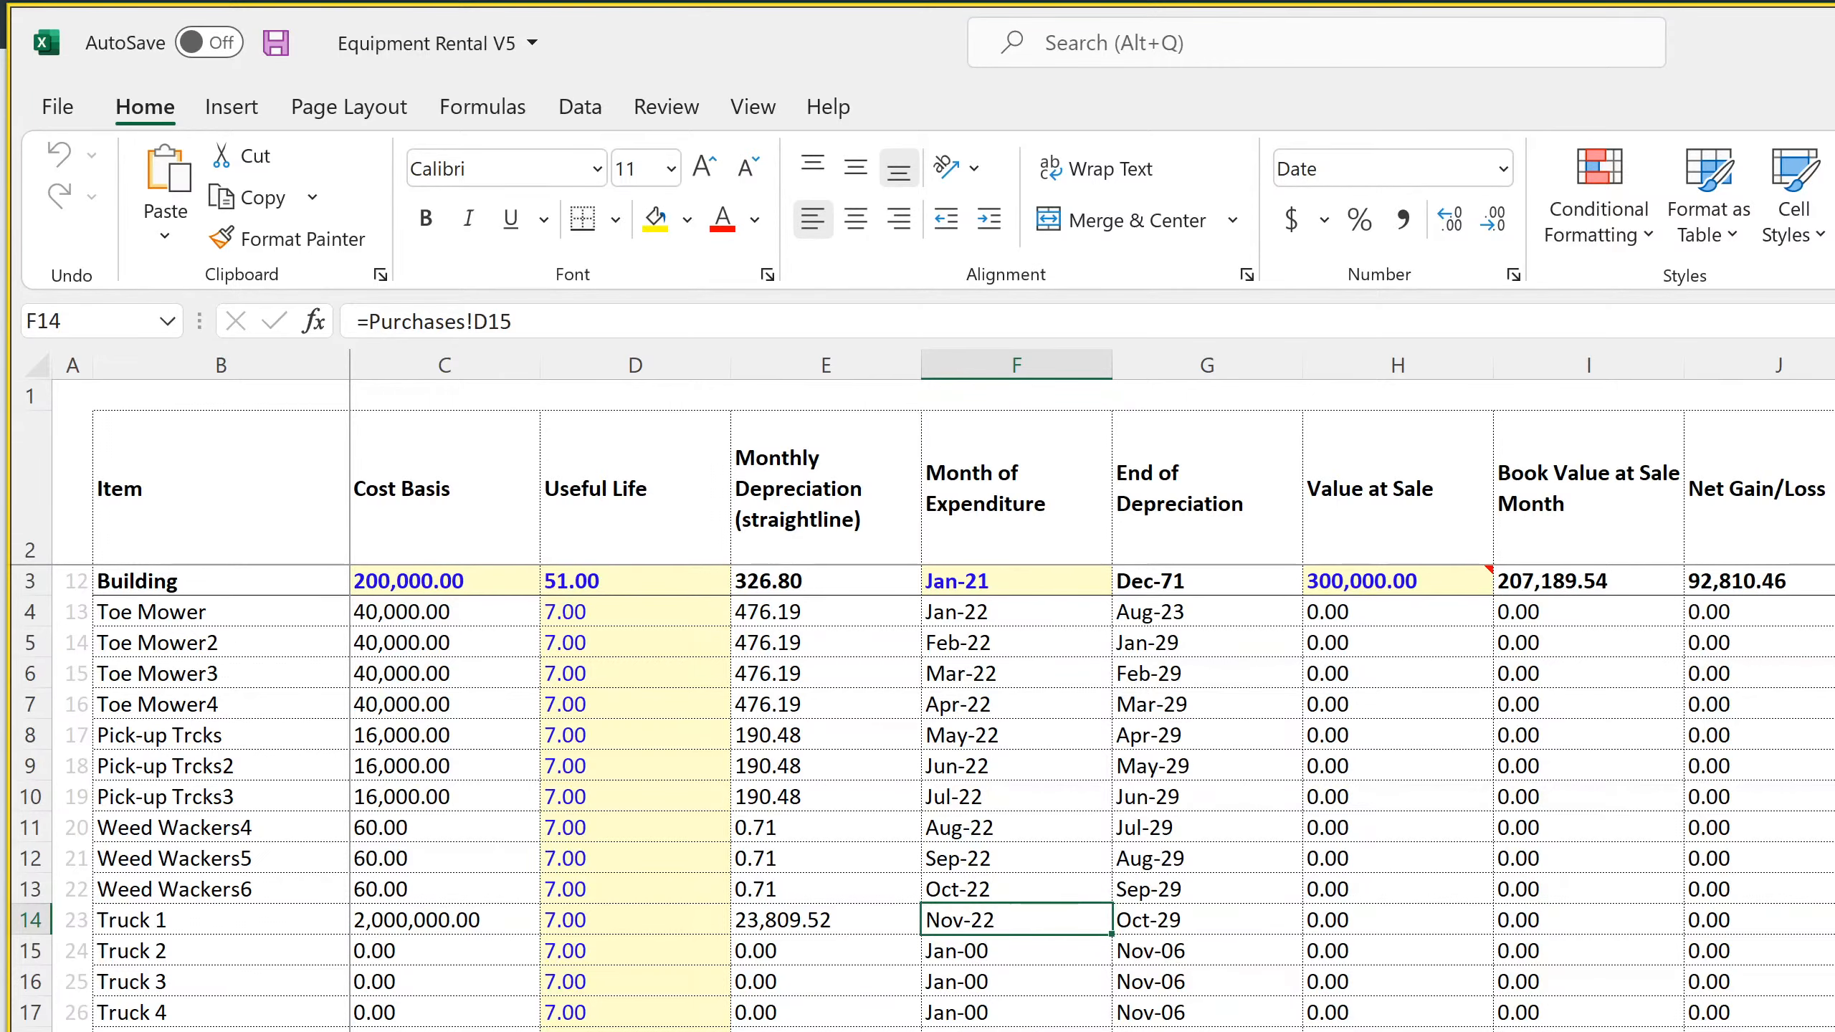
{"action": "scroll", "coordinate": [939, 921], "scroll_direction": "down", "scroll_amount": 6}
{"action": "scroll", "coordinate": [939, 921], "scroll_direction": "down", "scroll_amount": 9}
{"action": "scroll", "coordinate": [939, 922], "scroll_direction": "up", "scroll_amount": 15}
Switch to the Opera browser and review the template pricing tiers on the smarthelping Excel page
{"action": "key", "text": "alt+Tab"}
{"action": "scroll", "coordinate": [1034, 891], "scroll_direction": "down", "scroll_amount": 3}
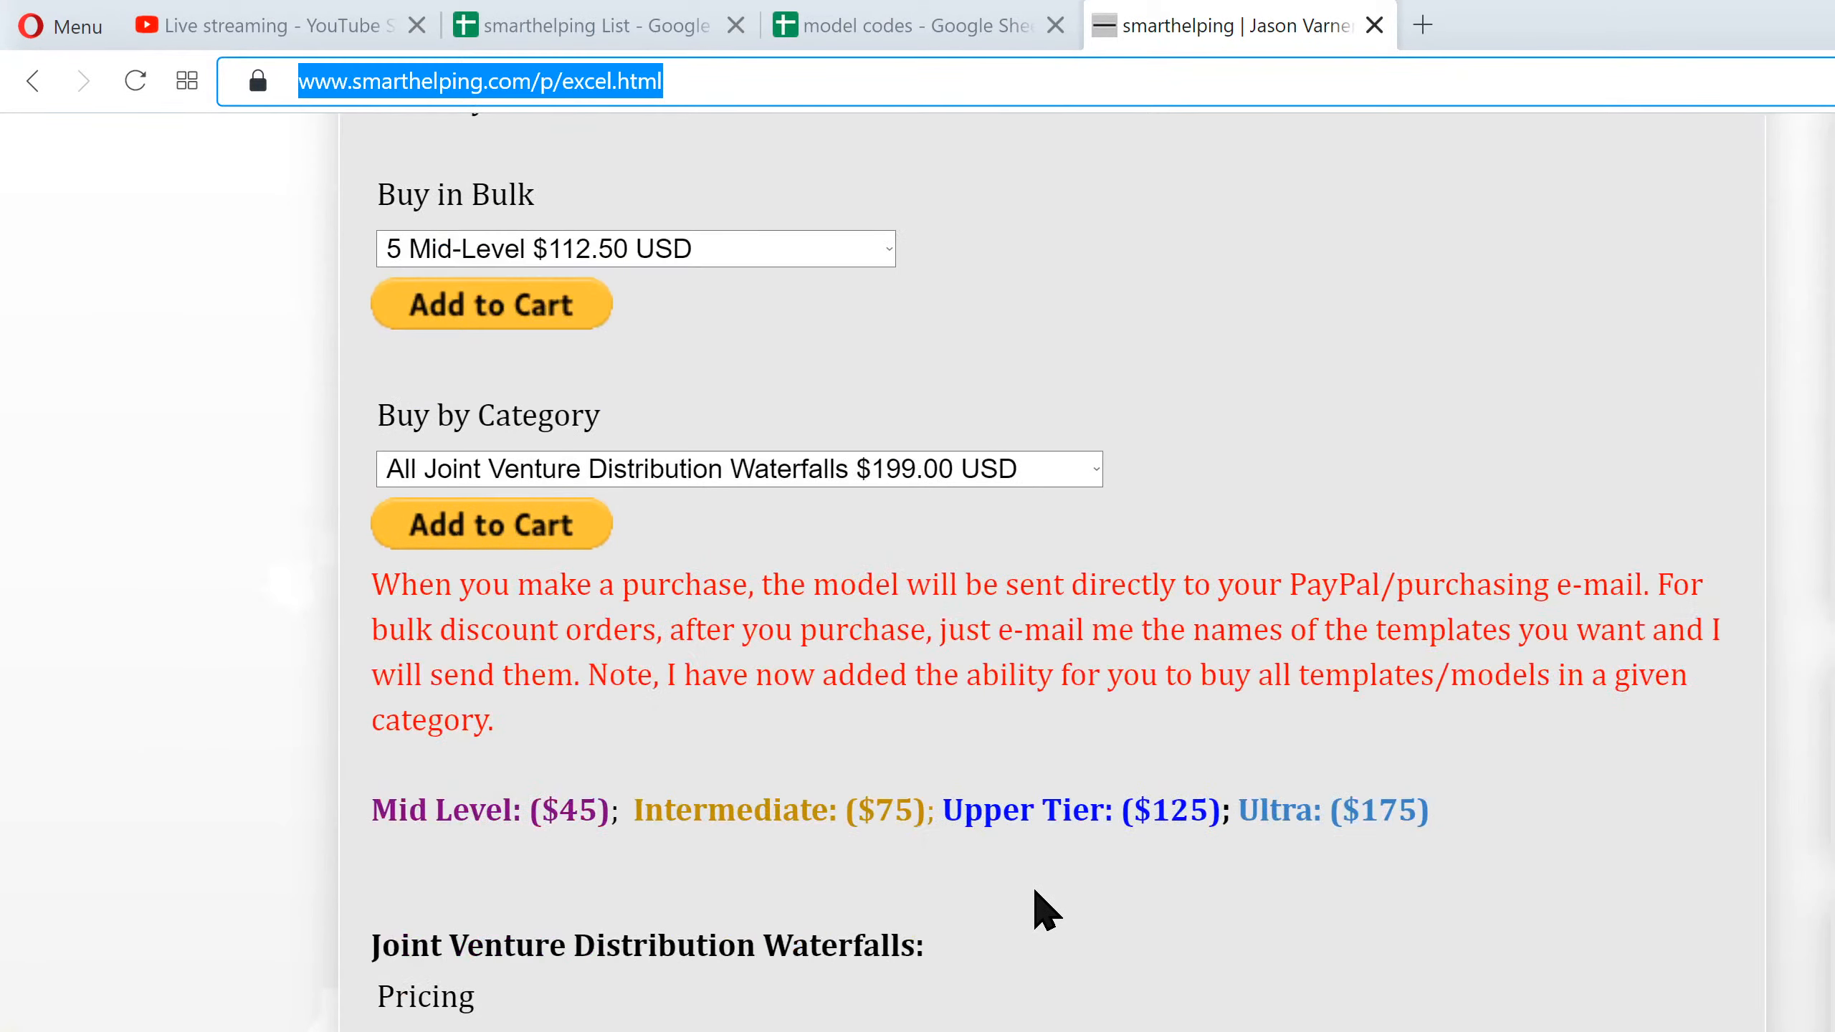
{"action": "scroll", "coordinate": [713, 807], "scroll_direction": "down", "scroll_amount": 5}
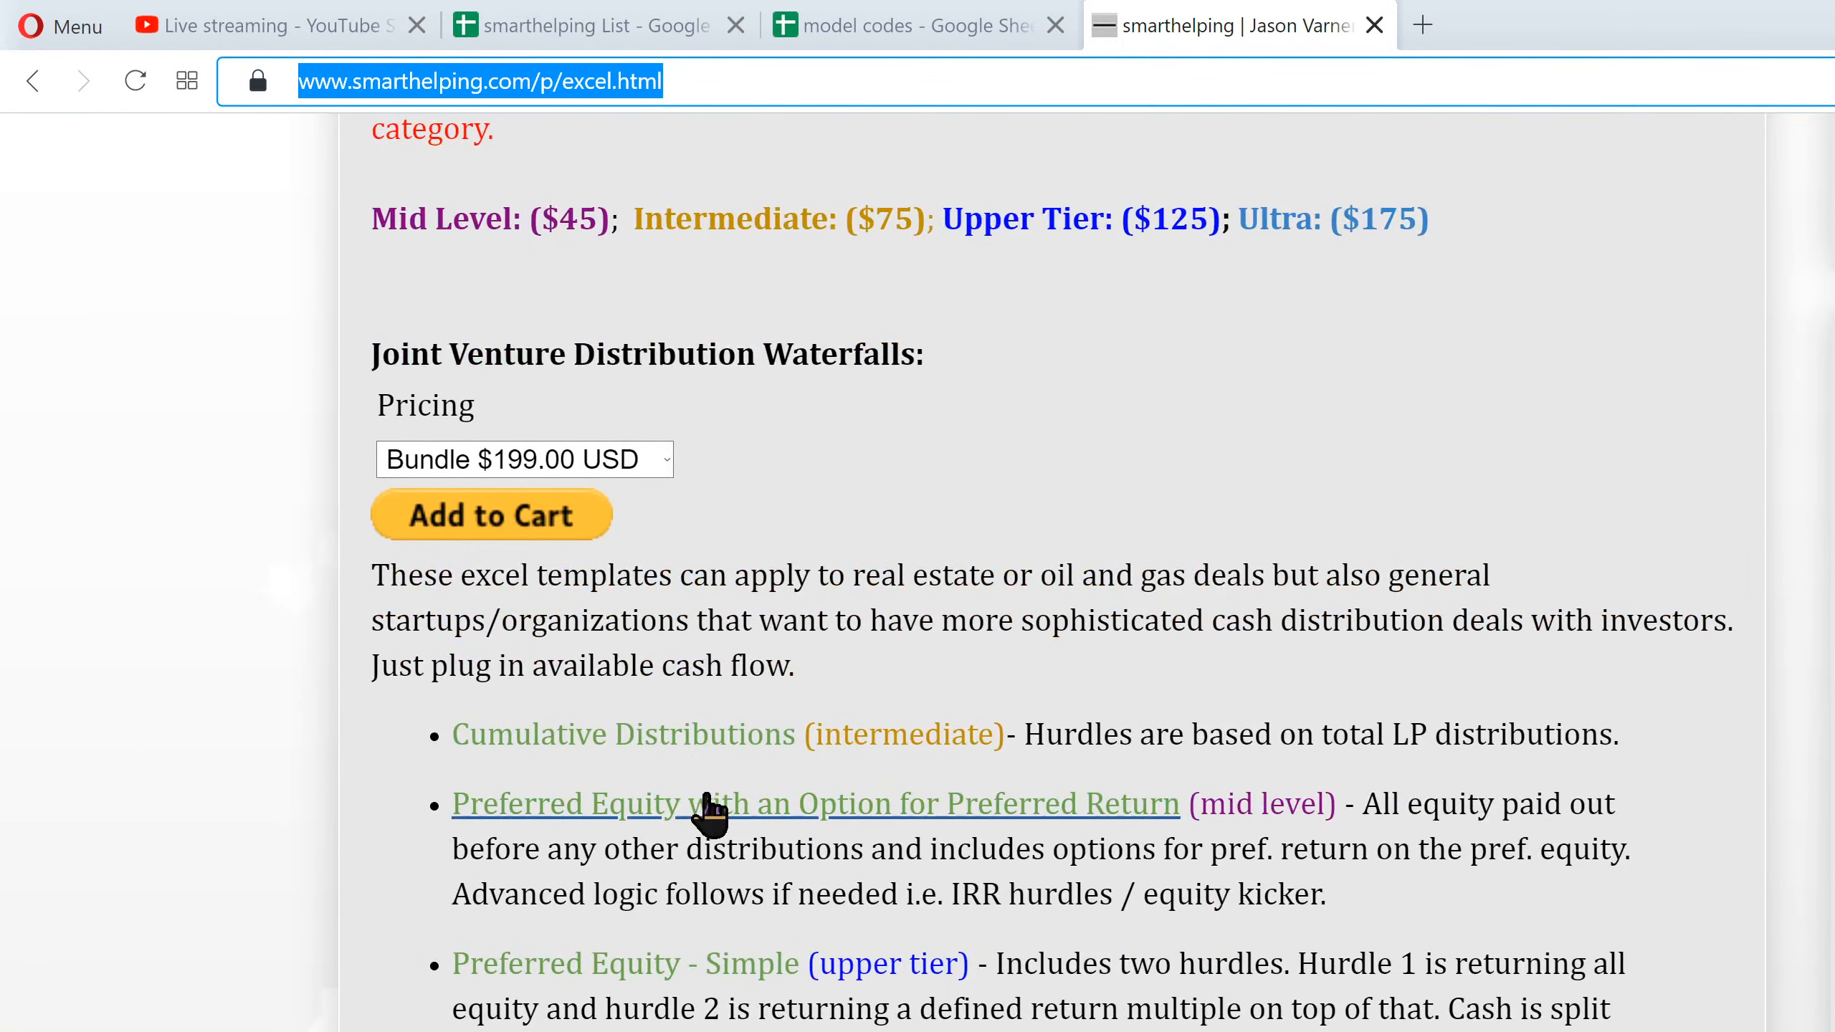
{"action": "scroll", "coordinate": [655, 643], "scroll_direction": "up", "scroll_amount": 5}
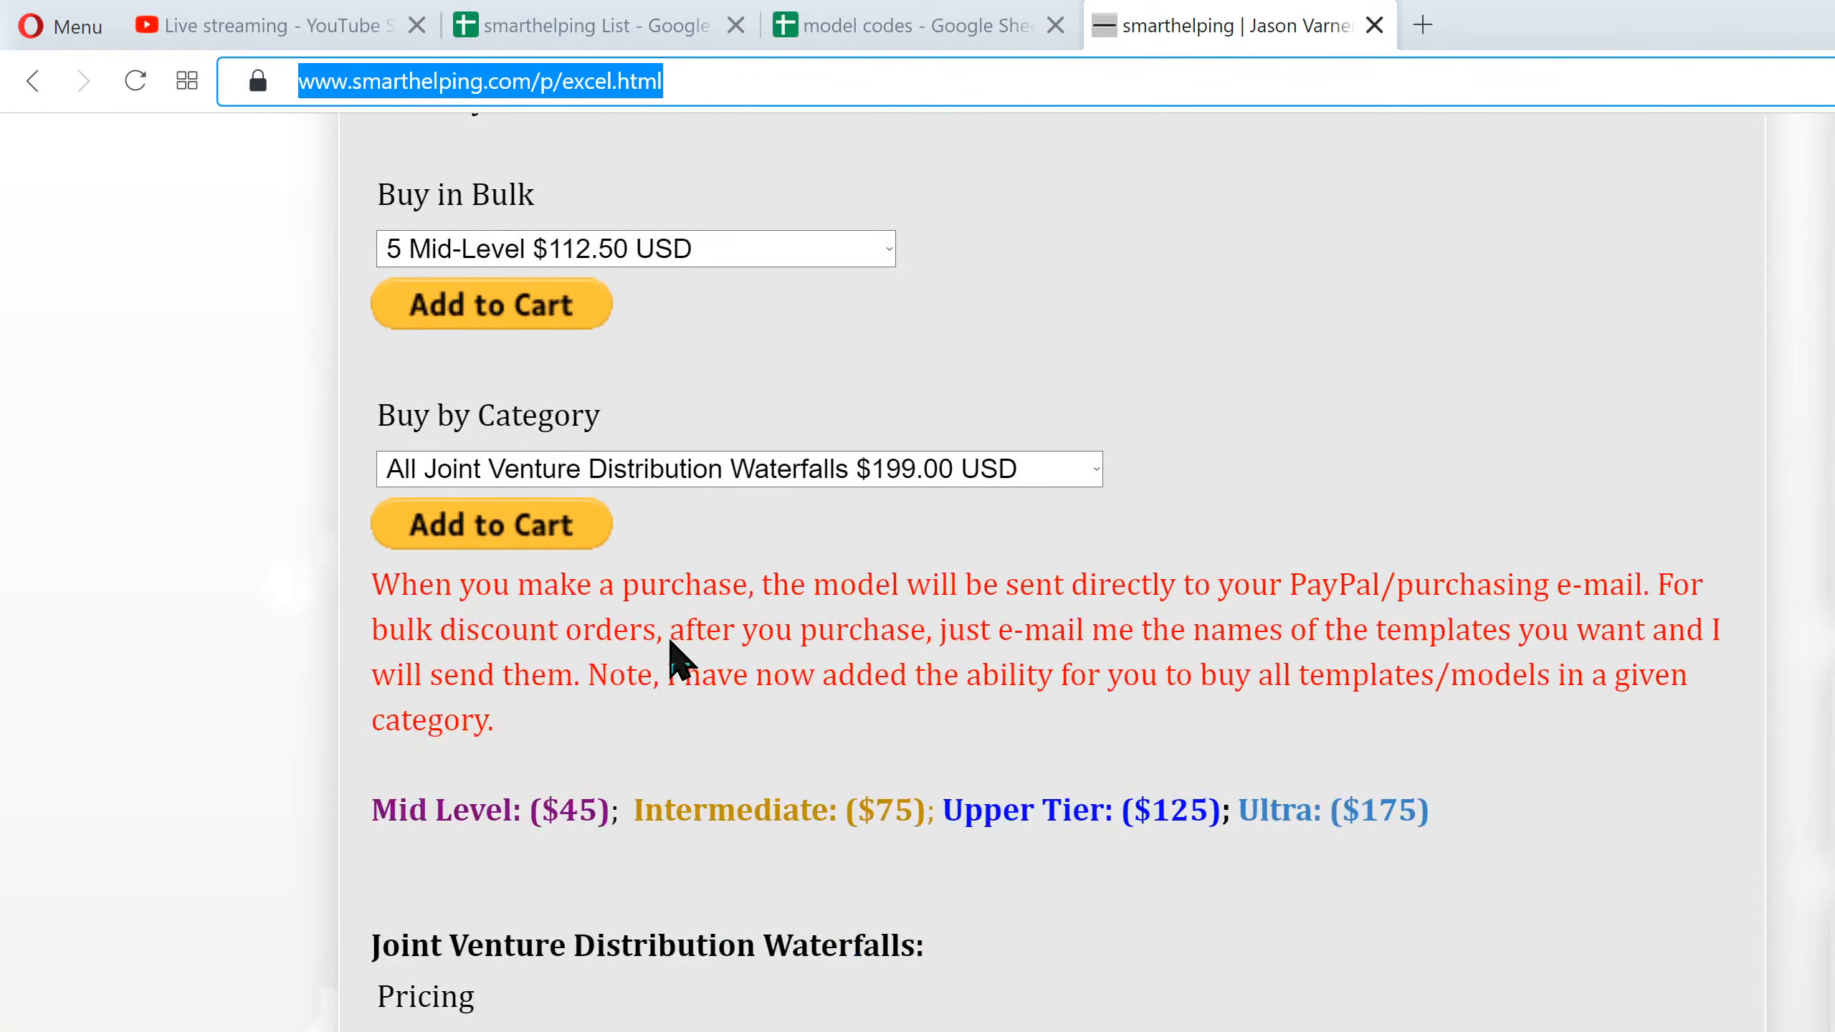
Check the purchase options offered under Buy by Category and Buy in Bulk, keeping the existing selections
{"action": "left_click", "coordinate": [683, 471]}
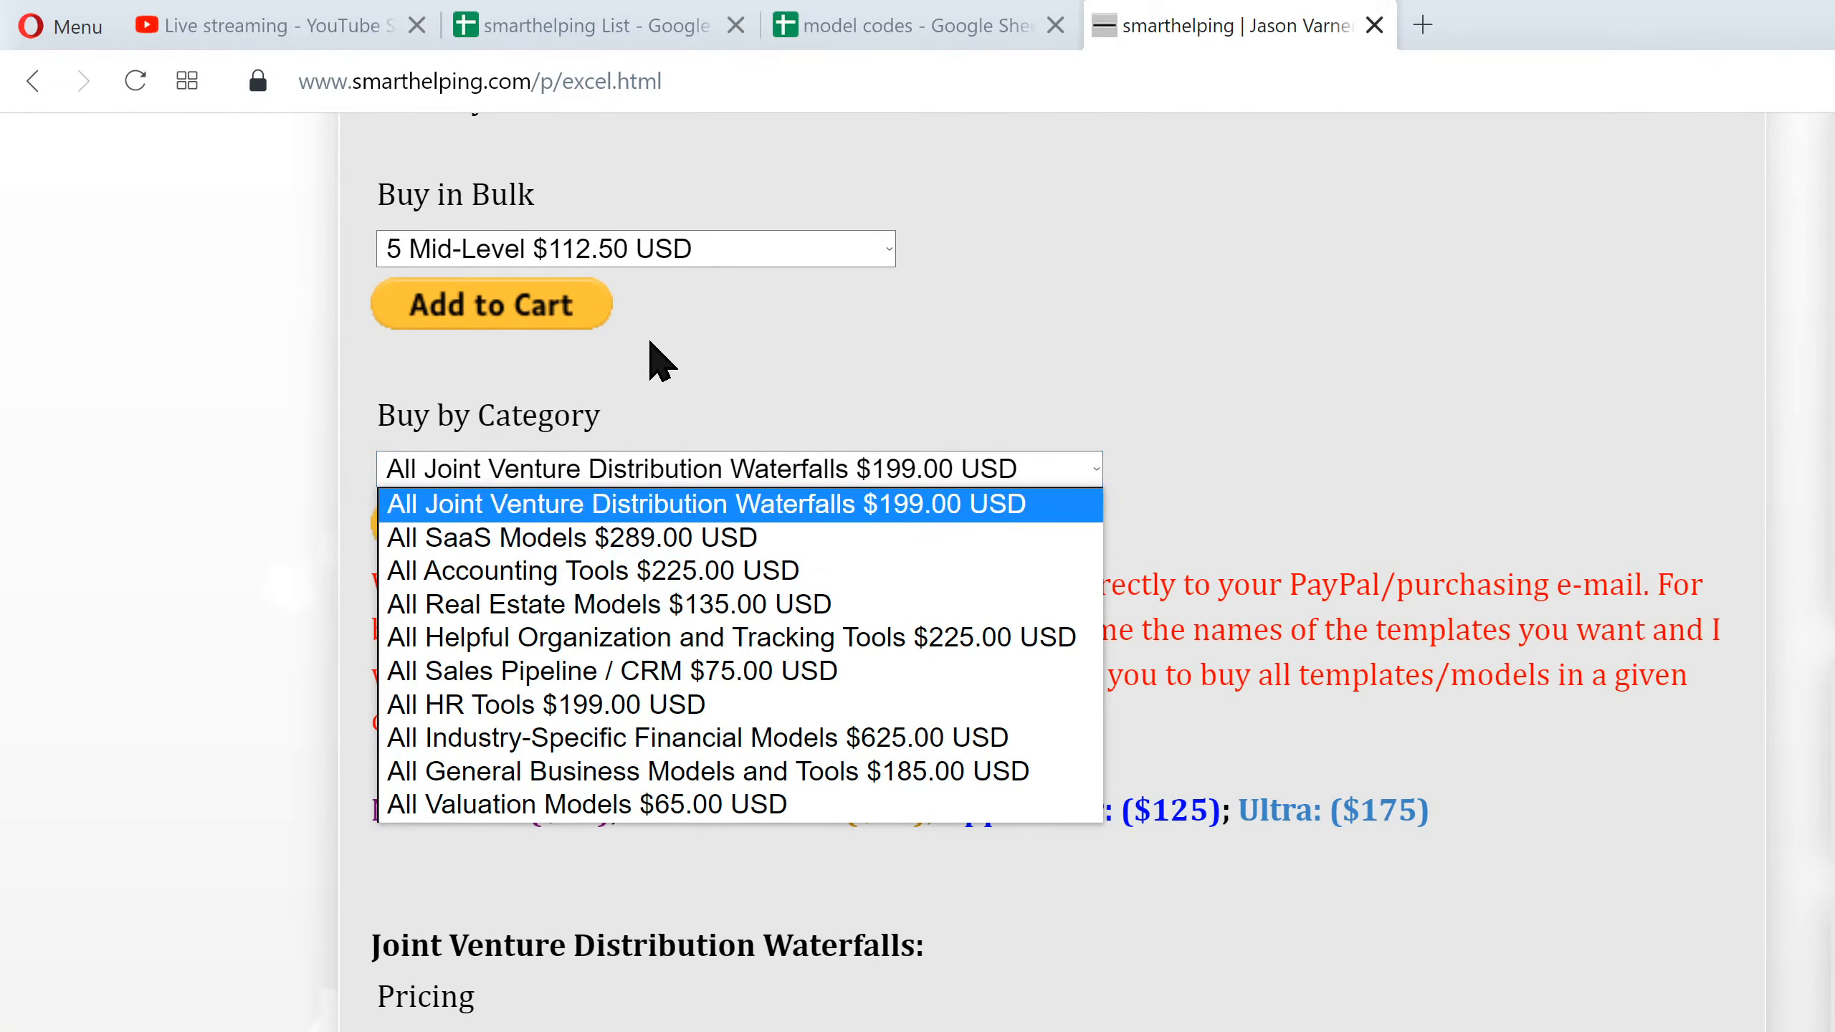
{"action": "left_click", "coordinate": [659, 245]}
{"action": "left_click", "coordinate": [658, 247]}
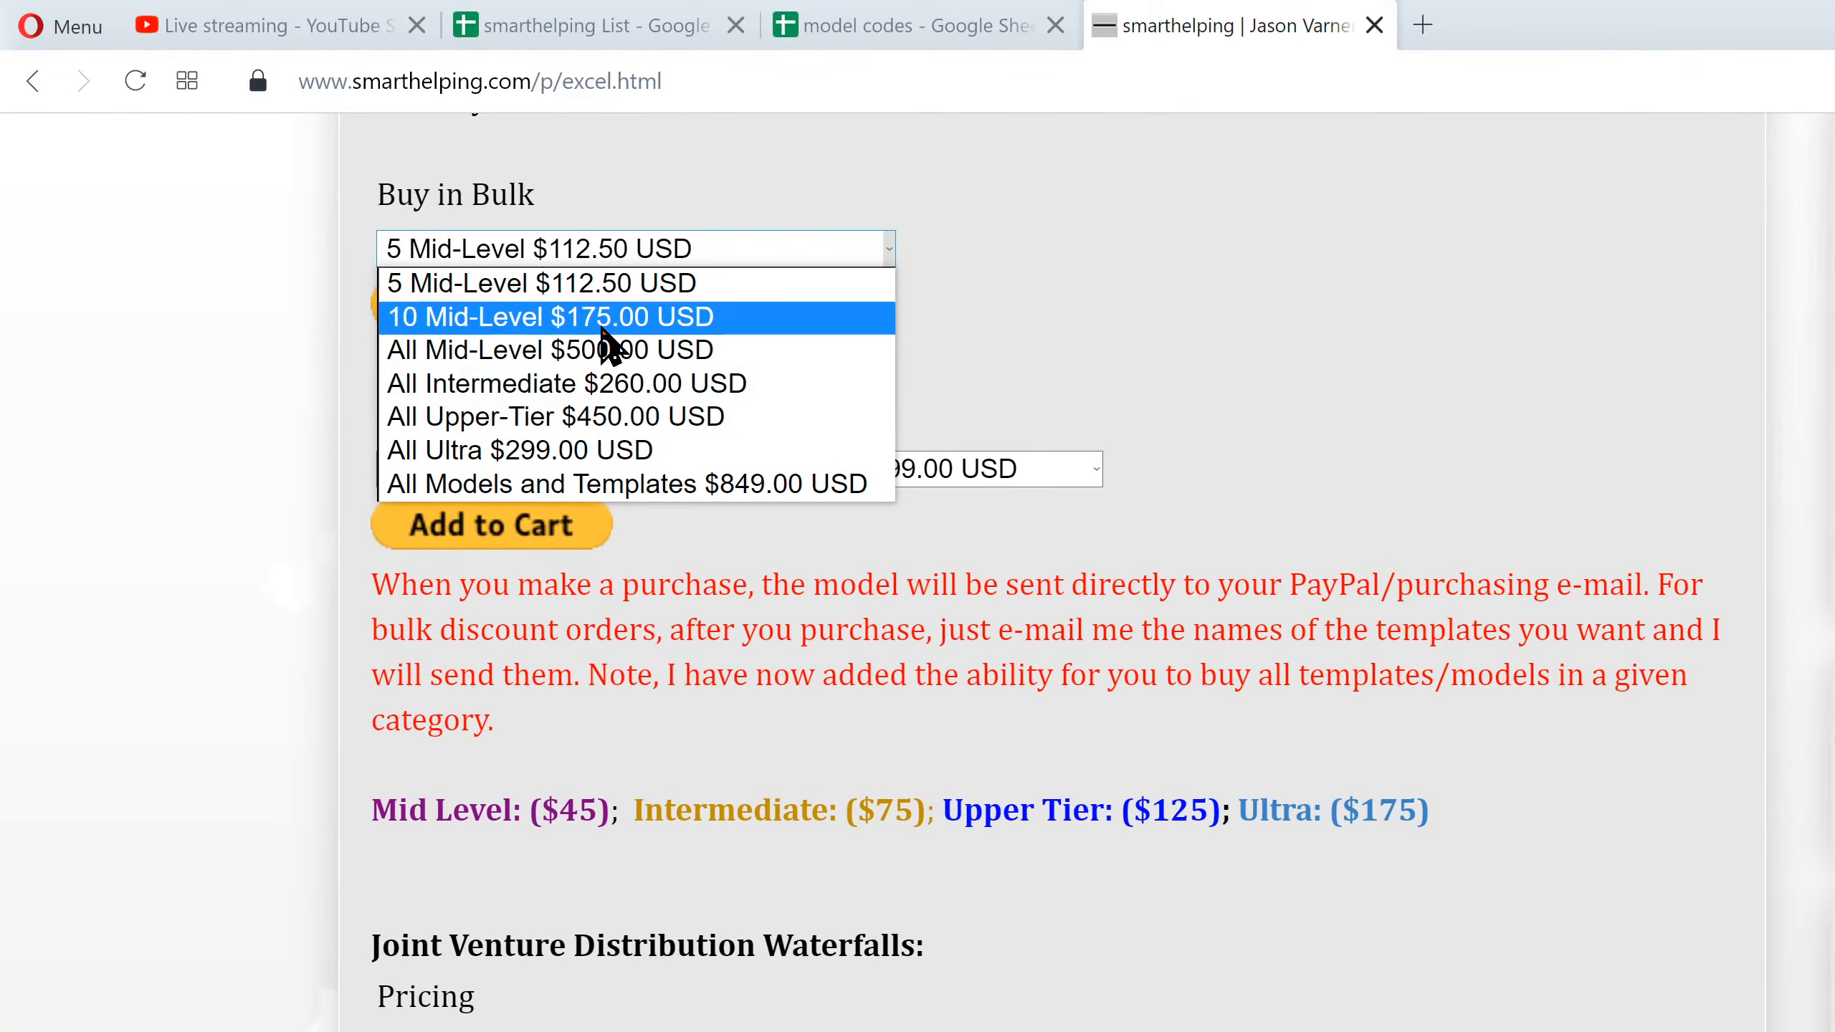
{"action": "left_click", "coordinate": [907, 1026]}
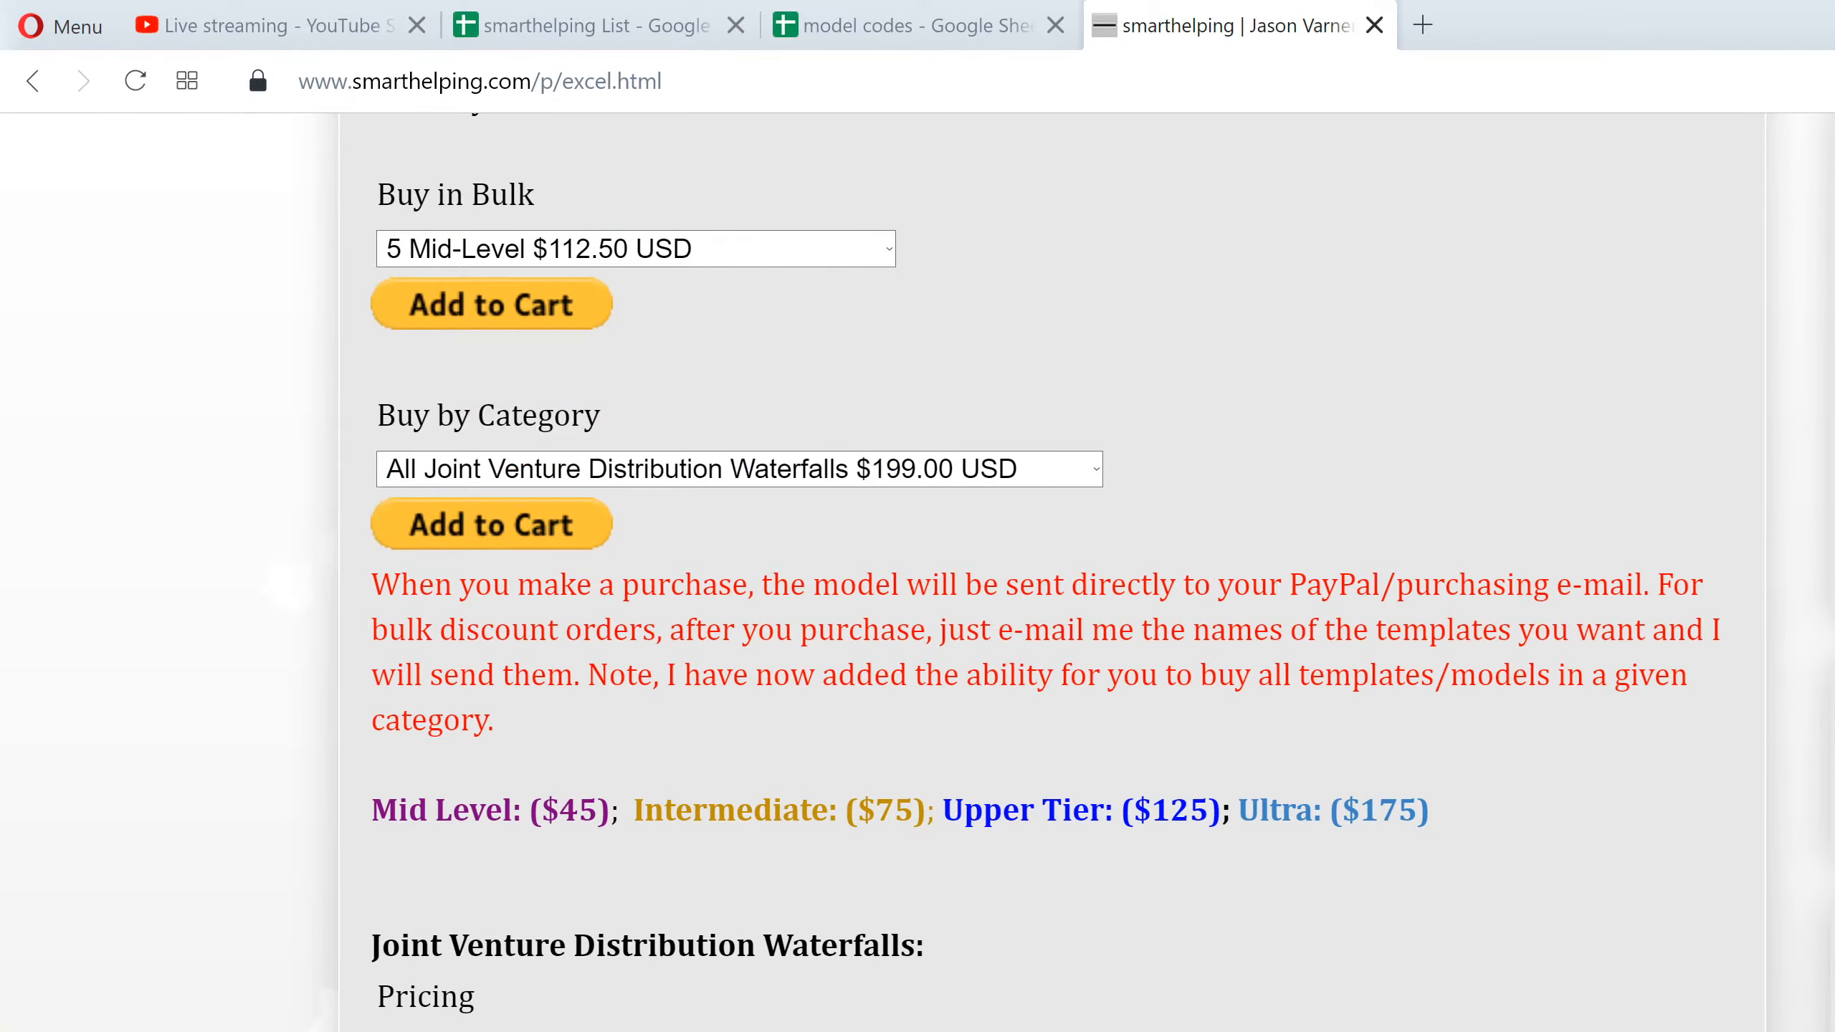
Look through the template listings and their tier labels, from Joint Venture Distribution Waterfalls to Industry-Specific Financial Models
{"action": "scroll", "coordinate": [908, 1023], "scroll_direction": "down", "scroll_amount": 6}
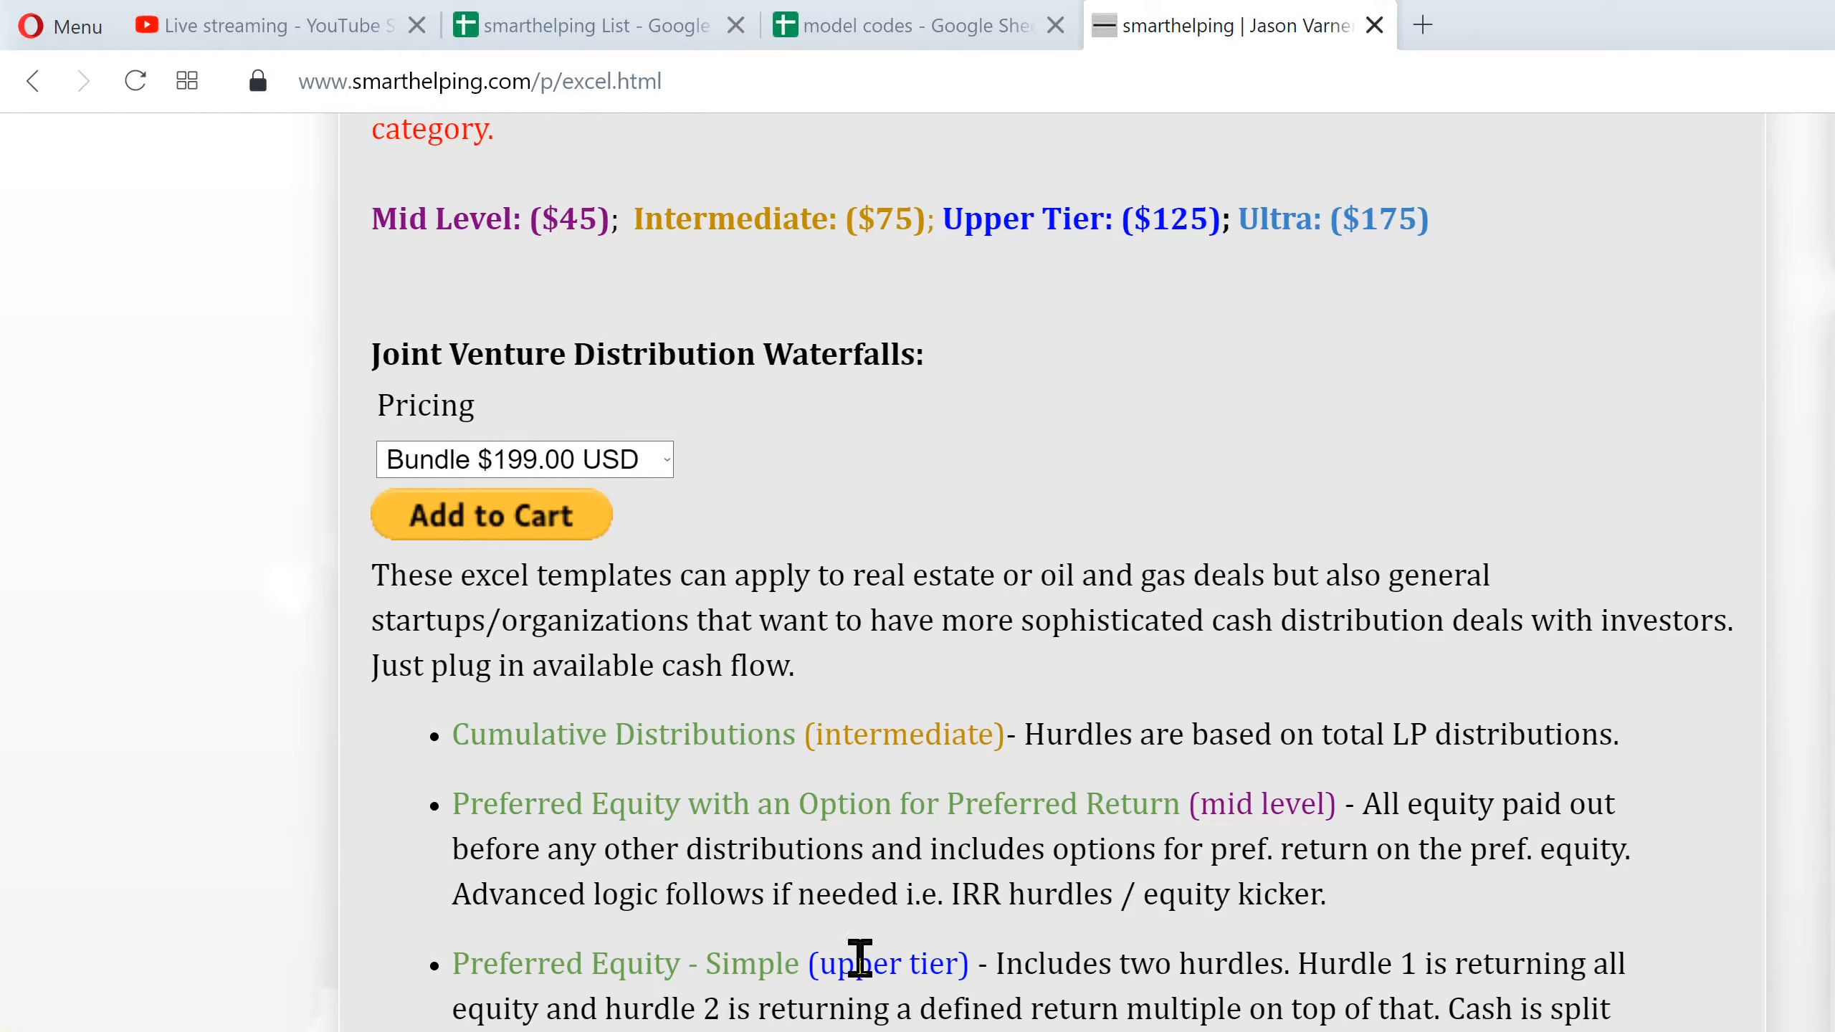
{"action": "left_click_drag", "start_coordinate": [820, 961], "coordinate": [958, 963]}
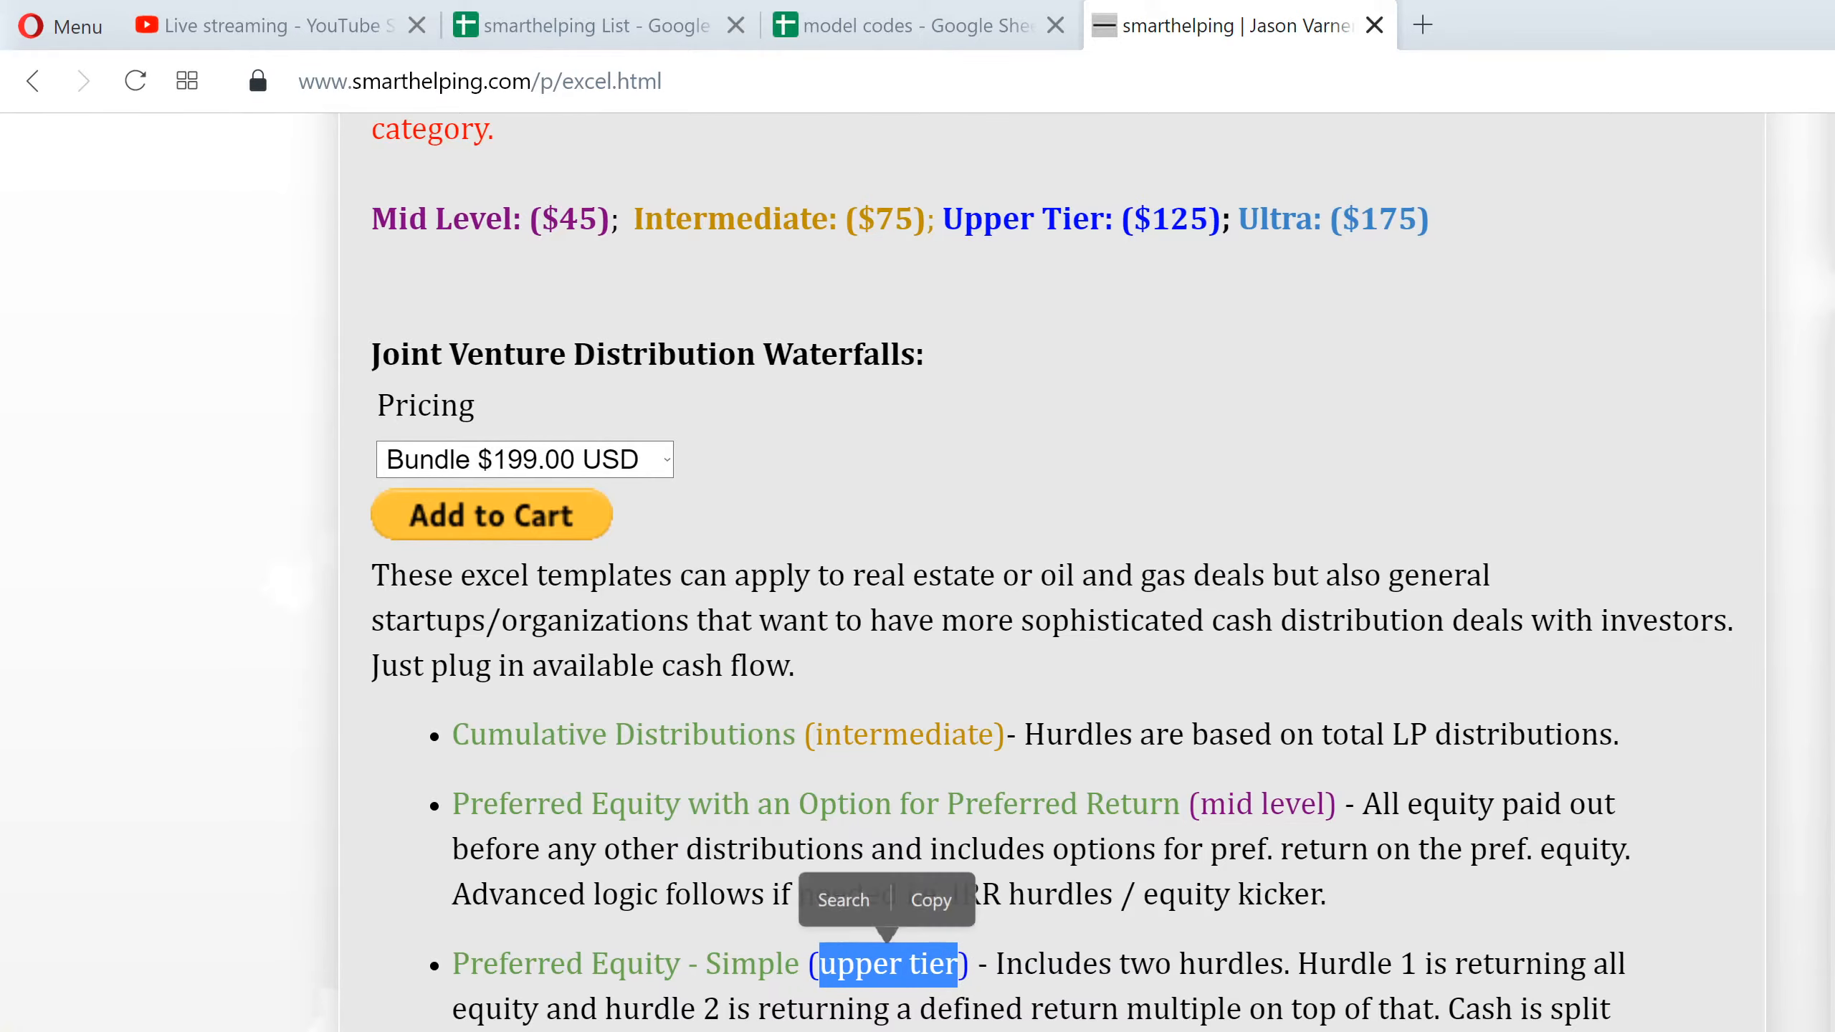
{"action": "left_click", "coordinate": [957, 1005]}
{"action": "scroll", "coordinate": [1051, 572], "scroll_direction": "down", "scroll_amount": 17}
{"action": "scroll", "coordinate": [1051, 573], "scroll_direction": "up", "scroll_amount": 16}
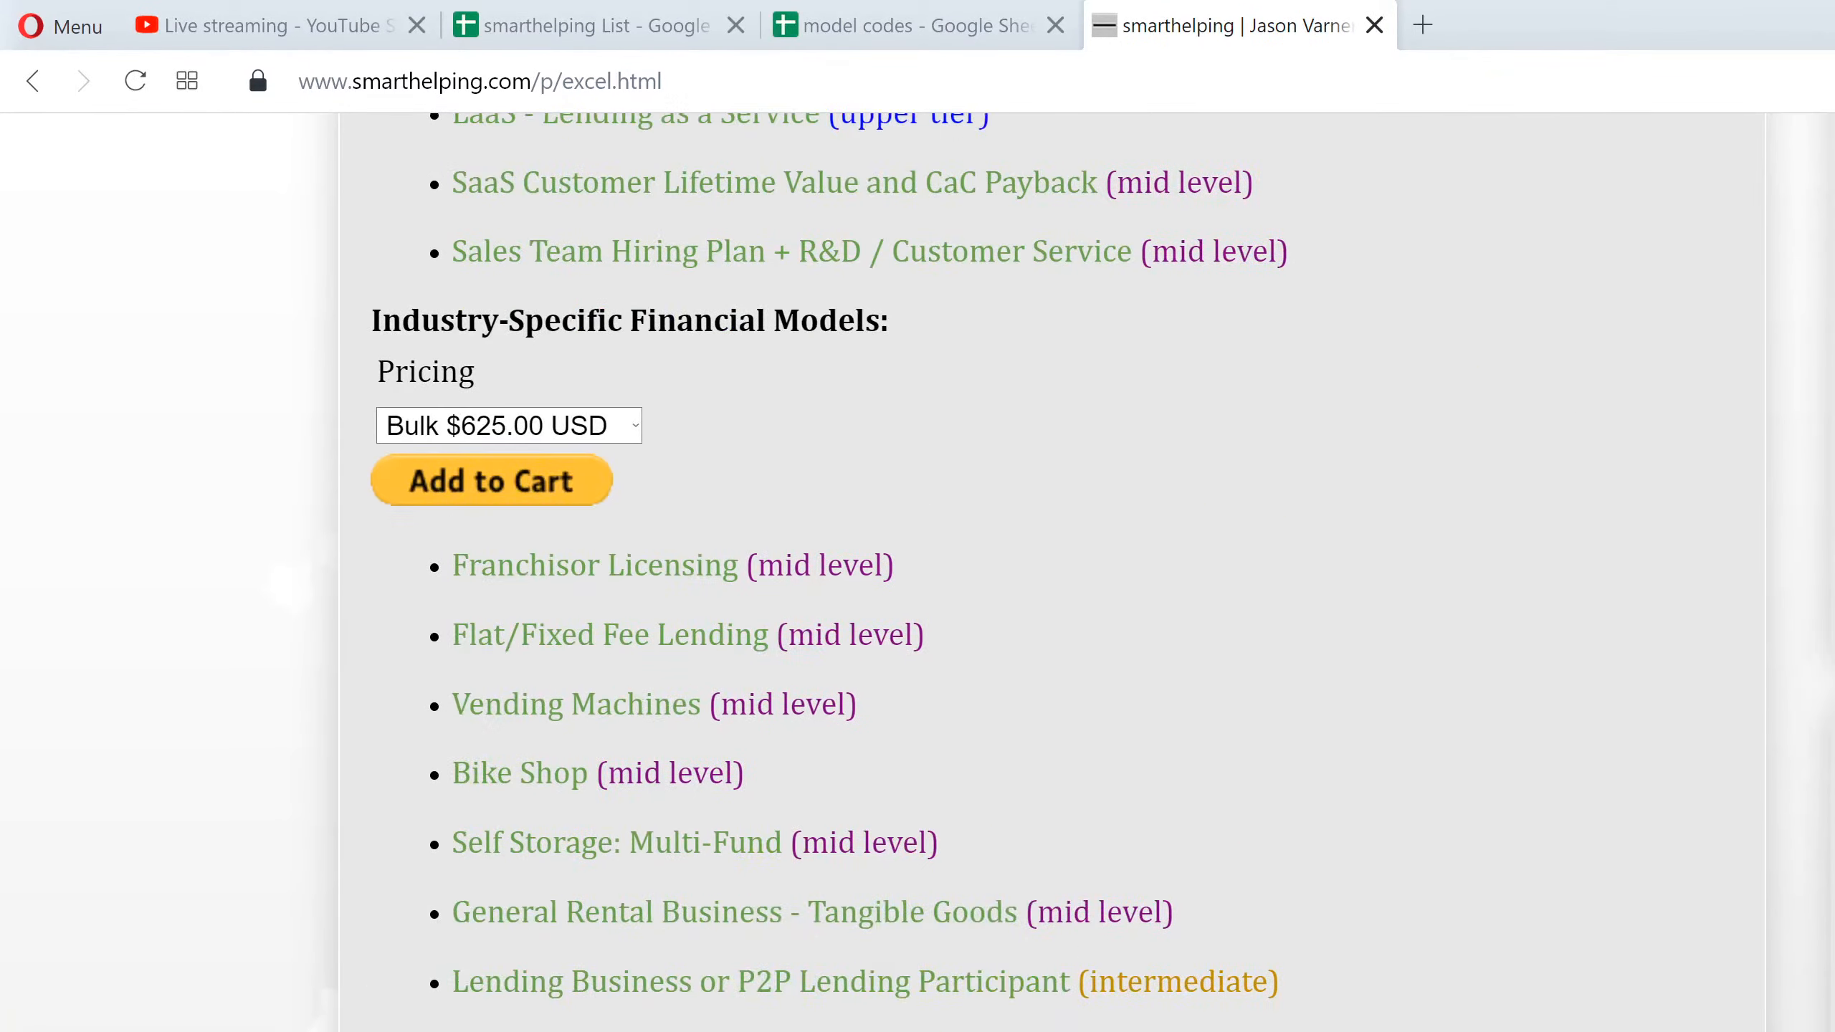
{"action": "scroll", "coordinate": [1052, 572], "scroll_direction": "up", "scroll_amount": 15}
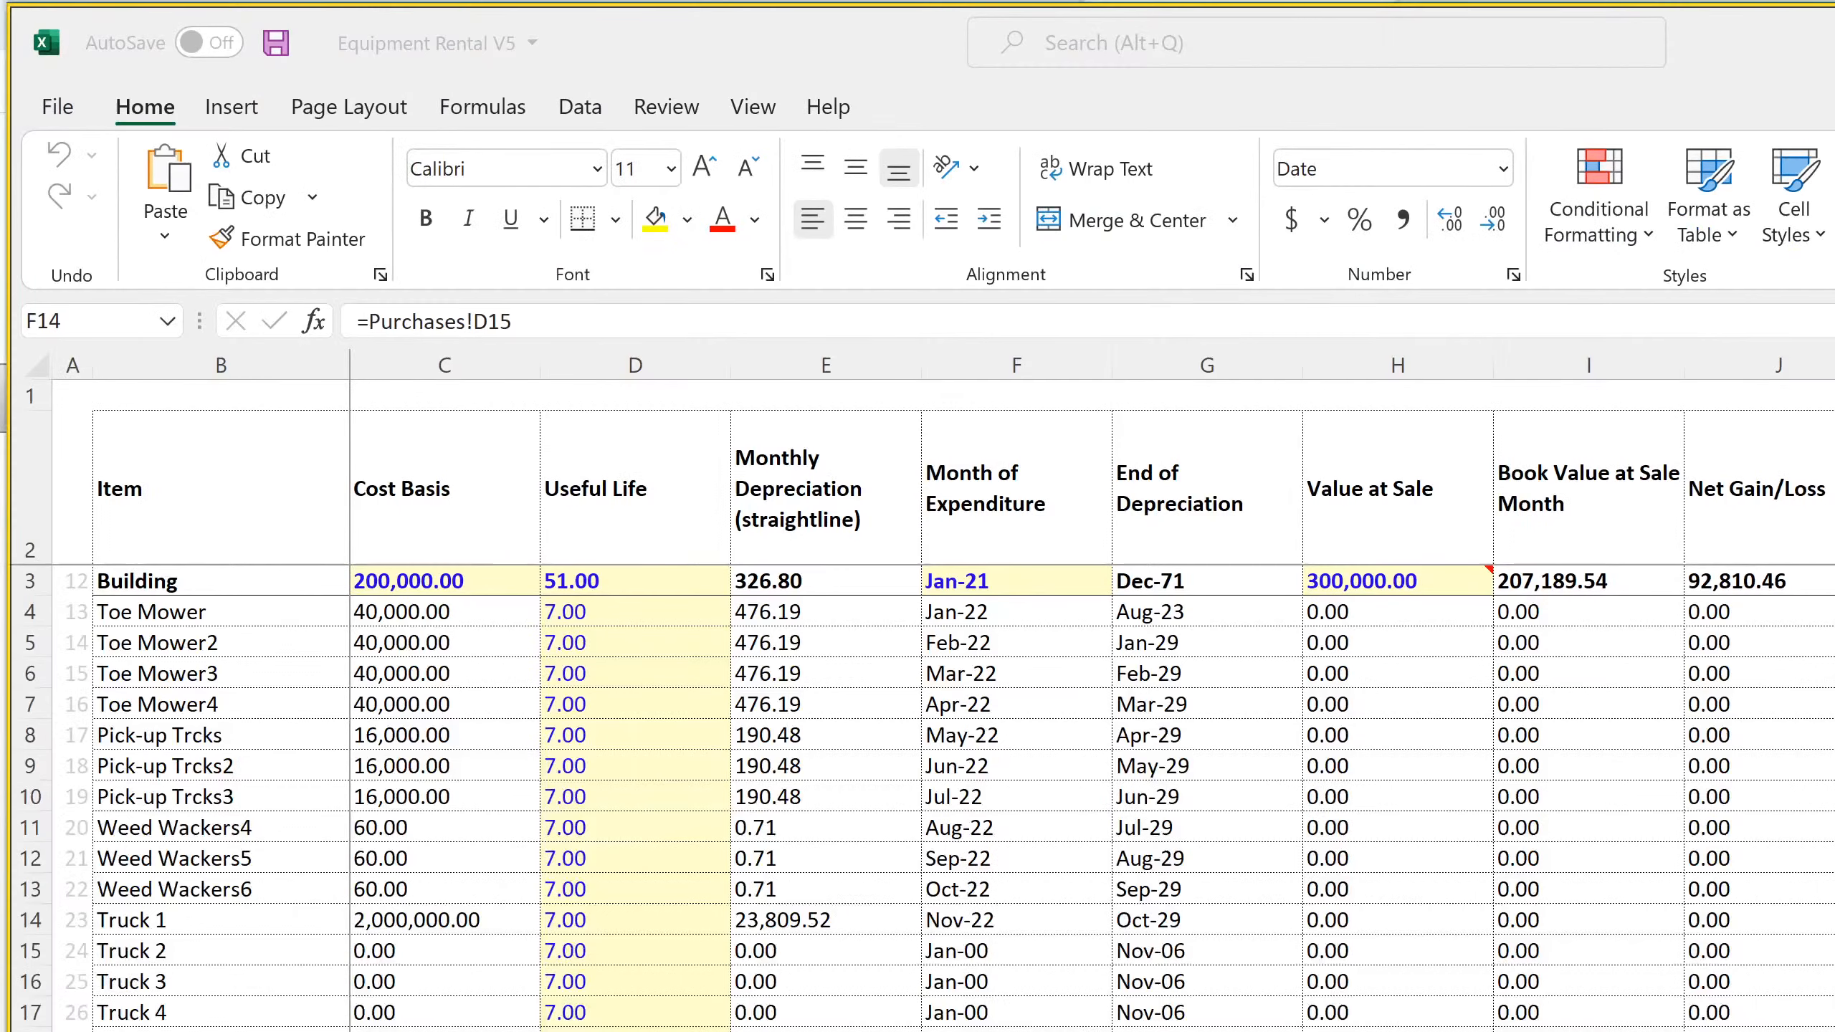
In the Equipment Rental V5 workbook in Excel, examine the Month of Expenditure column around Truck 1 and the full equipment list
{"action": "key", "text": "Down"}
{"action": "key", "text": "Down"}
{"action": "key", "text": "Down"}
{"action": "key", "text": "Down"}
{"action": "key", "text": "Down"}
{"action": "key", "text": "Down"}
{"action": "key", "text": "Down"}
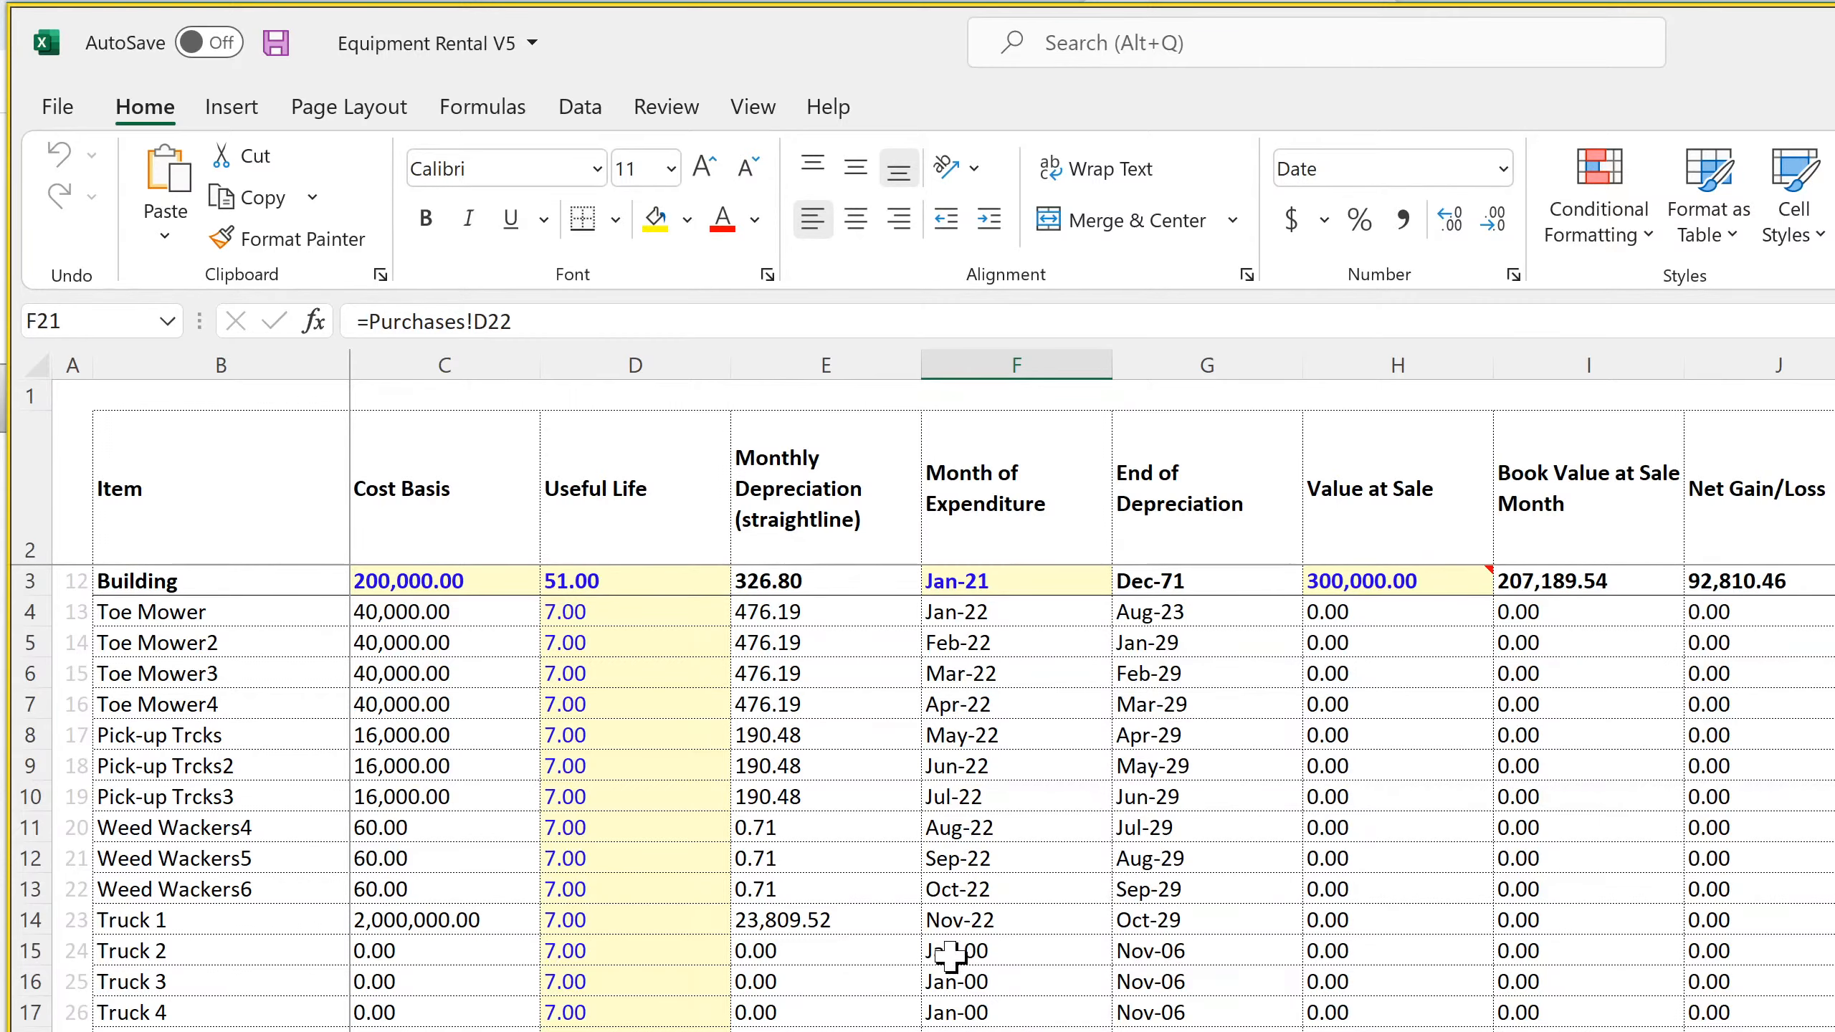
{"action": "left_click", "coordinate": [950, 922]}
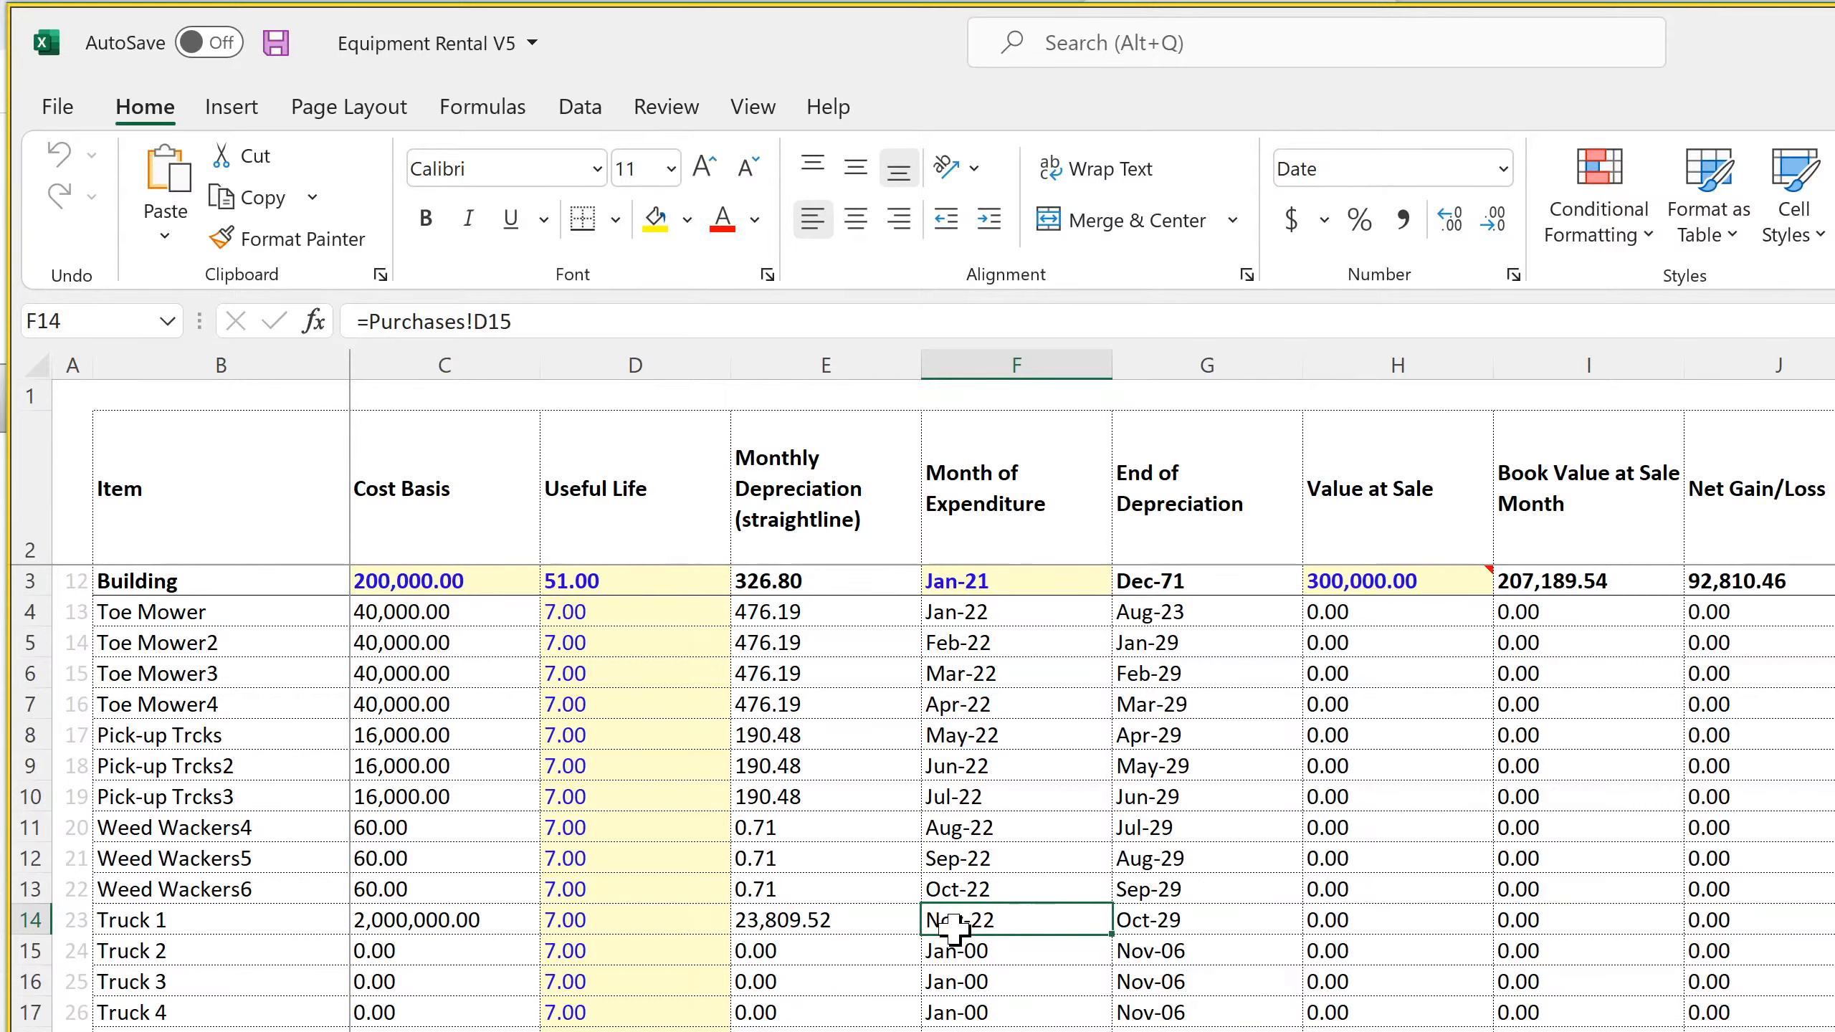
{"action": "key", "text": "Down"}
{"action": "key", "text": "Down"}
{"action": "key", "text": "Up"}
{"action": "key", "text": "Up"}
{"action": "scroll", "coordinate": [946, 930], "scroll_direction": "down", "scroll_amount": 20}
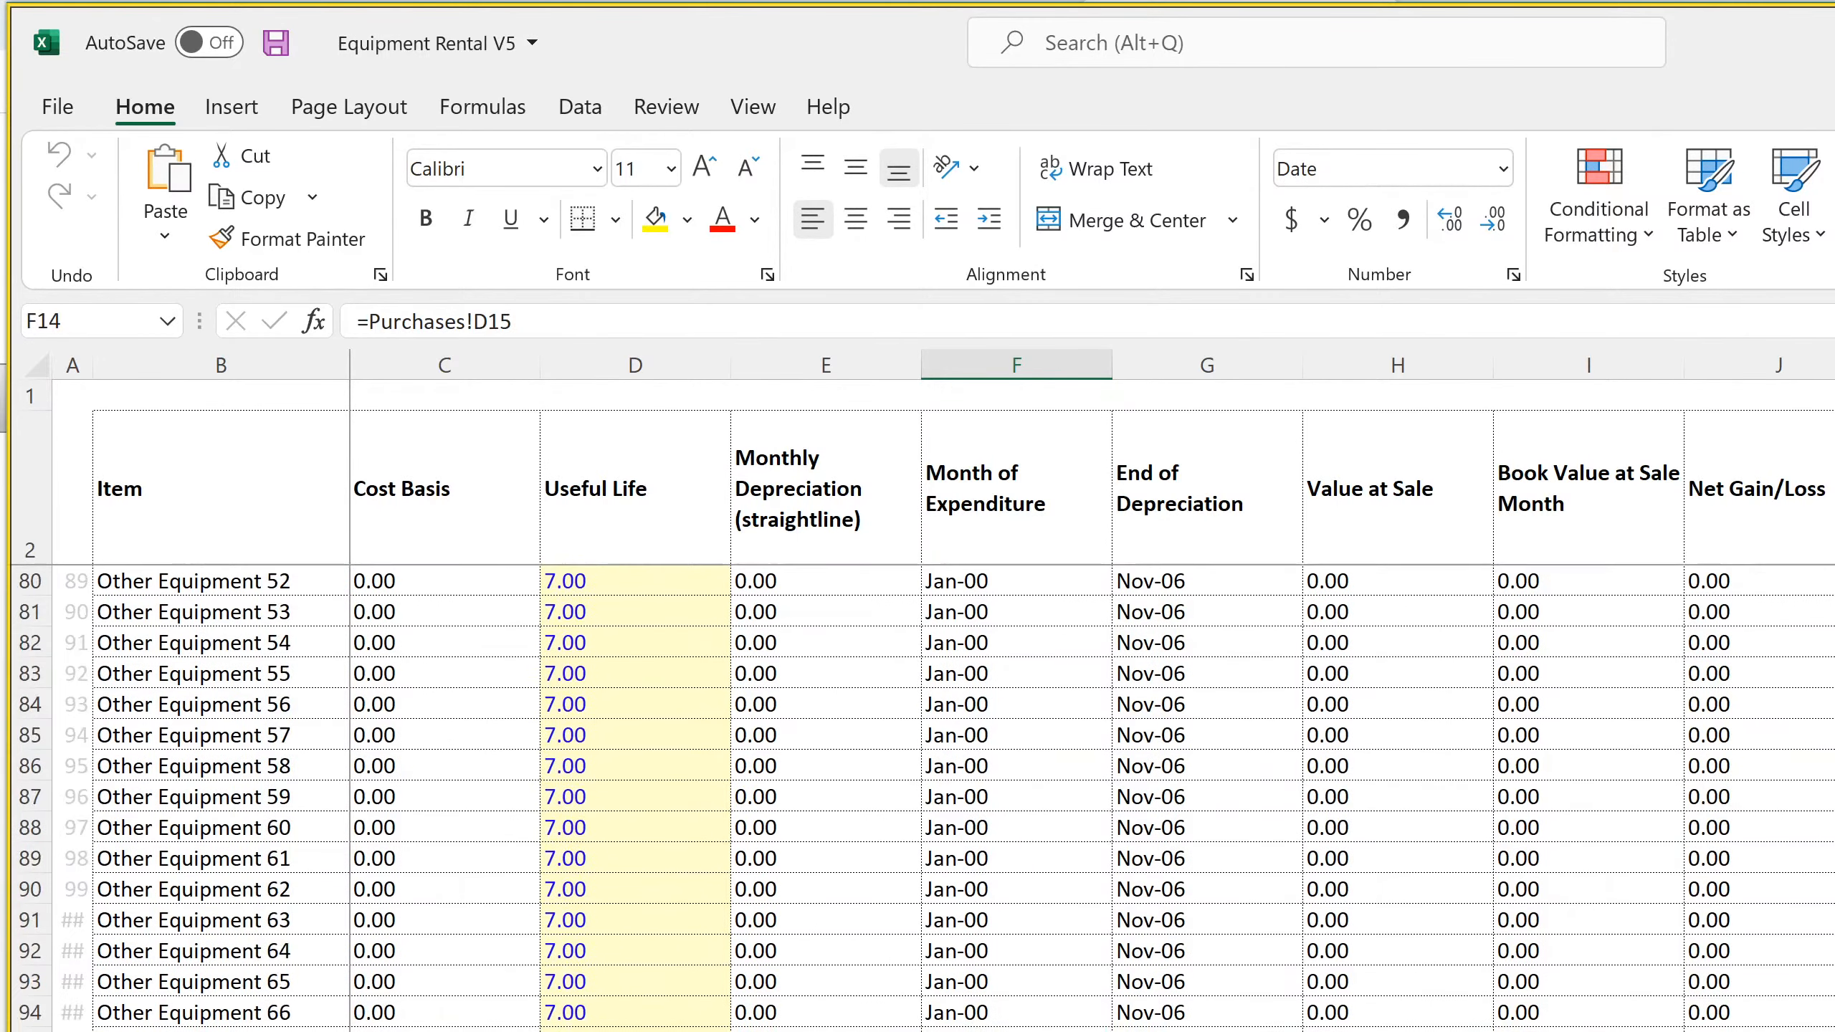
{"action": "scroll", "coordinate": [924, 797], "scroll_direction": "down", "scroll_amount": 4}
{"action": "scroll", "coordinate": [960, 795], "scroll_direction": "up", "scroll_amount": 20}
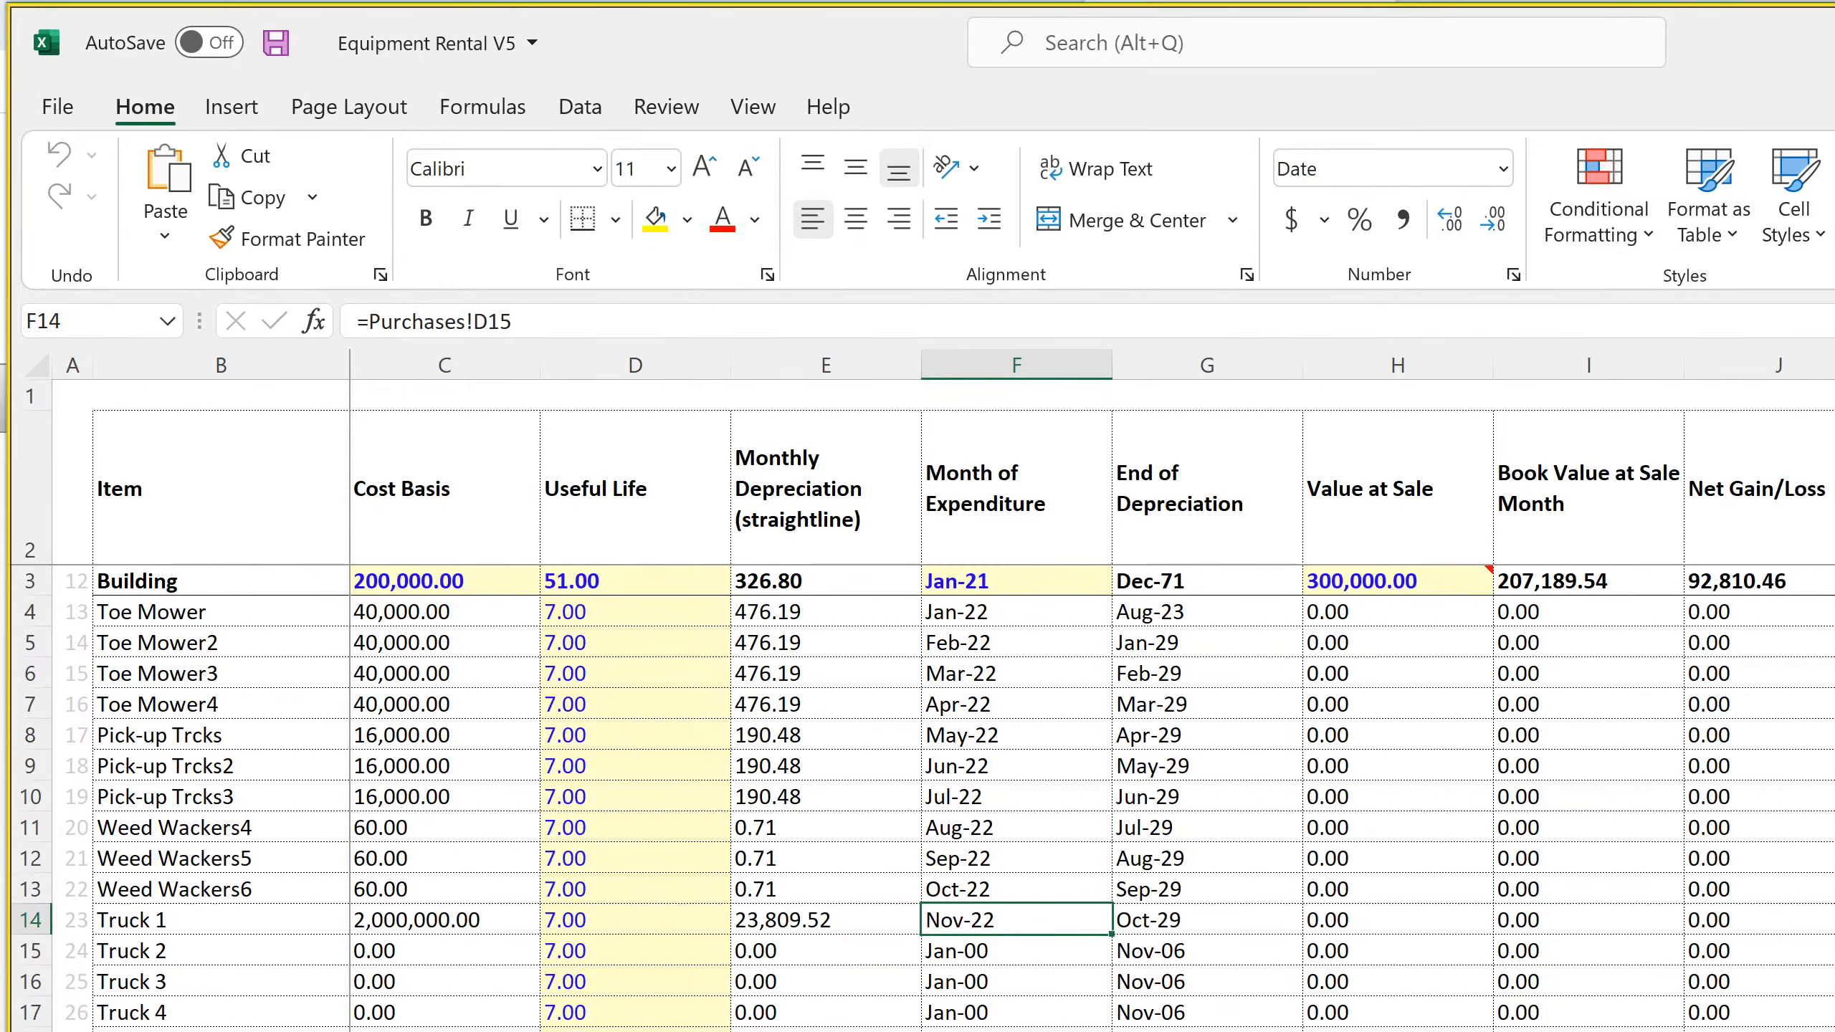
Highlight the items from Toe Mower to Truck 2, and the Useful Life inputs from Toe Mower to Truck 4
{"action": "left_click_drag", "start_coordinate": [177, 613], "coordinate": [207, 947]}
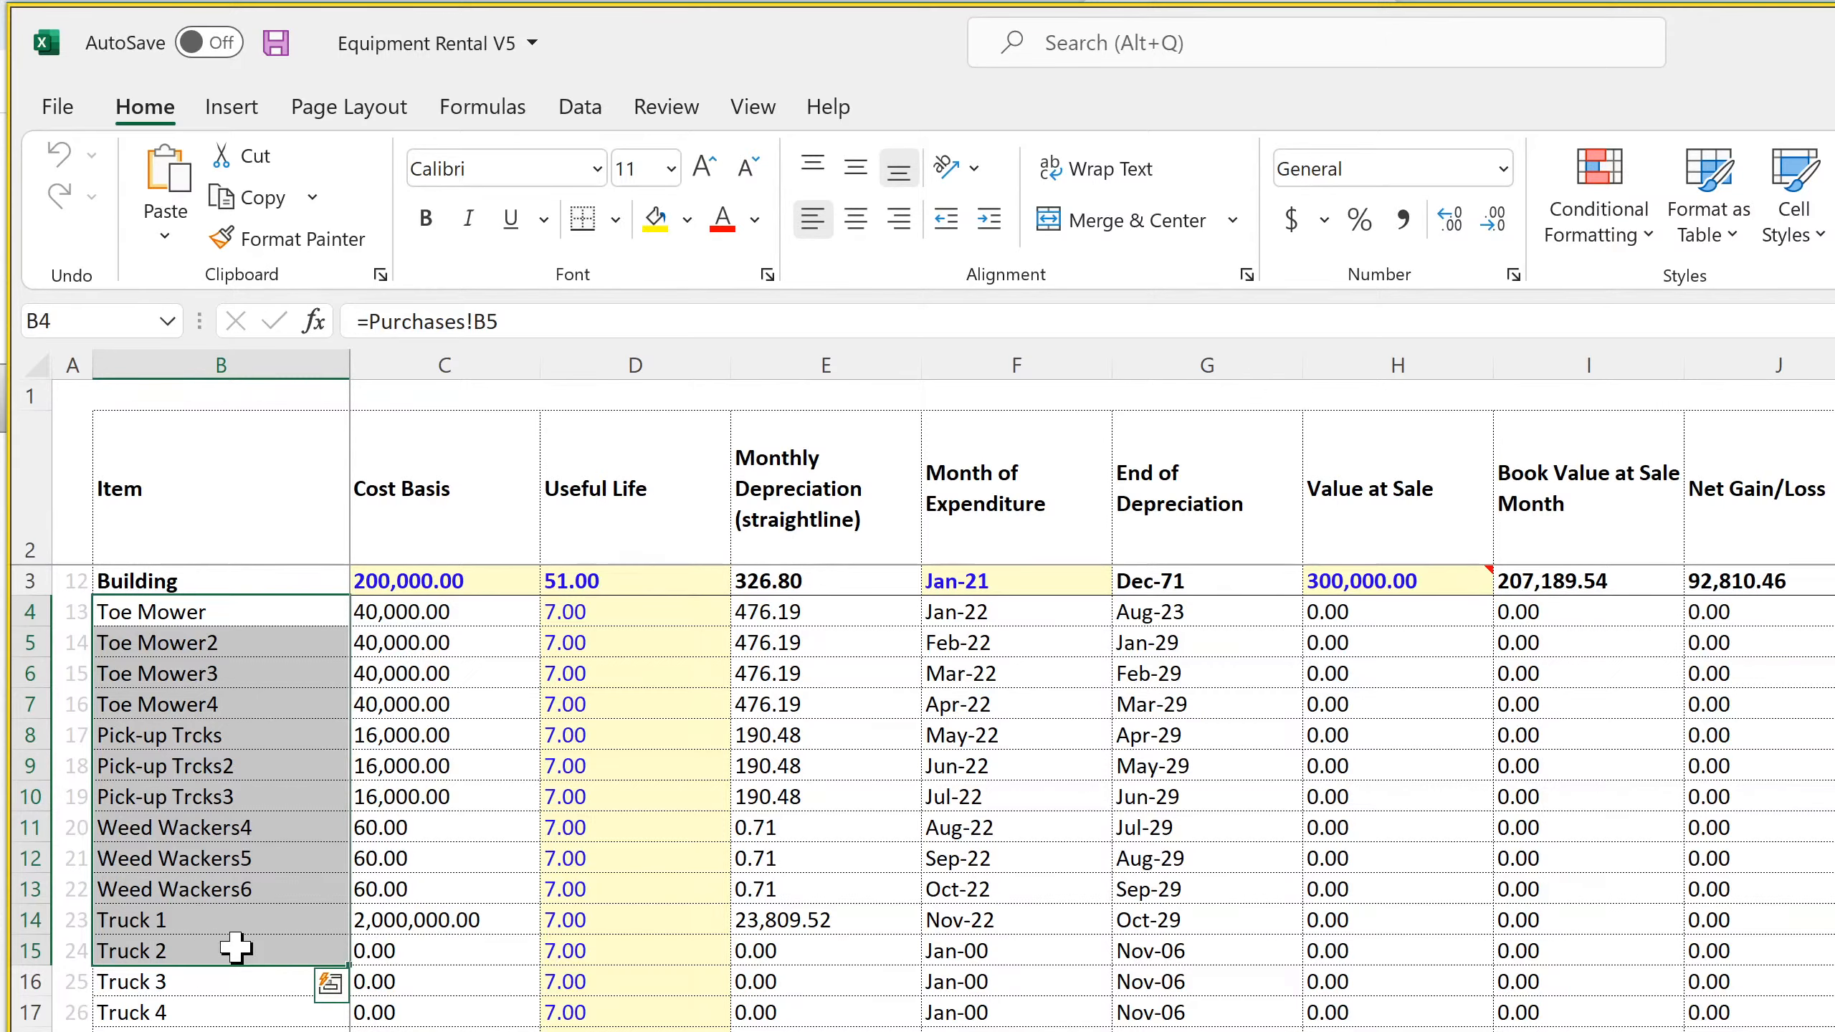
{"action": "left_click", "coordinate": [607, 621]}
{"action": "left_click_drag", "start_coordinate": [608, 622], "coordinate": [604, 1019]}
Go to the Equipment Rental Purchase / Utilization Schedule and look through its list of equipment items
{"action": "key", "text": "ctrl+Page_Up"}
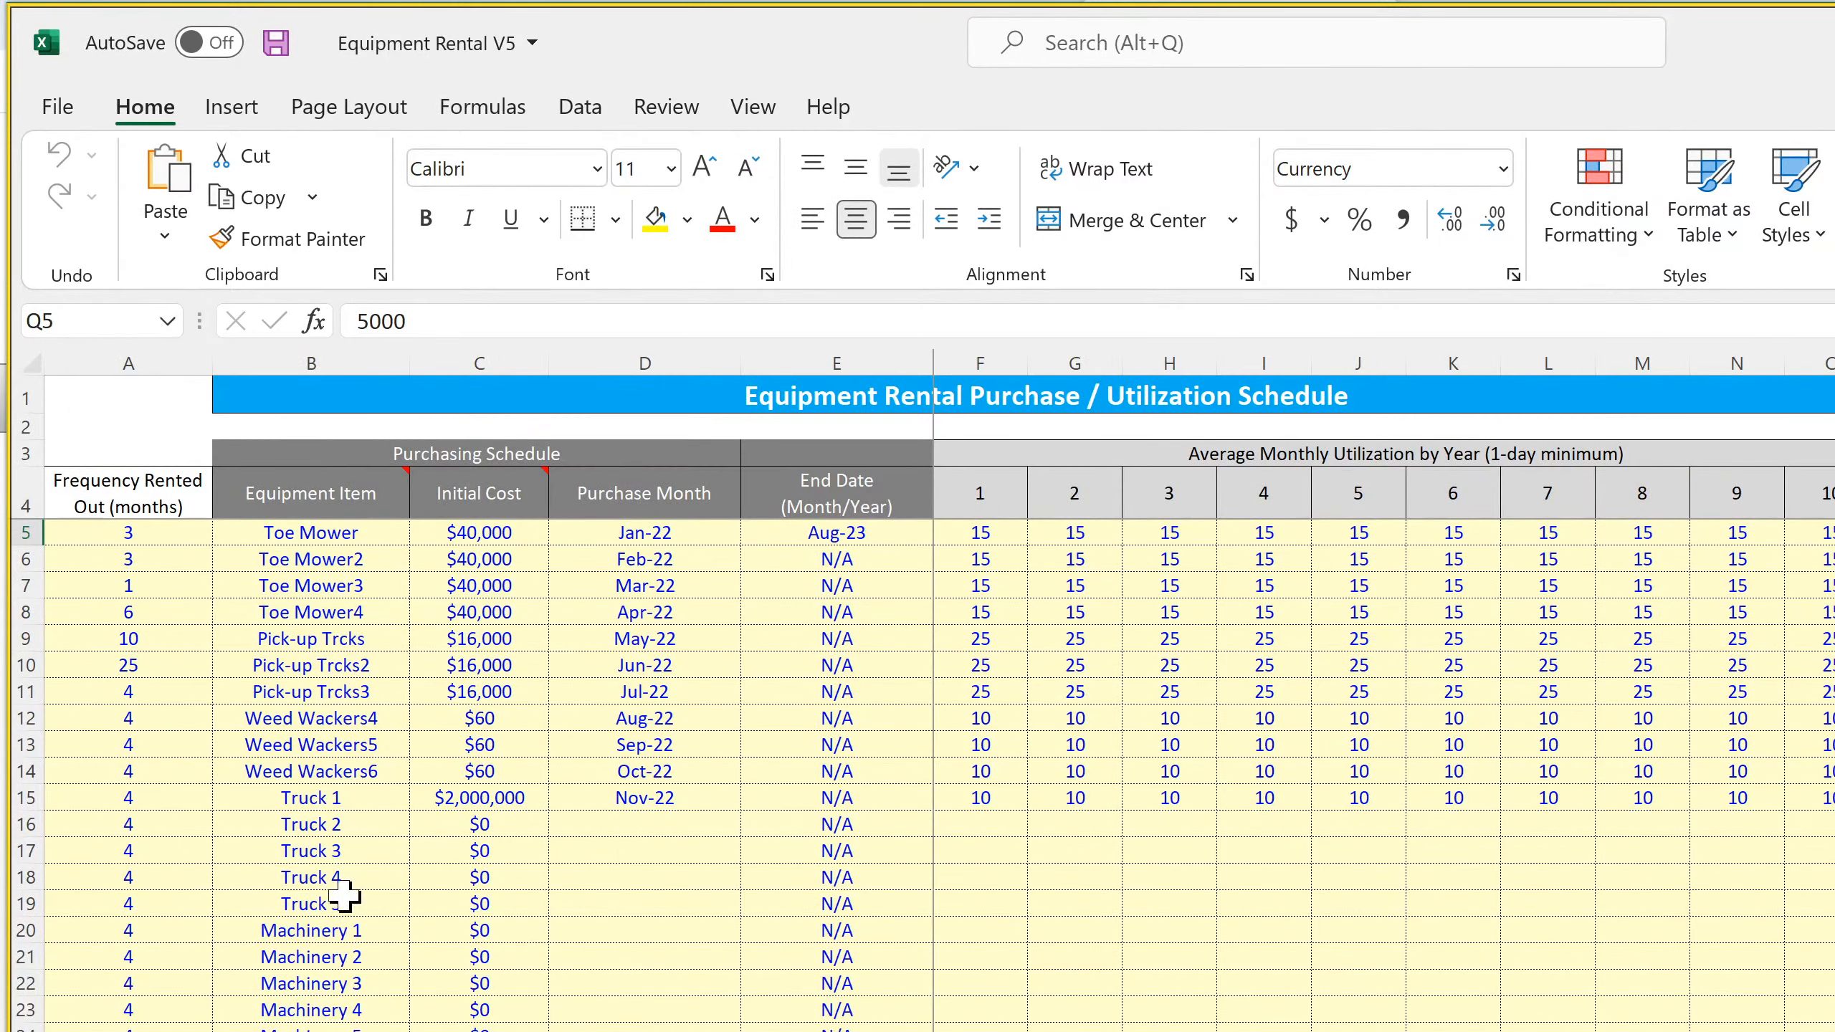
{"action": "scroll", "coordinate": [356, 571], "scroll_direction": "down", "scroll_amount": 11}
{"action": "scroll", "coordinate": [334, 783], "scroll_direction": "down", "scroll_amount": 15}
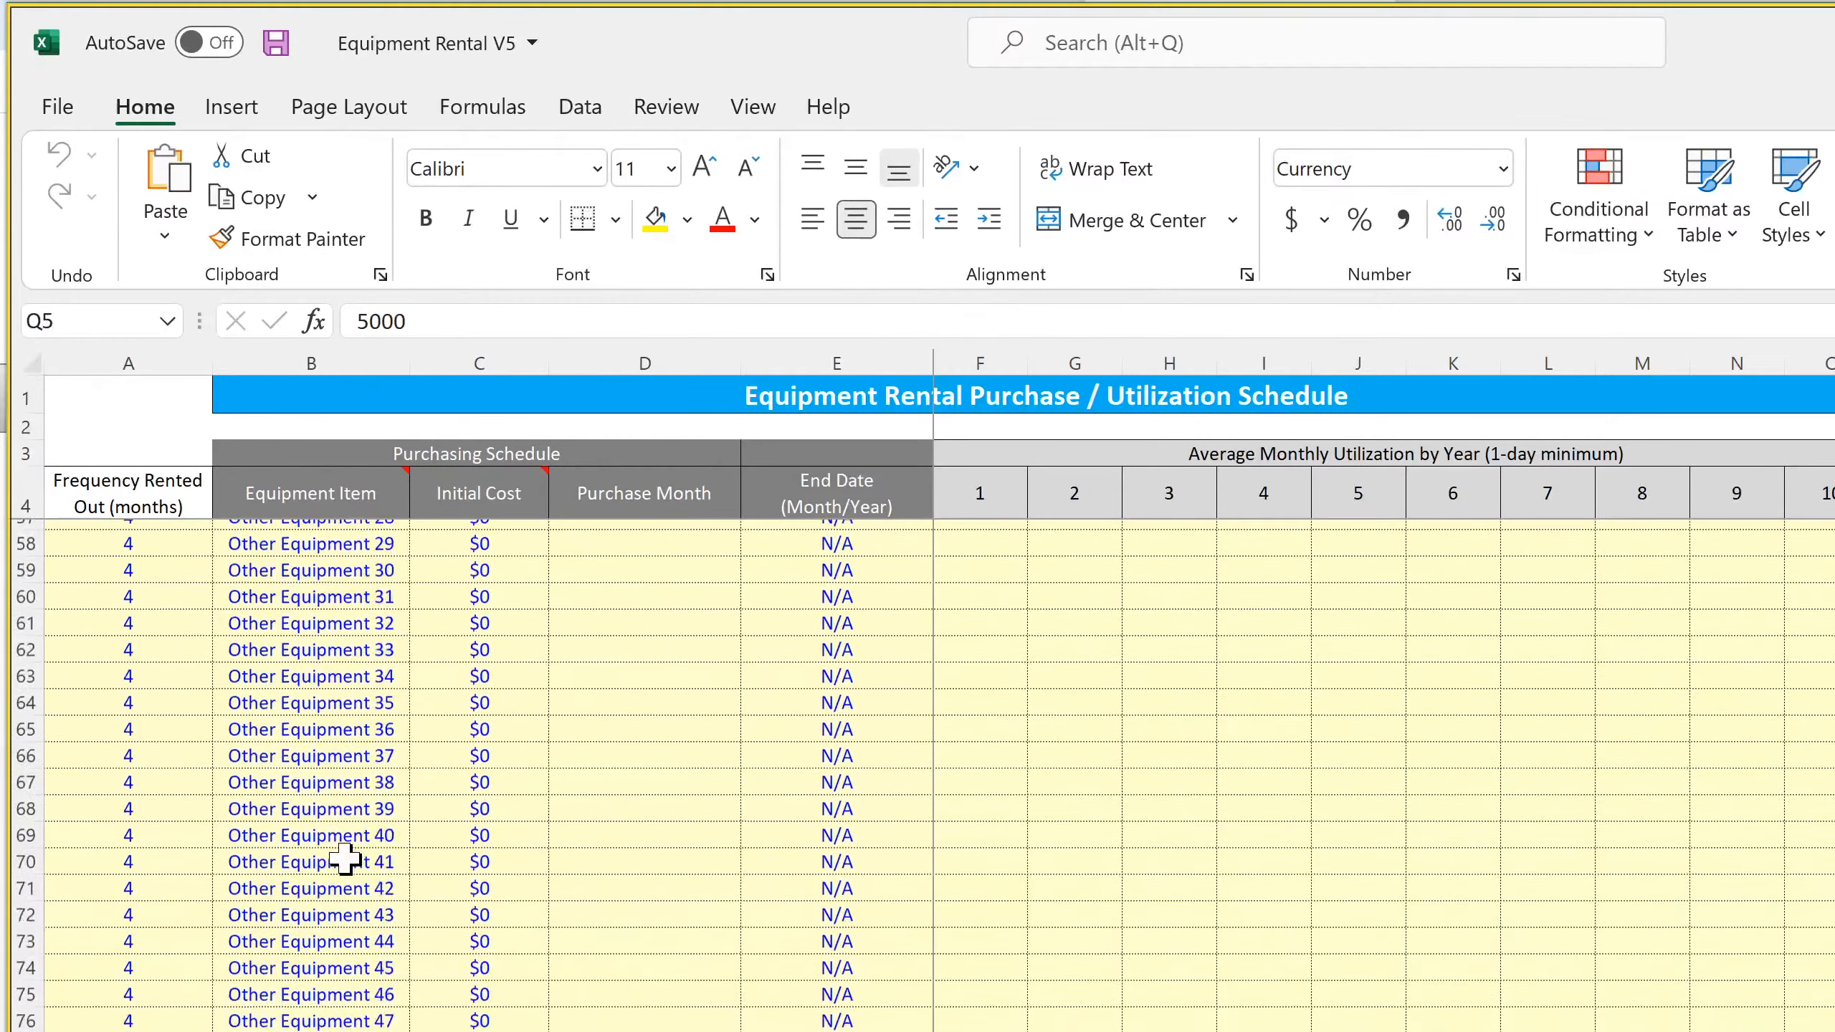
{"action": "scroll", "coordinate": [345, 858], "scroll_direction": "up", "scroll_amount": 11}
{"action": "scroll", "coordinate": [345, 859], "scroll_direction": "up", "scroll_amount": 15}
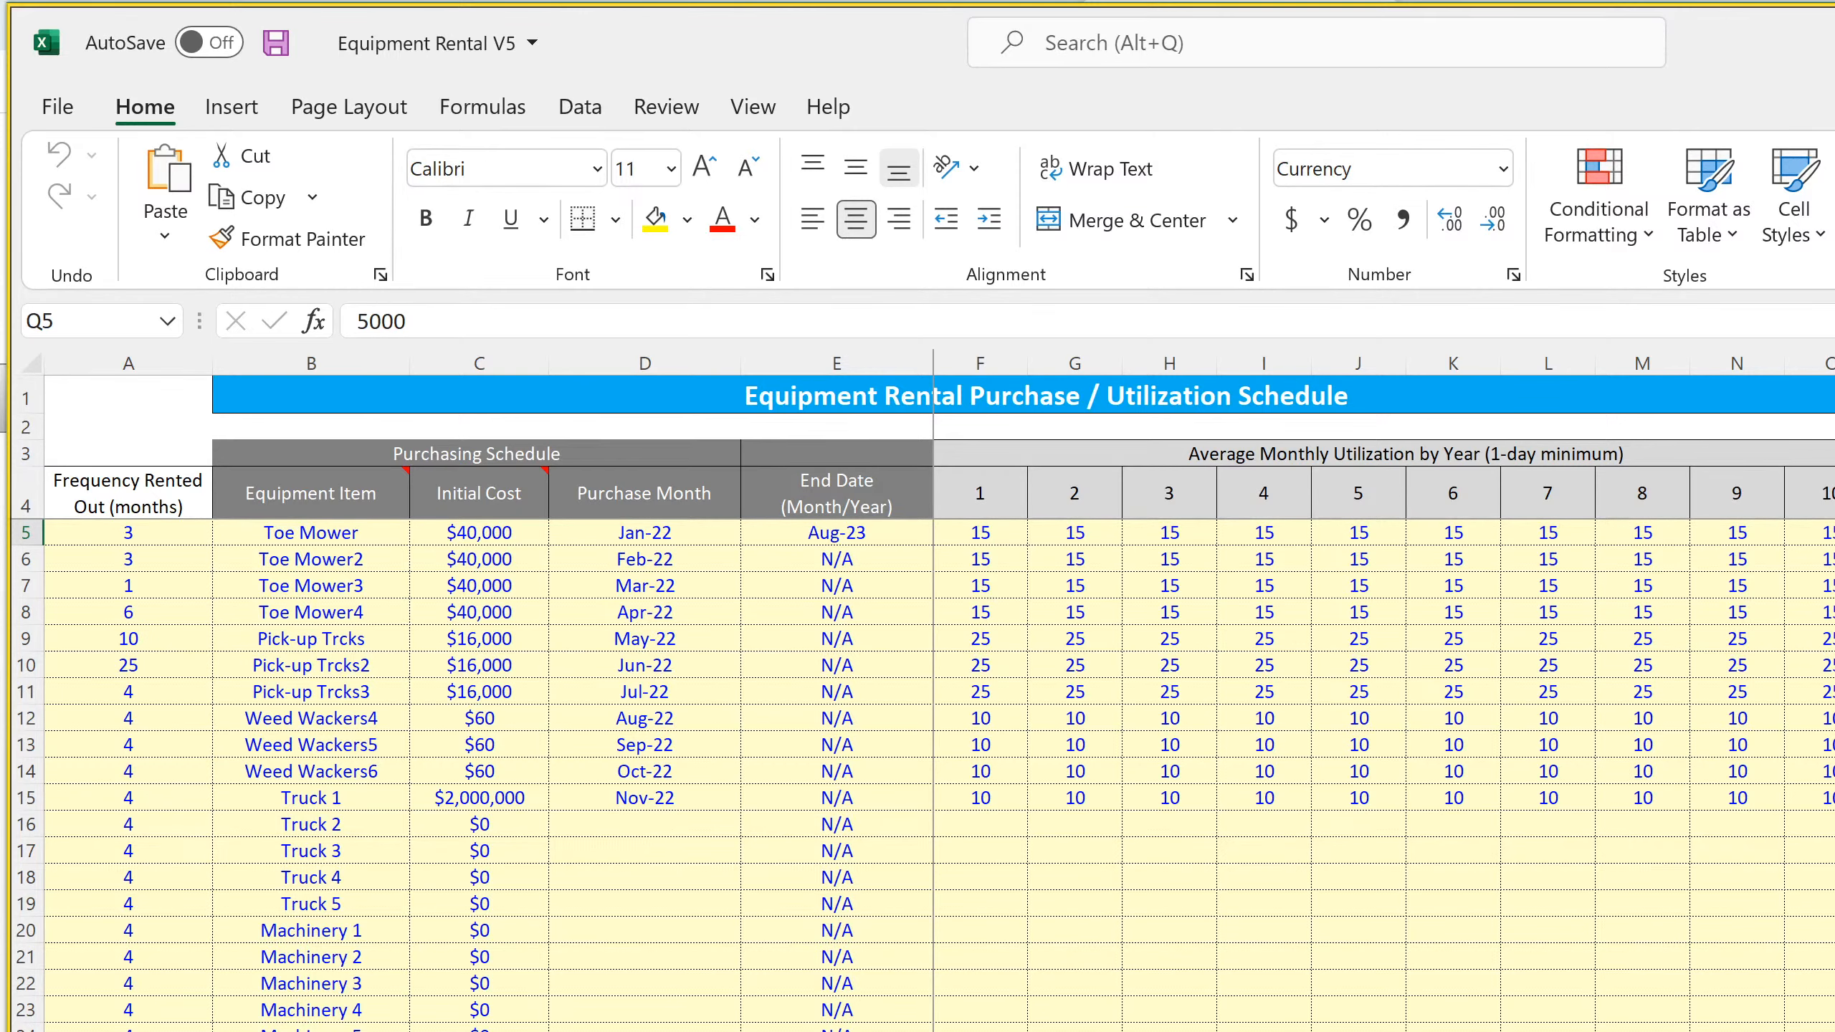
Return to the Cap Ex sheet and inspect the Pick-up Trcks row's formulas from Monthly Depreciation through Value at Sale
{"action": "key", "text": "ctrl+Page_Down"}
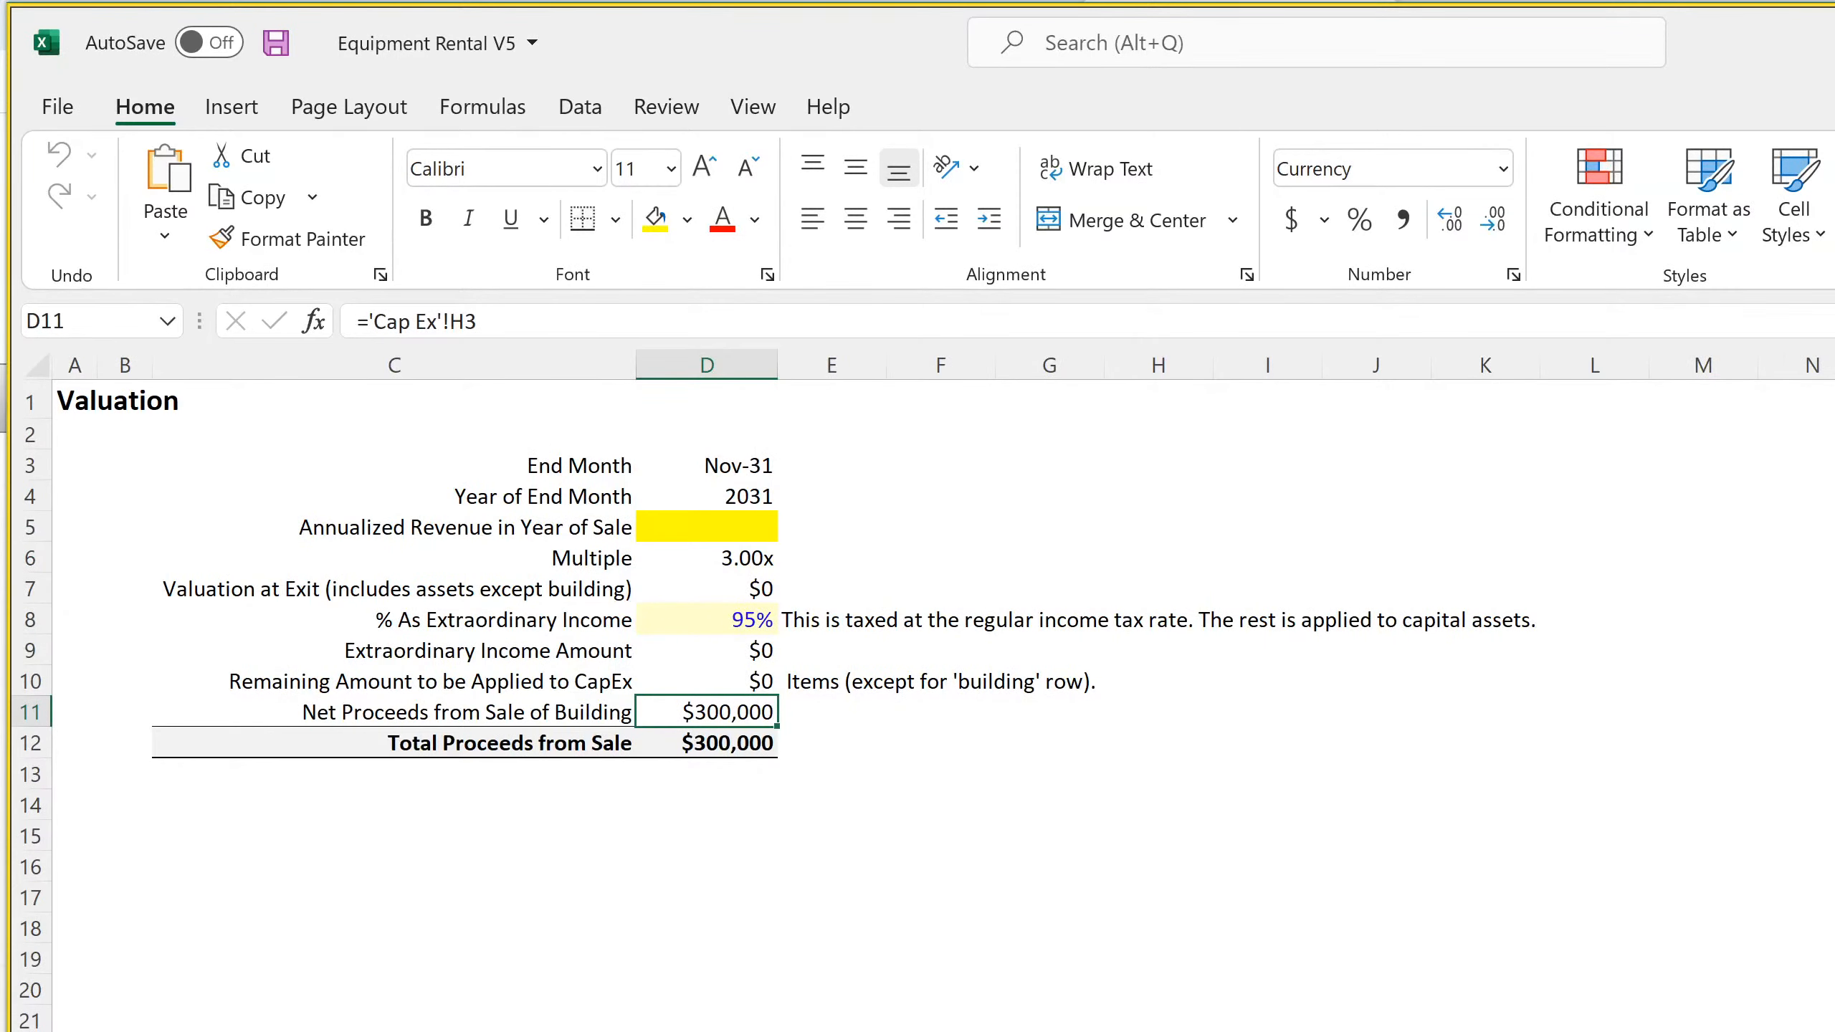
{"action": "key", "text": "ctrl+Page_Down"}
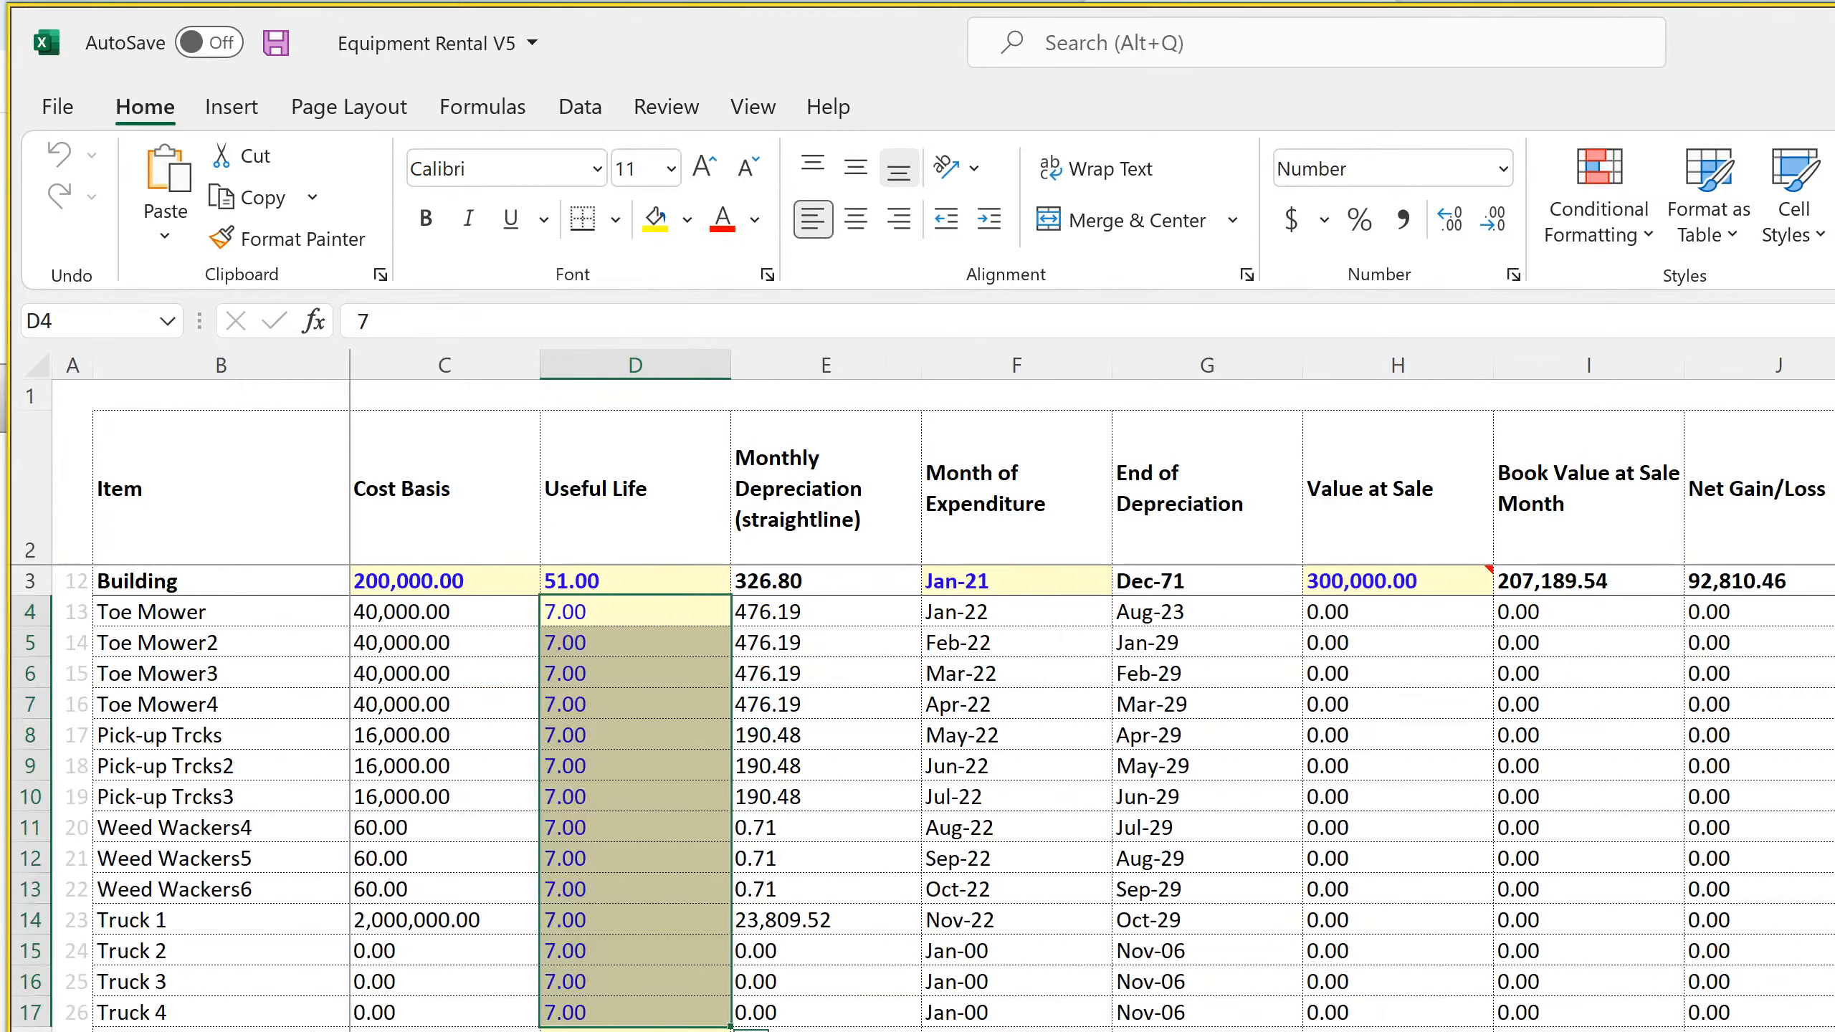
{"action": "left_click", "coordinate": [802, 738]}
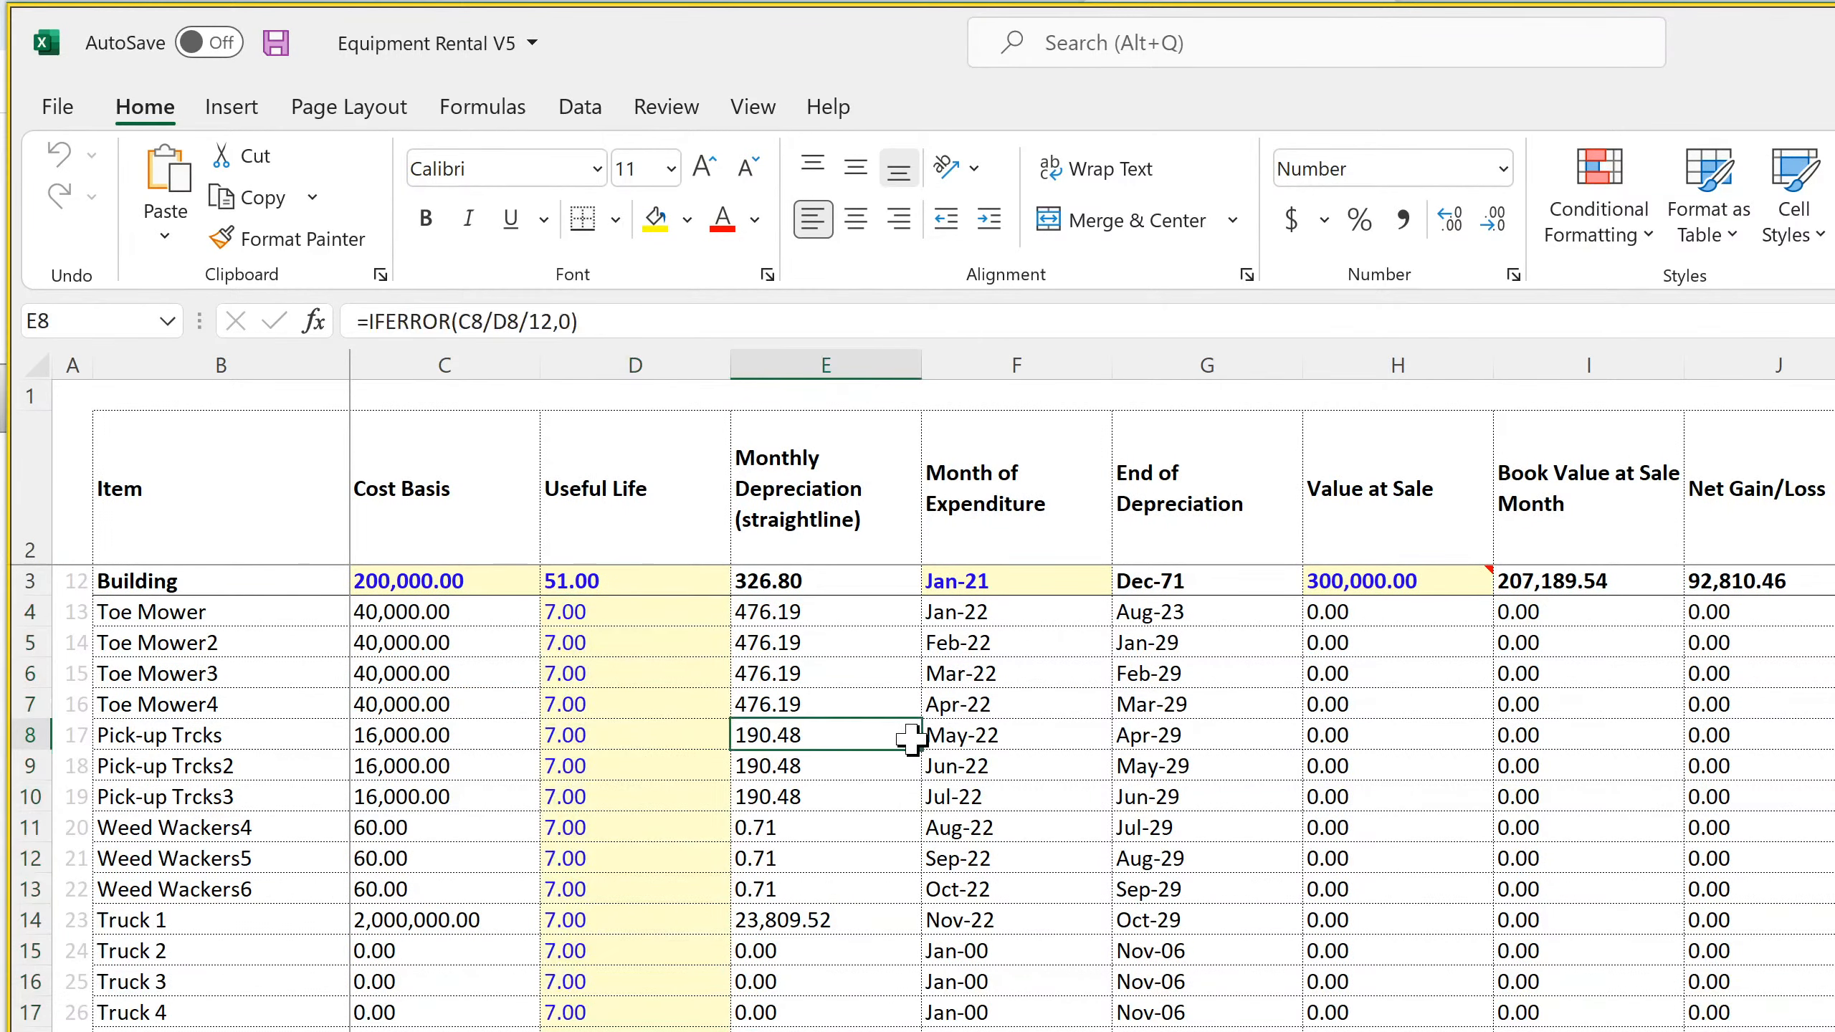
{"action": "left_click", "coordinate": [960, 738]}
{"action": "left_click", "coordinate": [1162, 737]}
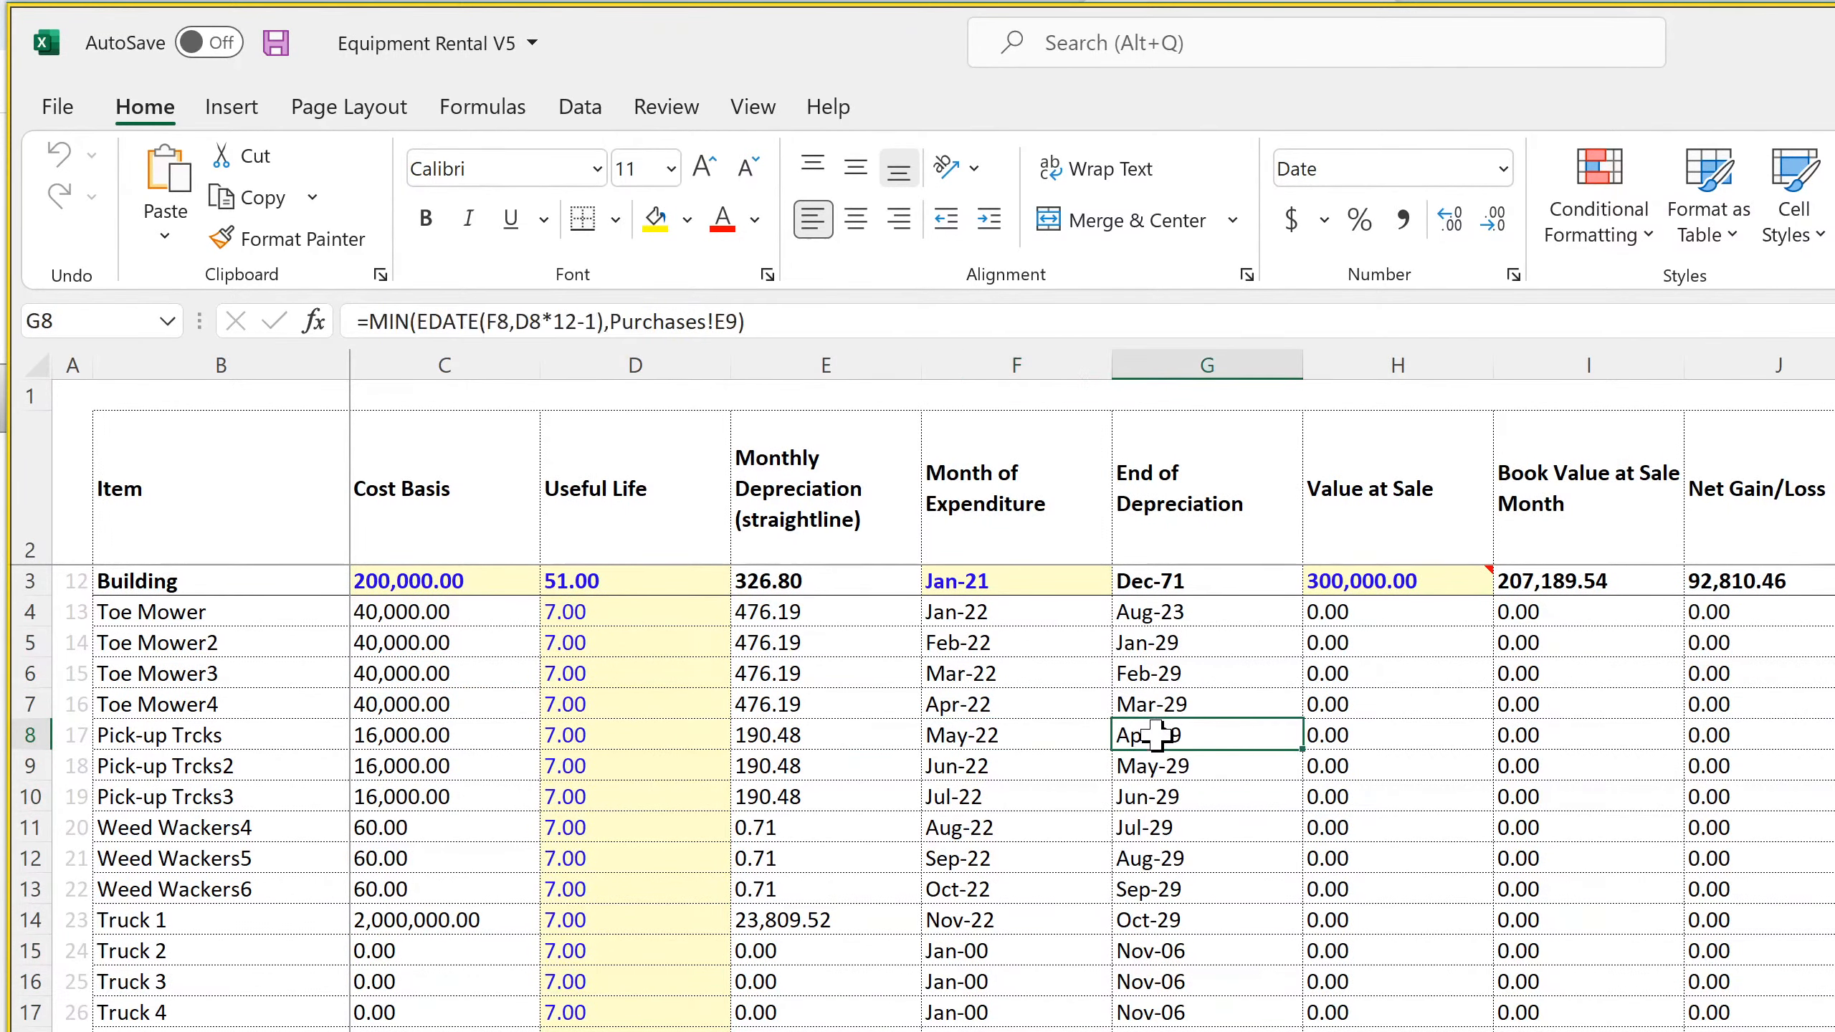
{"action": "left_click", "coordinate": [1351, 730]}
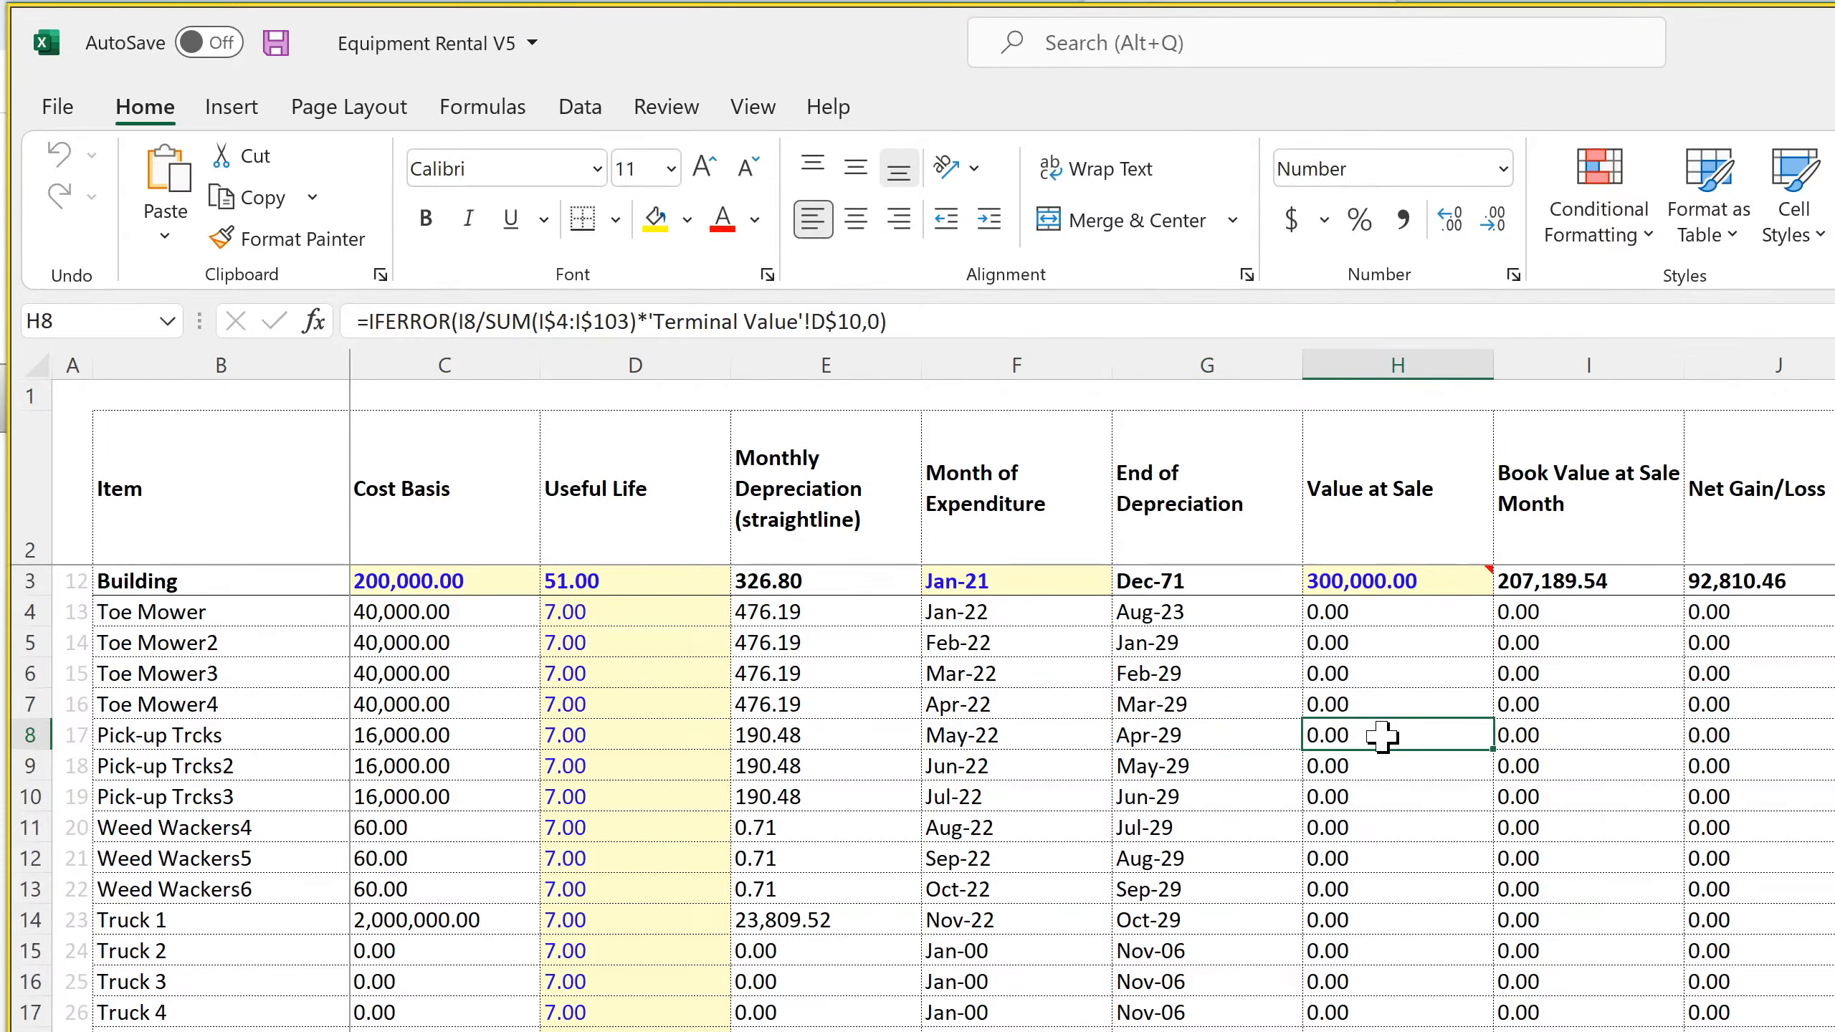
{"action": "double_click", "coordinate": [1381, 736]}
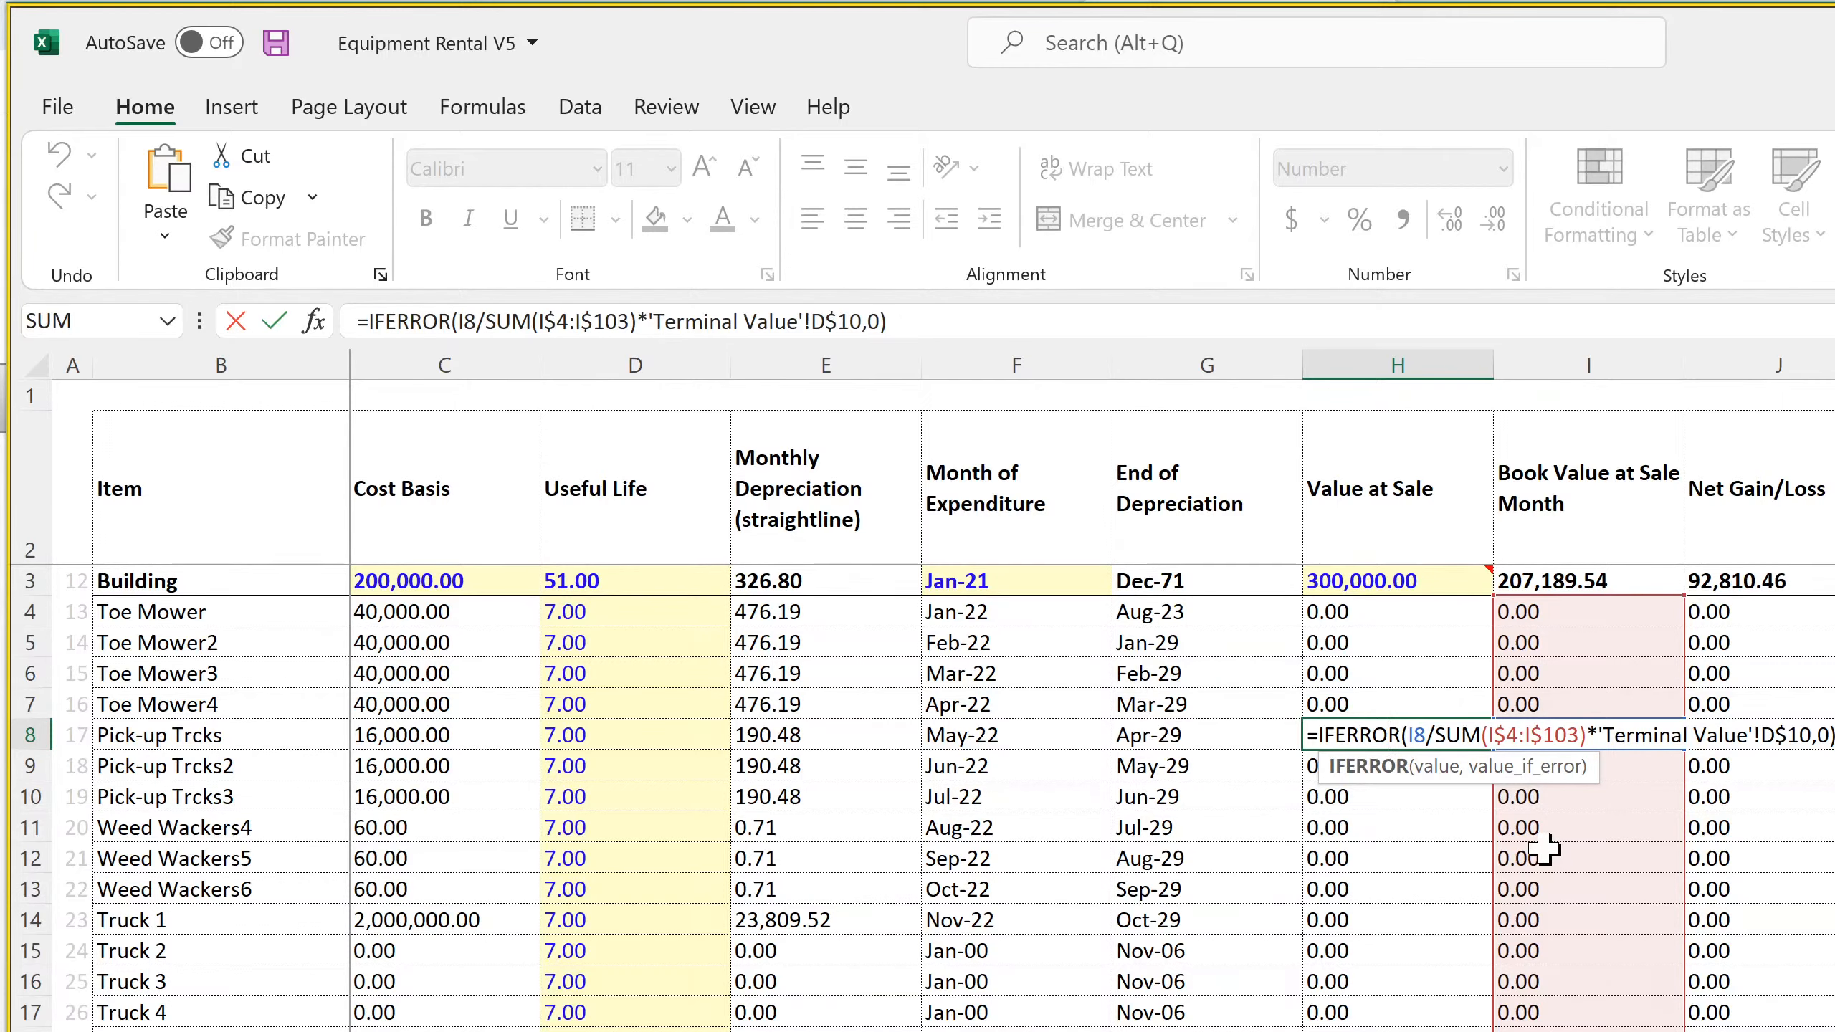
{"action": "key", "text": "Return"}
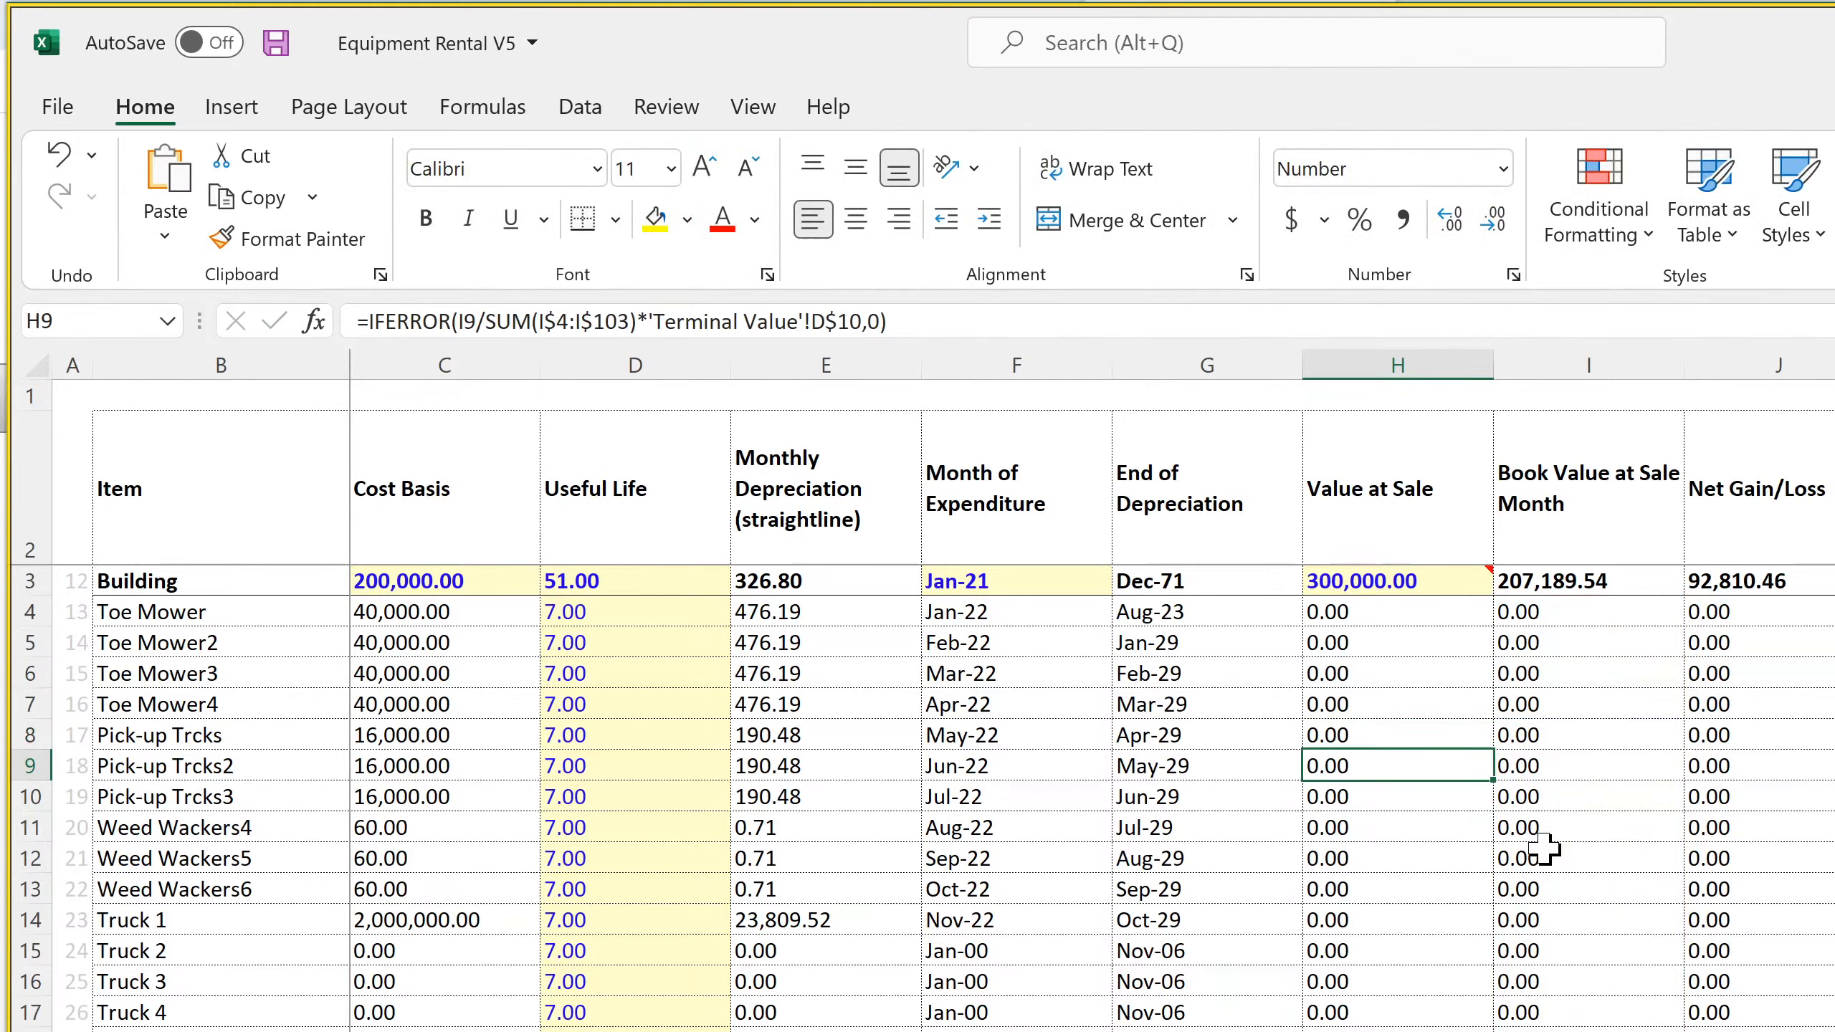
Examine the Book Value at Sale Month formulas for the first seven equipment rows and the formulas below the Net Gain/Loss column
{"action": "left_click_drag", "start_coordinate": [1542, 615], "coordinate": [1546, 802]}
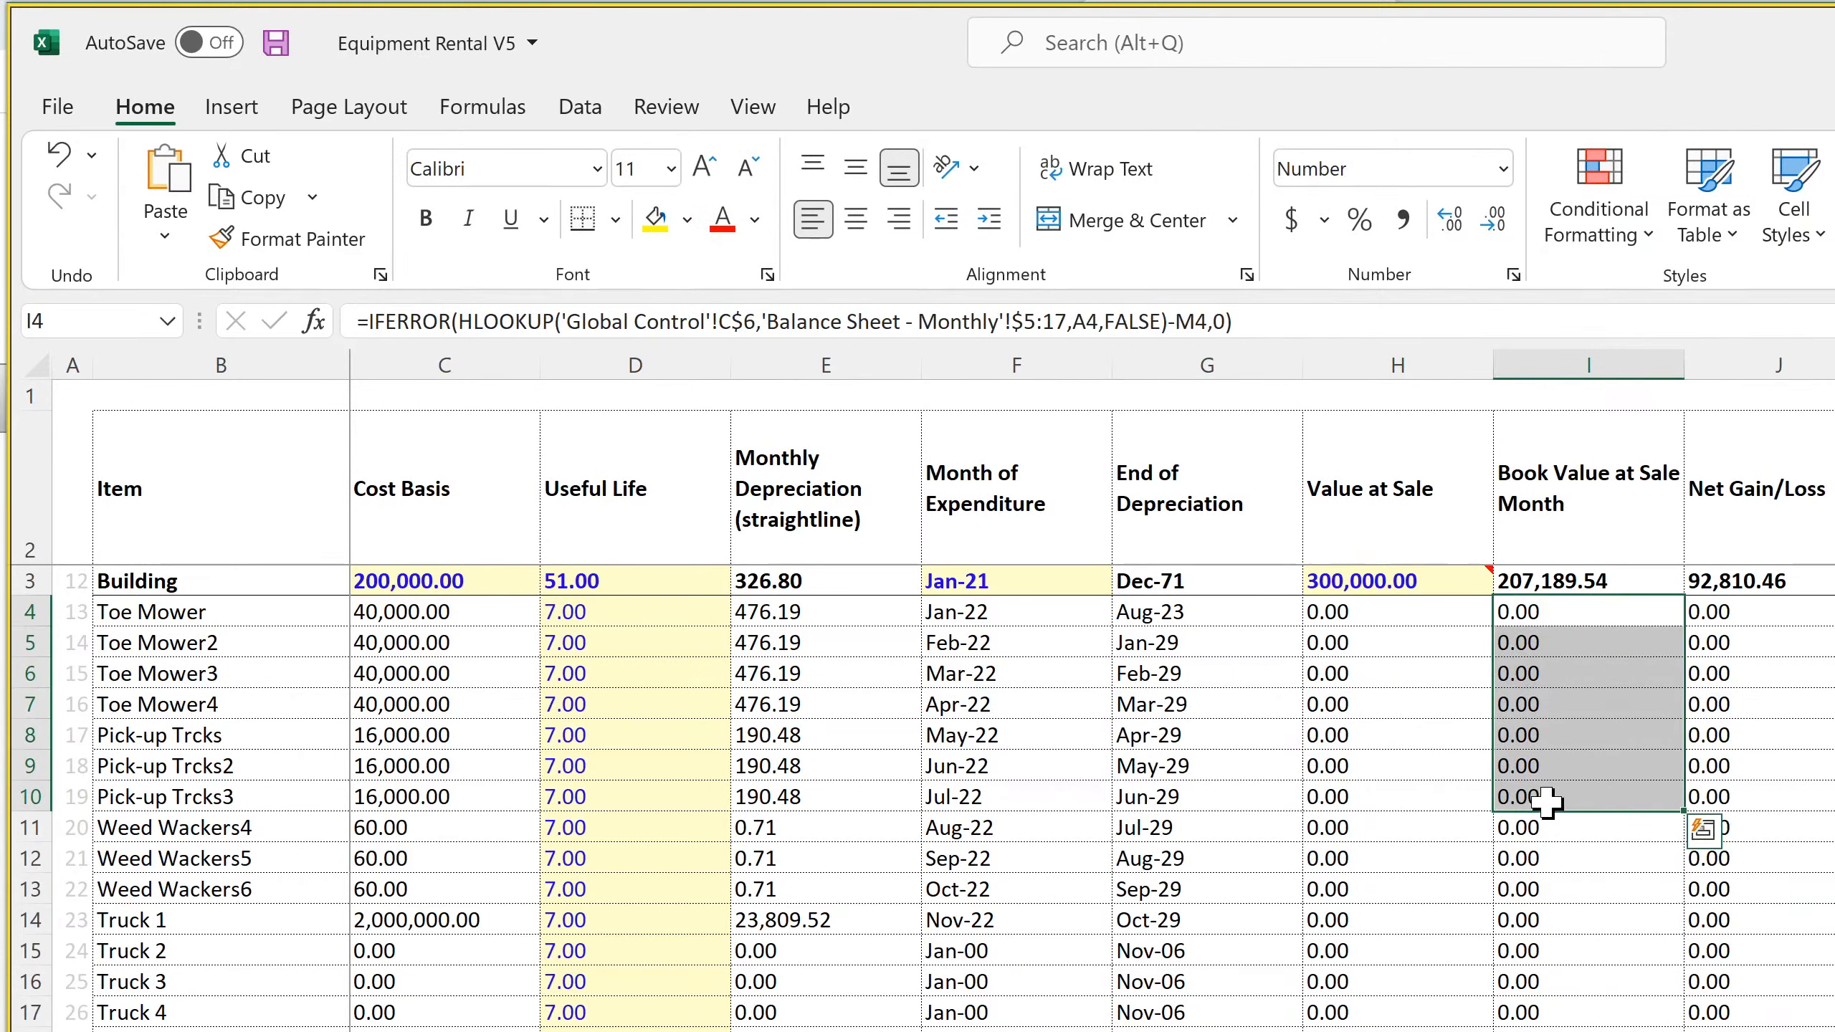
{"action": "scroll", "coordinate": [1561, 846], "scroll_direction": "down", "scroll_amount": 11}
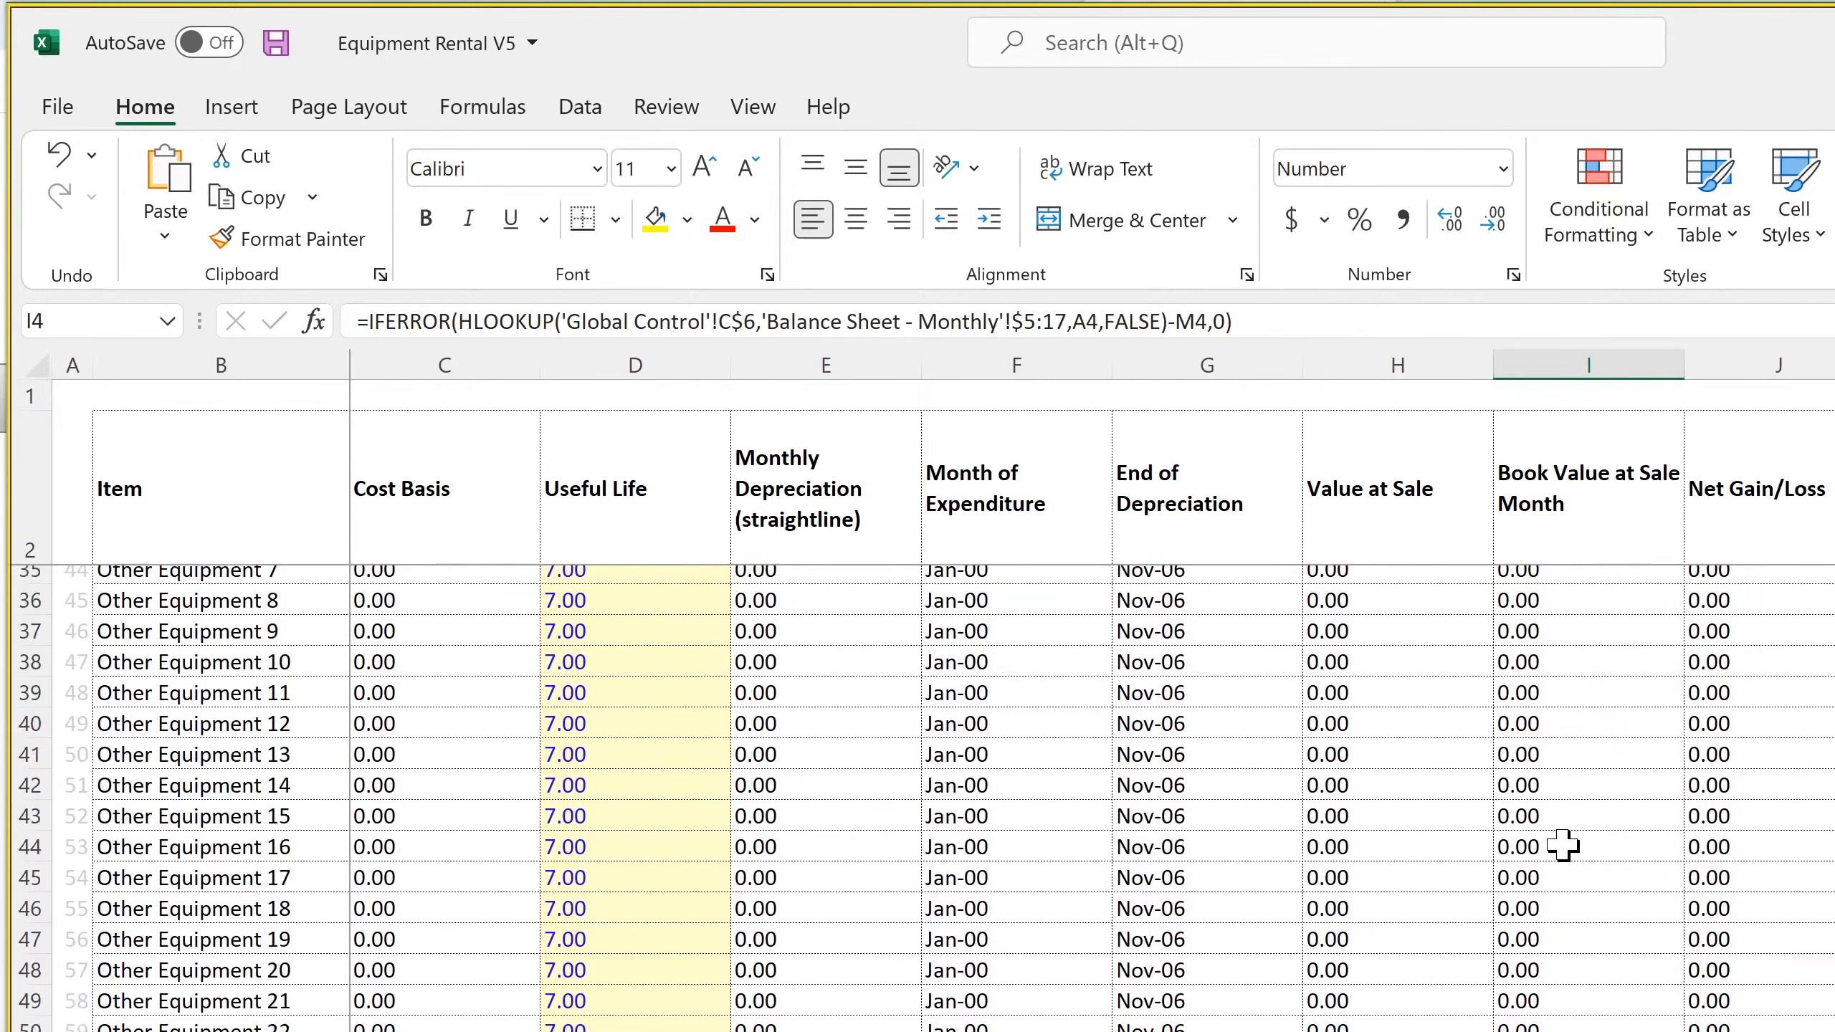
{"action": "scroll", "coordinate": [1562, 845], "scroll_direction": "down", "scroll_amount": 19}
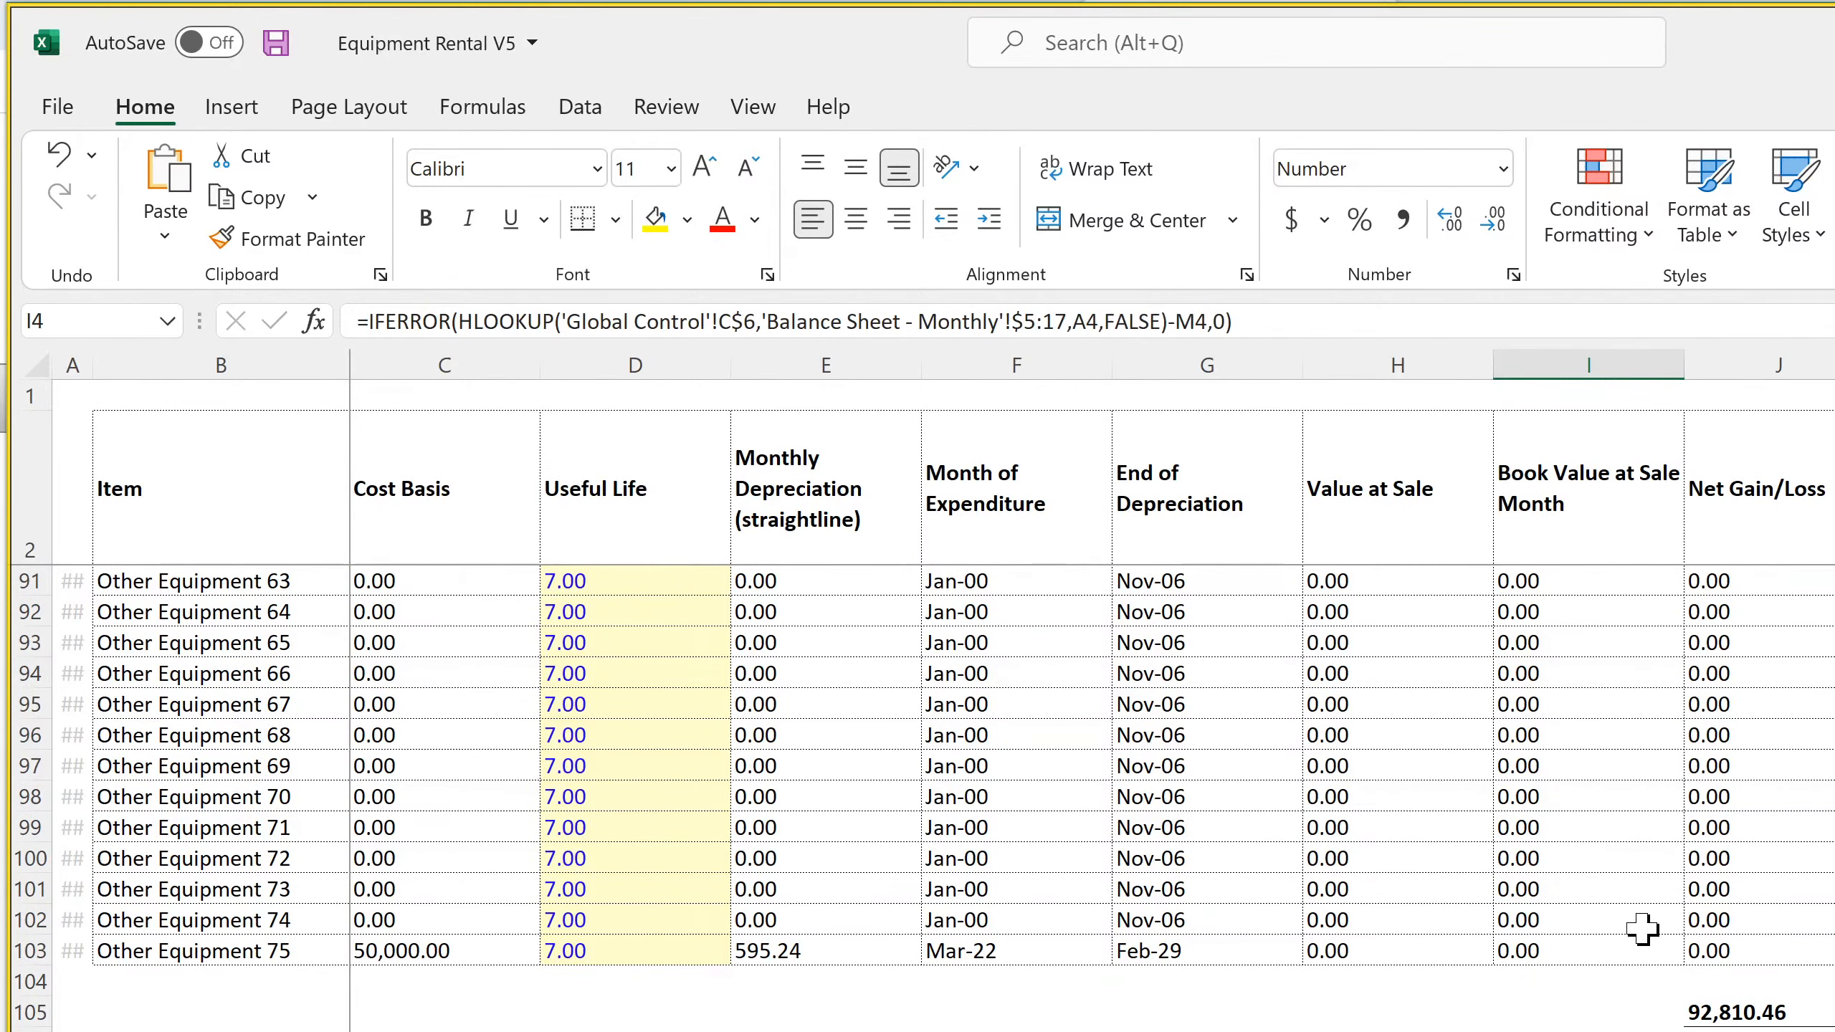
{"action": "left_click", "coordinate": [1762, 1012]}
{"action": "left_click", "coordinate": [1767, 1027]}
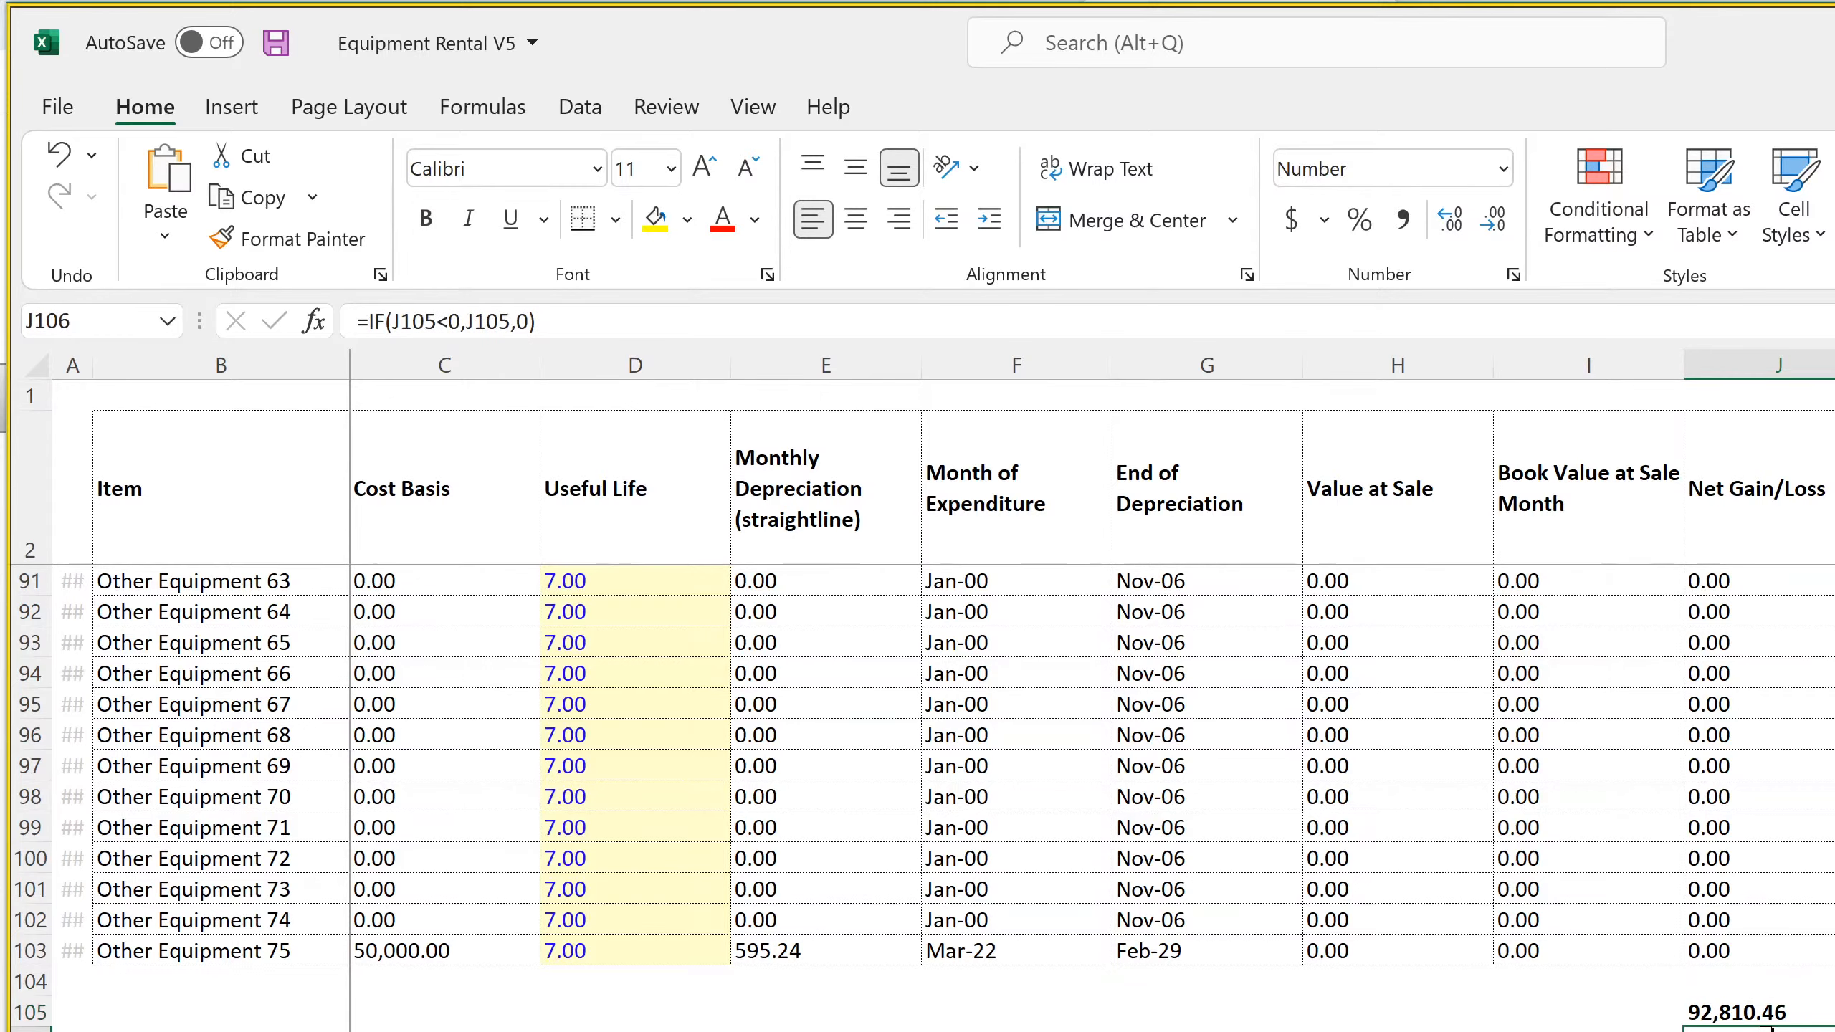
{"action": "scroll", "coordinate": [1773, 1016], "scroll_direction": "up", "scroll_amount": 4}
{"action": "scroll", "coordinate": [1771, 1021], "scroll_direction": "up", "scroll_amount": 20}
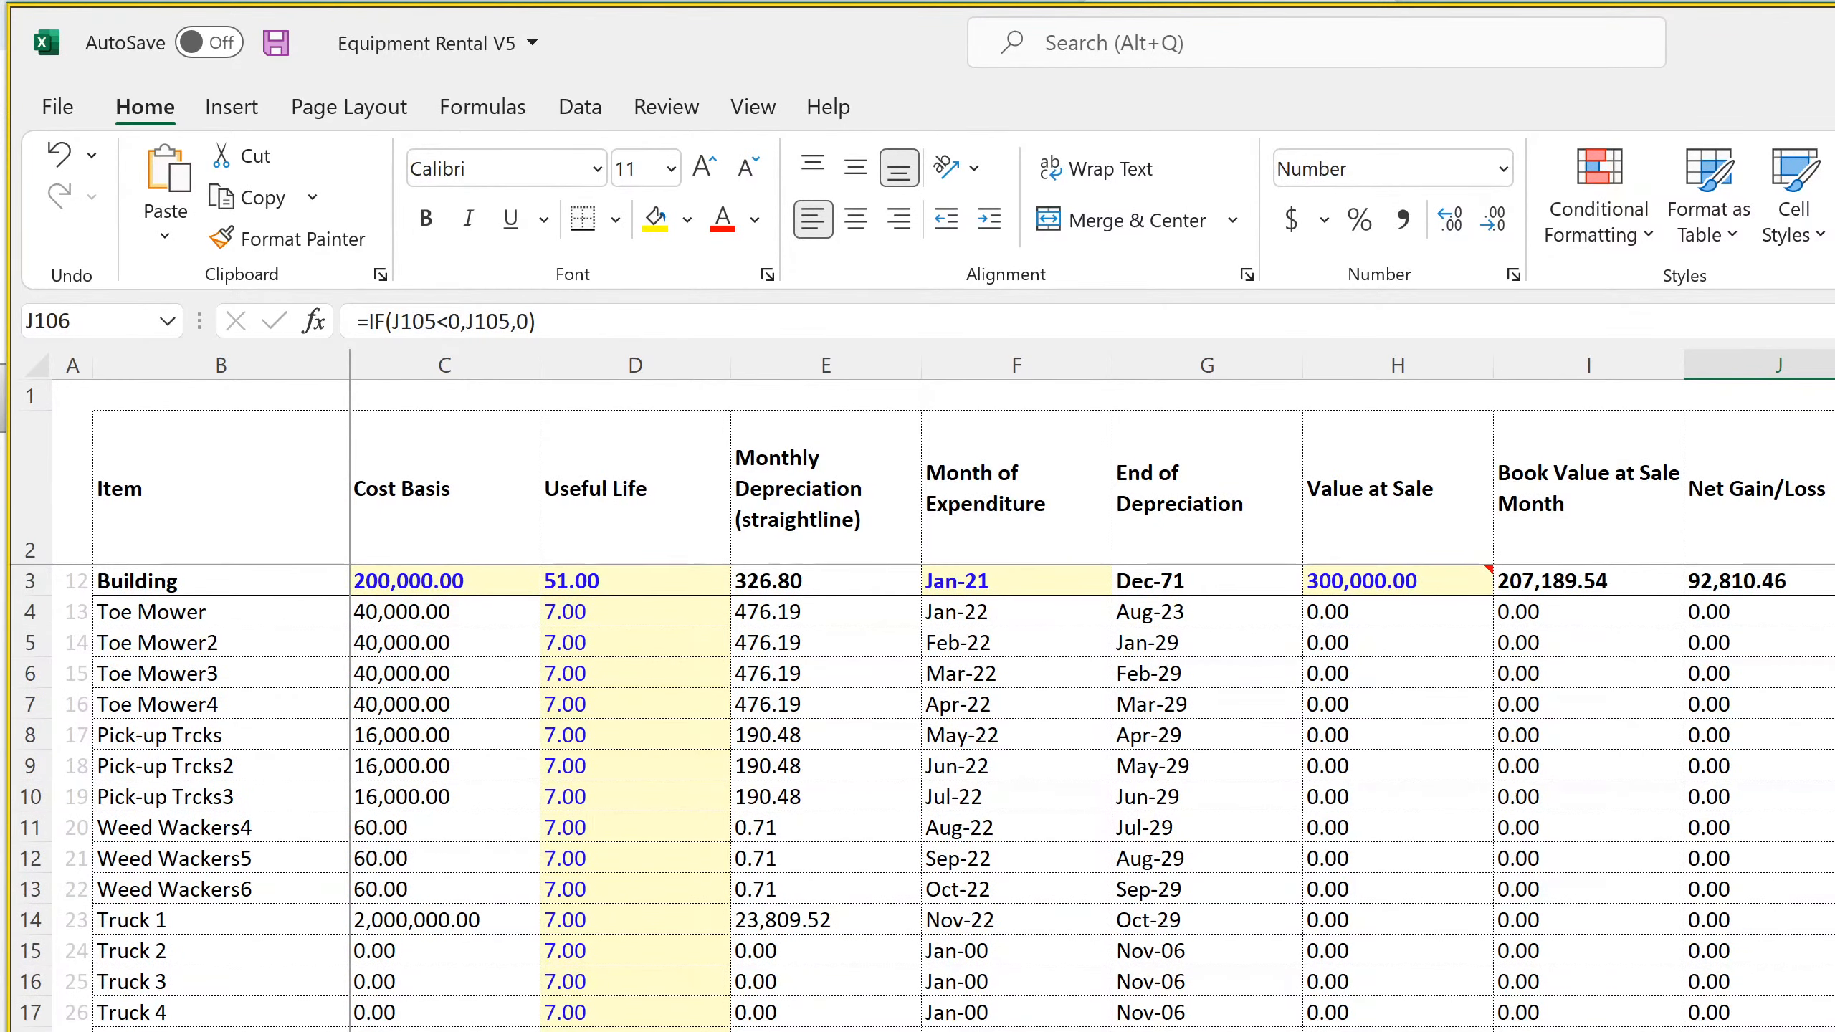
Go to the Valuation sheet and inspect the Annualized Revenue in Year of Sale cell
{"action": "key", "text": "ctrl+Page_Down"}
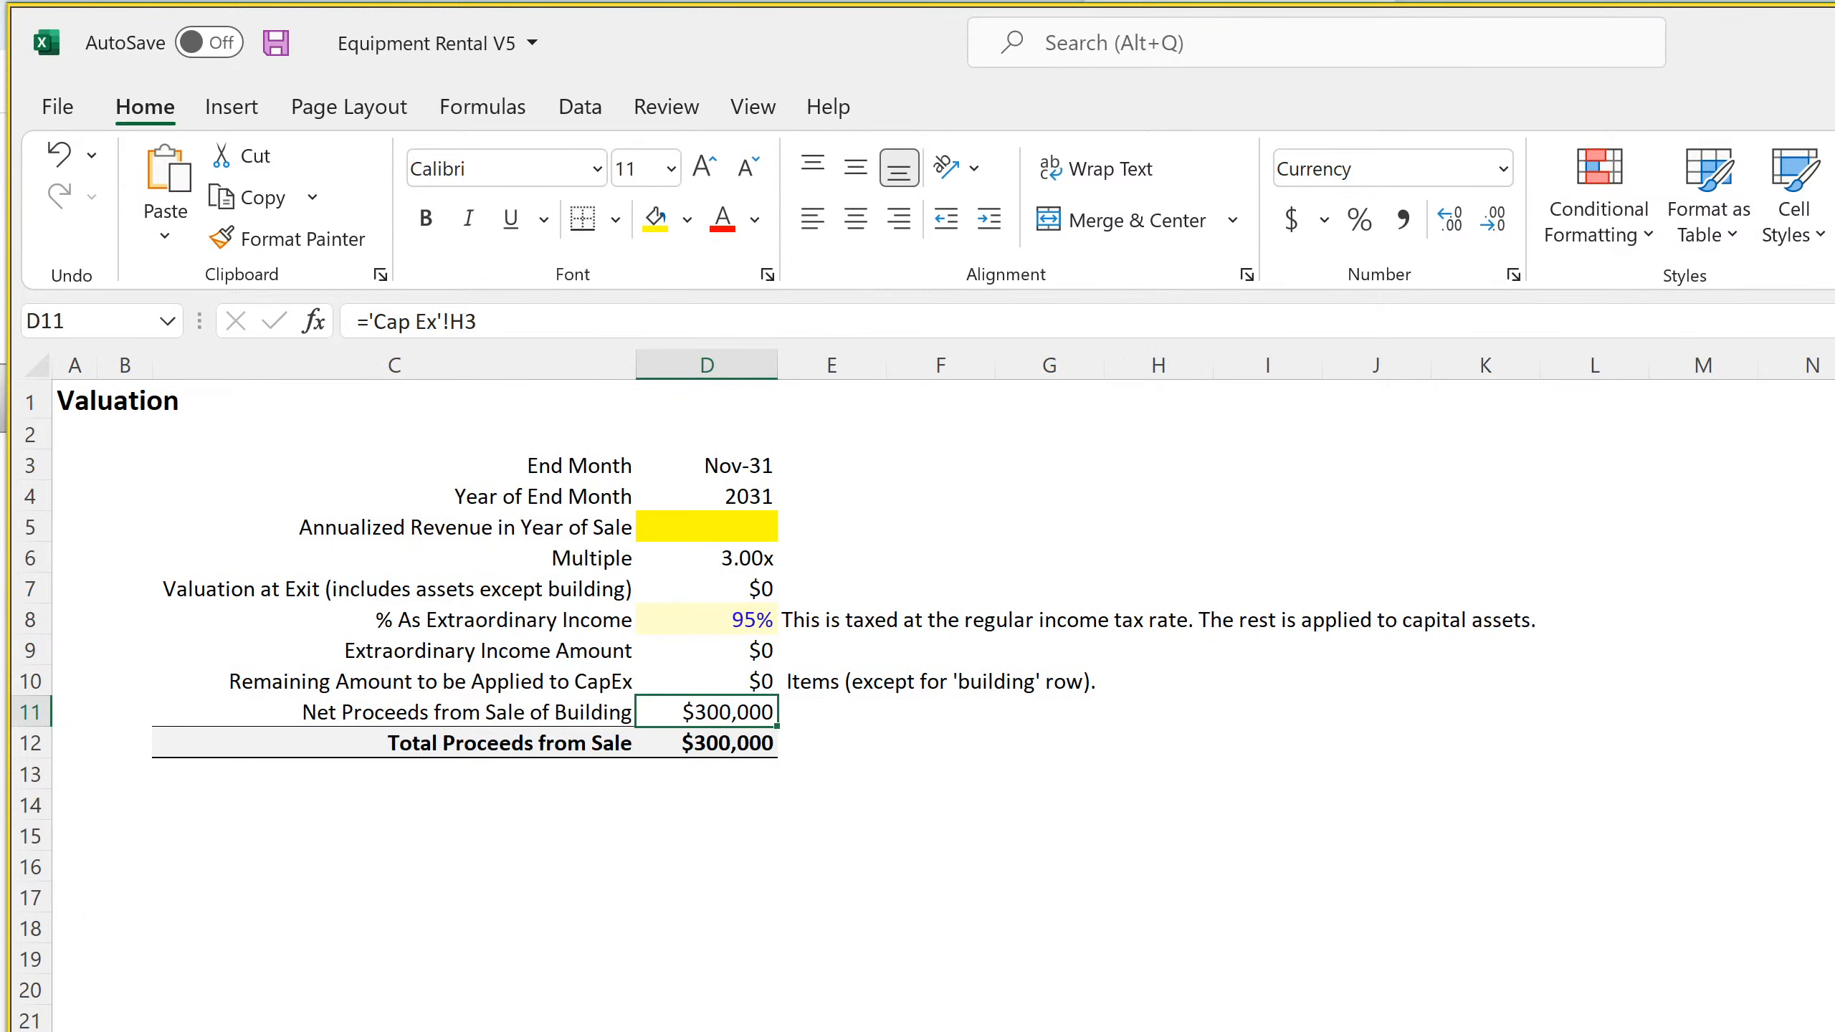
{"action": "left_click", "coordinate": [697, 522]}
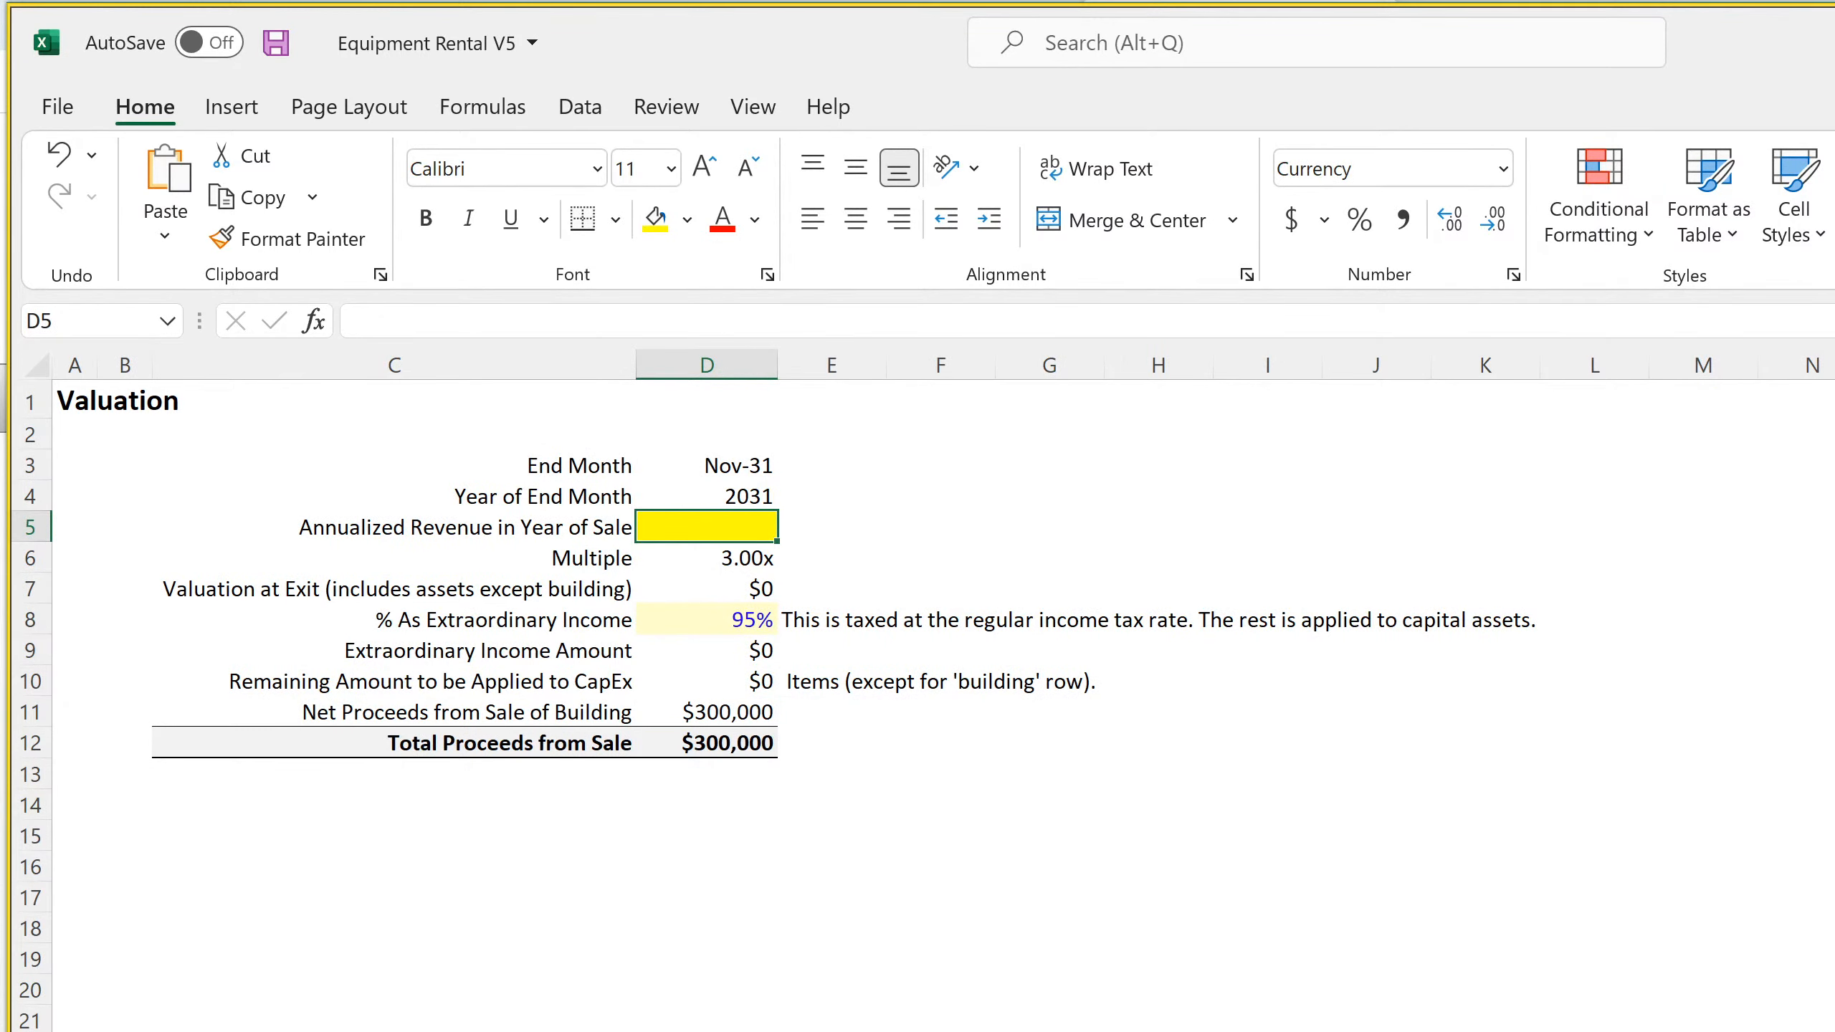
Go to the Capitalization Table and inspect Investor 4's FY 2022 distribution formula and Raise A's common stock formula
{"action": "key", "text": "ctrl+Page_Down"}
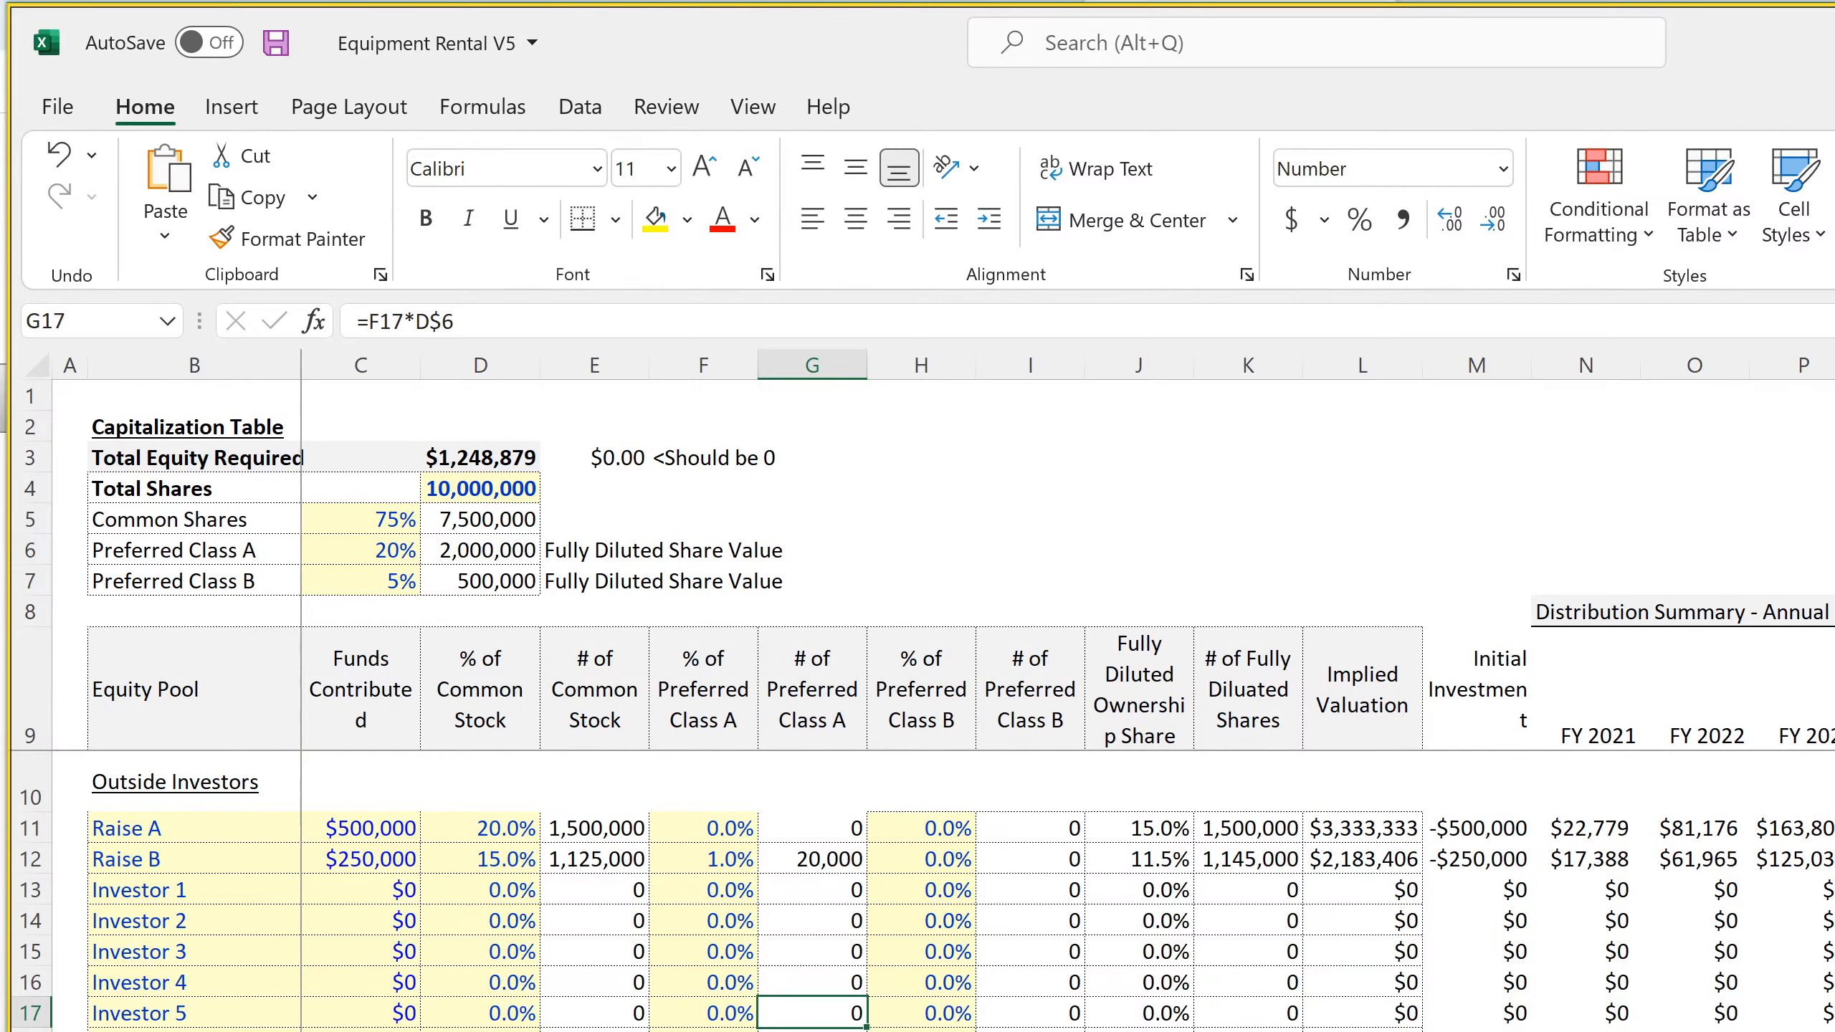
{"action": "scroll", "coordinate": [918, 889], "scroll_direction": "down", "scroll_amount": 7}
{"action": "scroll", "coordinate": [917, 889], "scroll_direction": "up", "scroll_amount": 7}
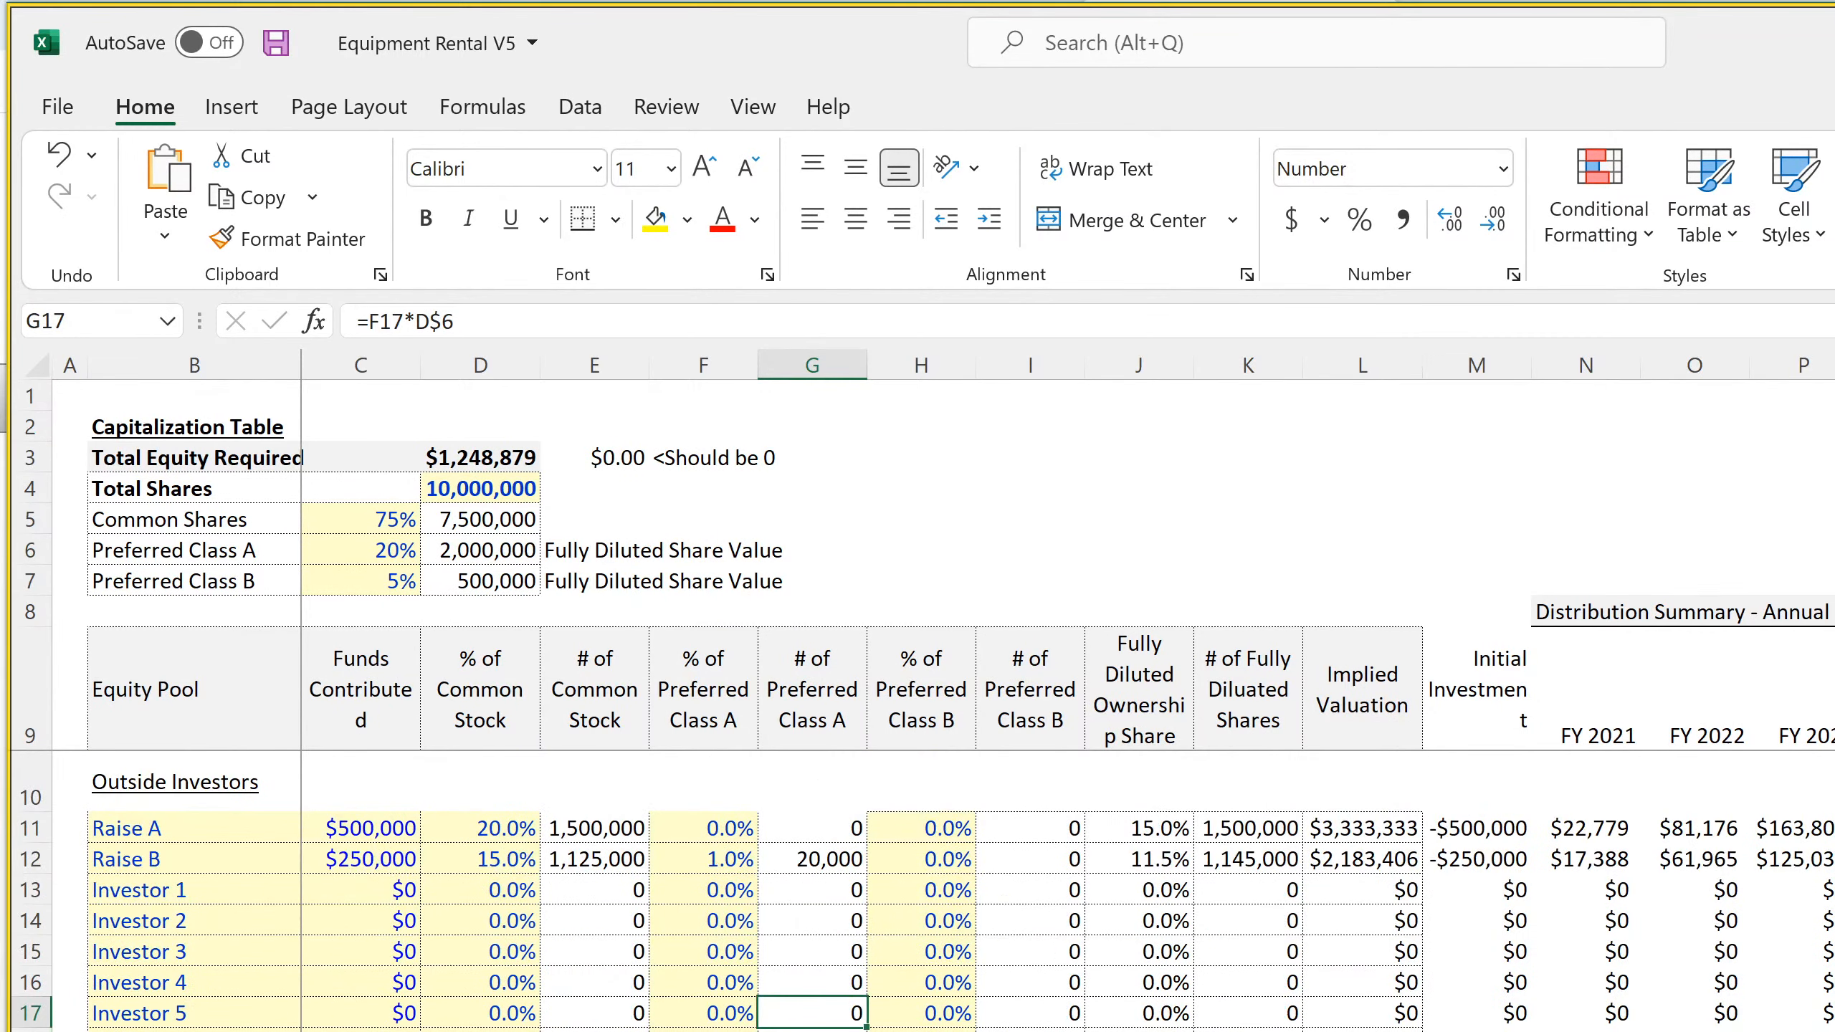
{"action": "left_click", "coordinate": [1232, 979]}
{"action": "left_click", "coordinate": [1724, 980]}
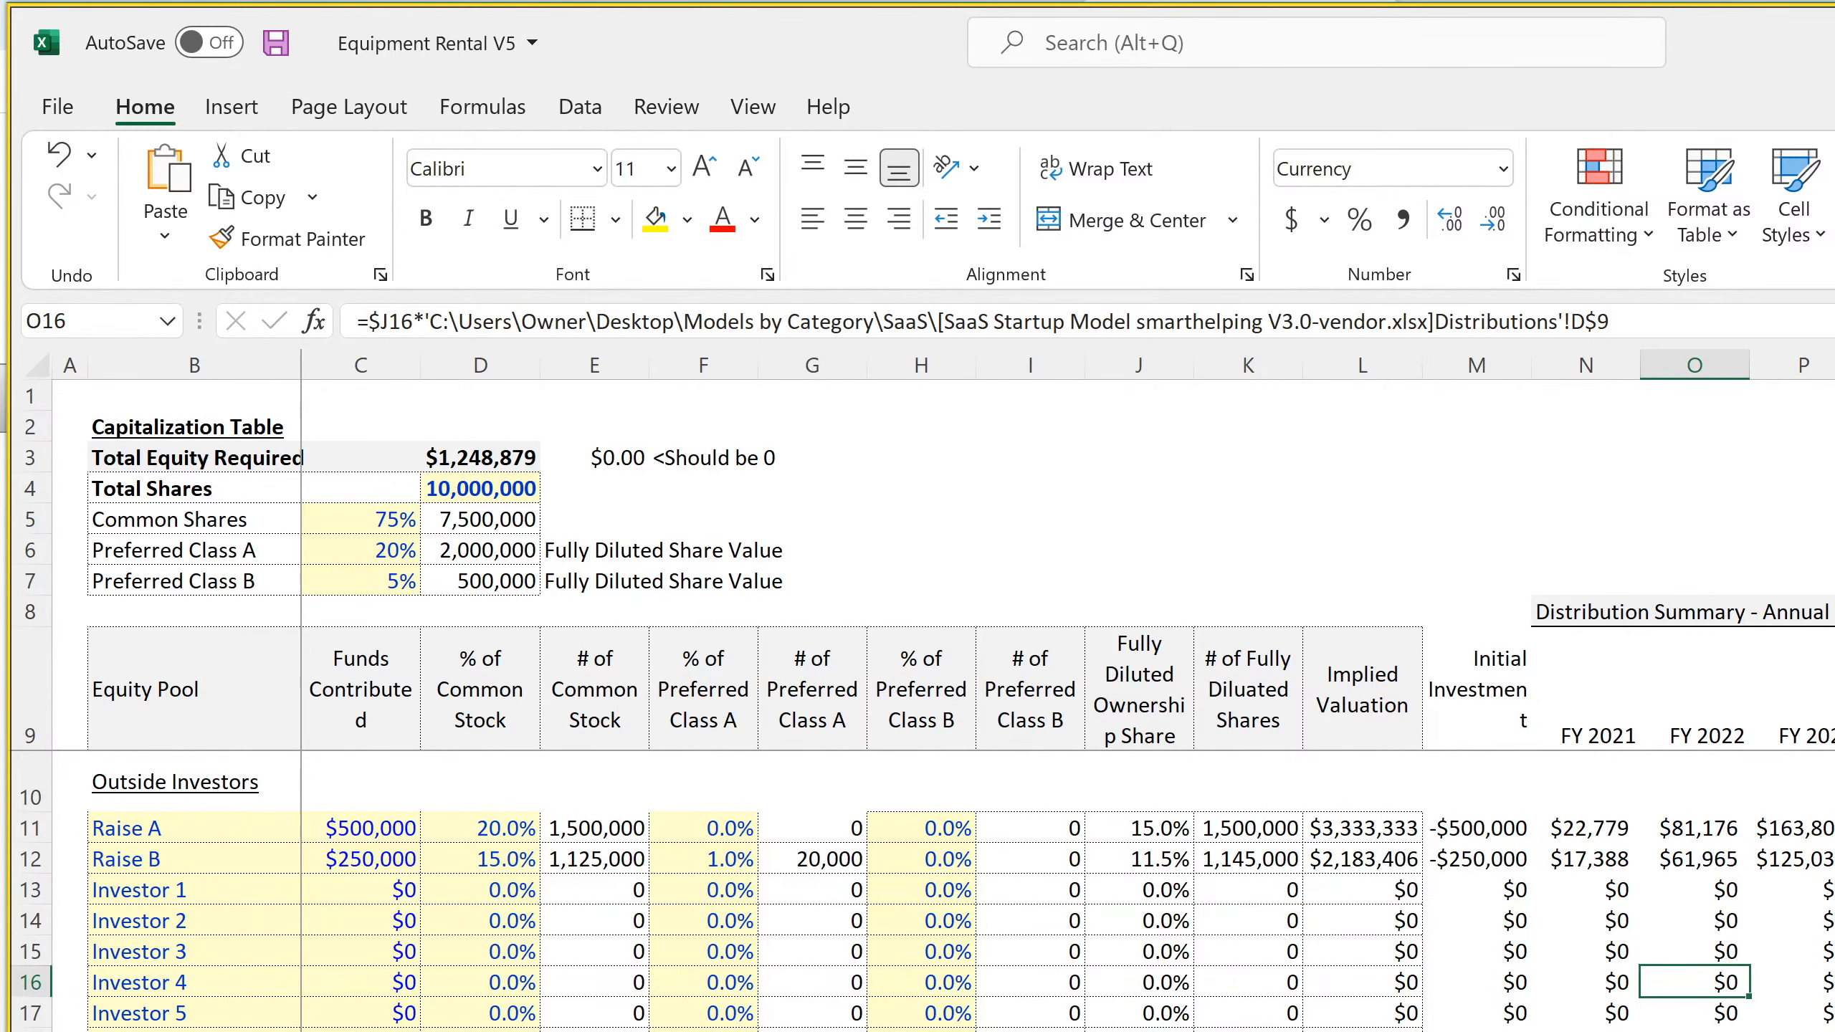
{"action": "left_click", "coordinate": [601, 829]}
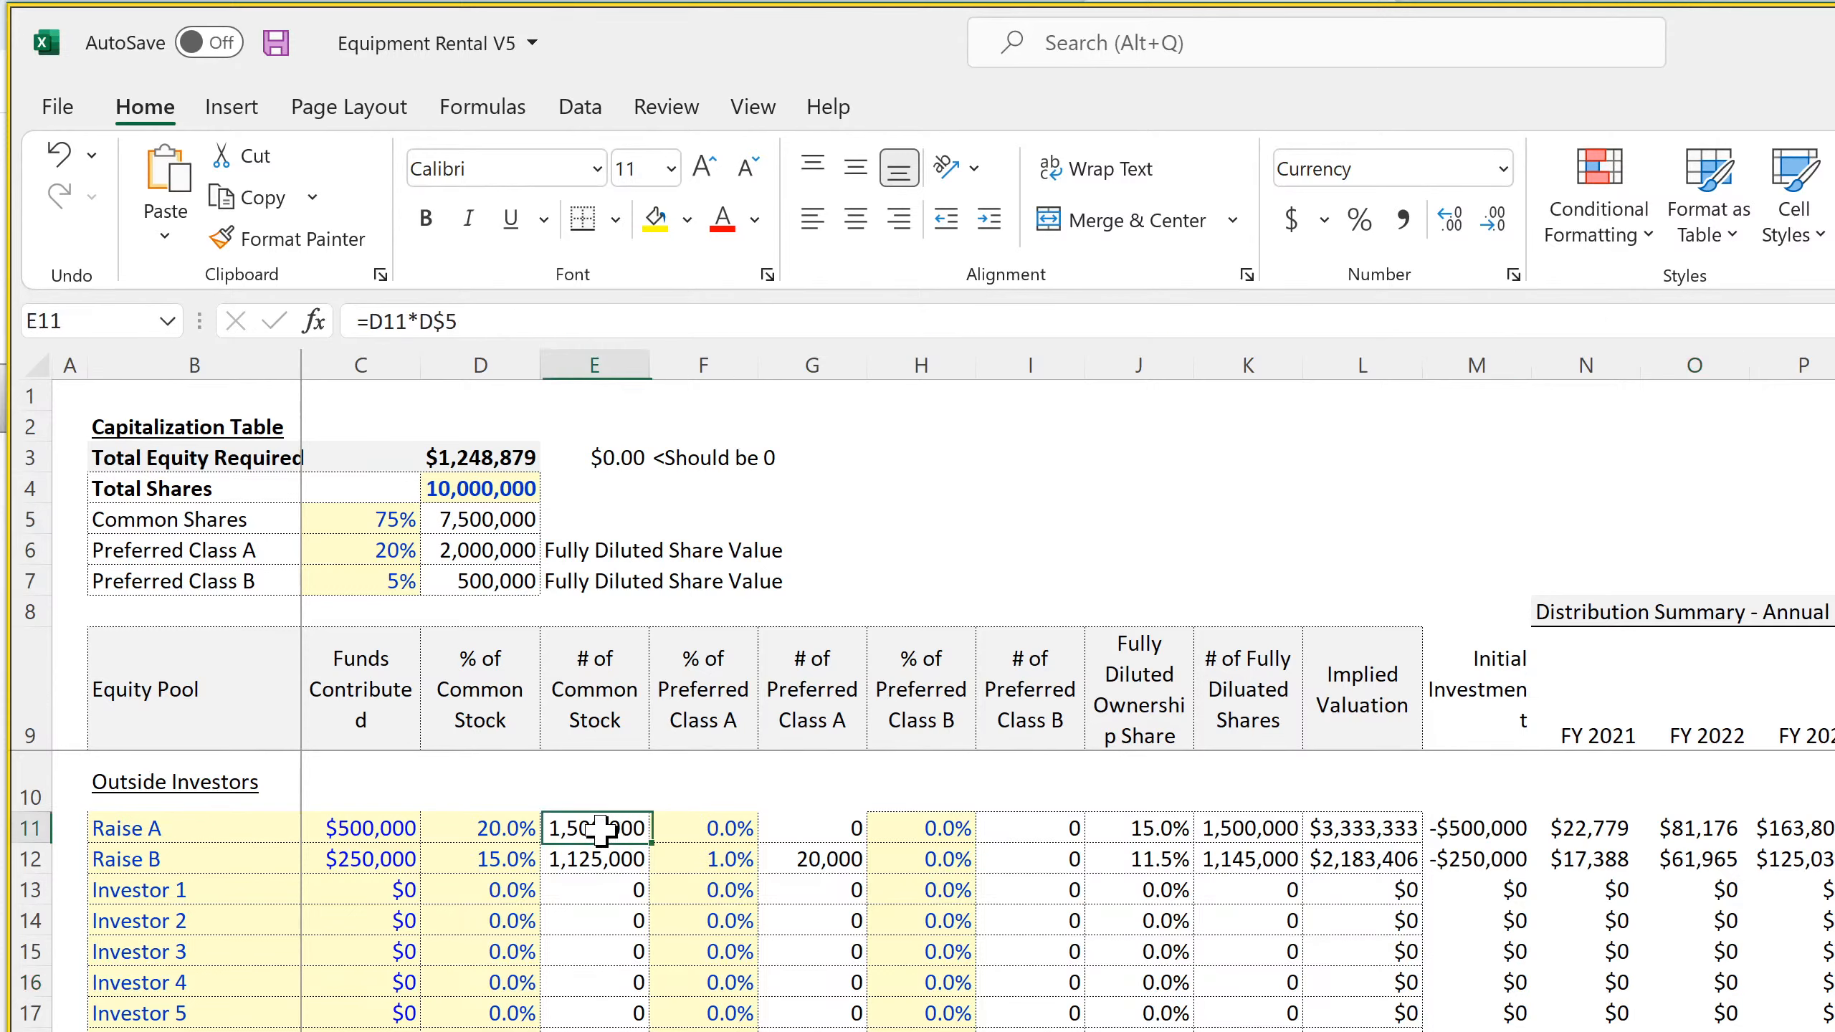
Inspect the formulas for Raise B's common stock, Investor 2's initial investment and Raise A's fully diluted shares
{"action": "left_click", "coordinate": [599, 860]}
{"action": "left_click", "coordinate": [1498, 917]}
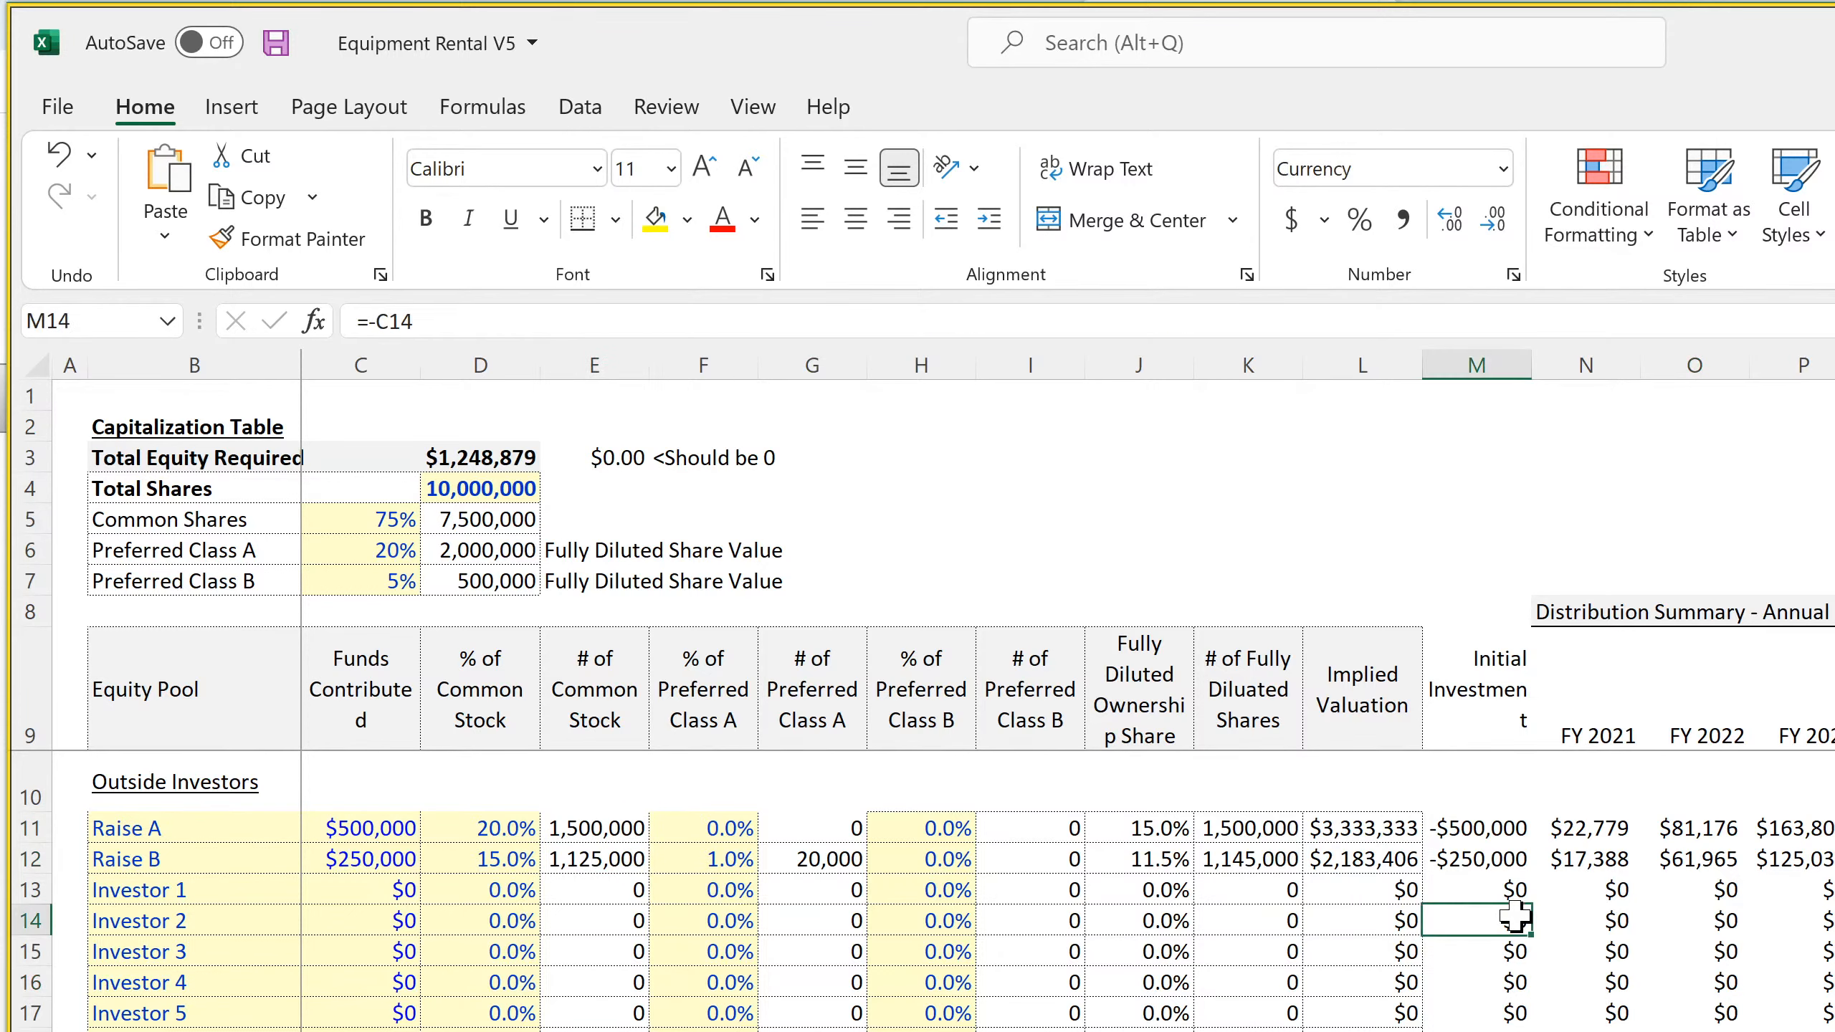
{"action": "left_click", "coordinate": [1231, 830]}
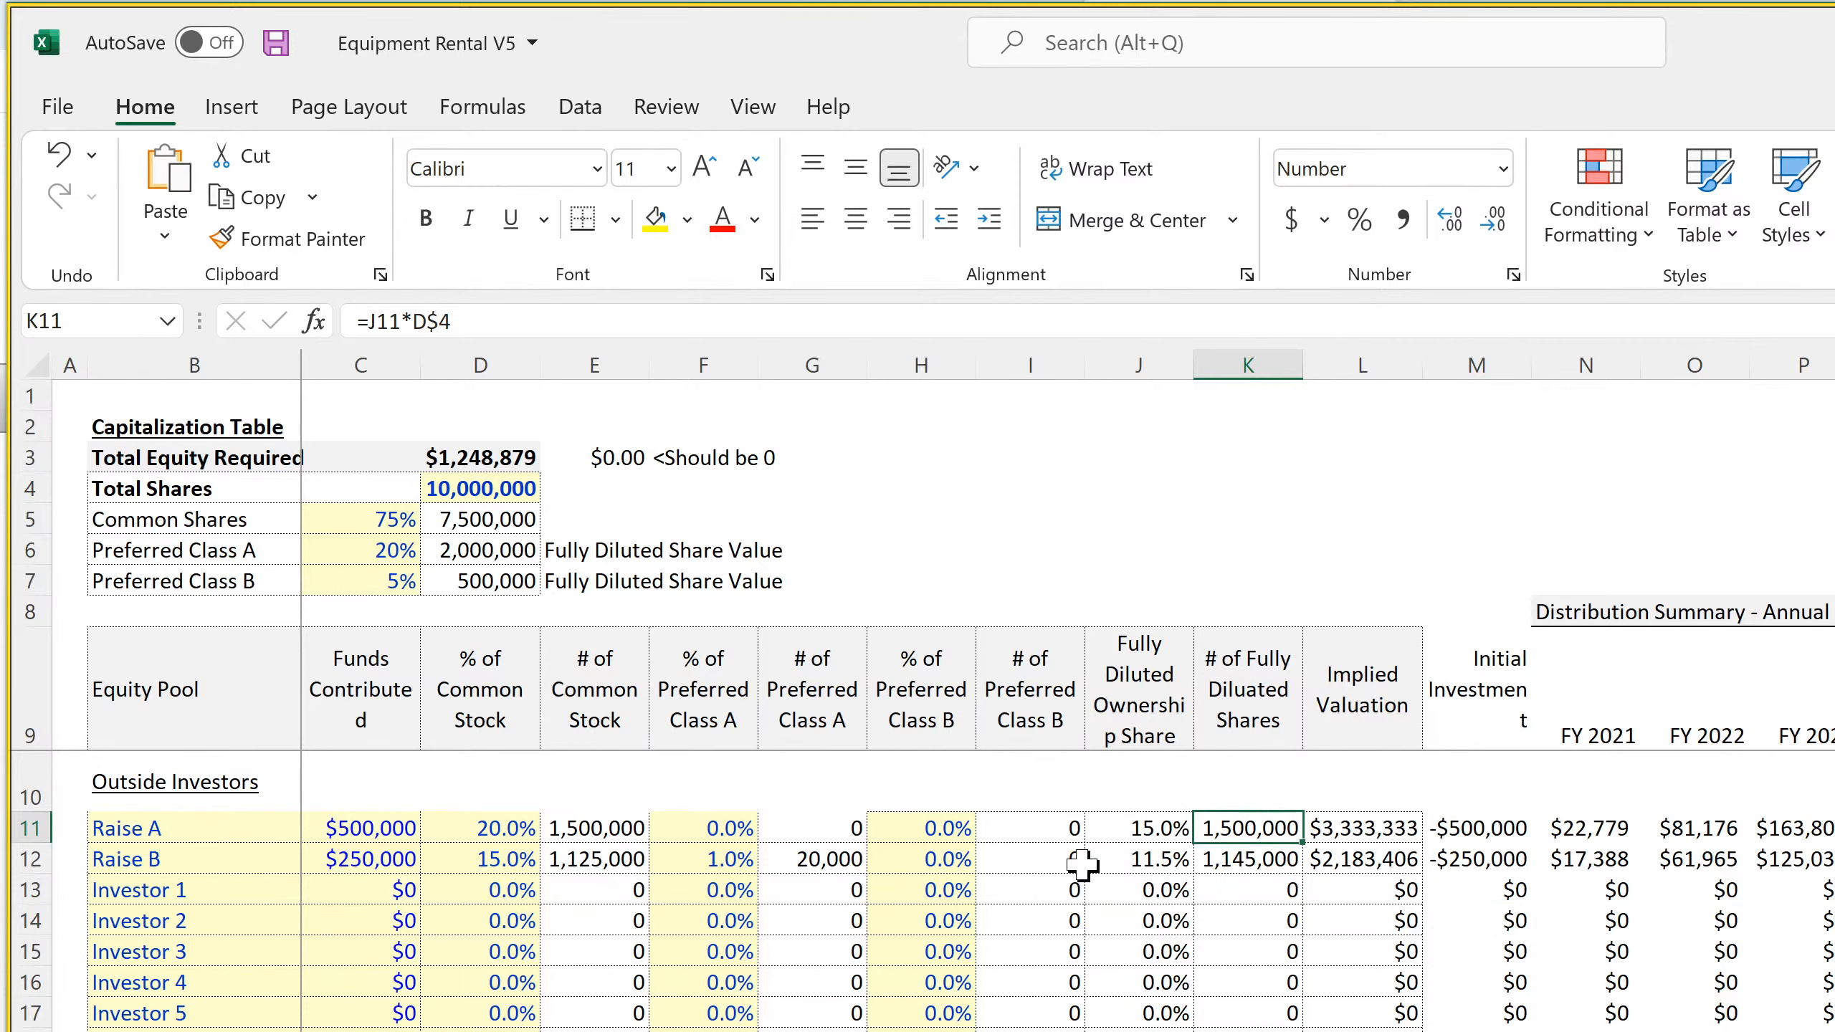
Review the Capitalization Table down through the Remaining Equity, founder and extra slots rows, checking the common stock formula in E49
{"action": "scroll", "coordinate": [655, 968], "scroll_direction": "down", "scroll_amount": 2}
{"action": "scroll", "coordinate": [655, 965], "scroll_direction": "down", "scroll_amount": 12}
{"action": "scroll", "coordinate": [623, 956], "scroll_direction": "up", "scroll_amount": 4}
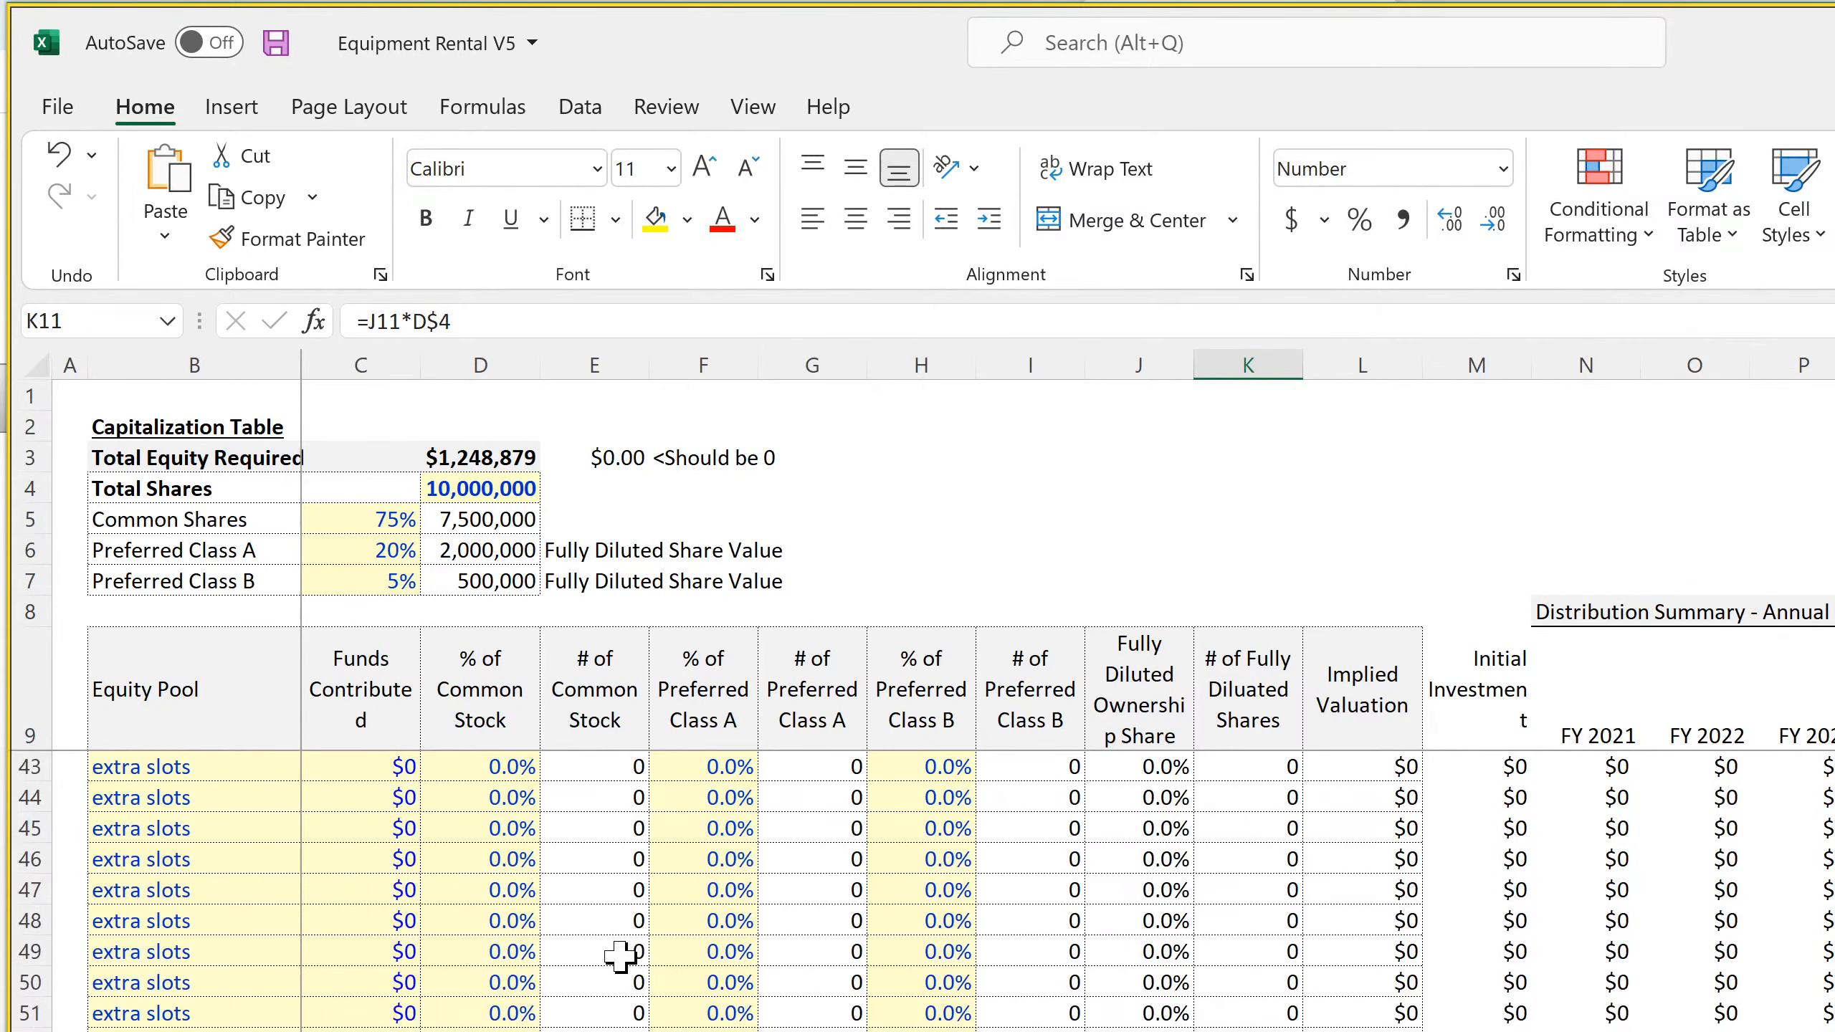
{"action": "left_click", "coordinate": [596, 952]}
{"action": "scroll", "coordinate": [829, 954], "scroll_direction": "up", "scroll_amount": 10}
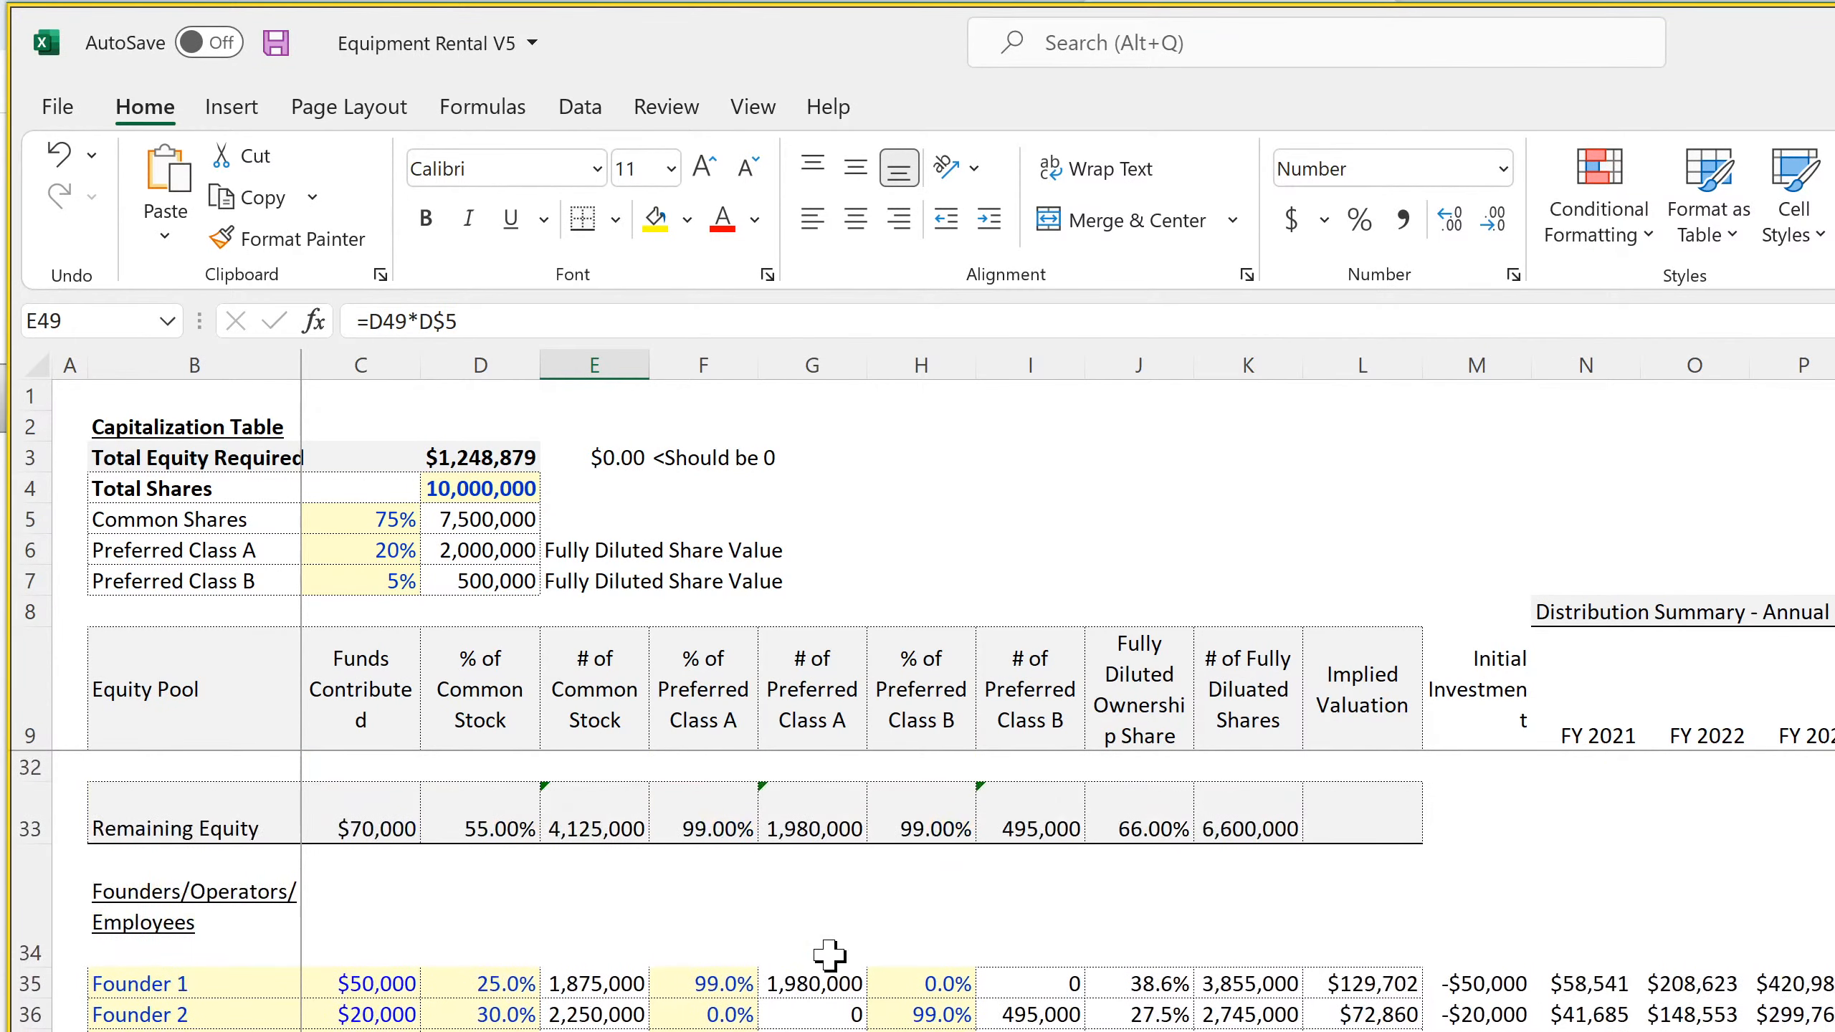
{"action": "scroll", "coordinate": [828, 954], "scroll_direction": "down", "scroll_amount": 10}
{"action": "scroll", "coordinate": [828, 954], "scroll_direction": "up", "scroll_amount": 11}
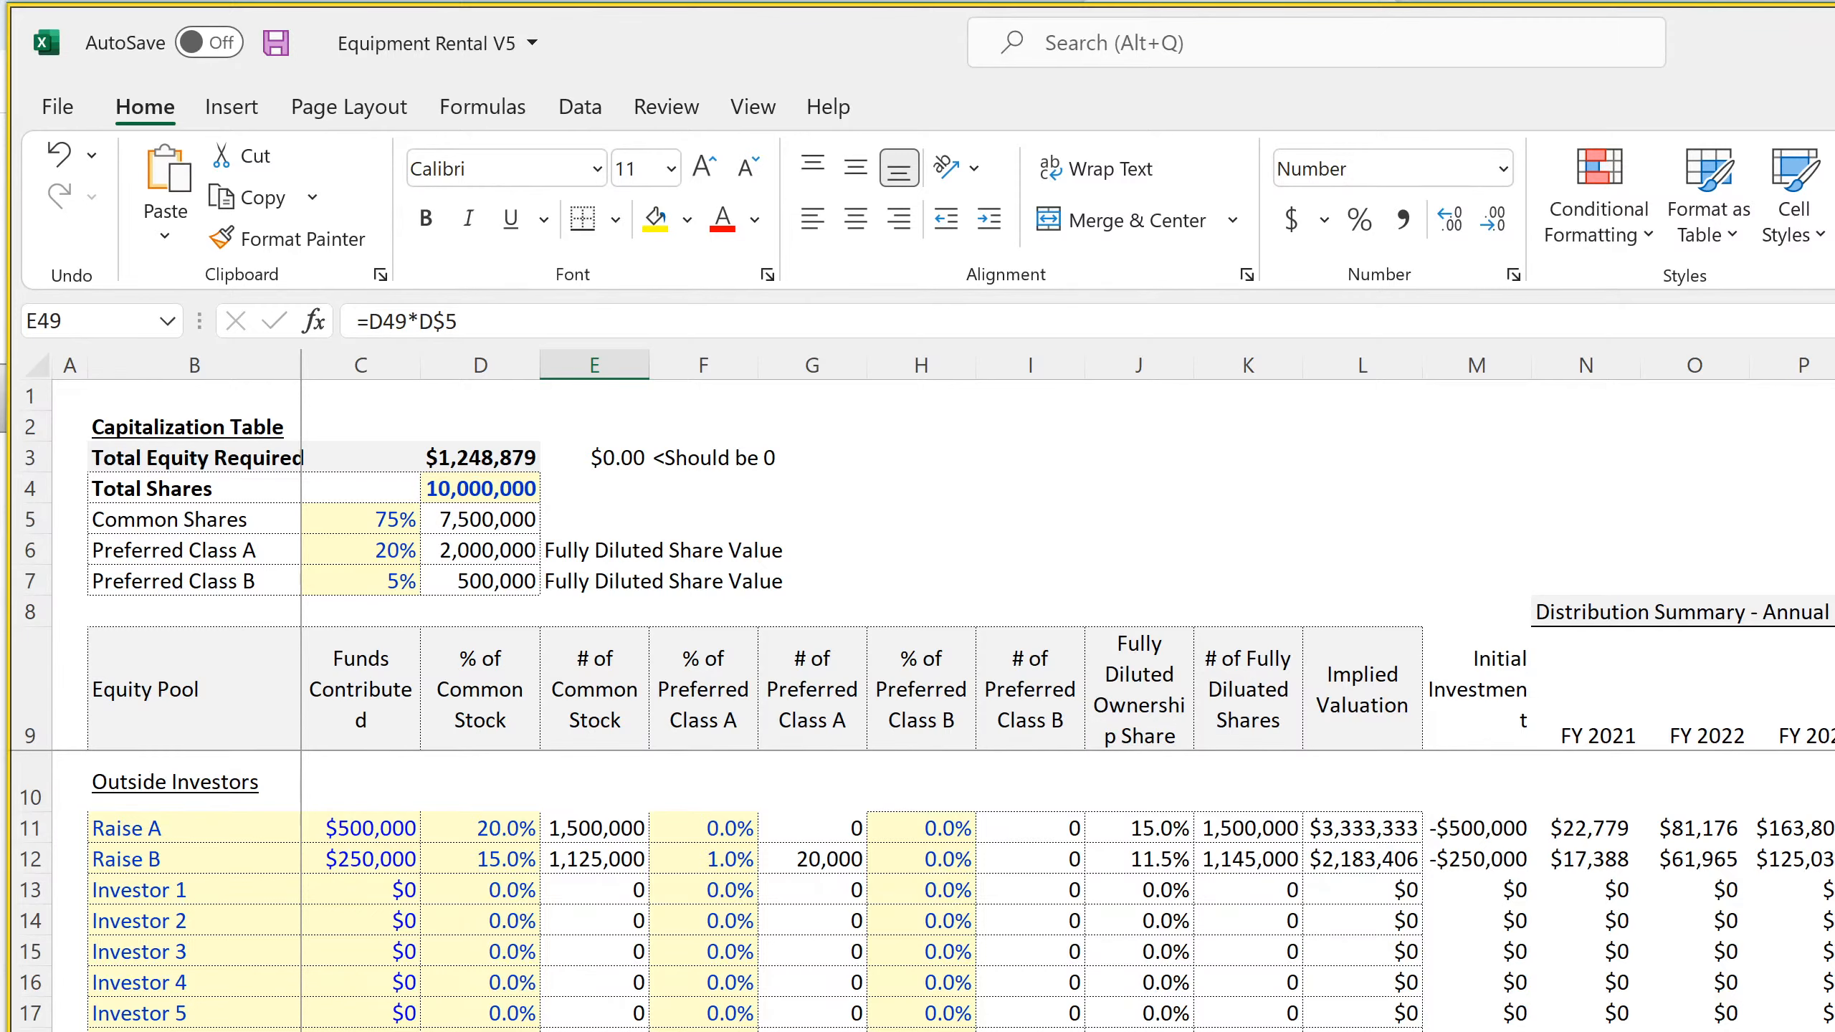
Go to the monthly Income Statement and review its columns from Jan-22 through 2031
{"action": "key", "text": "ctrl+Page_Down"}
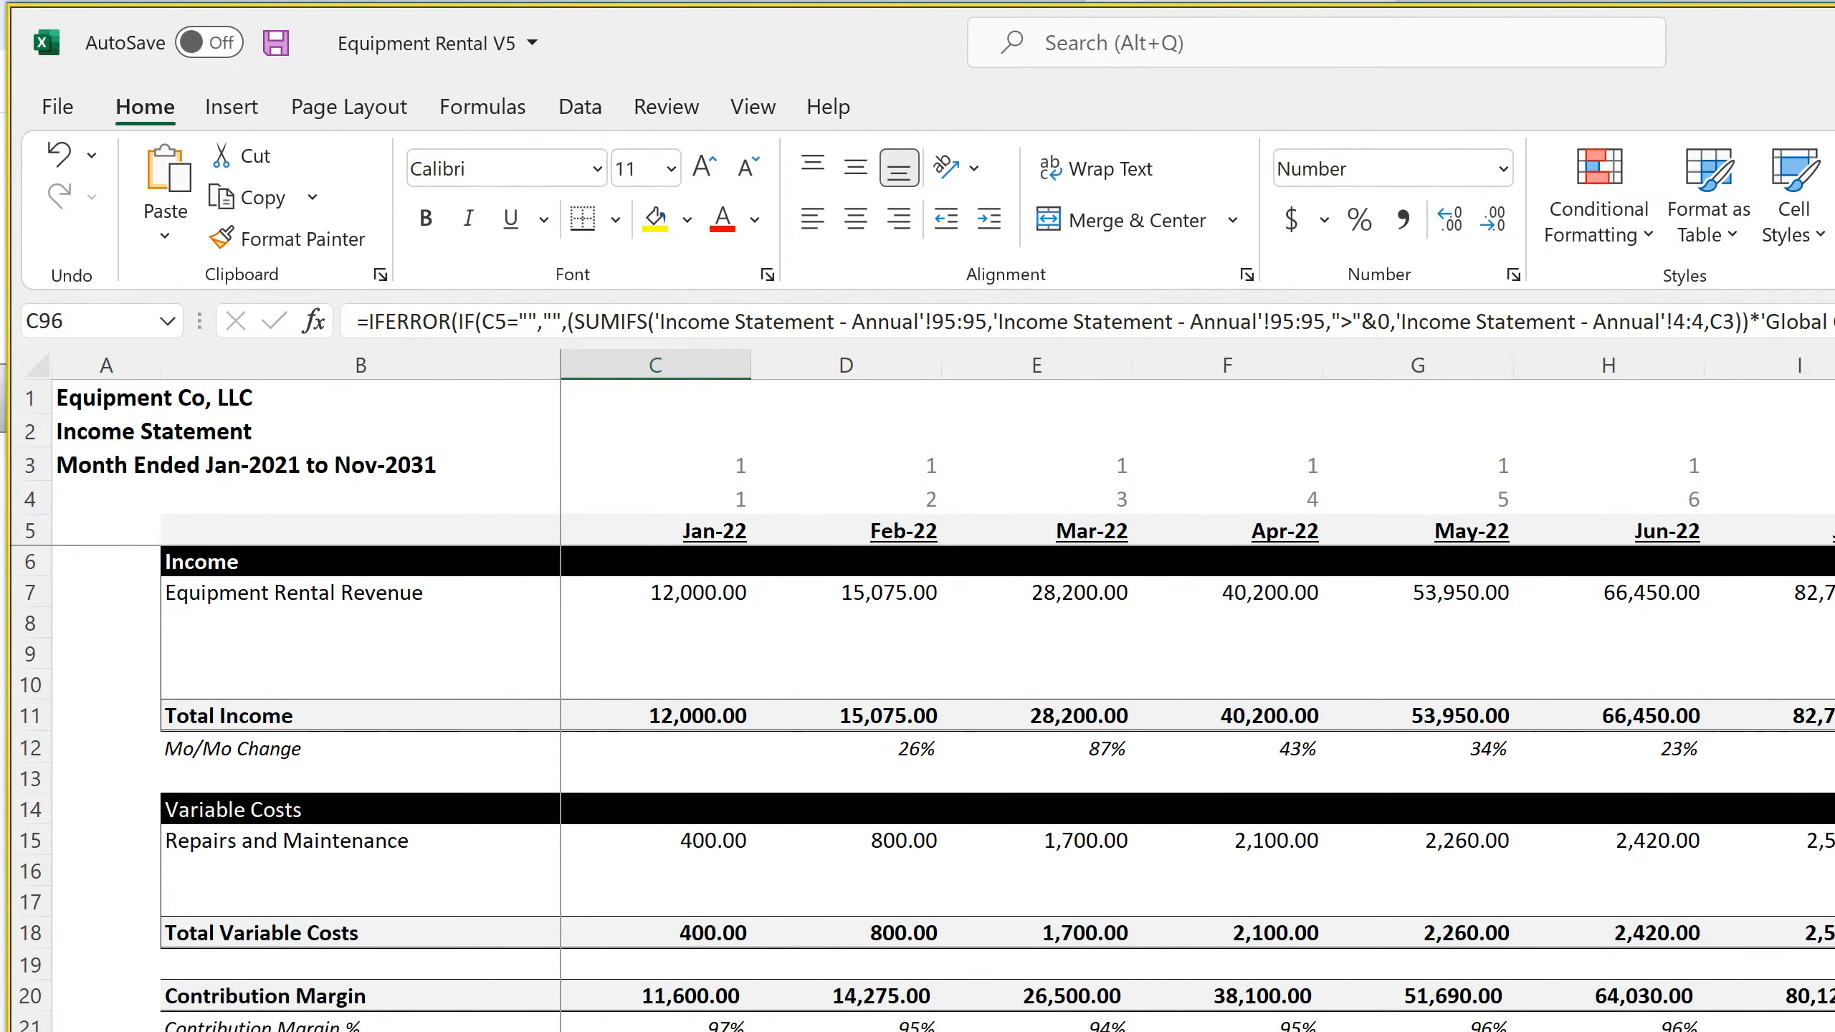
{"action": "scroll", "coordinate": [1227, 694], "scroll_direction": "right", "scroll_amount": 20}
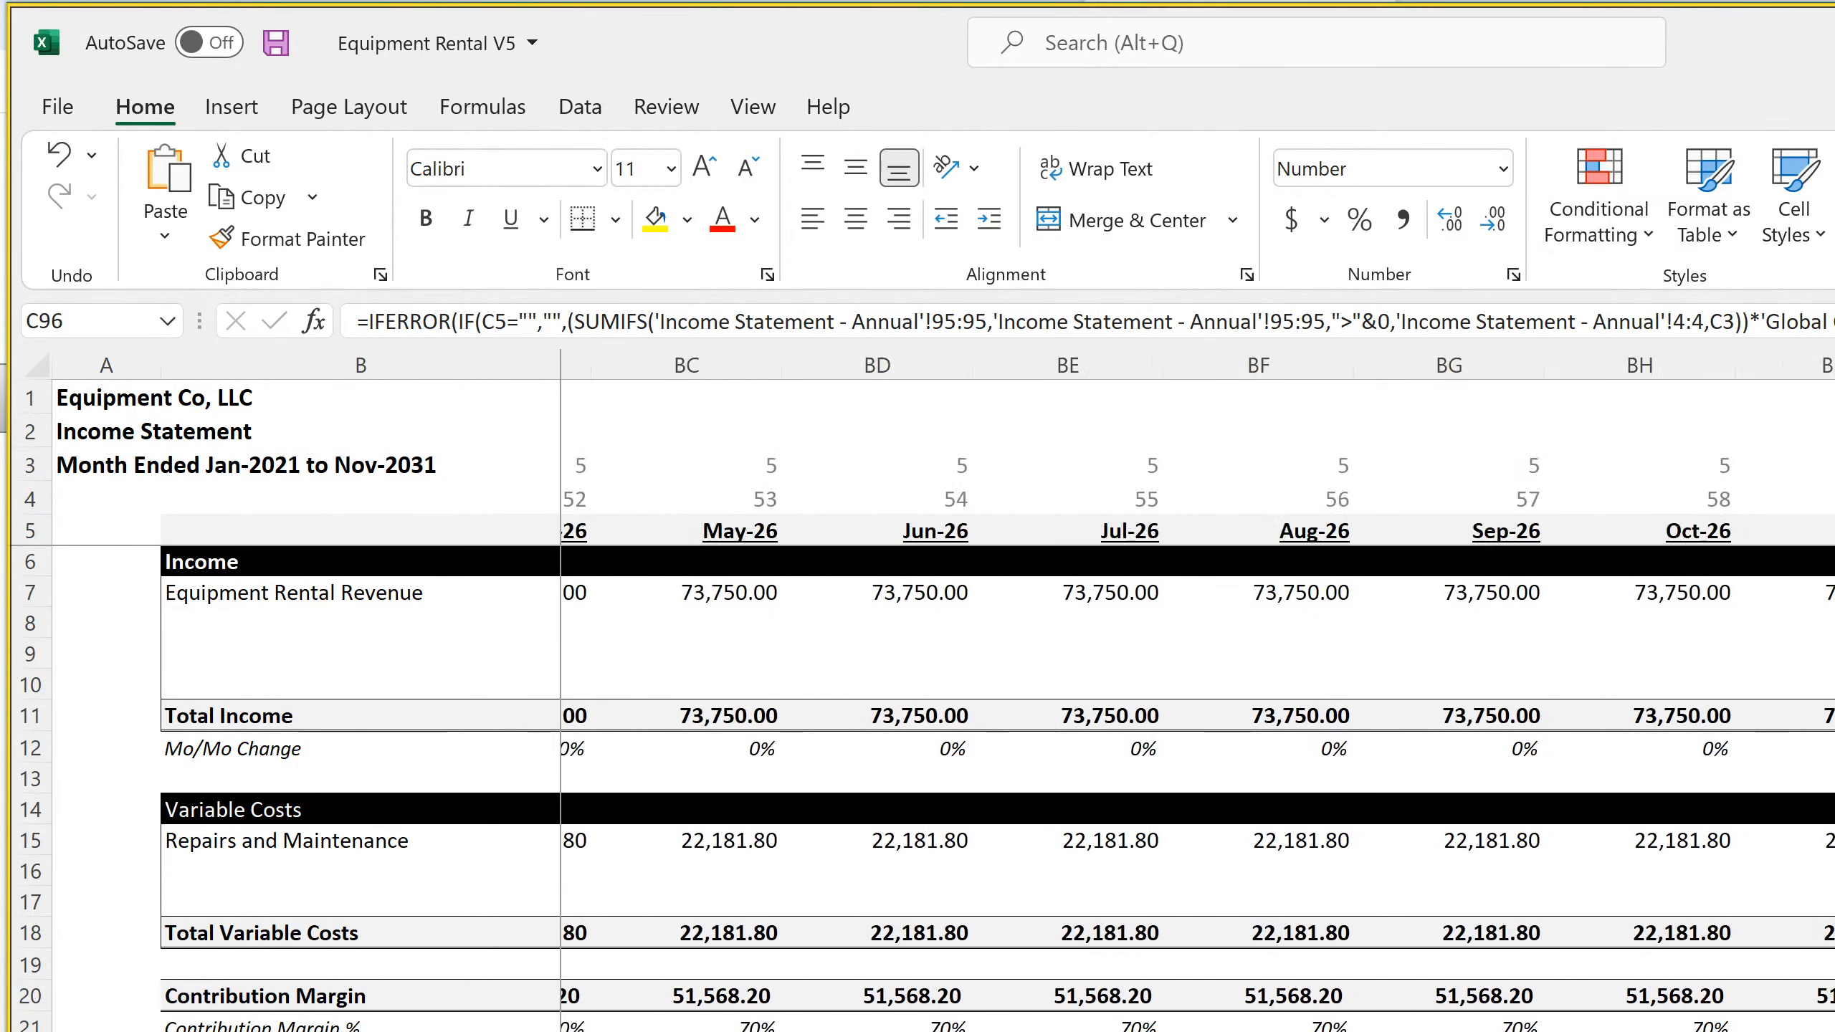
{"action": "scroll", "coordinate": [1227, 694], "scroll_direction": "right", "scroll_amount": 5}
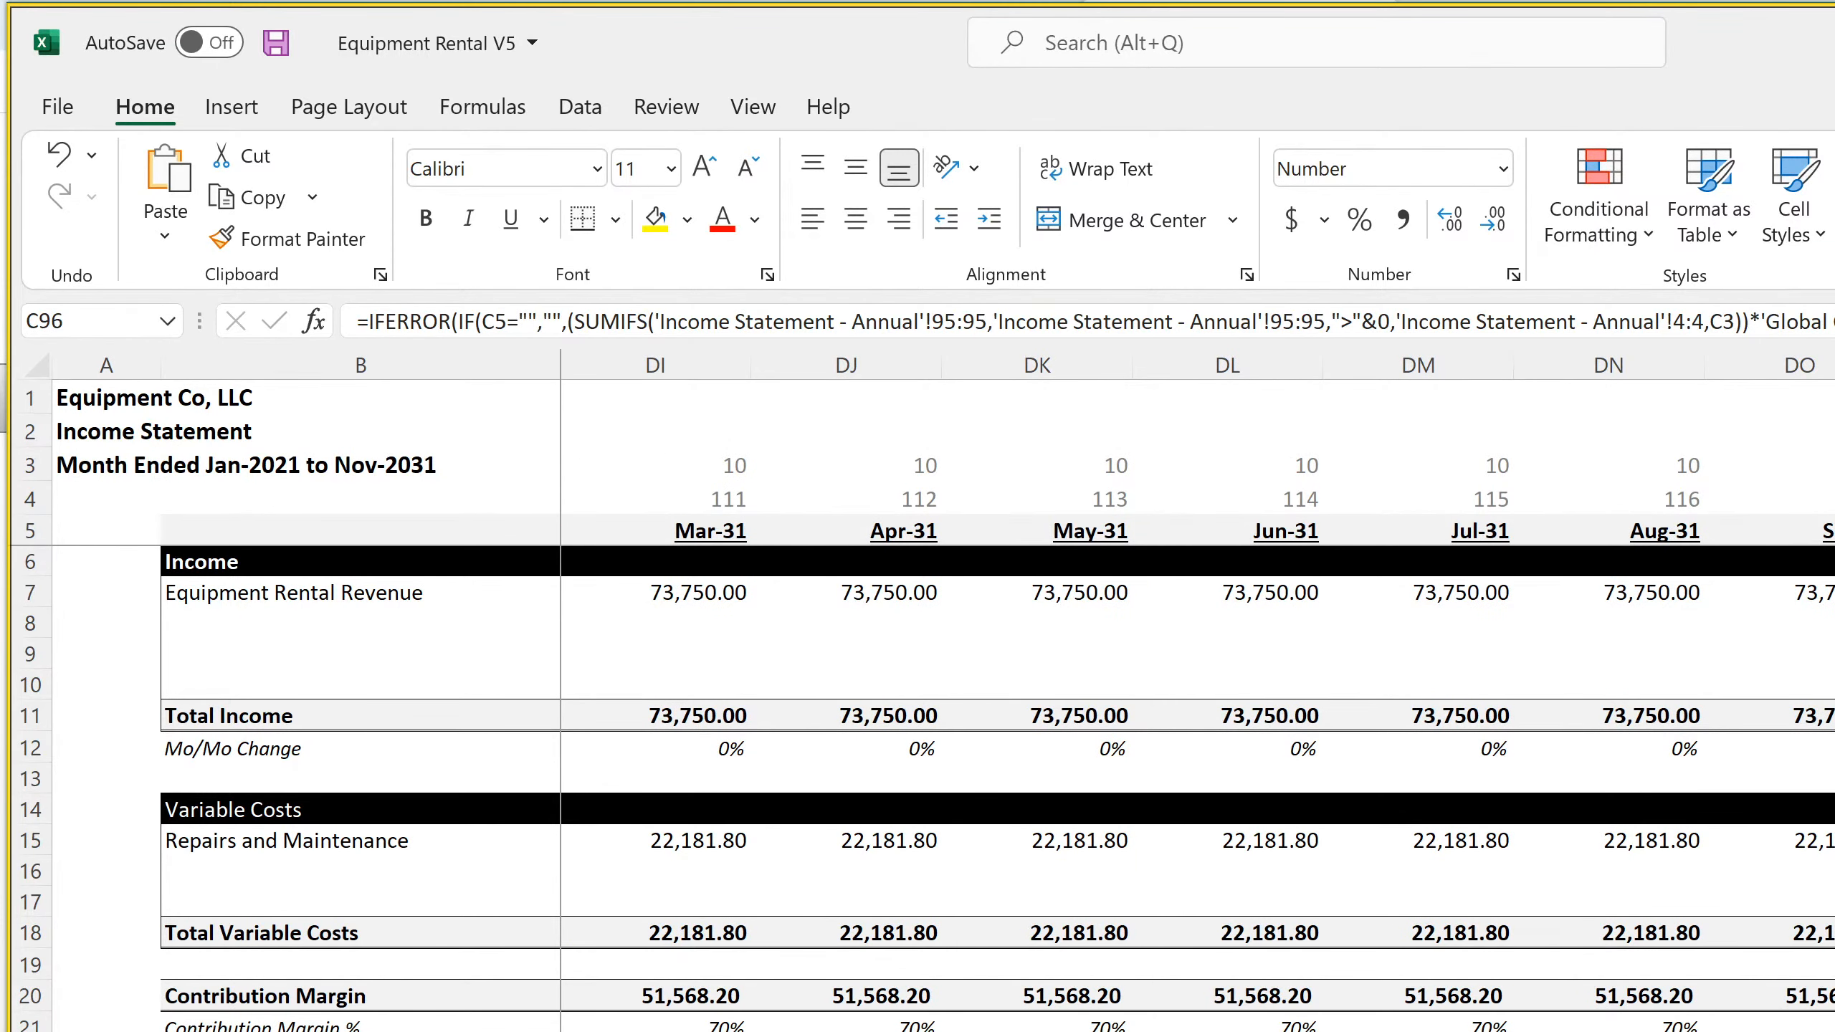
{"action": "scroll", "coordinate": [1227, 693], "scroll_direction": "left", "scroll_amount": 20}
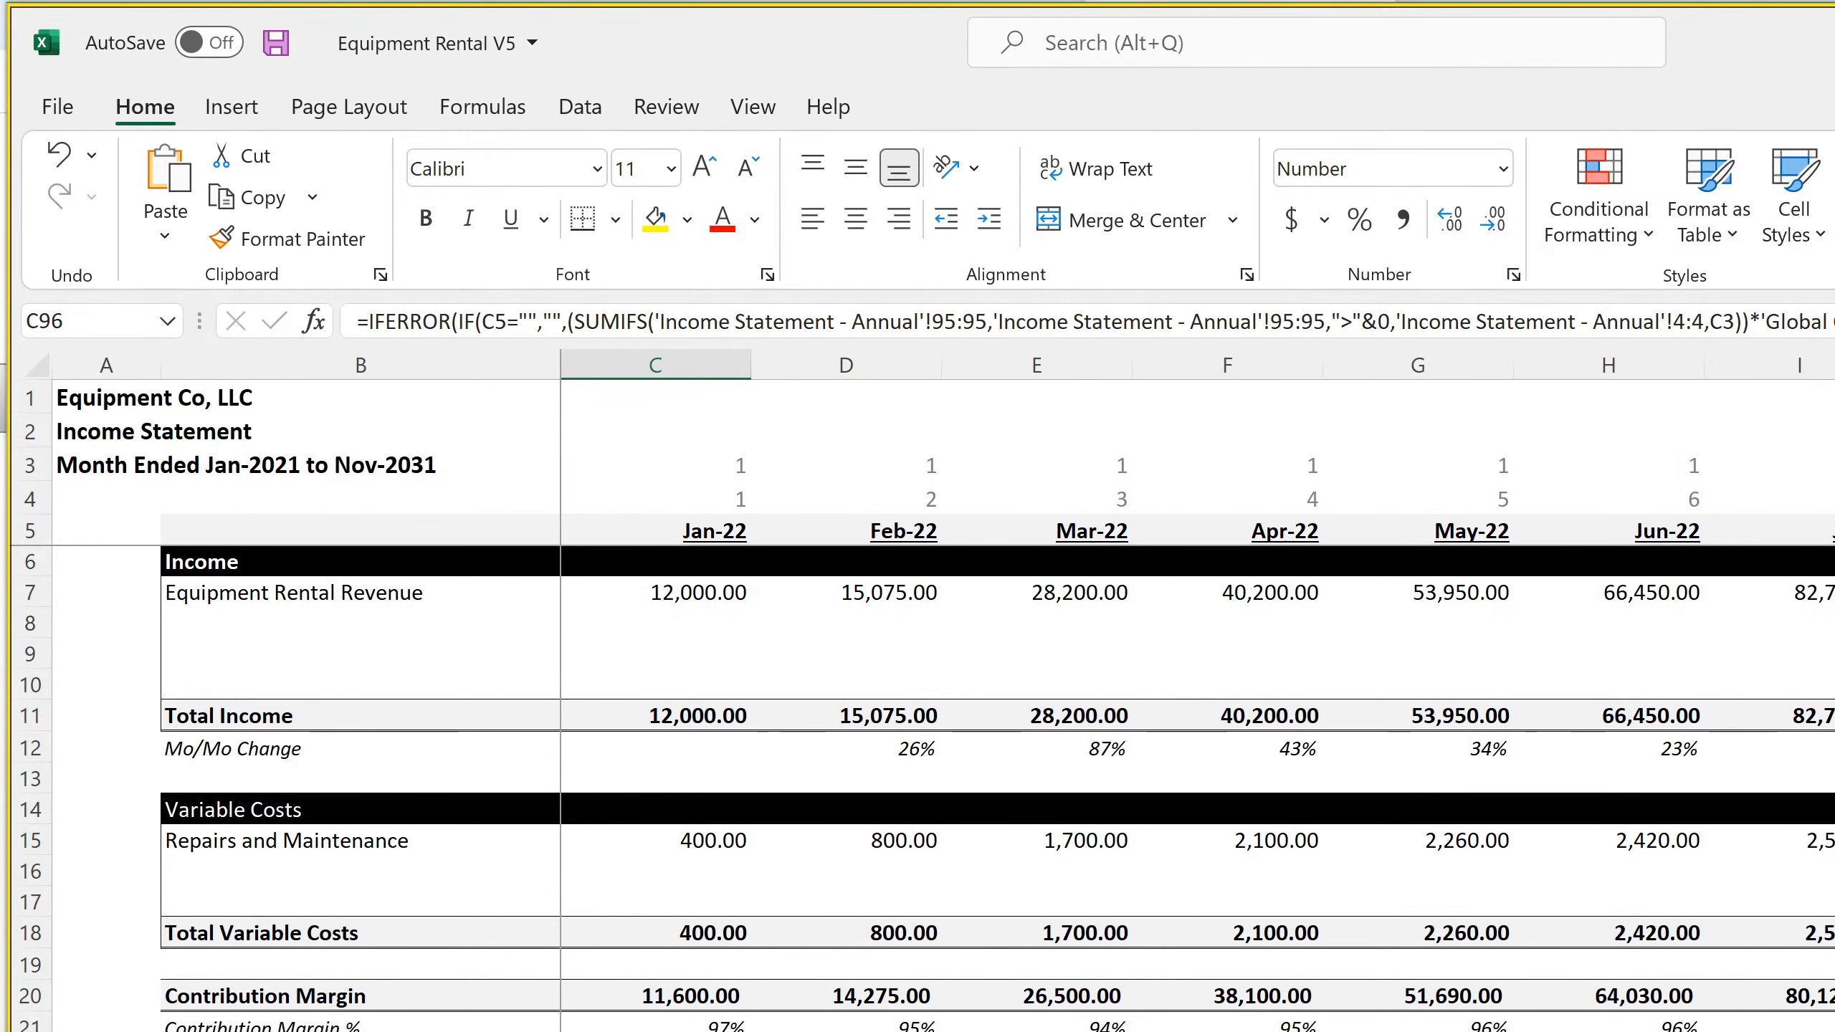
Go to the annual Income Statement, inspect the FY 2024 header and FY 2023 year-number formulas, and review the rows down to Taxable Income
{"action": "key", "text": "ctrl+Page_Down"}
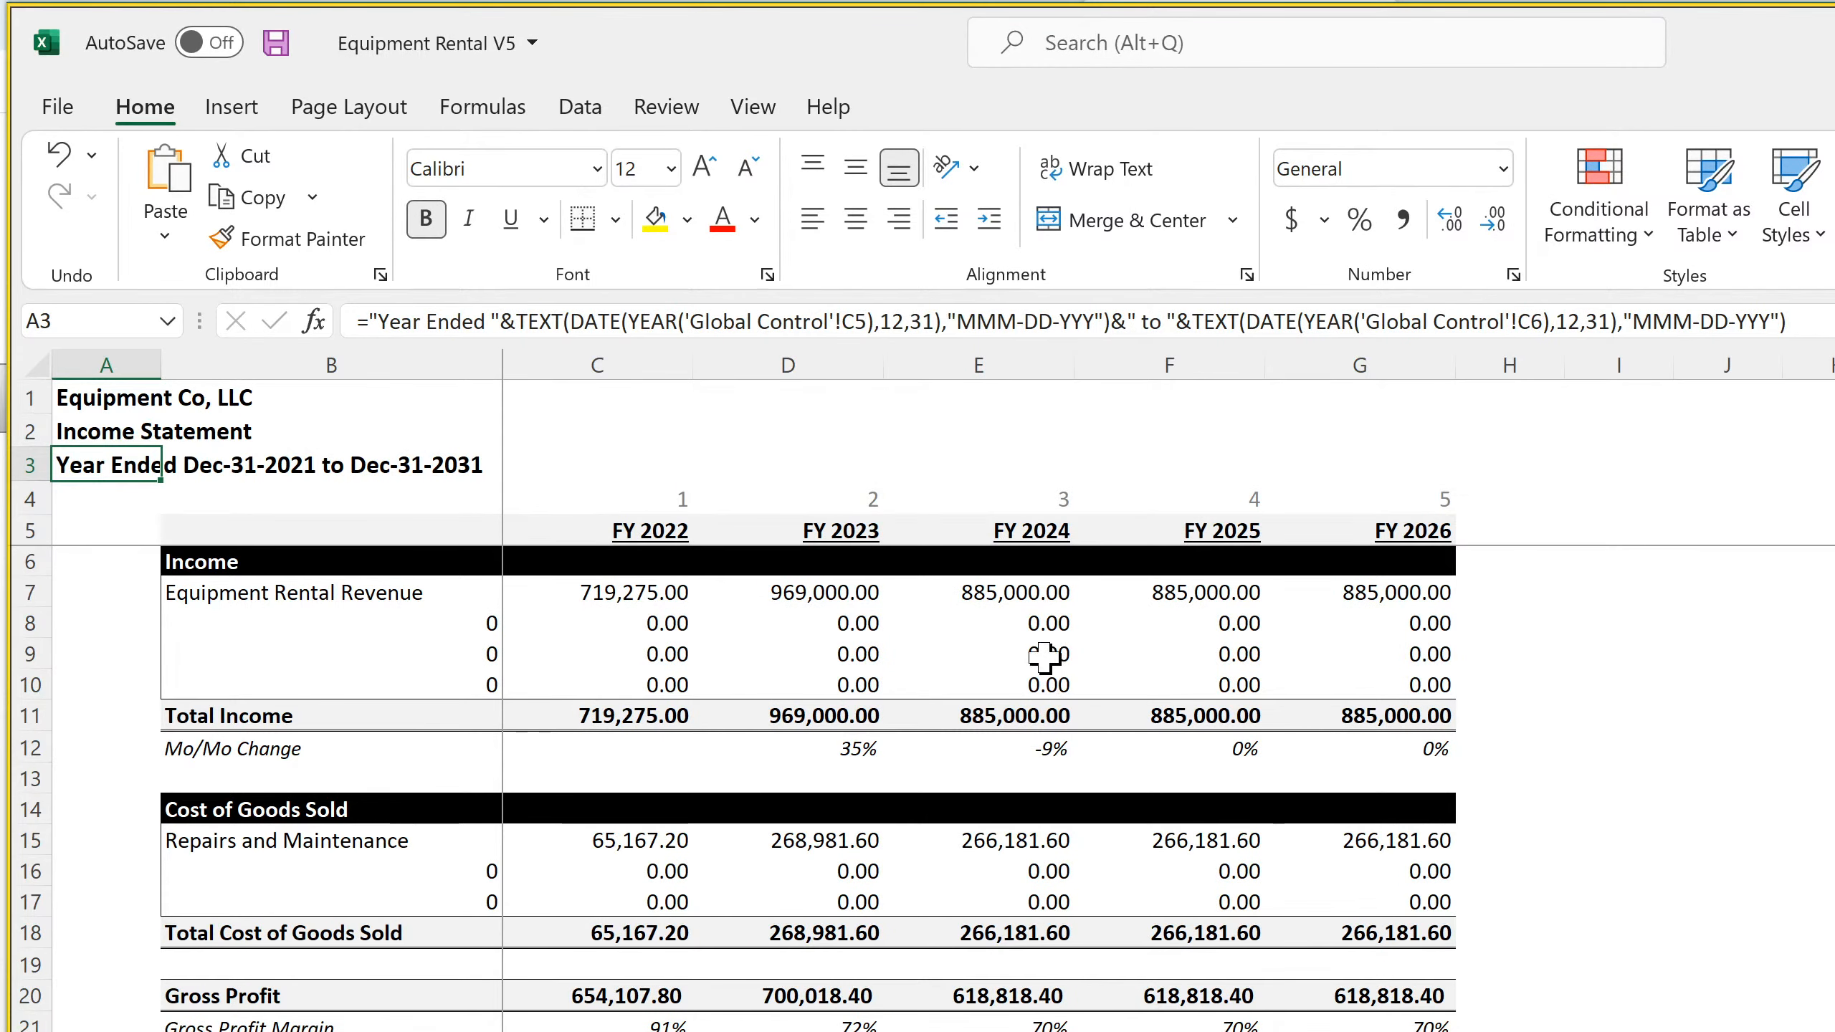
{"action": "left_click", "coordinate": [1026, 627]}
{"action": "left_click", "coordinate": [1017, 539]}
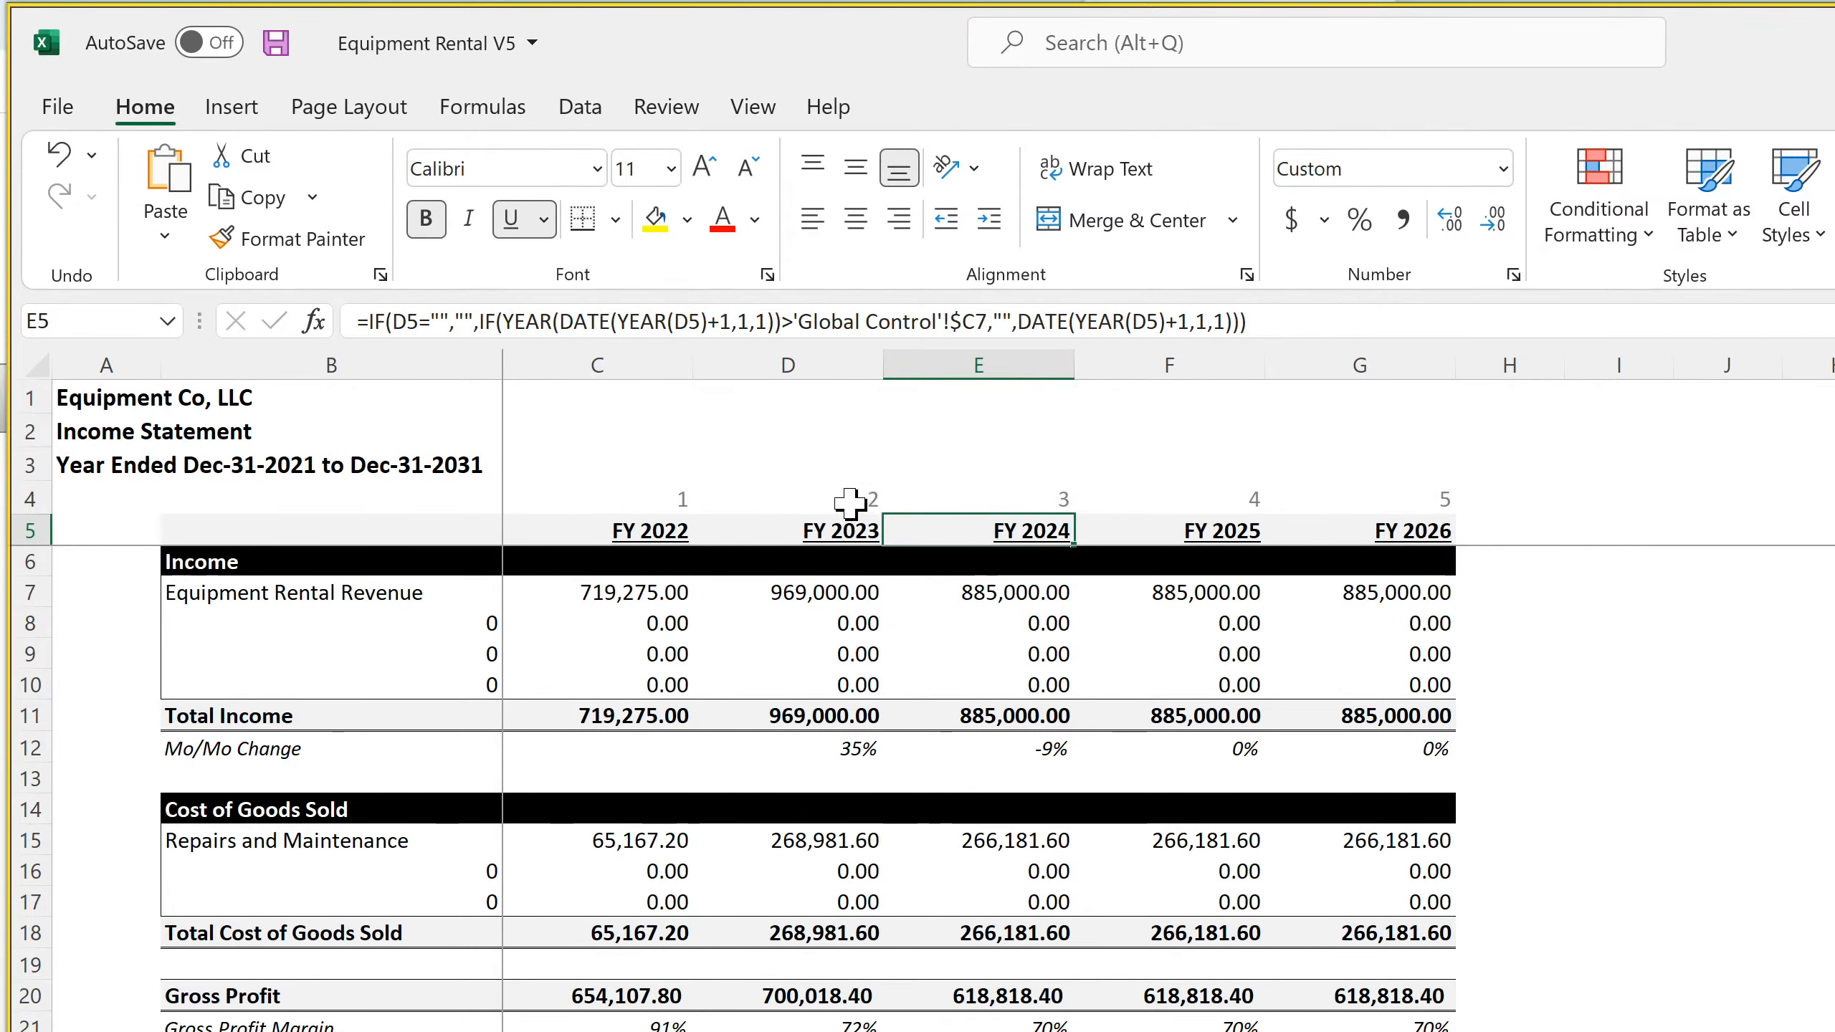
{"action": "left_click", "coordinate": [791, 495]}
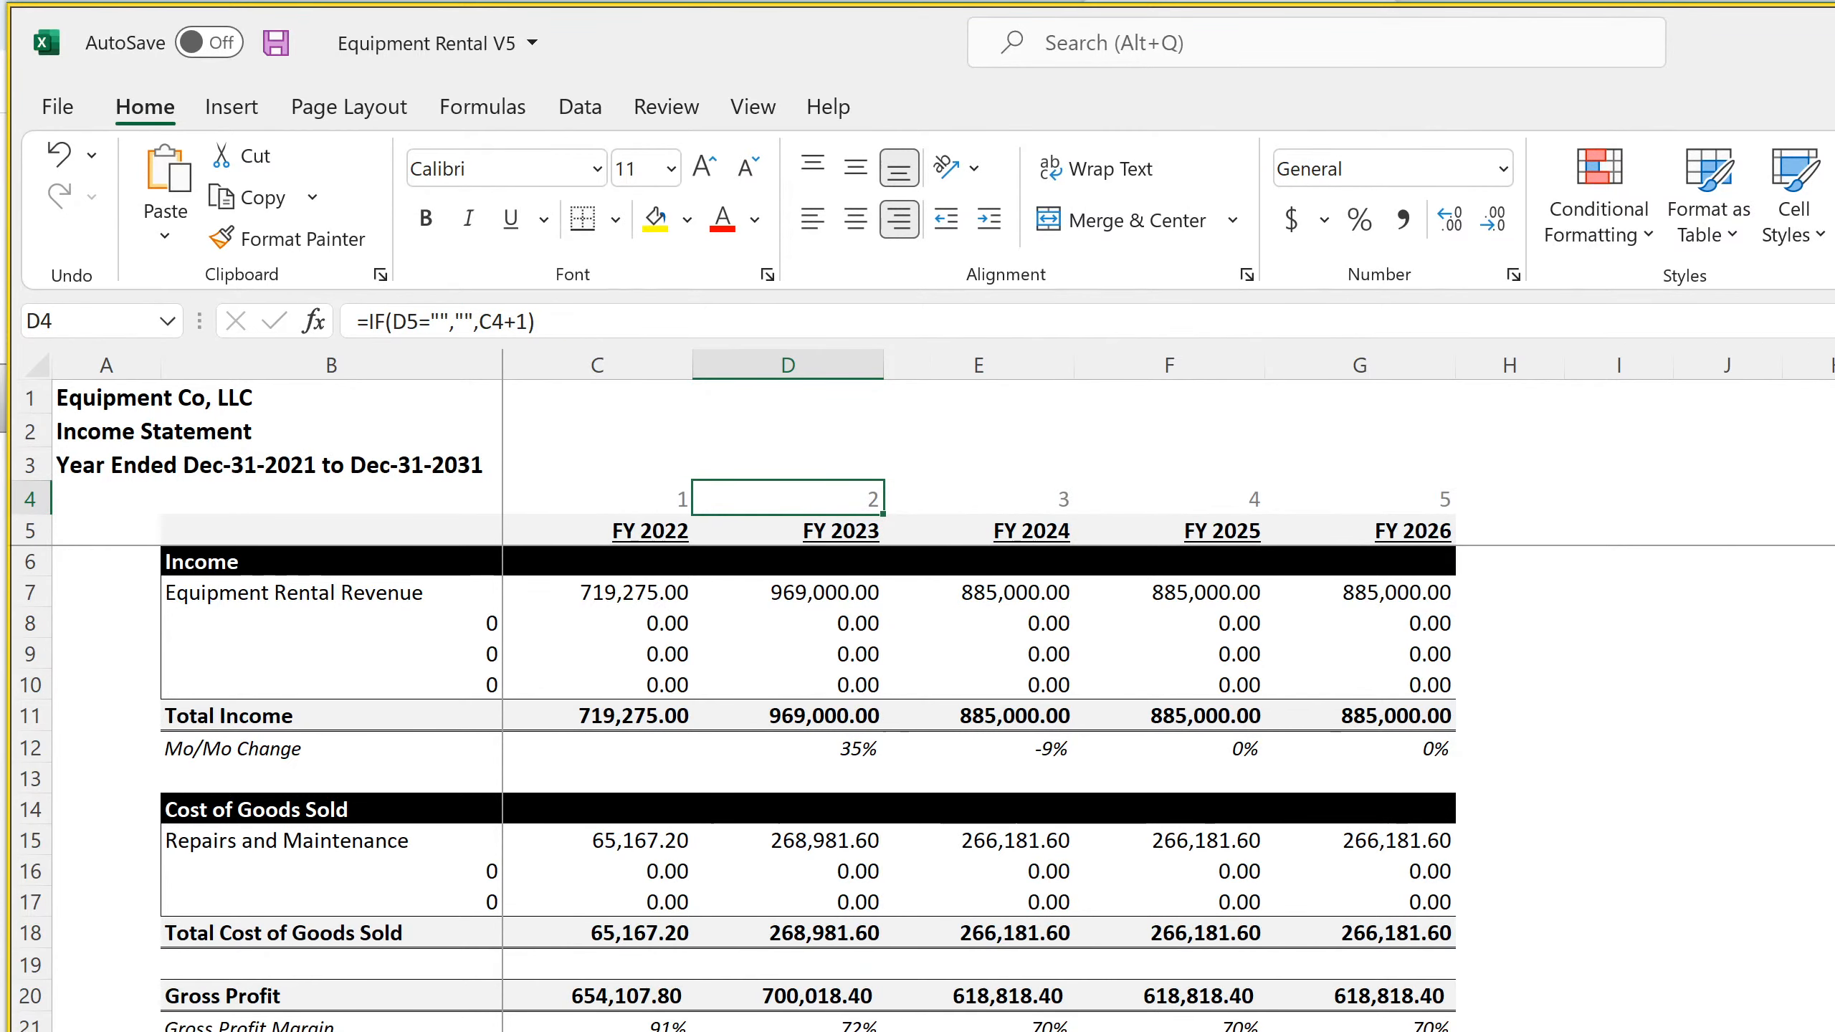
{"action": "scroll", "coordinate": [806, 788], "scroll_direction": "down", "scroll_amount": 18}
{"action": "scroll", "coordinate": [806, 788], "scroll_direction": "down", "scroll_amount": 7}
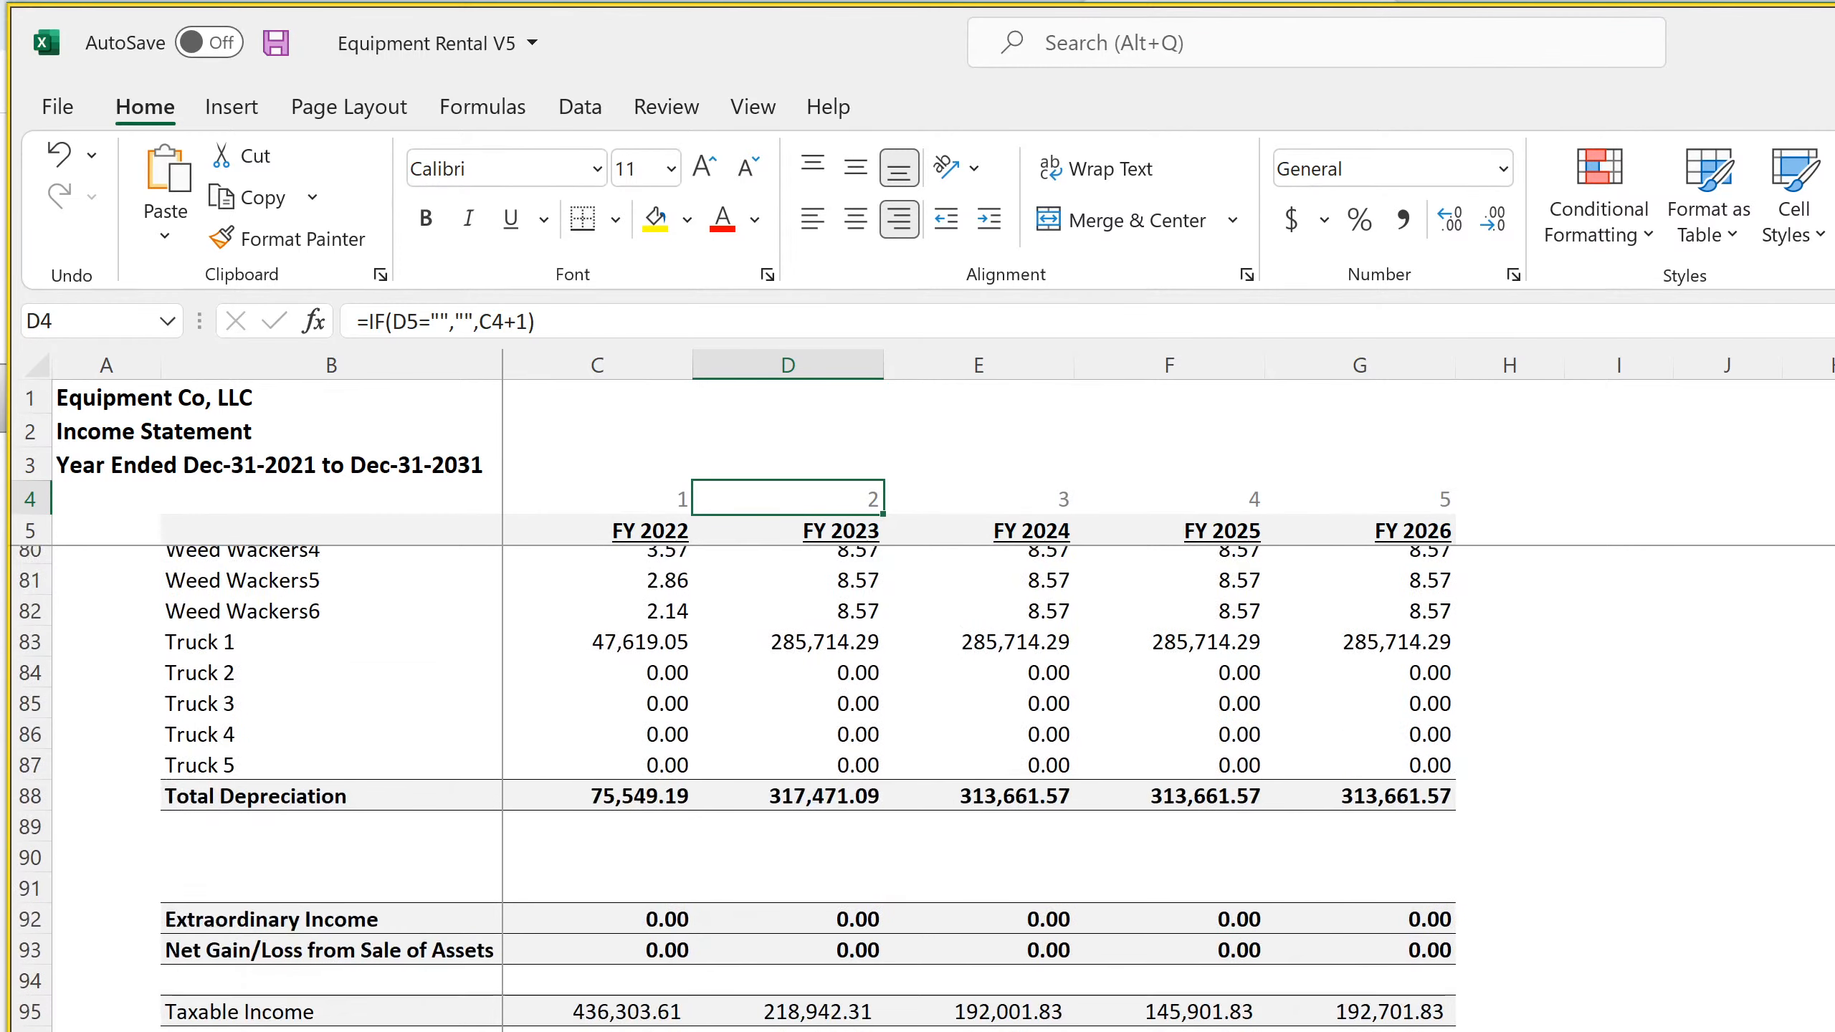
{"action": "scroll", "coordinate": [805, 787], "scroll_direction": "up", "scroll_amount": 20}
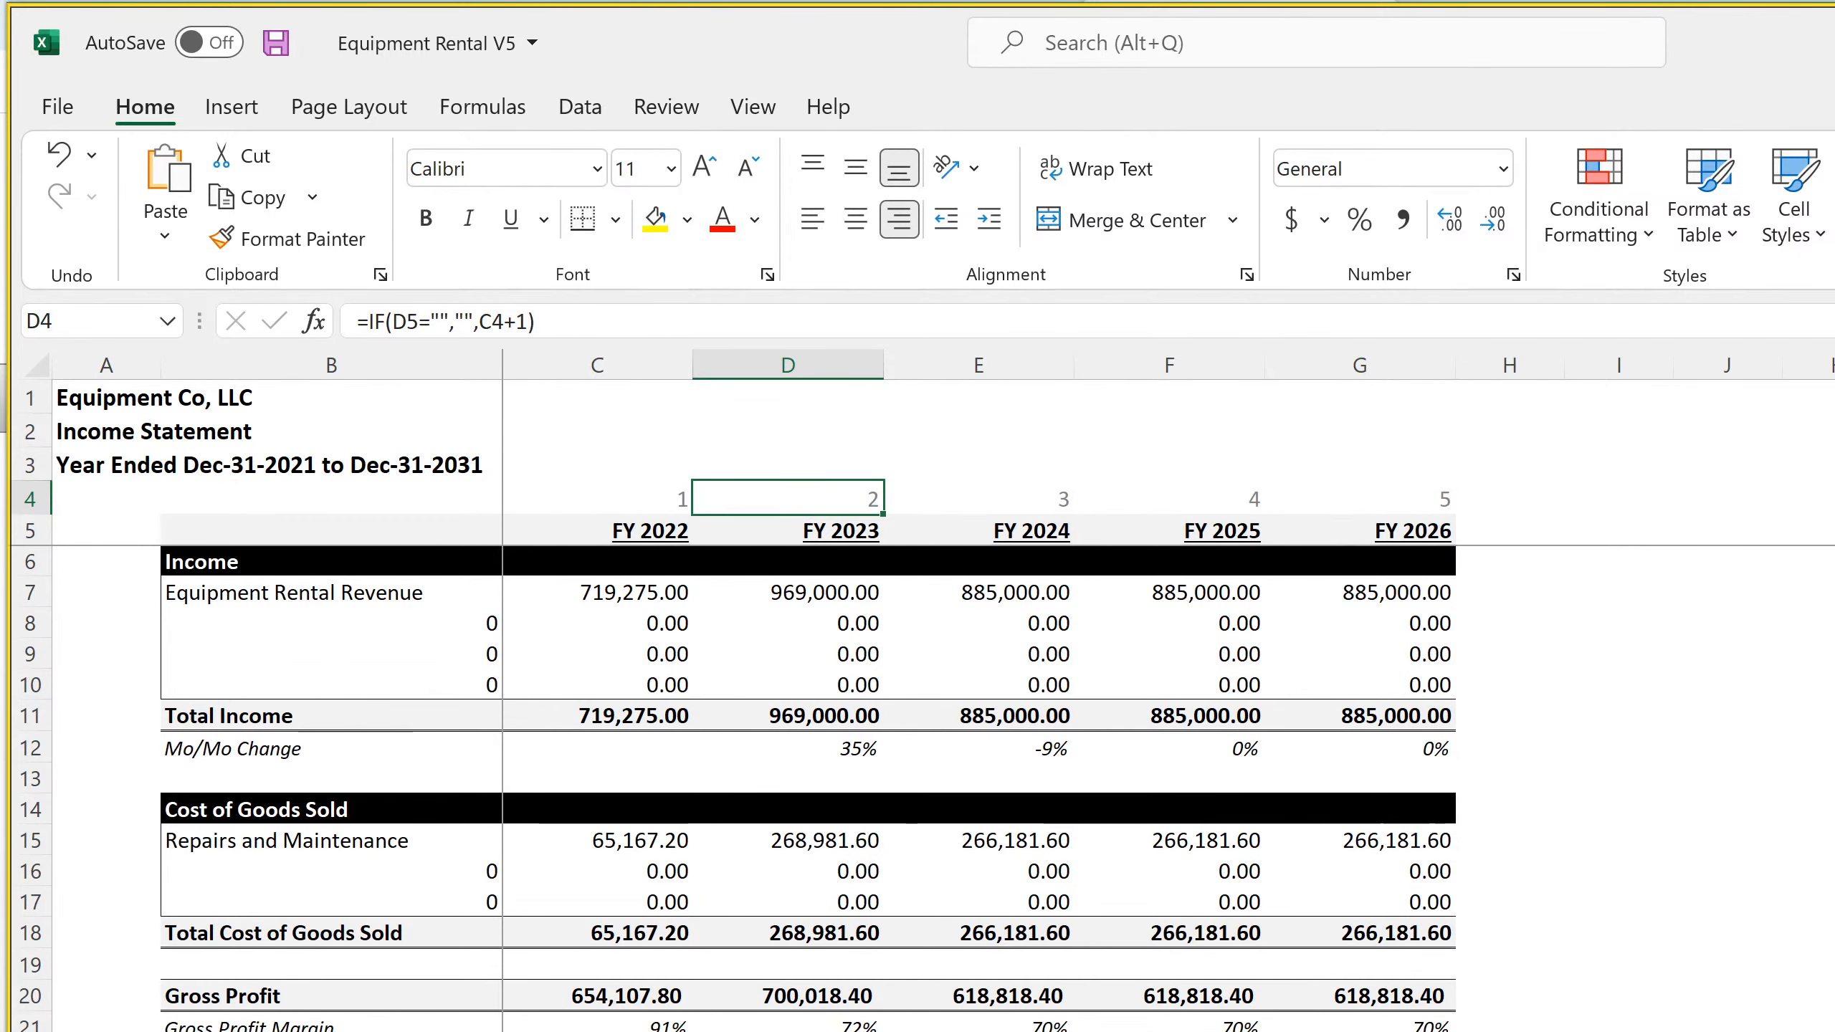
Return to the monthly Income Statement and inspect the Income Taxes / Cap. Gains Taxes formulas for Mar-22 and Apr-22
{"action": "key", "text": "ctrl+Page_Up"}
{"action": "scroll", "coordinate": [806, 788], "scroll_direction": "down", "scroll_amount": 11}
{"action": "scroll", "coordinate": [805, 788], "scroll_direction": "up", "scroll_amount": 4}
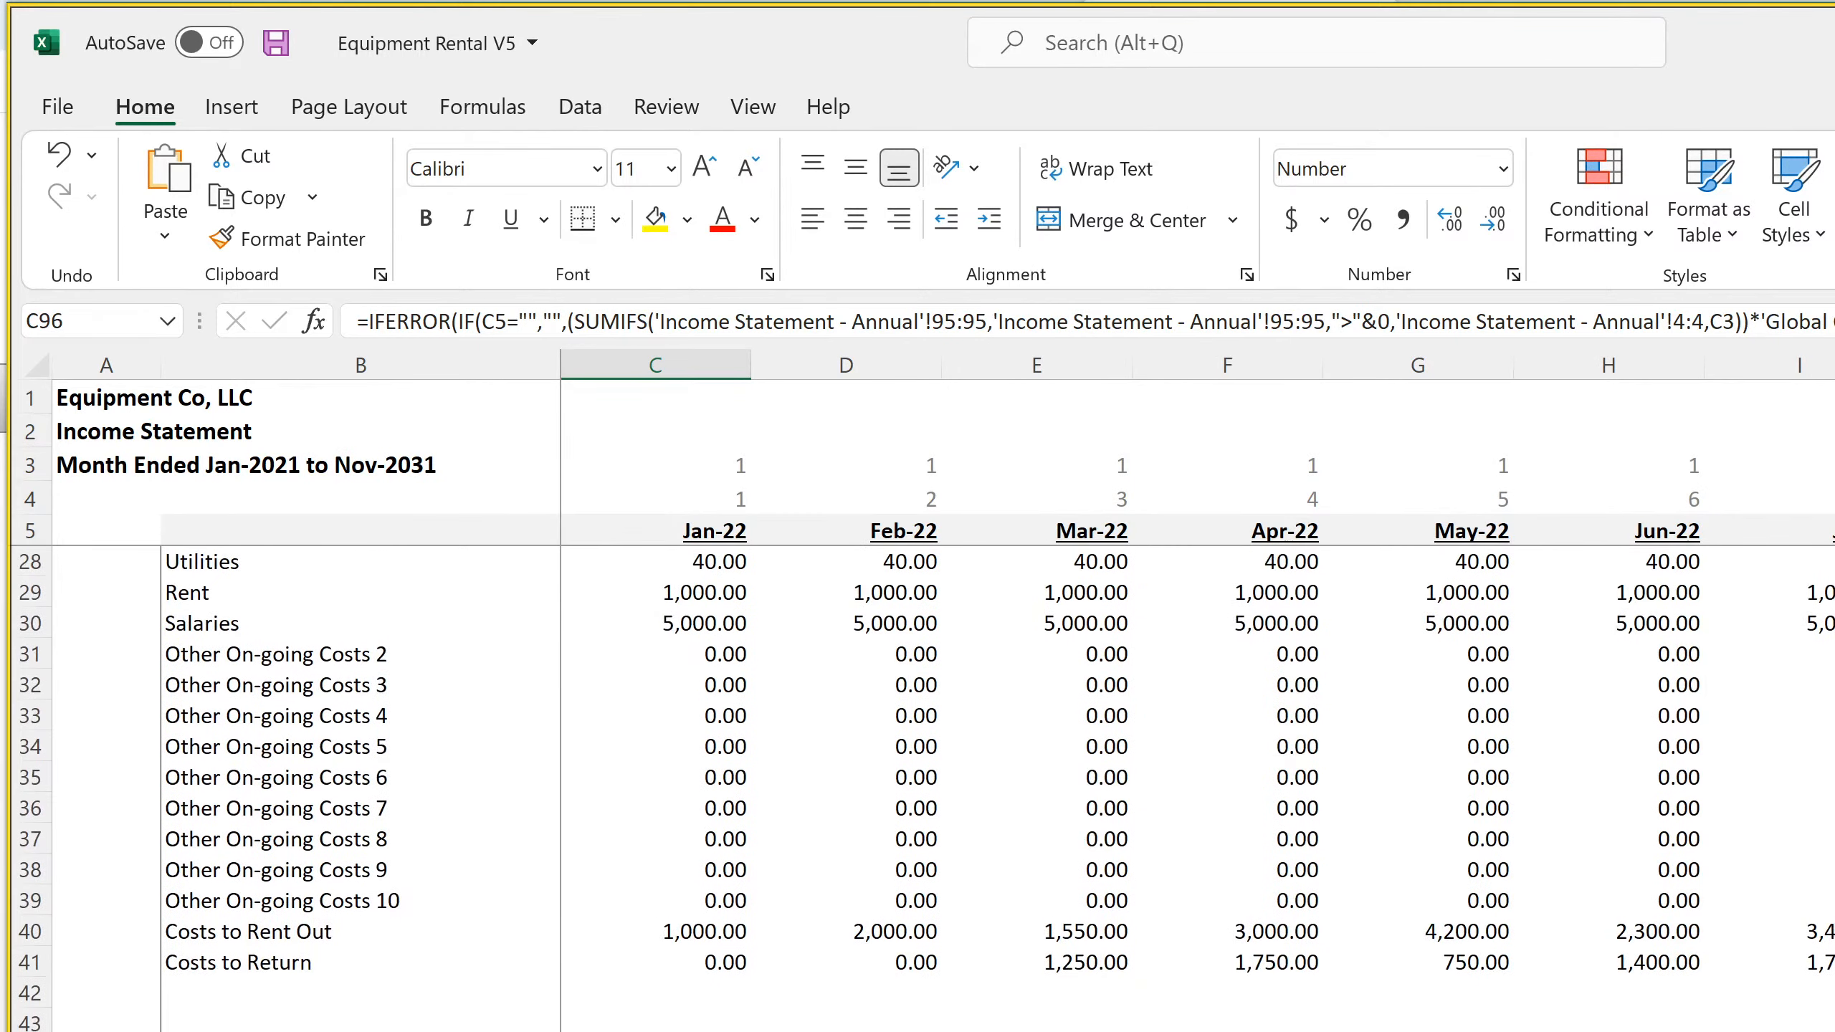
{"action": "scroll", "coordinate": [806, 788], "scroll_direction": "down", "scroll_amount": 7}
{"action": "scroll", "coordinate": [805, 787], "scroll_direction": "down", "scroll_amount": 15}
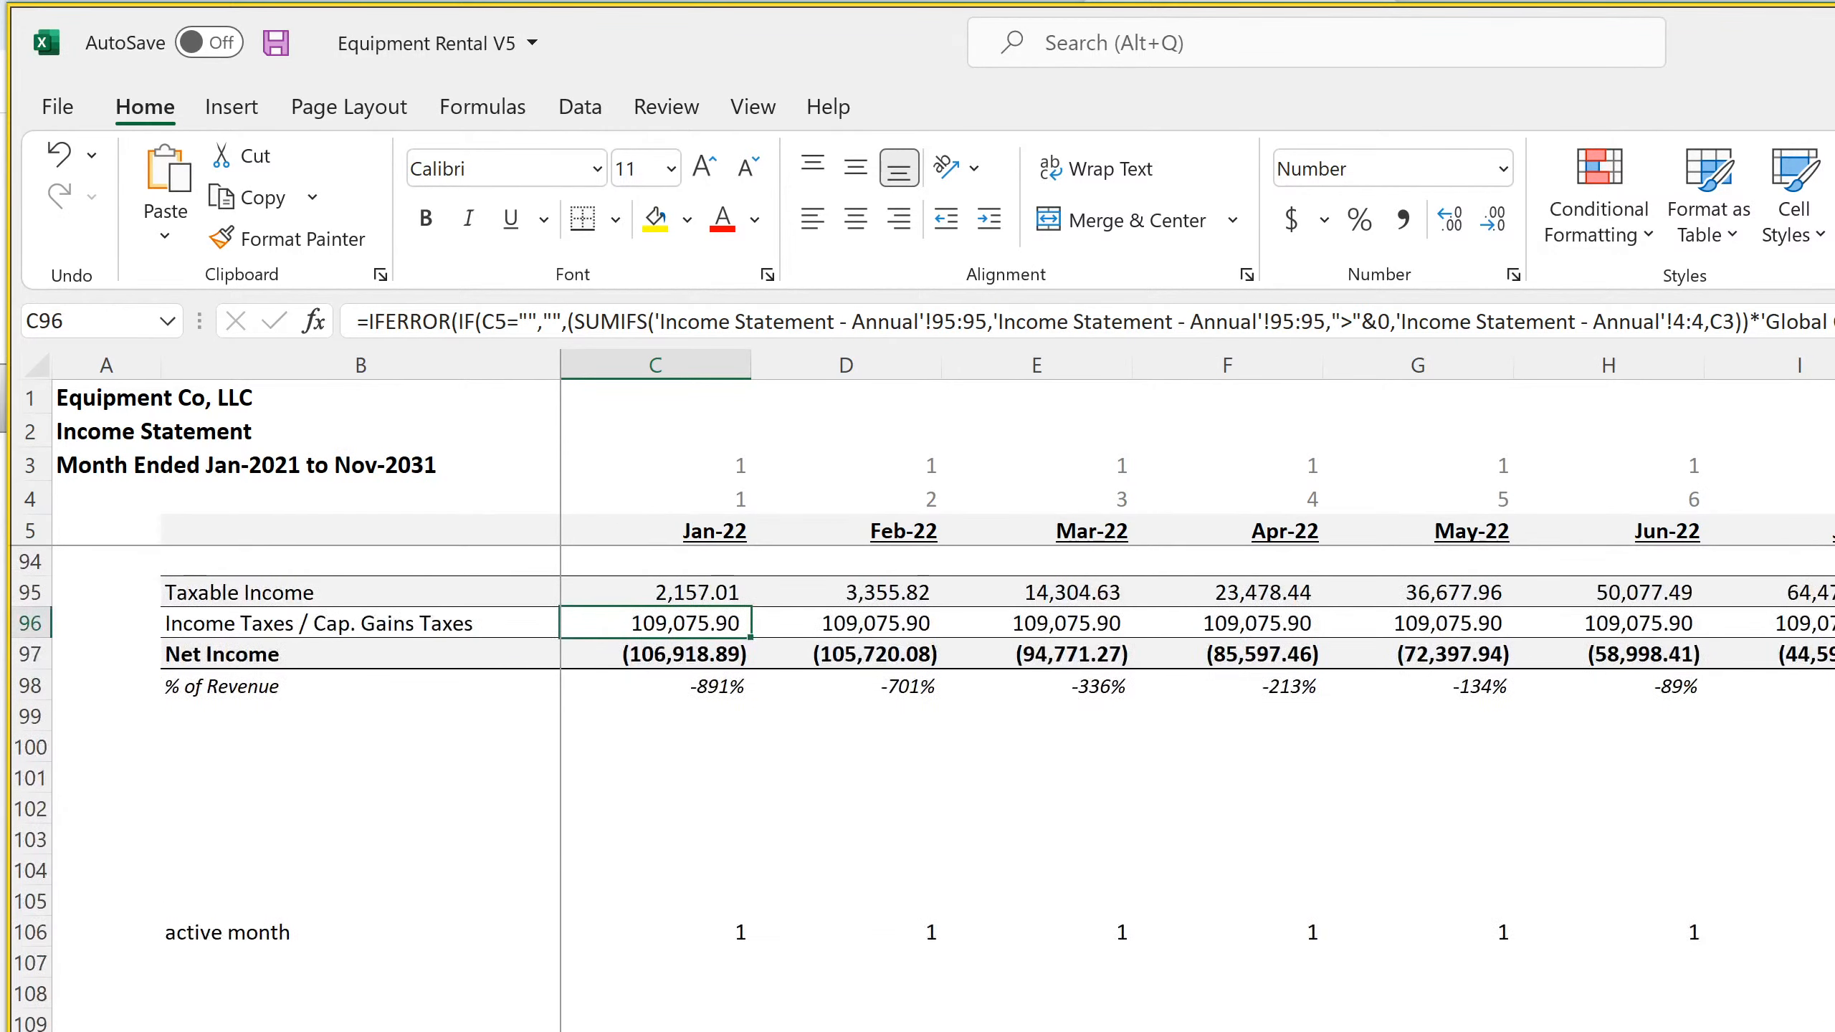
{"action": "scroll", "coordinate": [1036, 739], "scroll_direction": "up", "scroll_amount": 4}
{"action": "left_click", "coordinate": [1064, 963]}
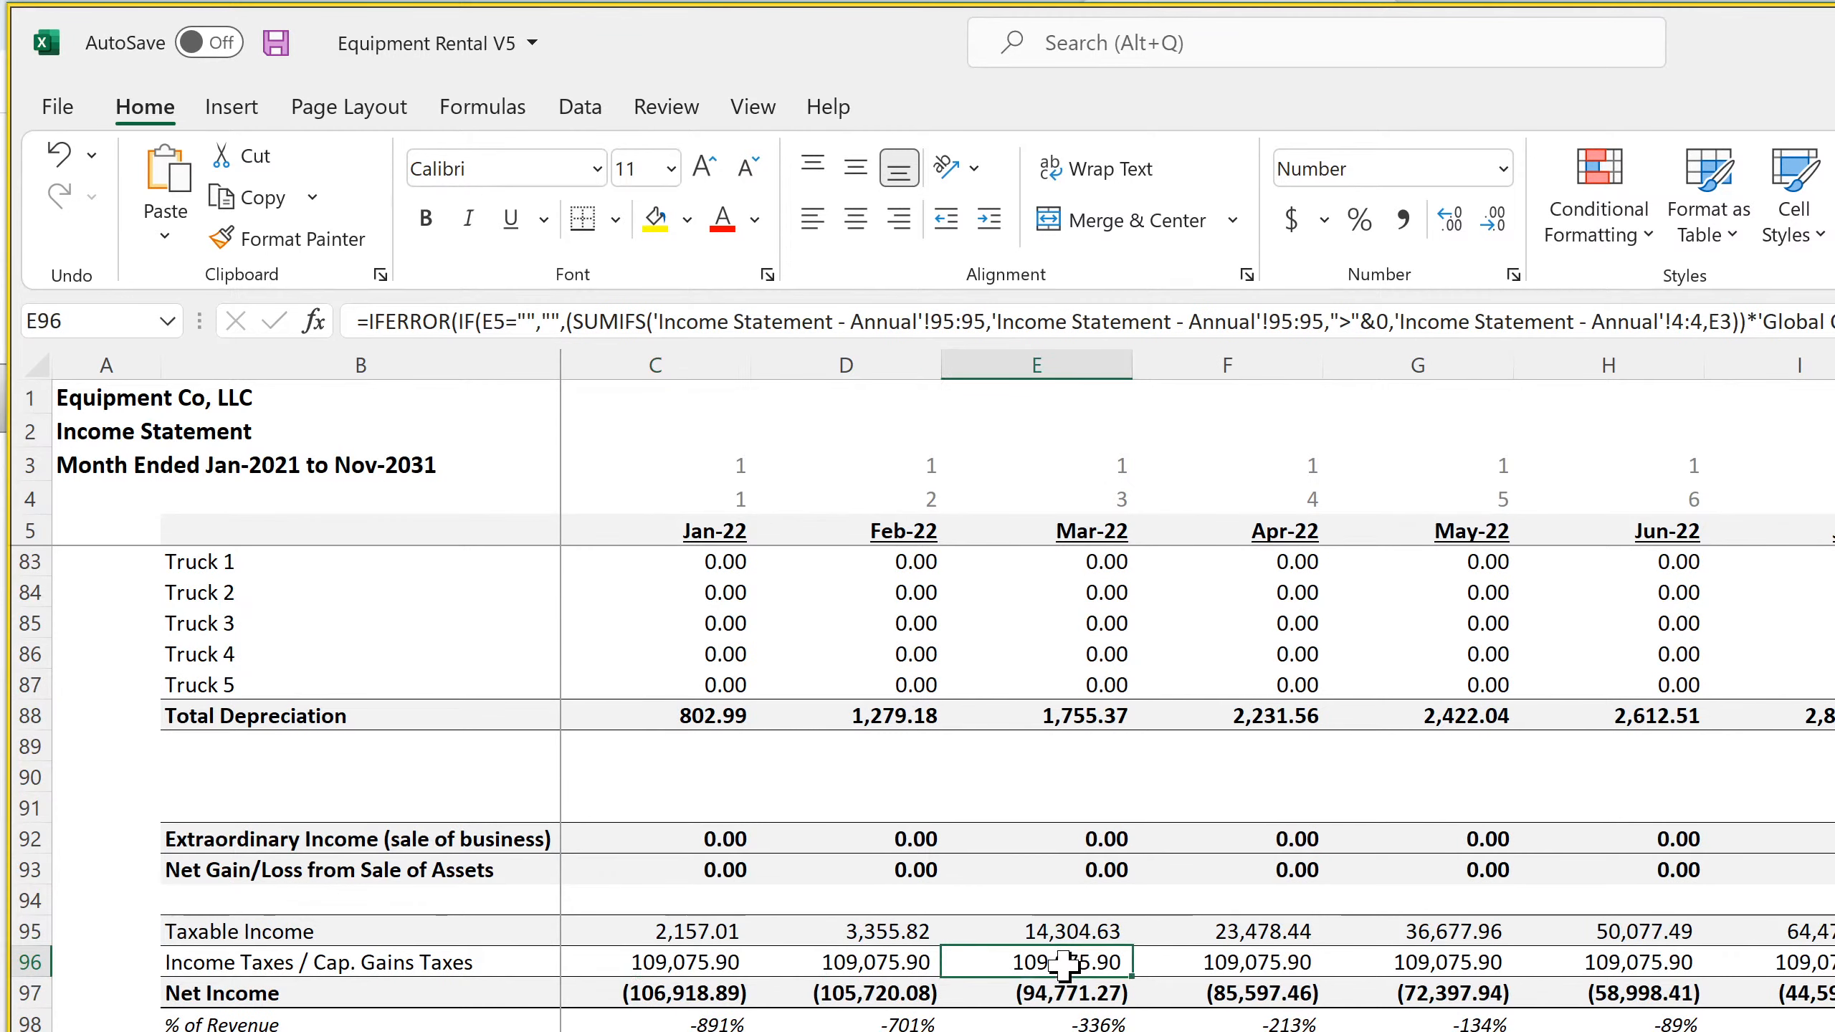
{"action": "left_click", "coordinate": [1235, 964]}
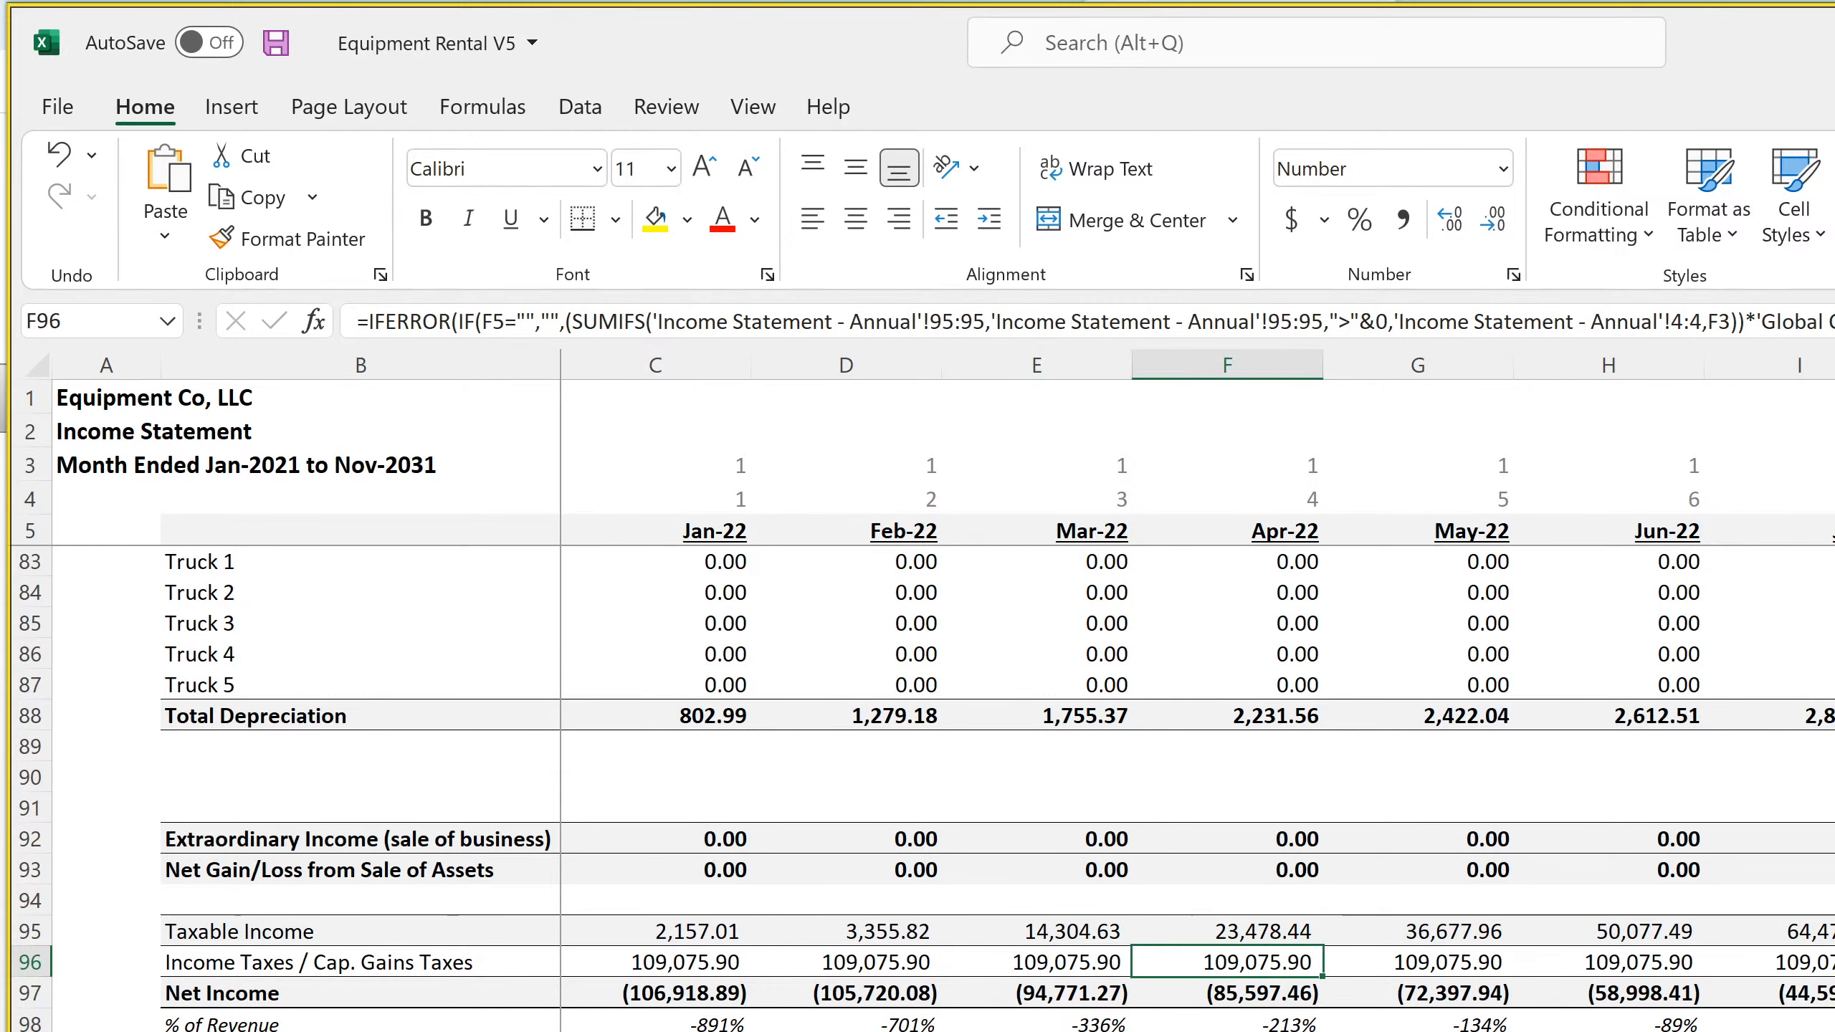
Go to the monthly Balance Sheet and freeze its panes at cell C6
{"action": "left_click", "coordinate": [781, 1031]}
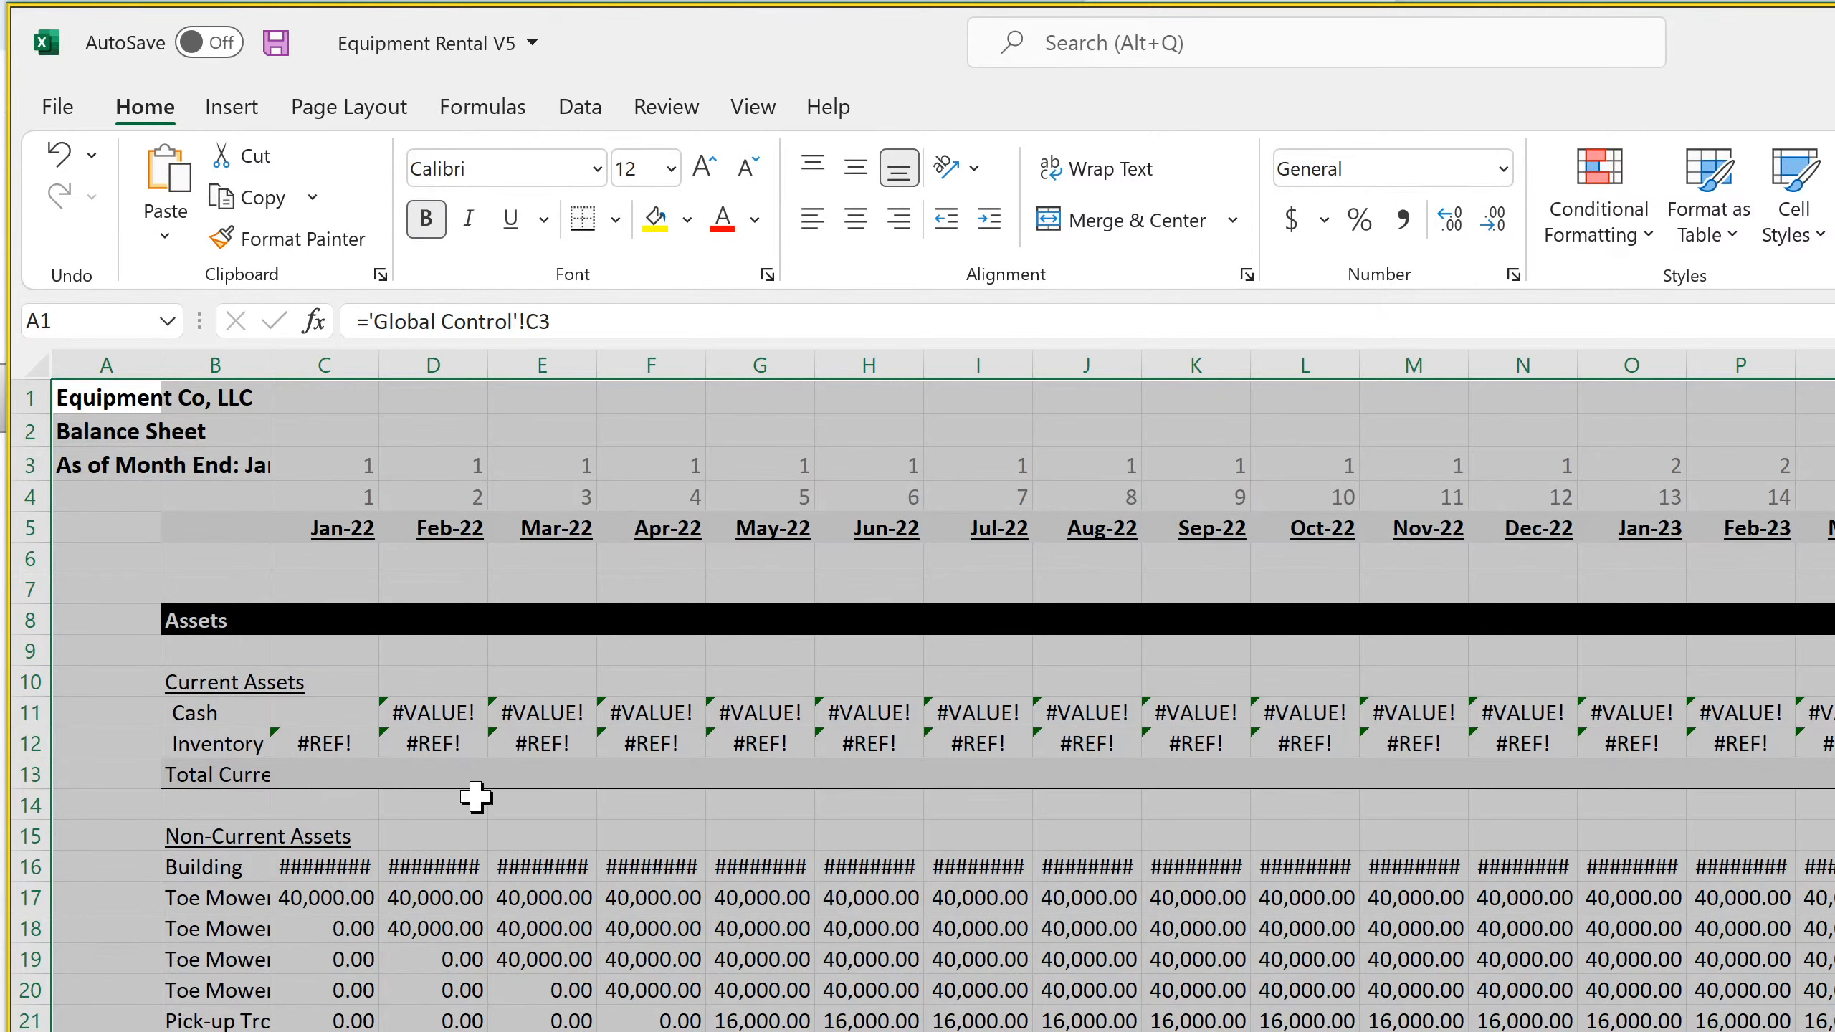
{"action": "left_click", "coordinate": [327, 558]}
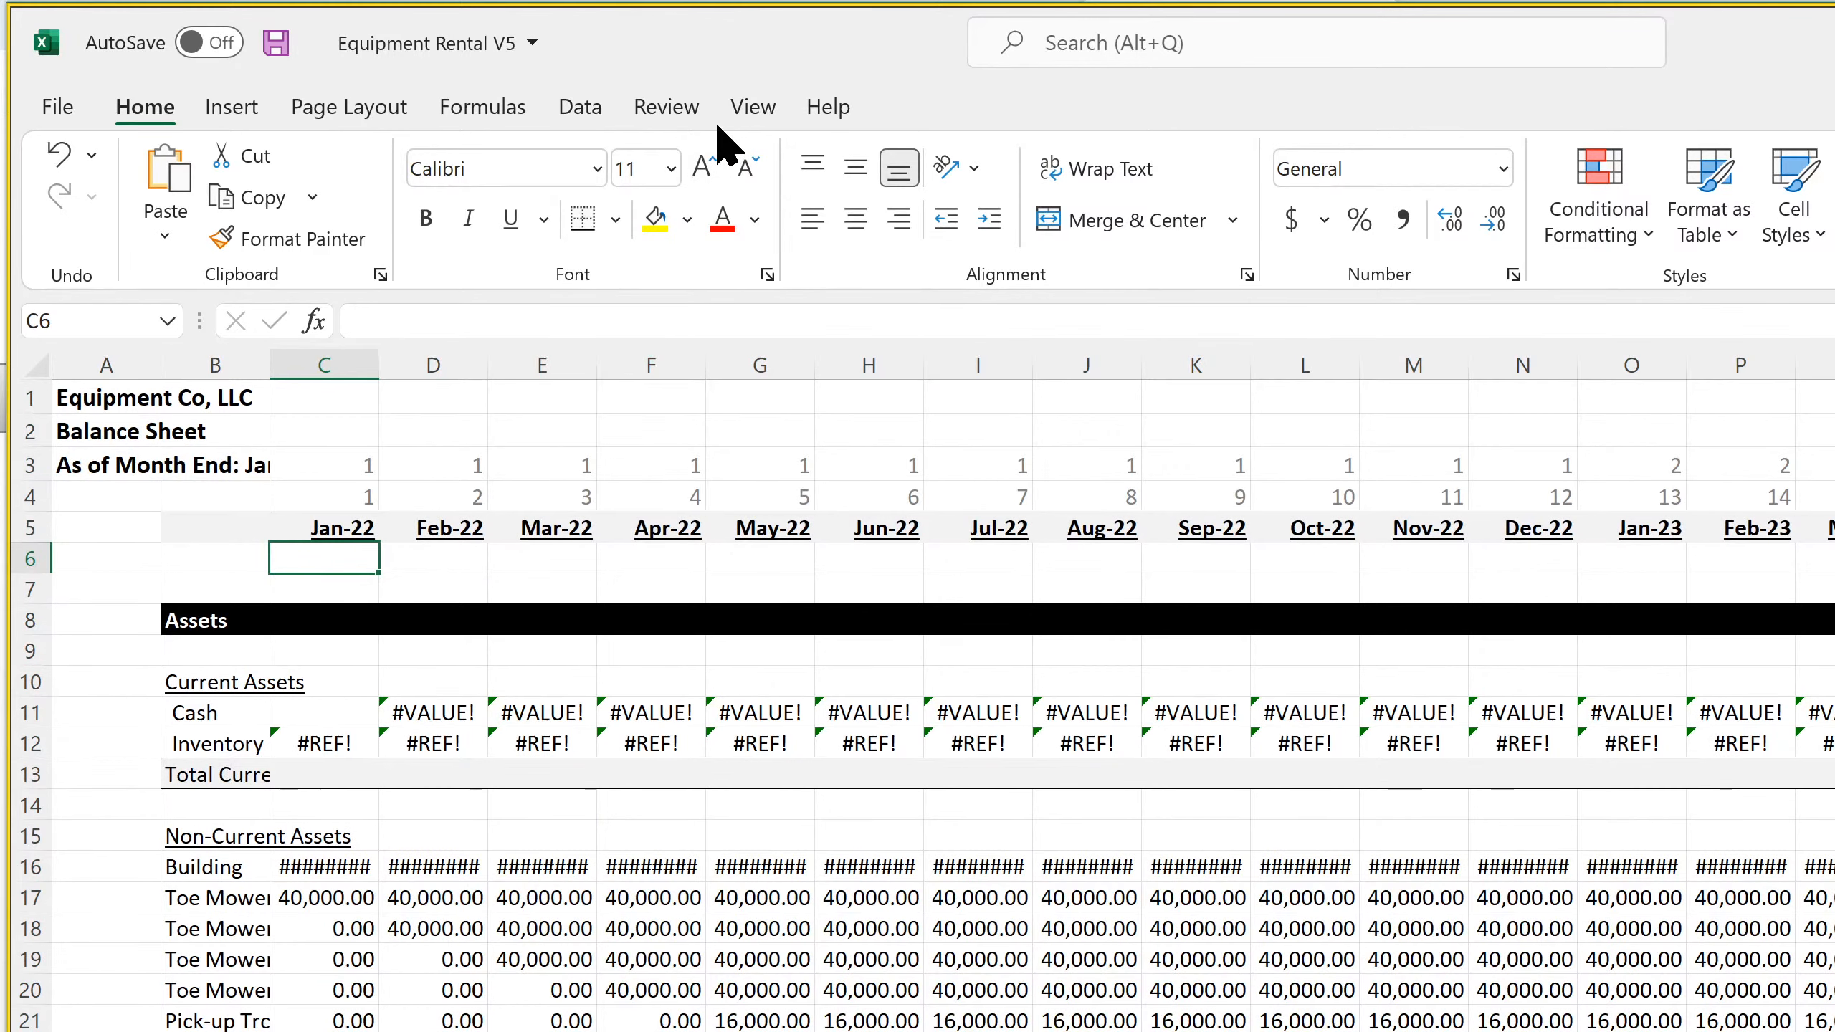
{"action": "left_click", "coordinate": [751, 108]}
{"action": "left_click", "coordinate": [1564, 238]}
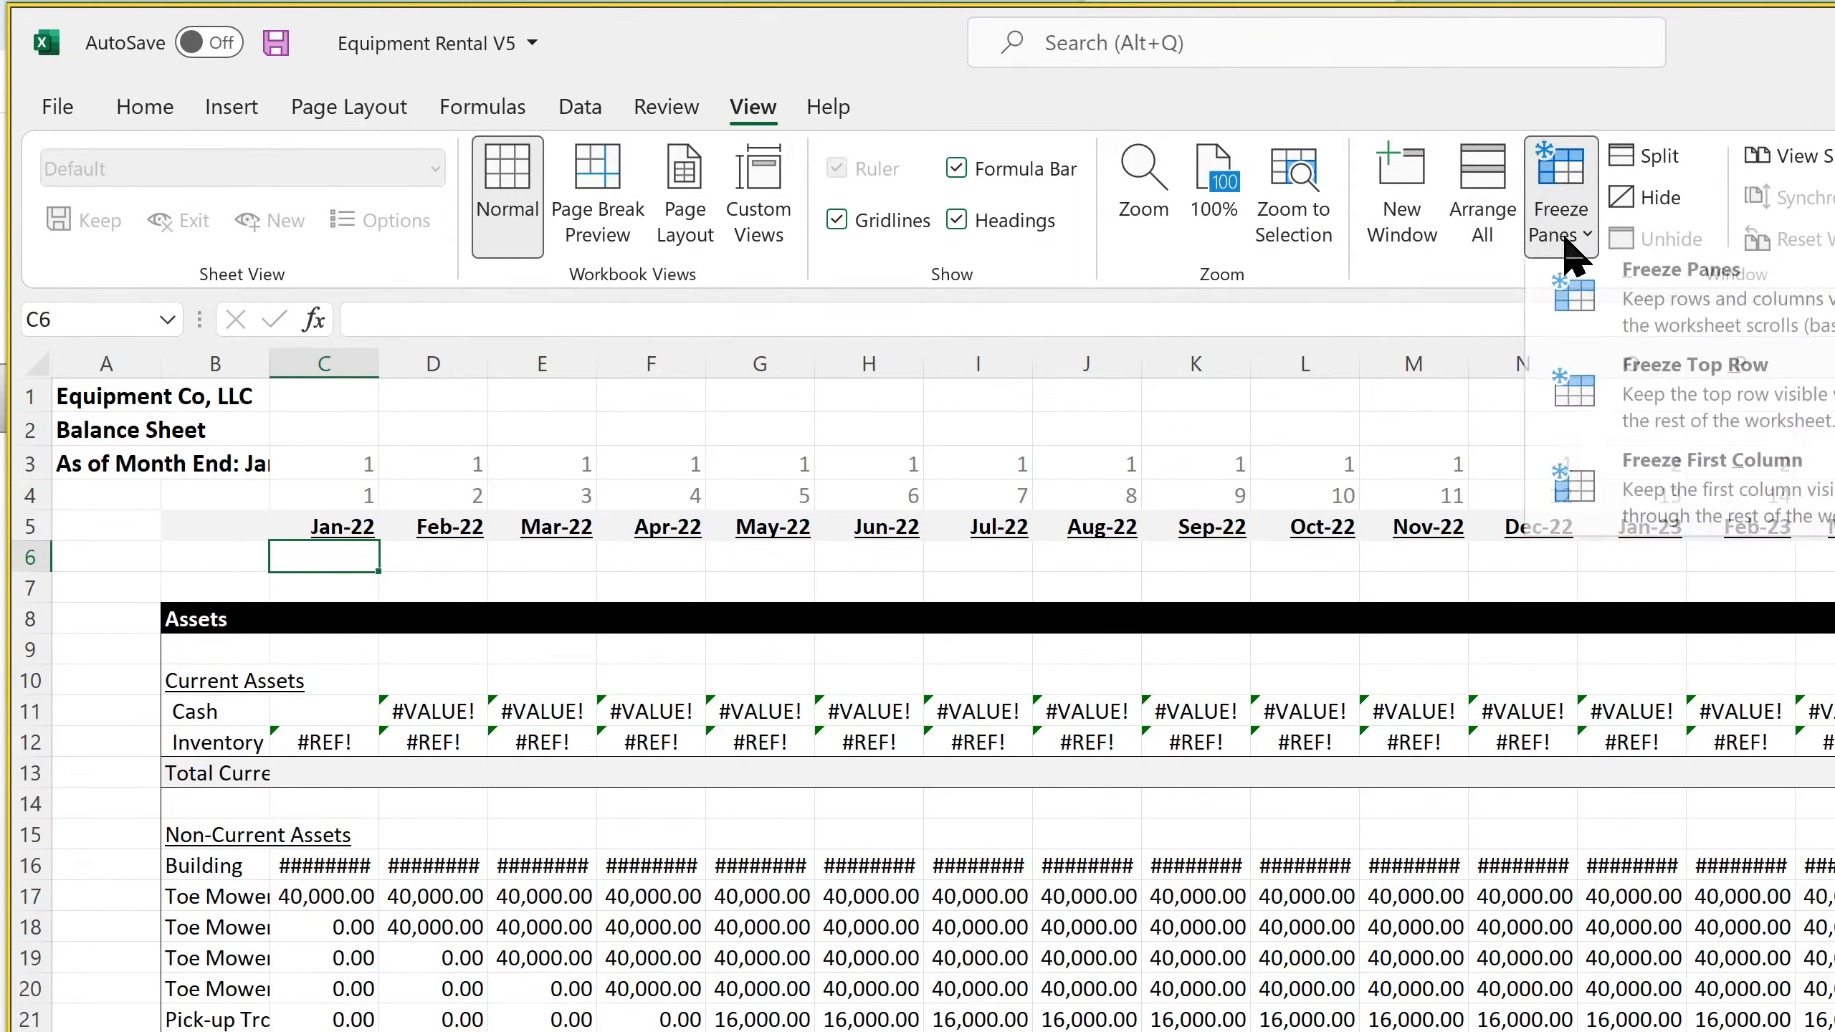
{"action": "left_click", "coordinate": [1682, 311]}
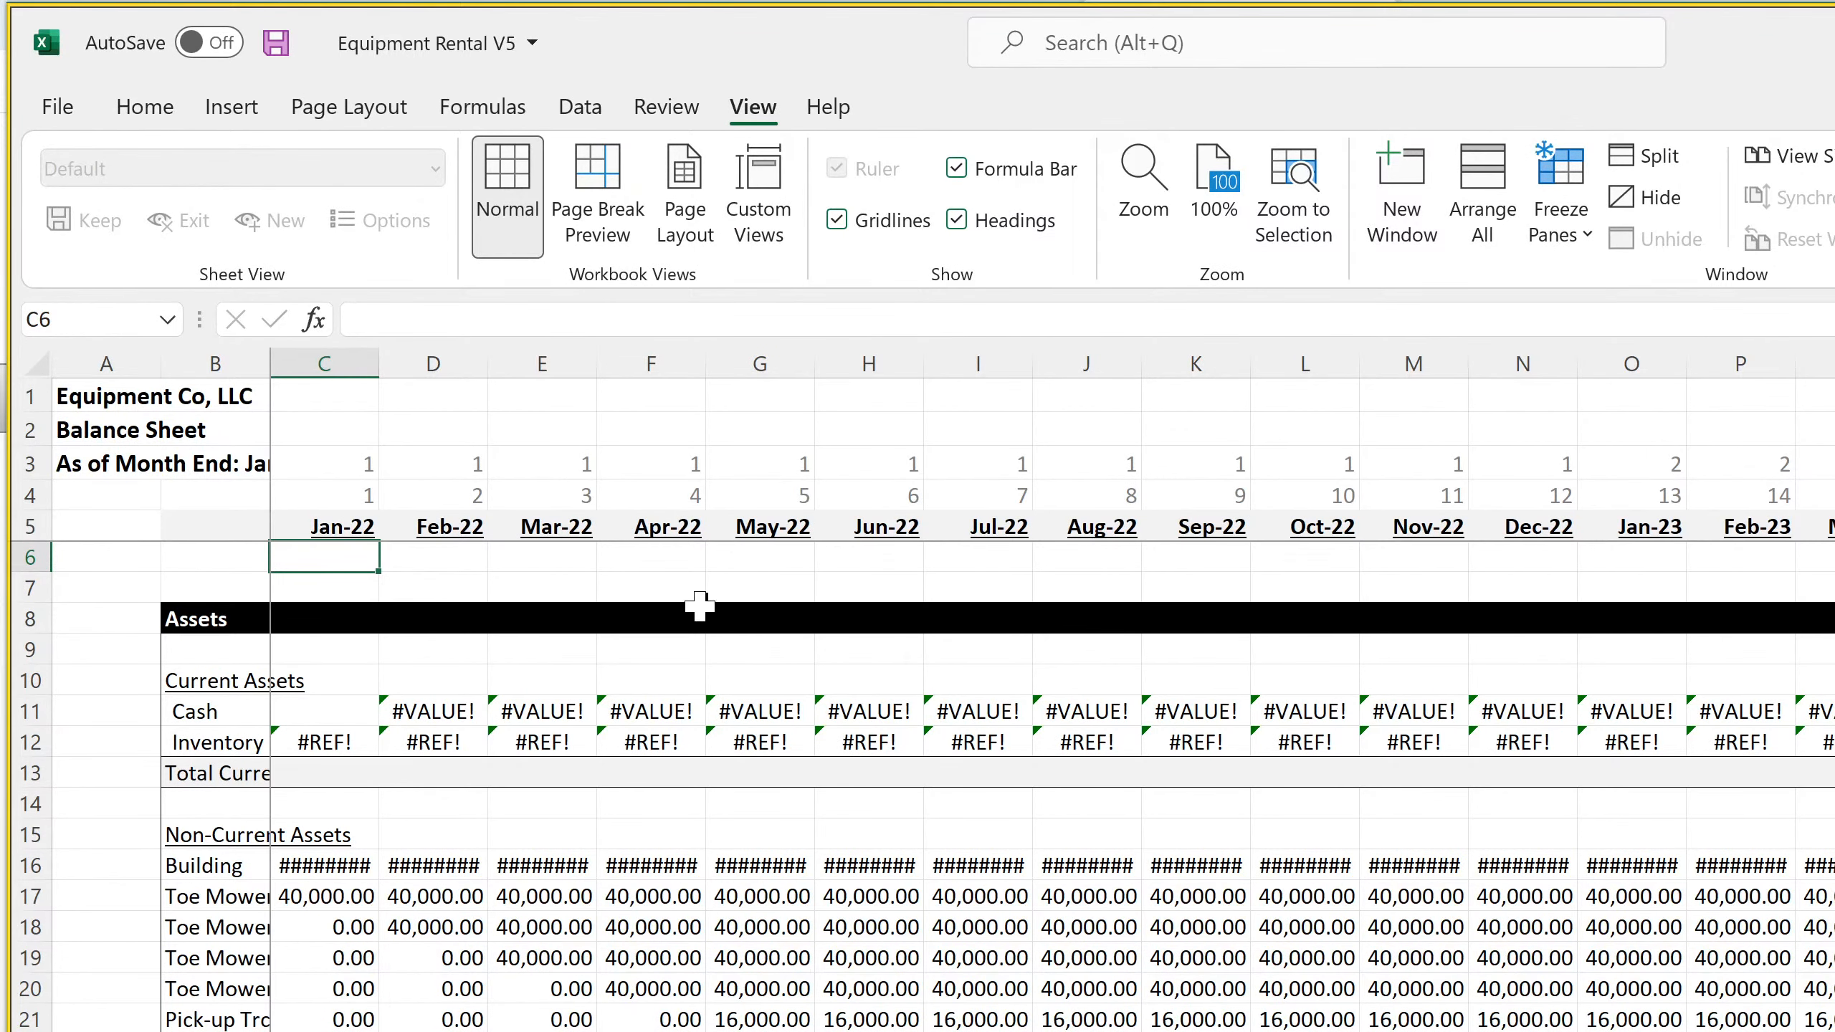
Auto-fit column B of the Balance Sheet to its row labels
{"action": "left_click", "coordinate": [265, 361]}
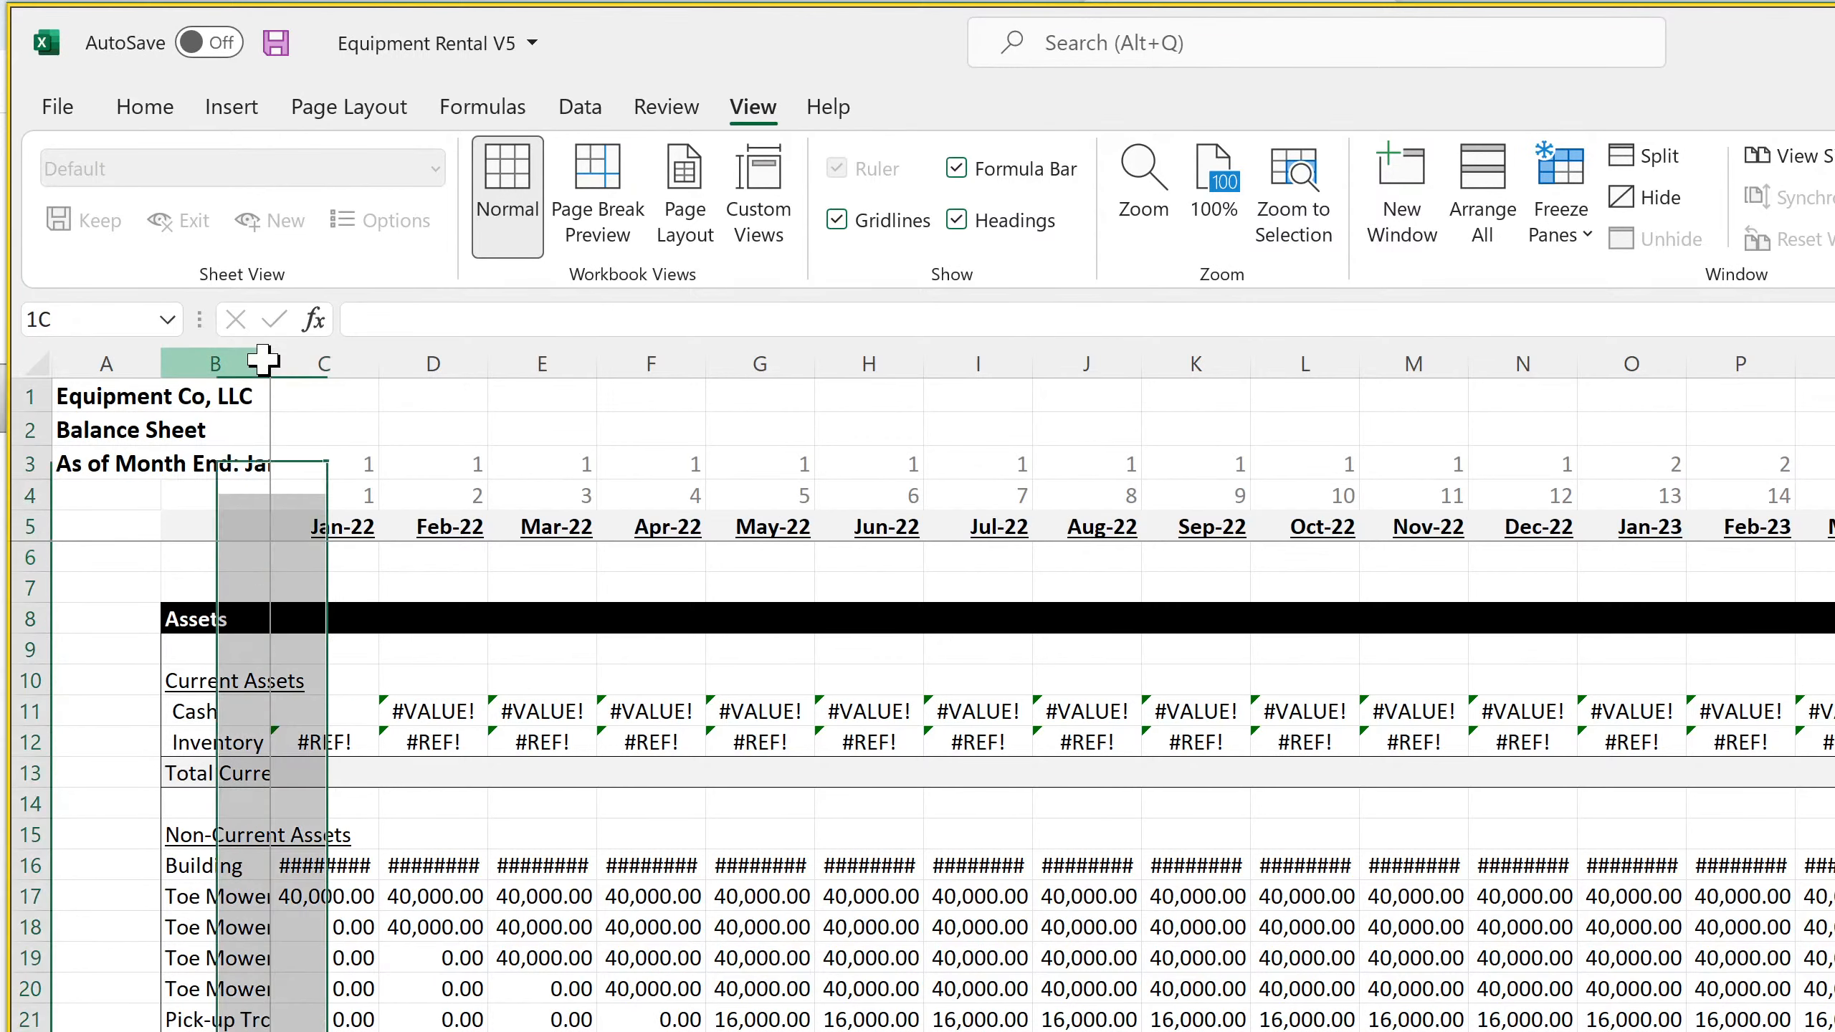
{"action": "double_click", "coordinate": [269, 362]}
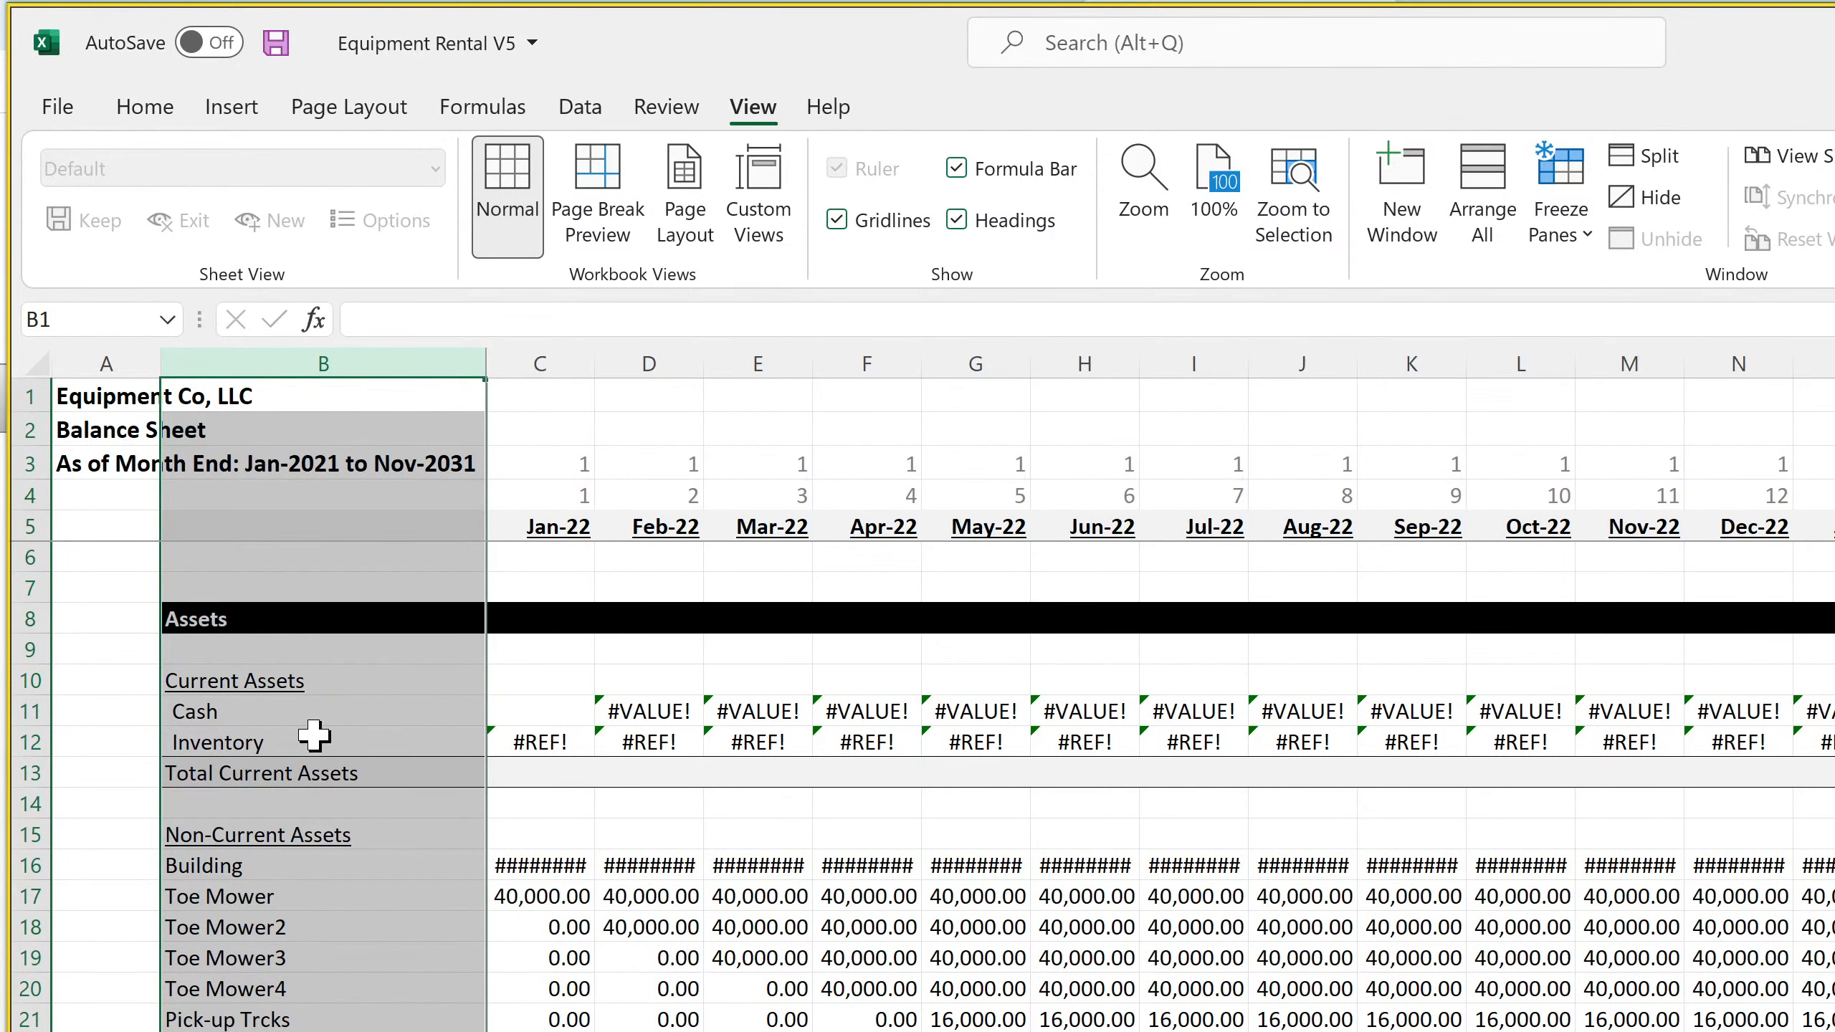
{"action": "left_click", "coordinate": [264, 715]}
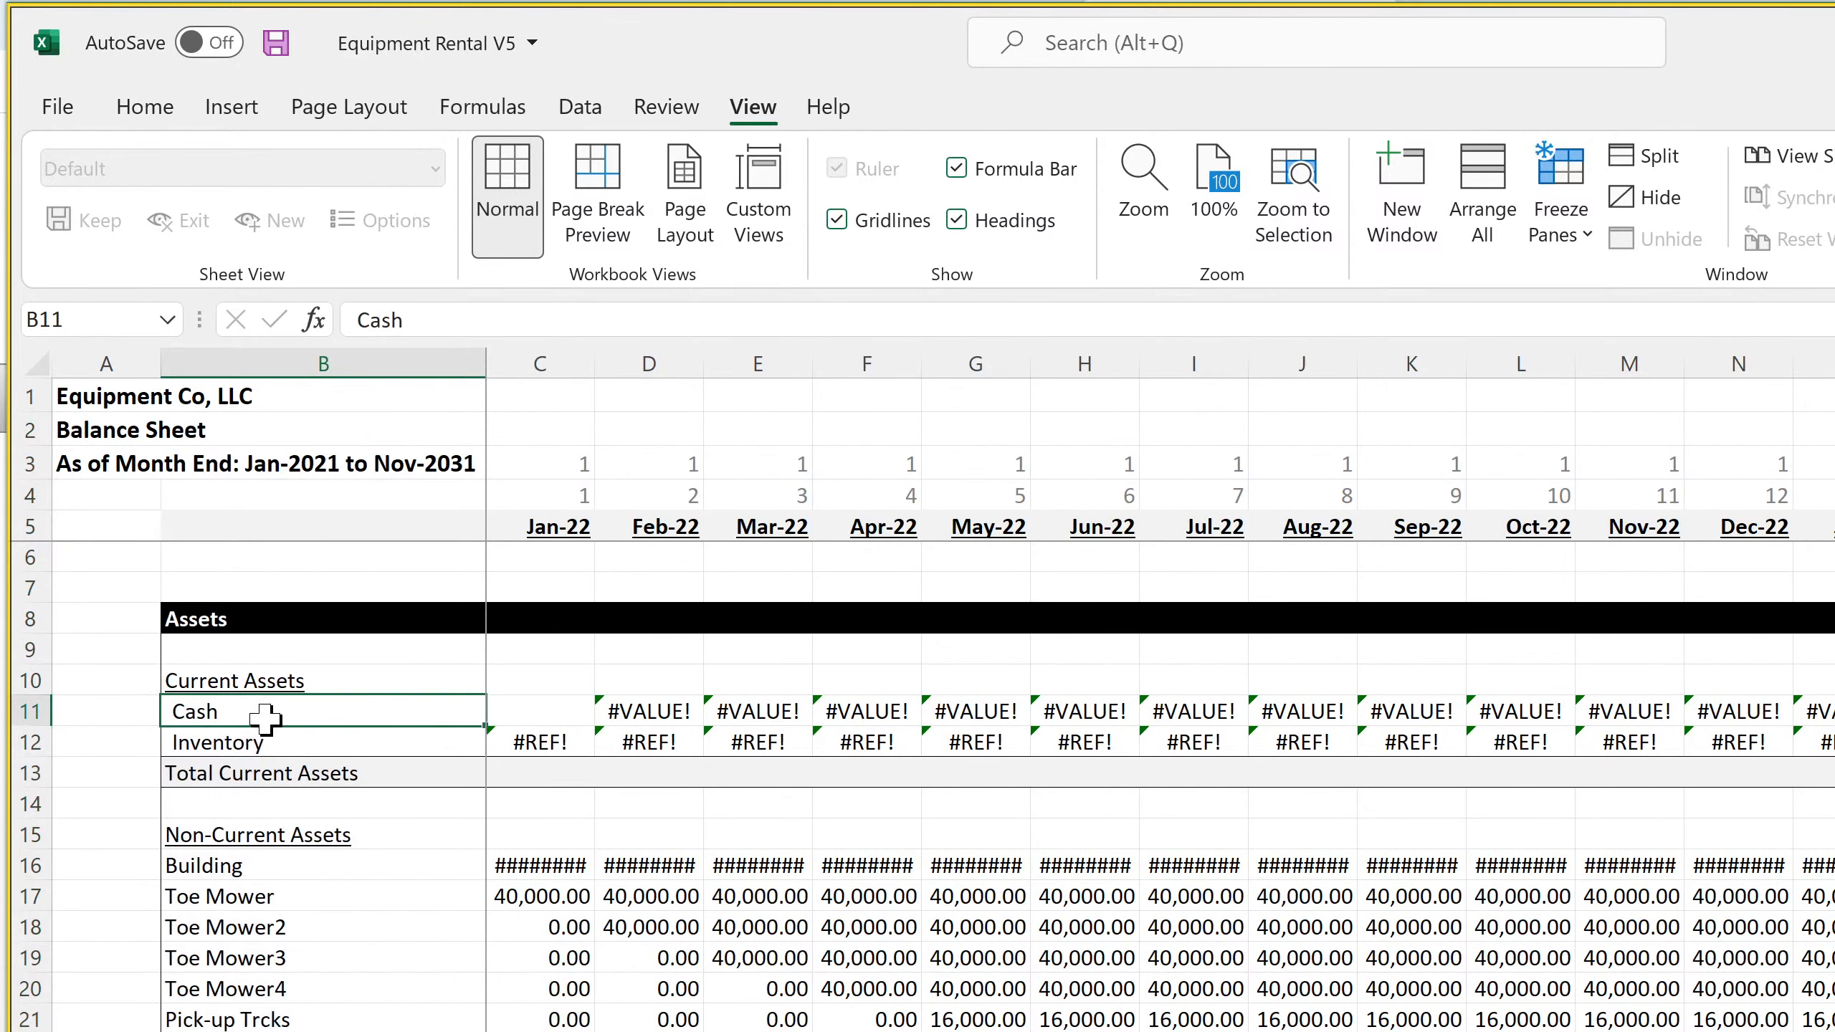
Clear the contents of the Inventory row under Current Assets and save the workbook
{"action": "left_click", "coordinate": [28, 743]}
{"action": "right_click", "coordinate": [29, 746]}
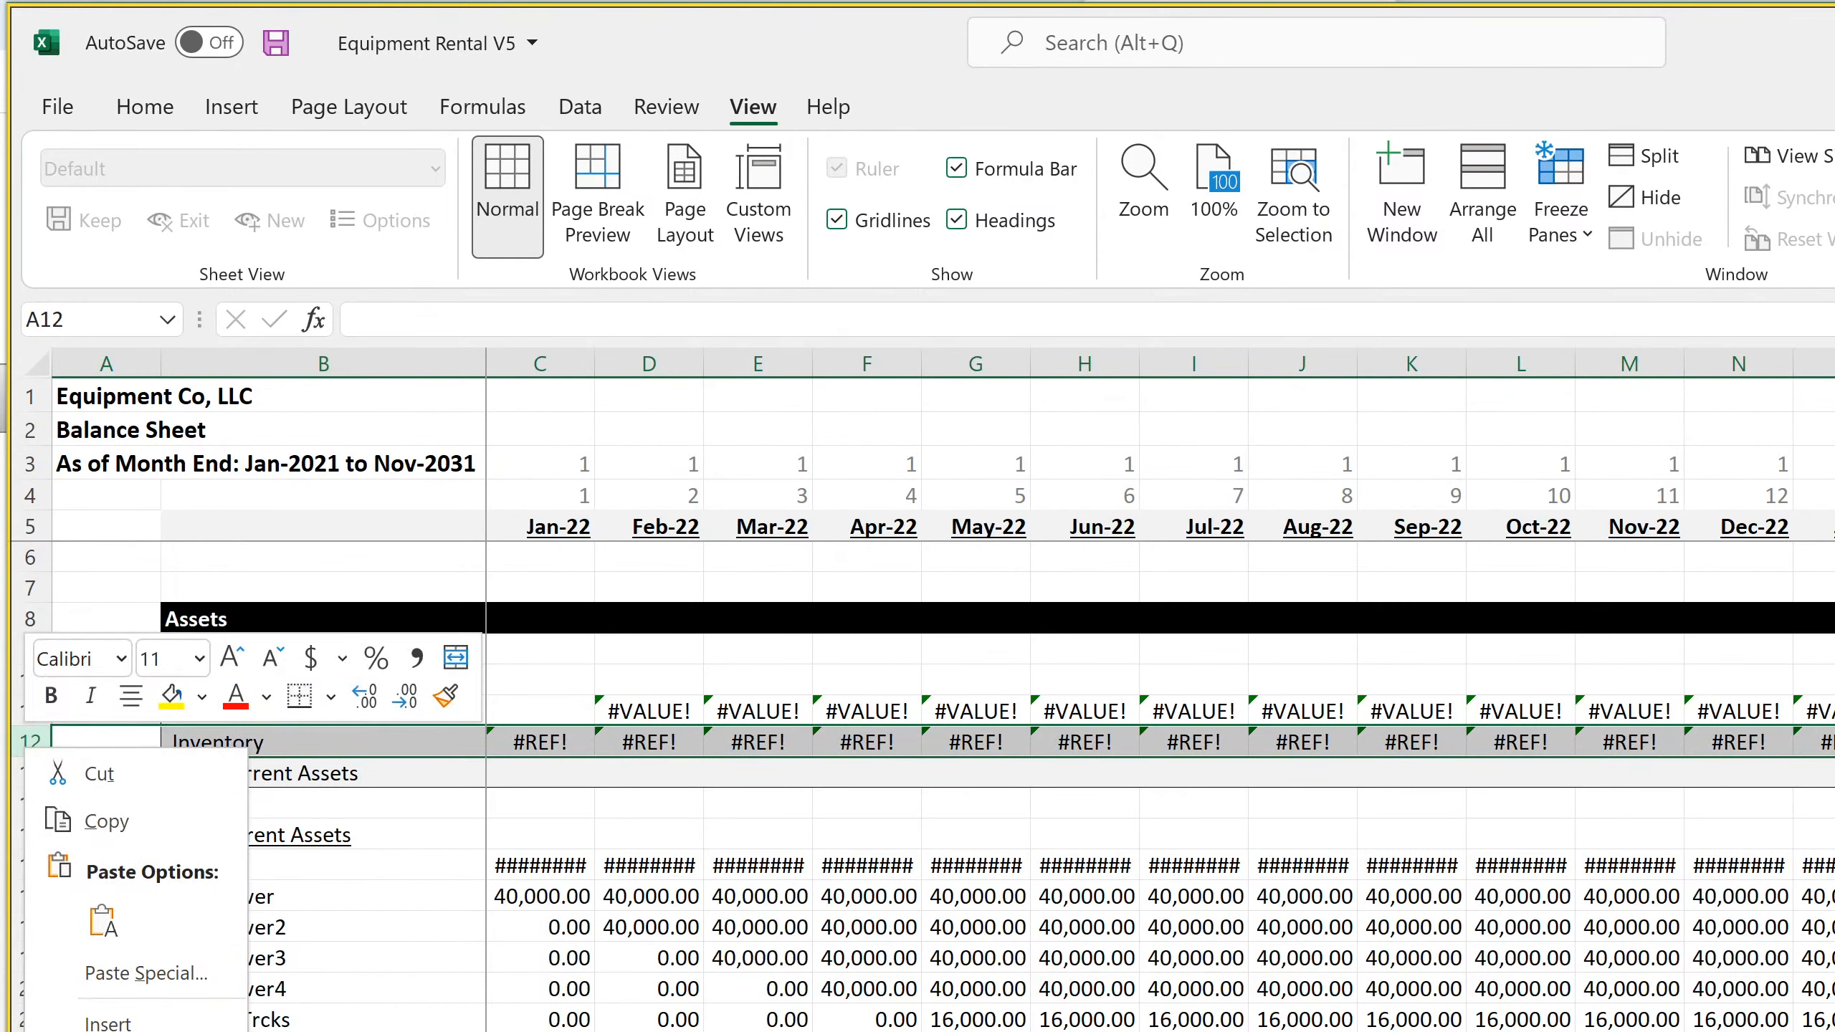
{"action": "left_click", "coordinate": [156, 1031]}
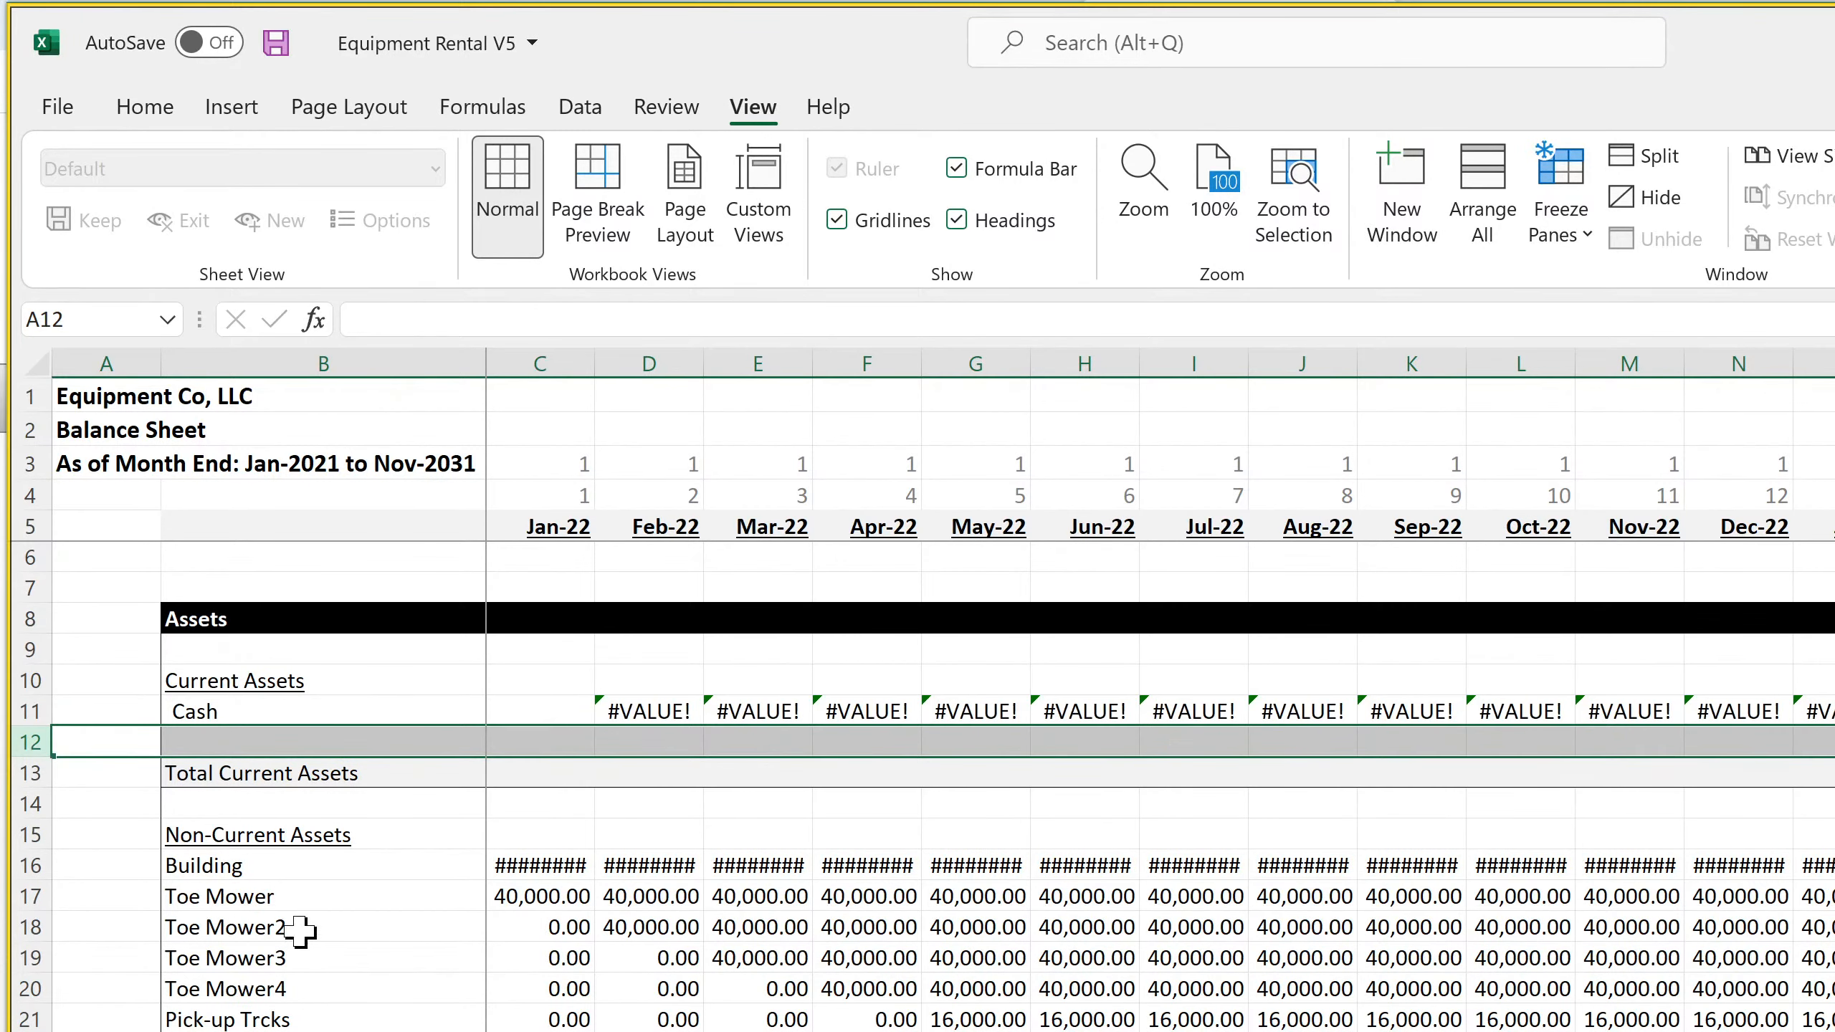
{"action": "left_click", "coordinate": [145, 108]}
{"action": "left_click", "coordinate": [275, 45]}
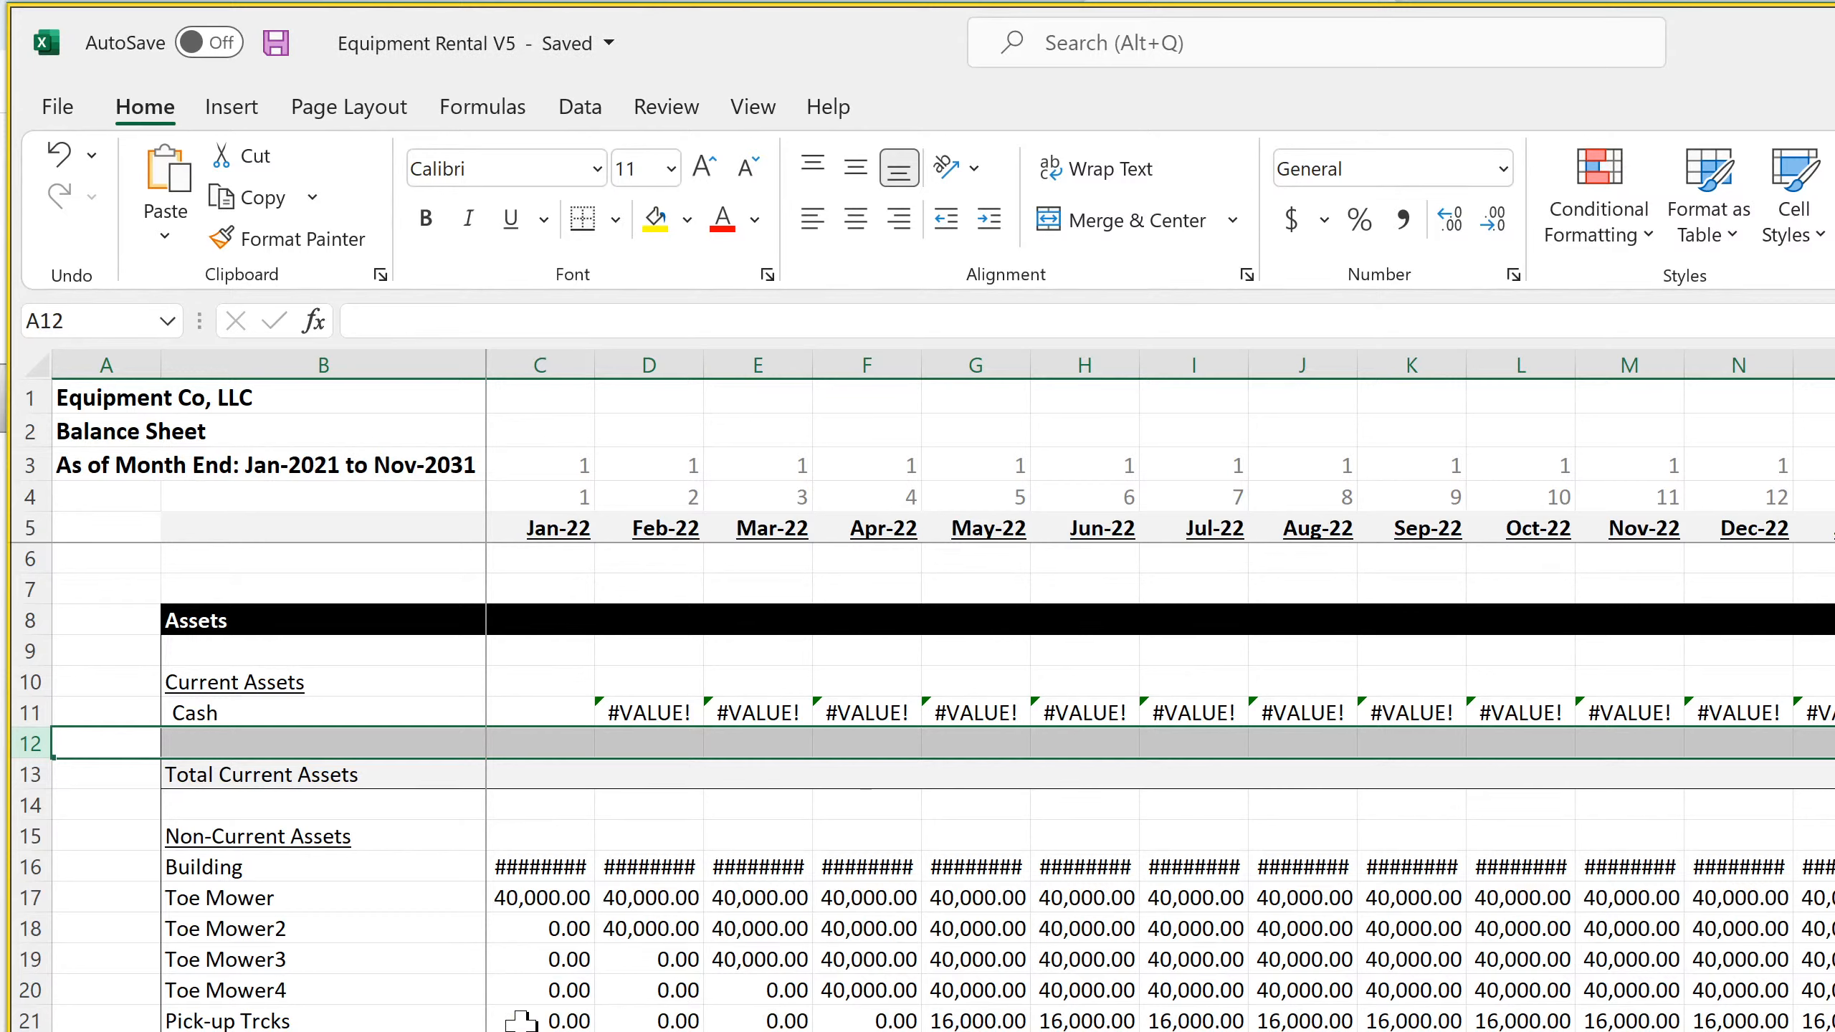
Inspect the Jan-22 and Feb-22 header formulas on the Balance Sheet and review its rows down to Total Assets
{"action": "left_click", "coordinate": [557, 520]}
{"action": "left_click", "coordinate": [686, 525]}
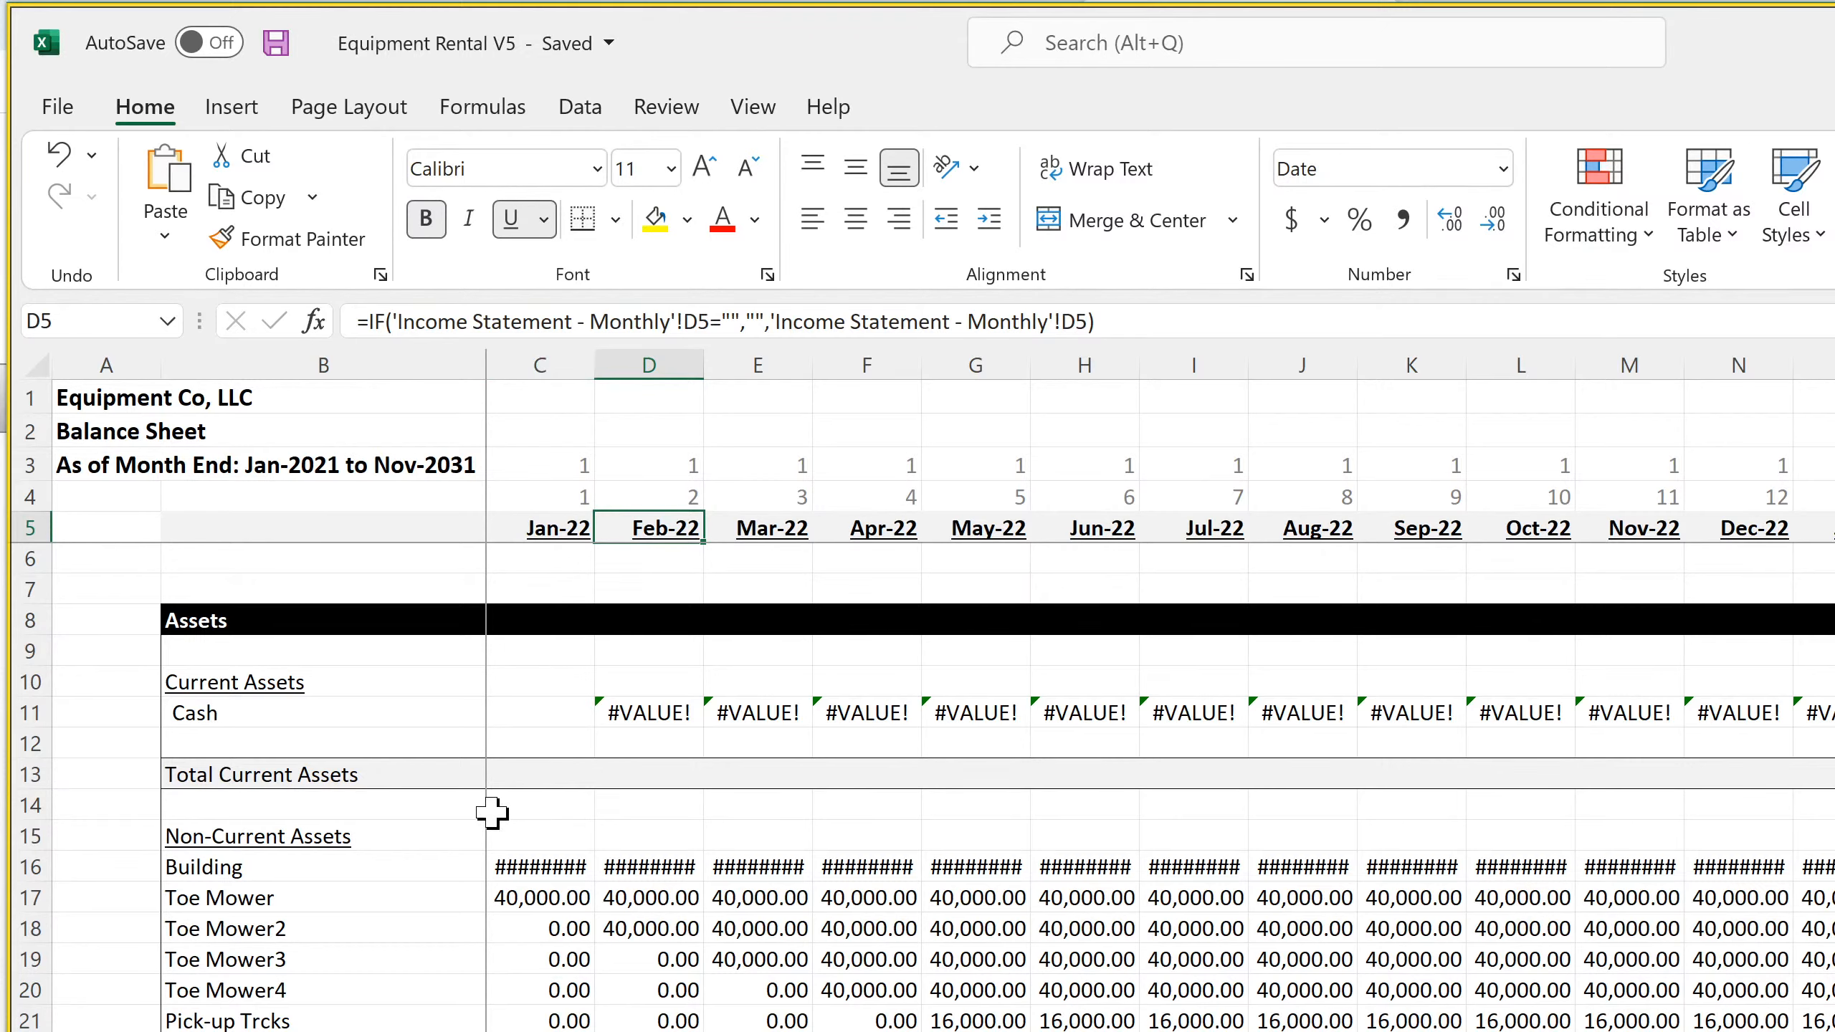
{"action": "scroll", "coordinate": [493, 813], "scroll_direction": "down", "scroll_amount": 15}
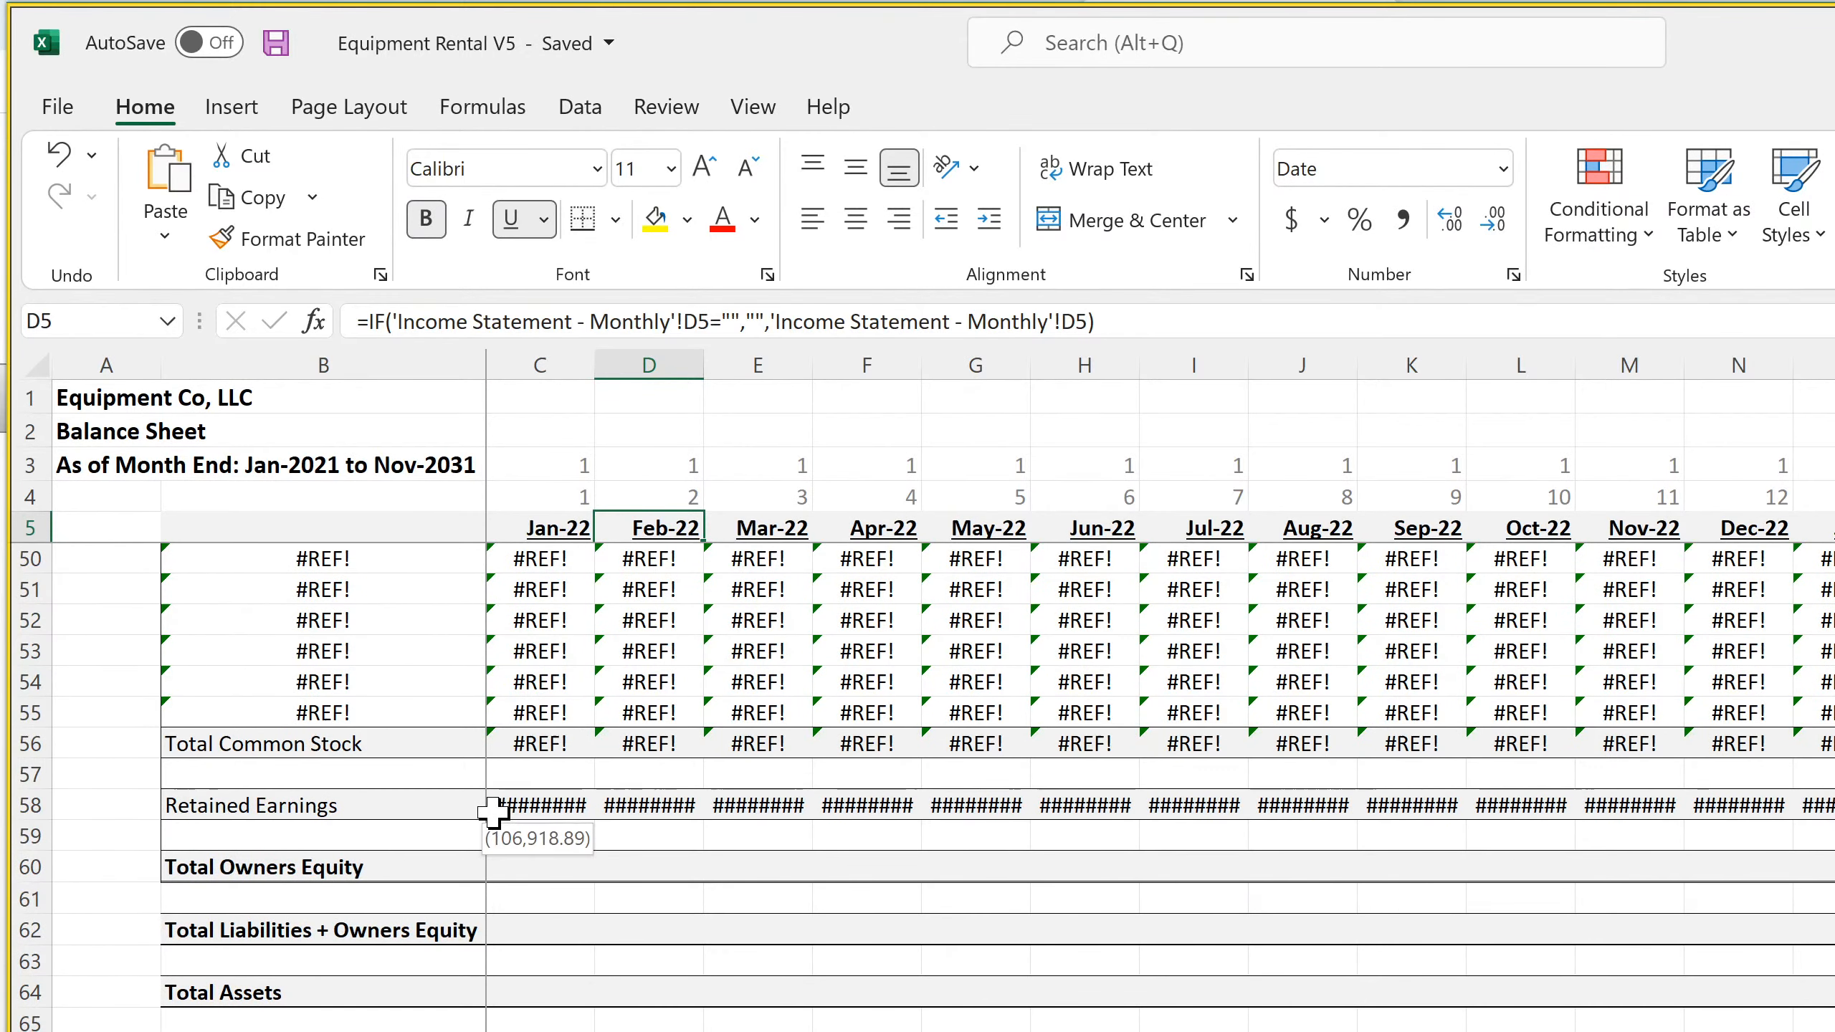
{"action": "scroll", "coordinate": [493, 809], "scroll_direction": "up", "scroll_amount": 15}
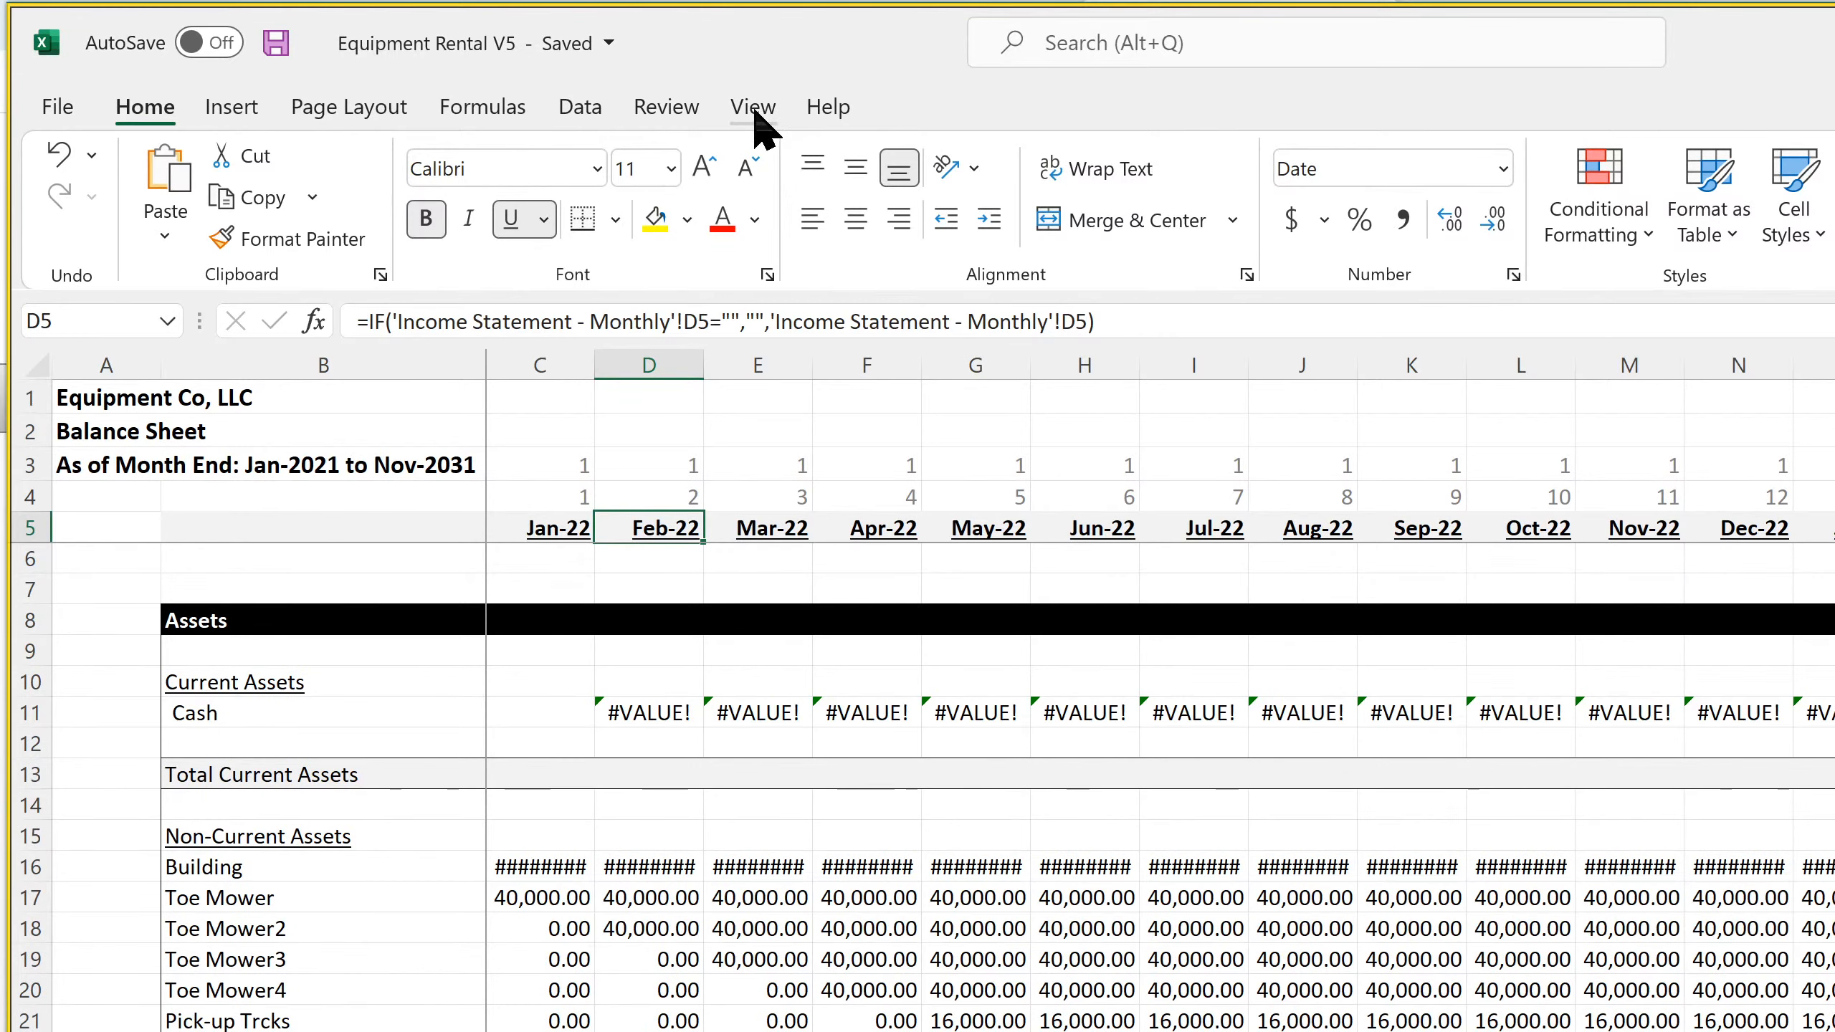
Hide the gridlines on the Balance Sheet
{"action": "left_click", "coordinate": [753, 107]}
{"action": "left_click", "coordinate": [837, 221]}
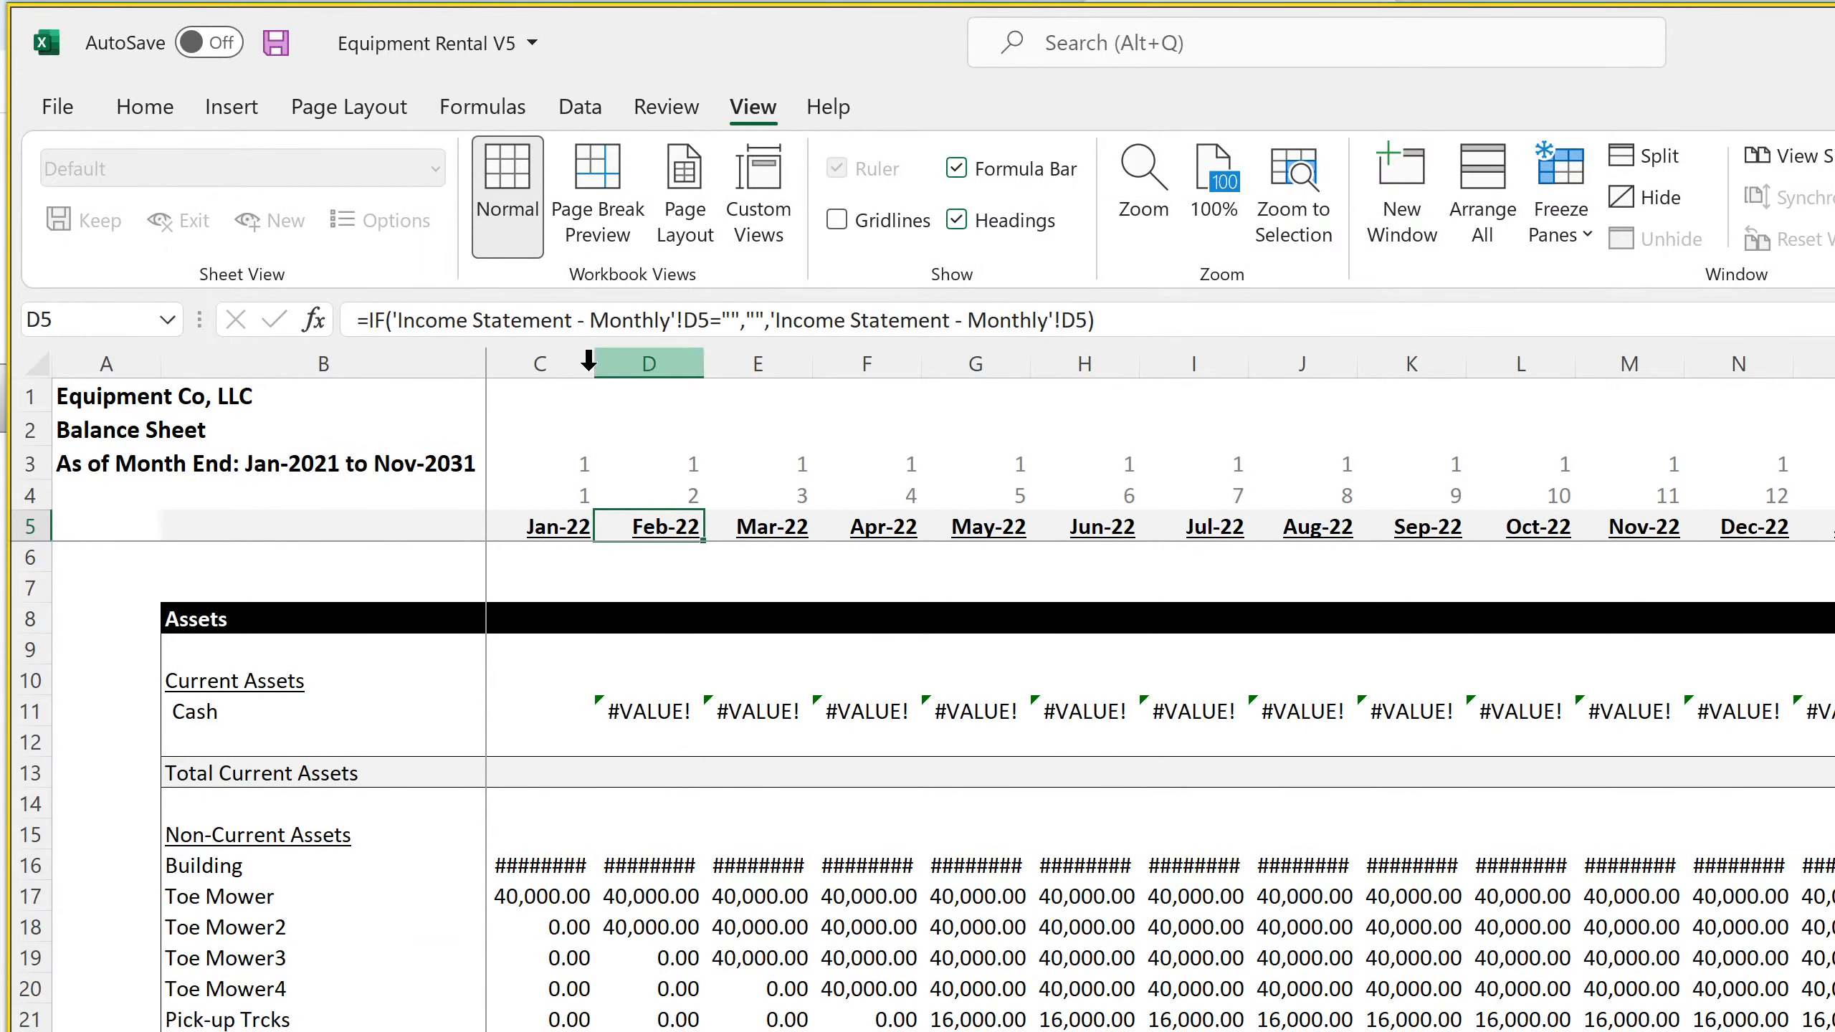
Highlight the Balance Sheet's month columns from column C onward and inspect the header formulas in BJ3 to BJ5
{"action": "left_click_drag", "start_coordinate": [533, 363], "coordinate": [1832, 363]}
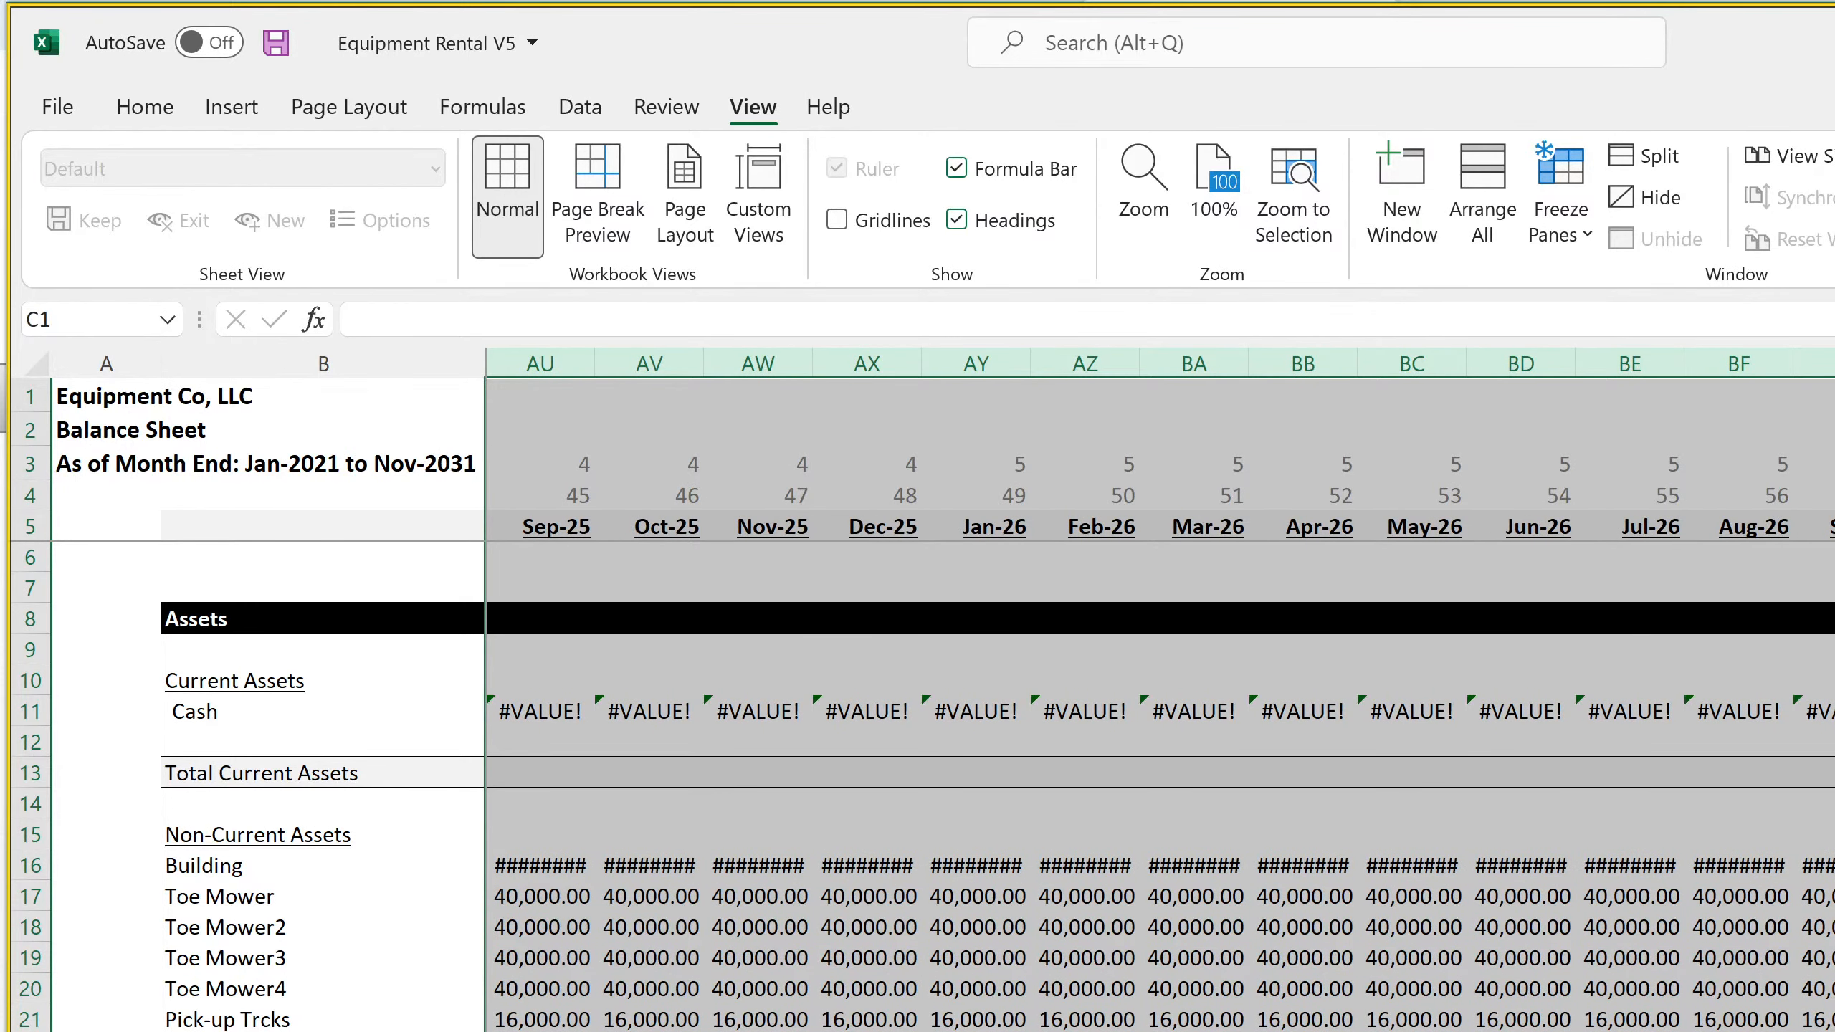
{"action": "left_click", "coordinate": [1831, 463]}
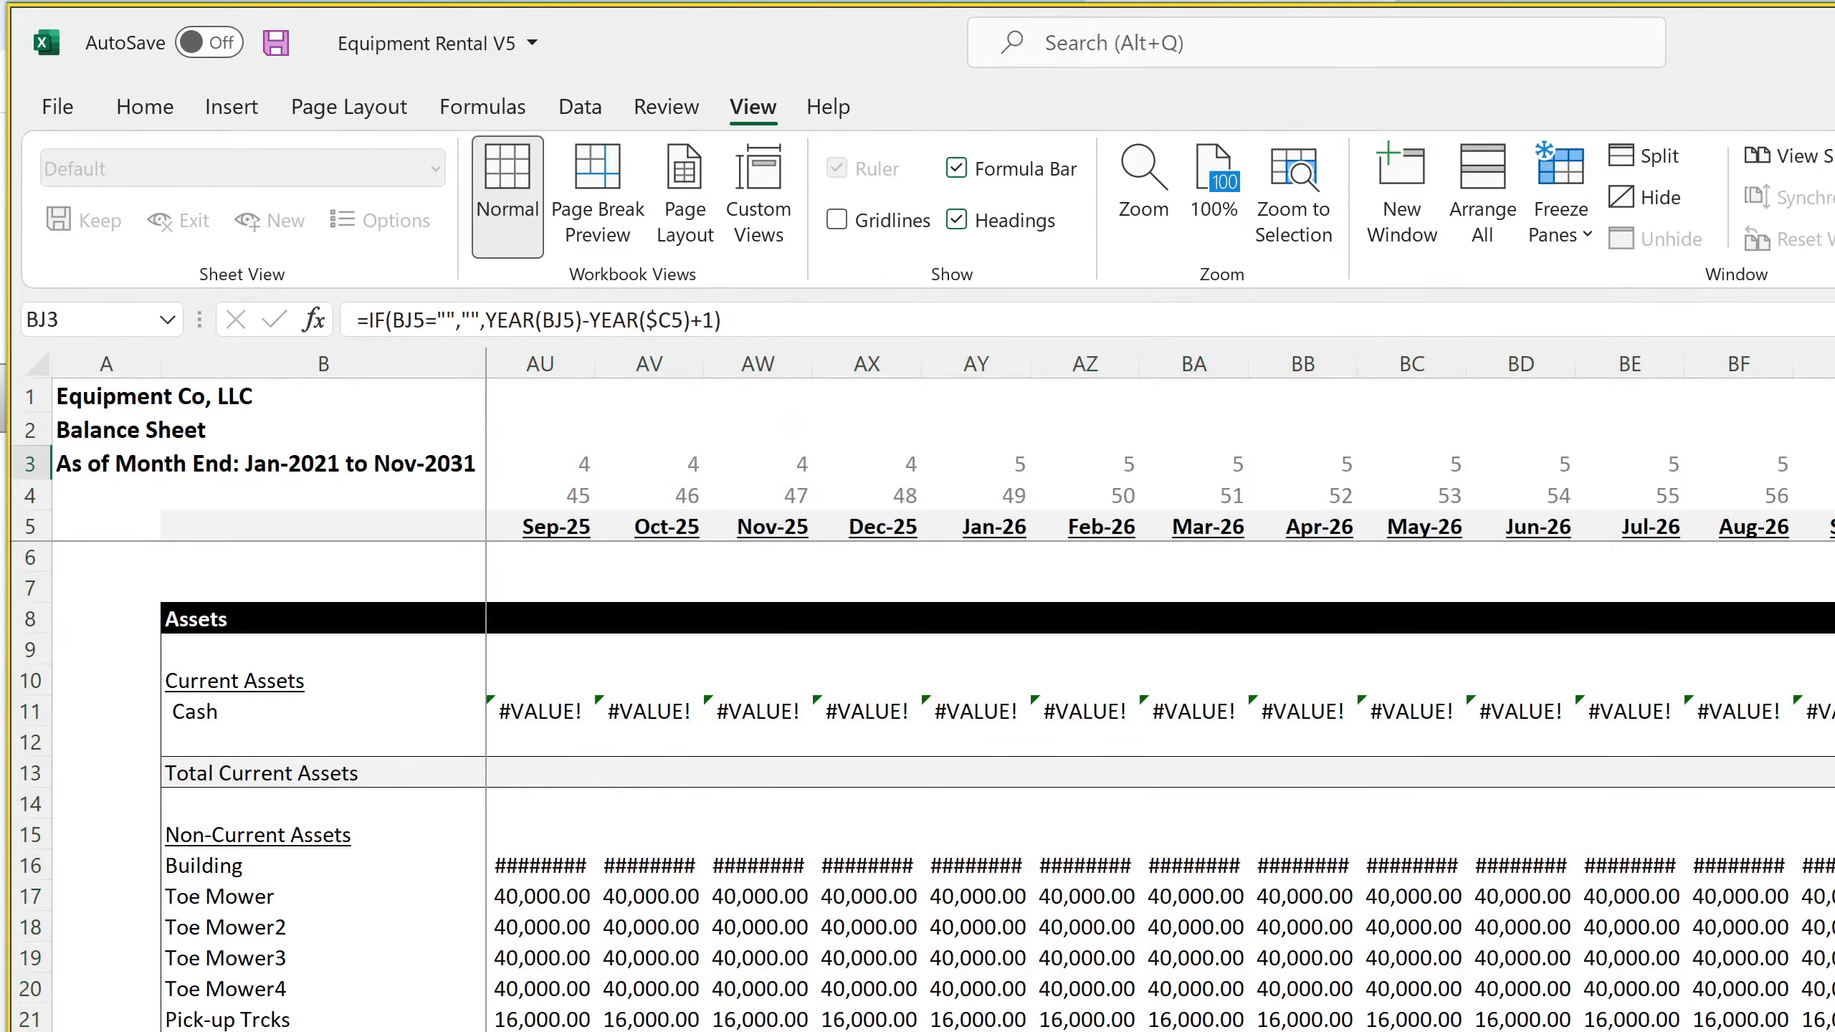
{"action": "key", "text": "Down"}
{"action": "key", "text": "Down"}
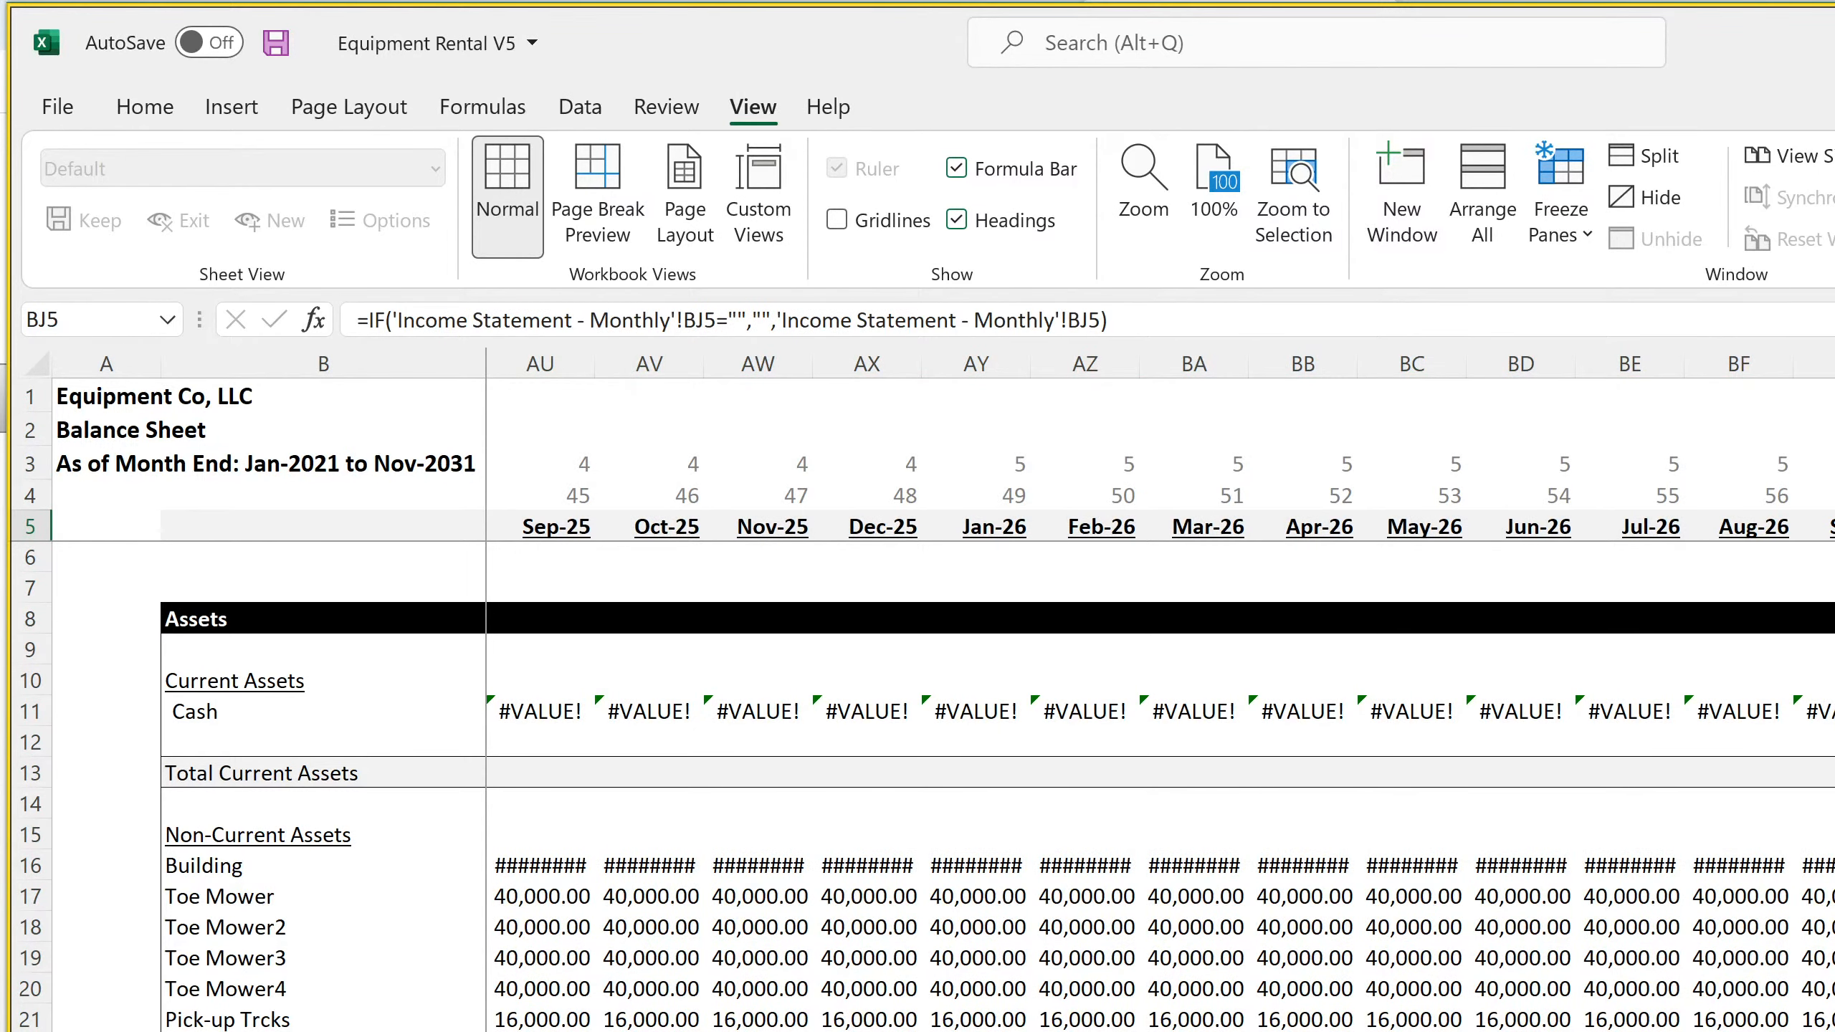
Extend the Balance Sheet's year number, month number and date header formulas from BJ3:BJ5 across through 2031
{"action": "key", "text": "Up"}
{"action": "key", "text": "Up"}
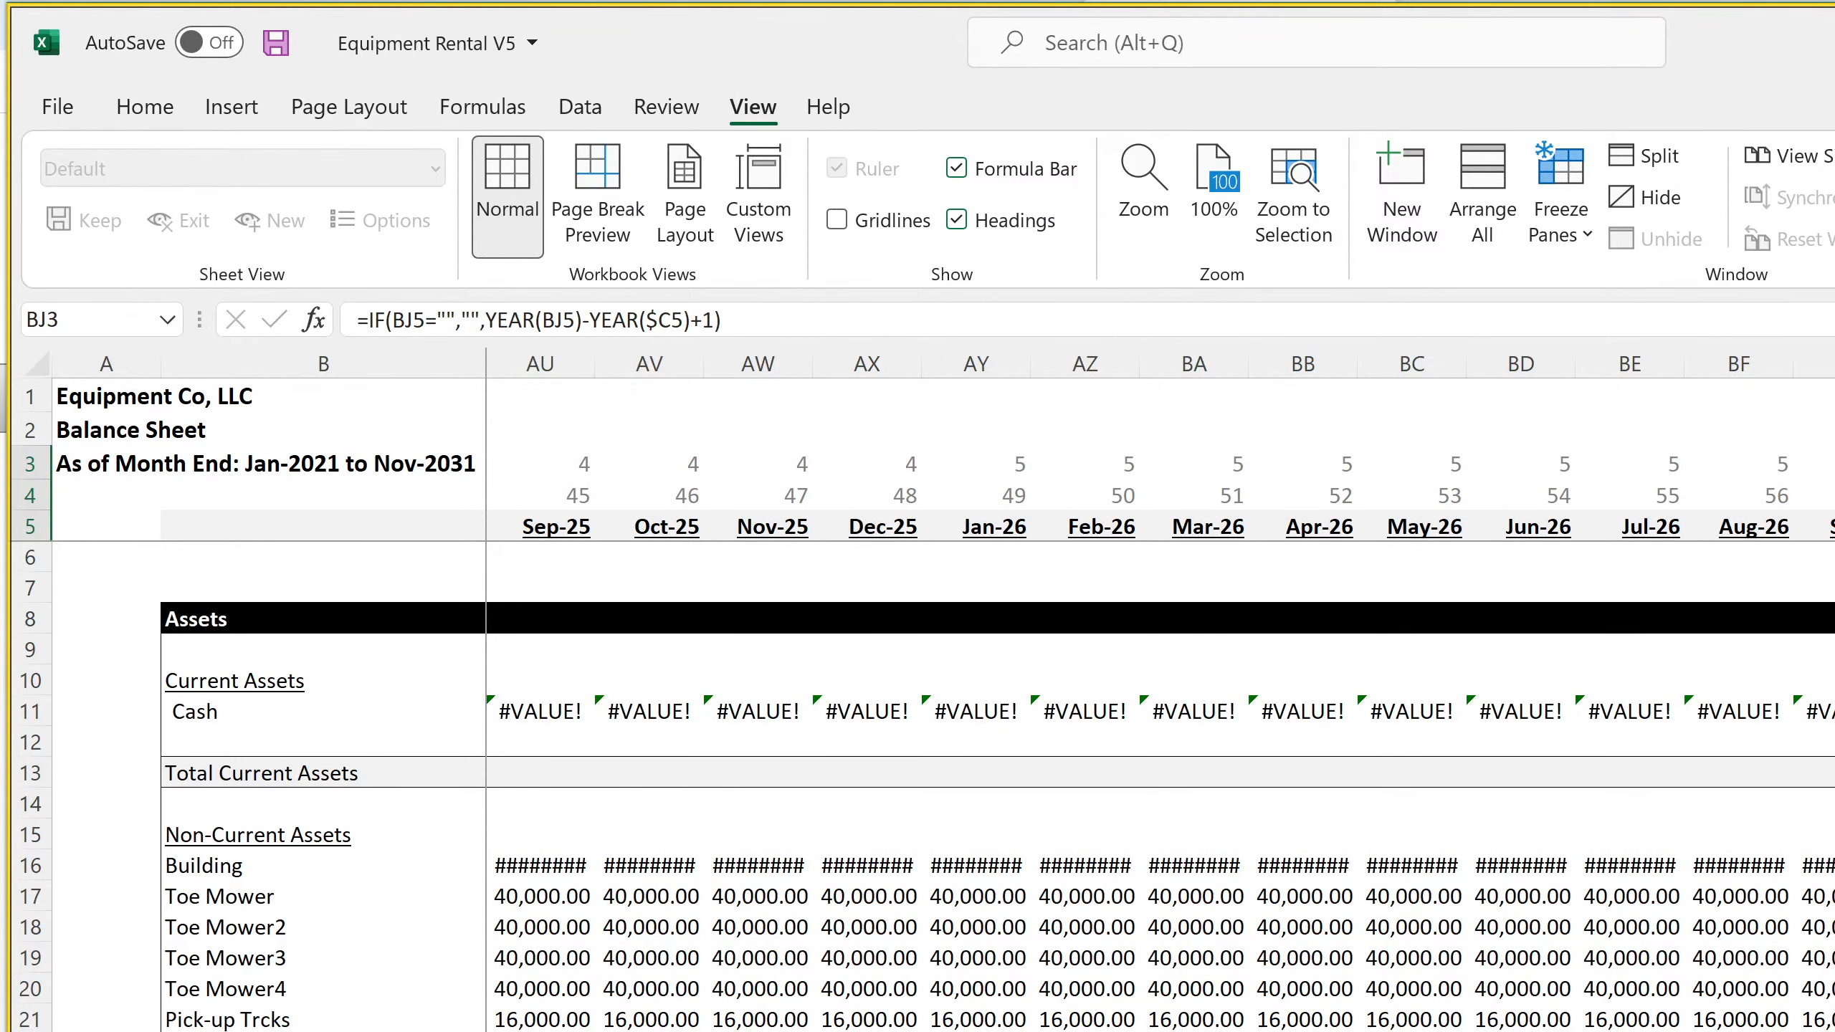
{"action": "left_click_drag", "start_coordinate": [1832, 540], "coordinate": [1831, 541]}
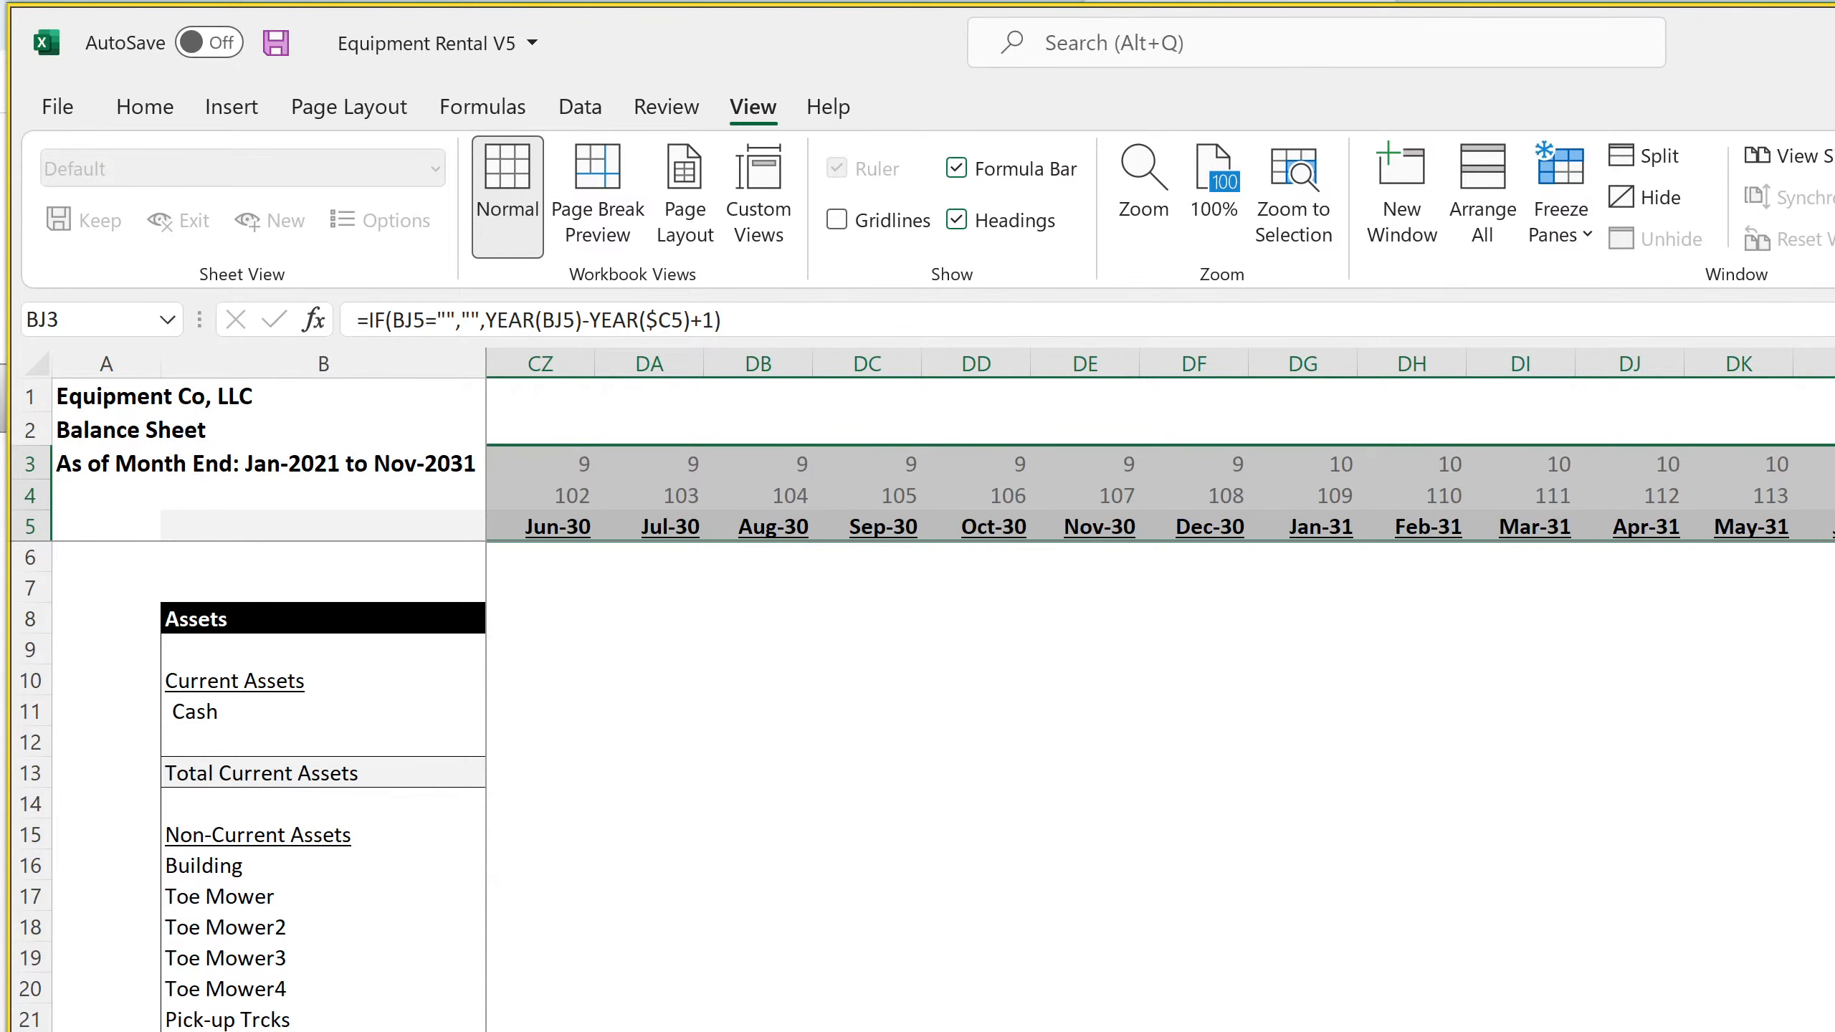
Set the width of the monthly Balance Sheet's columns C through DR to 15
{"action": "left_click_drag", "start_coordinate": [1834, 363], "coordinate": [614, 348]}
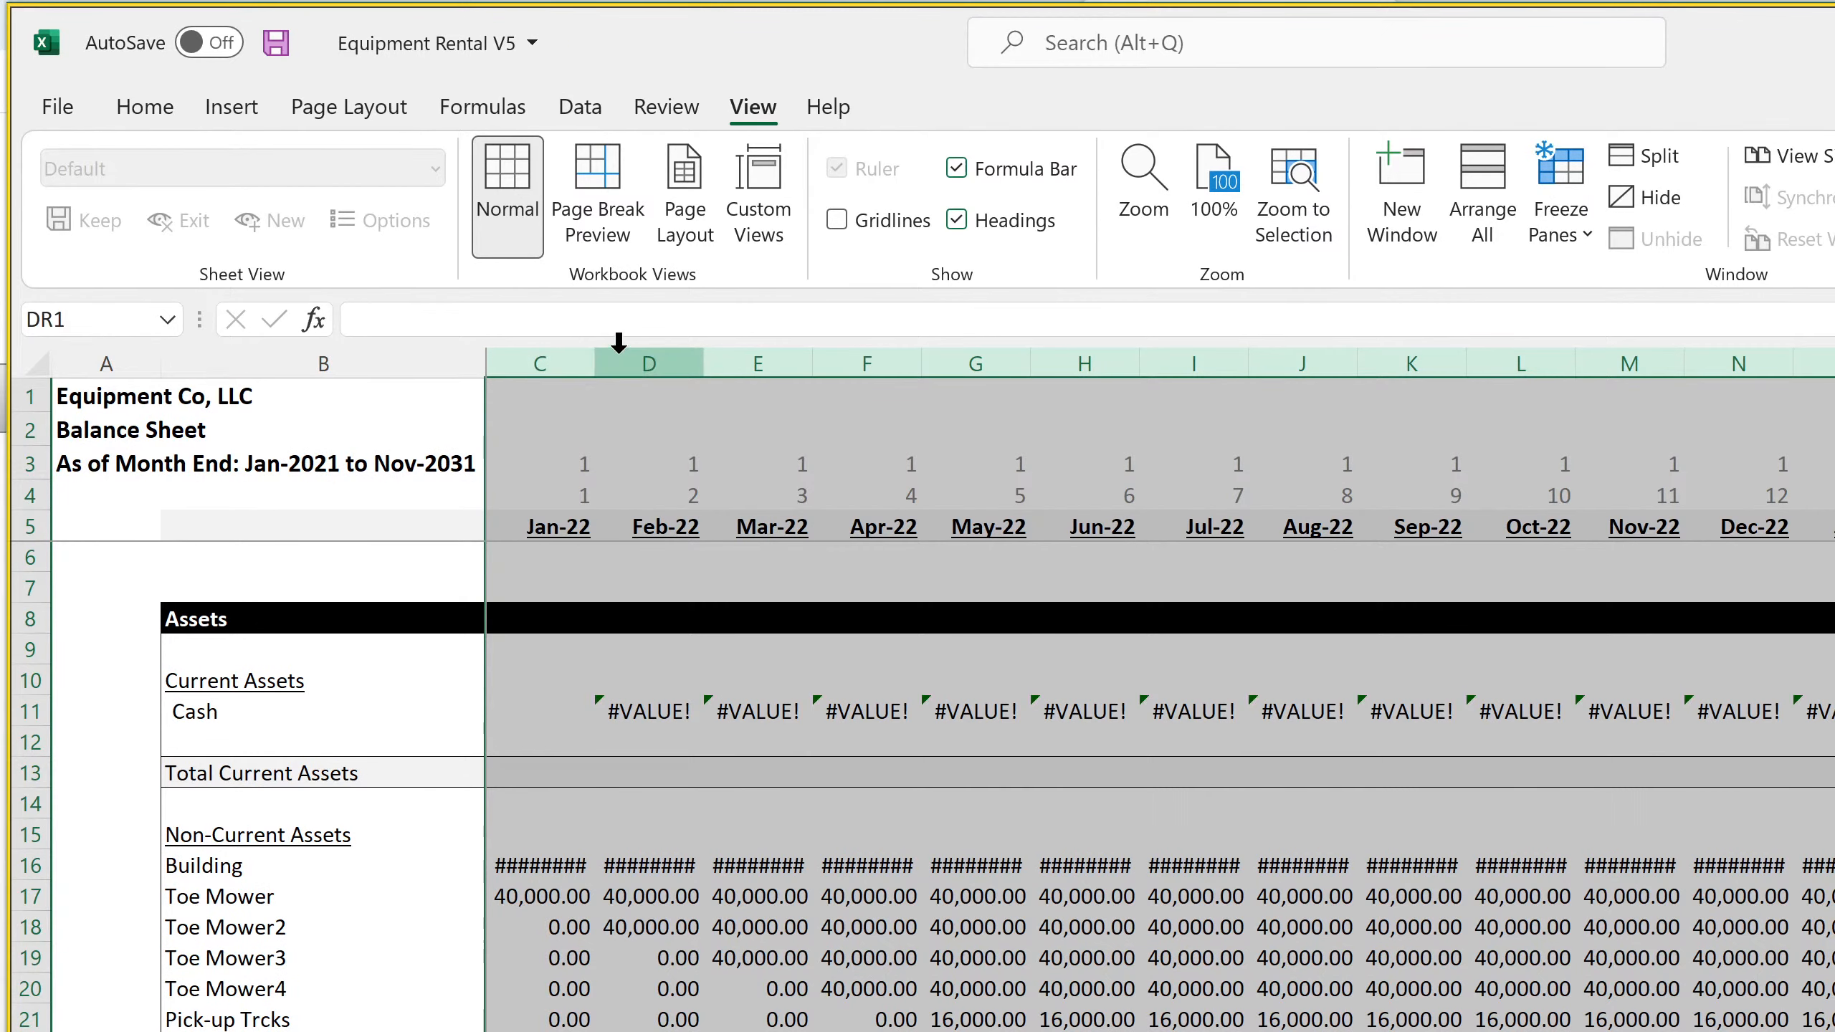
{"action": "right_click", "coordinate": [616, 352]}
{"action": "left_click", "coordinate": [792, 823]}
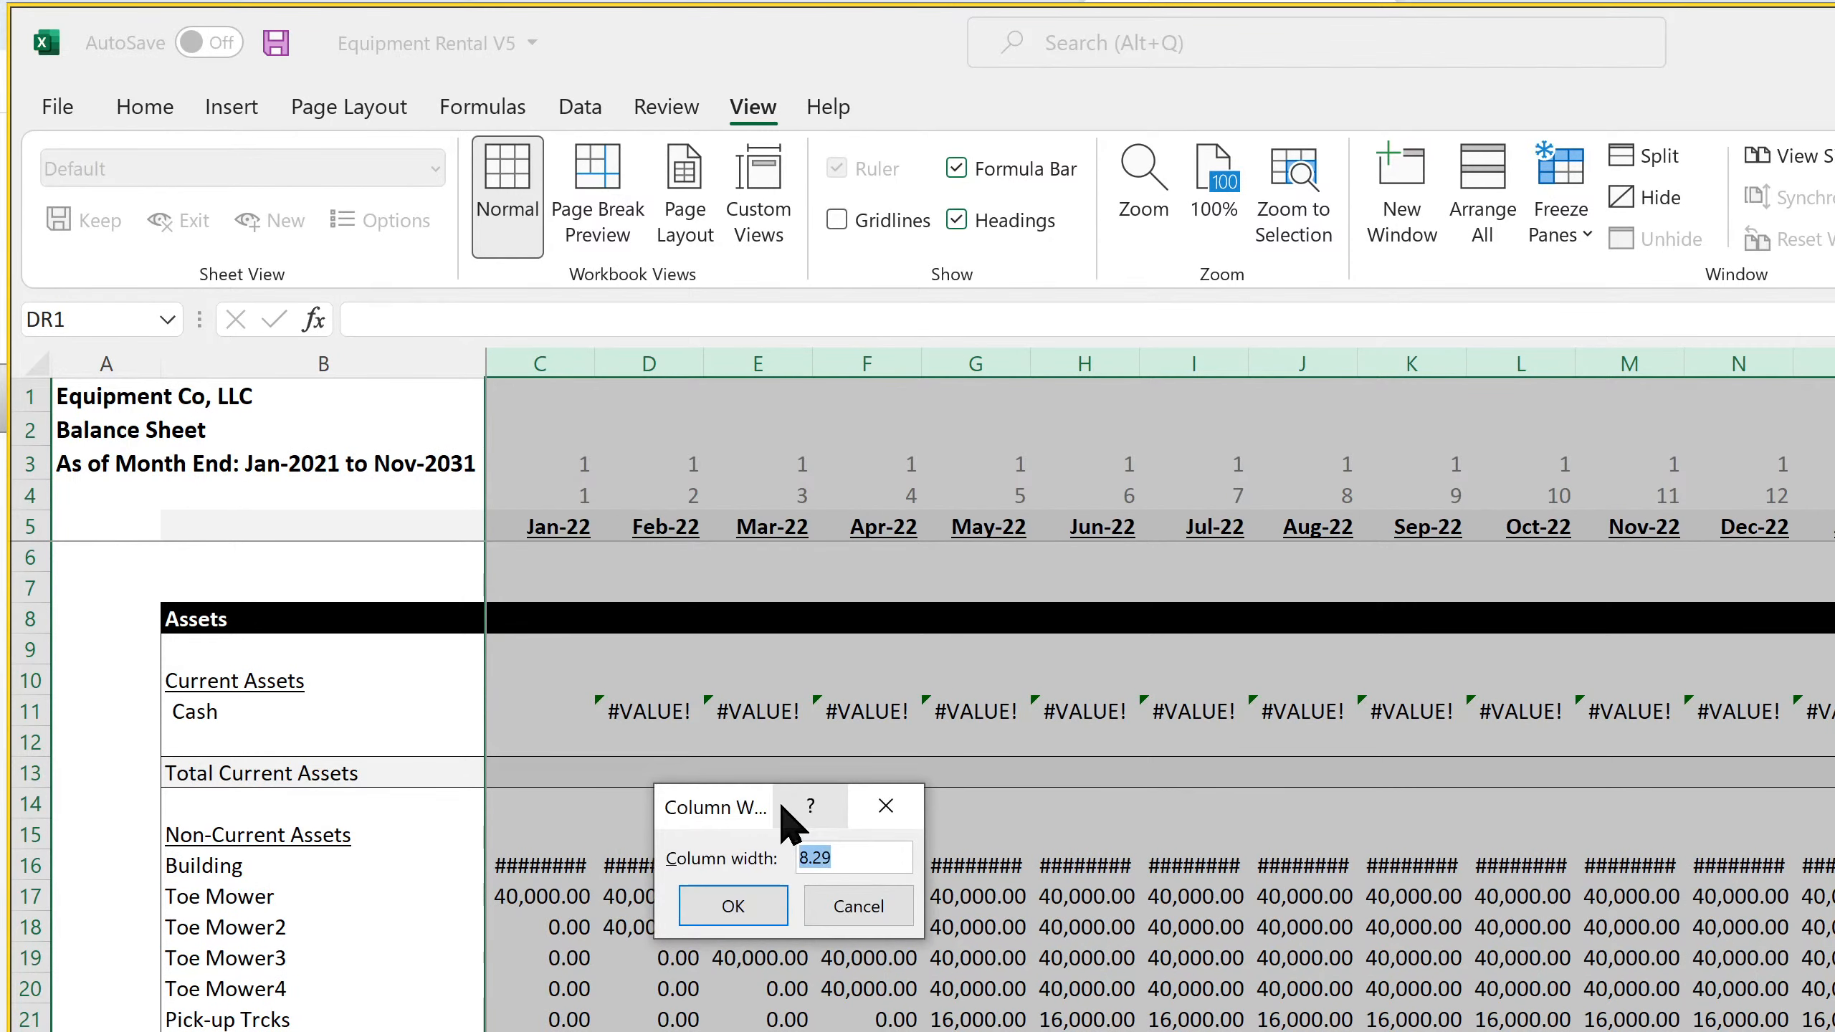
{"action": "type", "text": "15"}
{"action": "key", "text": "Return"}
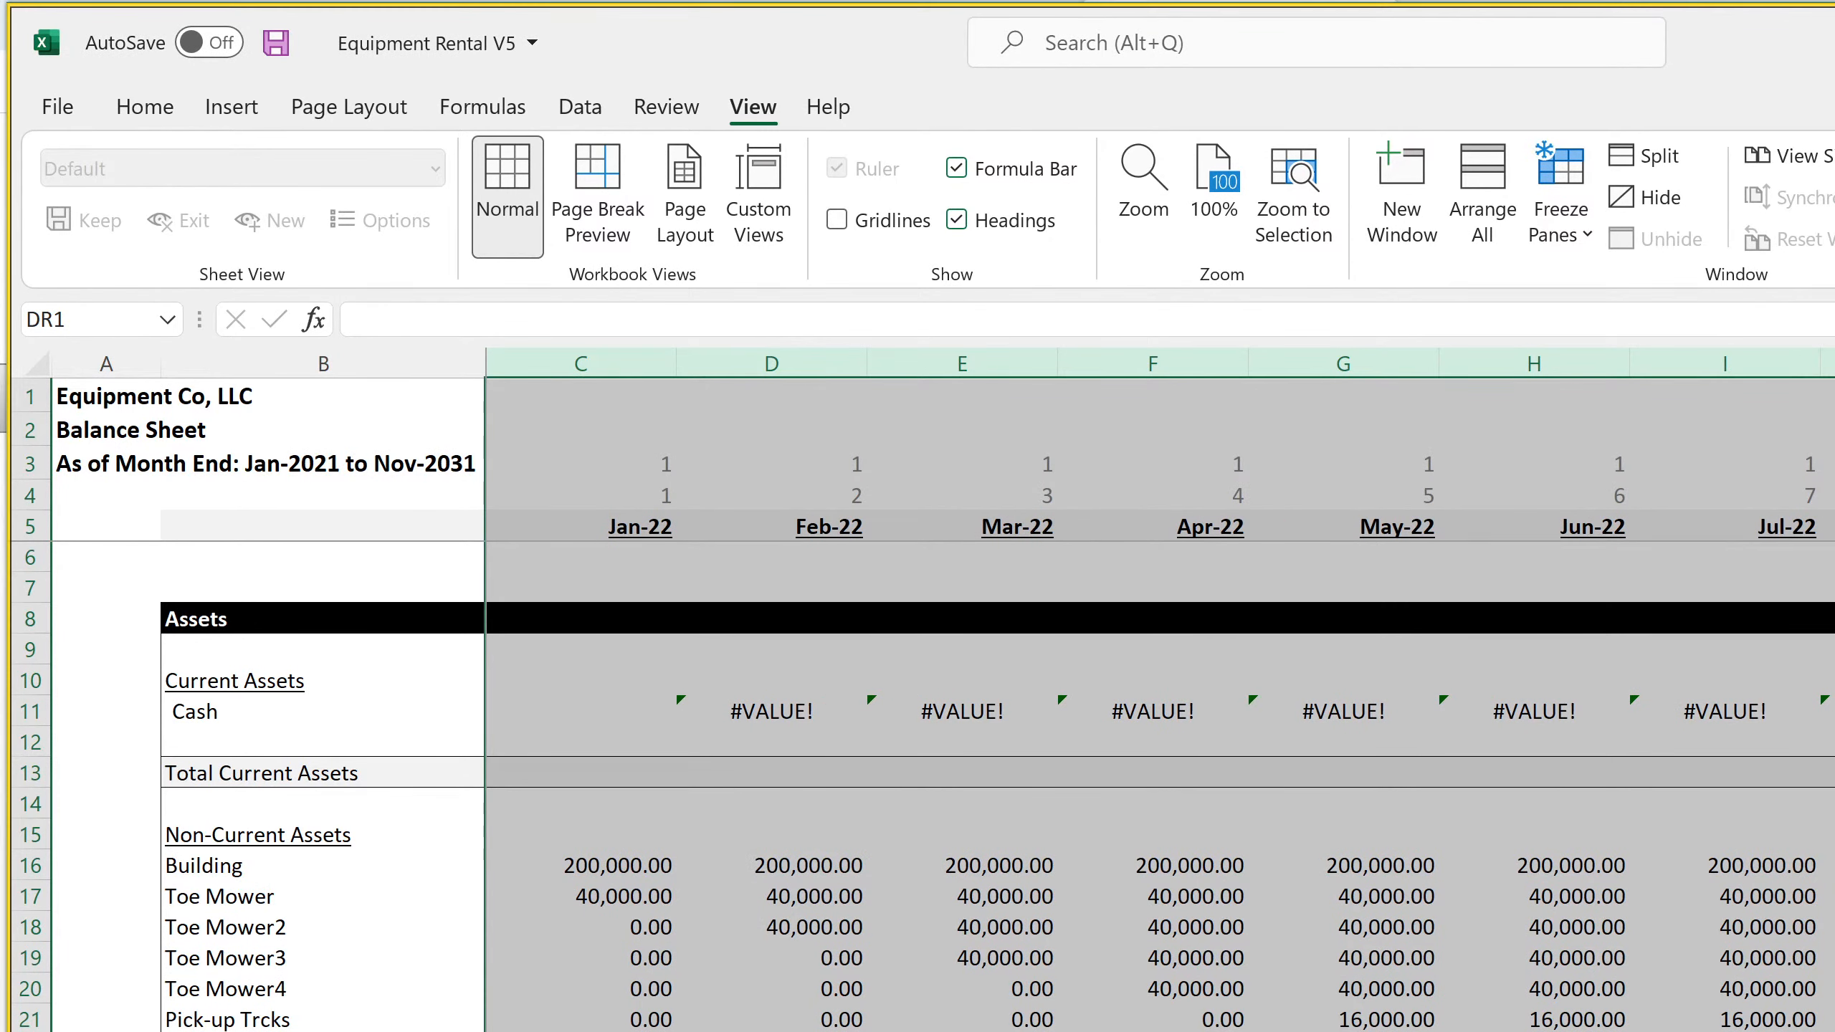
Check the column width of column E on the monthly Income Statement without changing it
{"action": "key", "text": "ctrl+Page_Up"}
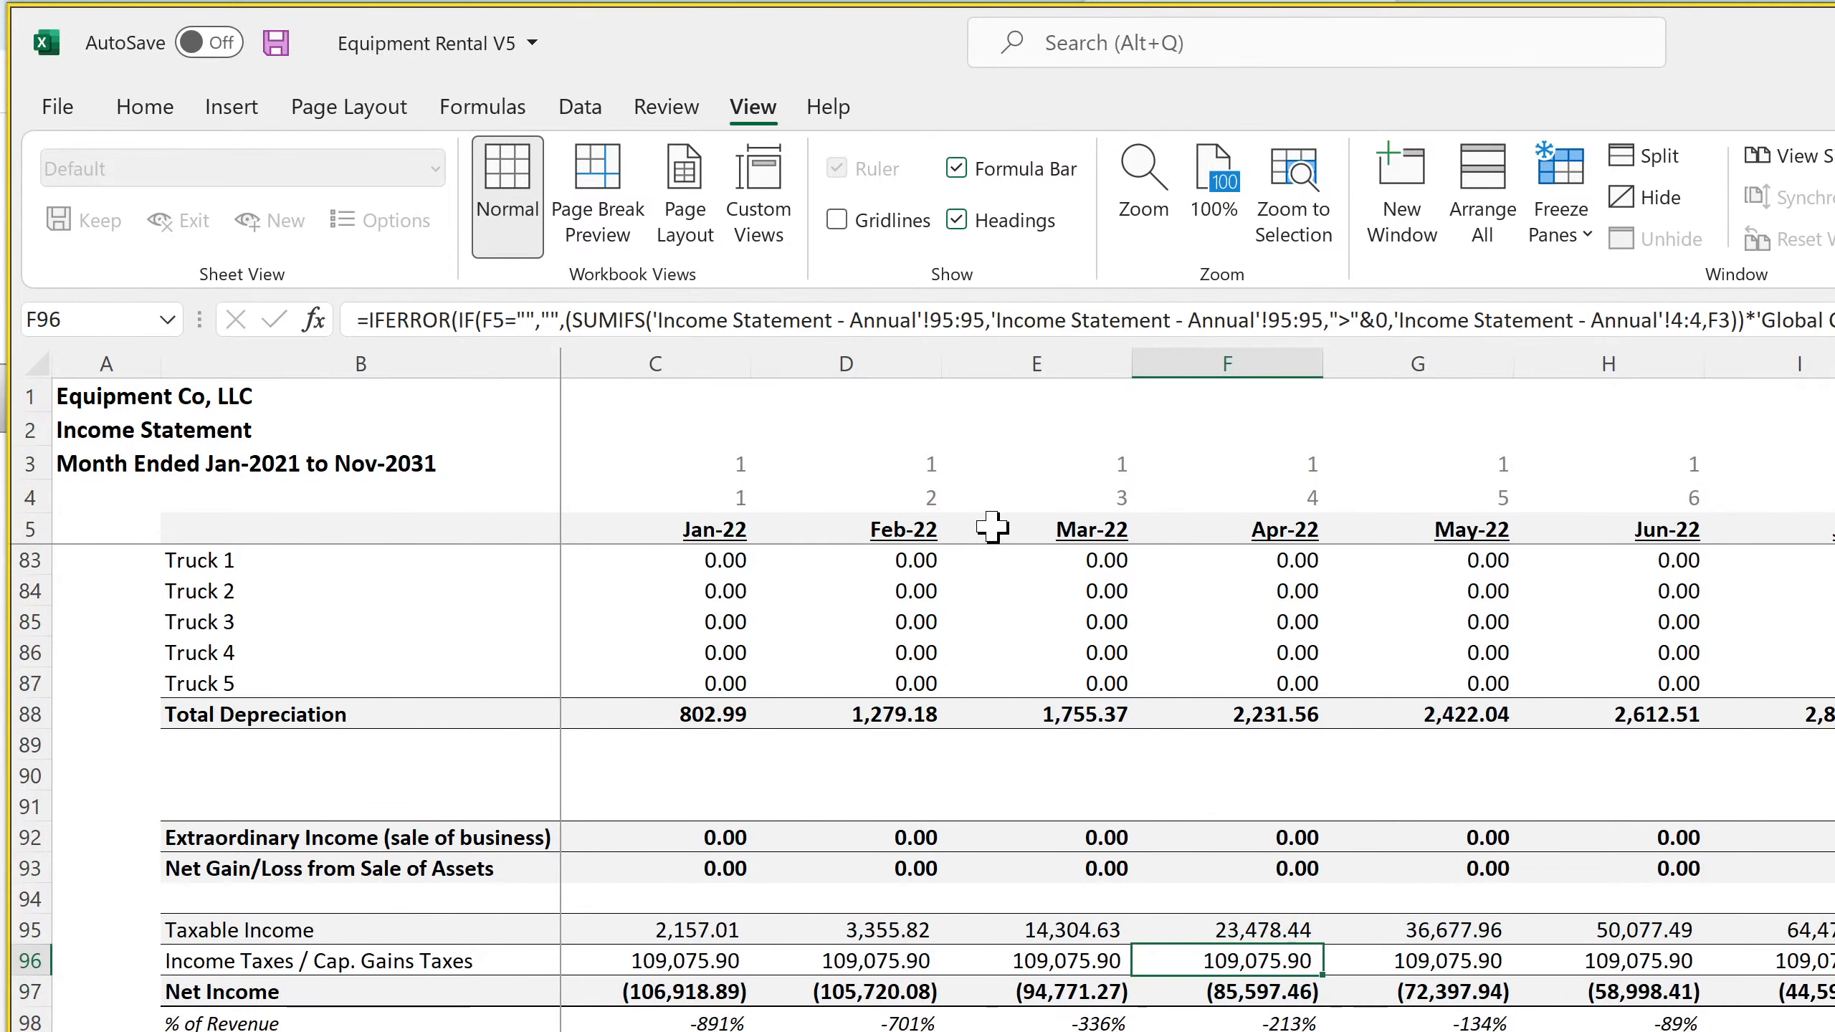
{"action": "right_click", "coordinate": [1015, 359]}
{"action": "left_click", "coordinate": [1160, 840]}
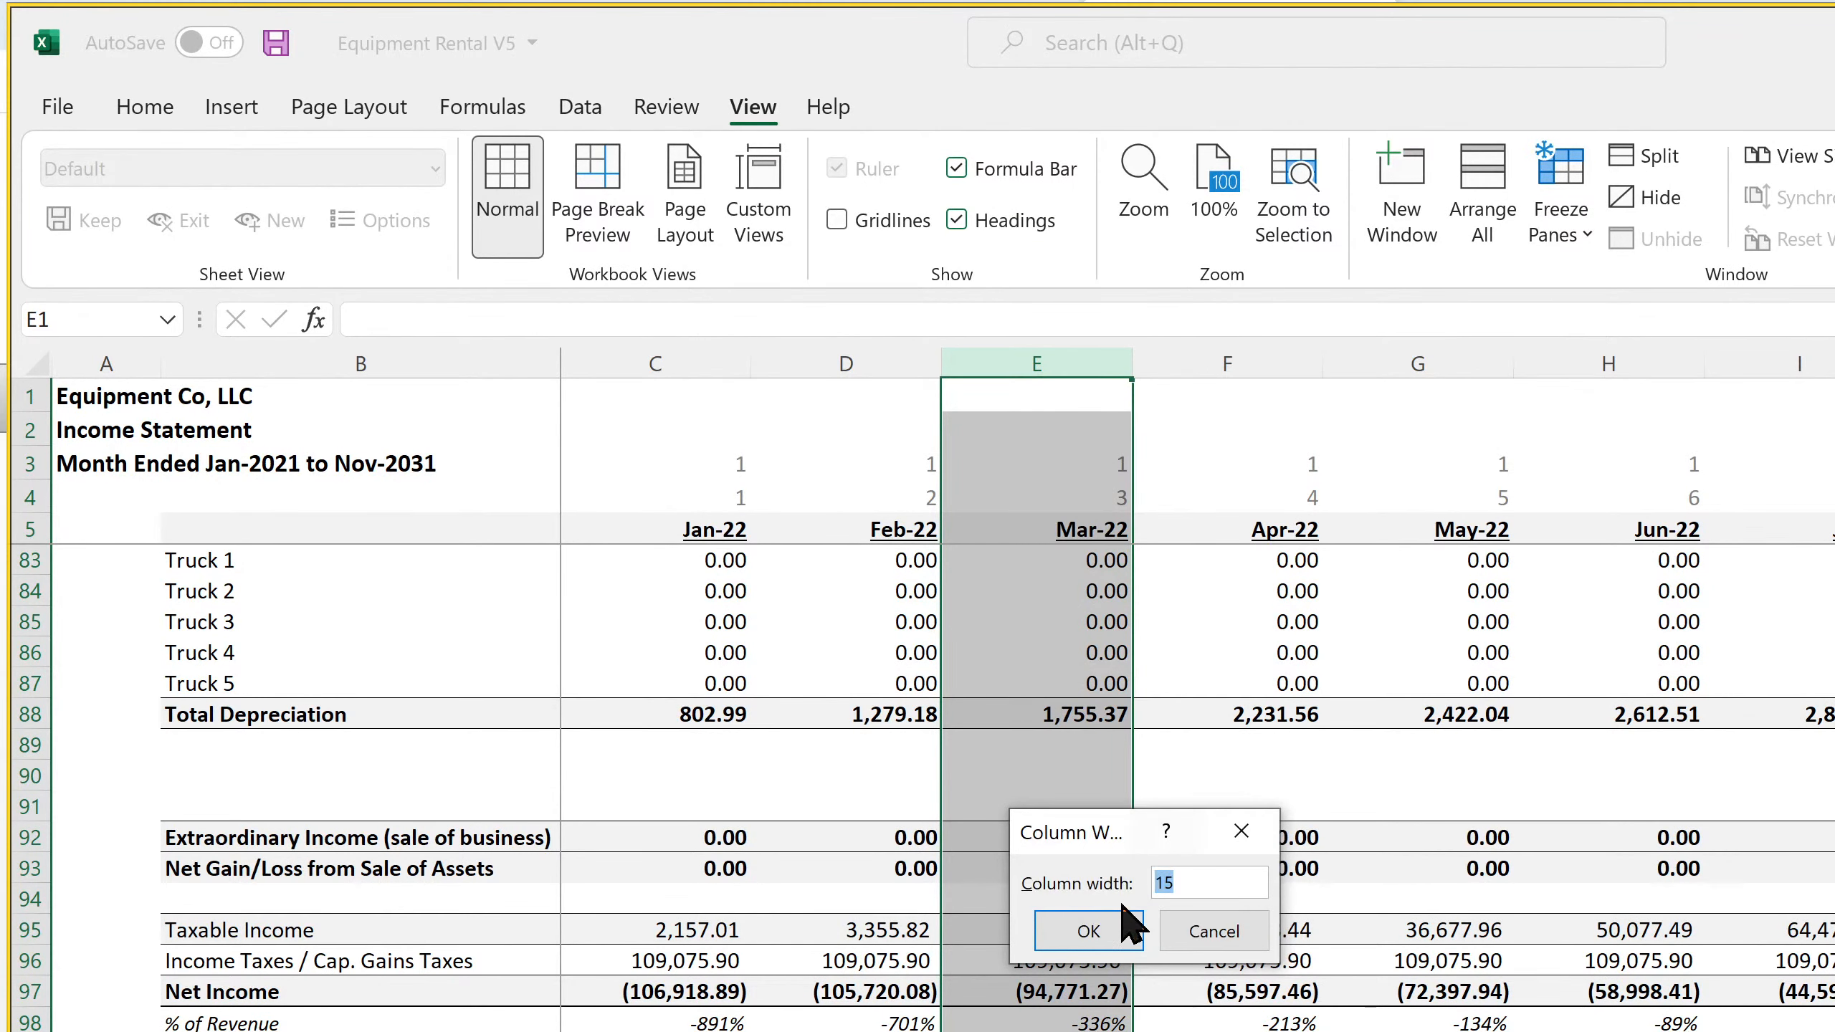
{"action": "left_click", "coordinate": [1199, 938]}
Hide the gridlines on the annual Balance Sheet and freeze its panes at C6
{"action": "key", "text": "ctrl+Page_Down"}
{"action": "key", "text": "ctrl+Page_Down"}
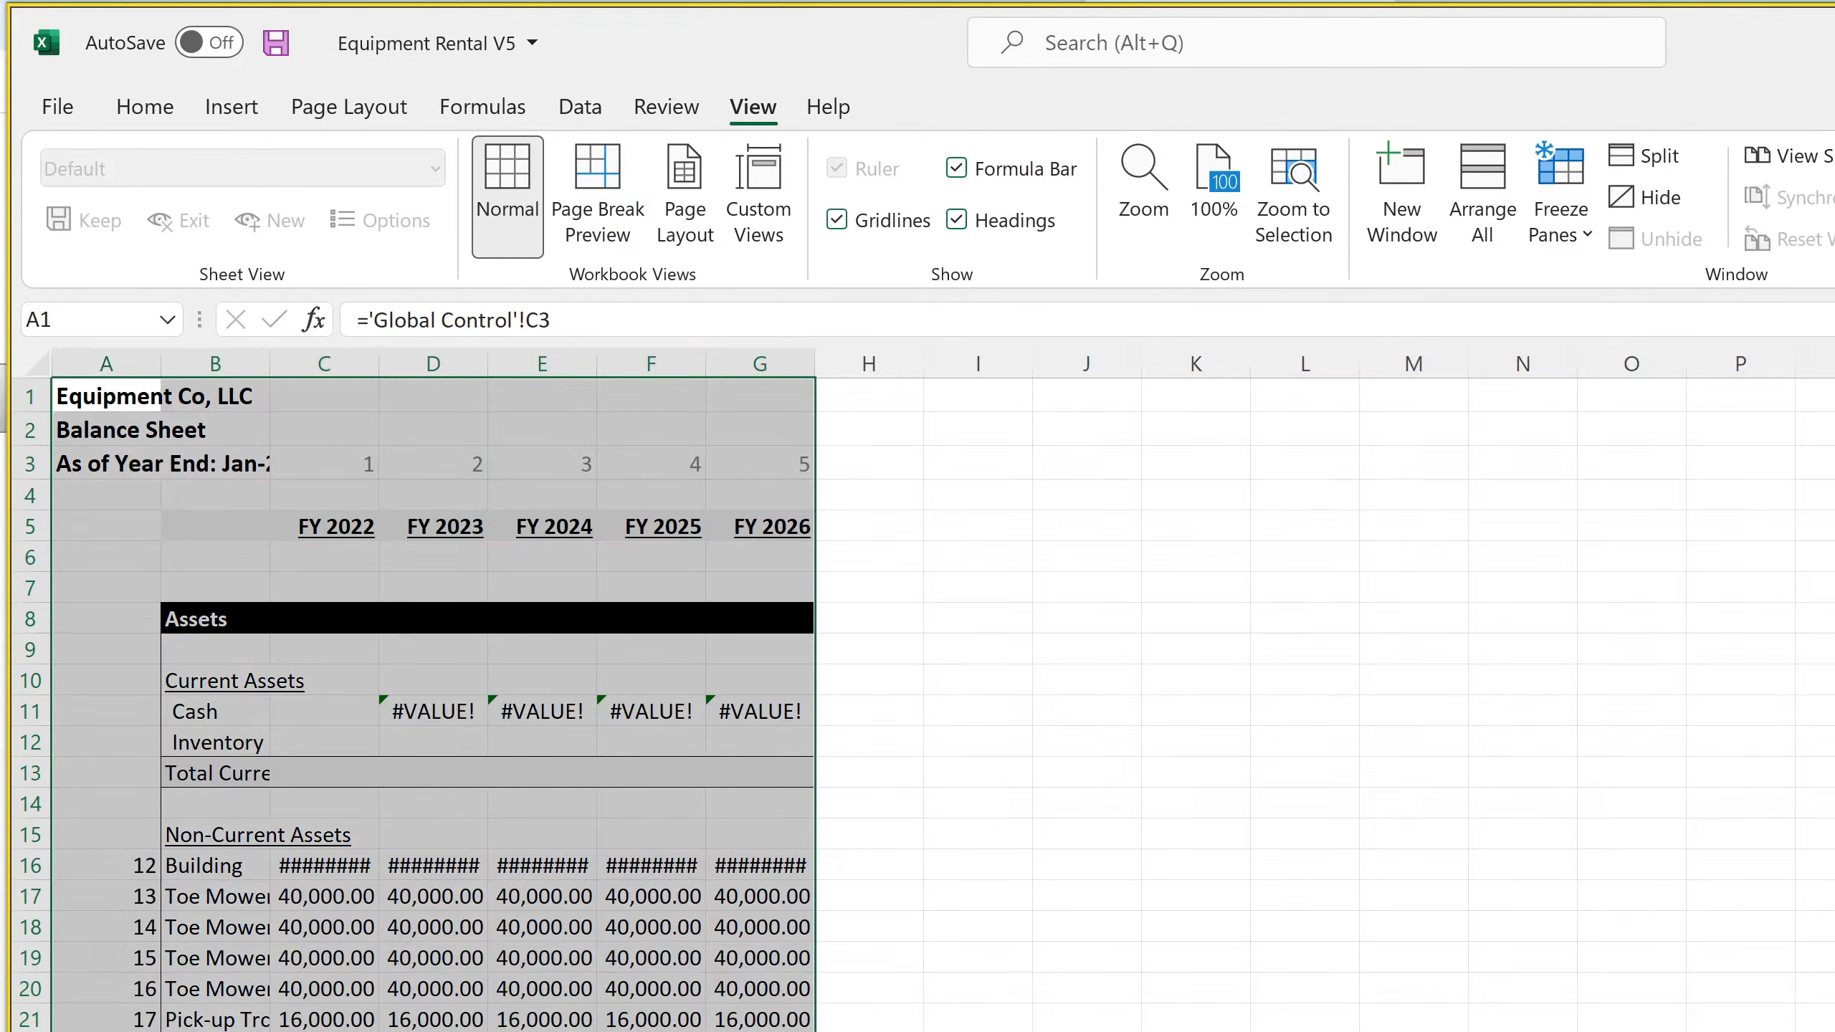
{"action": "left_click", "coordinate": [837, 220]}
{"action": "left_click", "coordinate": [325, 555]}
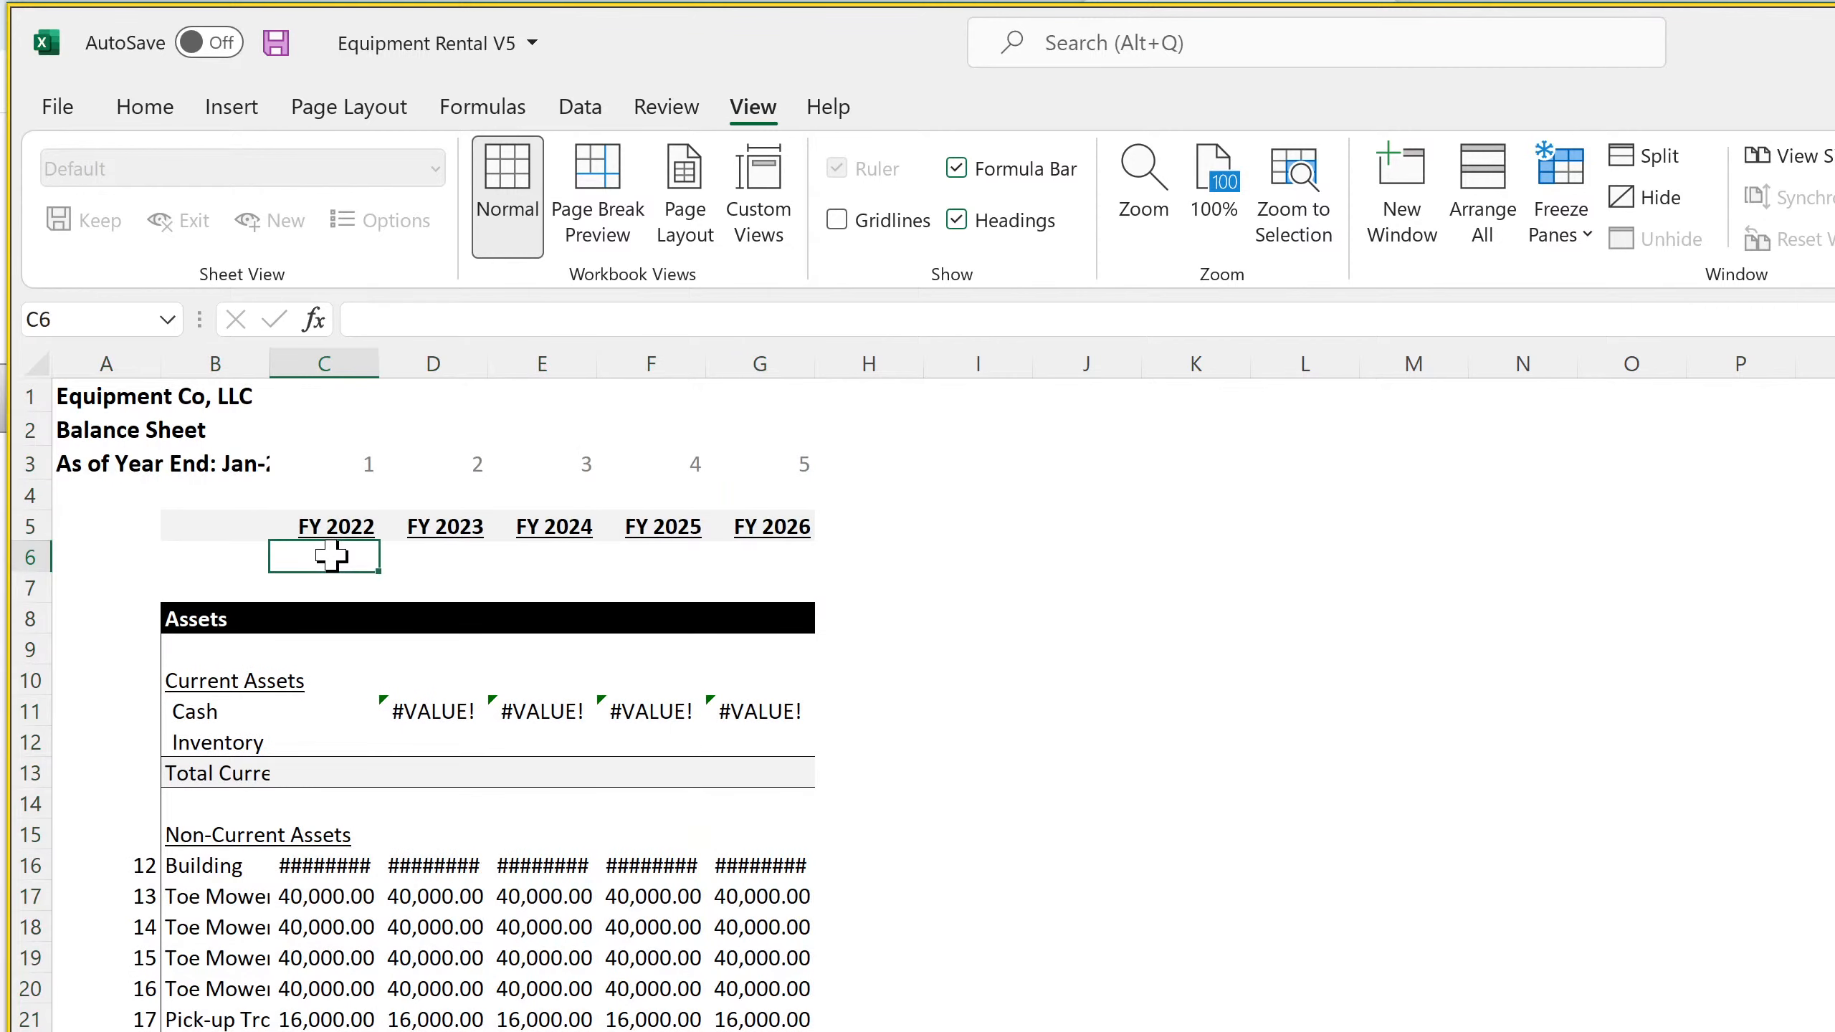
{"action": "left_click", "coordinate": [1546, 230]}
{"action": "left_click", "coordinate": [1543, 313]}
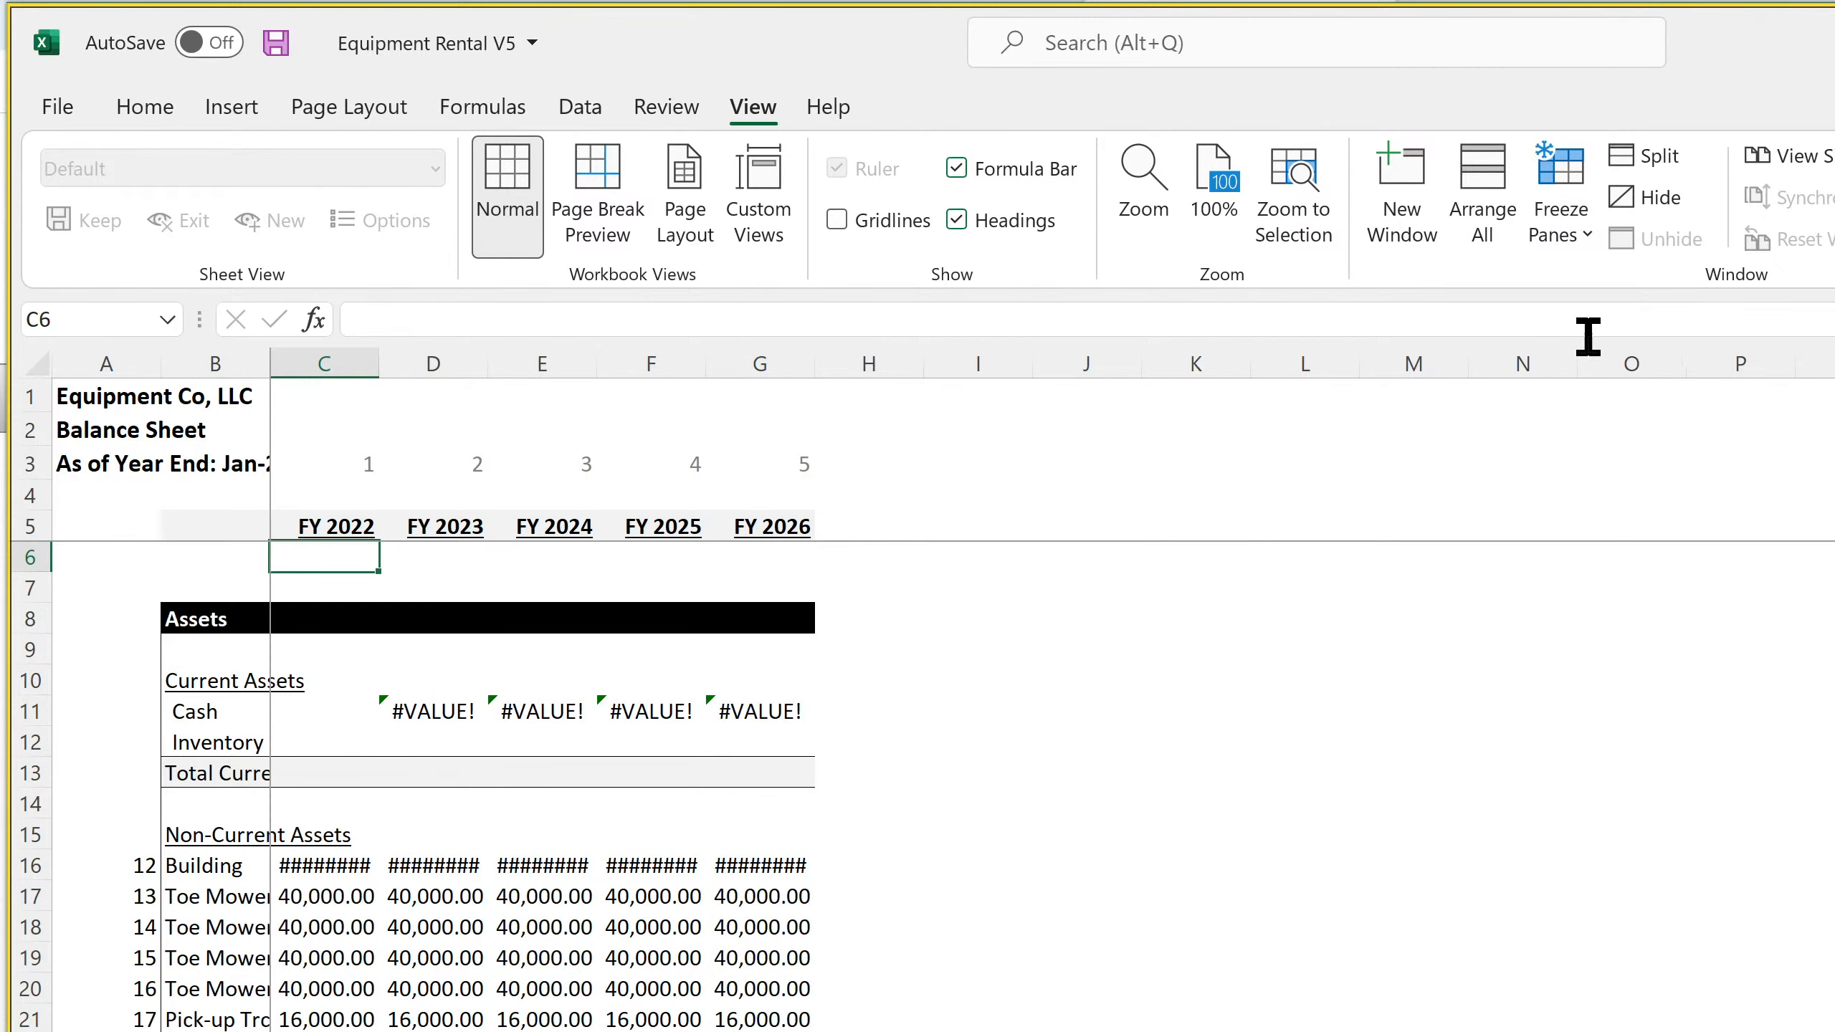
Inspect the year-counter cells G3 and C3 on the annual Balance Sheet
{"action": "left_click_drag", "start_coordinate": [336, 358], "coordinate": [866, 361]}
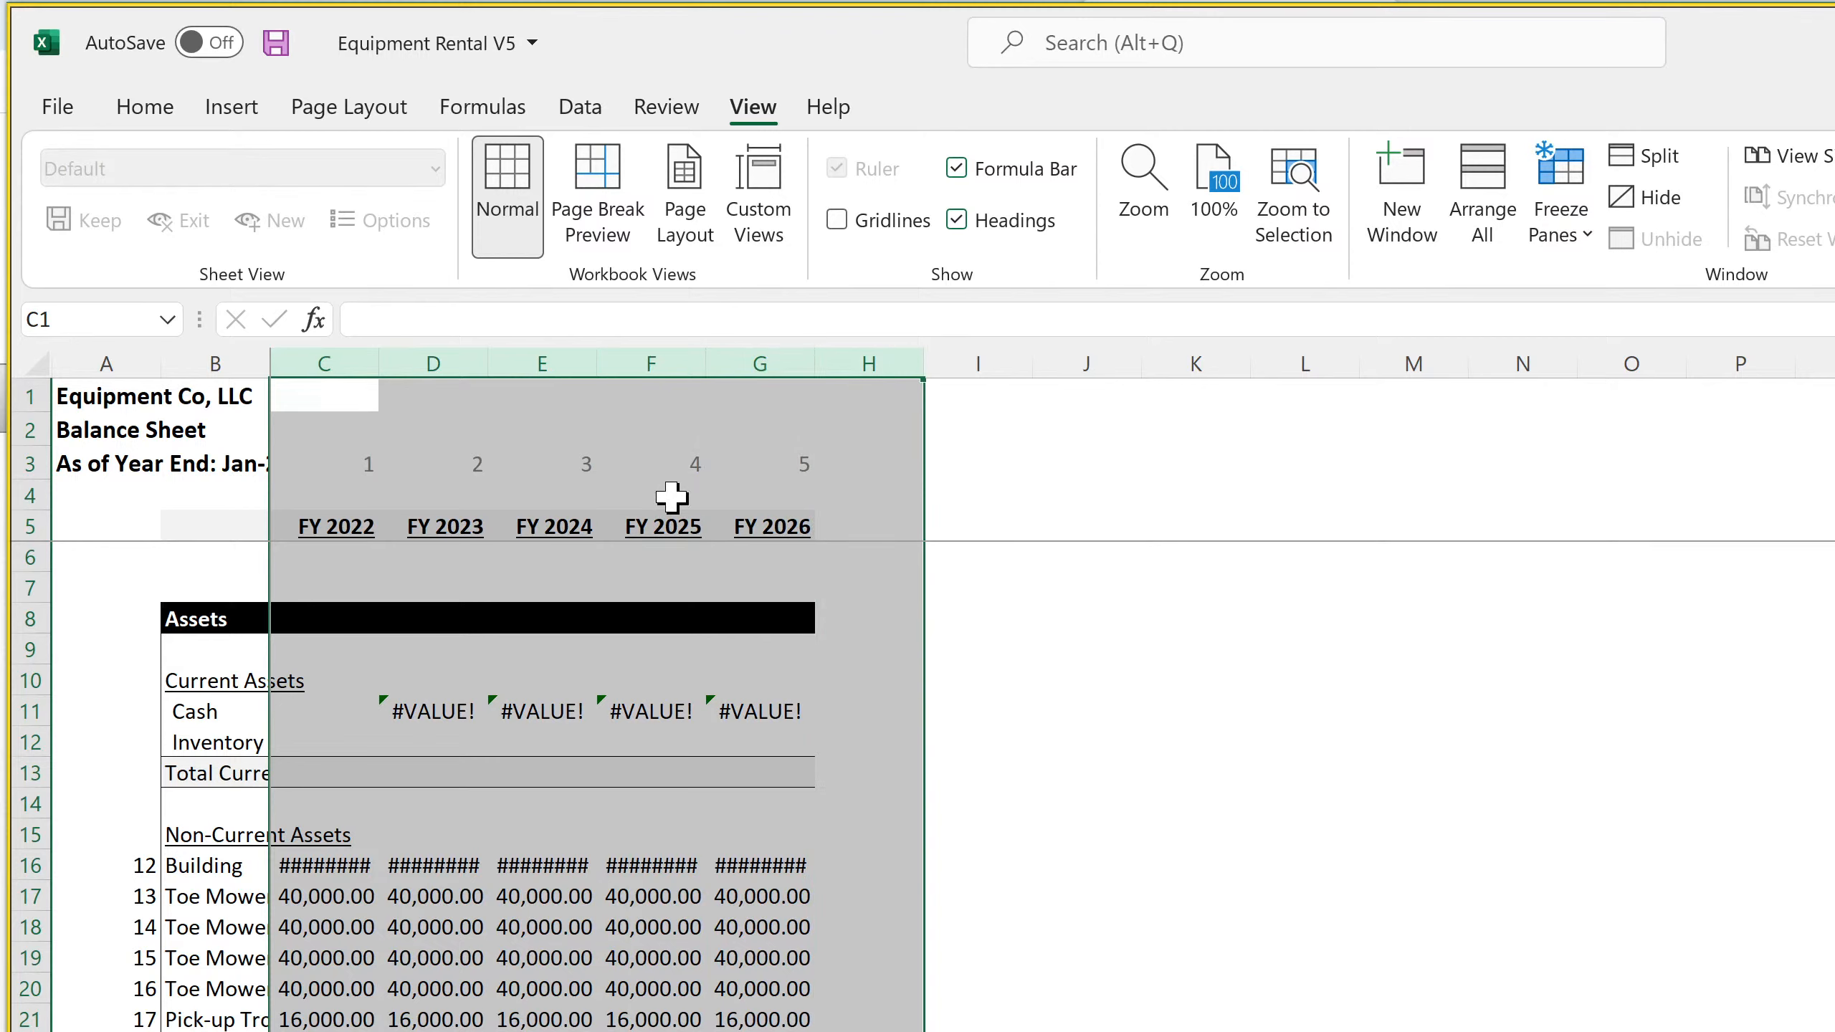
{"action": "left_click", "coordinate": [797, 461]}
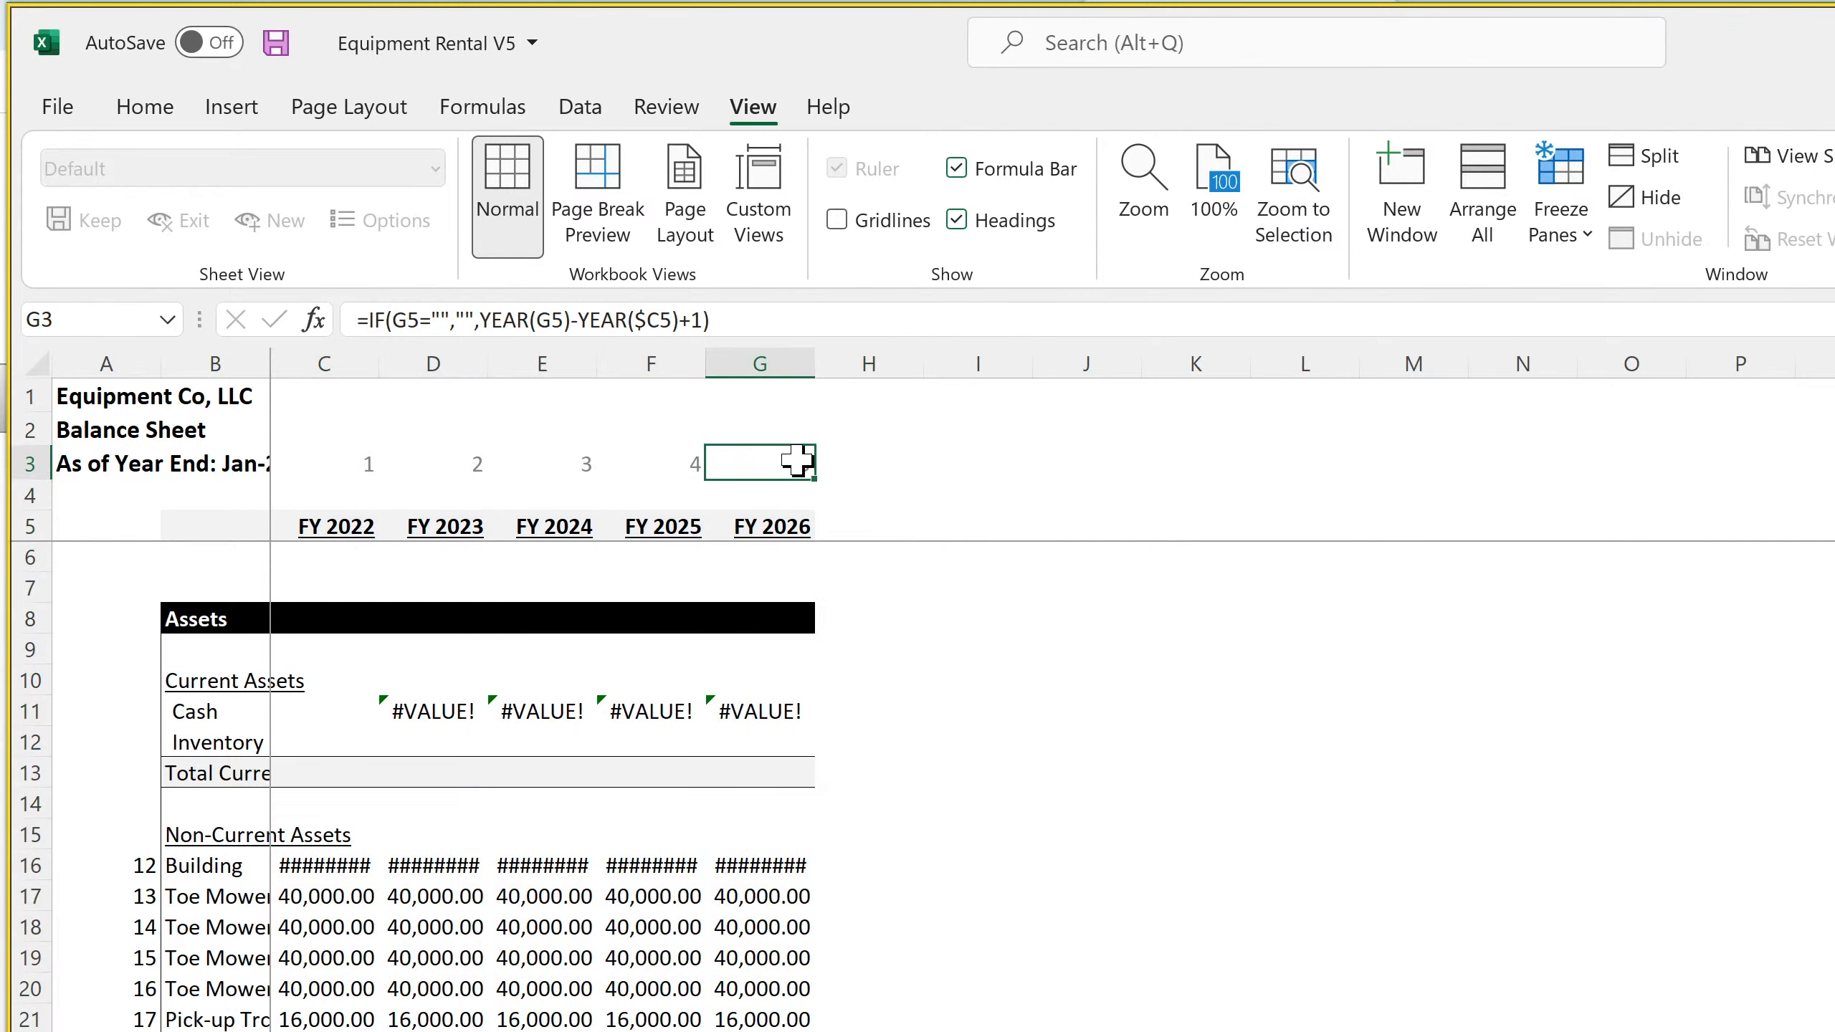
{"action": "left_click", "coordinate": [329, 466]}
{"action": "key", "text": "F2"}
{"action": "key", "text": "Return"}
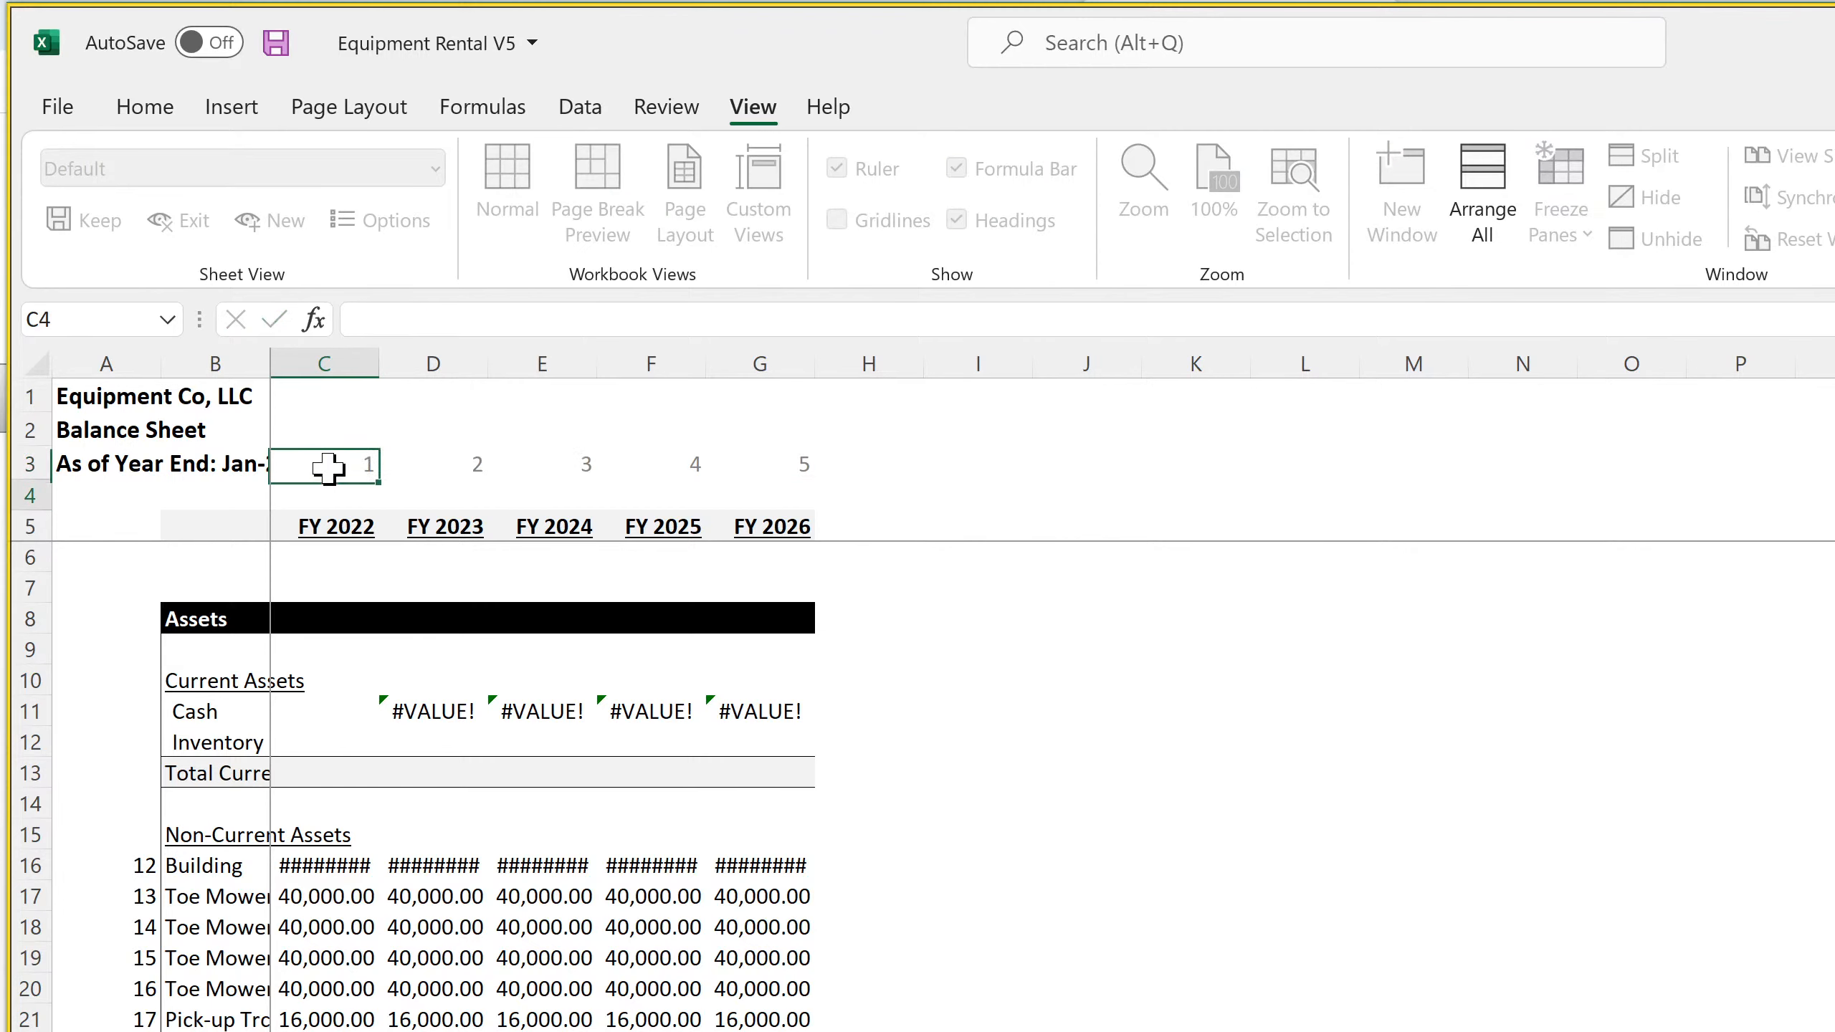
Enter =C3+1 as the year counter in D3, fill it across, and extend the annual Balance Sheet columns through FY 2031
{"action": "key", "text": "Up"}
{"action": "key", "text": "Right"}
{"action": "type", "text": "="}
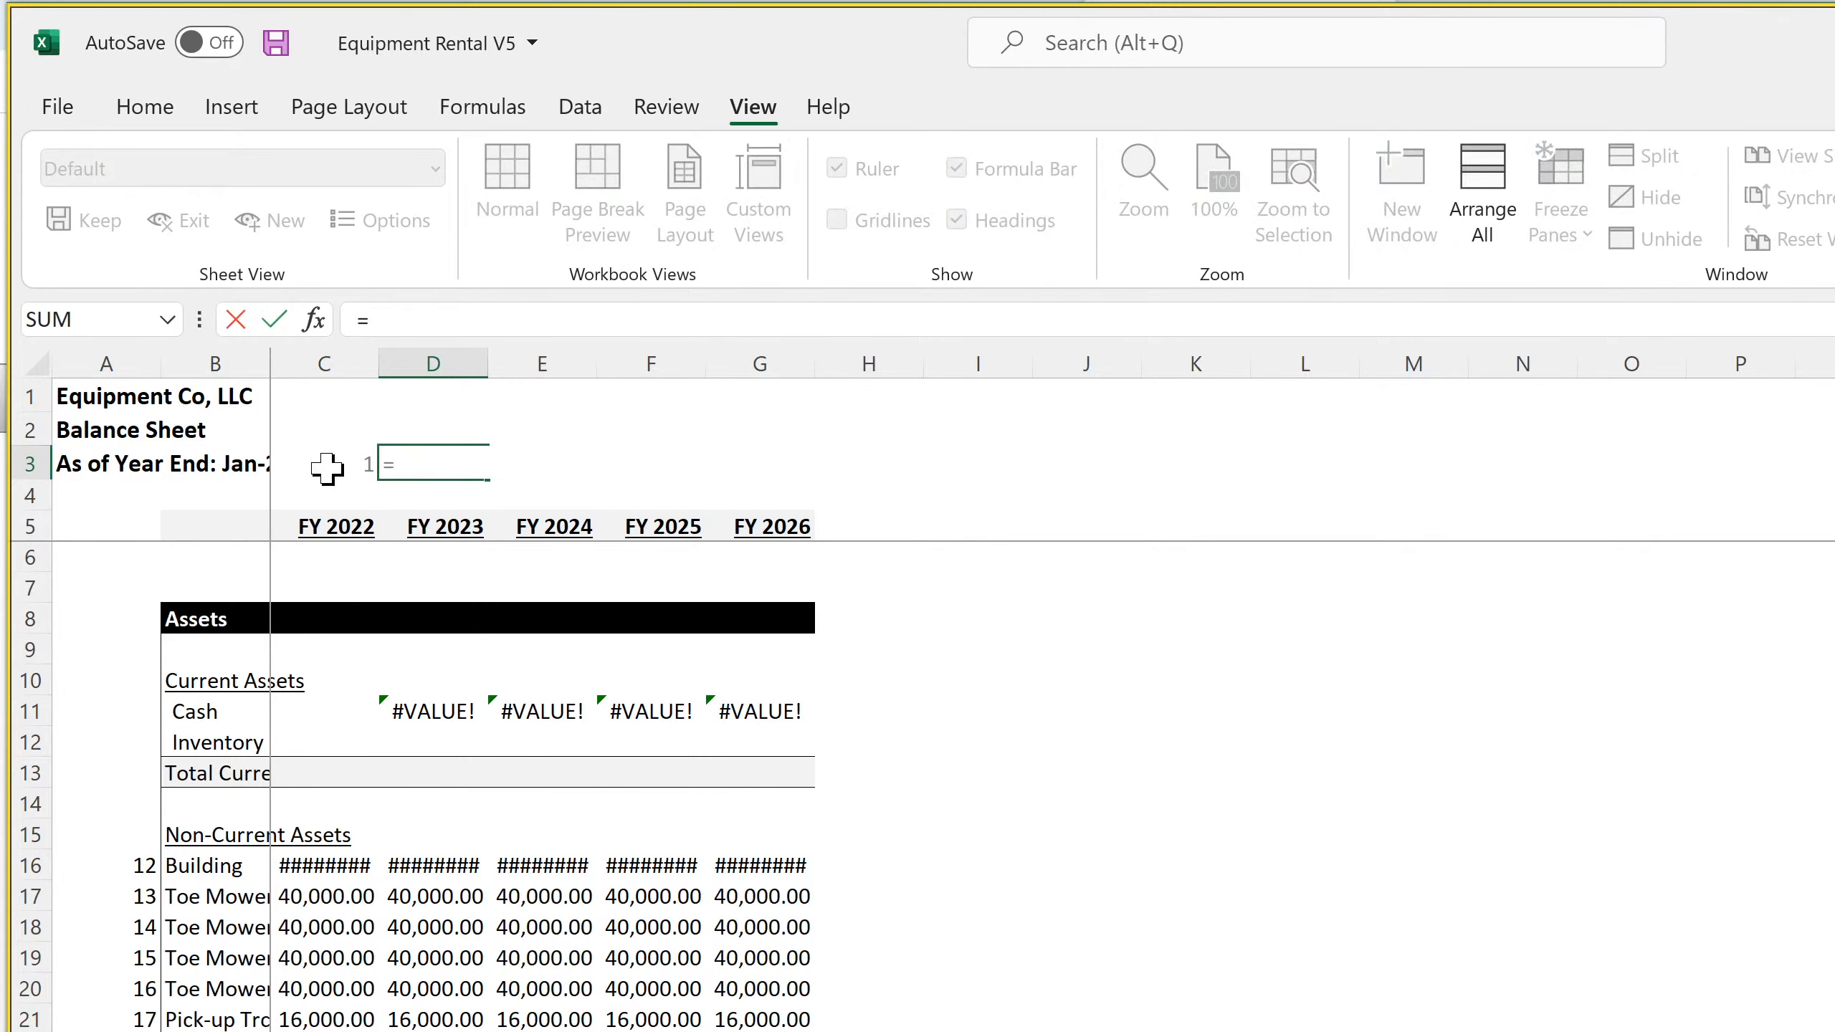
{"action": "left_click", "coordinate": [327, 468]}
{"action": "type", "text": "+1"}
{"action": "key", "text": "Return"}
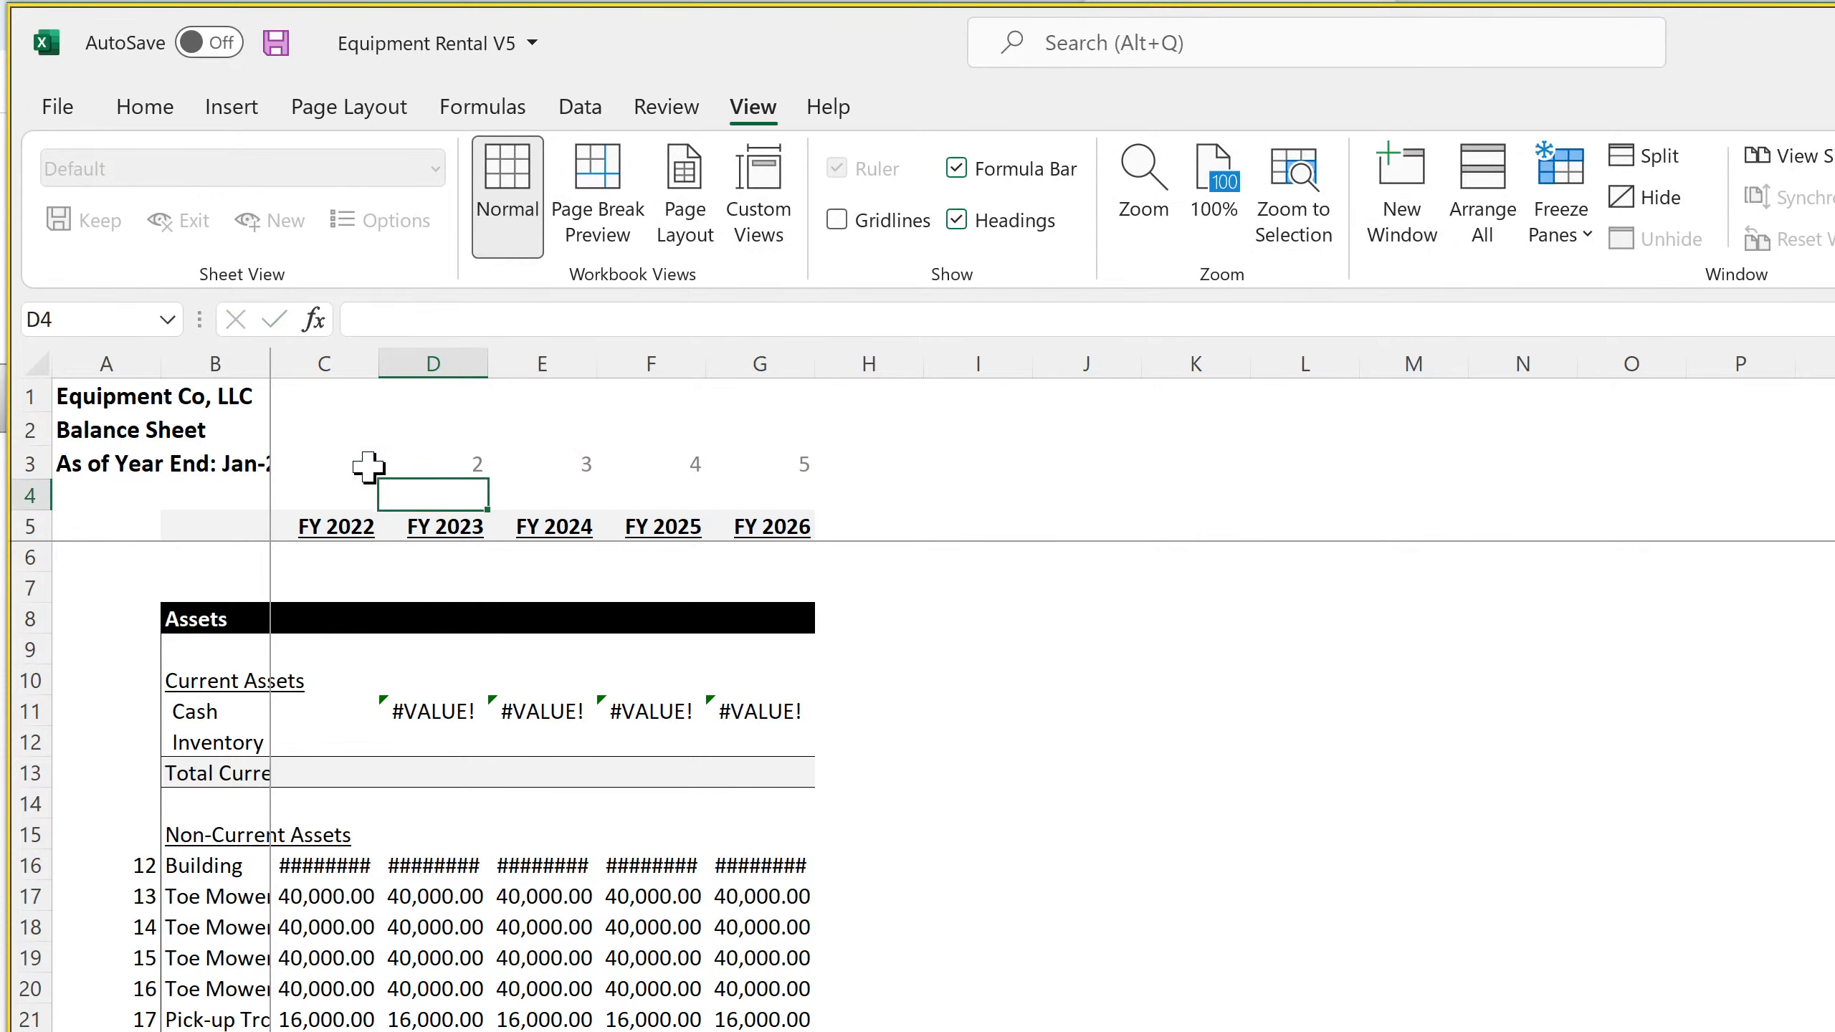
{"action": "left_click", "coordinate": [438, 467]}
{"action": "left_click_drag", "start_coordinate": [482, 481], "coordinate": [1351, 1029]}
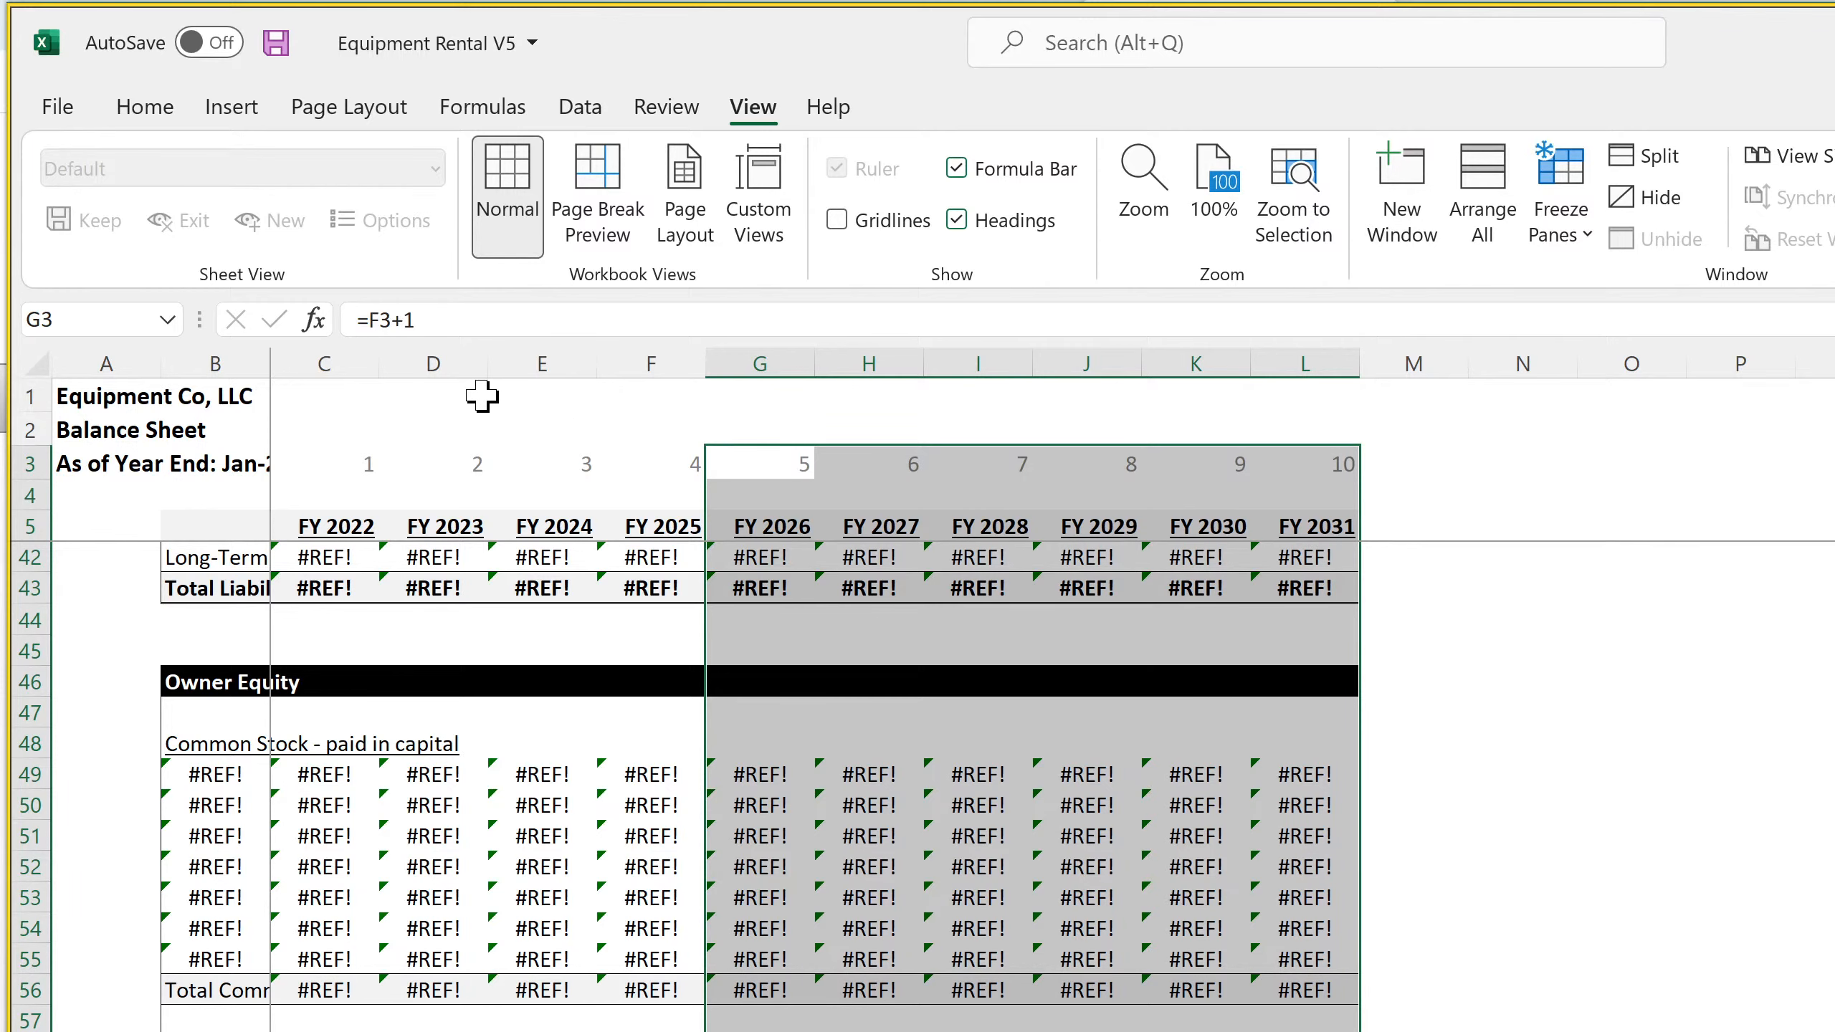
Set the width of the annual Balance Sheet's columns C through L to 15
{"action": "left_click_drag", "start_coordinate": [324, 363], "coordinate": [1319, 361]}
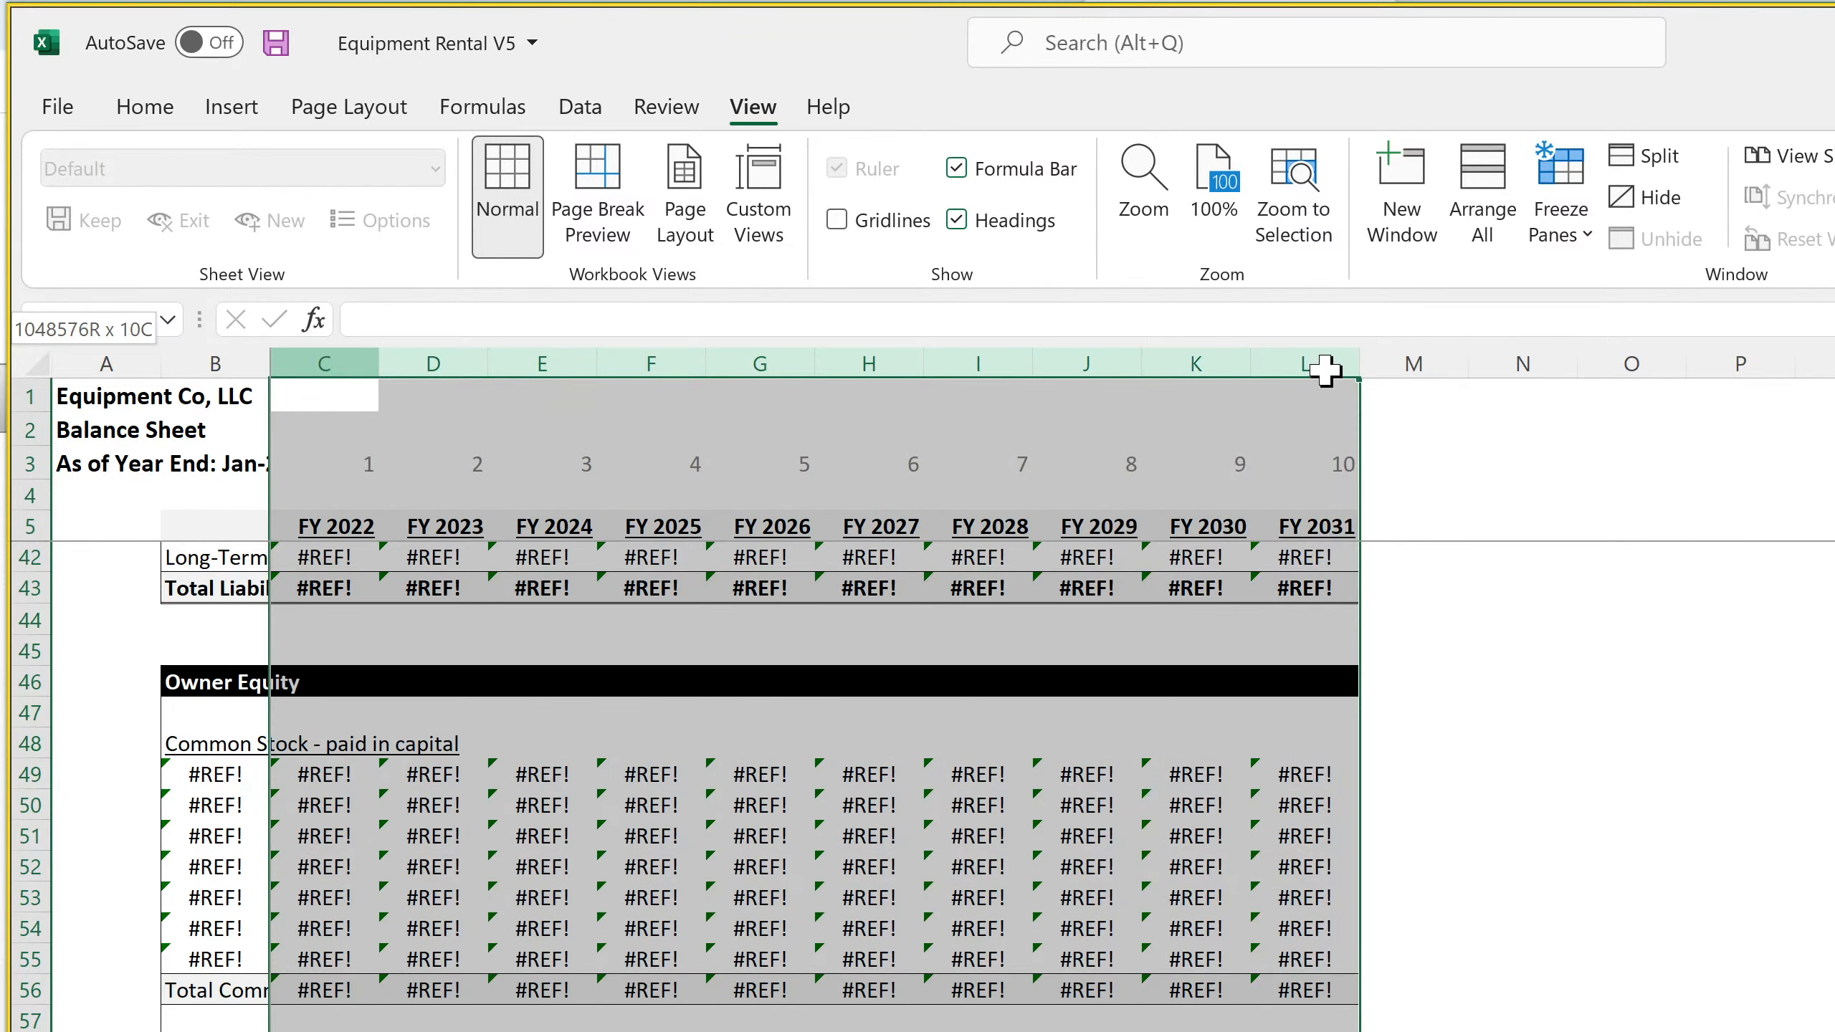
{"action": "right_click", "coordinate": [1319, 361]}
{"action": "left_click", "coordinate": [1478, 833]}
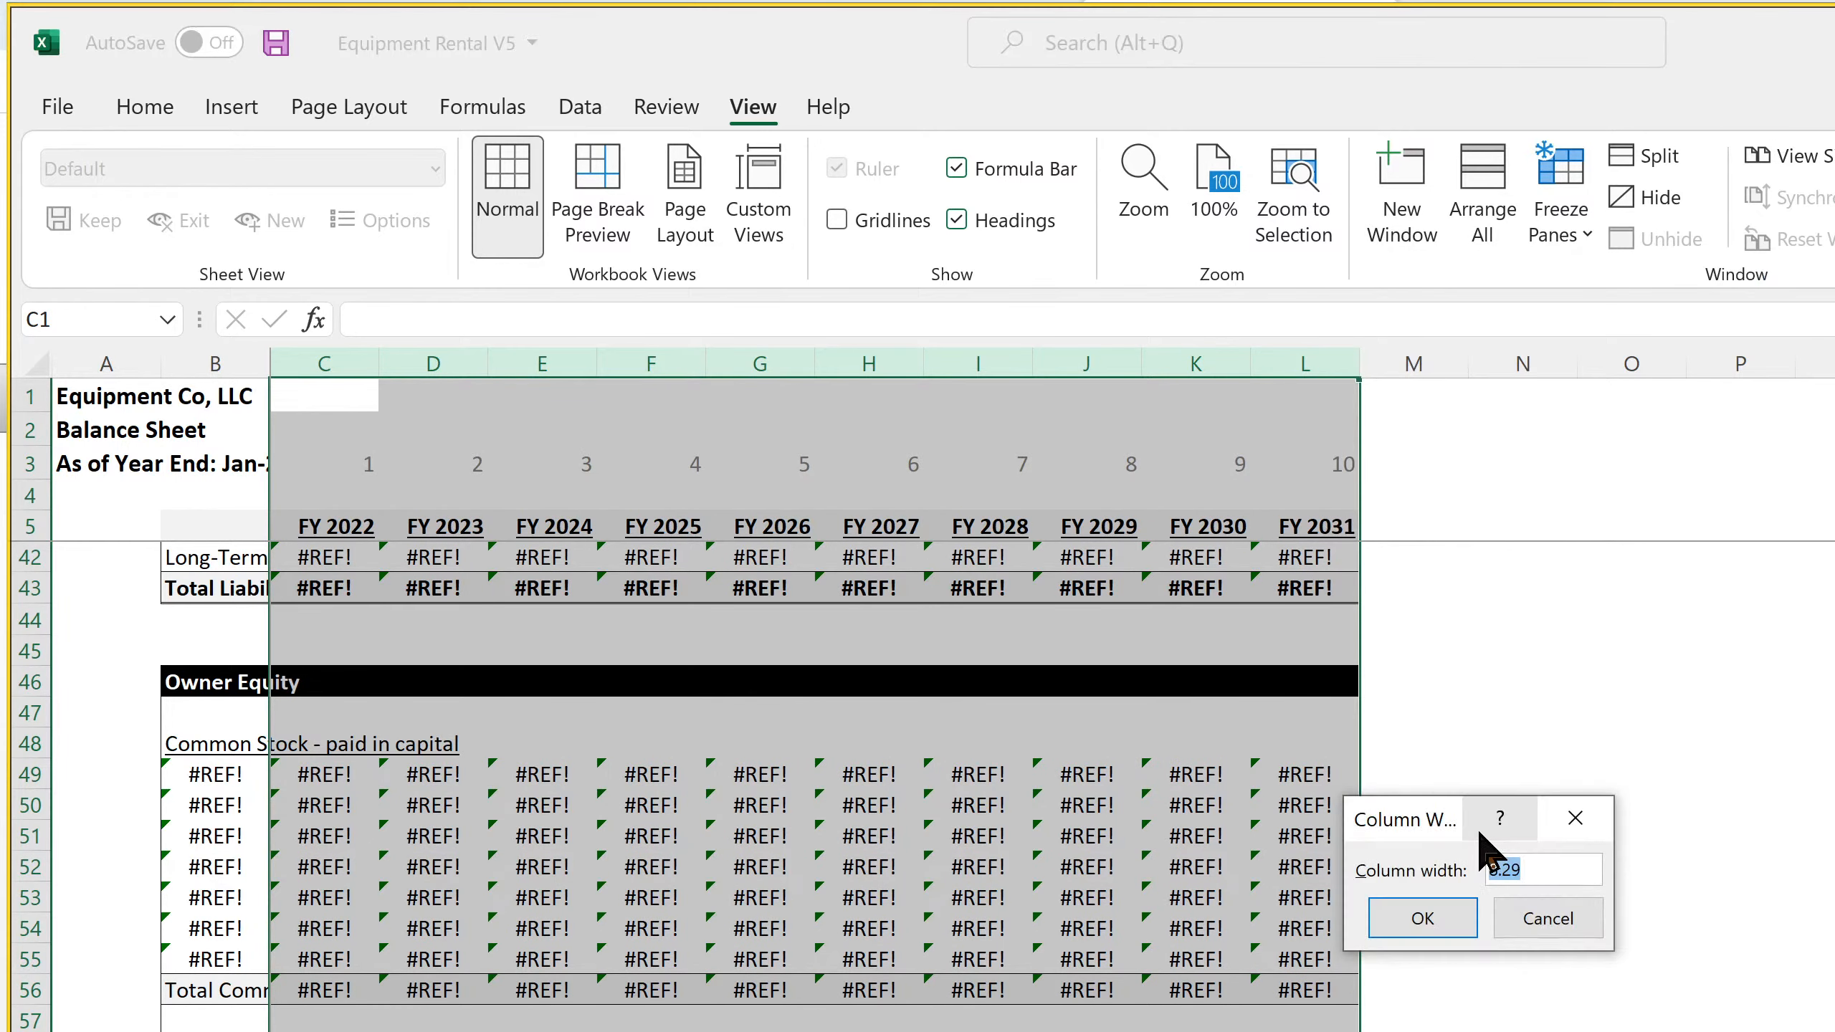
{"action": "type", "text": "15"}
{"action": "key", "text": "Return"}
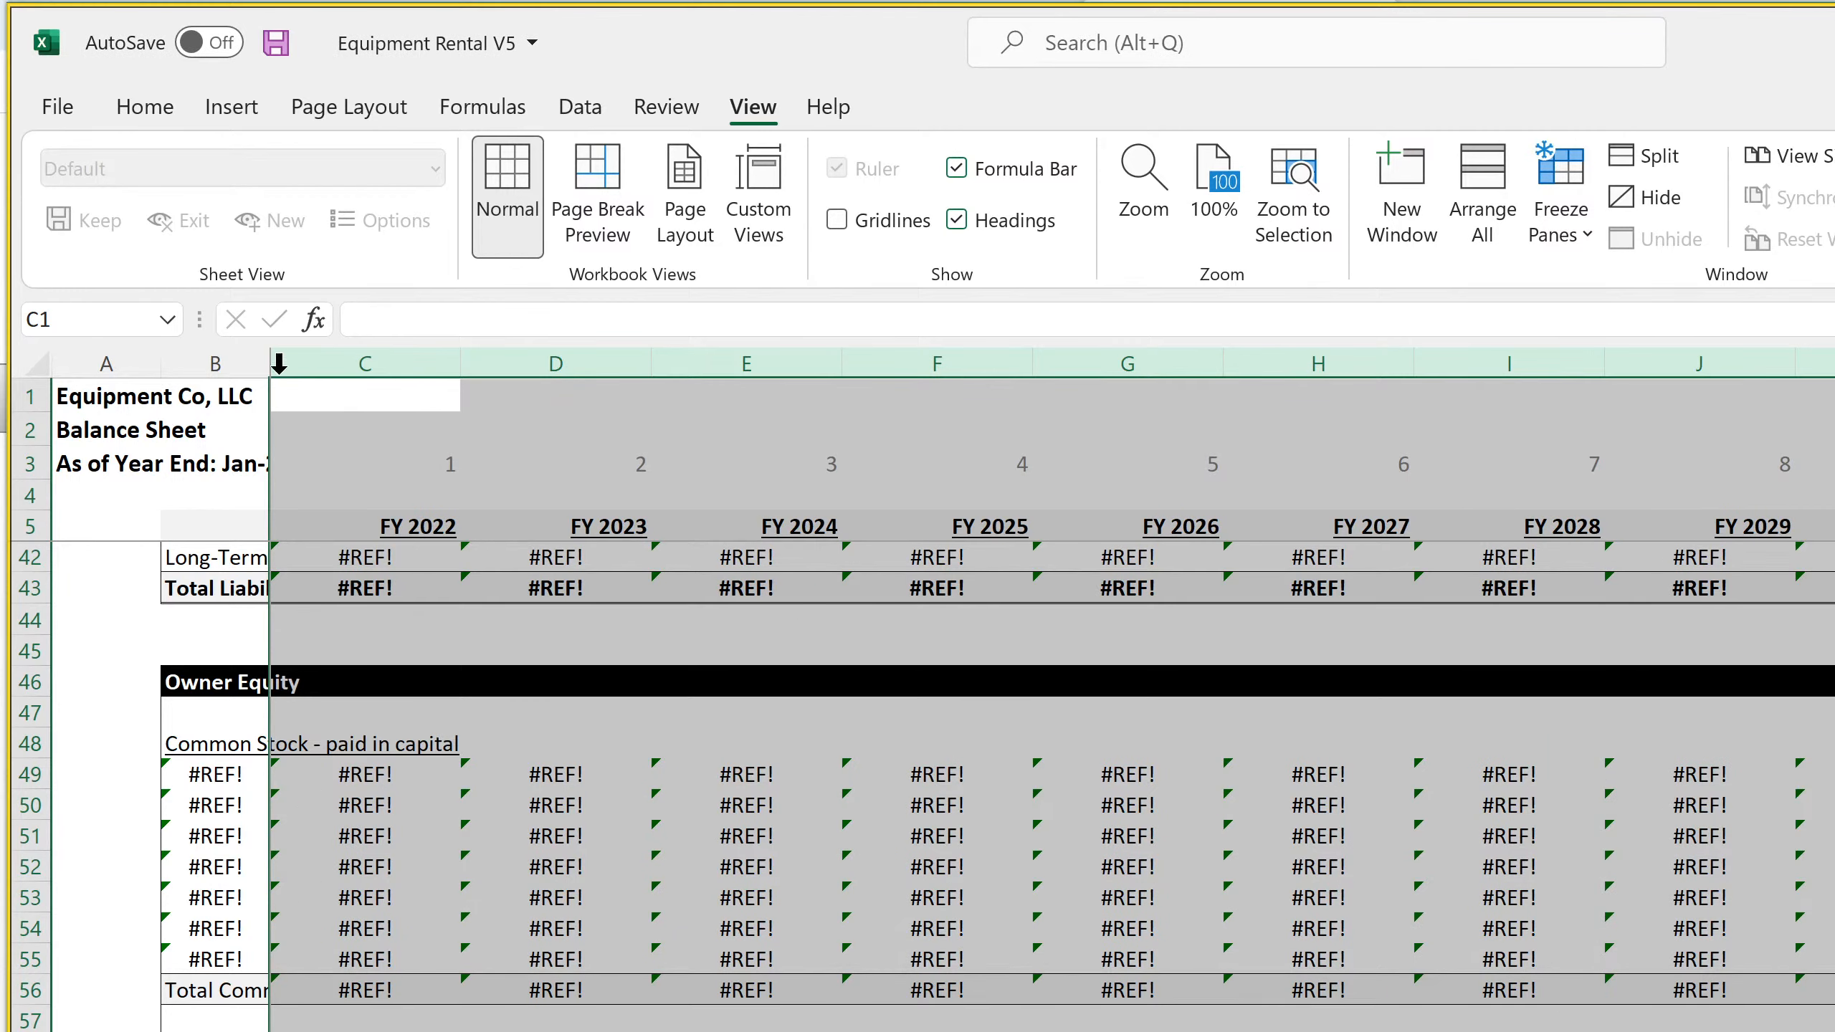
Auto-fit the annual Balance Sheet's label column B to its contents
{"action": "left_click", "coordinate": [230, 396]}
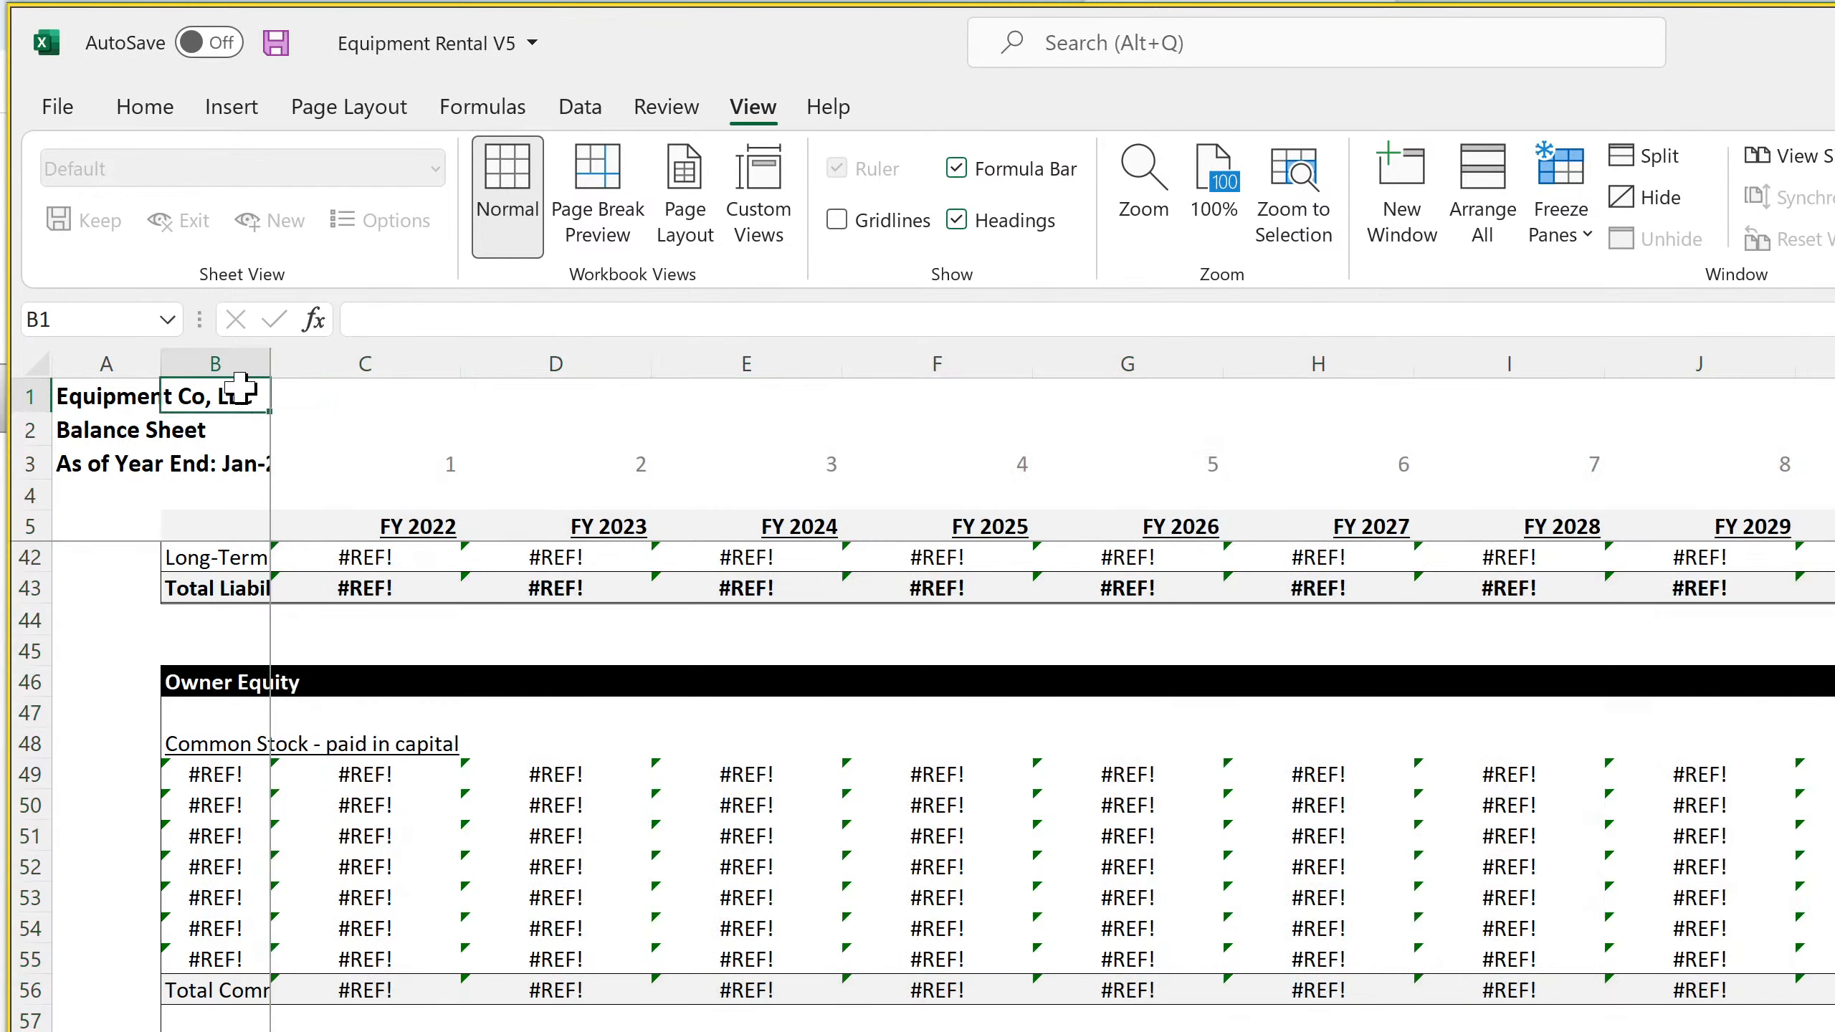
{"action": "double_click", "coordinate": [269, 357]}
{"action": "scroll", "coordinate": [357, 788], "scroll_direction": "up", "scroll_amount": 12}
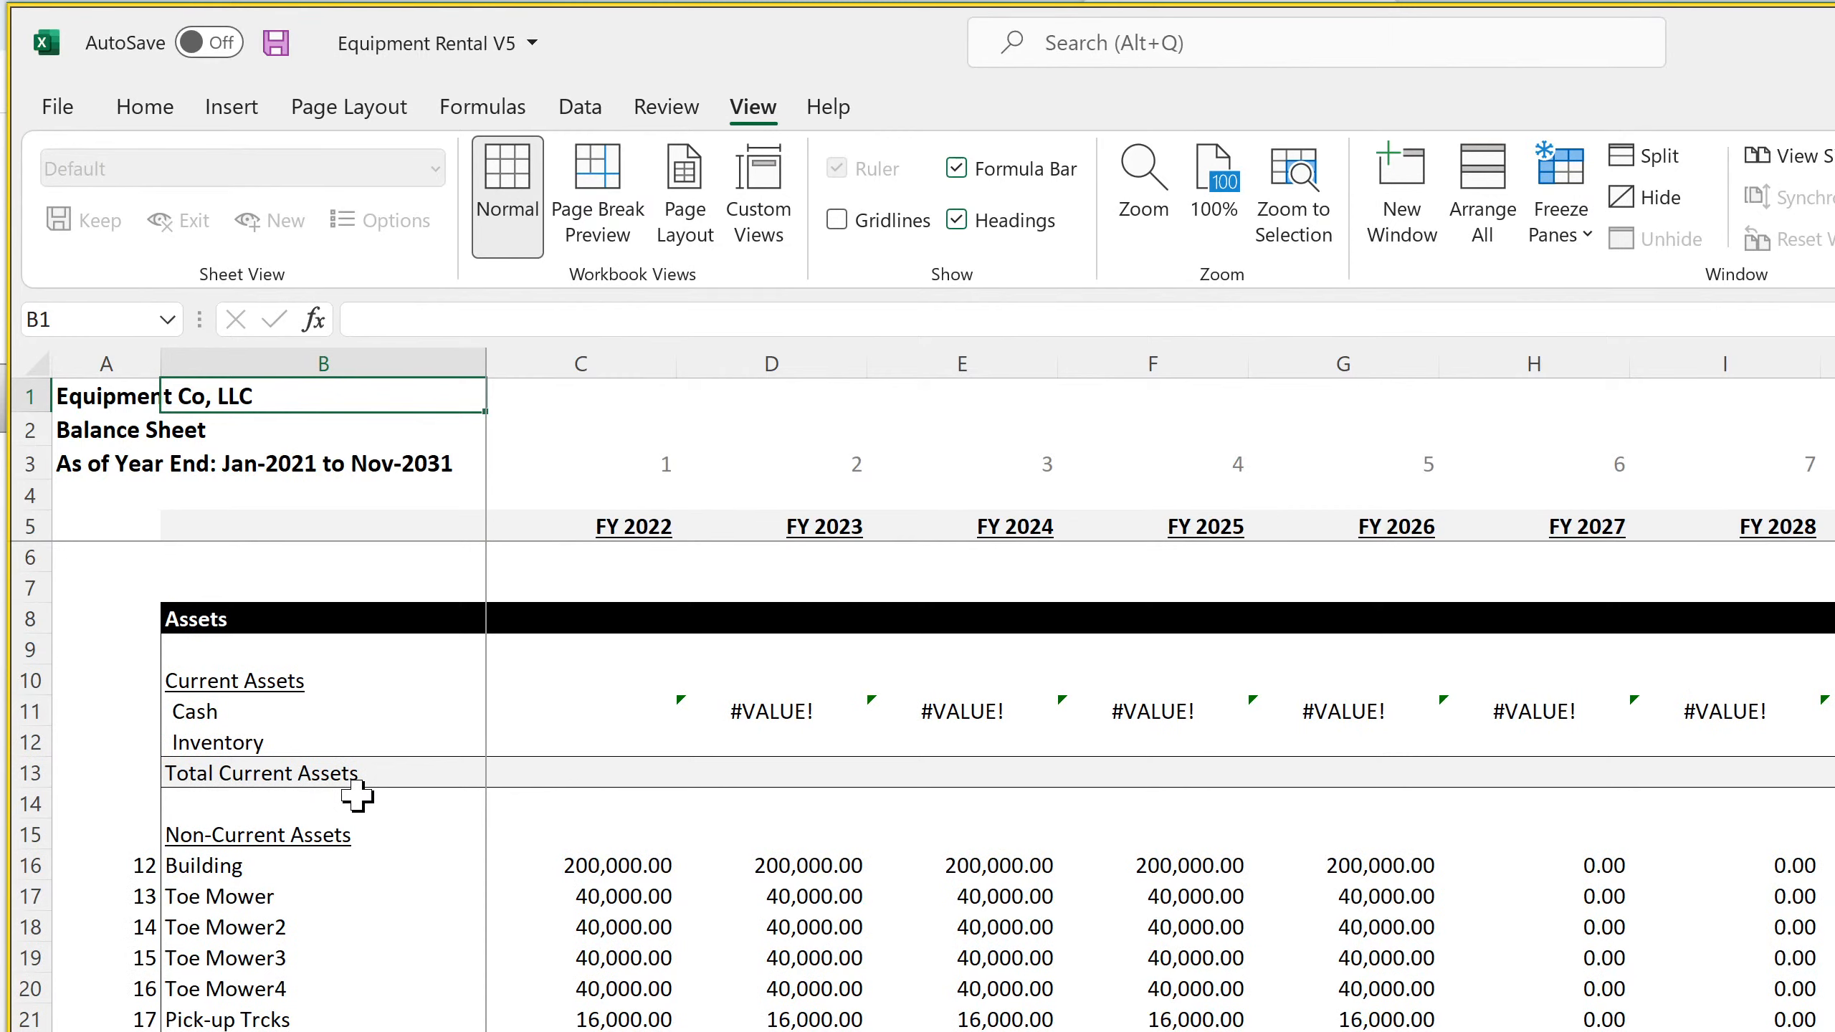
Inspect the annual Balance Sheet's FY 2022 and FY 2023 header formulas and the monthly Balance Sheet's year-number formula in D3
{"action": "left_click", "coordinate": [668, 526]}
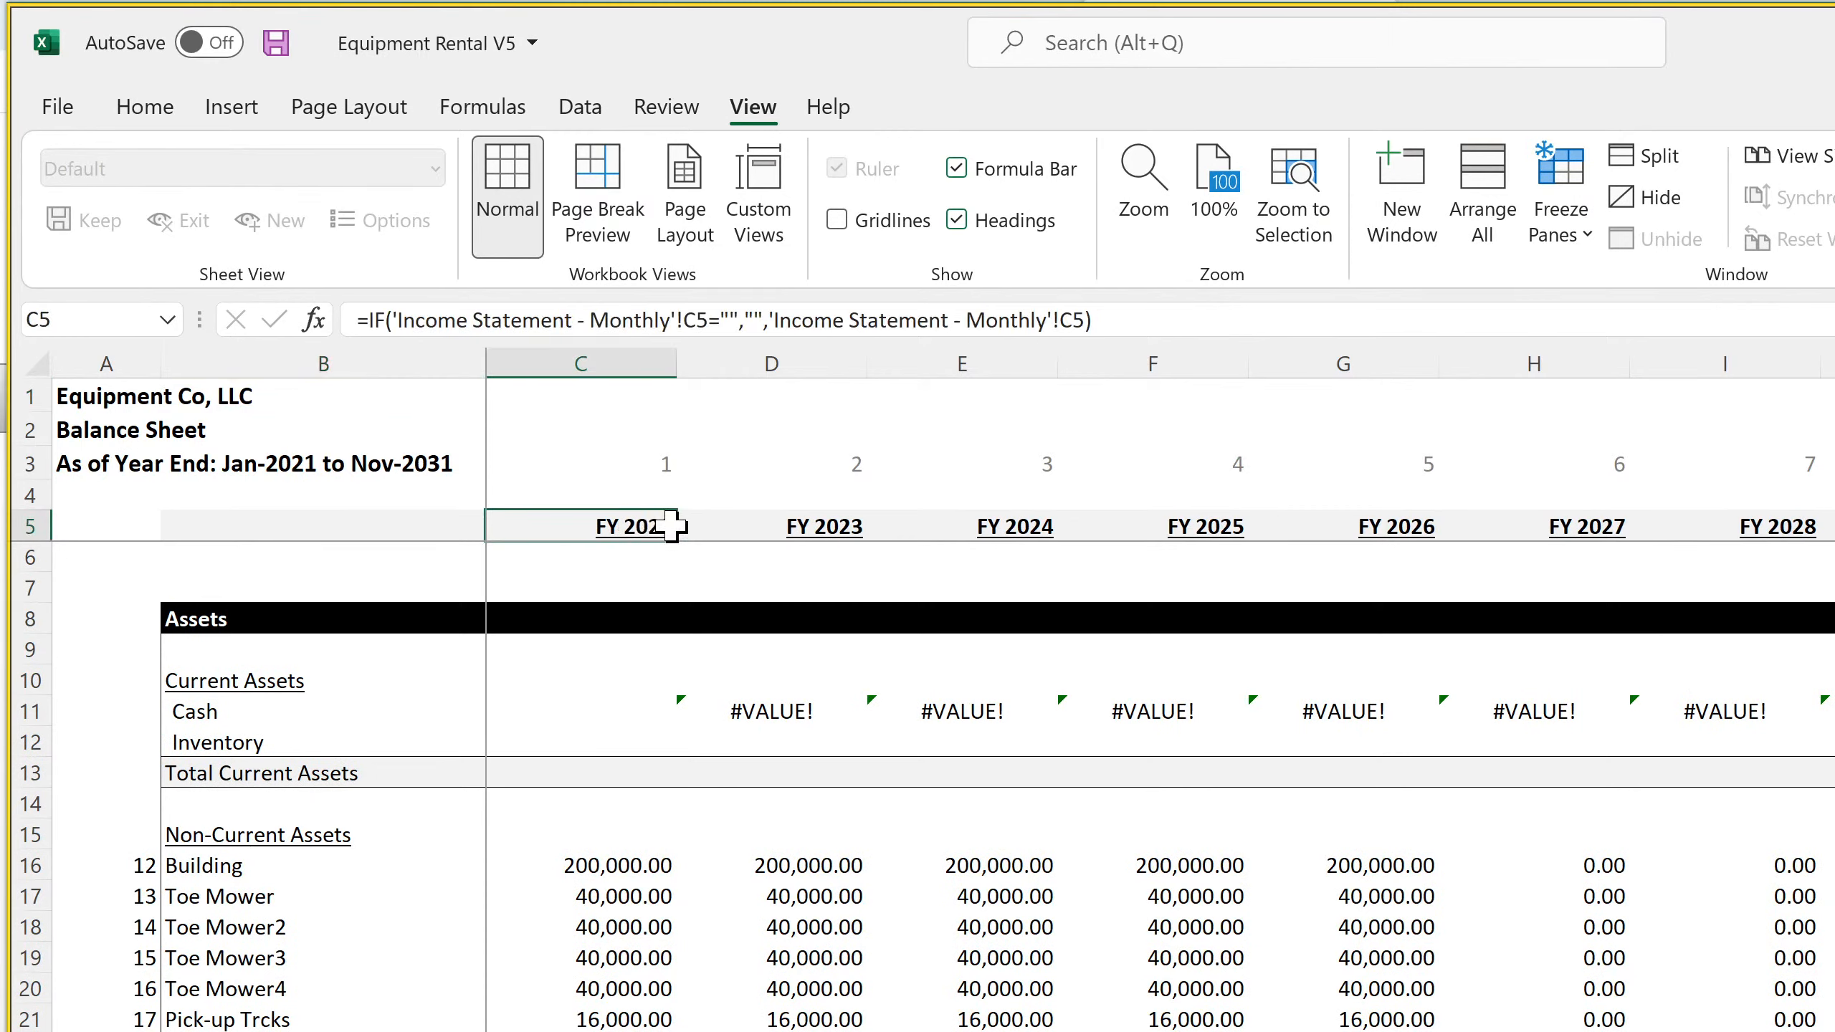
{"action": "left_click", "coordinate": [808, 526]}
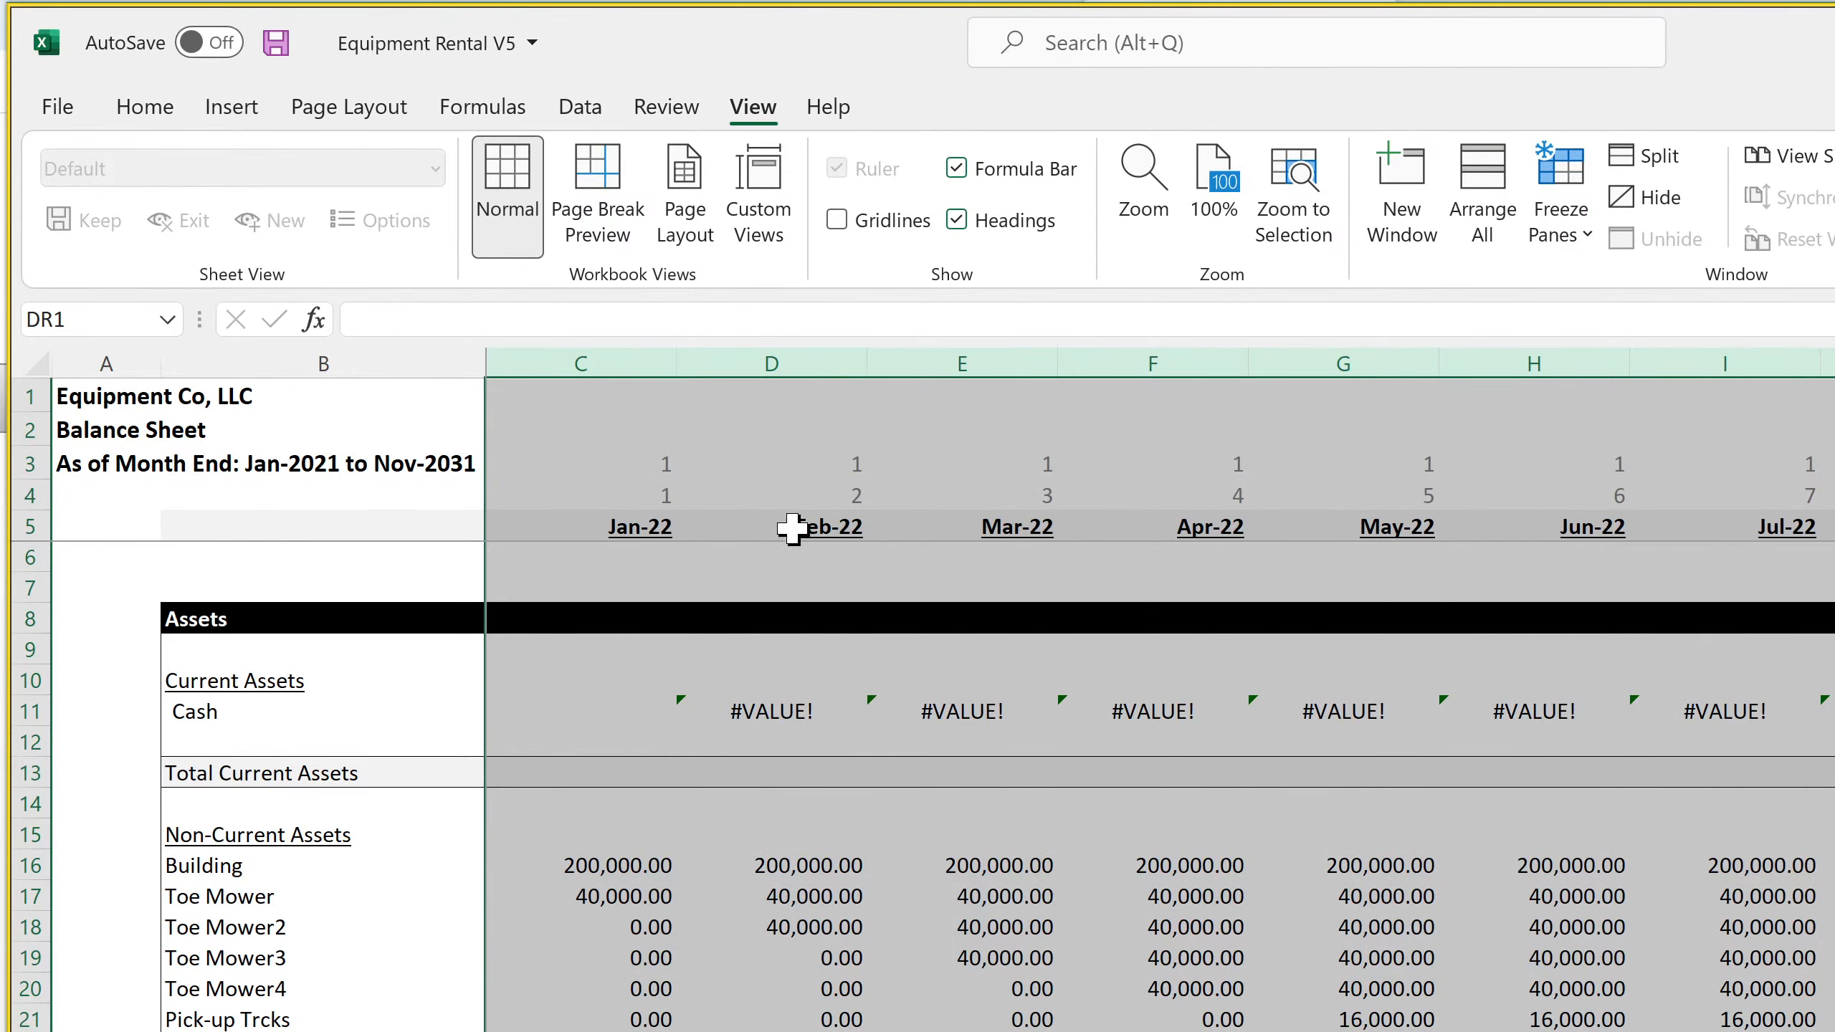
{"action": "left_click", "coordinate": [814, 475]}
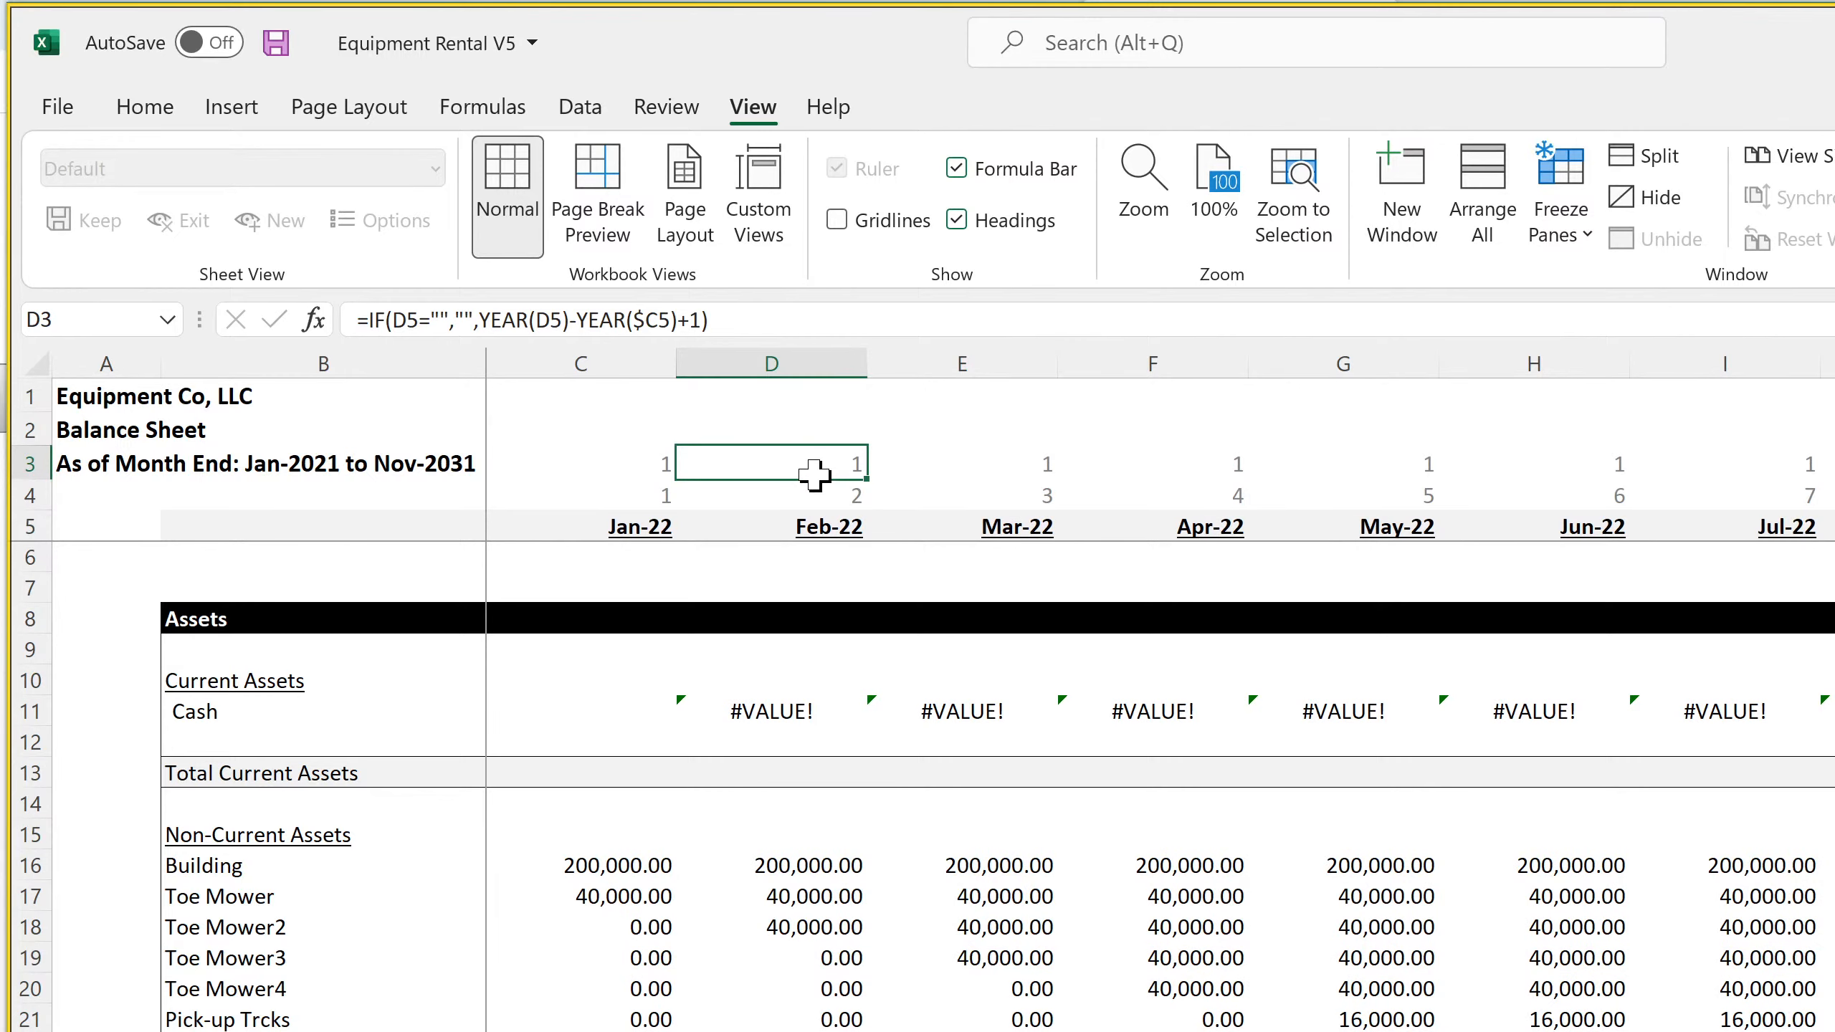
Link the monthly Balance Sheet's year number in C3 to ='Income Statement - Monthly'!C3
{"action": "key", "text": "Left"}
{"action": "type", "text": "="}
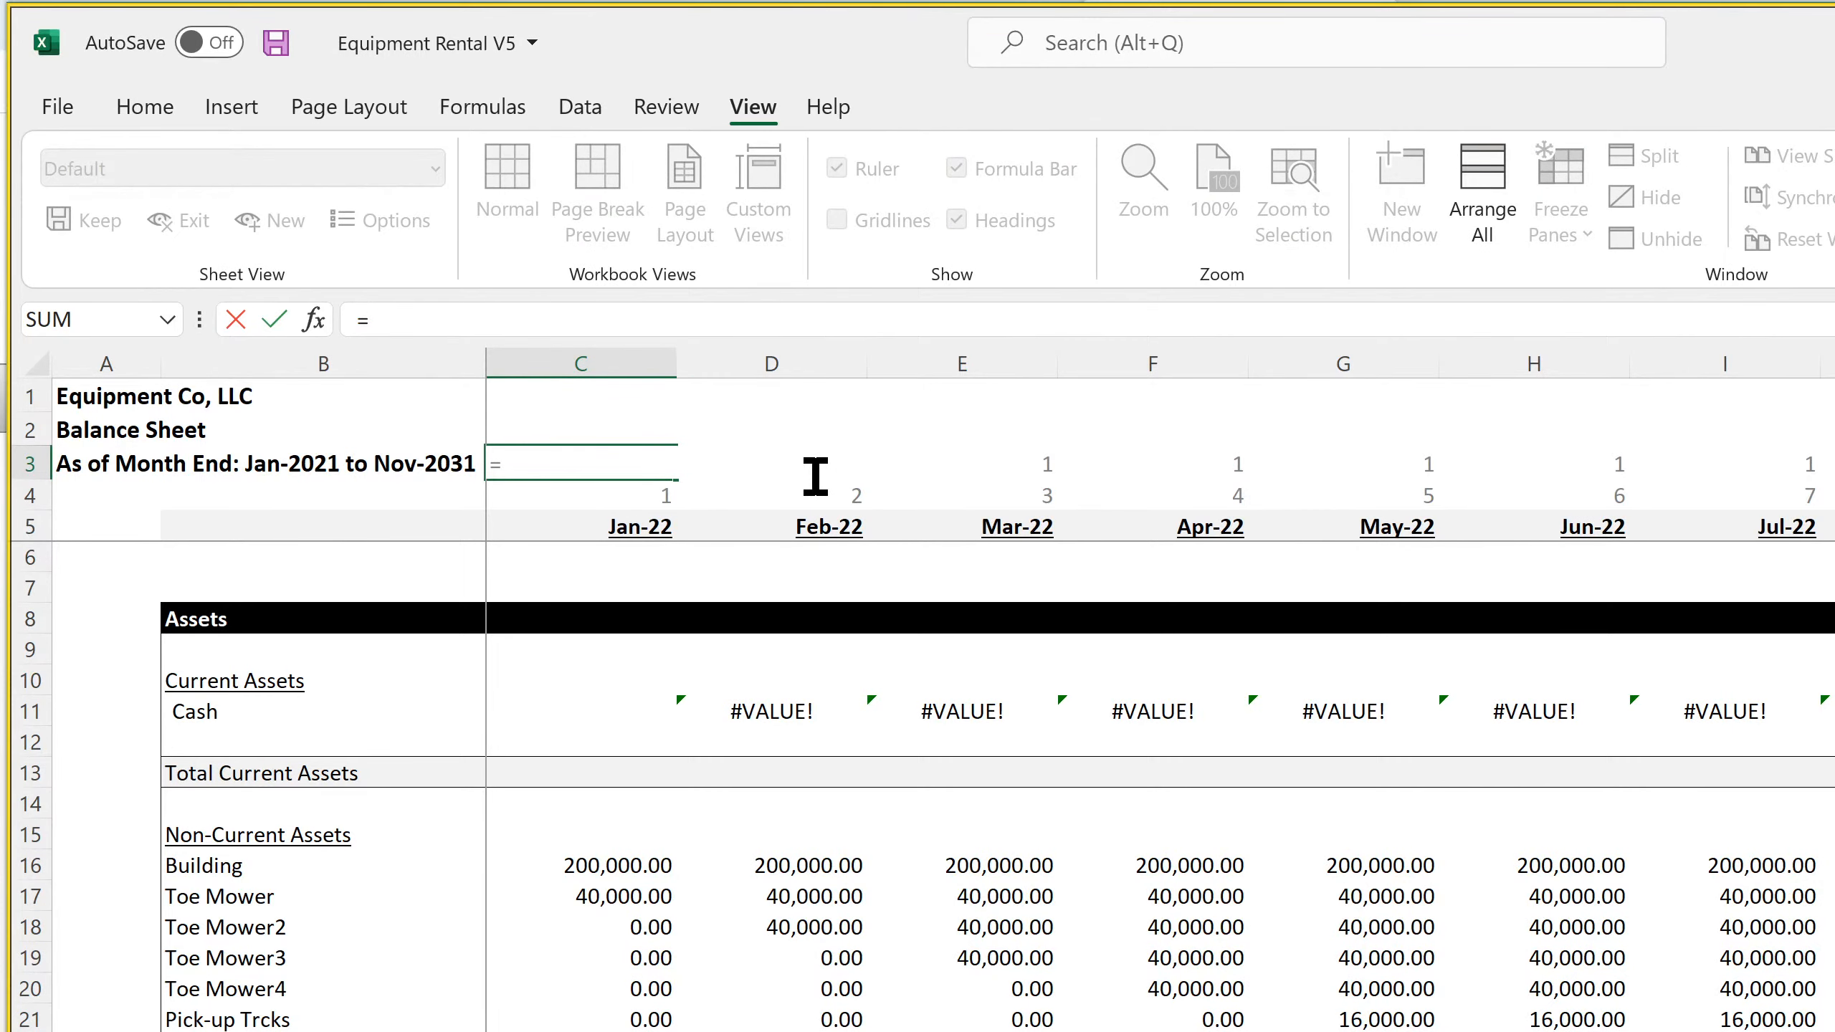
{"action": "left_click", "coordinate": [932, 1031]}
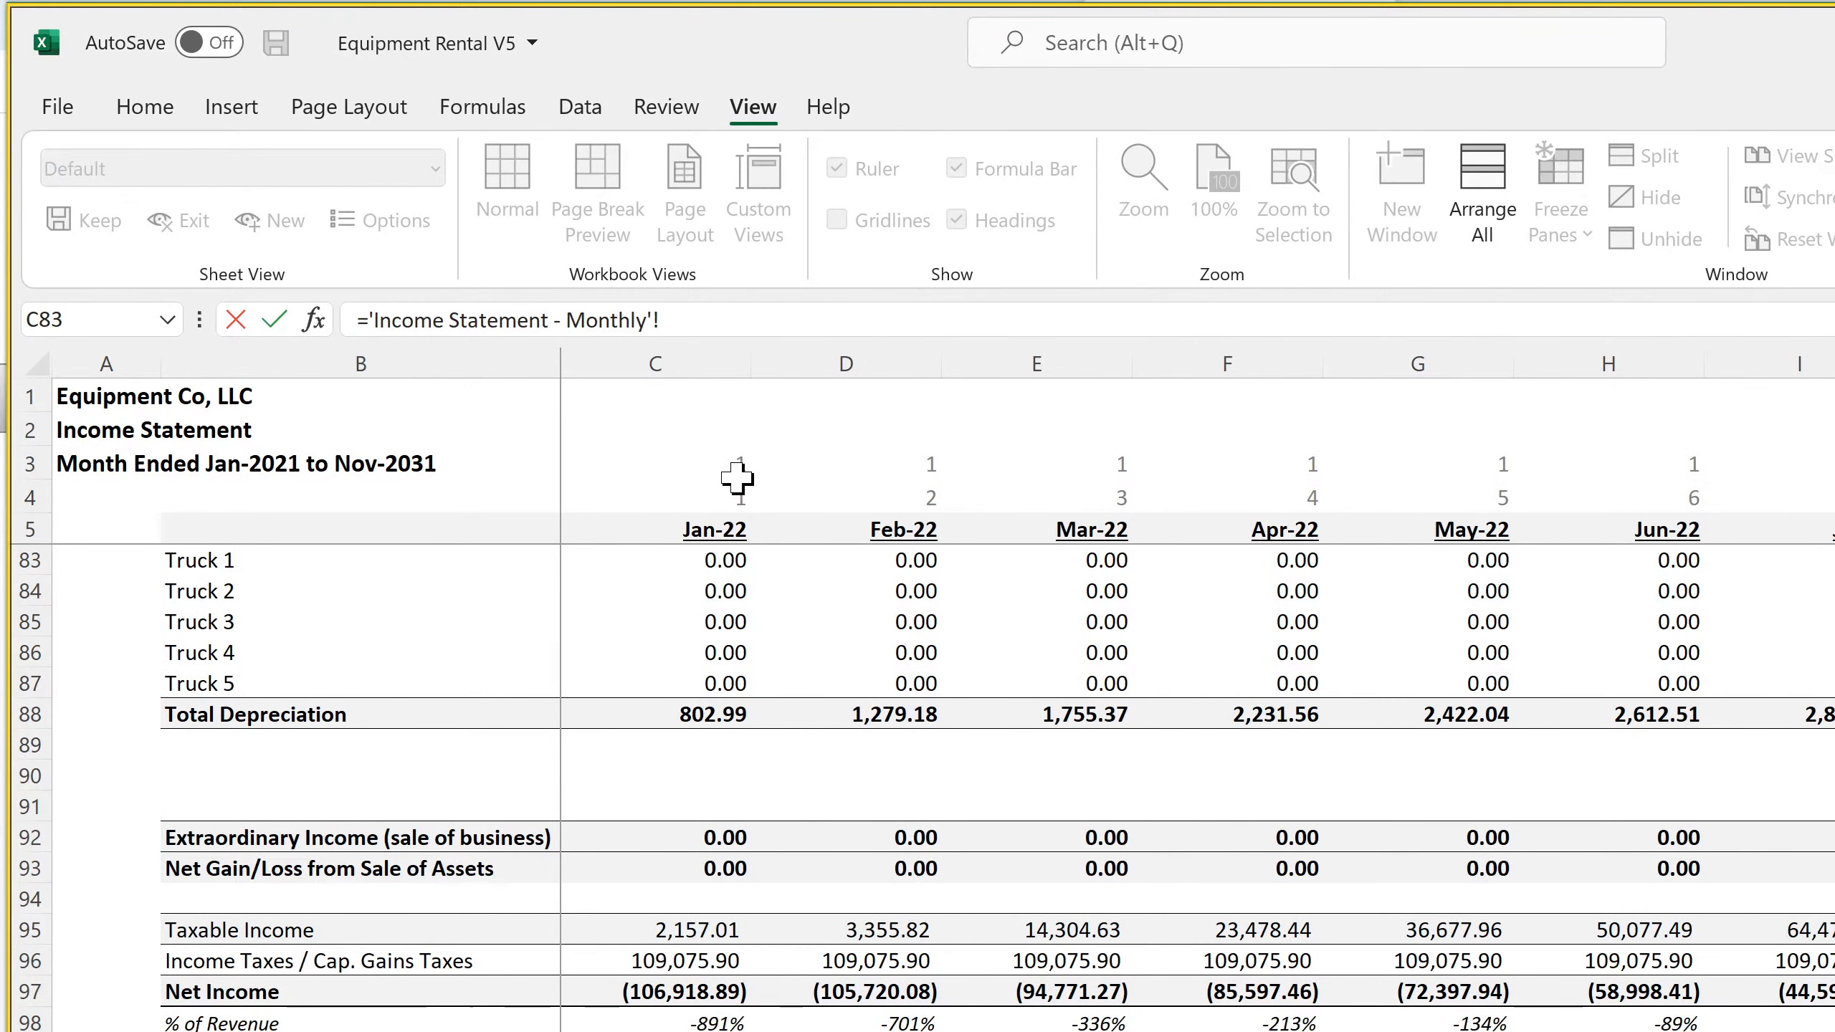
{"action": "left_click", "coordinate": [687, 463]}
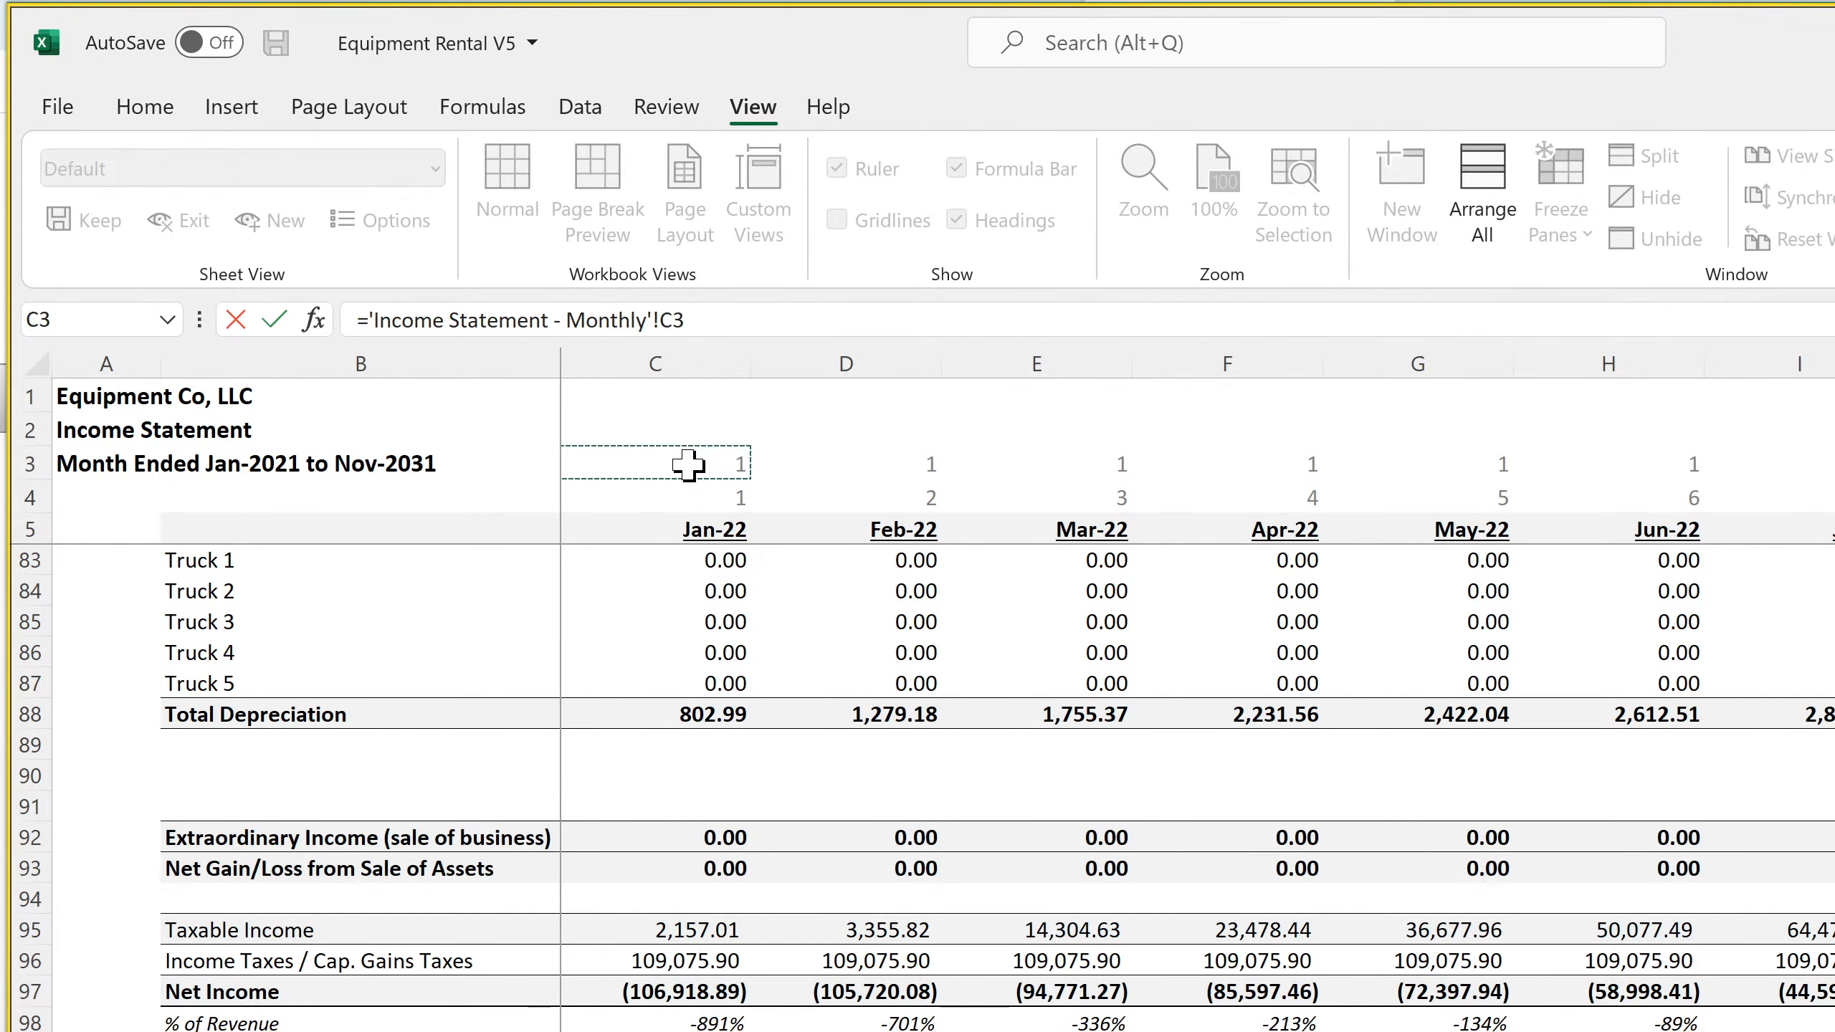
{"action": "key", "text": "Return"}
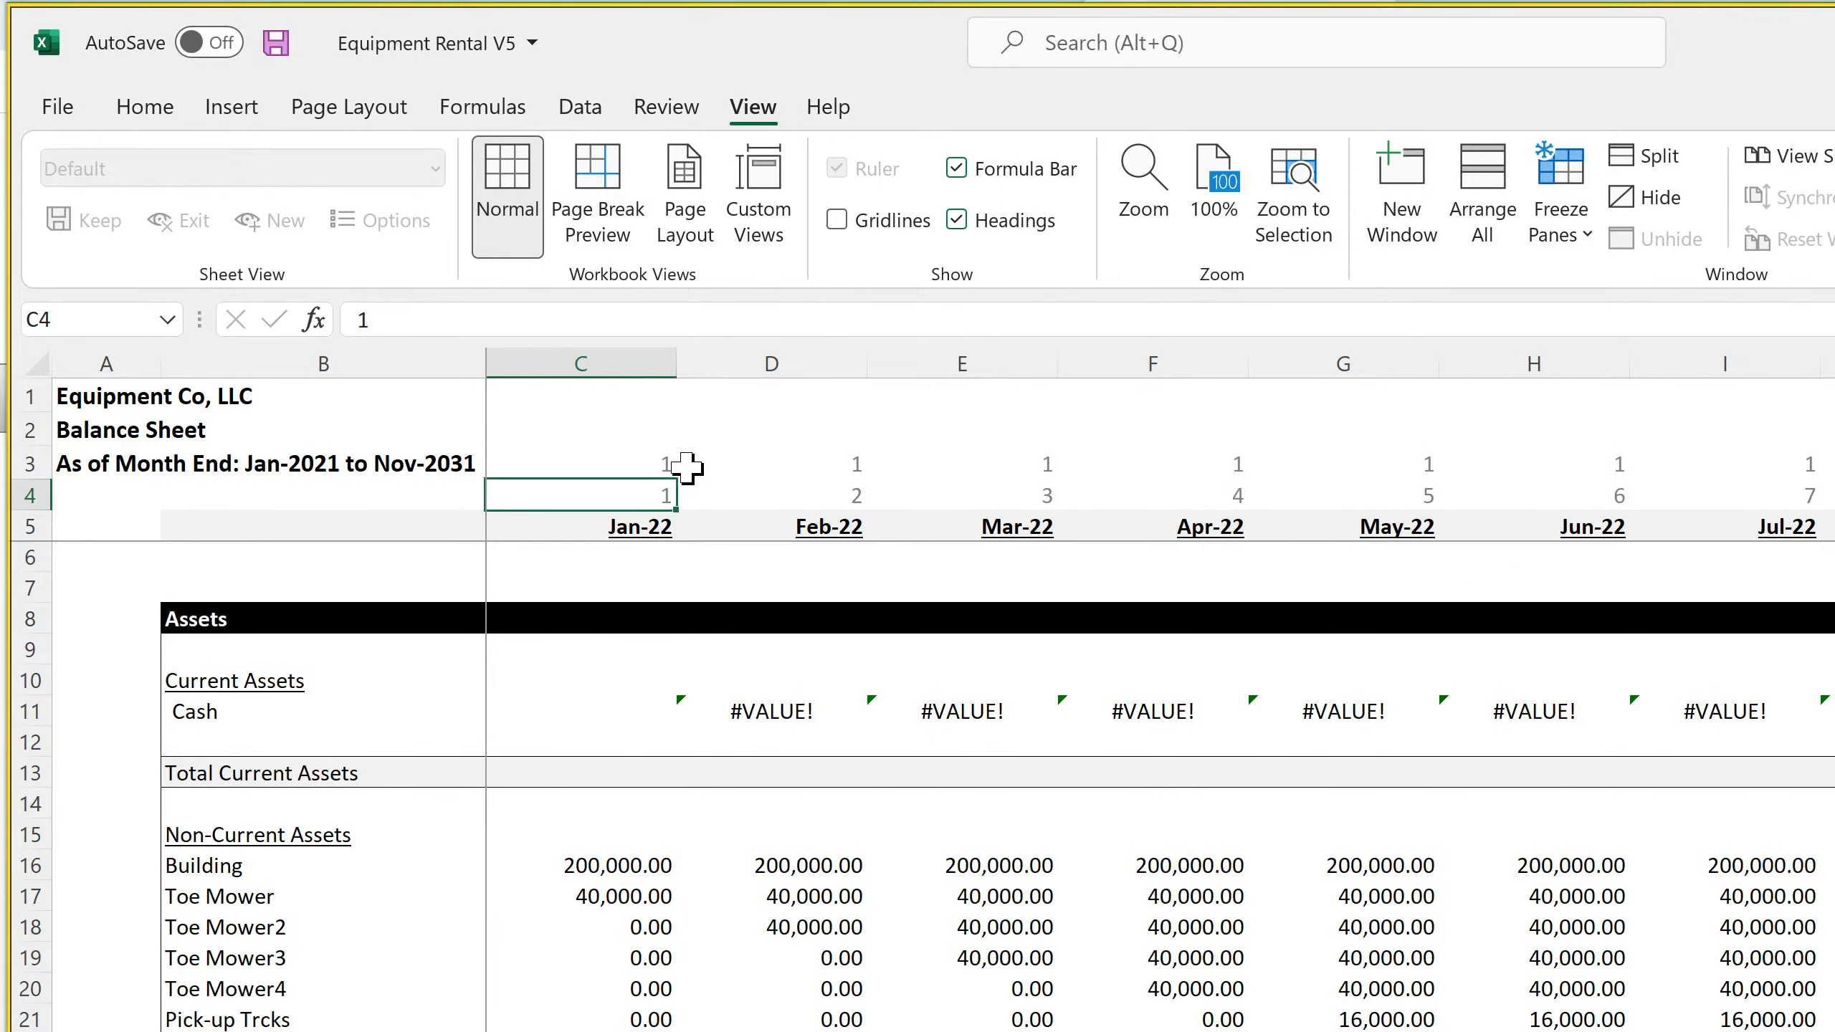
Fill the C3 year-number link across row 3 of the monthly Balance Sheet through the 2031 months
{"action": "left_click", "coordinate": [764, 495]}
{"action": "left_click", "coordinate": [767, 463]}
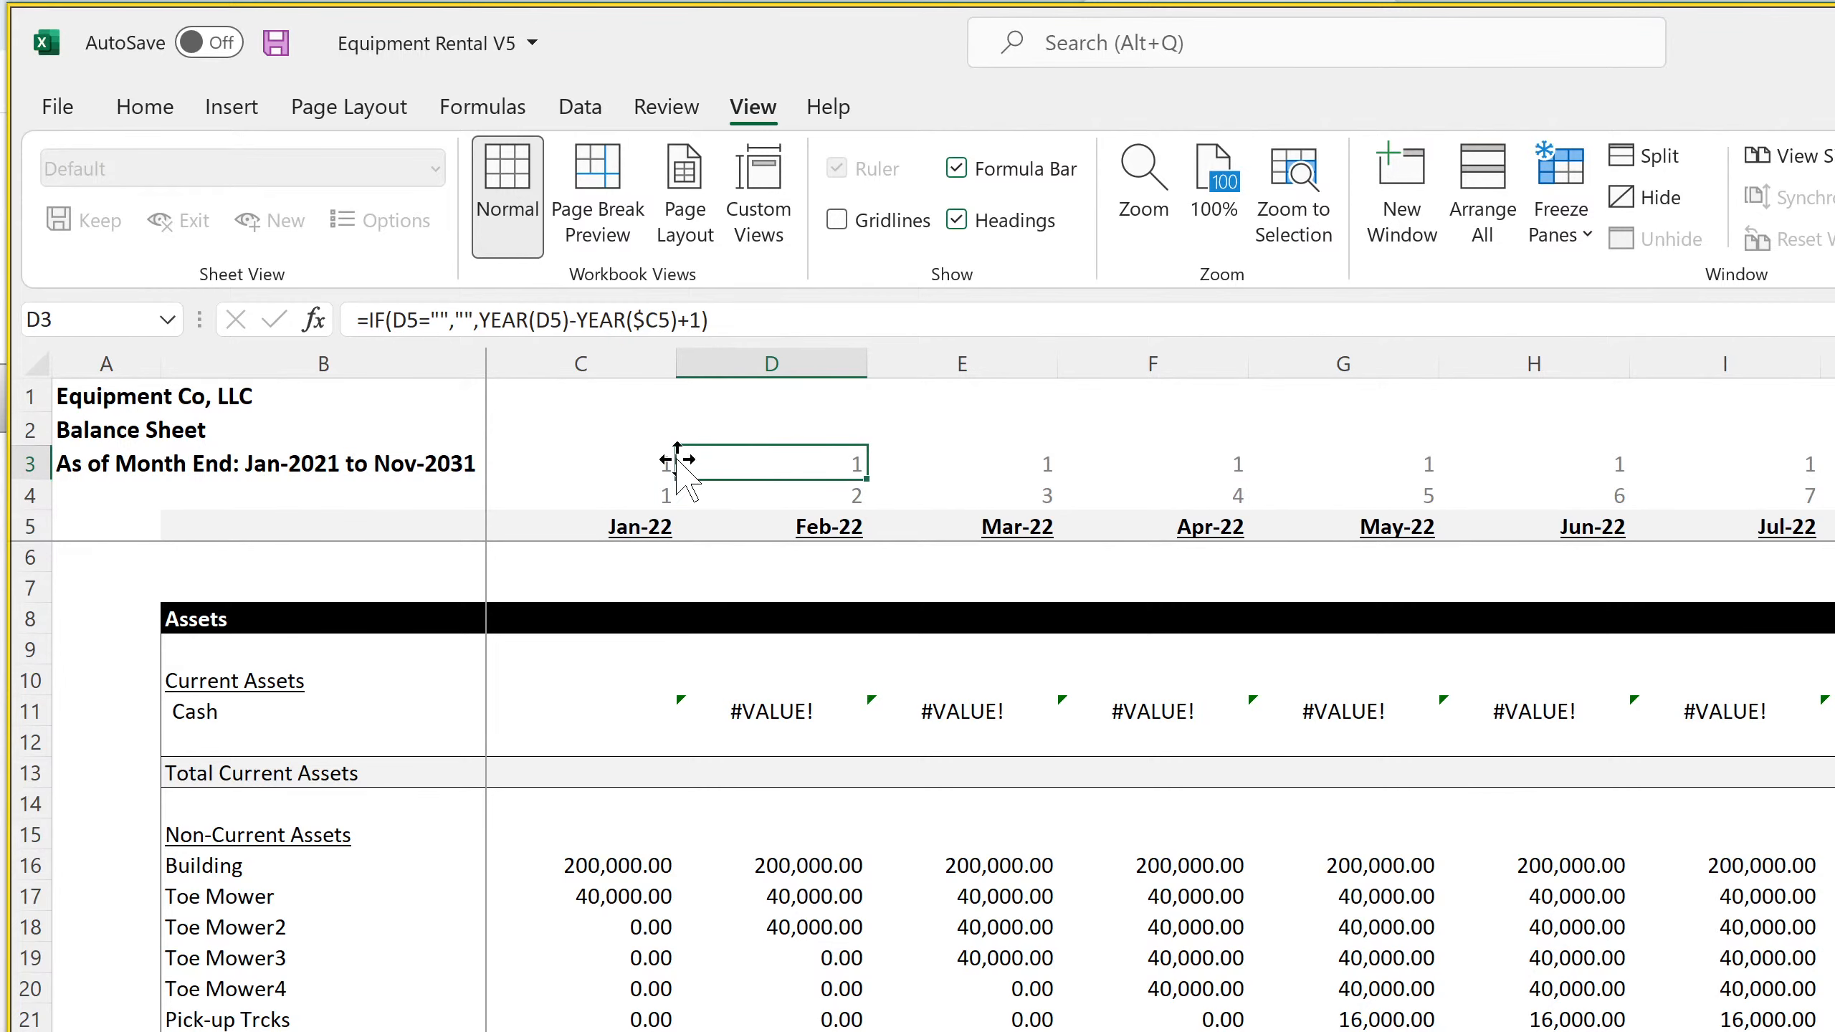
{"action": "left_click", "coordinate": [607, 463]}
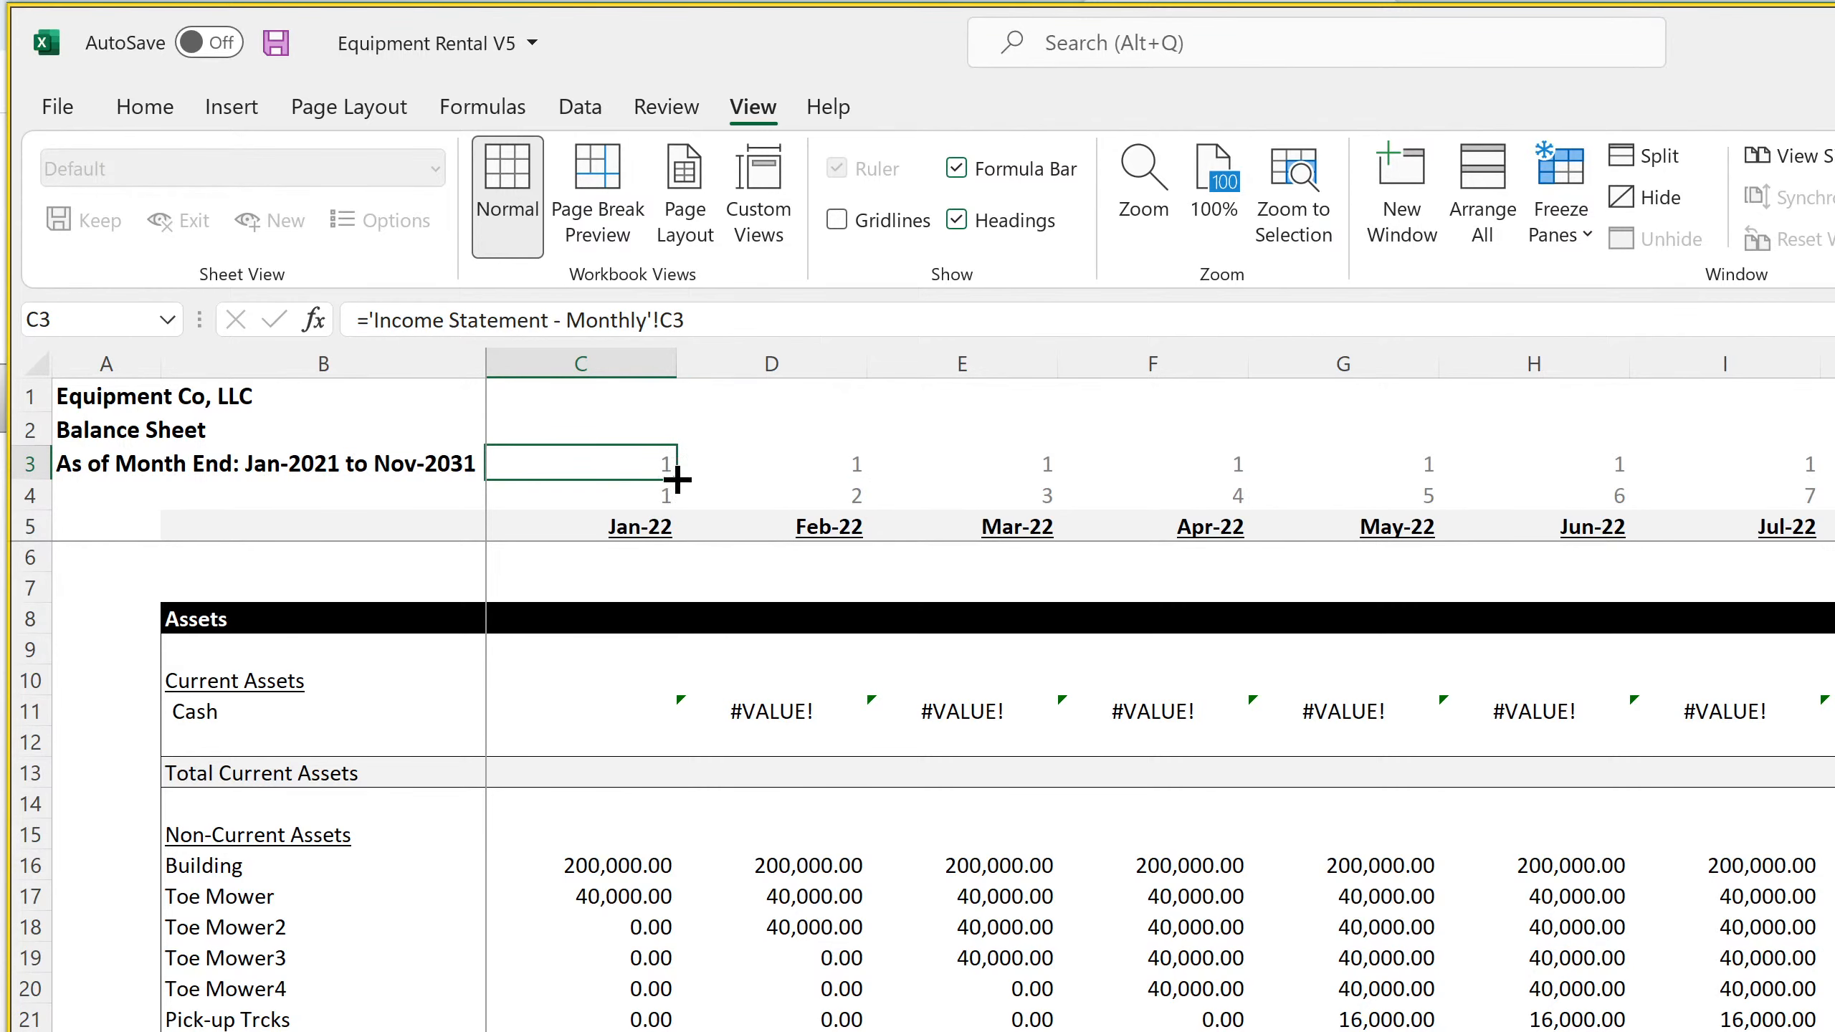
{"action": "left_click_drag", "start_coordinate": [675, 480], "coordinate": [1831, 481]}
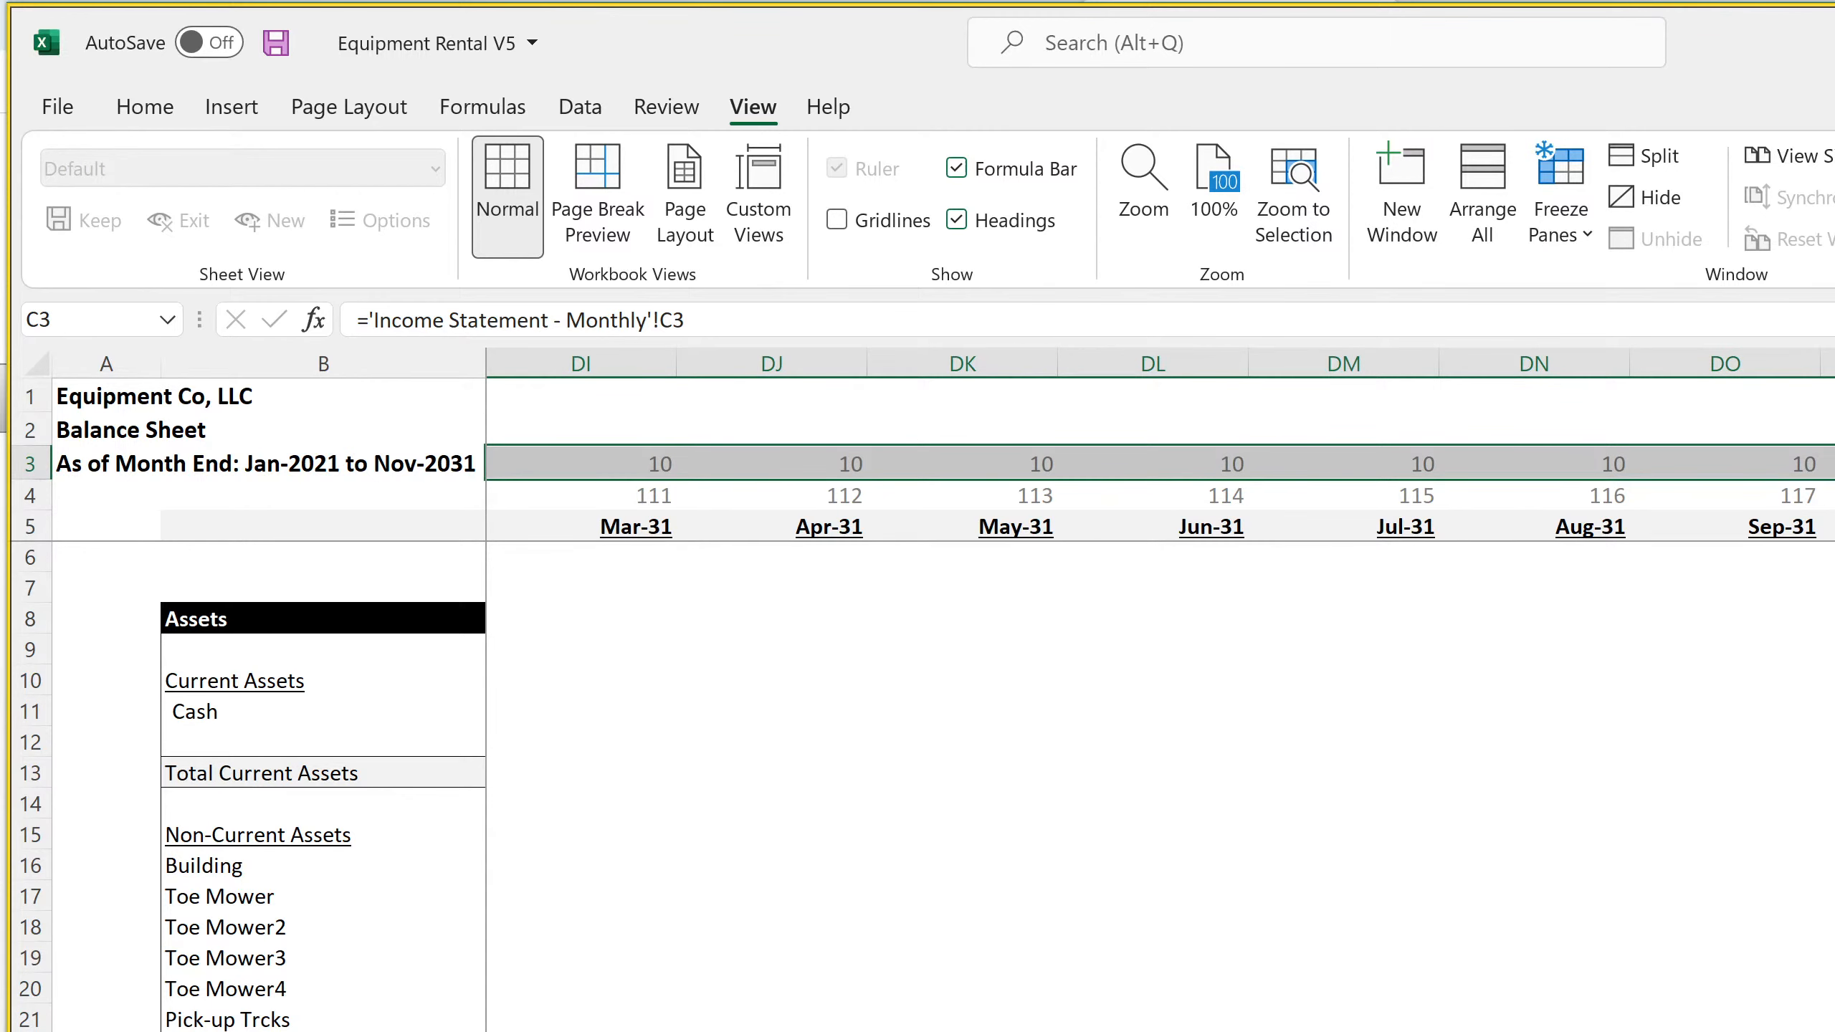
Check the annual Balance Sheet's headers and review the monthly Balance Sheet columns around Dec-26
{"action": "key", "text": "ctrl+Page_Down"}
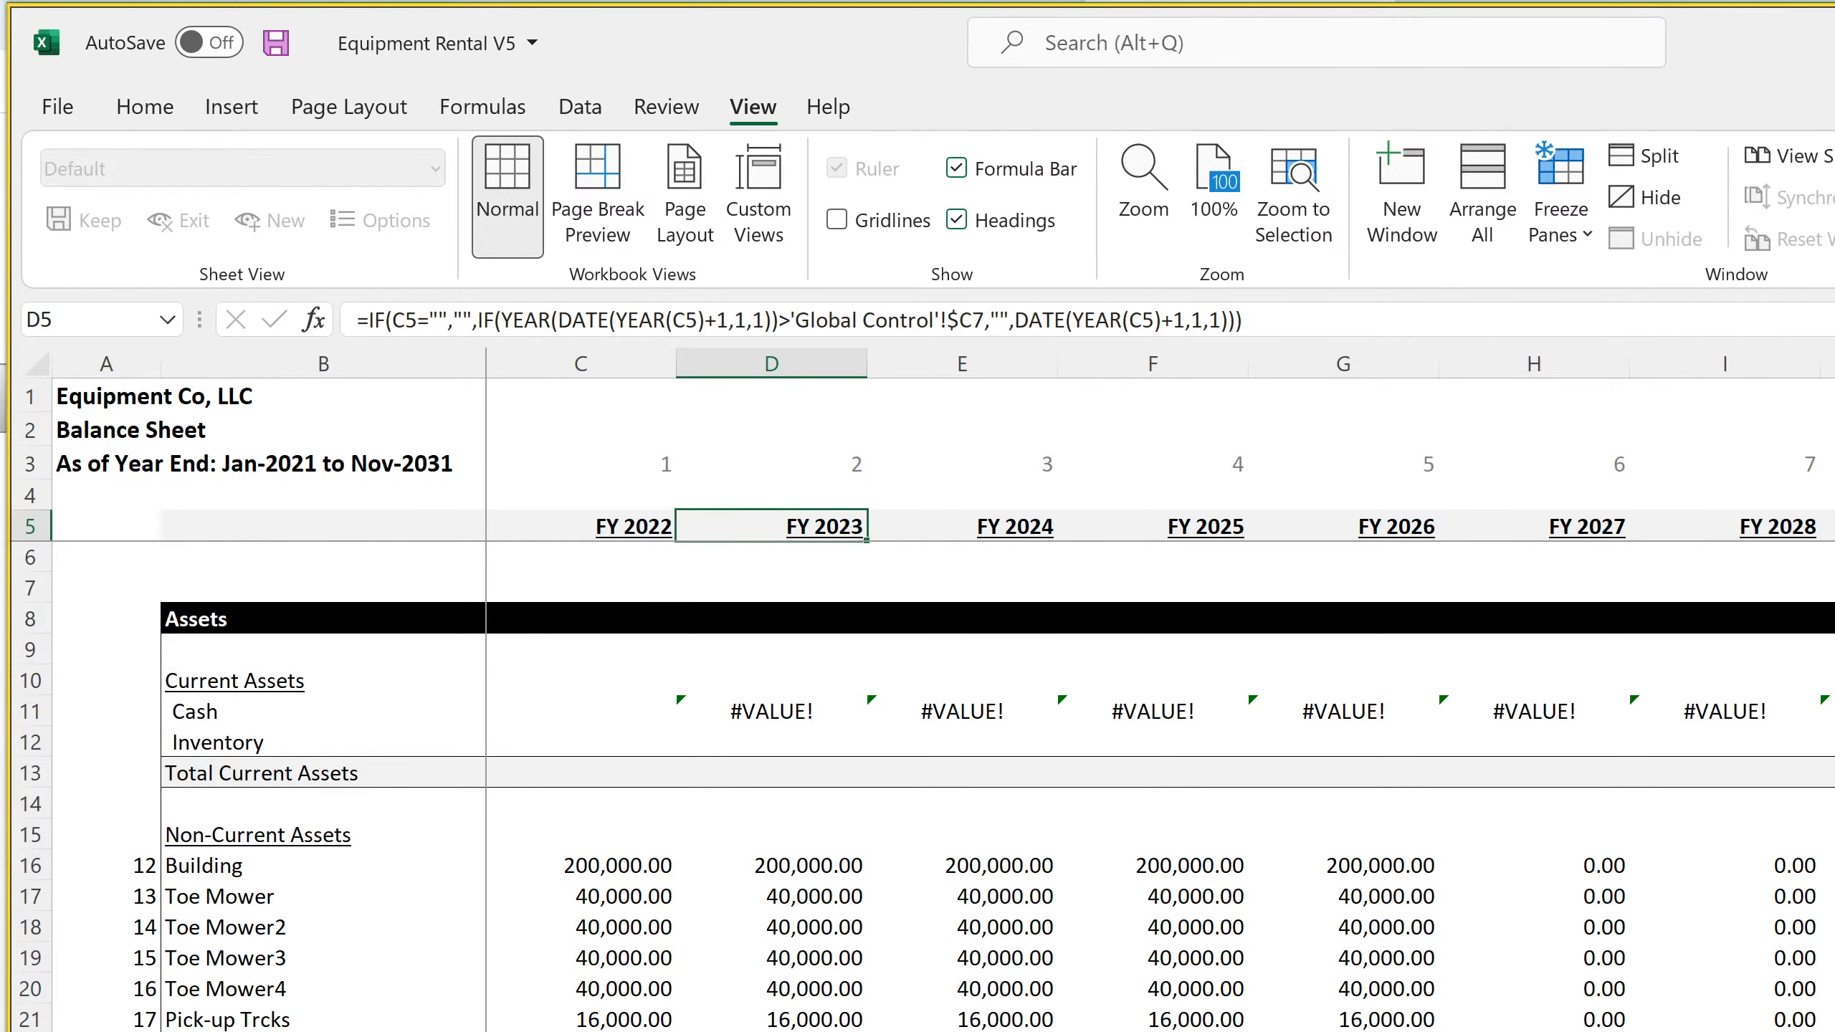
{"action": "key", "text": "ctrl+Page_Up"}
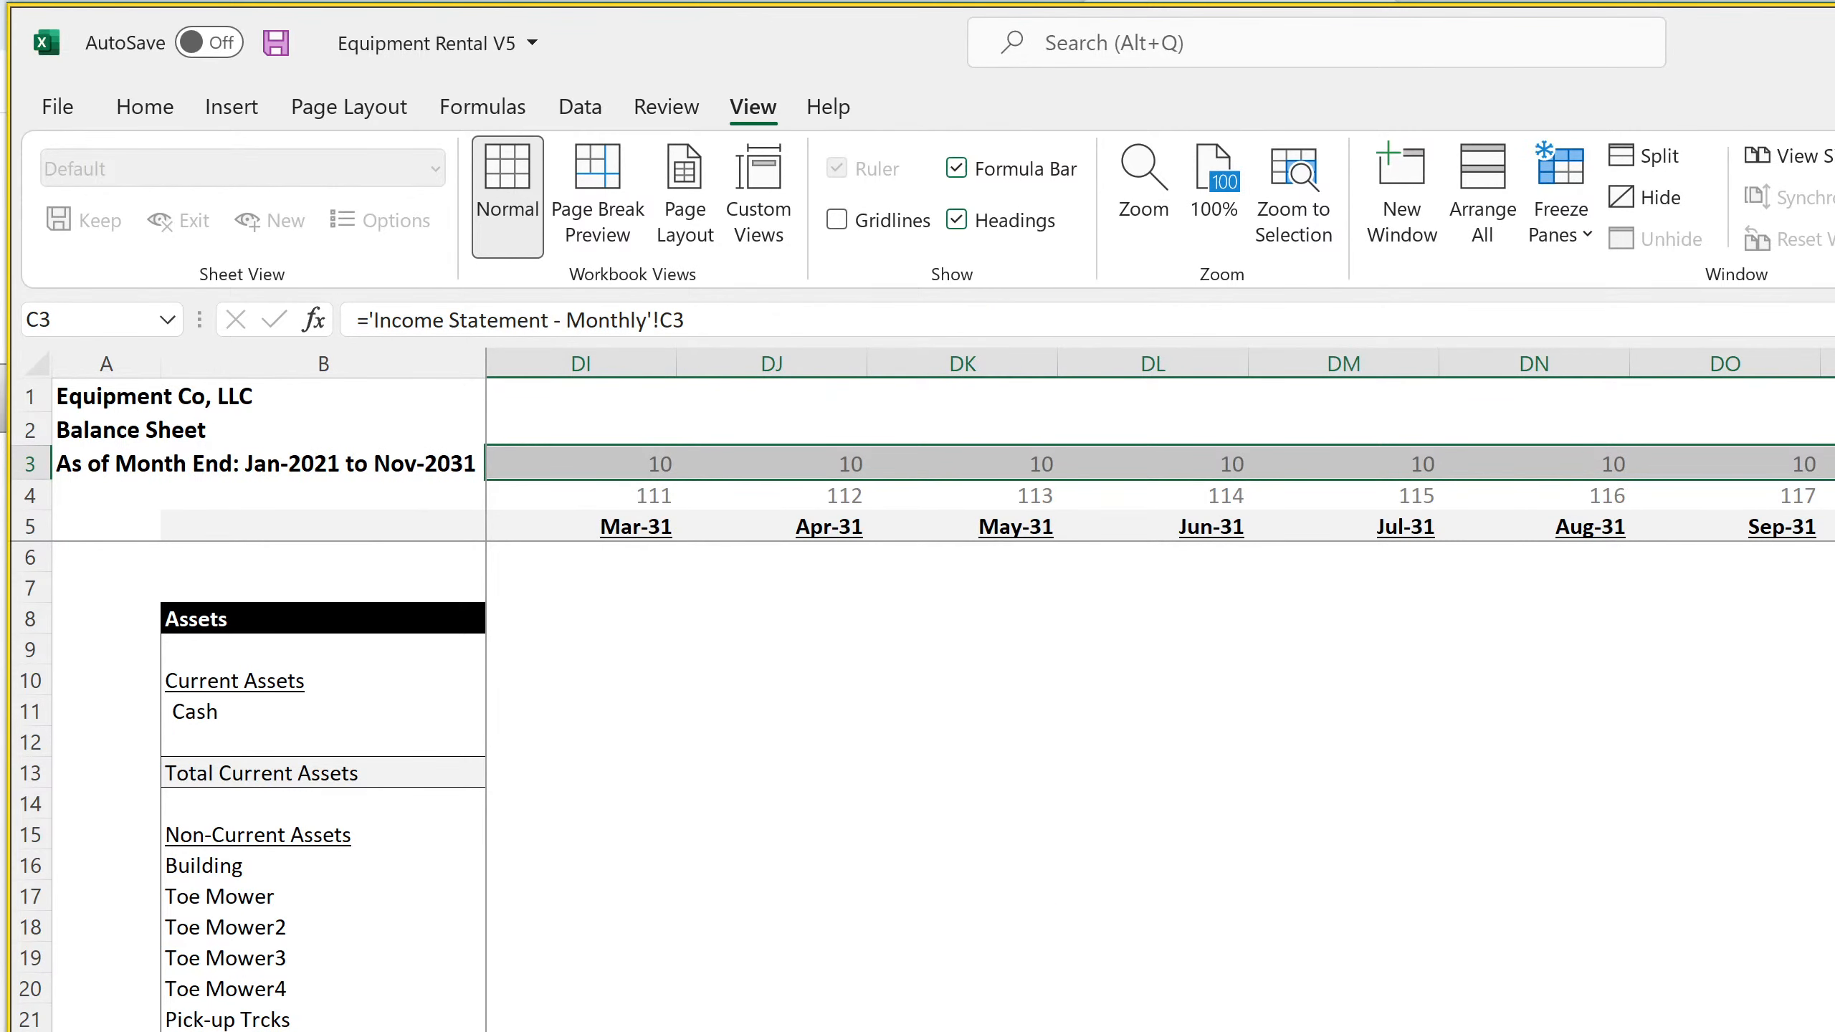
{"action": "scroll", "coordinate": [1160, 694], "scroll_direction": "left", "scroll_amount": 20}
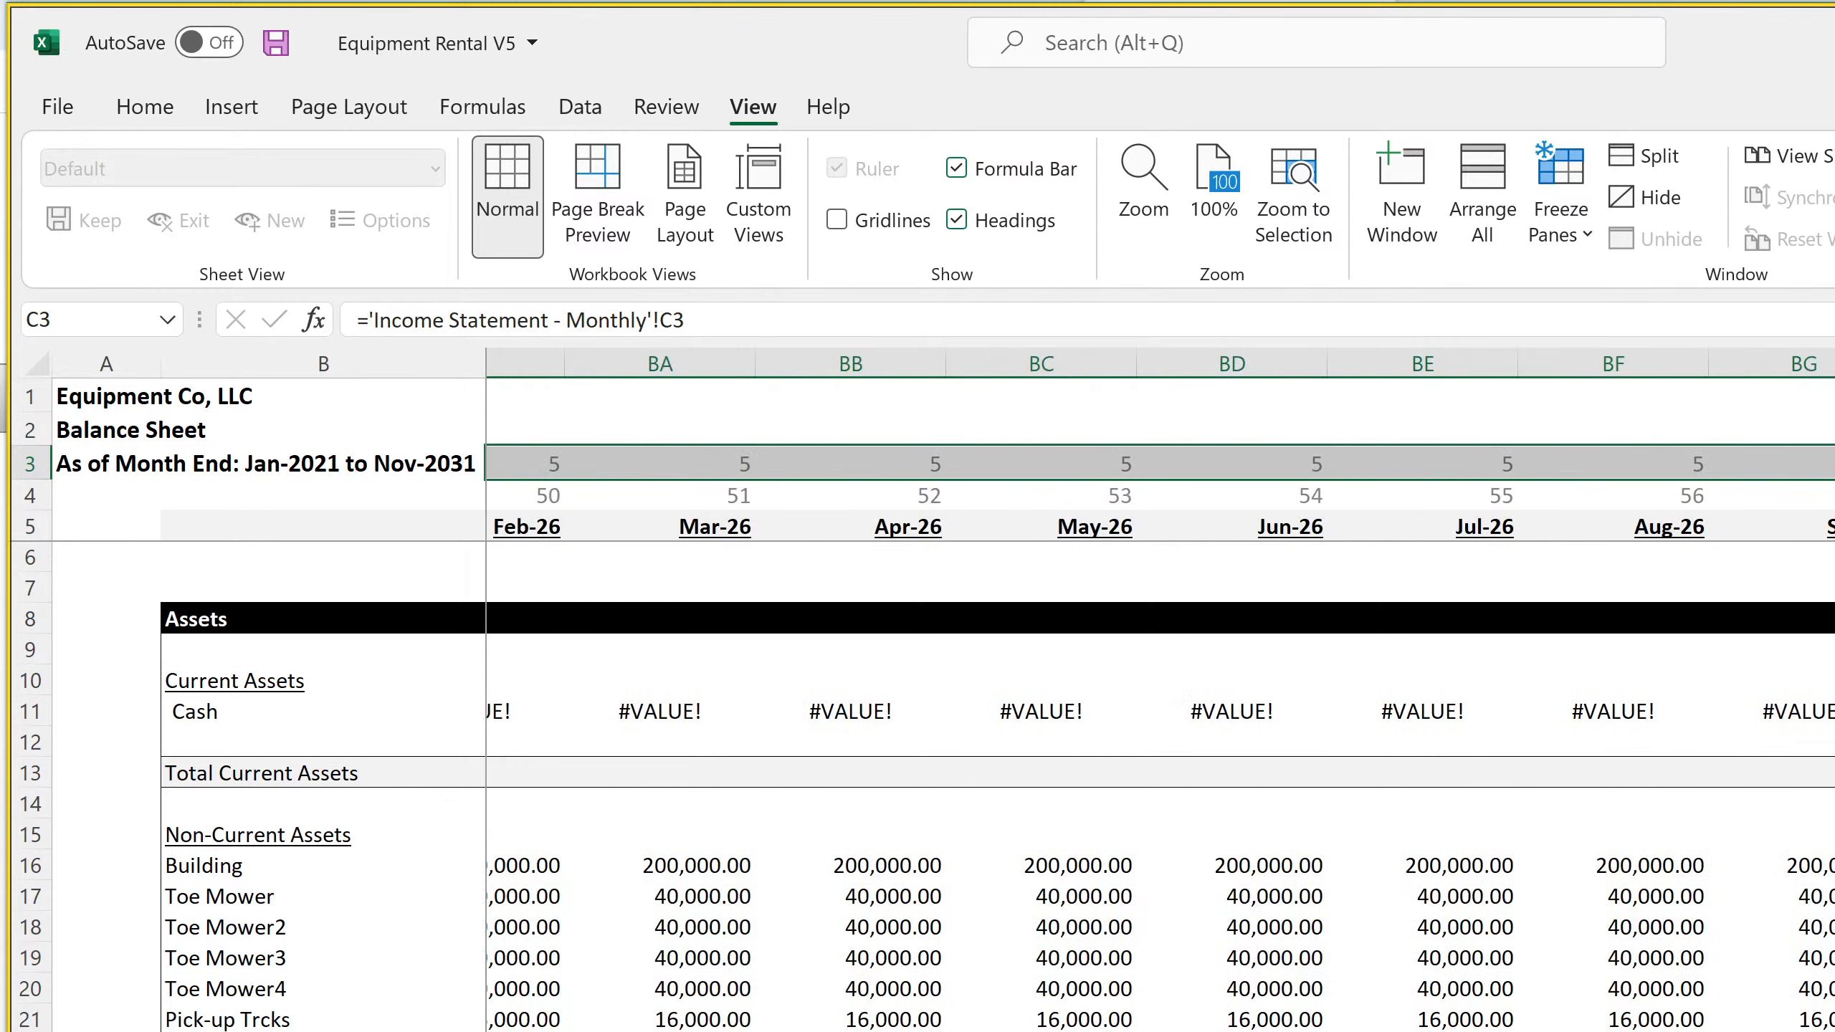
{"action": "scroll", "coordinate": [1160, 694], "scroll_direction": "right", "scroll_amount": 4}
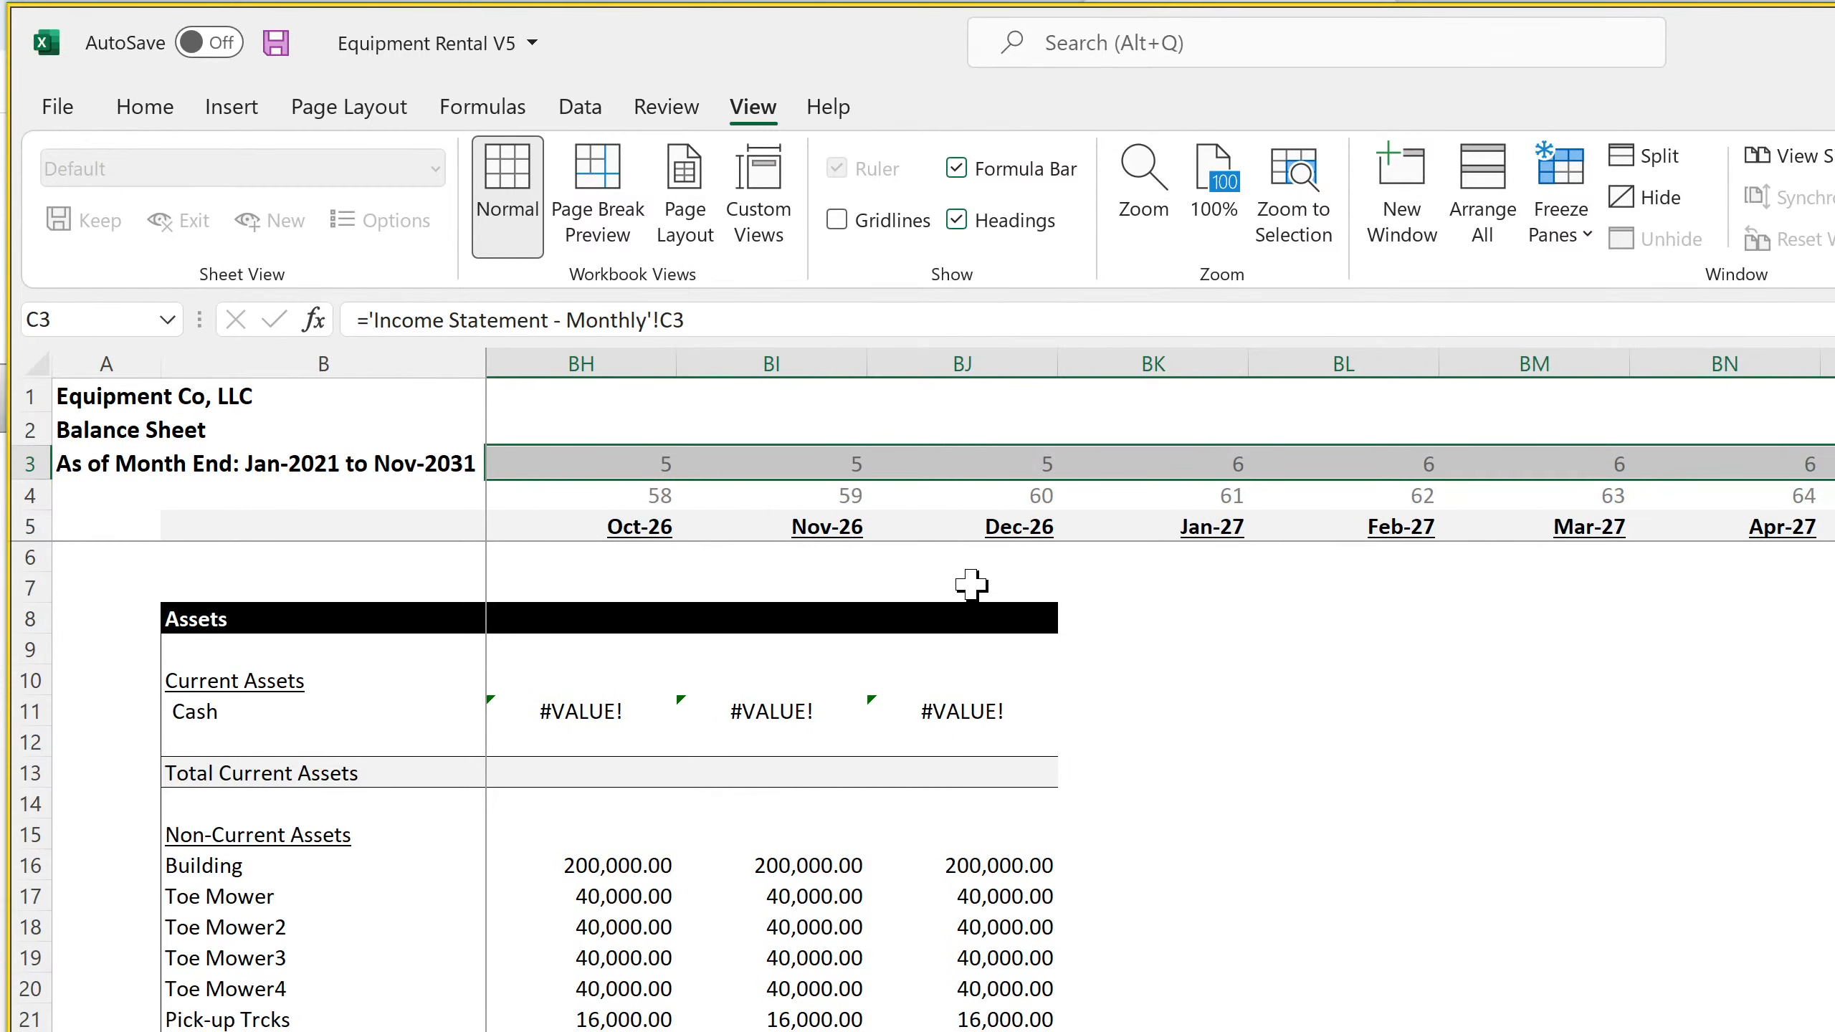
Fill the monthly Balance Sheet's Dec-26 column, from the Assets header in row 8 down, across through the 2031 months
{"action": "left_click_drag", "start_coordinate": [984, 619], "coordinate": [972, 1026]}
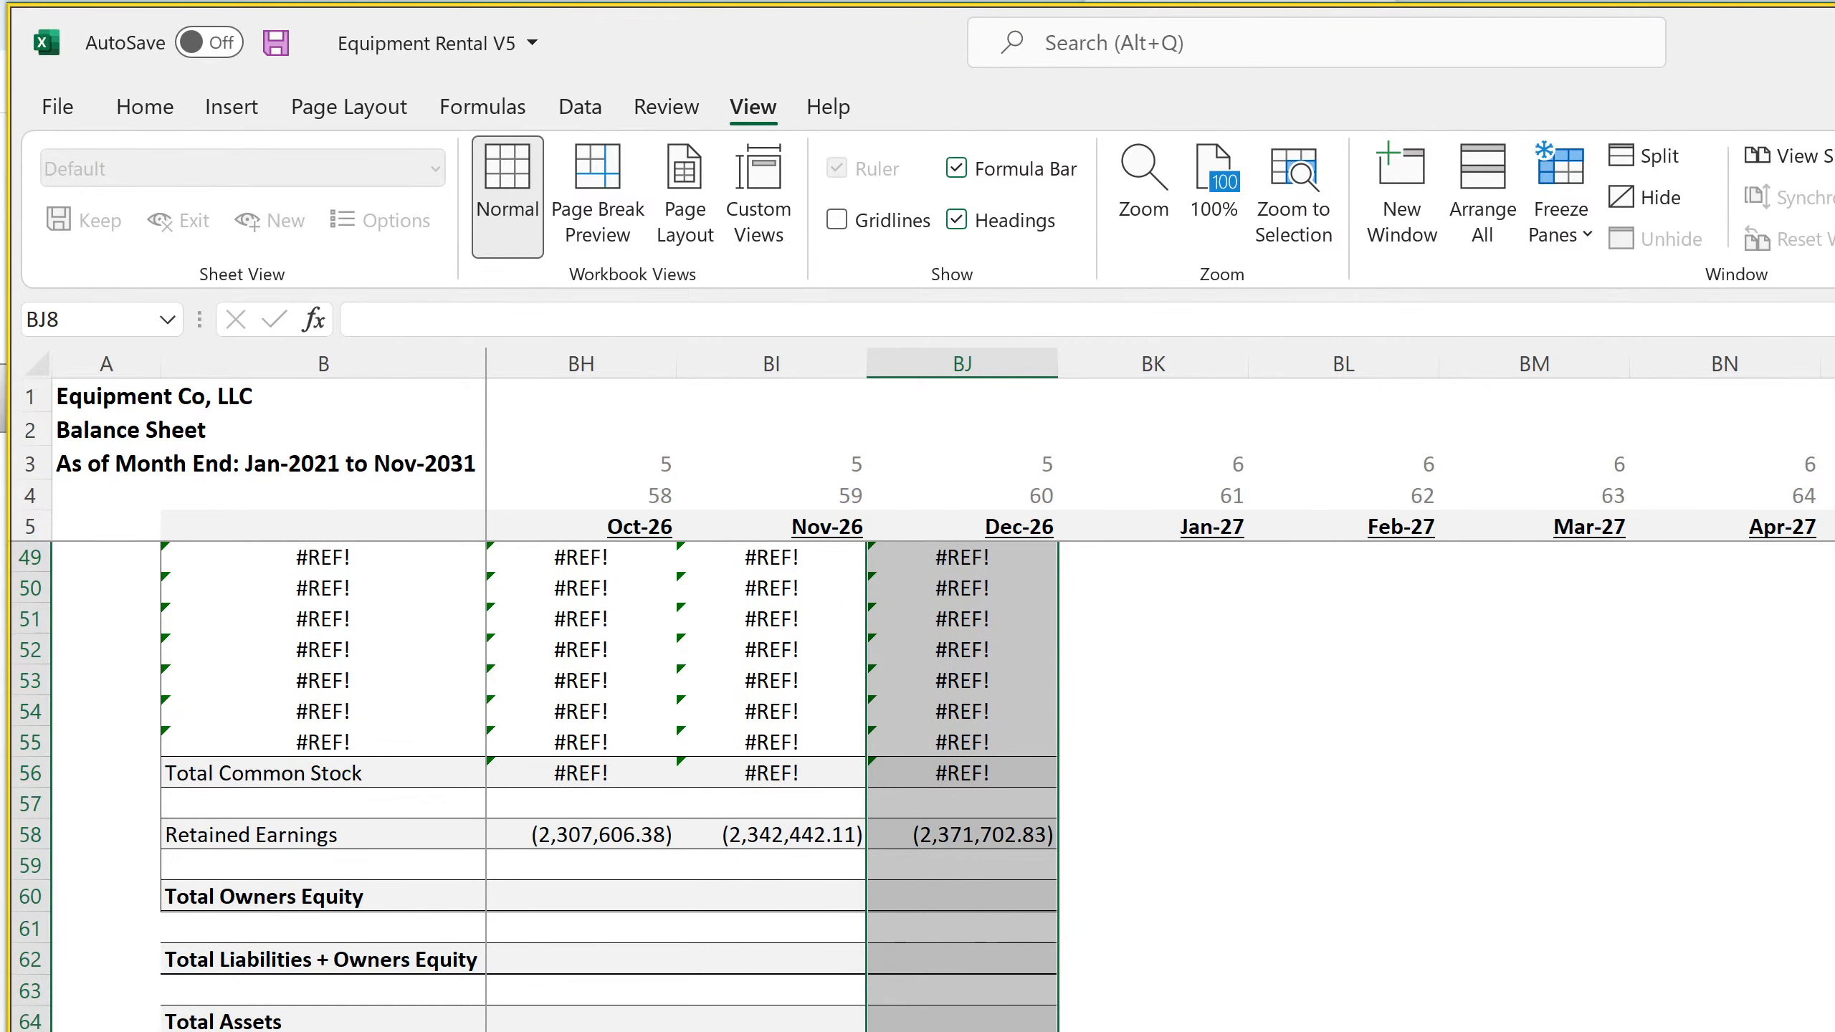
{"action": "scroll", "coordinate": [1160, 694], "scroll_direction": "right", "scroll_amount": 8}
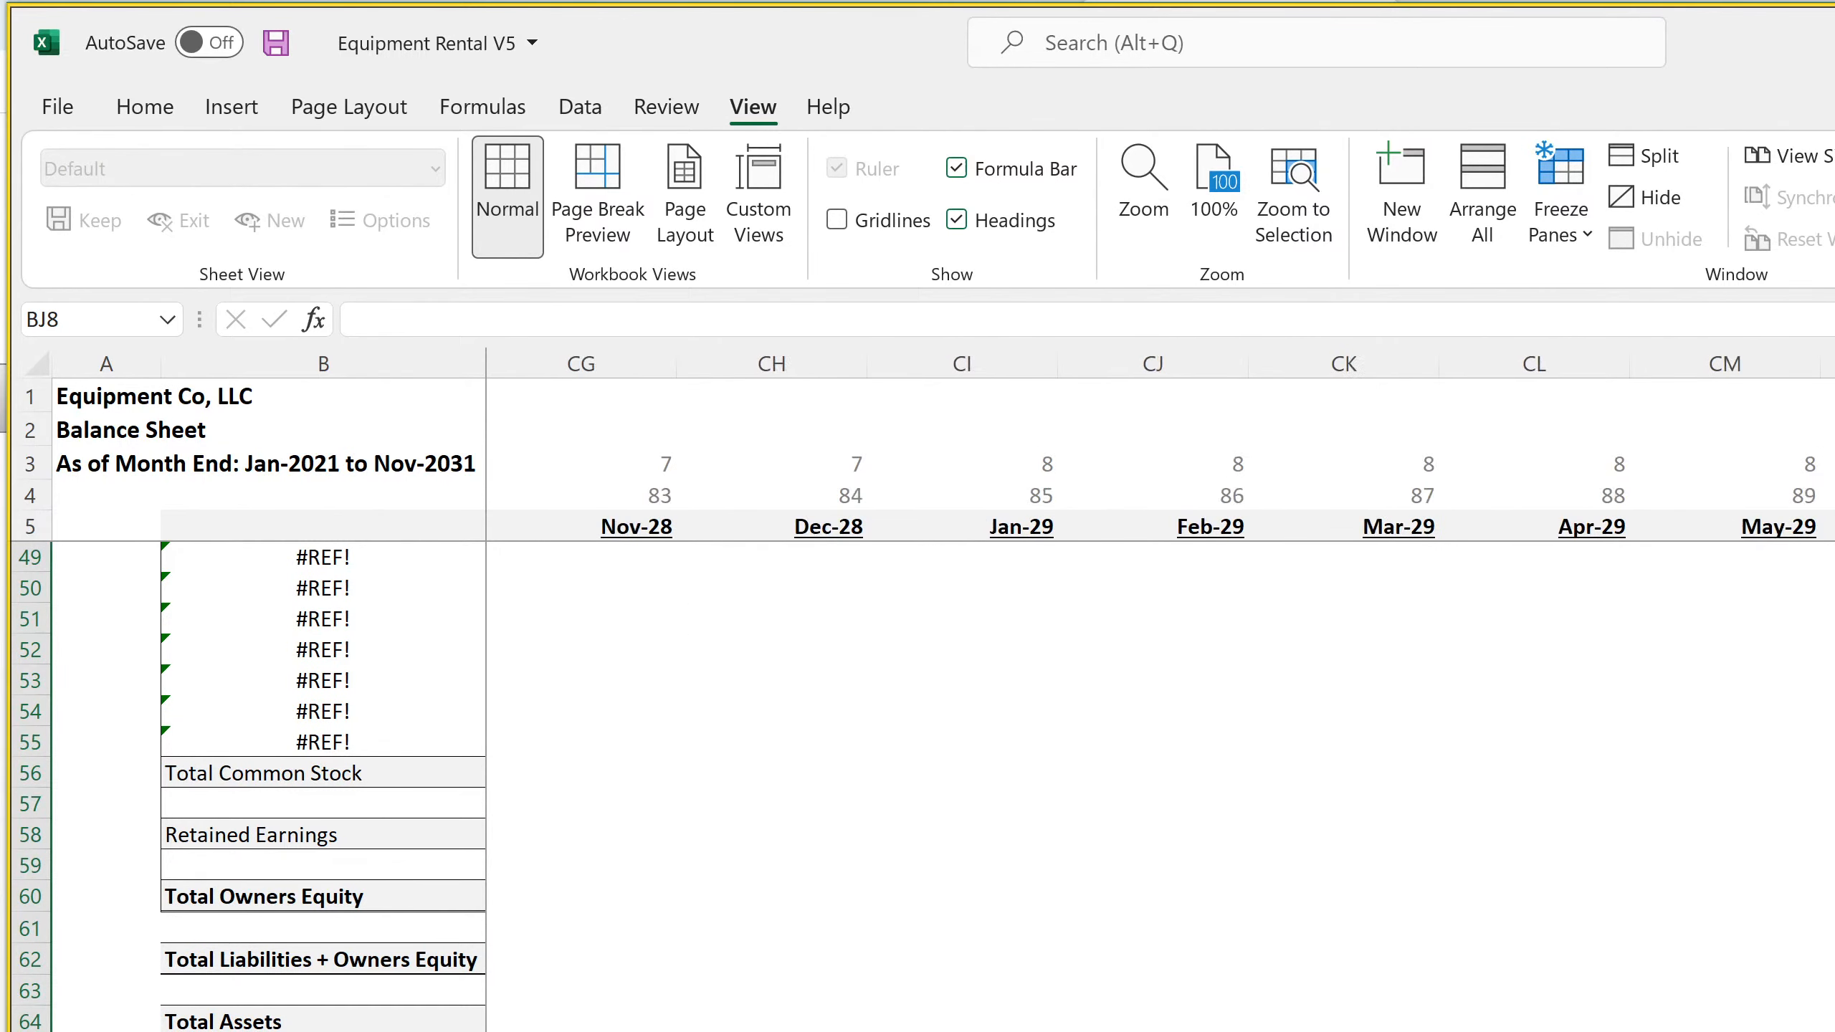
{"action": "scroll", "coordinate": [1160, 694], "scroll_direction": "right", "scroll_amount": 9}
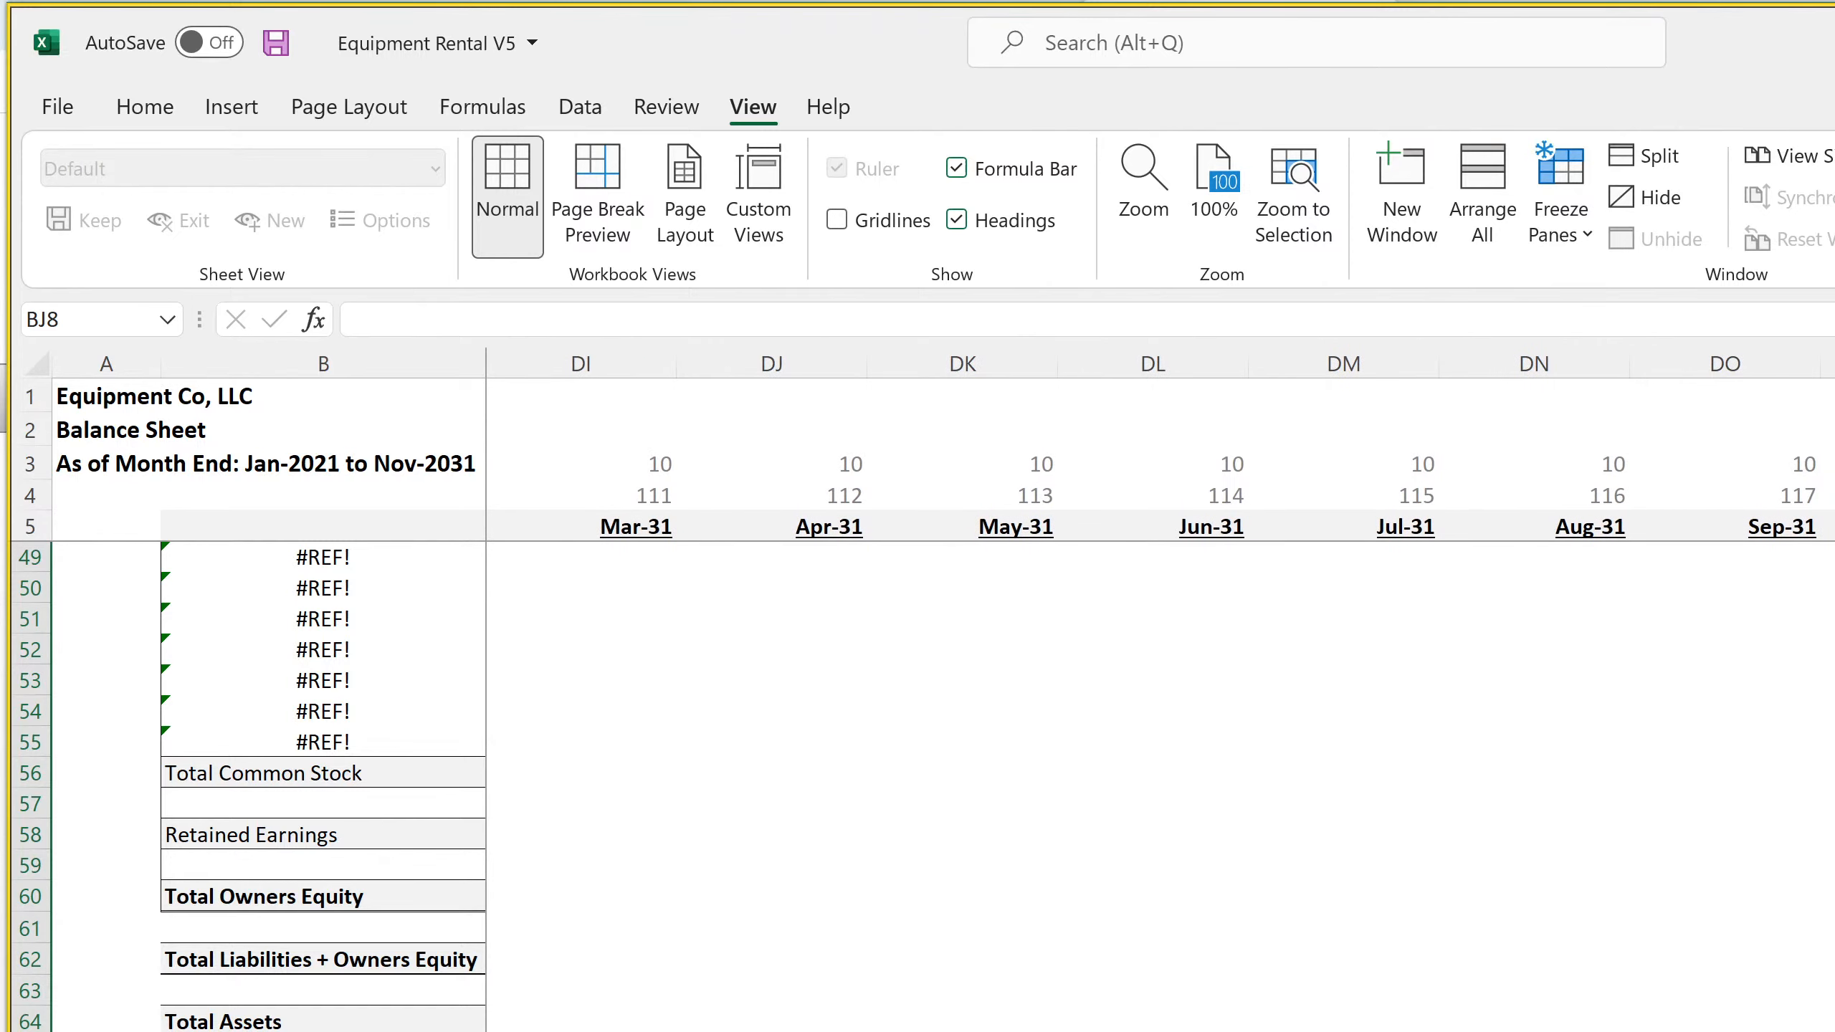
{"action": "key", "text": "ctrl+r"}
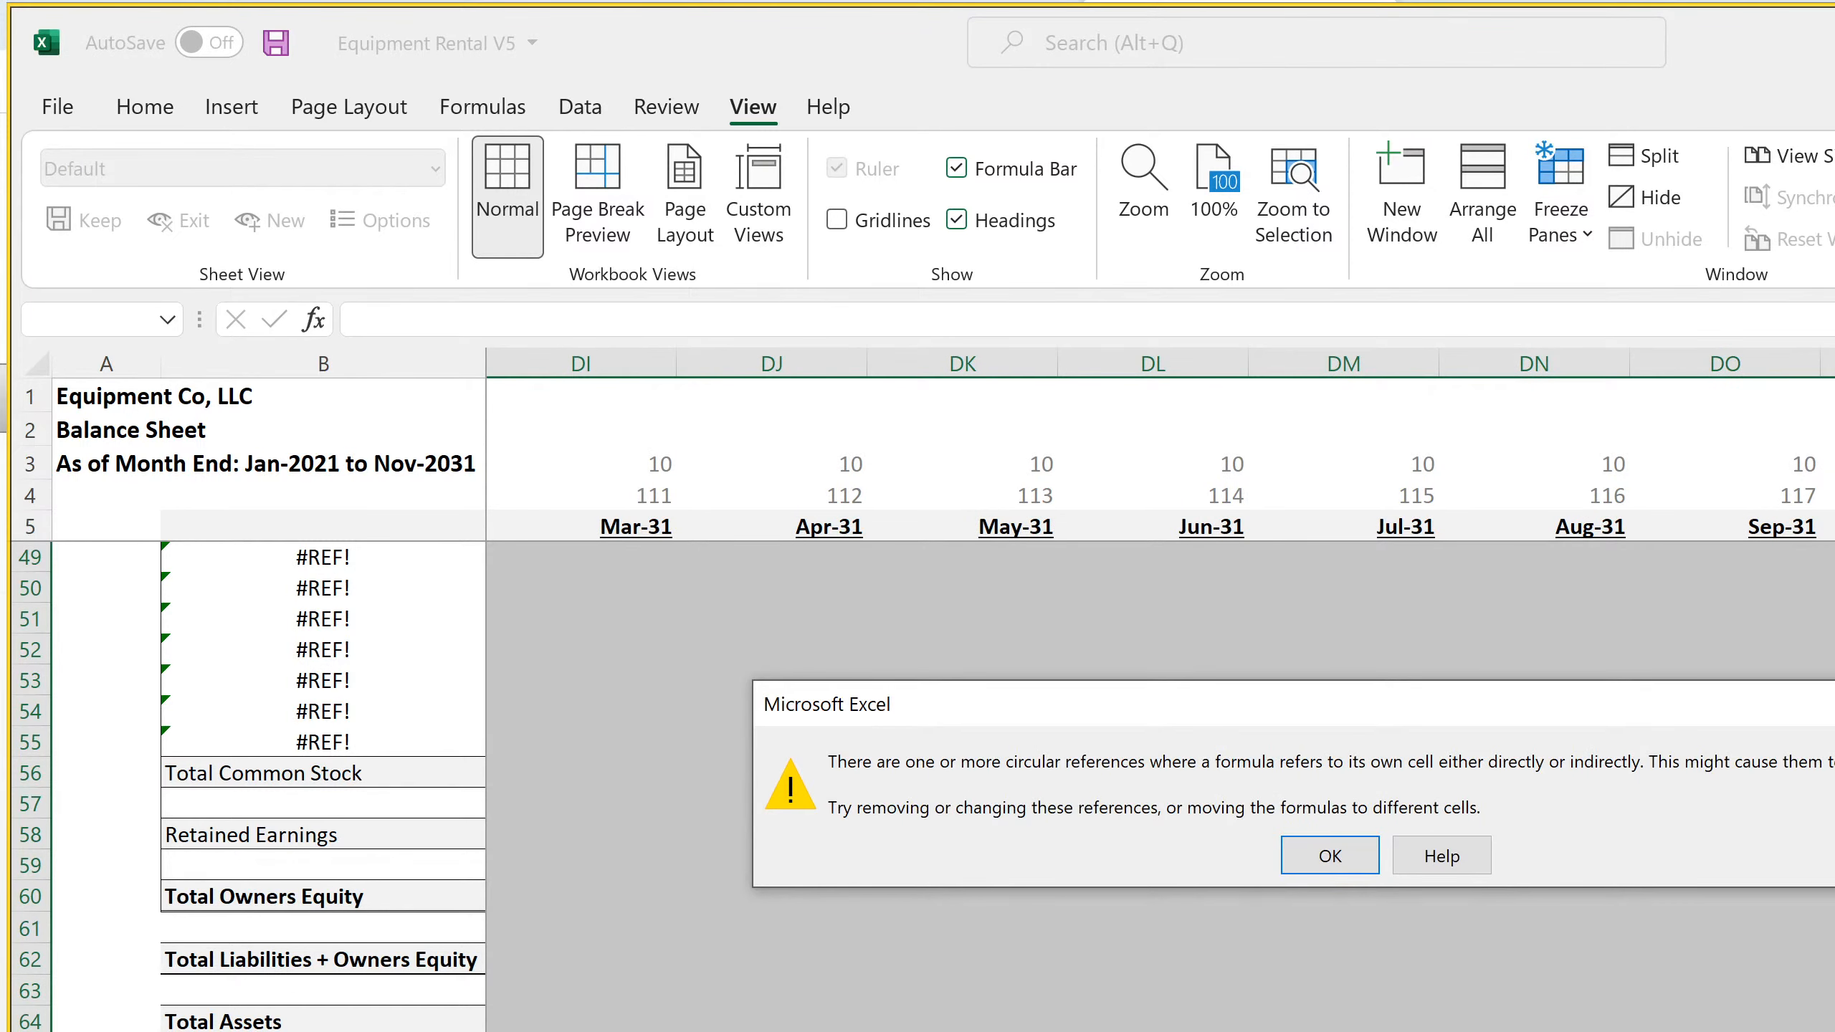
{"action": "left_click", "coordinate": [1307, 864]}
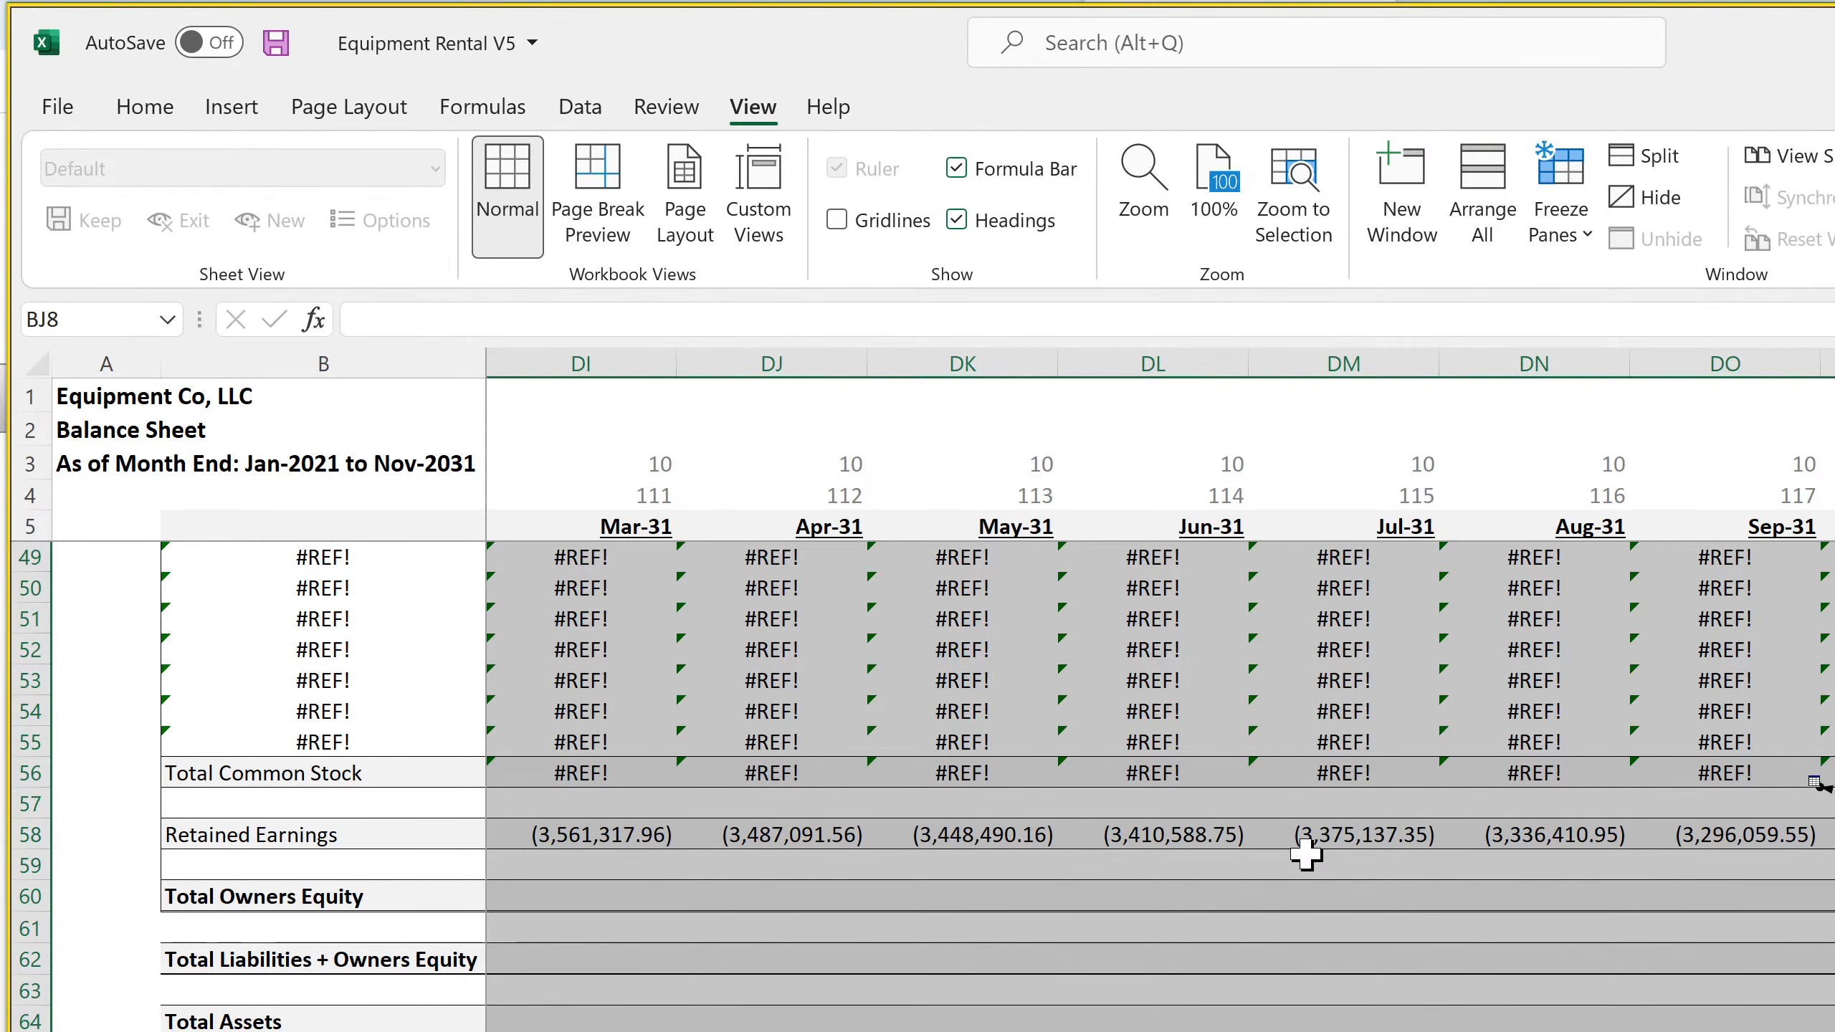
Inspect the Total Common Stock, Retained Earnings and Total Owners Equity formulas in the Sep-31 column and the columns just after it
{"action": "left_click", "coordinate": [1823, 777]}
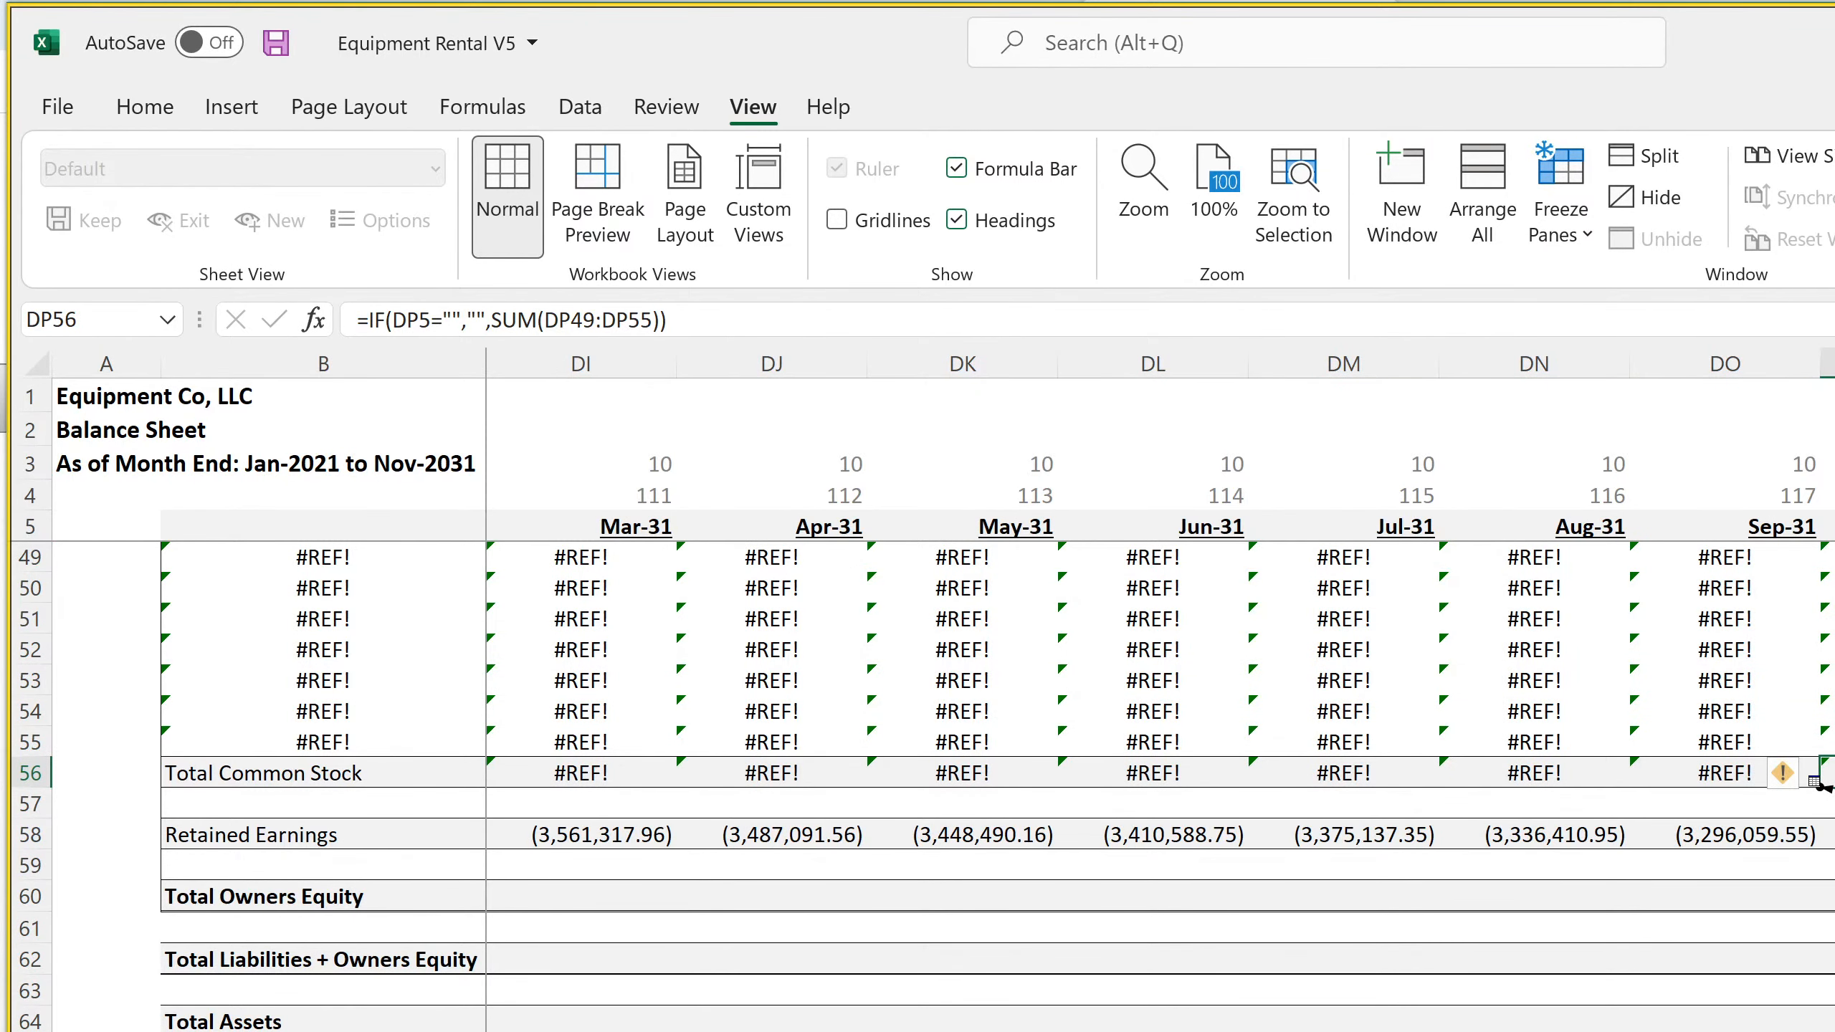
{"action": "key", "text": "Down"}
{"action": "key", "text": "Down"}
{"action": "key", "text": "Right"}
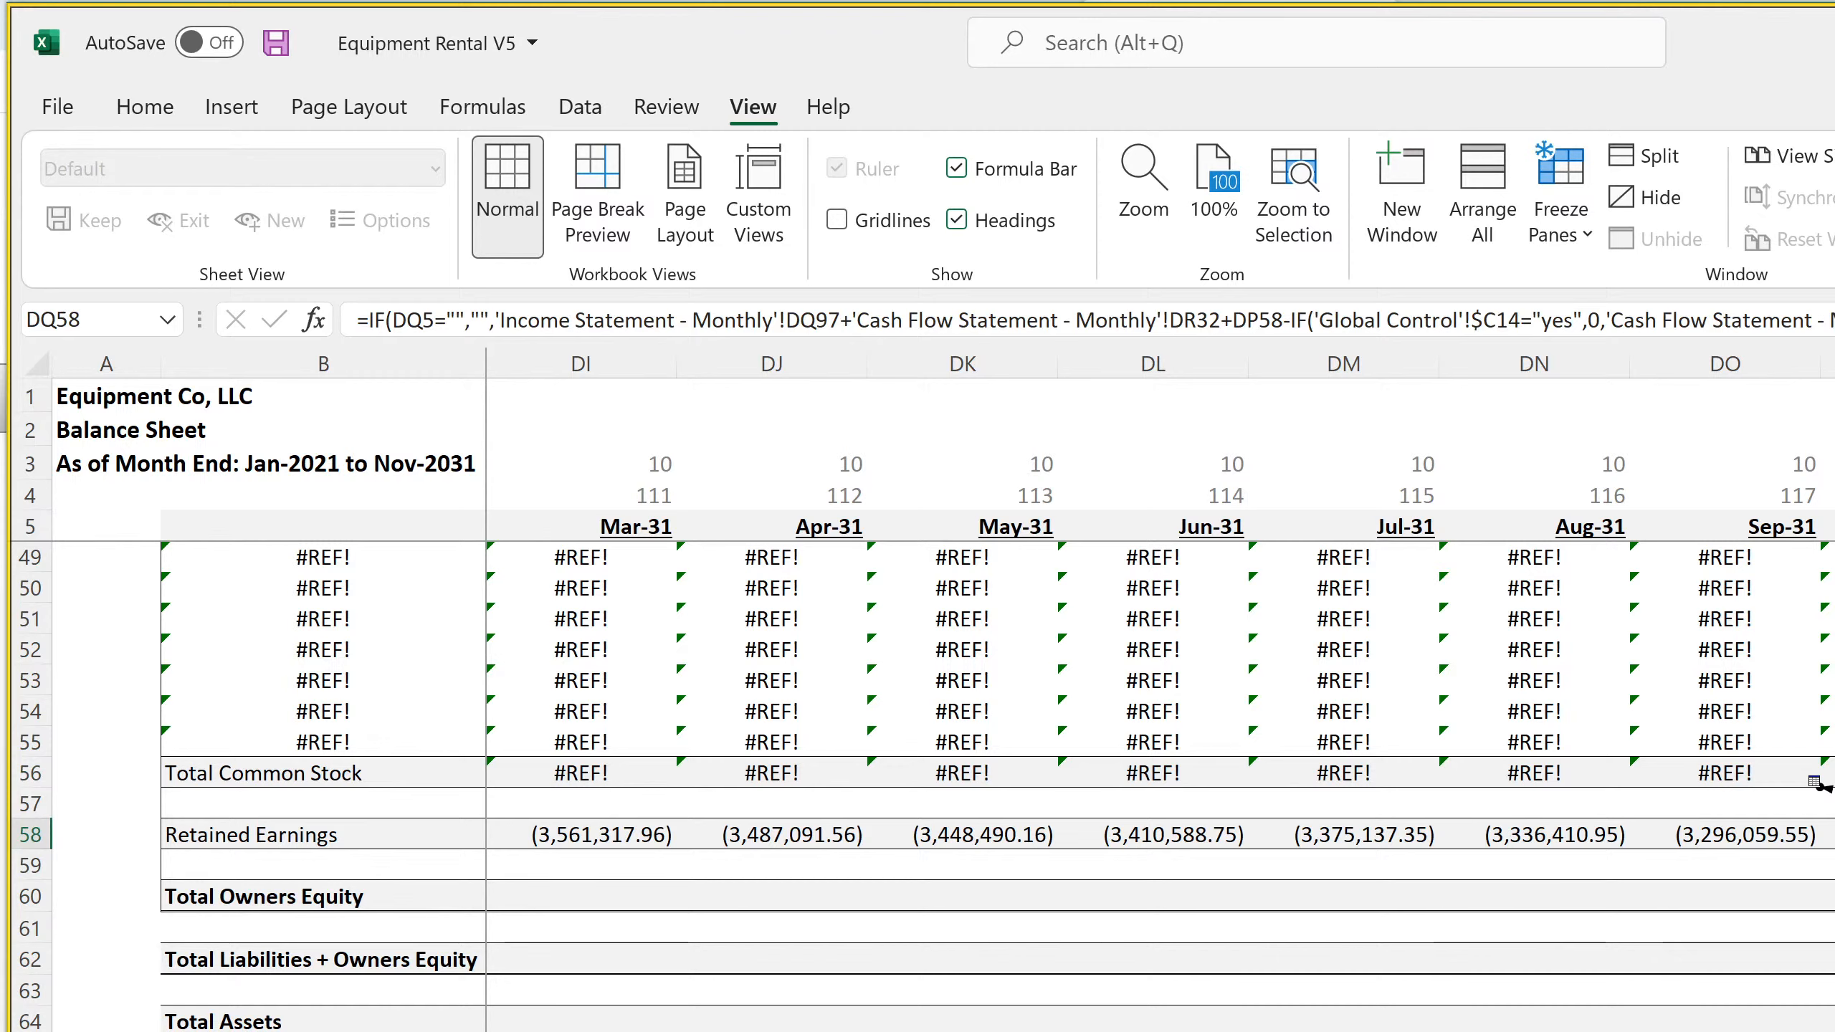
{"action": "left_click", "coordinate": [1729, 771]}
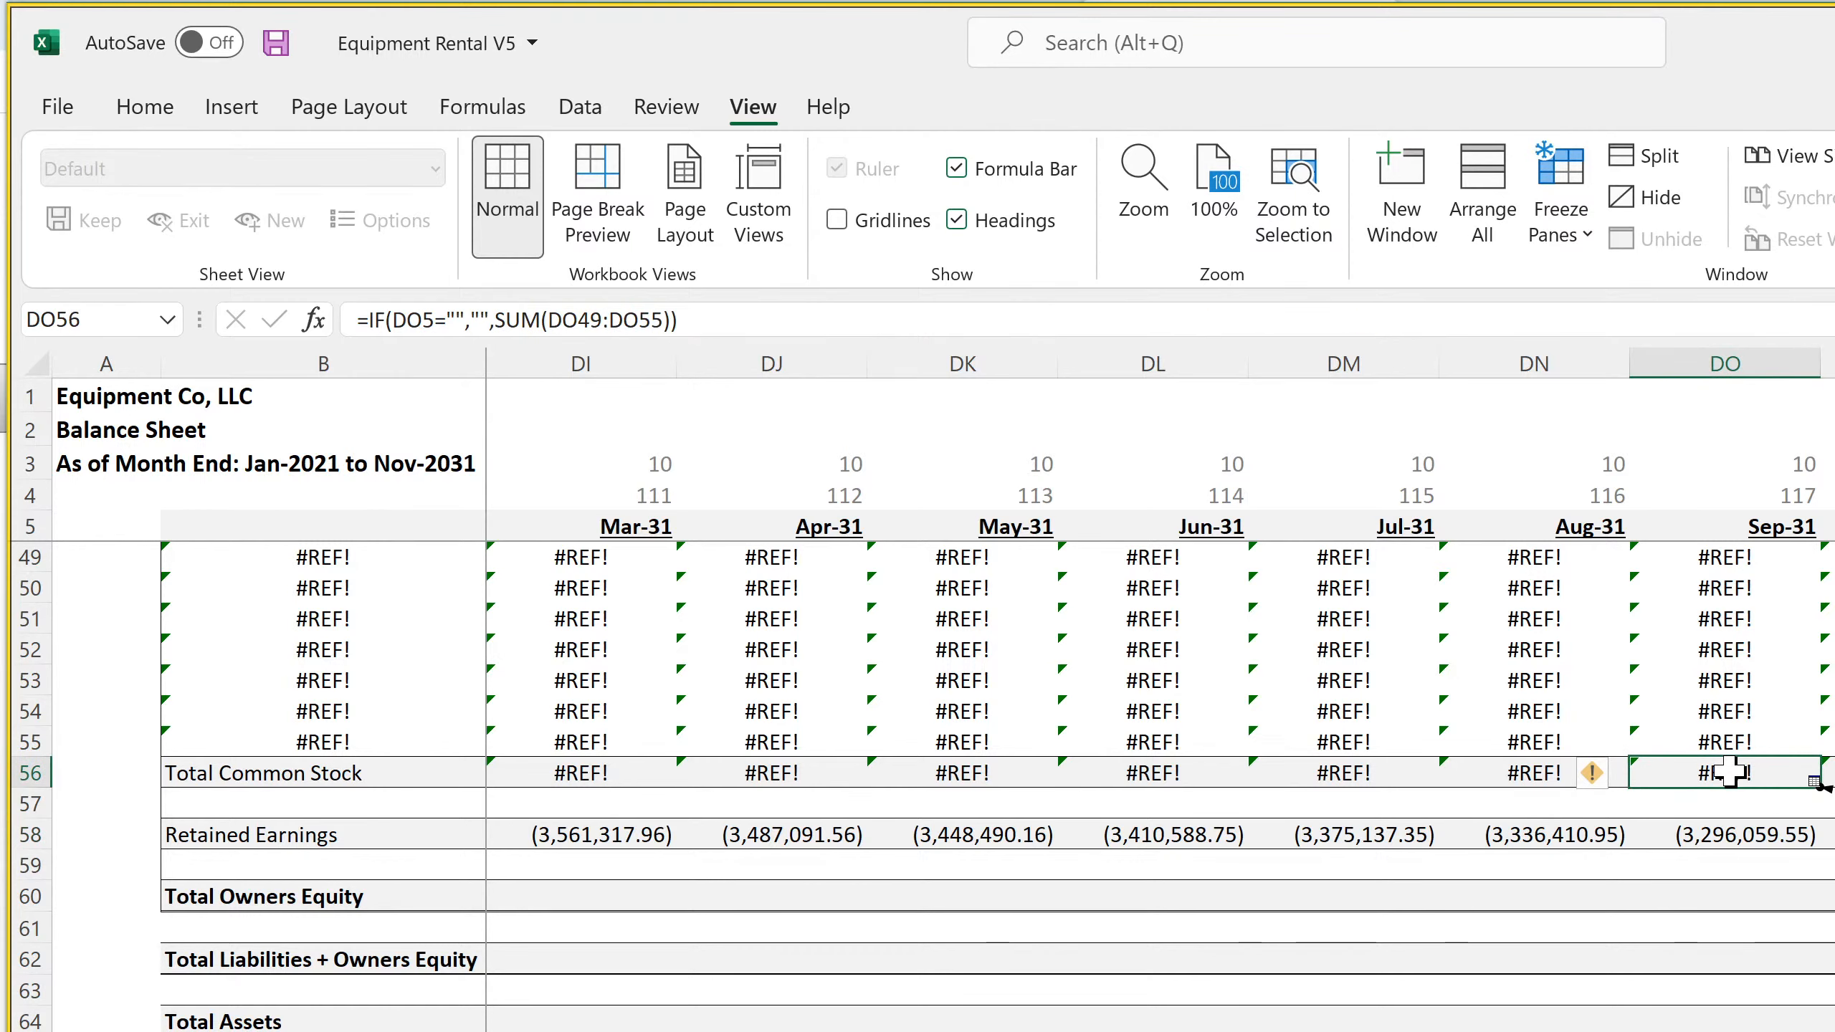
{"action": "left_click", "coordinate": [1730, 833]}
{"action": "left_click", "coordinate": [1744, 896]}
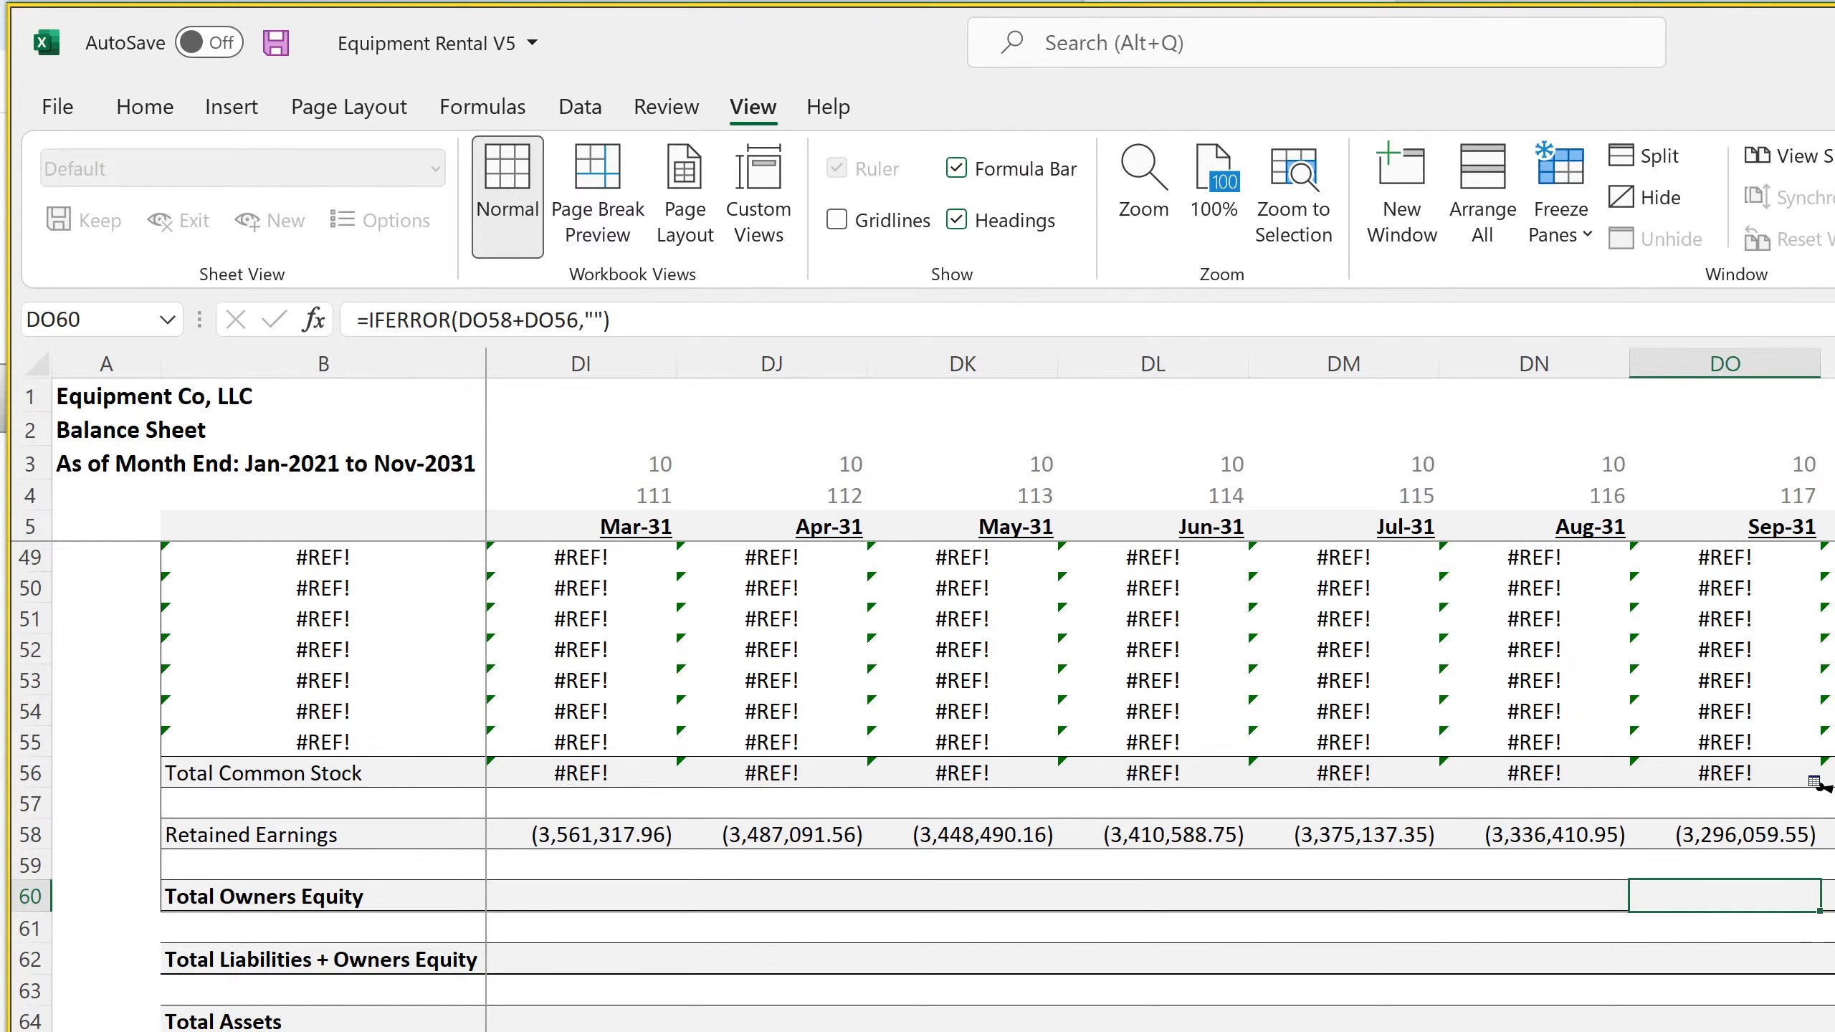
{"action": "left_click", "coordinate": [1748, 831]}
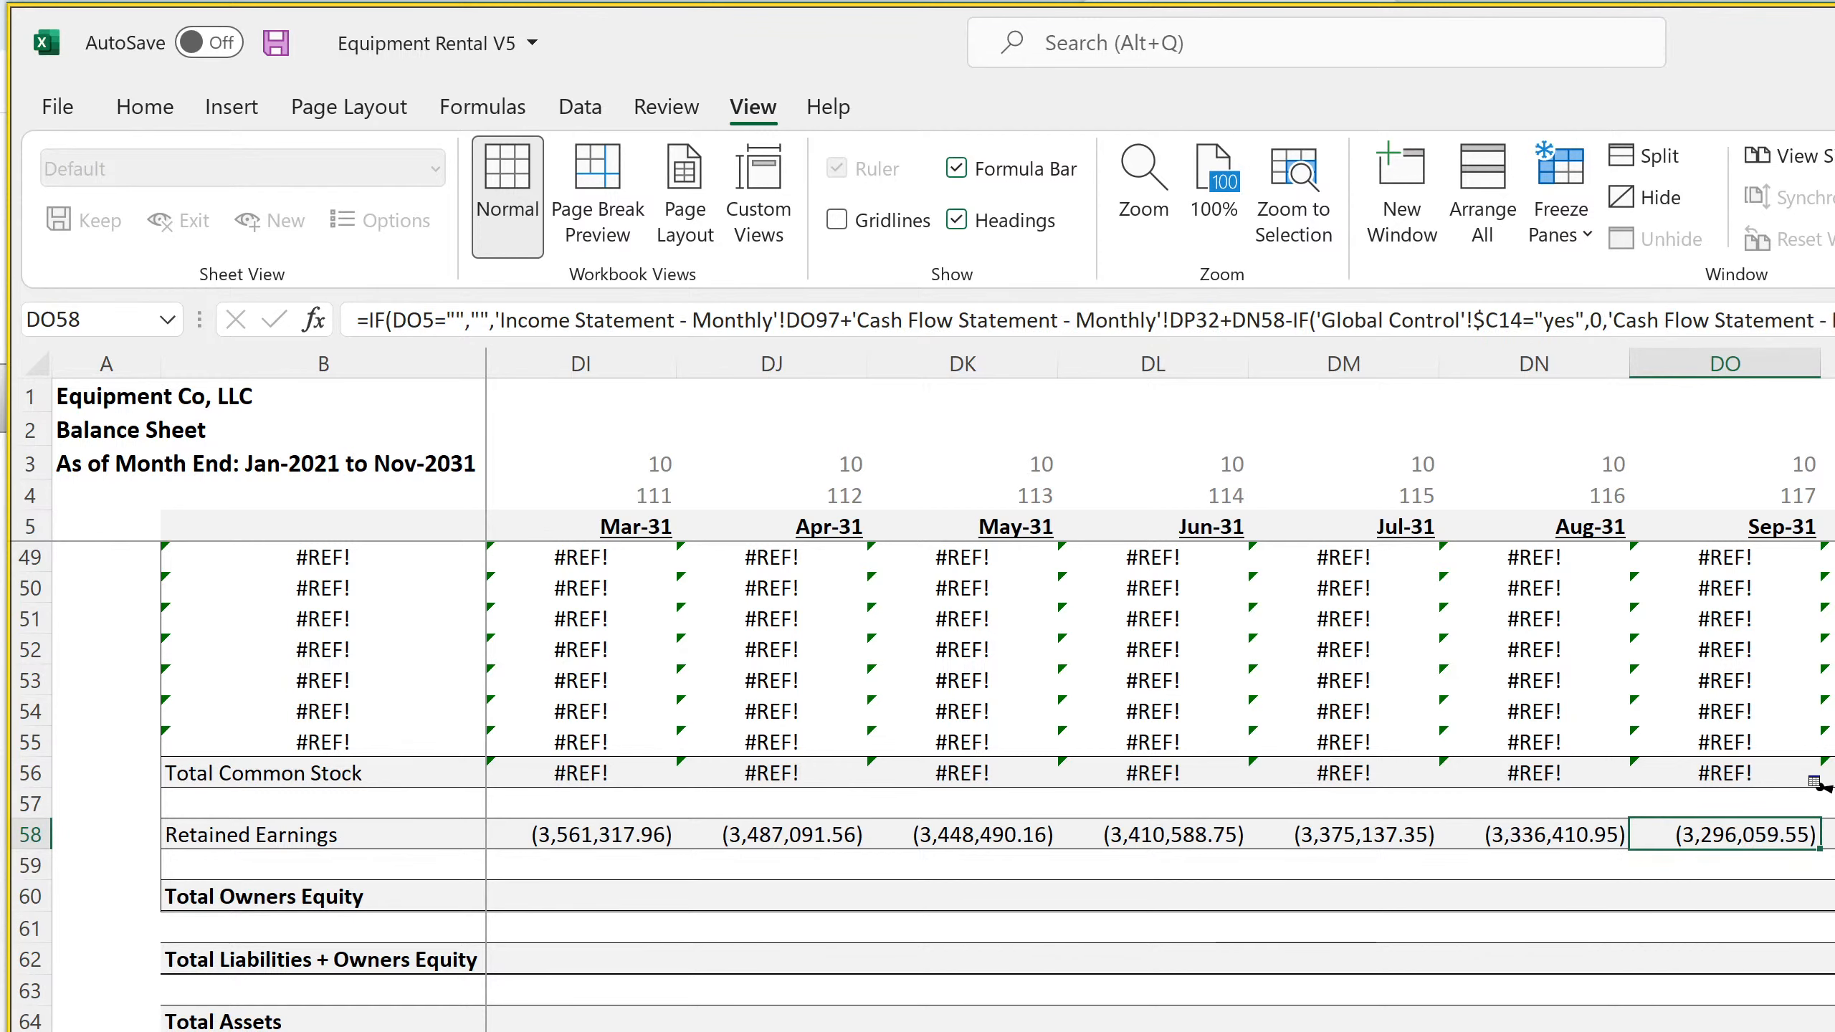
Compare the Retained Earnings formulas across the last 2031 columns and recheck Total Common Stock for Sep-31
{"action": "key", "text": "Right"}
{"action": "key", "text": "Right"}
{"action": "key", "text": "Right"}
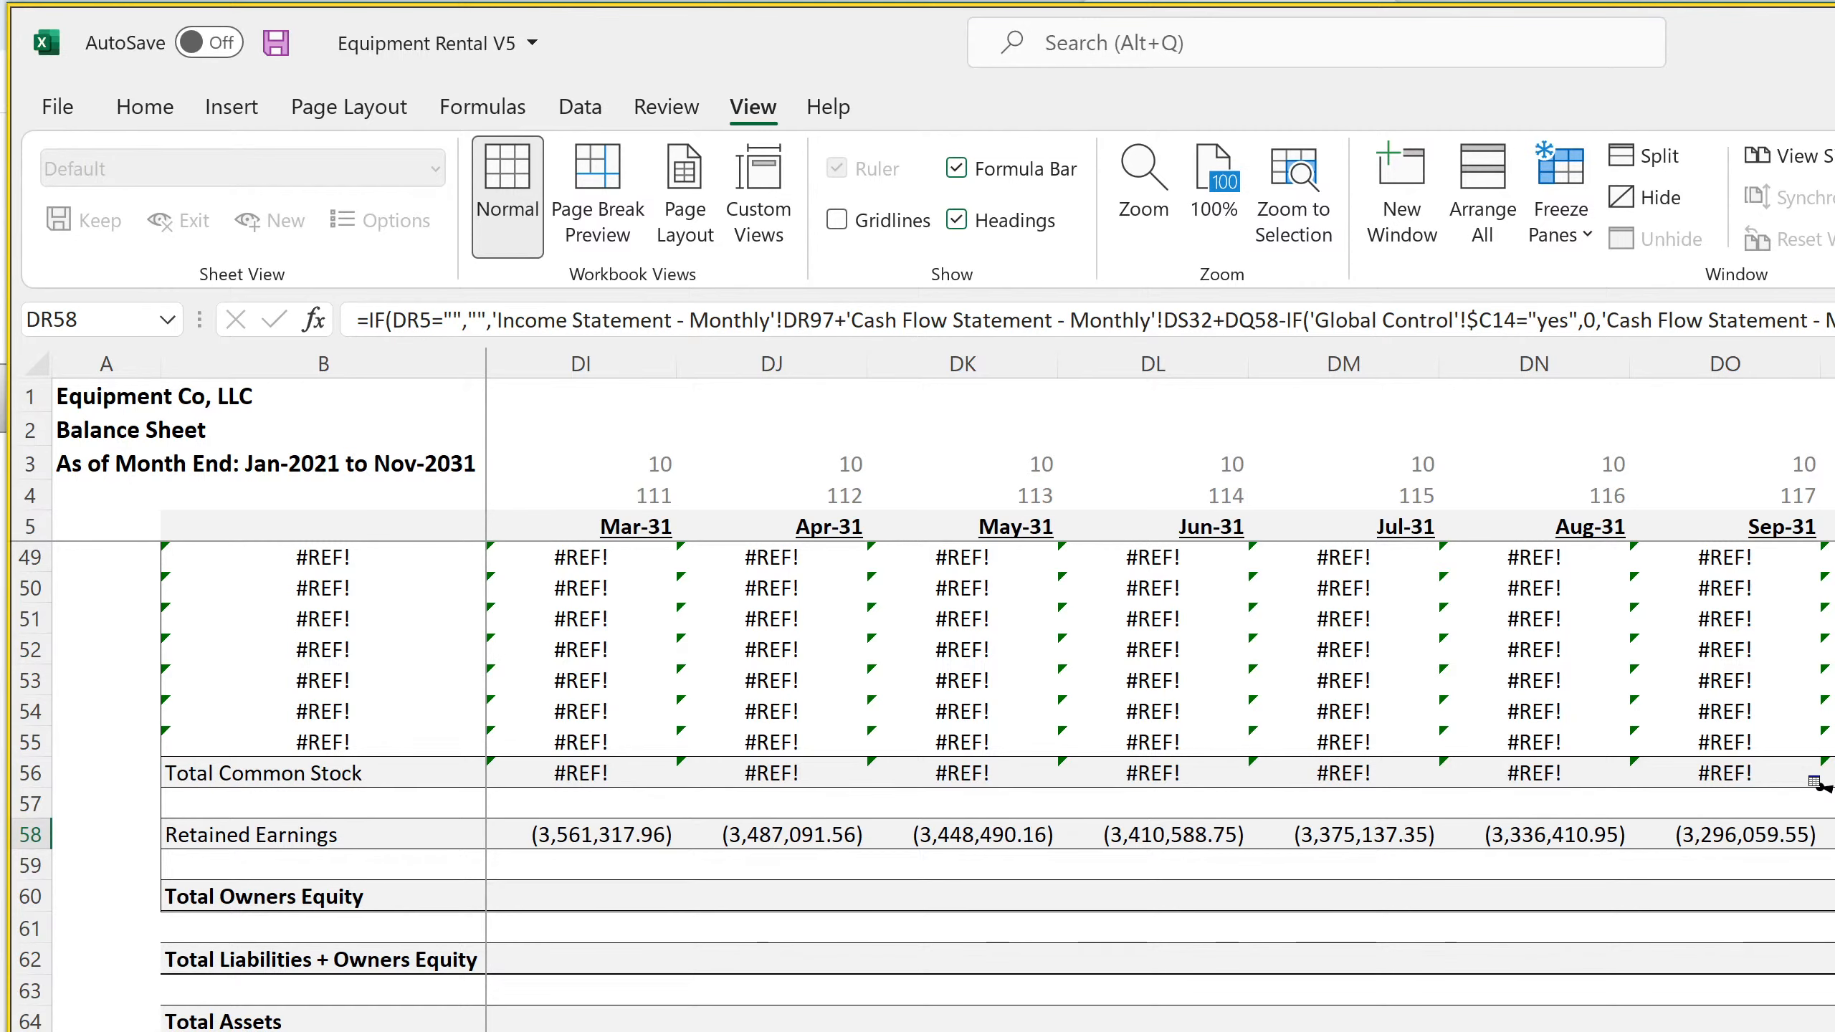
{"action": "scroll", "coordinate": [1817, 785], "scroll_direction": "up", "scroll_amount": 14}
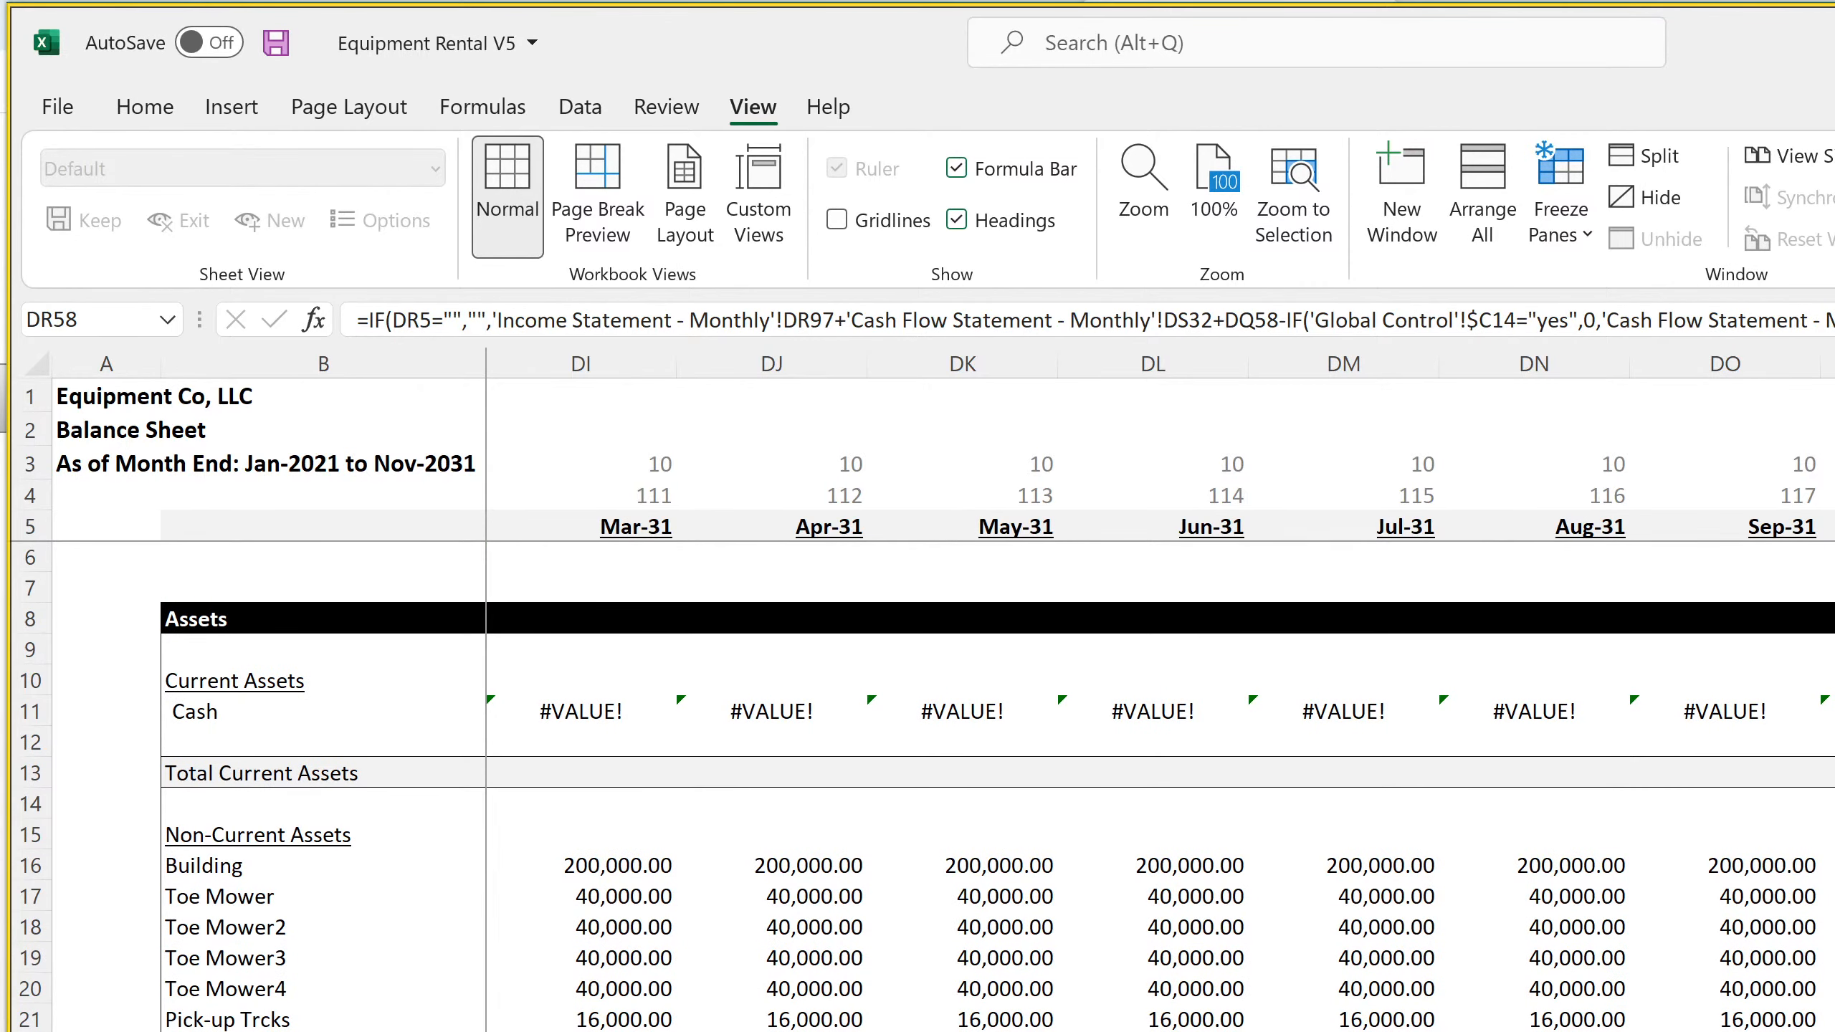
{"action": "scroll", "coordinate": [1816, 754], "scroll_direction": "down", "scroll_amount": 14}
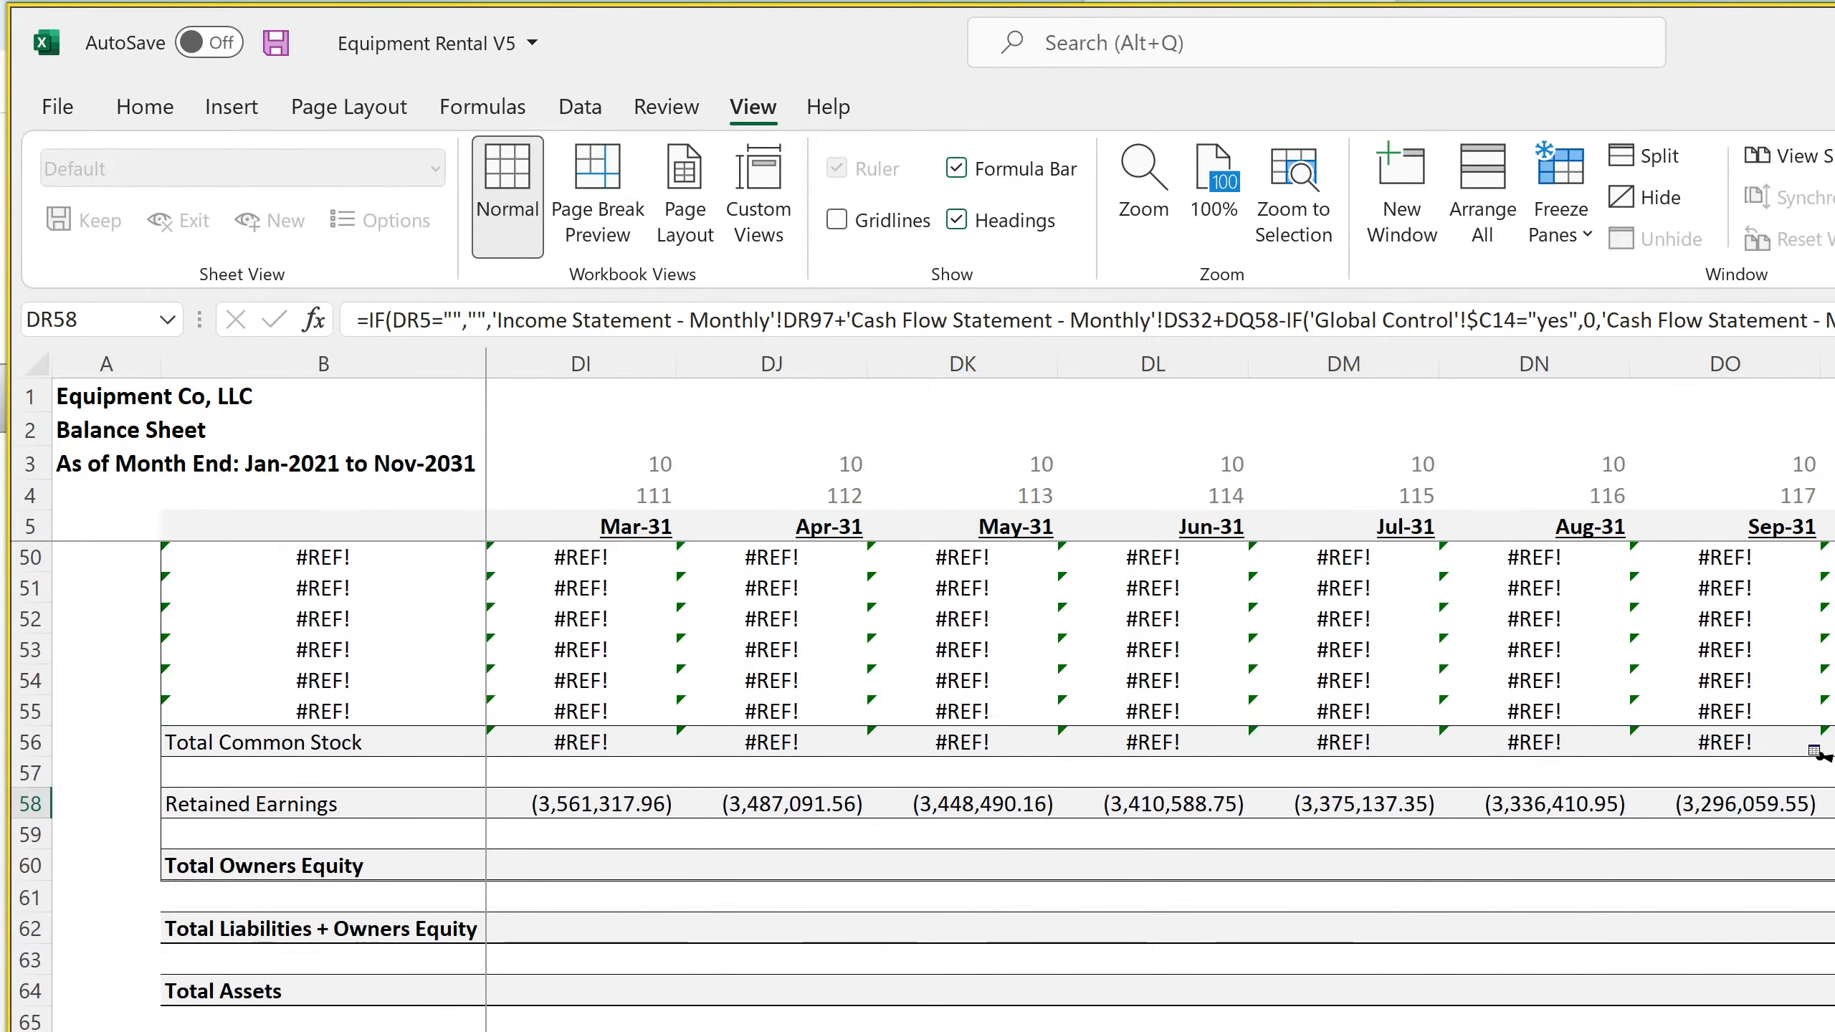
{"action": "key", "text": "Left"}
{"action": "key", "text": "Left"}
{"action": "left_click", "coordinate": [1741, 745]}
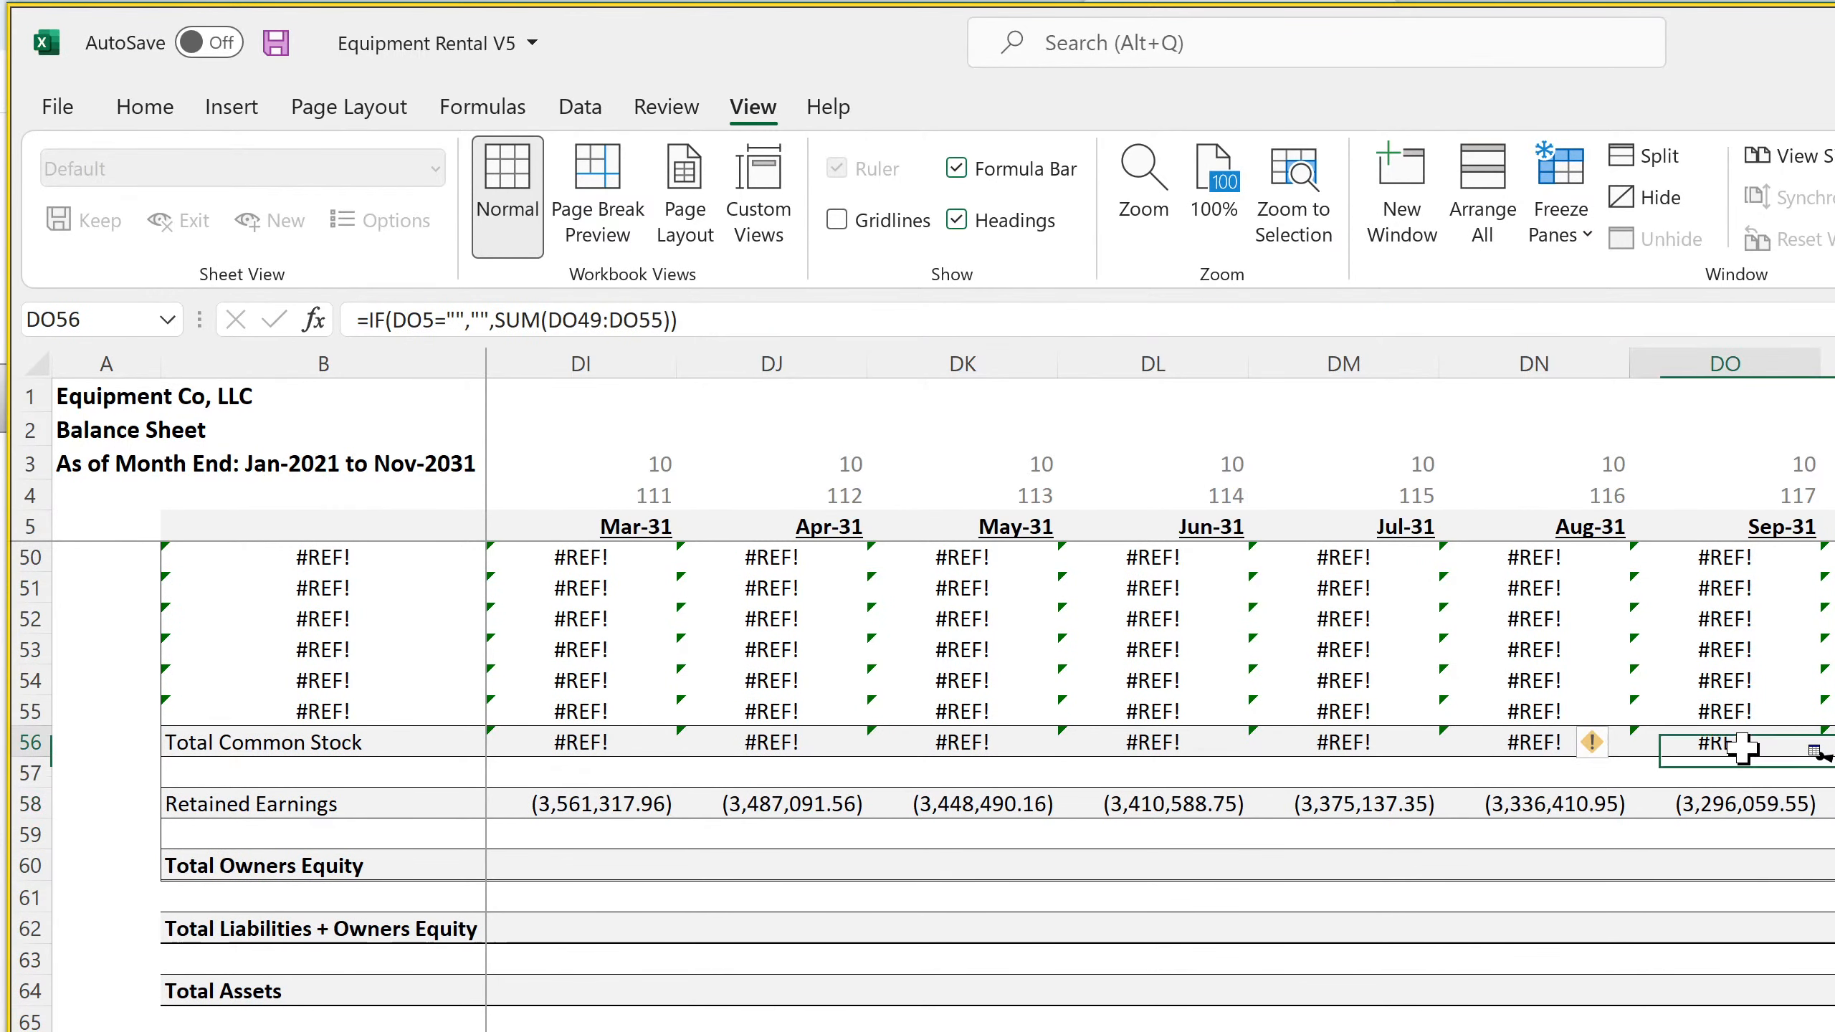
{"action": "left_click", "coordinate": [1737, 812]}
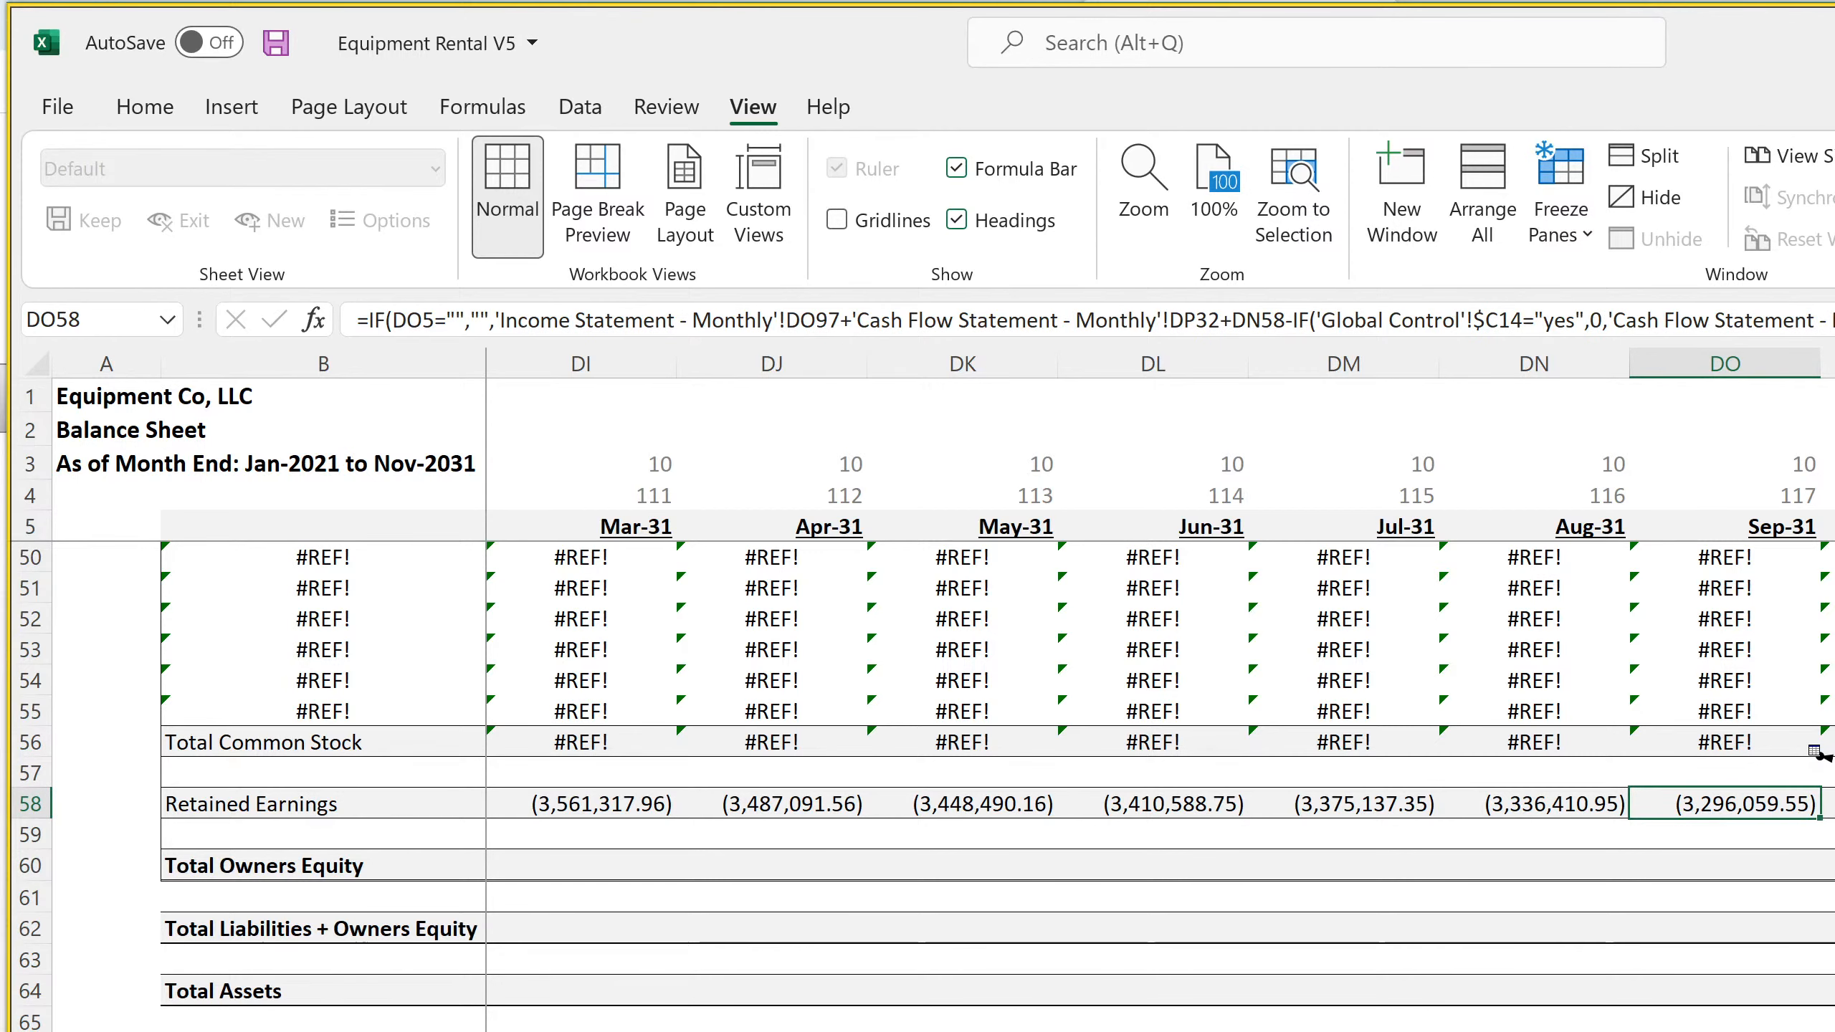
Switch to the browser, check the live stream's status in YouTube Studio, and return to the Excel workbook
{"action": "key", "text": "alt+Tab"}
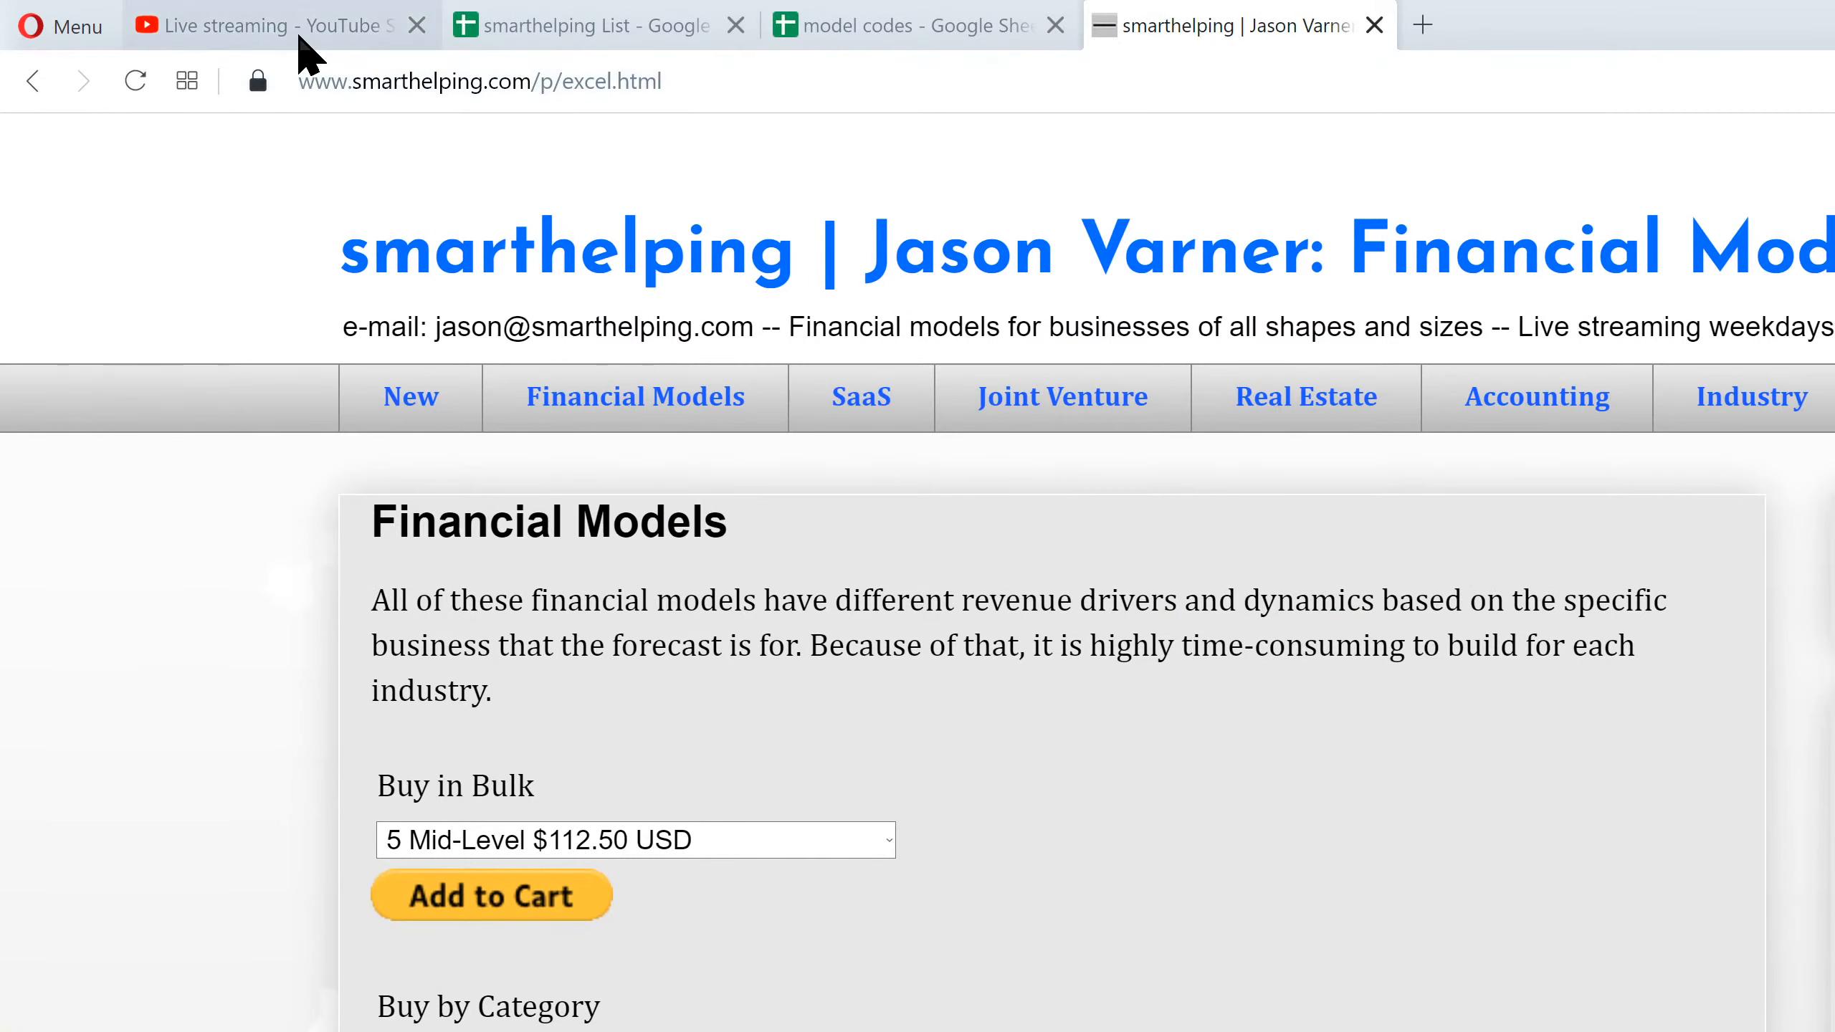
{"action": "left_click", "coordinate": [347, 32]}
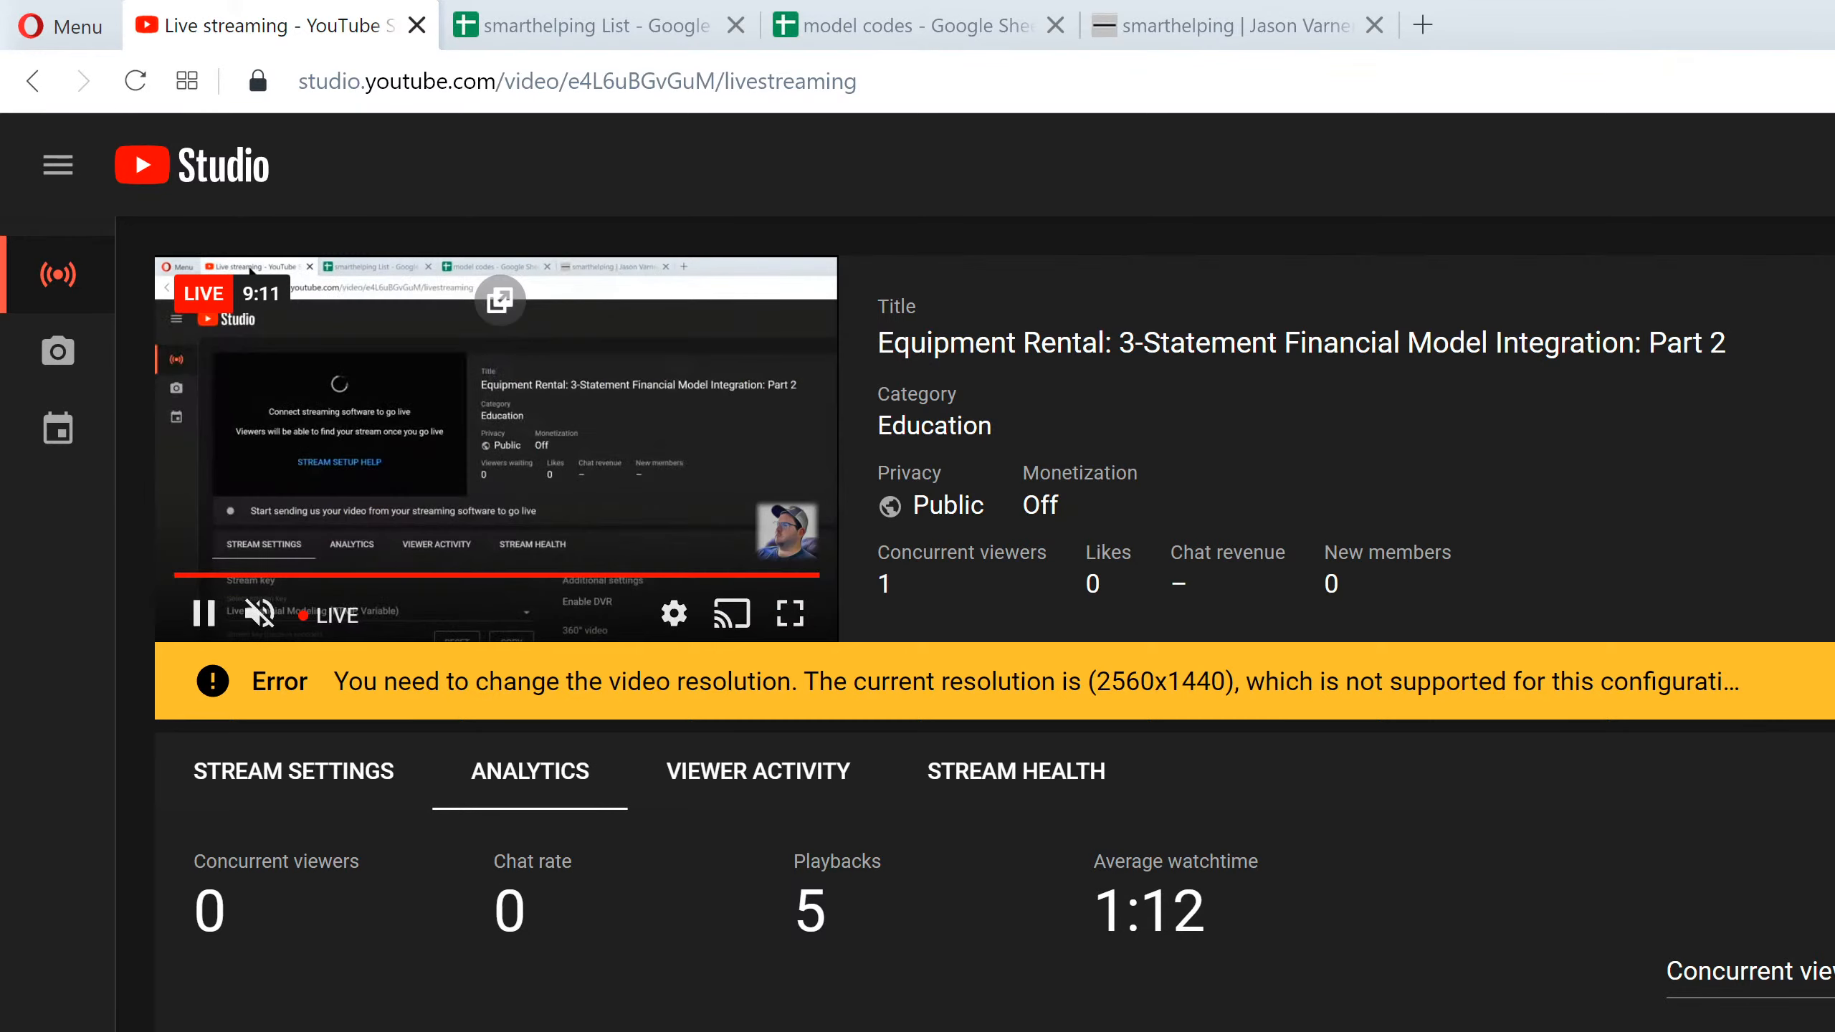
{"action": "key", "text": "alt+Tab"}
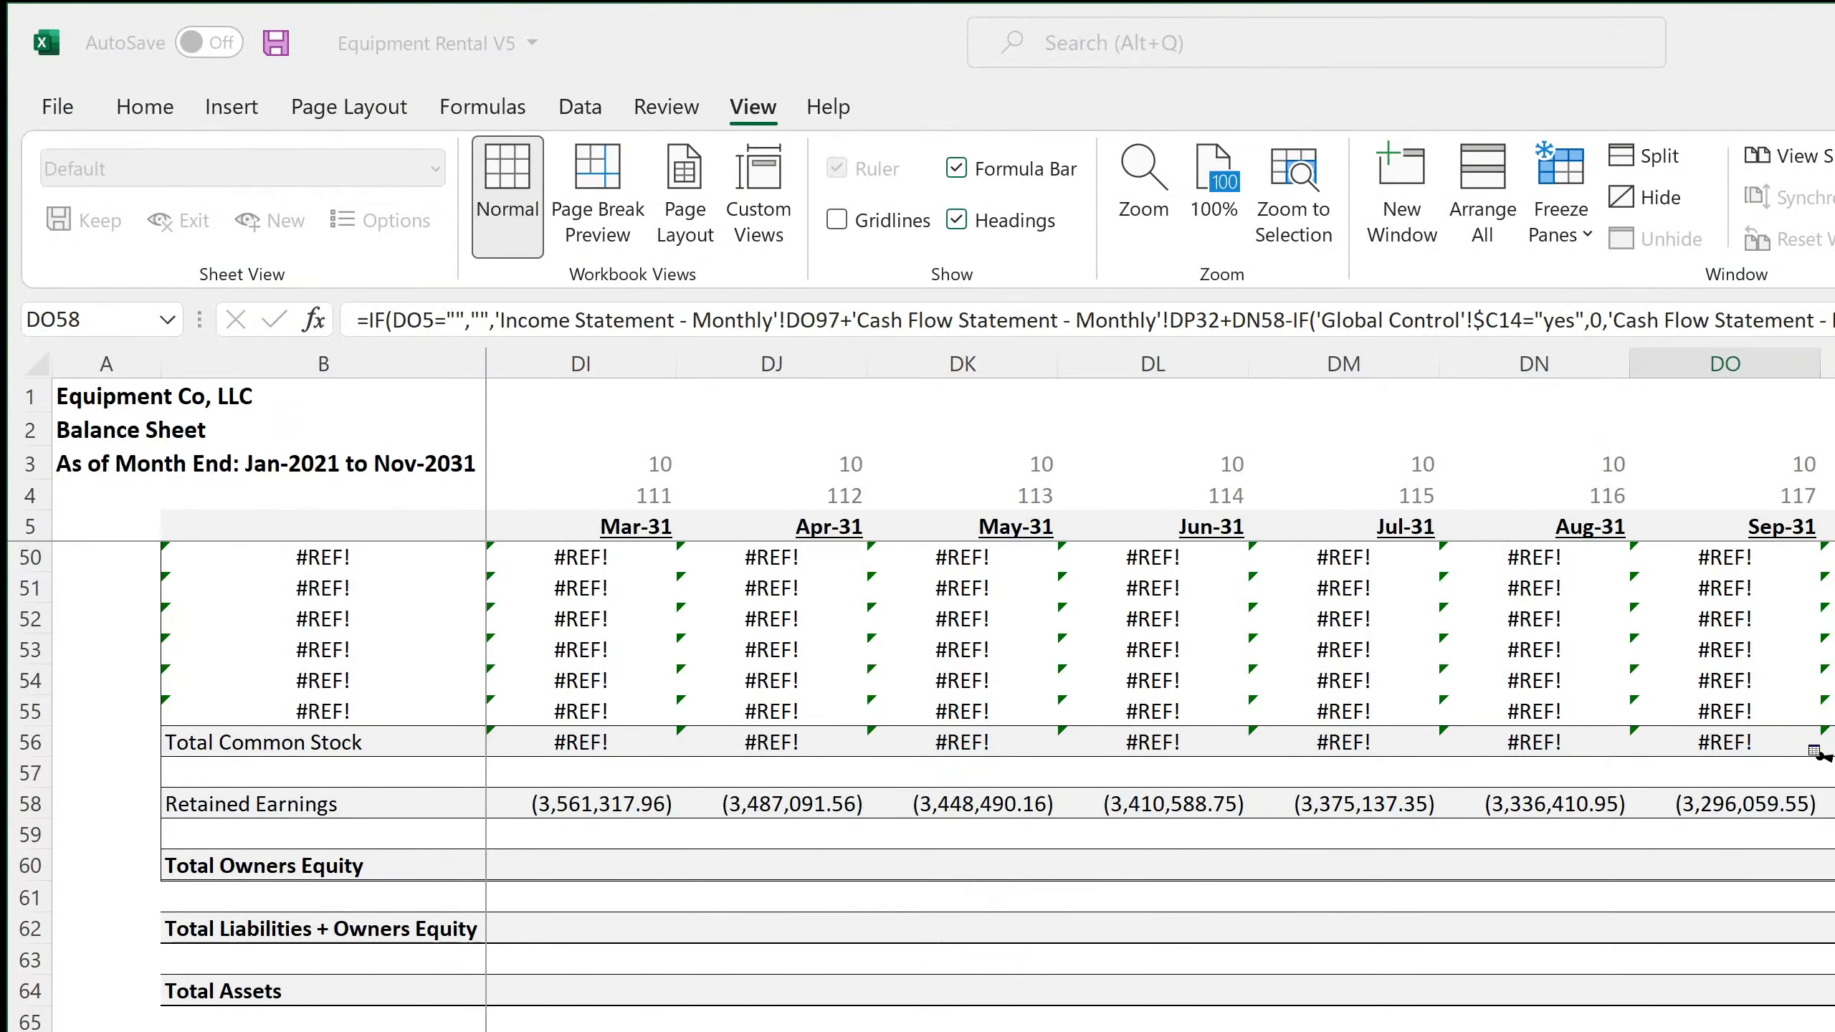
Review the monthly Balance Sheet's asset, liability and owner equity rows in the late-2031 columns and the first 2022 months
{"action": "left_click", "coordinate": [1534, 1031]}
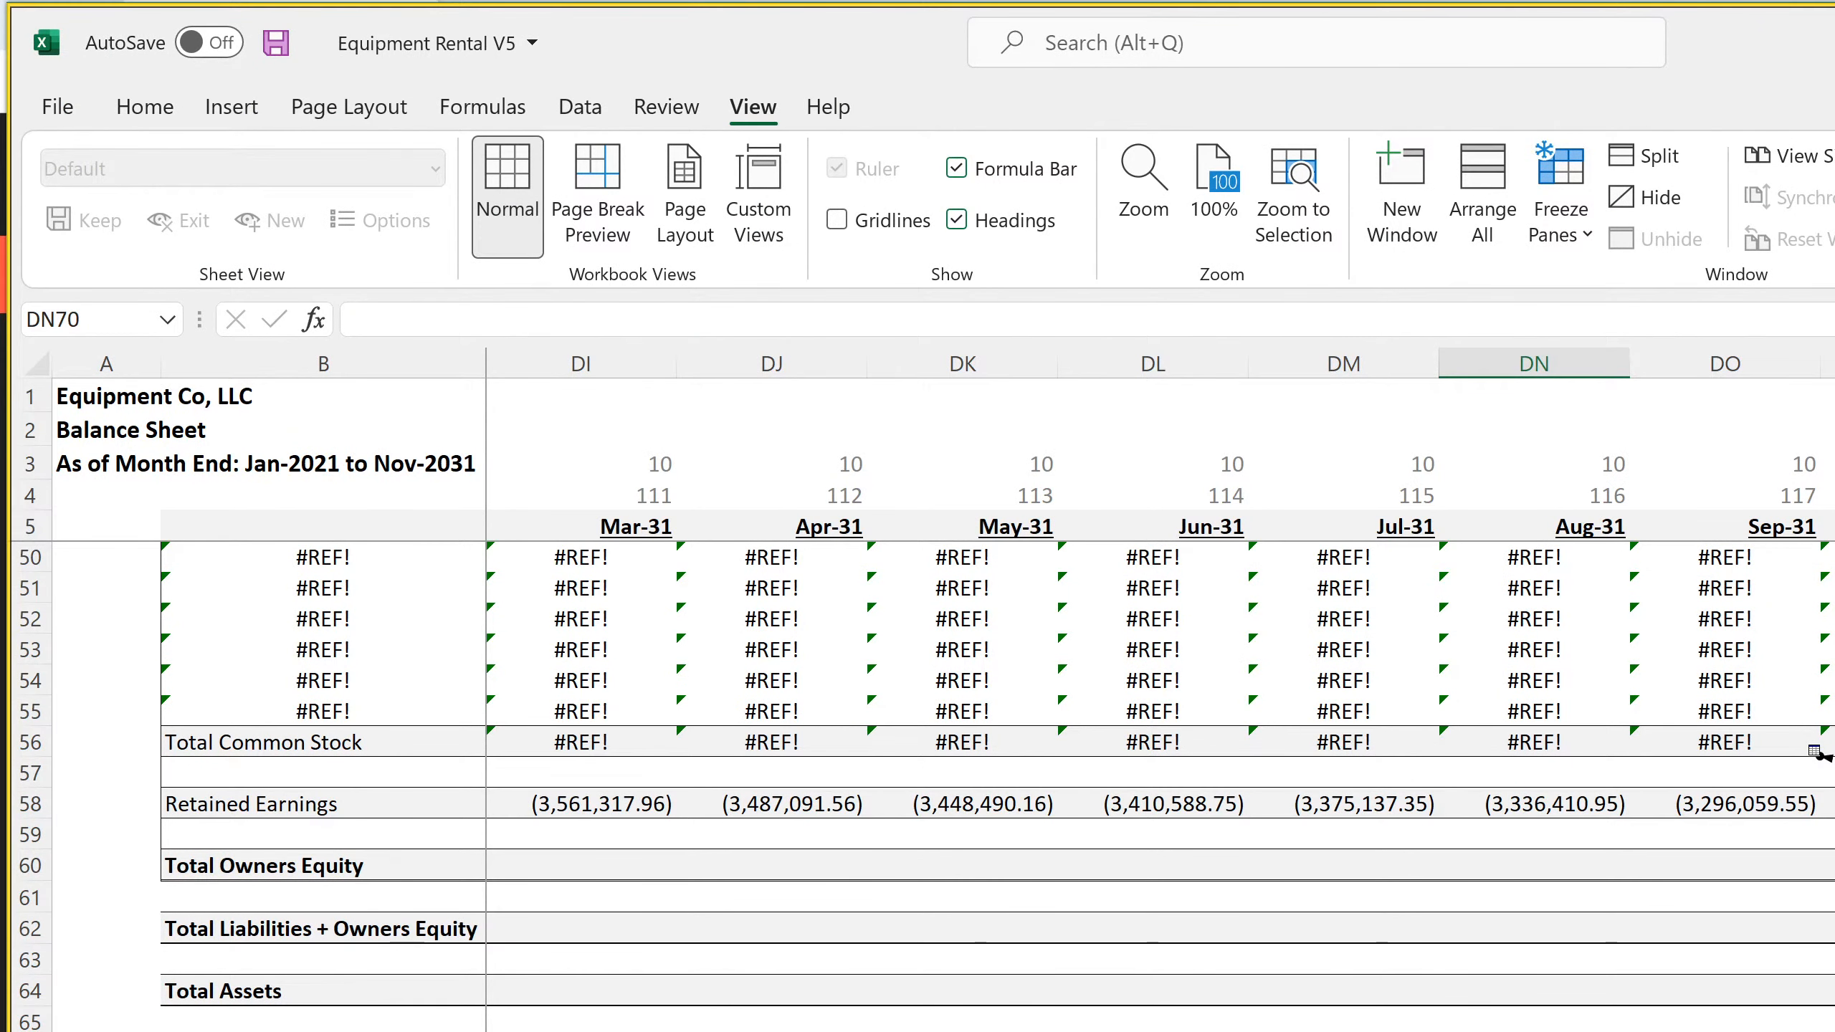
{"action": "left_click", "coordinate": [1834, 803]}
{"action": "scroll", "coordinate": [1816, 753], "scroll_direction": "up", "scroll_amount": 15}
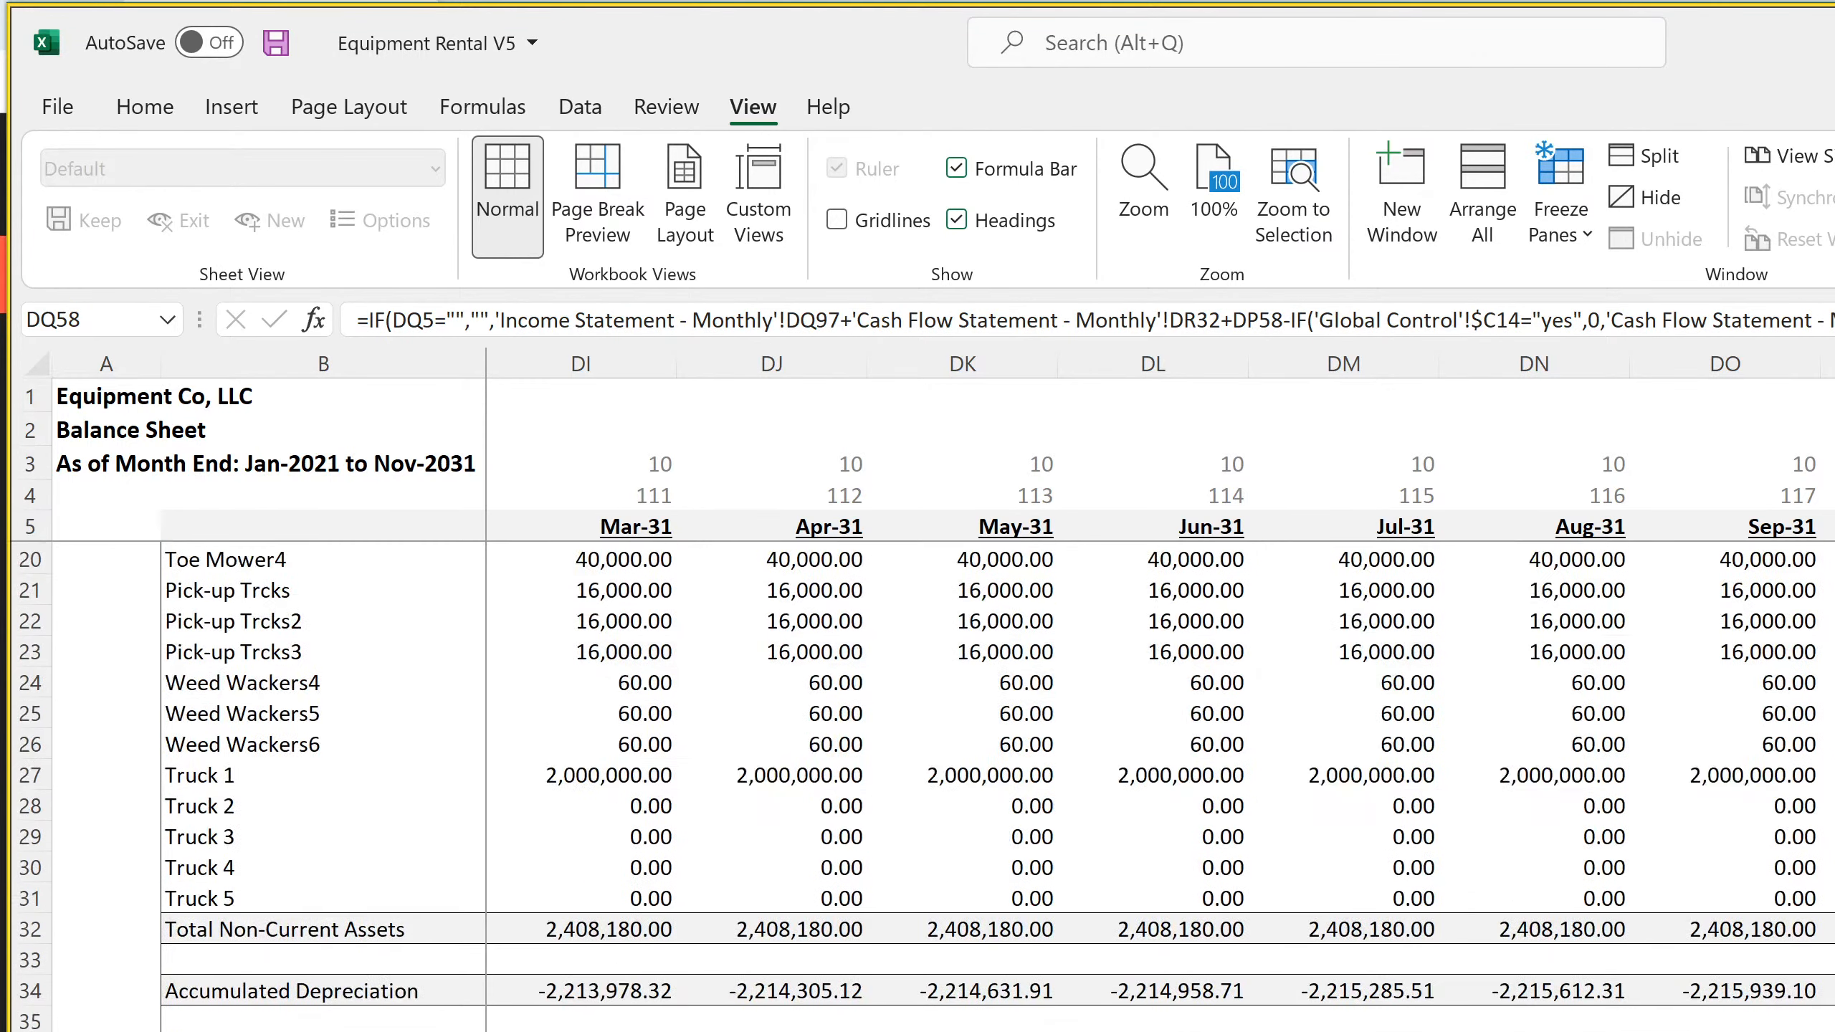
{"action": "scroll", "coordinate": [926, 787], "scroll_direction": "down", "scroll_amount": 11}
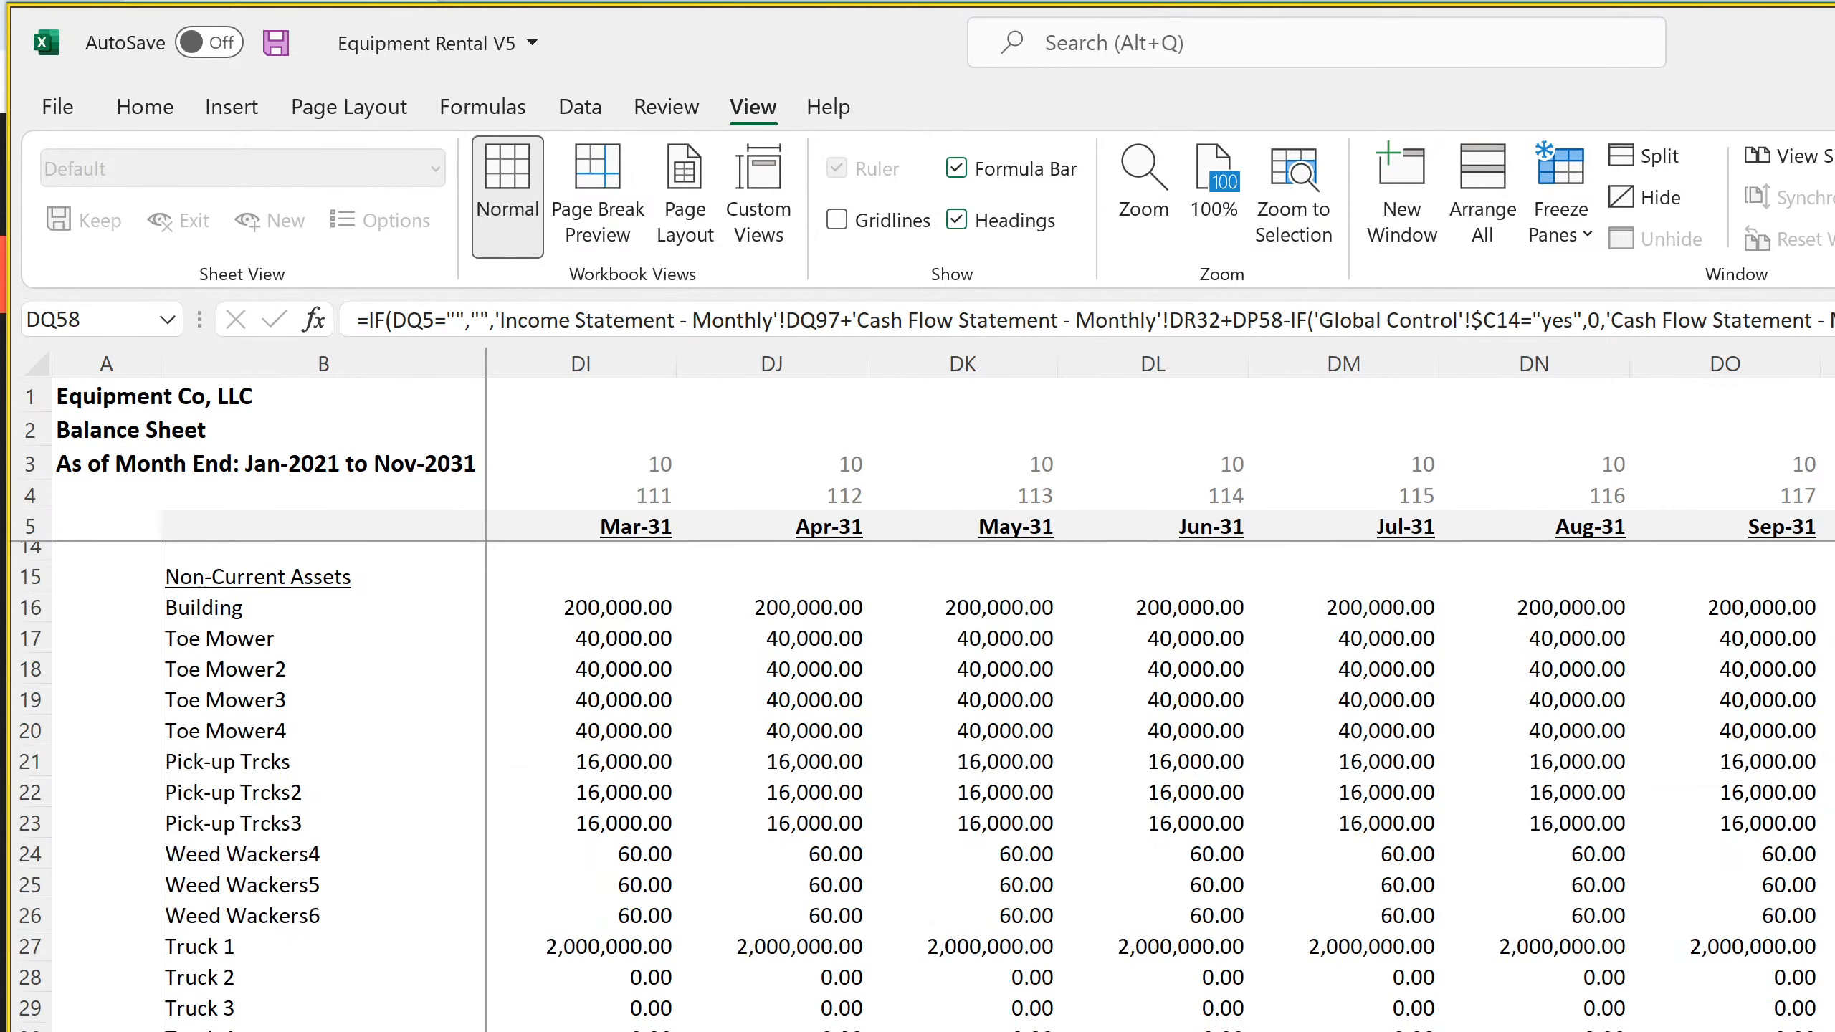
{"action": "left_click", "coordinate": [1725, 1031]}
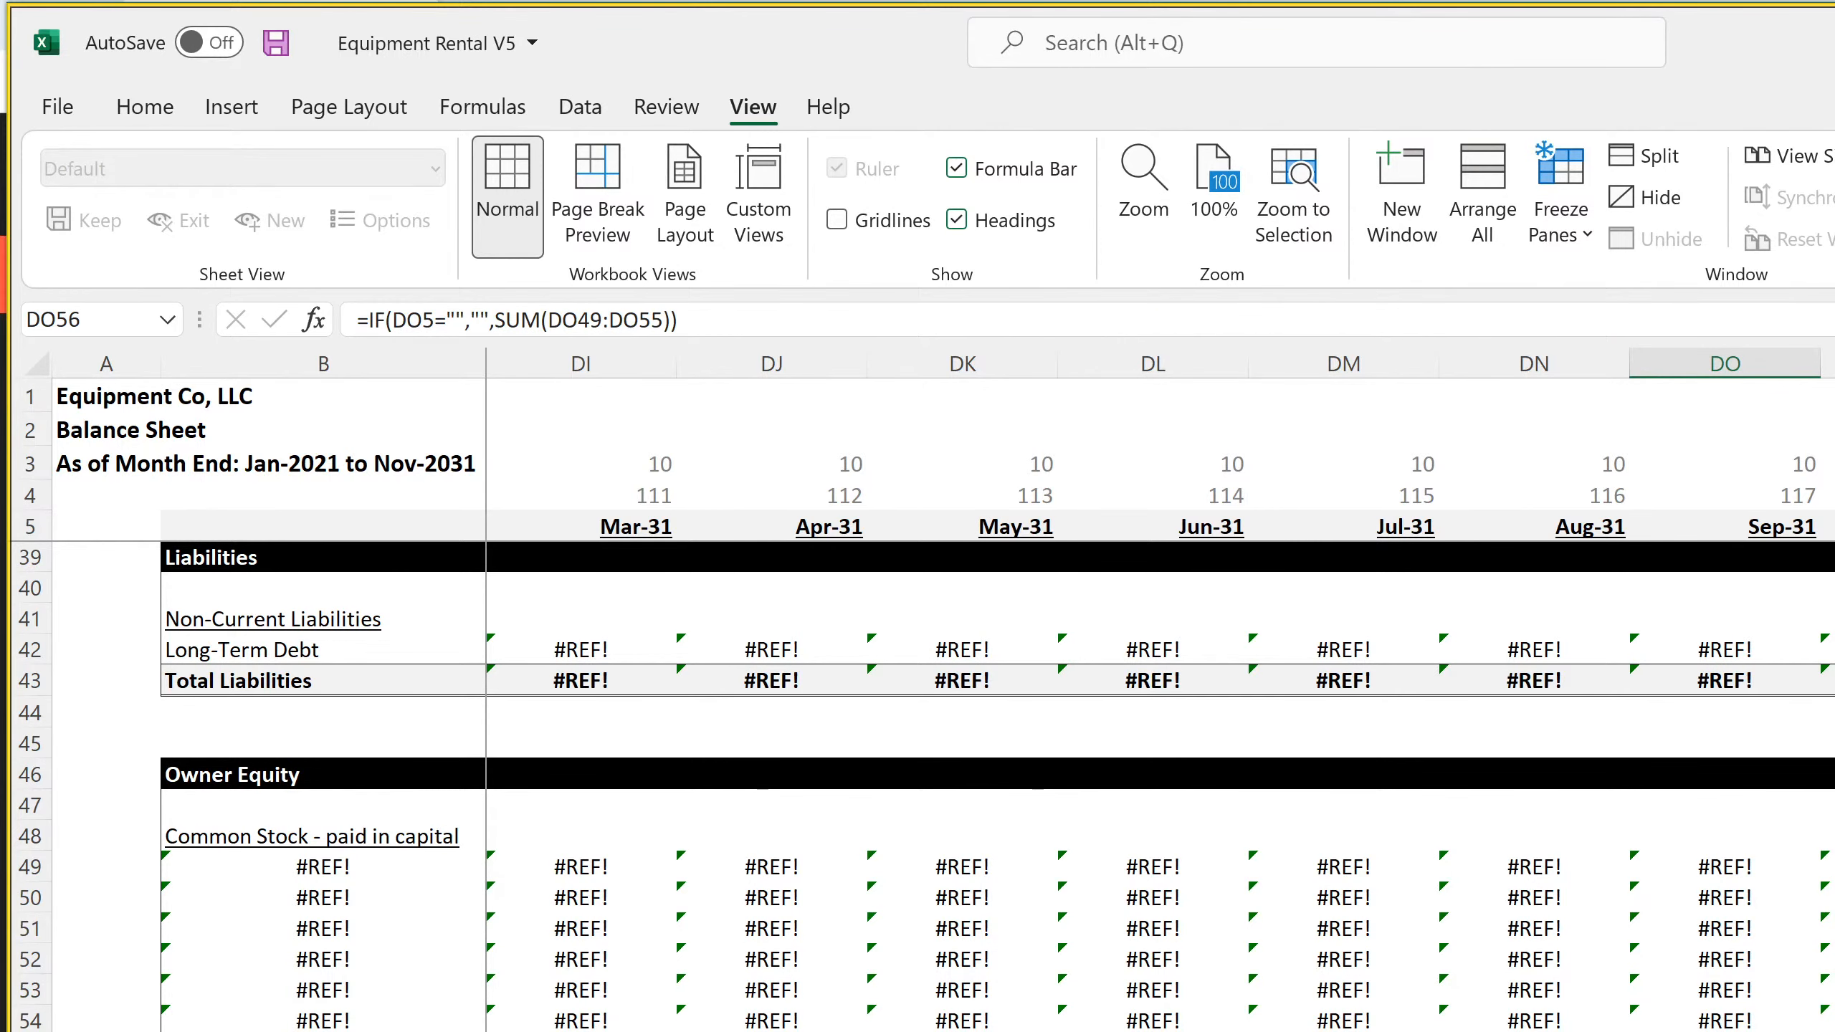
{"action": "scroll", "coordinate": [1153, 687], "scroll_direction": "left", "scroll_amount": 20}
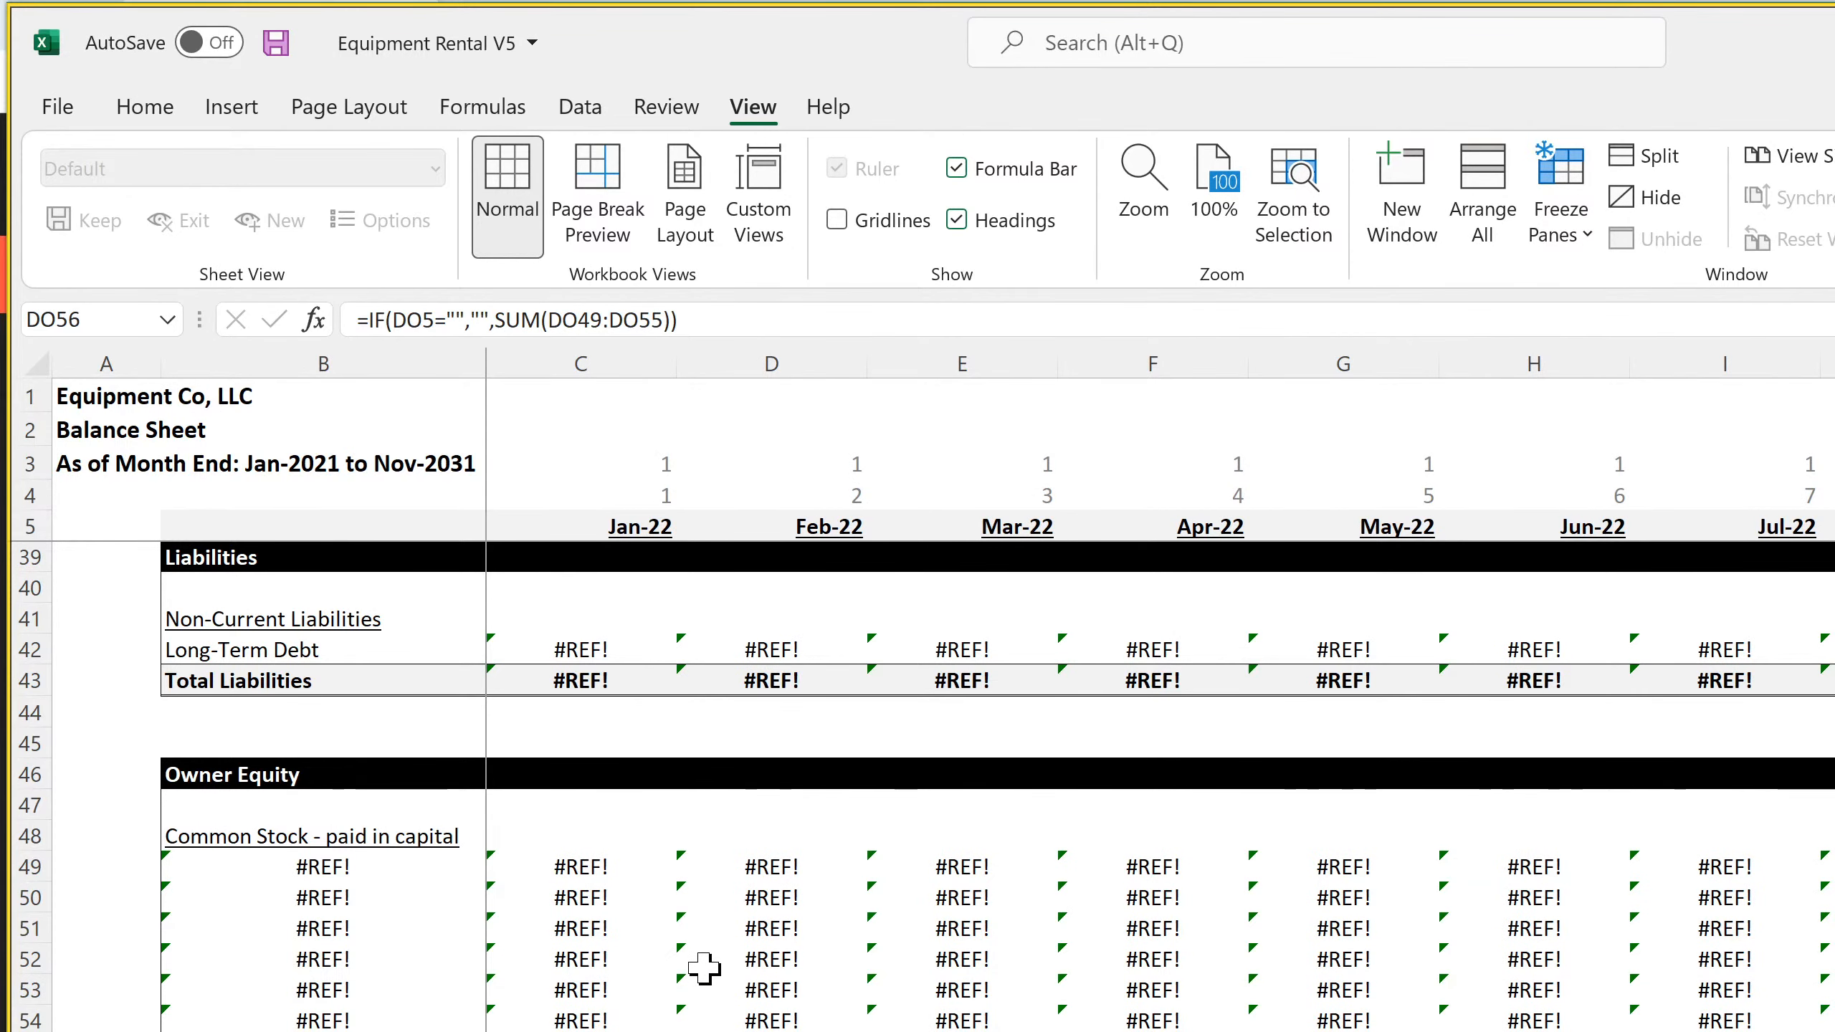
{"action": "scroll", "coordinate": [711, 971], "scroll_direction": "up", "scroll_amount": 11}
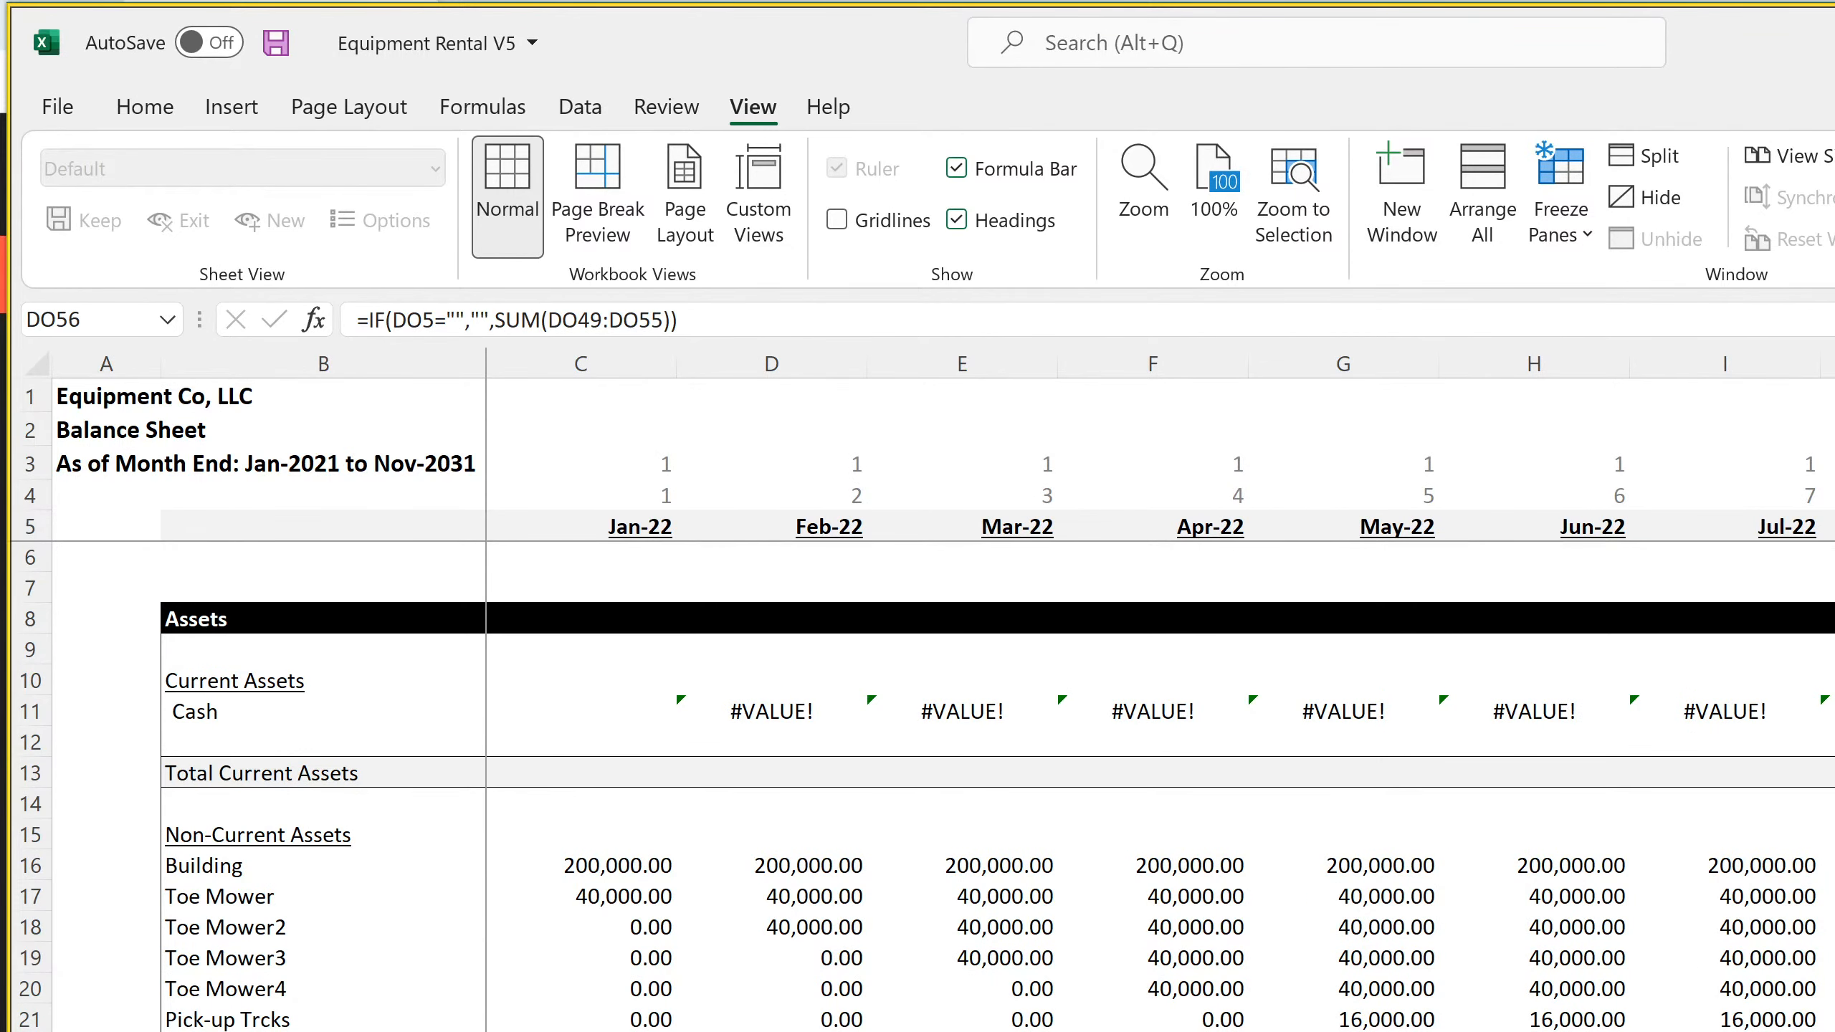
Freeze the panes at D6 on the monthly Statement of Cash Flows sheet and hide its gridlines
{"action": "key", "text": "ctrl+Page_Down"}
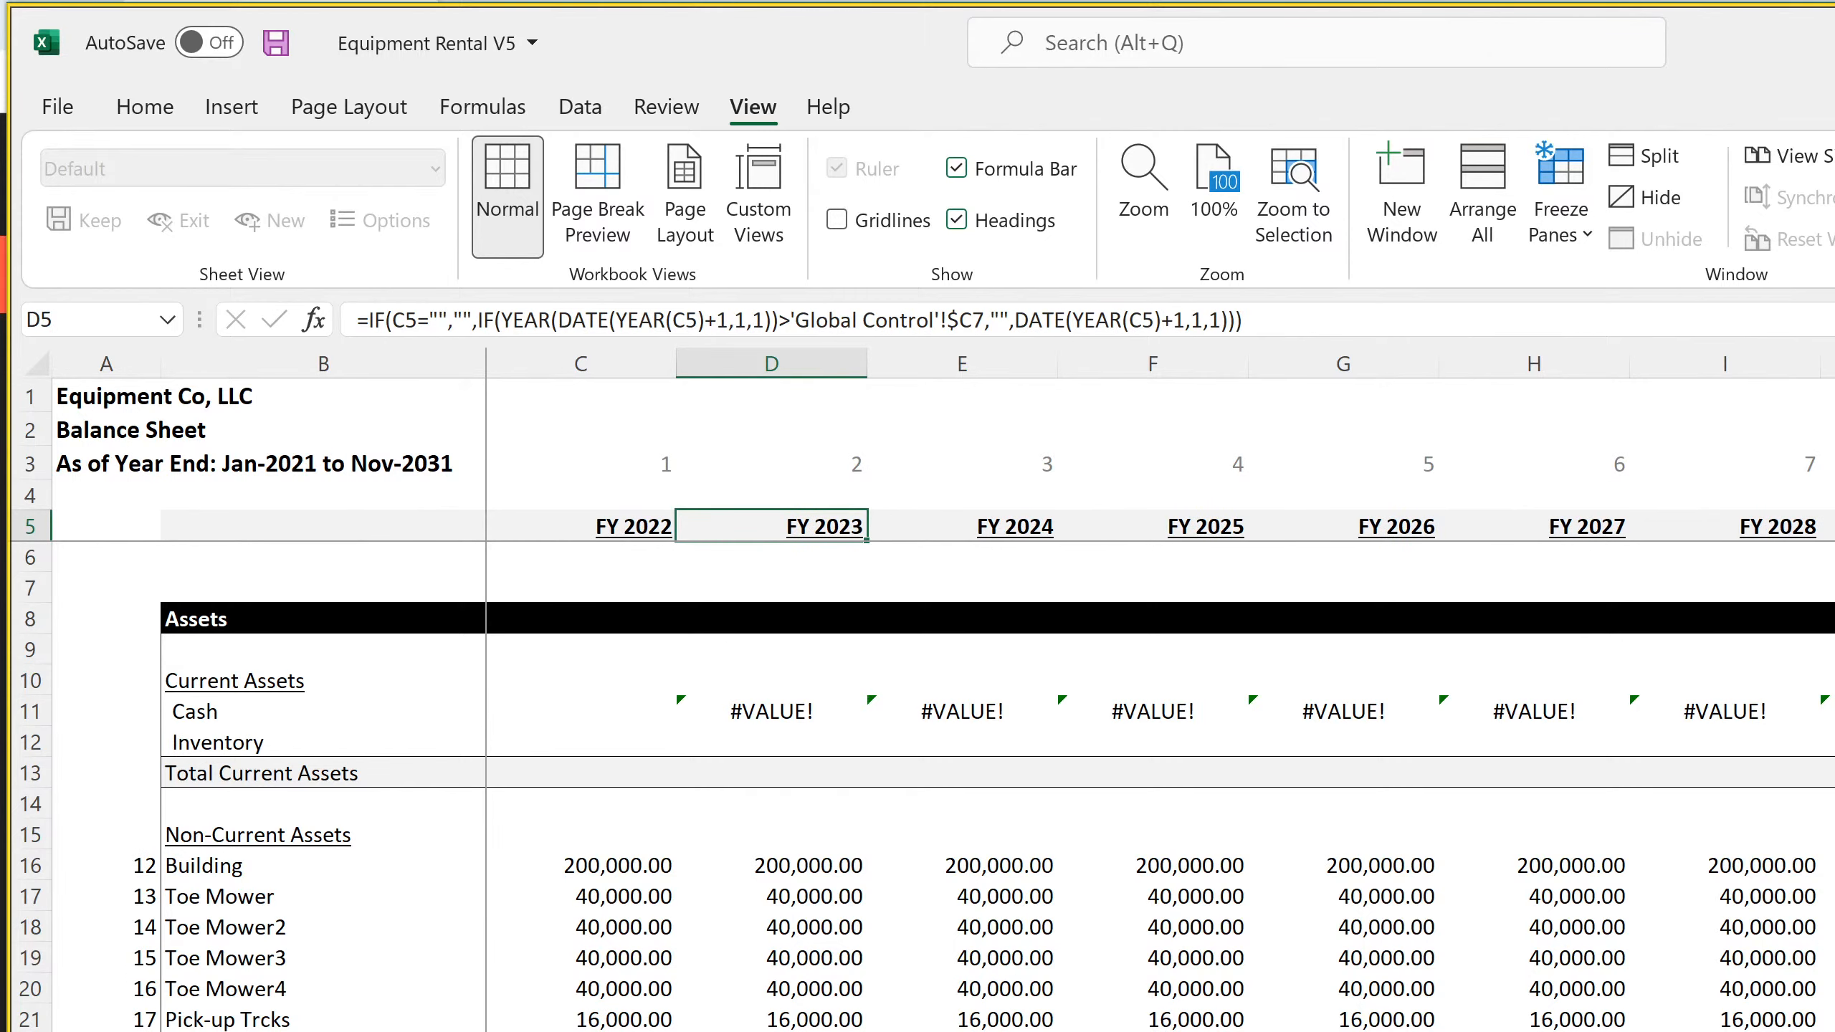
{"action": "key", "text": "ctrl+Page_Down"}
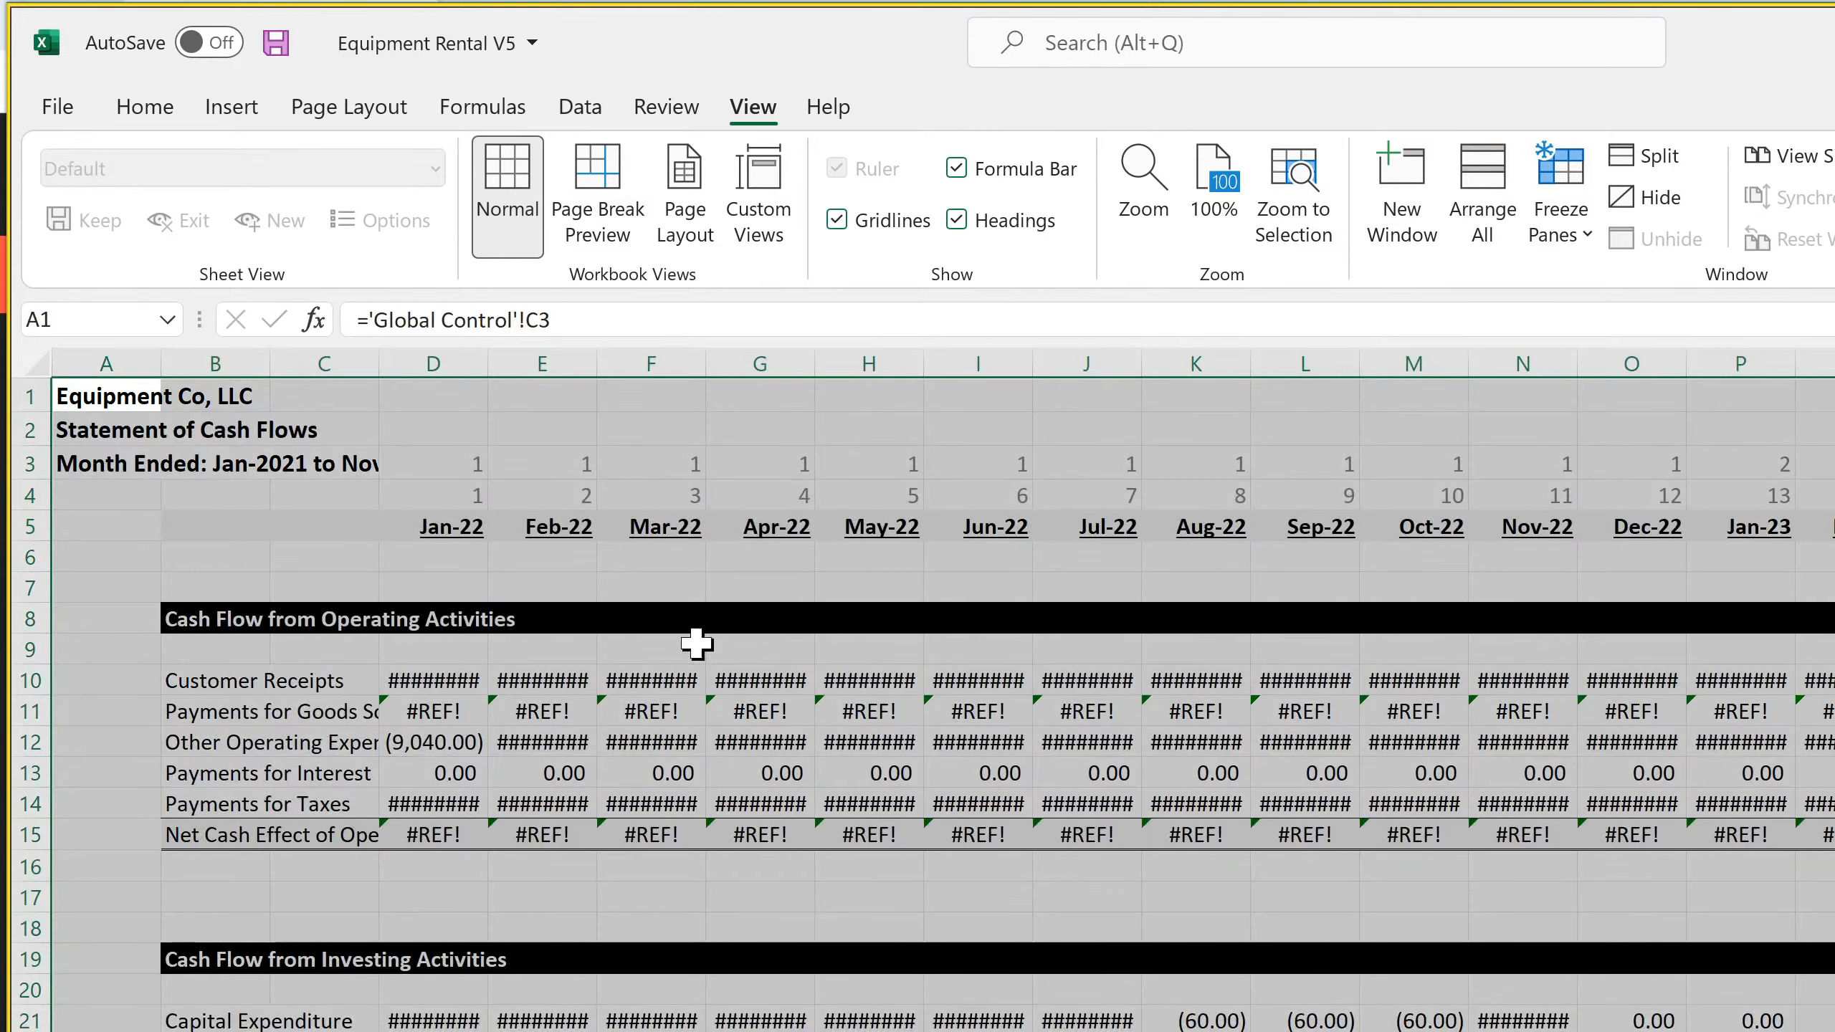
{"action": "left_click", "coordinate": [451, 557]}
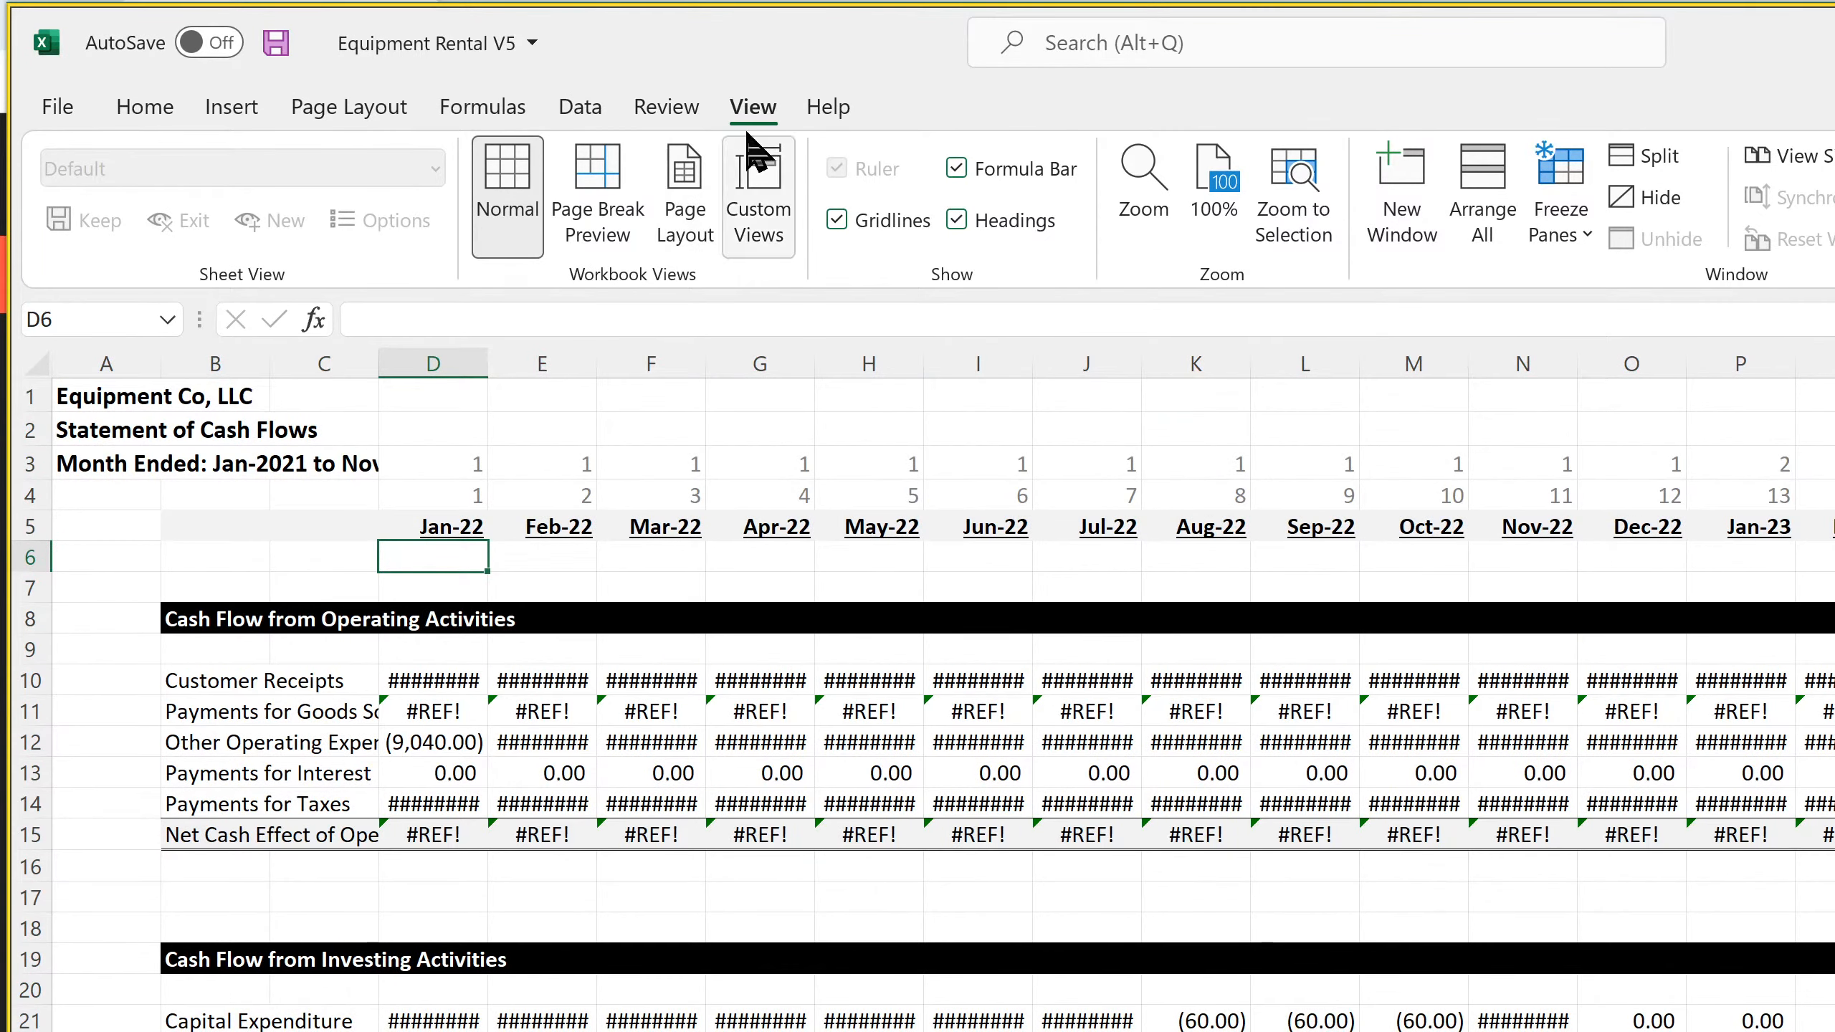
{"action": "left_click", "coordinate": [1578, 238]}
{"action": "left_click", "coordinate": [1640, 296]}
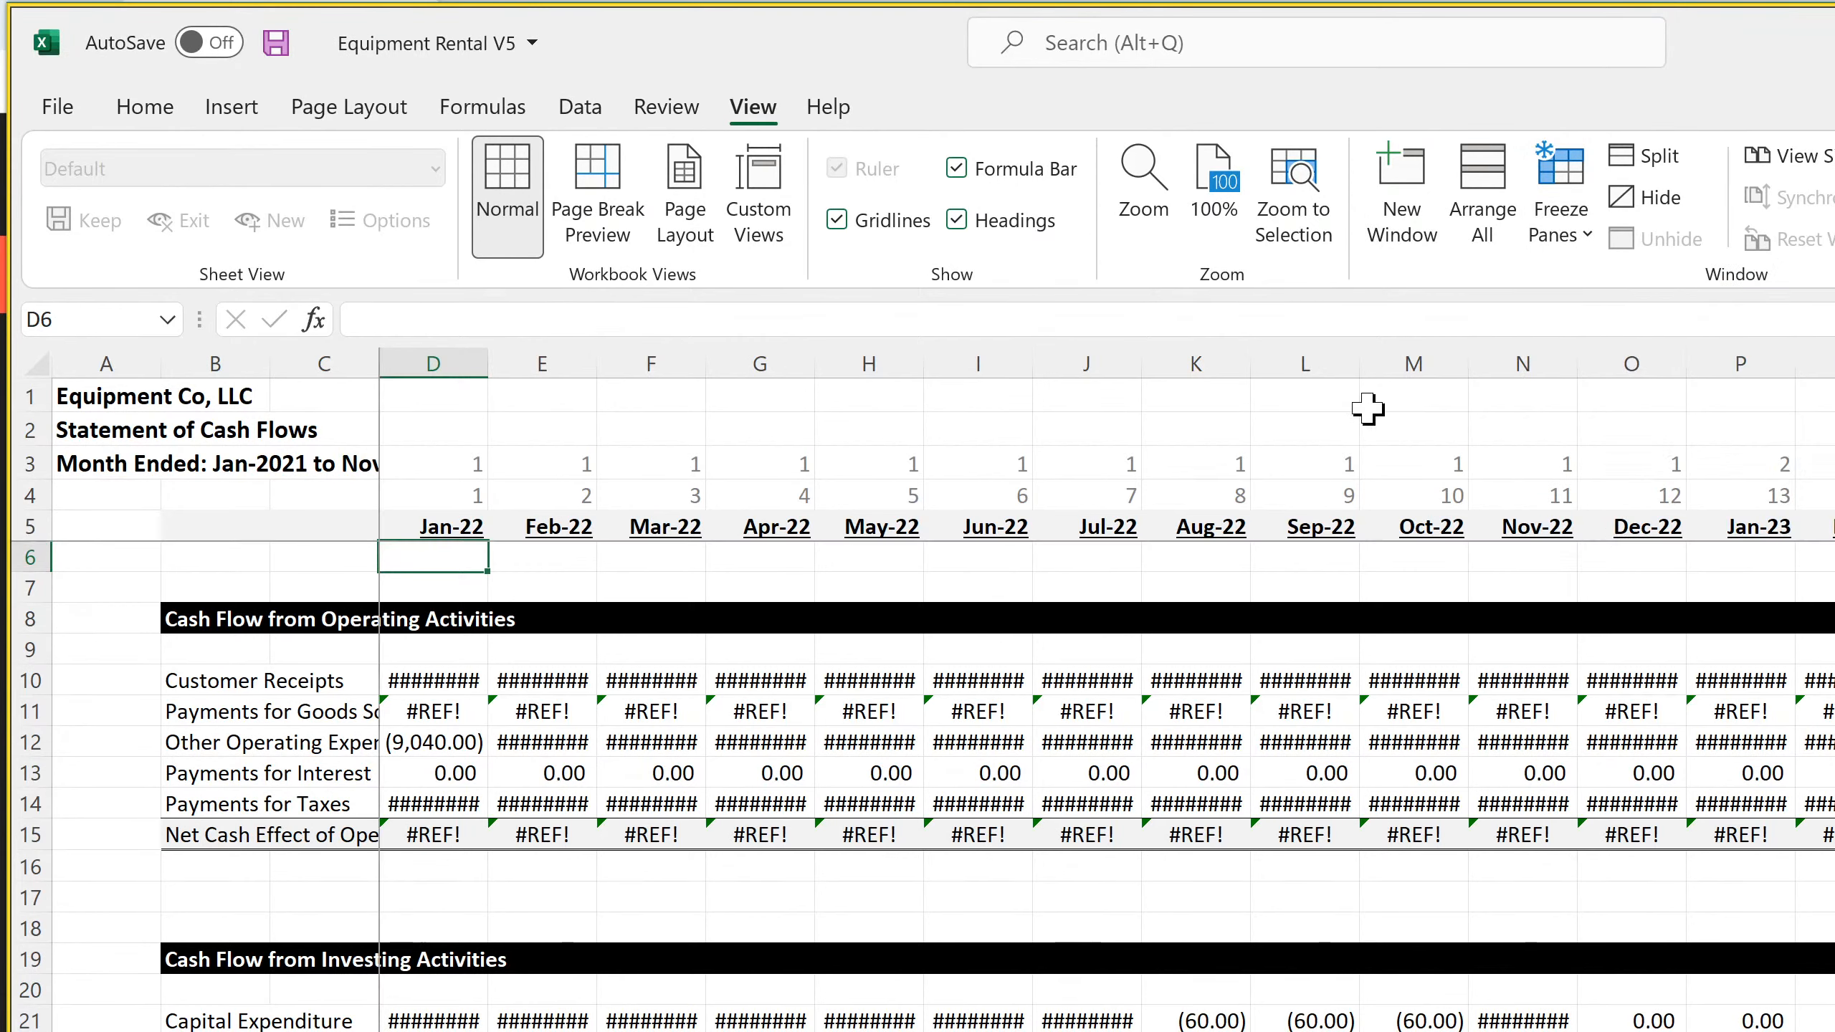
{"action": "left_click", "coordinate": [838, 221]}
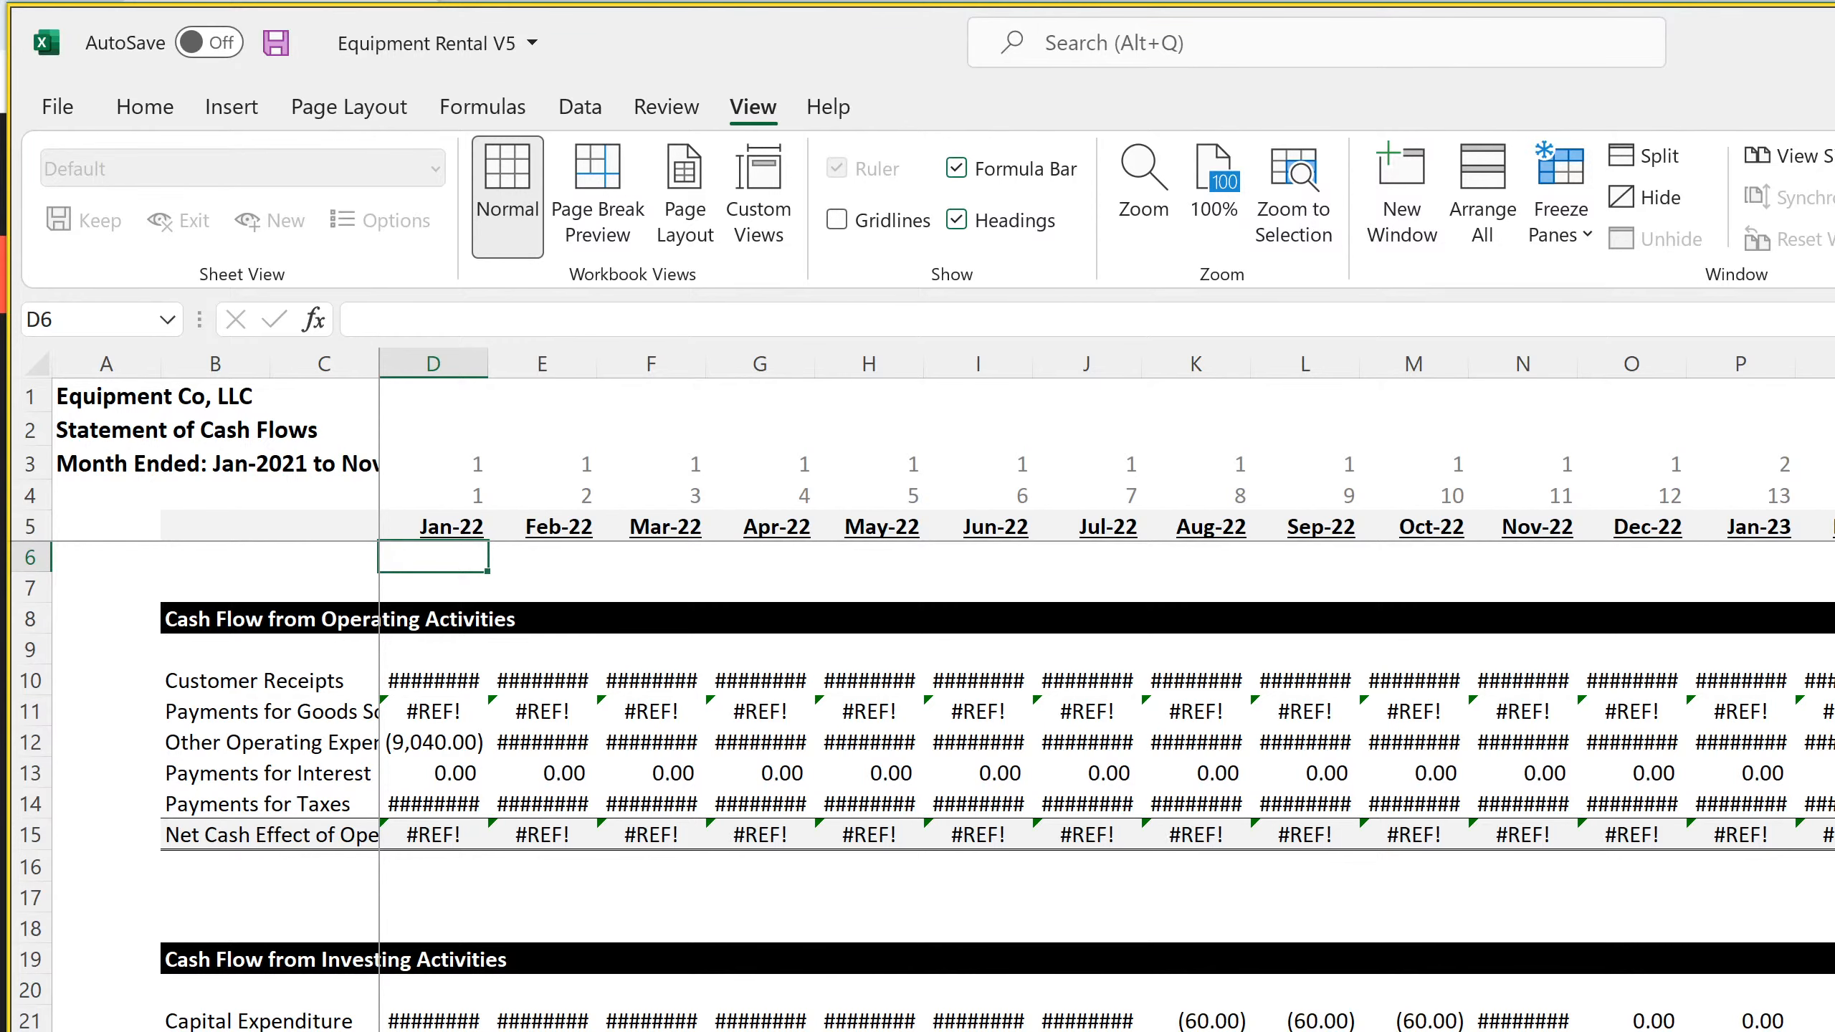
Widen column C of the monthly Statement of Cash Flows to give the row labels more room
{"action": "key", "text": "ctrl+Page_Up"}
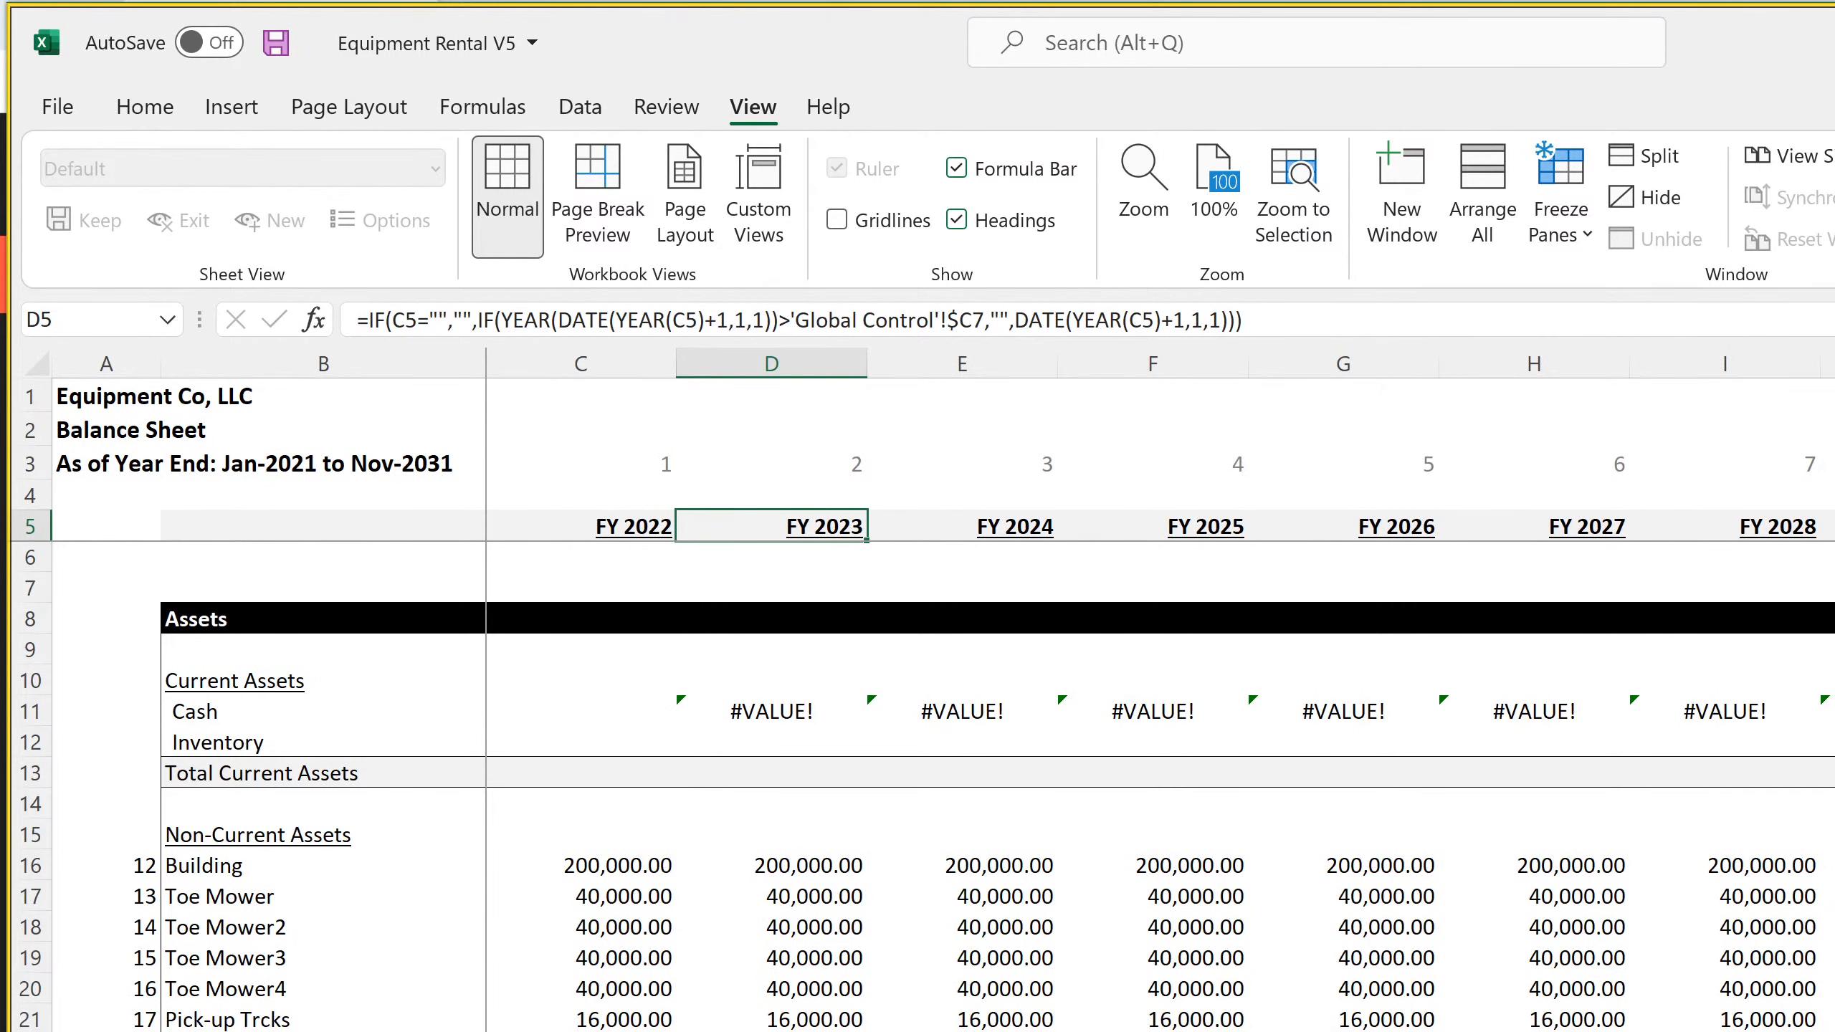
{"action": "key", "text": "ctrl+Page_Down"}
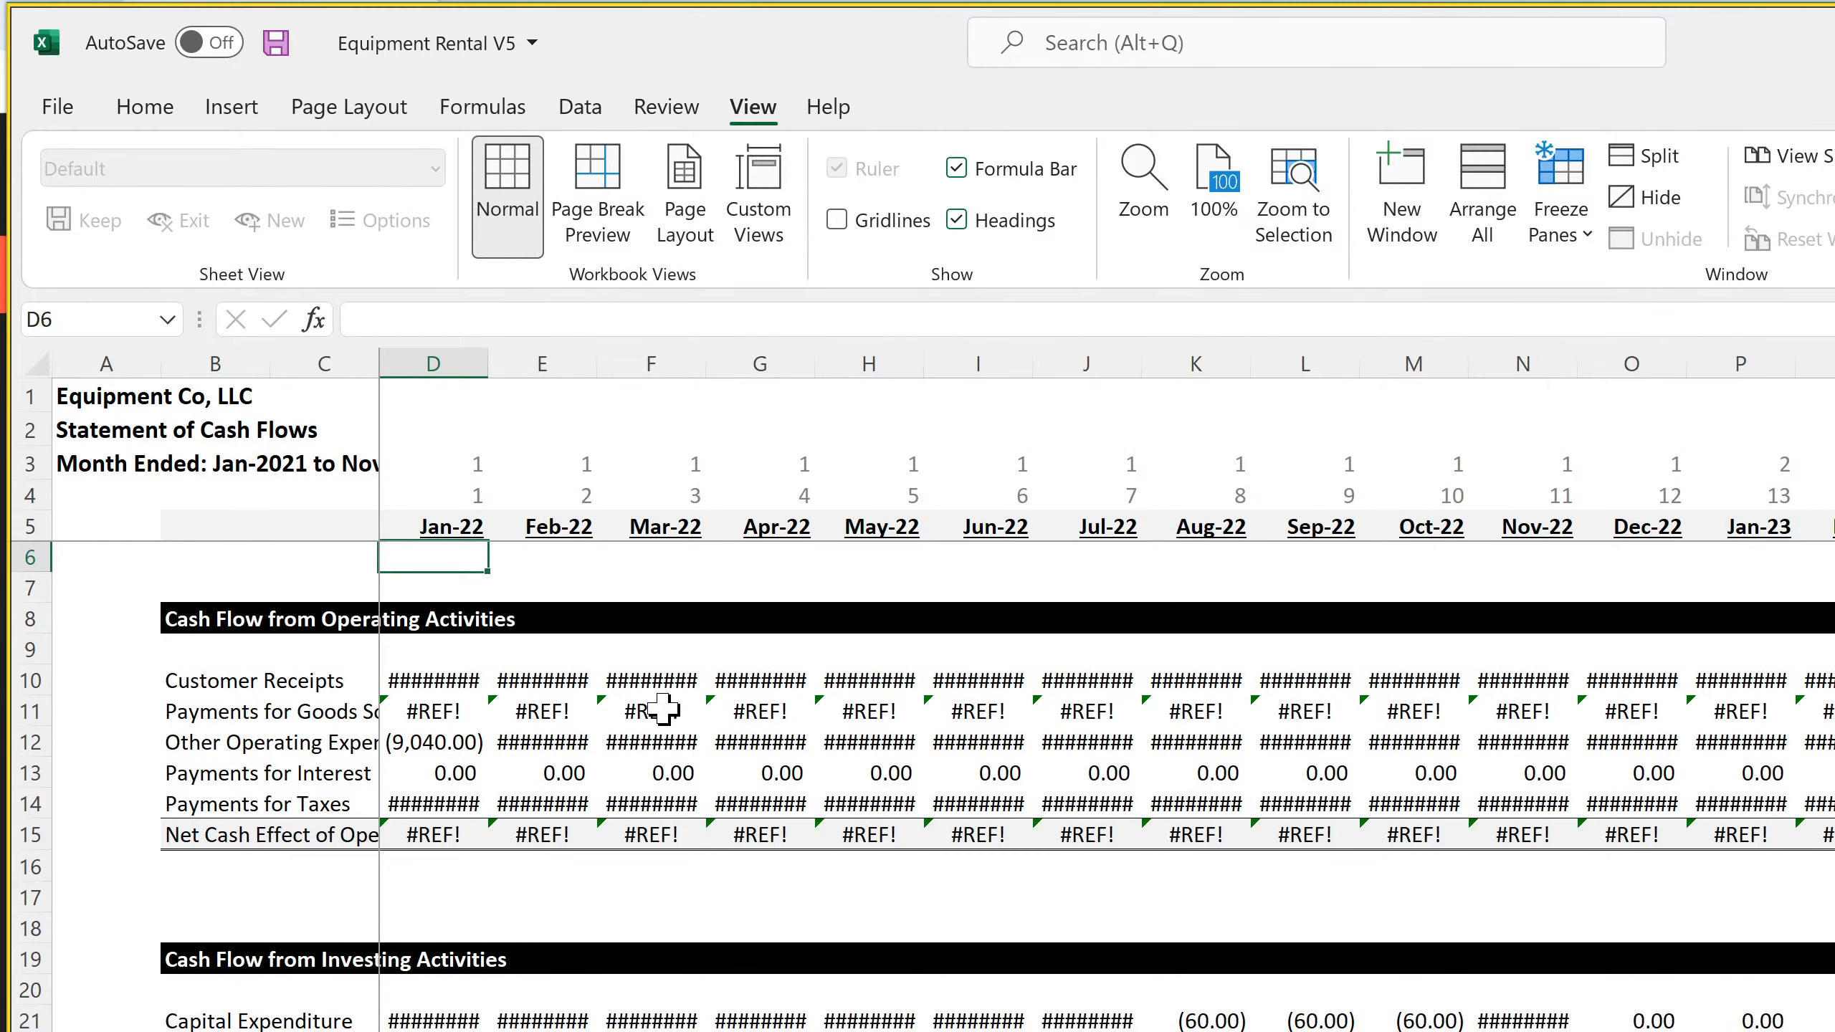
{"action": "left_click_drag", "start_coordinate": [379, 359], "coordinate": [474, 359]}
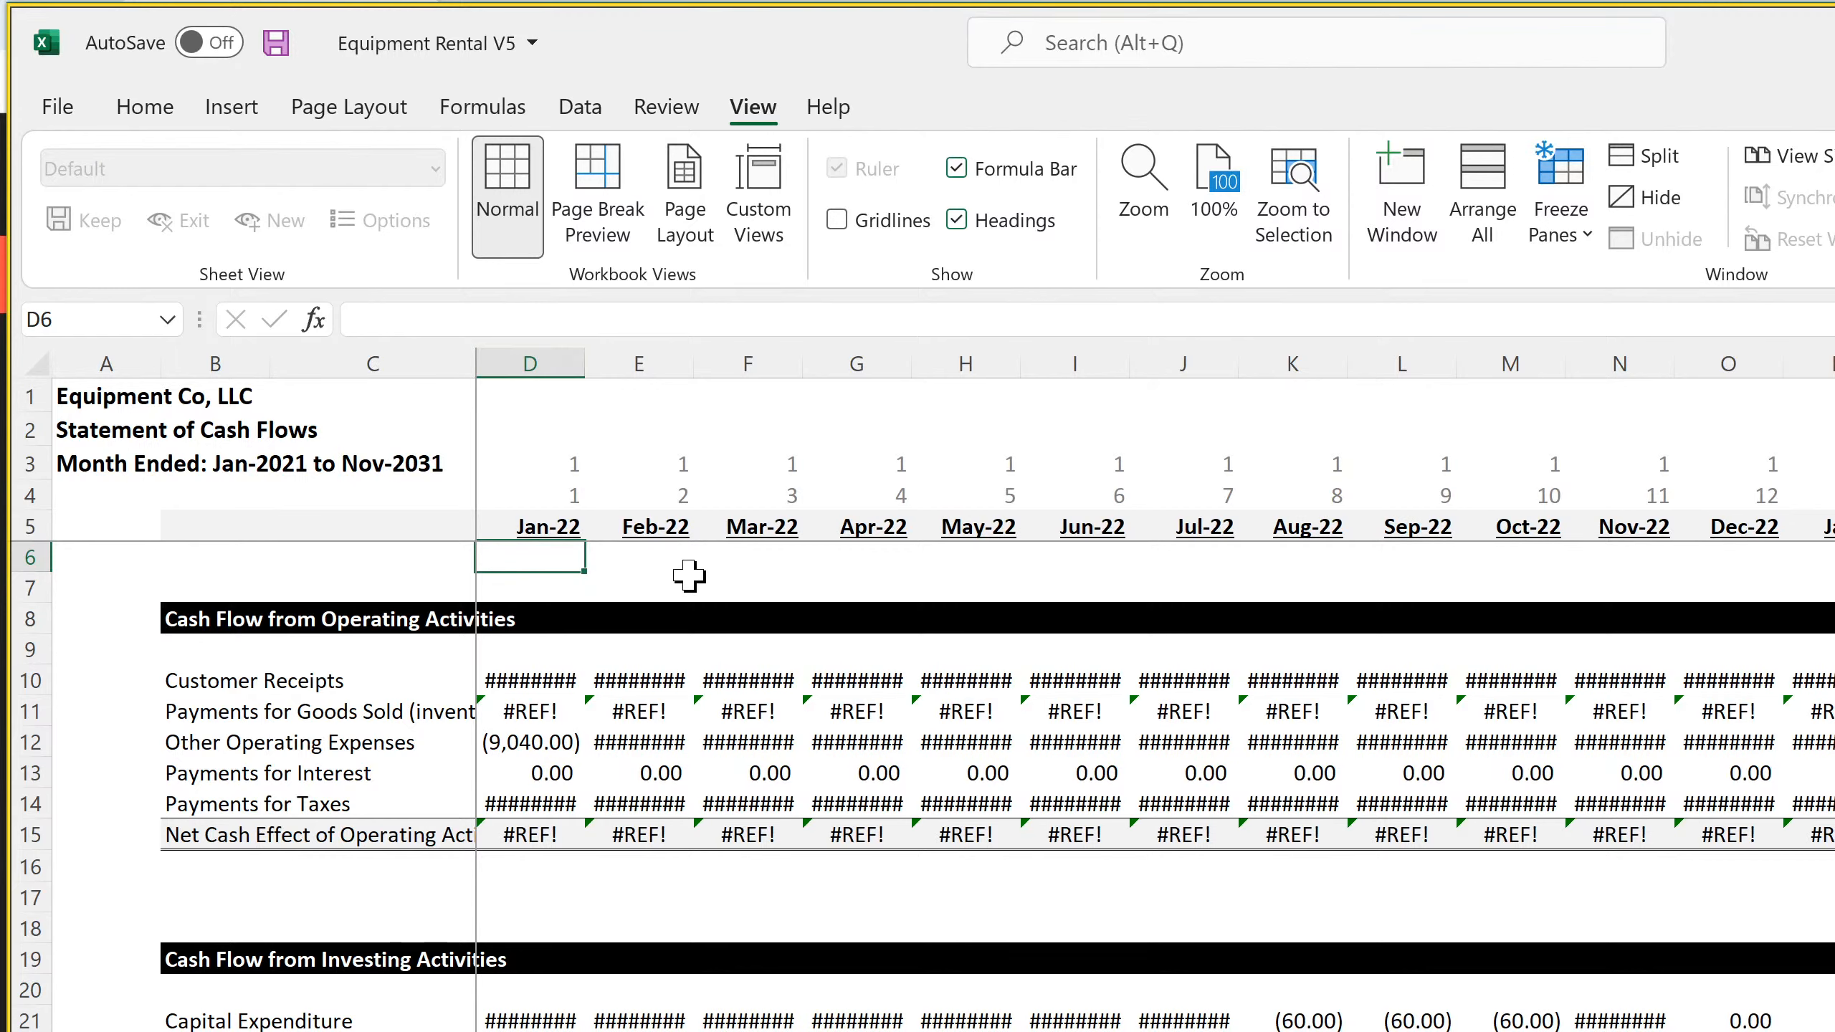
Link D3 on the monthly Statement of Cash Flows to cell C3 of the Balance Sheet - Monthly sheet
{"action": "left_click", "coordinate": [524, 461]}
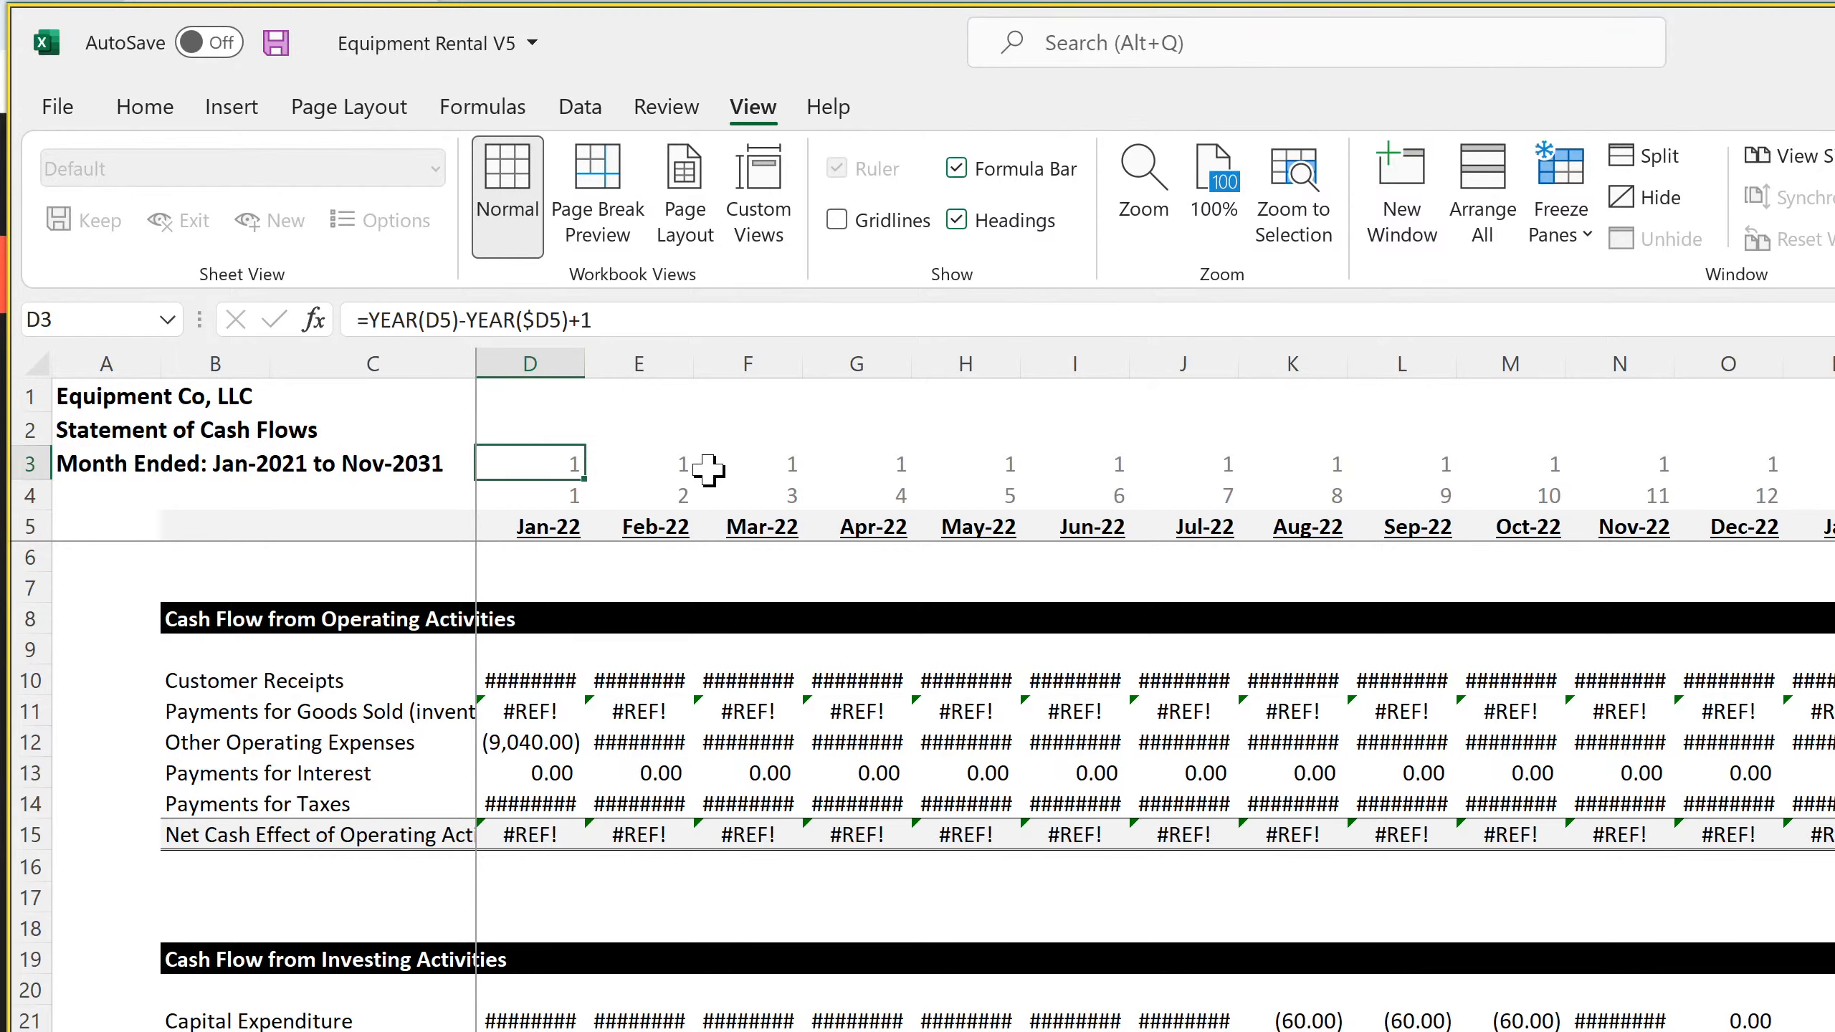
{"action": "key", "text": "F2"}
{"action": "key", "text": "shift+Home"}
{"action": "type", "text": "="}
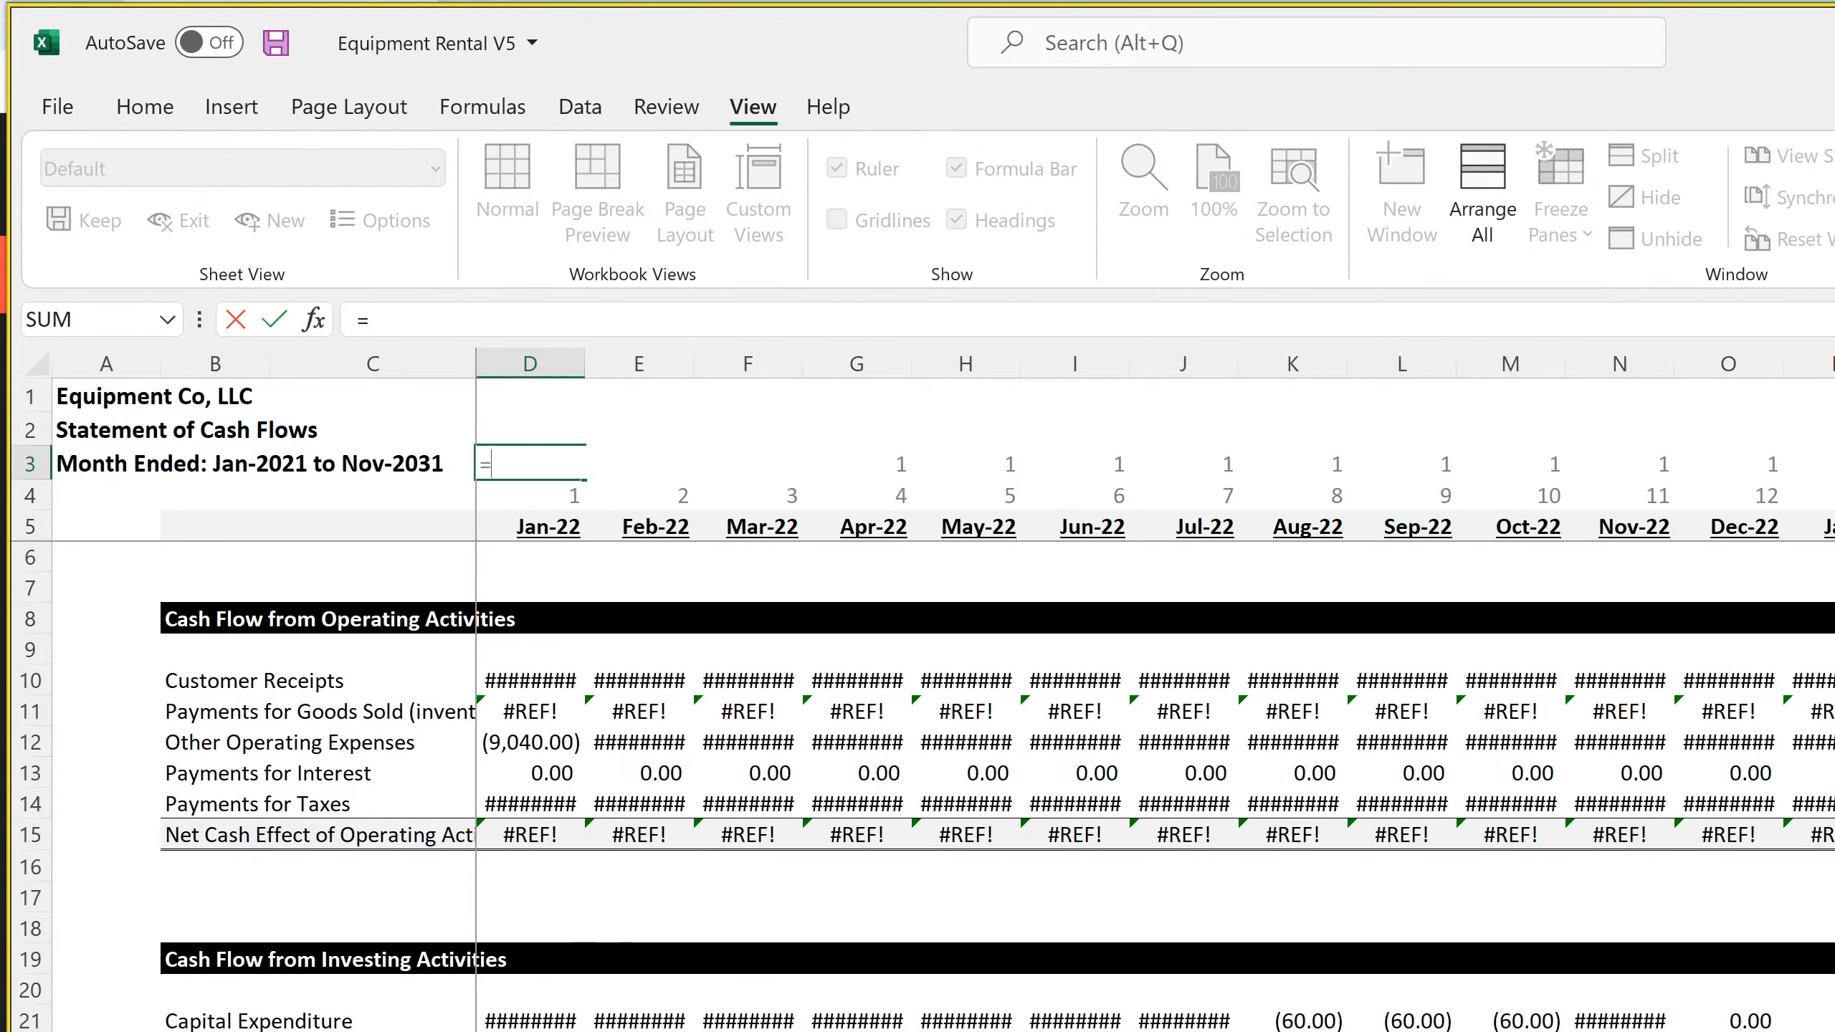
{"action": "key", "text": "ctrl+Page_Up"}
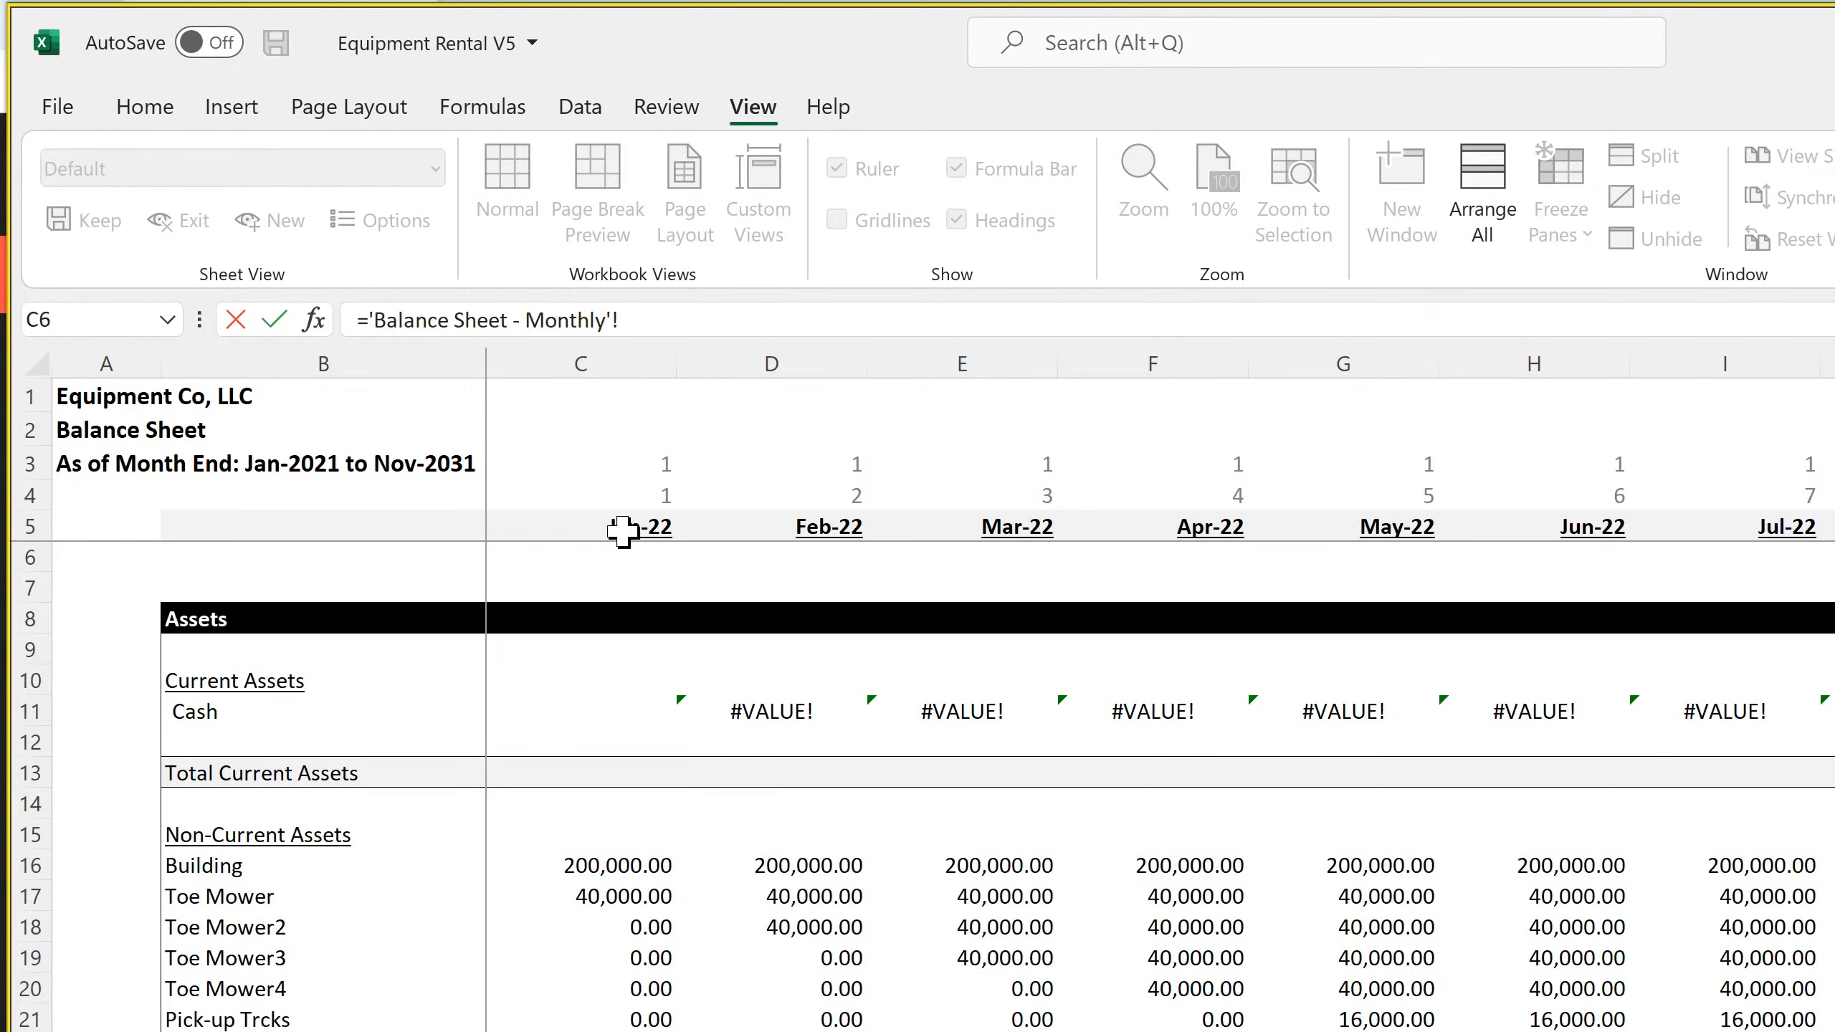
{"action": "left_click", "coordinate": [620, 469]}
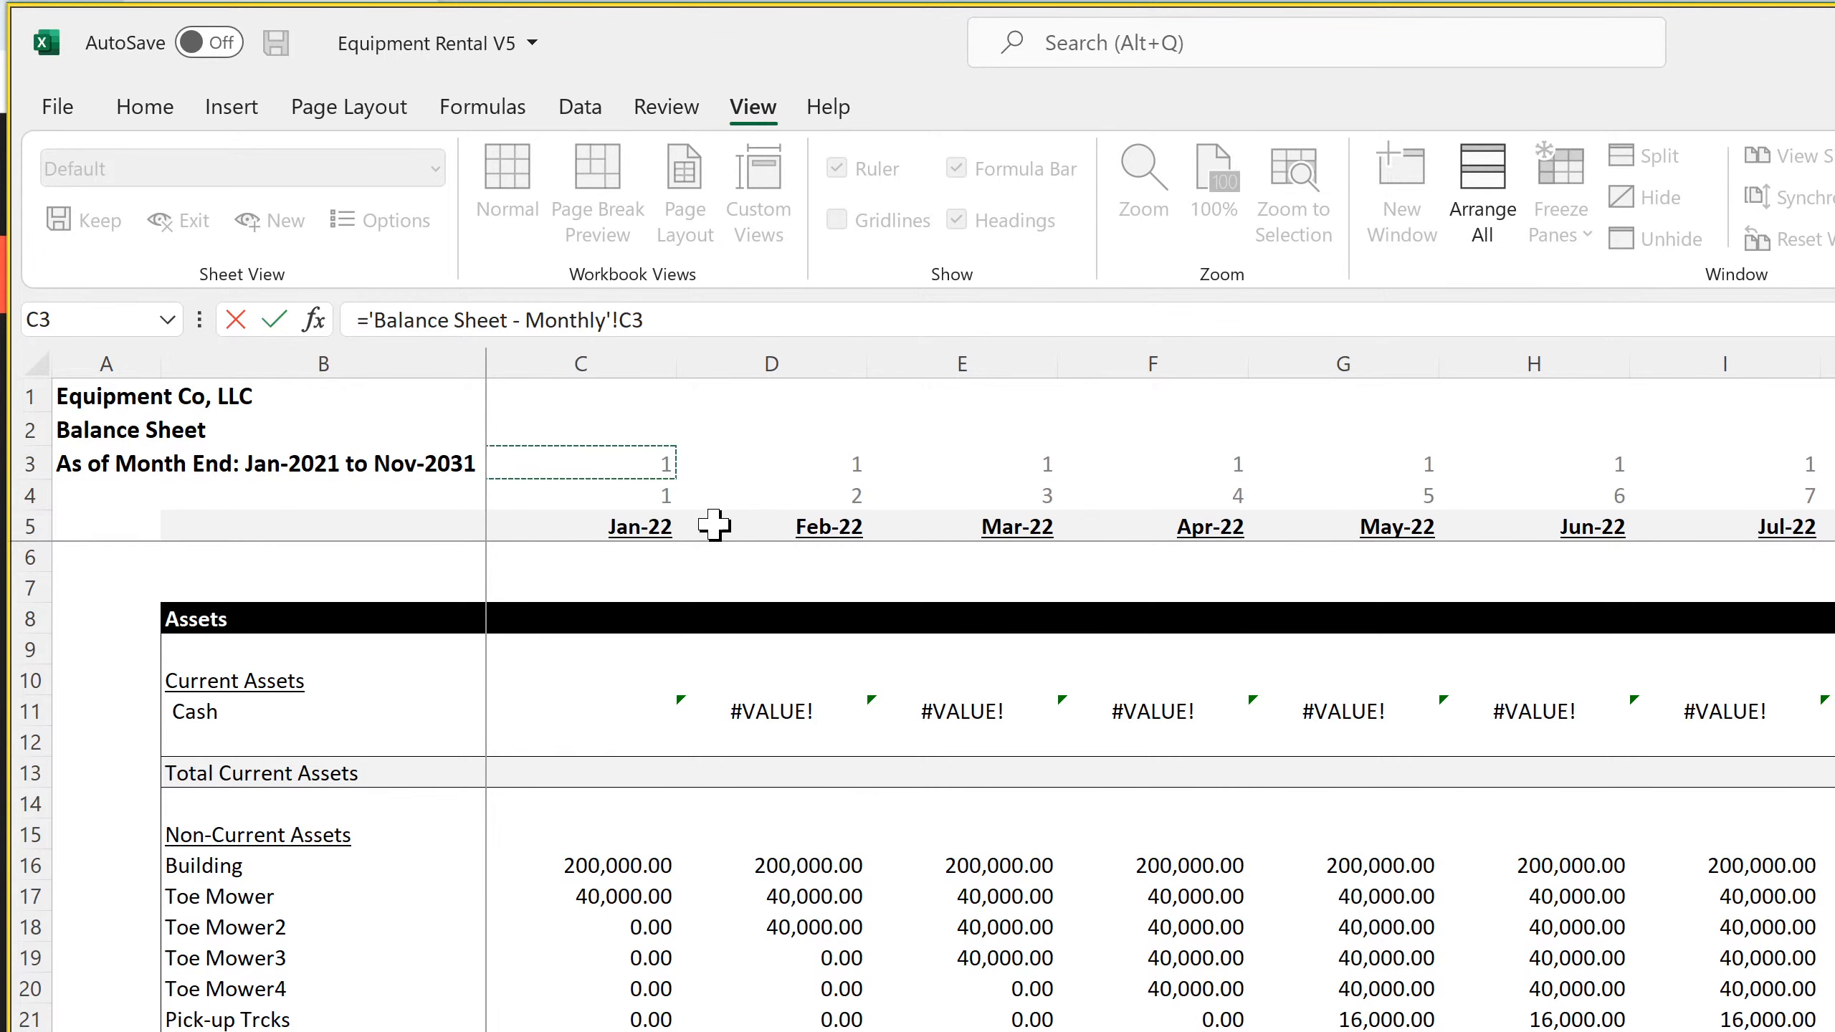
{"action": "key", "text": "Return"}
Copy the D3 balance sheet link across row 3 through the Dec-26 column BK
{"action": "left_click", "coordinate": [560, 464]}
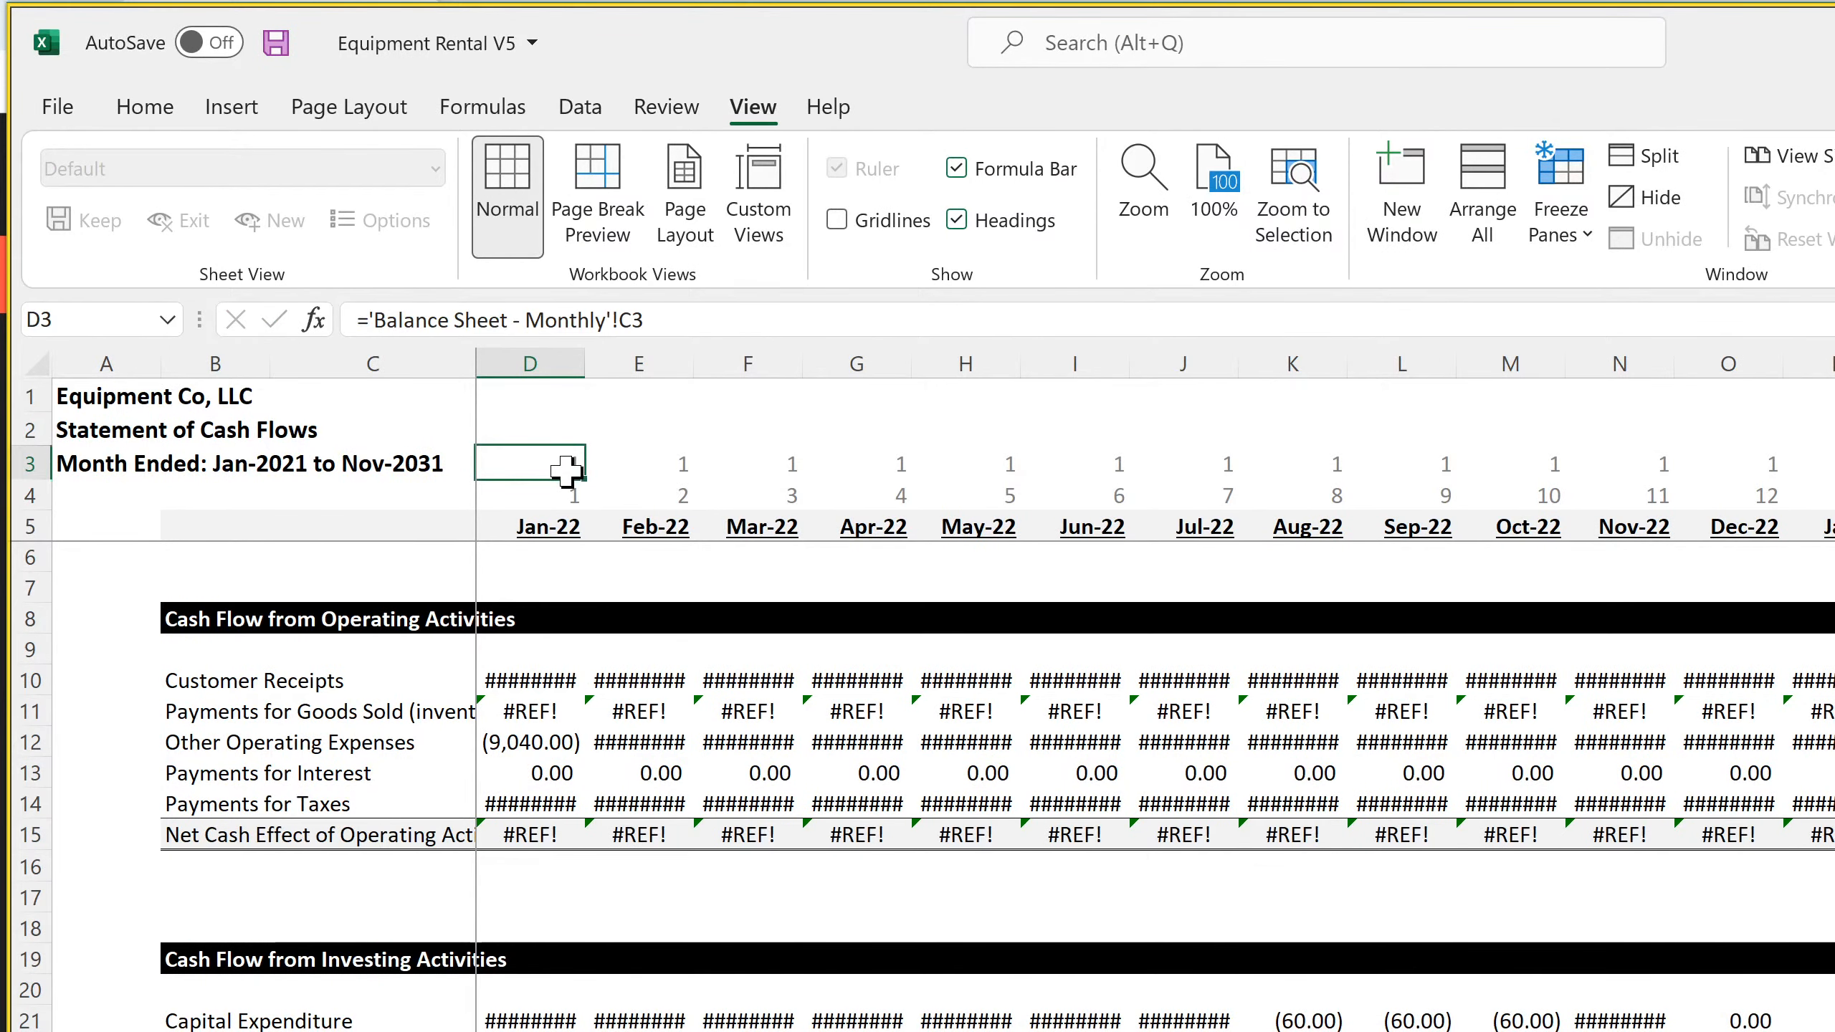
{"action": "left_click", "coordinate": [562, 503]}
{"action": "left_click", "coordinate": [556, 522]}
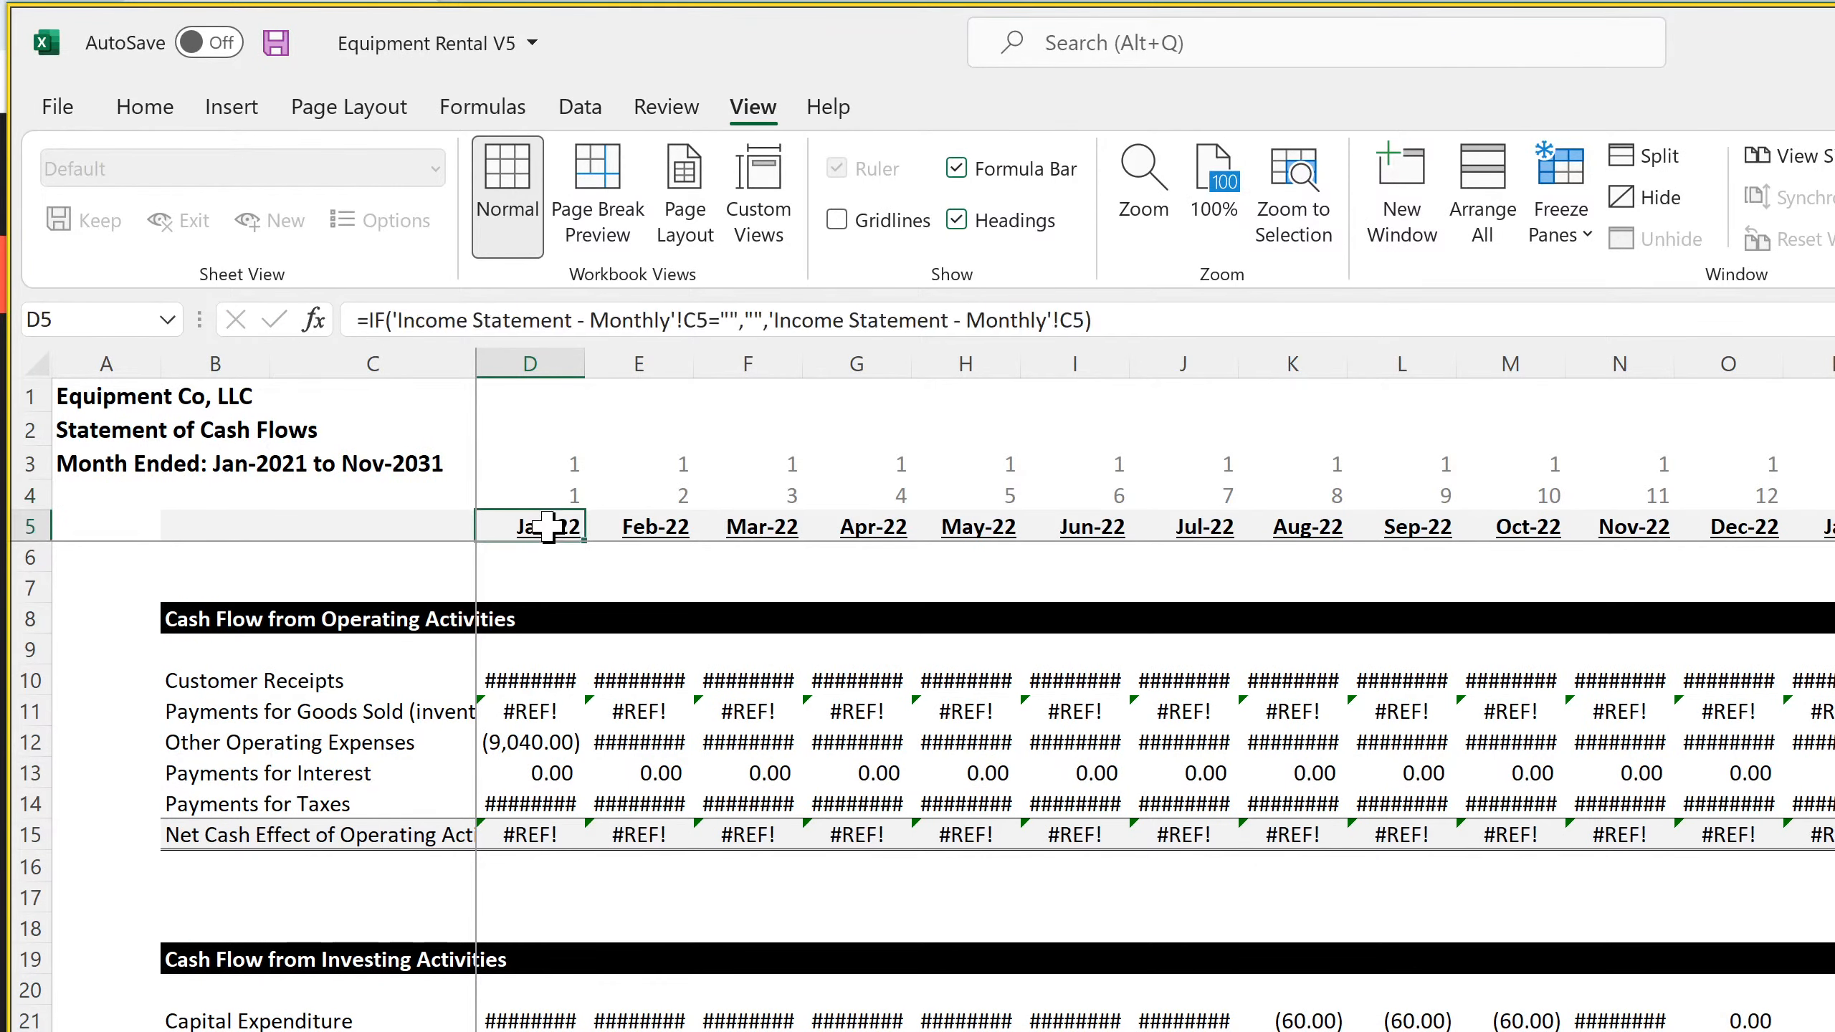
{"action": "left_click", "coordinate": [605, 524]}
{"action": "left_click", "coordinate": [560, 464]}
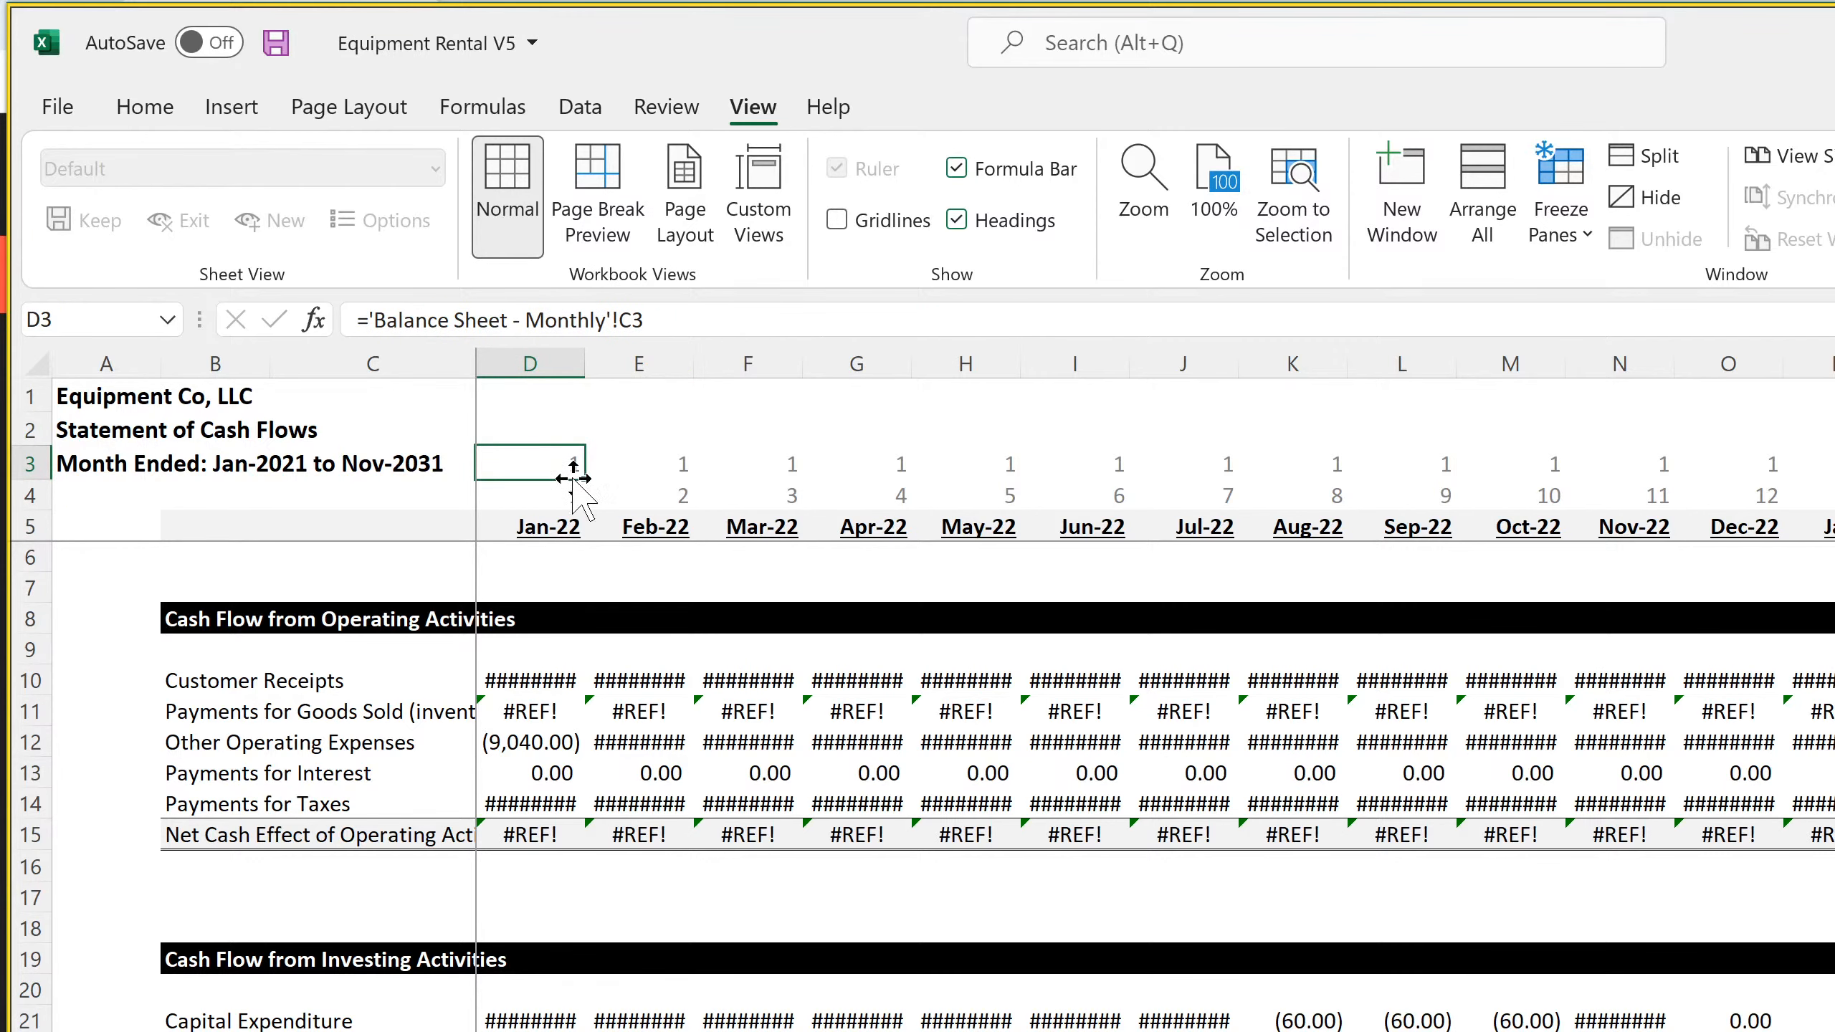
{"action": "left_click_drag", "start_coordinate": [599, 480], "coordinate": [1831, 469]}
Fill rows 3 to 72 of column BK rightward to extend the monthly cash flow statement past Nov-31
{"action": "mouse_move", "coordinate": [1834, 464]}
{"action": "left_mouse_down"}
{"action": "mouse_move", "coordinate": [1834, 1031]}
{"action": "mouse_move", "coordinate": [1834, 958]}
{"action": "left_mouse_up"}
{"action": "scroll", "coordinate": [1156, 661], "scroll_direction": "right", "scroll_amount": 3}
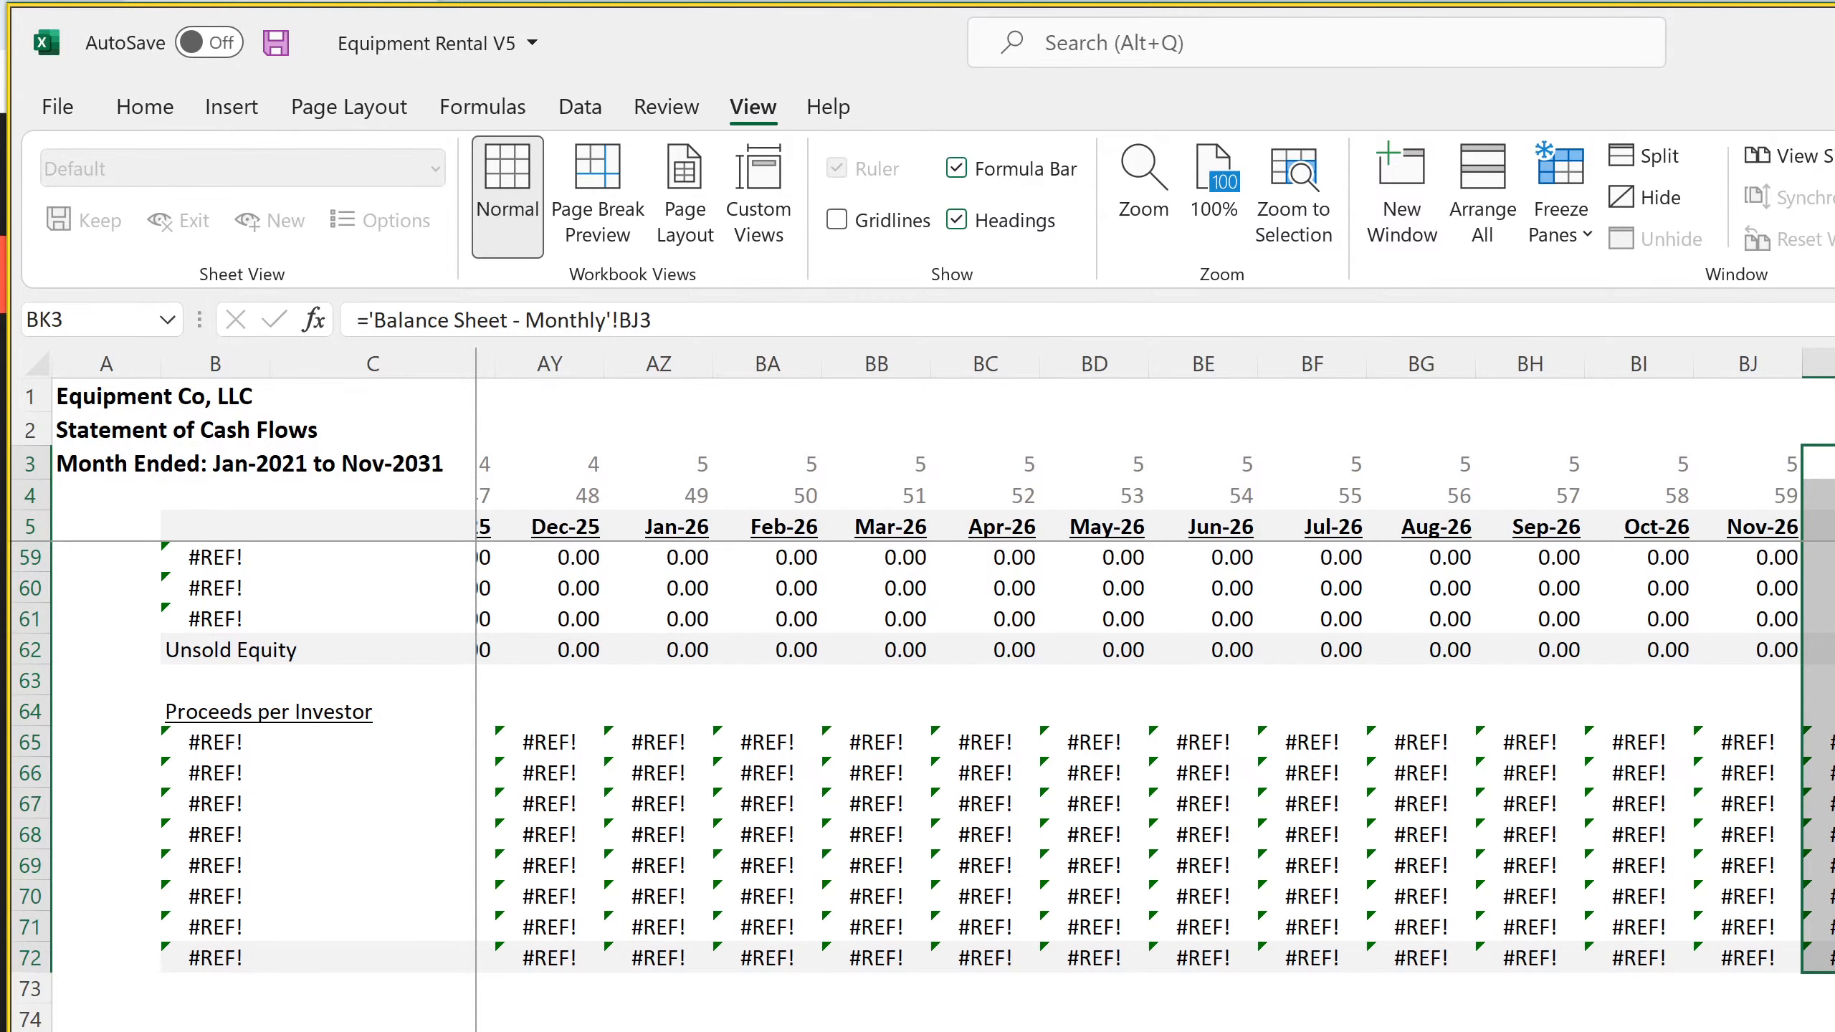
{"action": "key", "text": "ctrl+shift+Right"}
{"action": "scroll", "coordinate": [1156, 662], "scroll_direction": "right", "scroll_amount": 5}
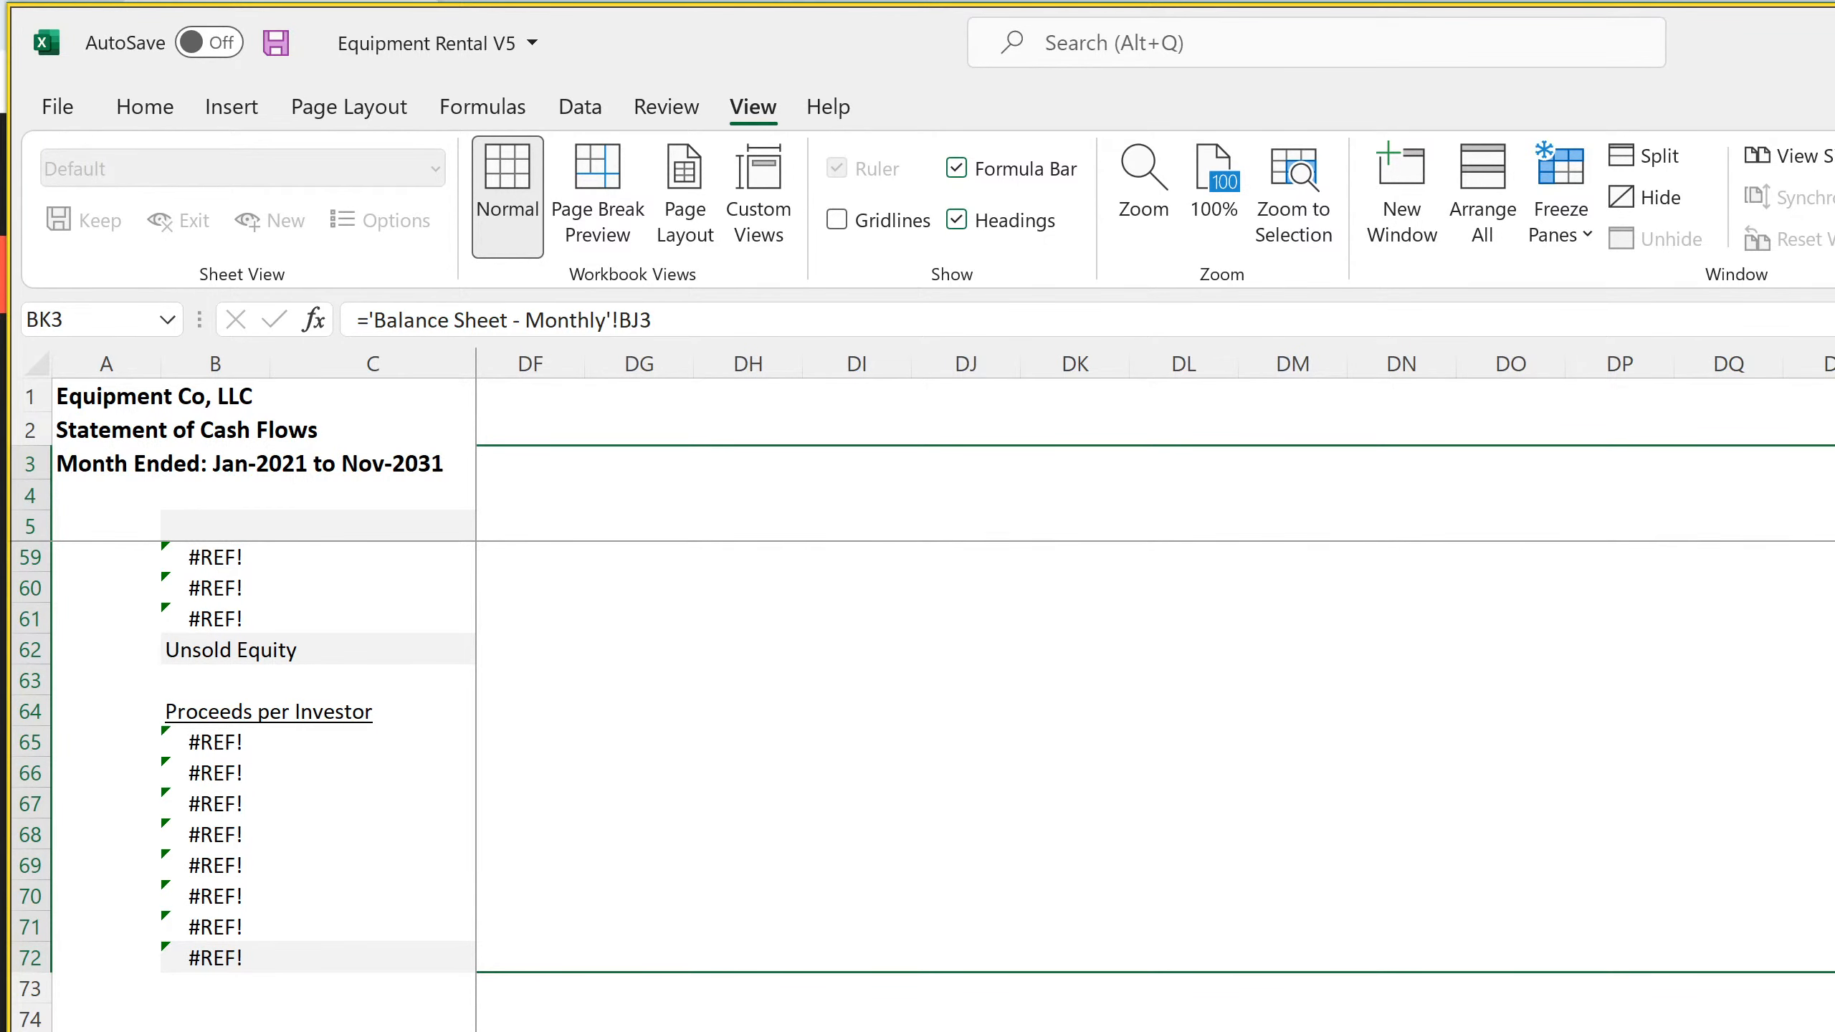
{"action": "left_click_drag", "start_coordinate": [1832, 970], "coordinate": [1832, 970]}
{"action": "key", "text": "ctrl+r"}
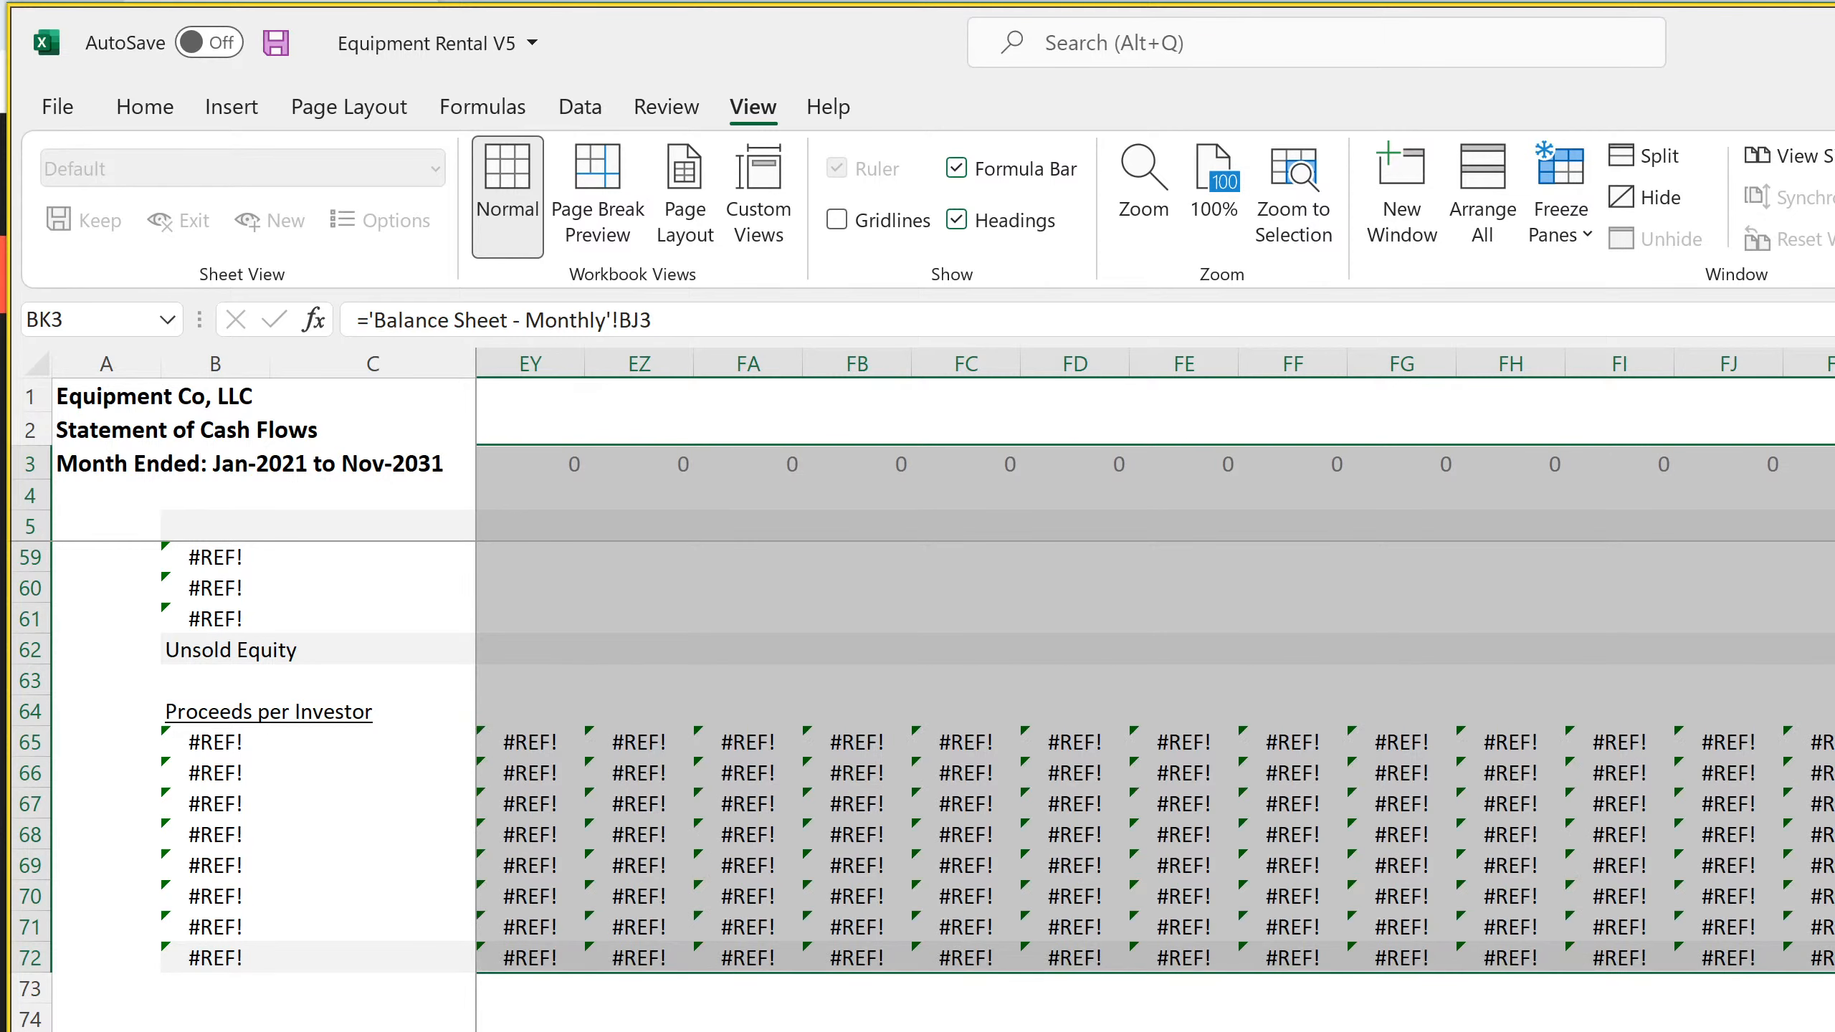
Clear the excess contents and formatting from column DU rightward, beyond the end of the cash flow timeline
{"action": "scroll", "coordinate": [939, 723], "scroll_direction": "up", "scroll_amount": 18}
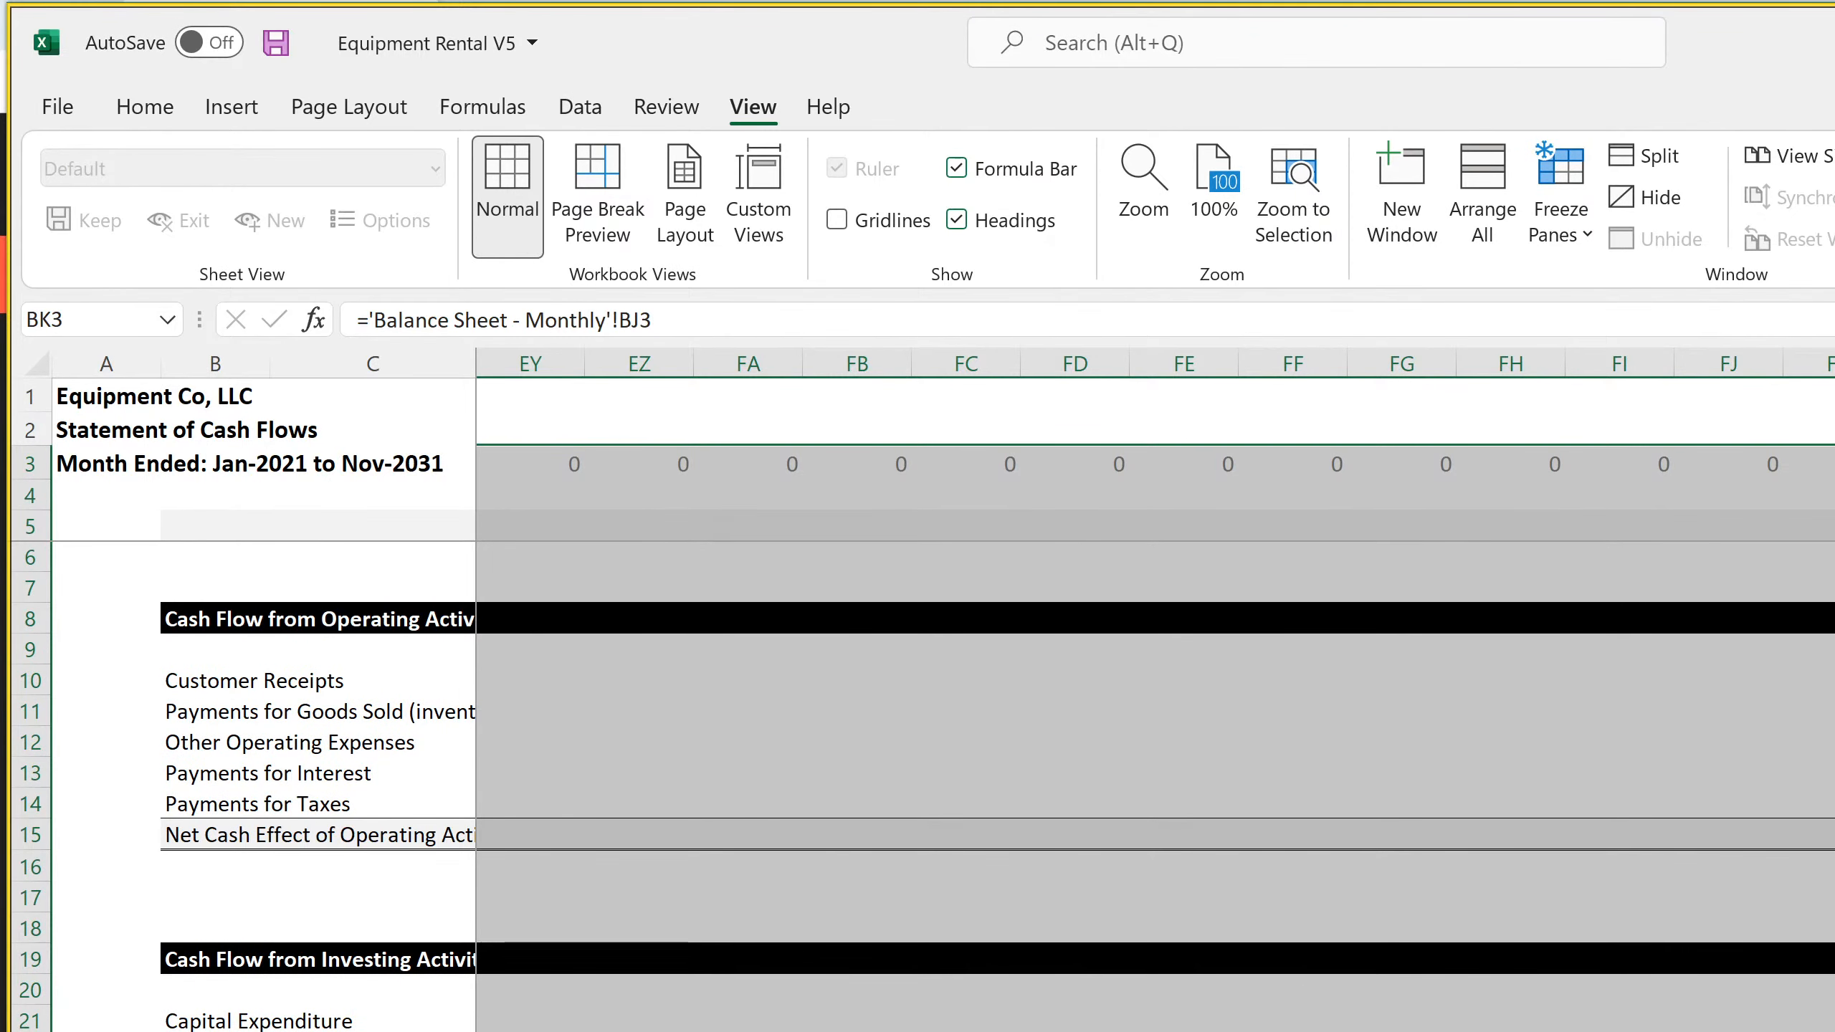
{"action": "scroll", "coordinate": [1156, 705], "scroll_direction": "left", "scroll_amount": 20}
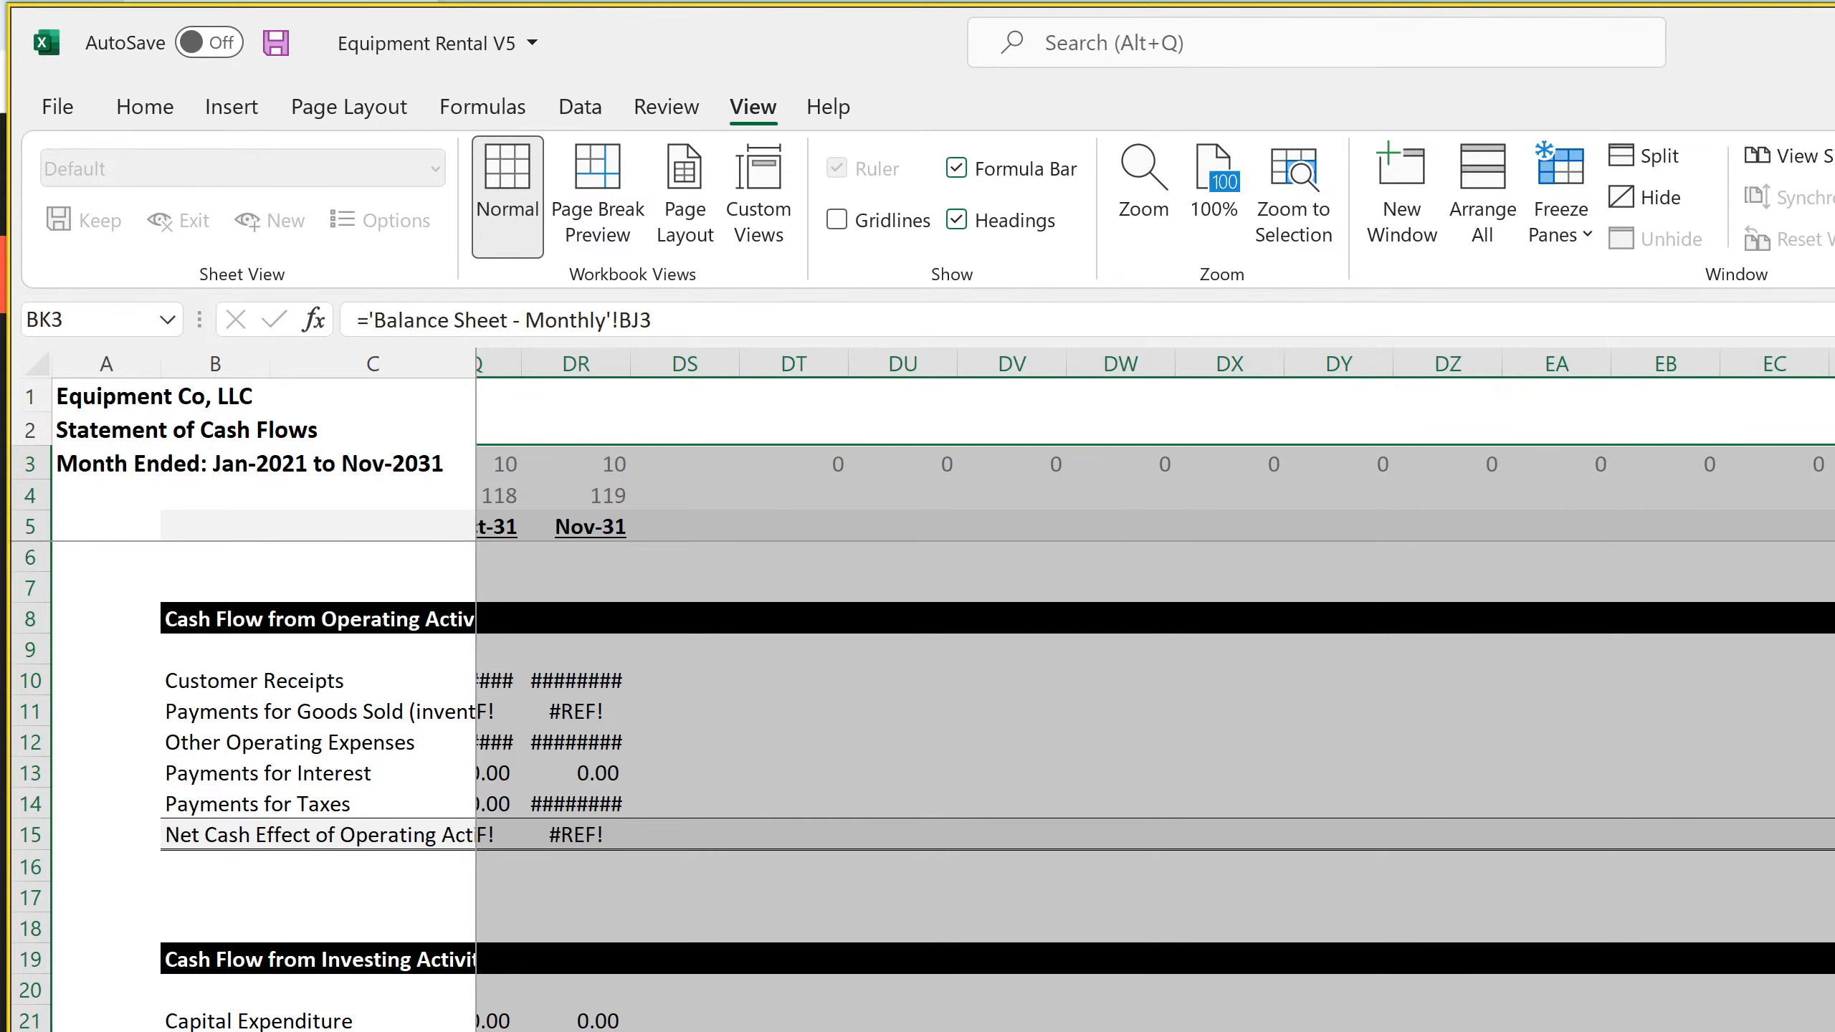
{"action": "scroll", "coordinate": [1156, 704], "scroll_direction": "right", "scroll_amount": 7}
{"action": "scroll", "coordinate": [1156, 704], "scroll_direction": "right", "scroll_amount": 18}
{"action": "scroll", "coordinate": [1156, 704], "scroll_direction": "left", "scroll_amount": 10}
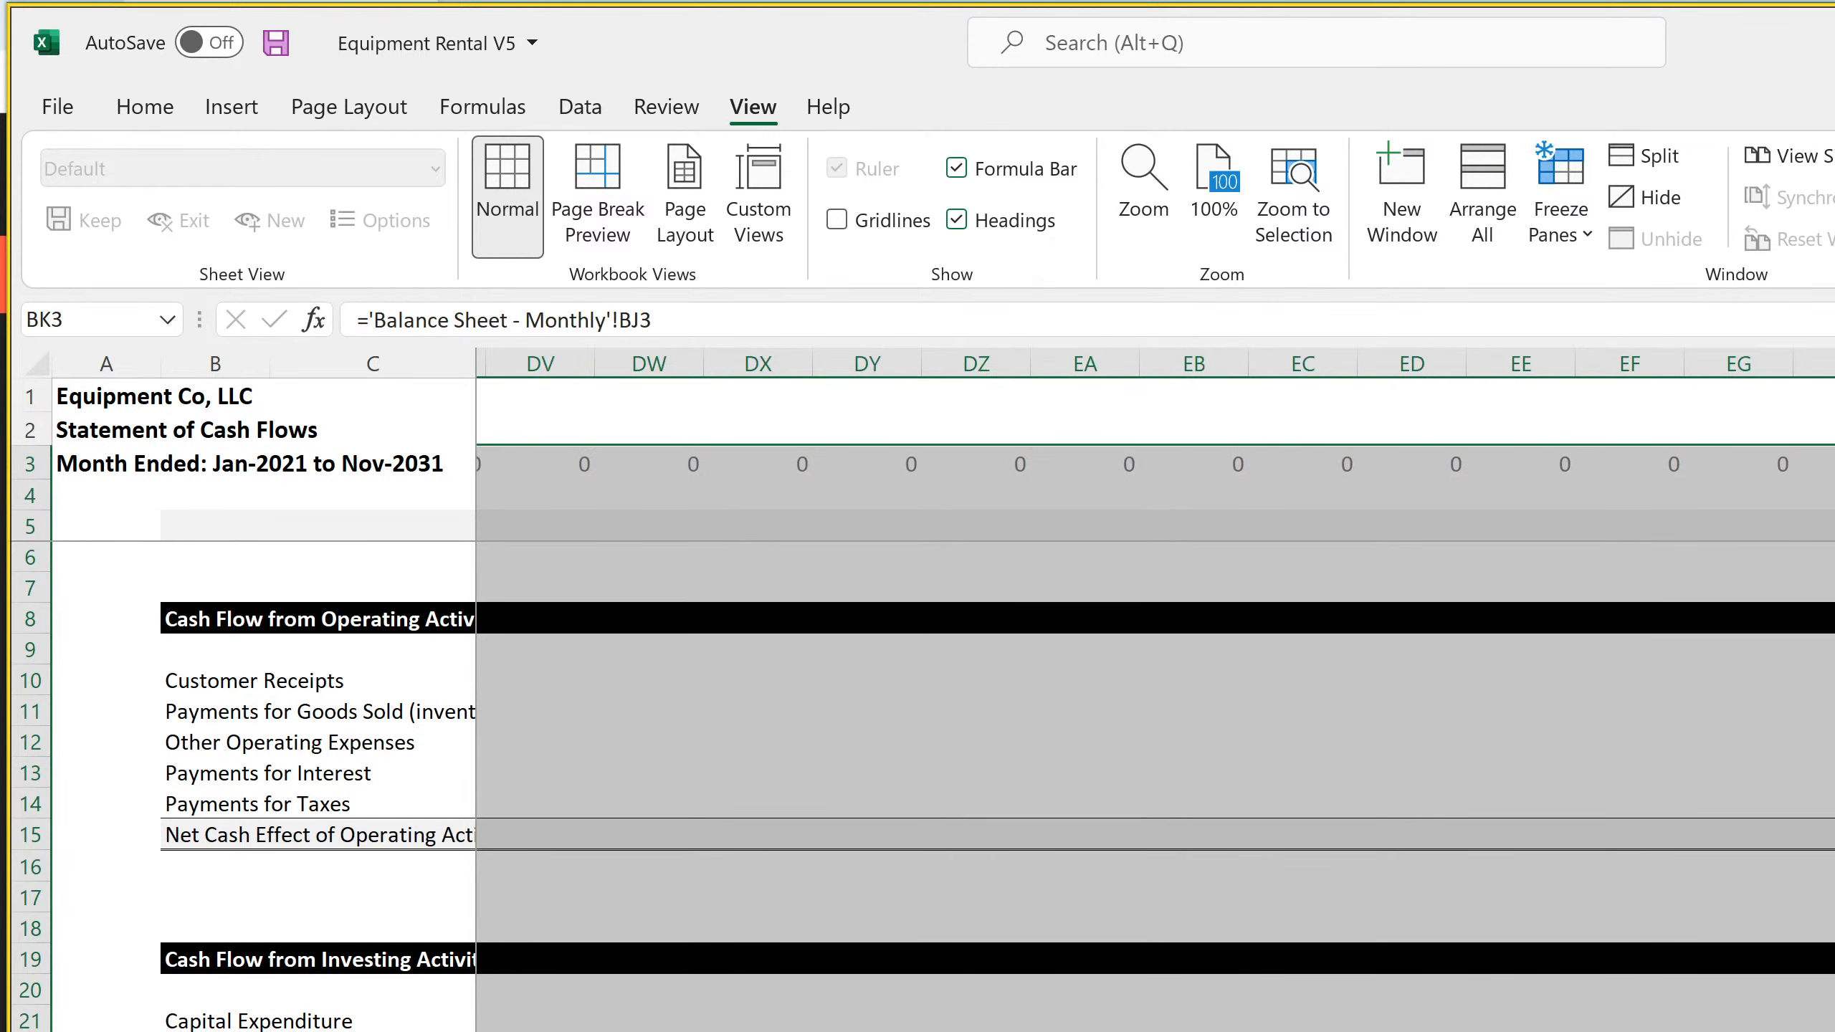
{"action": "scroll", "coordinate": [798, 533], "scroll_direction": "left", "scroll_amount": 2}
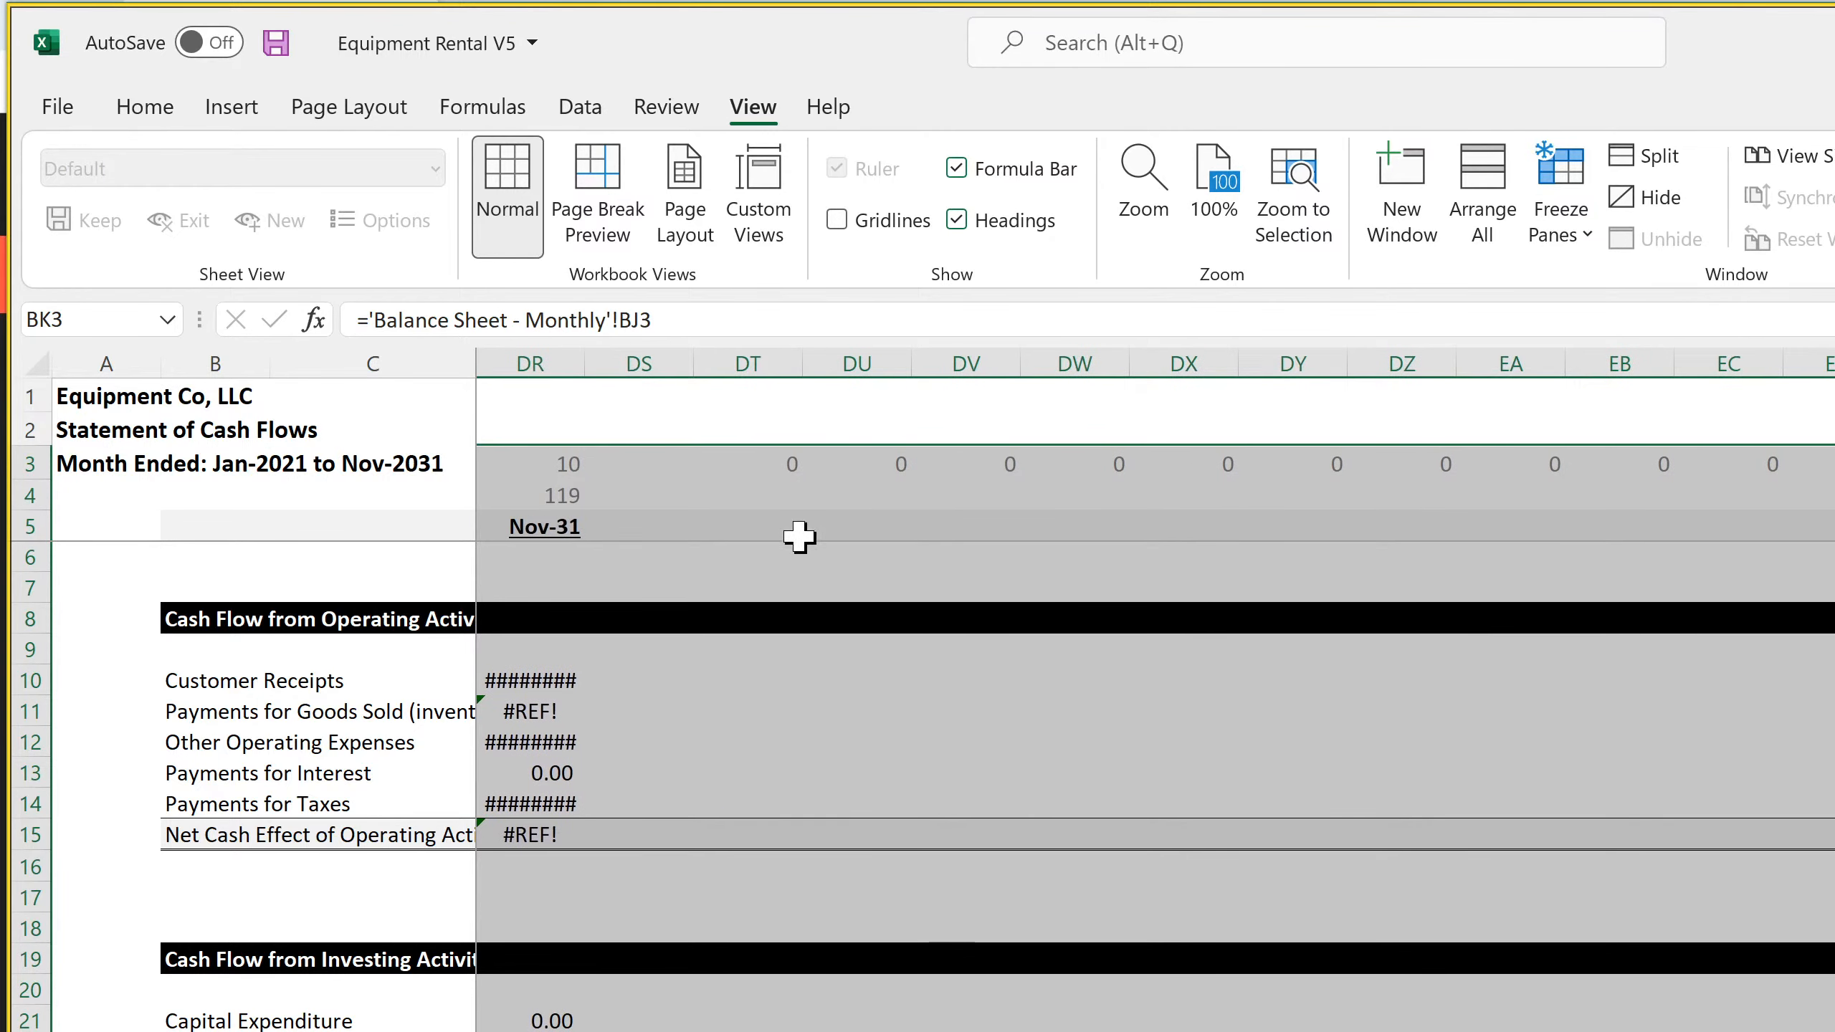
{"action": "left_click_drag", "start_coordinate": [832, 357], "coordinate": [1831, 361]}
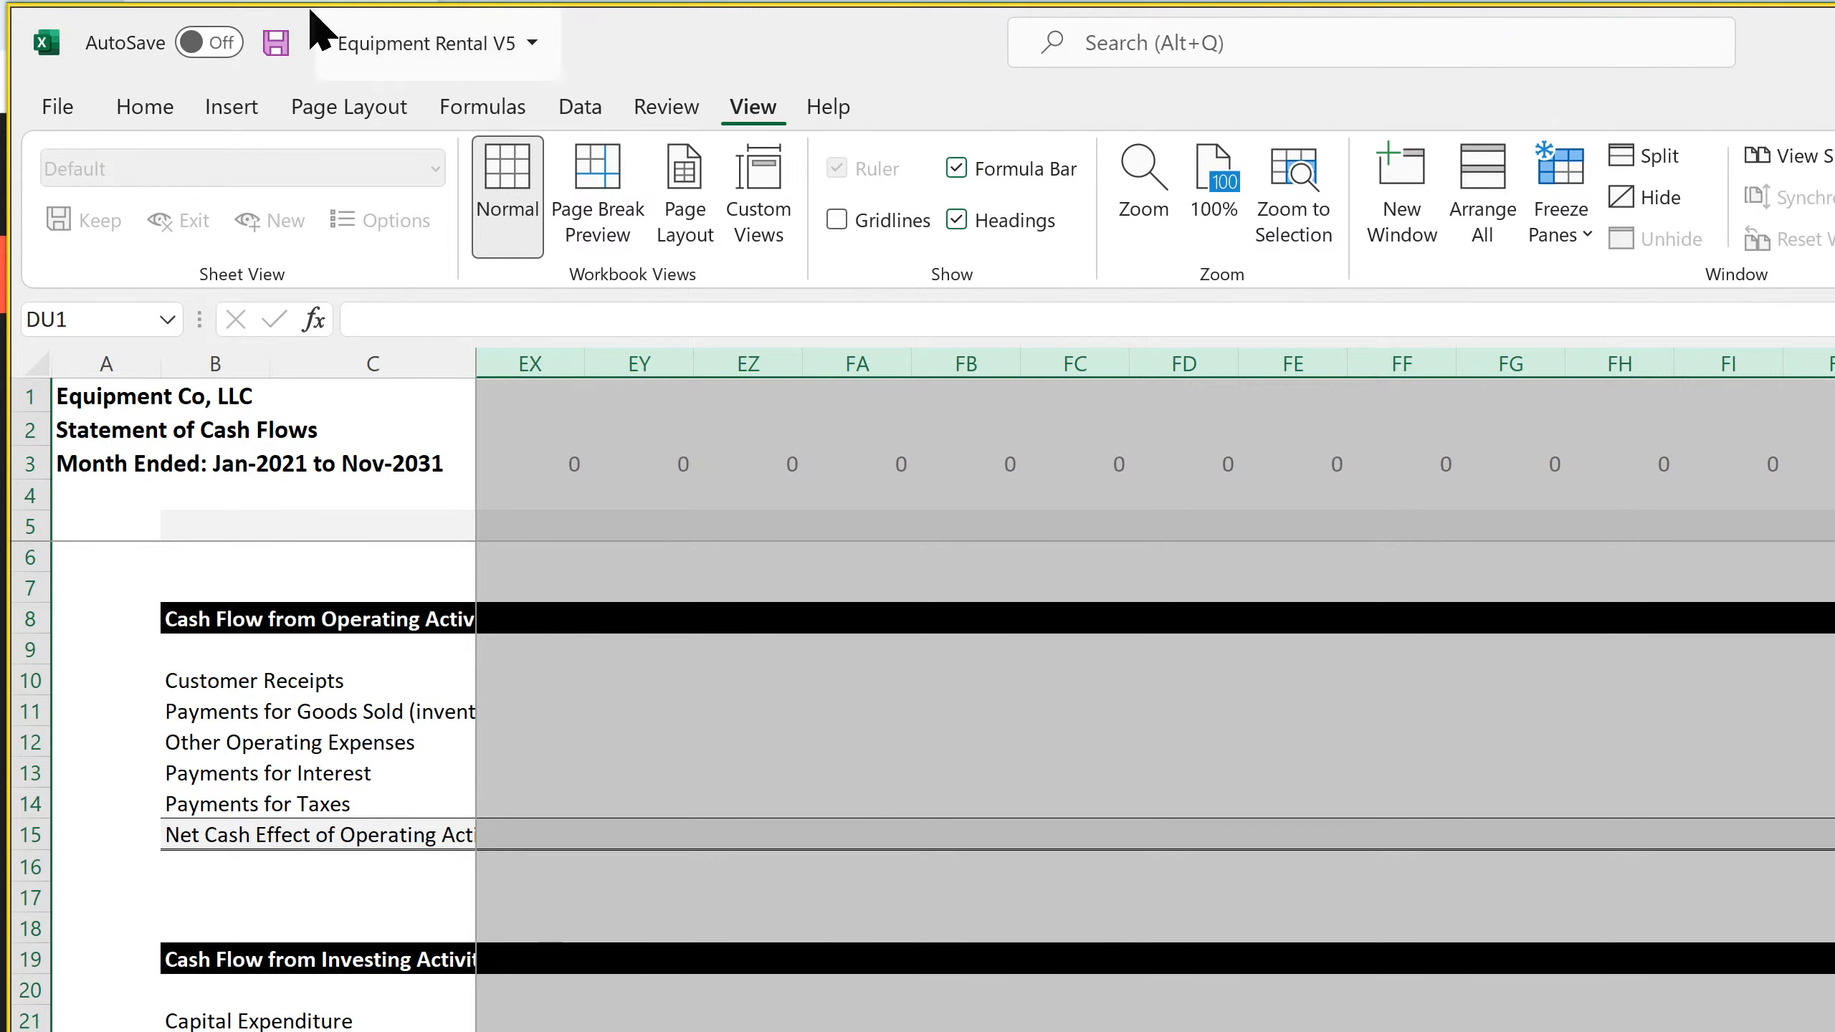
{"action": "left_click", "coordinate": [143, 106]}
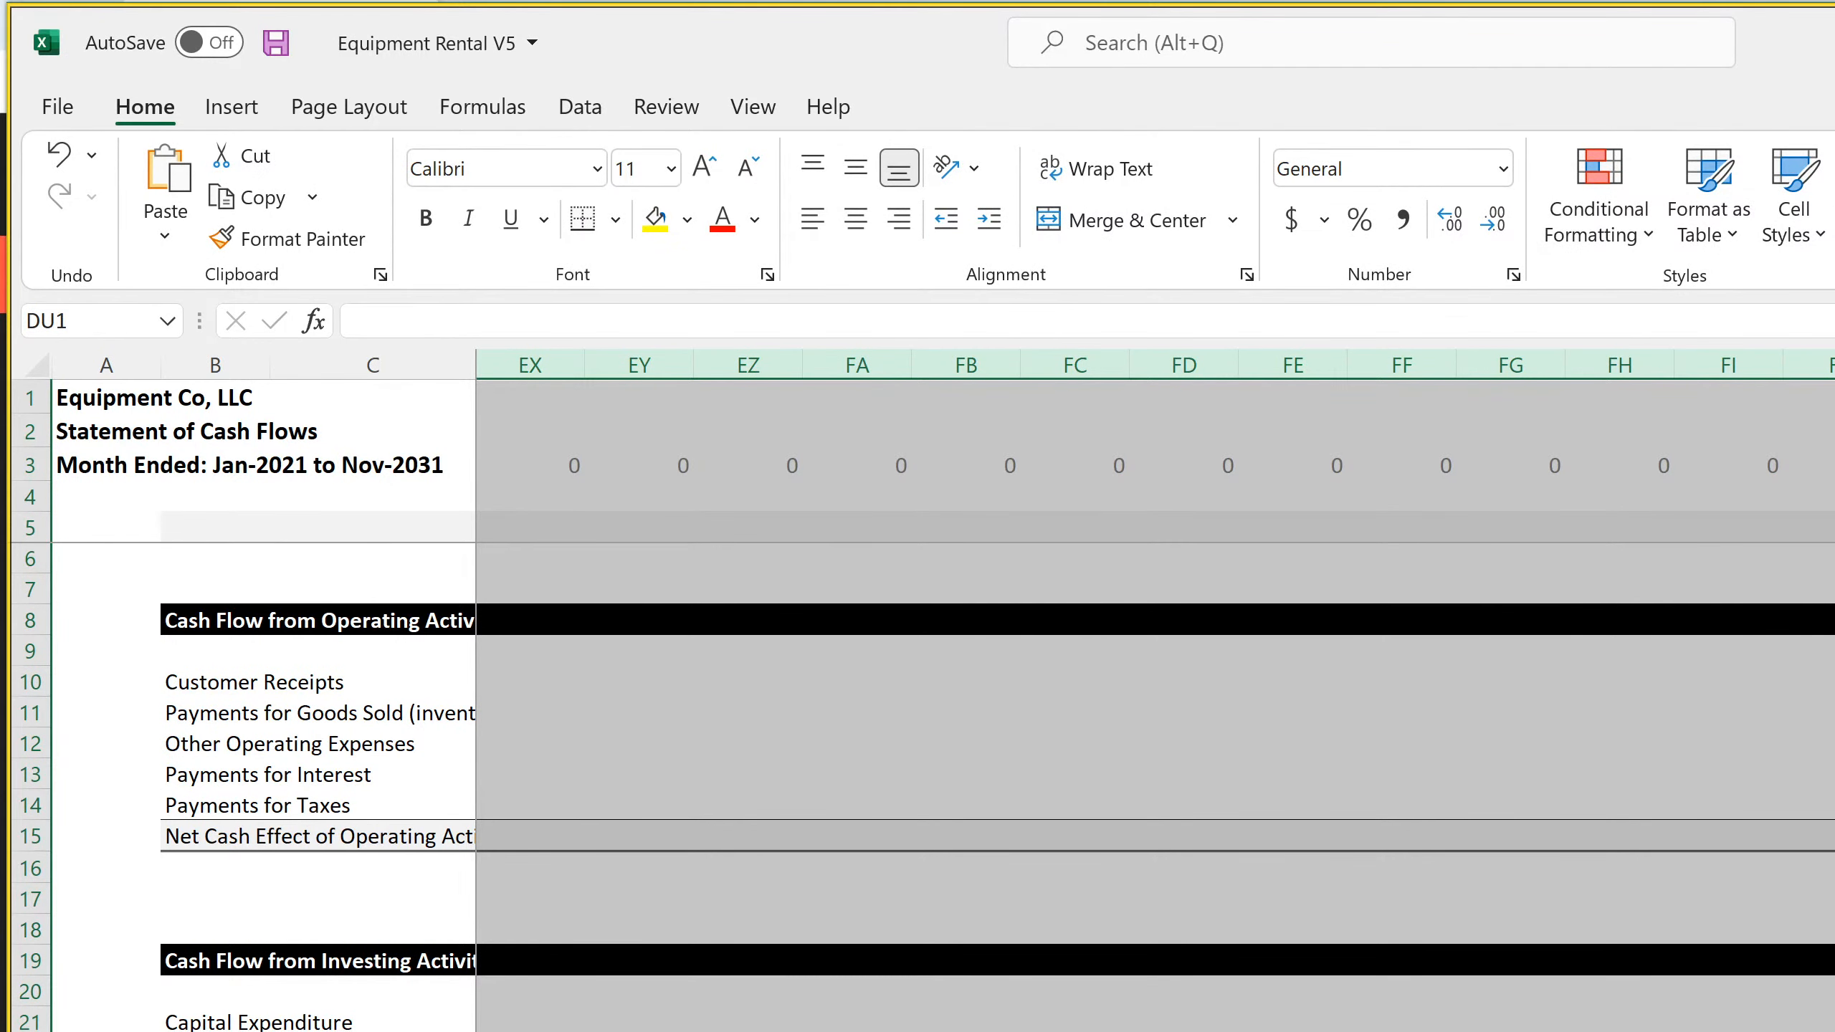
{"action": "left_click", "coordinate": [1834, 837]}
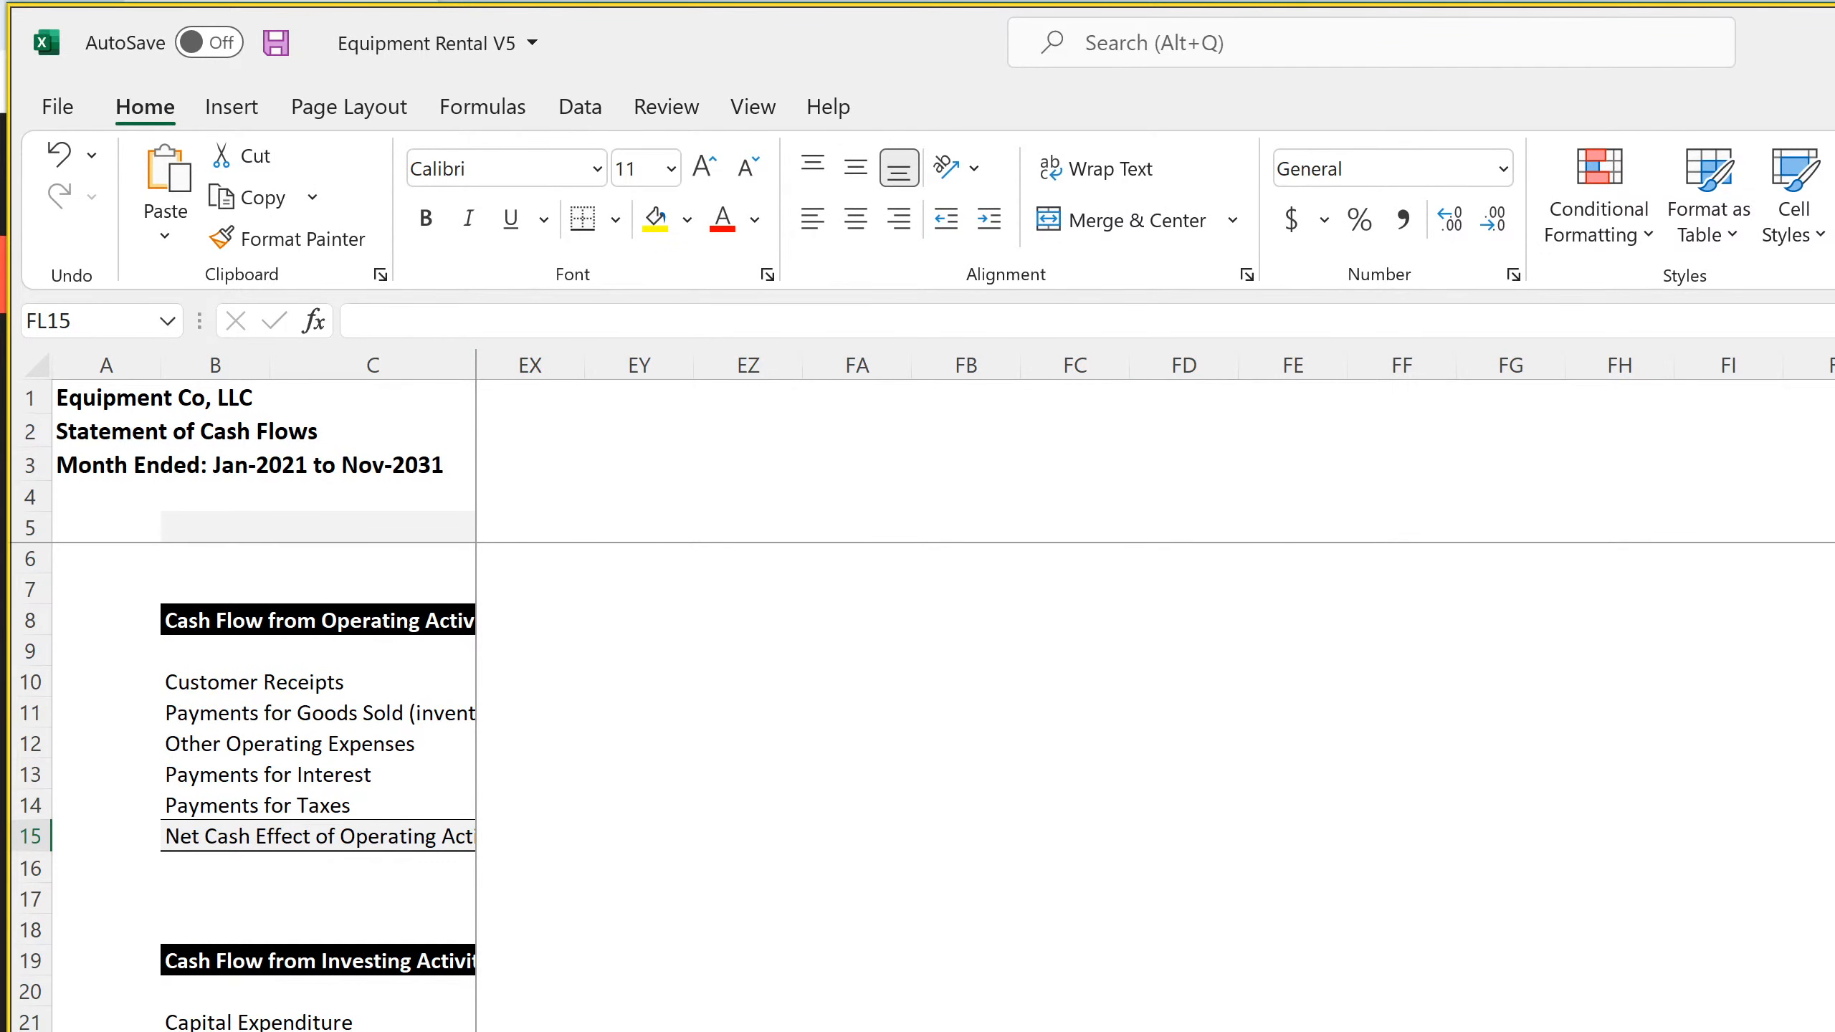
Examine the header and inventory payment formulas in columns DS and DT at the end of the timeline
{"action": "scroll", "coordinate": [1156, 706], "scroll_direction": "left", "scroll_amount": 16}
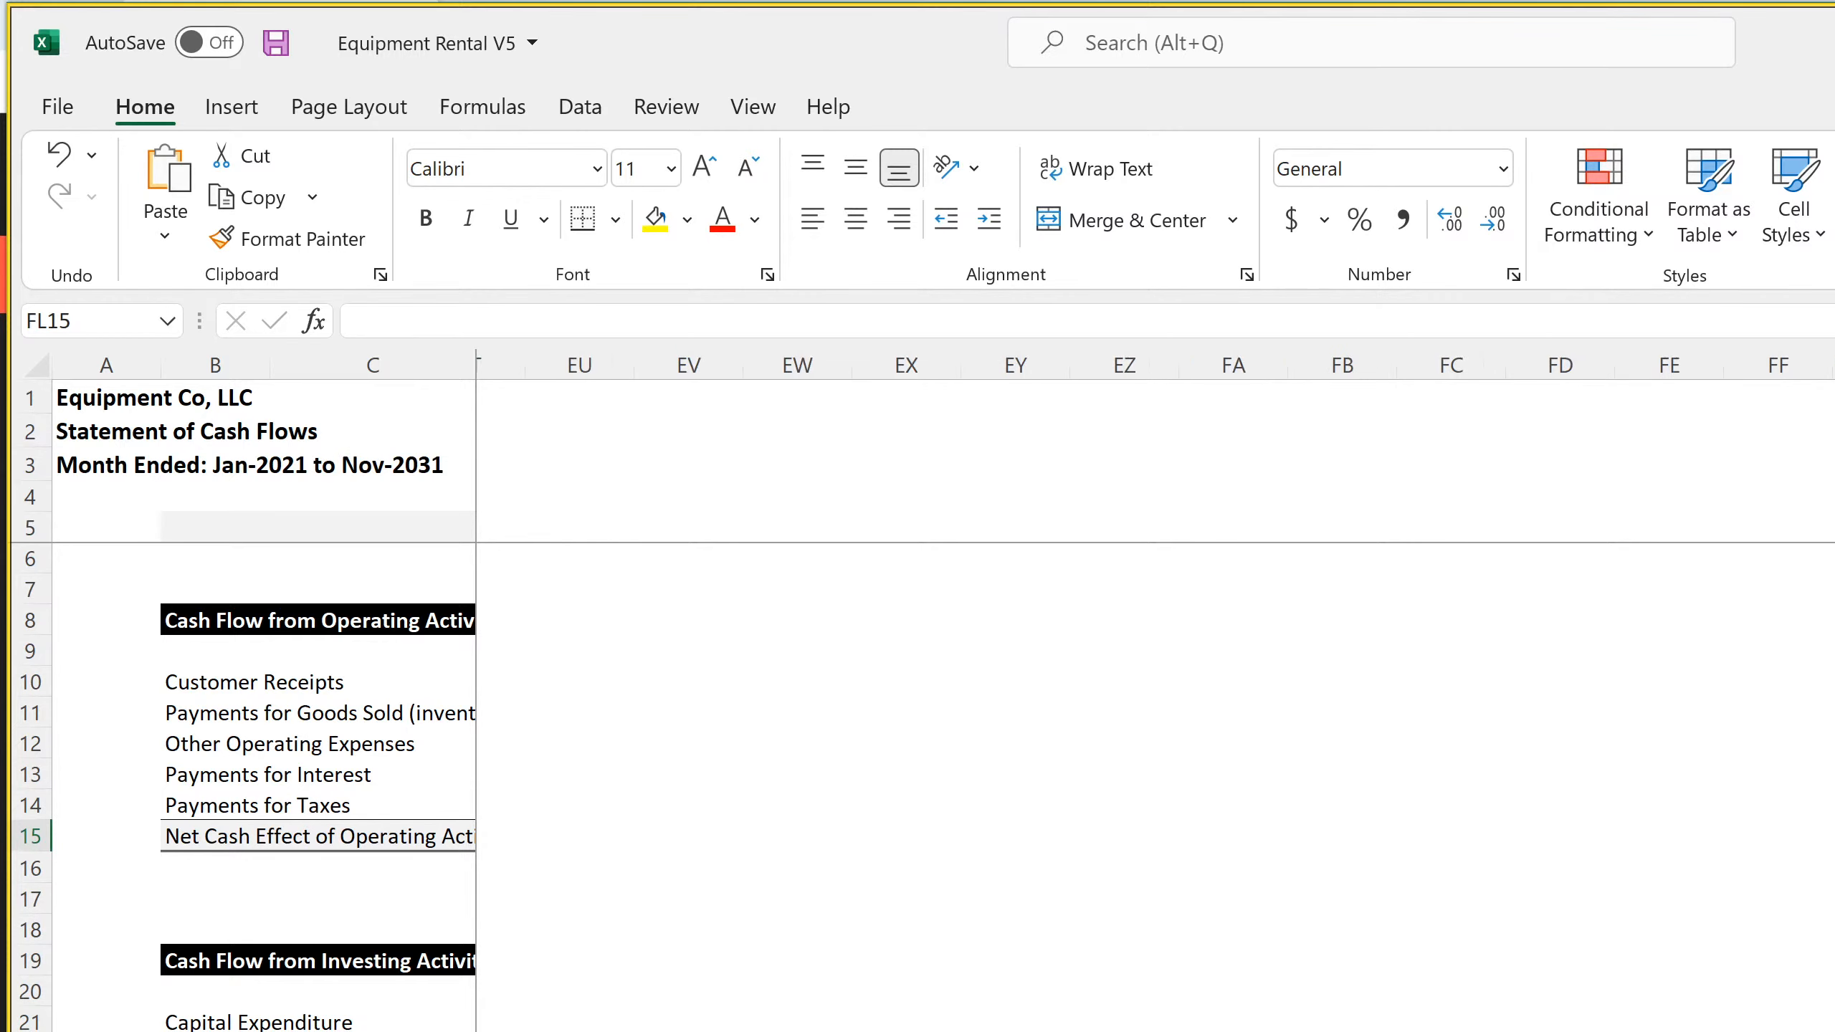
{"action": "scroll", "coordinate": [1156, 705], "scroll_direction": "right", "scroll_amount": 1}
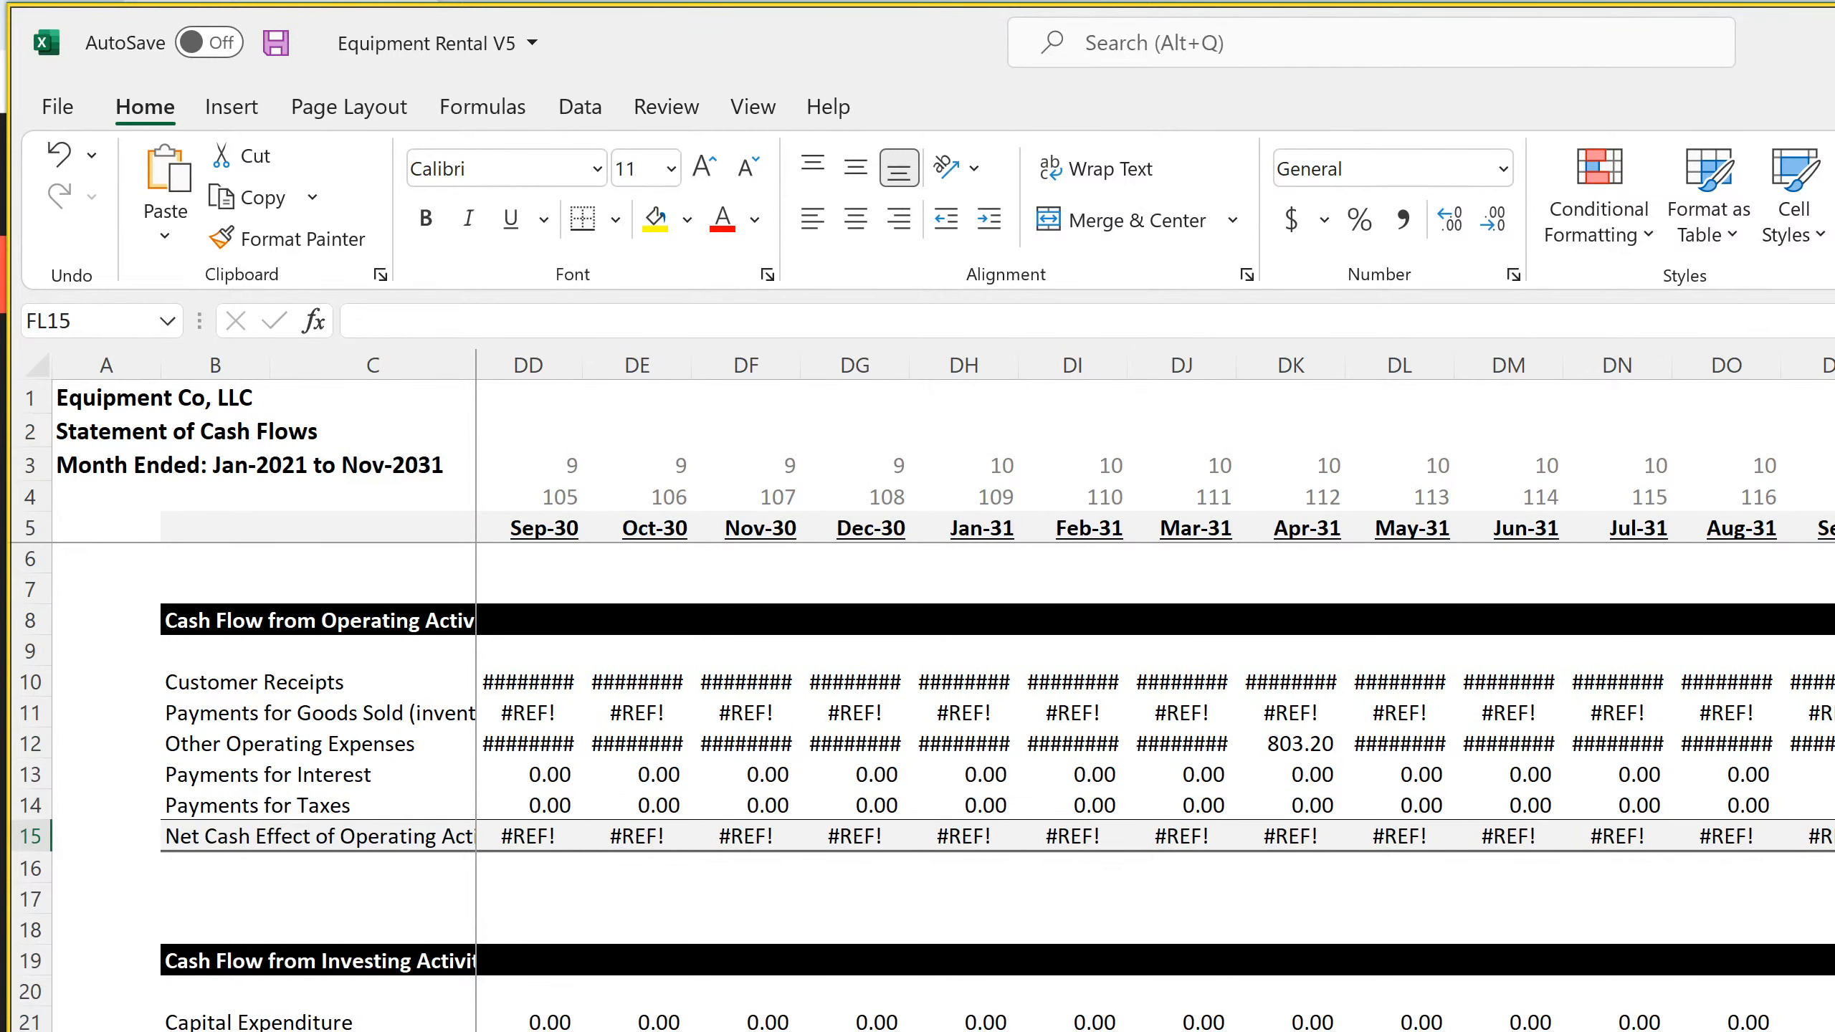
{"action": "left_click", "coordinate": [1834, 528]}
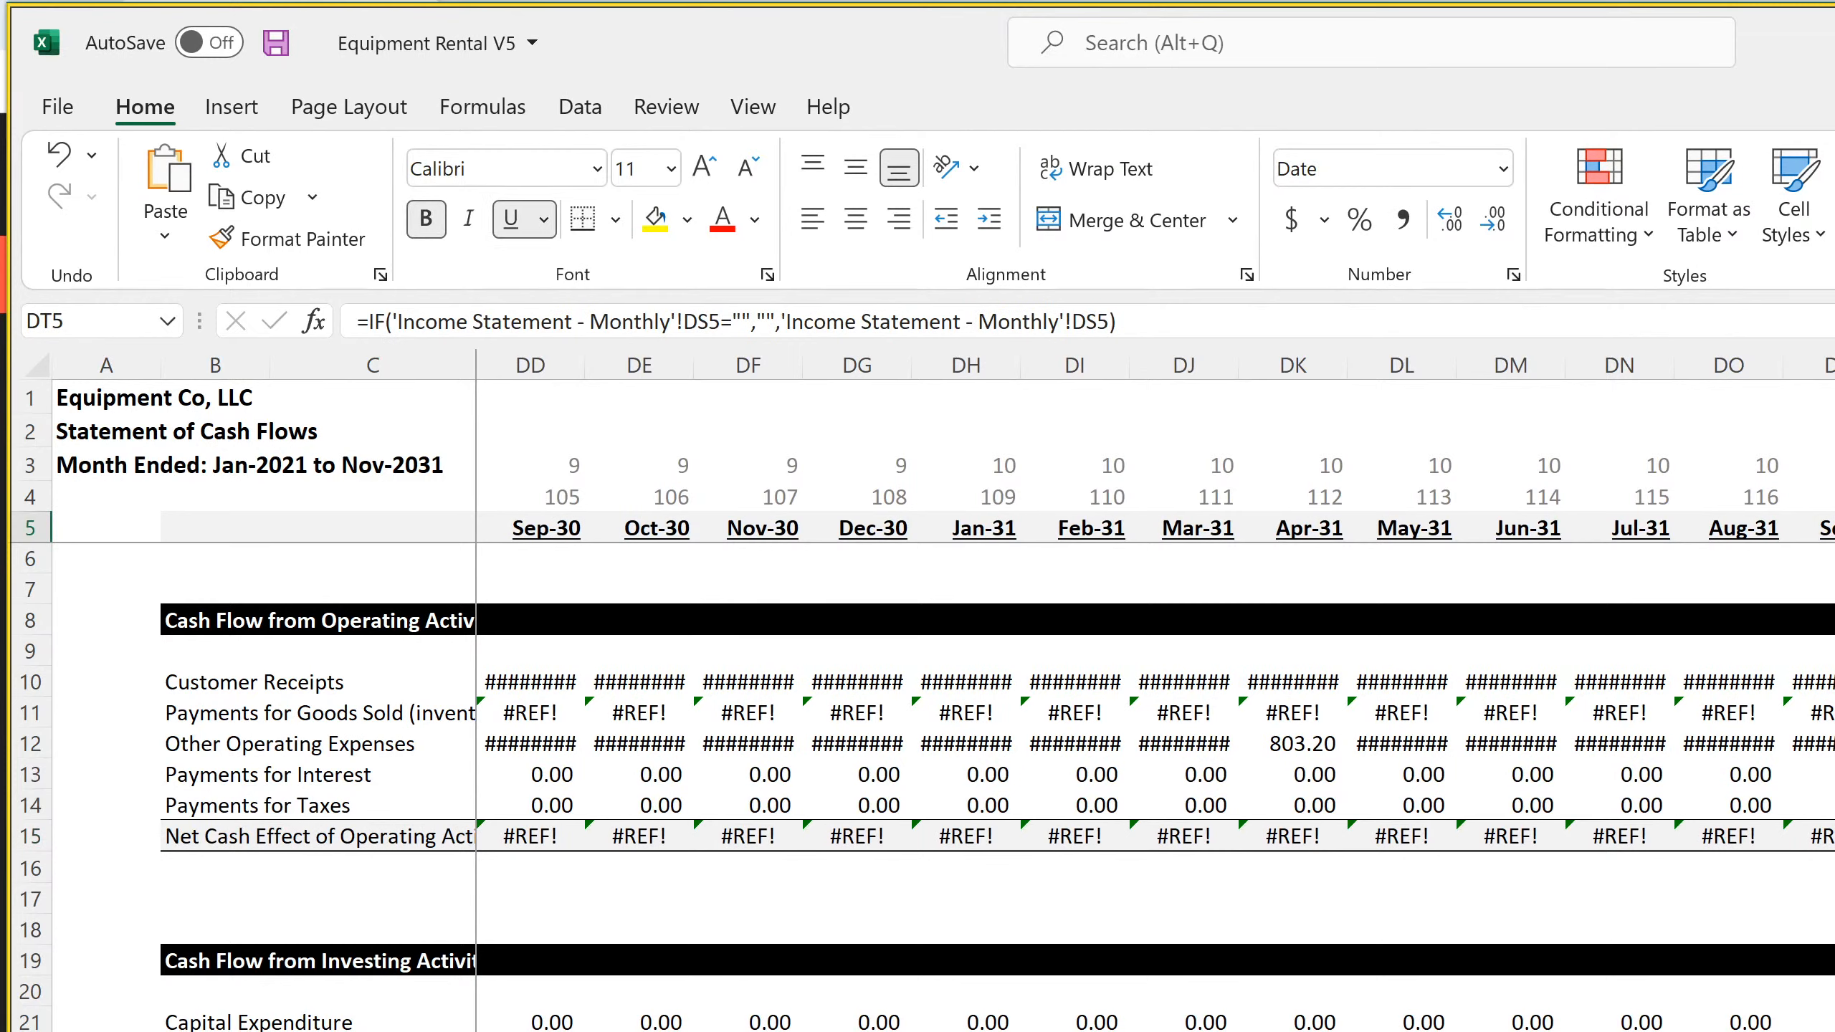
{"action": "key", "text": "ctrl+space"}
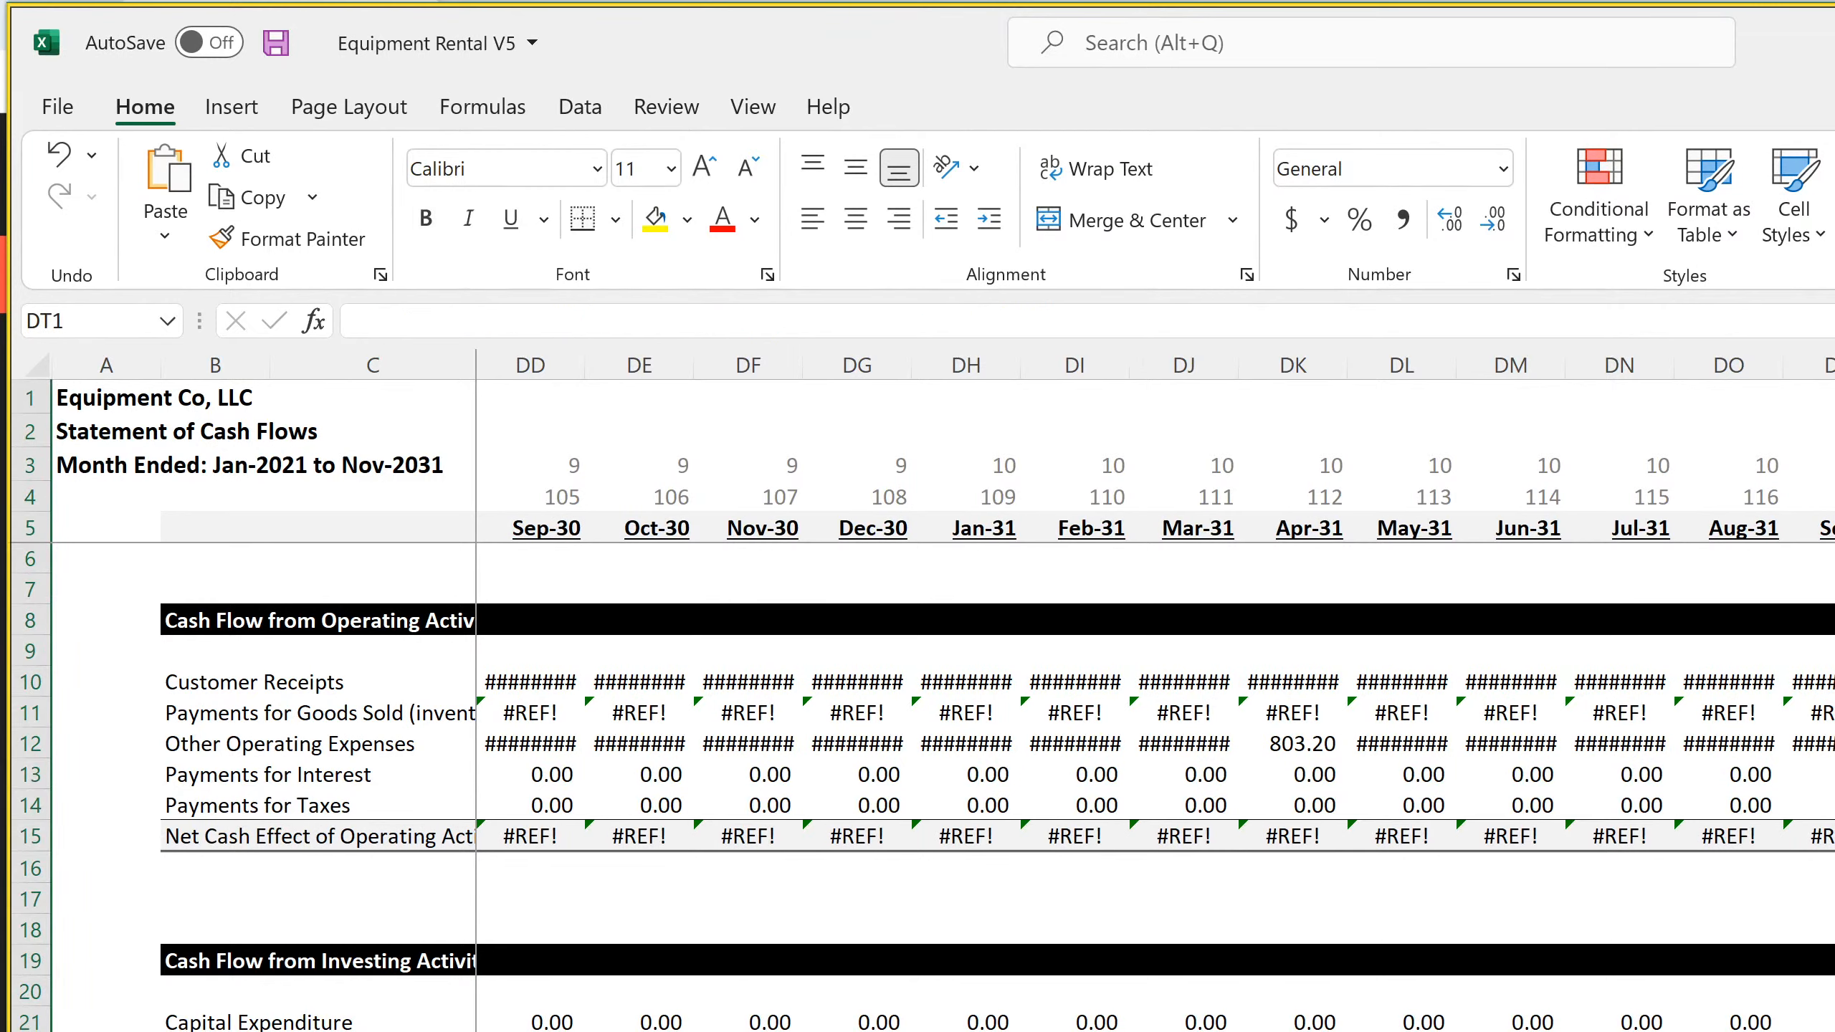
{"action": "left_click", "coordinate": [1834, 465]}
{"action": "left_click", "coordinate": [1834, 497]}
{"action": "left_click", "coordinate": [1834, 528]}
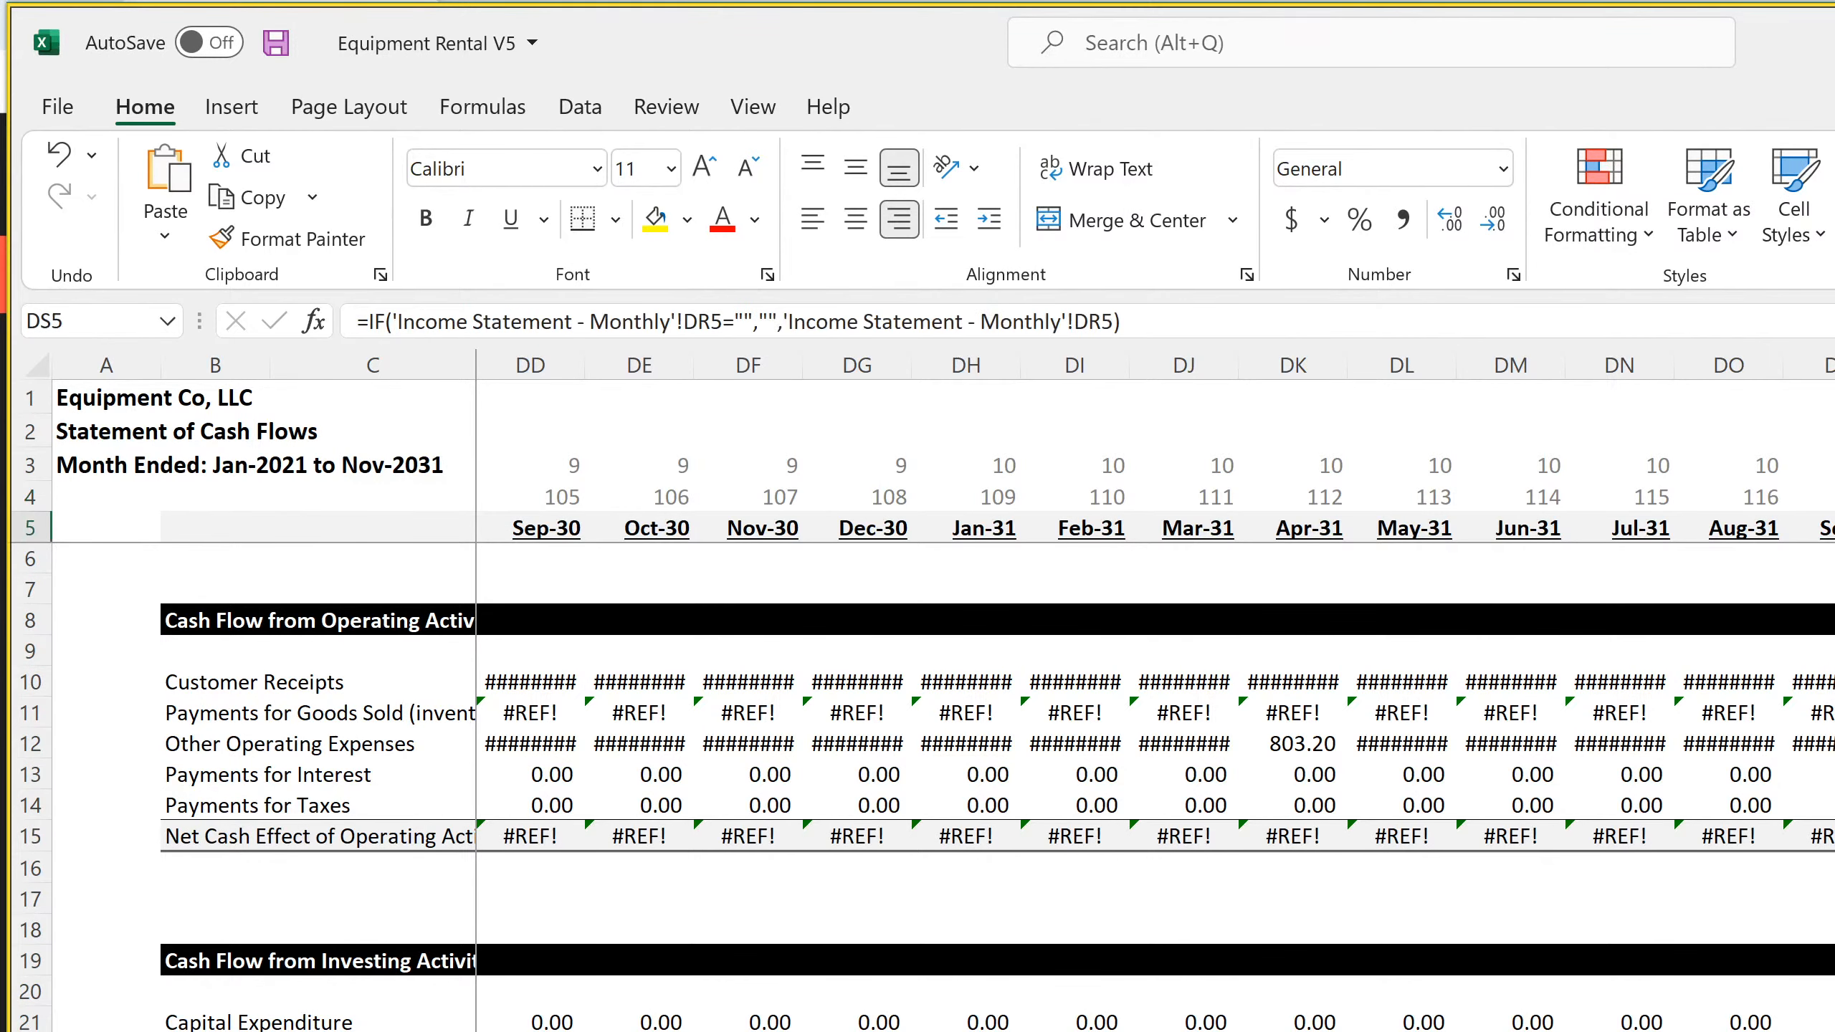
{"action": "left_click", "coordinate": [1834, 713]}
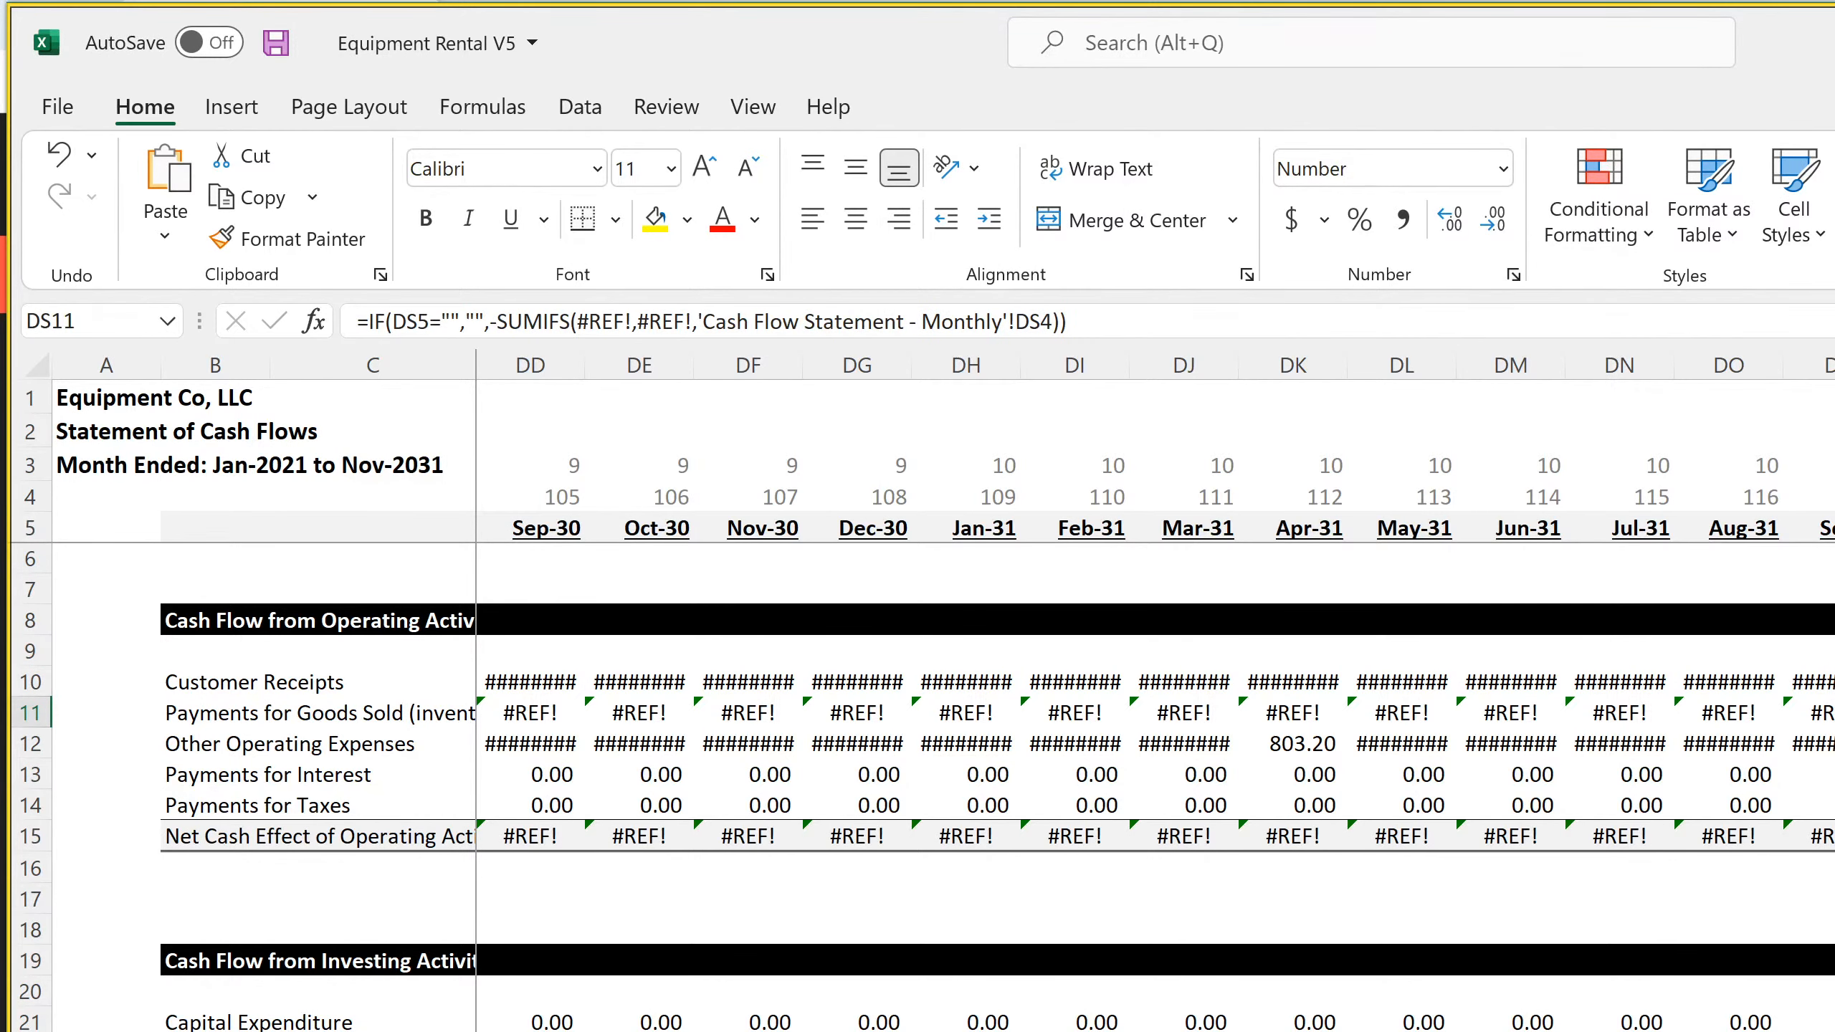
Set columns D through DS to a width of 15 and widen column C to fit the full row labels
{"action": "left_click_drag", "start_coordinate": [1834, 365], "coordinate": [535, 368]}
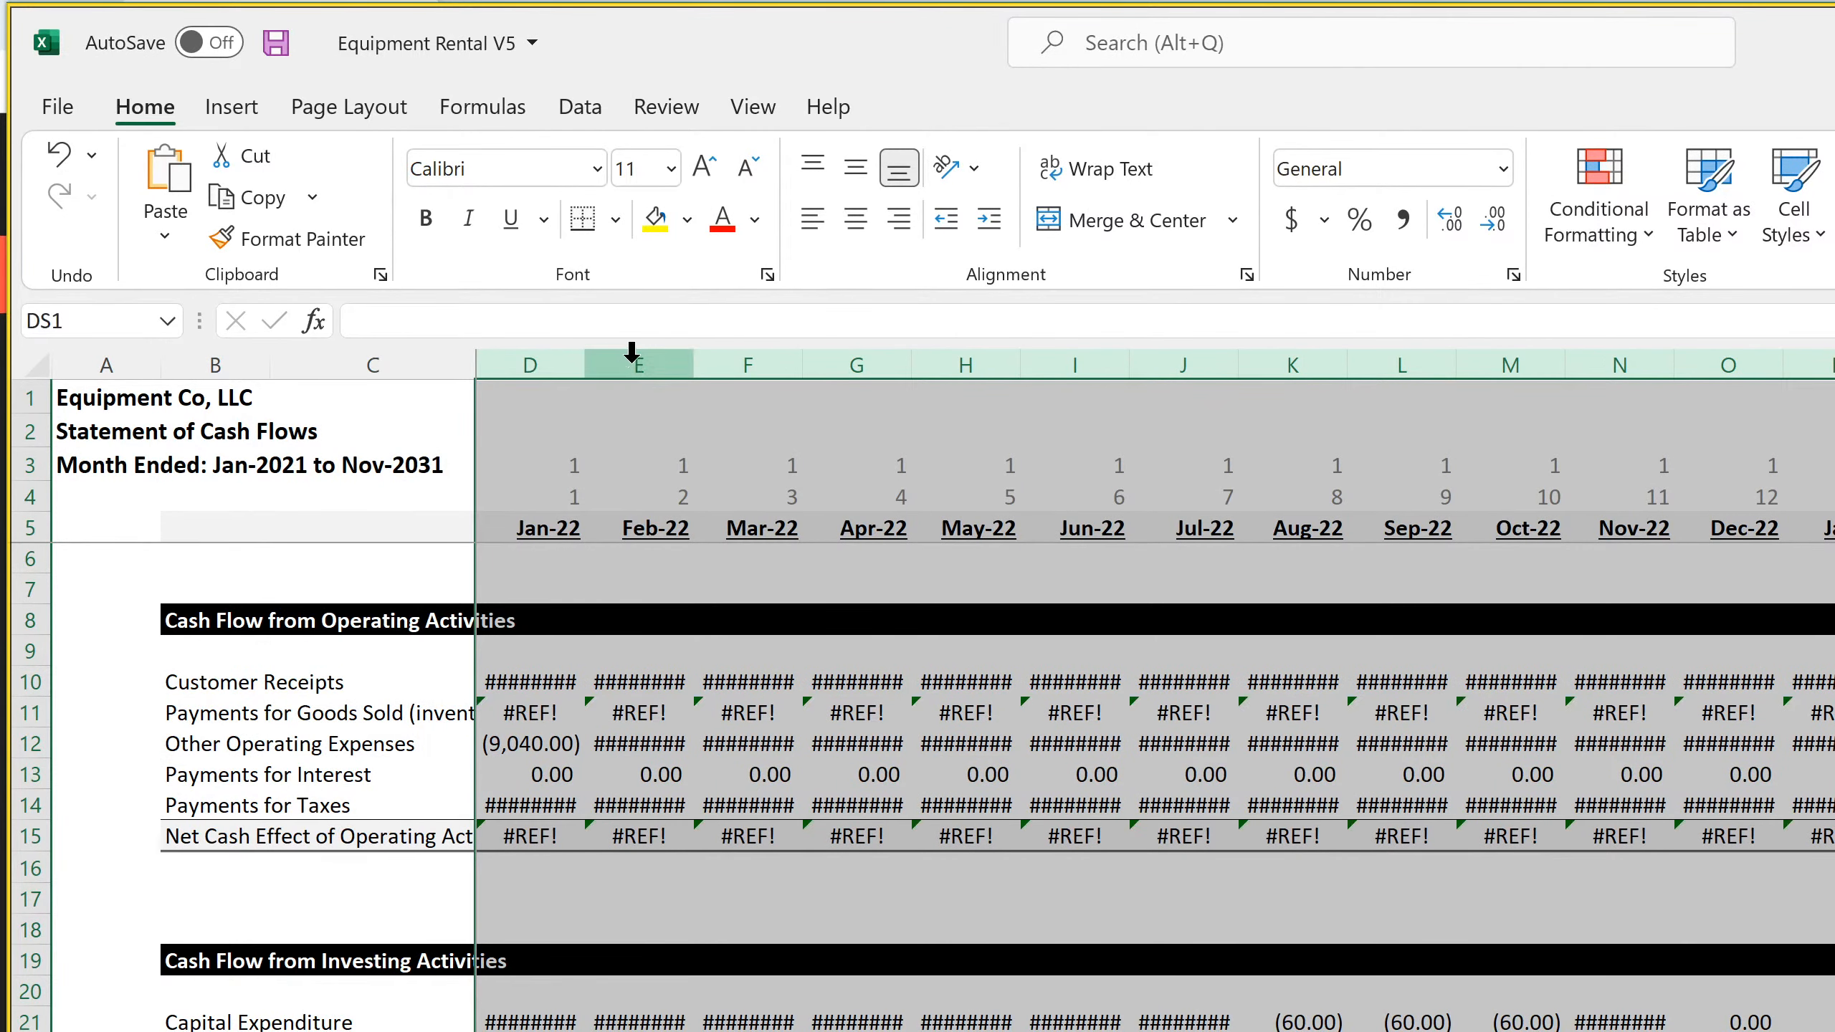
{"action": "right_click", "coordinate": [637, 365]}
{"action": "left_click", "coordinate": [830, 838]}
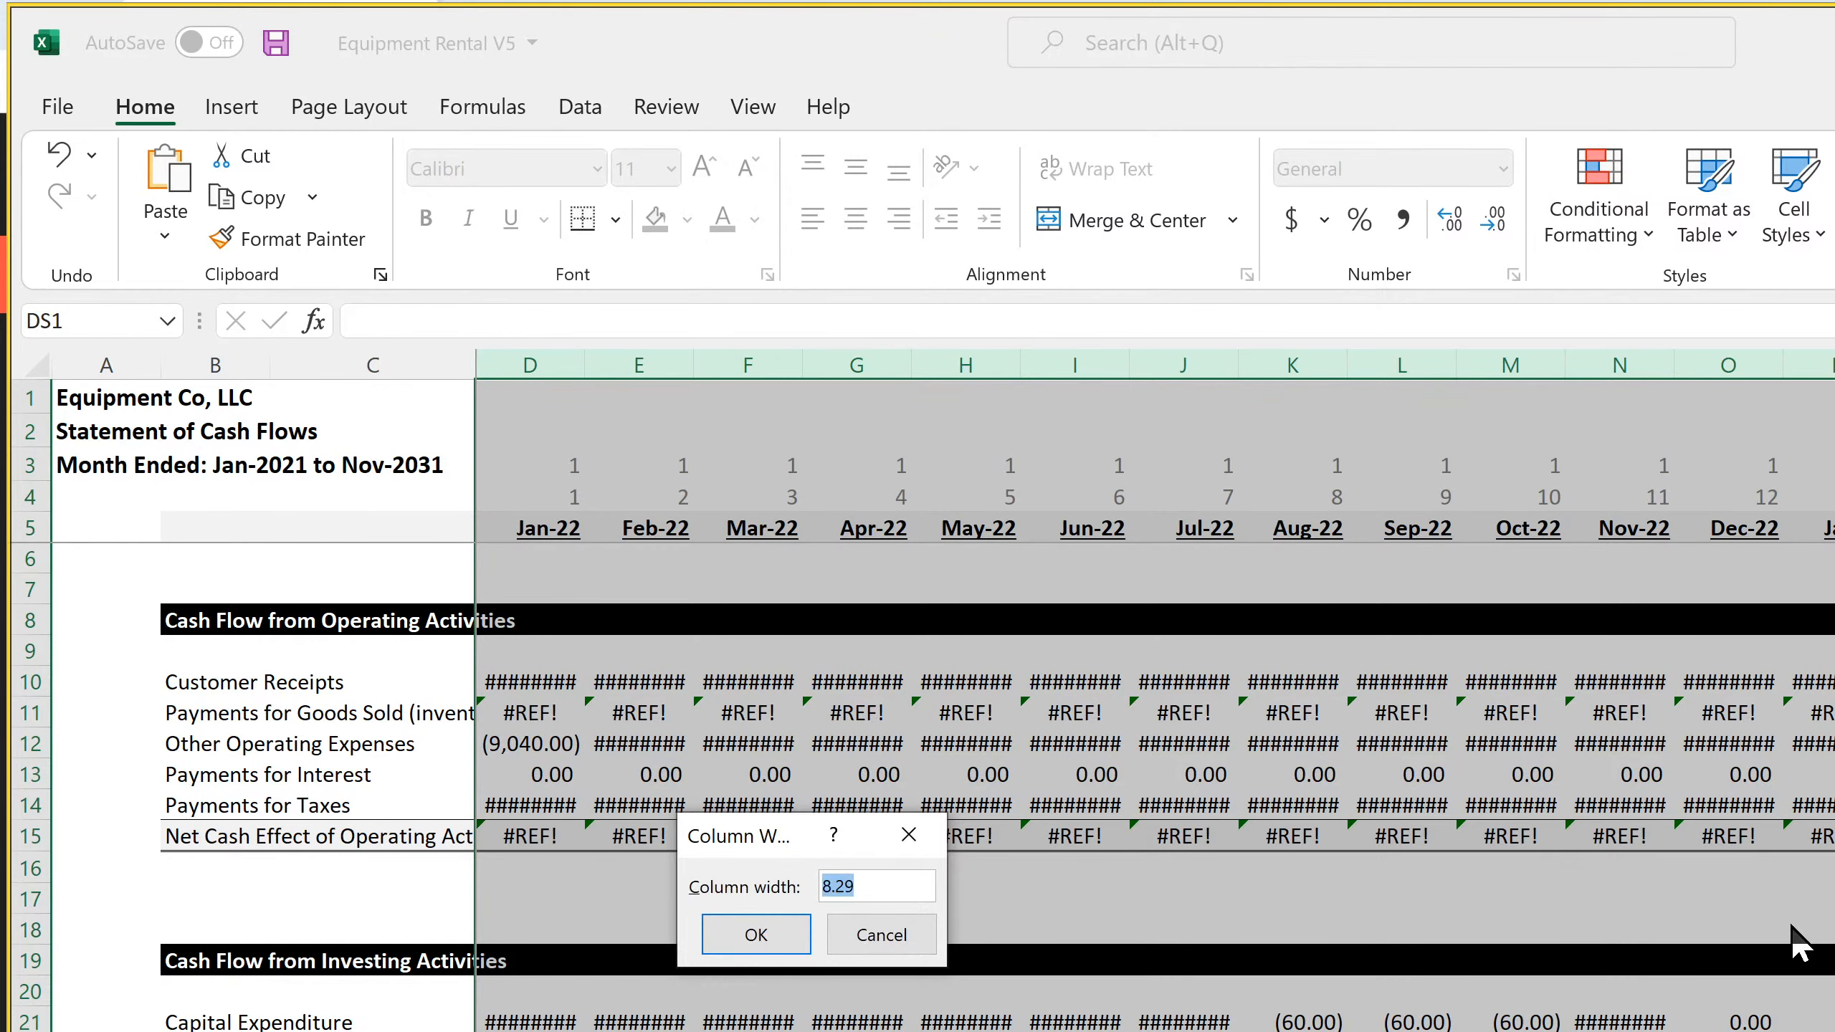
{"action": "type", "text": "15"}
{"action": "key", "text": "Return"}
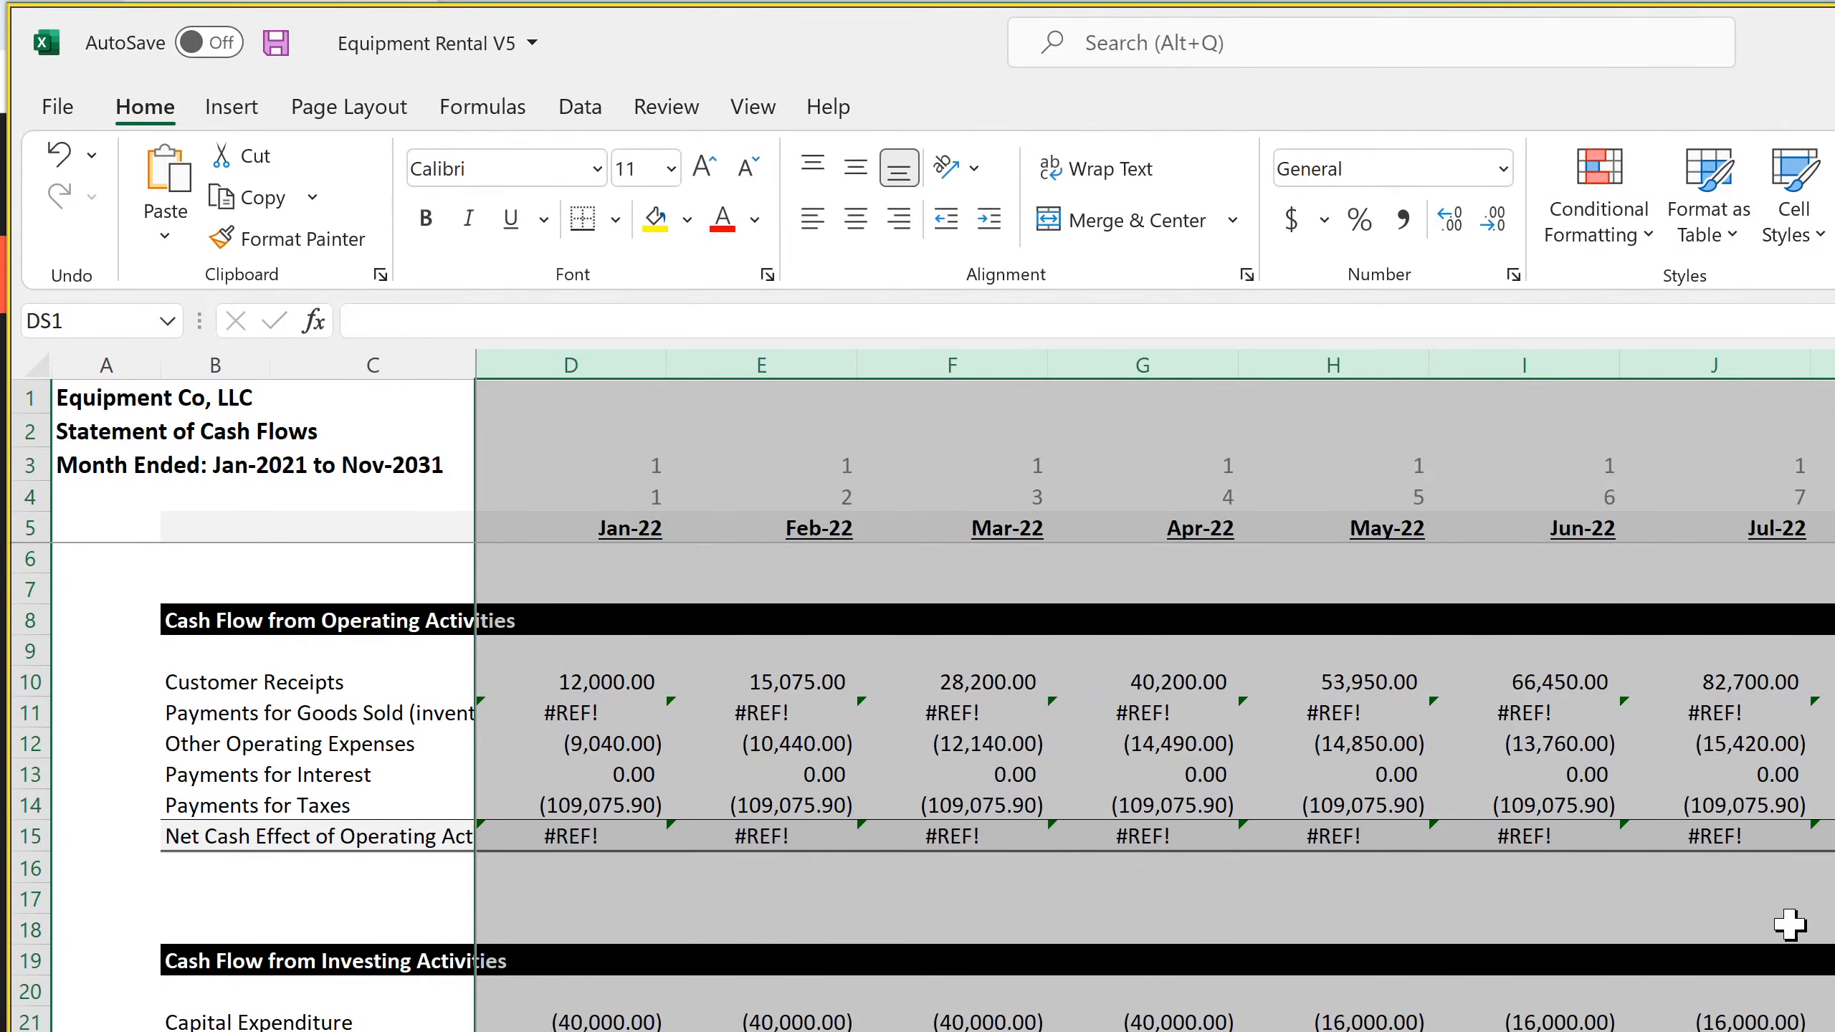
{"action": "left_click", "coordinate": [650, 739]}
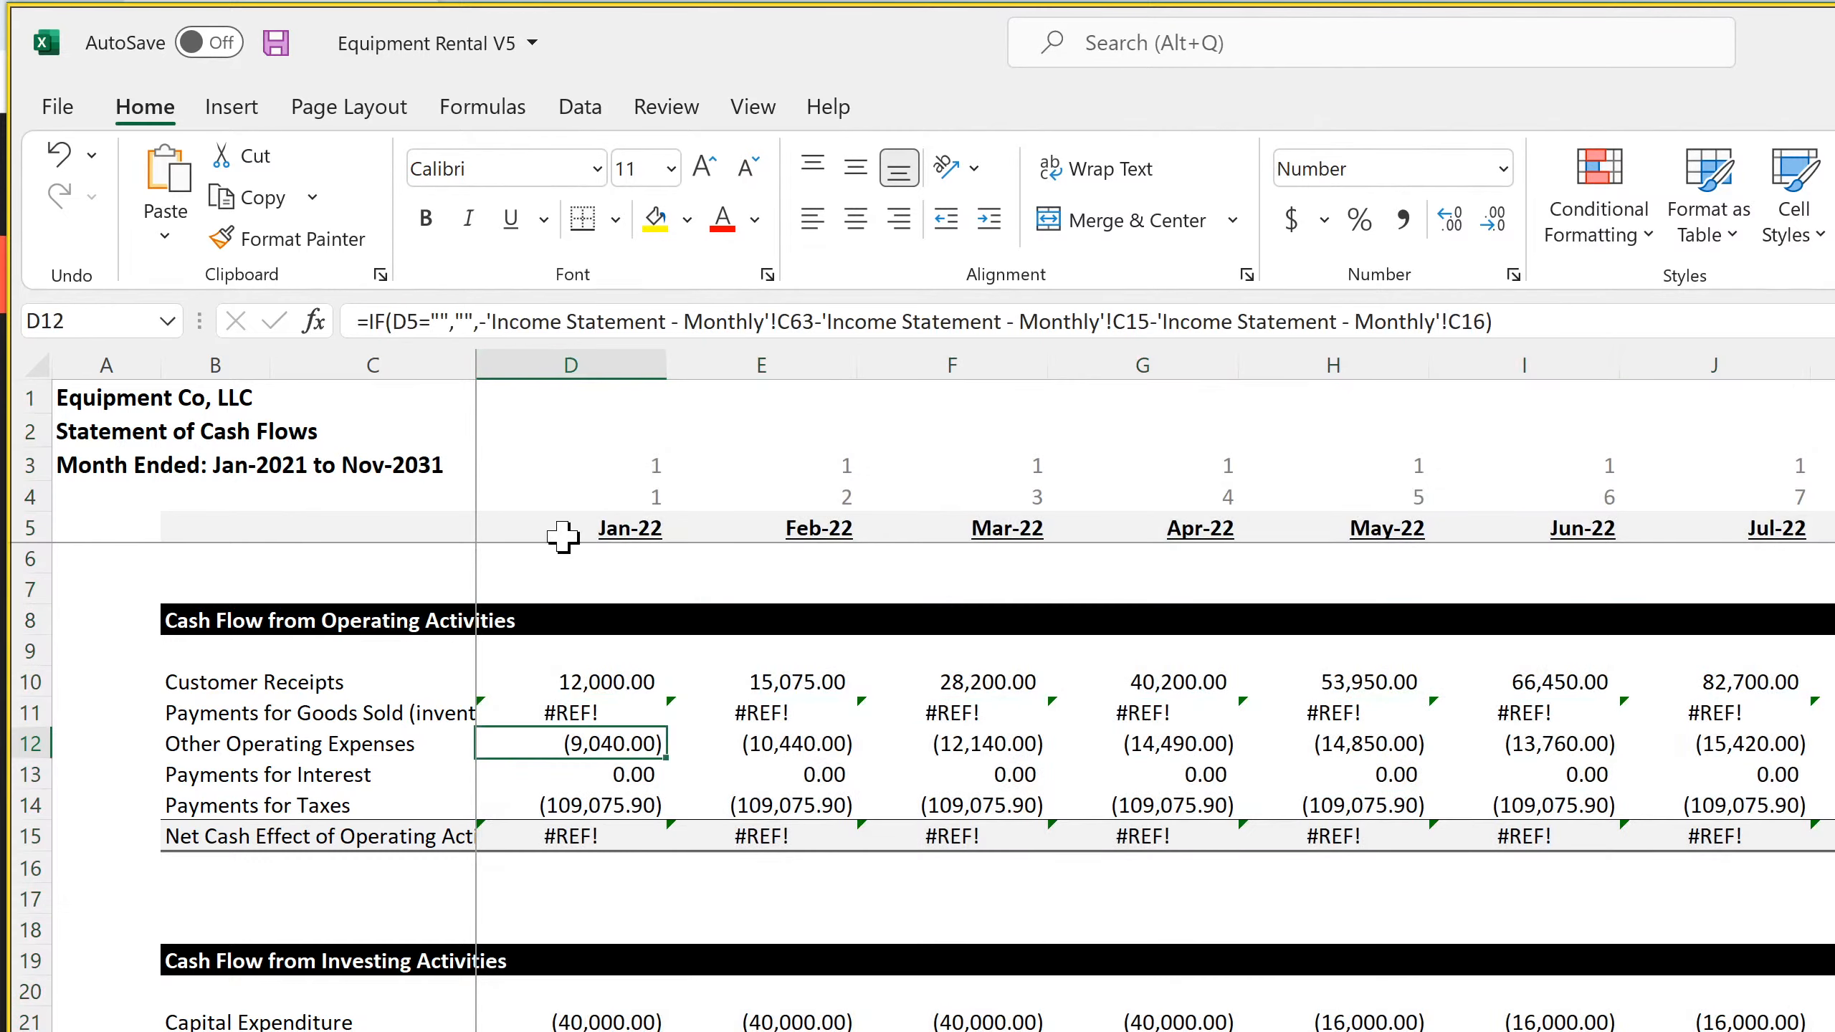
{"action": "left_click_drag", "start_coordinate": [471, 358], "coordinate": [549, 359]}
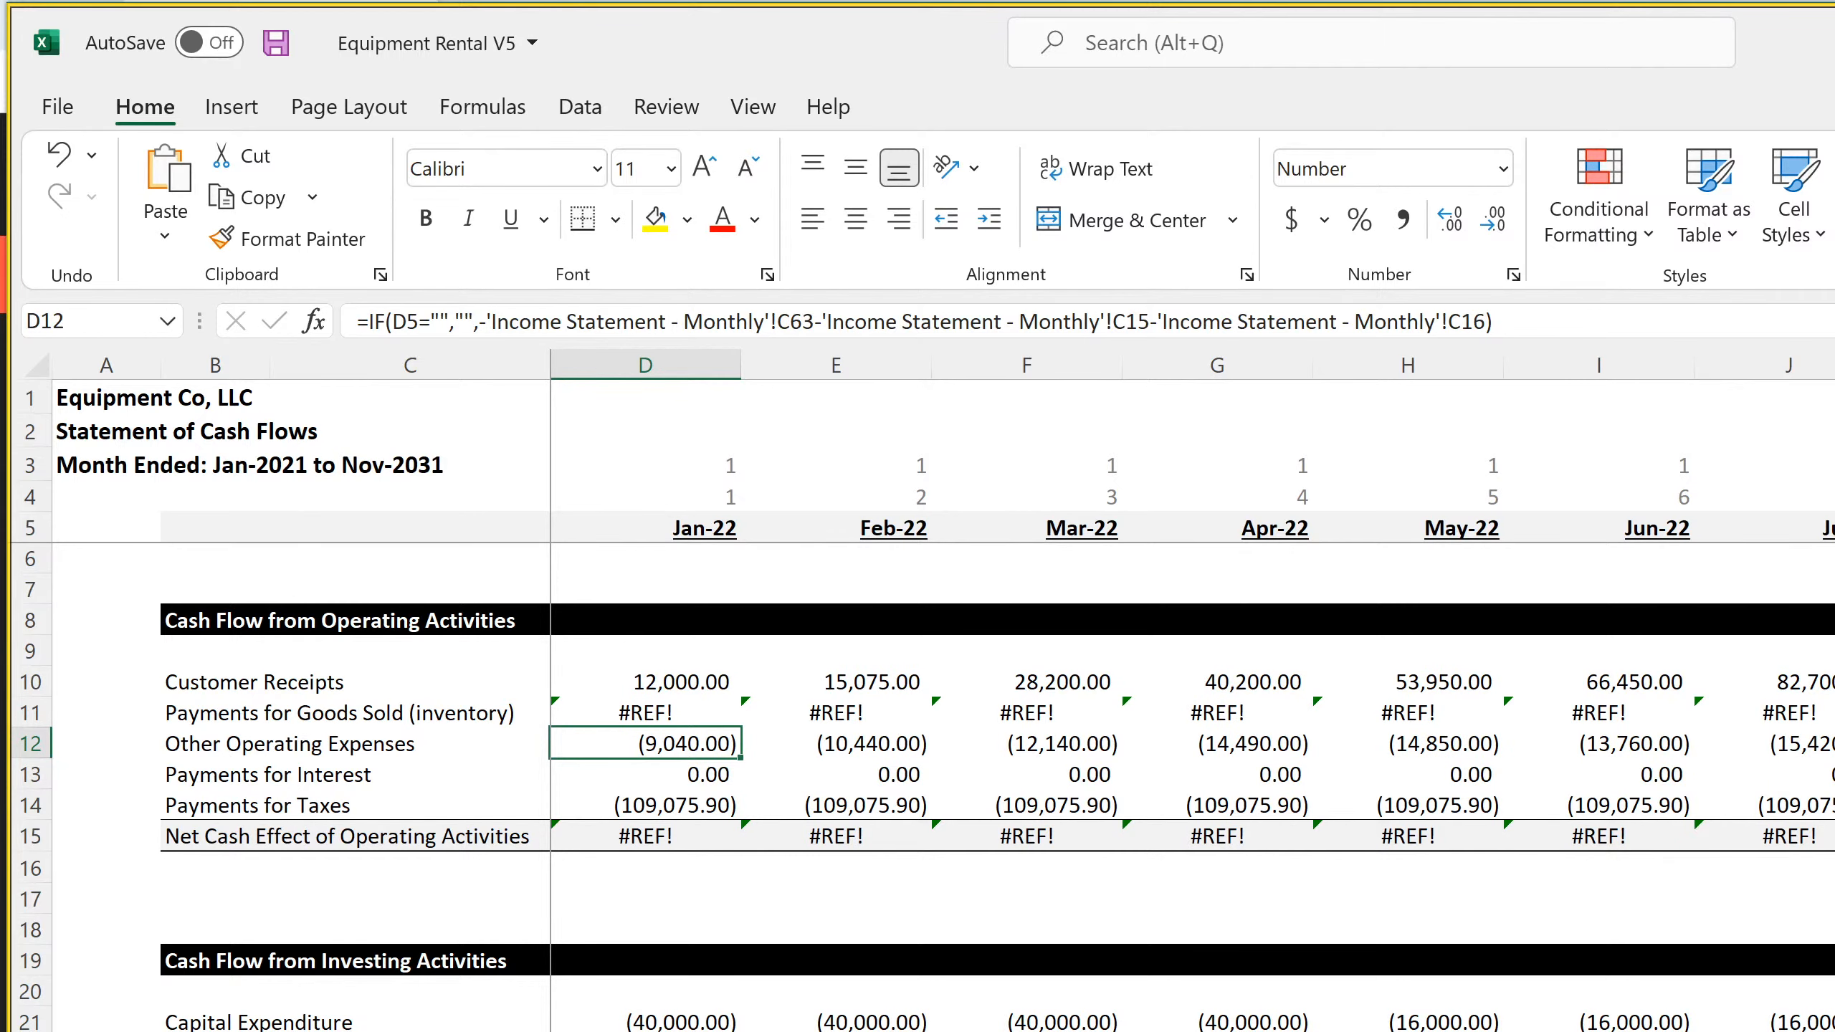
Hide the gridlines on the annual Statement of Cash Flows sheet and freeze its panes at D6
{"action": "key", "text": "ctrl+Page_Down"}
{"action": "left_click", "coordinate": [1472, 532]}
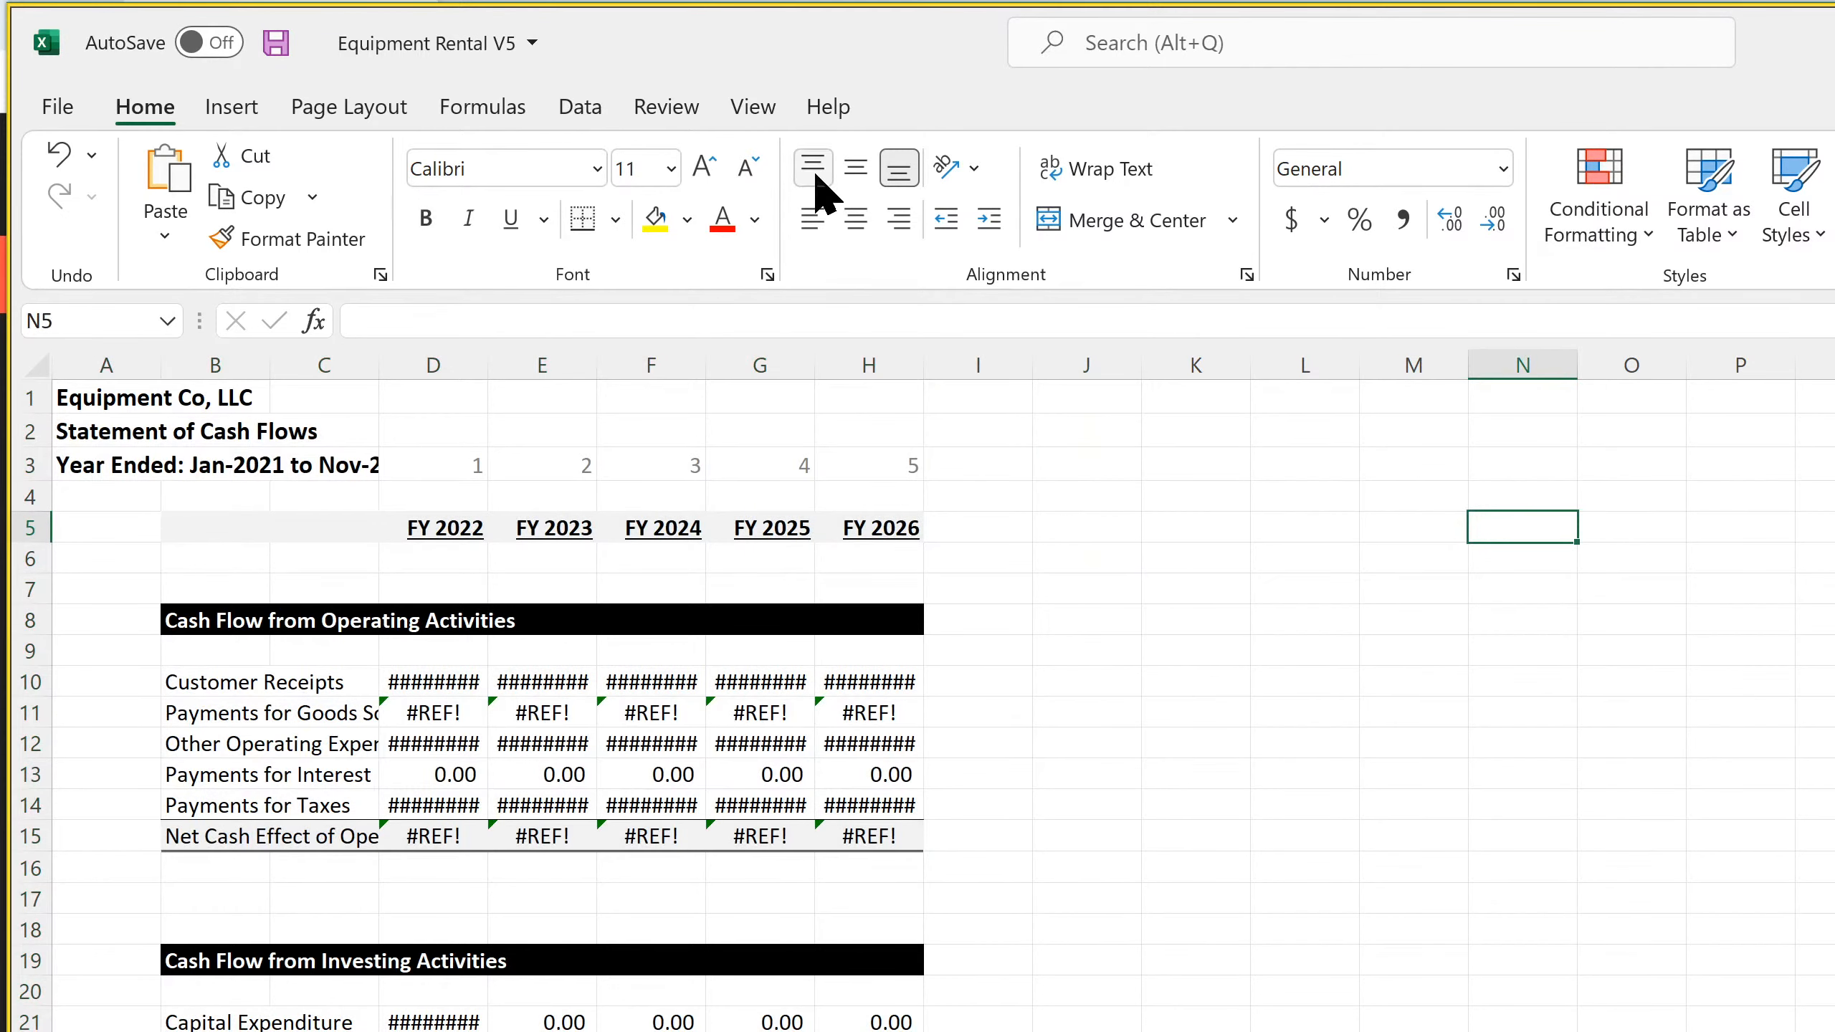
{"action": "left_click", "coordinate": [751, 108]}
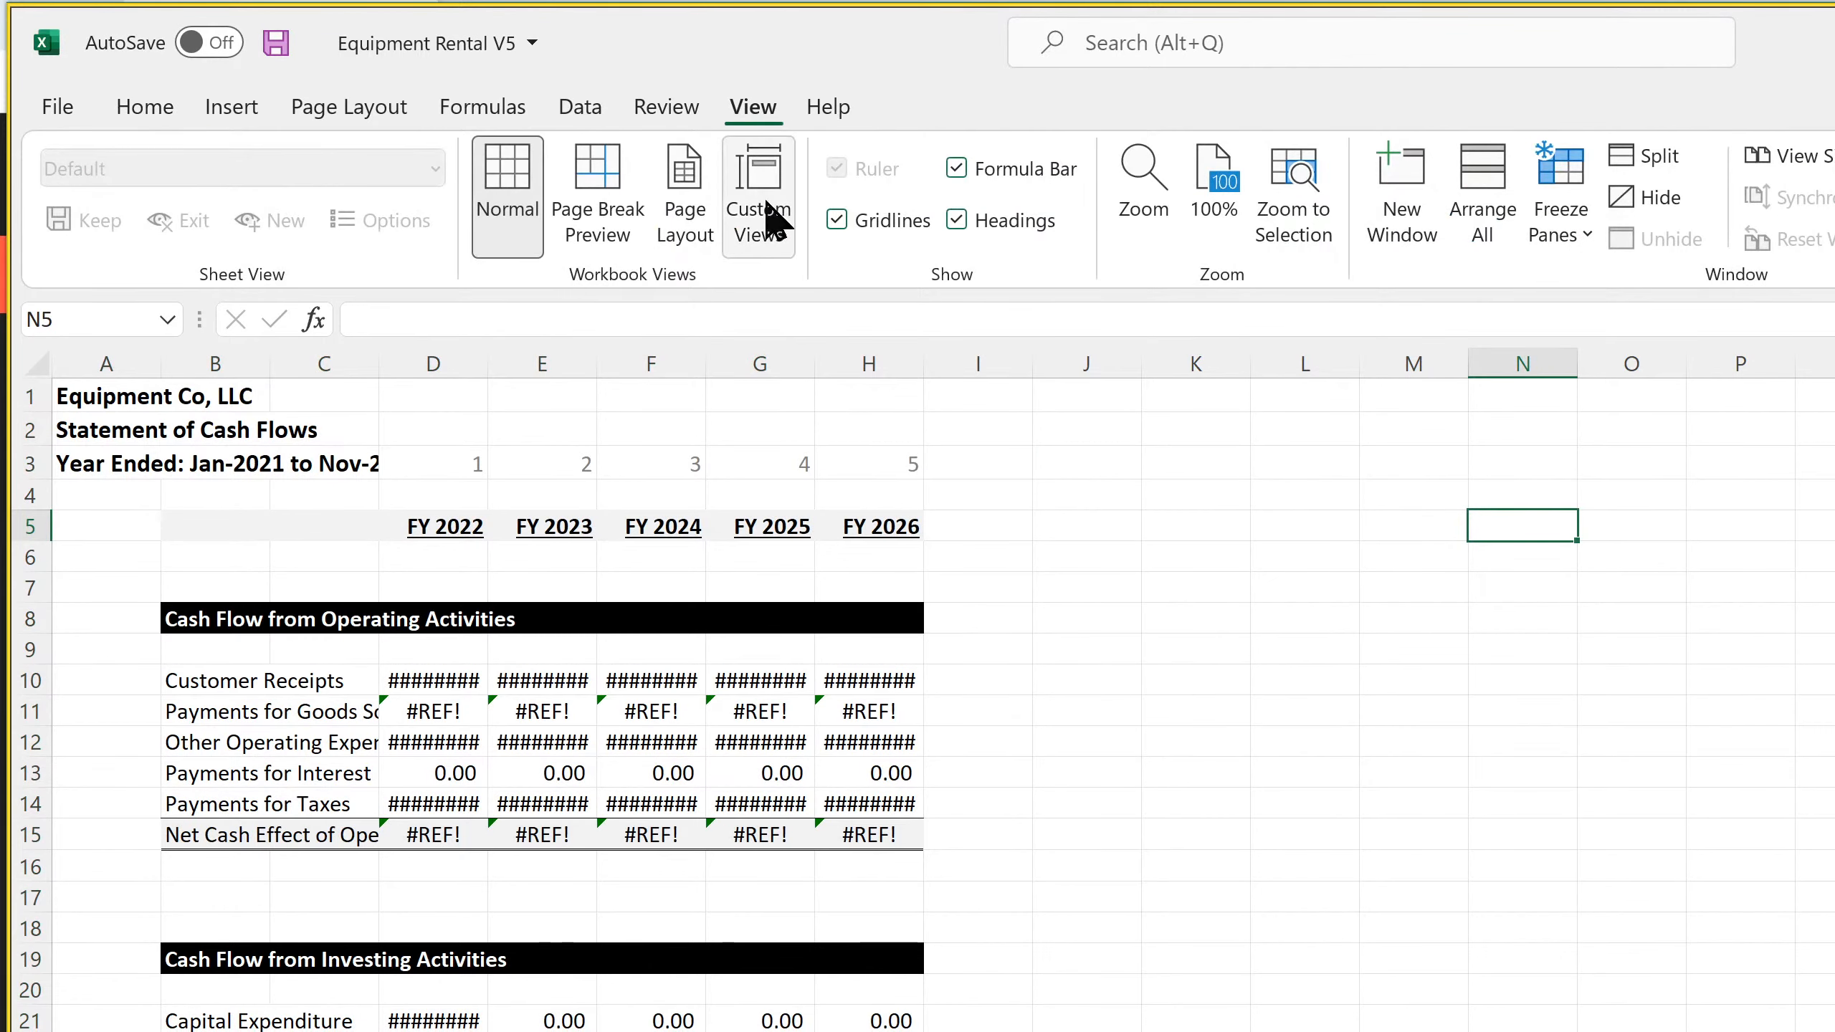
{"action": "left_click", "coordinate": [838, 220]}
{"action": "left_click", "coordinate": [430, 556]}
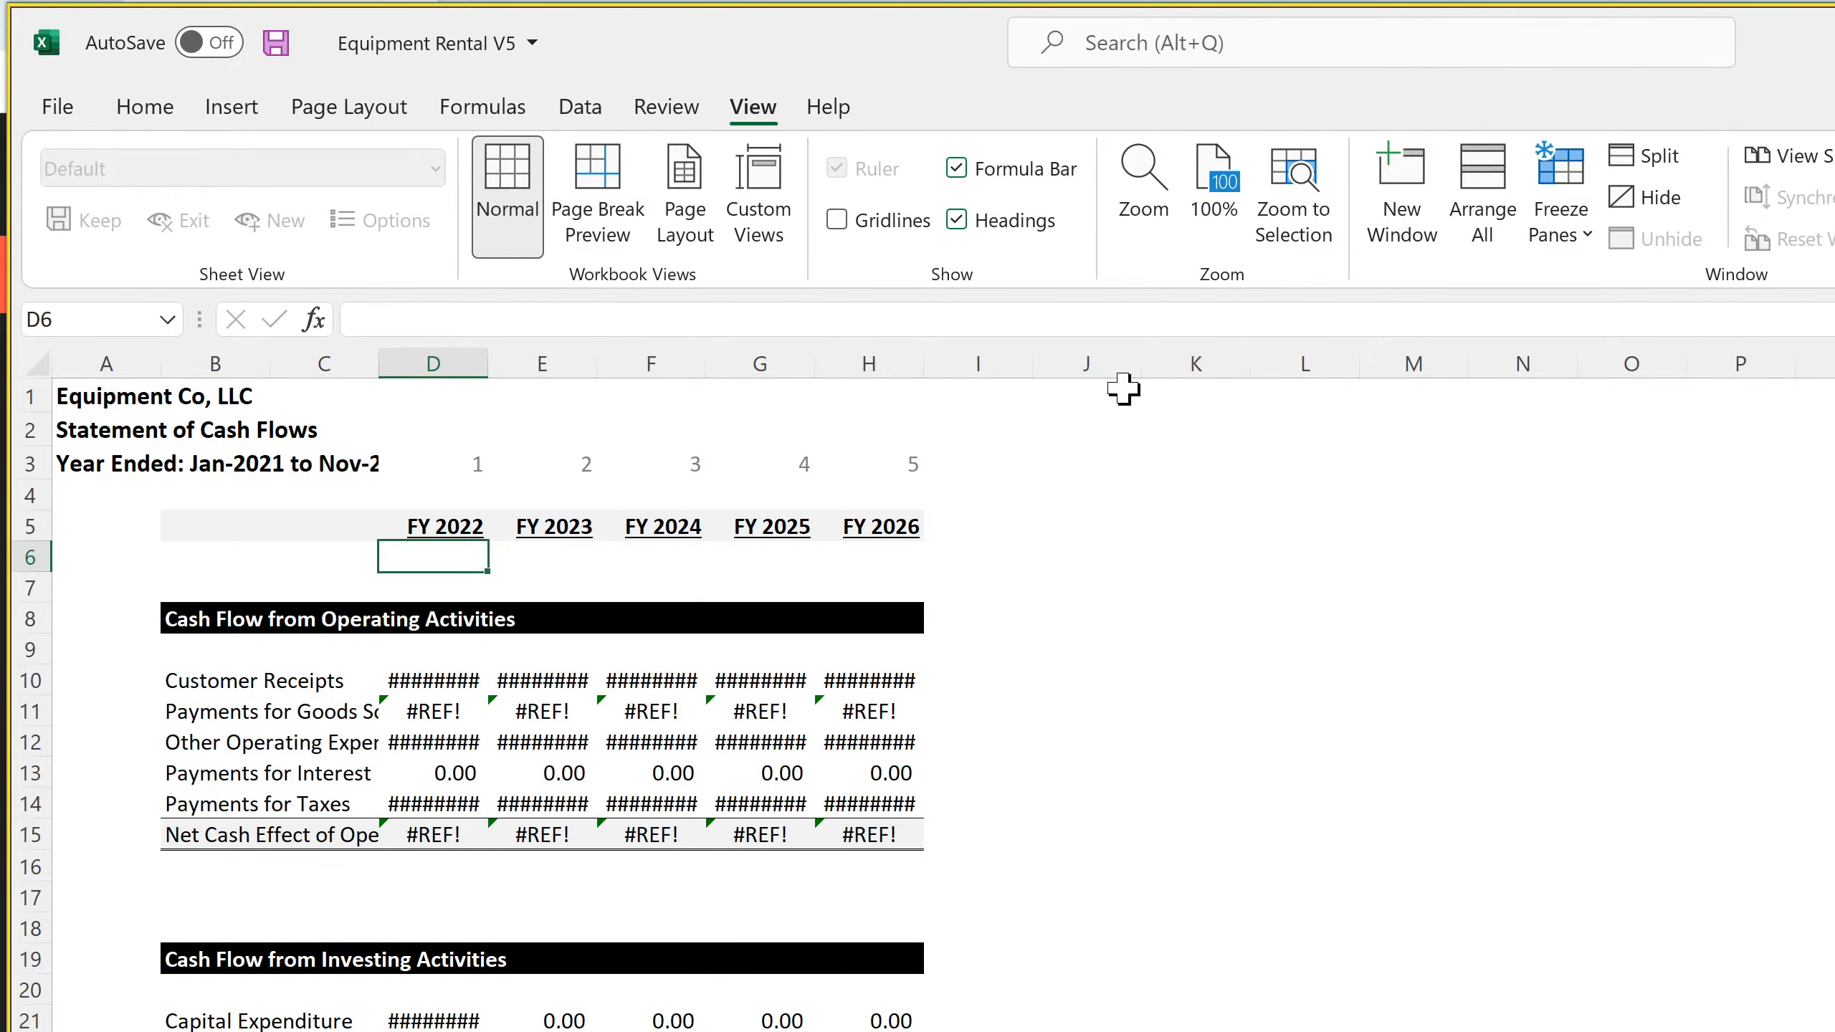
{"action": "left_click", "coordinate": [1560, 218]}
{"action": "left_click", "coordinate": [1569, 380]}
Replace the FY 2023 year-number formula in E3 with =D3+1
{"action": "left_click", "coordinate": [876, 460]}
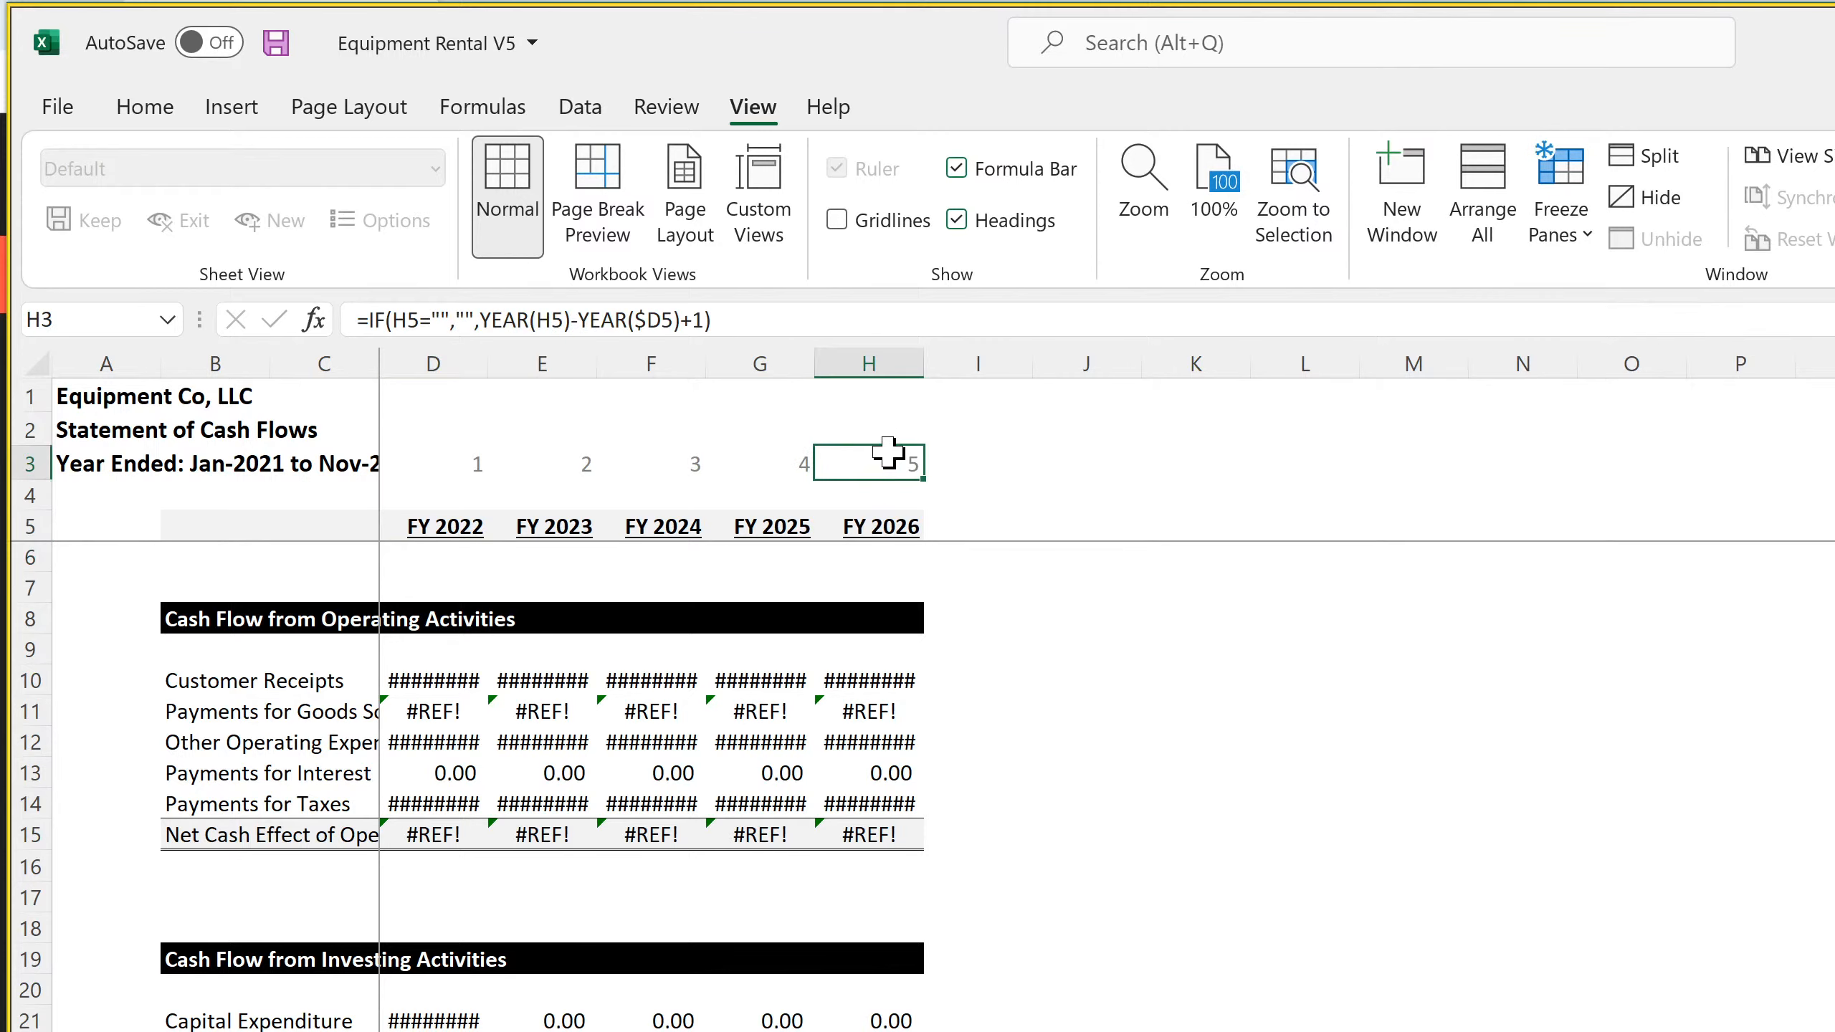
{"action": "left_click", "coordinate": [549, 468]}
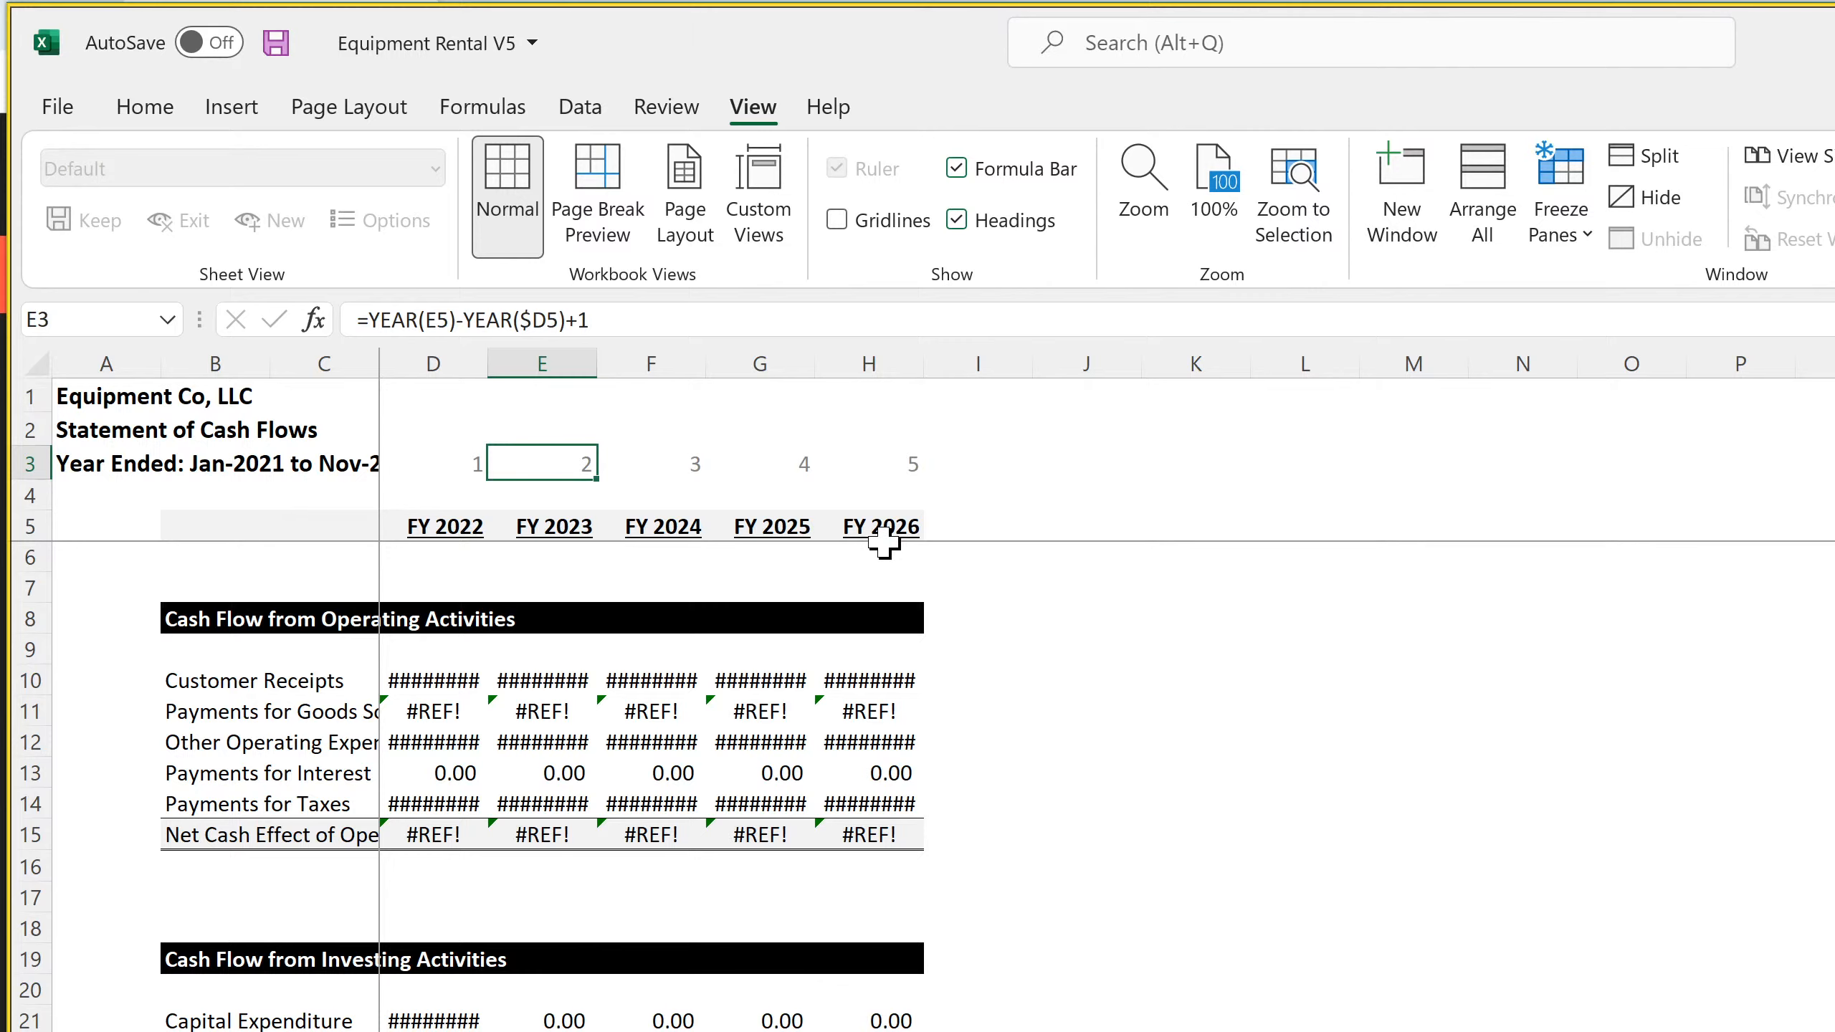
{"action": "type", "text": "="}
{"action": "left_click", "coordinate": [436, 463]}
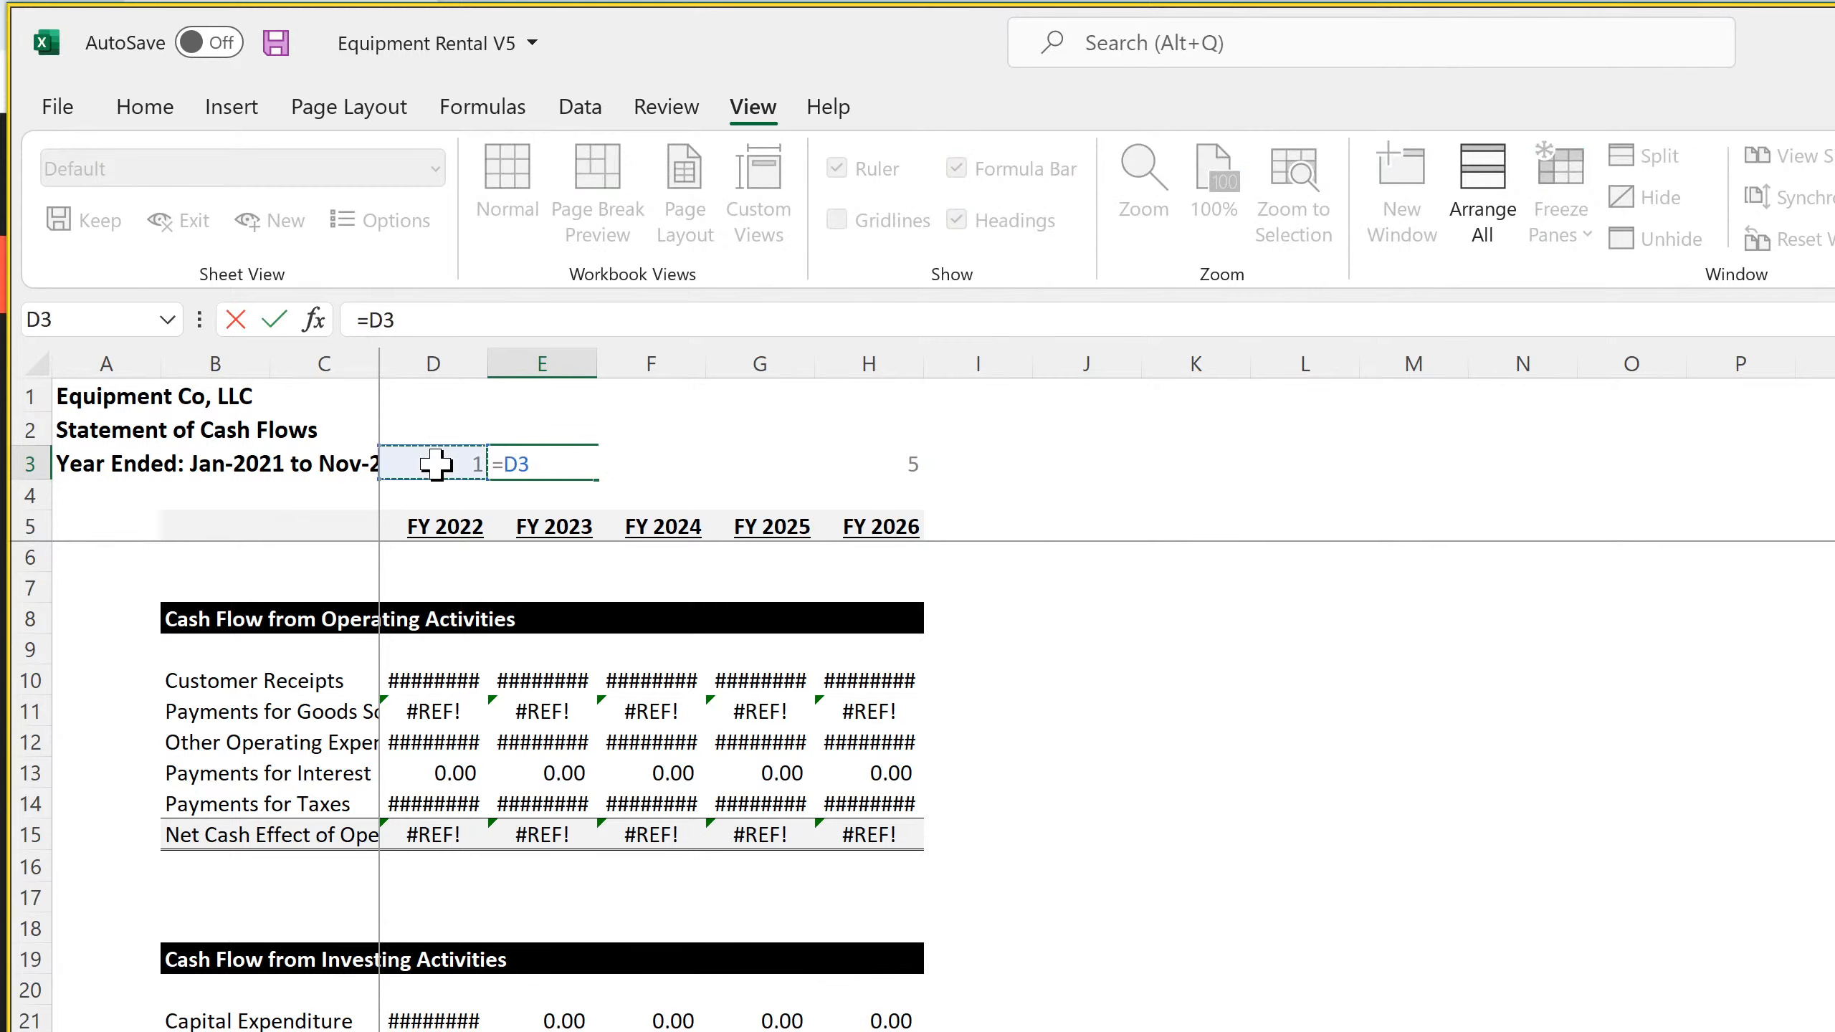
{"action": "type", "text": "+1"}
{"action": "key", "text": "Return"}
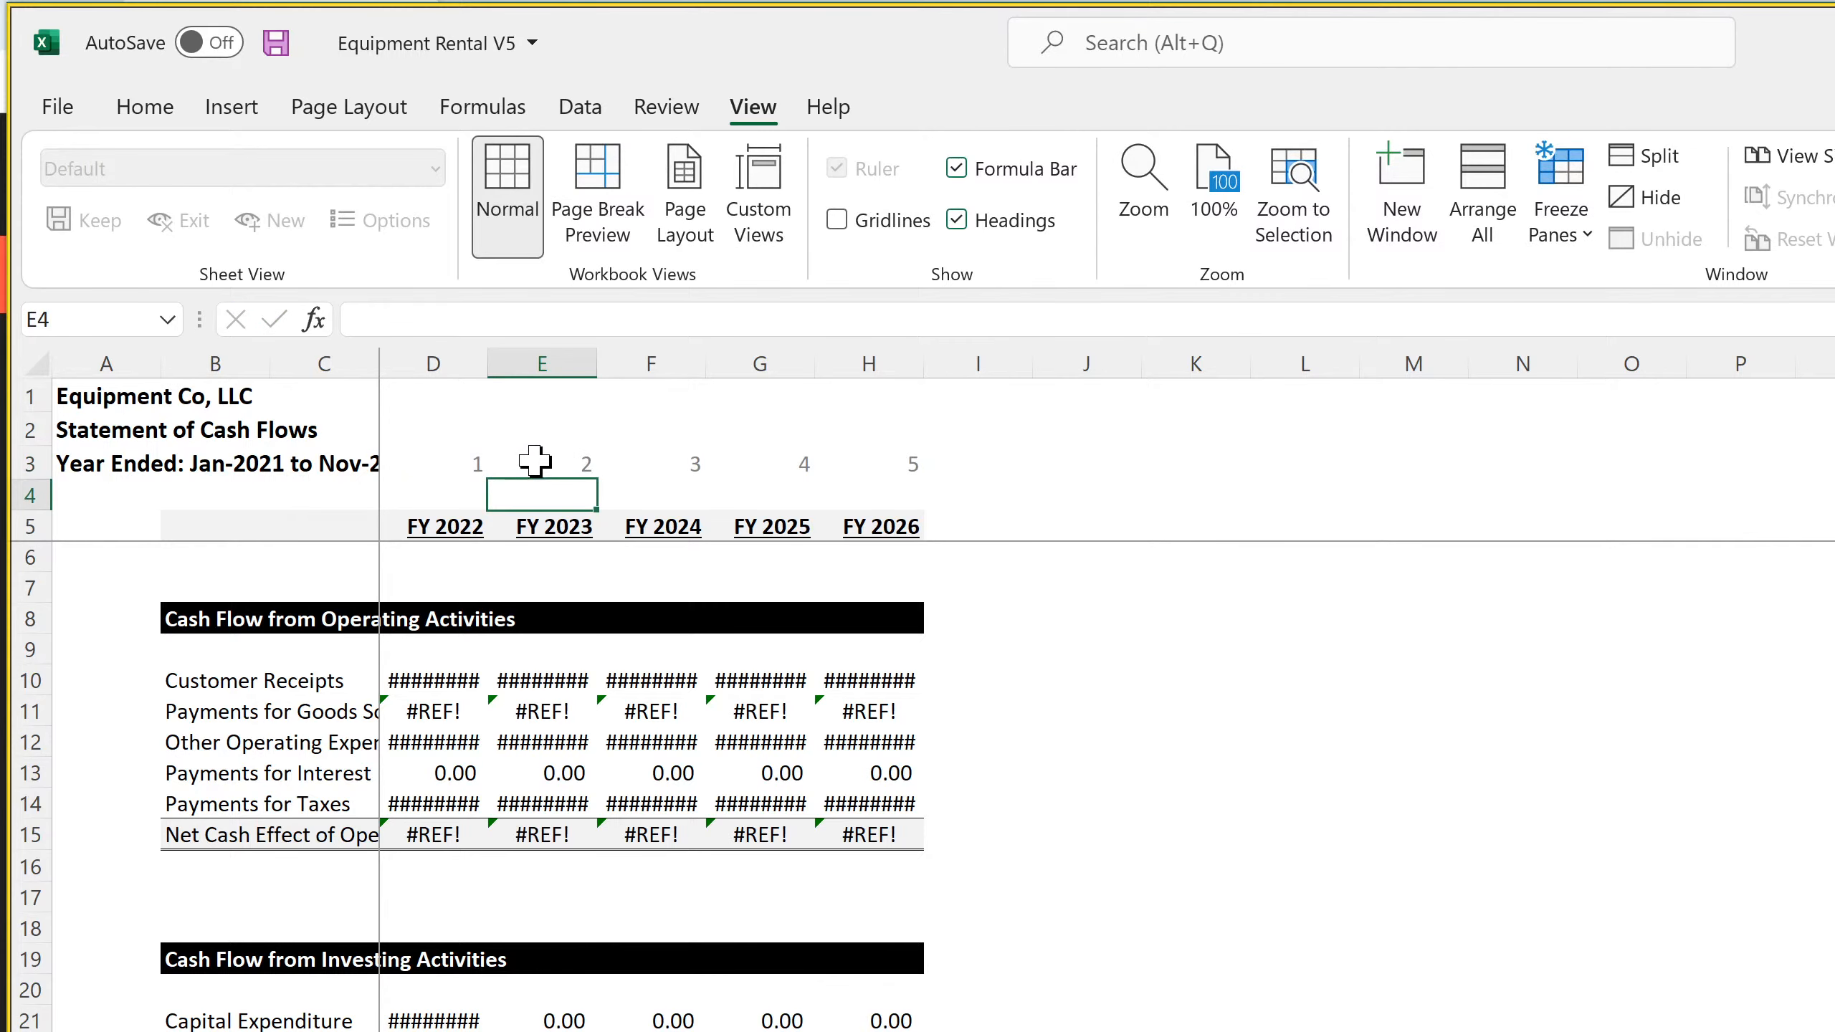
Fill the year-number formula from E3 across to H3 and widen column C to show the full header date range
{"action": "left_click", "coordinate": [570, 462]}
{"action": "left_click_drag", "start_coordinate": [594, 475], "coordinate": [911, 486]}
{"action": "left_click_drag", "start_coordinate": [374, 343], "coordinate": [482, 350]}
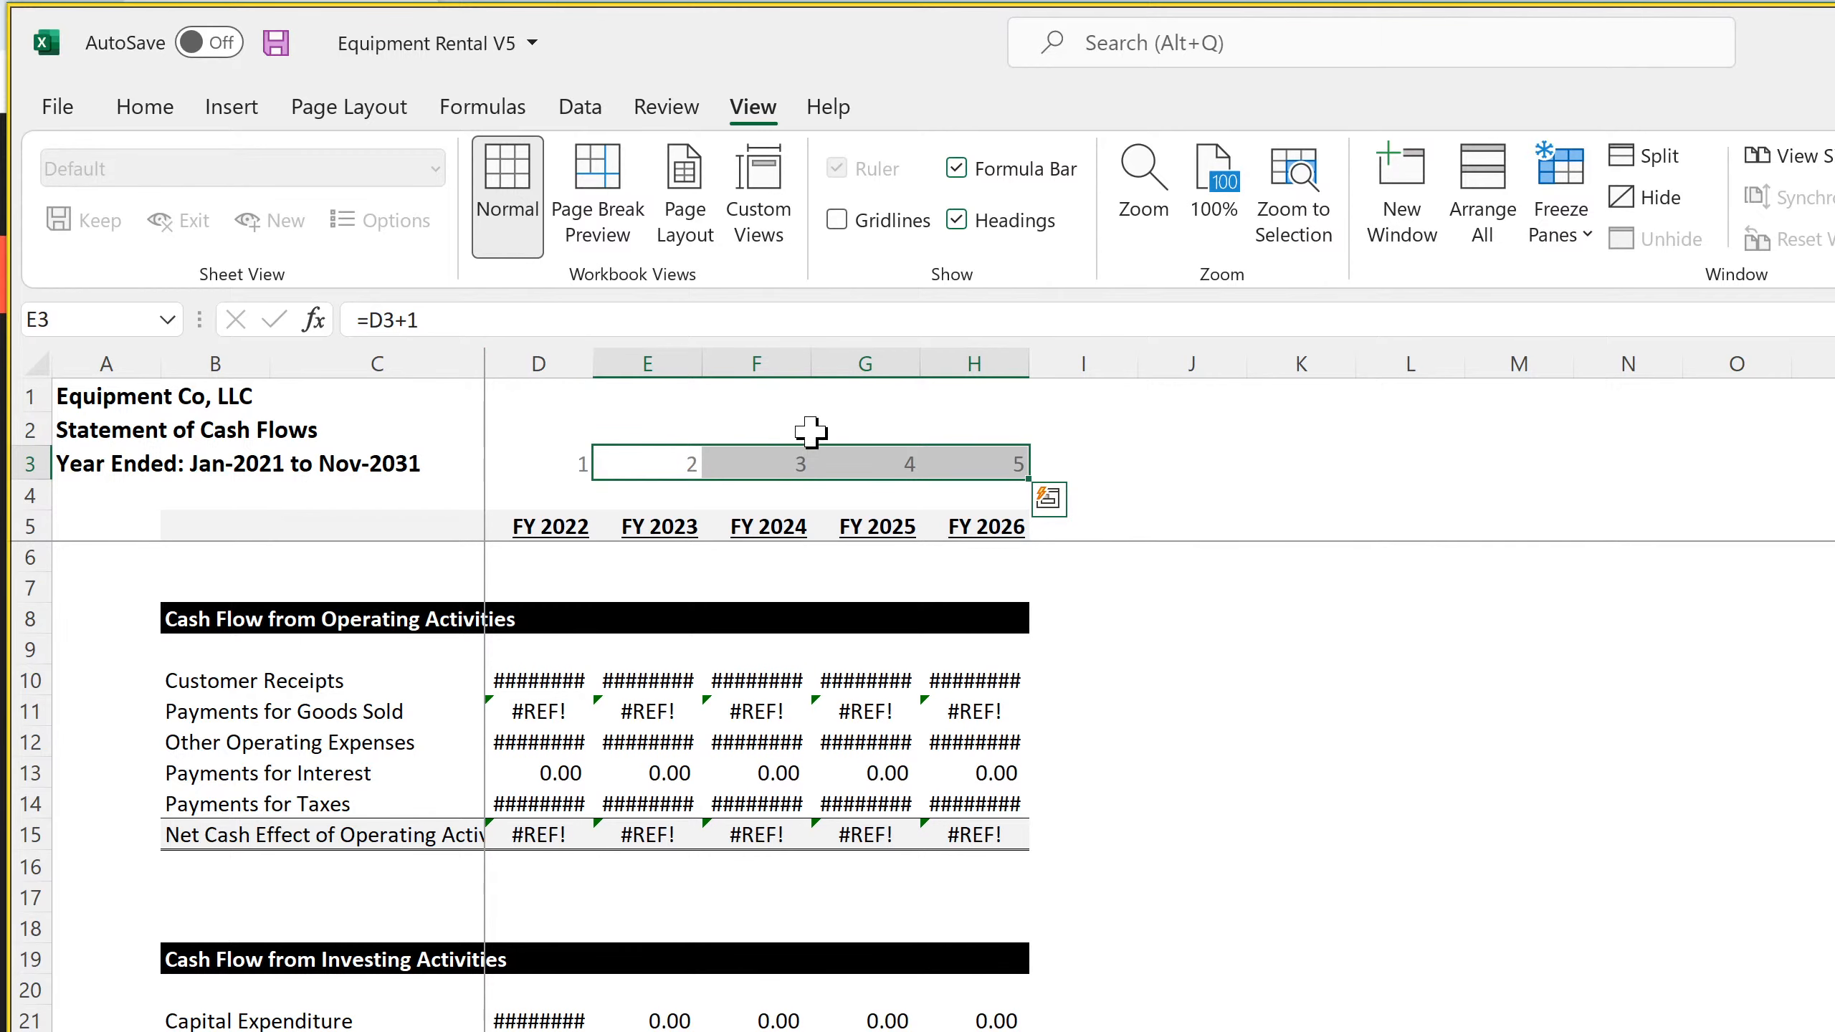
Extend the annual Statement of Cash Flows by filling column H from row 3 down across to column M for FY 2031
{"action": "left_click", "coordinate": [995, 463]}
{"action": "left_click_drag", "start_coordinate": [996, 463], "coordinate": [1084, 1030]}
{"action": "key", "text": "shift+Down"}
{"action": "key", "text": "shift+Down"}
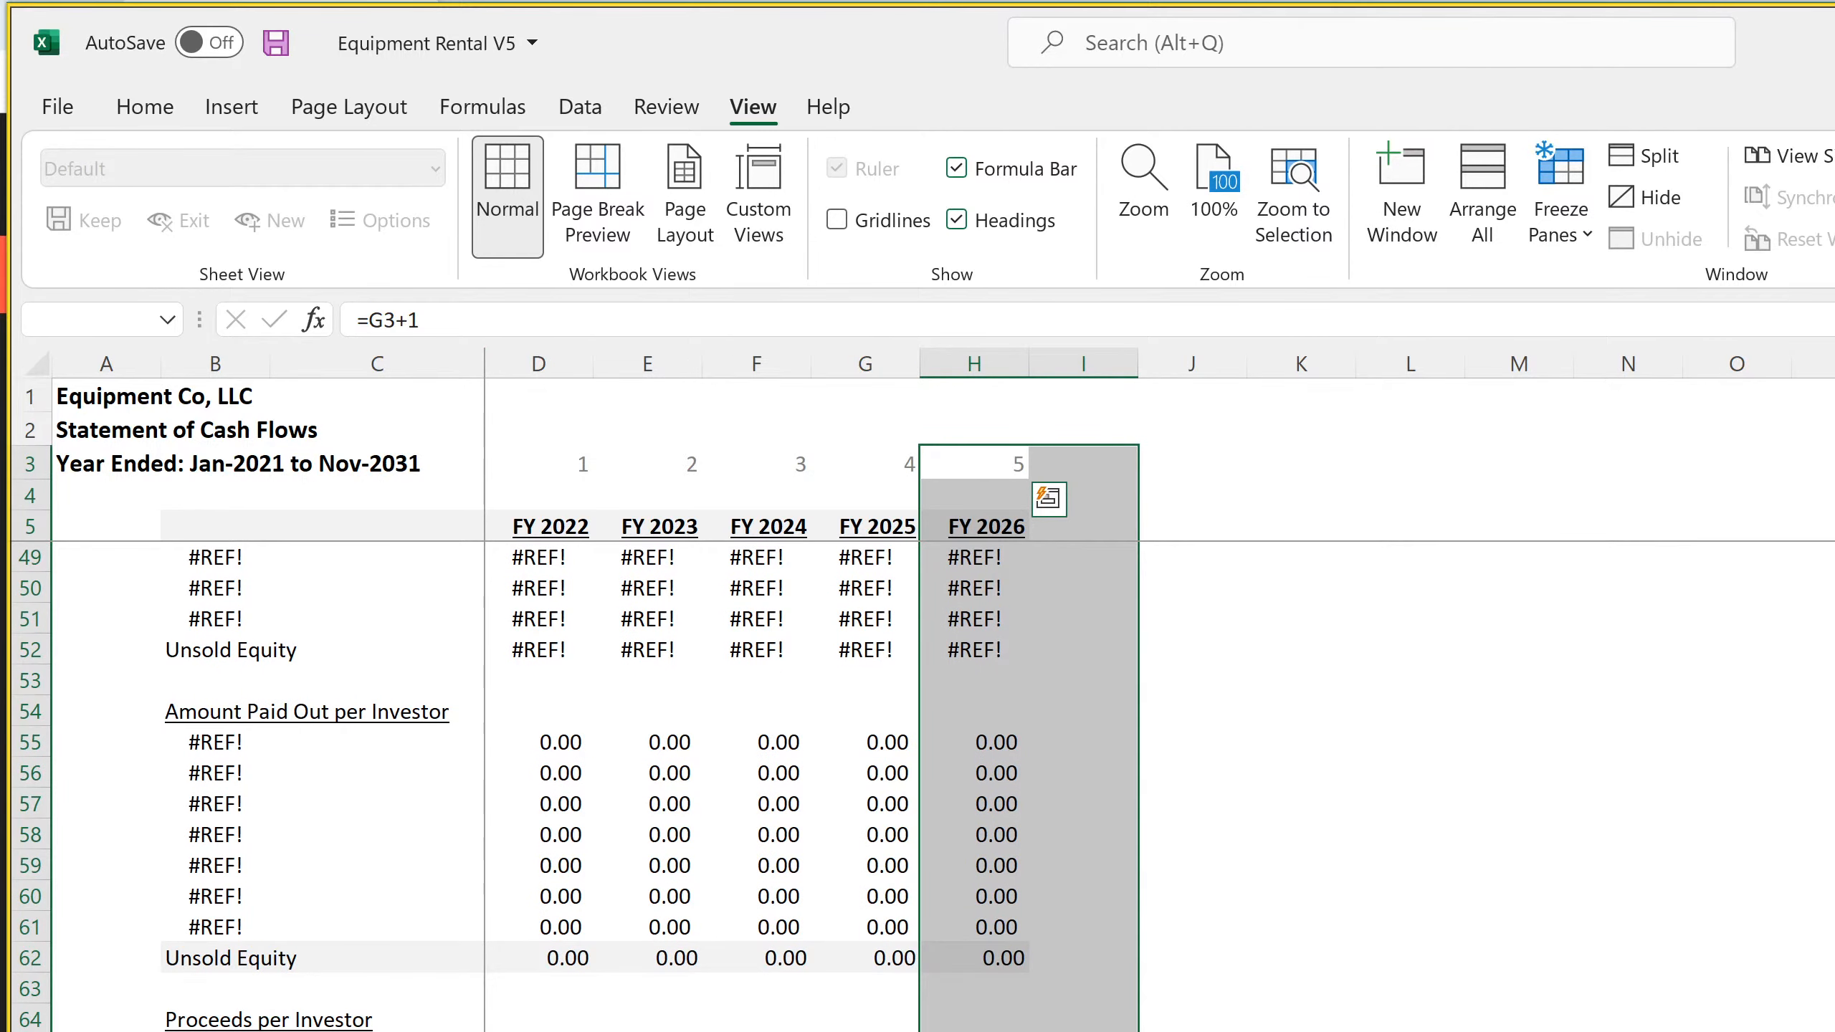
{"action": "key", "text": "shift+Left"}
{"action": "left_click_drag", "start_coordinate": [1028, 1030], "coordinate": [1445, 1030]}
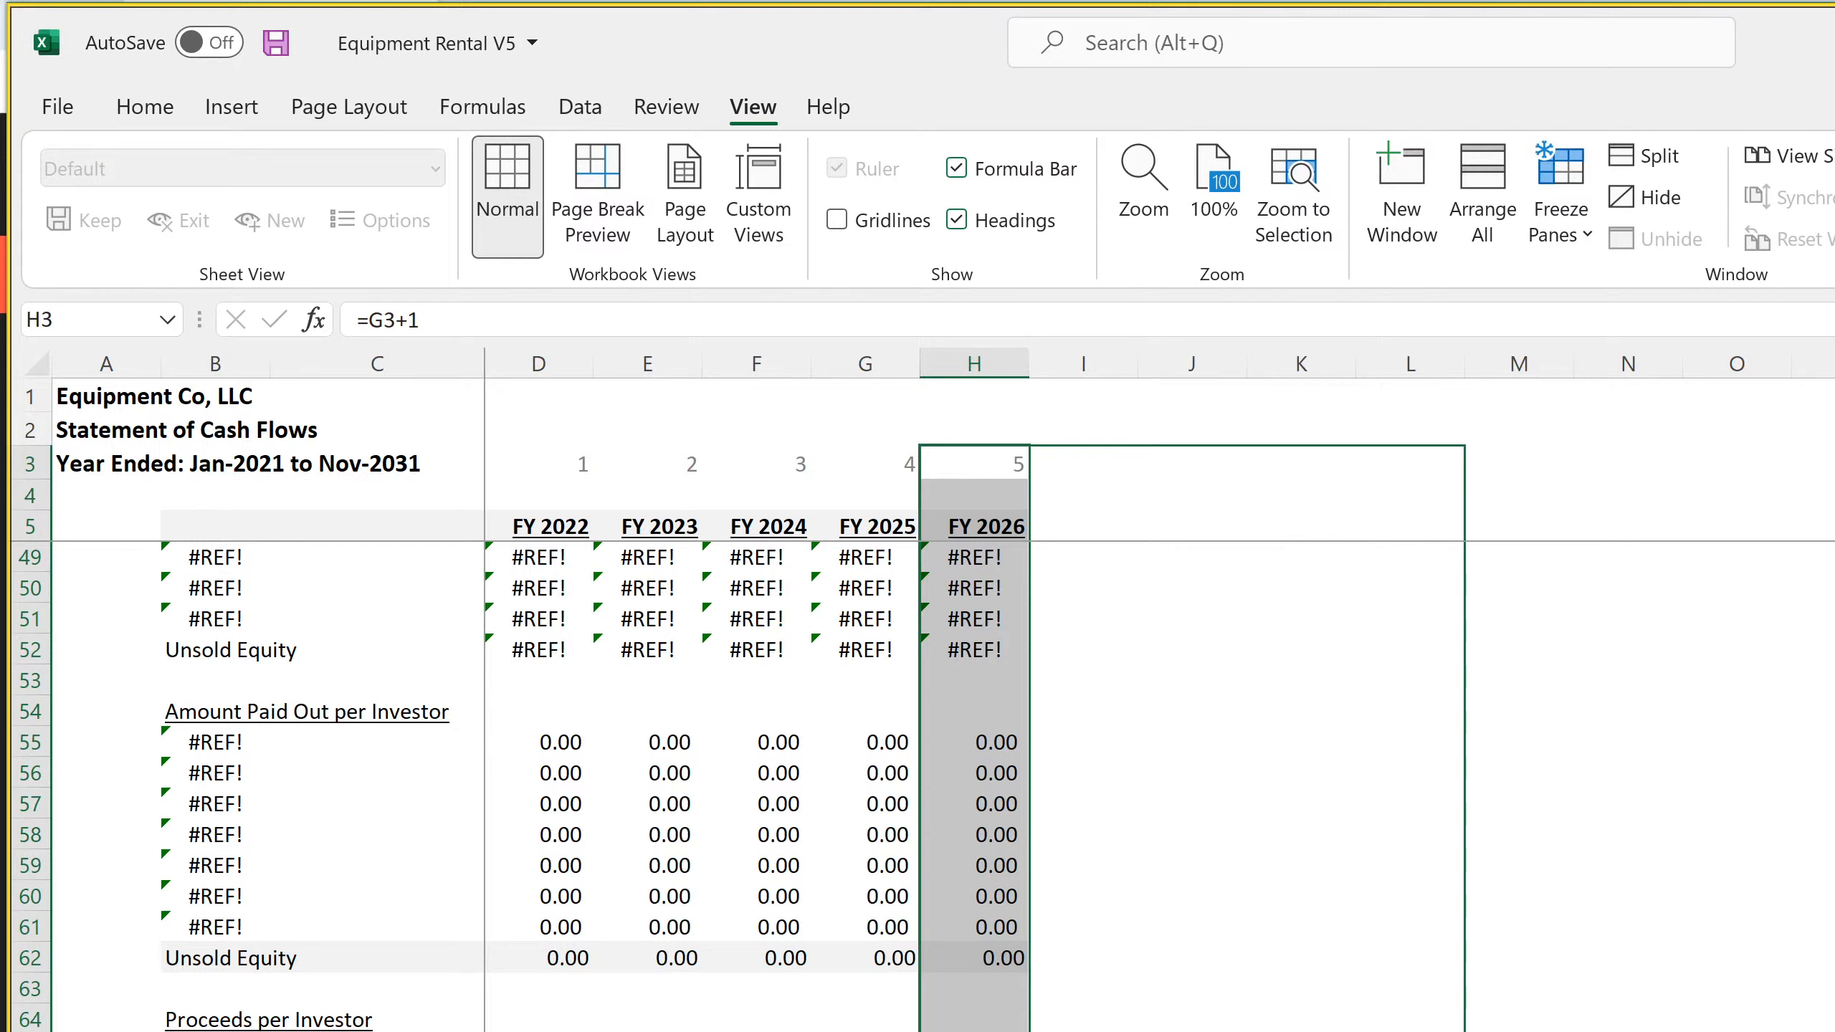
{"action": "left_click_drag", "start_coordinate": [1445, 1030], "coordinate": [1553, 1030]}
Set the width of columns D through M to 15
{"action": "left_click_drag", "start_coordinate": [1511, 361], "coordinate": [578, 361]}
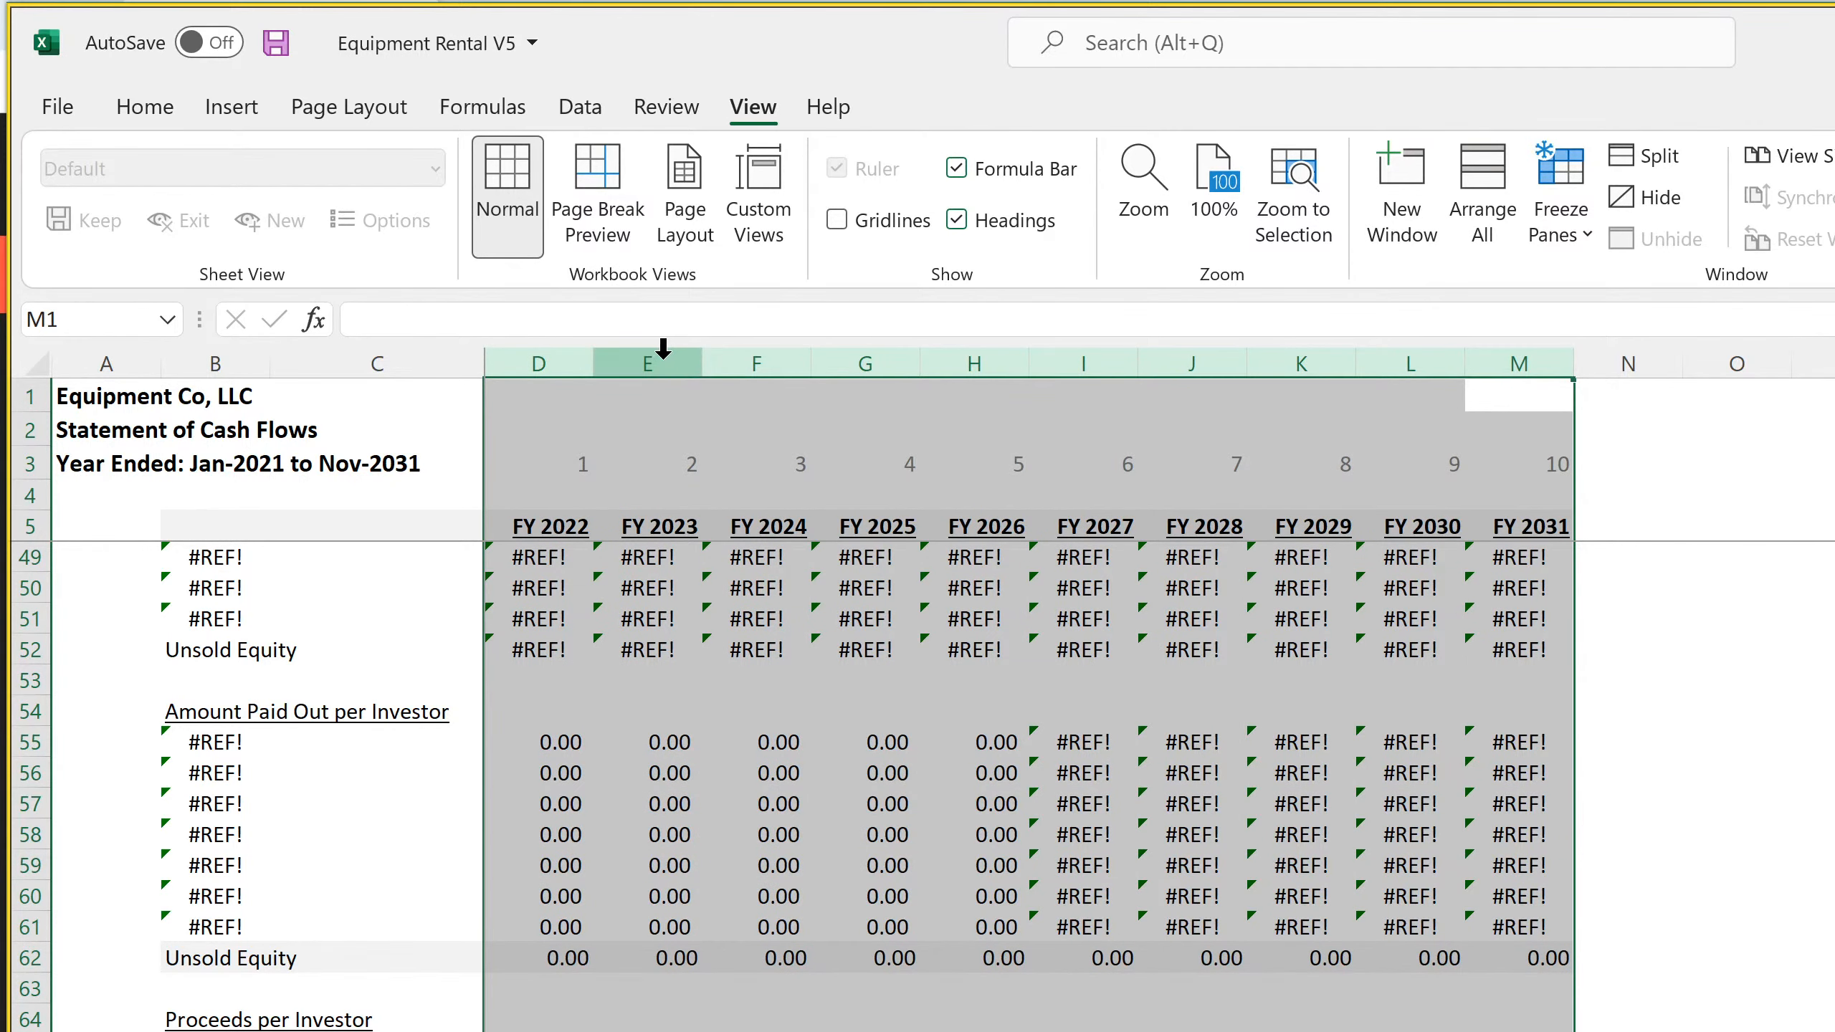
{"action": "right_click", "coordinate": [755, 350]}
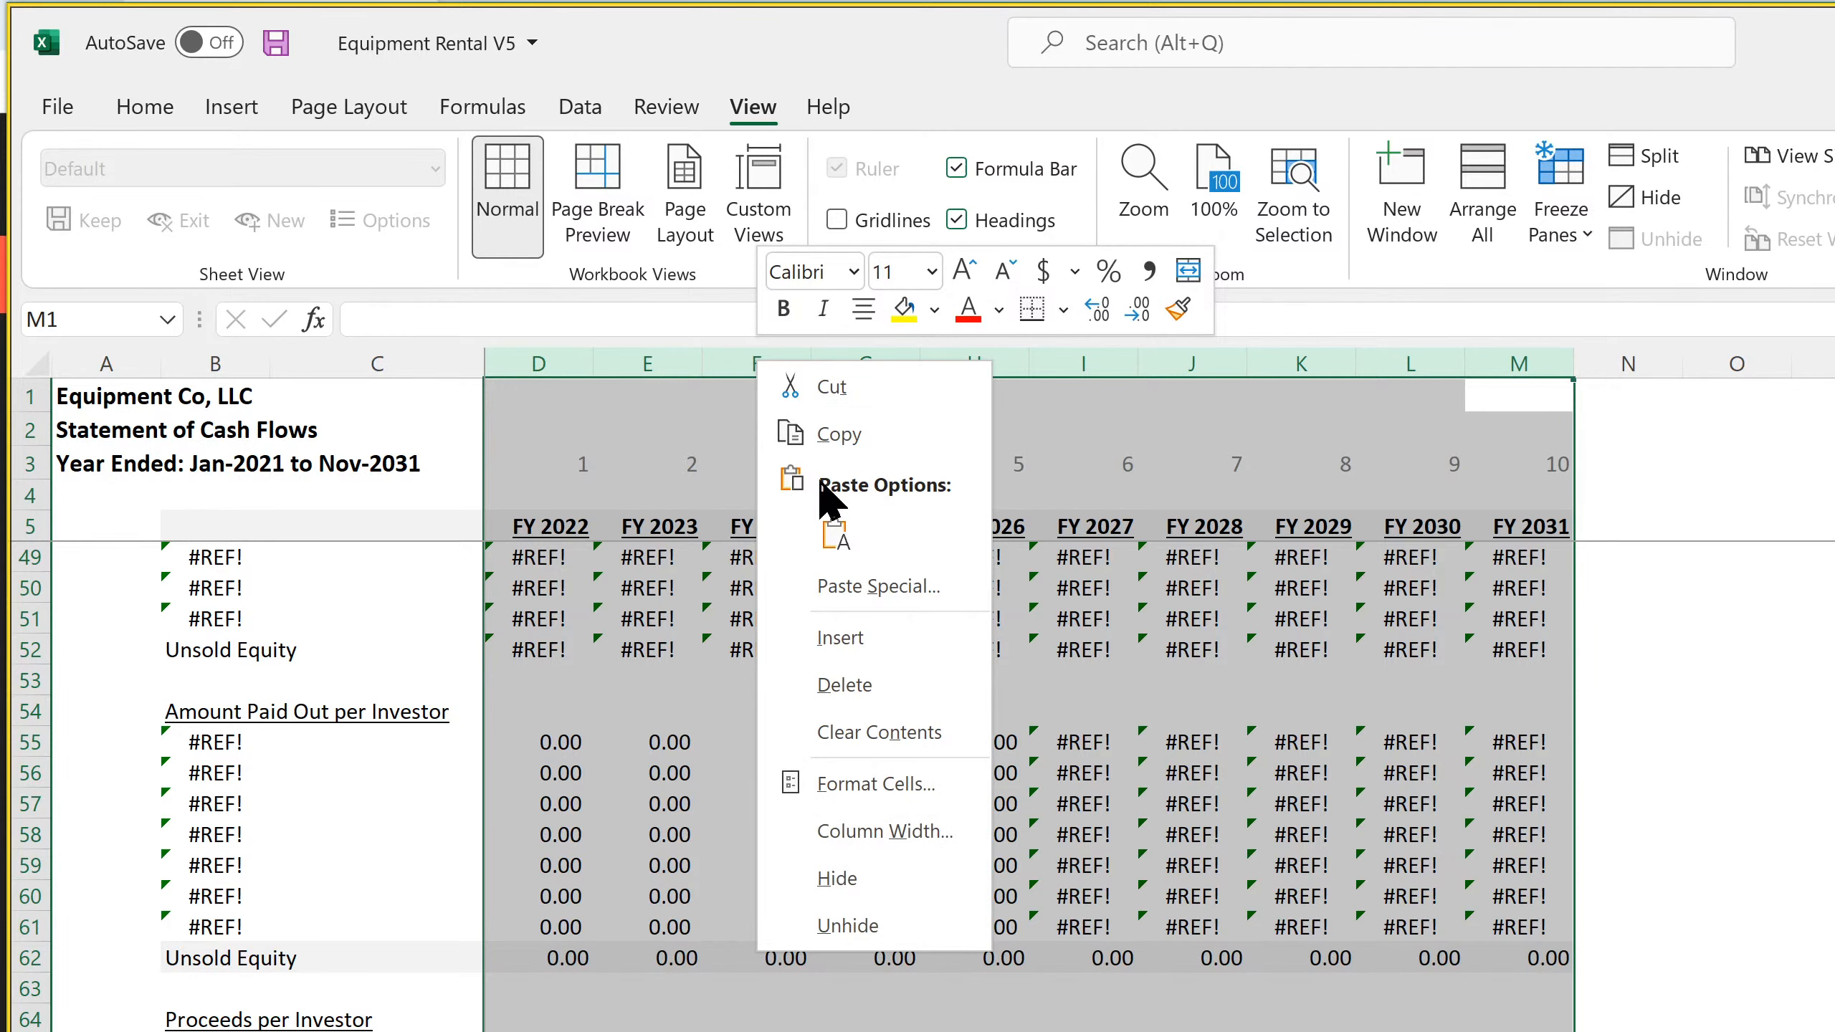
{"action": "left_click", "coordinate": [905, 833]}
{"action": "type", "text": "15"}
{"action": "key", "text": "Return"}
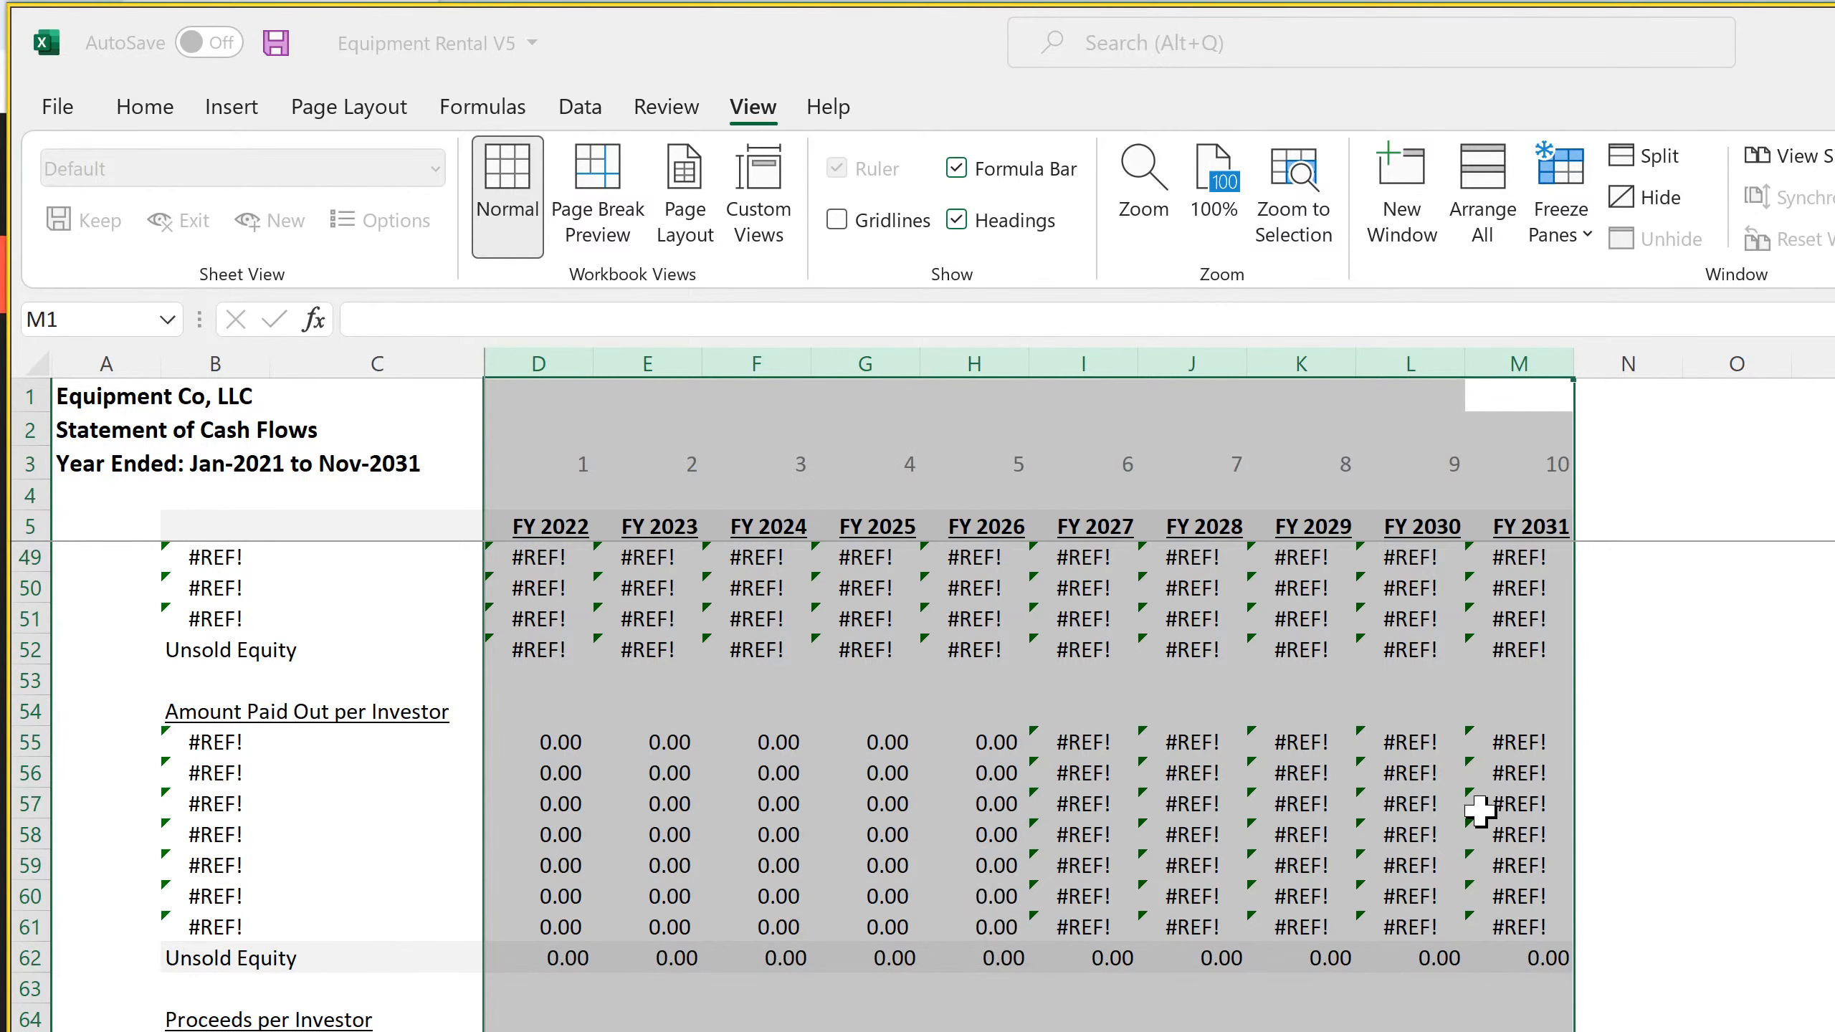
Widen column C to fit the Net Cash Effect of Operating Activities label and save the workbook
{"action": "scroll", "coordinate": [1327, 947], "scroll_direction": "up", "scroll_amount": 14}
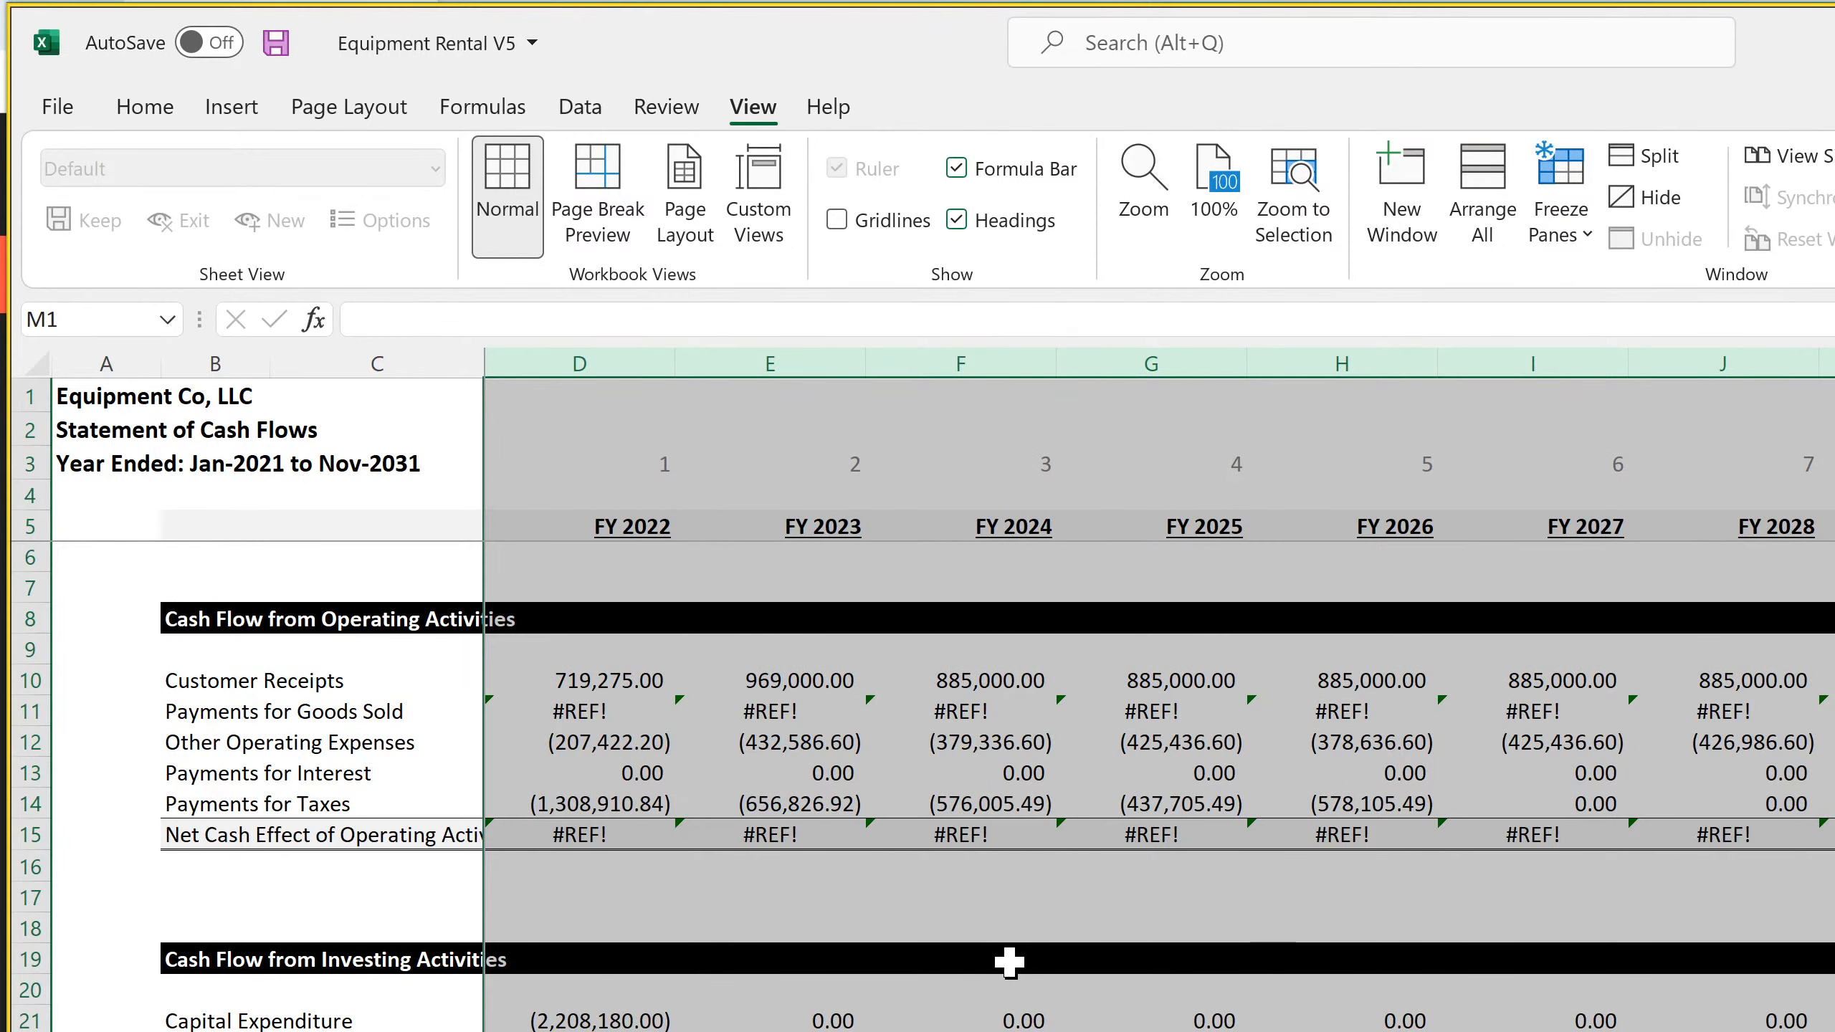
{"action": "left_click", "coordinate": [635, 556]}
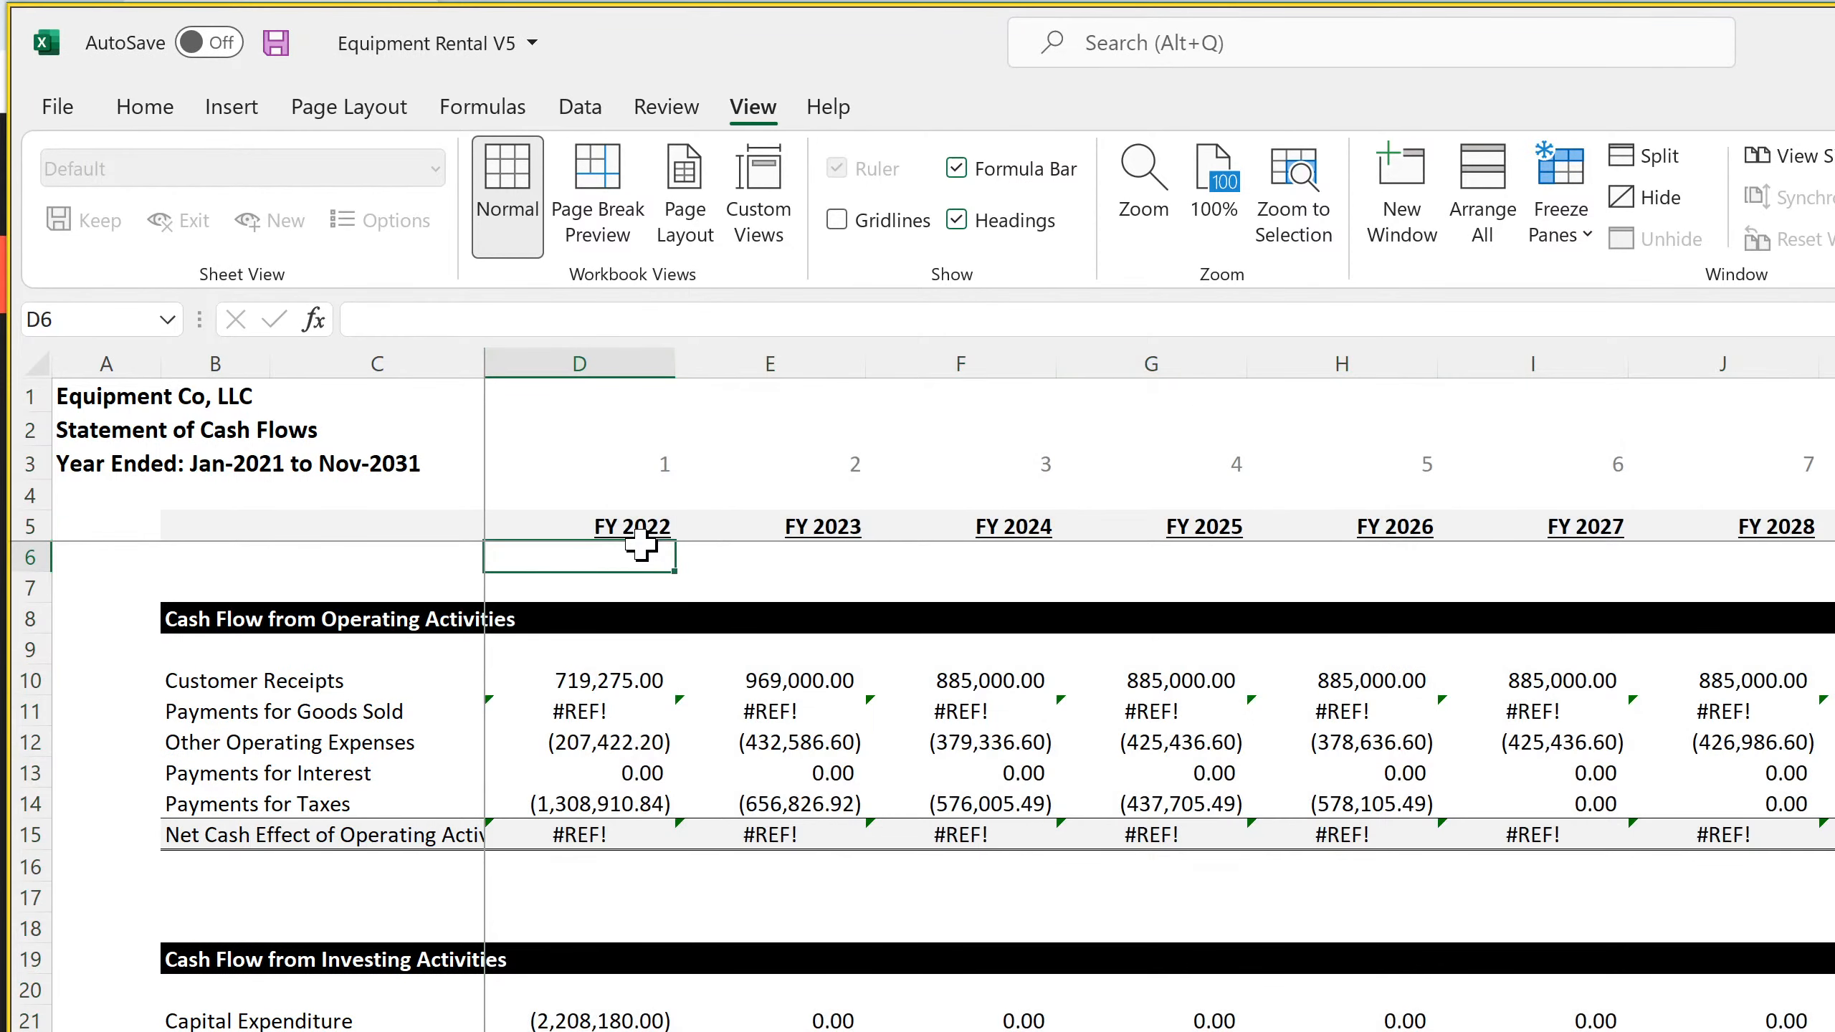
{"action": "left_click_drag", "start_coordinate": [483, 352], "coordinate": [545, 349]}
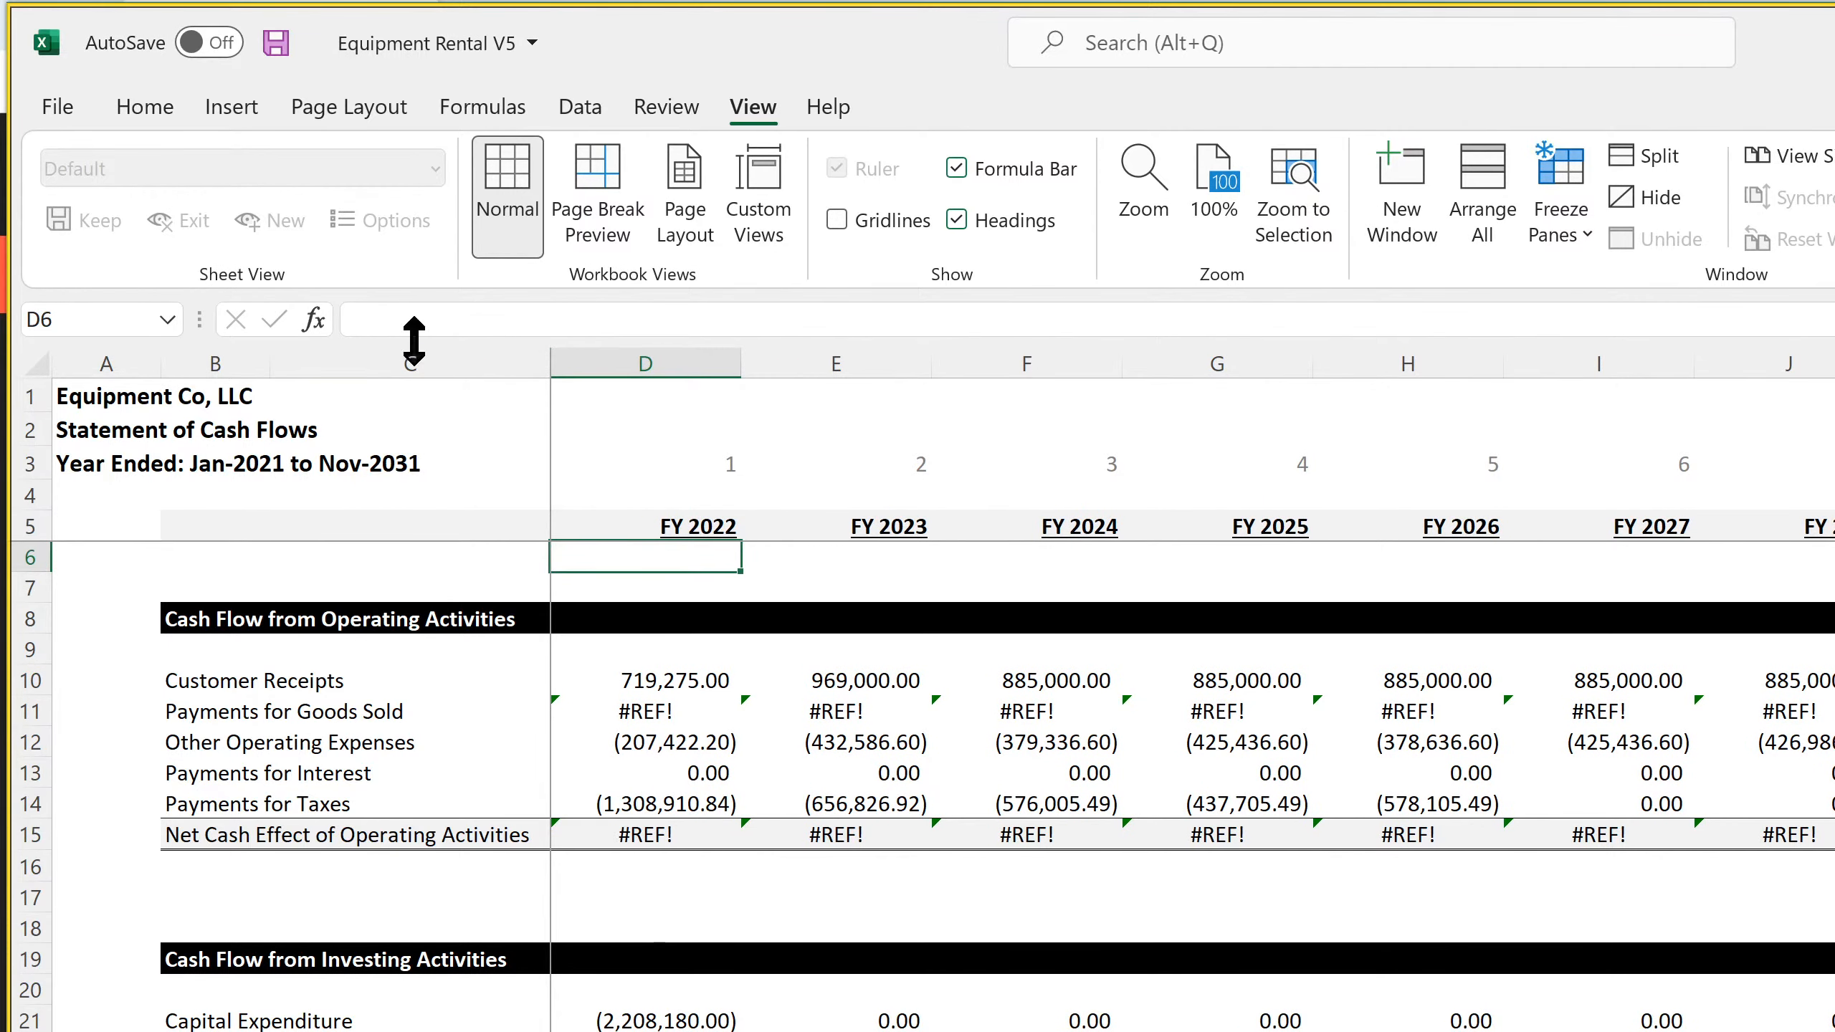
{"action": "left_click", "coordinate": [142, 108]}
{"action": "left_click", "coordinate": [276, 42]}
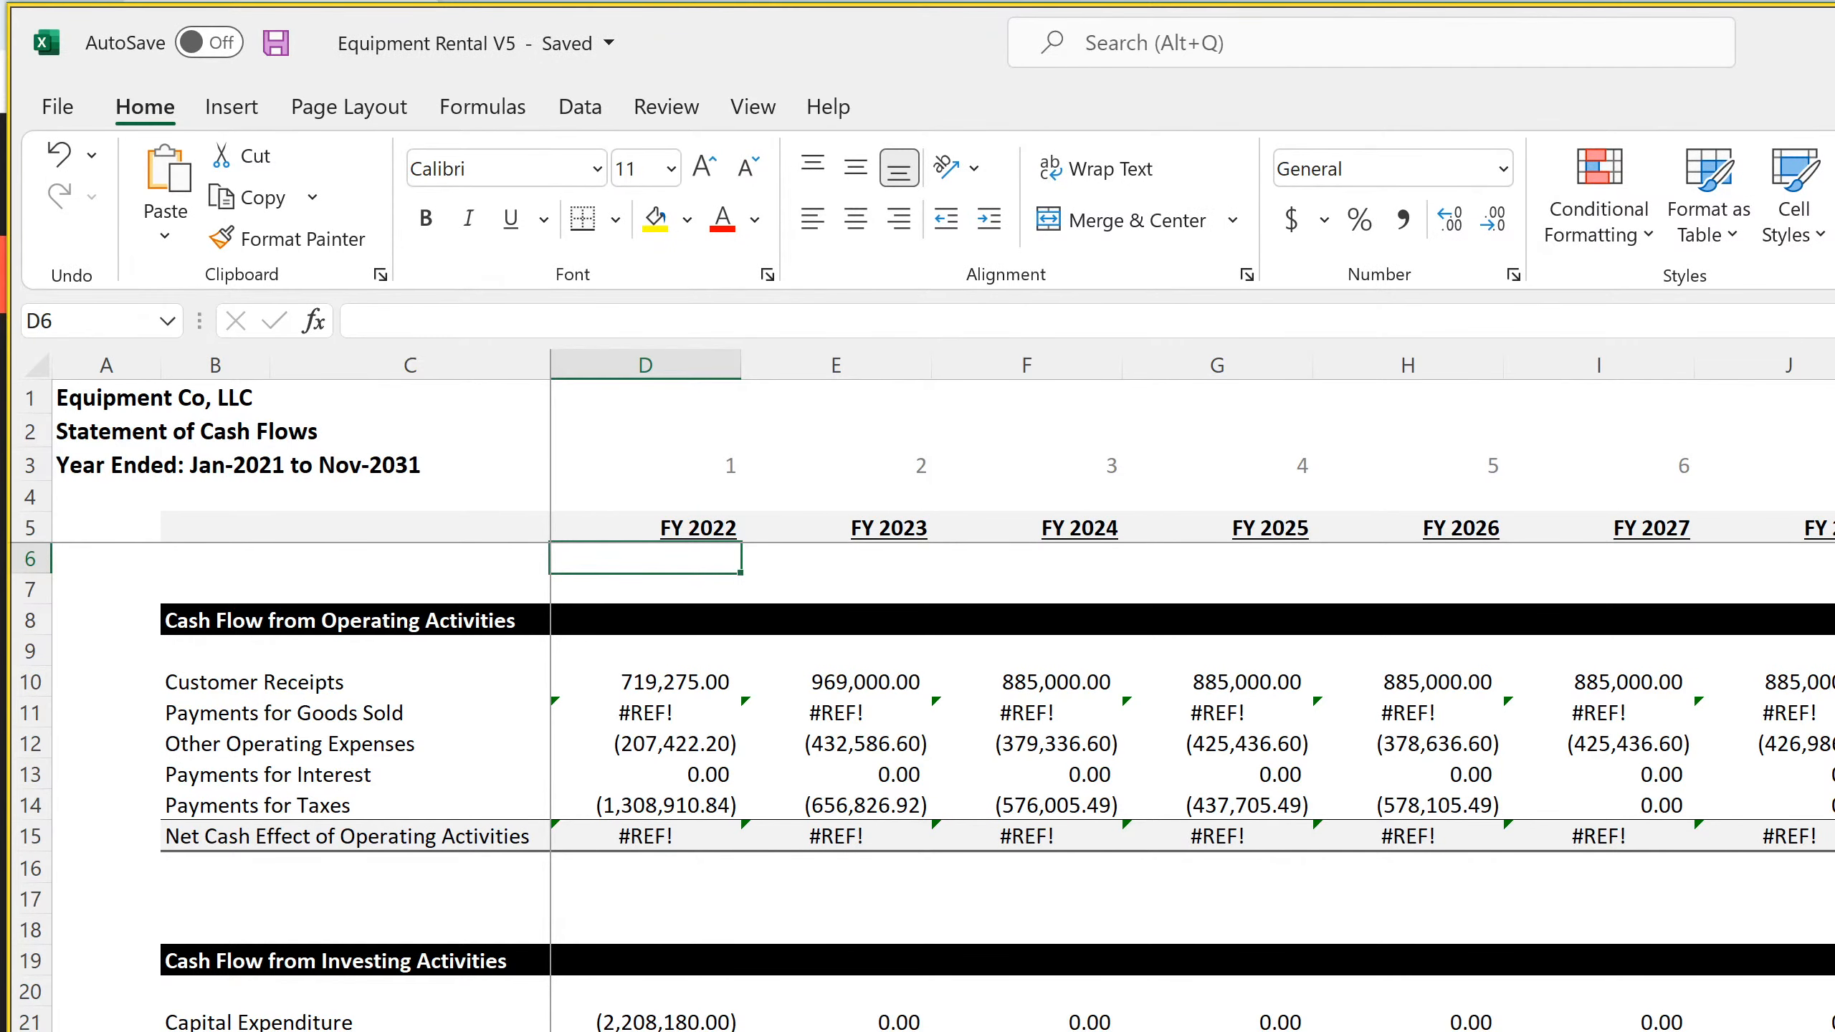
Examine the Jan-22 operating activity formulas on the monthly Statement of Cash Flows, from Customer Receipts down to Payments for Interest
{"action": "key", "text": "ctrl+Page_Up"}
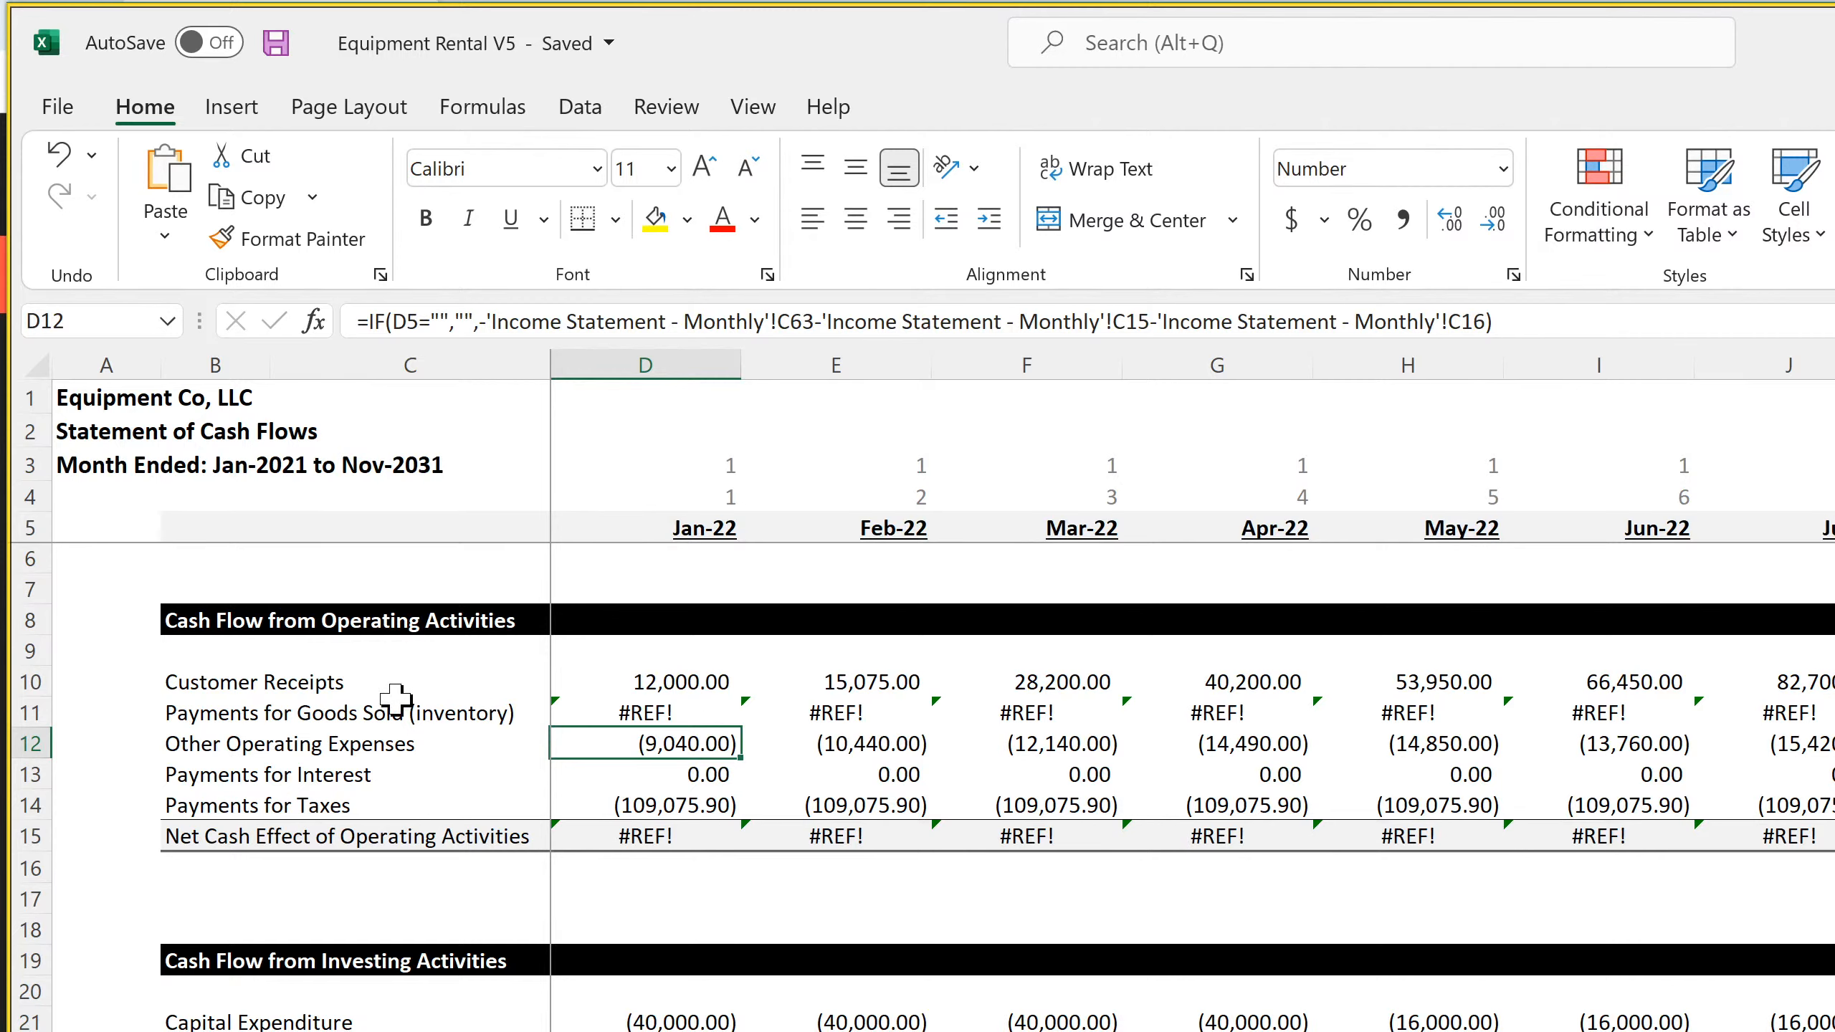
{"action": "left_click", "coordinate": [296, 695]}
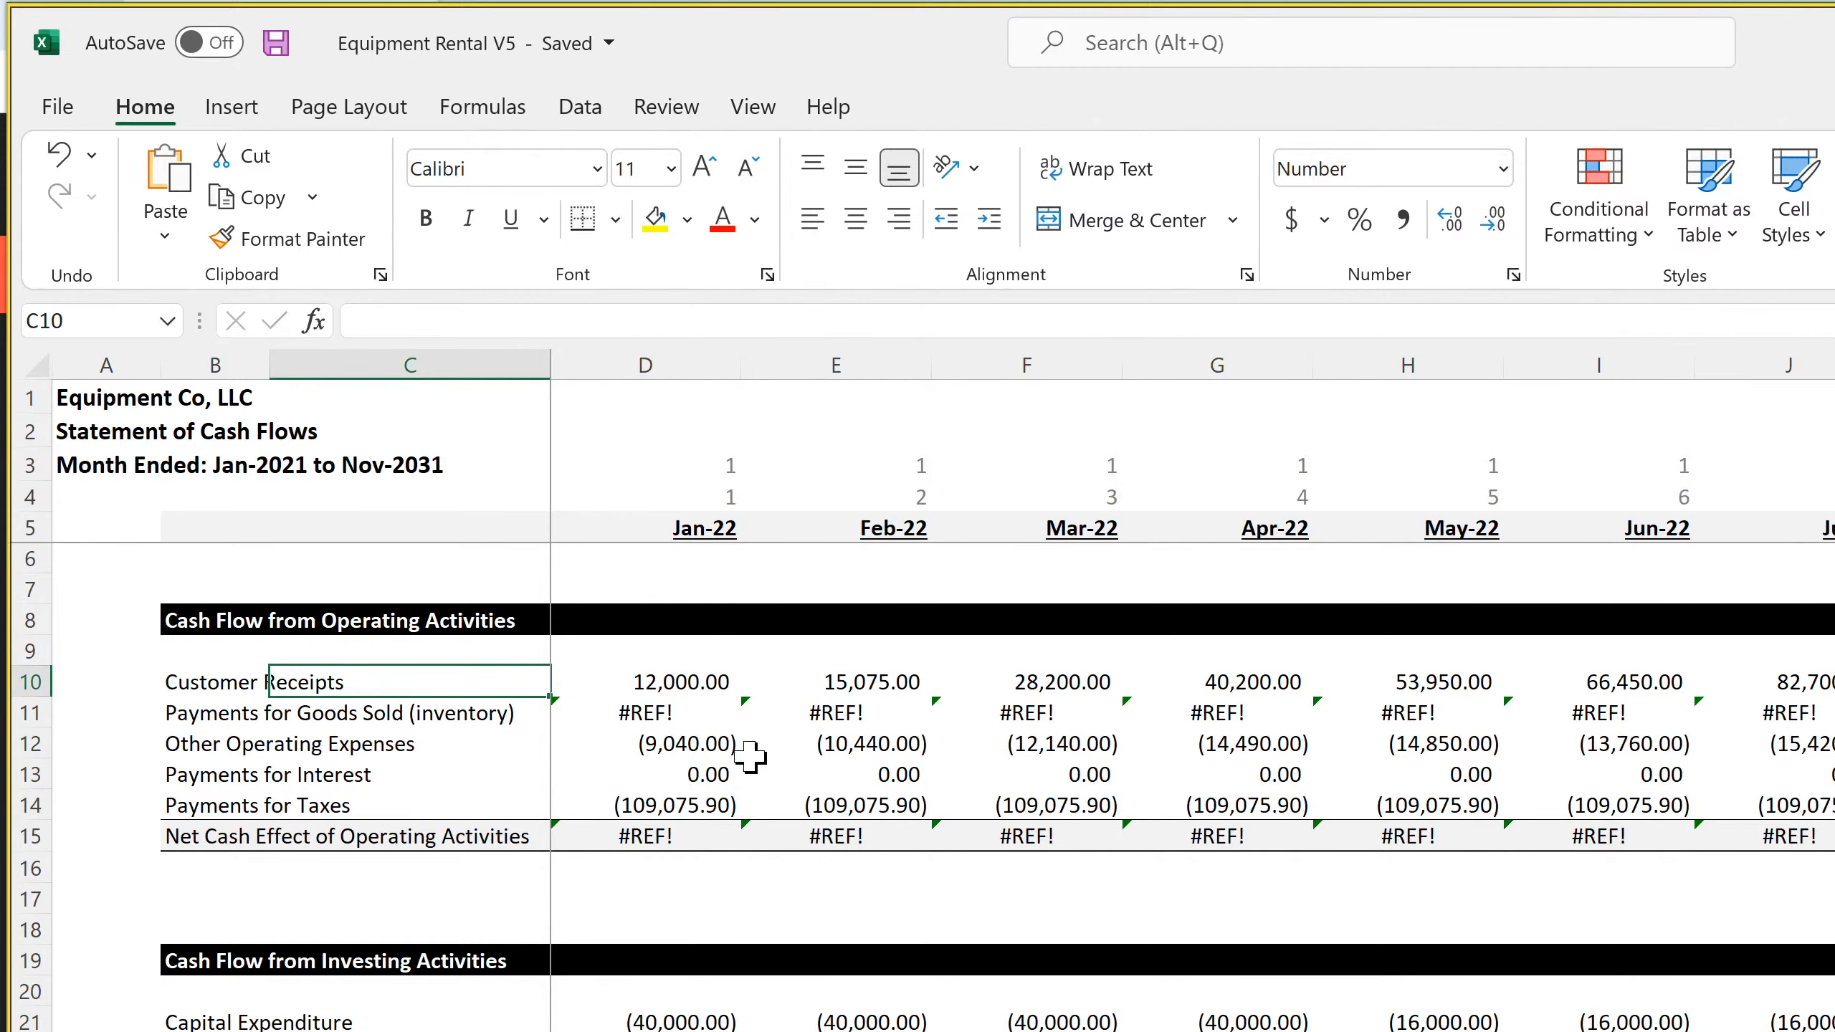
{"action": "key", "text": "Left"}
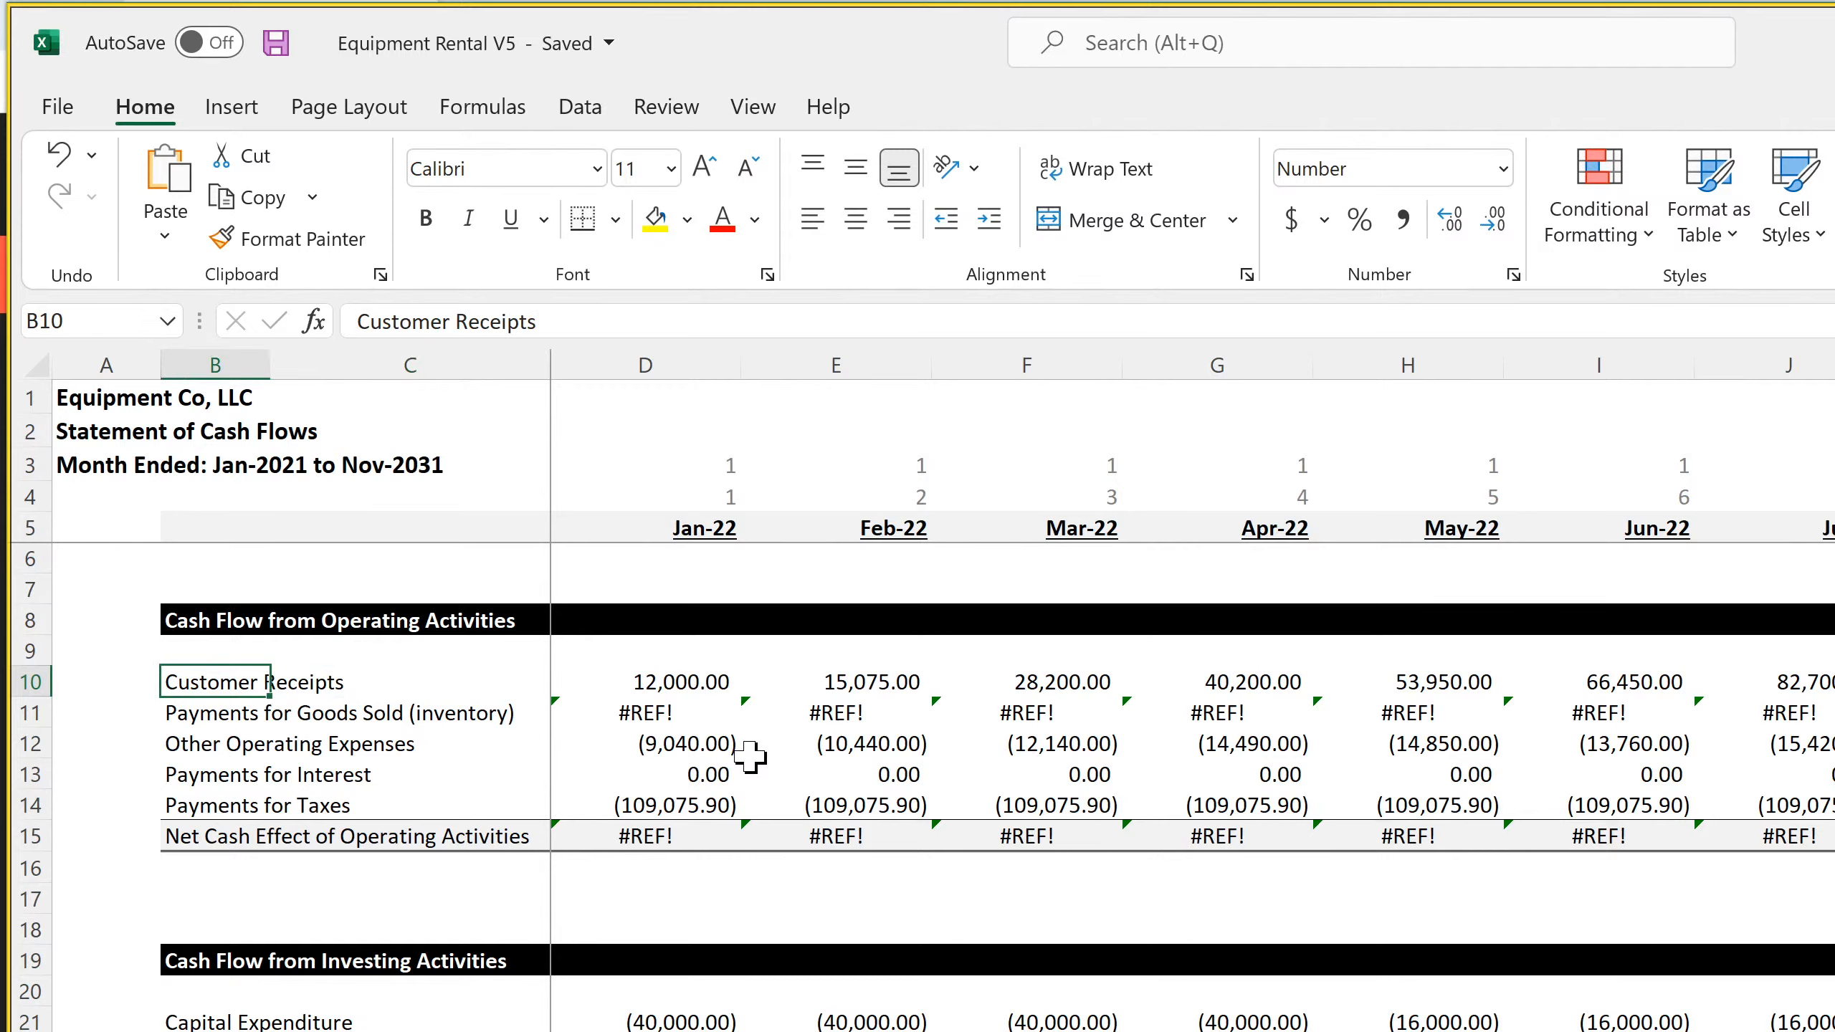
{"action": "key", "text": "Right"}
{"action": "key", "text": "Right"}
{"action": "key", "text": "Left"}
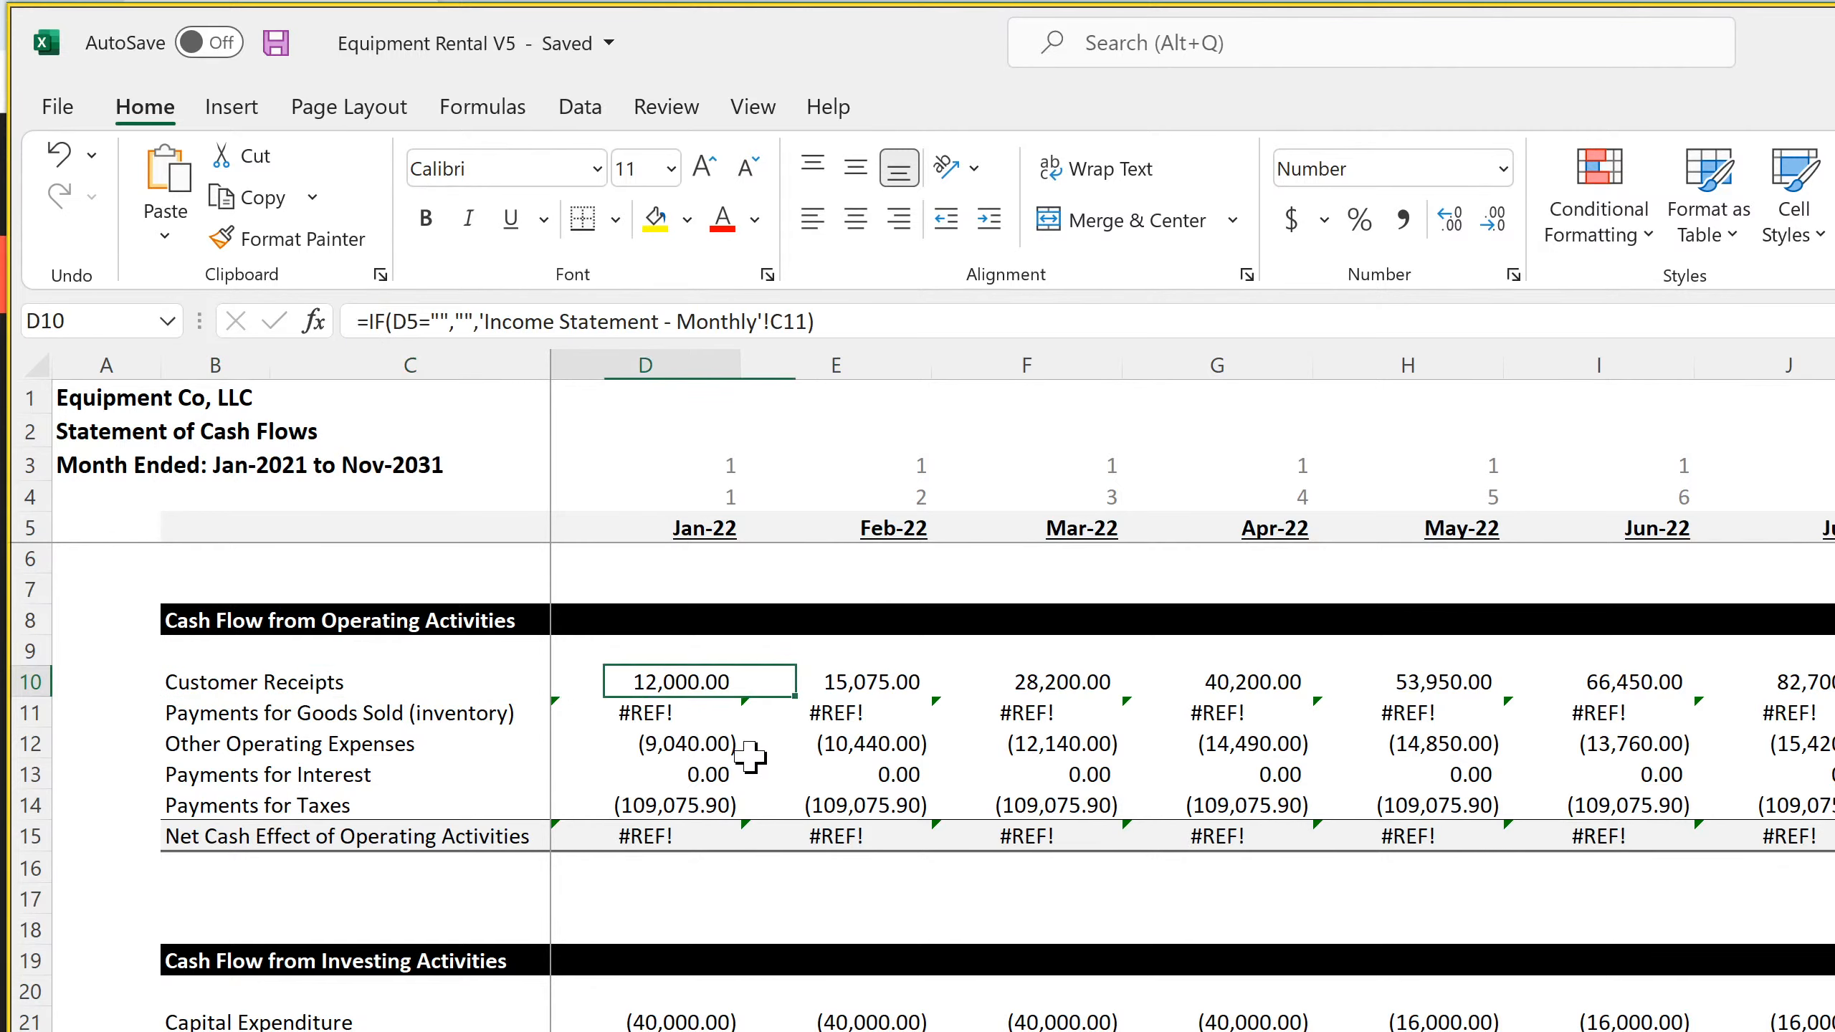
{"action": "key", "text": "Down"}
{"action": "key", "text": "Down"}
{"action": "key", "text": "Down"}
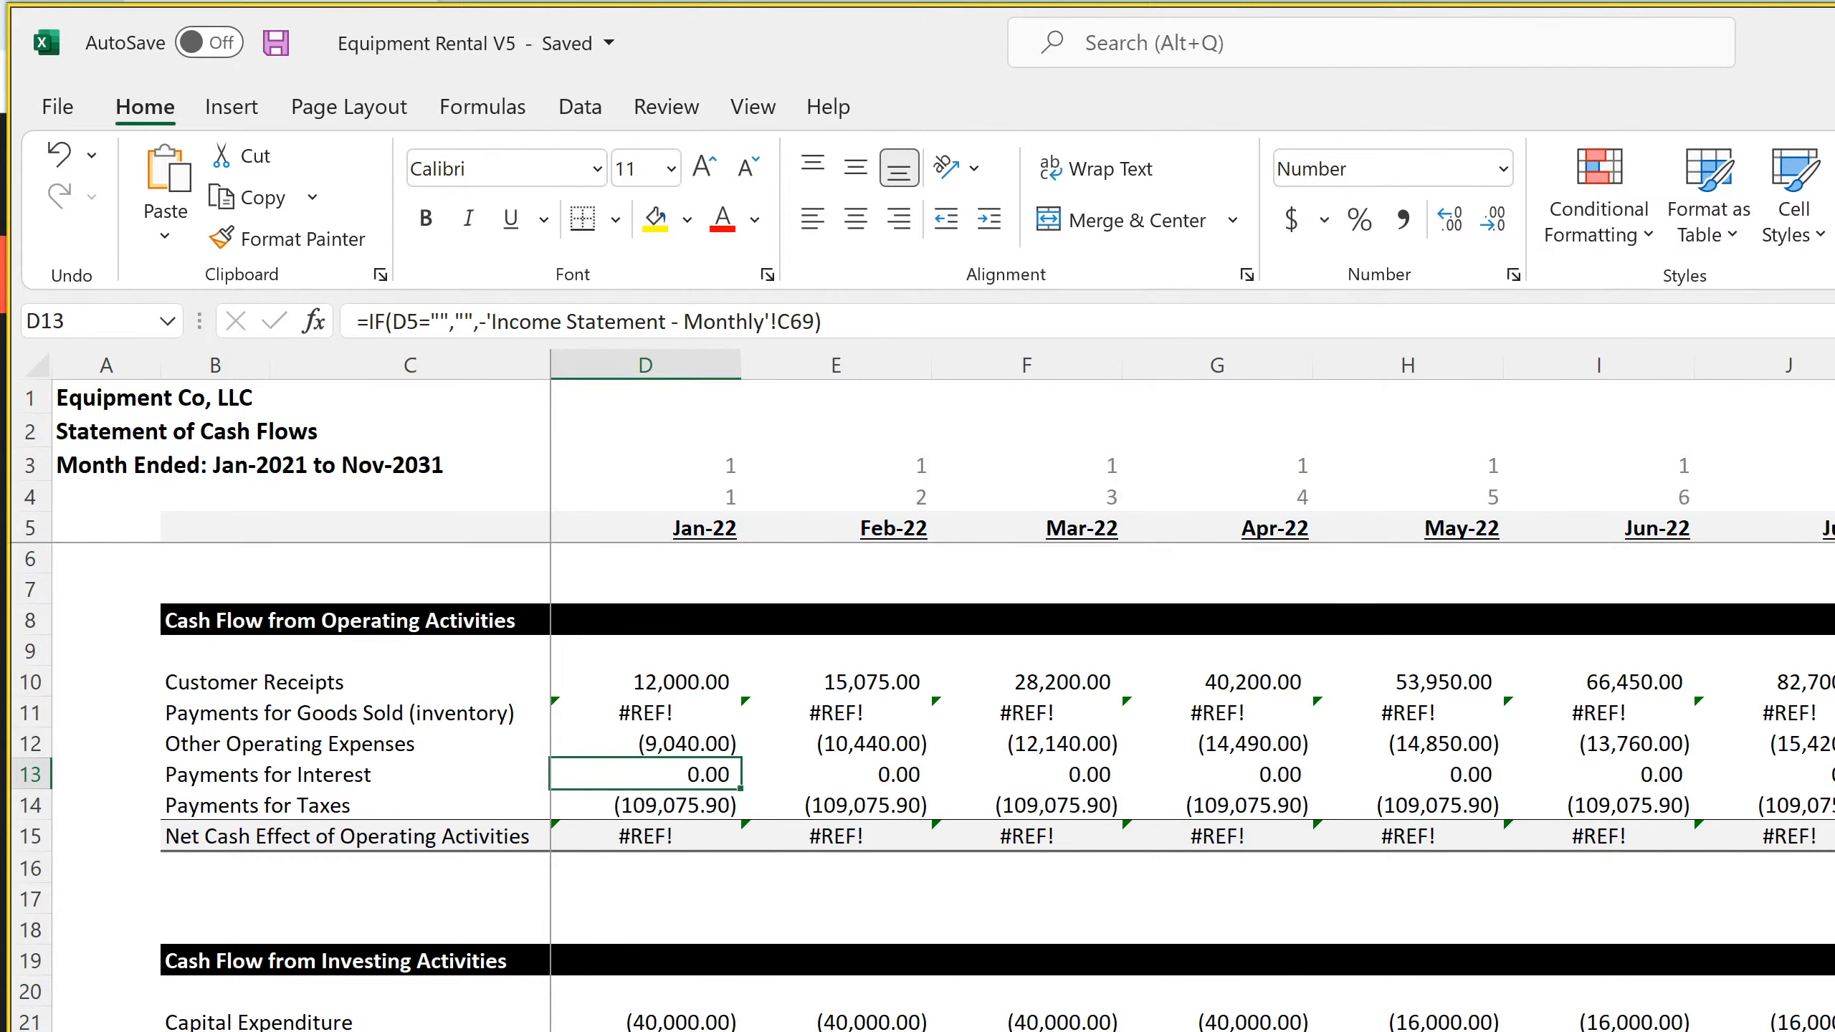
Examine the Debt Proceeds and Remaining Equity Required cells under Cash Sources on the project assumptions sheet
{"action": "key", "text": "ctrl+Page_Up"}
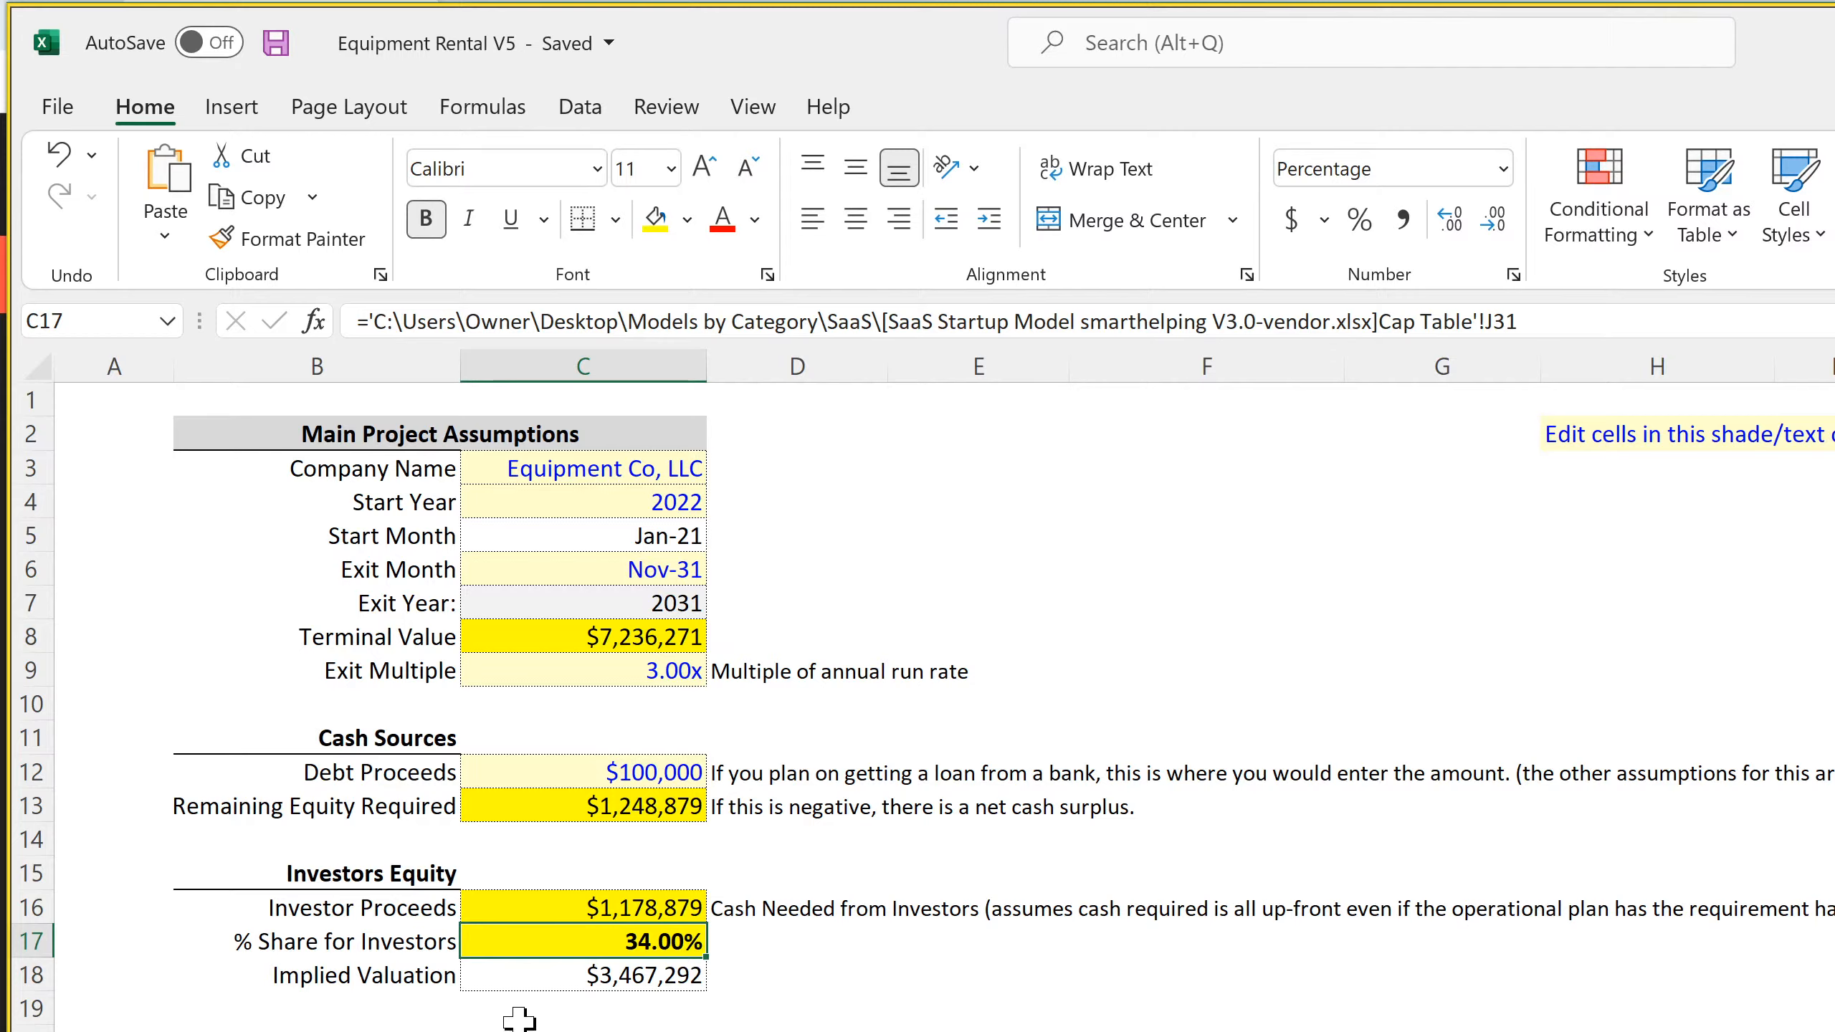
{"action": "left_click", "coordinate": [658, 773]}
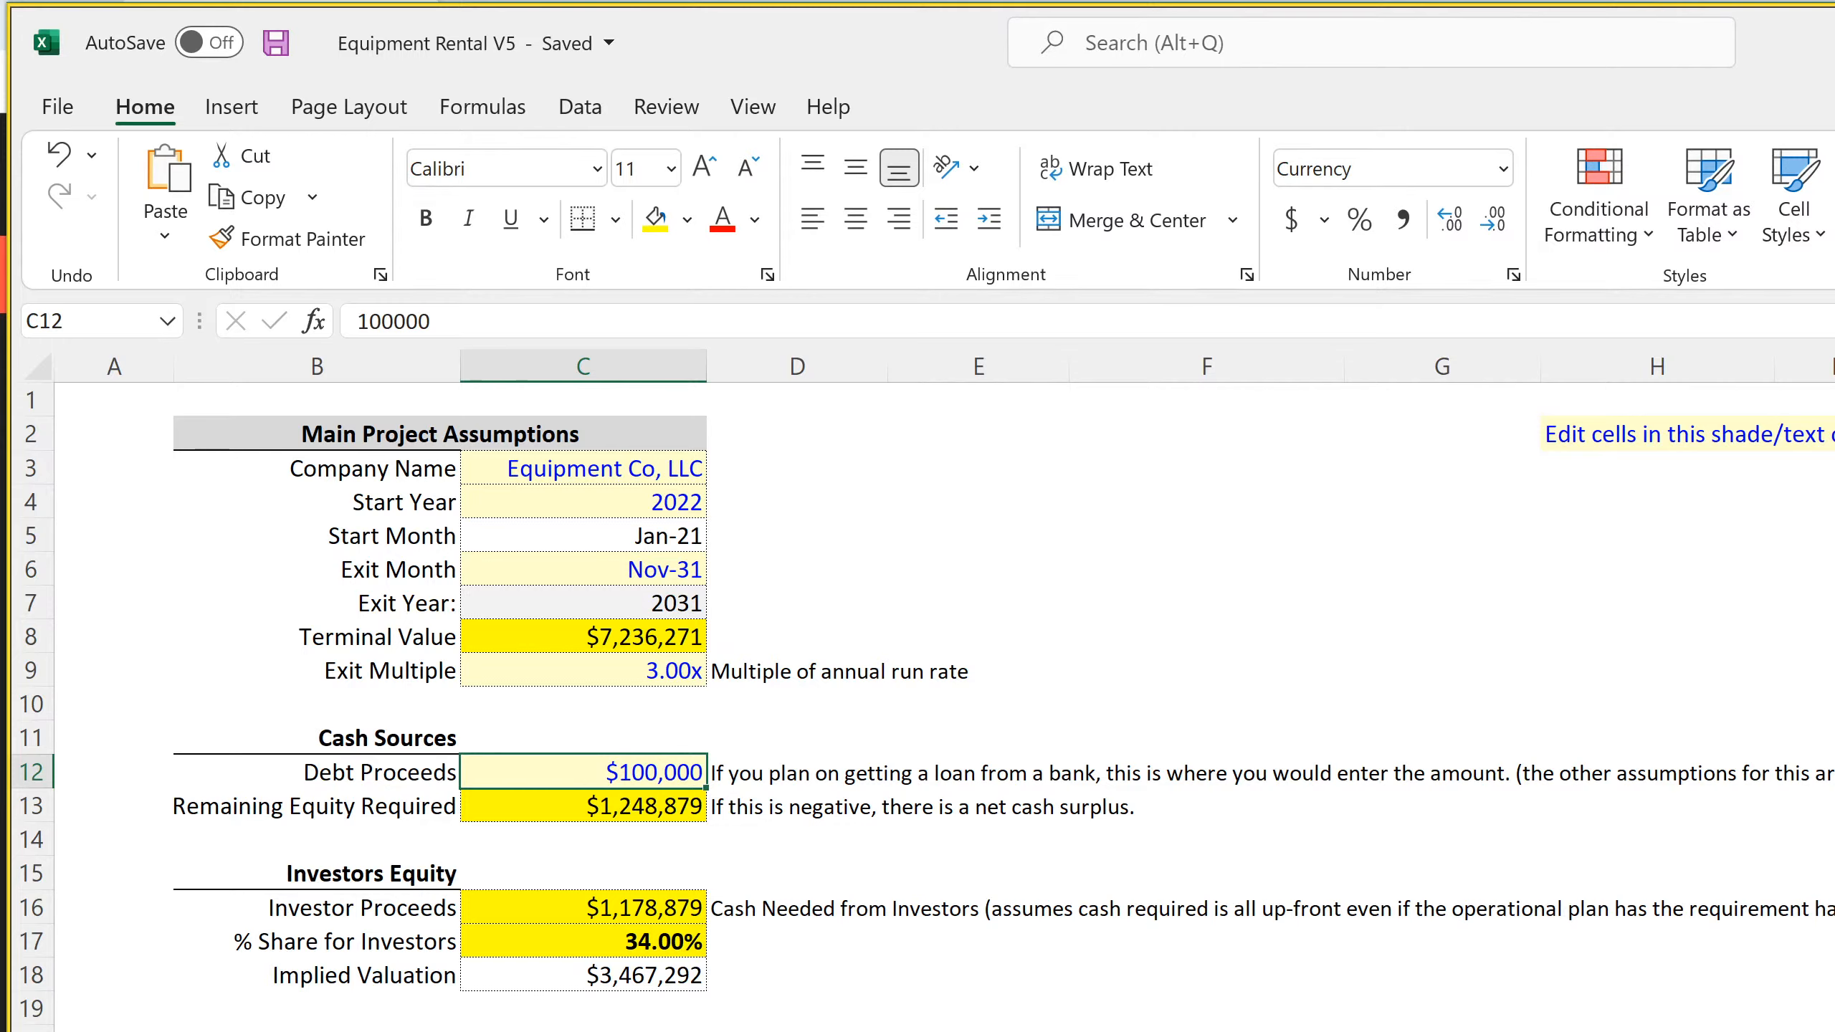
{"action": "left_click", "coordinate": [645, 805]}
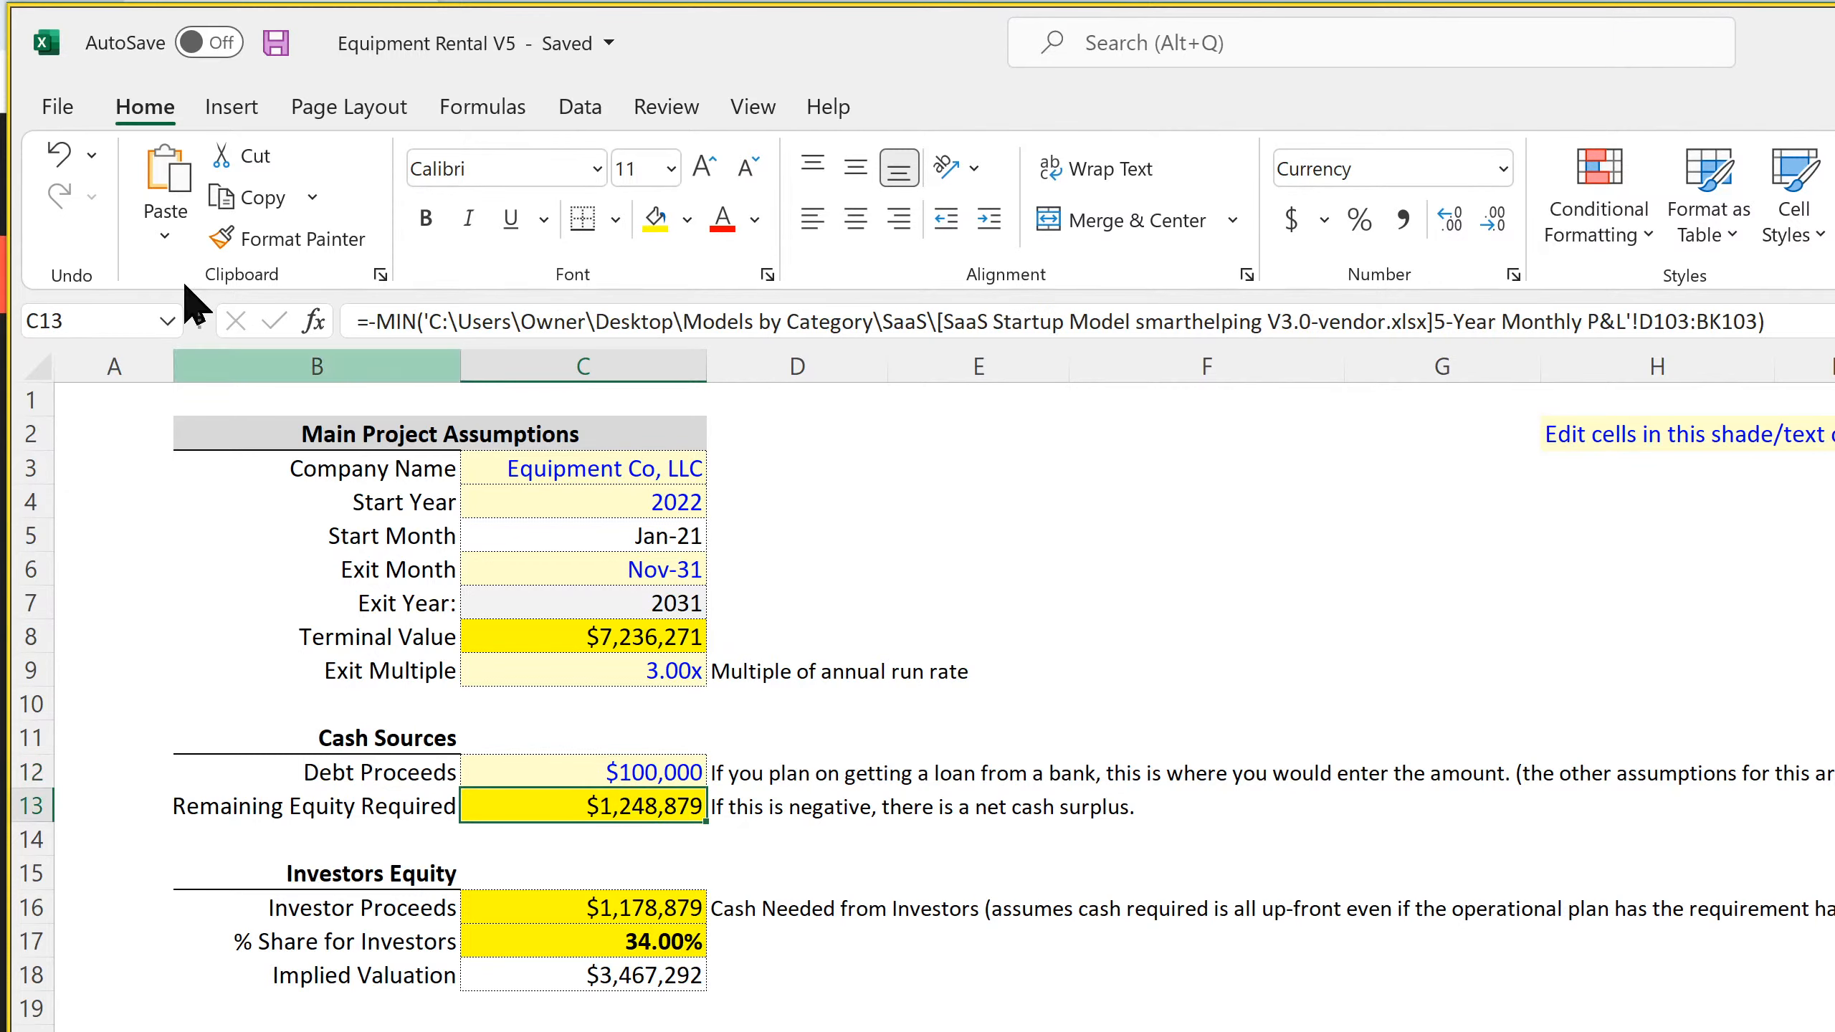
{"action": "left_click", "coordinate": [275, 45]}
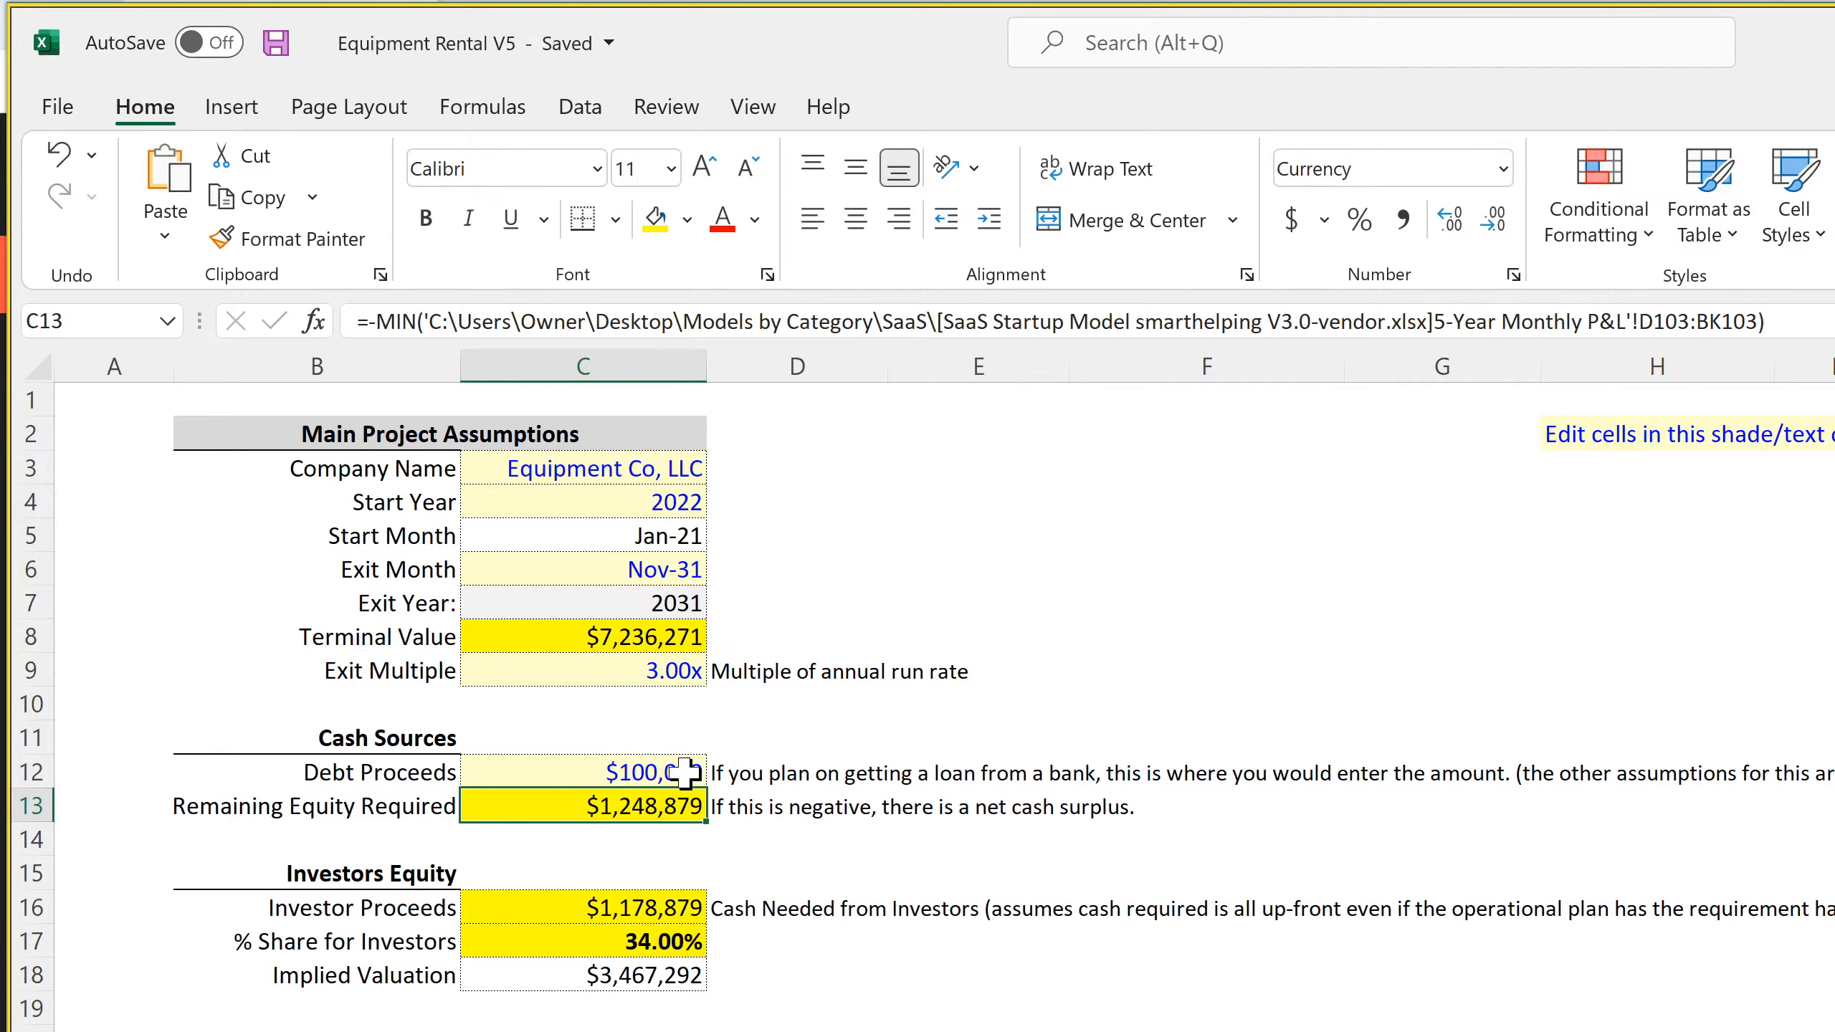
{"action": "left_click", "coordinate": [684, 772]}
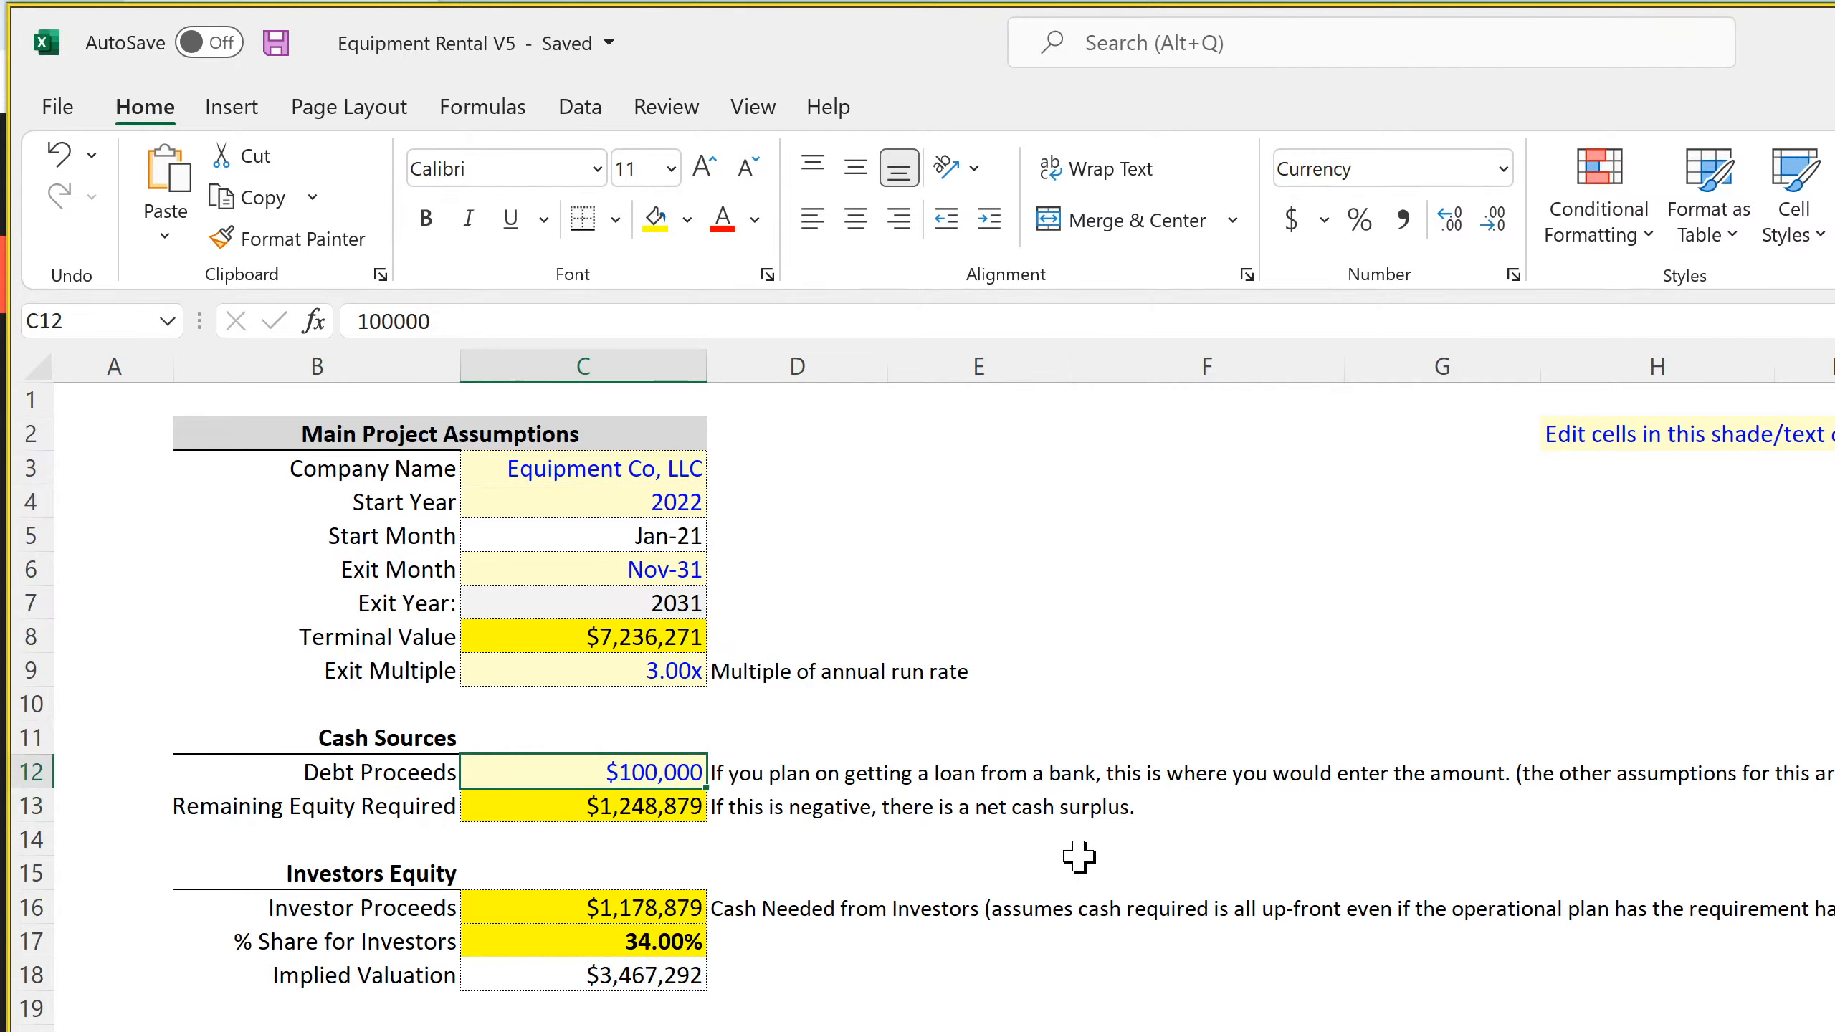
{"action": "left_click_drag", "start_coordinate": [896, 860], "coordinate": [1427, 862]}
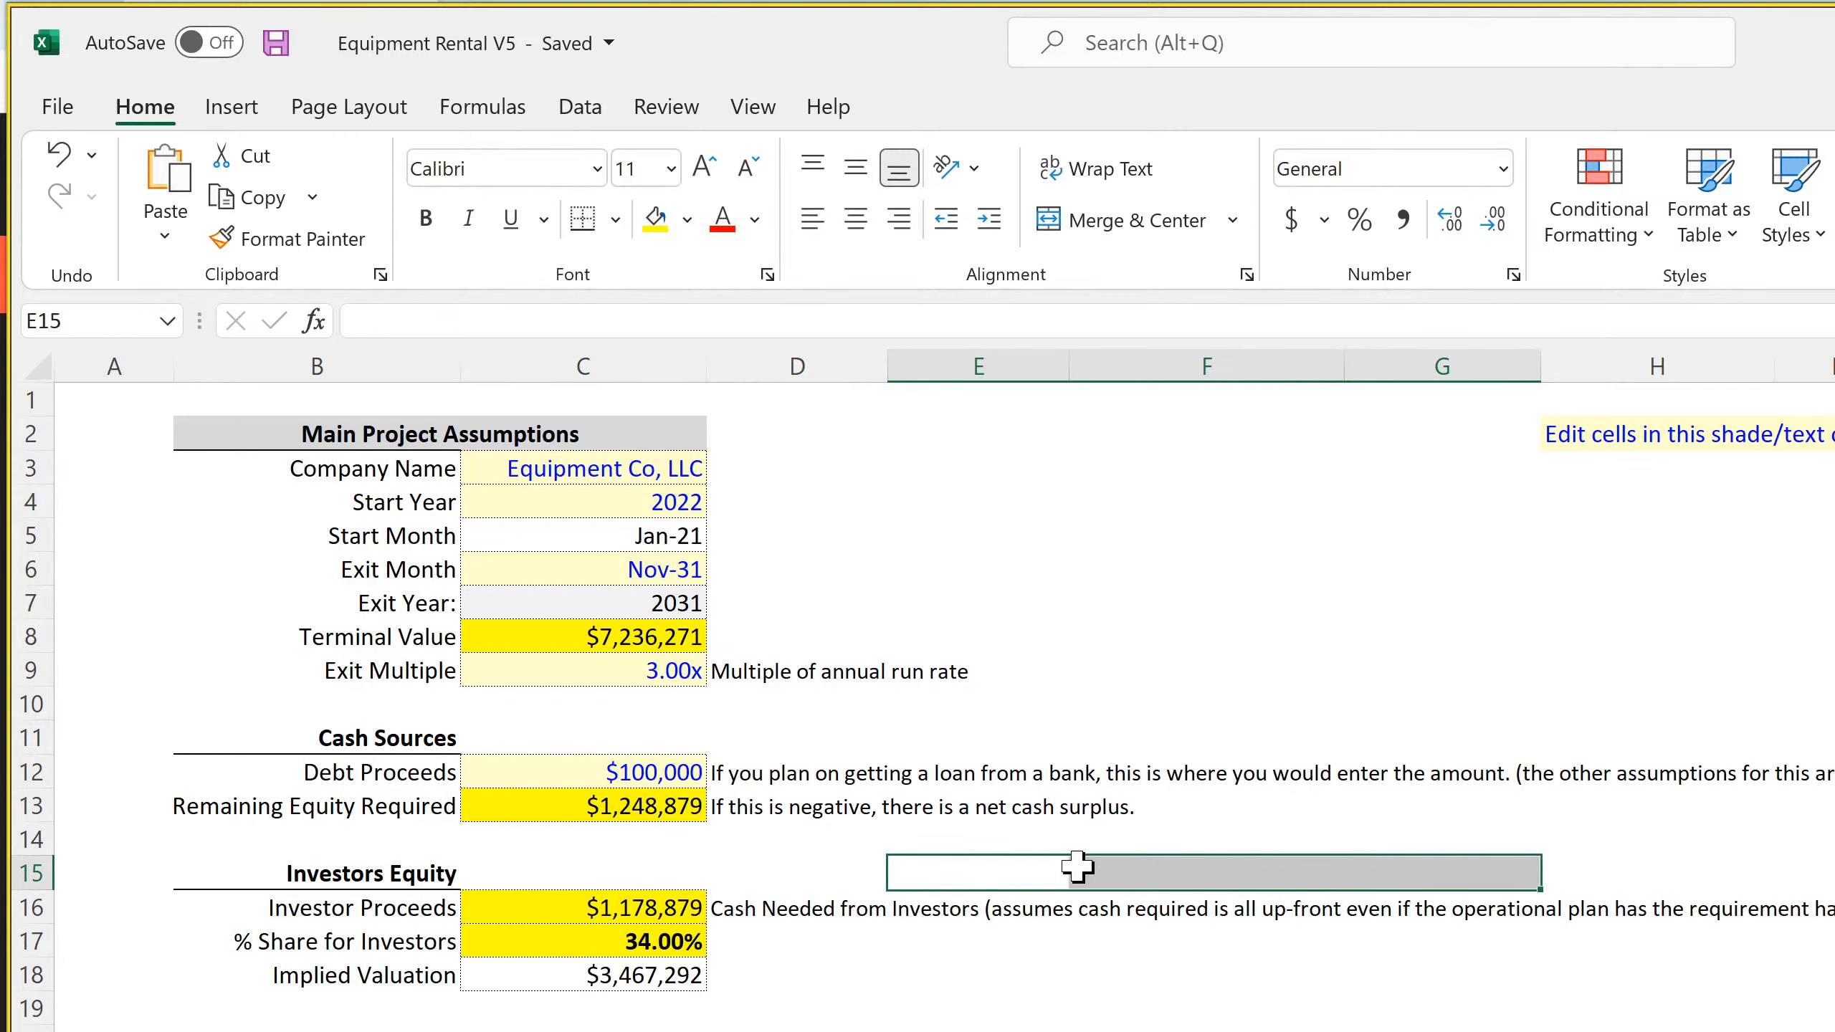
{"action": "left_click", "coordinate": [1040, 868]}
{"action": "left_click", "coordinate": [576, 779]}
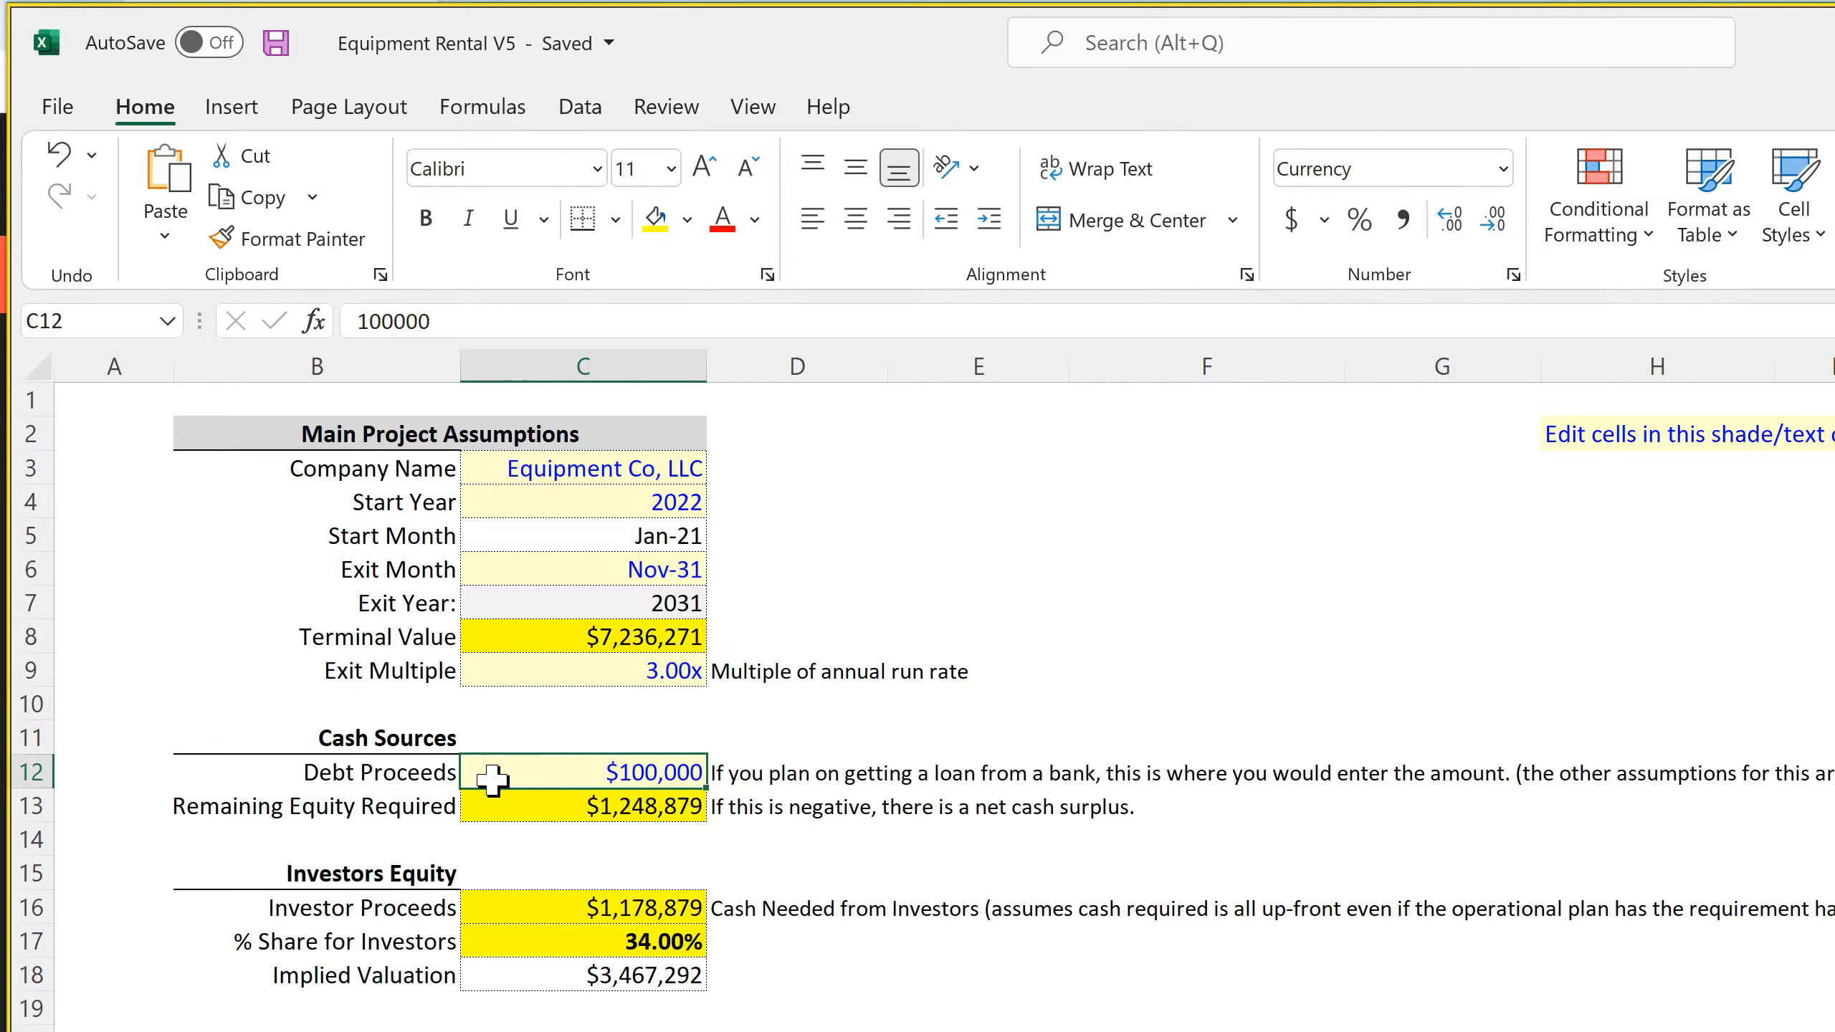
Insert three blank rows above the Investors Equity heading
{"action": "right_click", "coordinate": [33, 878]}
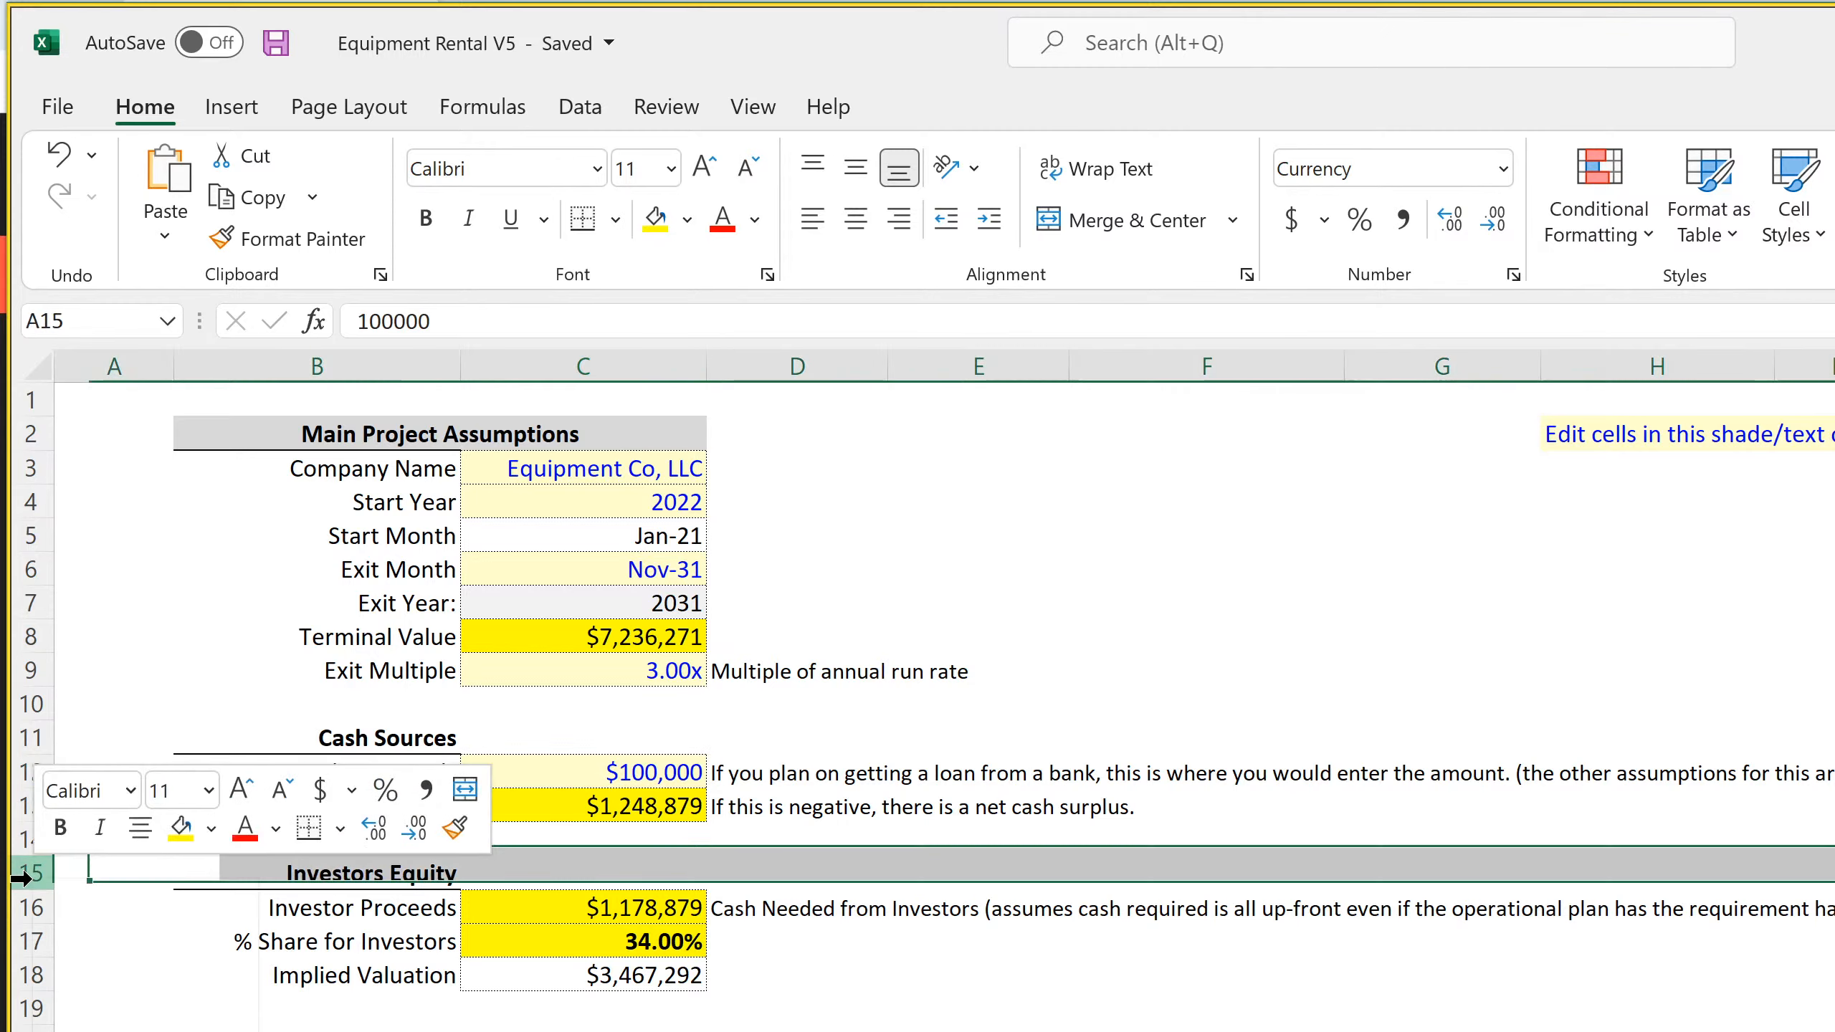
{"action": "left_click", "coordinate": [119, 1031]}
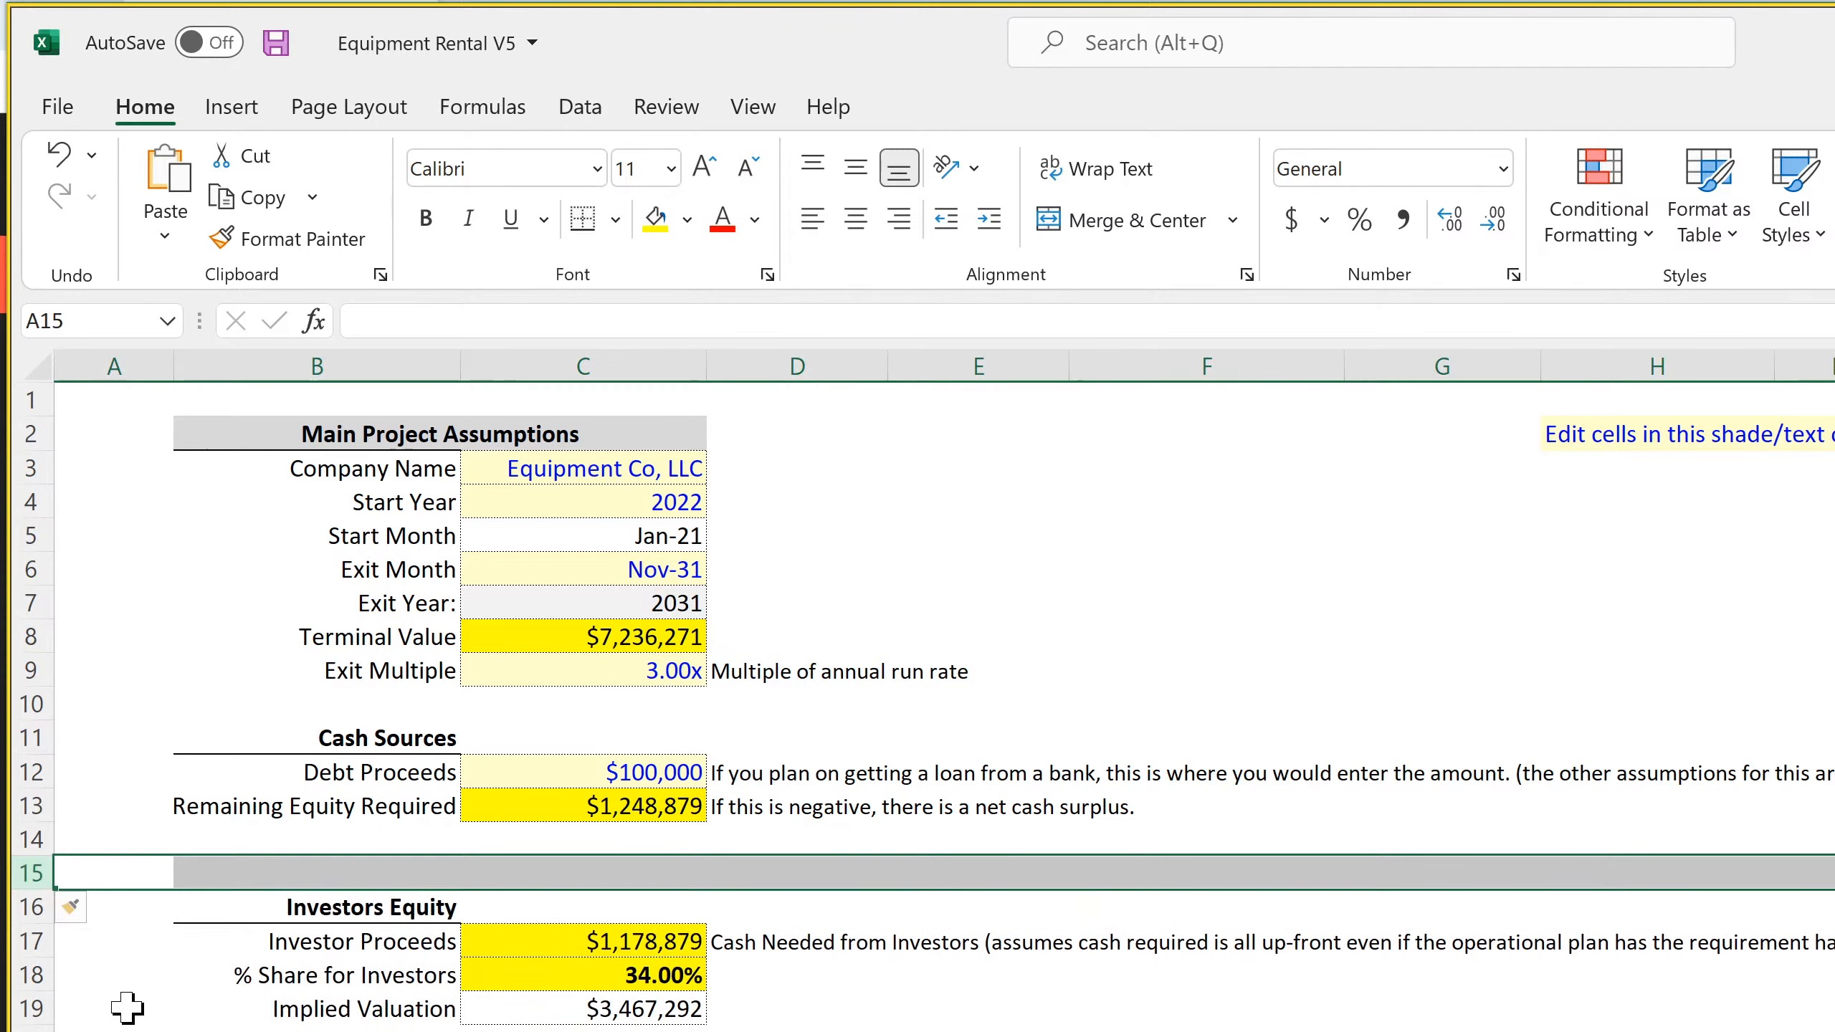
{"action": "right_click", "coordinate": [16, 876]}
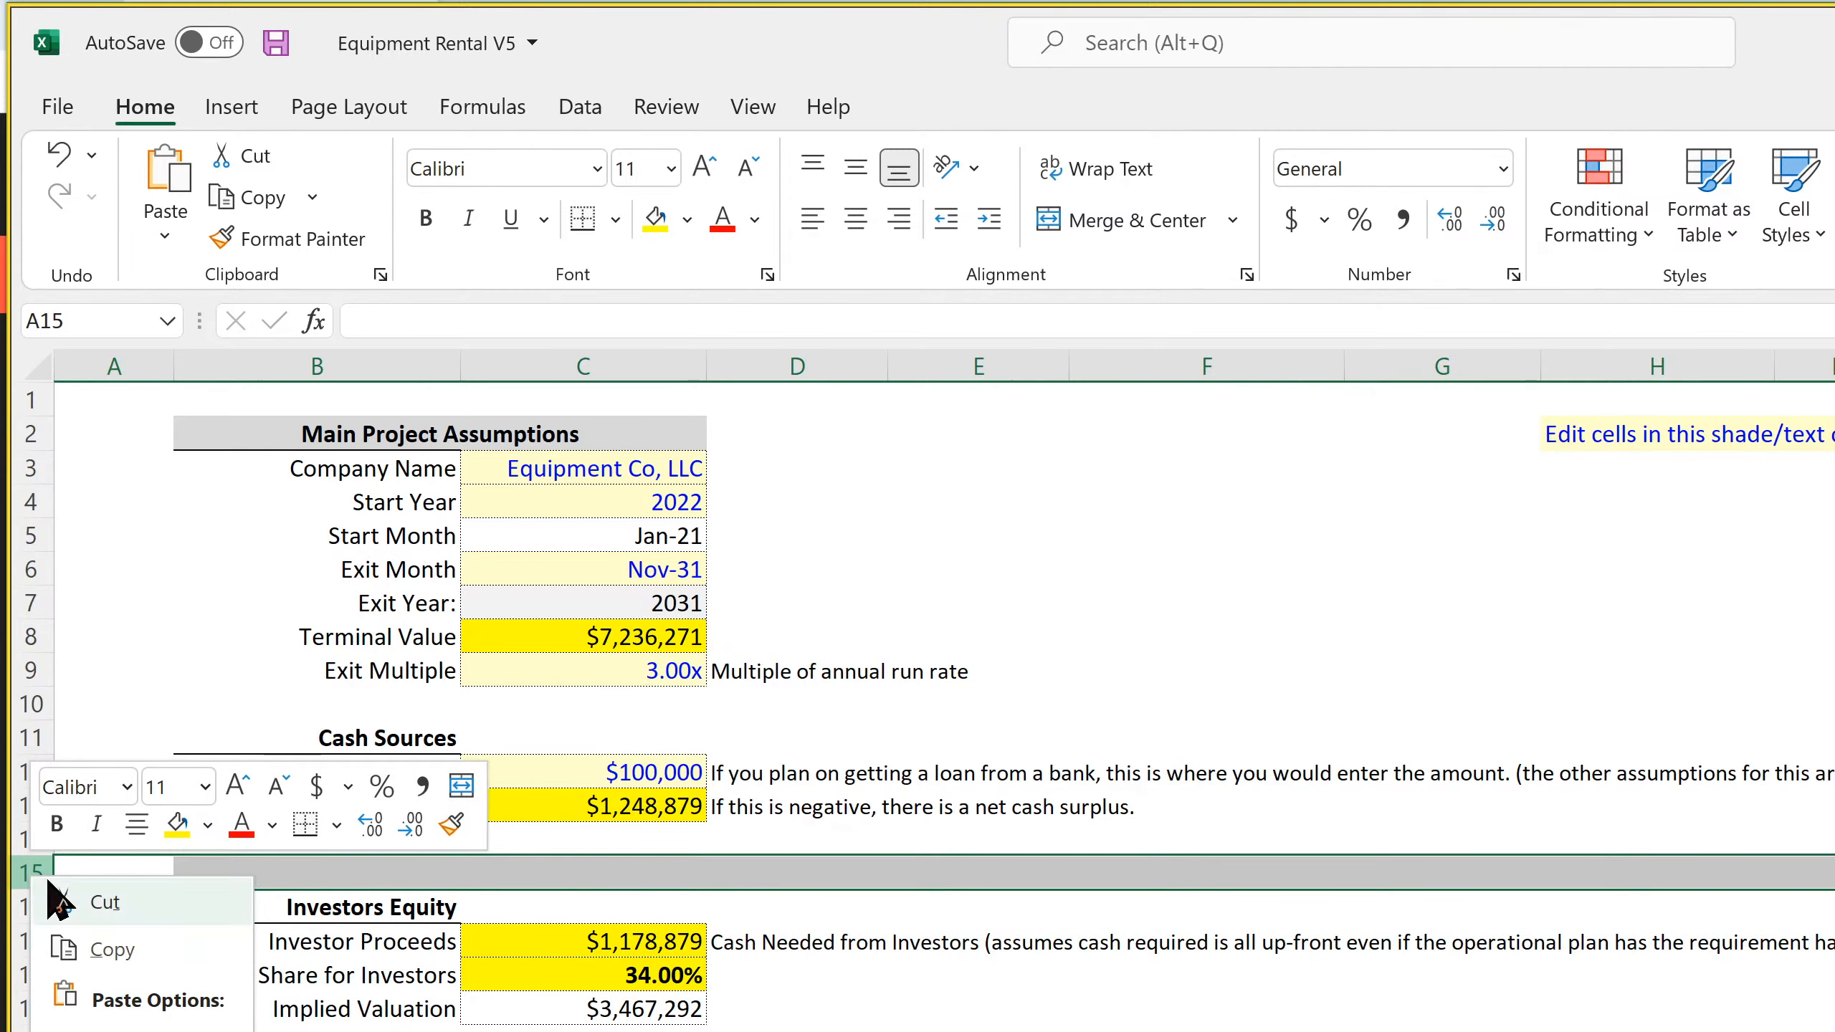
{"action": "key", "text": "Escape"}
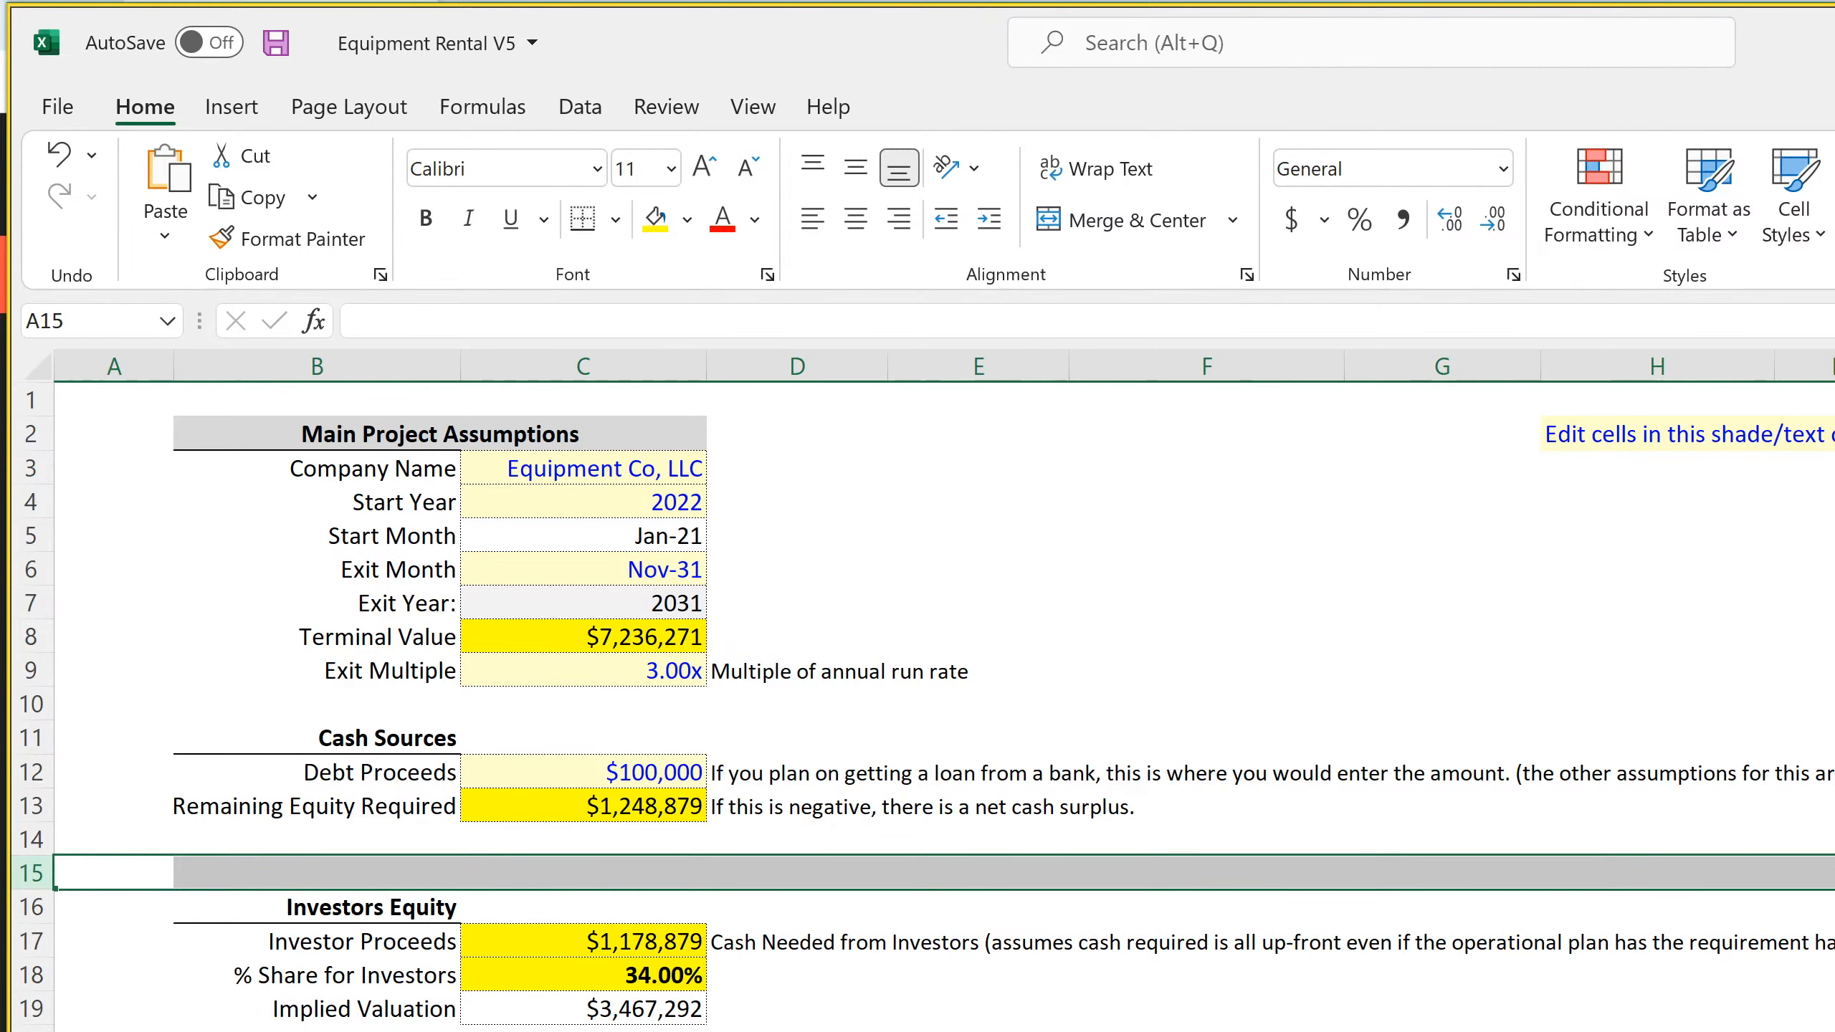
{"action": "scroll", "coordinate": [918, 651], "scroll_direction": "down", "scroll_amount": 4}
{"action": "scroll", "coordinate": [917, 651], "scroll_direction": "up", "scroll_amount": 4}
{"action": "right_click", "coordinate": [6, 865]}
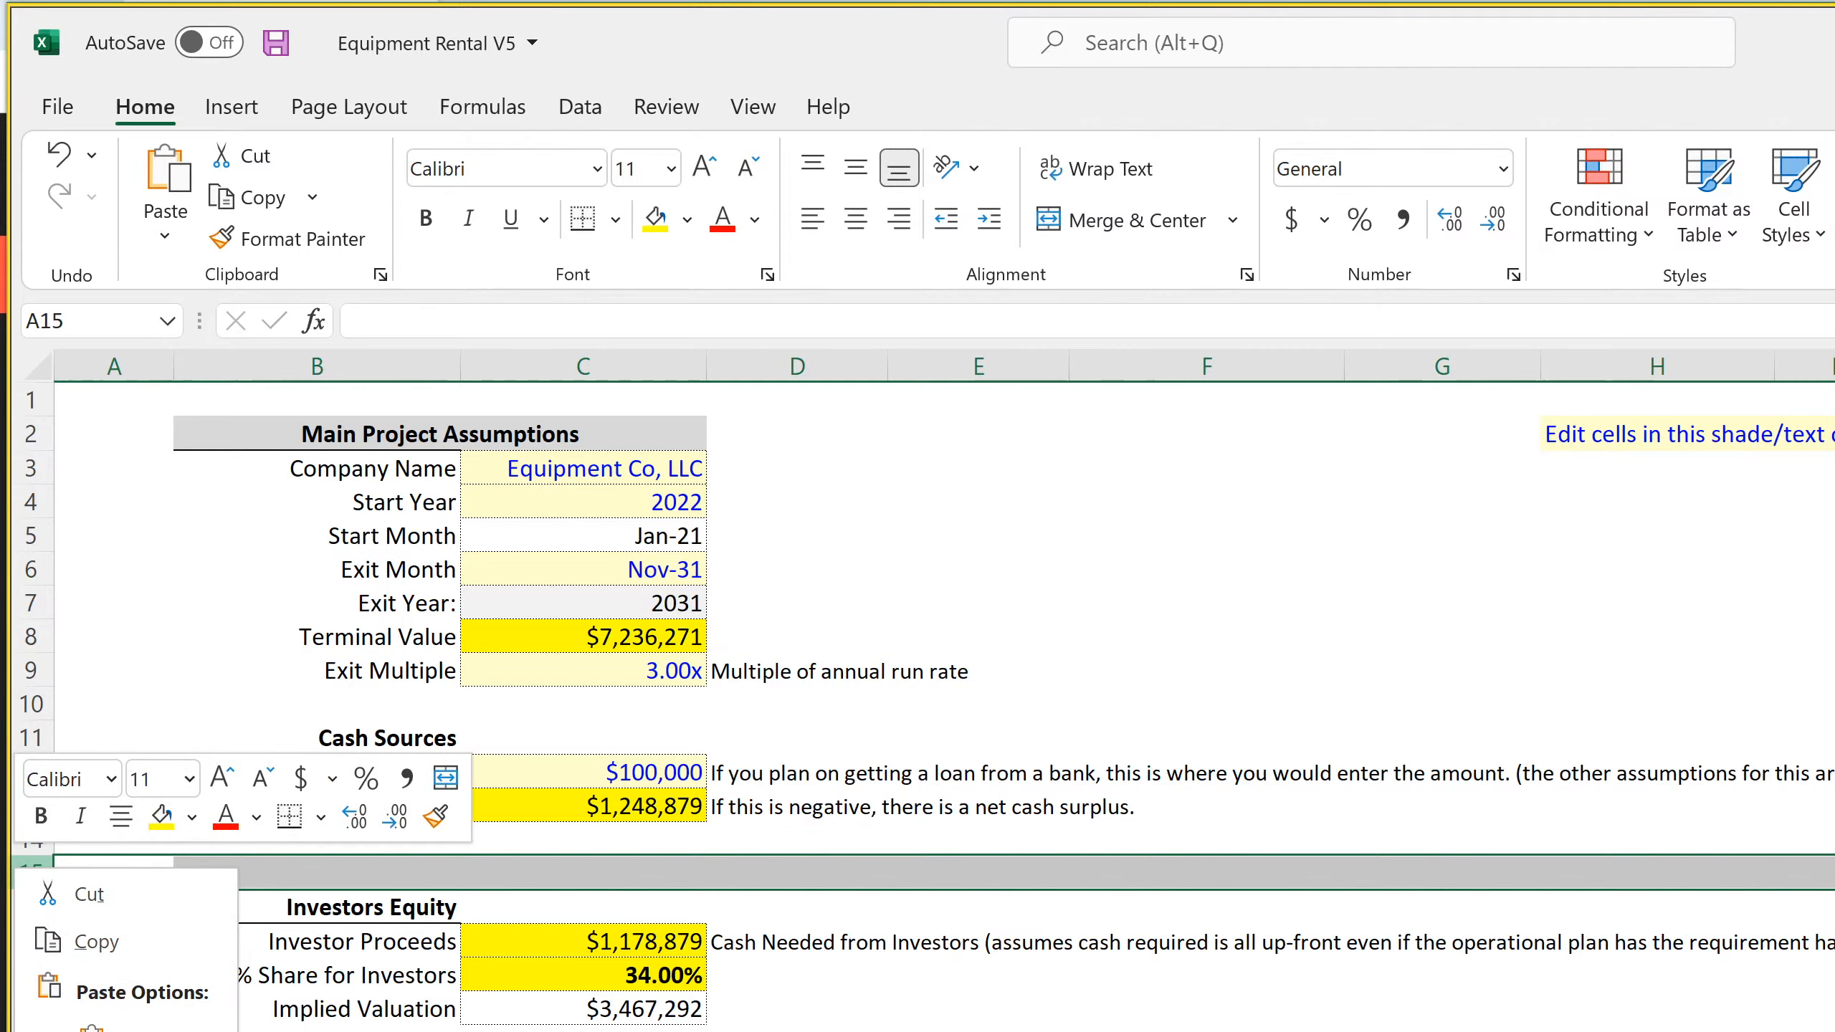
{"action": "key", "text": "Escape"}
{"action": "right_click", "coordinate": [25, 870]}
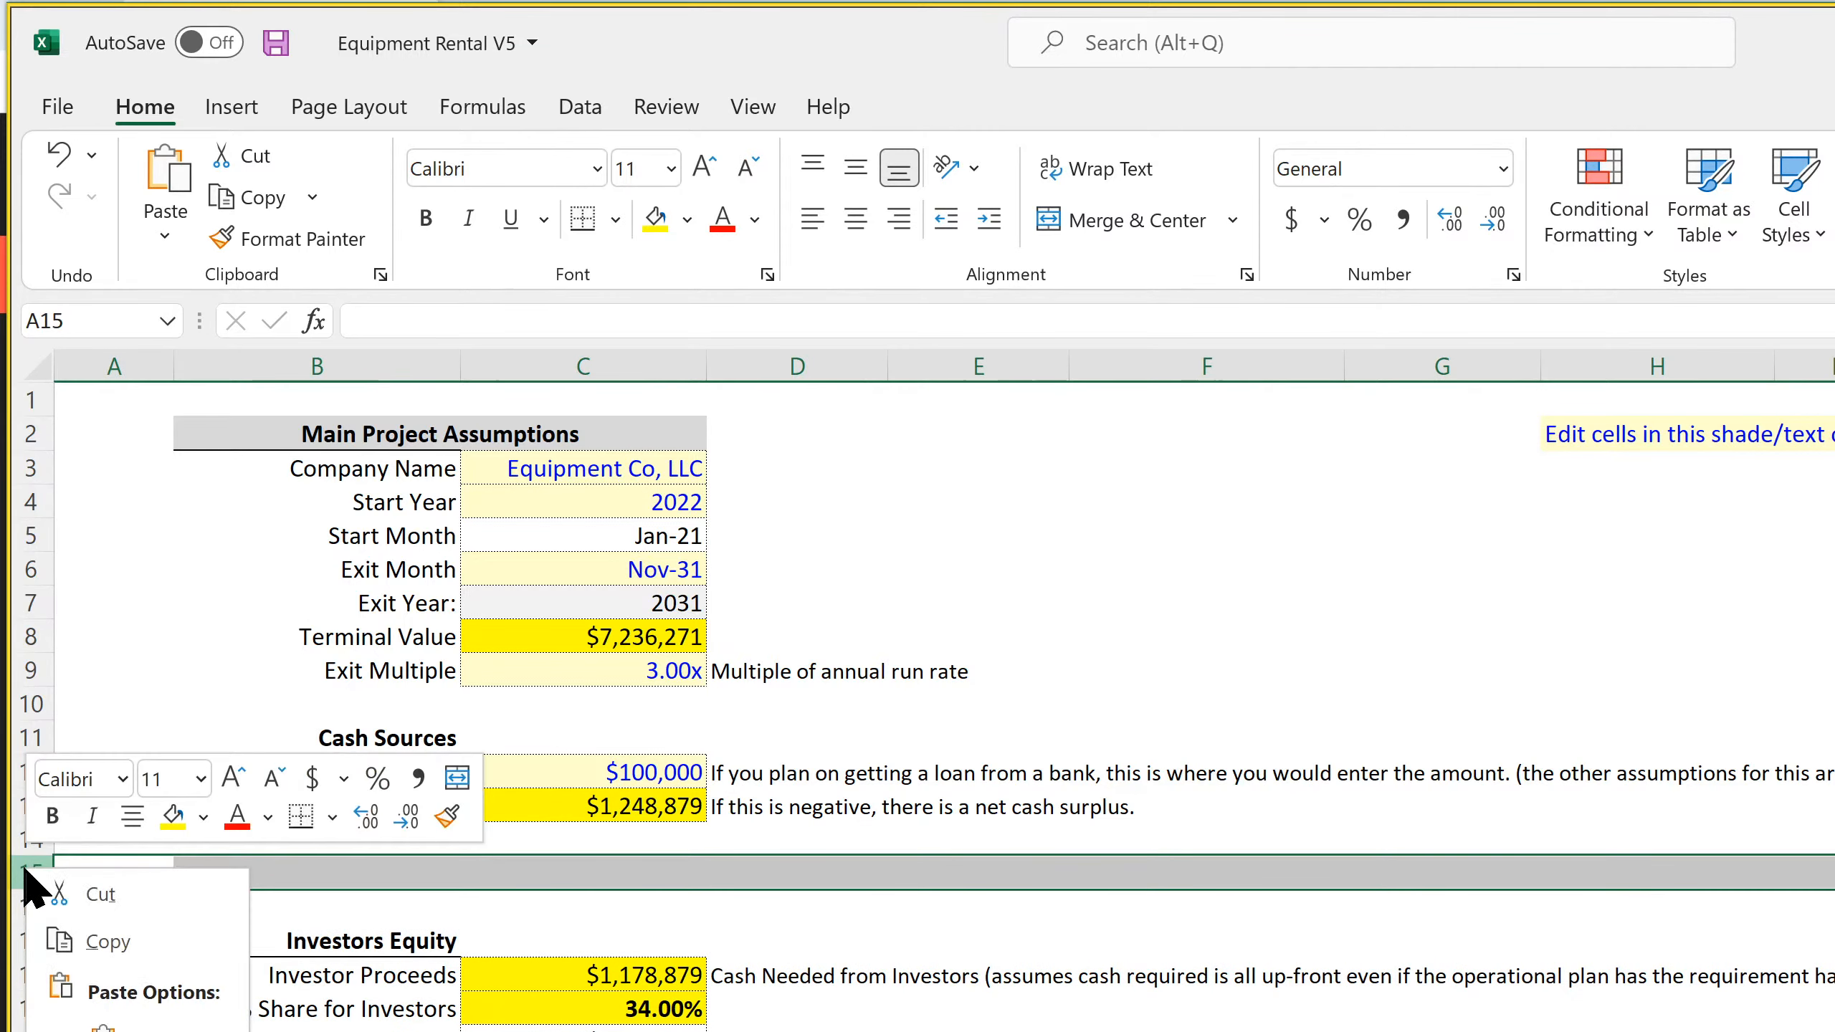
{"action": "key", "text": "i"}
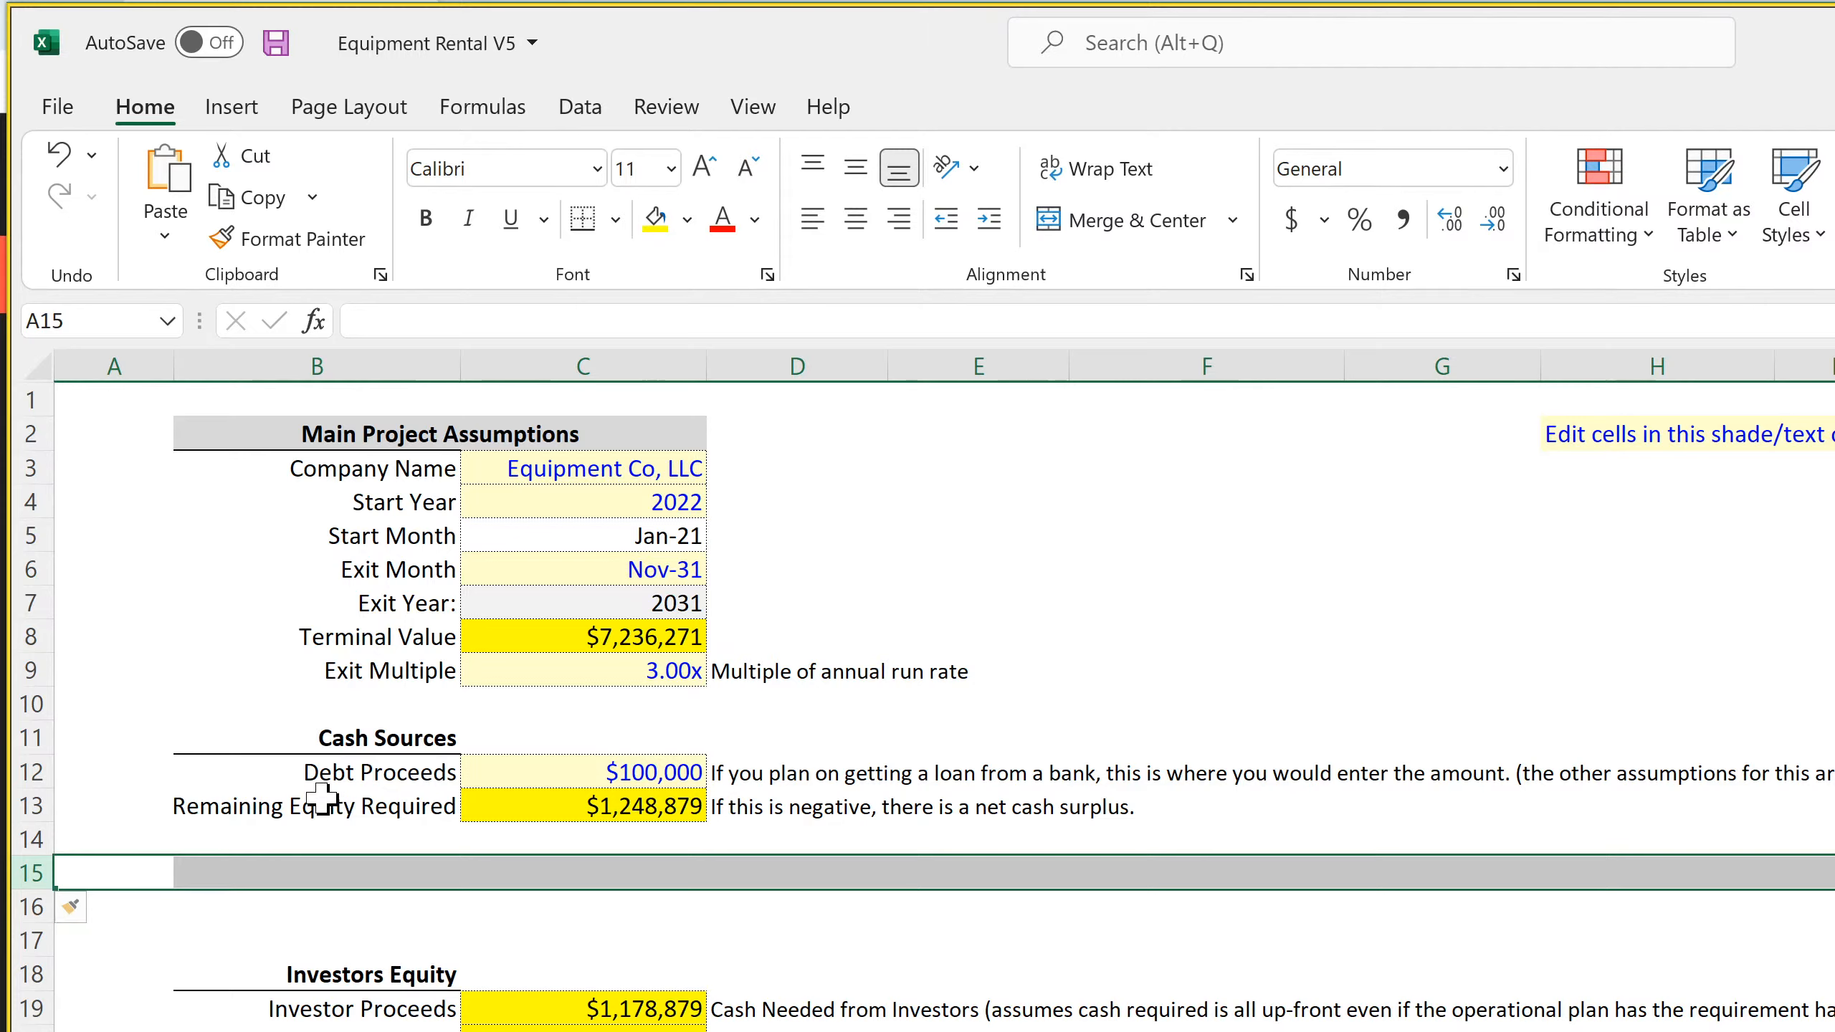
Move the Remaining Equity Required line down to row 16 and shift the Debt Proceeds amount and note one column over to D12
{"action": "left_click_drag", "start_coordinate": [322, 802], "coordinate": [769, 910]}
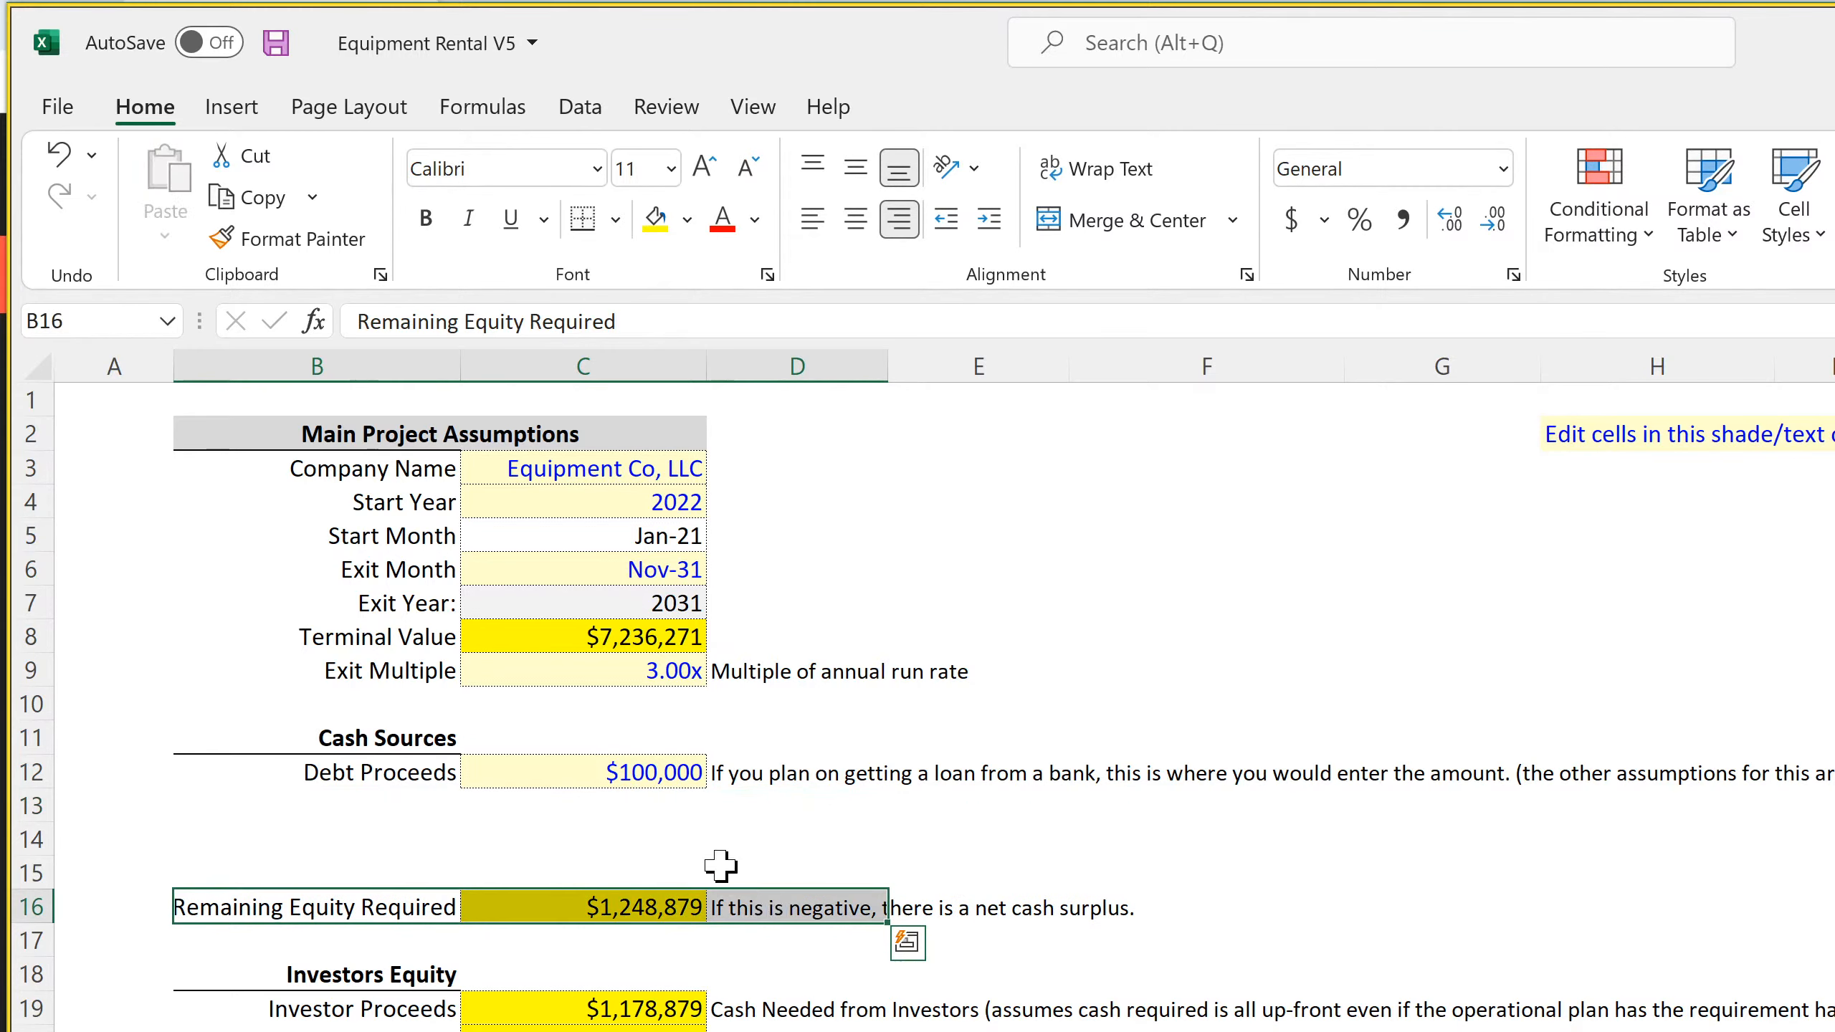
{"action": "left_click_drag", "start_coordinate": [529, 776], "coordinate": [917, 781]}
{"action": "left_click", "coordinate": [830, 878]}
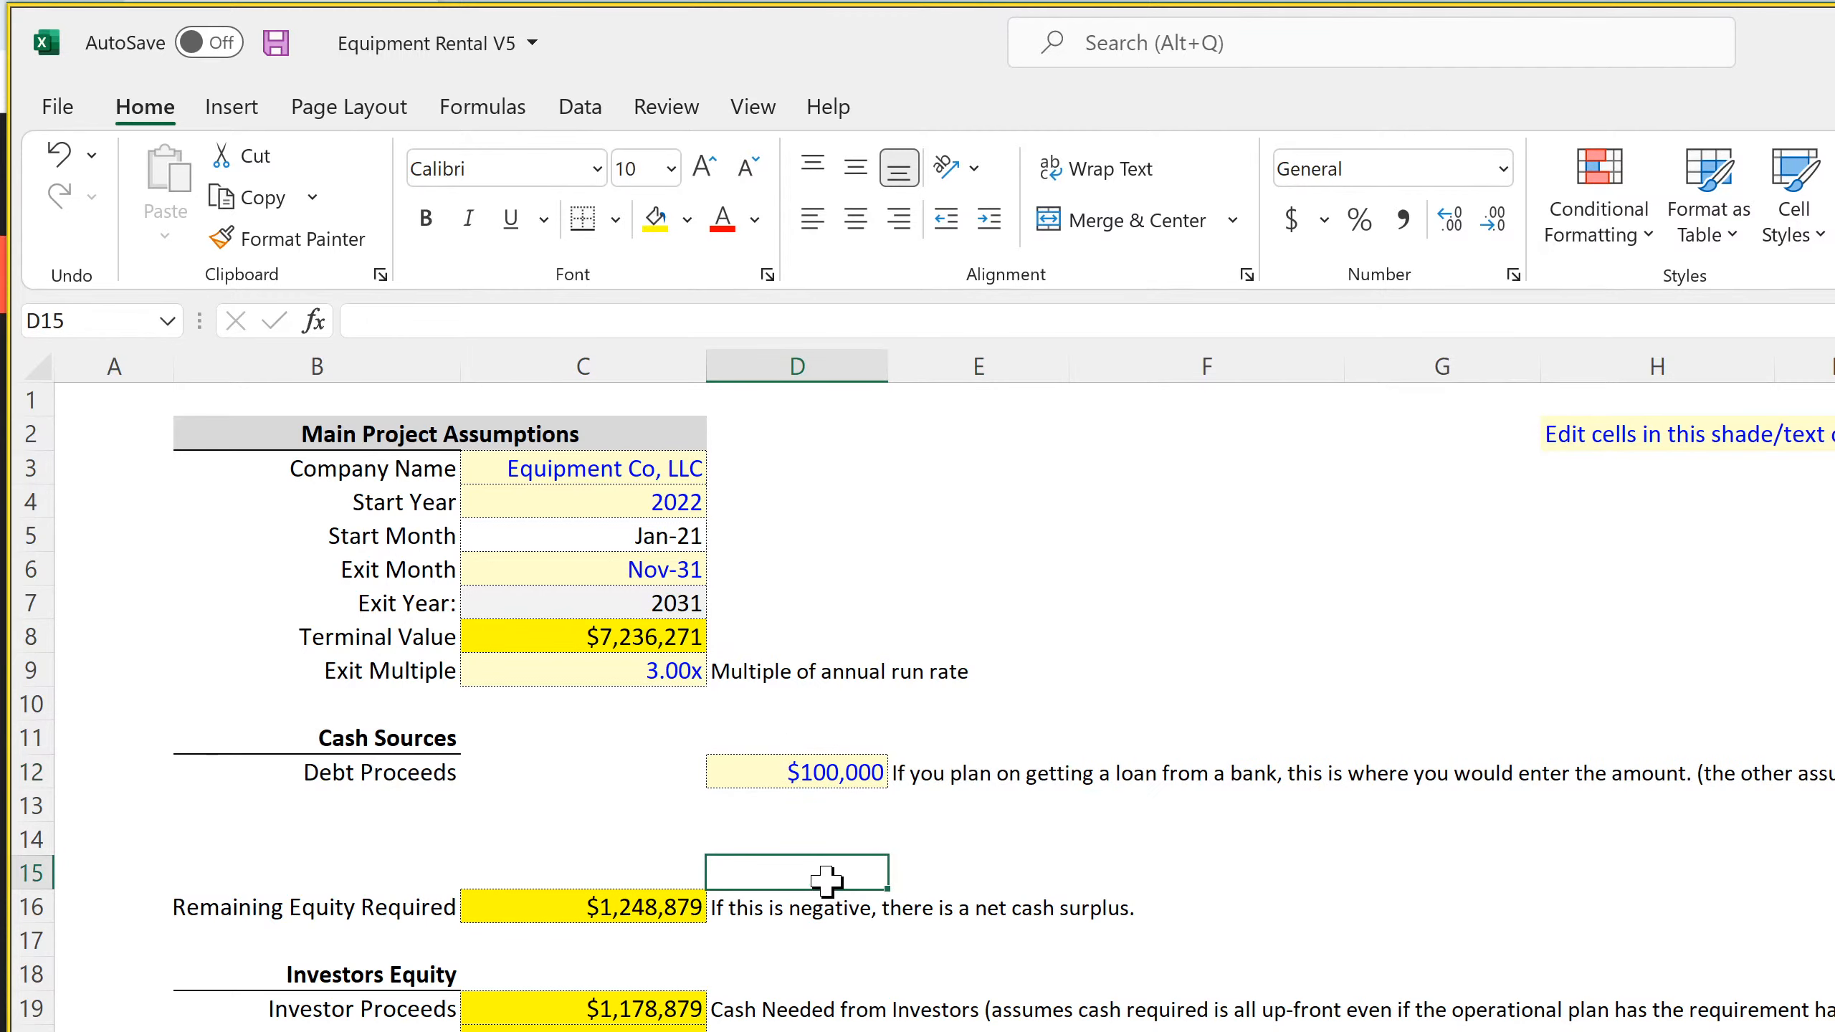
Add a bottom border across B11:D11 under the Cash Sources heading
{"action": "left_click", "coordinate": [403, 734]}
{"action": "left_click_drag", "start_coordinate": [403, 734], "coordinate": [780, 738]}
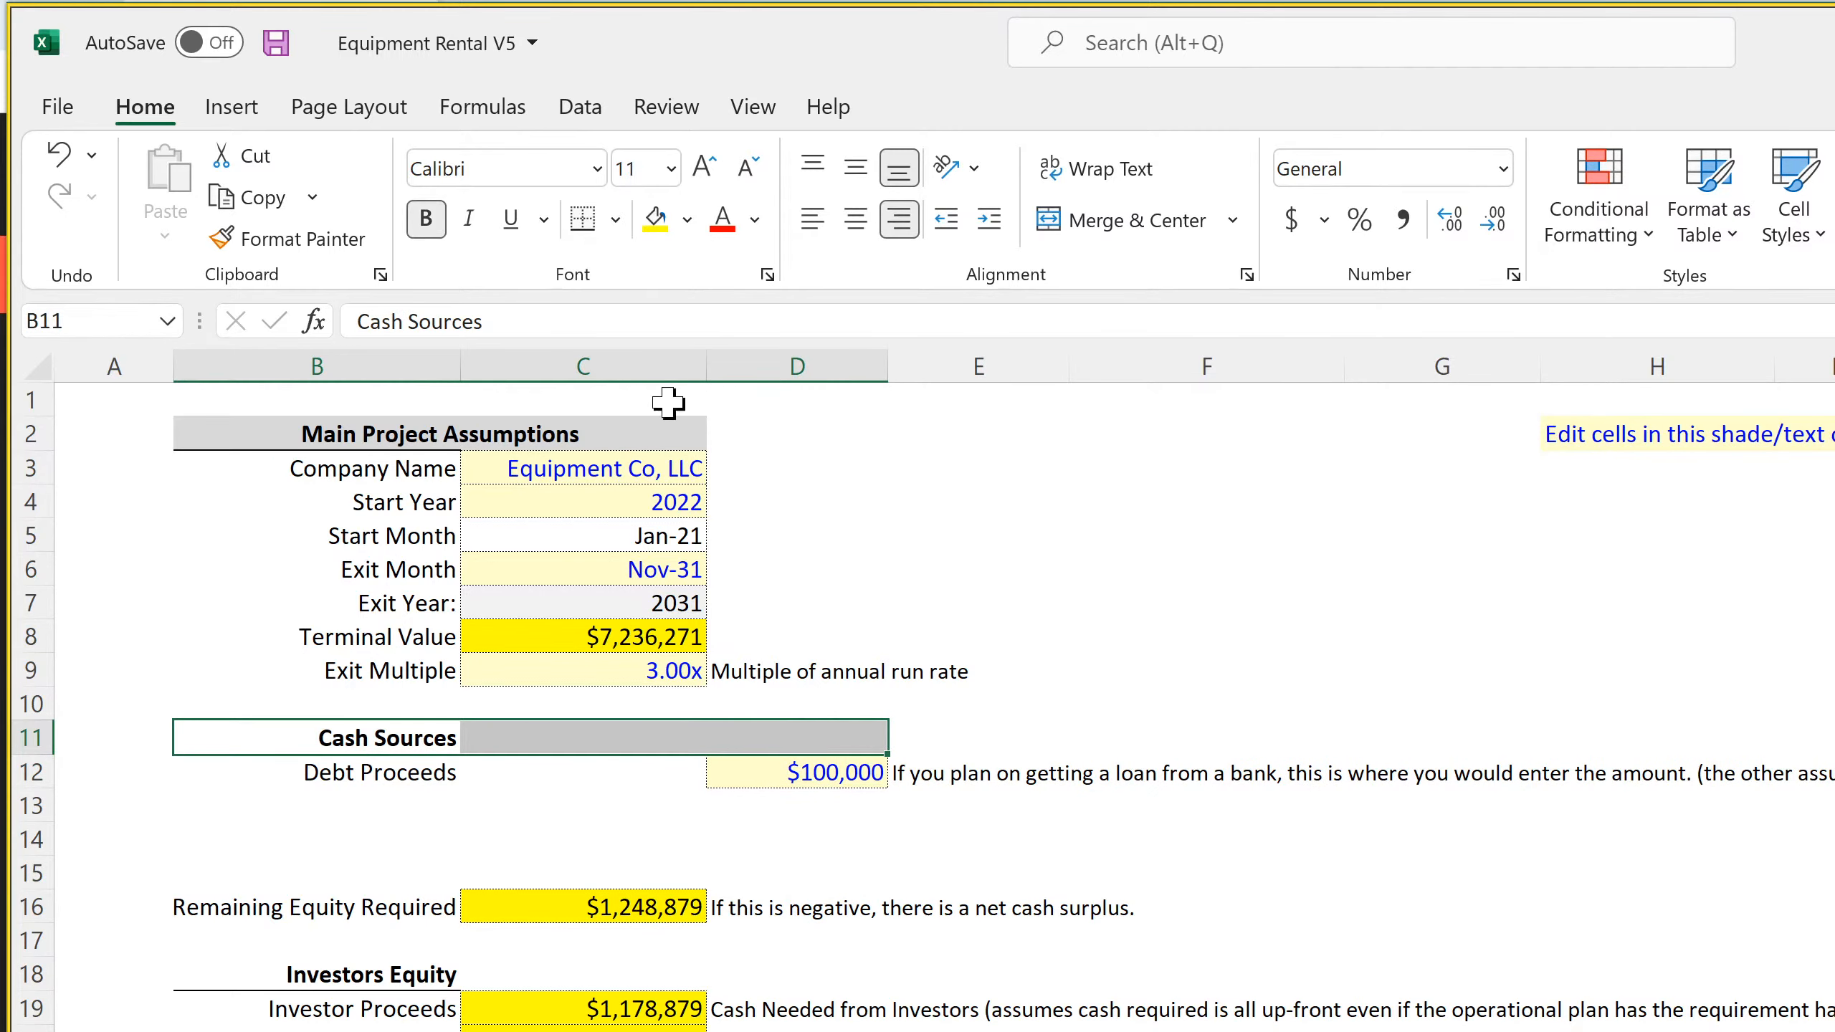
{"action": "left_click", "coordinate": [616, 219]}
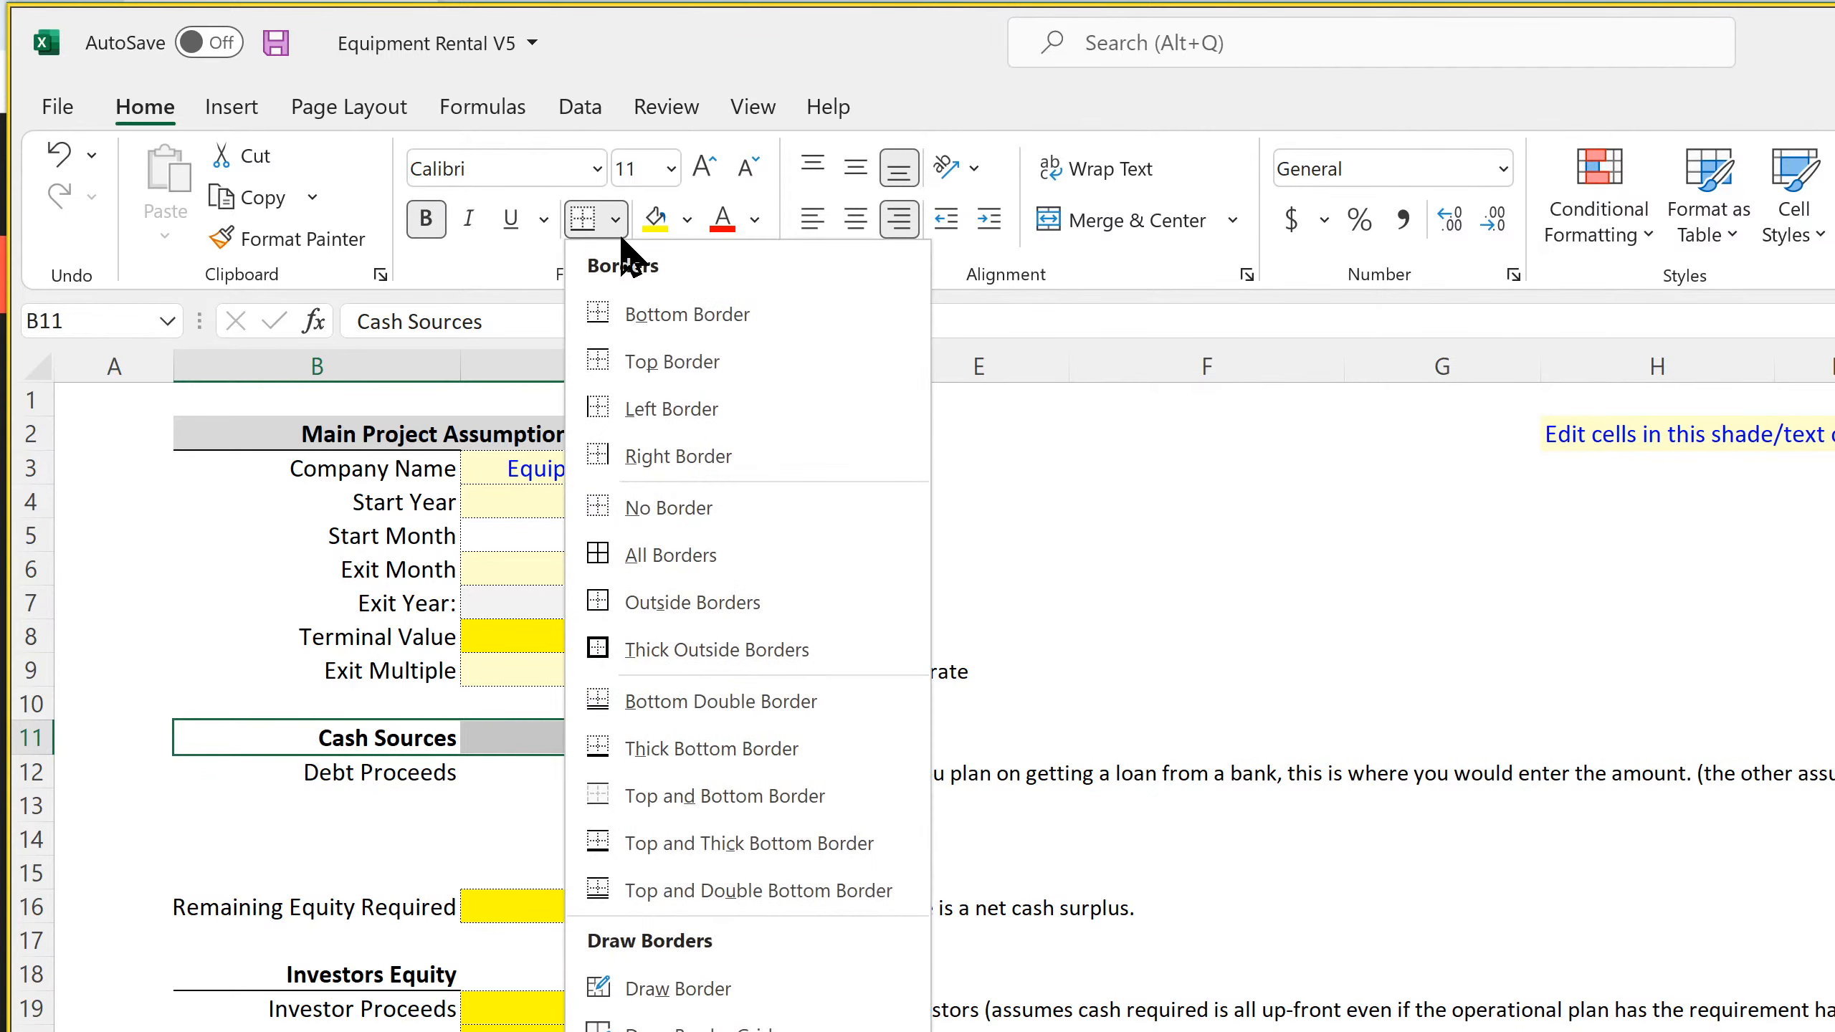
{"action": "left_click", "coordinate": [641, 316]}
{"action": "left_click", "coordinate": [1210, 544]}
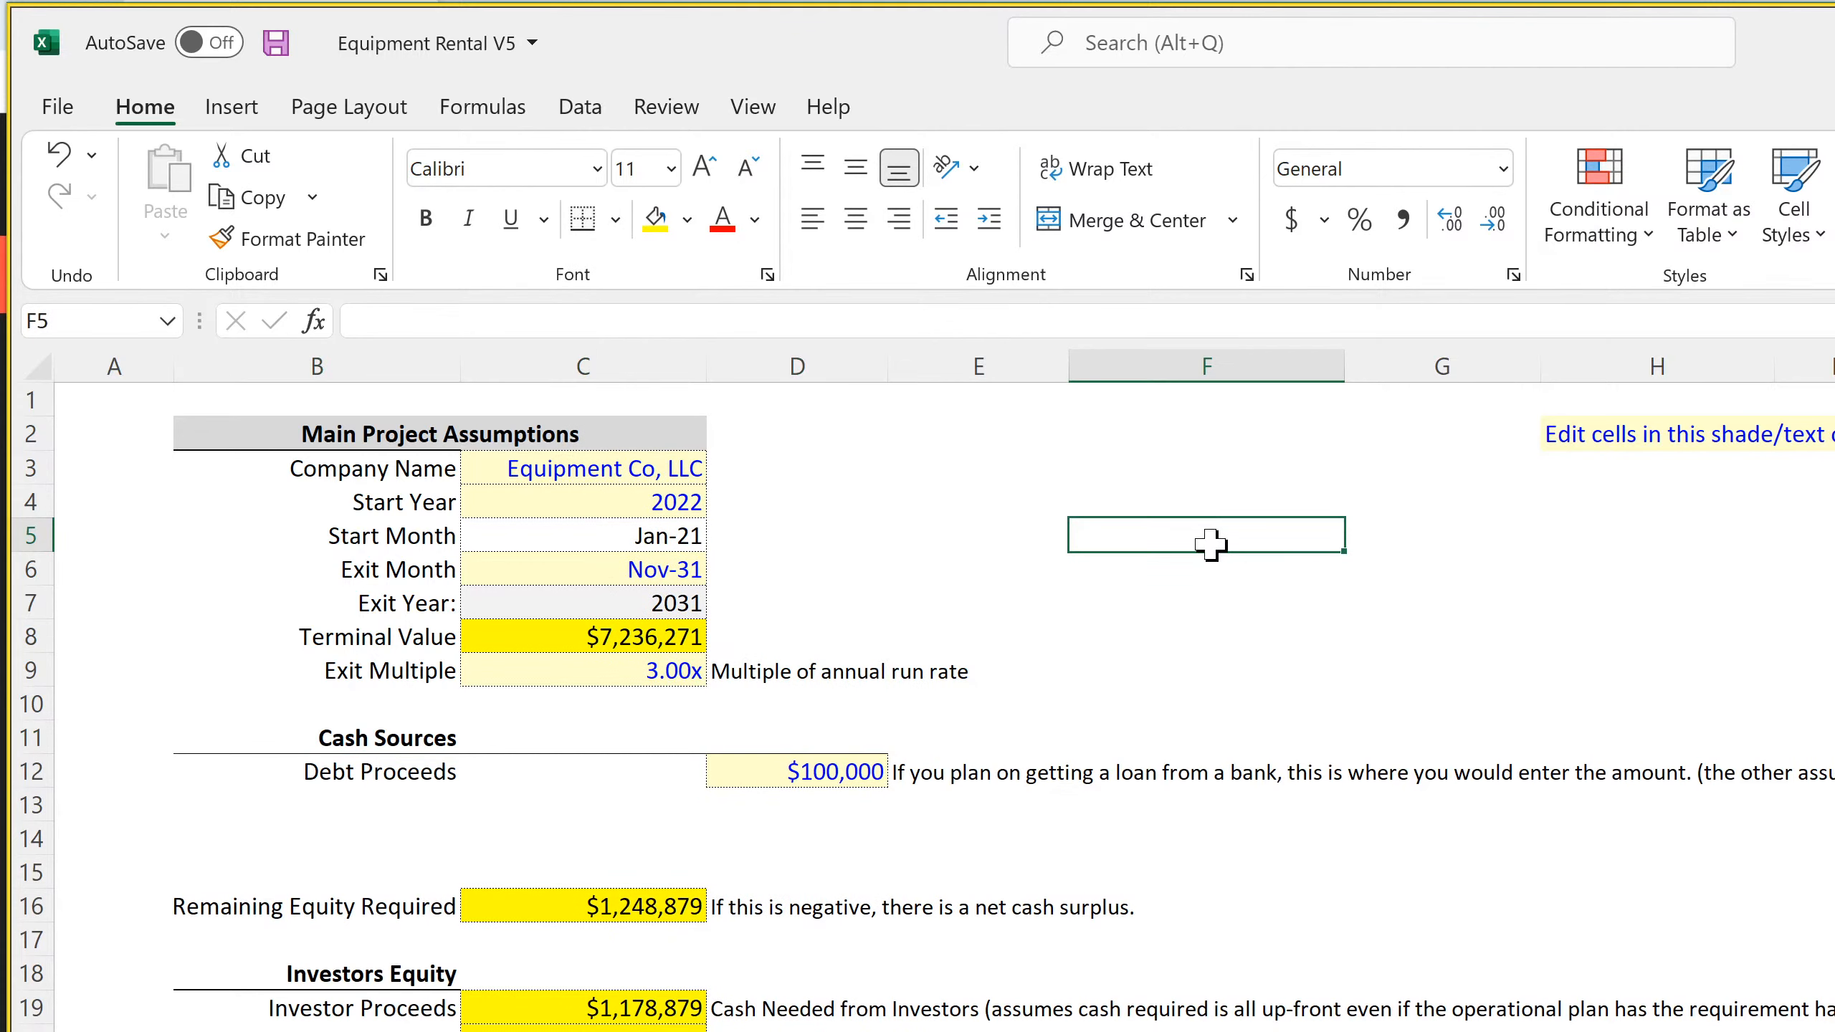
Copy the Exit Month cell with its month list into C12 beside Debt Proceeds and choose Jan-22
{"action": "left_click", "coordinate": [584, 773]}
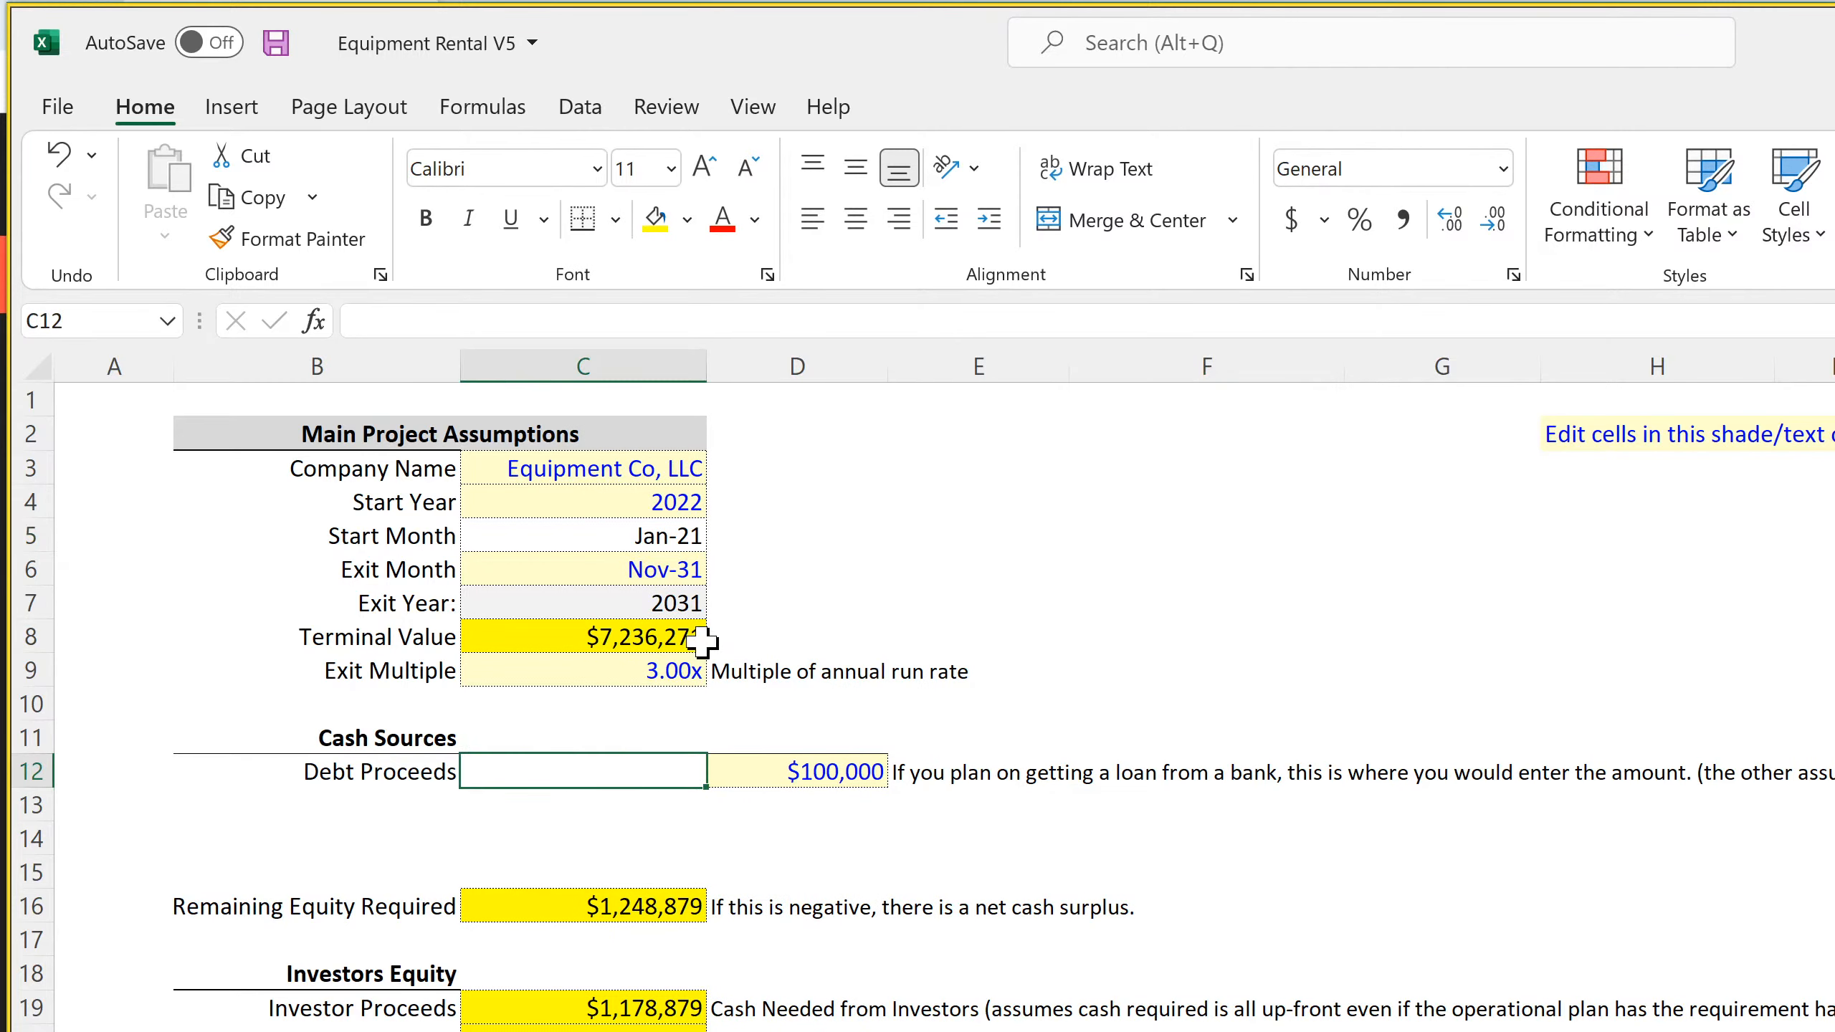
{"action": "left_click", "coordinate": [670, 568]}
{"action": "right_click", "coordinate": [672, 570]}
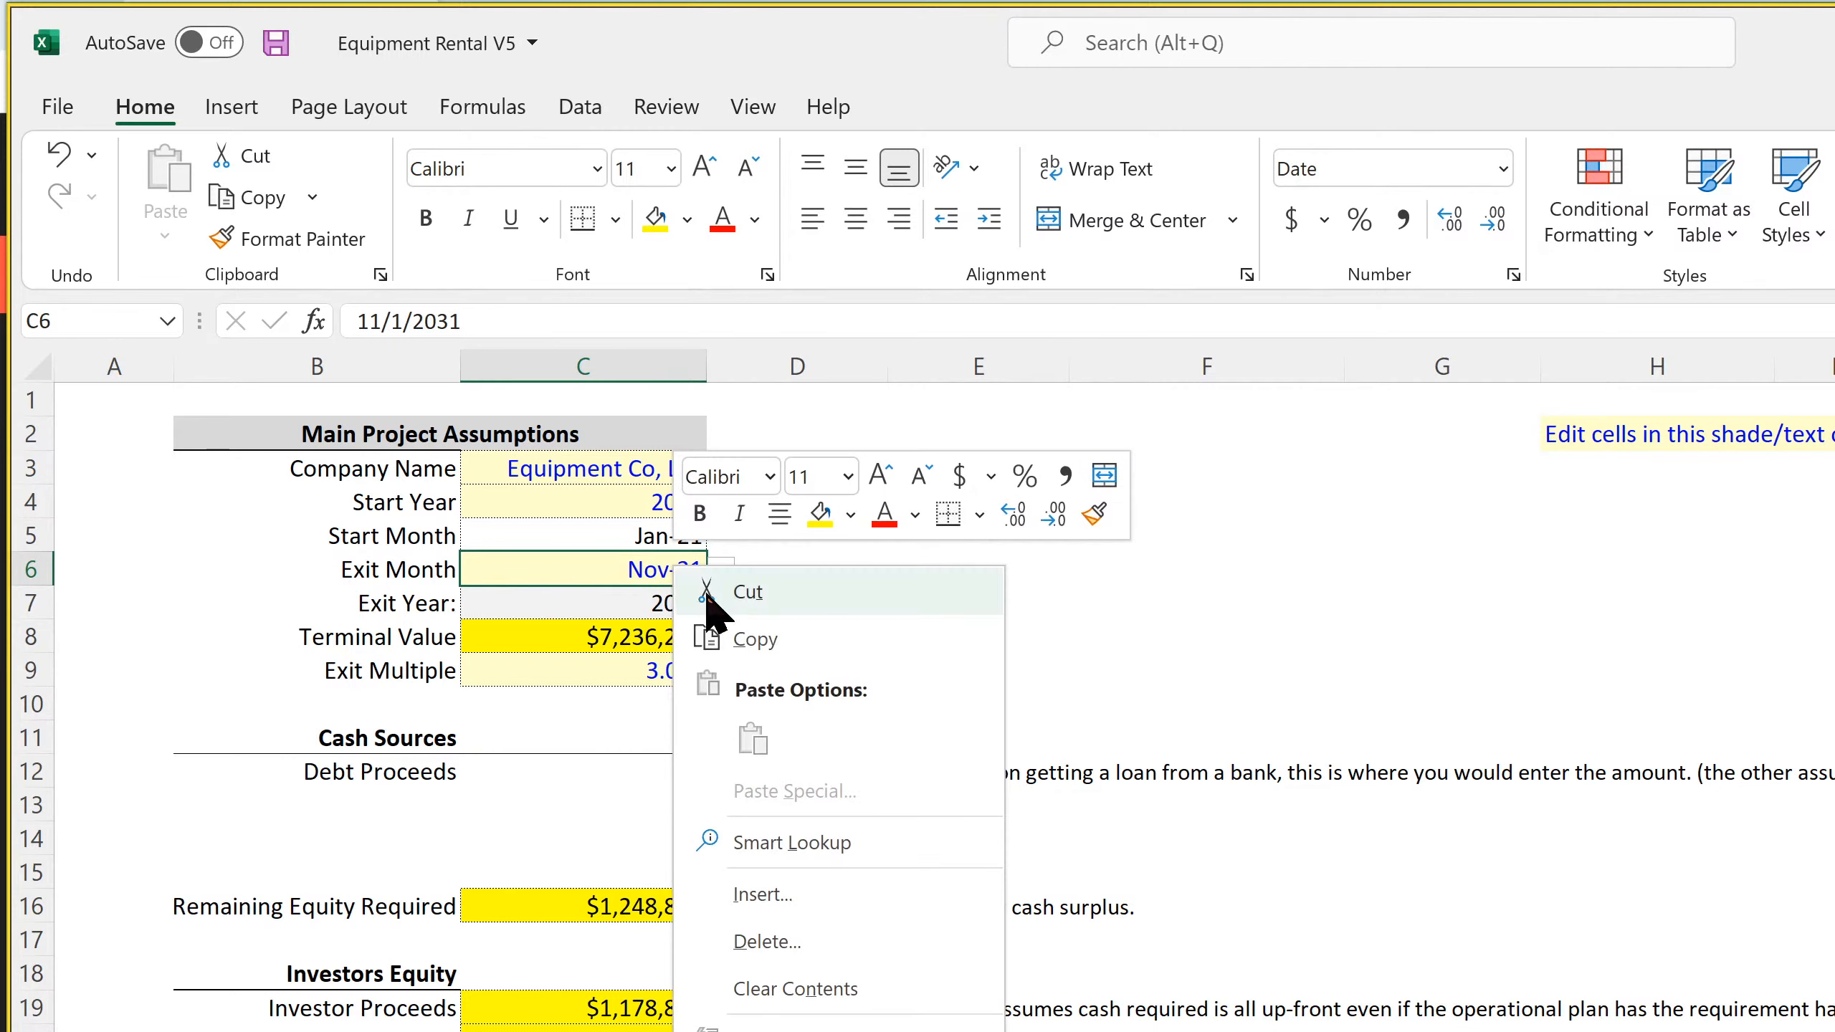
{"action": "left_click", "coordinate": [744, 636]}
{"action": "right_click", "coordinate": [574, 784]}
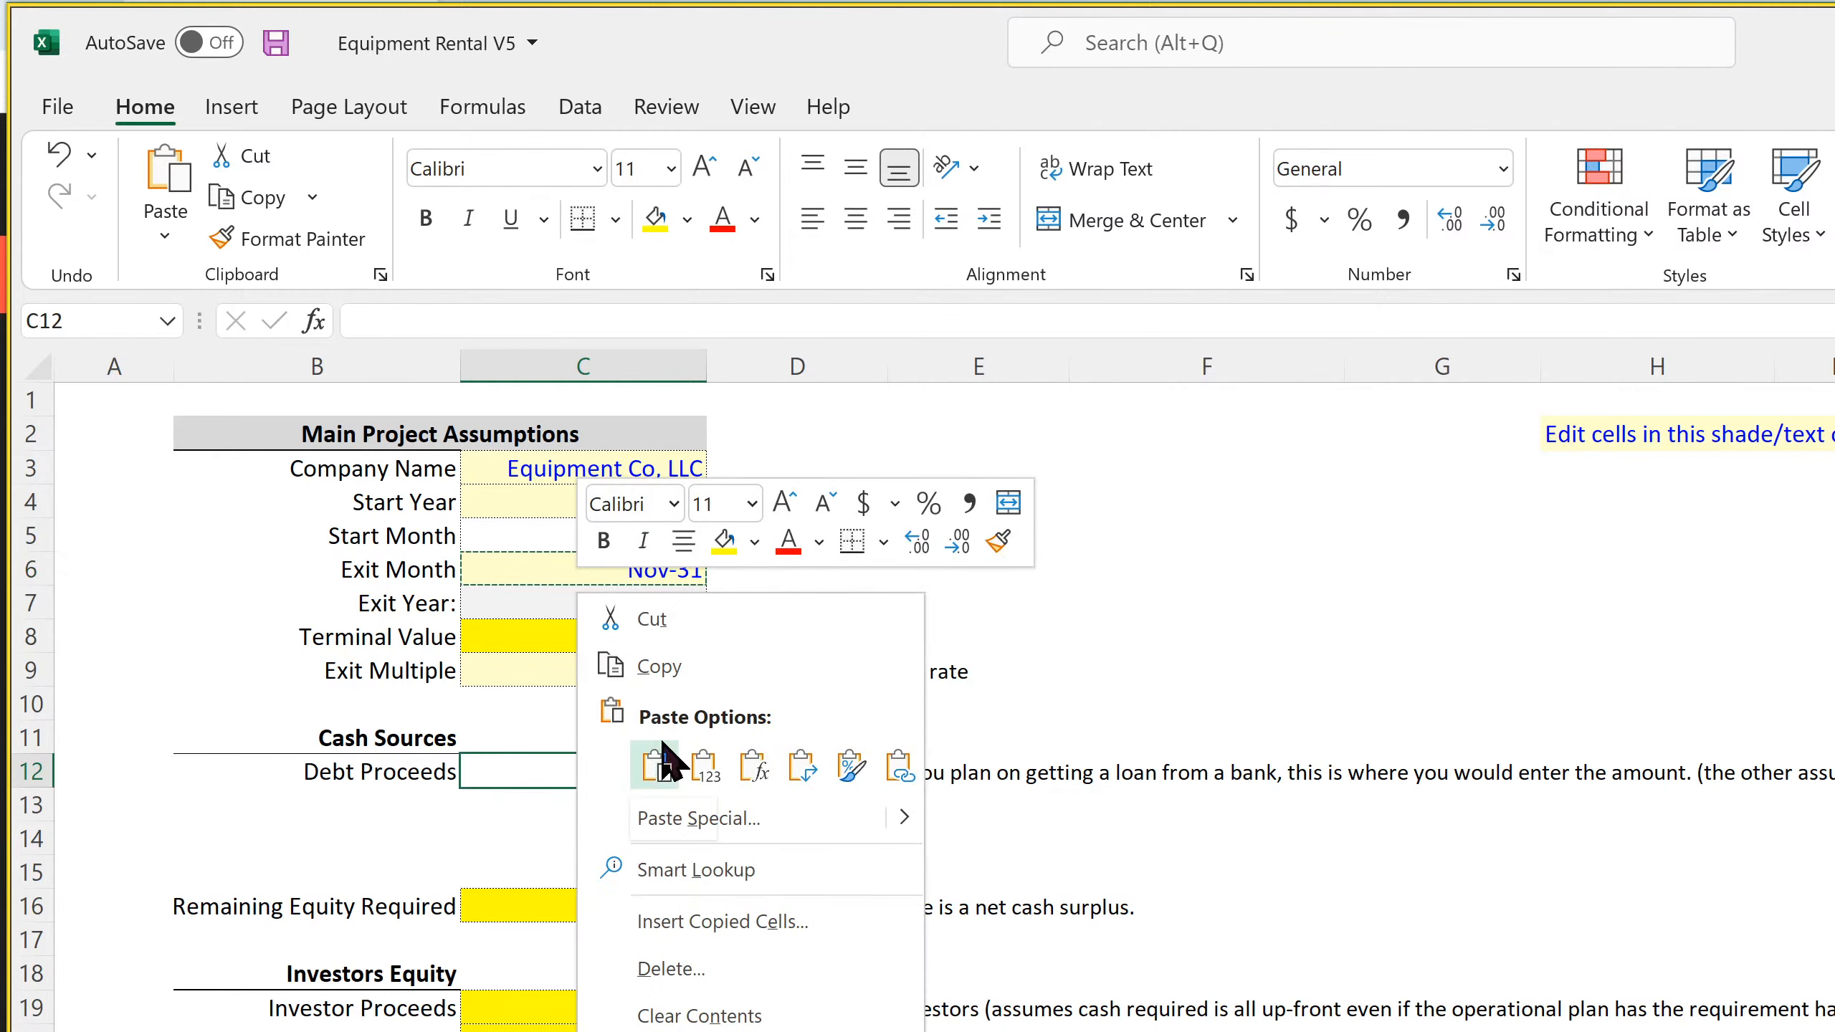
{"action": "left_click", "coordinate": [658, 764]}
{"action": "left_click", "coordinate": [720, 772]}
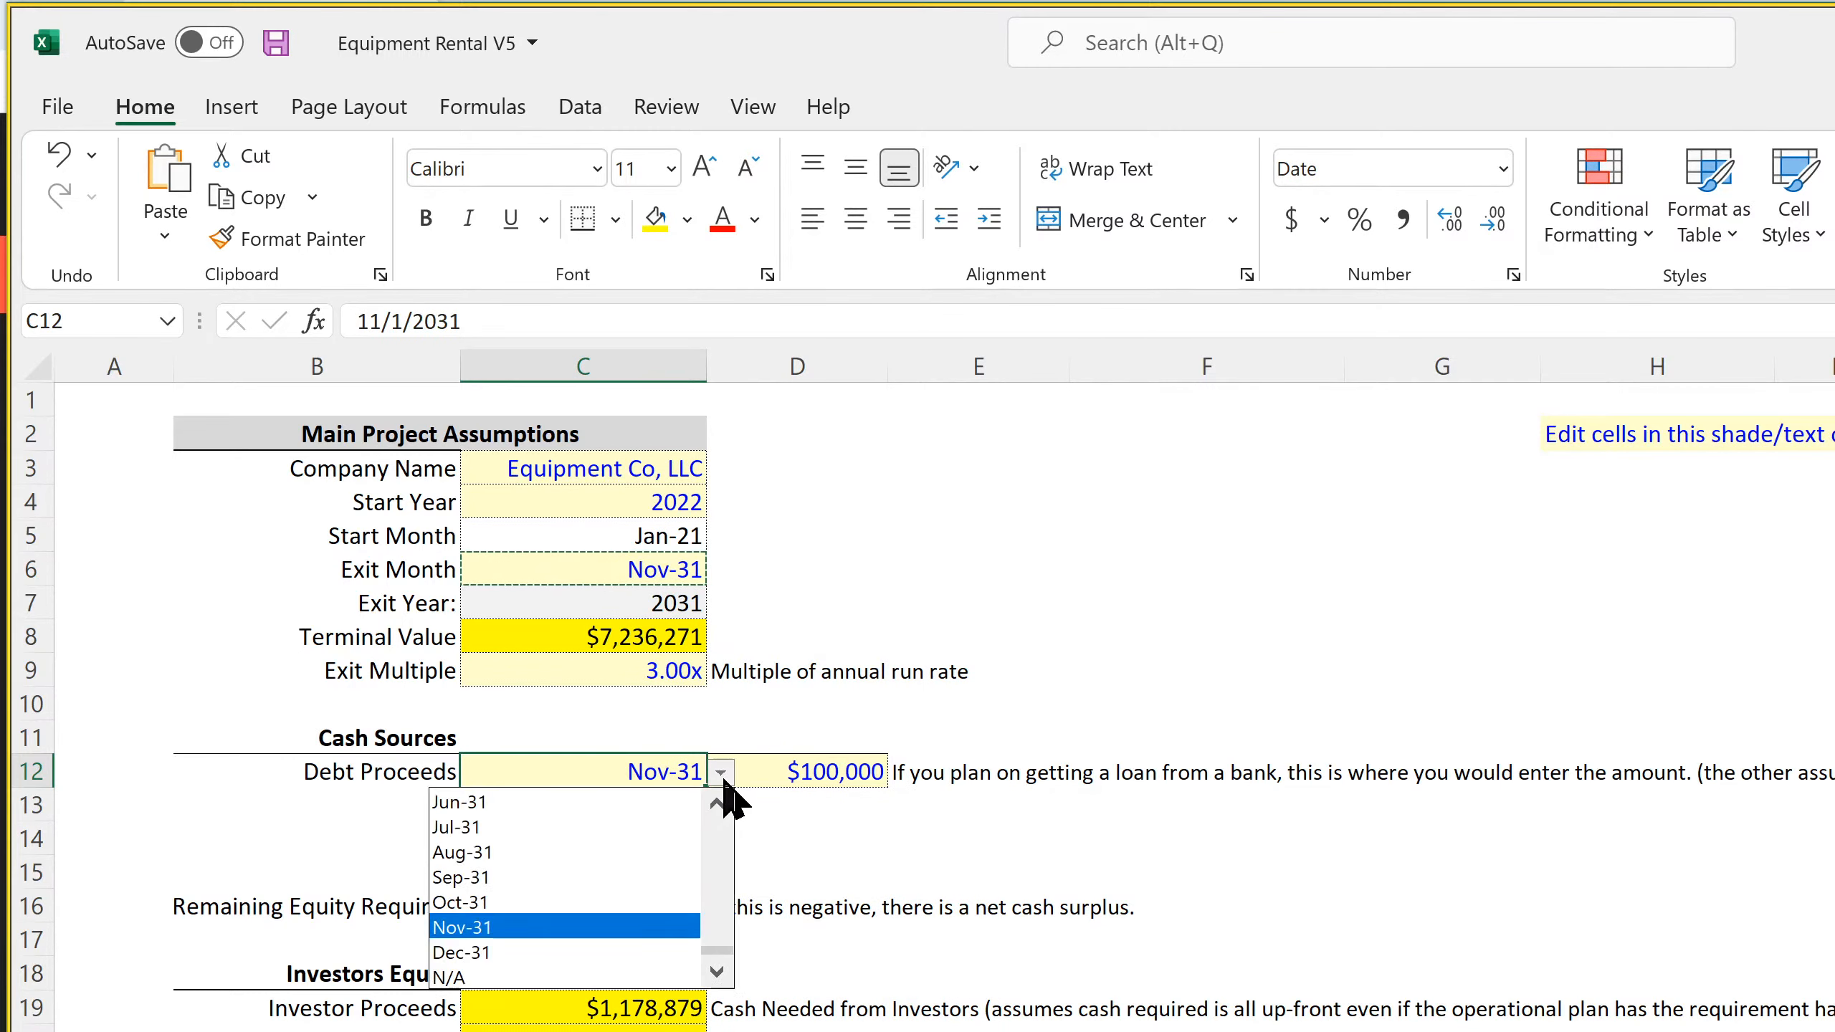
{"action": "left_click_drag", "start_coordinate": [724, 952], "coordinate": [737, 820]}
{"action": "key", "text": "Escape"}
{"action": "left_click", "coordinate": [635, 798]}
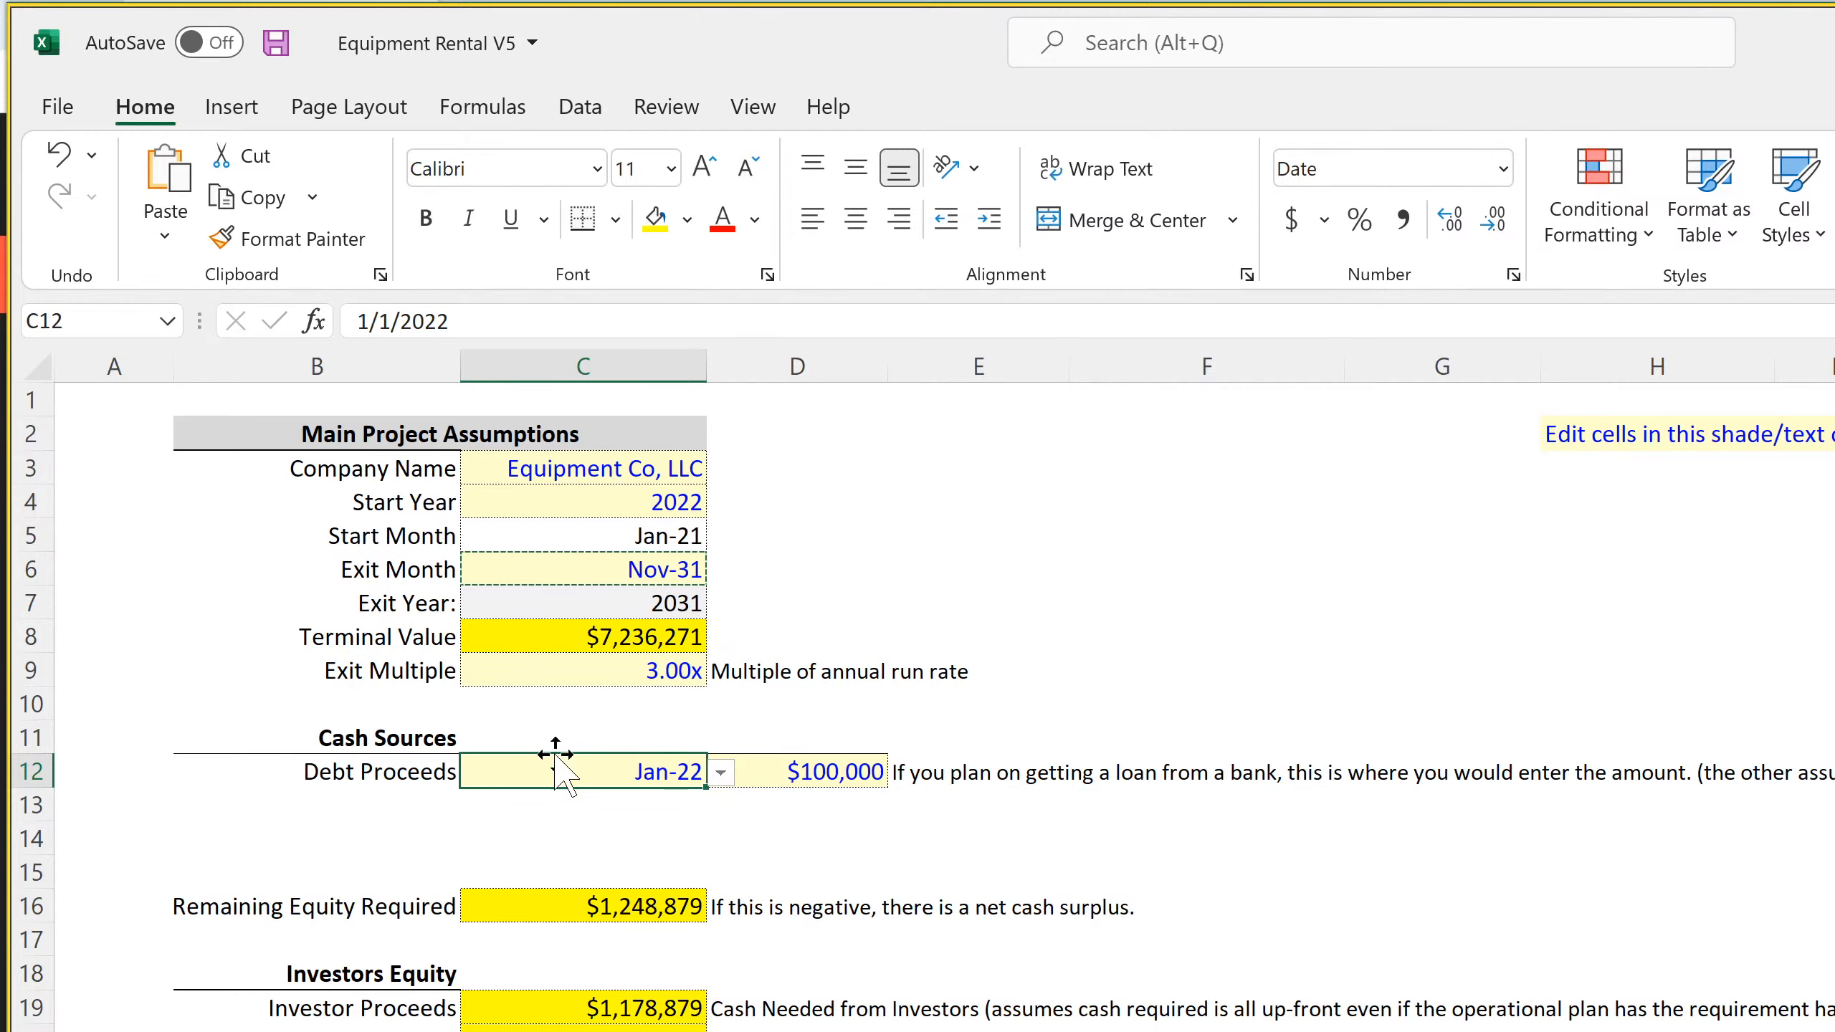
Add the header "Date Borrowed" in C11 and left-align the range C11:D12
{"action": "left_click", "coordinate": [619, 745]}
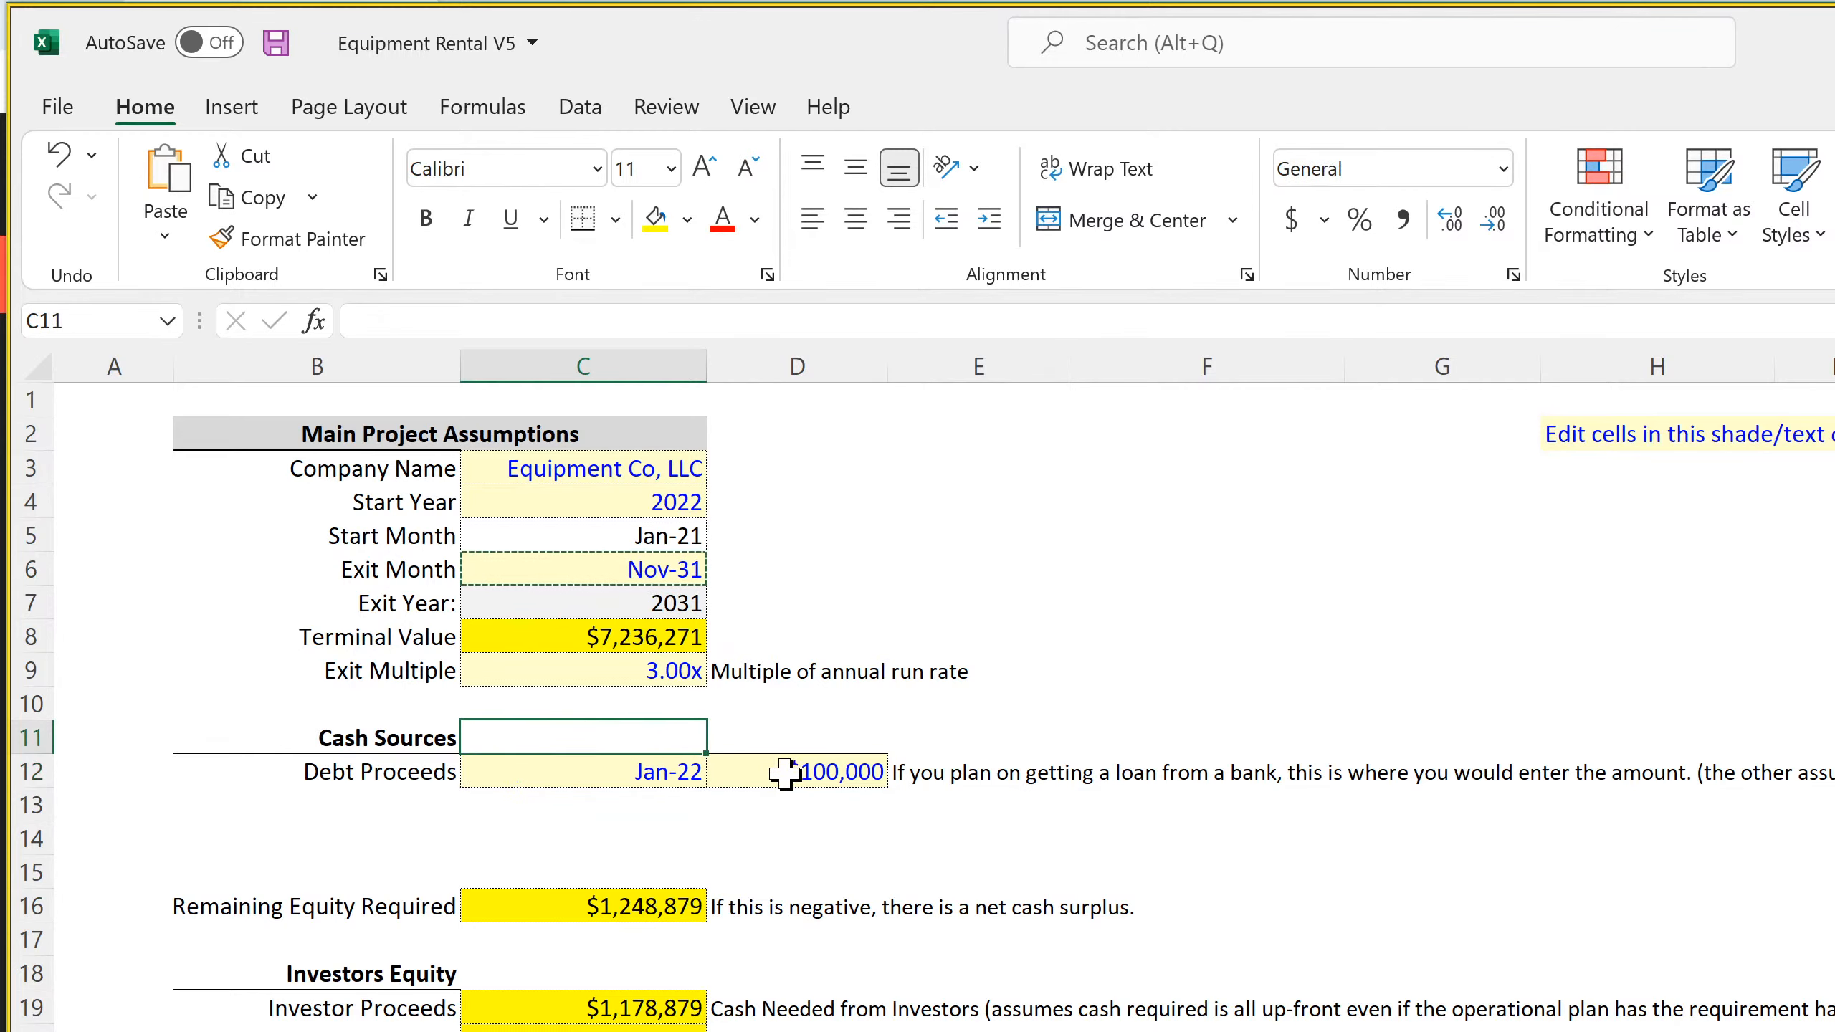
{"action": "type", "text": "Date Borrowed"}
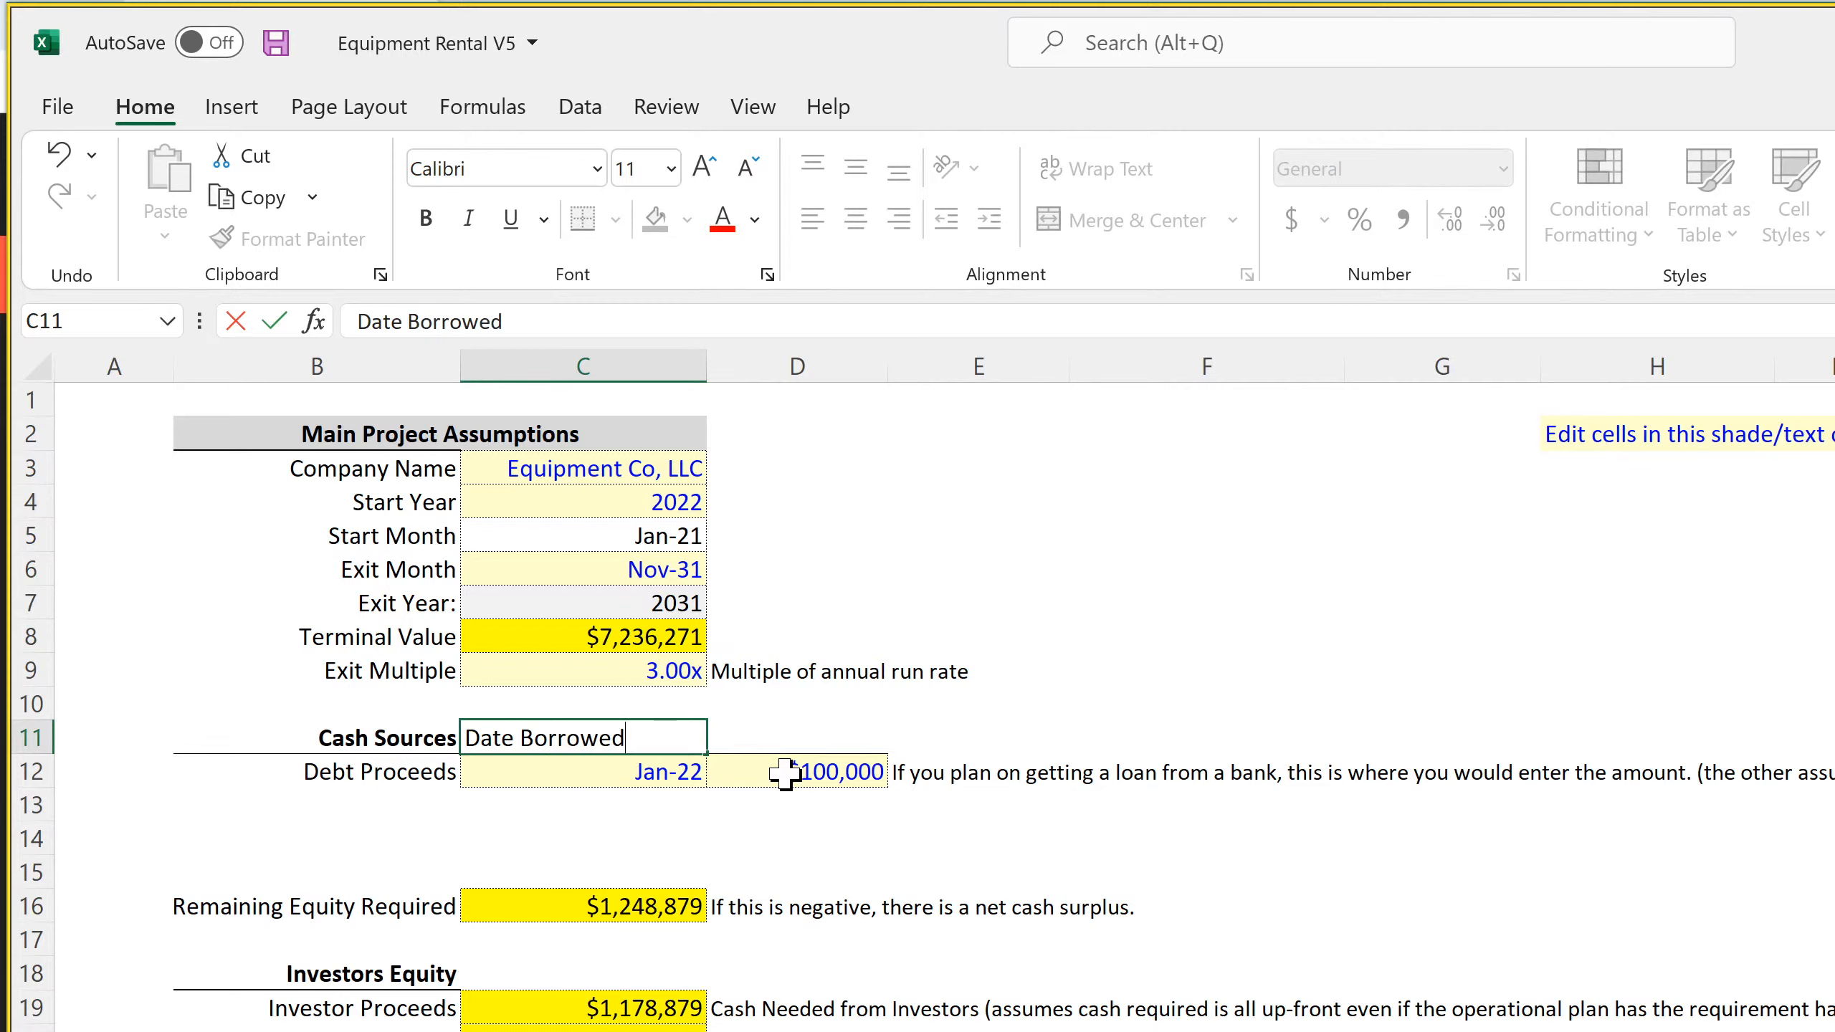
{"action": "key", "text": "Return"}
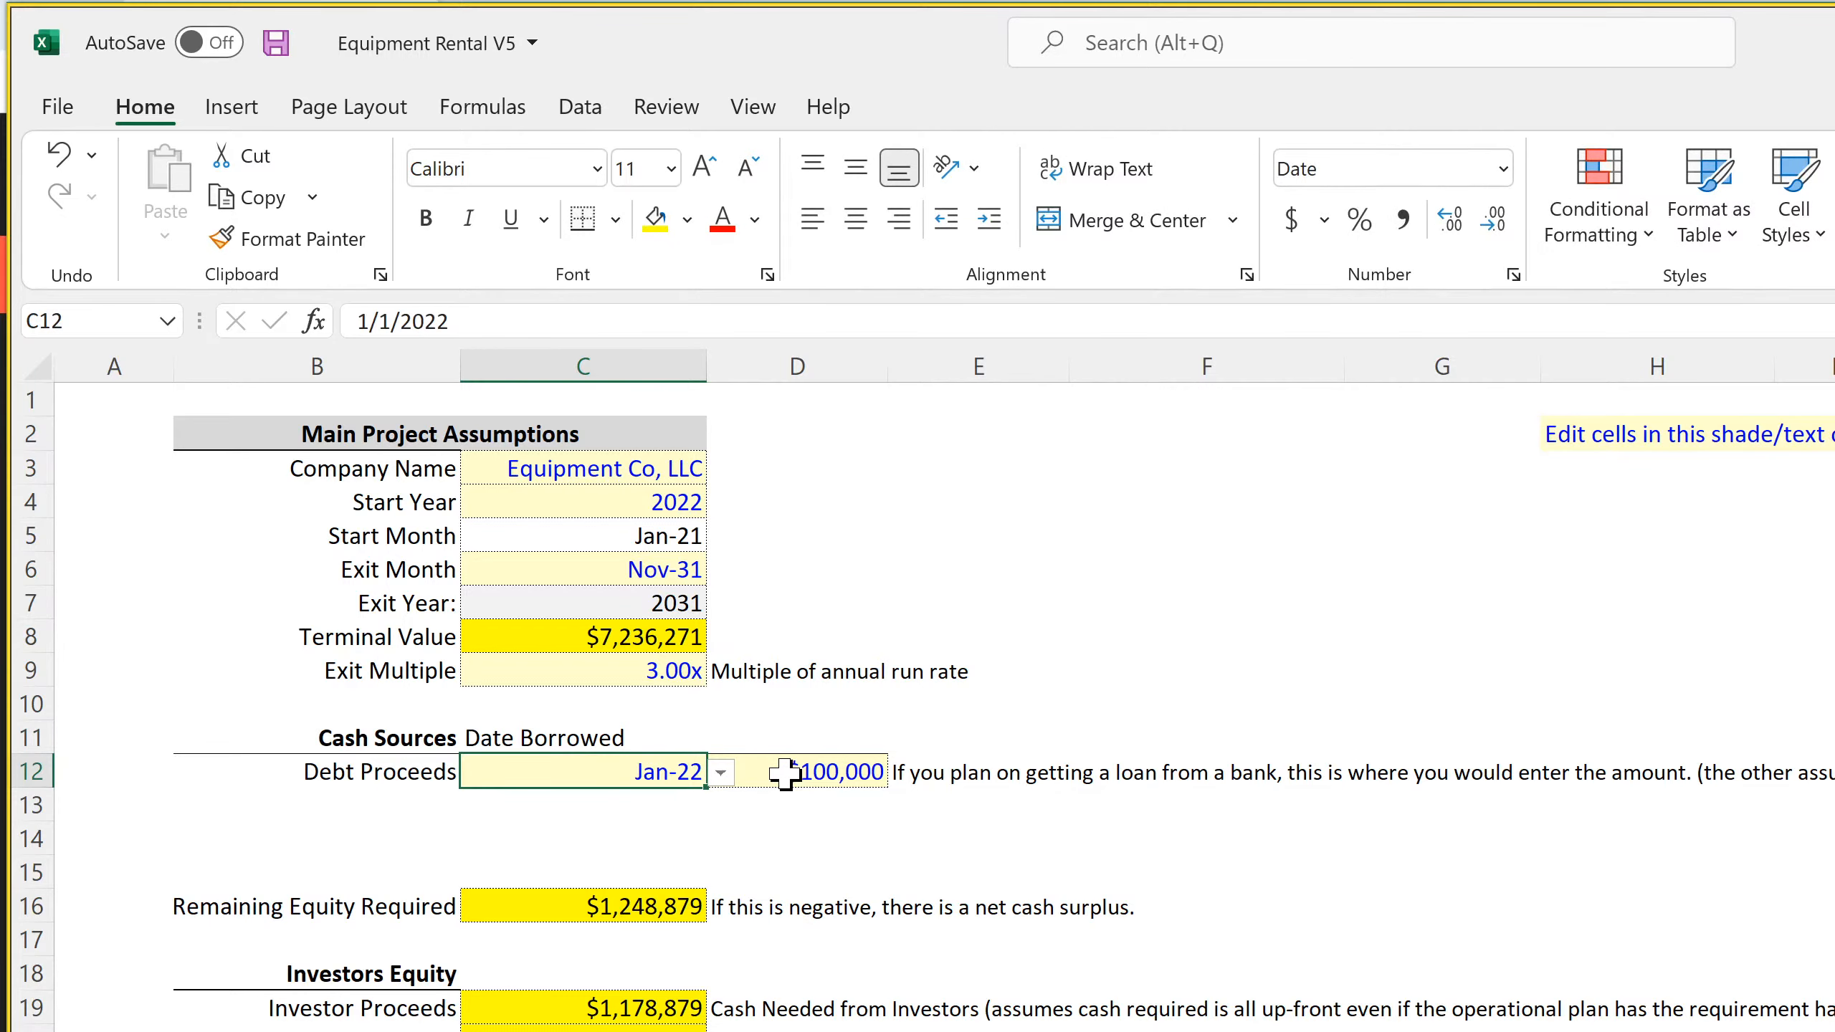
{"action": "left_click_drag", "start_coordinate": [686, 736], "coordinate": [781, 753]}
{"action": "left_click", "coordinate": [812, 219]}
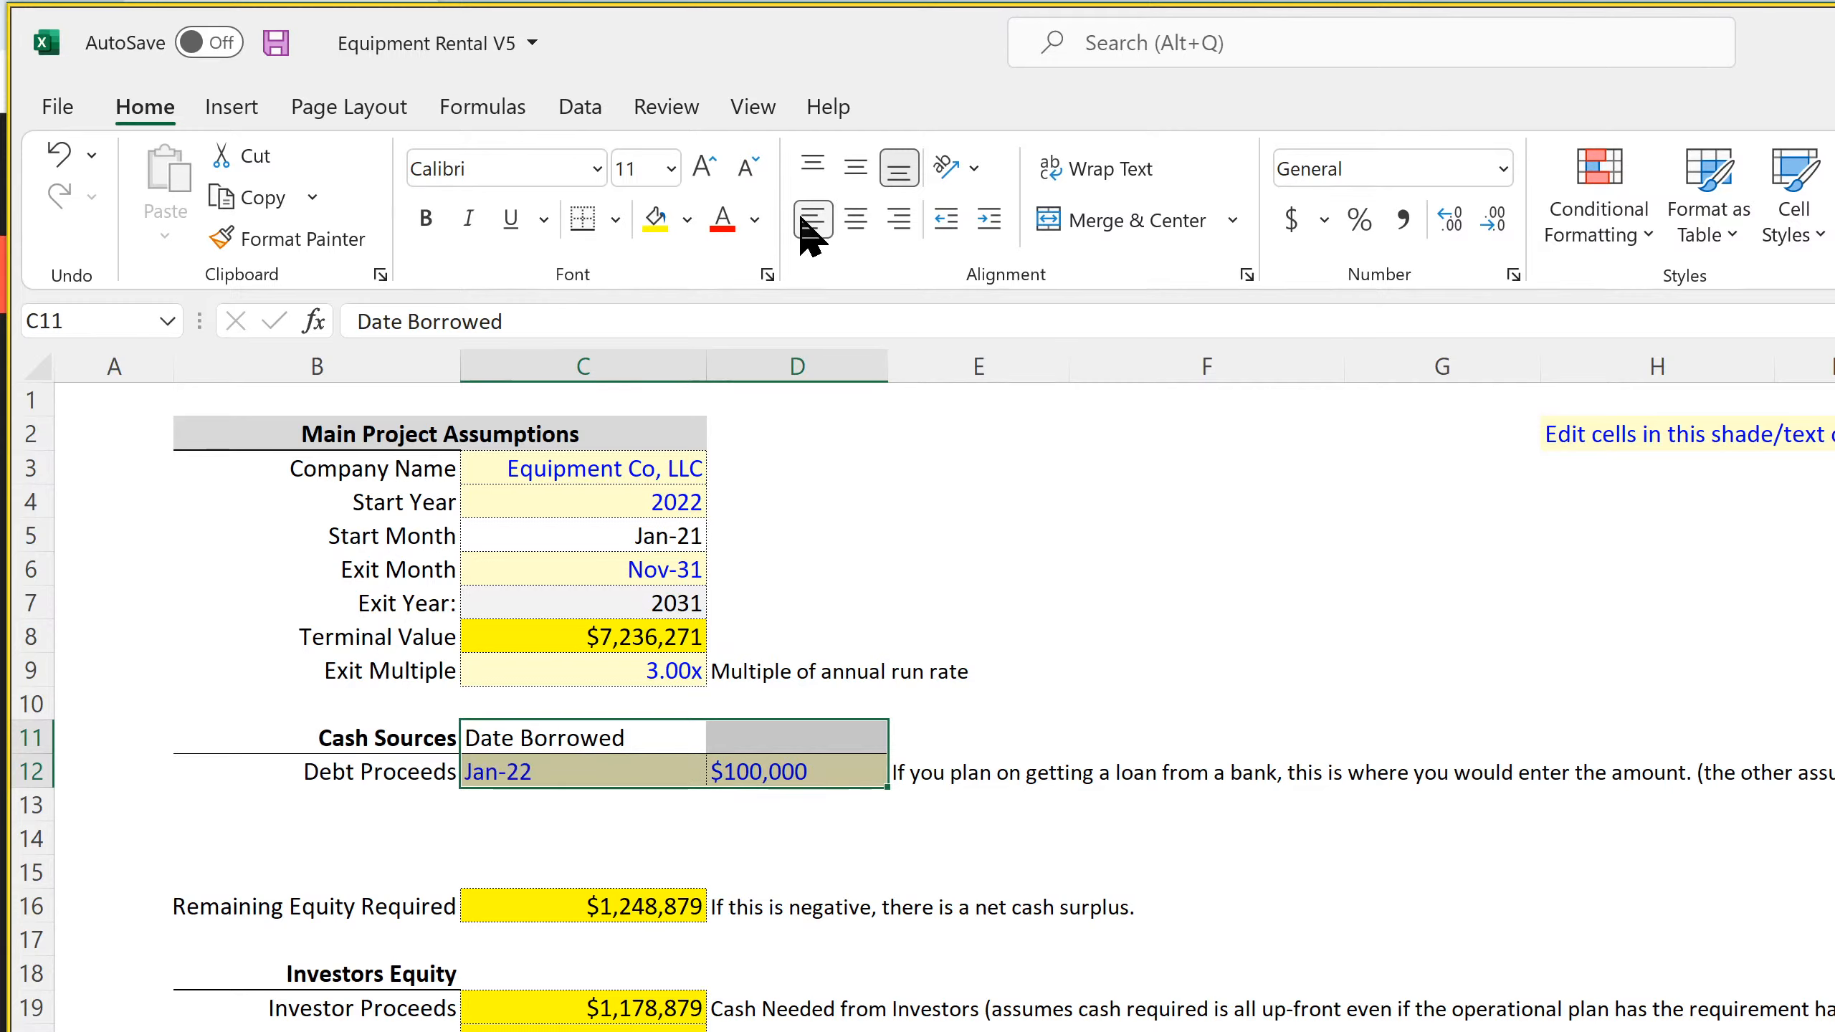
Add the header "Borrowed Amount" in D11 and widen column D slightly to fit it
{"action": "left_click", "coordinate": [790, 737]}
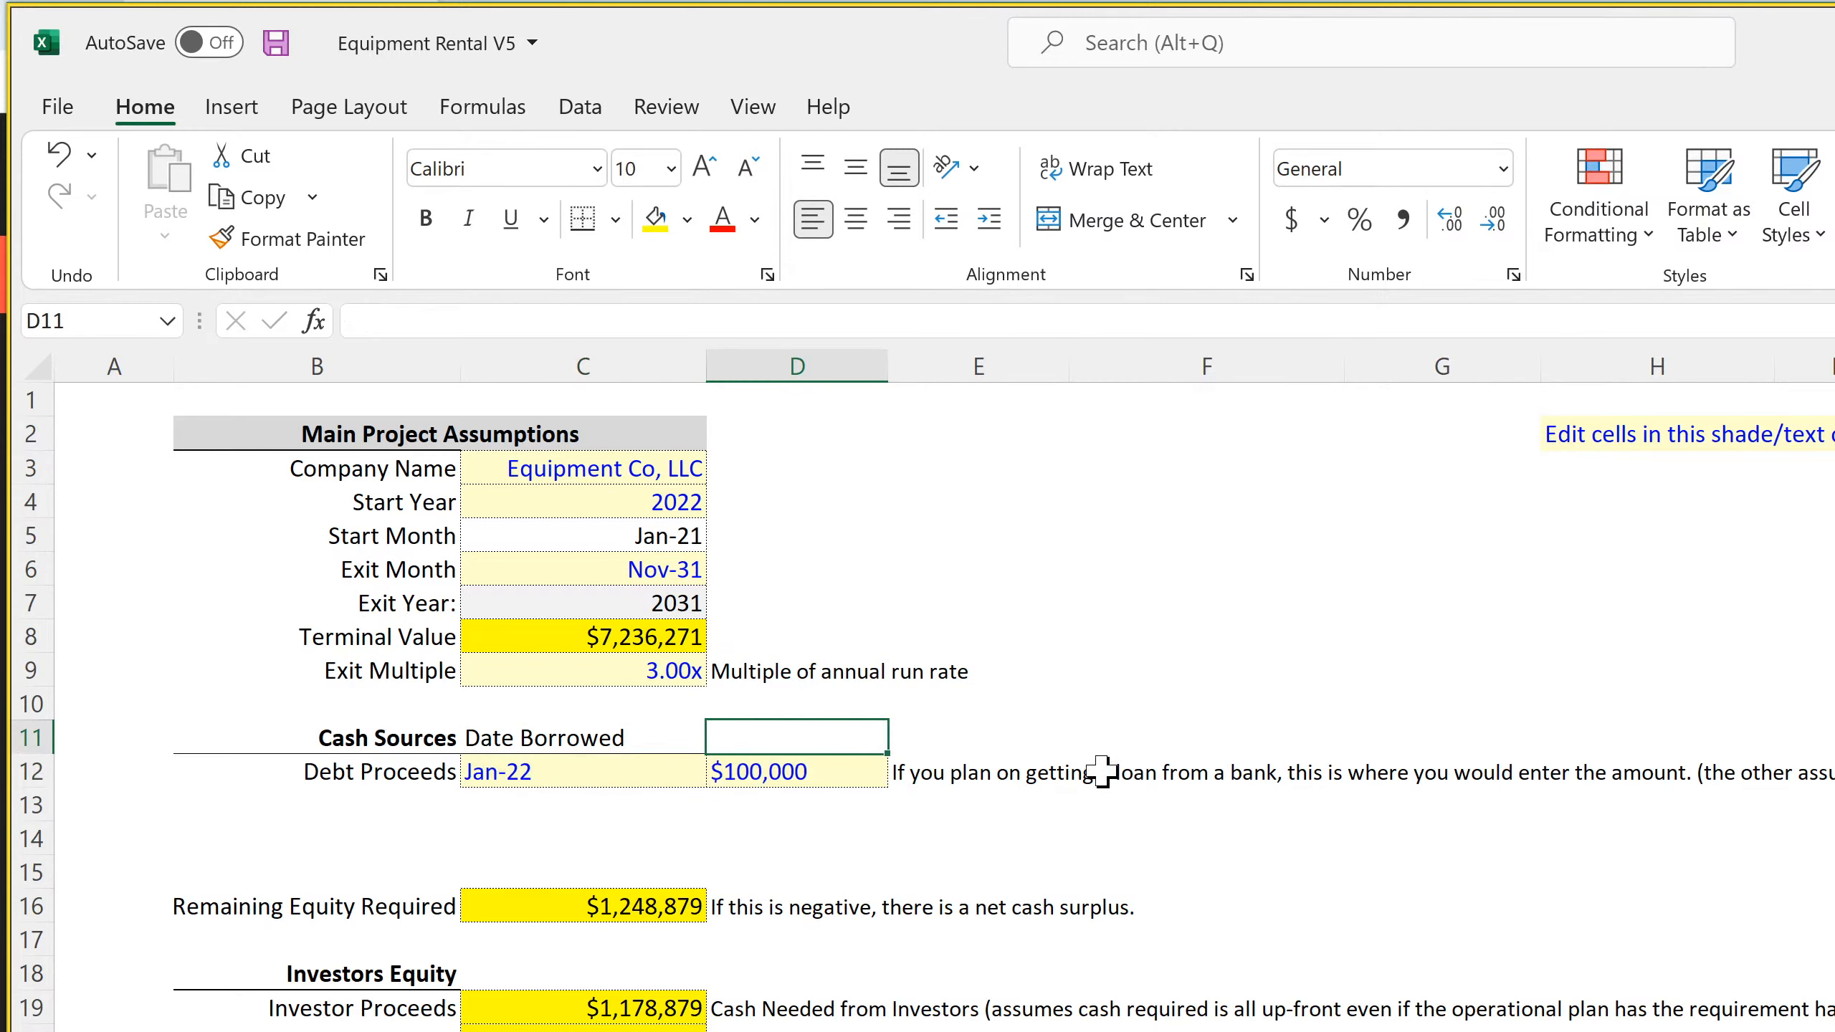
{"action": "type", "text": "Bo"}
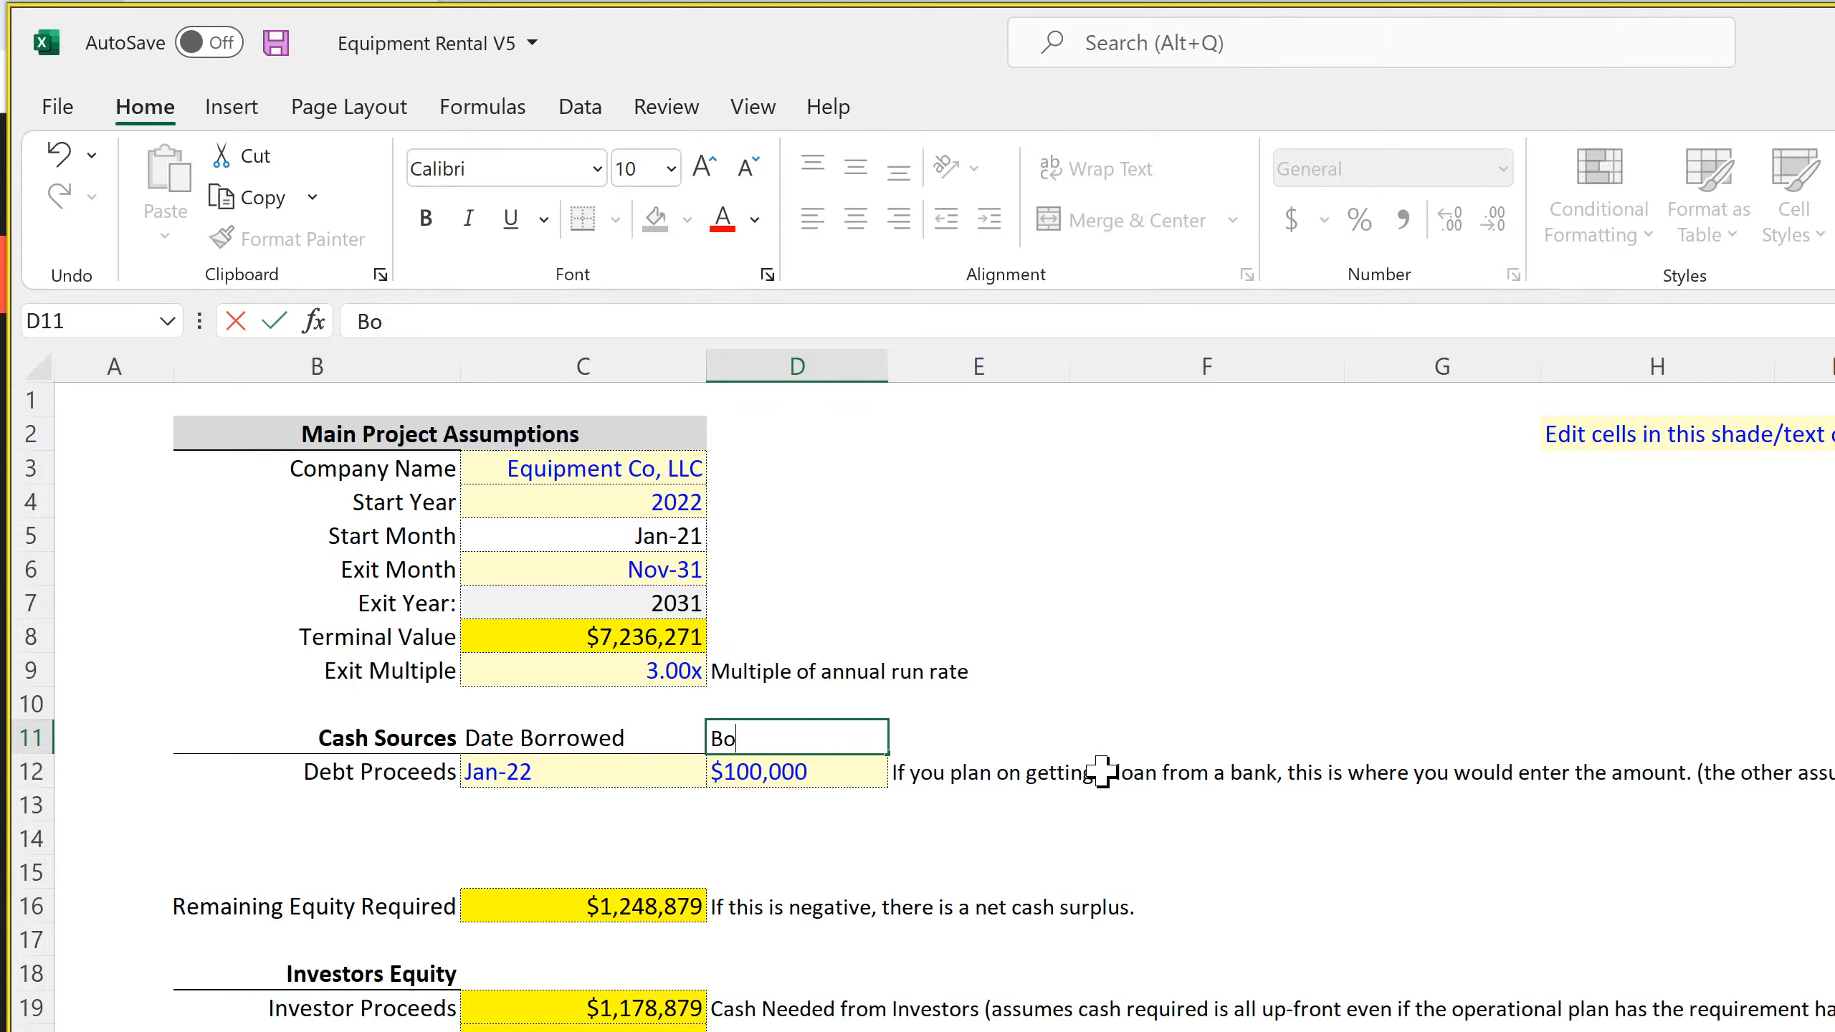
{"action": "type", "text": "rrowed Am"}
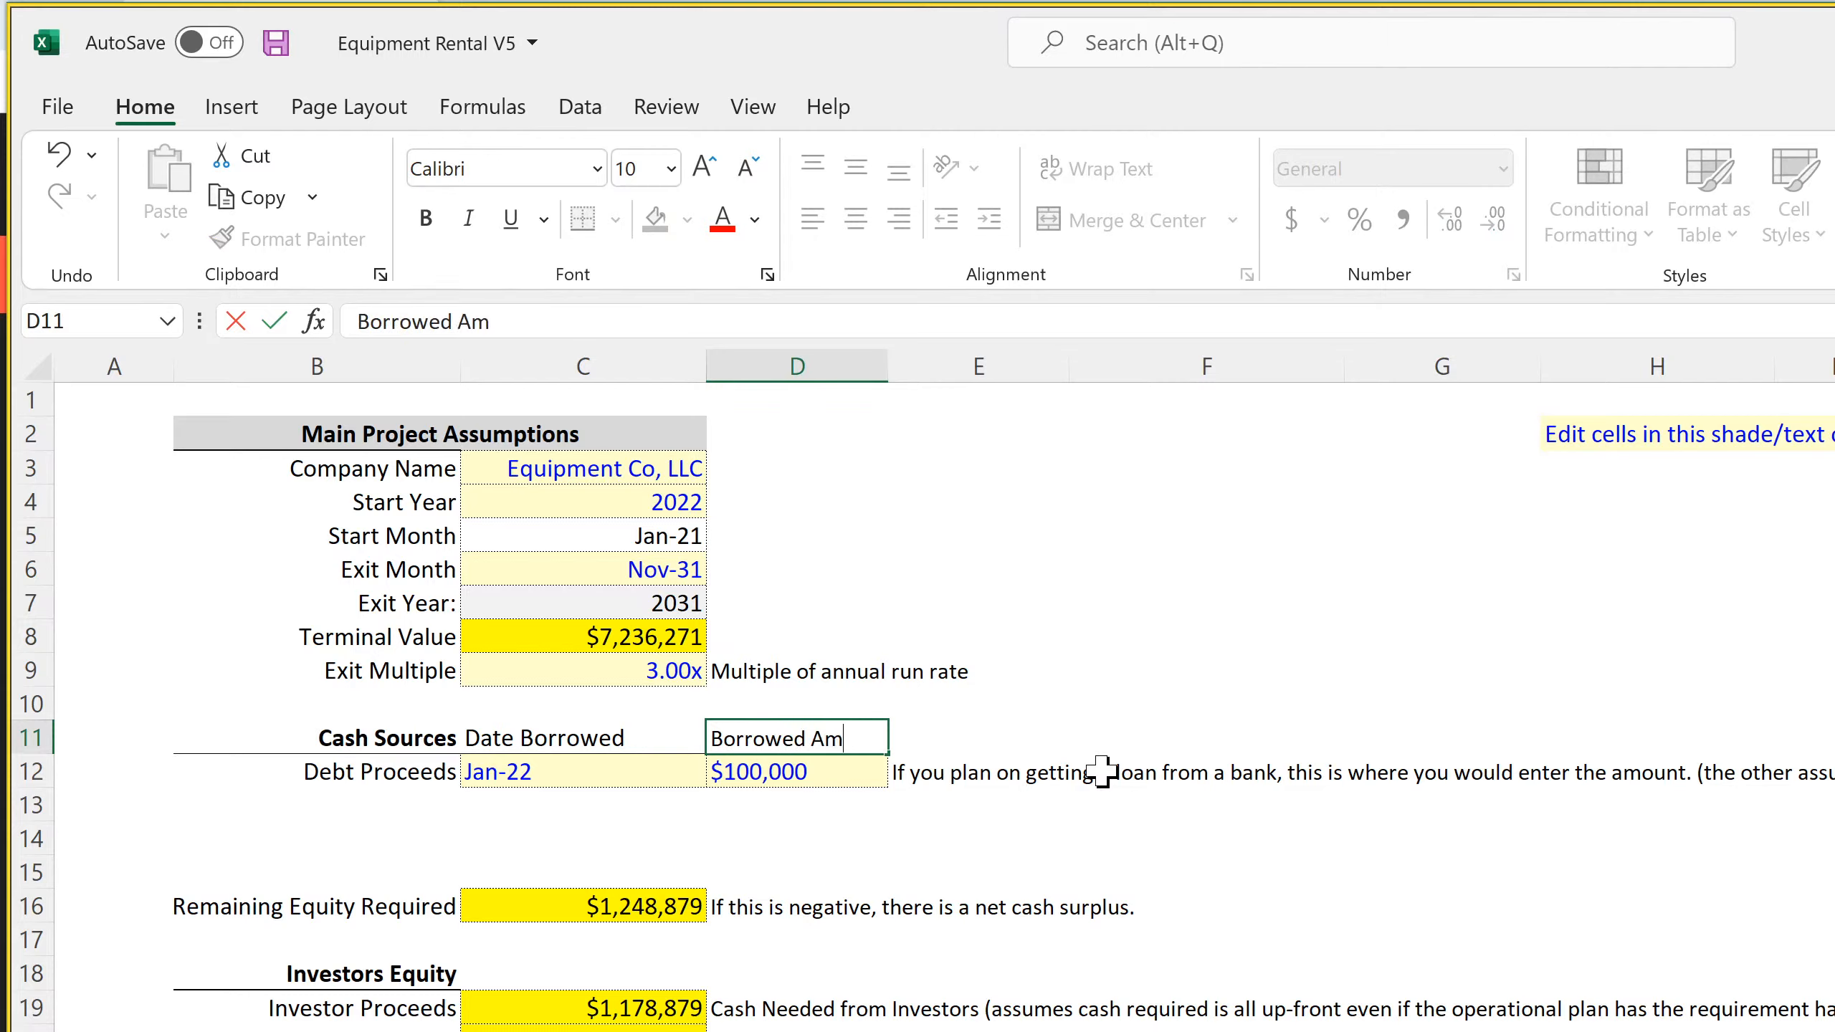
{"action": "type", "text": "ount"}
{"action": "key", "text": "Return"}
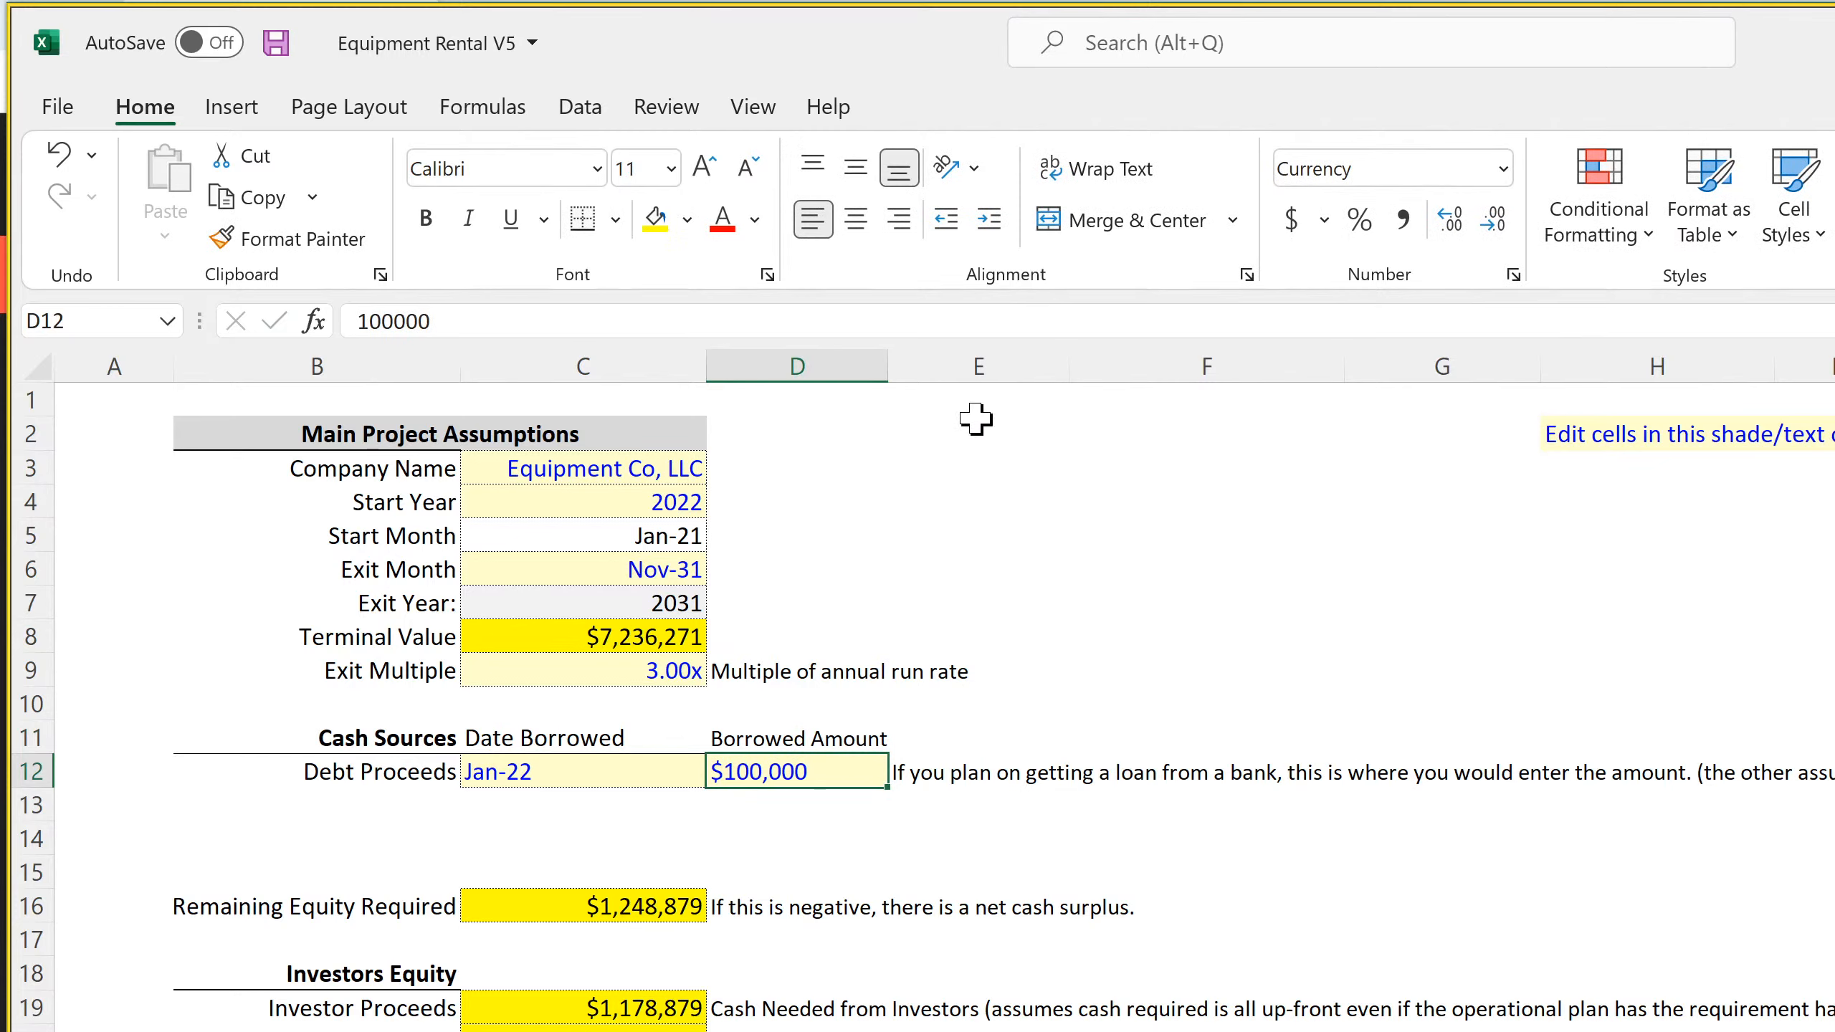
{"action": "left_click_drag", "start_coordinate": [888, 367], "coordinate": [905, 366]}
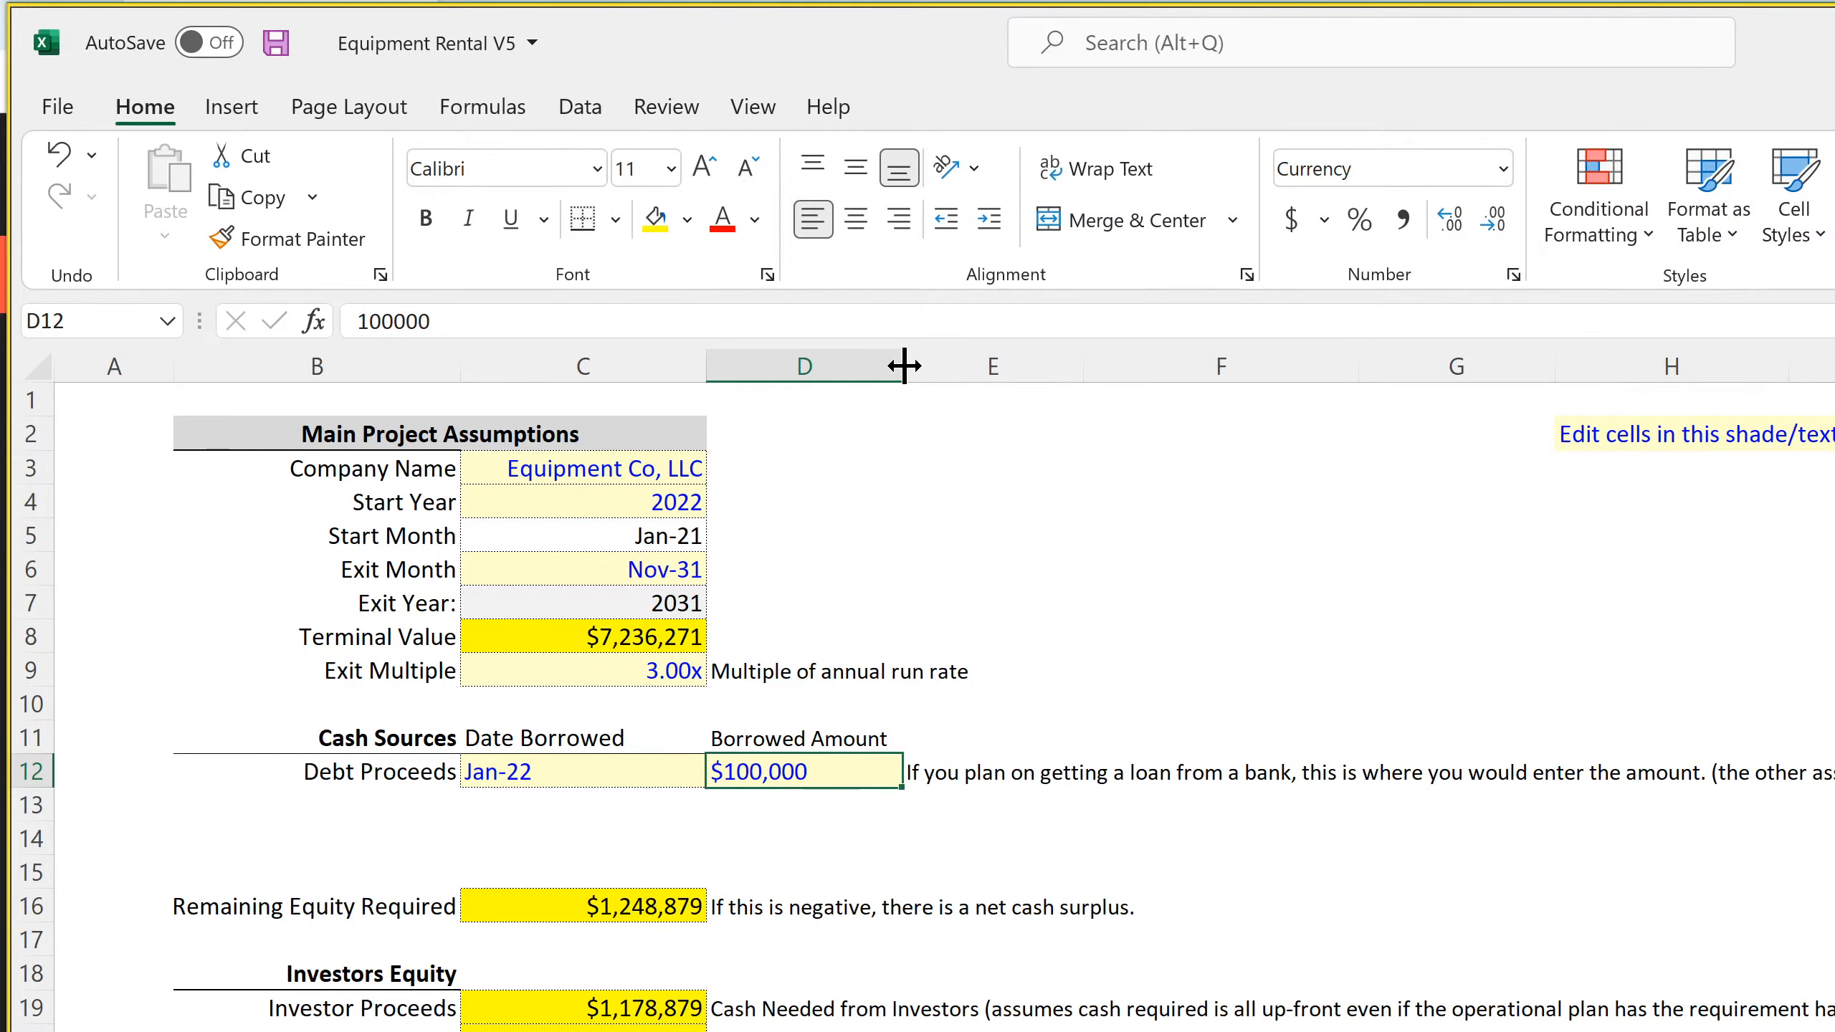
Switch the Exit Month to N/A and set it back to Nov-31
{"action": "left_click", "coordinate": [675, 569]}
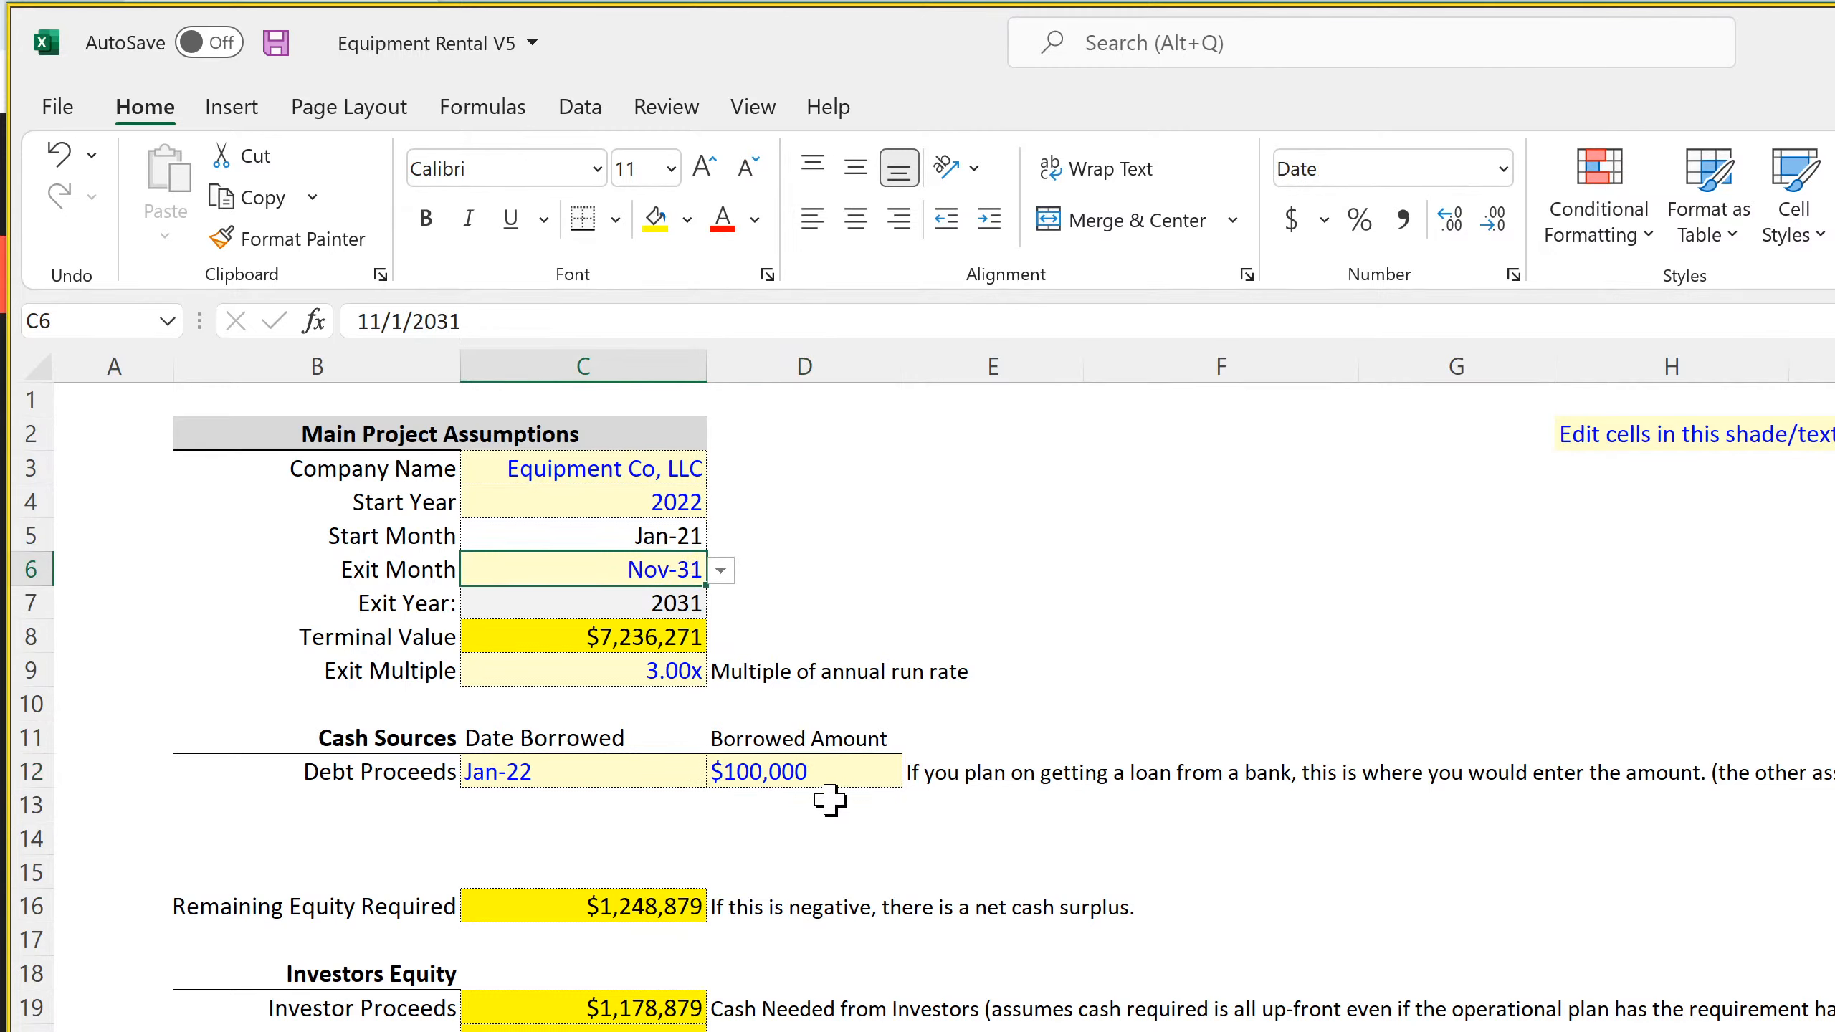
{"action": "left_click", "coordinate": [721, 570]}
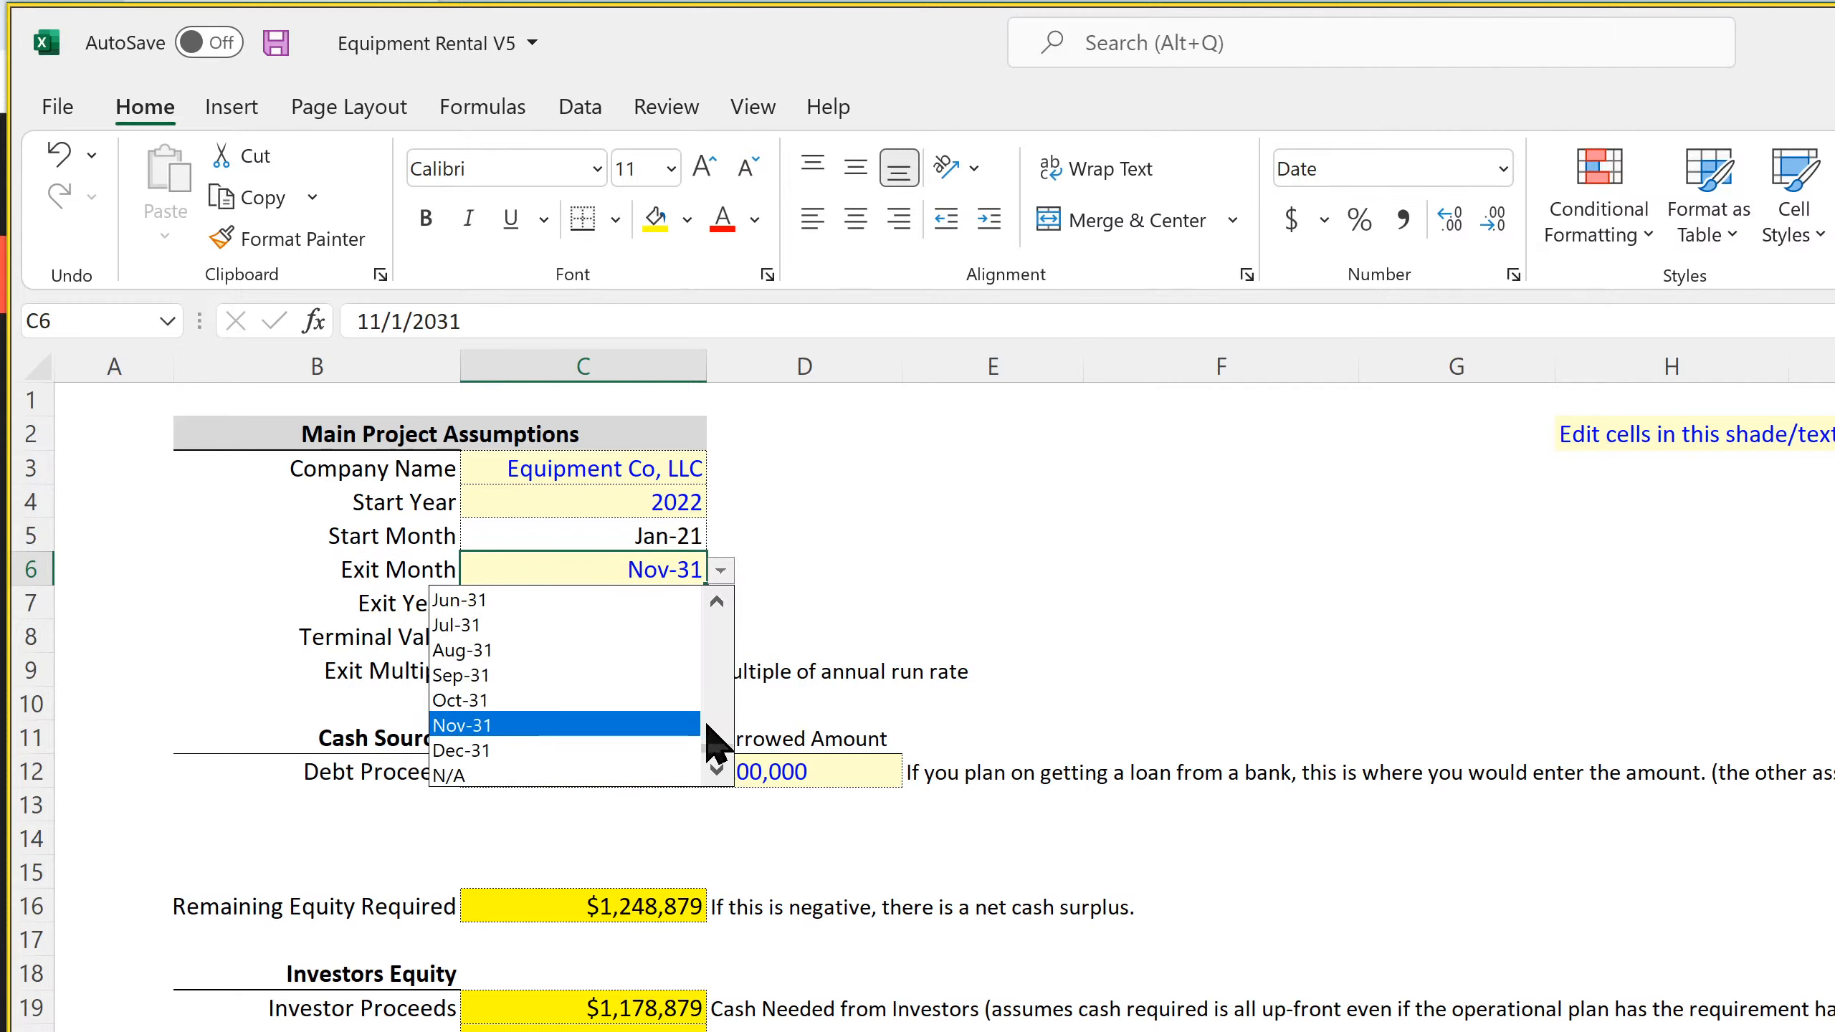
{"action": "left_click", "coordinate": [502, 773]}
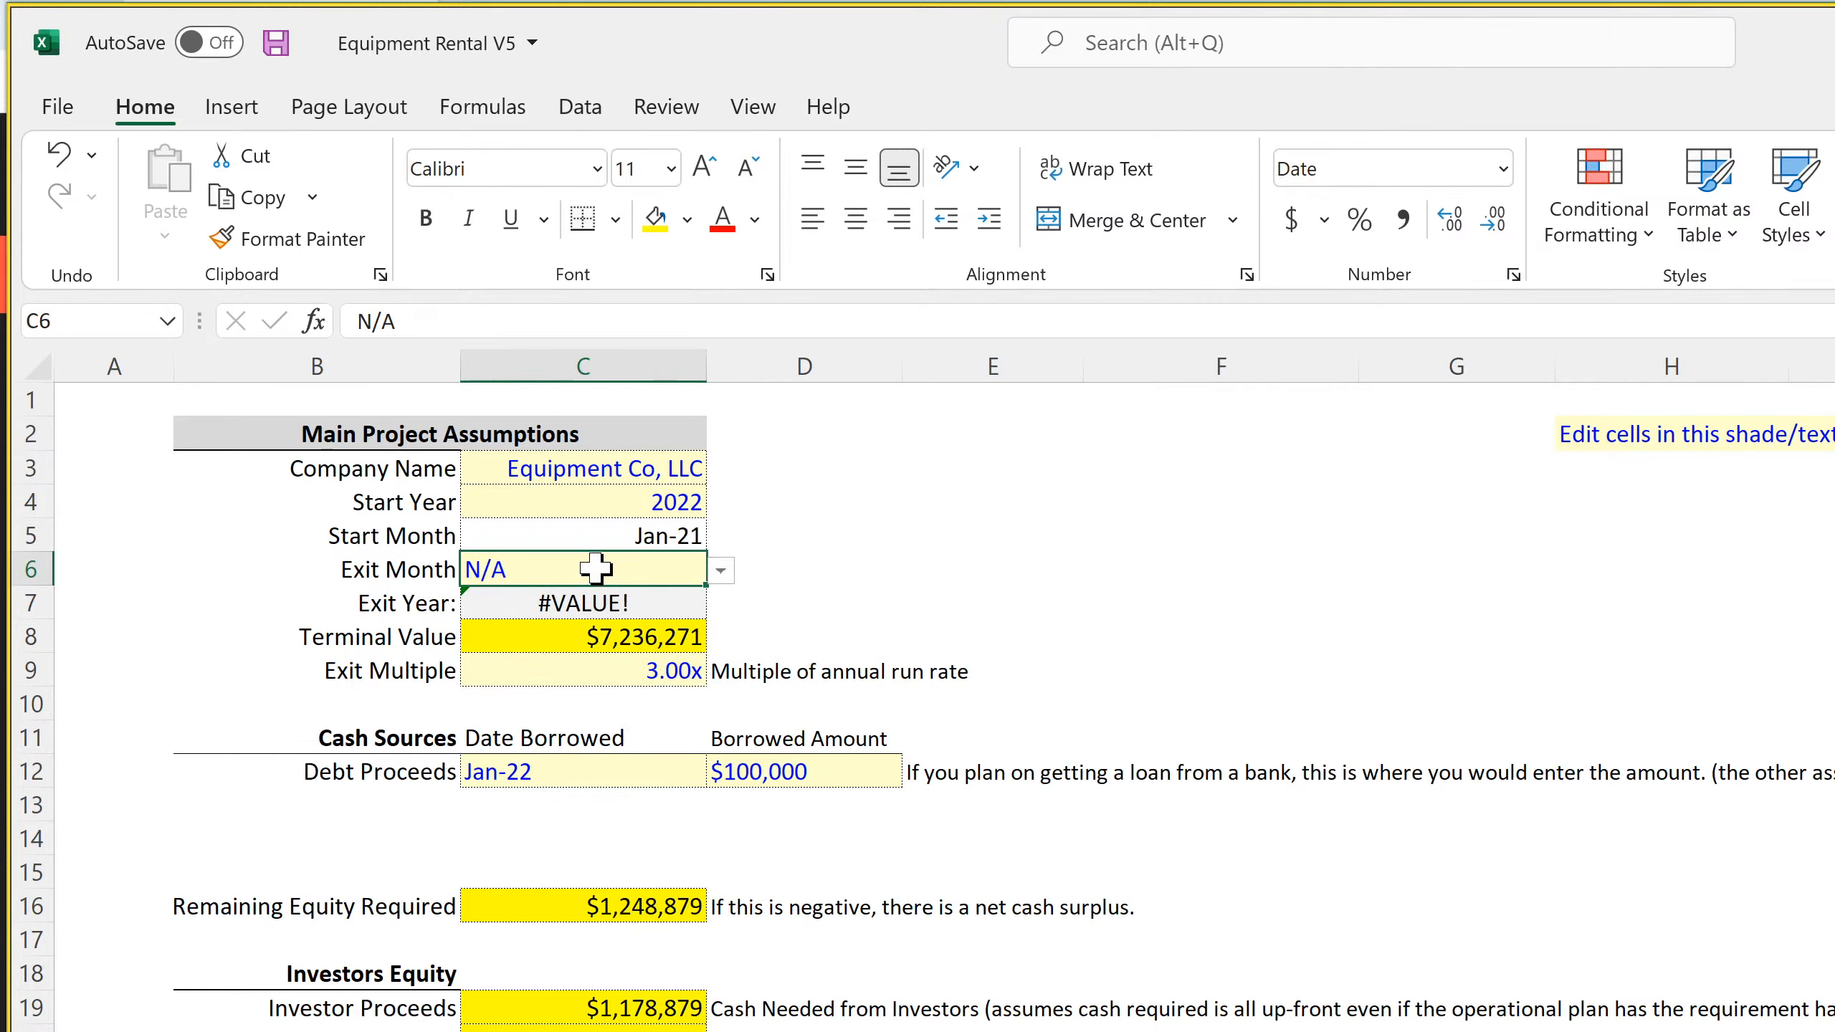
{"action": "left_click_drag", "start_coordinate": [873, 765], "coordinate": [675, 768]}
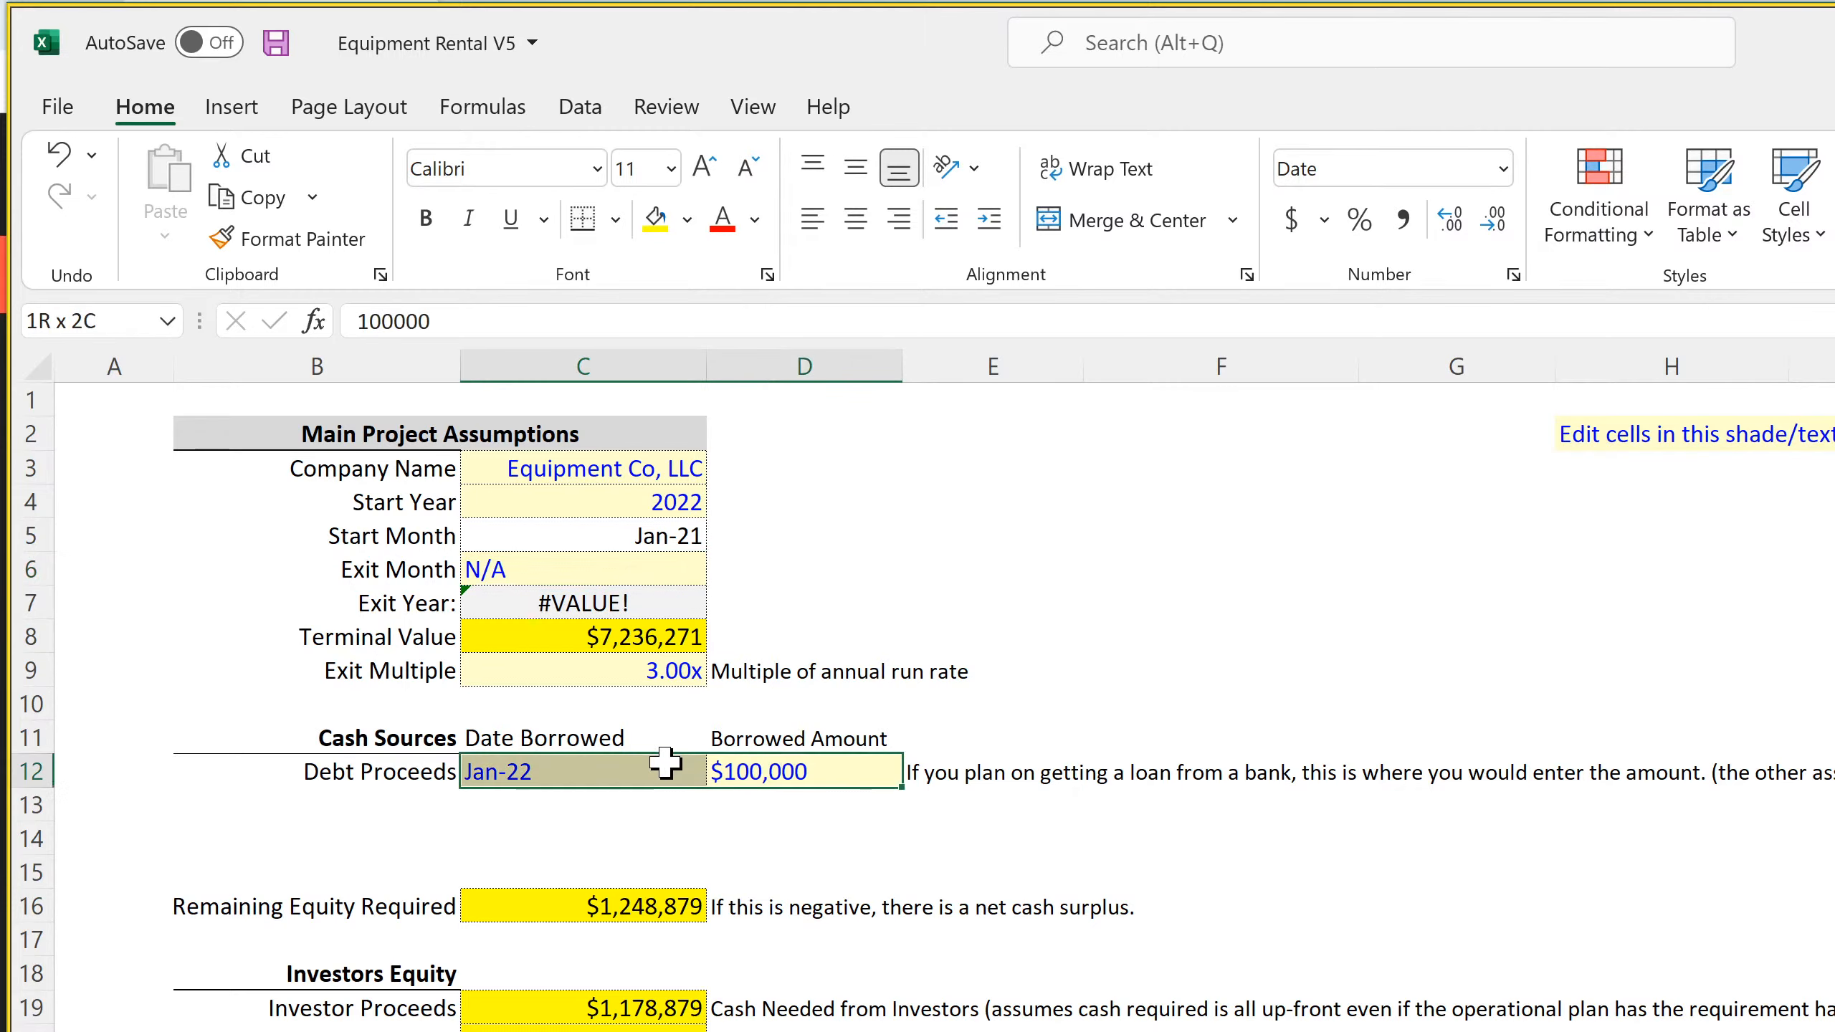
{"action": "left_click", "coordinate": [673, 562]}
{"action": "left_click", "coordinate": [721, 570]}
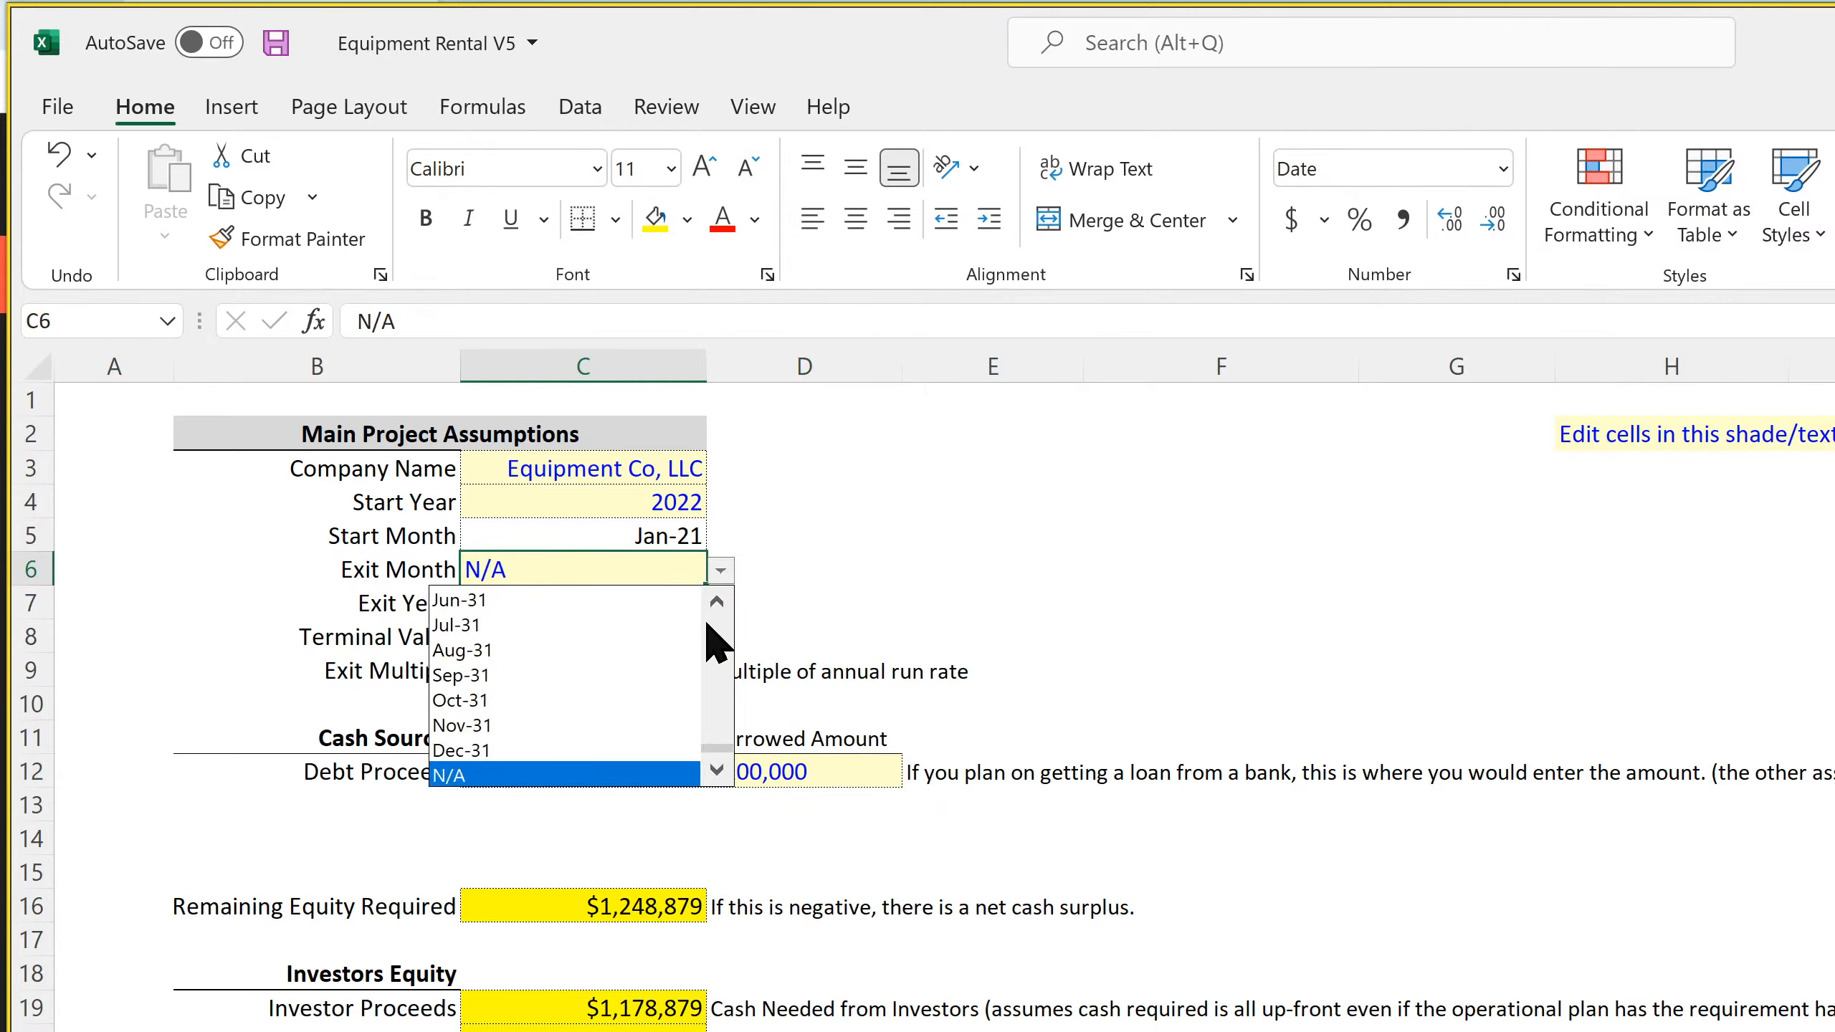
{"action": "left_click", "coordinate": [580, 724]}
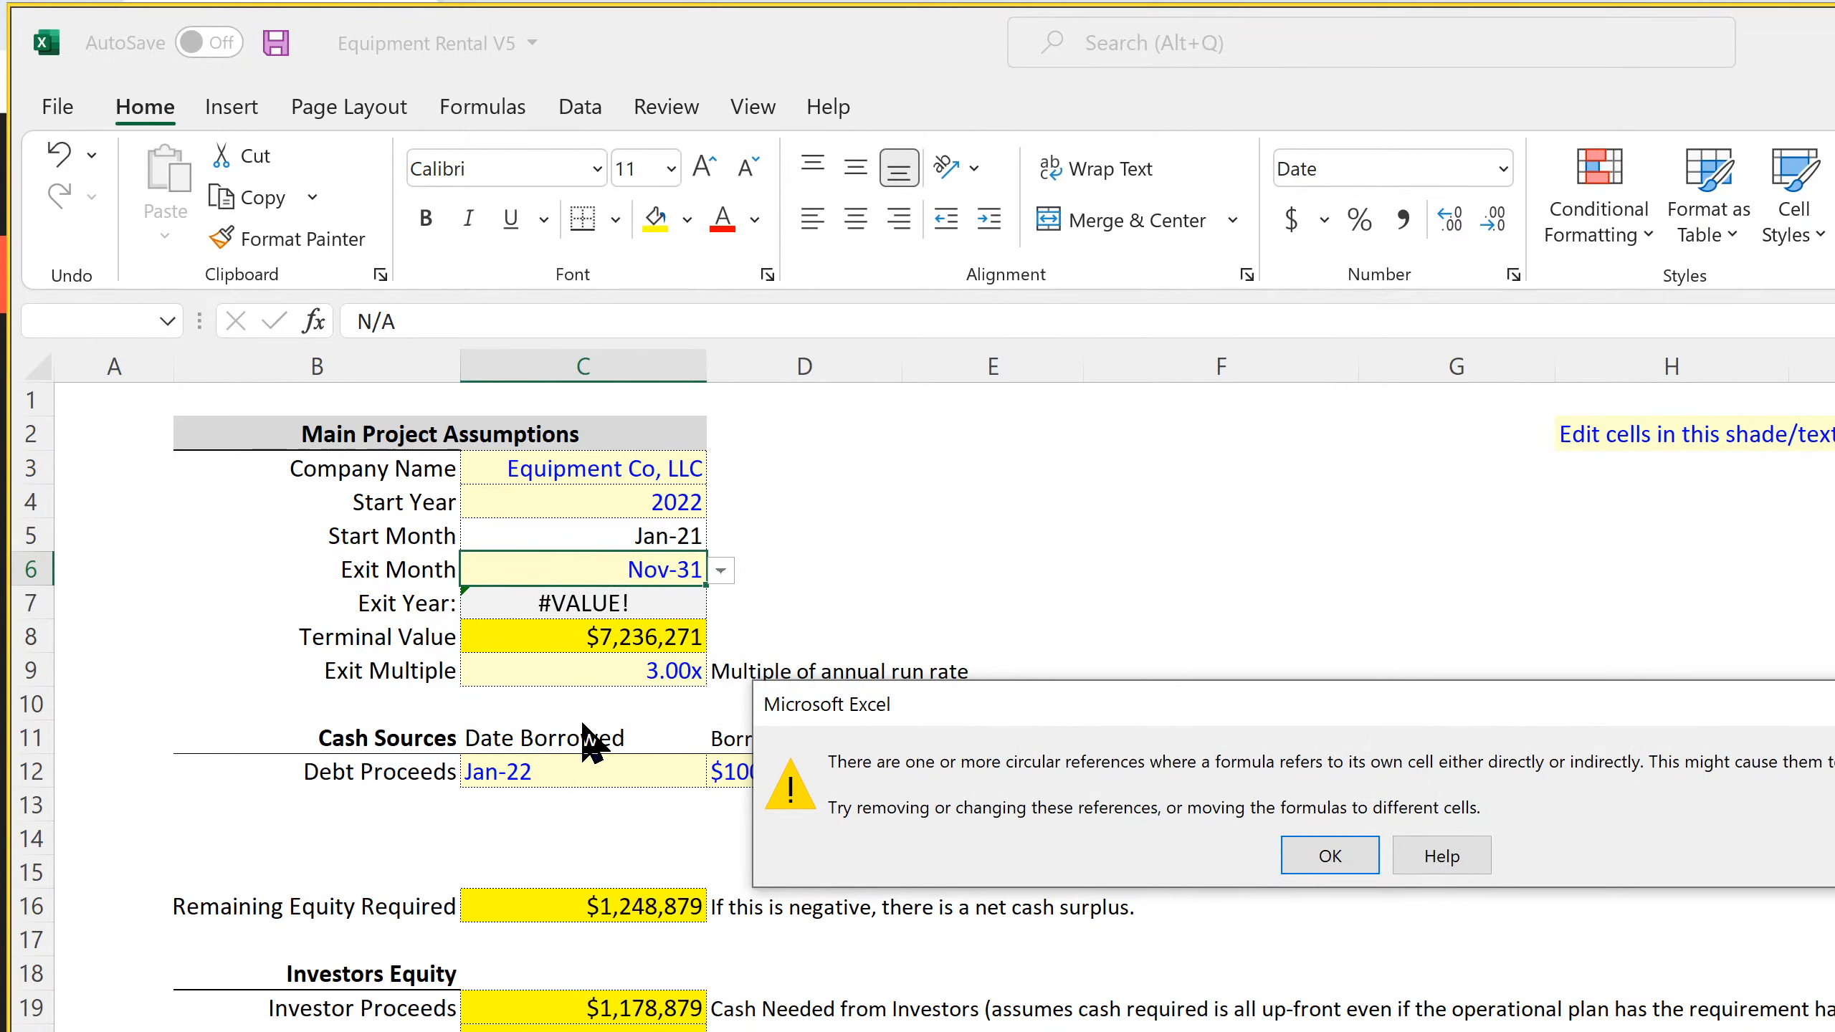
{"action": "left_click", "coordinate": [1333, 860]}
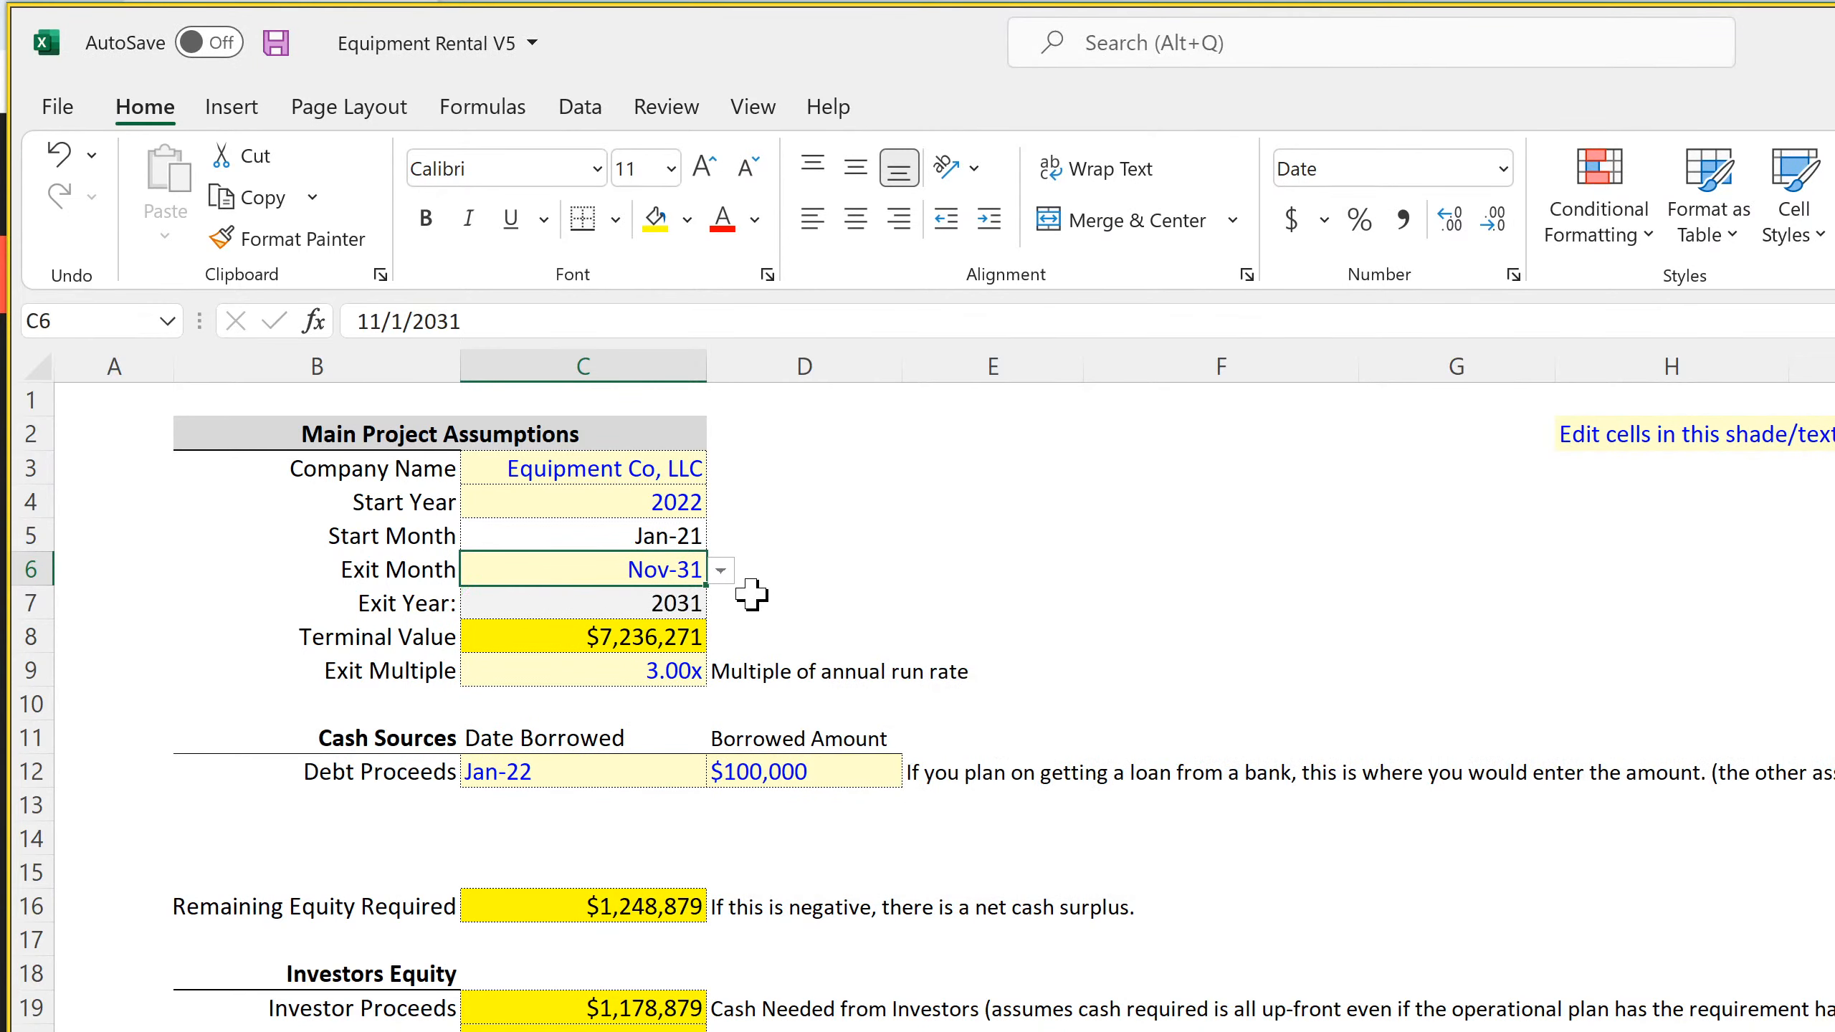
Fill the borrowing date and amount from row 12 down to row 15 and label those rows Loan 1 to Loan 4
{"action": "left_click", "coordinate": [567, 770]}
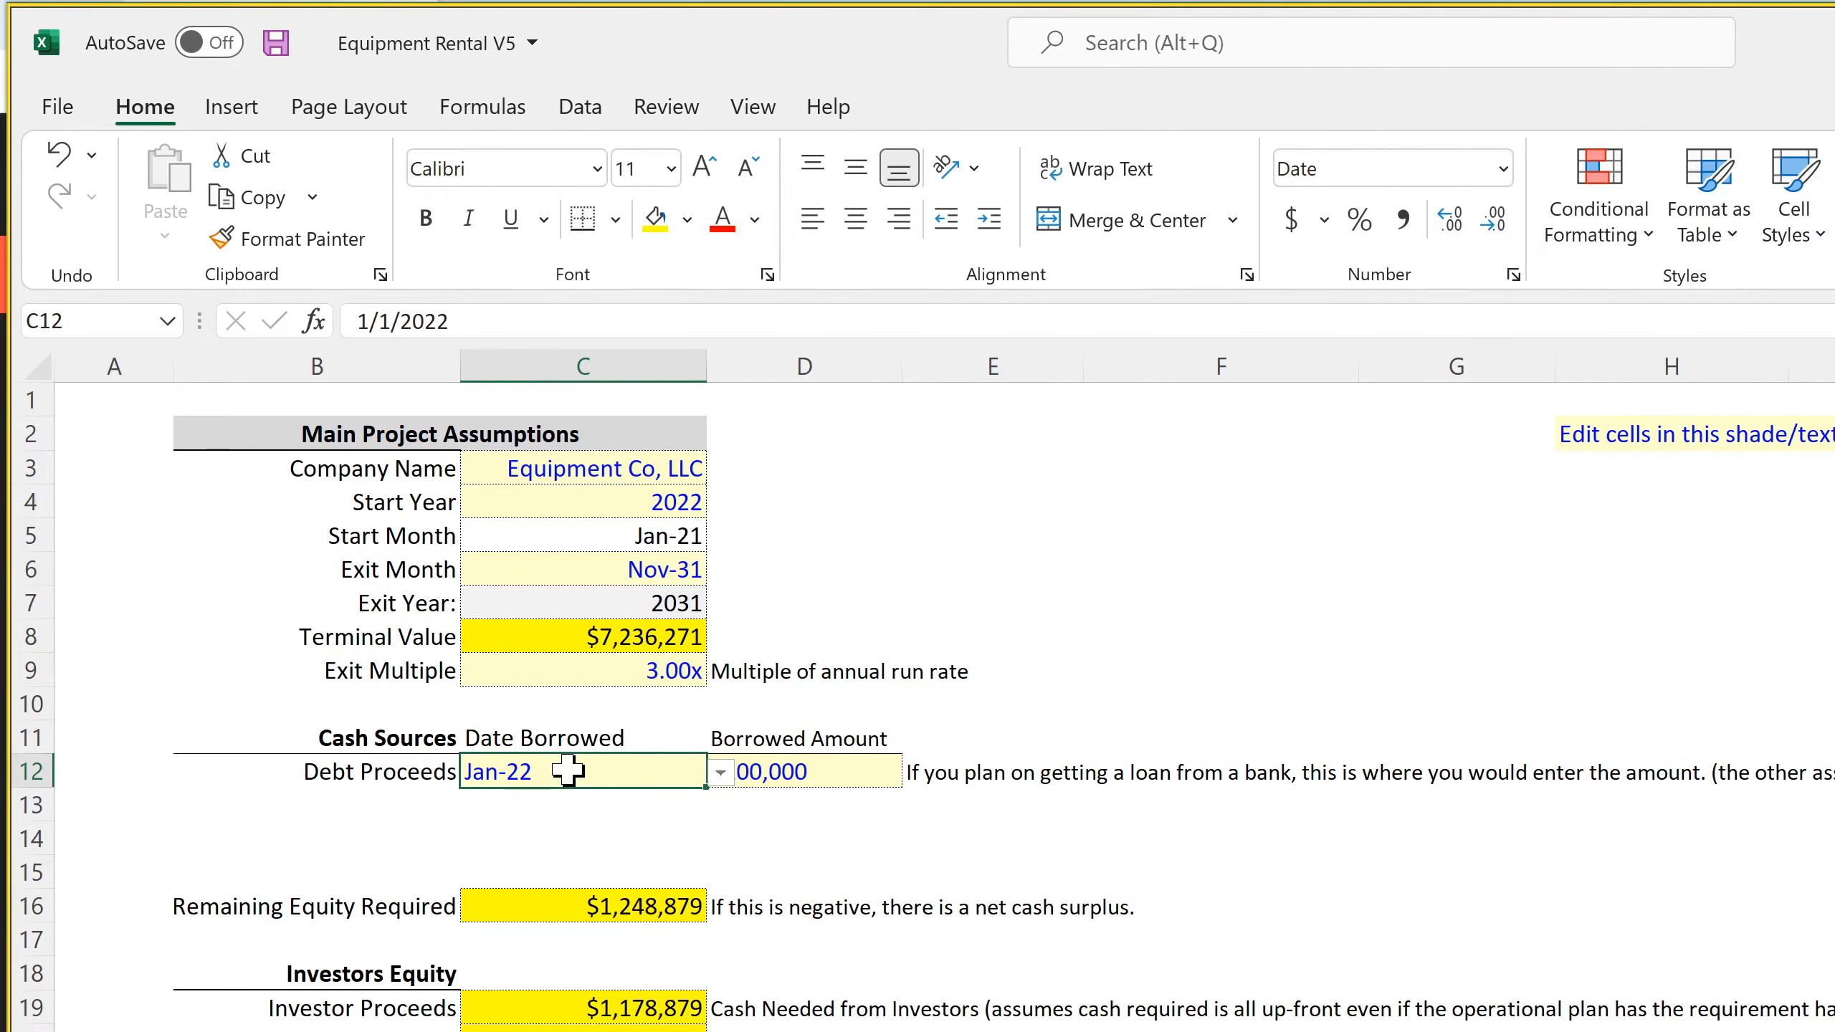
{"action": "mouse_move", "coordinate": [568, 770]}
{"action": "left_mouse_down"}
{"action": "mouse_move", "coordinate": [896, 786]}
{"action": "mouse_move", "coordinate": [885, 874]}
{"action": "left_mouse_up"}
{"action": "left_click", "coordinate": [433, 764]}
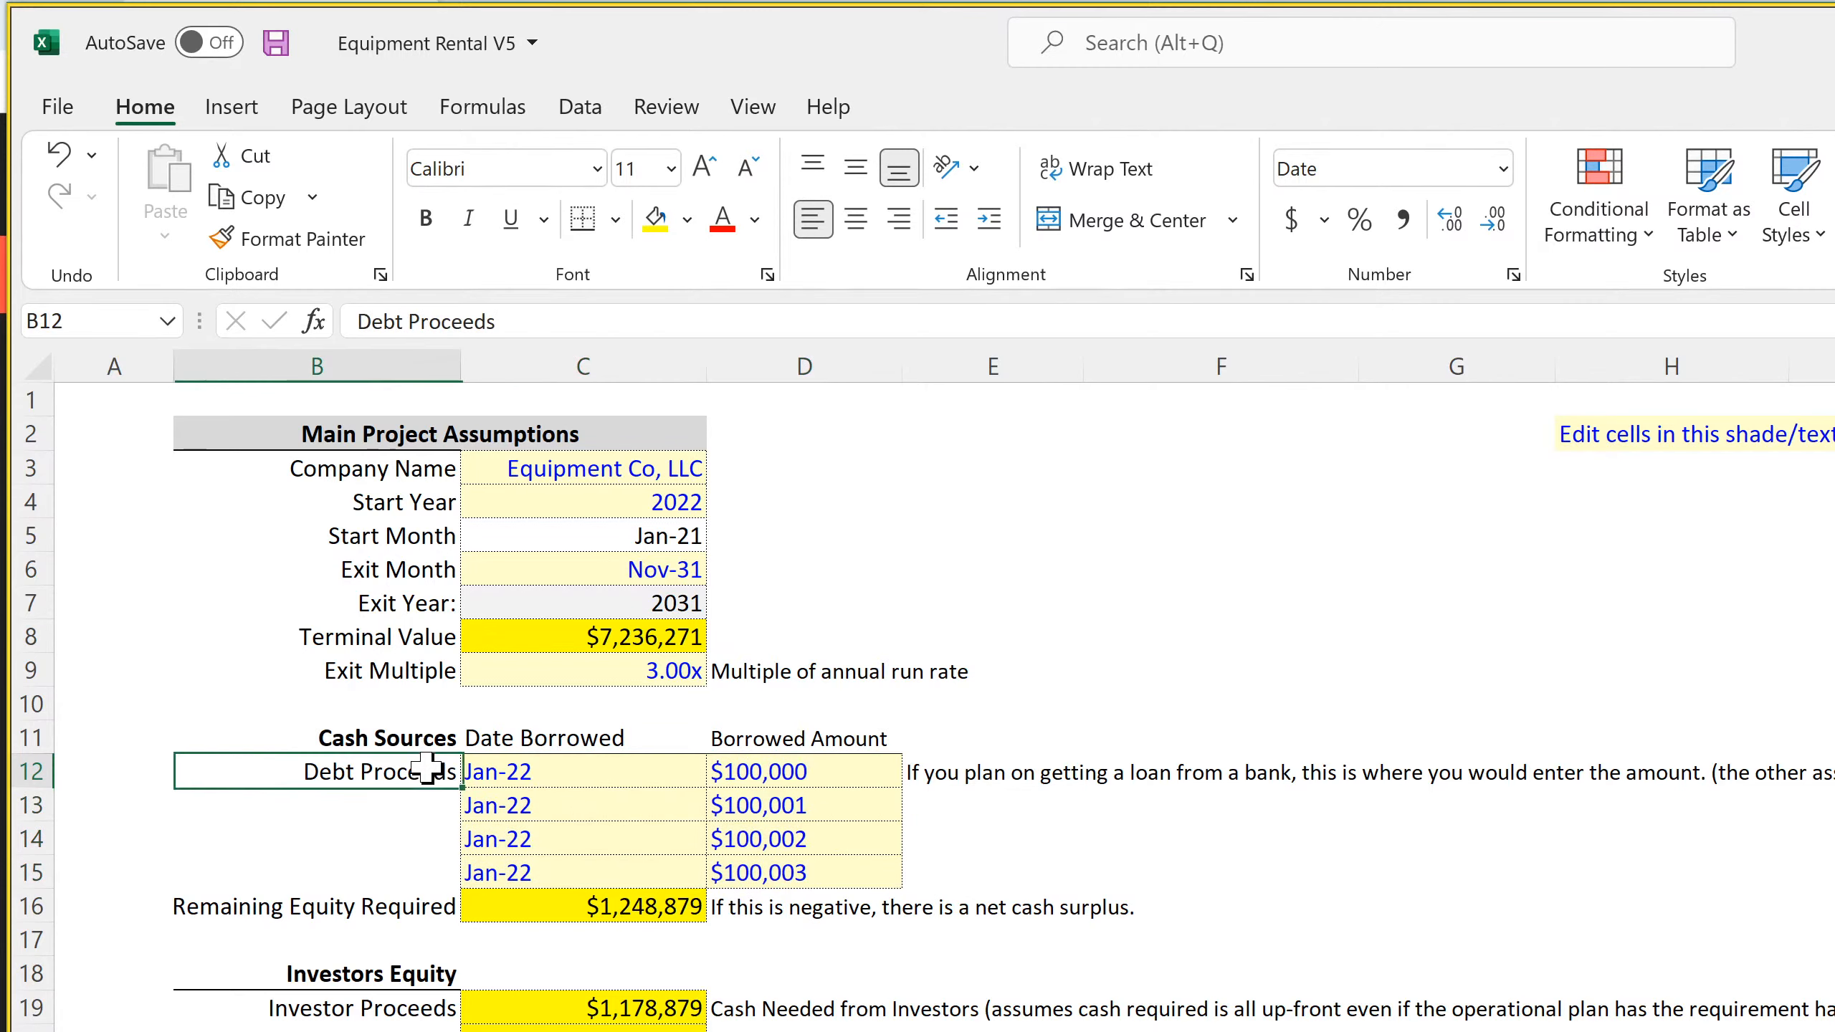
{"action": "type", "text": "Loan 1"}
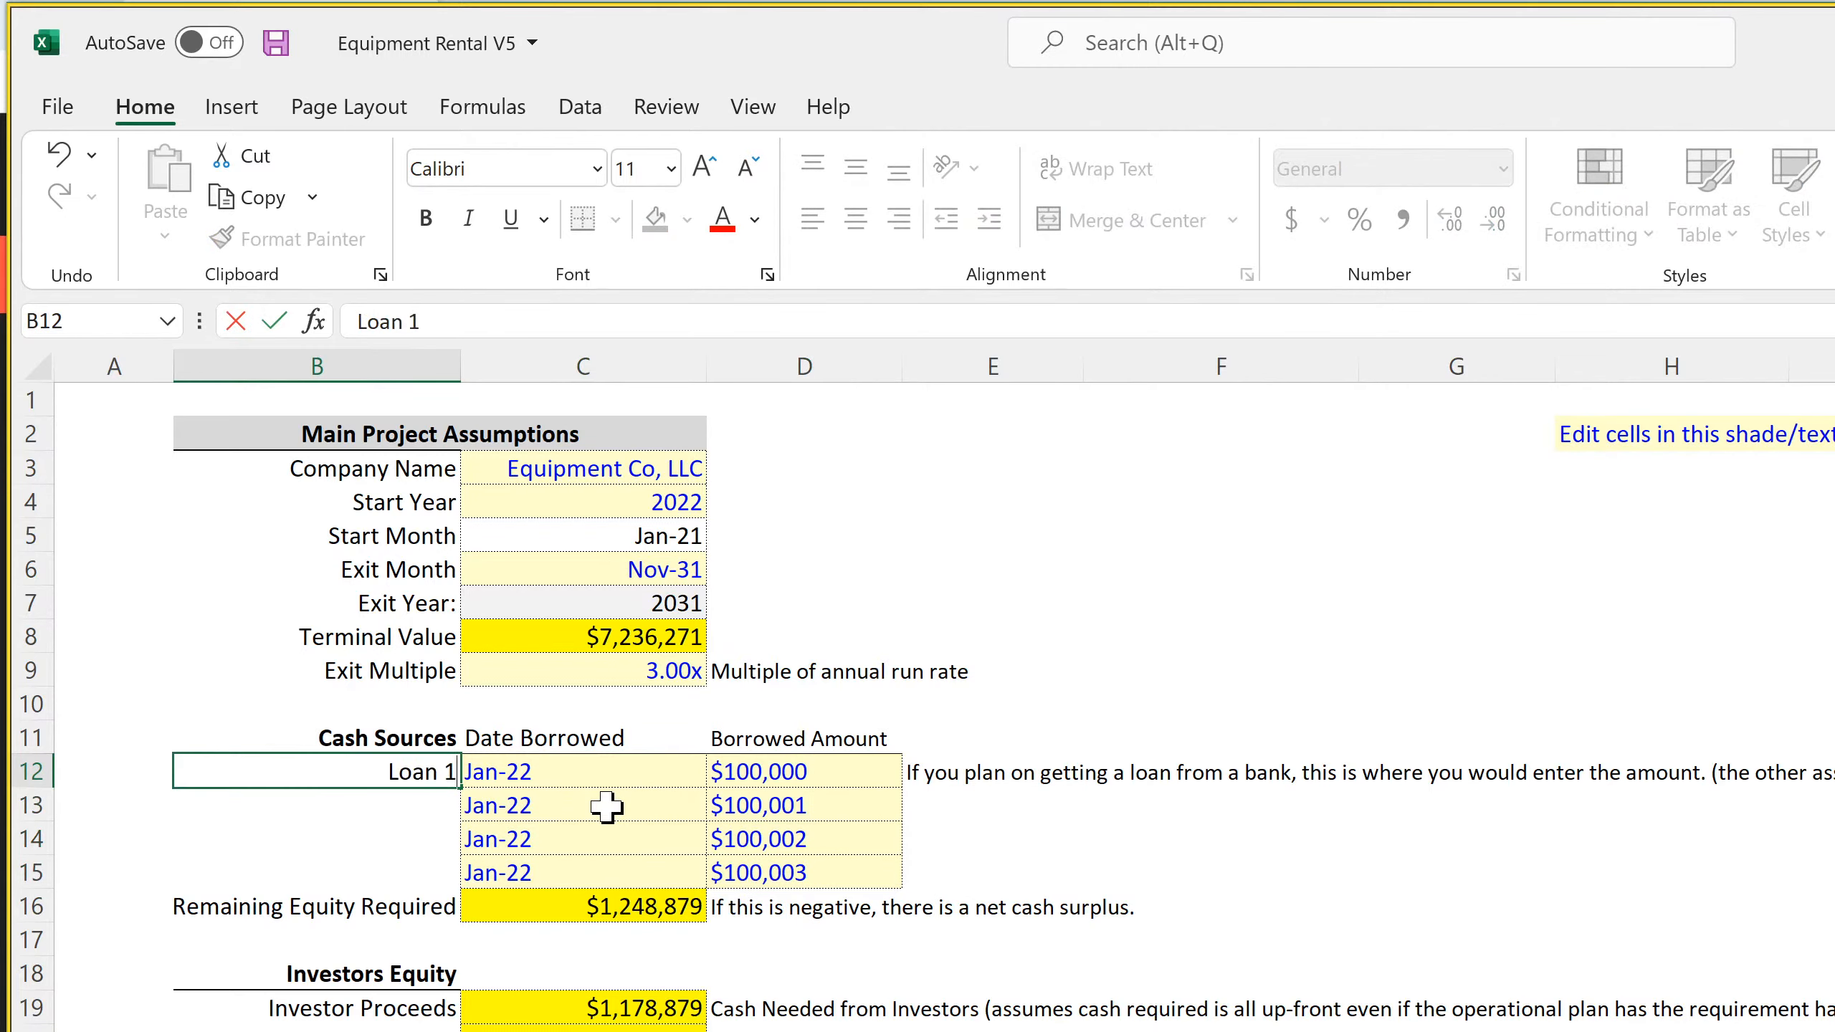
{"action": "key", "text": "Return"}
{"action": "left_click", "coordinate": [443, 778]}
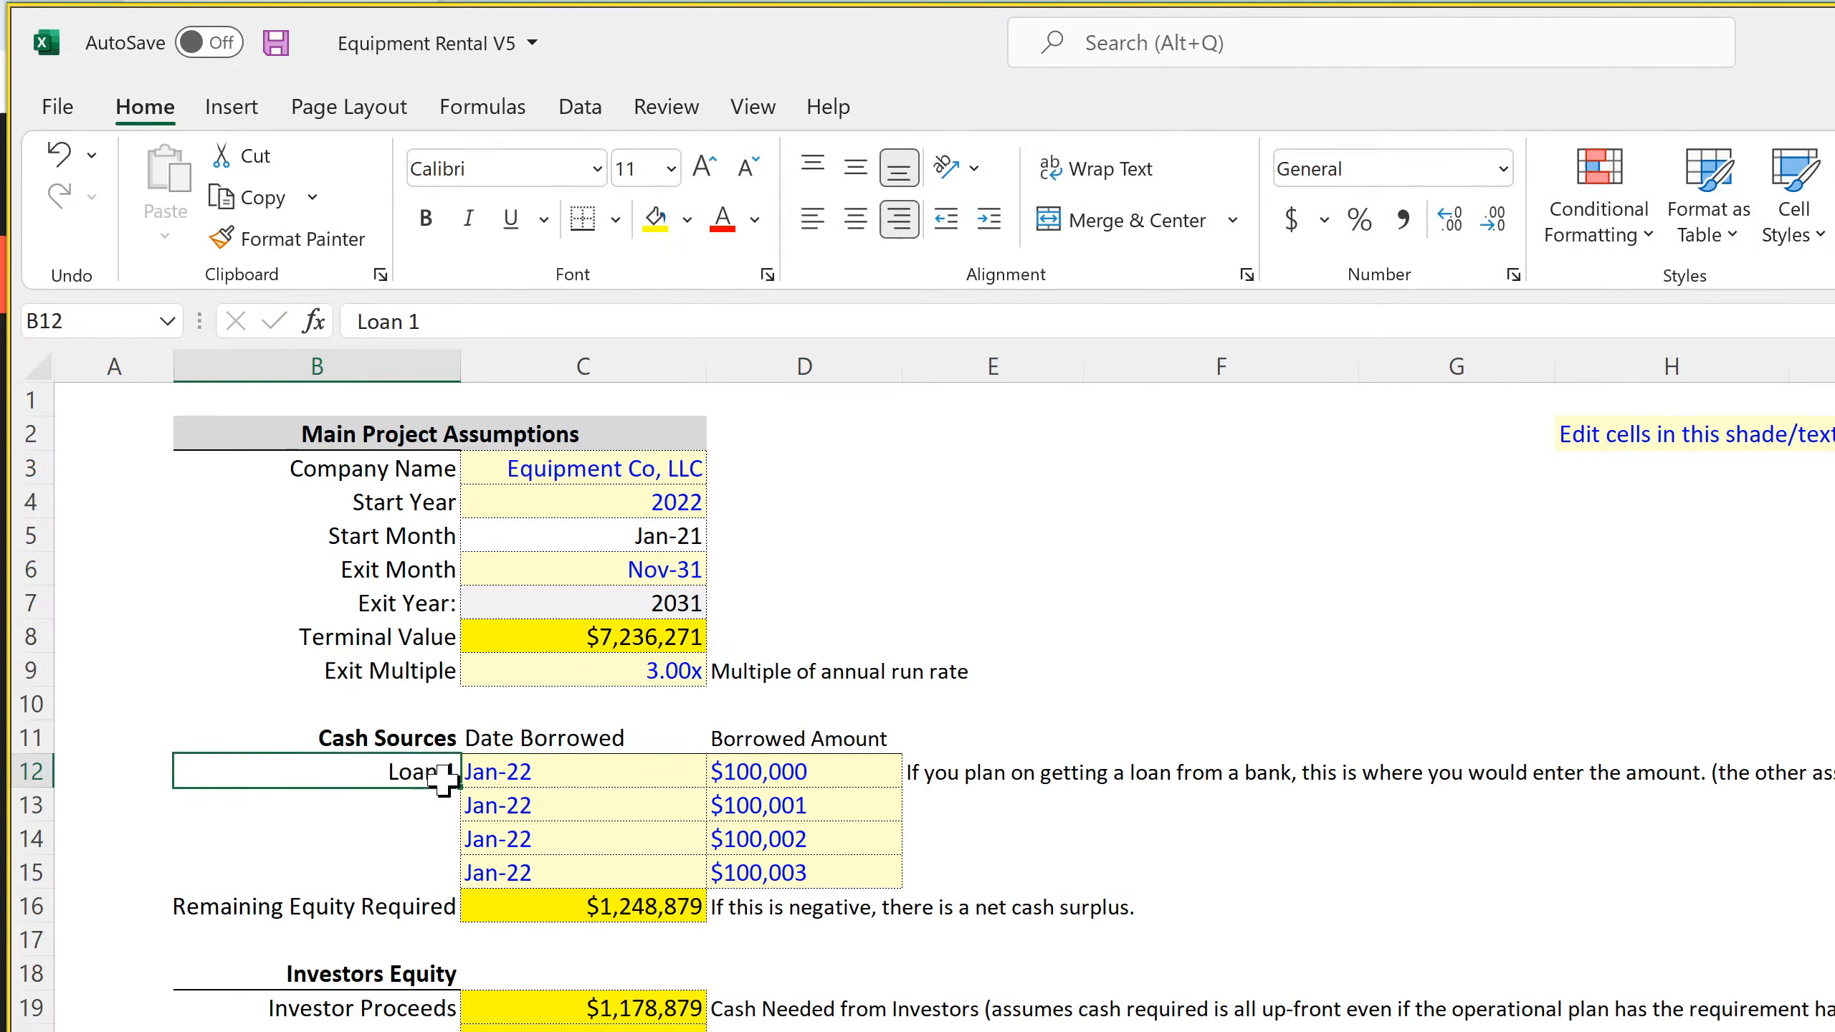
{"action": "left_click_drag", "start_coordinate": [457, 786], "coordinate": [443, 874]}
Set the Date Borrowed of Loan 2 to Feb-22, Loan 3 to Mar-22 and Loan 4 to Apr-22
{"action": "left_click", "coordinate": [593, 811]}
{"action": "left_click", "coordinate": [720, 805]}
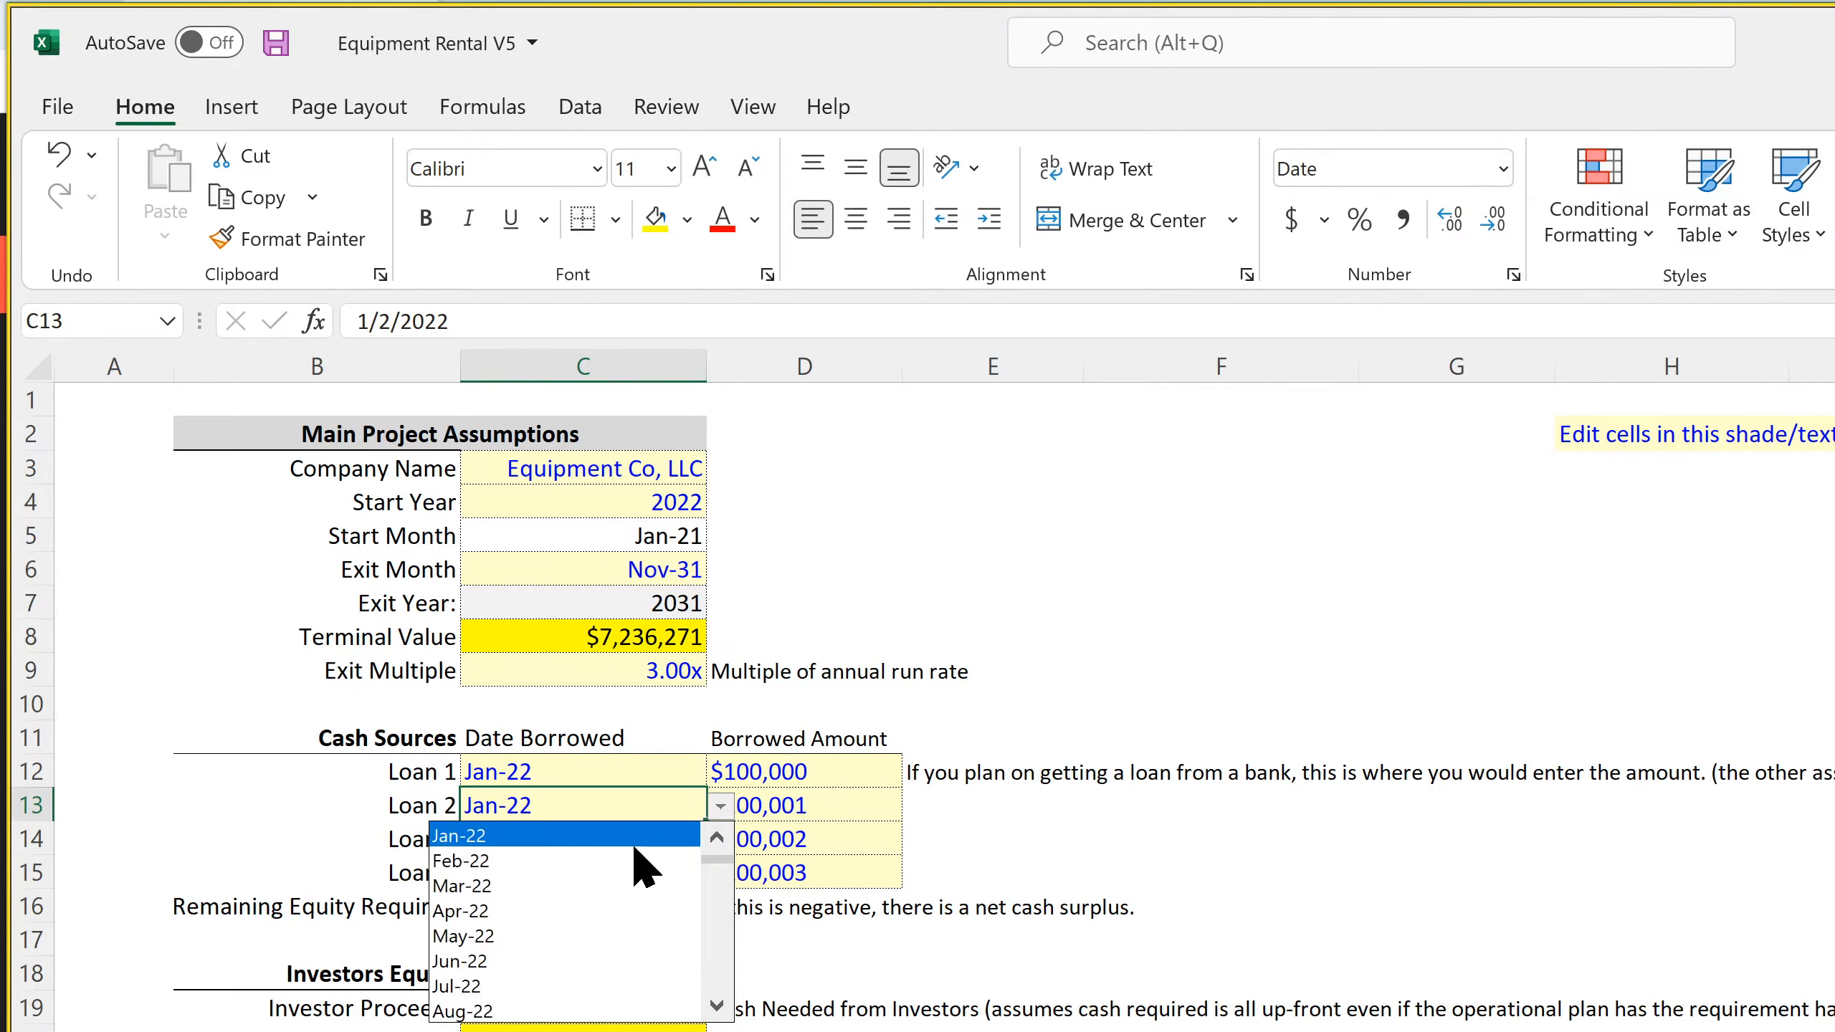
{"action": "left_click", "coordinate": [639, 860]}
{"action": "left_click", "coordinate": [625, 839]}
{"action": "left_click", "coordinate": [720, 838]}
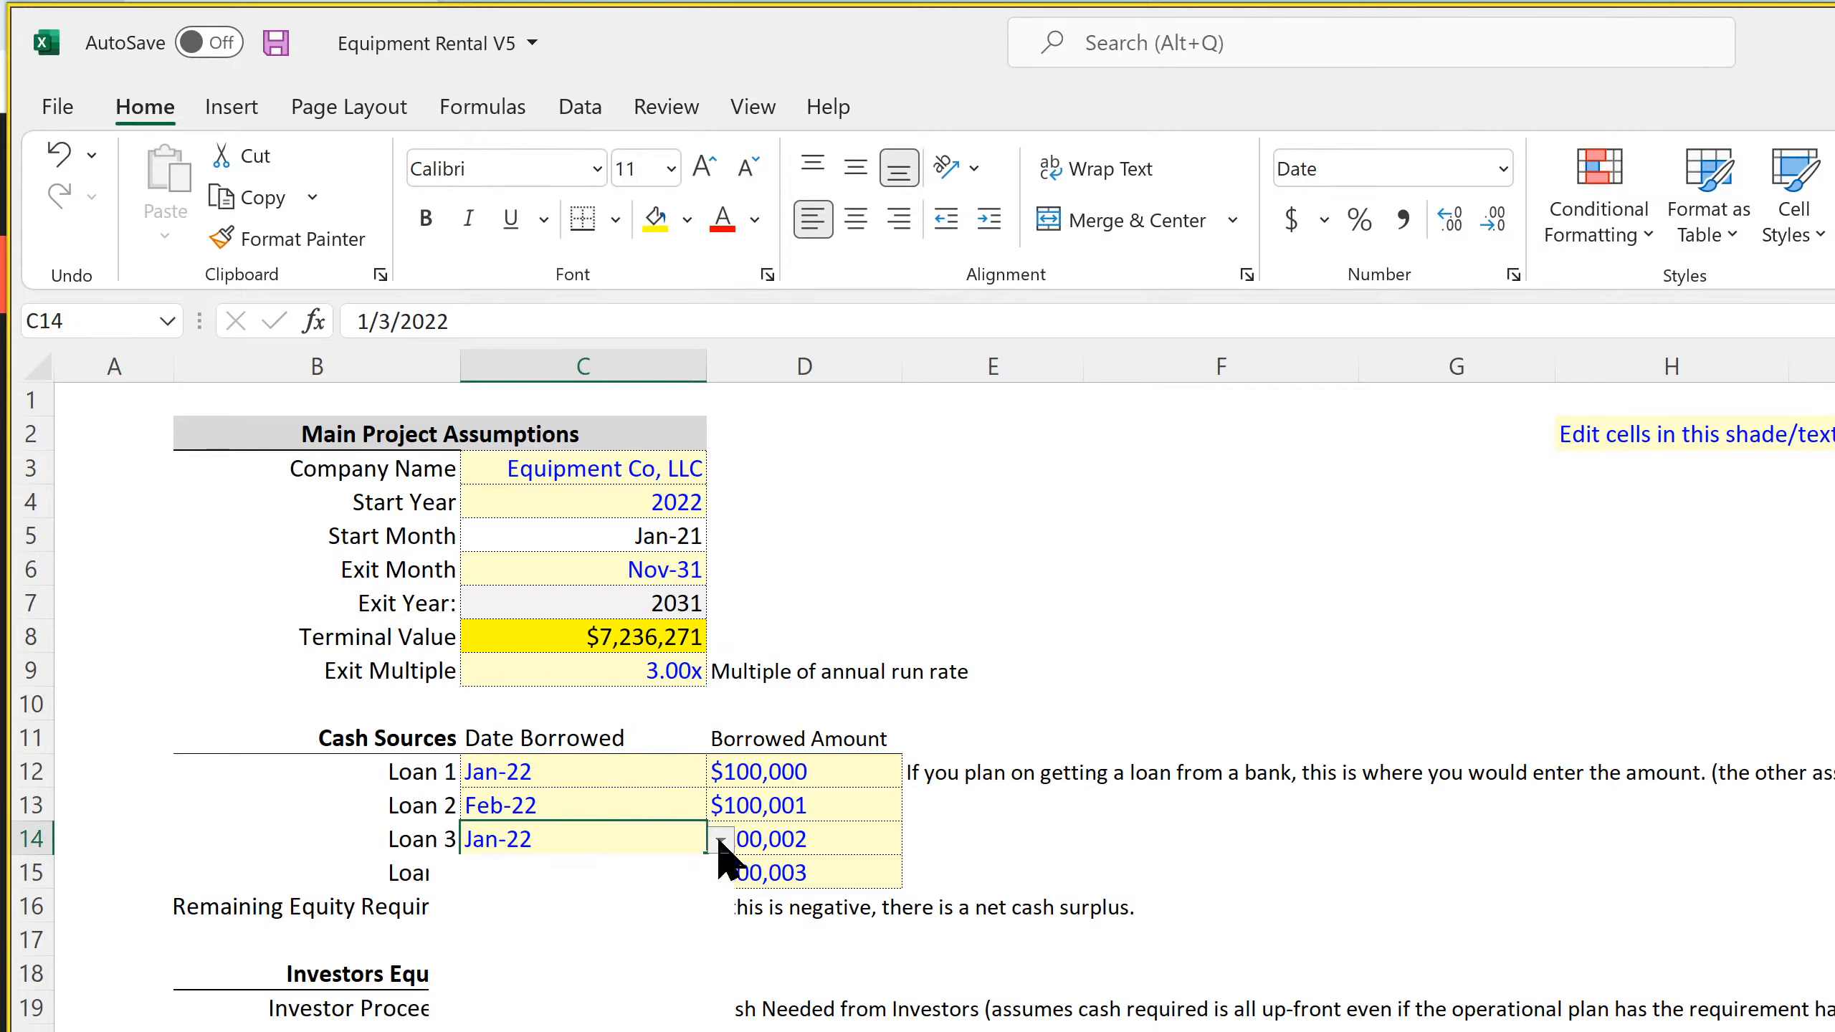
{"action": "left_click", "coordinate": [586, 933]}
{"action": "left_click", "coordinate": [593, 873]}
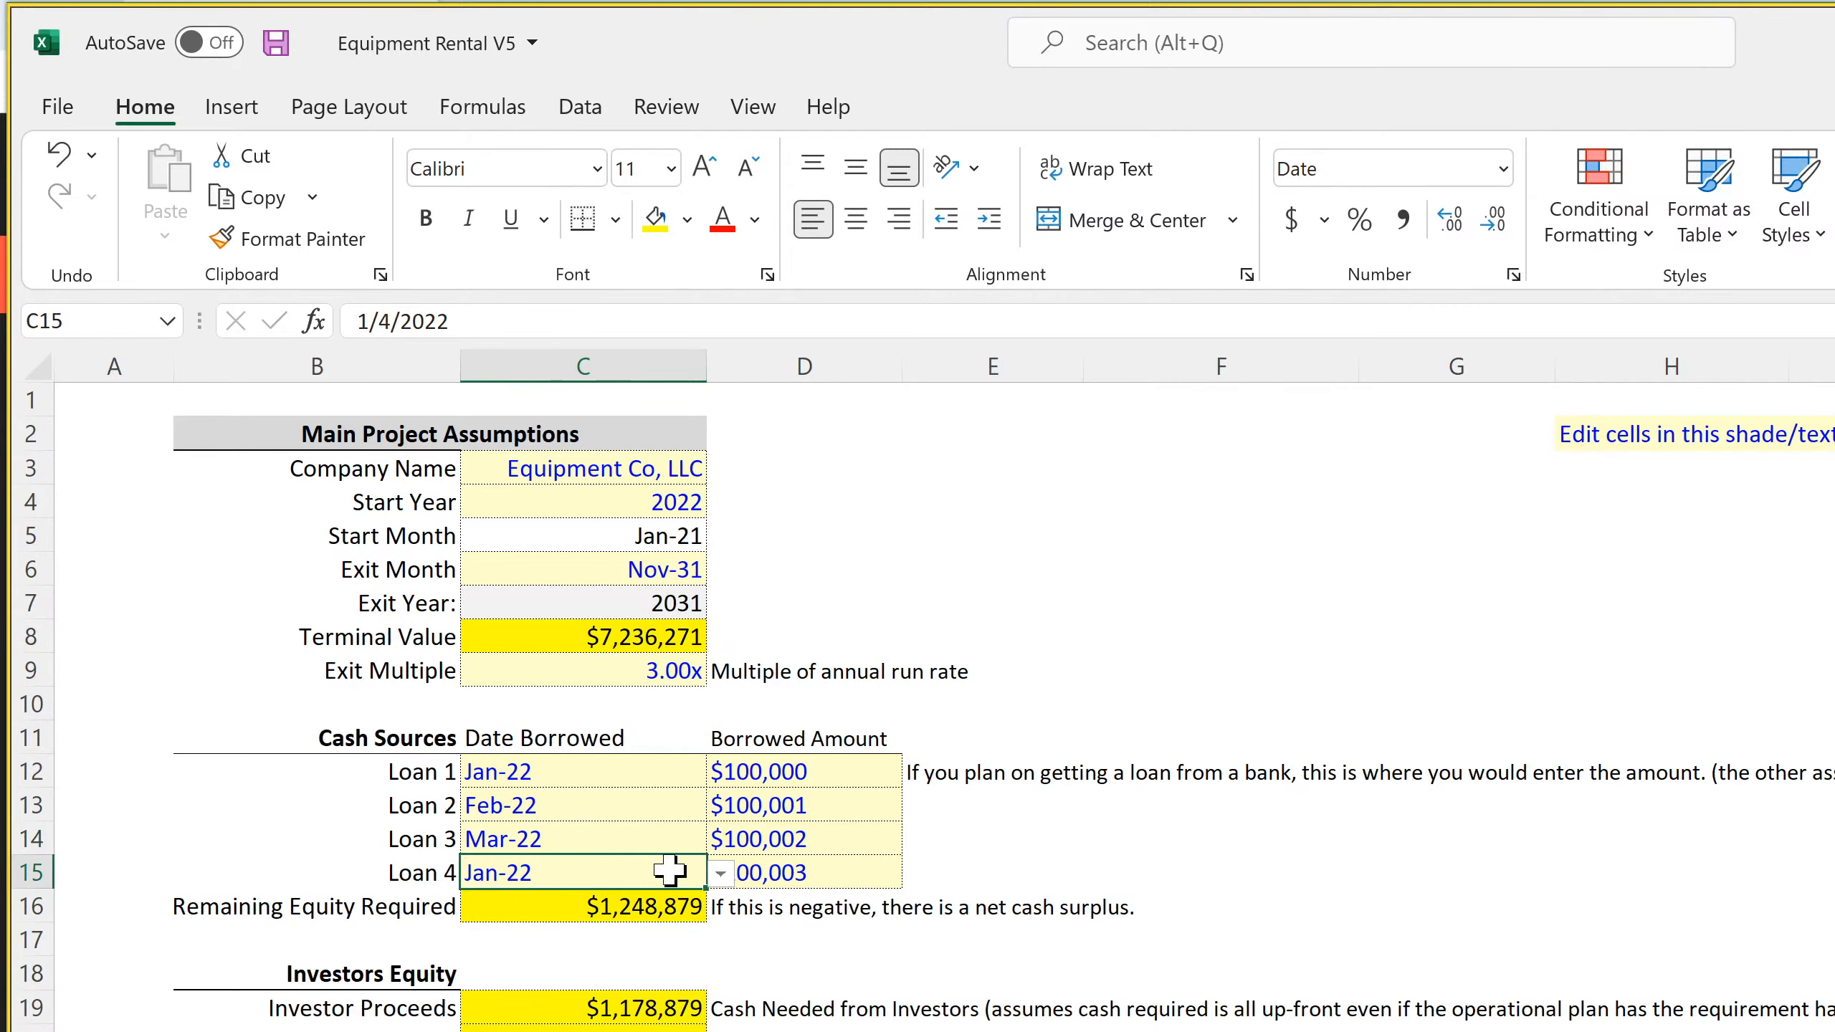
{"action": "left_click", "coordinate": [720, 872]}
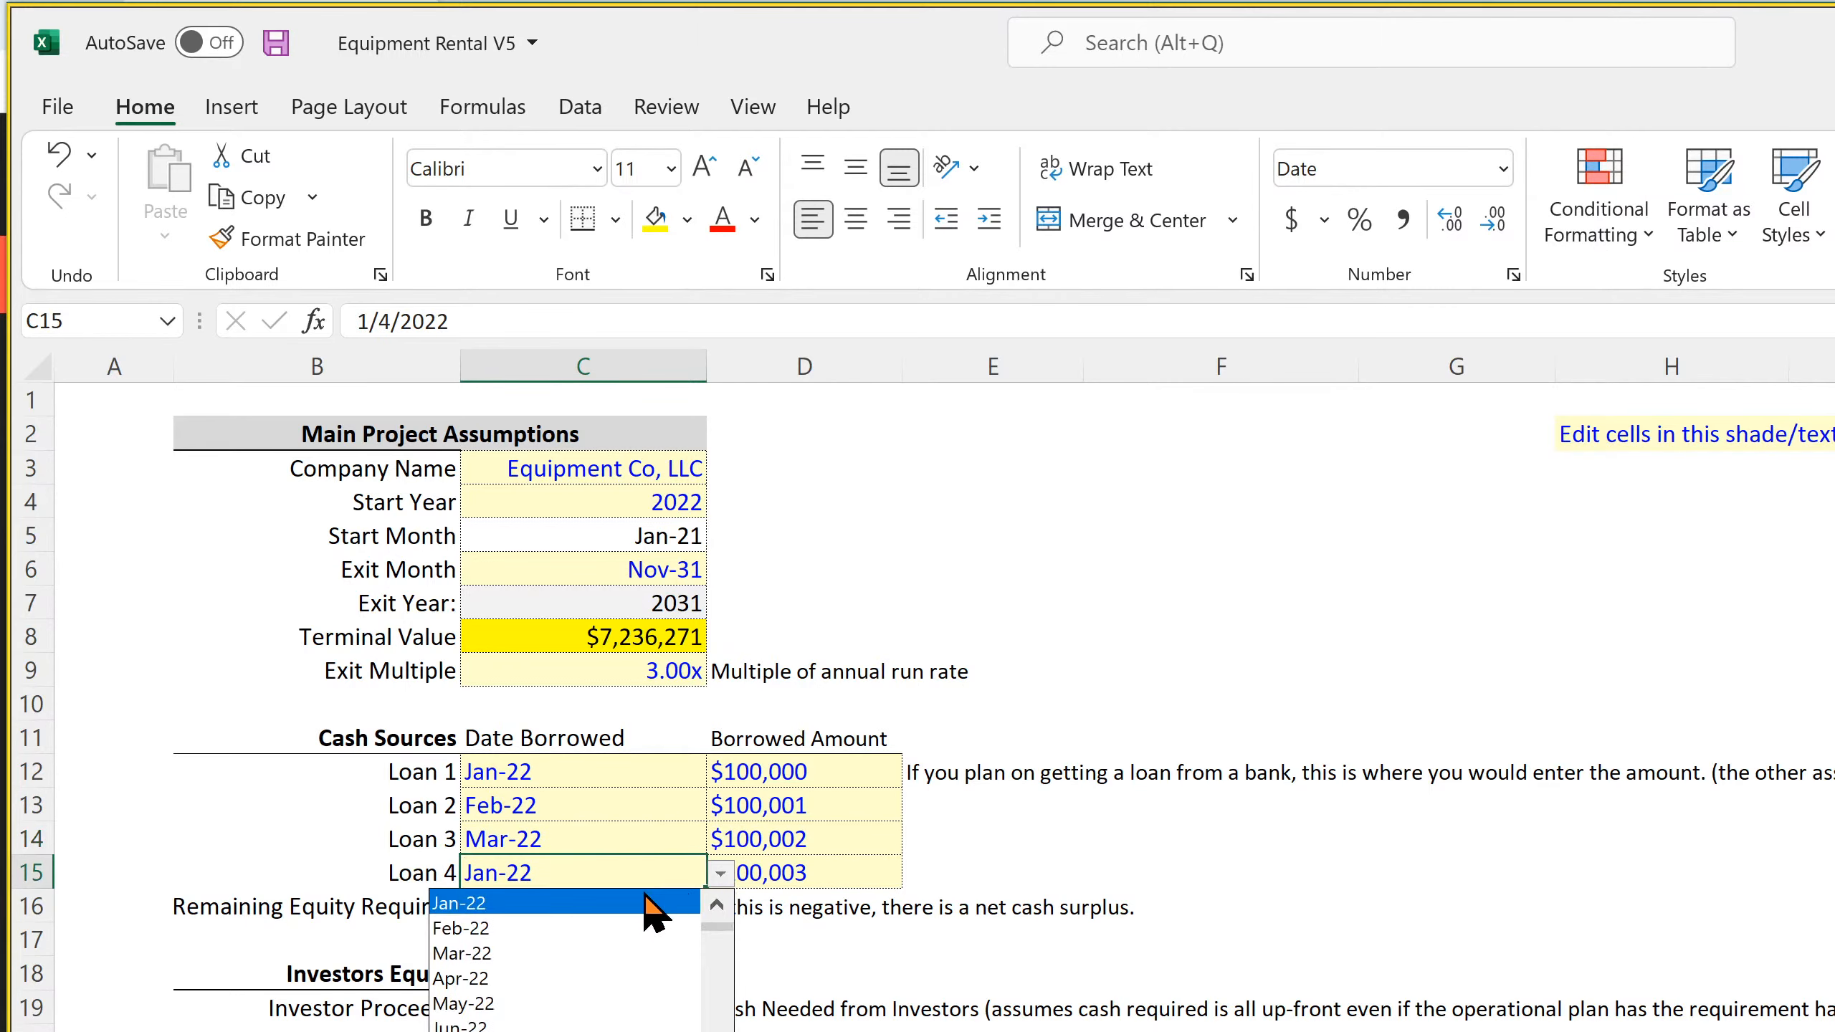
{"action": "left_click", "coordinate": [538, 977]}
Set the Borrowed Amount of Loan 2 to $150,000, Loan 3 to $250,000 and Loan 4 to $300,000
{"action": "left_click", "coordinate": [790, 769]}
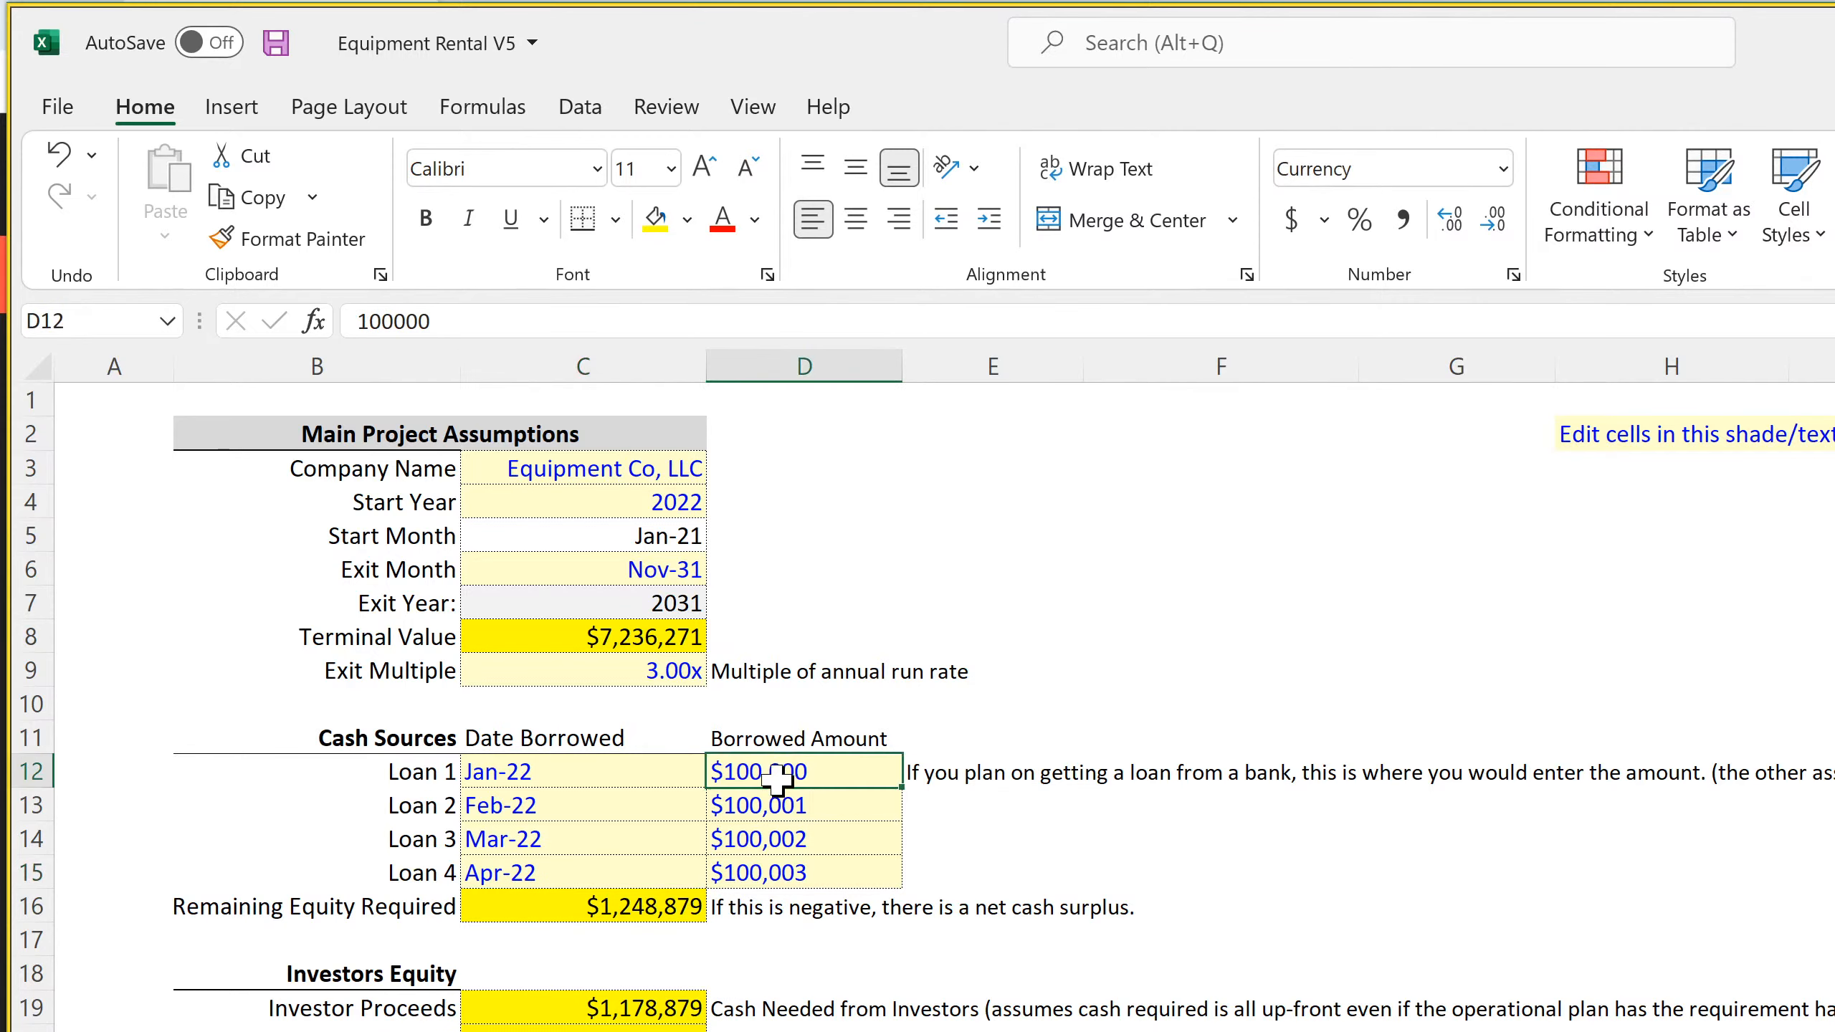
{"action": "left_click", "coordinate": [838, 806]}
{"action": "type", "text": "150"}
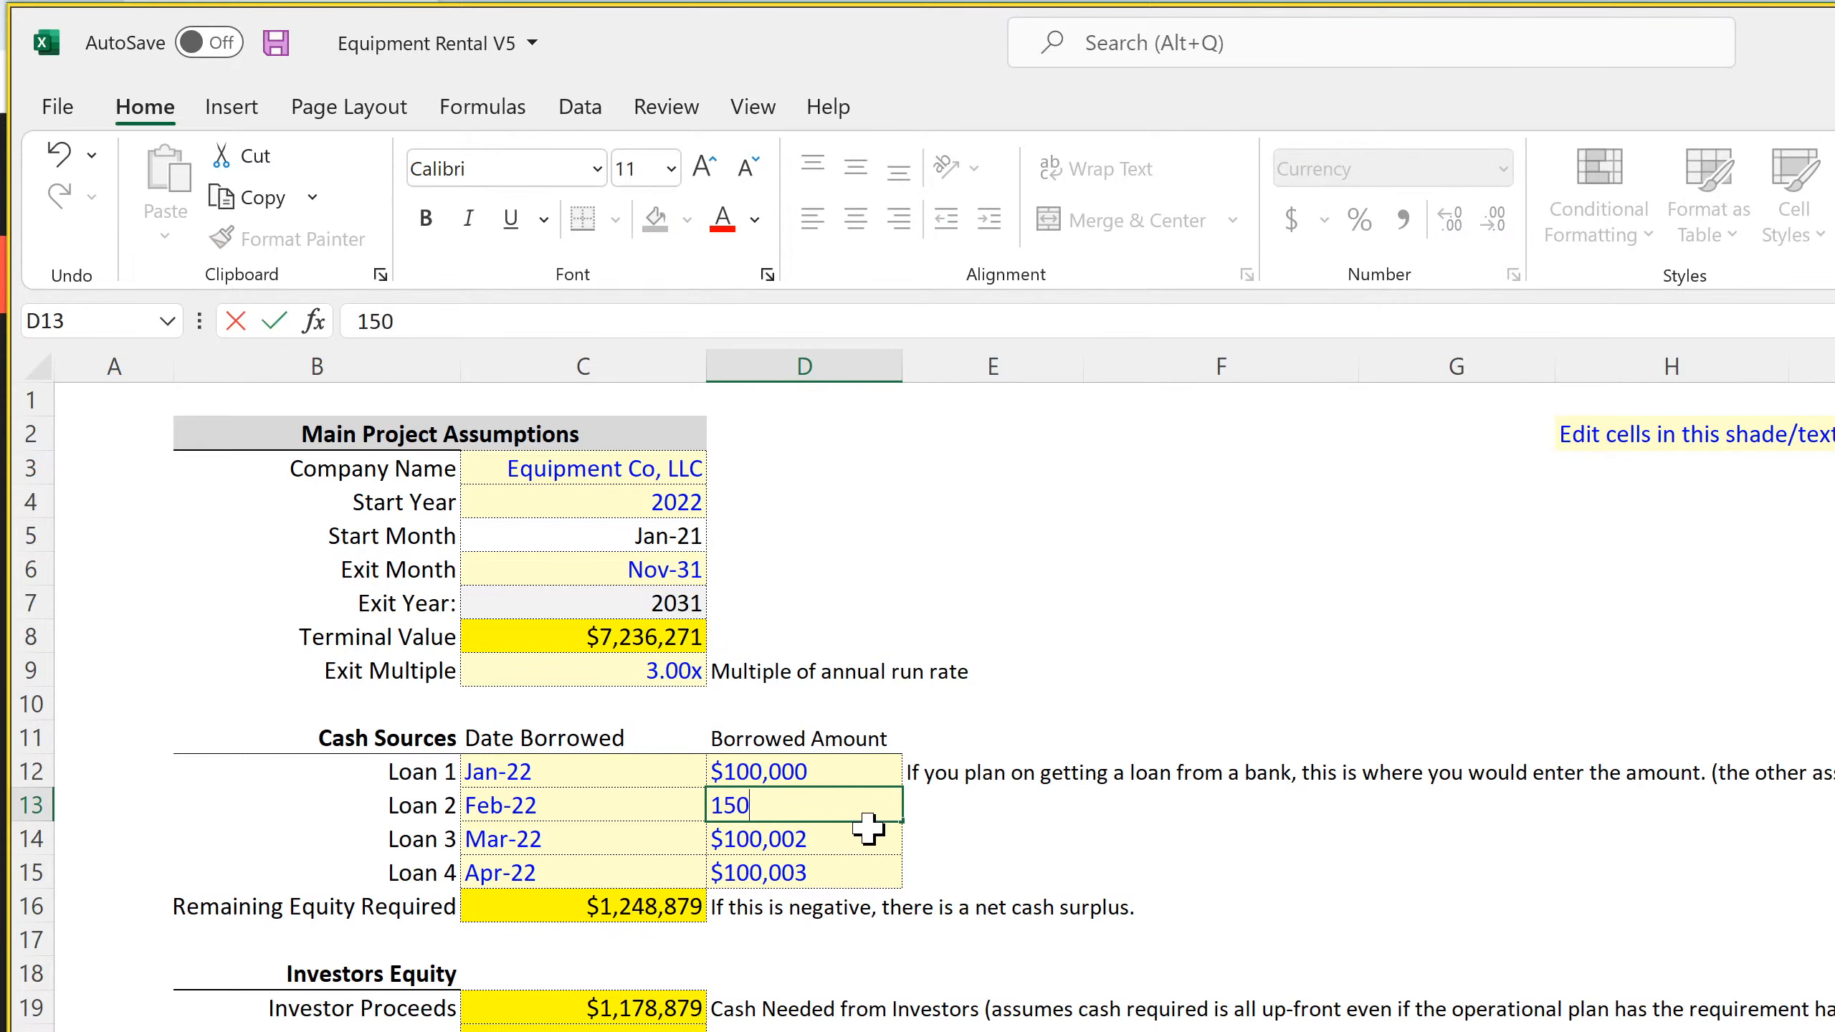
{"action": "type", "text": ",000"}
{"action": "key", "text": "Return"}
{"action": "type", "text": "250000"}
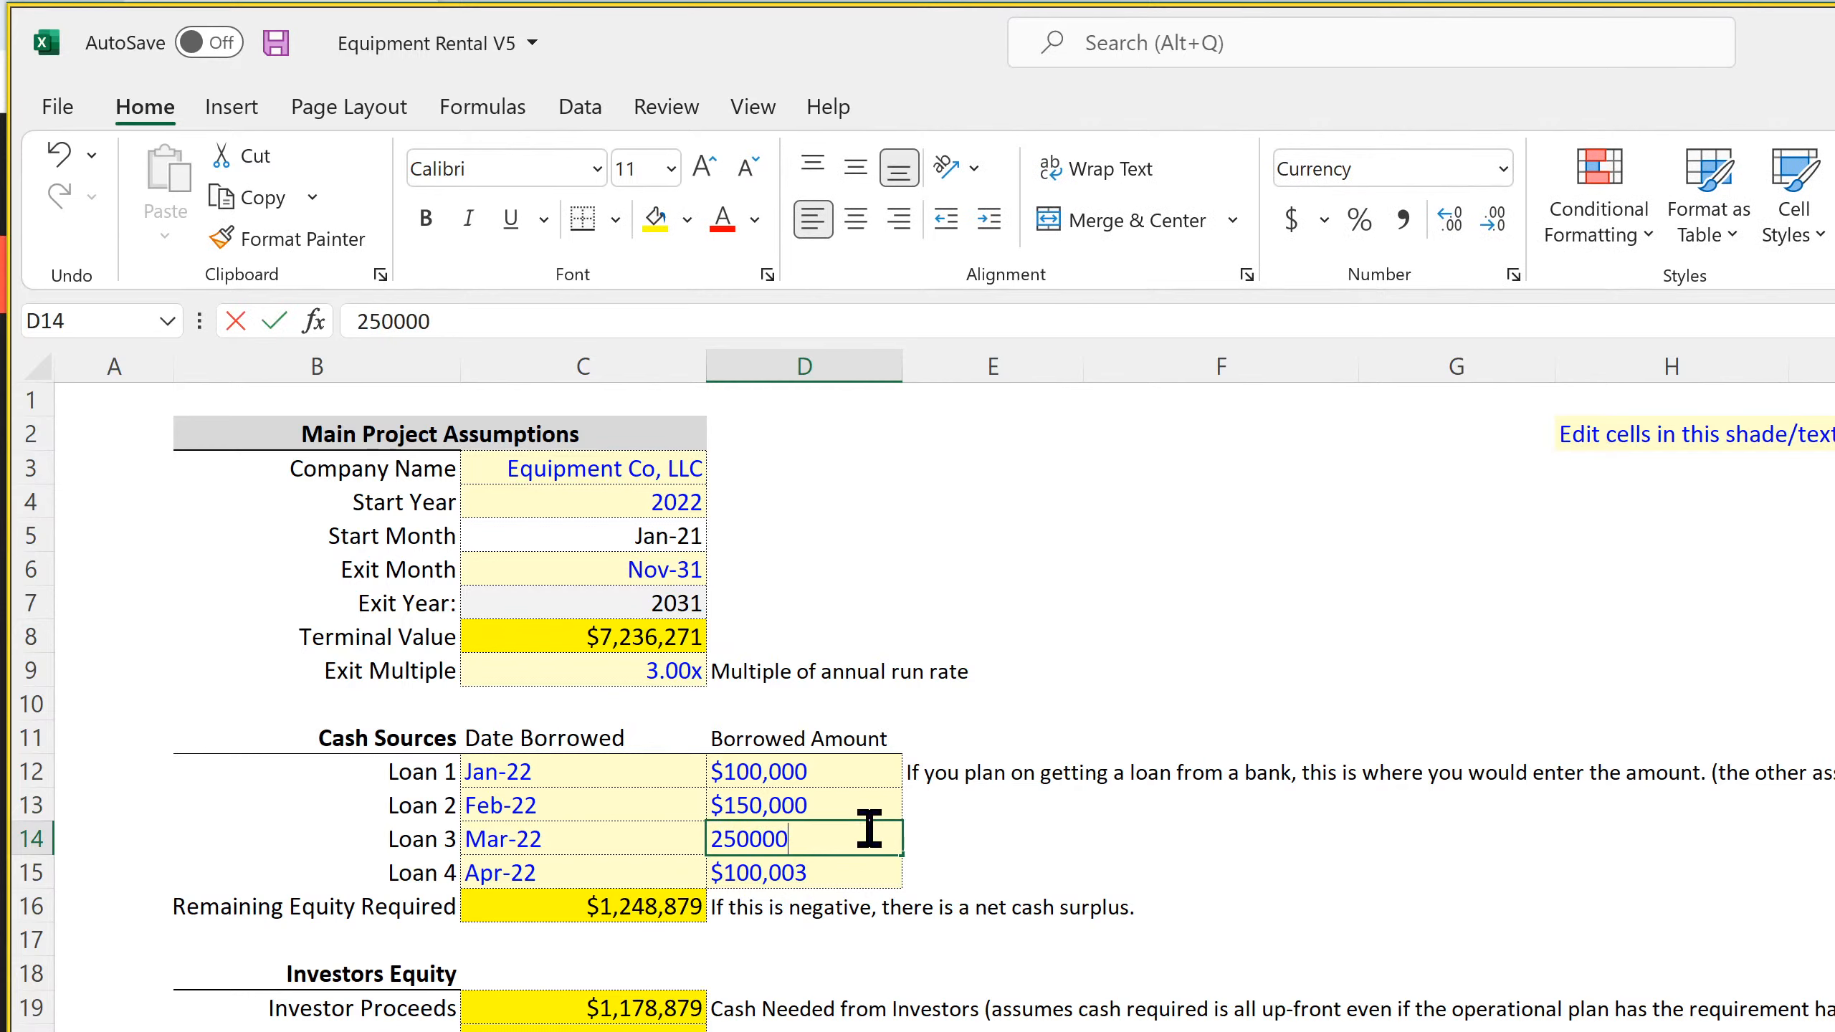
{"action": "key", "text": "Return"}
{"action": "type", "text": "300"}
{"action": "key", "text": "Return"}
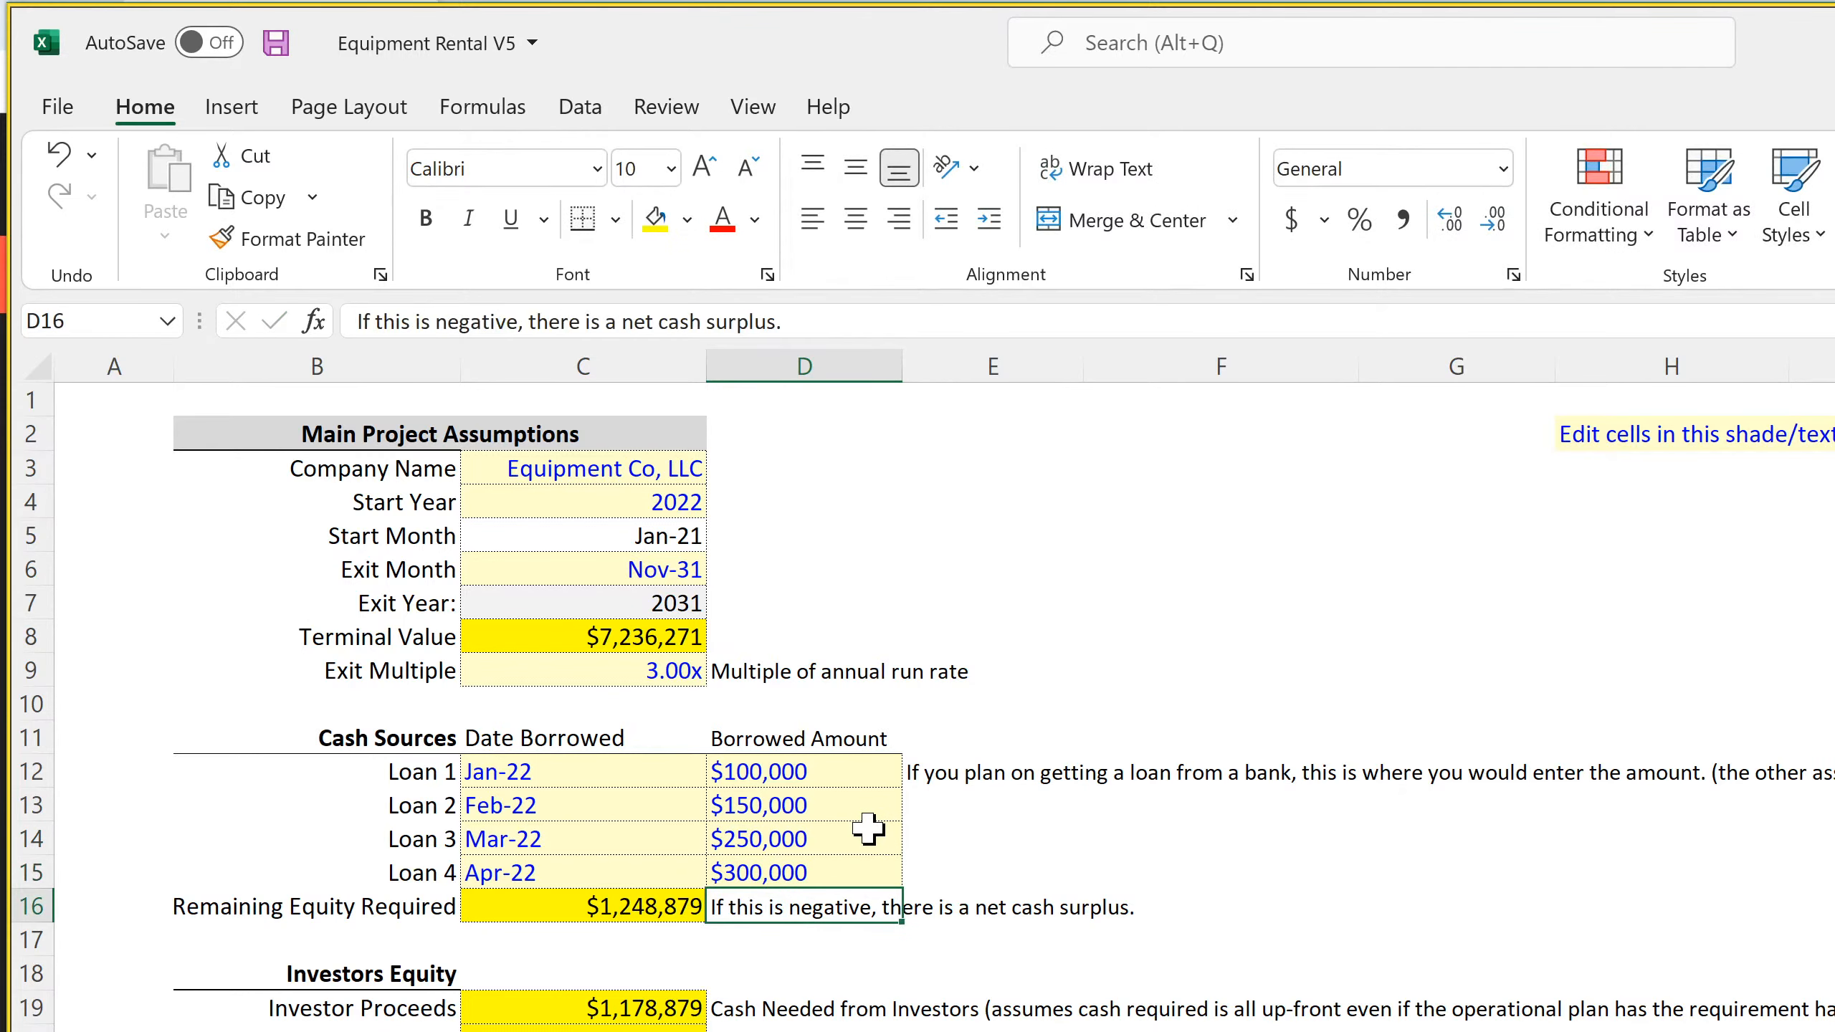
Inspect the formula behind the Remaining Equity Required amount in C16
{"action": "left_click", "coordinate": [622, 837]}
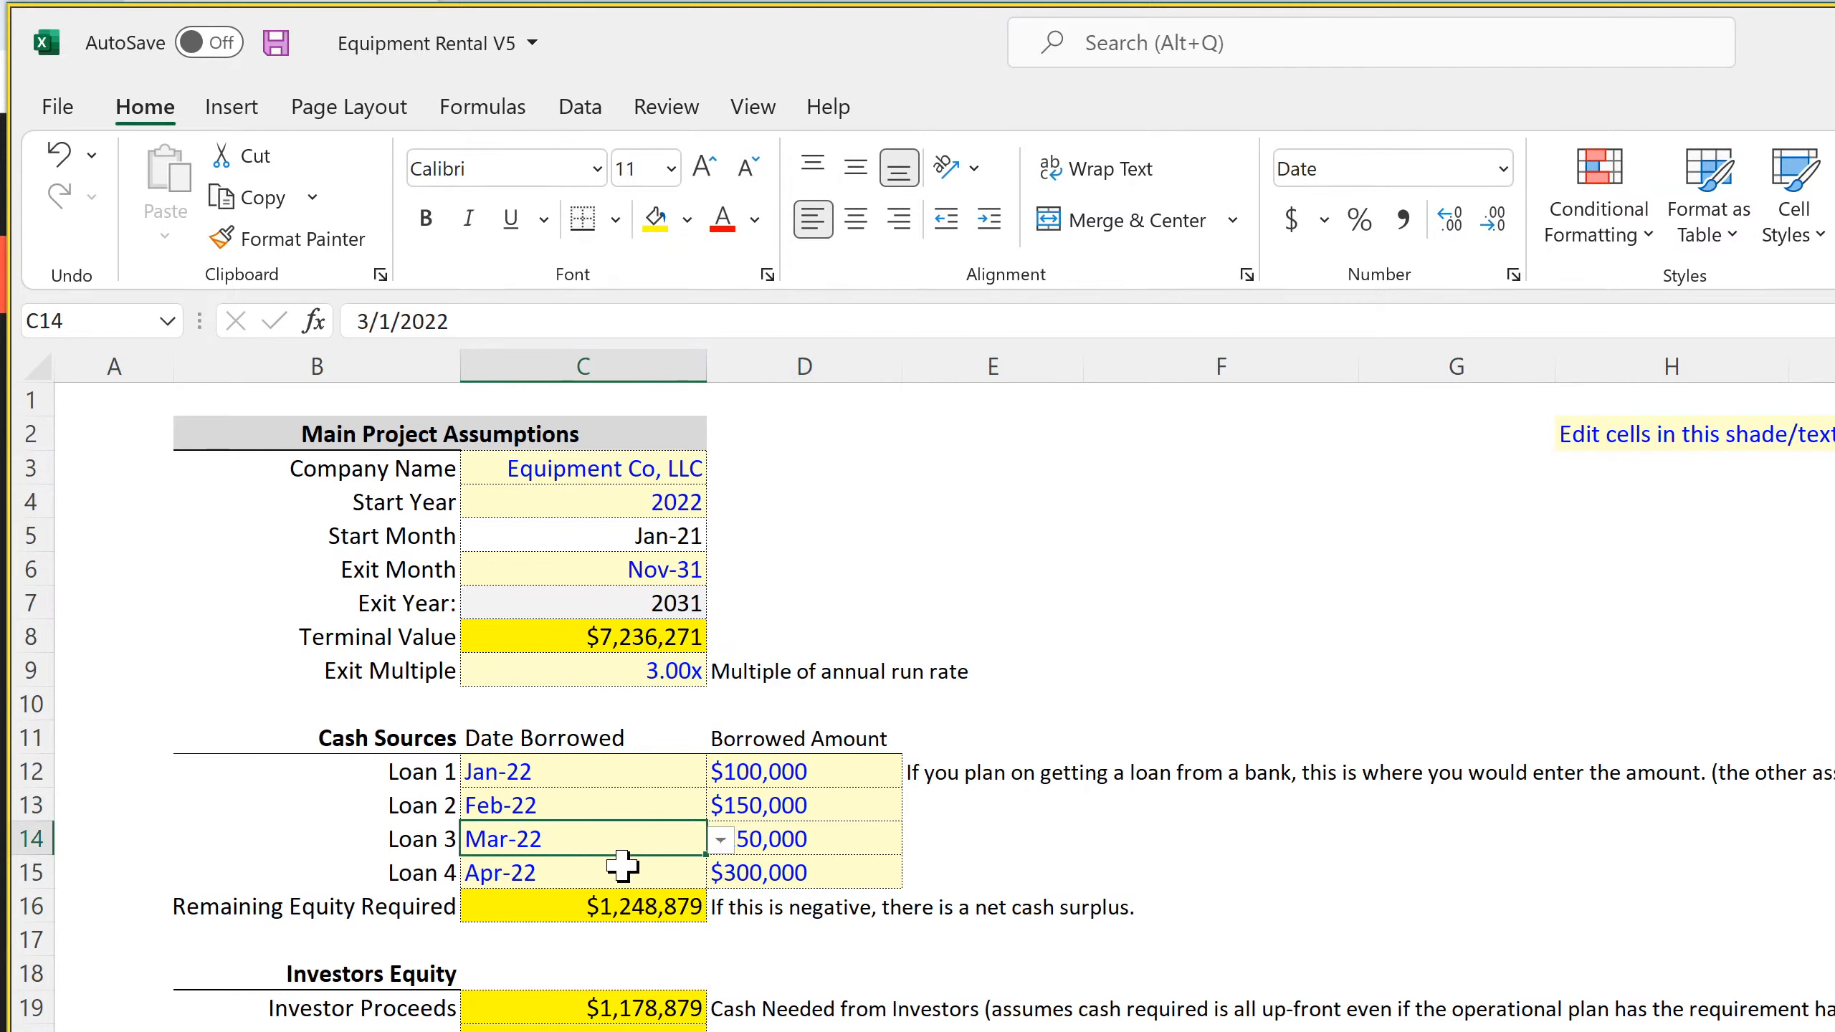
{"action": "left_click", "coordinate": [612, 904]}
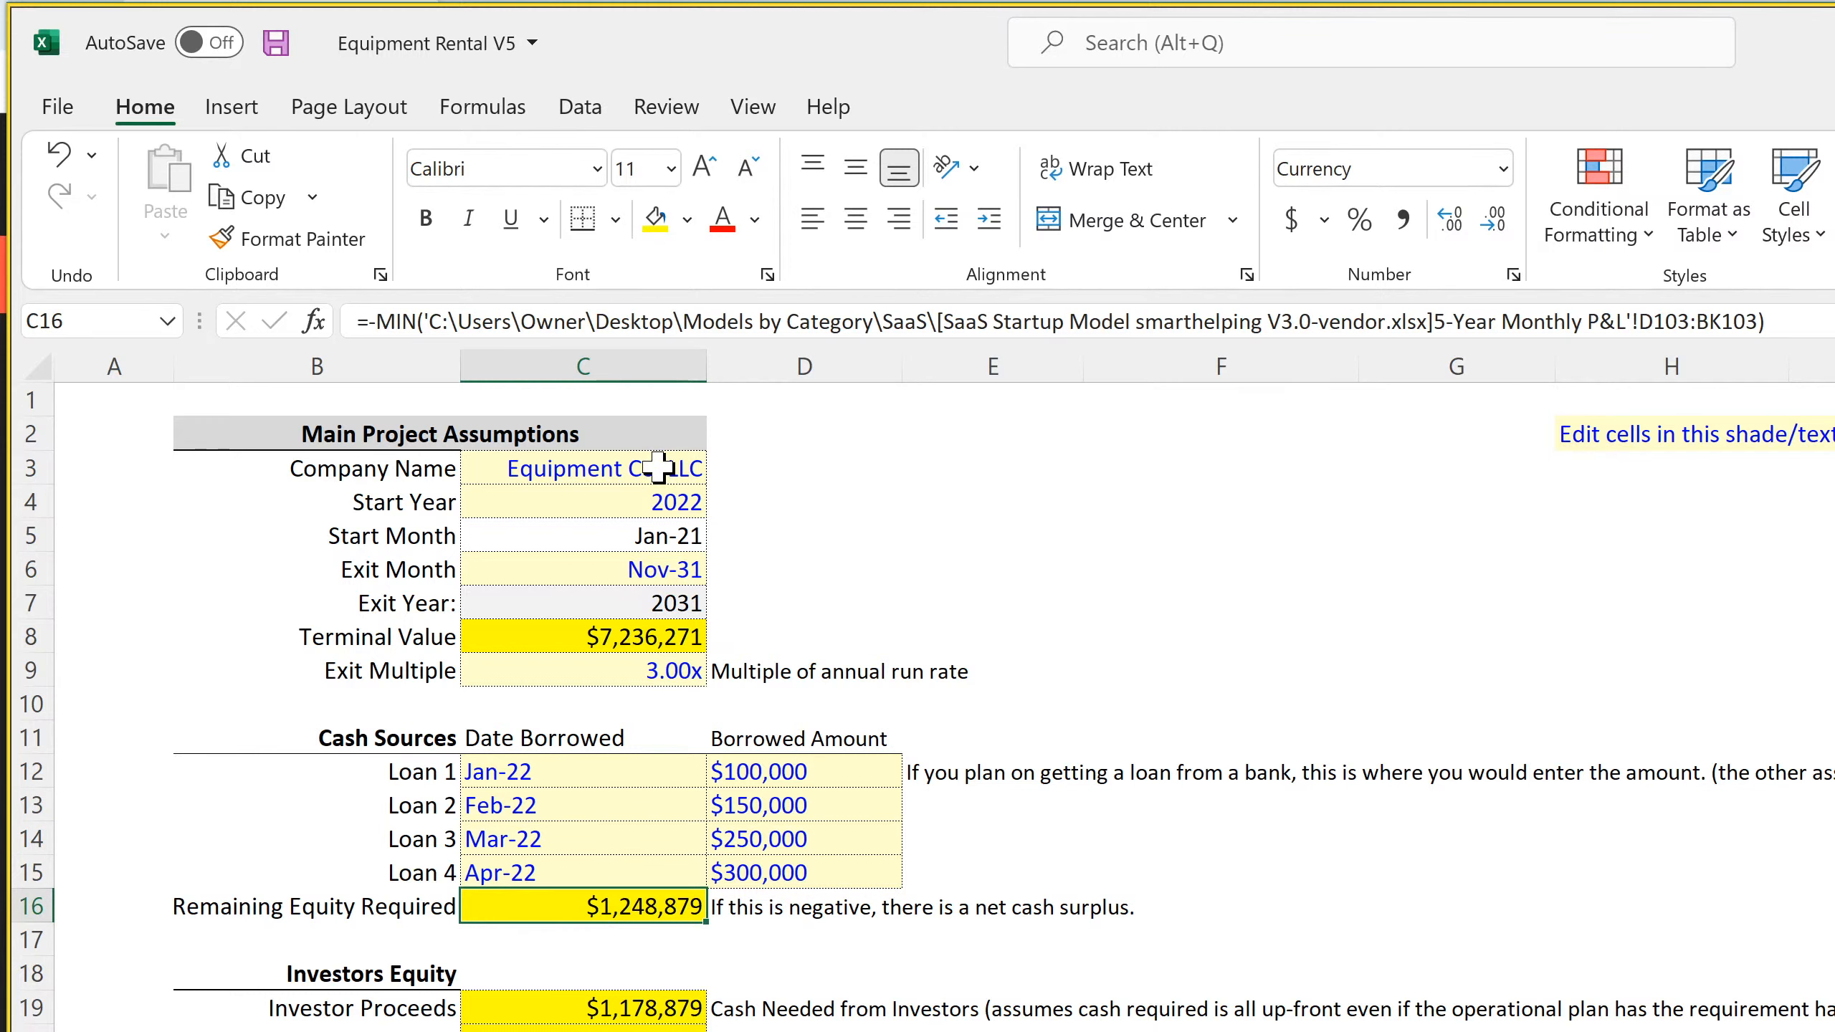
On the Loan 1 Schedule sheet, link the Financed Amount in B3 to Loan 1's Borrowed Amount, ='Global Control'!D12
{"action": "left_click", "coordinate": [570, 805]}
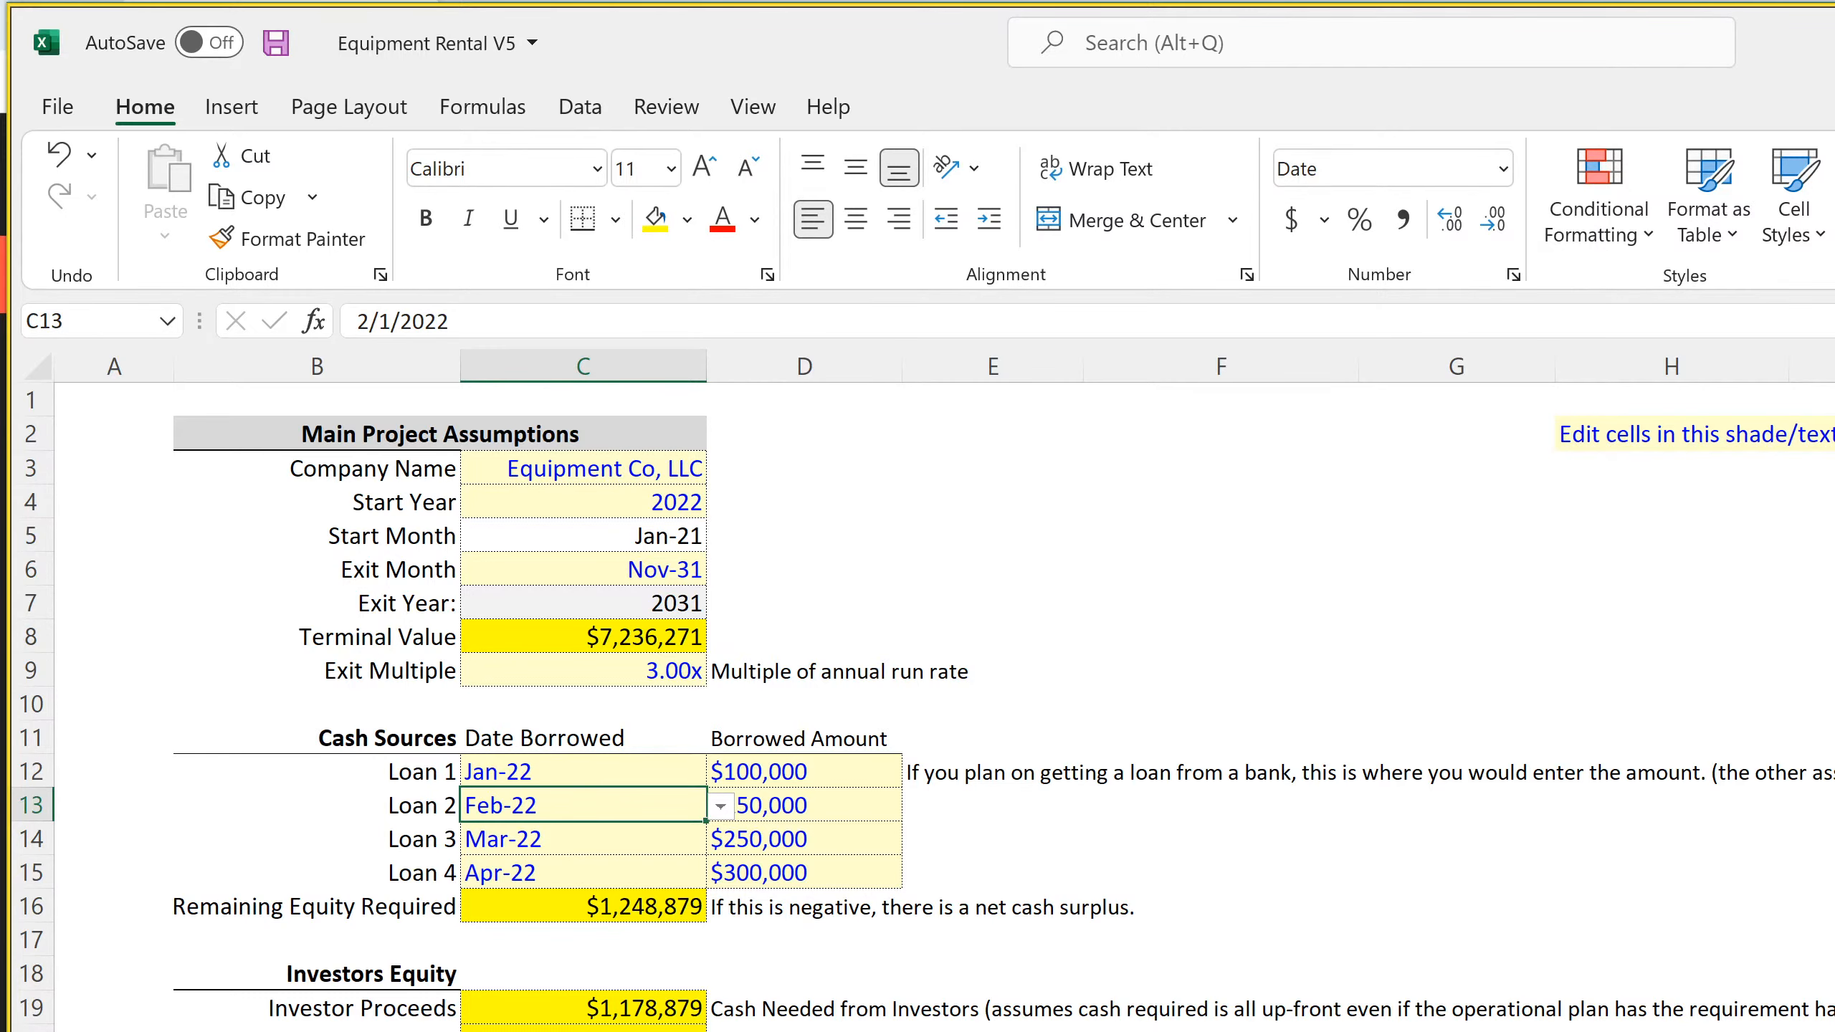
{"action": "key", "text": "ctrl+Page_Down"}
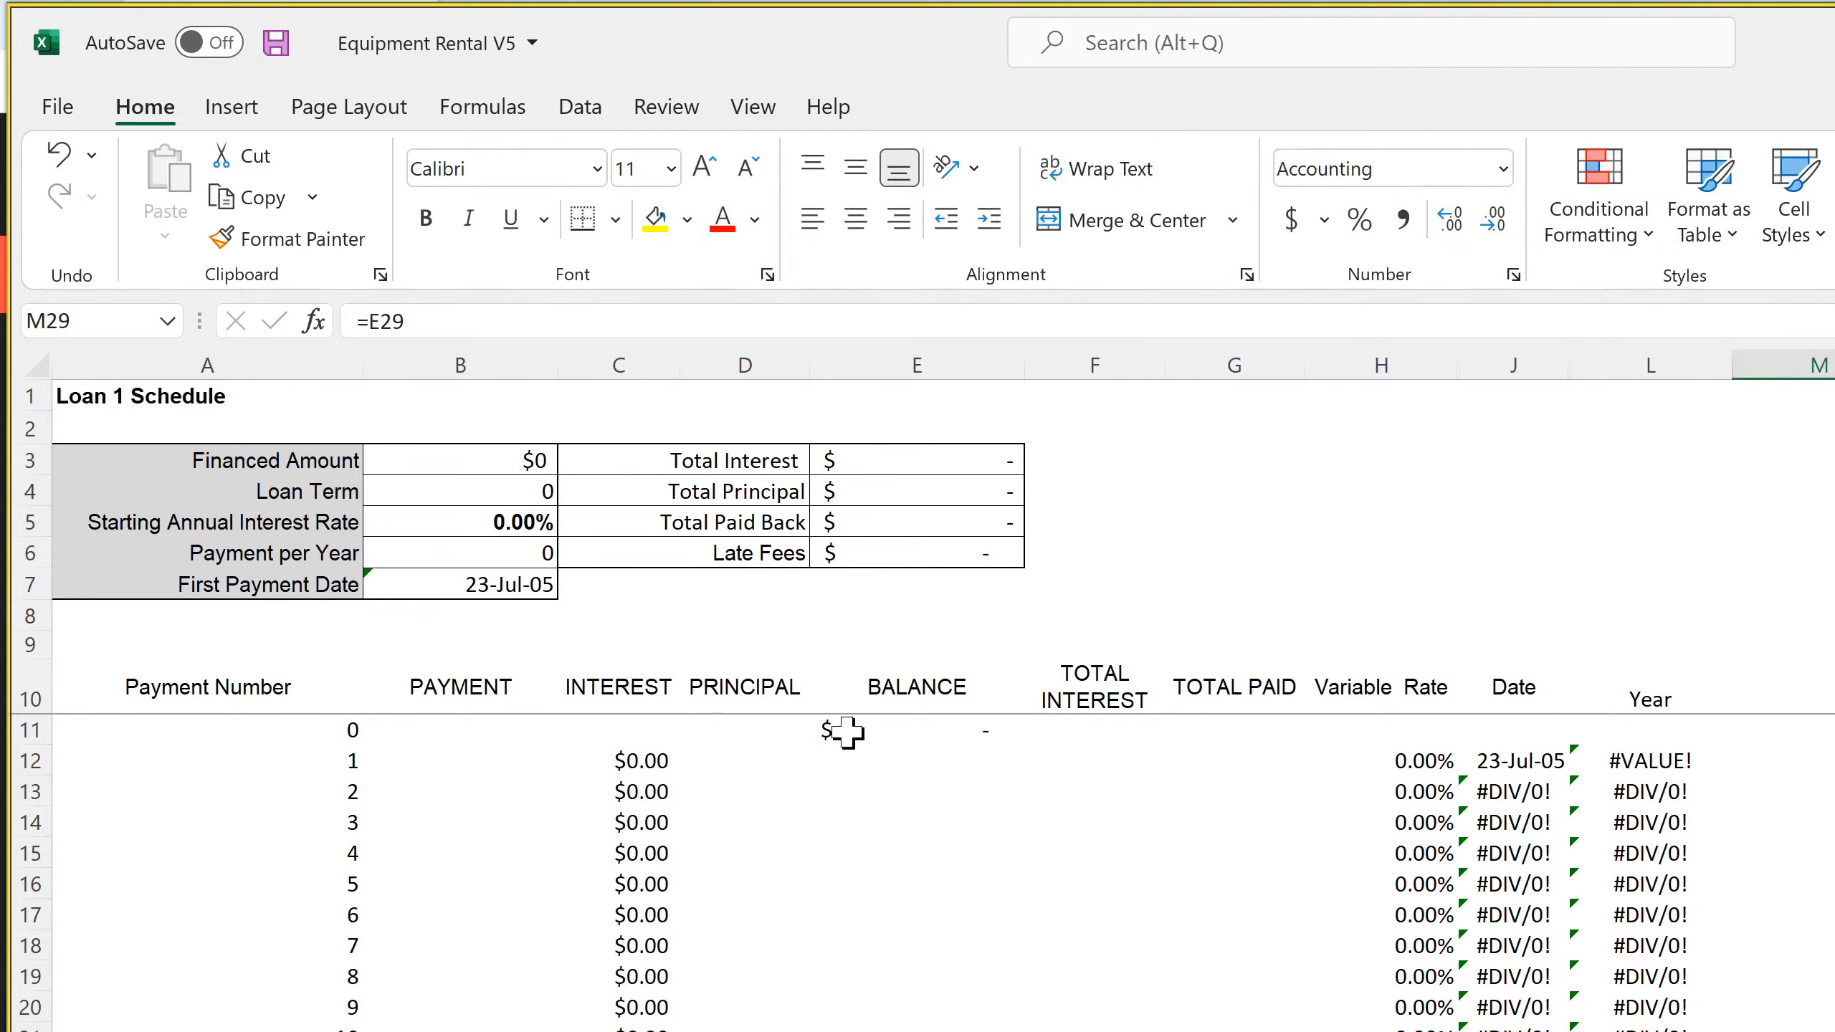
{"action": "left_click", "coordinate": [496, 462]}
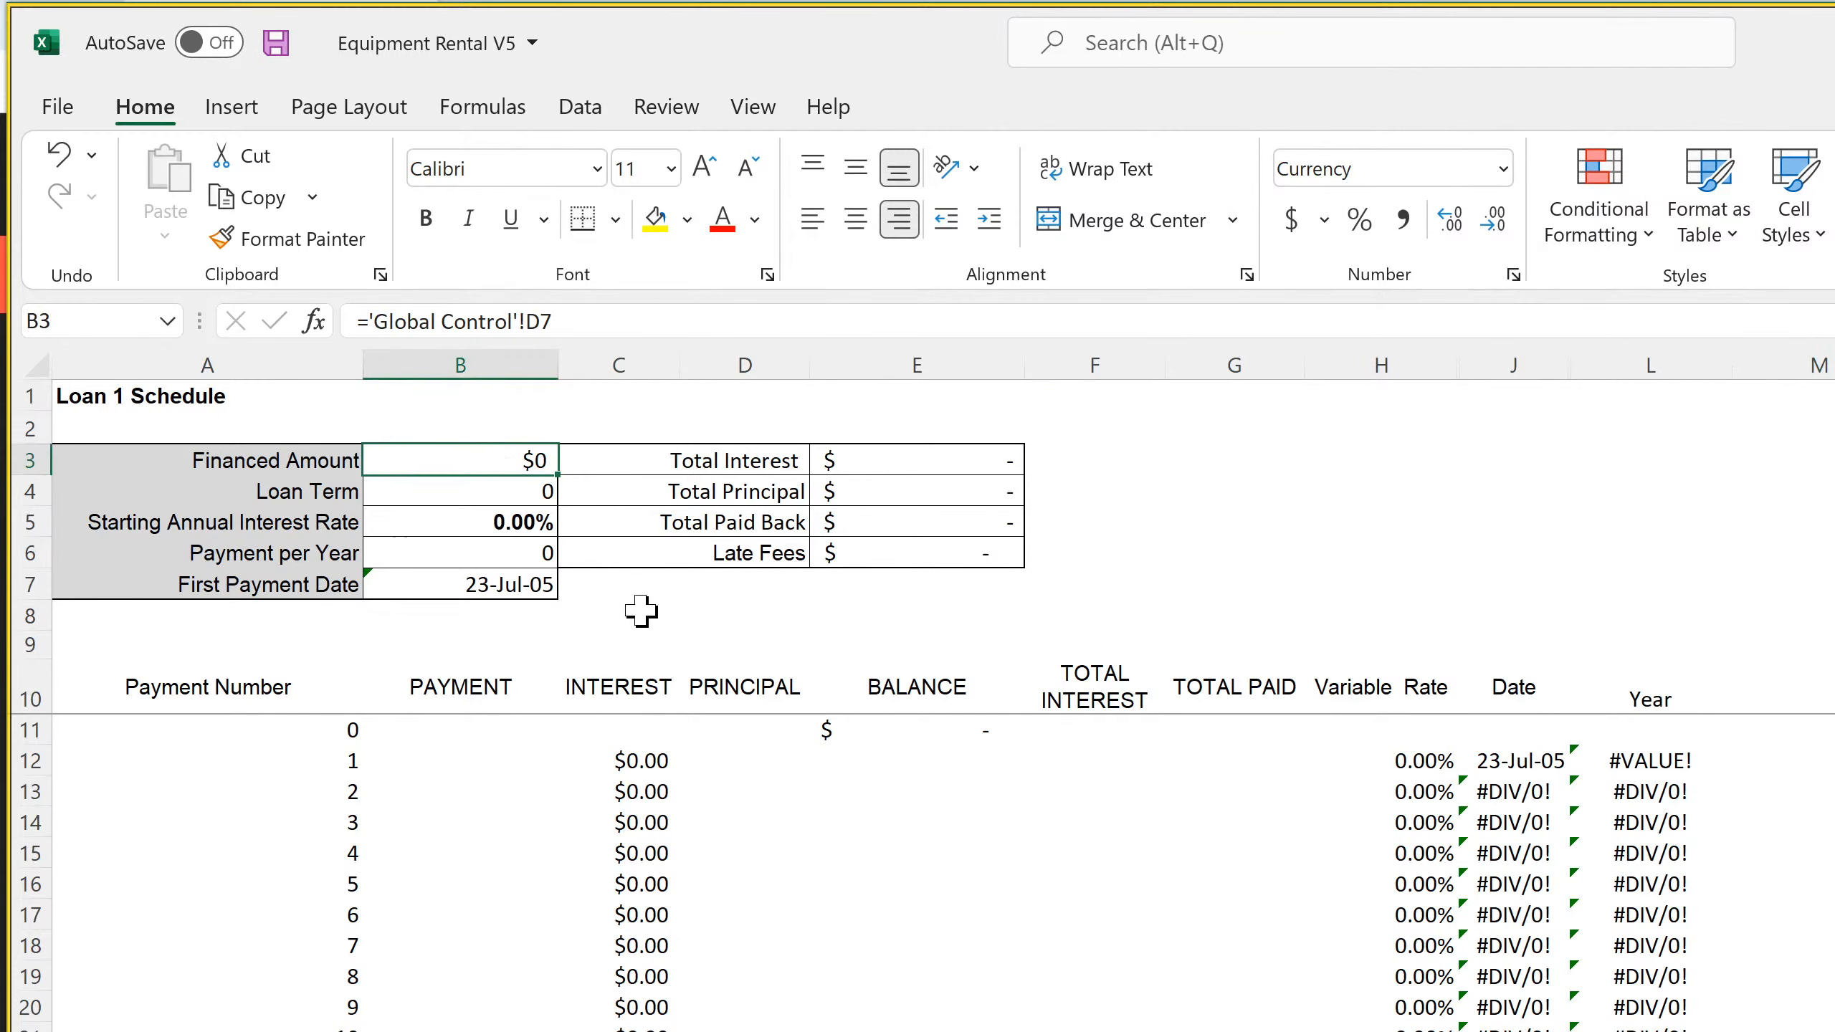
{"action": "type", "text": "="}
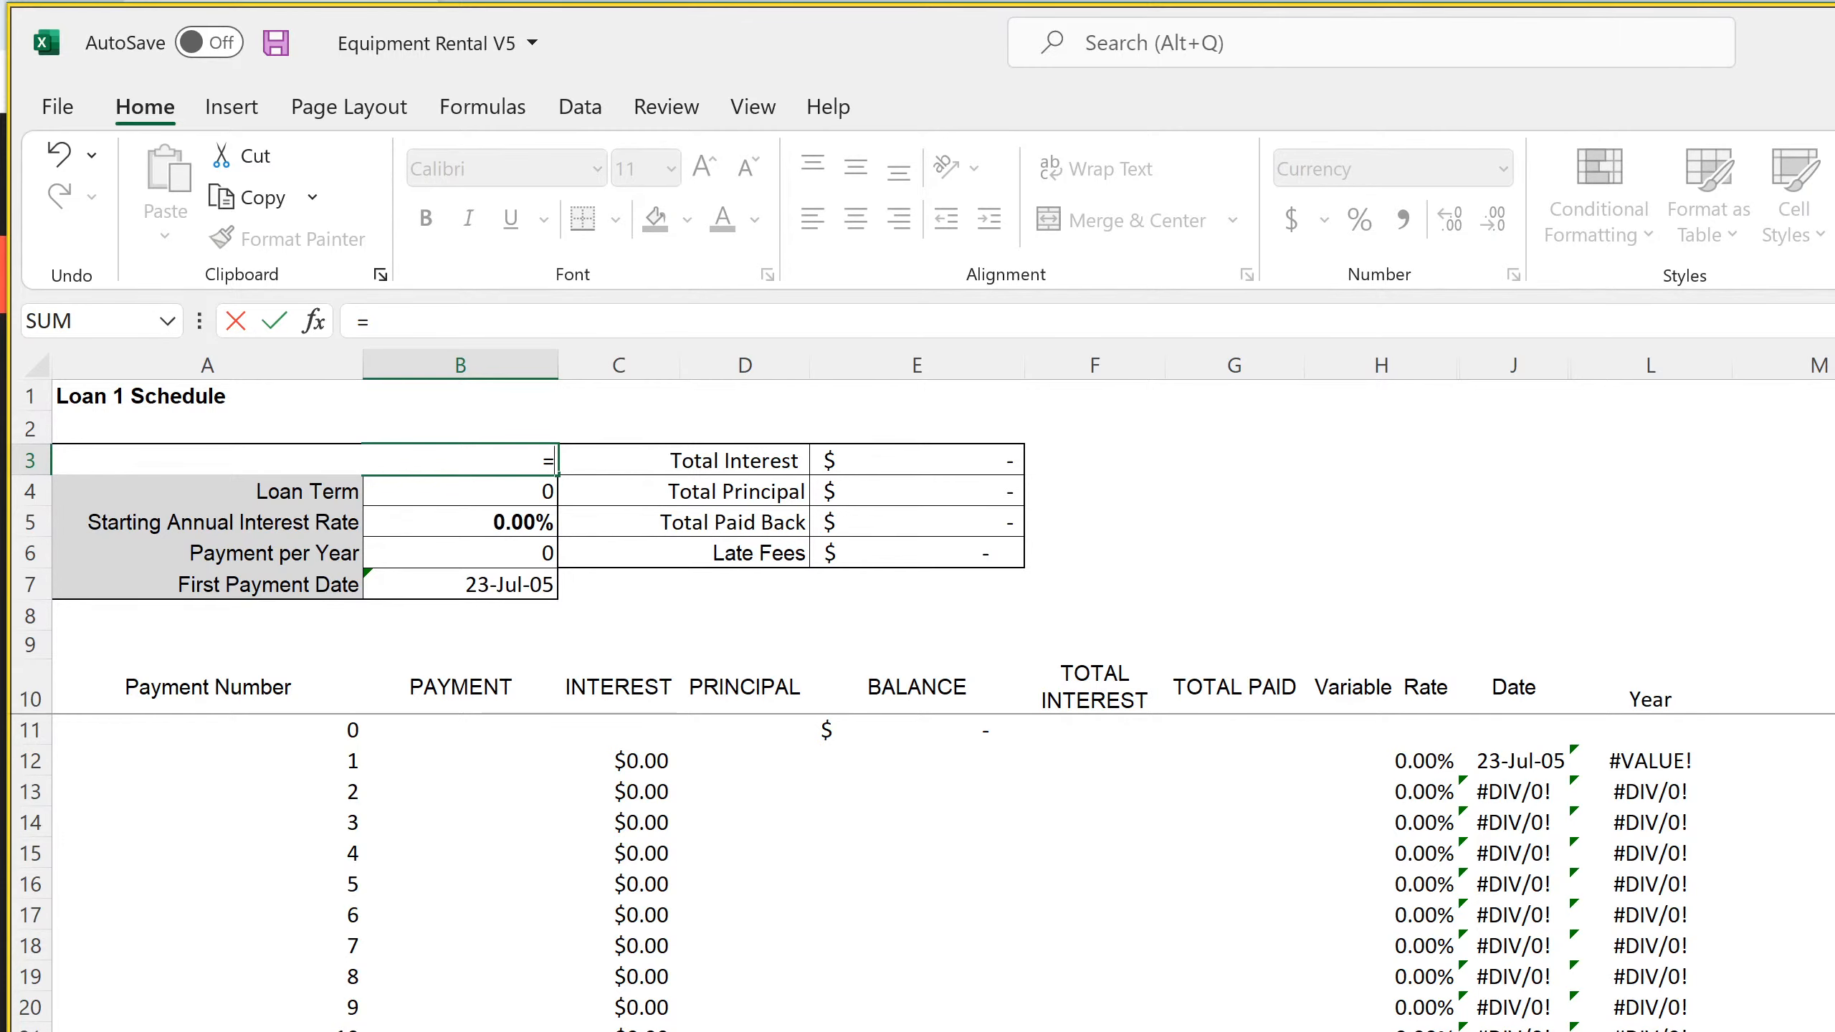
{"action": "left_click", "coordinate": [506, 1031]}
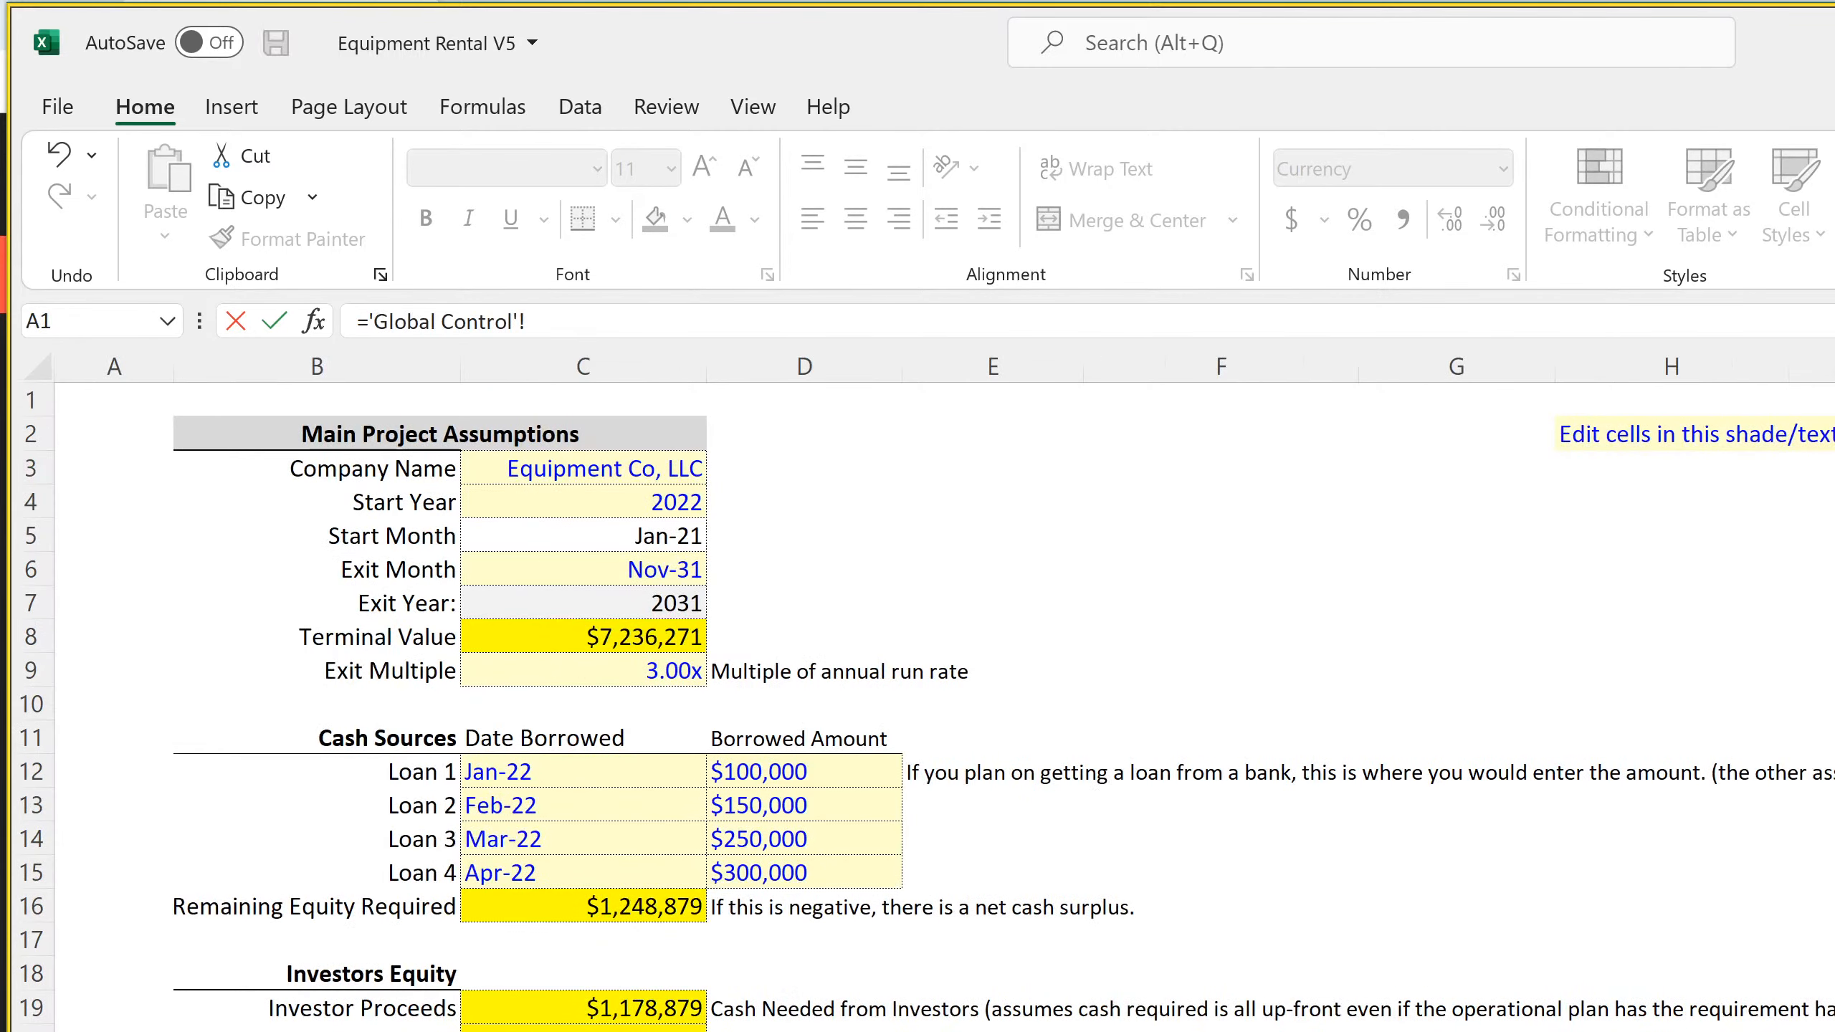
{"action": "left_click", "coordinate": [771, 773]}
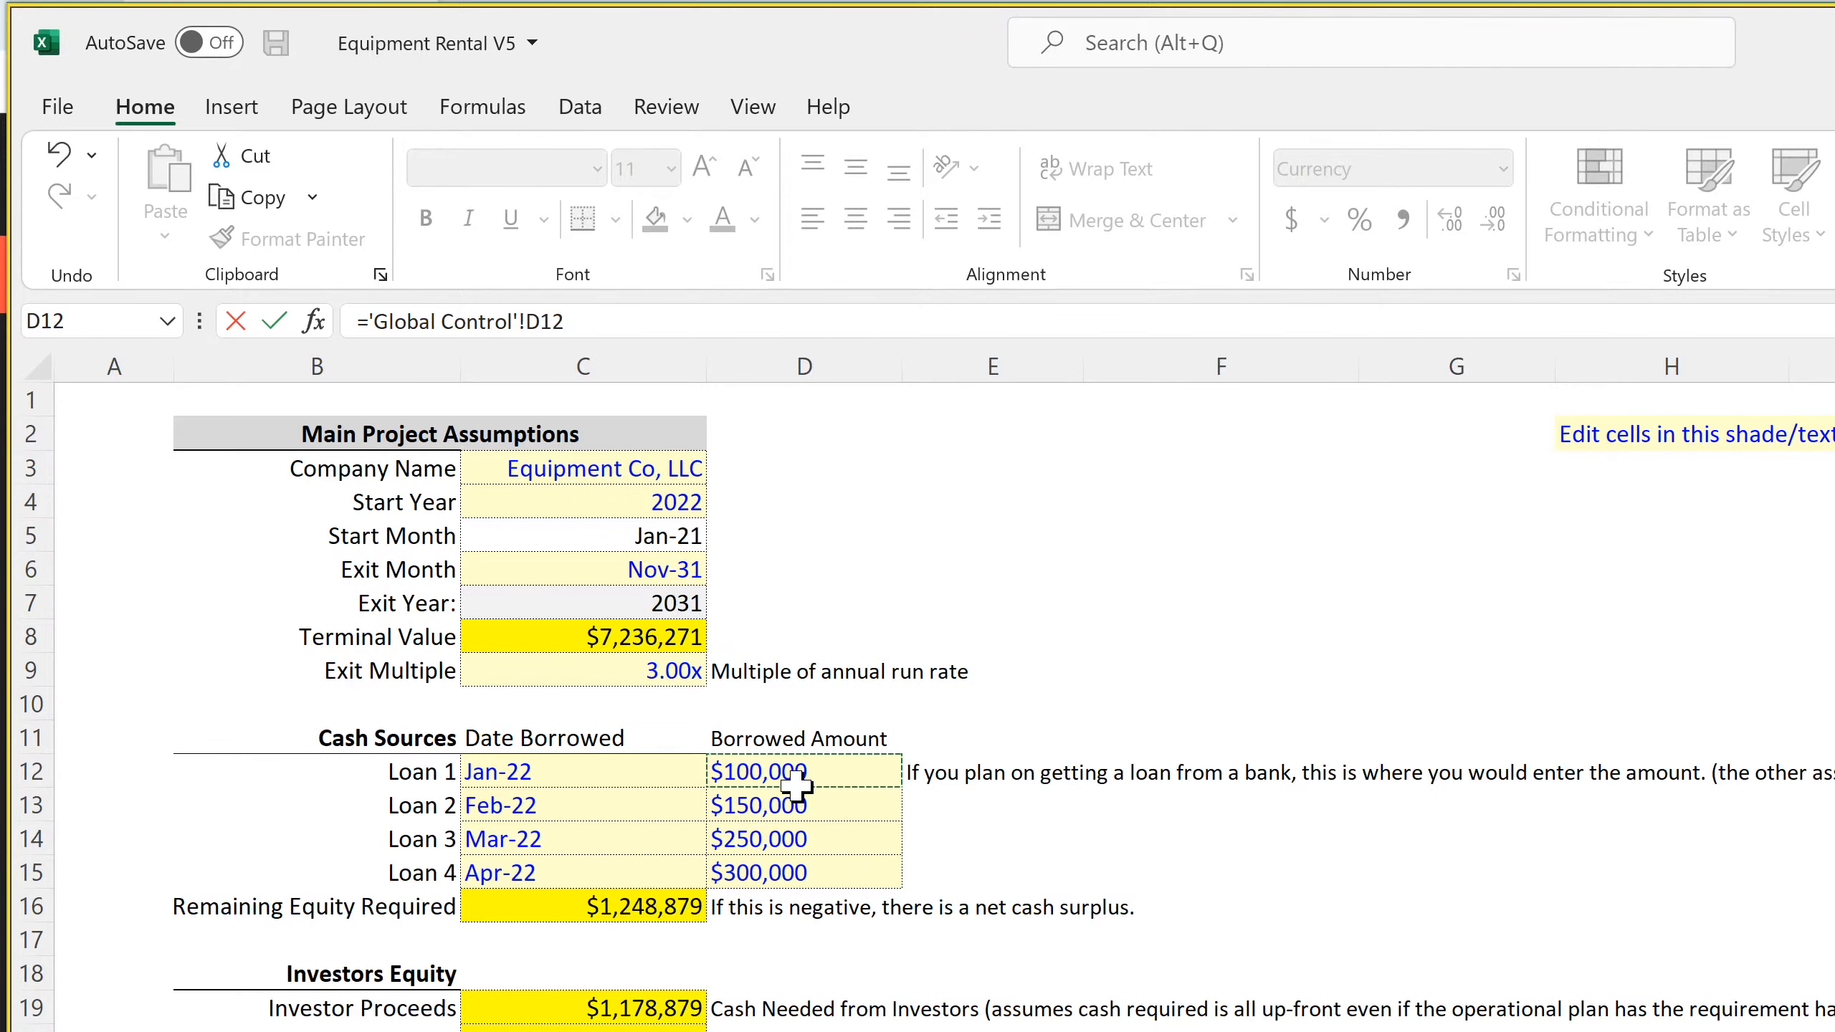
Commit the Loan 1 Financed Amount link in B3 and copy its formula text, ='Global Control'!D12
{"action": "key", "text": "Return"}
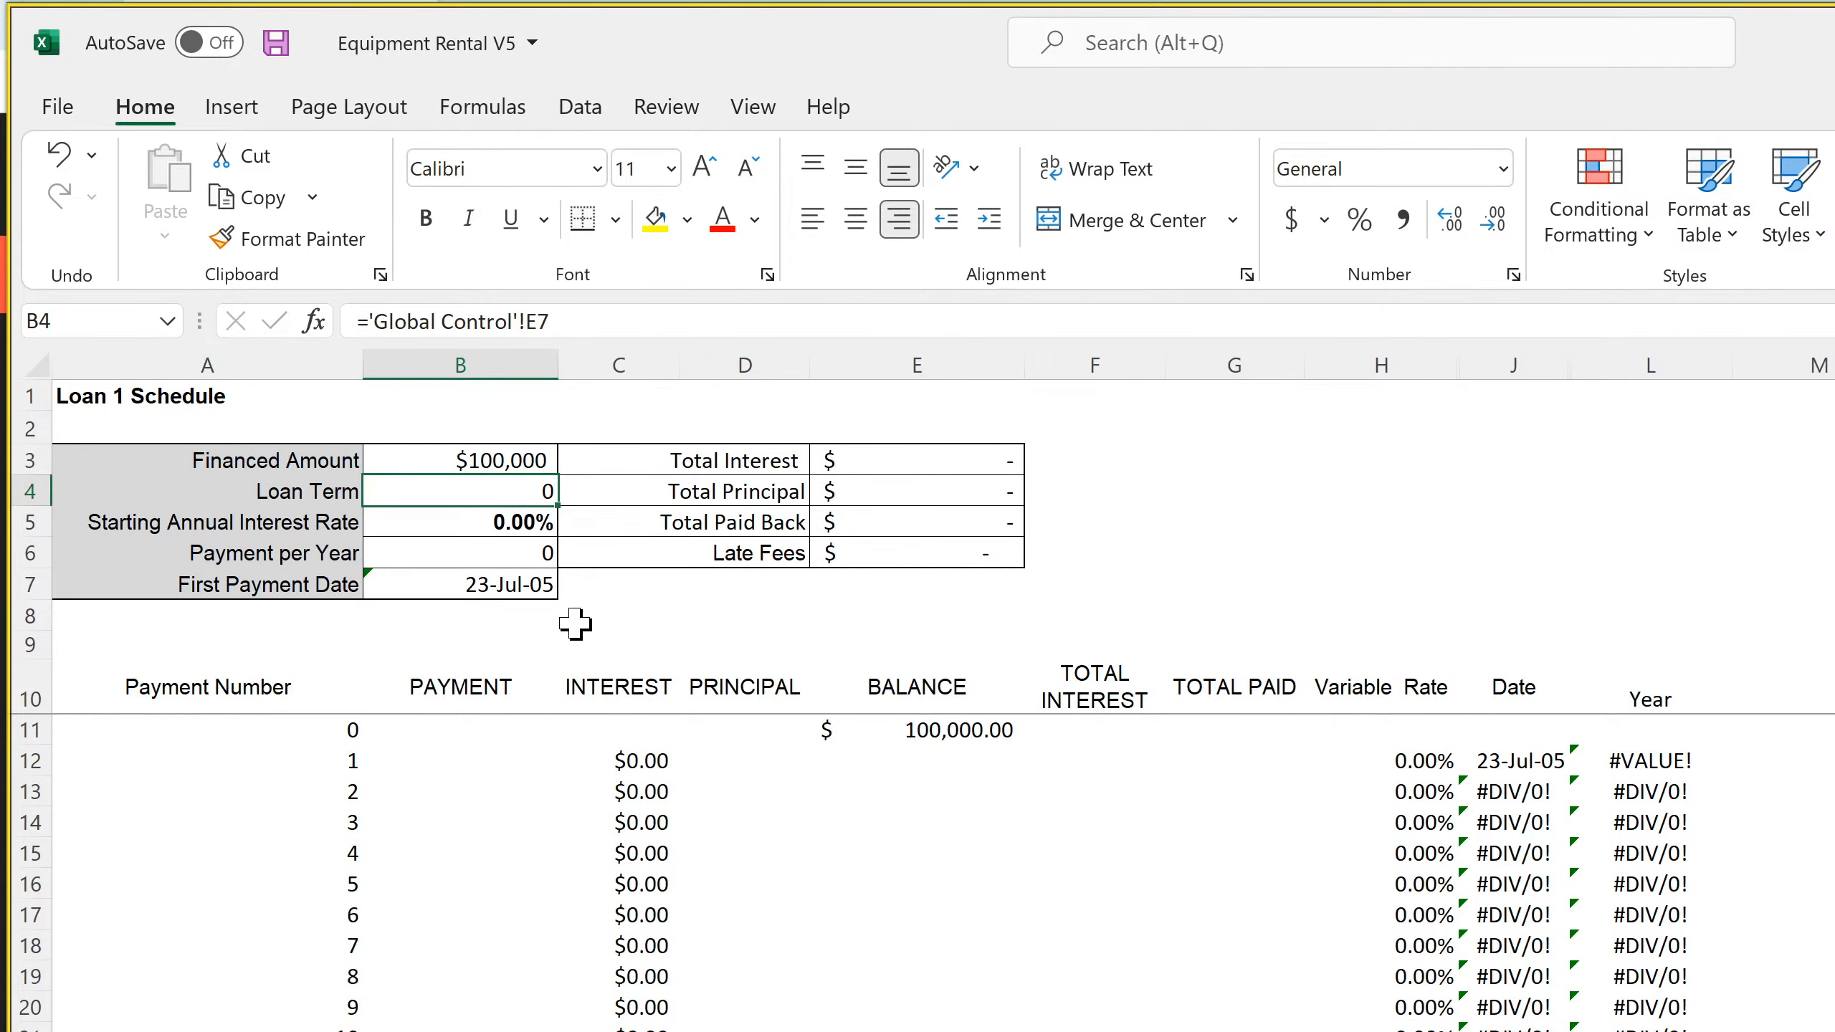
{"action": "left_click_drag", "start_coordinate": [485, 492], "coordinate": [472, 580]}
{"action": "left_click", "coordinate": [476, 583]}
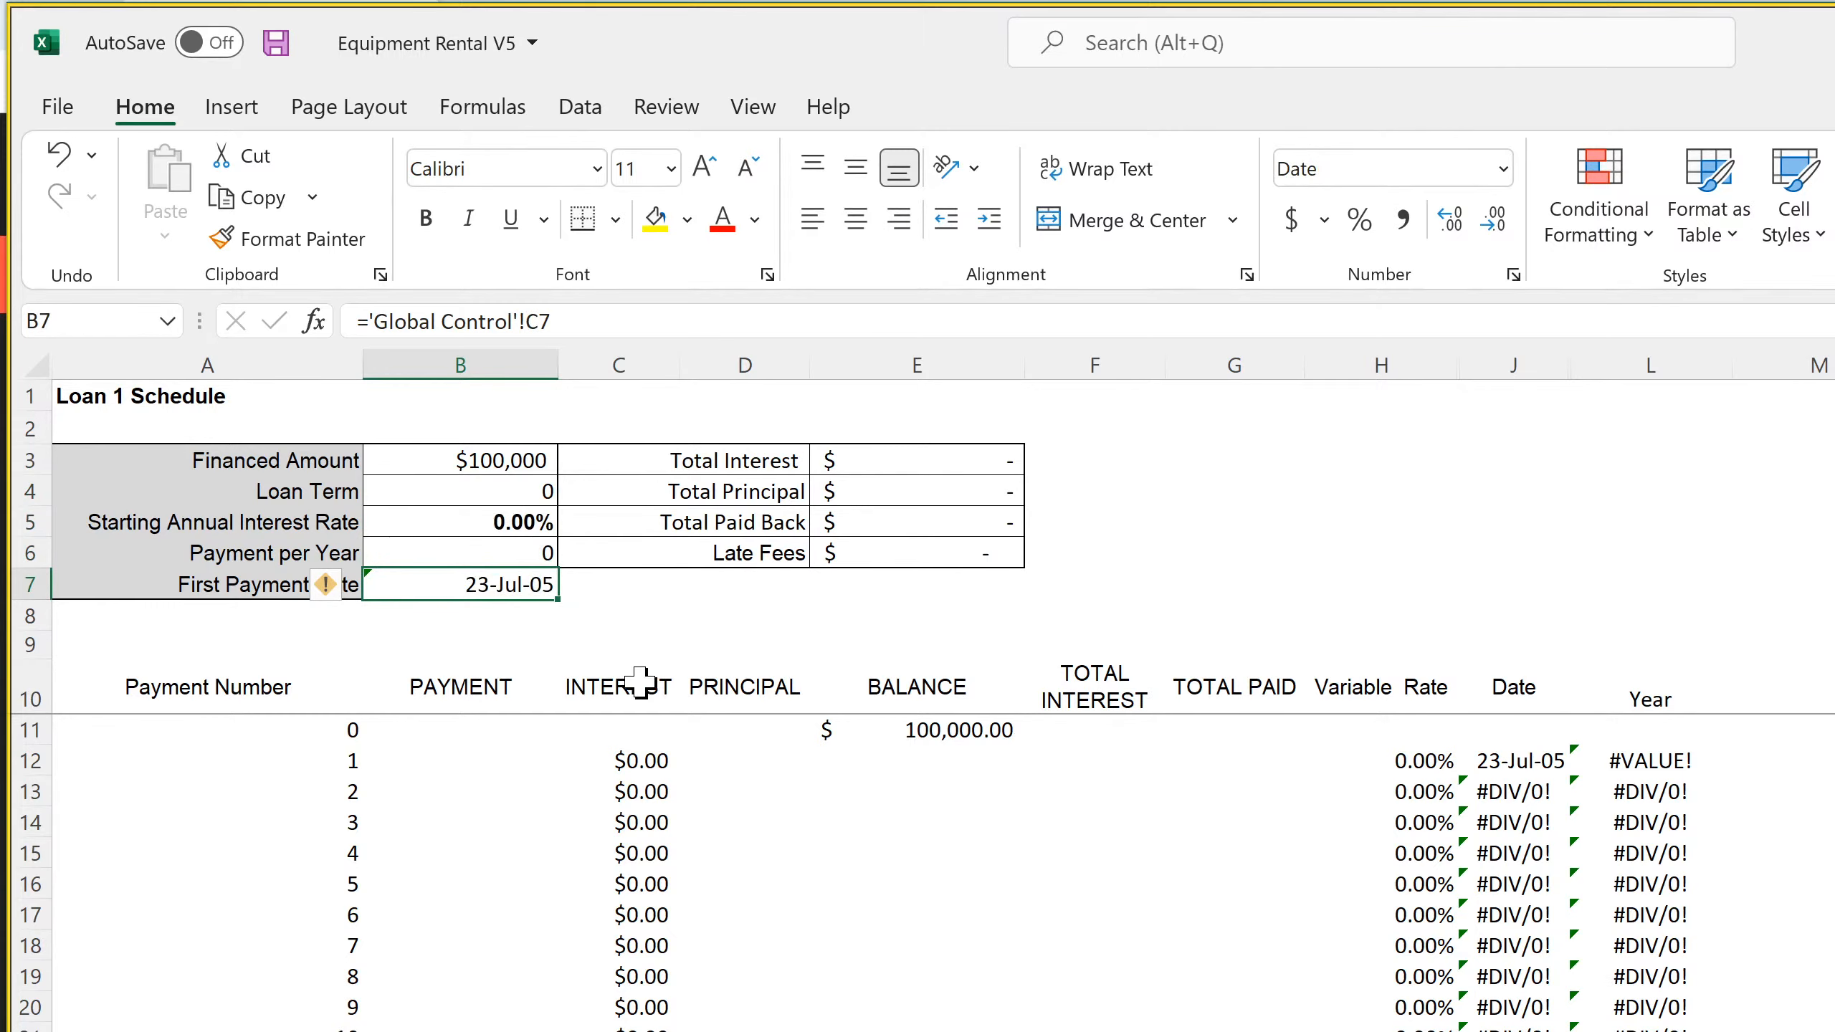
{"action": "left_click", "coordinate": [497, 463]}
{"action": "left_click_drag", "start_coordinate": [638, 321], "coordinate": [307, 321]}
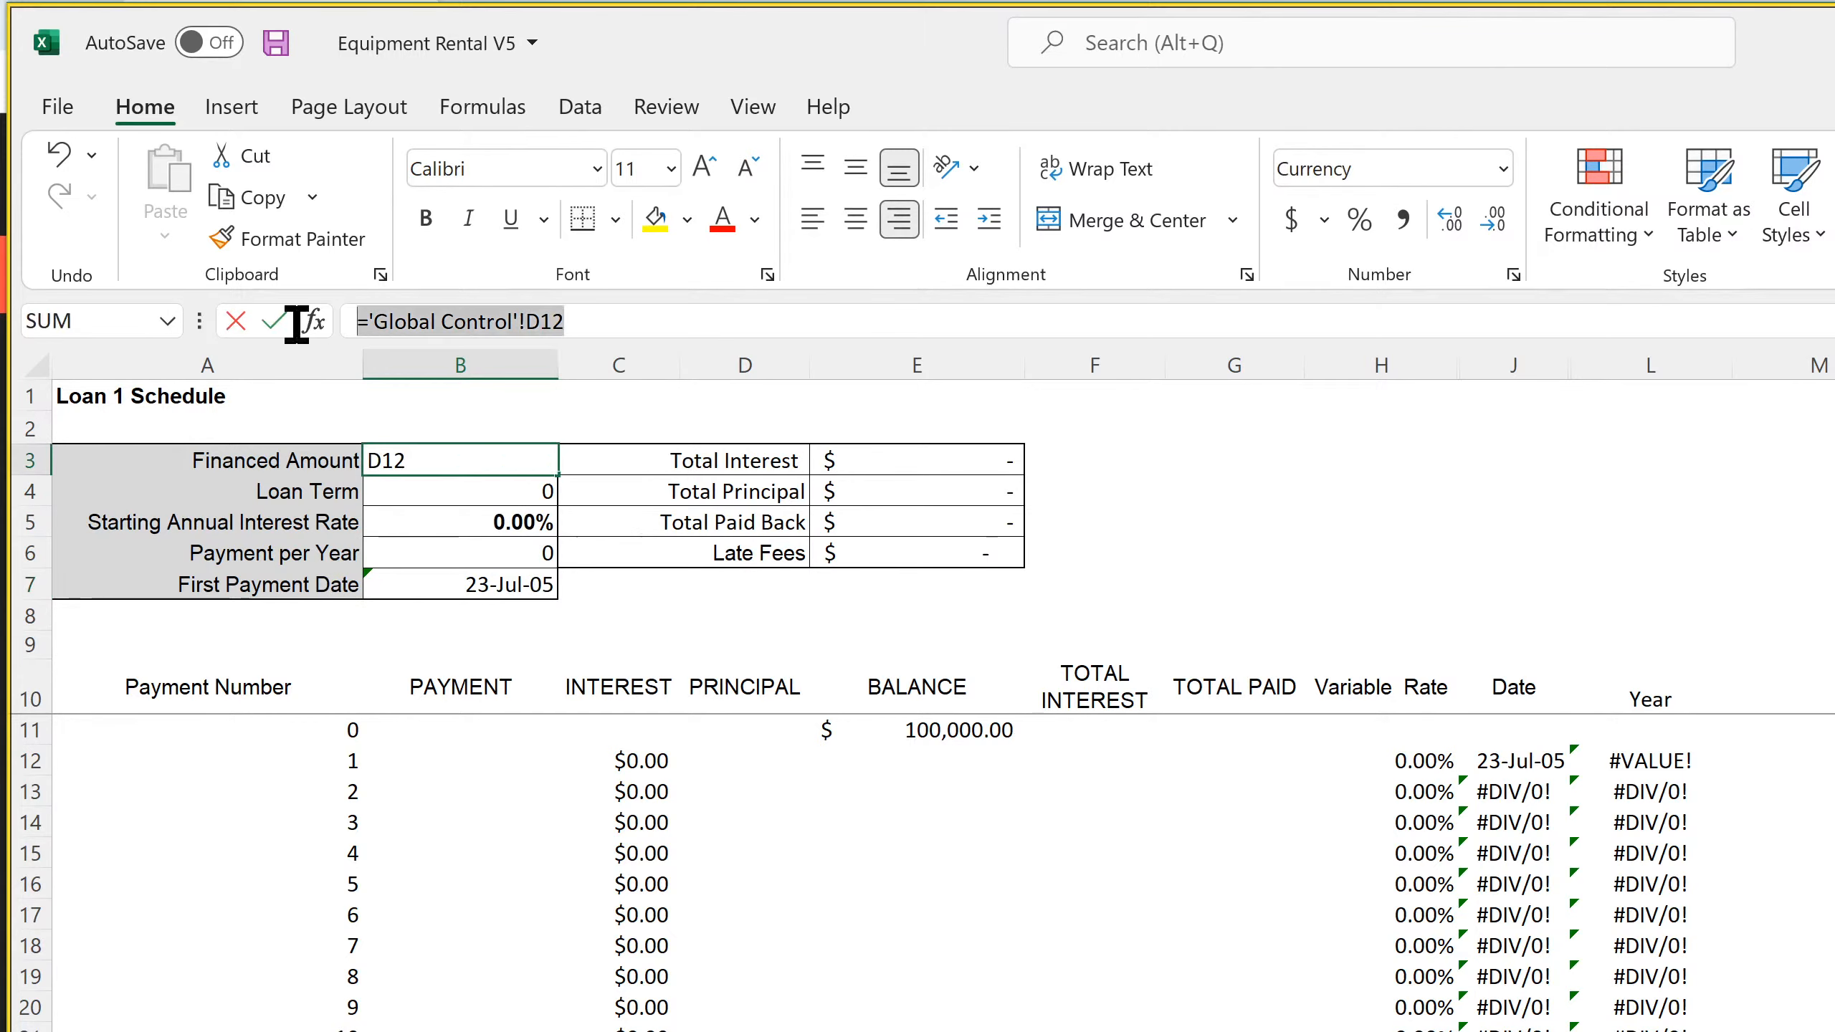
{"action": "right_click", "coordinate": [440, 322]}
{"action": "left_click", "coordinate": [519, 391]}
{"action": "key", "text": "Escape"}
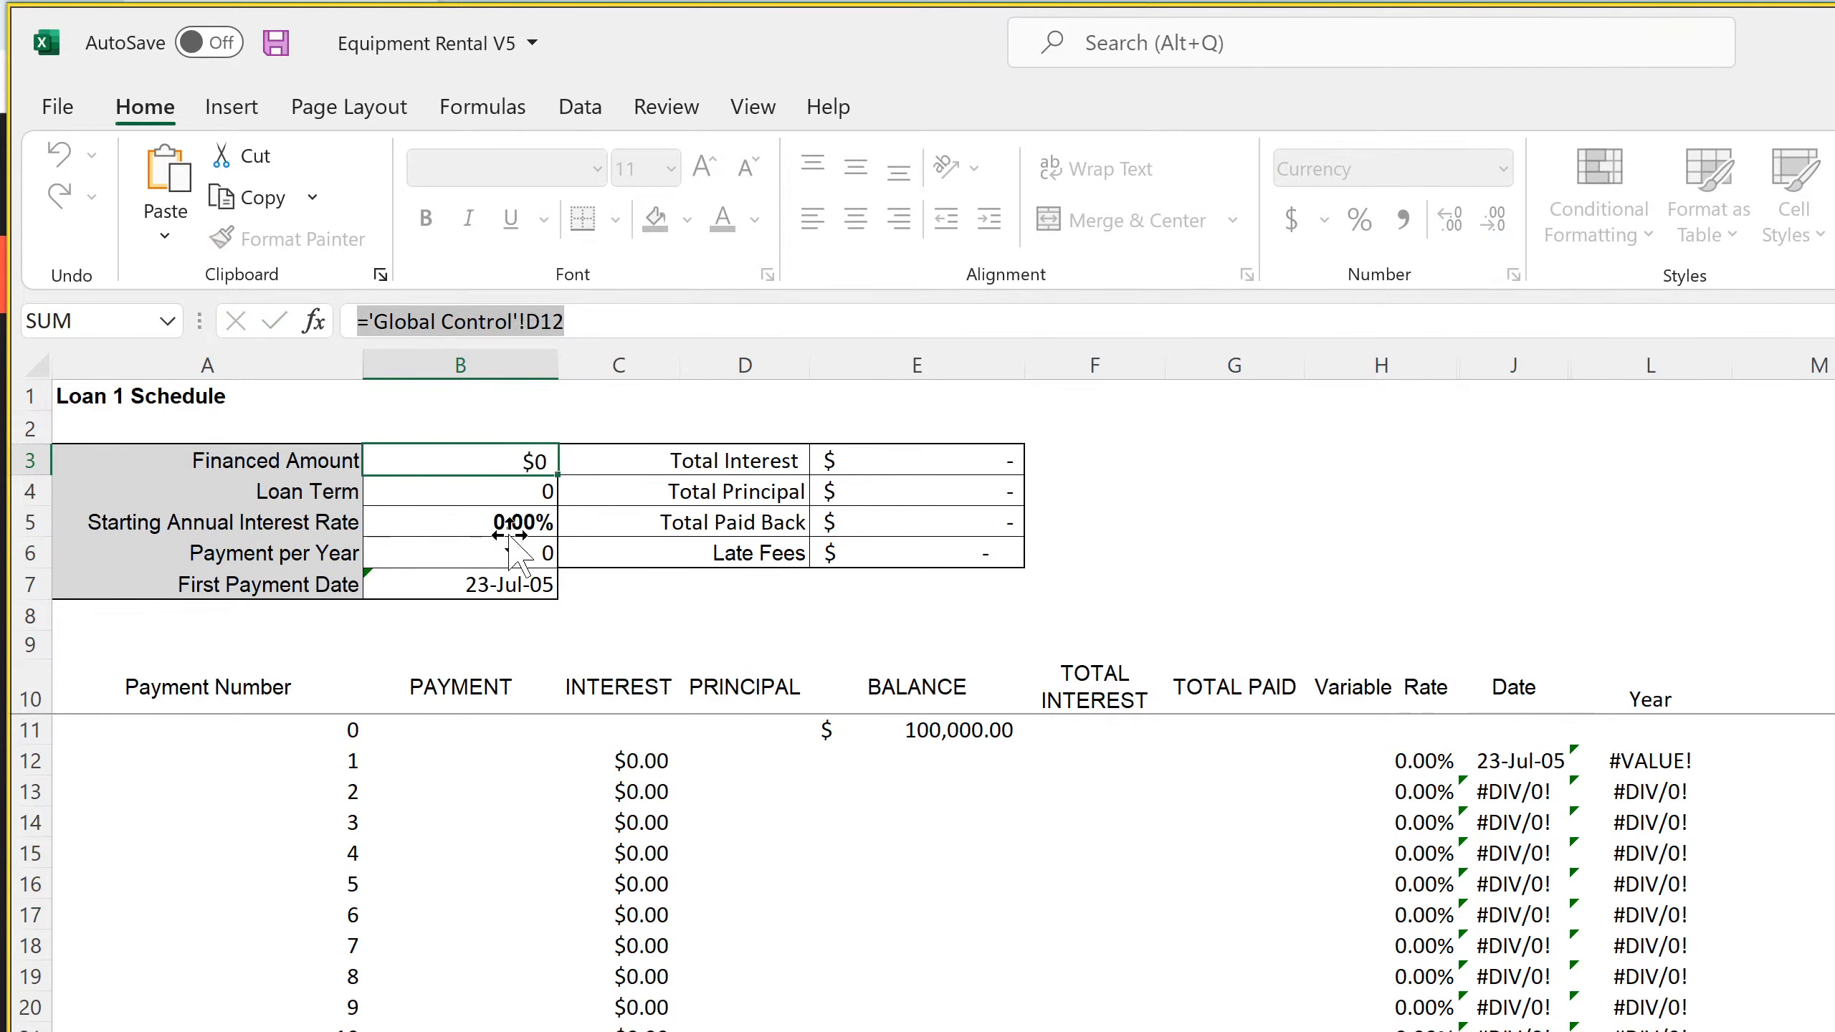
Link Loan 1's First Payment Date in B7 to its Date Borrowed, ='Global Control'!C12, reusing the copied formula
{"action": "left_click", "coordinate": [477, 584]}
{"action": "left_click_drag", "start_coordinate": [578, 324], "coordinate": [196, 348]}
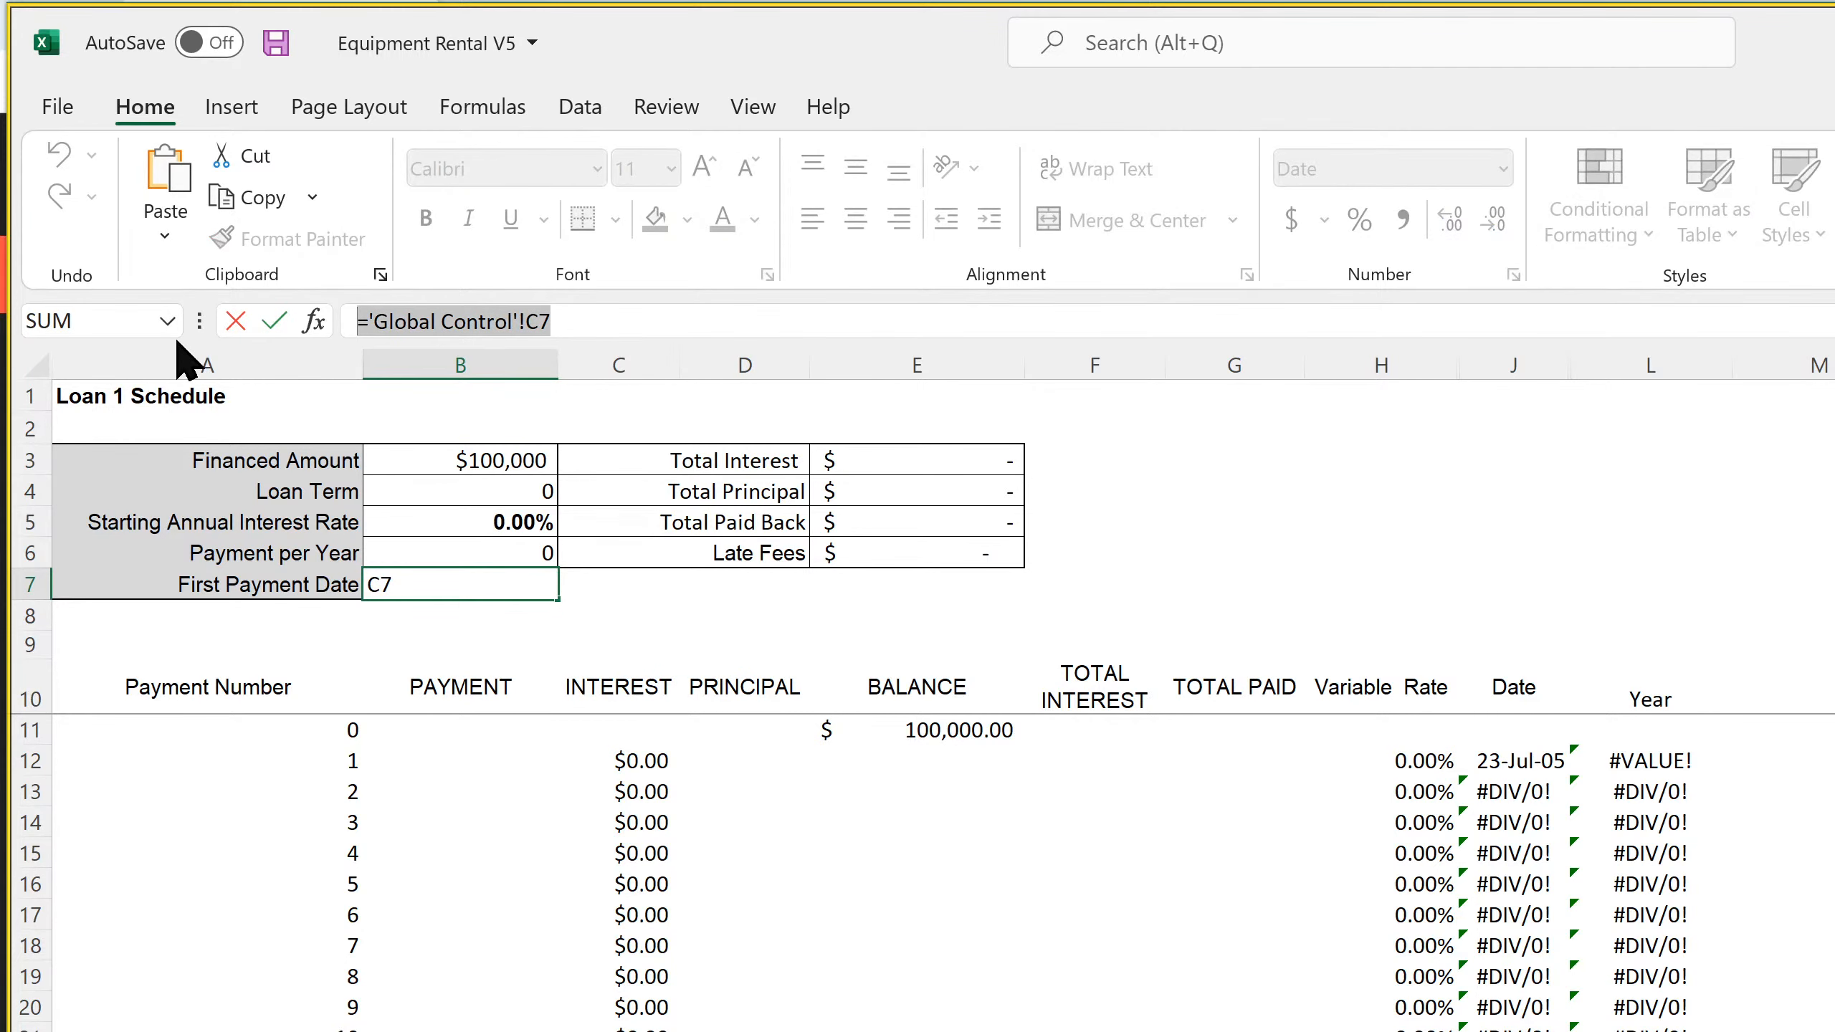
{"action": "key", "text": "ctrl+v"}
{"action": "left_click", "coordinate": [536, 321]}
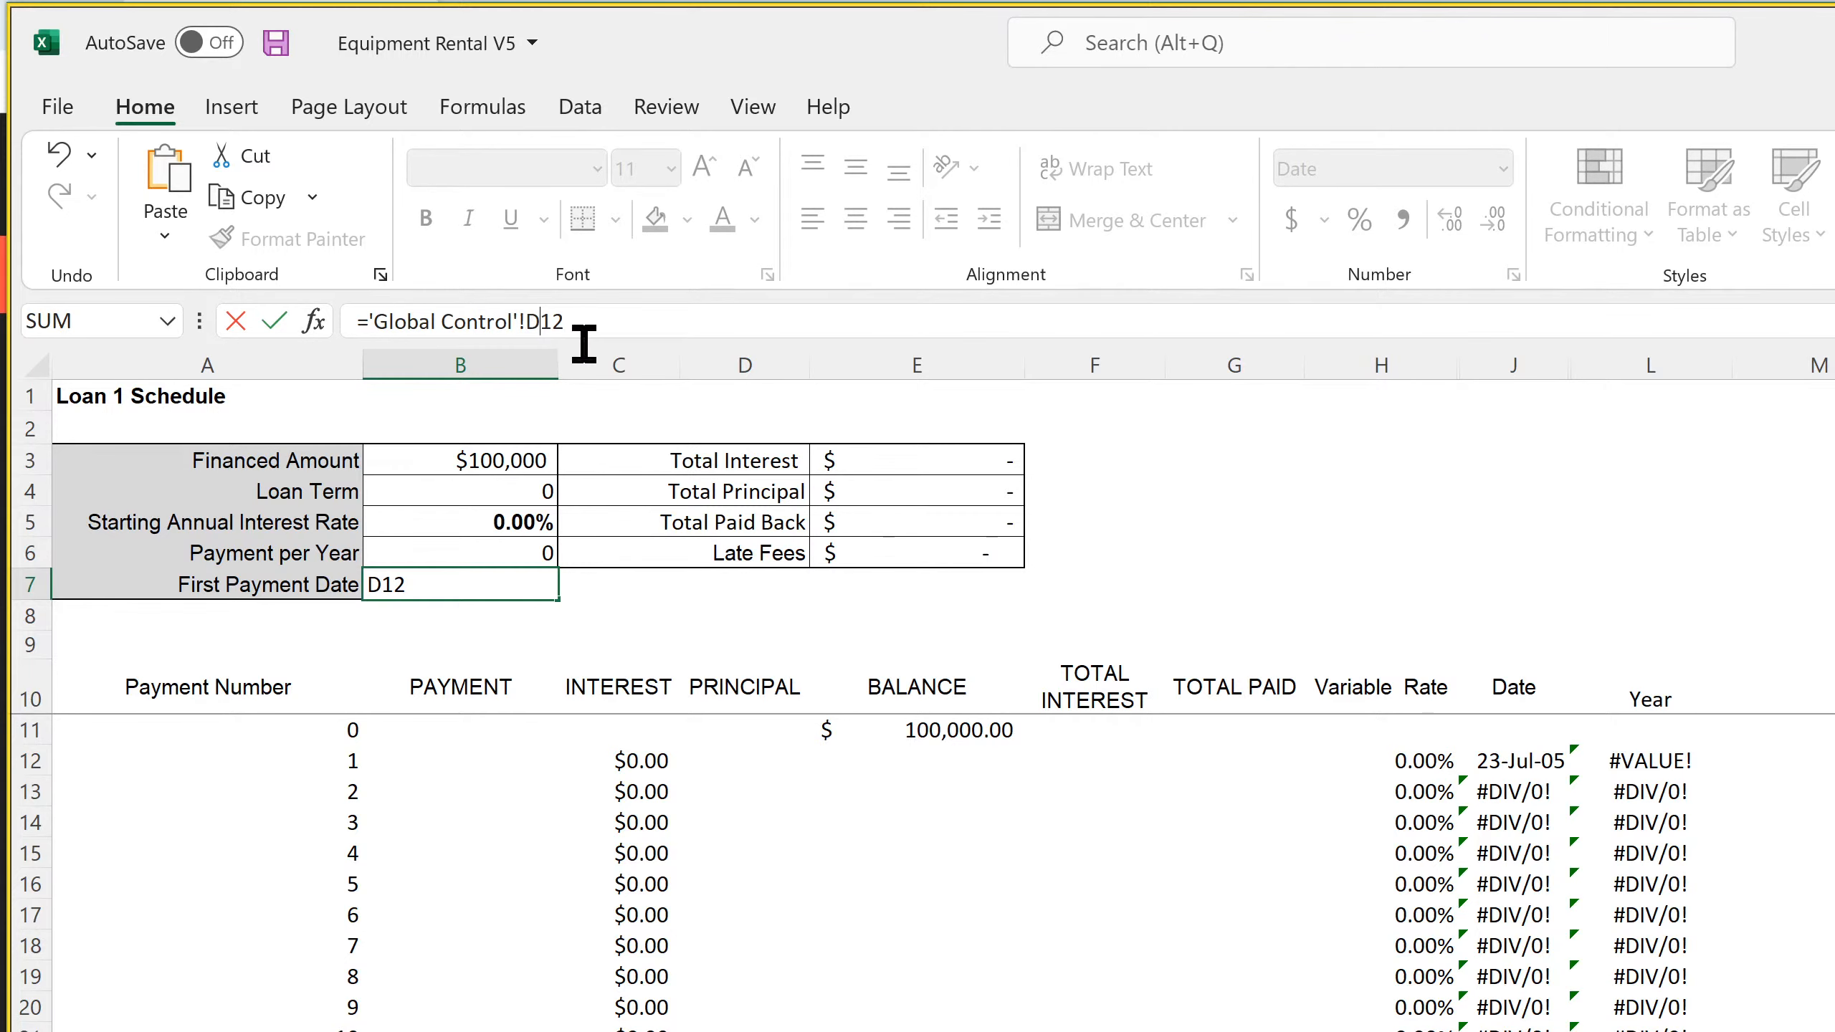
{"action": "key", "text": "BackSpace"}
{"action": "type", "text": "e"}
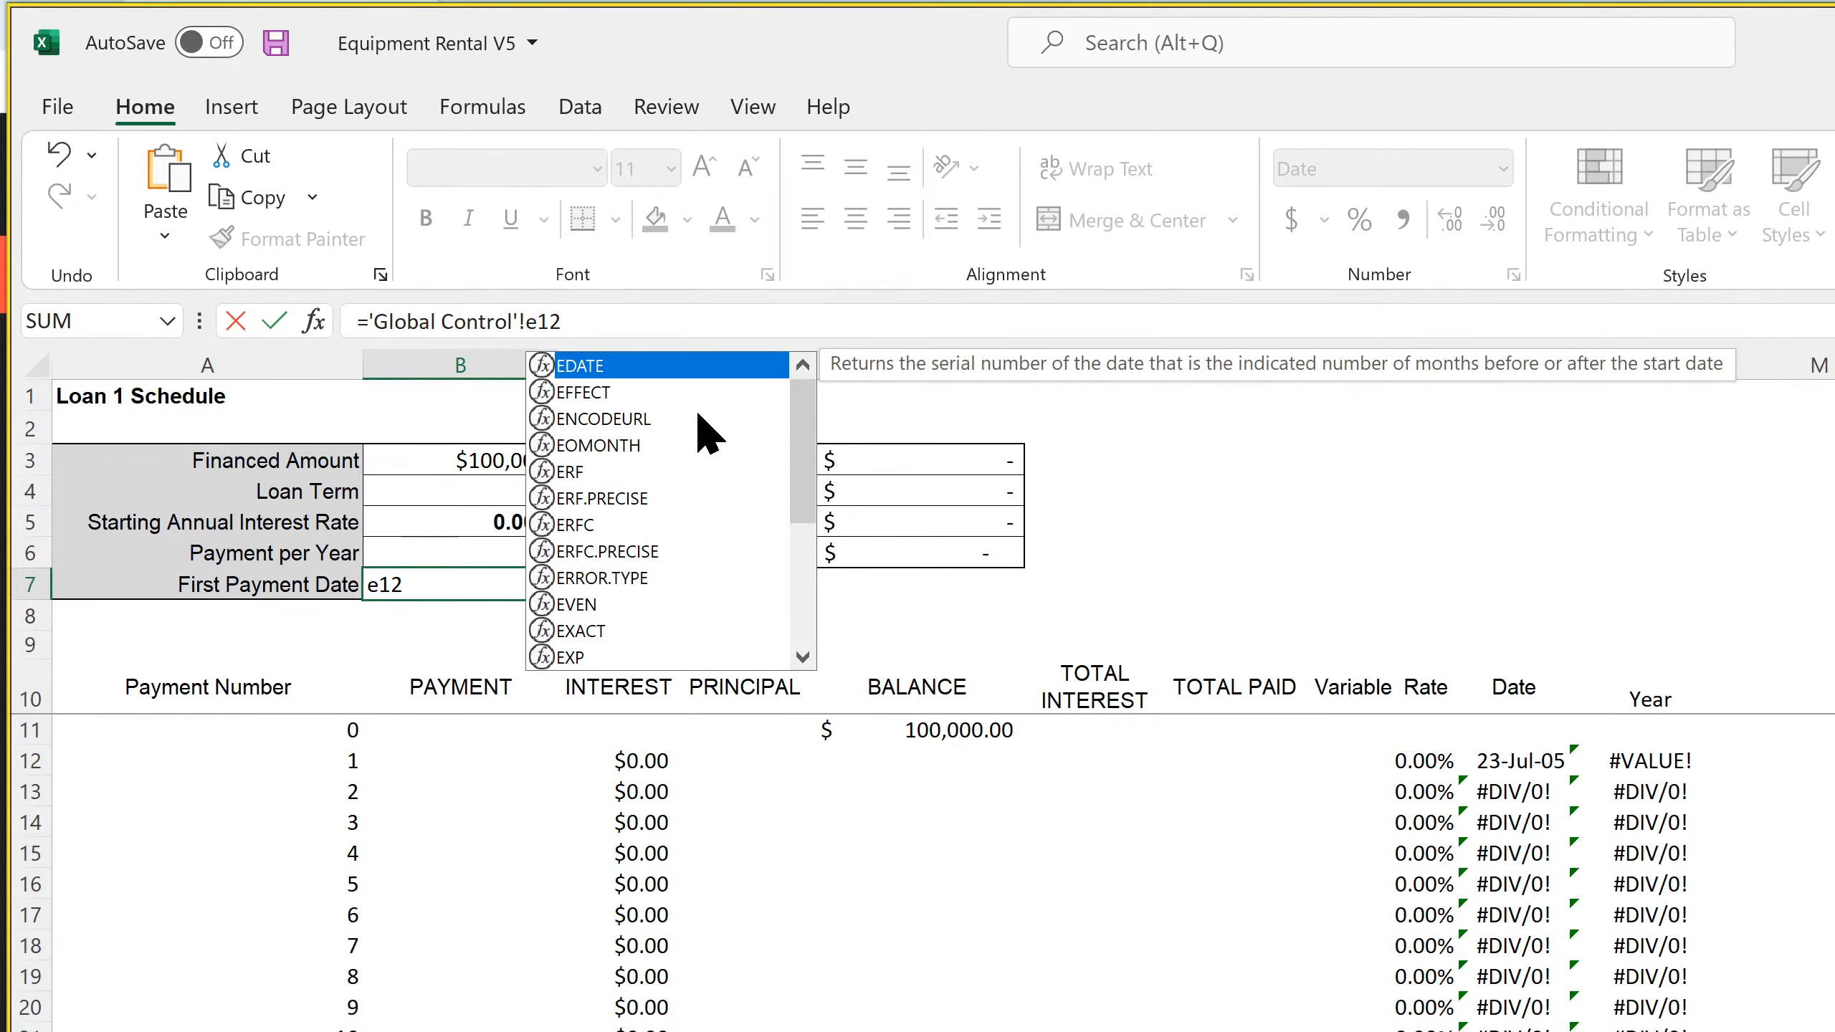
{"action": "key", "text": "Return"}
{"action": "left_click", "coordinate": [480, 584]}
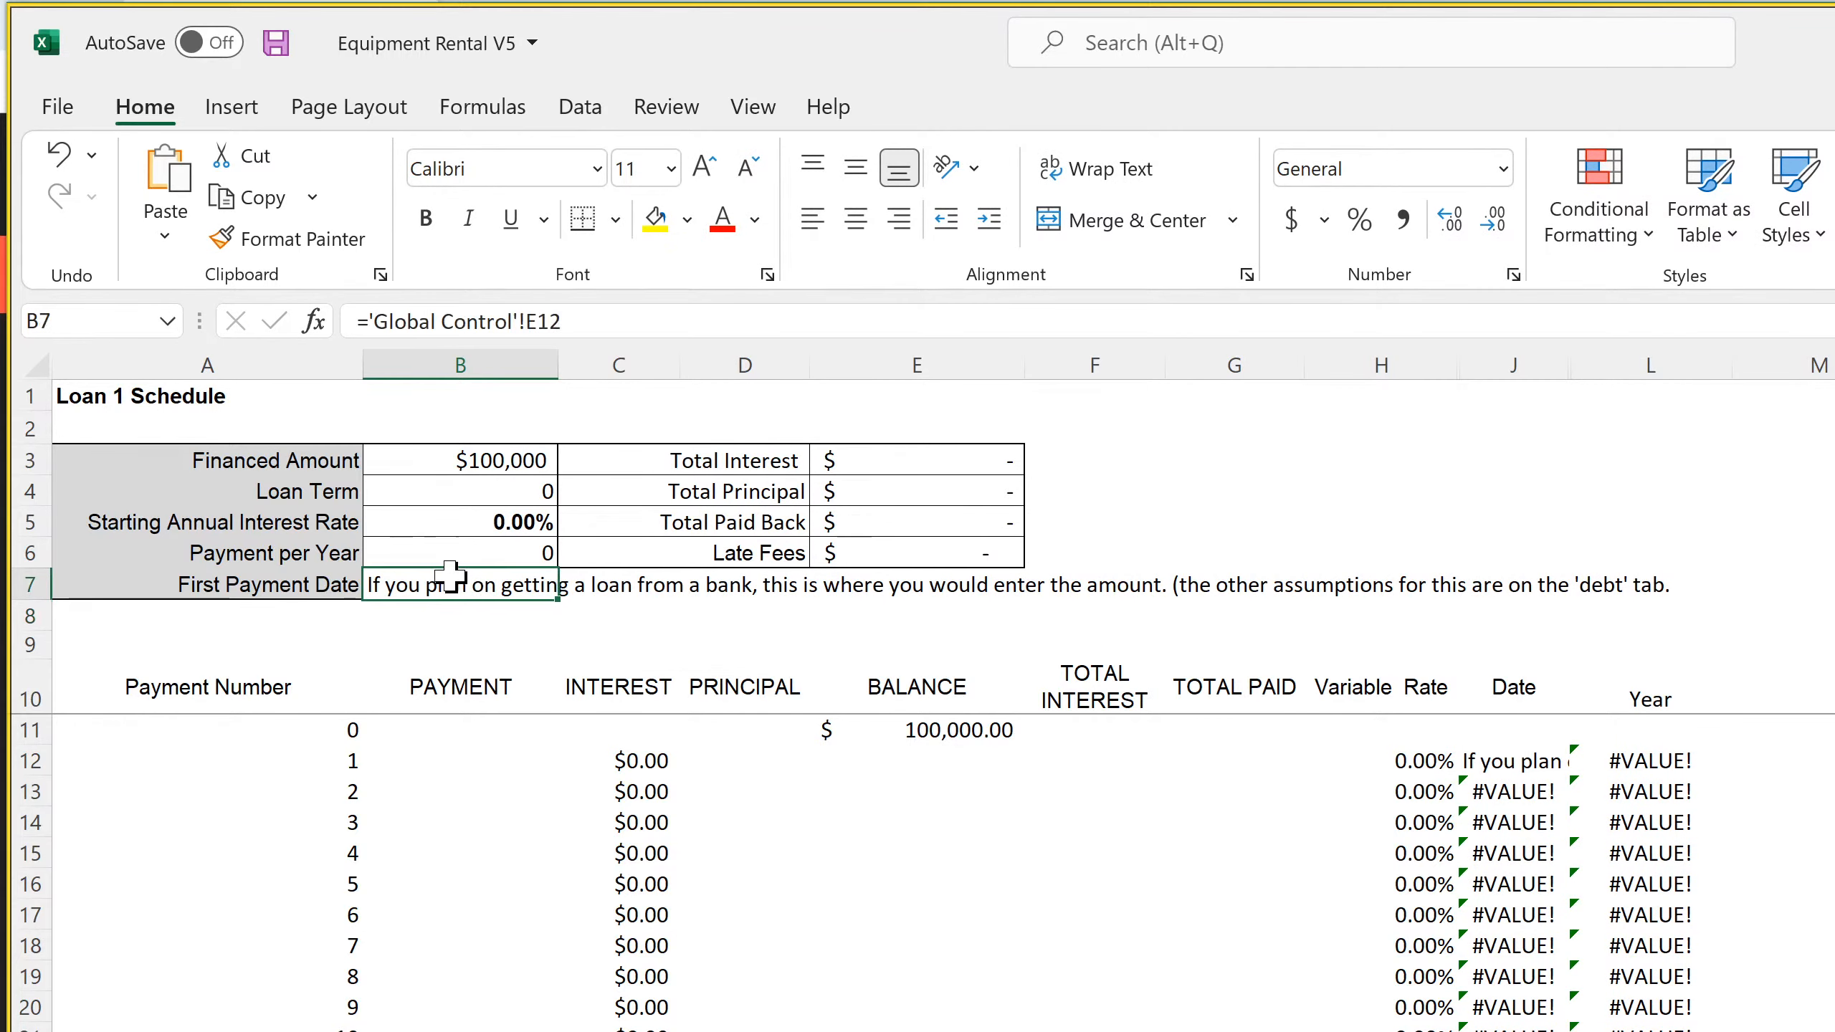
{"action": "left_click", "coordinate": [537, 321]}
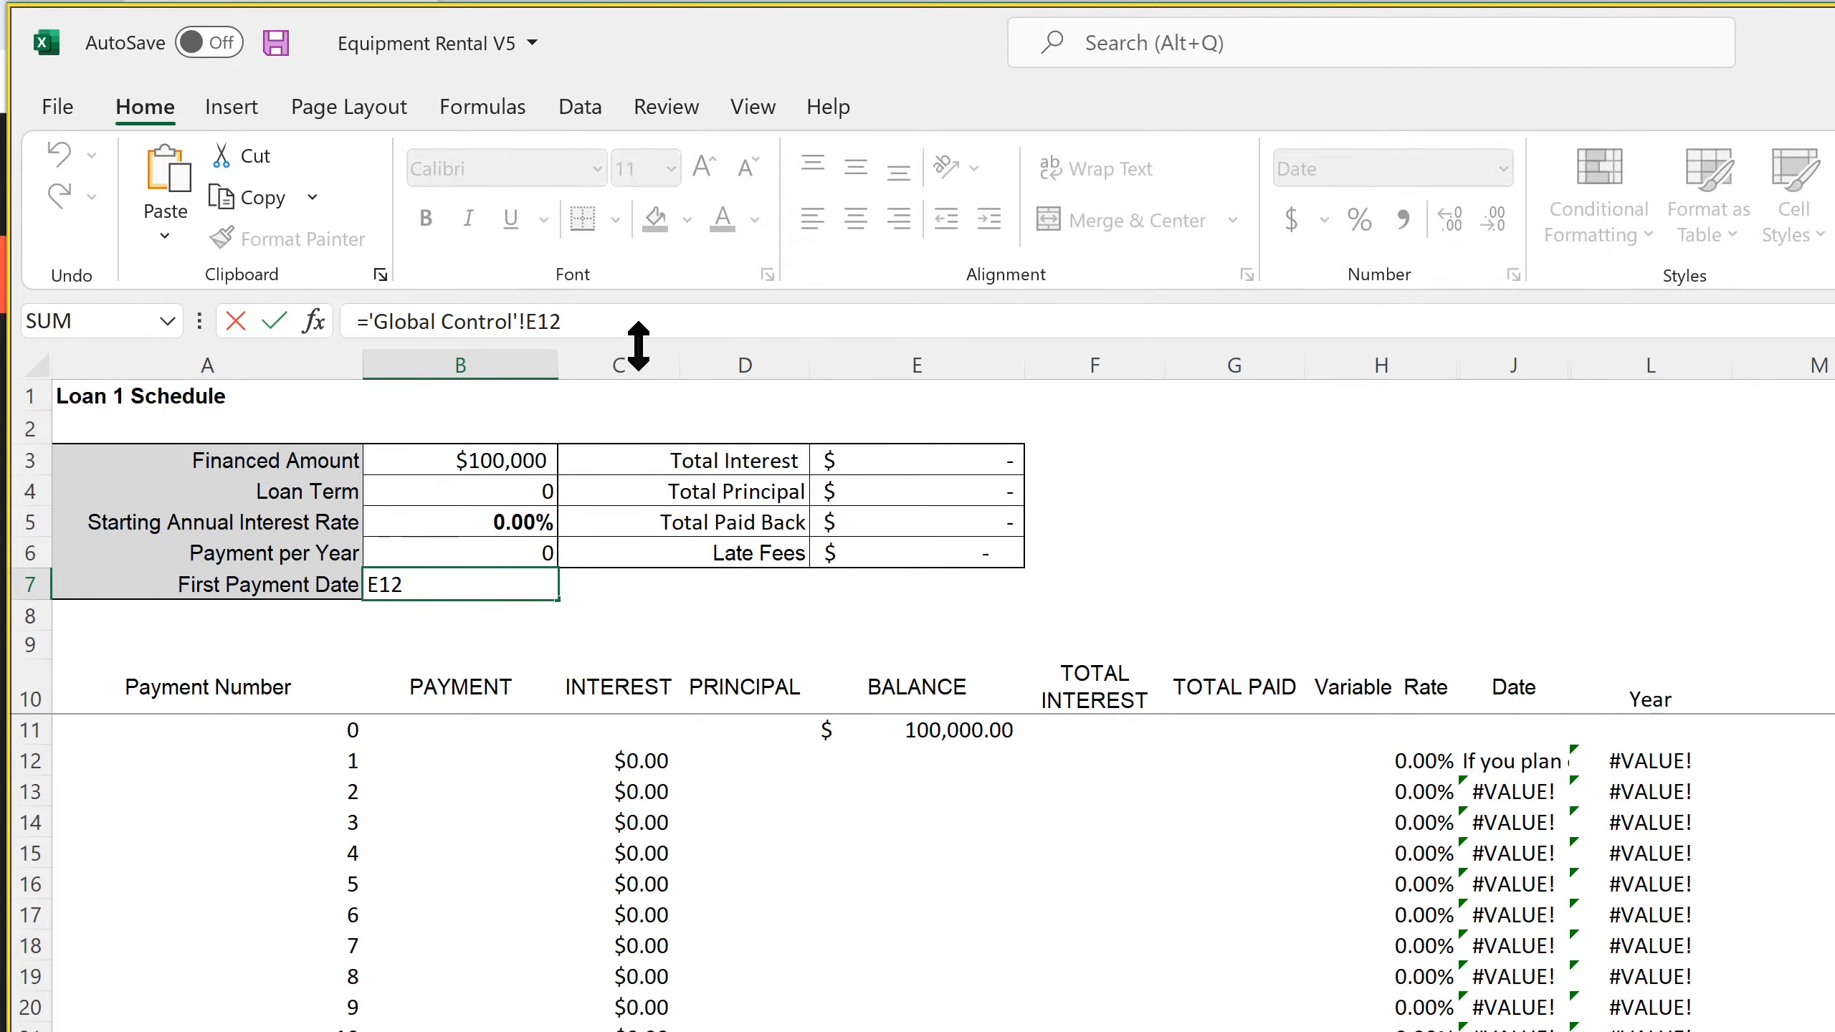
{"action": "key", "text": "BackSpace"}
{"action": "type", "text": "c"}
{"action": "key", "text": "Return"}
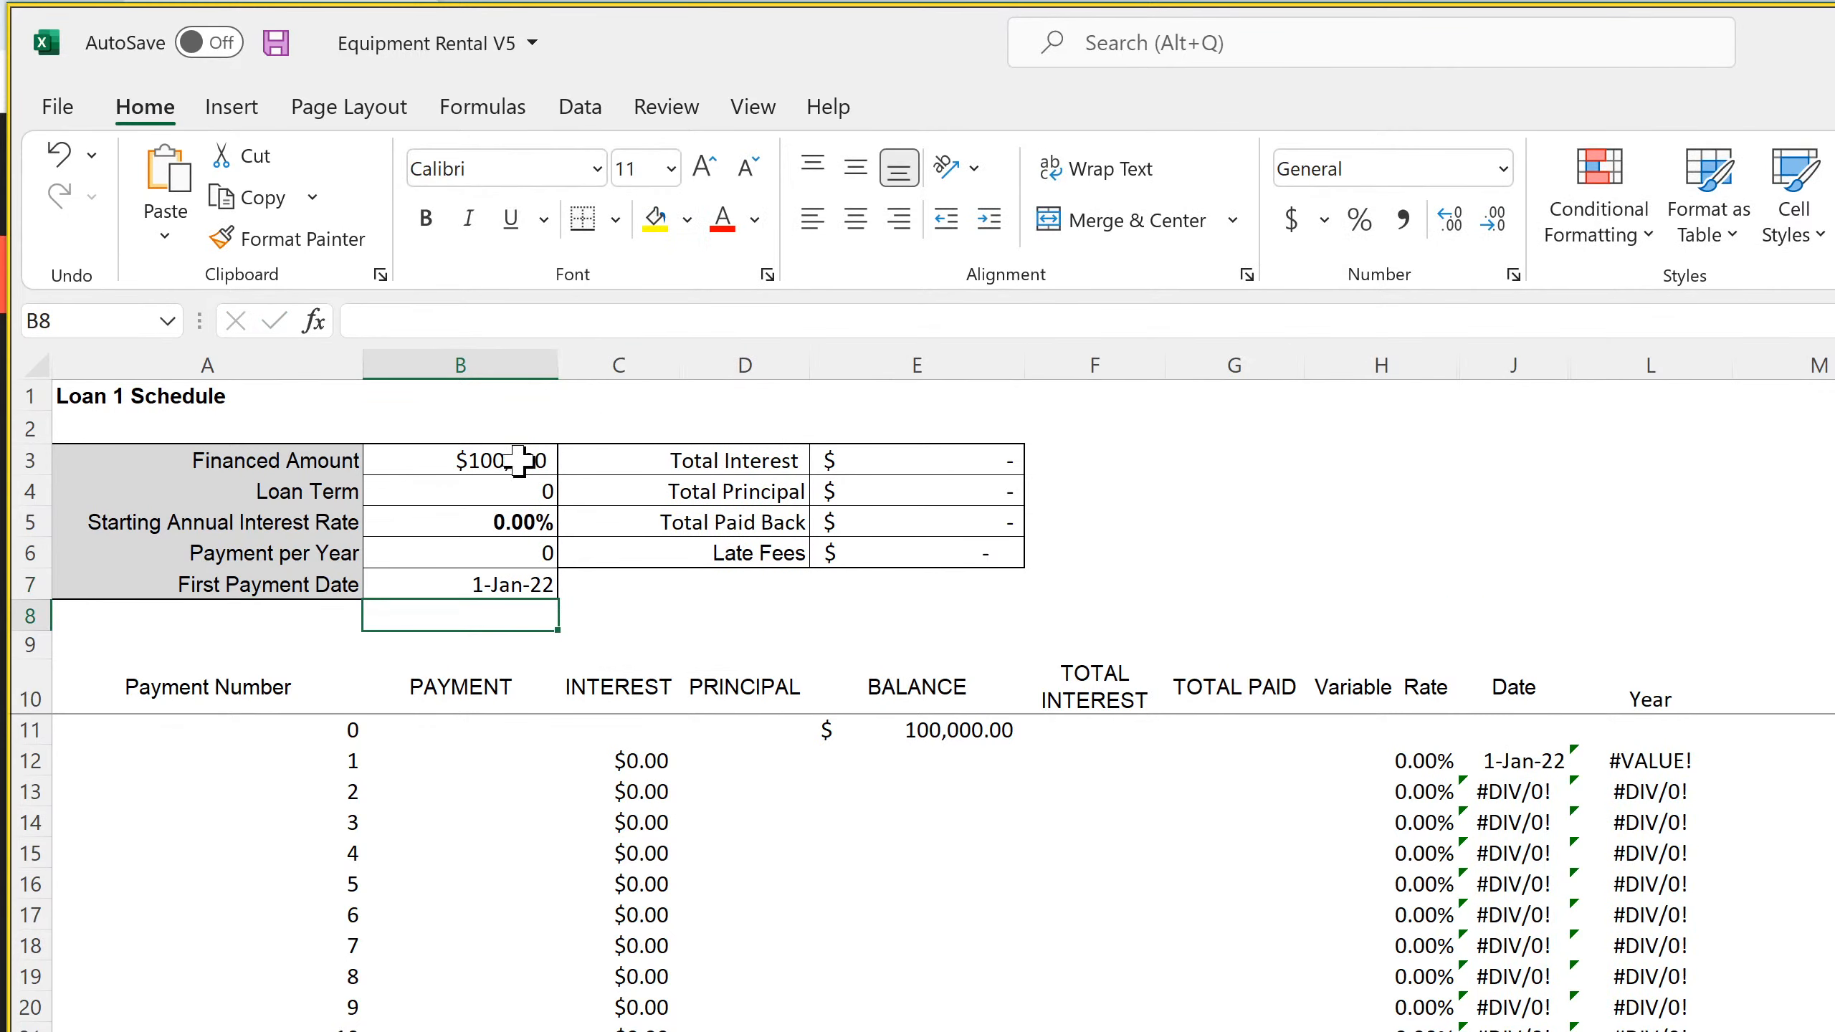
Format the Loan Term, Starting Annual Interest Rate and Payment per Year cells, B4:B6, with light yellow fill and blue font
{"action": "left_click", "coordinate": [519, 460]}
{"action": "left_click_drag", "start_coordinate": [514, 492], "coordinate": [520, 536]}
{"action": "left_click", "coordinate": [686, 219]}
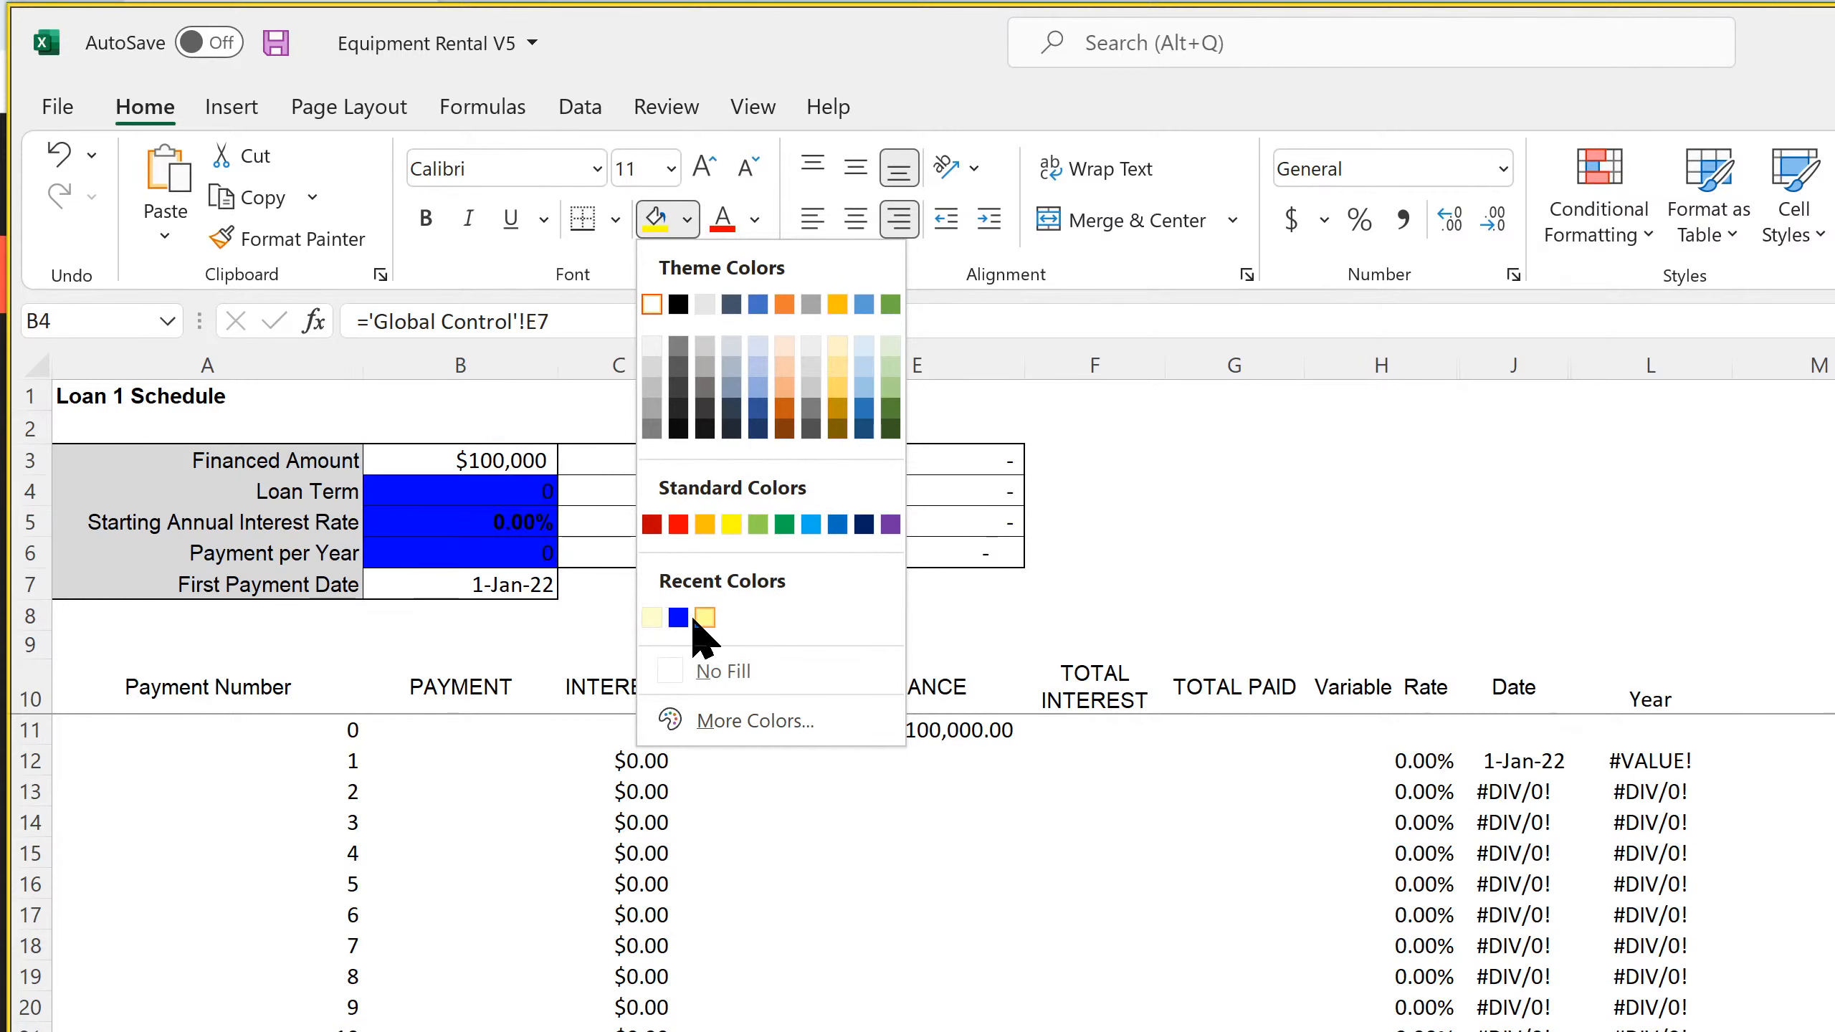
{"action": "left_click", "coordinate": [652, 616]}
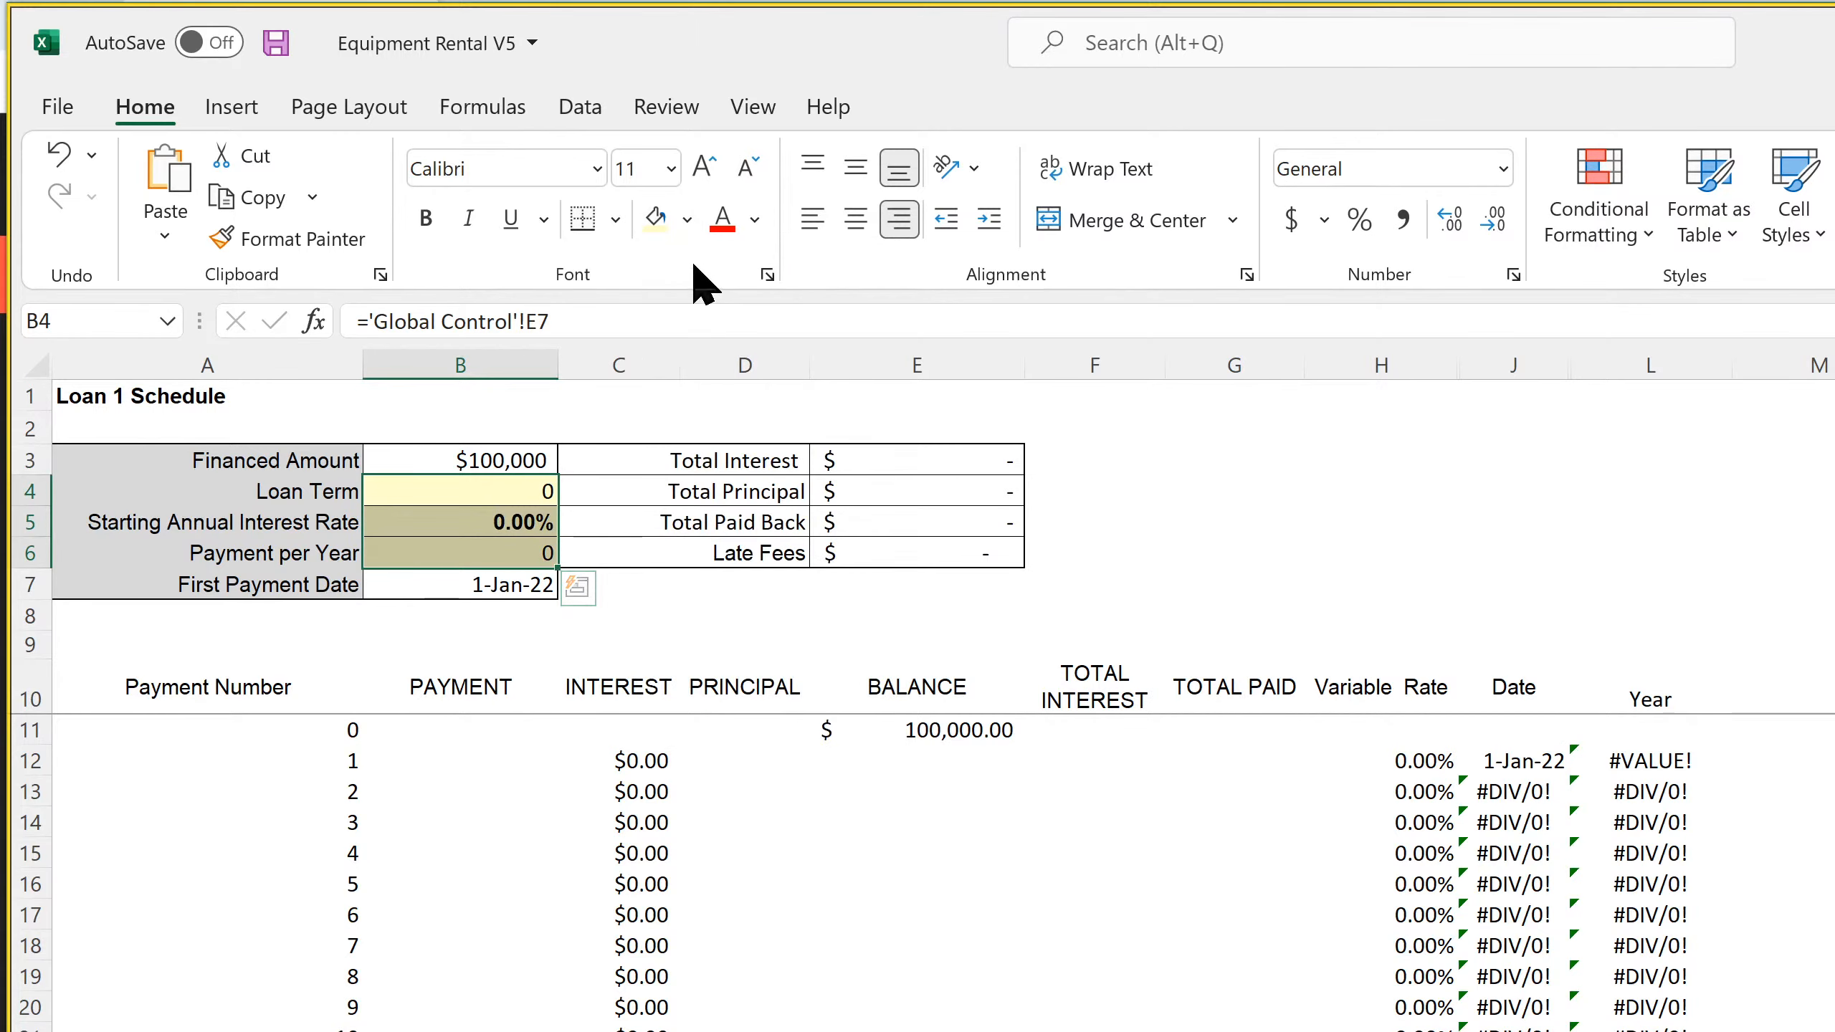
{"action": "left_click", "coordinate": [755, 220]}
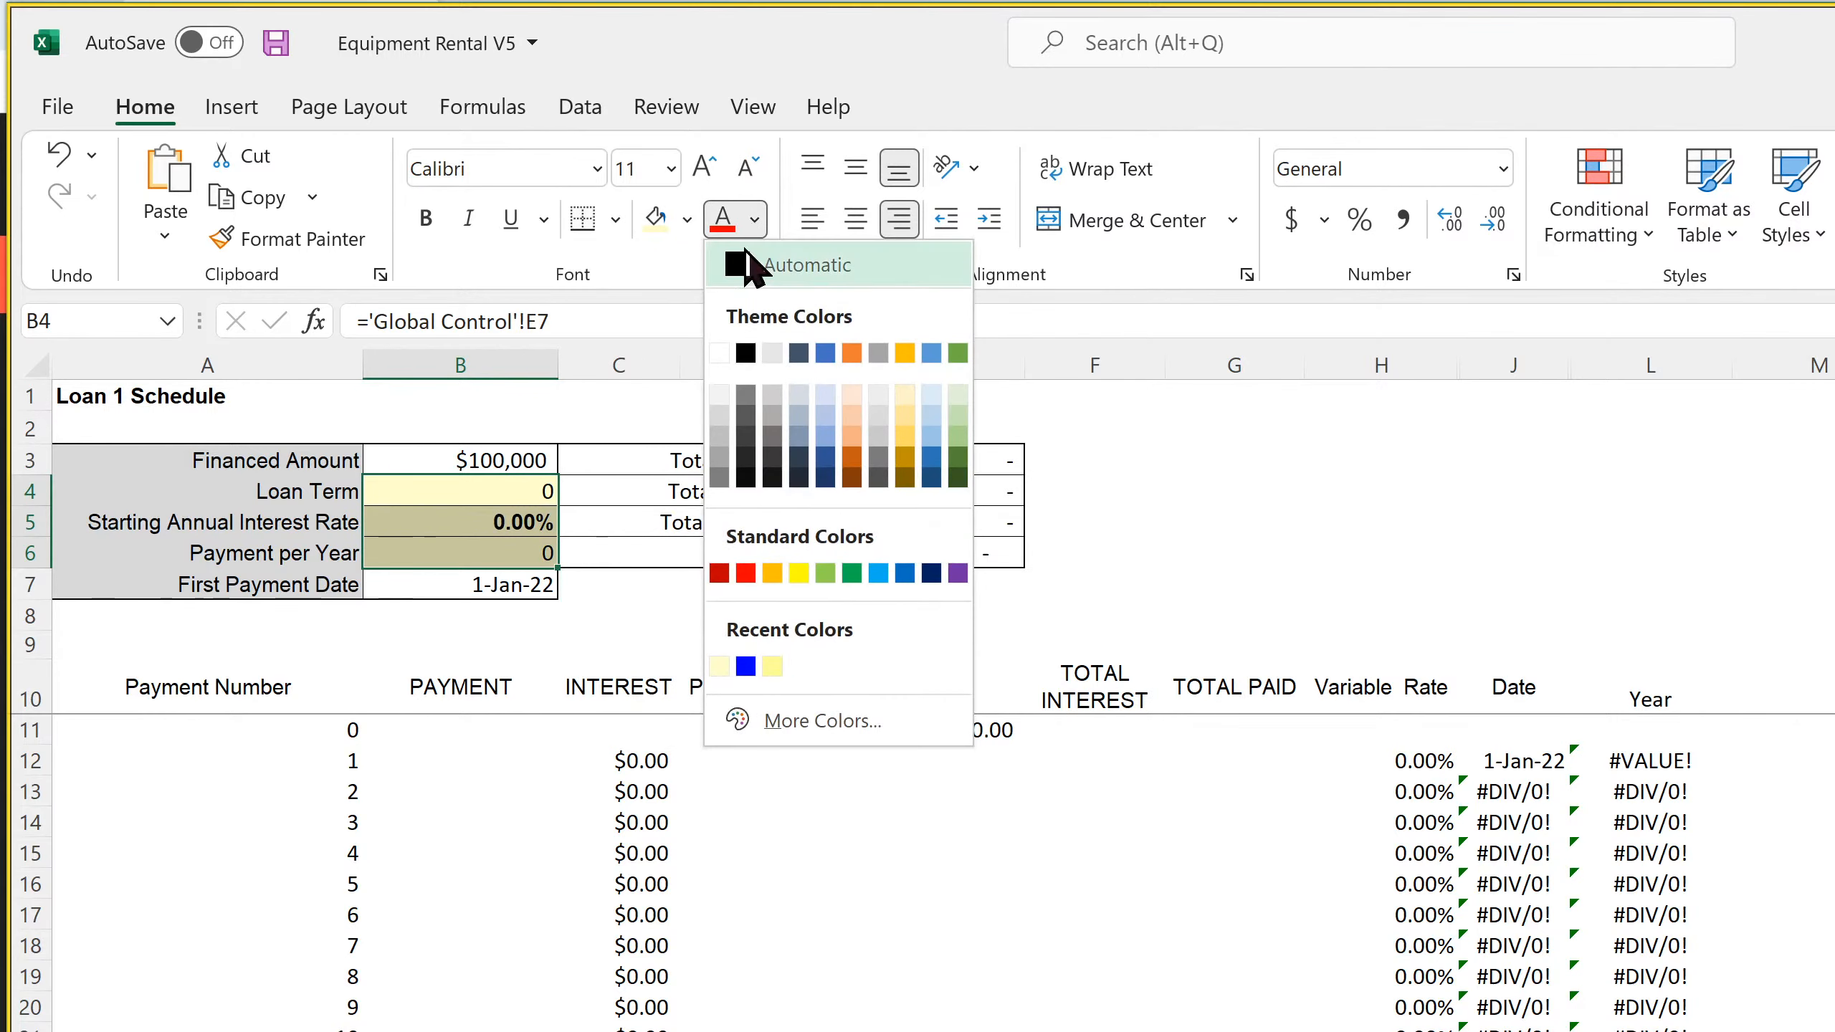
{"action": "left_click", "coordinate": [746, 666]}
Set Loan 1's term to 30, its starting annual interest rate to 5% and payments per year to 12, and check the date formulas
{"action": "left_click", "coordinate": [533, 490]}
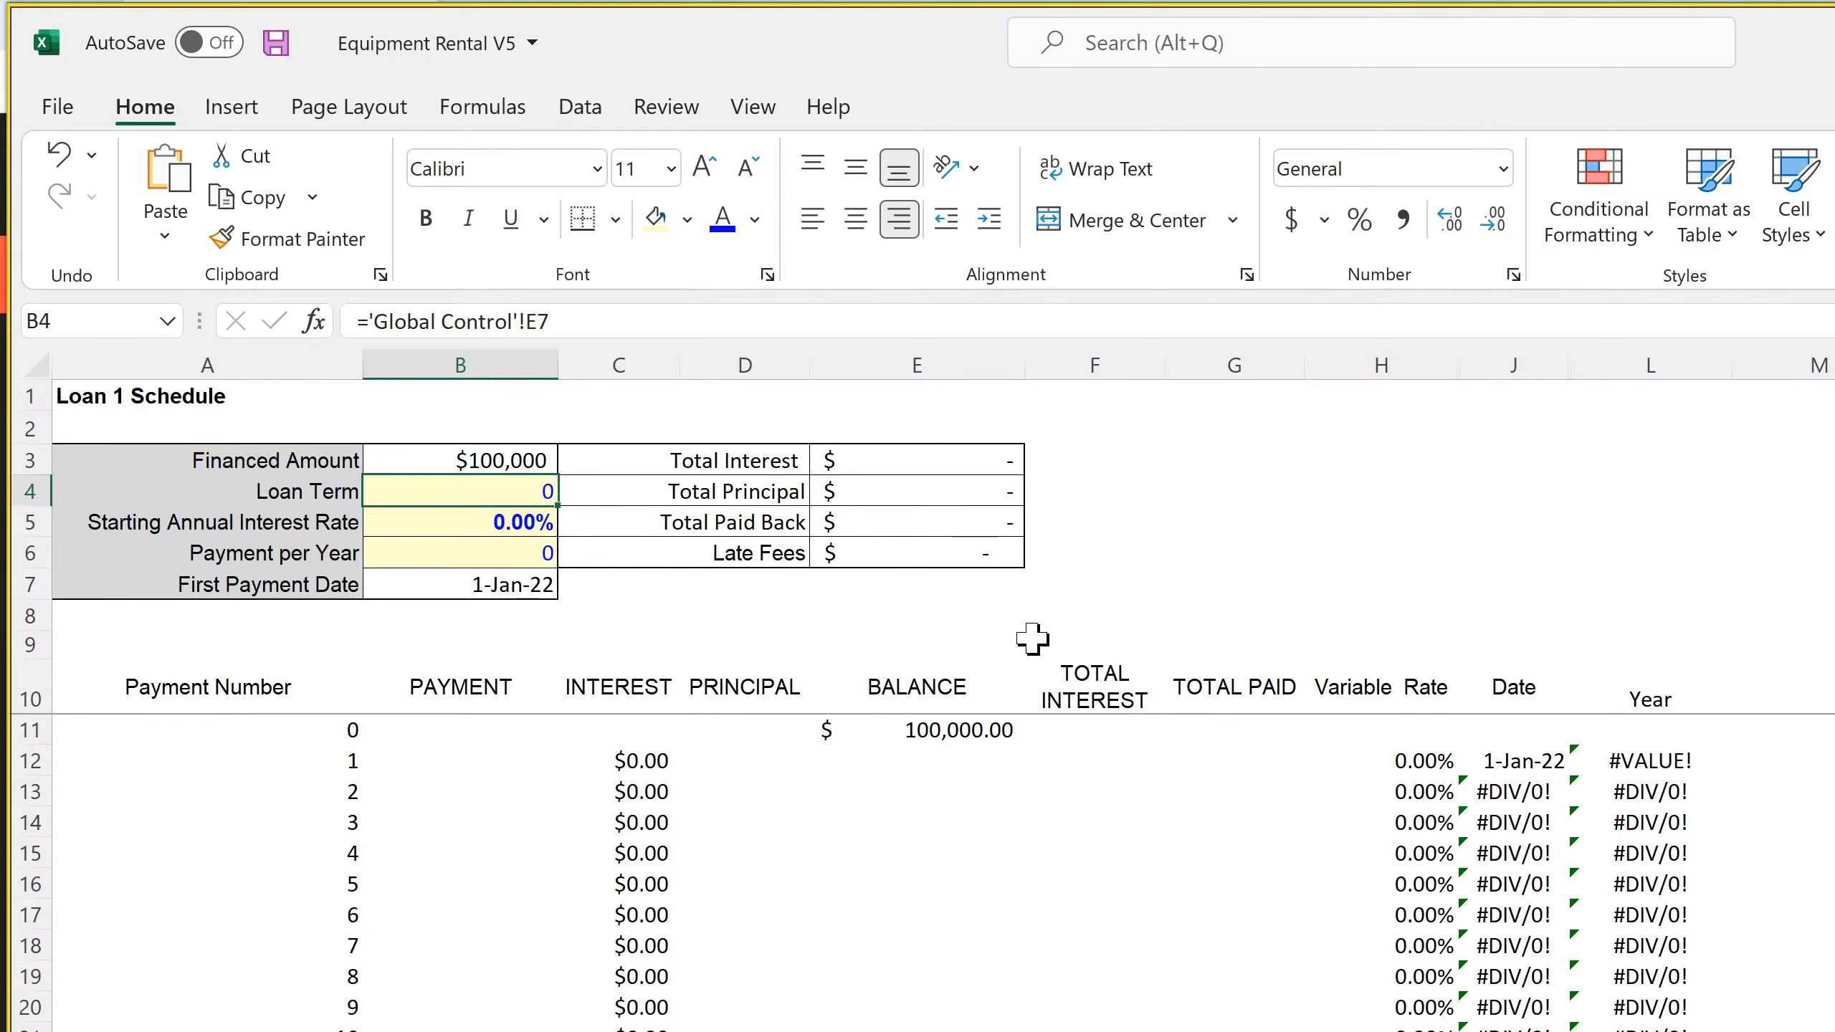
{"action": "type", "text": "30"}
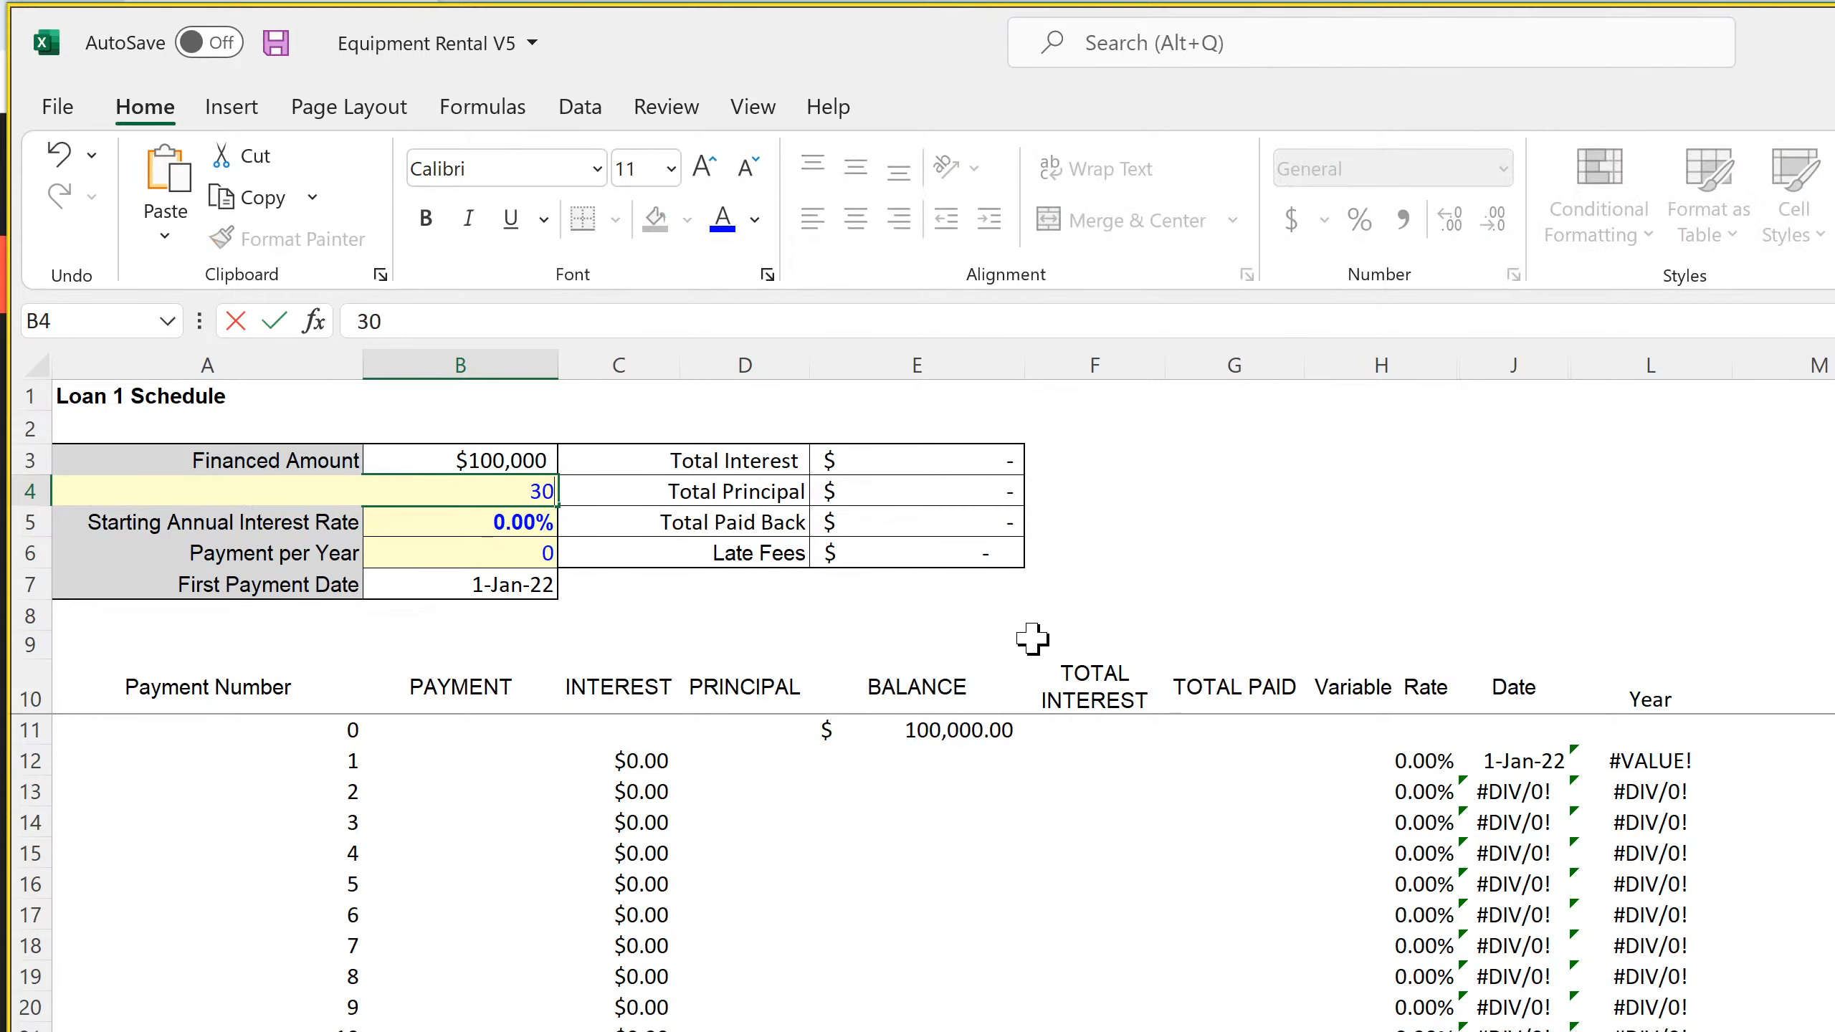
{"action": "key", "text": "Return"}
{"action": "type", "text": "5"}
{"action": "key", "text": "Return"}
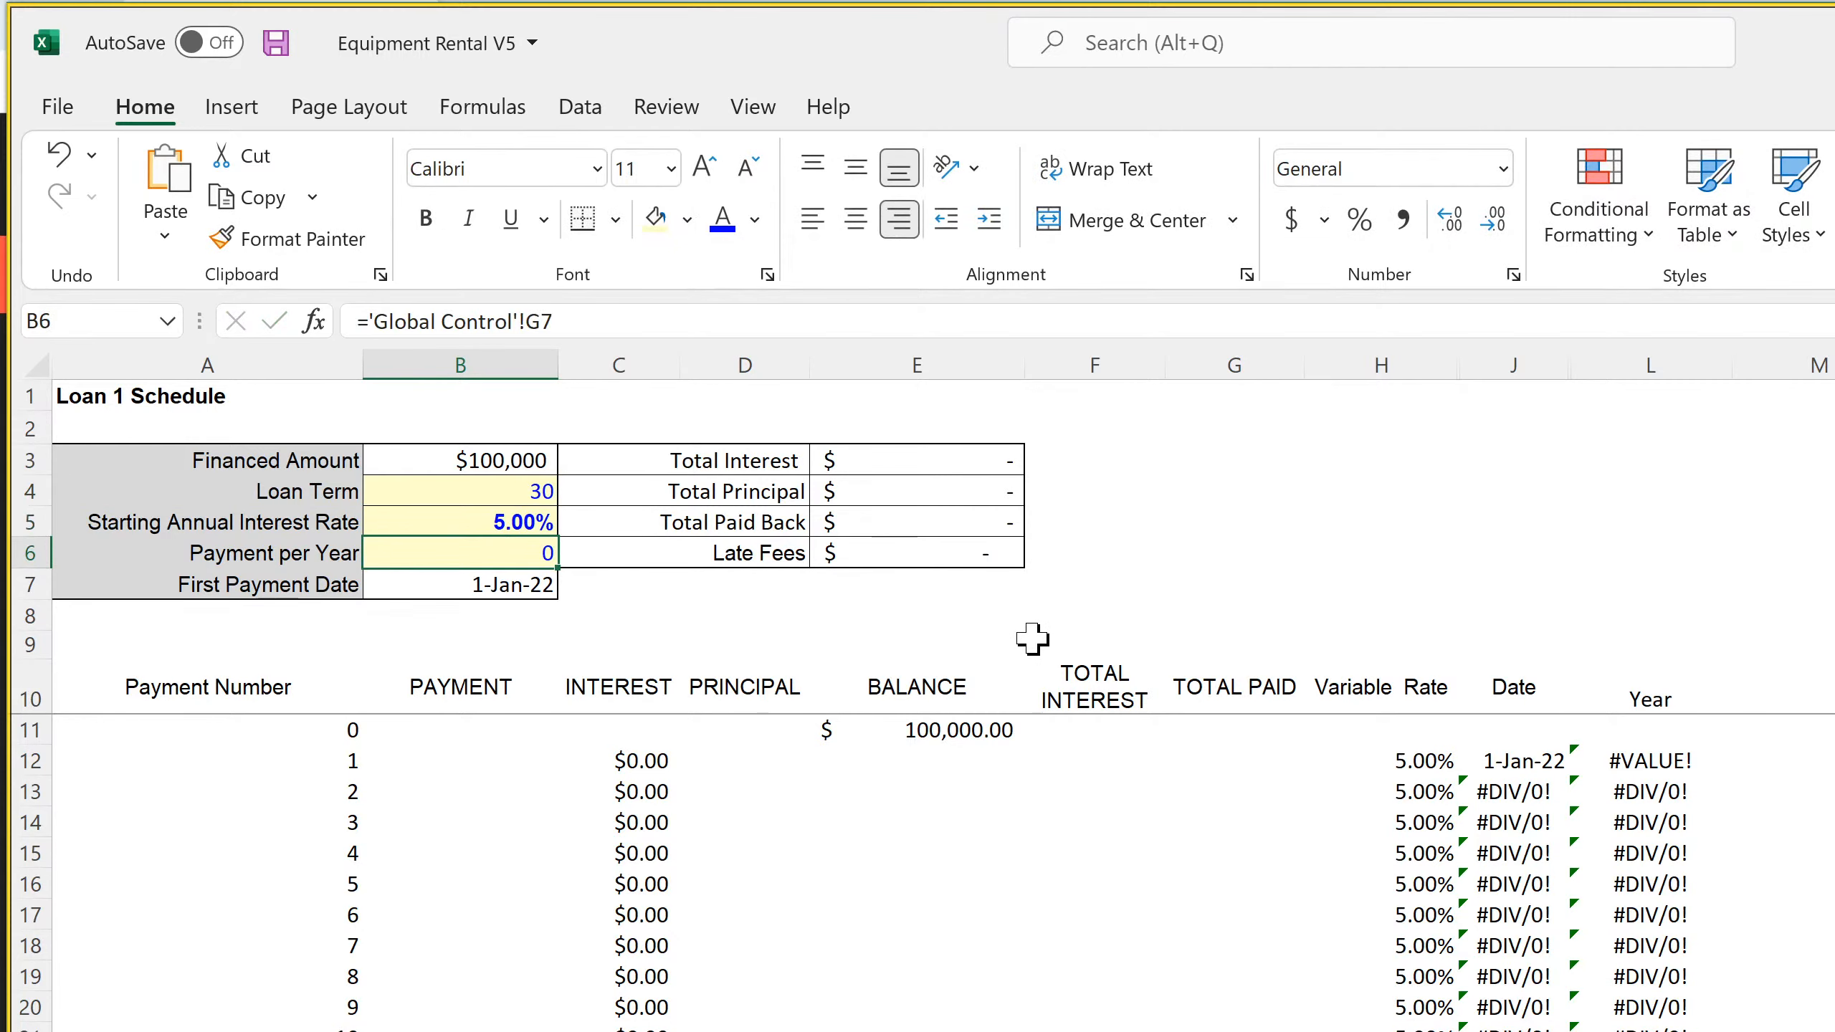
{"action": "type", "text": "12"}
{"action": "key", "text": "Return"}
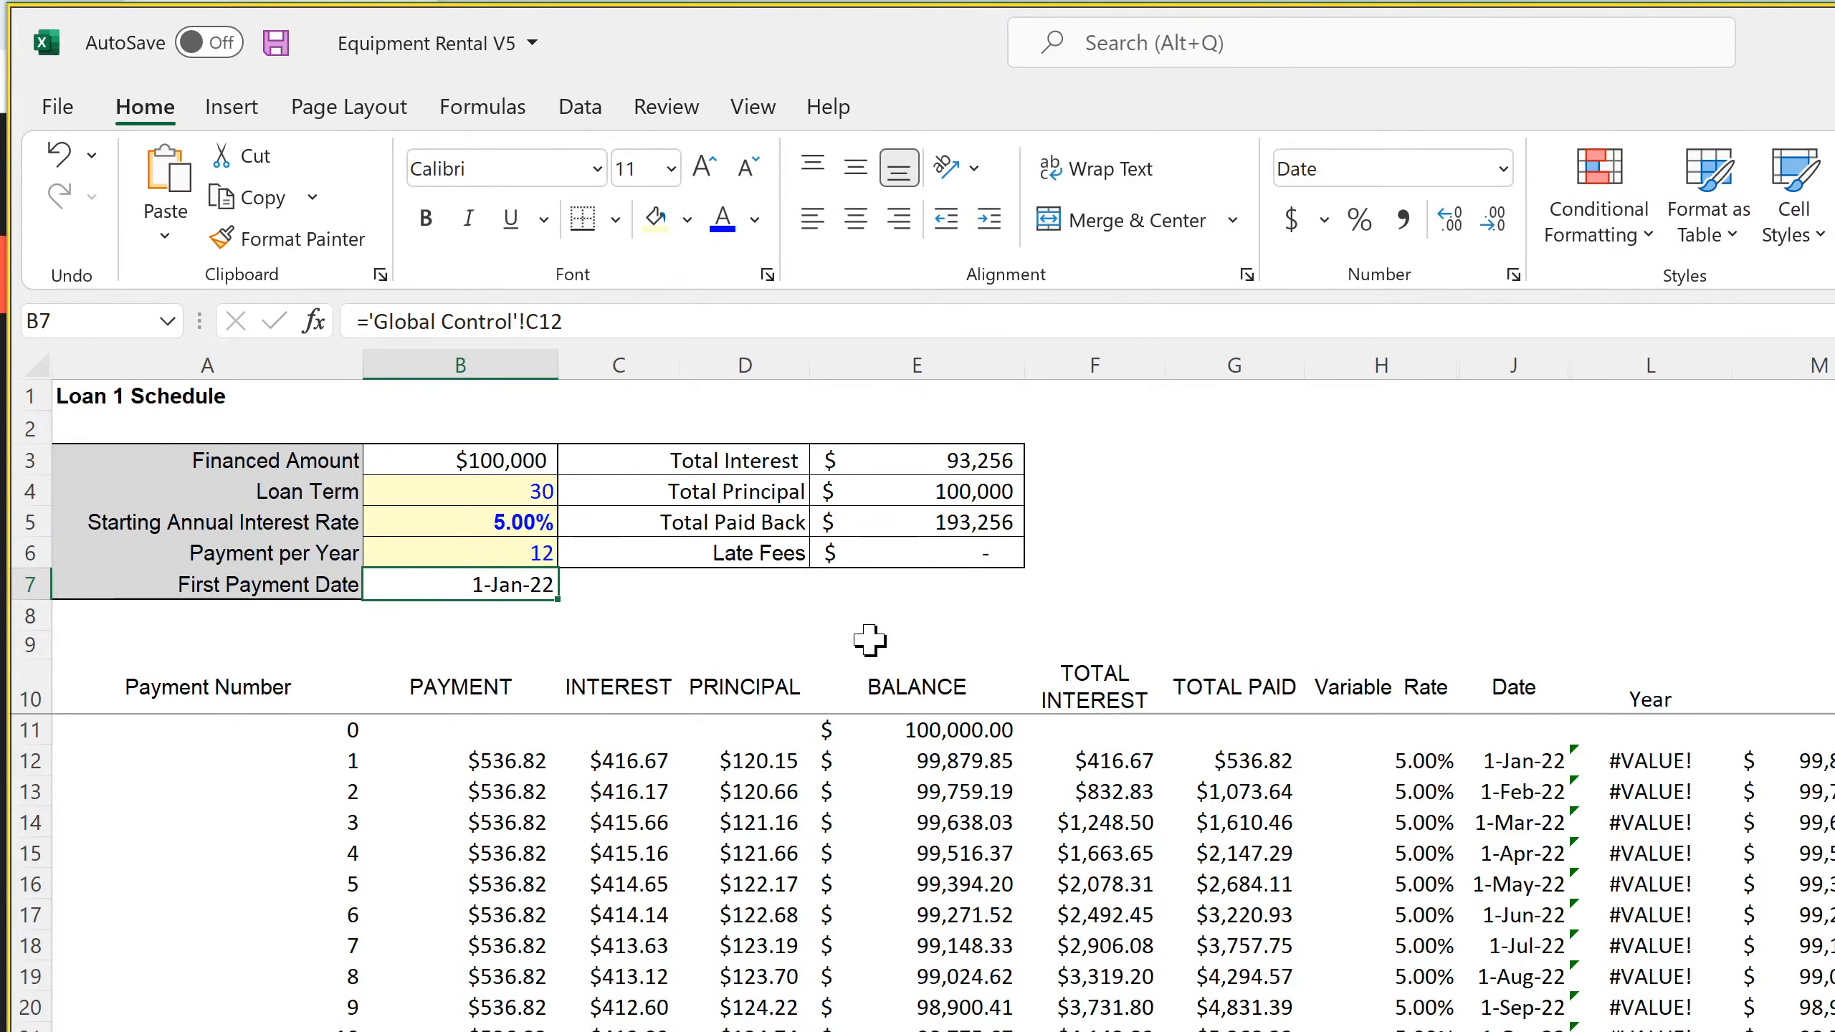
{"action": "left_click", "coordinate": [1540, 762]}
{"action": "left_click", "coordinate": [1531, 795]}
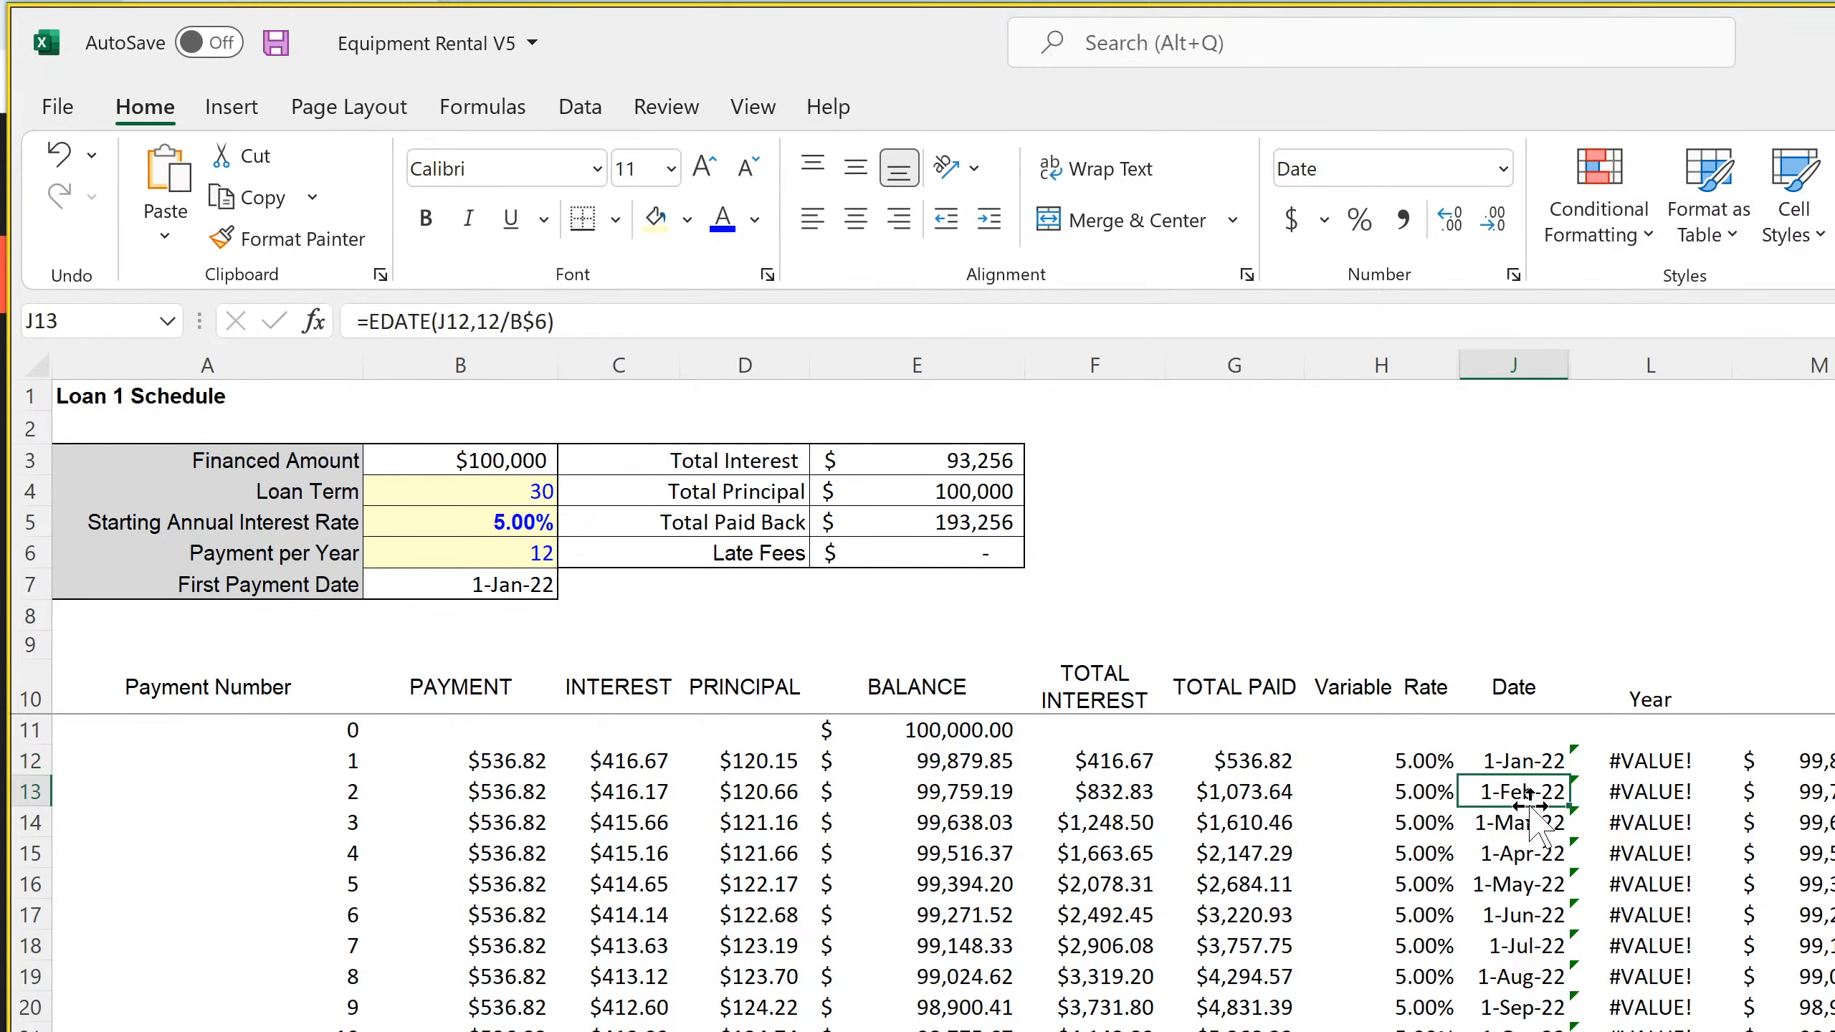
Copy the Loan 1 inputs in B3:B7 into the same cells of the Loan 2 Schedule sheet
{"action": "left_click_drag", "start_coordinate": [482, 460], "coordinate": [469, 571]}
{"action": "right_click", "coordinate": [478, 520]}
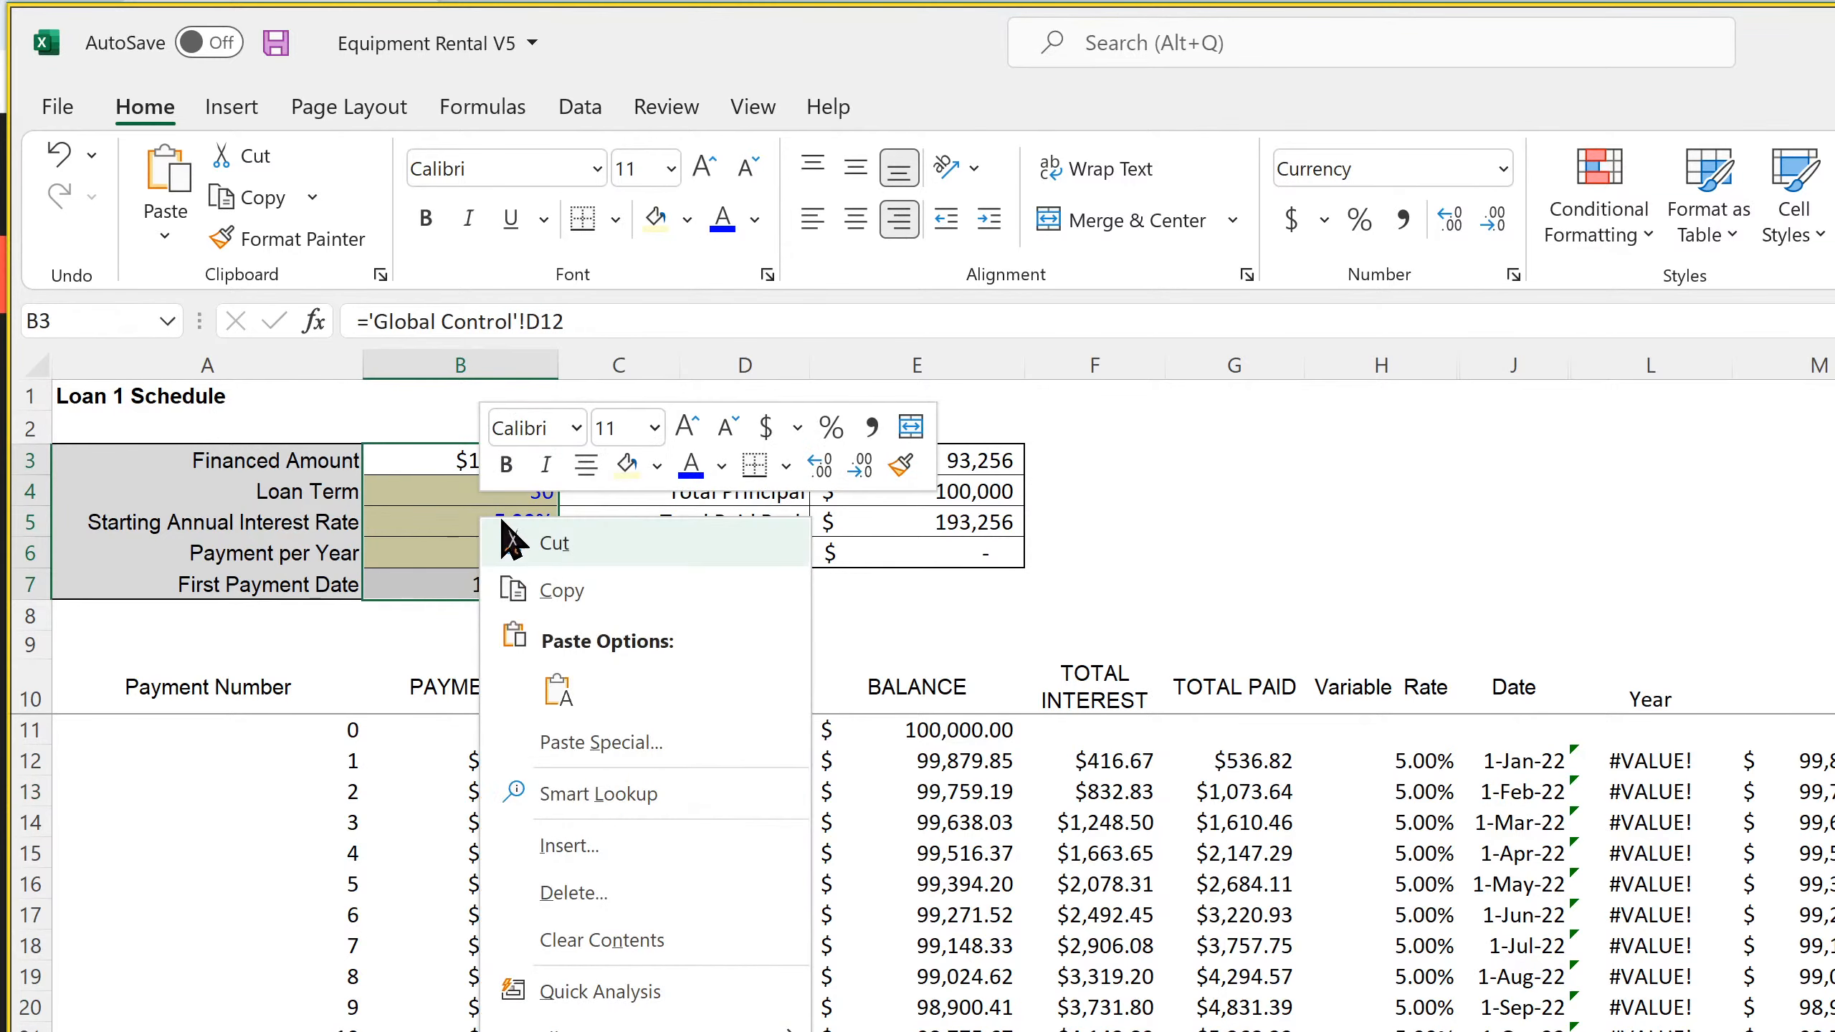
{"action": "left_click", "coordinate": [559, 587]}
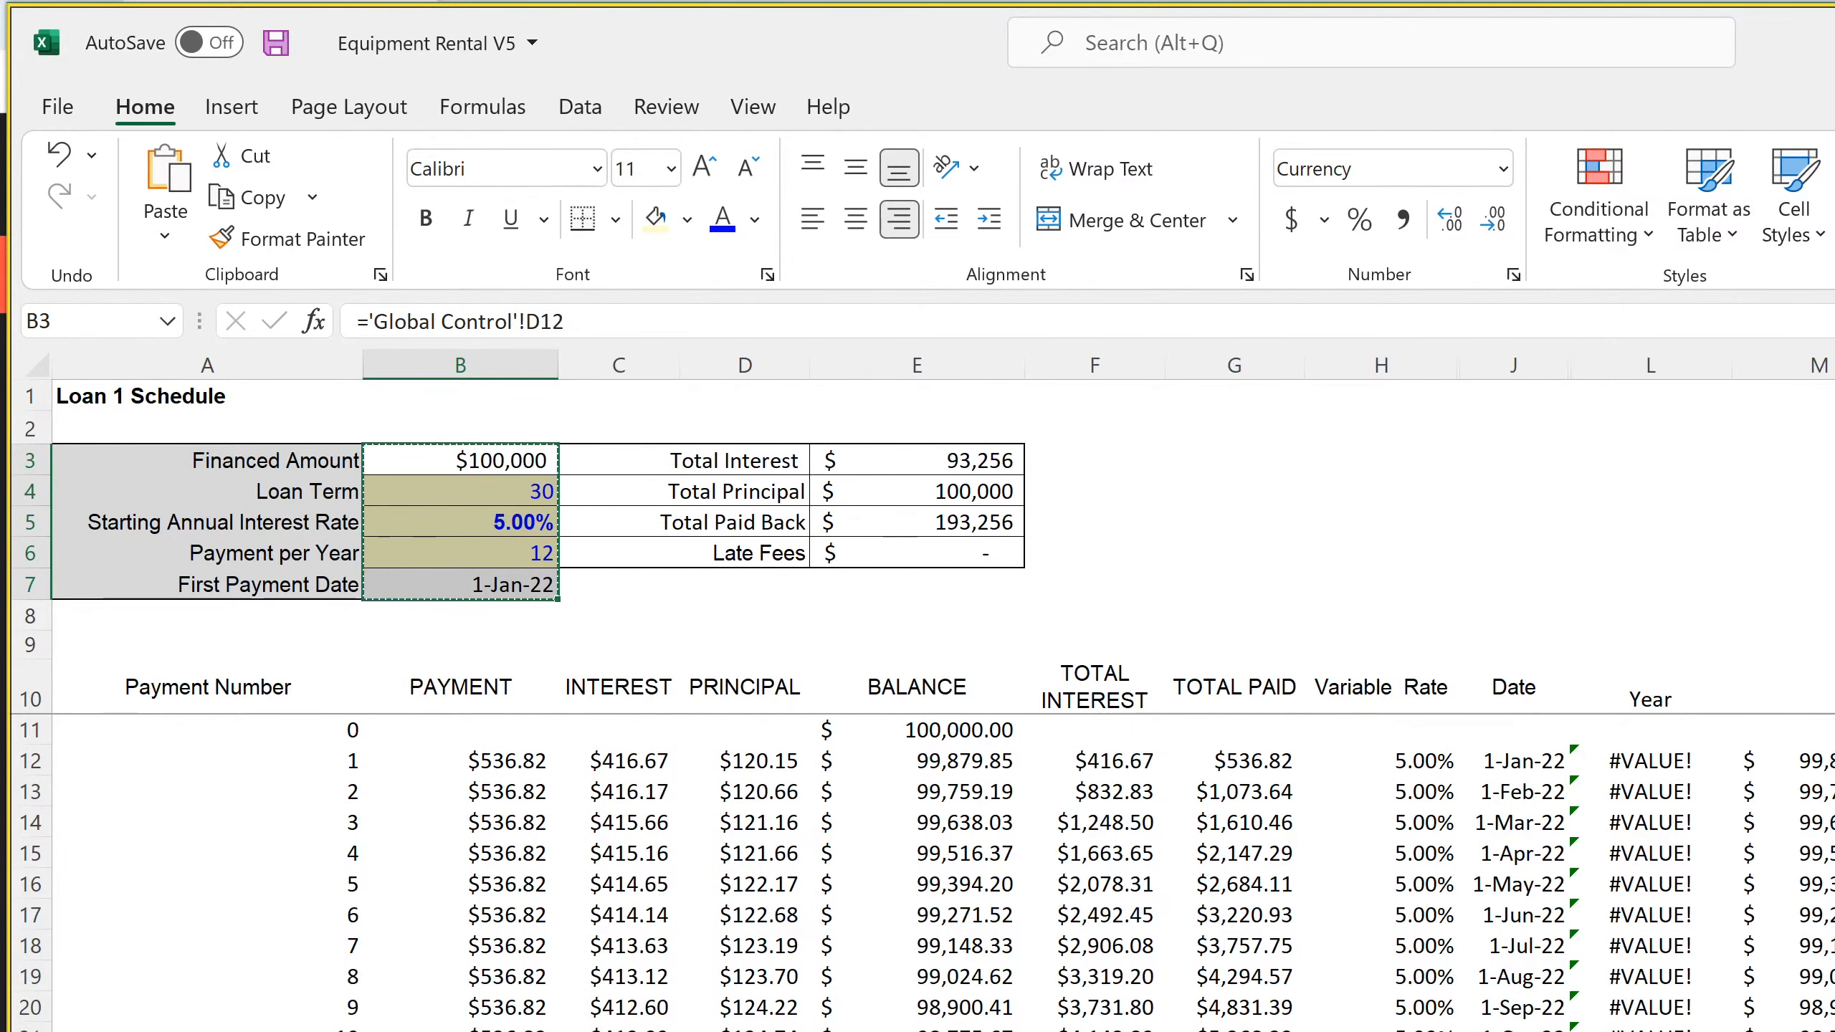
{"action": "key", "text": "ctrl+Page_Down"}
{"action": "left_click", "coordinate": [498, 462]}
{"action": "key", "text": "ctrl+v"}
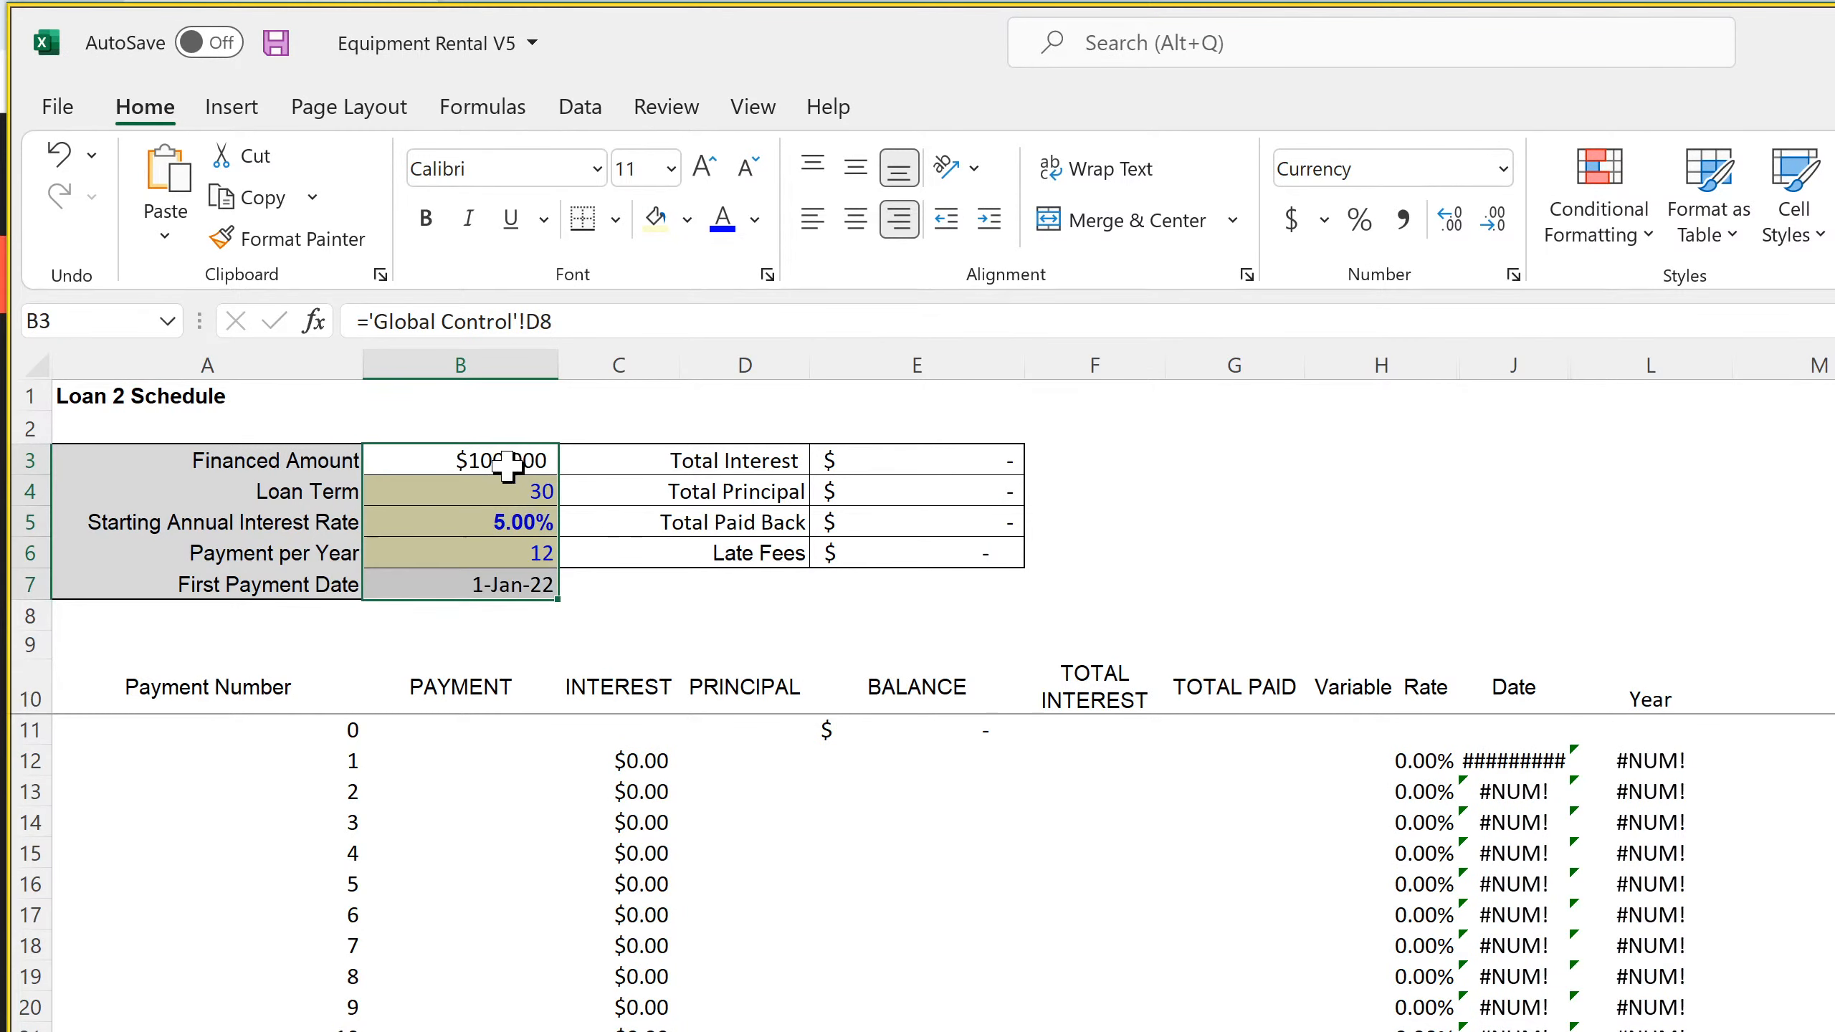
Paste the copied Loan 1 inputs into B3:B7 of the Loan 3 and Loan 4 Schedule sheets
{"action": "key", "text": "ctrl+Page_Down"}
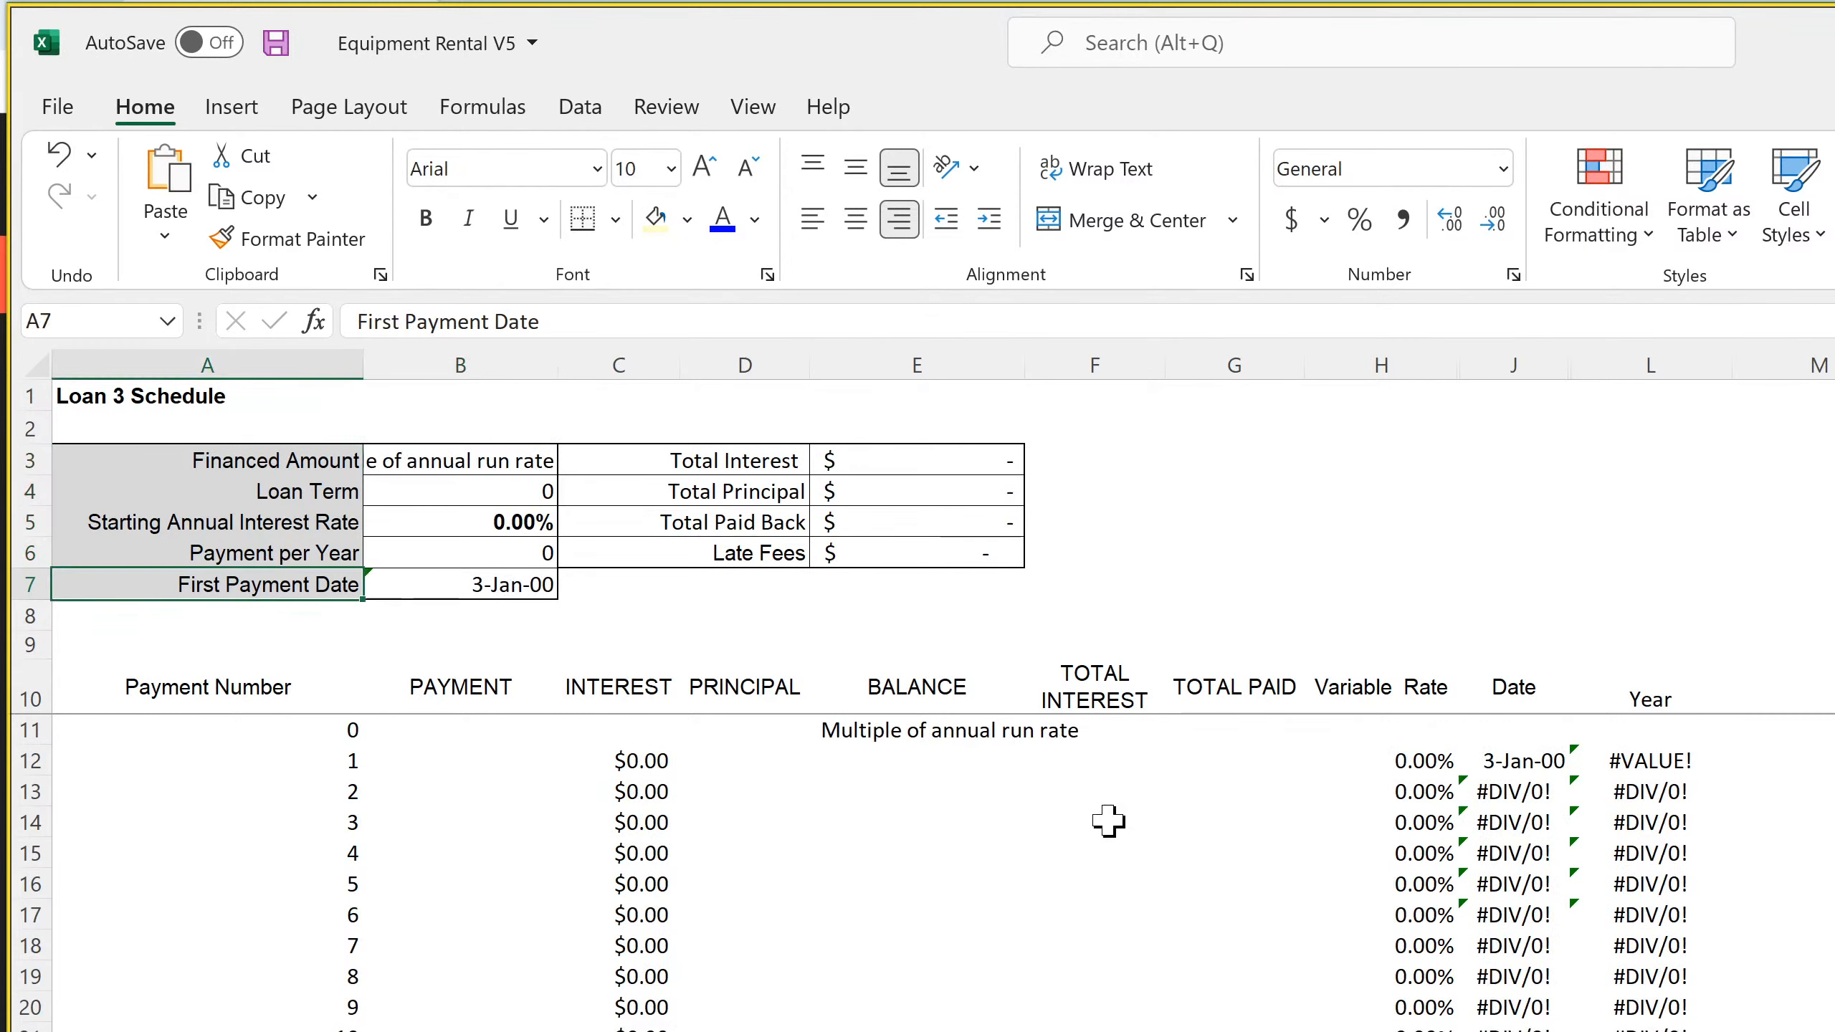
{"action": "left_click", "coordinate": [506, 466]}
{"action": "key", "text": "ctrl+v"}
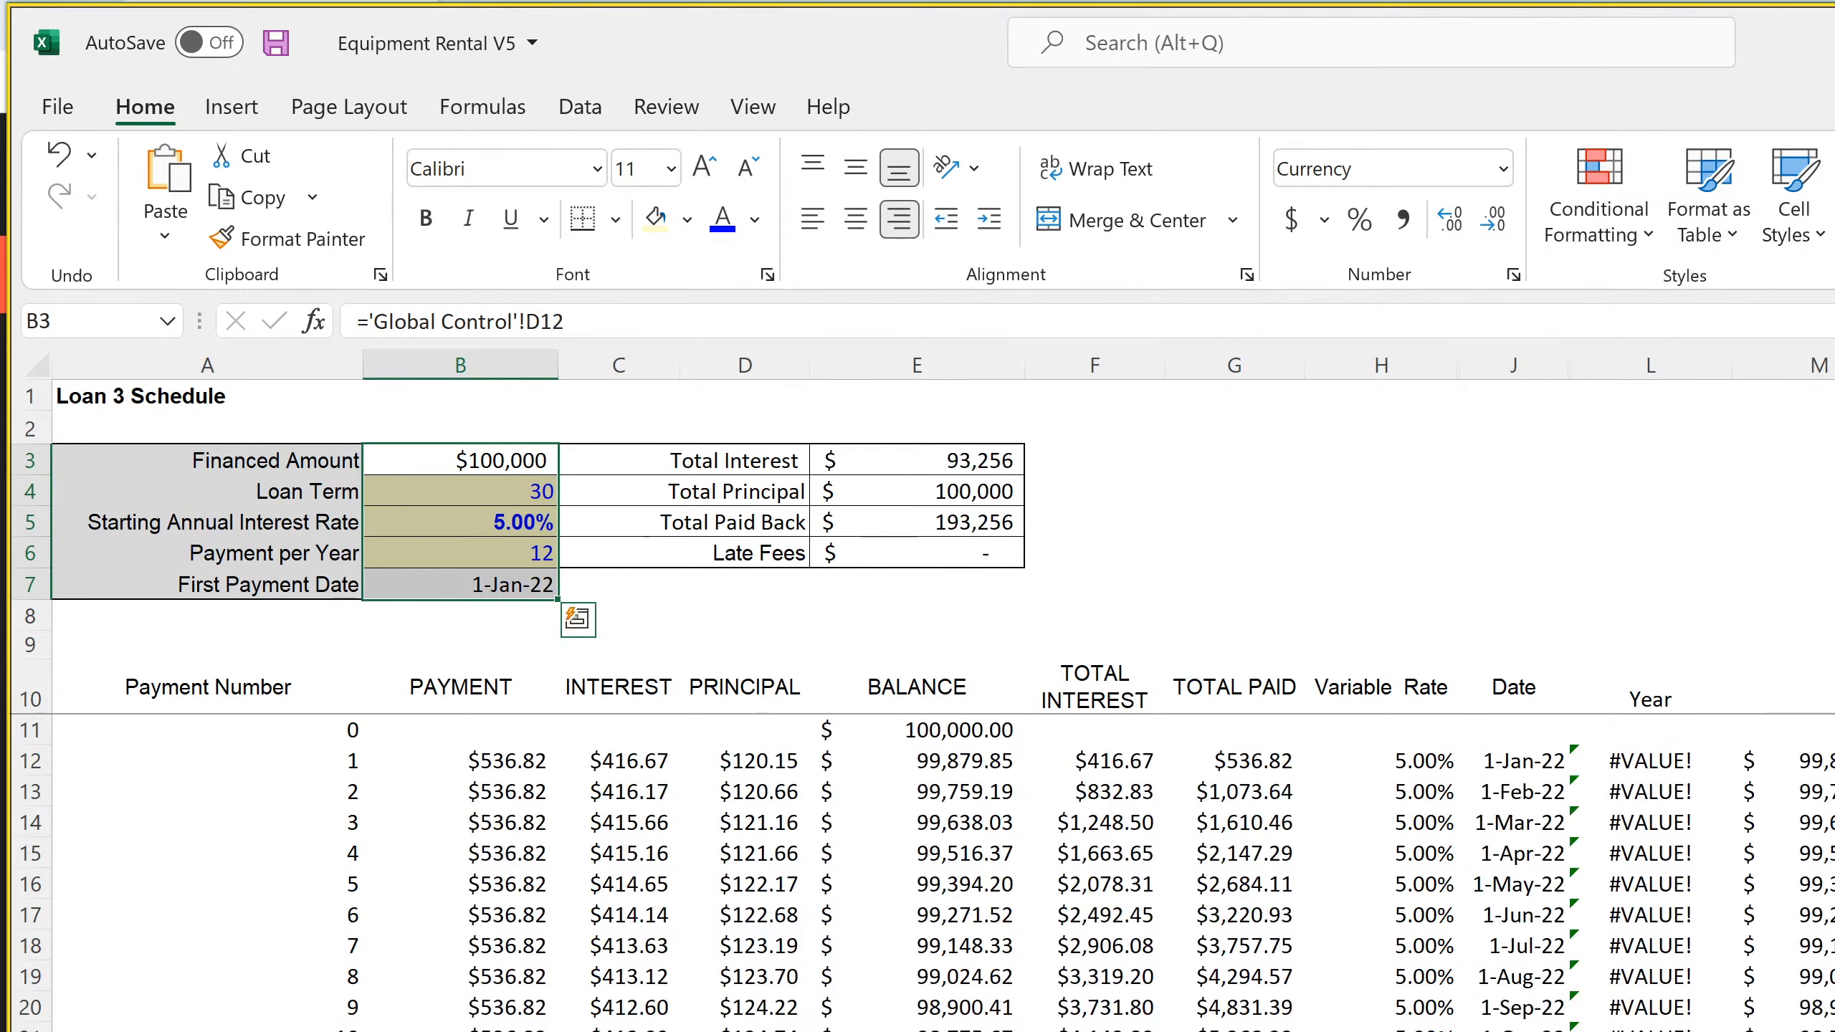
{"action": "key", "text": "ctrl+Page_Down"}
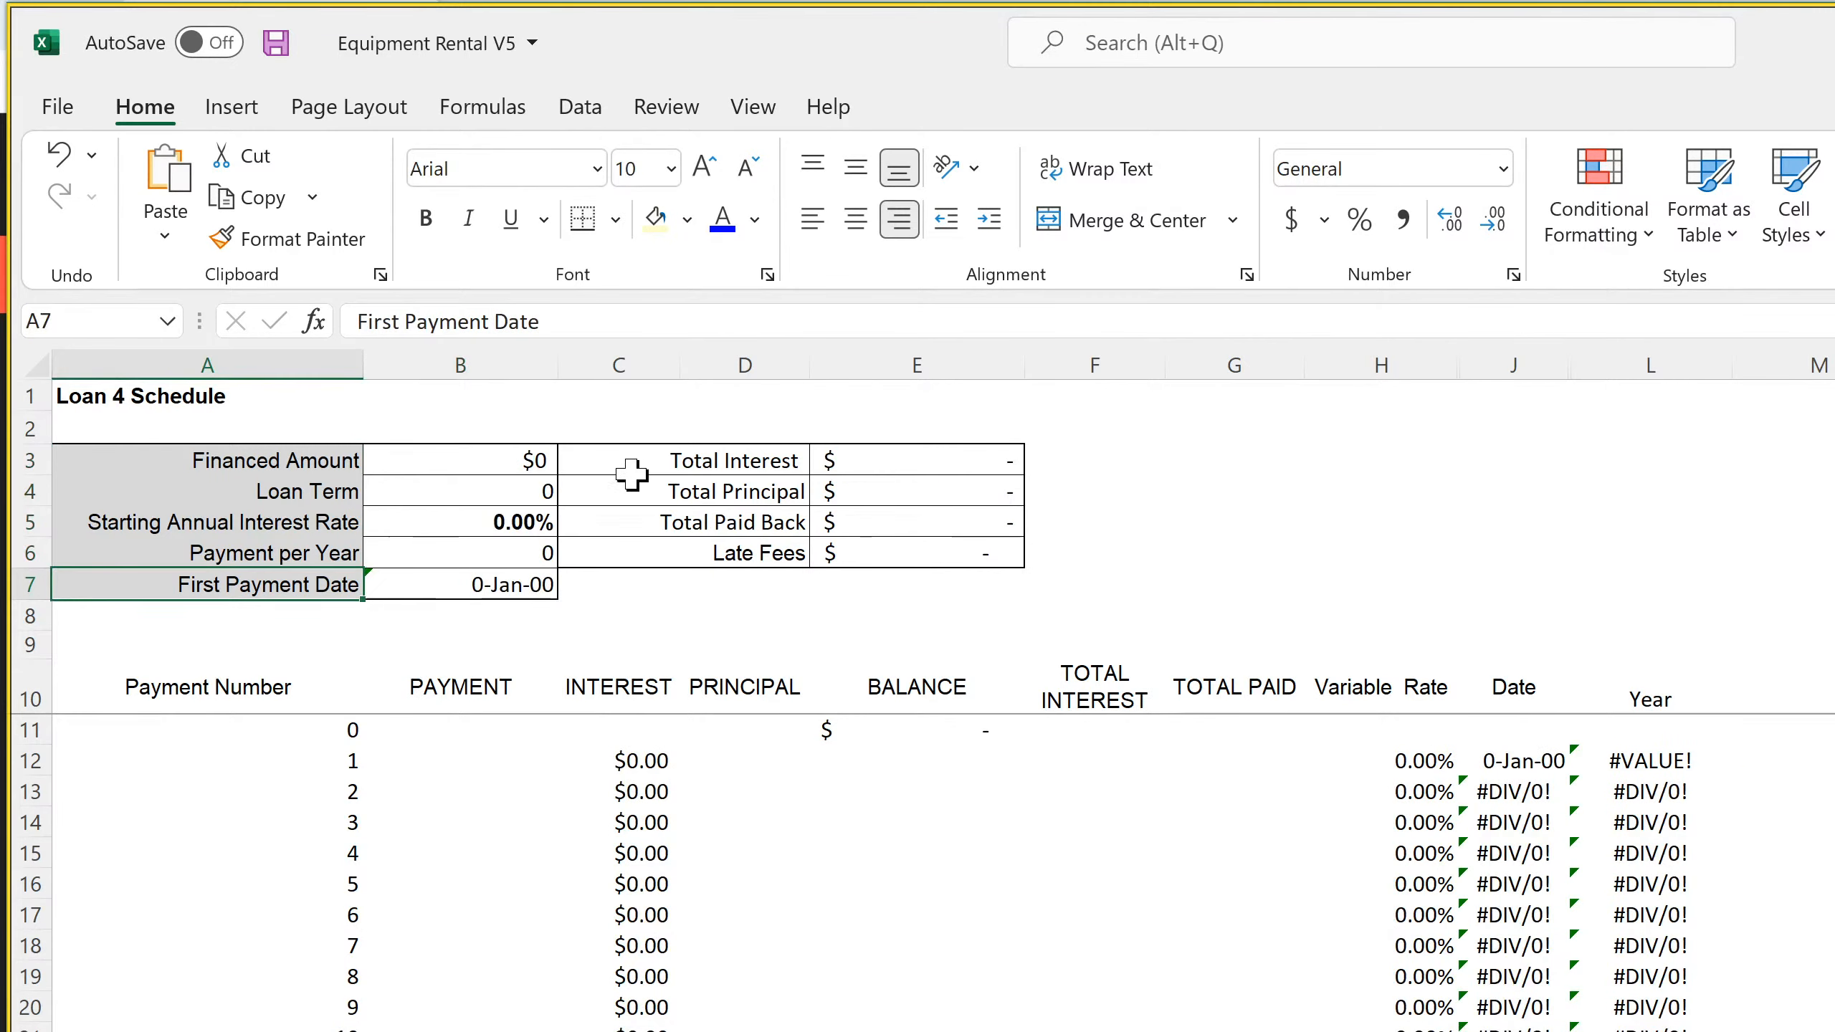
{"action": "left_click", "coordinate": [498, 460]}
{"action": "key", "text": "ctrl+v"}
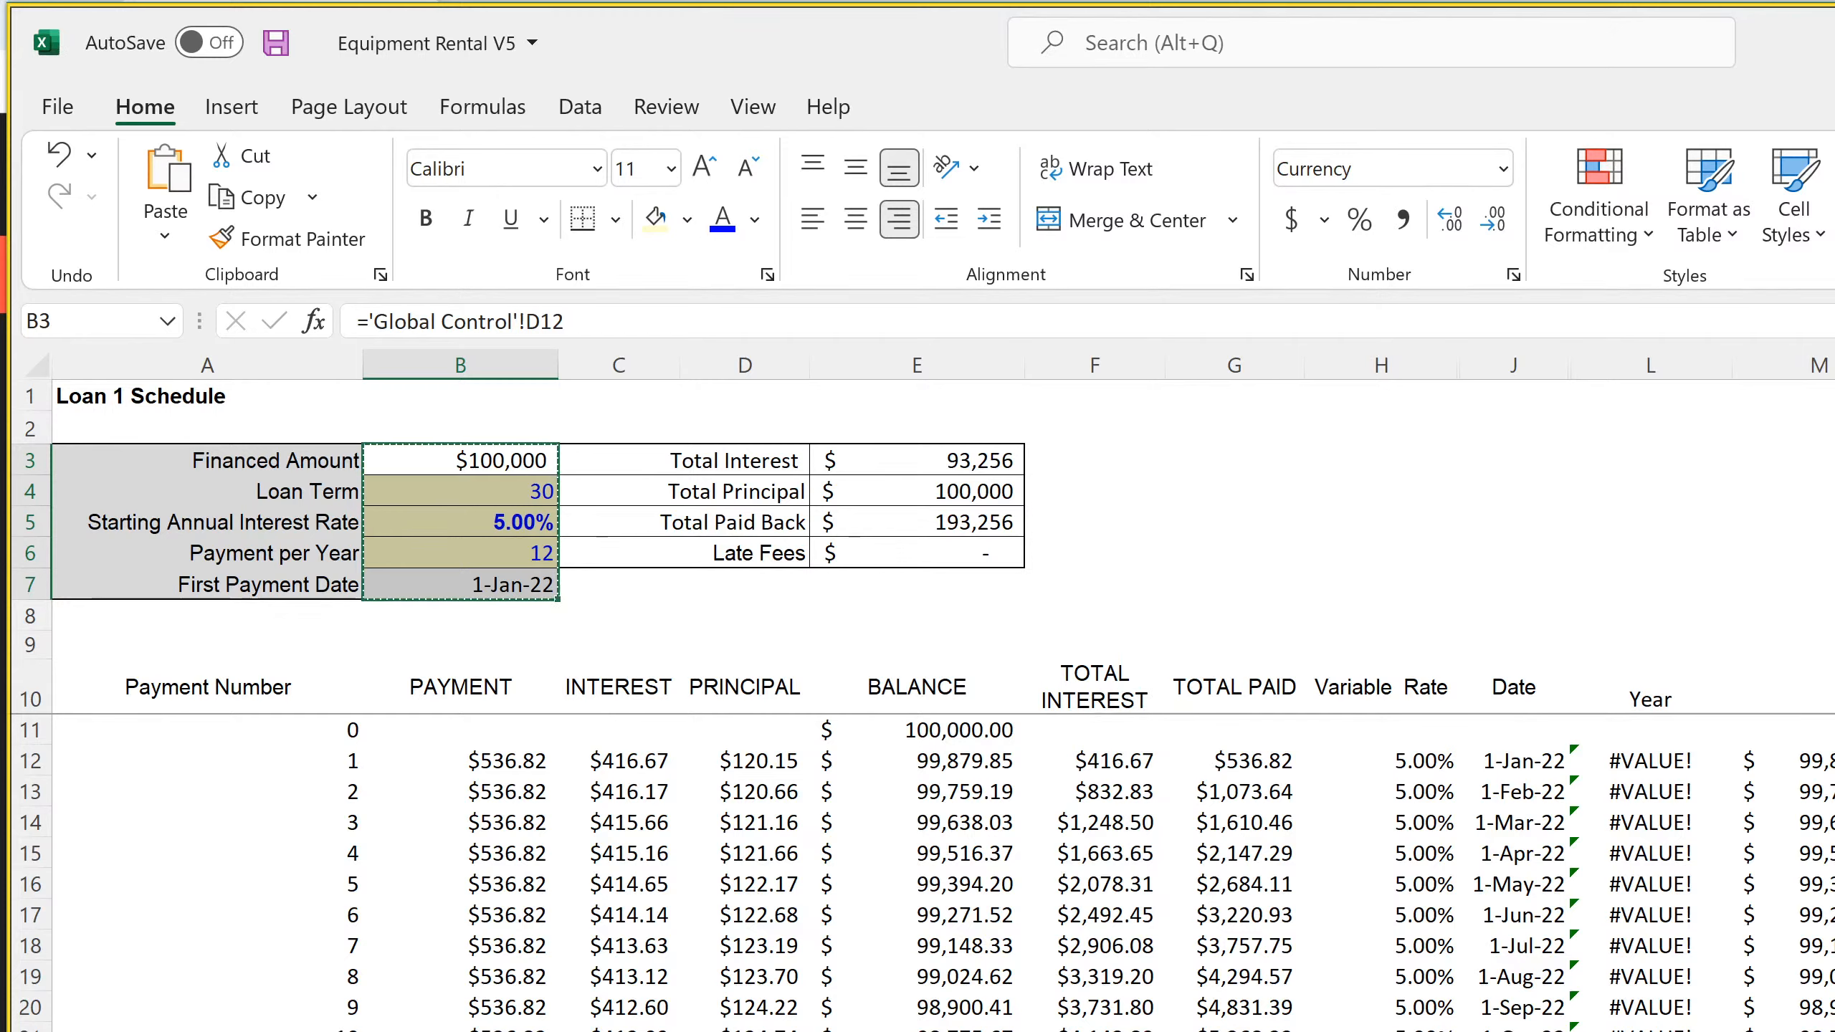
On the Loan 2 Schedule sheet, link the Financed Amount in B3 to Loan 2's Borrowed Amount, ='Global Control'!D13
{"action": "key", "text": "ctrl+v"}
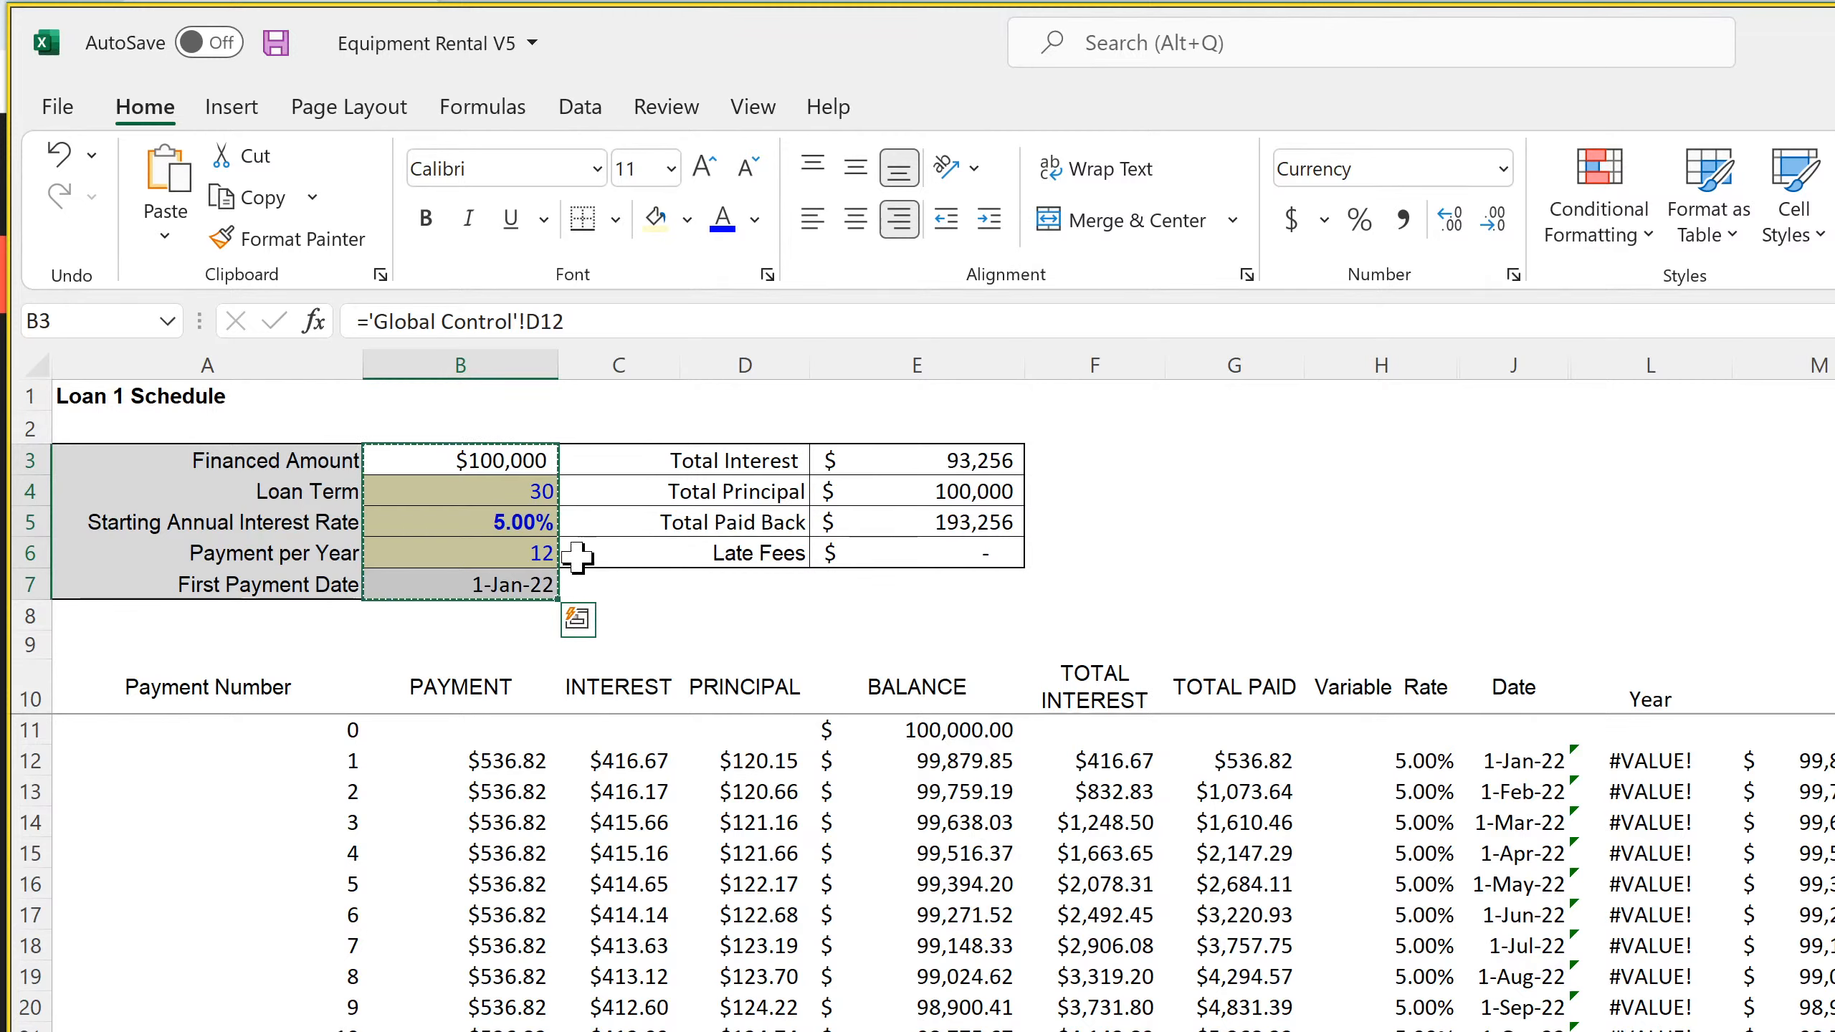
{"action": "left_click", "coordinate": [515, 457]}
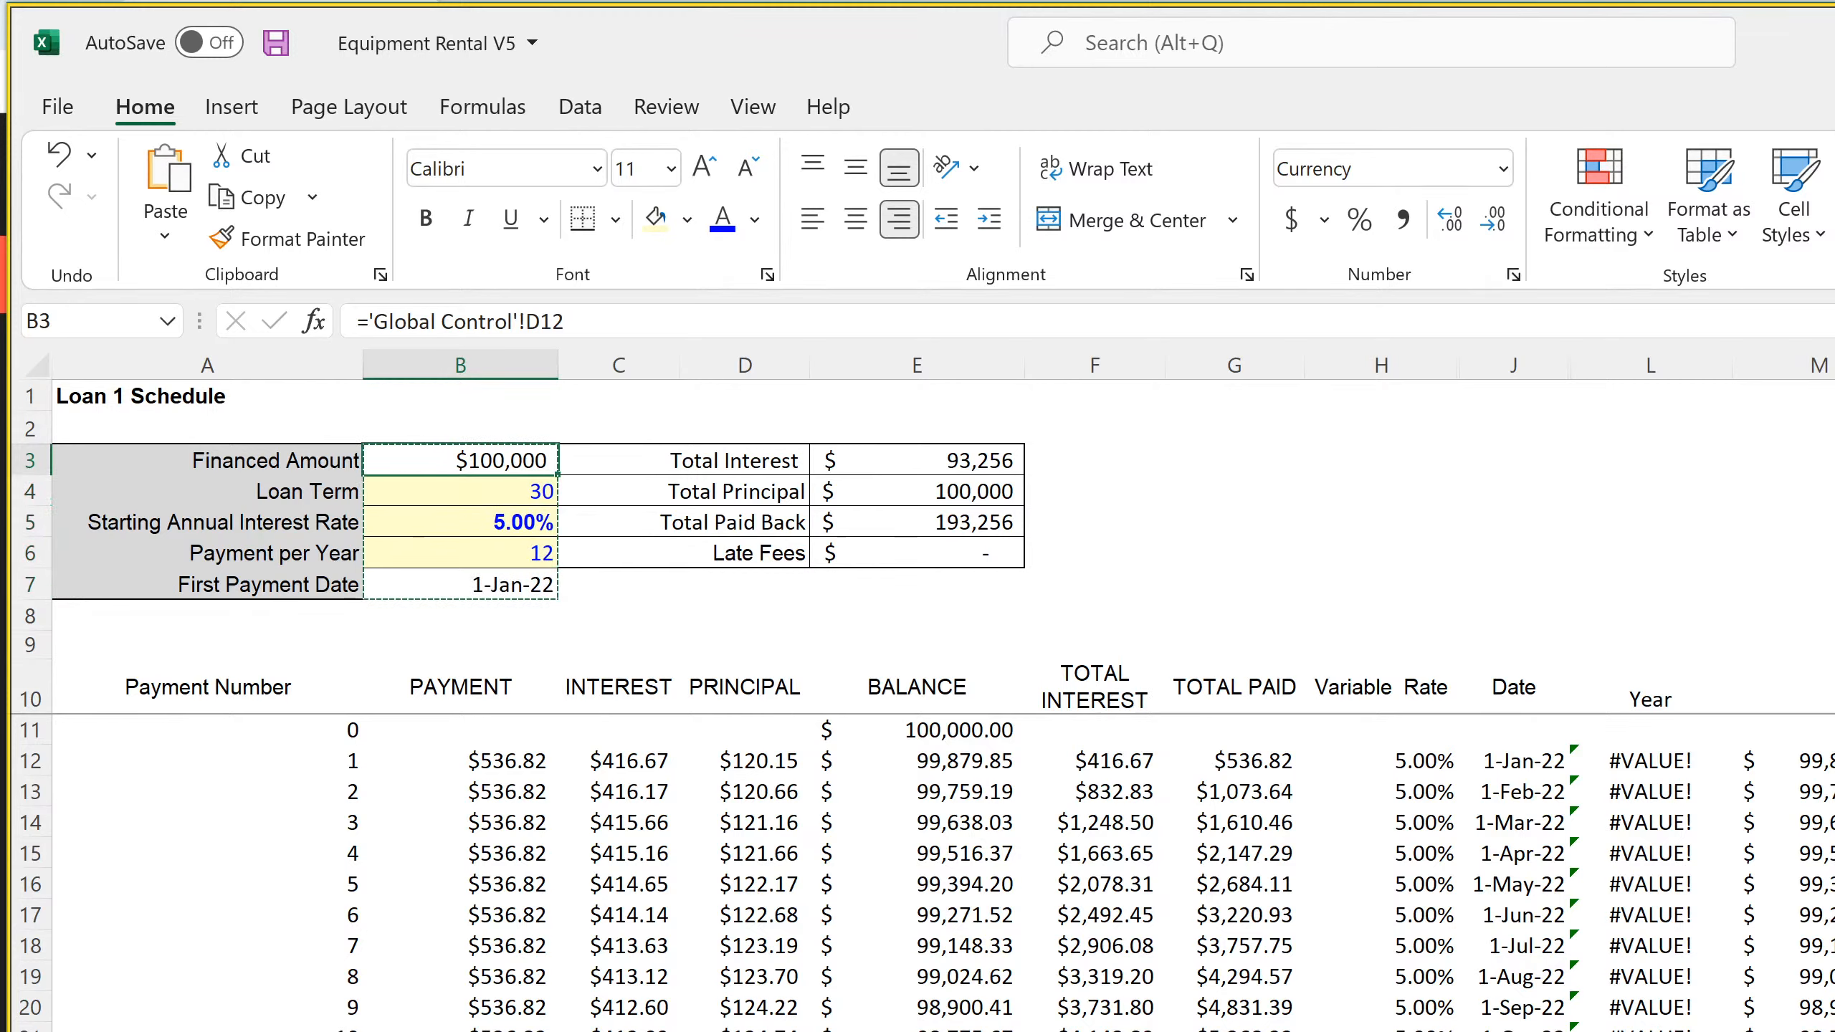
{"action": "key", "text": "ctrl+Page_Down"}
{"action": "key", "text": "ctrl+v"}
{"action": "left_click", "coordinate": [515, 457]}
{"action": "left_click", "coordinate": [620, 321]}
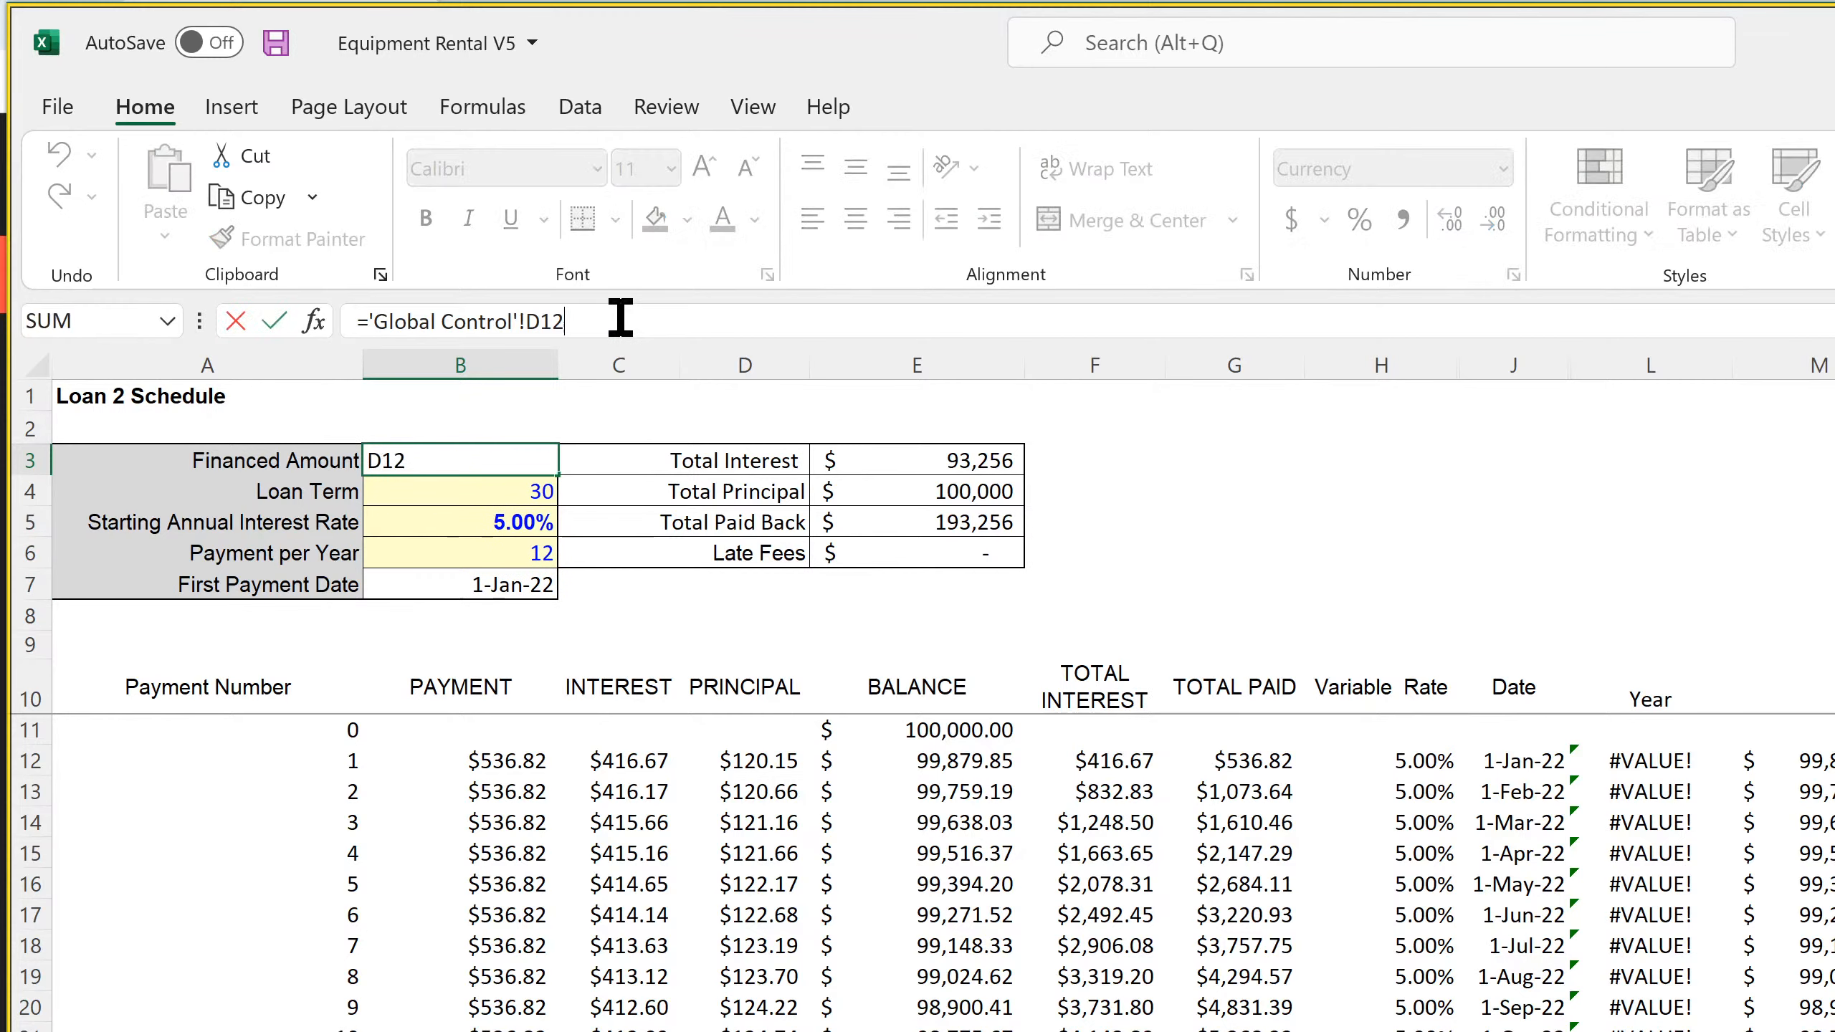
{"action": "key", "text": "Return"}
{"action": "key", "text": "Return"}
{"action": "key", "text": "Return"}
{"action": "key", "text": "Return"}
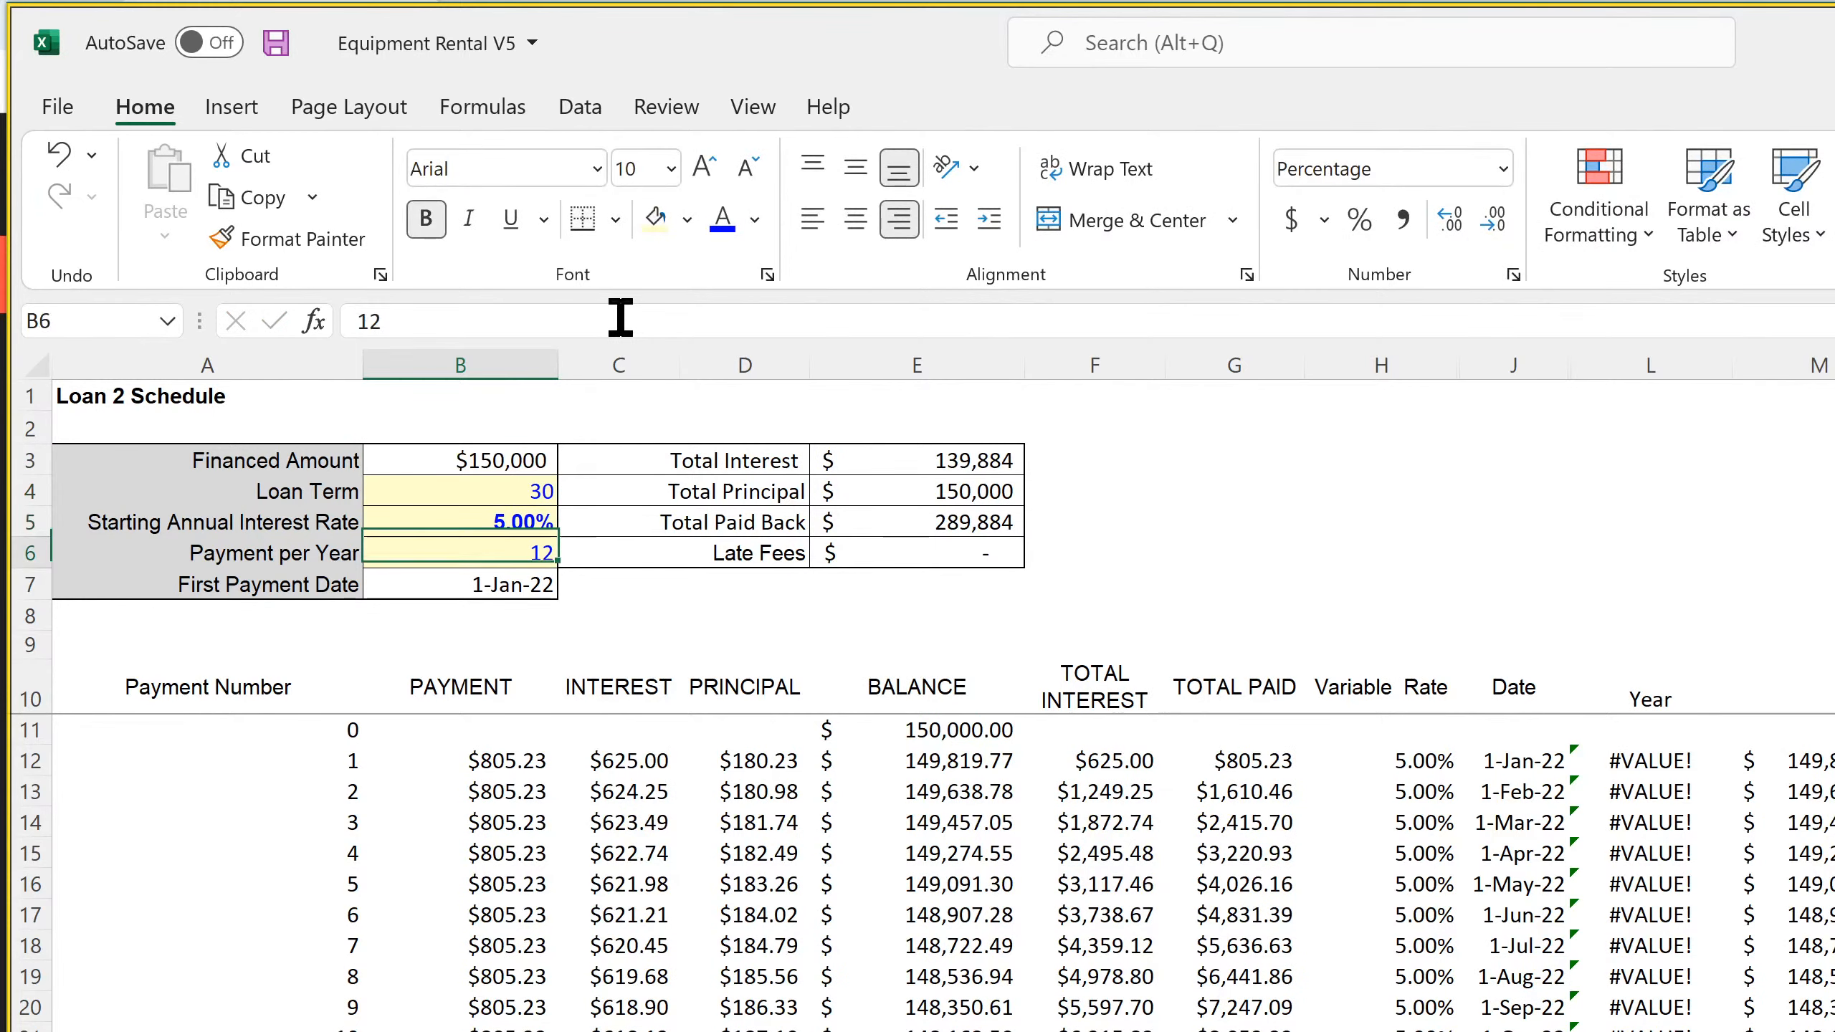
Link Loan 2's First Payment Date in B7 to its Date Borrowed, ='Global Control'!C13
{"action": "left_click", "coordinate": [620, 318]}
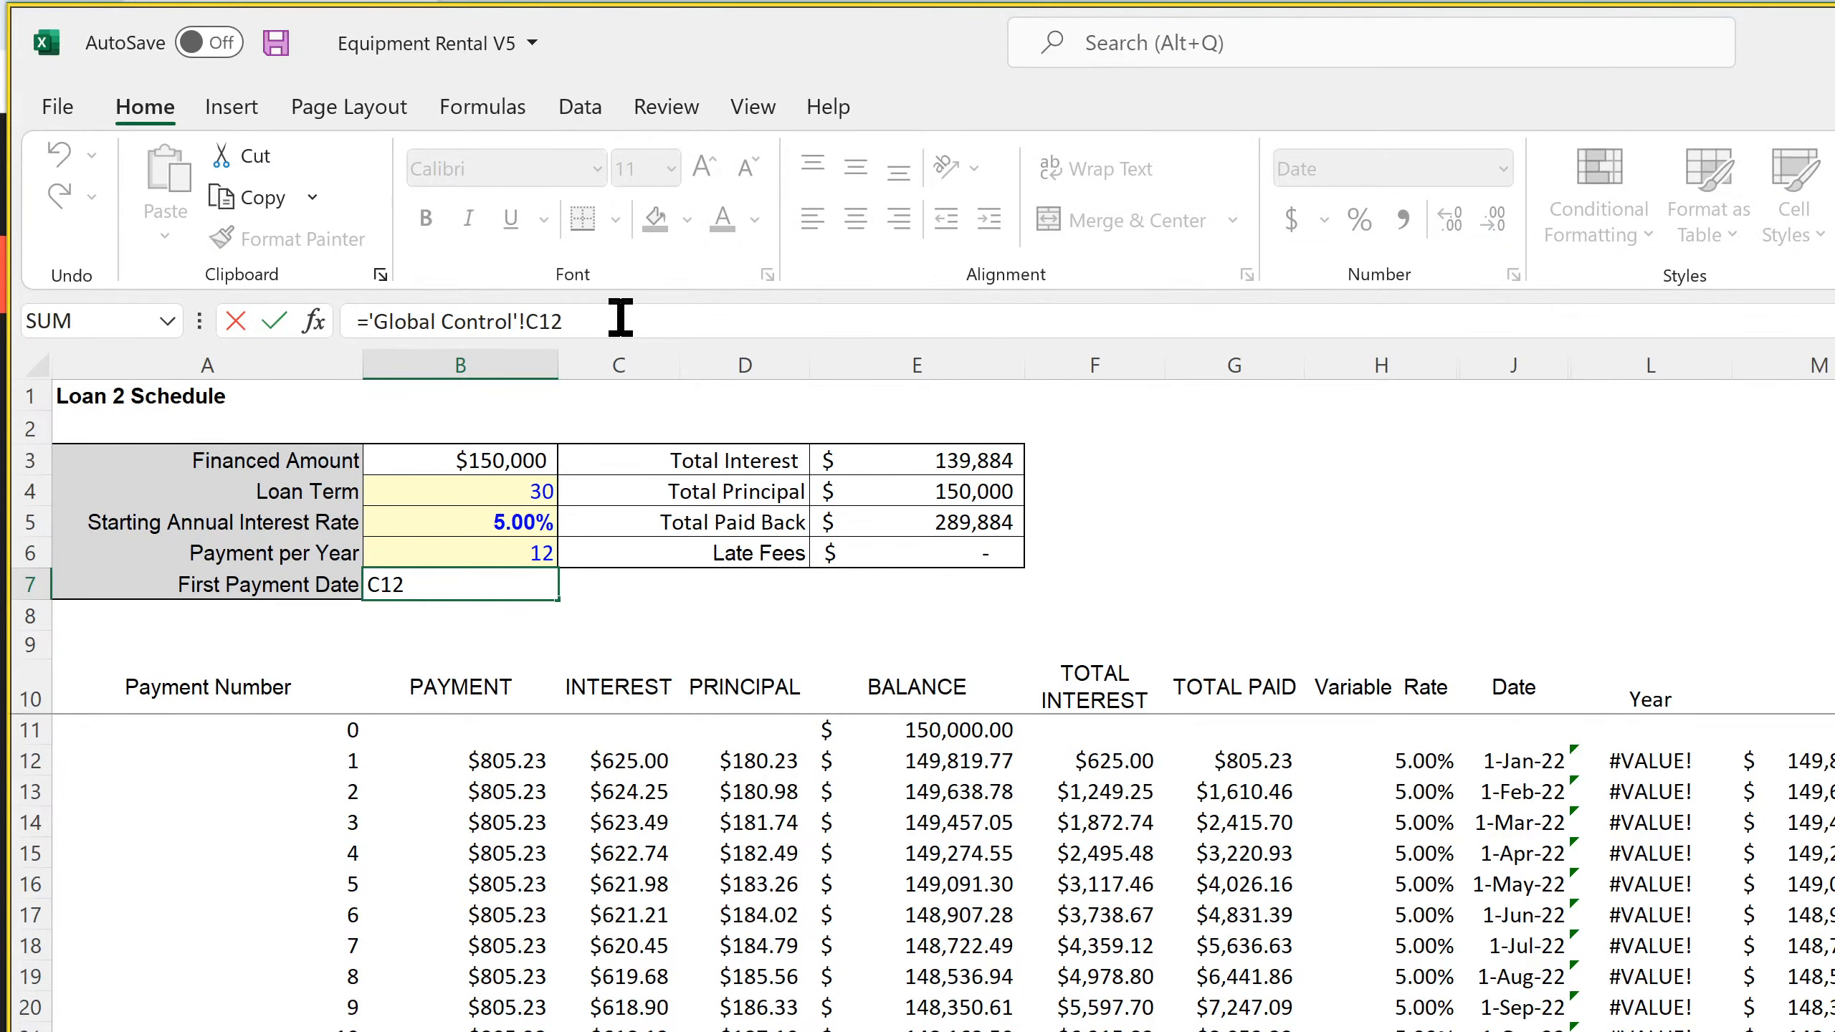
{"action": "type", "text": "3"}
{"action": "key", "text": "Return"}
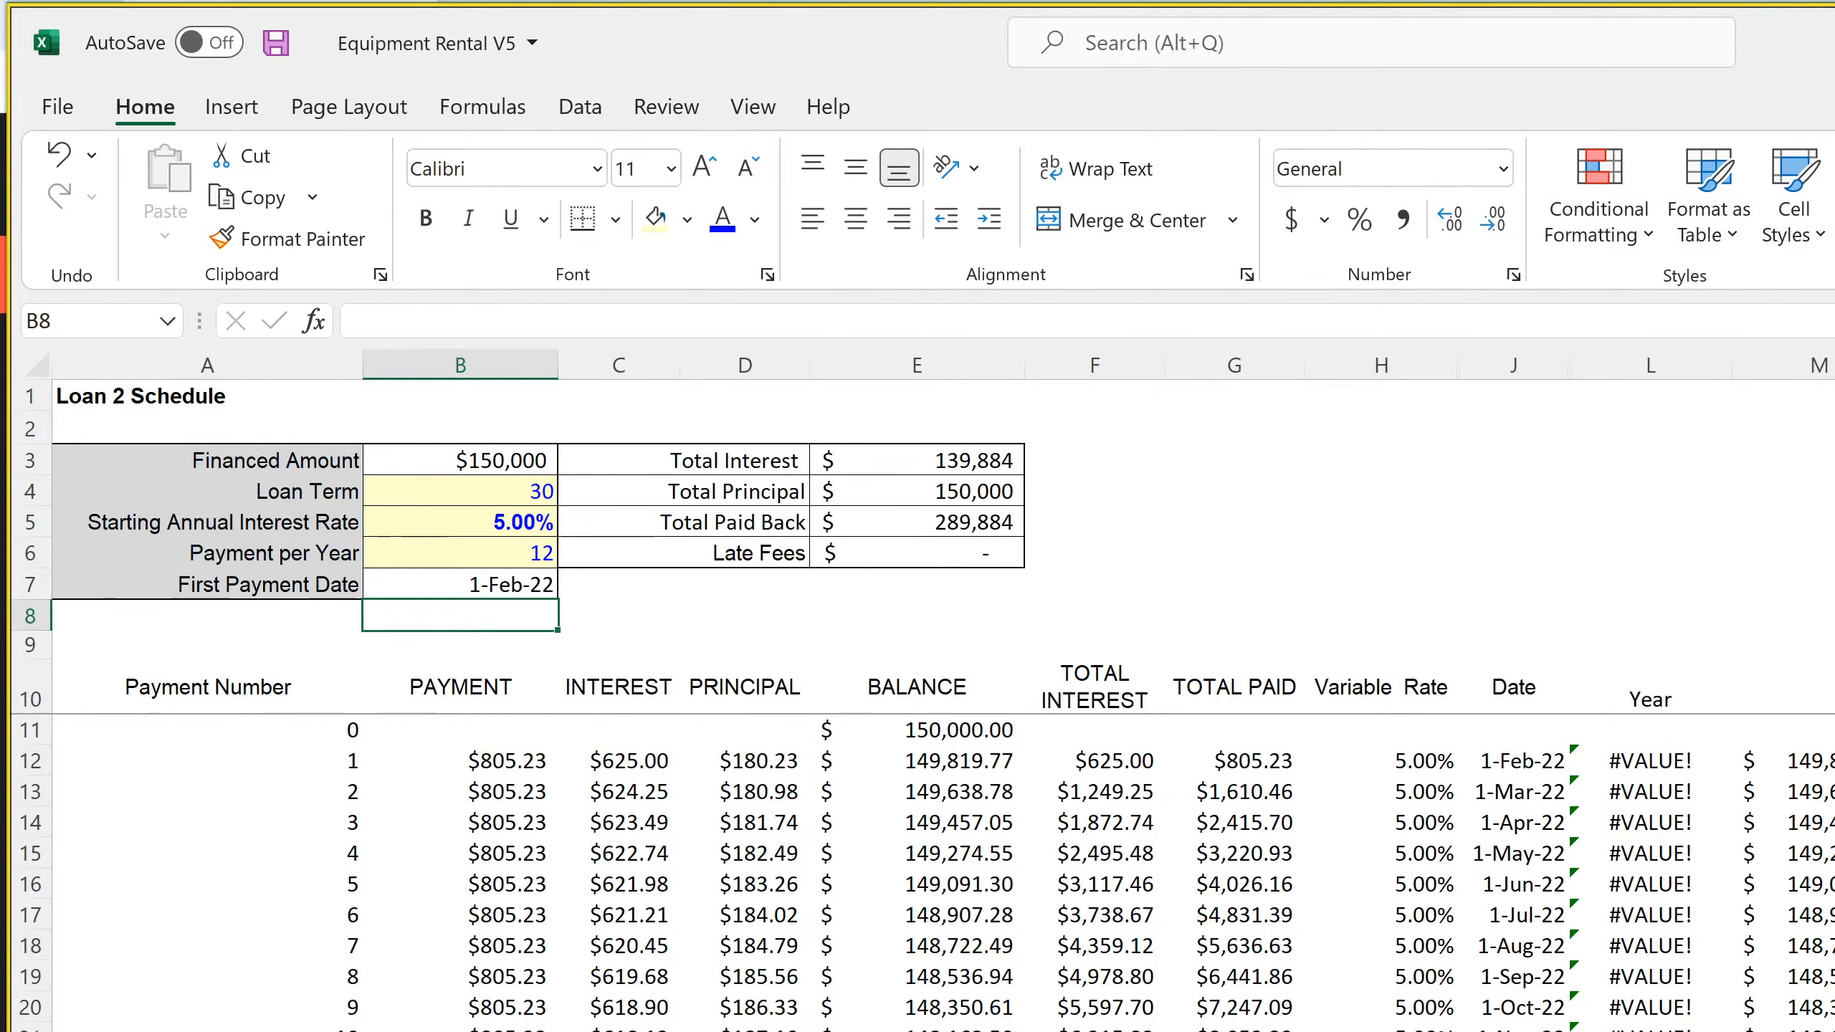
On the Loan 3 Schedule sheet, link the Financed Amount in B3 to Loan 3's Borrowed Amount, ='Global Control'!D14
{"action": "key", "text": "ctrl+Page_Down"}
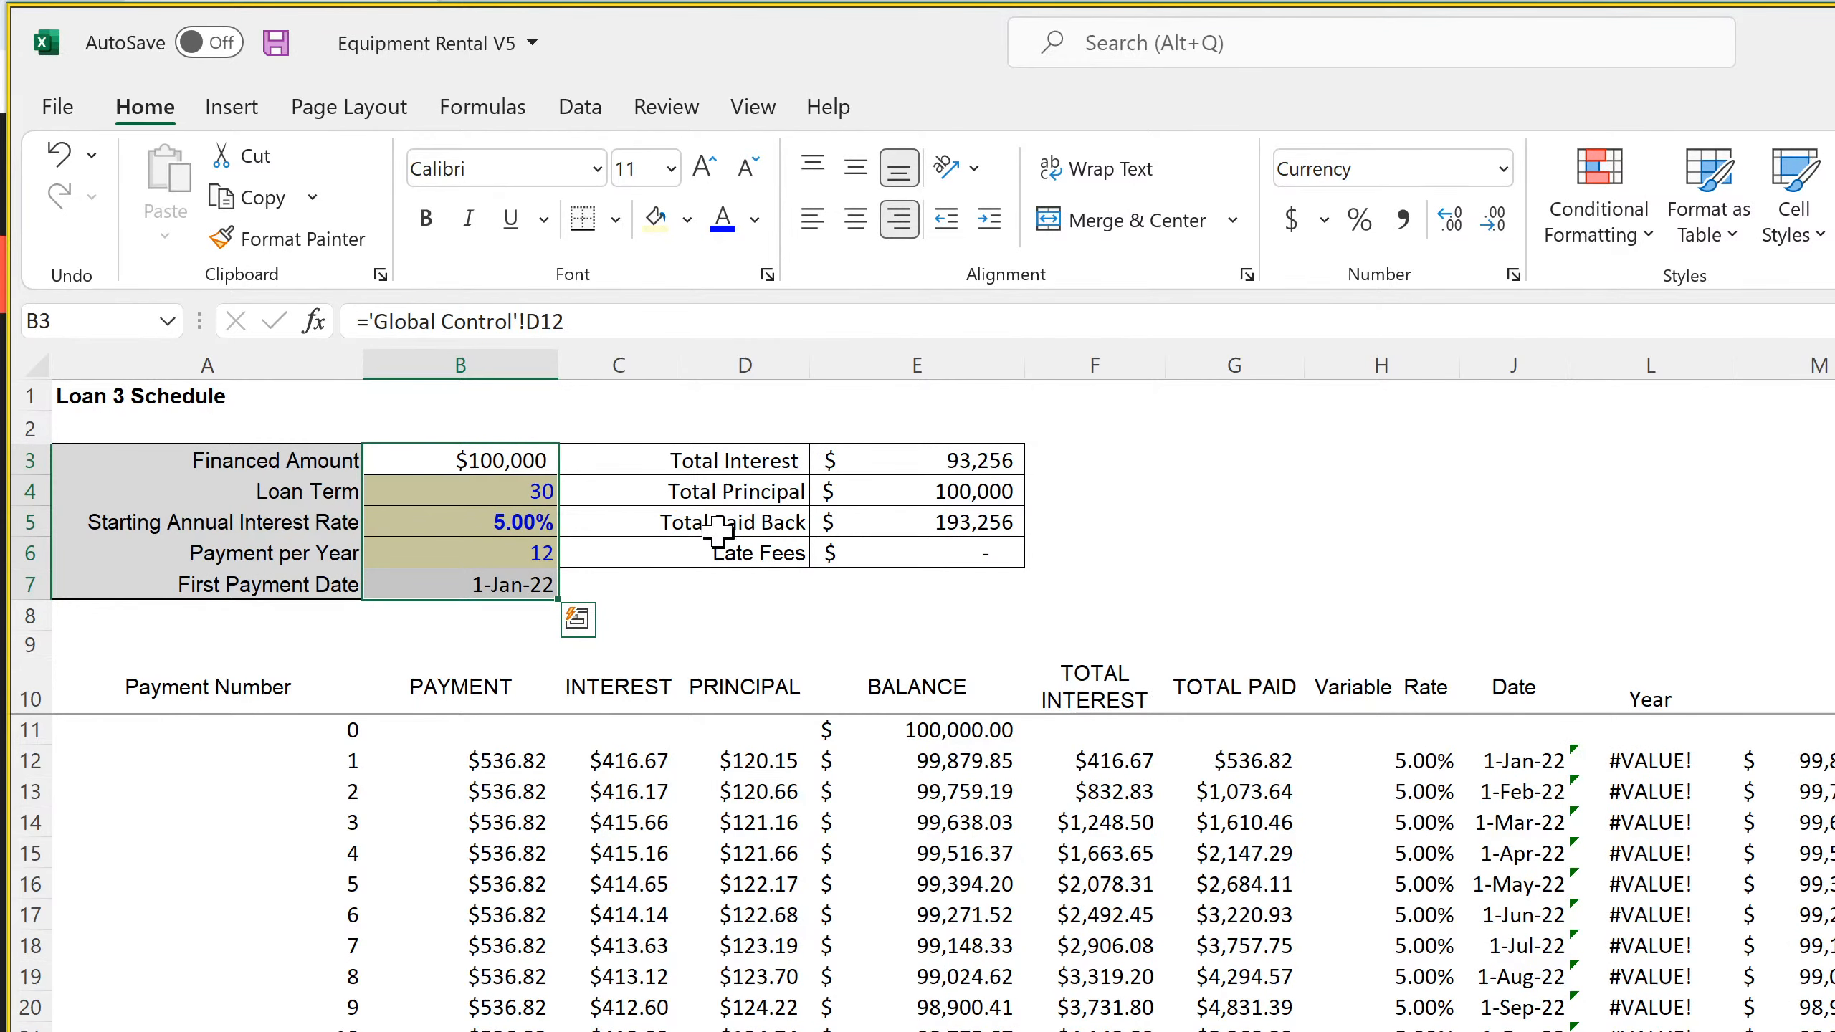
{"action": "left_click", "coordinate": [519, 462]}
{"action": "left_click", "coordinate": [630, 322]}
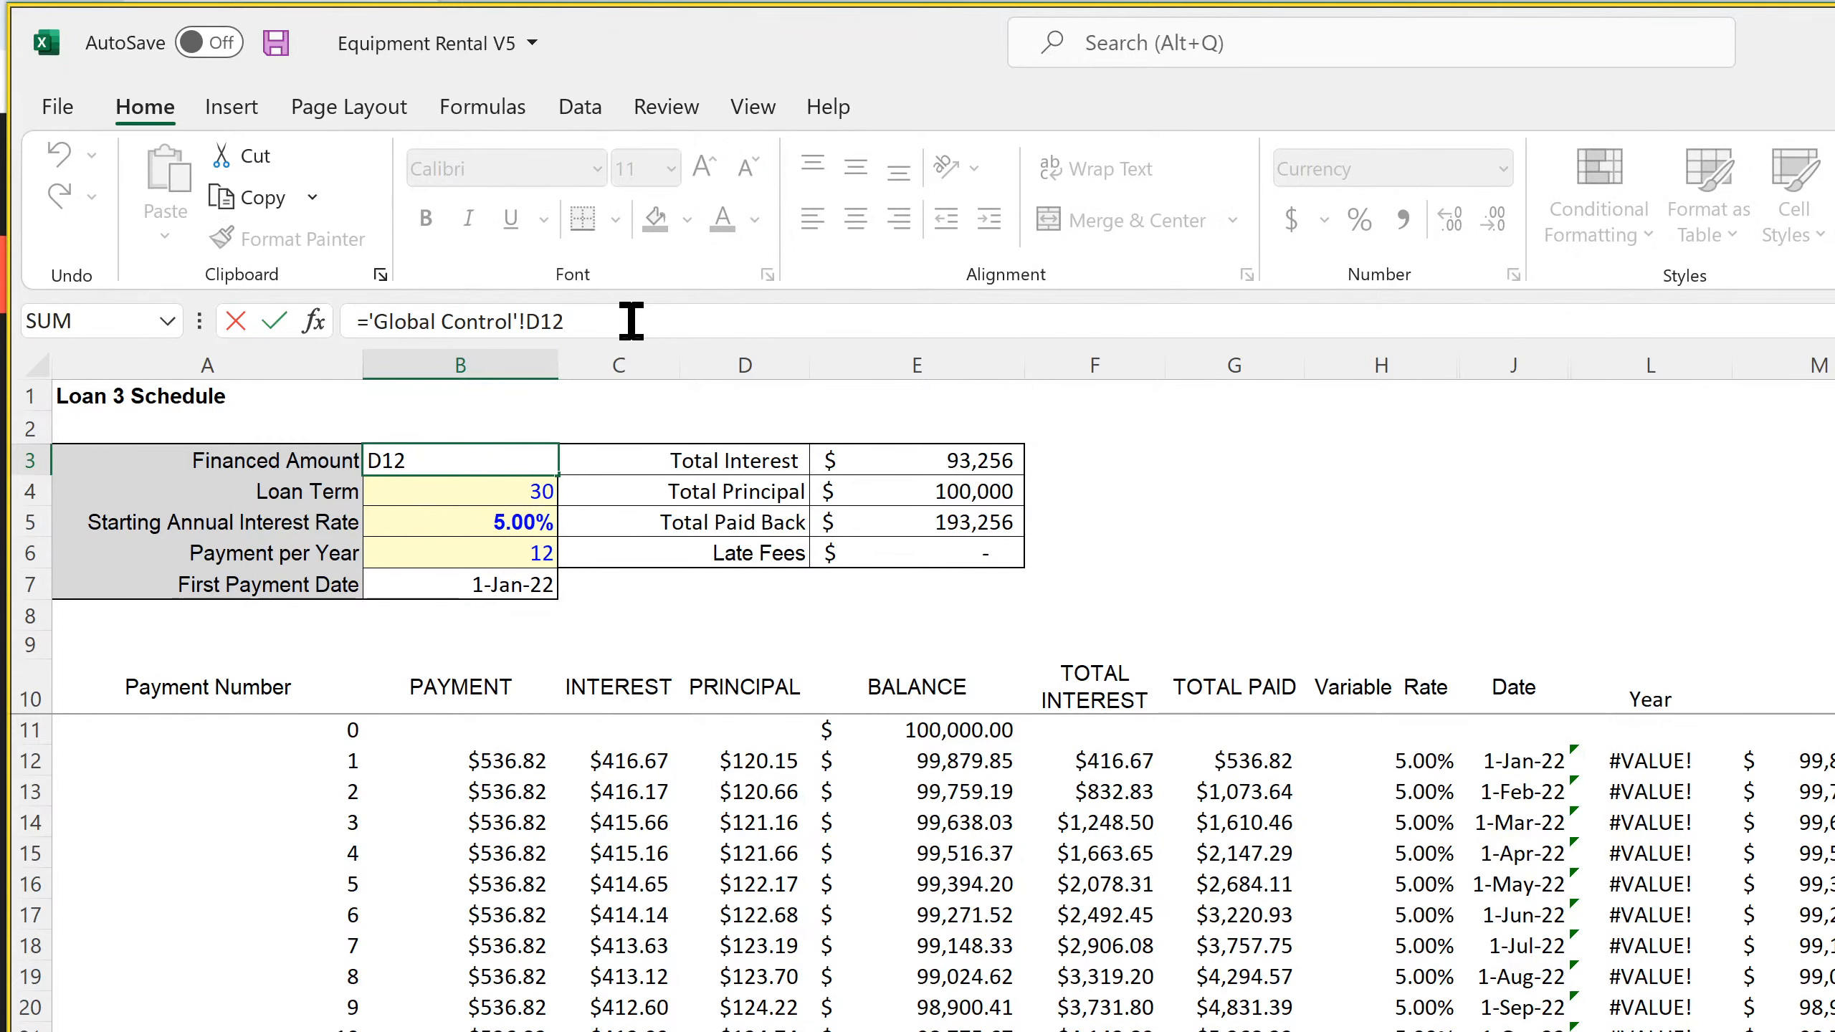
{"action": "key", "text": "Return"}
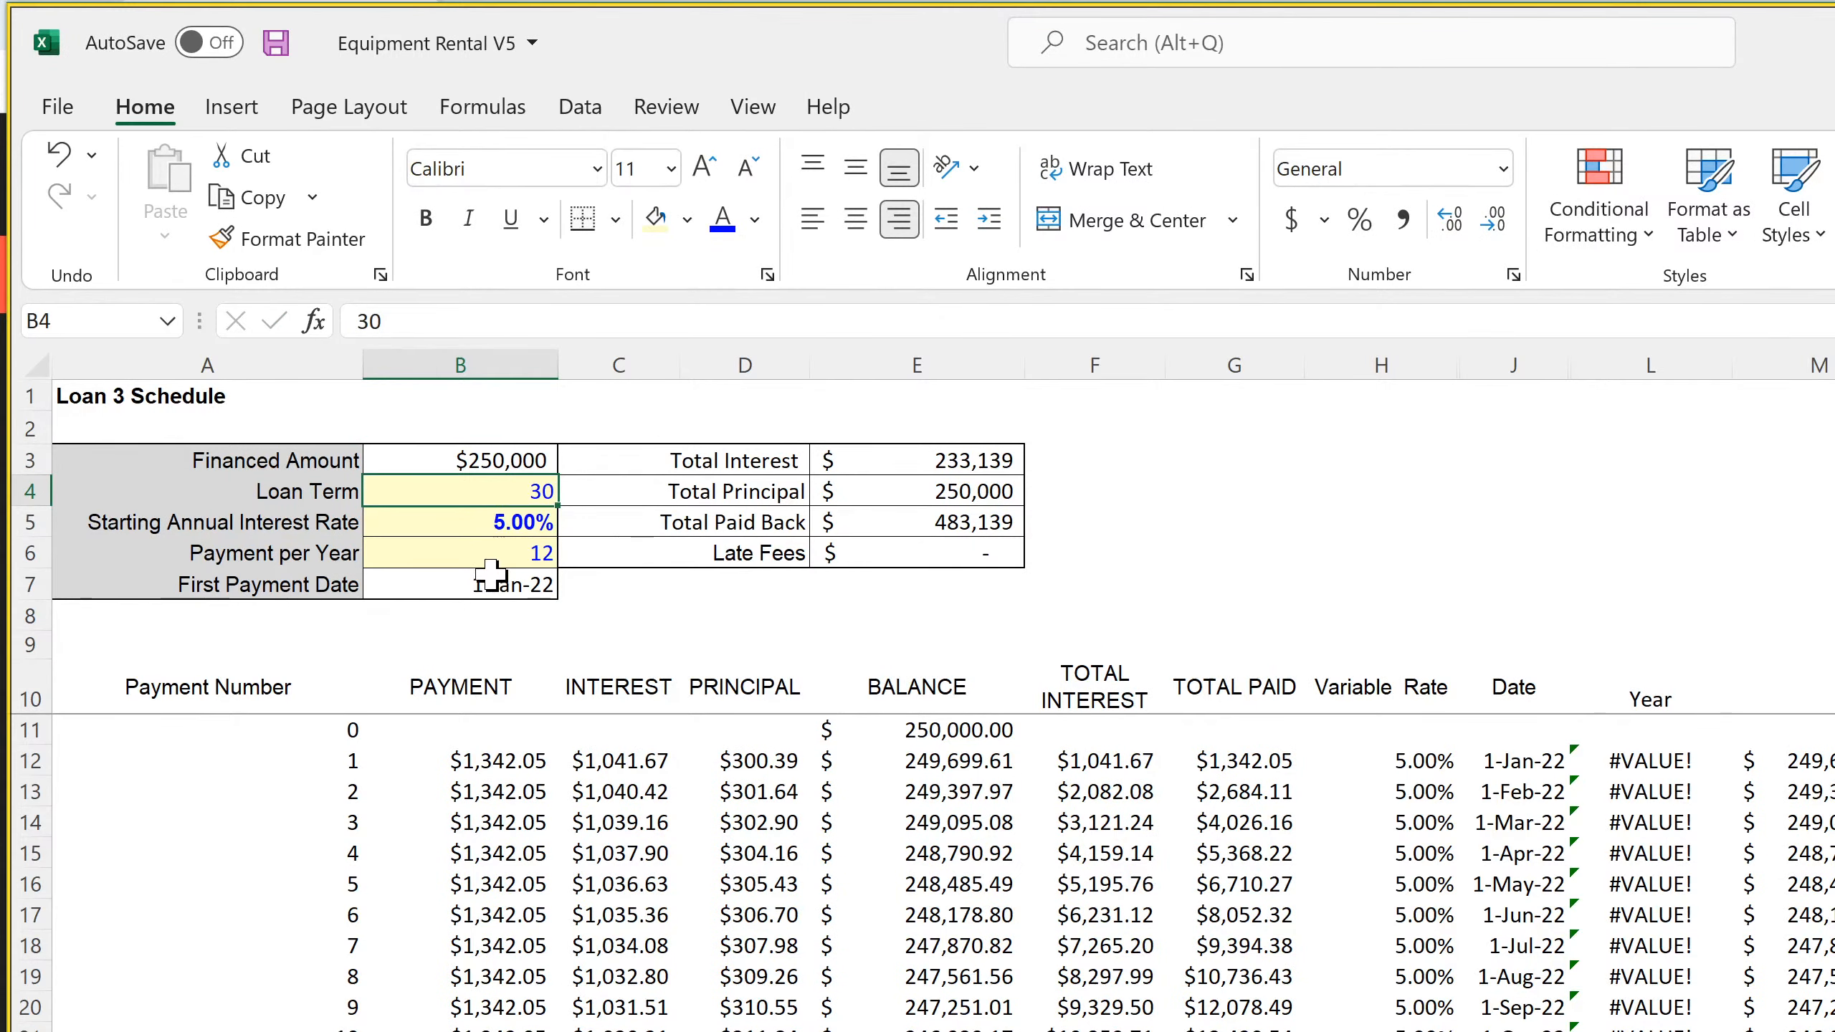
On the Loan 3 Schedule sheet, link the First Payment Date in B7 to Loan 3's Date Borrowed, ='Global Control'!C14
{"action": "left_click", "coordinate": [490, 574]}
{"action": "left_click", "coordinate": [659, 318]}
{"action": "key", "text": "BackSpace"}
{"action": "type", "text": "4"}
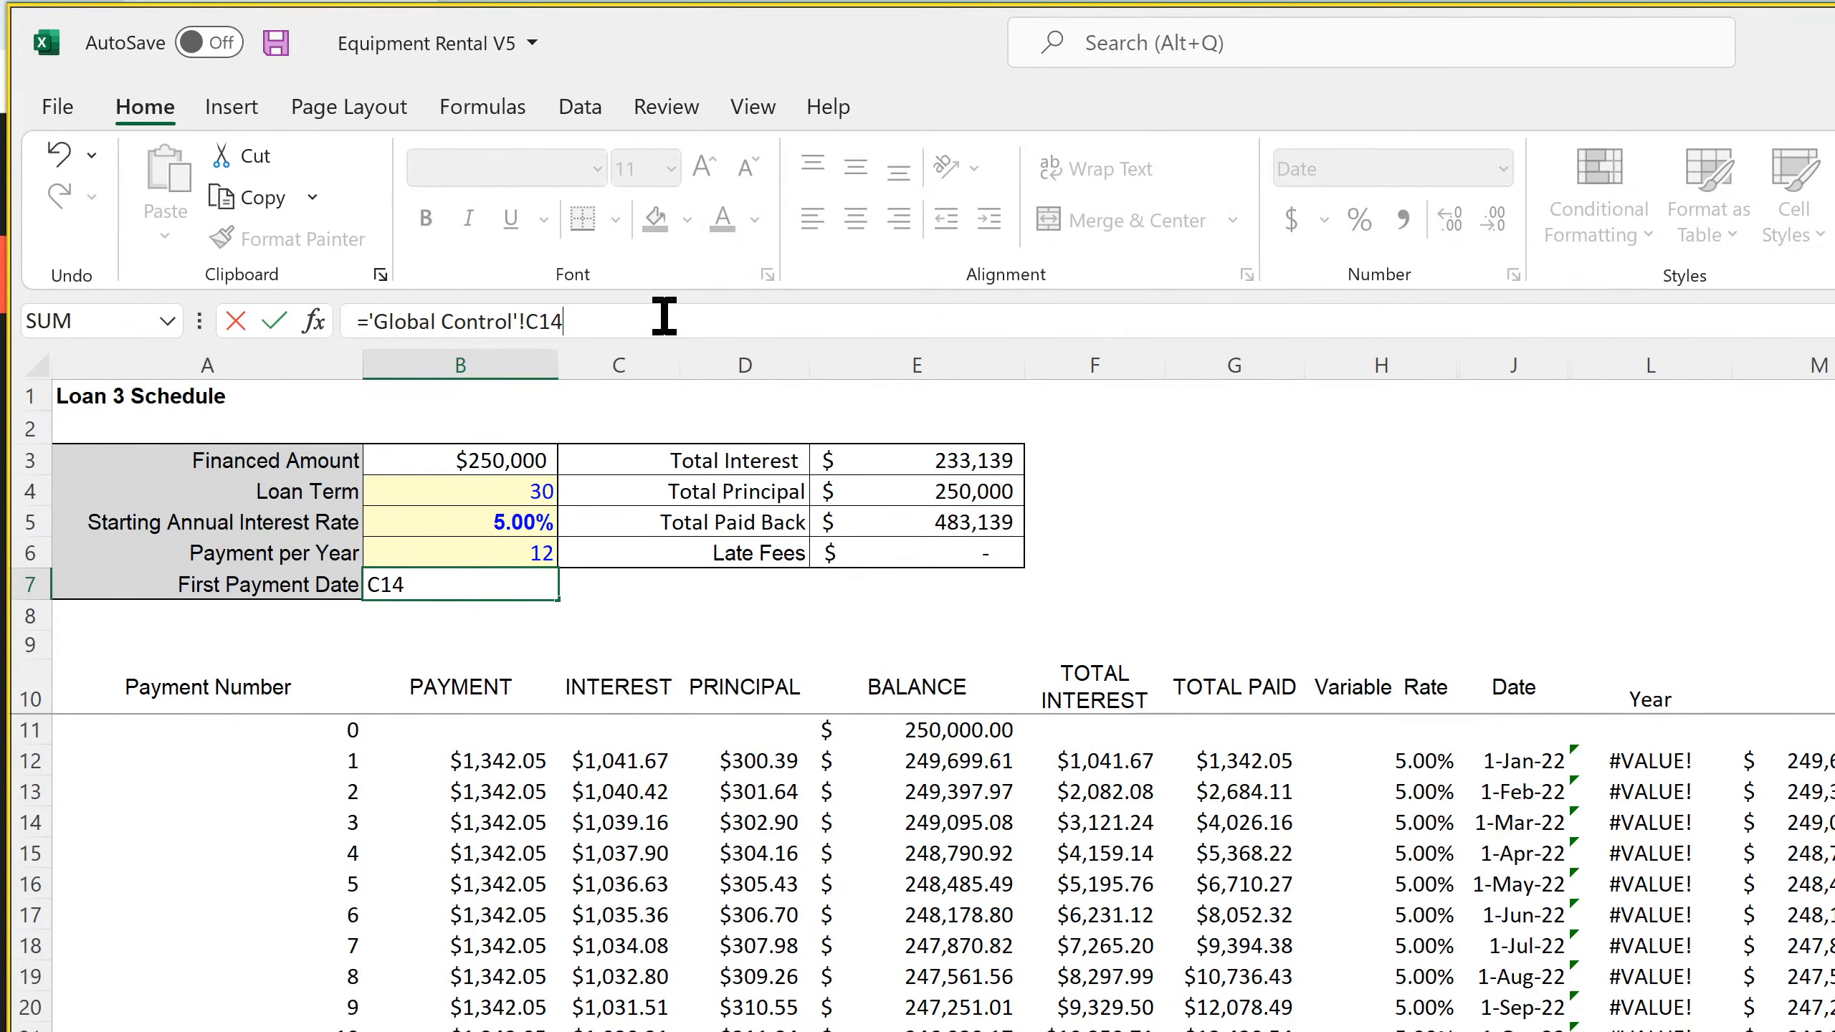
{"action": "key", "text": "Return"}
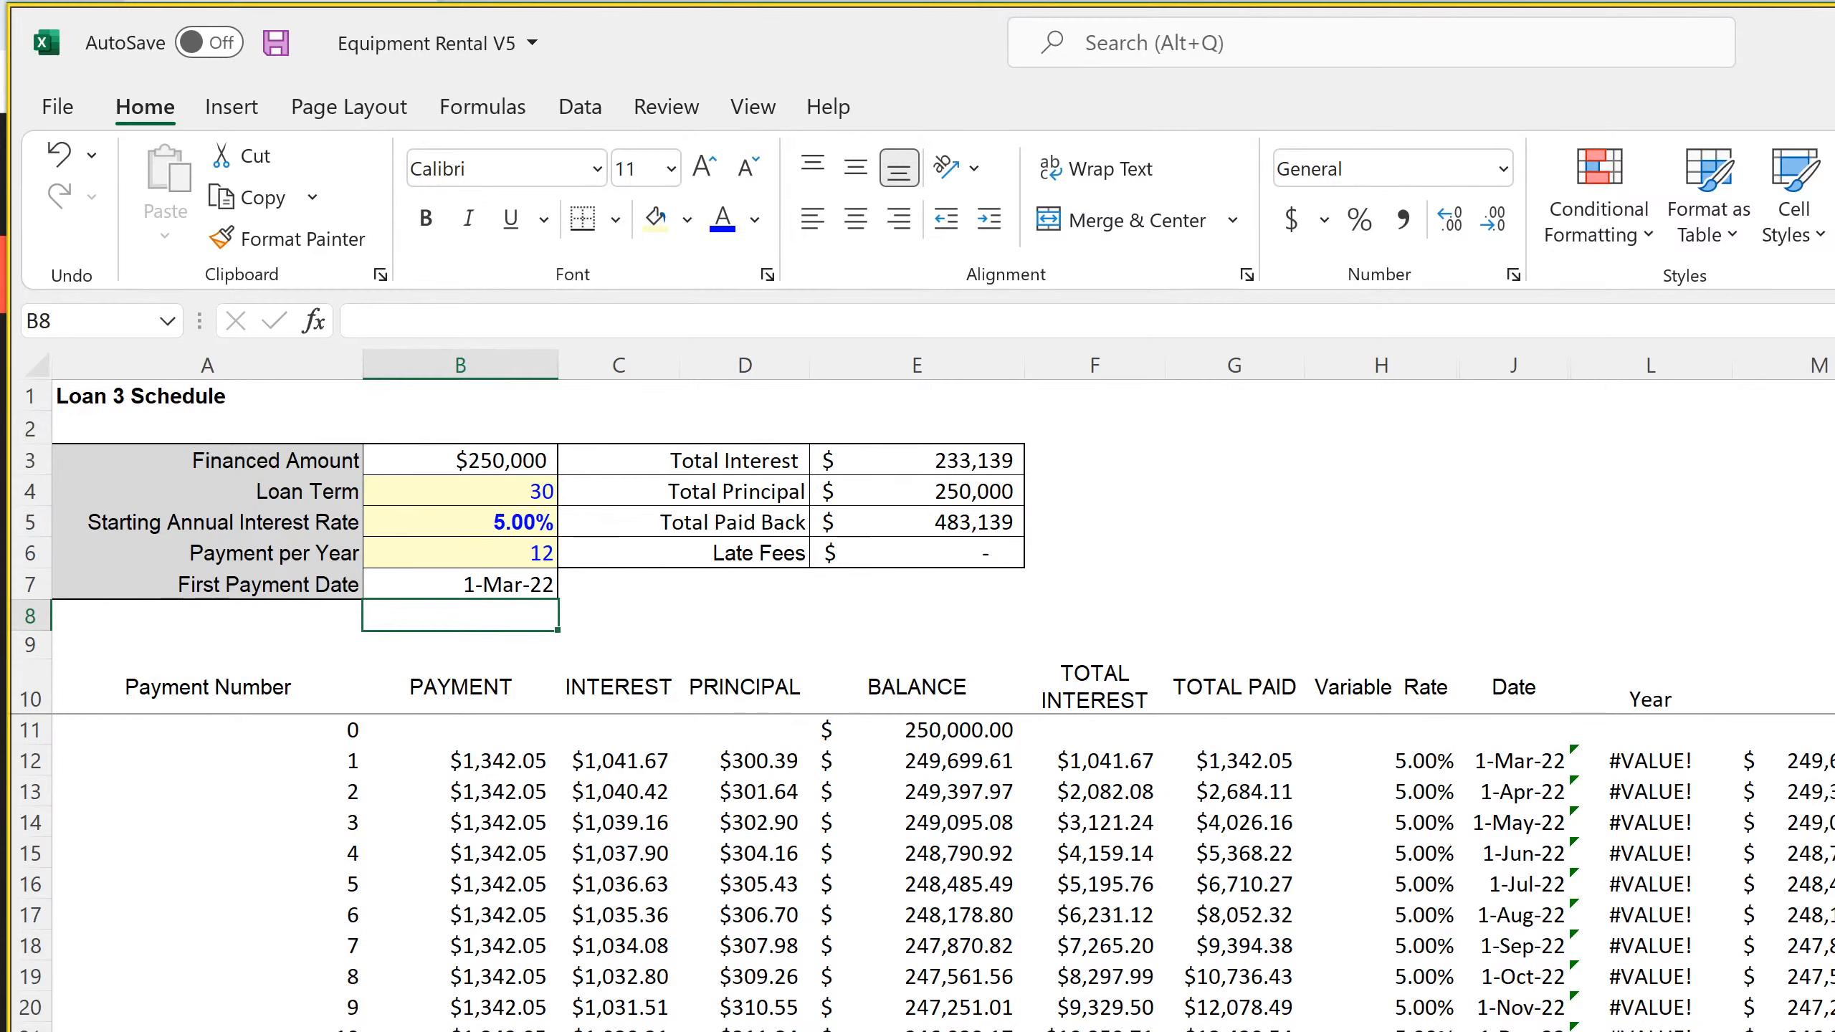
On the Loan 4 Schedule sheet, link the Financed Amount in B3 to Loan 4's Borrowed Amount, ='Global Control'!D15
{"action": "key", "text": "ctrl+Page_Down"}
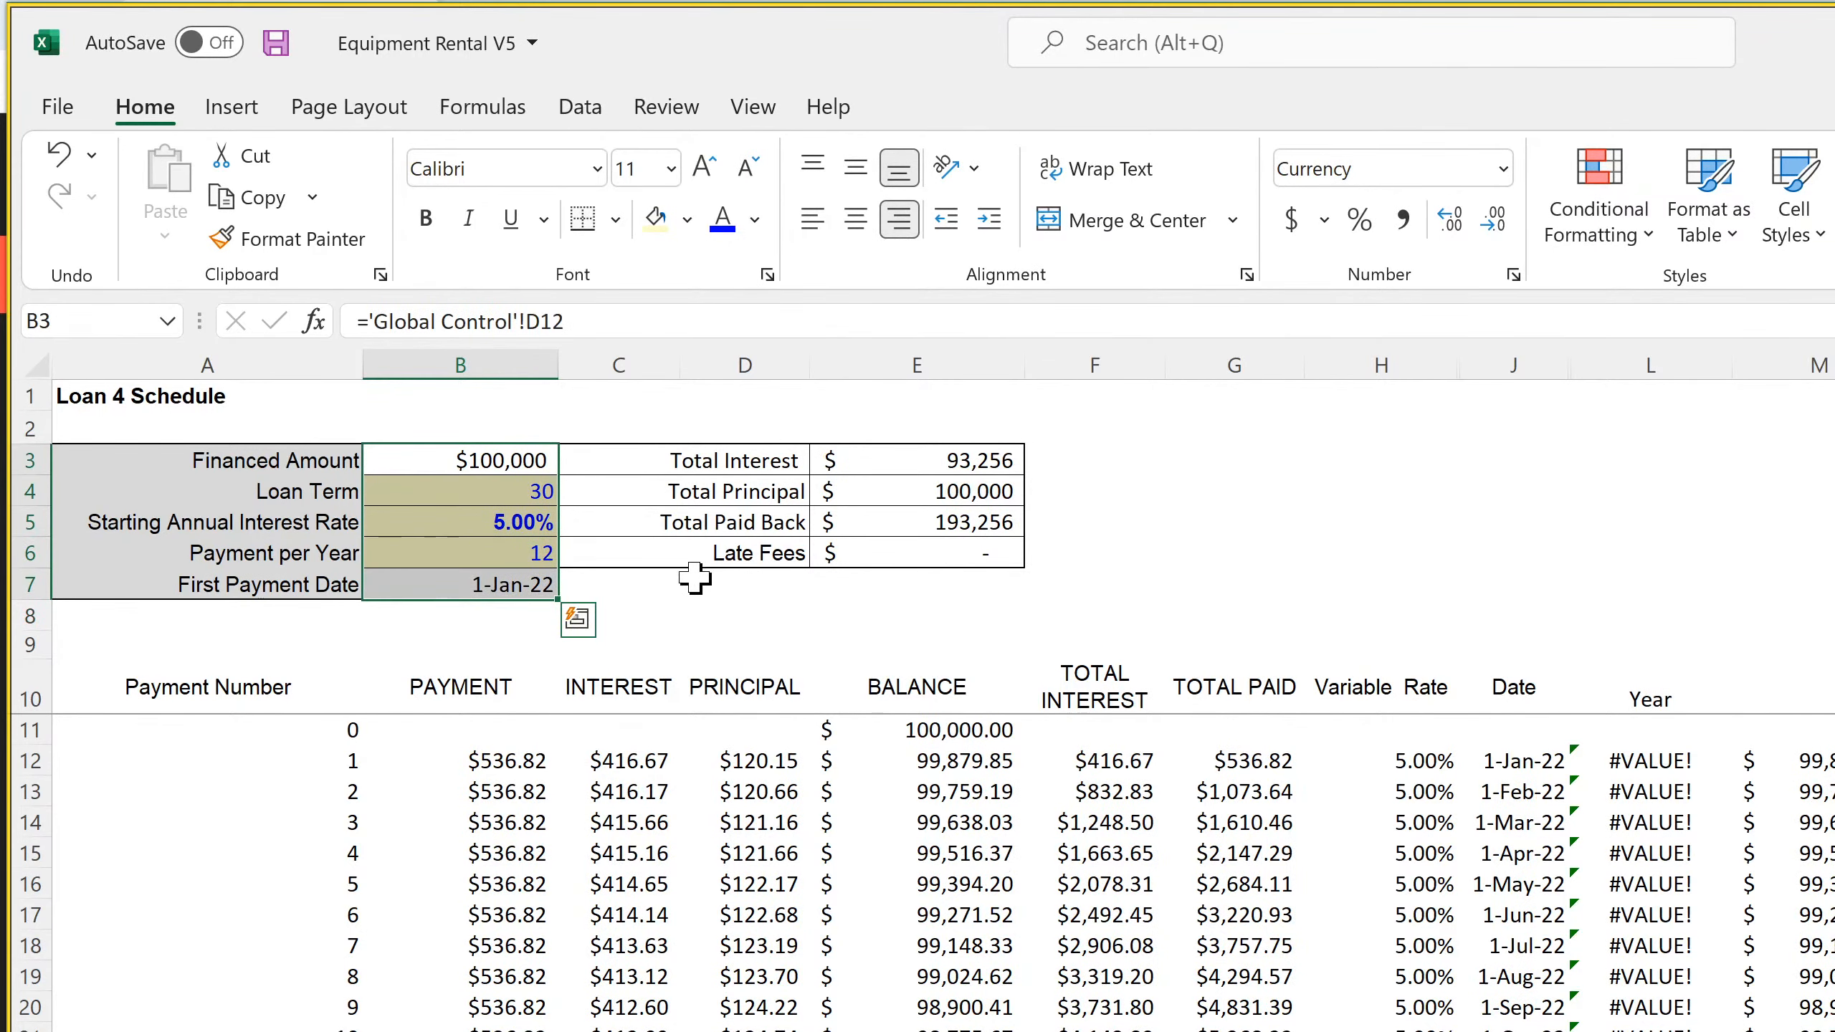
{"action": "left_click", "coordinate": [522, 466]}
{"action": "left_click", "coordinate": [612, 319]}
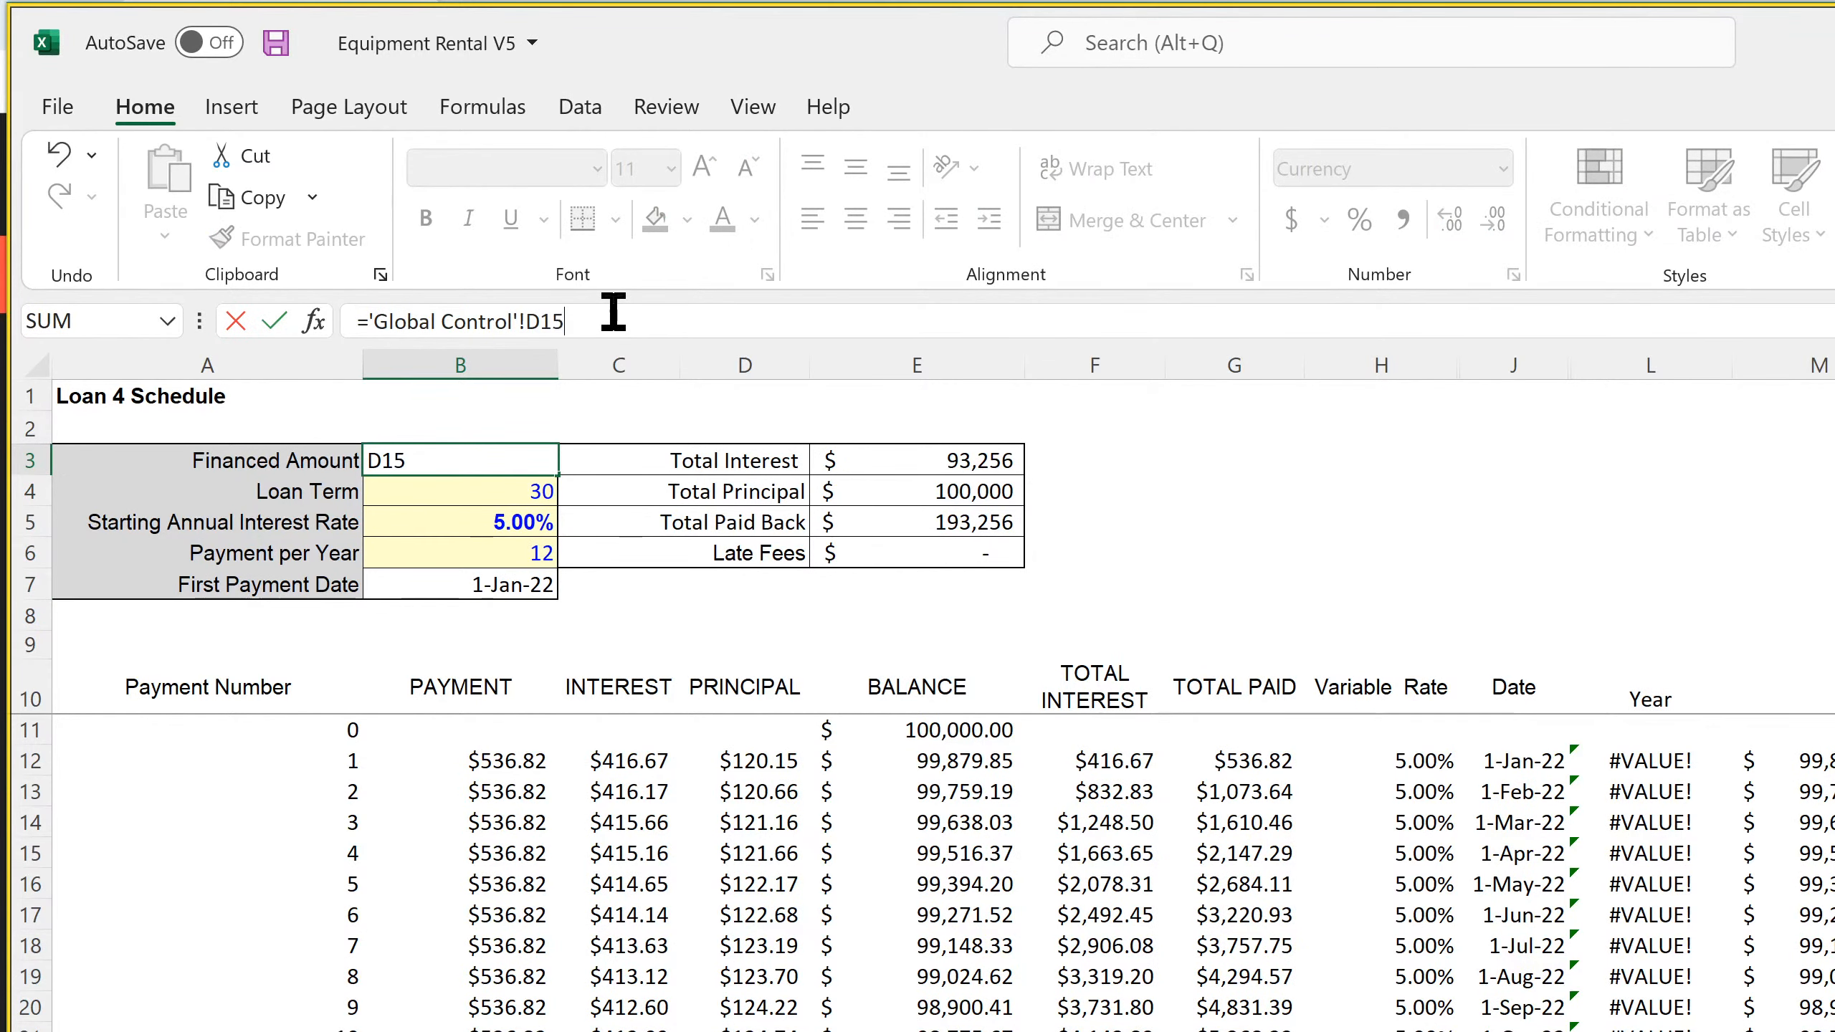
{"action": "key", "text": "Return"}
Link Loan 4's First Payment Date in B7 to its Date Borrowed, ='Global Control'!C15
{"action": "left_click", "coordinate": [524, 585]}
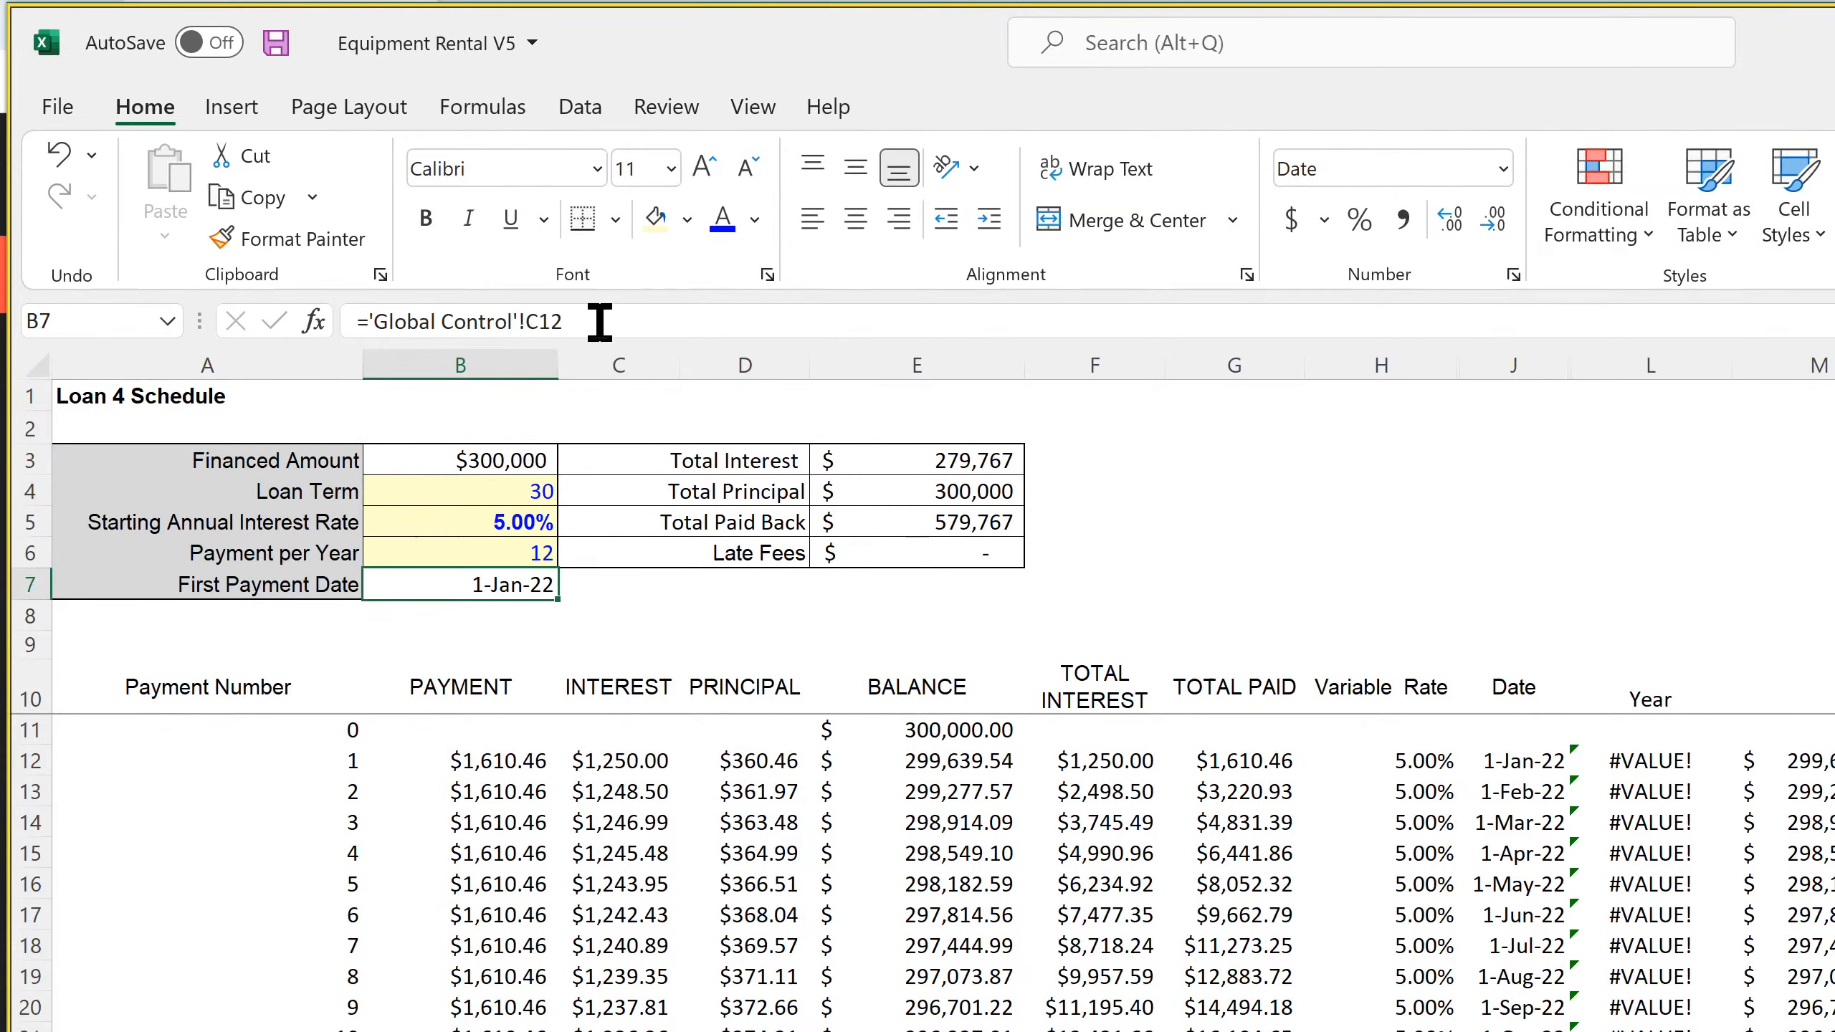
{"action": "left_click", "coordinate": [600, 319]}
{"action": "key", "text": "Return"}
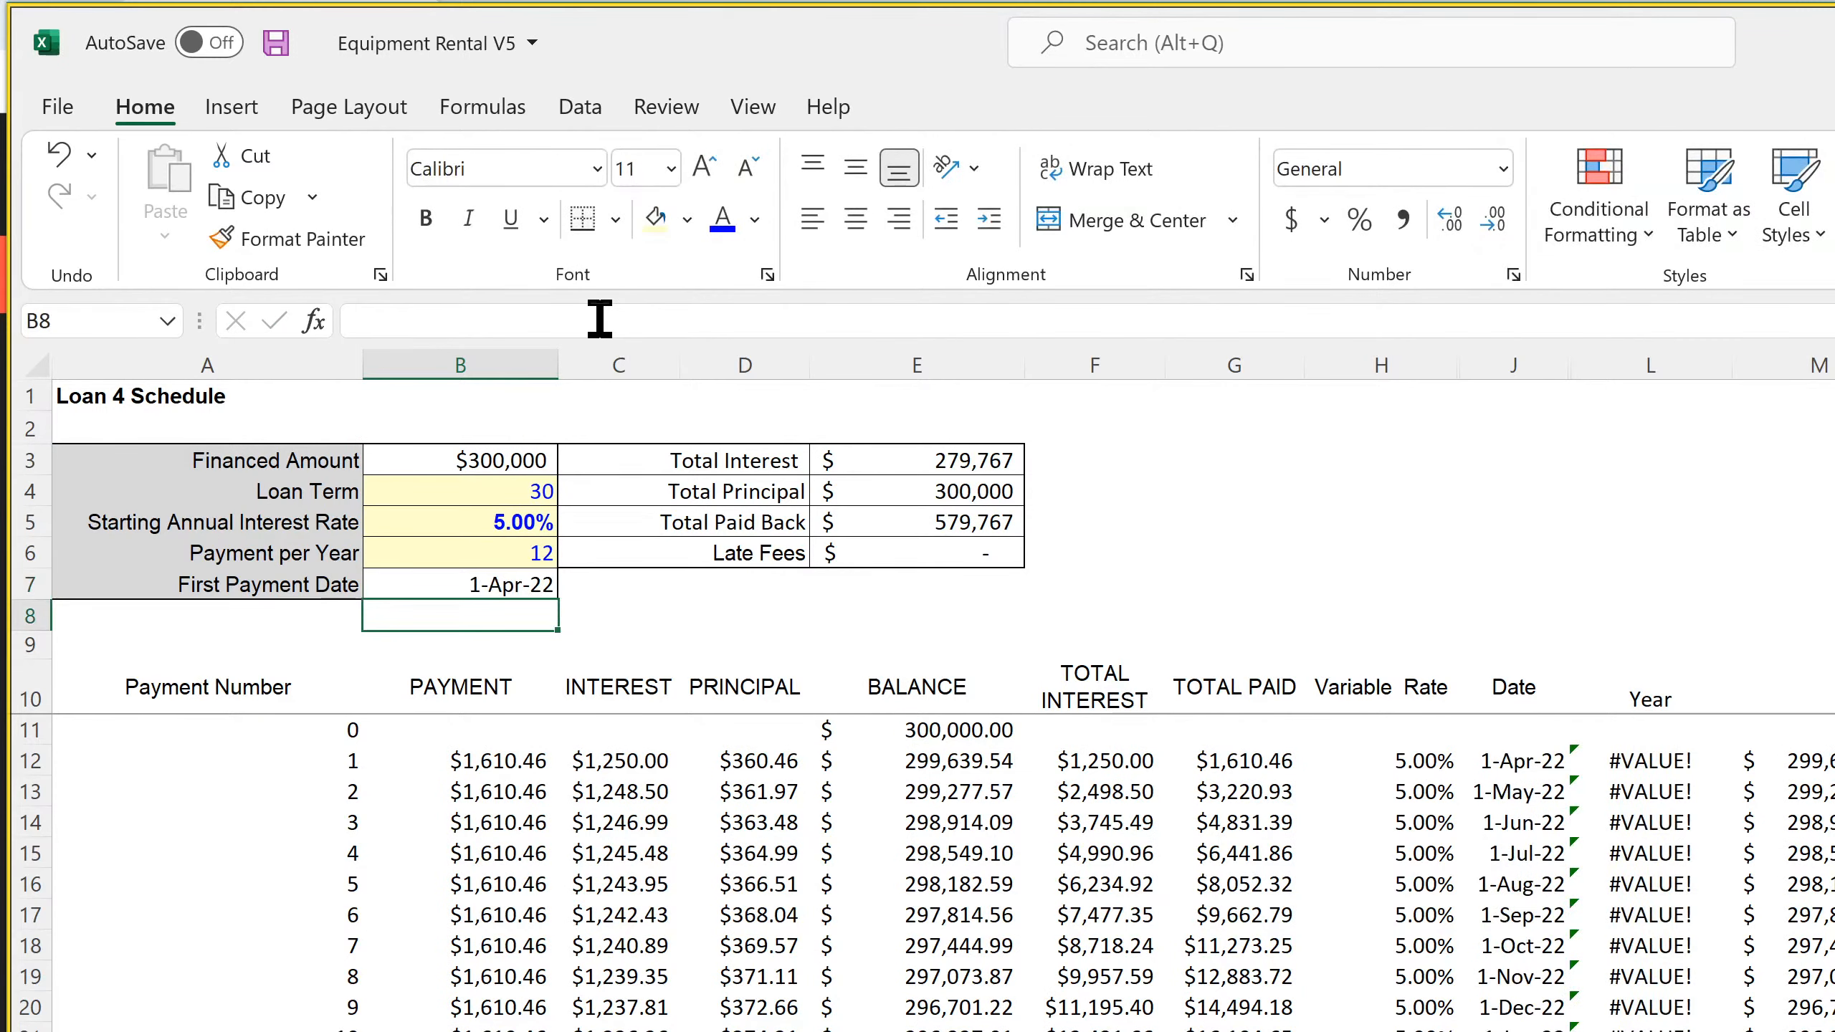
Add a right-aligned "Payoff Month" label in A8 of the Loan 4 Schedule sheet
{"action": "key", "text": "Left"}
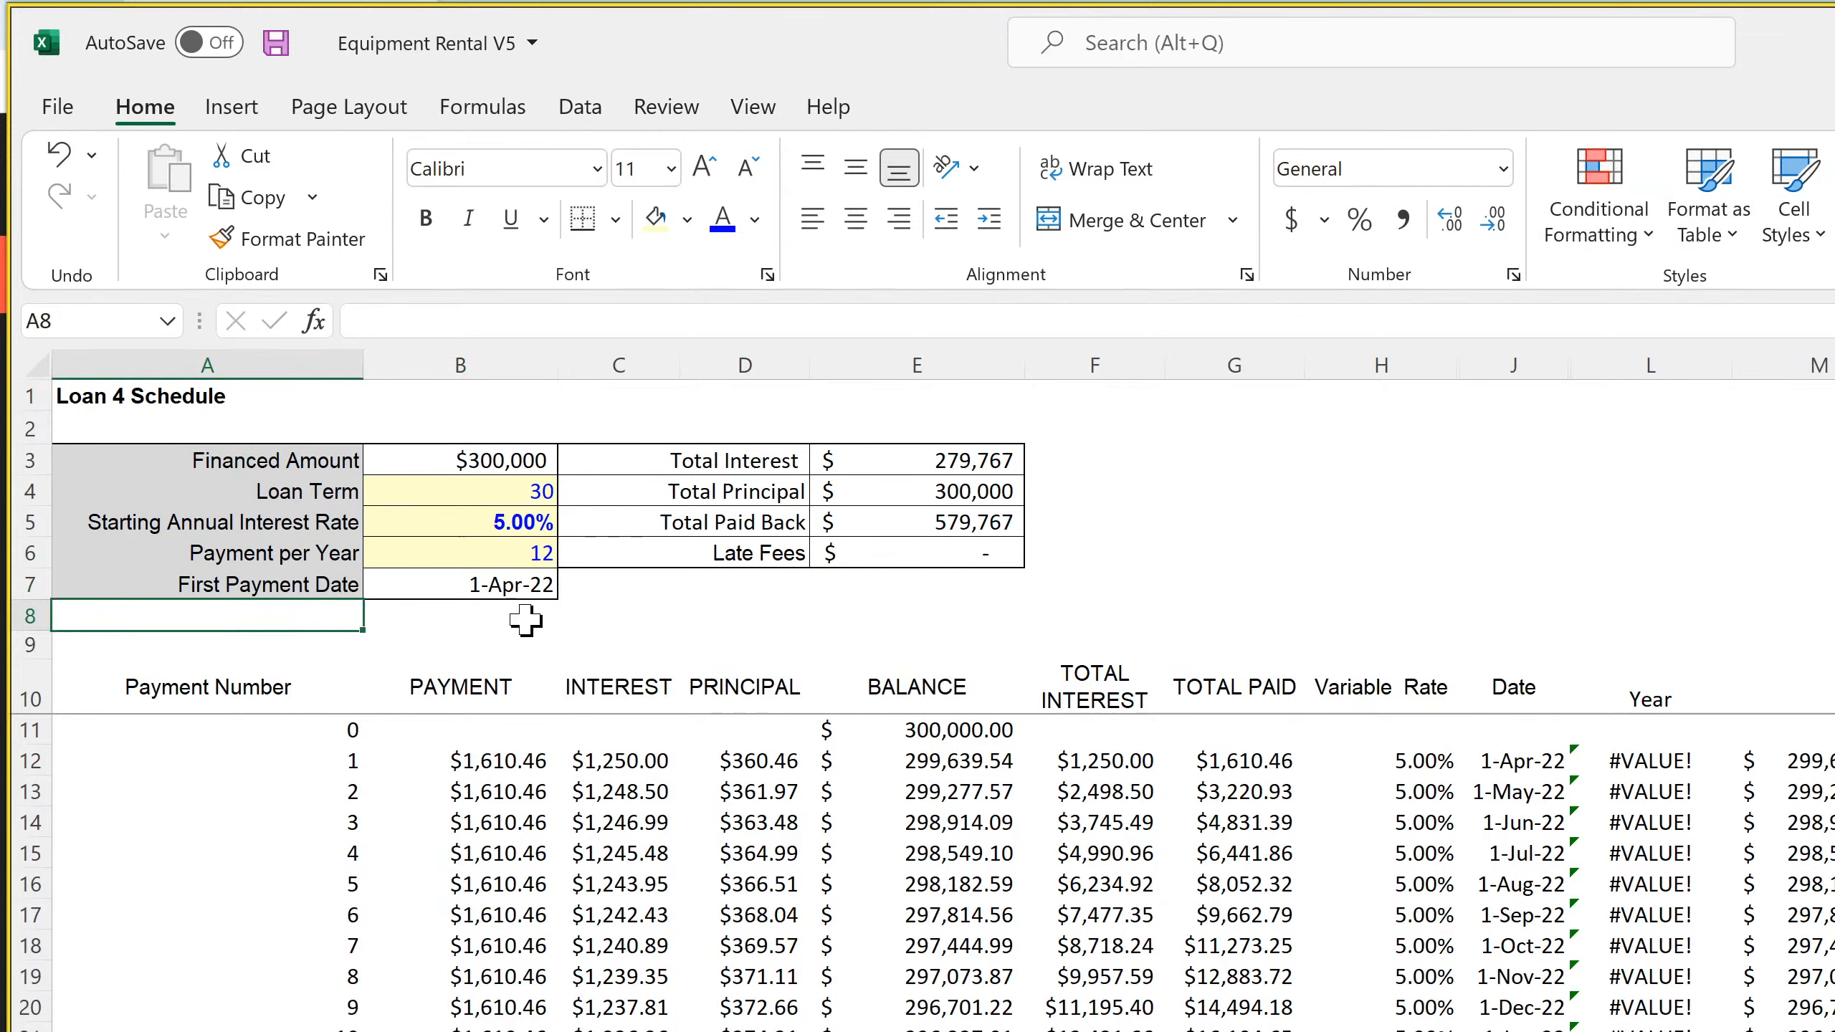
{"action": "type", "text": "Pay"}
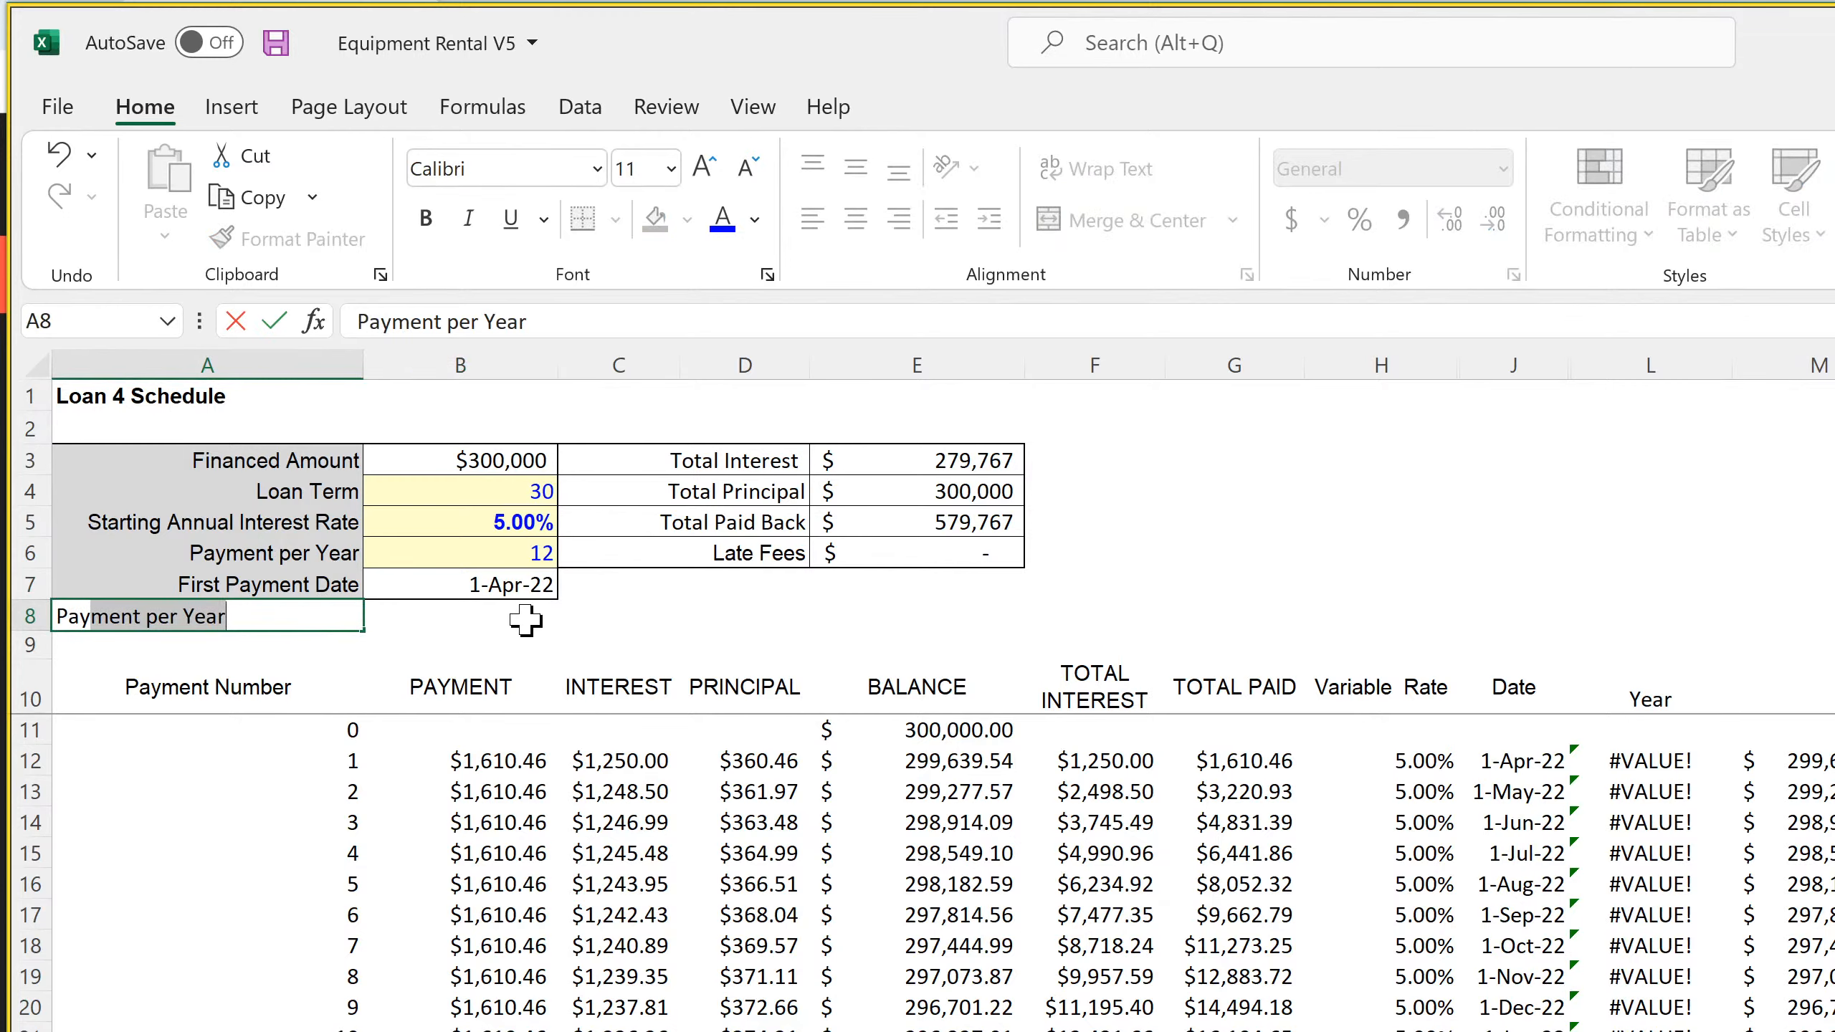
{"action": "type", "text": "of"}
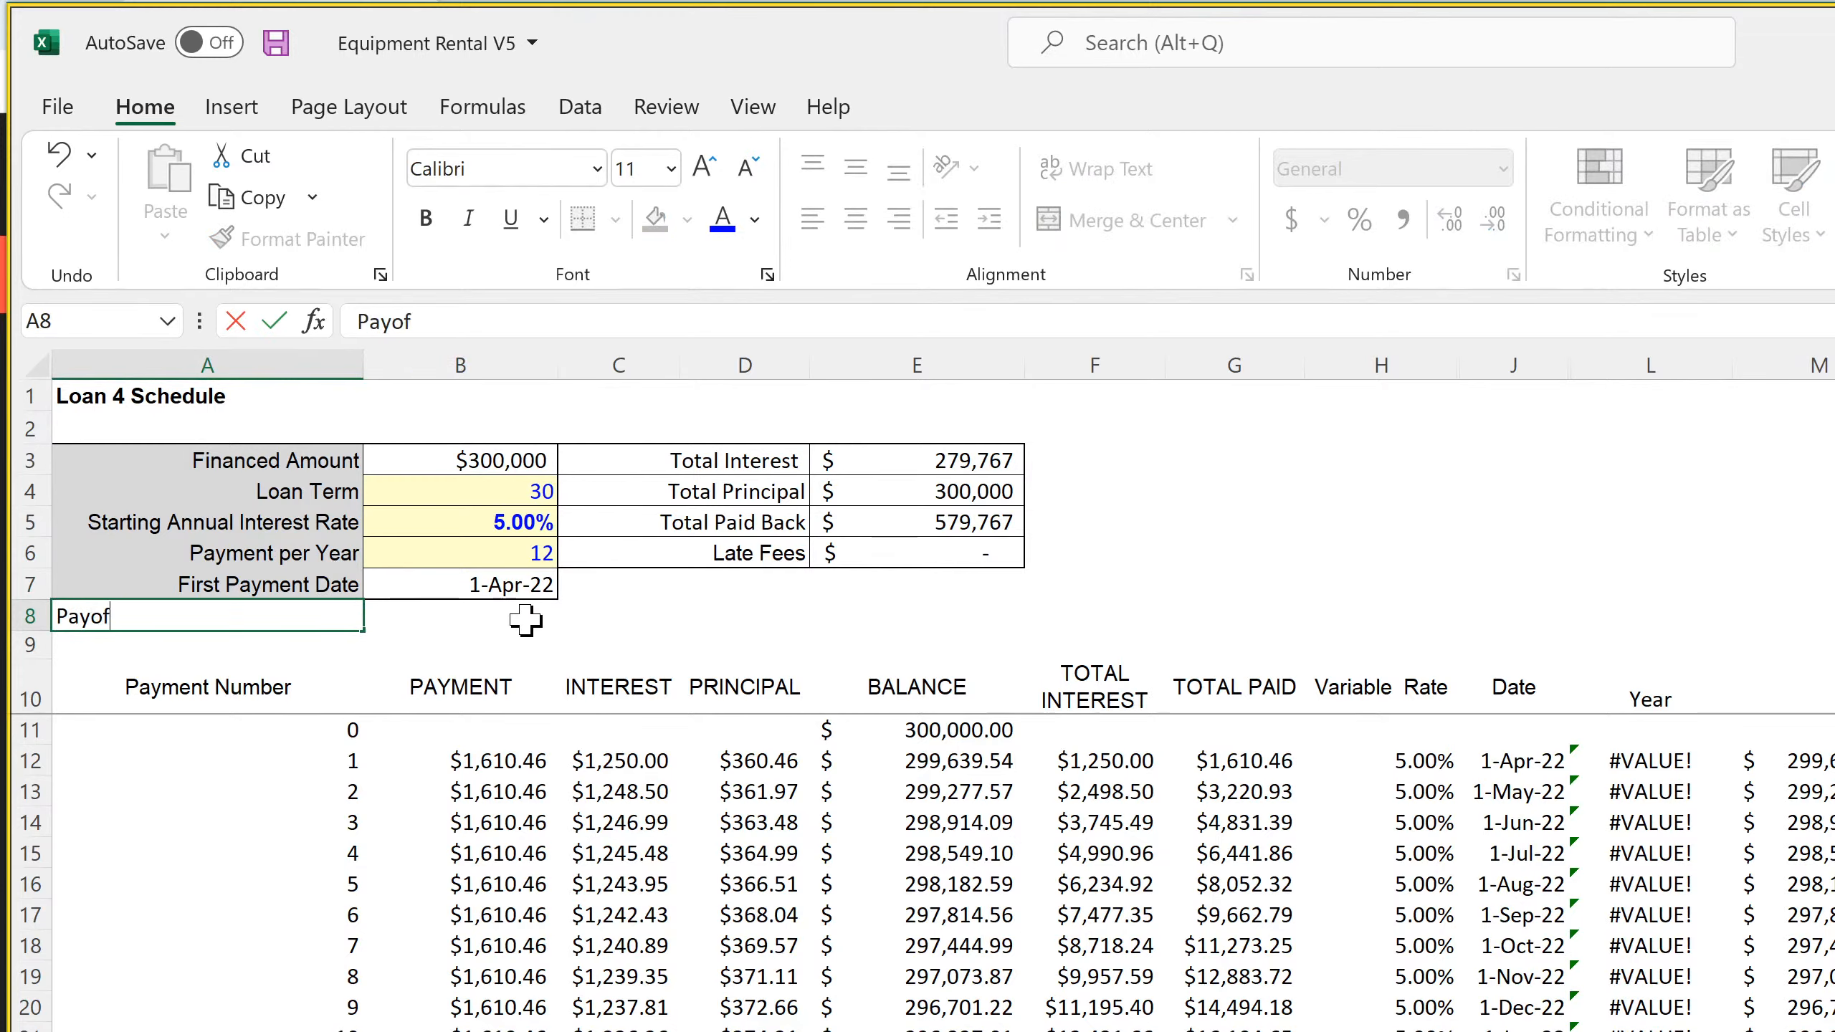
{"action": "type", "text": "f Month"}
{"action": "key", "text": "Return"}
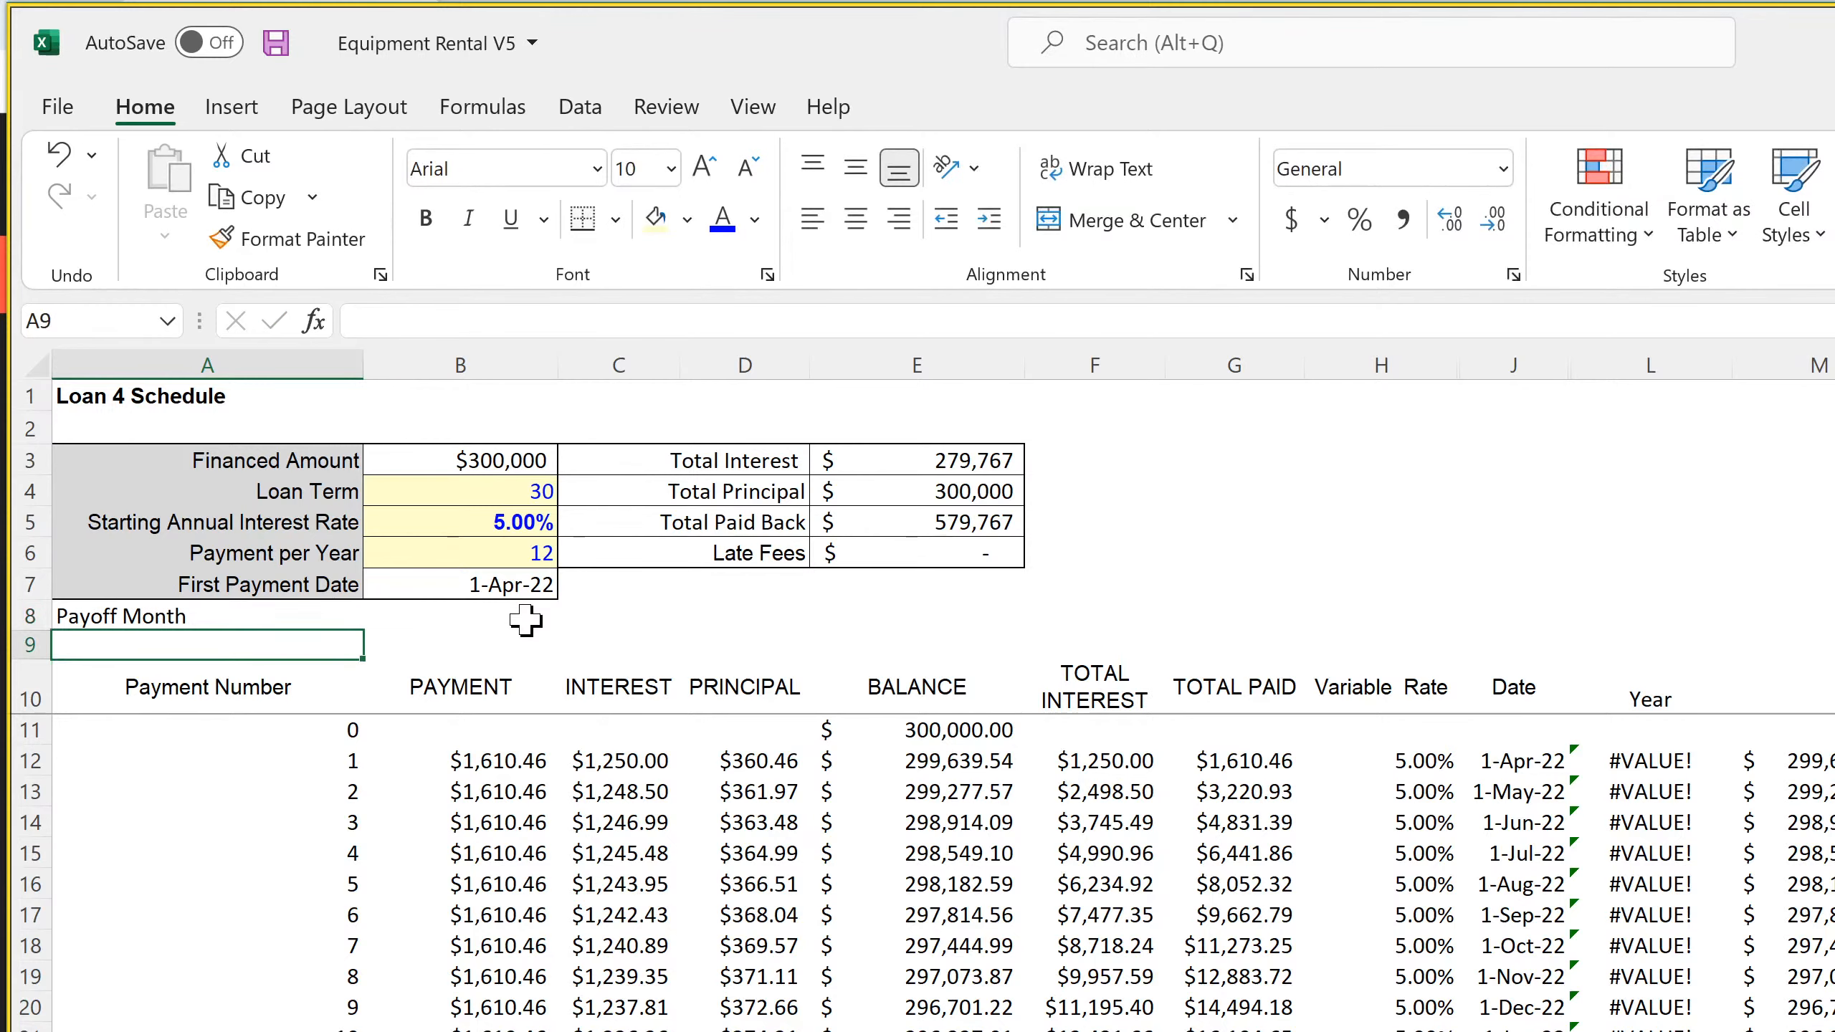
{"action": "left_click", "coordinate": [332, 612]}
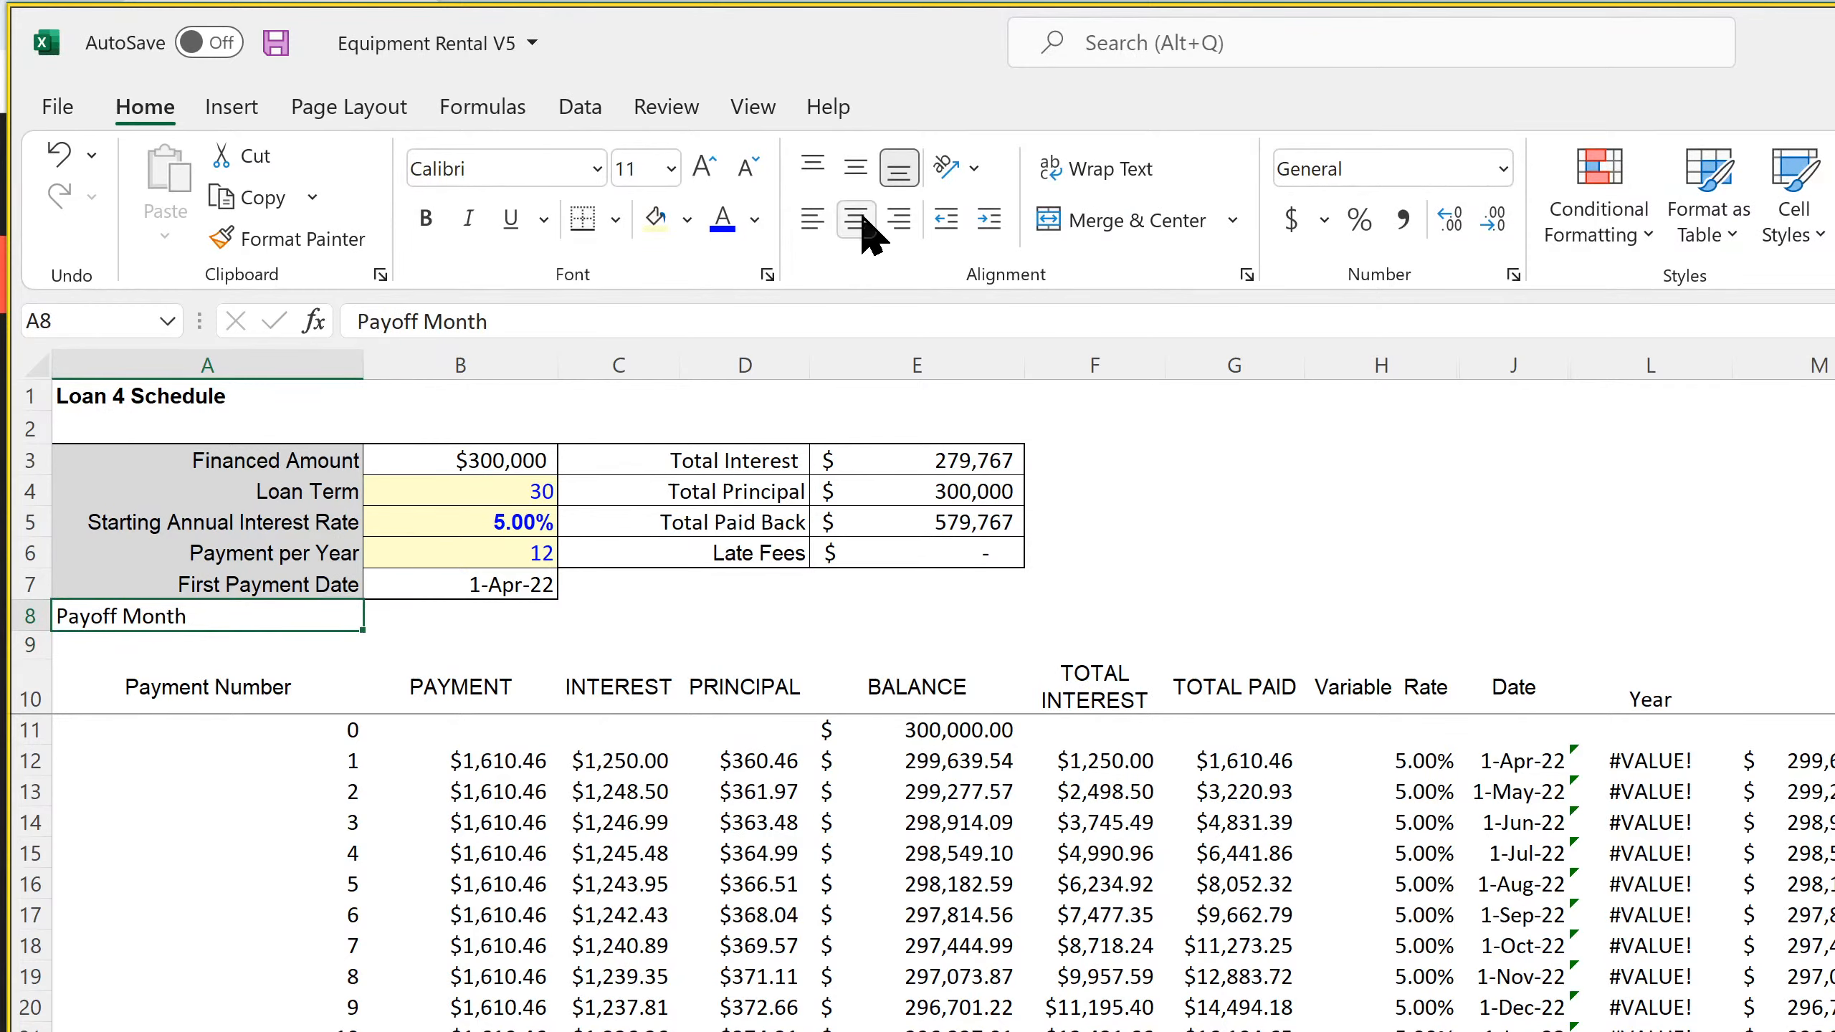
{"action": "left_click", "coordinate": [896, 223]}
Enter the Payoff Month formula in B8 based on the Global Control exit month: =IF('Global Control'!C6="N/A",0,'Global Control'!C6)
{"action": "left_click", "coordinate": [484, 614]}
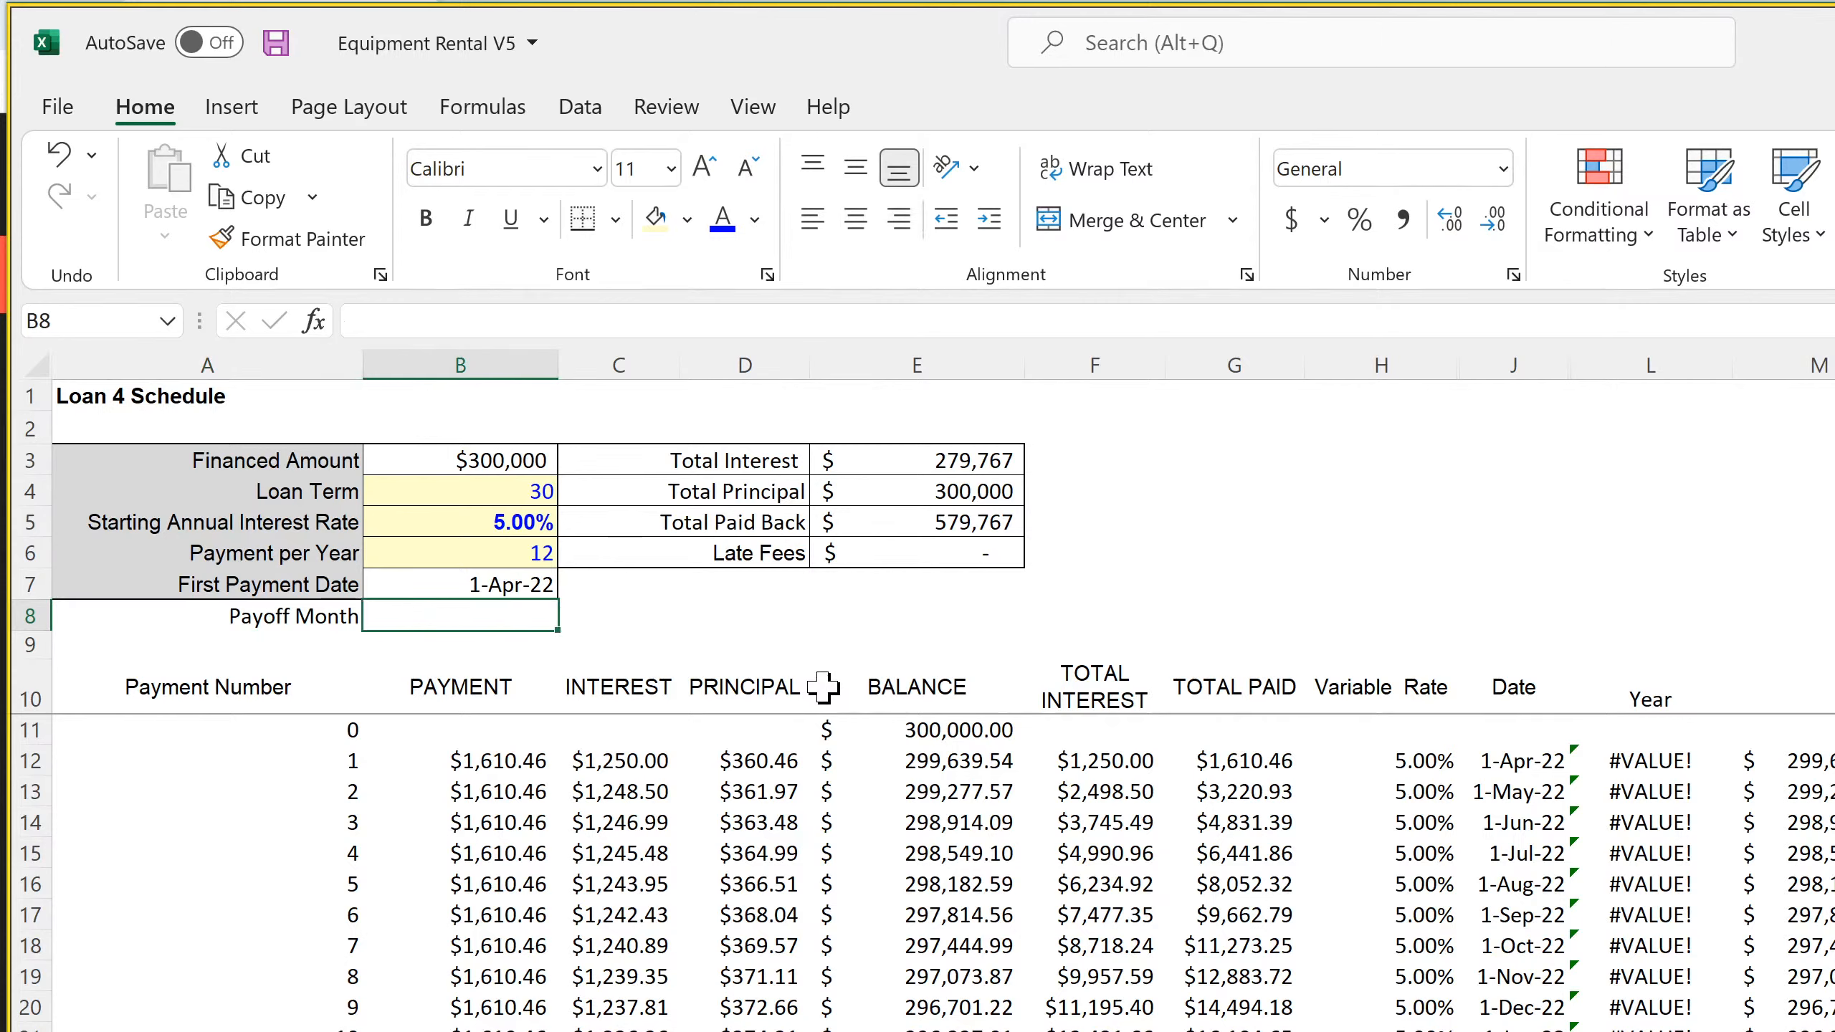
{"action": "type", "text": "=if("}
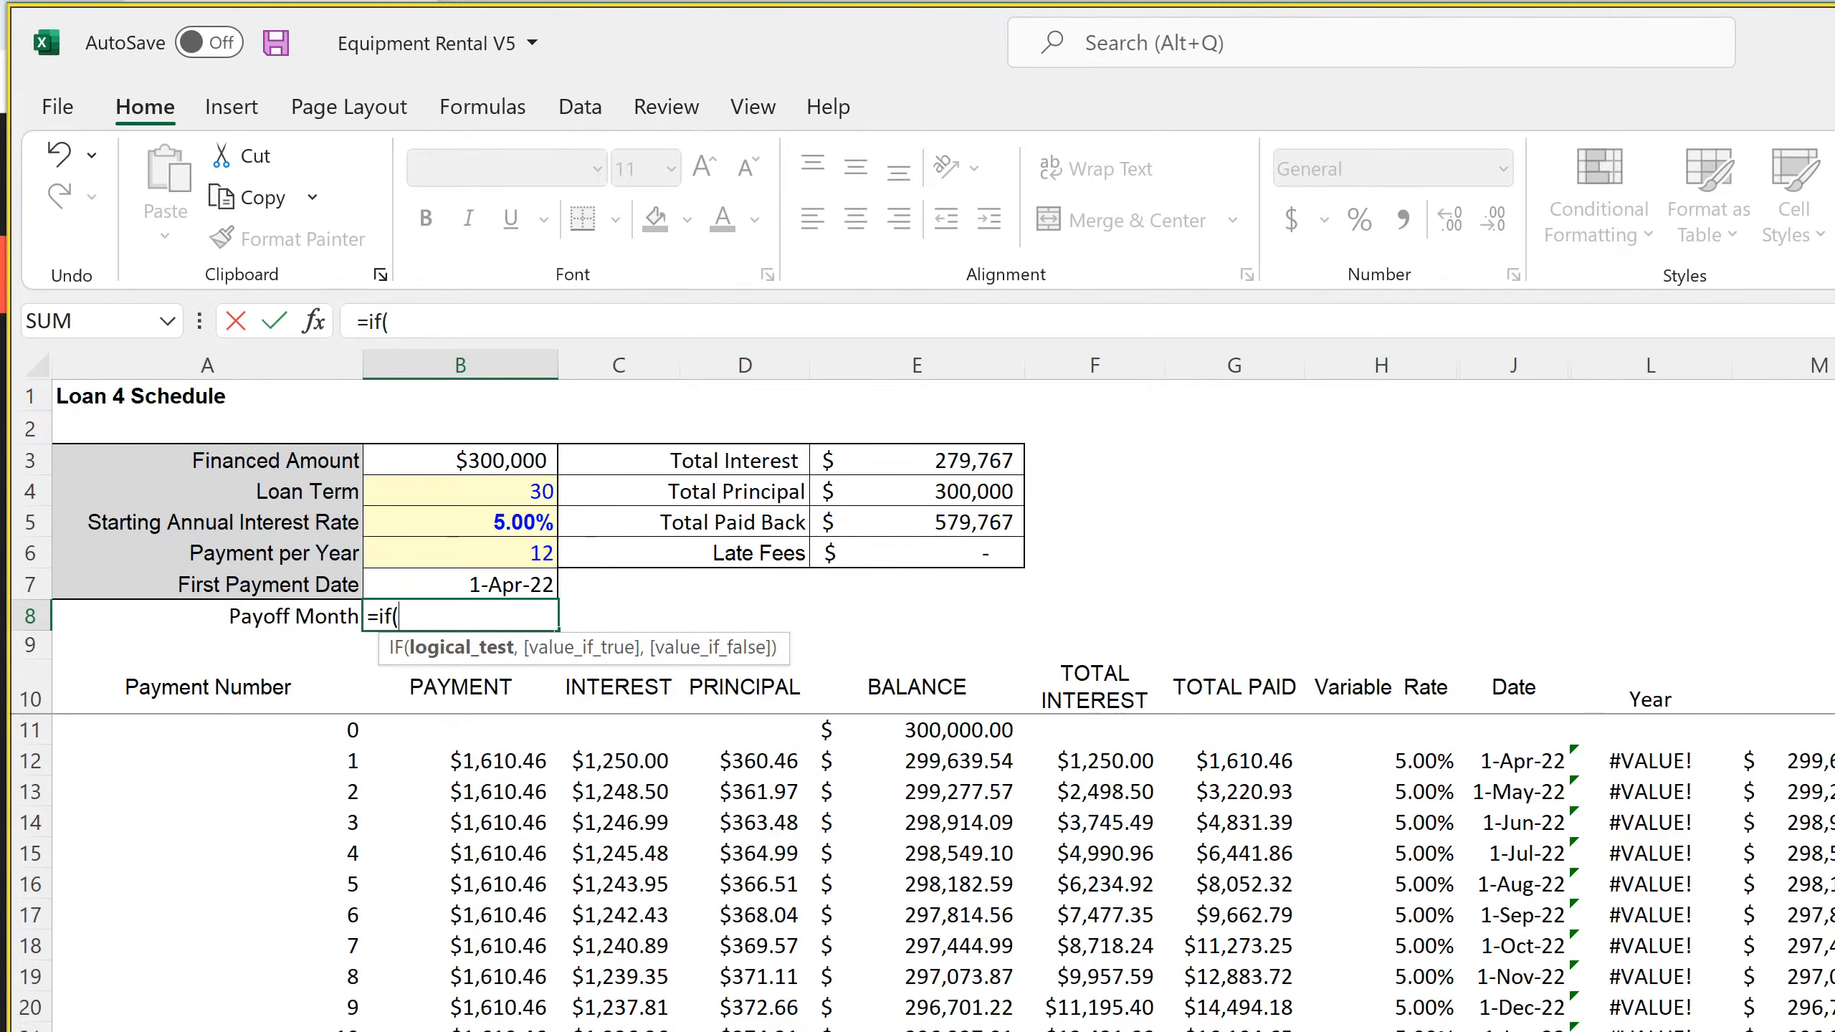
{"action": "left_click", "coordinate": [751, 1029]}
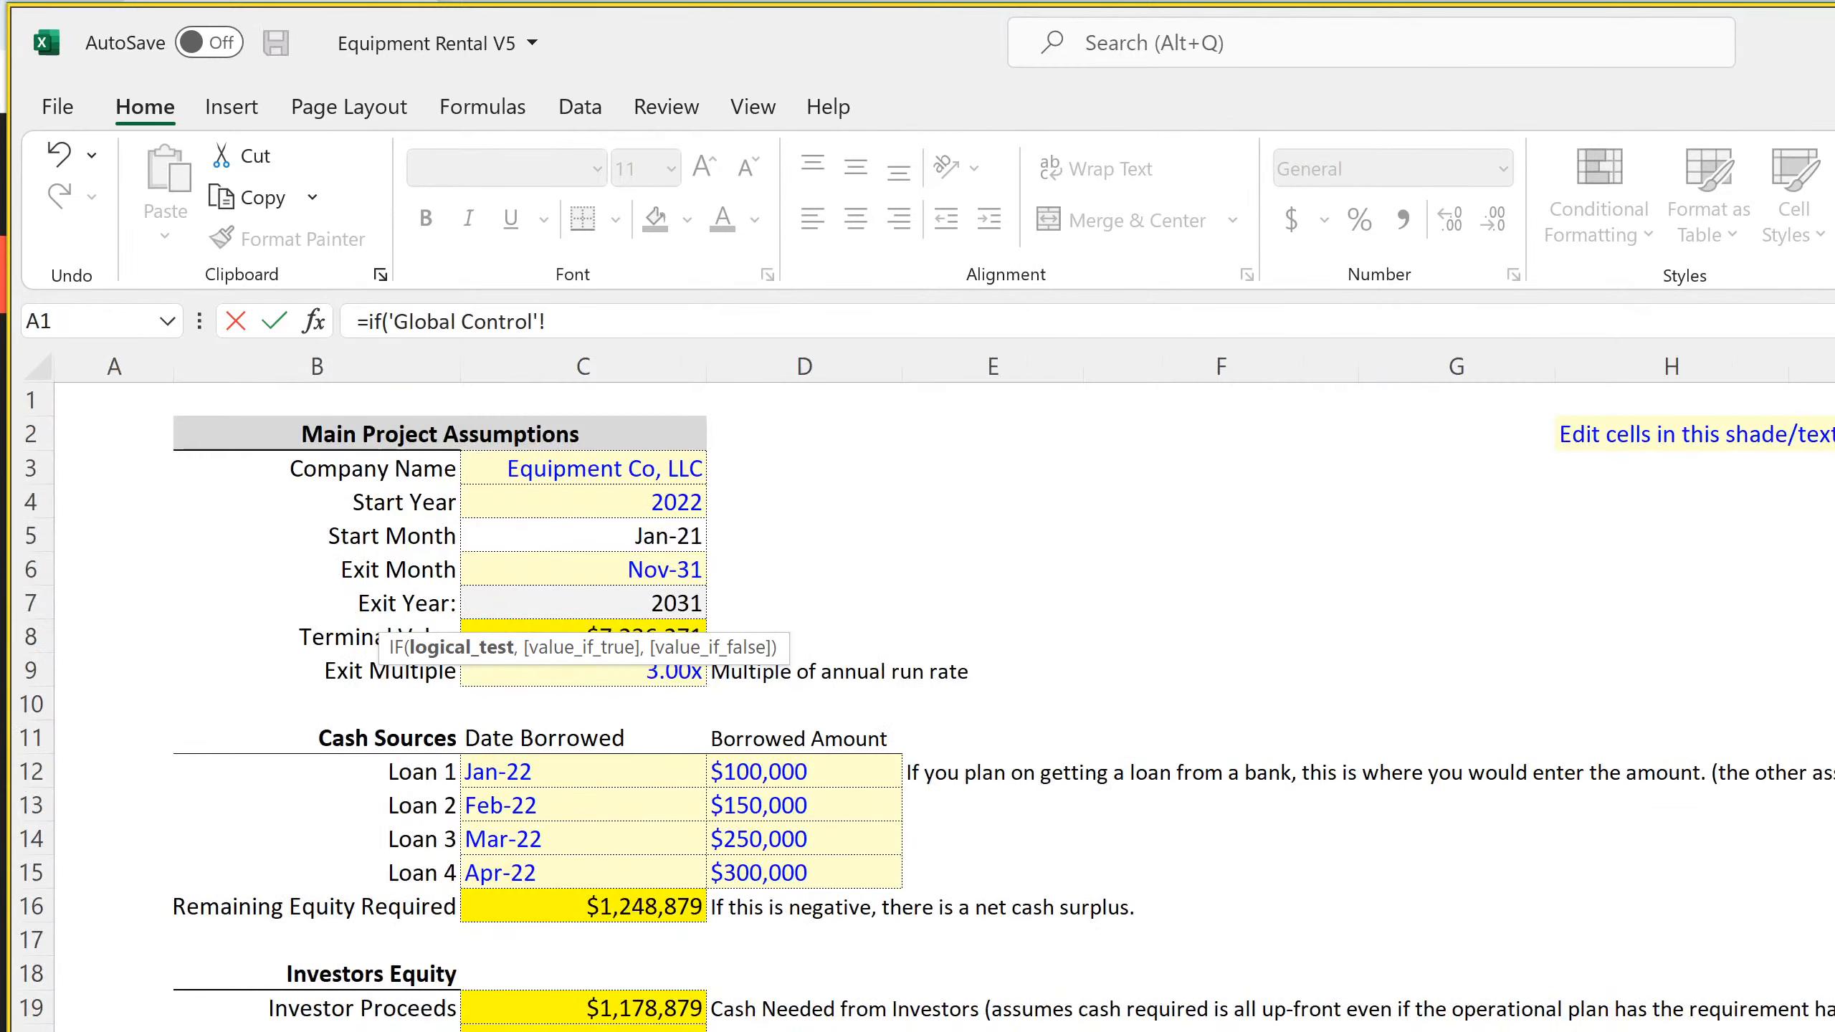
{"action": "left_click", "coordinate": [616, 571]}
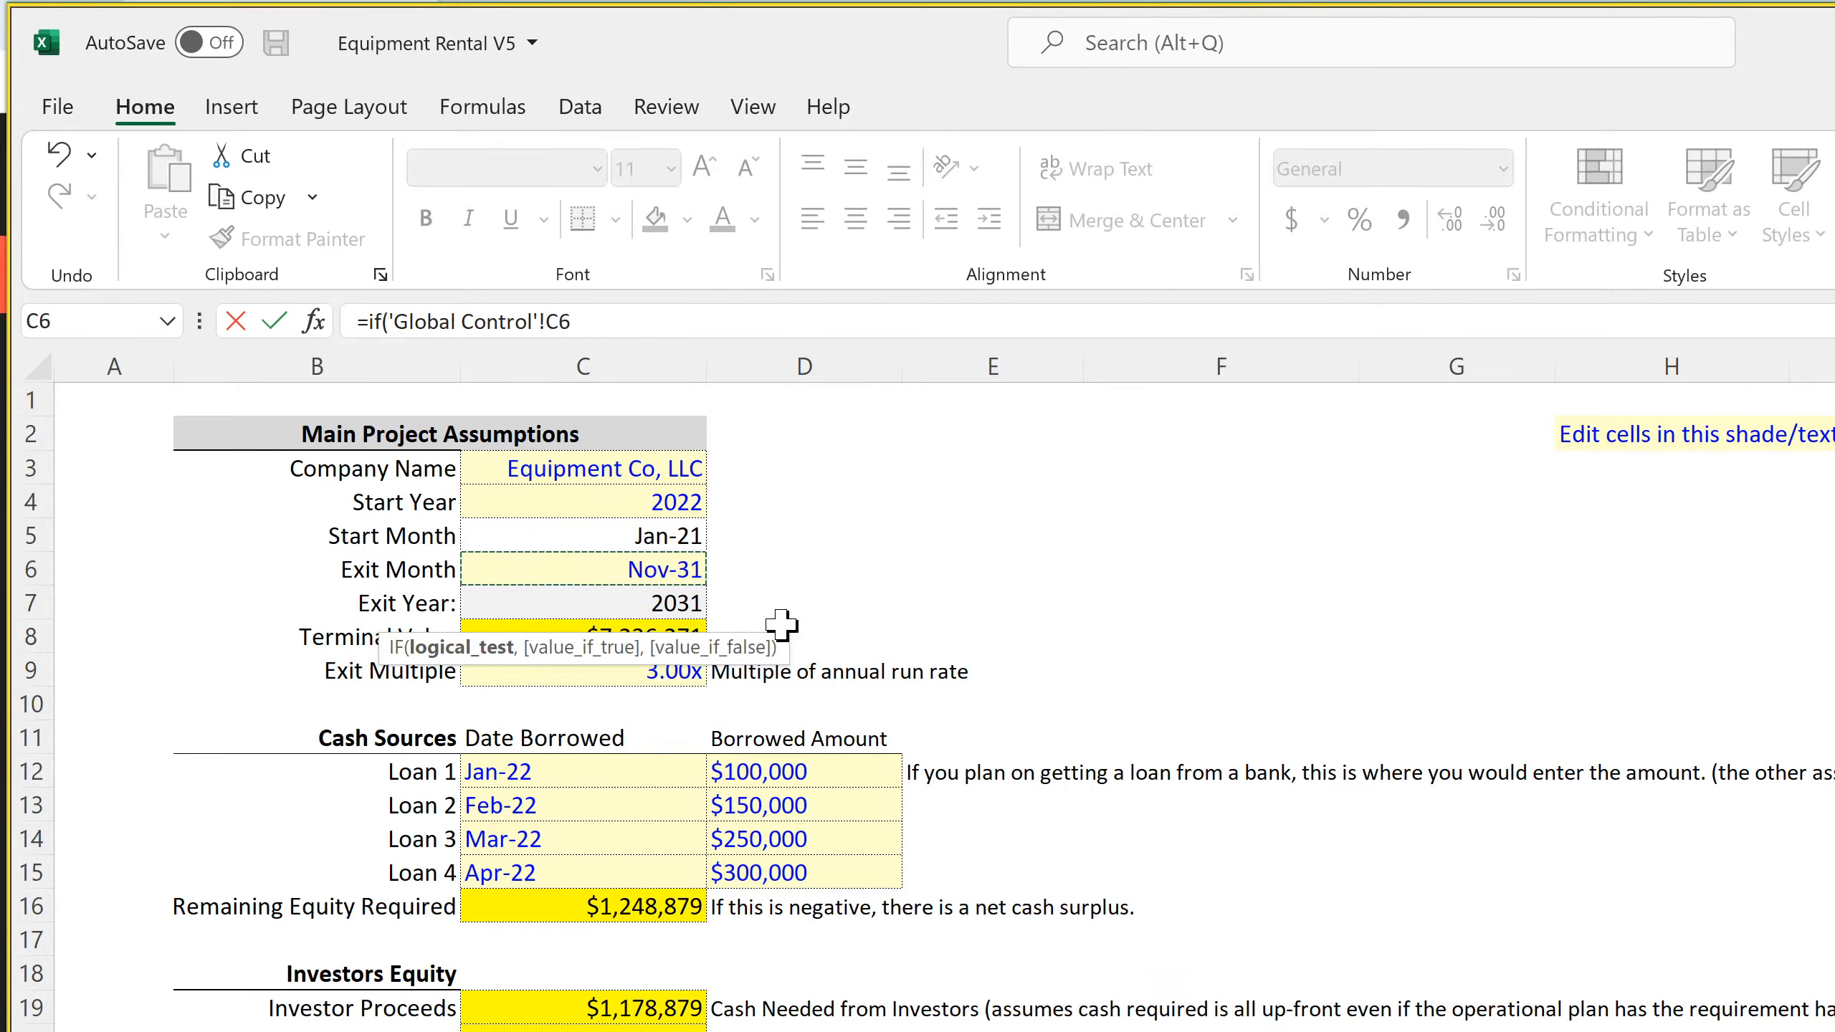
{"action": "type", "text": "=\"N/"}
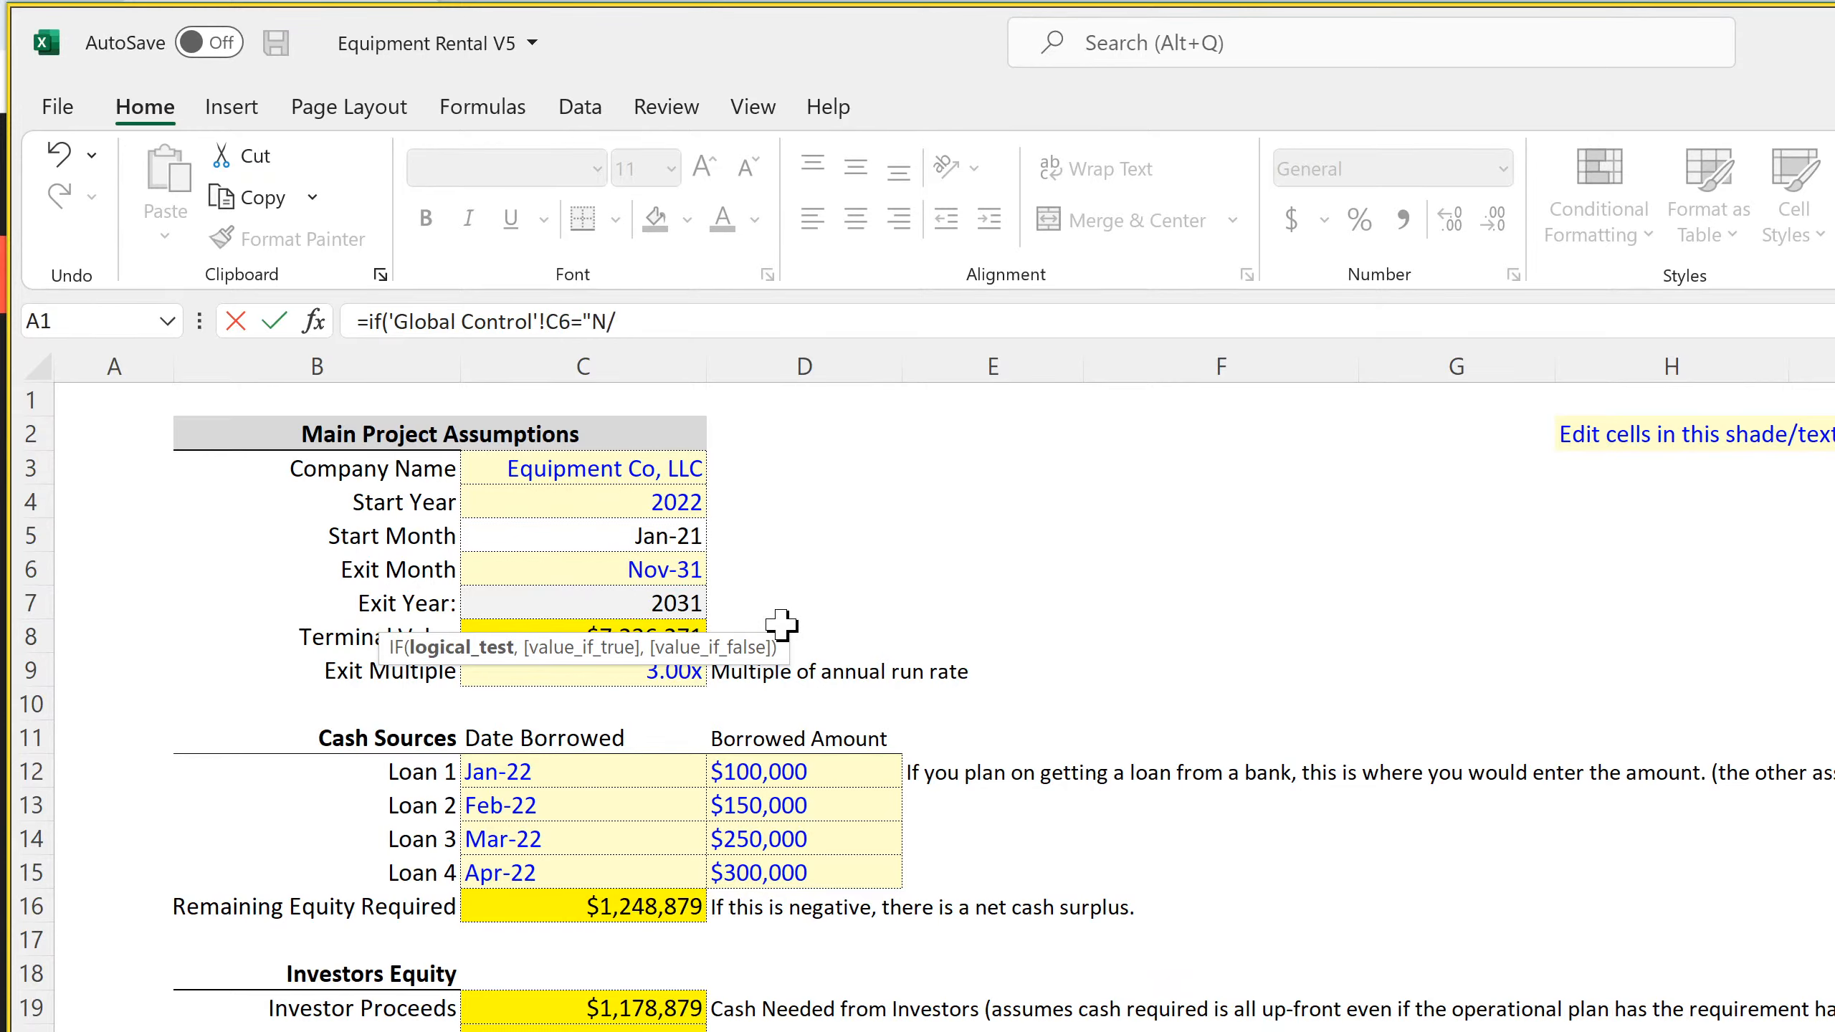
{"action": "type", "text": "A\","}
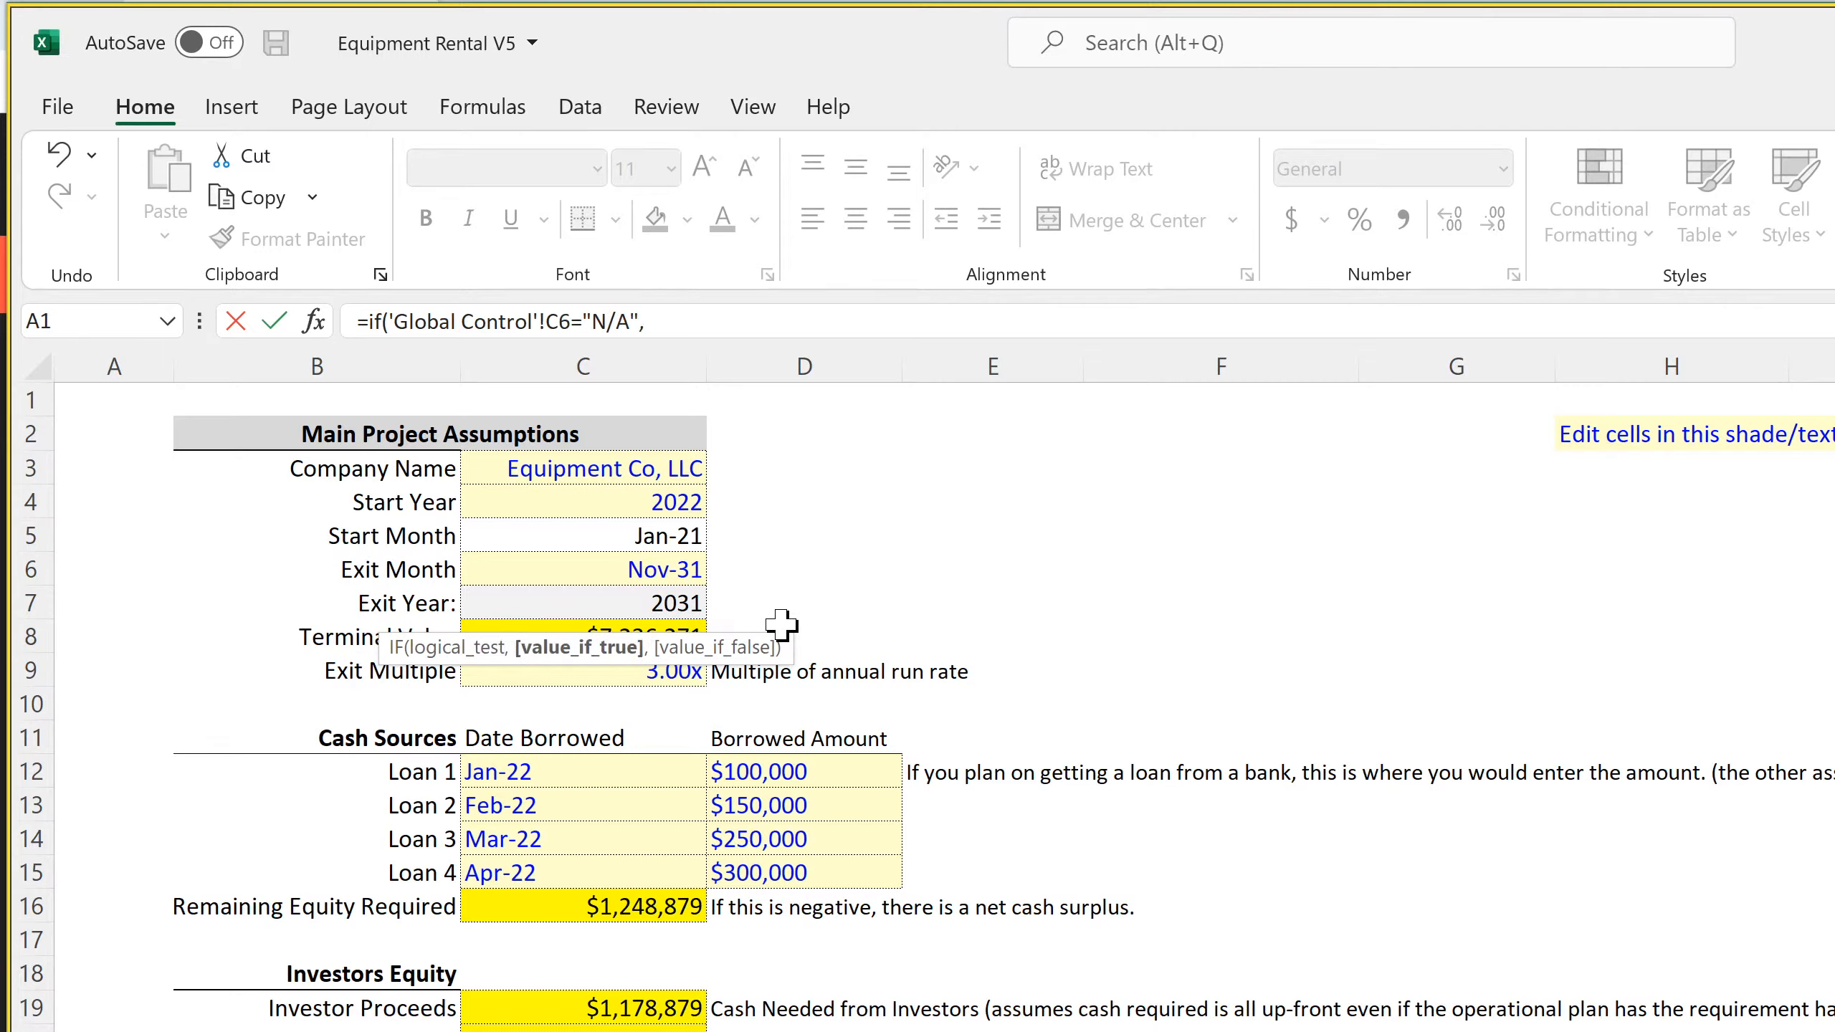
{"action": "type", "text": "0,"}
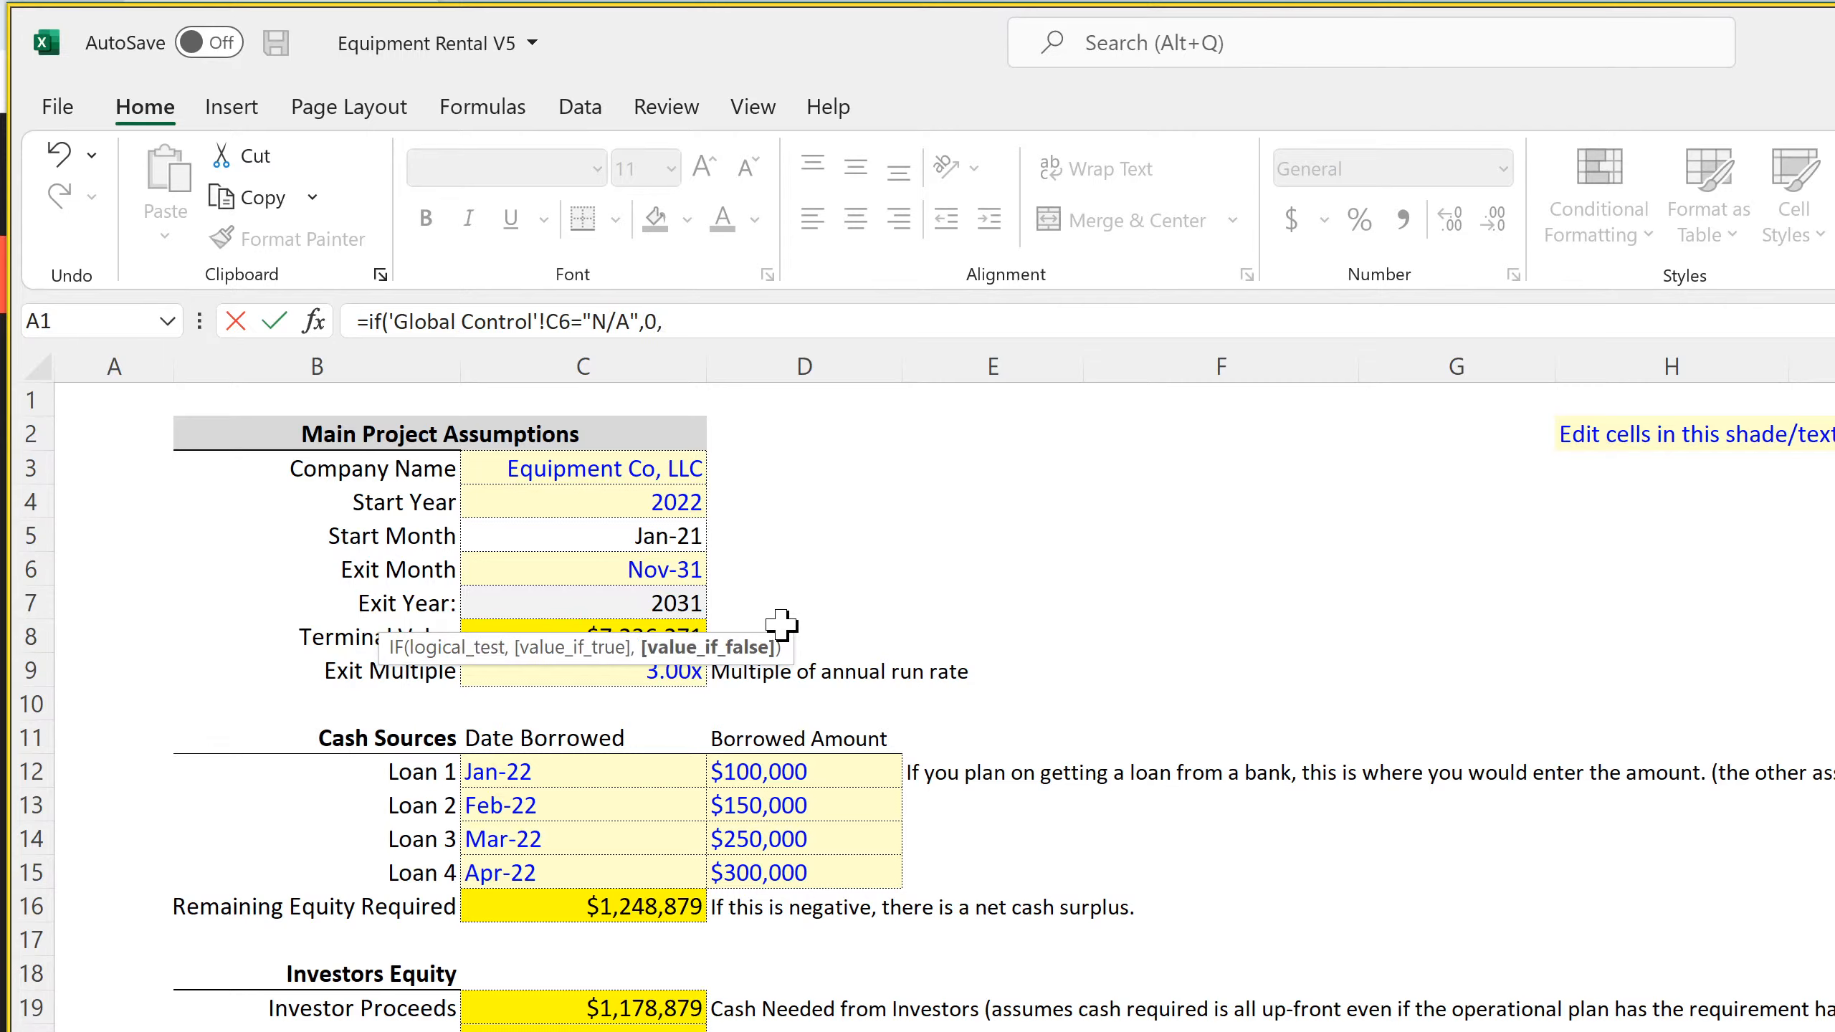
{"action": "left_click", "coordinate": [611, 572]}
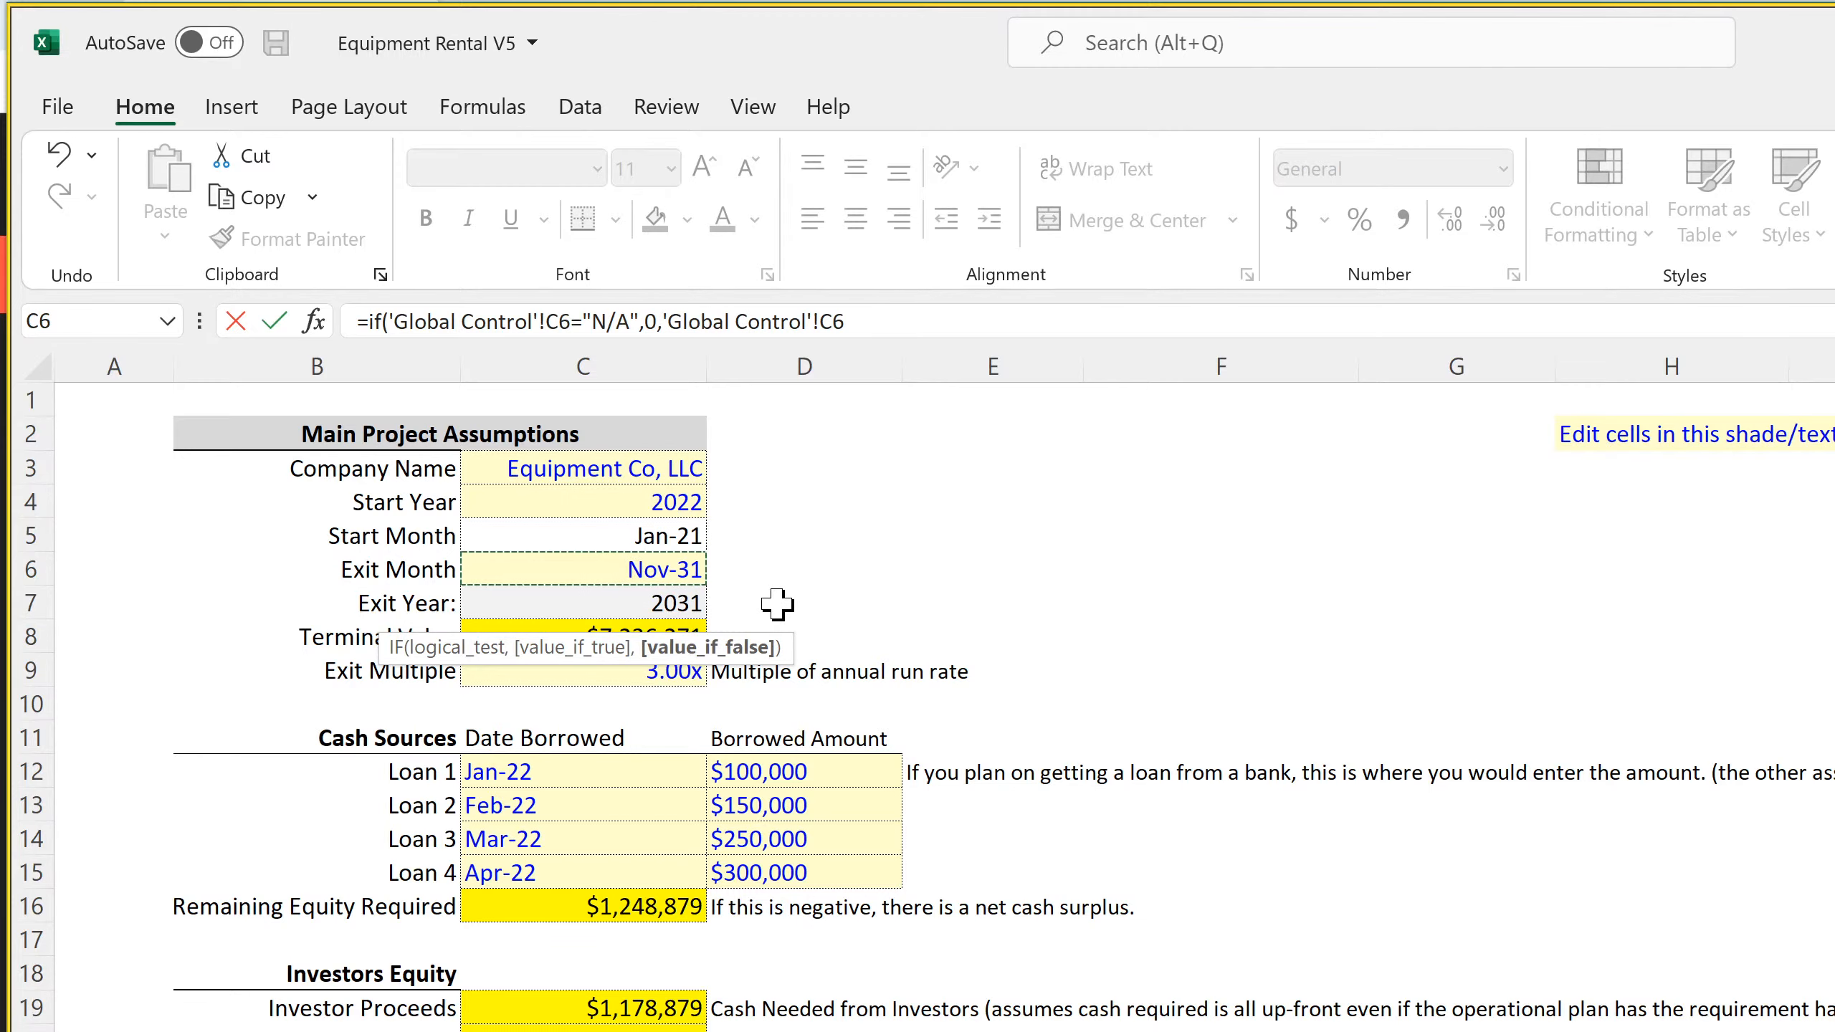
{"action": "key", "text": "Return"}
Format the Payoff Month in B8 as a date of the Mar-12 type
{"action": "left_click", "coordinate": [534, 620]}
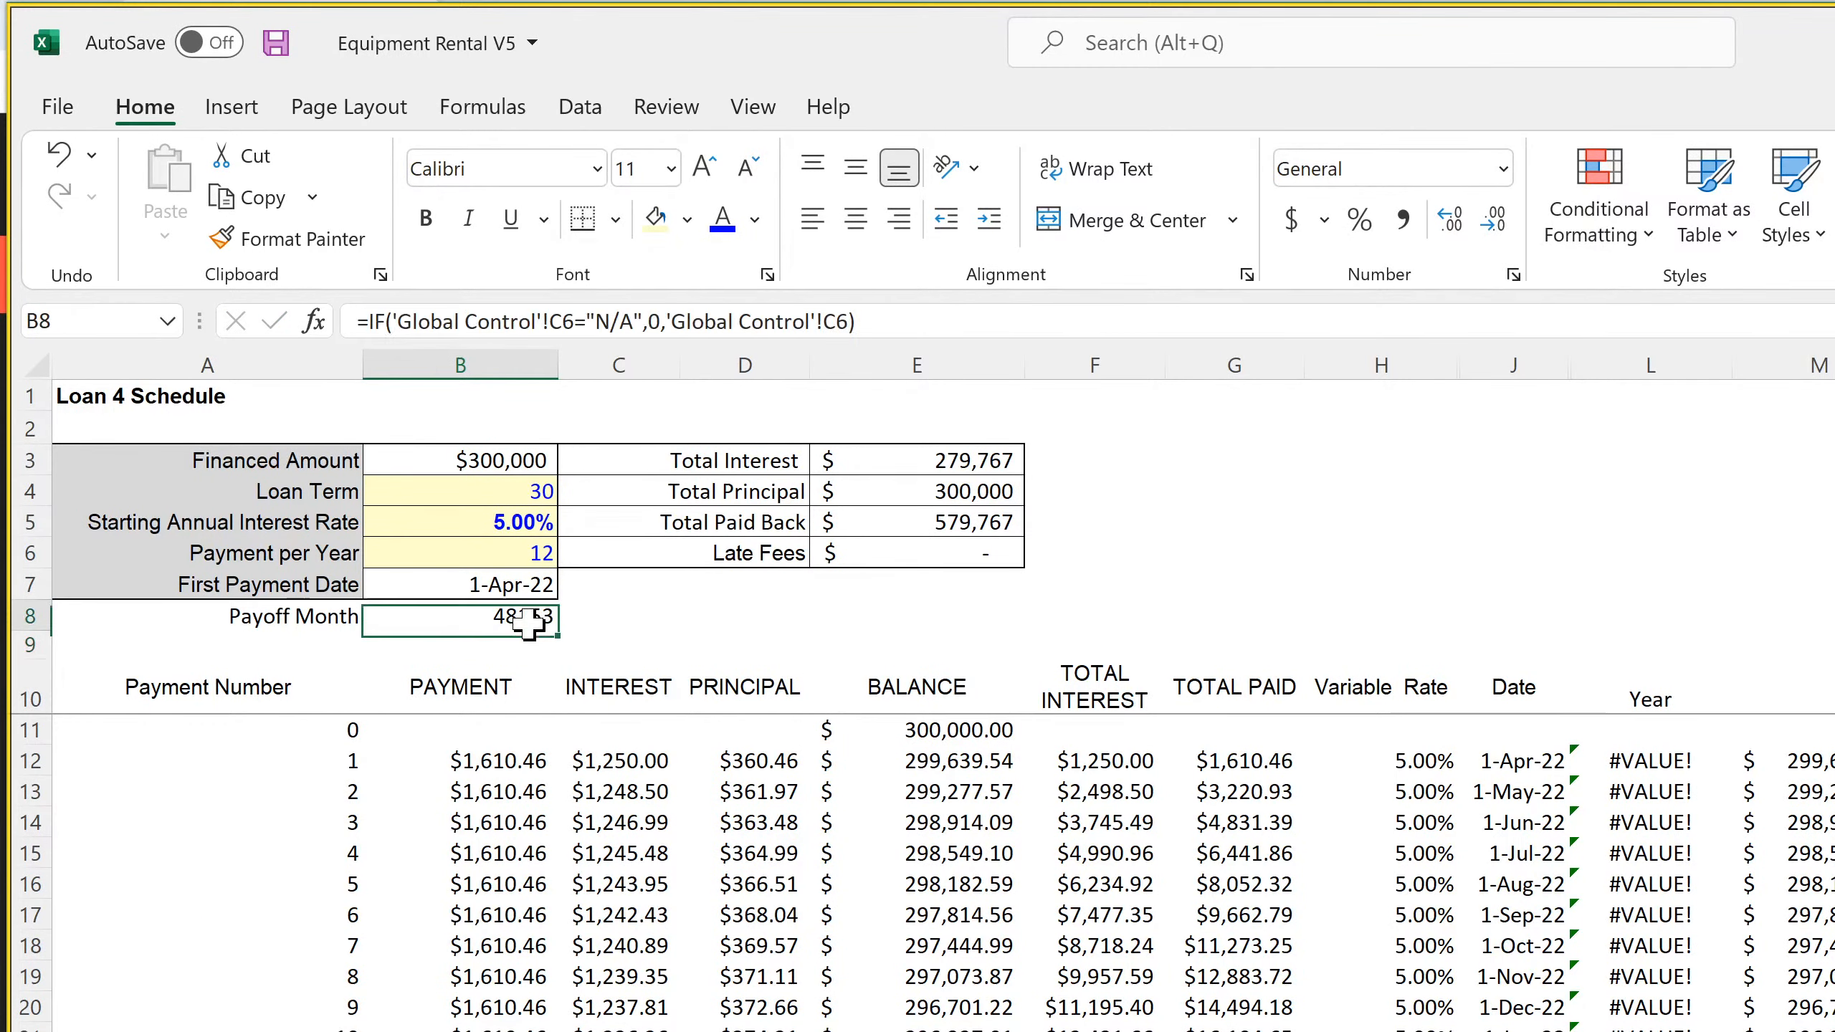
{"action": "left_click", "coordinate": [1513, 275]}
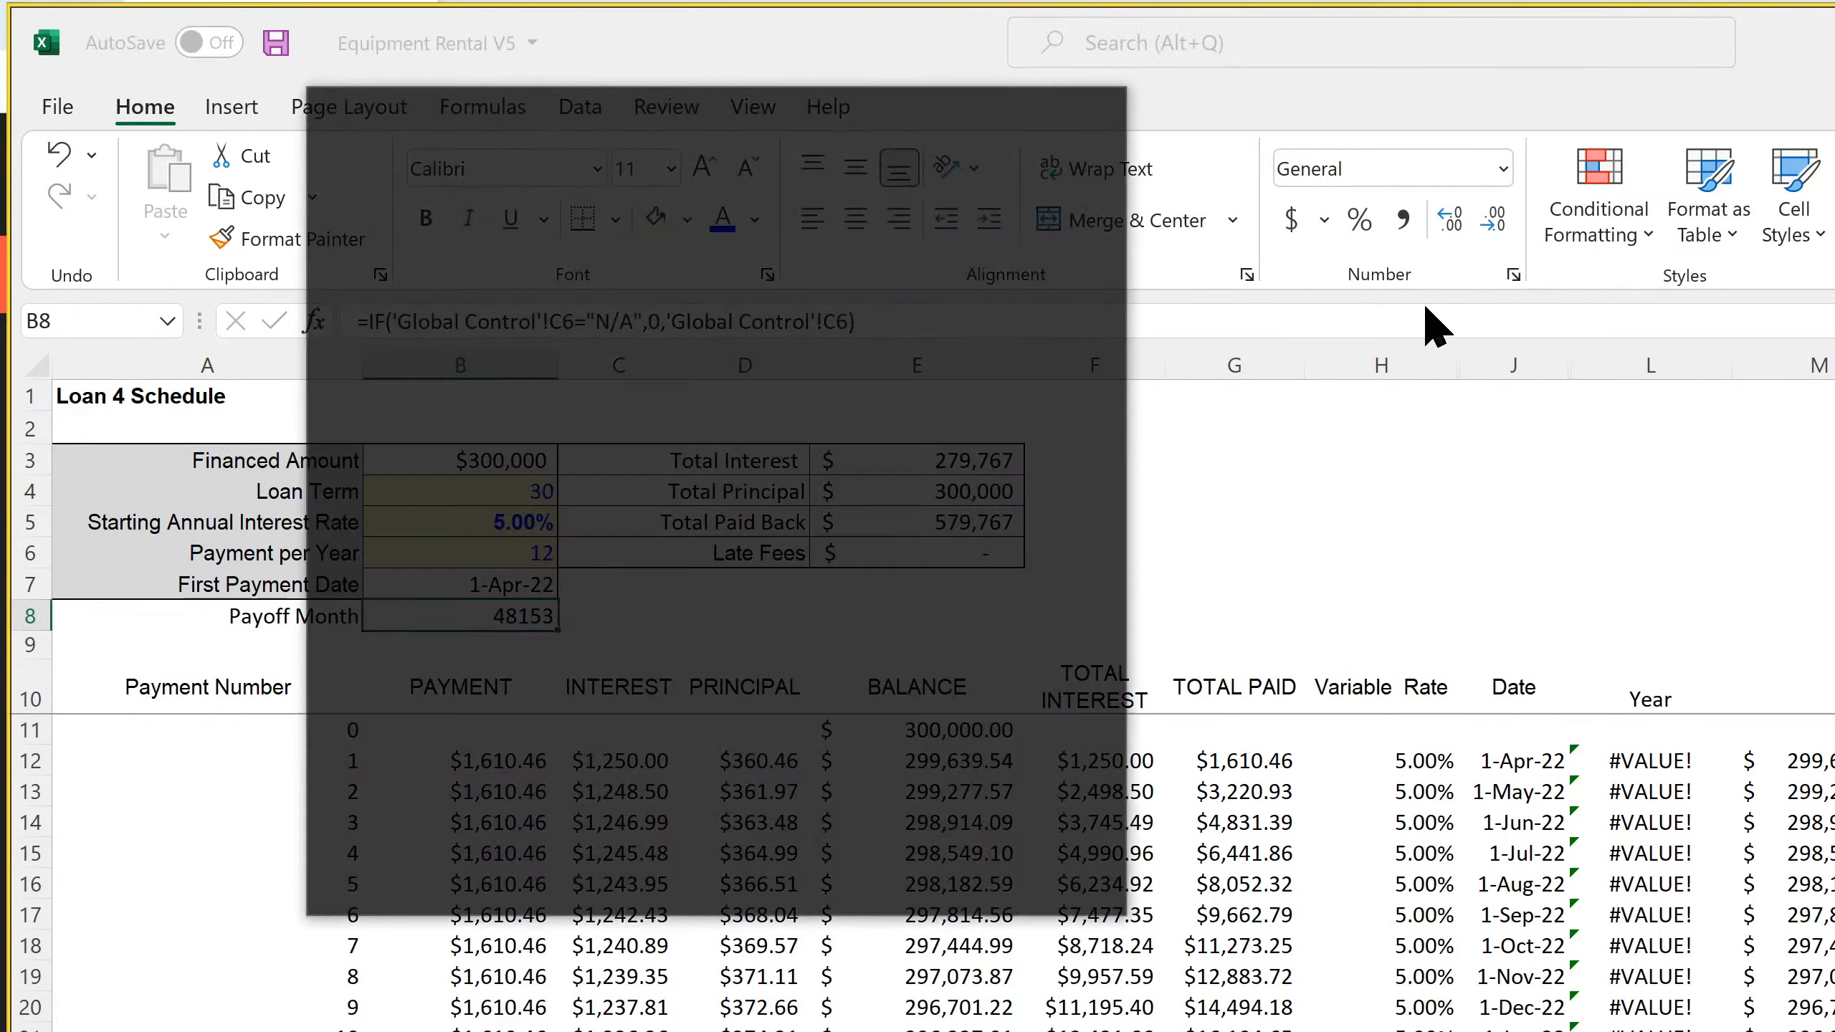
{"action": "left_click", "coordinate": [359, 328]}
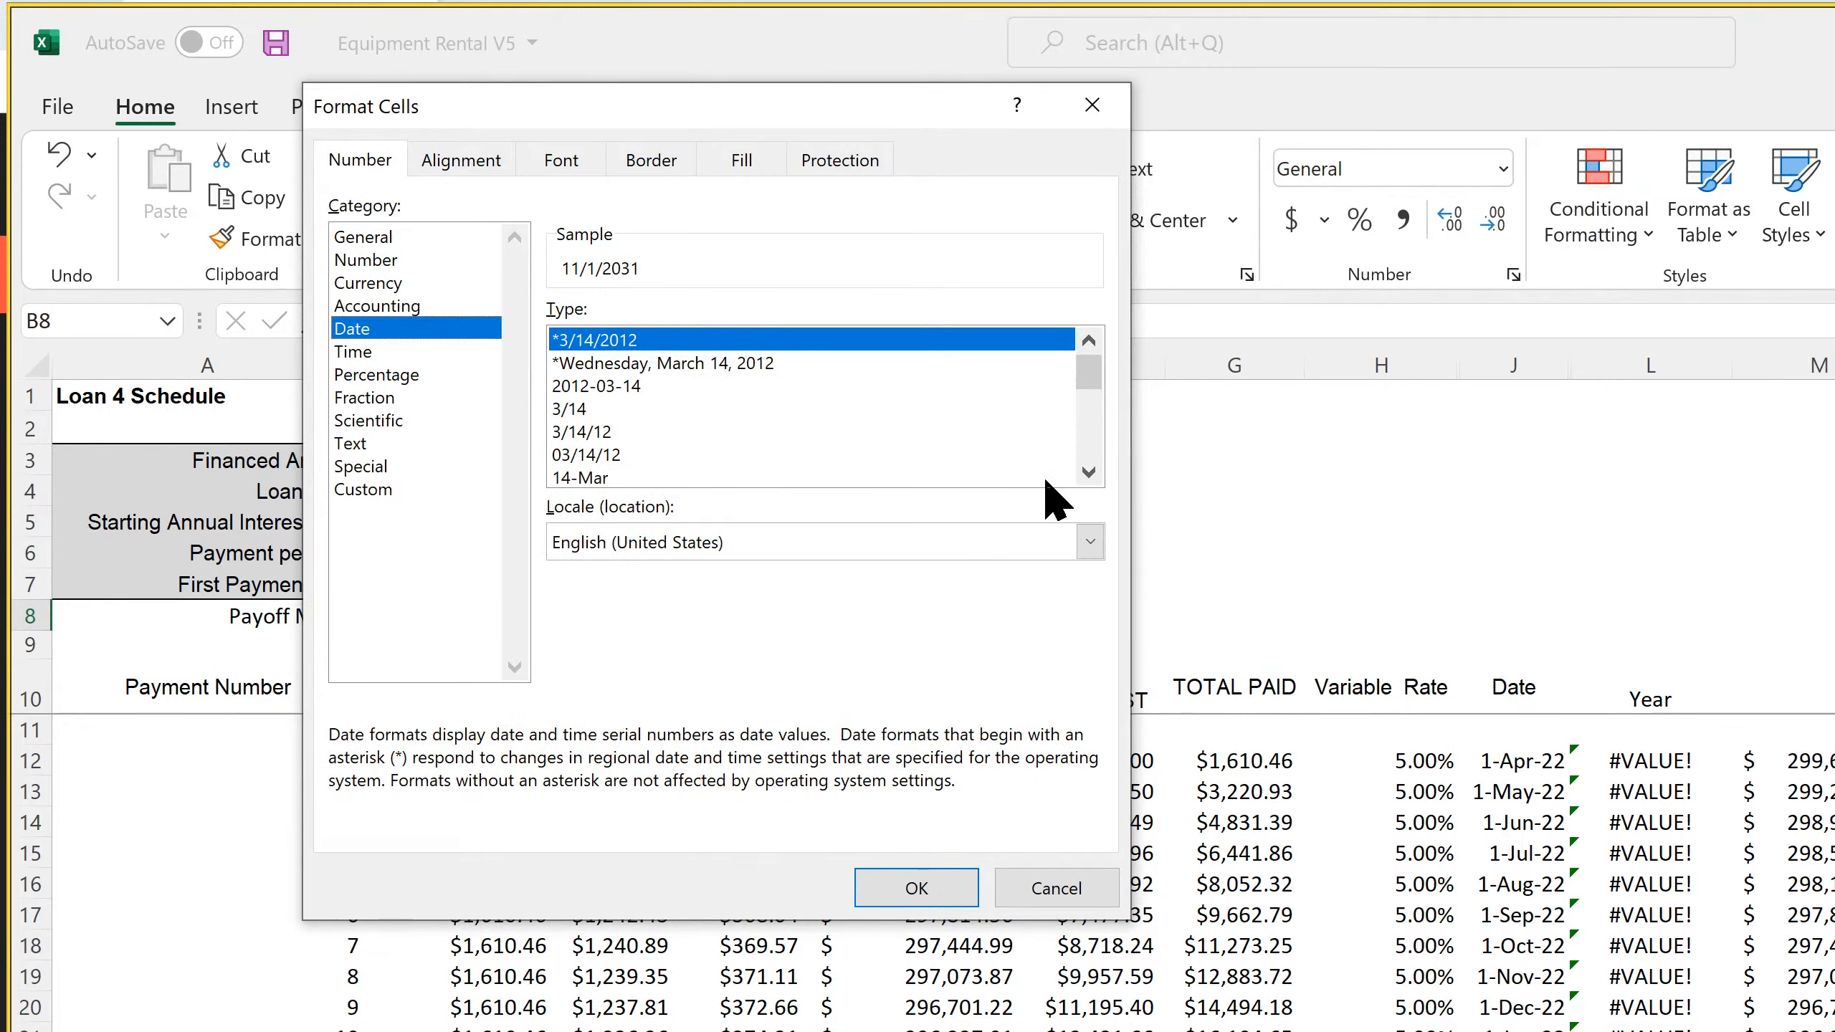
{"action": "left_click", "coordinate": [1087, 474]}
{"action": "left_click", "coordinate": [1088, 474]}
{"action": "left_click", "coordinate": [1088, 473]}
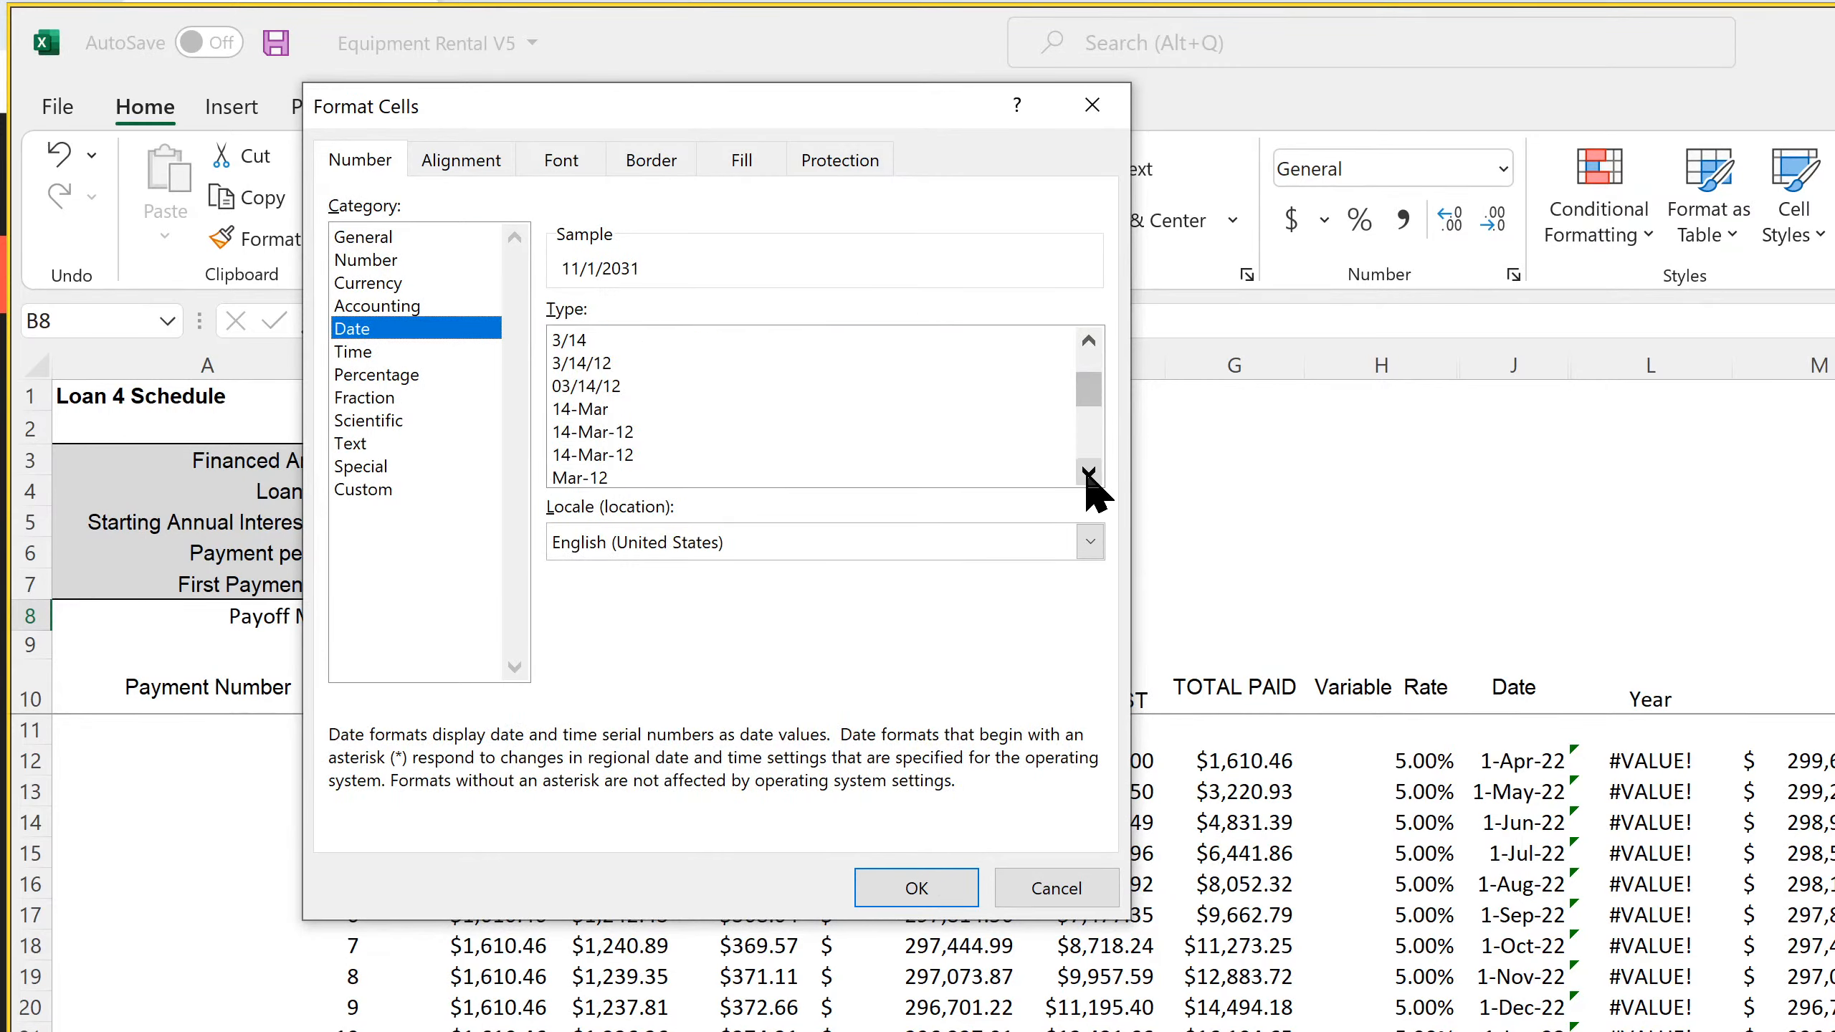
{"action": "left_click", "coordinate": [650, 478]}
{"action": "left_click", "coordinate": [903, 888]}
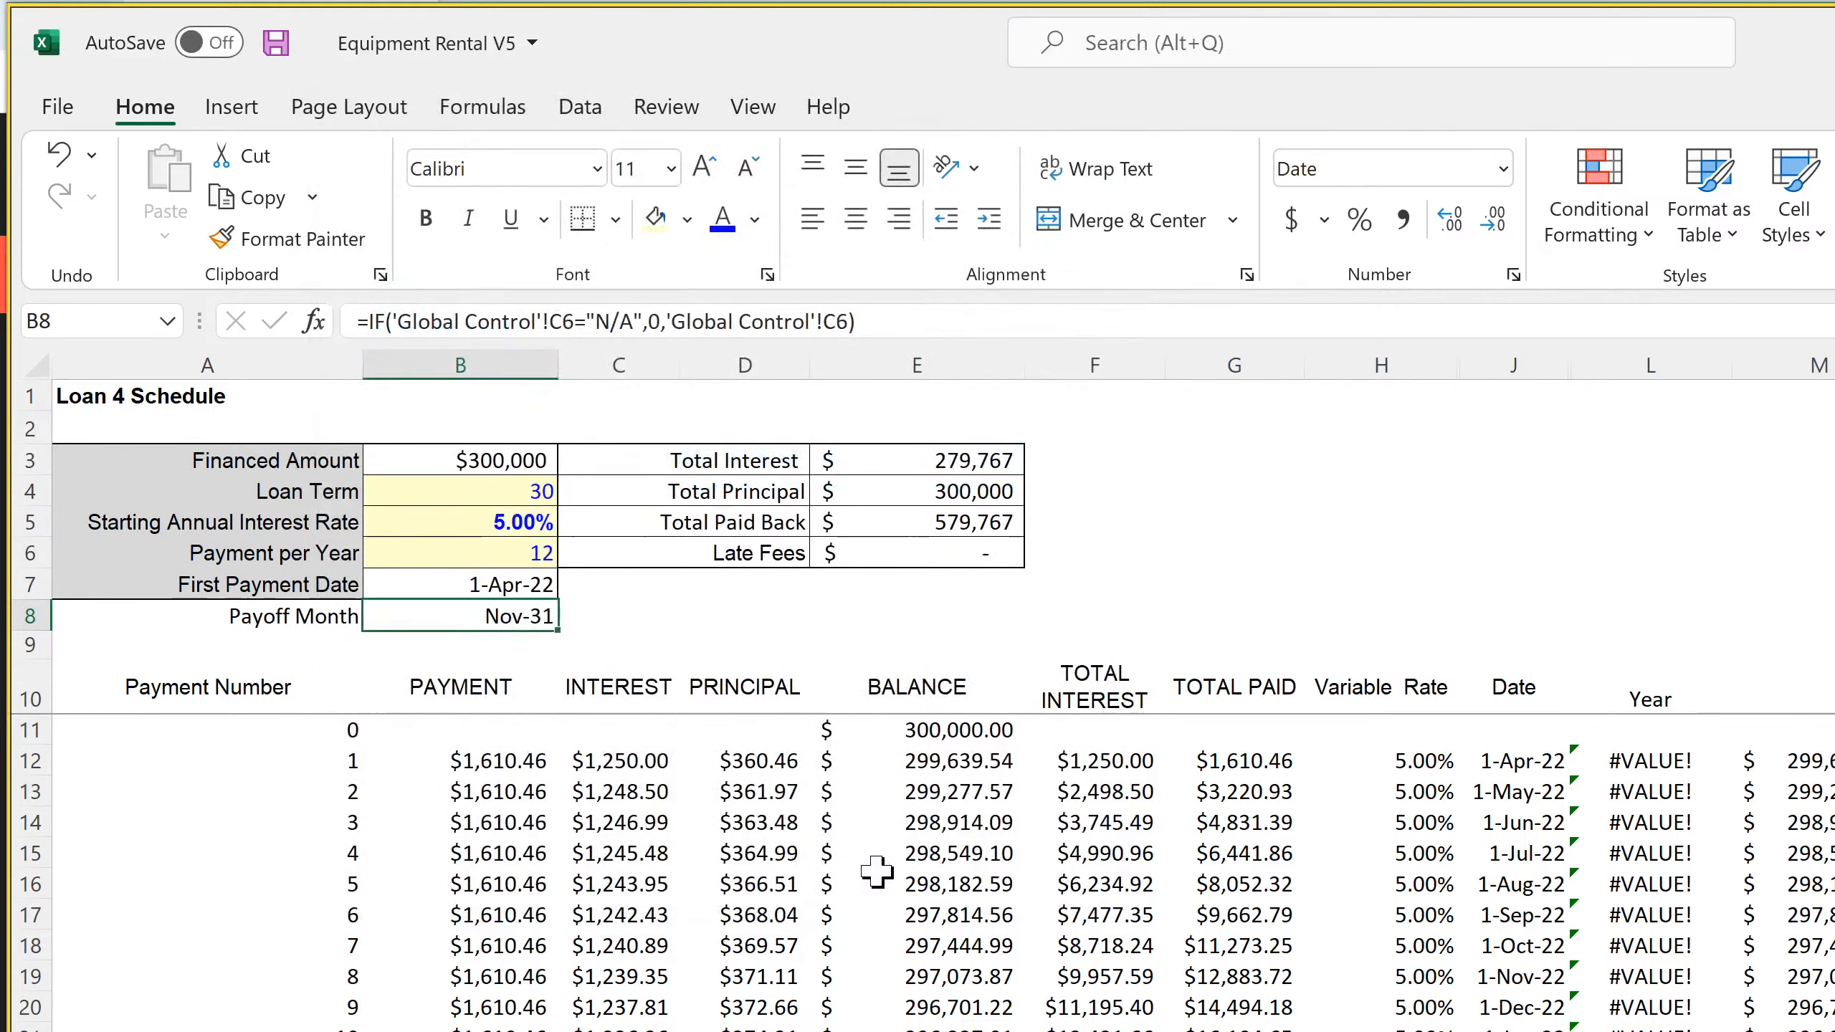
Change Loan 4's First Payment Date in B7 to the Mar-12 date format
{"action": "left_click", "coordinate": [513, 582]}
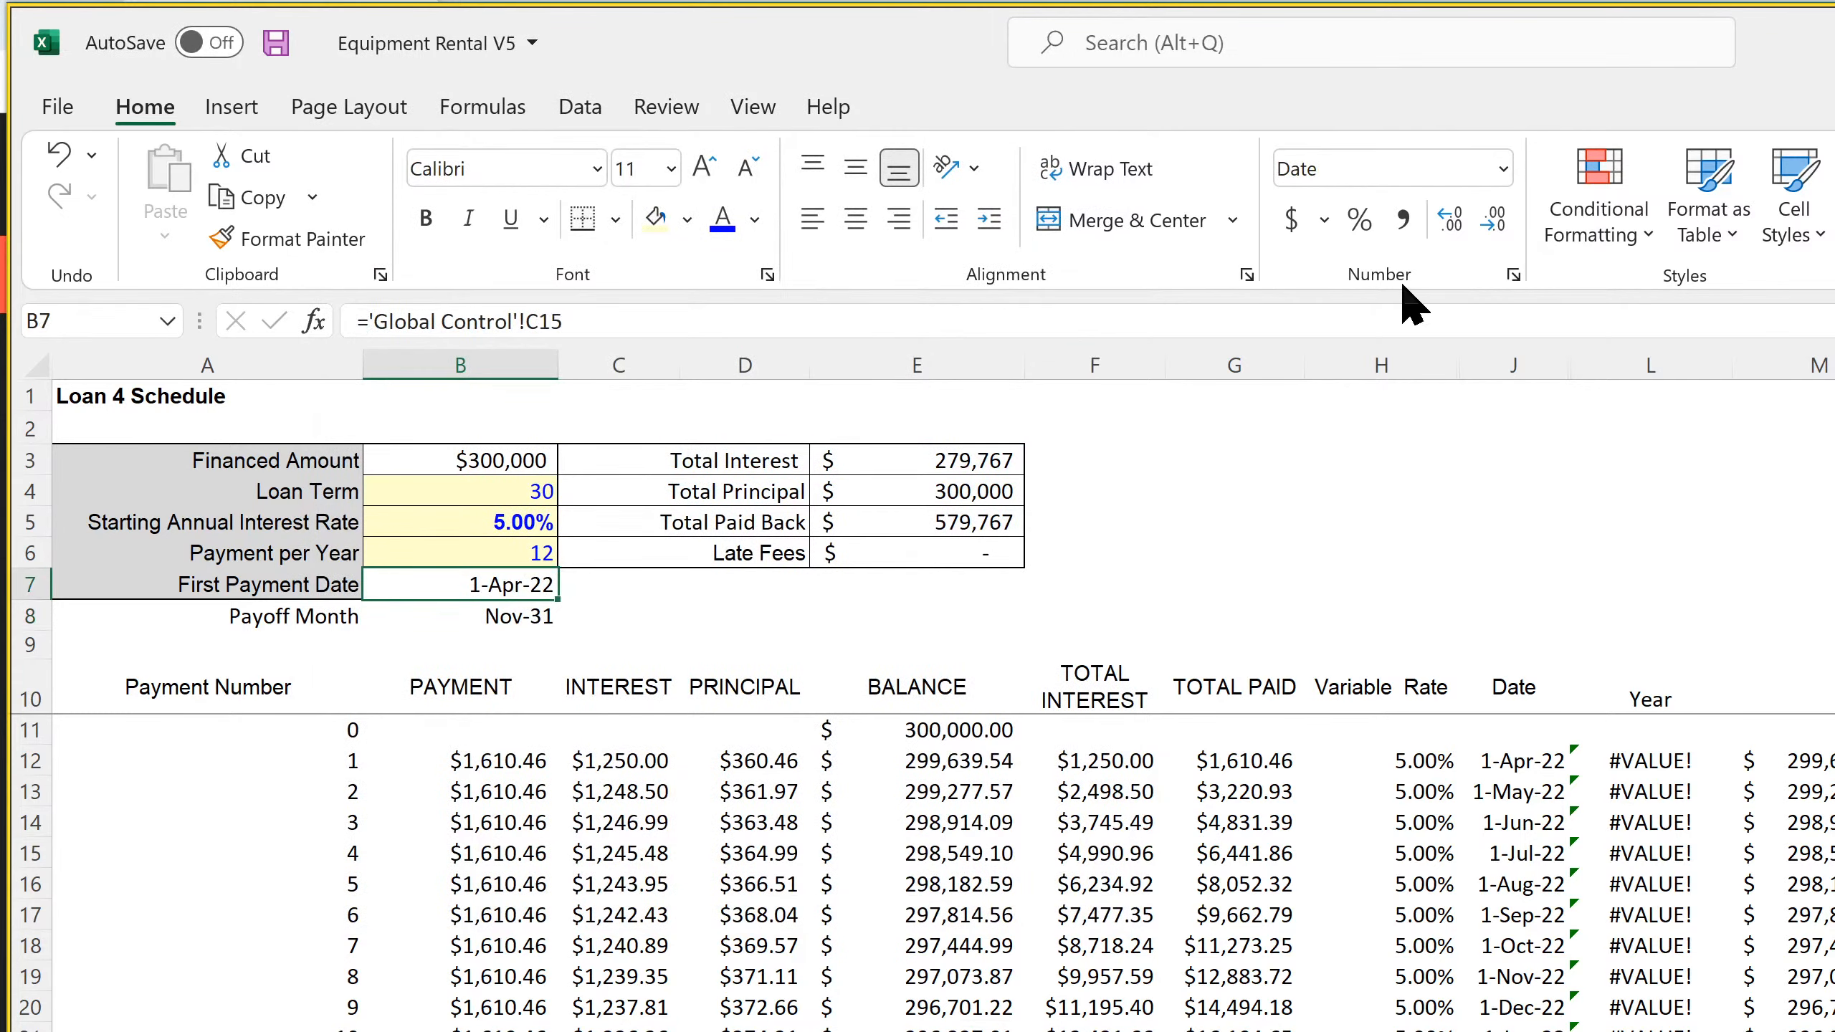
{"action": "left_click", "coordinate": [1509, 274]}
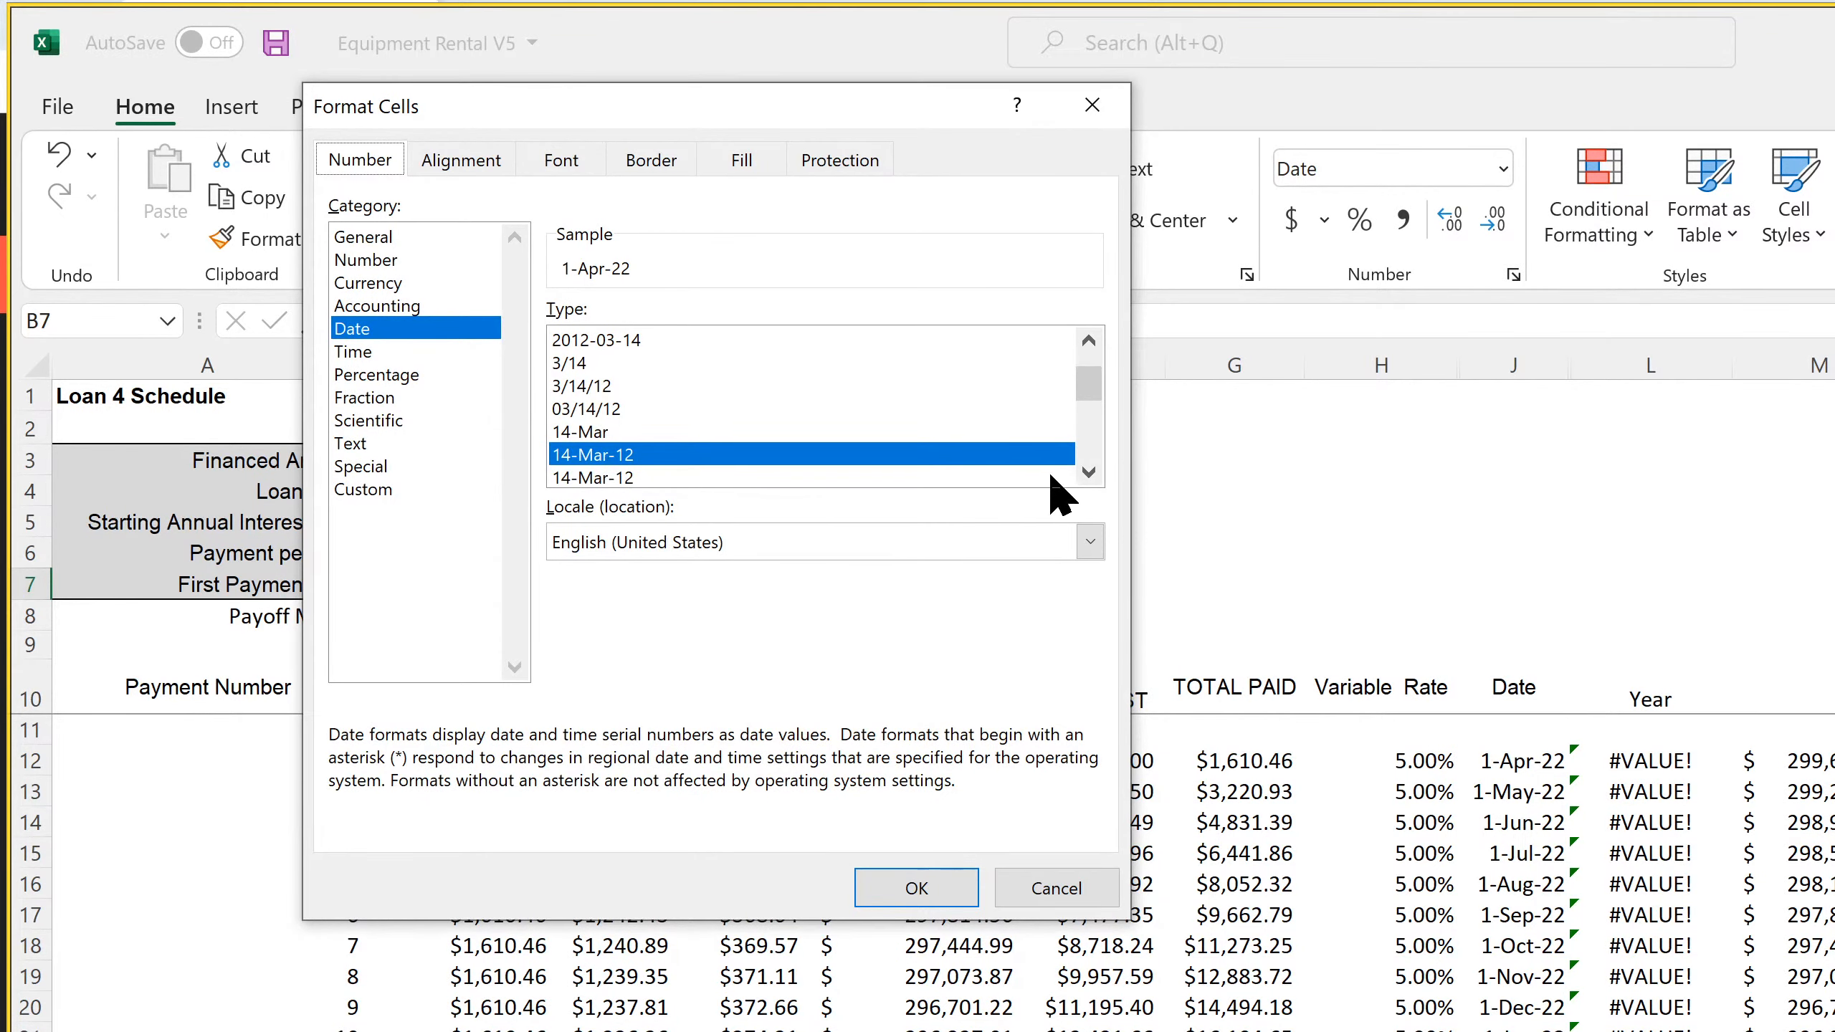
{"action": "left_click", "coordinate": [1089, 471]}
{"action": "left_click", "coordinate": [1087, 473]}
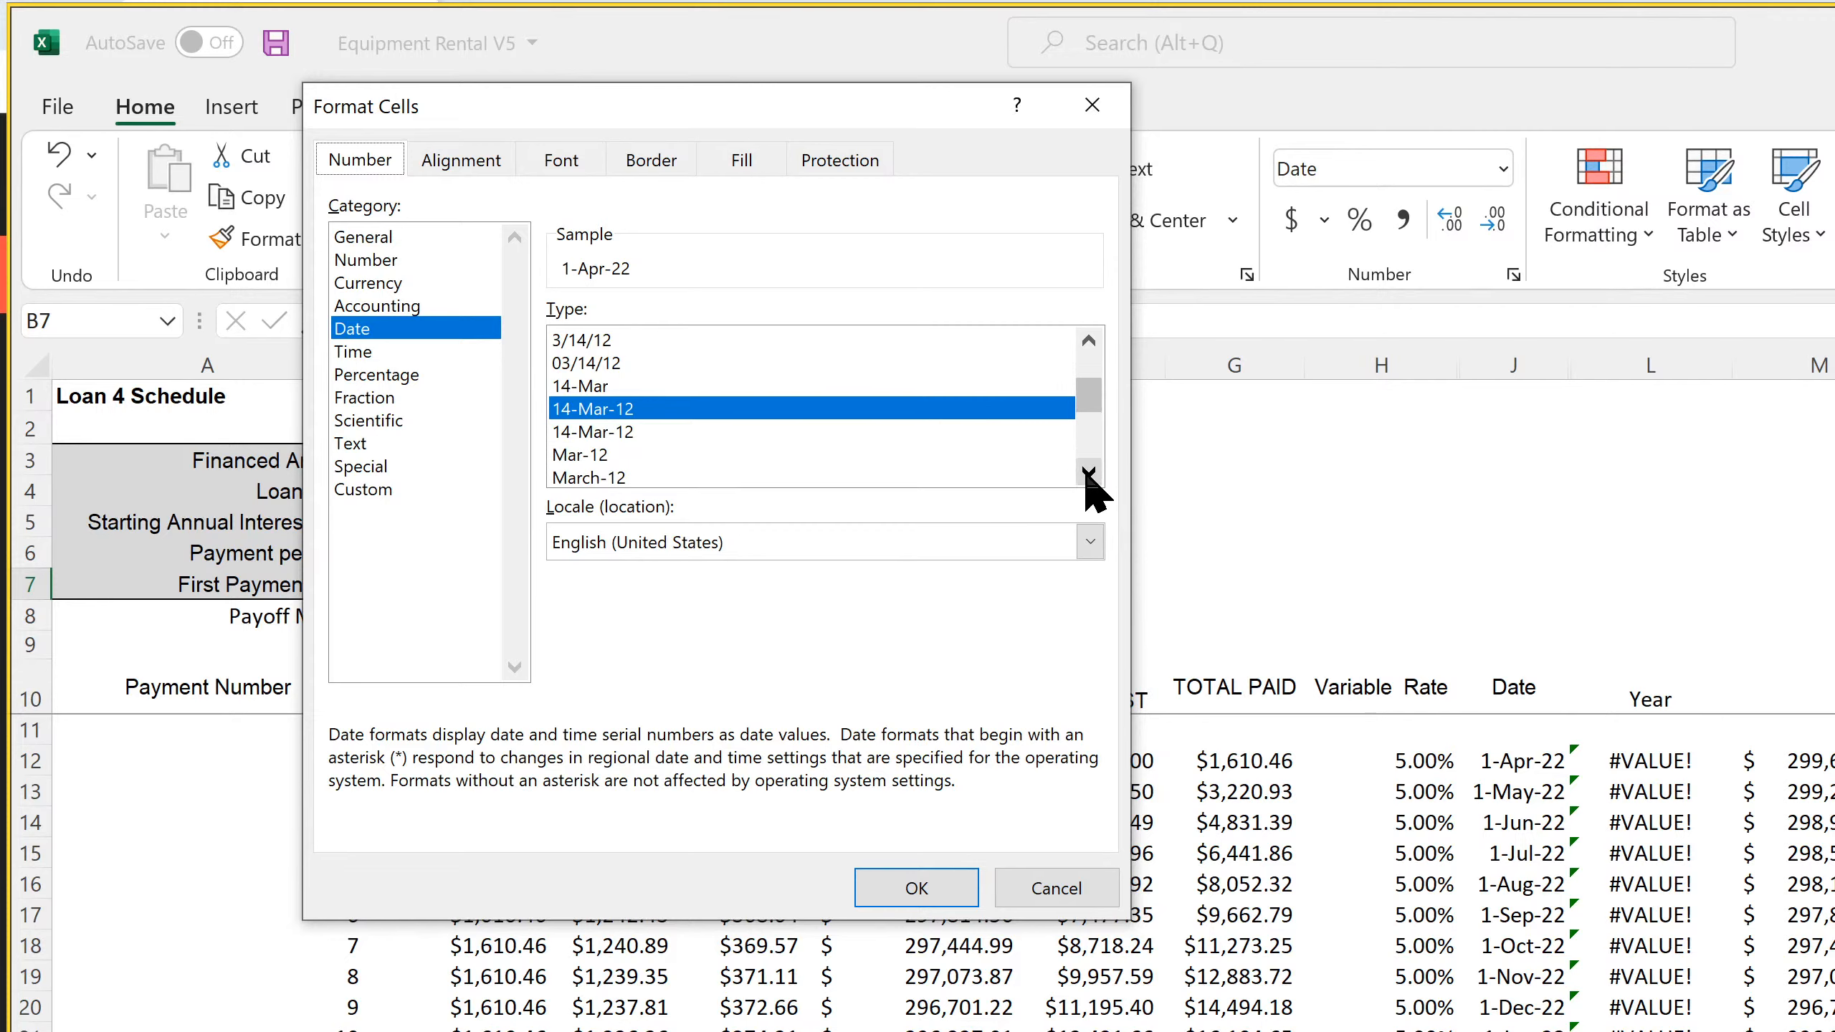
{"action": "left_click", "coordinate": [1088, 471]}
{"action": "left_click", "coordinate": [1088, 472]}
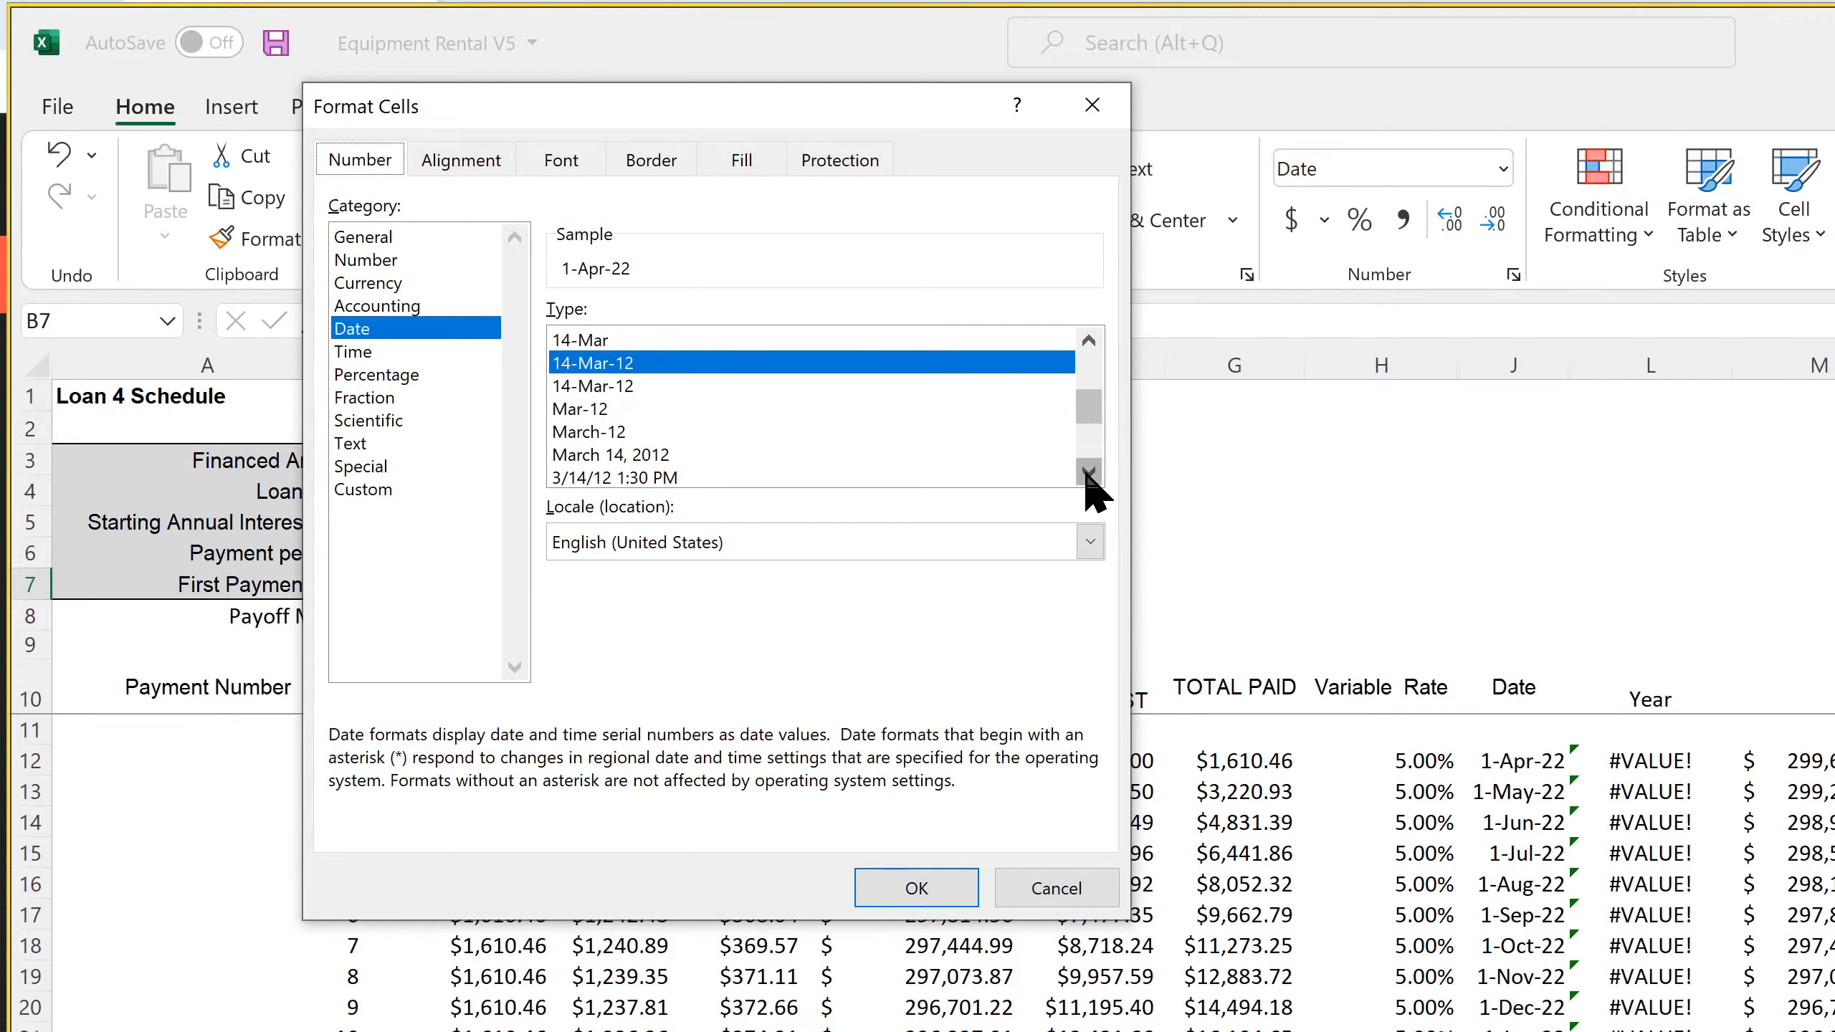
{"action": "left_click", "coordinate": [613, 408]}
{"action": "left_click", "coordinate": [917, 887]}
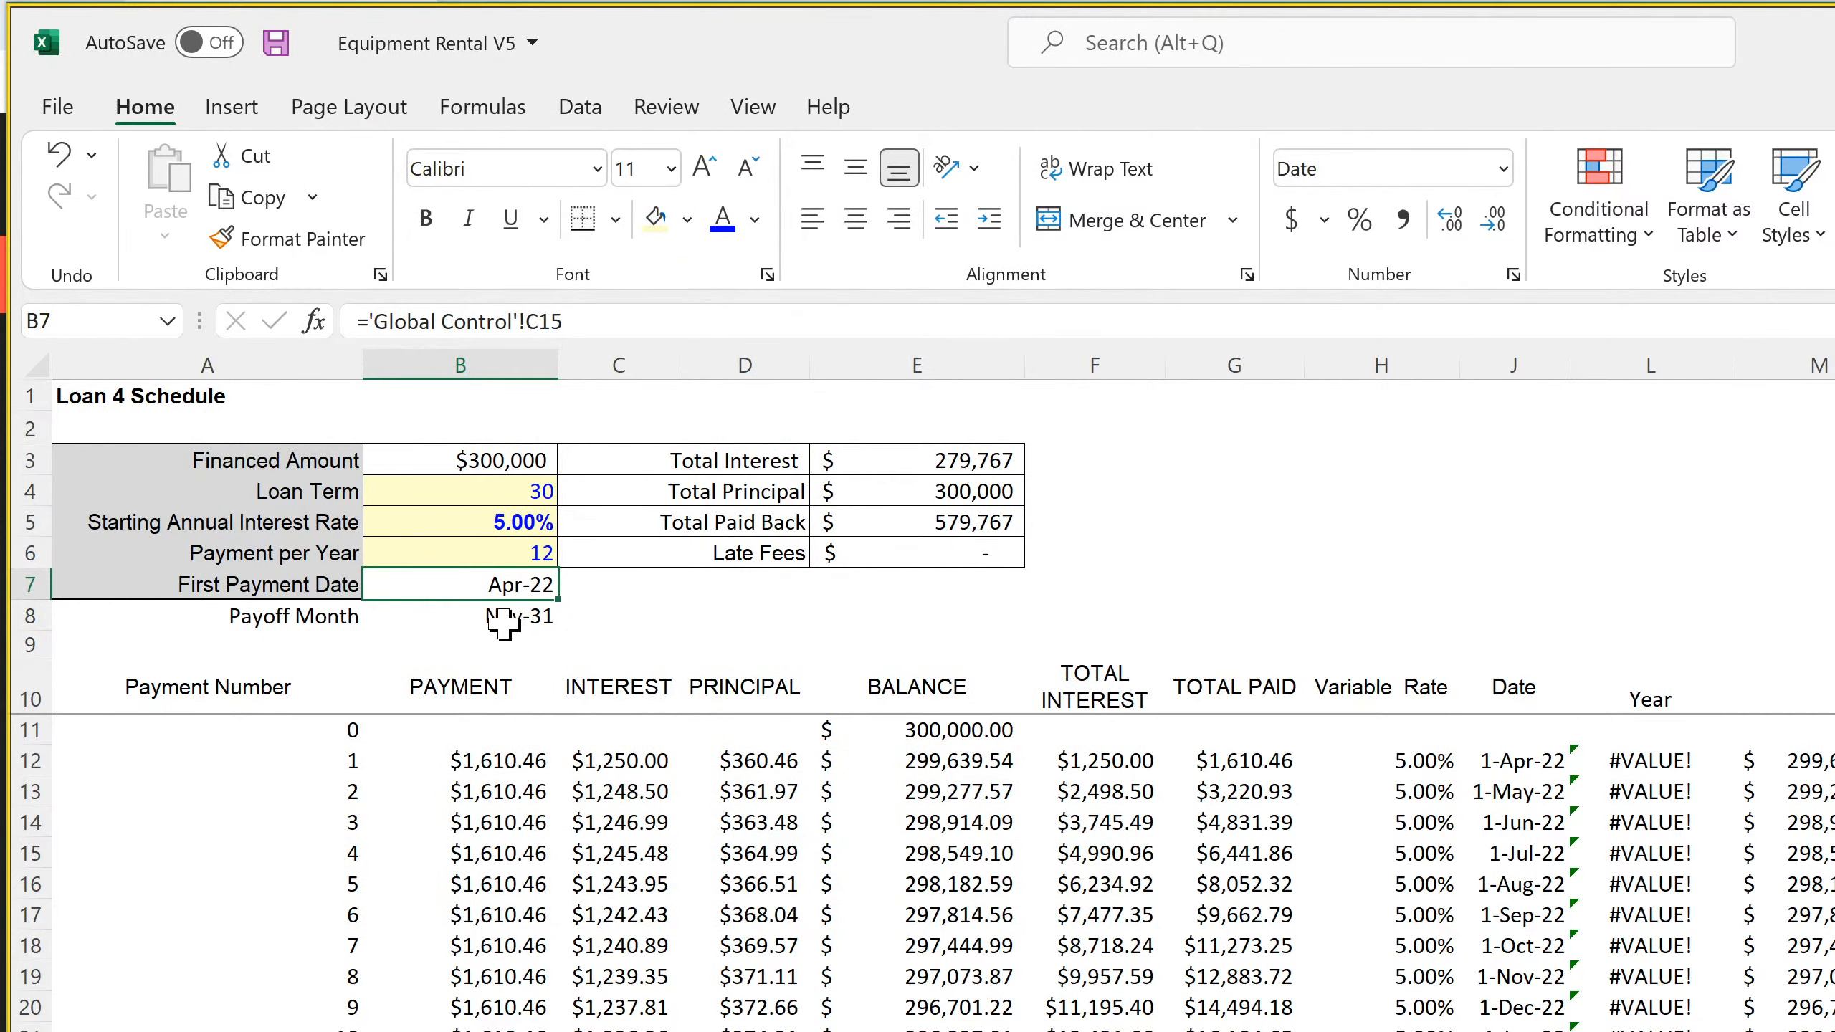
Copy the Payoff Month row A8:B8 from the Loan 4 Schedule into A8 of the Loan 3, Loan 2 and Loan 1 Schedule sheets
{"action": "left_click_drag", "start_coordinate": [498, 616], "coordinate": [324, 619]}
{"action": "key", "text": "ctrl+c"}
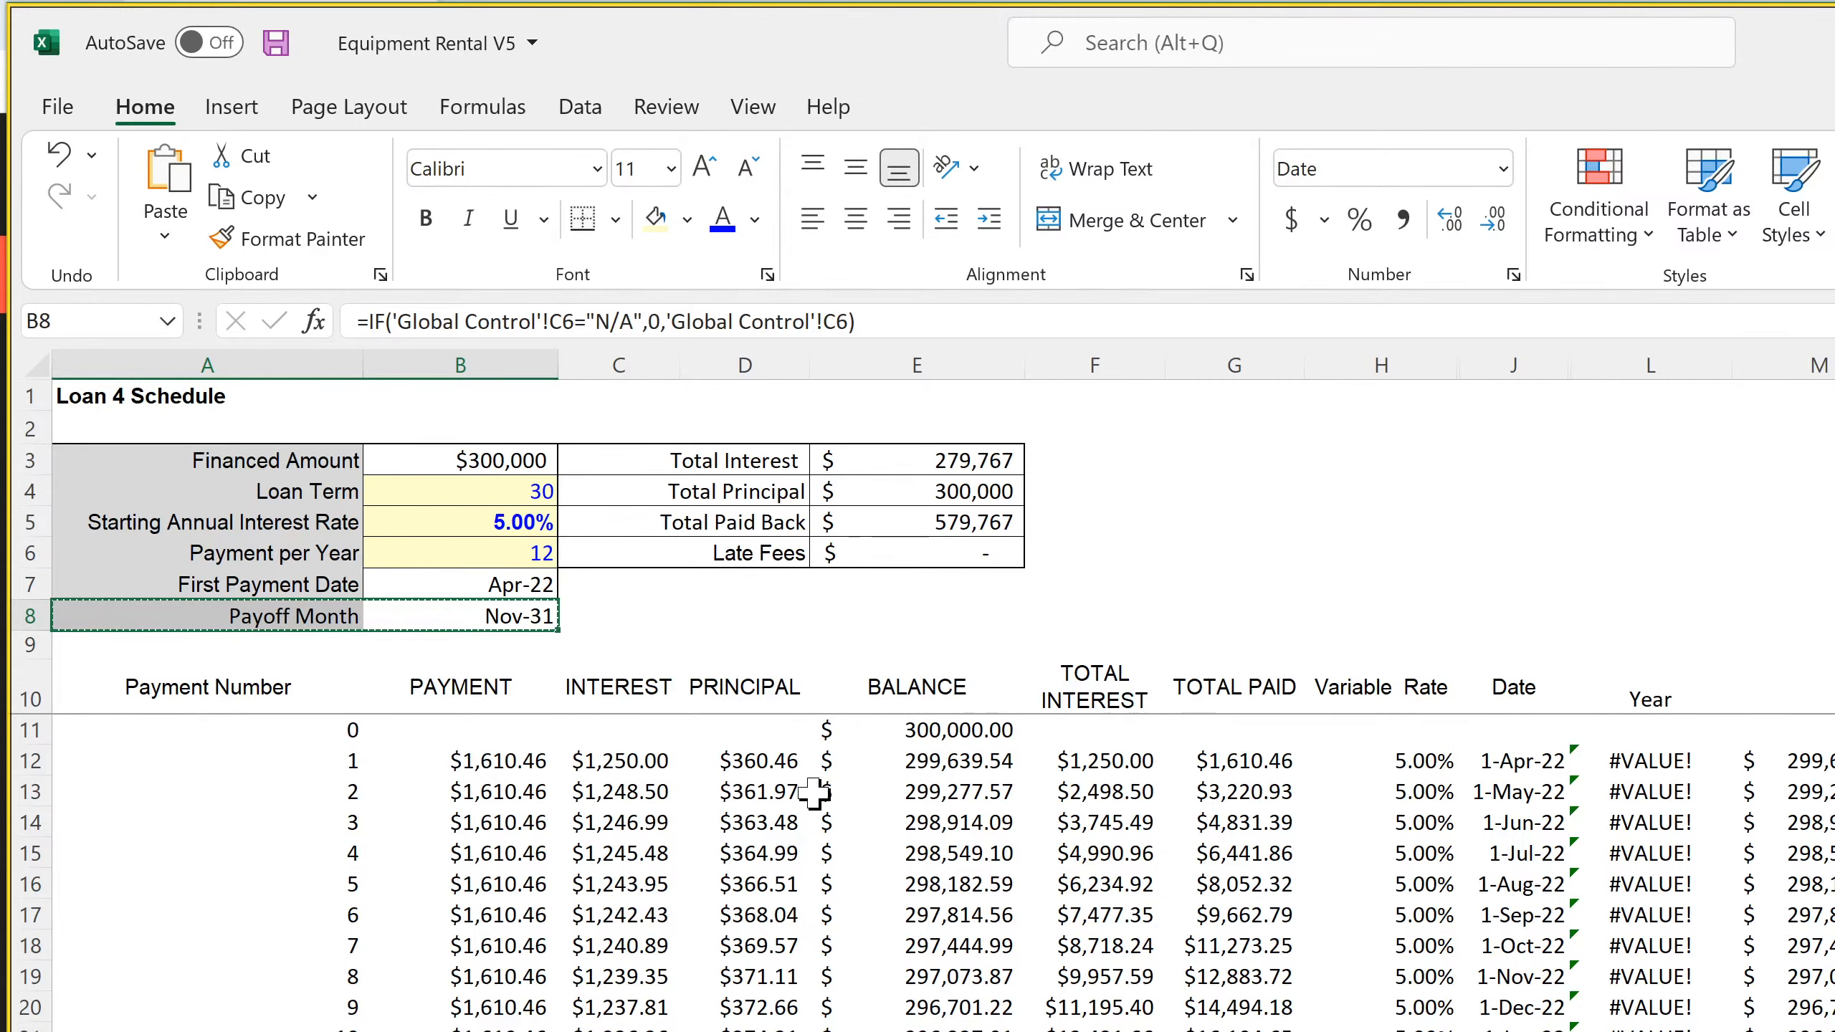
{"action": "key", "text": "ctrl+Page_Up"}
{"action": "left_click", "coordinate": [310, 616]}
{"action": "key", "text": "ctrl+v"}
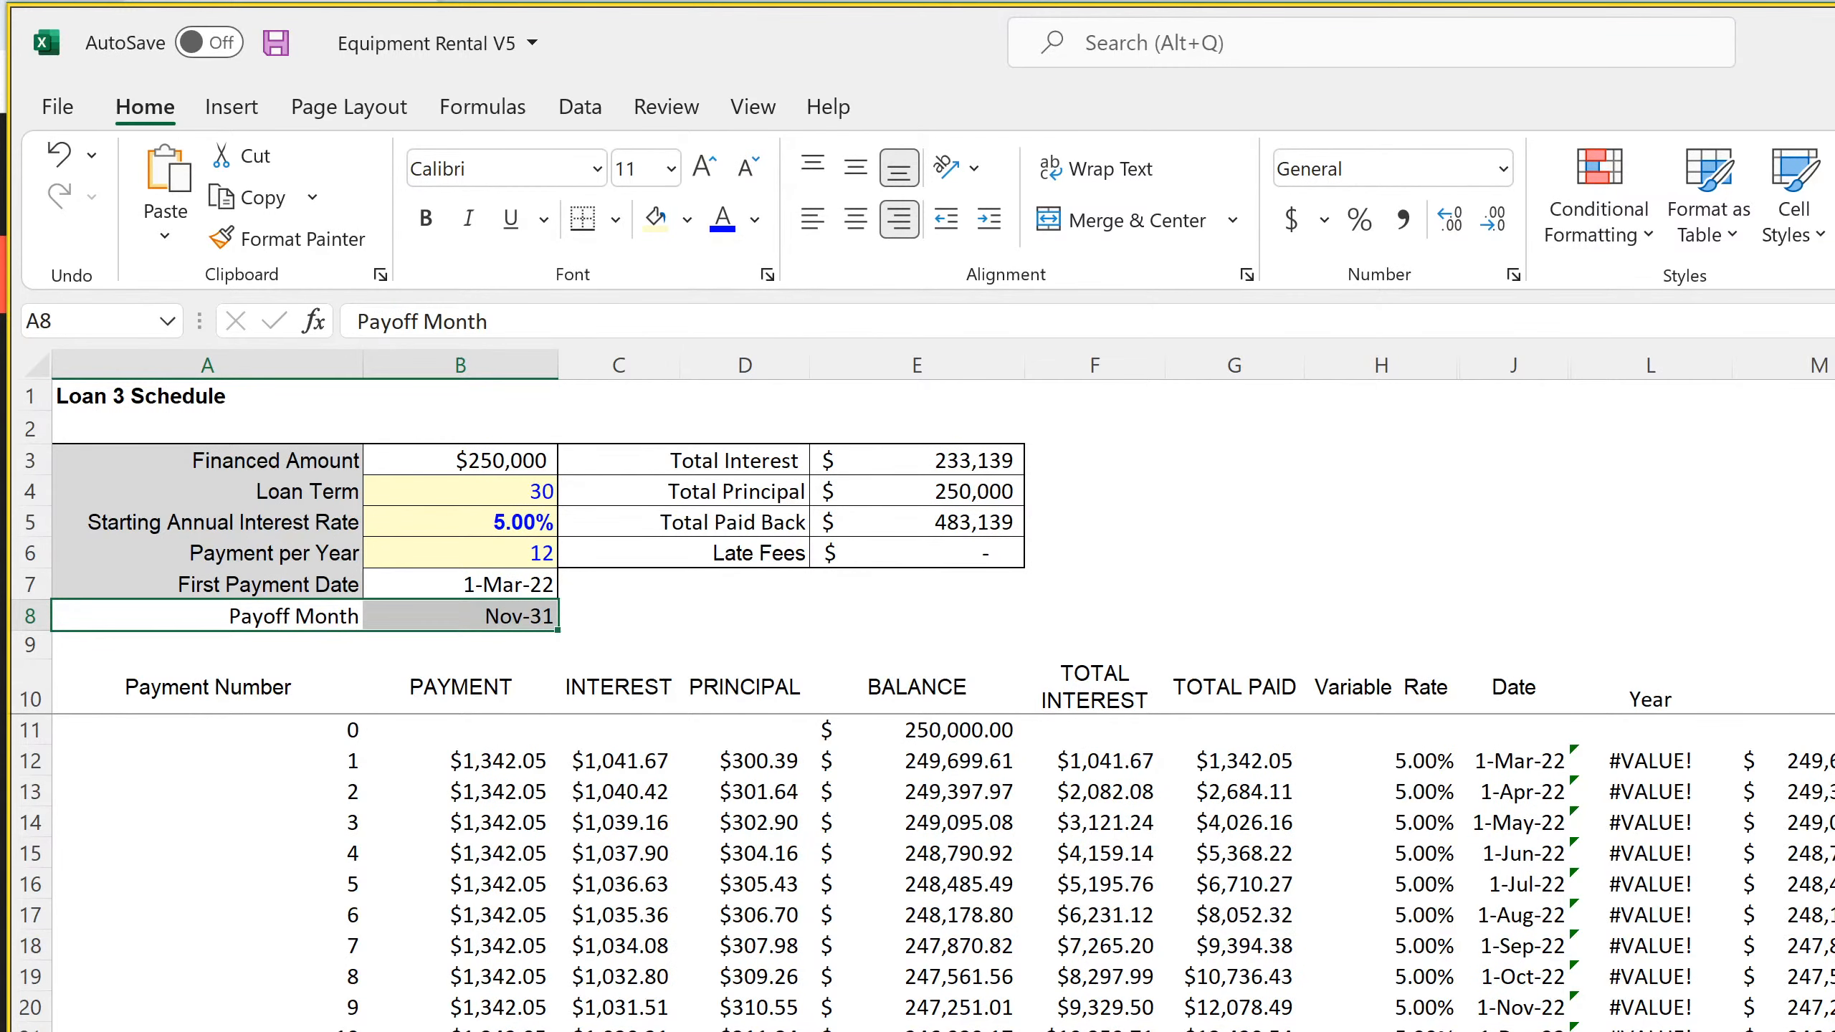
{"action": "key", "text": "ctrl+Page_Up"}
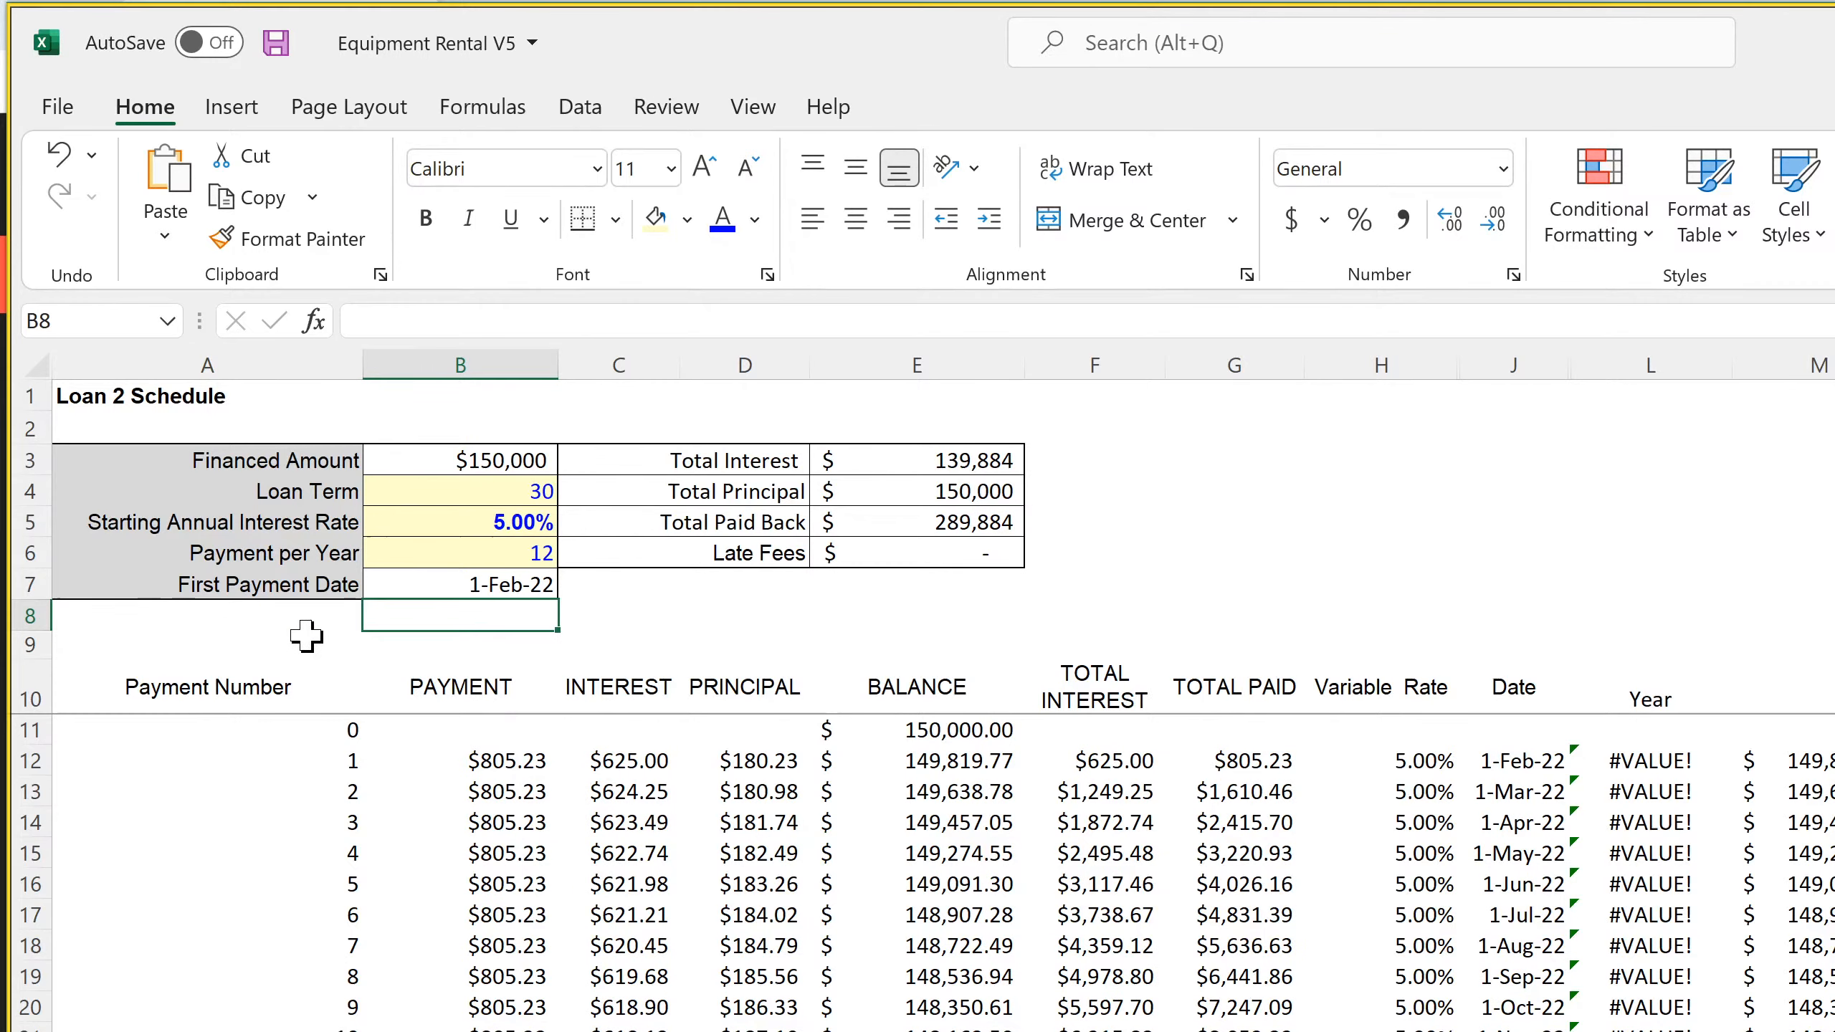
{"action": "left_click", "coordinate": [307, 618]}
{"action": "key", "text": "ctrl+v"}
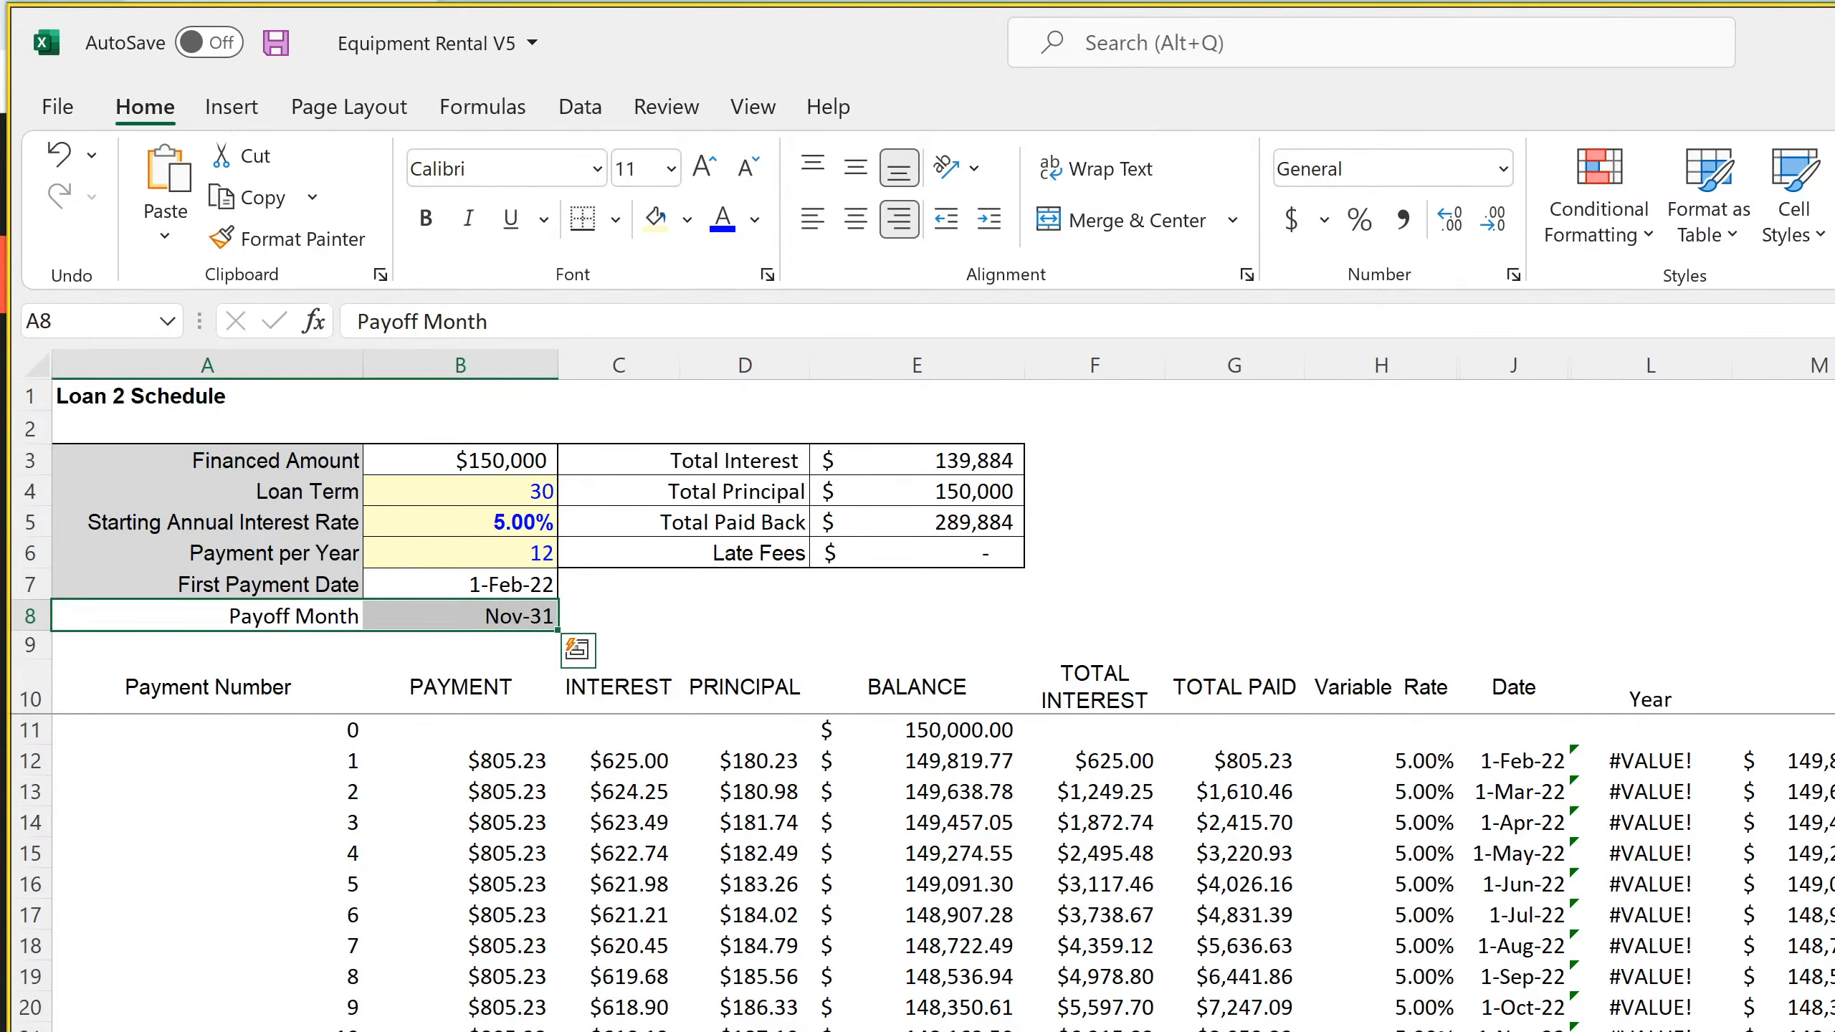
{"action": "key", "text": "ctrl+Page_Up"}
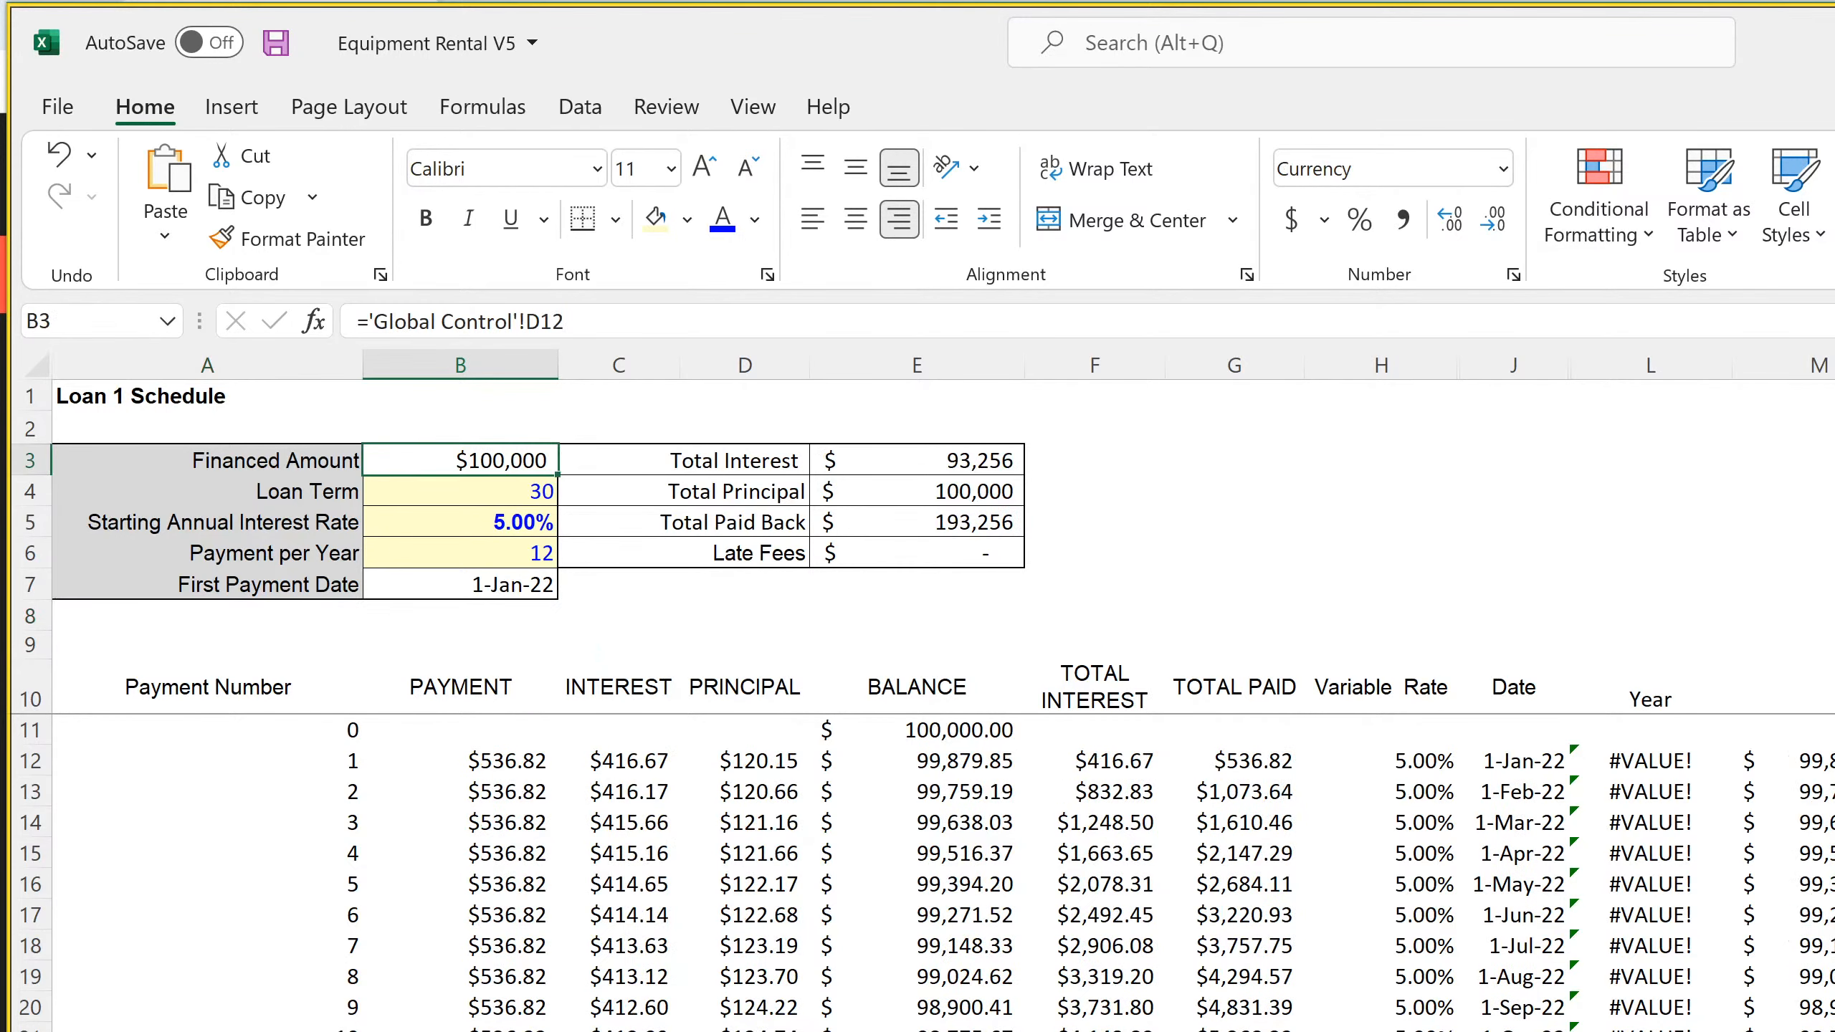
{"action": "left_click", "coordinate": [318, 618]}
{"action": "key", "text": "ctrl+v"}
{"action": "left_click", "coordinate": [482, 587]}
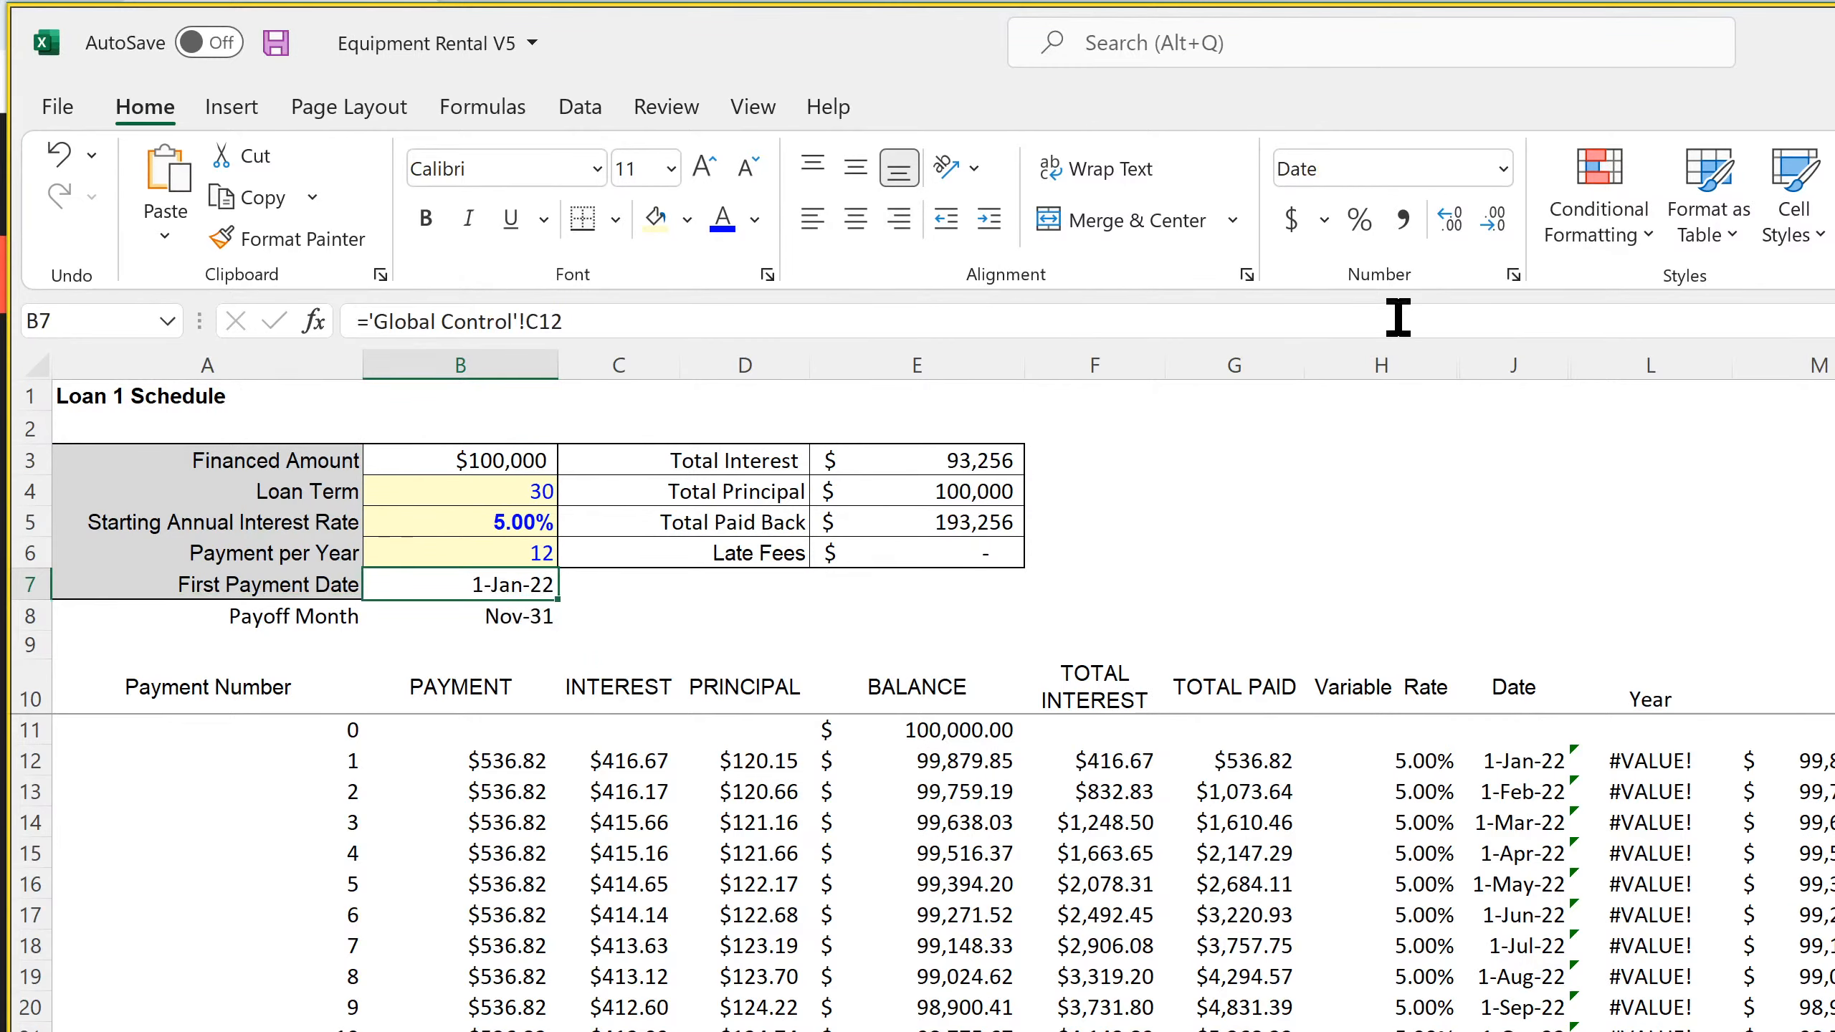
Change Loan 1's First Payment Date in B7 to the Mar-12 date format
{"action": "left_click", "coordinate": [1513, 275]}
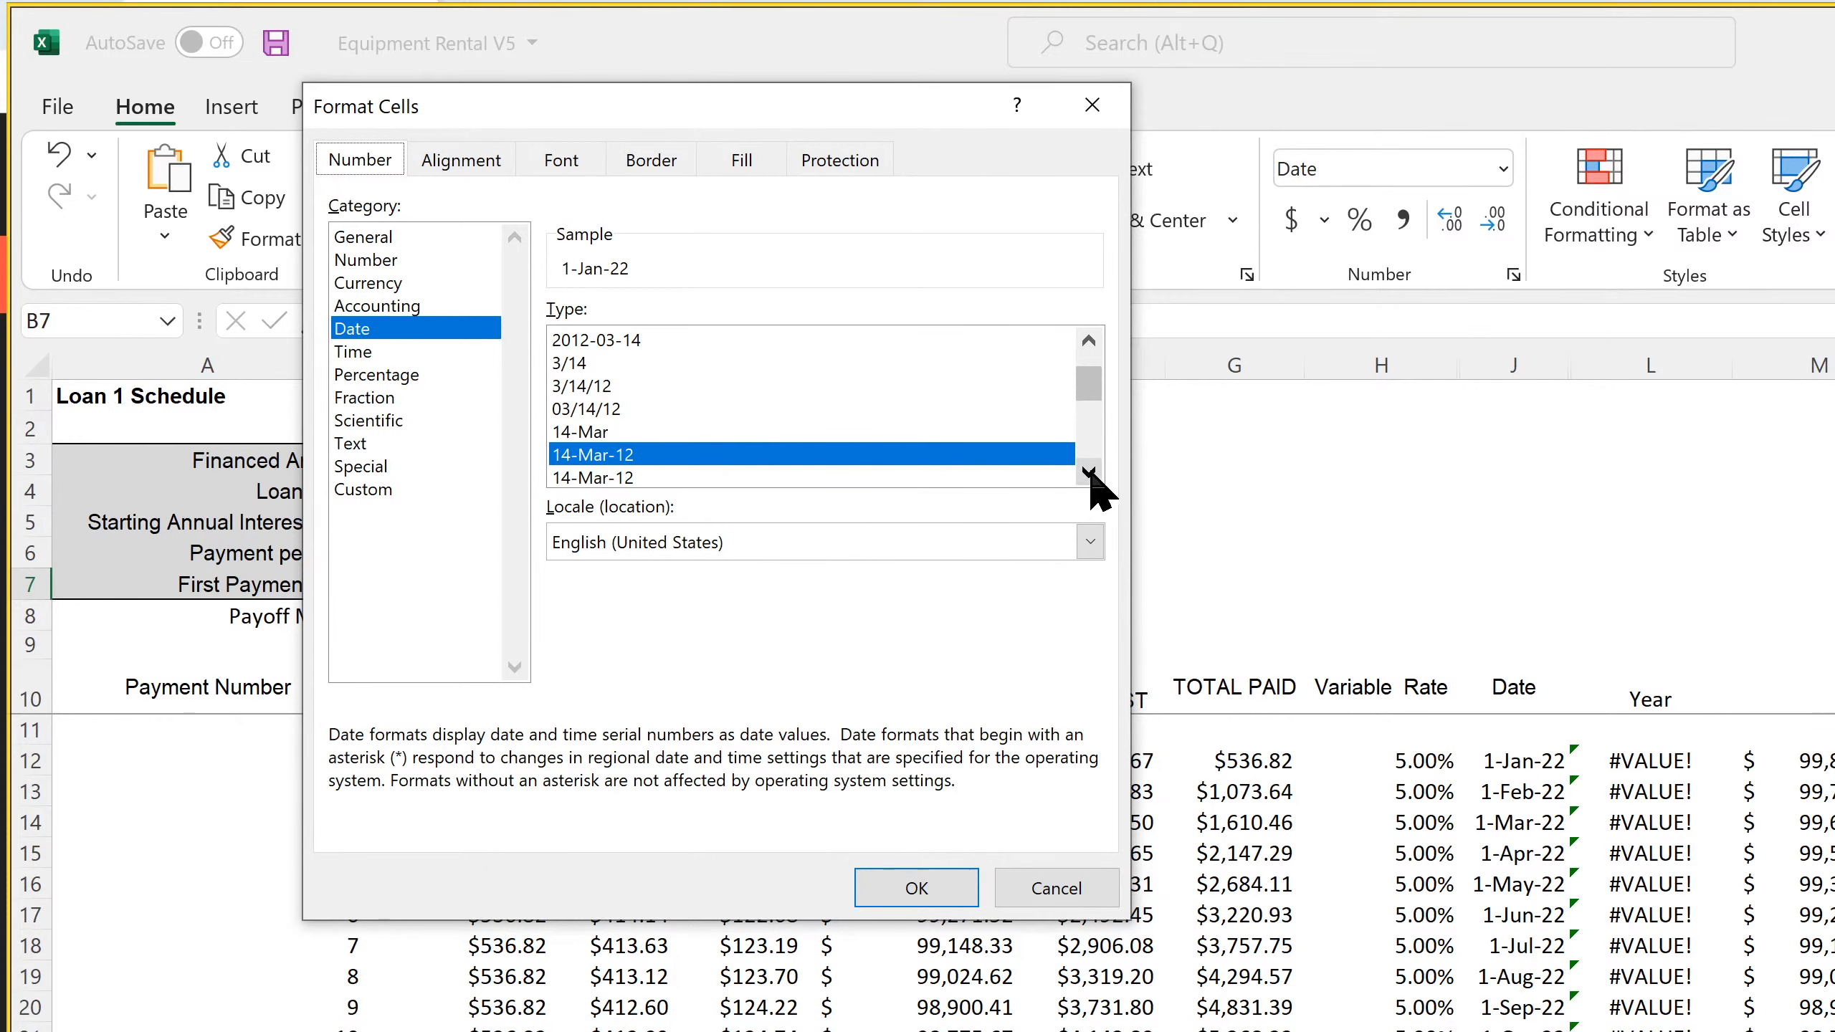
{"action": "left_click", "coordinate": [1089, 471]}
{"action": "left_click", "coordinate": [1088, 472]}
{"action": "left_click", "coordinate": [1089, 471]}
{"action": "left_click", "coordinate": [1089, 472]}
{"action": "left_click", "coordinate": [630, 417]}
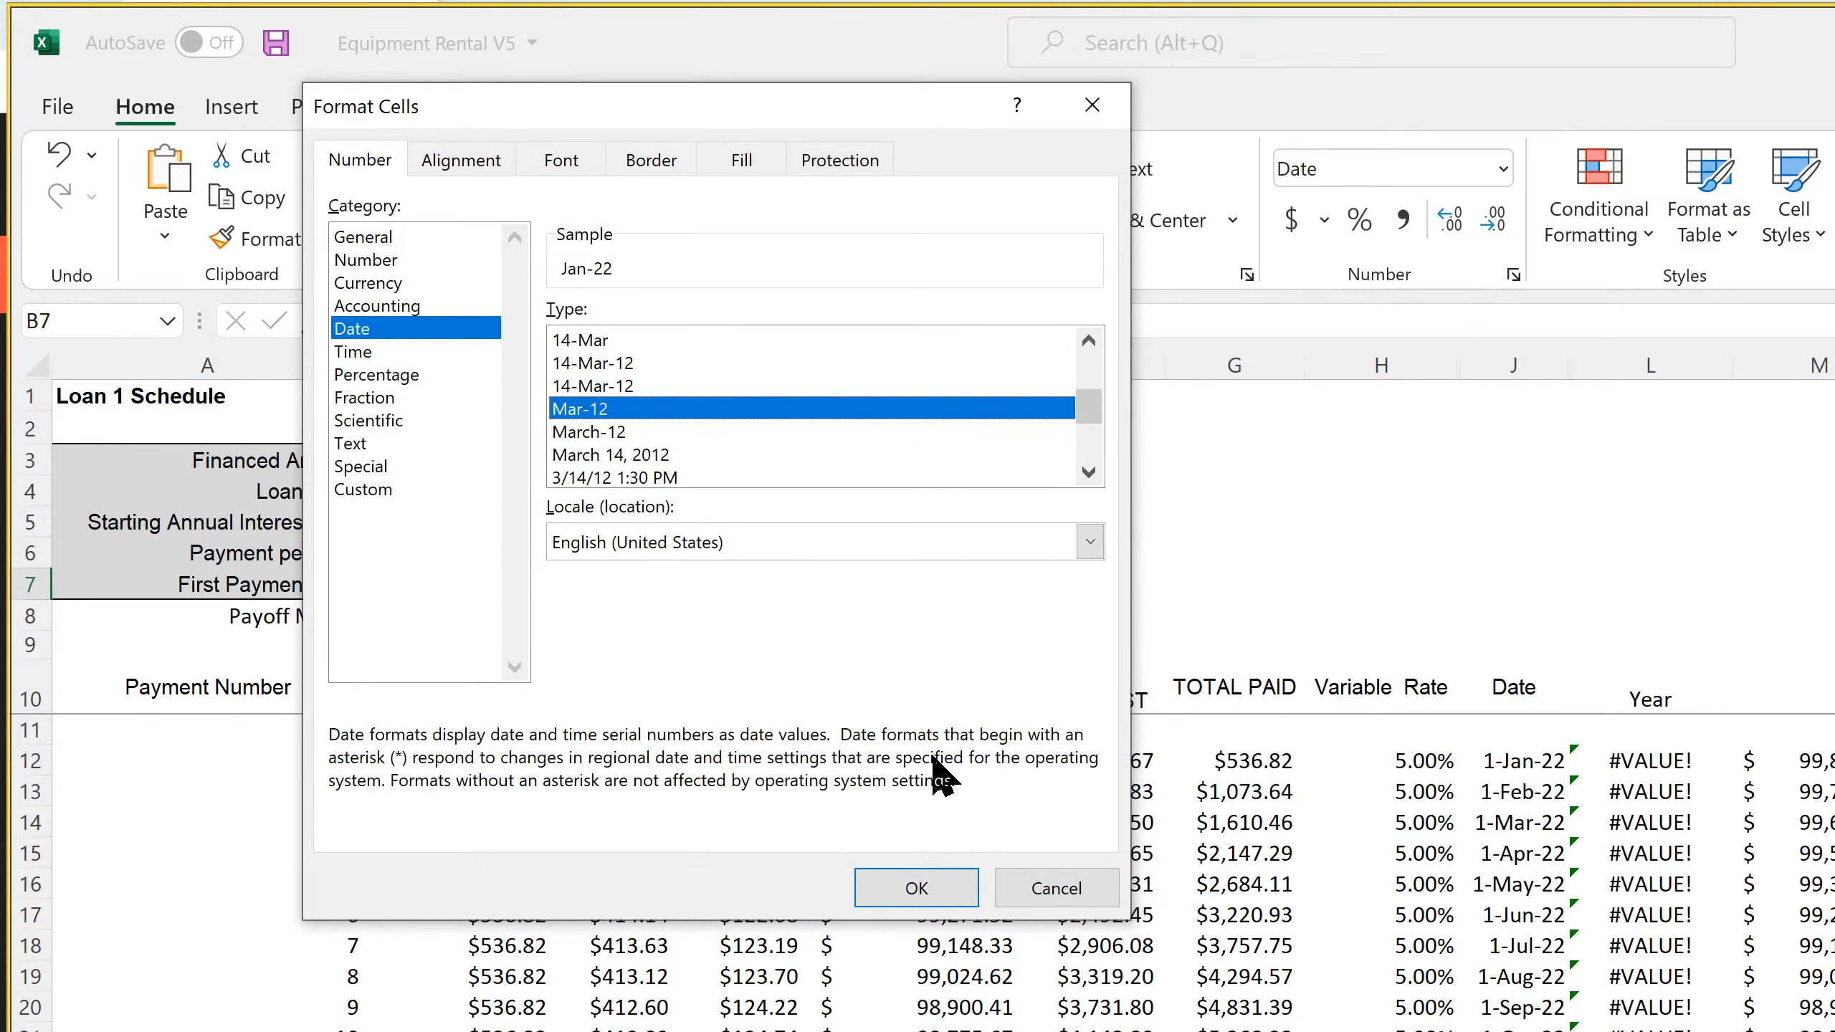
{"action": "left_click", "coordinate": [961, 886]}
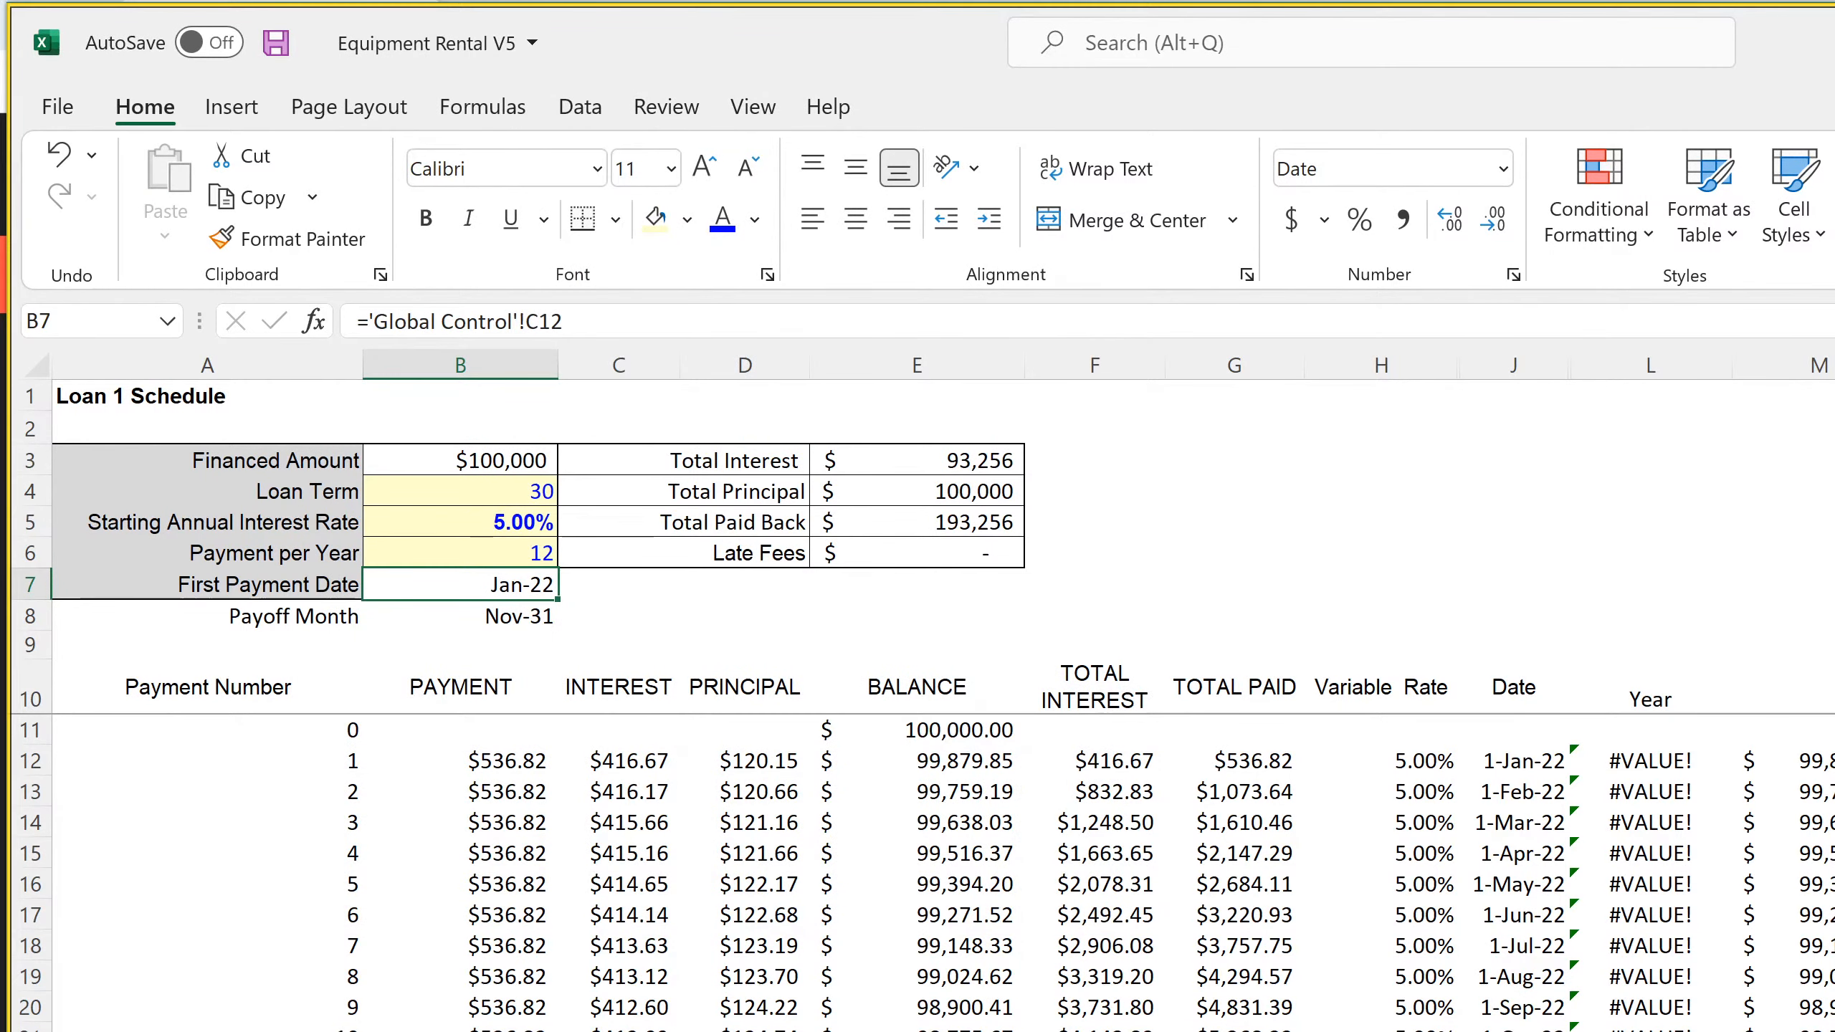
Change the First Payment Date in B7 of the Loan 2 Schedule to the Mar-12 date format
{"action": "key", "text": "ctrl+Page_Down"}
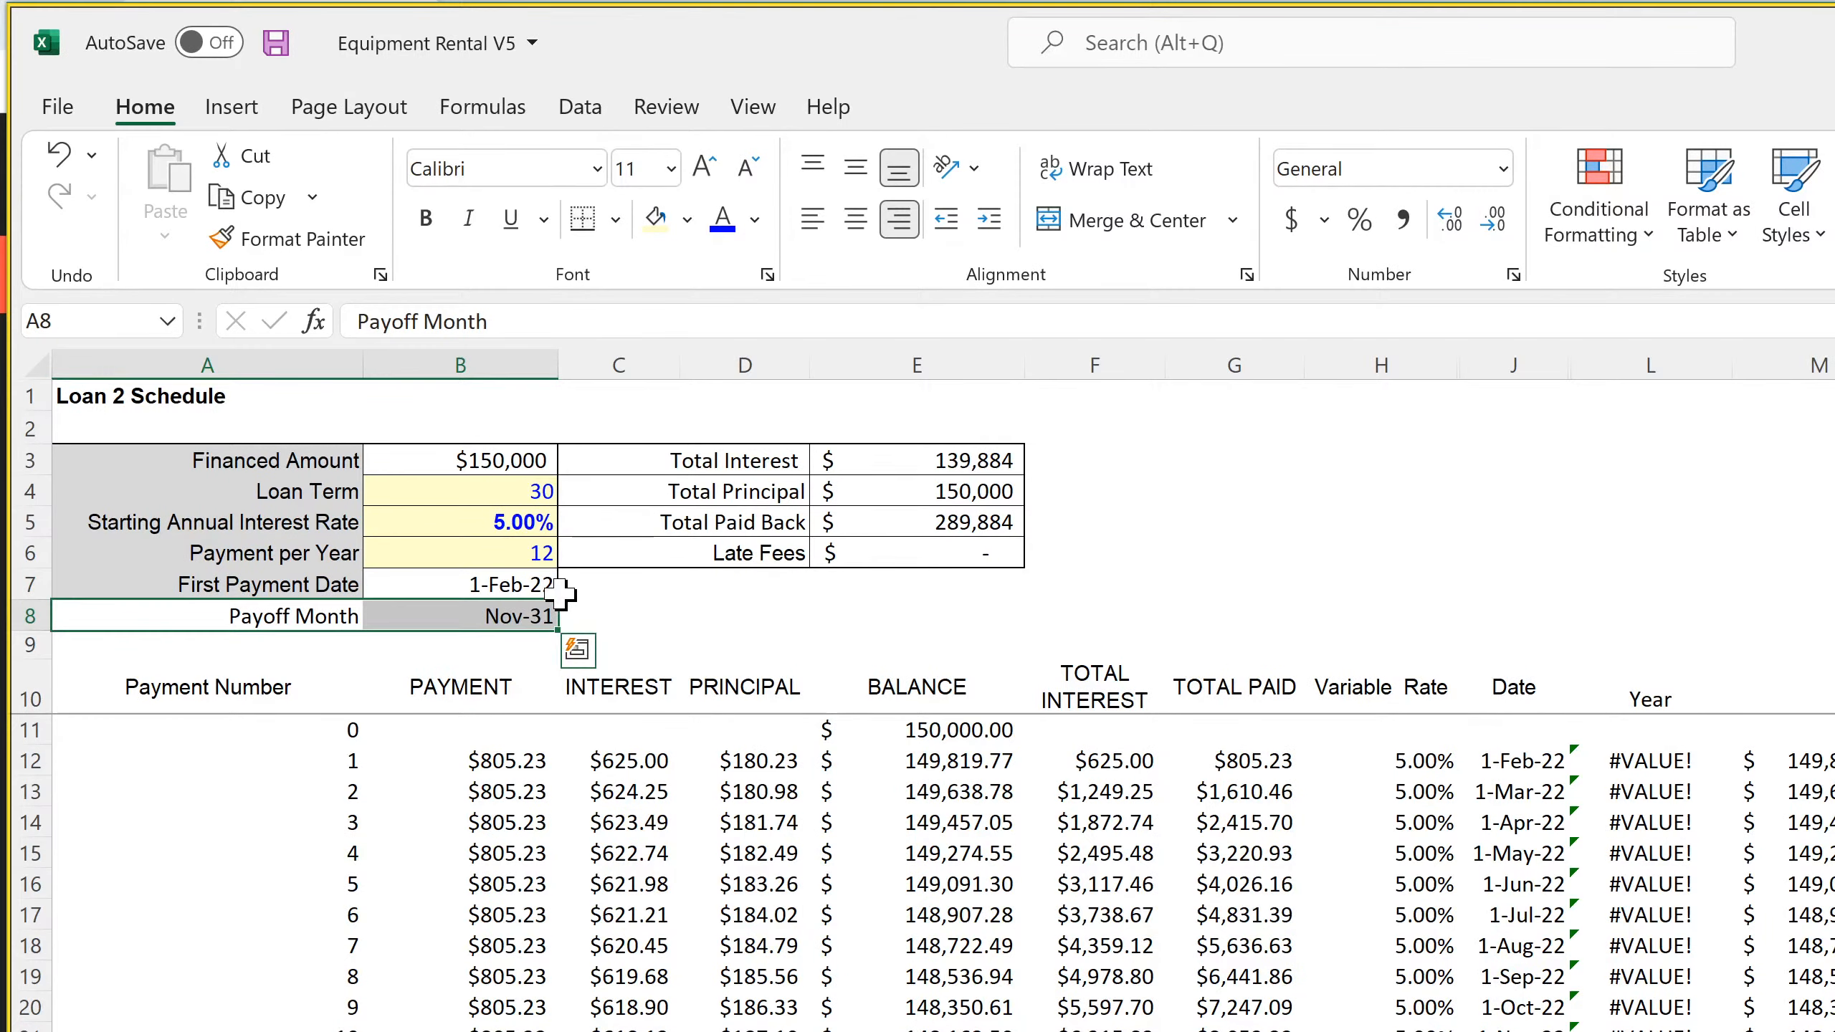
{"action": "left_click", "coordinate": [537, 589]}
{"action": "left_click", "coordinate": [1513, 275]}
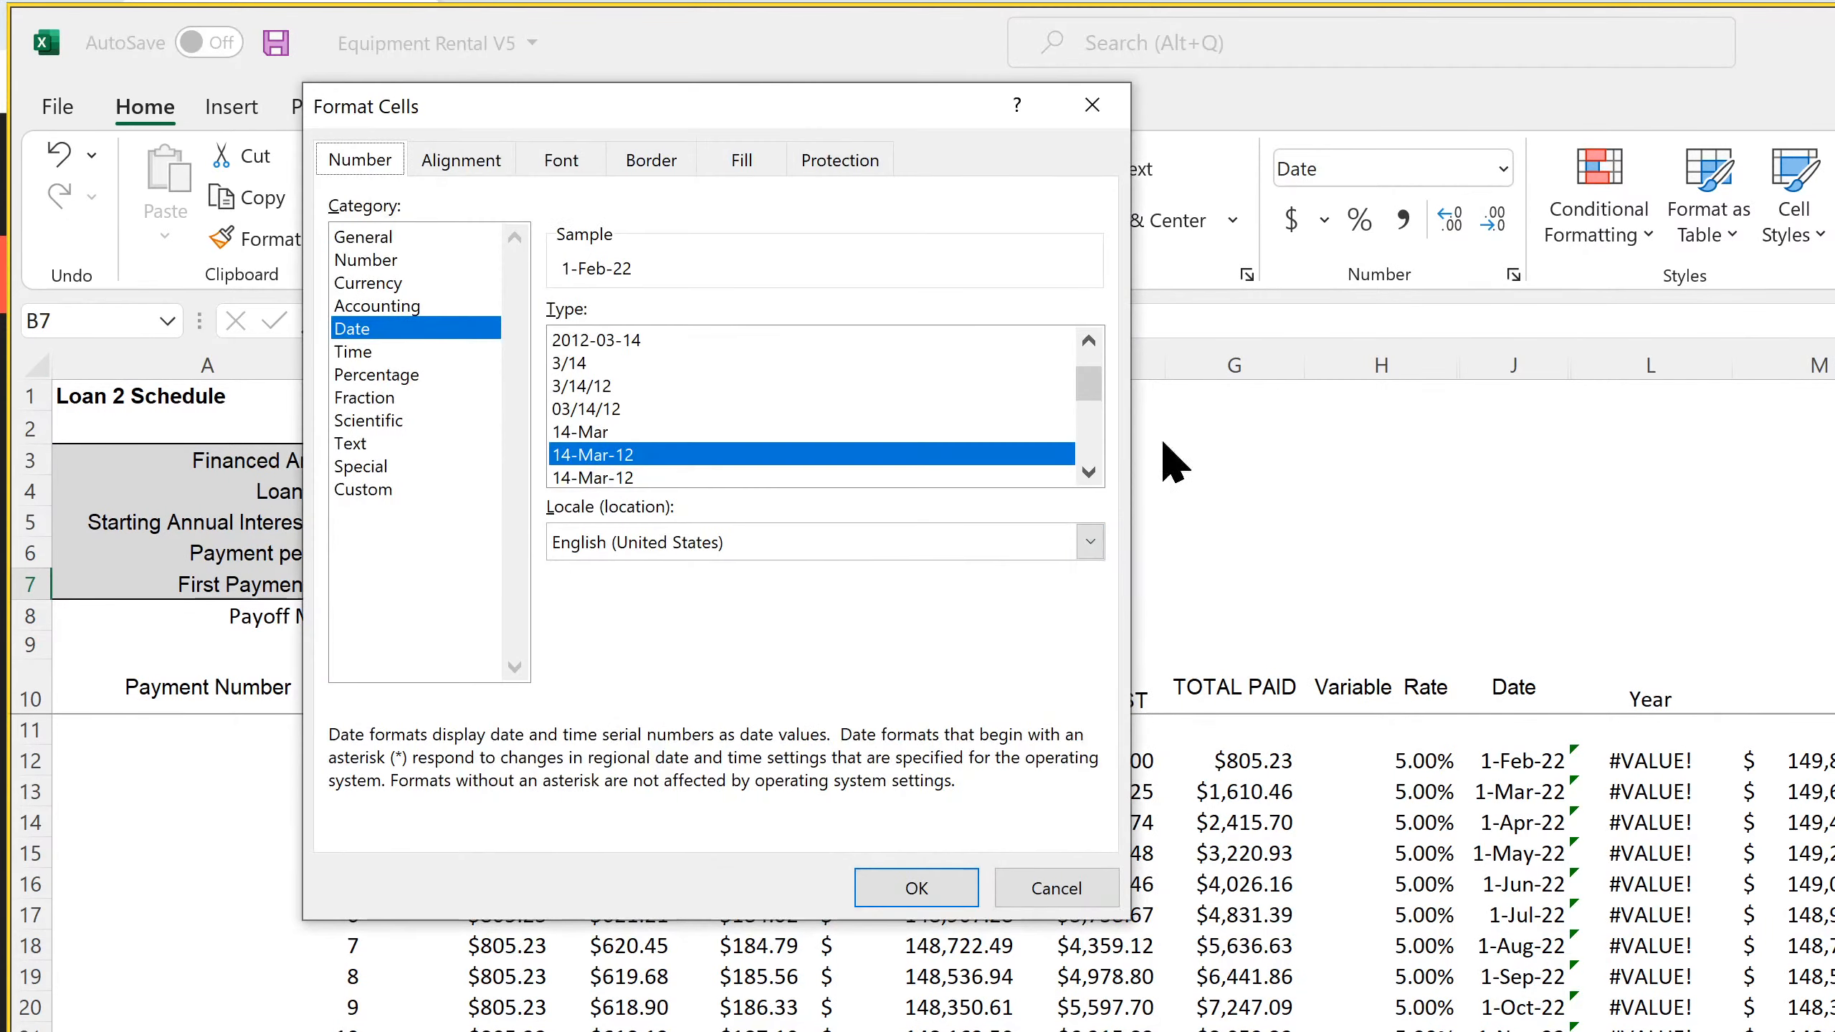
{"action": "scroll", "coordinate": [1088, 474], "scroll_direction": "down", "scroll_amount": 1}
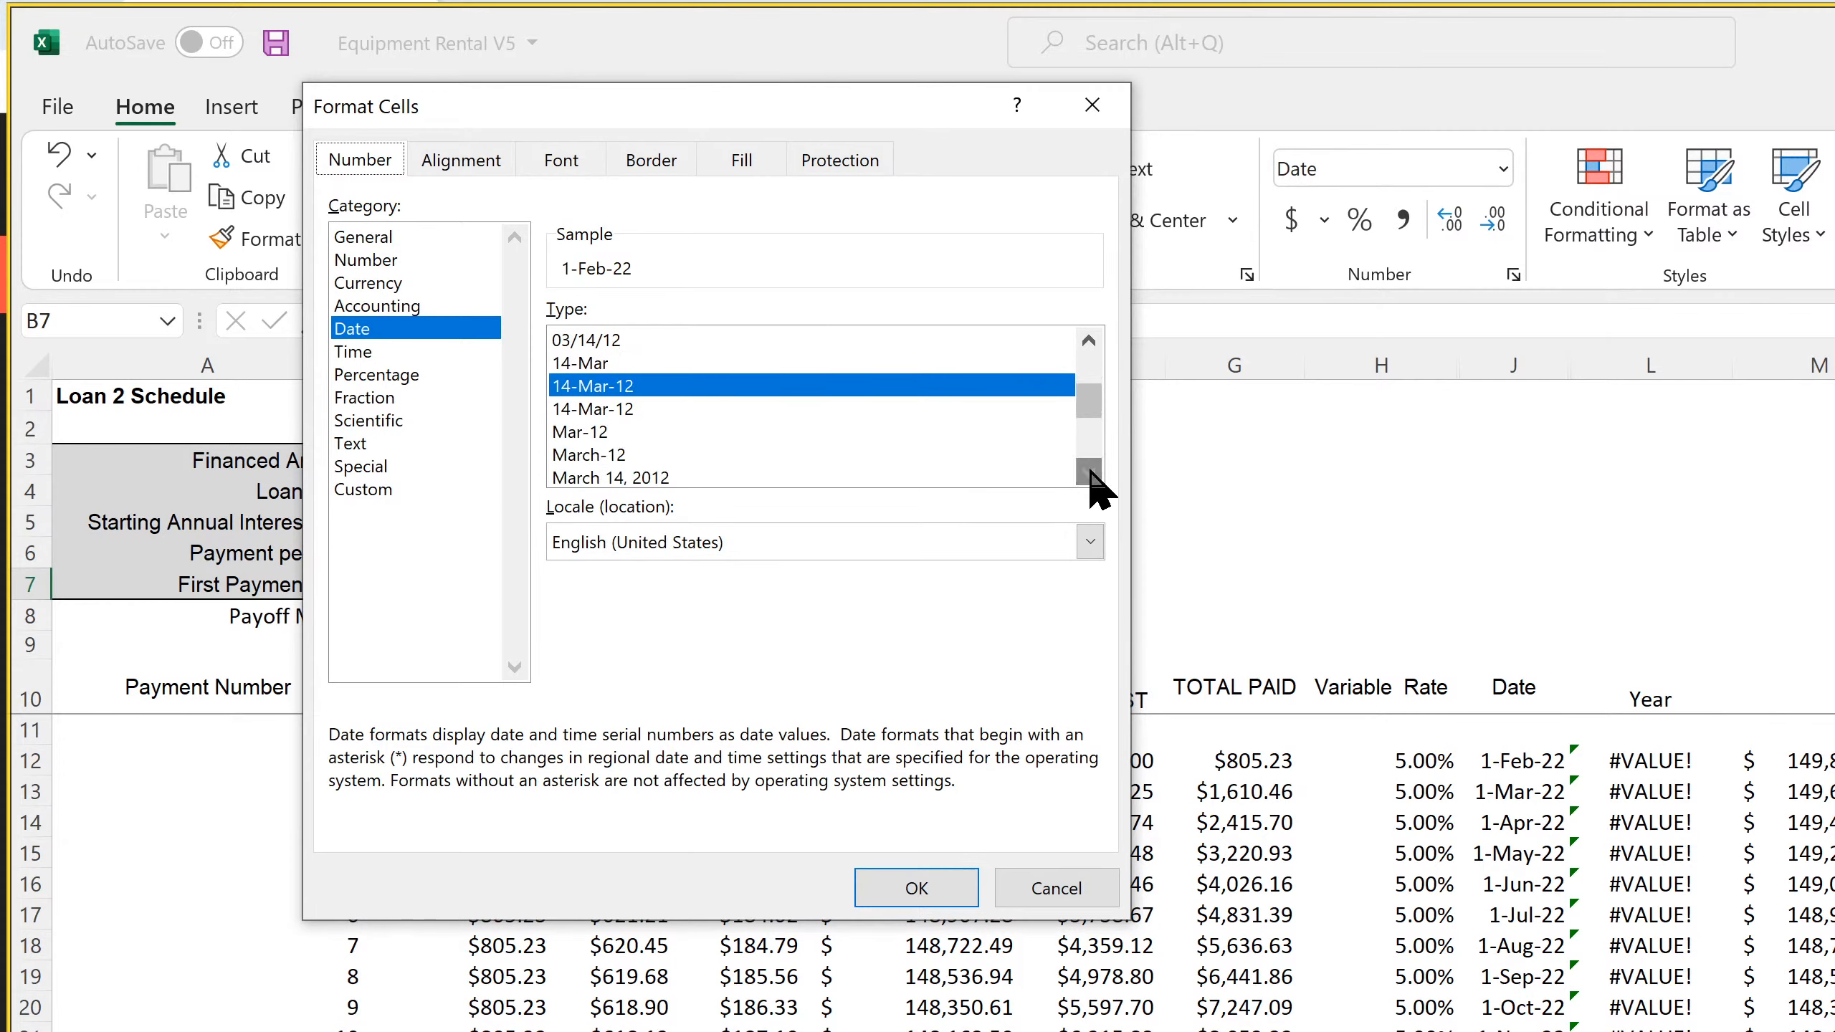
{"action": "left_click", "coordinate": [623, 433]}
{"action": "left_click", "coordinate": [928, 876]}
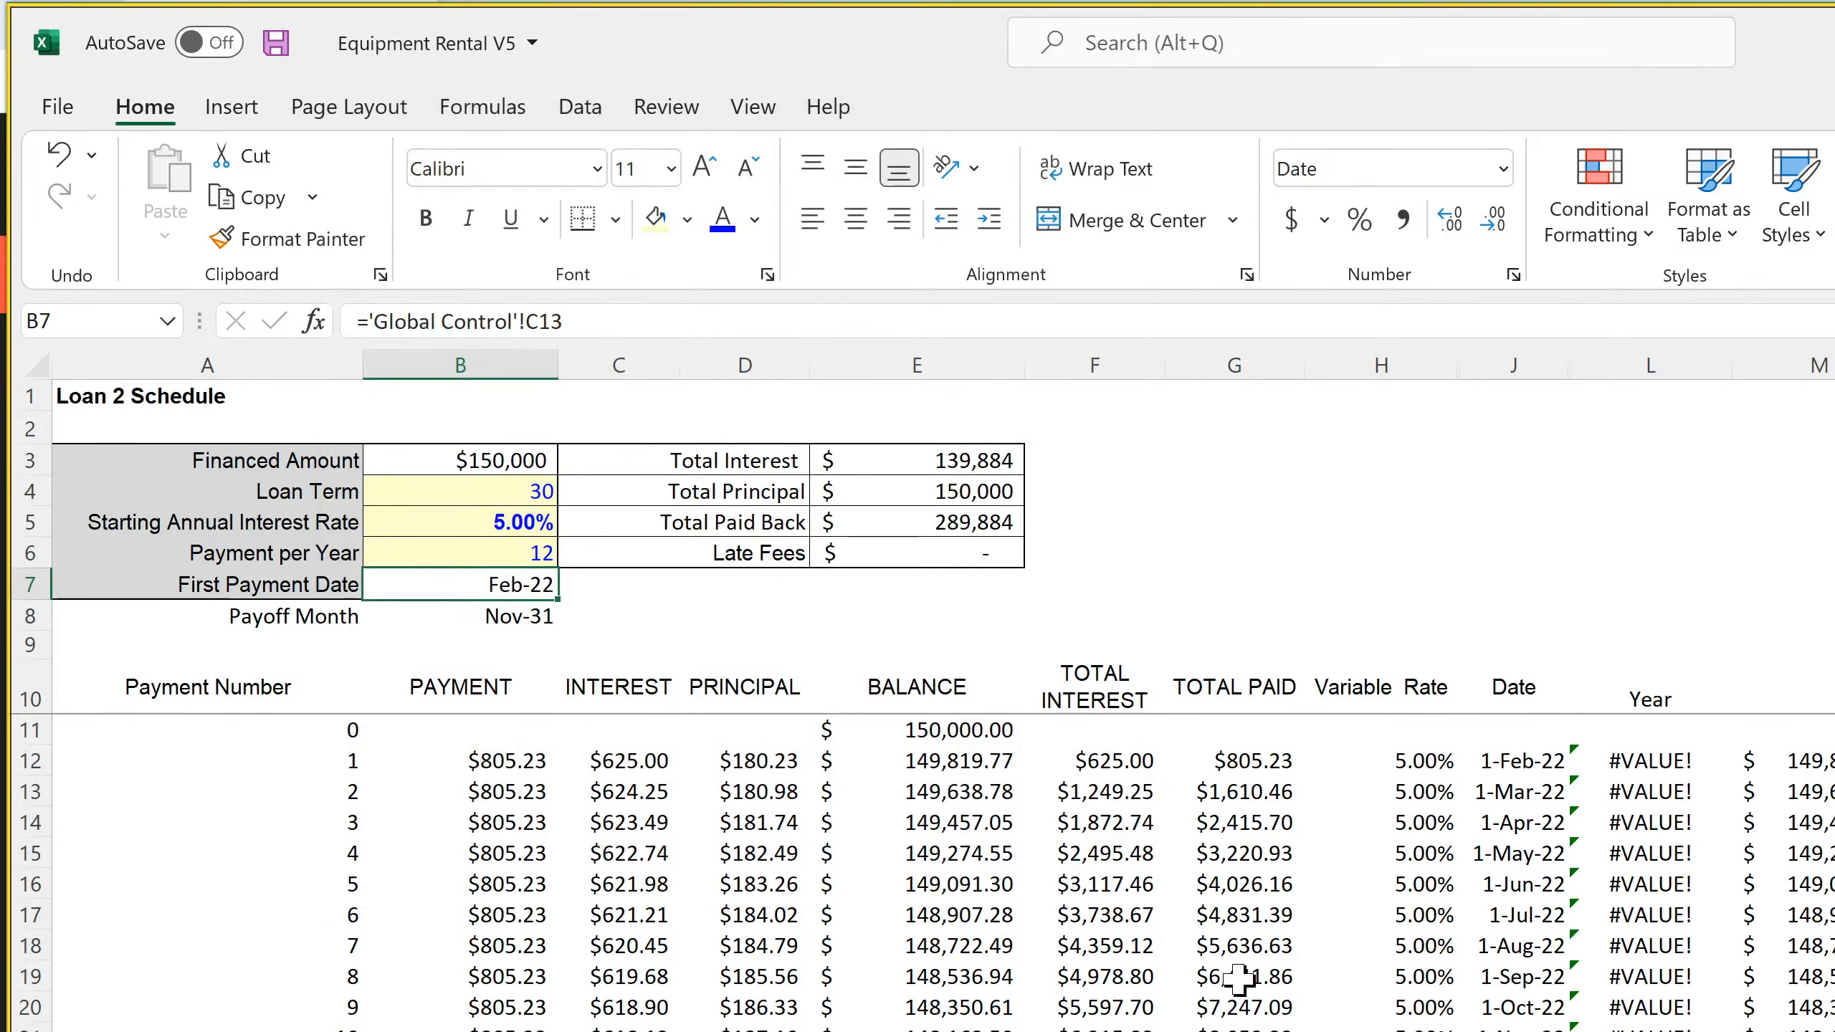
Apply the Mar-12 date format to the First Payment Date in B7 of the Loan 3 Schedule
{"action": "key", "text": "ctrl+Page_Down"}
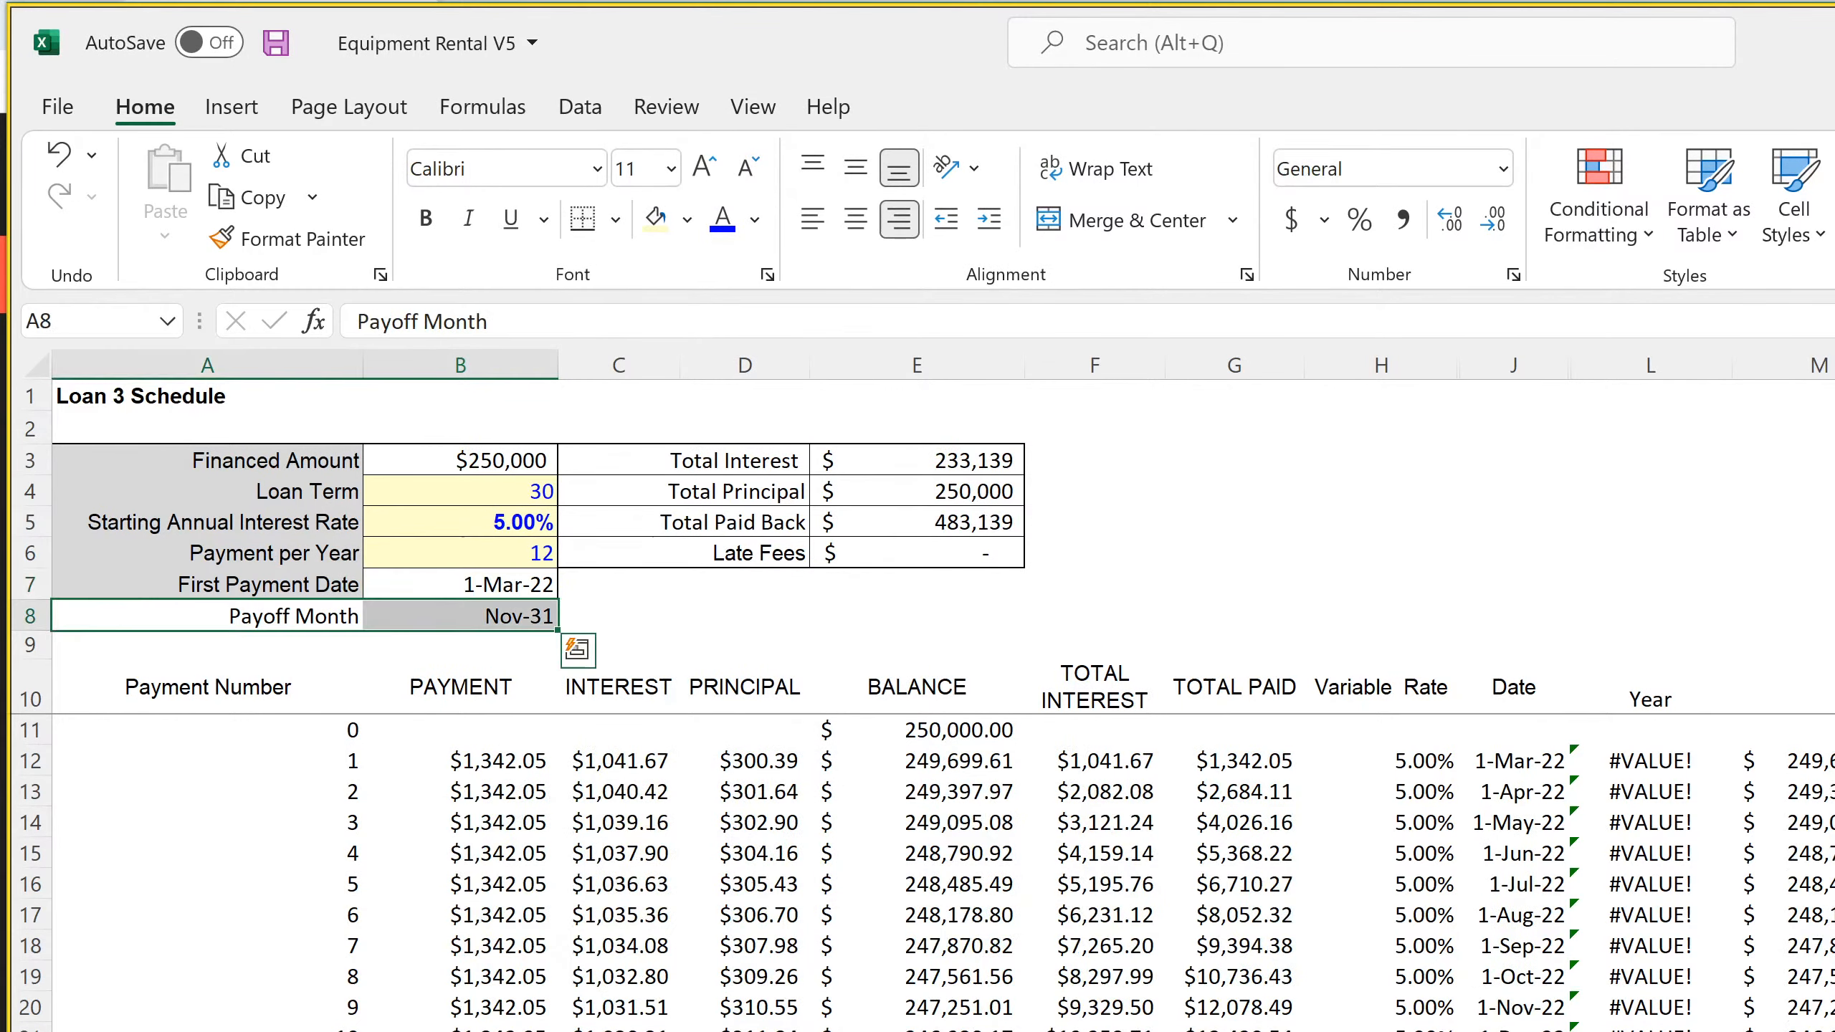
{"action": "left_click", "coordinate": [538, 586]}
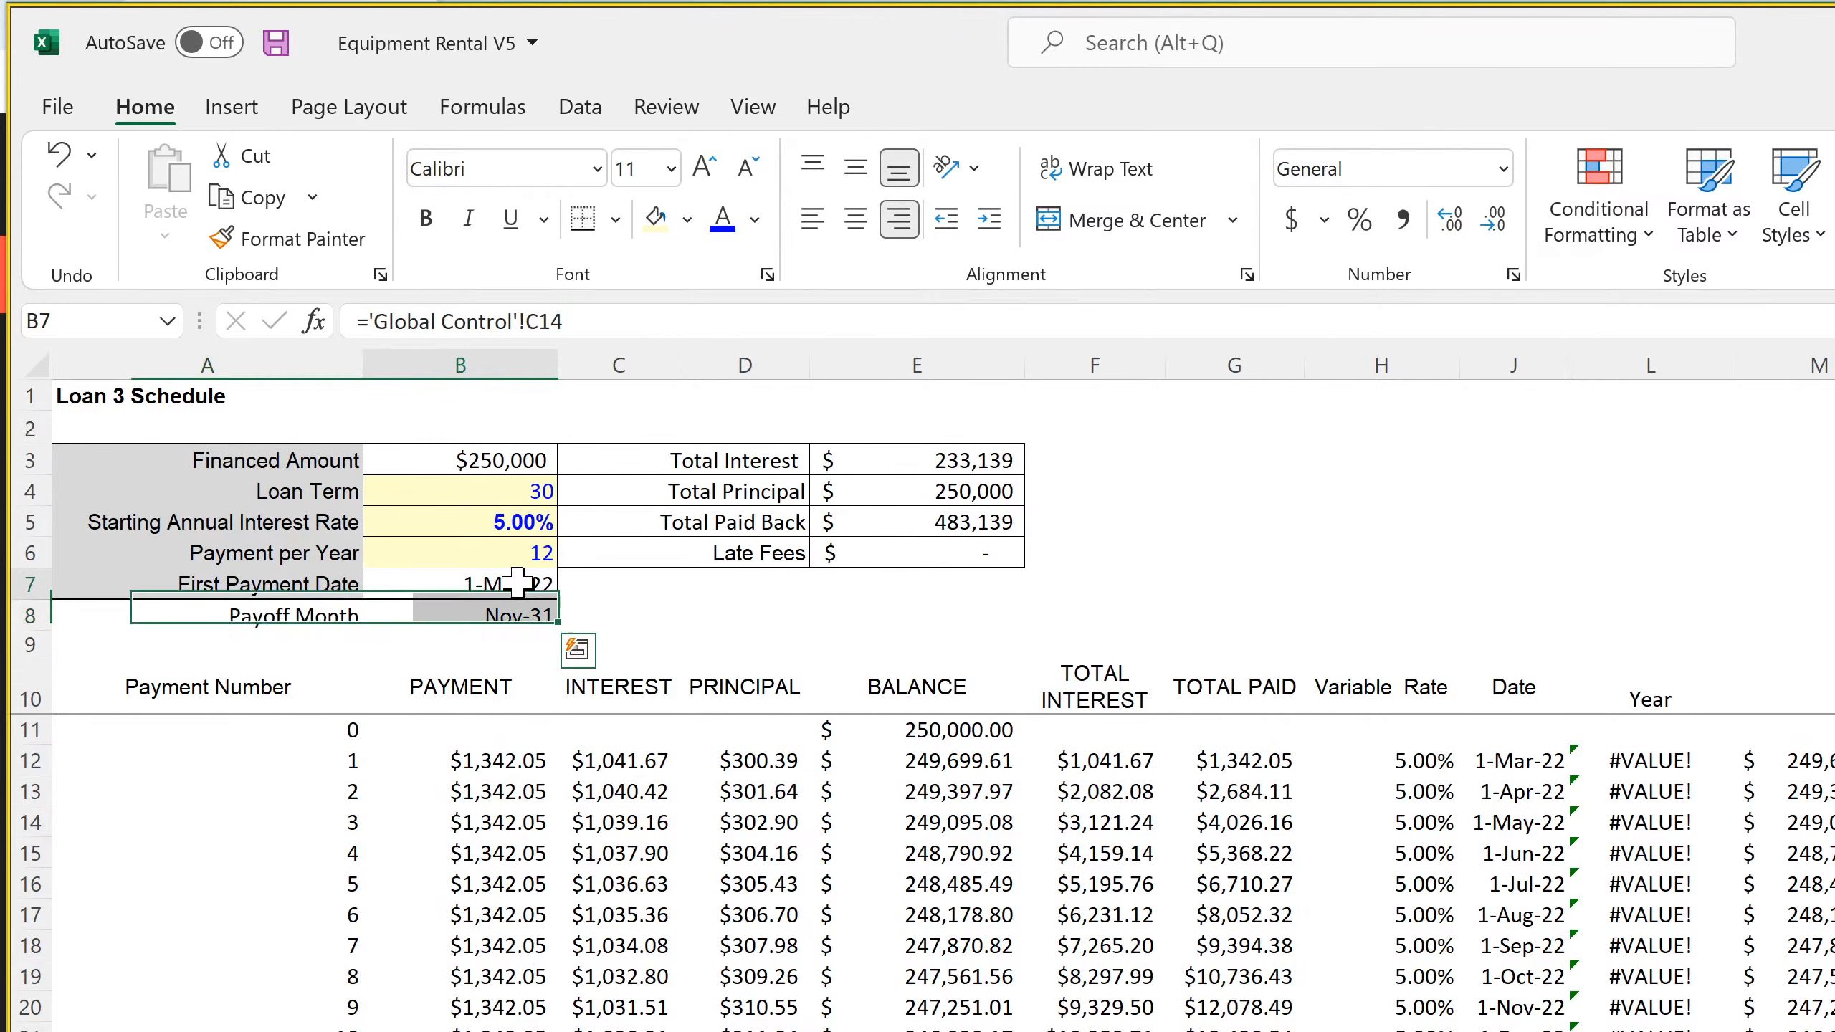
{"action": "left_click", "coordinate": [1512, 274]}
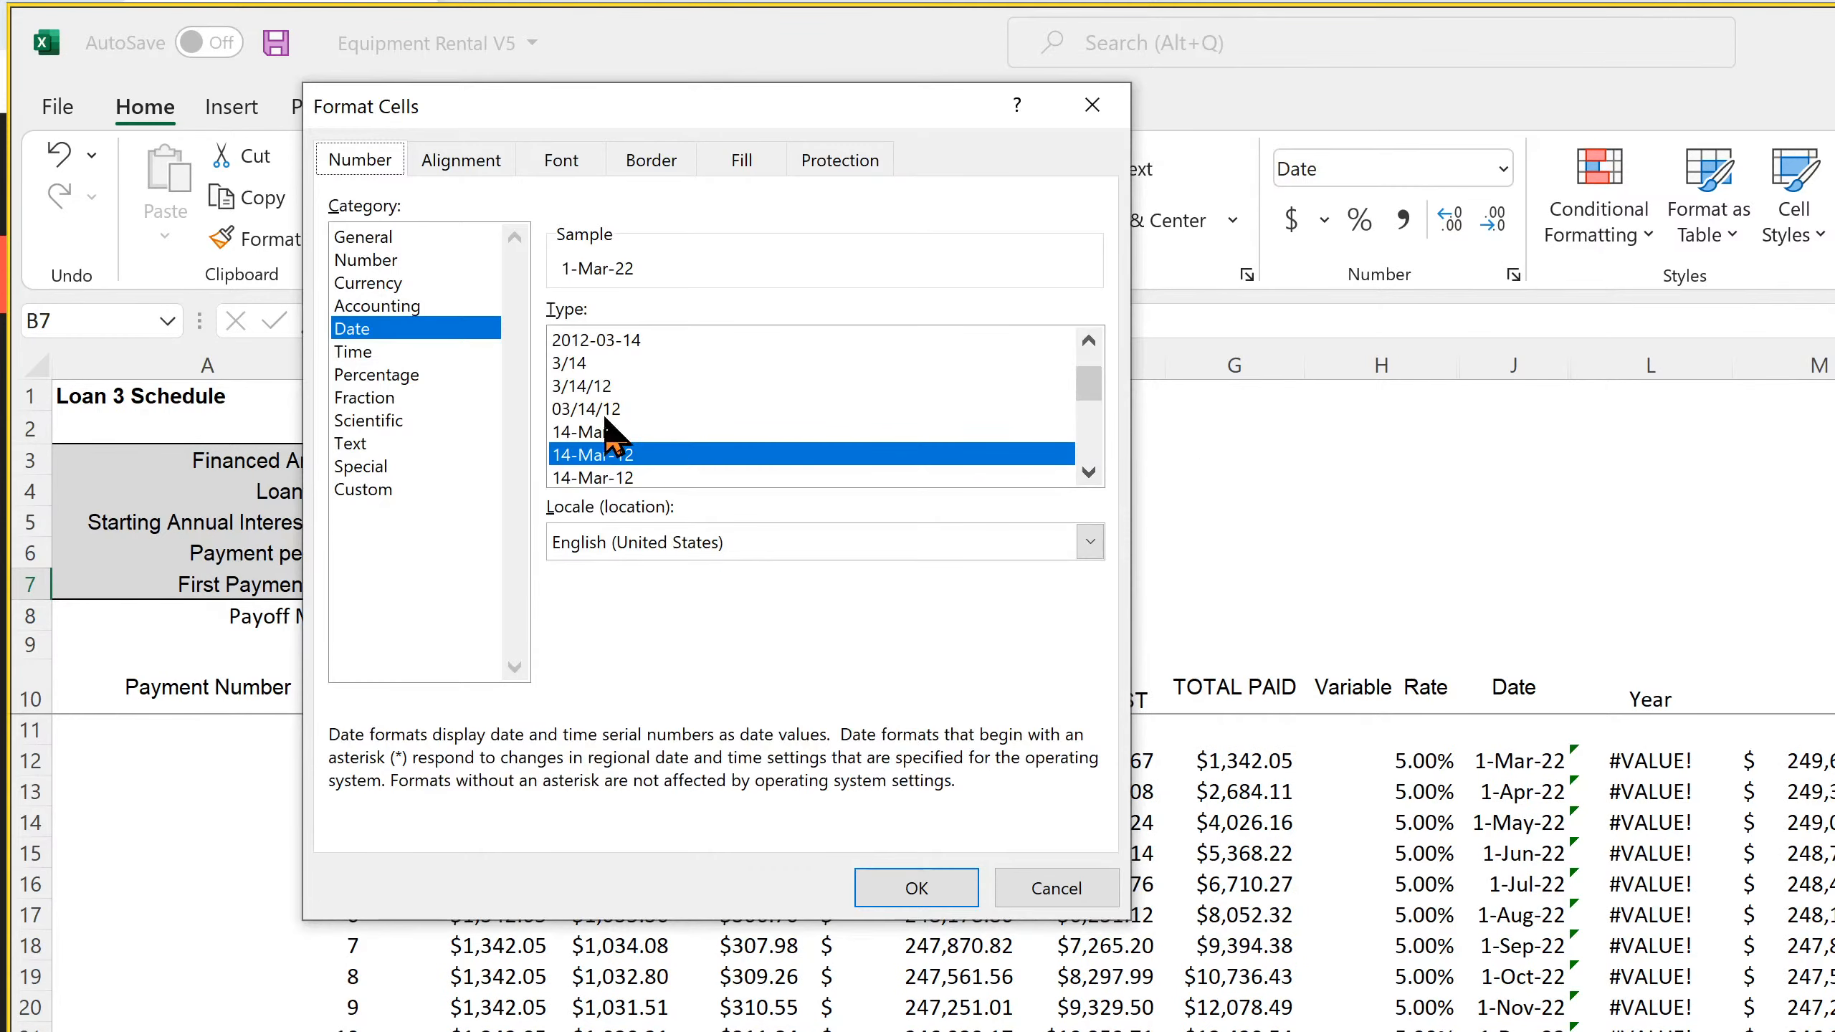
{"action": "left_click", "coordinate": [1089, 472]}
{"action": "left_click", "coordinate": [1088, 472]}
{"action": "left_click", "coordinate": [1087, 474]}
{"action": "left_click", "coordinate": [686, 432]}
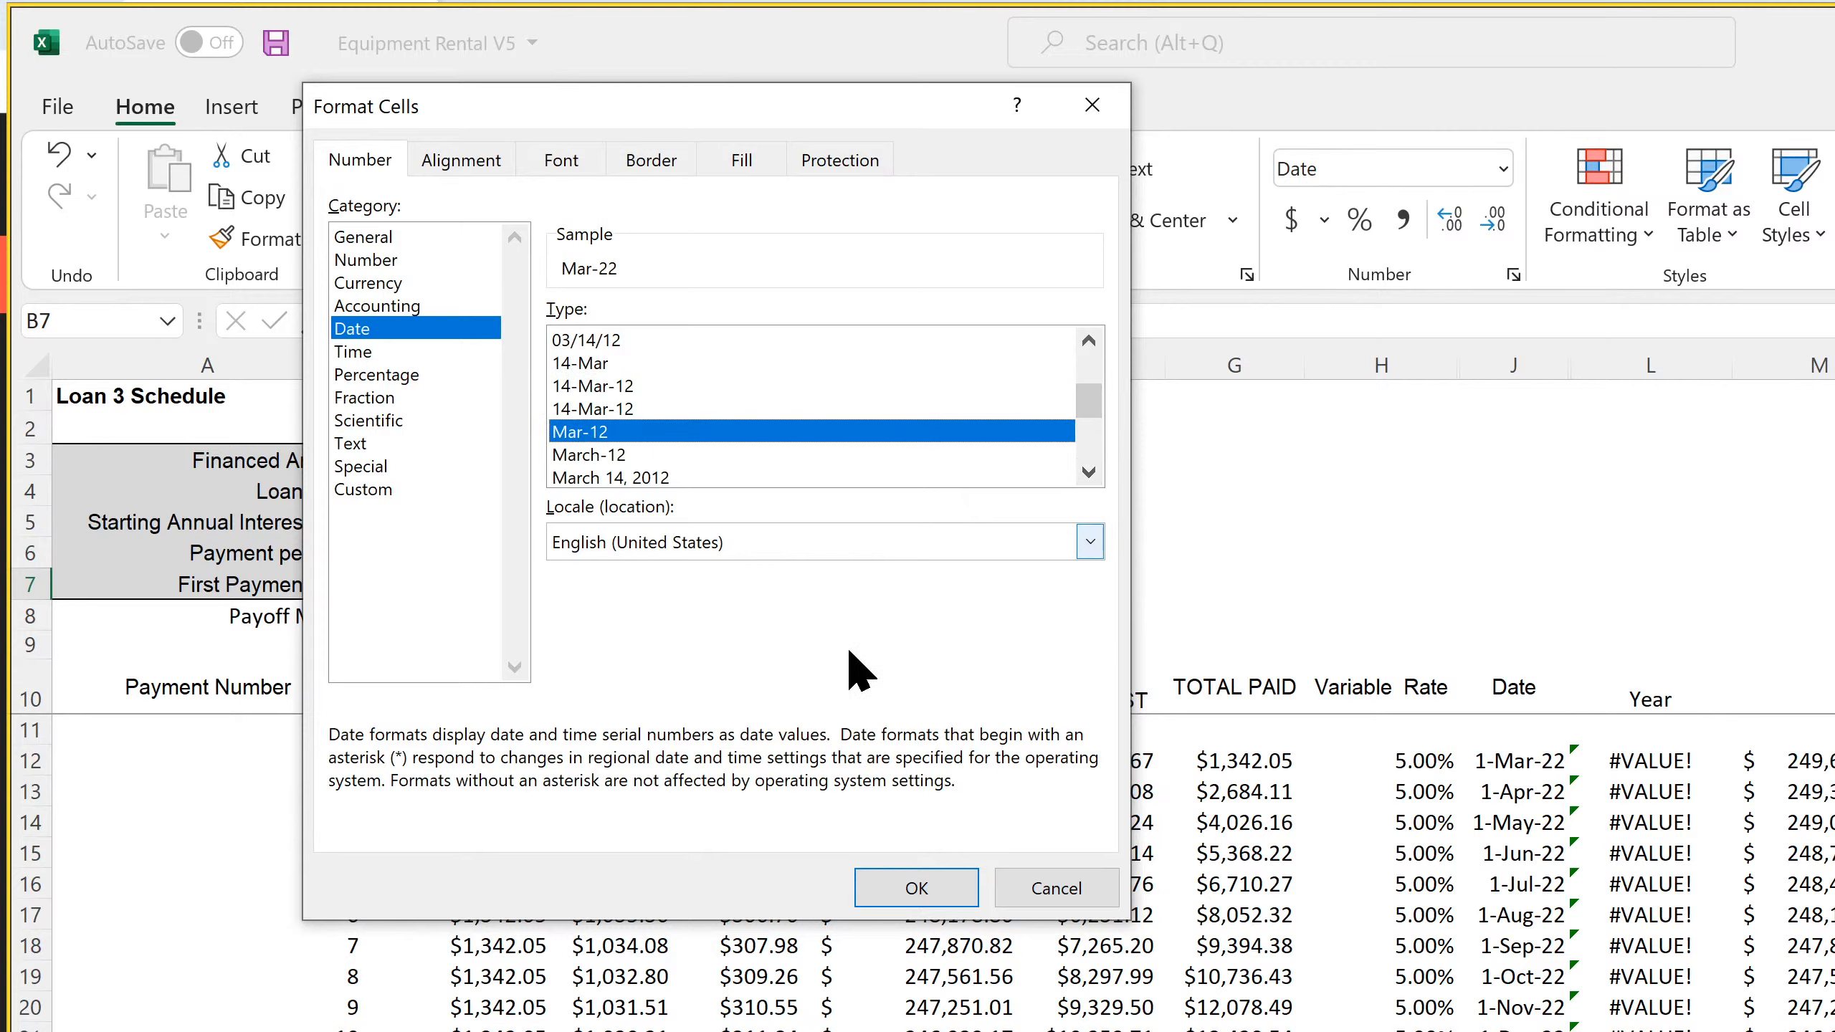
{"action": "left_click", "coordinate": [939, 887]}
Save the Equipment Rental V5 workbook
{"action": "left_click", "coordinate": [1449, 517]}
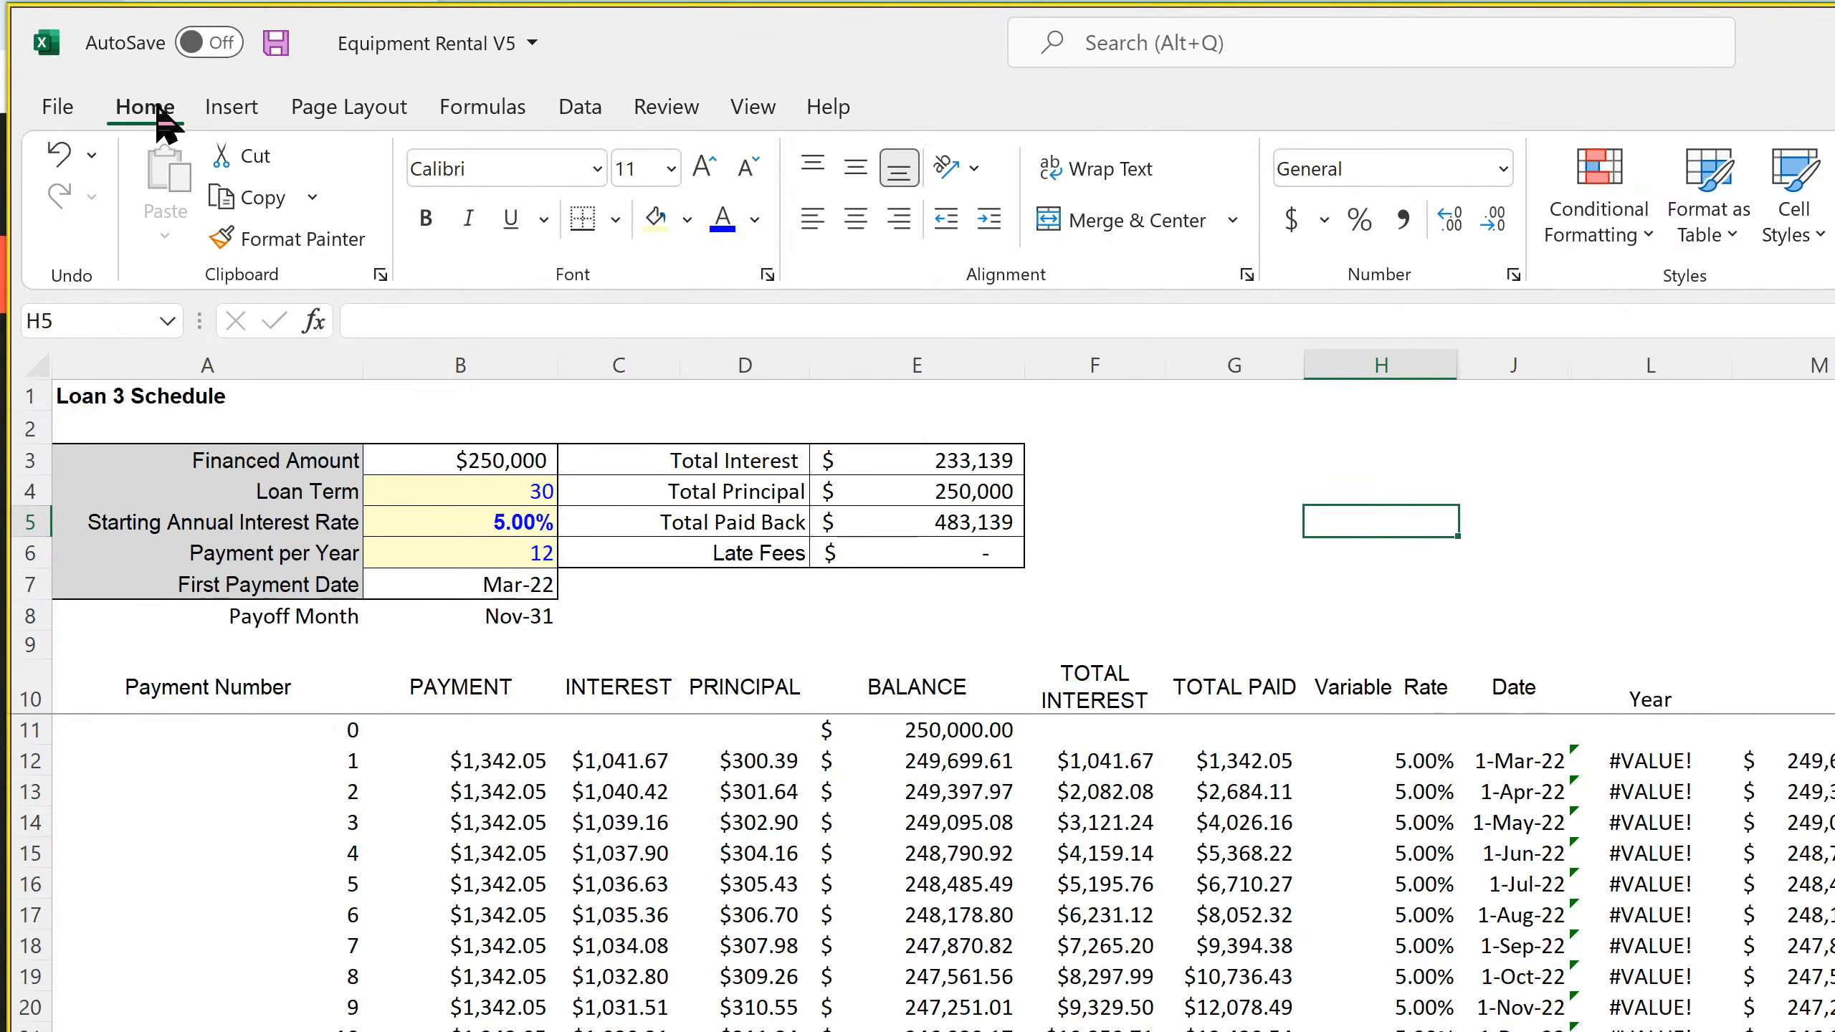
{"action": "left_click", "coordinate": [272, 44]}
{"action": "left_click", "coordinate": [278, 42]}
Examine the payment, Payoff Month, Total Paid Back and Total Interest formulas on the Loan 4 Schedule
{"action": "key", "text": "ctrl+Page_Down"}
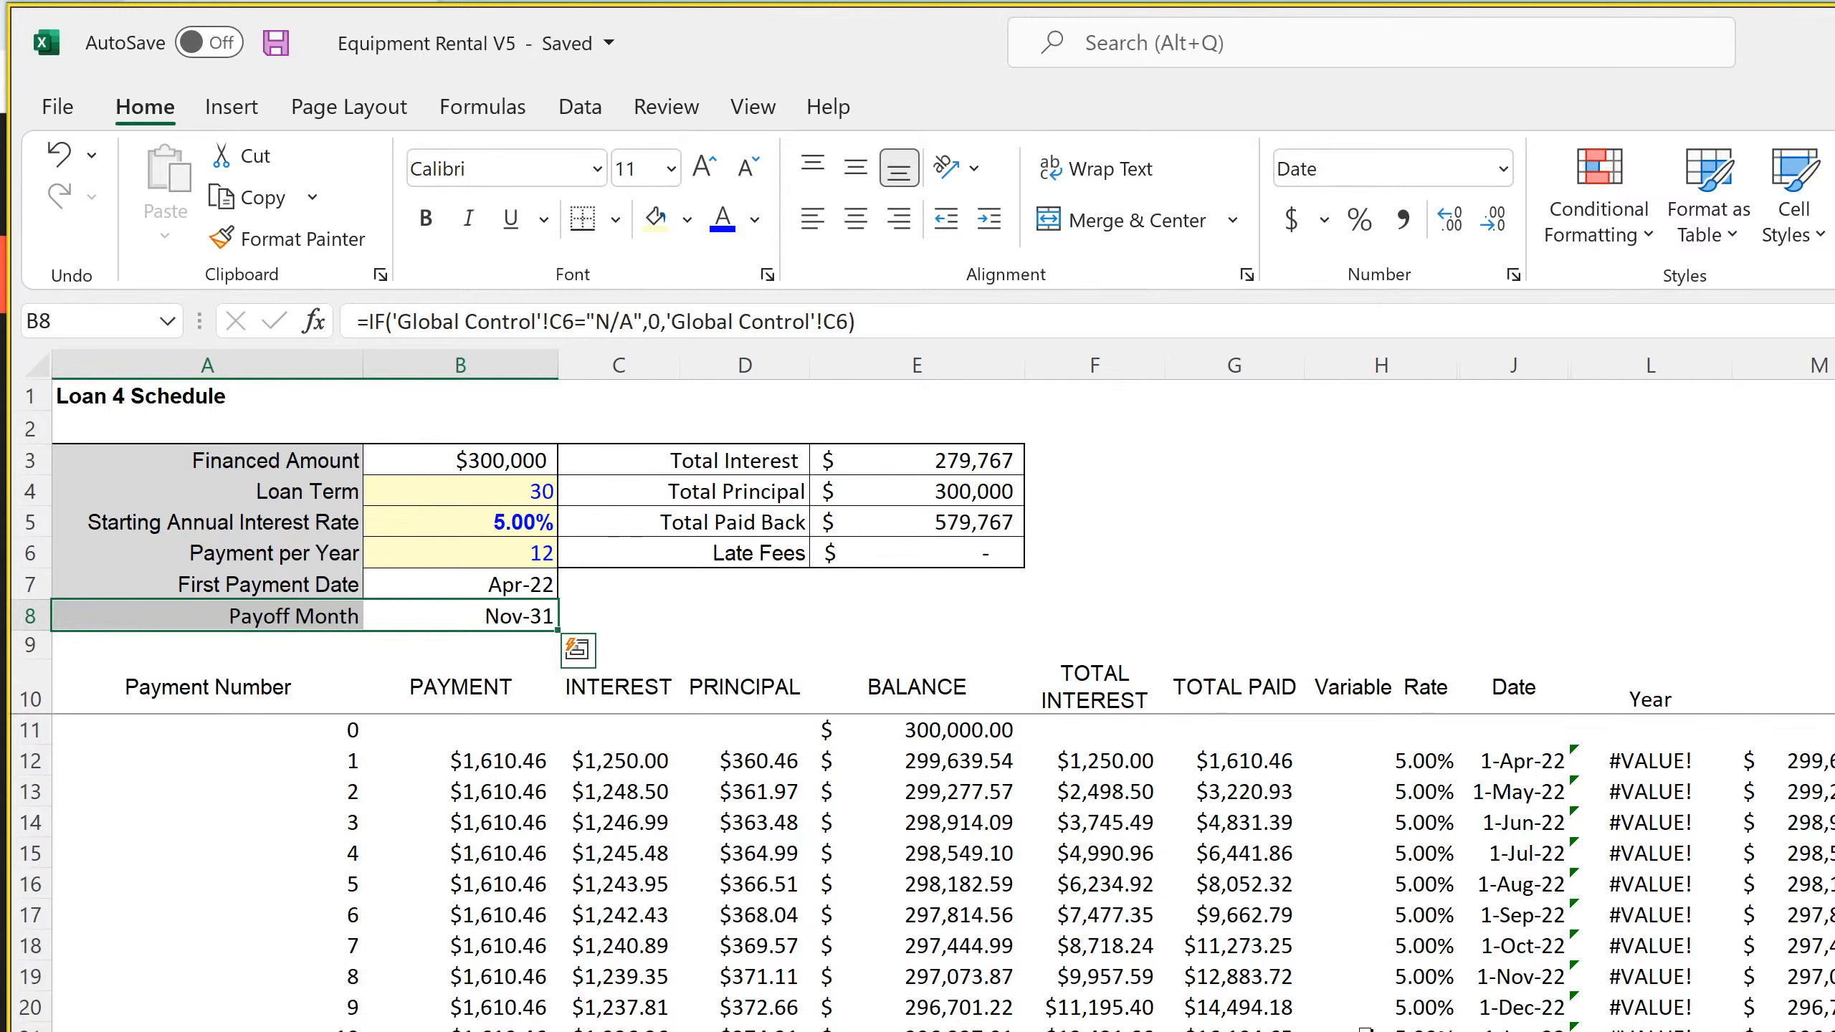
{"action": "left_click", "coordinate": [527, 764]}
{"action": "left_click", "coordinate": [497, 792]}
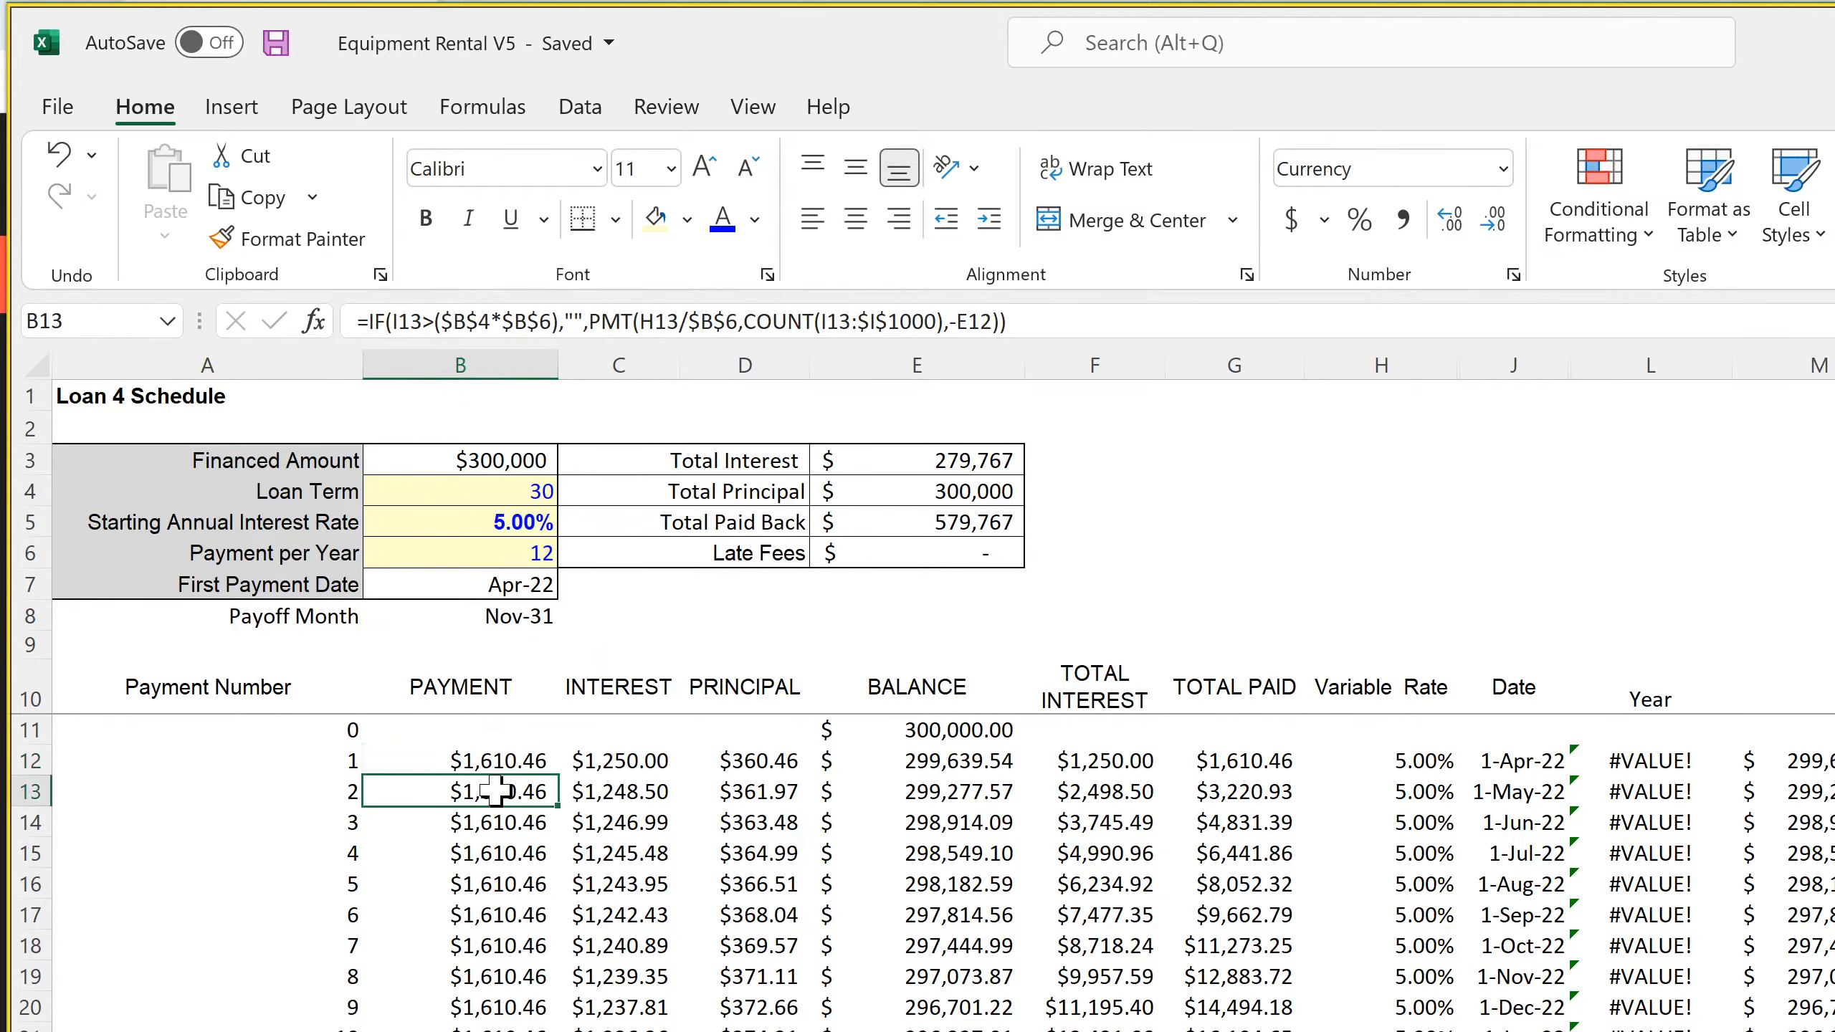
{"action": "left_click", "coordinate": [485, 876]}
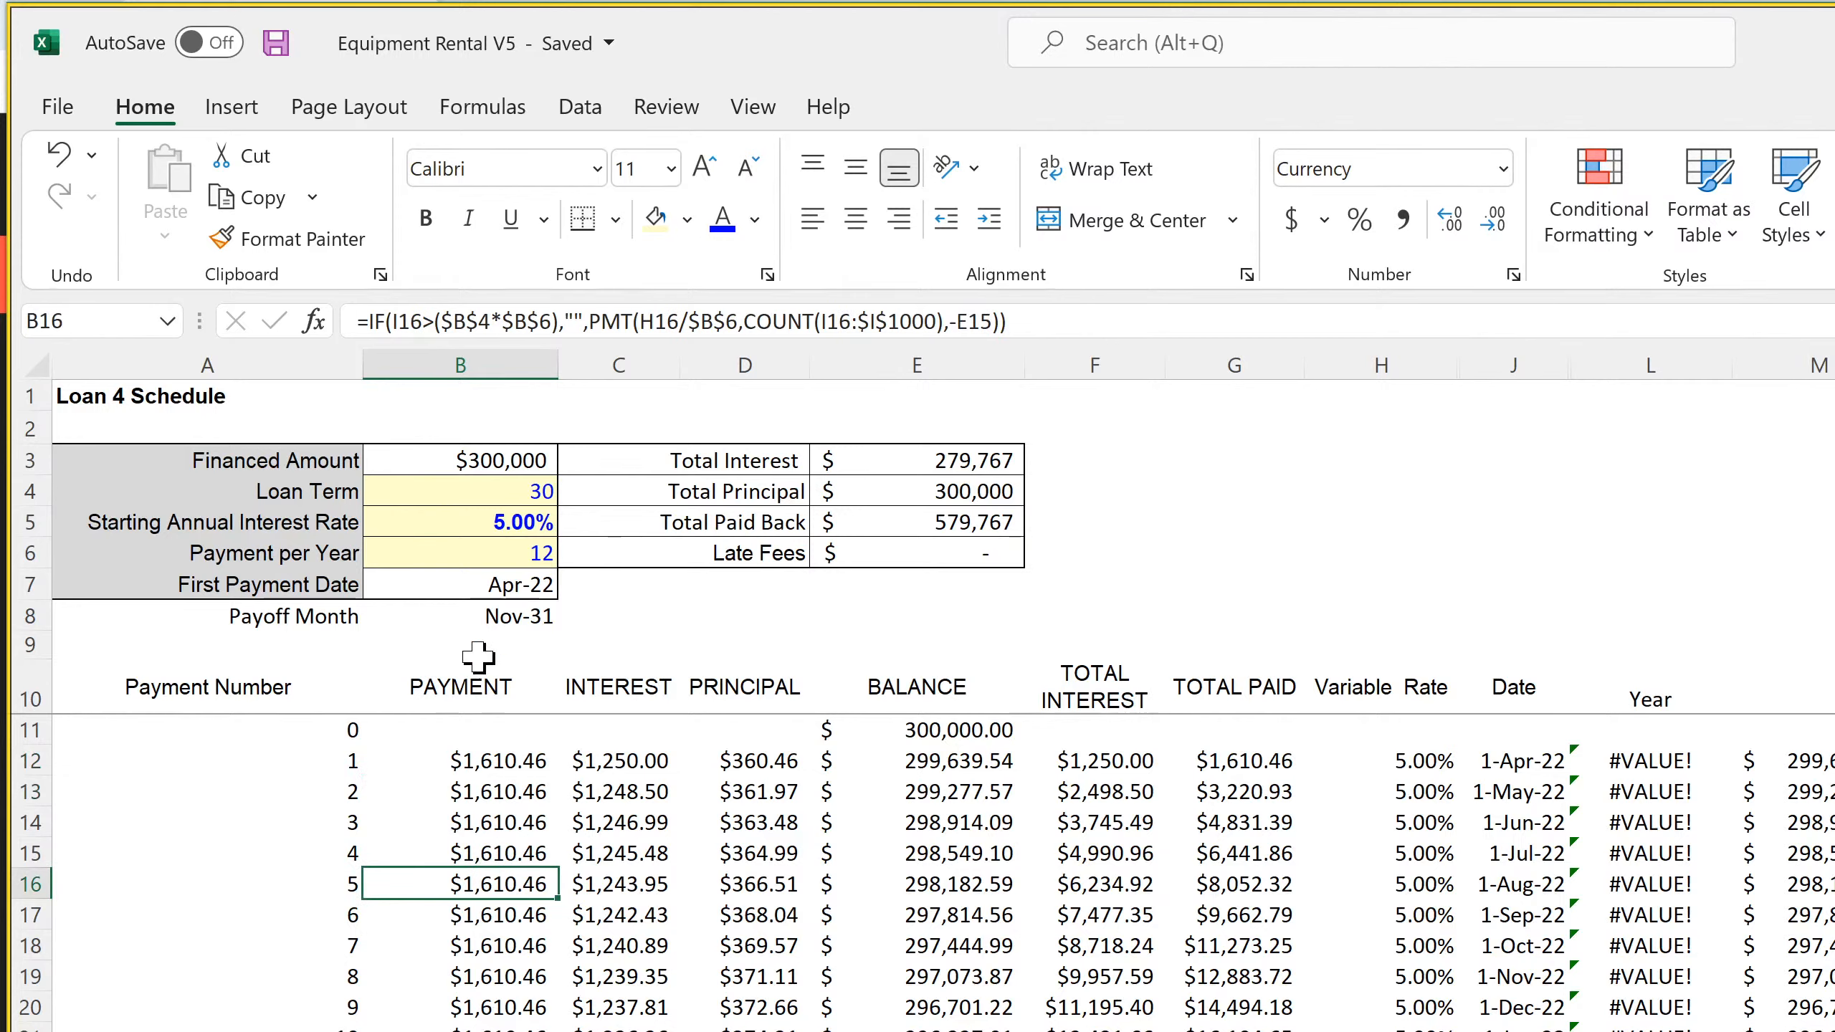
{"action": "left_click", "coordinate": [483, 619]}
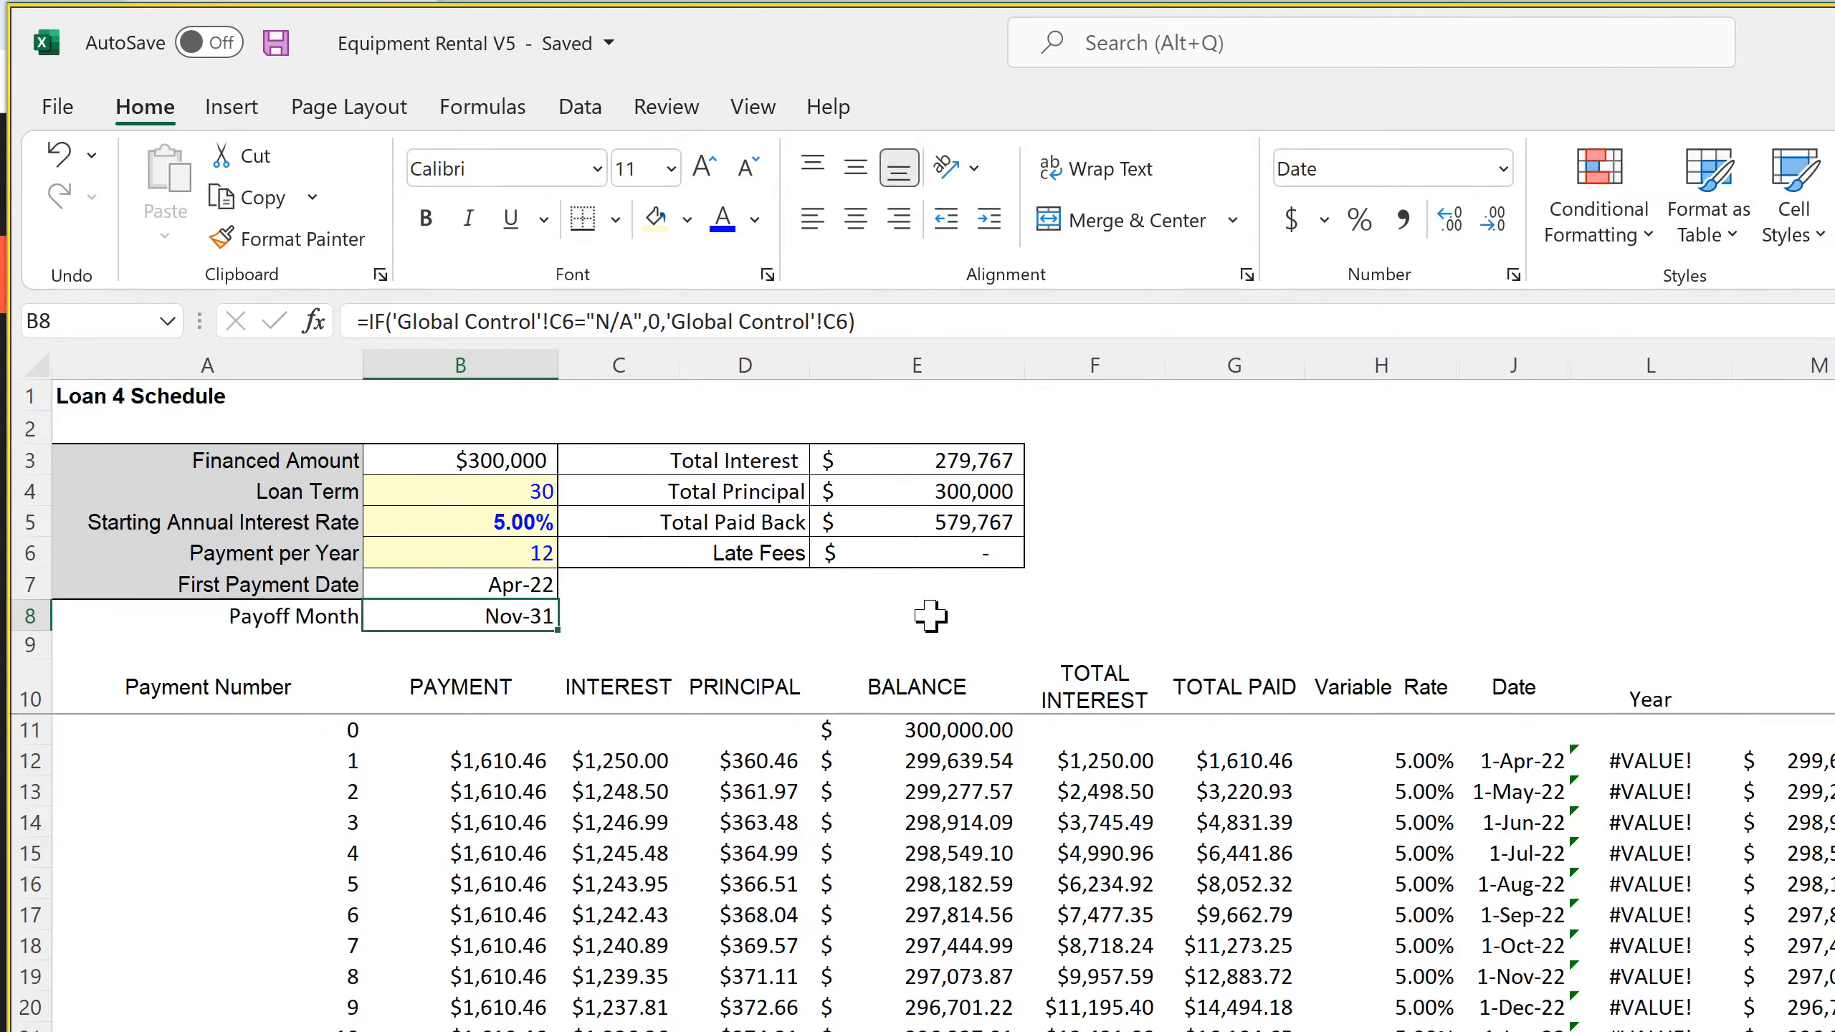
{"action": "left_click", "coordinate": [955, 555]}
{"action": "left_click", "coordinate": [954, 522]}
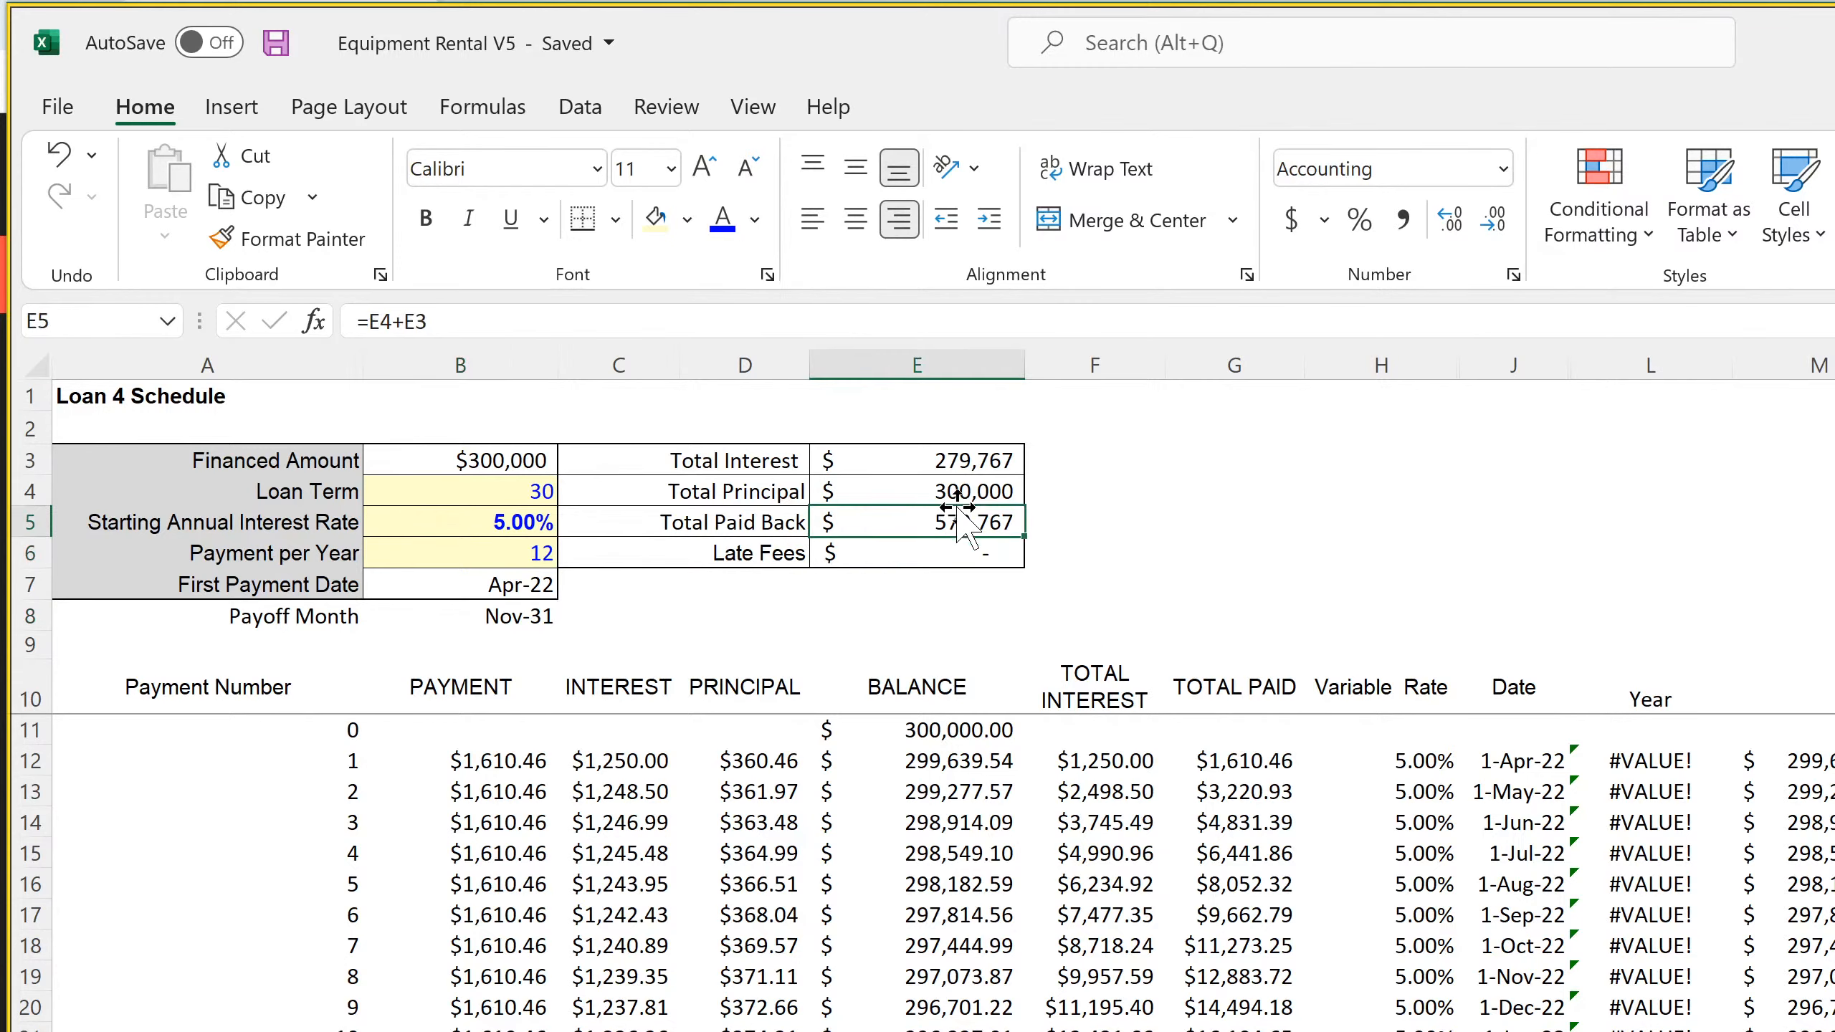
{"action": "double_click", "coordinate": [953, 459]}
{"action": "key", "text": "Return"}
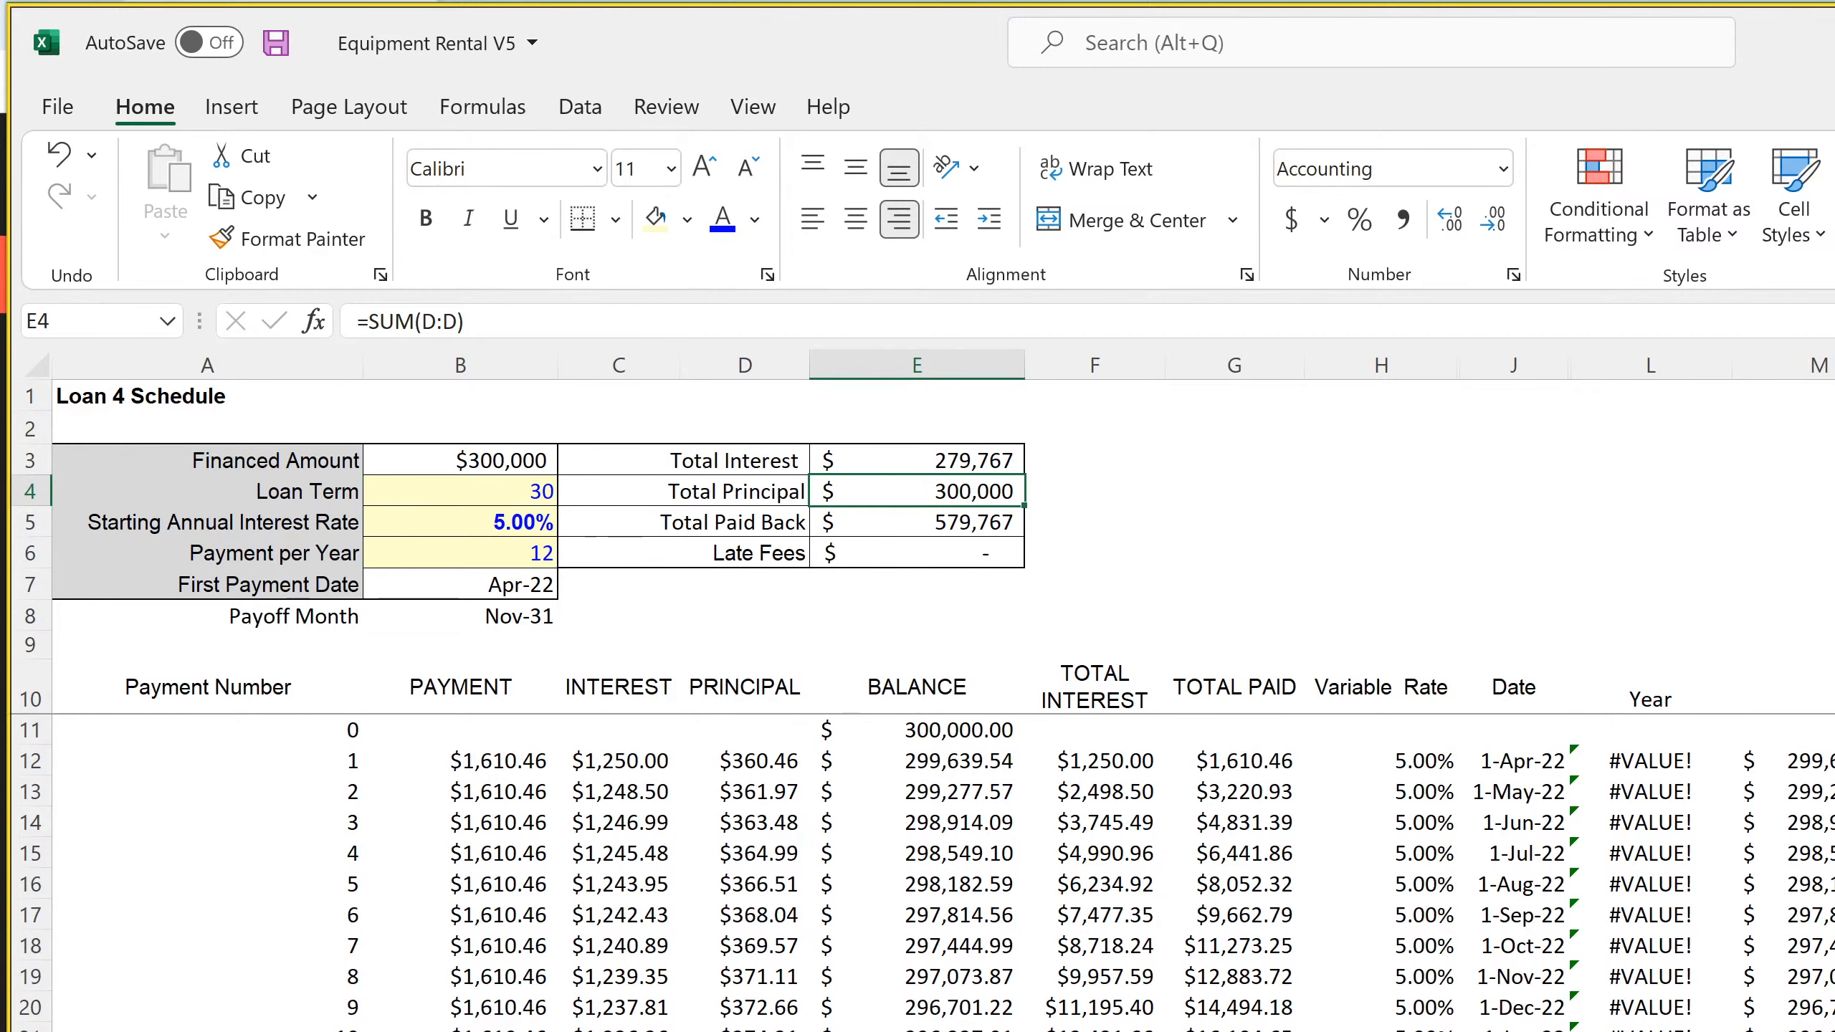
Clear the contents of row 11, Payments for Goods Sold (inventory), on the monthly Statement of Cash Flows
{"action": "key", "text": "ctrl+Page_Up"}
{"action": "key", "text": "ctrl+Page_Up"}
{"action": "key", "text": "ctrl+Page_Up"}
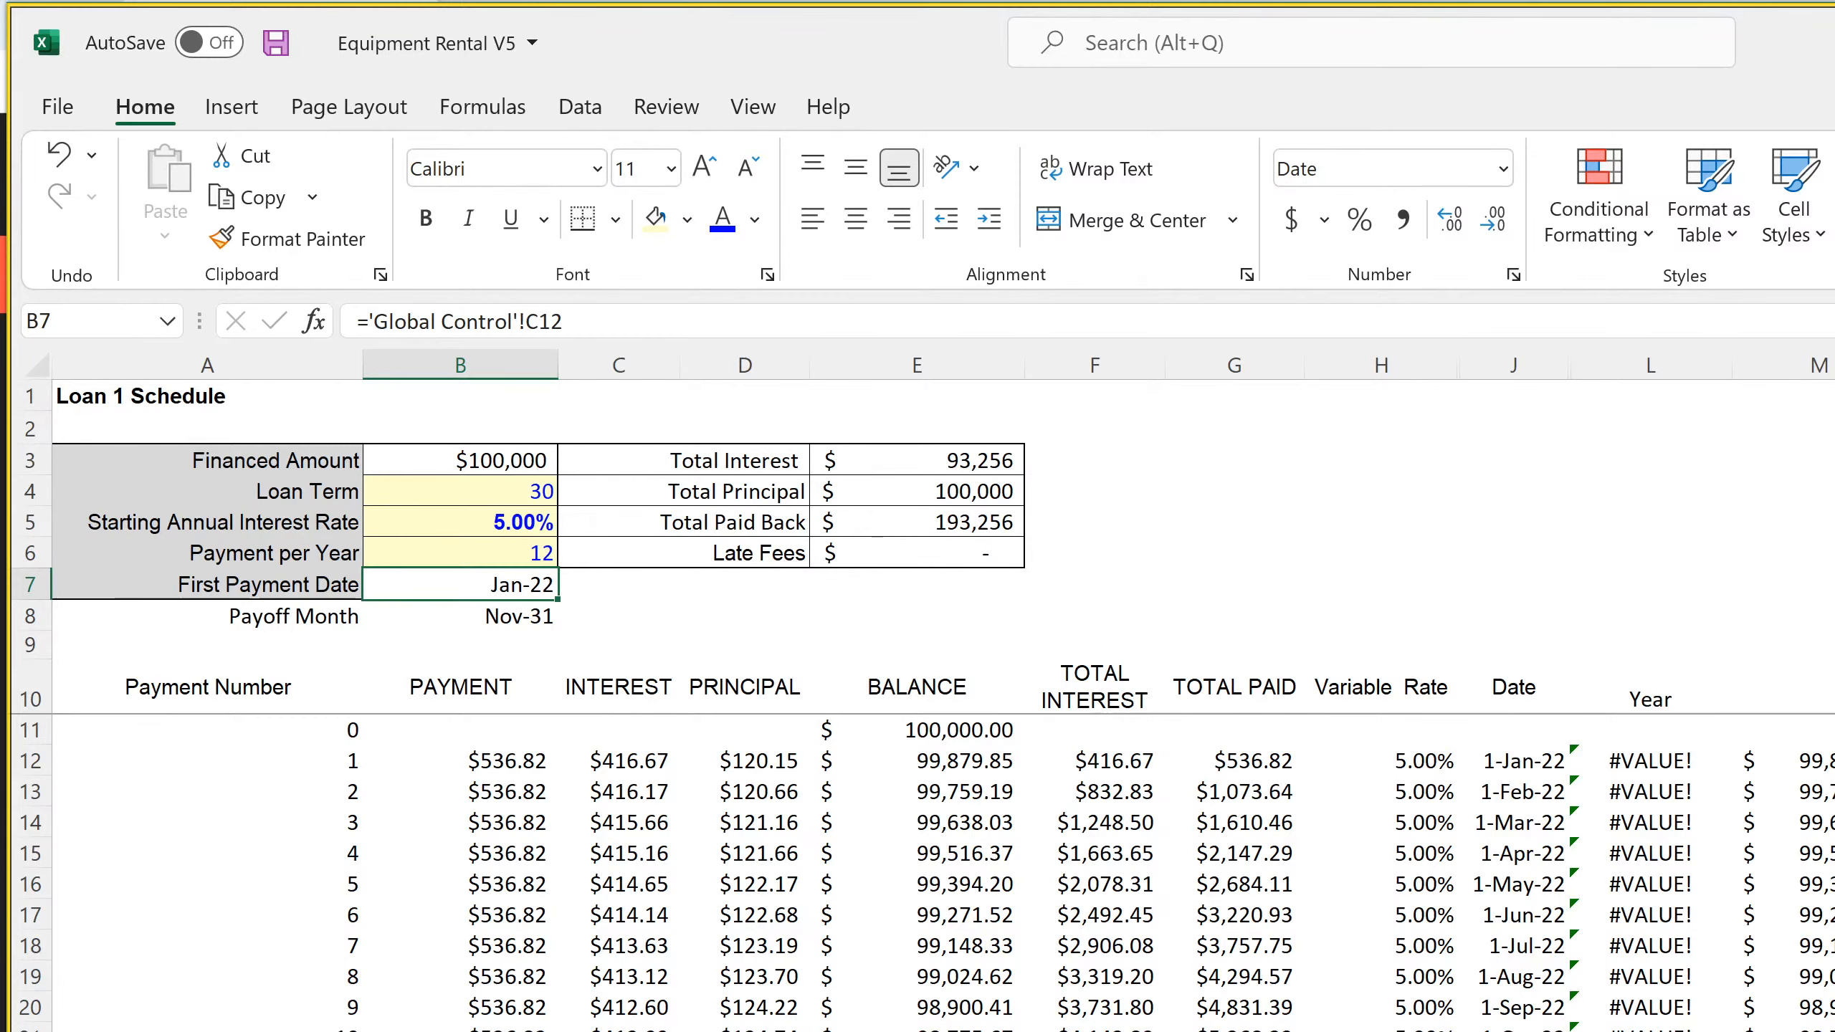
{"action": "key", "text": "ctrl+Page_Up"}
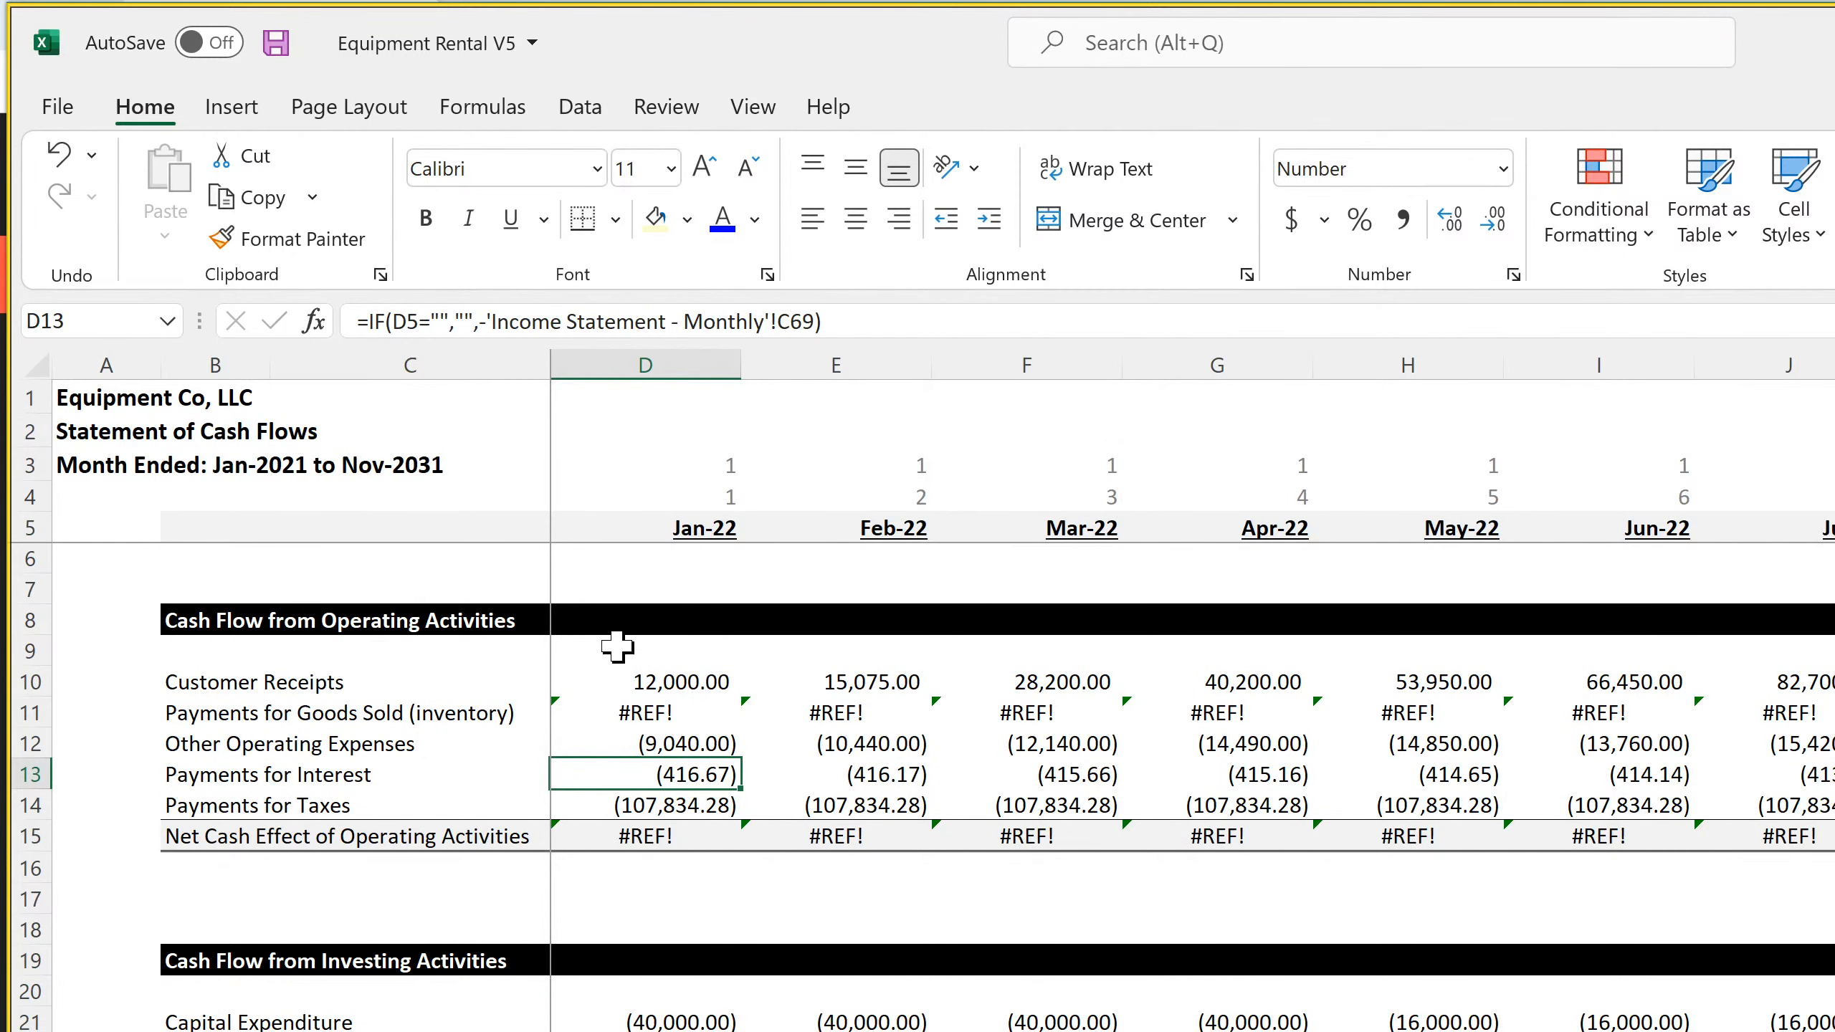
{"action": "left_click", "coordinate": [622, 678]}
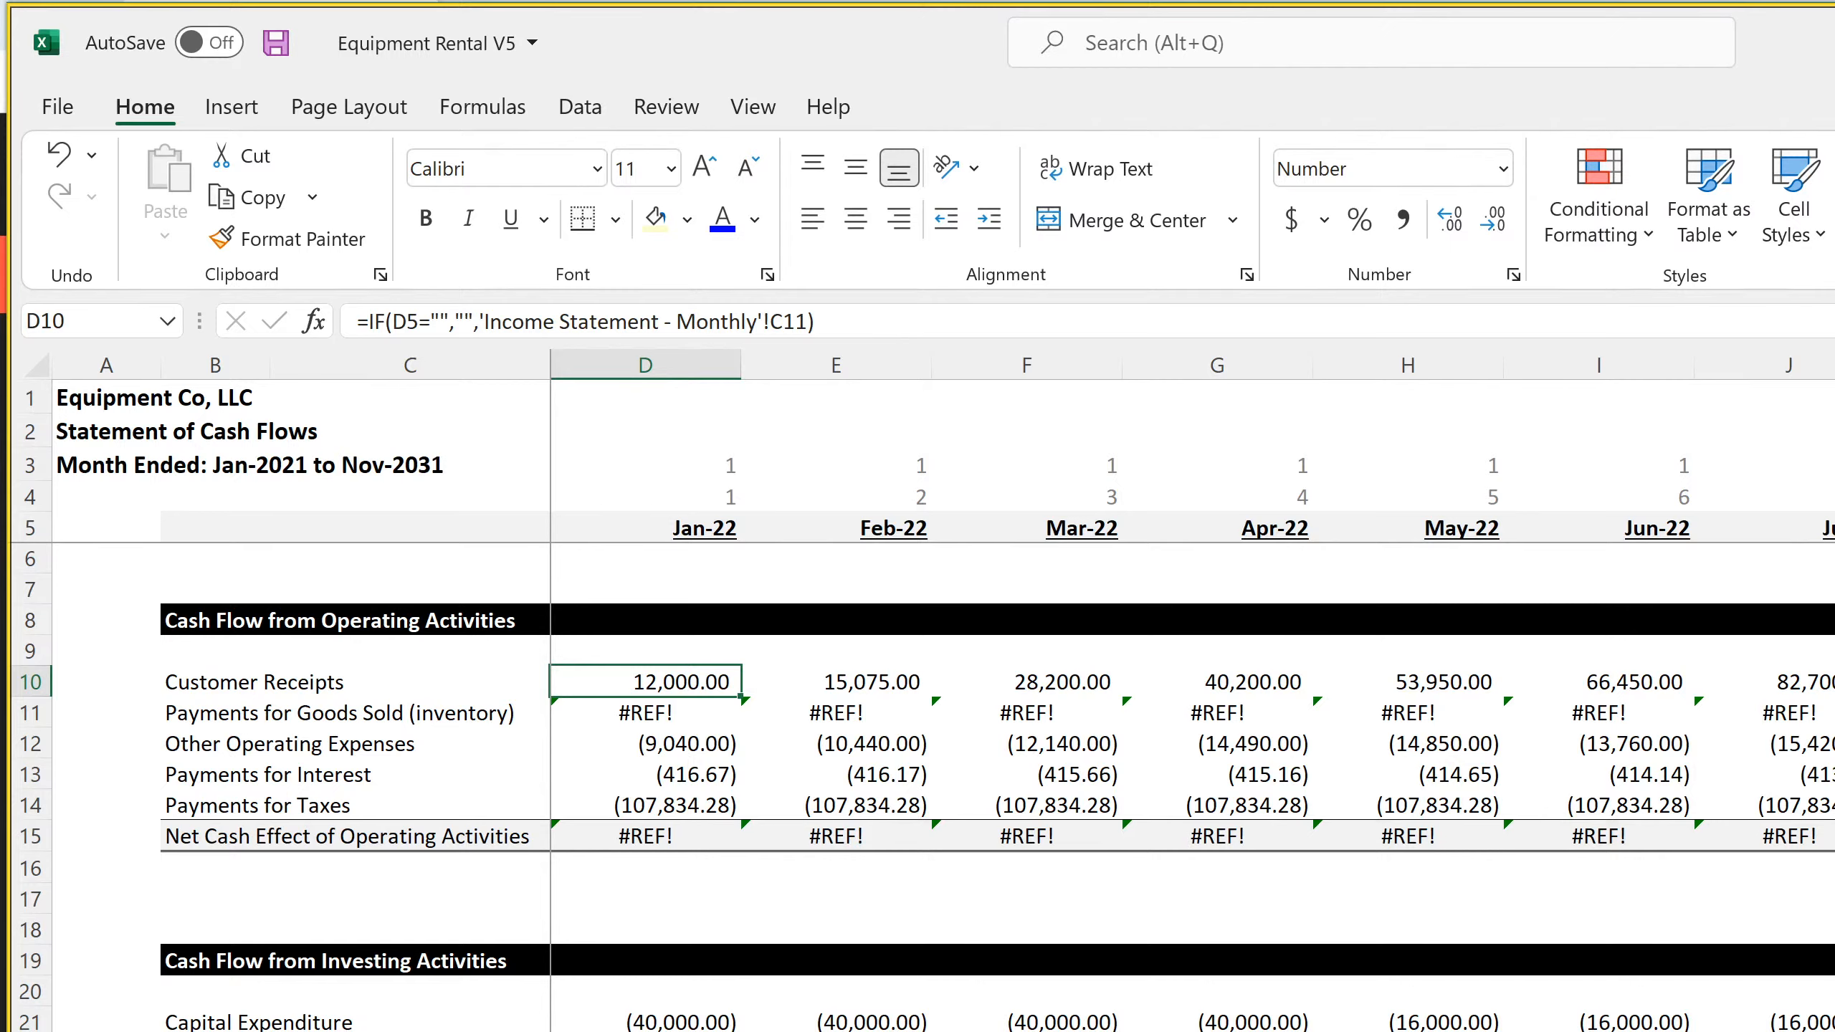
{"action": "left_click", "coordinate": [22, 714]}
{"action": "left_click", "coordinate": [655, 714]}
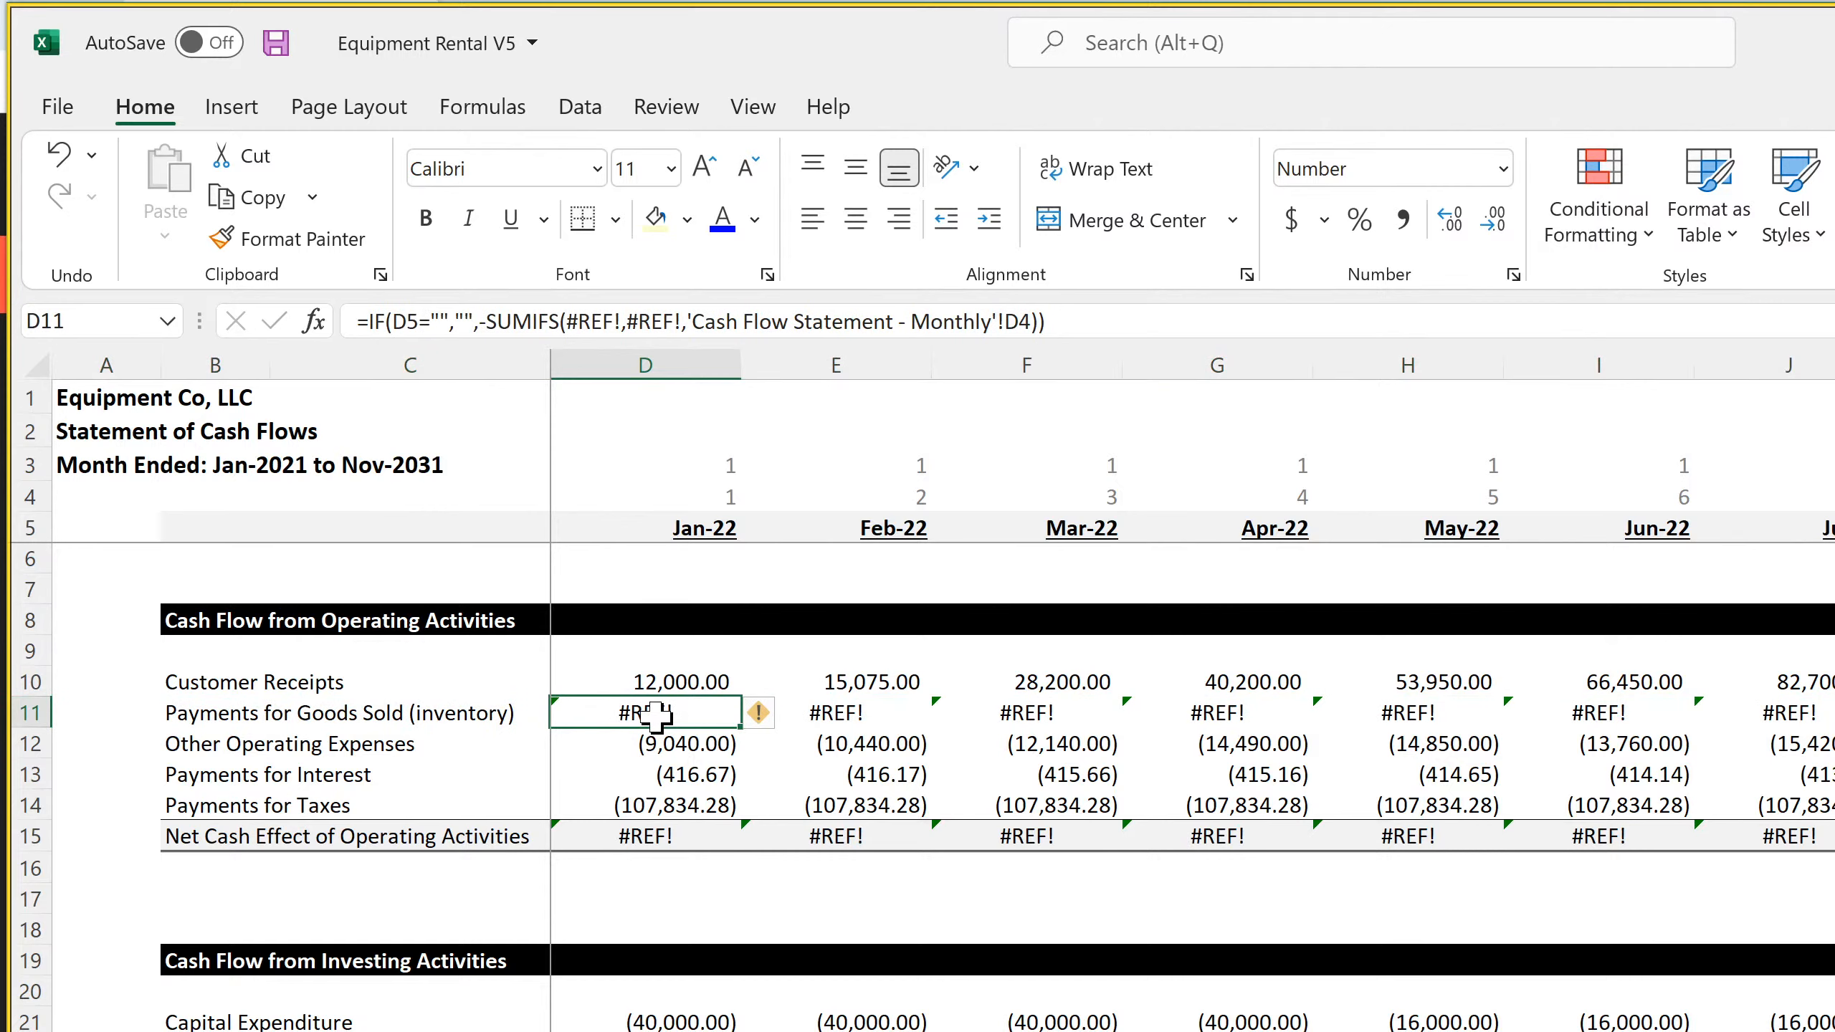
{"action": "right_click", "coordinate": [28, 712]}
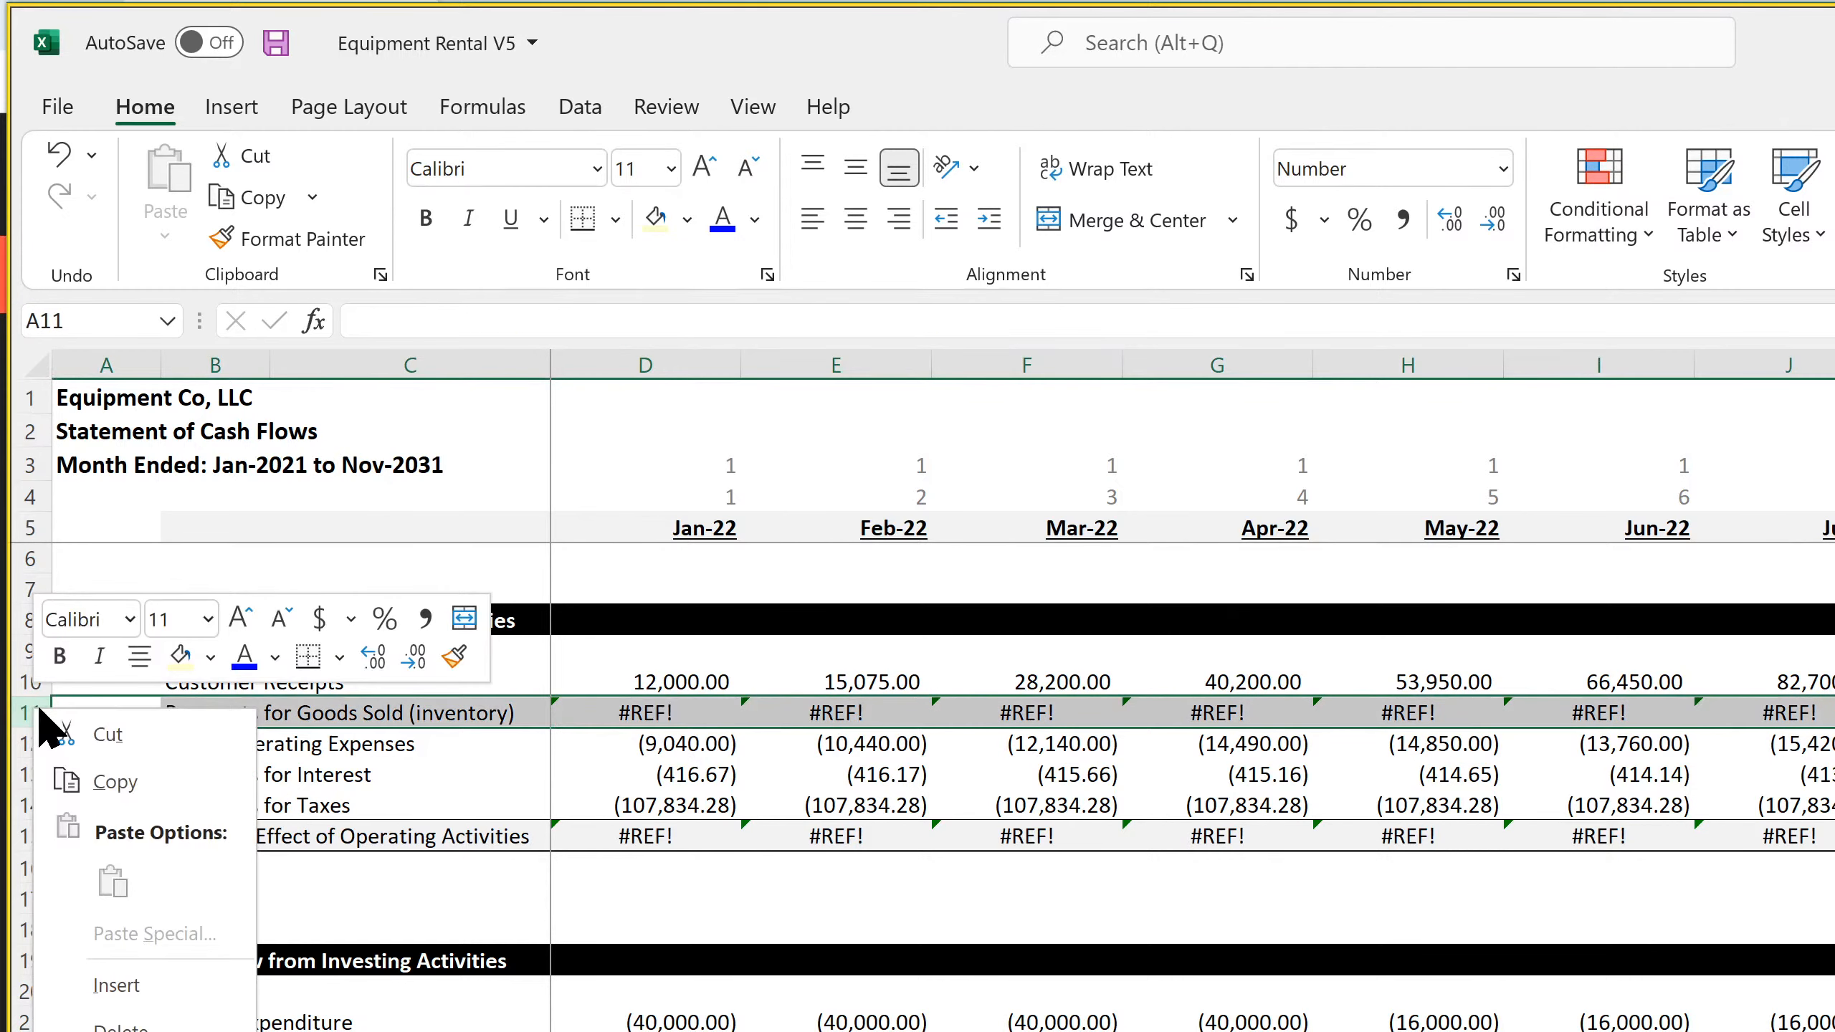
{"action": "left_click", "coordinate": [137, 1031]}
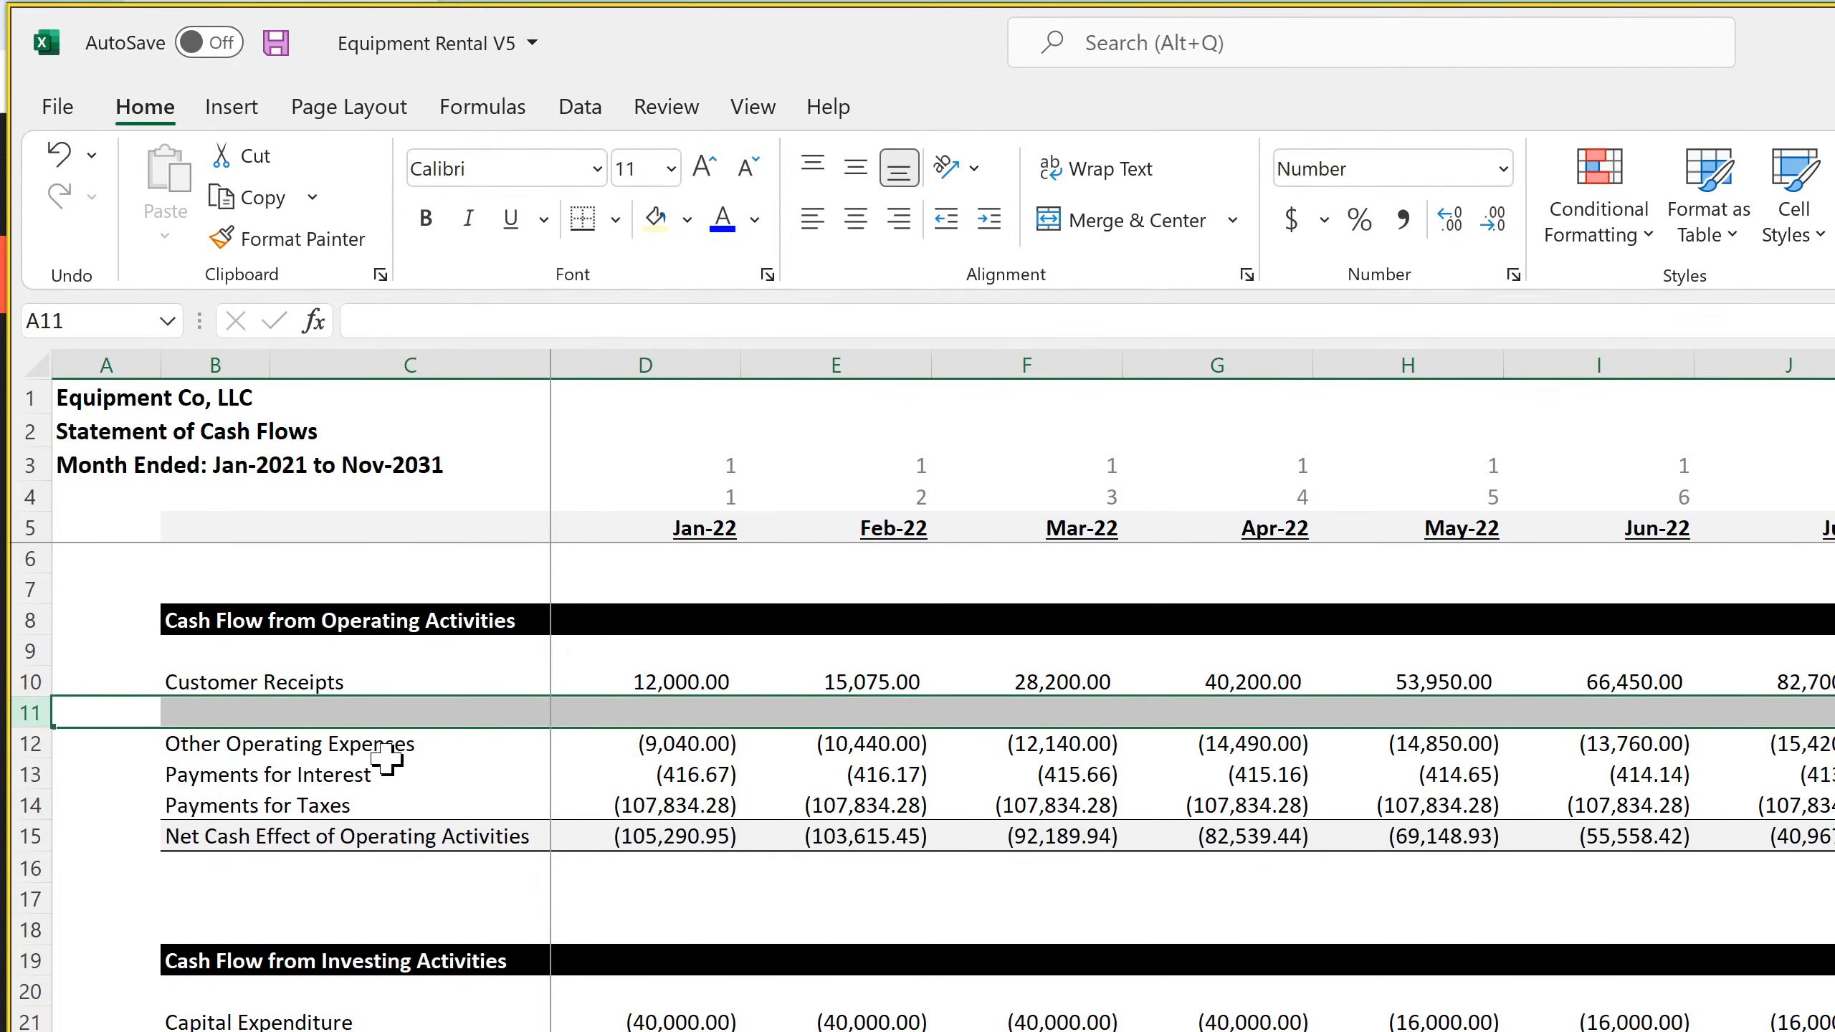
Review the cash flow formulas for Other Operating Expenses and Payments for Interest, and the Interest row formulas on the monthly Income Statement
{"action": "left_click", "coordinate": [671, 751]}
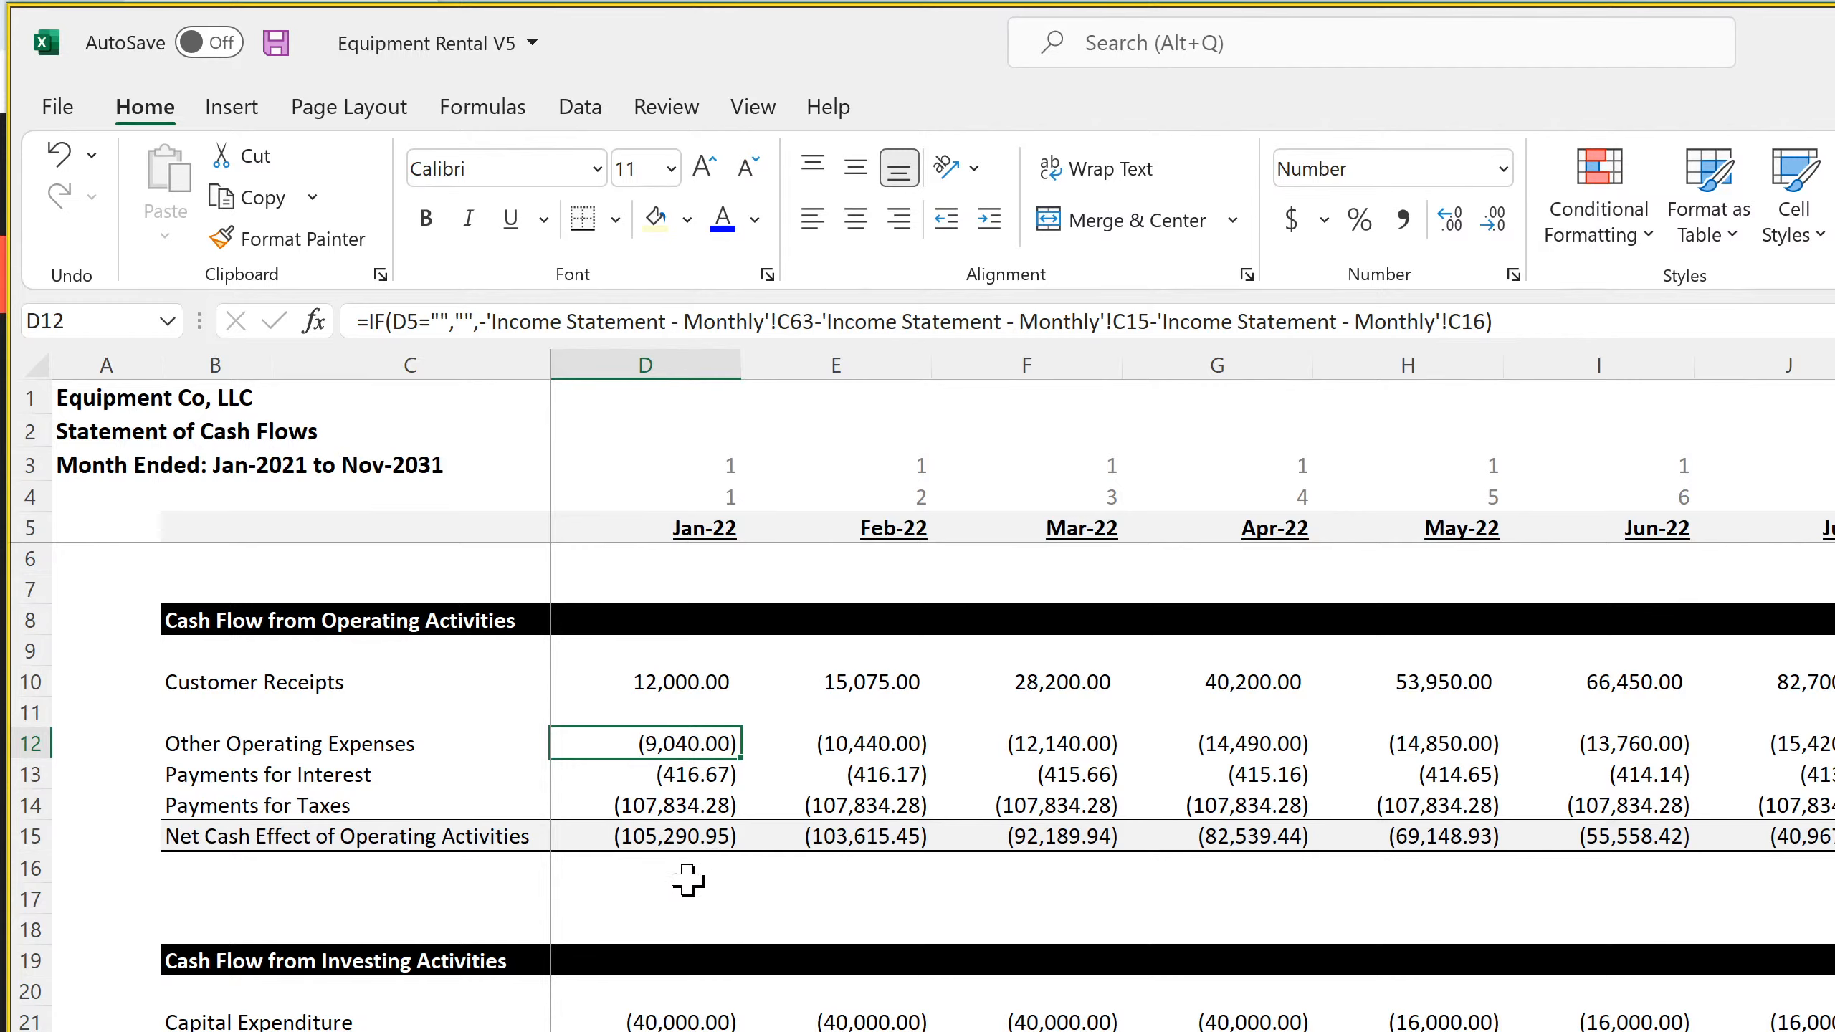
{"action": "left_click", "coordinate": [675, 779]}
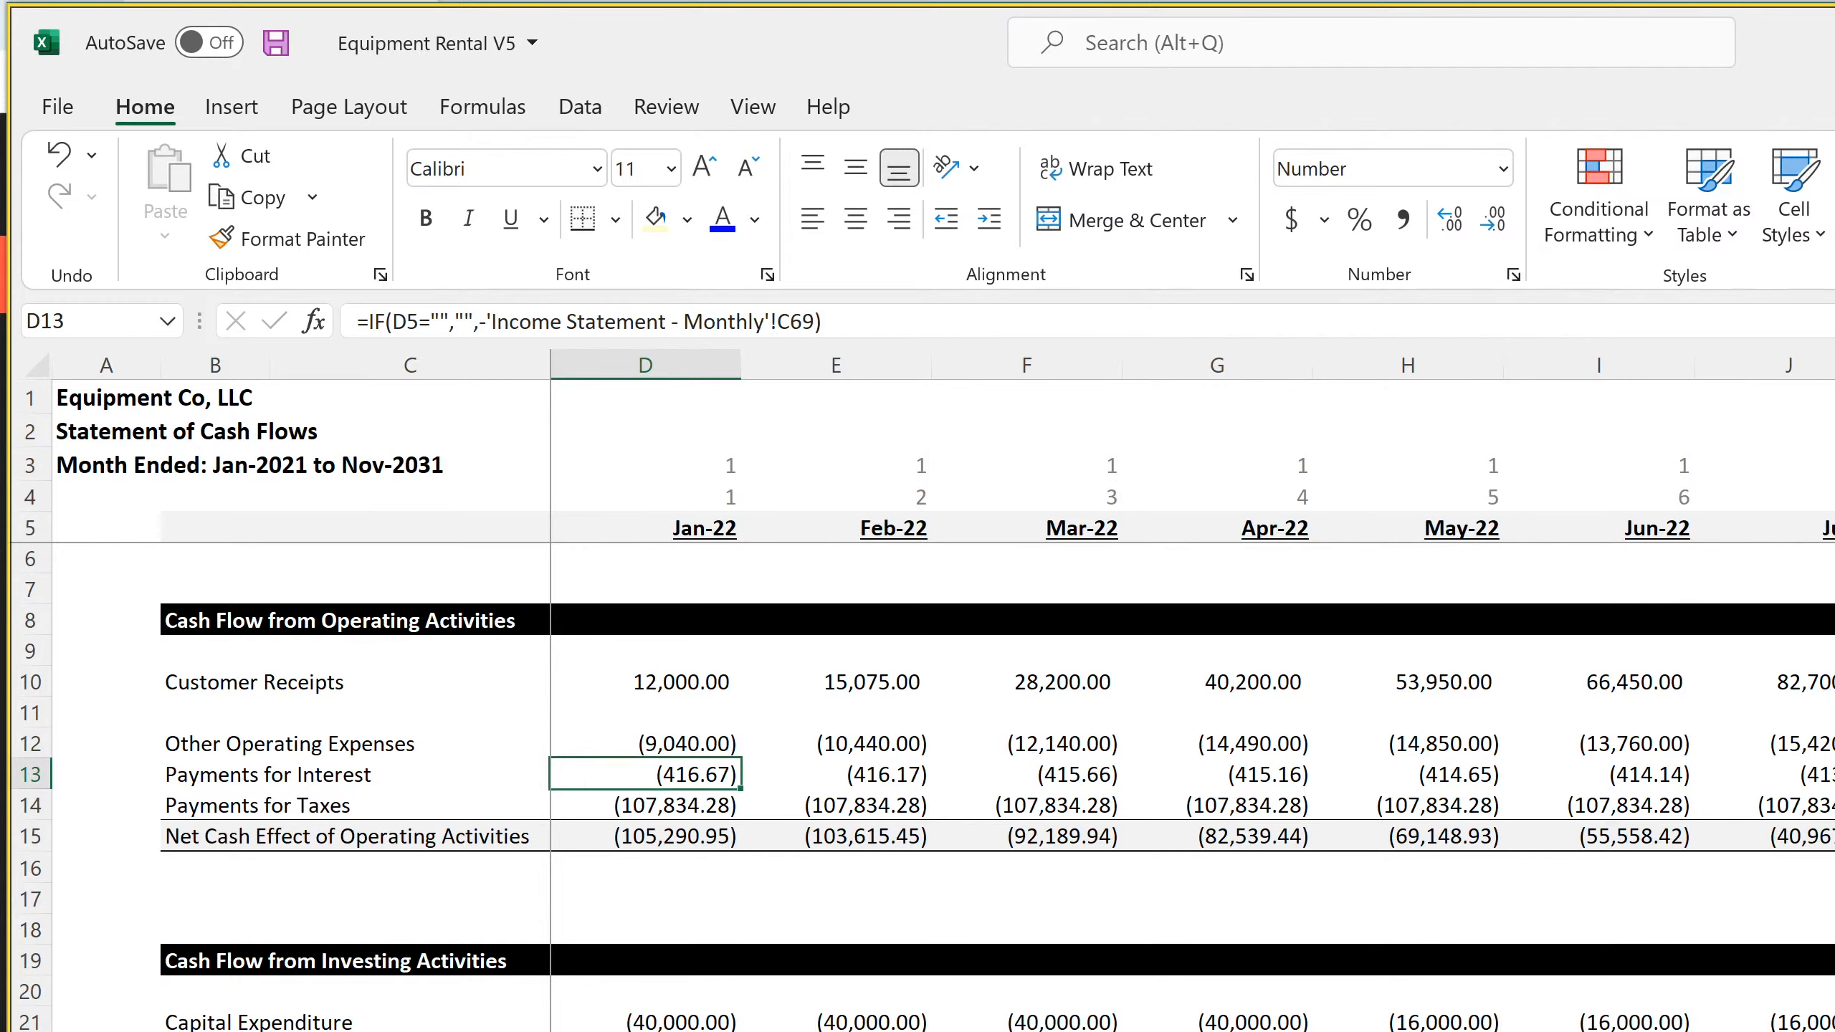
{"action": "key", "text": "ctrl+Page_Up"}
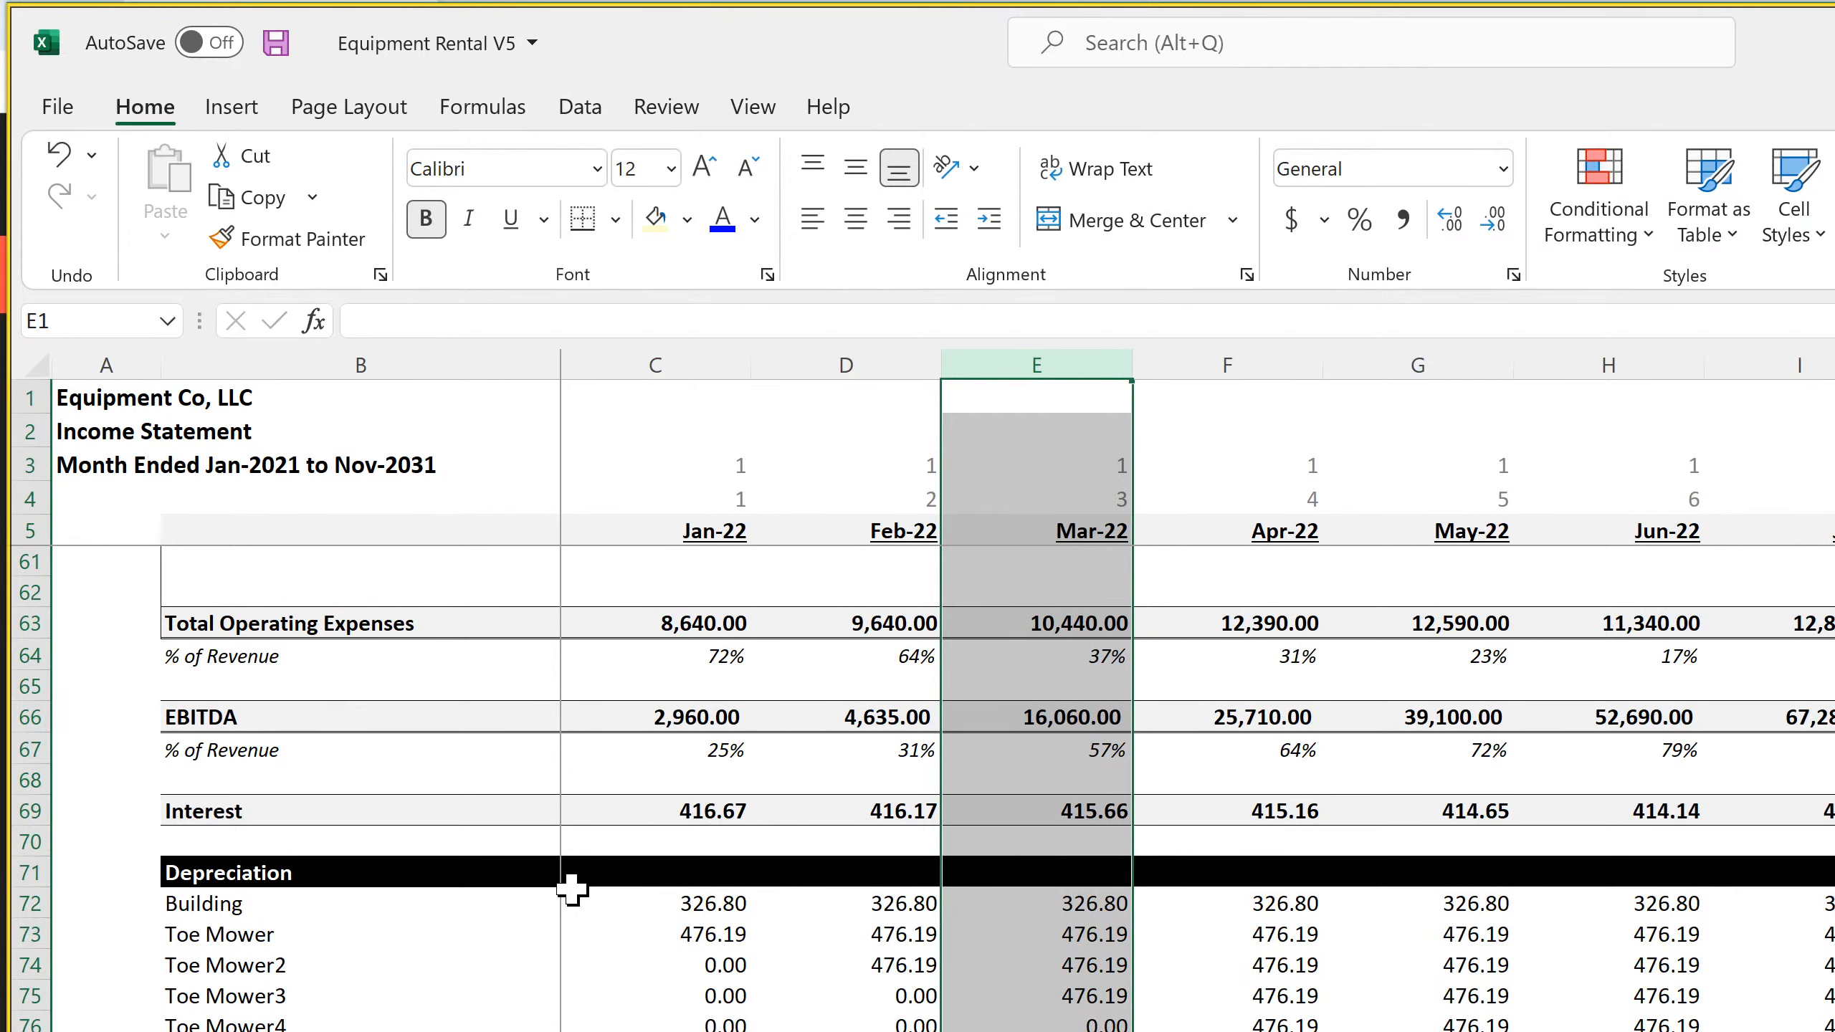
{"action": "left_click", "coordinate": [653, 813]}
{"action": "left_click", "coordinate": [834, 803]}
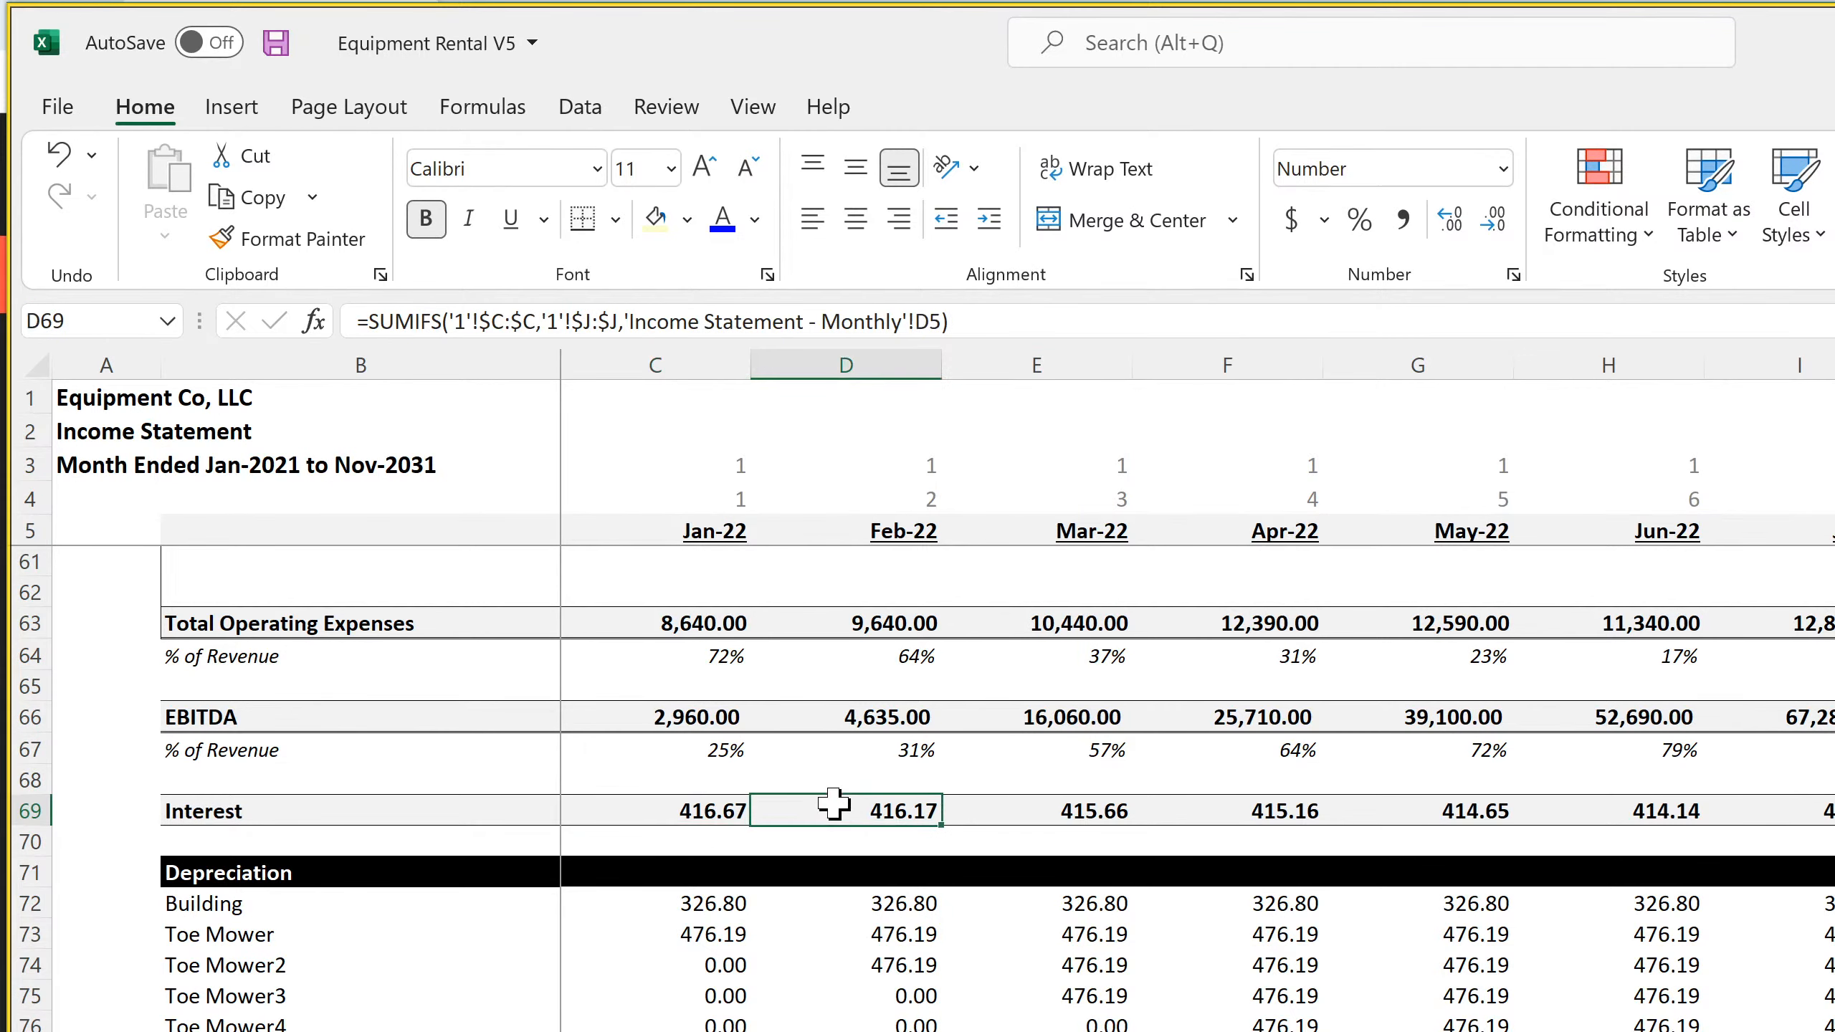
{"action": "left_click", "coordinate": [1053, 812]}
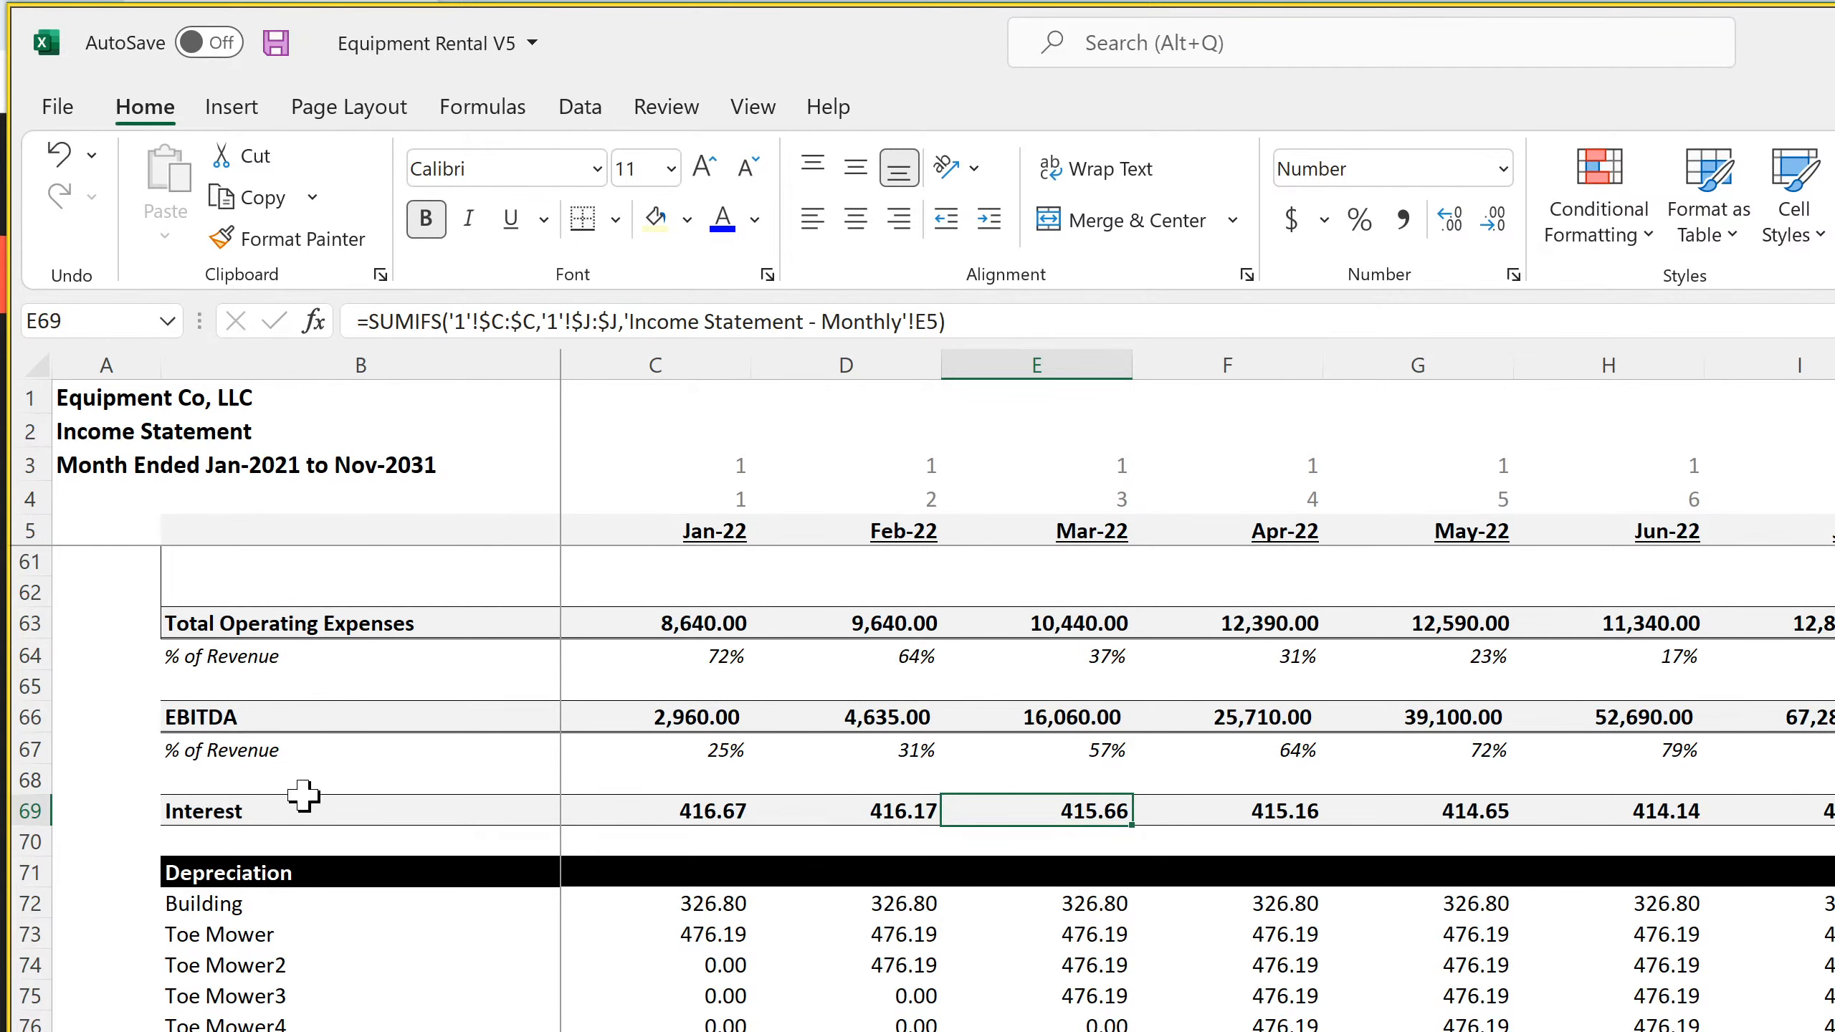
{"action": "left_click", "coordinate": [233, 812]}
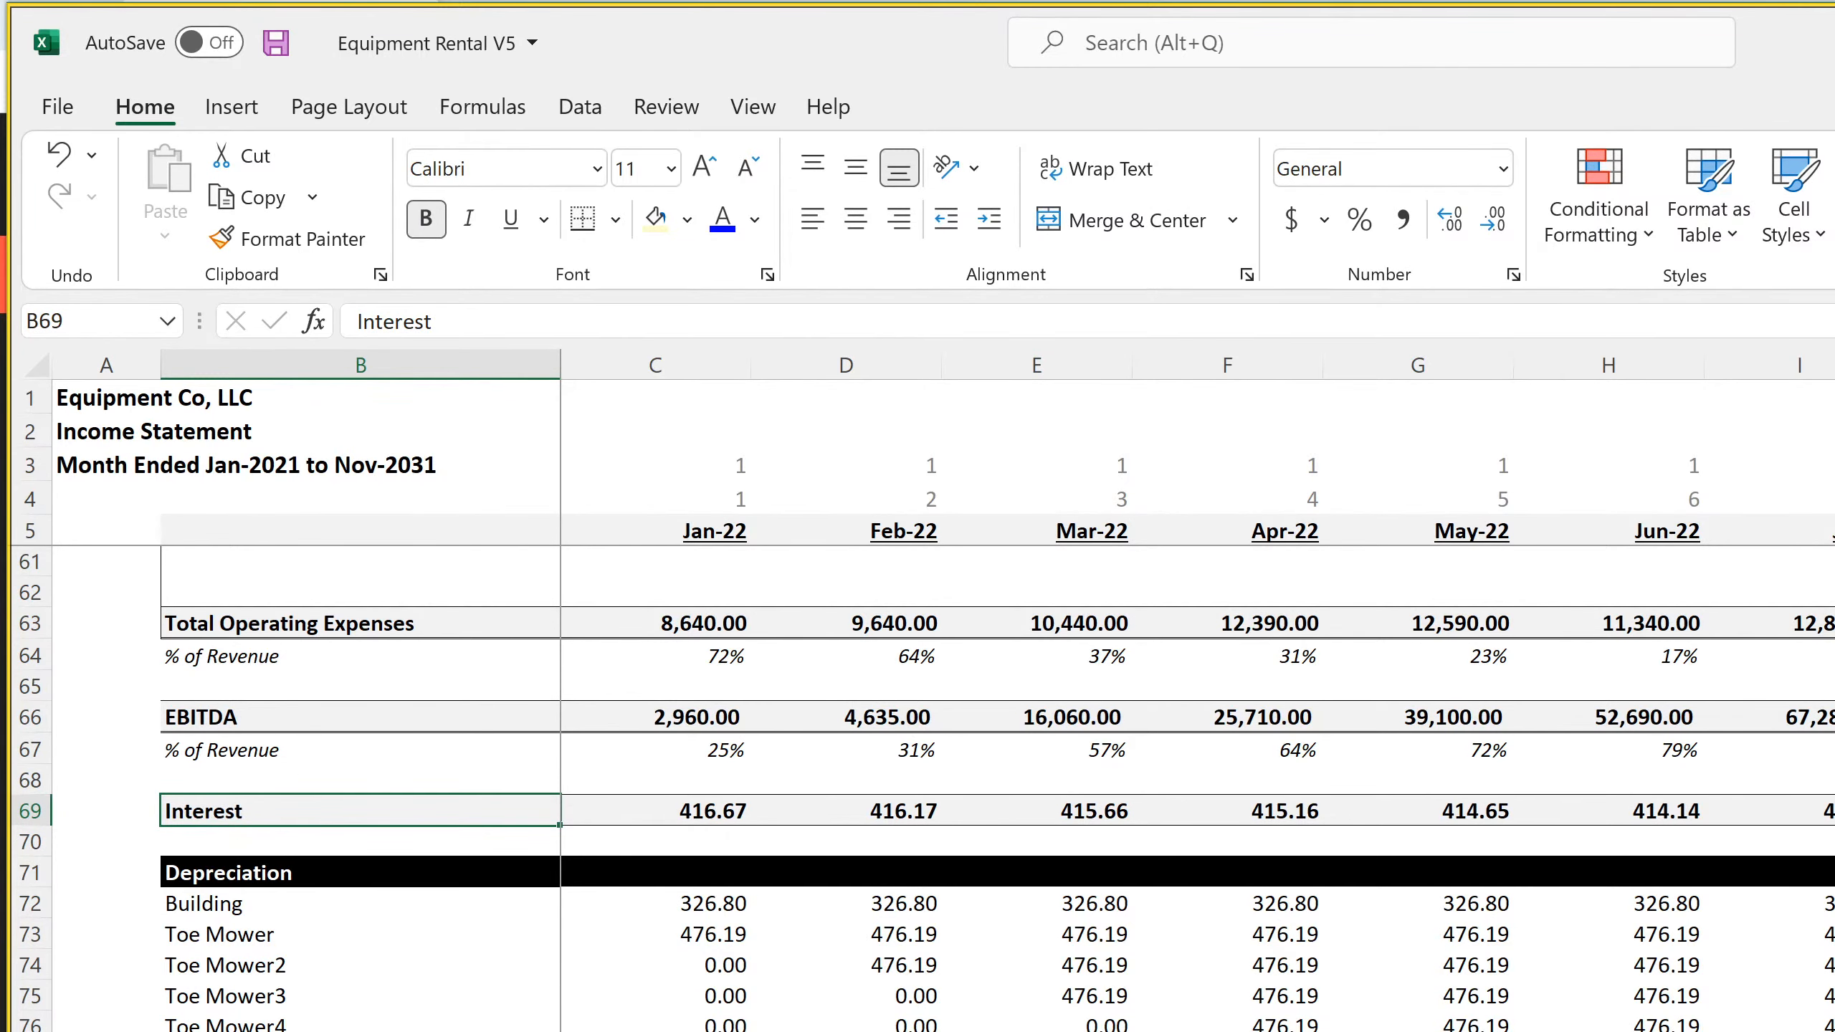
Enter the heading Interest per Loan in B111, below the active month row of the Income Statement
{"action": "scroll", "coordinate": [938, 789], "scroll_direction": "down", "scroll_amount": 11}
{"action": "left_click", "coordinate": [361, 1031]}
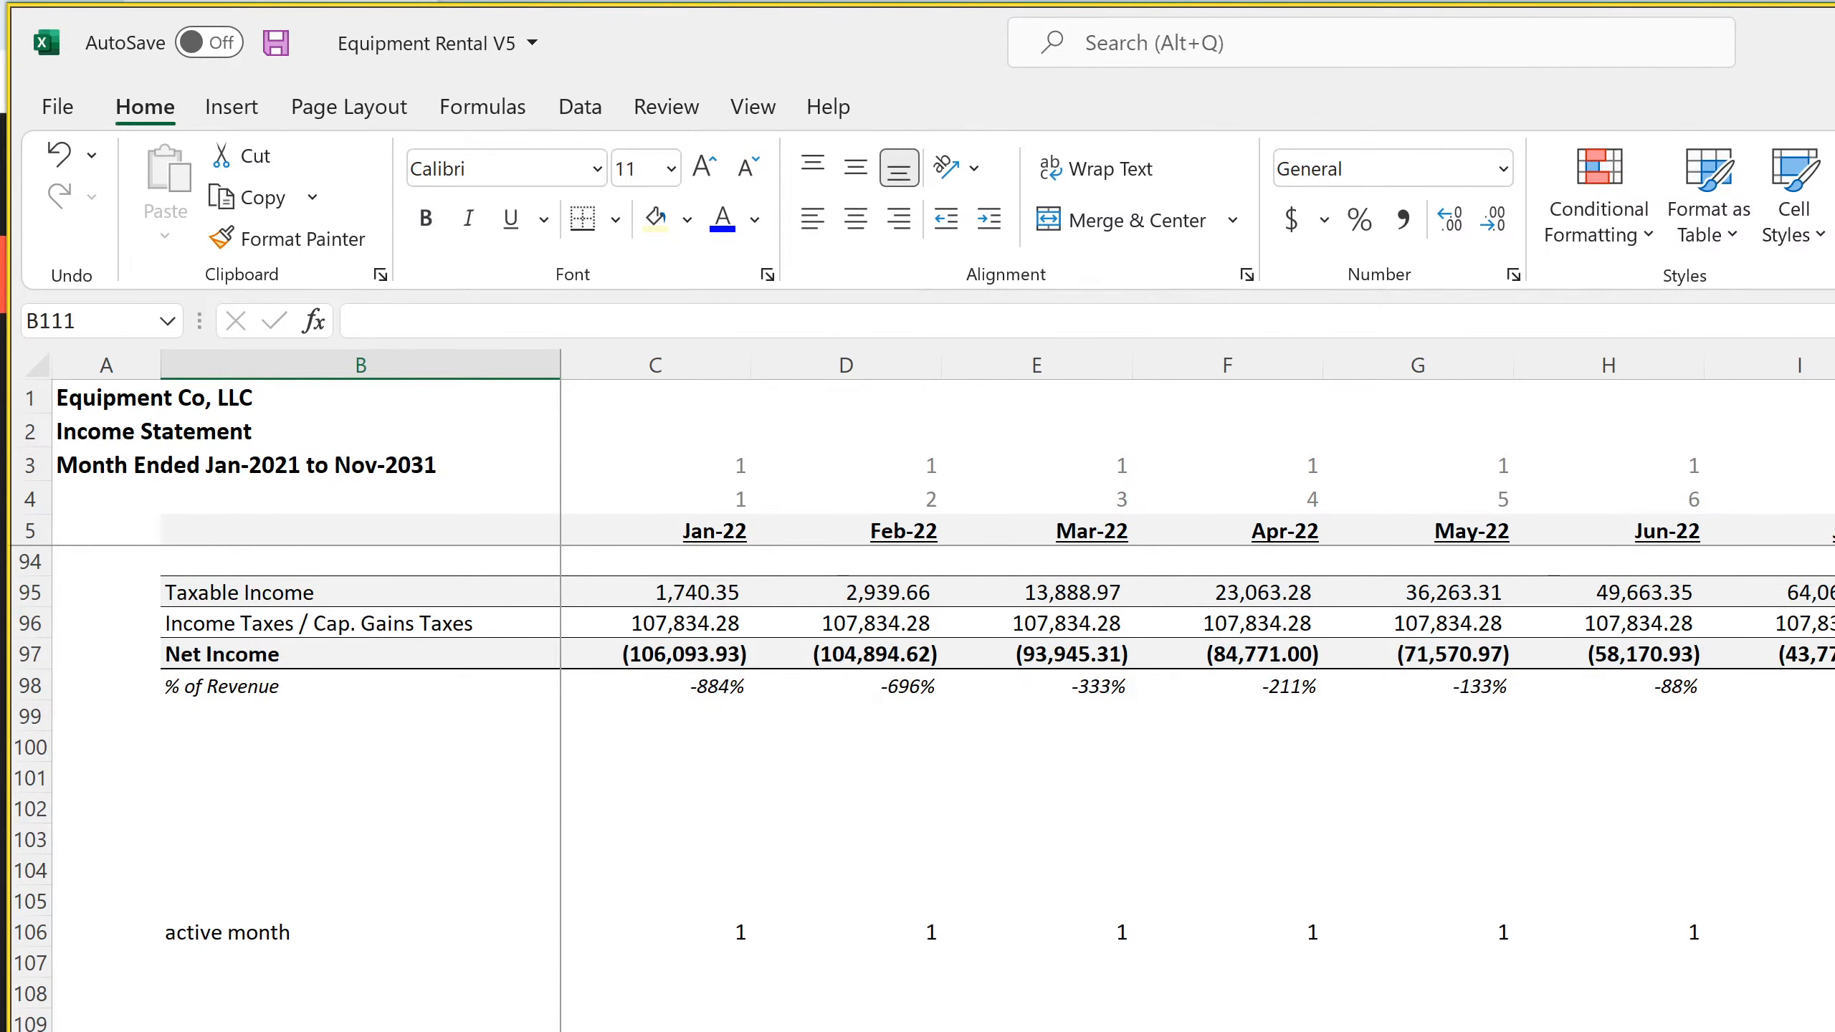
{"action": "type", "text": "Interest"}
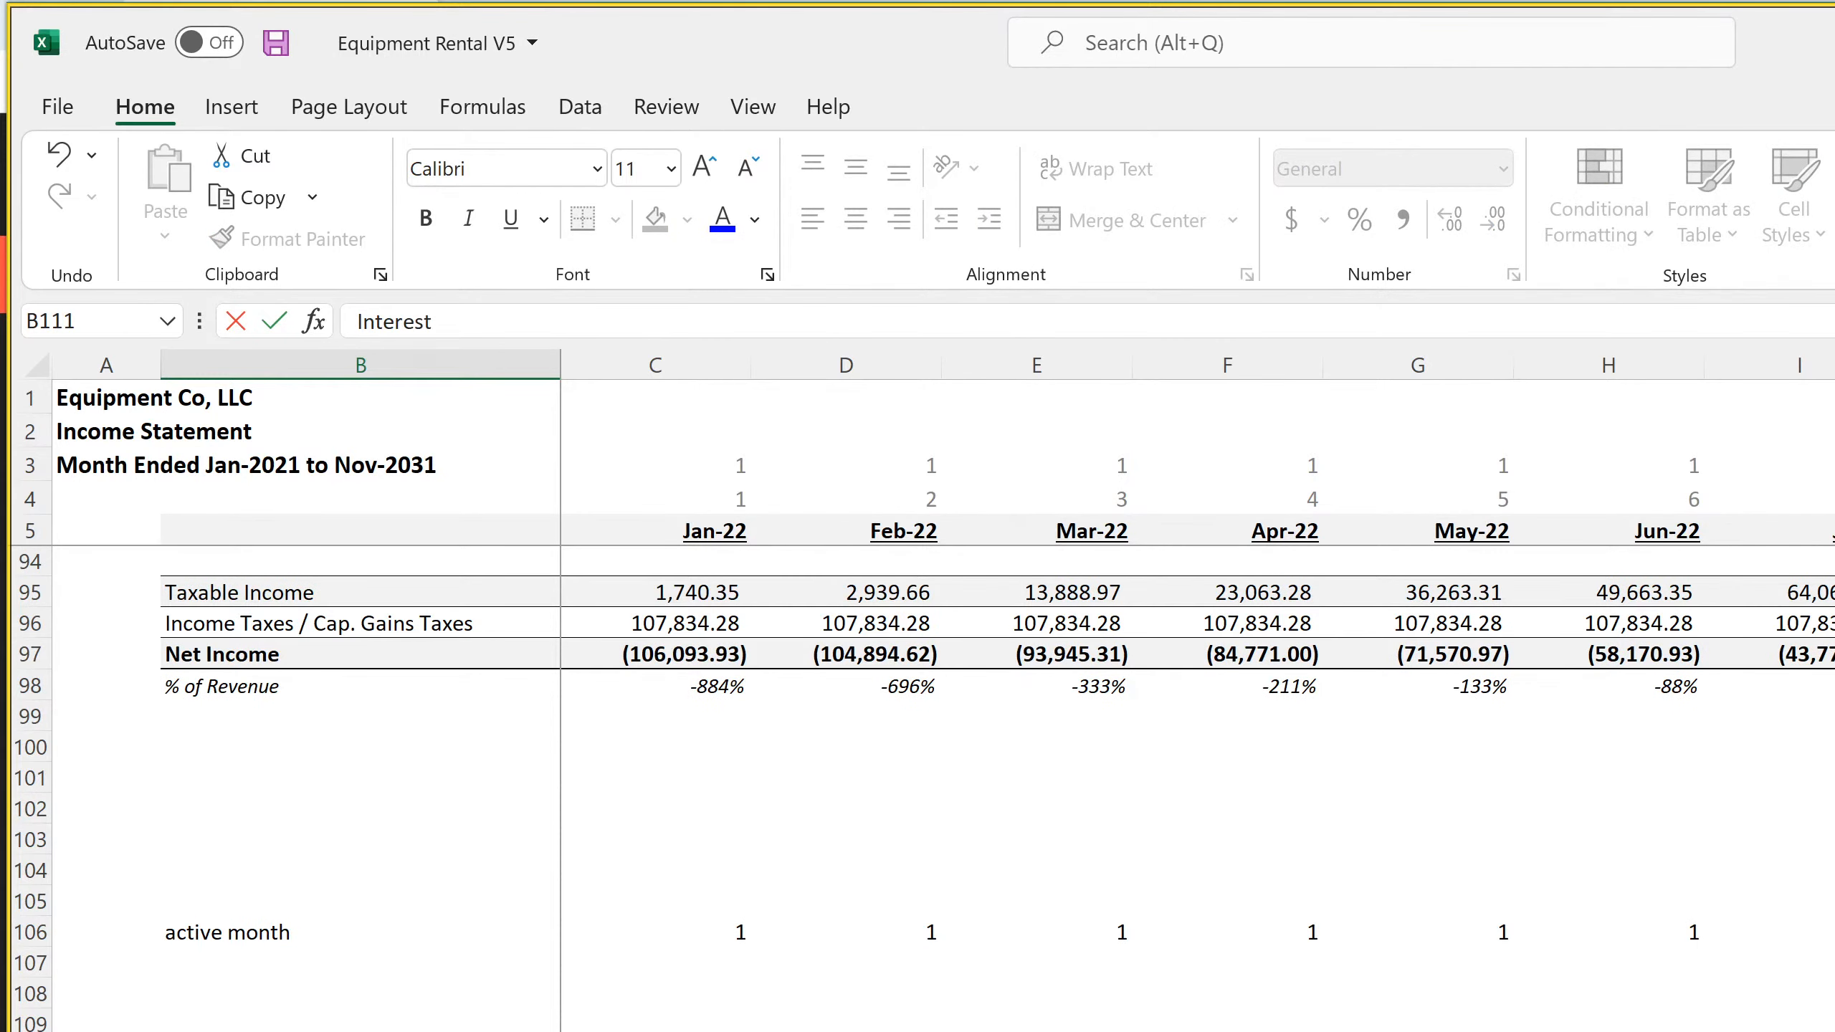
{"action": "type", "text": " per Loan"}
{"action": "key", "text": "Return"}
Enter the row labels Loan 1, Loan 2, Loan 3 and Loan 4 in B112:B115, under the Interest per Loan heading
{"action": "type", "text": "Loan"}
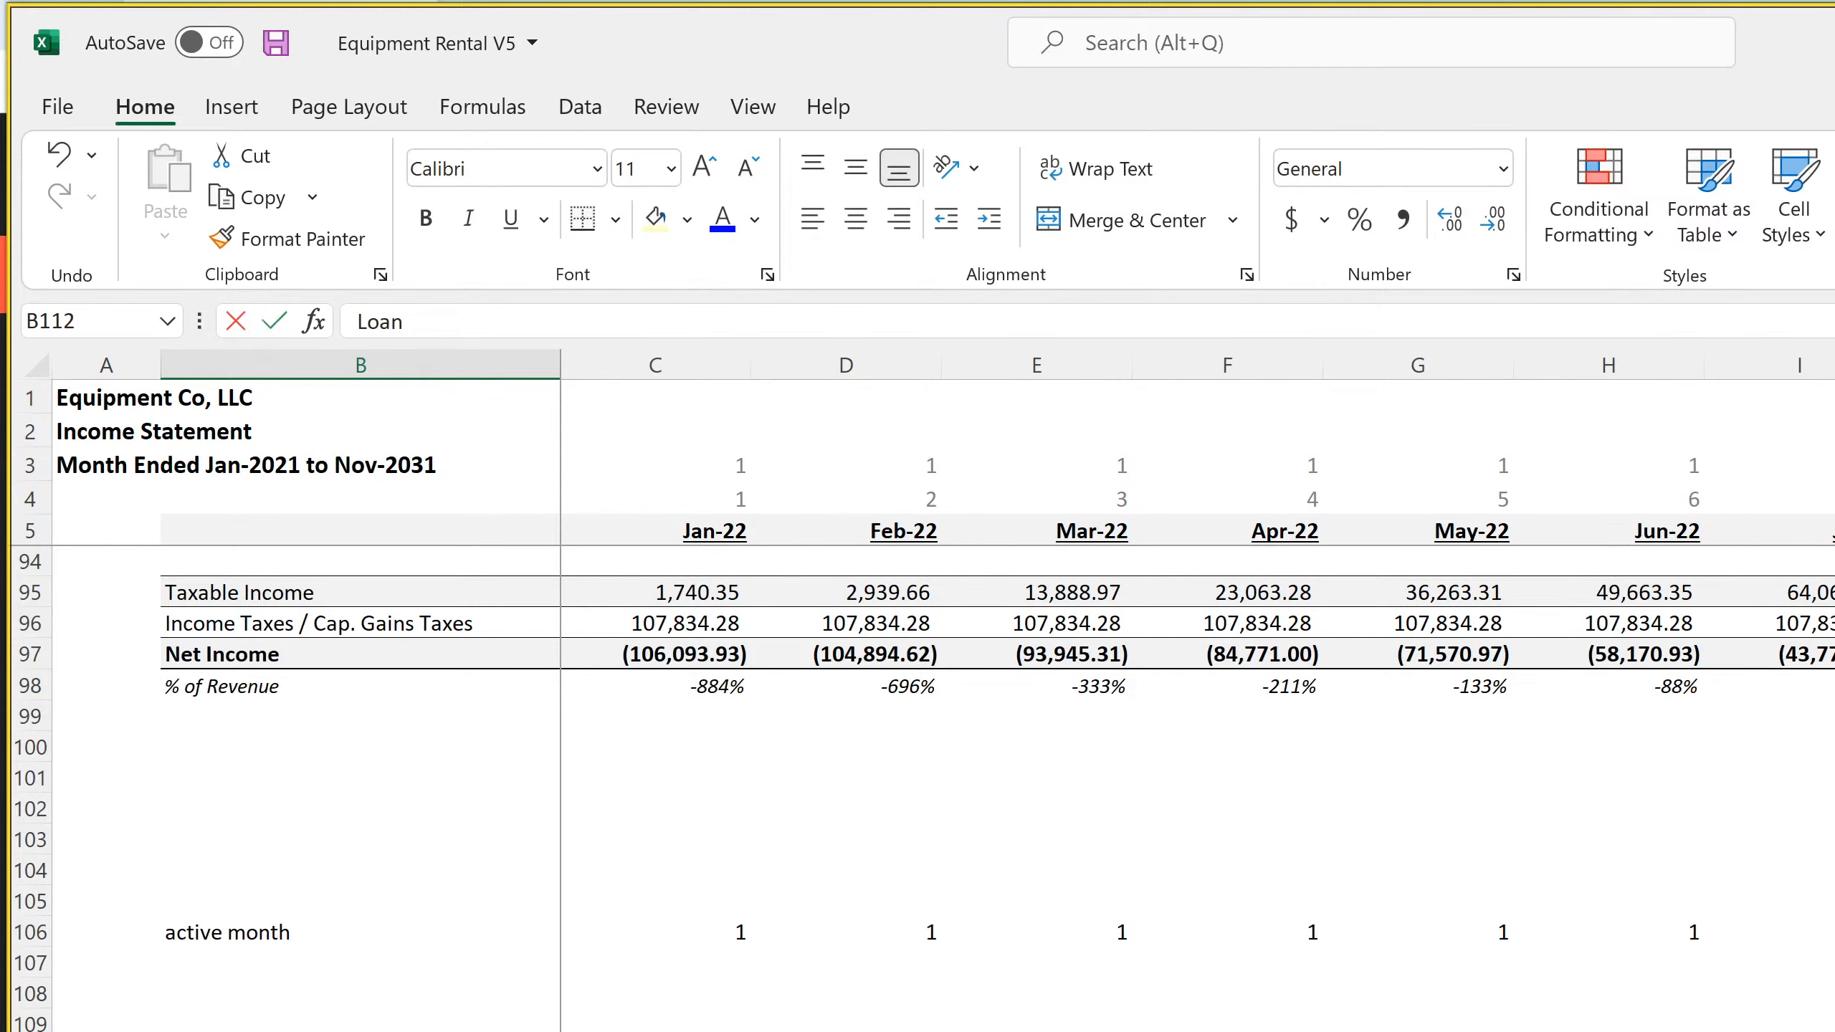
{"action": "key", "text": "Return"}
{"action": "key", "text": "Right"}
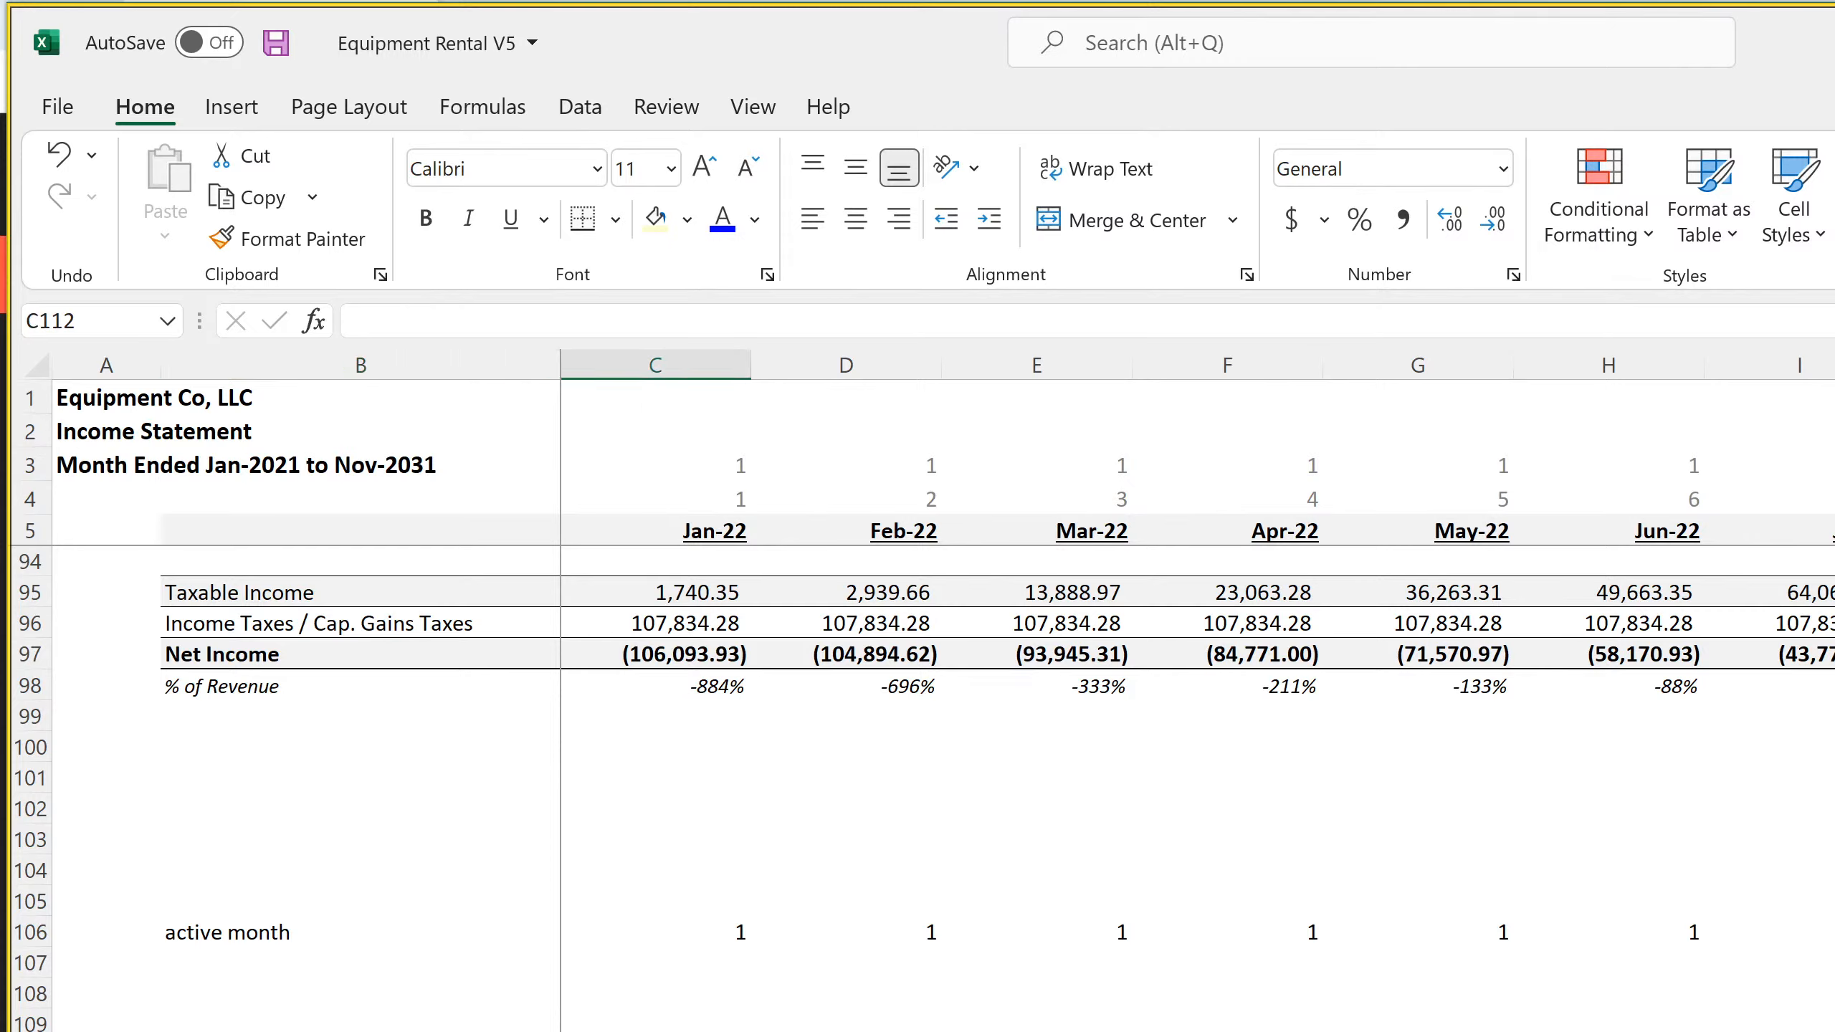
Begin a SUMIFS formula in C112 with the Interest column C:C of the Loan 1 Schedule as its sum range
{"action": "type", "text": "=sumifs("}
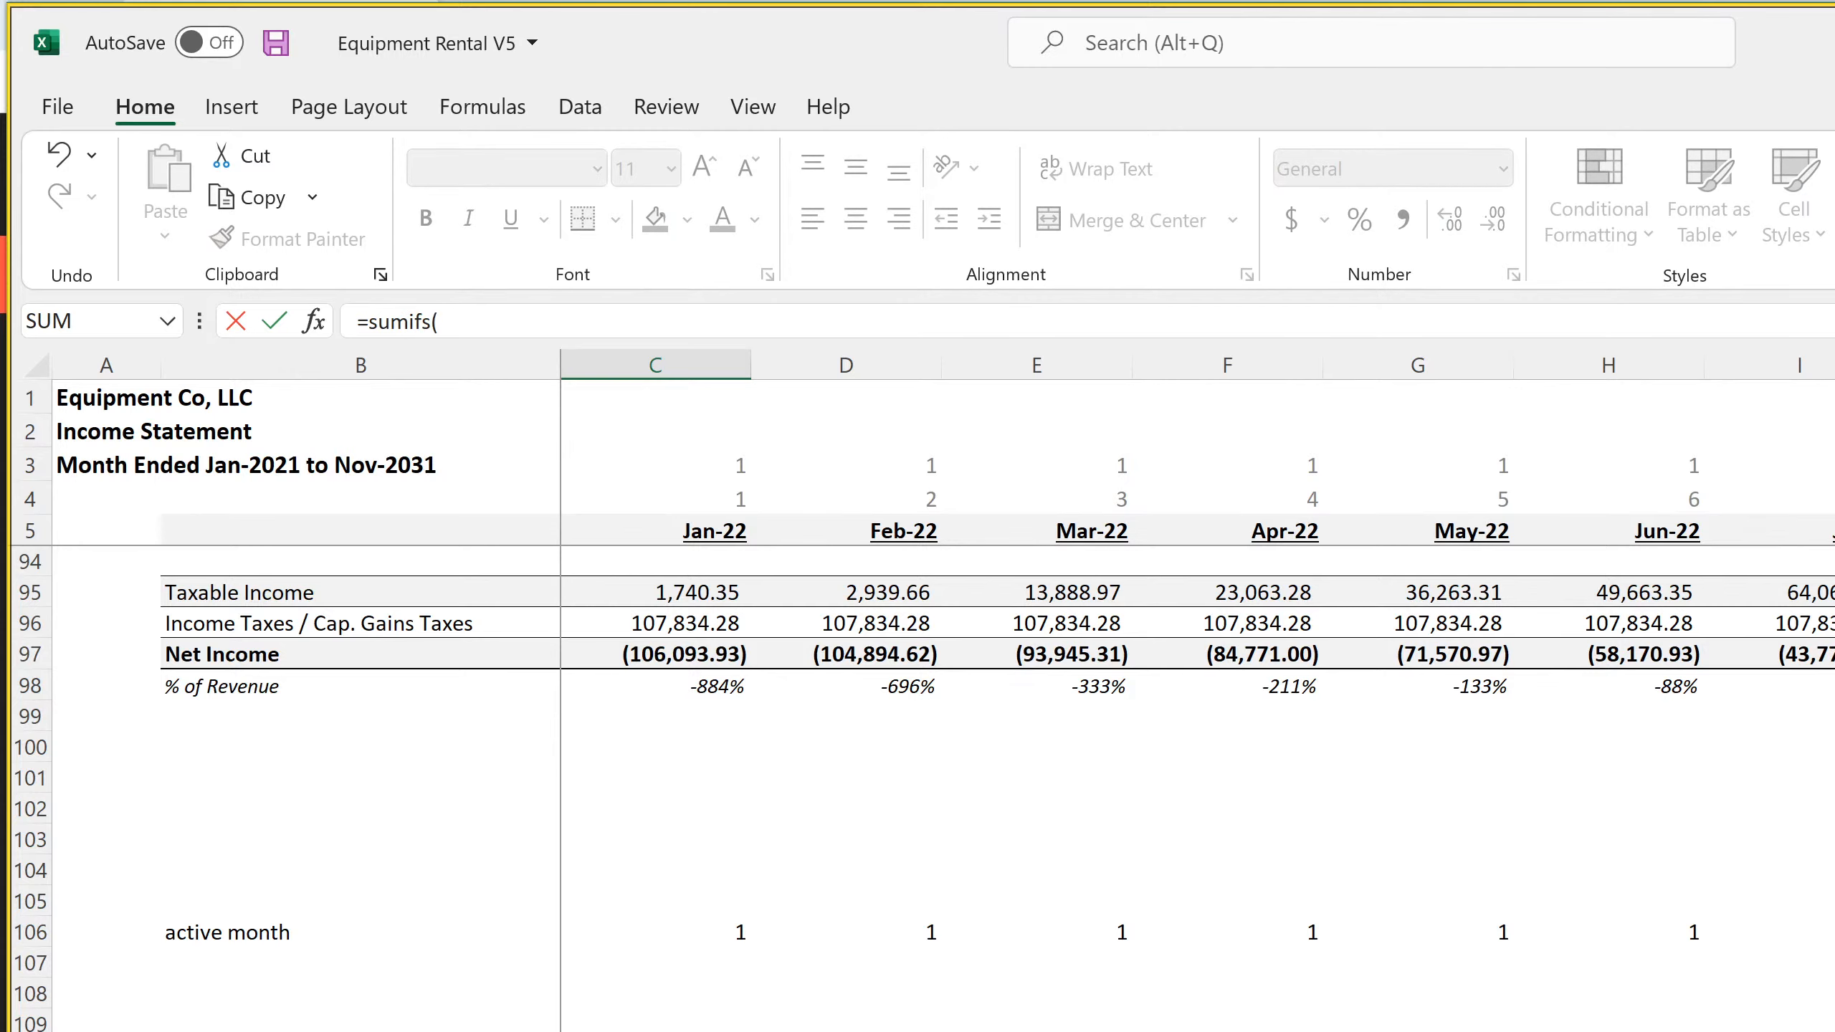
{"action": "scroll", "coordinate": [715, 874], "scroll_direction": "up", "scroll_amount": 11}
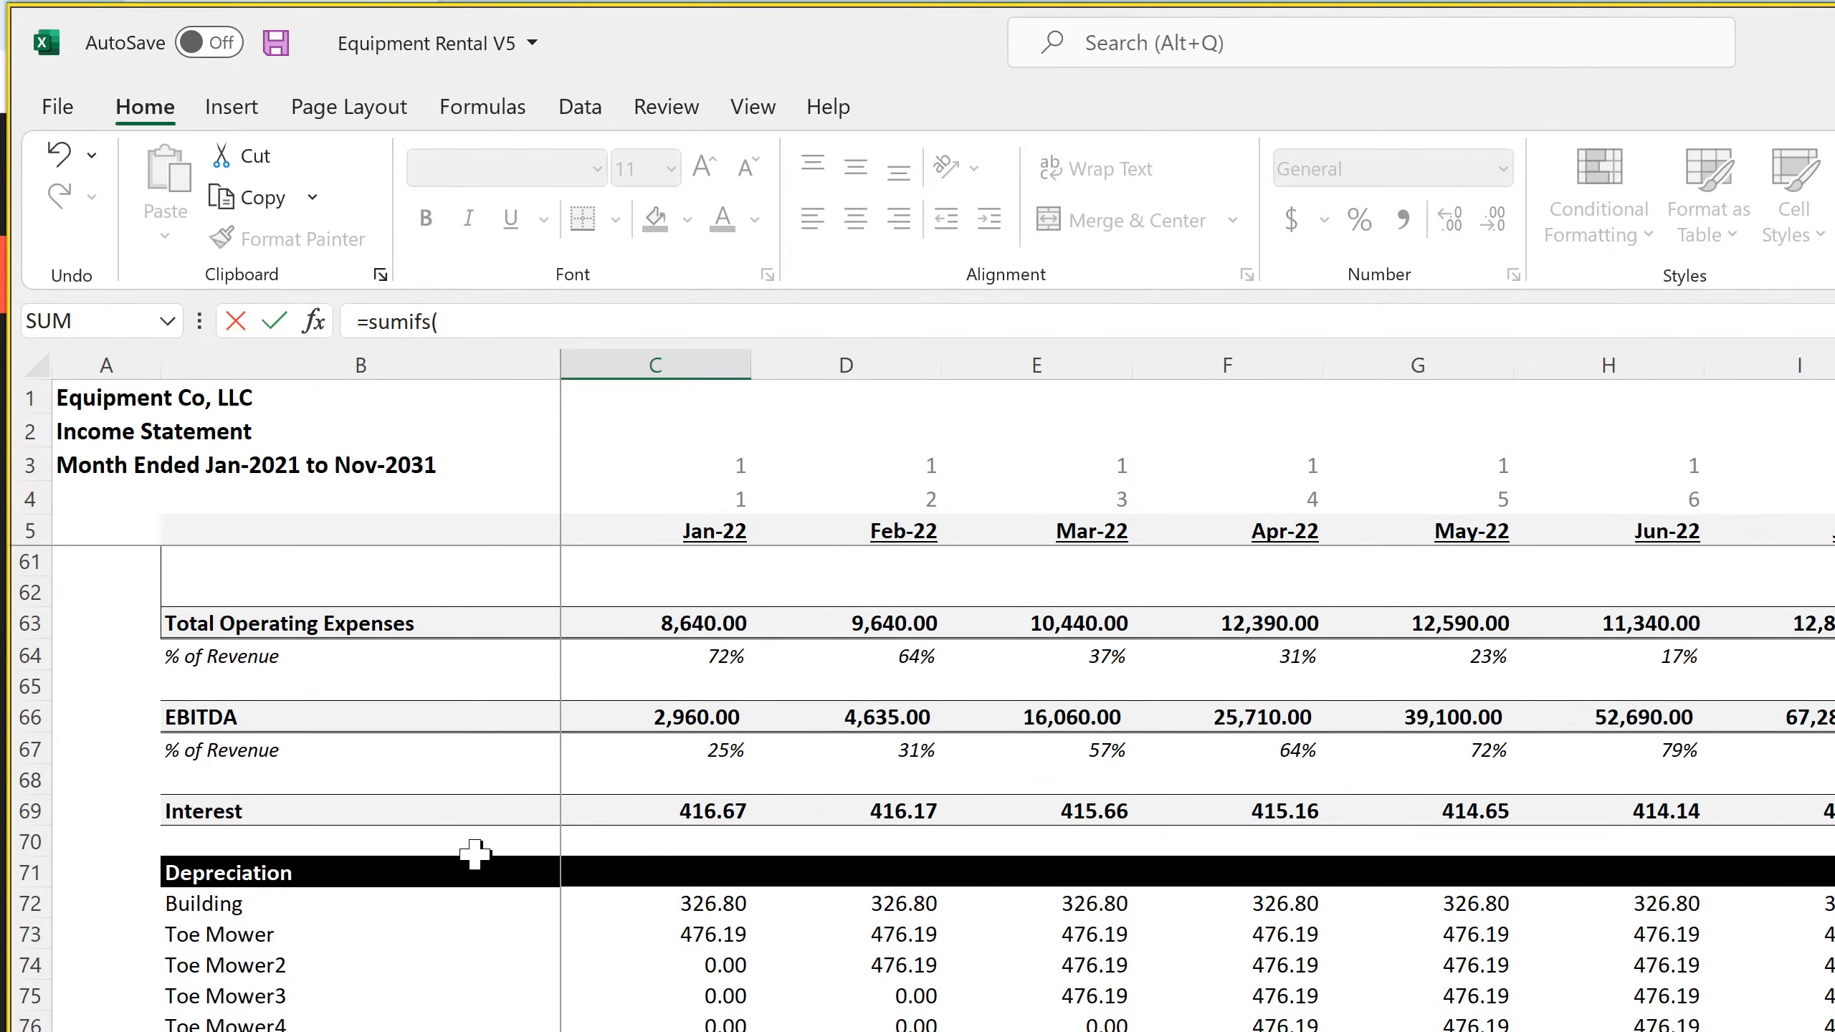
{"action": "scroll", "coordinate": [602, 923], "scroll_direction": "down", "scroll_amount": 7}
{"action": "scroll", "coordinate": [604, 926], "scroll_direction": "down", "scroll_amount": 8}
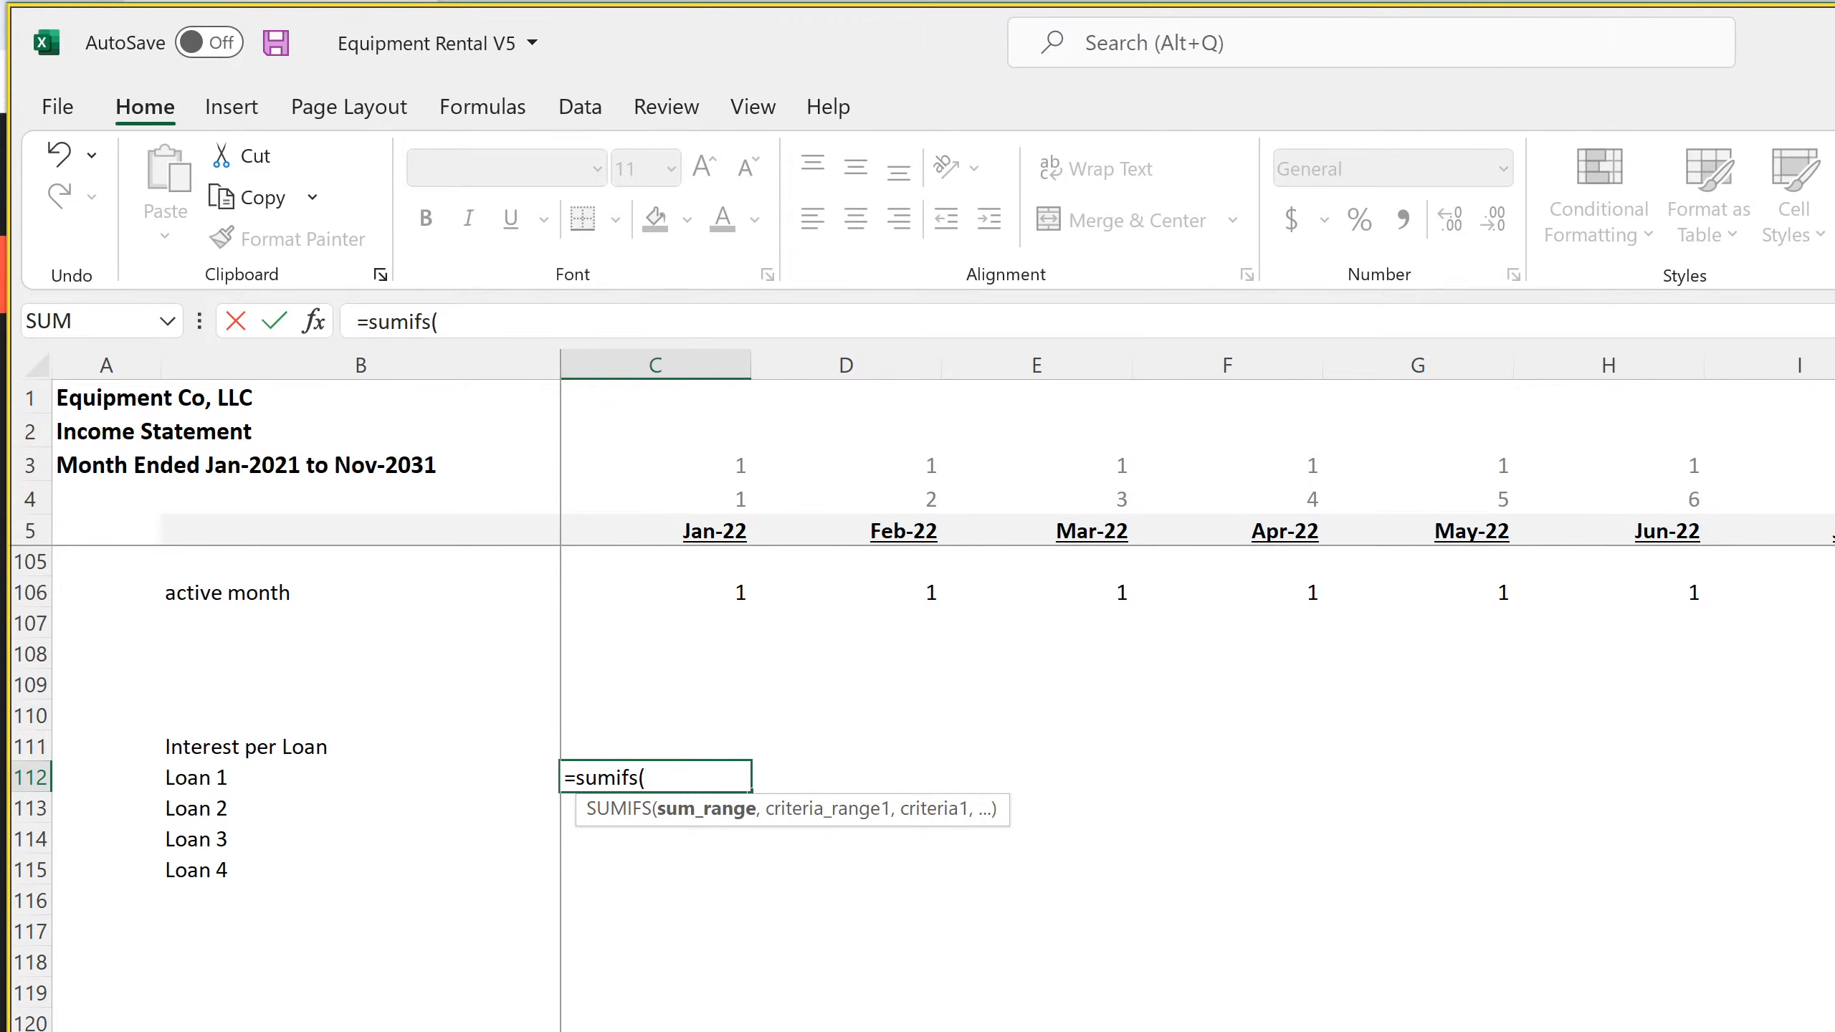
{"action": "left_click", "coordinate": [1012, 1029]}
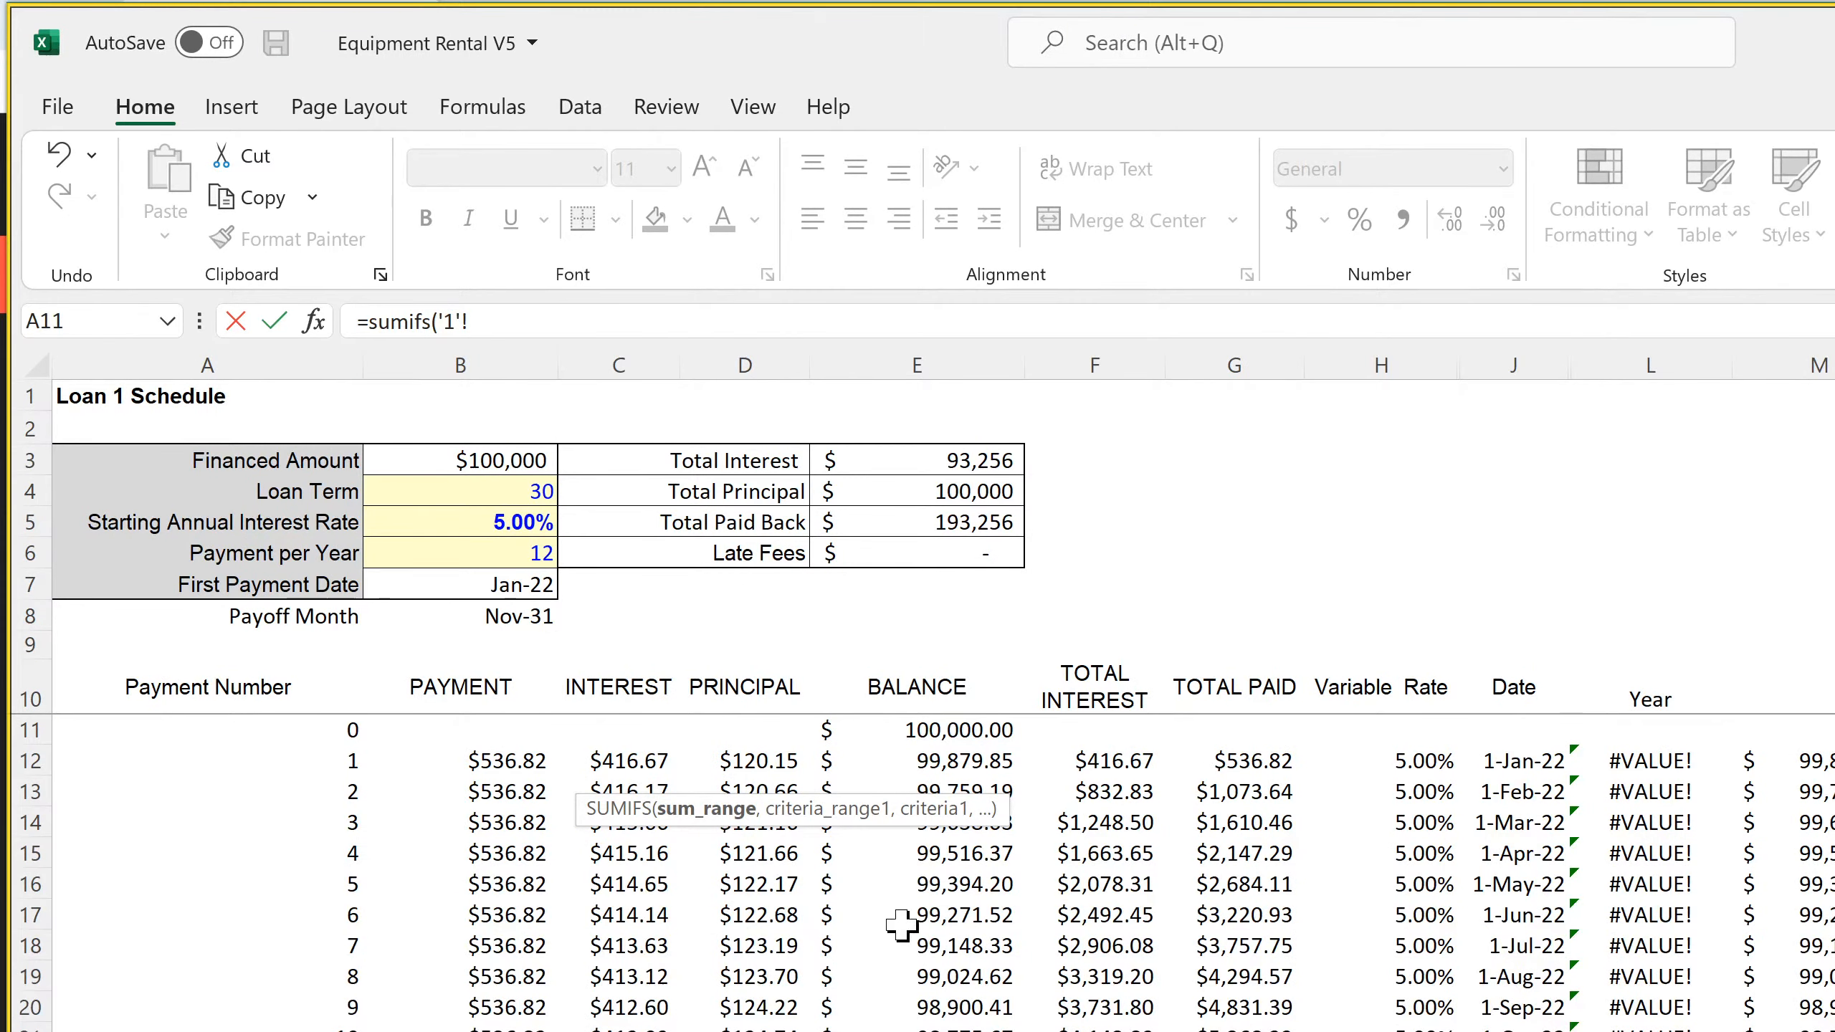
{"action": "left_click_drag", "start_coordinate": [639, 361], "coordinate": [744, 364]}
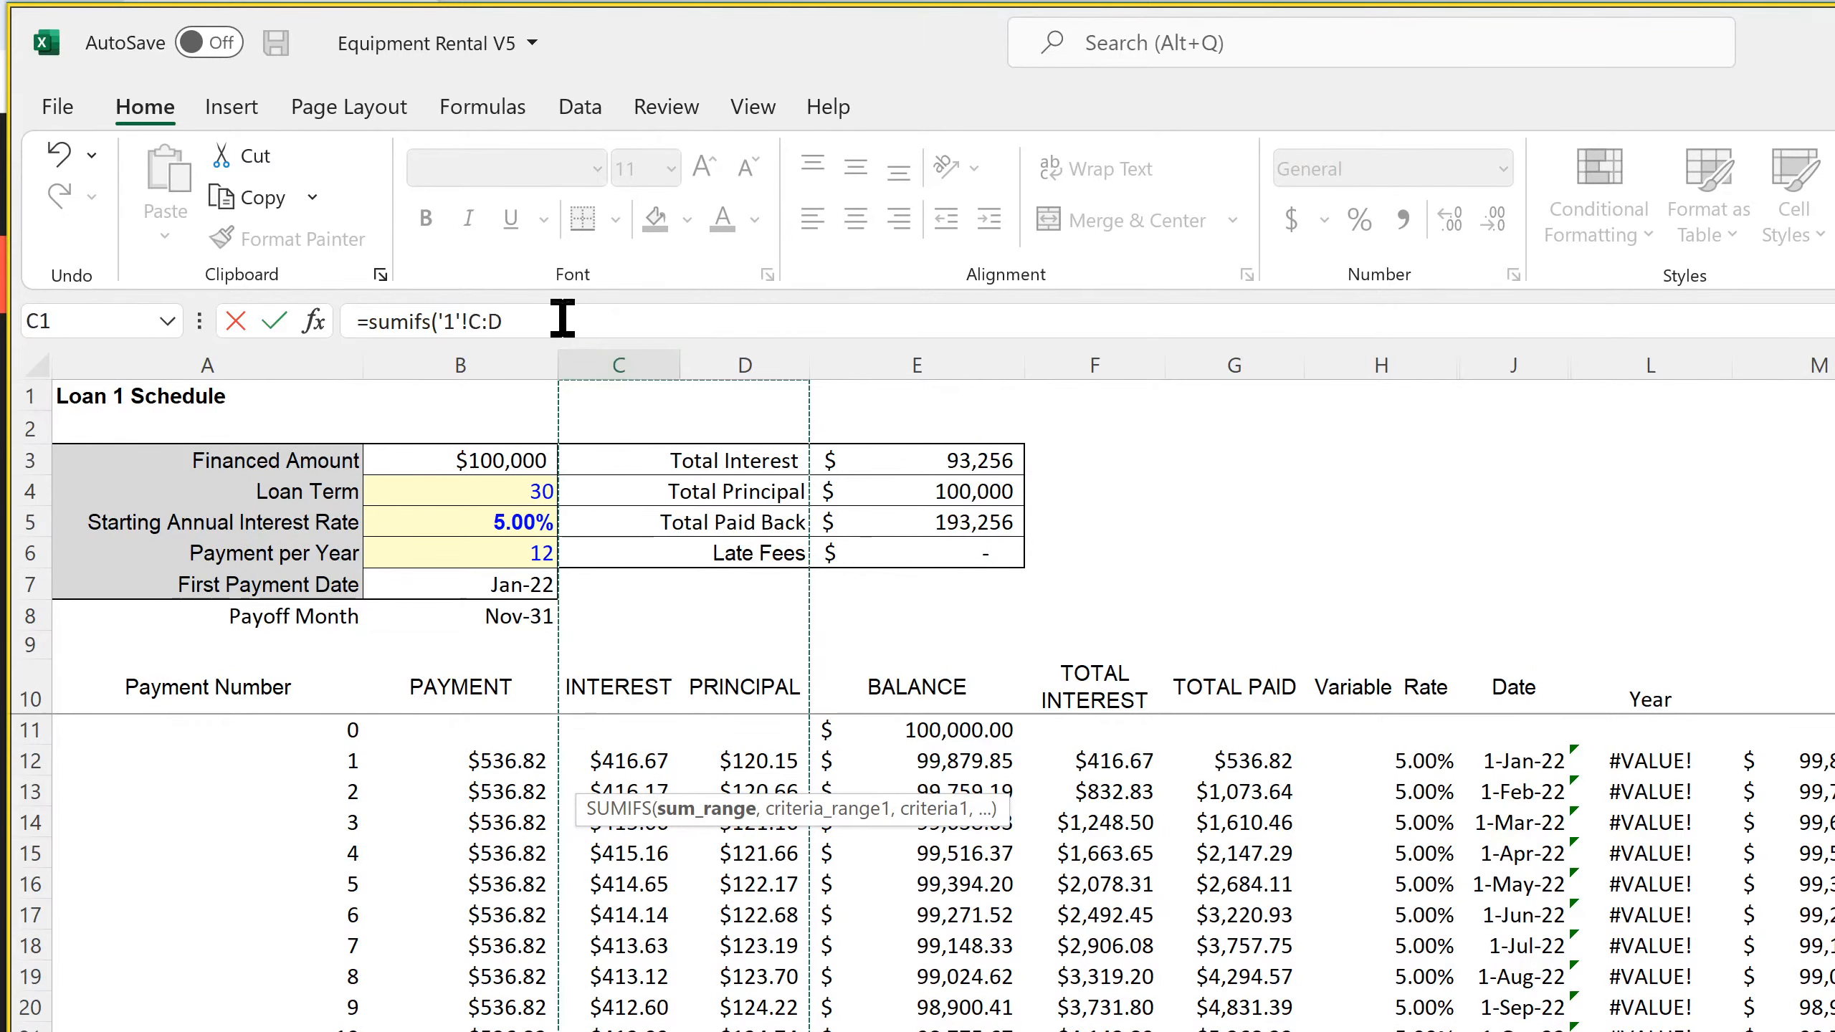
{"action": "key", "text": "Return"}
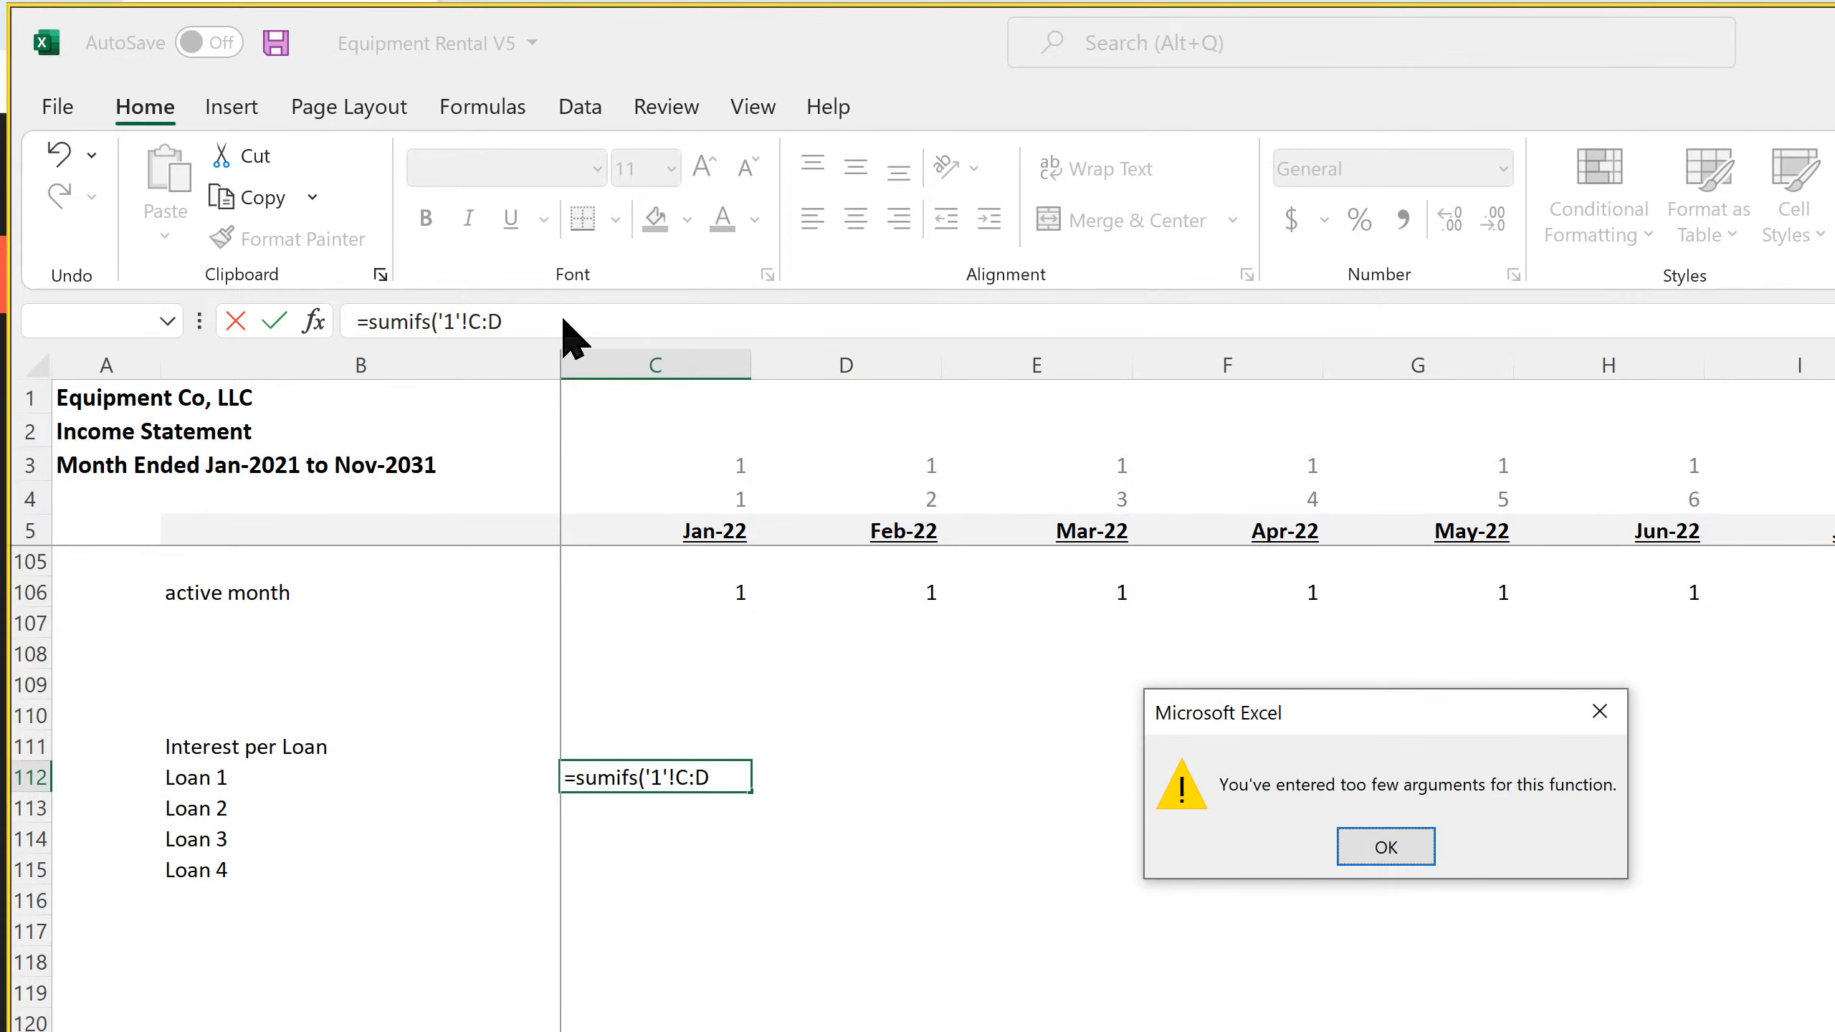
{"action": "left_click", "coordinate": [1385, 847]}
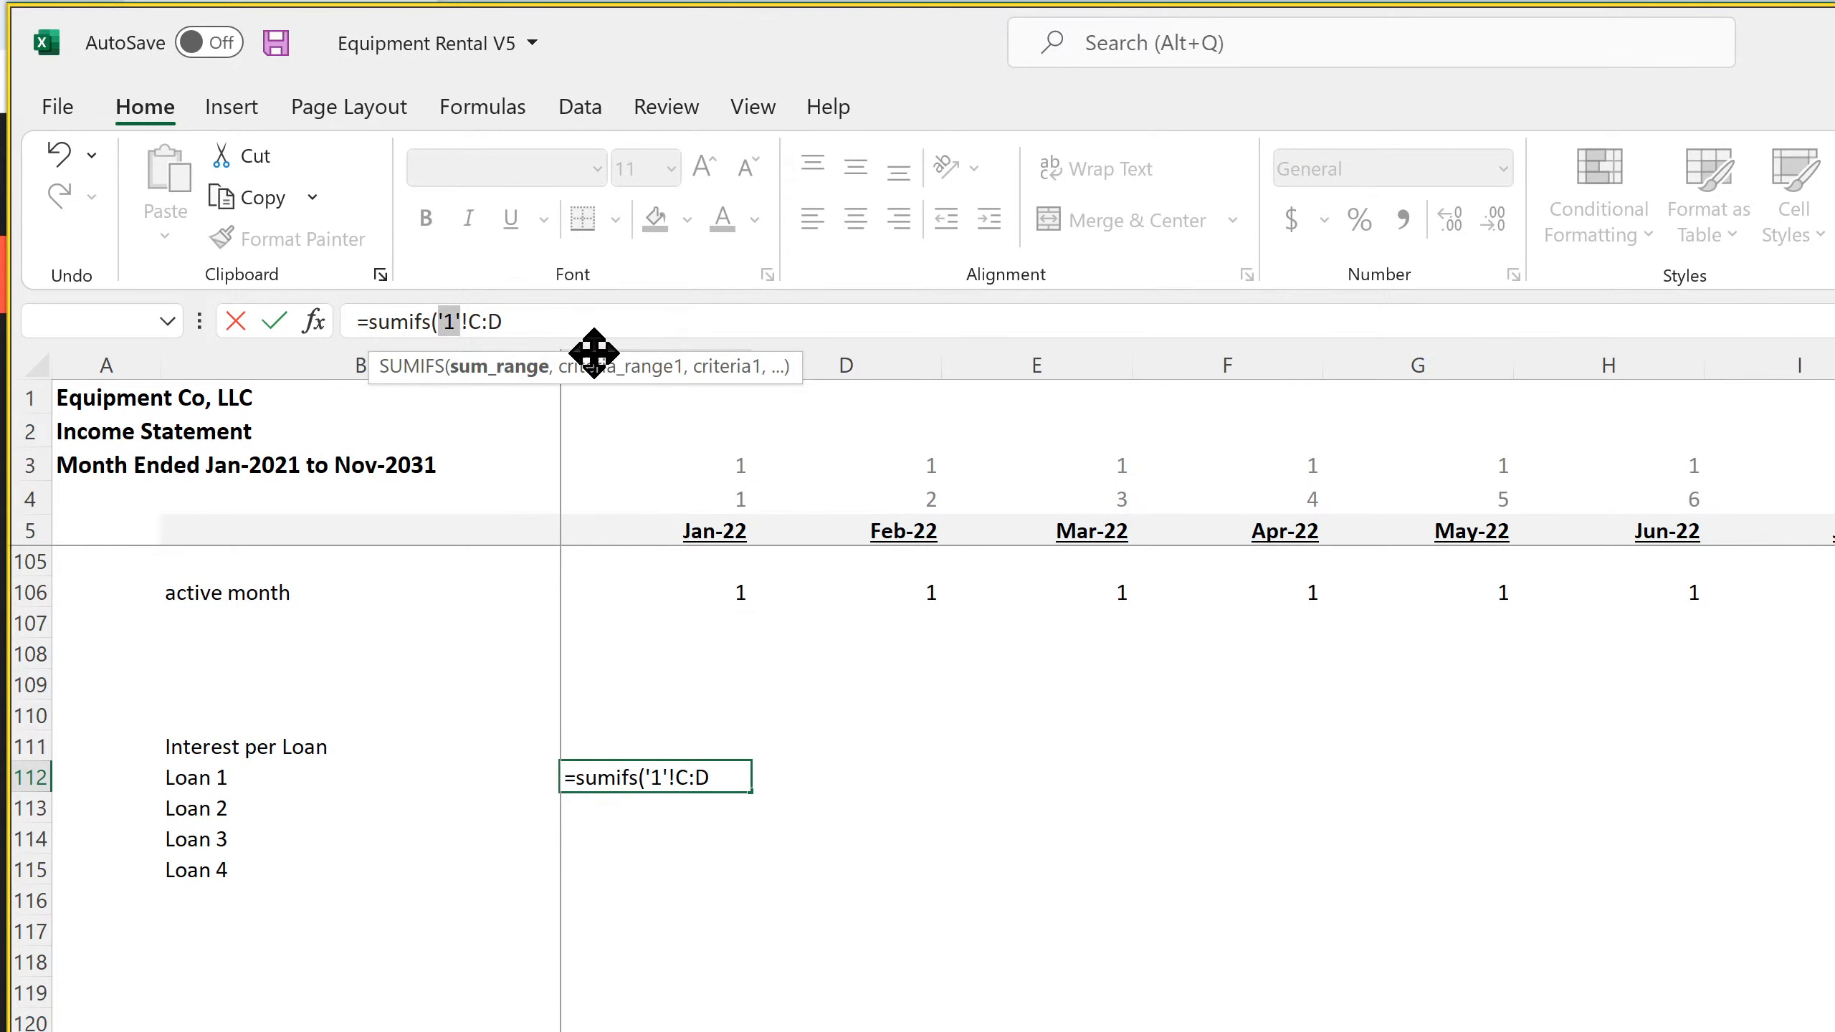
{"action": "left_click", "coordinate": [578, 323]}
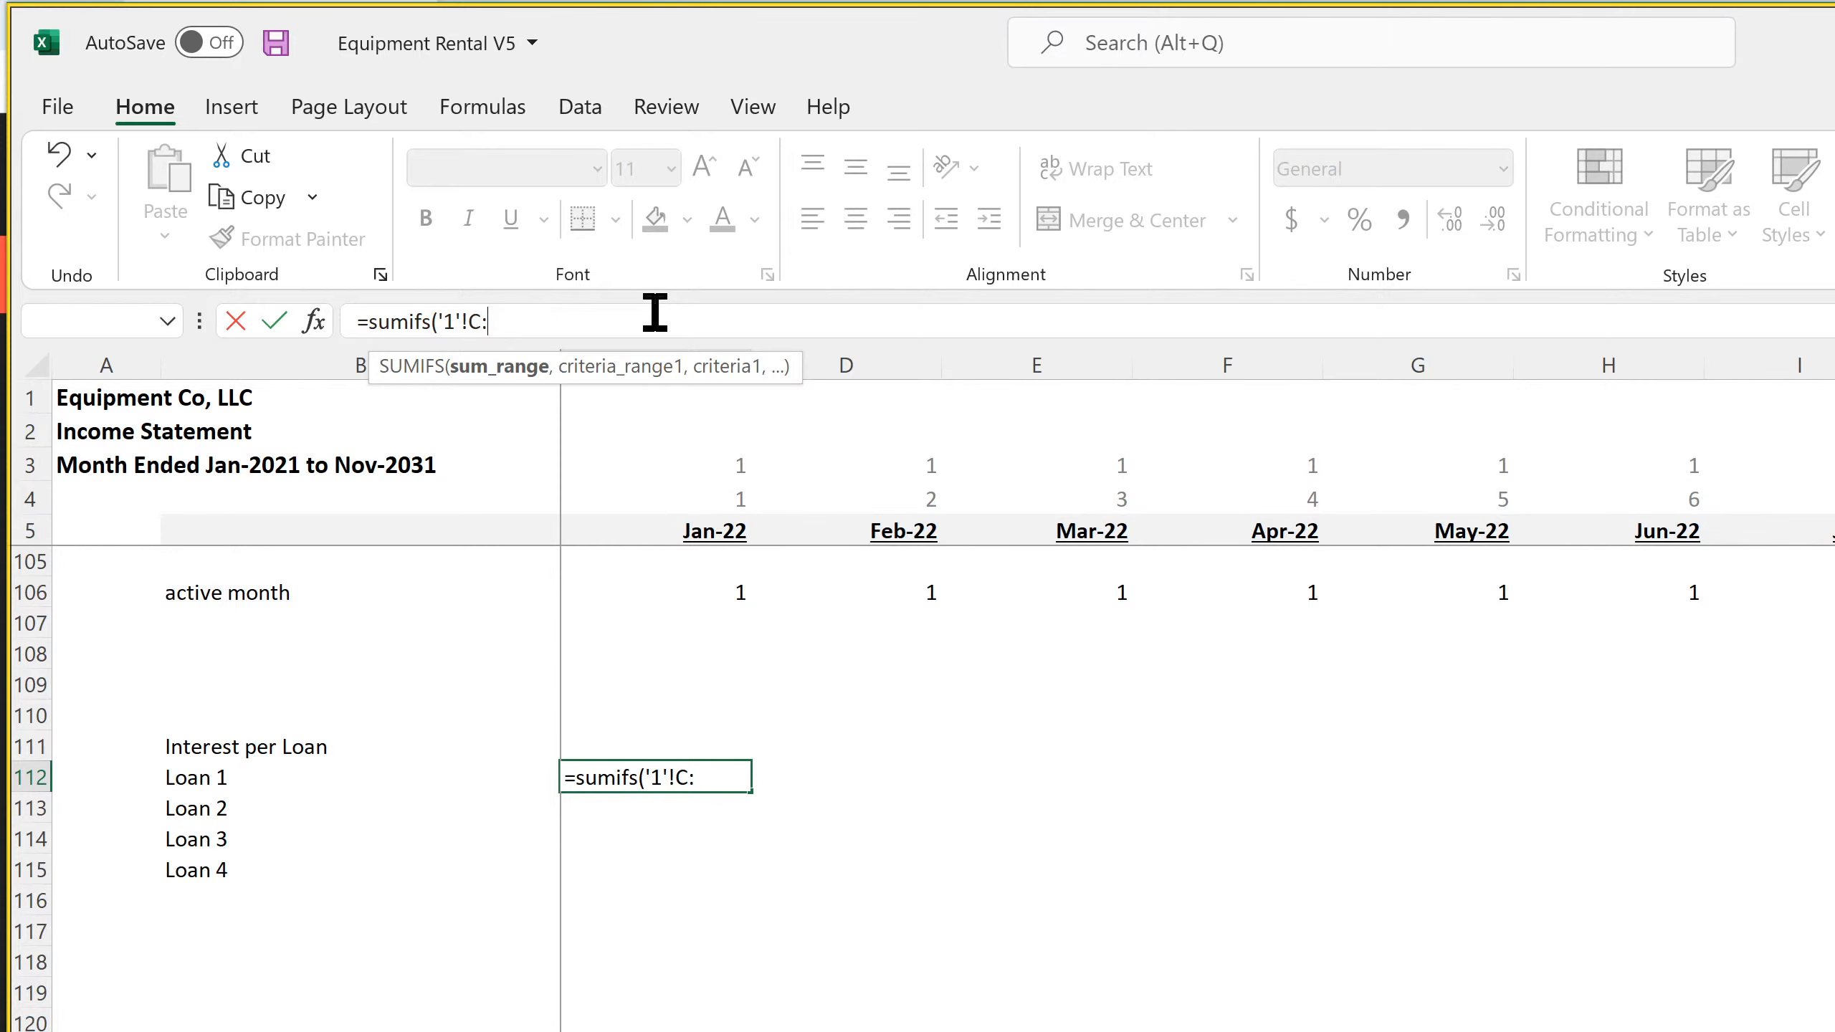
{"action": "type", "text": "c,"}
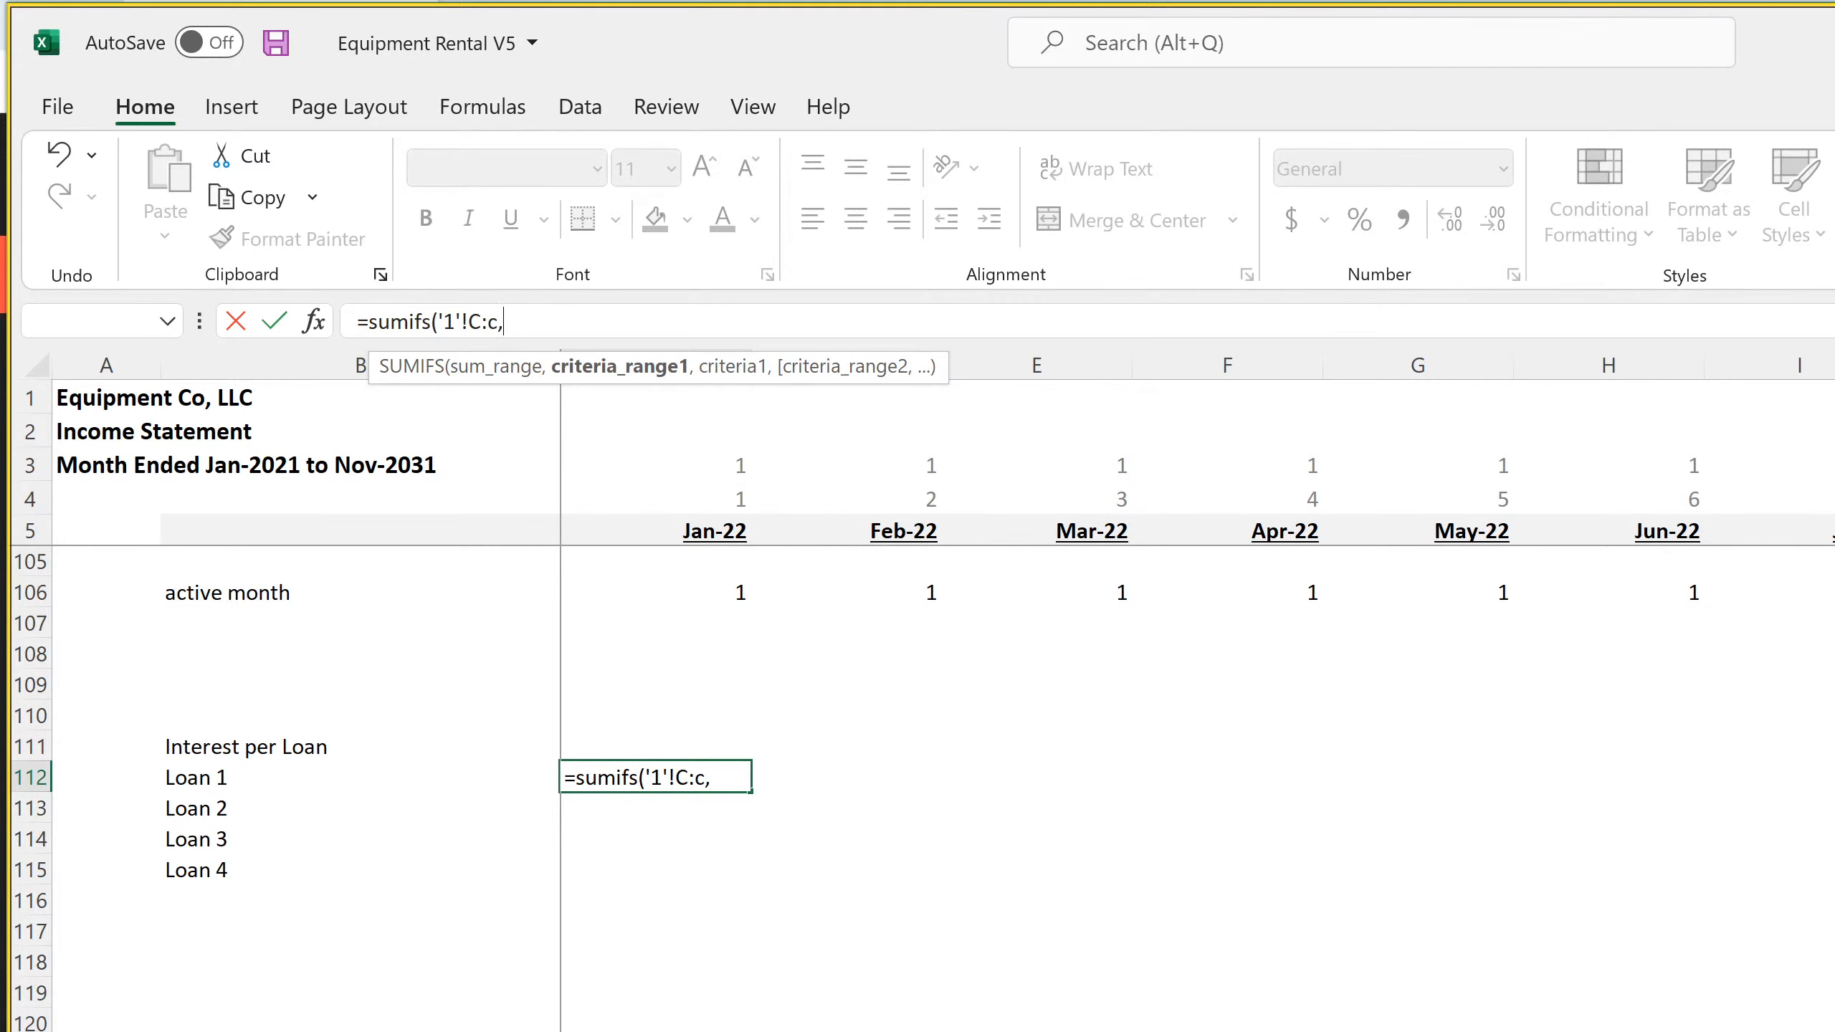
Complete the SUMIFS formula with the Loan 1 Schedule's Date column J:J as criteria range and the Income Statement month in C5 as criterion
{"action": "left_click", "coordinate": [939, 1030]}
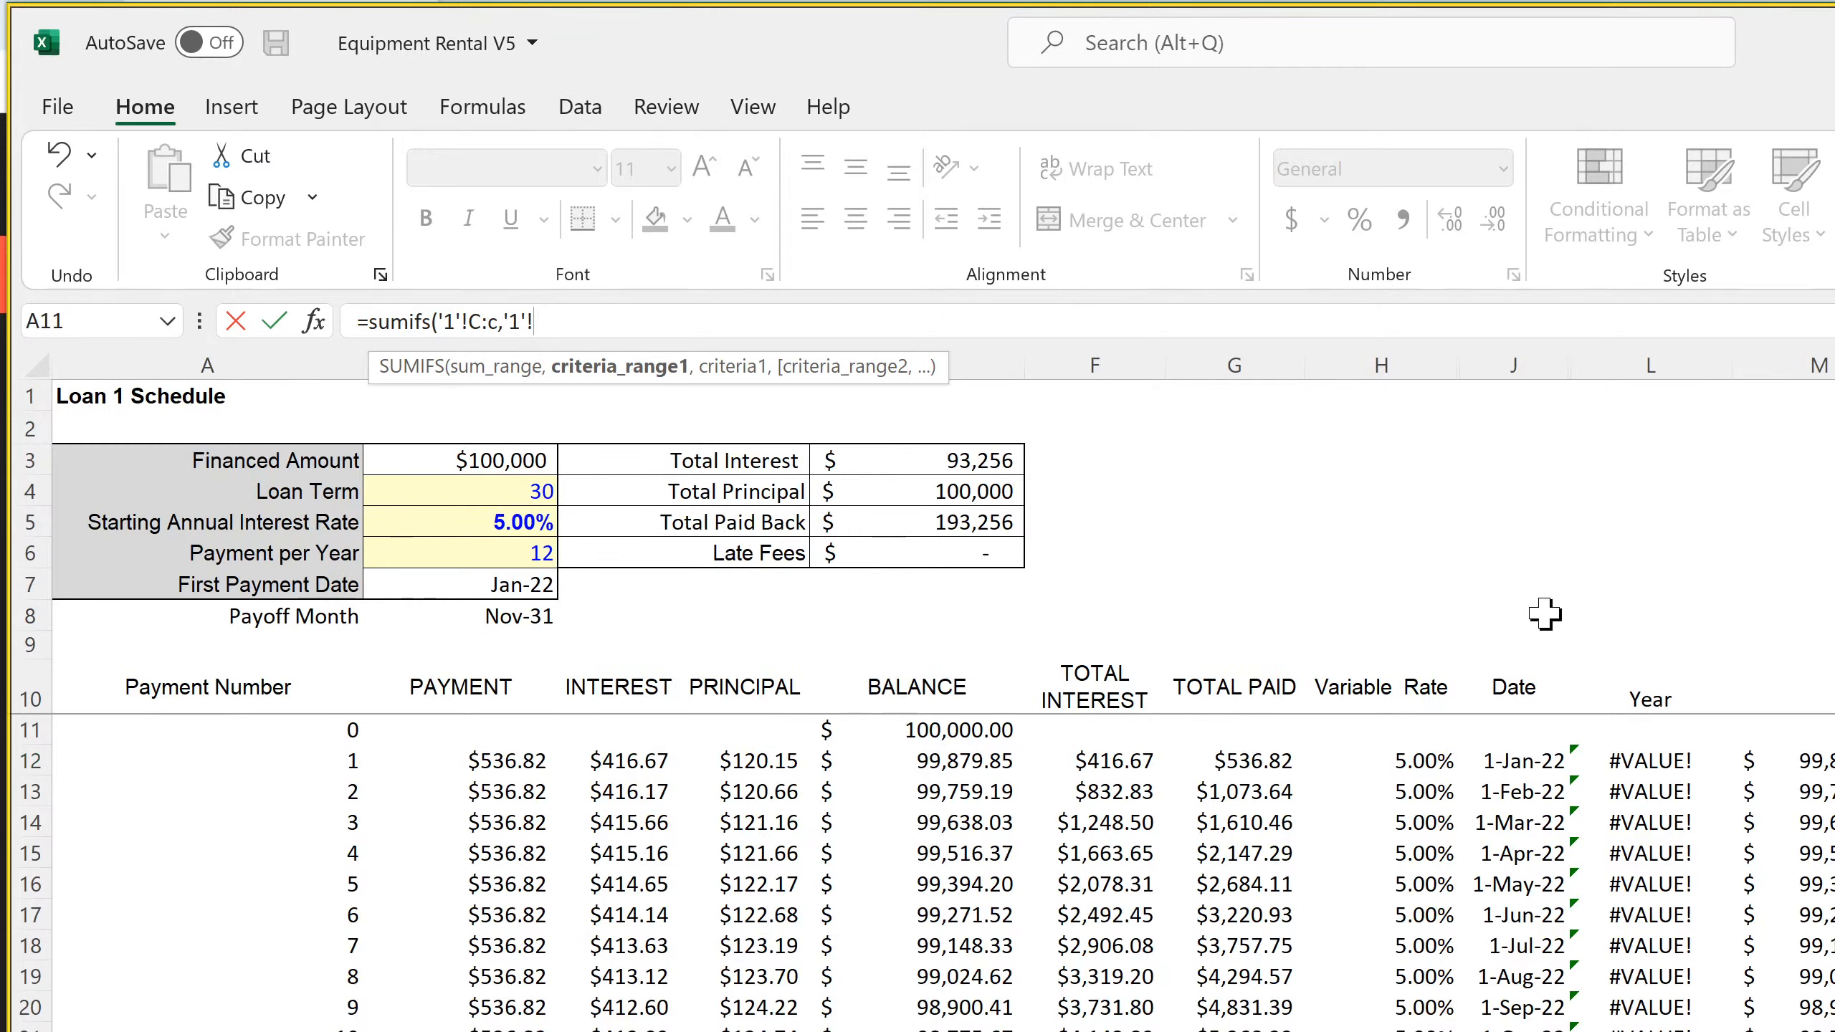
{"action": "left_click", "coordinate": [1528, 357]}
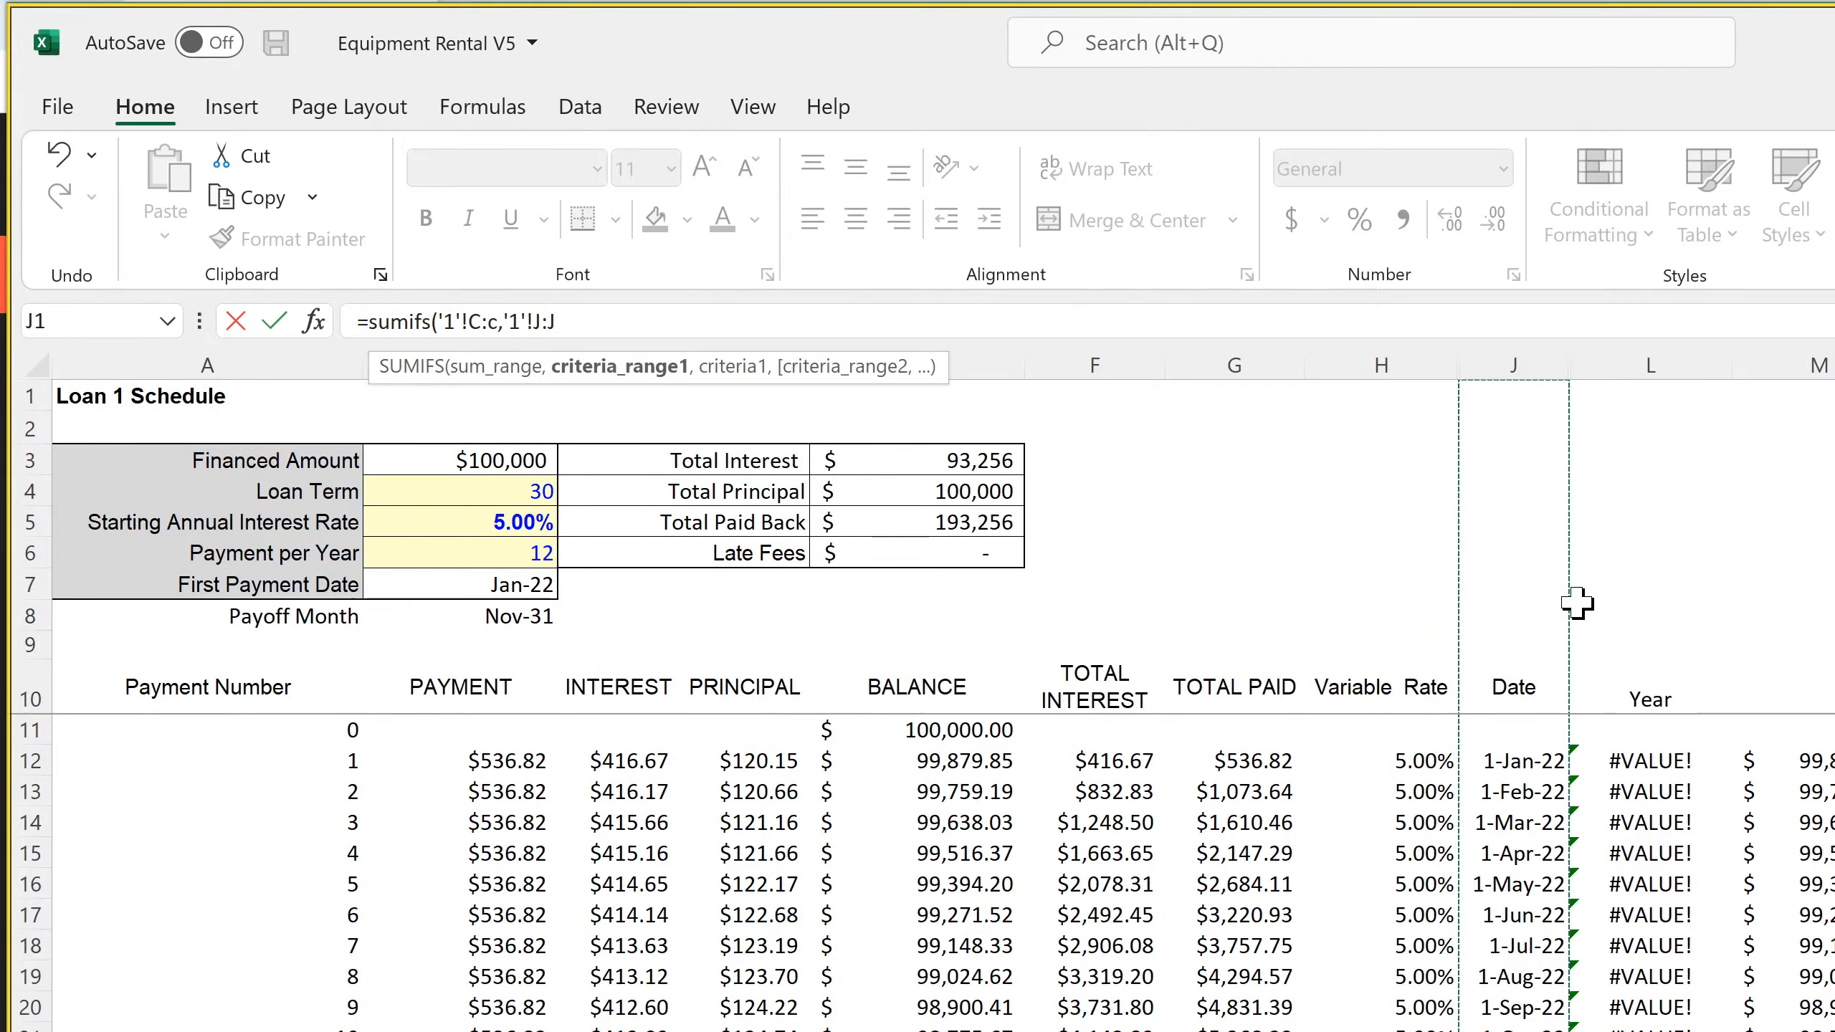
{"action": "type", "text": ","}
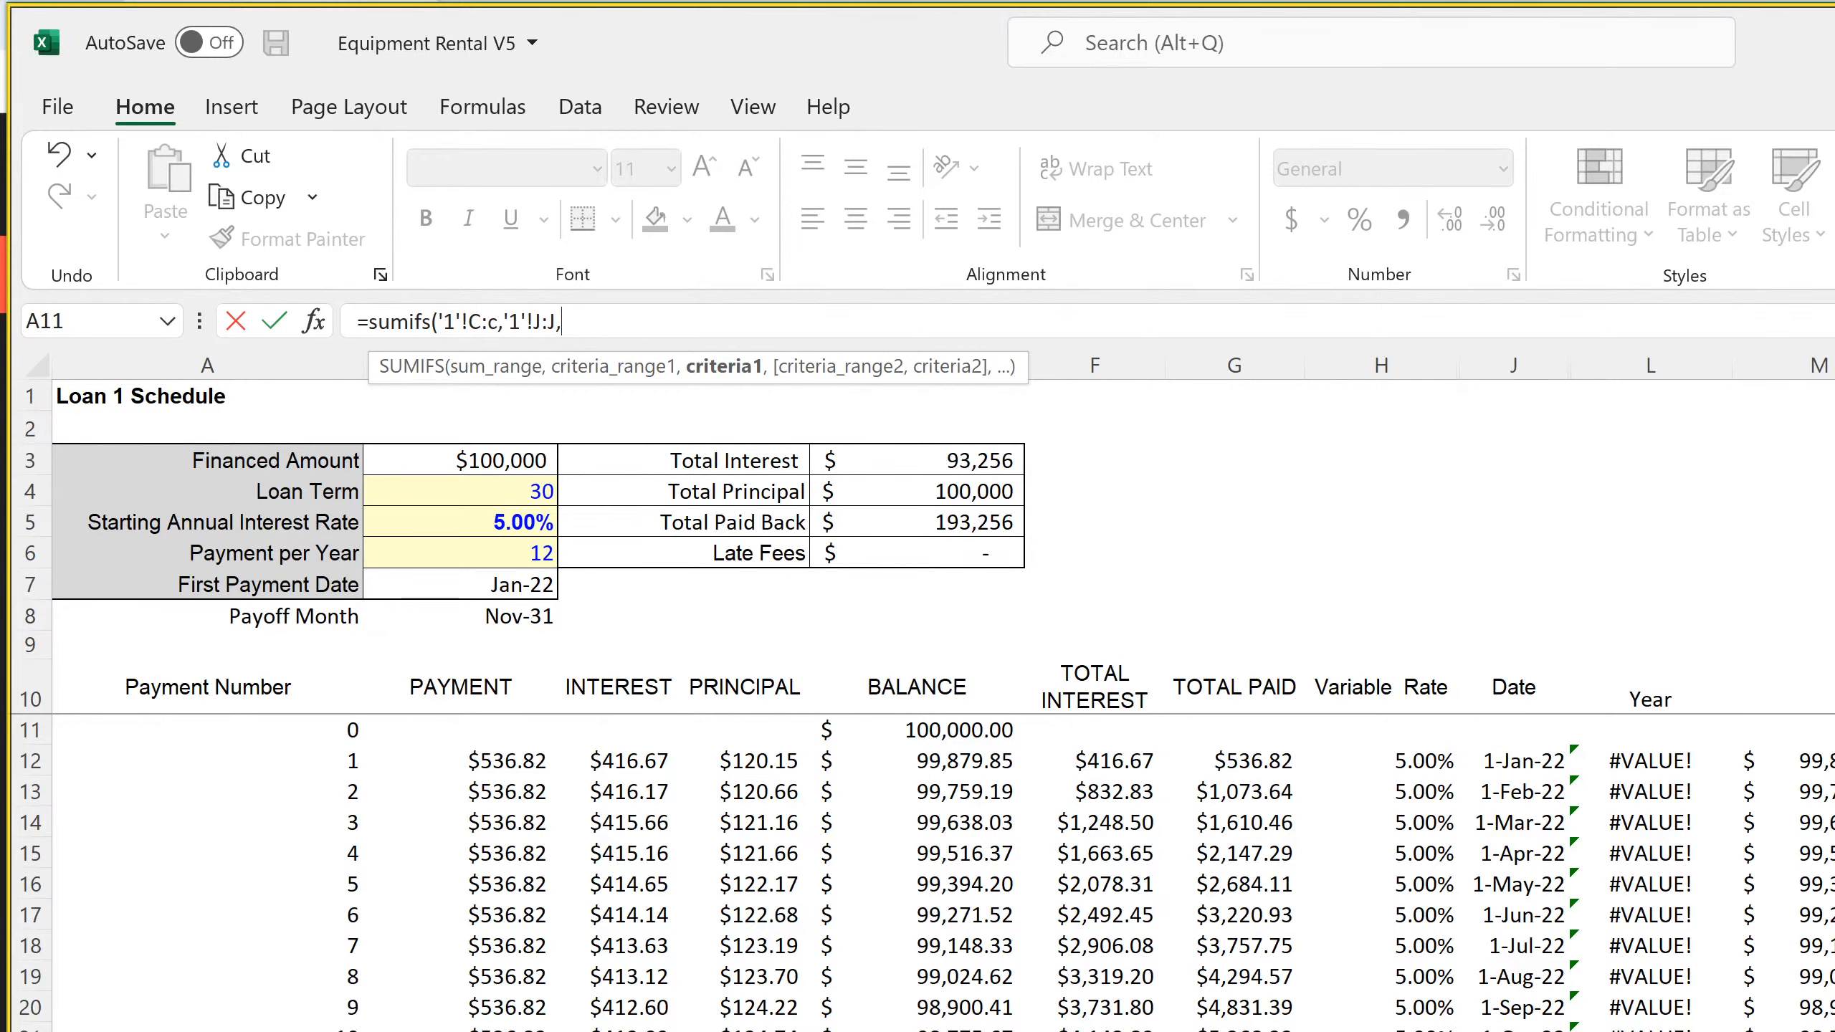
{"action": "key", "text": "ctrl+Page_Up"}
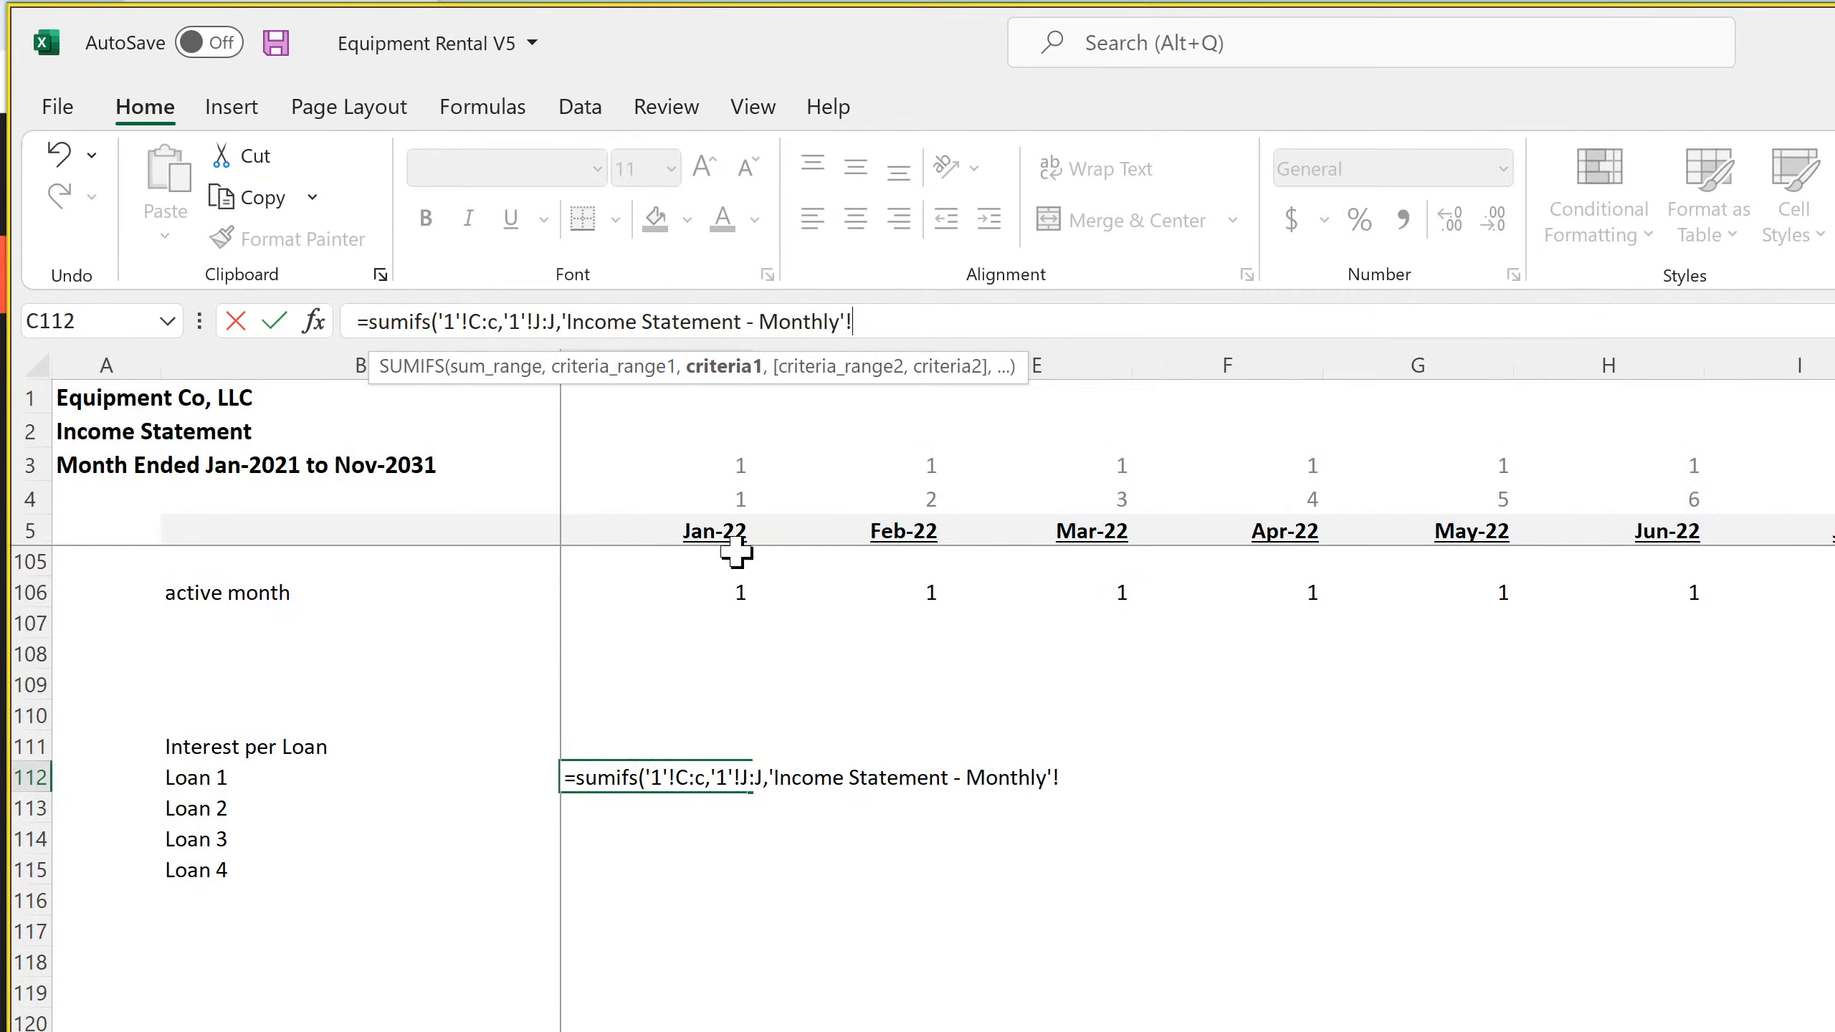
{"action": "left_click", "coordinate": [710, 533]}
{"action": "key", "text": "Return"}
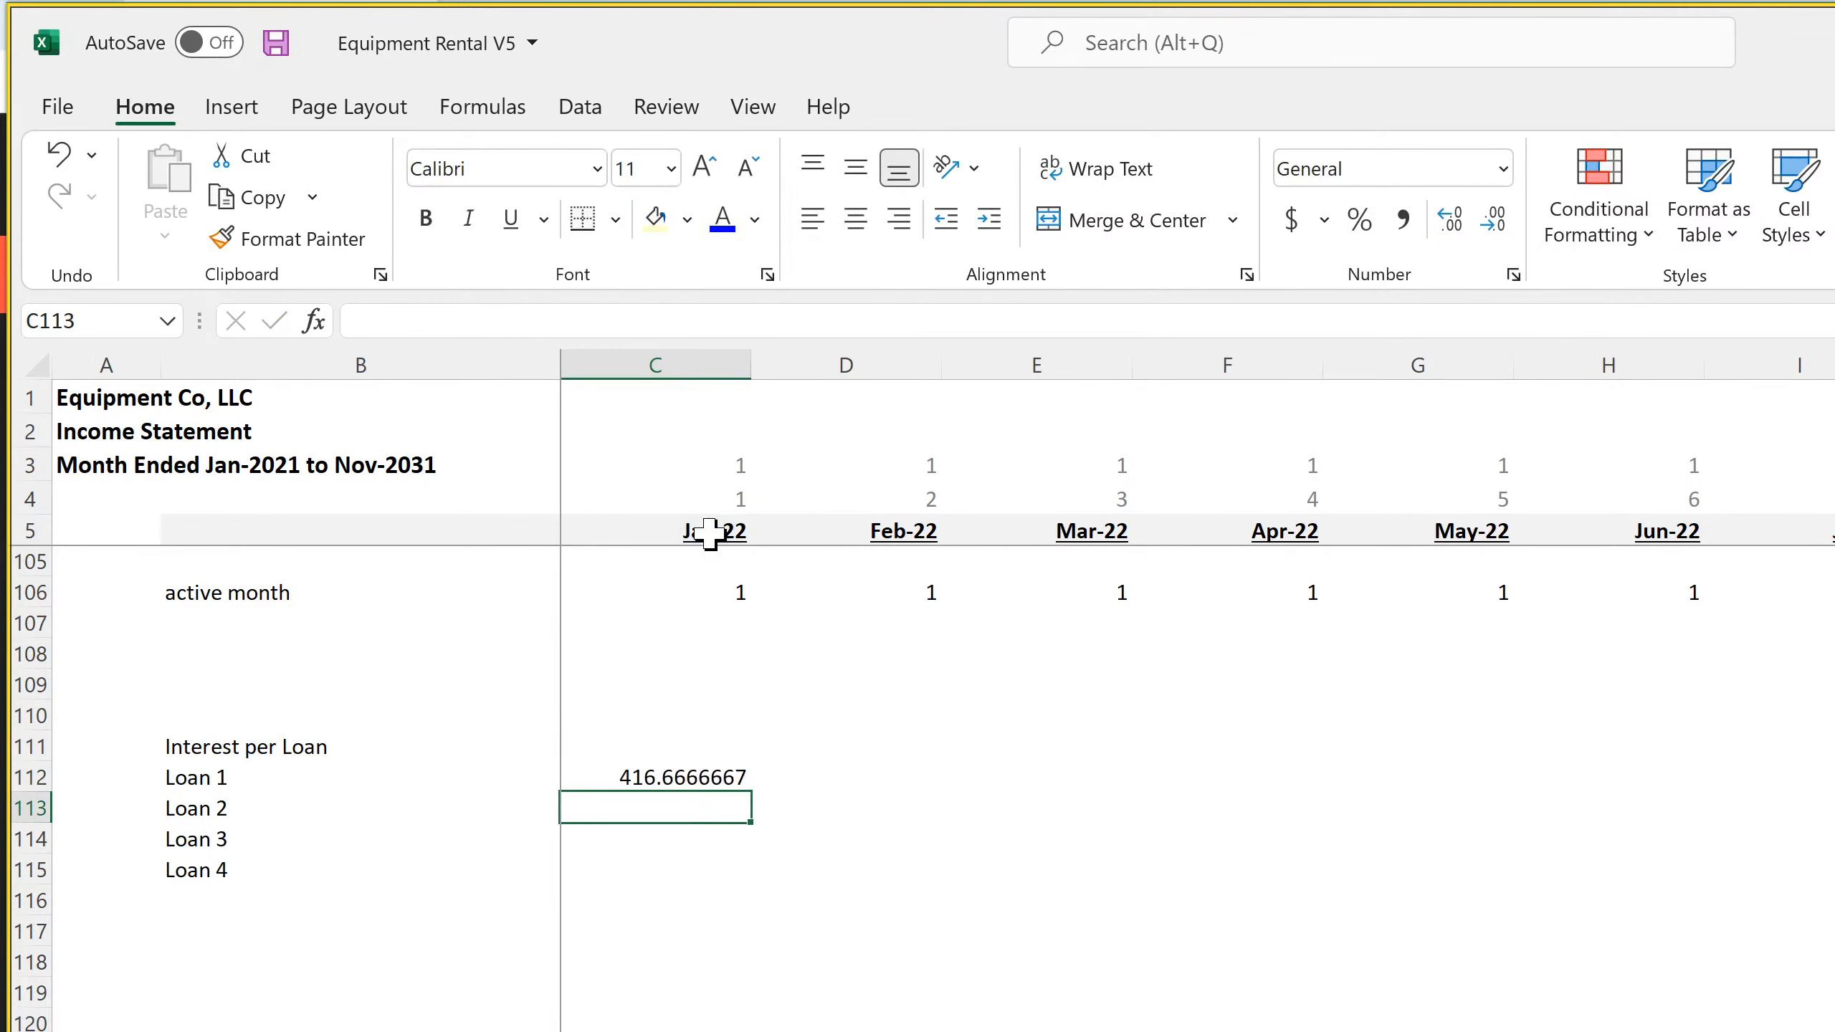
Format C112 as a number with two decimal places and a thousands separator
{"action": "left_click", "coordinate": [663, 778]}
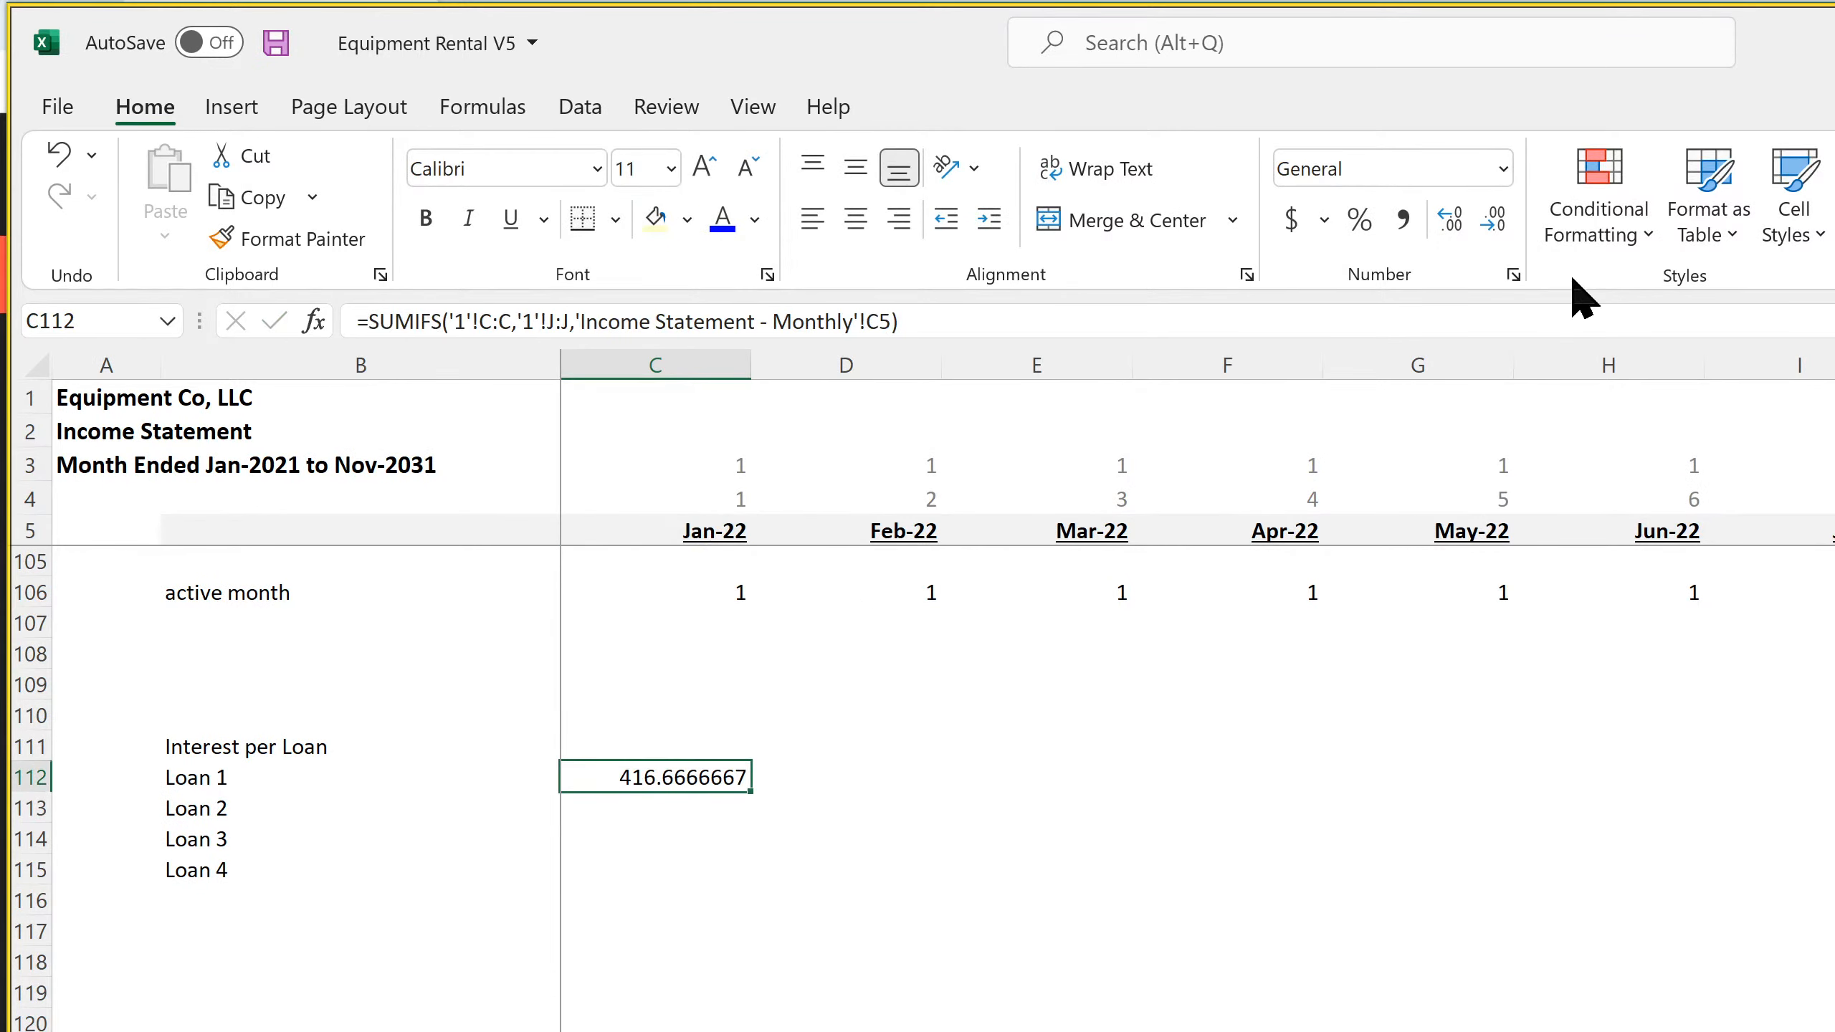
{"action": "left_click", "coordinate": [1513, 276]}
{"action": "left_click", "coordinate": [390, 260]}
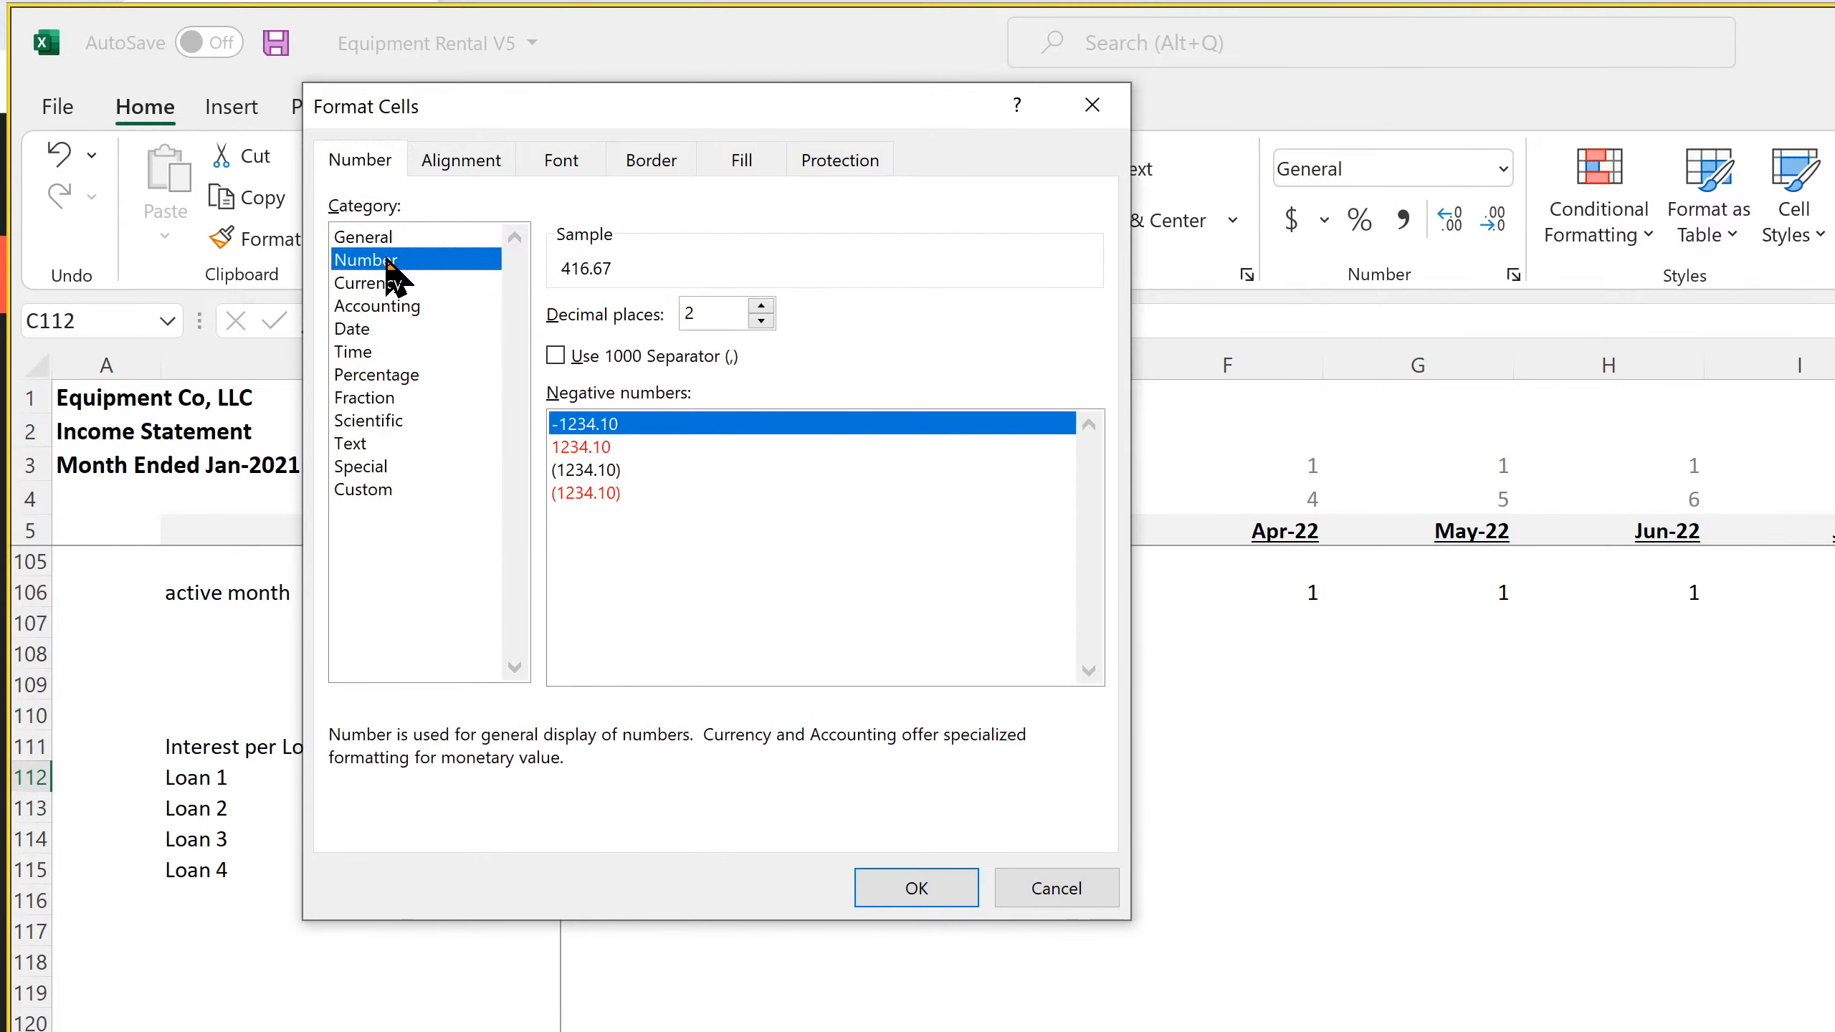
{"action": "left_click", "coordinate": [561, 356]}
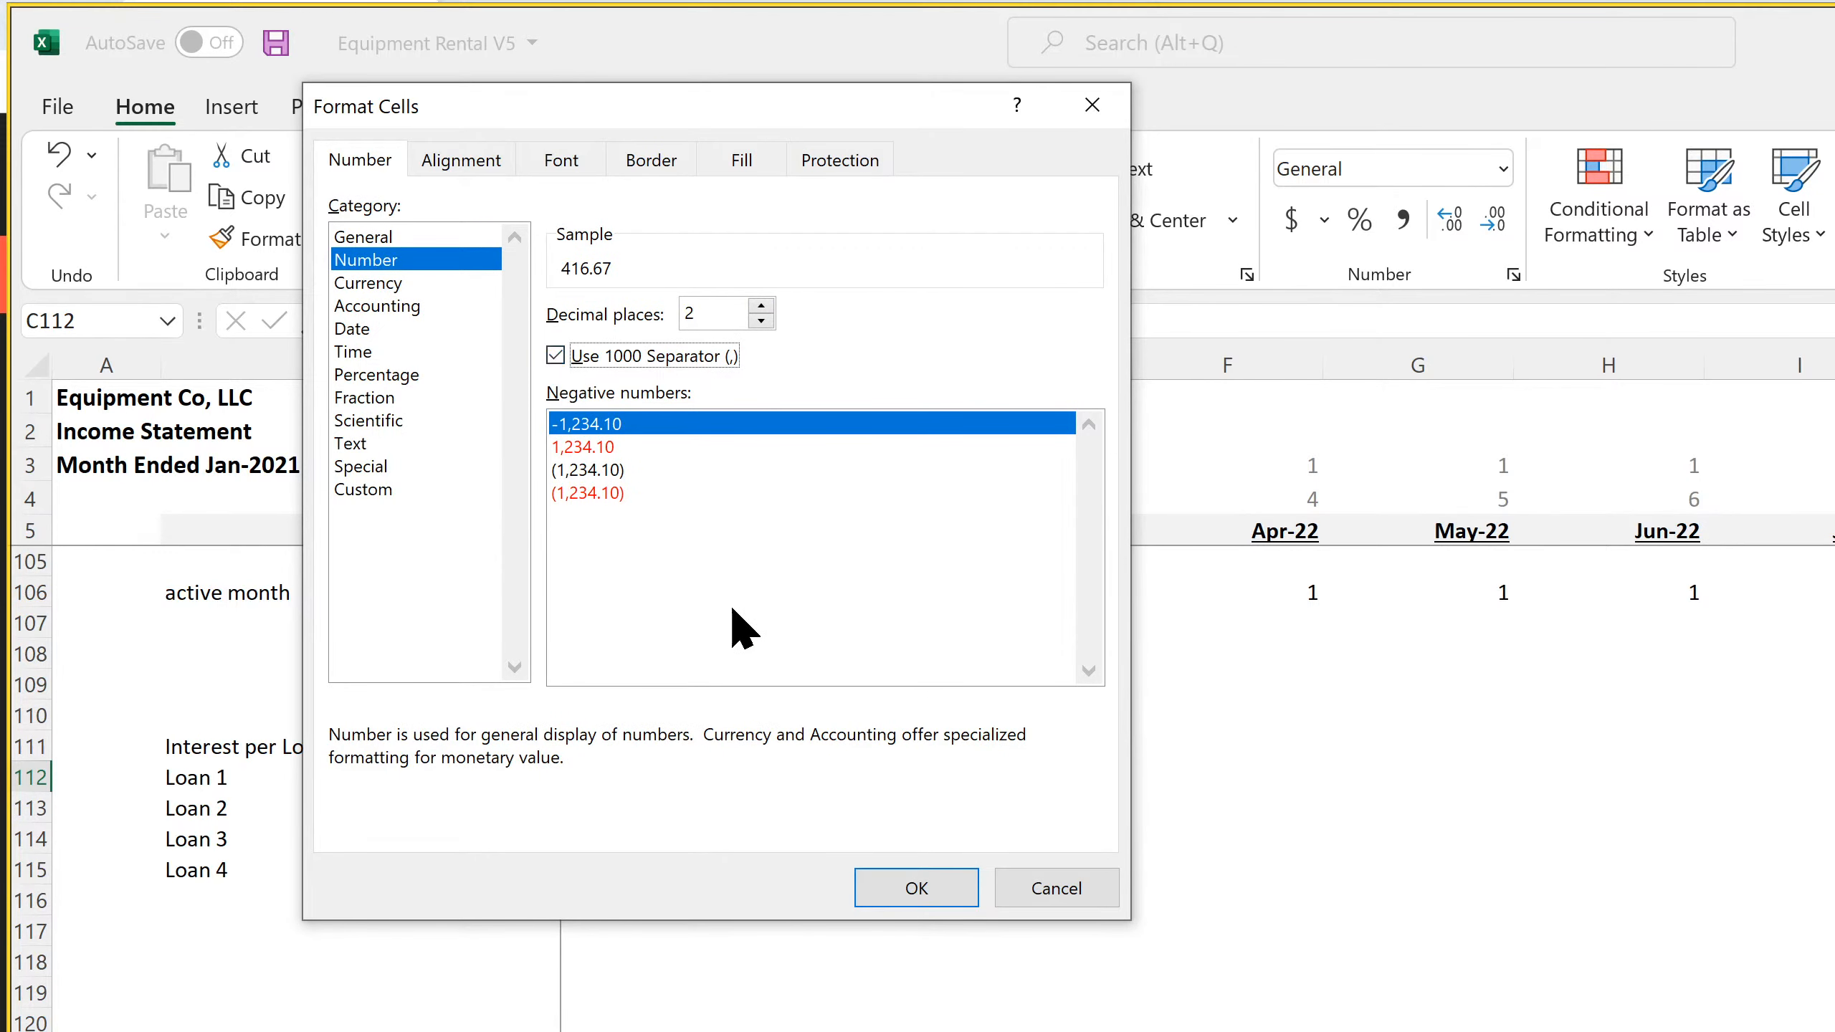
{"action": "left_click", "coordinate": [894, 873]}
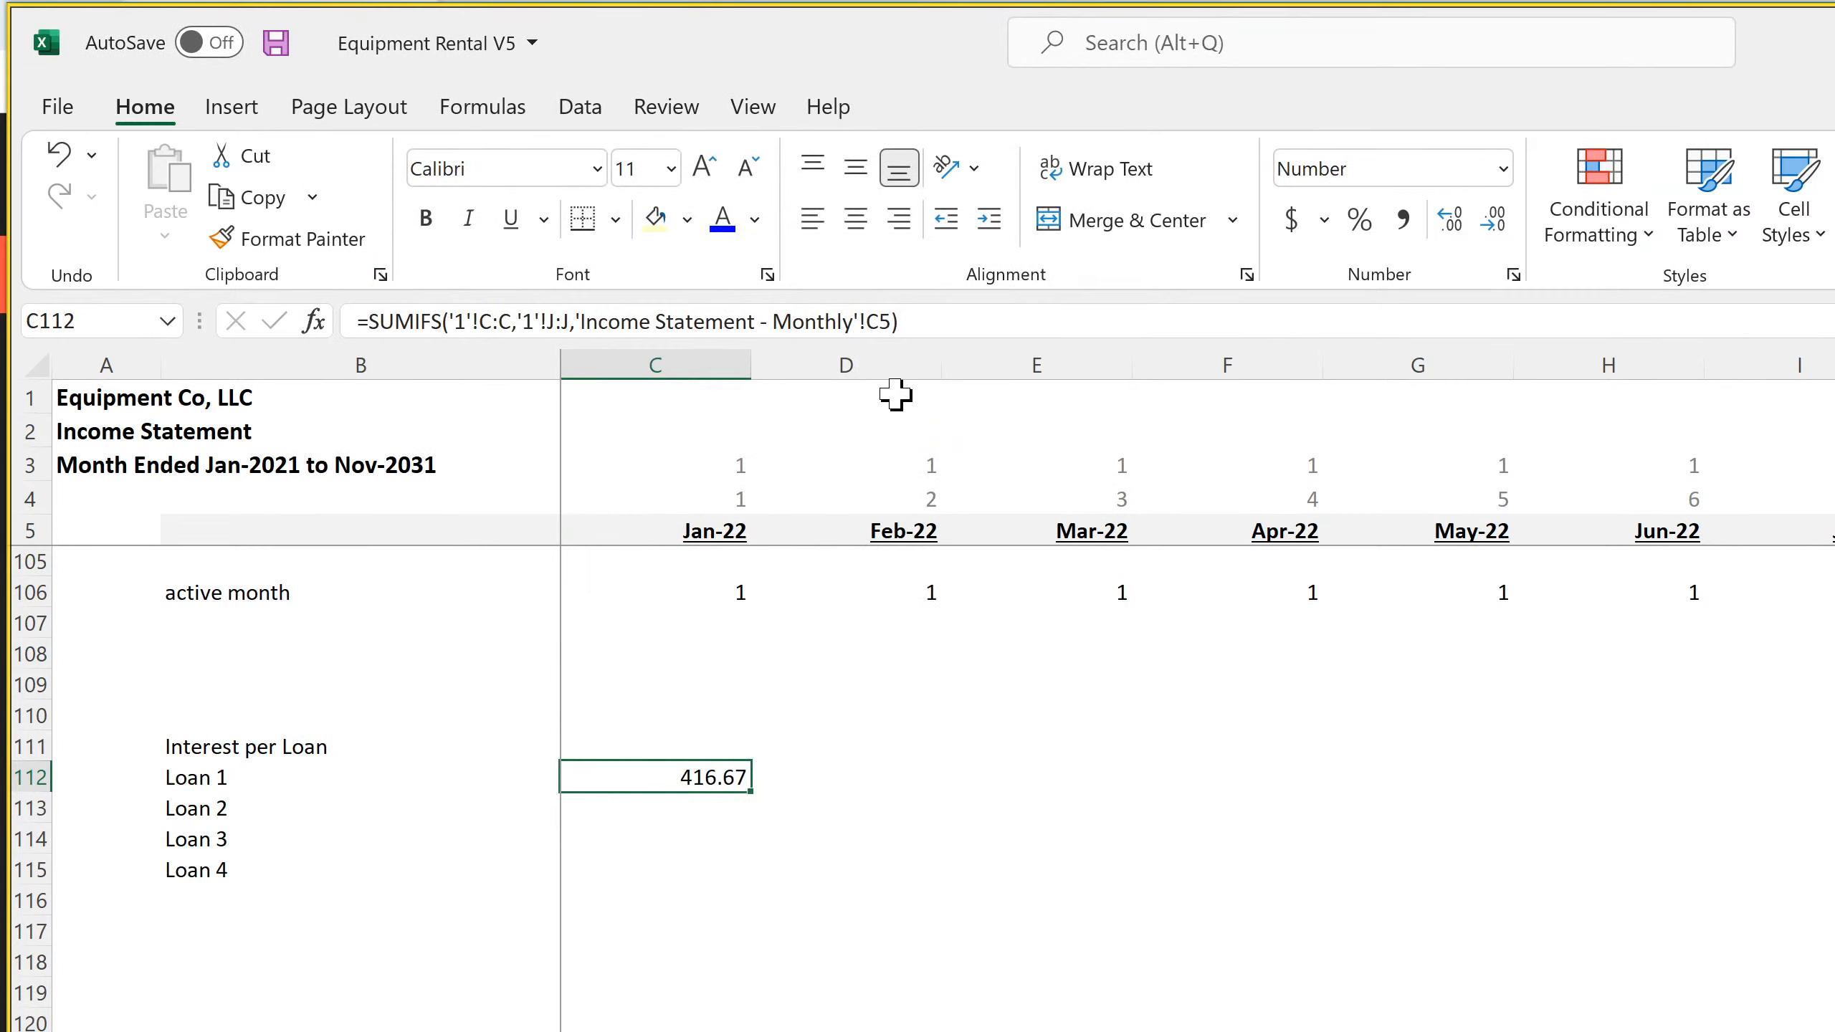
Make the column references in the C112 SUMIFS formula absolute, as $C:$C for the sum range and $J:$J for the criteria range
{"action": "left_click", "coordinate": [487, 322]}
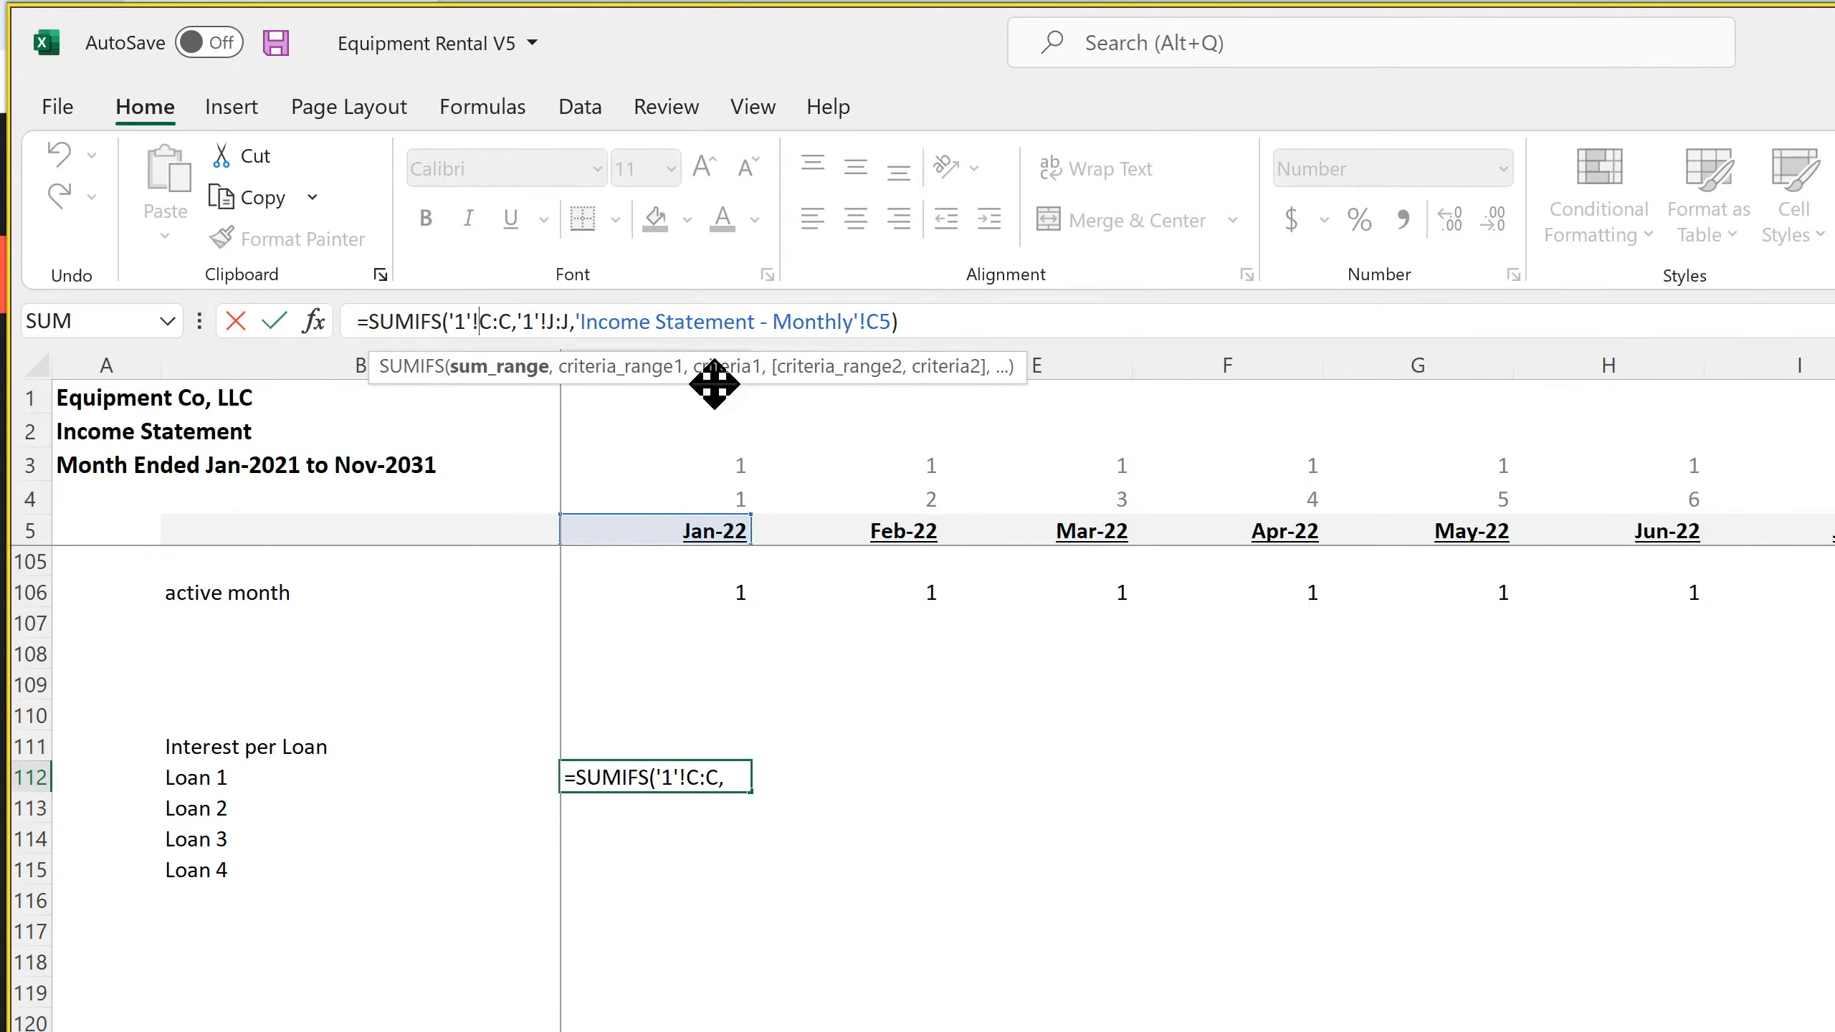
{"action": "type", "text": "$"}
{"action": "key", "text": "Right"}
{"action": "key", "text": "Right"}
{"action": "type", "text": "$"}
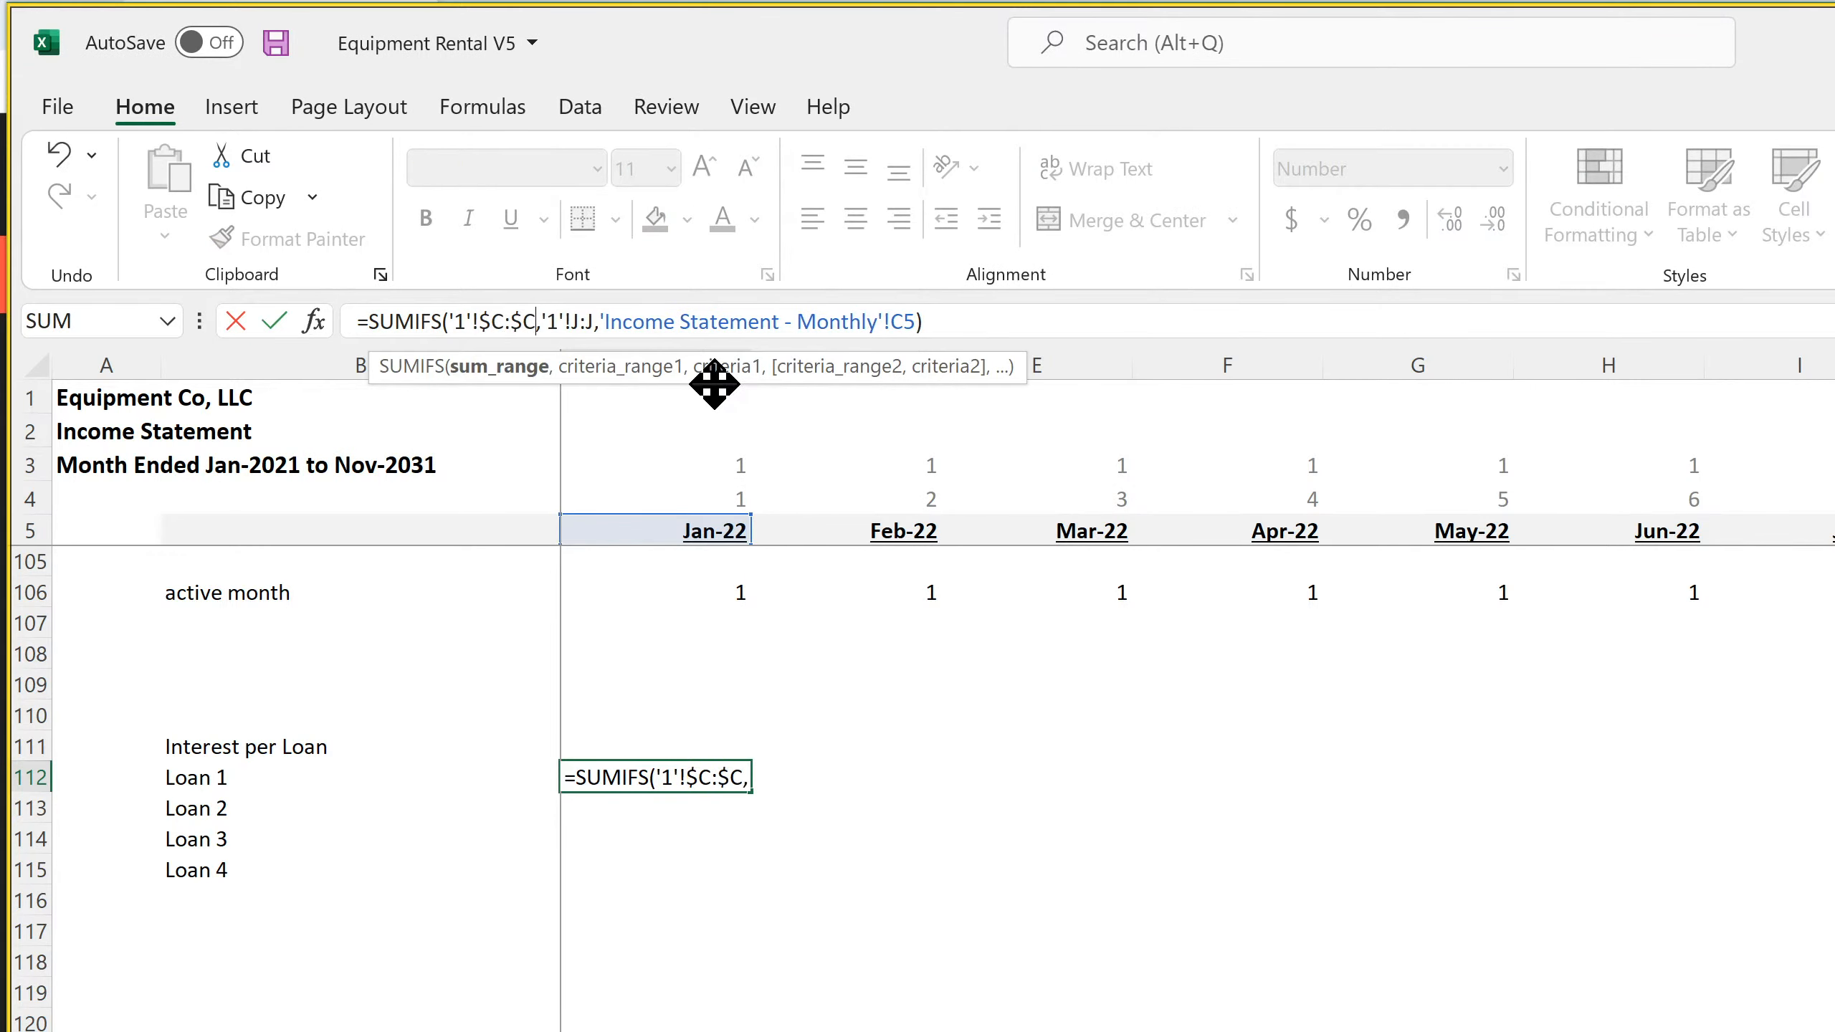
{"action": "key", "text": "Right"}
{"action": "key", "text": "Right"}
{"action": "key", "text": "Right"}
{"action": "key", "text": "Right"}
{"action": "type", "text": "$C:"}
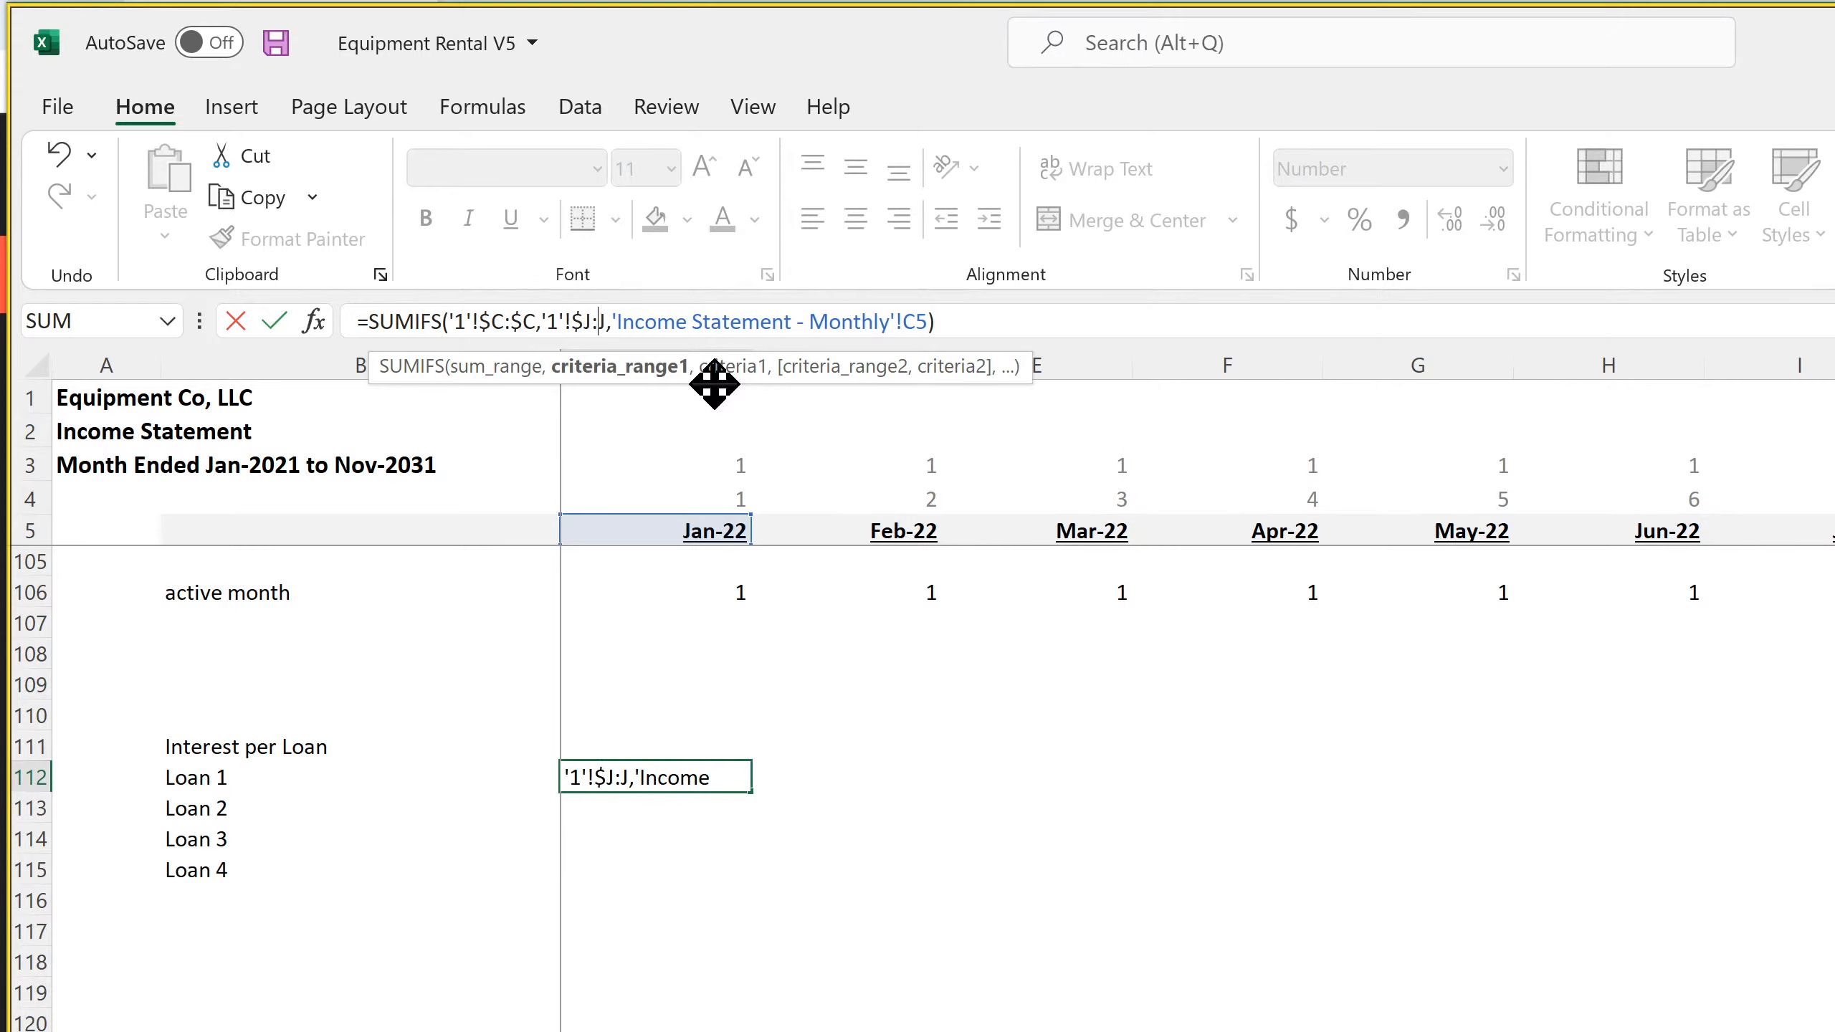
{"action": "type", "text": "$"}
{"action": "key", "text": "Right"}
{"action": "key", "text": "Right"}
{"action": "key", "text": "Right"}
{"action": "key", "text": "Right"}
{"action": "key", "text": "Right"}
{"action": "key", "text": "Right"}
{"action": "key", "text": "Right"}
{"action": "key", "text": "Right"}
{"action": "key", "text": "Right"}
{"action": "key", "text": "Right"}
{"action": "key", "text": "Right"}
{"action": "key", "text": "Right"}
{"action": "key", "text": "Right"}
{"action": "key", "text": "Right"}
{"action": "key", "text": "Right"}
{"action": "key", "text": "Right"}
{"action": "key", "text": "Right"}
{"action": "key", "text": "Right"}
{"action": "key", "text": "Right"}
{"action": "key", "text": "Right"}
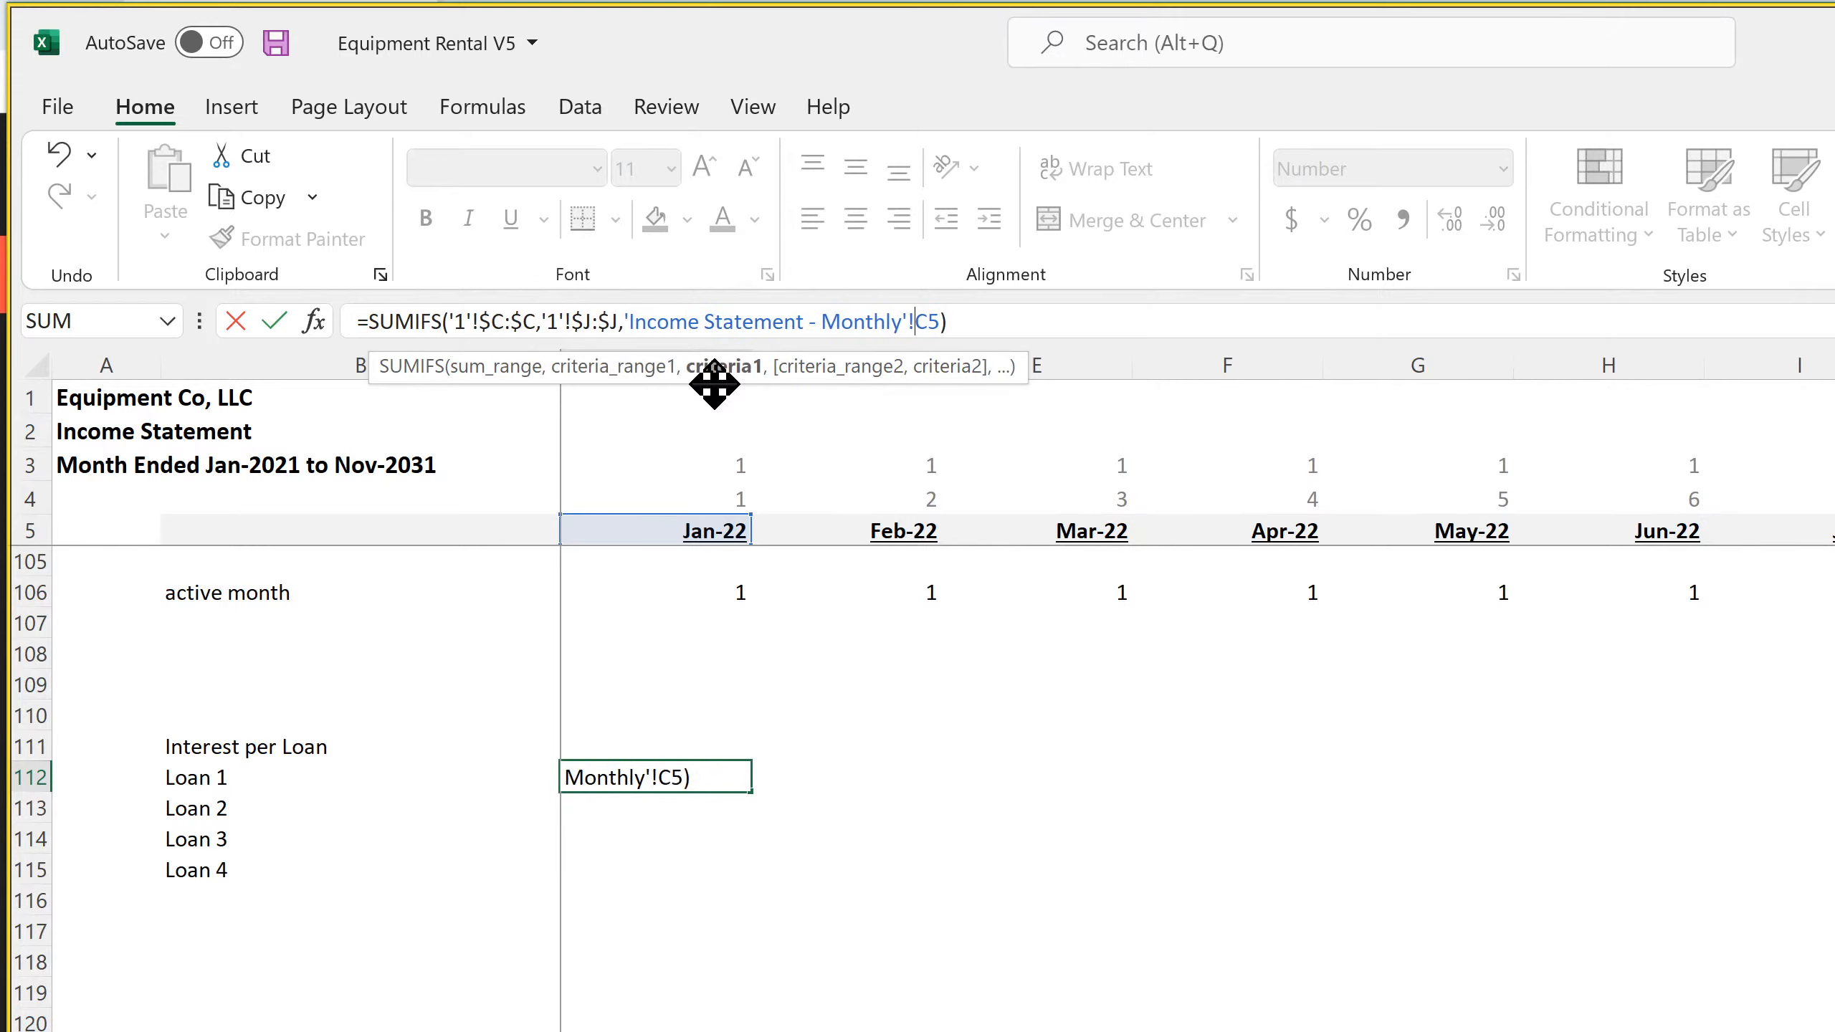
{"action": "type", "text": "$"}
Change the criterion in the C112 formula to C$5, locking the row and removing the Income Statement - Monthly sheet reference
{"action": "key", "text": "Left"}
{"action": "key", "text": "Left"}
{"action": "key", "text": "BackSpace"}
{"action": "key", "text": "BackSpace"}
{"action": "key", "text": "BackSpace"}
{"action": "key", "text": "BackSpace"}
{"action": "key", "text": "BackSpace"}
{"action": "key", "text": "BackSpace"}
{"action": "key", "text": "BackSpace"}
{"action": "key", "text": "BackSpace"}
{"action": "key", "text": "BackSpace"}
{"action": "key", "text": "BackSpace"}
{"action": "key", "text": "BackSpace"}
{"action": "key", "text": "BackSpace"}
{"action": "key", "text": "BackSpace"}
{"action": "key", "text": "BackSpace"}
{"action": "key", "text": "BackSpace"}
{"action": "key", "text": "BackSpace"}
{"action": "key", "text": "BackSpace"}
{"action": "key", "text": "BackSpace"}
{"action": "key", "text": "BackSpace"}
{"action": "key", "text": "BackSpace"}
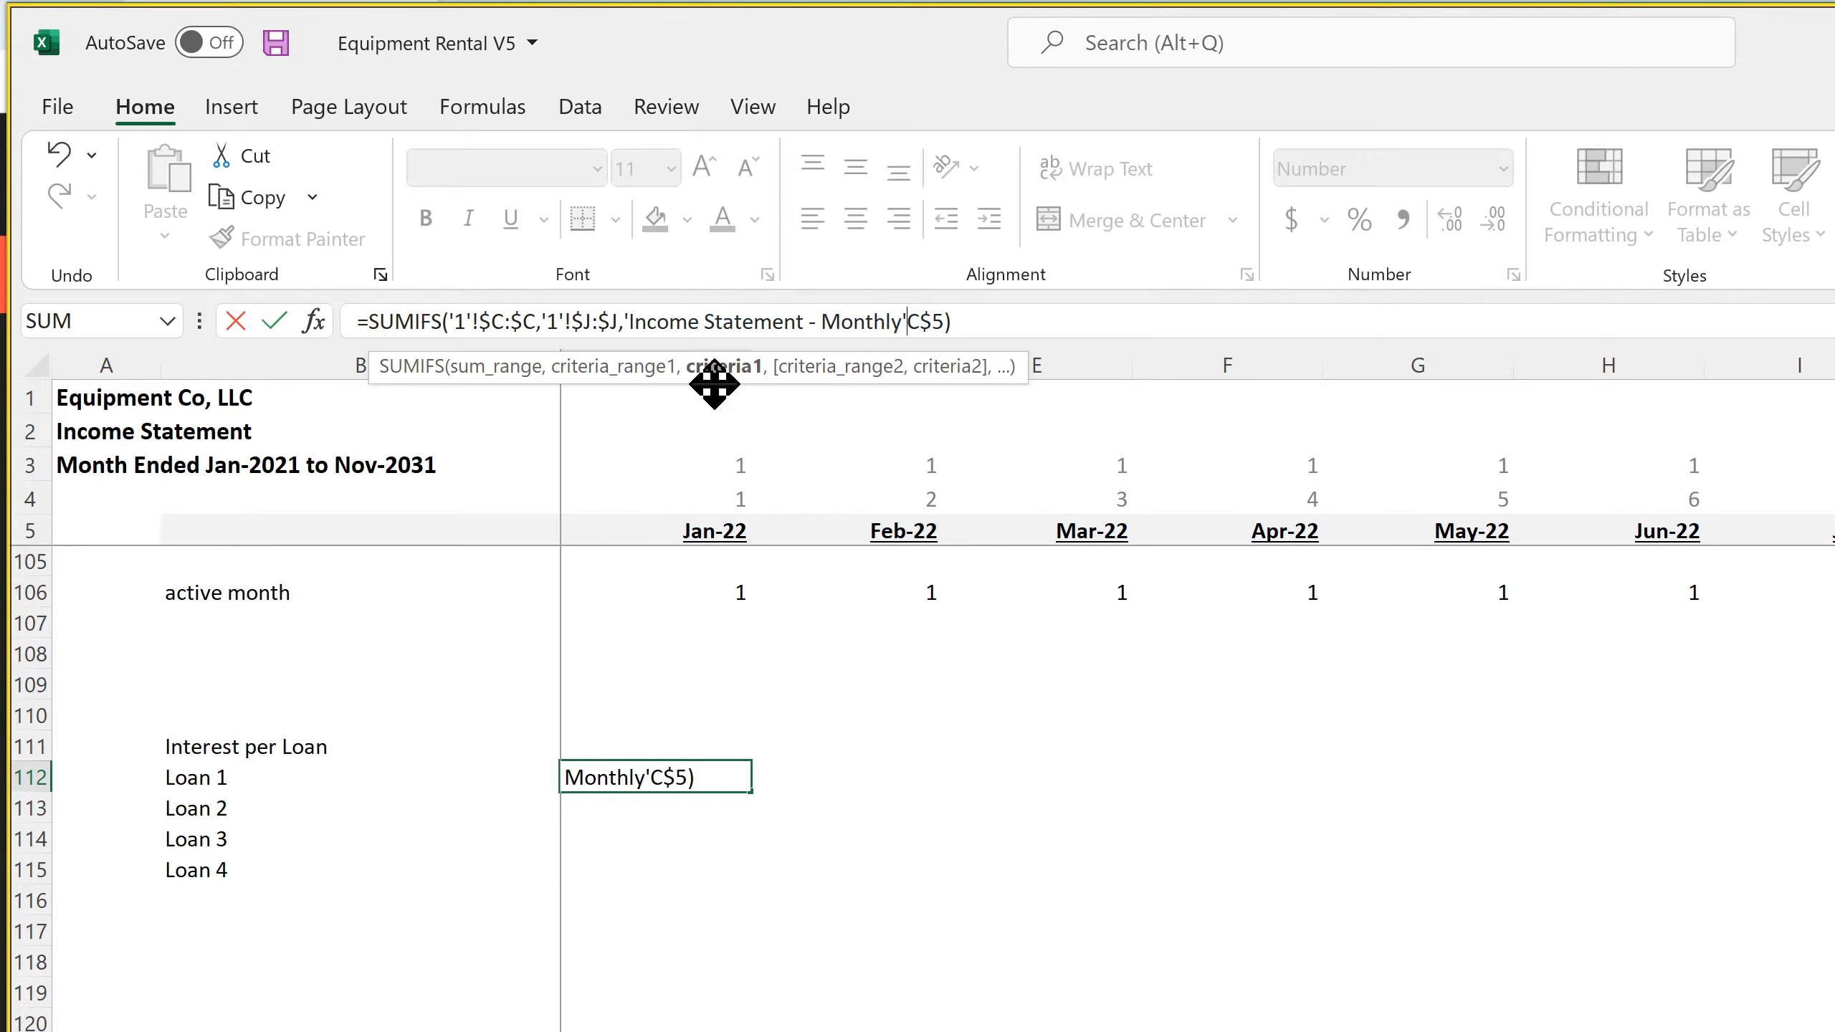
{"action": "key", "text": "BackSpace"}
{"action": "key", "text": "BackSpace"}
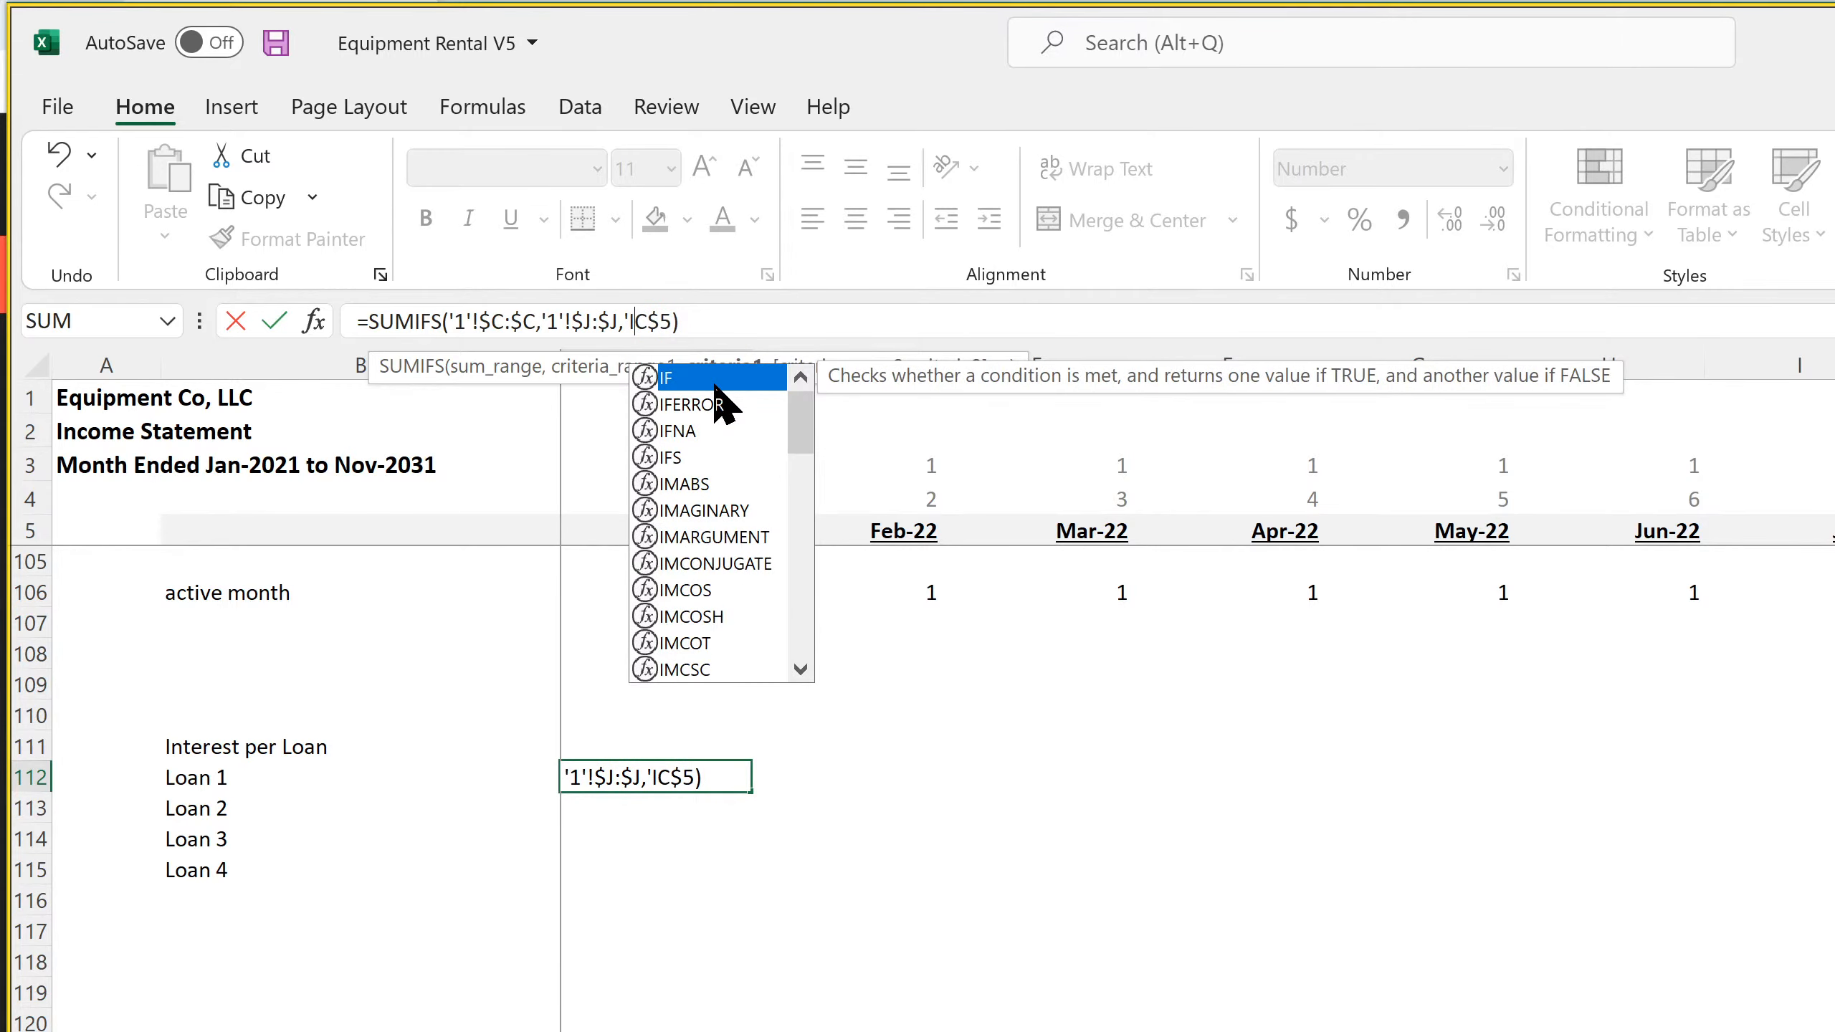
{"action": "key", "text": "Return"}
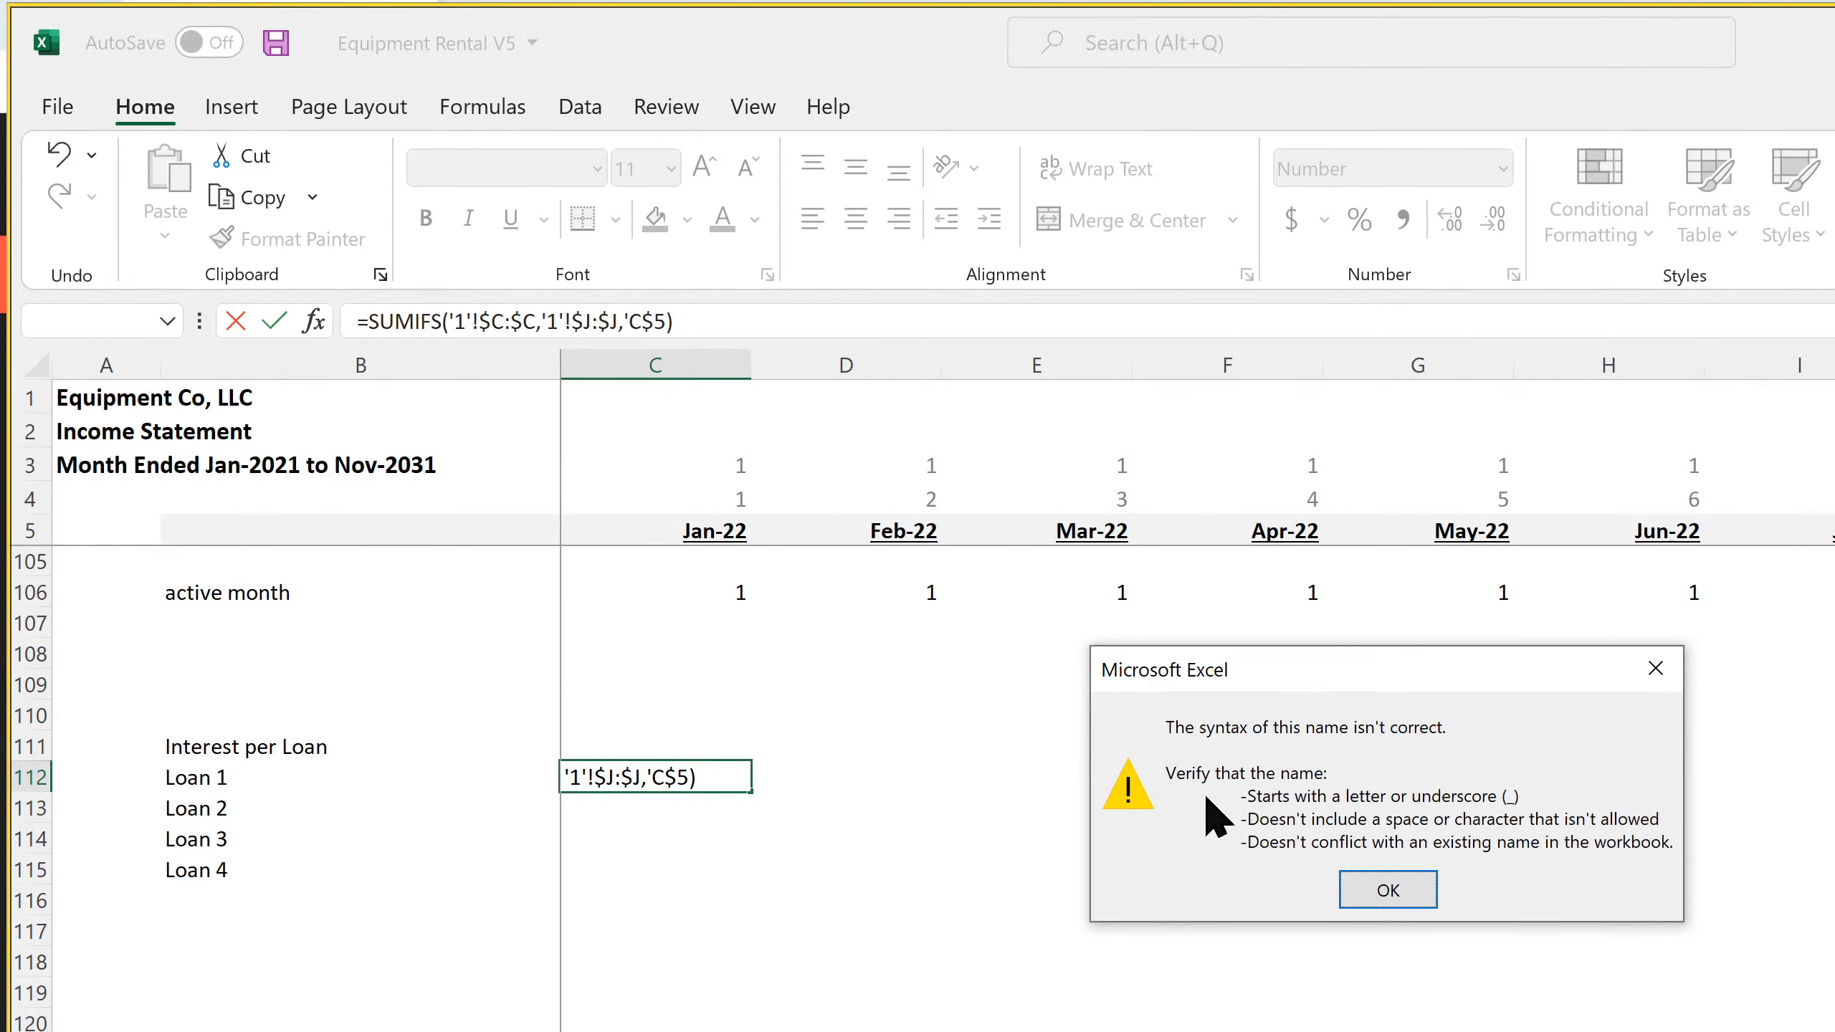
{"action": "left_click", "coordinate": [1390, 898]}
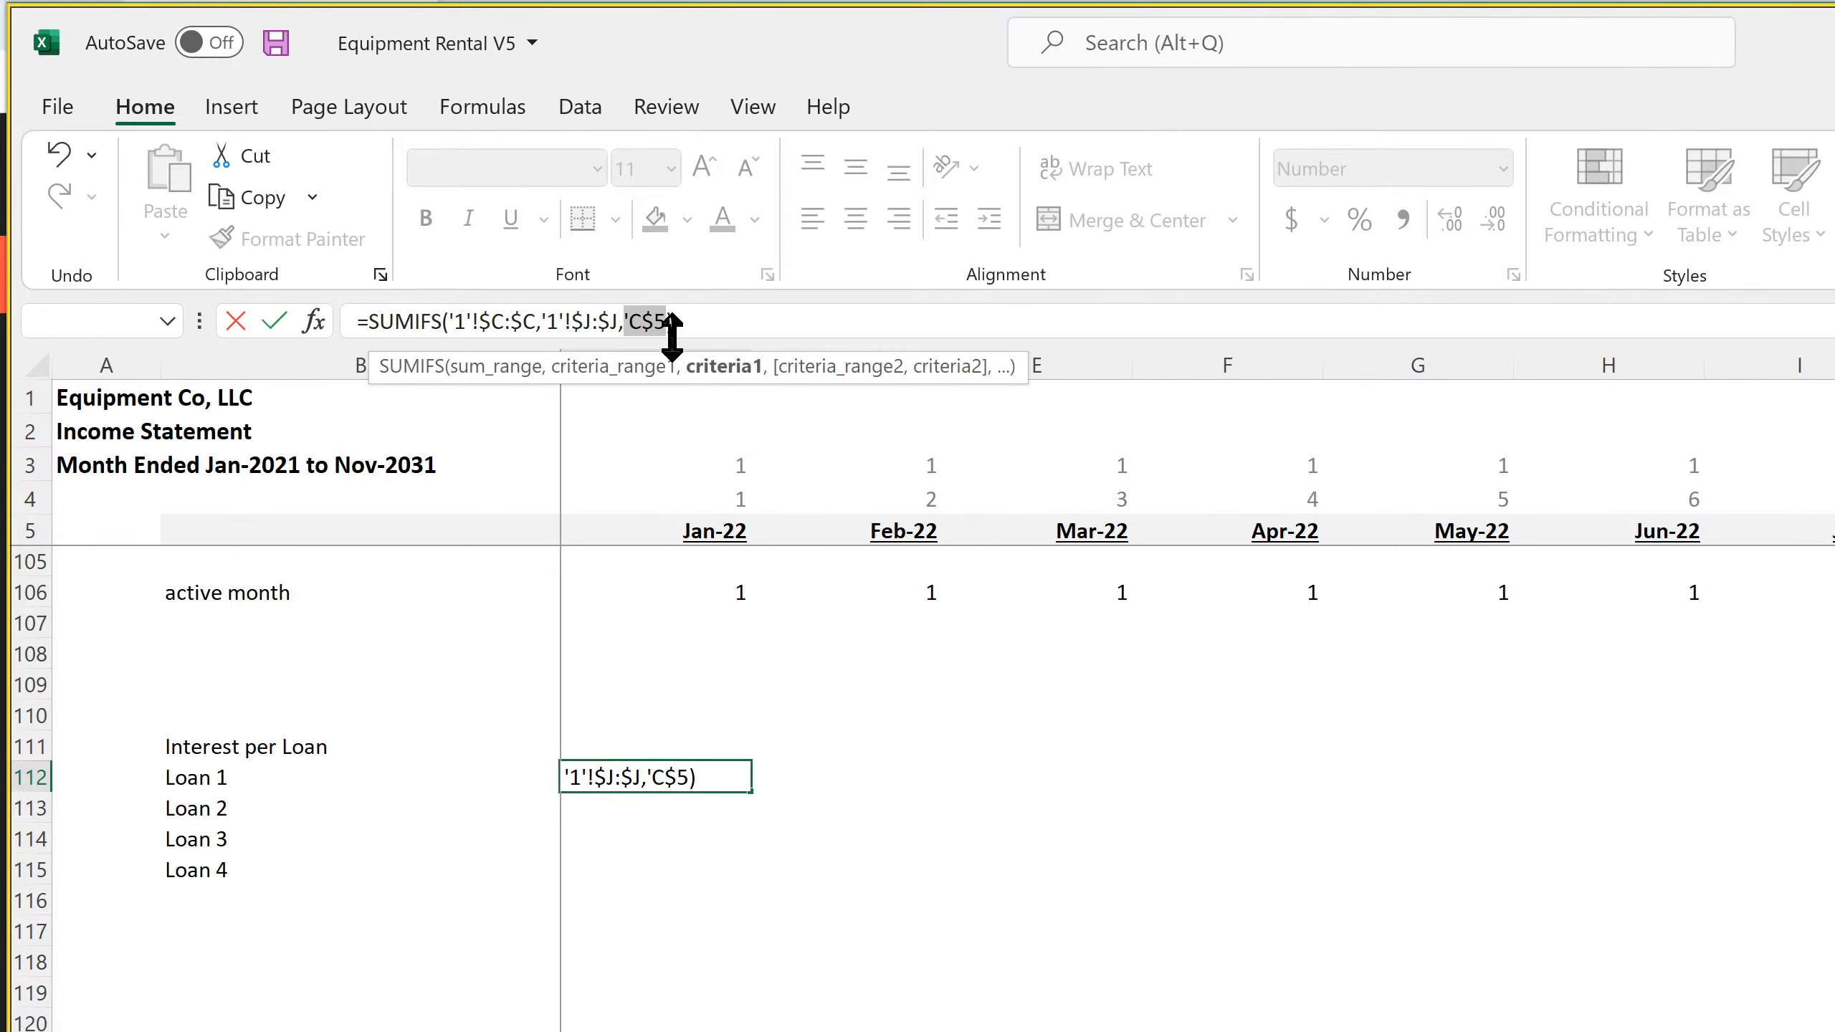
{"action": "left_click", "coordinate": [628, 321]}
{"action": "key", "text": "BackSpace"}
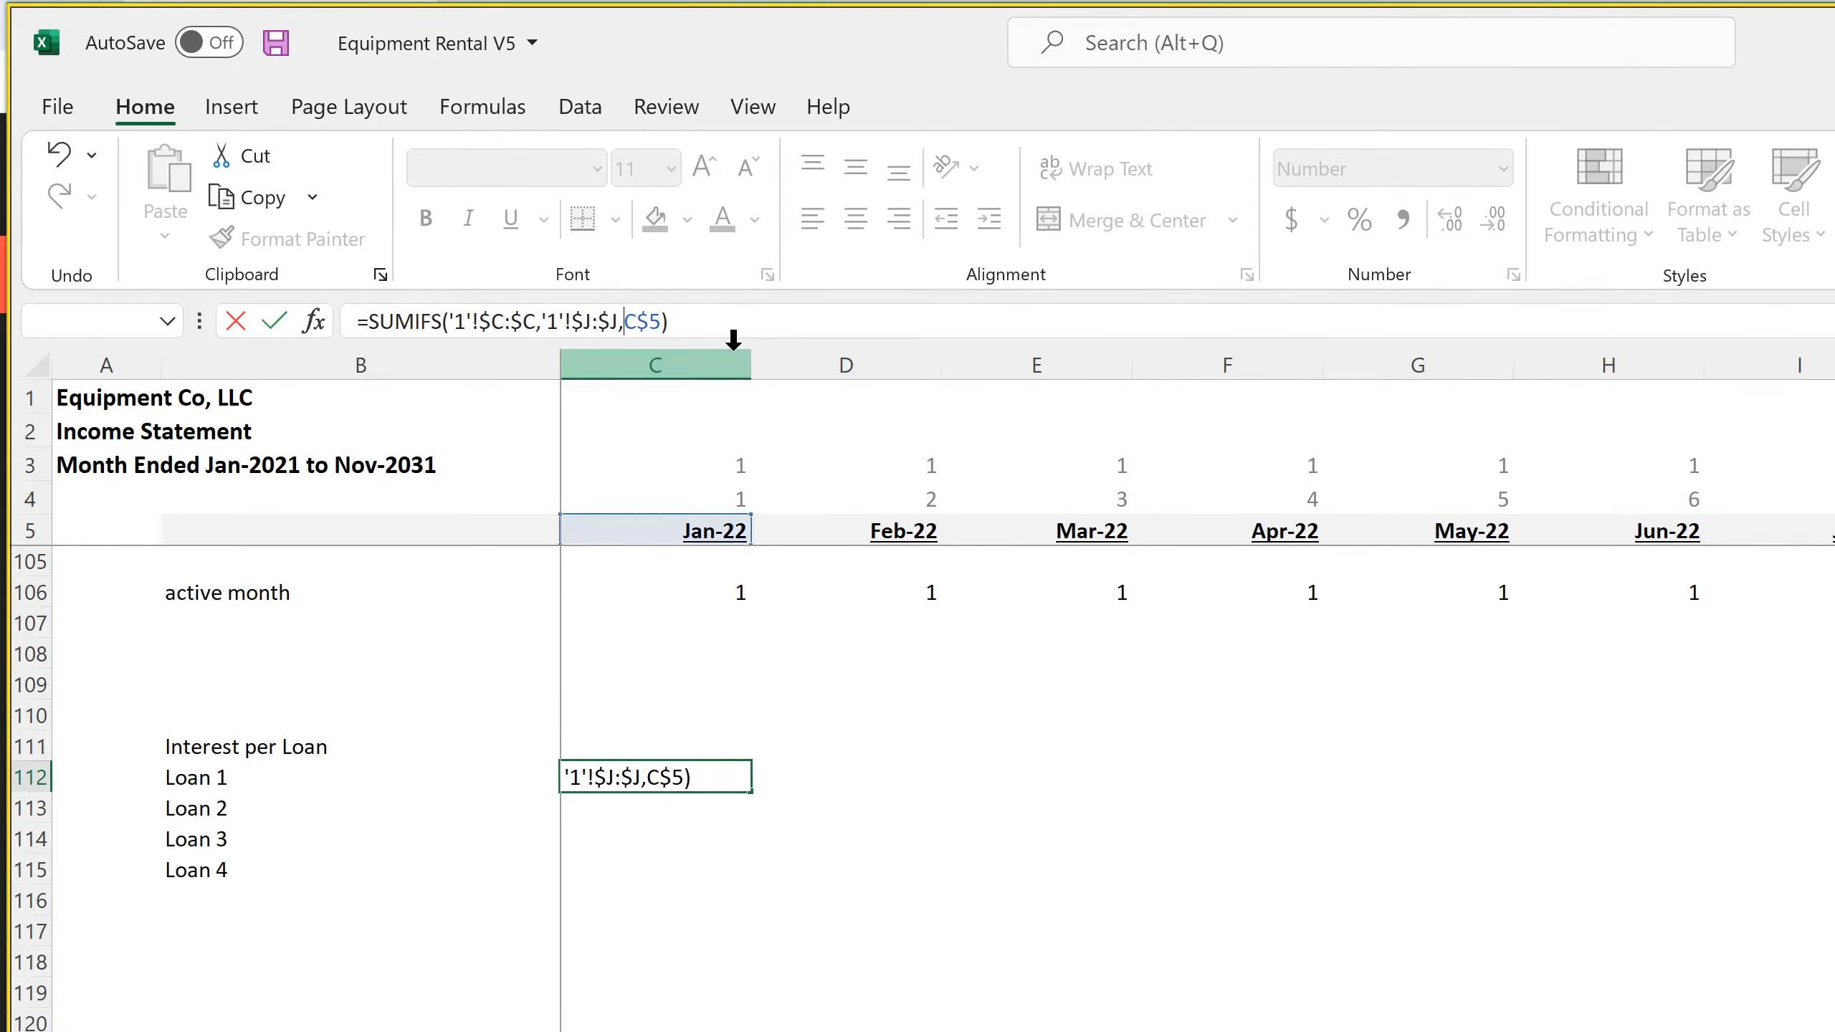
{"action": "key", "text": "Return"}
Copy the Loan 1 interest formula from C112 down through the Loan 4 row in C115
{"action": "left_click", "coordinate": [706, 775]}
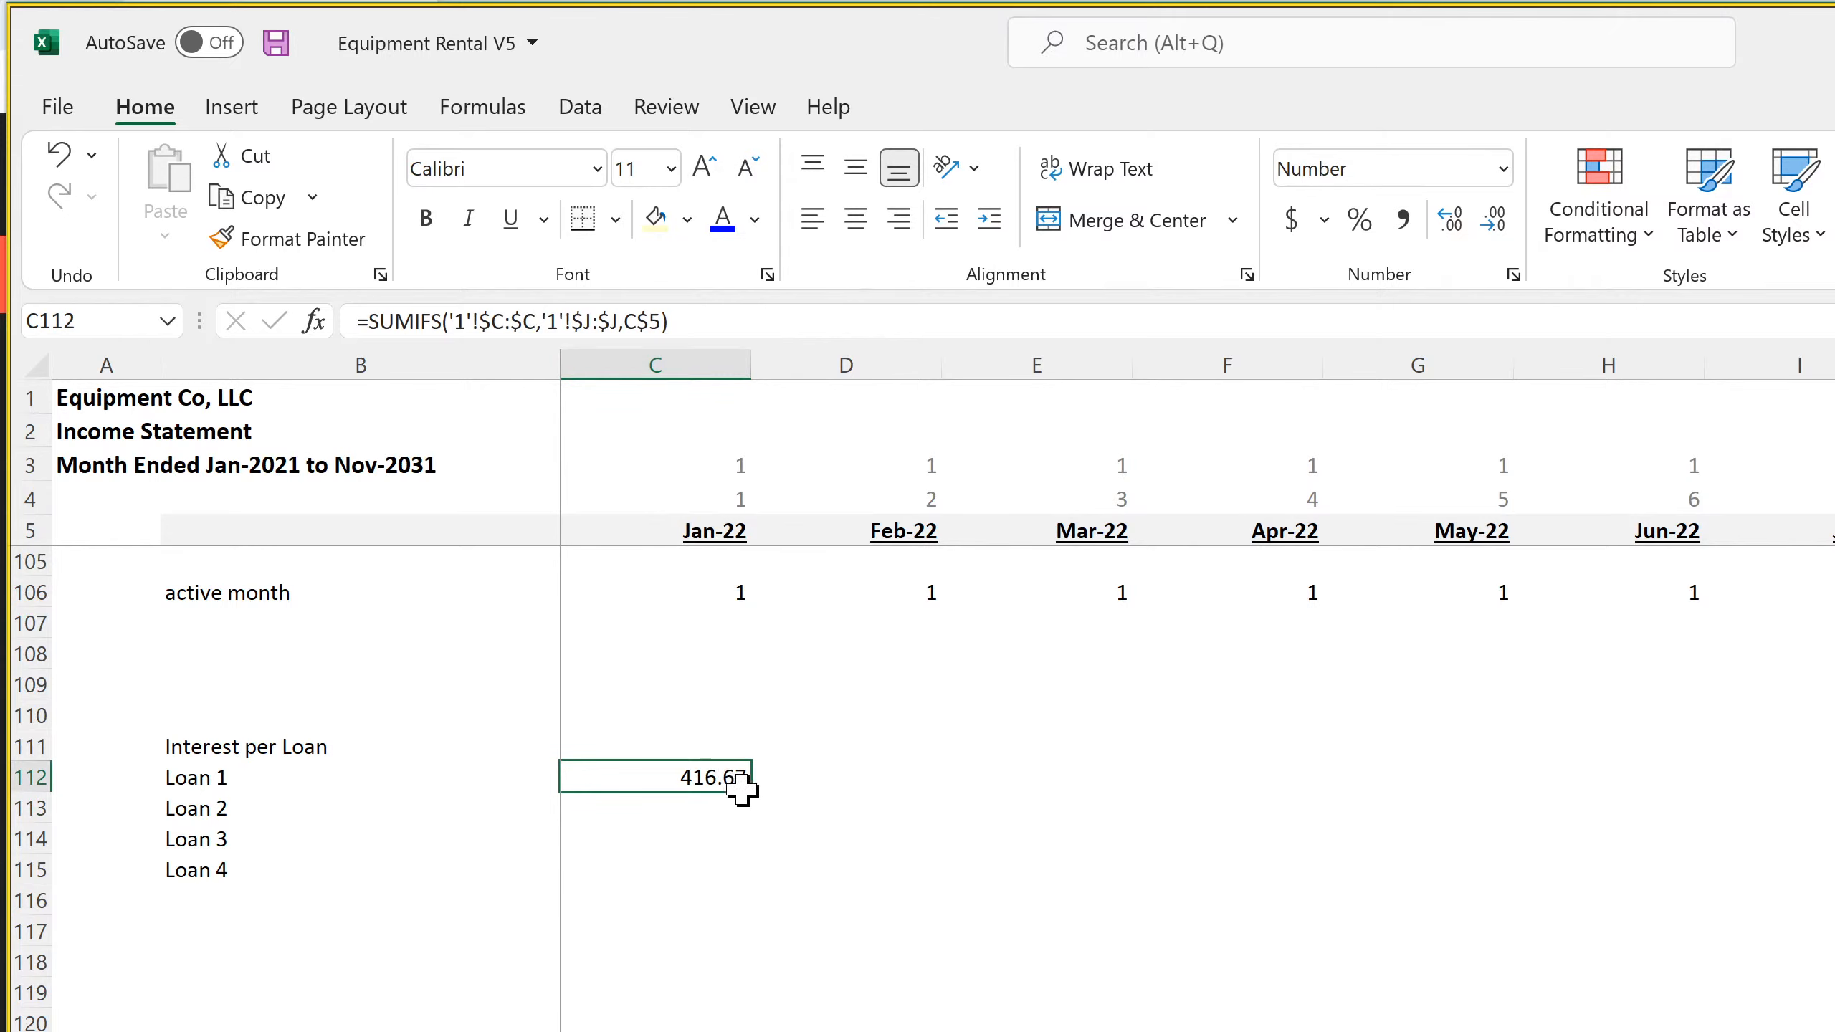
{"action": "left_click_drag", "start_coordinate": [750, 794], "coordinate": [740, 876]}
Replace 1 with 2 in the Loan 2 interest formula in C113 so it references sheet 2
{"action": "left_click", "coordinate": [696, 807]}
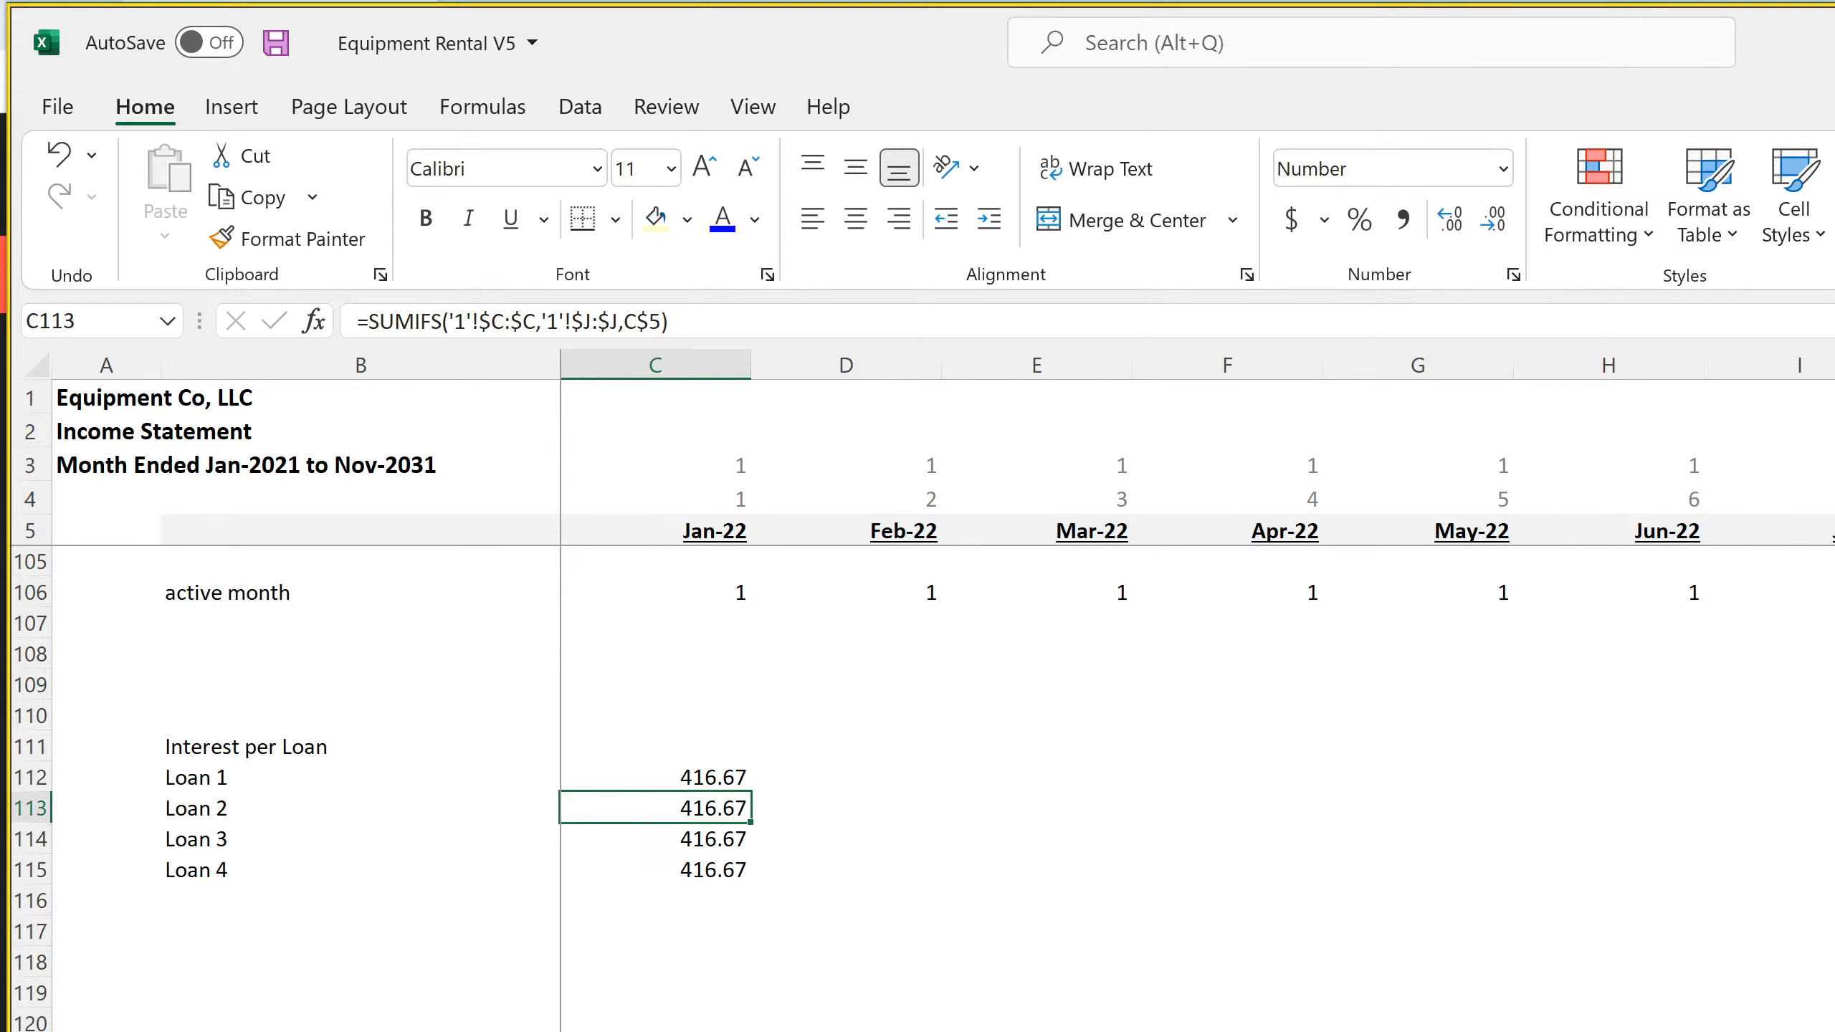
{"action": "key", "text": "ctrl+h"}
{"action": "type", "text": "1"}
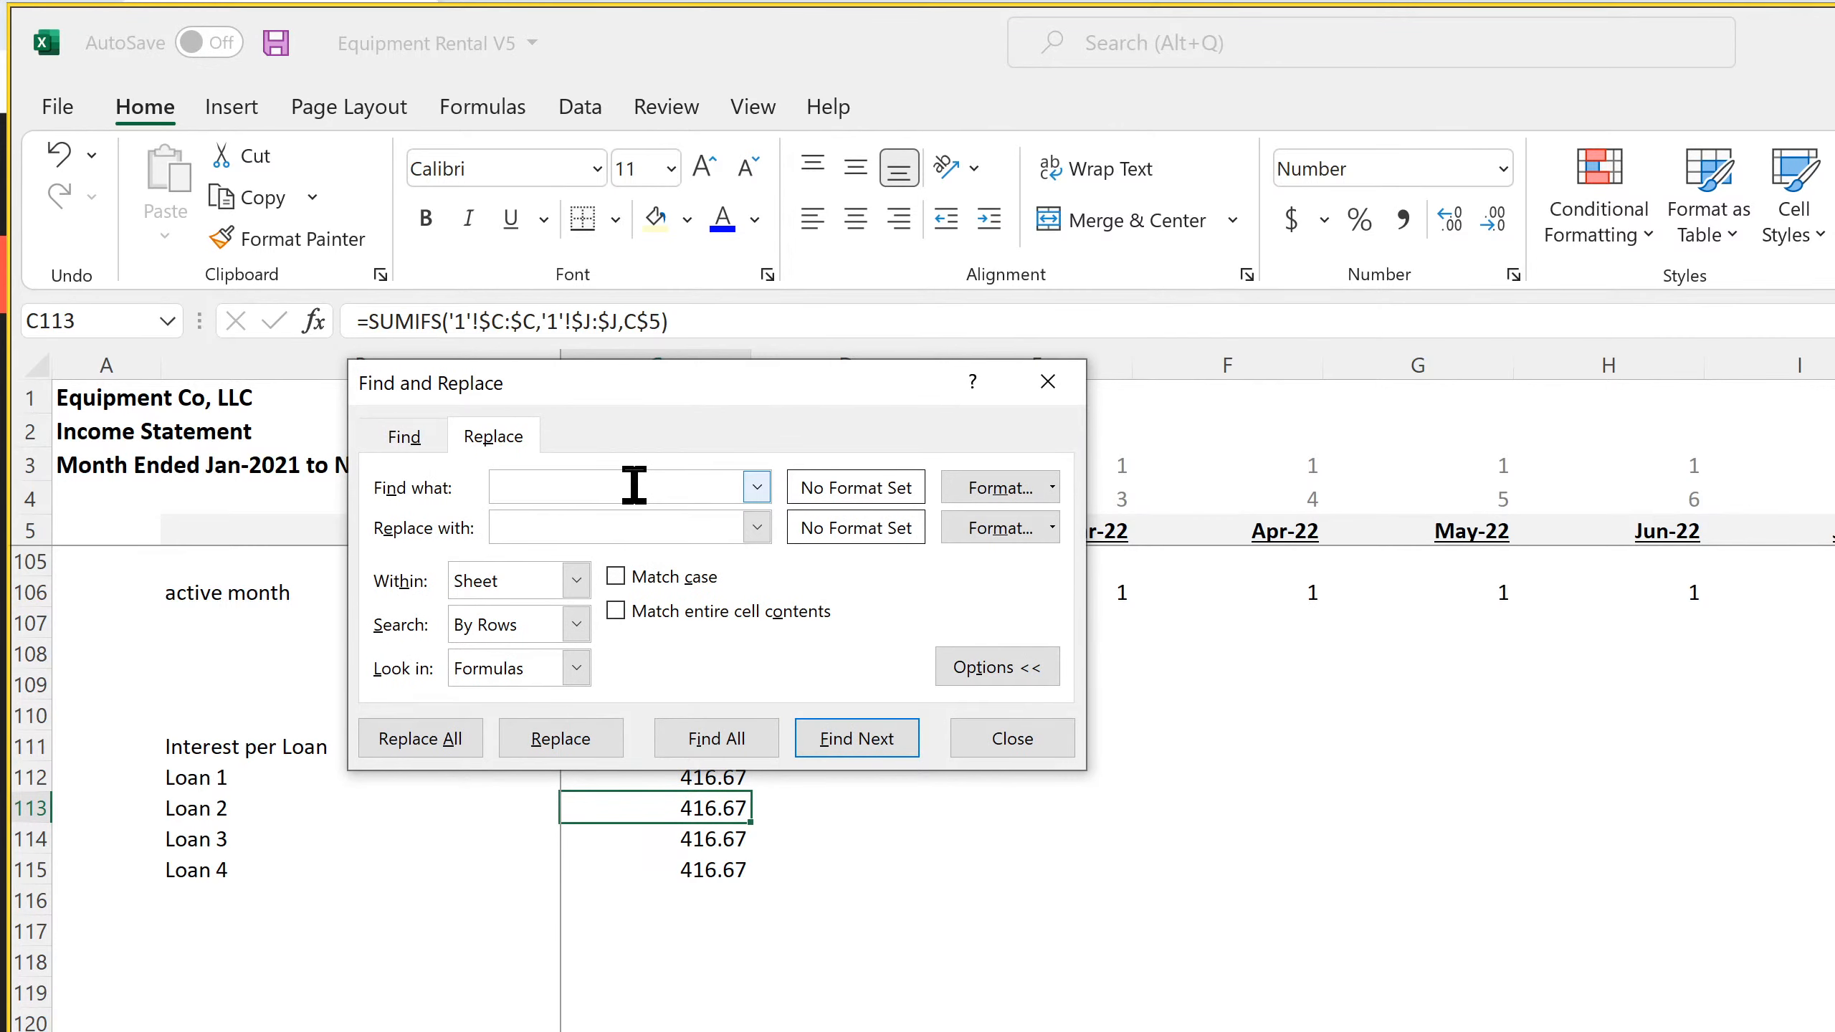
{"action": "left_click", "coordinate": [603, 533]}
{"action": "type", "text": "2"}
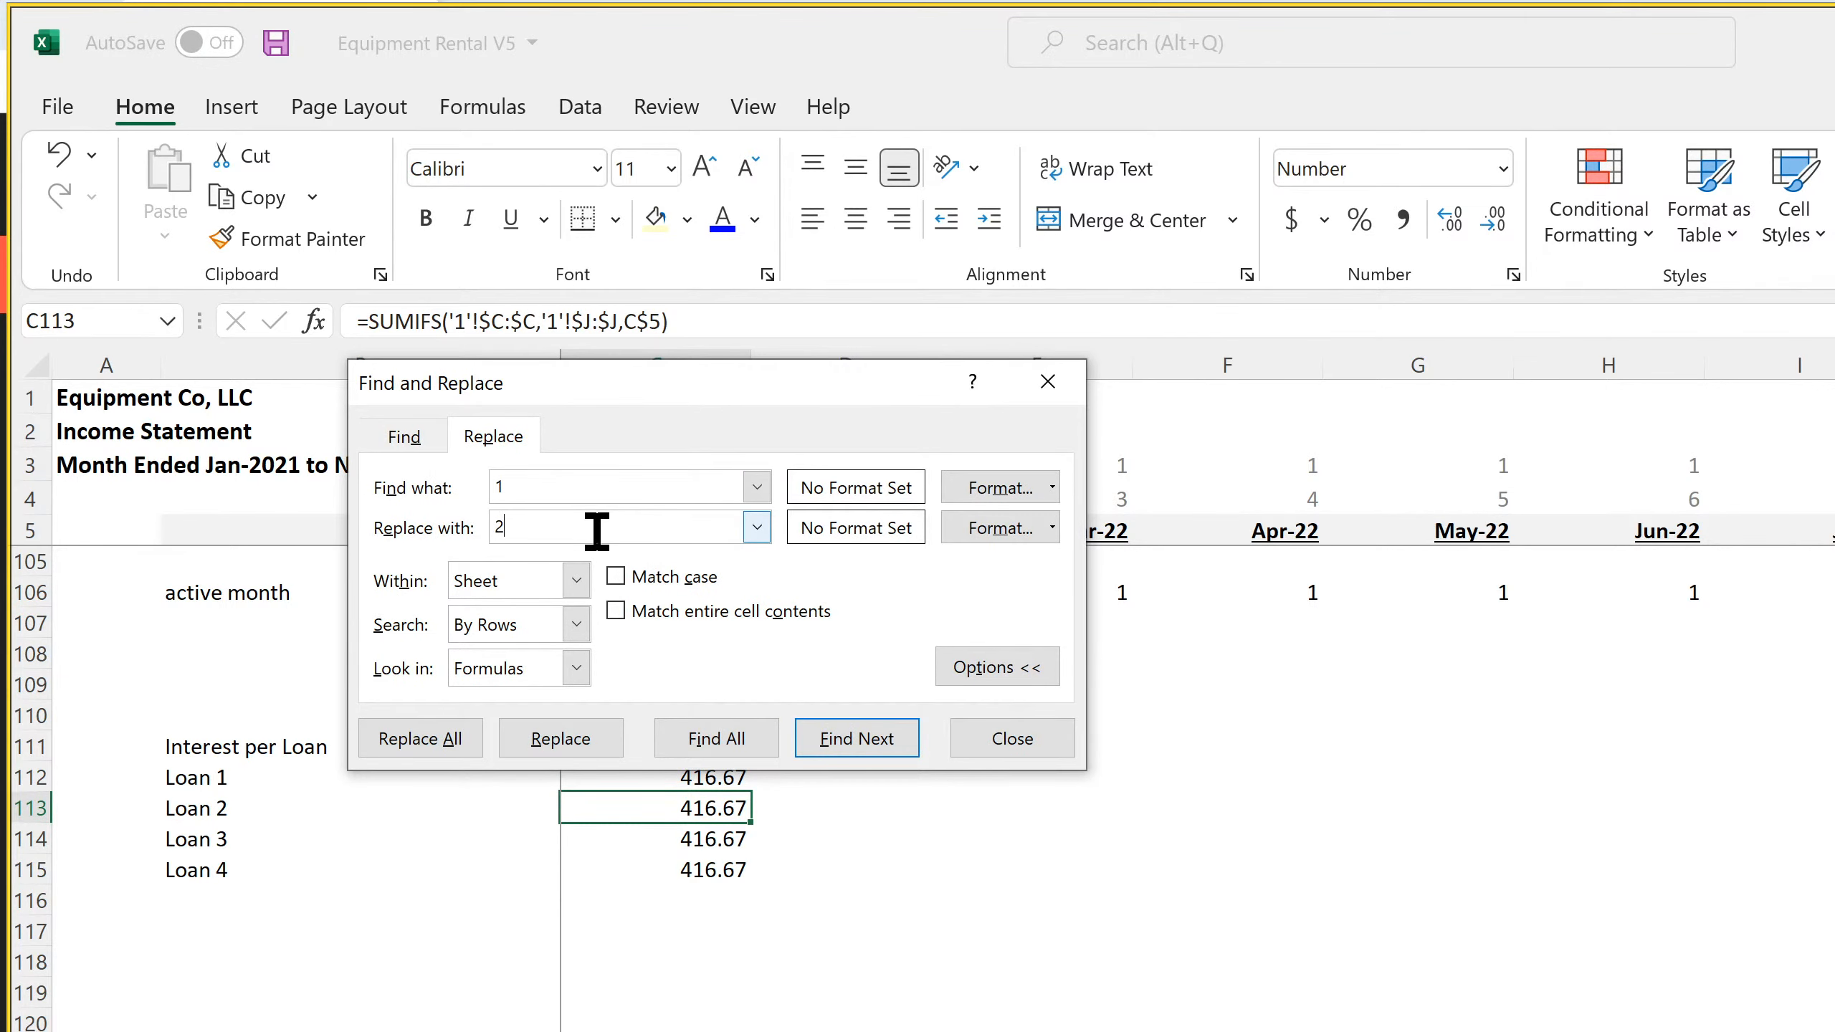
{"action": "left_click", "coordinate": [544, 580]}
{"action": "left_click", "coordinate": [543, 580]}
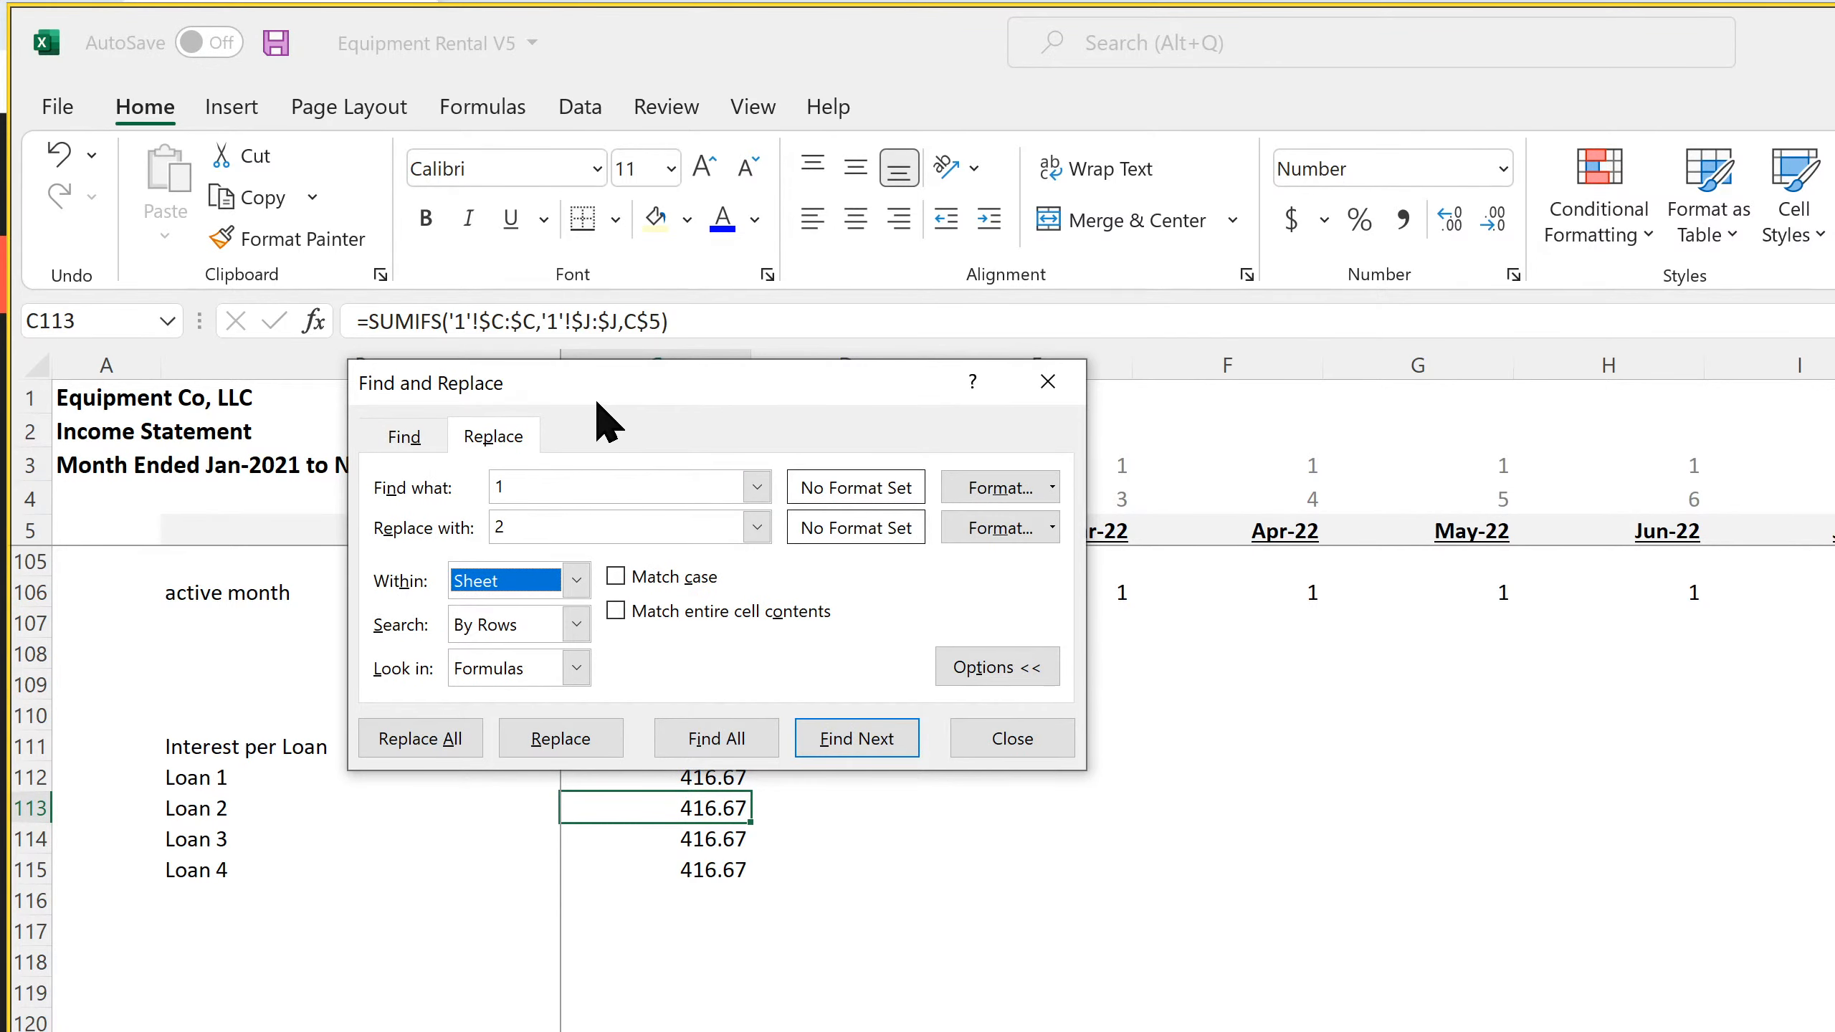
{"action": "left_click_drag", "start_coordinate": [592, 388], "coordinate": [1179, 492]}
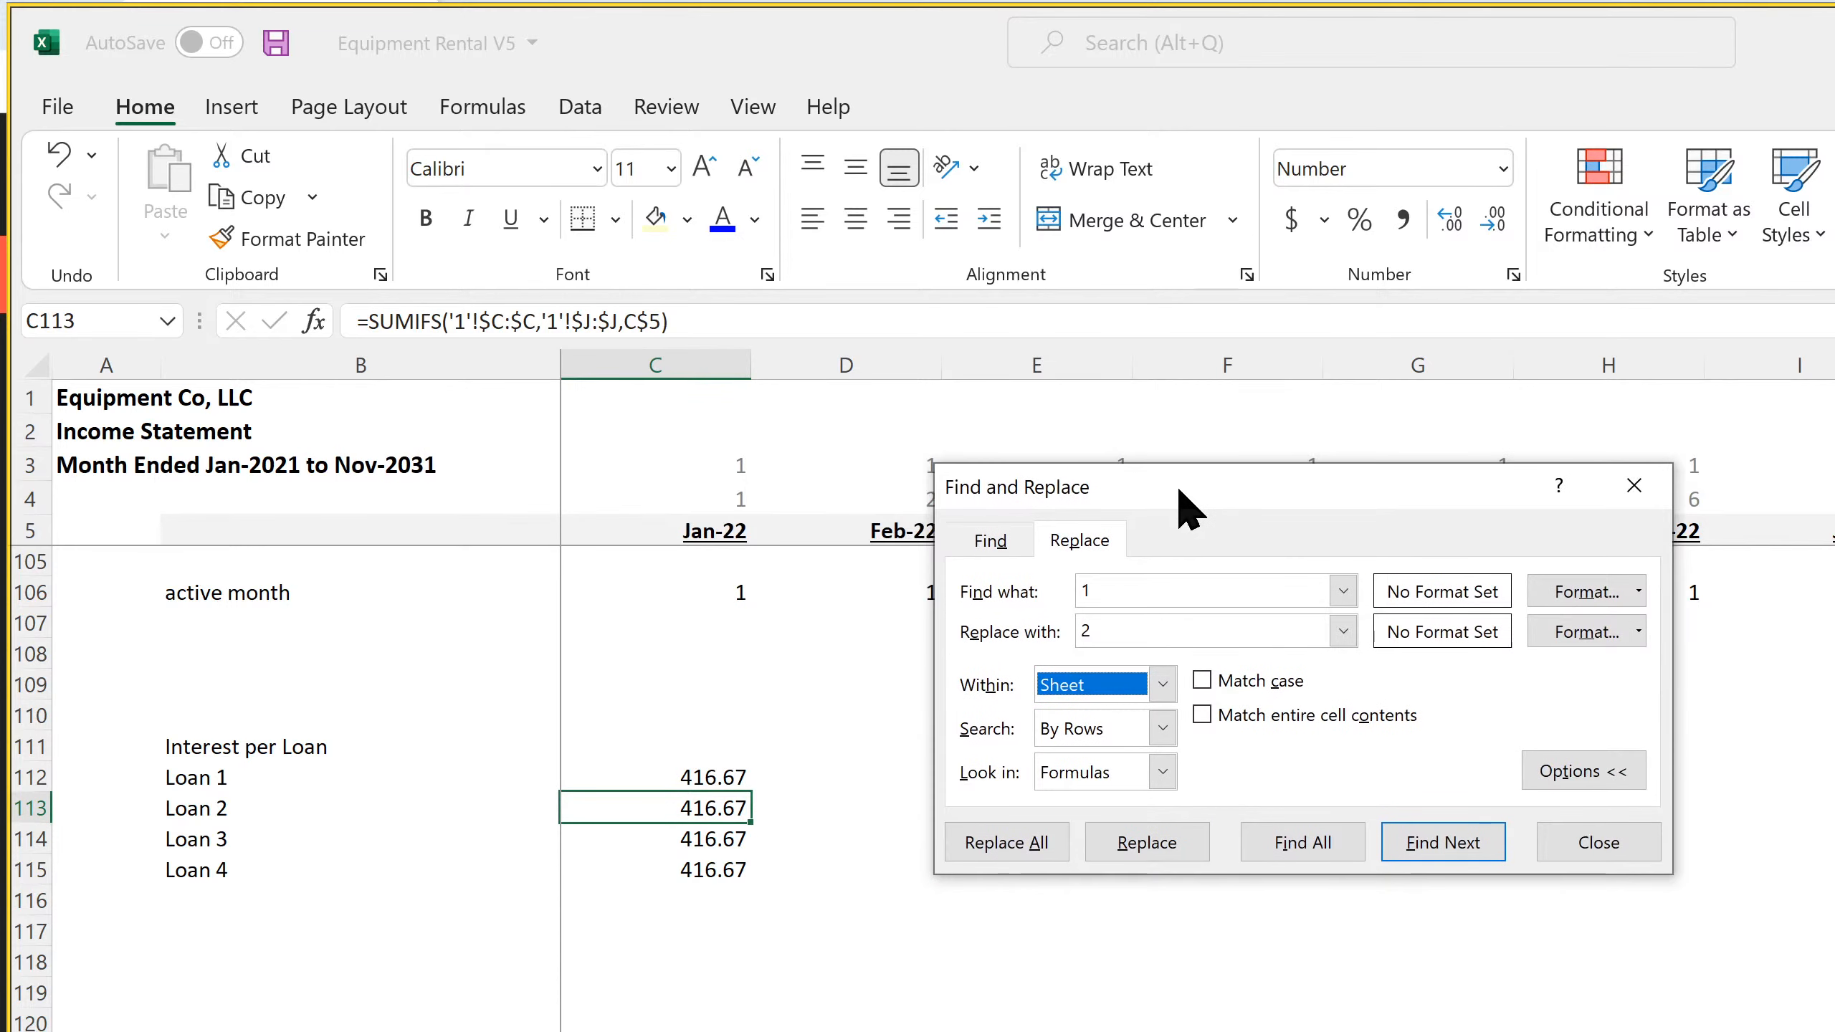
{"action": "left_click", "coordinate": [1184, 842]}
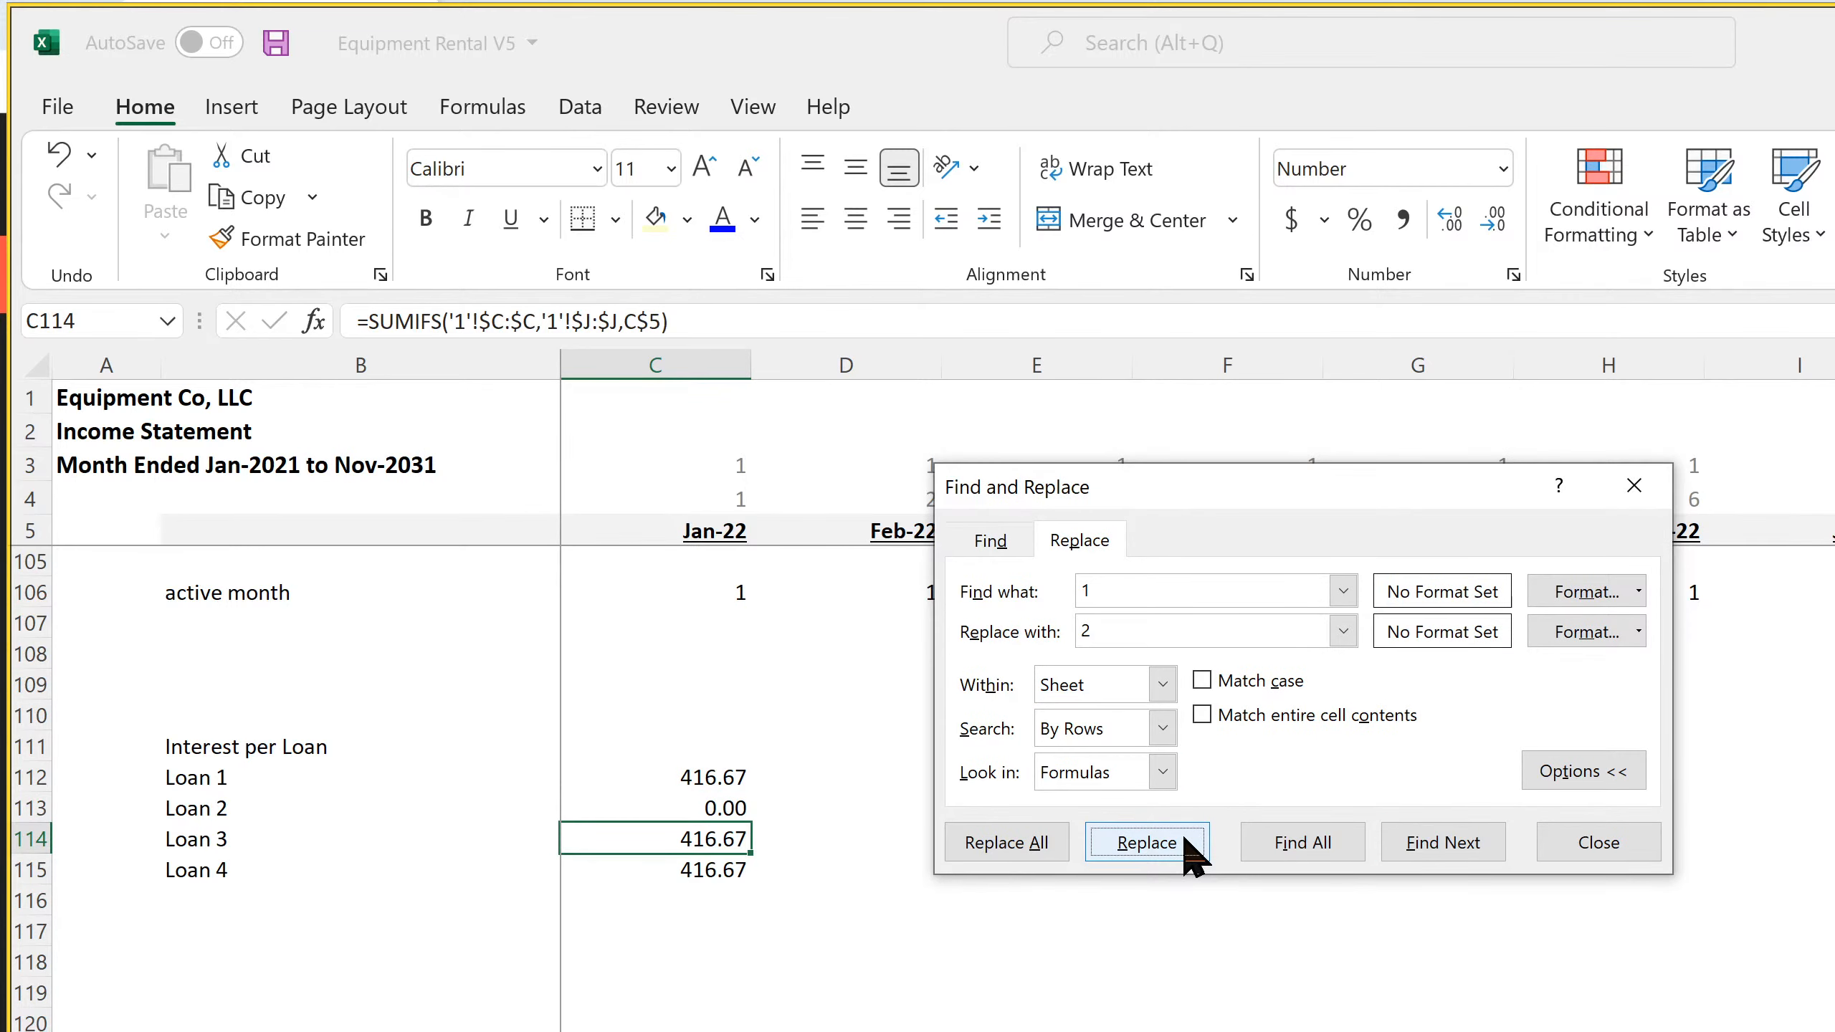
Replace 1 with 3 in the Loan 3 interest formula in C114 so it references sheet 3
{"action": "left_click", "coordinate": [1126, 597]}
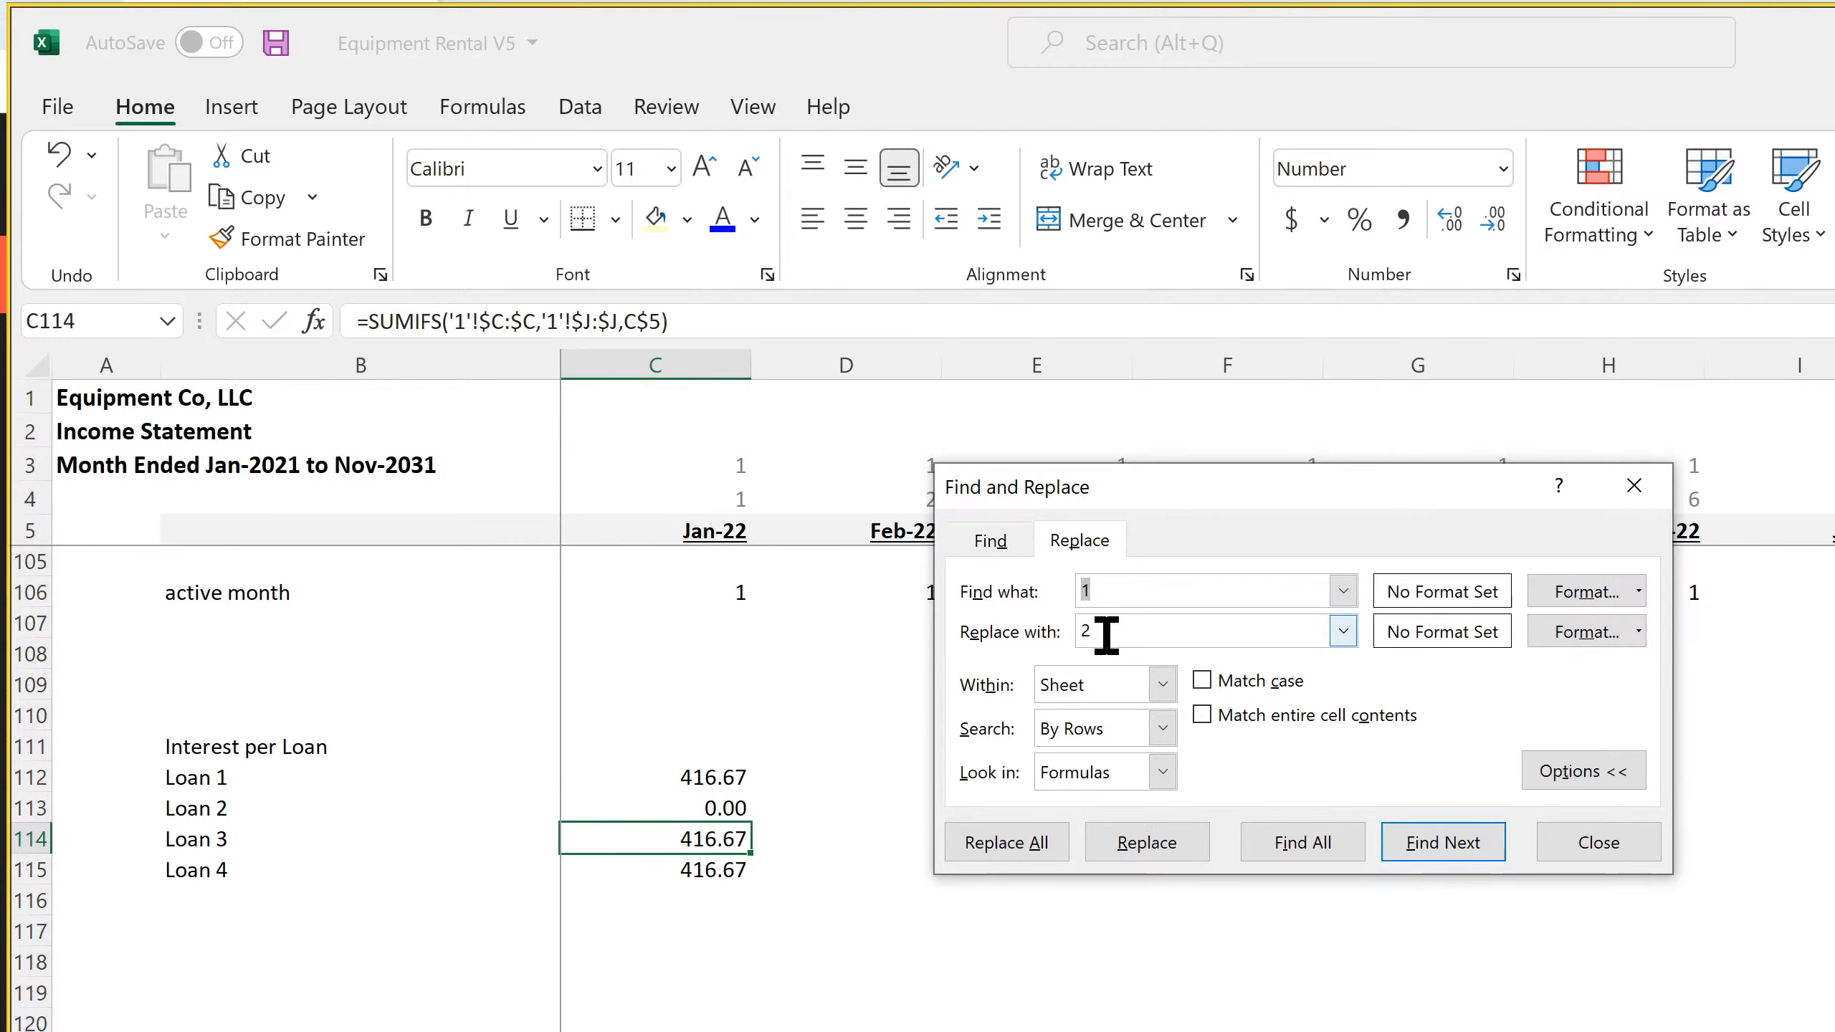
{"action": "left_click_drag", "start_coordinate": [1106, 635], "coordinate": [1044, 638]}
{"action": "type", "text": "3"}
{"action": "left_click", "coordinate": [1151, 838]}
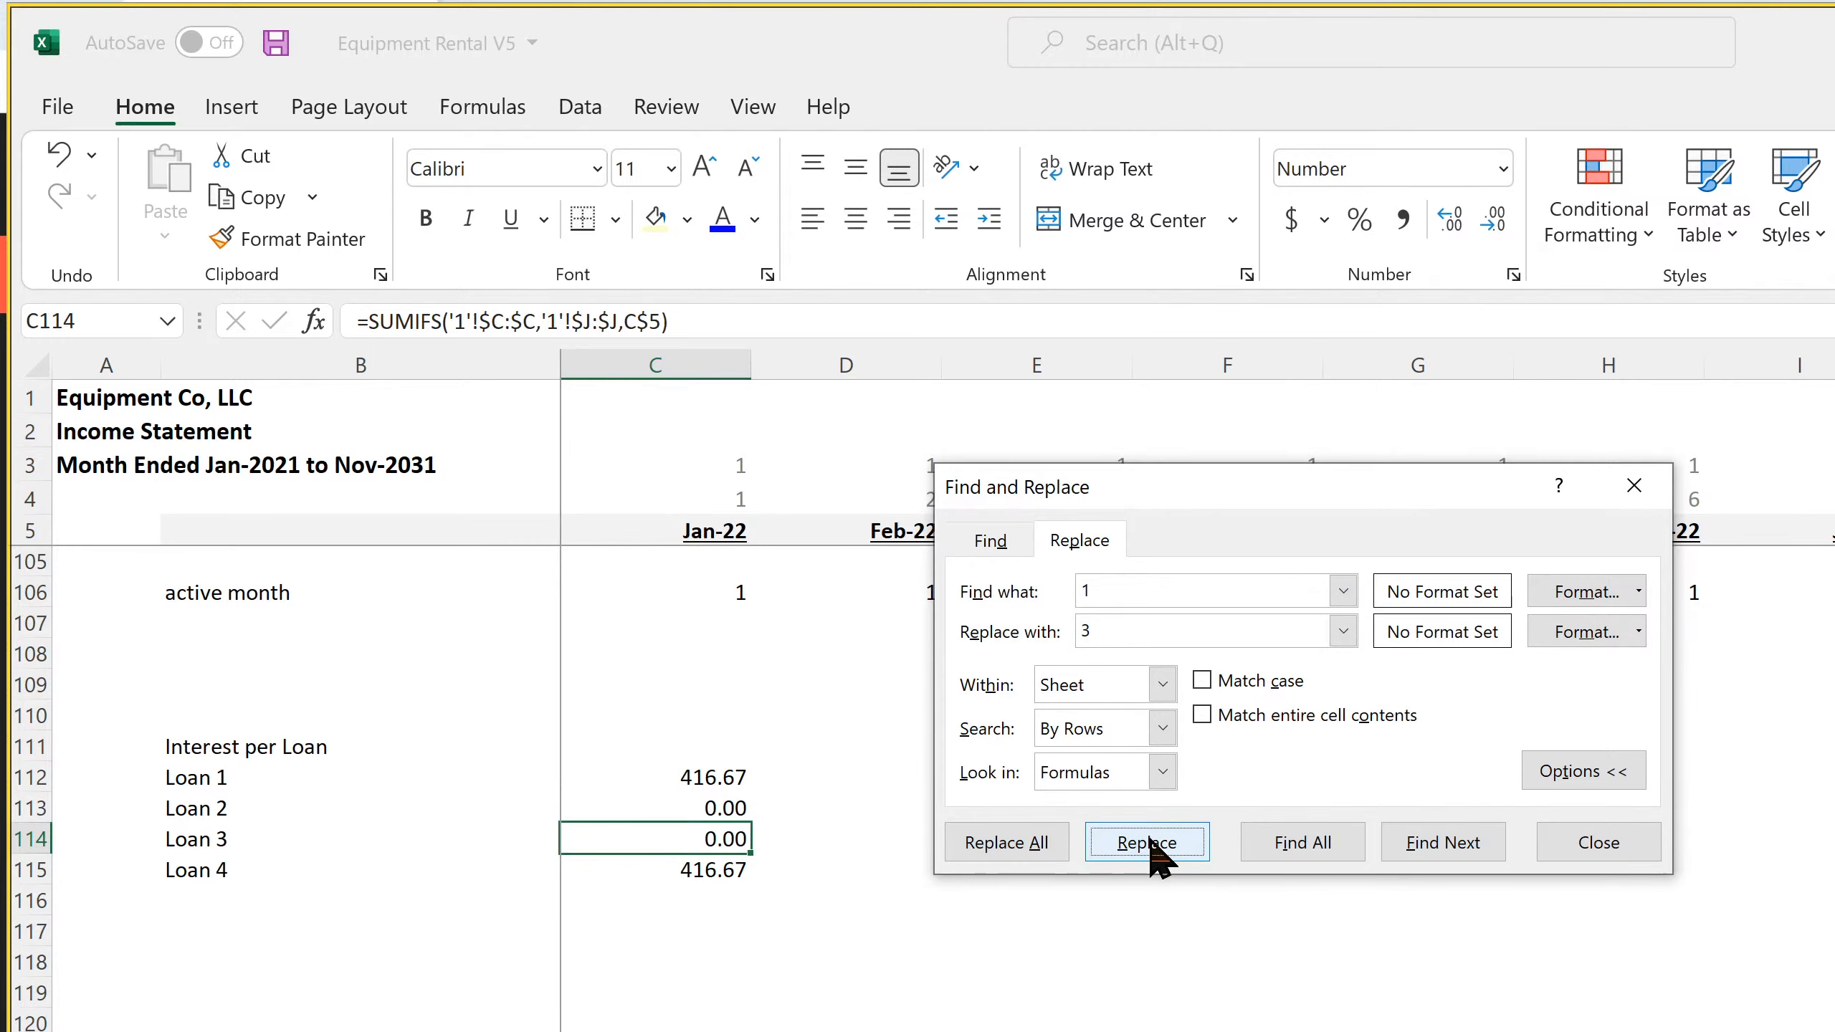
Replace 1 with 4 in the Loan 4 interest formula in C115 so it references sheet 4
{"action": "left_click_drag", "start_coordinate": [1106, 628], "coordinate": [1020, 636]}
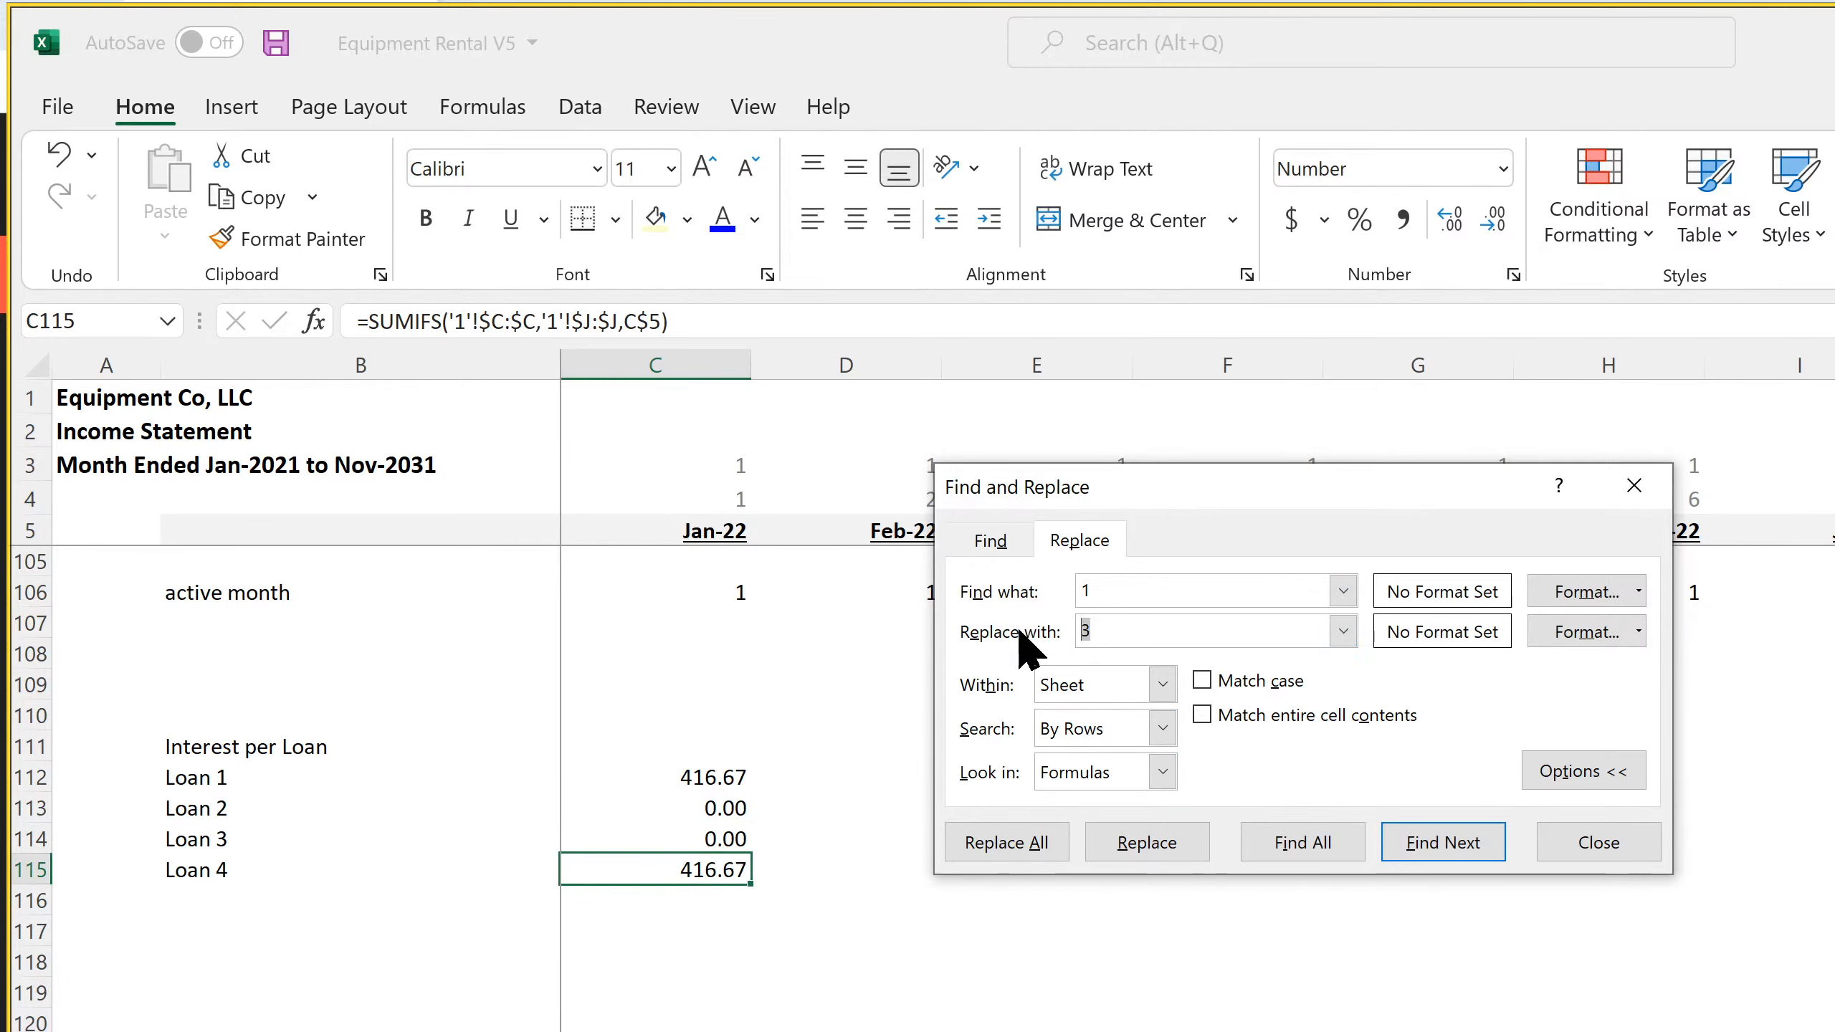
{"action": "type", "text": "4"}
{"action": "left_click", "coordinate": [1149, 842]}
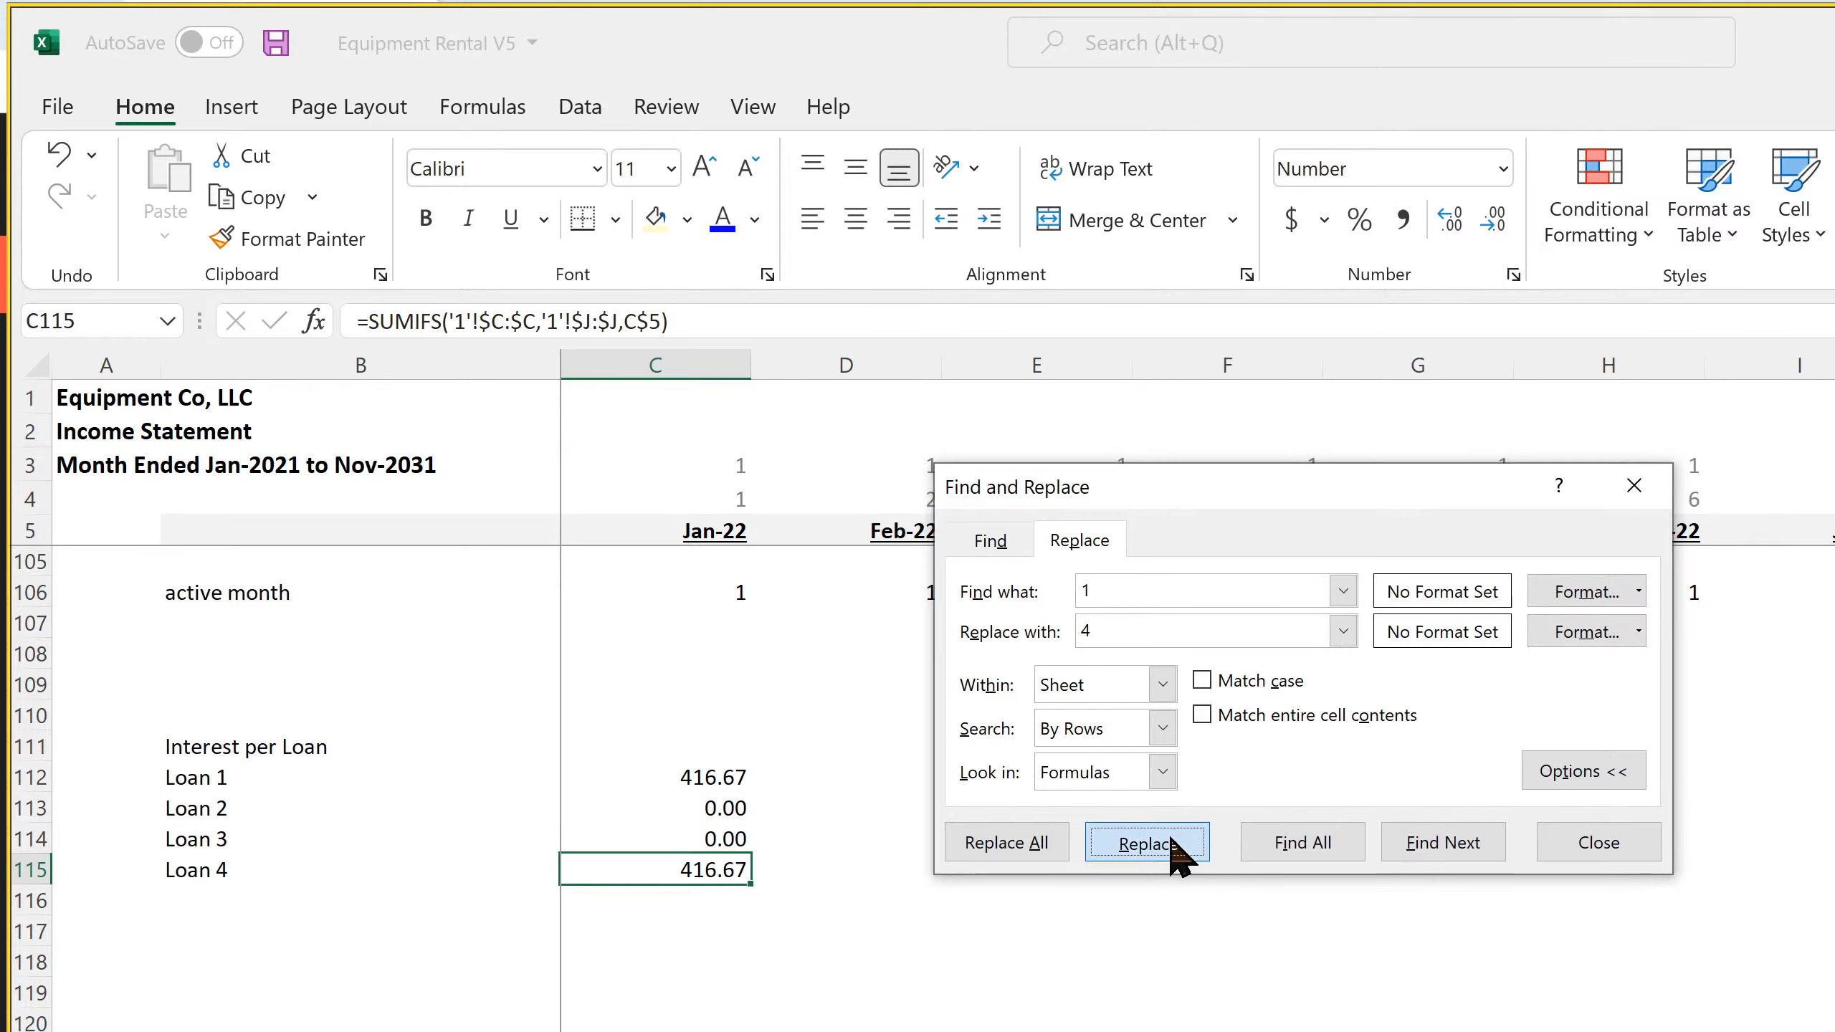
{"action": "left_click", "coordinate": [1579, 845]}
Copy the Loan 1 to Loan 4 interest formulas in C112:C115 across all monthly columns through Dec-31
{"action": "left_click_drag", "start_coordinate": [667, 778], "coordinate": [1828, 880]}
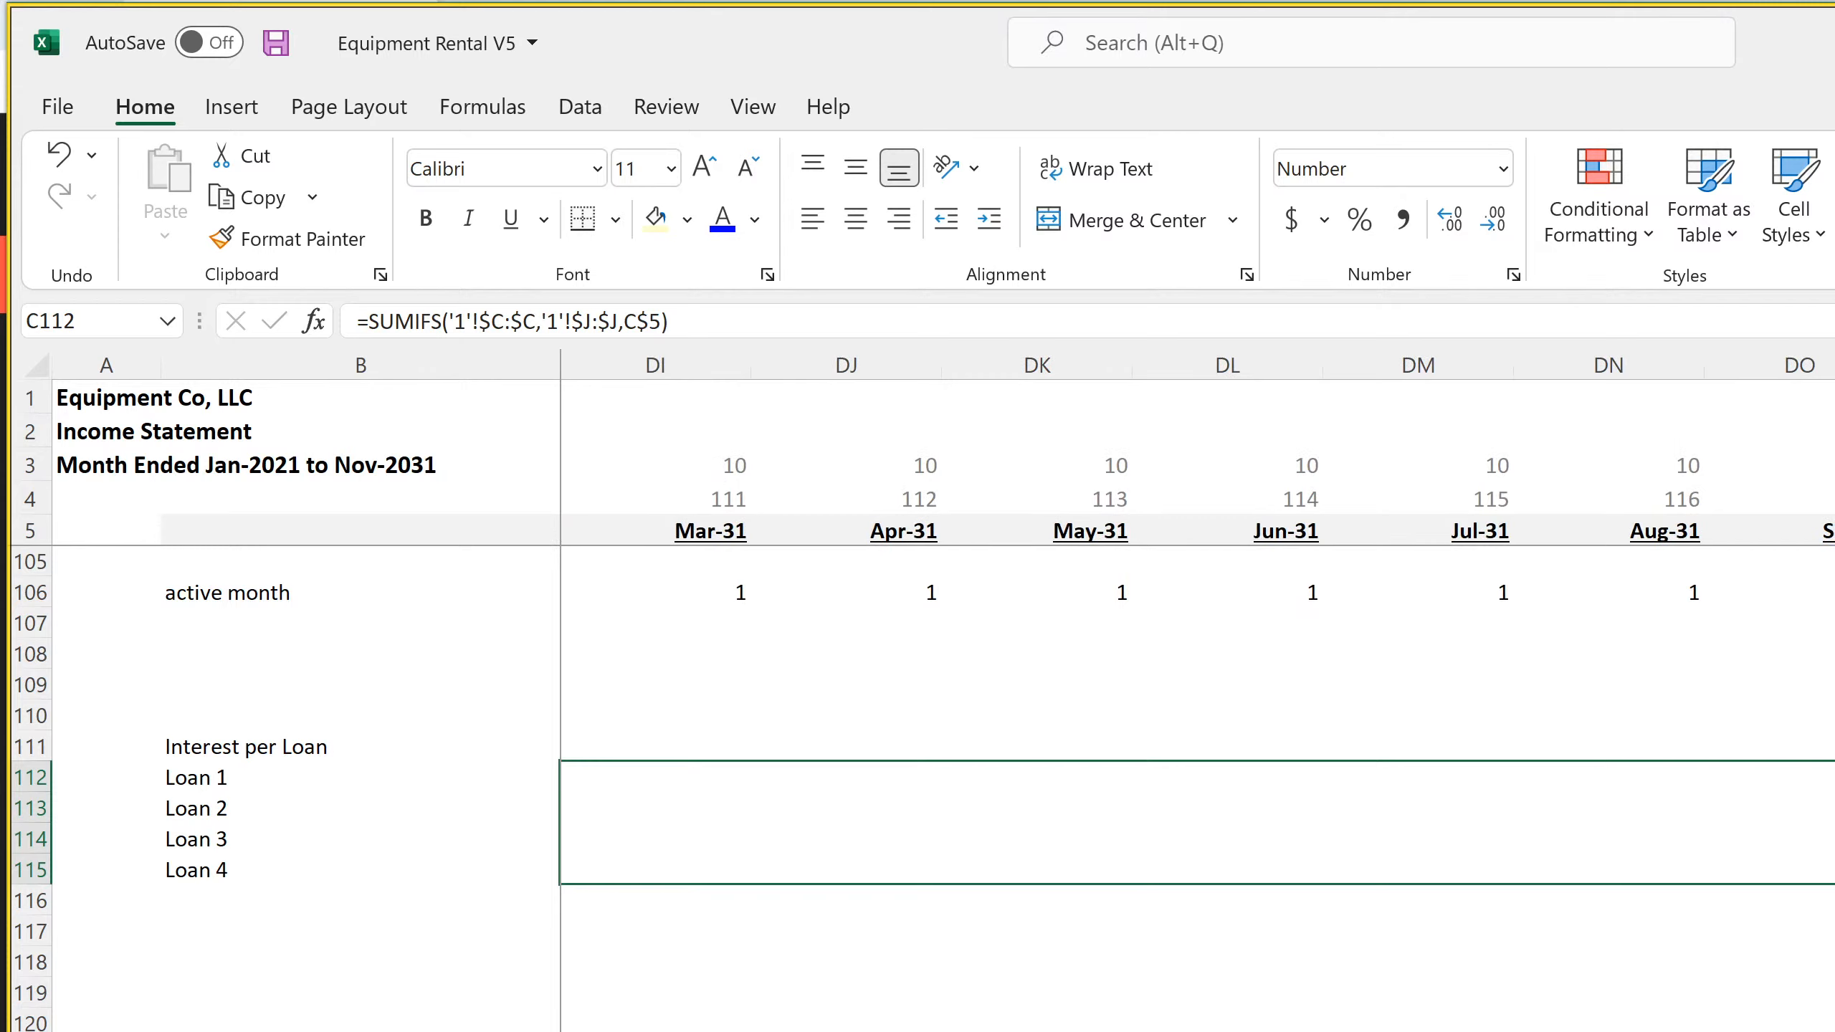
{"action": "left_click_drag", "start_coordinate": [1827, 883], "coordinate": [1833, 883]}
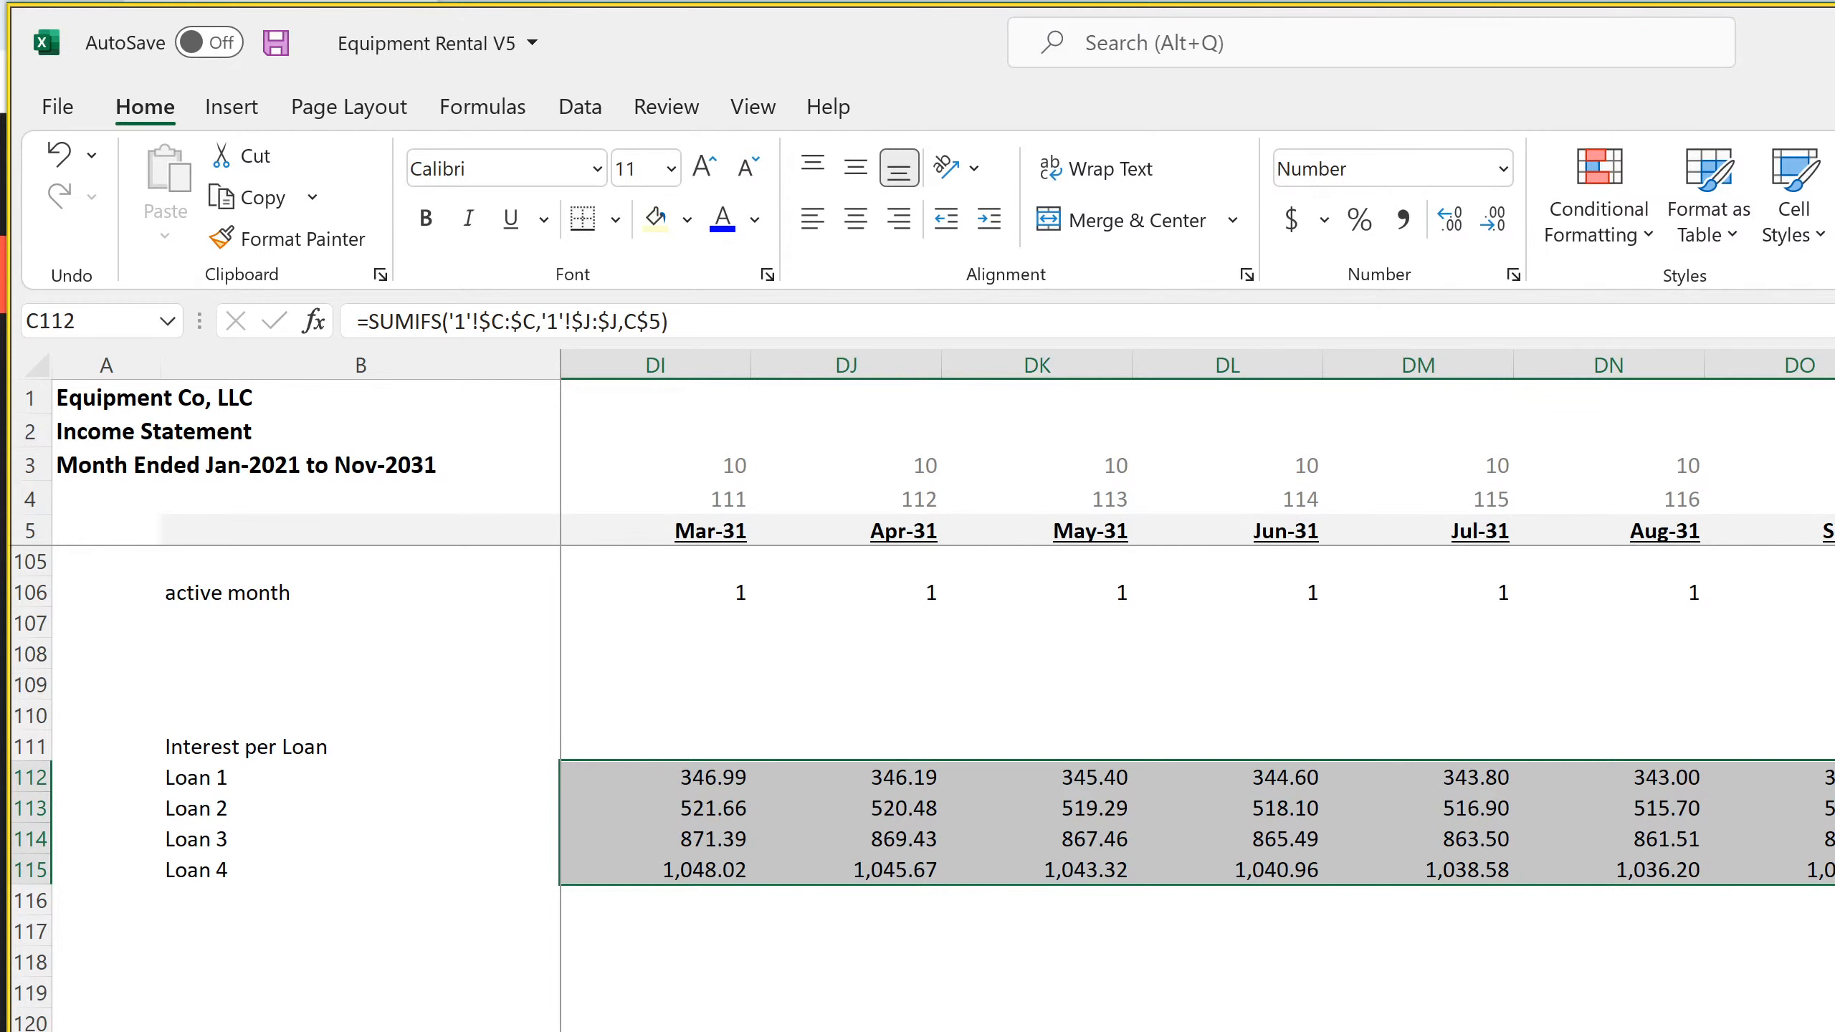
Set the Exit Month in the Main Project Assumptions to Dec-31
{"action": "key", "text": "ctrl+Page_Up"}
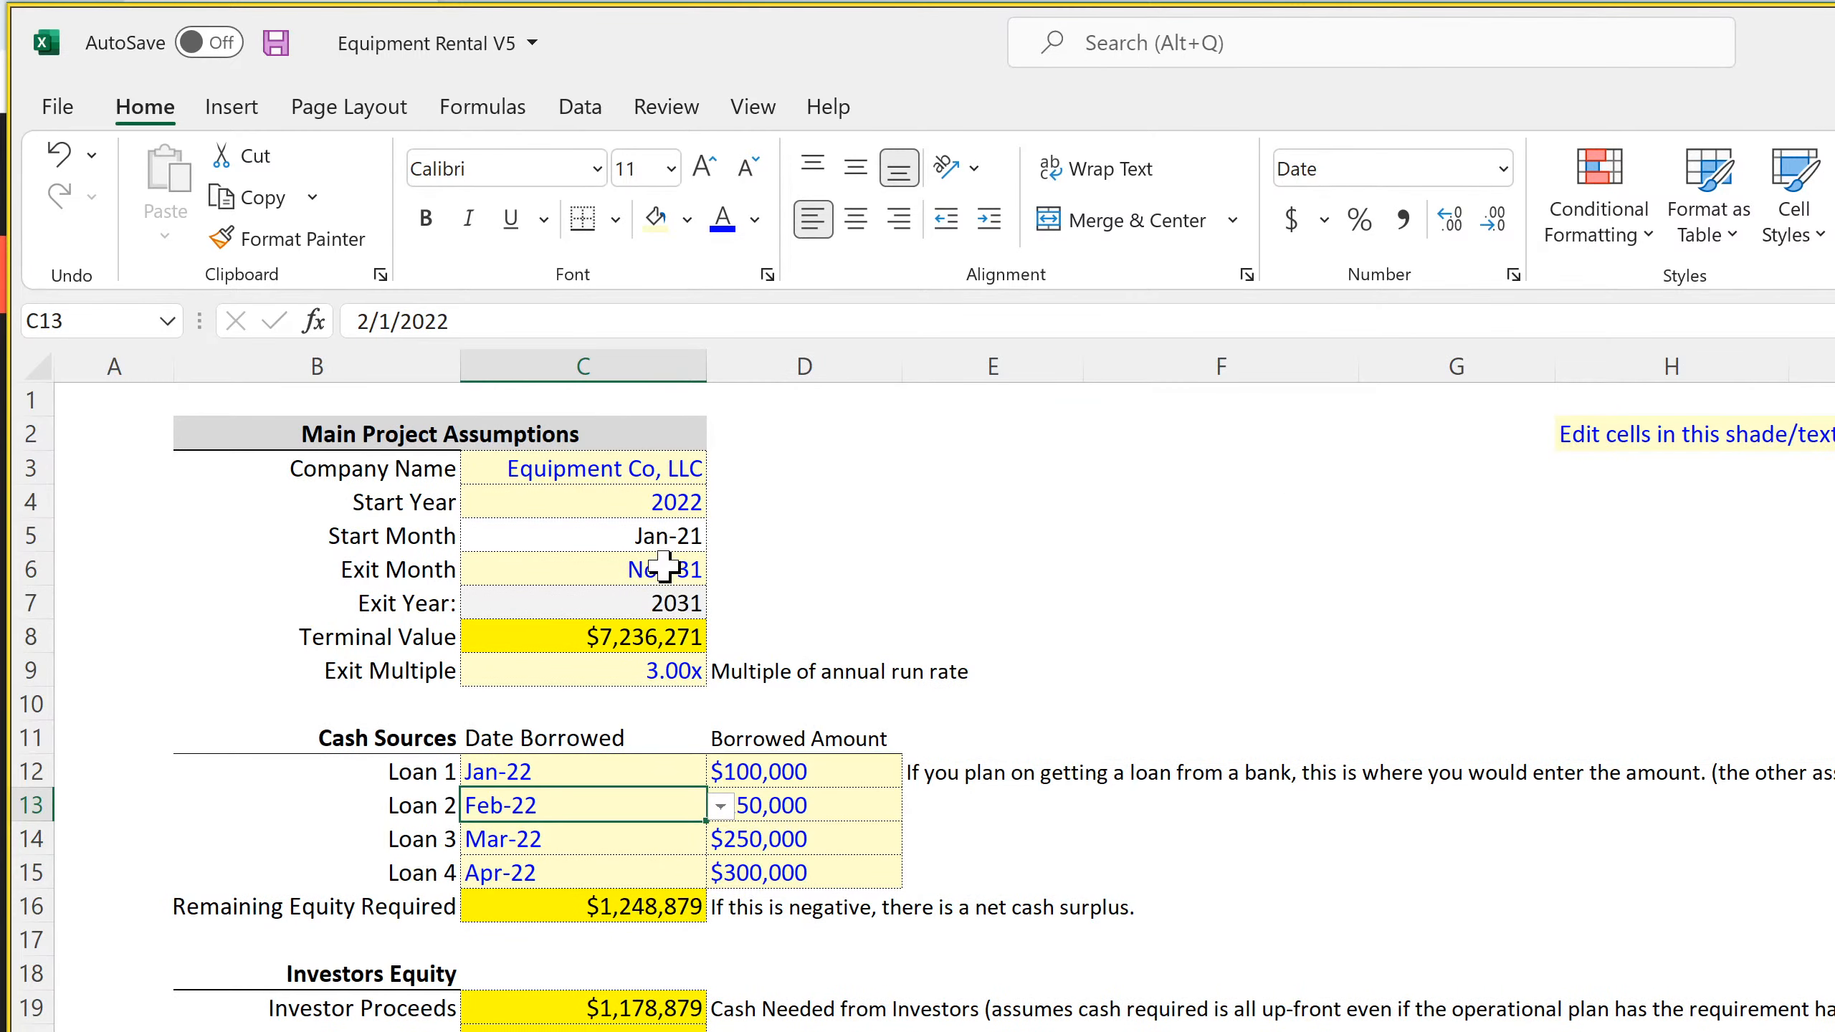
{"action": "left_click", "coordinate": [668, 573]}
{"action": "left_click", "coordinate": [721, 571]}
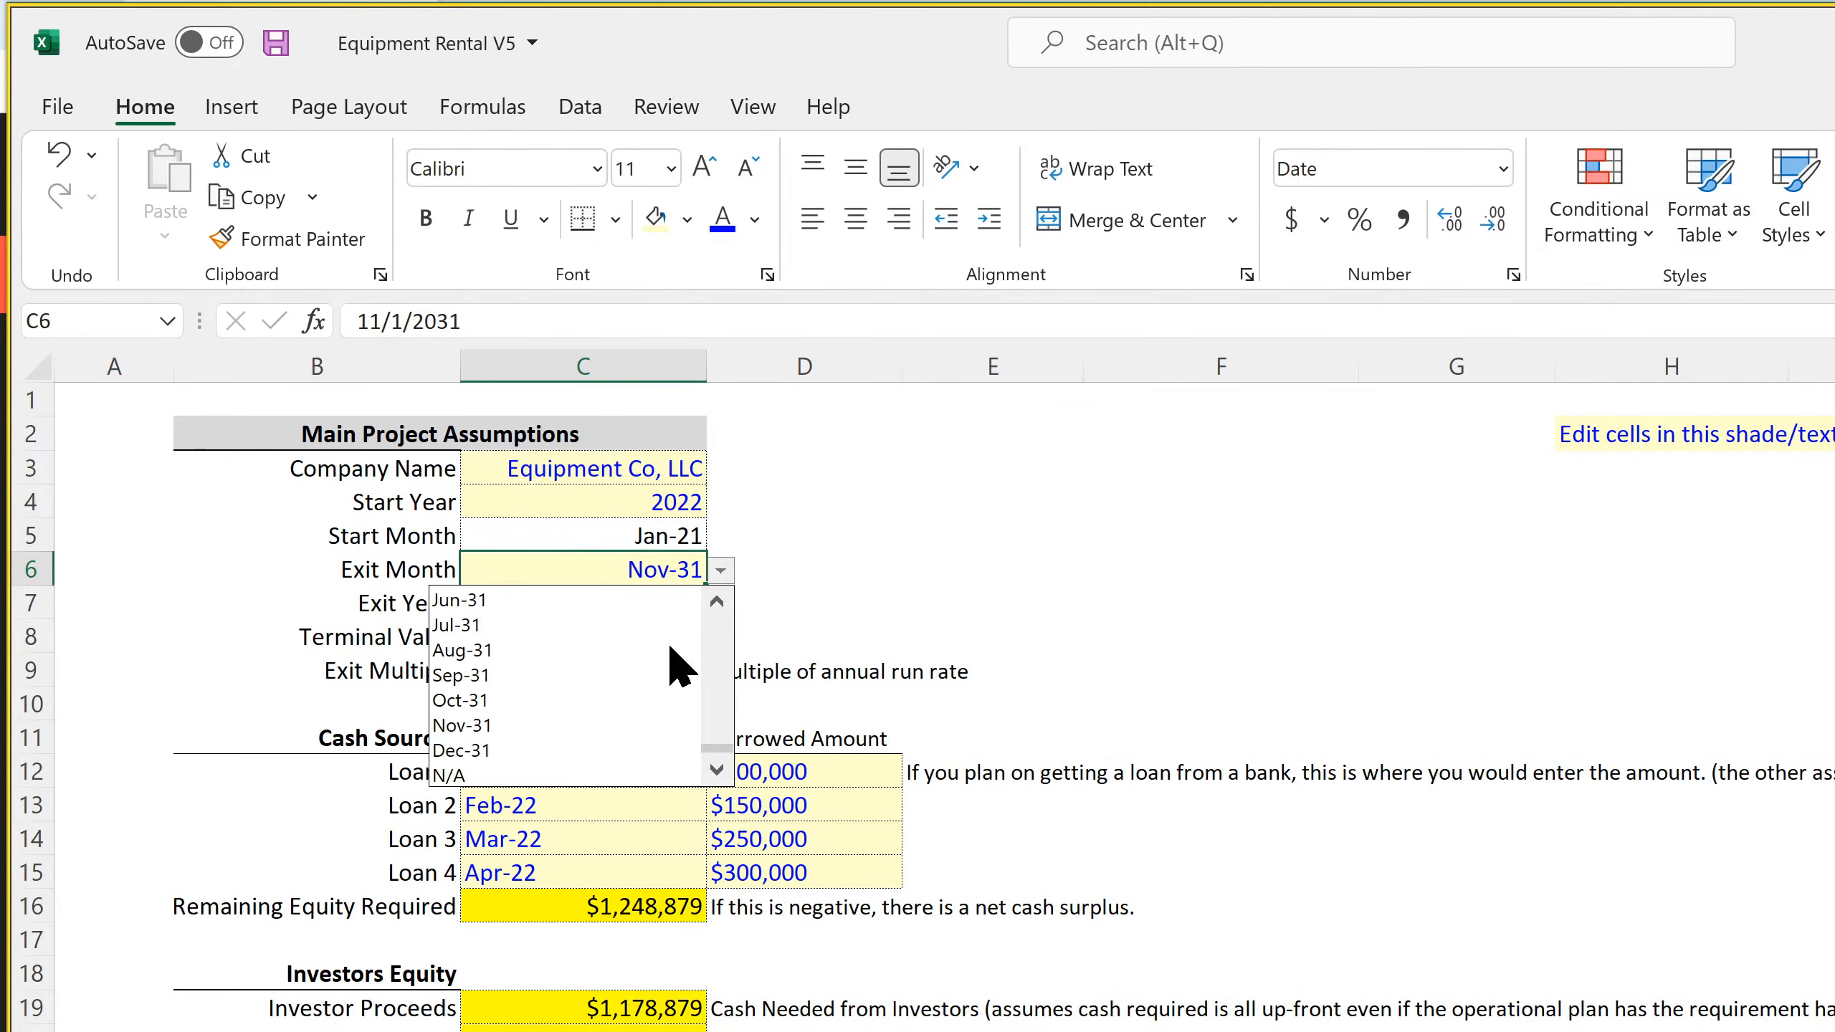
{"action": "left_click", "coordinate": [597, 749]}
Check the per-loan interest in the last and first months, and the revenue and General & Administrative links to Monthly Cash Flow
{"action": "key", "text": "ctrl+Page_Down"}
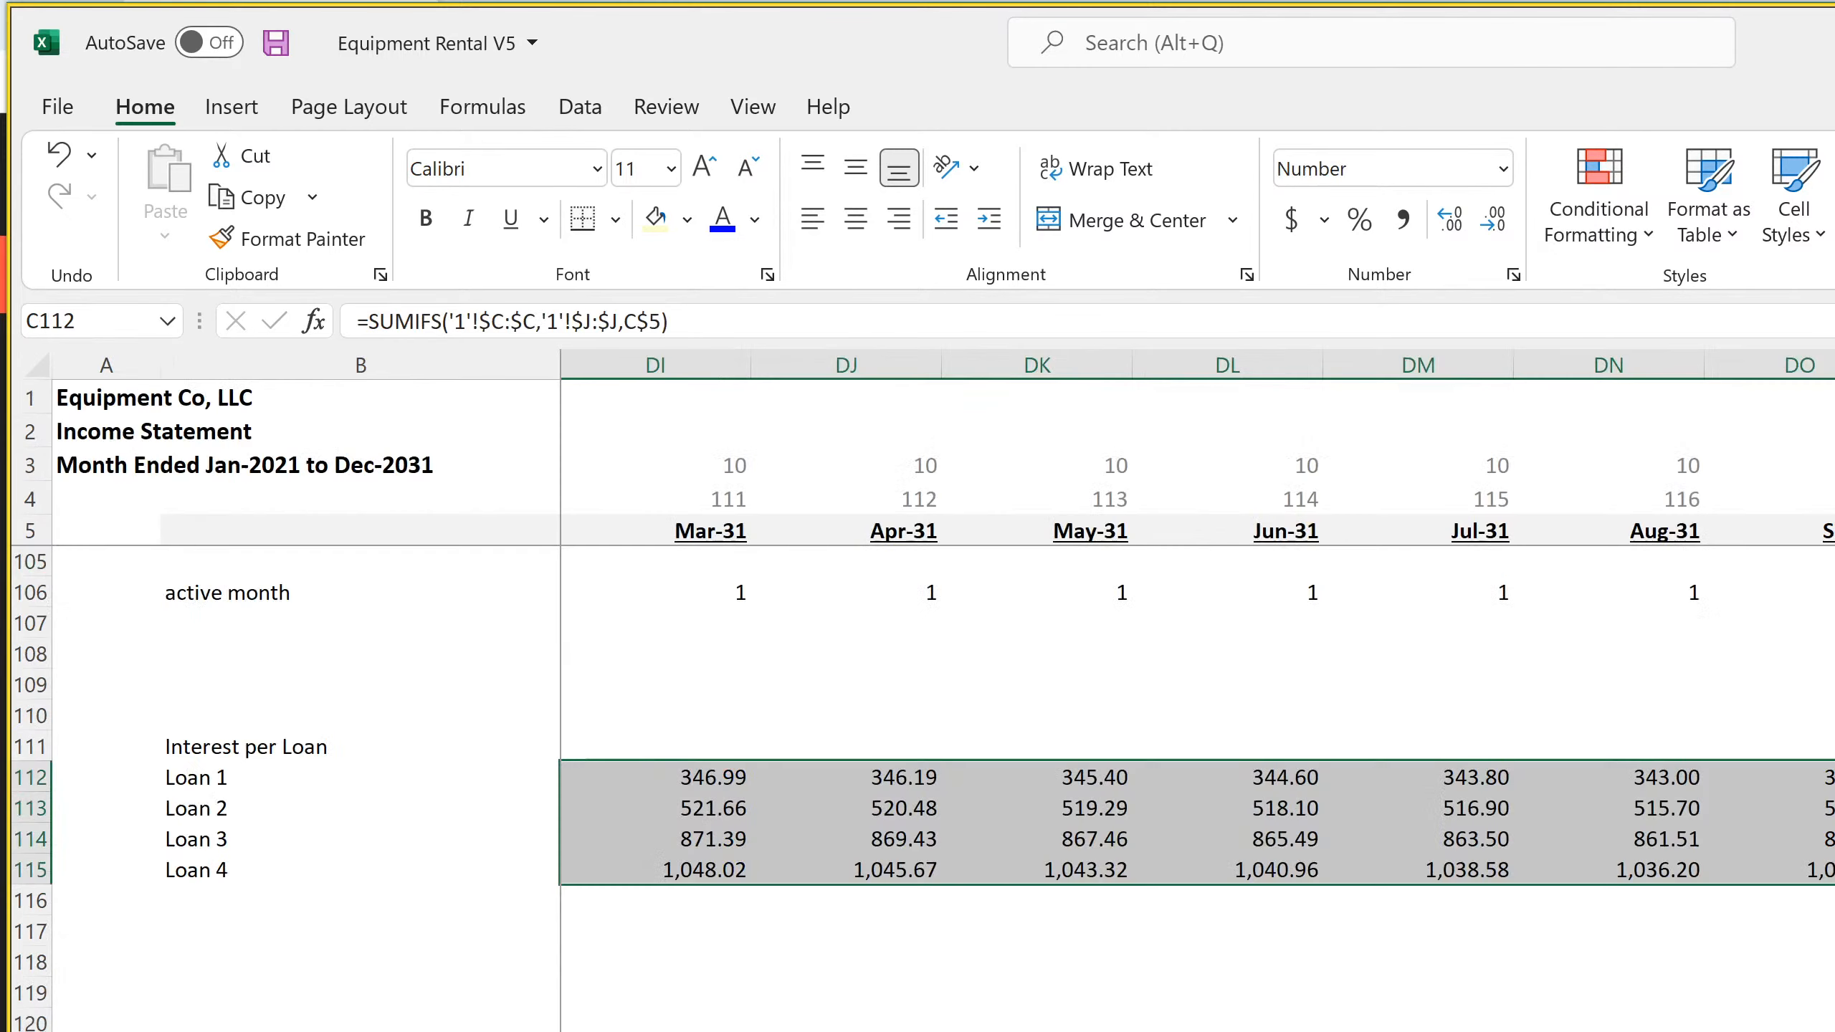
{"action": "left_click", "coordinate": [1833, 499]}
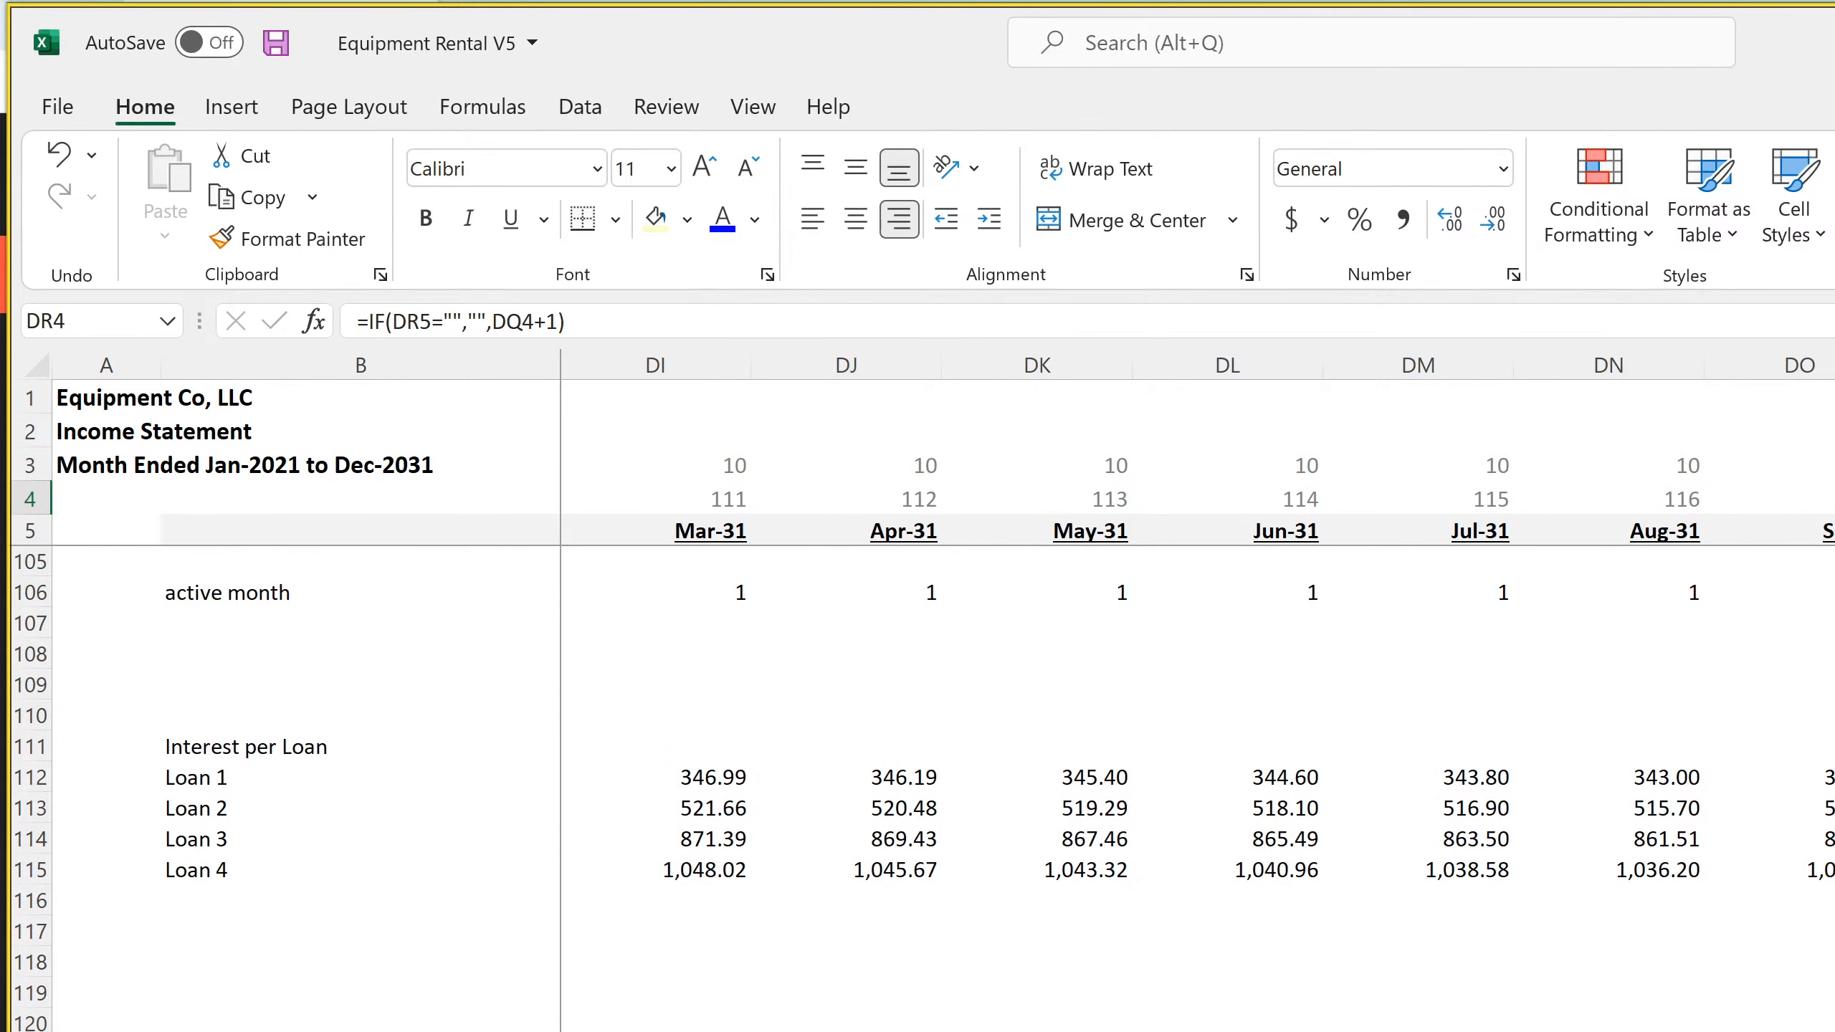
{"action": "left_click", "coordinate": [1834, 808]}
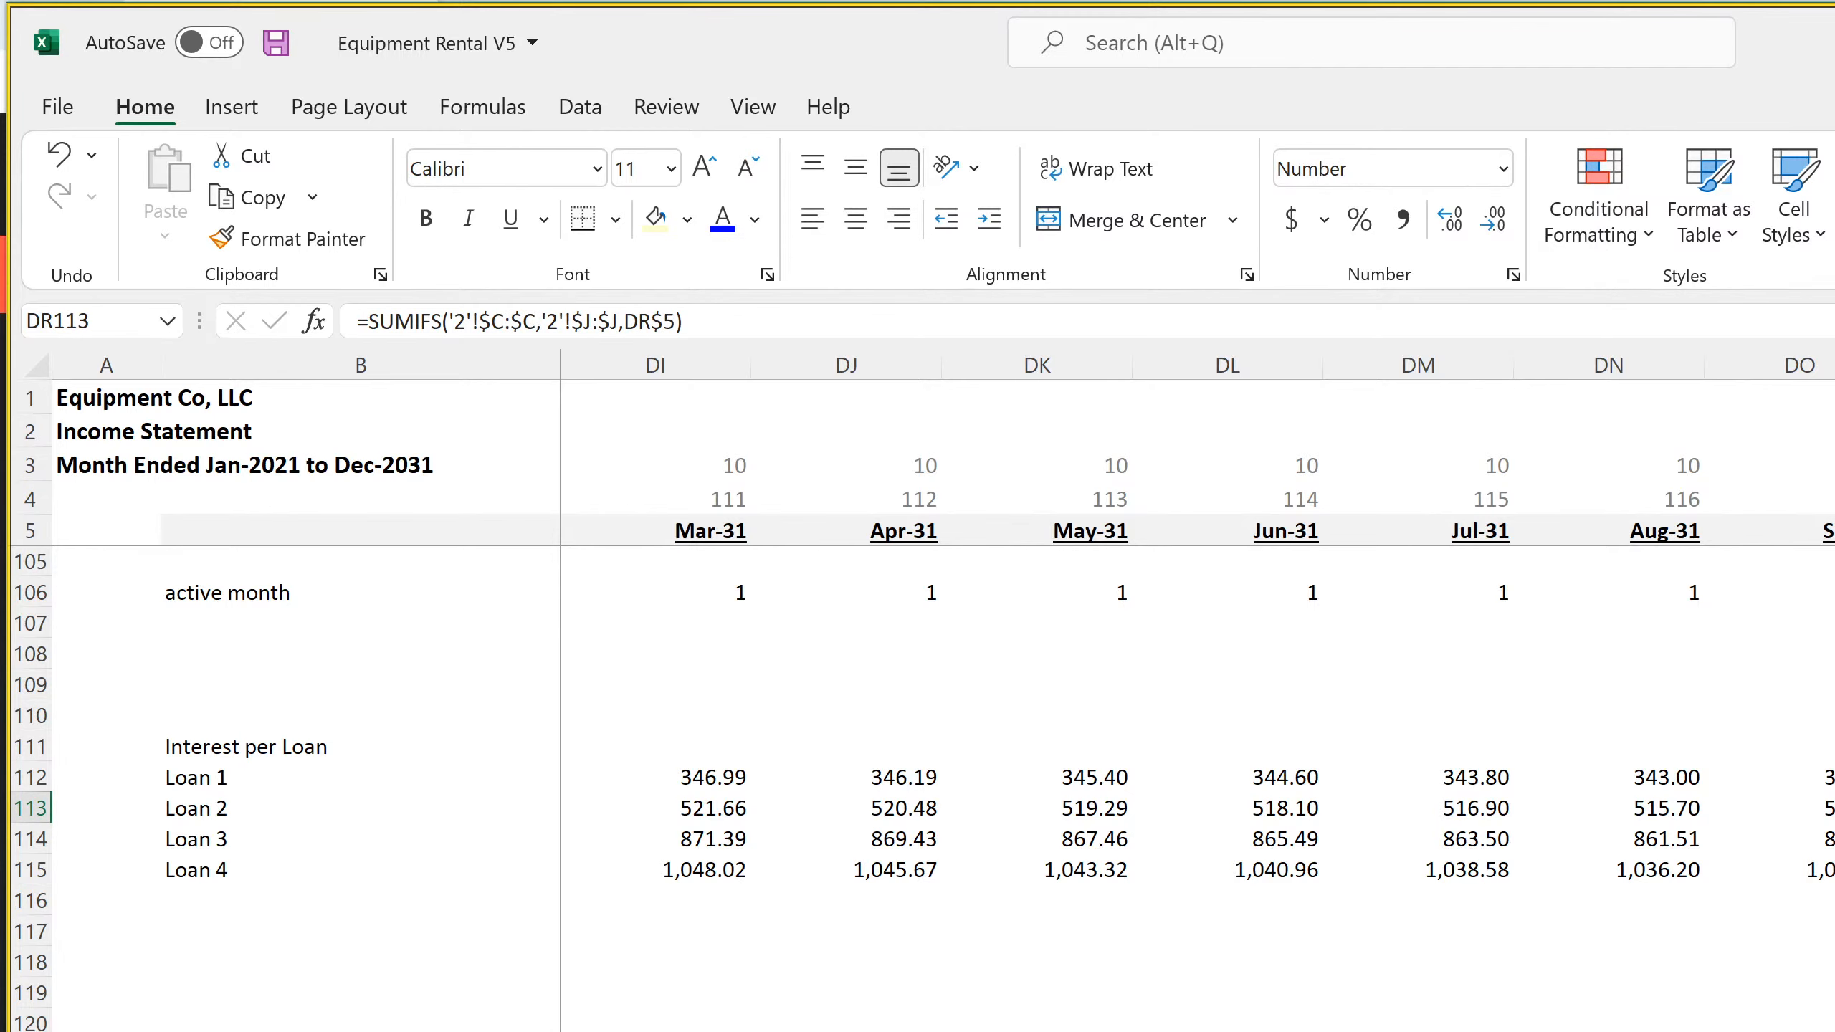
{"action": "scroll", "coordinate": [1197, 787], "scroll_direction": "left", "scroll_amount": 20}
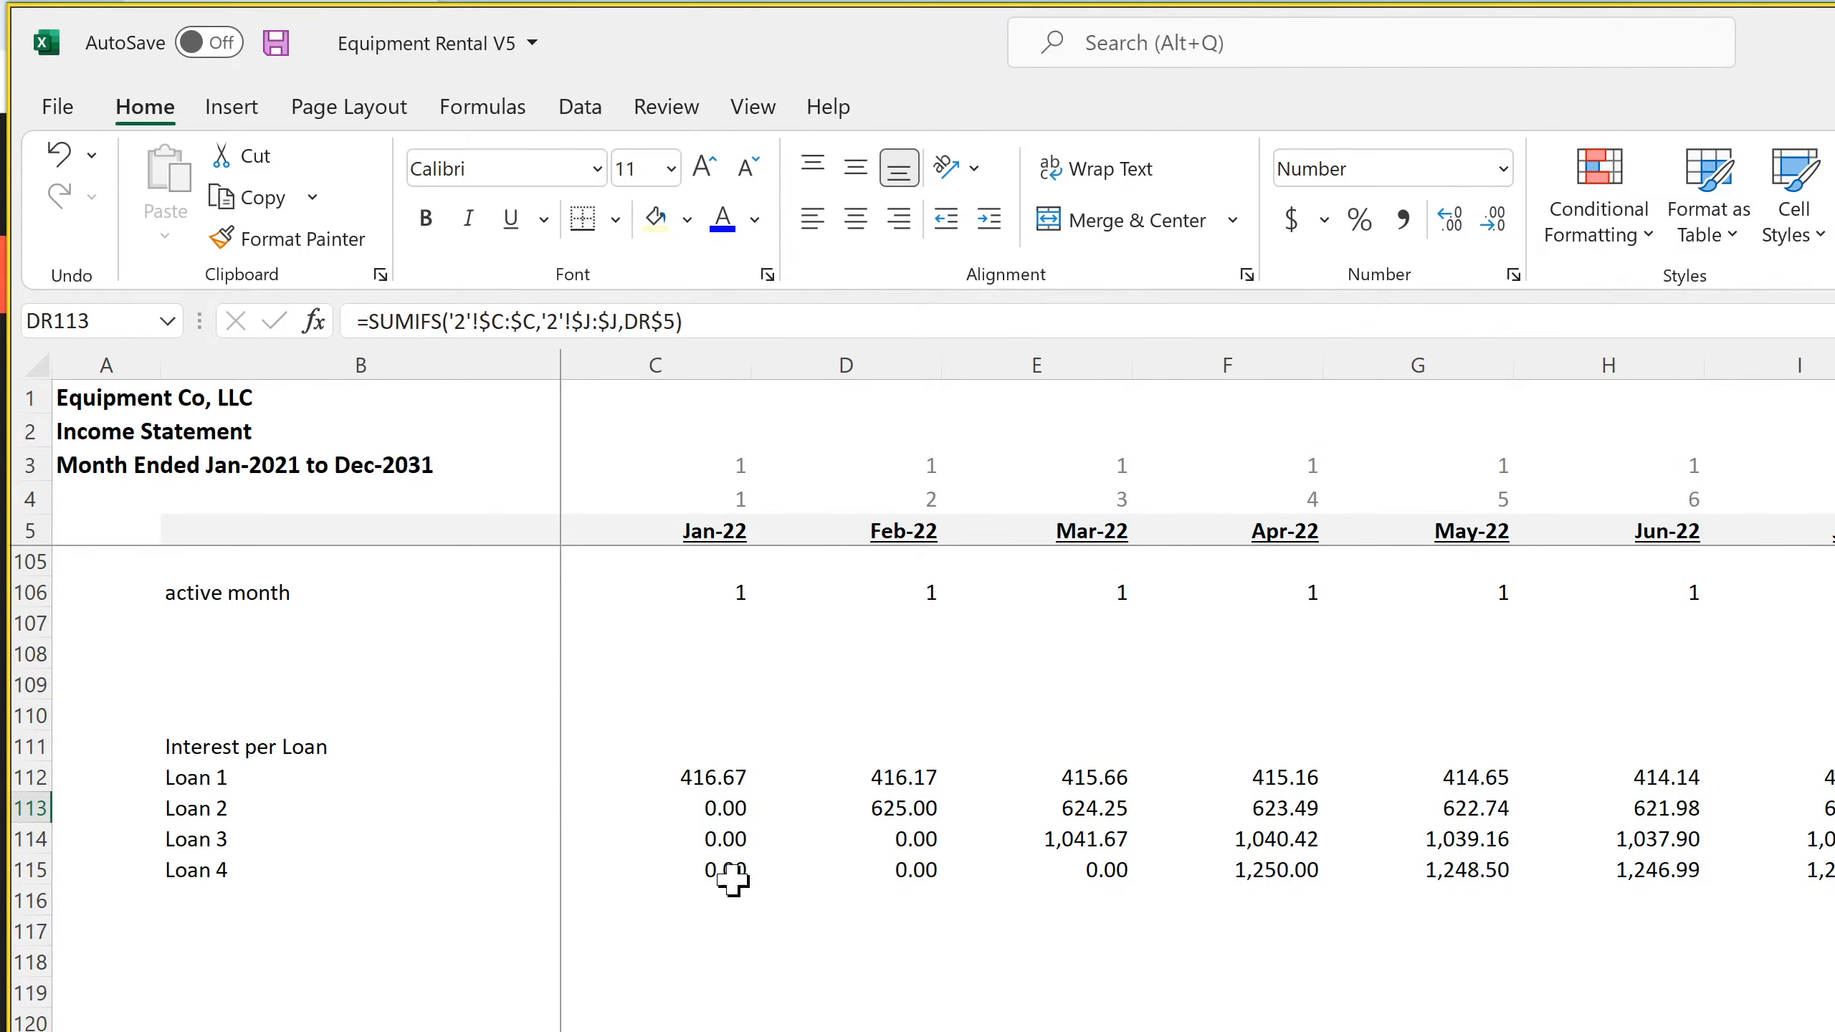
{"action": "scroll", "coordinate": [839, 937], "scroll_direction": "up", "scroll_amount": 11}
{"action": "scroll", "coordinate": [838, 937], "scroll_direction": "up", "scroll_amount": 20}
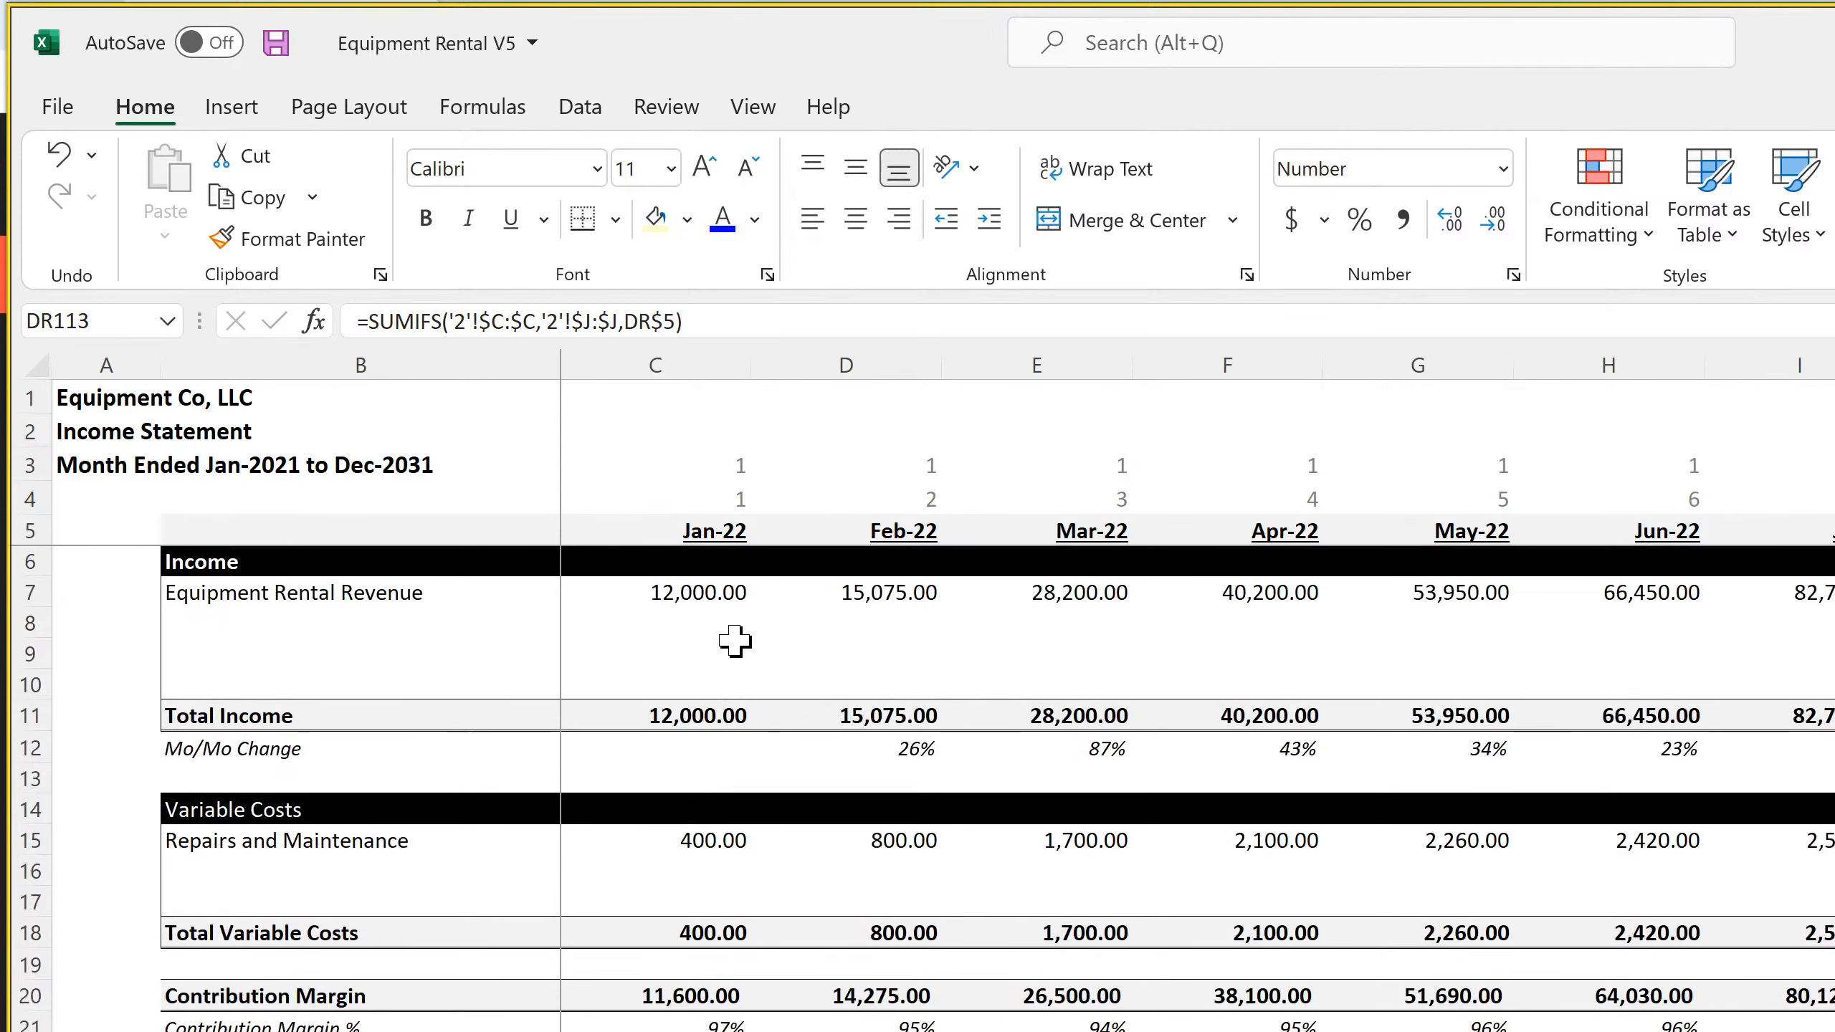
{"action": "left_click", "coordinate": [713, 594]}
{"action": "left_click", "coordinate": [854, 598]}
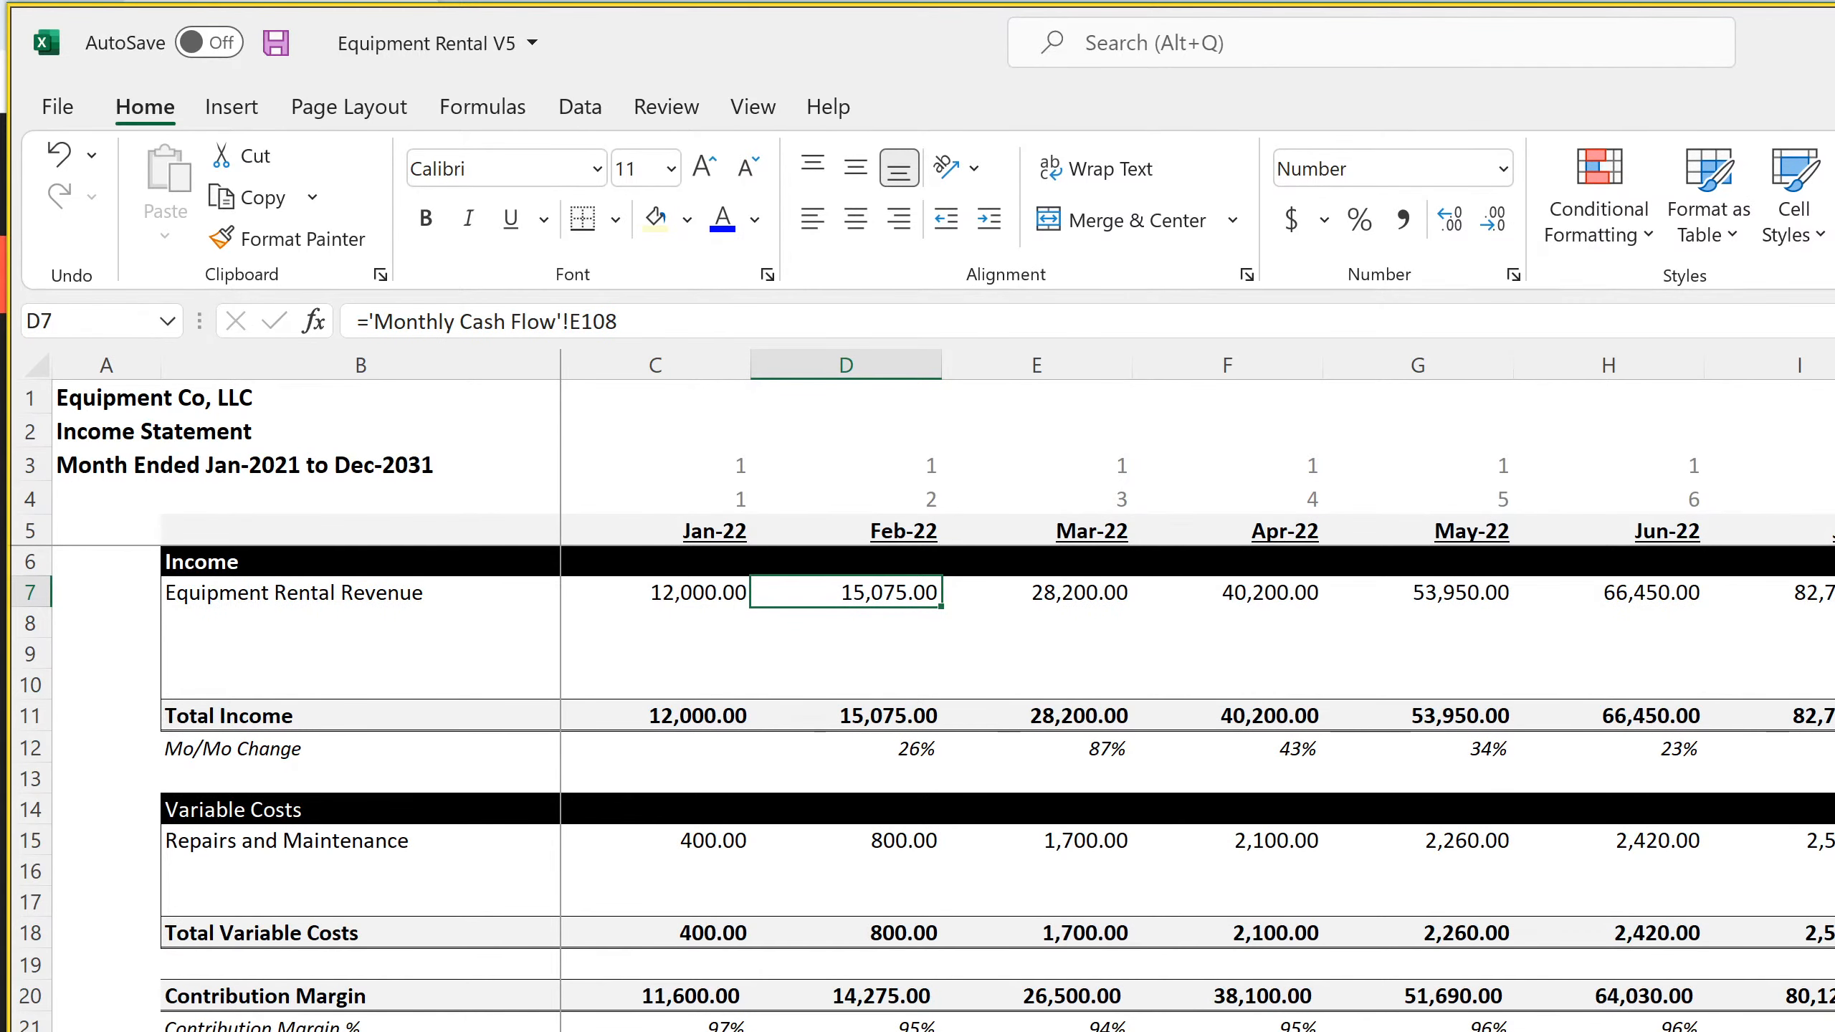
{"action": "left_click", "coordinate": [655, 1031]}
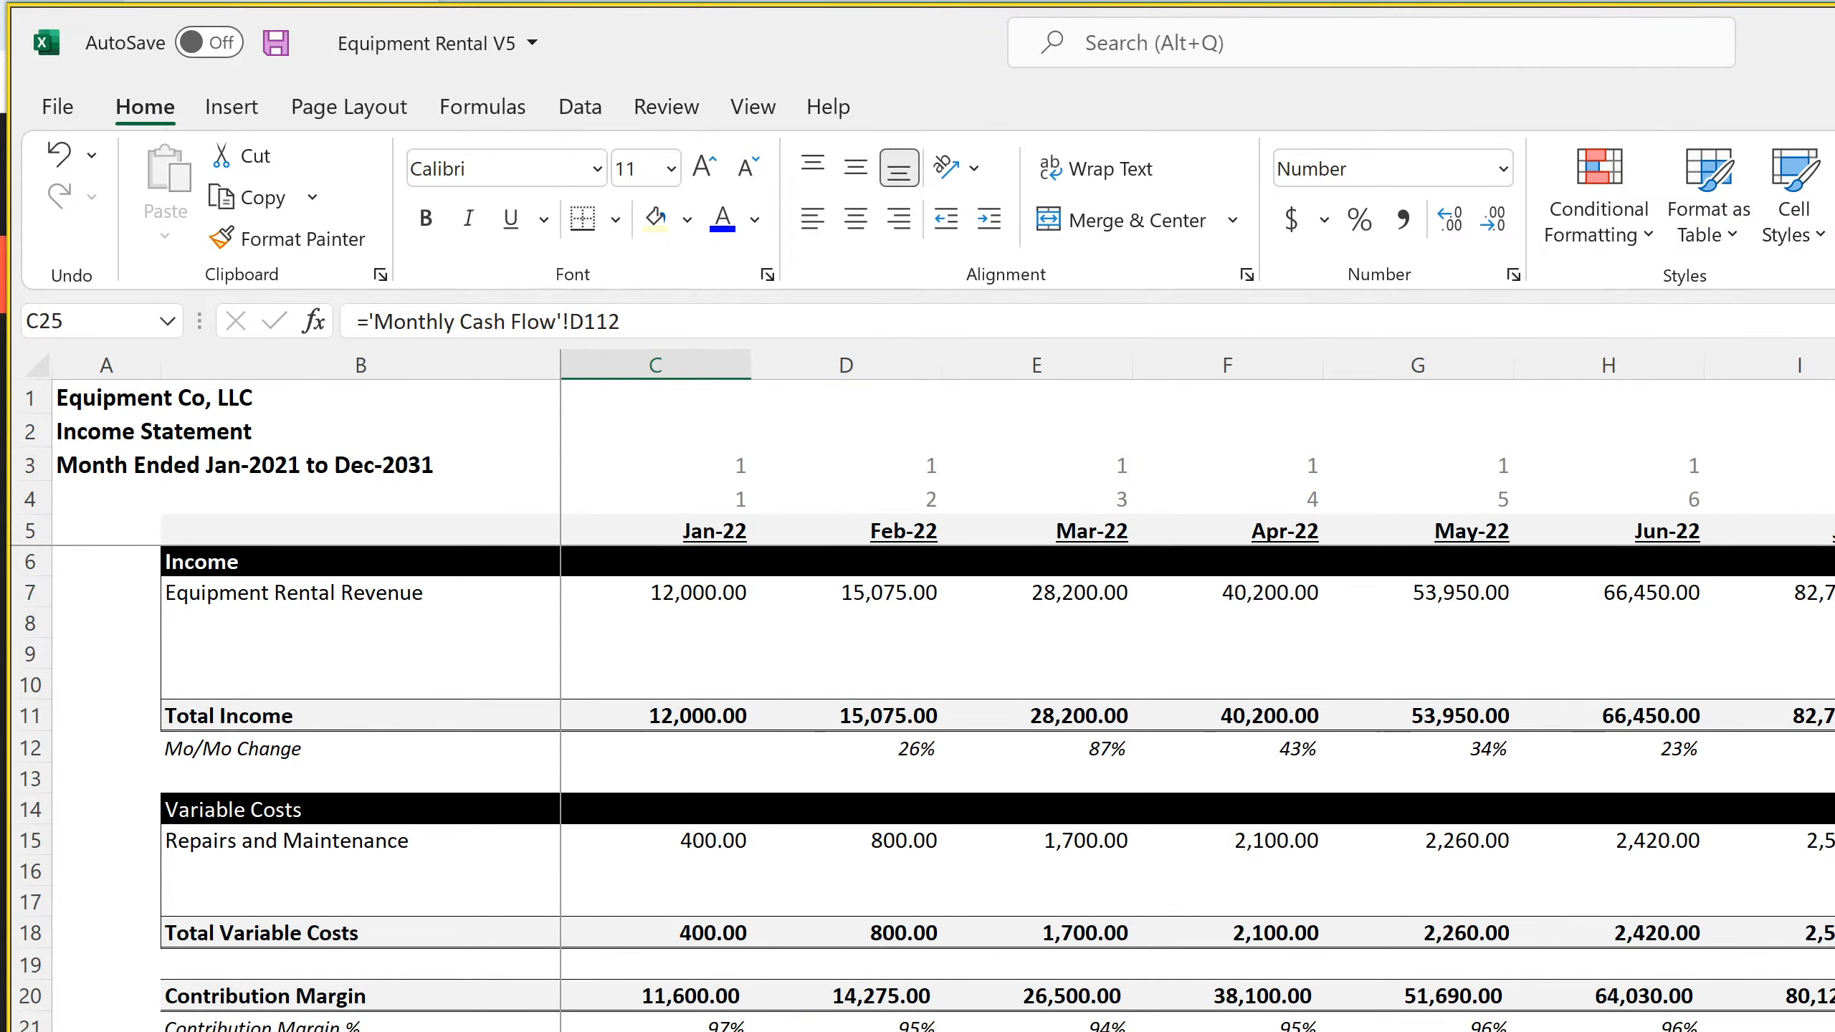
{"action": "left_click", "coordinate": [846, 1031]}
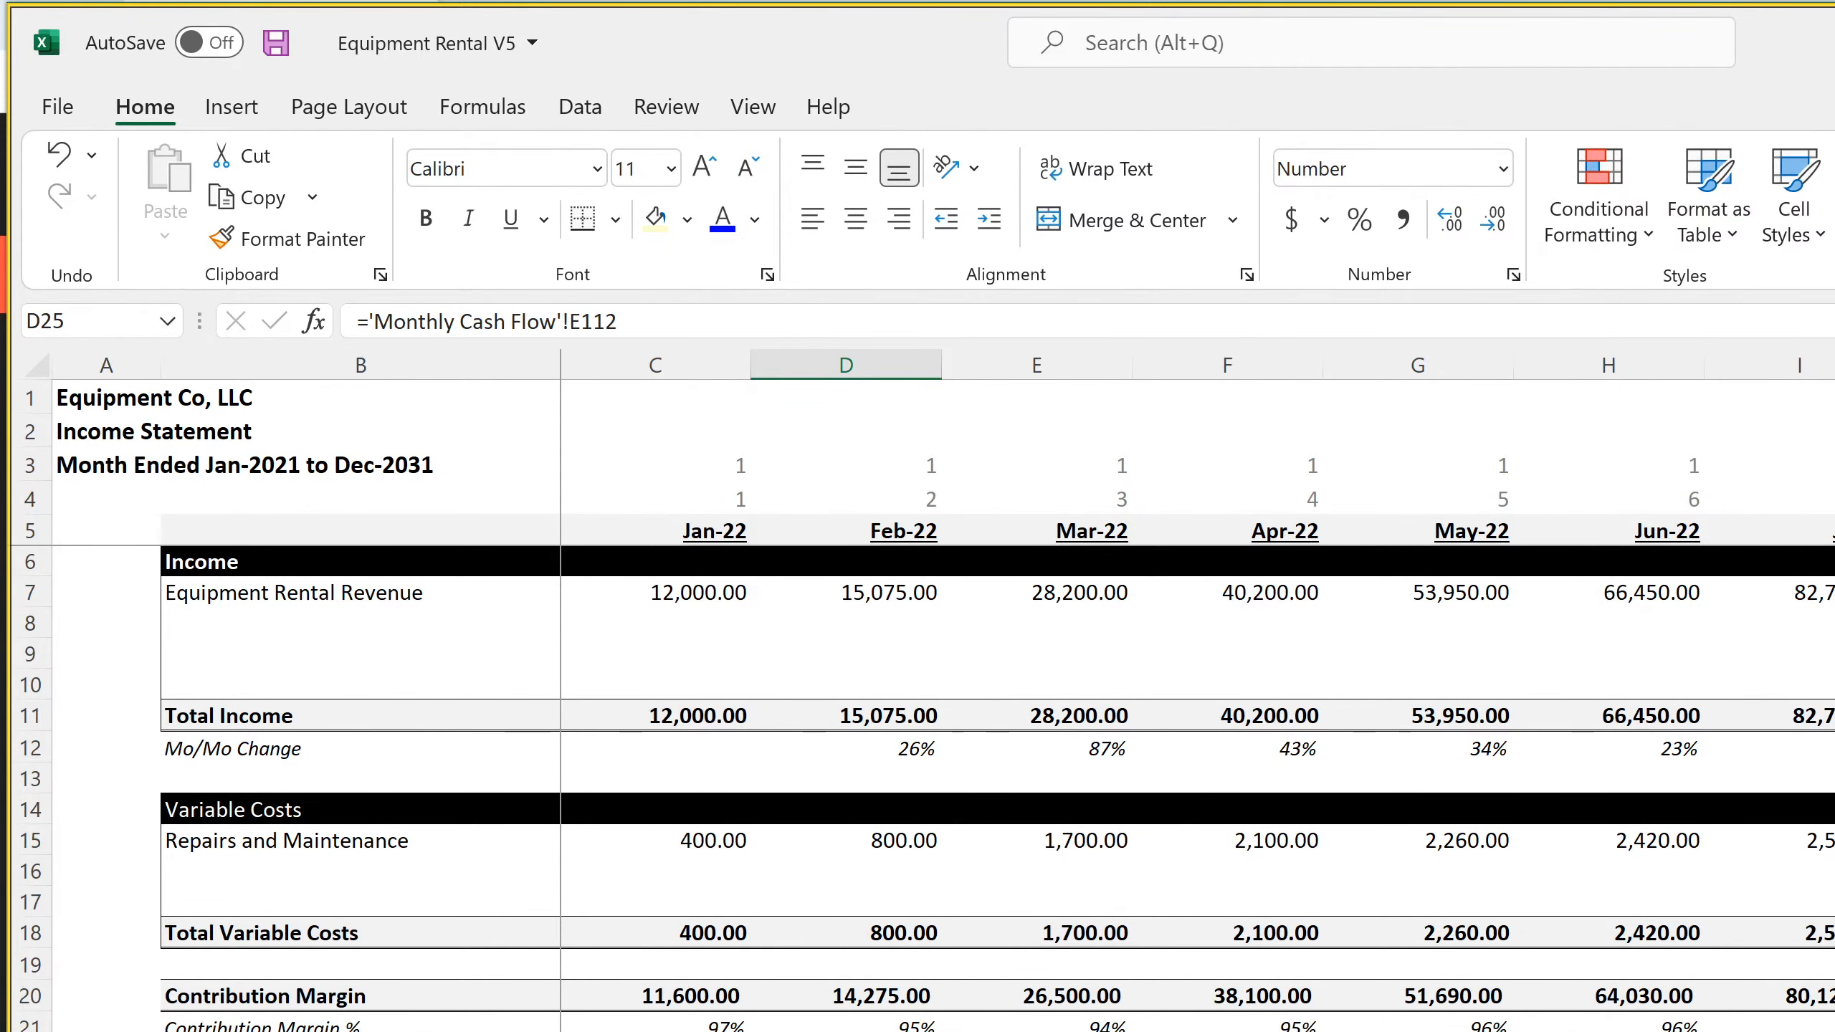
Rename the Monthly Cash Flow sheet as Monthly Detail and return to the monthly income statement
{"action": "key", "text": "ctrl+Page_Up"}
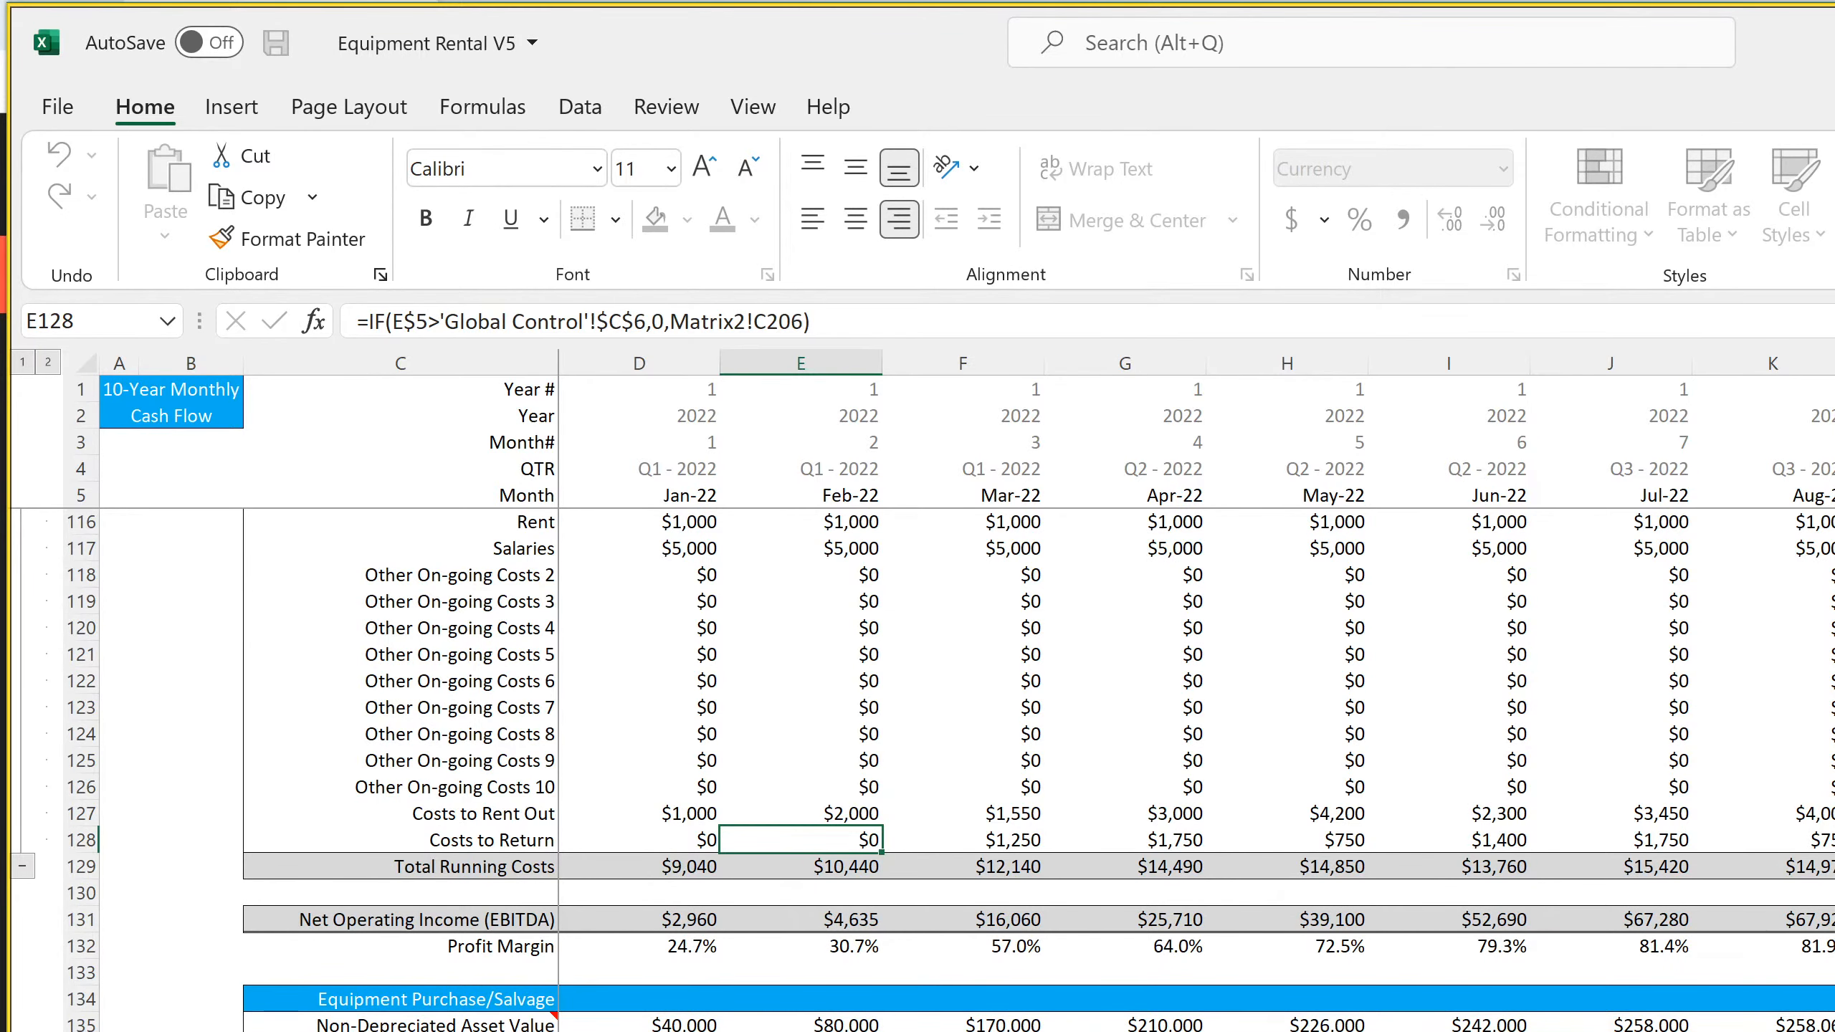
{"action": "key", "text": "ctrl+Page_Up"}
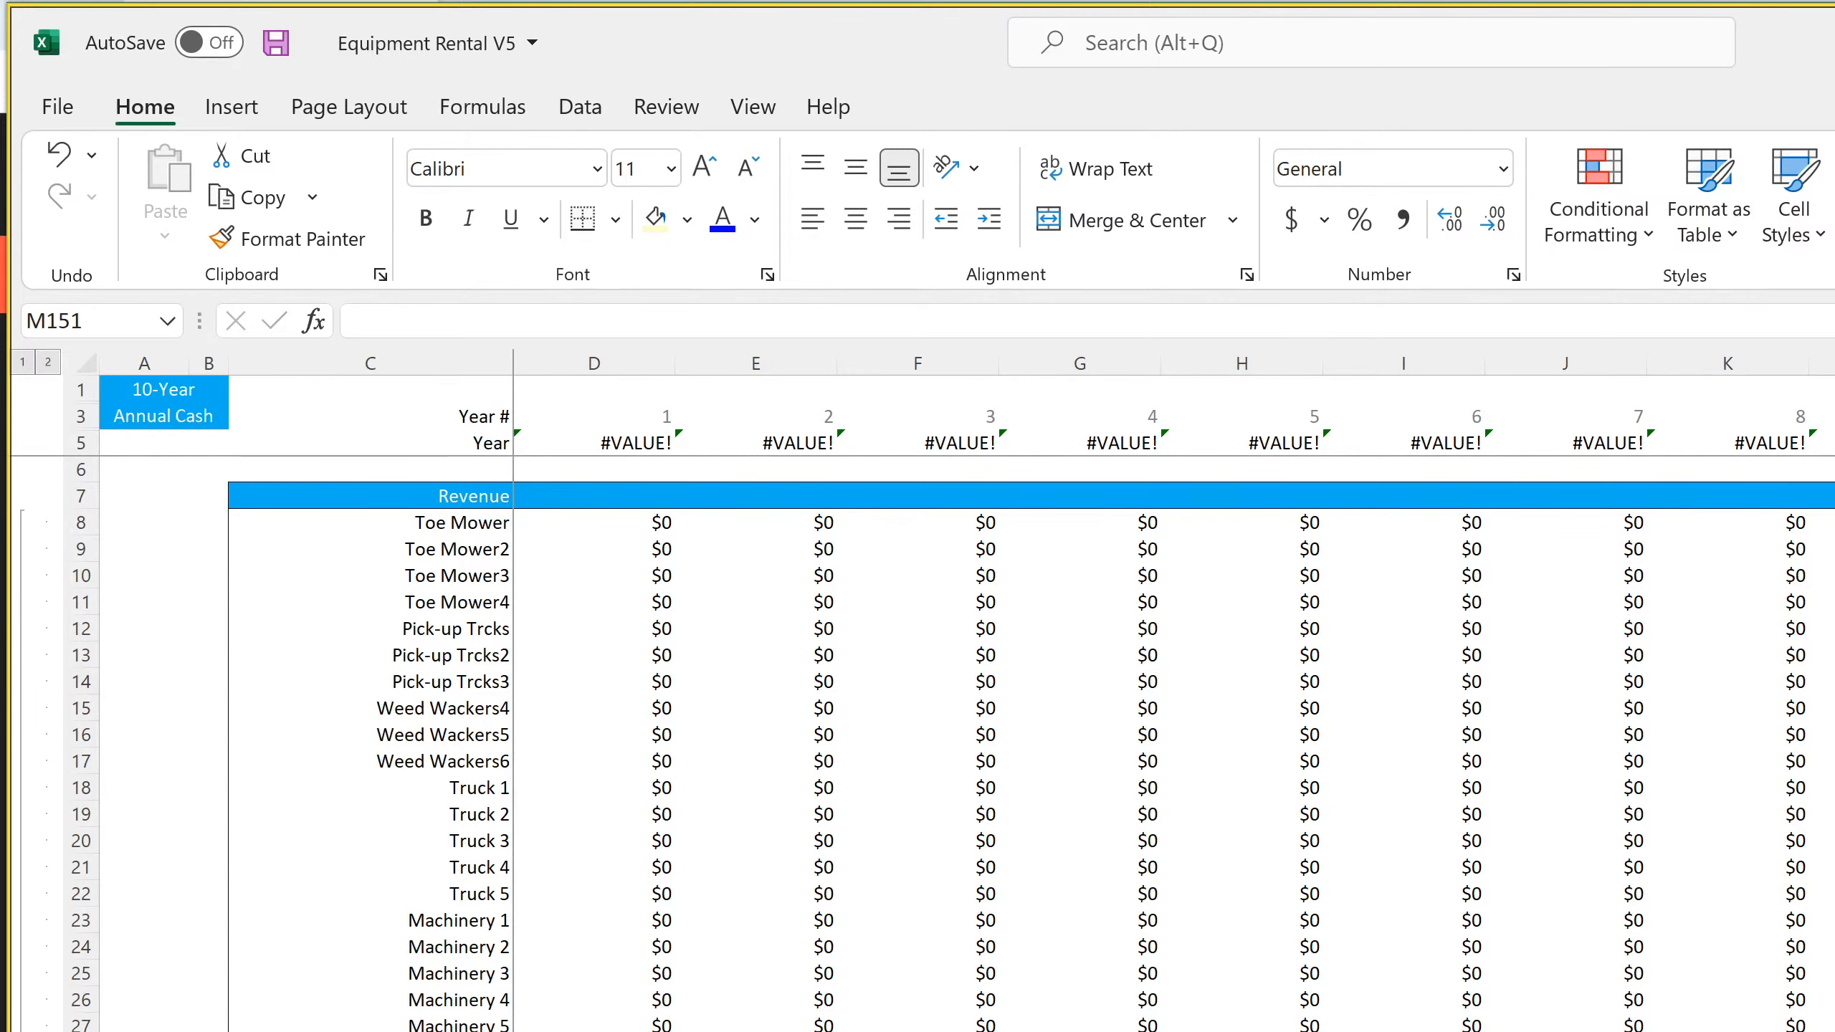
{"action": "key", "text": "ctrl+Page_Up"}
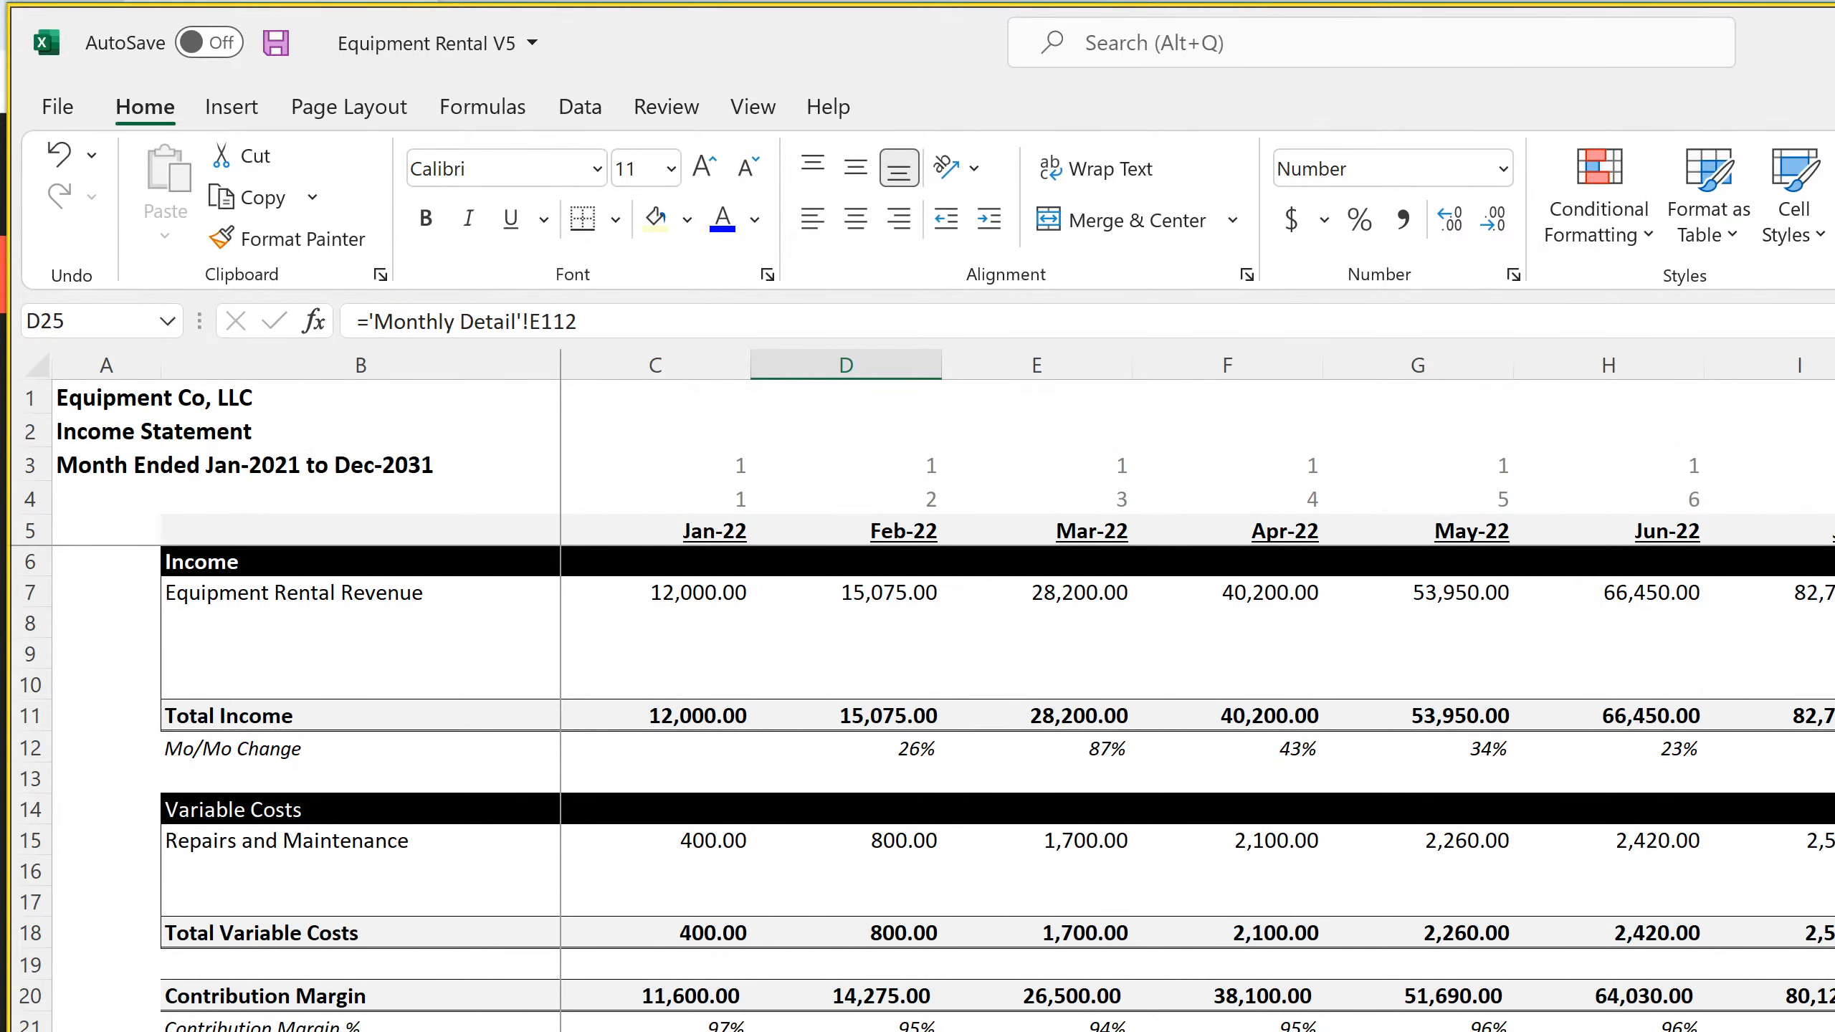
Copy the exit-month test IF(F$5>'Global Control'!$C$6, from the Toe Mower depreciation formula in F73
{"action": "left_click", "coordinate": [1227, 1030]}
{"action": "left_click", "coordinate": [655, 1030]}
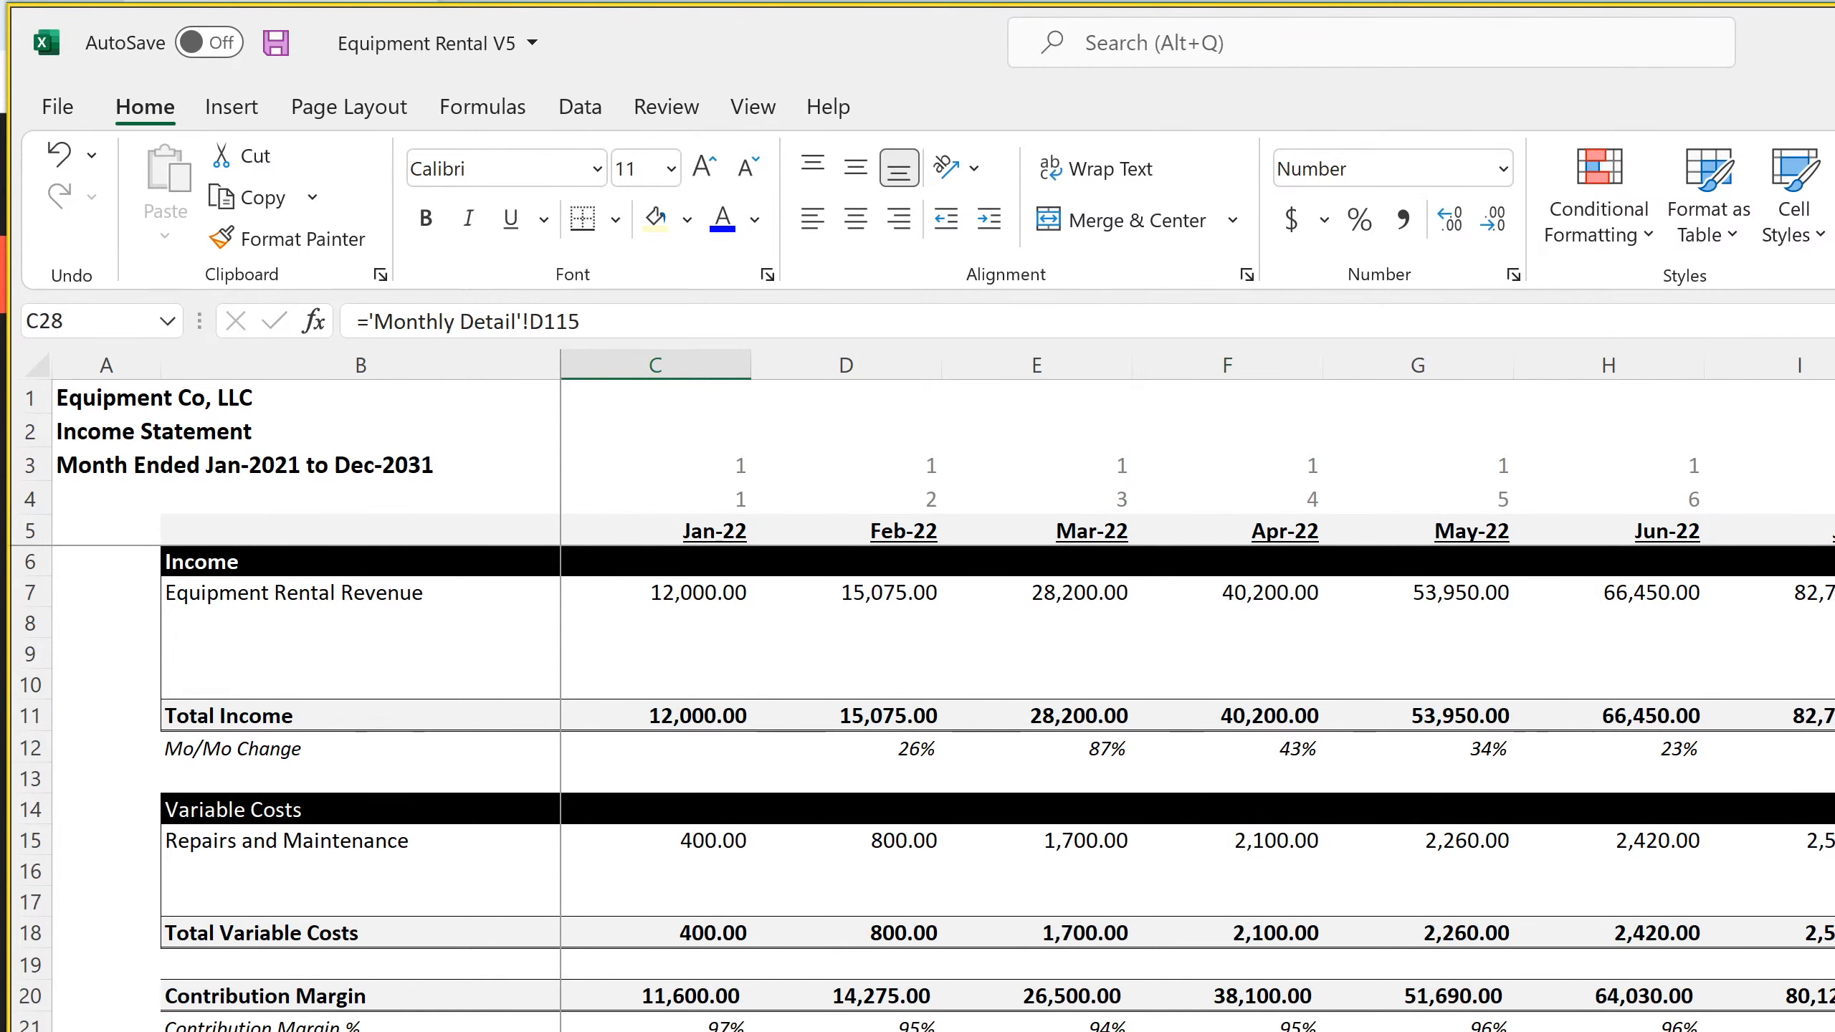
{"action": "scroll", "coordinate": [923, 788], "scroll_direction": "down", "scroll_amount": 15}
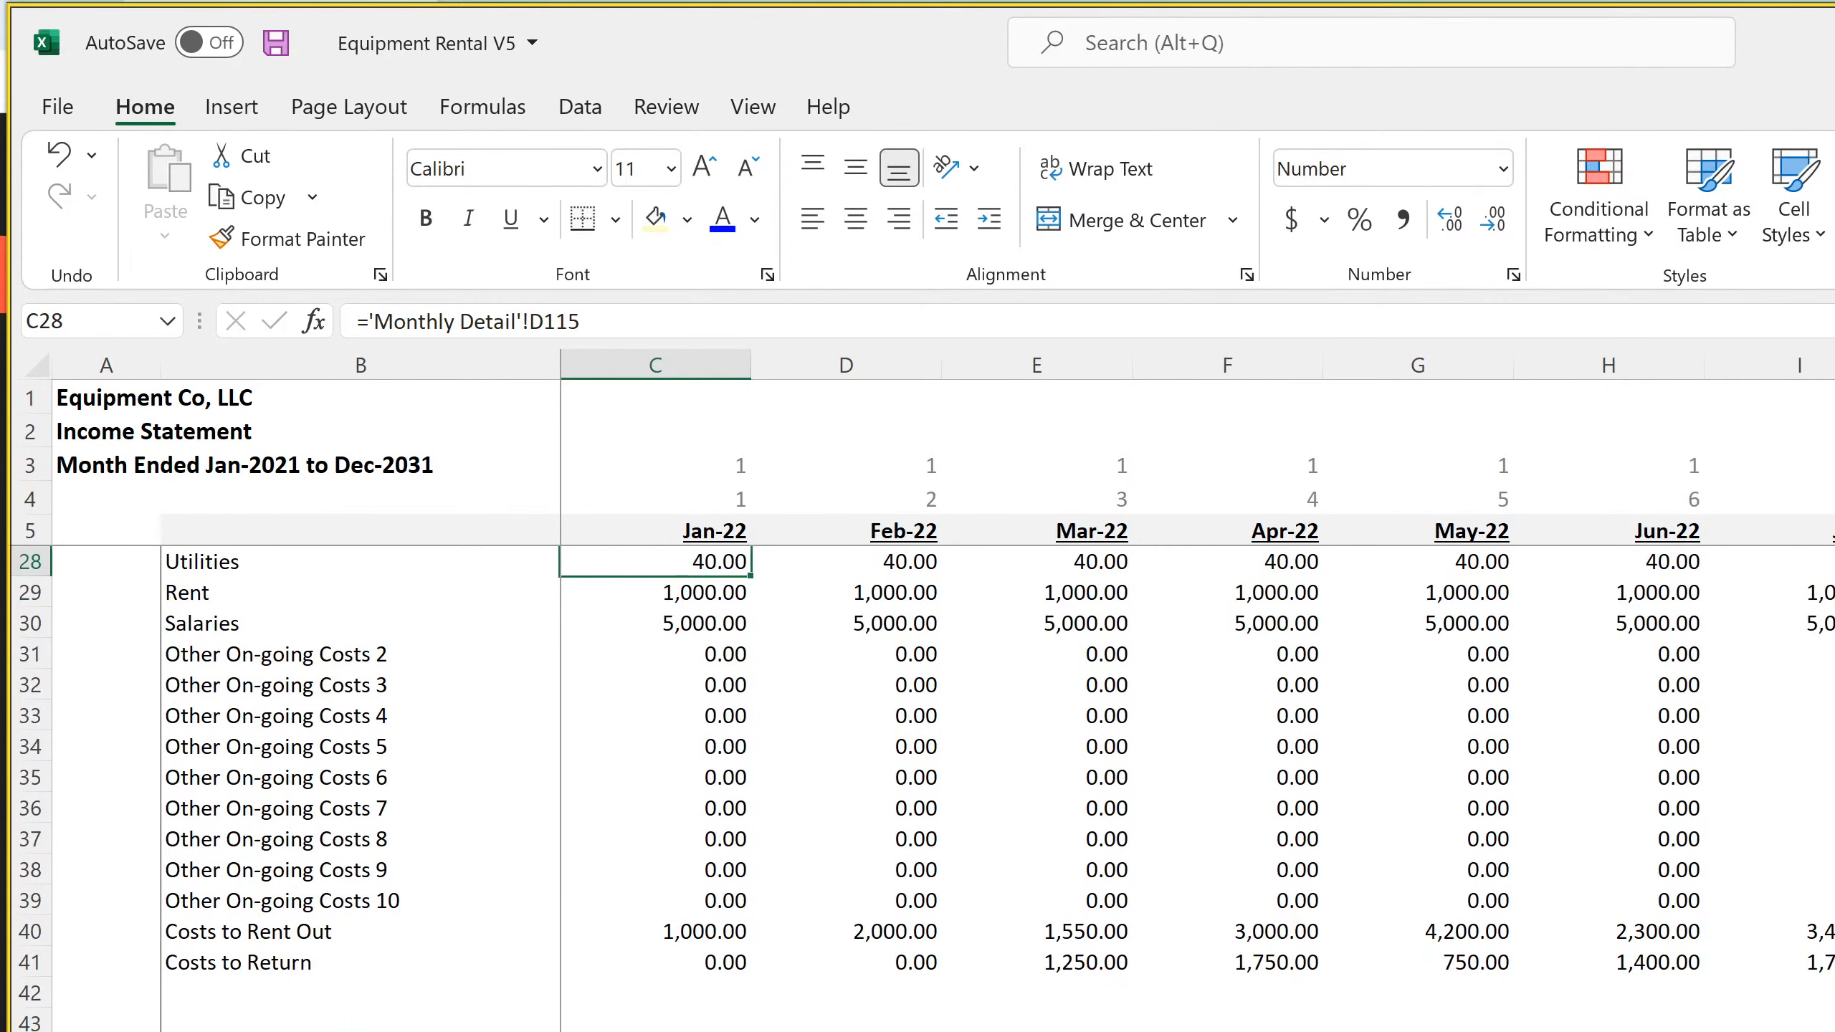
{"action": "left_click", "coordinate": [846, 1030]}
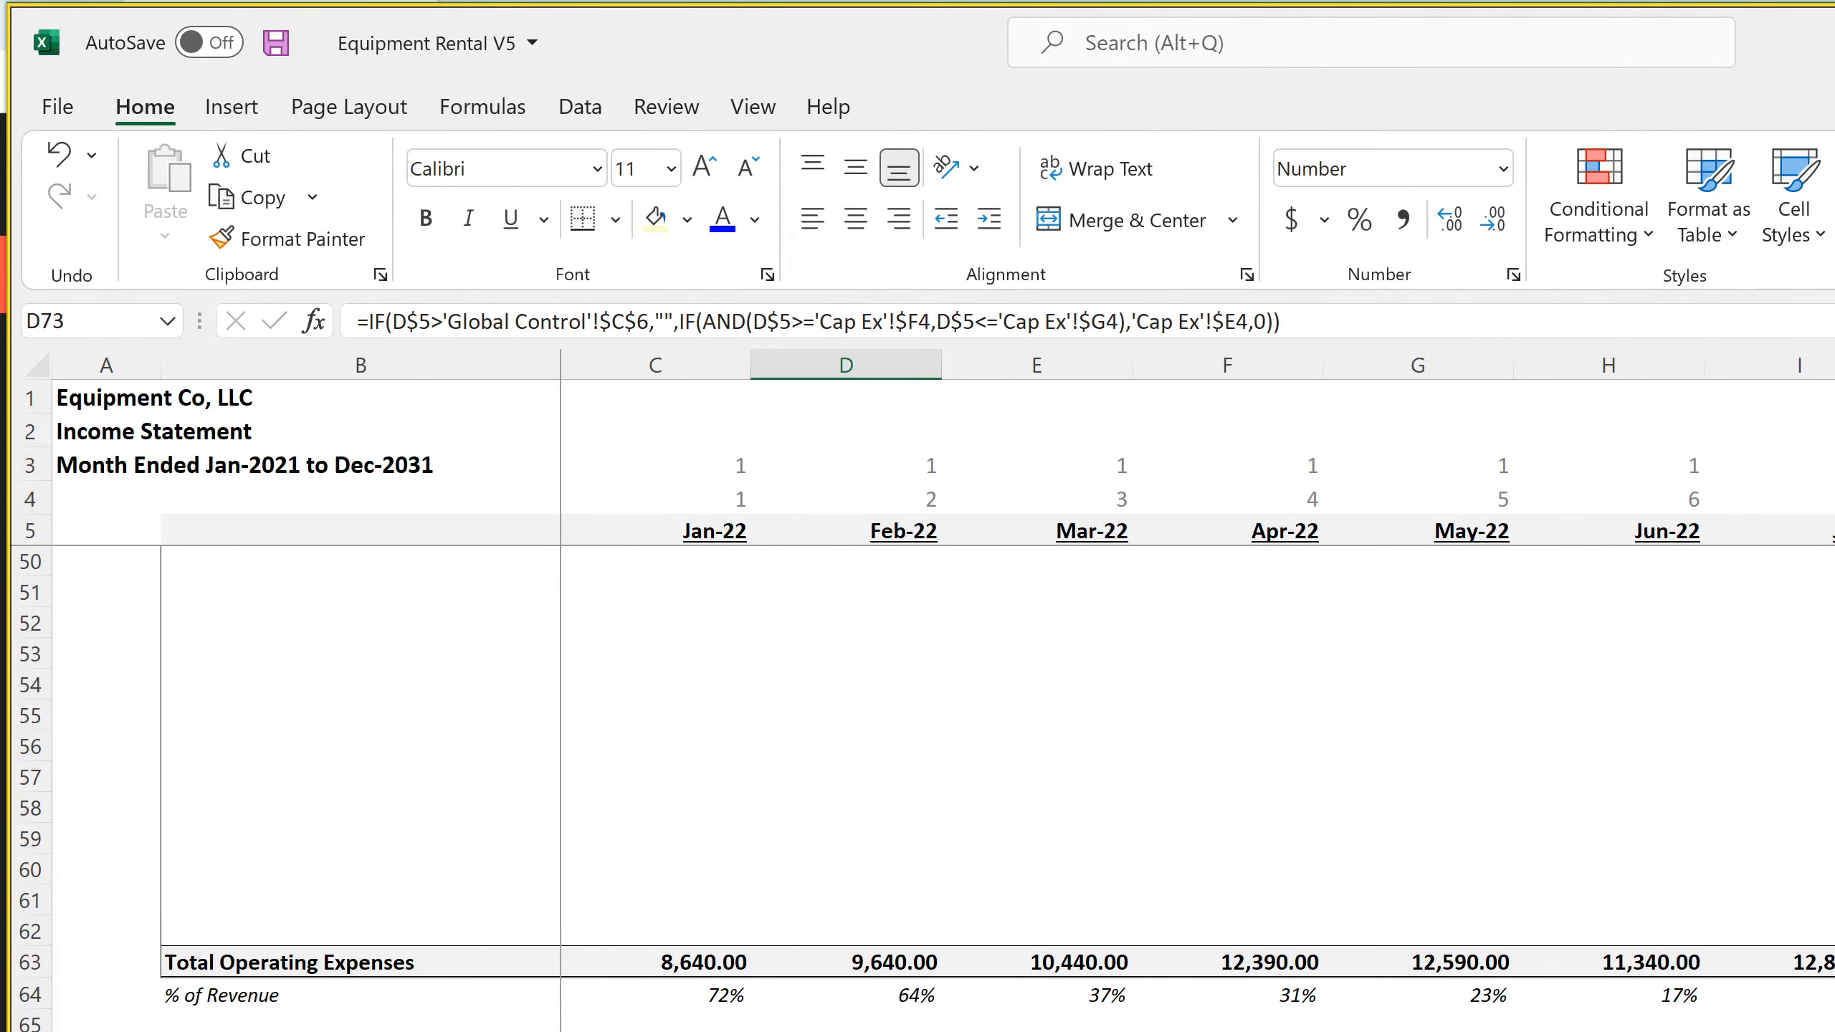
{"action": "left_click", "coordinate": [1227, 1029]}
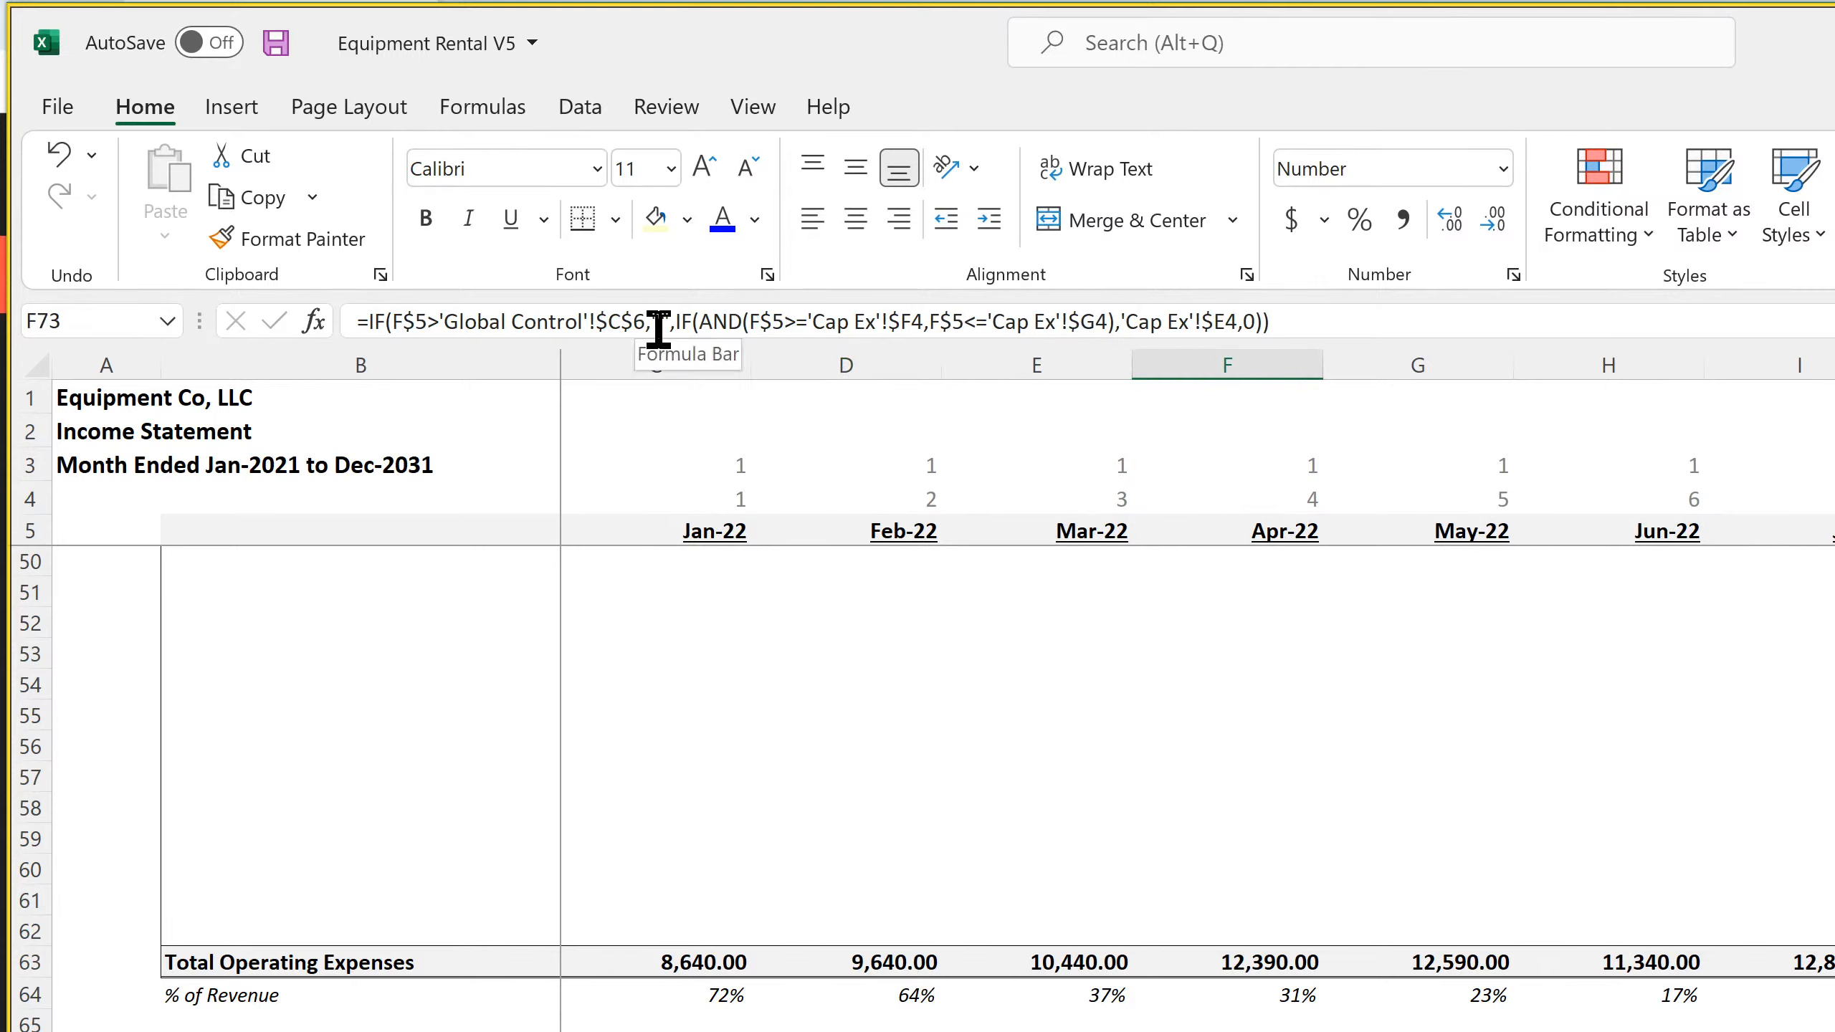
{"action": "left_click_drag", "start_coordinate": [655, 322], "coordinate": [368, 322]}
{"action": "right_click", "coordinate": [432, 323]}
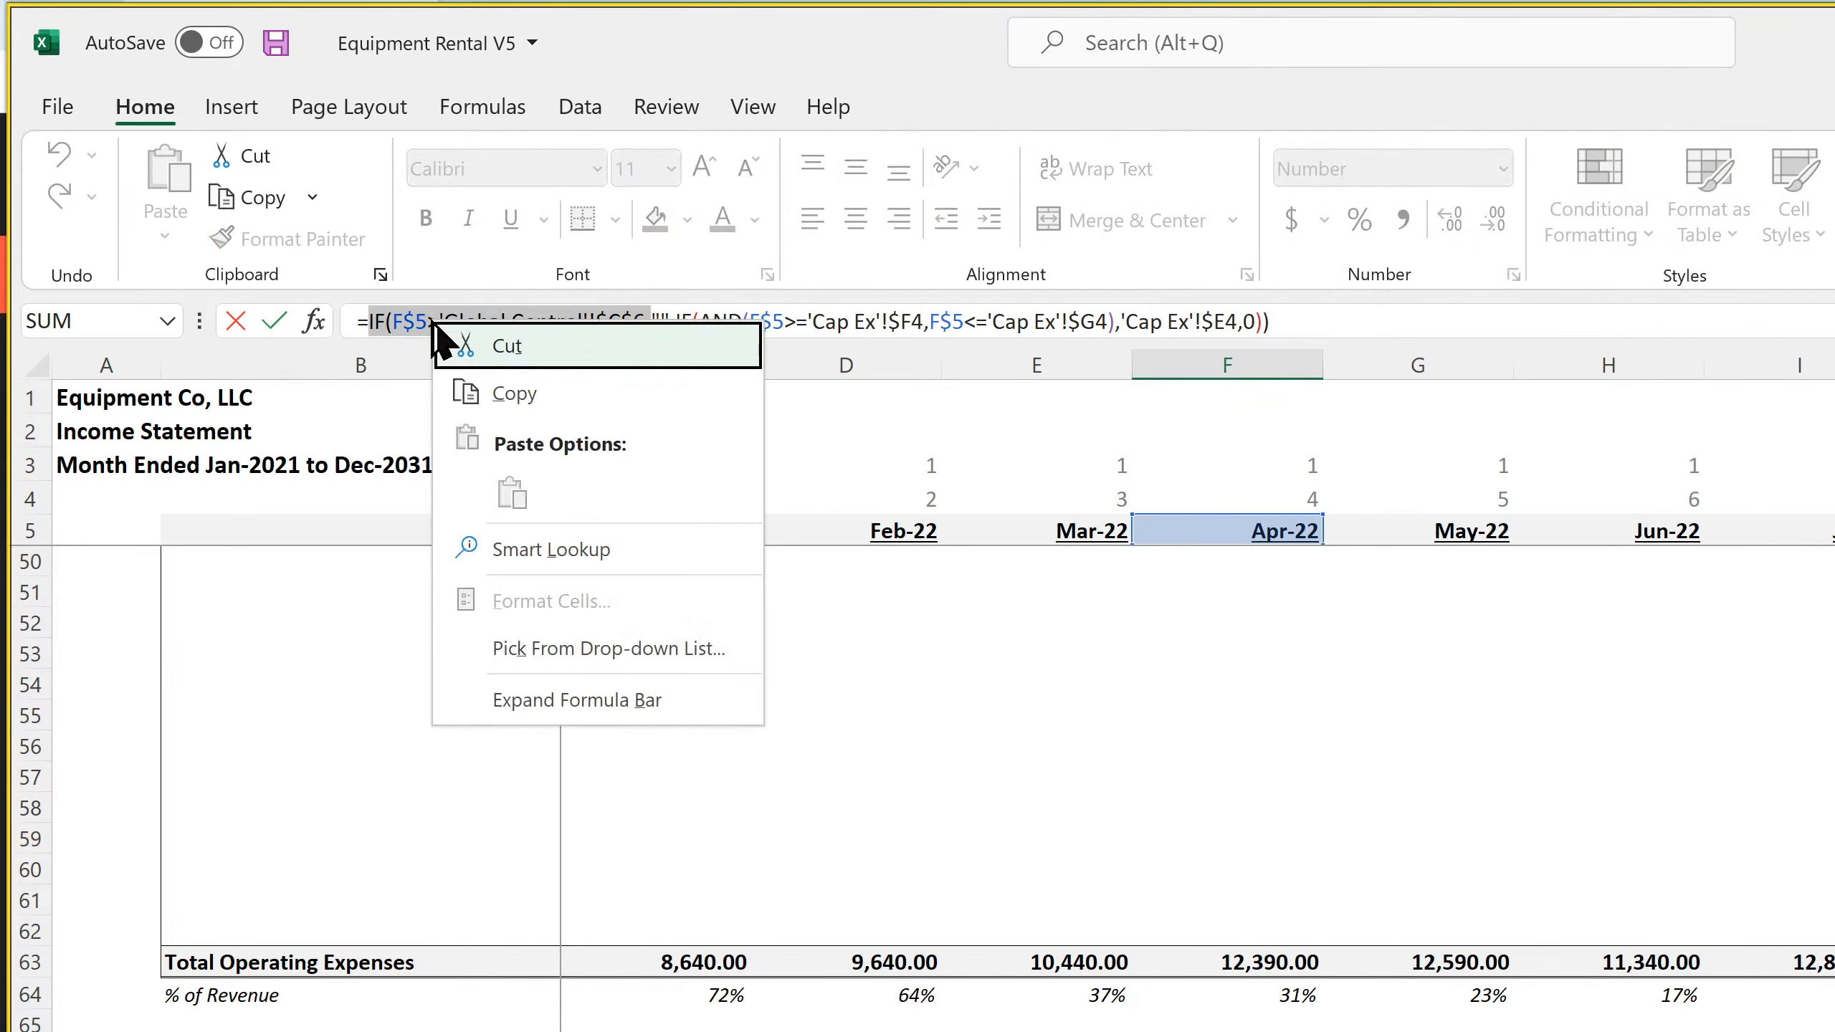
{"action": "left_click", "coordinate": [515, 394]}
{"action": "key", "text": "Return"}
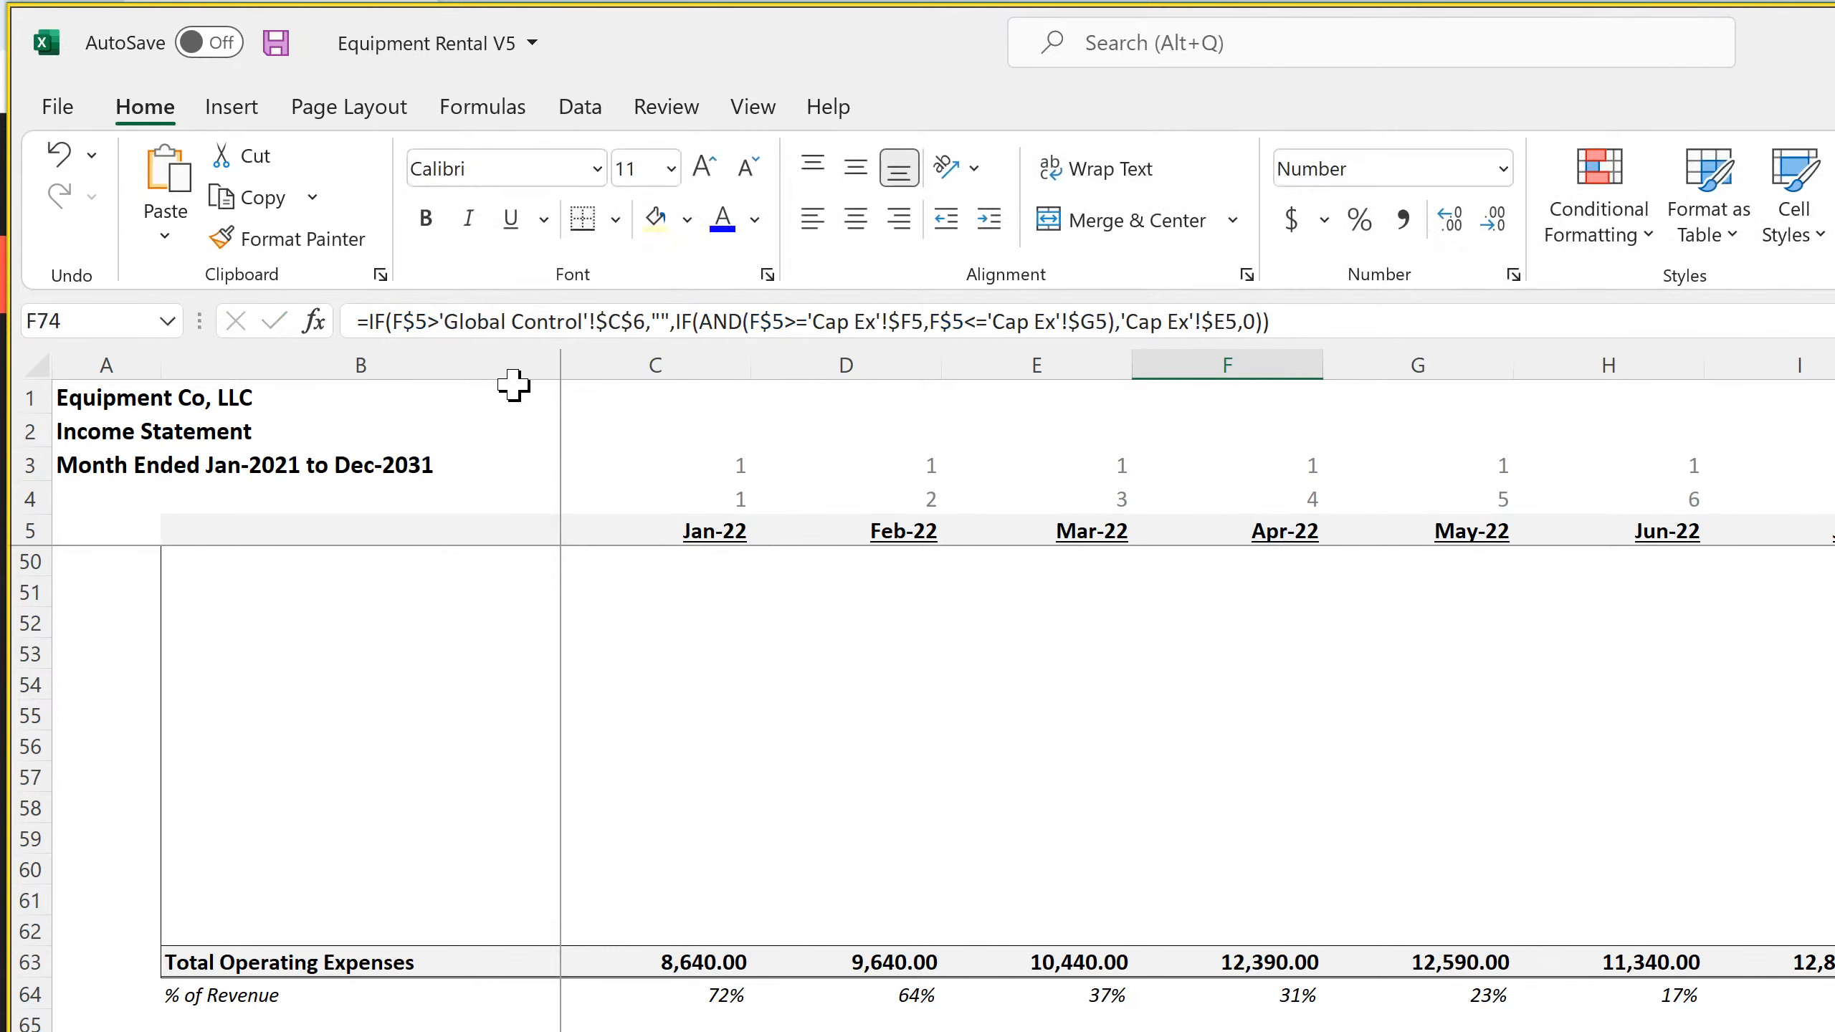
Check the exit-month test in the Jan-22 Total Variable Costs formula on the monthly income statement
{"action": "scroll", "coordinate": [770, 994], "scroll_direction": "down", "scroll_amount": 11}
{"action": "scroll", "coordinate": [769, 994], "scroll_direction": "down", "scroll_amount": 4}
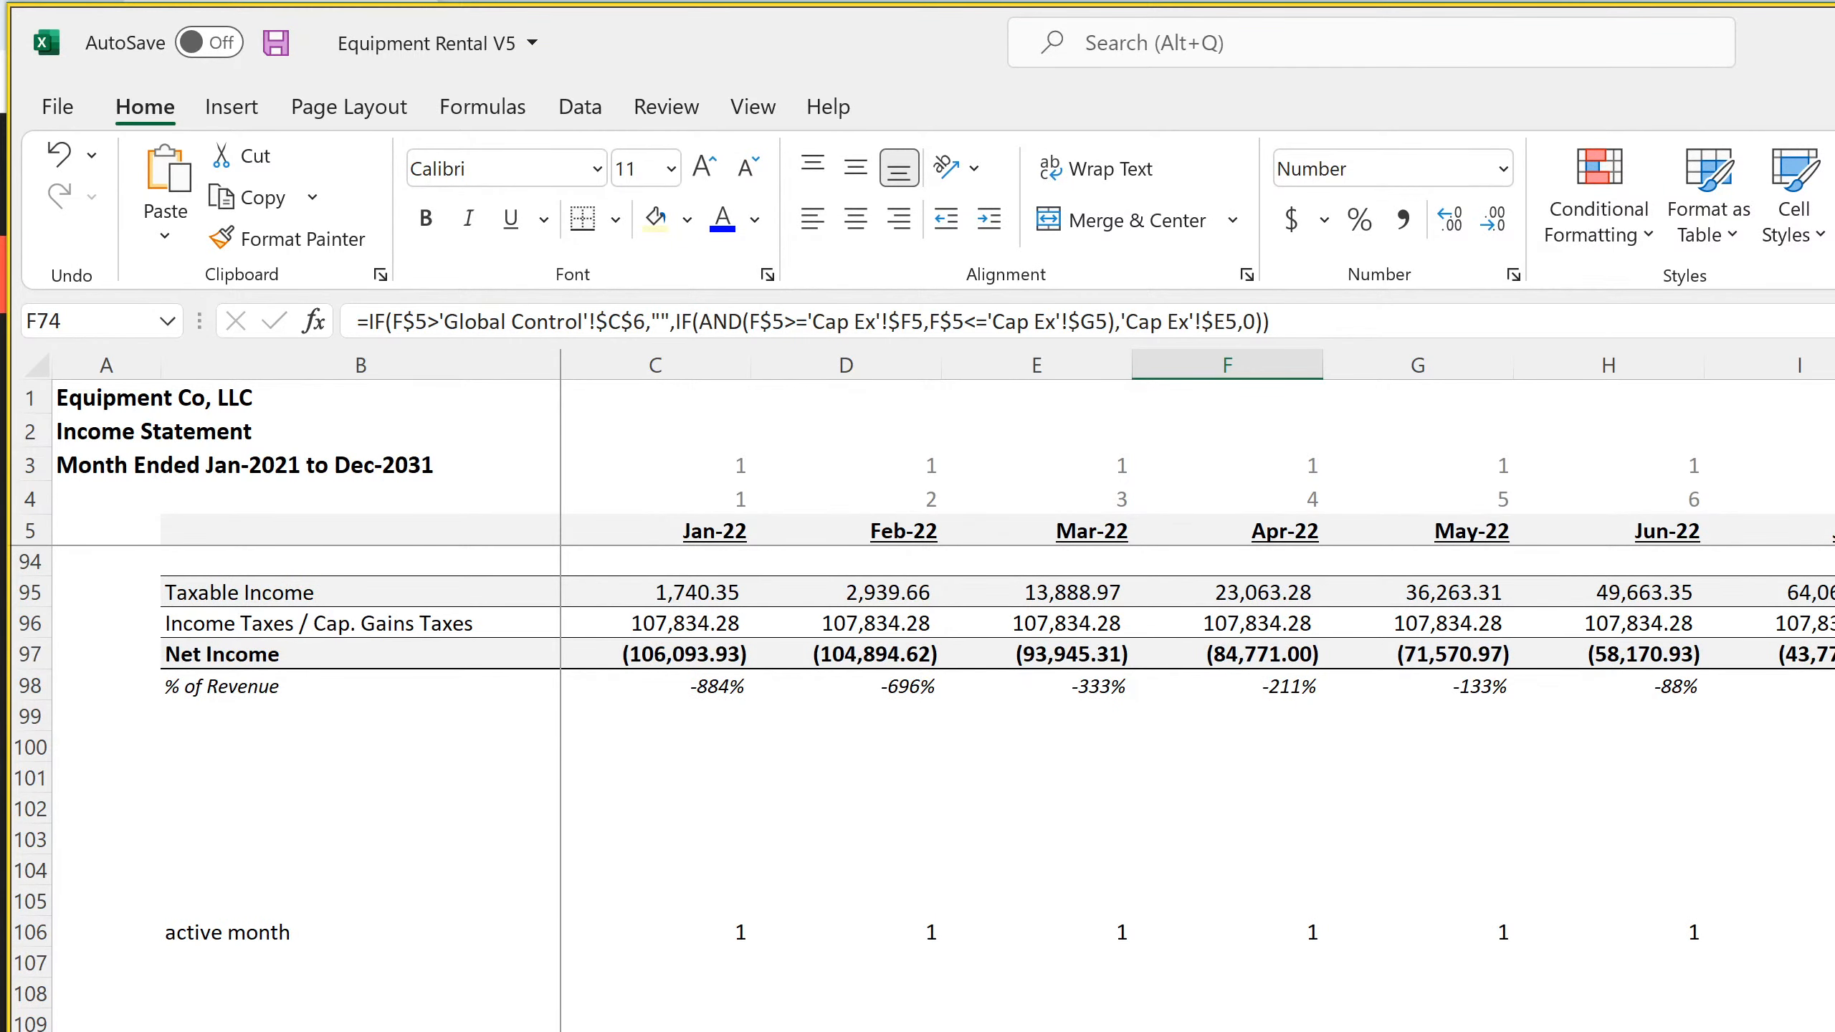
{"action": "scroll", "coordinate": [770, 995], "scroll_direction": "up", "scroll_amount": 20}
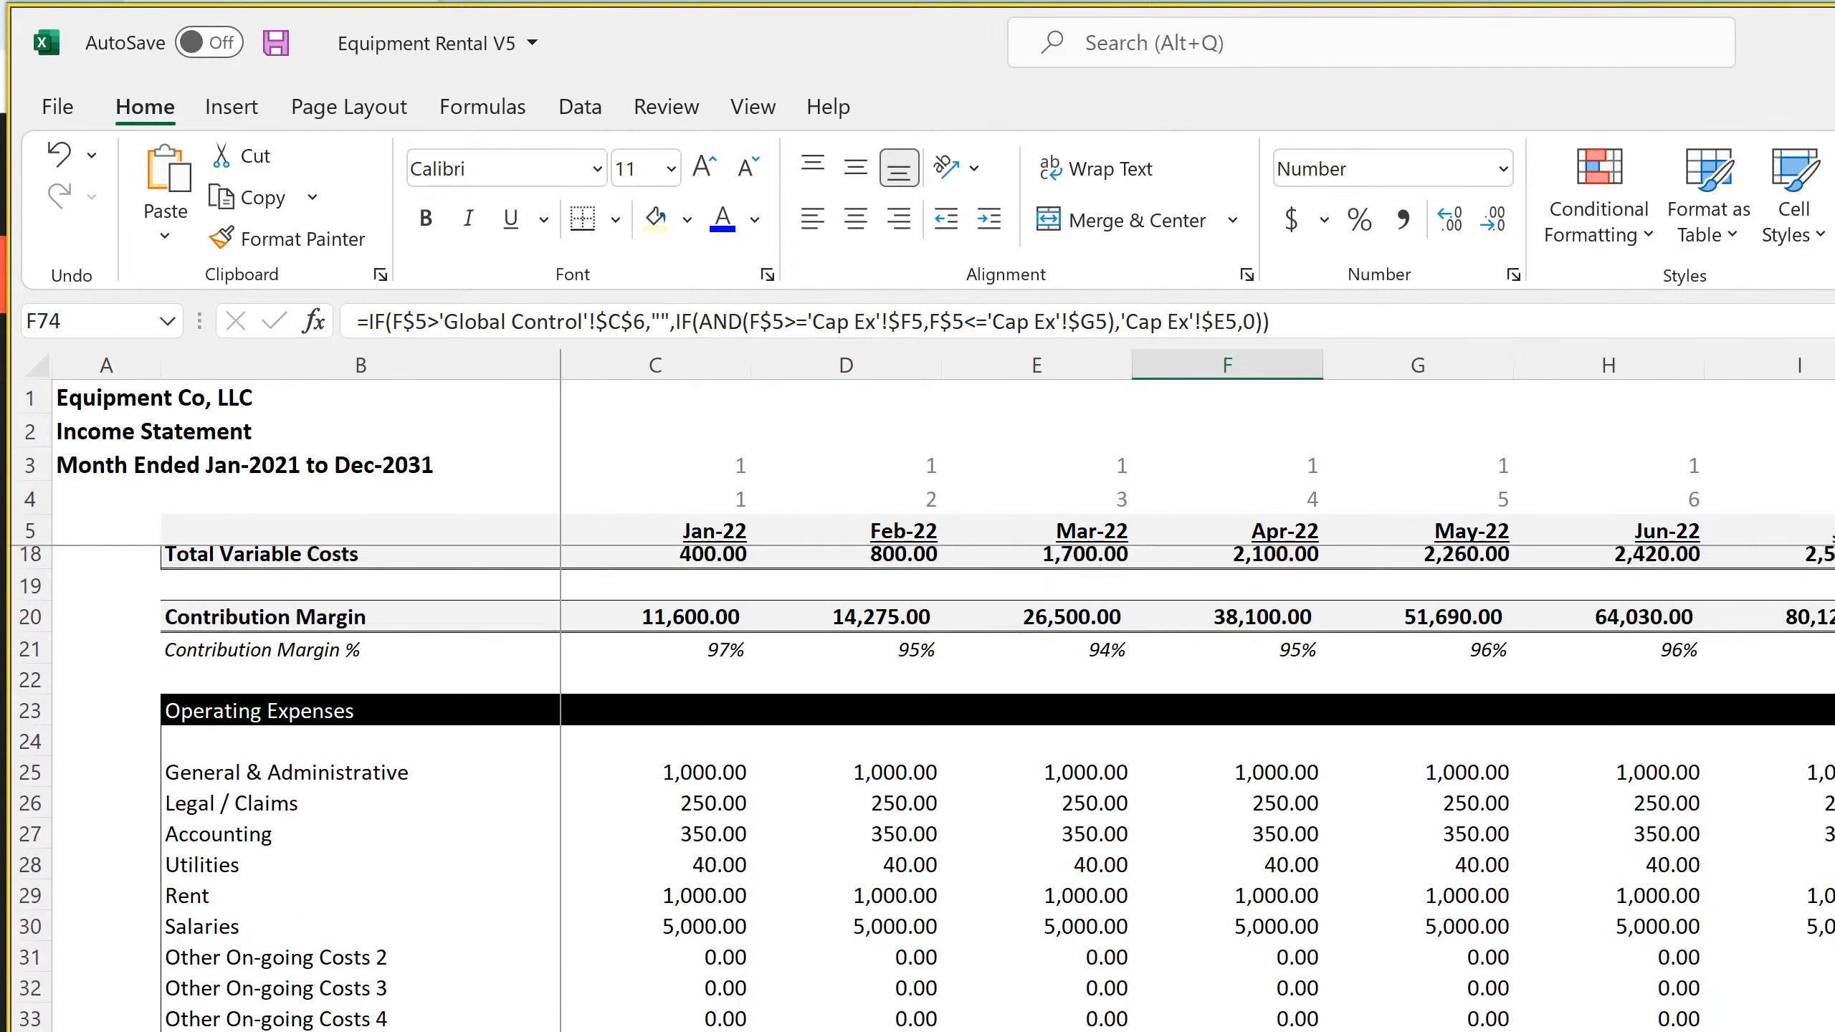
{"action": "left_click", "coordinate": [712, 932]}
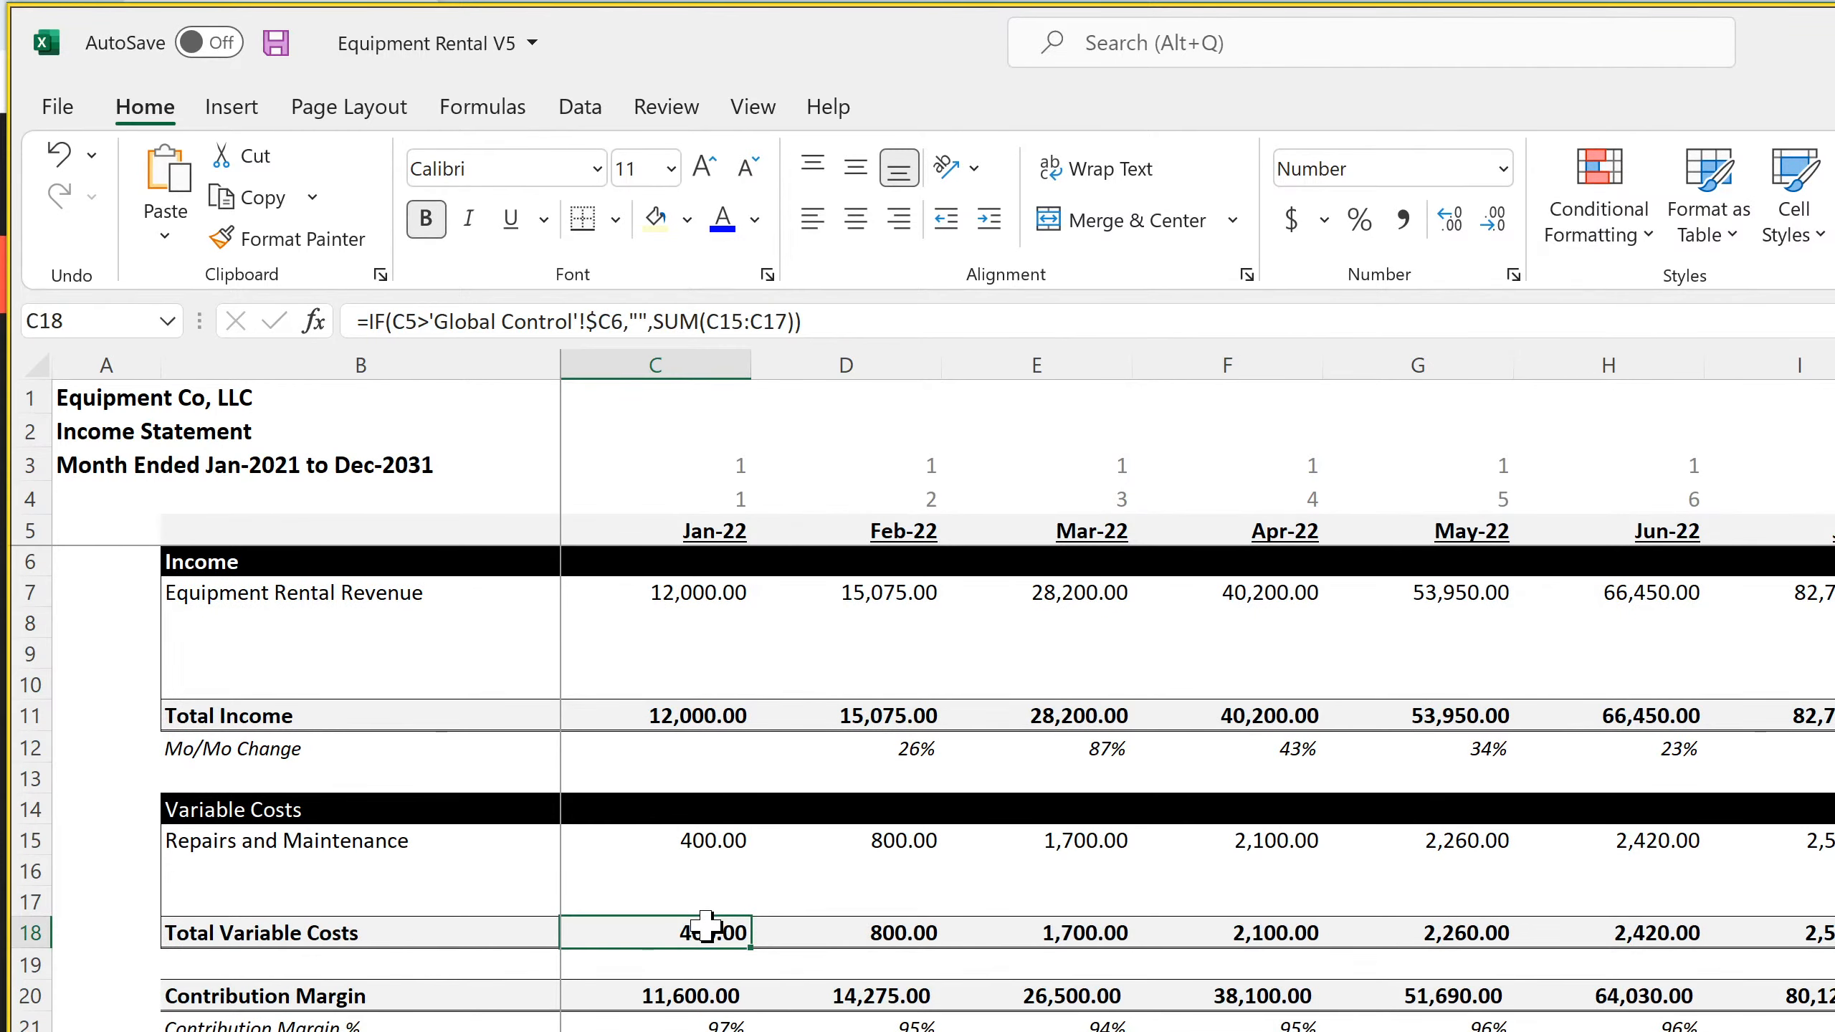
Replace the Jan-22 Interest formula in C69 with an exit-month test that returns 0, starting =IF(C5>'Global Control'!C6,0,
{"action": "scroll", "coordinate": [705, 925], "scroll_direction": "down", "scroll_amount": 3}
{"action": "scroll", "coordinate": [704, 925], "scroll_direction": "down", "scroll_amount": 10}
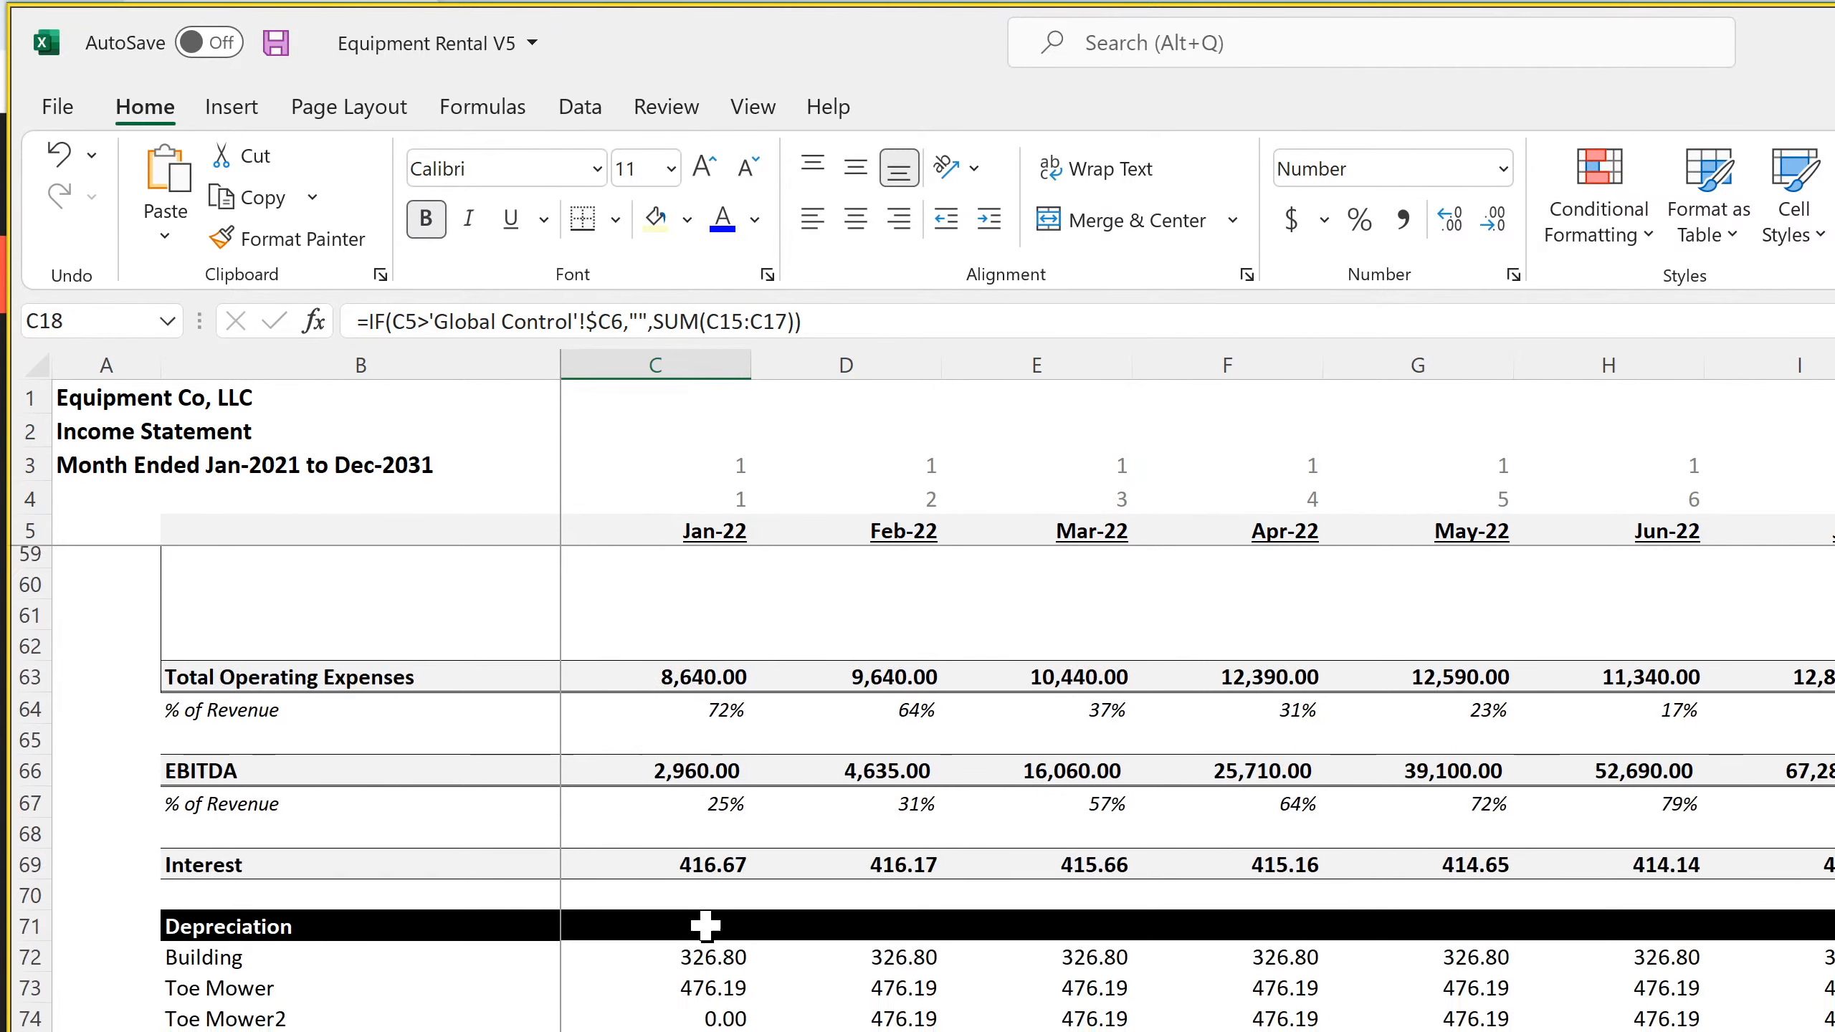
{"action": "left_click", "coordinate": [696, 808]}
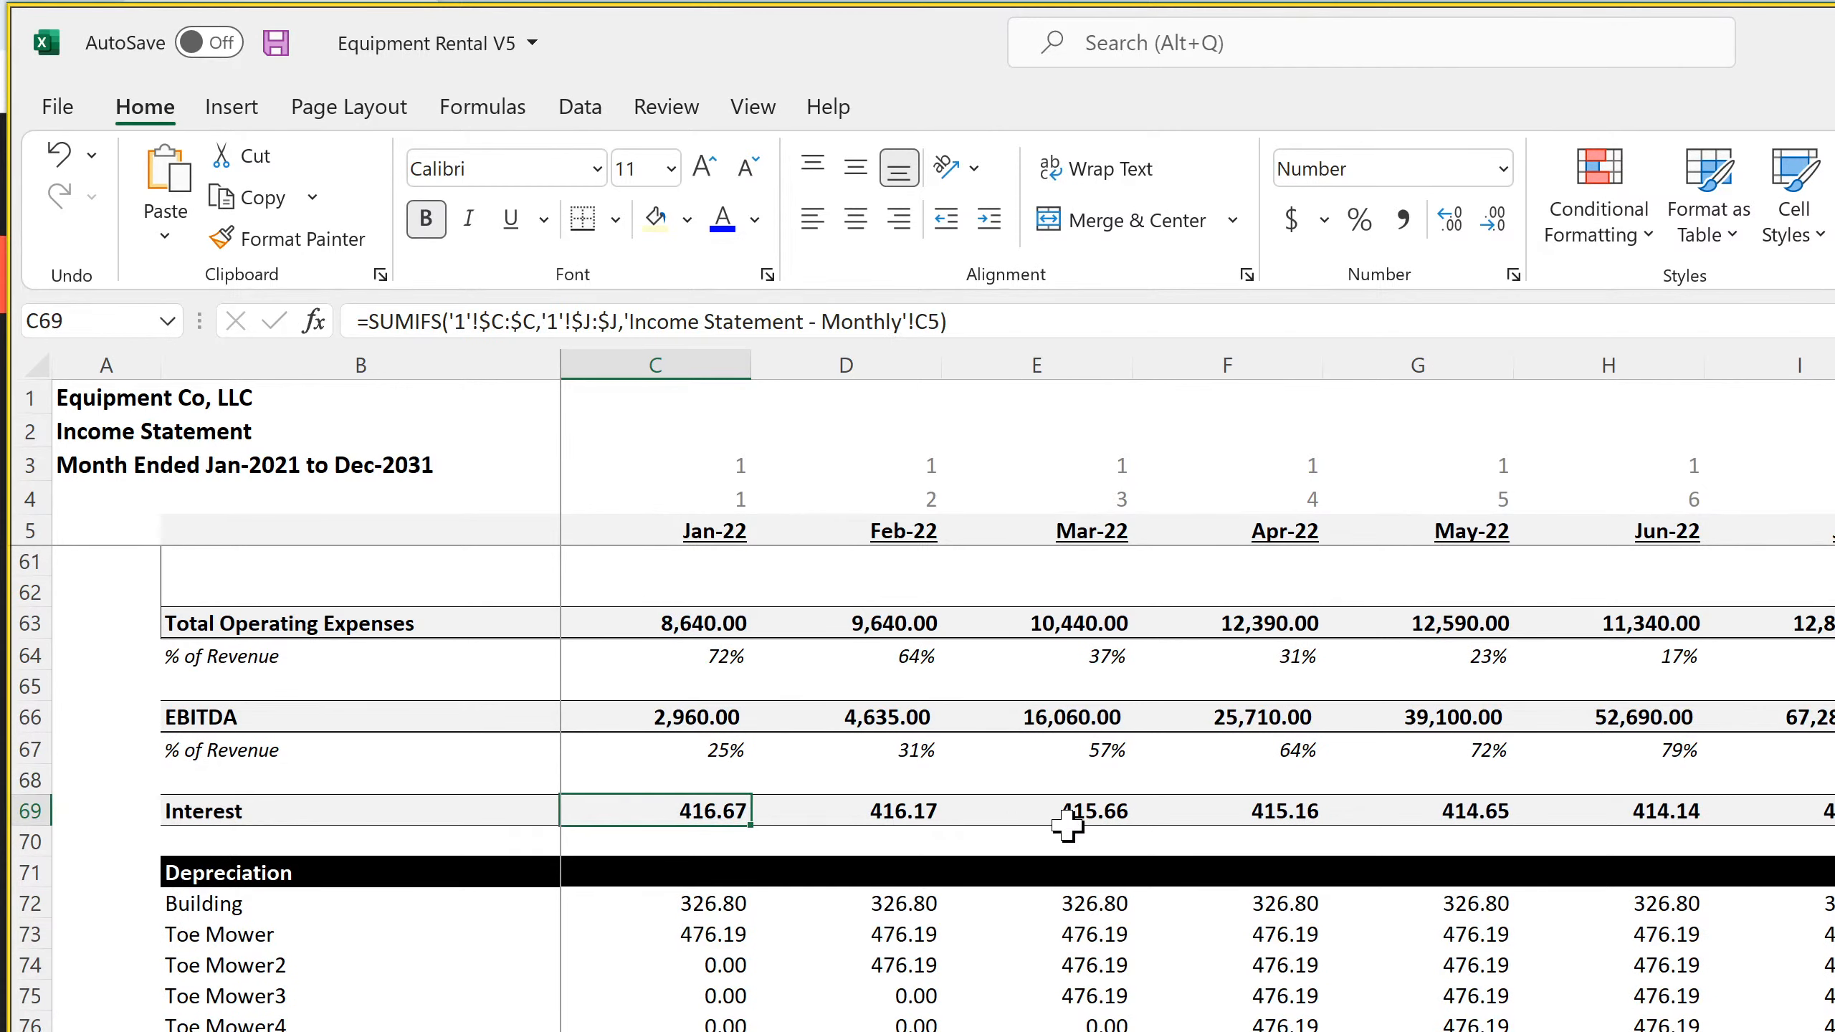
{"action": "type", "text": "=if"}
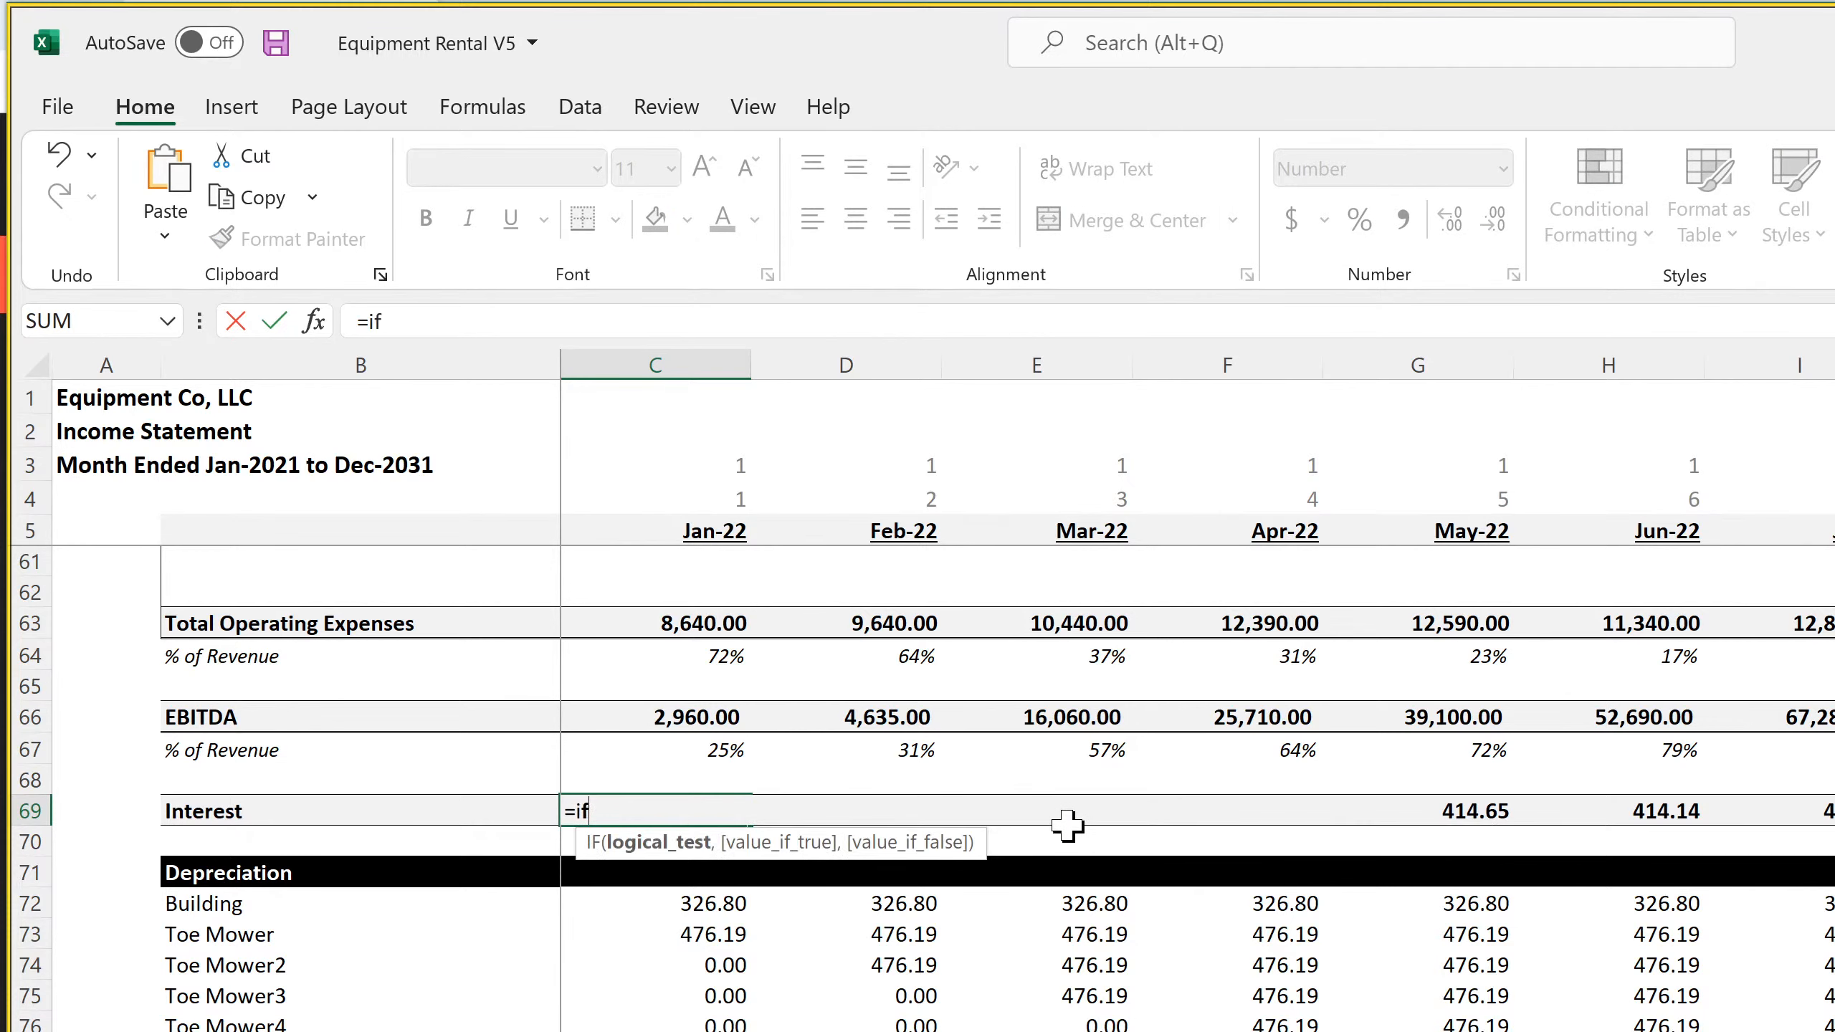
{"action": "type", "text": "("}
{"action": "left_click", "coordinate": [729, 527]}
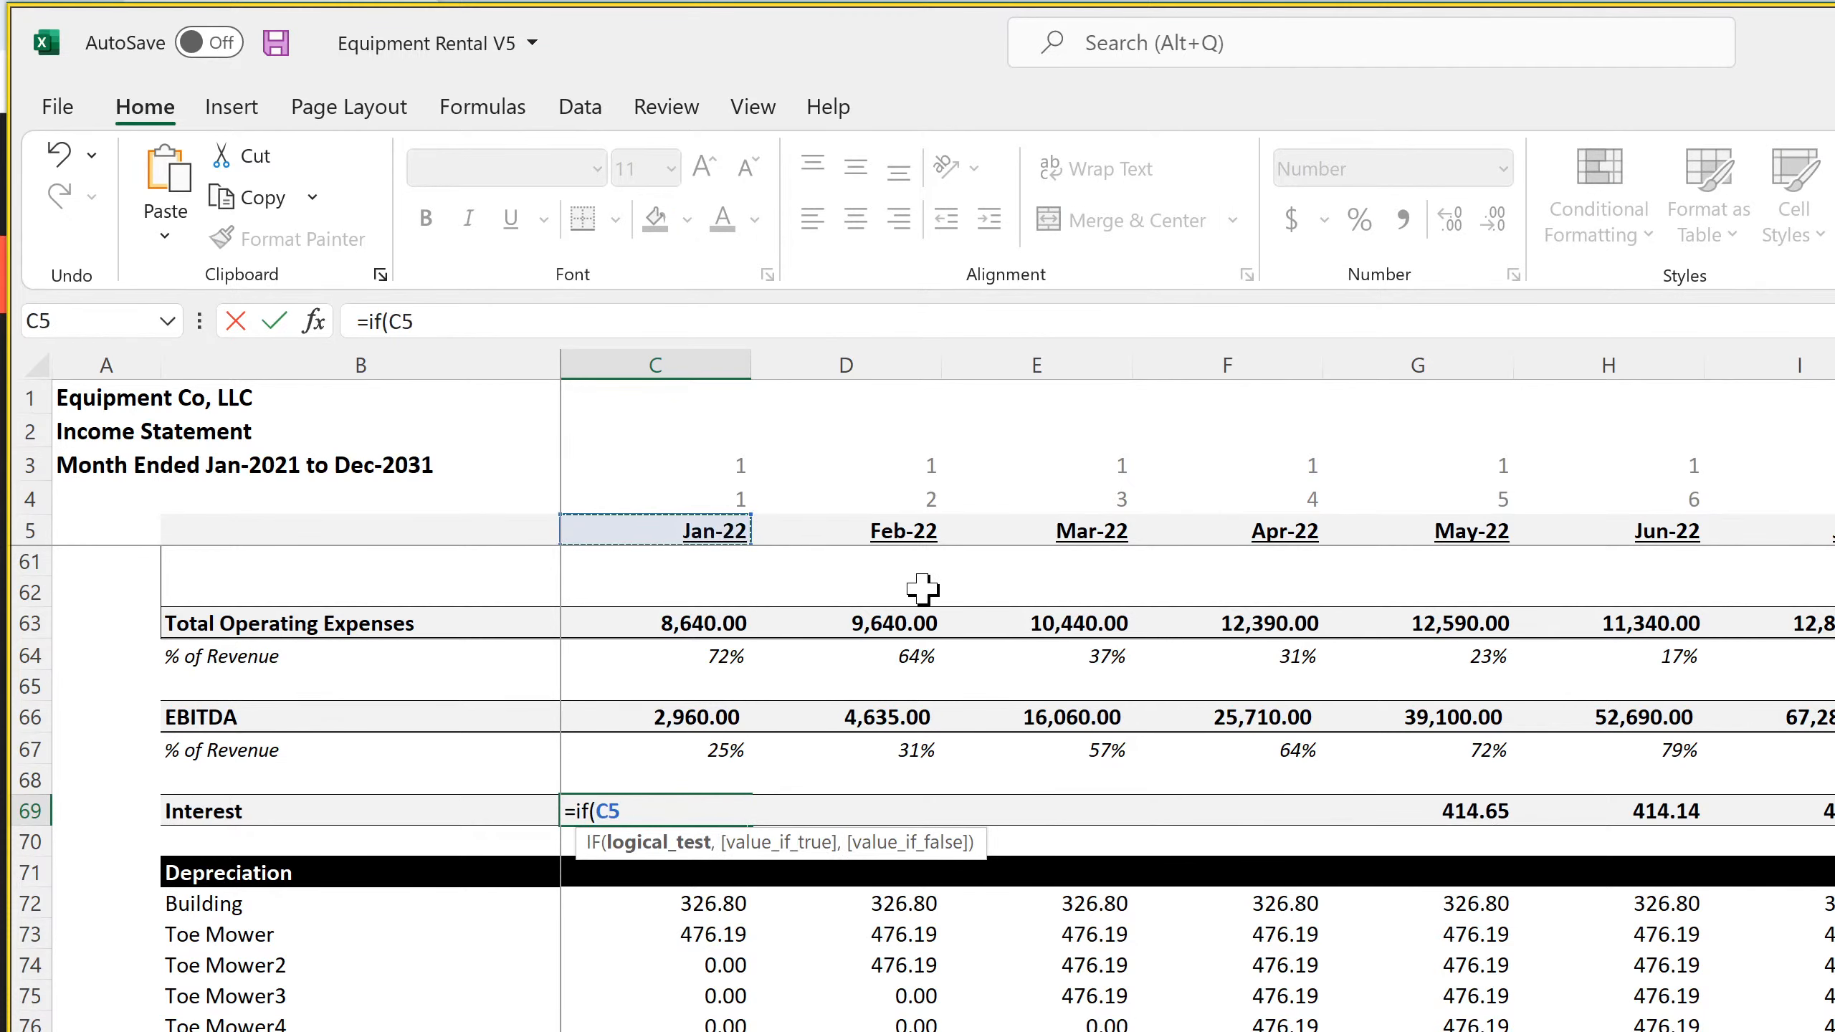
{"action": "type", "text": ">"}
{"action": "left_click", "coordinate": [722, 1030]}
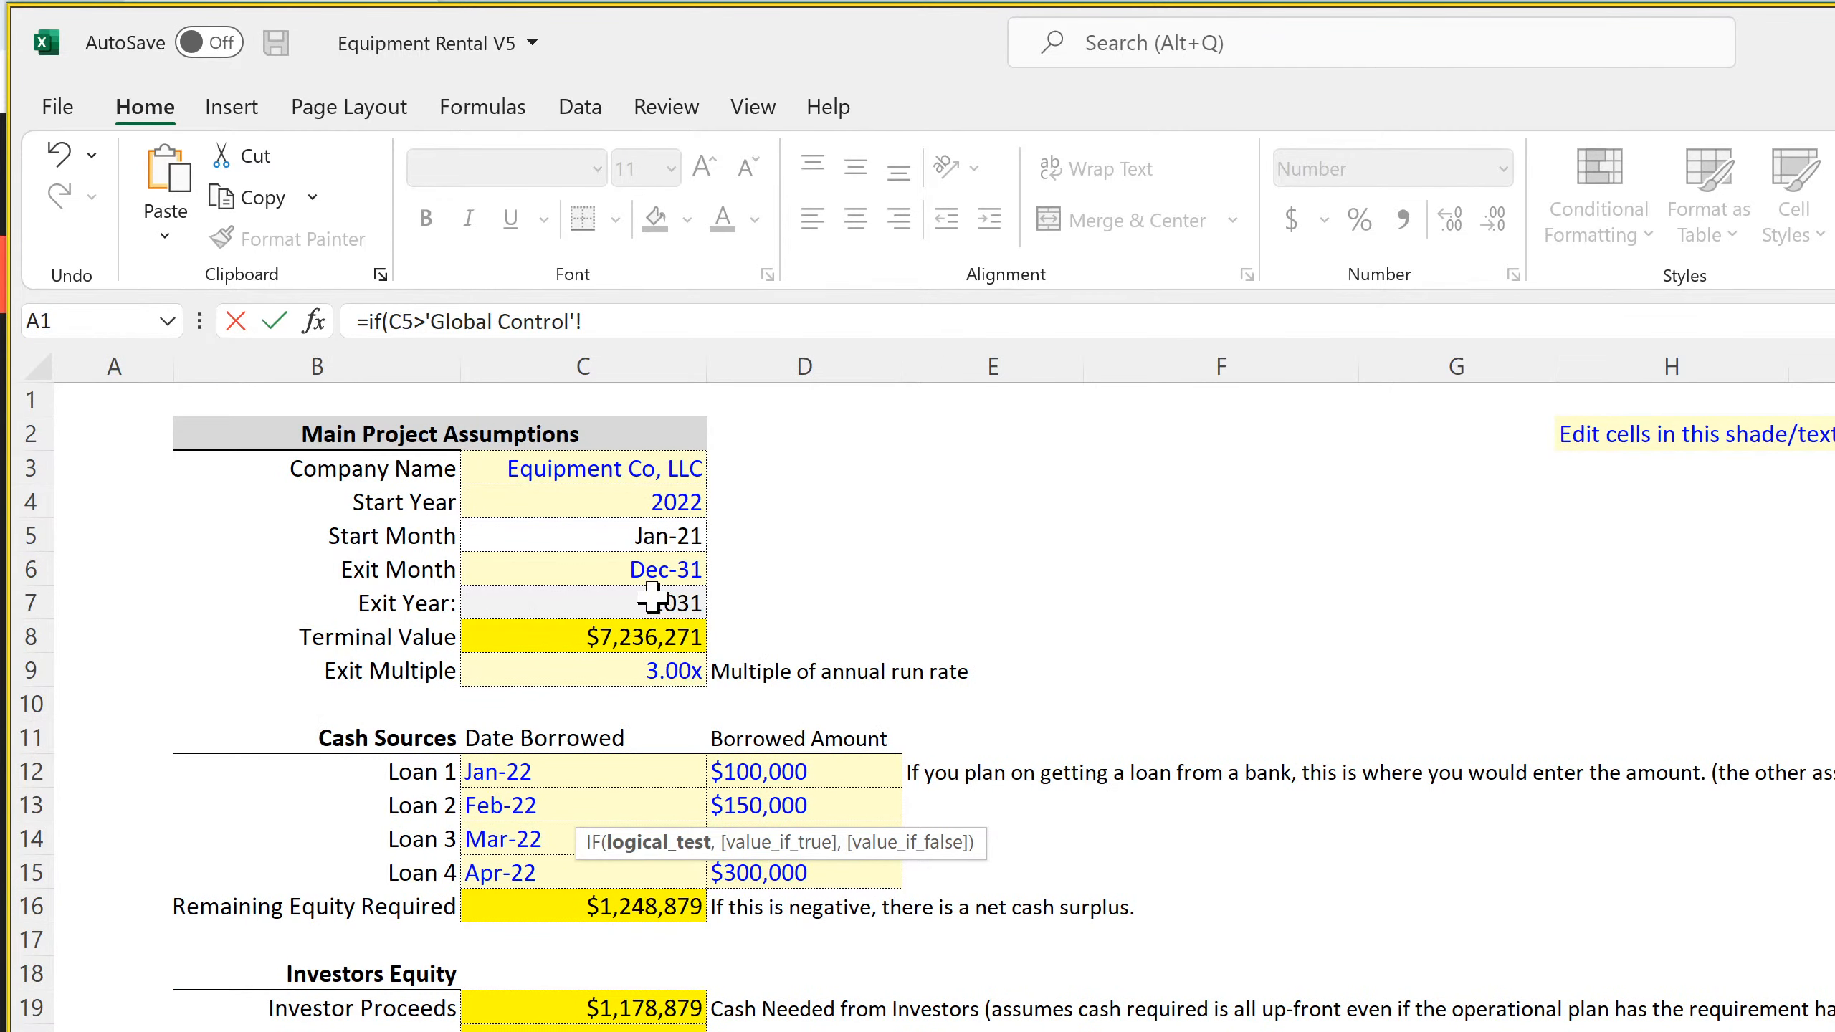
{"action": "left_click", "coordinate": [650, 571]}
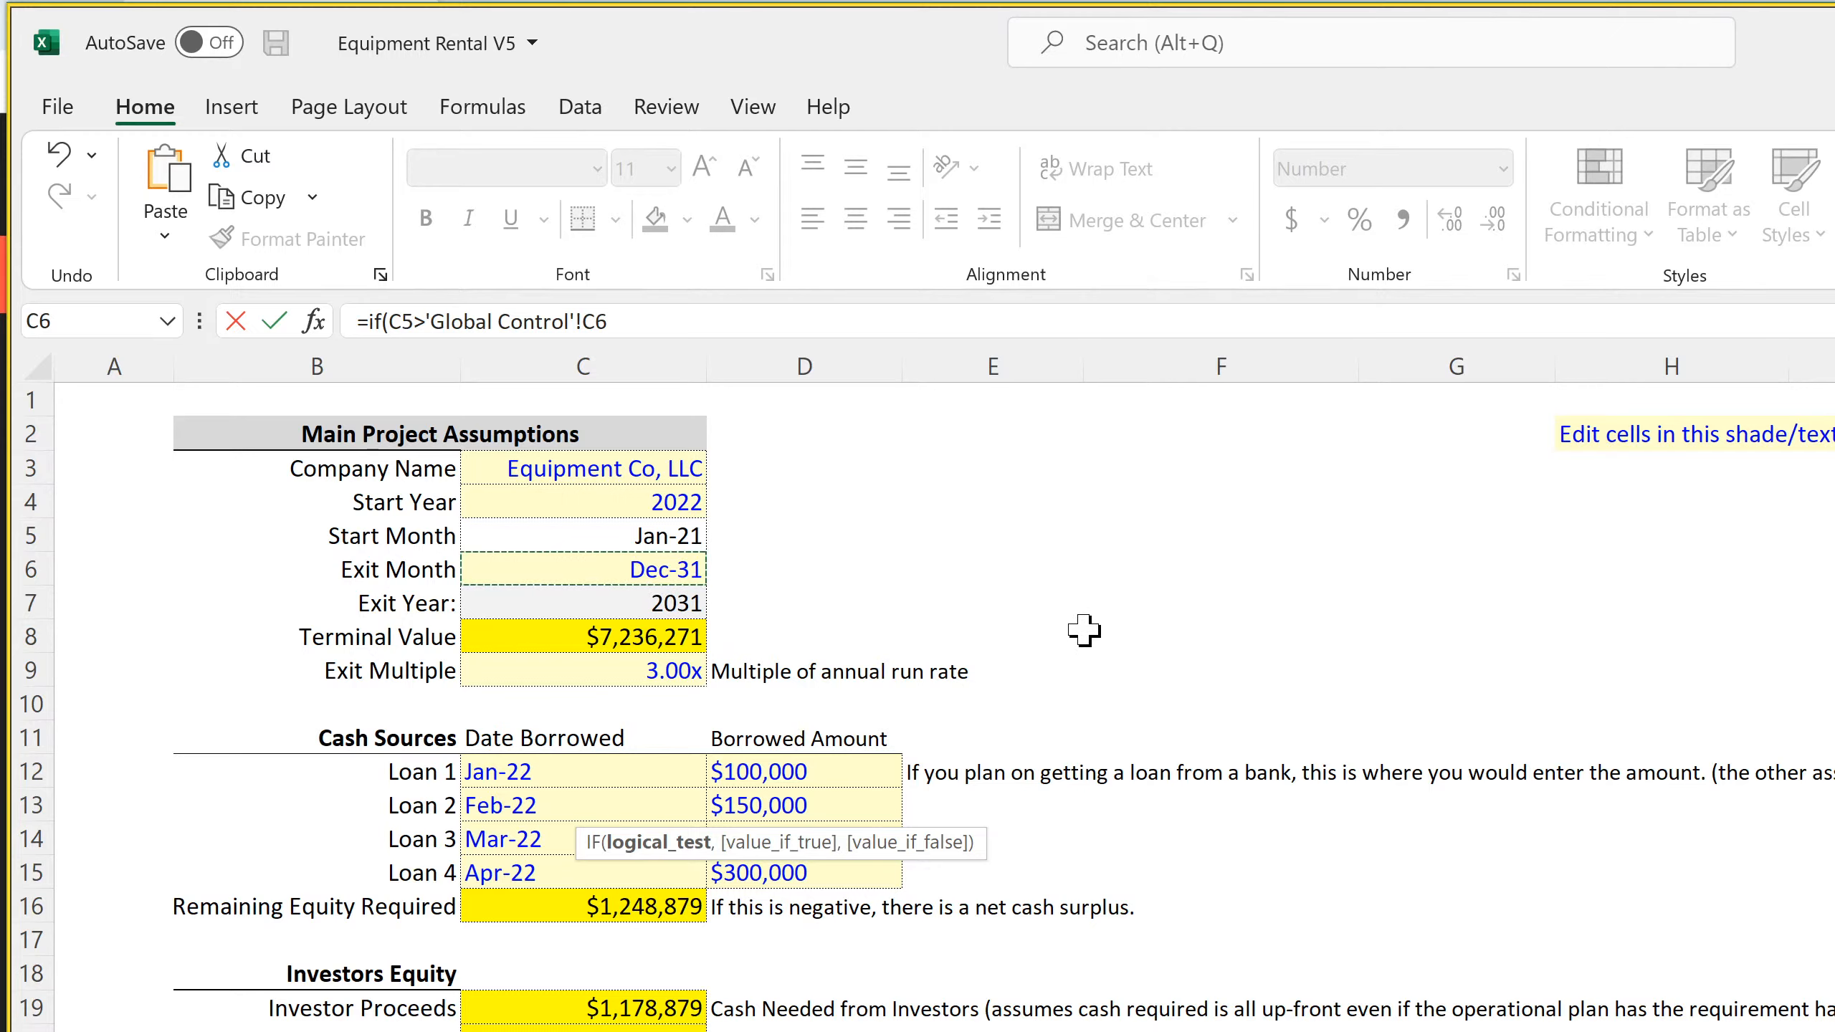
{"action": "type", "text": ",0,sum("}
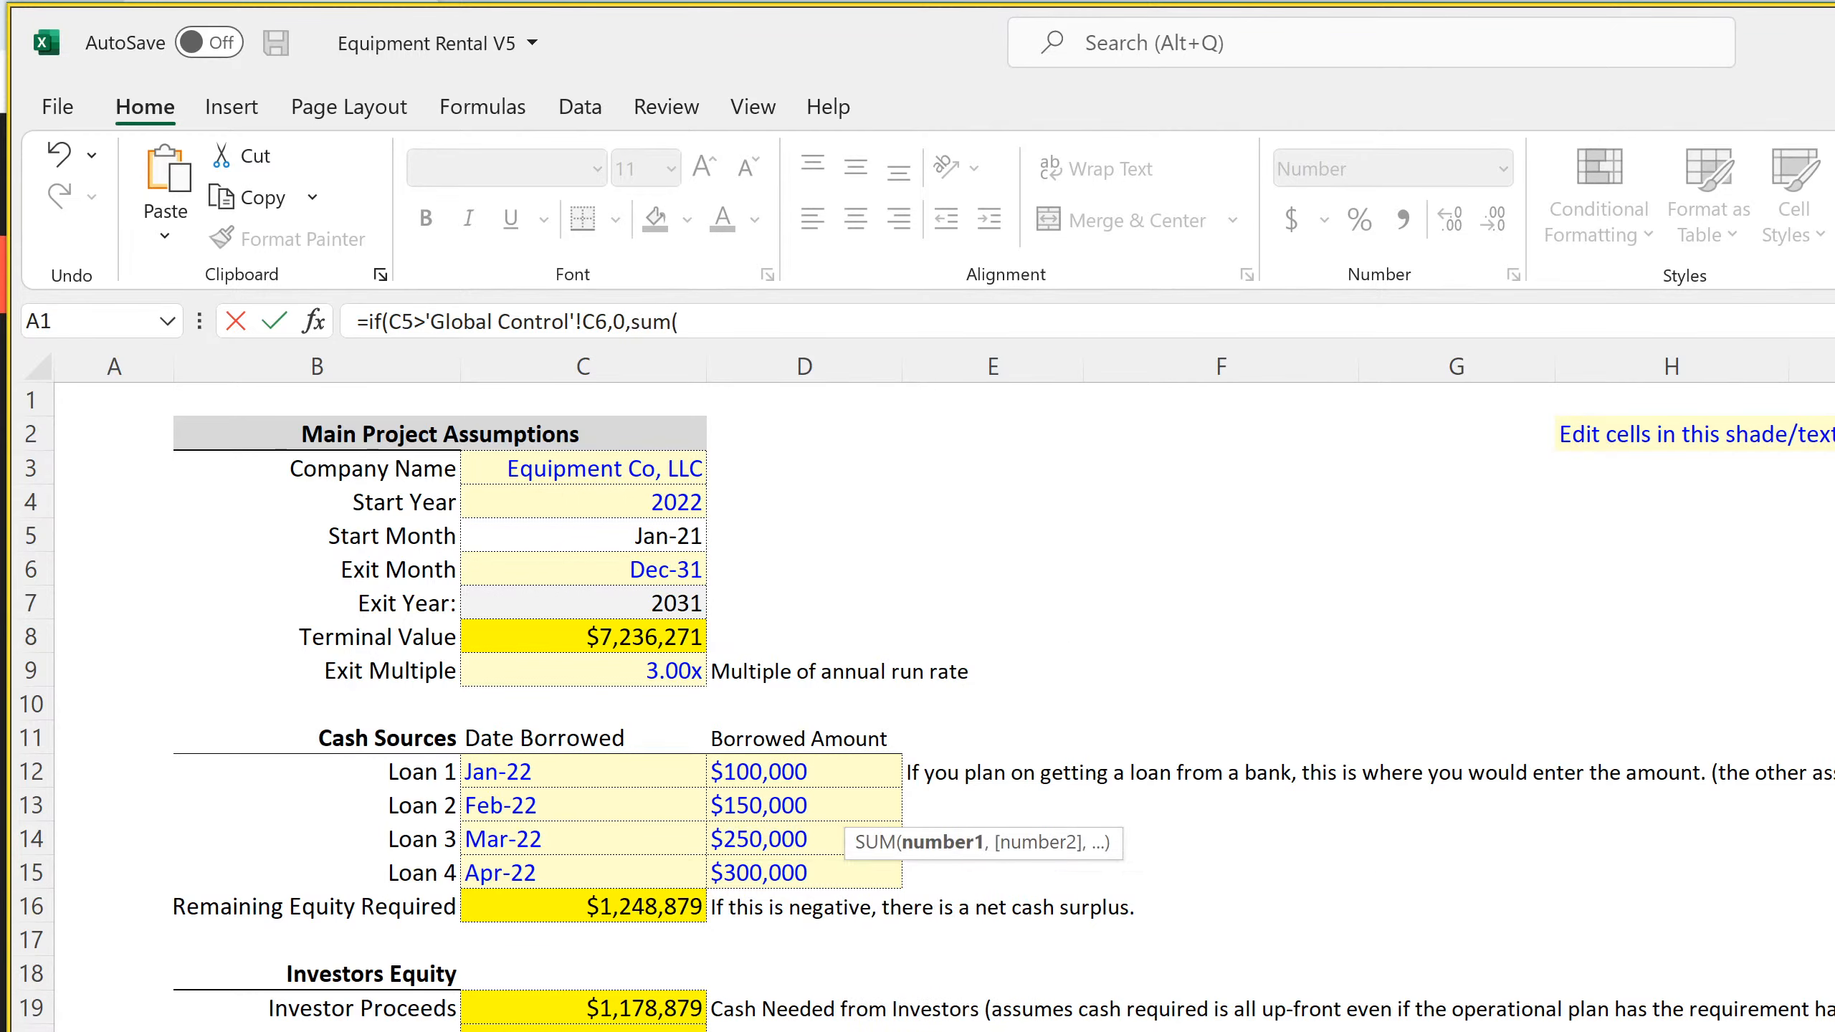
Complete the Jan-22 Interest formula with the sum of the per-loan interest cells C112:C115 on the same sheet
{"action": "key", "text": "ctrl+Page_Down"}
{"action": "scroll", "coordinate": [917, 788], "scroll_direction": "down", "scroll_amount": 7}
{"action": "scroll", "coordinate": [917, 788], "scroll_direction": "down", "scroll_amount": 4}
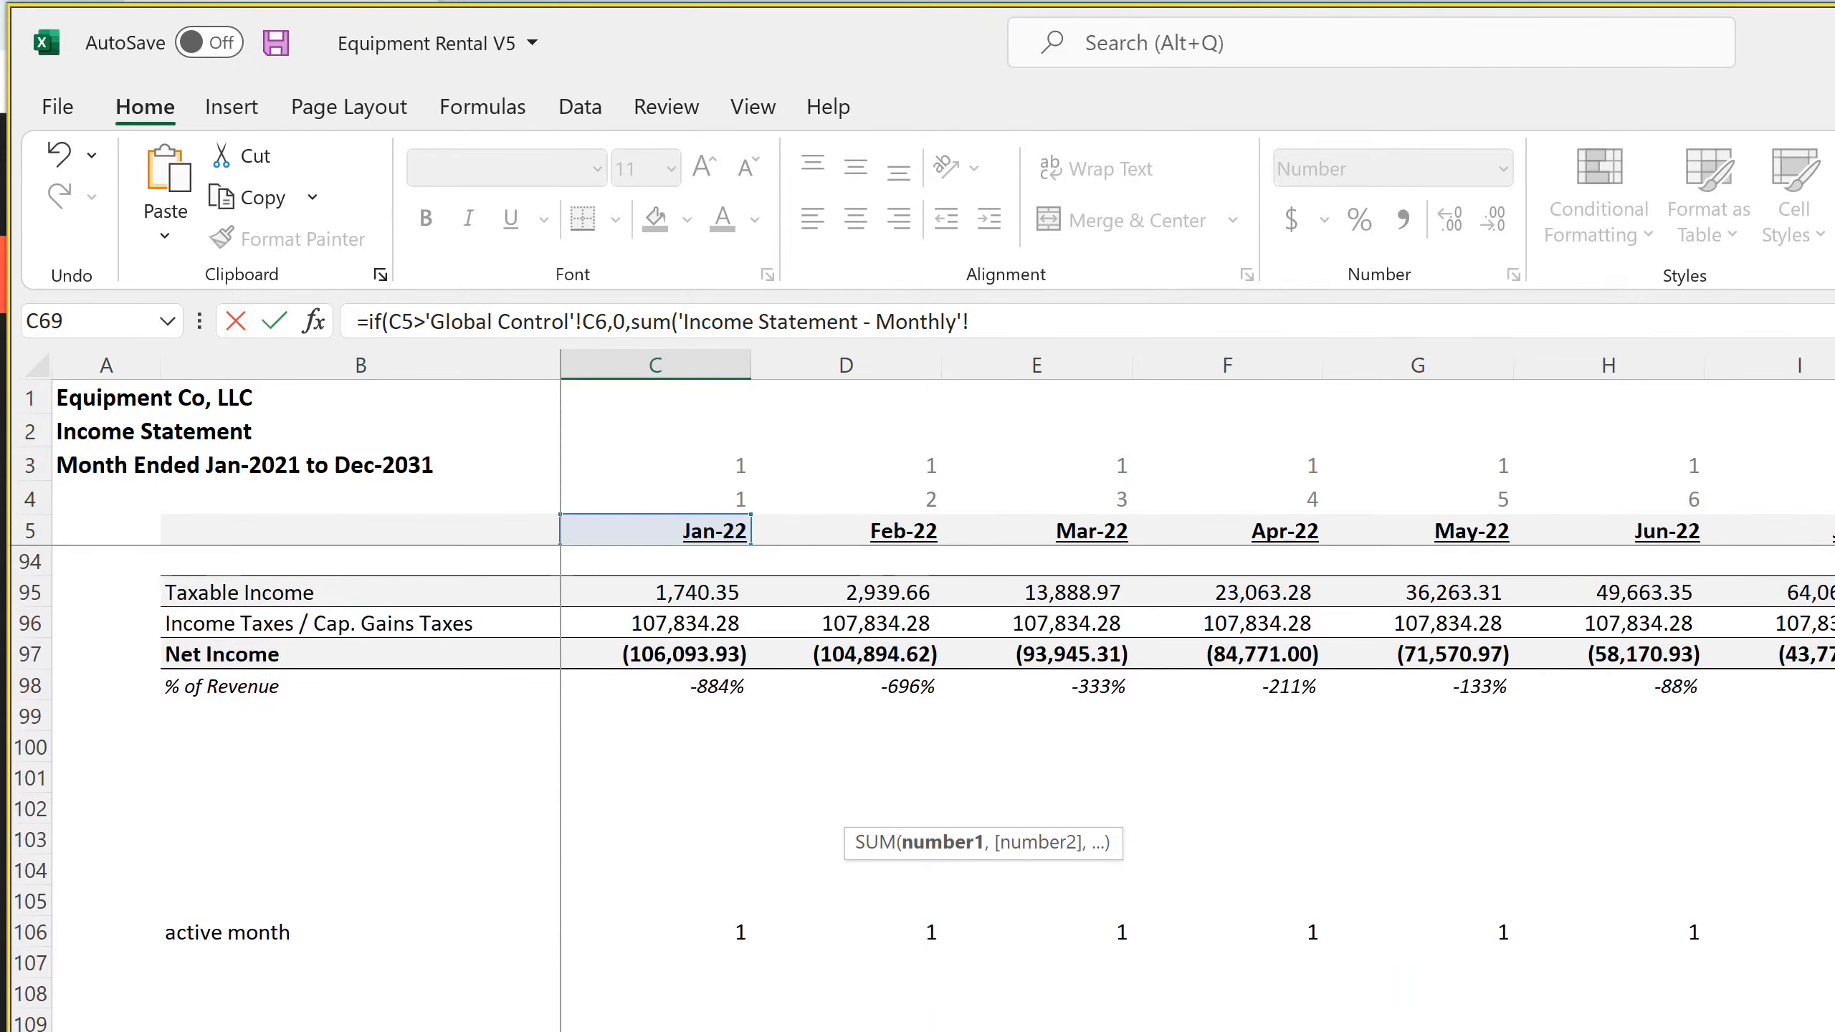
{"action": "left_click_drag", "start_coordinate": [655, 1029], "coordinate": [655, 1031]}
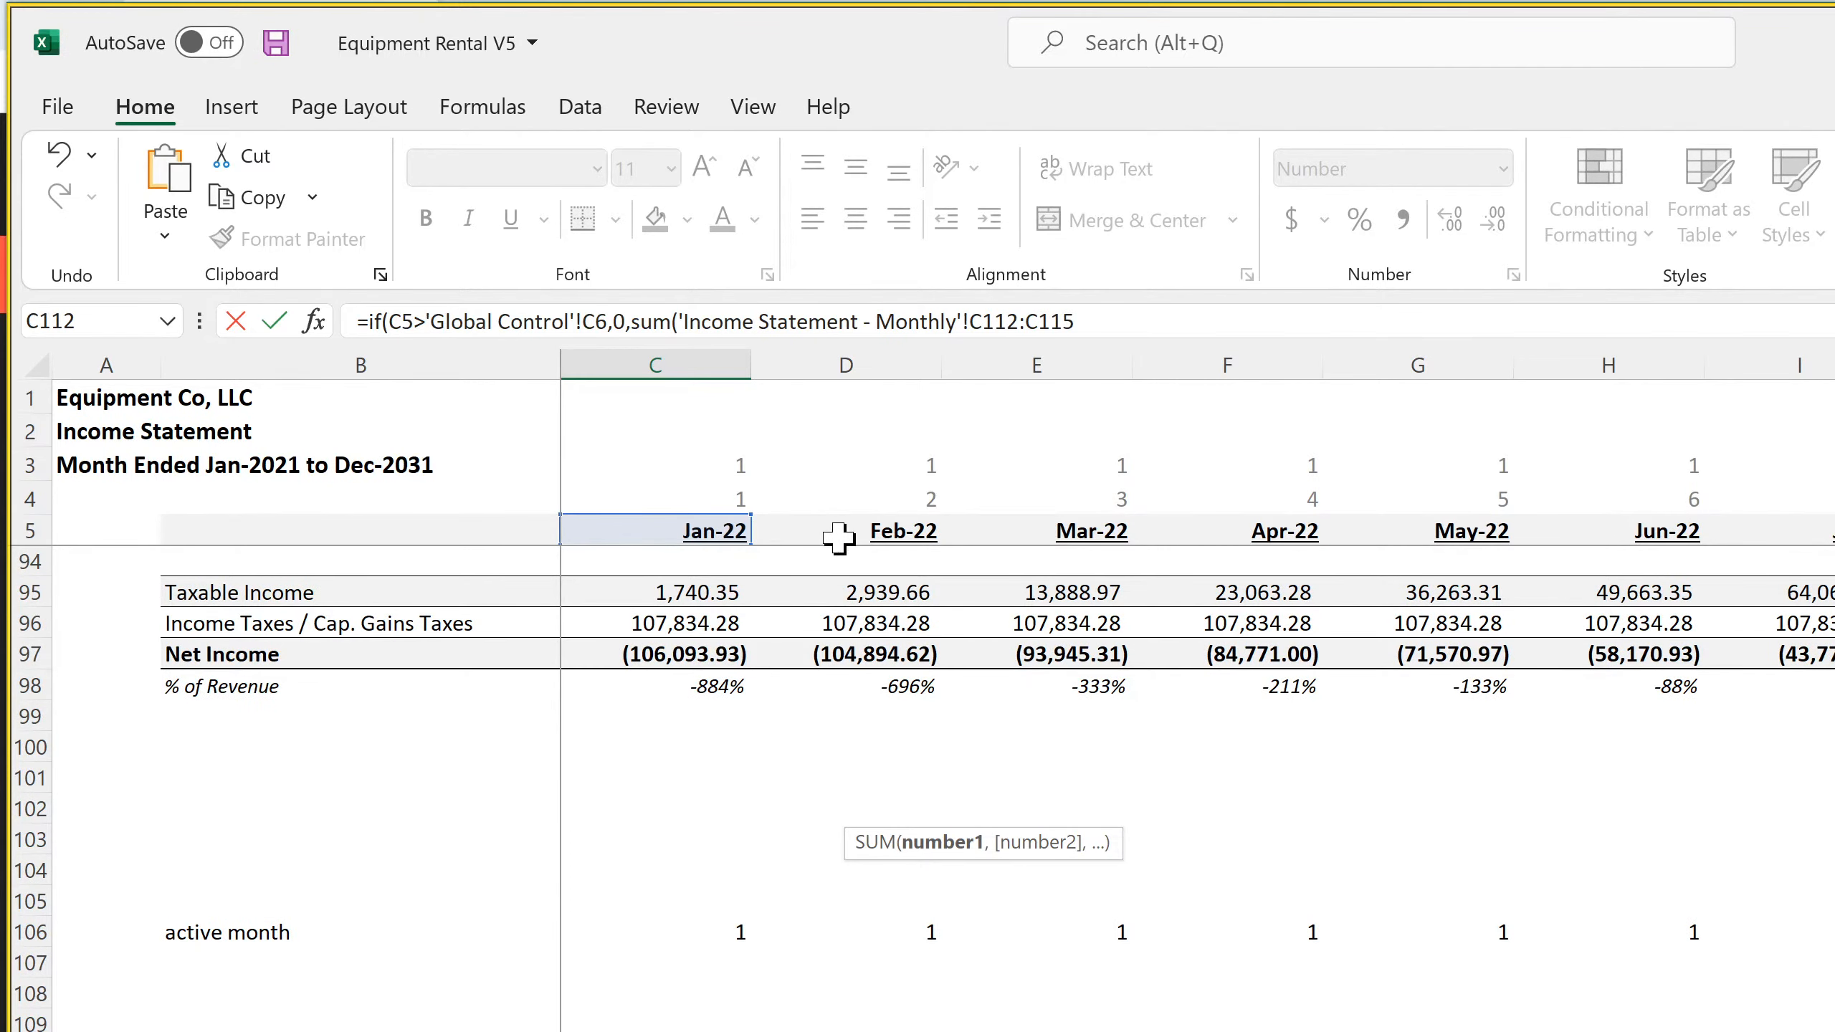
{"action": "key", "text": "Return"}
{"action": "key", "text": "Return"}
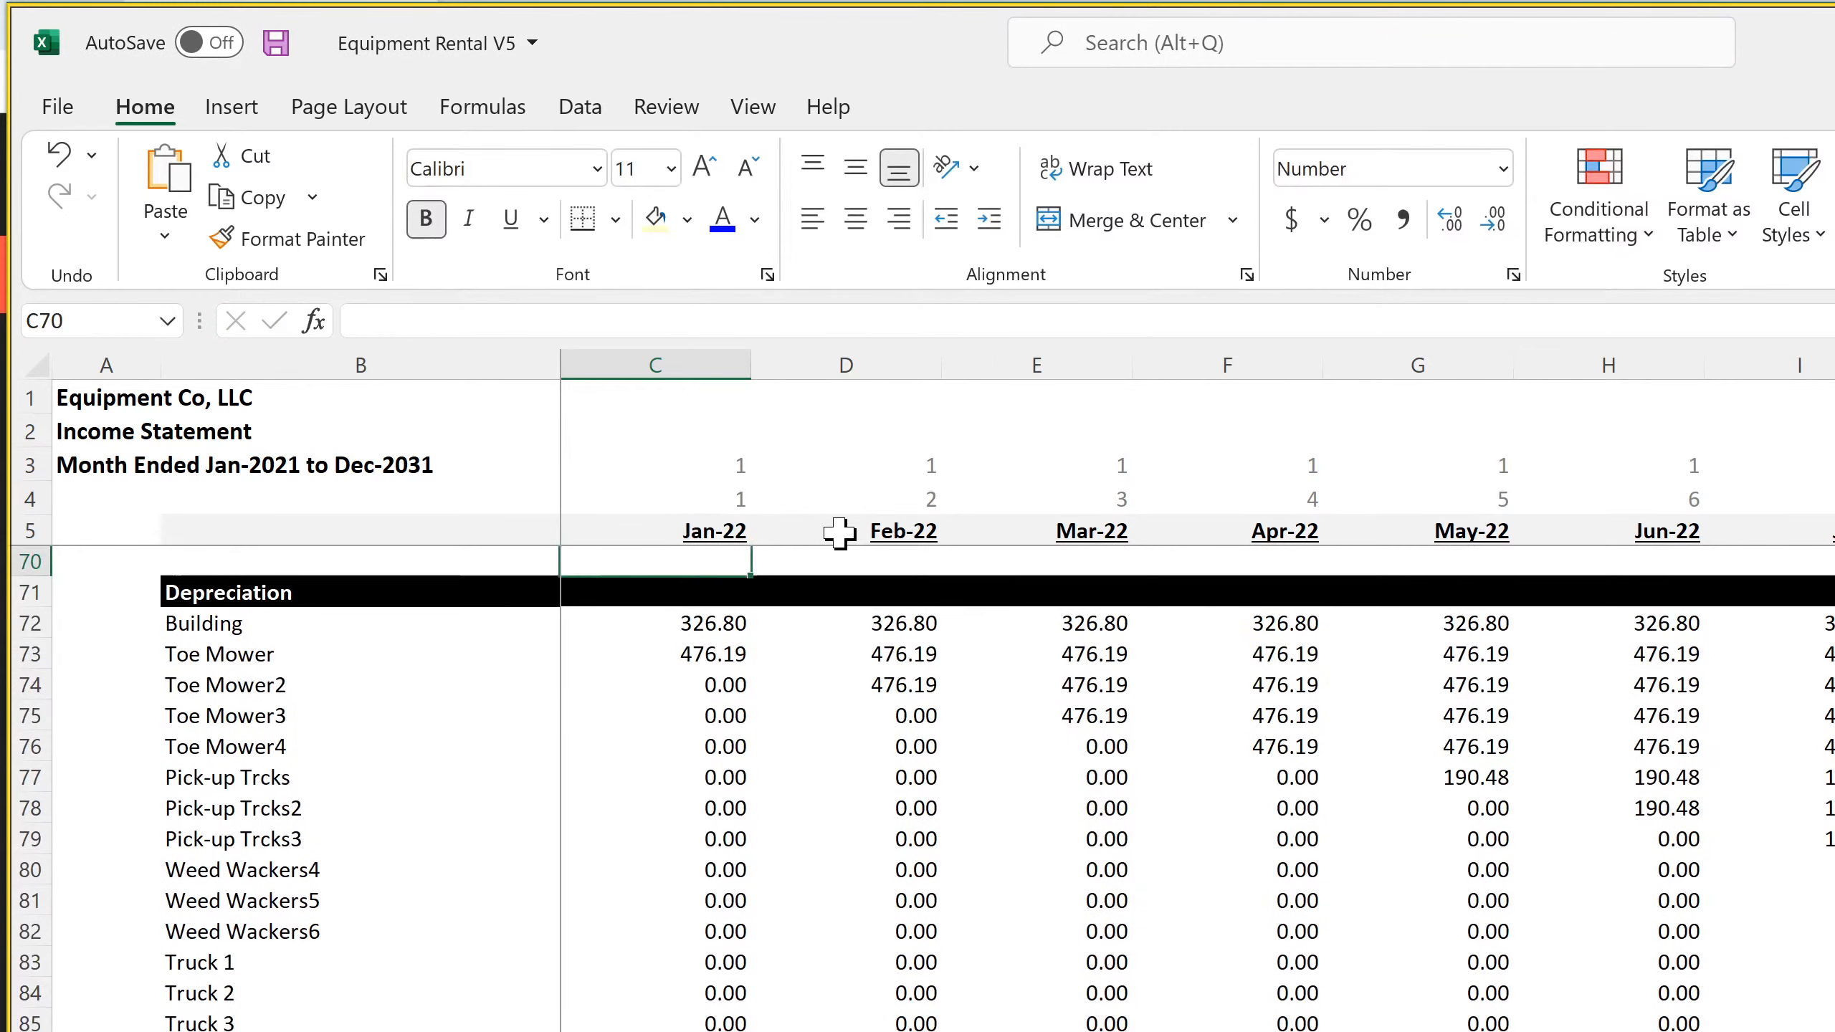
{"action": "key", "text": "Up"}
{"action": "key", "text": "Up"}
{"action": "key", "text": "Down"}
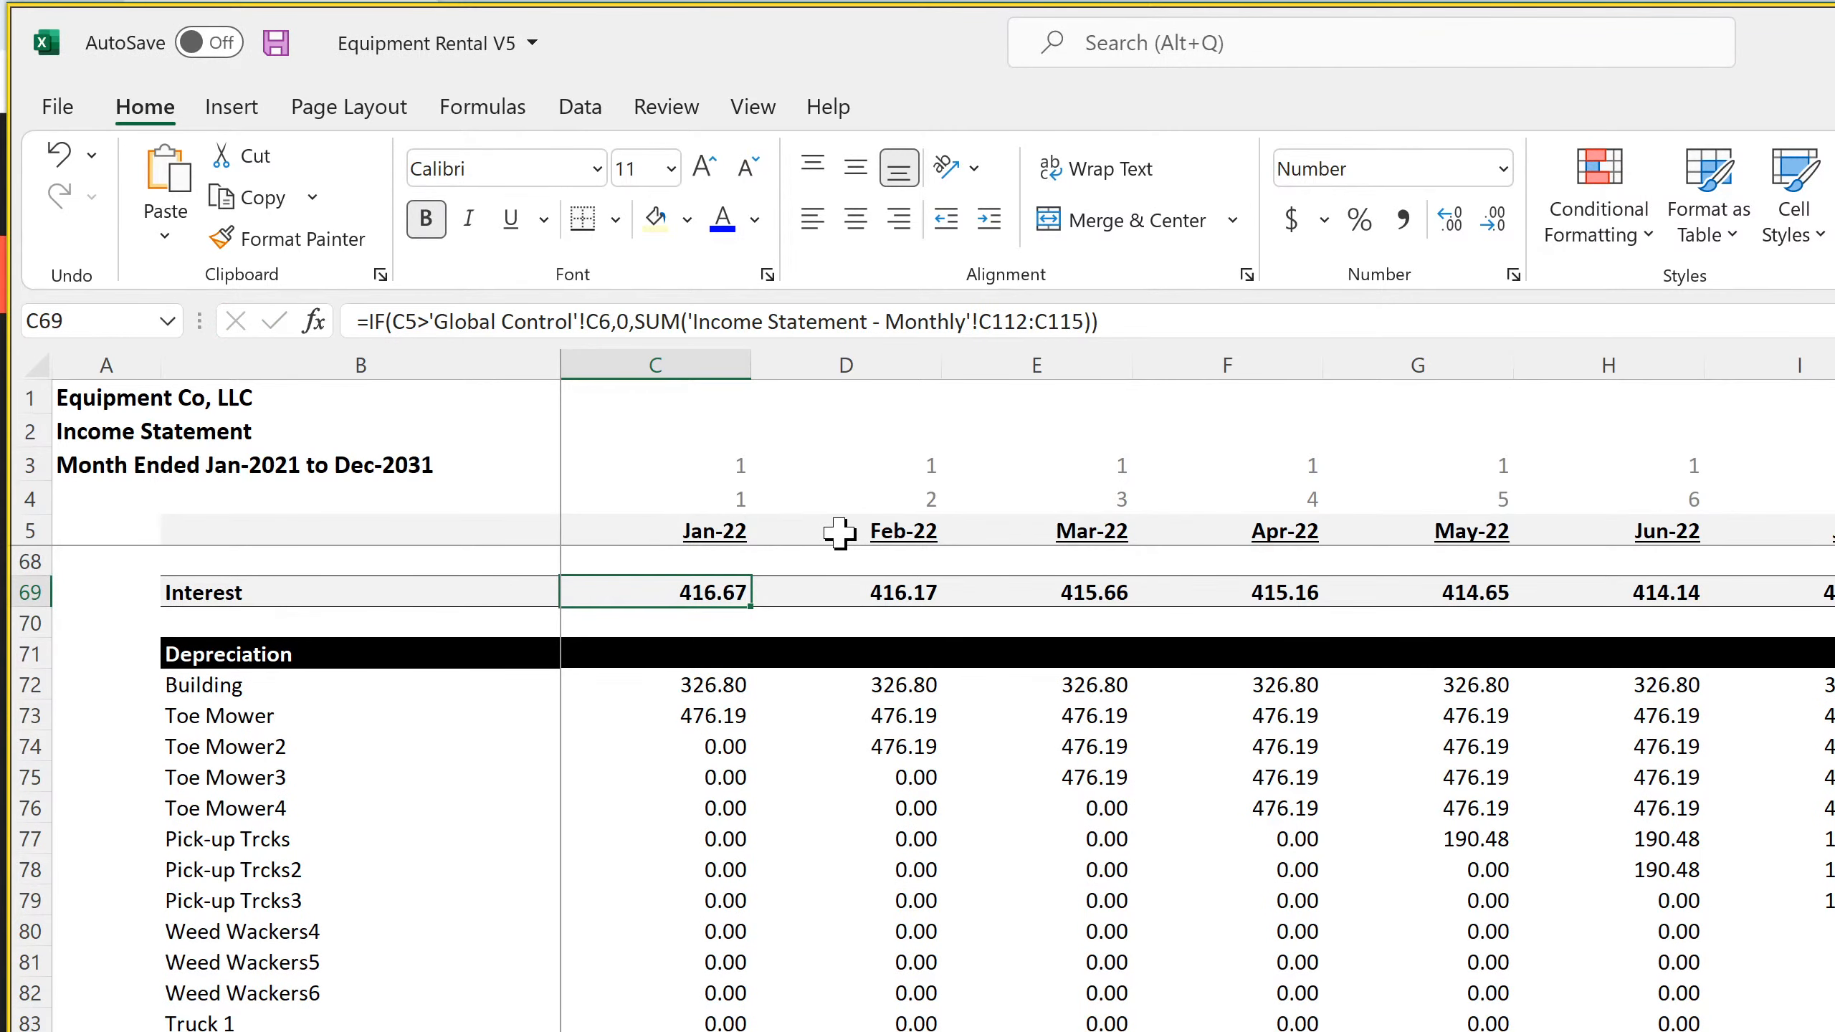
Lock the exit-month reference in C69 as 'Global Control'!$C6 and remove the redundant sheet name before C112:C115
{"action": "left_click", "coordinate": [600, 322]}
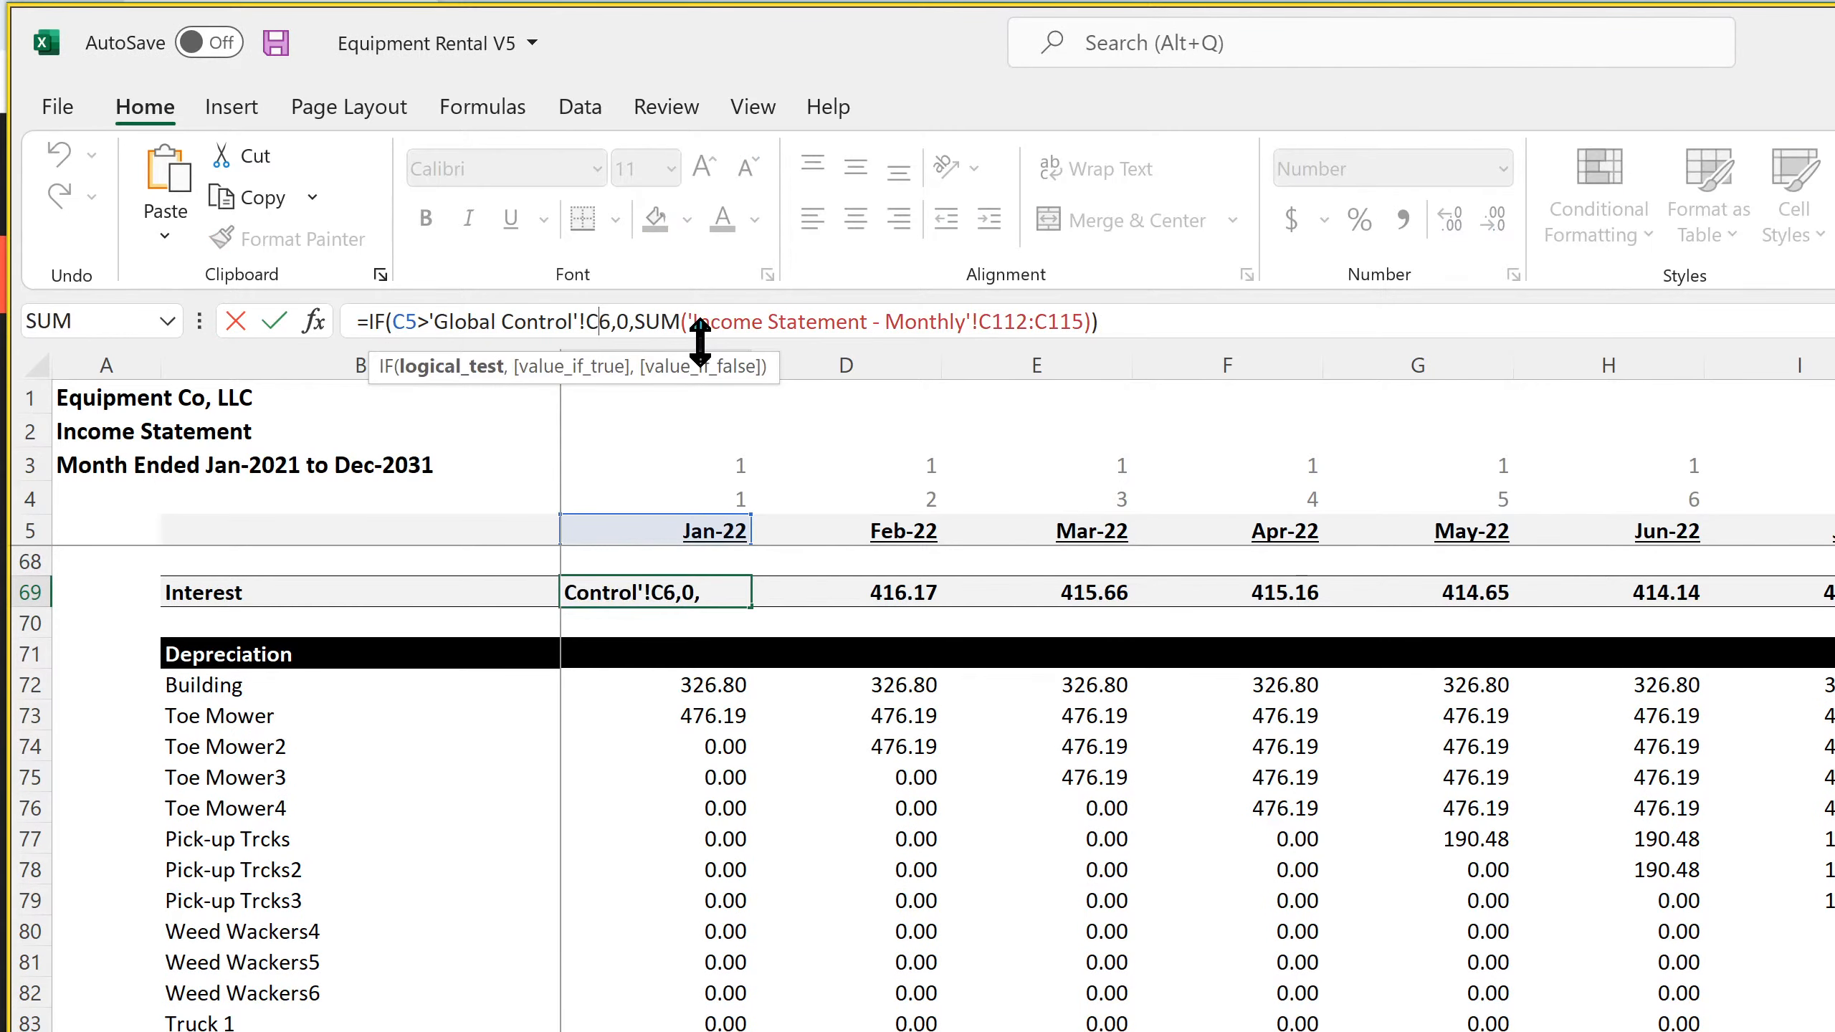
{"action": "type", "text": "$"}
{"action": "key", "text": "Right"}
{"action": "key", "text": "Right"}
{"action": "key", "text": "Right"}
{"action": "key", "text": "Right"}
{"action": "key", "text": "Right"}
{"action": "key", "text": "Right"}
{"action": "key", "text": "Right"}
{"action": "key", "text": "Right"}
{"action": "key", "text": "Right"}
{"action": "key", "text": "Right"}
{"action": "key", "text": "Right"}
{"action": "key", "text": "Right"}
{"action": "key", "text": "Right"}
{"action": "key", "text": "Right"}
{"action": "key", "text": "Right"}
{"action": "key", "text": "Right"}
{"action": "key", "text": "Right"}
{"action": "key", "text": "Right"}
{"action": "key", "text": "Right"}
{"action": "key", "text": "Right"}
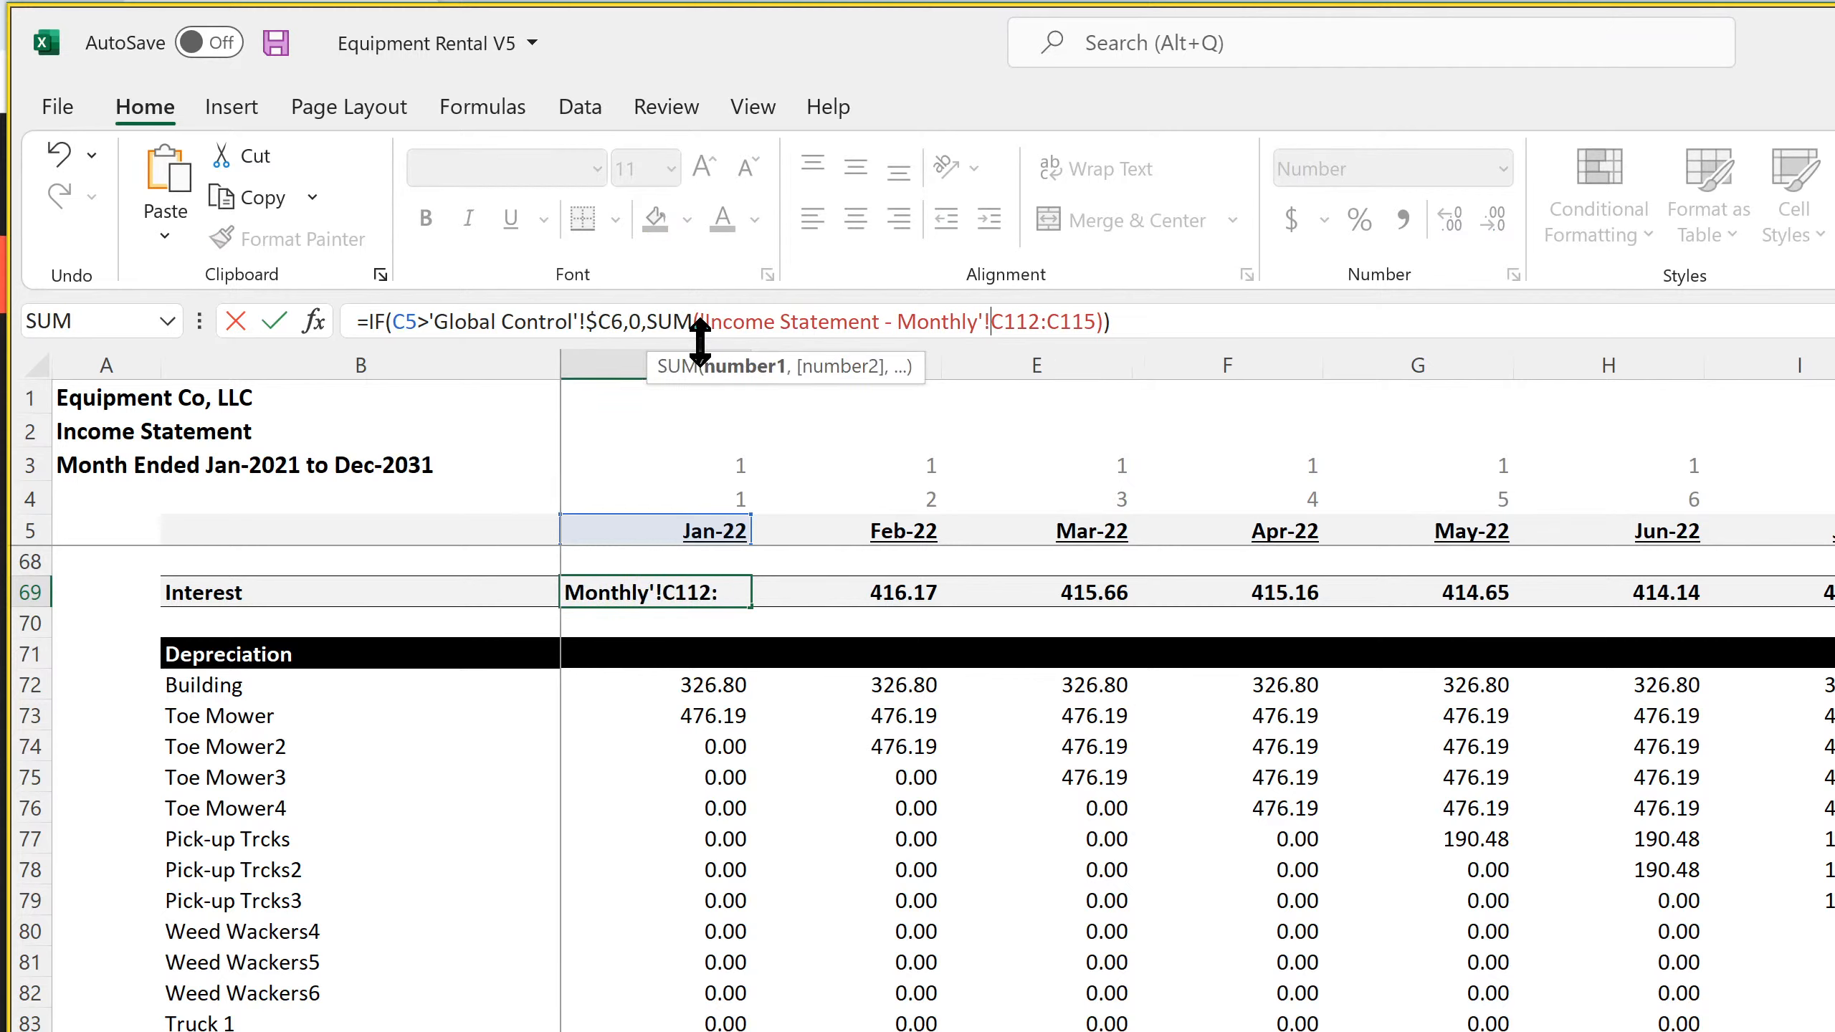
{"action": "key", "text": "BackSpace"}
{"action": "key", "text": "BackSpace"}
{"action": "key", "text": "BackSpace"}
{"action": "key", "text": "BackSpace"}
{"action": "key", "text": "BackSpace"}
{"action": "key", "text": "BackSpace"}
{"action": "key", "text": "BackSpace"}
{"action": "key", "text": "BackSpace"}
{"action": "key", "text": "BackSpace"}
{"action": "key", "text": "BackSpace"}
{"action": "key", "text": "BackSpace"}
{"action": "key", "text": "BackSpace"}
{"action": "key", "text": "BackSpace"}
{"action": "key", "text": "BackSpace"}
{"action": "key", "text": "BackSpace"}
{"action": "key", "text": "BackSpace"}
{"action": "key", "text": "BackSpace"}
{"action": "key", "text": "BackSpace"}
{"action": "key", "text": "BackSpace"}
{"action": "key", "text": "BackSpace"}
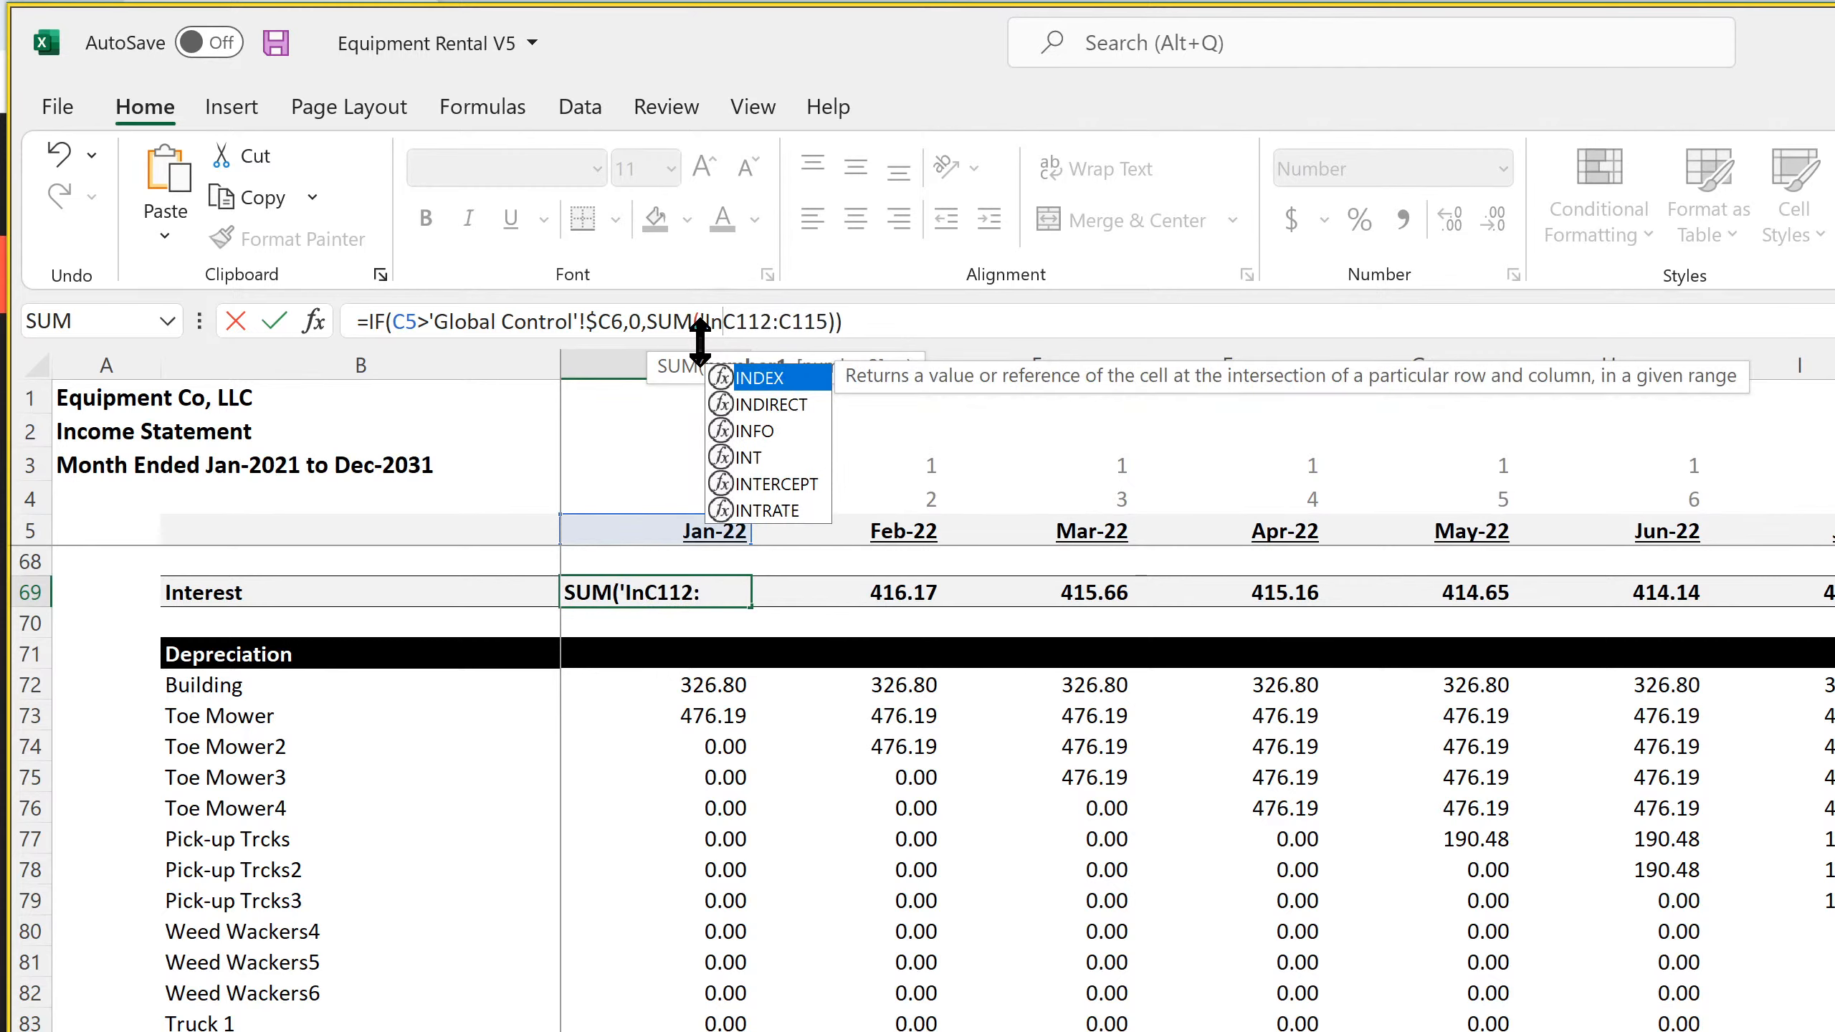
{"action": "key", "text": "BackSpace"}
{"action": "key", "text": "BackSpace"}
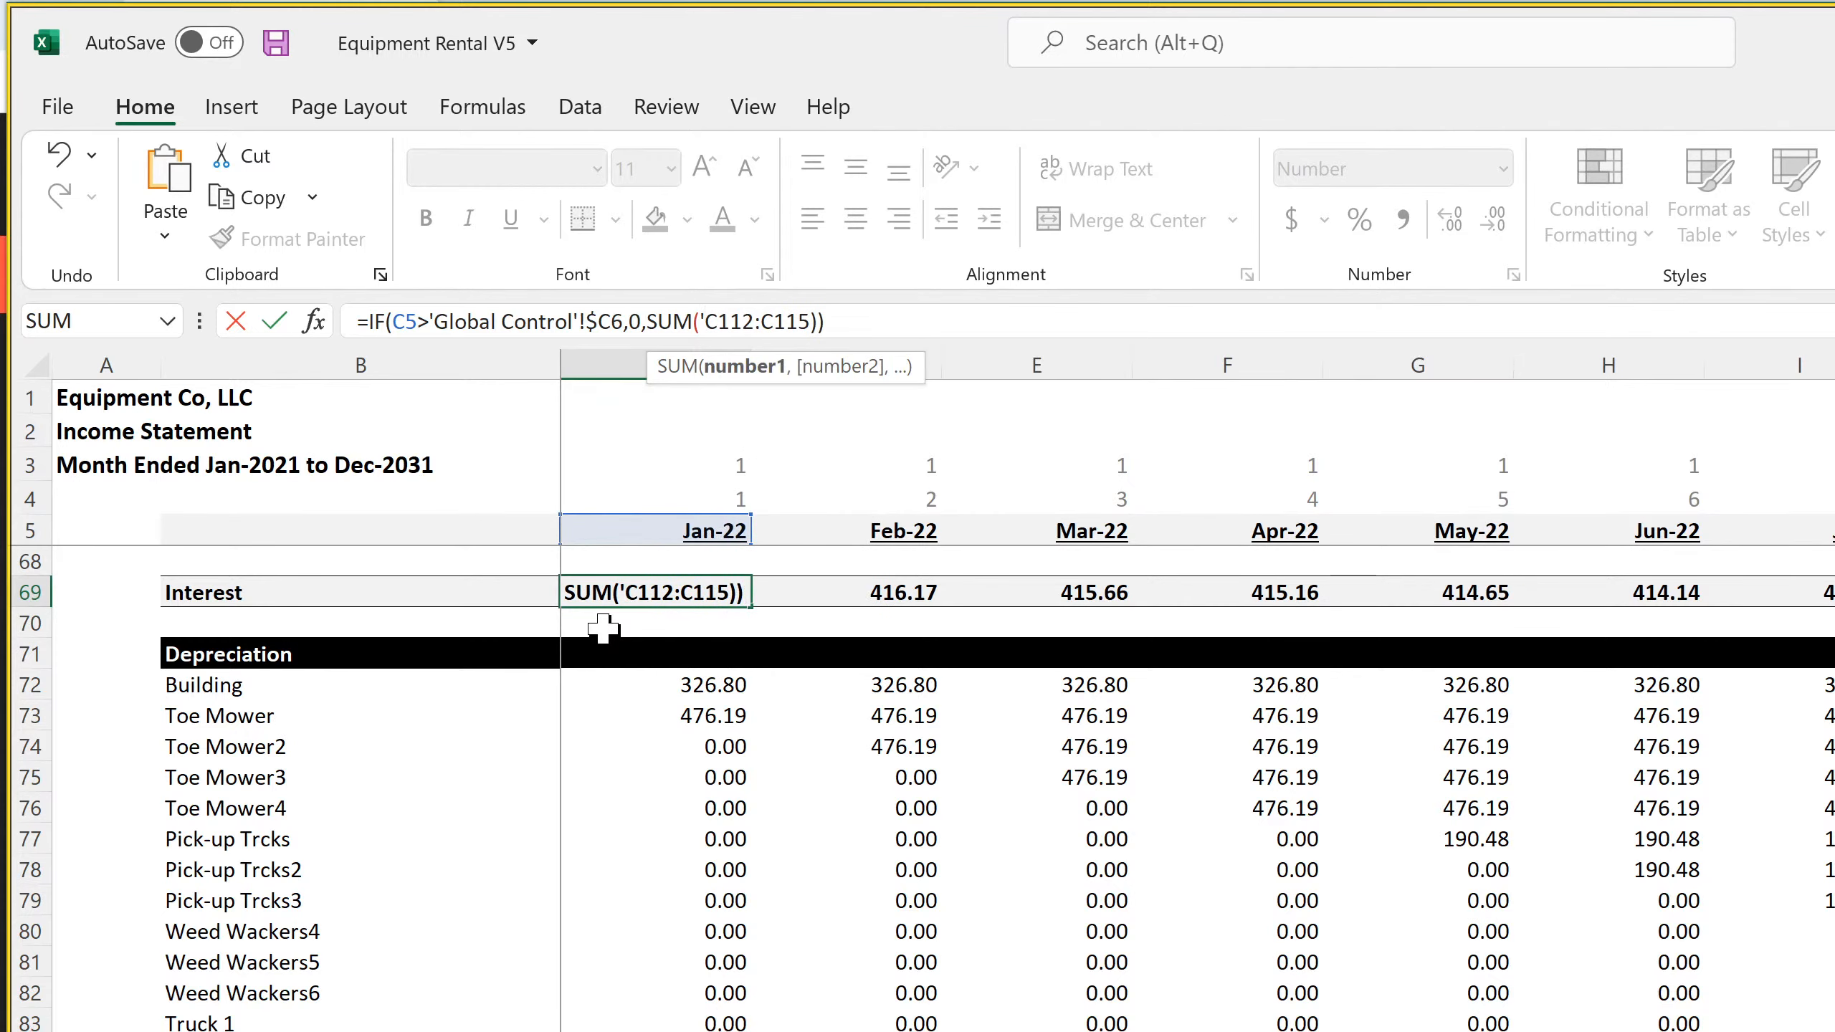
{"action": "key", "text": "BackSpace"}
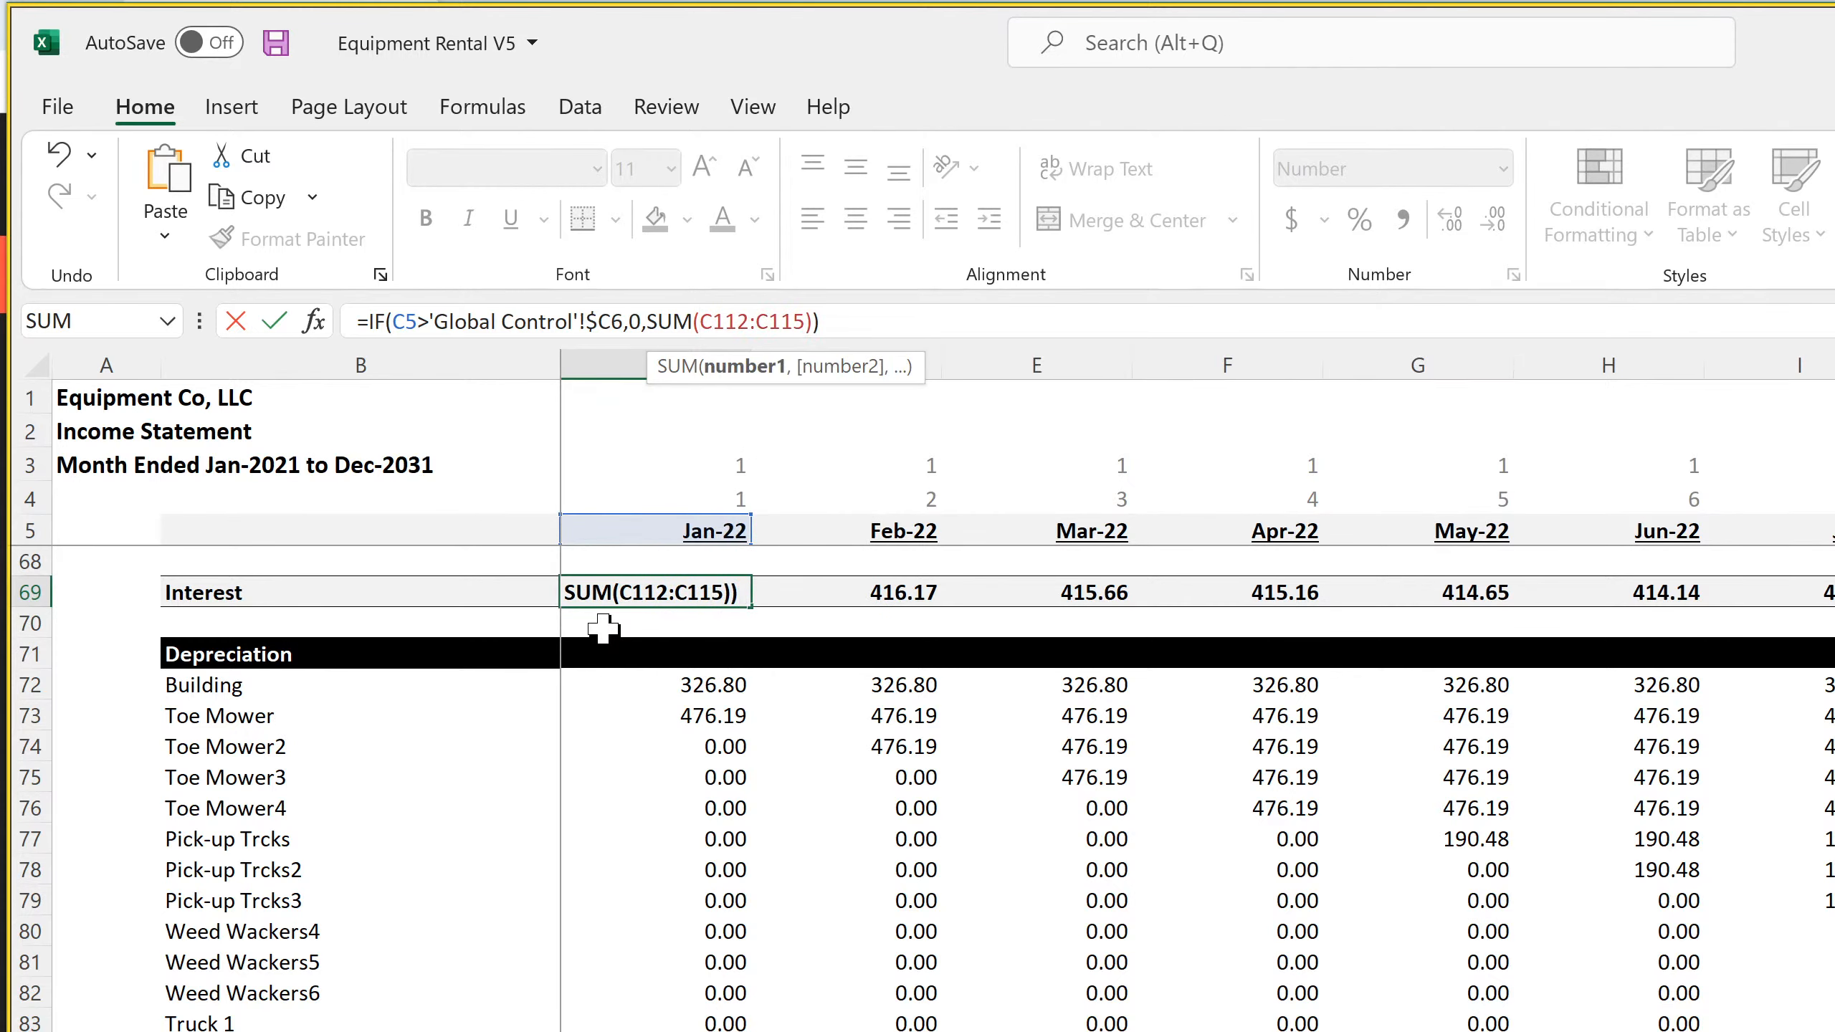
{"action": "key", "text": "Return"}
Fill the Jan-22 Interest formula across the monthly columns of row 69 and save the workbook
{"action": "left_click", "coordinate": [726, 600]}
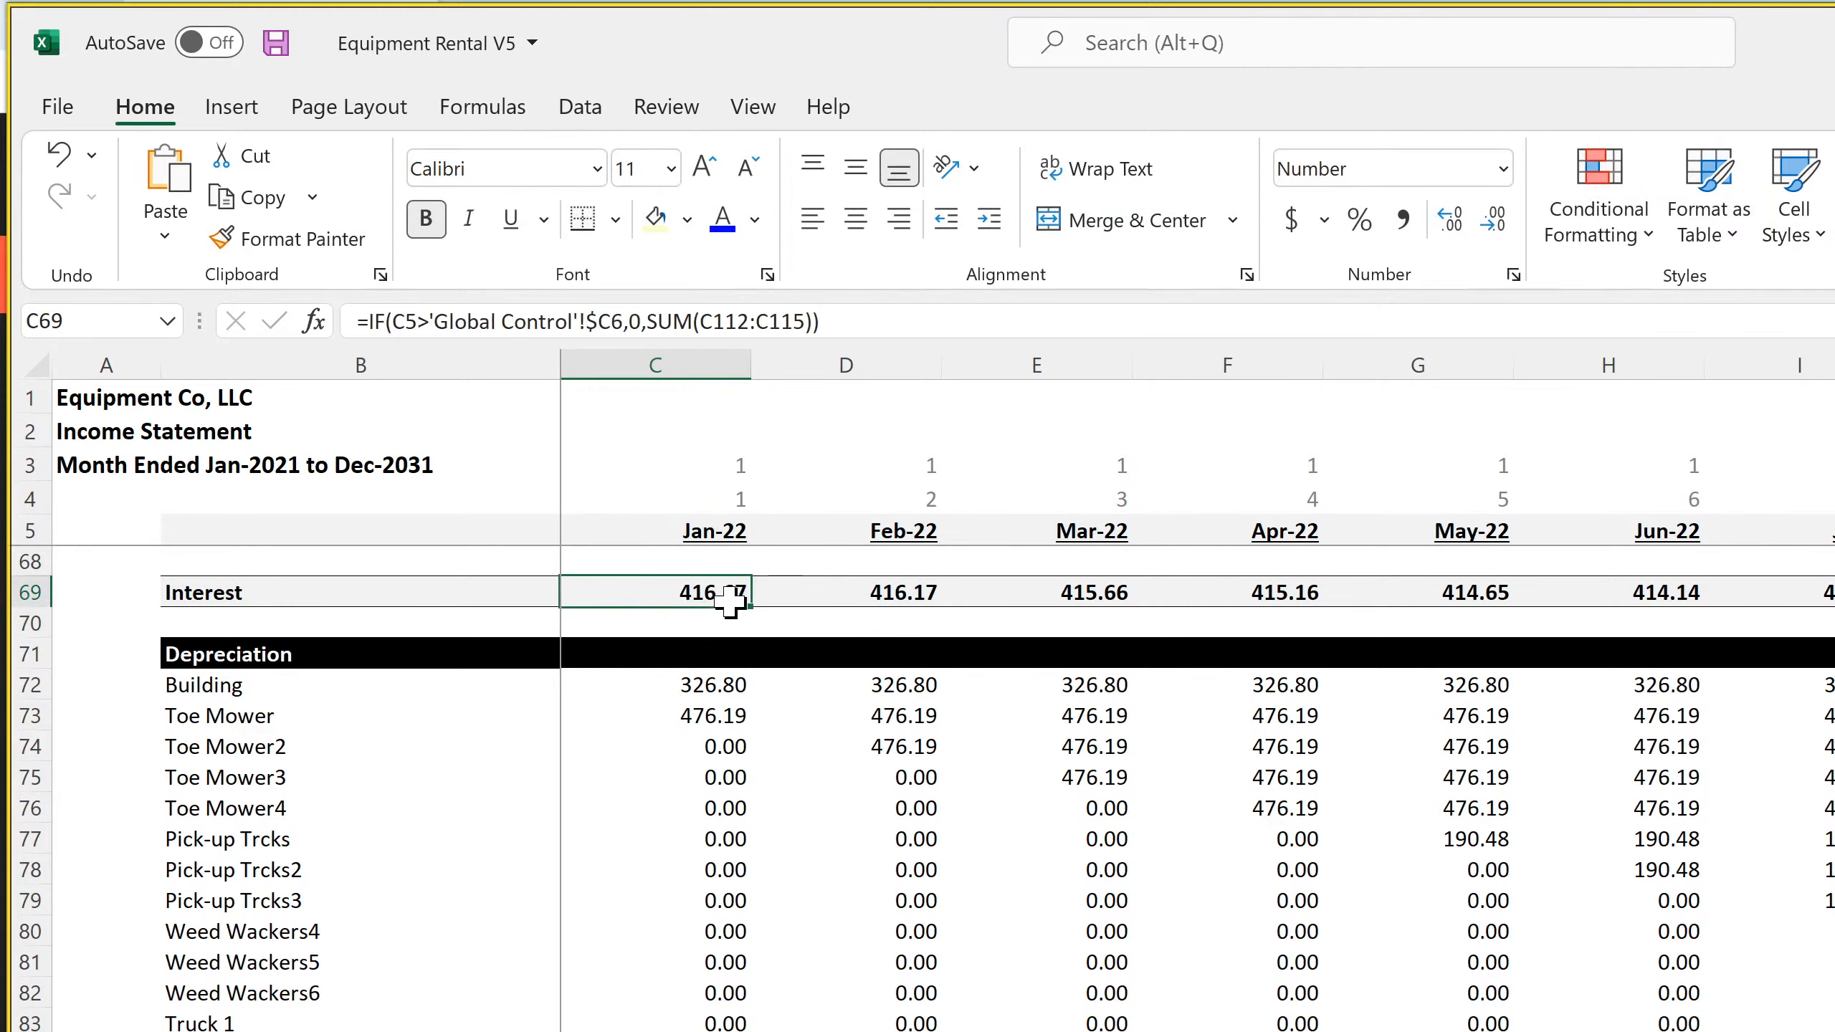
{"action": "left_click_drag", "start_coordinate": [730, 600], "coordinate": [1831, 600]}
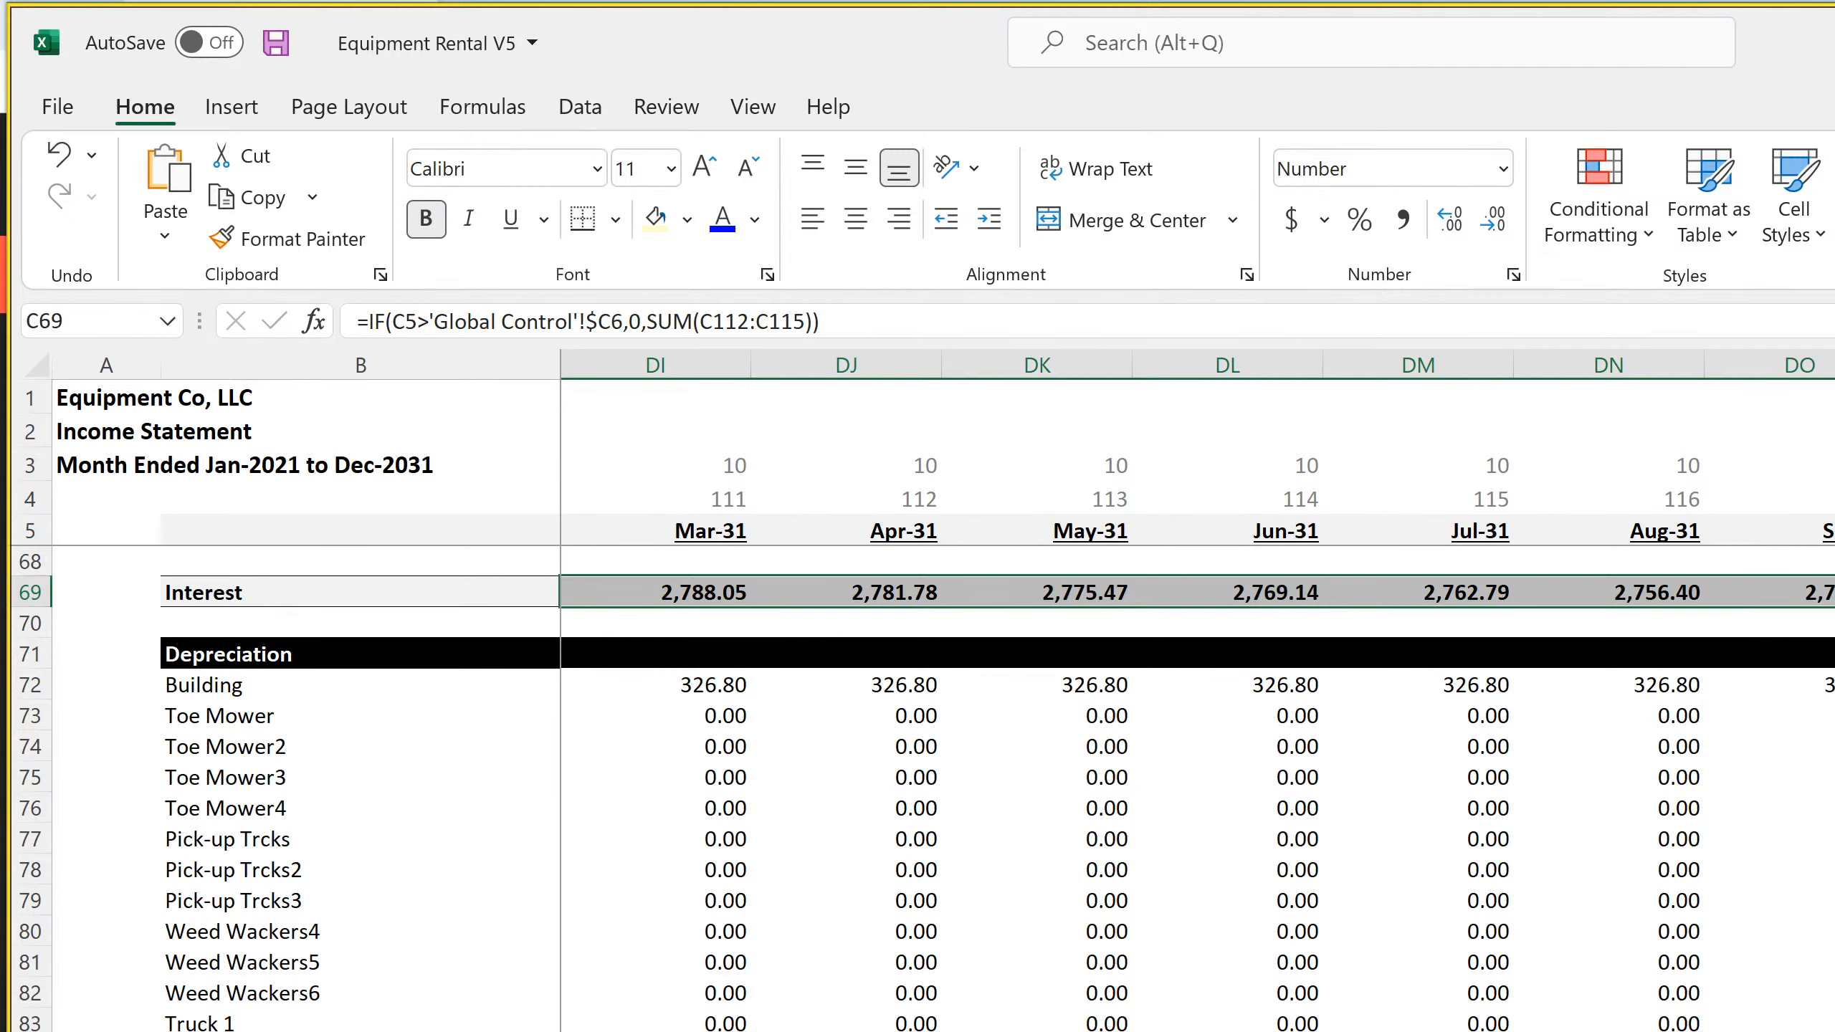
{"action": "scroll", "coordinate": [1197, 705], "scroll_direction": "left", "scroll_amount": 20}
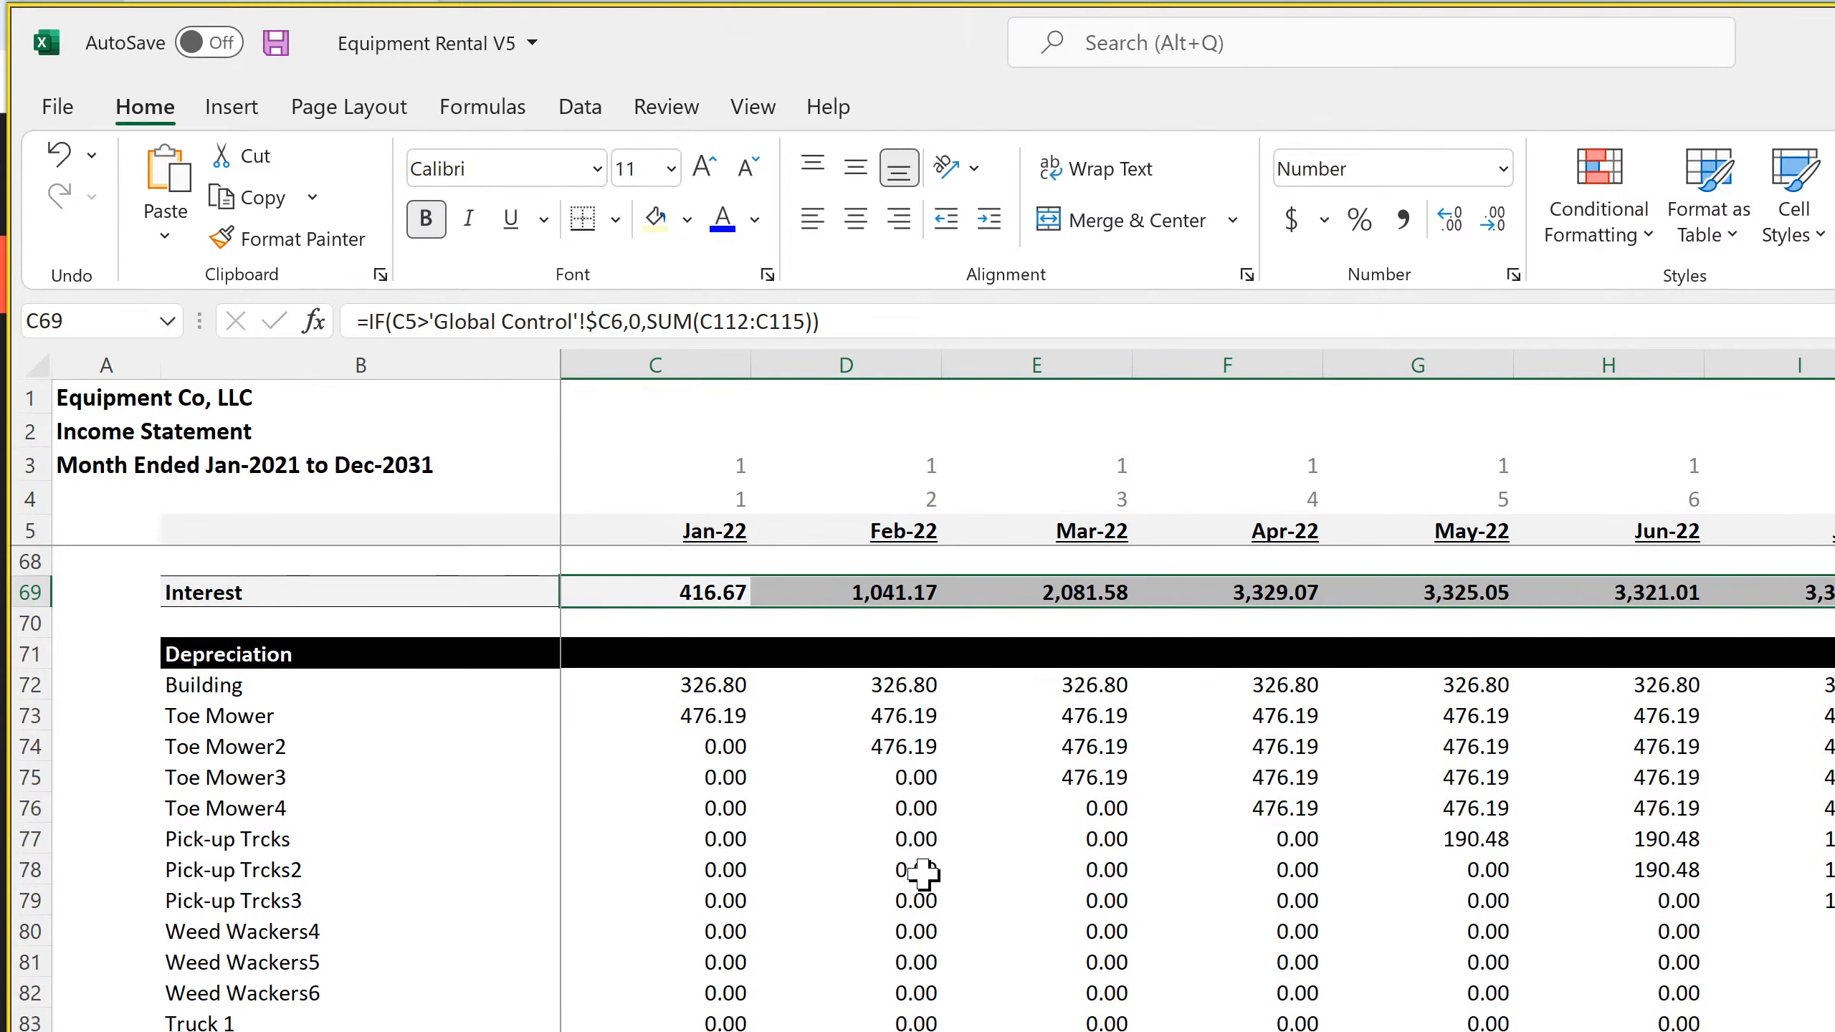
{"action": "scroll", "coordinate": [921, 873], "scroll_direction": "up", "scroll_amount": 11}
{"action": "scroll", "coordinate": [705, 761], "scroll_direction": "up", "scroll_amount": 10}
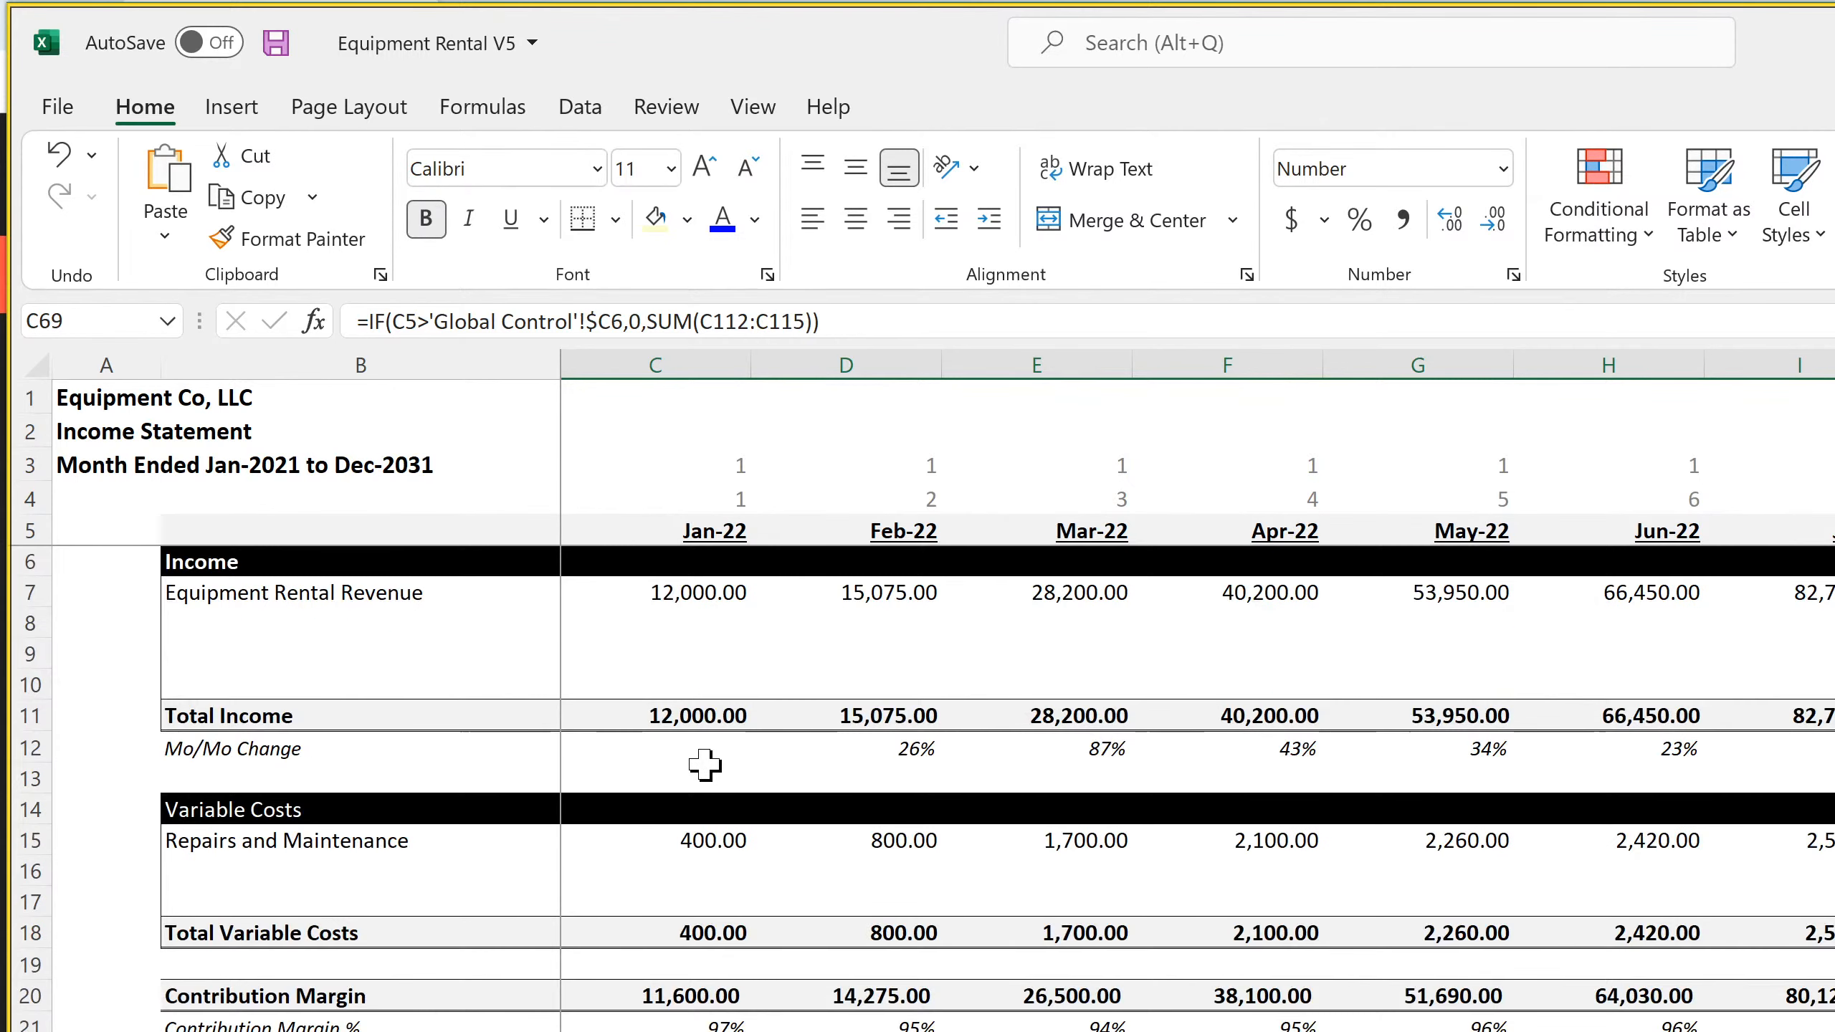
{"action": "left_click", "coordinate": [275, 43]}
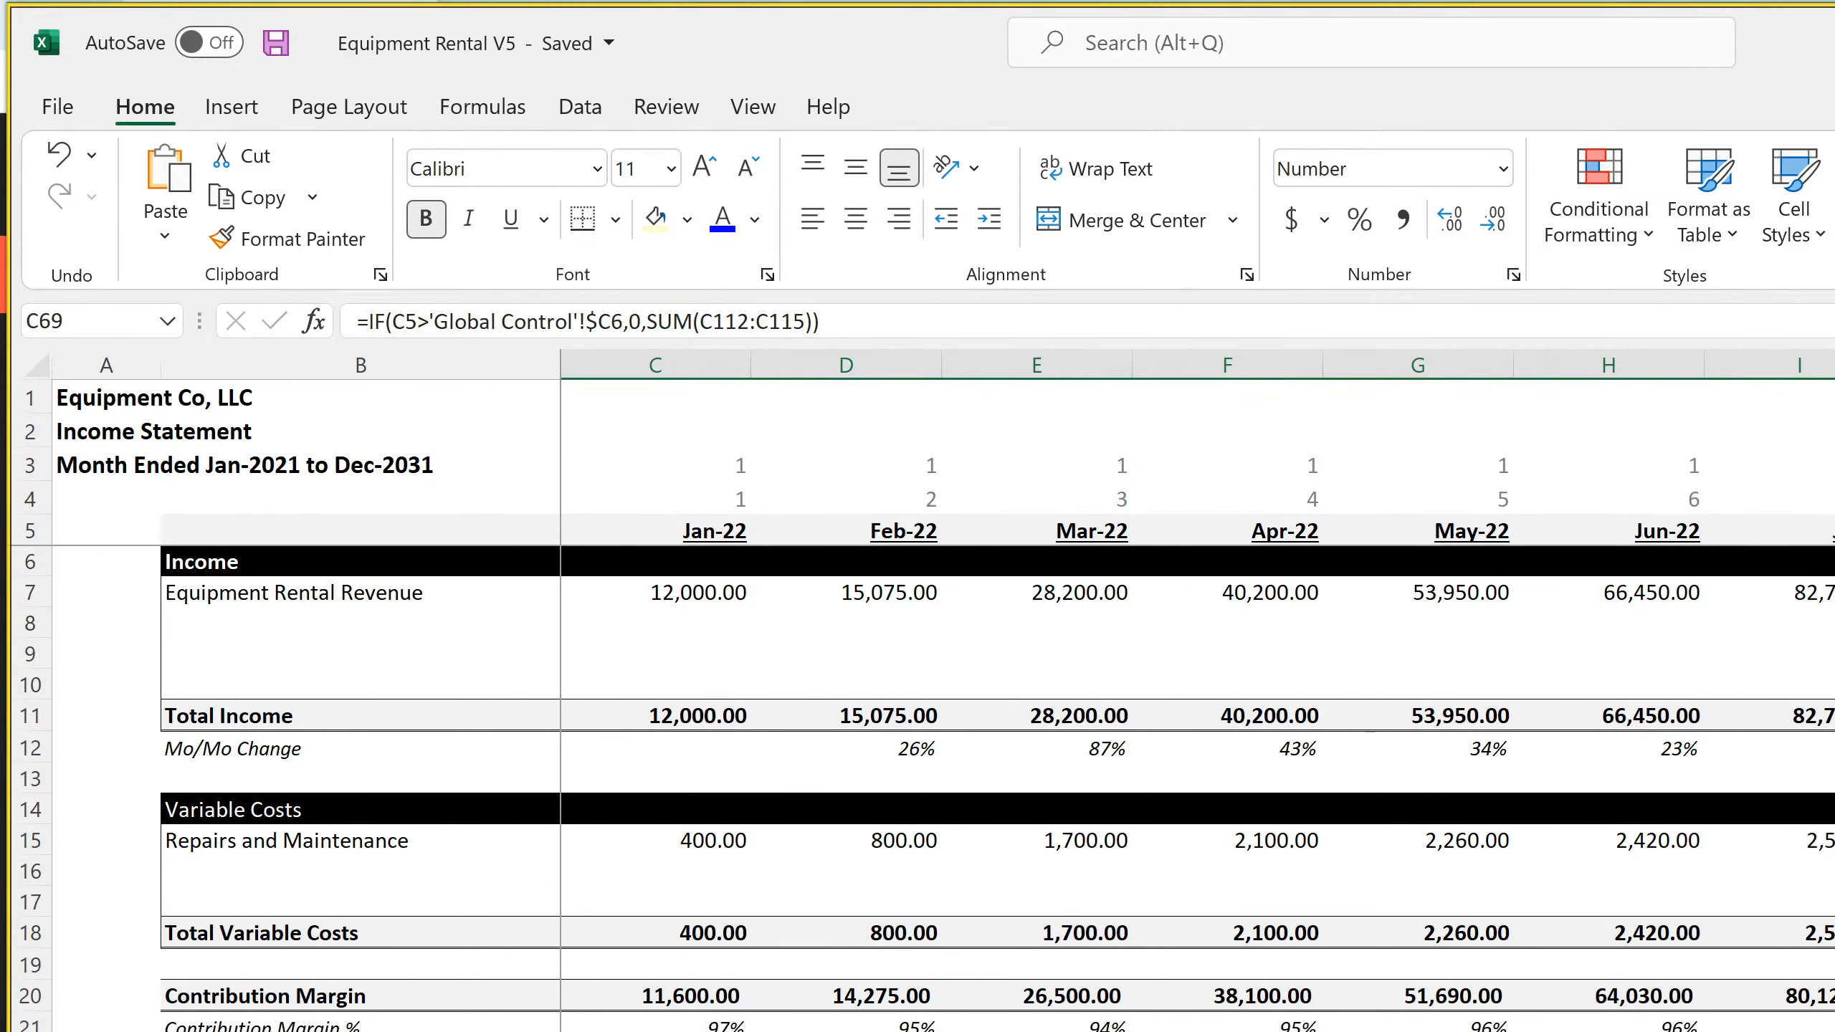
Review the annual income statement and the monthly and annual balance sheets, ending on the monthly cash flow statement
{"action": "key", "text": "ctrl+Page_Down"}
{"action": "scroll", "coordinate": [809, 788], "scroll_direction": "down", "scroll_amount": 4}
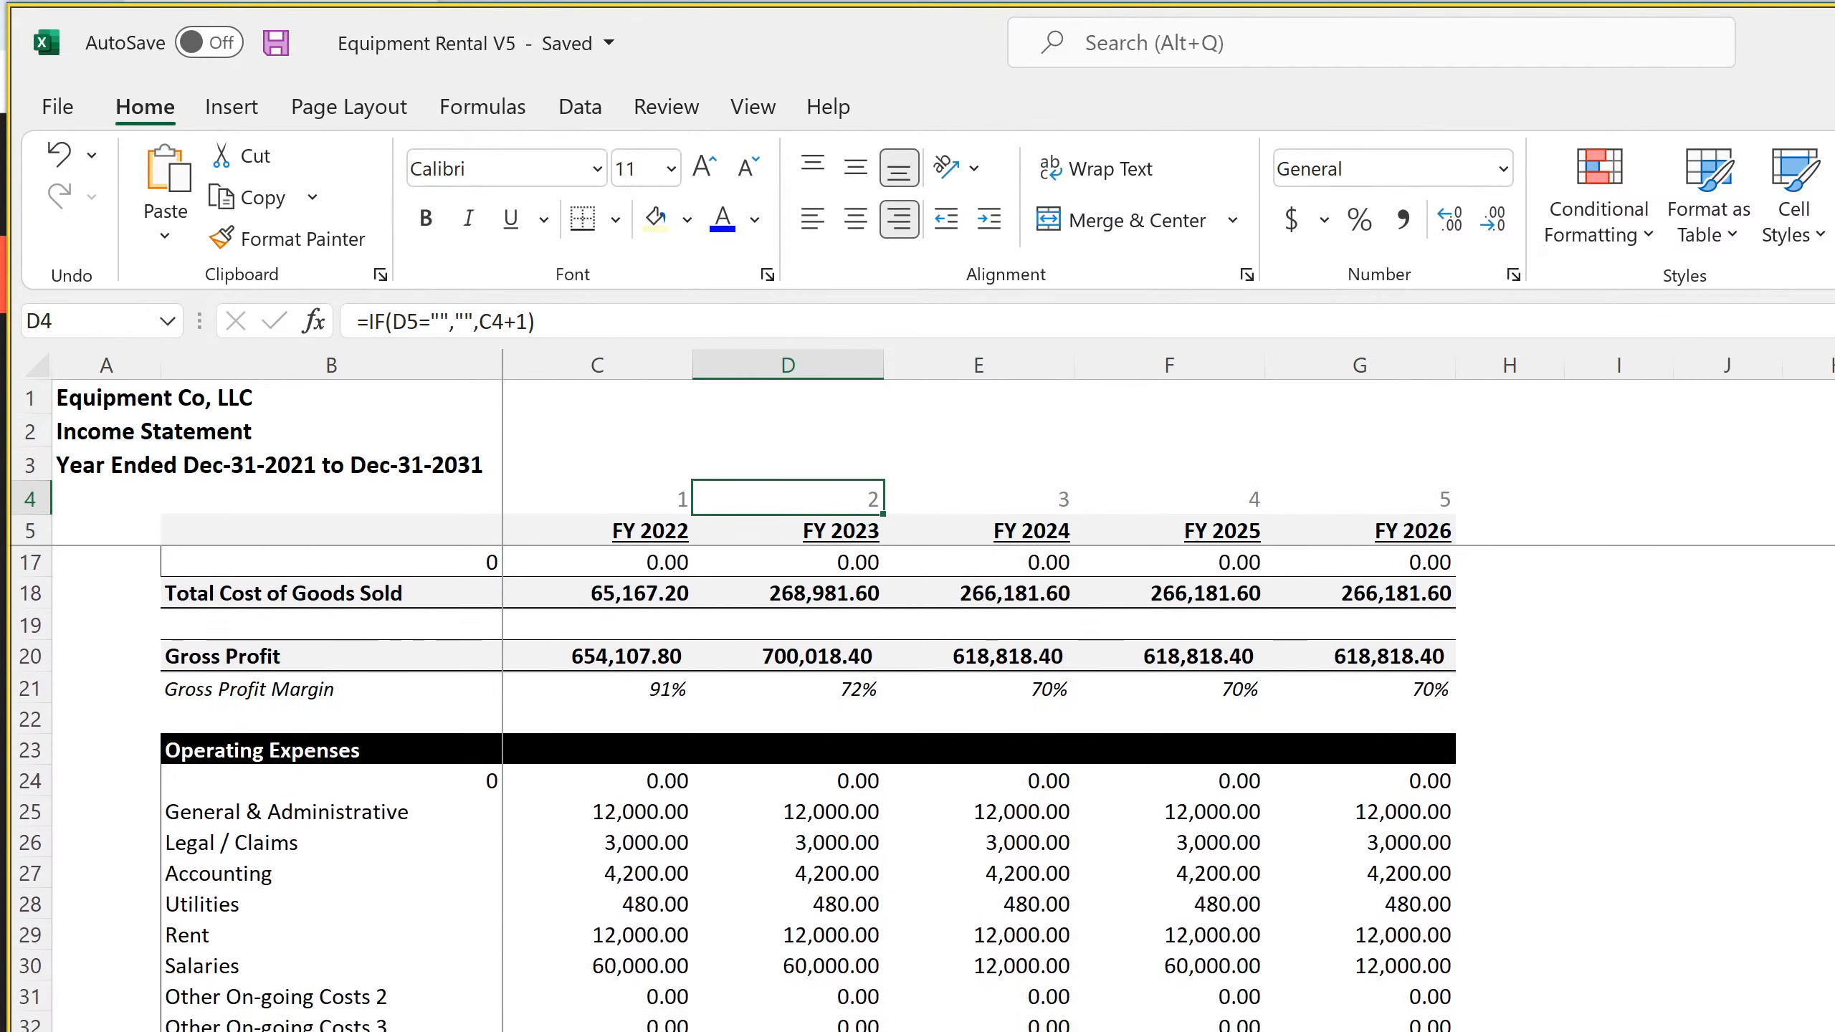
{"action": "scroll", "coordinate": [808, 789], "scroll_direction": "up", "scroll_amount": 4}
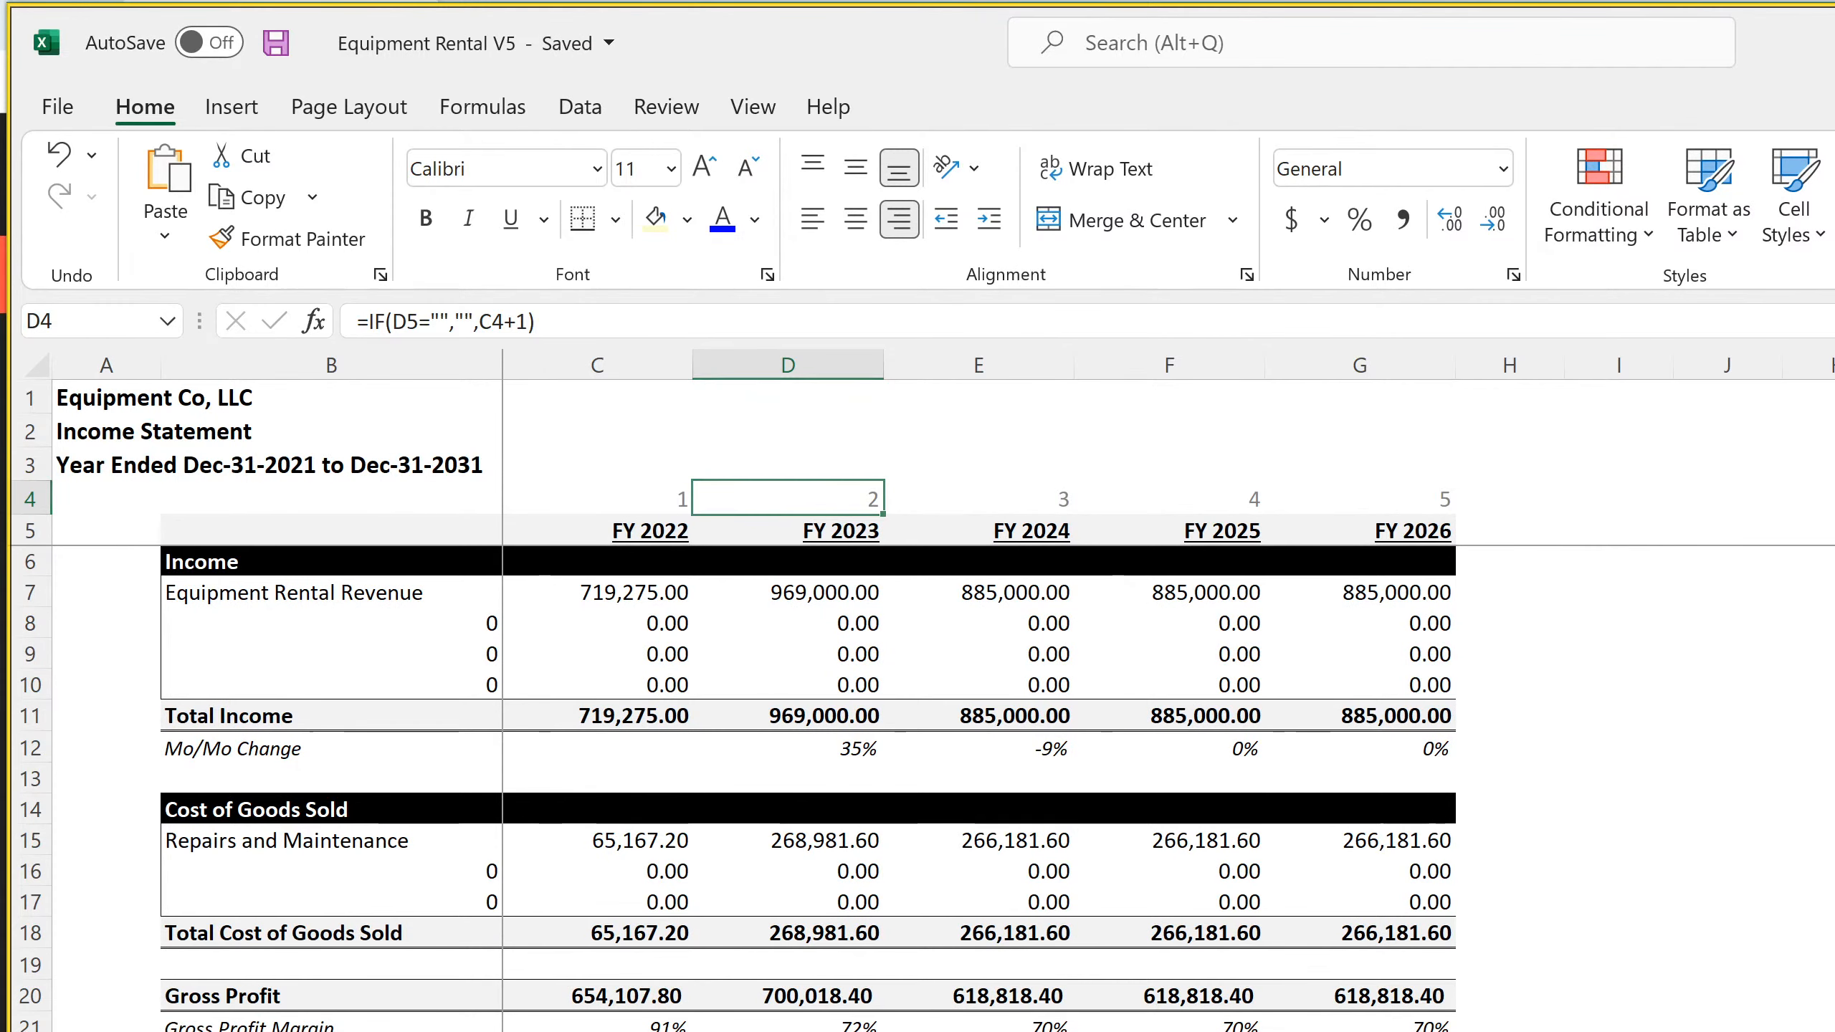
{"action": "key", "text": "ctrl+Page_Down"}
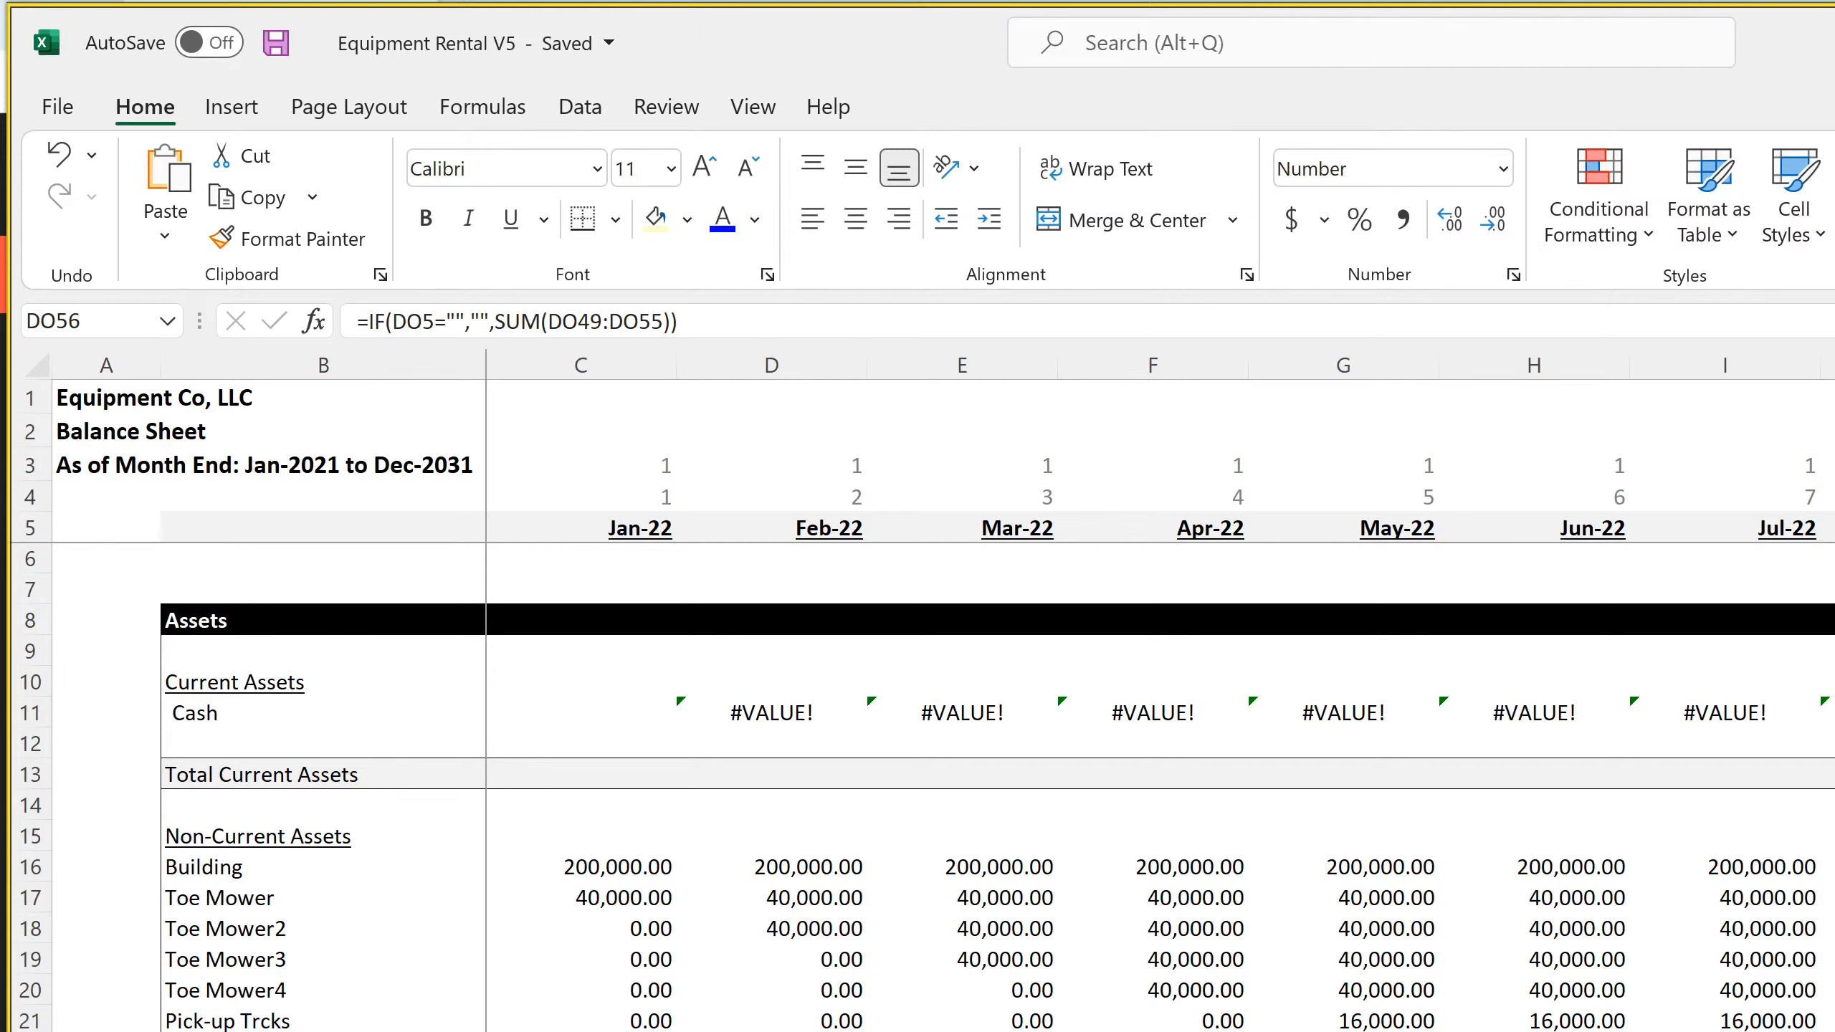
{"action": "key", "text": "ctrl+Page_Down"}
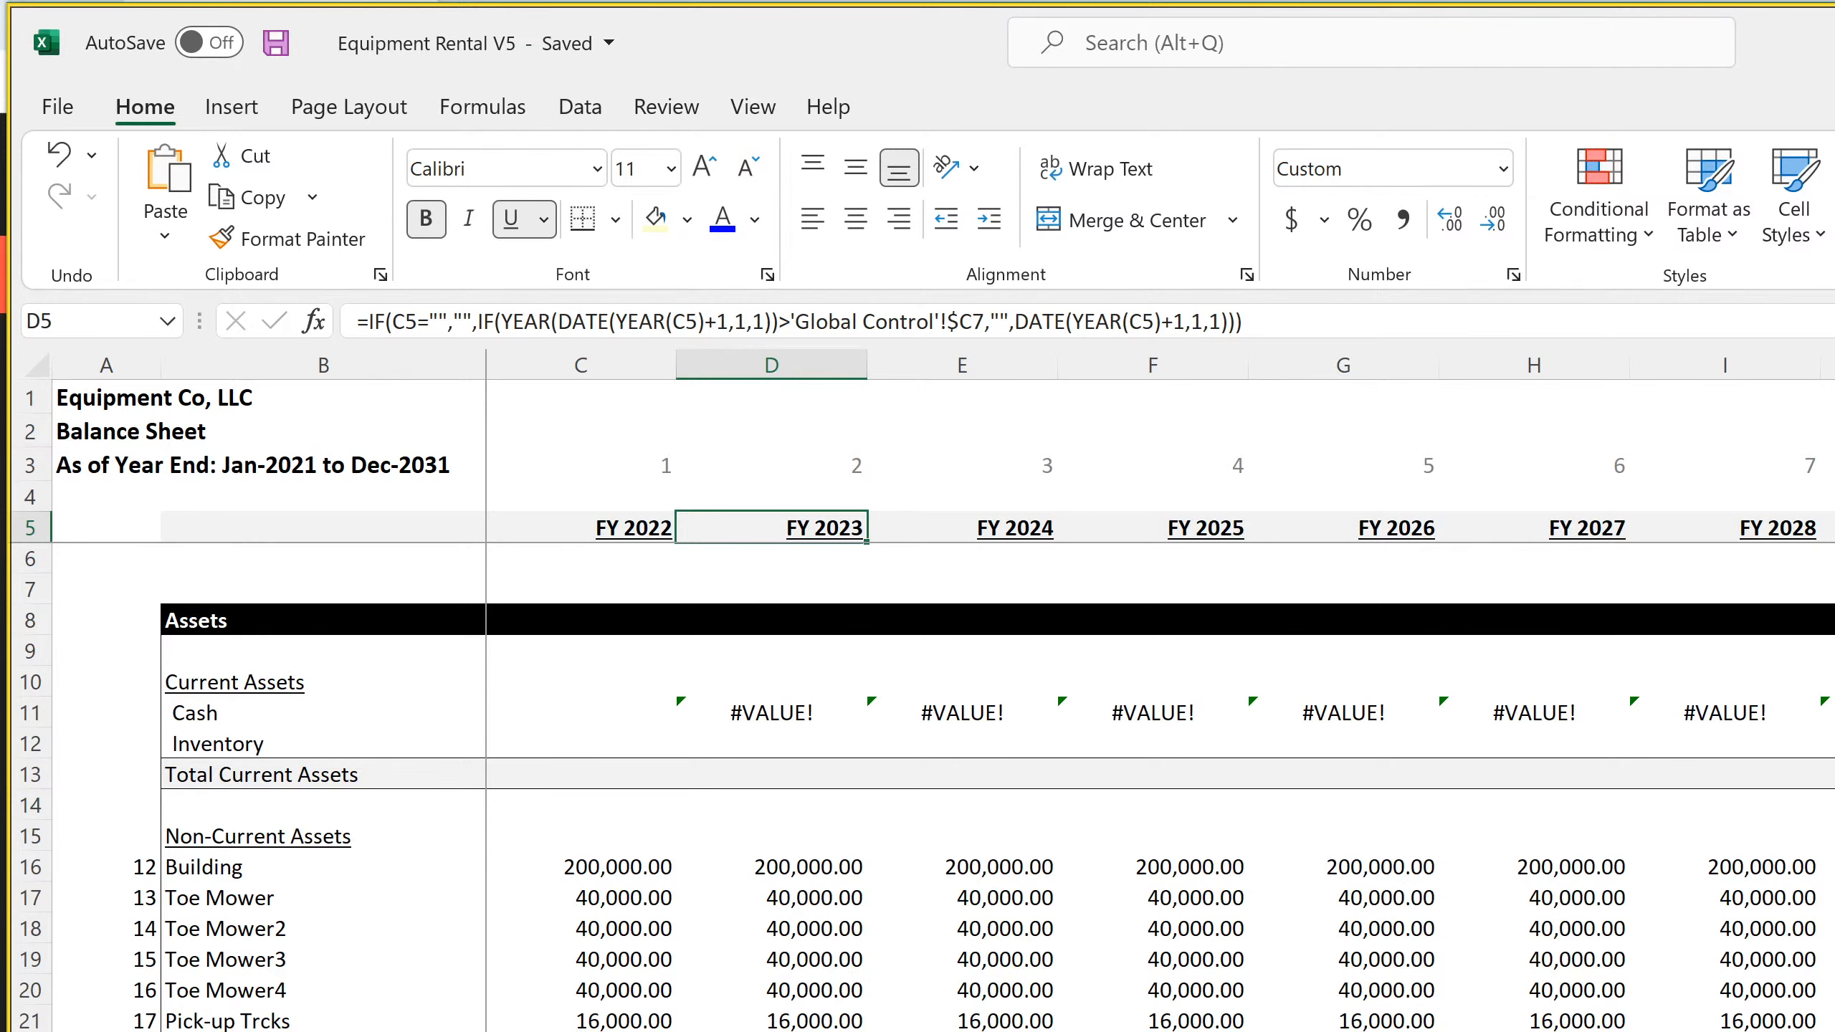
{"action": "key", "text": "ctrl+Page_Down"}
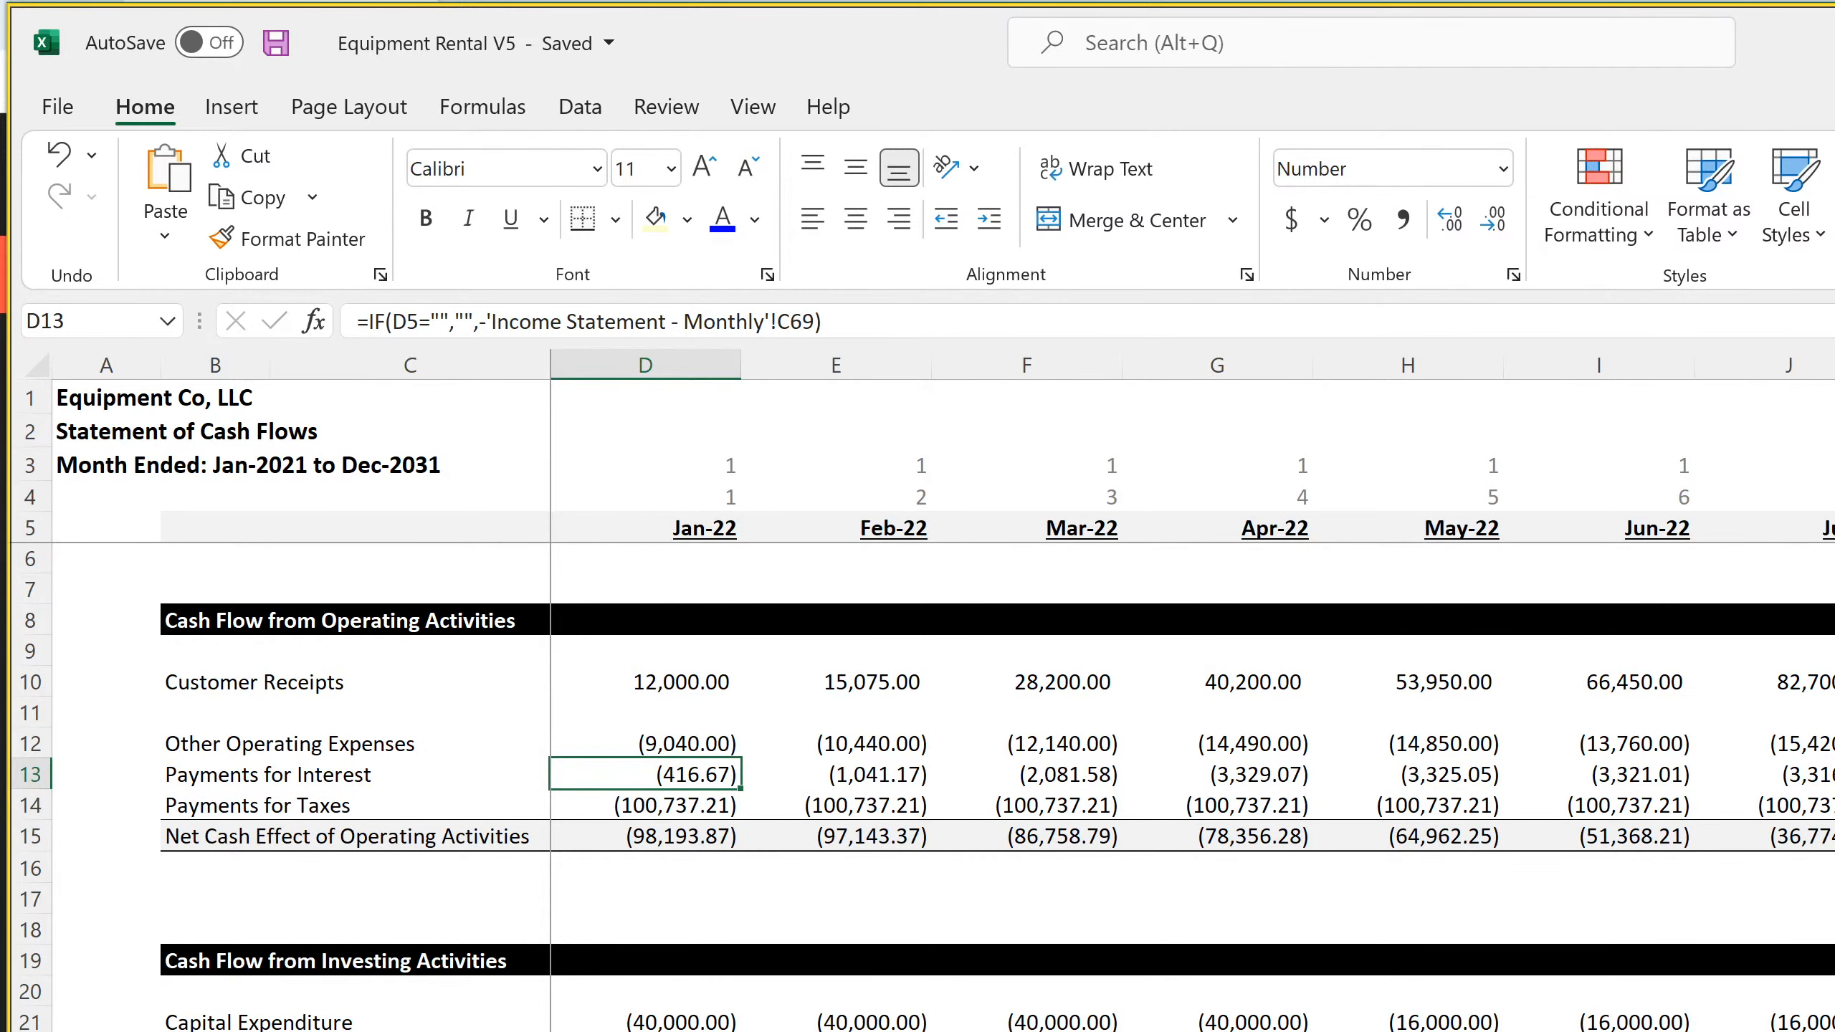
{"action": "key", "text": "ctrl+Page_Up"}
{"action": "key", "text": "ctrl+Page_Down"}
Check the Customer Receipts, Other Operating Expenses, Payments for Interest and Payments for Taxes formulas on the monthly cash flow statement, and save the workbook
{"action": "left_click", "coordinate": [625, 682]}
{"action": "left_click", "coordinate": [719, 773]}
{"action": "left_click", "coordinate": [872, 774]}
{"action": "left_click", "coordinate": [702, 739]}
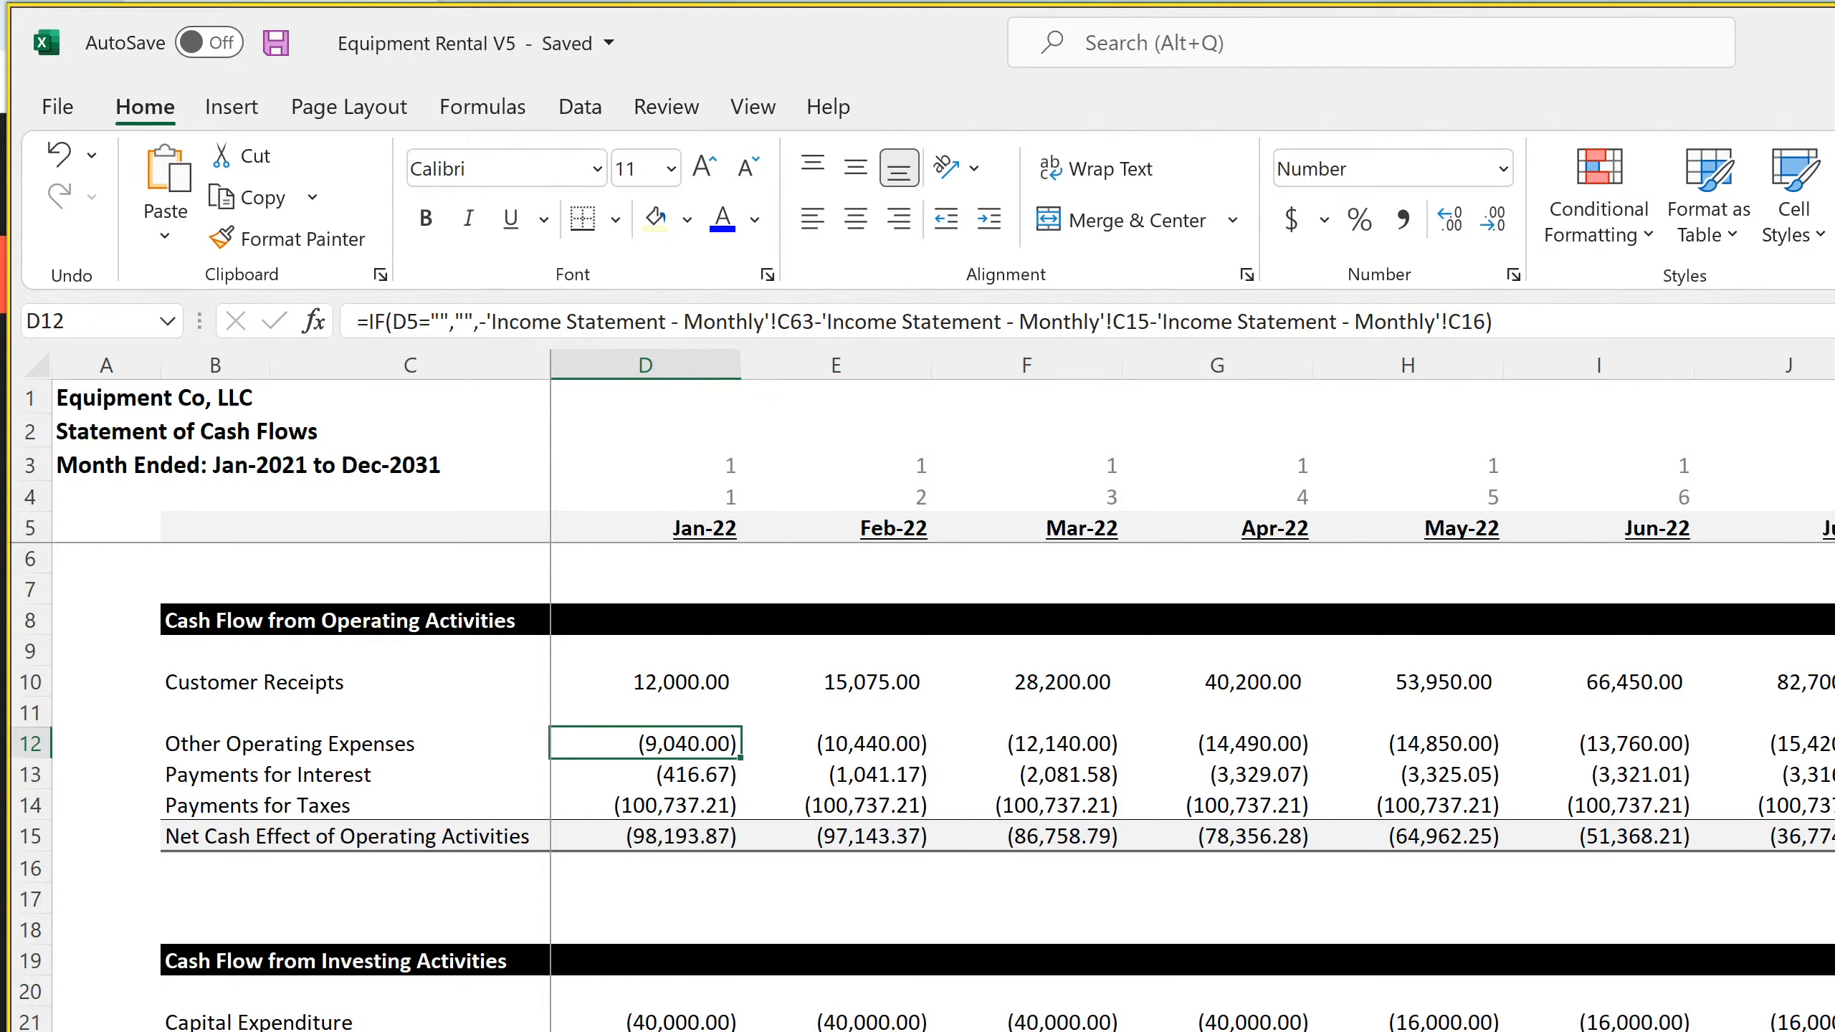
{"action": "left_click", "coordinate": [668, 806]}
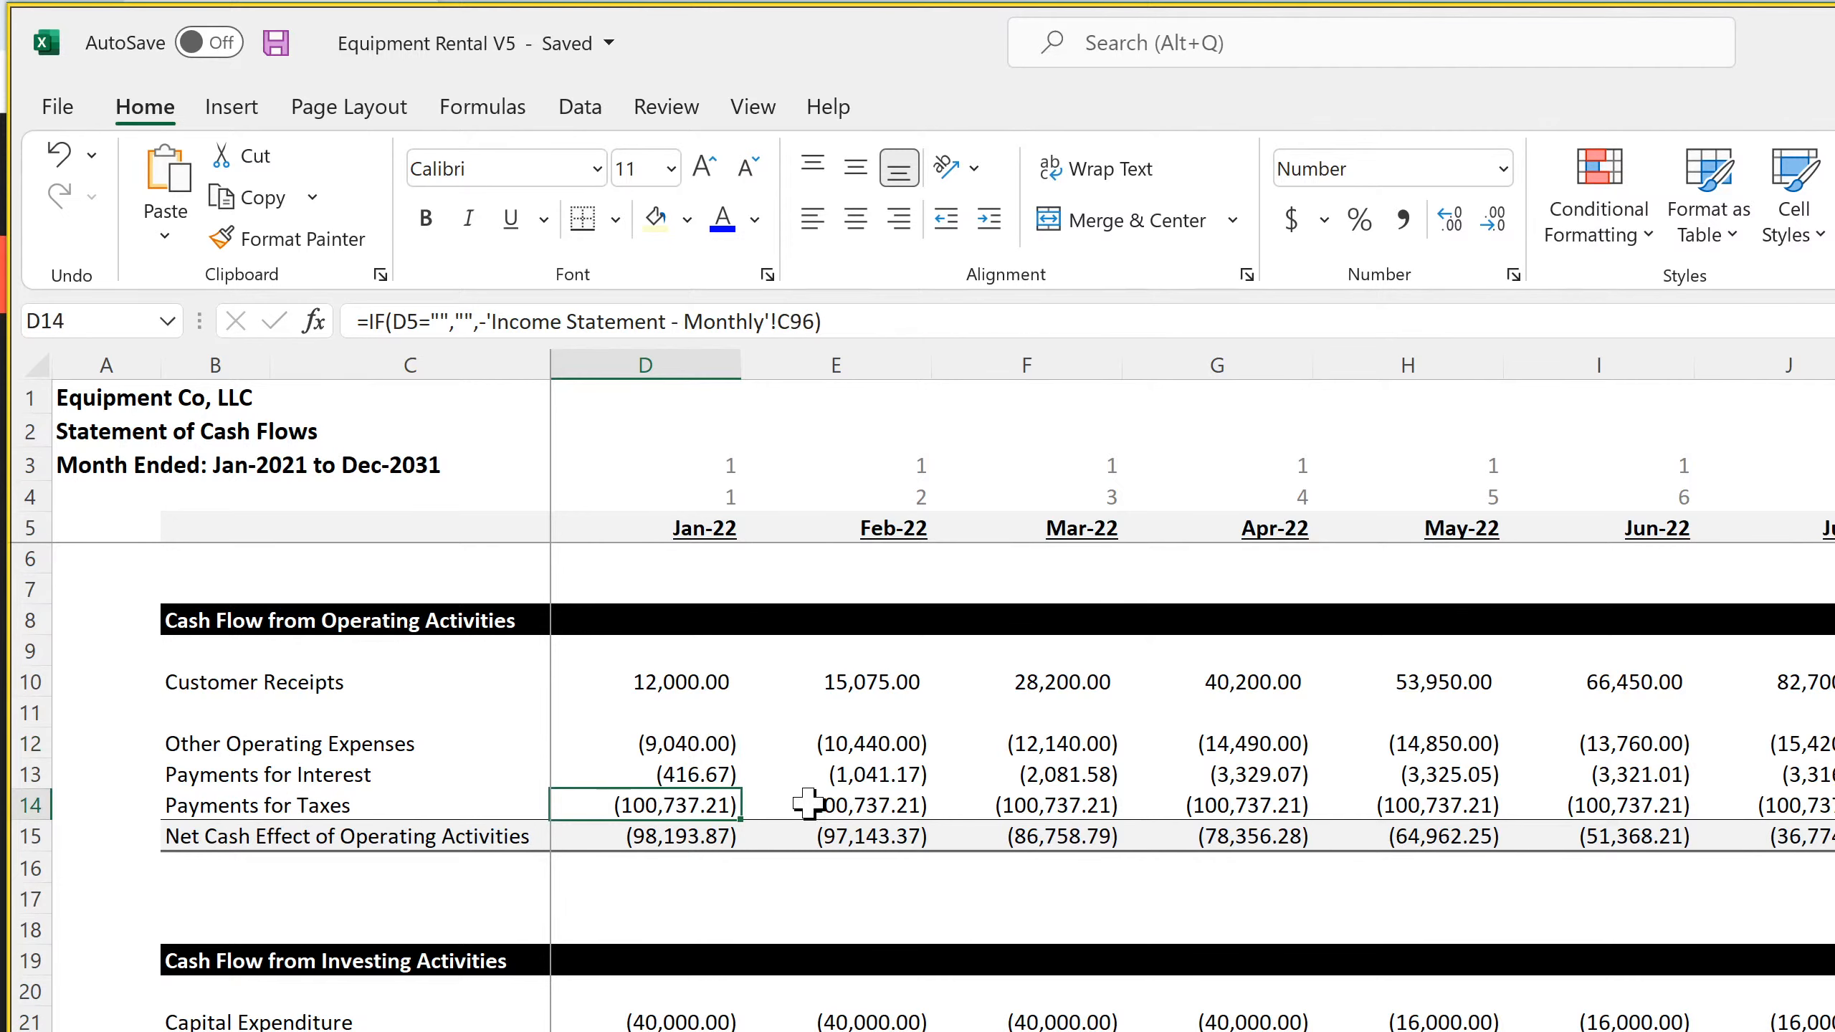
{"action": "left_click", "coordinate": [831, 805]}
{"action": "left_click", "coordinate": [1074, 808]}
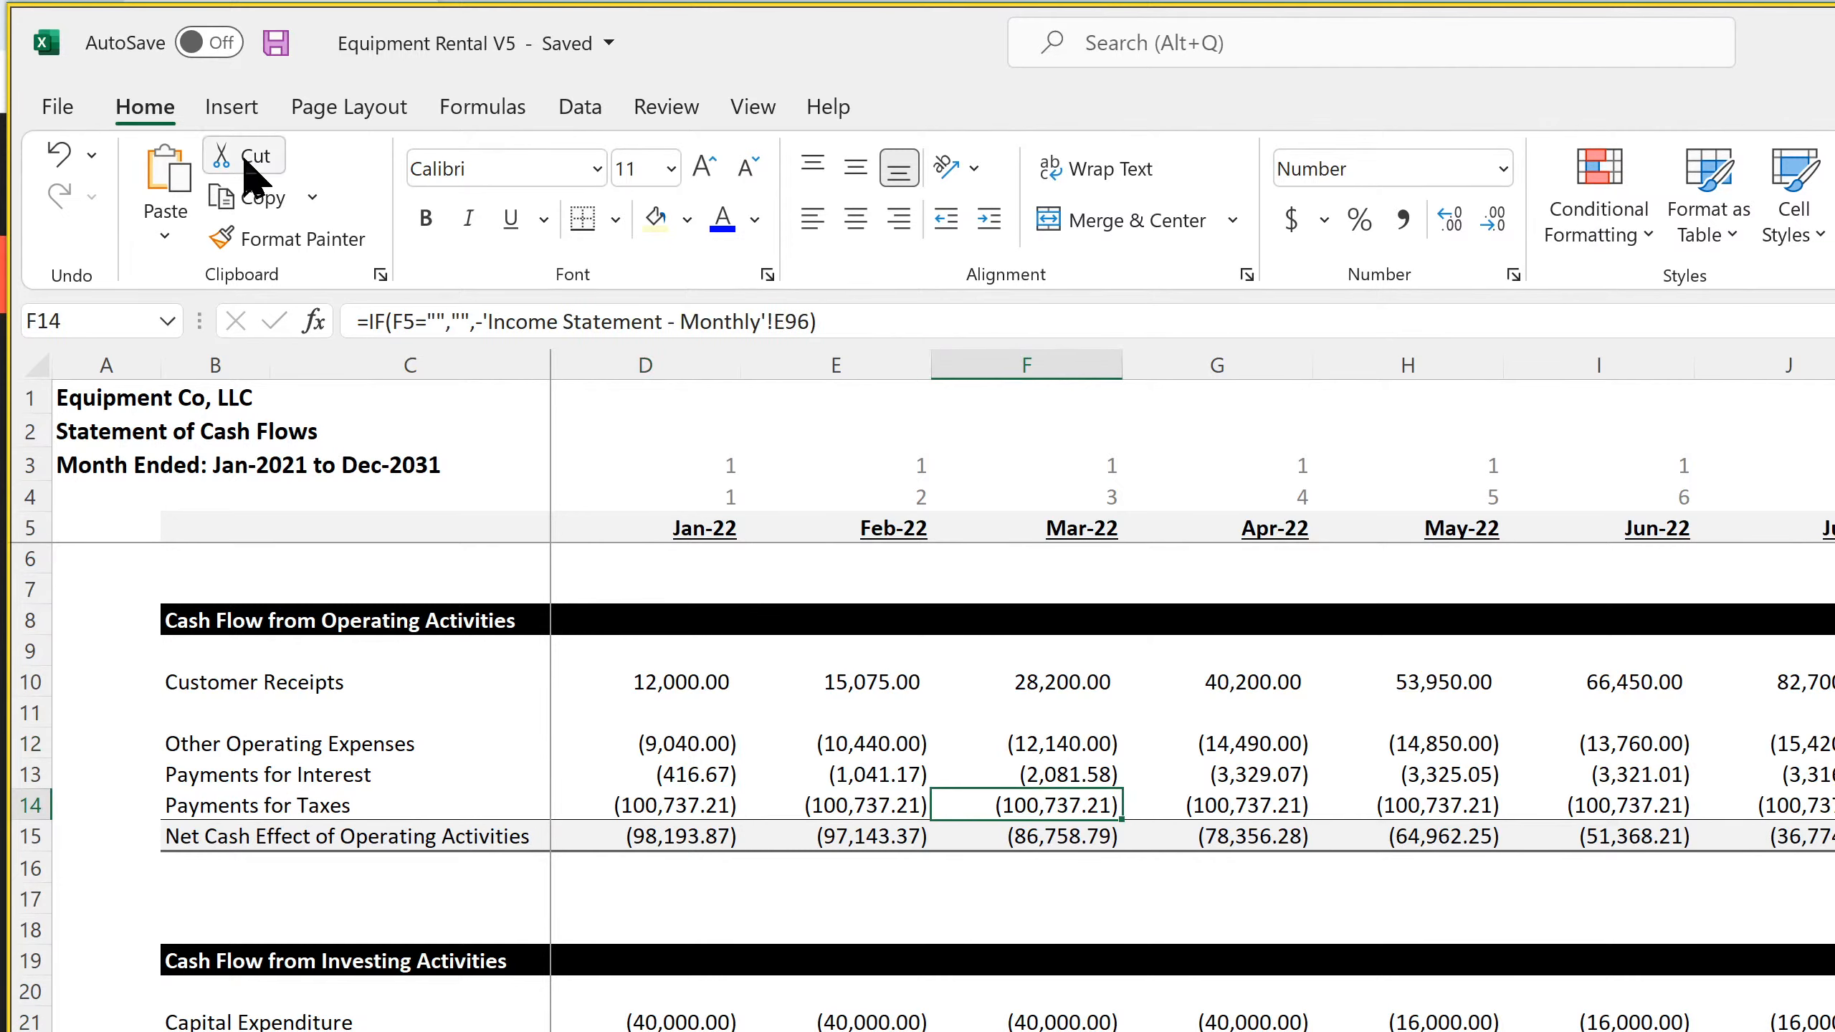
{"action": "left_click", "coordinate": [275, 45]}
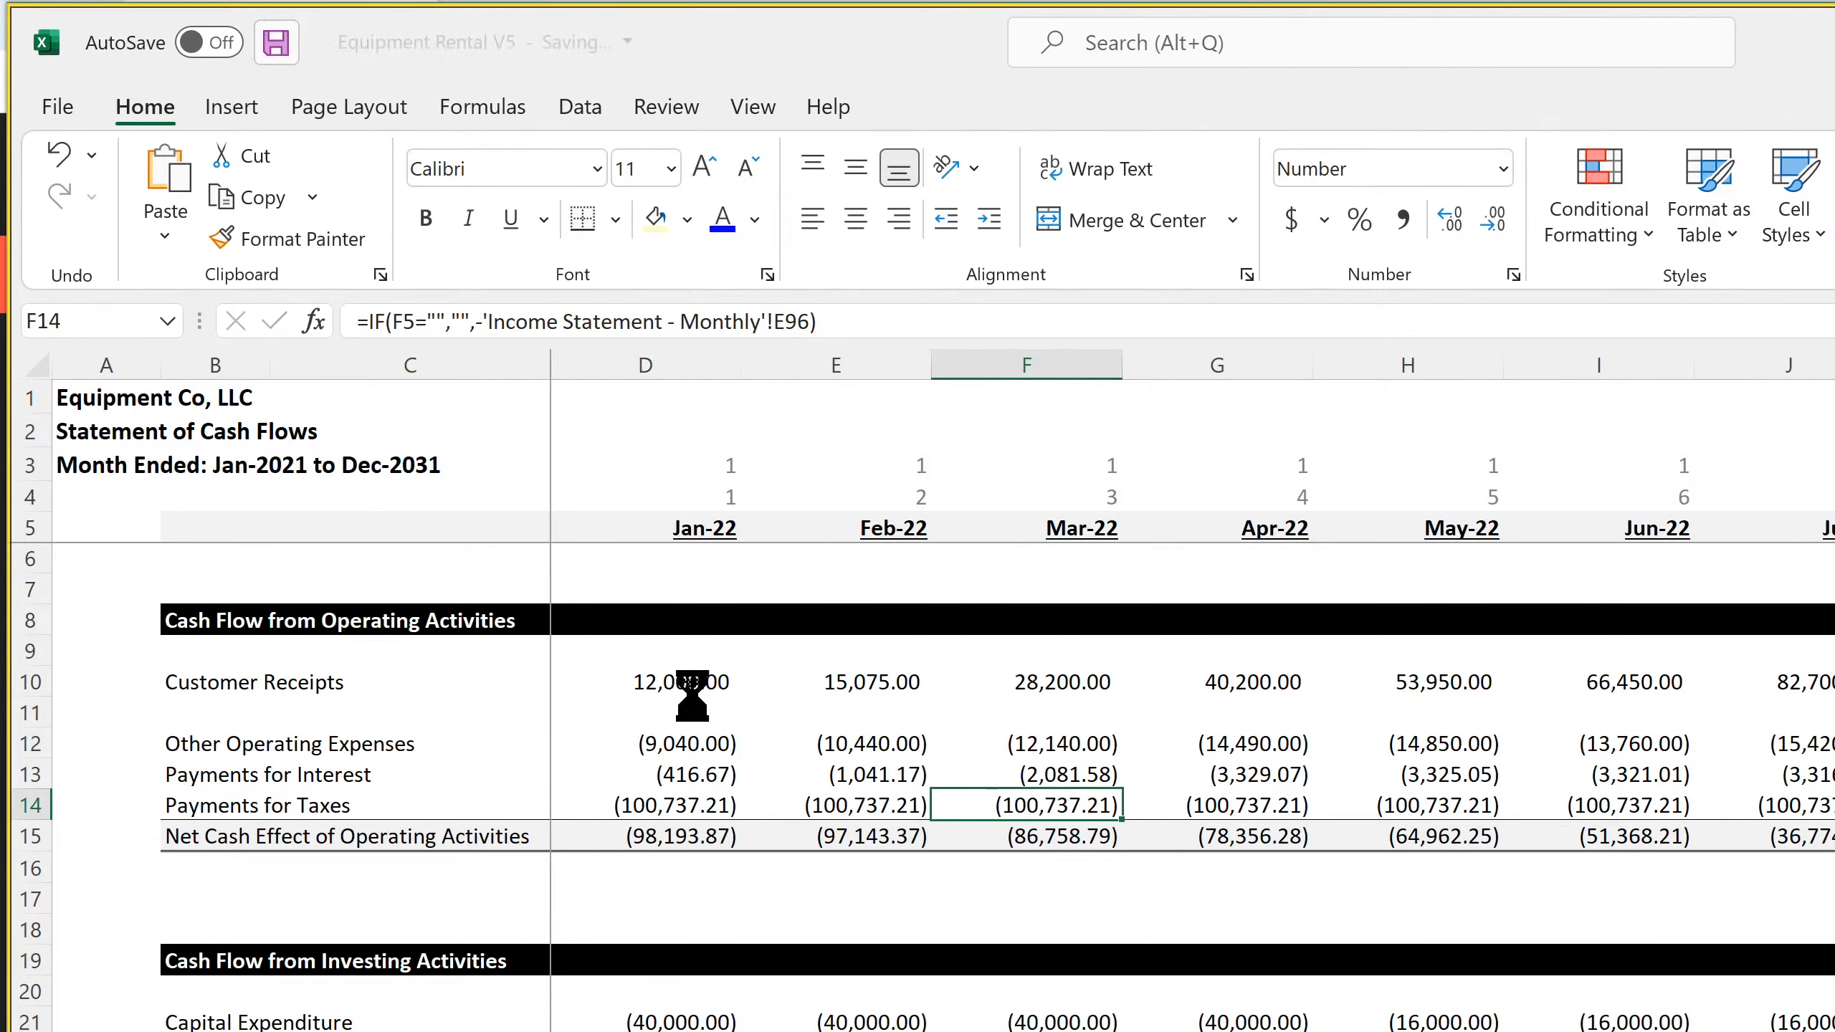
Check the Net Cash Effect of Operating Activities, Capital Expenditure and terminal value formulas on the monthly cash flow statement
{"action": "left_click", "coordinate": [691, 835]}
{"action": "left_click", "coordinate": [843, 835]}
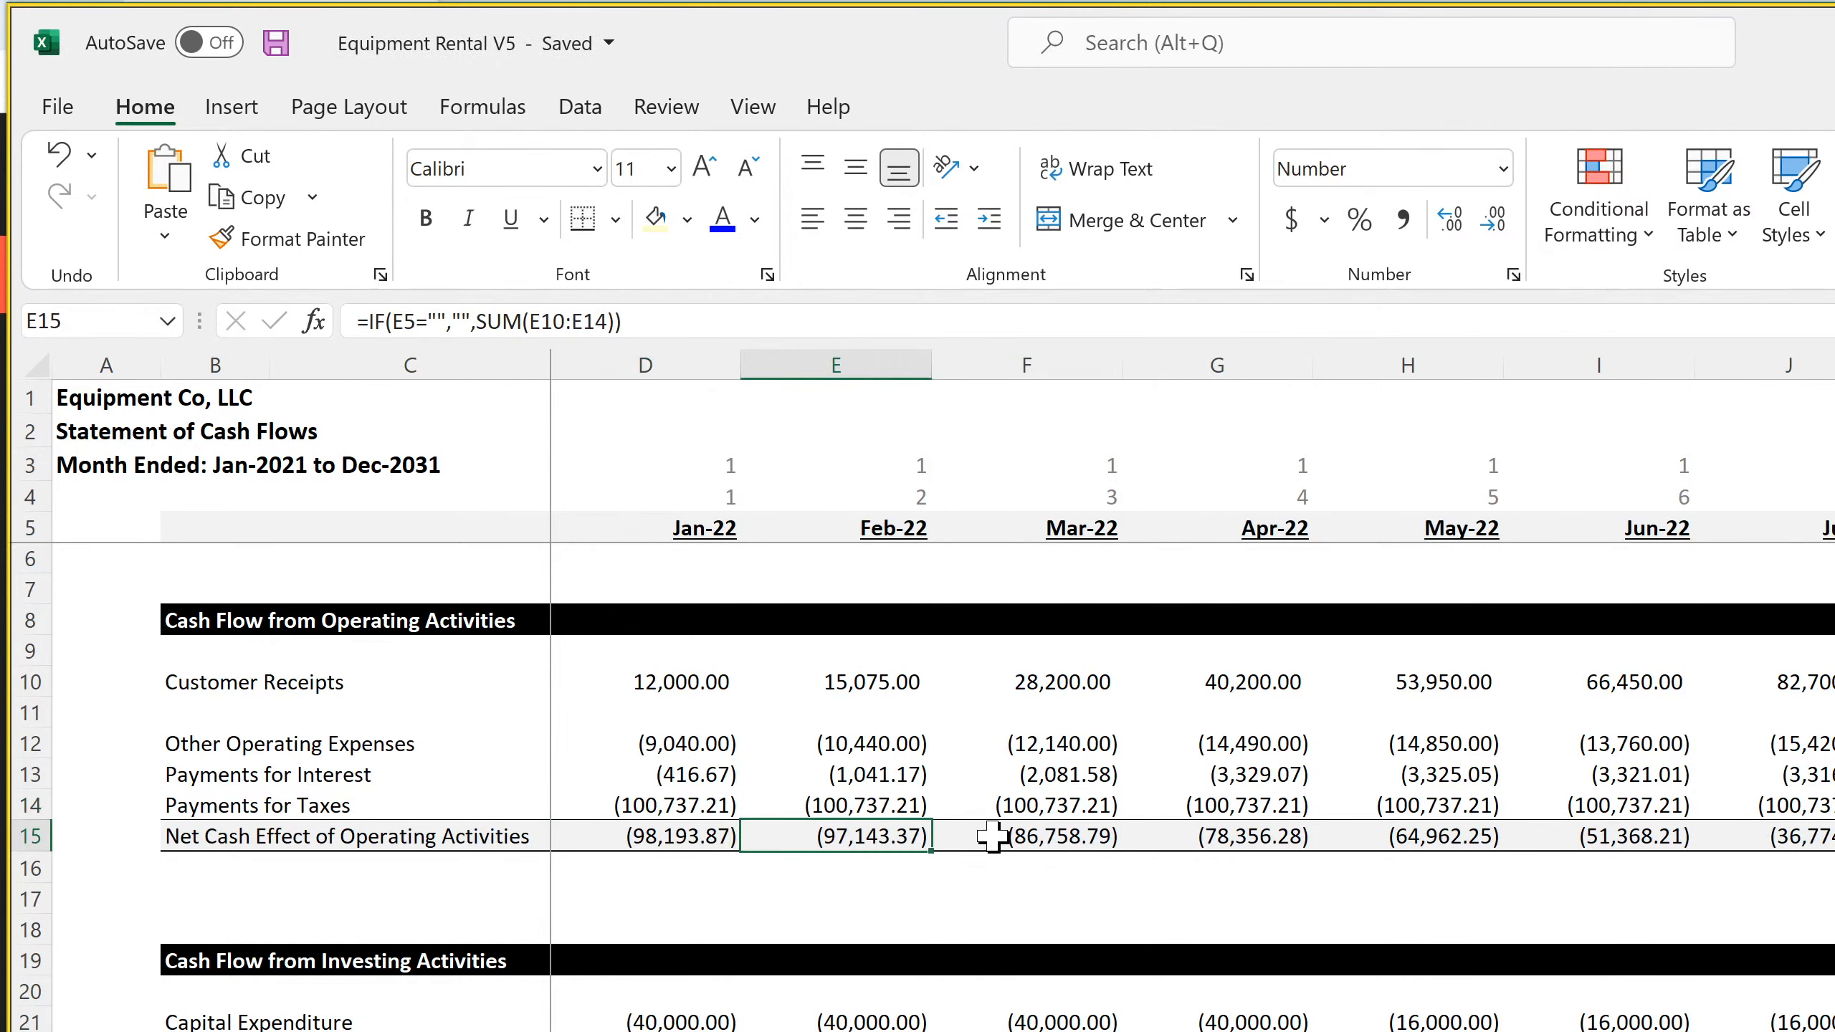
{"action": "left_click", "coordinate": [676, 1019]}
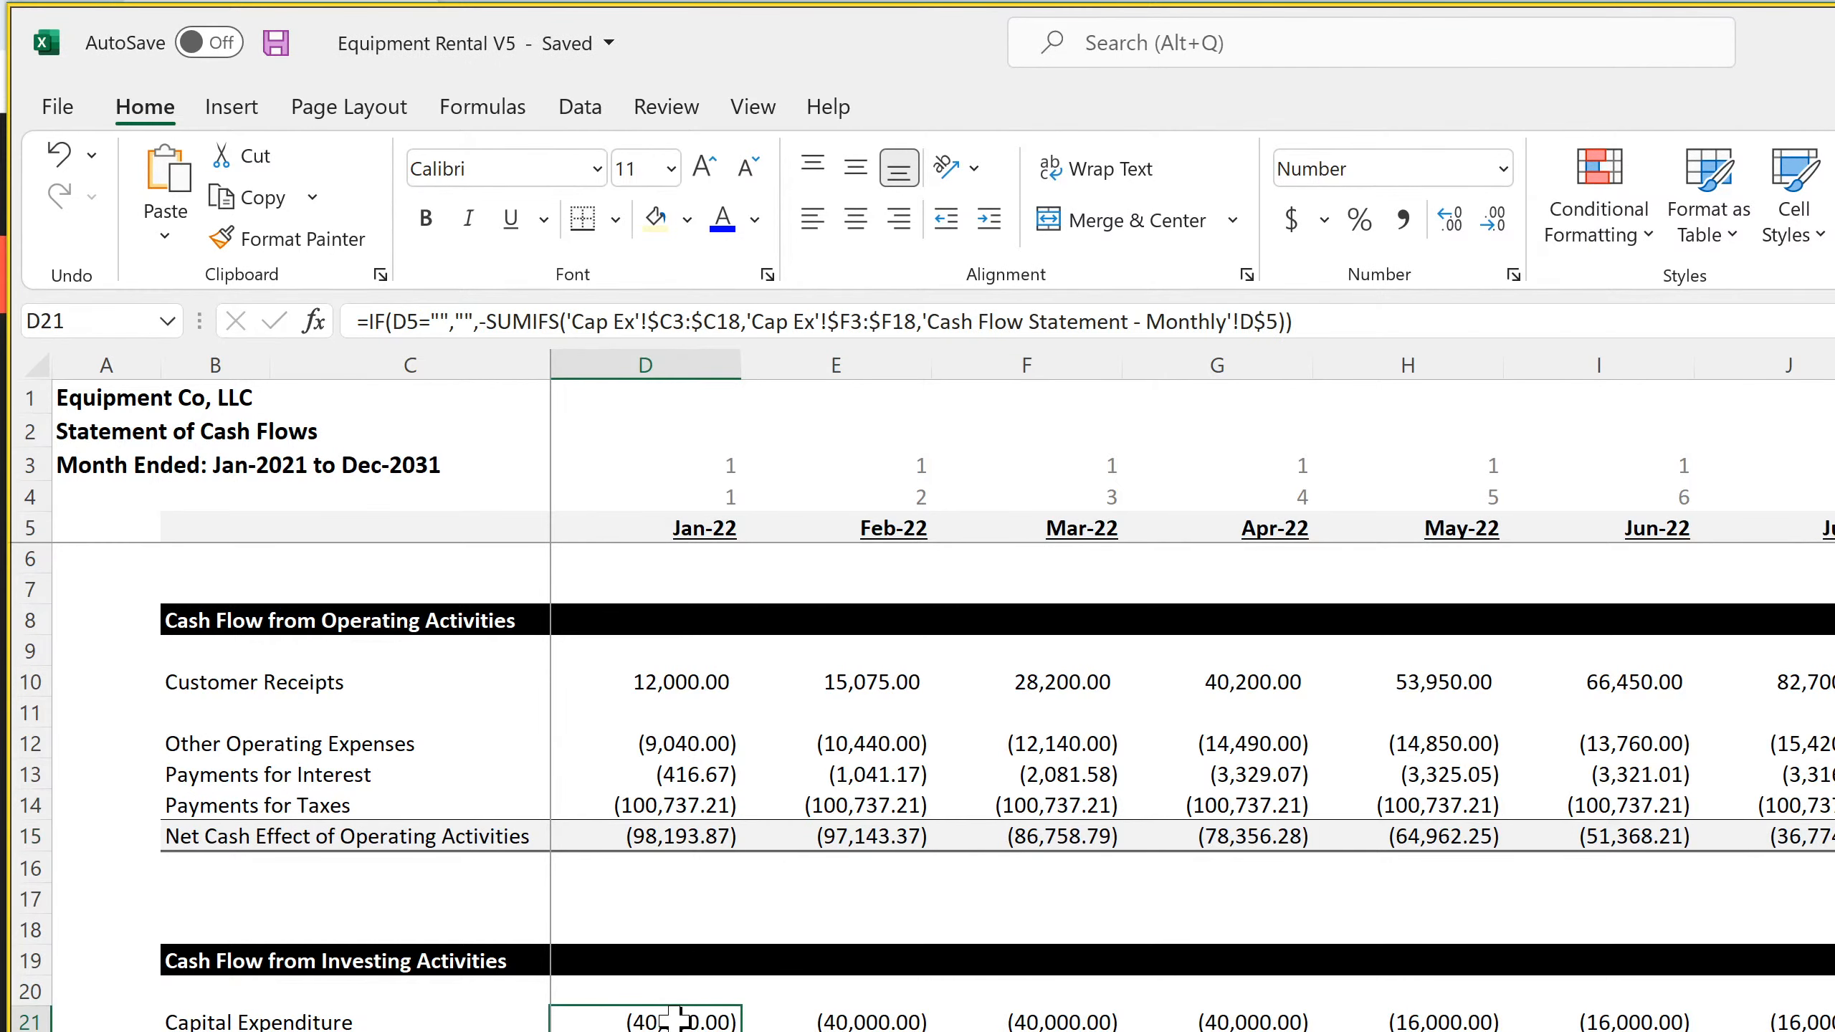
{"action": "key", "text": "Down"}
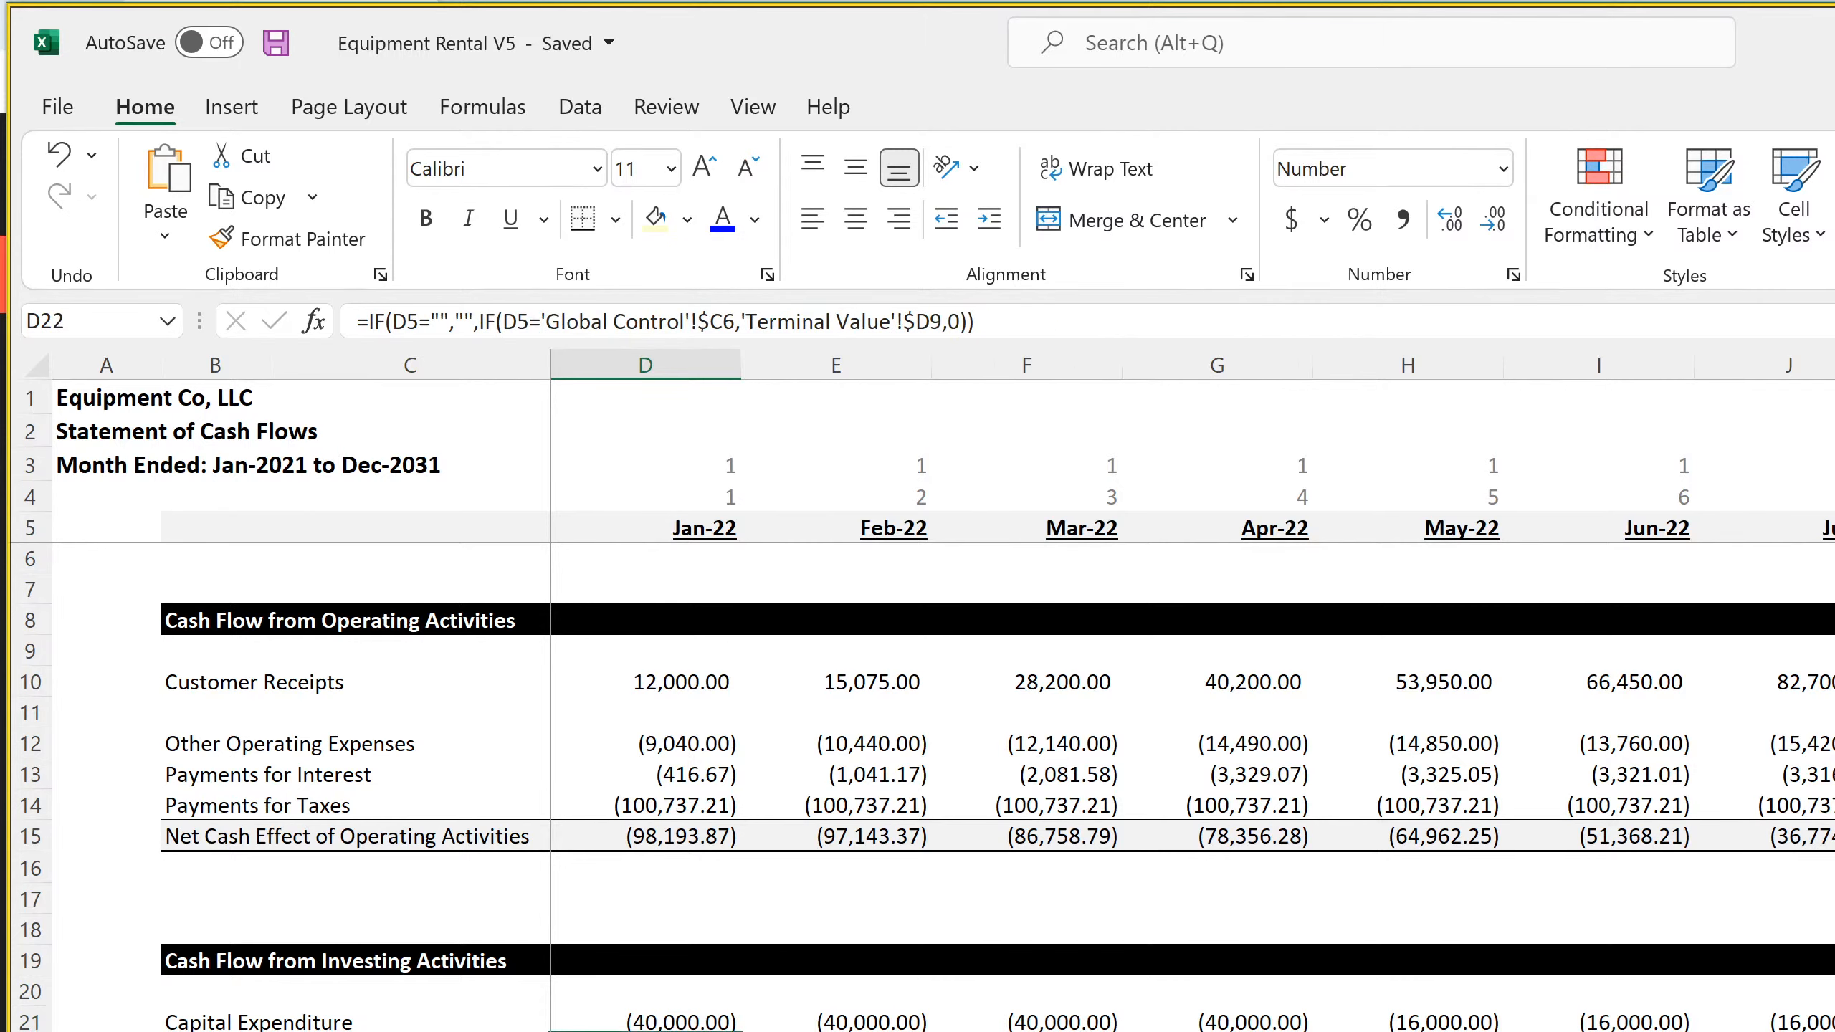
Compare the Jan-22 Capital Expenditure formula with the Cost Basis rows on the Cap Ex sheet, down to Other Equipment 75 in row 103
{"action": "left_click", "coordinate": [683, 1019]}
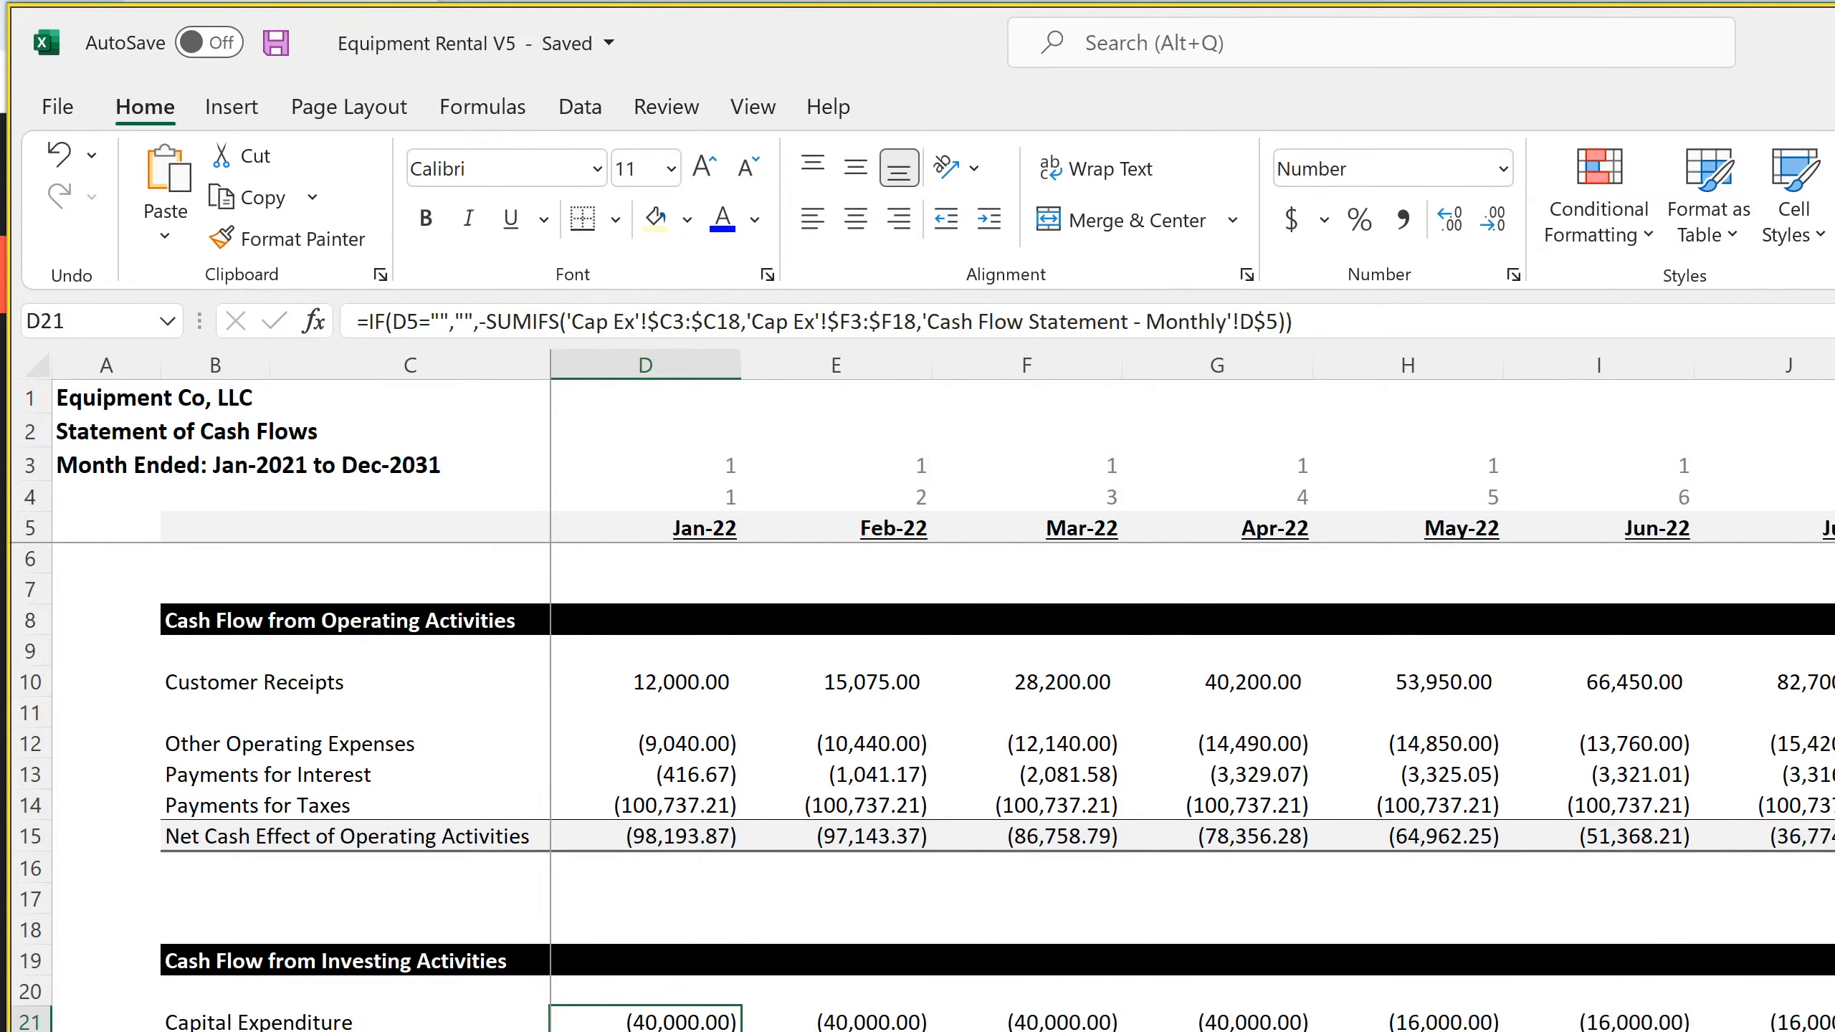
{"action": "key", "text": "ctrl+Page_Down"}
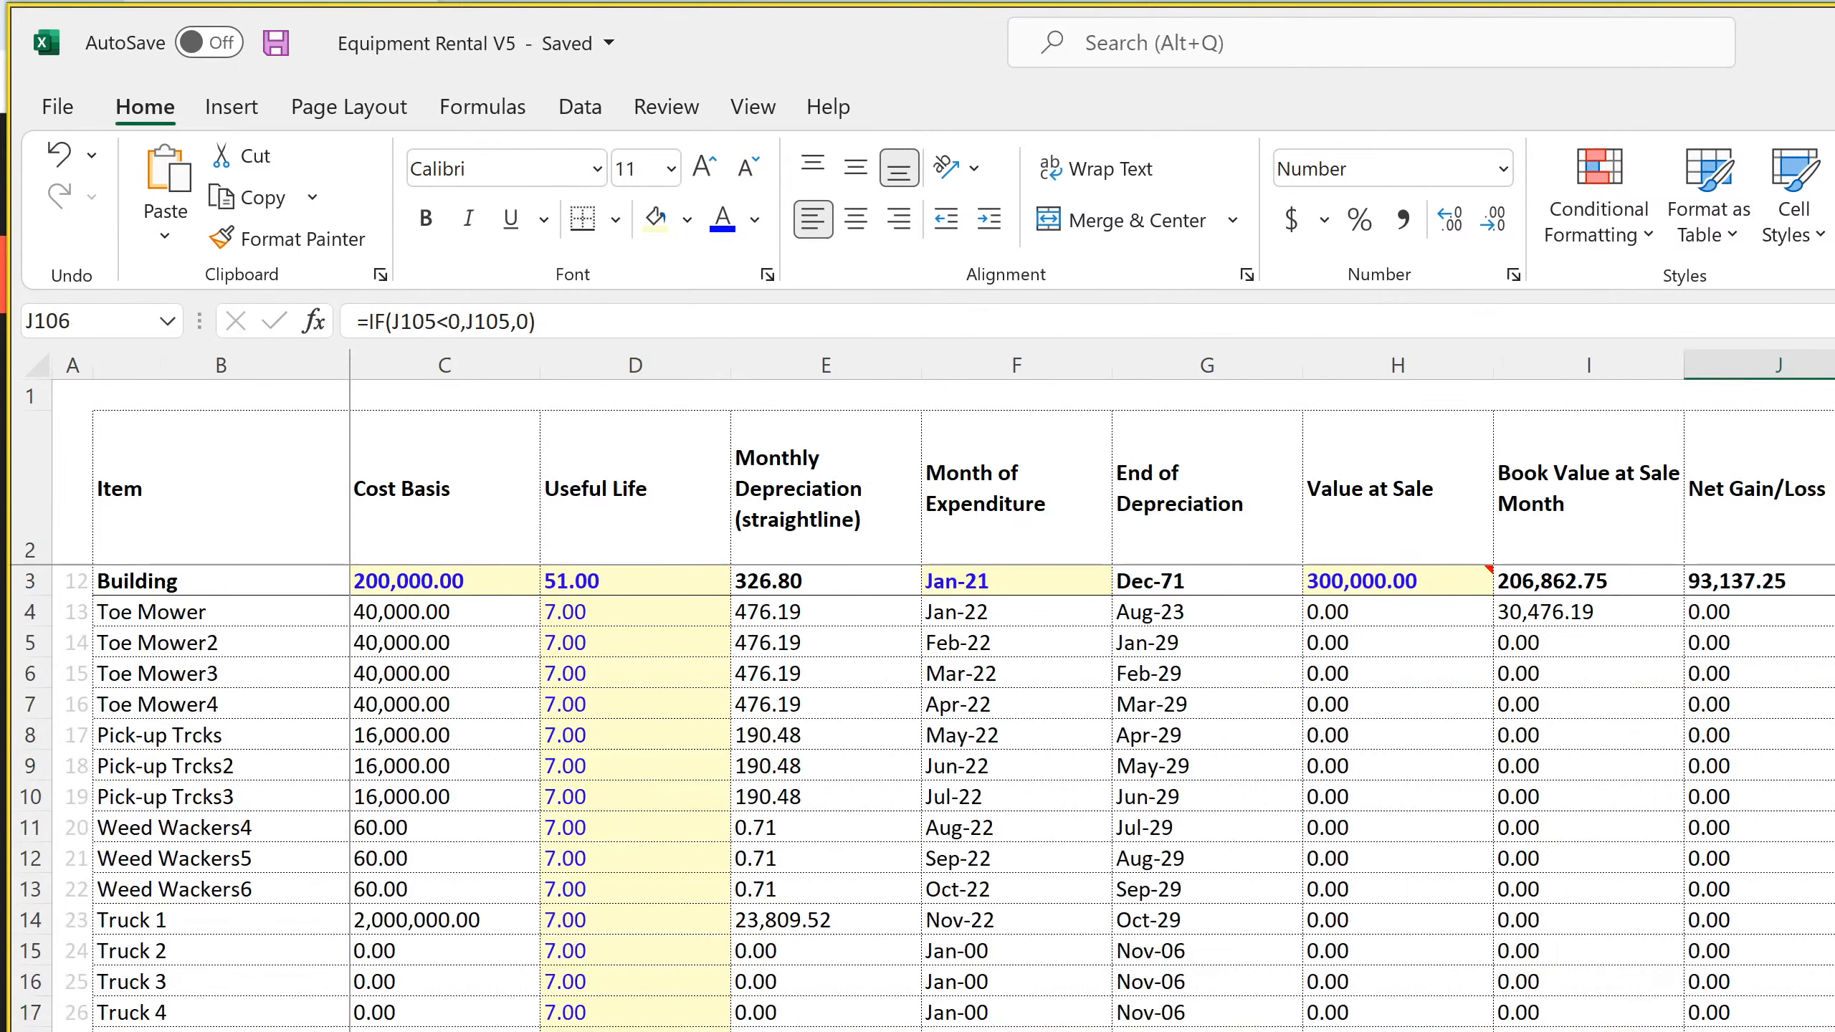
{"action": "scroll", "coordinate": [918, 795], "scroll_direction": "down", "scroll_amount": 20}
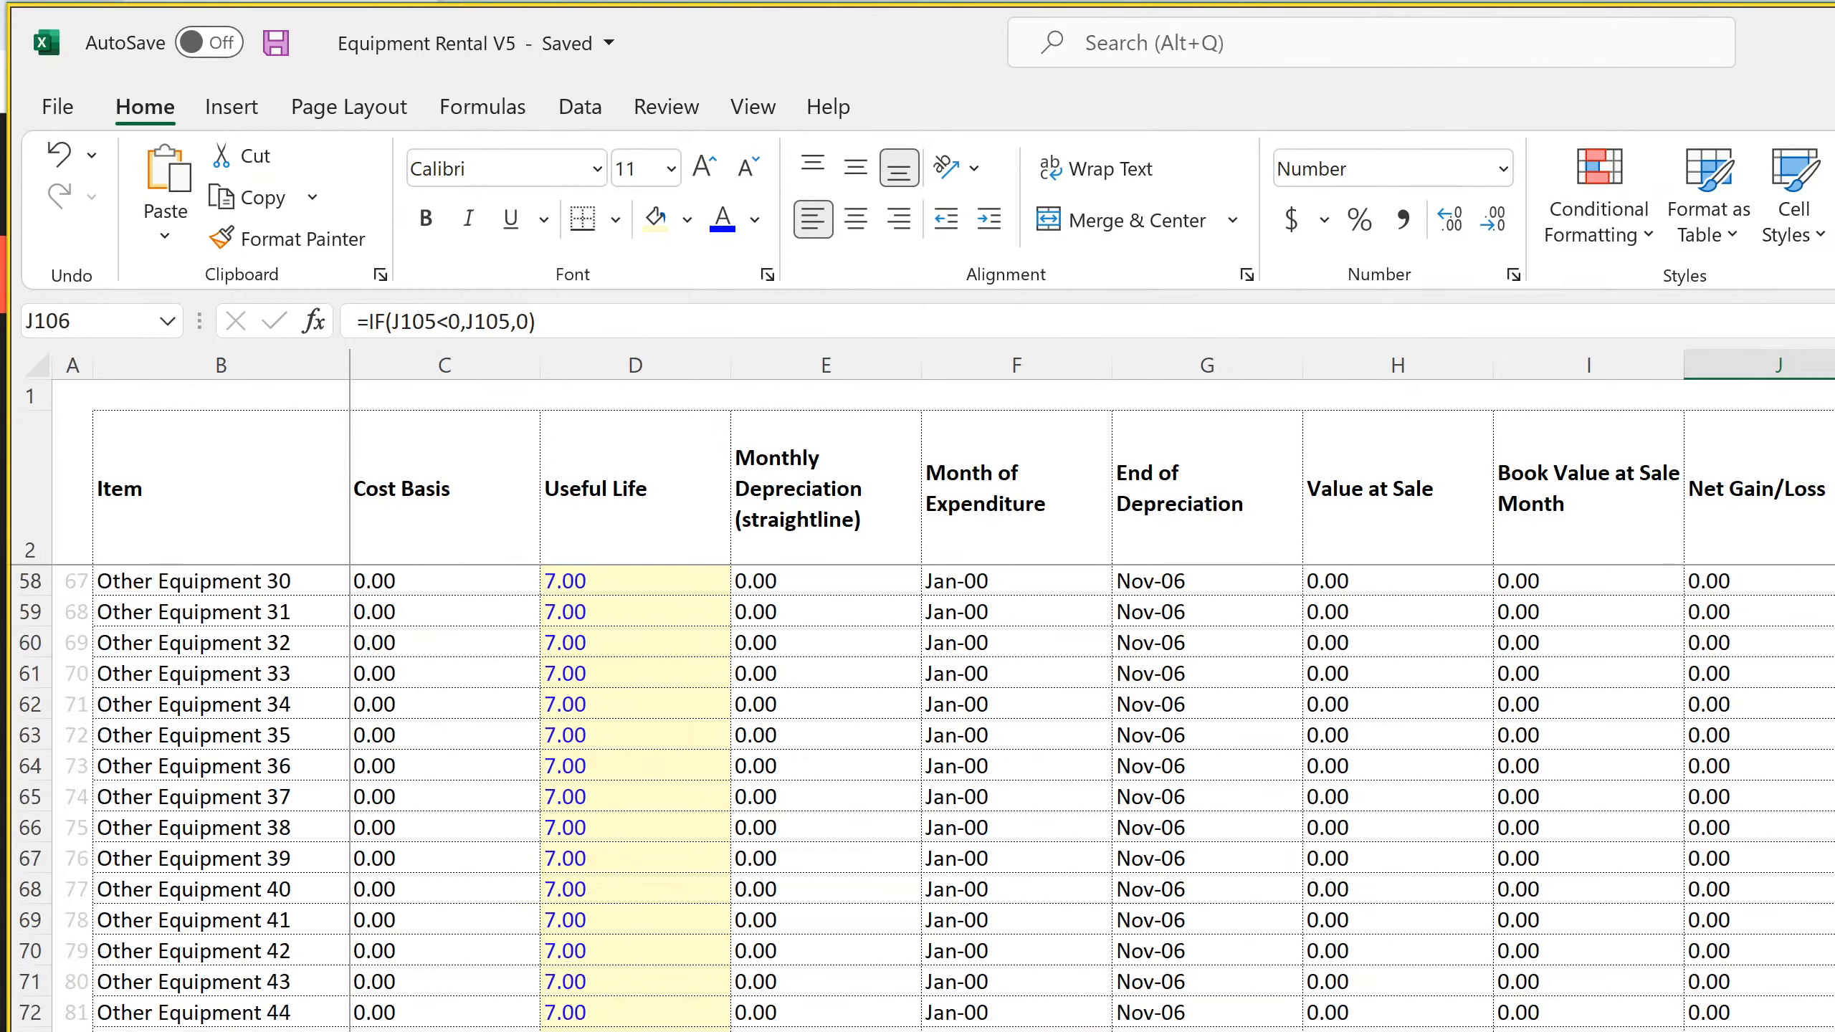
{"action": "scroll", "coordinate": [452, 952], "scroll_direction": "up", "scroll_amount": 3}
{"action": "left_click", "coordinate": [451, 952]}
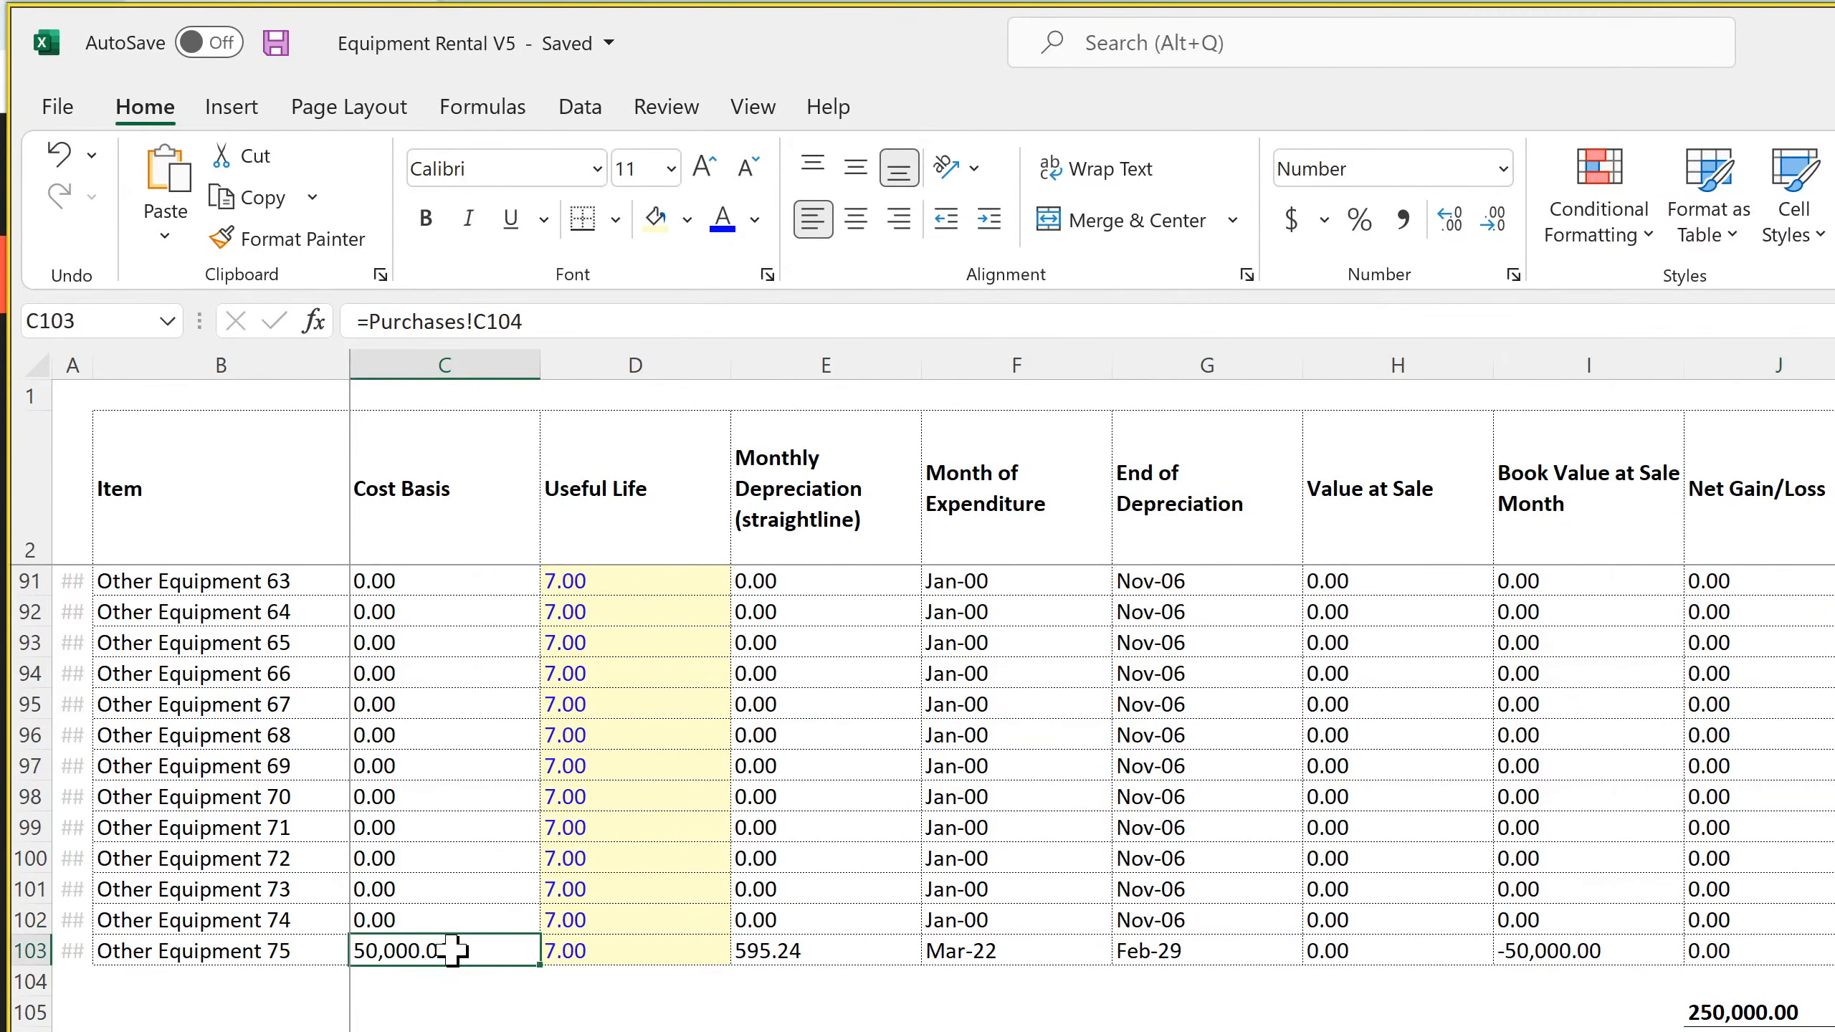
{"action": "scroll", "coordinate": [452, 952], "scroll_direction": "up", "scroll_amount": 20}
{"action": "scroll", "coordinate": [917, 794], "scroll_direction": "up", "scroll_amount": 4}
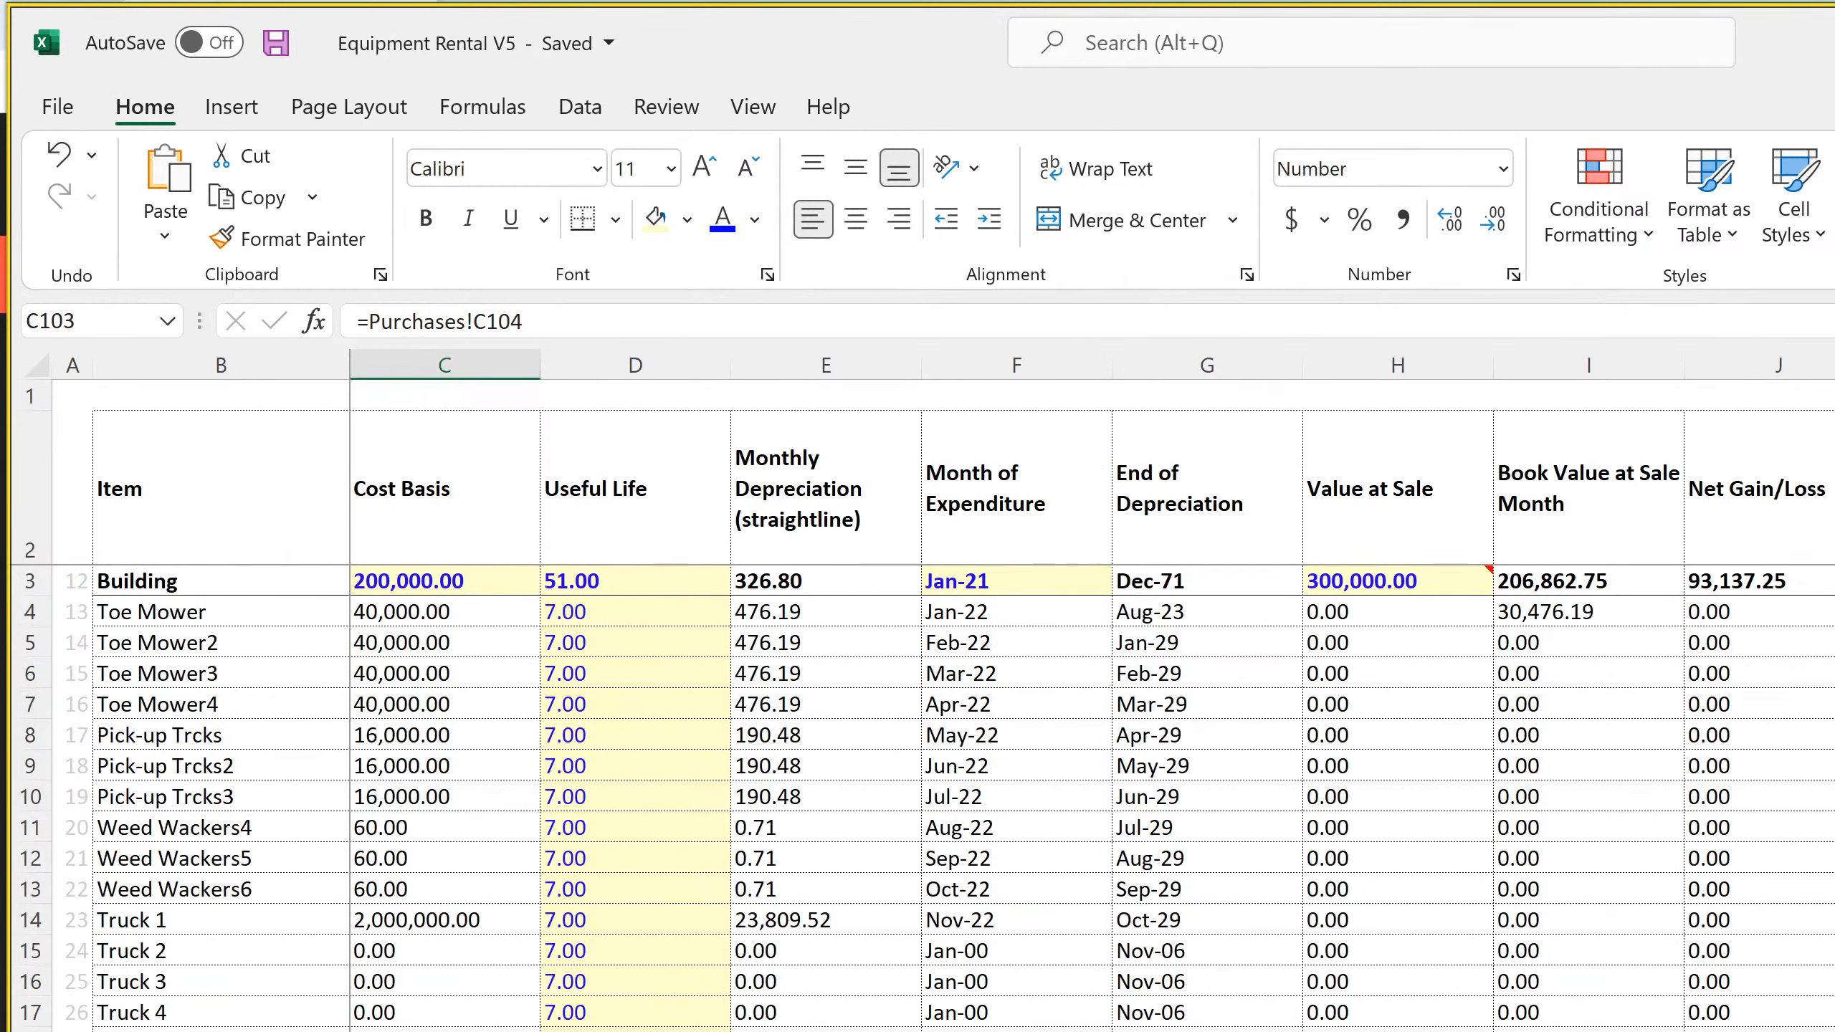
{"action": "left_click", "coordinate": [418, 607]}
{"action": "left_click", "coordinate": [419, 734]}
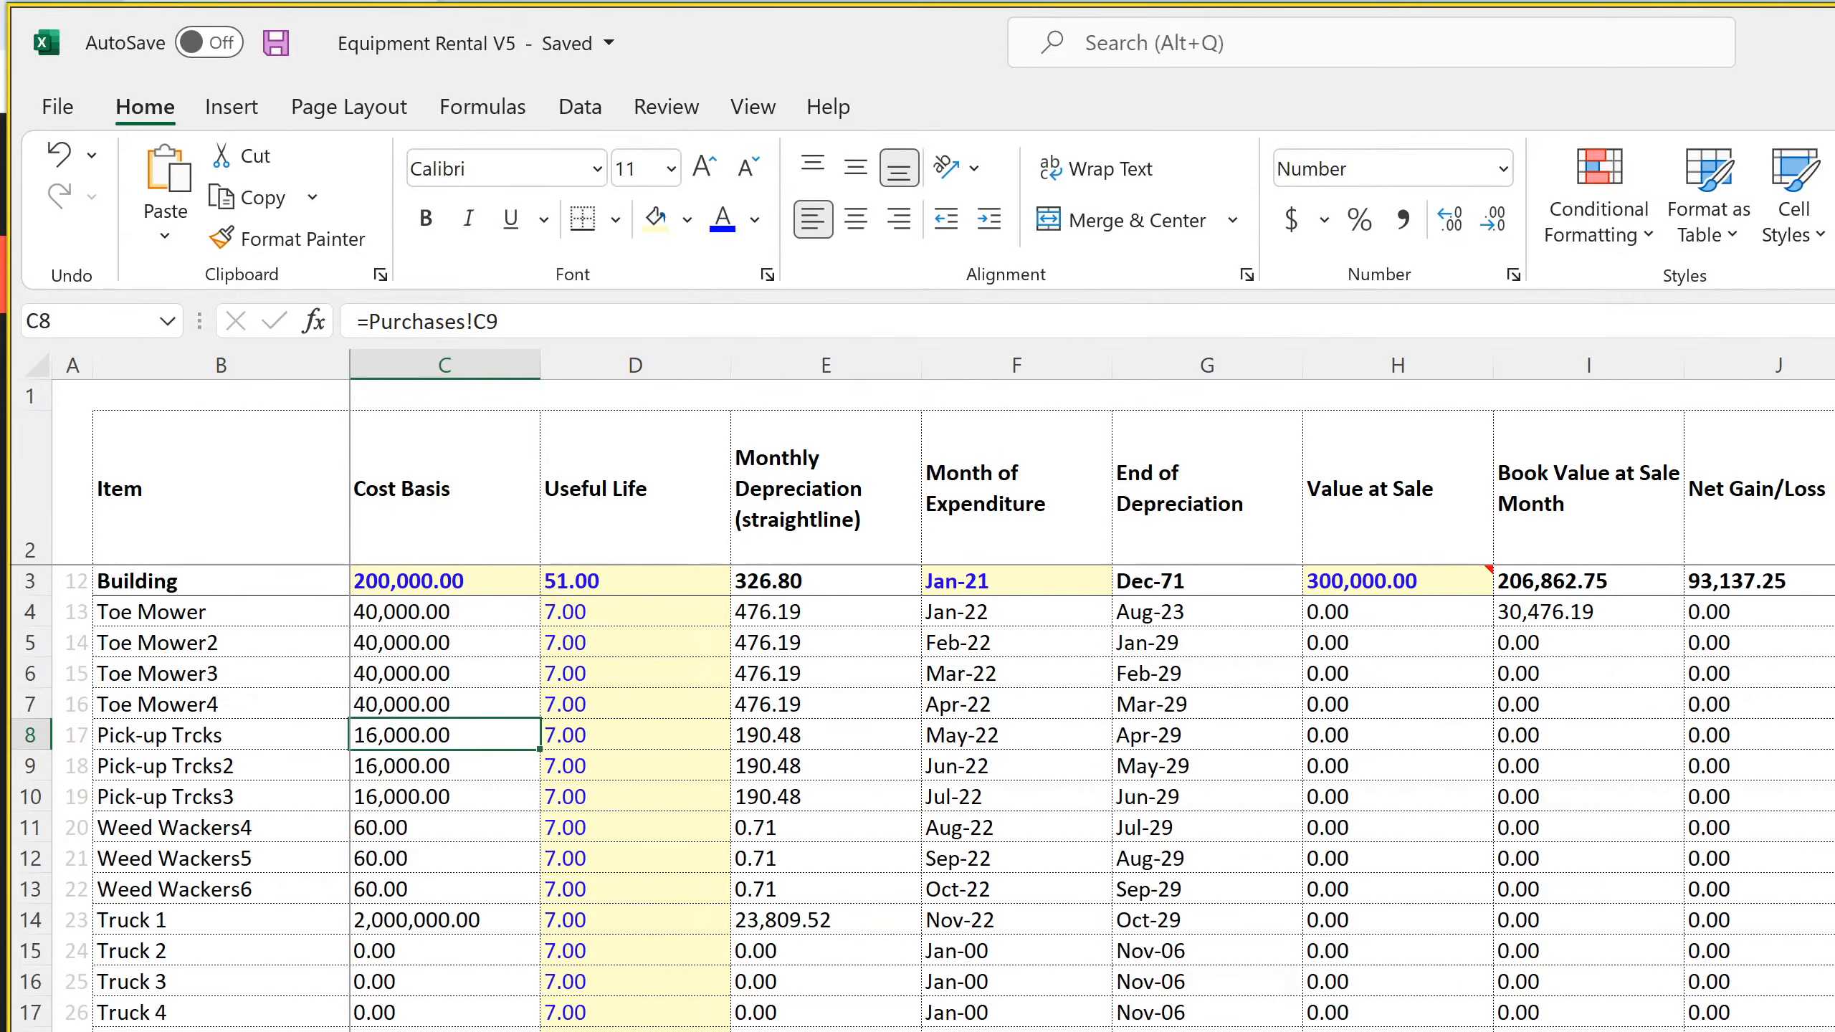
{"action": "left_click", "coordinate": [1116, 1029]}
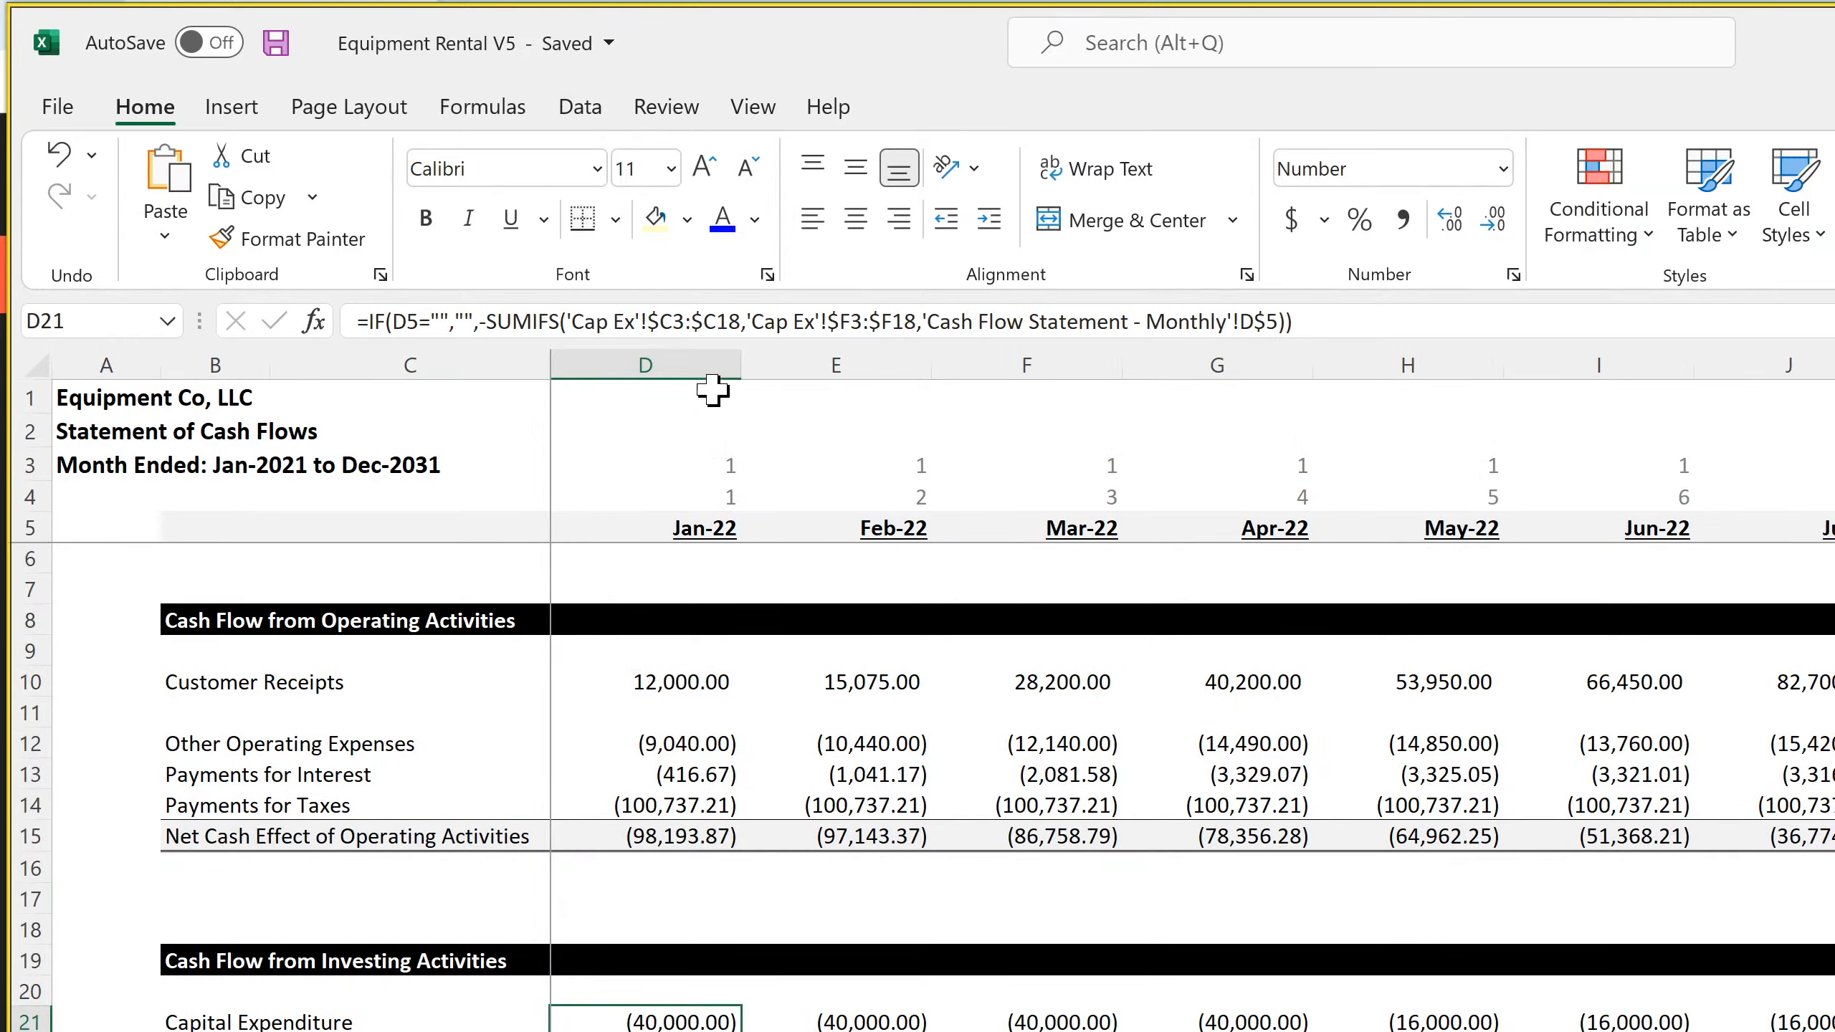
Extend both Cap Ex ranges in the Jan-22 Capital Expenditure SUMIFS formula to $C3:$C103 and $F3:$F103
{"action": "left_click", "coordinate": [739, 322]}
{"action": "key", "text": "BackSpace"}
{"action": "key", "text": "BackSpace"}
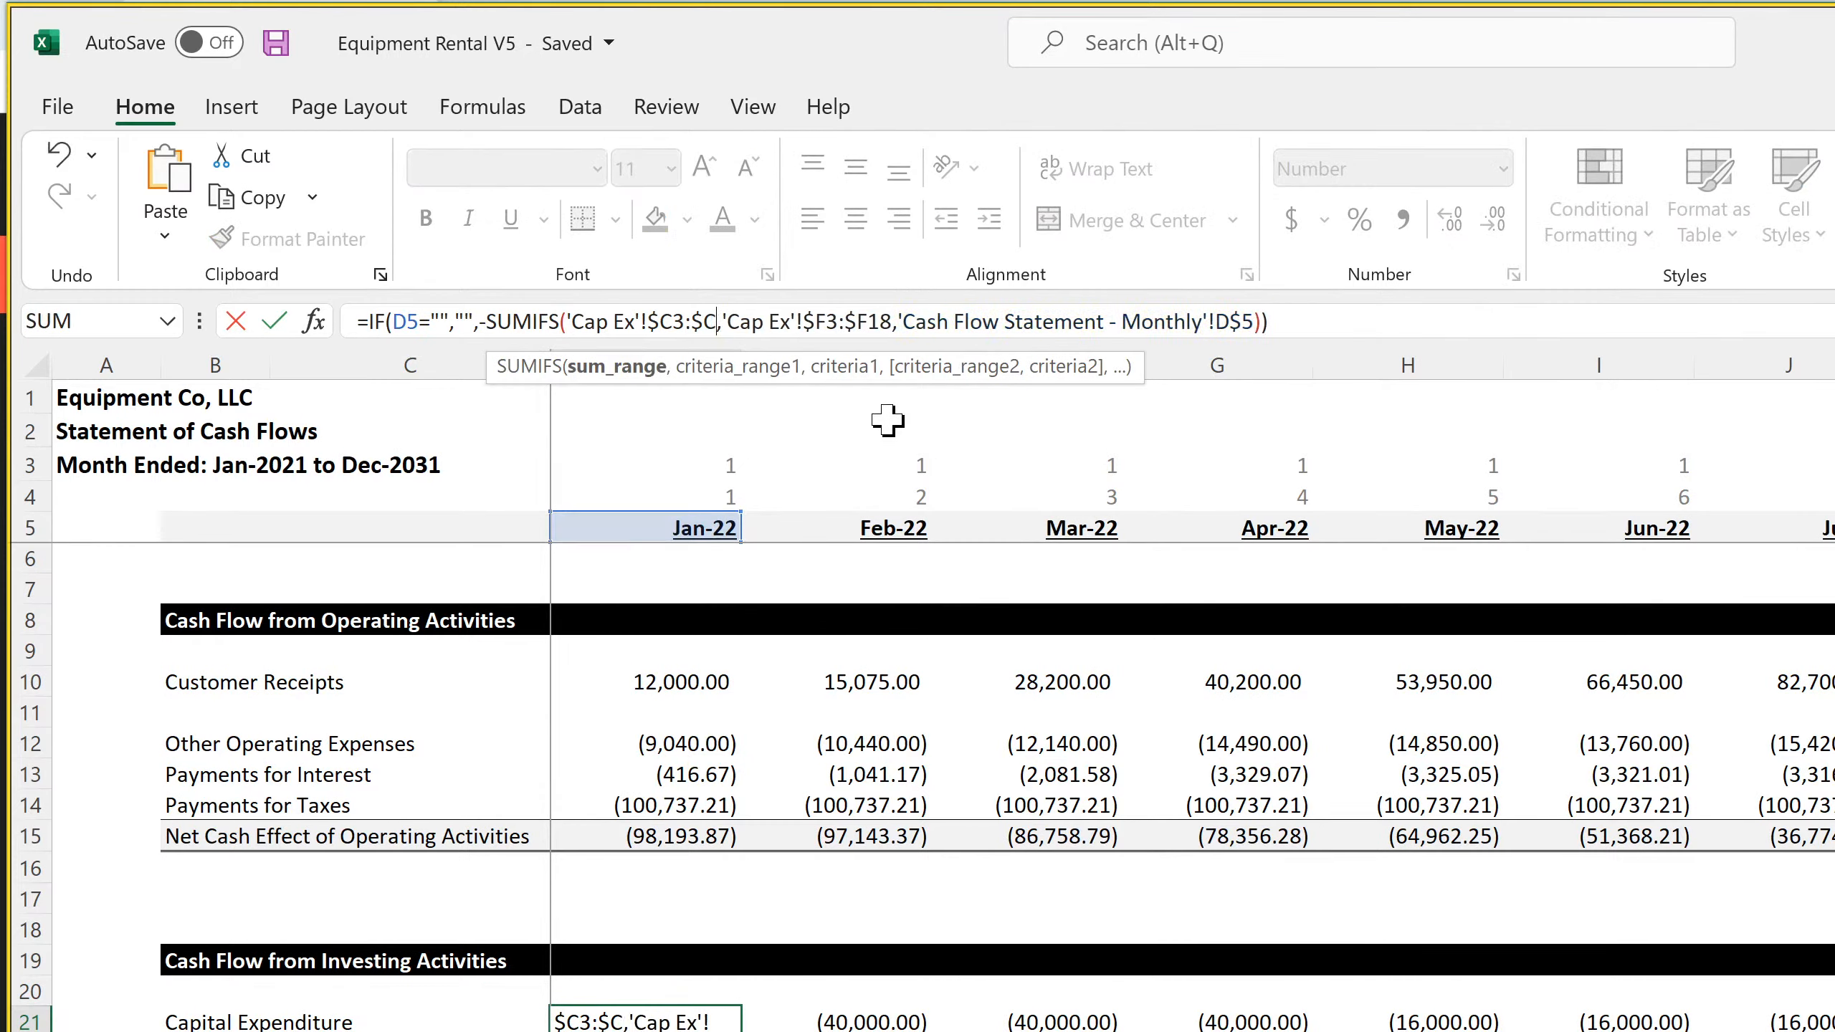
{"action": "type", "text": "103"}
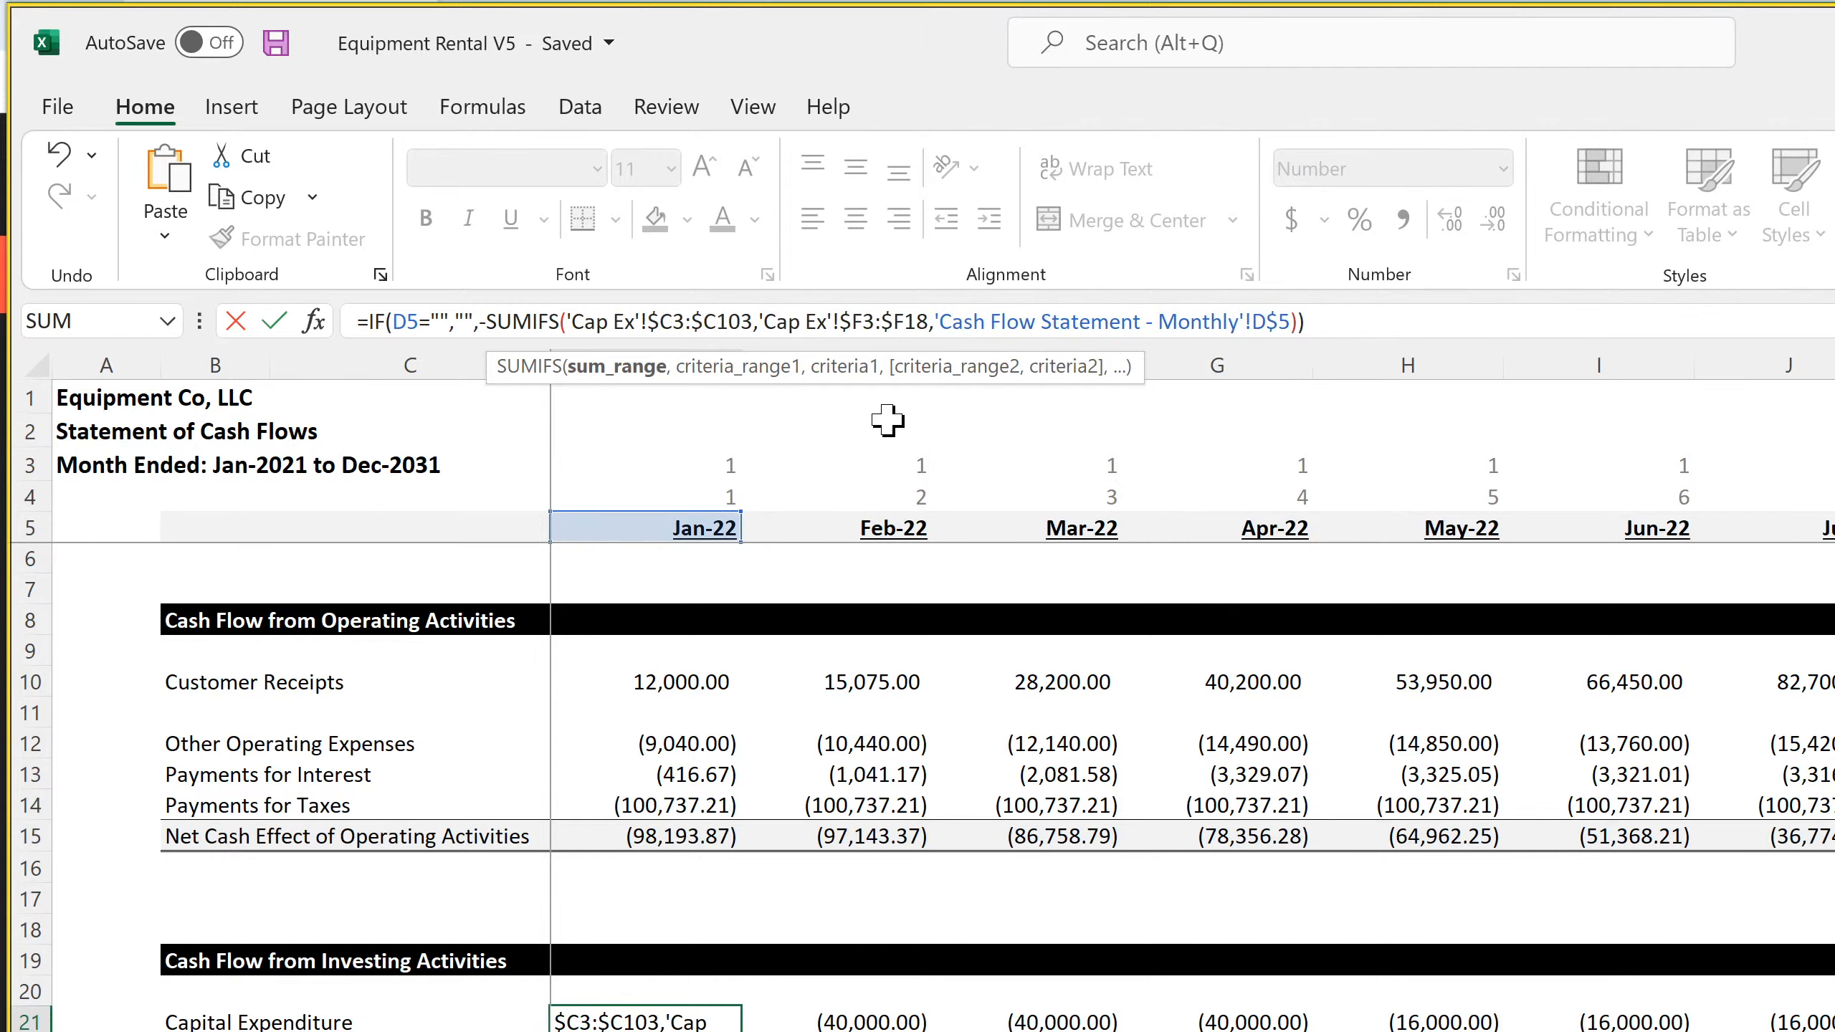
{"action": "key", "text": "Right"}
{"action": "key", "text": "Right"}
{"action": "key", "text": "Right"}
{"action": "key", "text": "Right"}
{"action": "key", "text": "Right"}
{"action": "key", "text": "Right"}
{"action": "key", "text": "Right"}
{"action": "key", "text": "Right"}
{"action": "key", "text": "Right"}
{"action": "key", "text": "Right"}
{"action": "key", "text": "Right"}
{"action": "key", "text": "Right"}
{"action": "key", "text": "Right"}
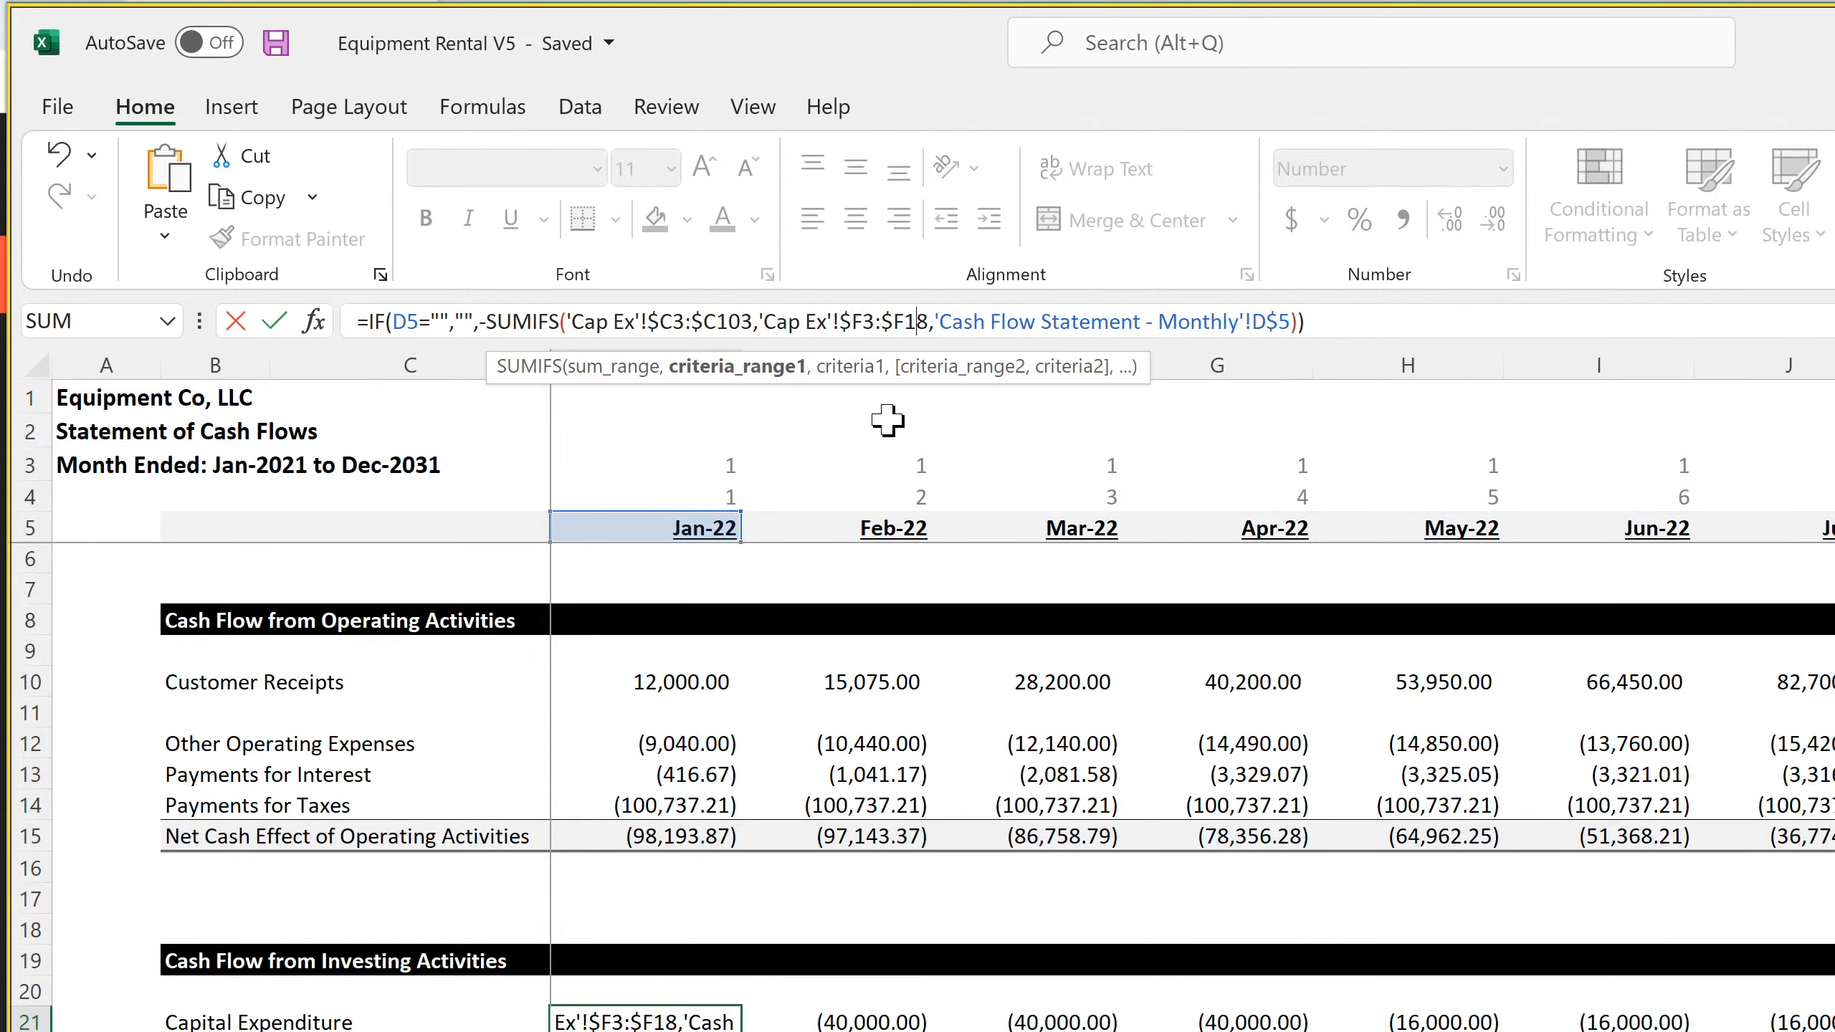
{"action": "key", "text": "BackSpace"}
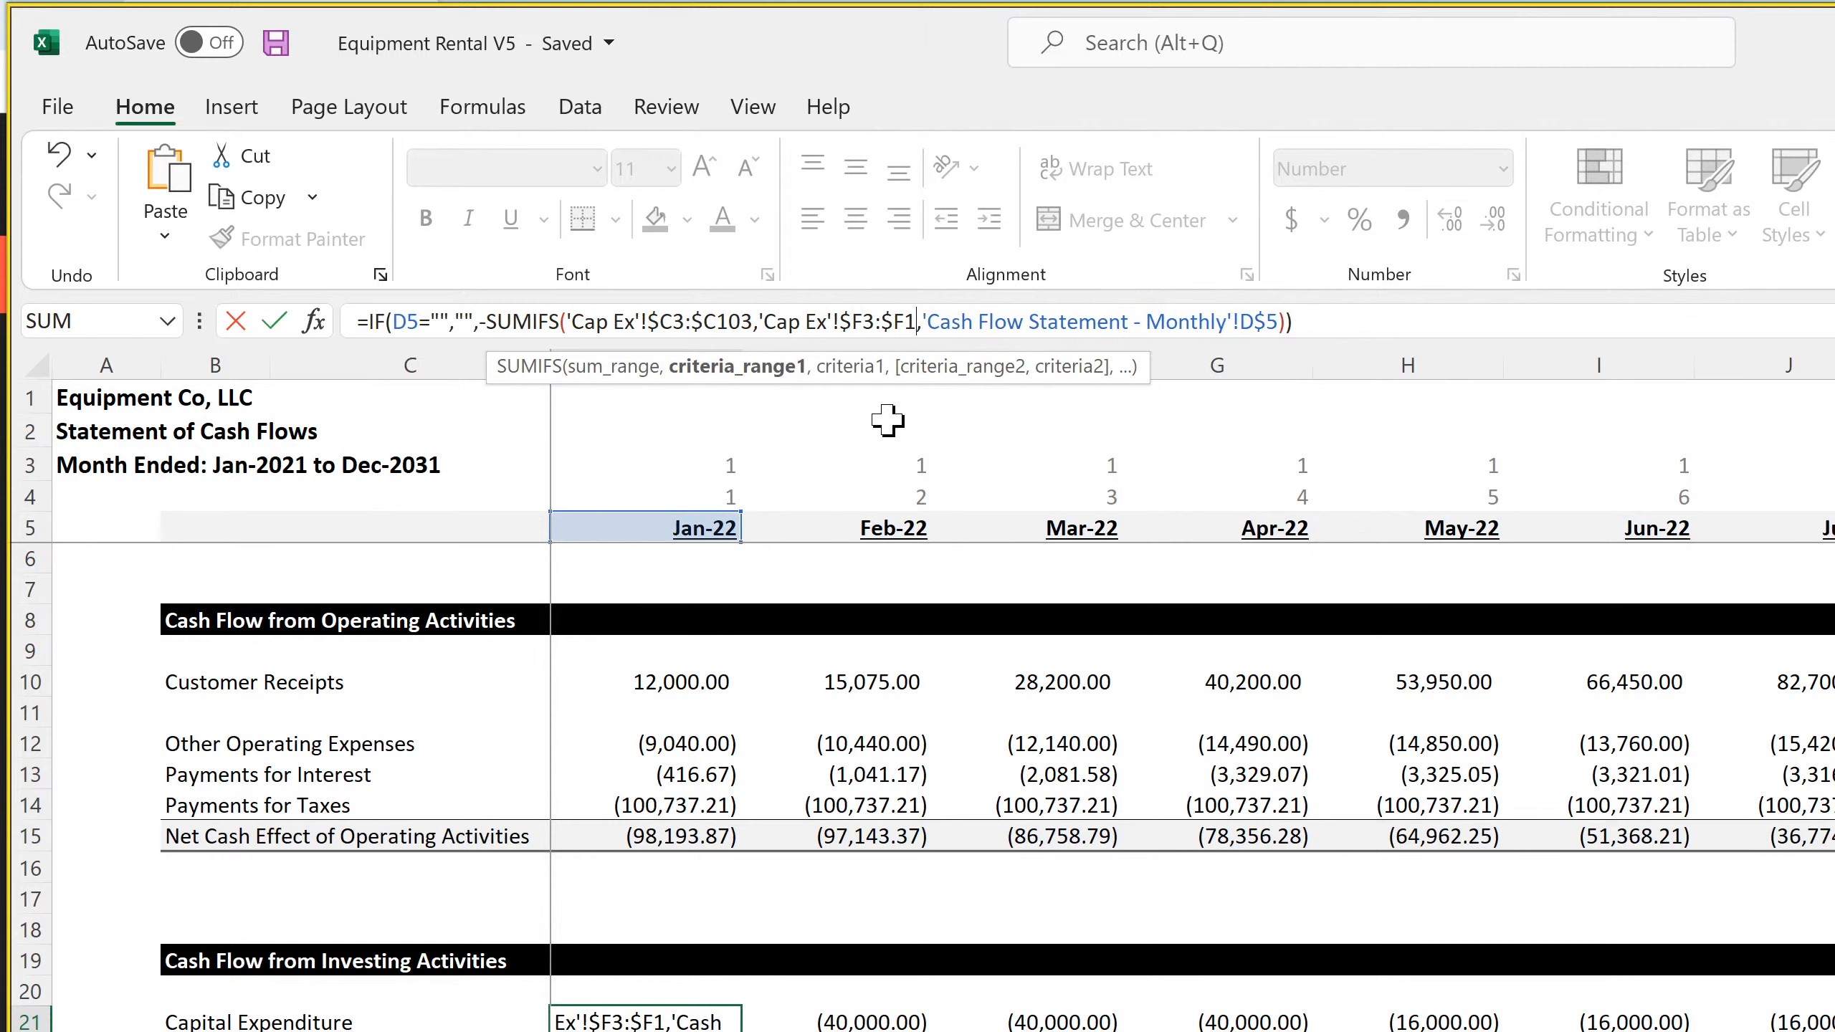
{"action": "type", "text": "03"}
Remove the 'Cash Flow Statement - Monthly' sheet reference from the SUMIFS criterion, leaving D$5, and commit the formula
{"action": "key", "text": "Right"}
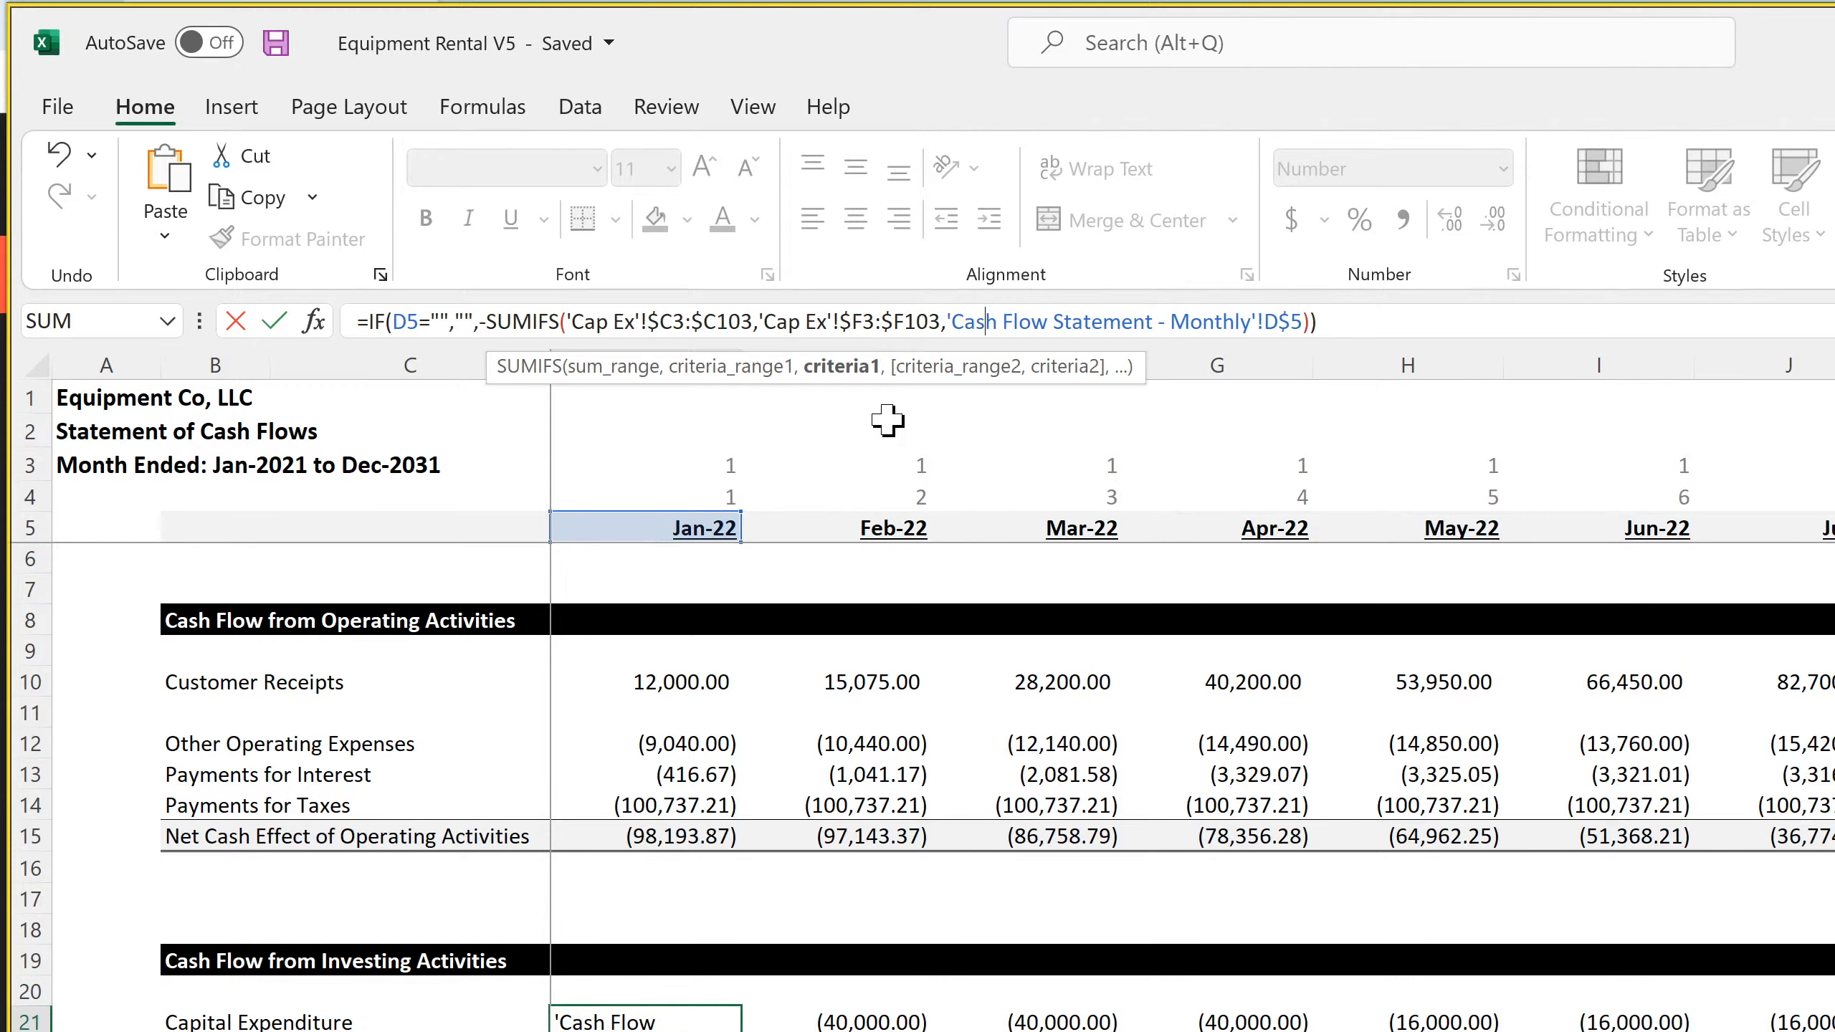
{"action": "key", "text": "Right"}
{"action": "key", "text": "Right"}
{"action": "key", "text": "Right"}
{"action": "key", "text": "Right"}
{"action": "key", "text": "Right"}
{"action": "key", "text": "Right"}
{"action": "key", "text": "Right"}
{"action": "key", "text": "Right"}
{"action": "key", "text": "Right"}
{"action": "key", "text": "Right"}
{"action": "key", "text": "Right"}
{"action": "key", "text": "Right"}
{"action": "key", "text": "Right"}
{"action": "key", "text": "Right"}
{"action": "key", "text": "Right"}
{"action": "key", "text": "Right"}
{"action": "key", "text": "Right"}
{"action": "key", "text": "Right"}
{"action": "key", "text": "Right"}
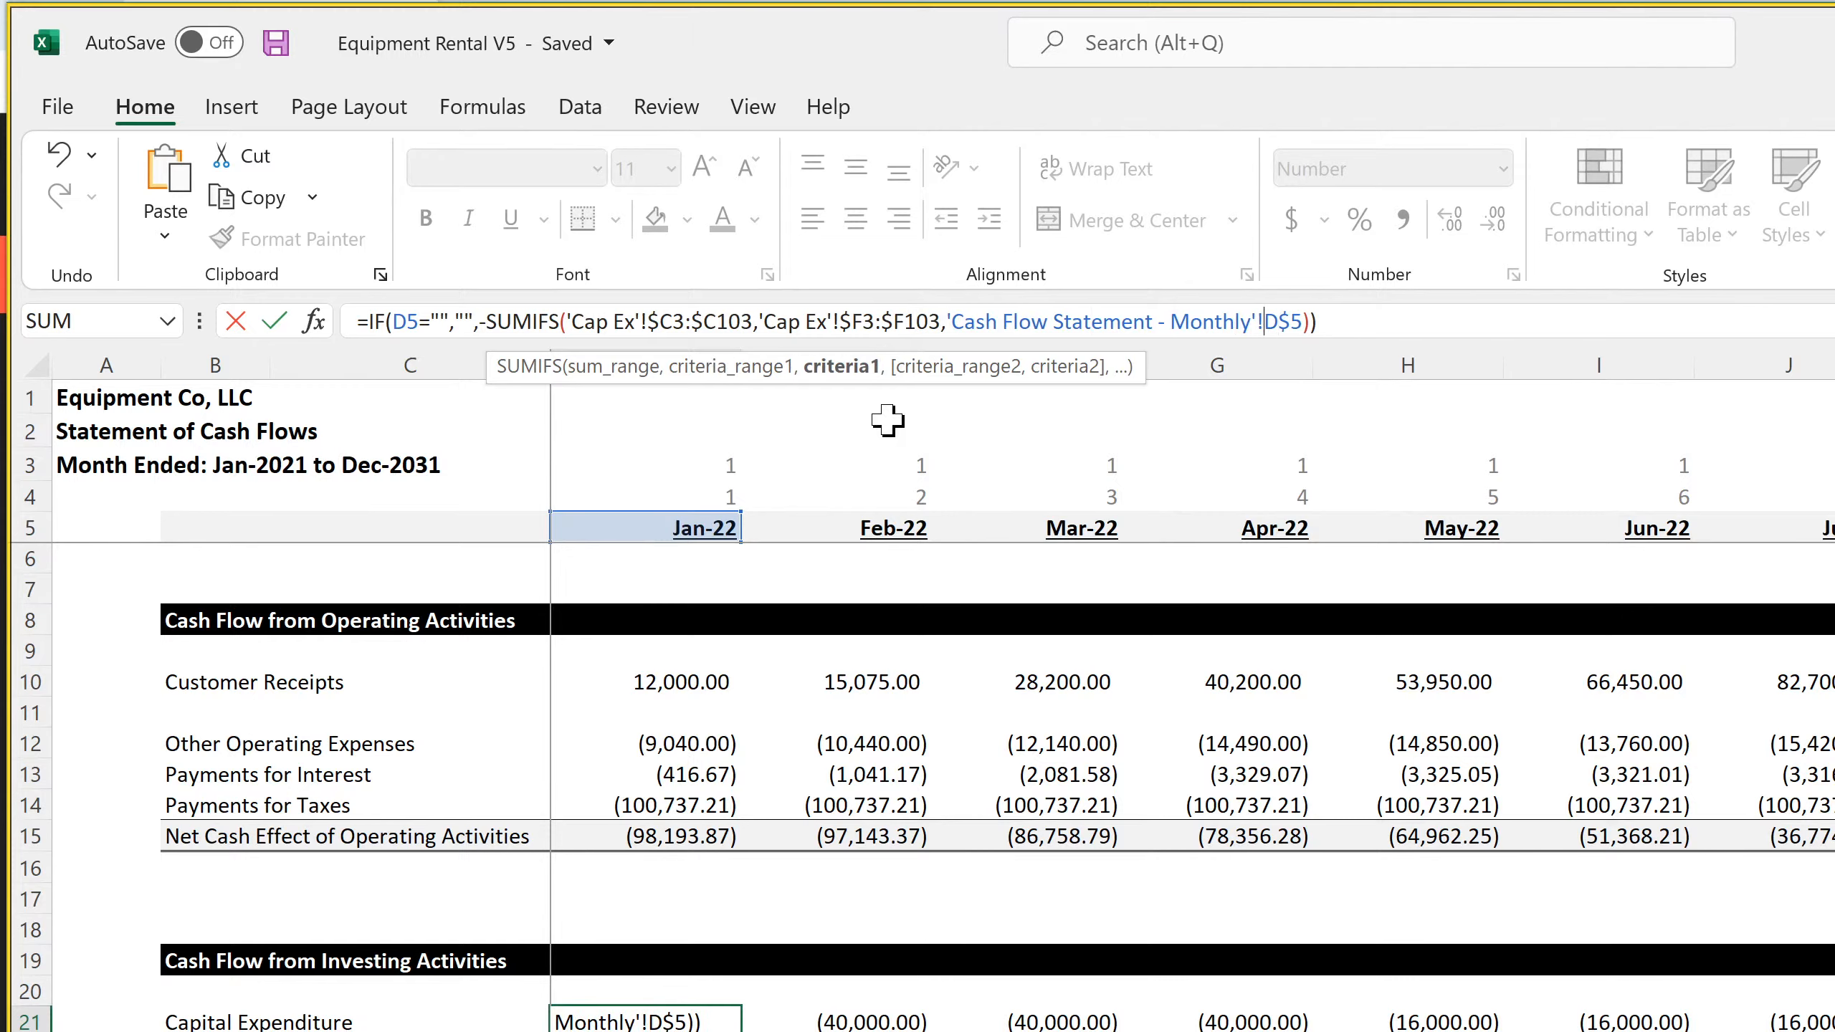
{"action": "key", "text": "BackSpace"}
{"action": "key", "text": "BackSpace"}
{"action": "key", "text": "BackSpace"}
{"action": "key", "text": "BackSpace"}
{"action": "key", "text": "BackSpace"}
{"action": "key", "text": "BackSpace"}
{"action": "key", "text": "BackSpace"}
{"action": "key", "text": "BackSpace"}
{"action": "key", "text": "BackSpace"}
{"action": "key", "text": "BackSpace"}
{"action": "key", "text": "BackSpace"}
{"action": "key", "text": "BackSpace"}
{"action": "key", "text": "BackSpace"}
{"action": "key", "text": "BackSpace"}
{"action": "key", "text": "BackSpace"}
{"action": "key", "text": "BackSpace"}
{"action": "key", "text": "BackSpace"}
{"action": "key", "text": "BackSpace"}
{"action": "key", "text": "BackSpace"}
{"action": "key", "text": "BackSpace"}
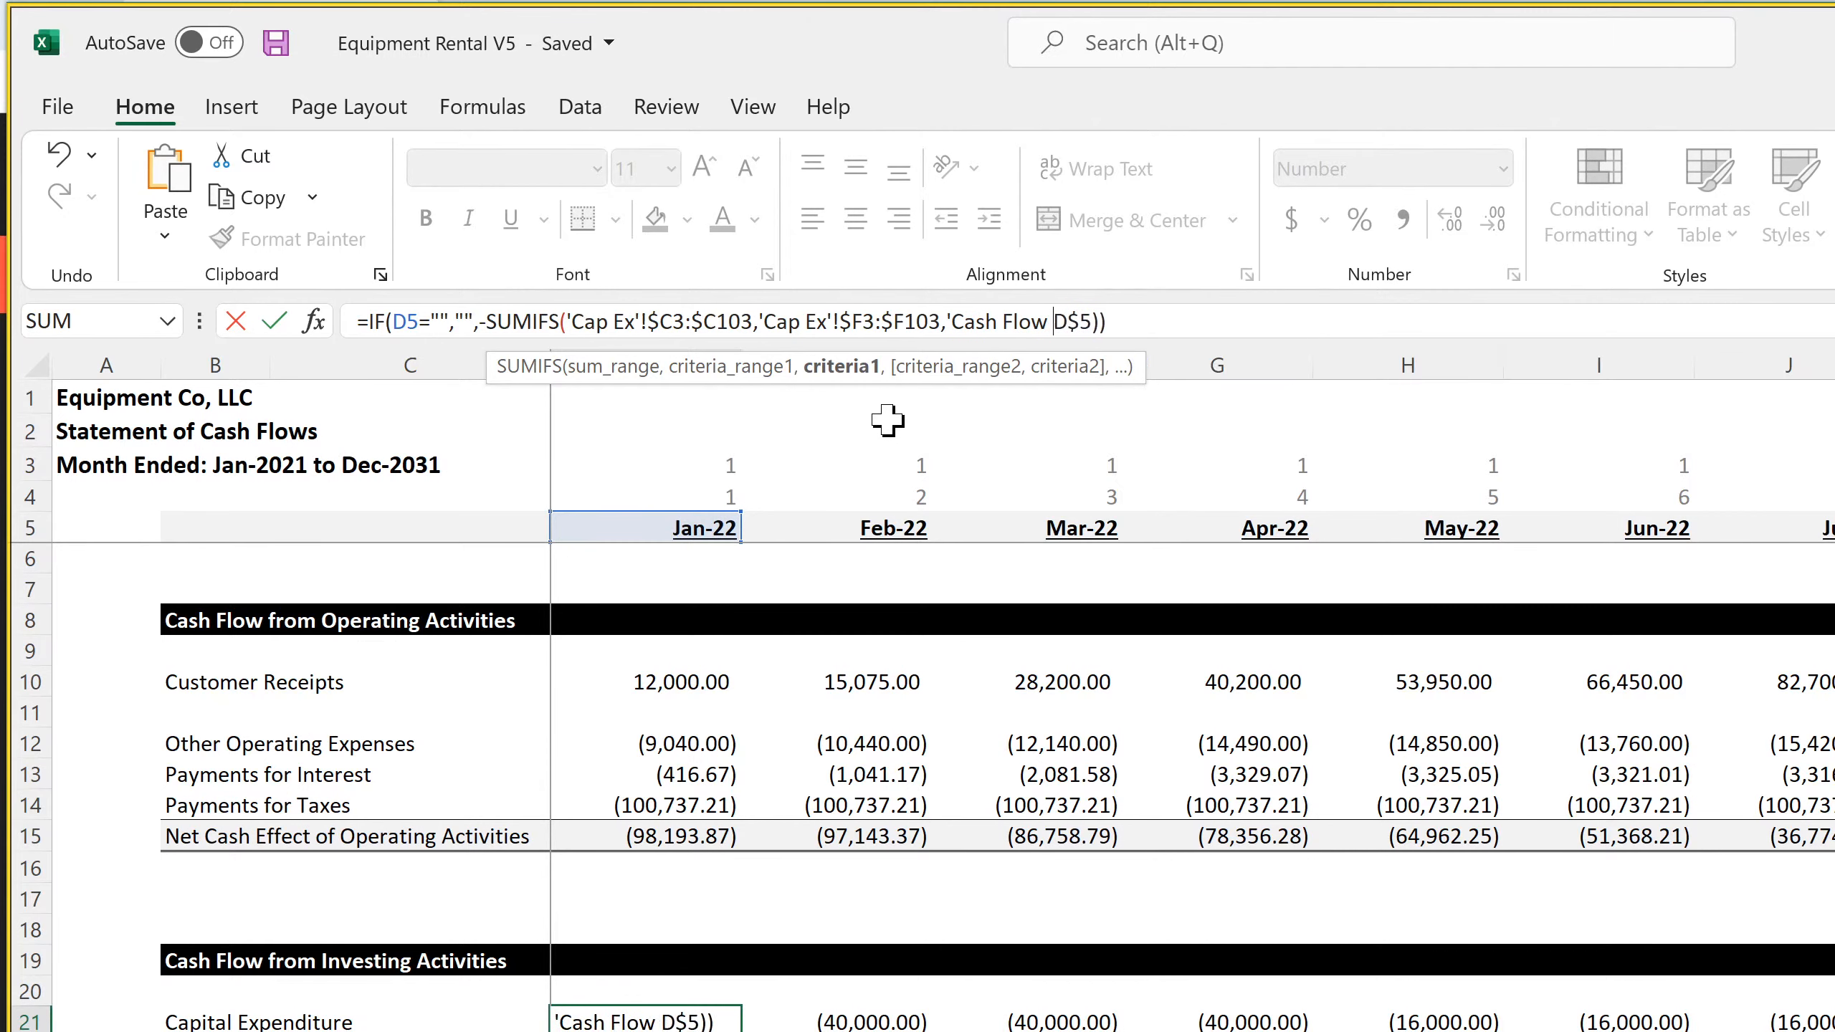
{"action": "key", "text": "BackSpace"}
{"action": "key", "text": "BackSpace"}
{"action": "key", "text": "BackSpace"}
{"action": "key", "text": "BackSpace"}
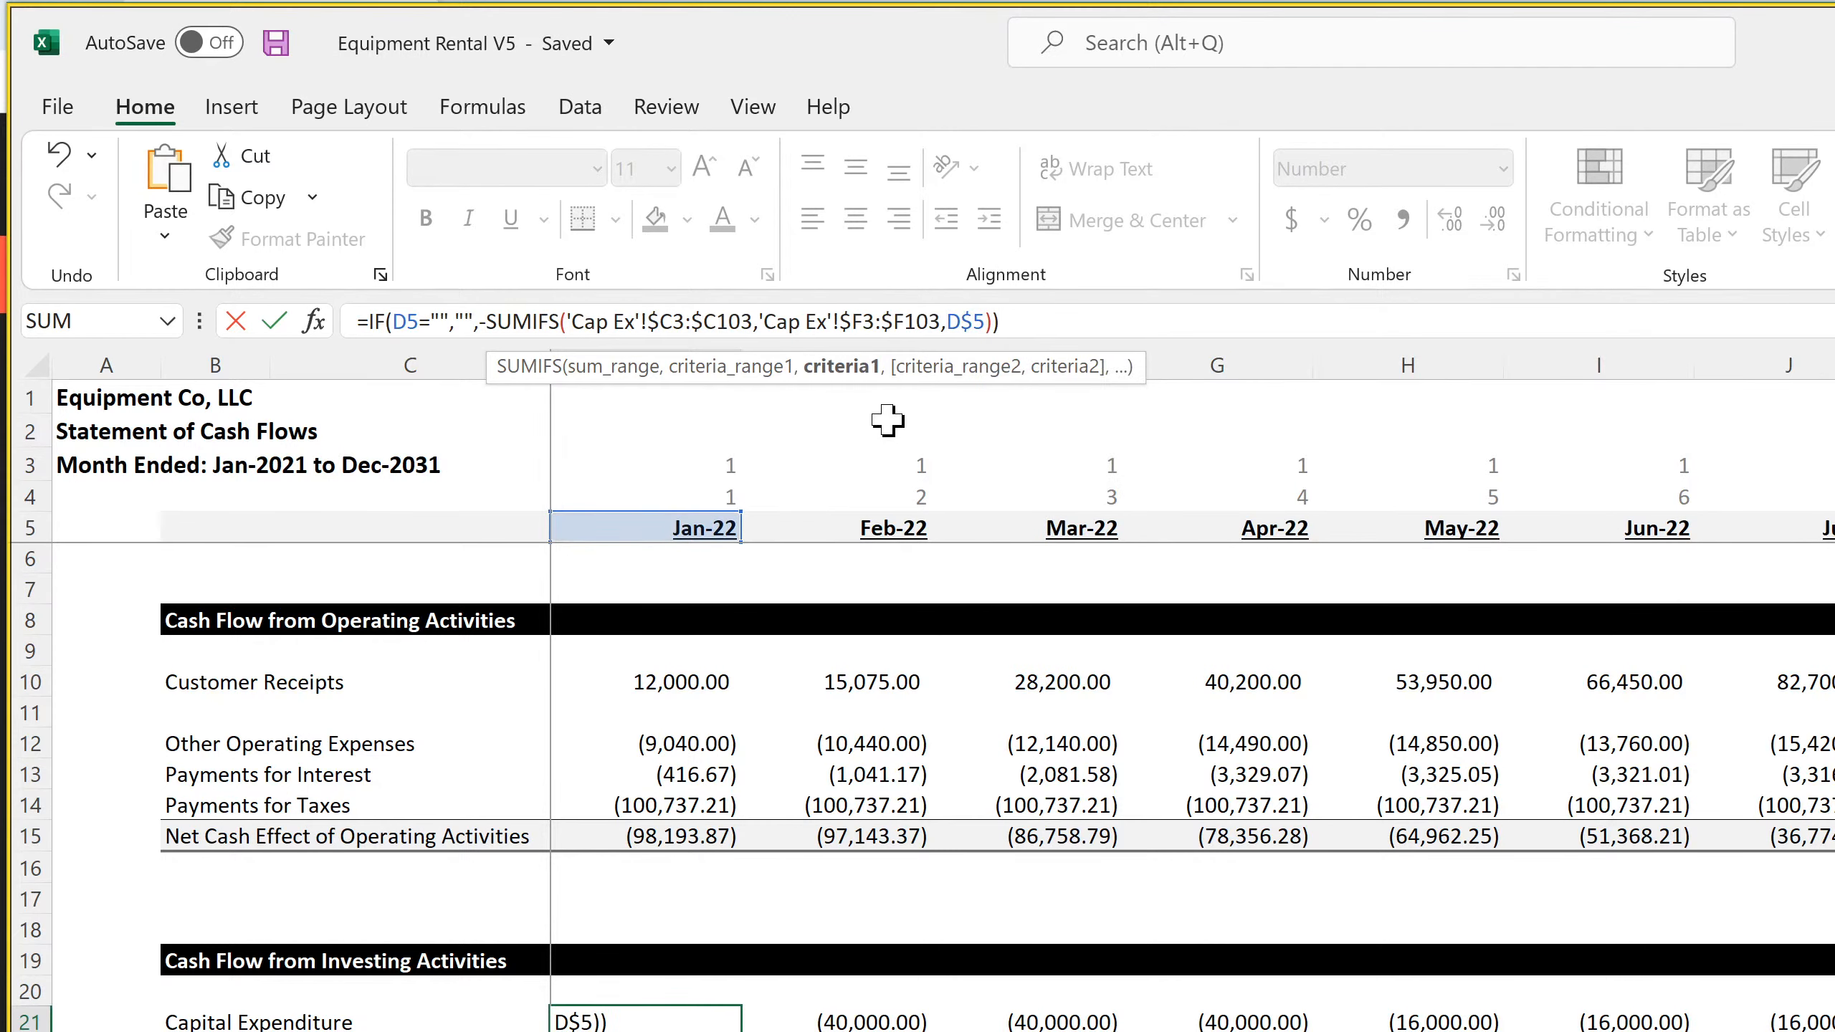
{"action": "key", "text": "Return"}
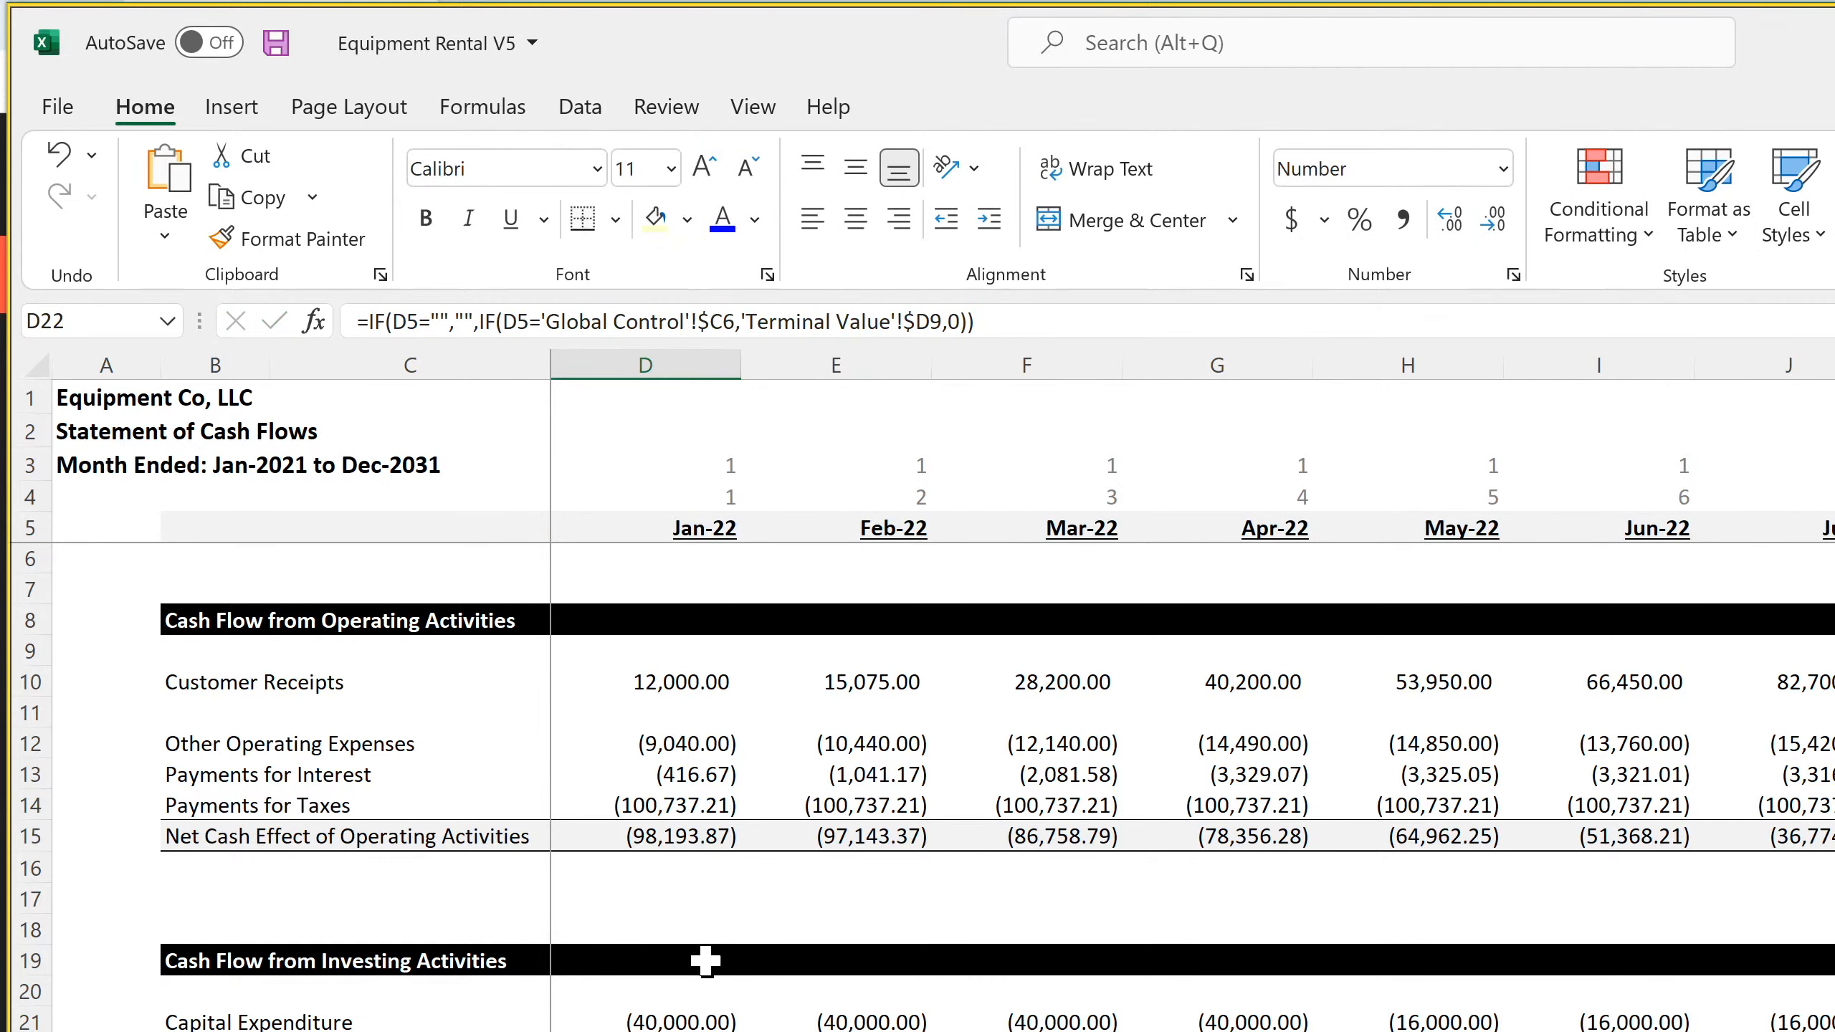
Fill the Jan-22 Capital Expenditure formula across the monthly columns of row 21 and save the workbook
{"action": "left_click", "coordinate": [693, 1012]}
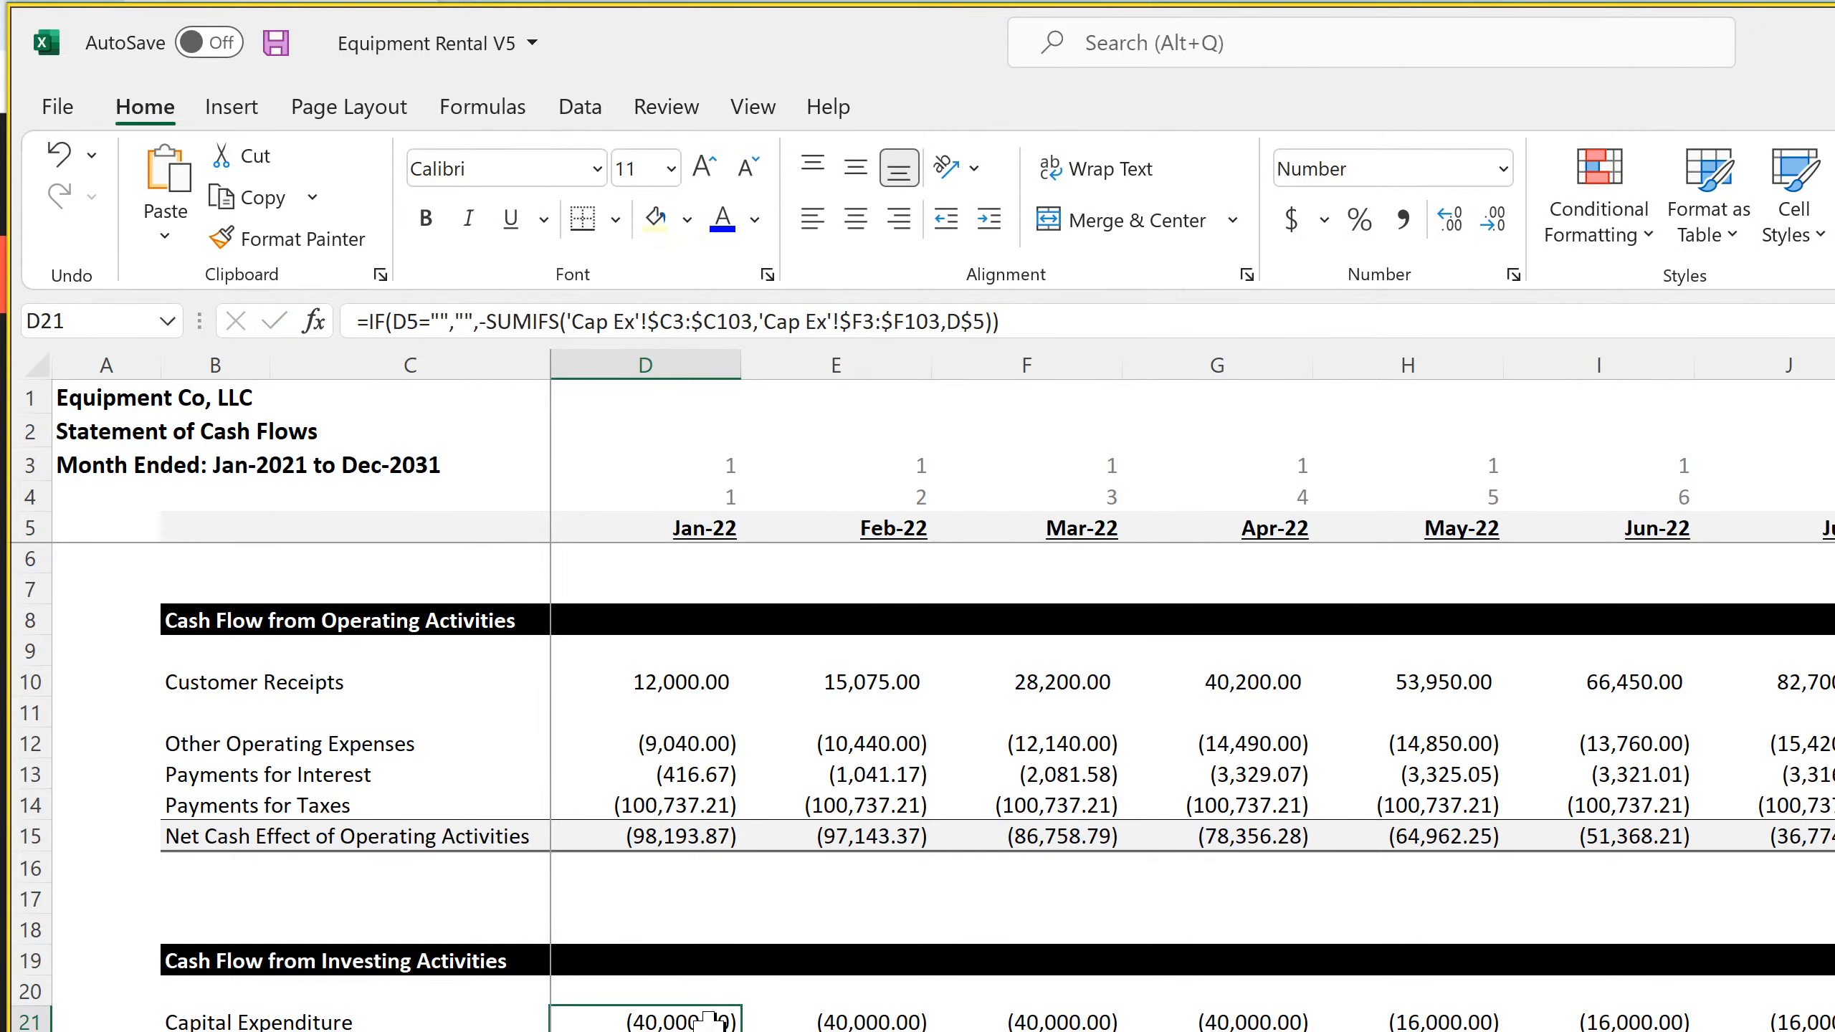
{"action": "left_click_drag", "start_coordinate": [739, 1030], "coordinate": [1834, 1024]}
{"action": "left_click", "coordinate": [1813, 1021]}
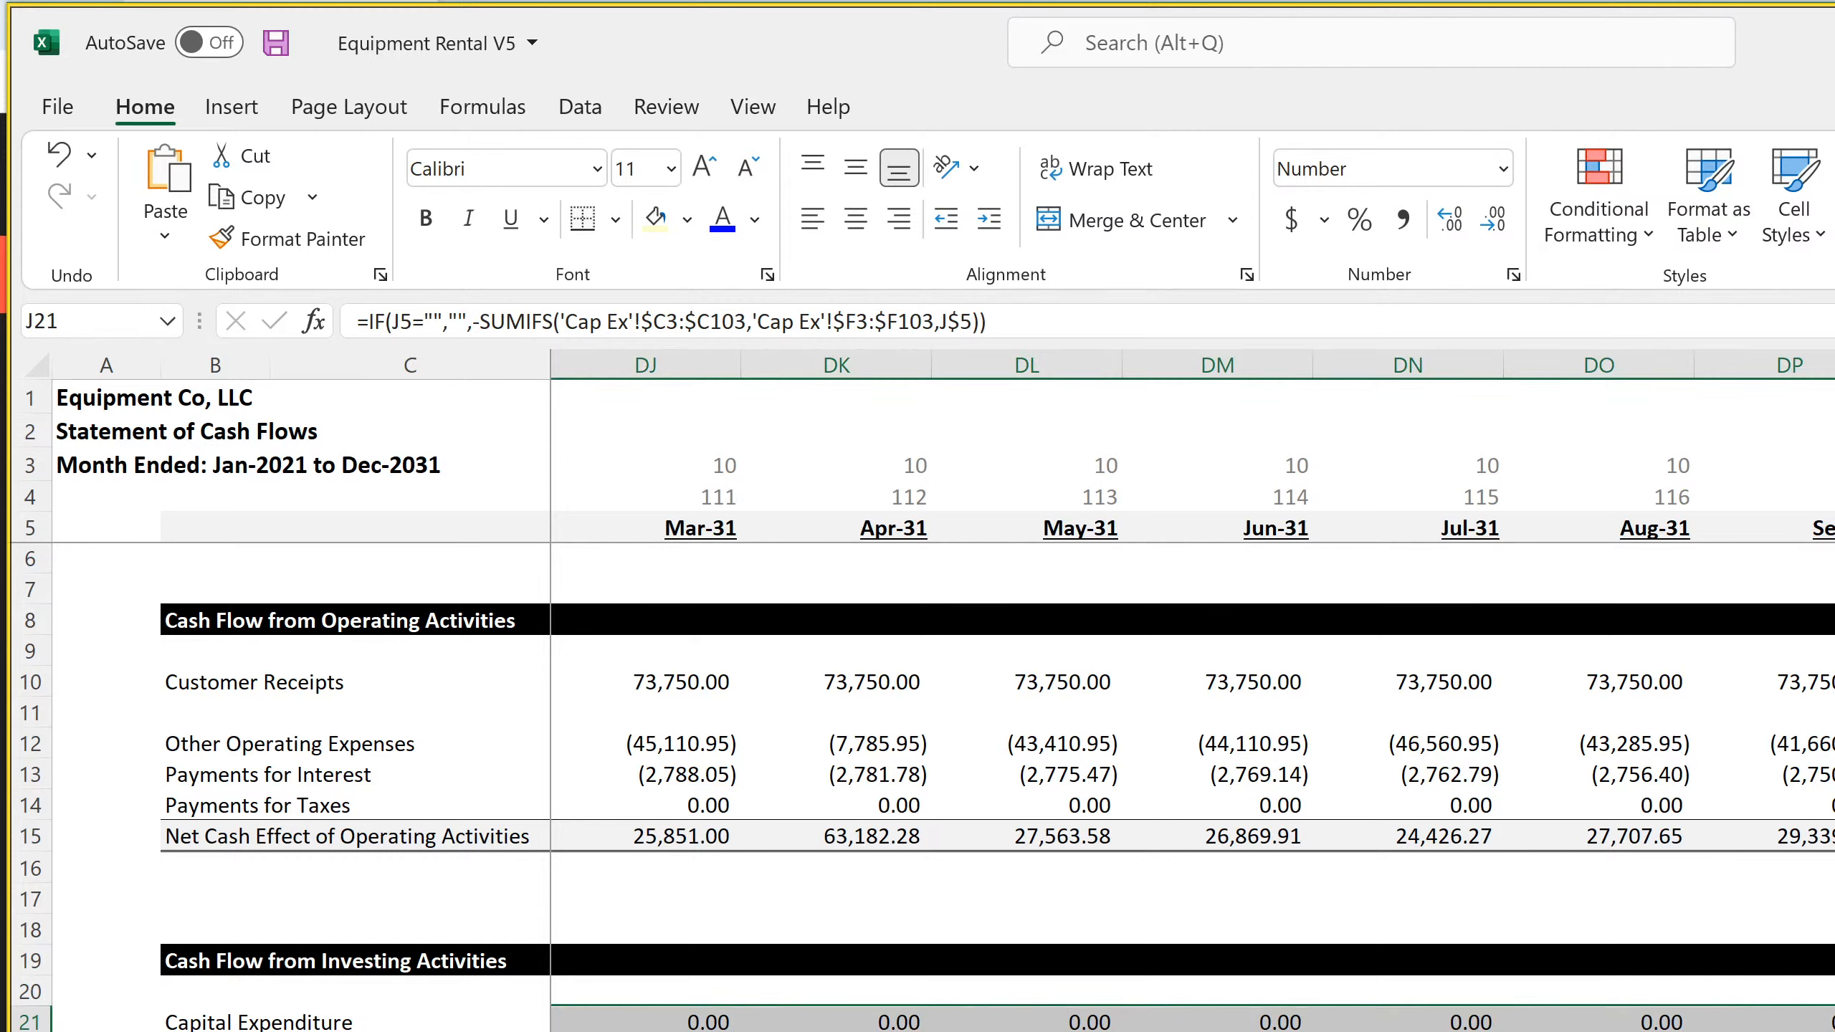
{"action": "left_click", "coordinate": [1834, 744]}
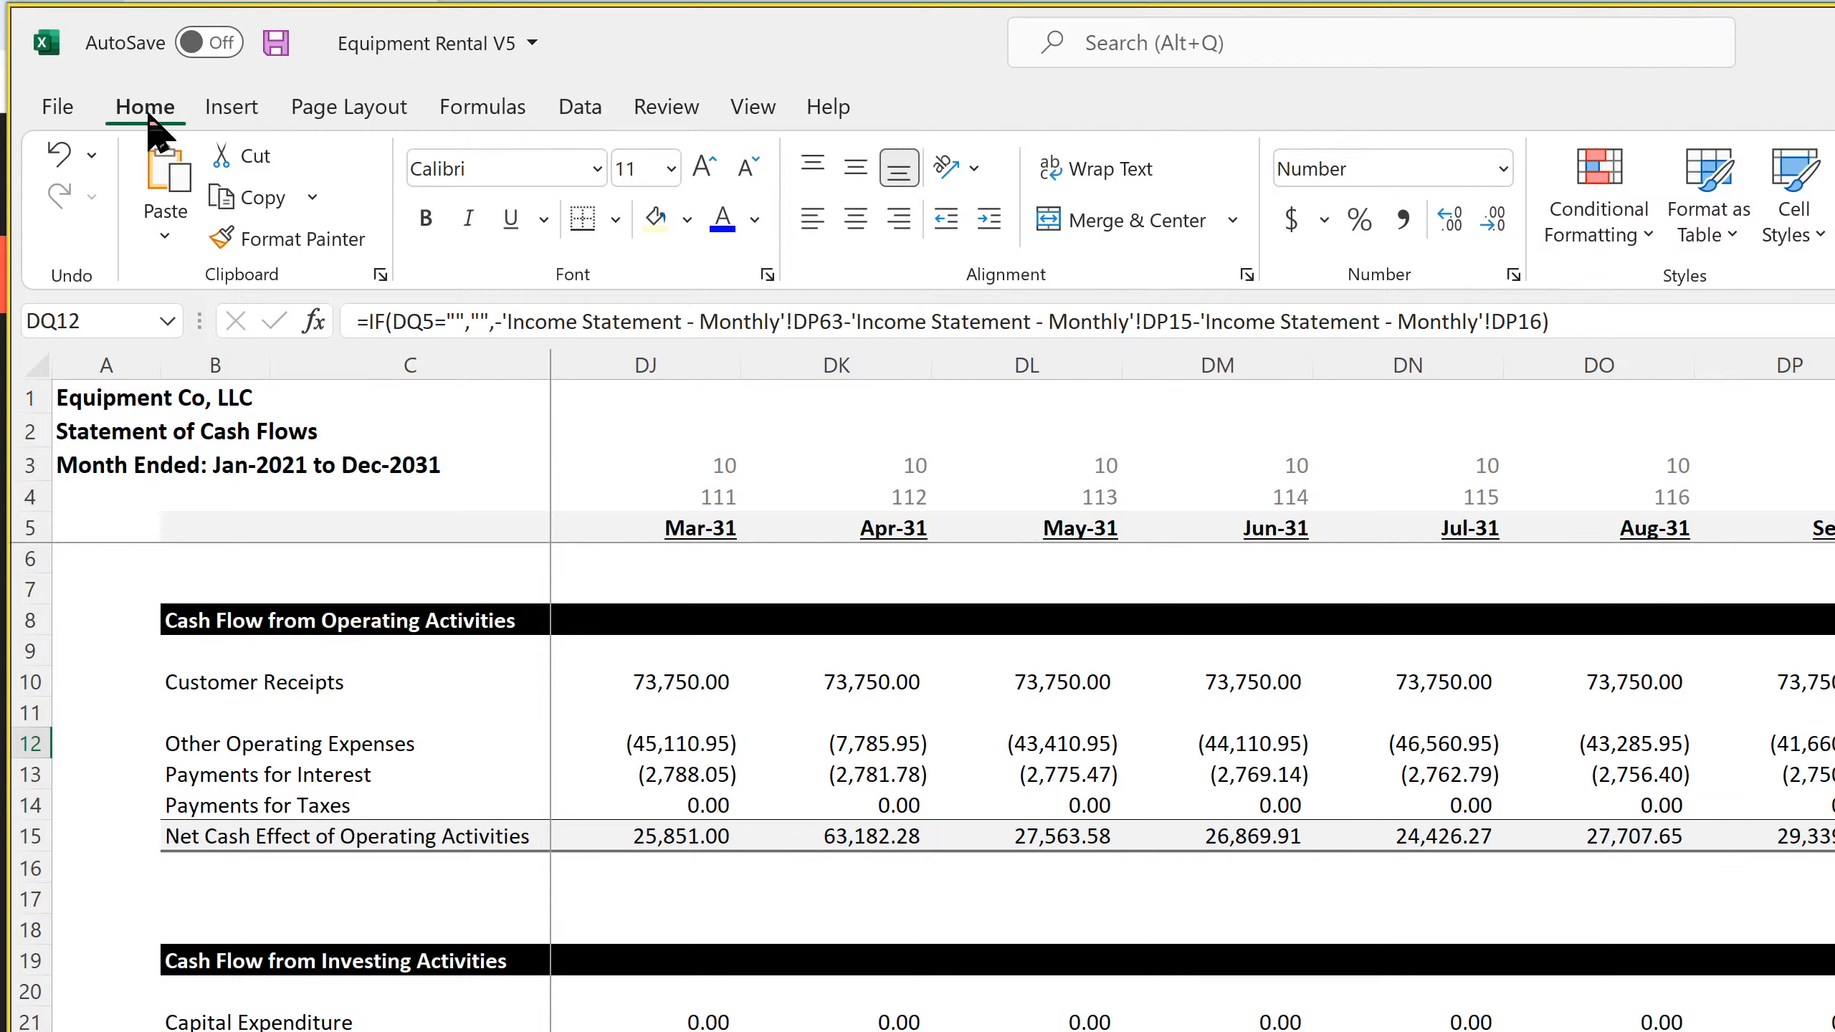
{"action": "left_click", "coordinate": [276, 42]}
Check the Capital Expenditure formulas in row 21 and the Terminal Value formulas in row 22 for the first months
{"action": "scroll", "coordinate": [1193, 788], "scroll_direction": "left", "scroll_amount": 20}
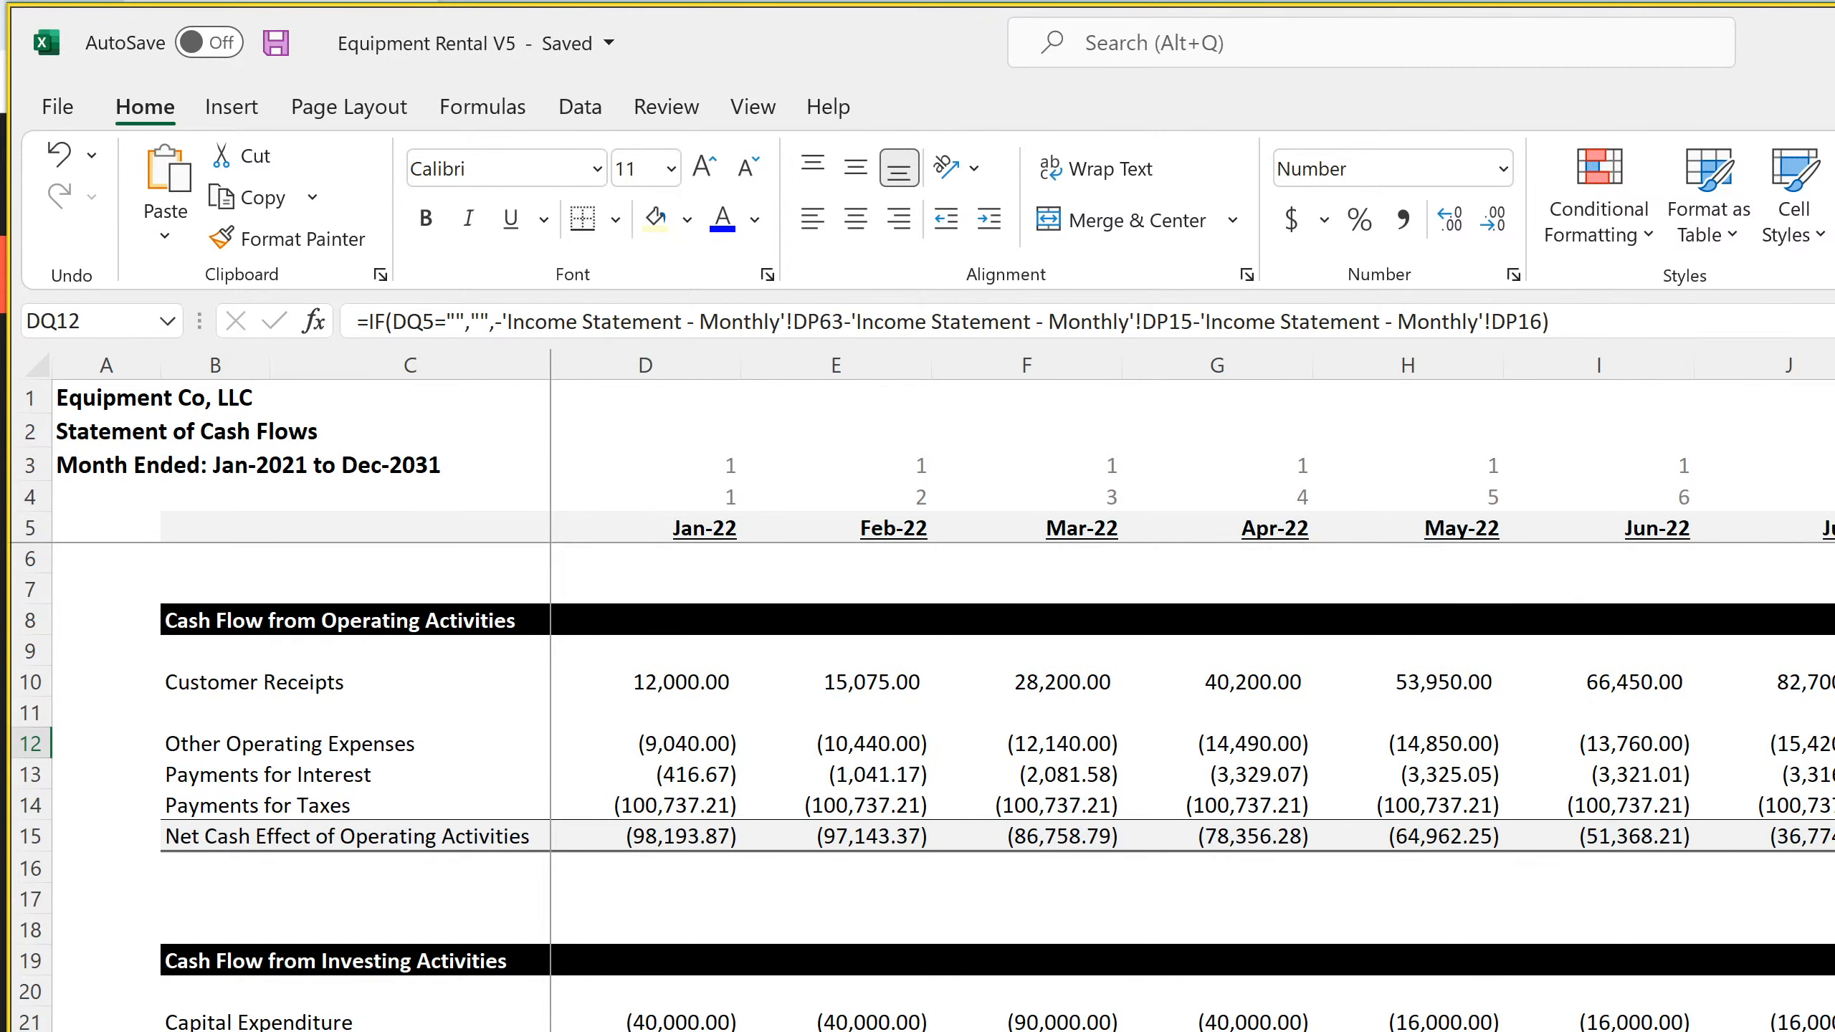
{"action": "left_click", "coordinate": [645, 1023]}
{"action": "left_click", "coordinate": [766, 1023]}
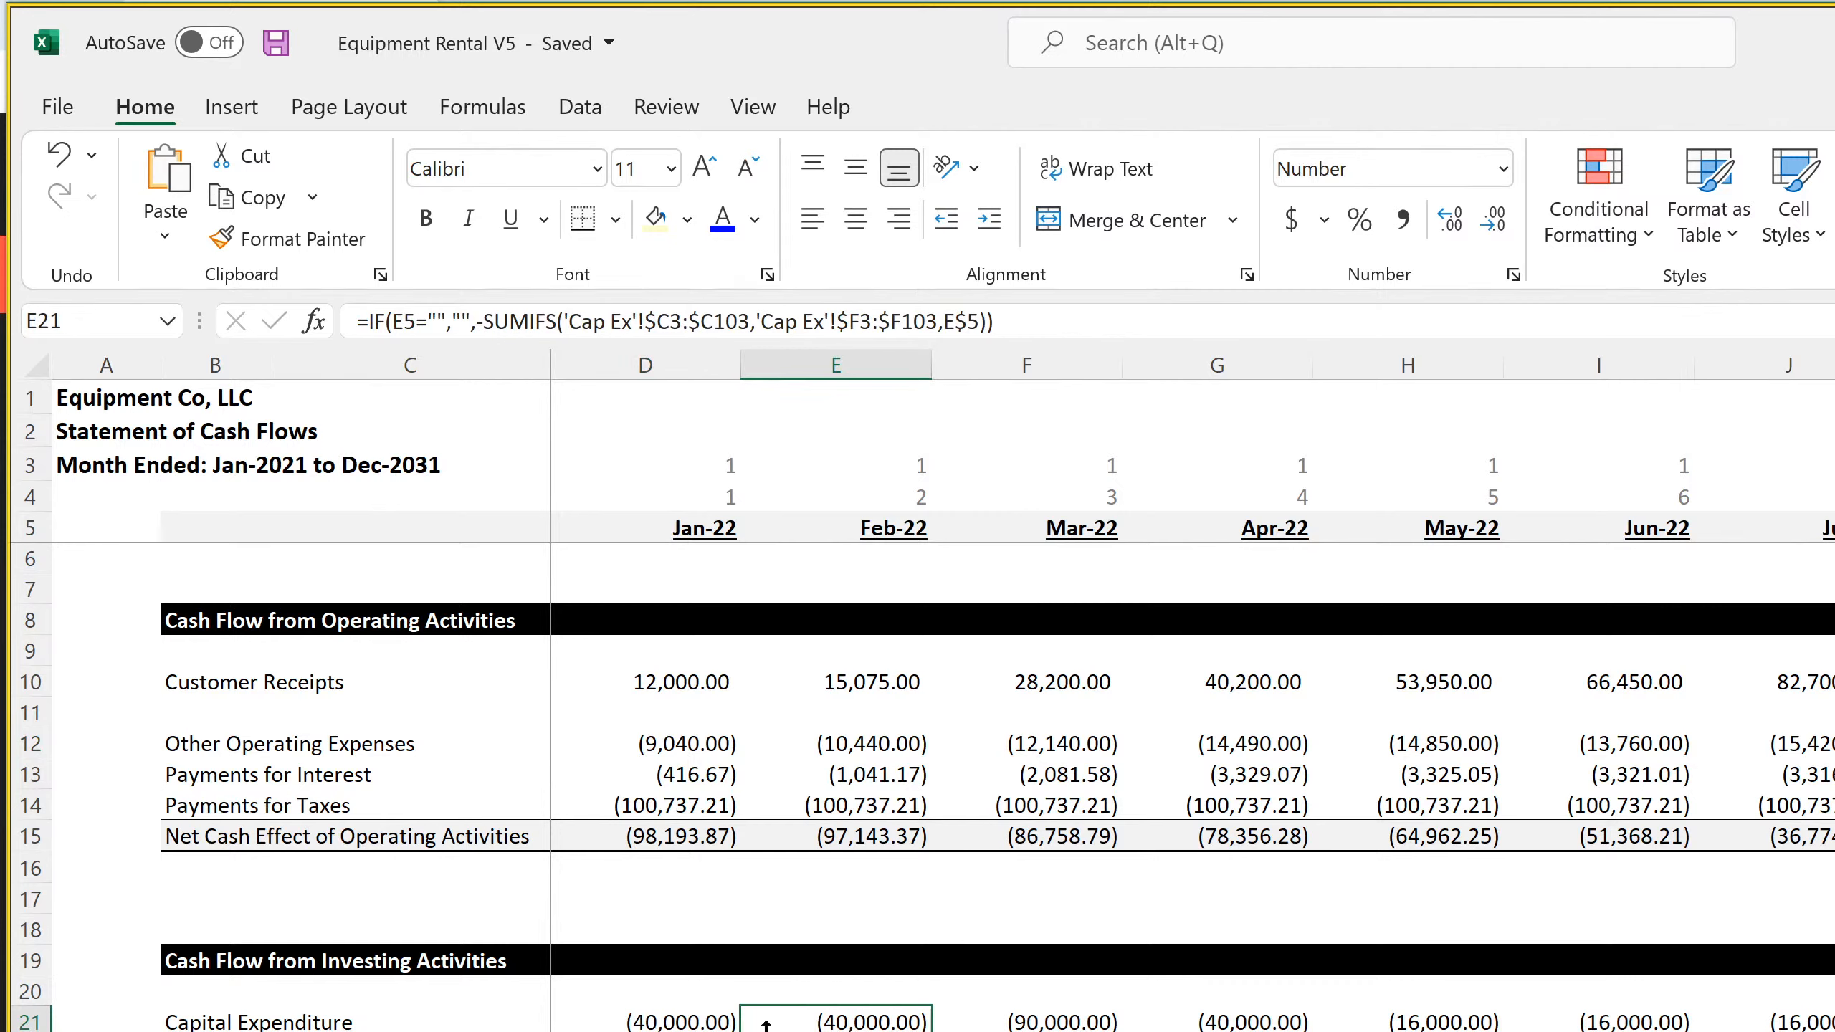
{"action": "left_click", "coordinate": [645, 1031]}
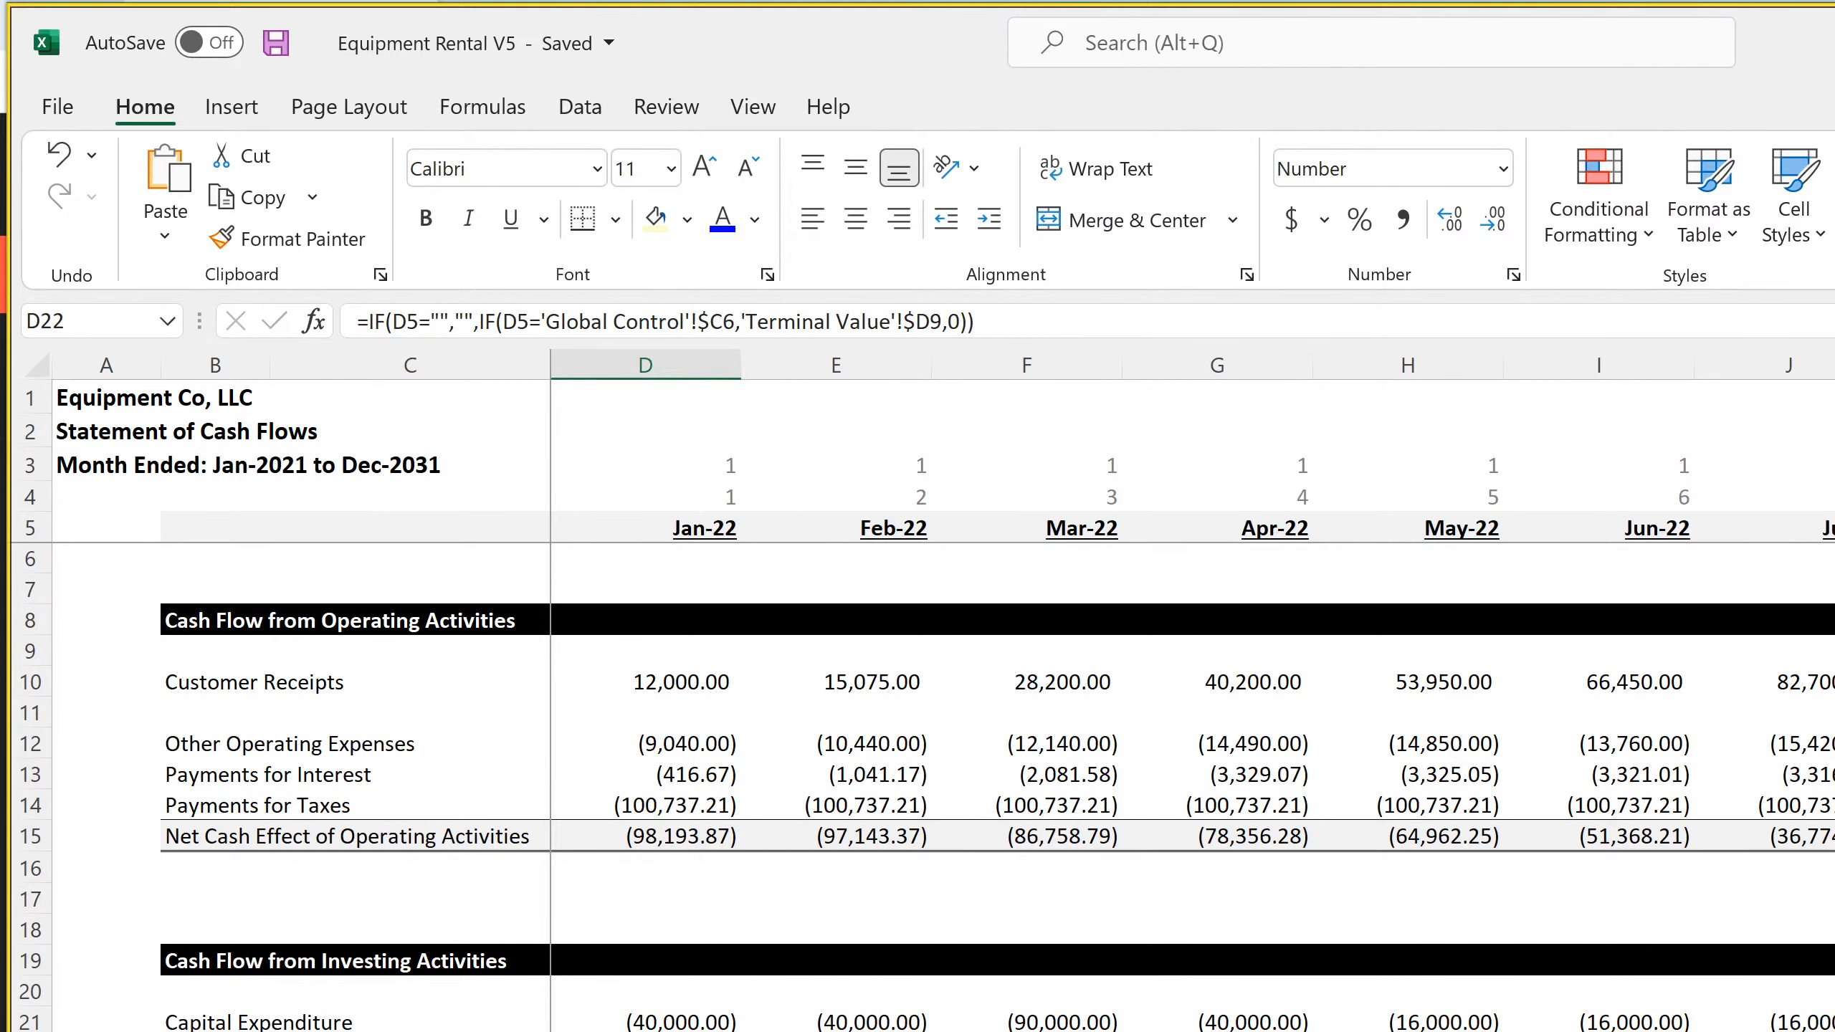
{"action": "left_click", "coordinate": [835, 1031]}
{"action": "key", "text": "Right"}
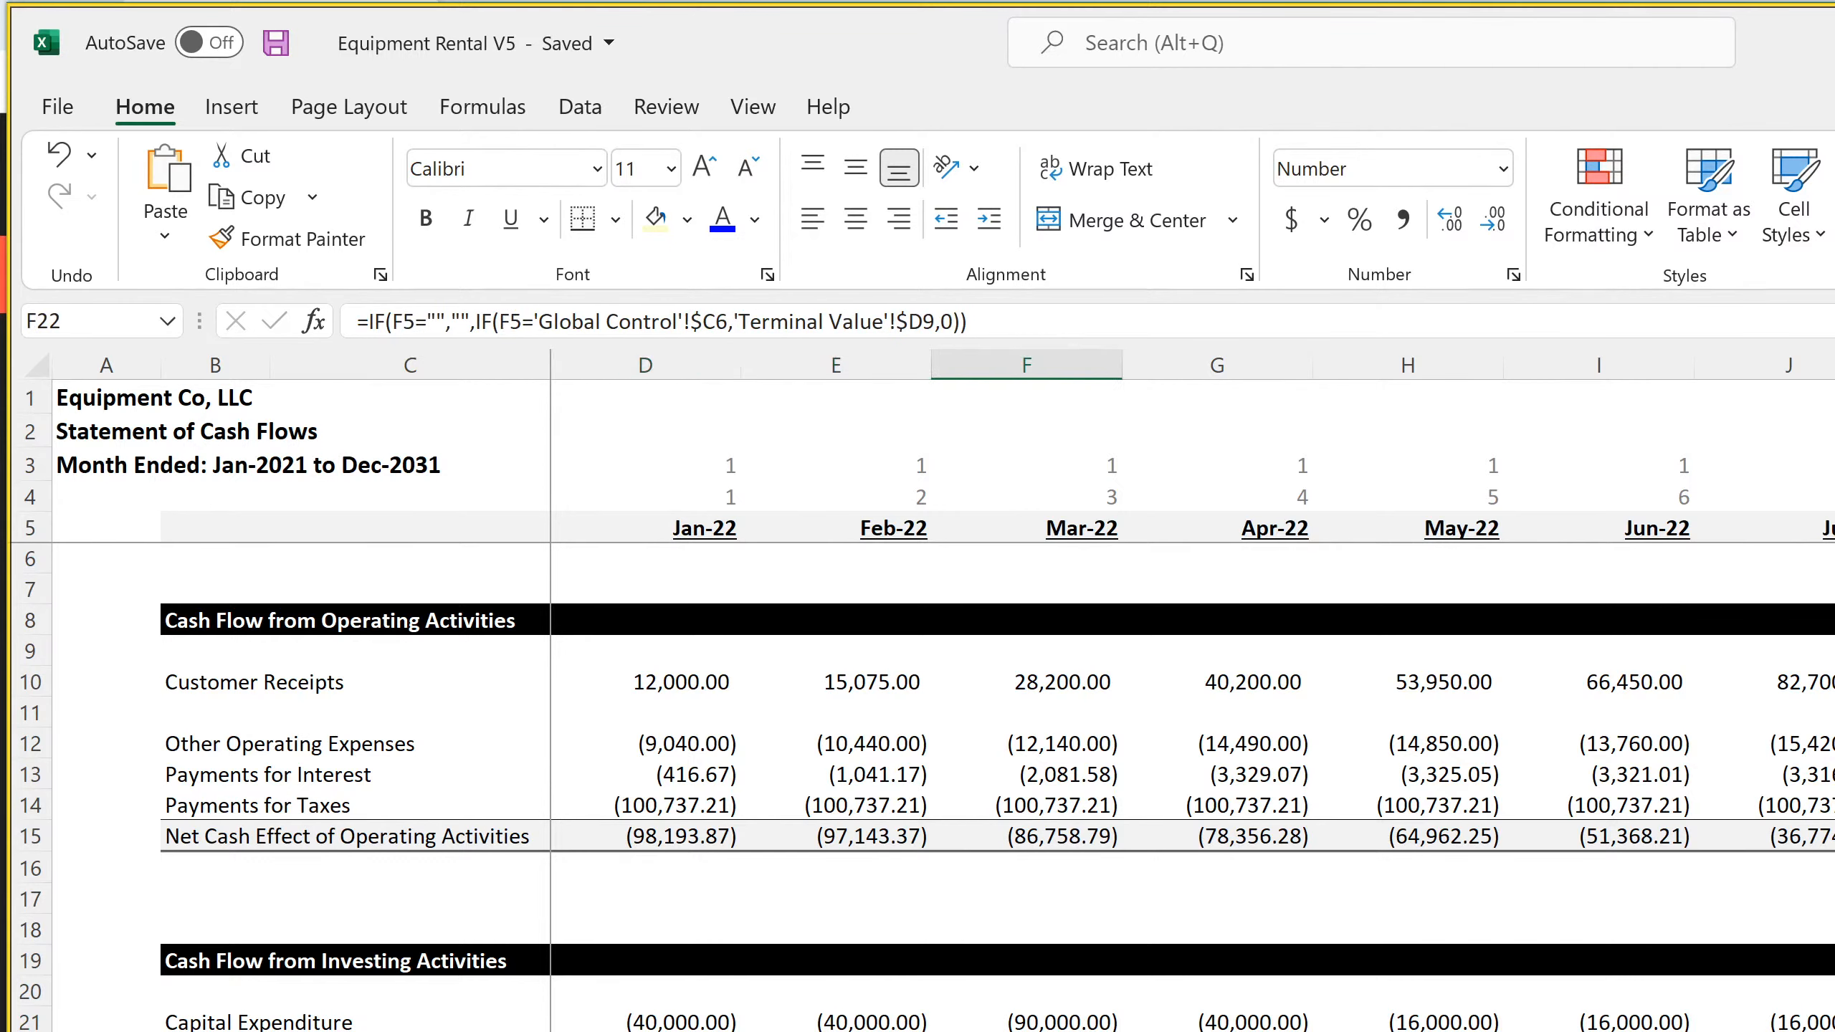
{"action": "key", "text": "Left"}
{"action": "key", "text": "Left"}
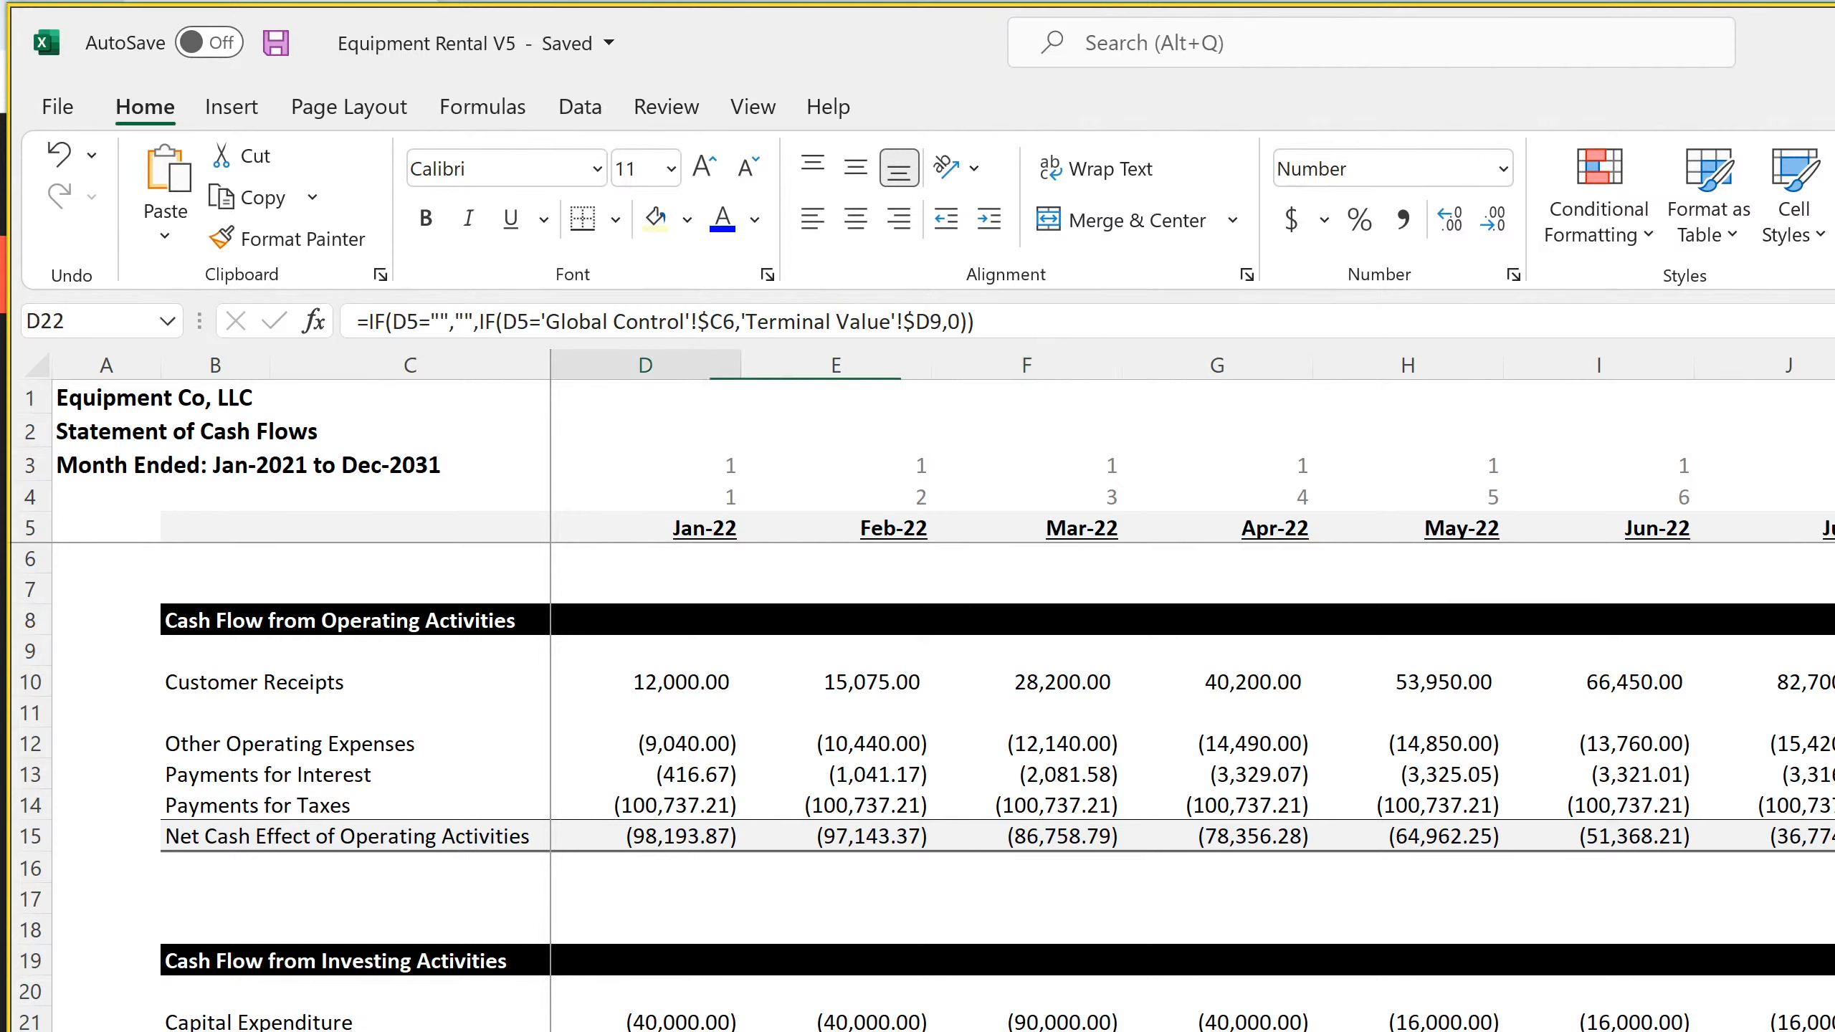
Check the row 23 formulas in the first months and column DS, ending on the DS15 Net Cash Effect formula
{"action": "key", "text": "Down"}
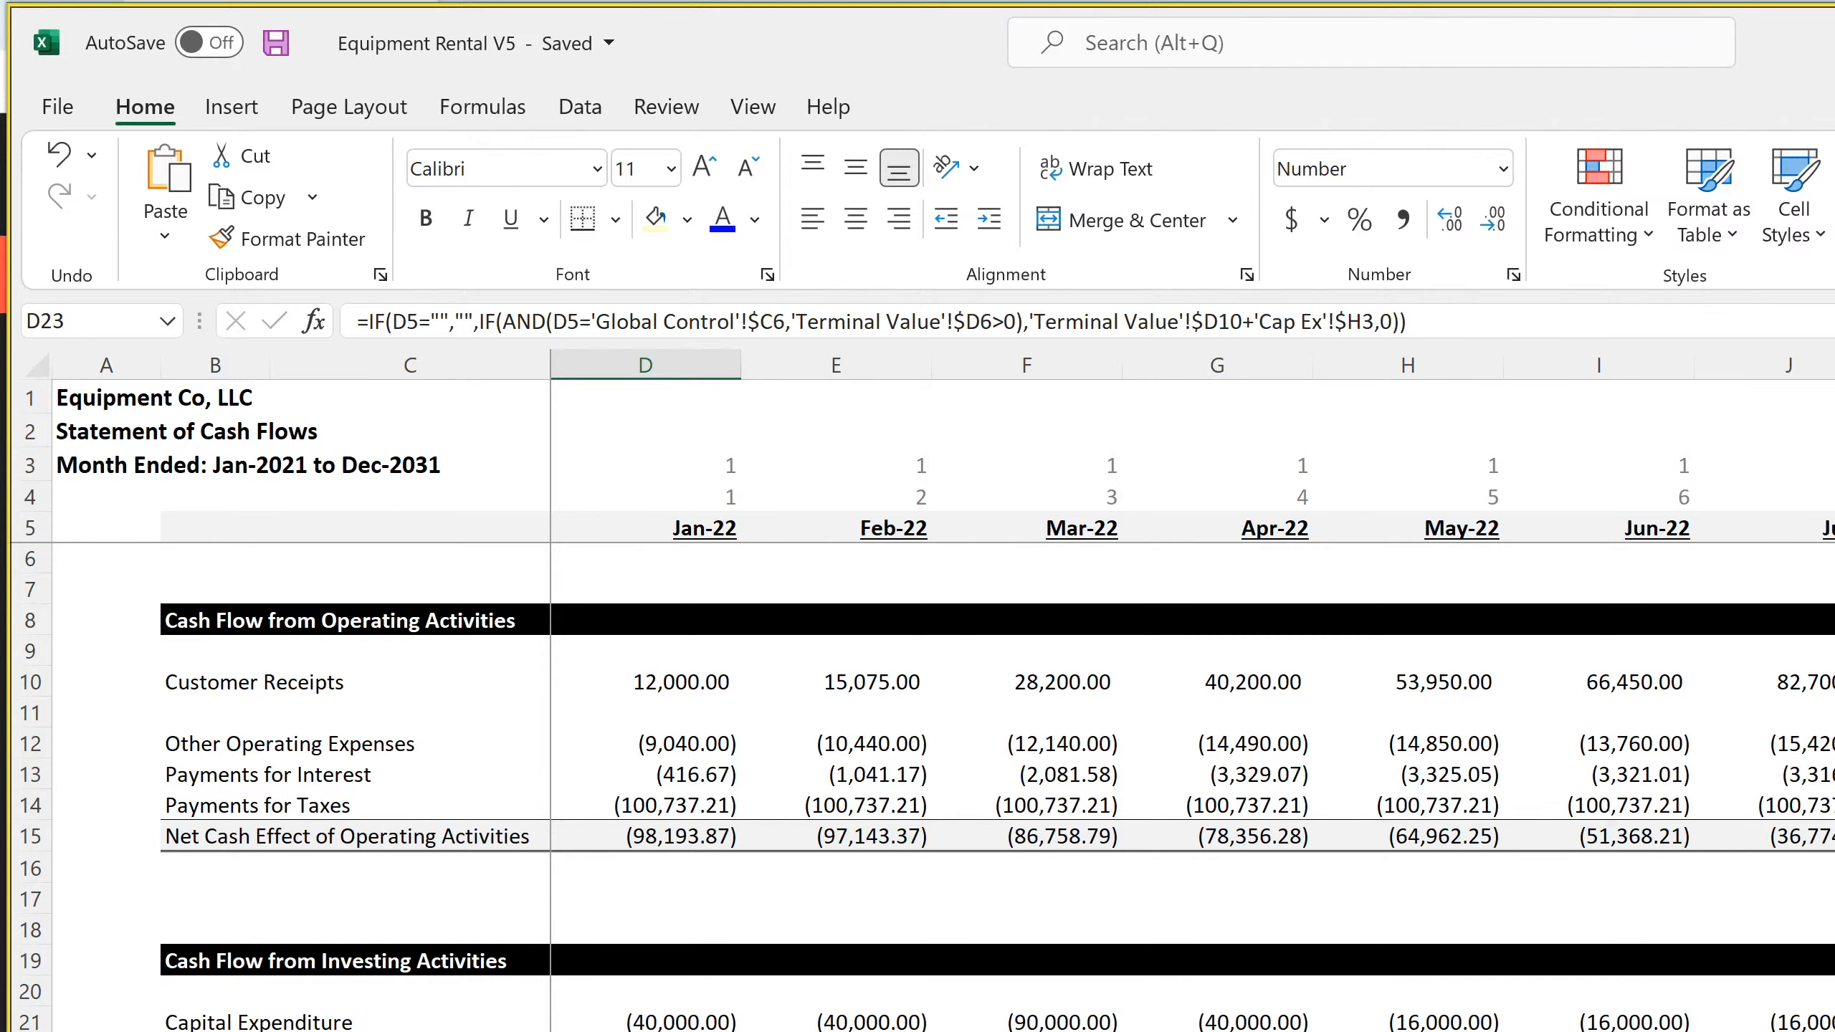
{"action": "key", "text": "Right"}
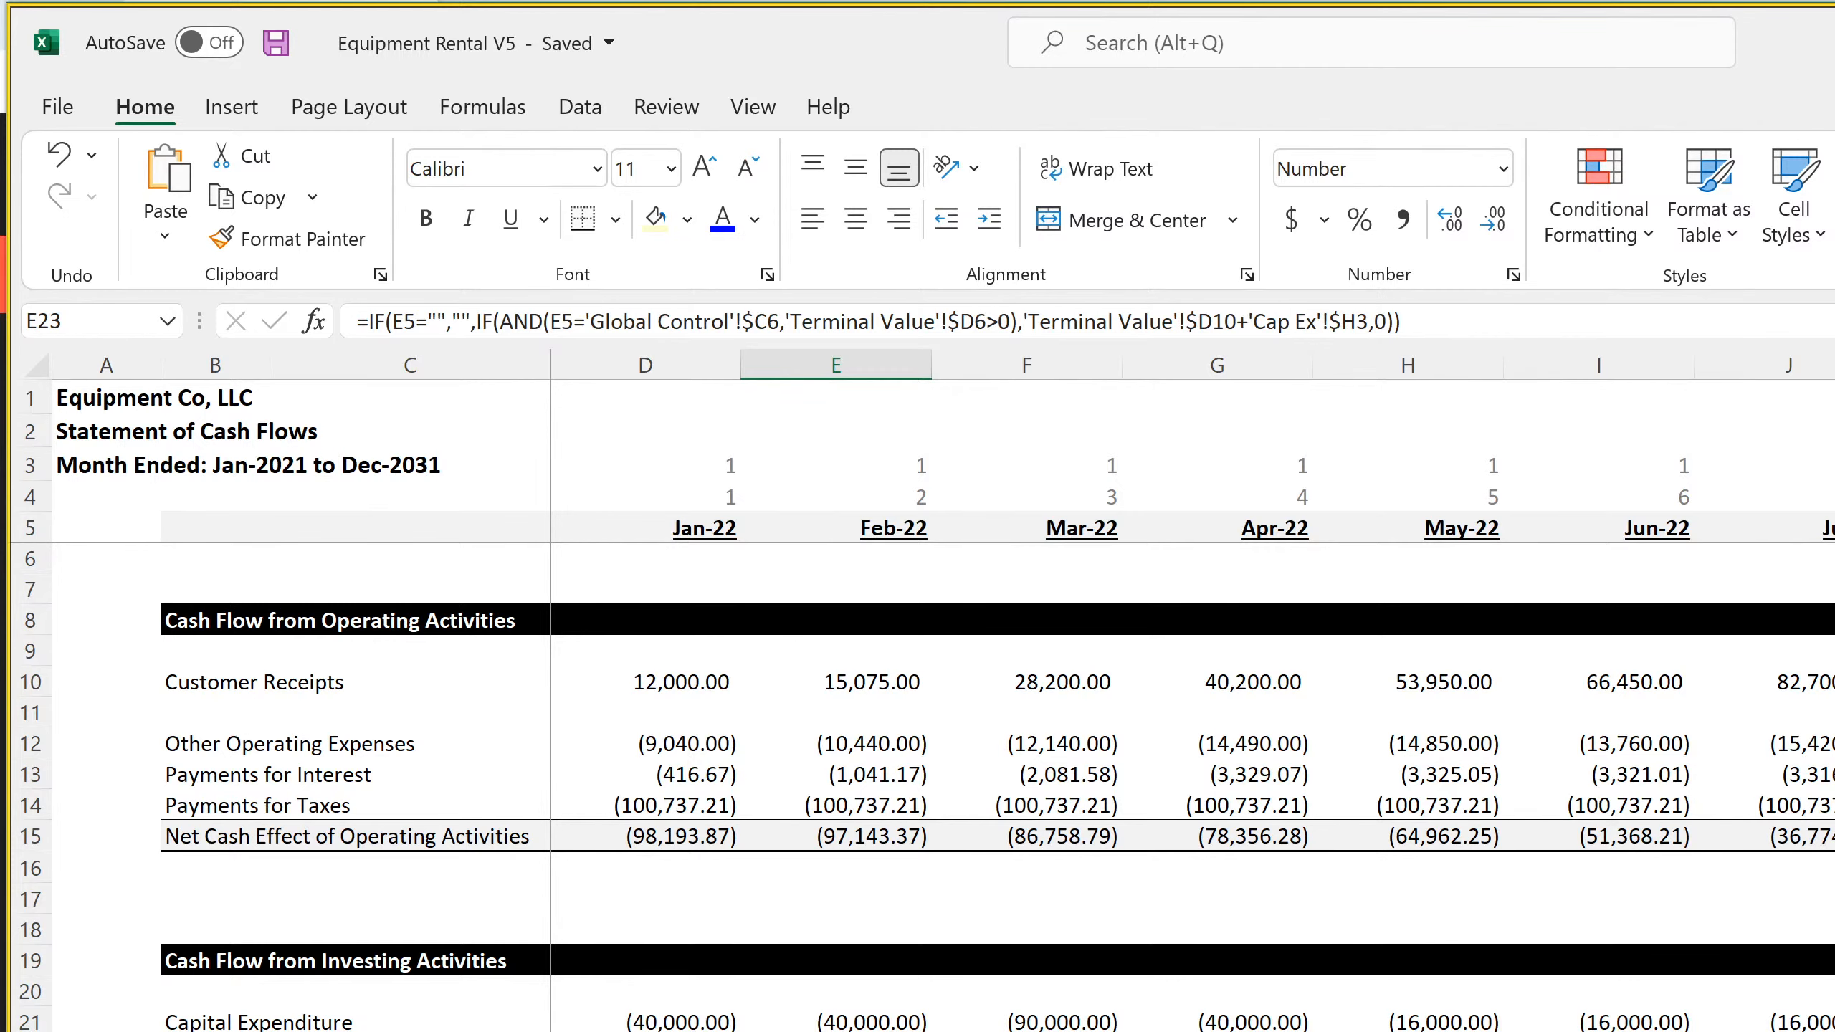
{"action": "scroll", "coordinate": [1191, 694], "scroll_direction": "right", "scroll_amount": 20}
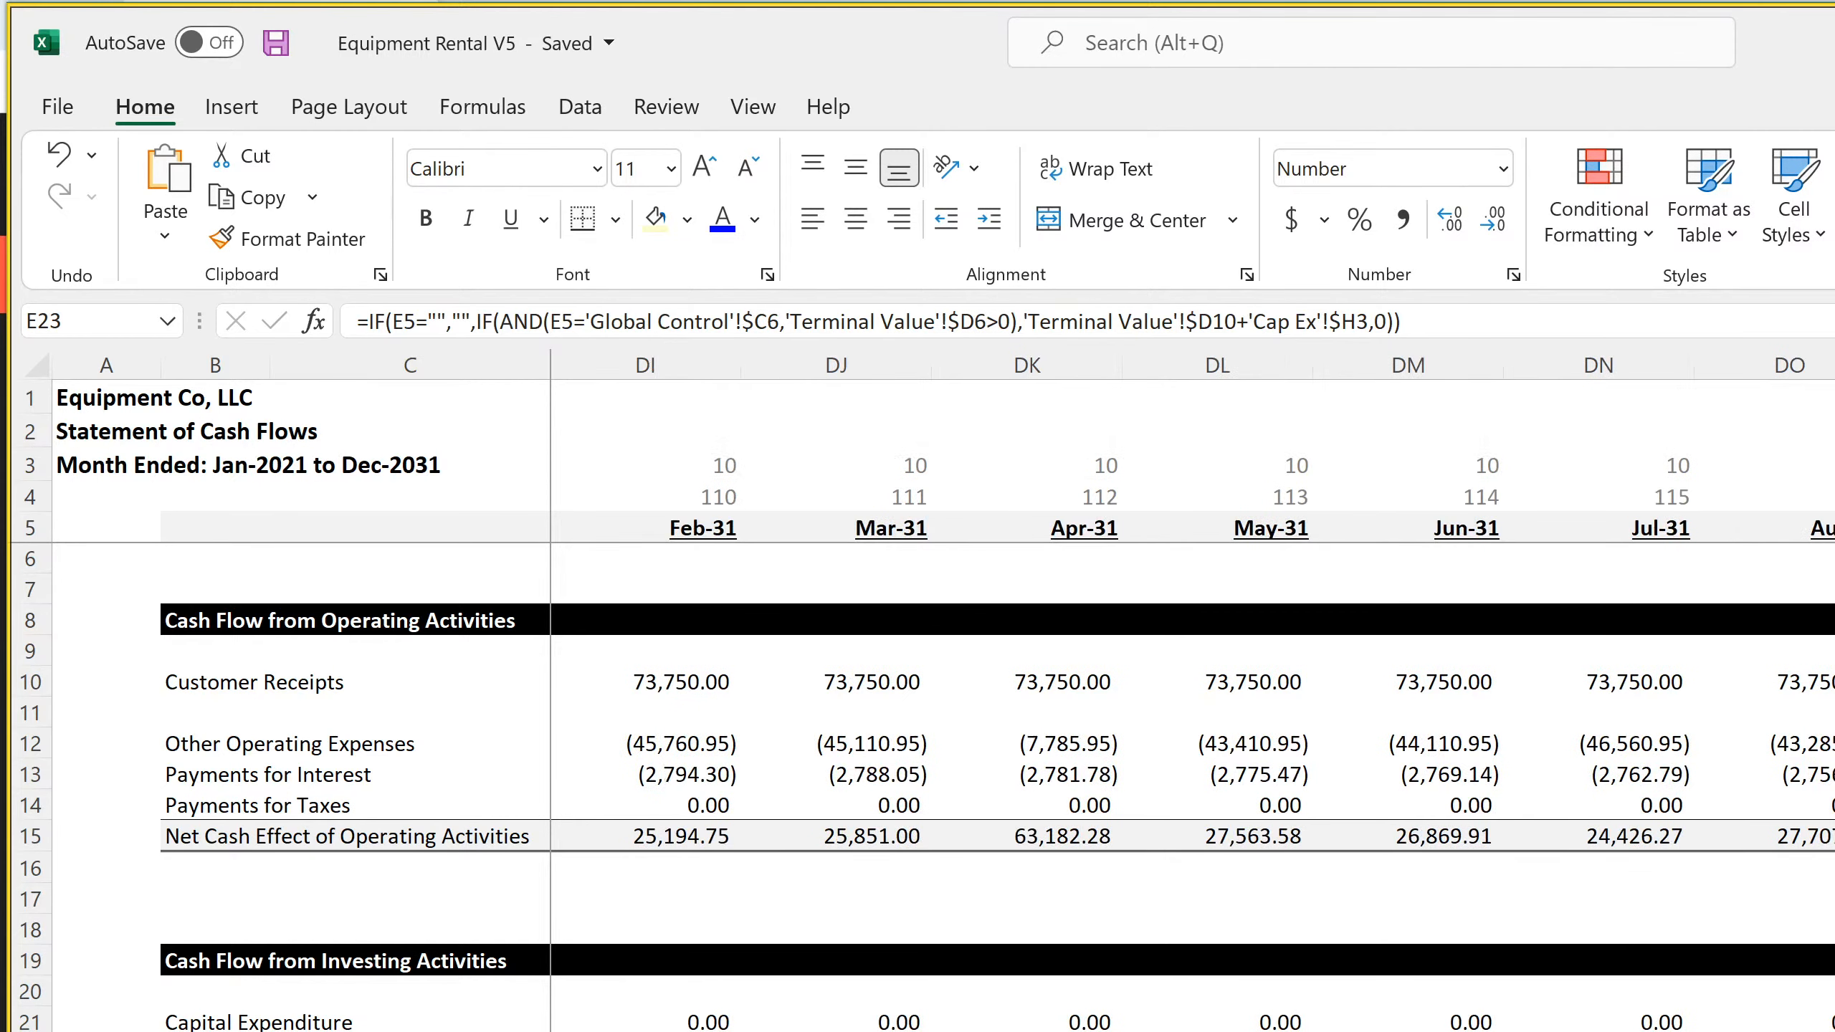
{"action": "key", "text": "ctrl+Right"}
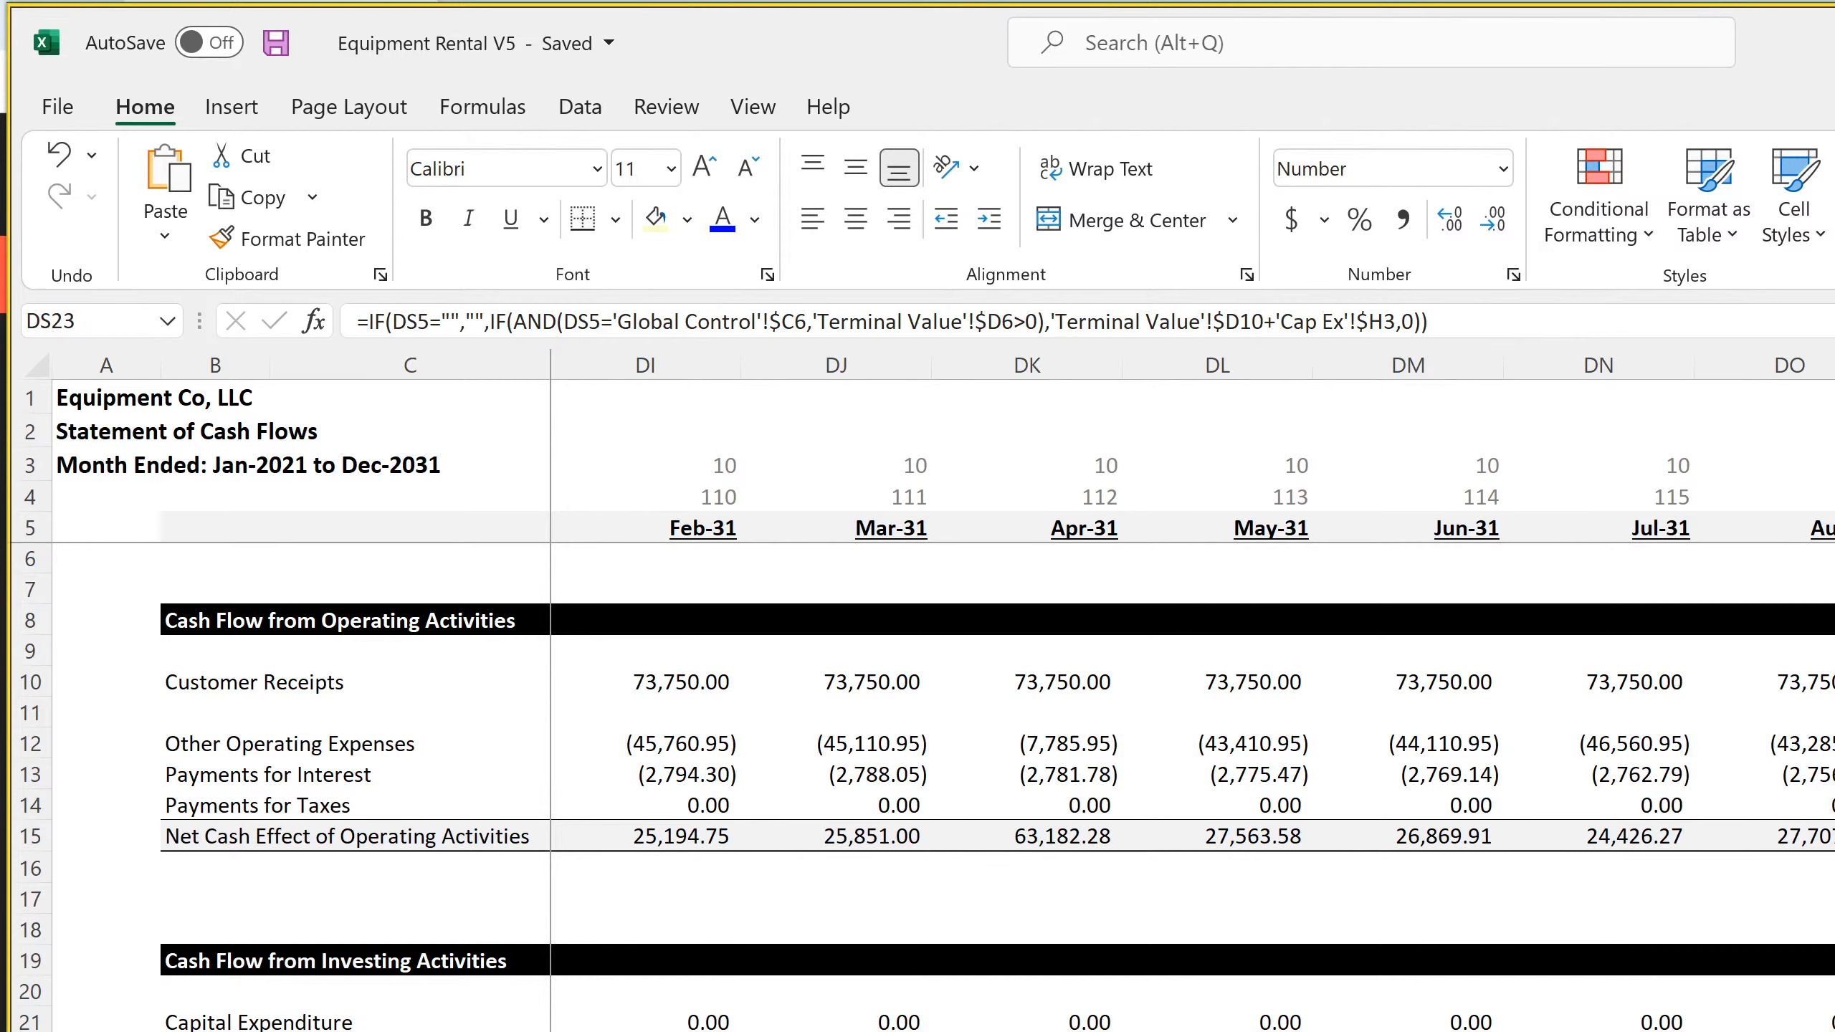
{"action": "key", "text": "Up"}
{"action": "key", "text": "ctrl+Up"}
{"action": "key", "text": "ctrl+Up"}
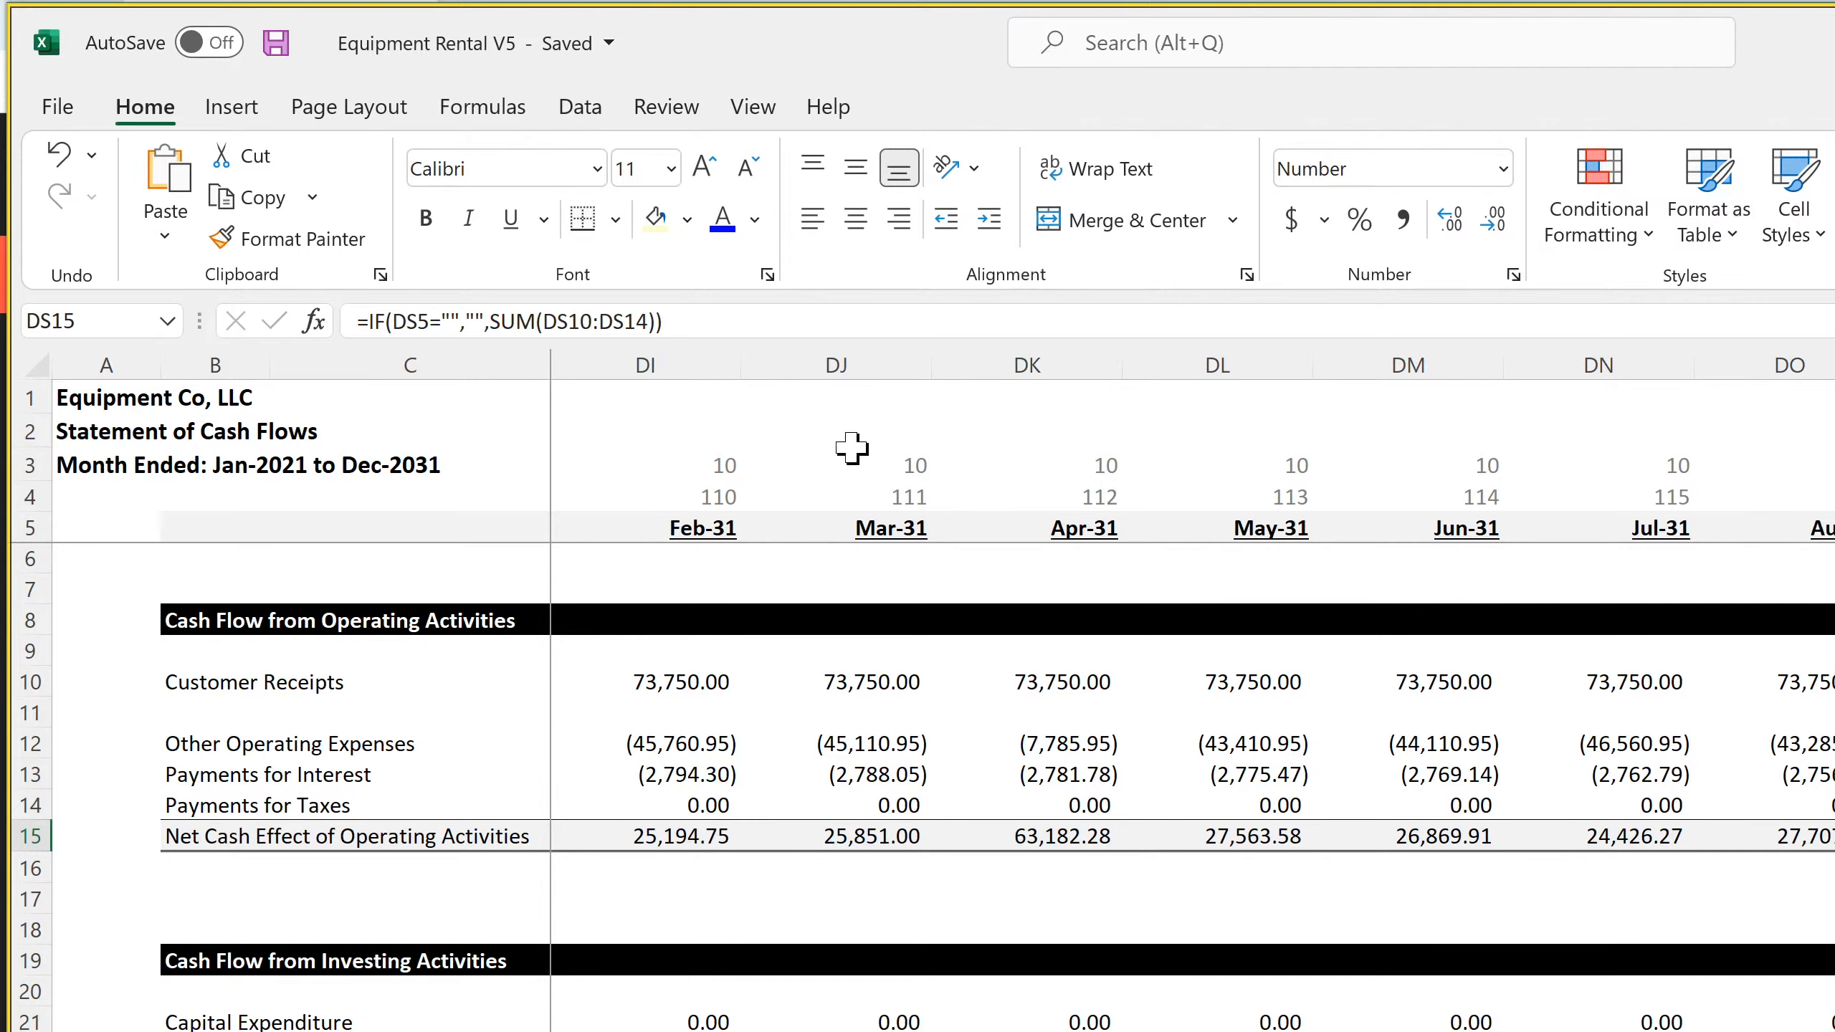
Re-enter the row number 5 in the DS5 reference of the DS15 Net Cash Effect of Operating Activities formula
{"action": "left_click", "coordinate": [429, 321]}
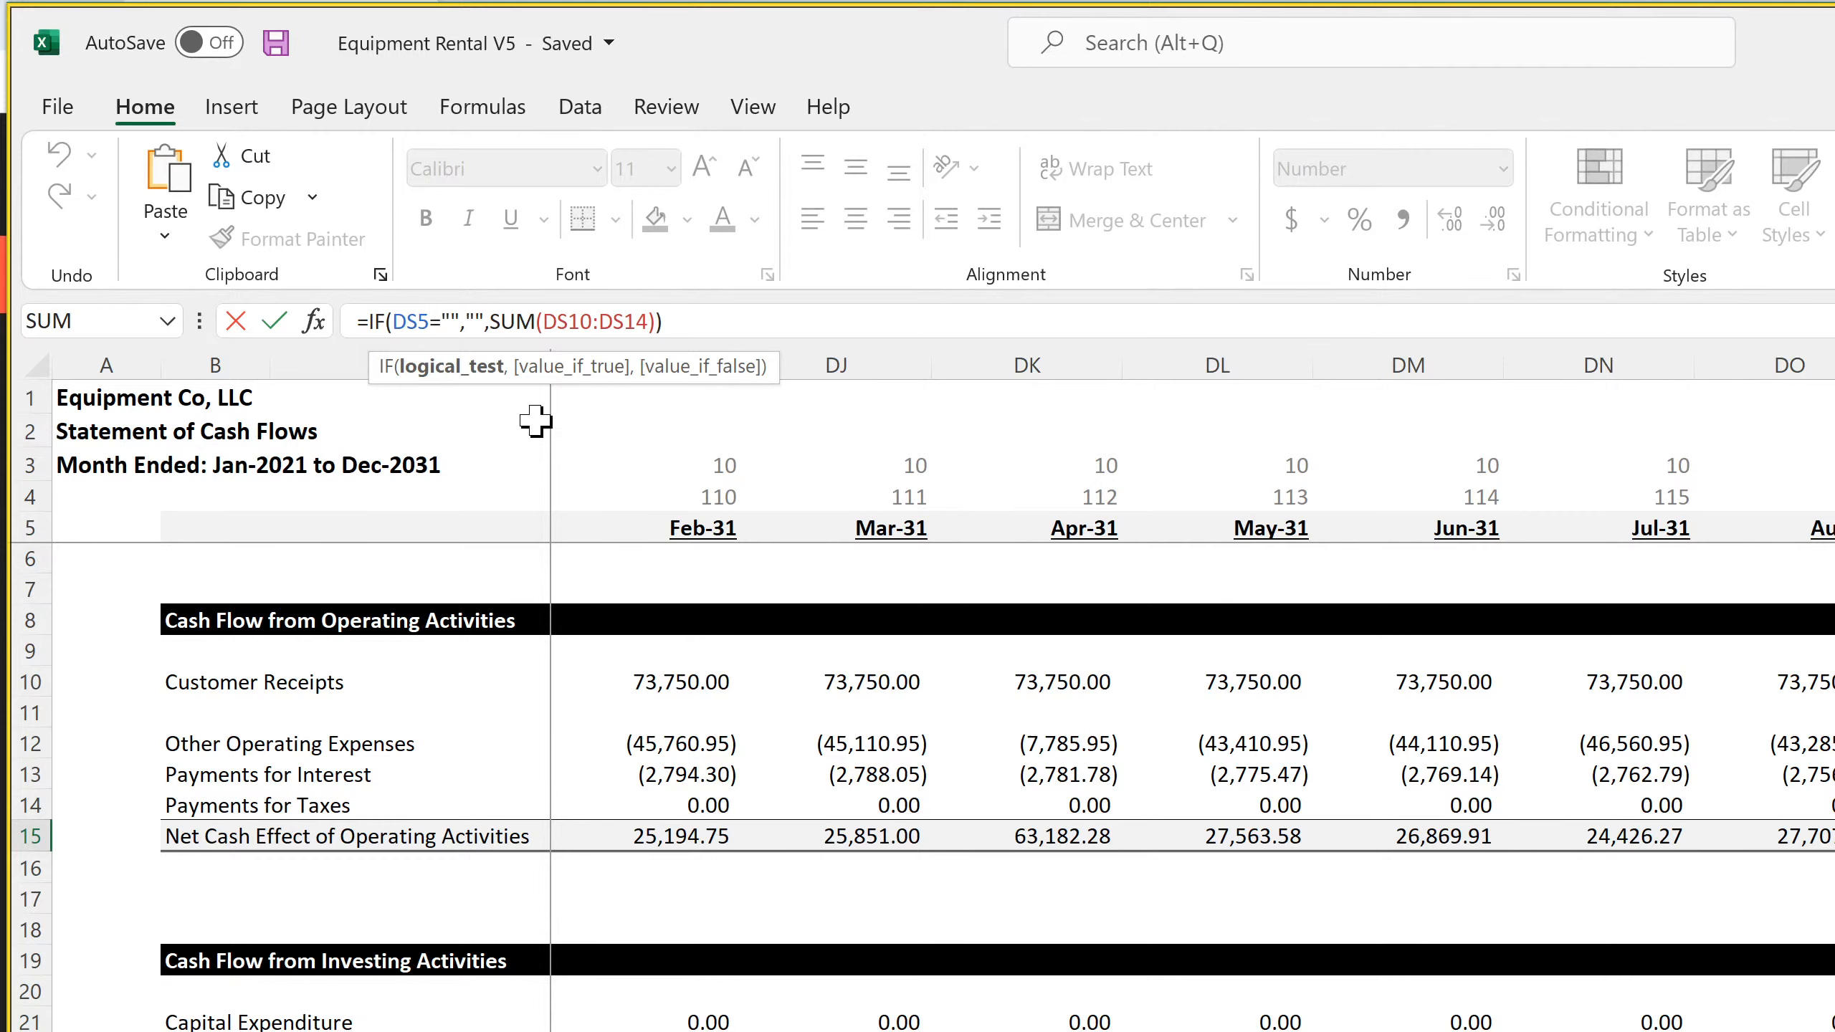
{"action": "key", "text": "BackSpace"}
{"action": "type", "text": "5"}
{"action": "key", "text": "Return"}
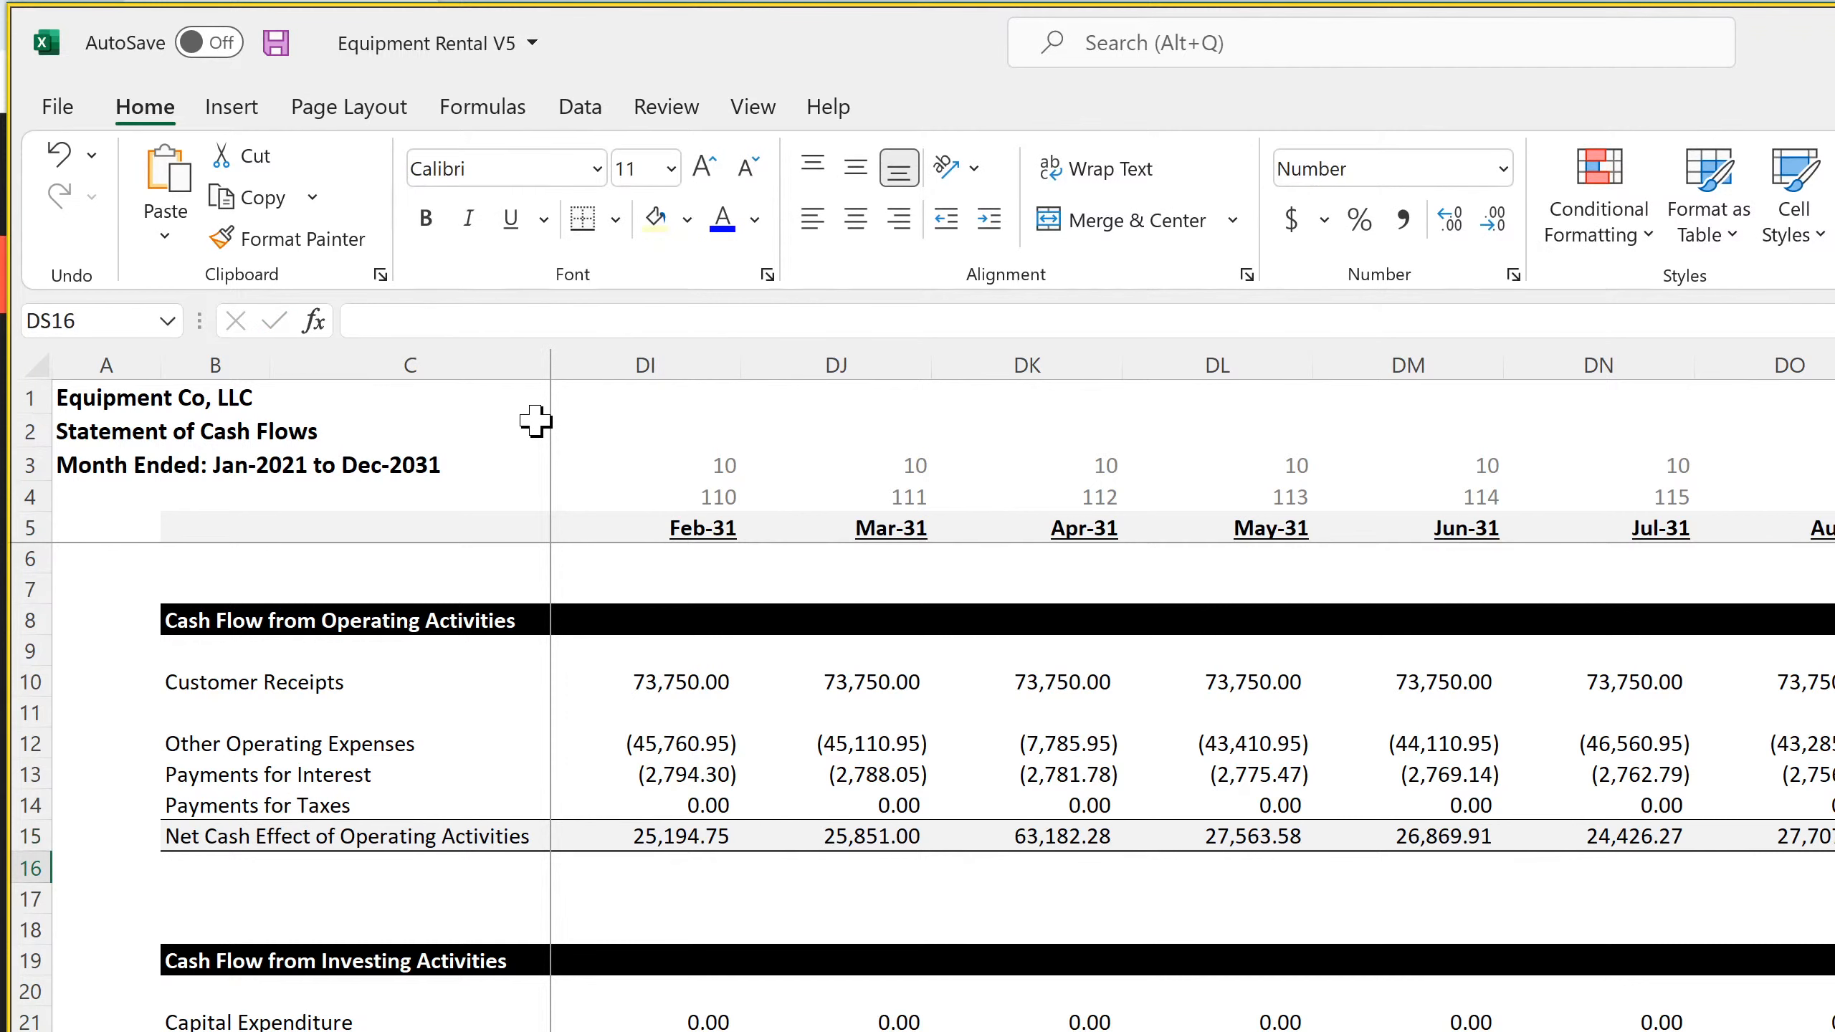
Check the cells above DS16 and compare the Net Cash Effect of Operating Activities formulas in DS15 and DR15
{"action": "key", "text": "Up"}
{"action": "key", "text": "Up"}
{"action": "key", "text": "Up"}
{"action": "key", "text": "Up"}
{"action": "key", "text": "Up"}
{"action": "key", "text": "Up"}
{"action": "key", "text": "Up"}
{"action": "key", "text": "Up"}
{"action": "key", "text": "Up"}
{"action": "key", "text": "Up"}
{"action": "key", "text": "Up"}
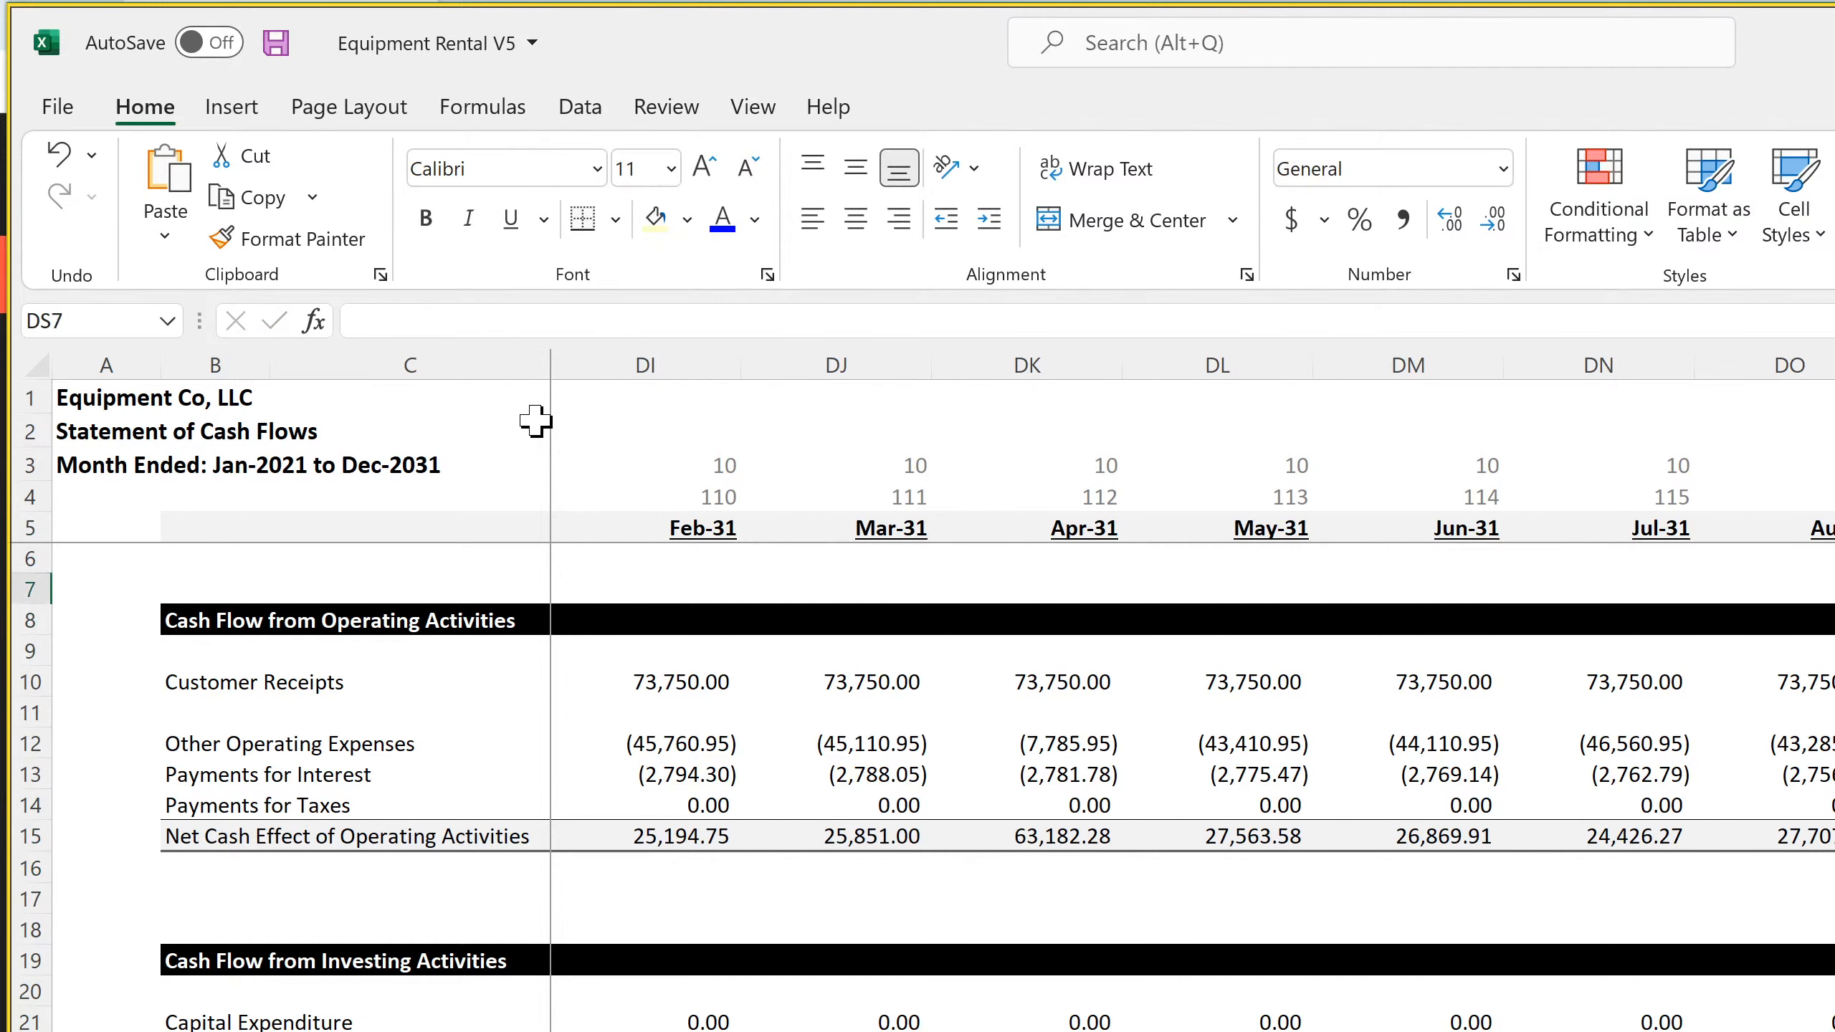
{"action": "key", "text": "Down"}
{"action": "key", "text": "Down"}
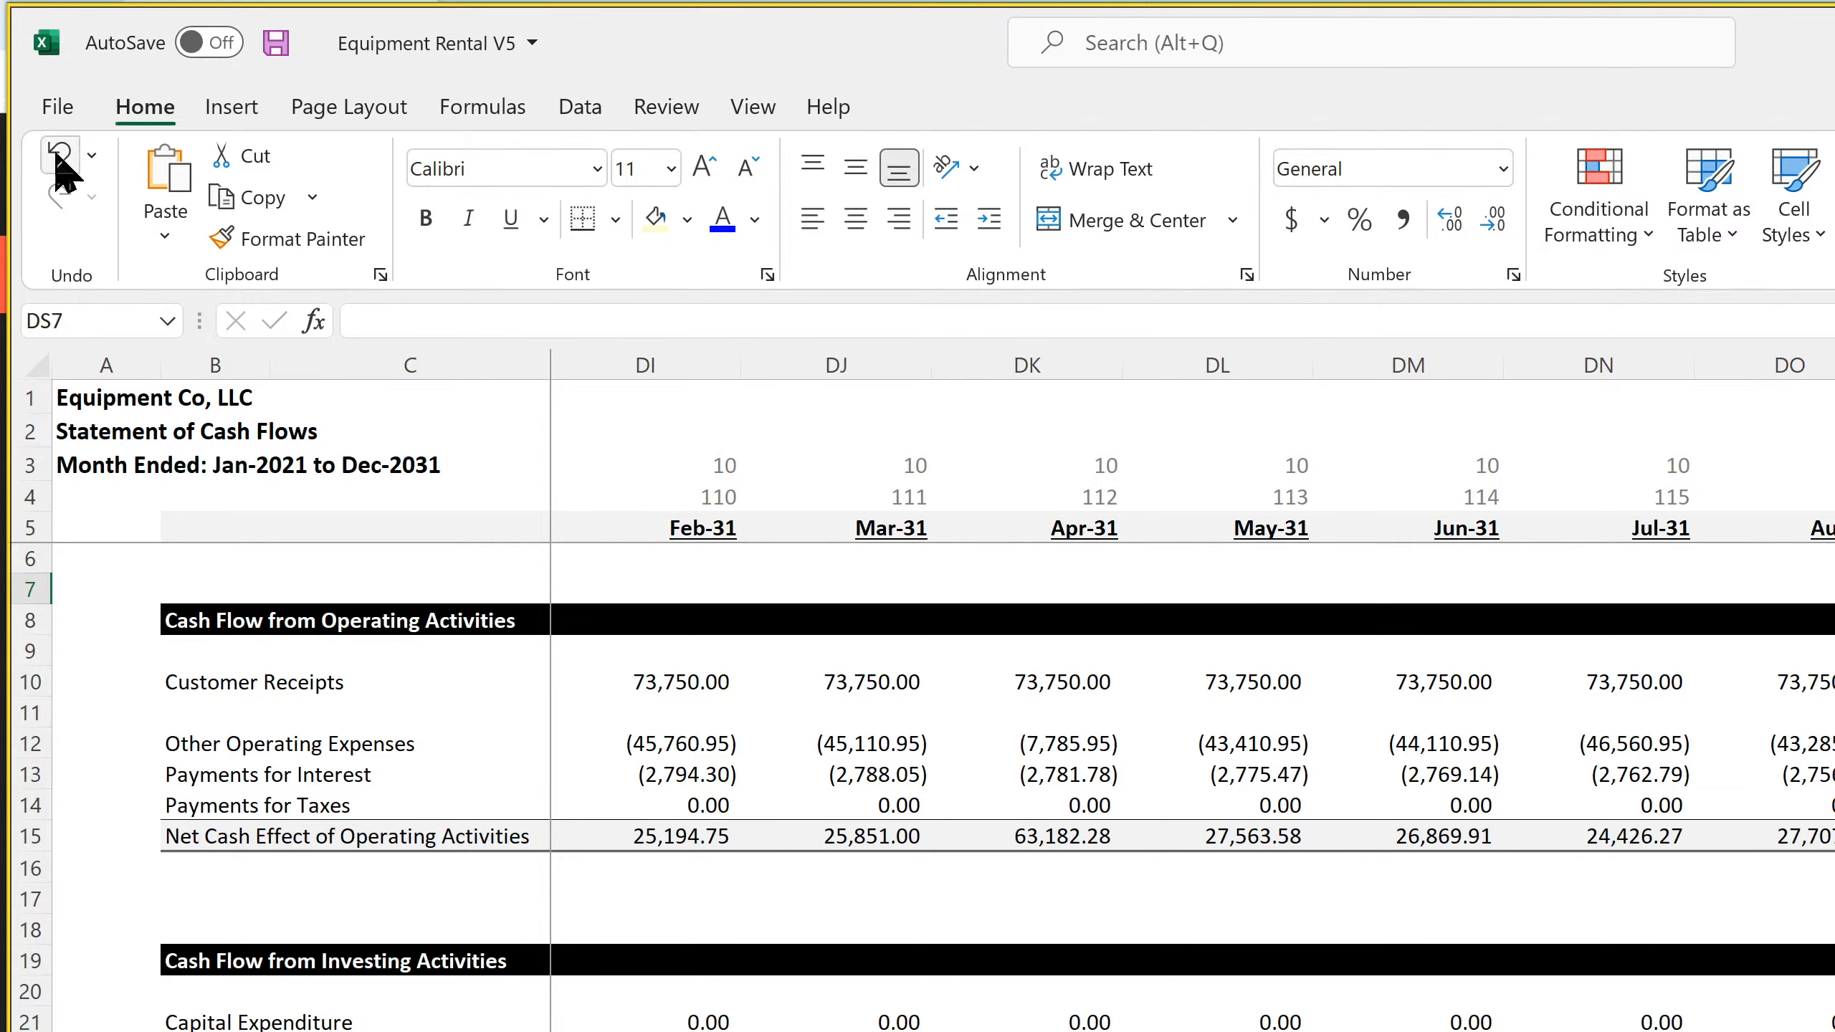
{"action": "key", "text": "Down"}
{"action": "key", "text": "Down"}
{"action": "key", "text": "Down"}
{"action": "key", "text": "Down"}
{"action": "key", "text": "Down"}
{"action": "key", "text": "Down"}
{"action": "key", "text": "Down"}
{"action": "key", "text": "Down"}
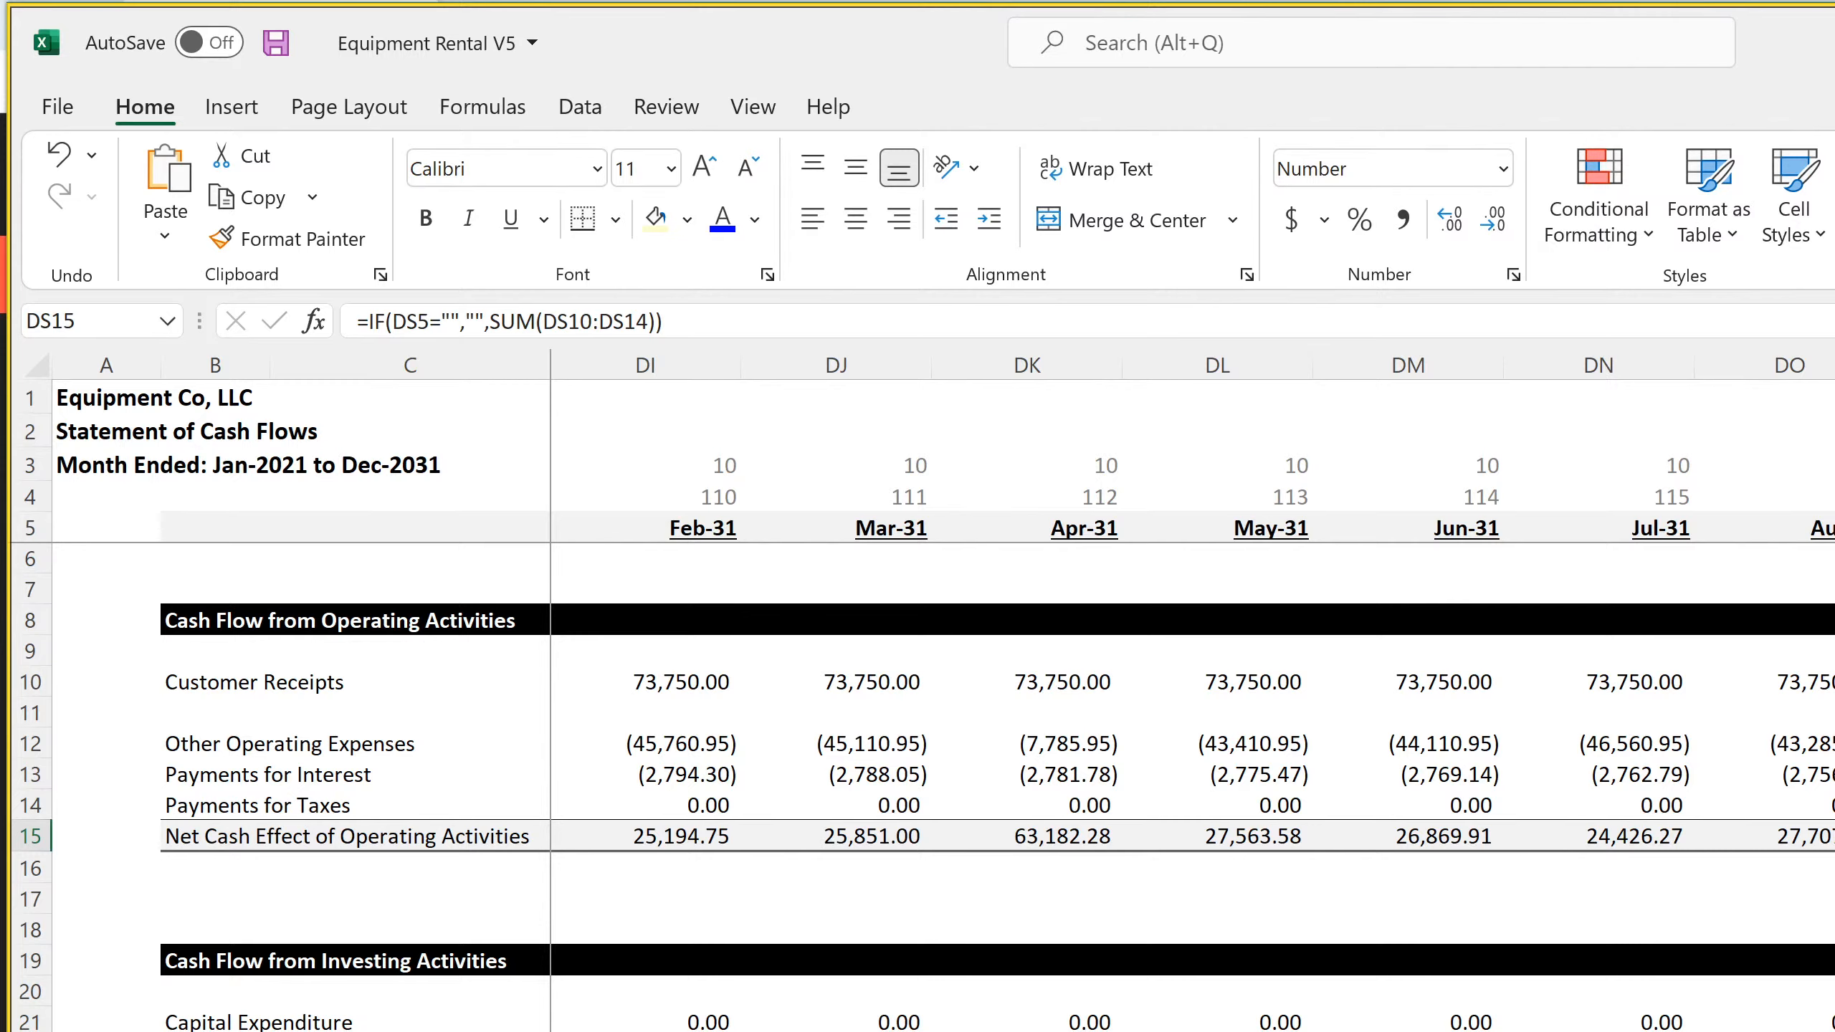
{"action": "key", "text": "F2"}
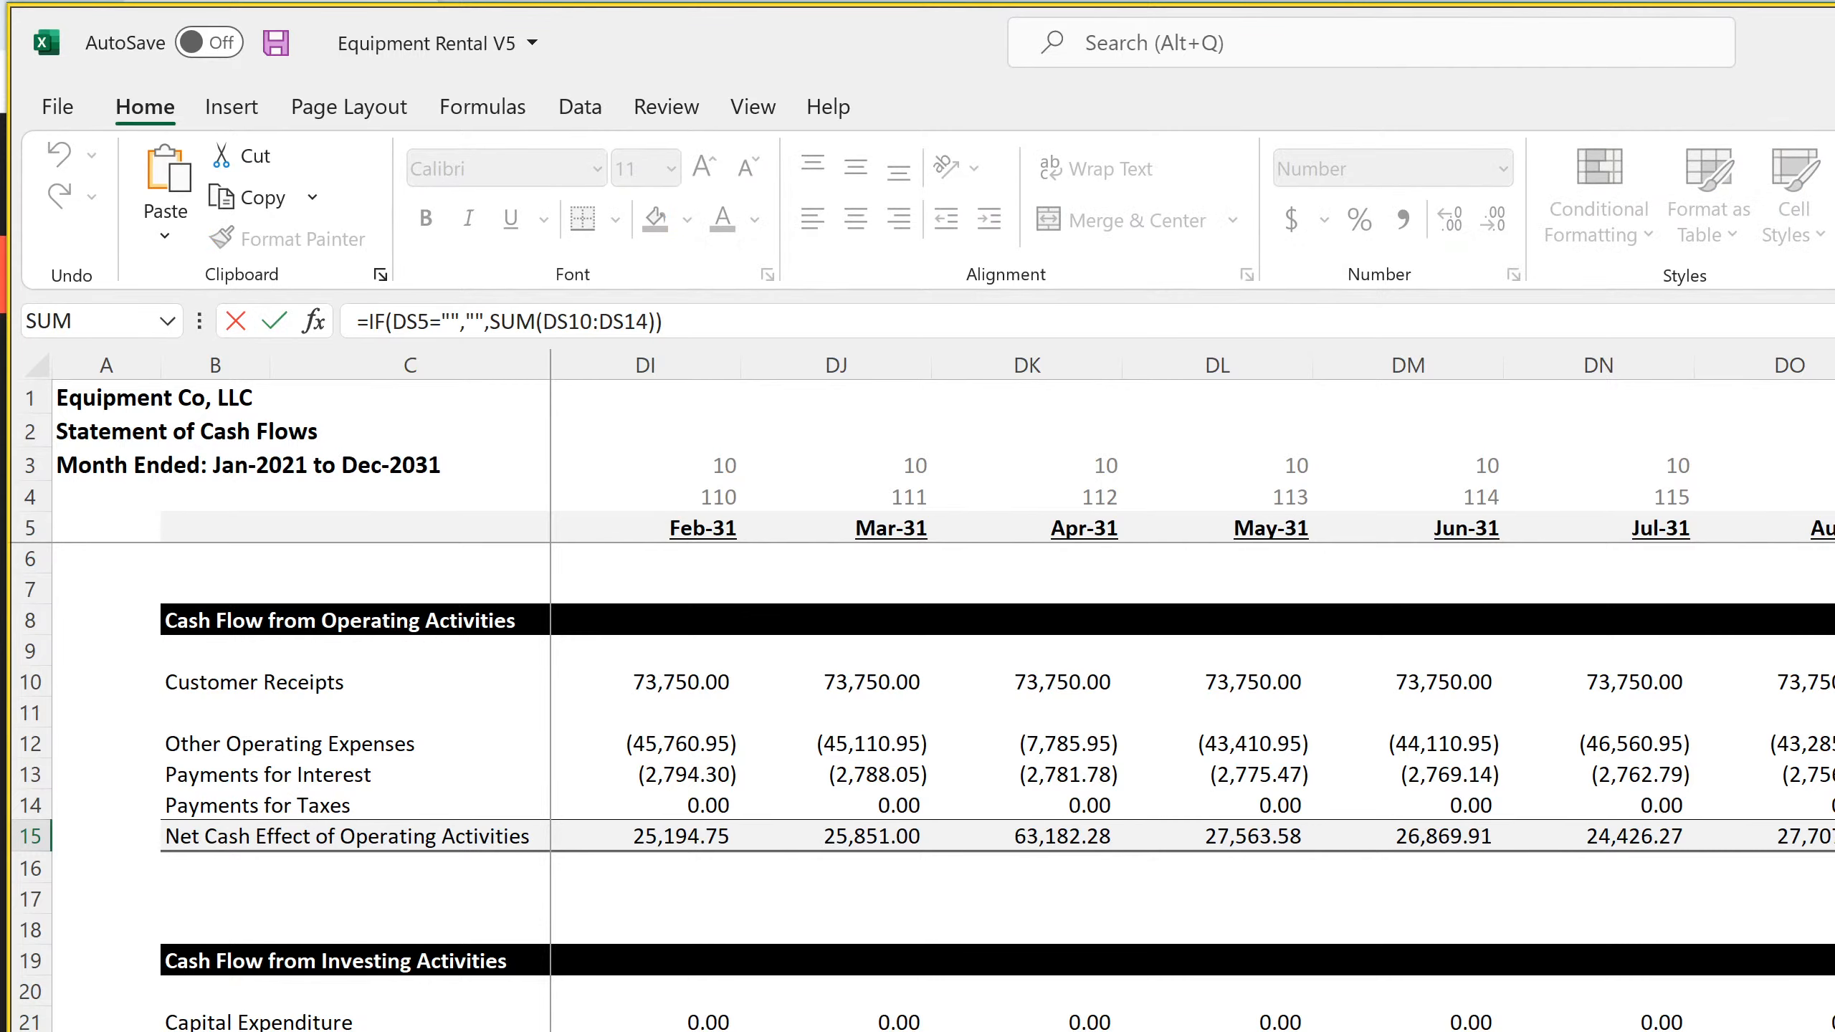
{"action": "key", "text": "Return"}
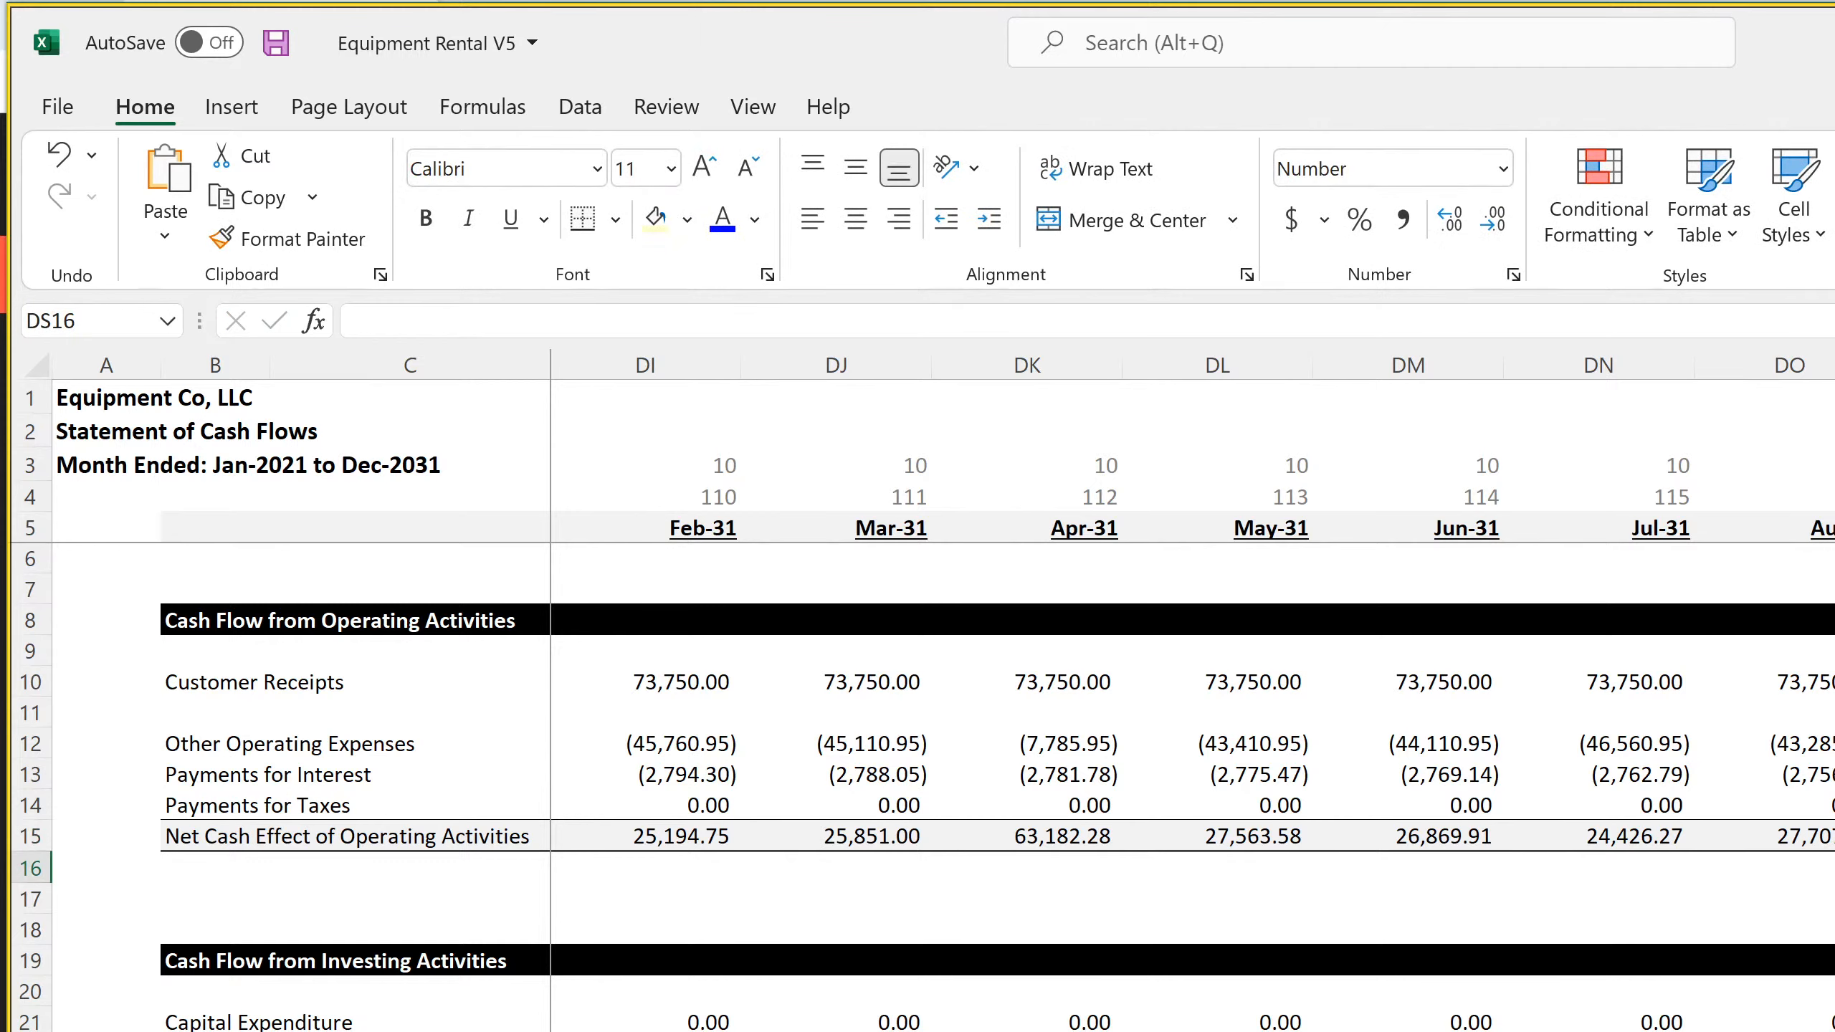
{"action": "key", "text": "Up"}
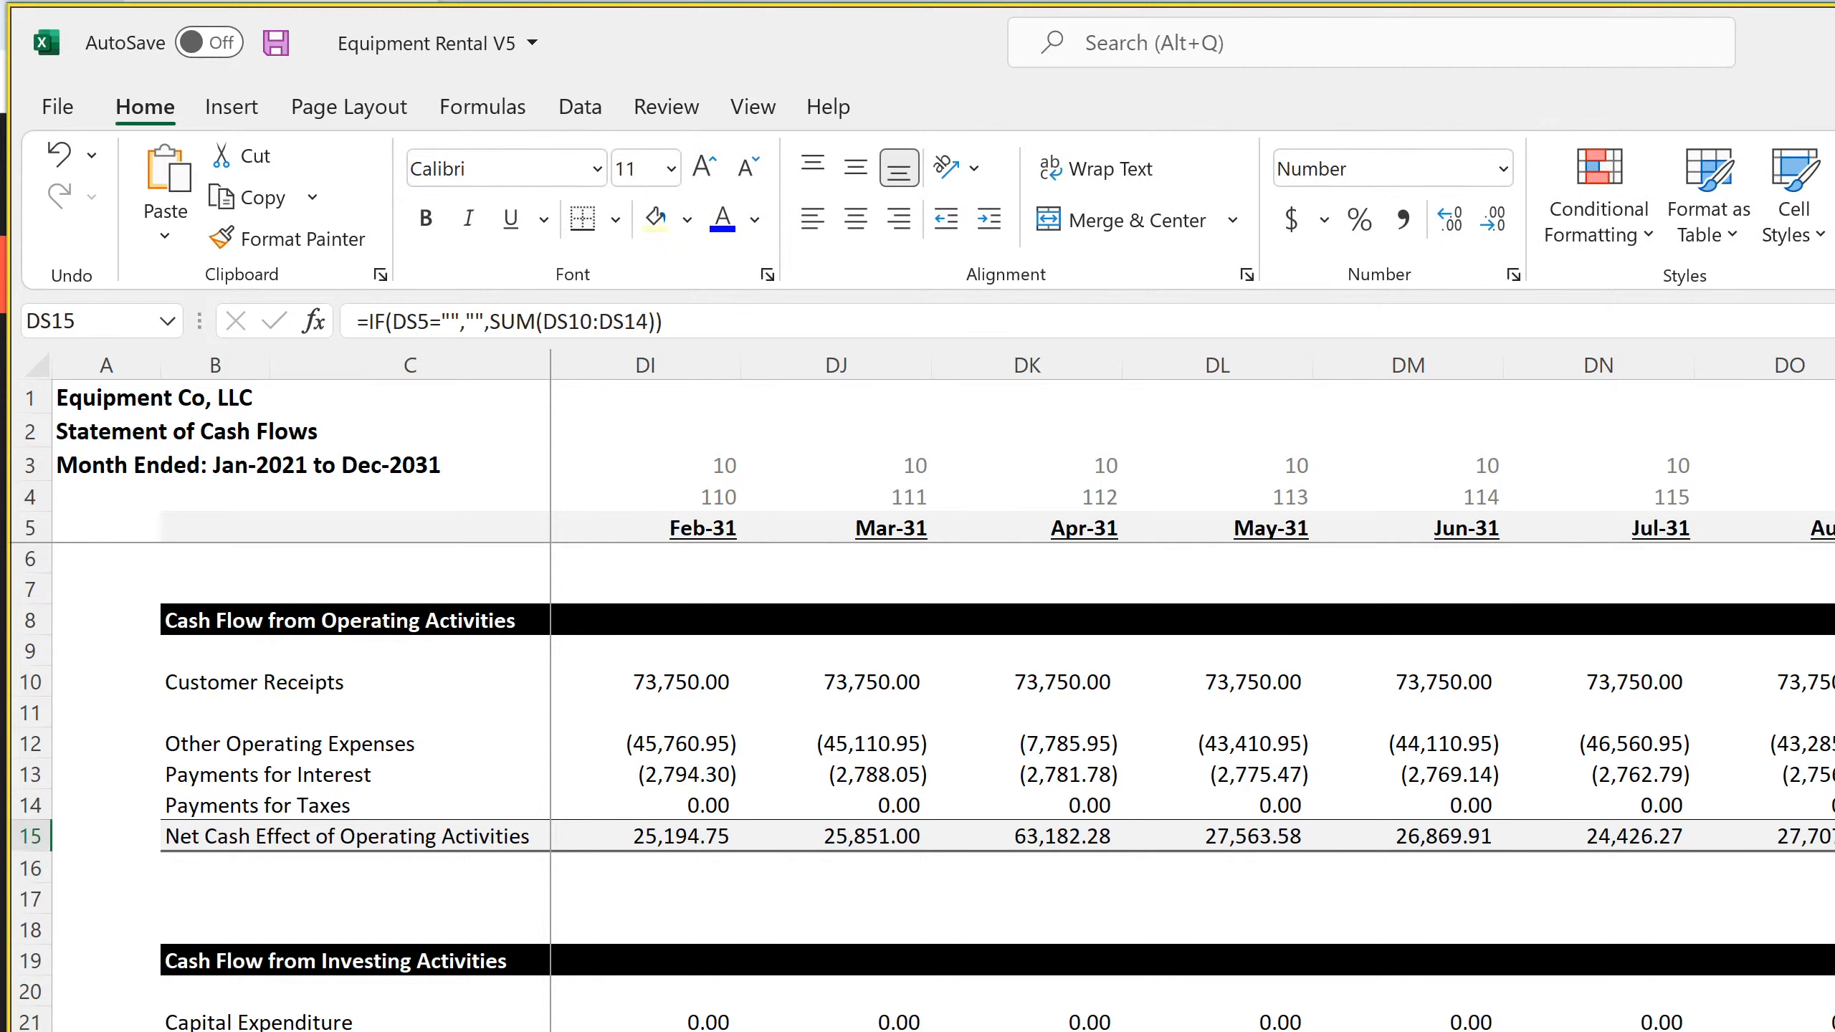
{"action": "key", "text": "Left"}
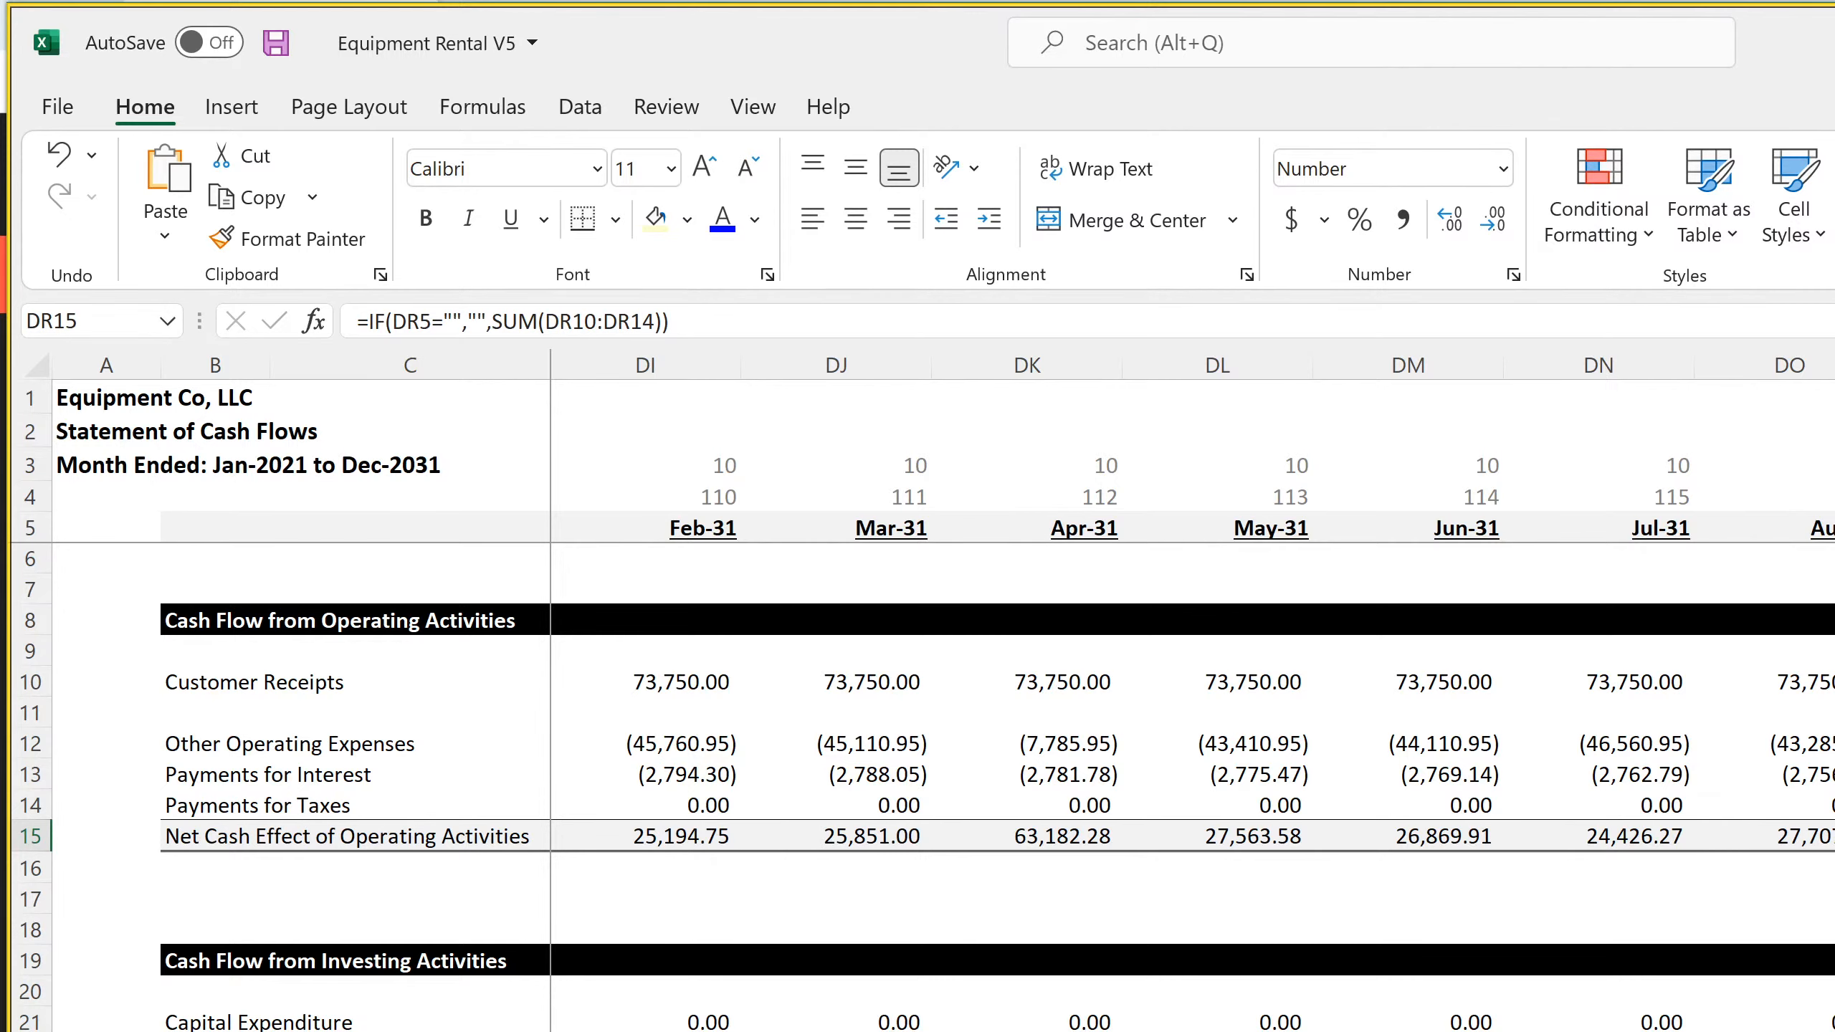
Save the workbook from cell D15 and review the Net Cash Effect of Operating Activities row from Jan-22 through 2031
{"action": "left_click_drag", "start_coordinate": [1834, 851], "coordinate": [636, 838]}
{"action": "left_click", "coordinate": [656, 836]}
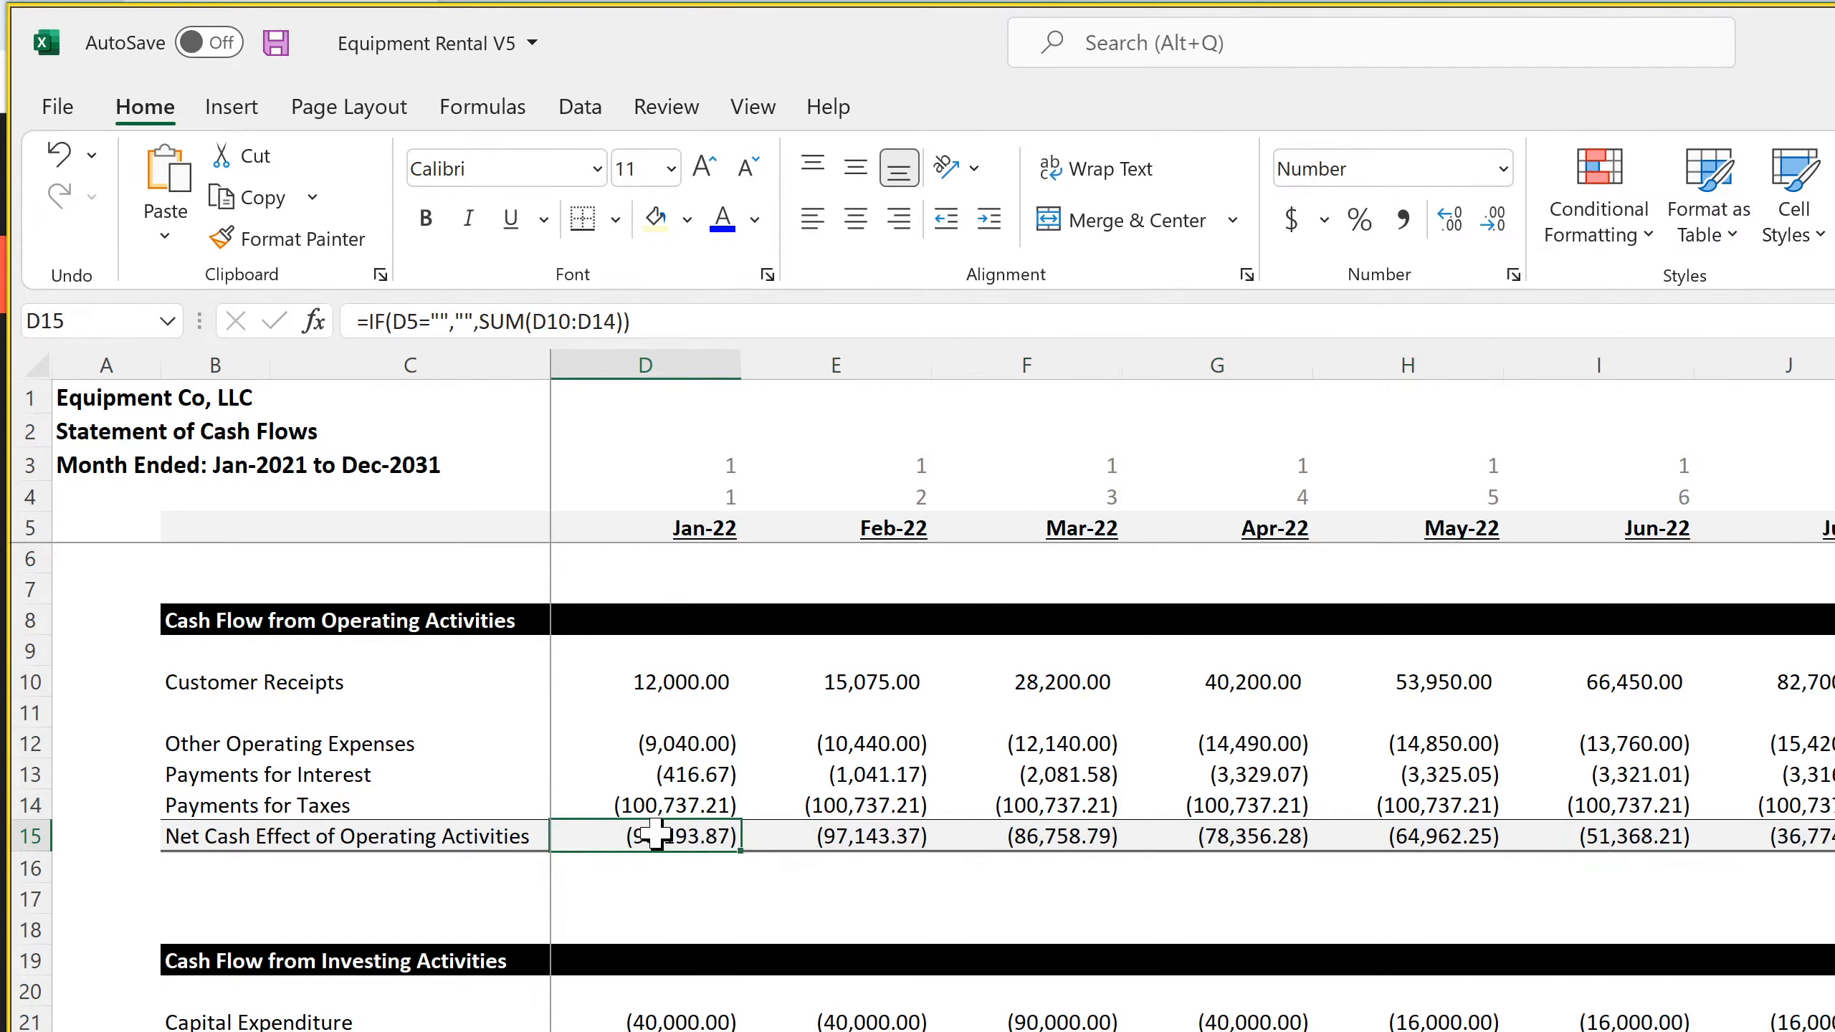
{"action": "left_click", "coordinate": [273, 45]}
{"action": "scroll", "coordinate": [1192, 690], "scroll_direction": "right", "scroll_amount": 20}
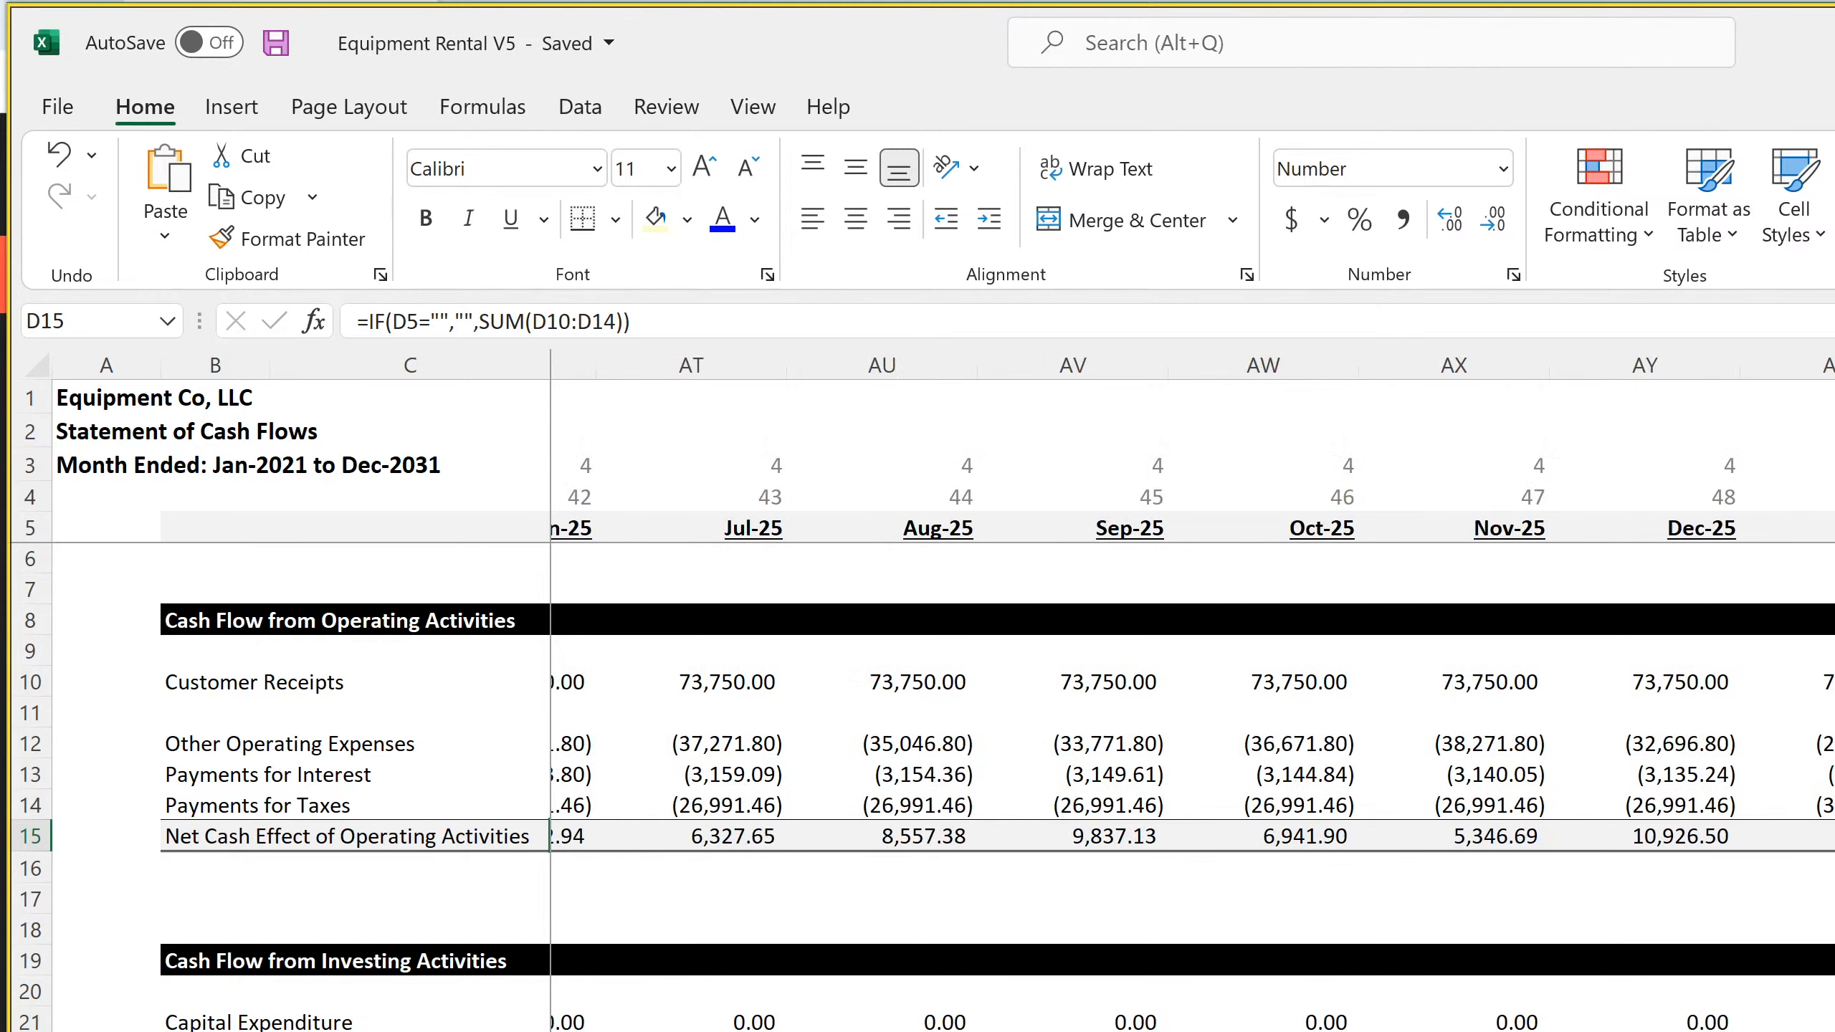
{"action": "scroll", "coordinate": [1192, 691], "scroll_direction": "right", "scroll_amount": 3}
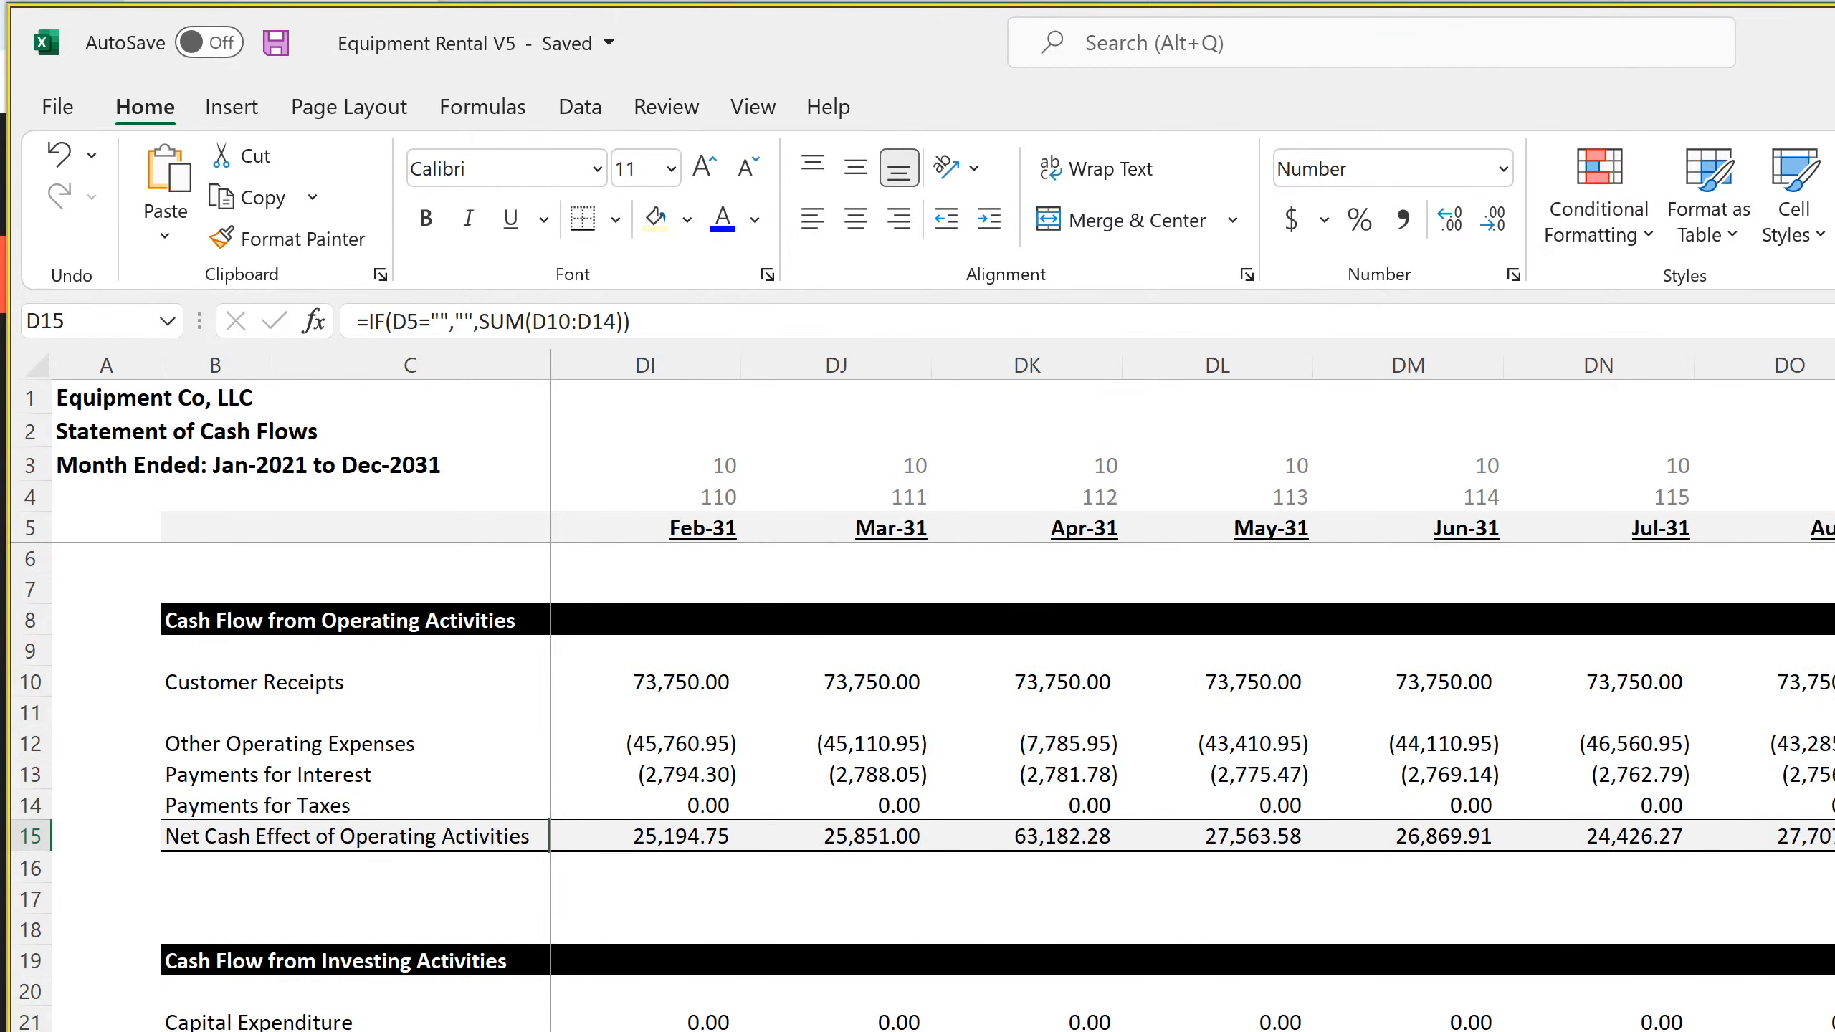
{"action": "scroll", "coordinate": [1192, 691], "scroll_direction": "left", "scroll_amount": 20}
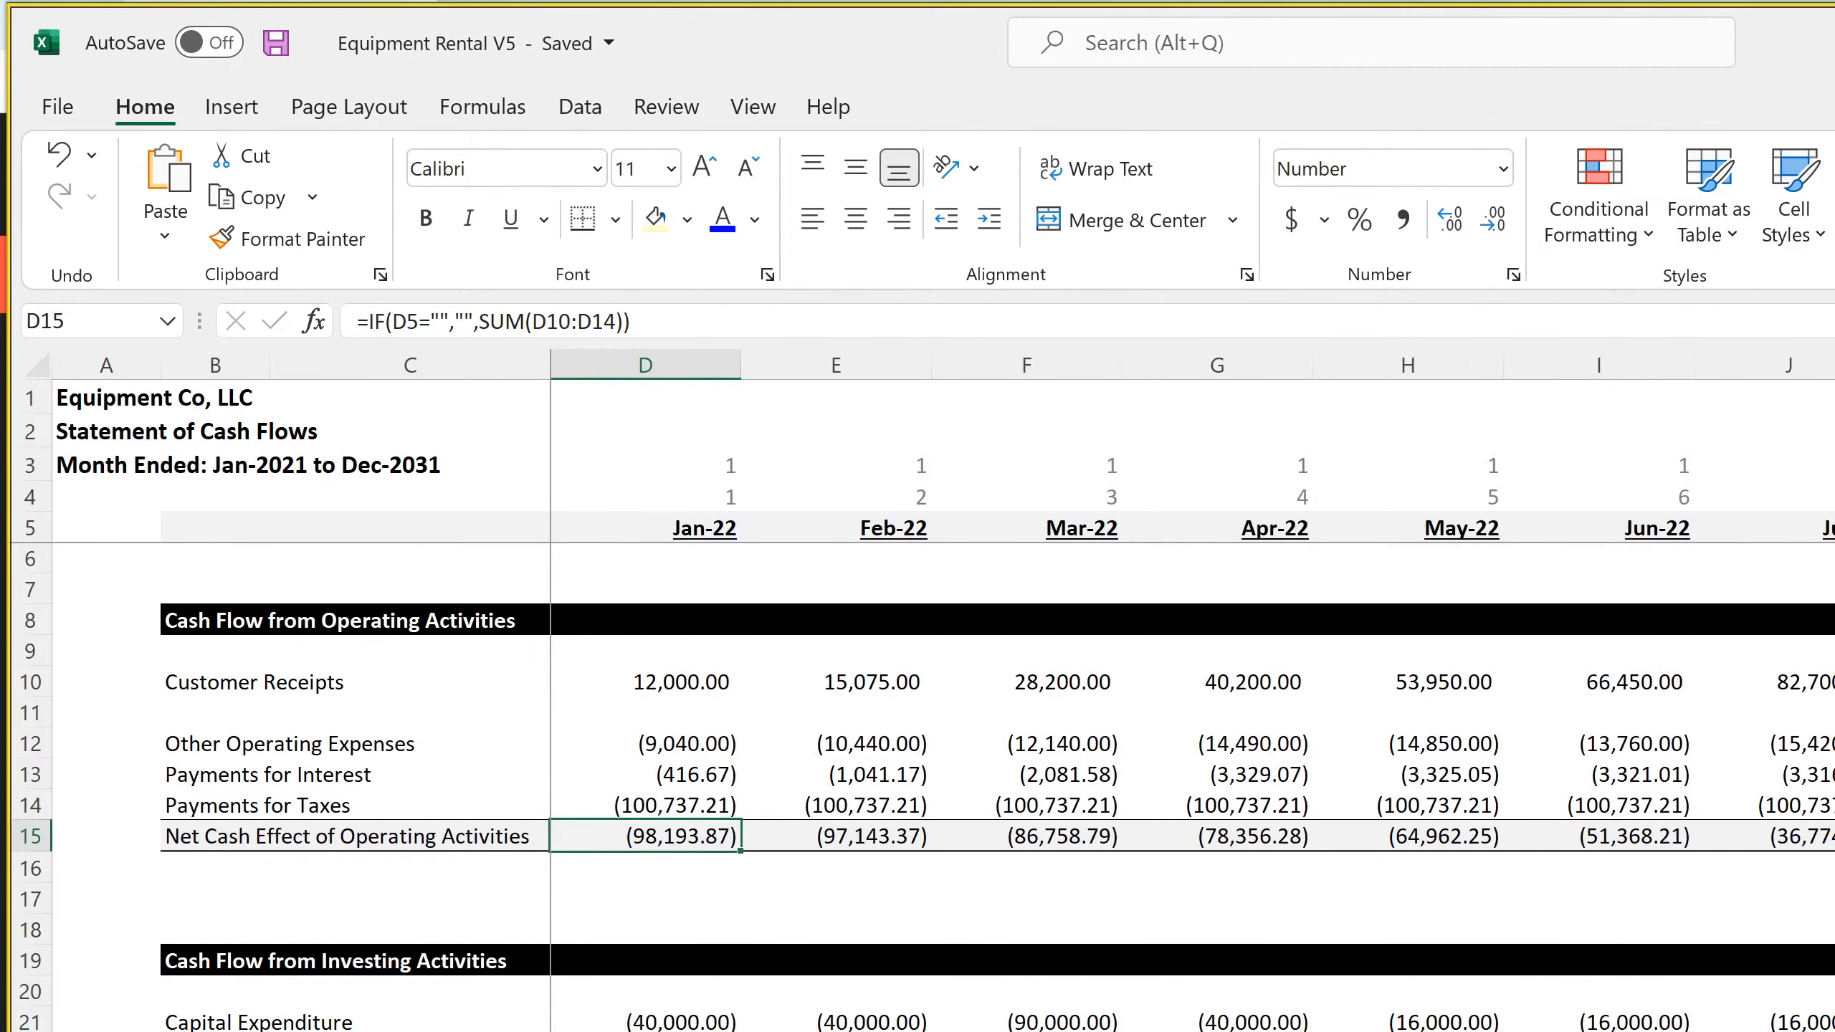
Check the Jan-22 formulas for Payments for Taxes, Capital Expenditure and terminal value in D14, D21 and D22
{"action": "left_click", "coordinate": [681, 805]}
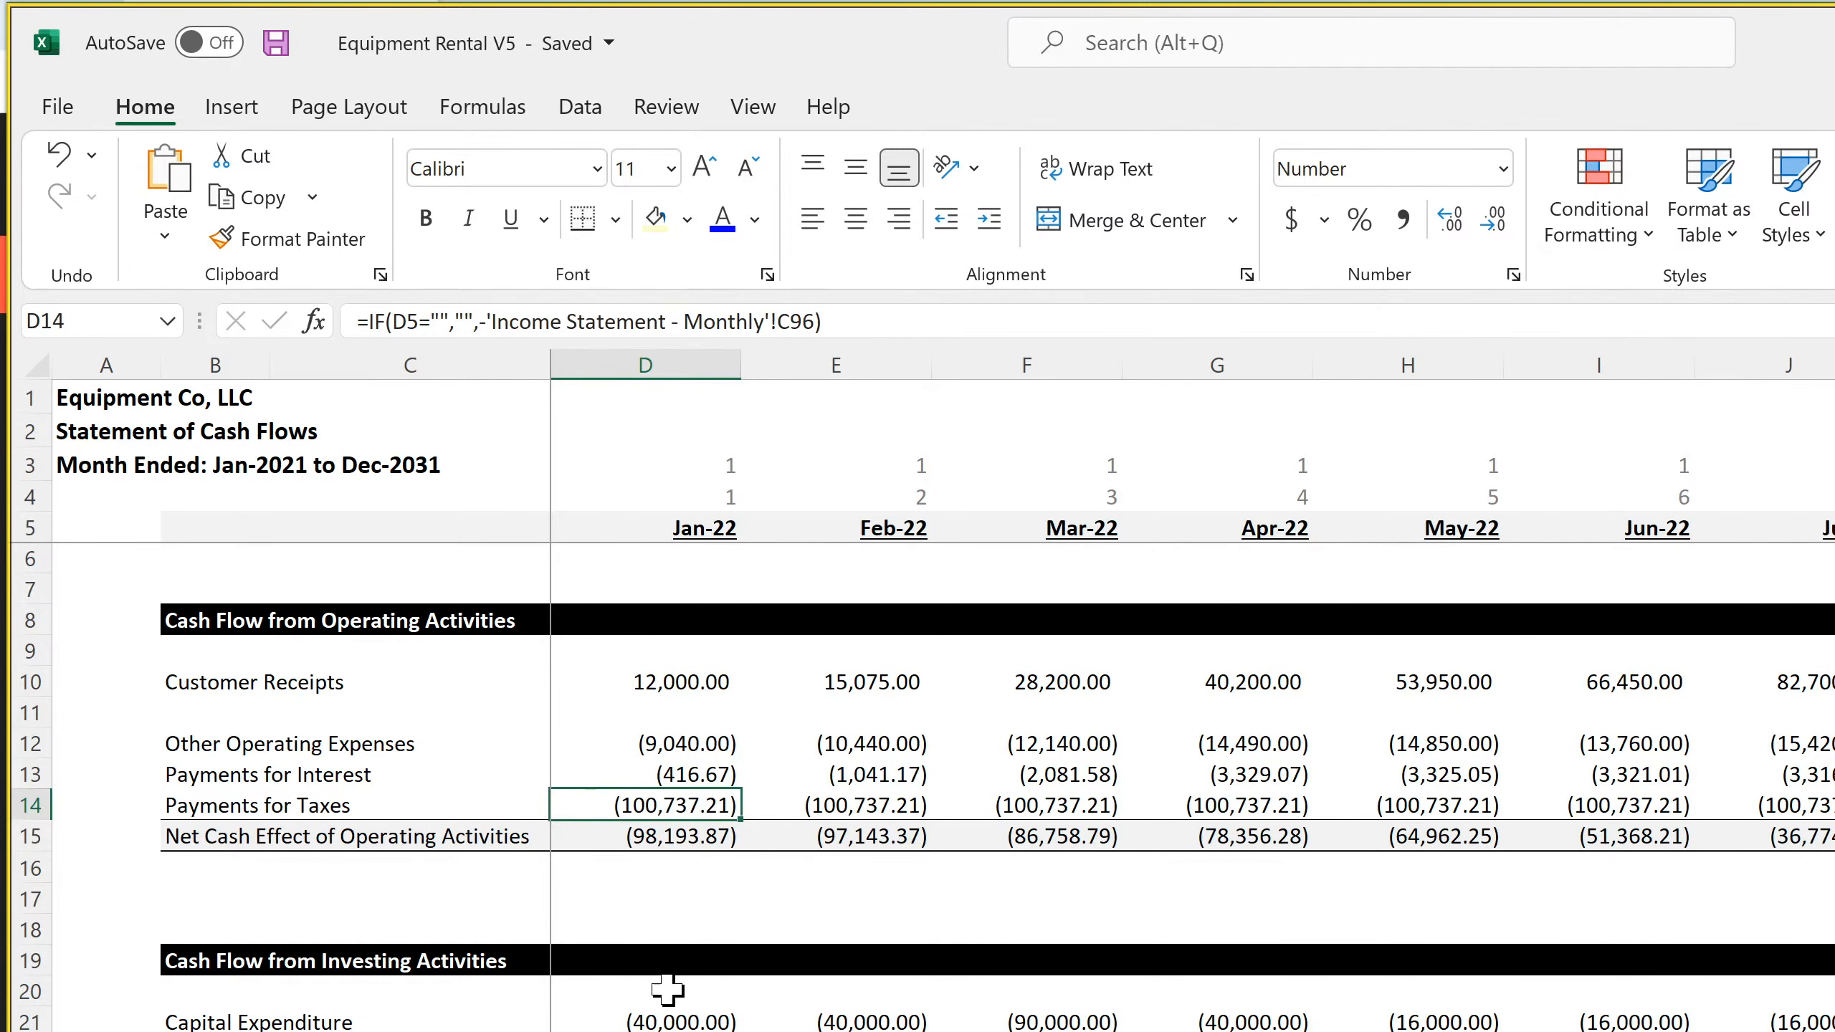
{"action": "left_click", "coordinate": [671, 1019]}
{"action": "left_click", "coordinate": [855, 1021]}
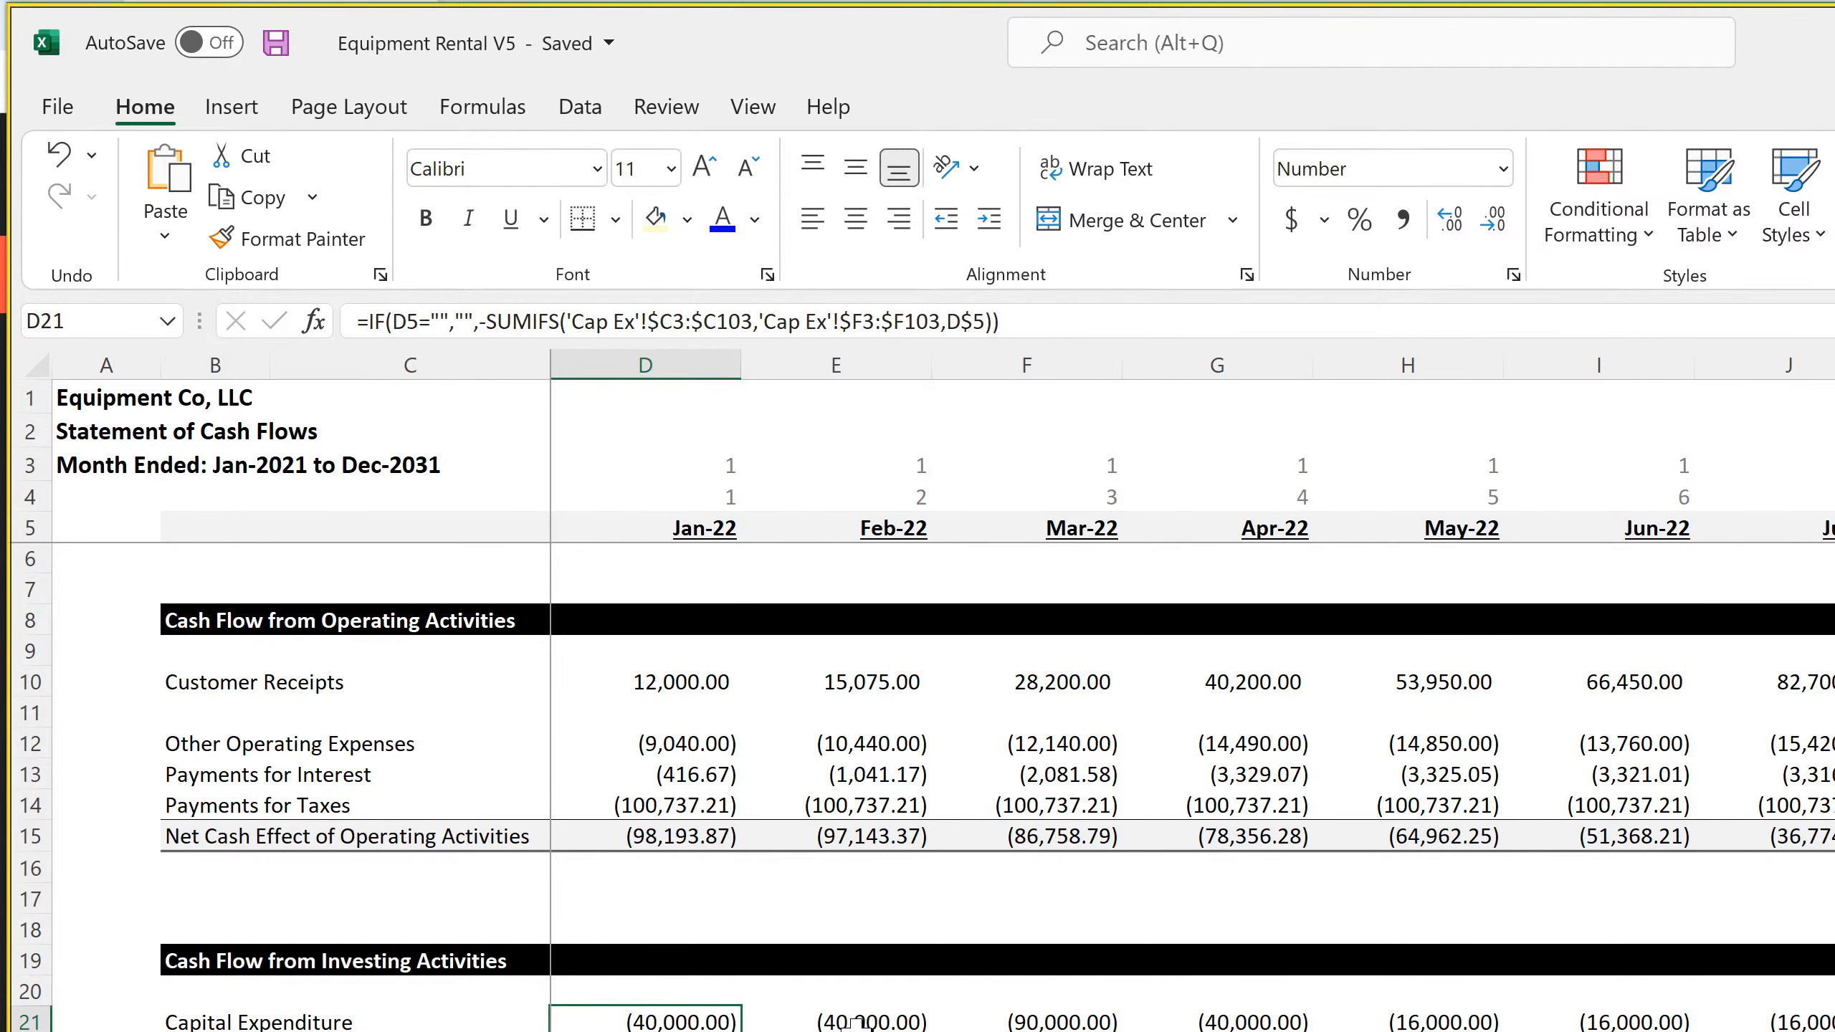
{"action": "left_click", "coordinate": [660, 1031]}
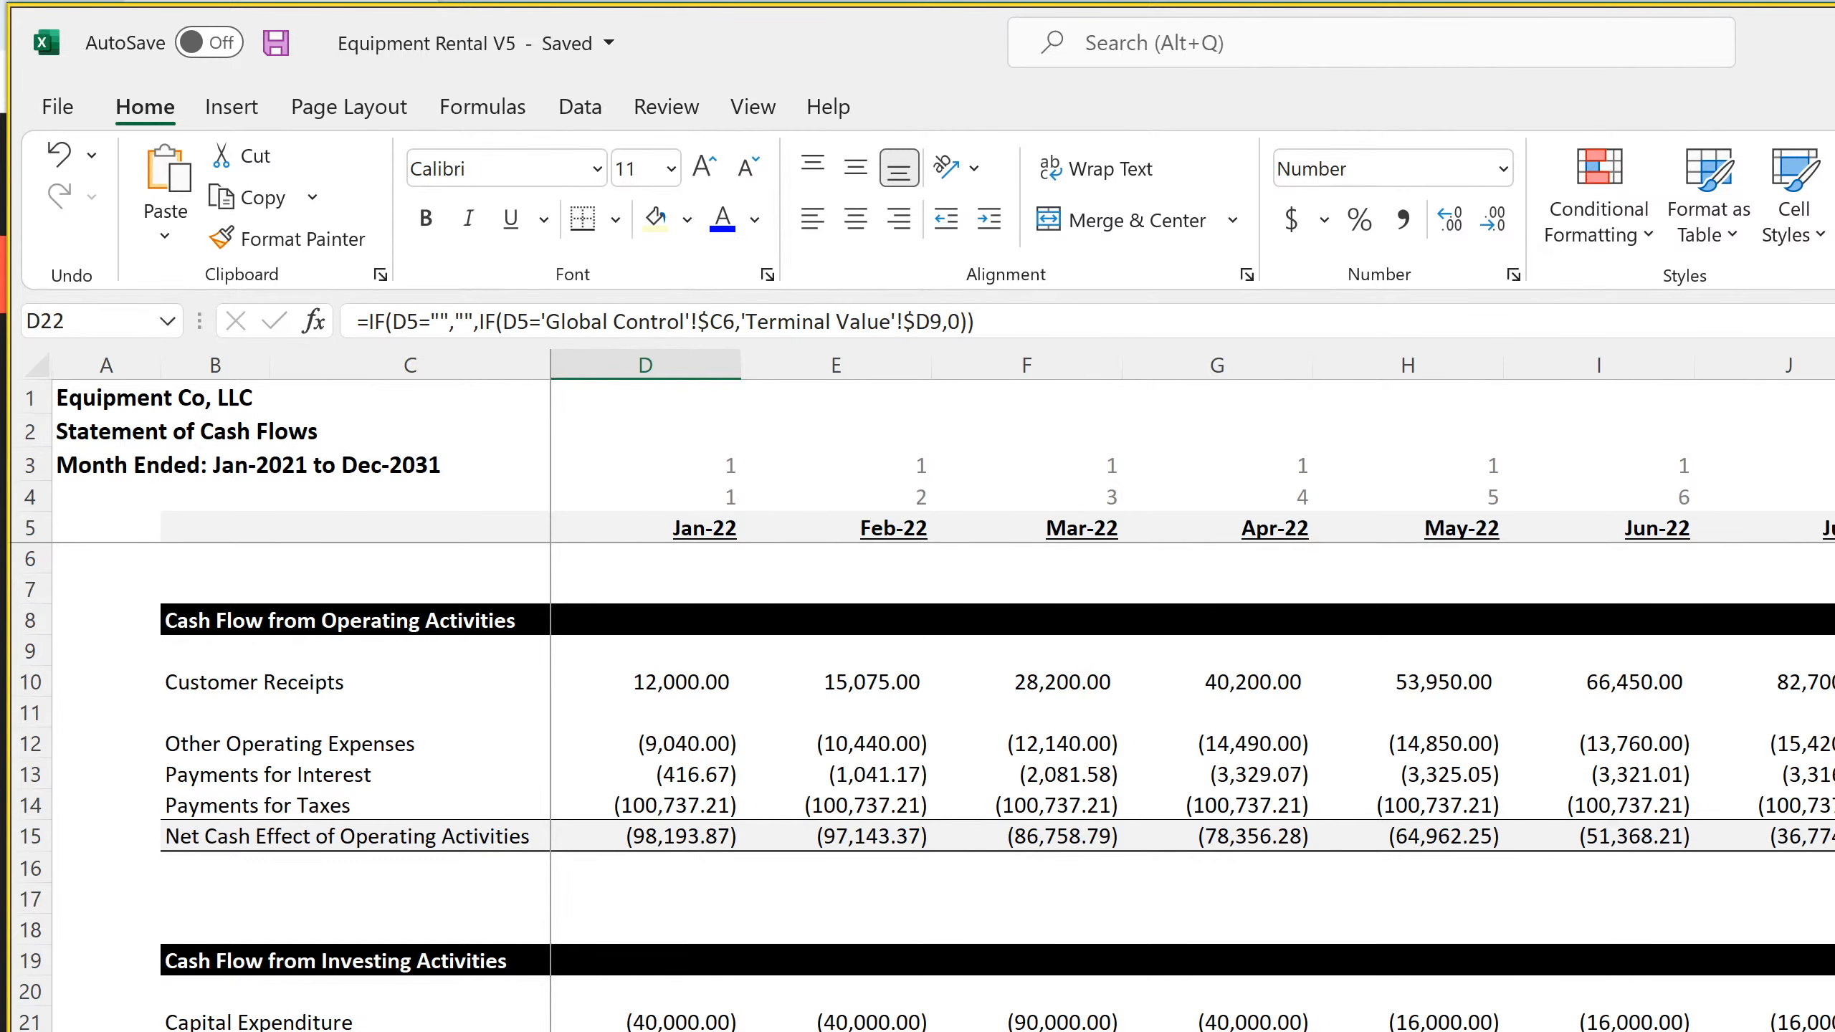
Review the terminal value inputs on the Valuation sheet and the exit month and exit multiple in Main Project Assumptions
{"action": "left_click", "coordinate": [816, 1031]}
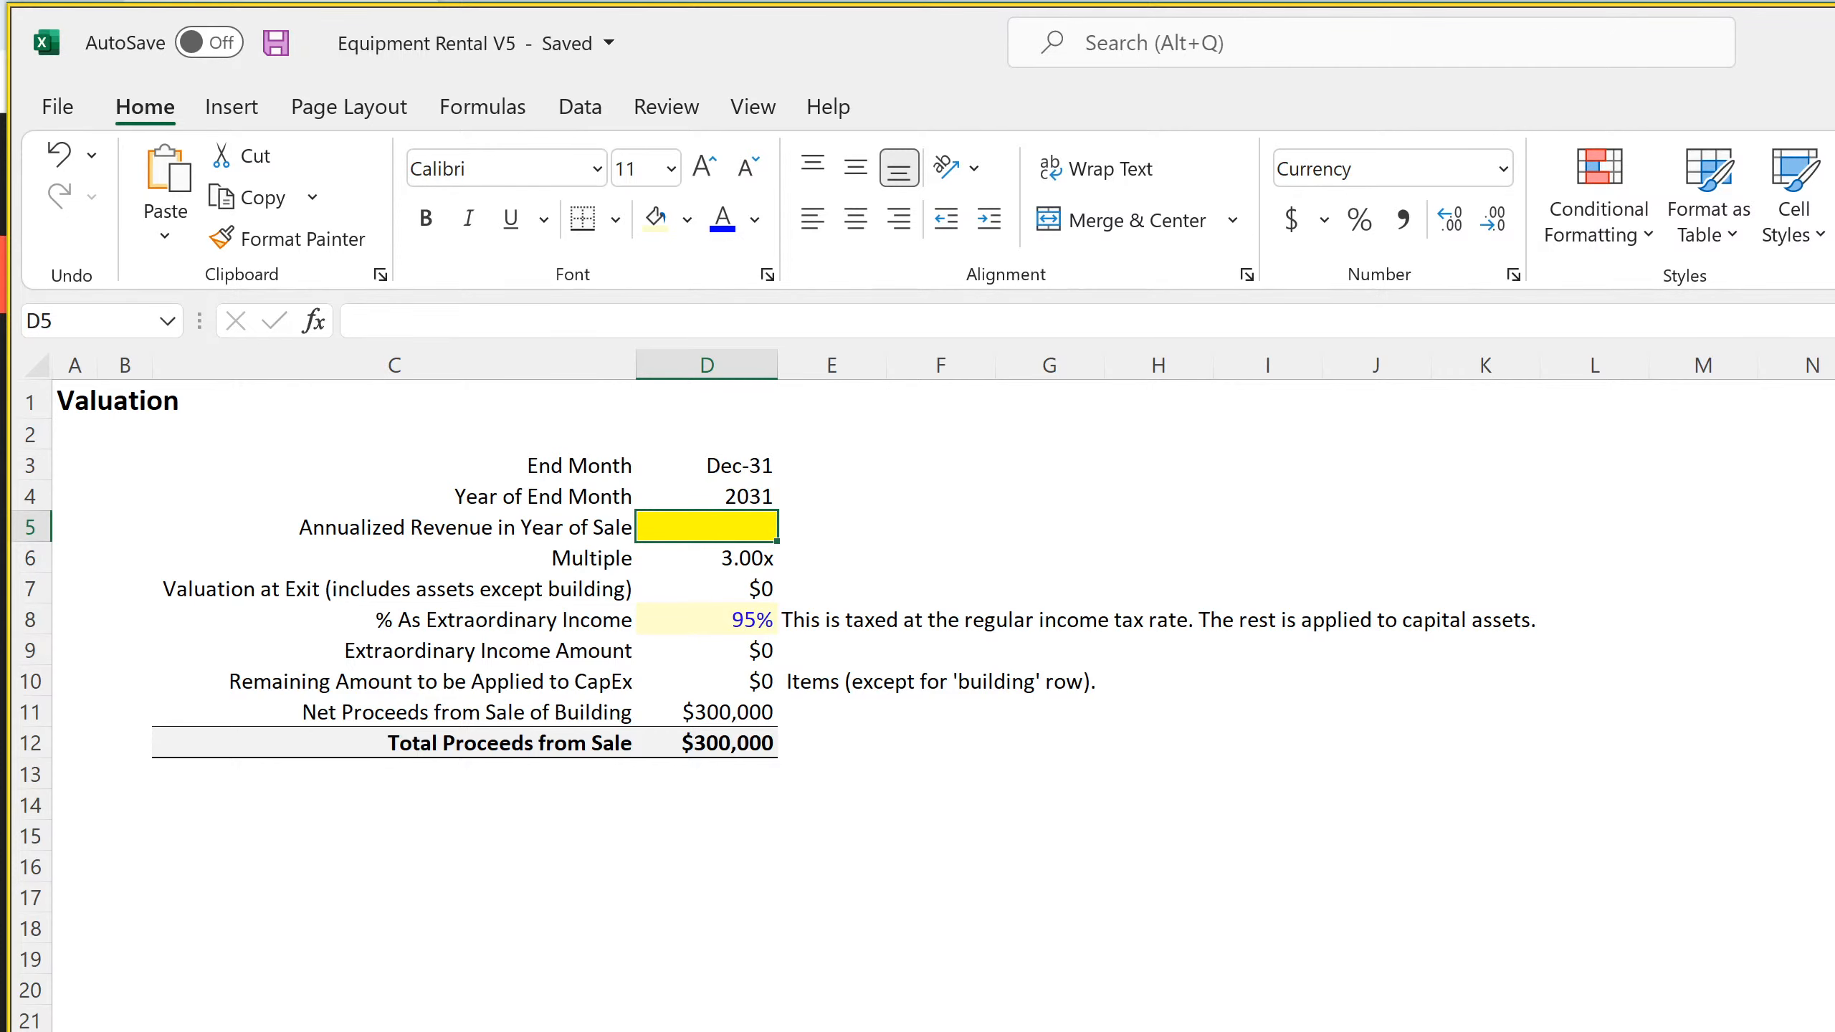
{"action": "key", "text": "ctrl+Page_Up"}
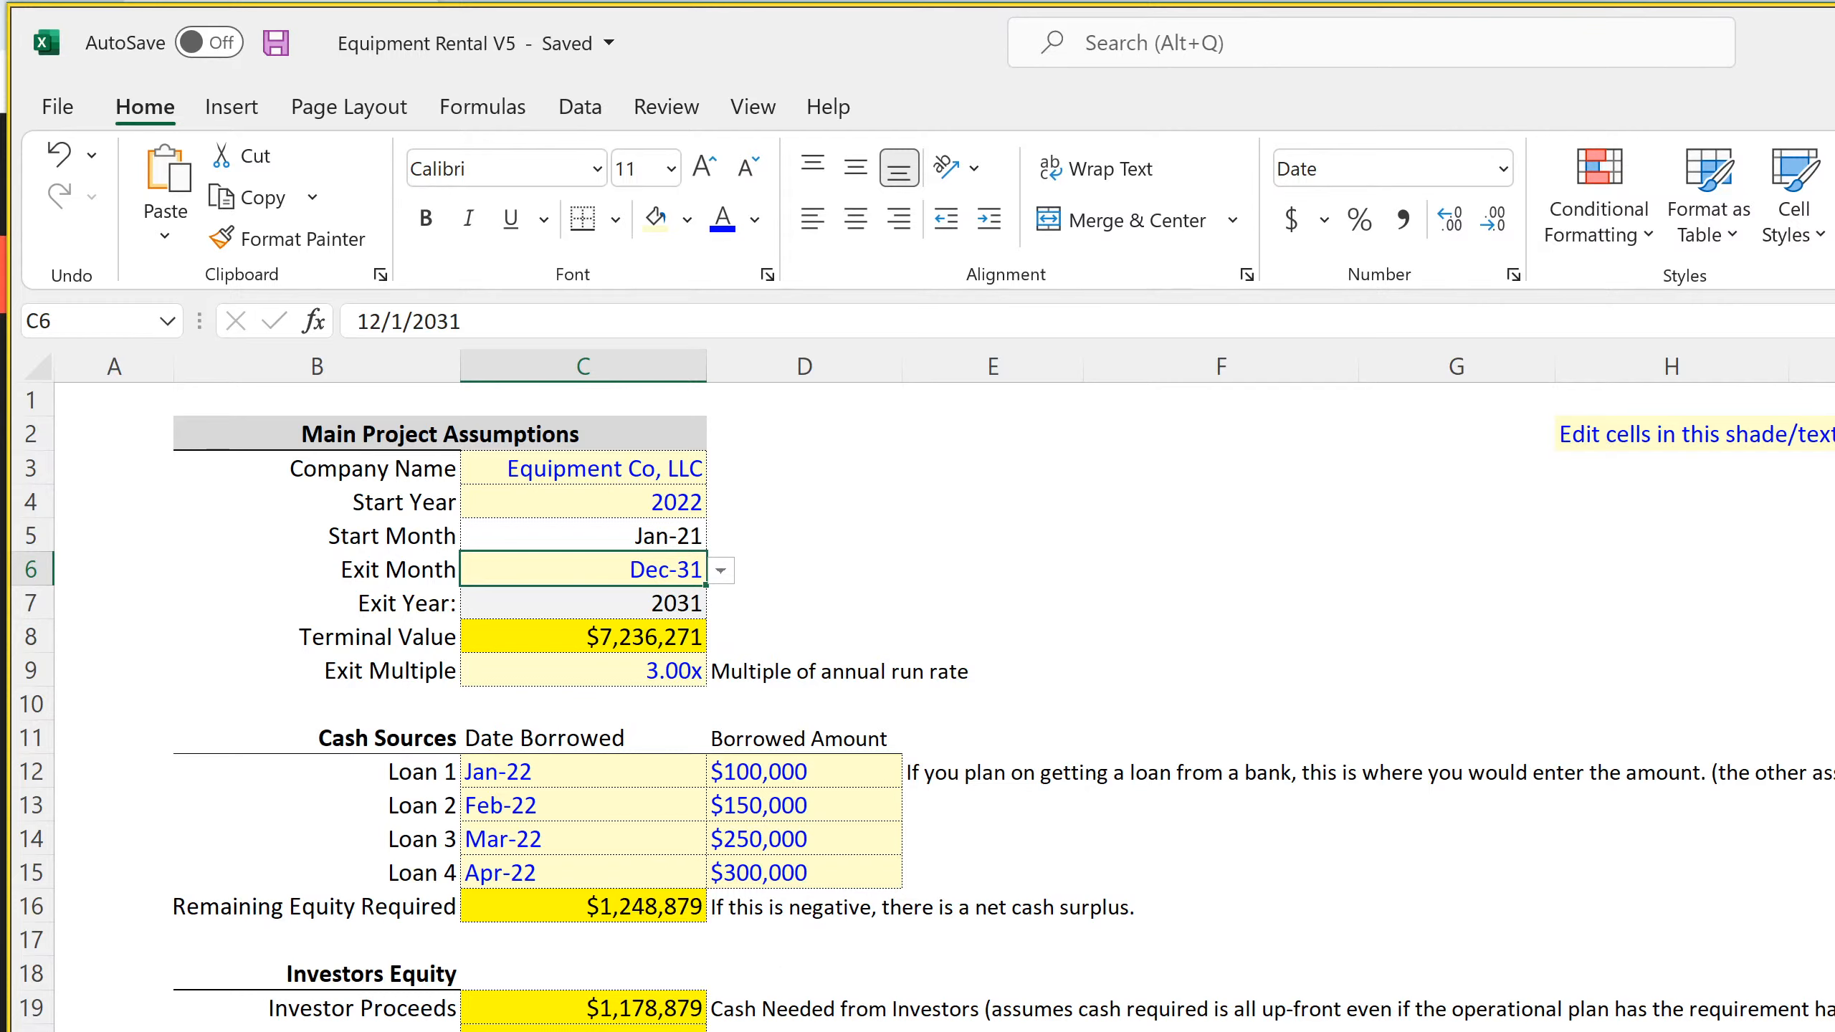
Switch to the Opera browser and search the web in a new tab for "sales multiple of equipment rental business"
{"action": "key", "text": "alt+Tab"}
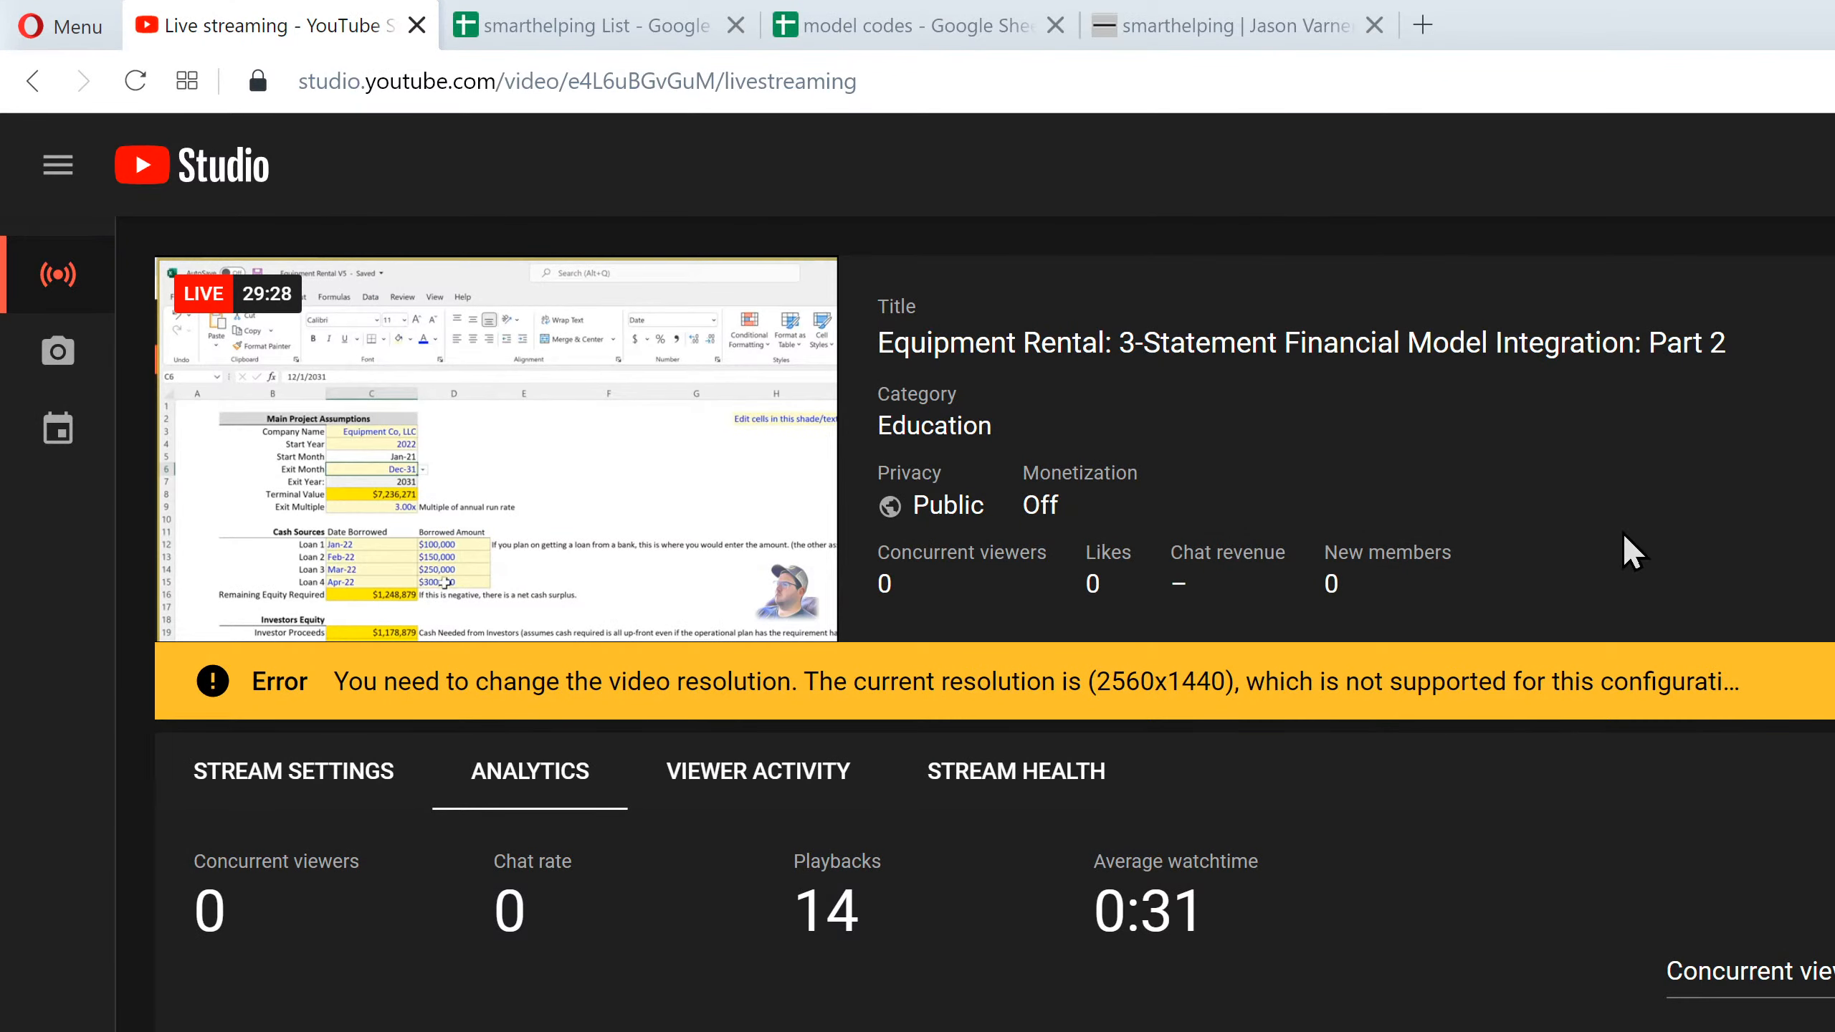
{"action": "left_click", "coordinate": [1426, 29]}
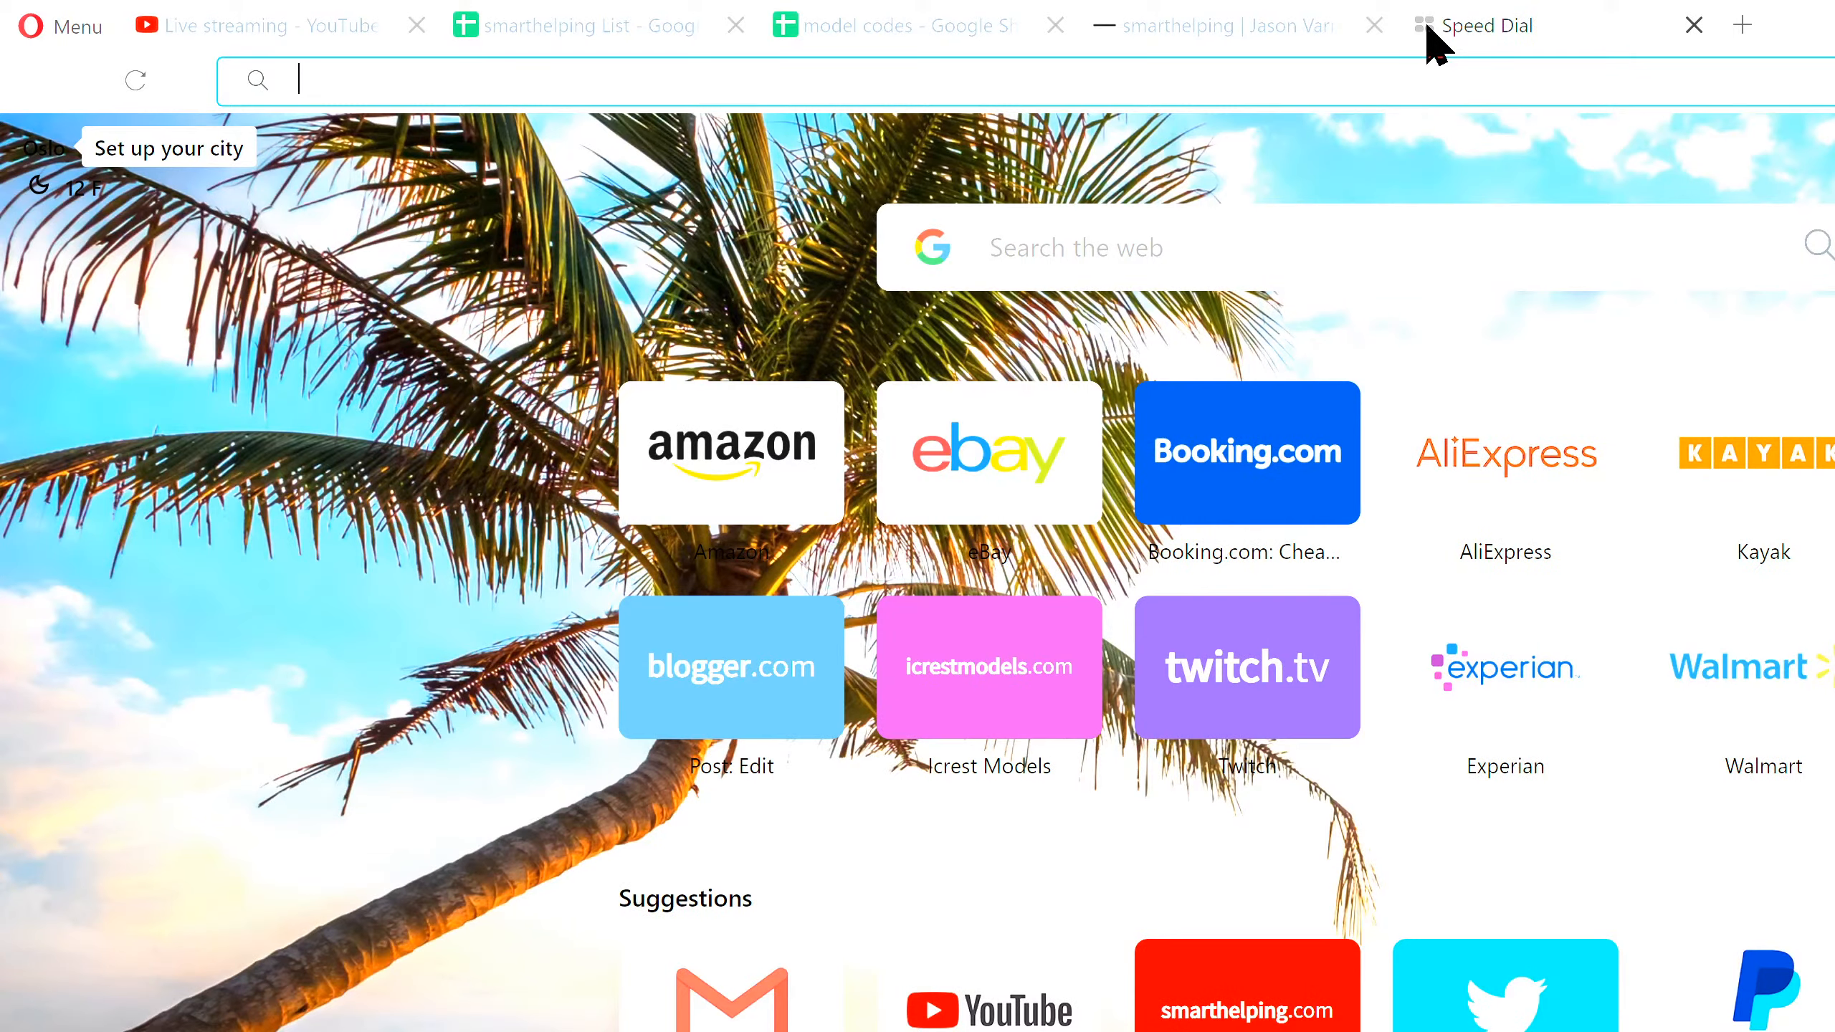
{"action": "type", "text": "l"}
{"action": "key", "text": "BackSpace"}
{"action": "key", "text": "BackSpace"}
{"action": "type", "text": "sal"}
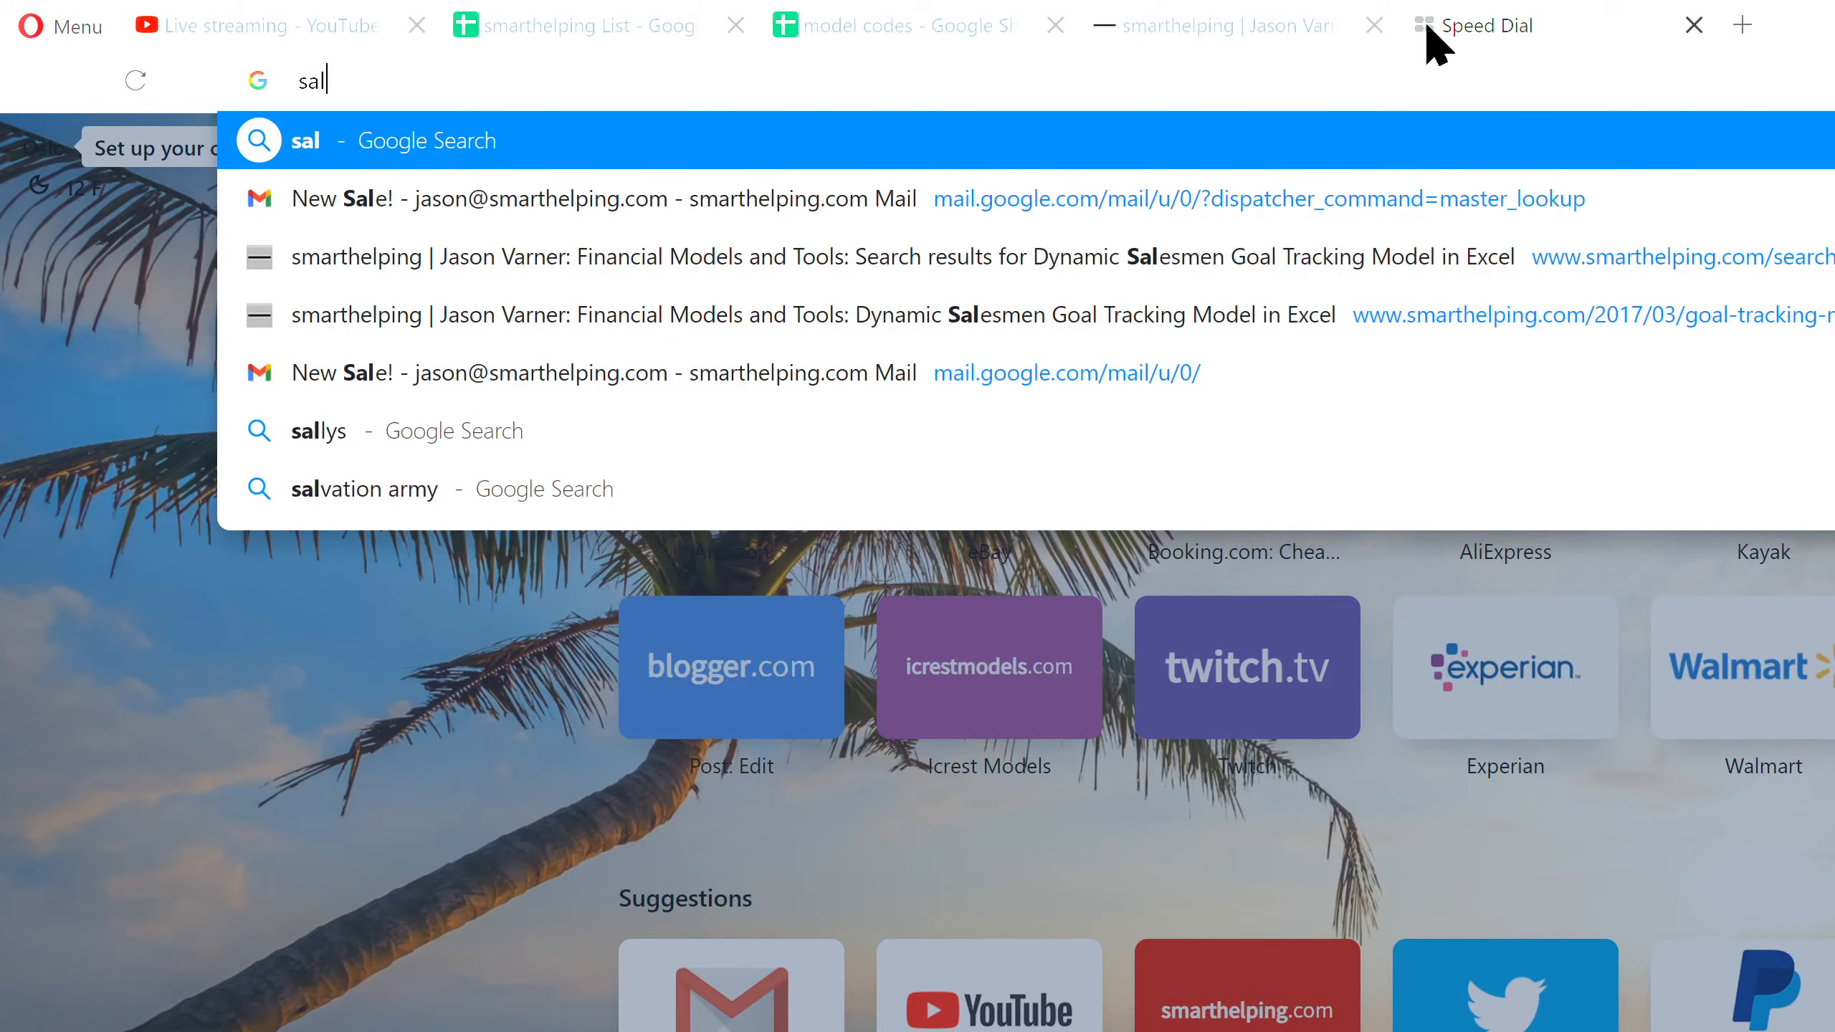
{"action": "type", "text": "es multiple of"}
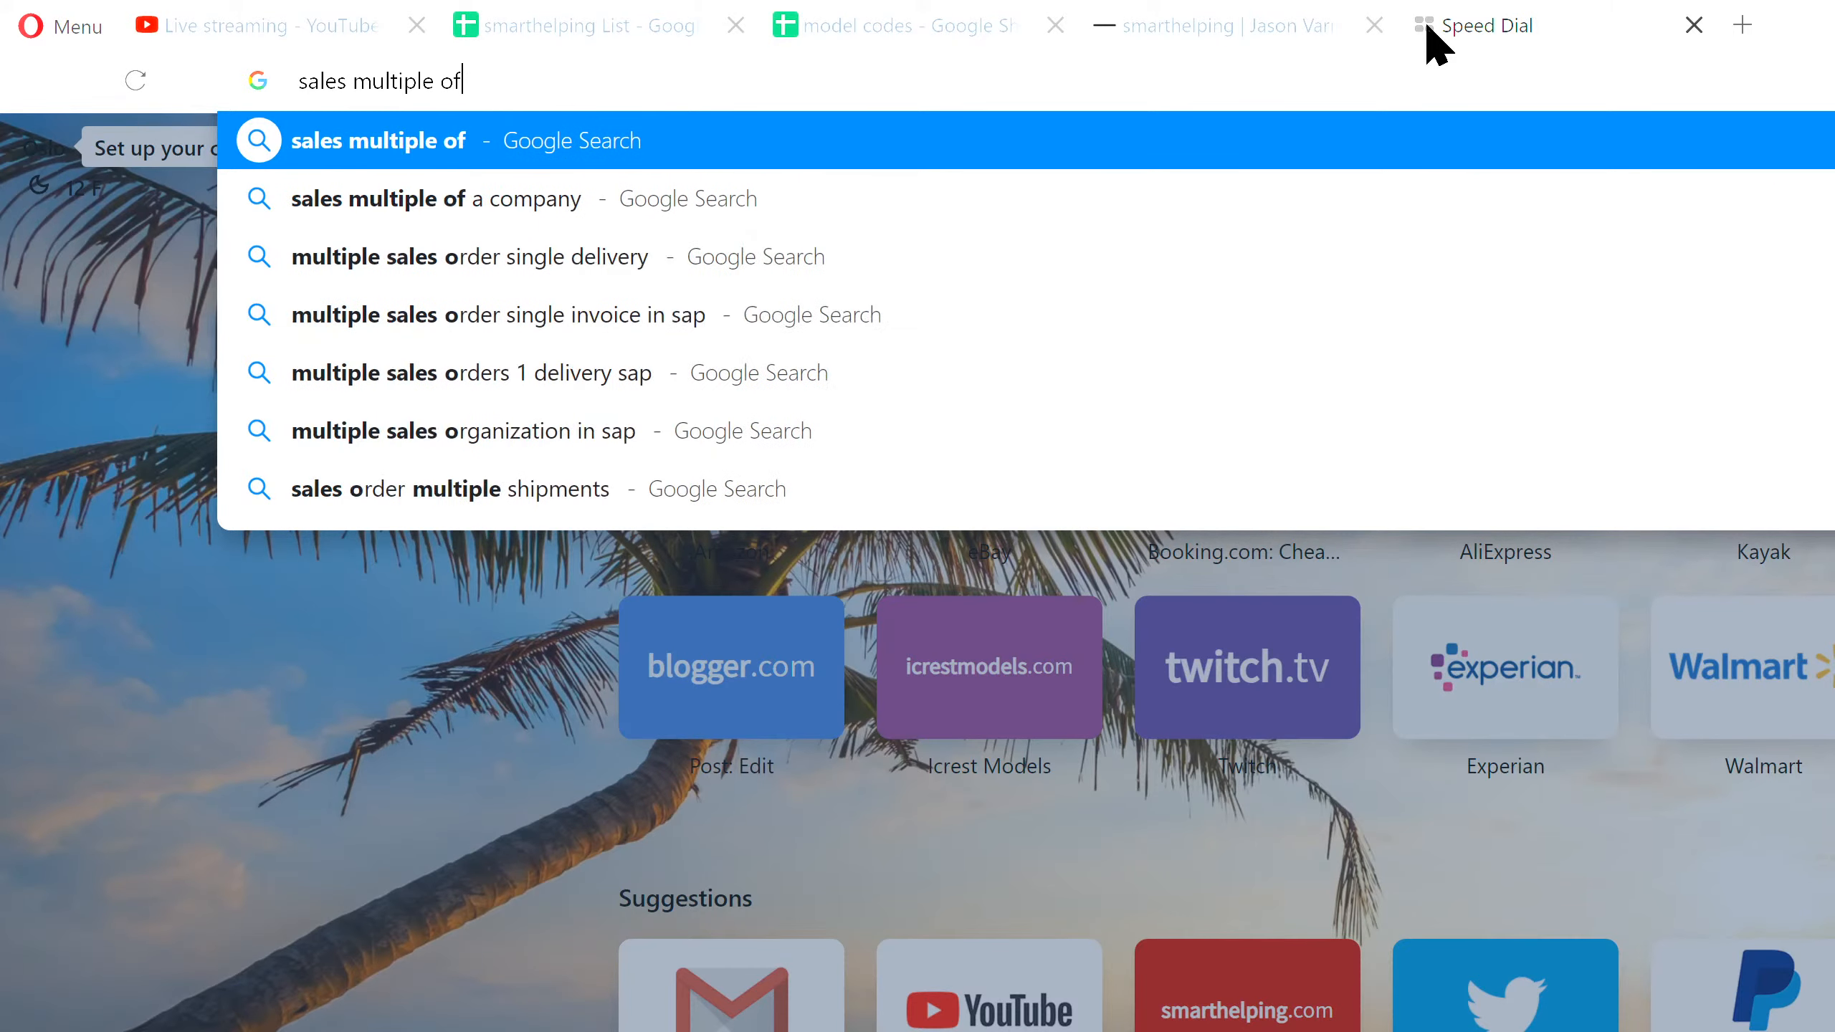
{"action": "type", "text": " equipment rental business"}
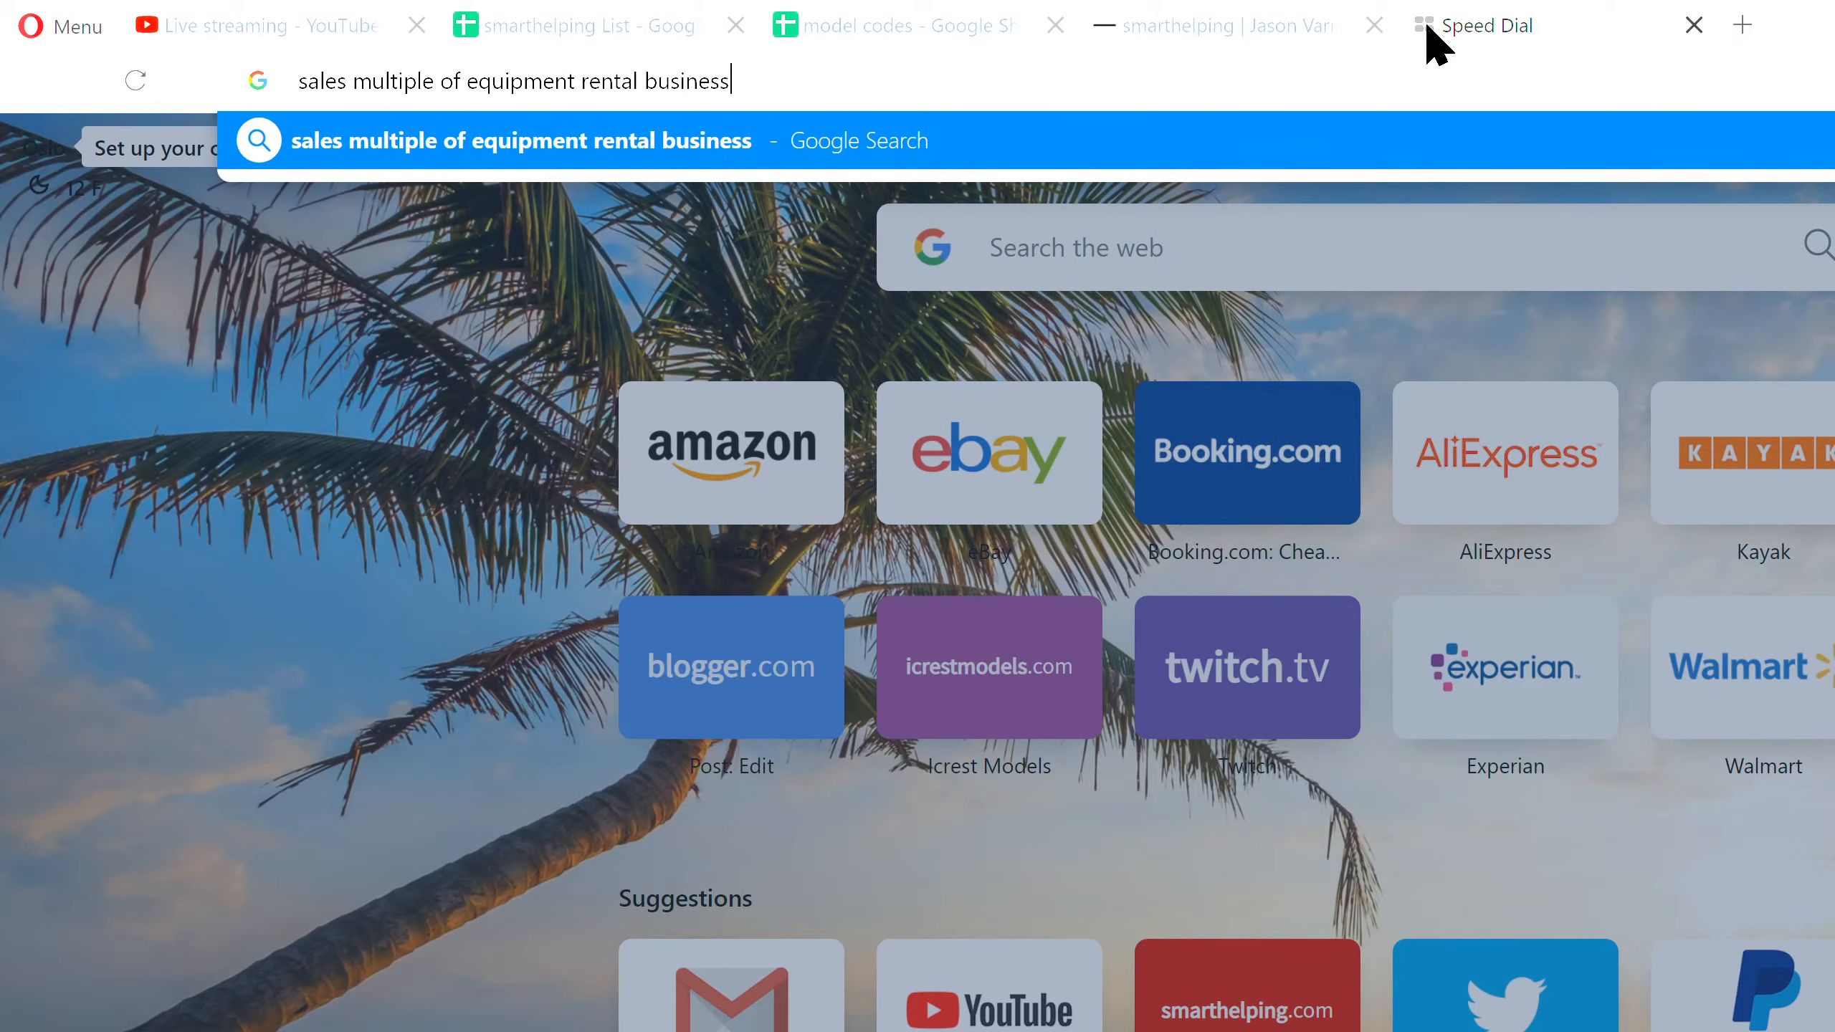
{"action": "key", "text": "Return"}
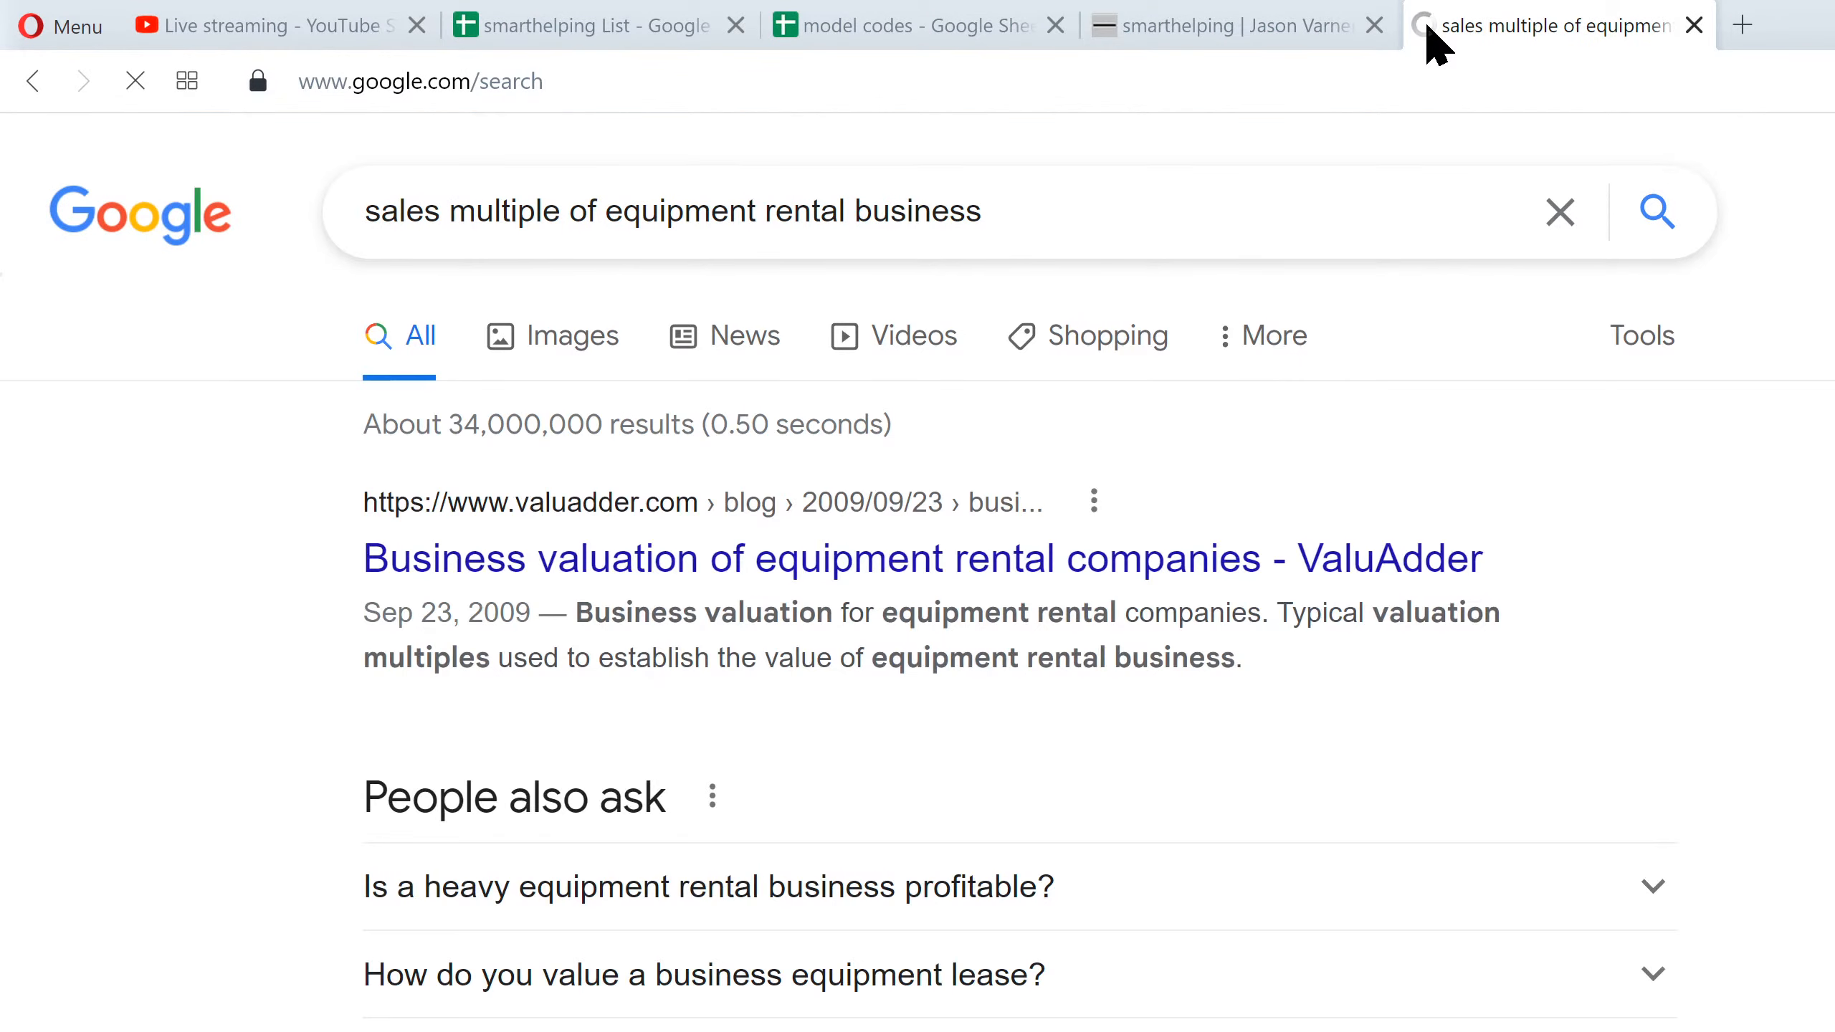
Open the ValuAdder article on business valuation of equipment rental companies and read its section on the Comparative Transactions Method
{"action": "left_click", "coordinate": [834, 578]}
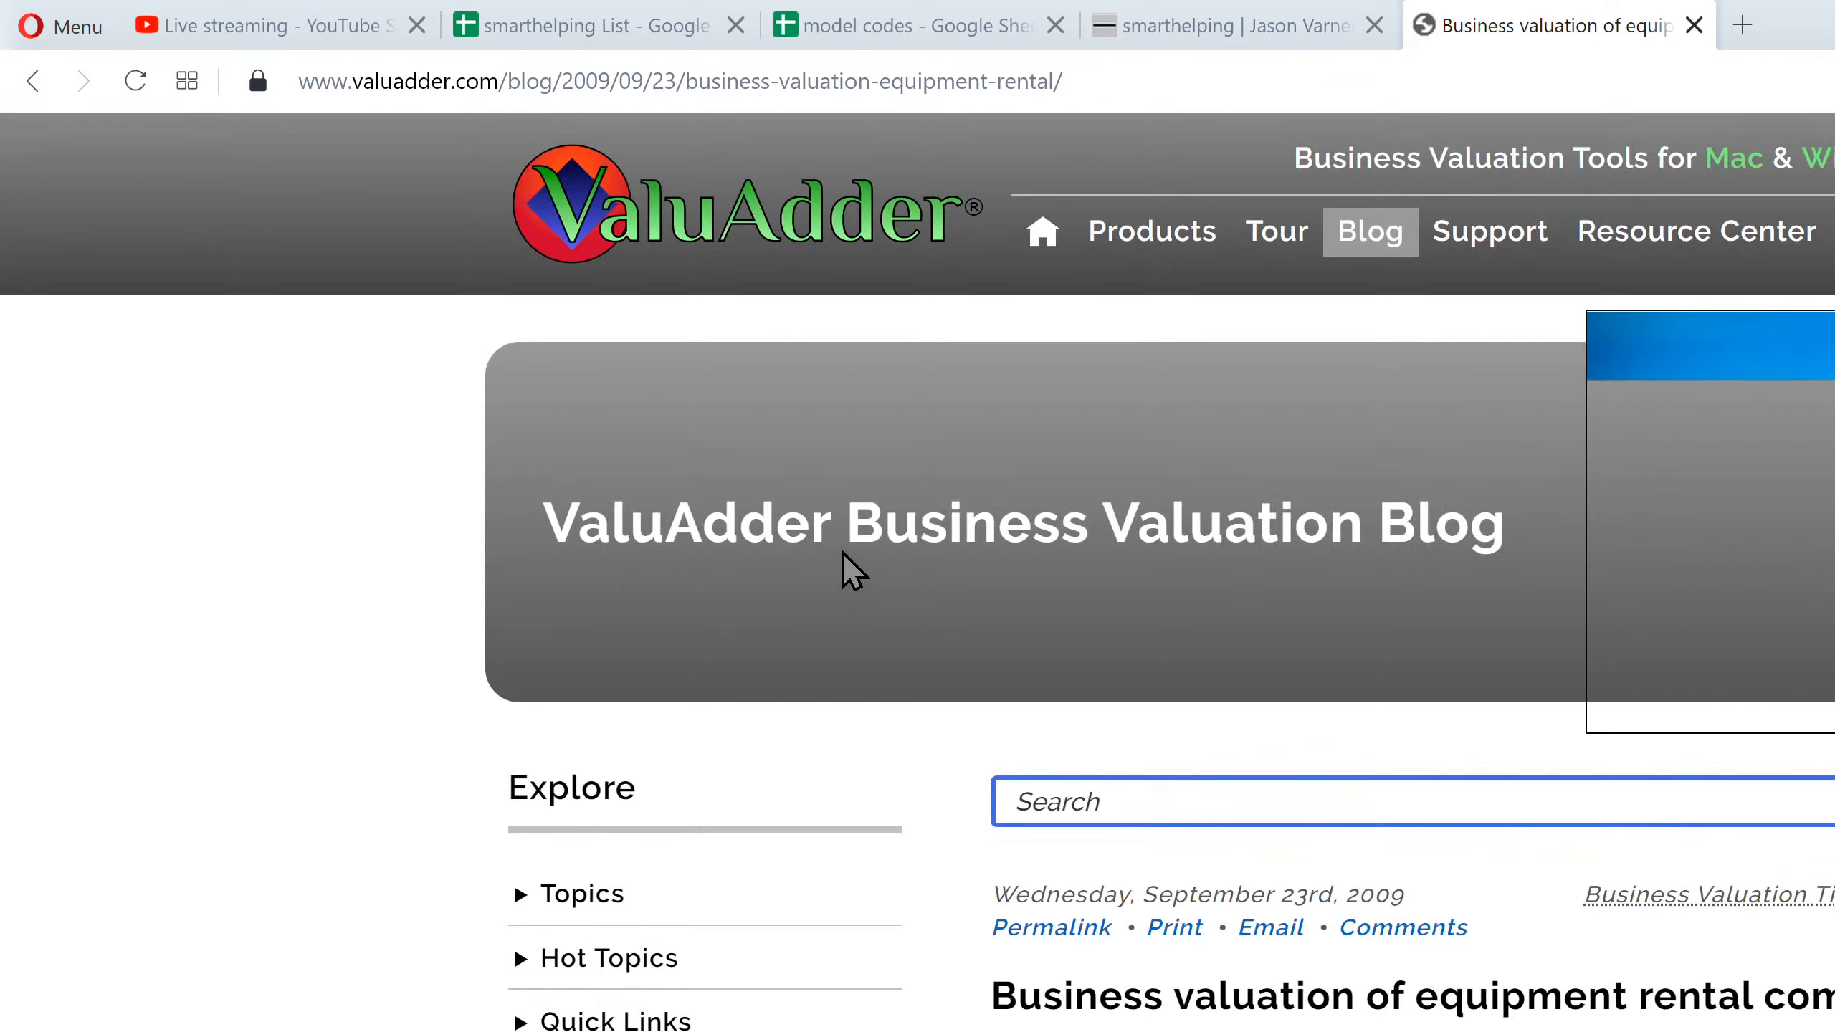
{"action": "scroll", "coordinate": [1311, 1015], "scroll_direction": "down", "scroll_amount": 5}
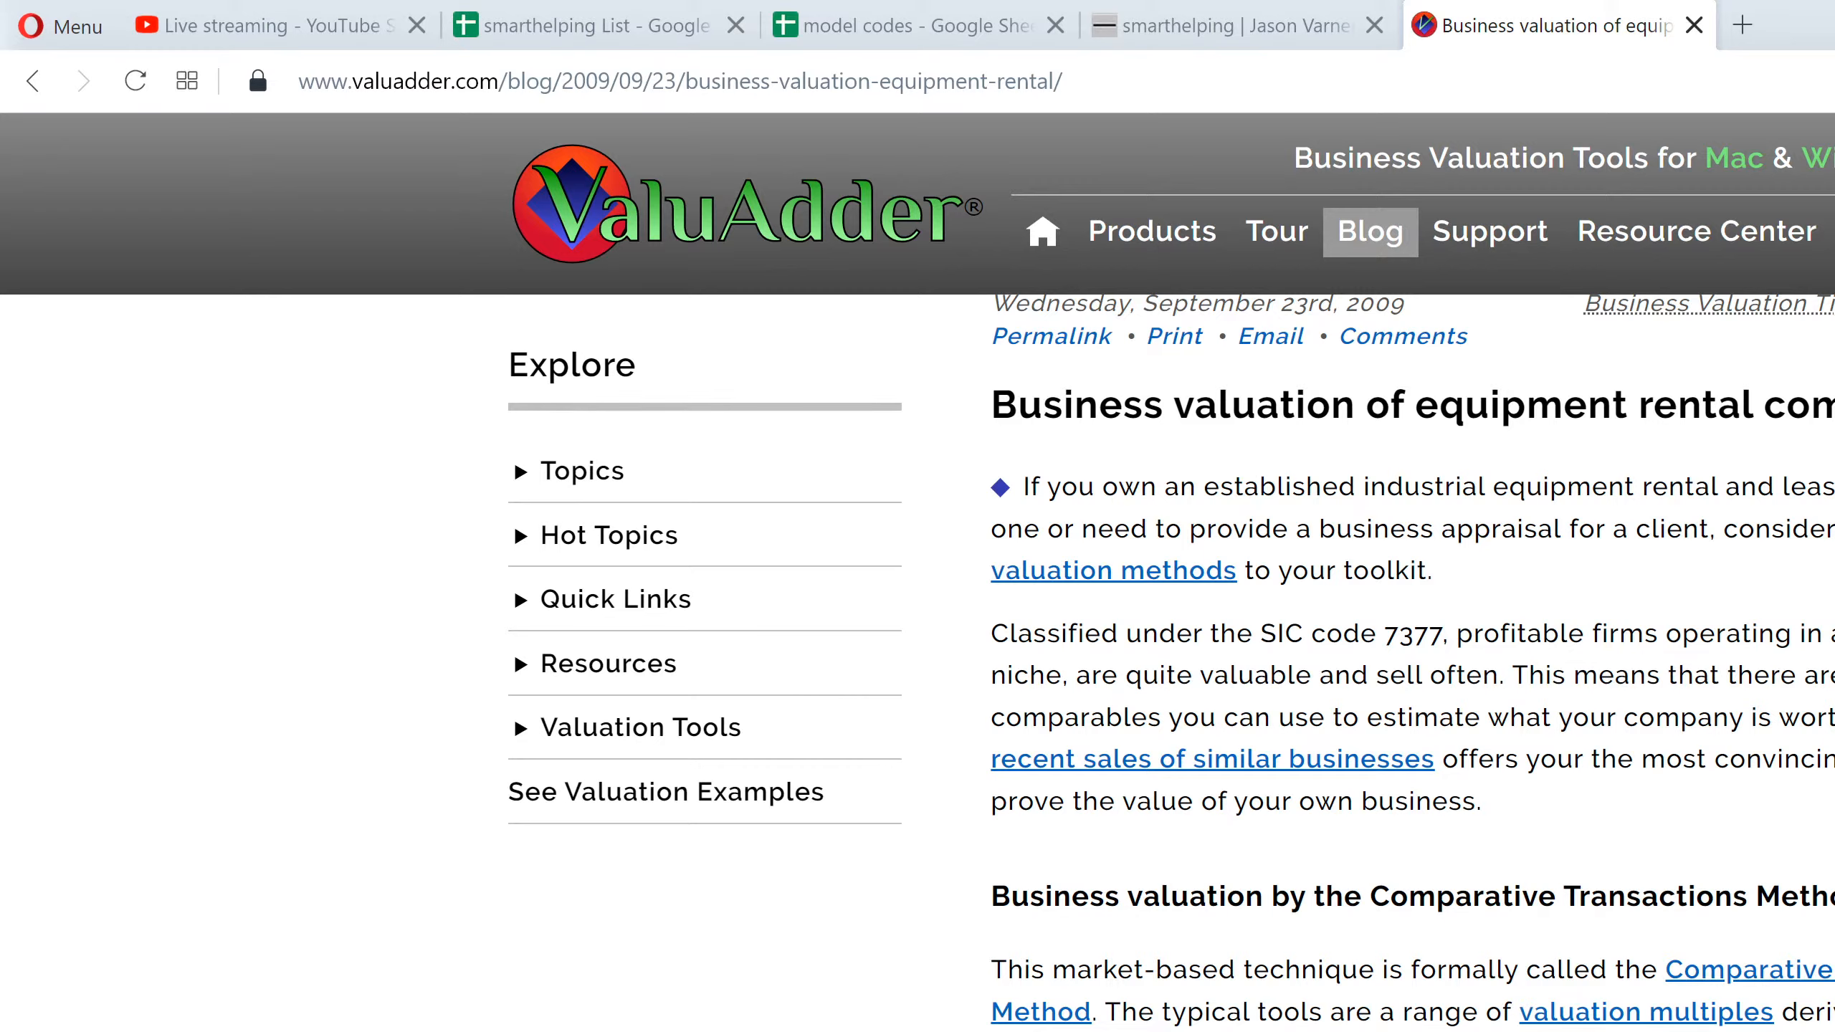
Close the ValuAdder article, return to the Equipment Rental V5 workbook in Excel and change the exit multiple note in D9 to "Multiple of EBITDA"
{"action": "left_click", "coordinate": [1695, 29]}
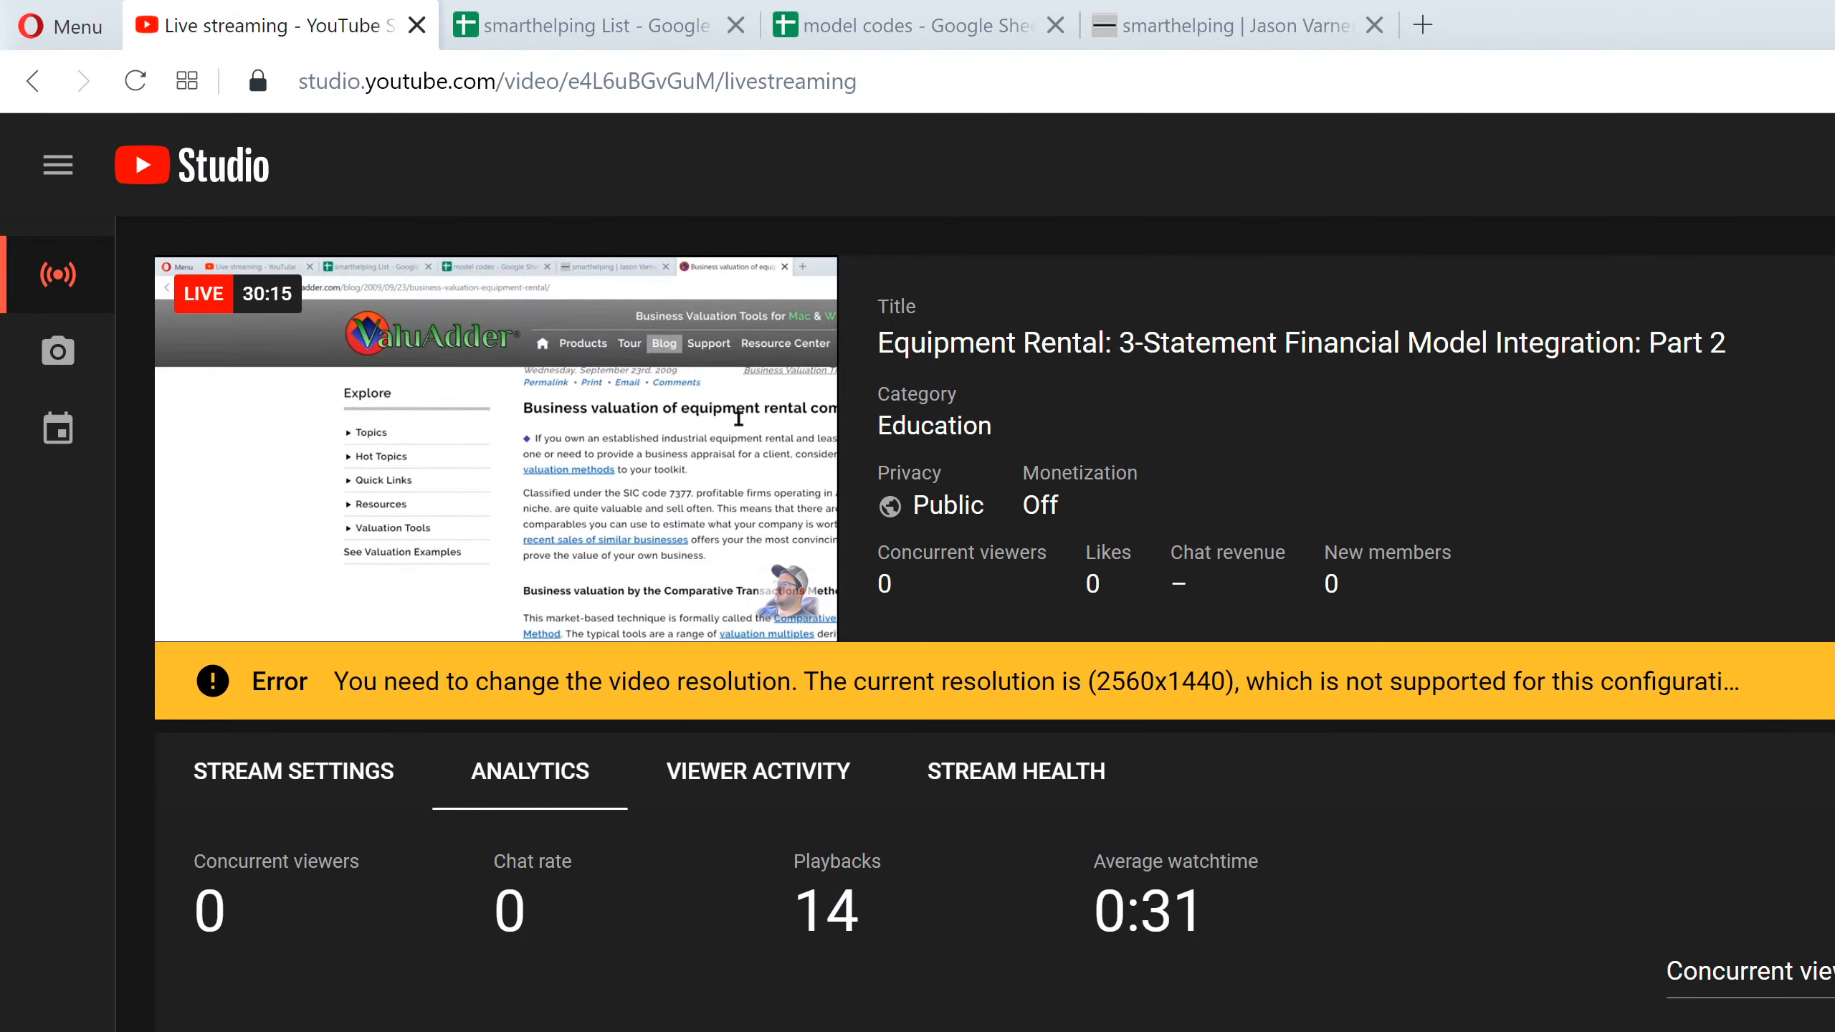
{"action": "key", "text": "alt+Tab"}
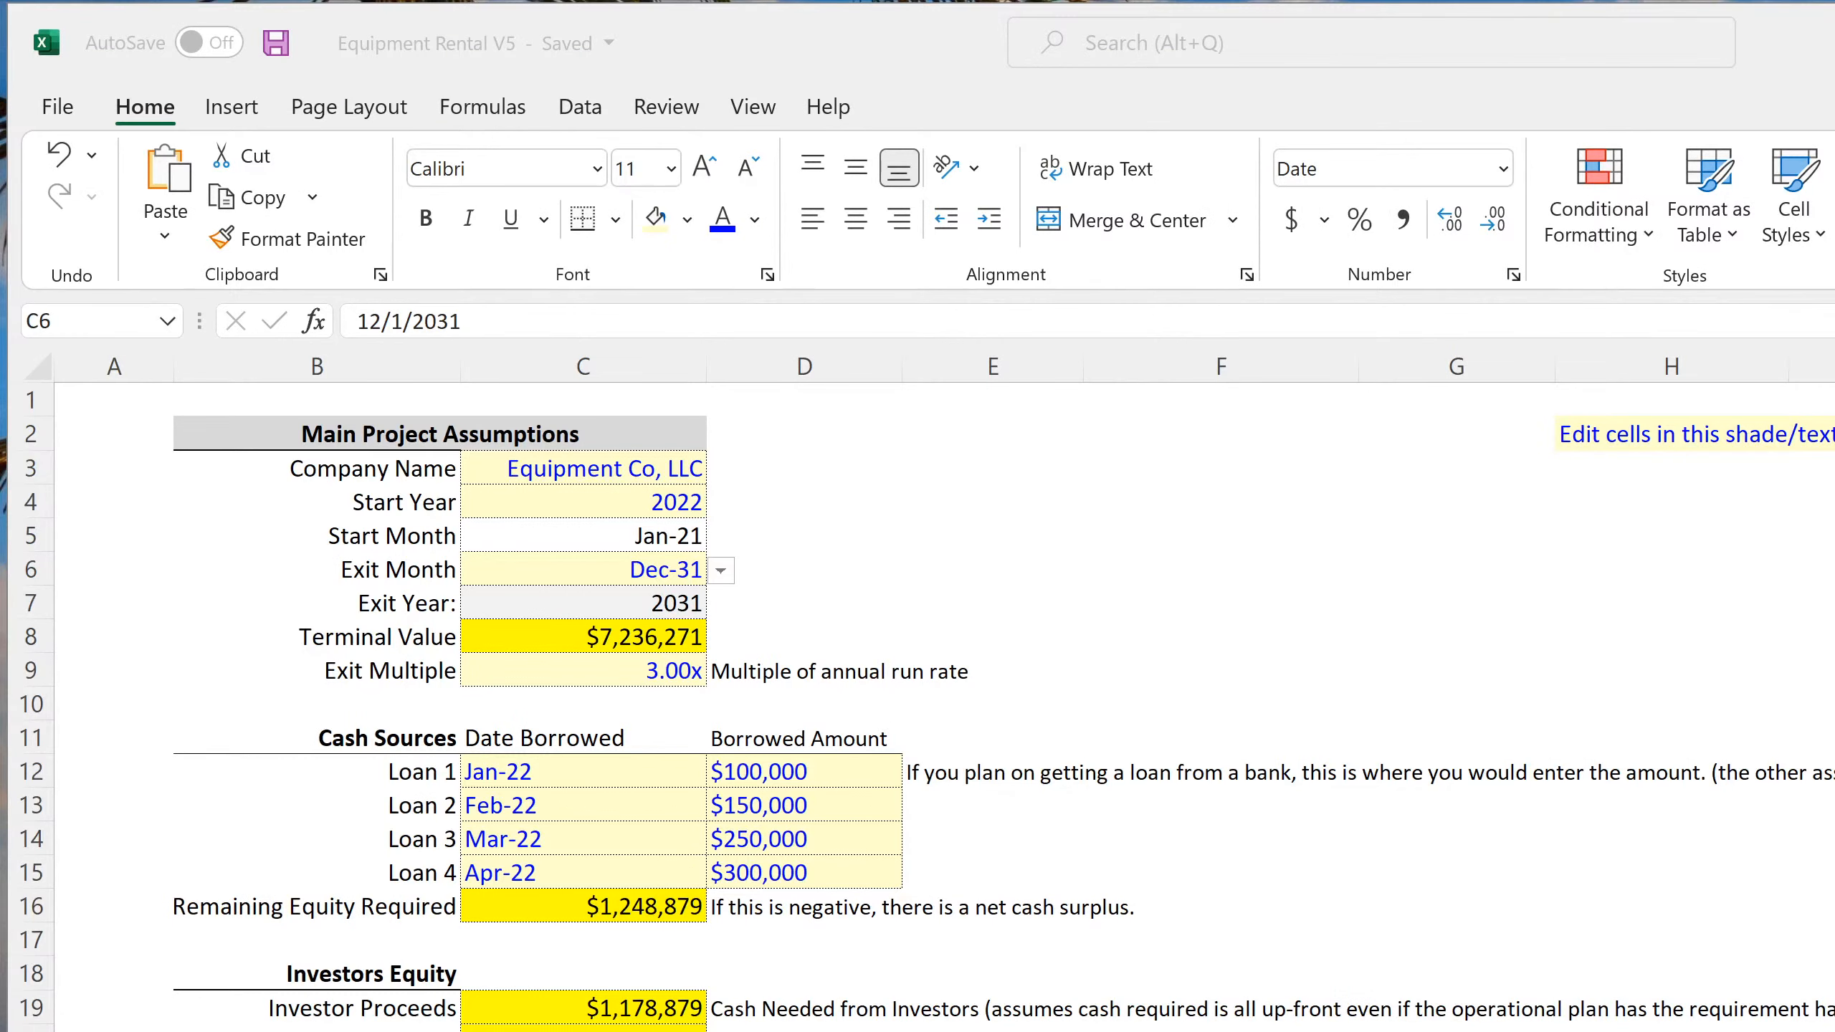
{"action": "left_click", "coordinate": [1220, 1031]}
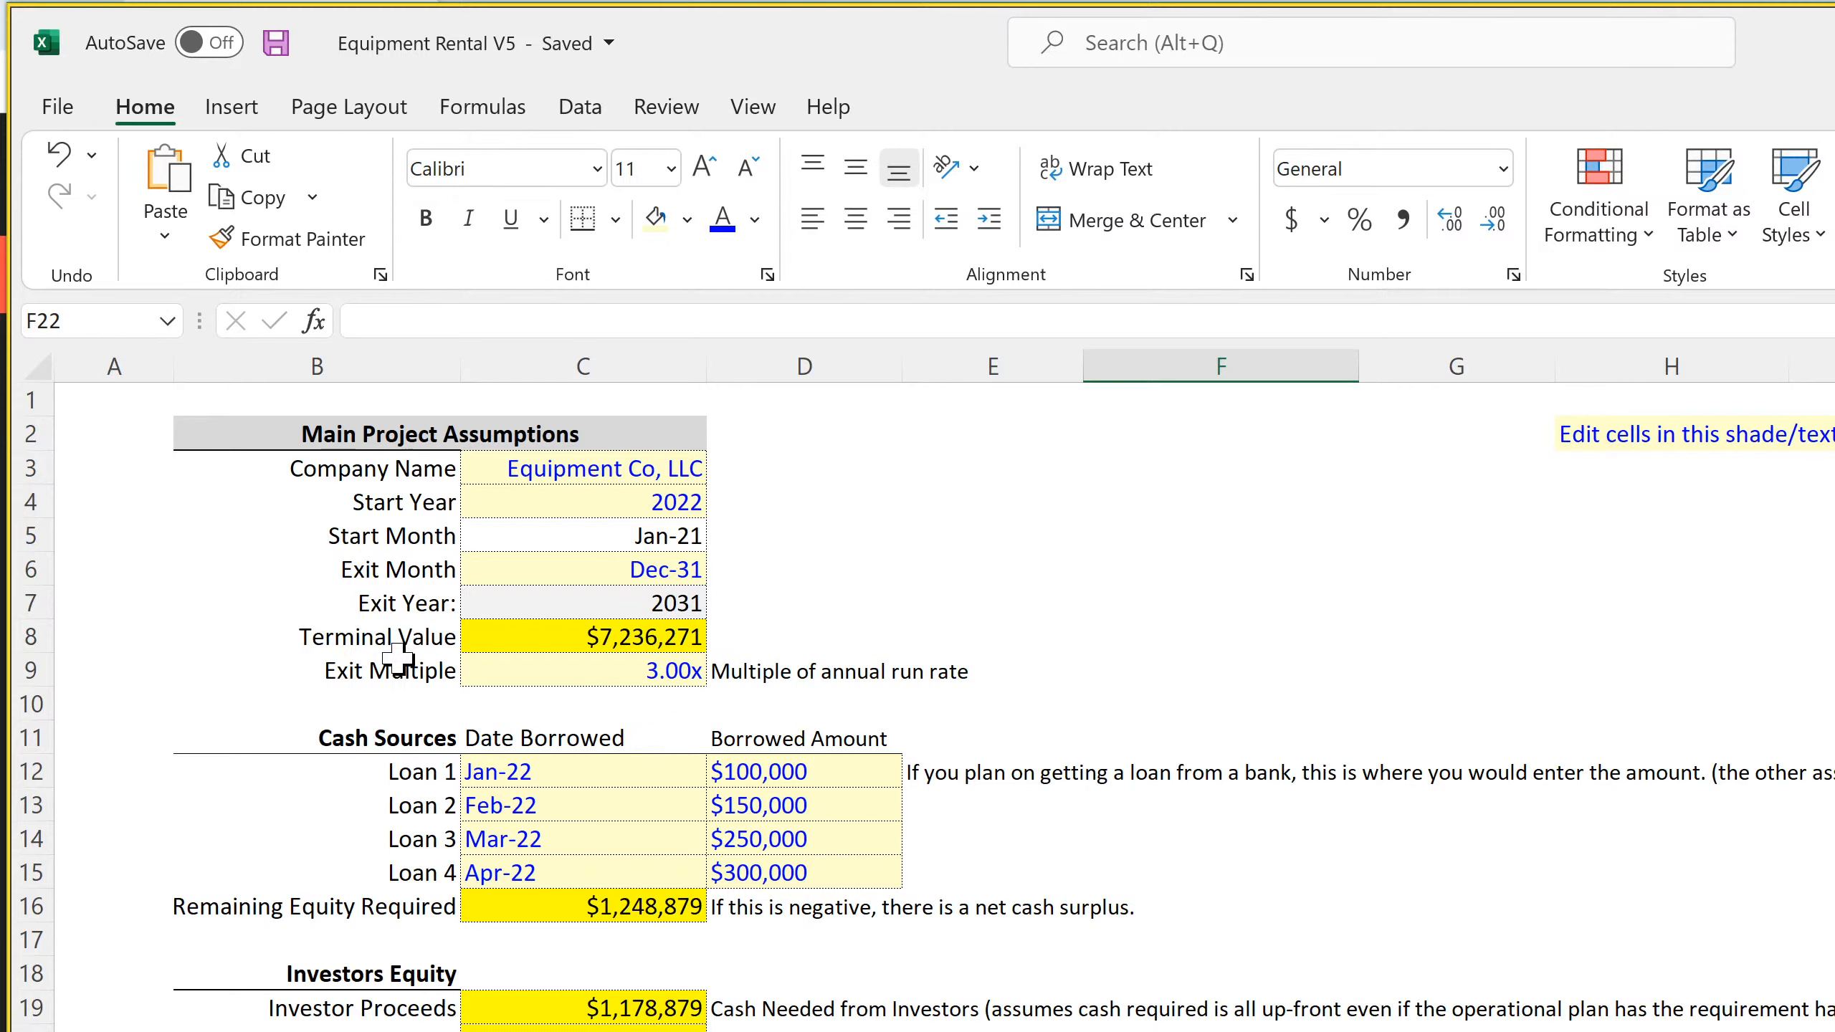
{"action": "left_click", "coordinate": [734, 670]}
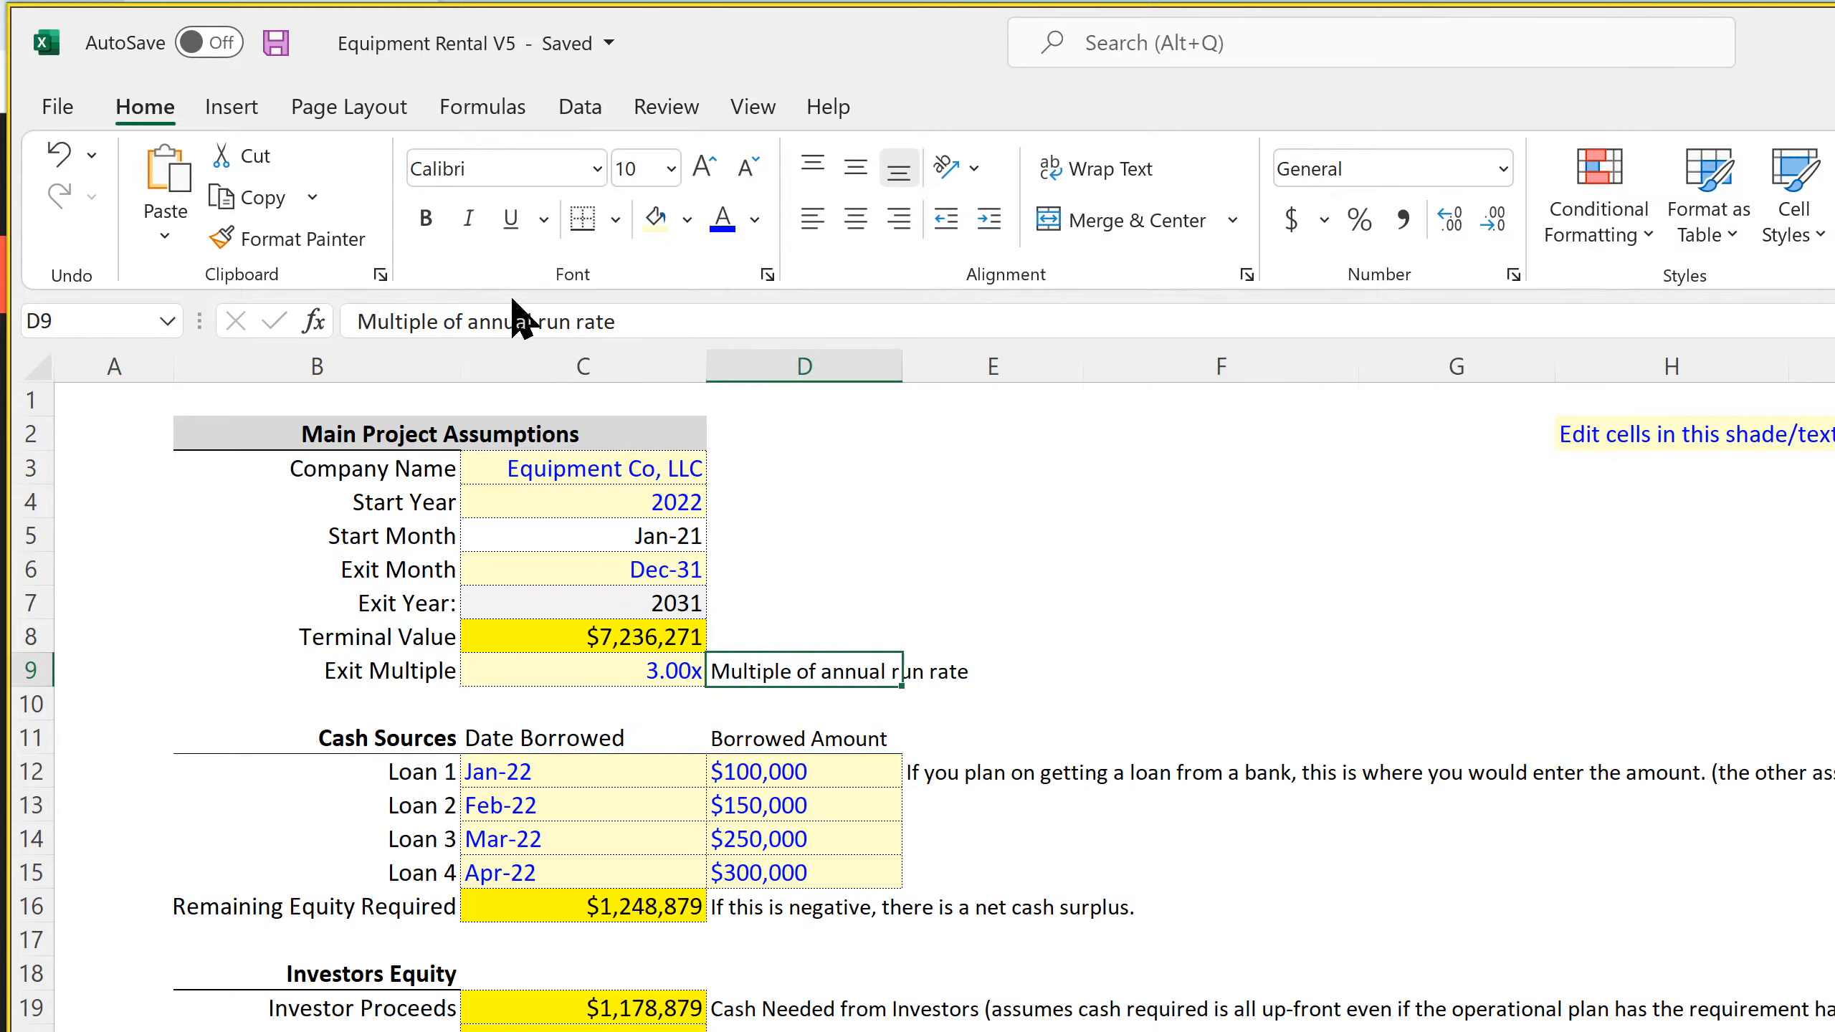
{"action": "left_click_drag", "start_coordinate": [468, 321], "coordinate": [807, 328]}
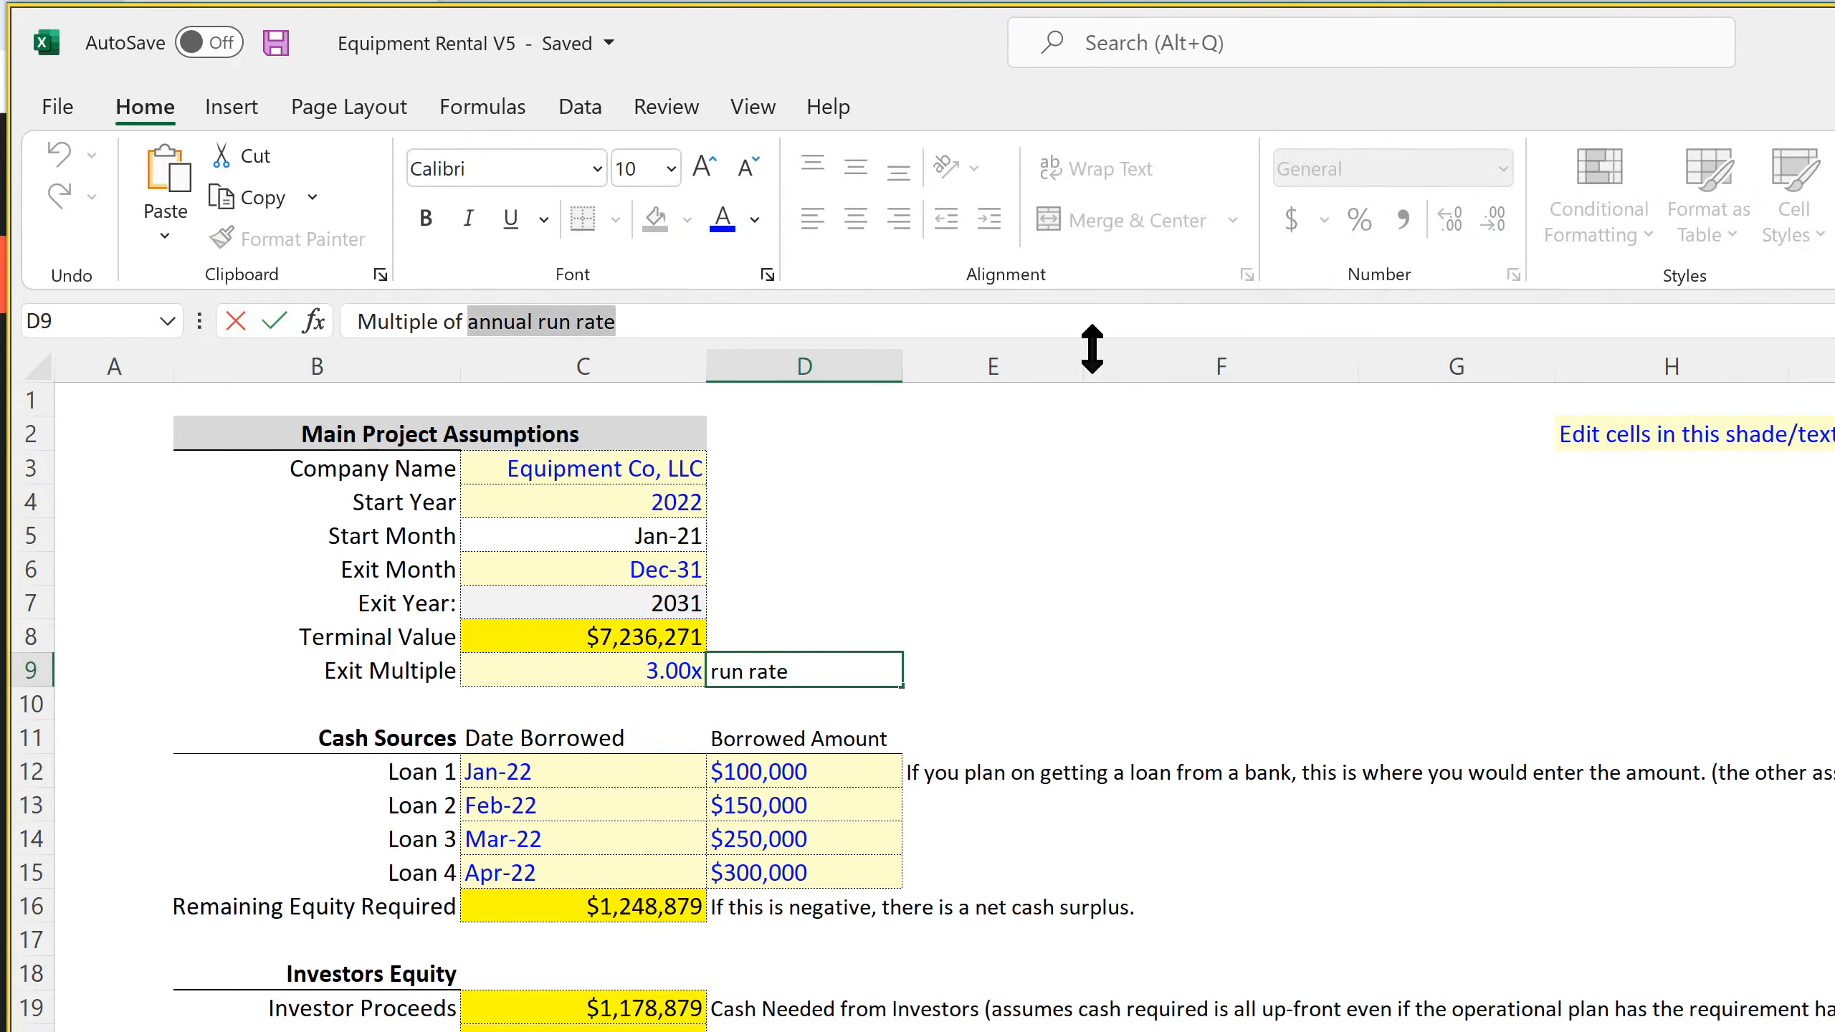
{"action": "type", "text": "EBITDA"}
{"action": "key", "text": "Return"}
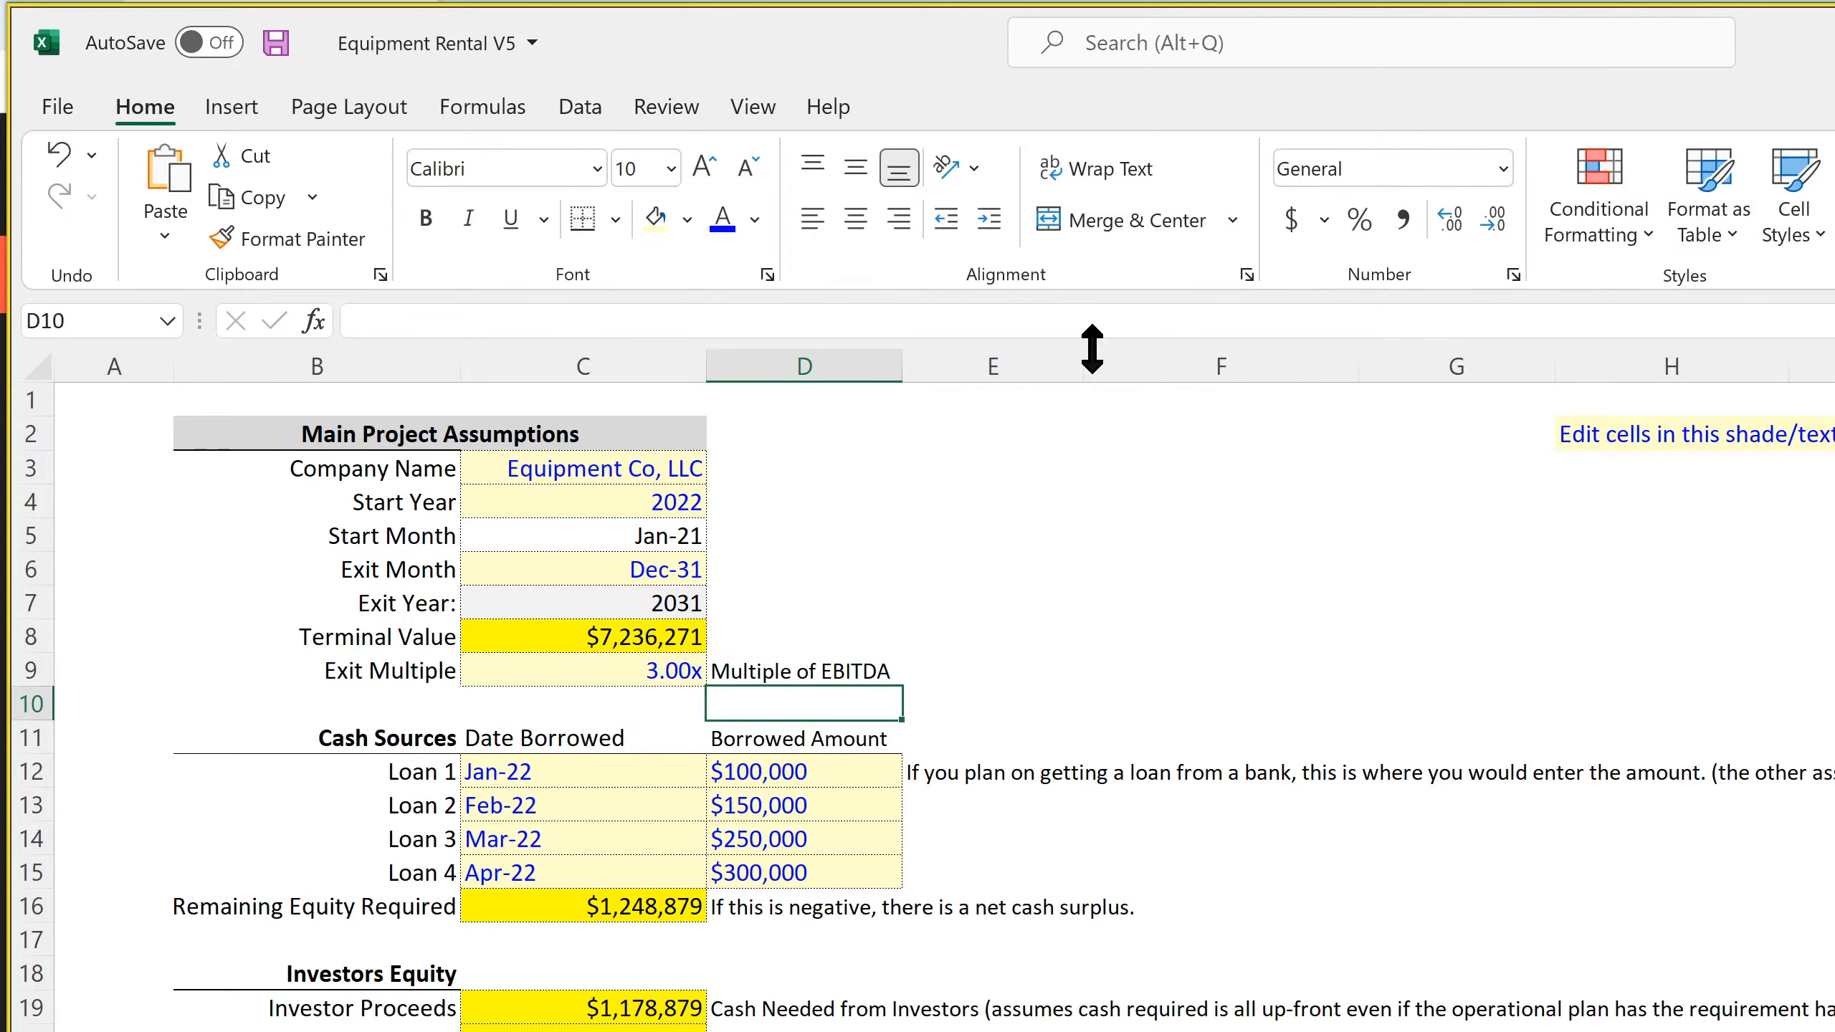
Set the Exit Multiple in C9 of the Main Project Assumptions to 6 and save the workbook
{"action": "left_click", "coordinate": [616, 678]}
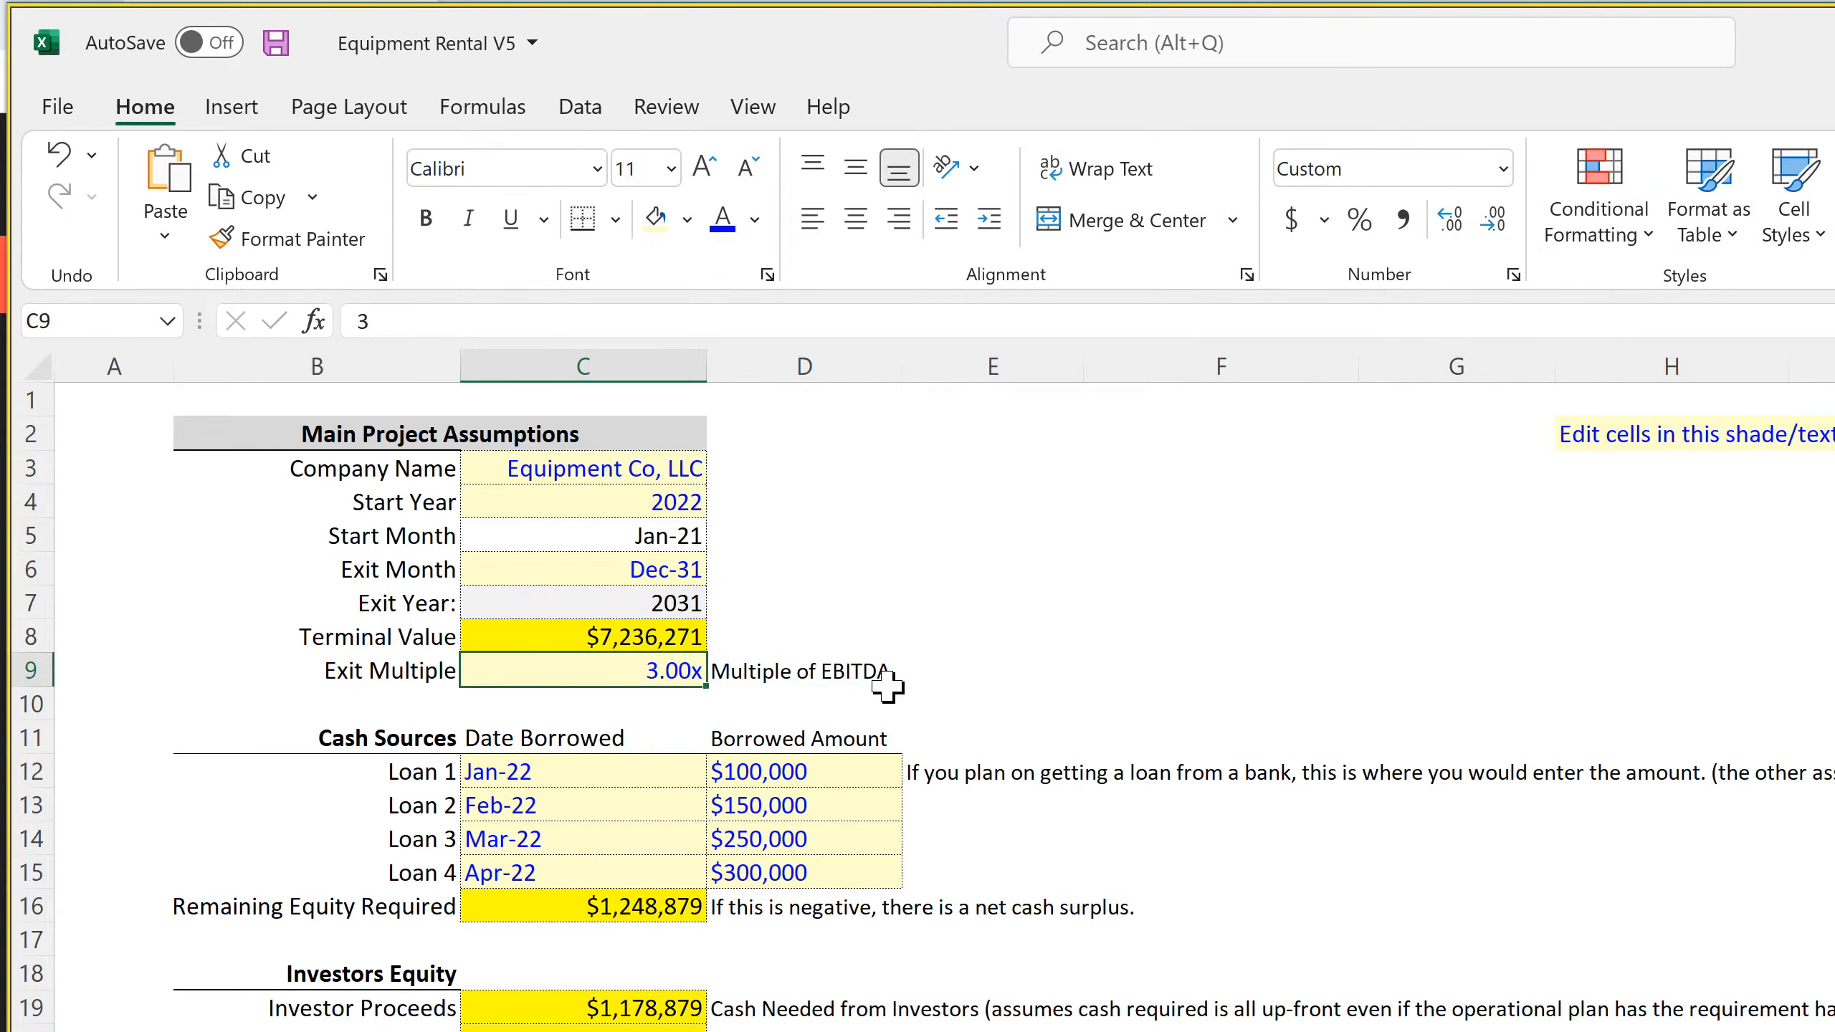
{"action": "type", "text": "6"}
{"action": "key", "text": "Return"}
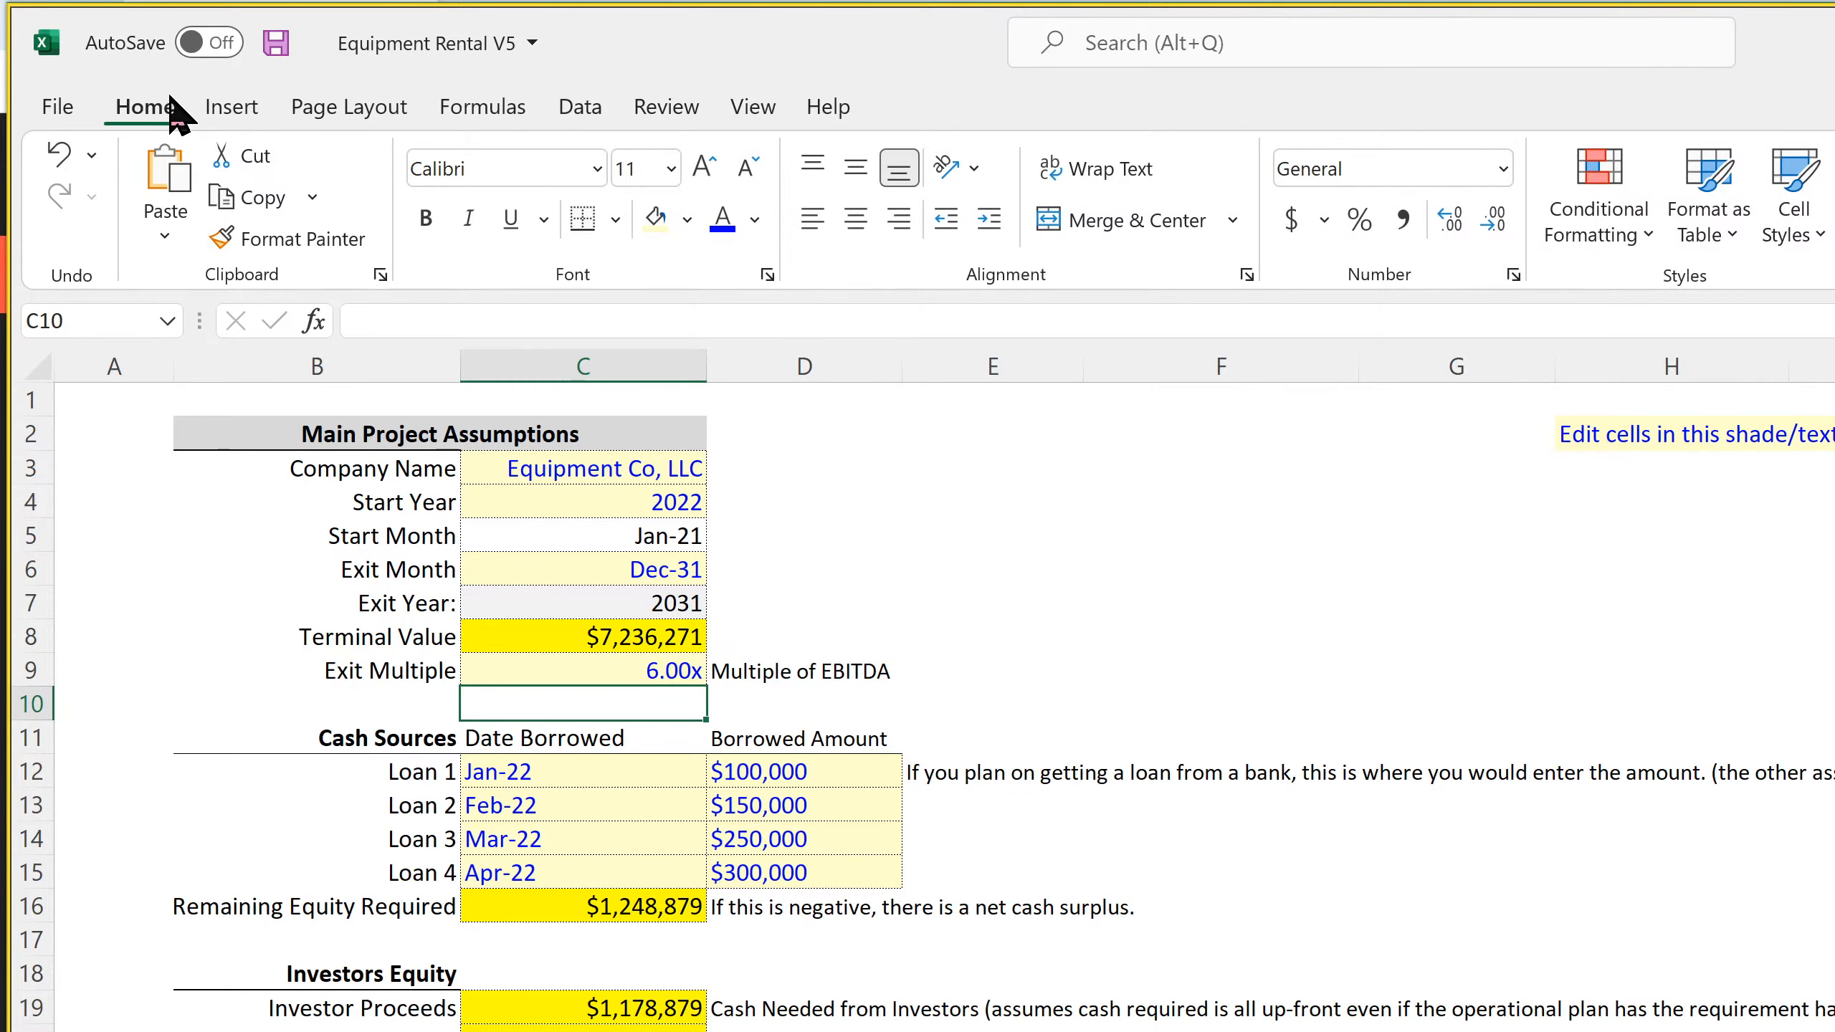
{"action": "left_click", "coordinate": [273, 41]}
Review the operating income (EBITDA), equipment purchase and debt service rows on the 10-Year Monthly Cash Flow sheet
{"action": "key", "text": "ctrl+Page_Down"}
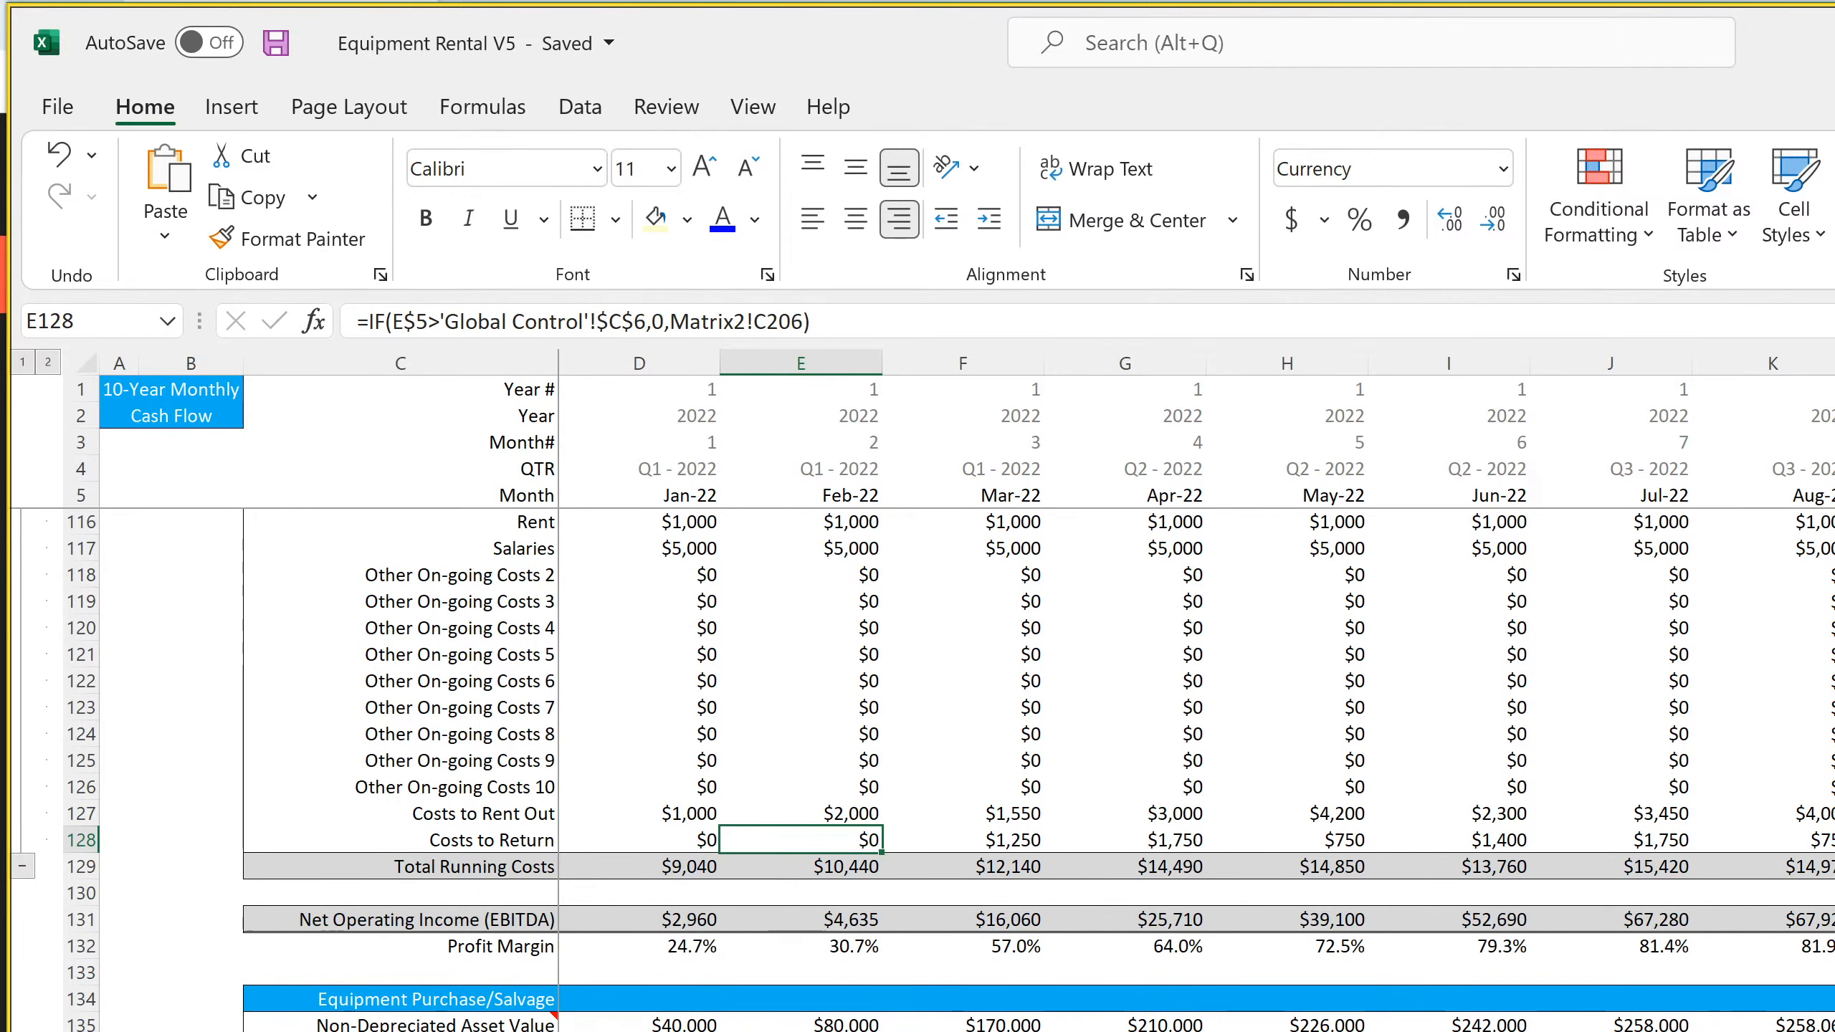
{"action": "scroll", "coordinate": [922, 773], "scroll_direction": "down", "scroll_amount": 7}
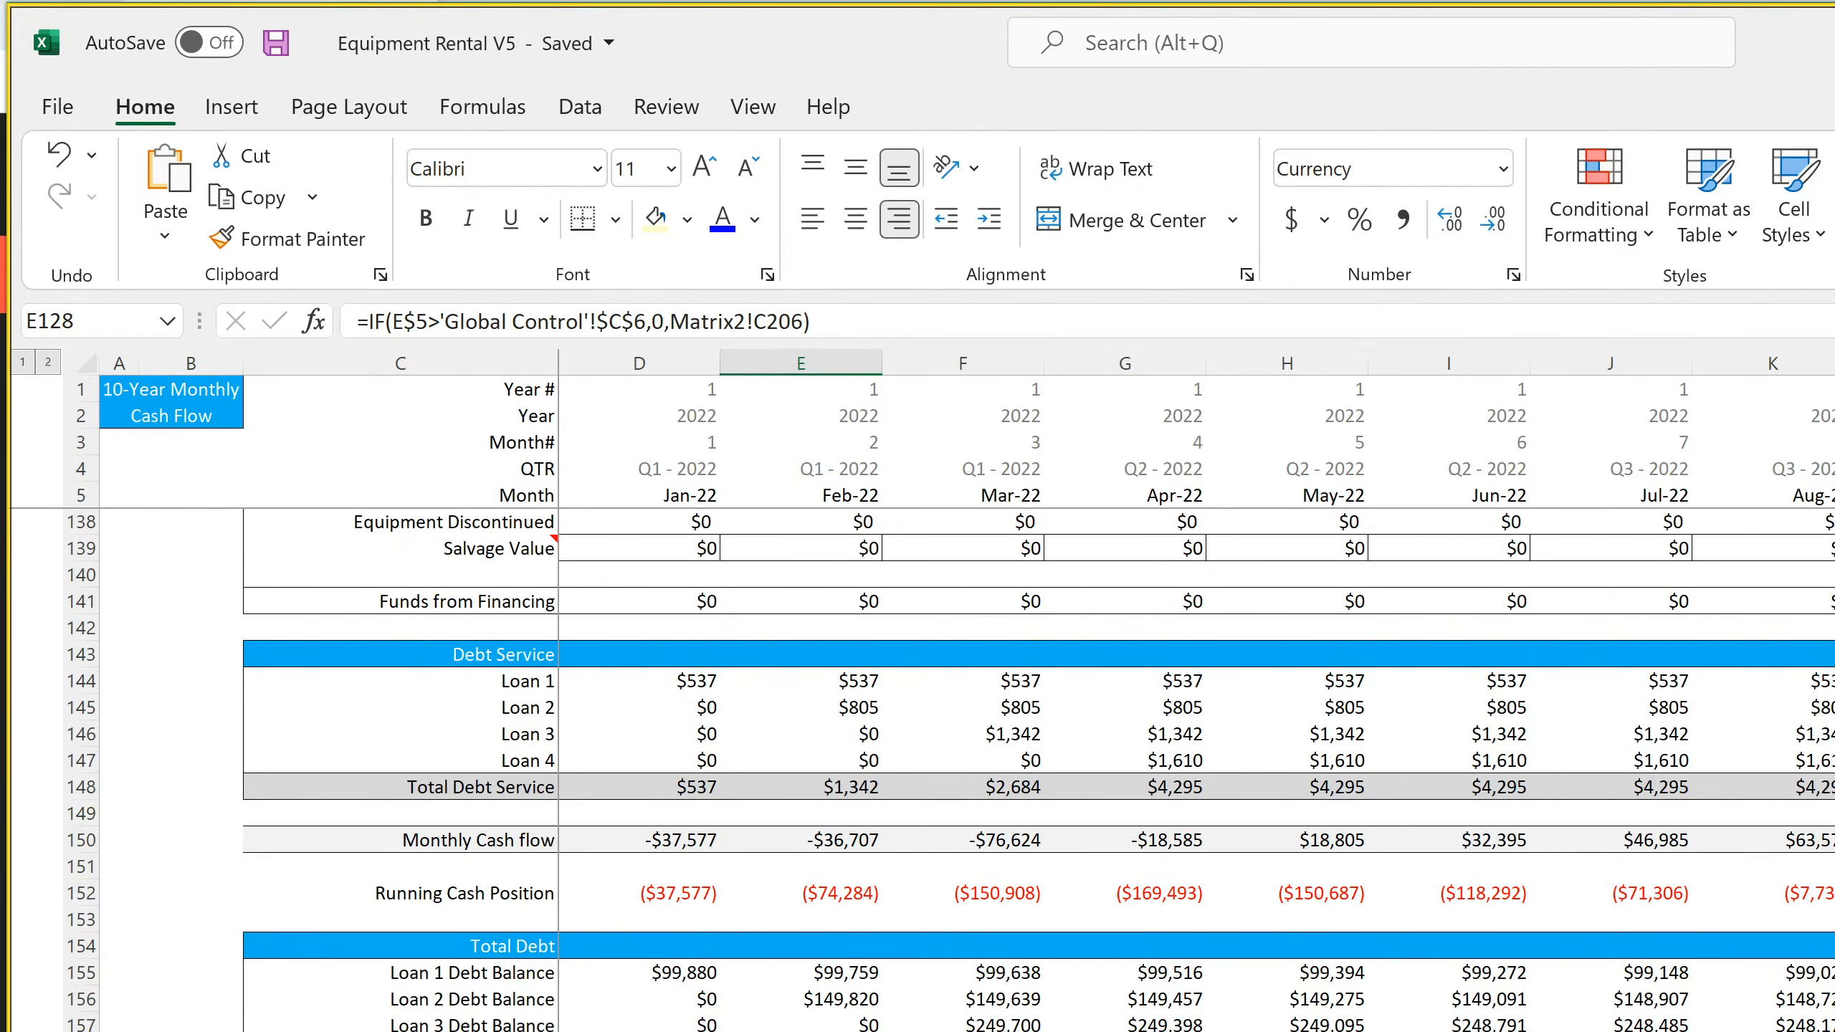
{"action": "scroll", "coordinate": [475, 993], "scroll_direction": "up", "scroll_amount": 4}
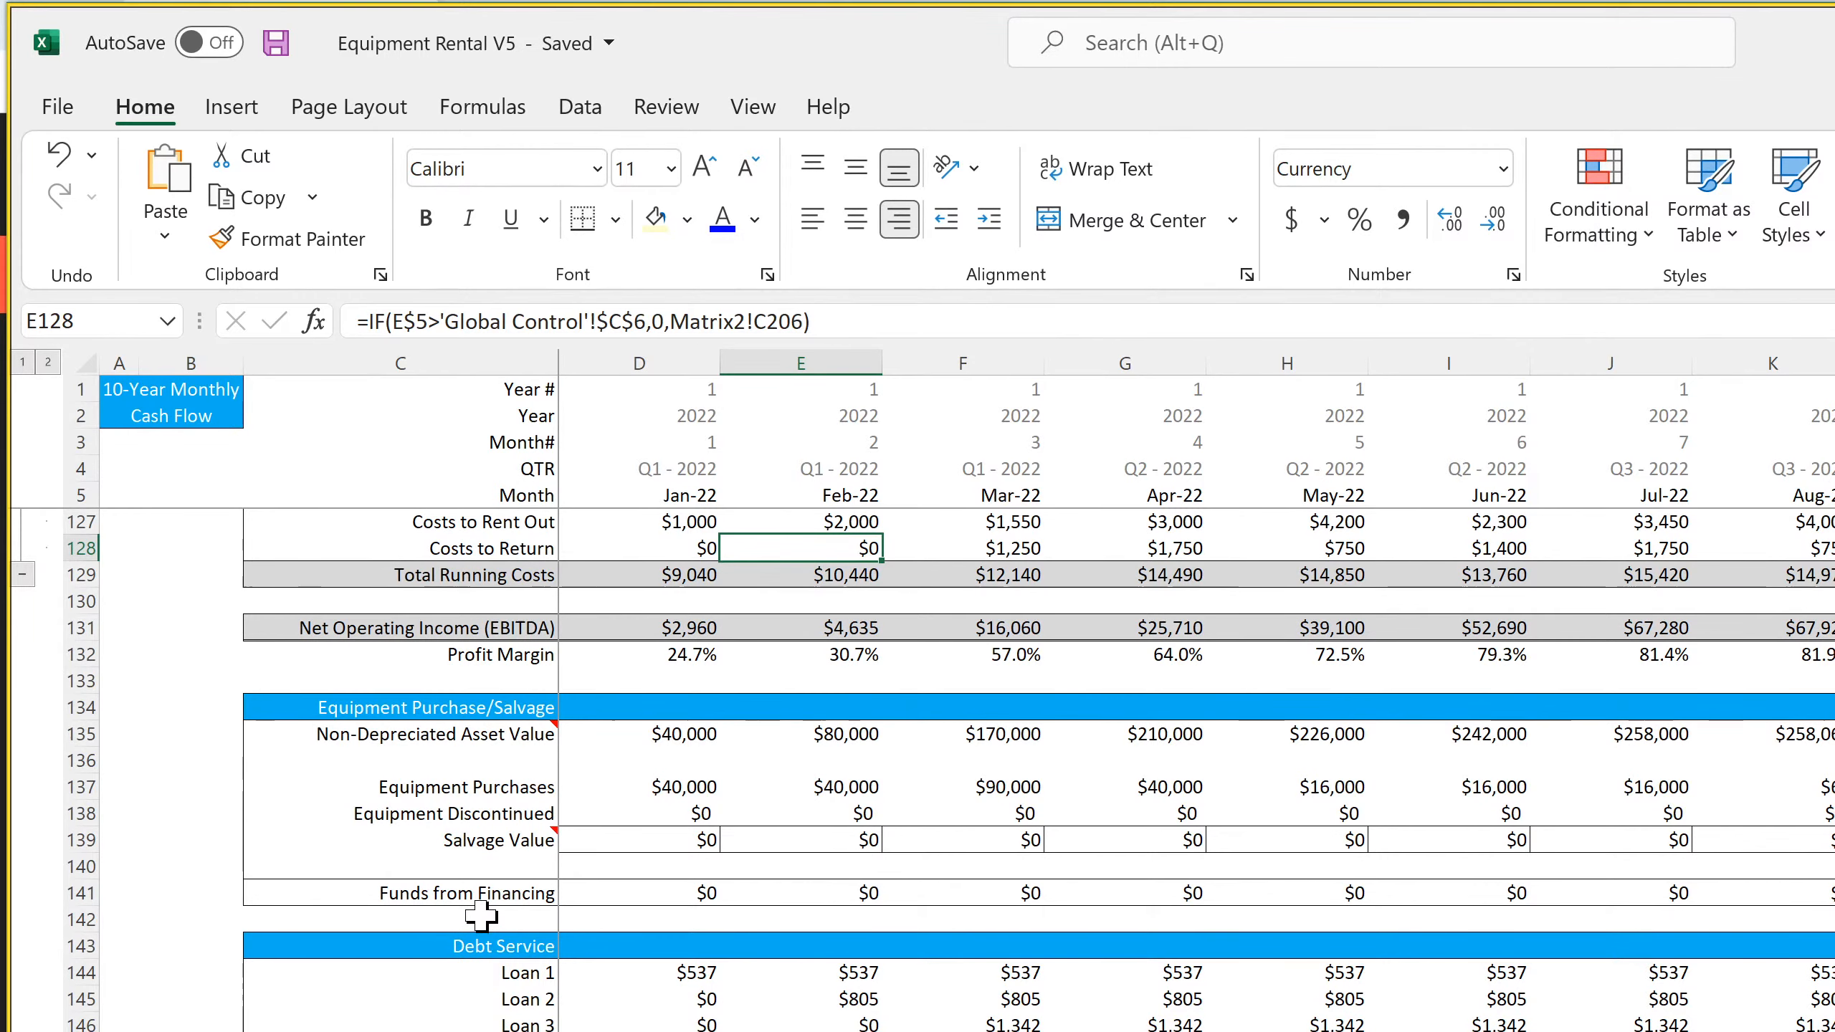
{"action": "scroll", "coordinate": [480, 917], "scroll_direction": "up", "scroll_amount": 15}
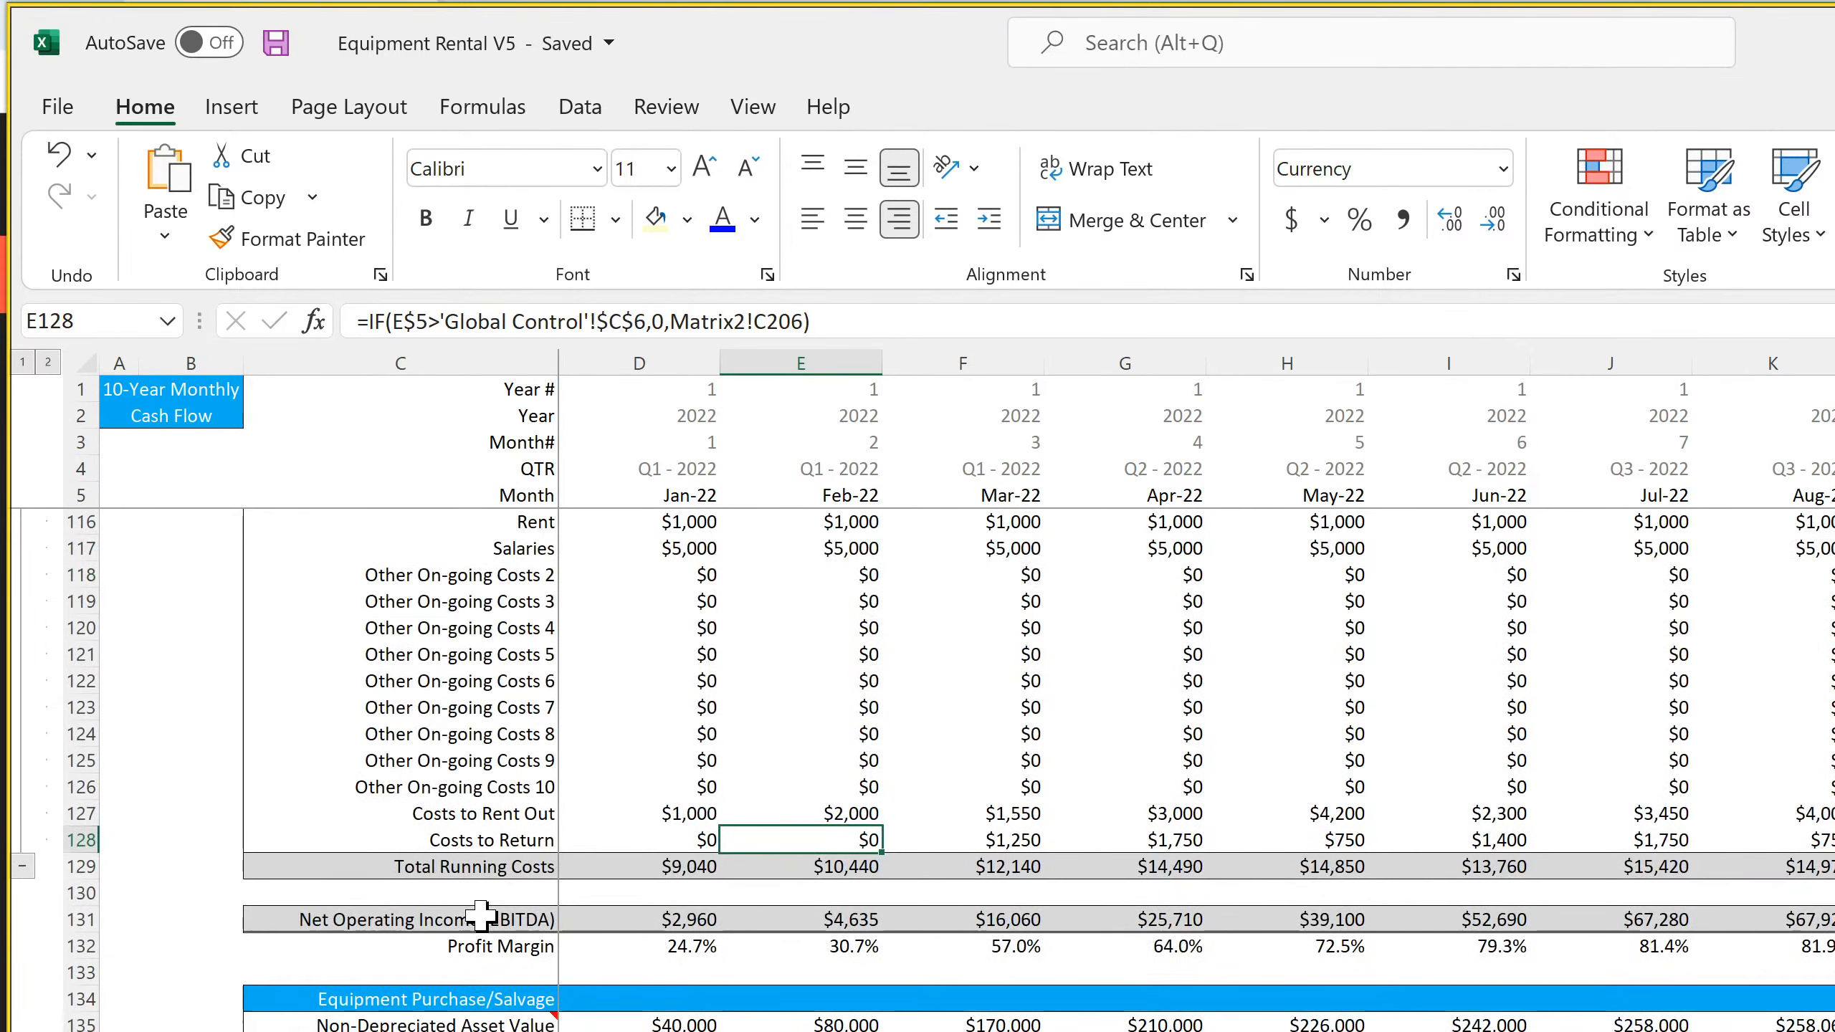
{"action": "scroll", "coordinate": [480, 916], "scroll_direction": "up", "scroll_amount": 20}
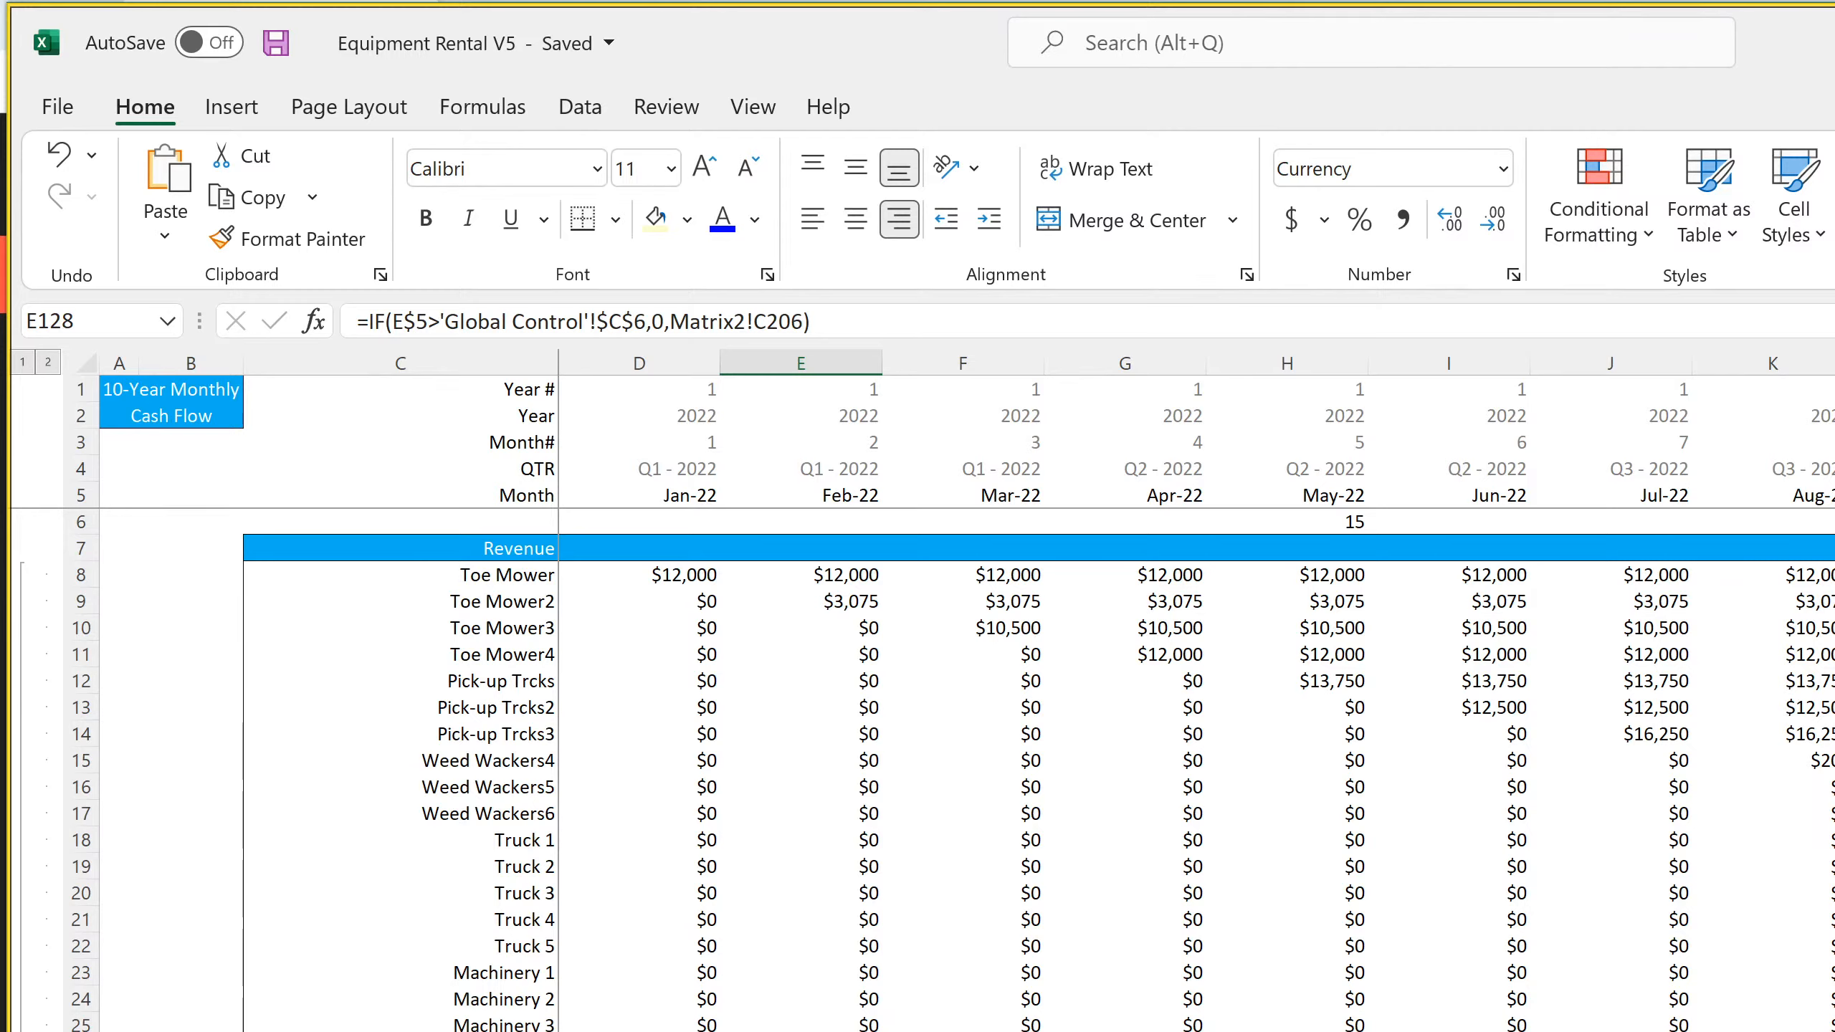
Check the Jan-22 EBITDA formula in C66 of the monthly Income Statement and review the sheet down to Net Income
{"action": "key", "text": "ctrl+Page_Down"}
{"action": "scroll", "coordinate": [1011, 788], "scroll_direction": "down", "scroll_amount": 7}
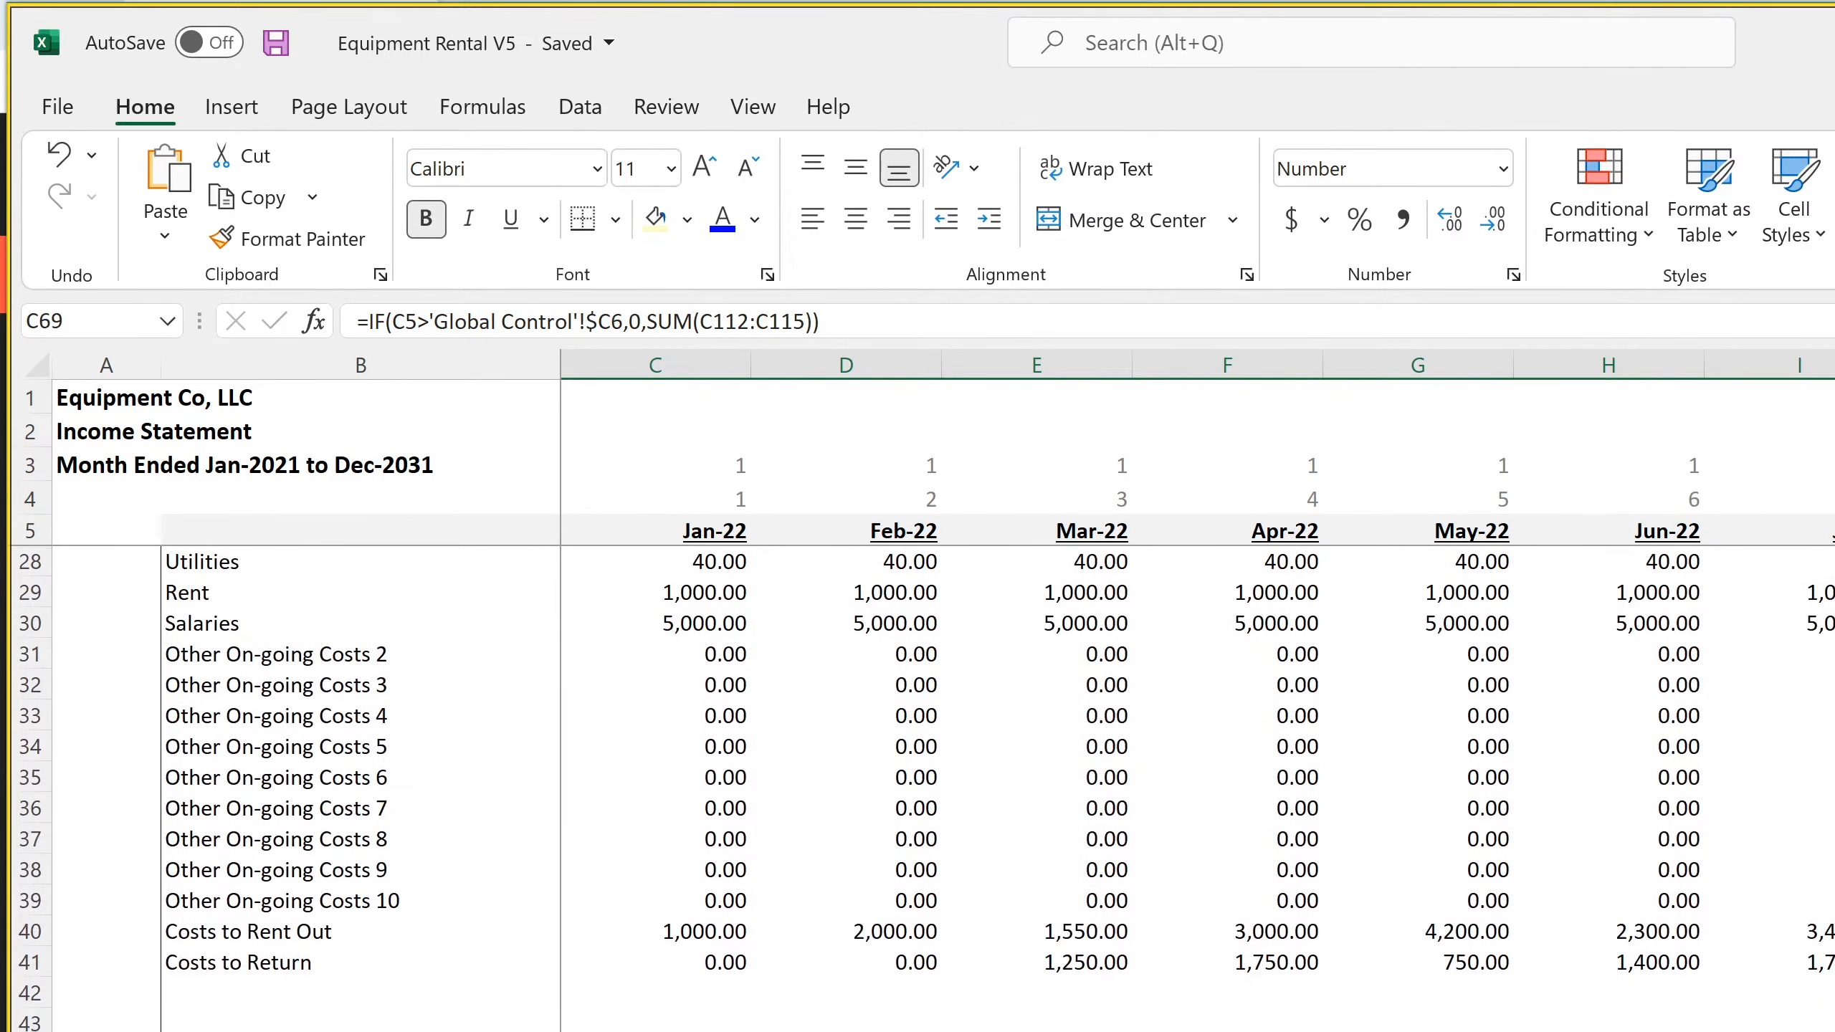
{"action": "scroll", "coordinate": [1011, 788], "scroll_direction": "up", "scroll_amount": 7}
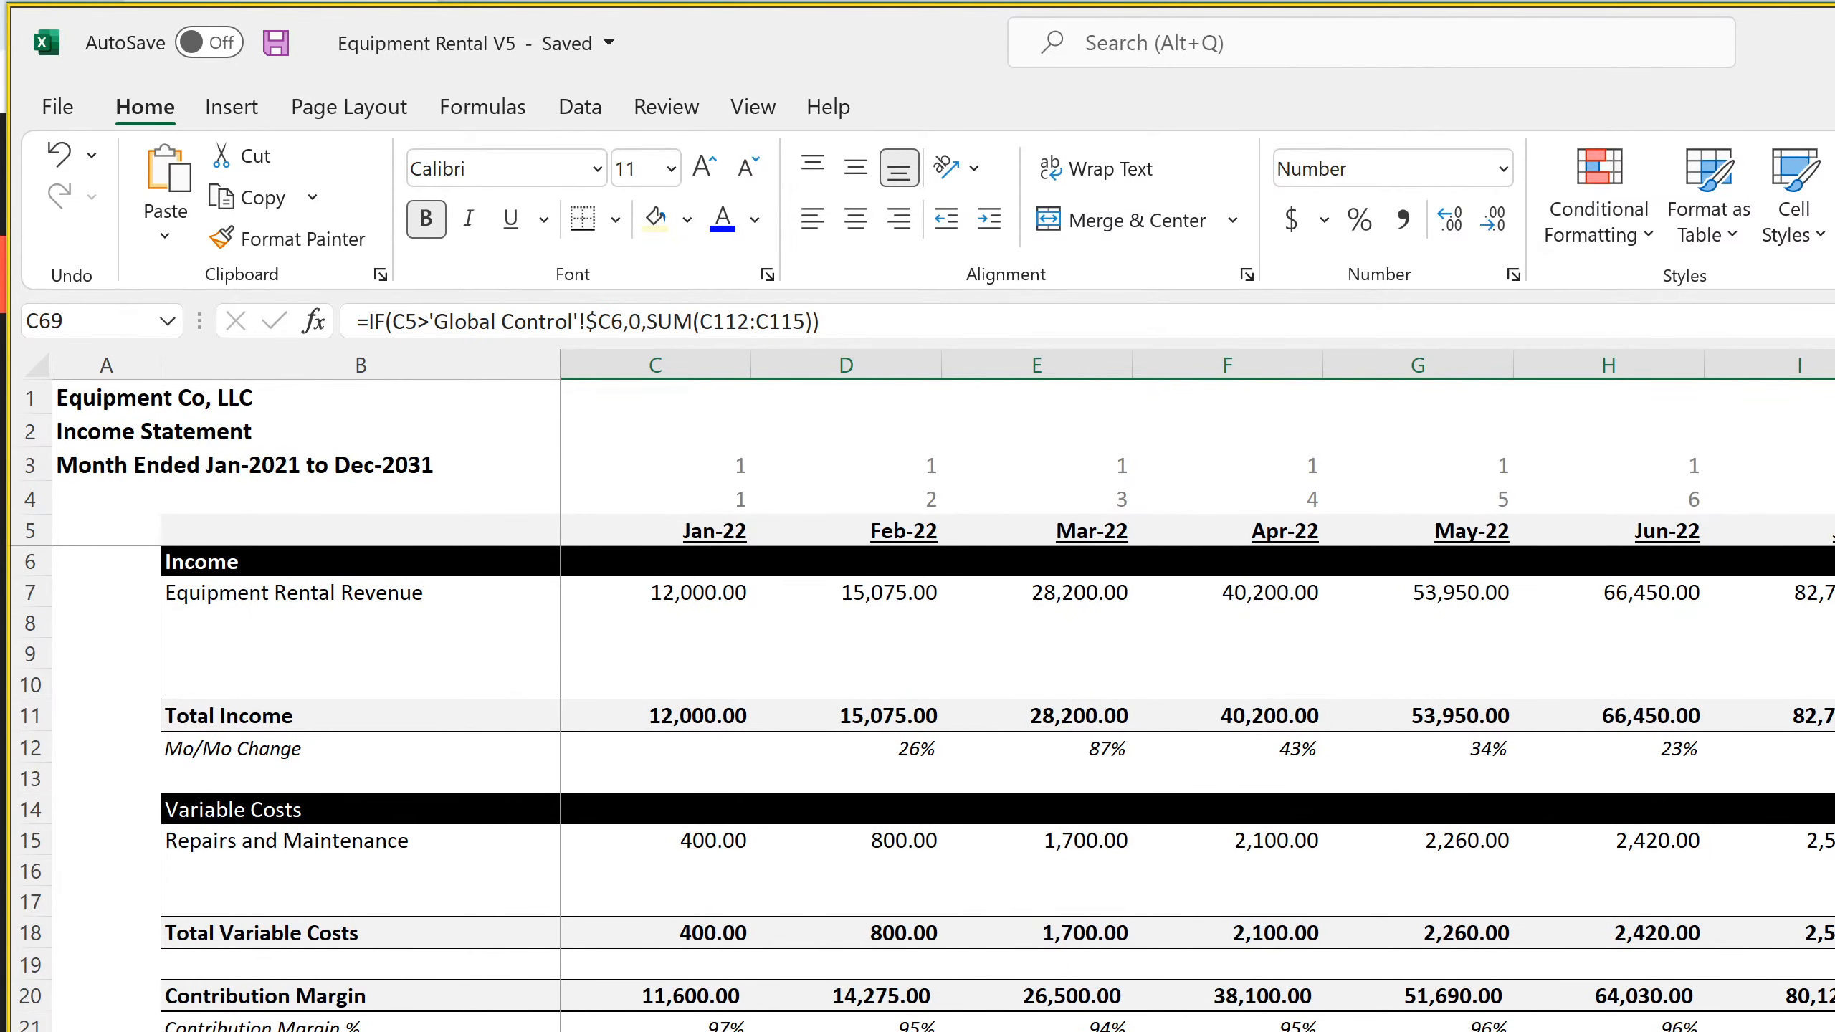
{"action": "scroll", "coordinate": [1011, 787], "scroll_direction": "down", "scroll_amount": 15}
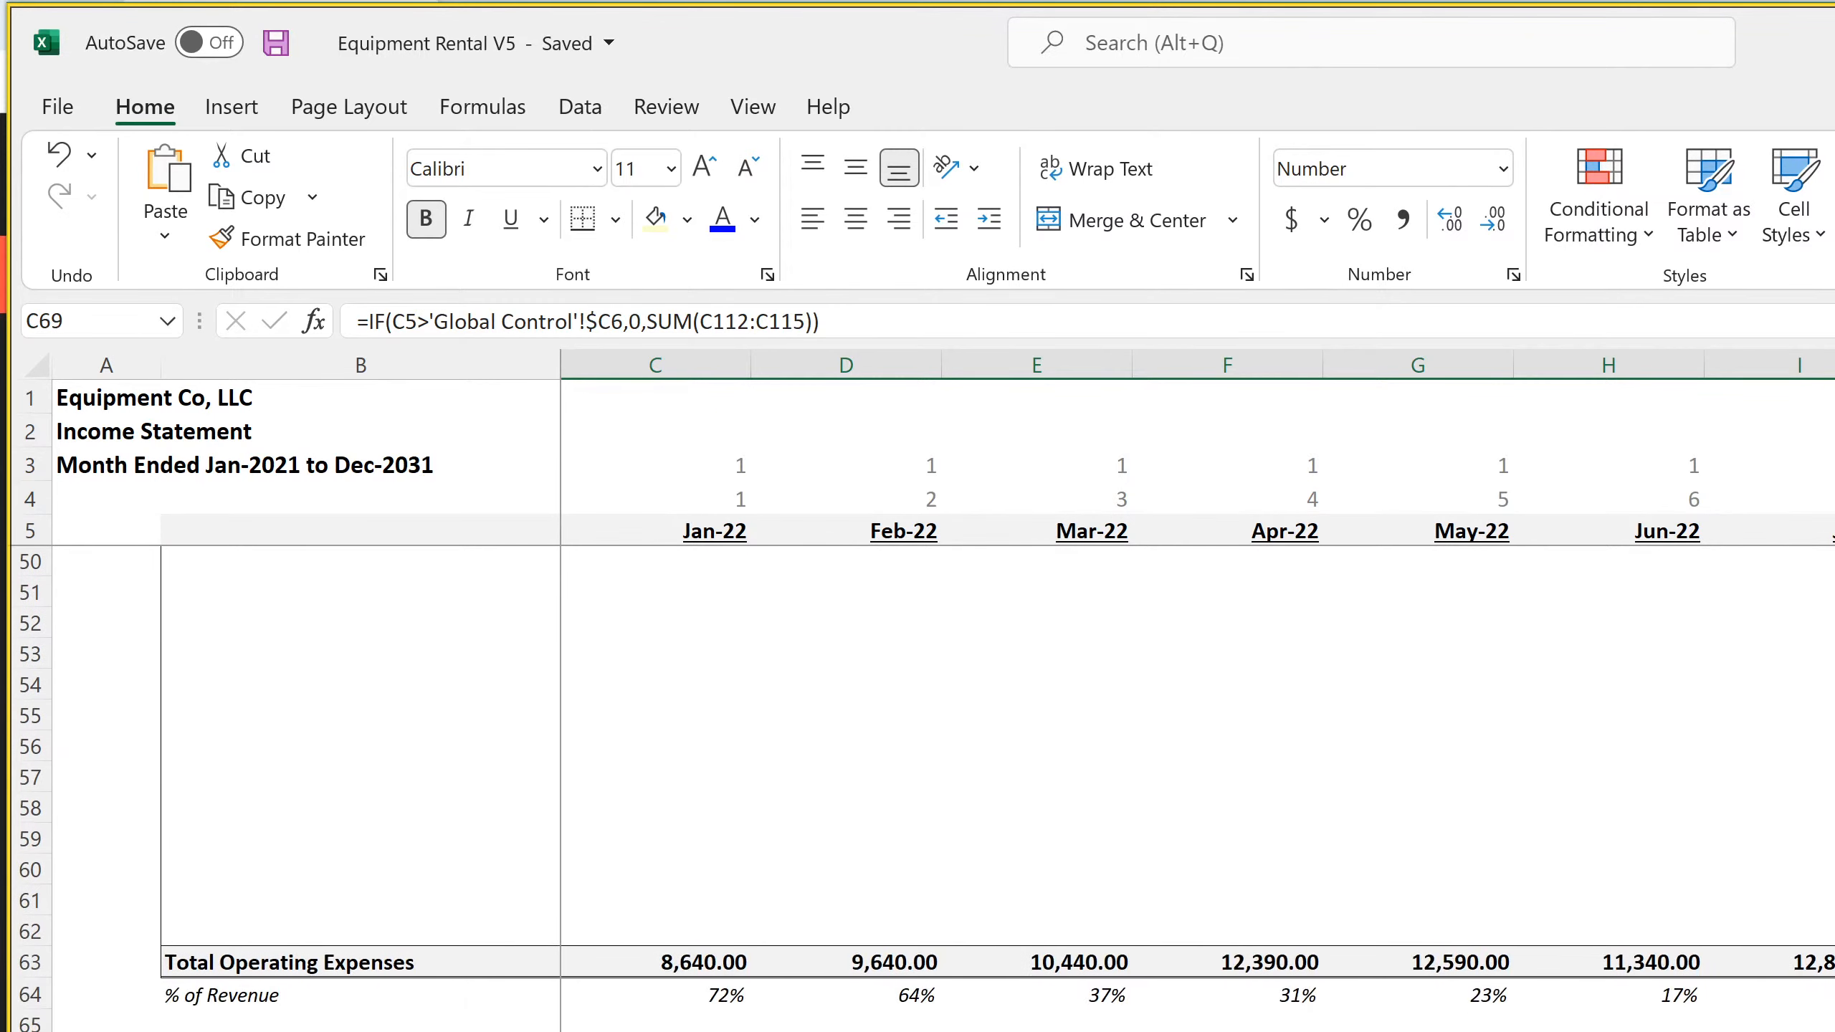
{"action": "left_click", "coordinate": [655, 1031]}
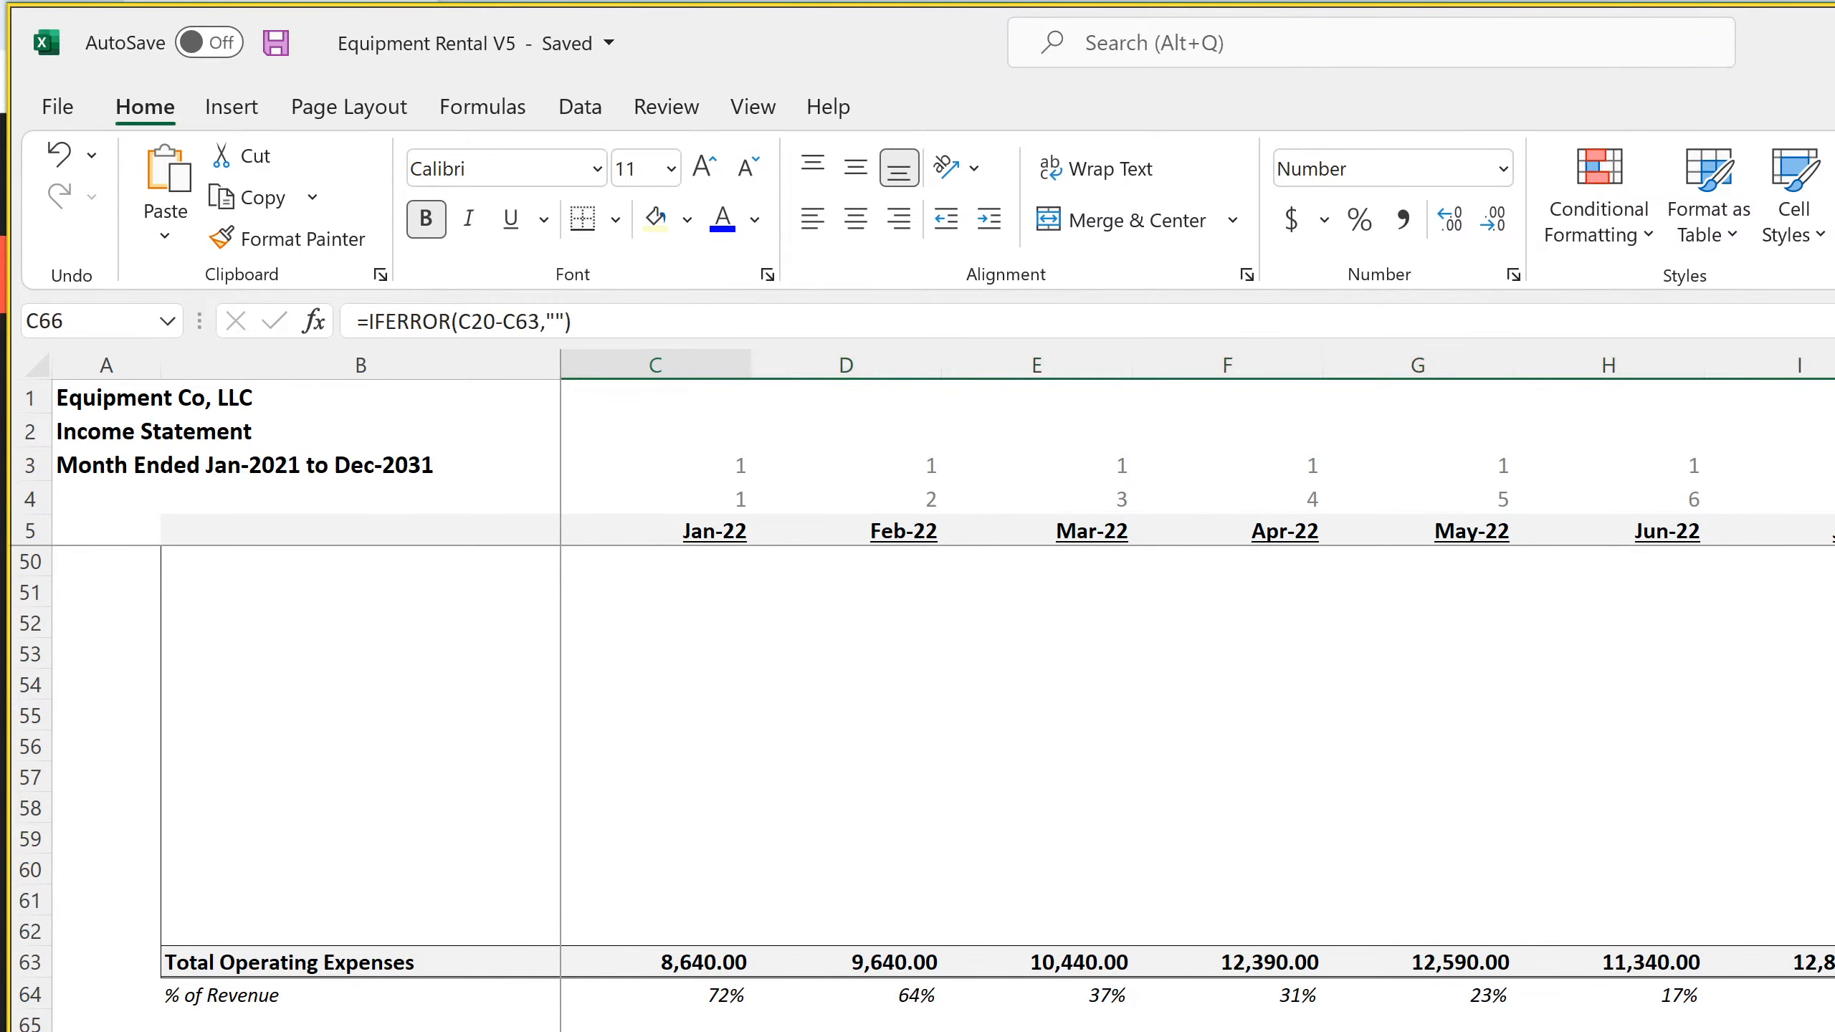
{"action": "scroll", "coordinate": [1012, 787], "scroll_direction": "down", "scroll_amount": 10}
{"action": "scroll", "coordinate": [1011, 788], "scroll_direction": "down", "scroll_amount": 5}
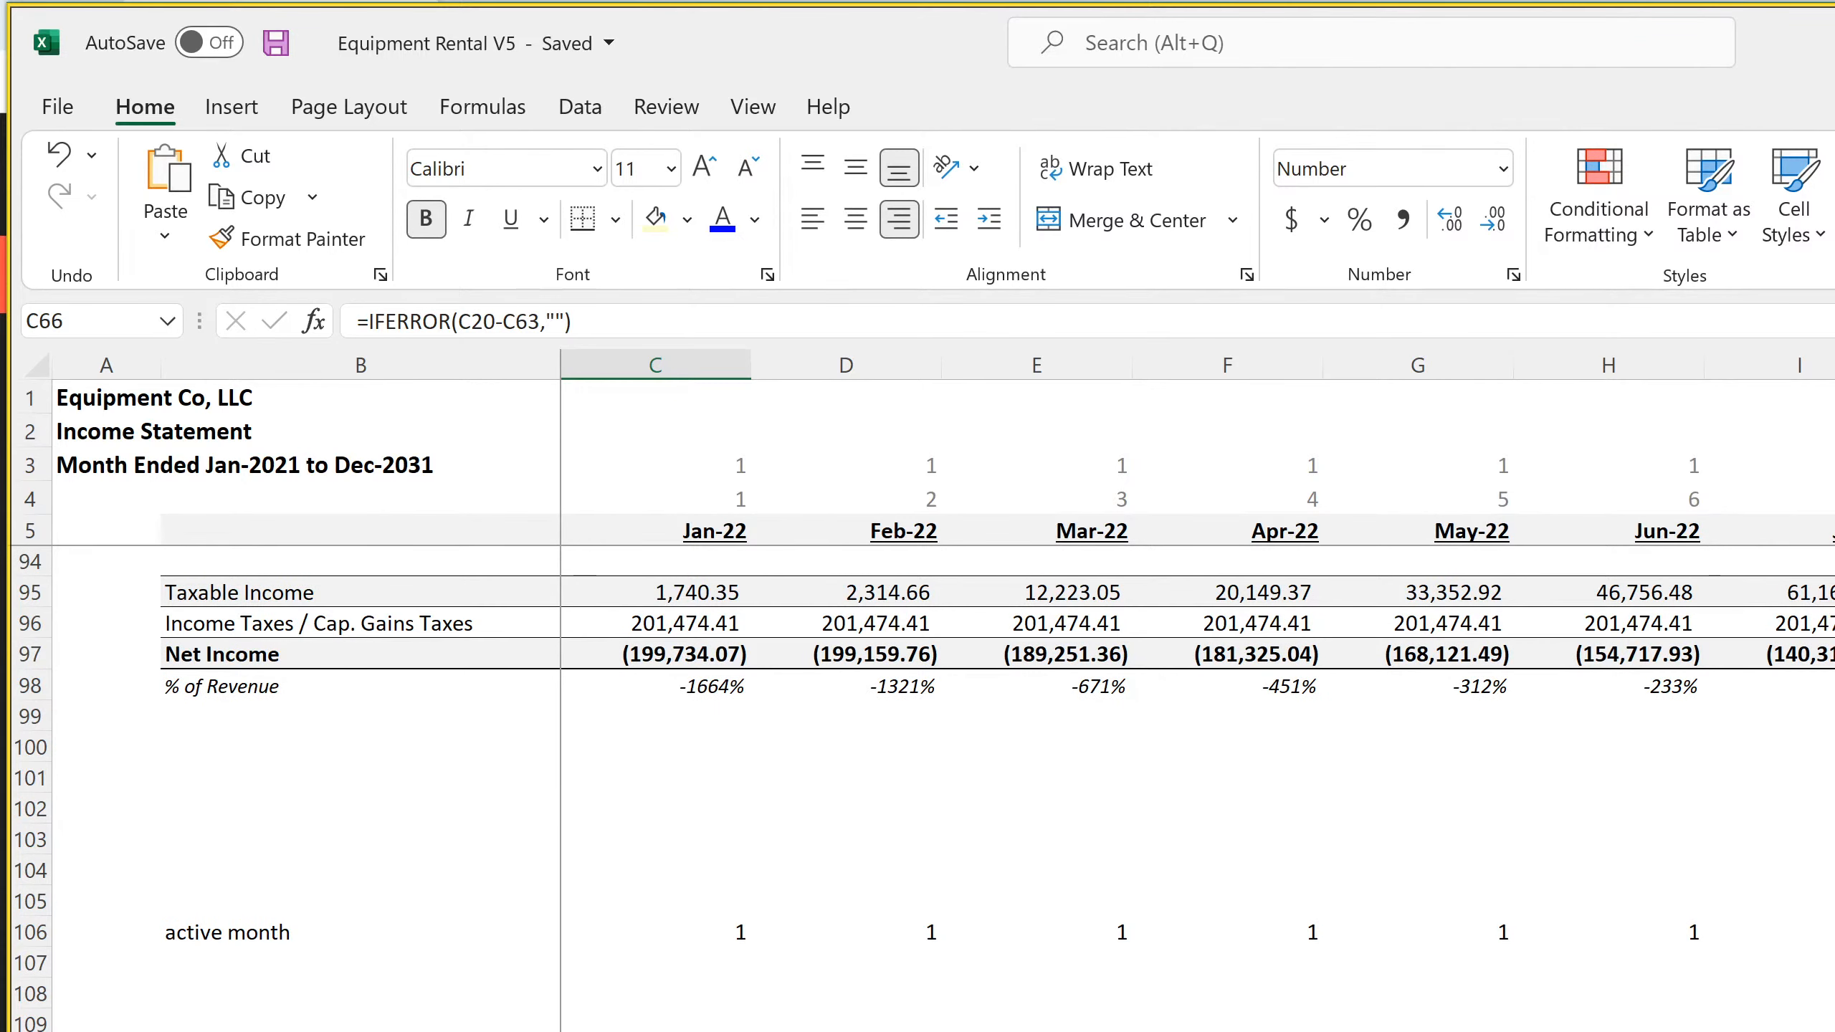
On the Statement of Cash Flows, remove the 'Terminal Value'!$D9 result and everything after it from the exit-month IF formula in D22
{"action": "key", "text": "ctrl+Page_Down"}
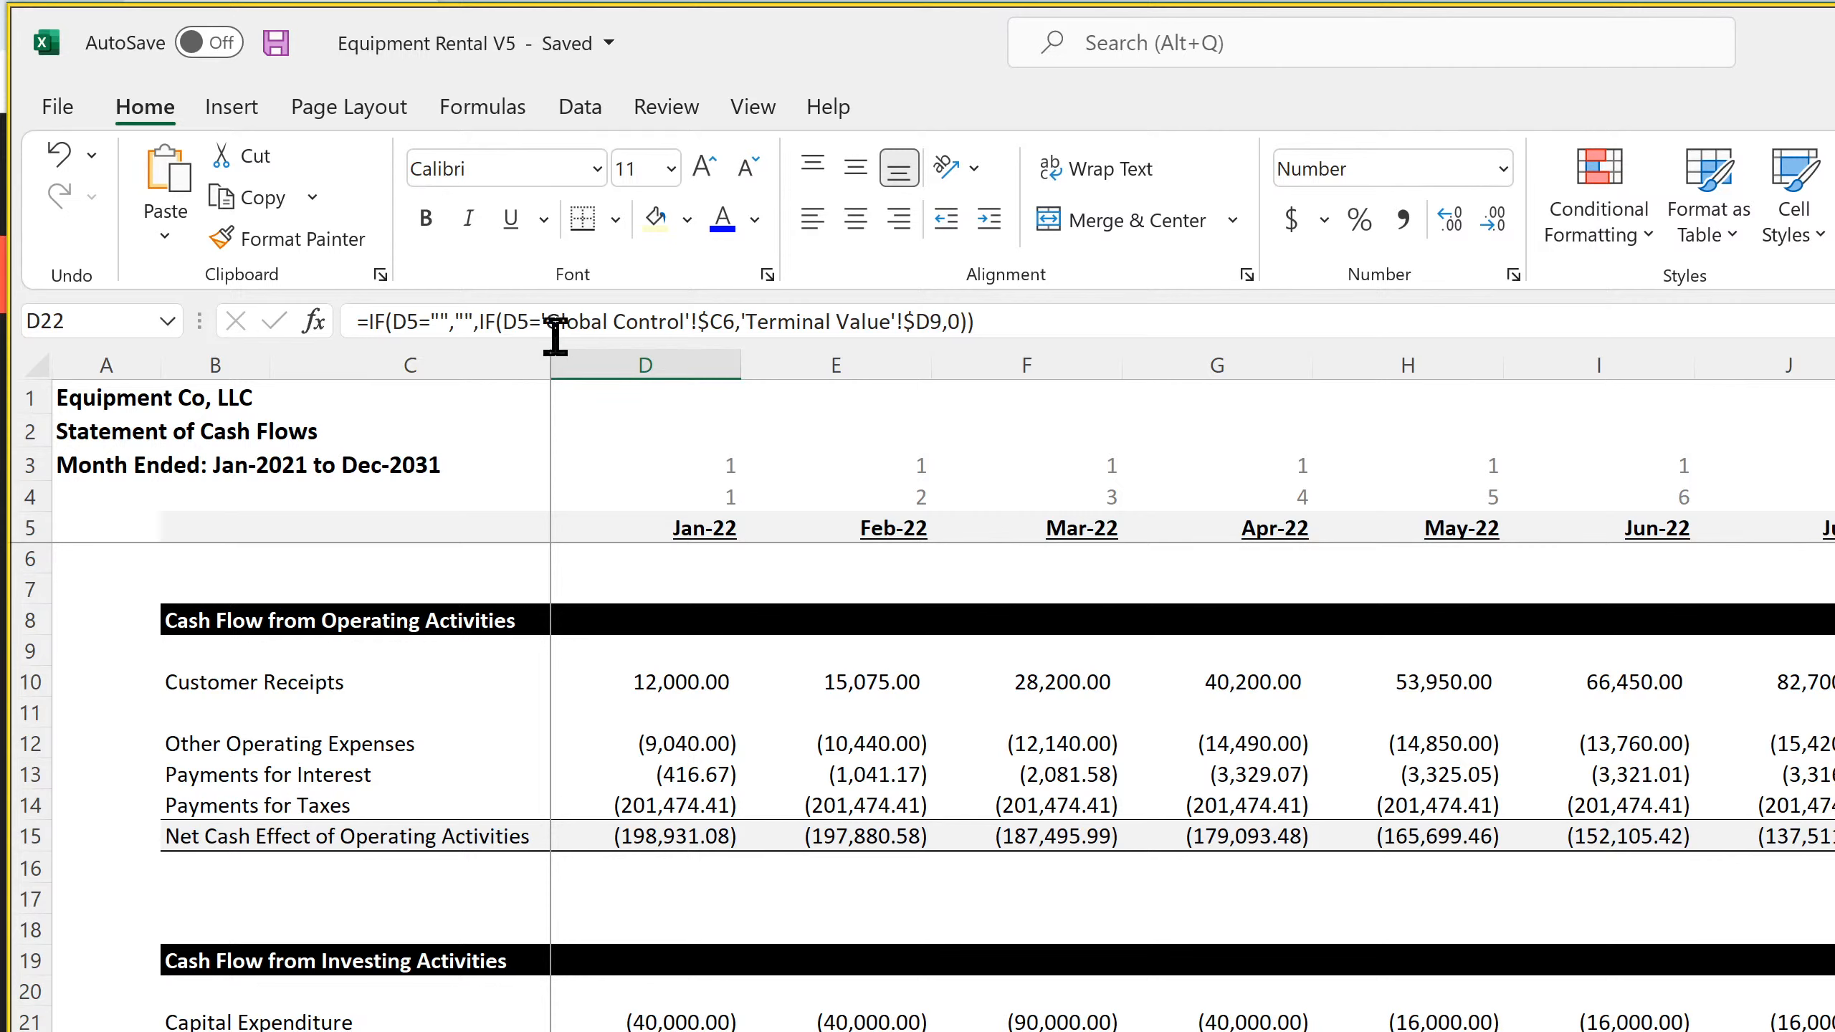
{"action": "left_click_drag", "start_coordinate": [484, 316], "coordinate": [1225, 320]}
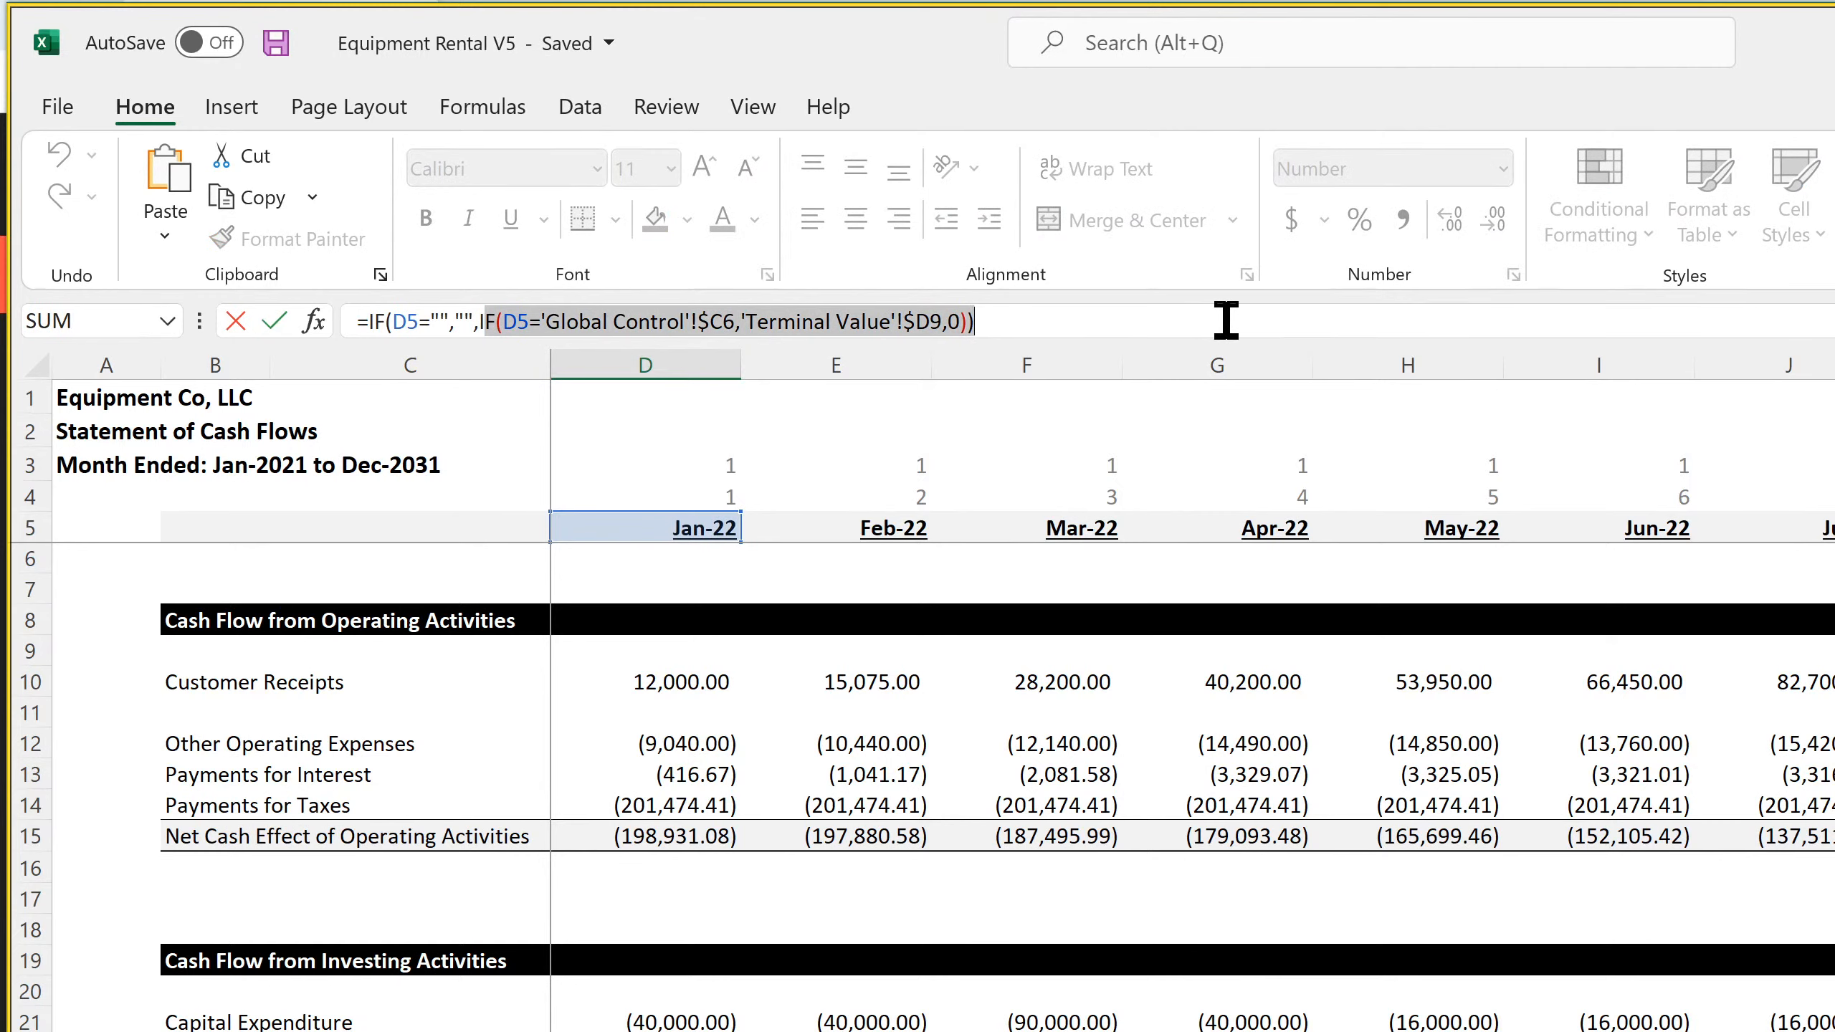
{"action": "left_click", "coordinate": [821, 320]}
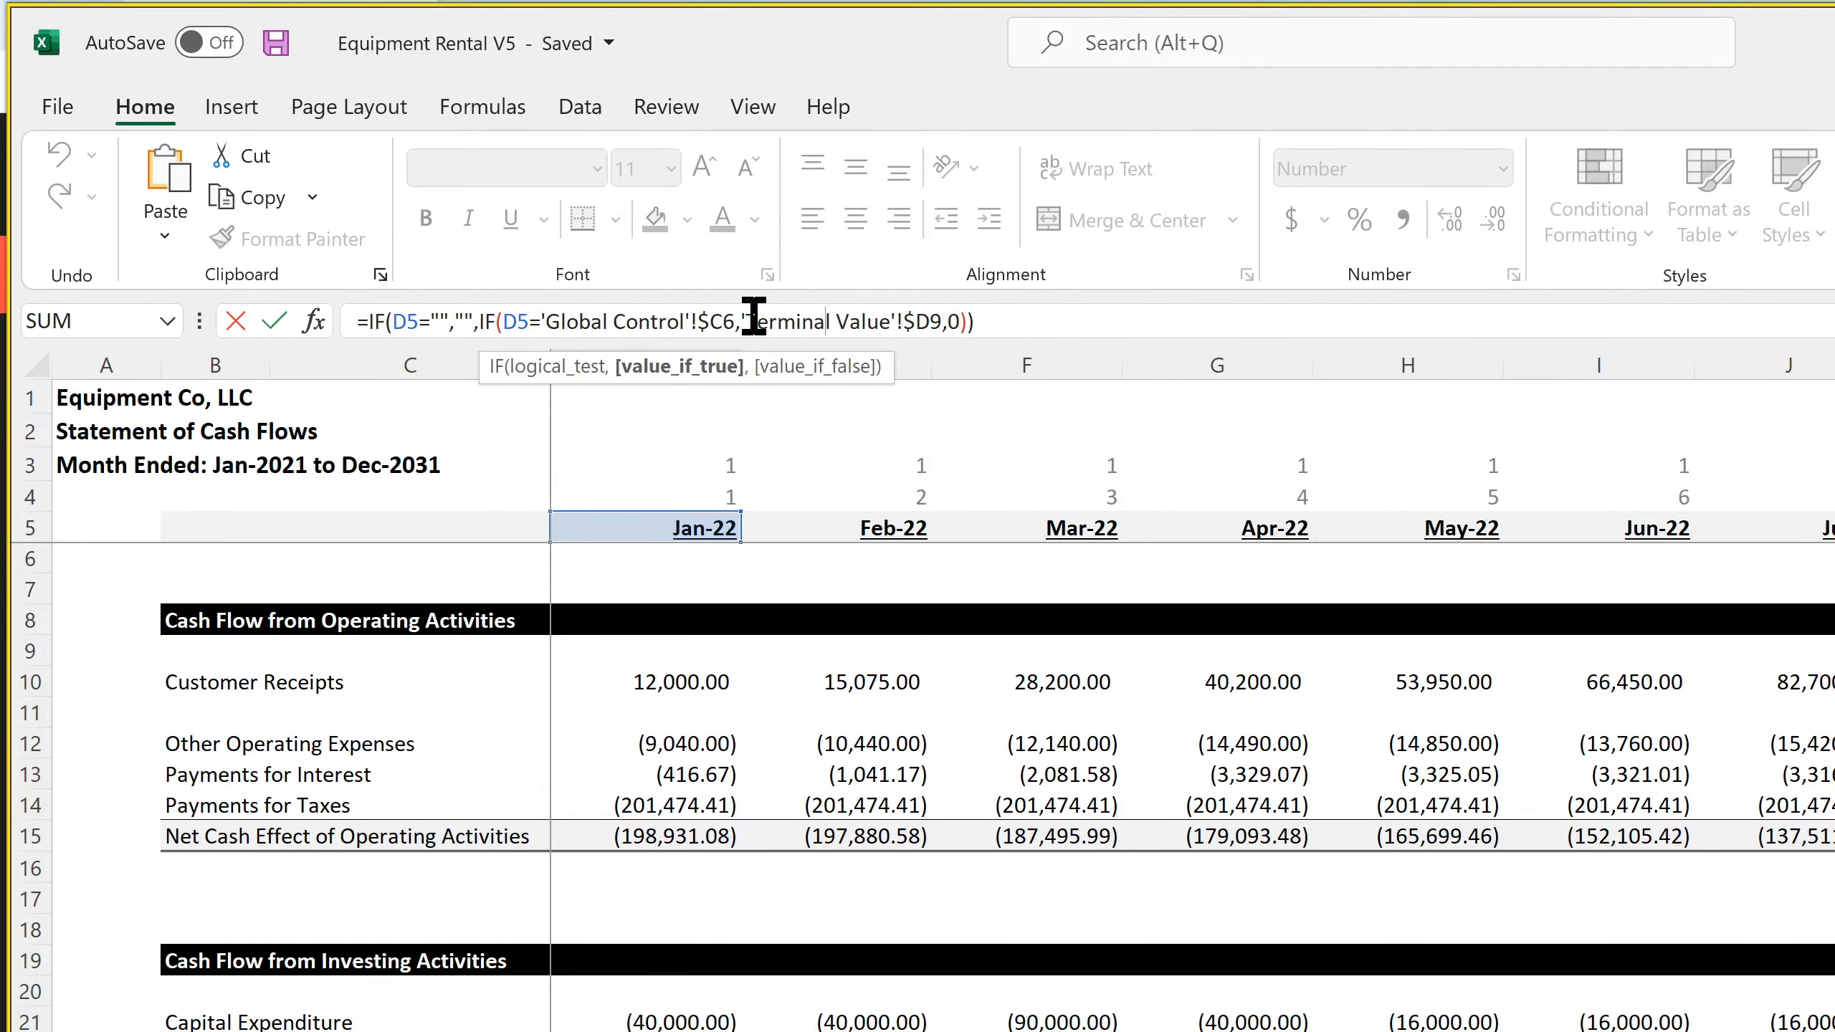
{"action": "left_click_drag", "start_coordinate": [741, 321], "coordinate": [1183, 328]}
{"action": "key", "text": "BackSpace"}
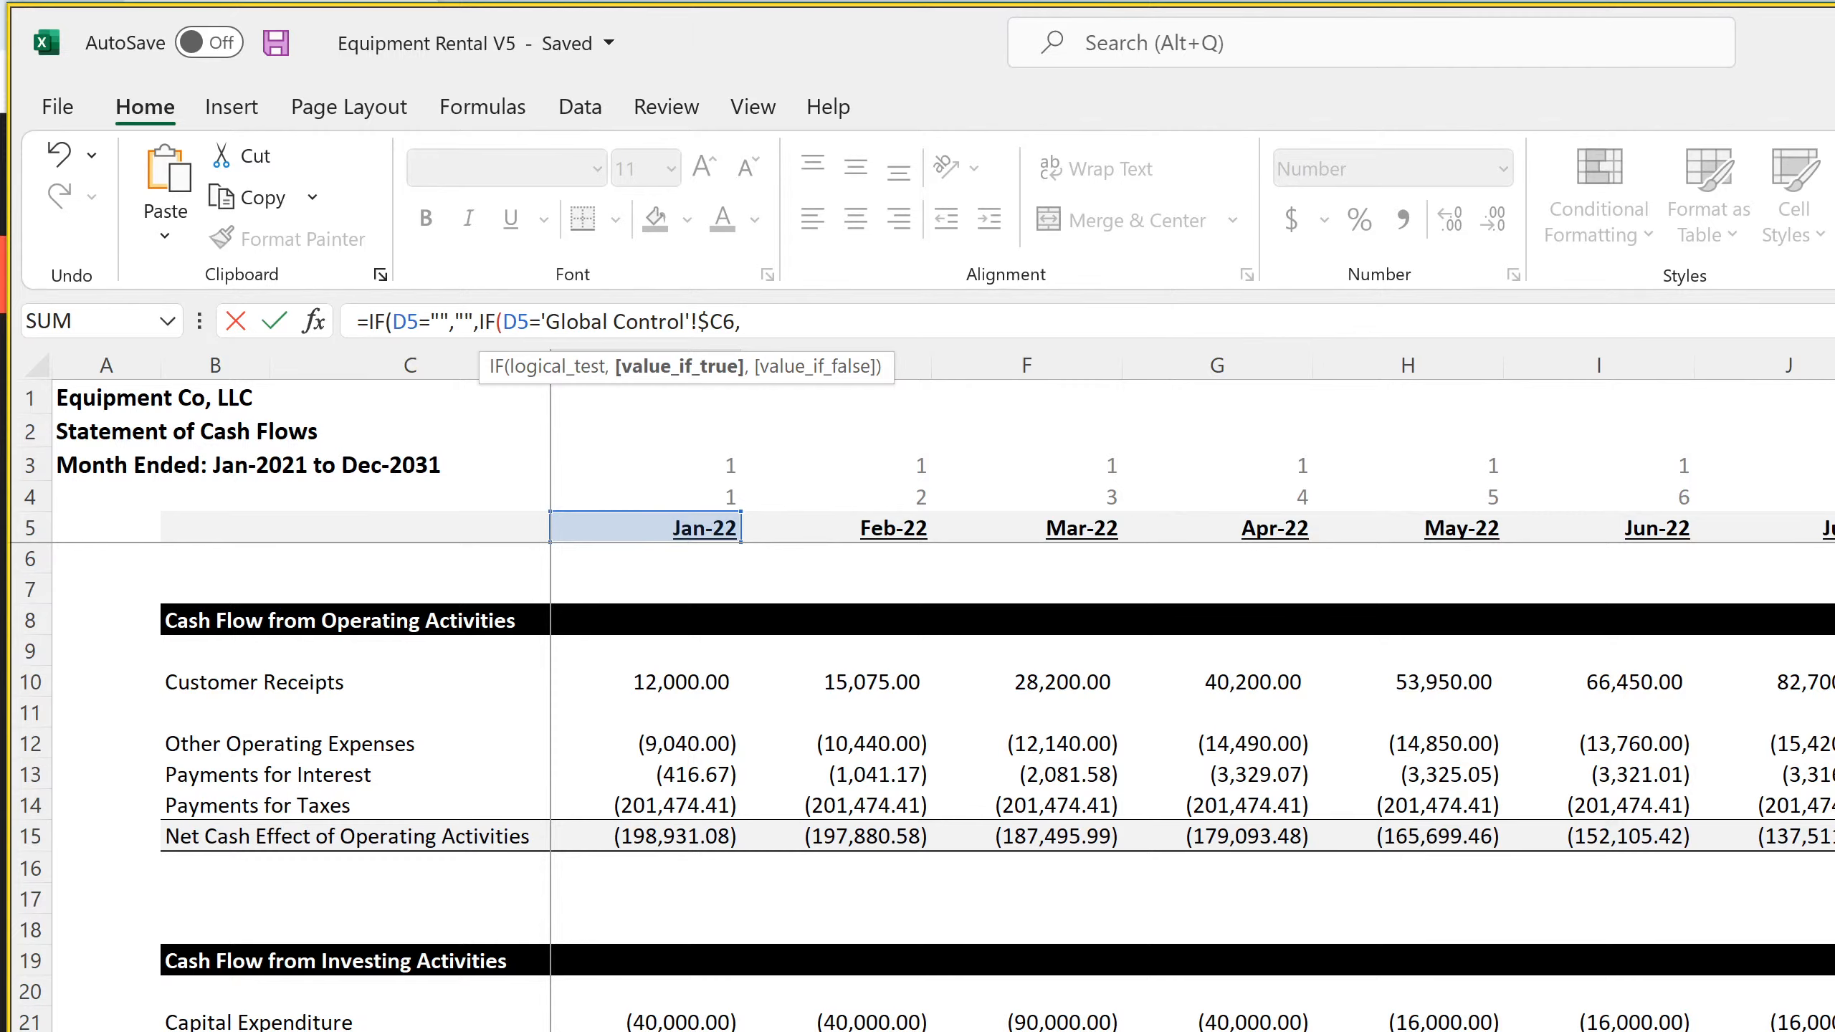
Make the exit-month result in the D22 formula the Jan-22 EBITDA from 'Income Statement - Monthly'!C66 times 12
{"action": "key", "text": "ctrl+Page_Up"}
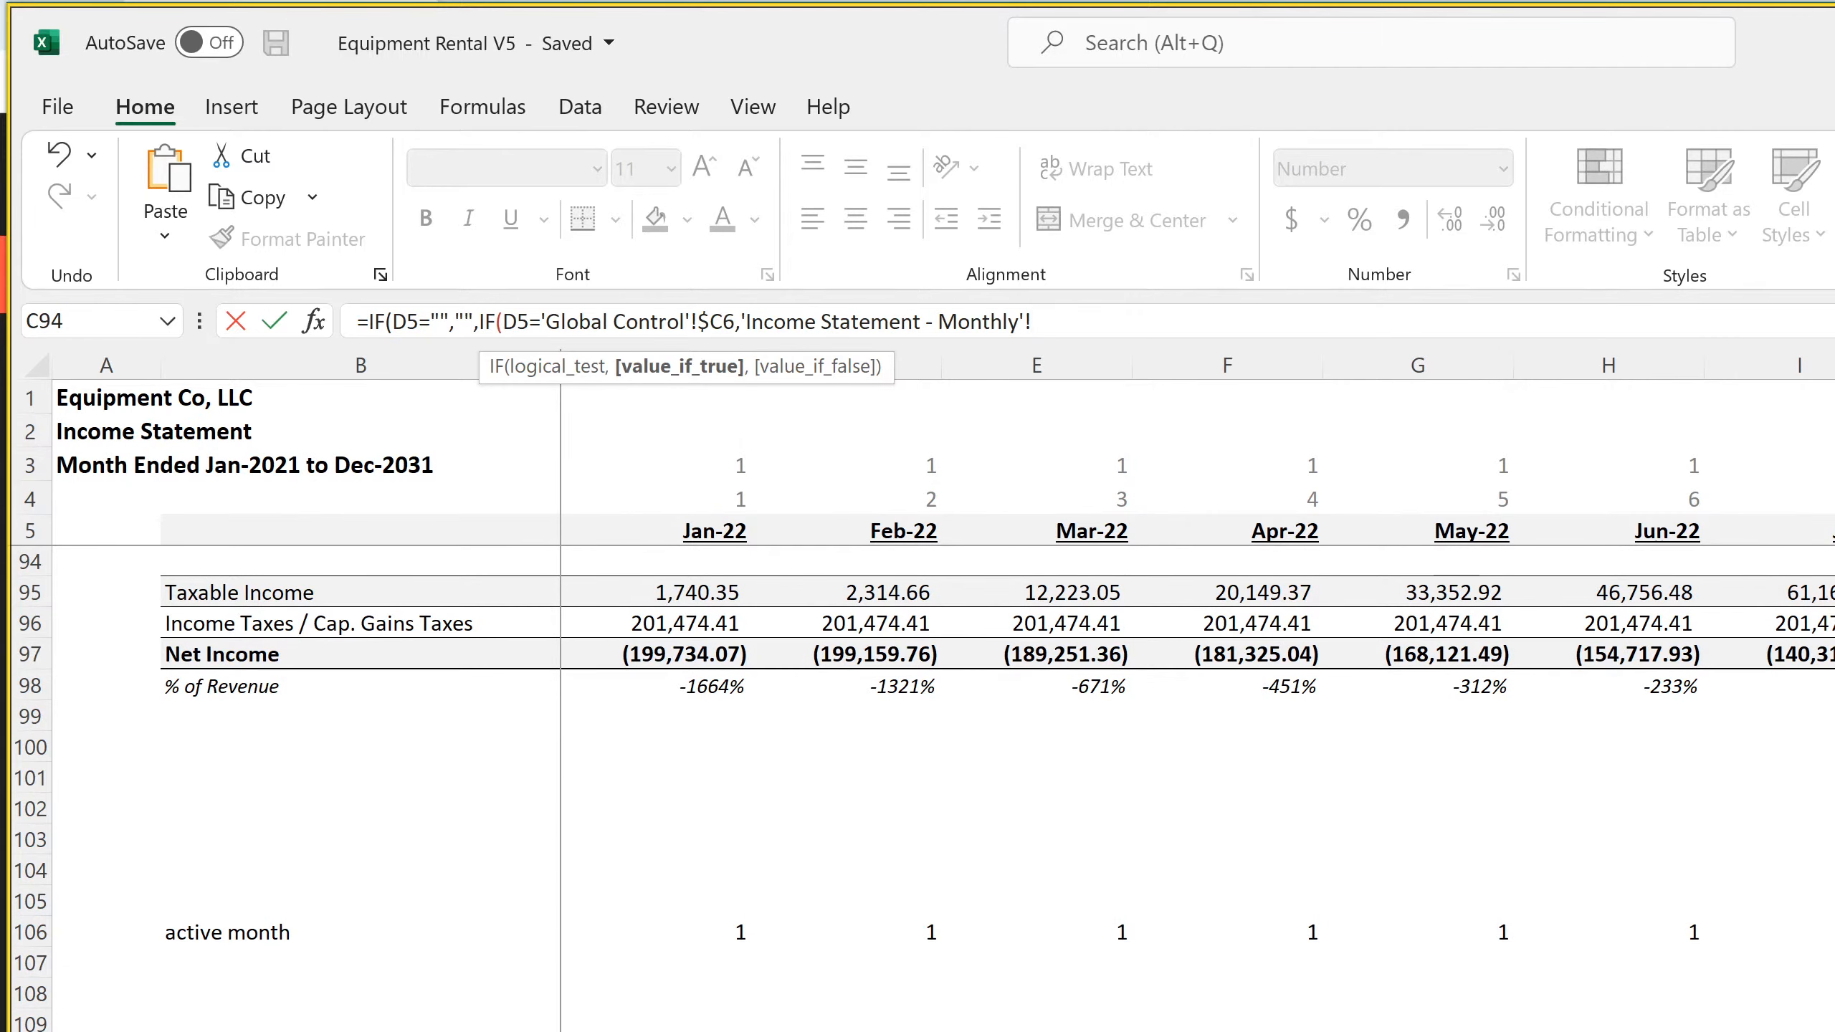
{"action": "scroll", "coordinate": [1012, 788], "scroll_direction": "up", "scroll_amount": 7}
{"action": "scroll", "coordinate": [1011, 787], "scroll_direction": "up", "scroll_amount": 1}
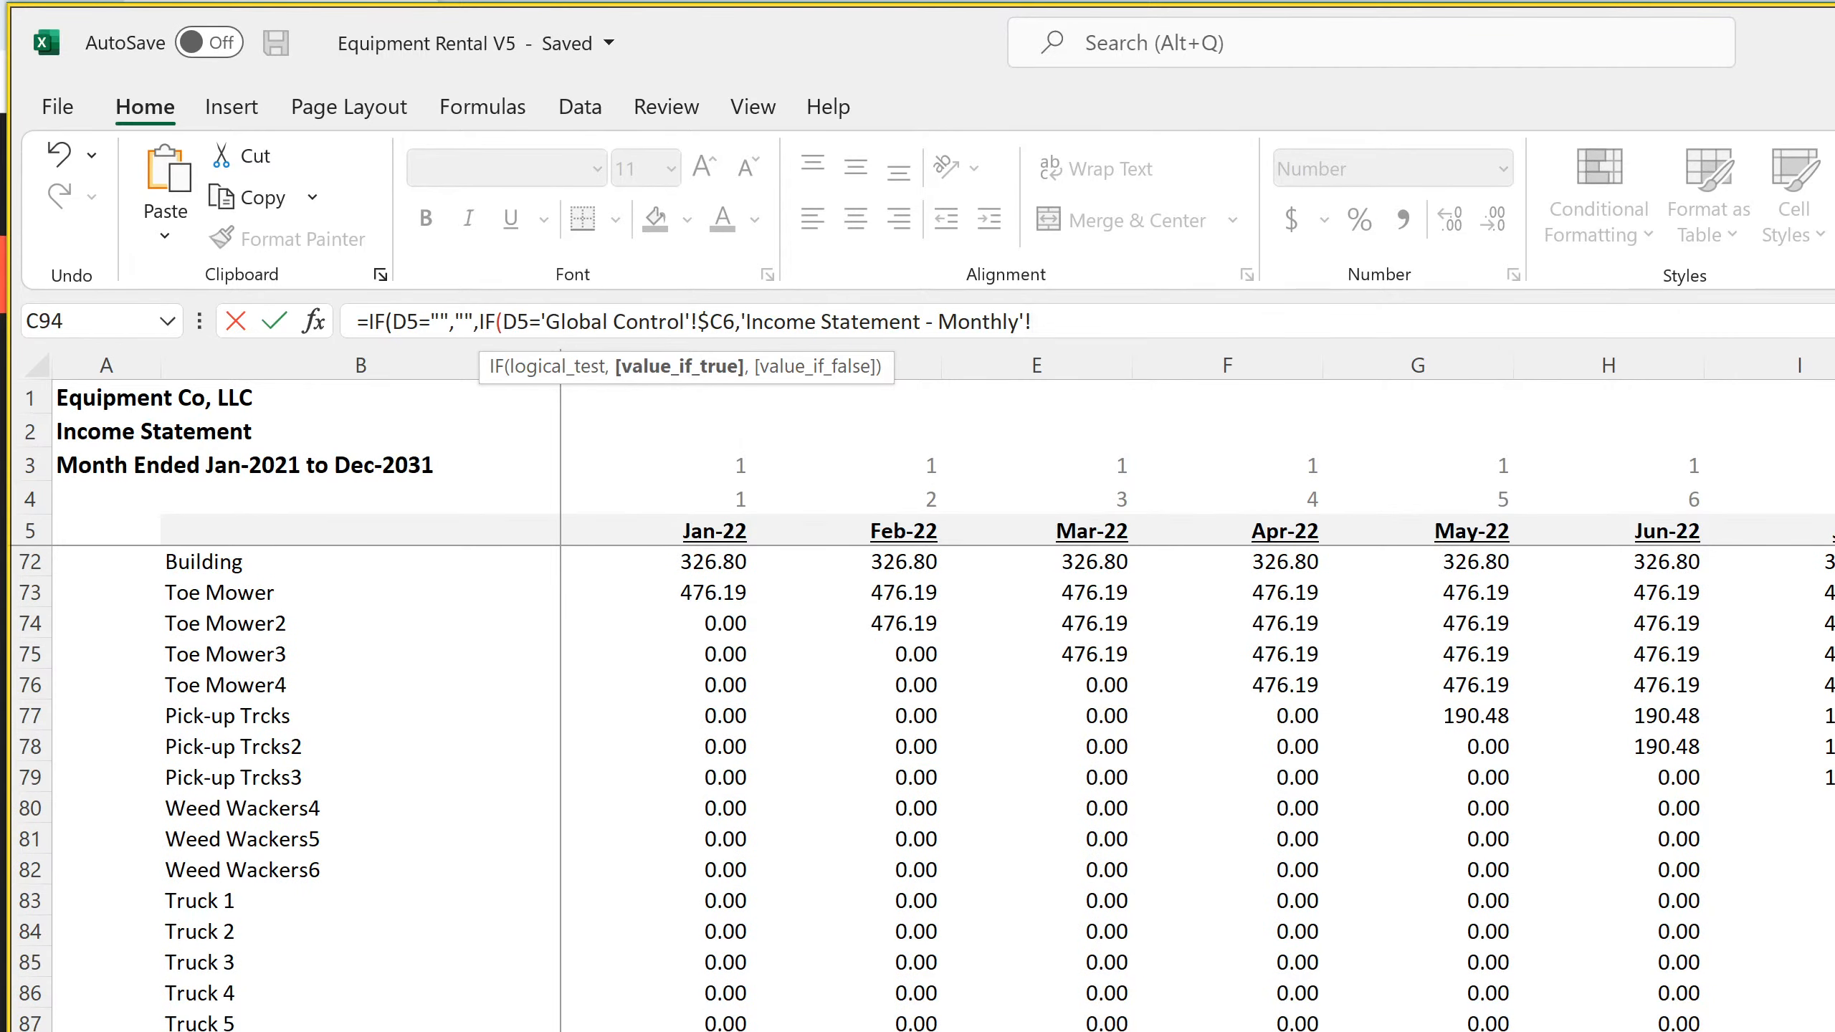
{"action": "scroll", "coordinate": [715, 752], "scroll_direction": "up", "scroll_amount": 4}
{"action": "left_click", "coordinate": [694, 705]}
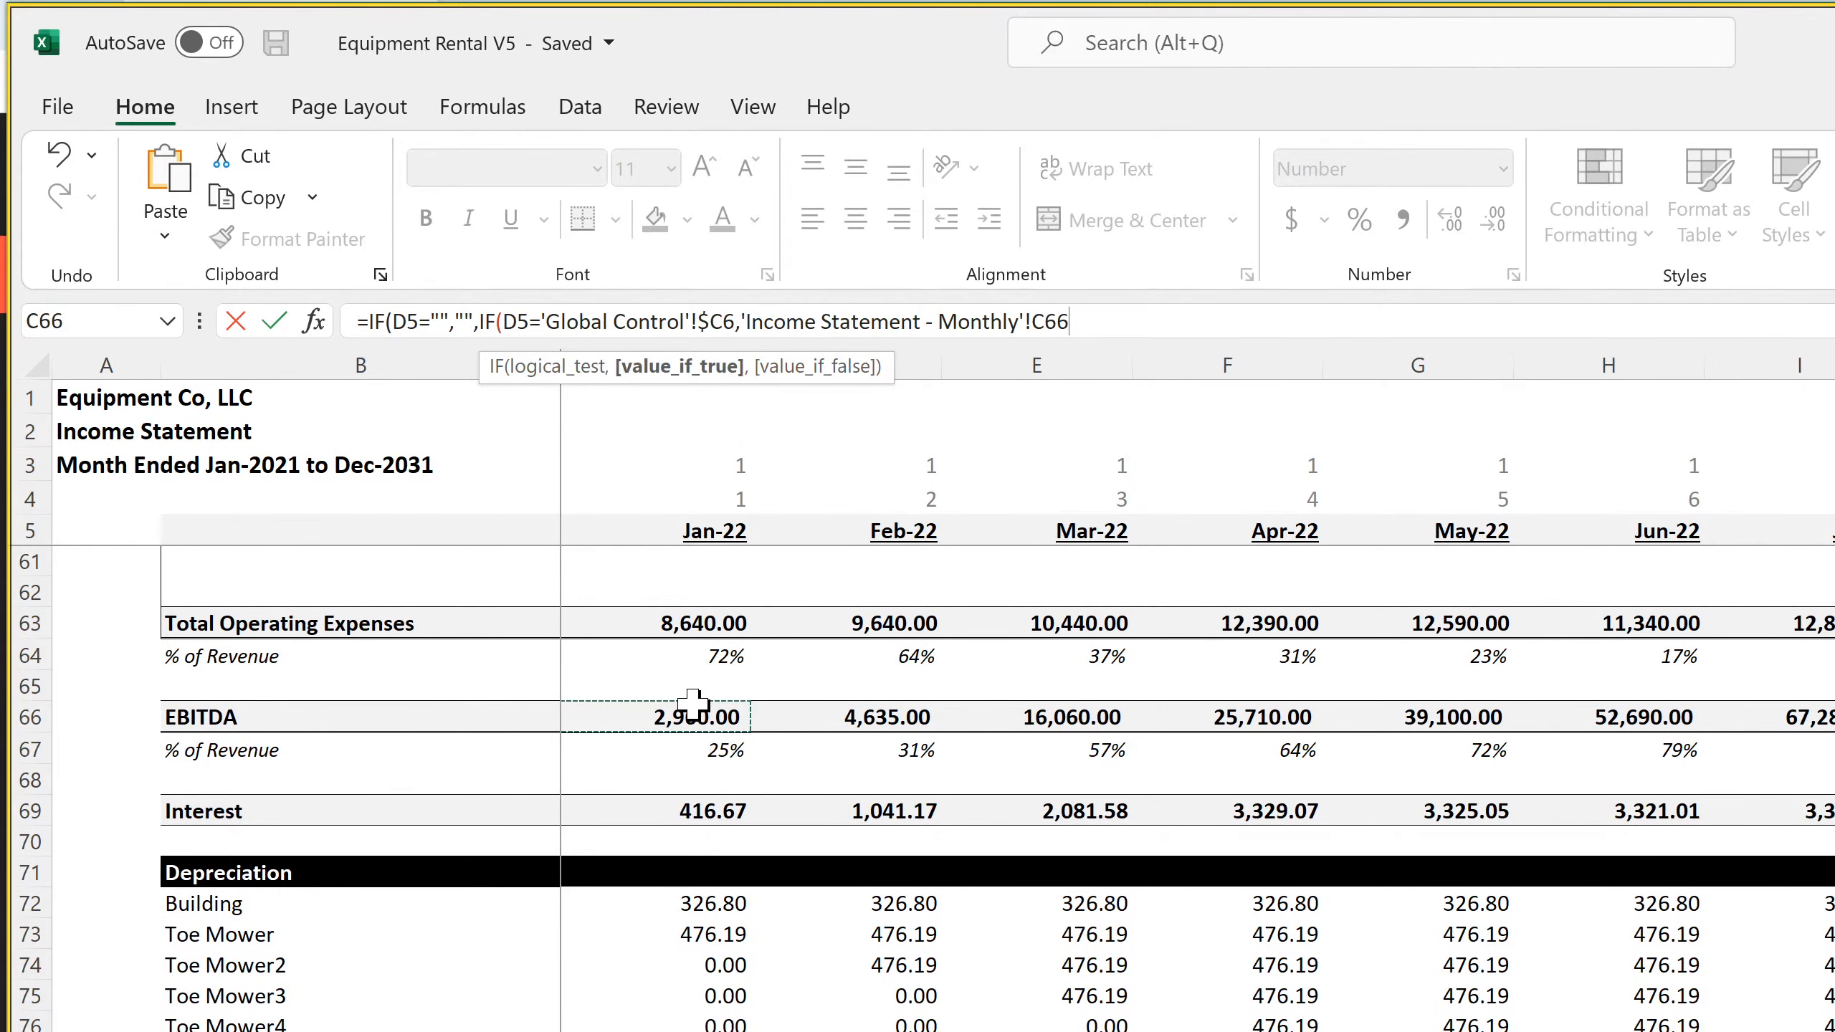
{"action": "type", "text": "*12"}
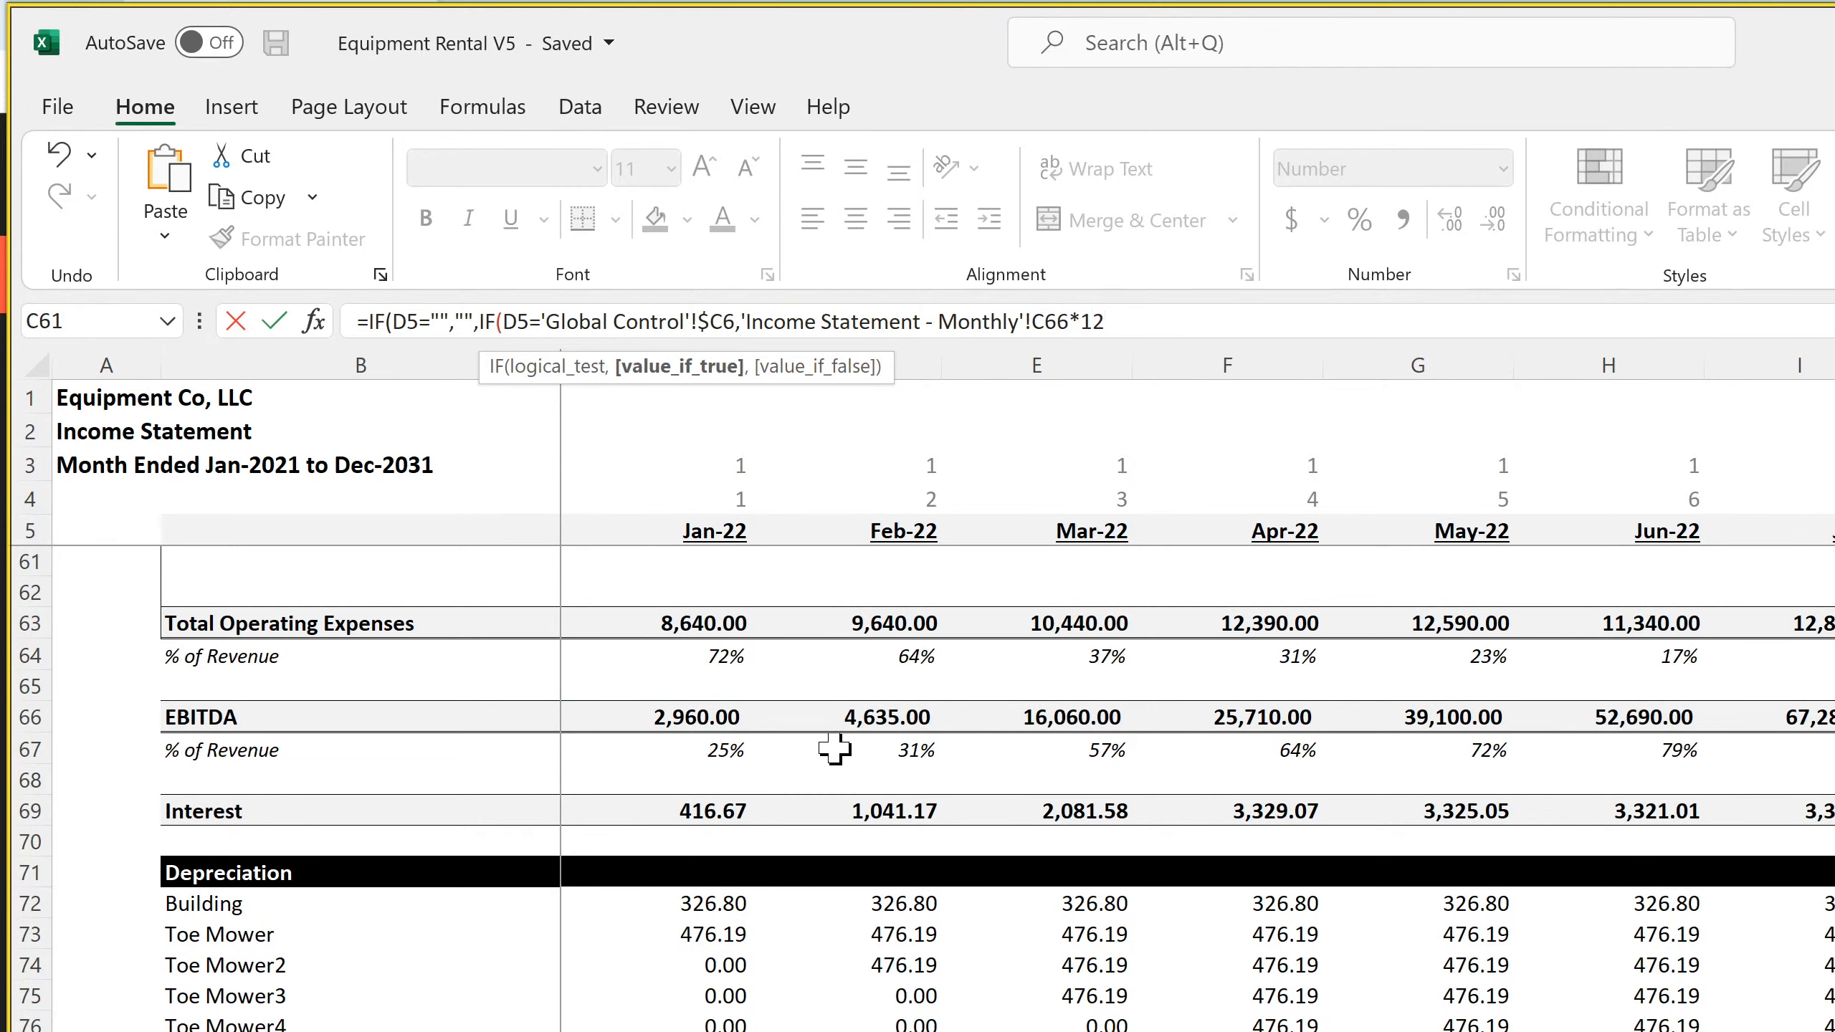
{"action": "type", "text": "*"}
Multiply the annualized EBITDA in the D22 formula by the multiple in 'Terminal Value'!$D6, with 0 for other months, and complete the formula
{"action": "key", "text": "ctrl+Page_Down"}
{"action": "key", "text": "ctrl+Page_Down"}
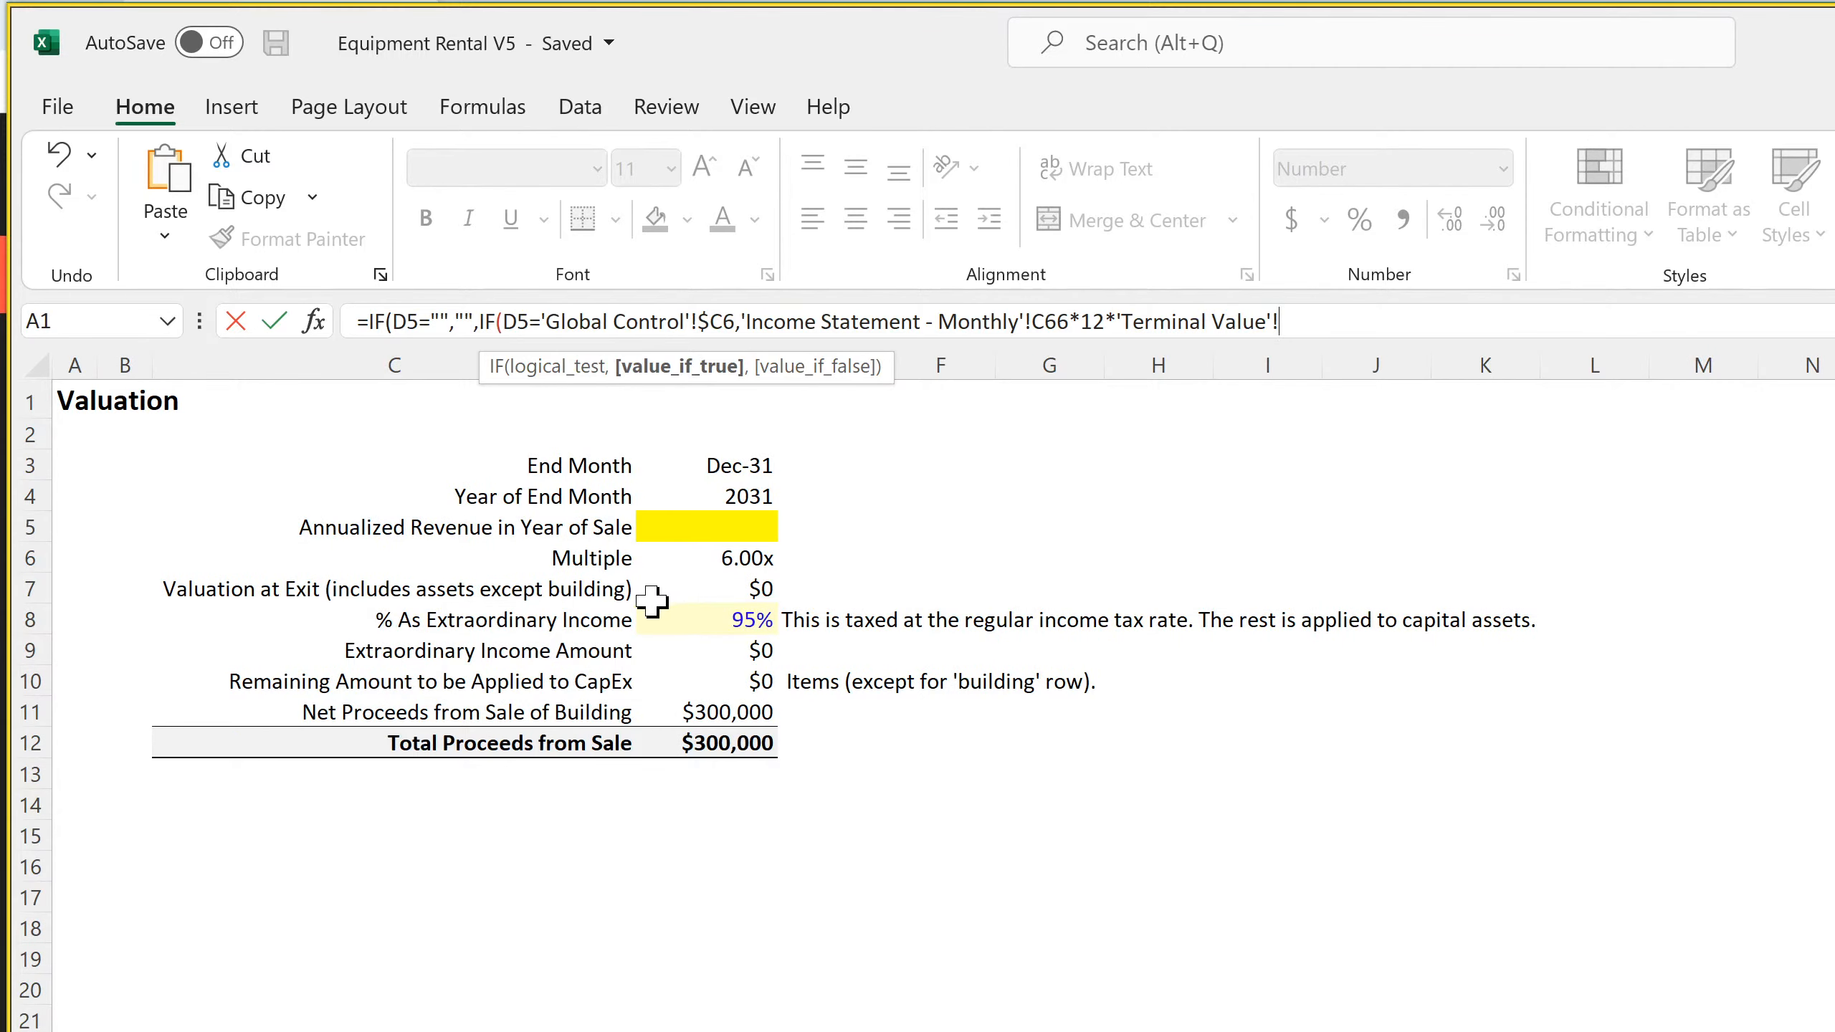
{"action": "left_click", "coordinate": [723, 562]}
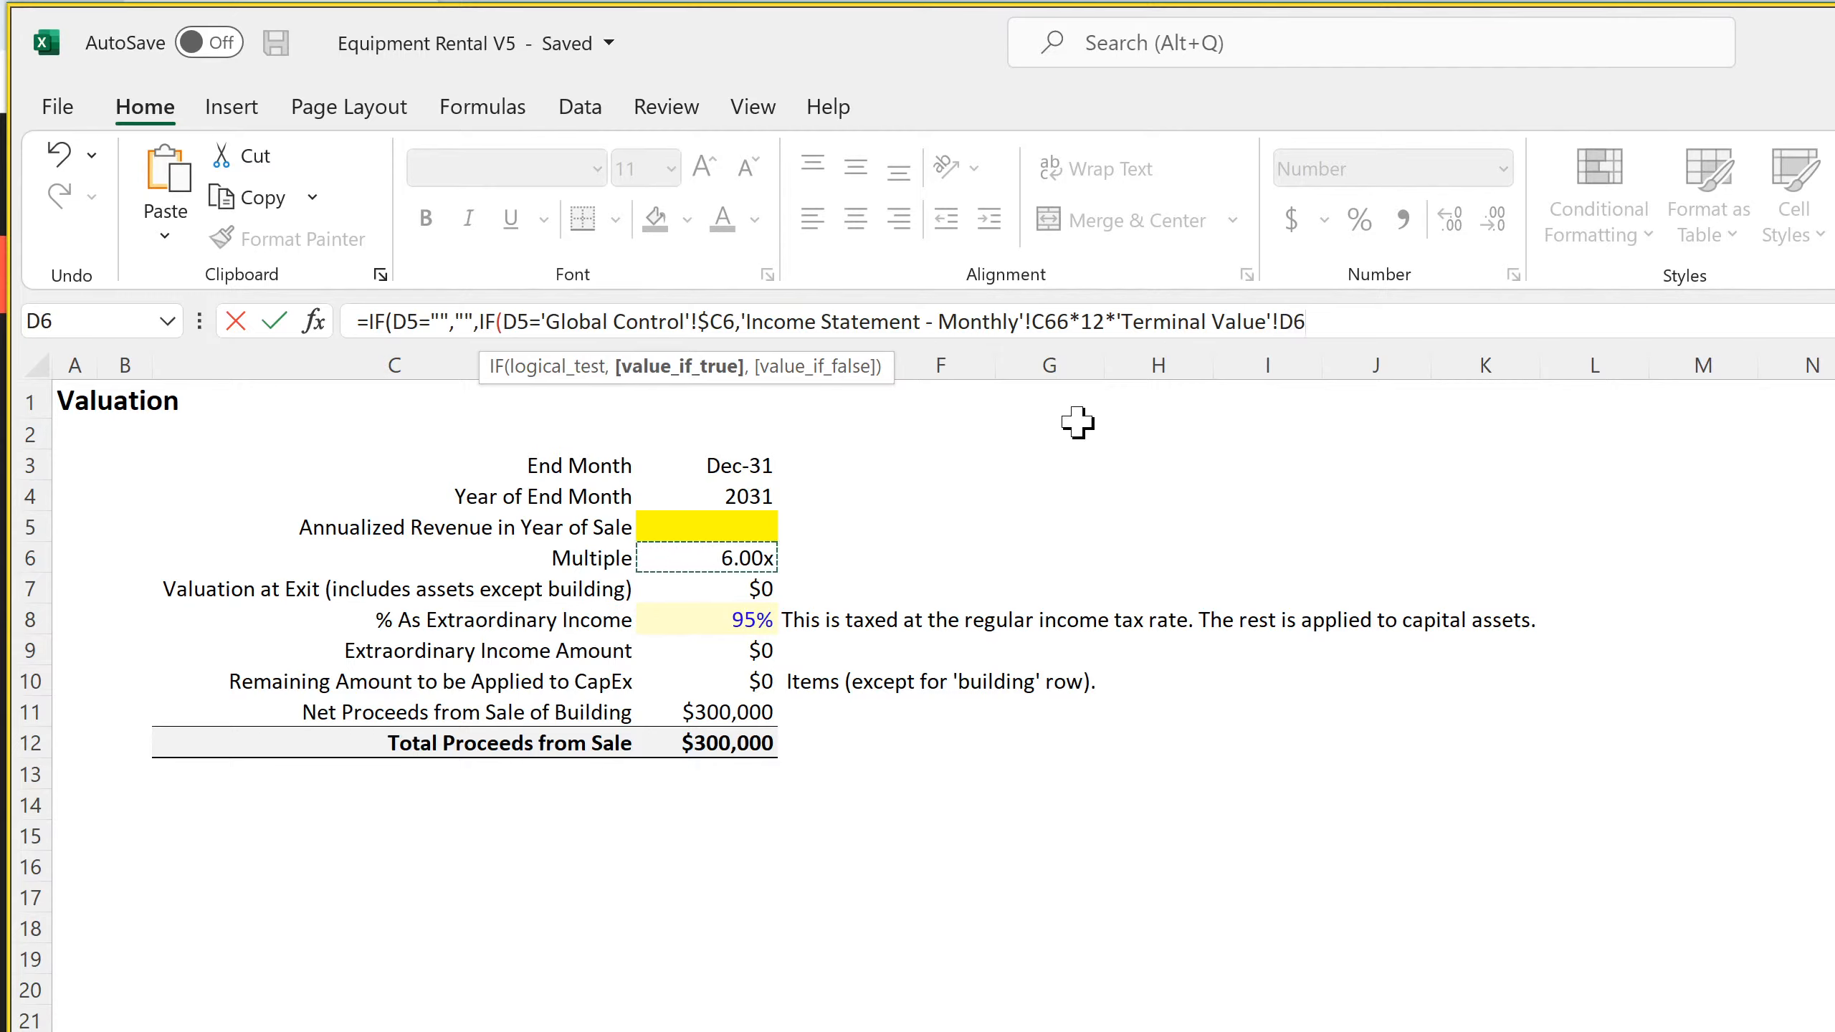
{"action": "left_click", "coordinate": [1285, 321]}
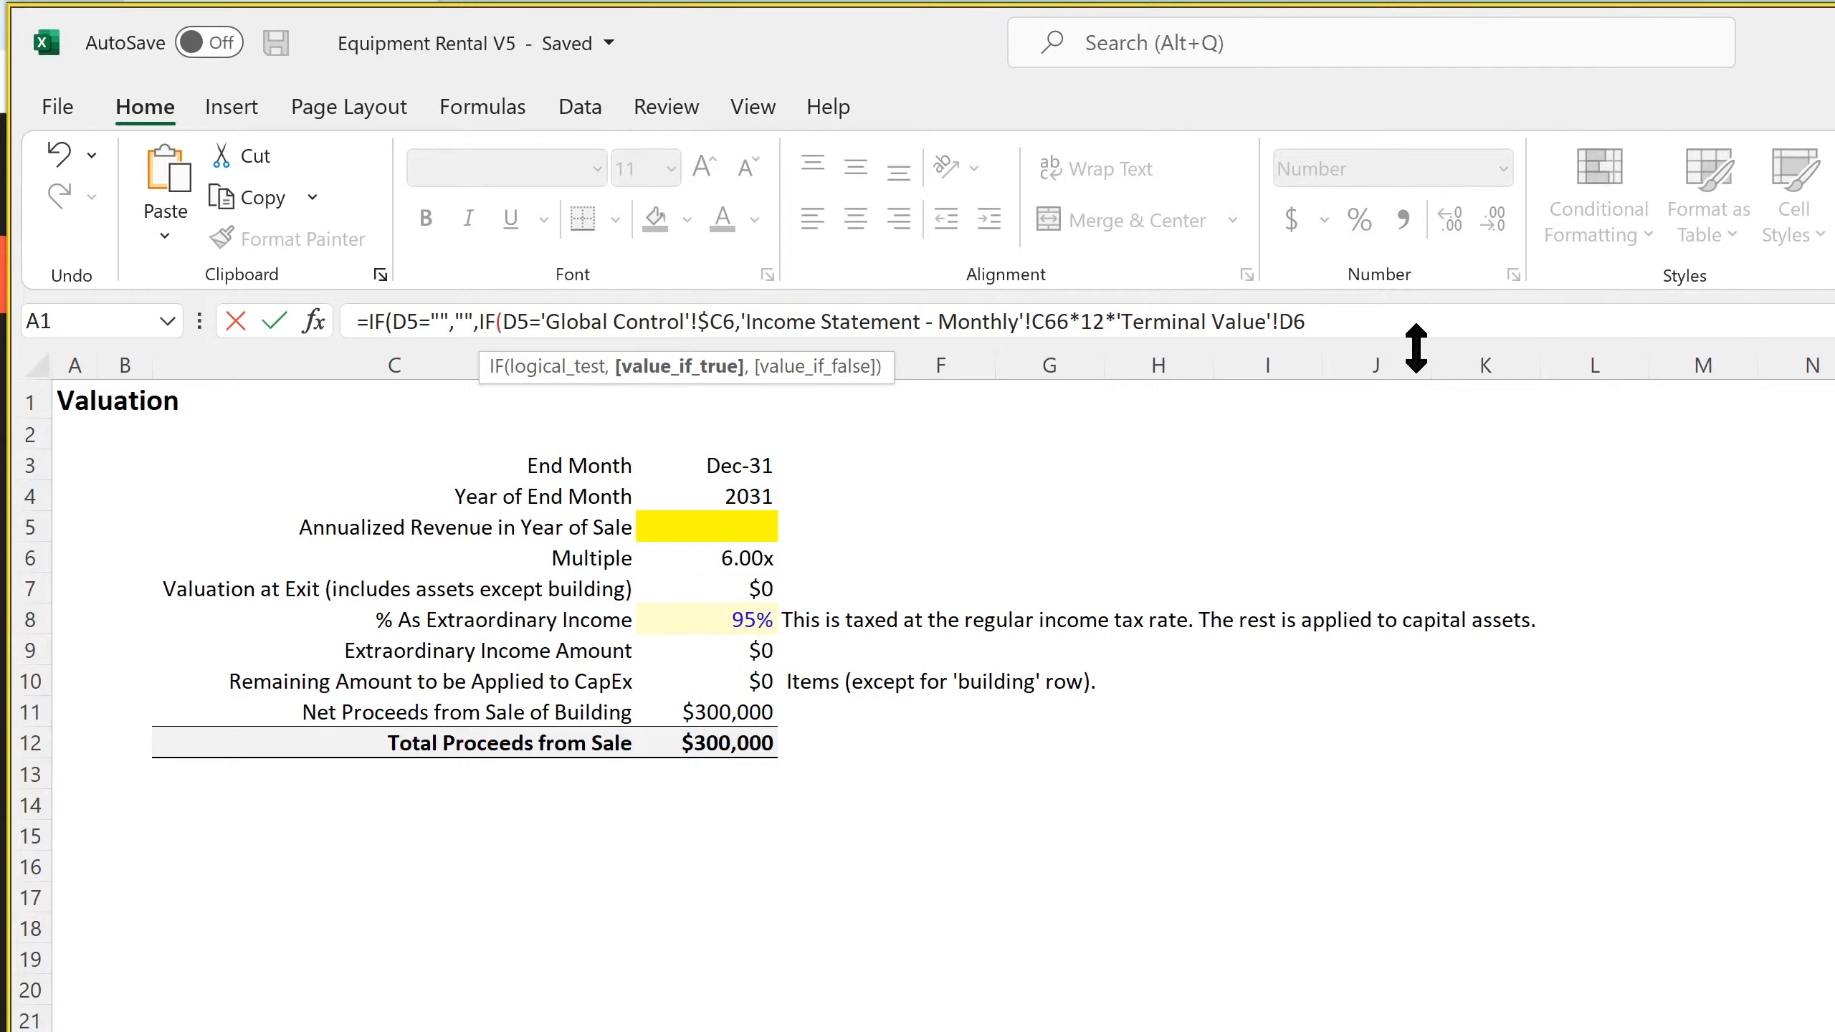
{"action": "type", "text": "$D6"}
{"action": "type", "text": ",0"}
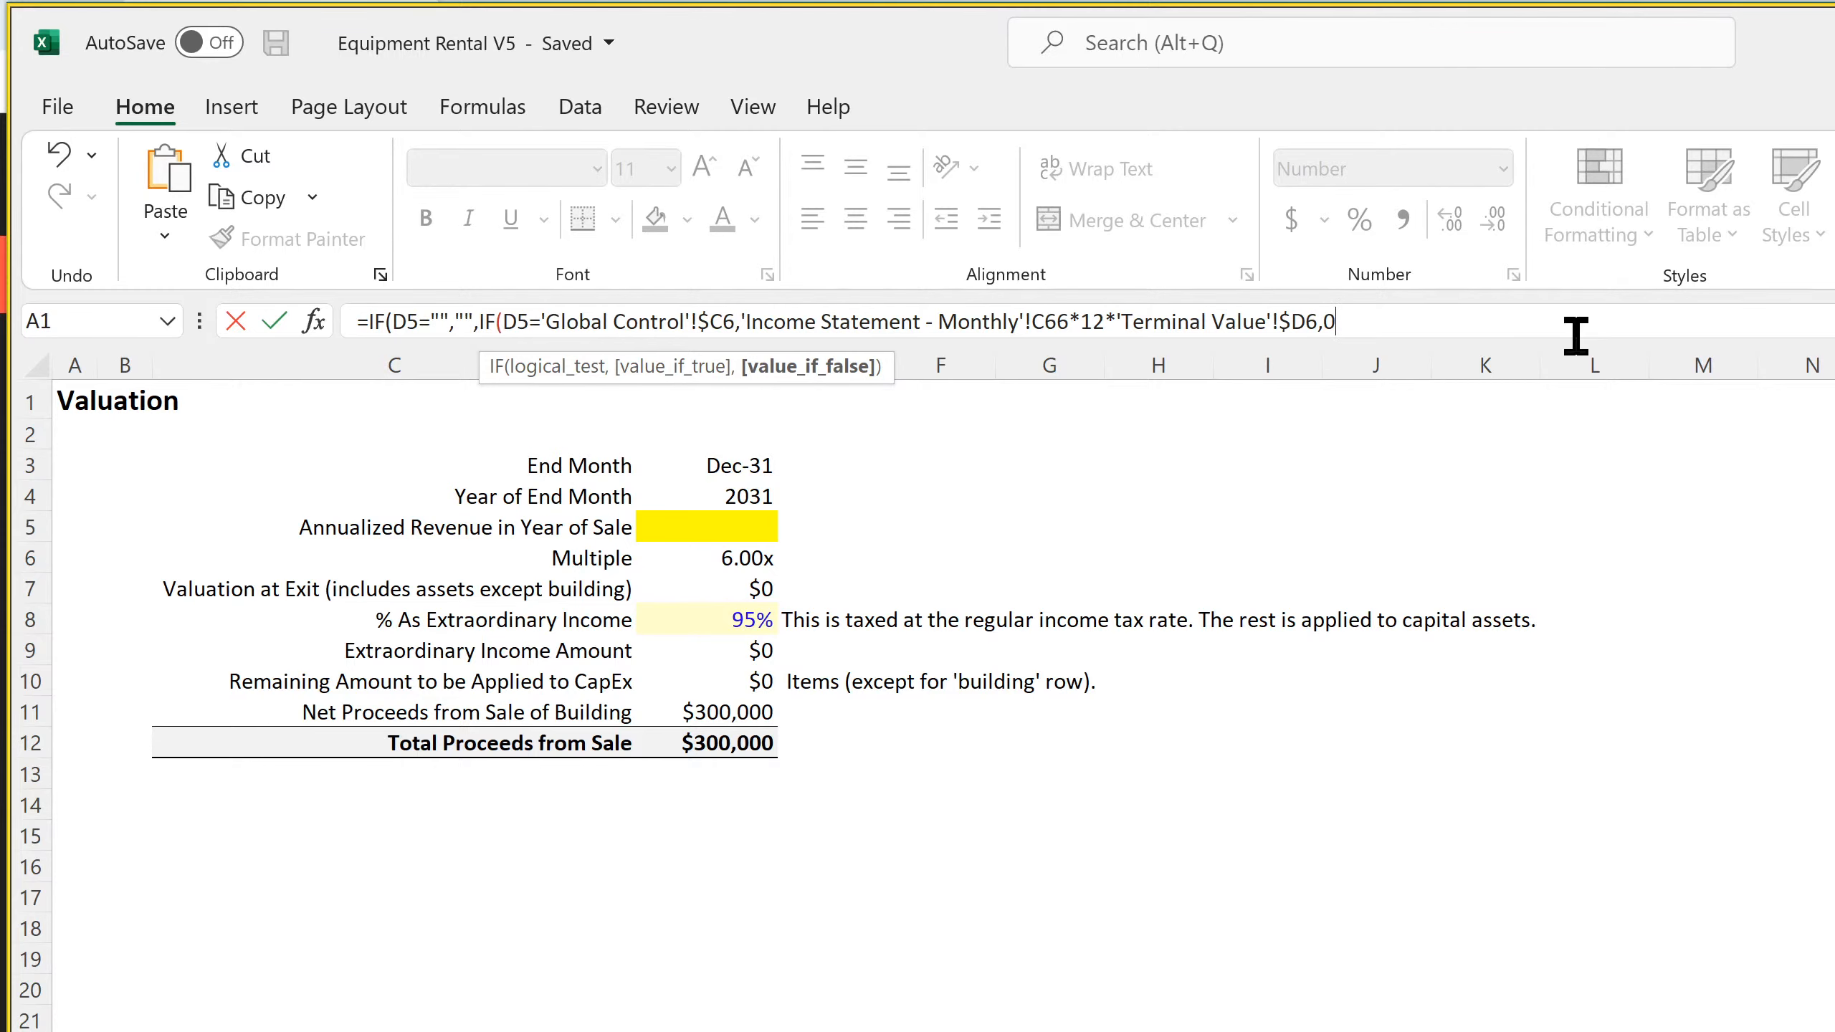
{"action": "key", "text": "Return"}
{"action": "key", "text": "Return"}
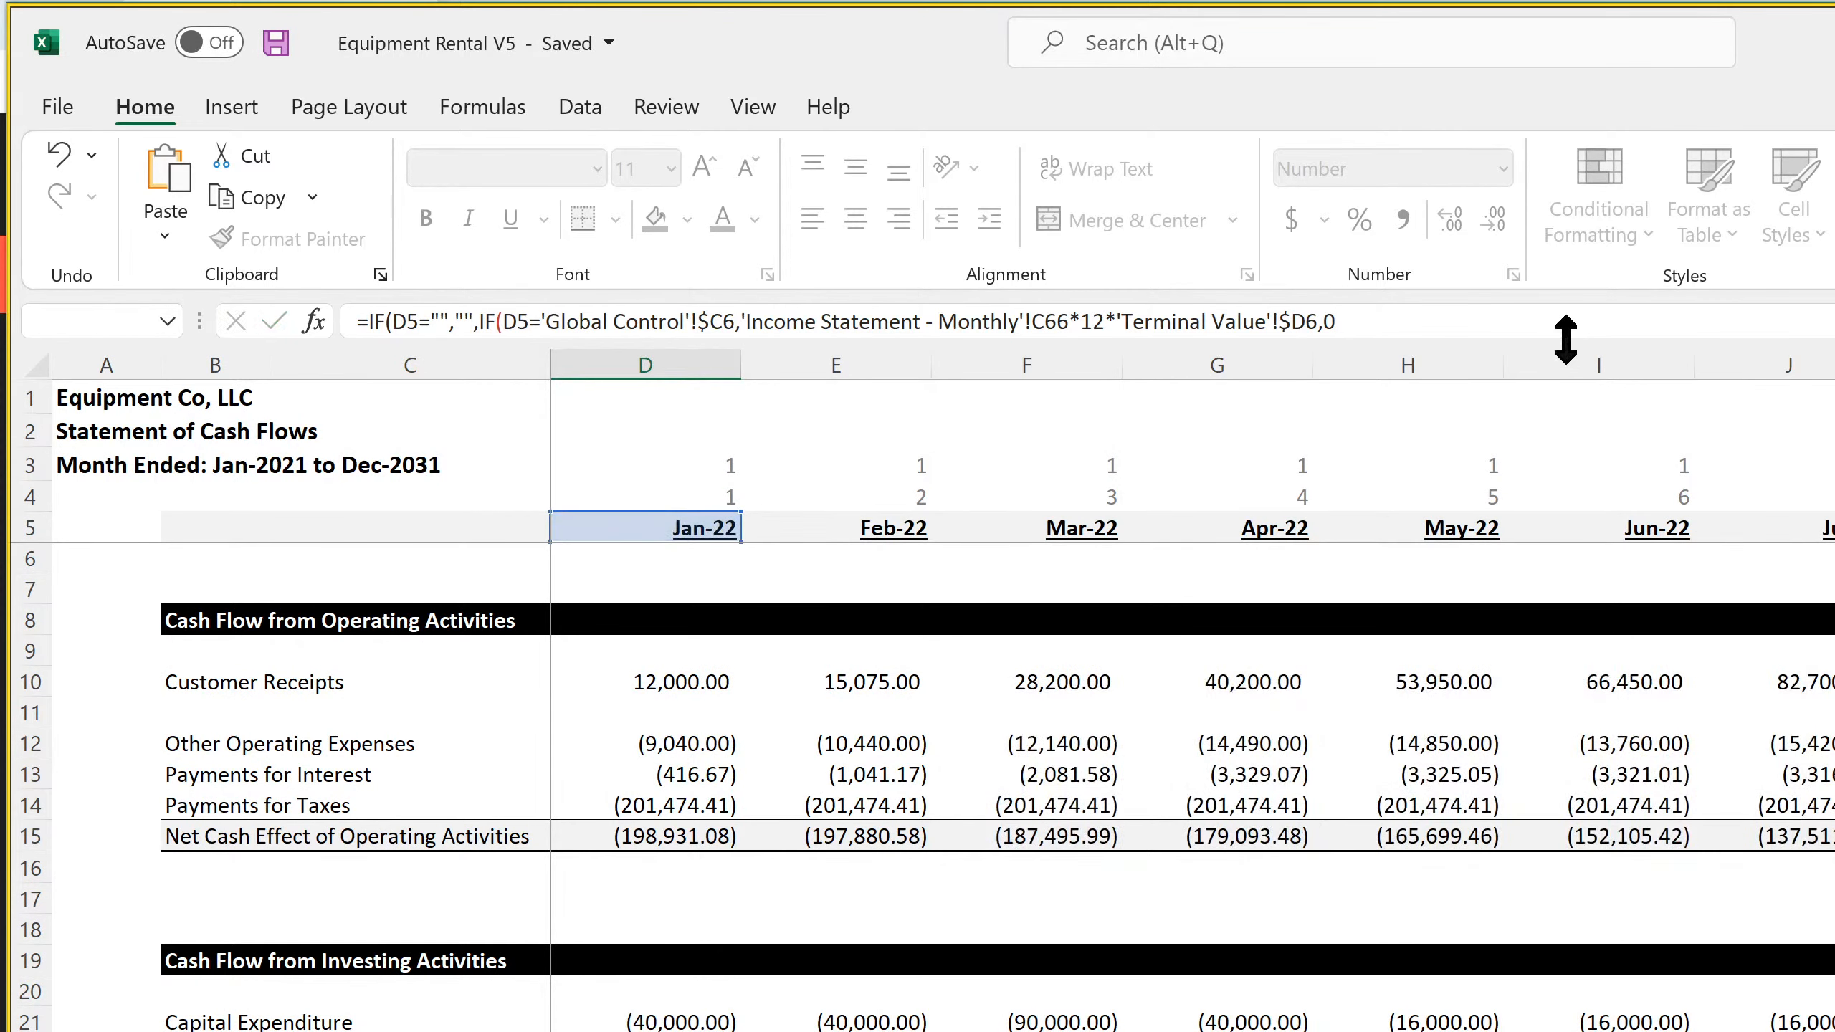
{"action": "key", "text": "Up"}
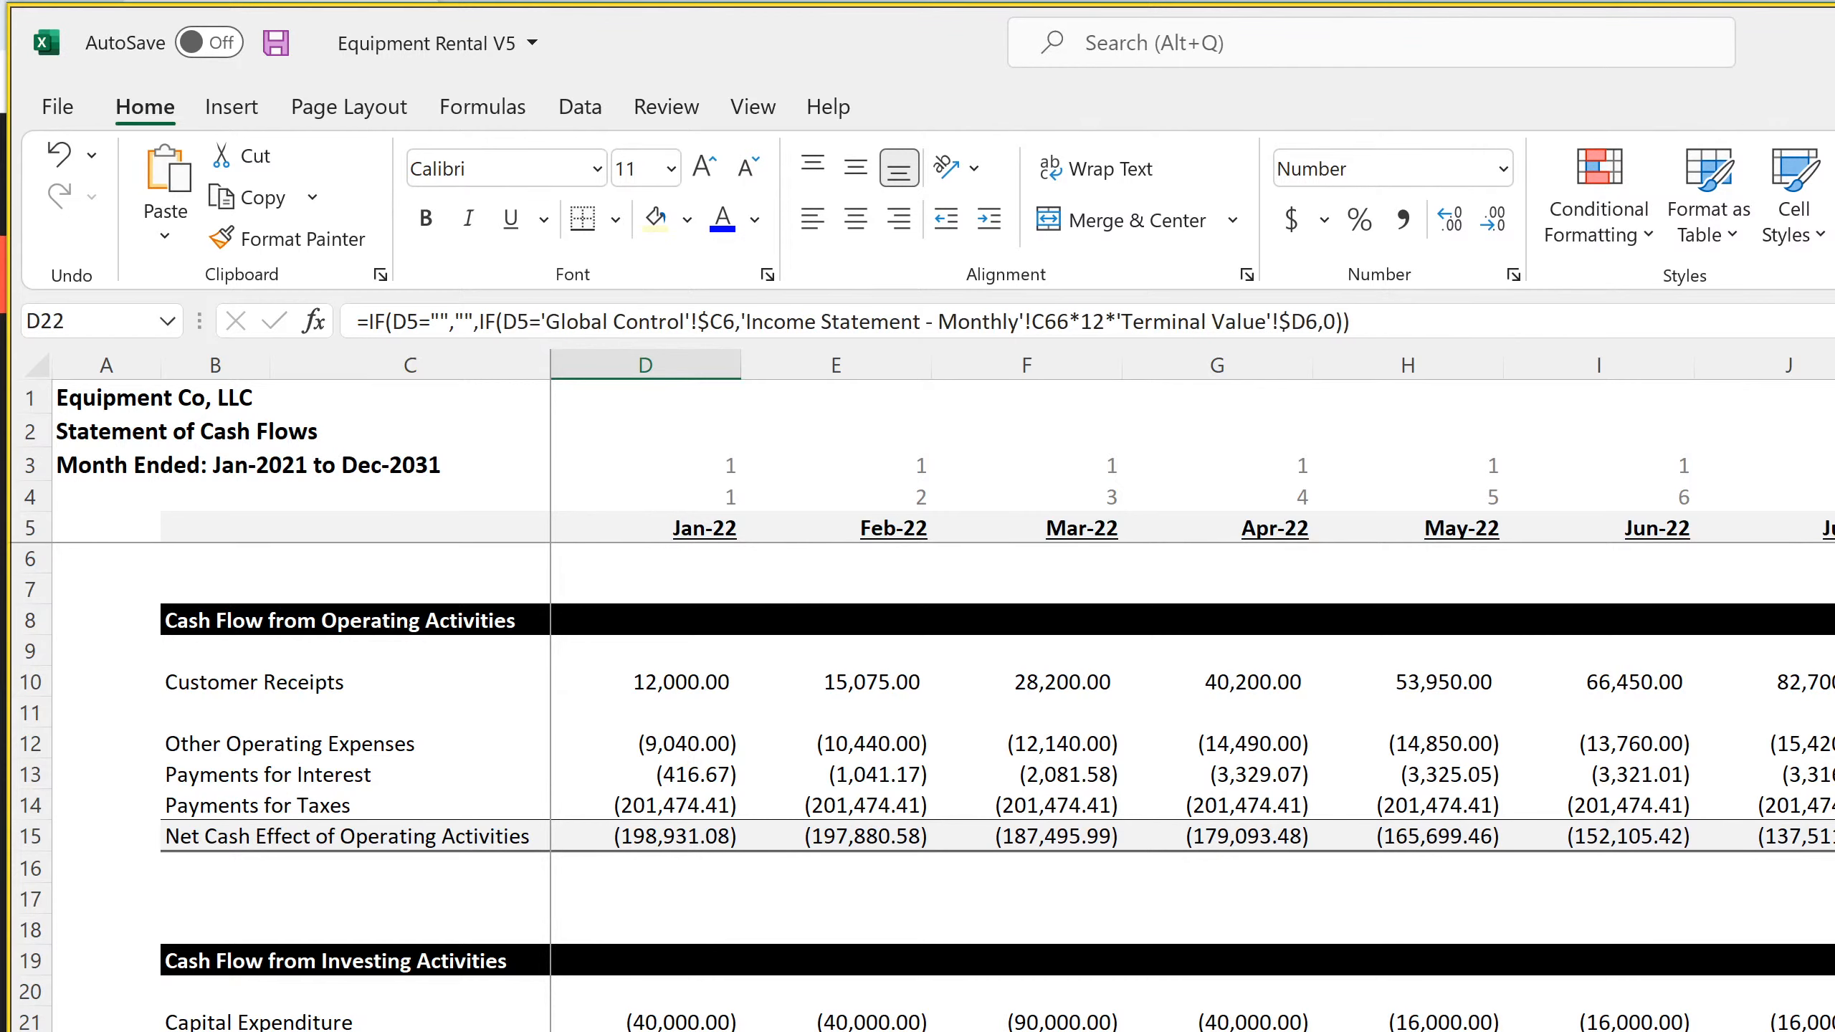
Fill the D22 exit-value formula across row 22 of the monthly Statement of Cash Flows through DS22 and save the workbook
{"action": "scroll", "coordinate": [1192, 686], "scroll_direction": "right", "scroll_amount": 3}
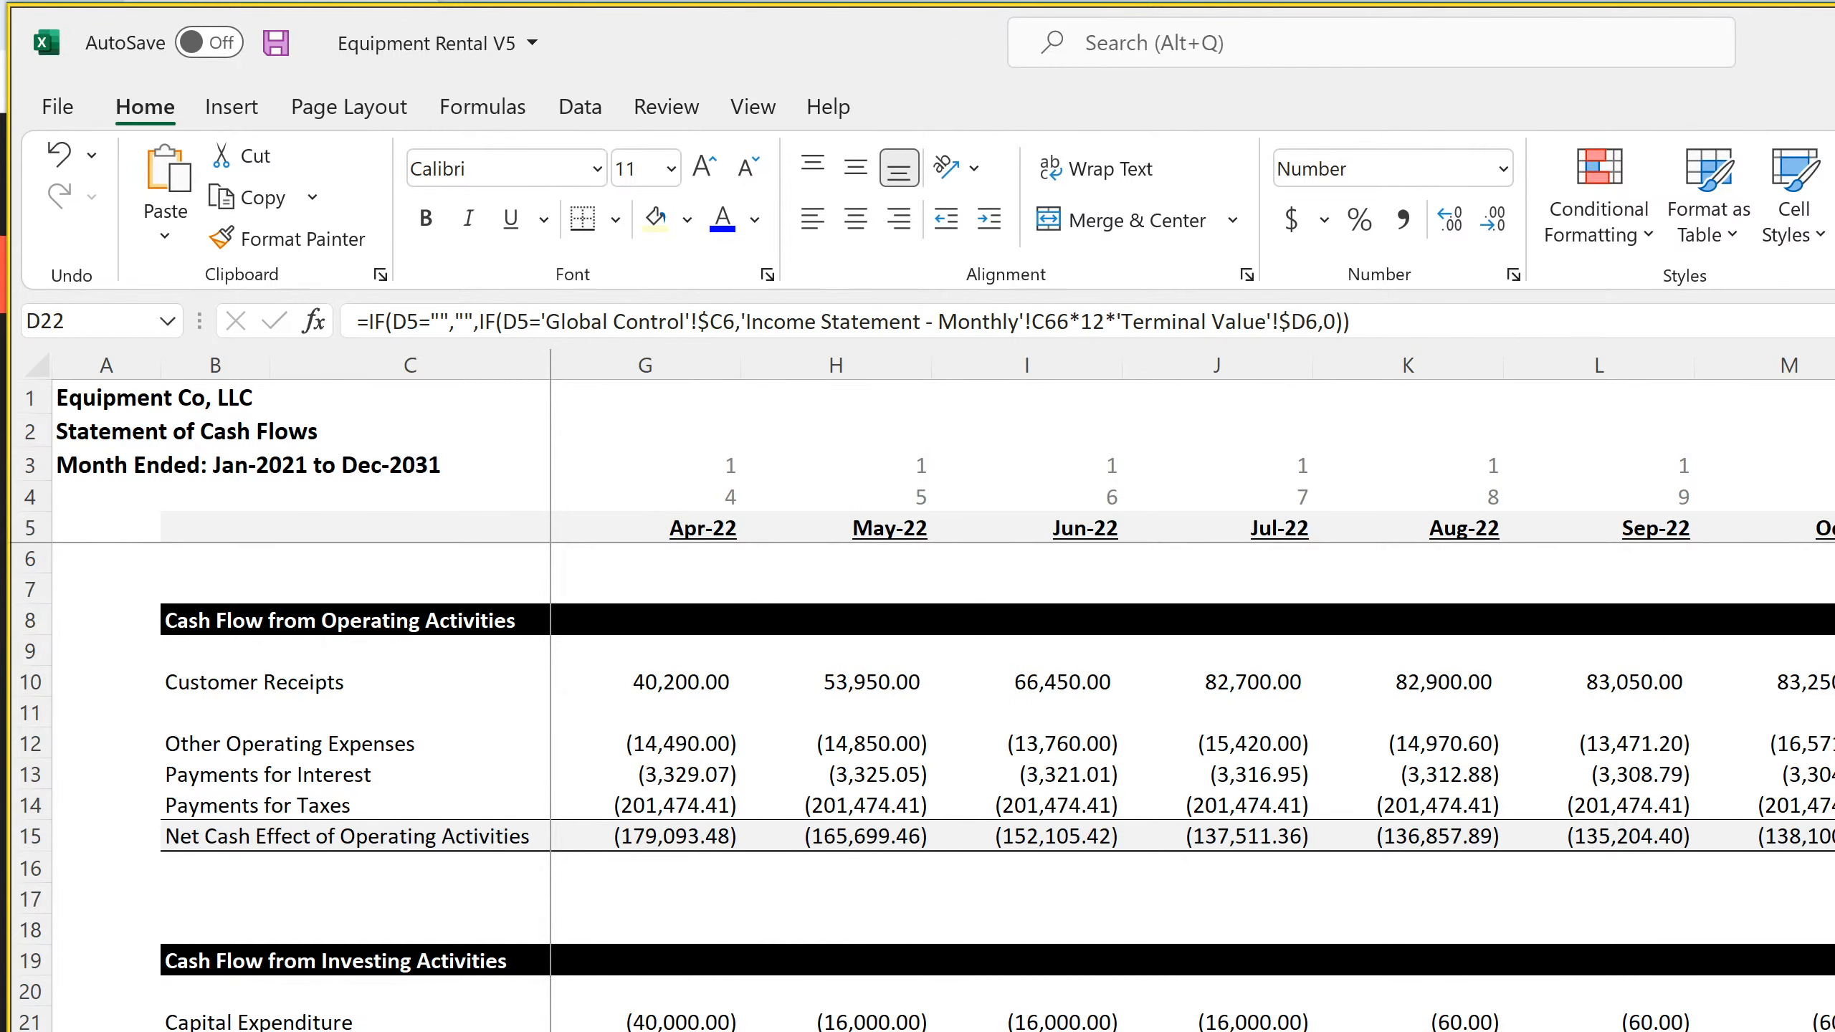
{"action": "scroll", "coordinate": [1192, 686], "scroll_direction": "right", "scroll_amount": 6}
{"action": "scroll", "coordinate": [1192, 687], "scroll_direction": "right", "scroll_amount": 3}
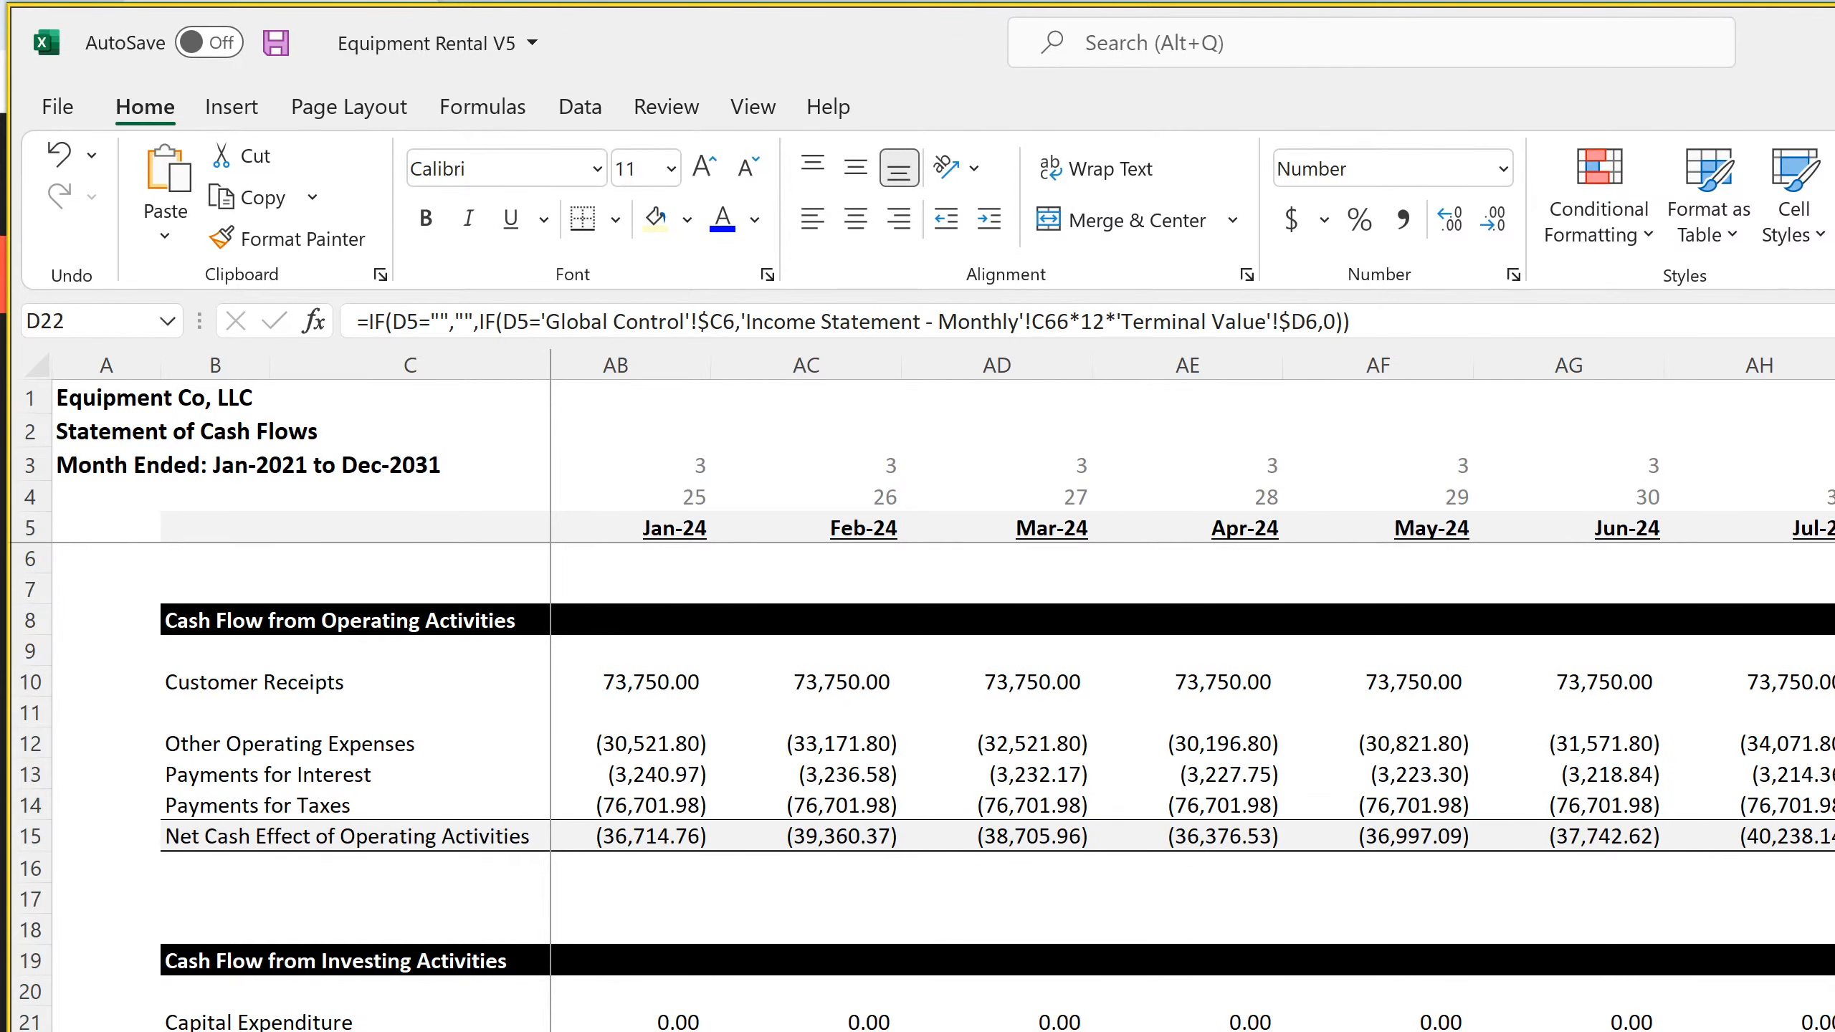
{"action": "scroll", "coordinate": [1192, 686], "scroll_direction": "right", "scroll_amount": 7}
{"action": "scroll", "coordinate": [1192, 687], "scroll_direction": "right", "scroll_amount": 5}
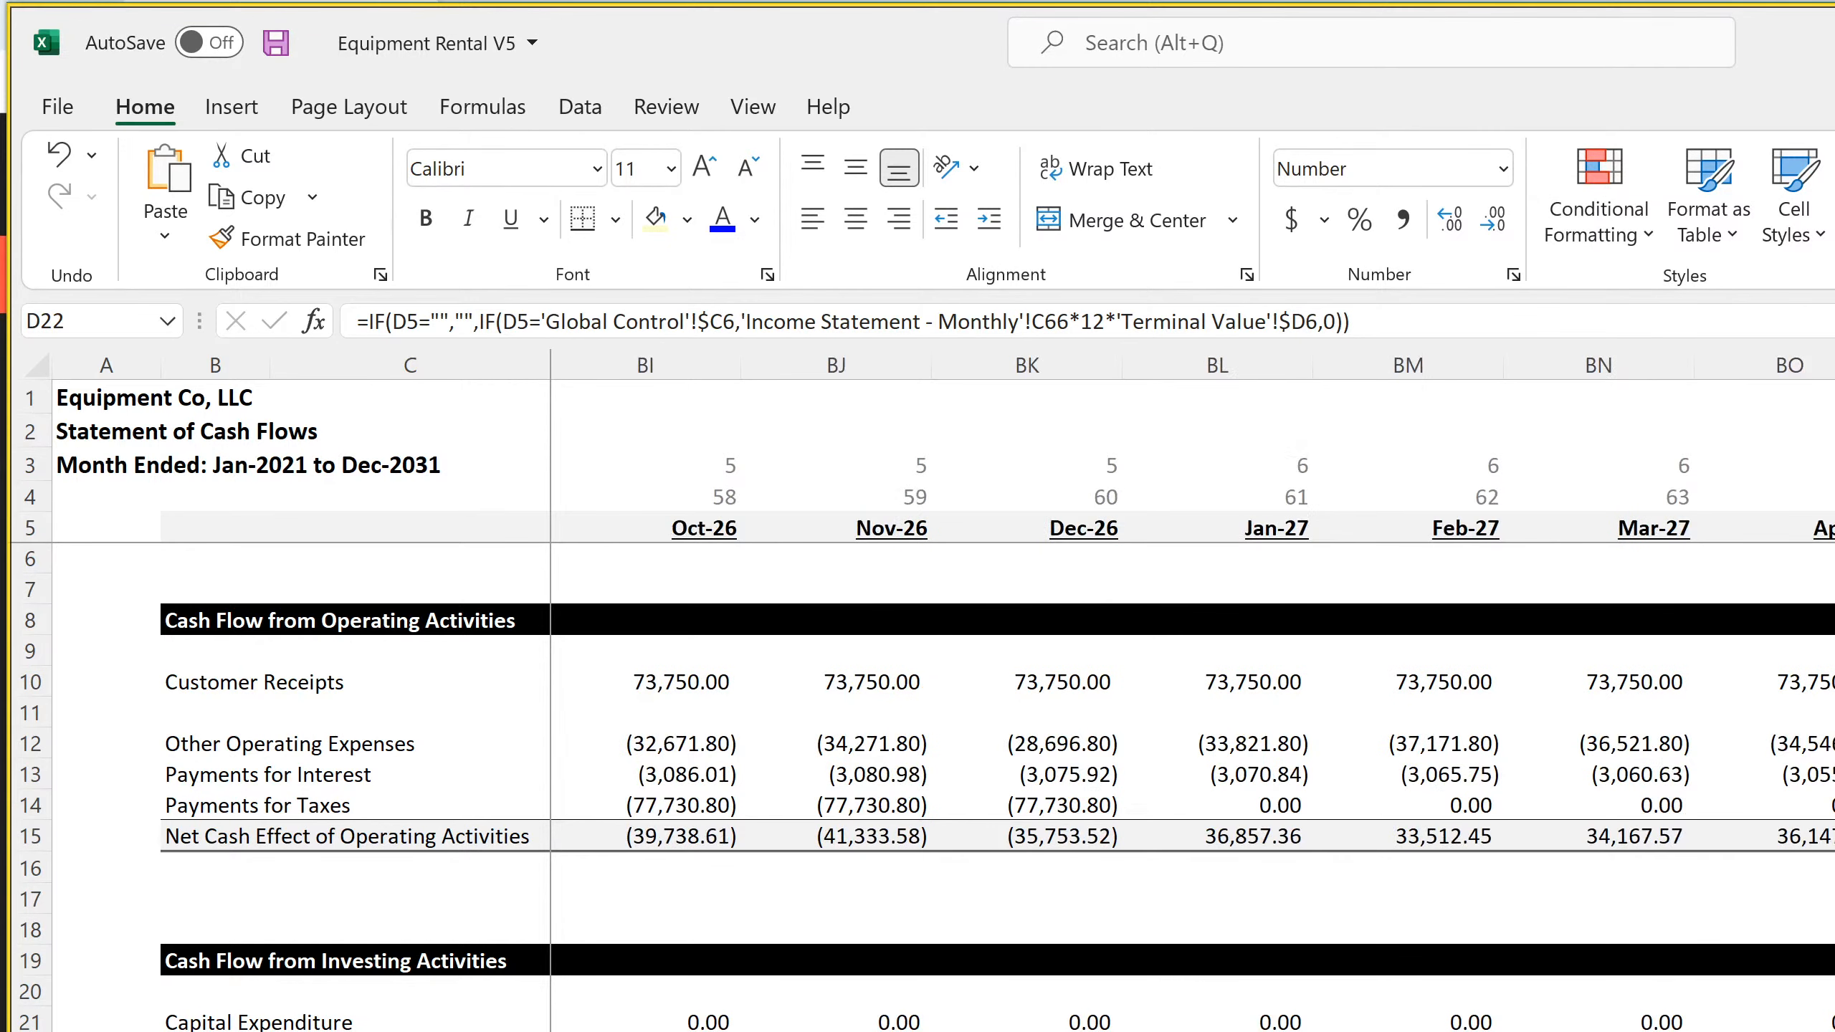
{"action": "scroll", "coordinate": [1192, 686], "scroll_direction": "right", "scroll_amount": 2}
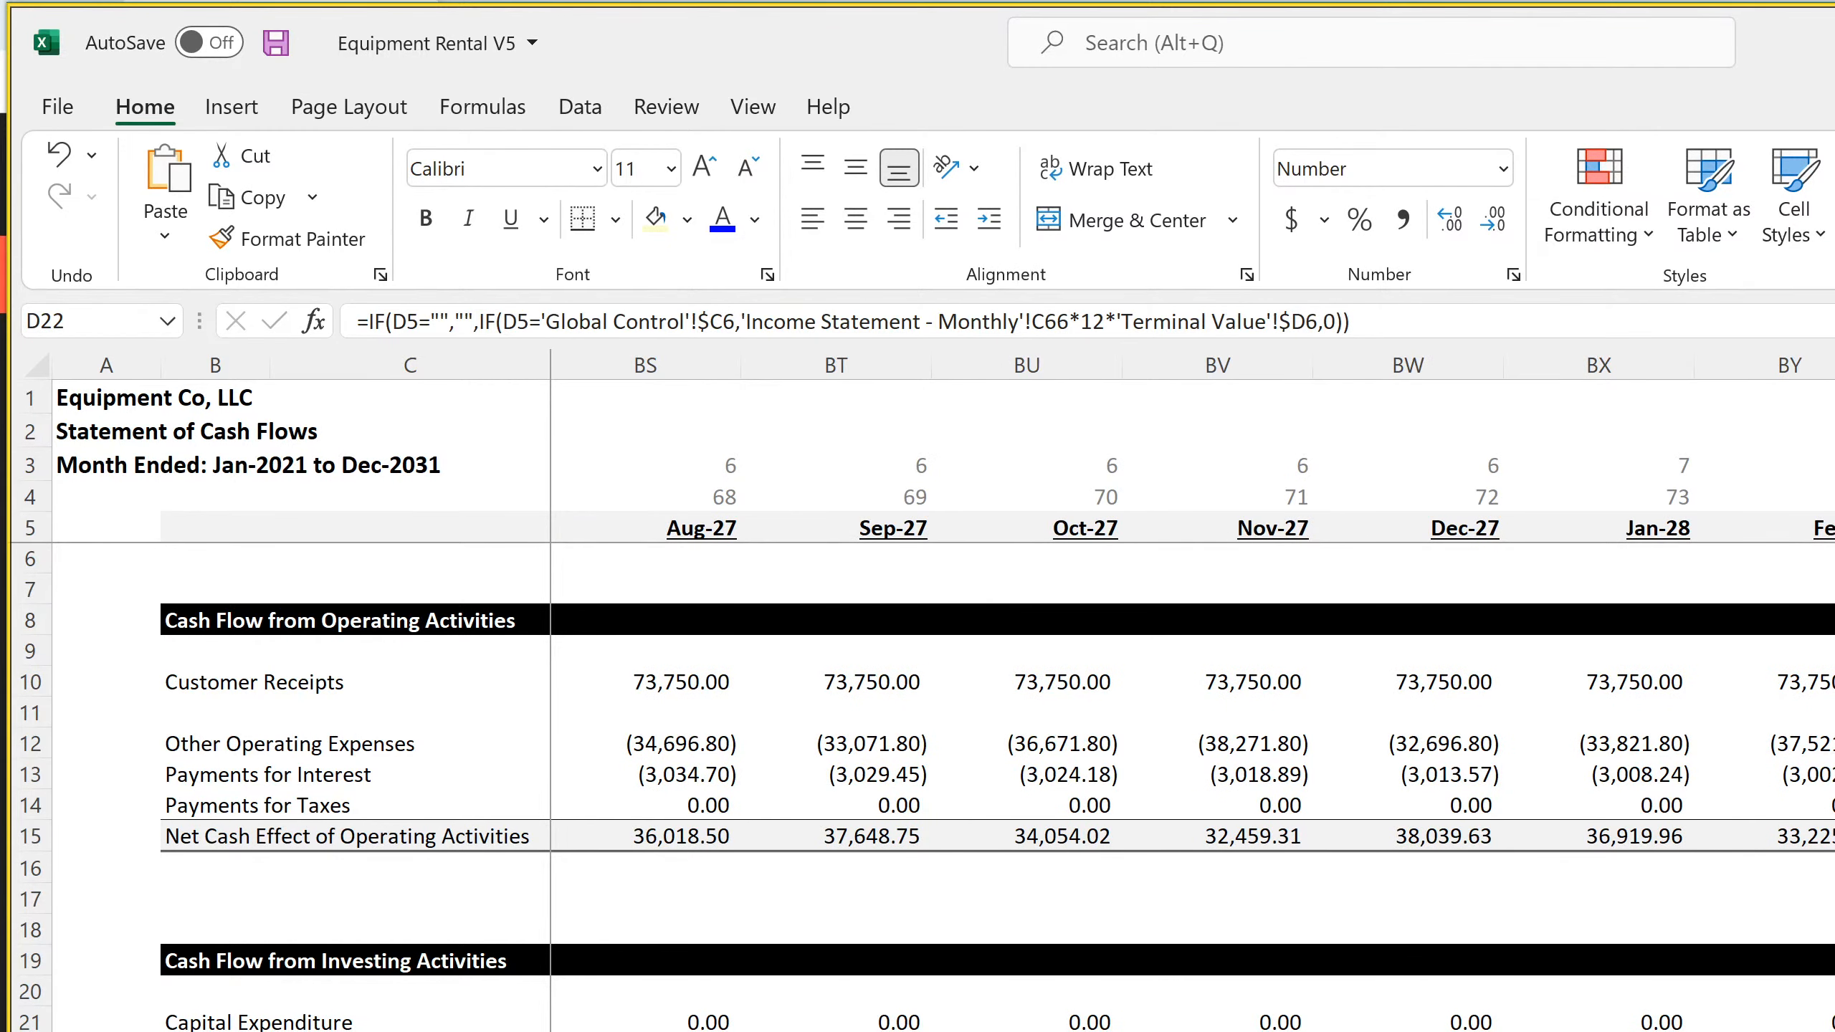
{"action": "scroll", "coordinate": [1192, 686], "scroll_direction": "right", "scroll_amount": 6}
{"action": "scroll", "coordinate": [1192, 687], "scroll_direction": "right", "scroll_amount": 7}
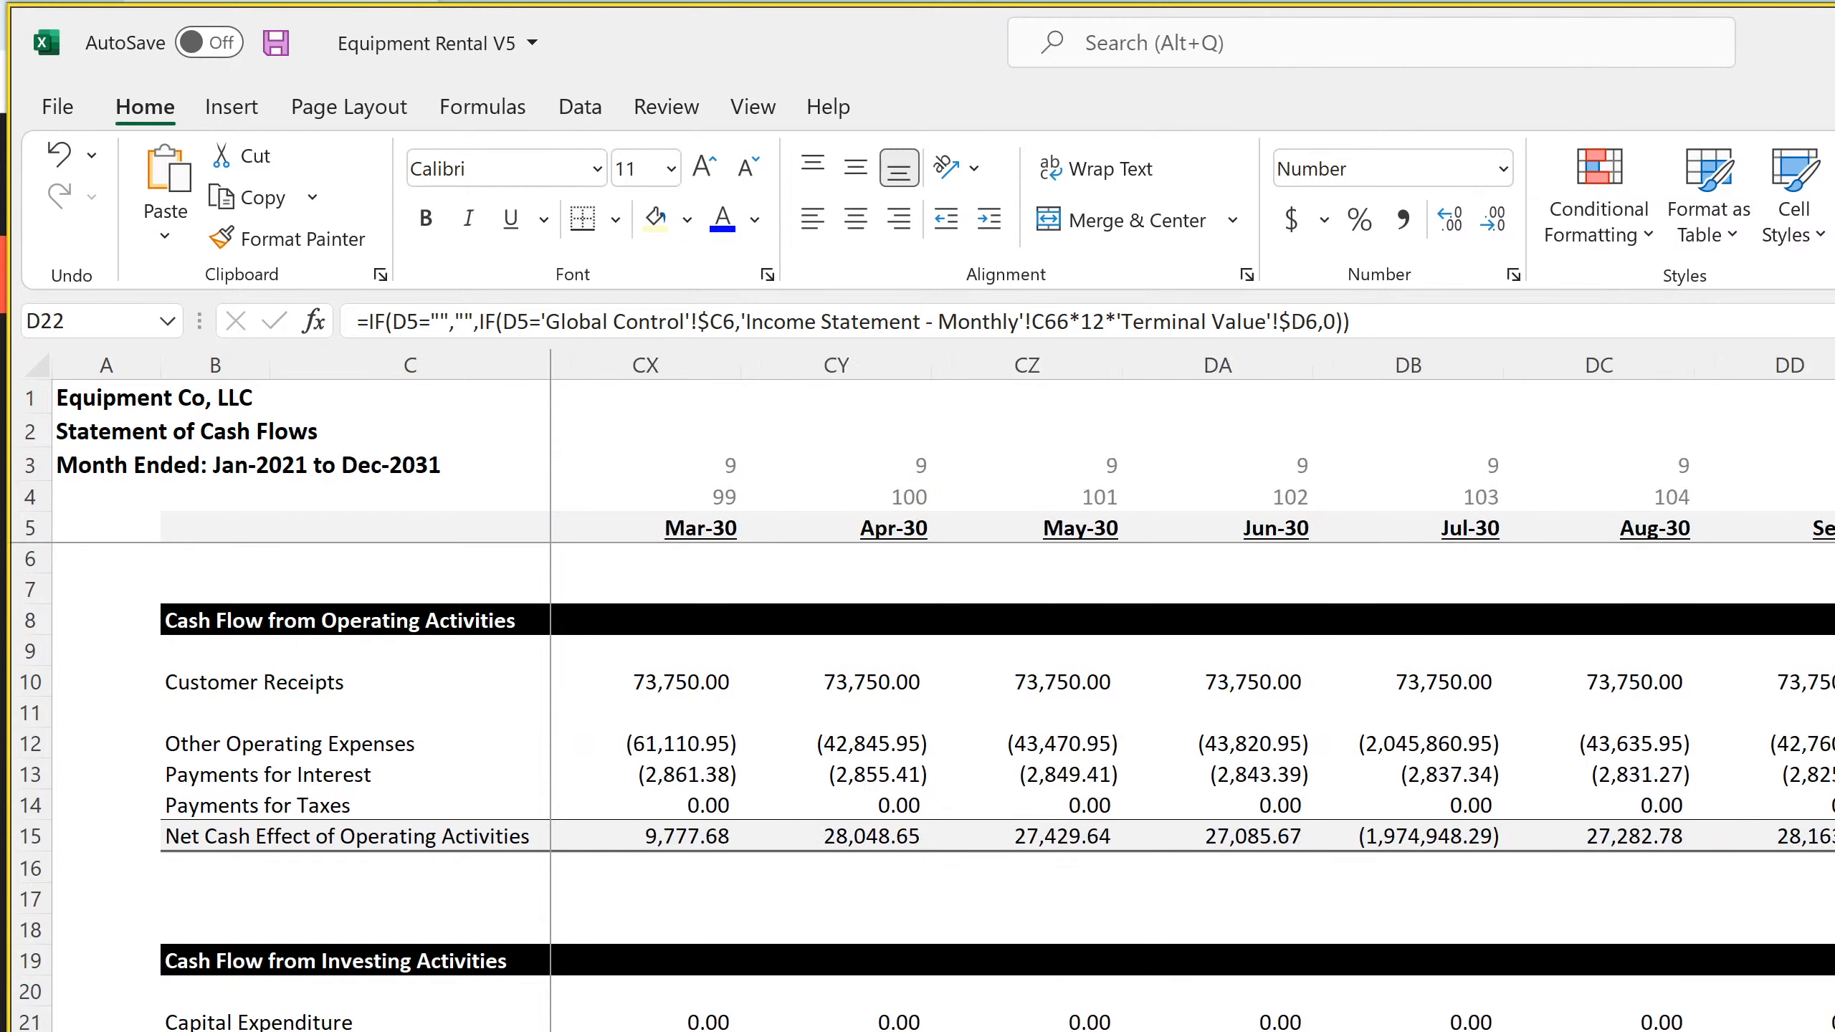
{"action": "scroll", "coordinate": [1192, 686], "scroll_direction": "right", "scroll_amount": 2}
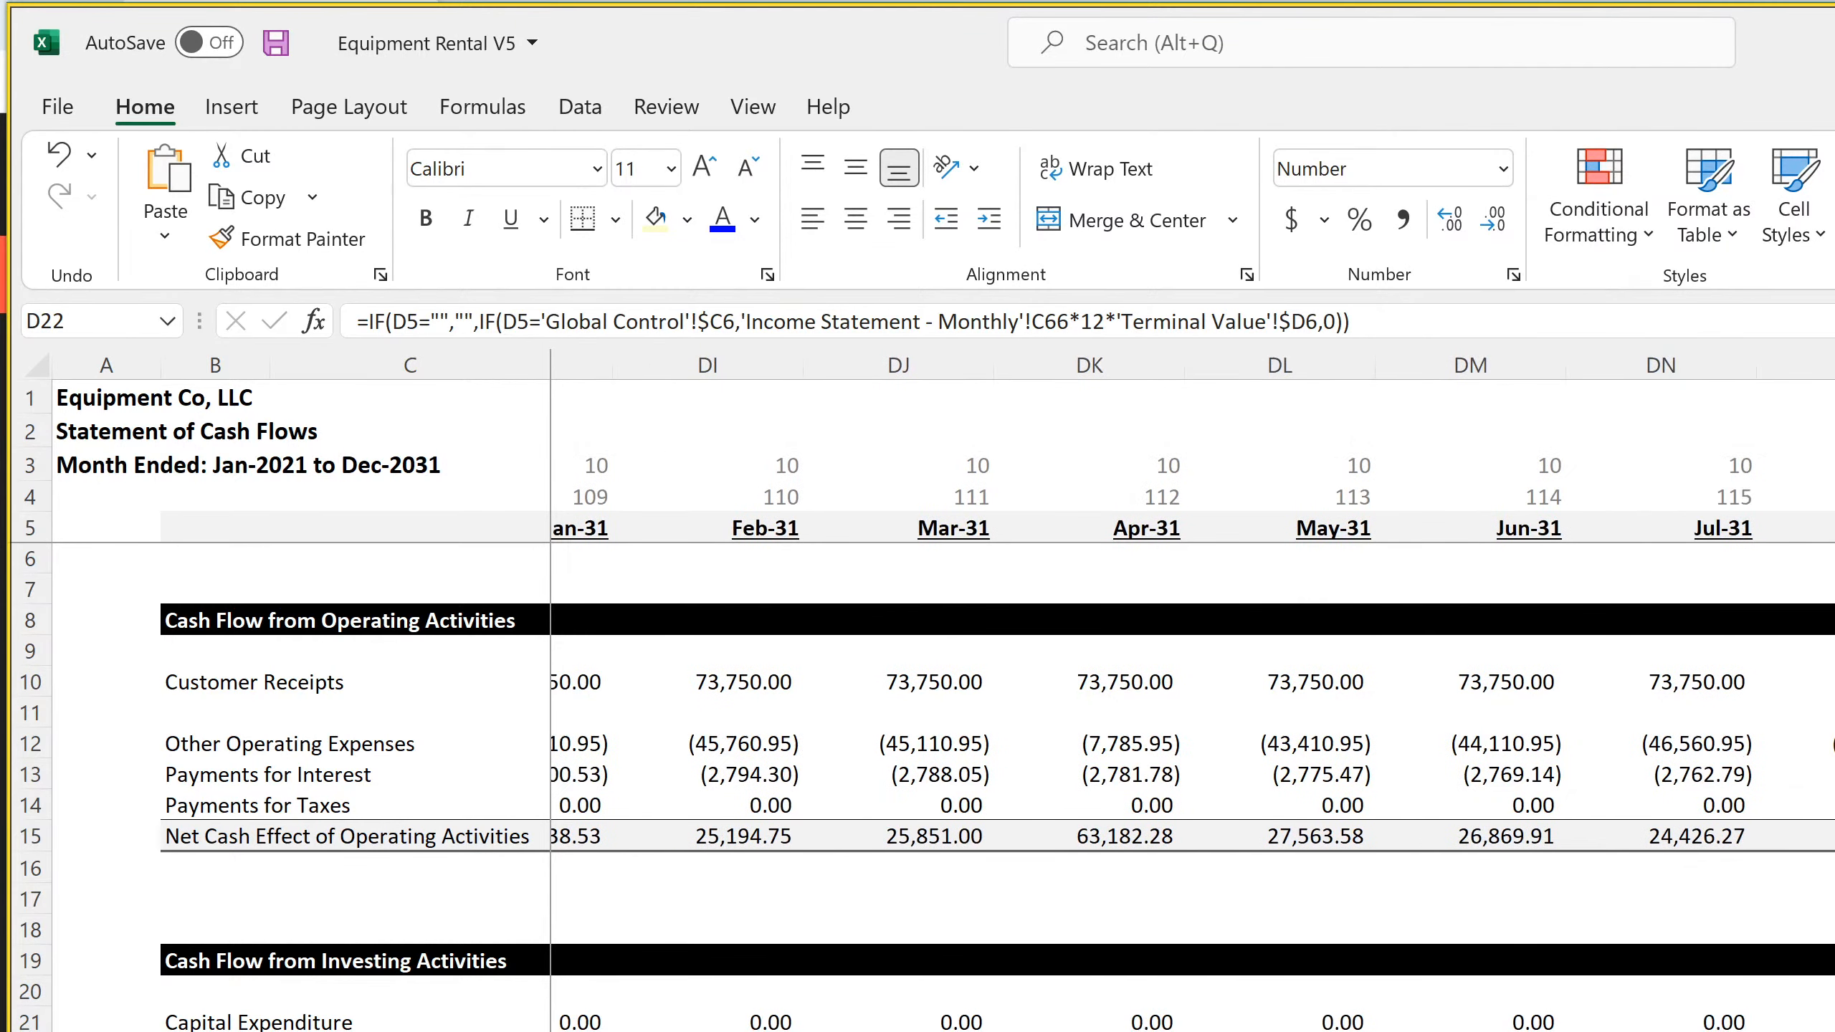
{"action": "key", "text": "ctrl+shift+Right"}
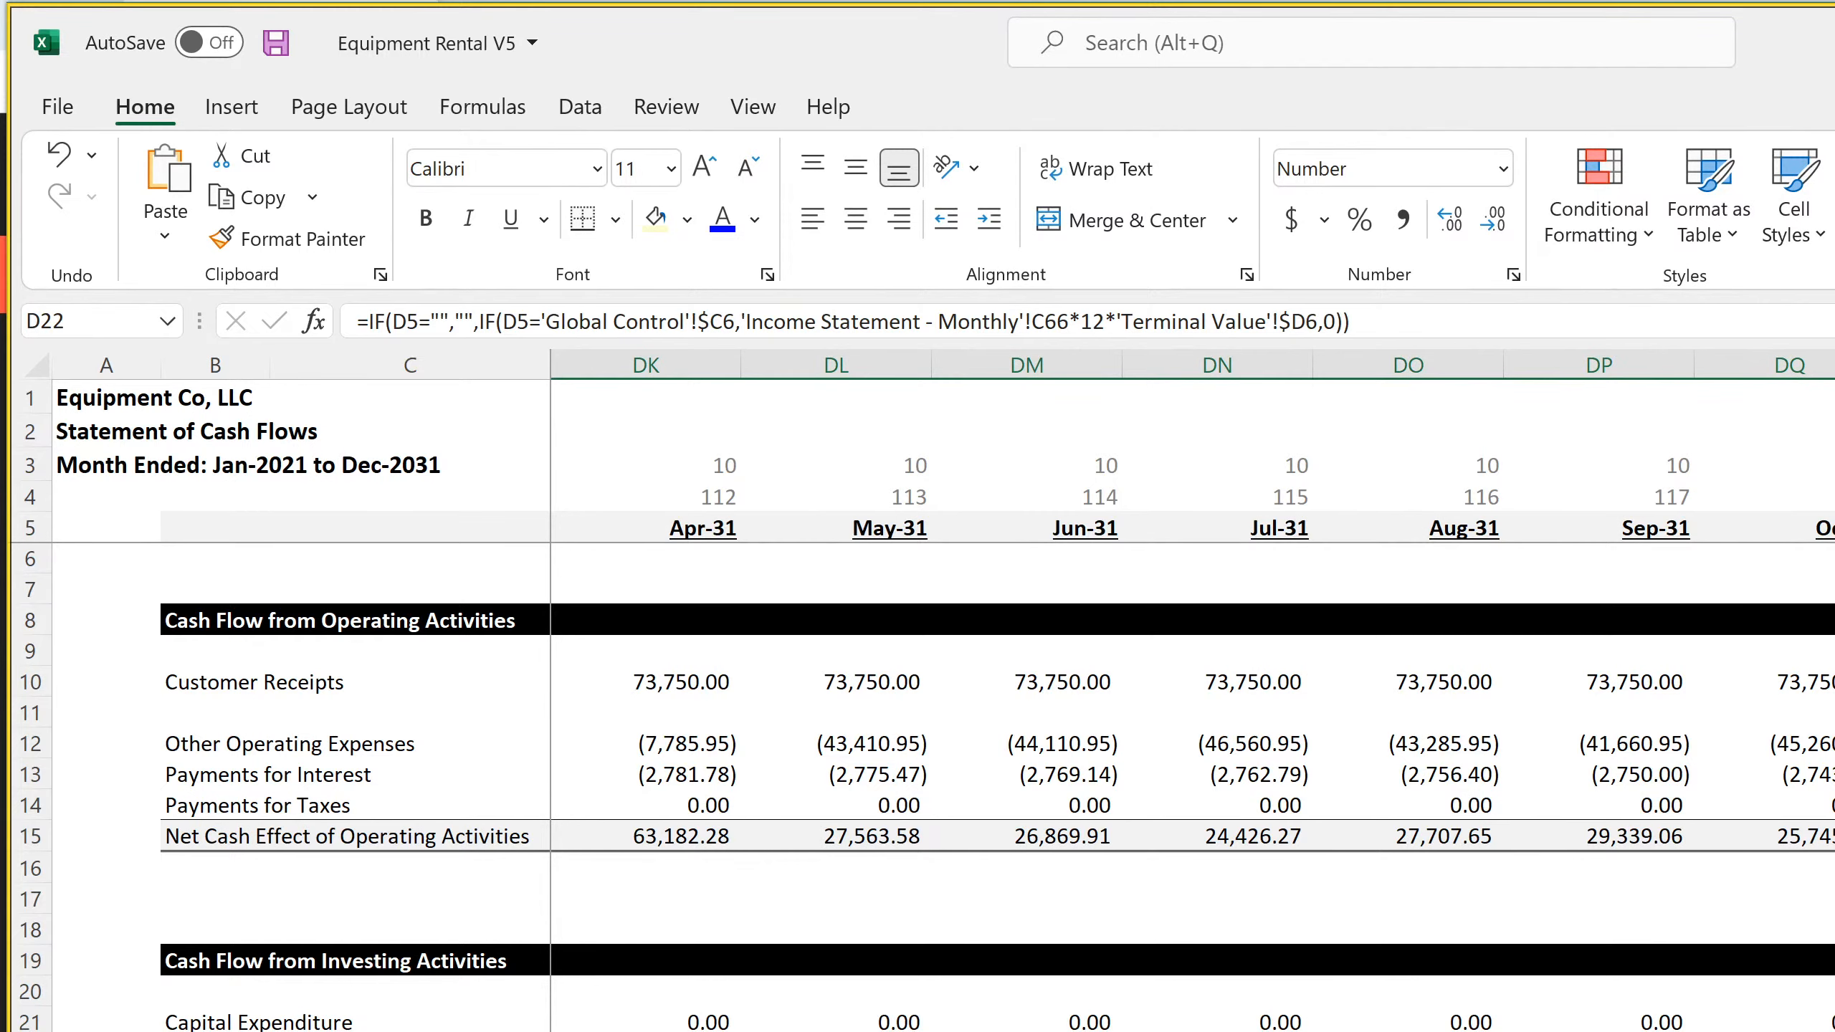
{"action": "key", "text": "ctrl+Right"}
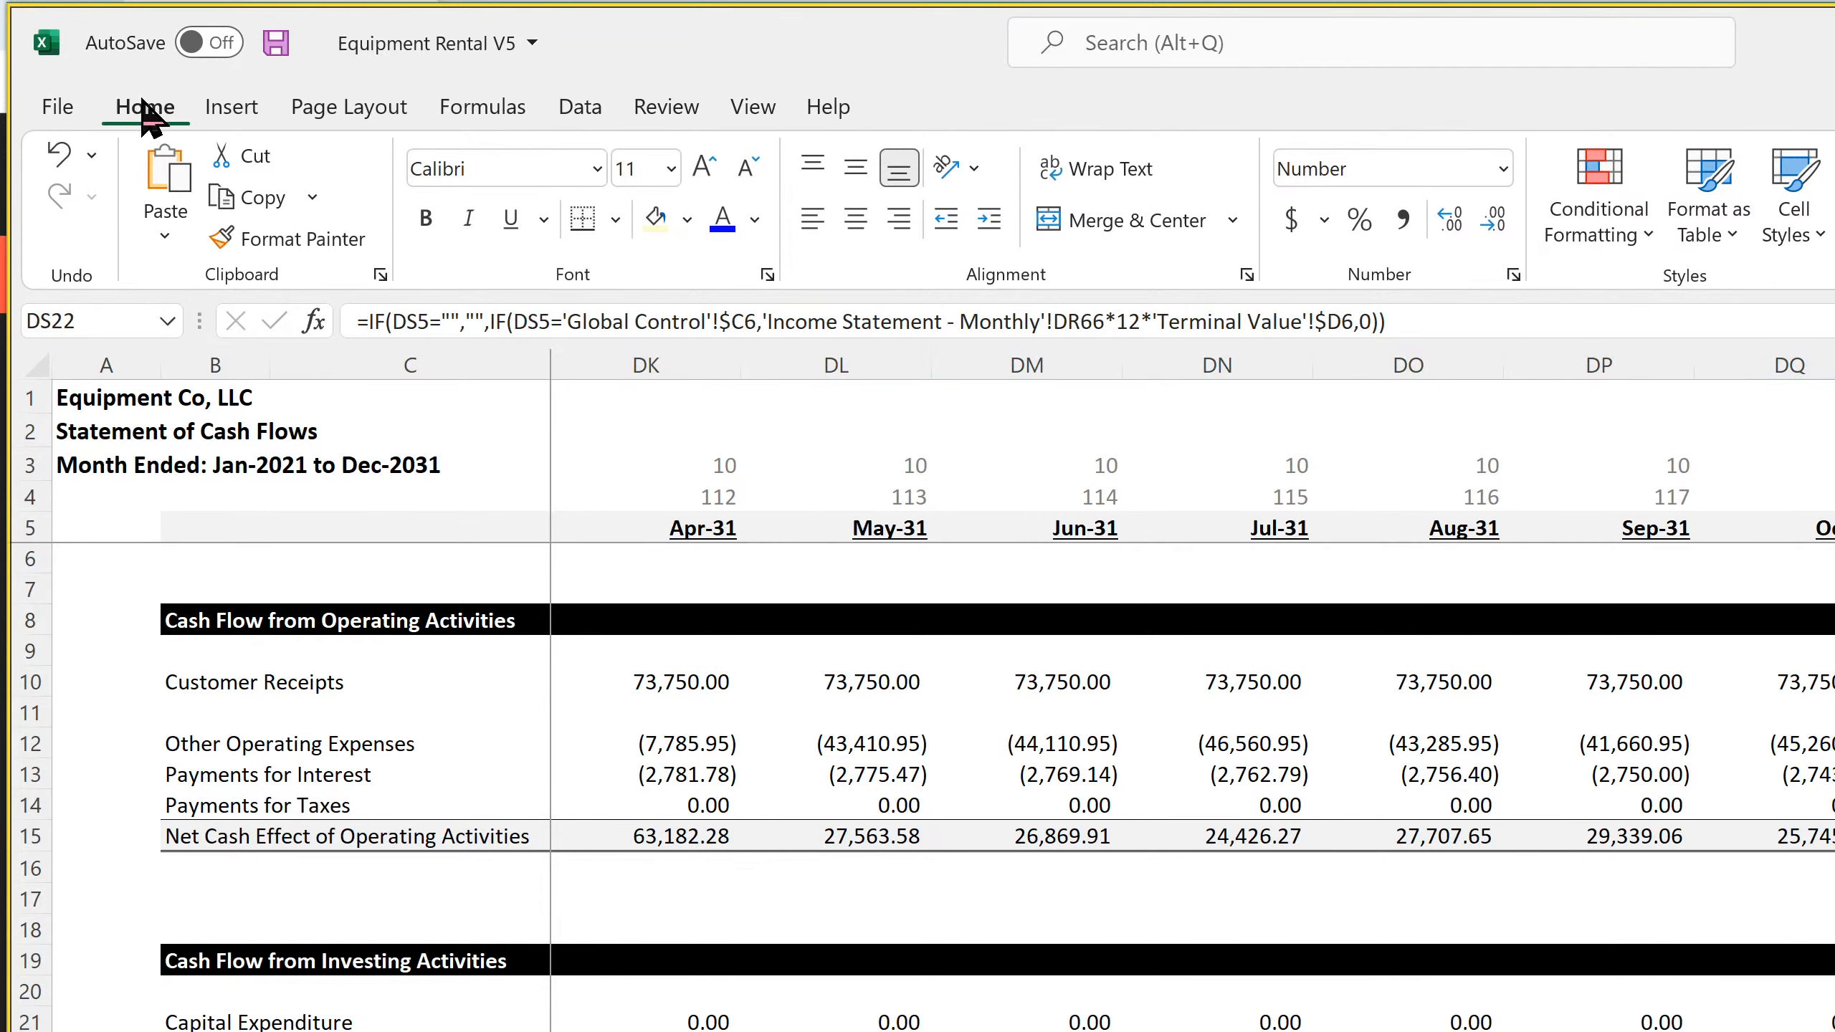
{"action": "left_click", "coordinate": [276, 41]}
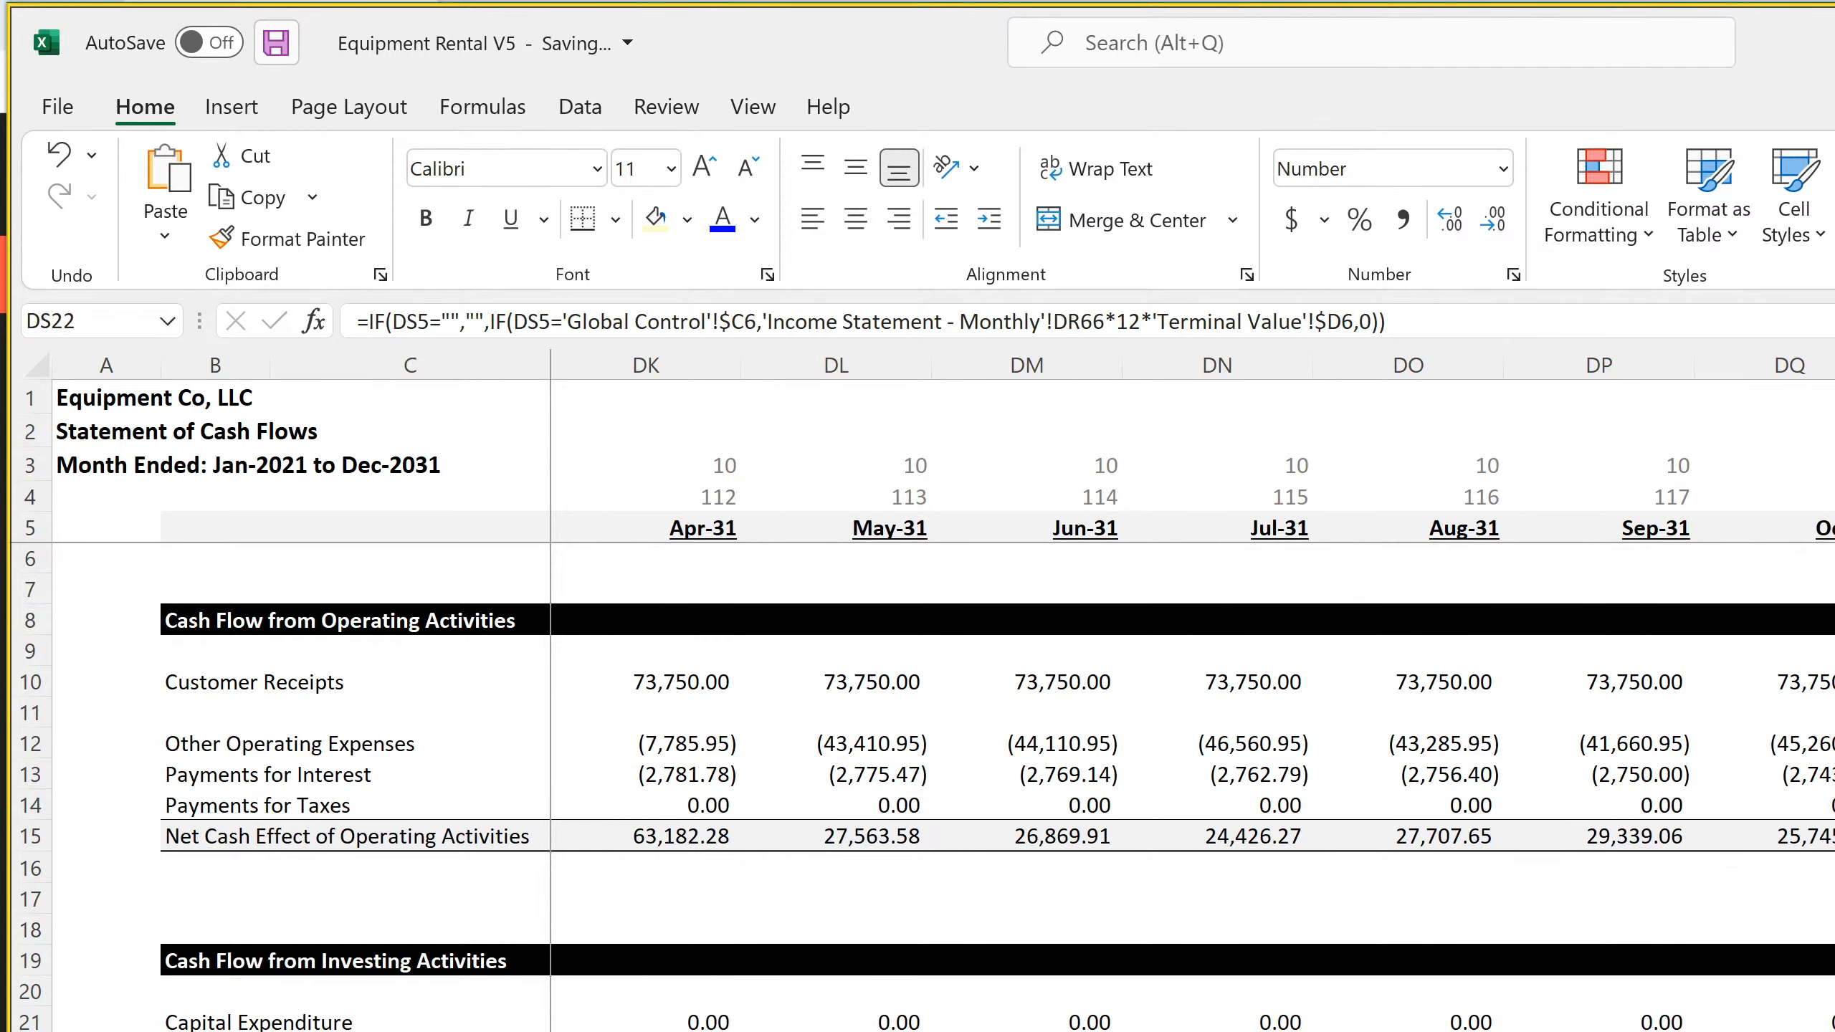
Check the EBITDA row through DR66 on the monthly Income Statement against the DS22 cash flow formula, and save the workbook
{"action": "key", "text": "ctrl+Page_Up"}
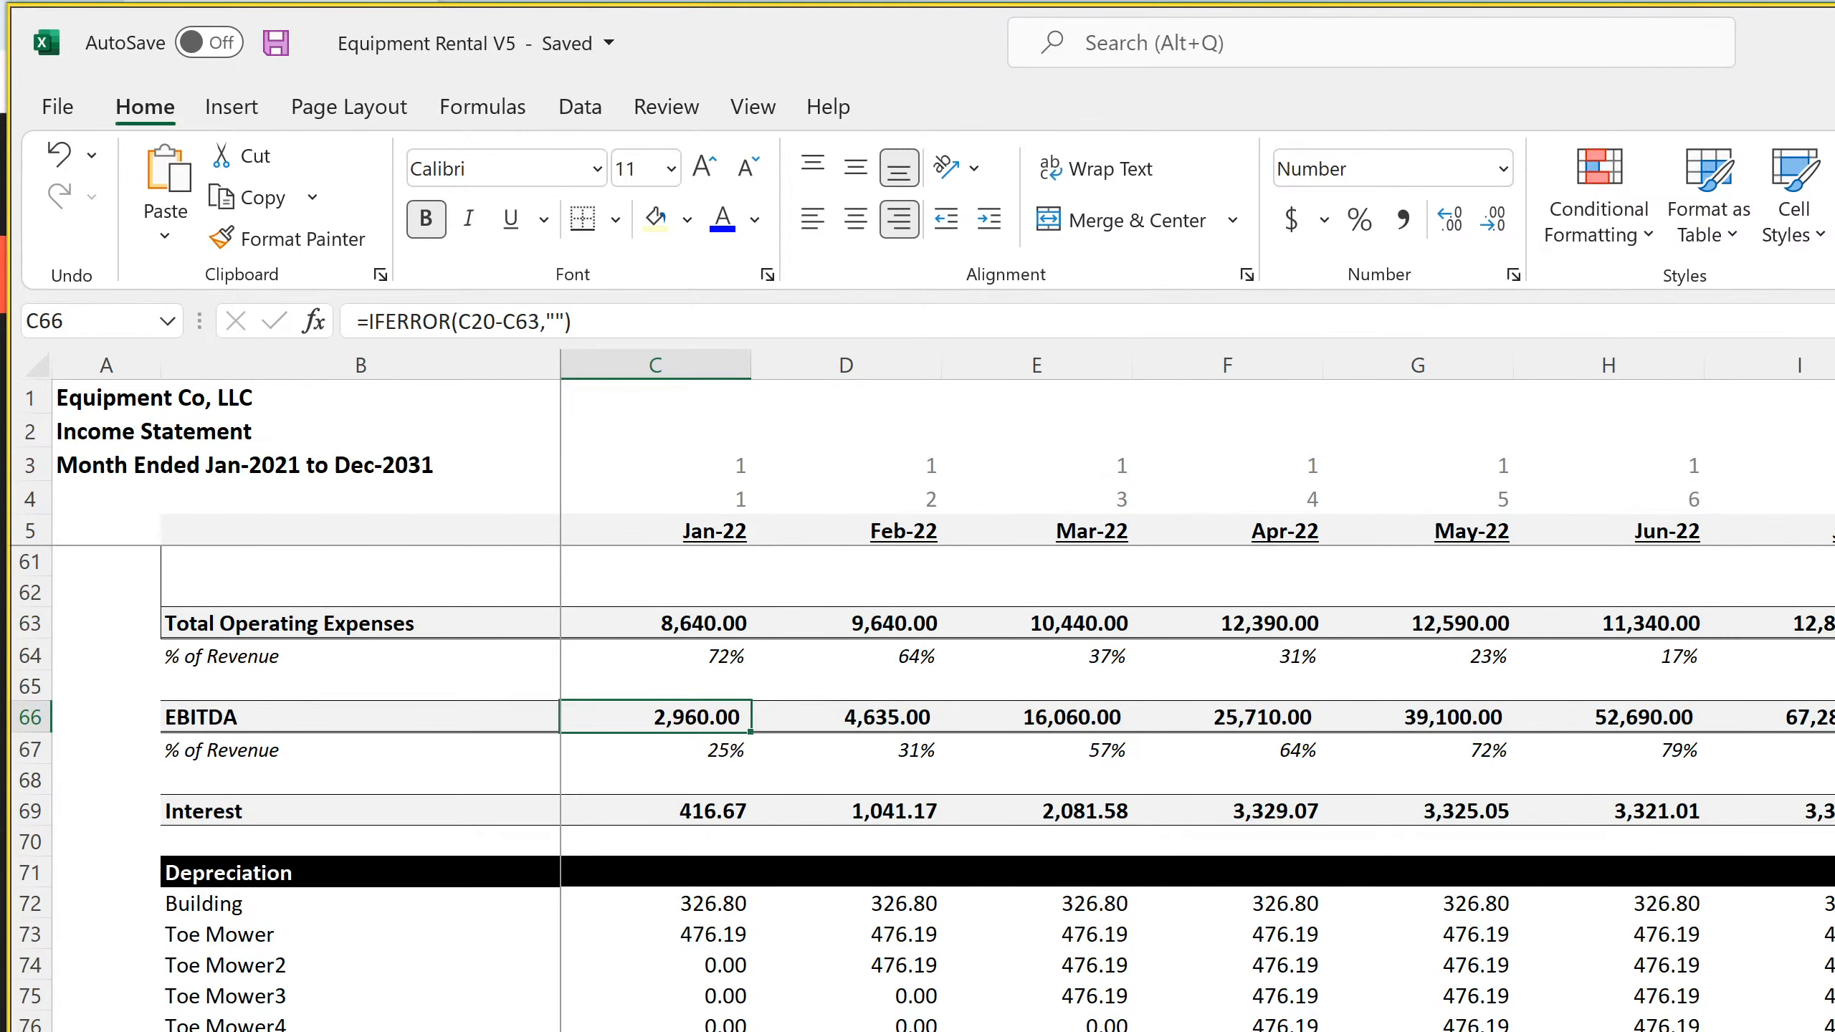
{"action": "scroll", "coordinate": [1199, 686], "scroll_direction": "right", "scroll_amount": 20}
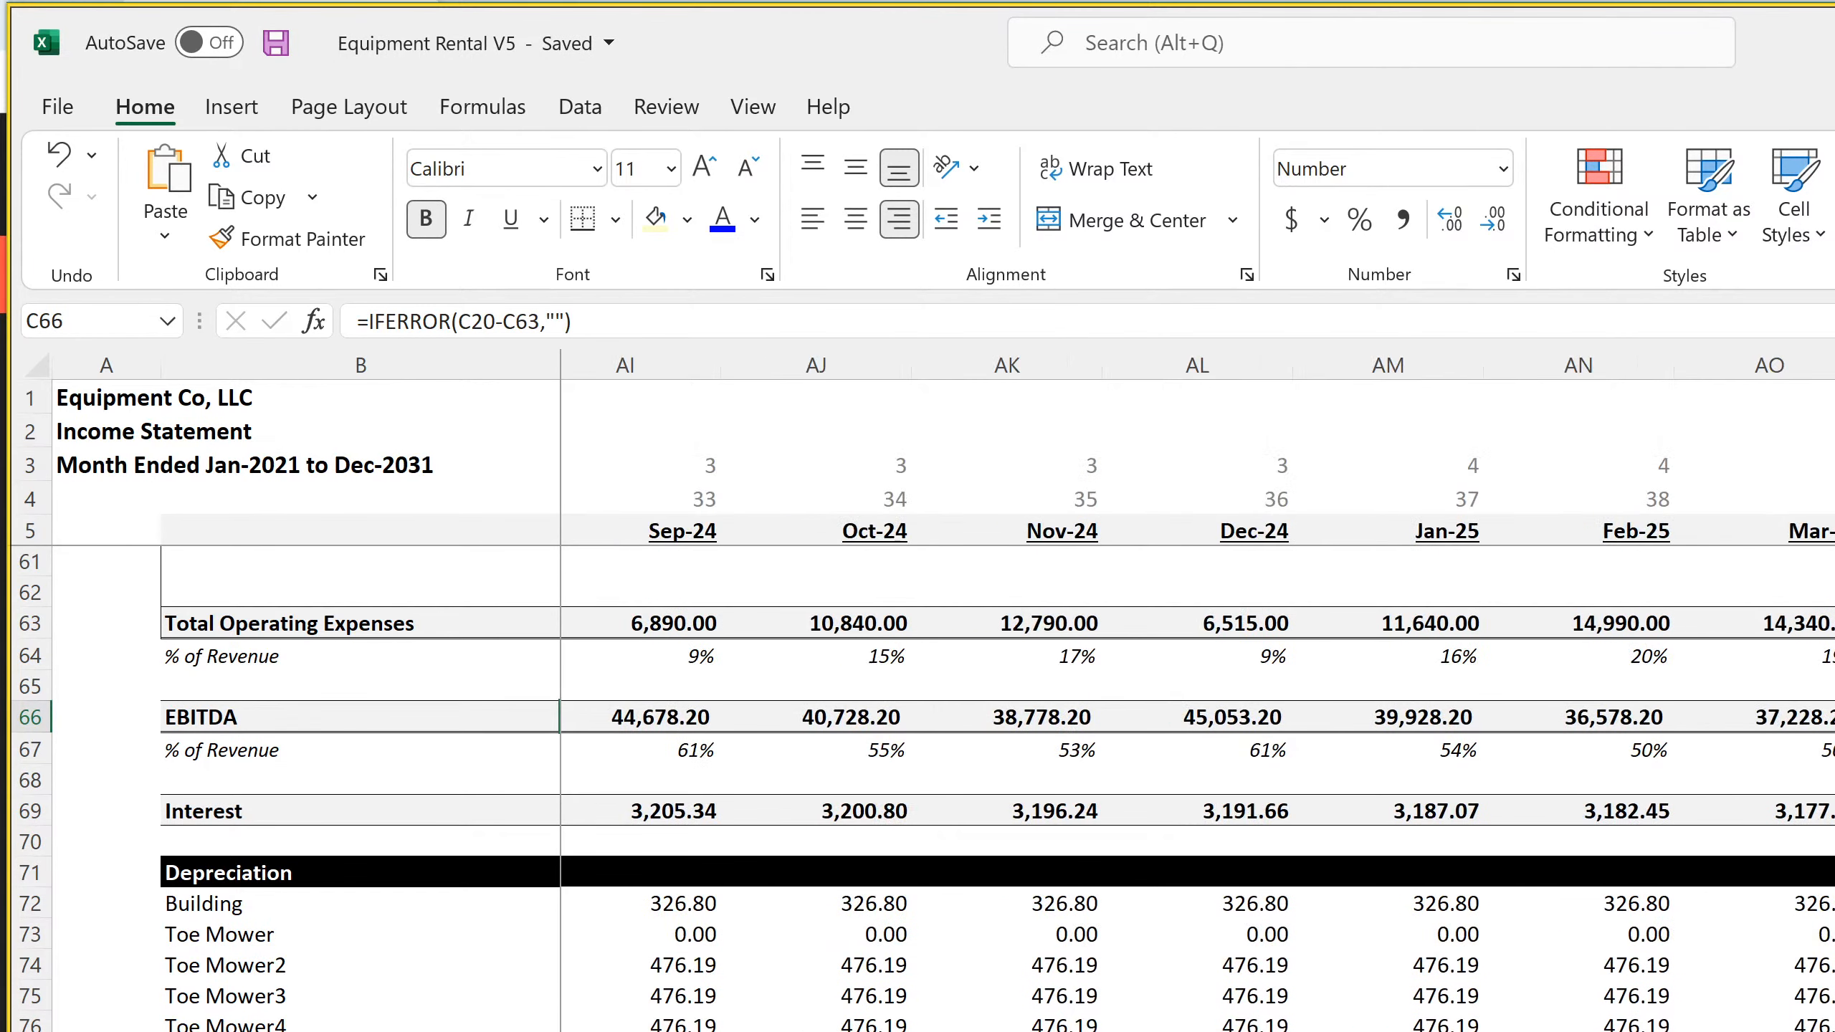
{"action": "scroll", "coordinate": [1199, 687], "scroll_direction": "right", "scroll_amount": 4}
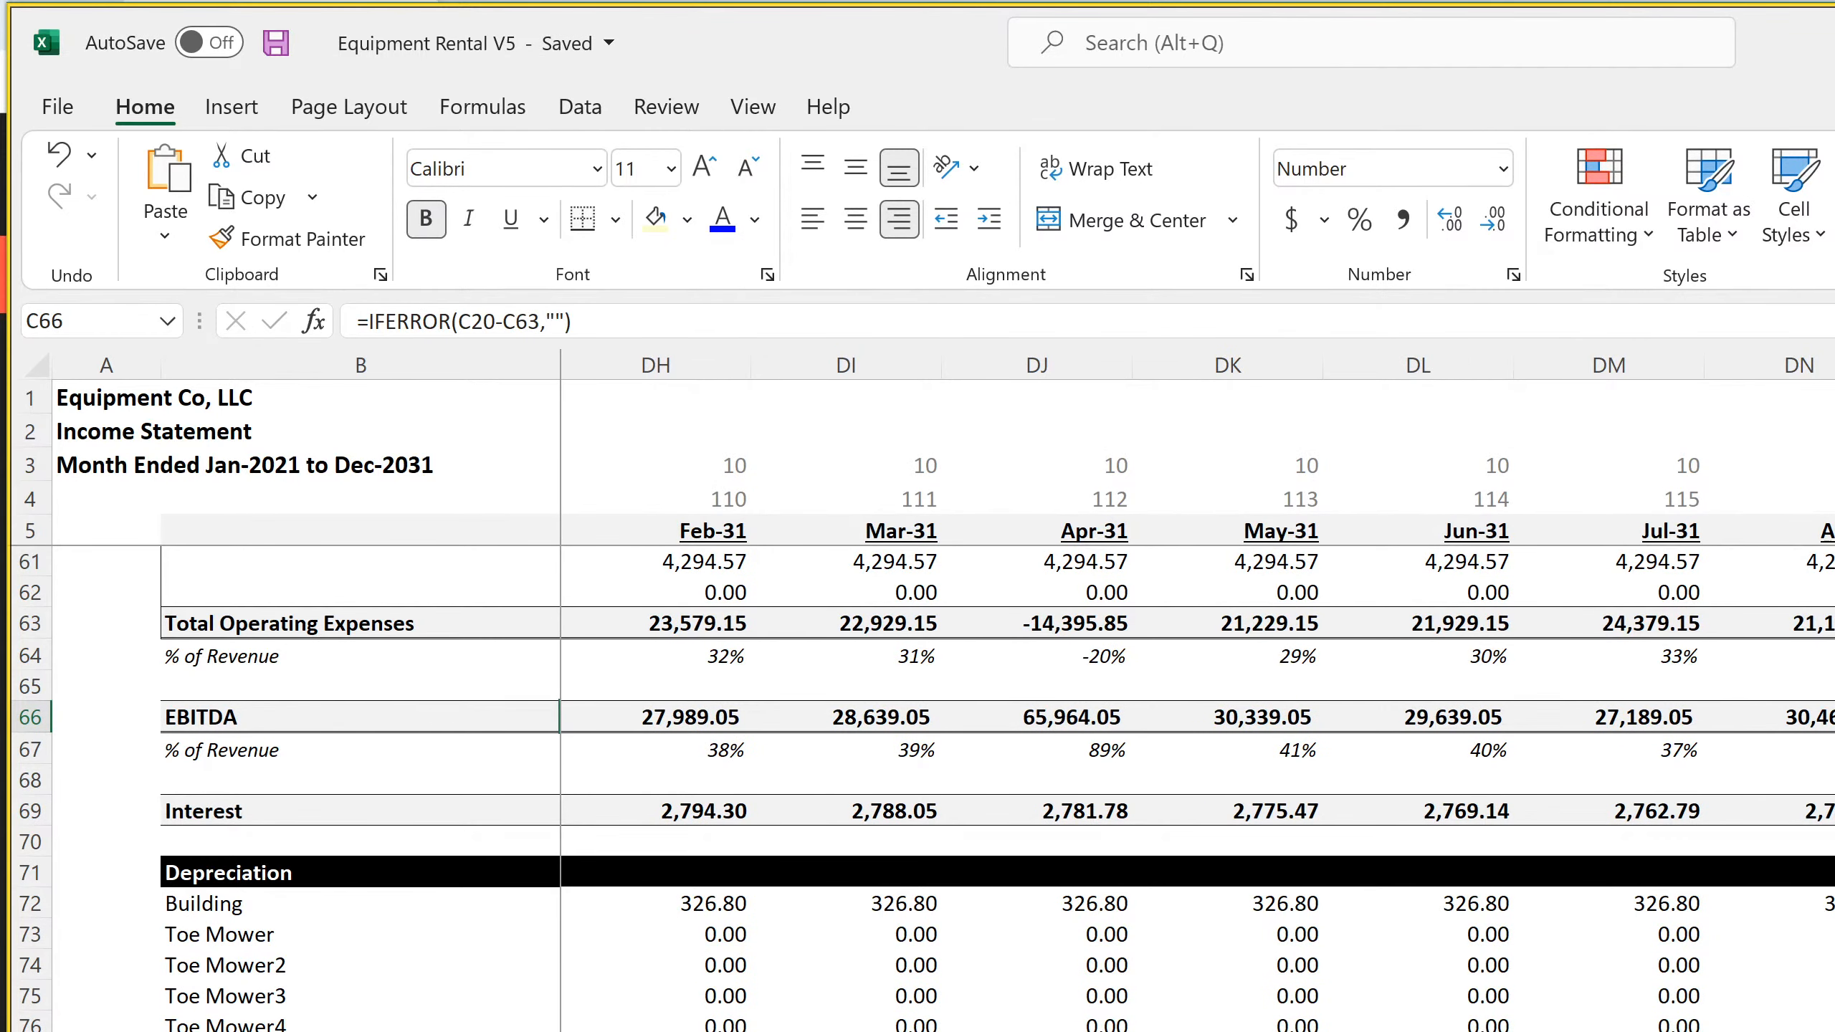
{"action": "key", "text": "ctrl+Right"}
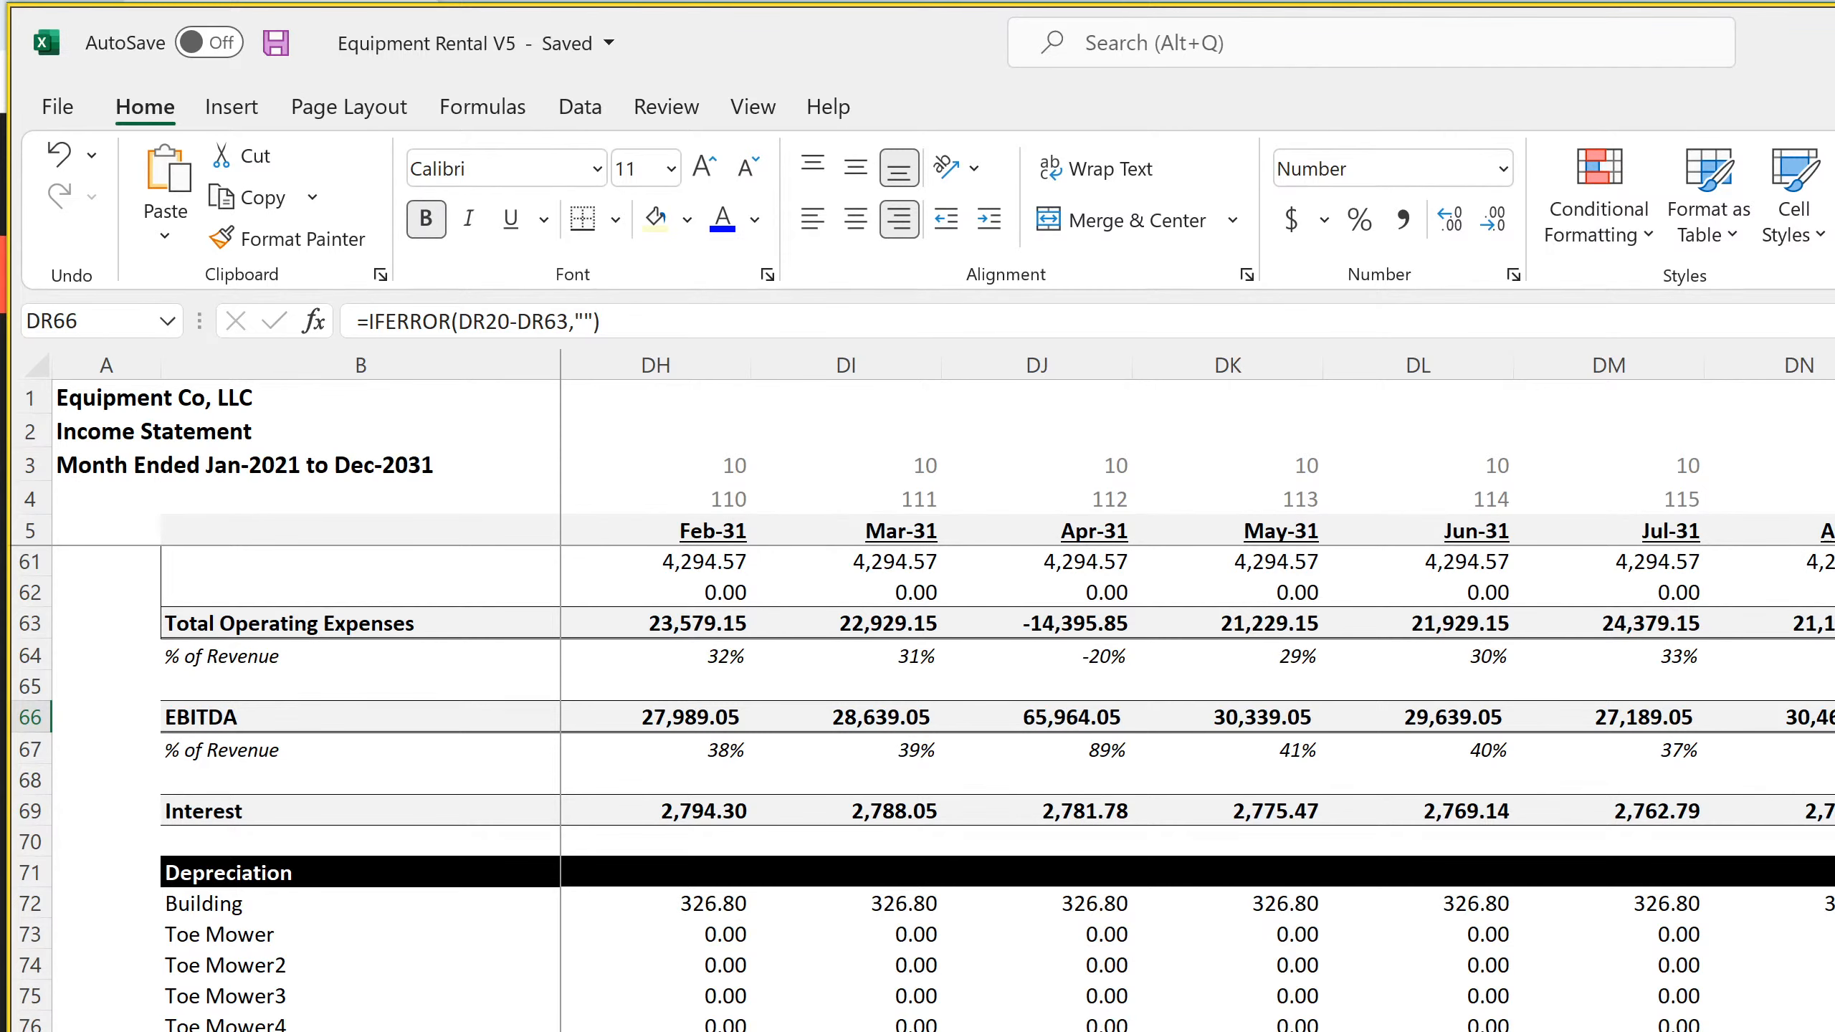
{"action": "key", "text": "ctrl+Page_Down"}
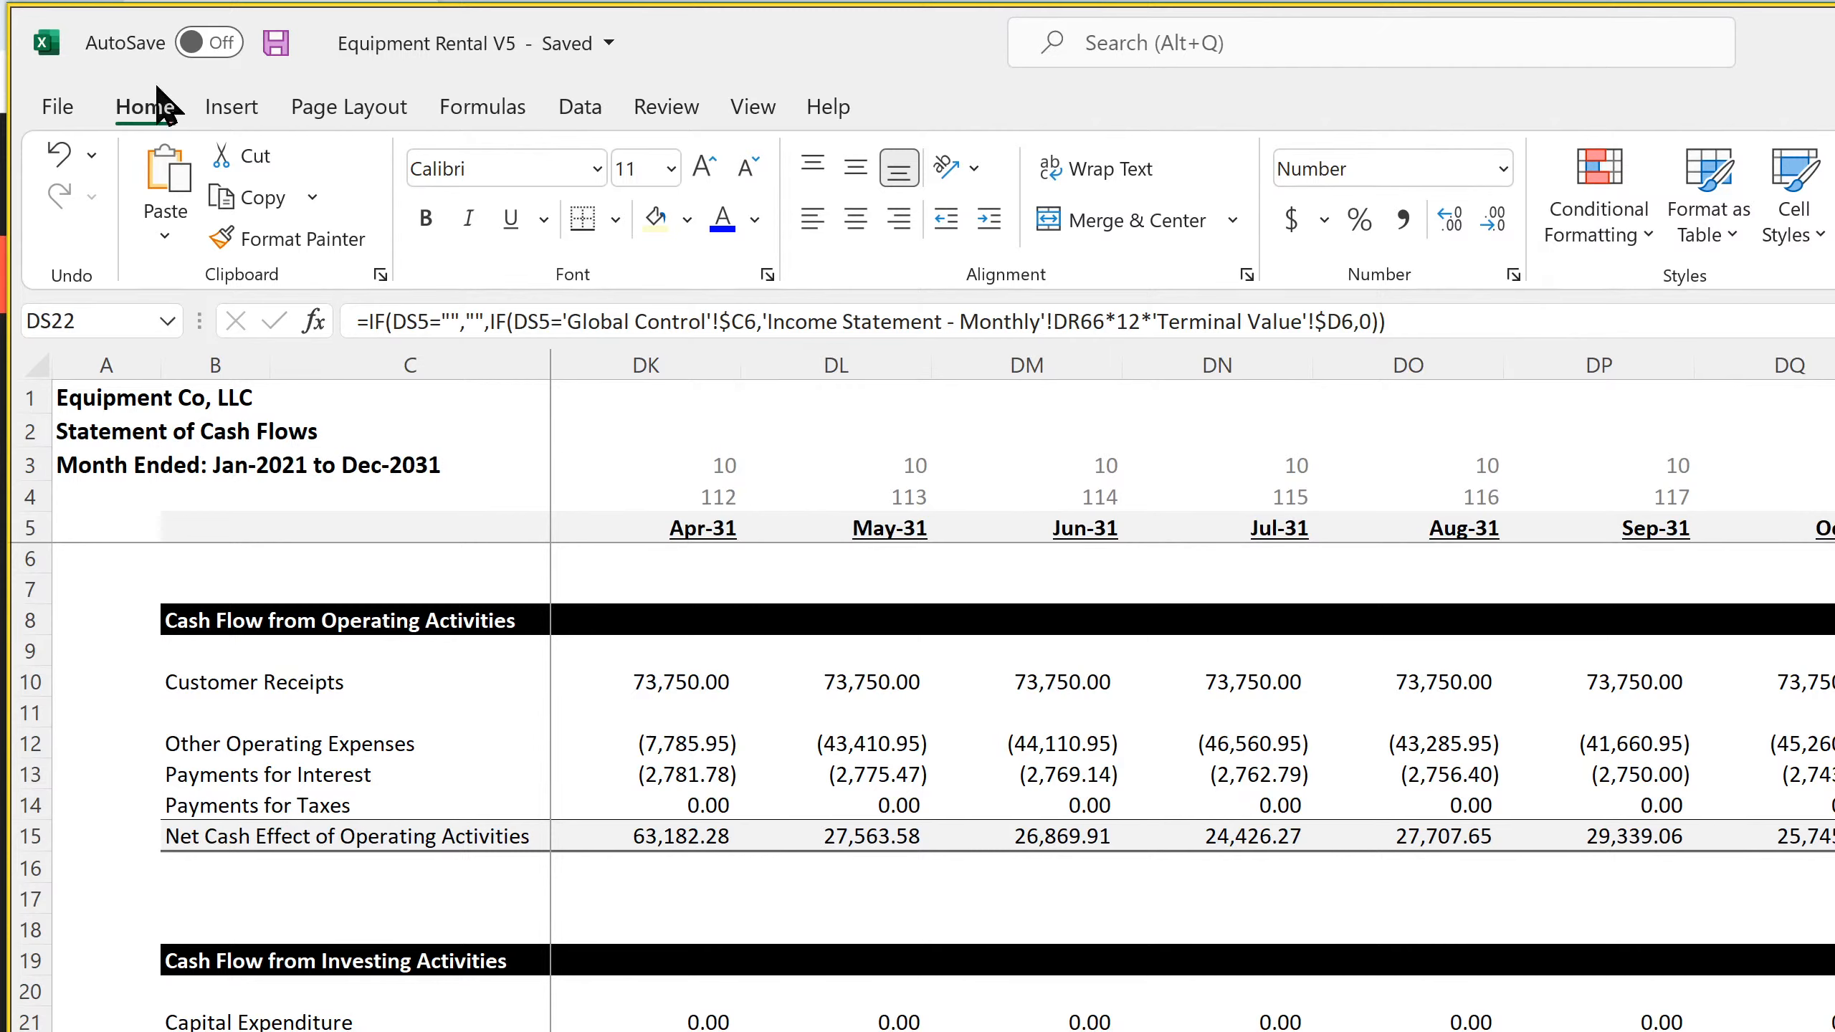
{"action": "left_click", "coordinate": [269, 51]}
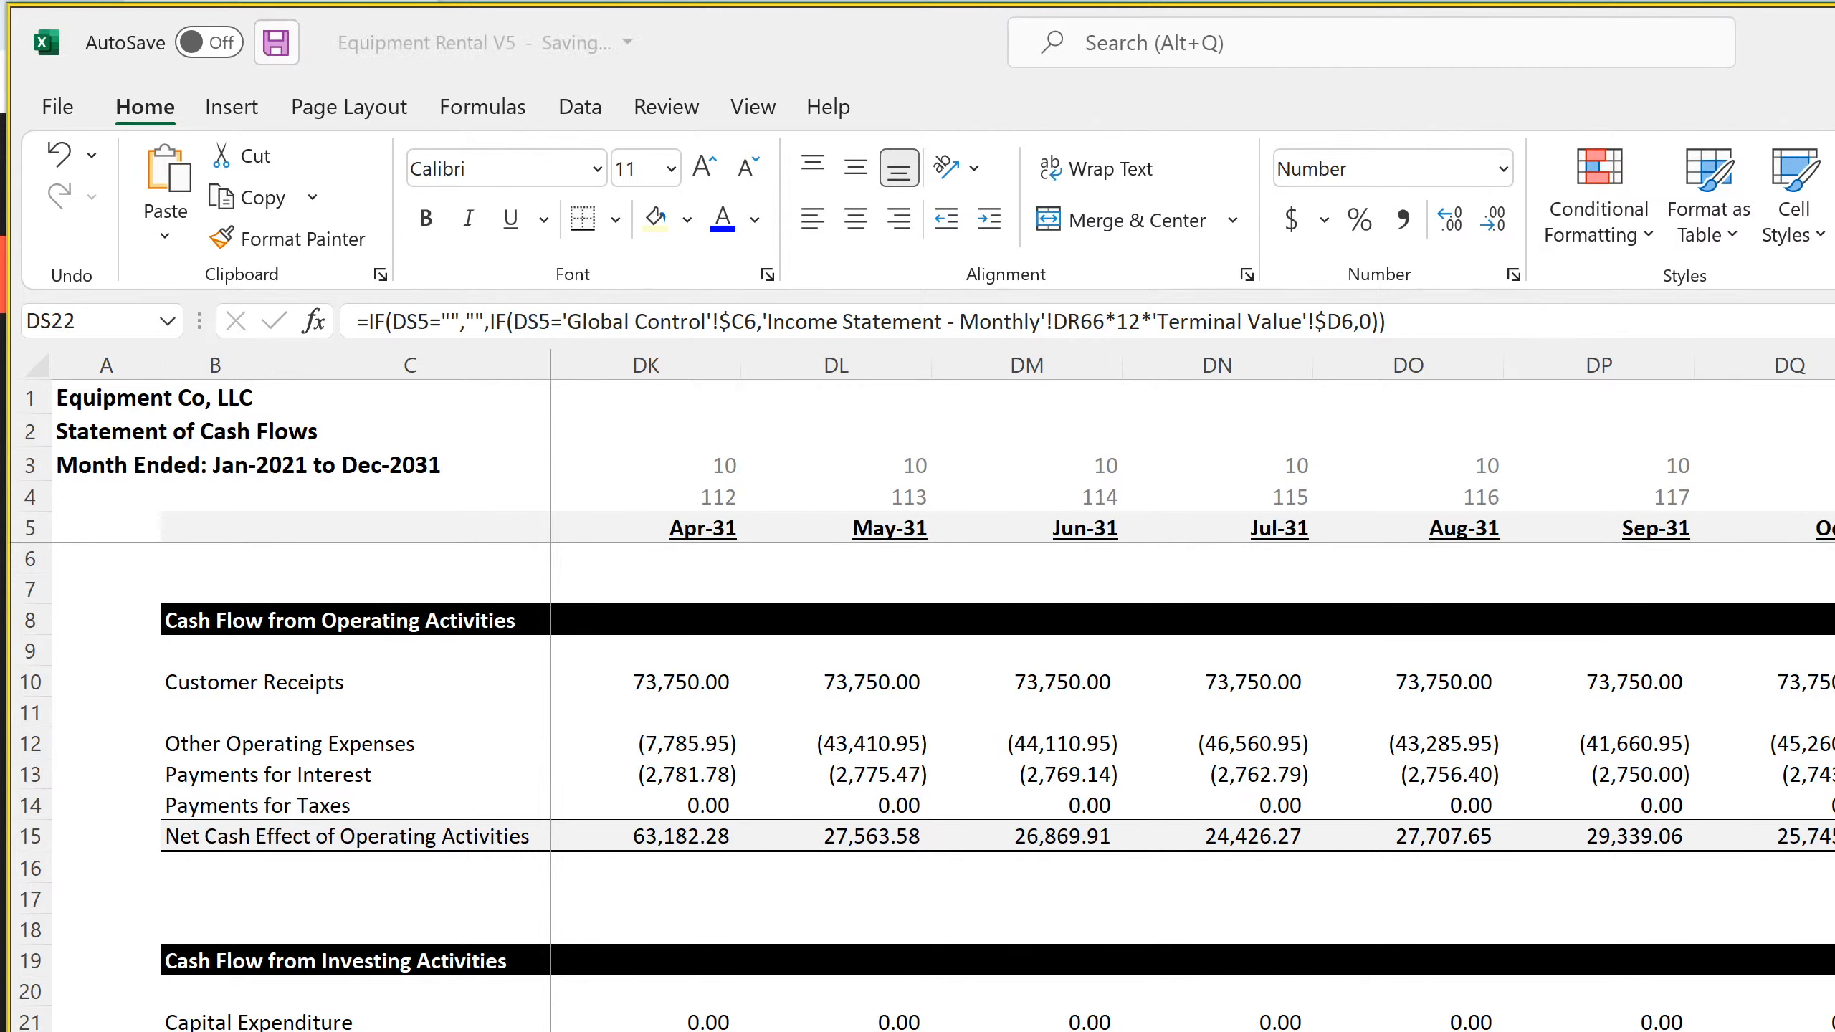
Review the formula in DS23 of the Statement of Cash Flows and the Valuation at Exit formula in D7 of the Terminal Value sheet
{"action": "key", "text": "Down"}
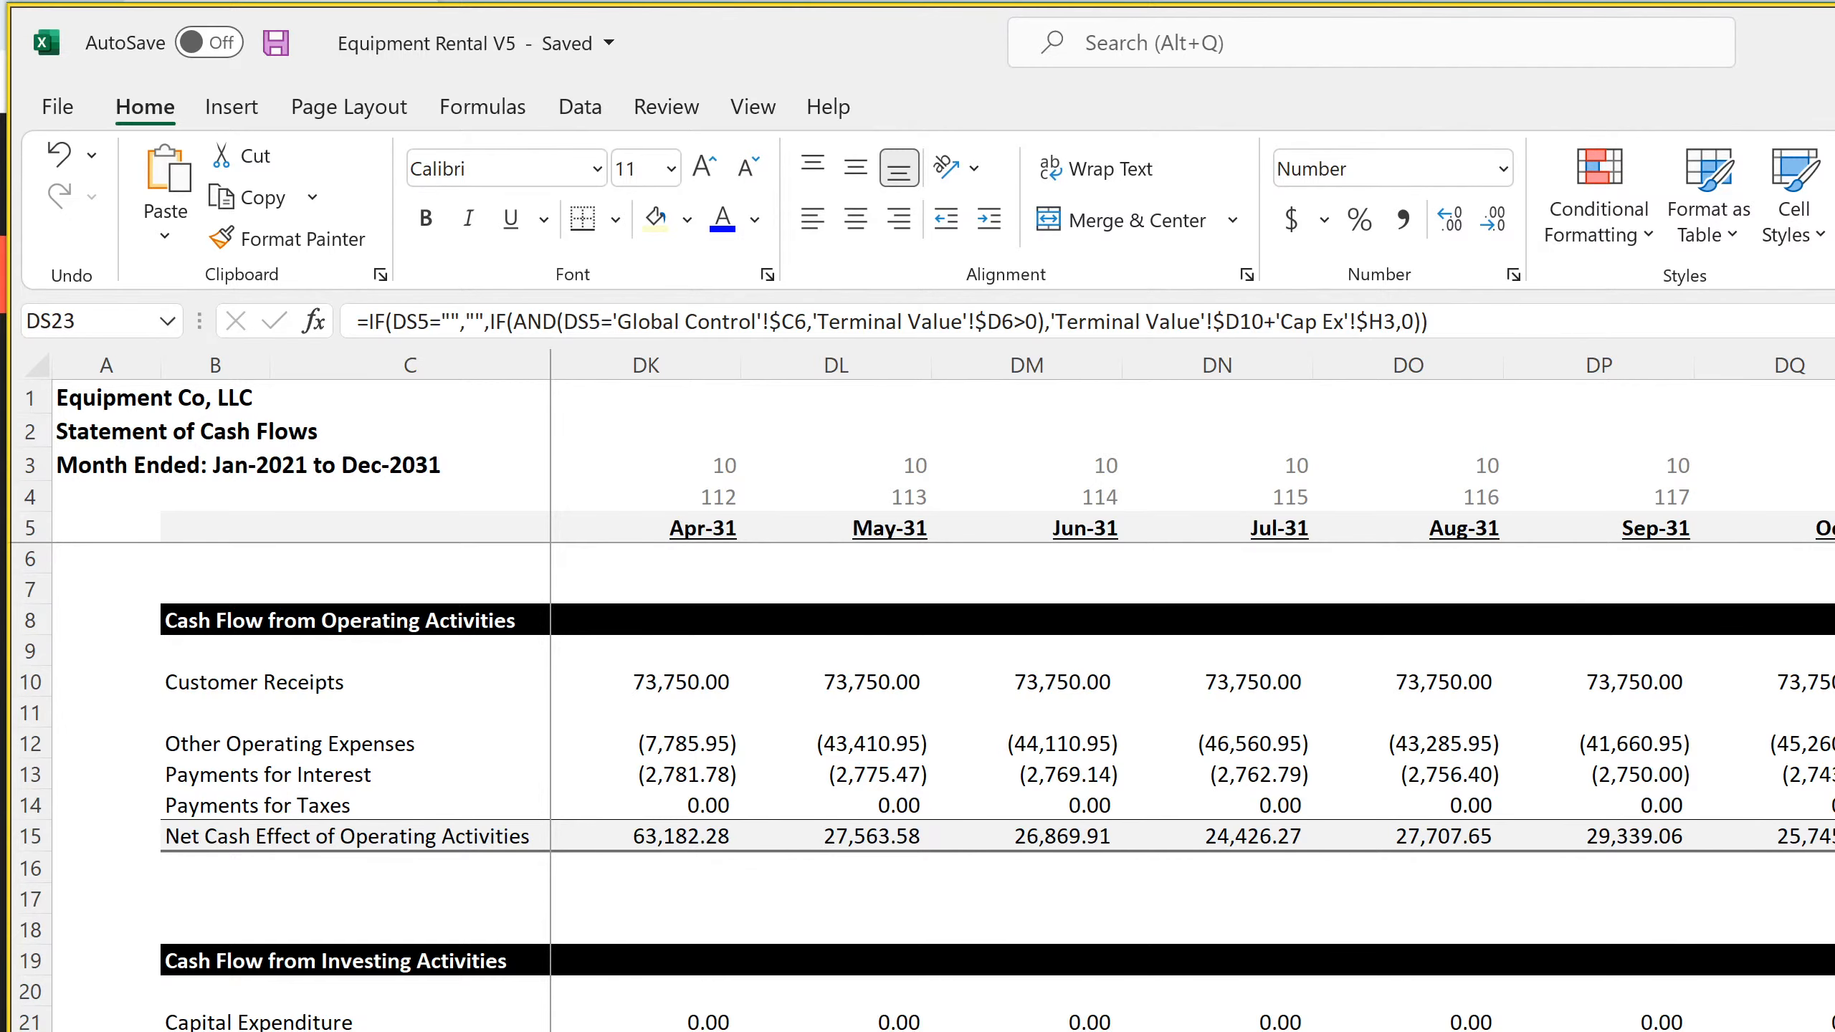
{"action": "left_click", "coordinate": [1040, 1030]}
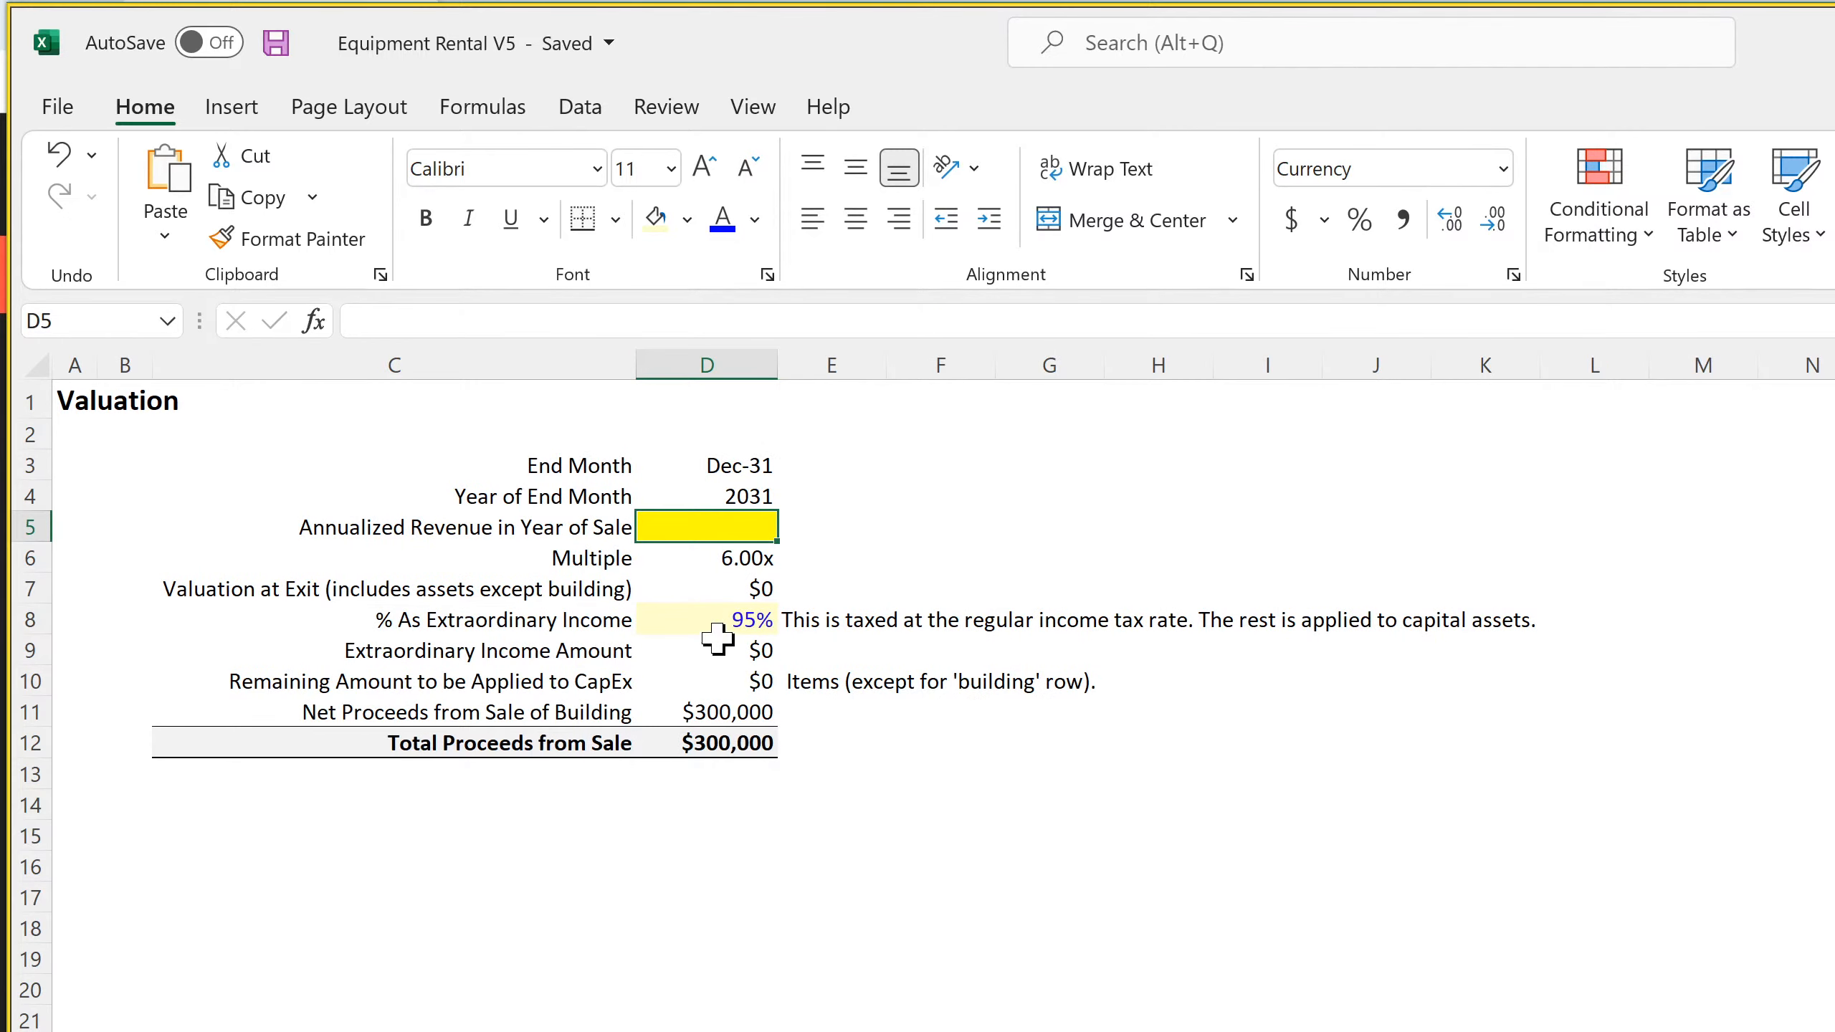
{"action": "left_click", "coordinate": [721, 585]}
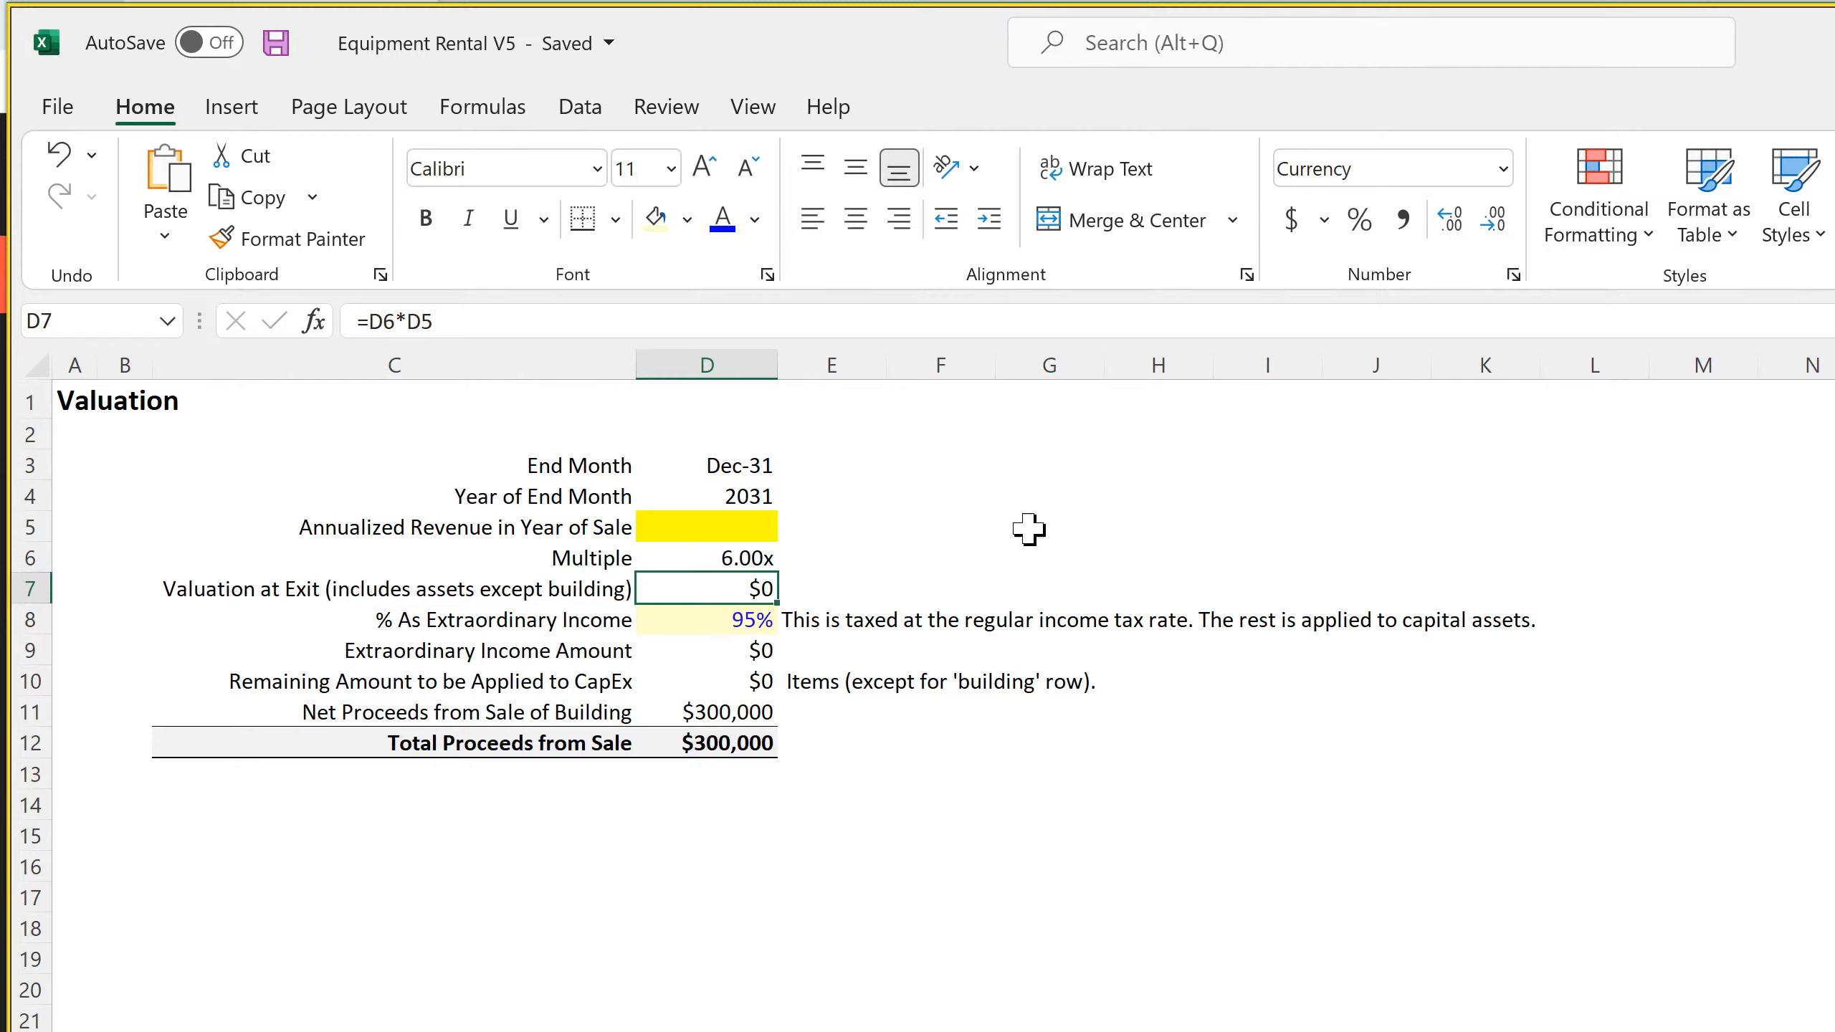
Change the label in C5 of the Terminal Value sheet to "Annualized EBITDA in Year of Sale"
{"action": "left_click", "coordinate": [564, 527]}
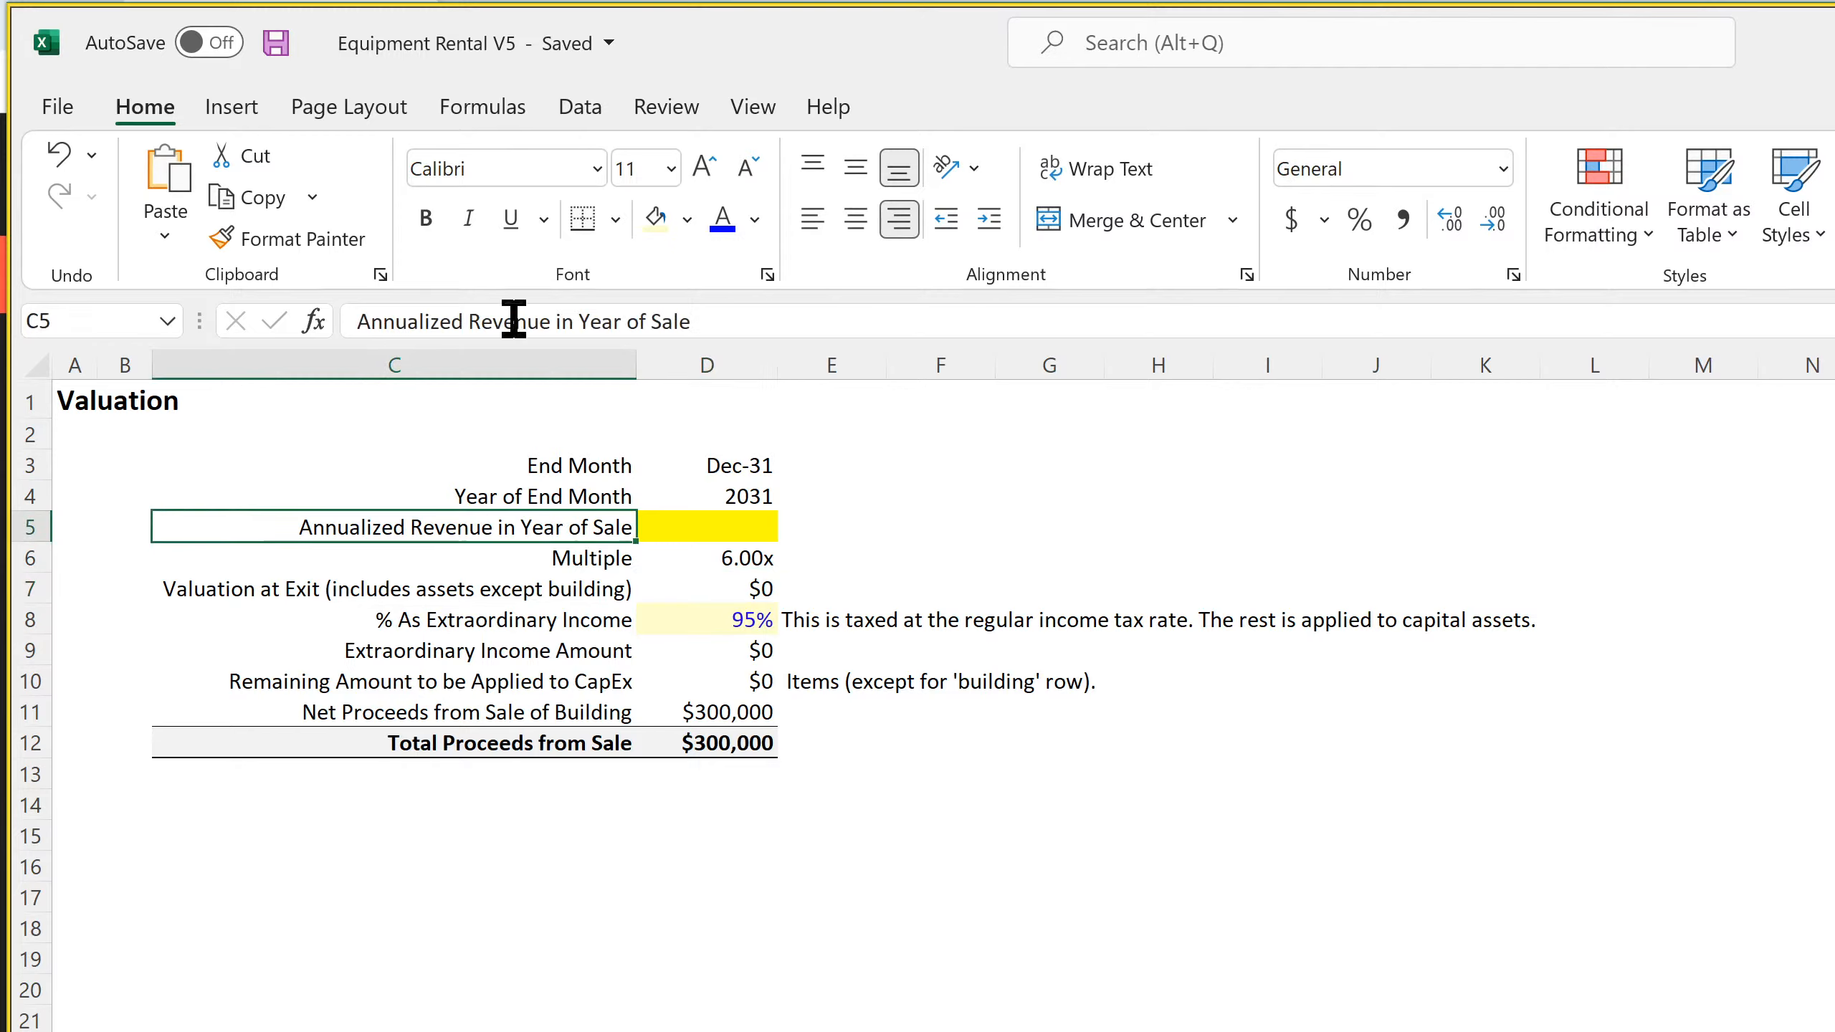
{"action": "left_click_drag", "start_coordinate": [470, 319], "coordinate": [550, 322]}
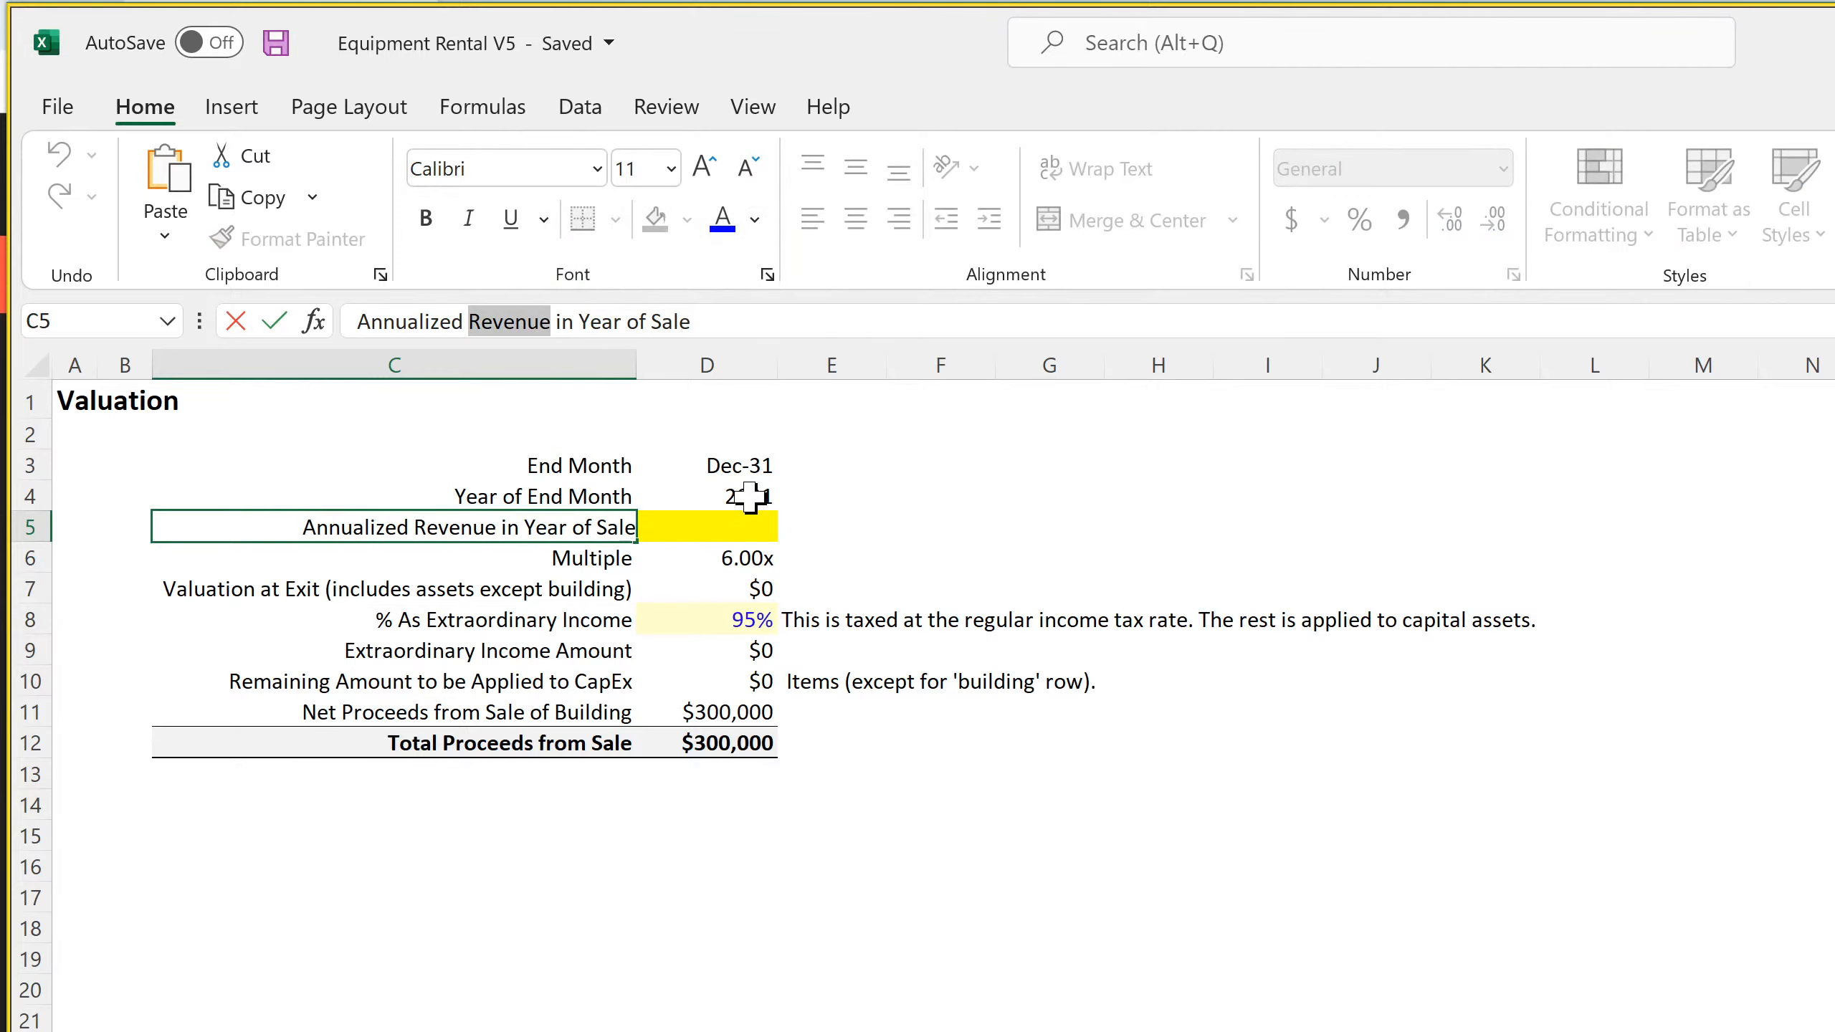
{"action": "type", "text": "EBIT"}
{"action": "type", "text": "DA"}
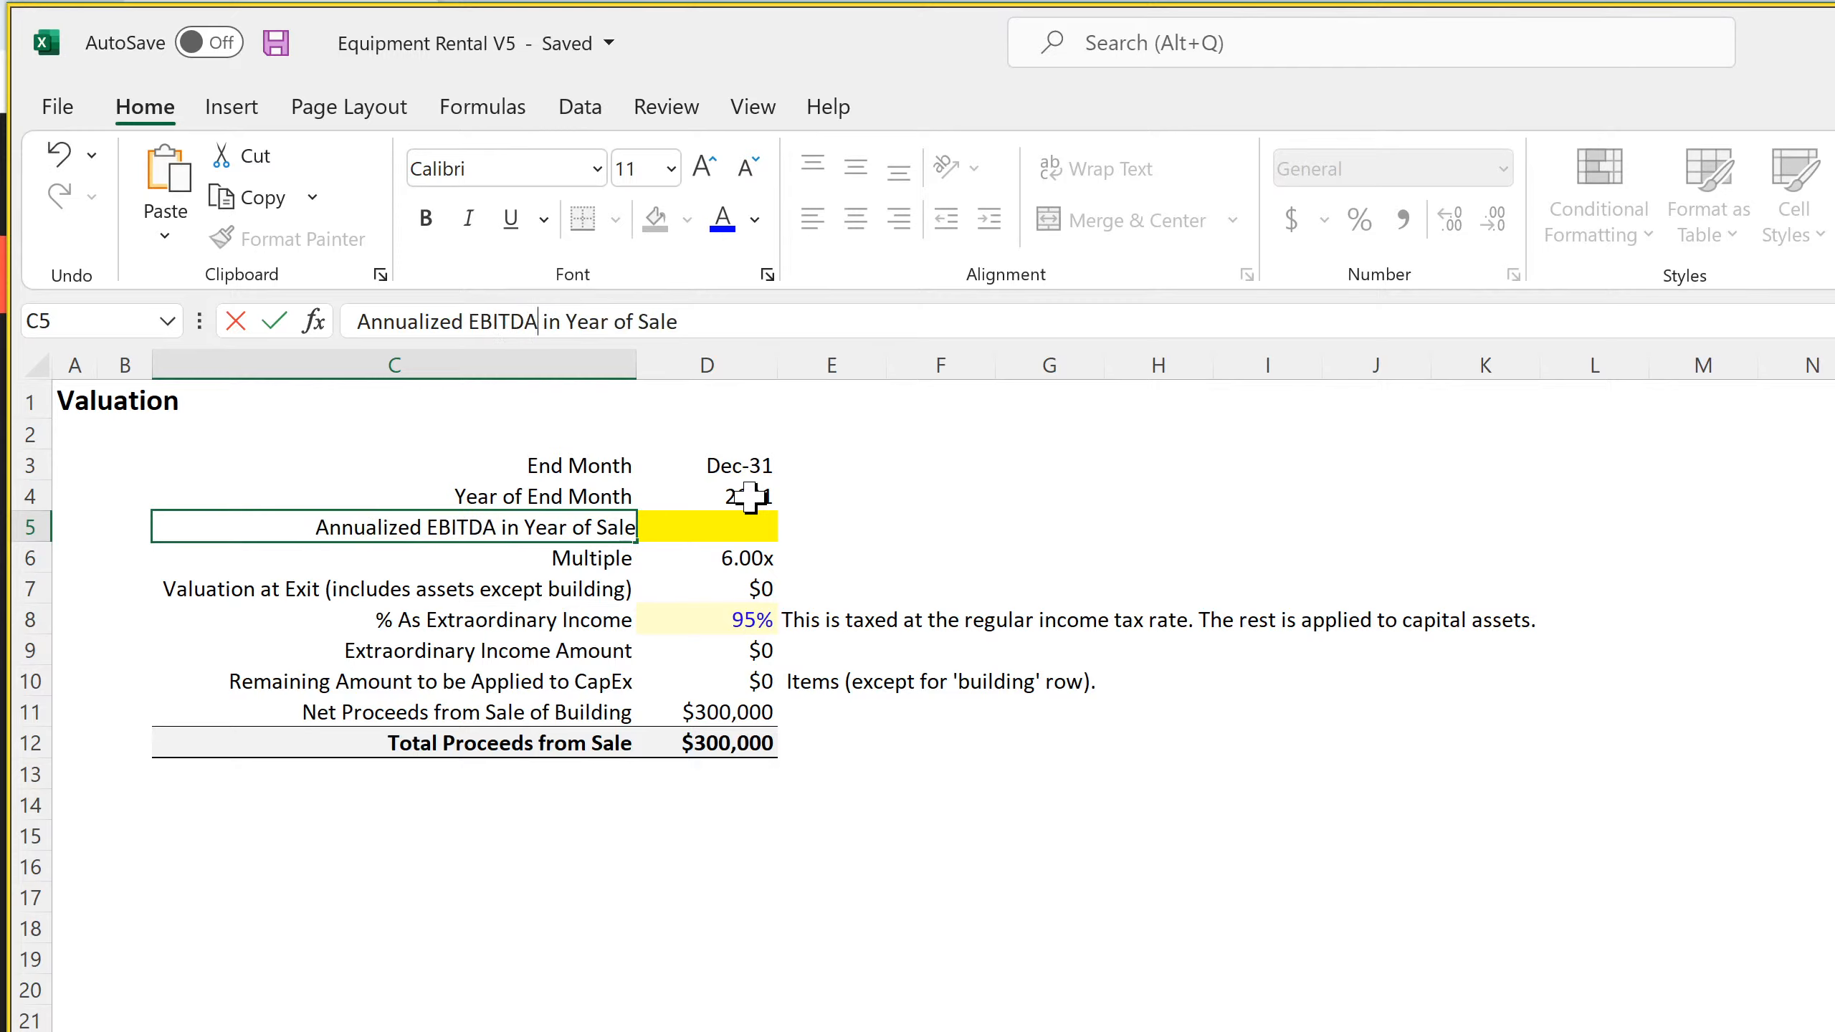
{"action": "key", "text": "Return"}
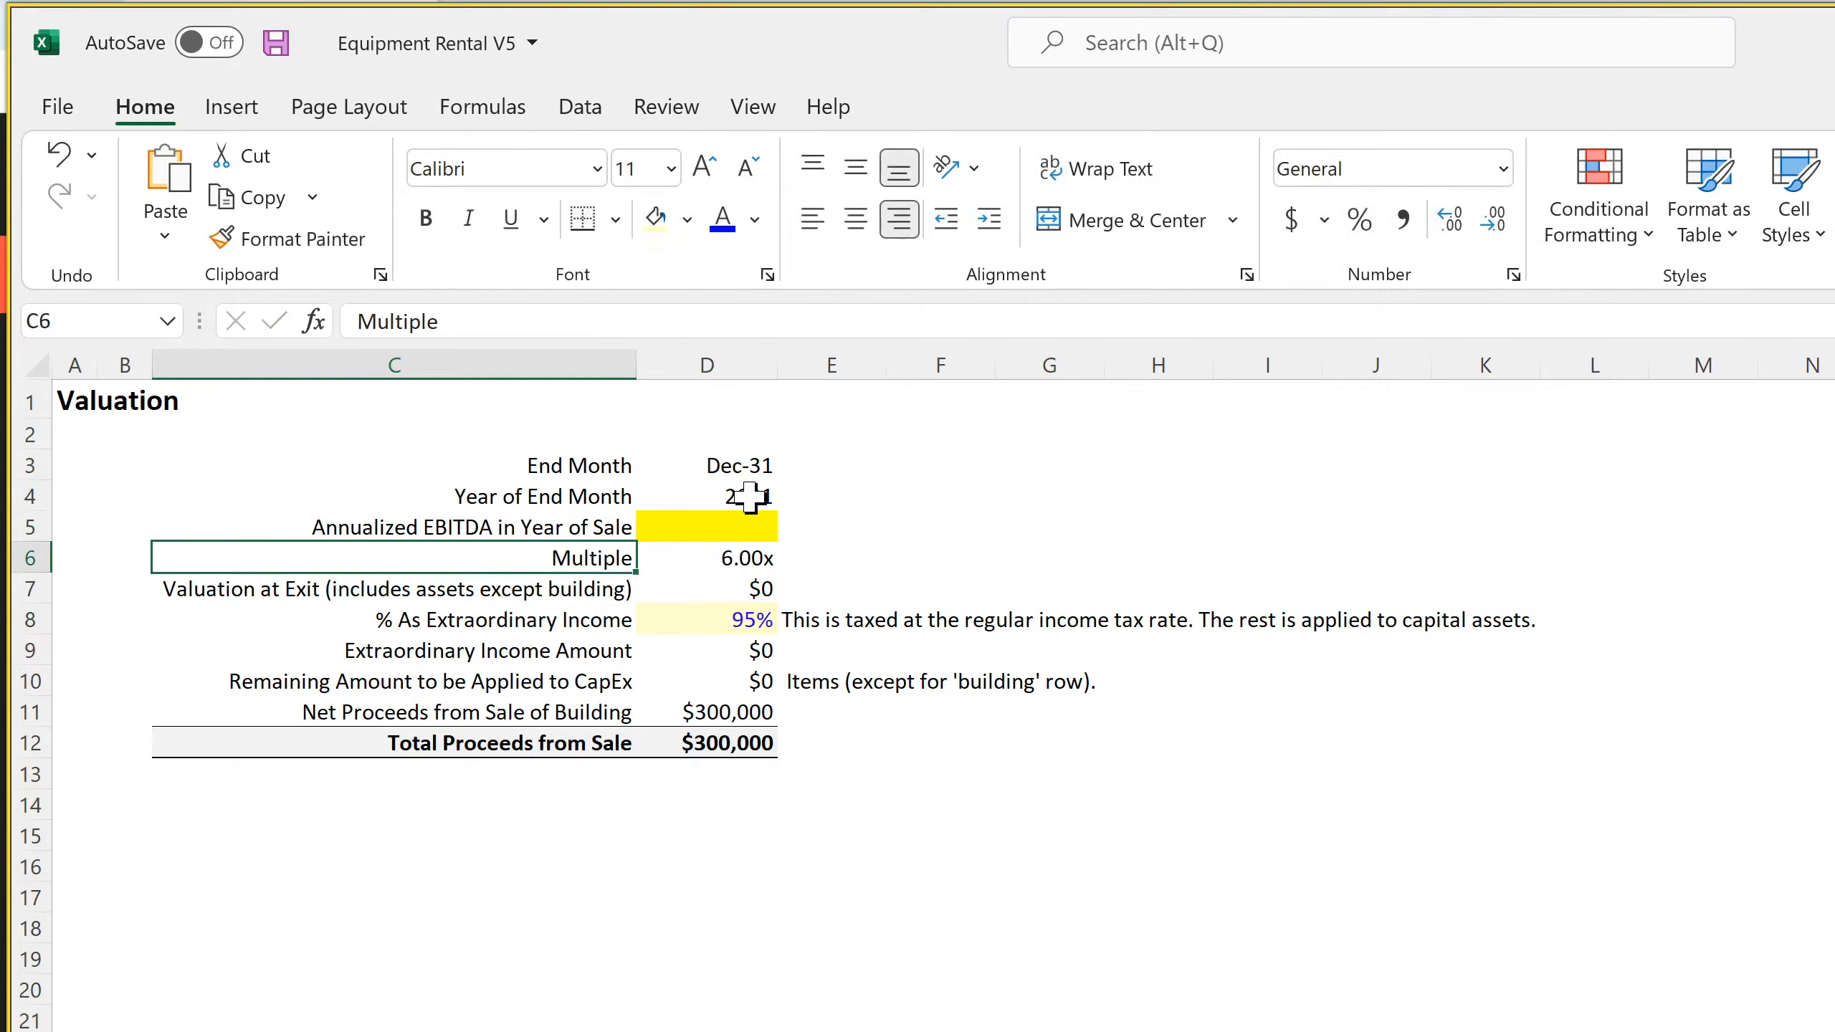
In D5 of the Terminal Value sheet, enter a SUM of the whole row 22 of 'Cash Flow Statement - Monthly'
{"action": "key", "text": "Up"}
{"action": "key", "text": "Right"}
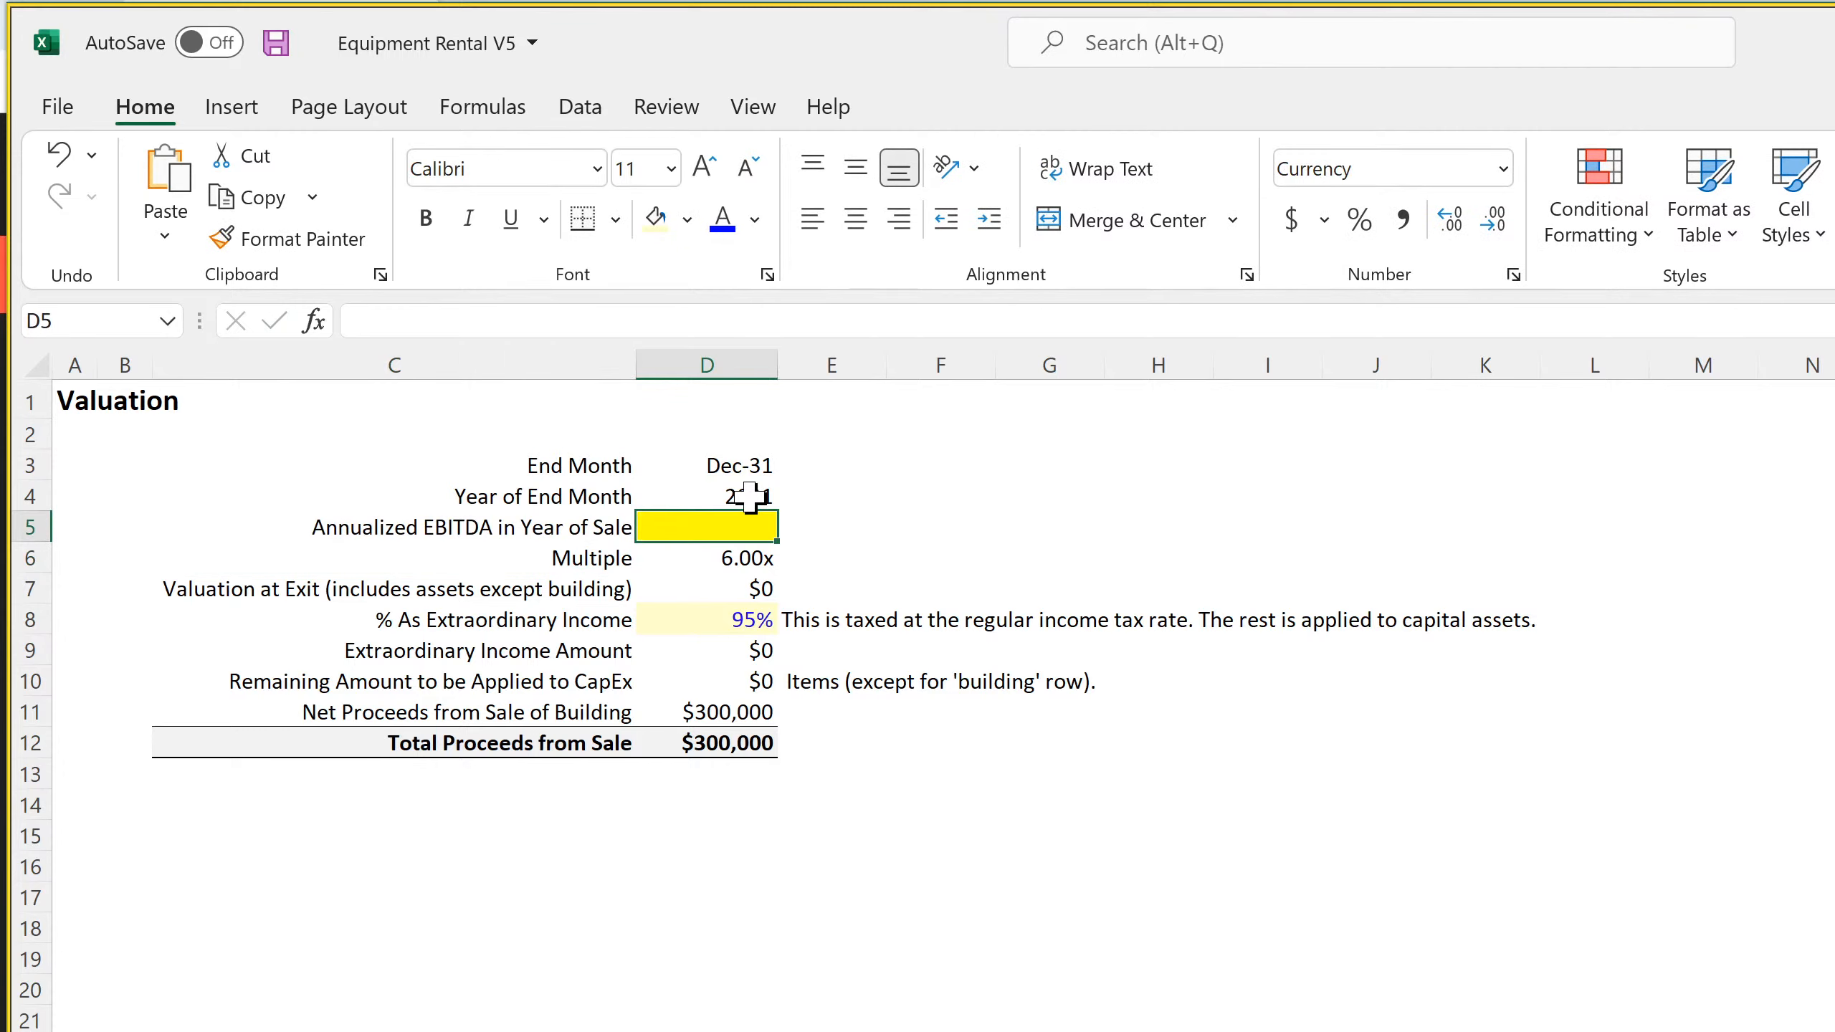
{"action": "type", "text": "="}
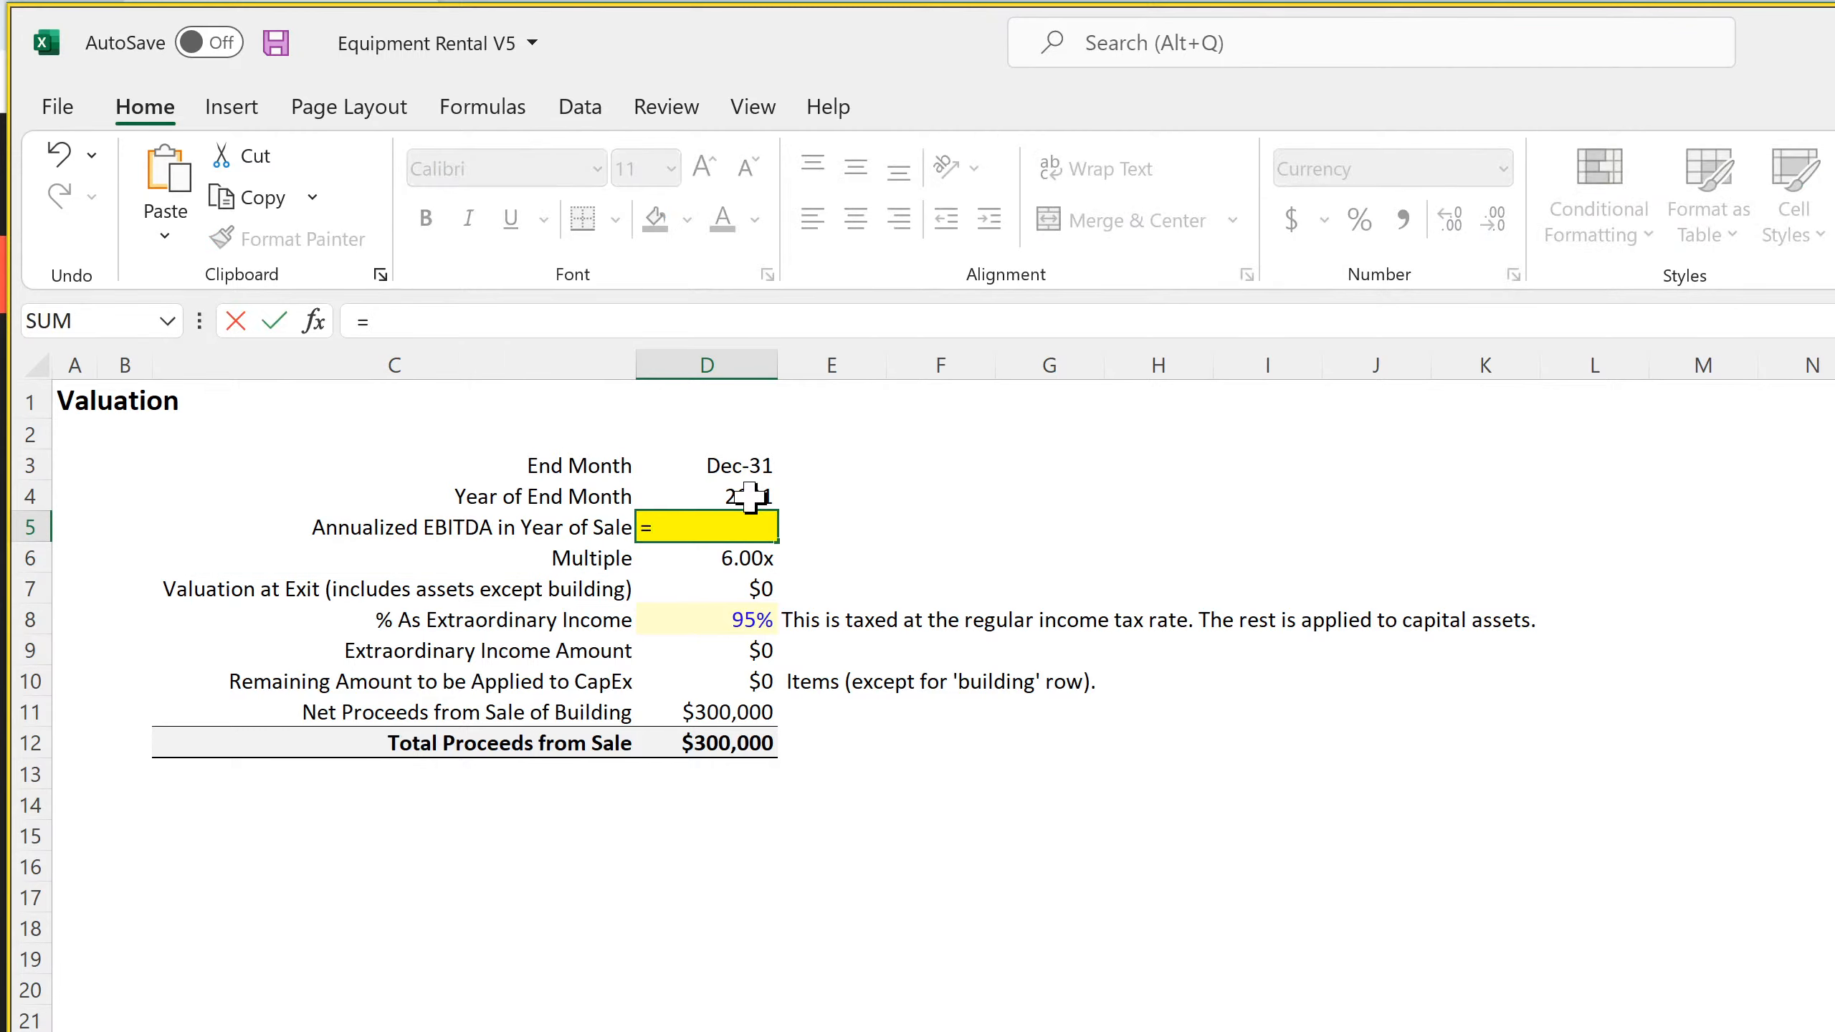
{"action": "type", "text": "sum("}
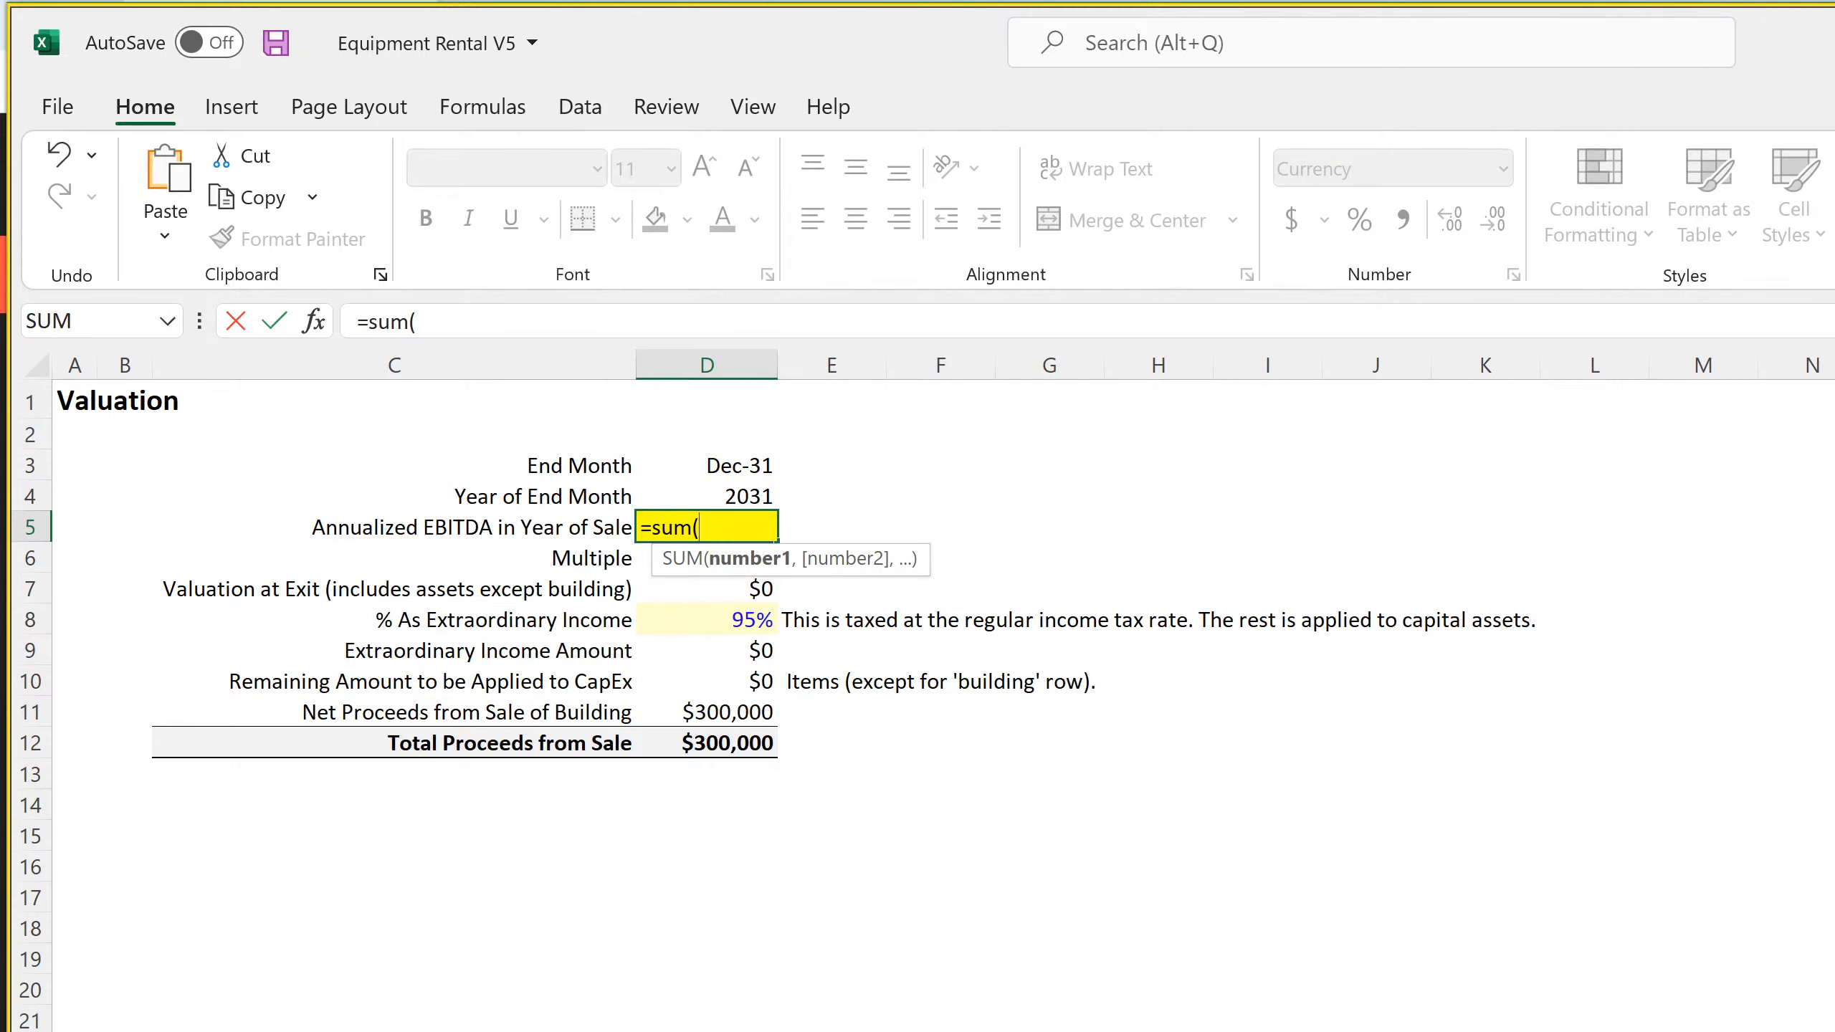
{"action": "left_click", "coordinate": [1704, 1030]}
{"action": "key", "text": "ctrl+Page_Up"}
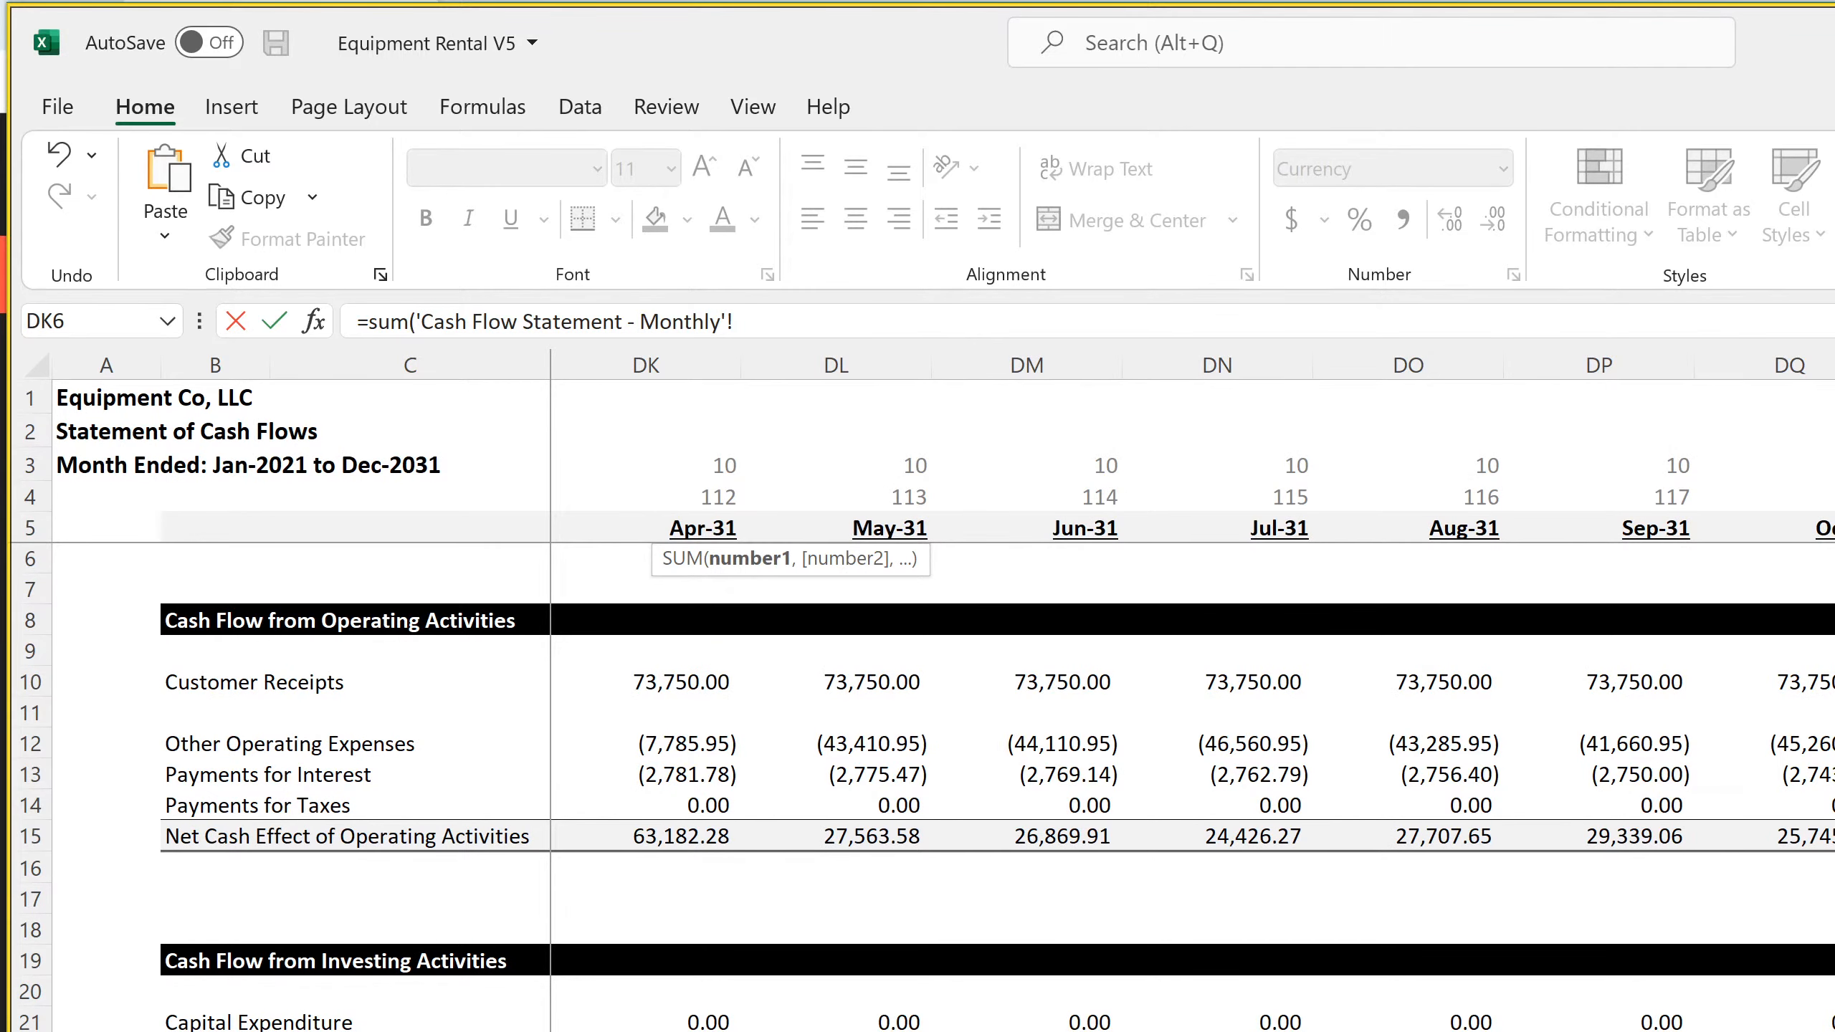
{"action": "left_click", "coordinate": [30, 1031]}
{"action": "left_click", "coordinate": [835, 330]}
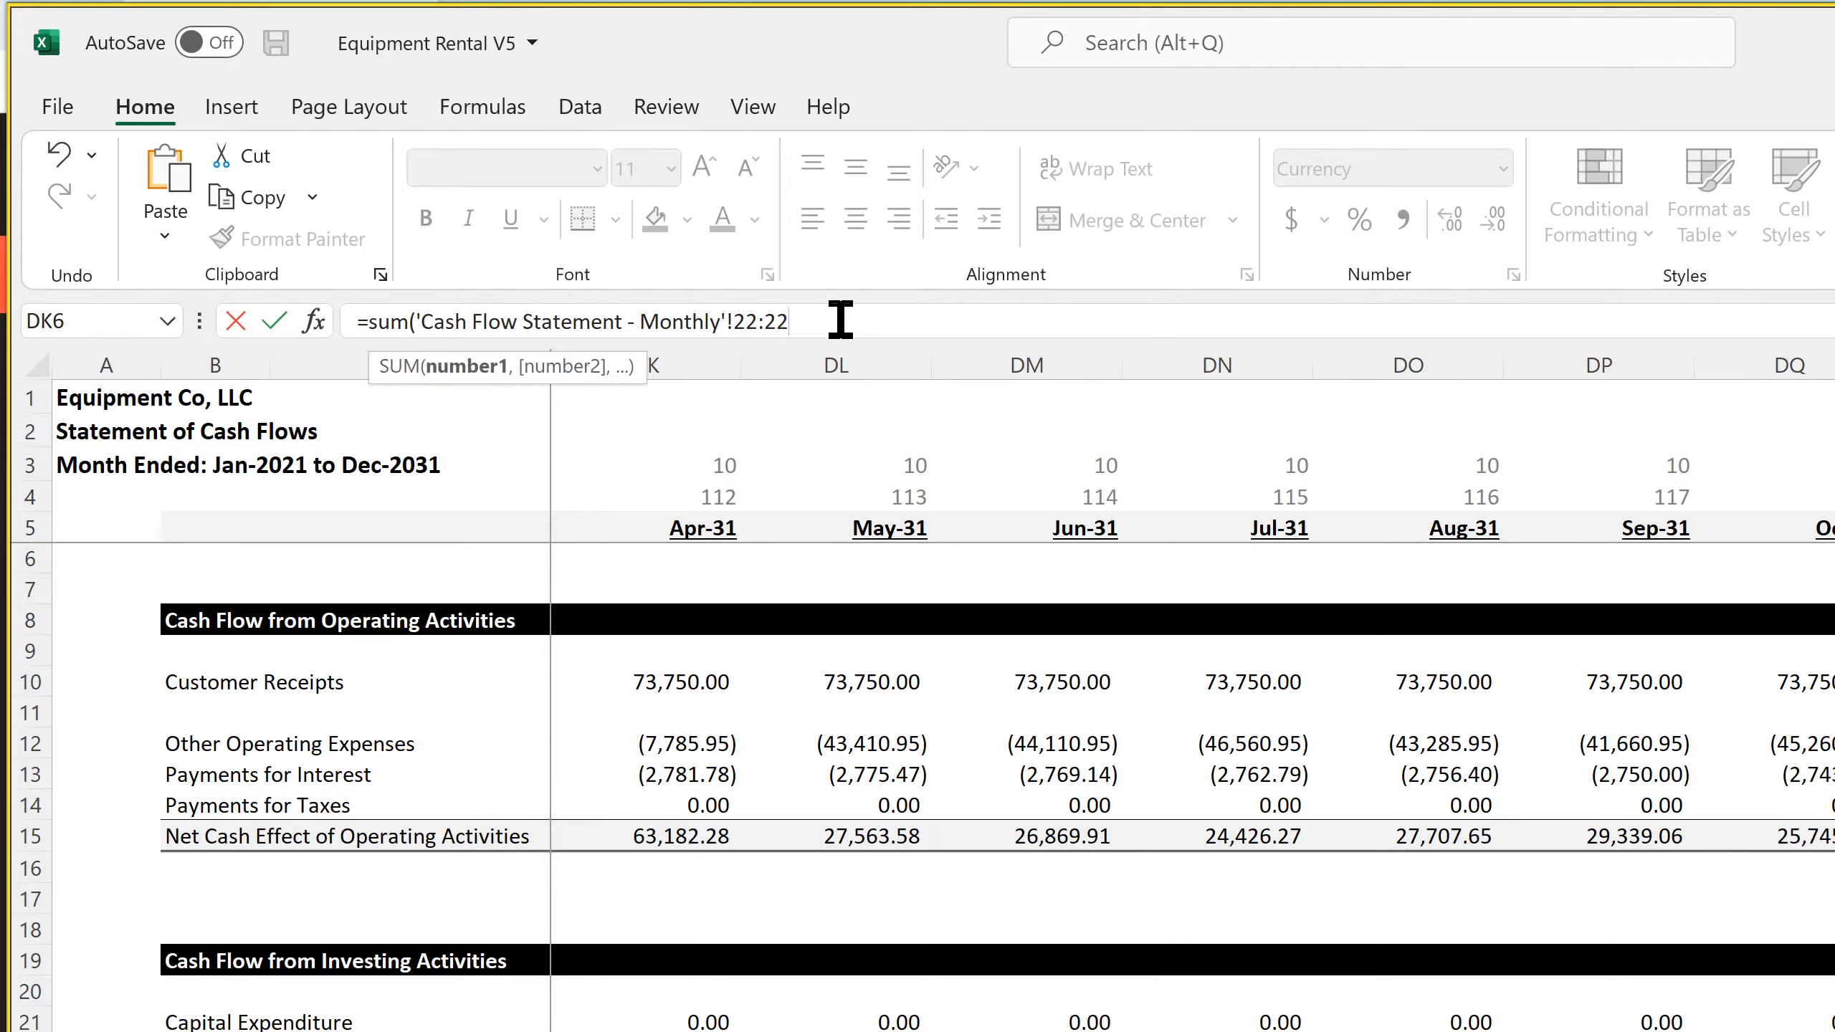
{"action": "type", "text": ")"}
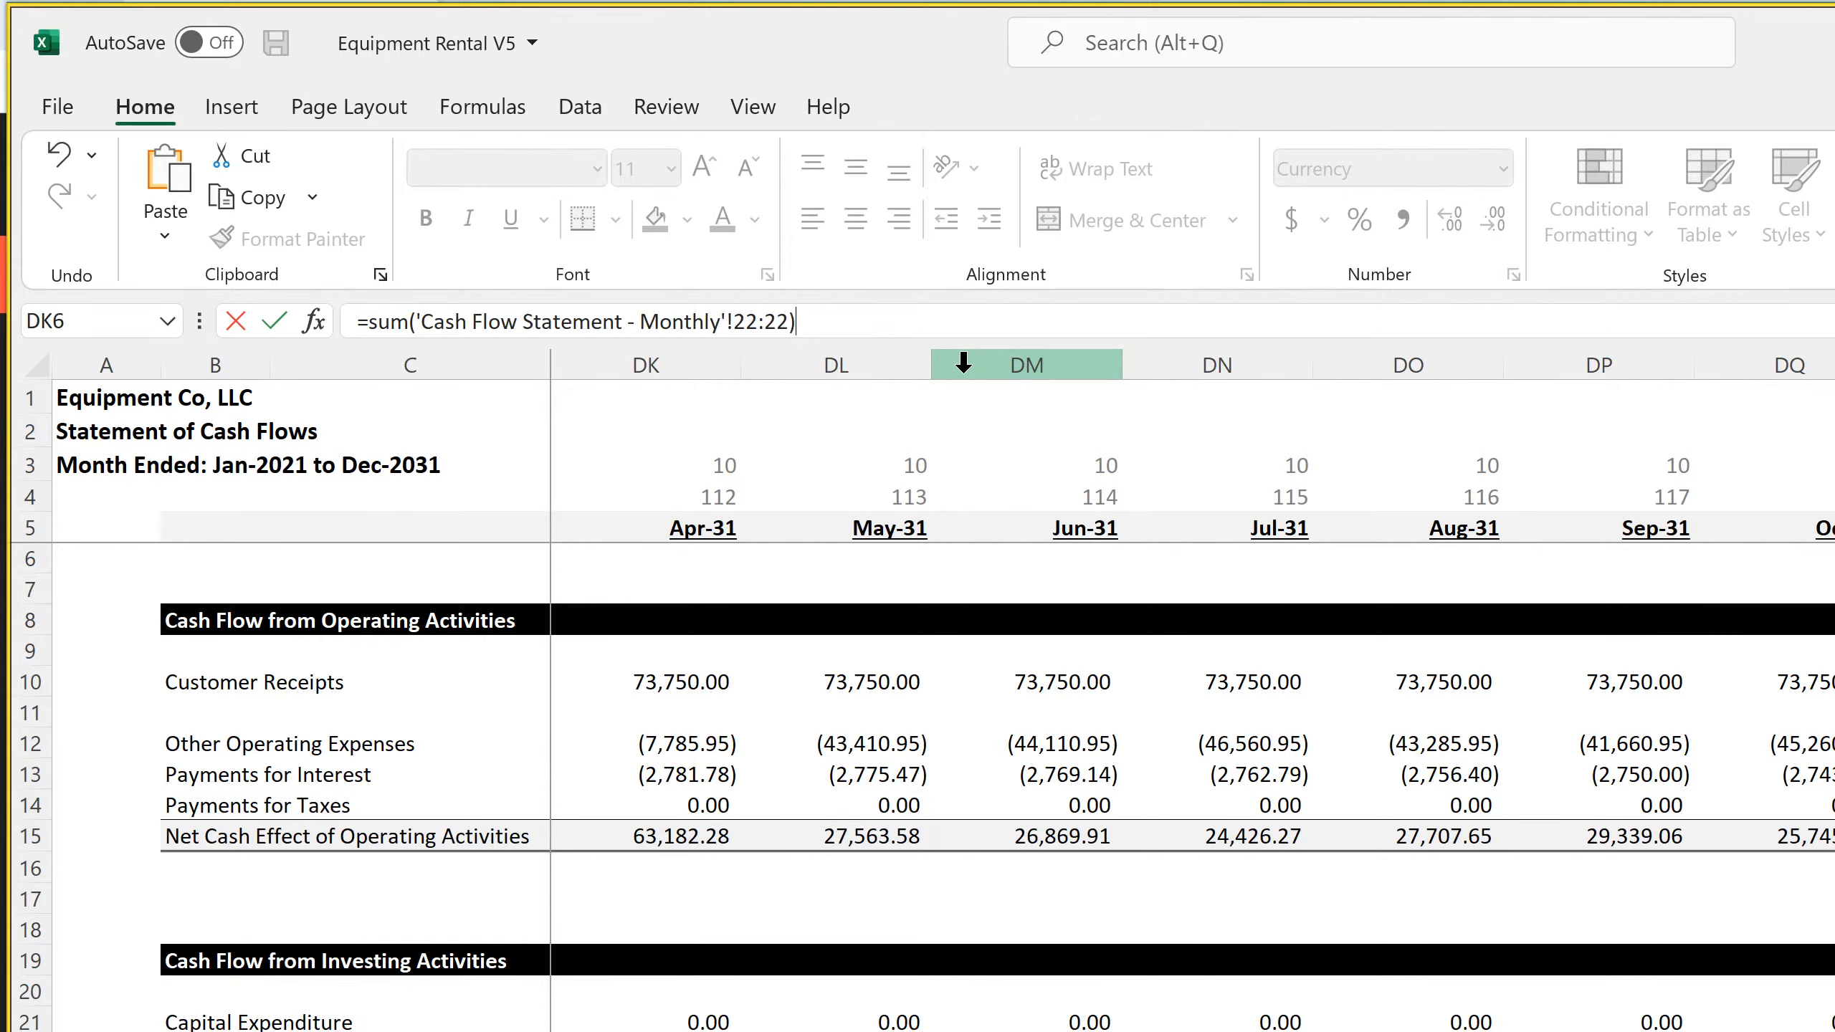
{"action": "key", "text": "Return"}
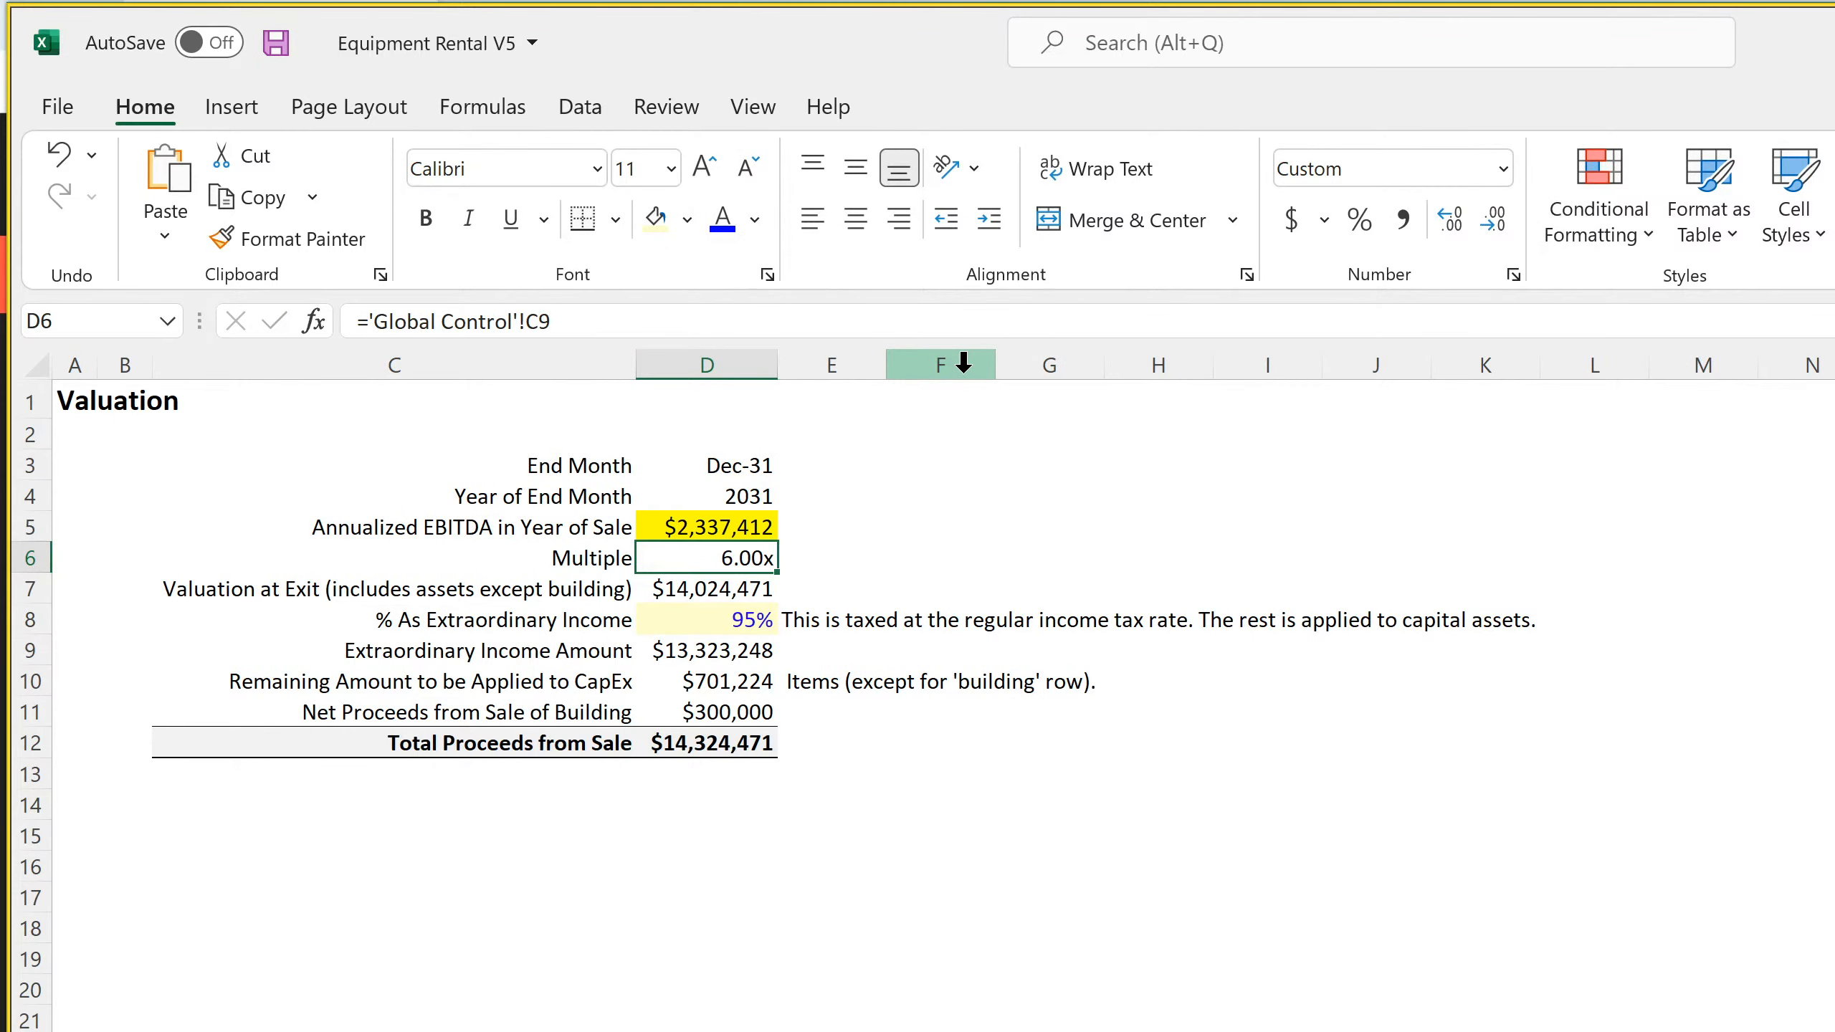
Divide the SUM in the D5 formula by the multiple in D6
{"action": "key", "text": "Up"}
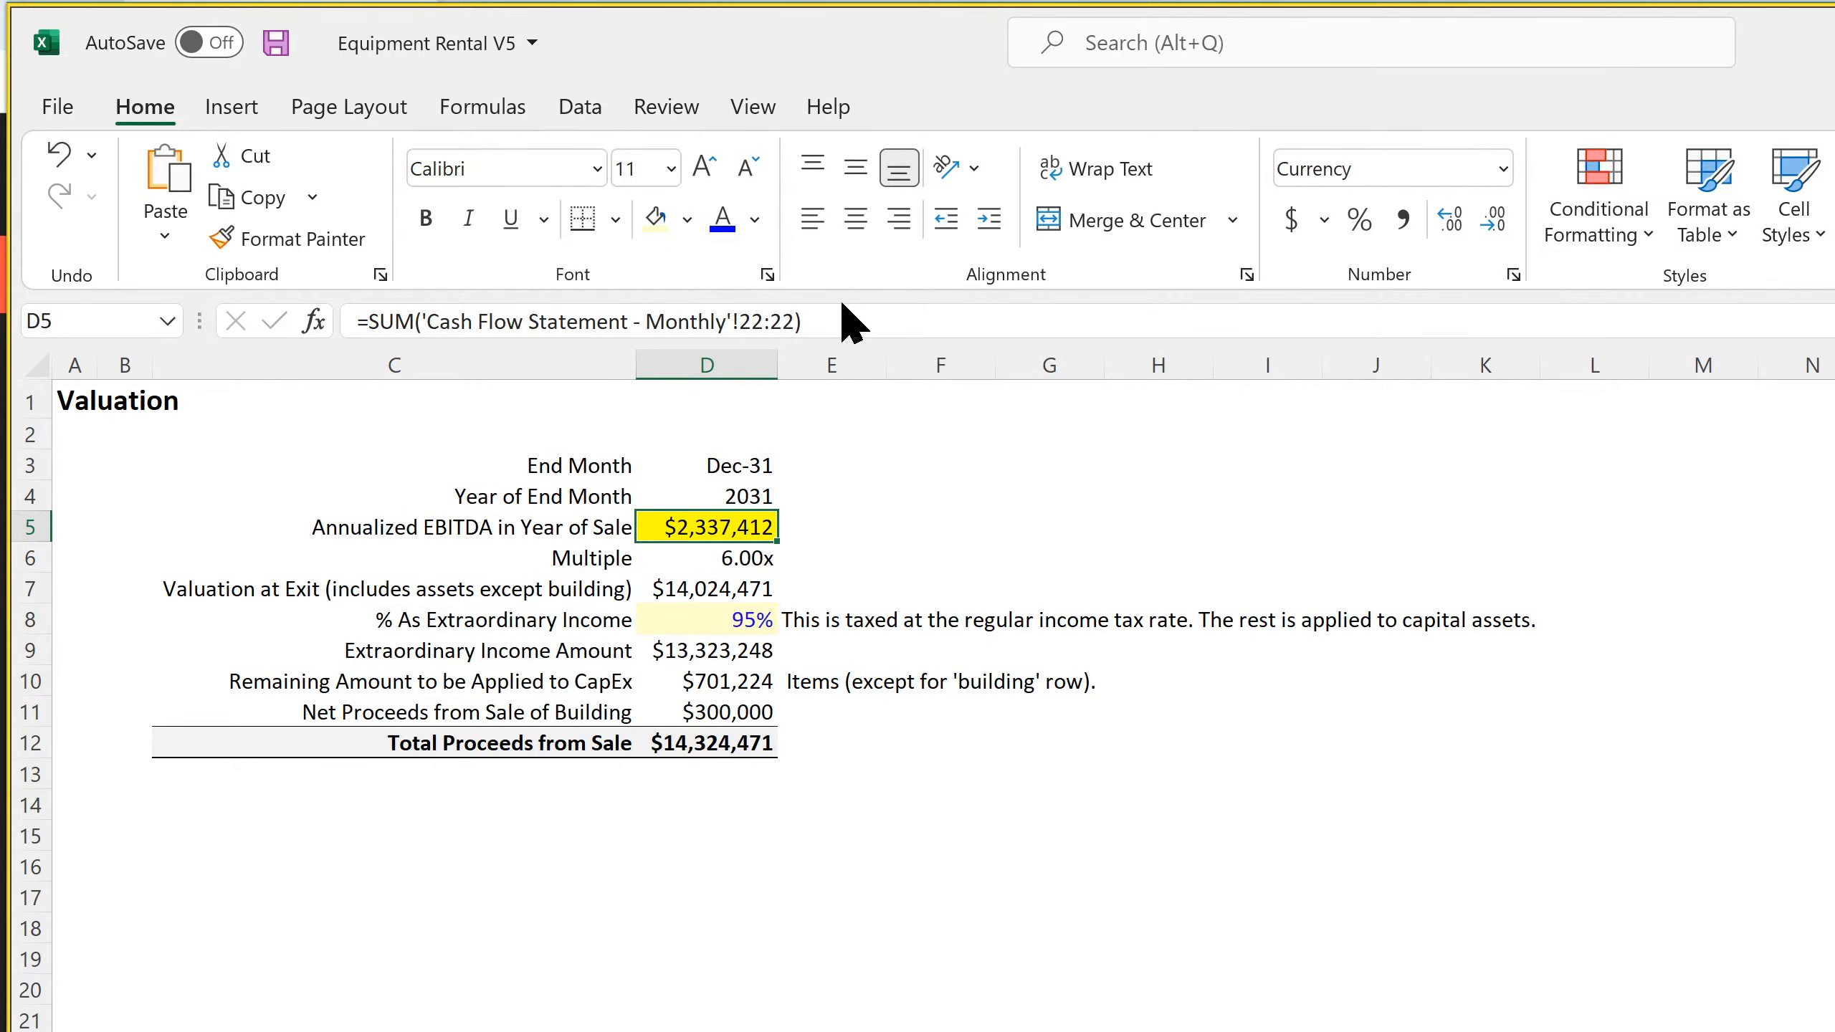
{"action": "left_click", "coordinate": [943, 326]}
{"action": "type", "text": "/"}
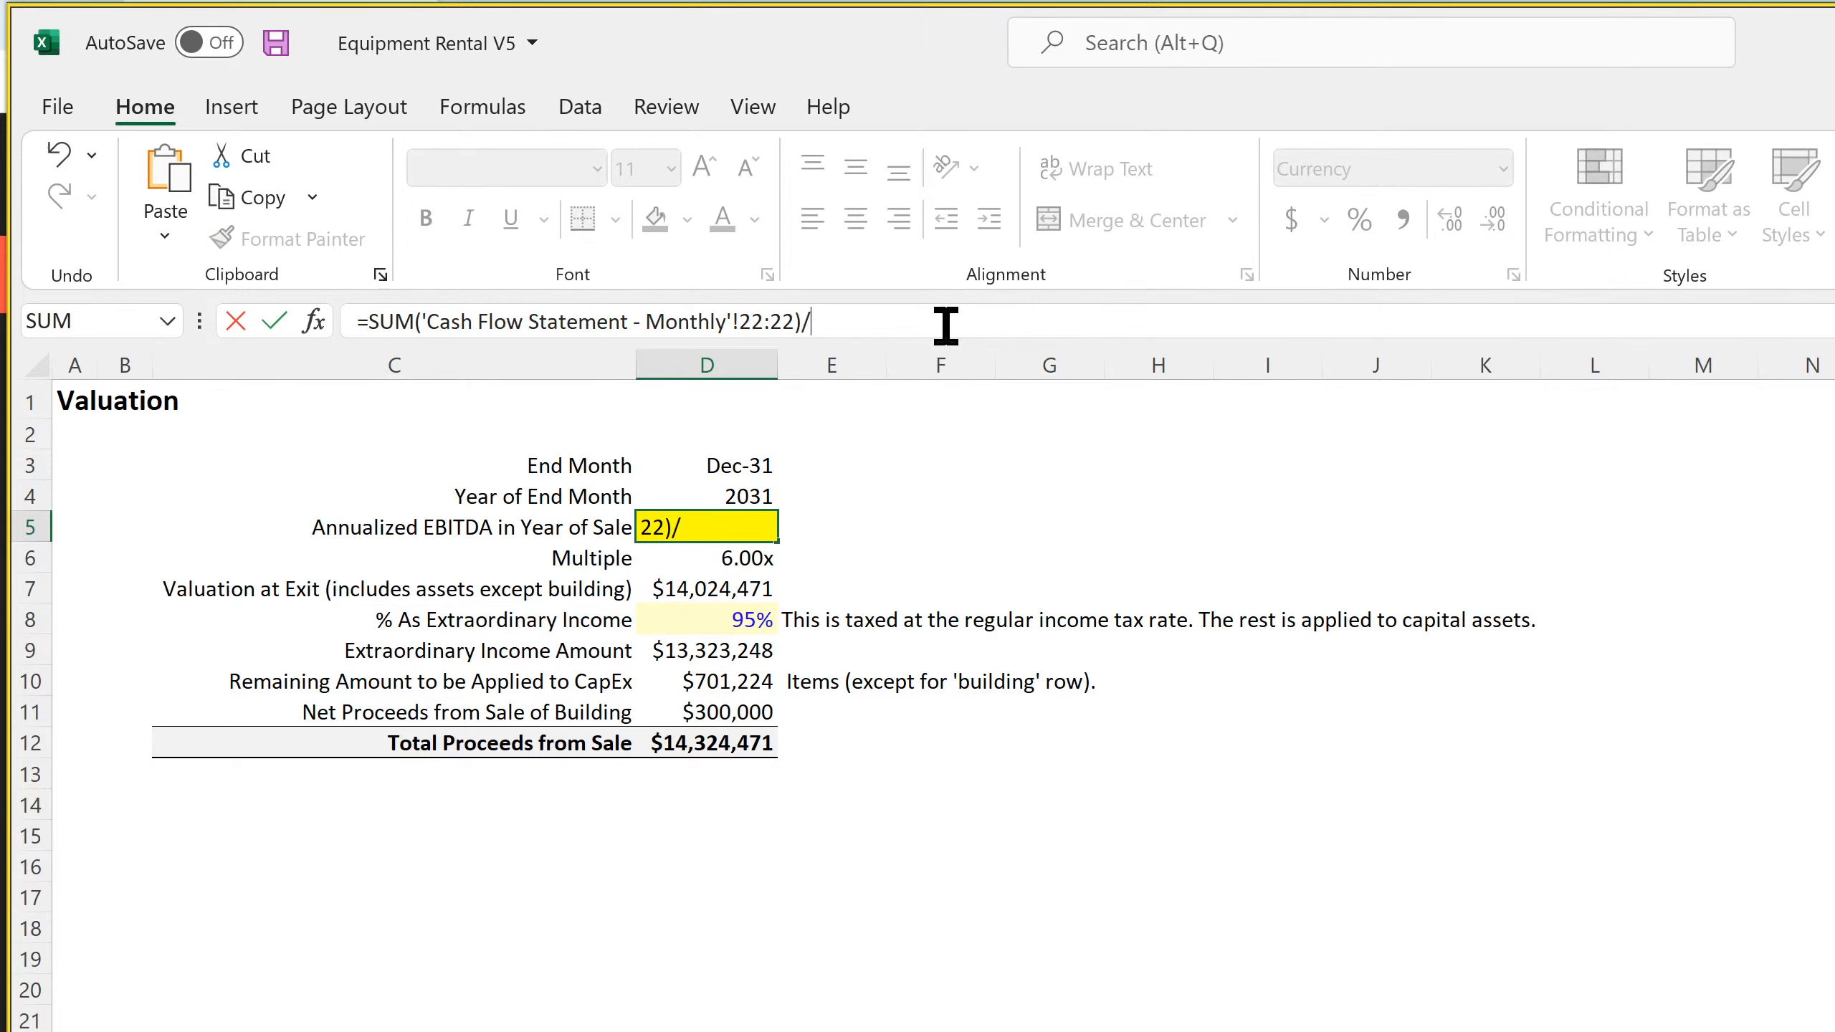
{"action": "left_click", "coordinate": [762, 558]}
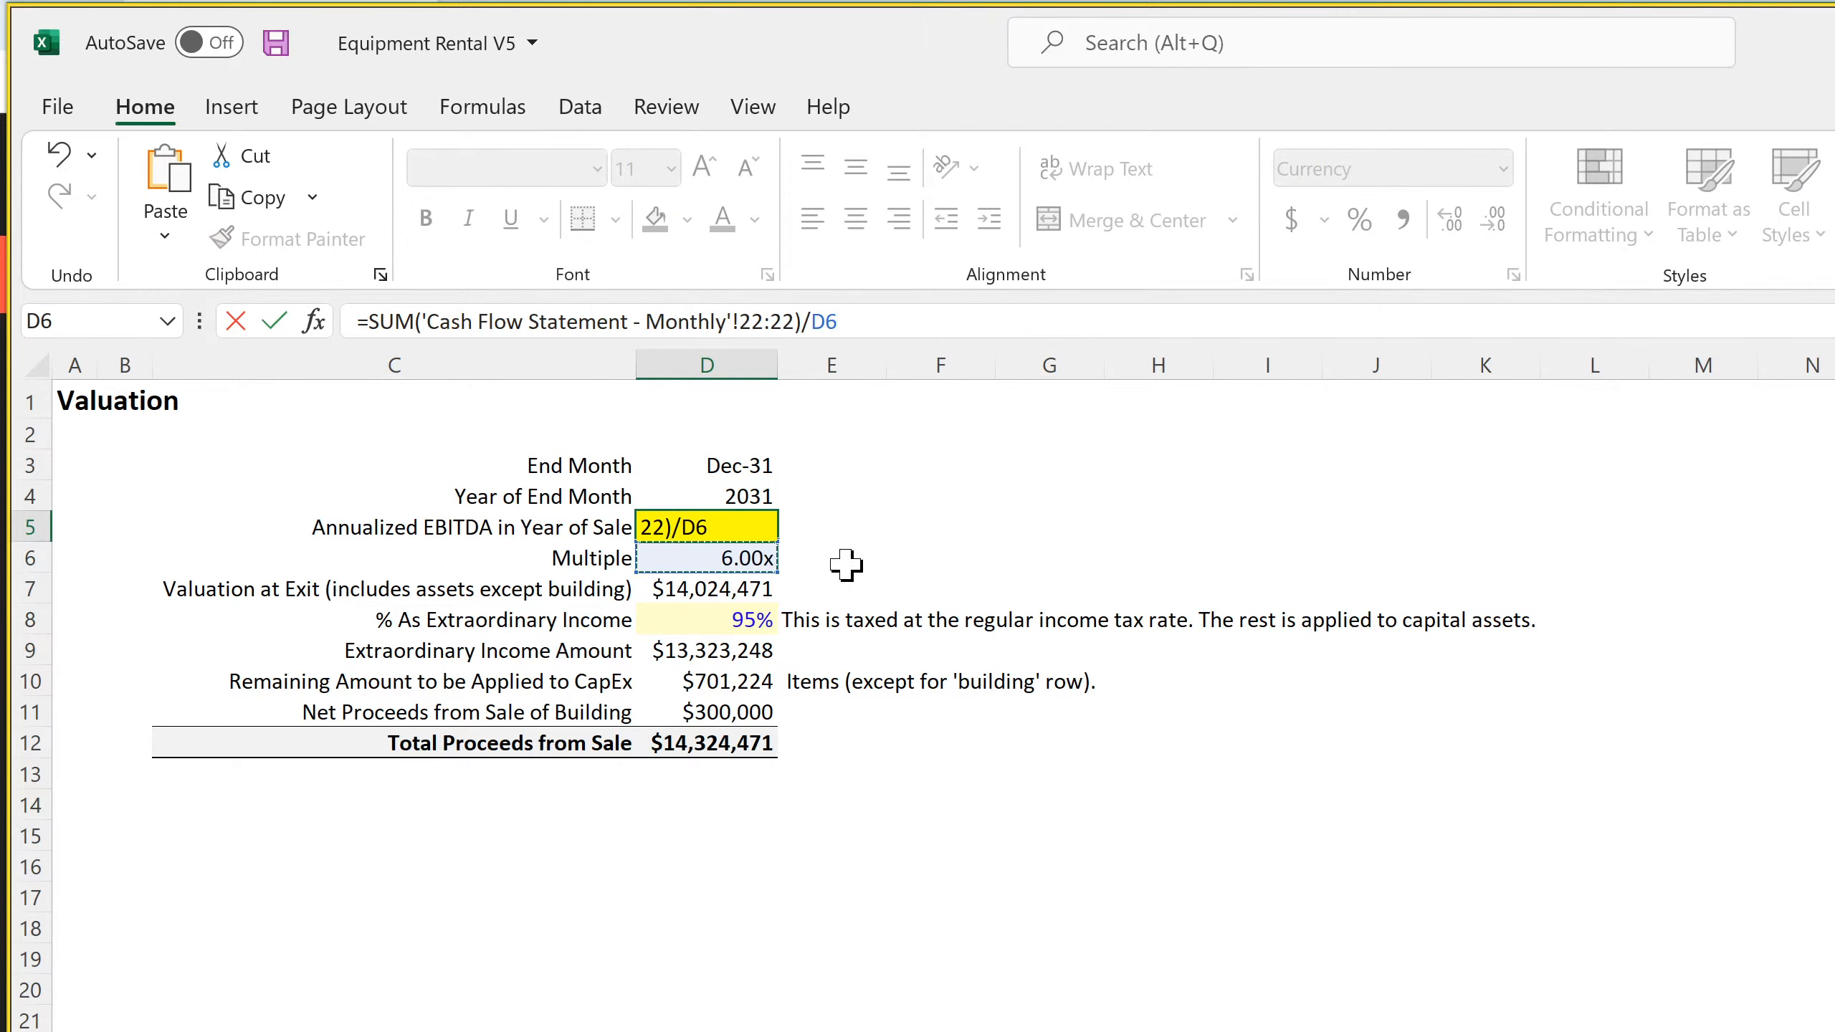
{"action": "key", "text": "Return"}
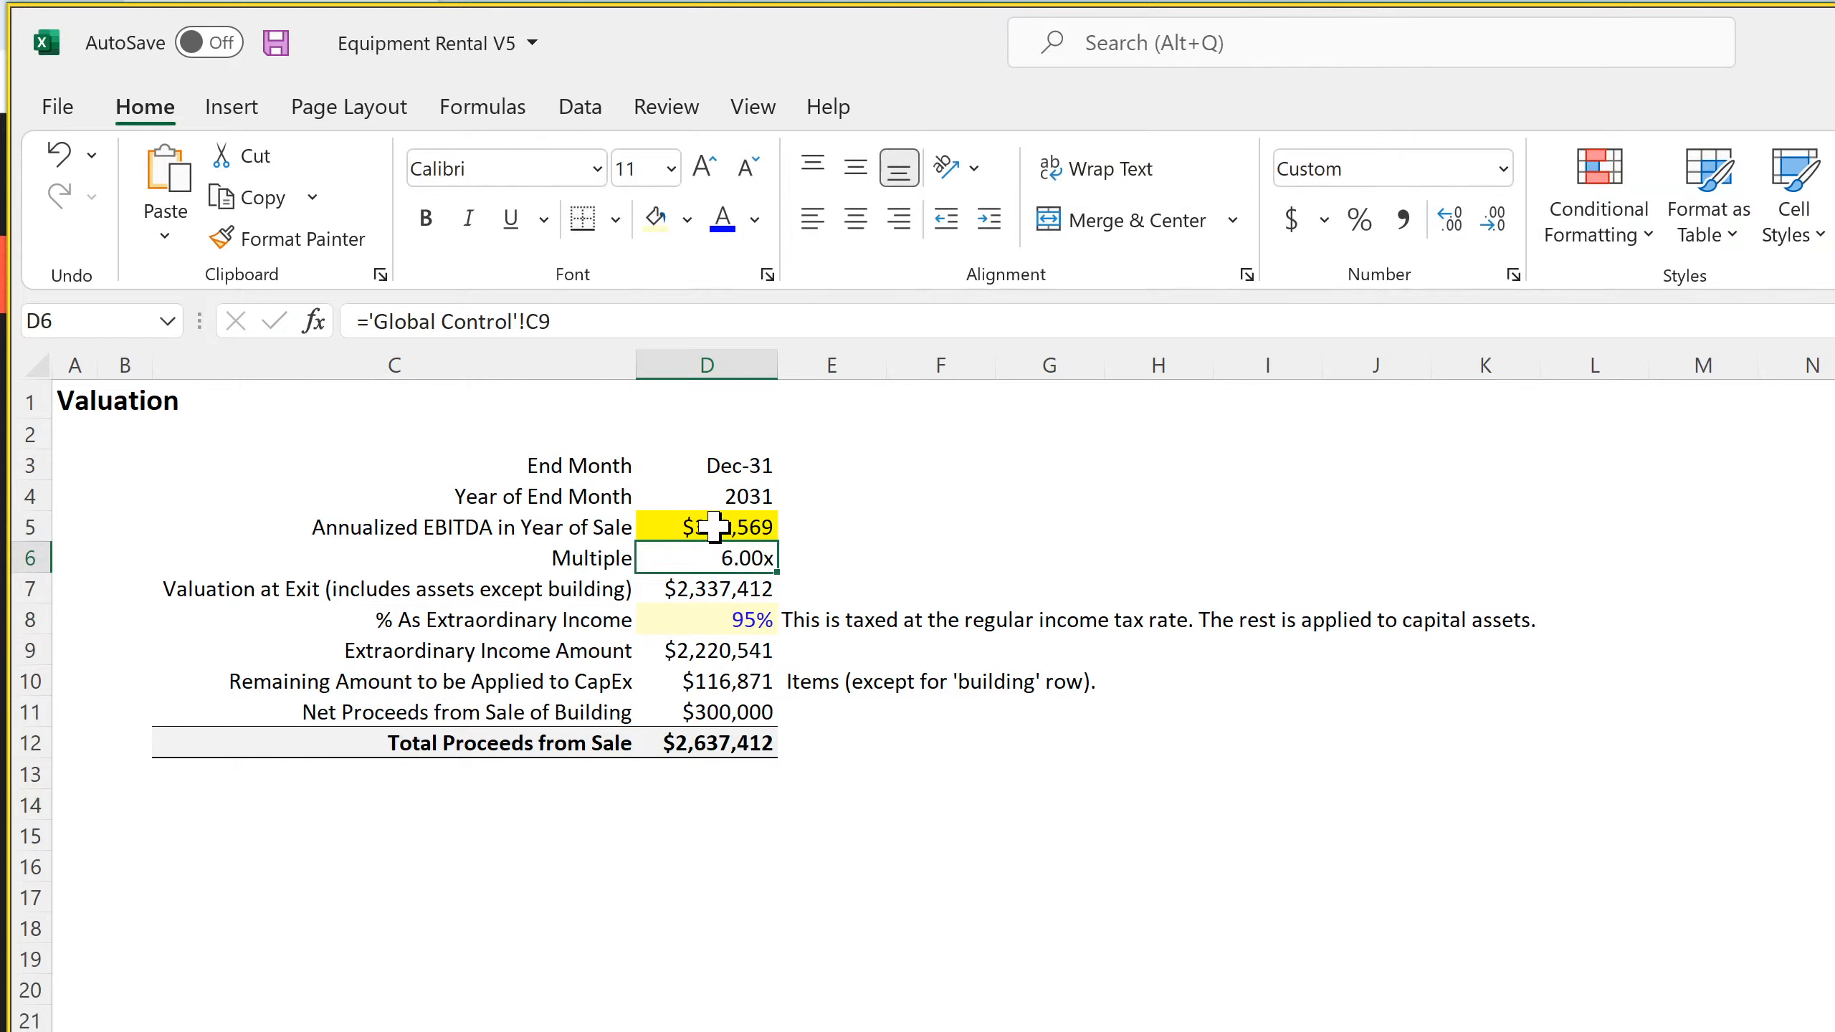
Remove the yellow fill from the Annualized EBITDA cell D5
{"action": "left_click", "coordinate": [719, 528]}
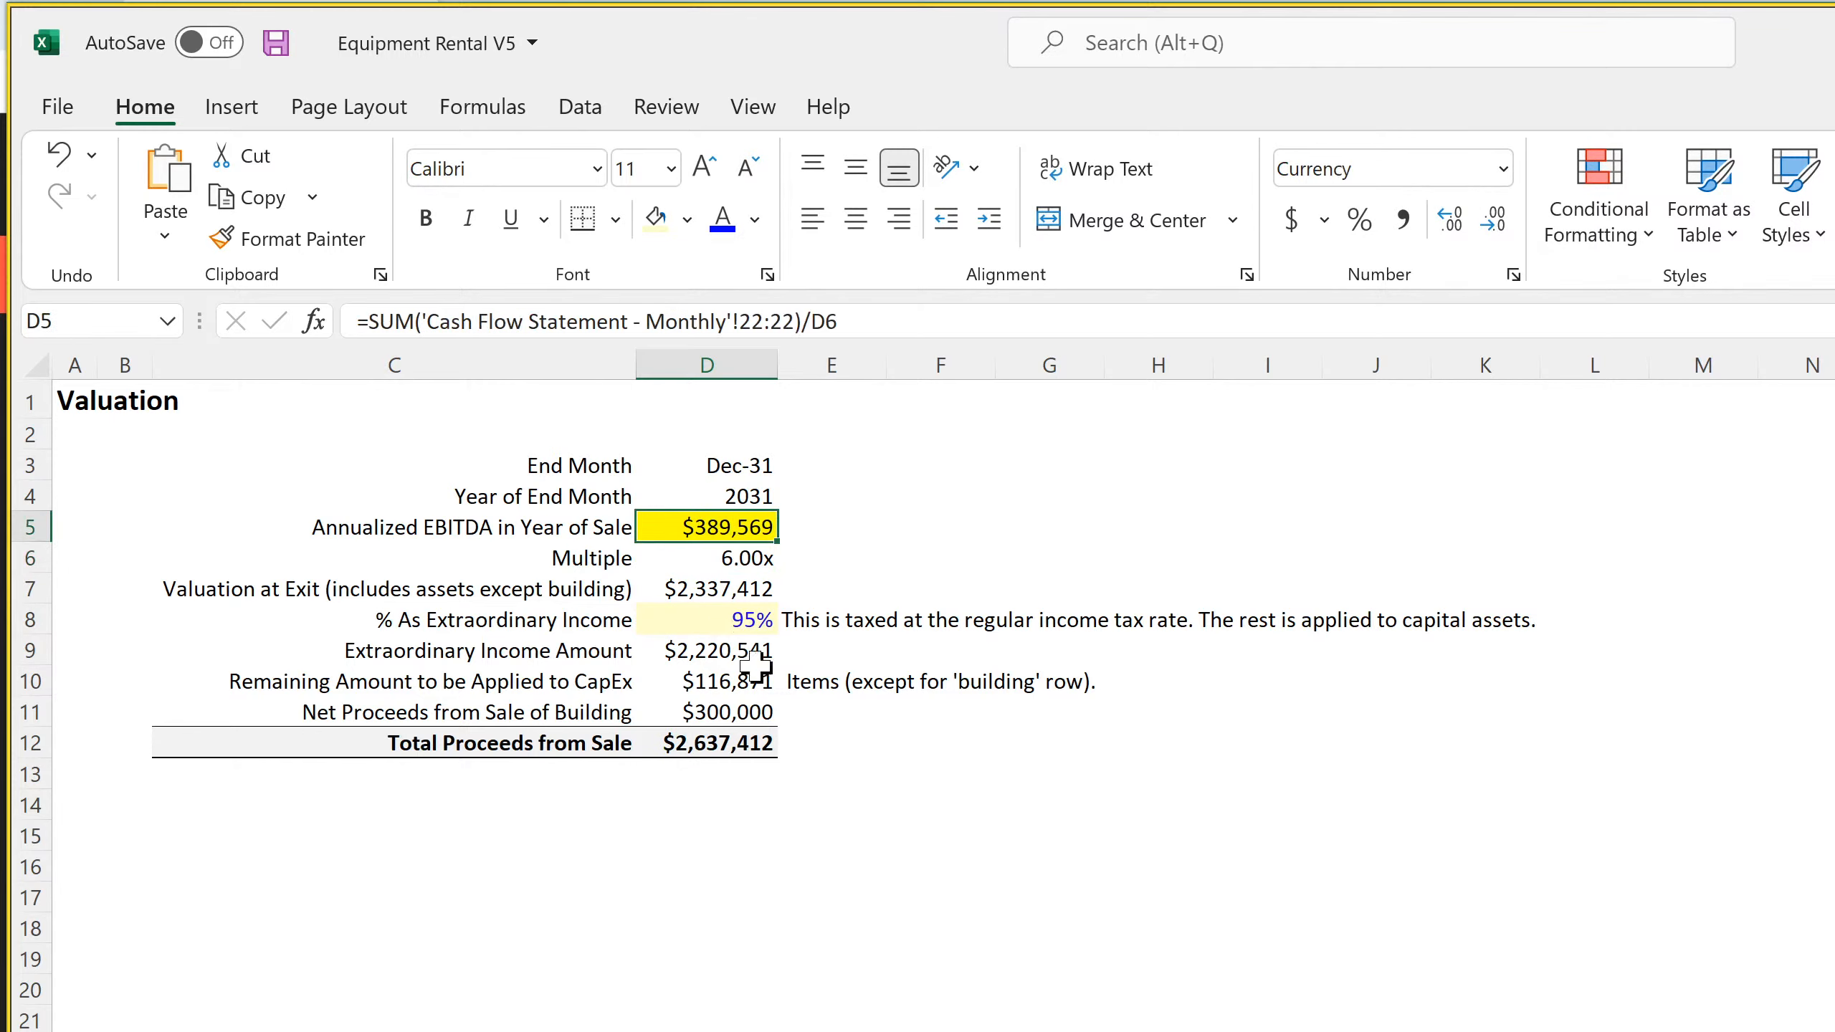
{"action": "left_click", "coordinate": [687, 220]}
{"action": "left_click", "coordinate": [718, 669]}
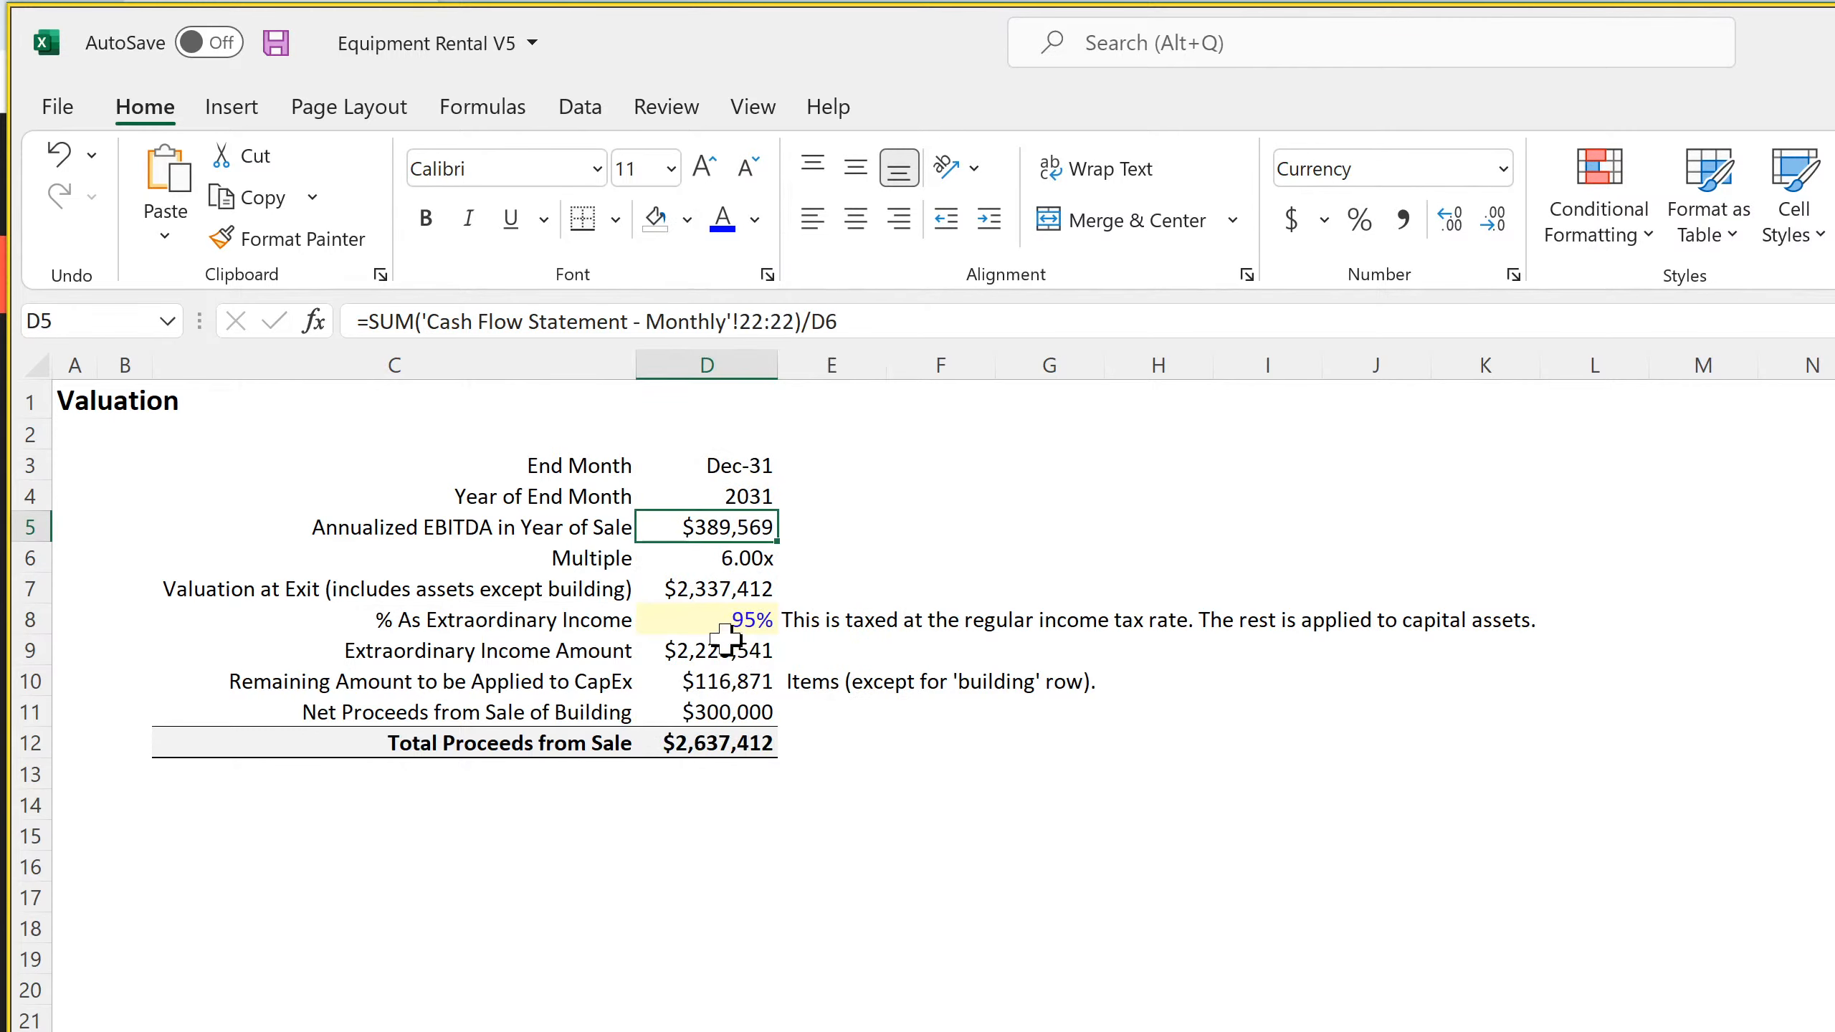
Check the valuation formulas in D6 to D10 of the Terminal Value sheet and save the workbook from the Cap Ex sheet
{"action": "left_click", "coordinate": [723, 556]}
{"action": "left_click", "coordinate": [718, 587]}
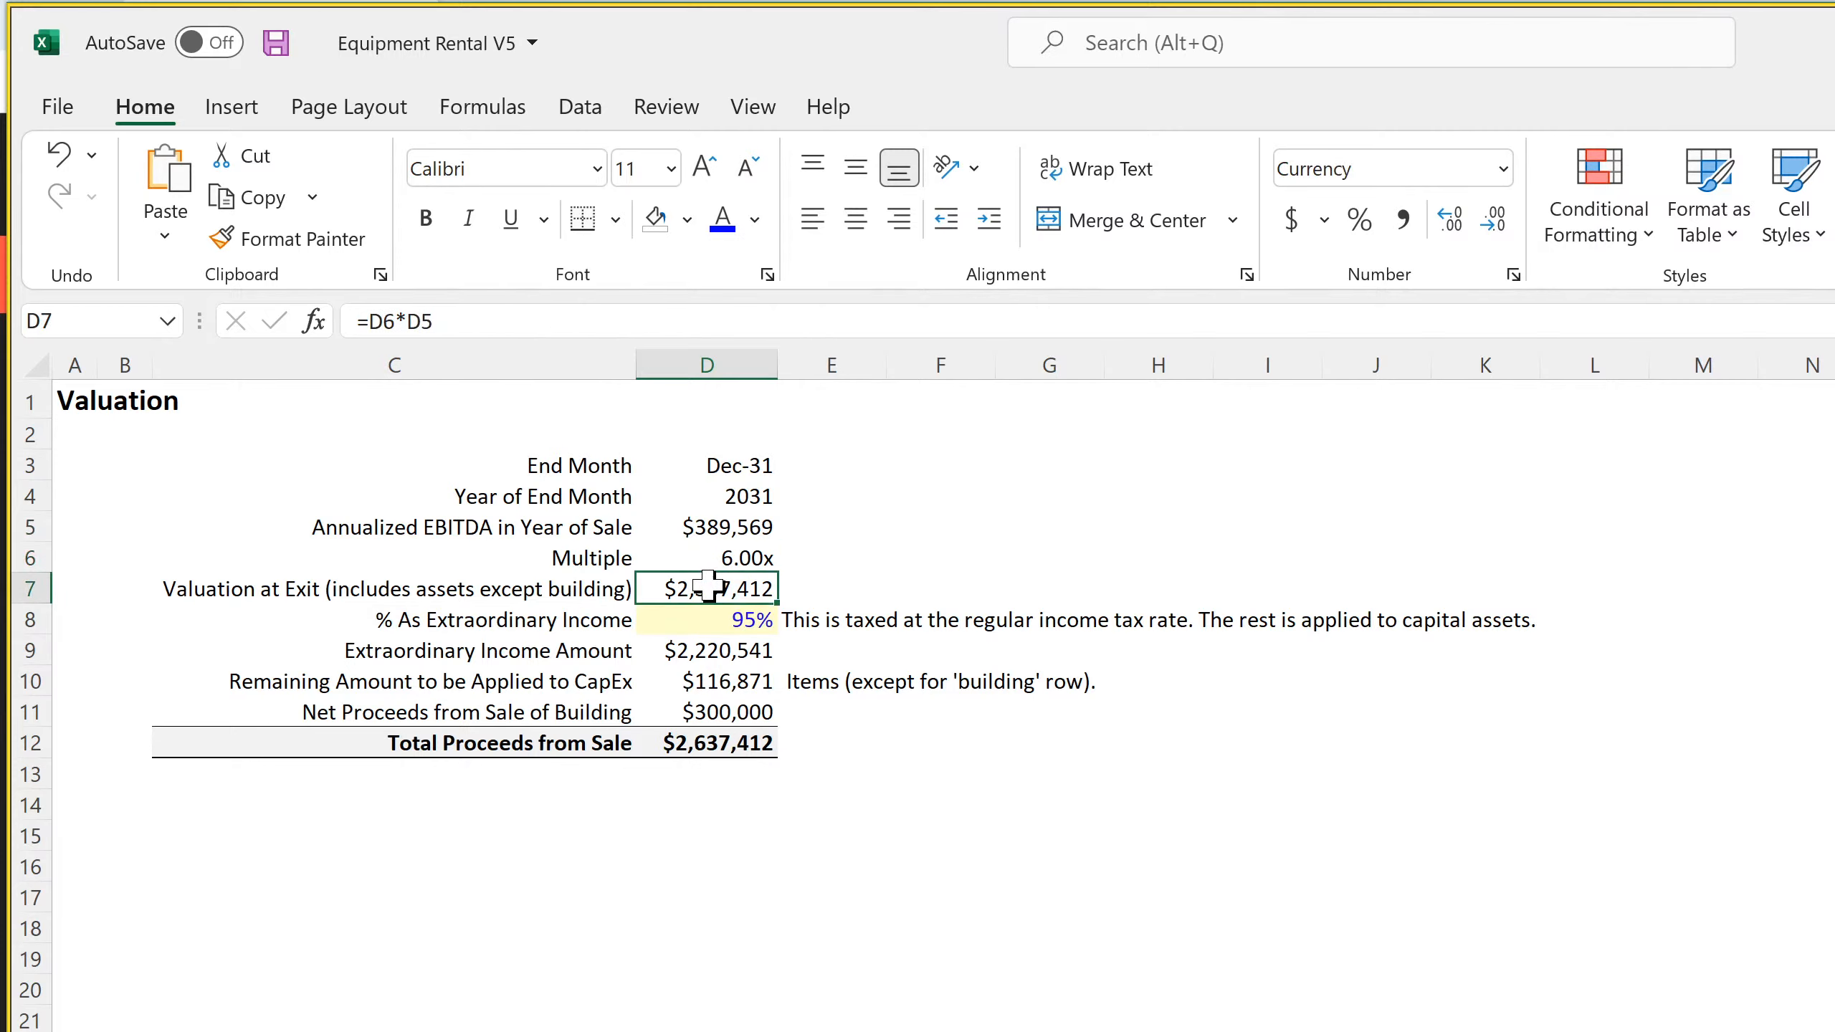
{"action": "double_click", "coordinate": [704, 589]}
{"action": "key", "text": "Return"}
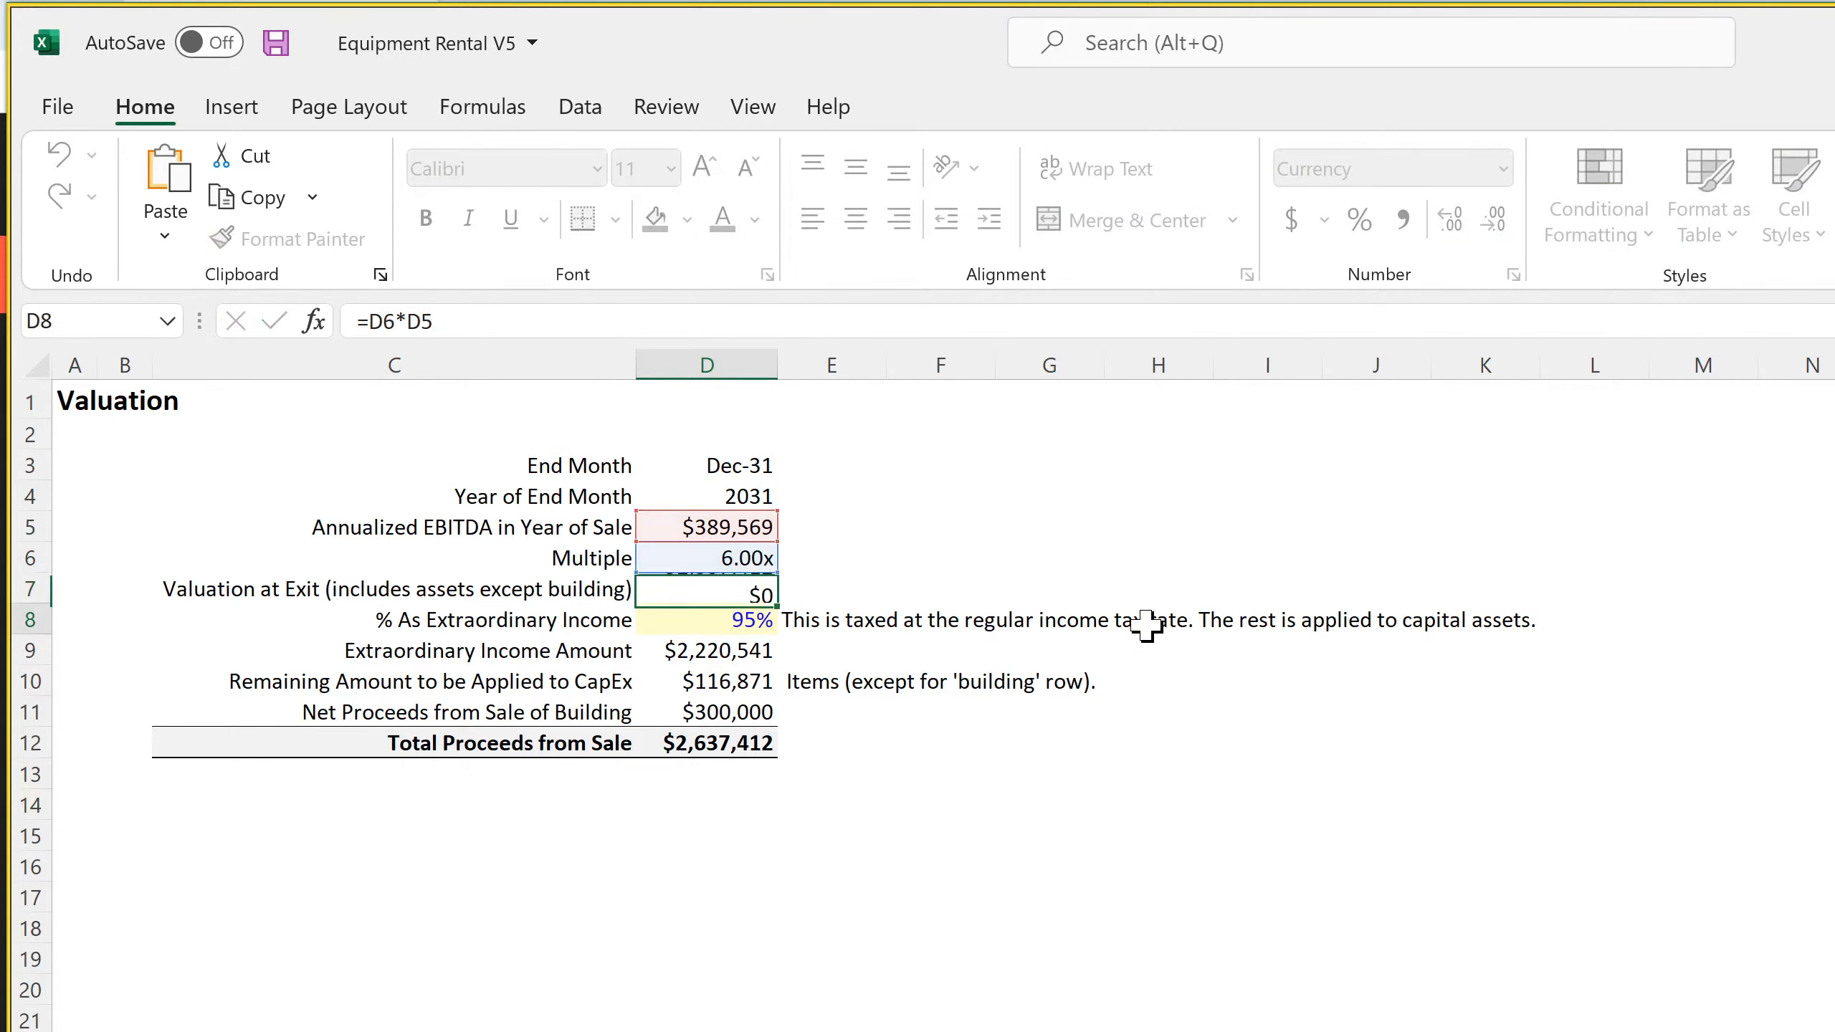
{"action": "left_click", "coordinate": [724, 683]}
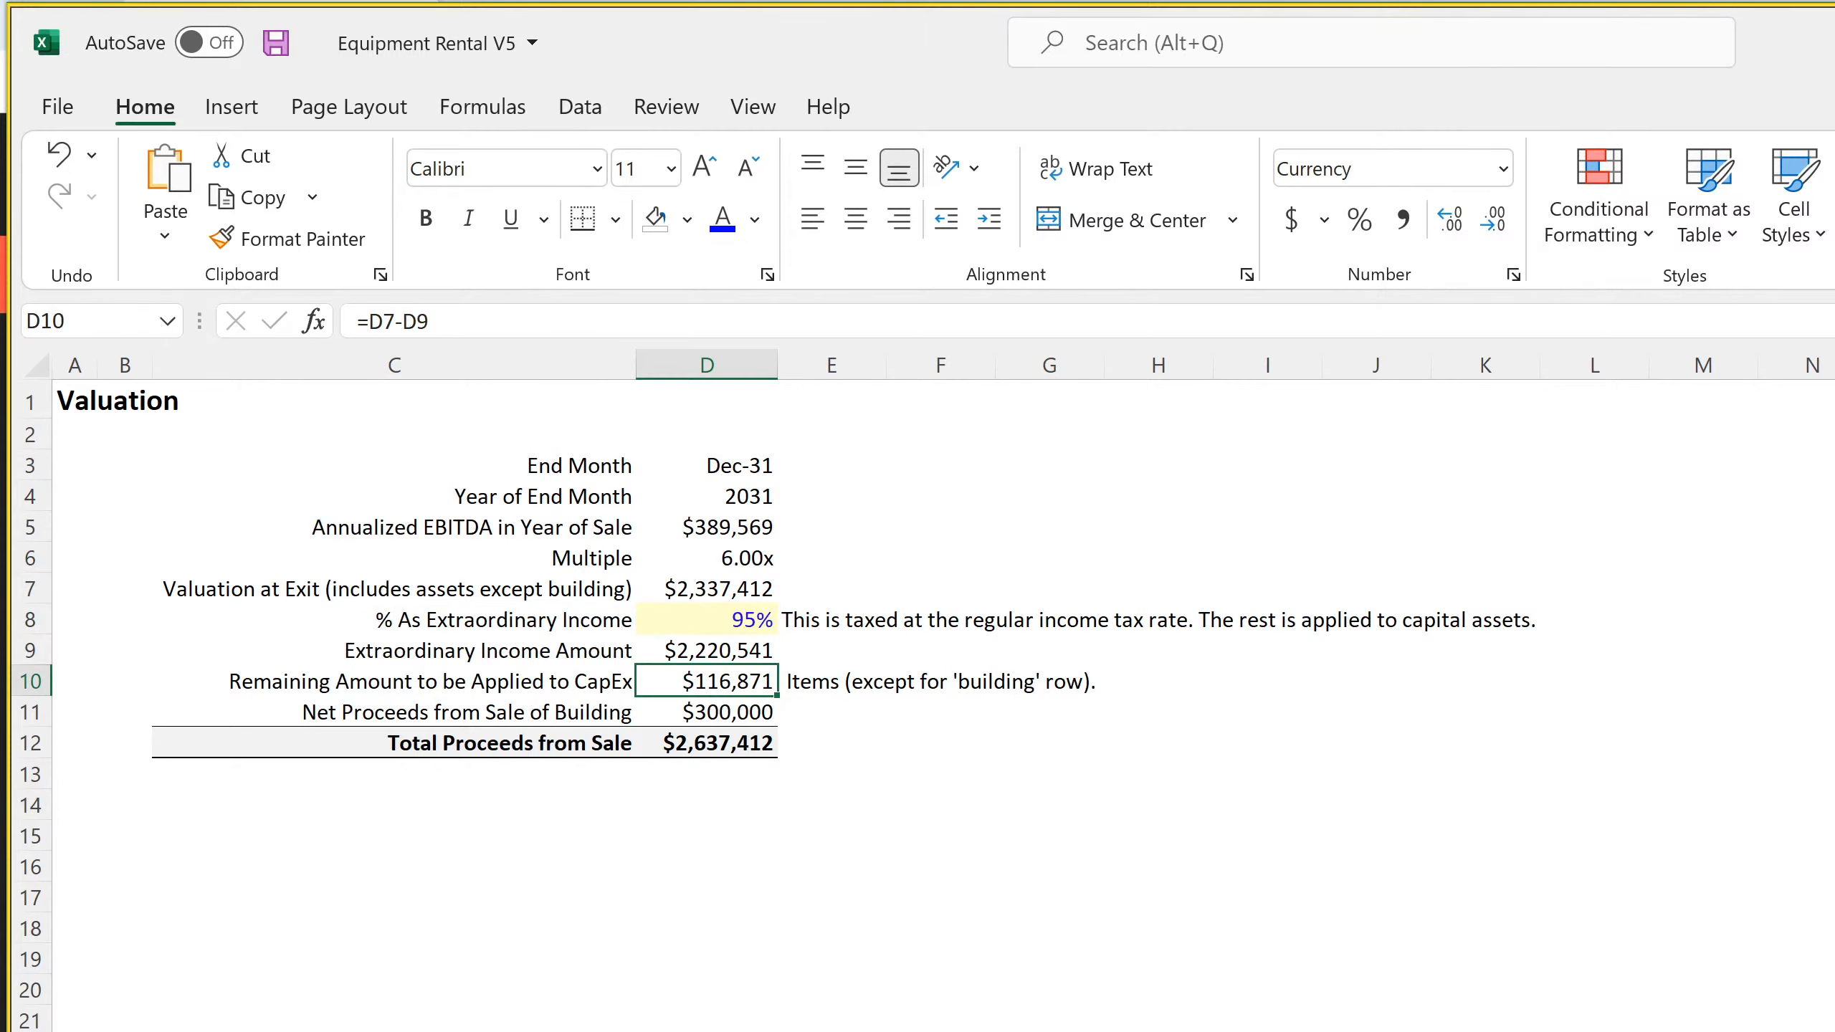
{"action": "key", "text": "ctrl+Page_Up"}
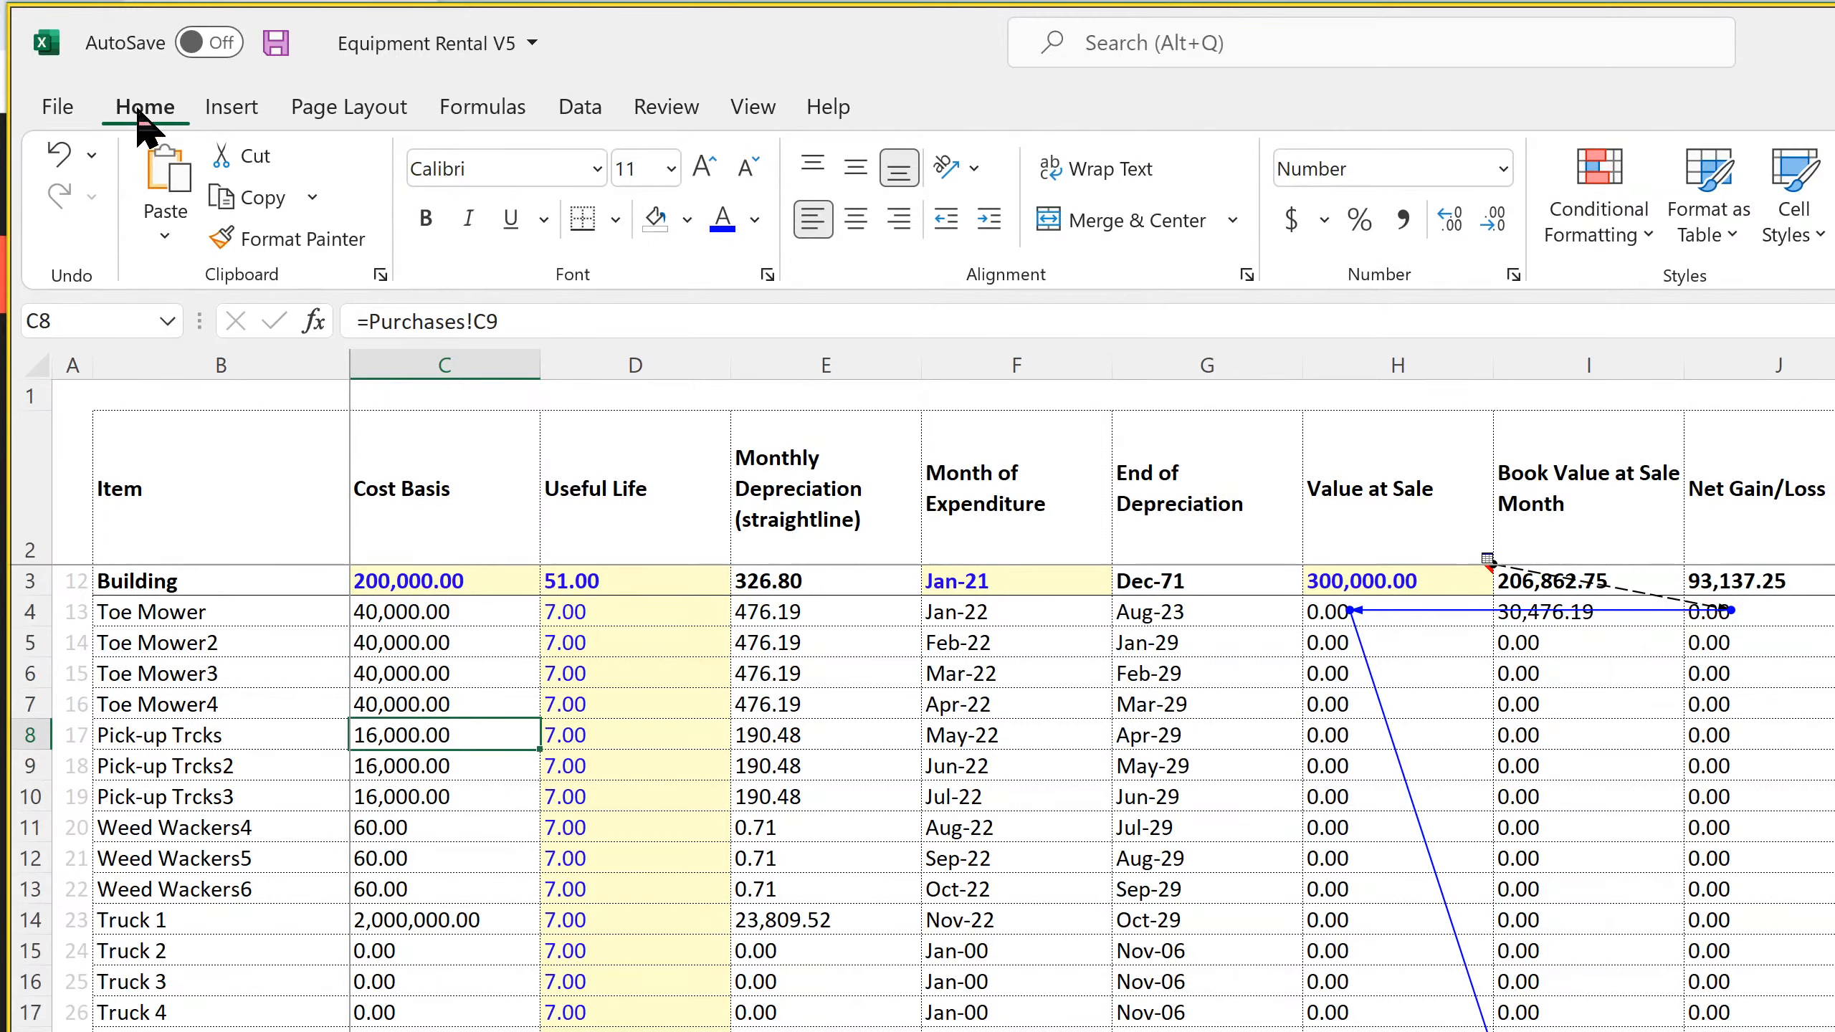
{"action": "left_click", "coordinate": [275, 42]}
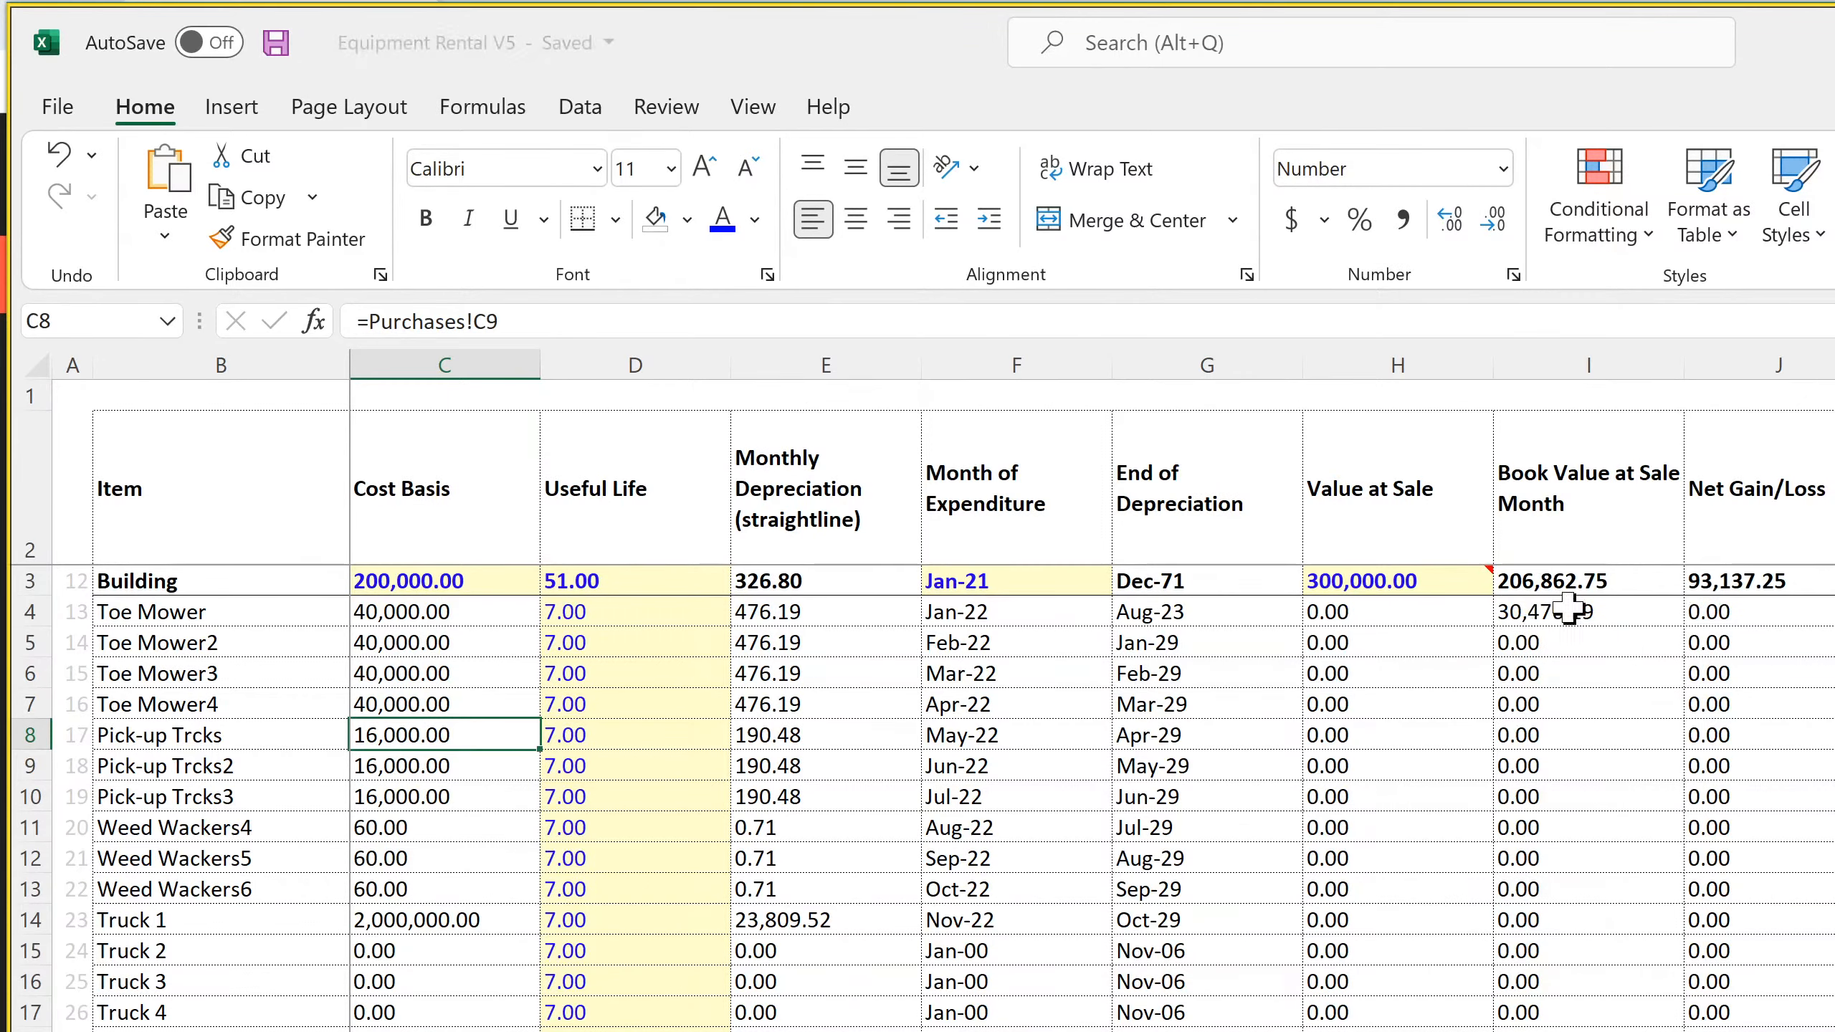
Remove the external SaaS Startup Model workbook path from both references in the Building's Book Value at Sale Month formula in I3
{"action": "left_click", "coordinate": [1598, 580]}
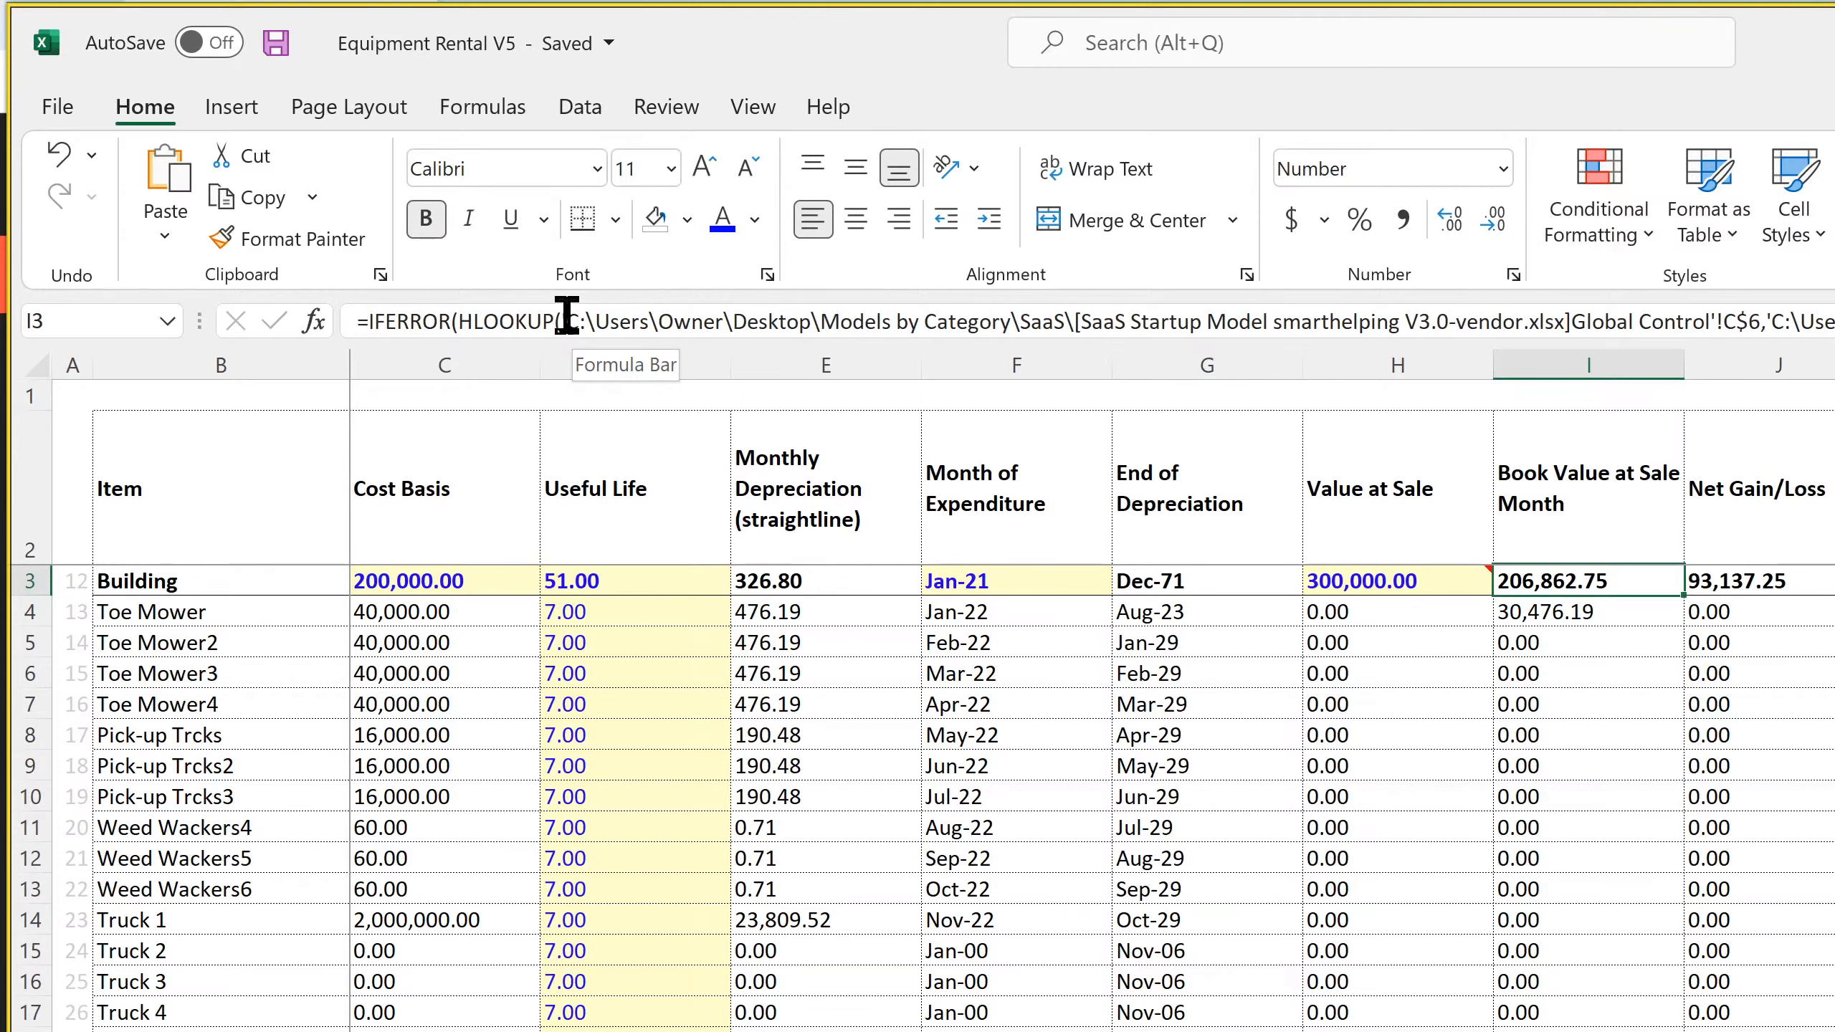
{"action": "left_click_drag", "start_coordinate": [567, 319], "coordinate": [1270, 339]}
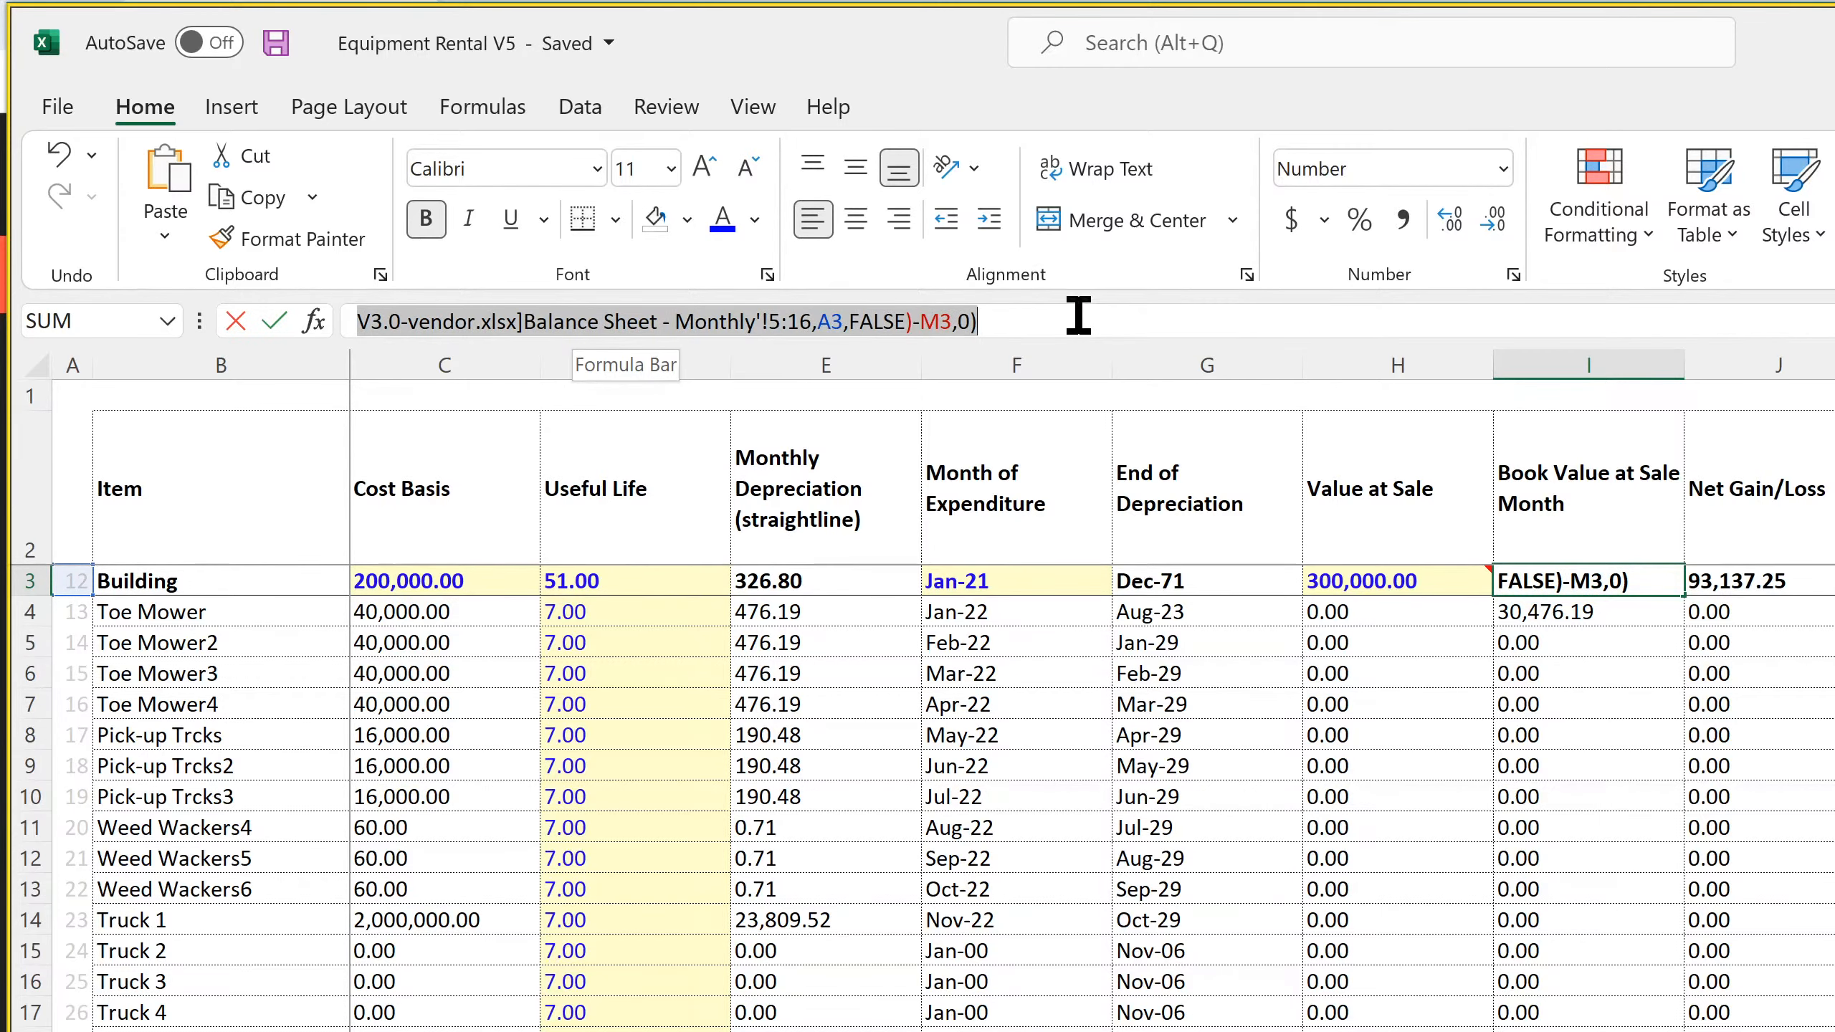
{"action": "key", "text": "ctrl+shift+u"}
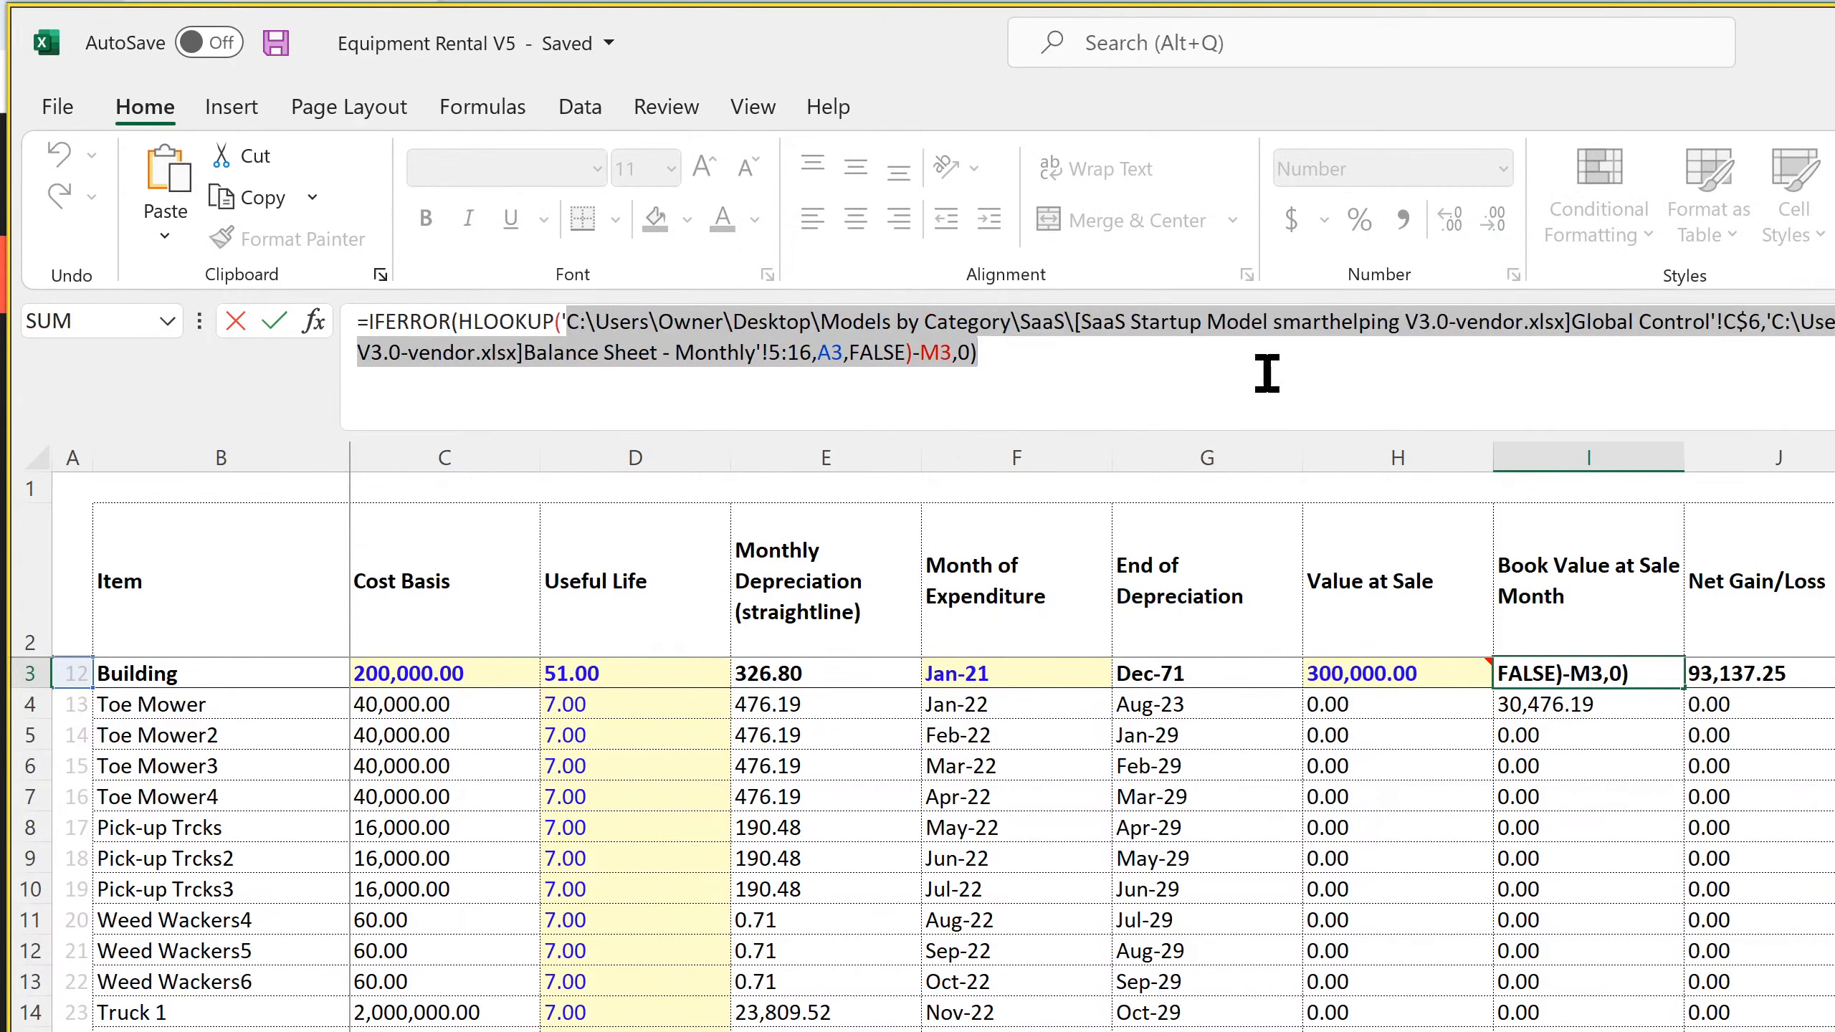
{"action": "left_click", "coordinate": [994, 388]}
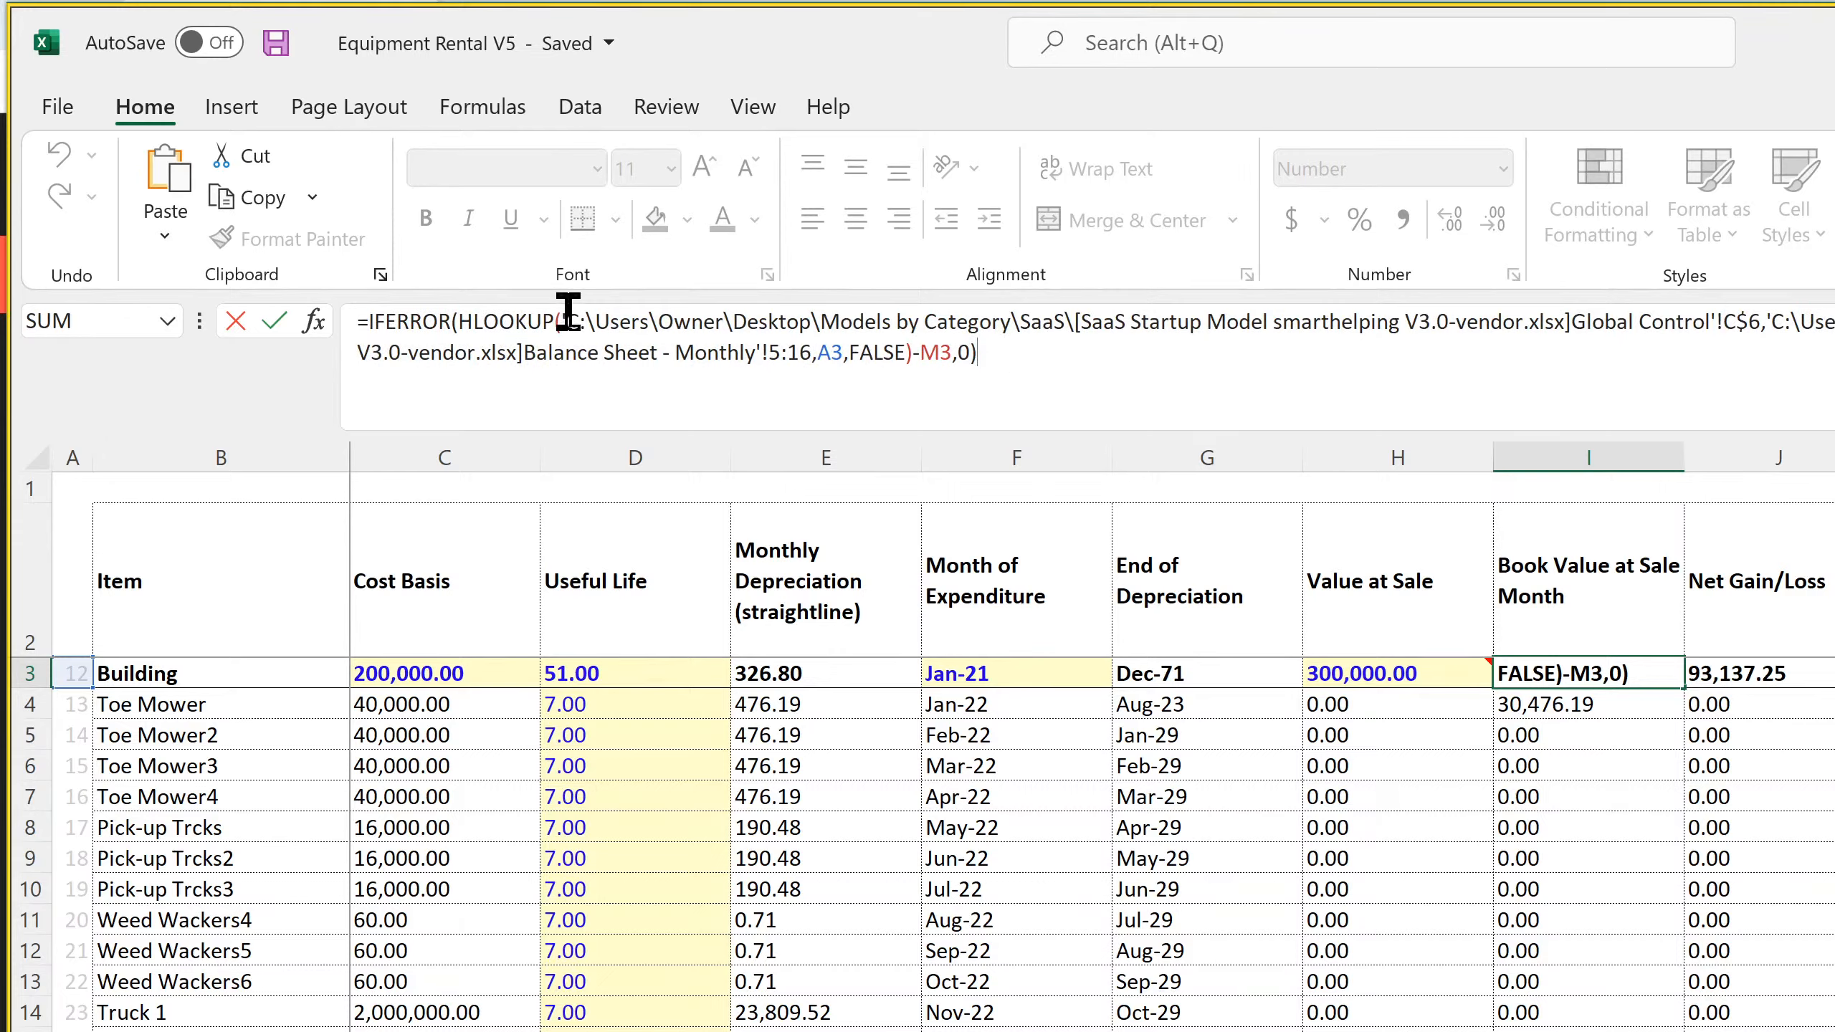
{"action": "left_click_drag", "start_coordinate": [567, 319], "coordinate": [1575, 322]}
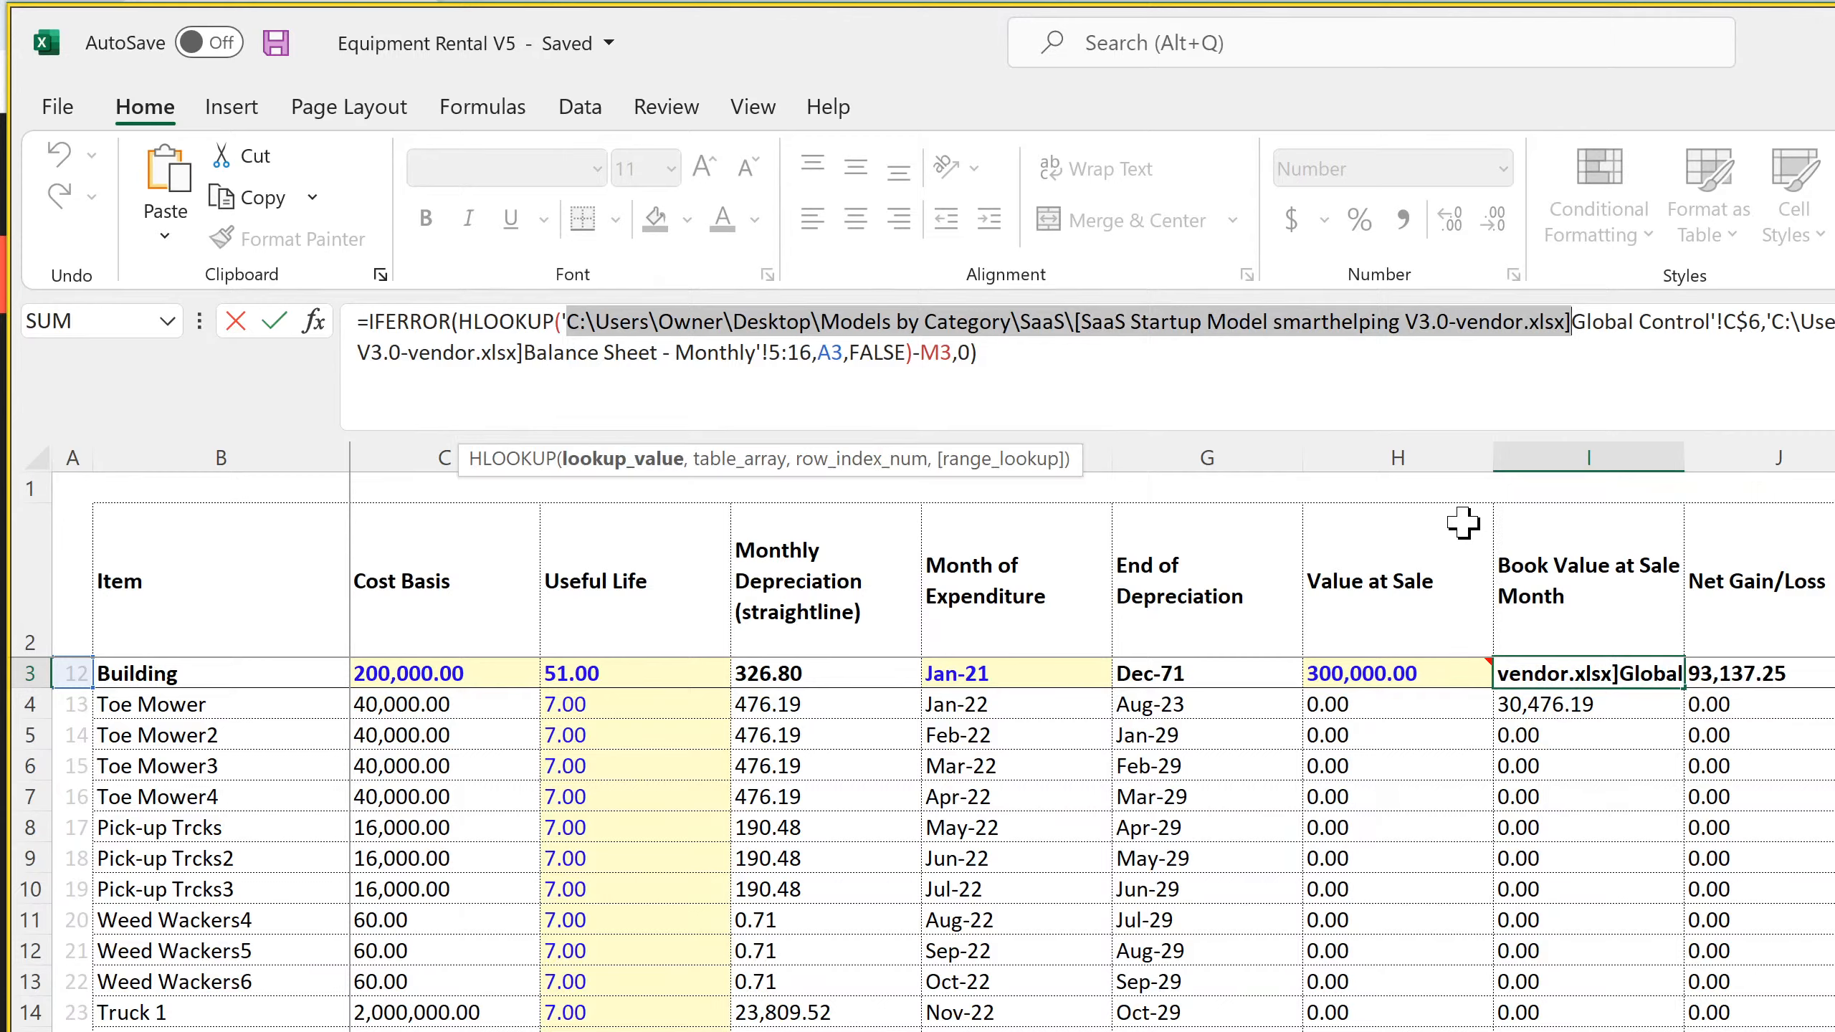
{"action": "key", "text": "Delete"}
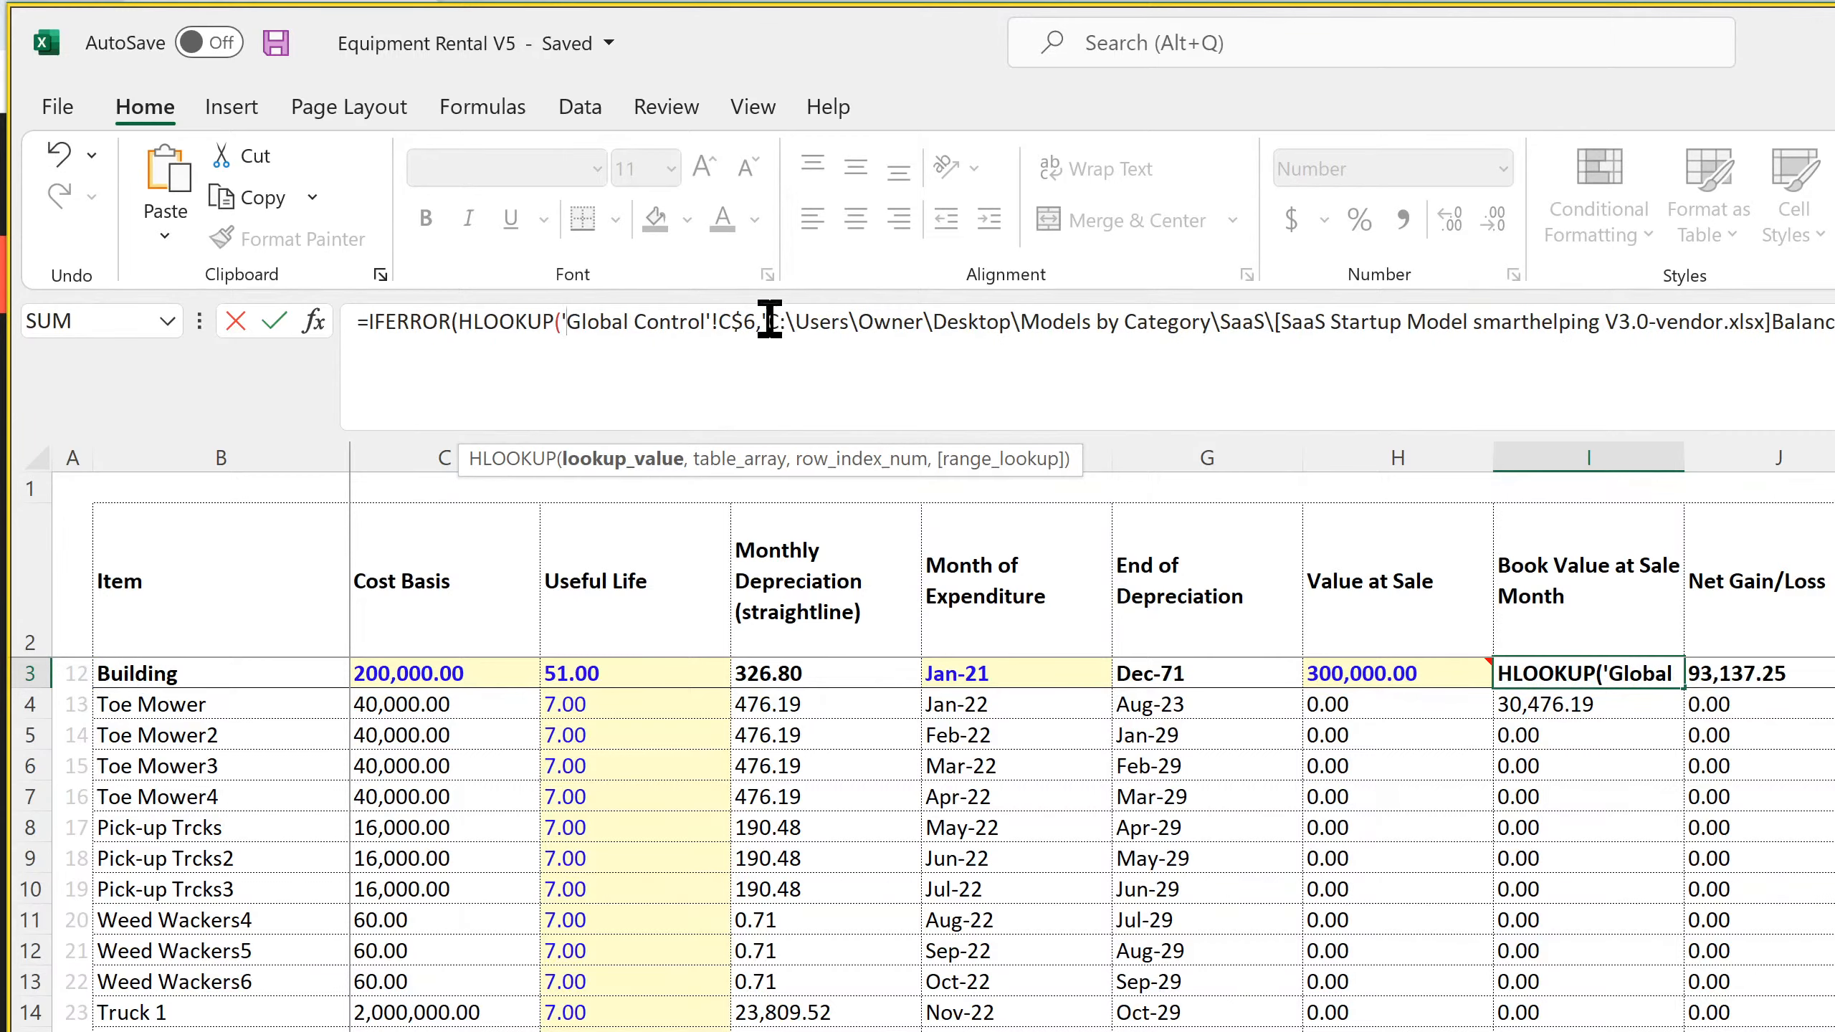
{"action": "left_click_drag", "start_coordinate": [767, 322], "coordinate": [1773, 322]}
{"action": "key", "text": "BackSpace"}
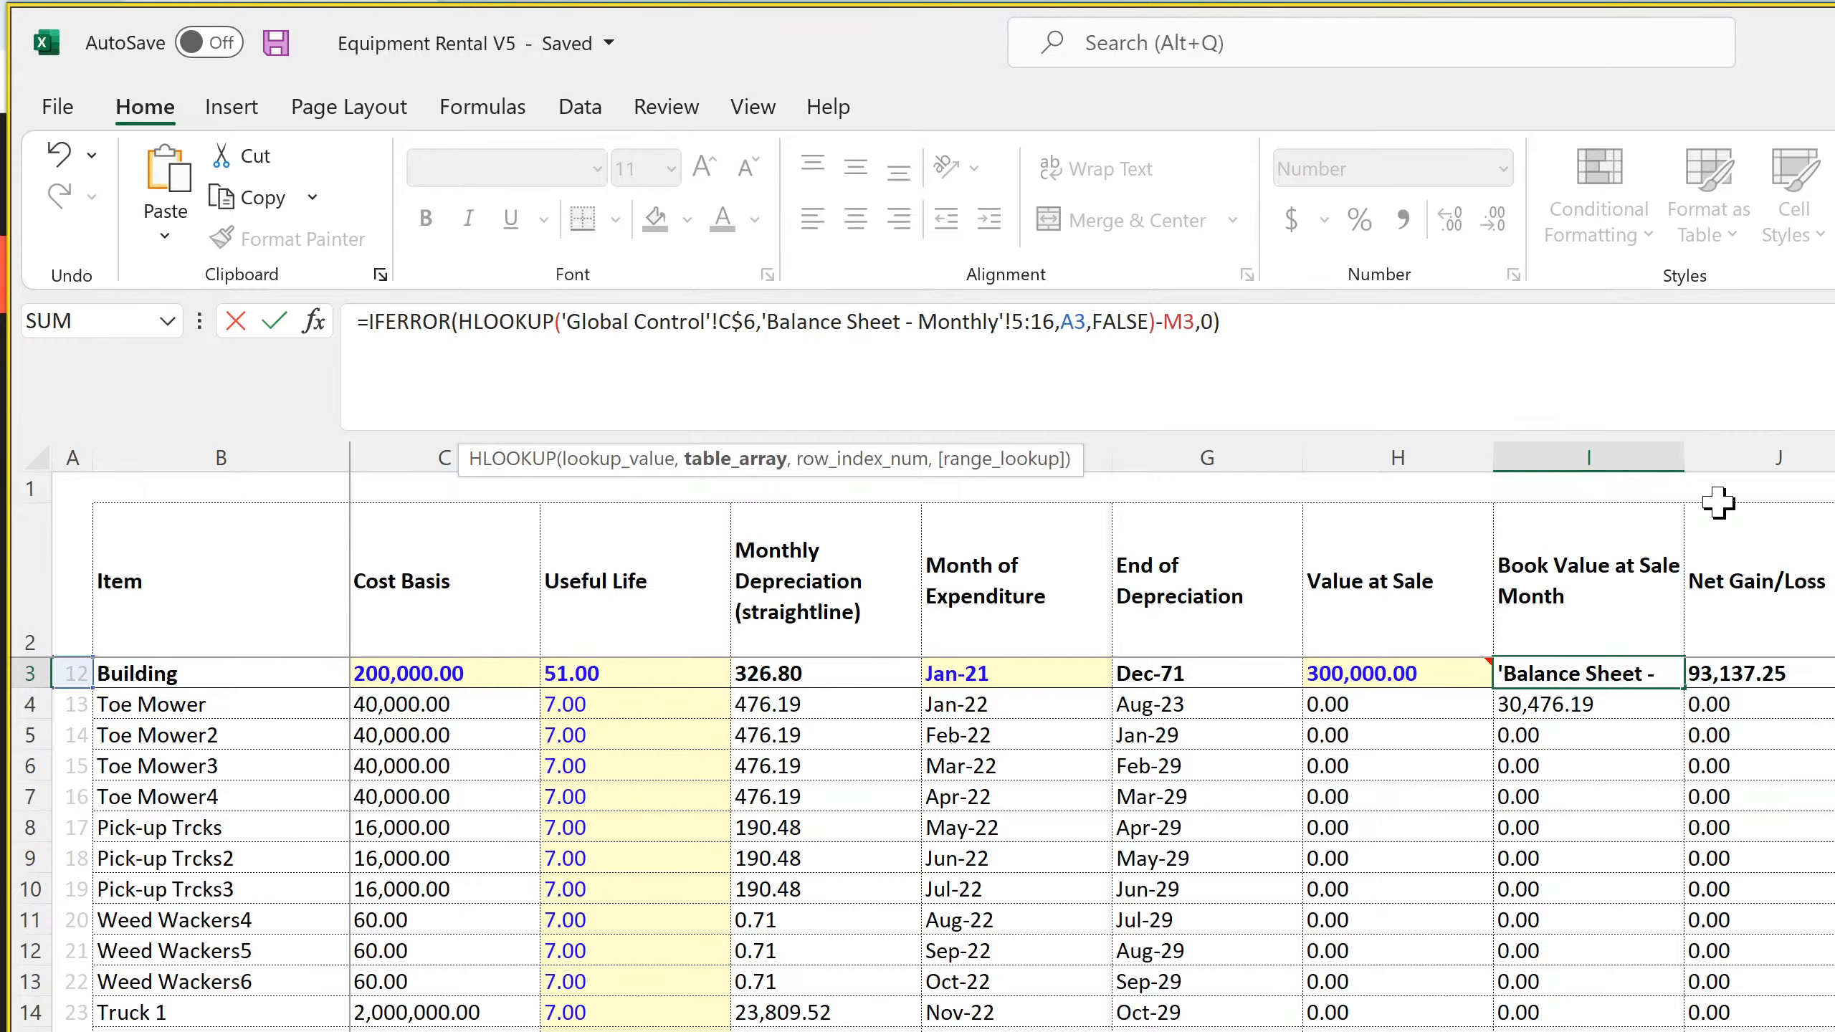
{"action": "key", "text": "Return"}
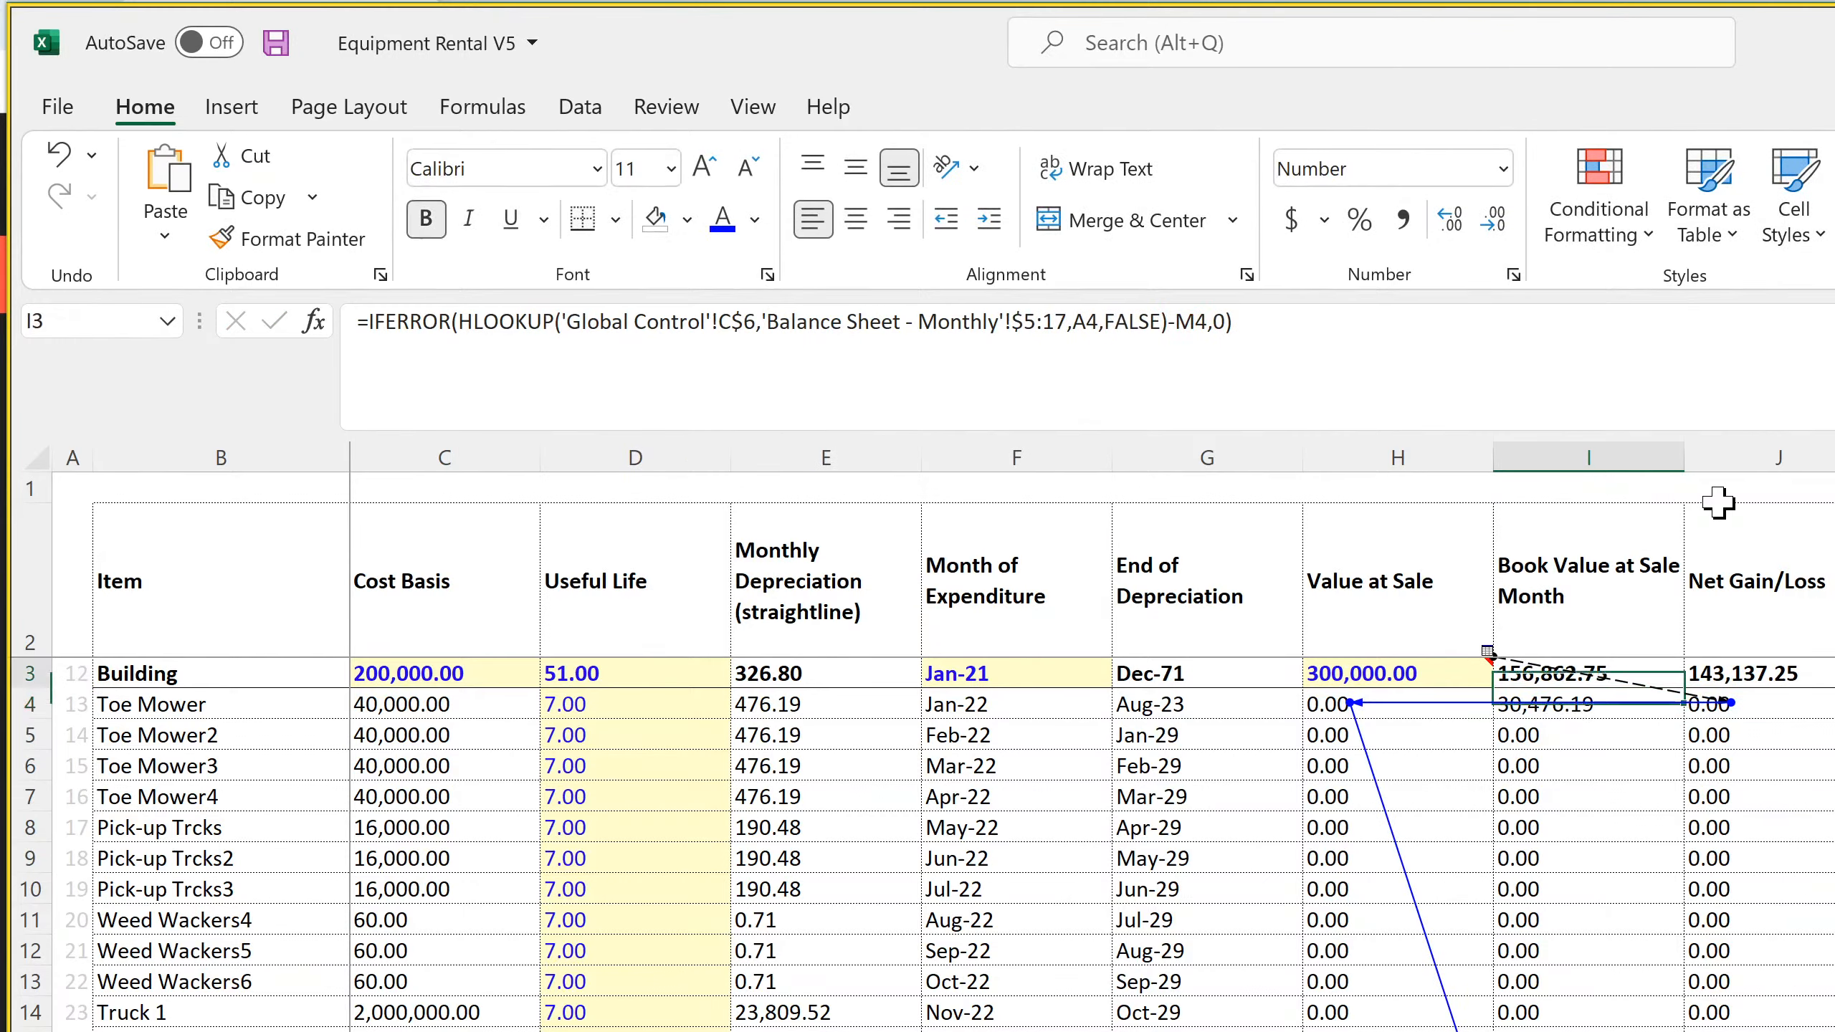
Examine the Book Value at Sale Month formulas down column I for inconsistent references, comparing I3, I4 and the cells around I19
{"action": "key", "text": "Right"}
{"action": "key", "text": "Down"}
{"action": "key", "text": "Left"}
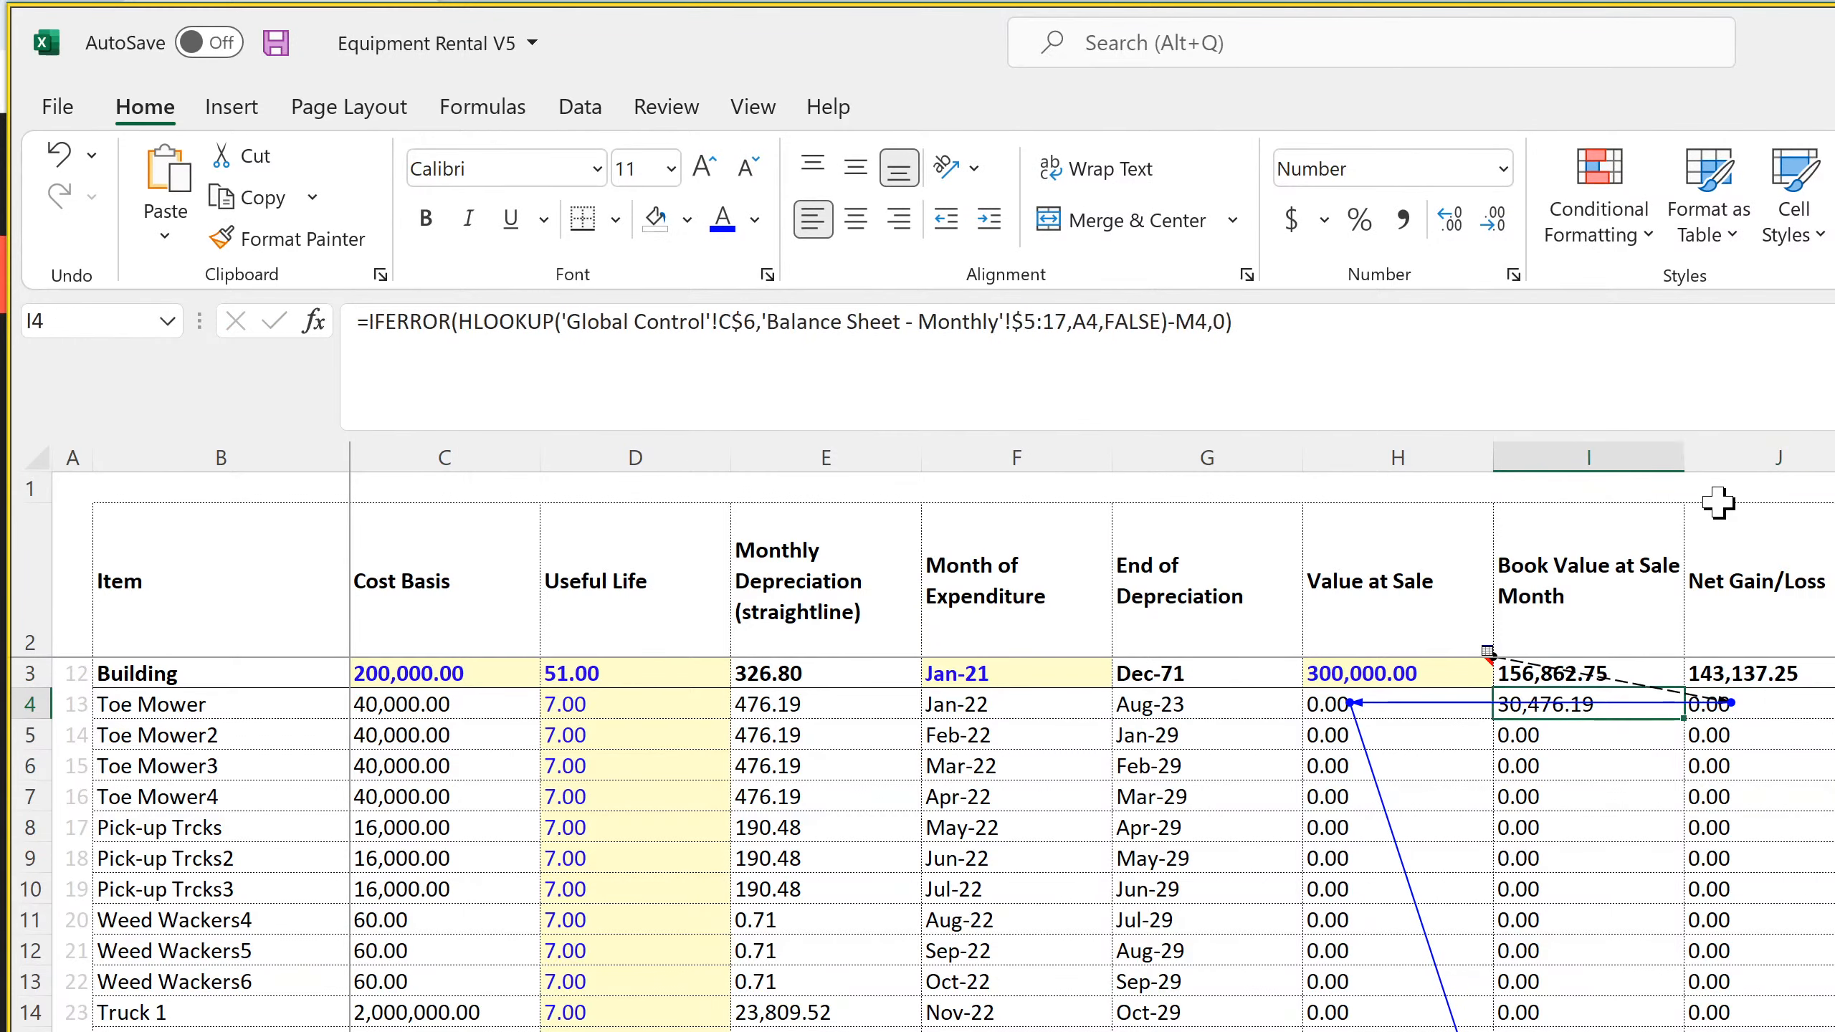
{"action": "key", "text": "Up"}
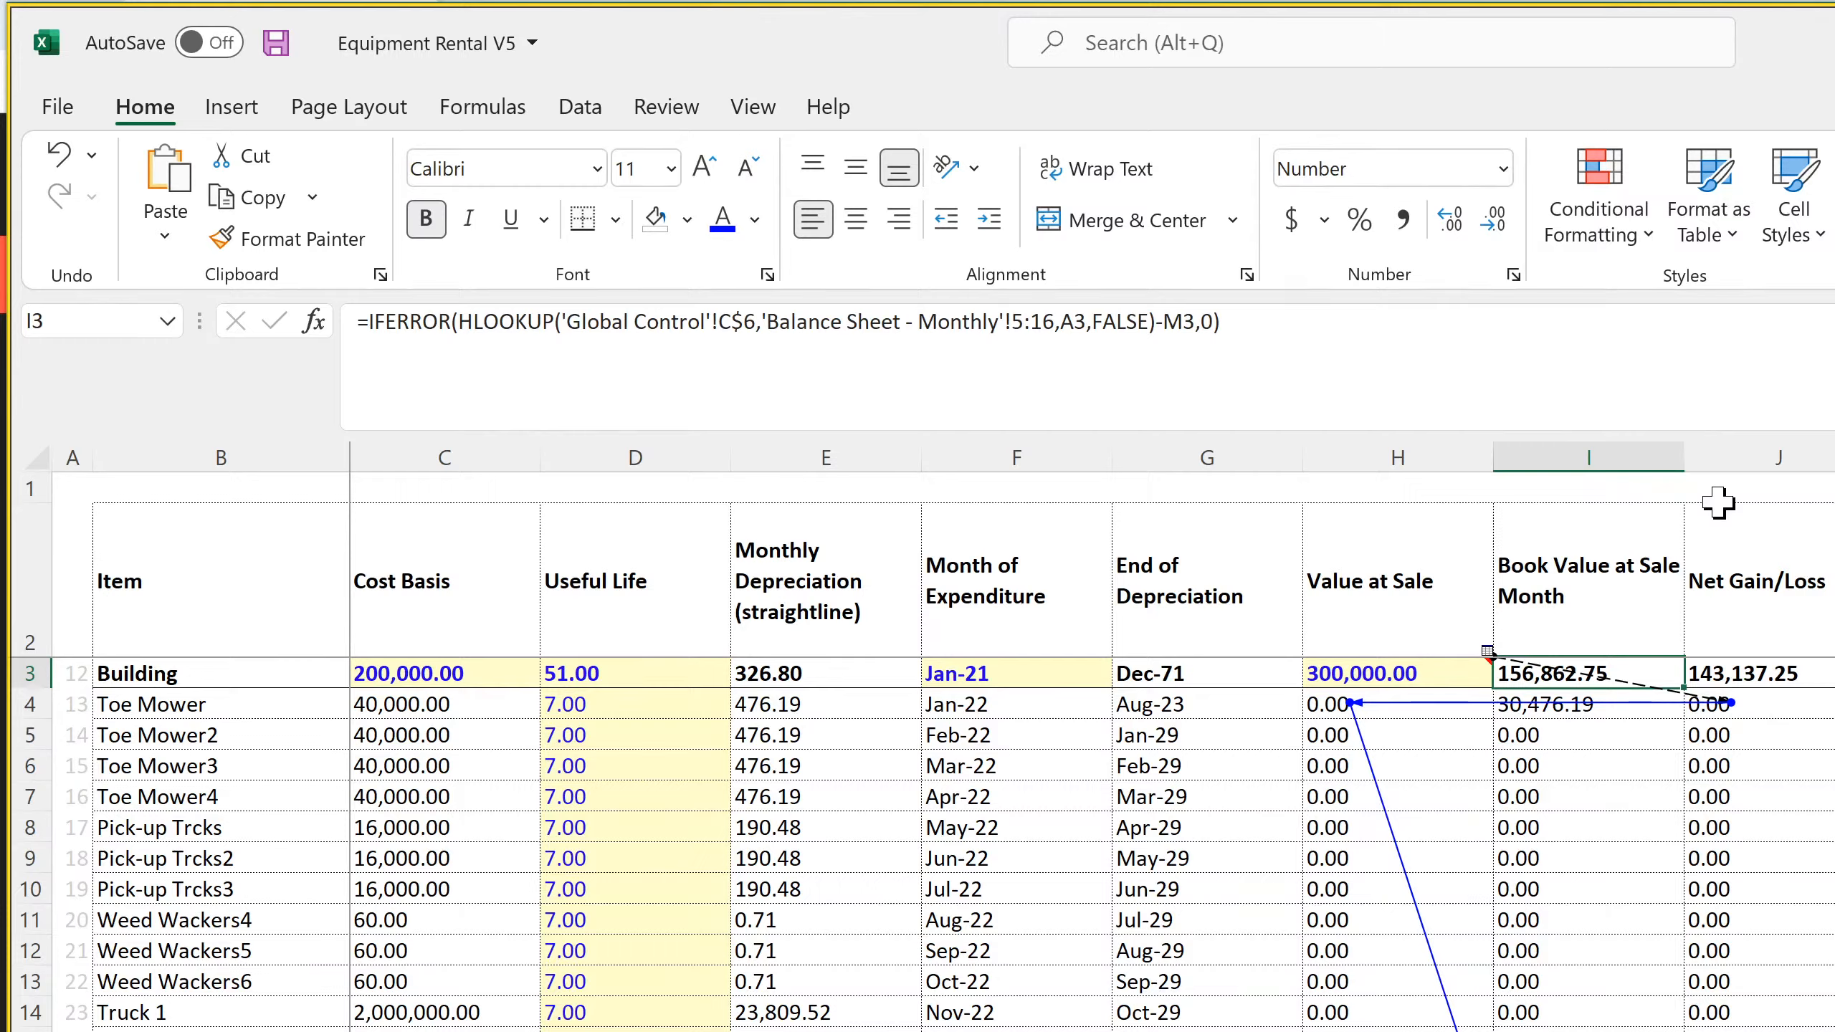
{"action": "key", "text": "Down"}
{"action": "key", "text": "Down"}
{"action": "key", "text": "Down"}
{"action": "key", "text": "Down"}
{"action": "key", "text": "Down"}
{"action": "key", "text": "Down"}
{"action": "key", "text": "Down"}
{"action": "key", "text": "Down"}
{"action": "key", "text": "Down"}
{"action": "key", "text": "Down"}
{"action": "key", "text": "Down"}
{"action": "key", "text": "Down"}
{"action": "key", "text": "Down"}
{"action": "key", "text": "Down"}
{"action": "key", "text": "Down"}
{"action": "key", "text": "Down"}
{"action": "key", "text": "Down"}
{"action": "key", "text": "Down"}
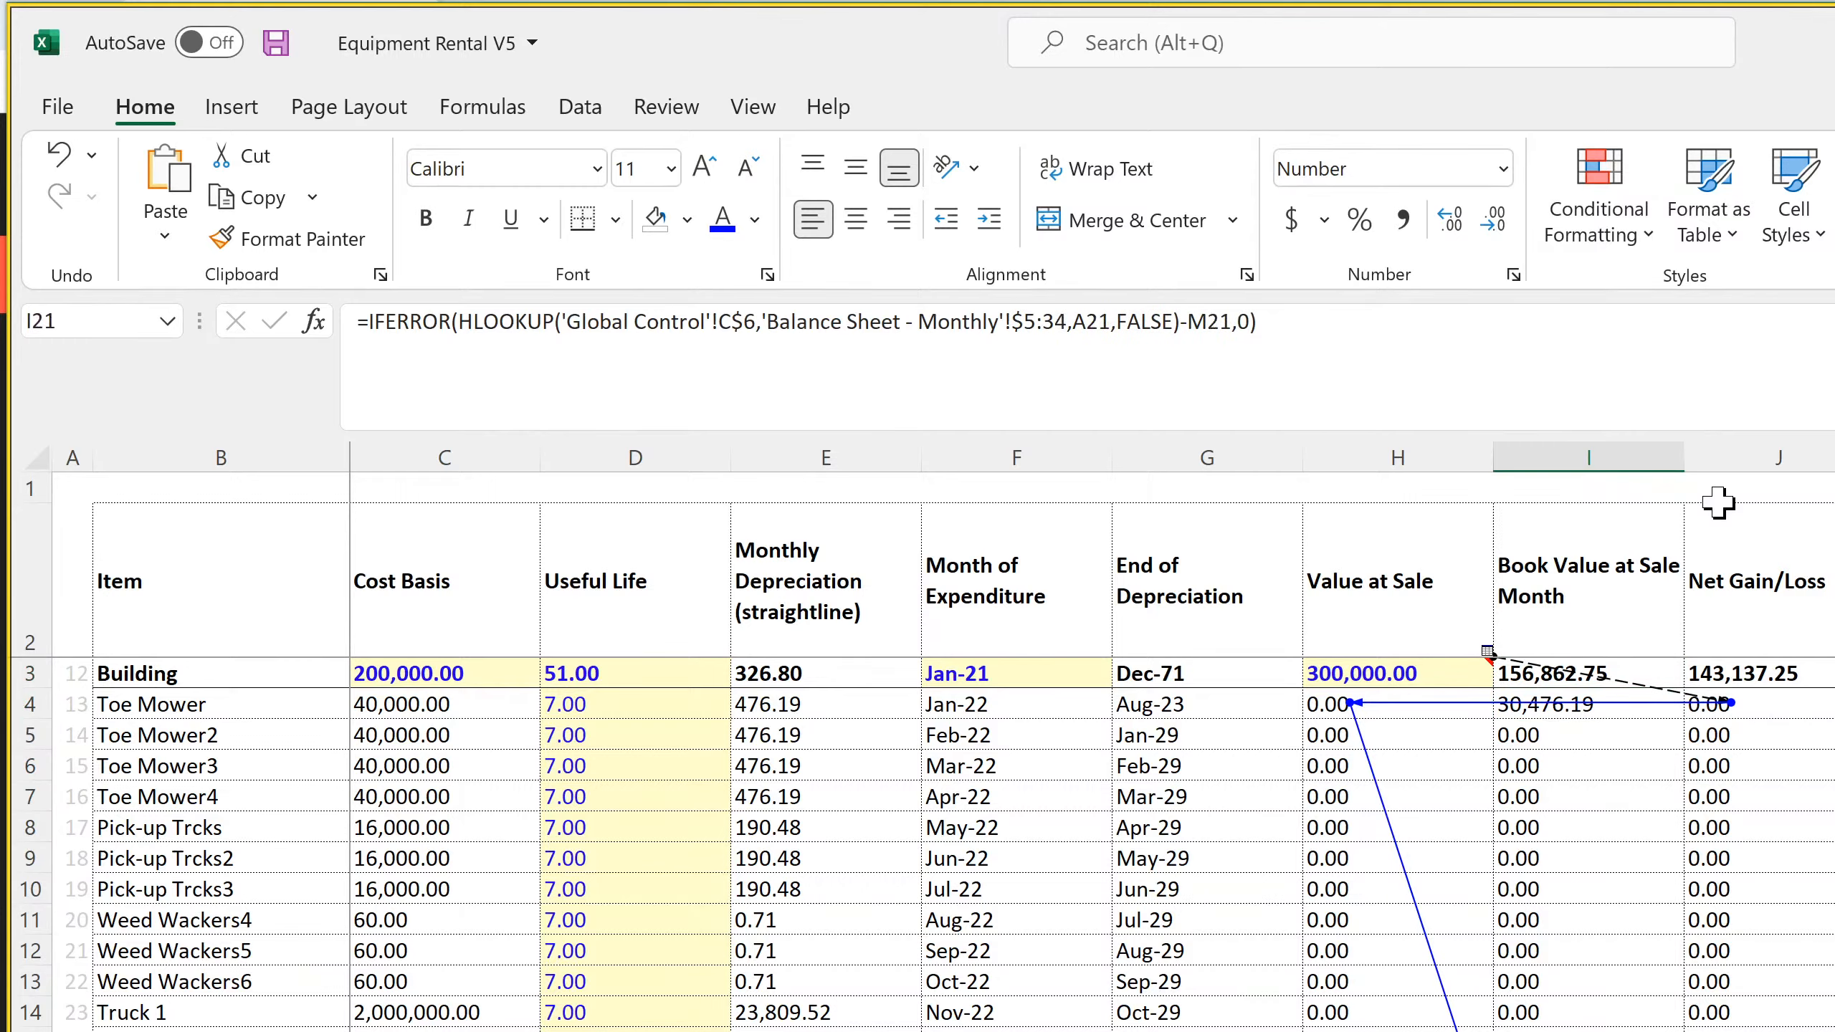
{"action": "key", "text": "Down"}
{"action": "key", "text": "Down"}
{"action": "key", "text": "Up"}
{"action": "key", "text": "Down"}
{"action": "key", "text": "Up"}
{"action": "key", "text": "Up"}
{"action": "key", "text": "Down"}
{"action": "key", "text": "Down"}
{"action": "key", "text": "Up"}
{"action": "key", "text": "Up"}
{"action": "key", "text": "Up"}
{"action": "key", "text": "Up"}
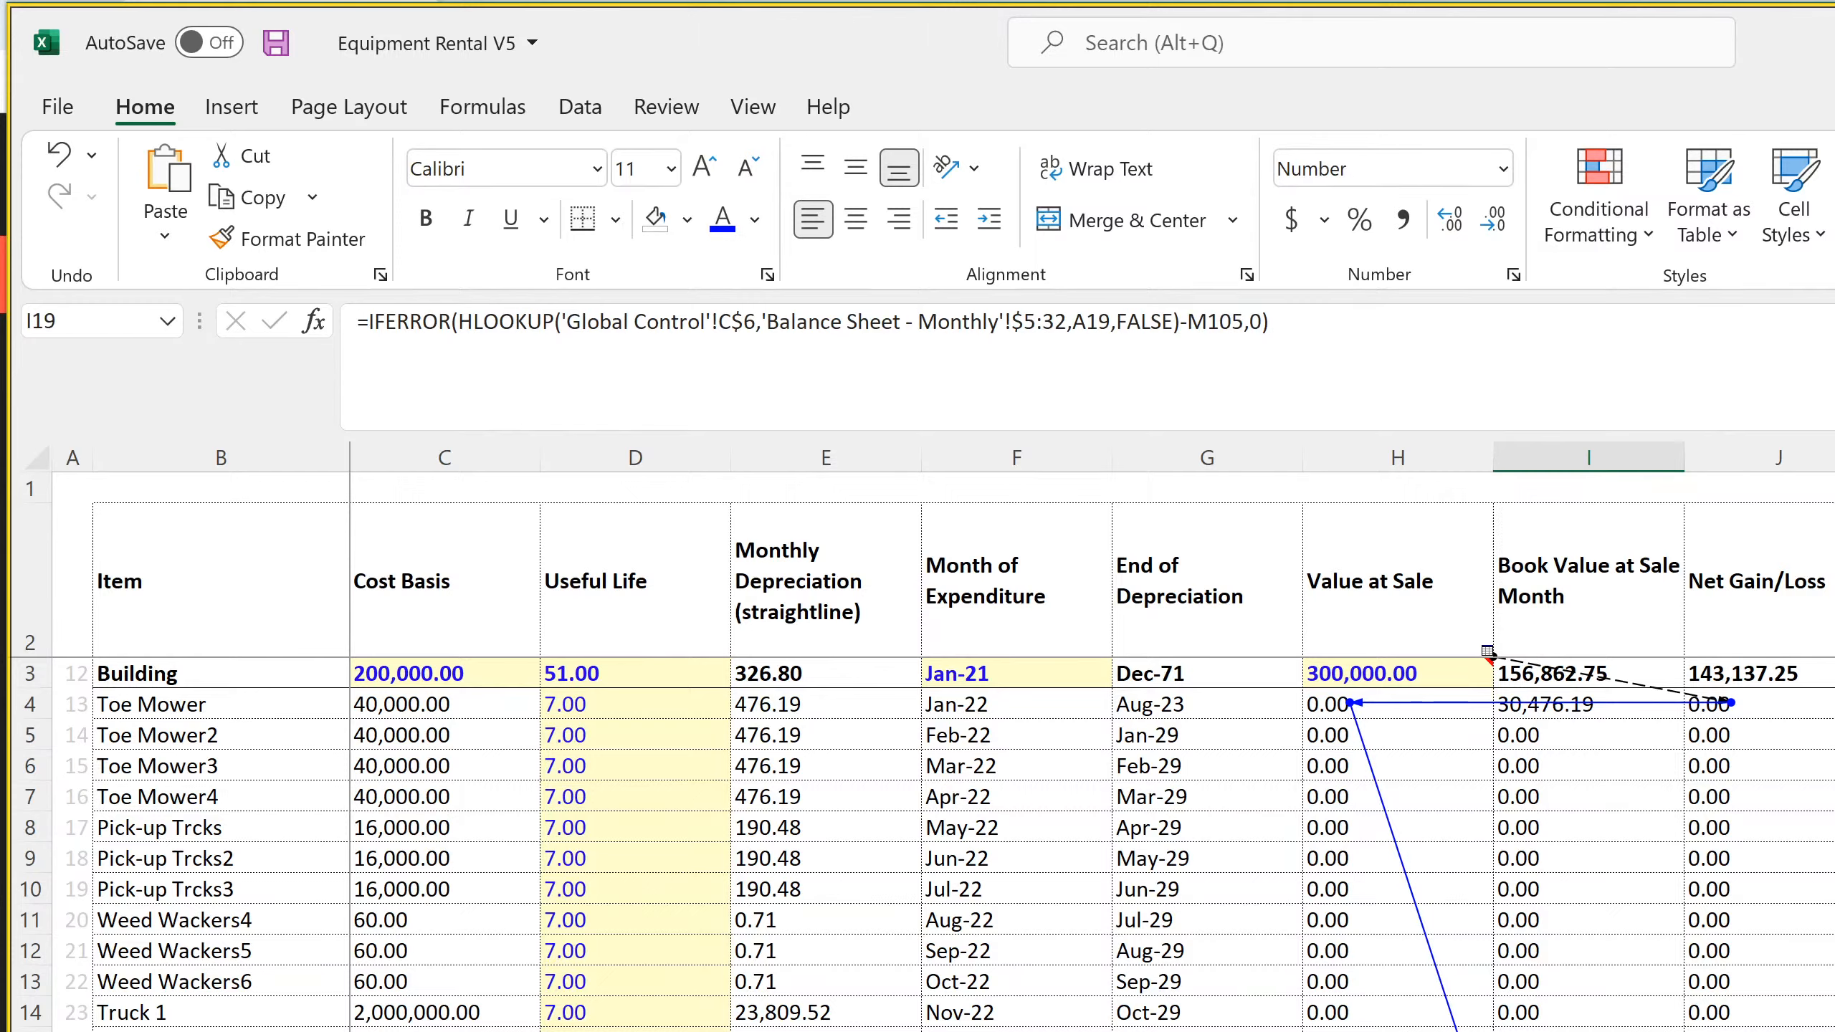
Save the workbook and recheck the Book Value at Sale Month formulas in I3 and I19
{"action": "key", "text": "ctrl+shift+u"}
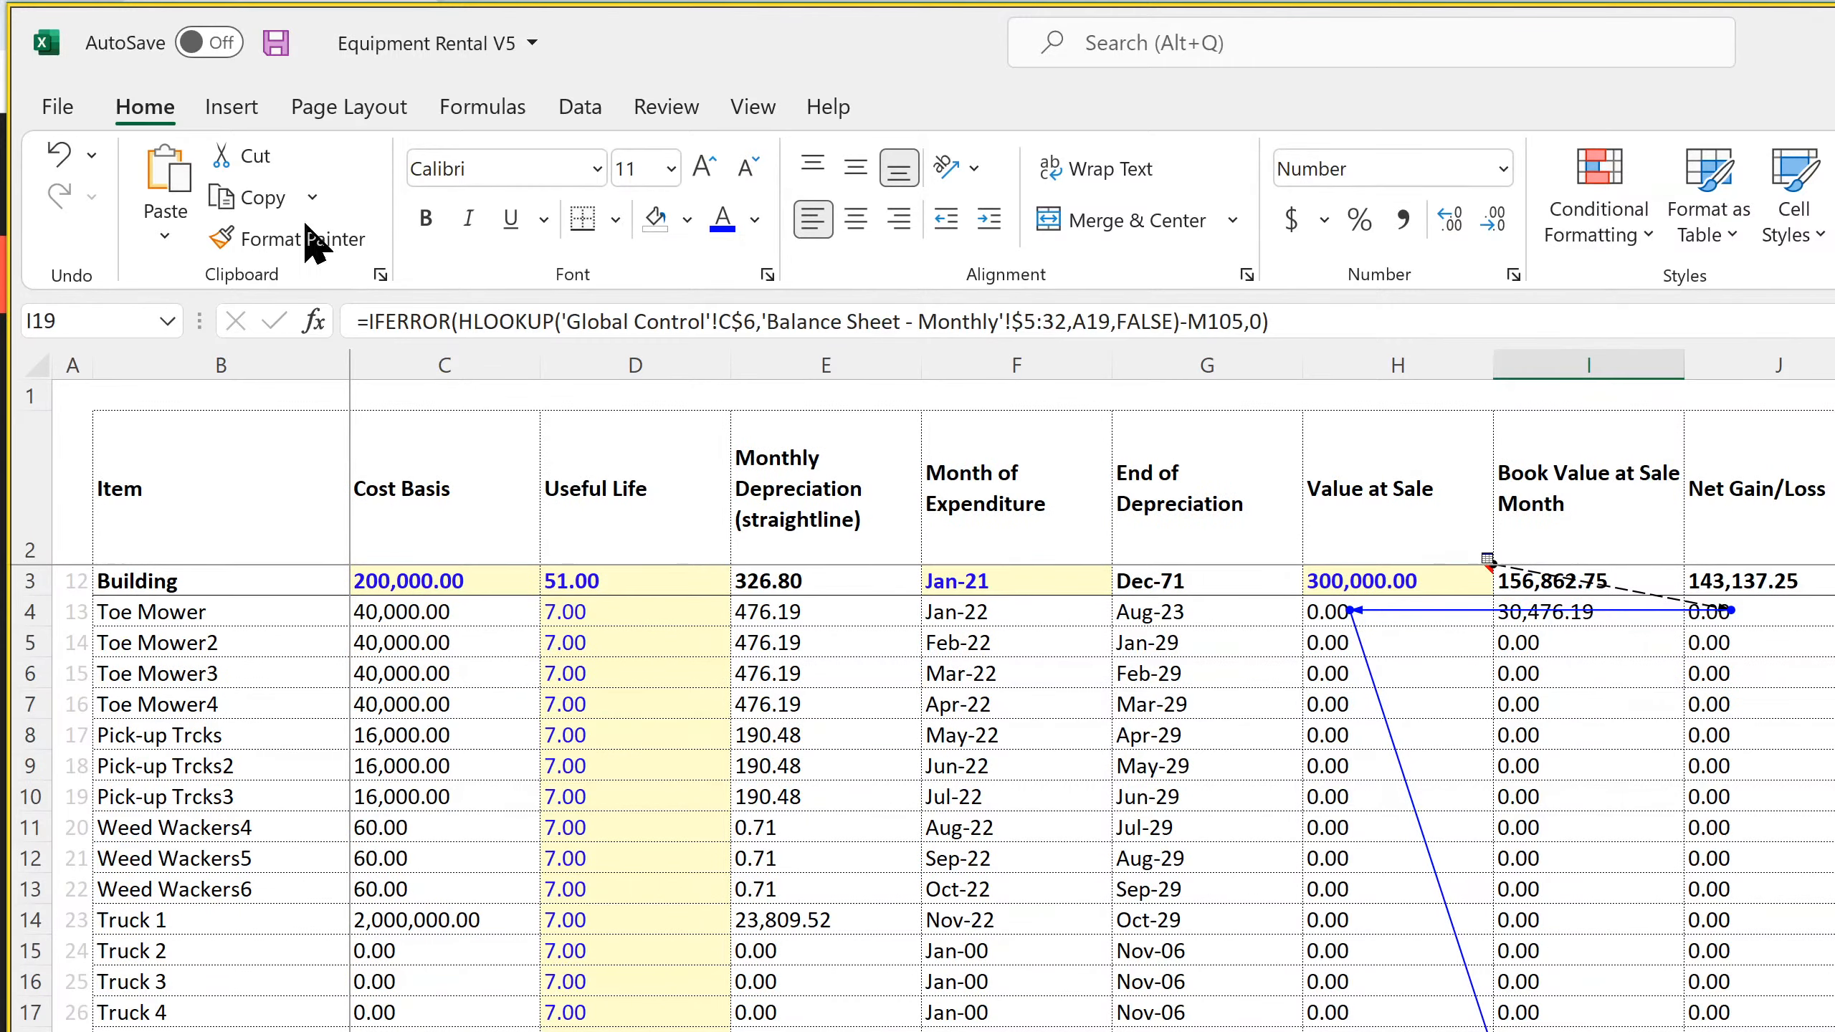
{"action": "left_click", "coordinate": [275, 42]}
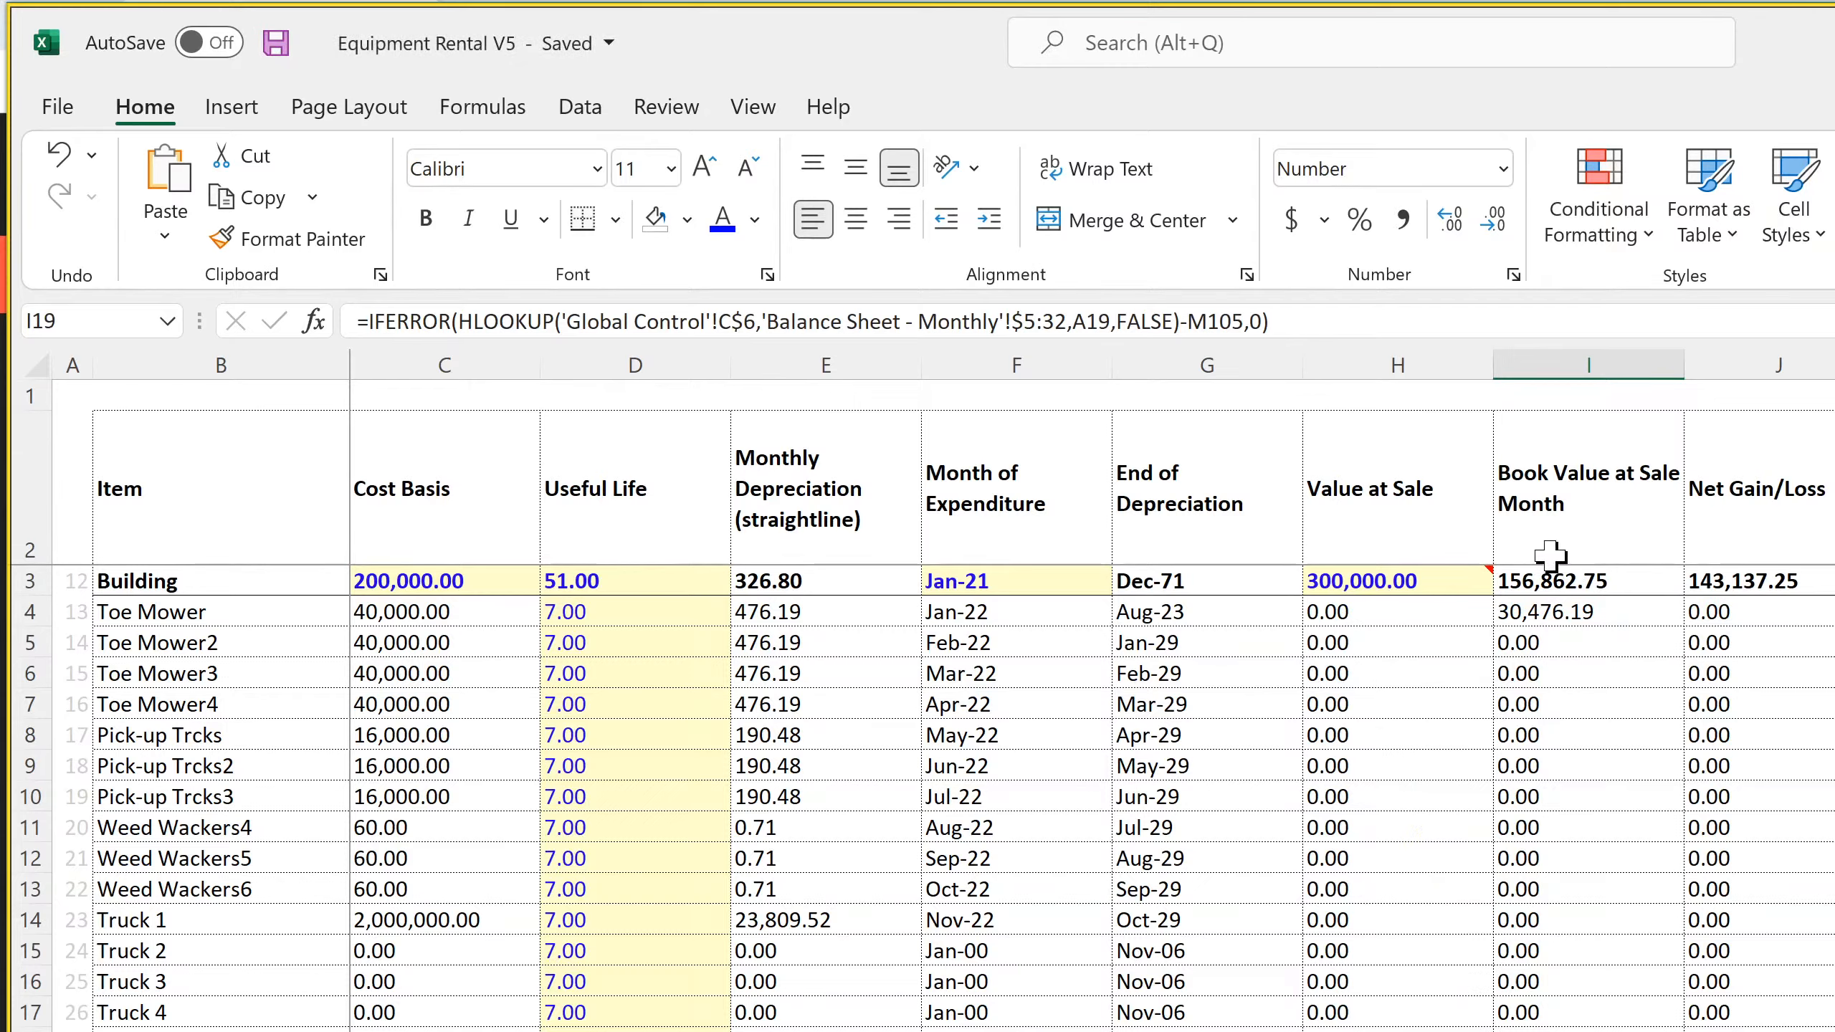
{"action": "left_click", "coordinate": [1575, 585]}
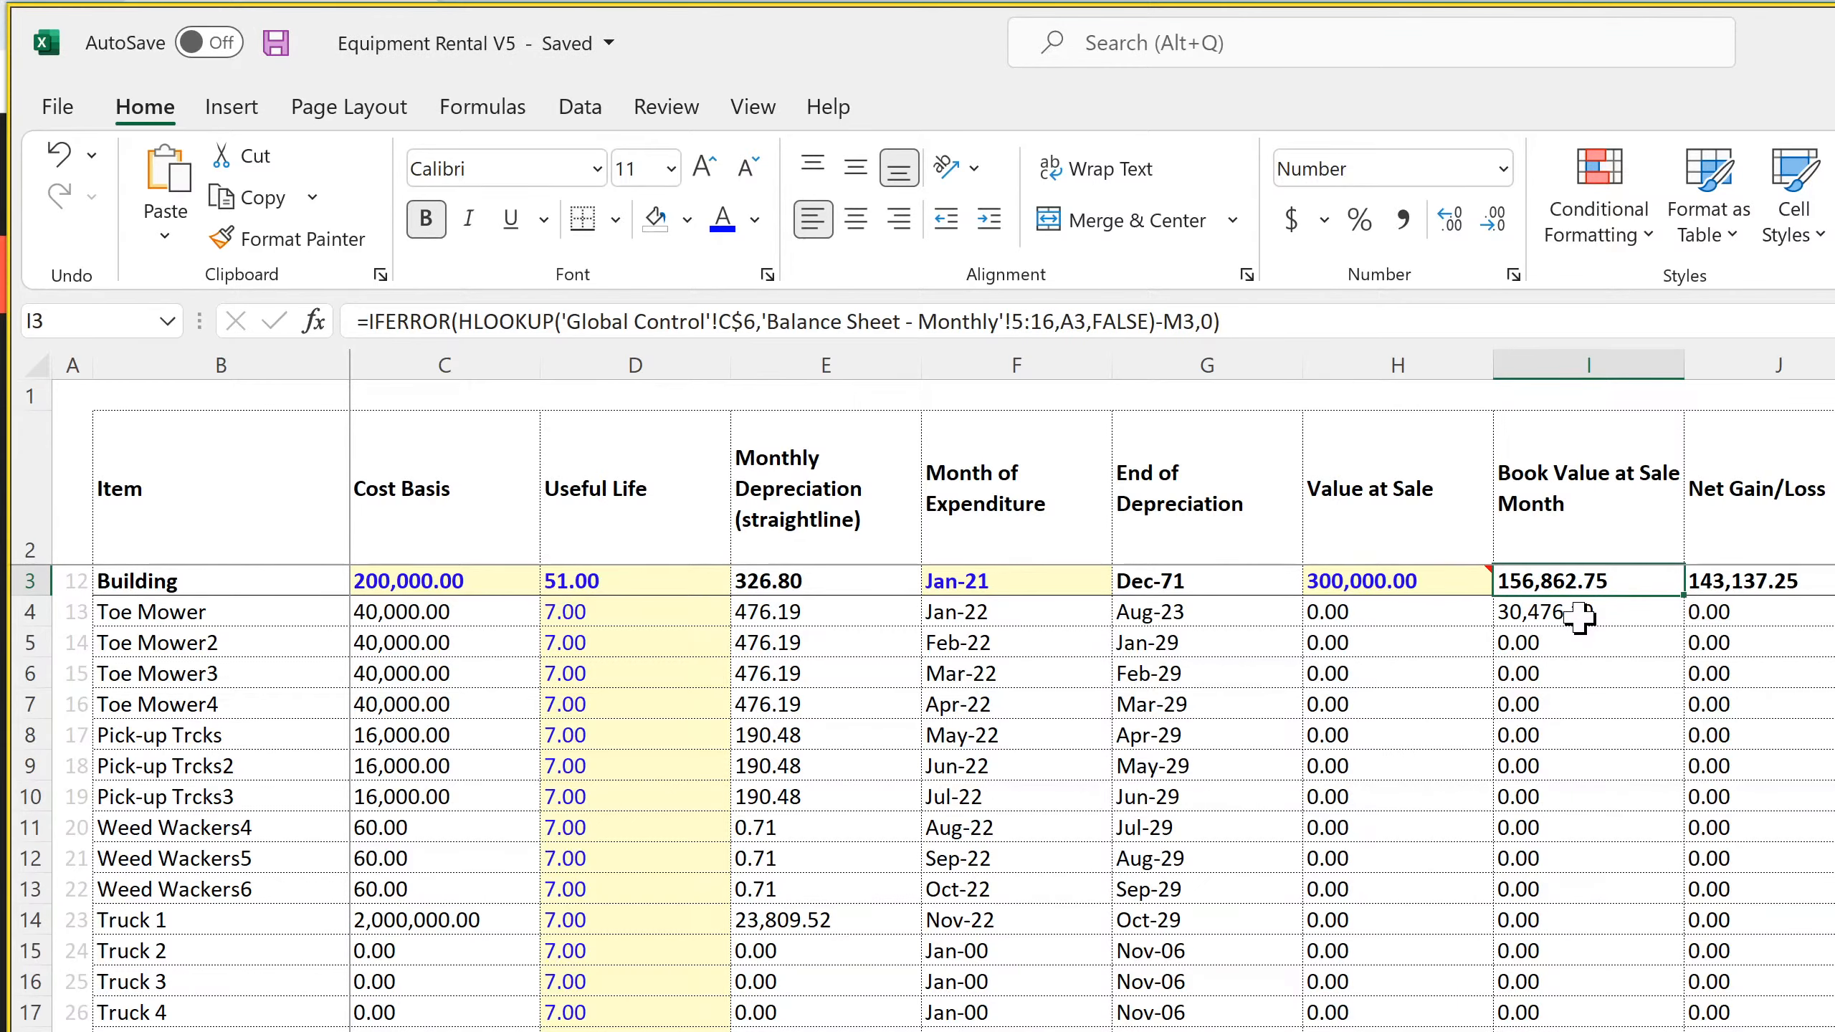
{"action": "left_click", "coordinate": [1592, 1031]}
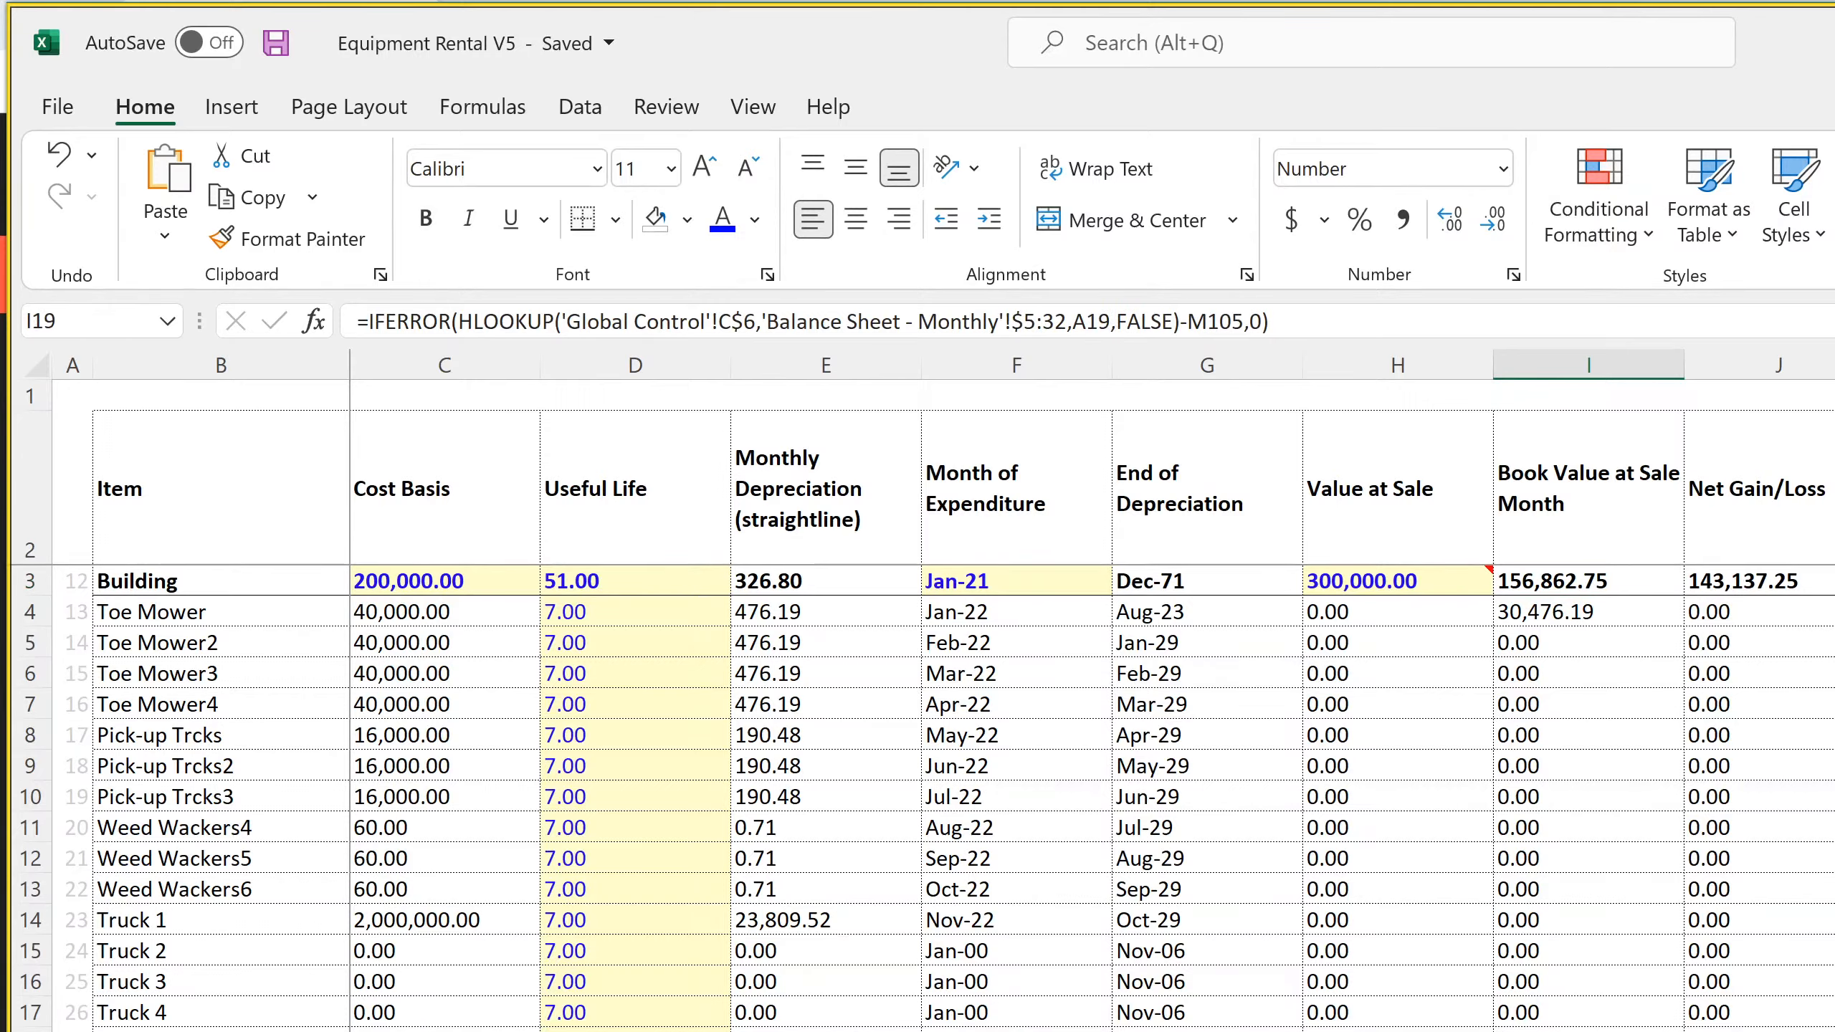
{"action": "key", "text": "F2"}
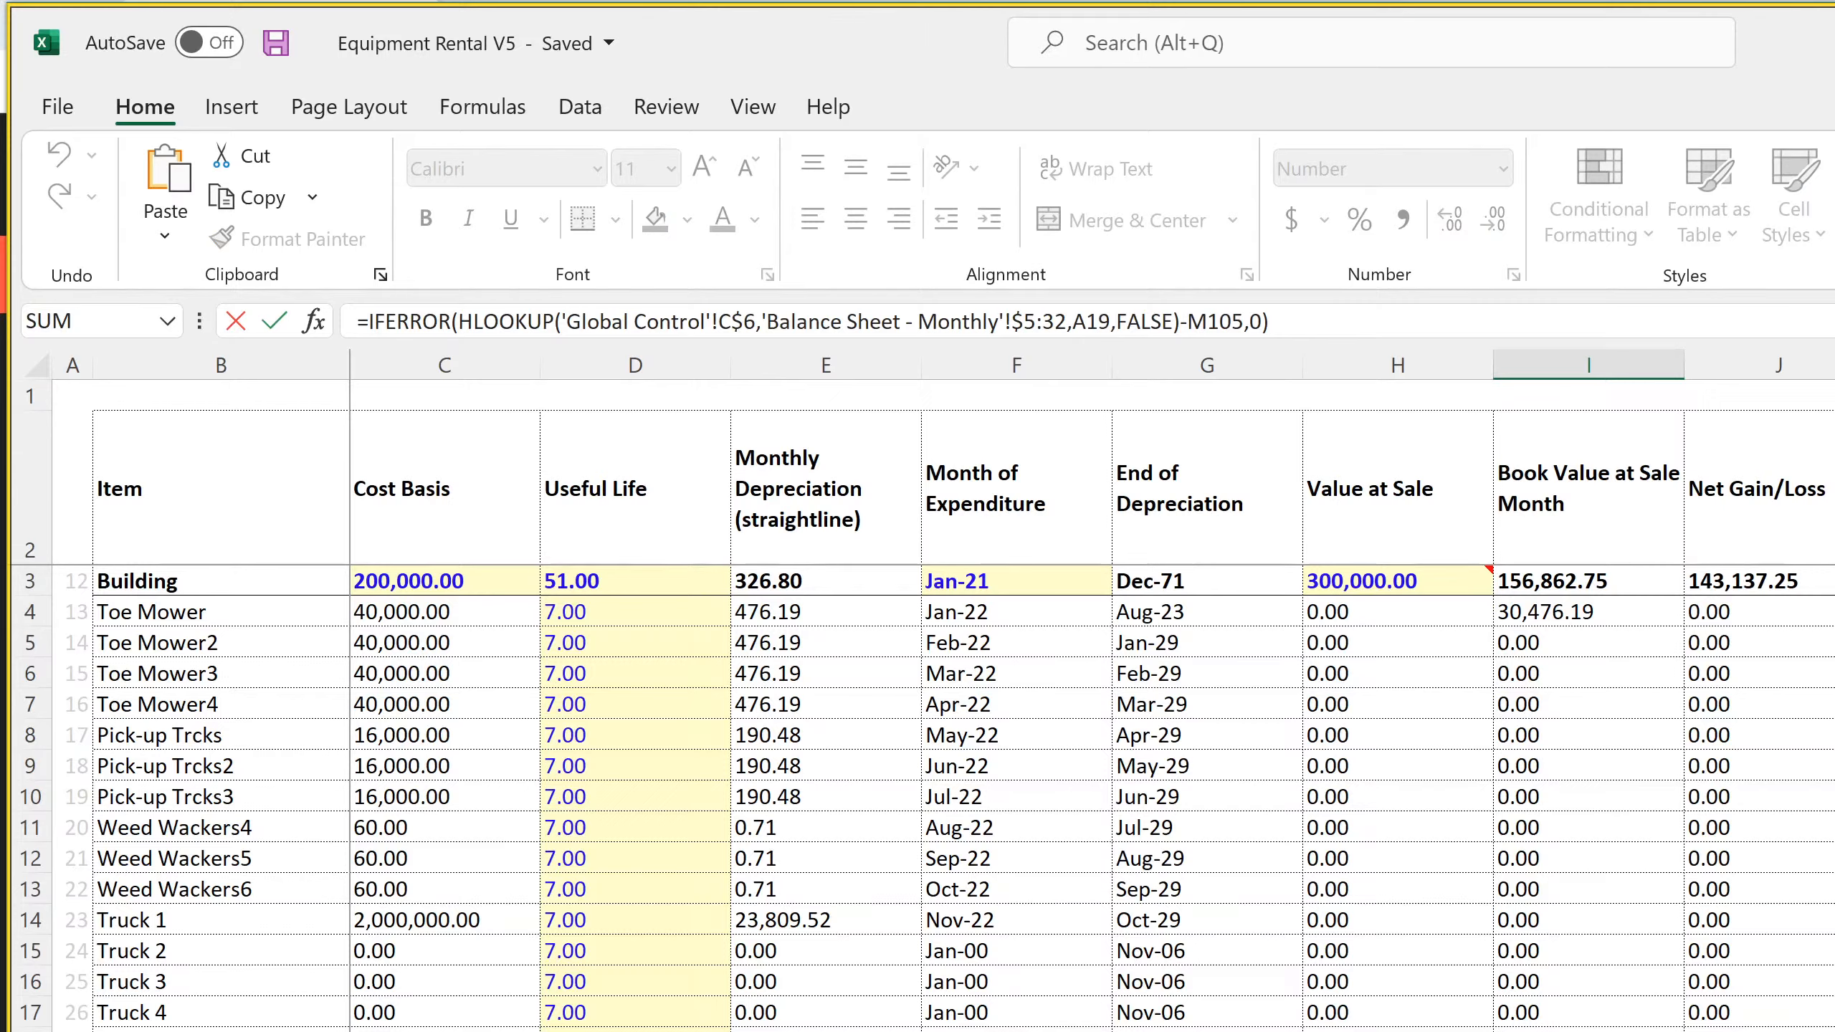
{"action": "key", "text": "Return"}
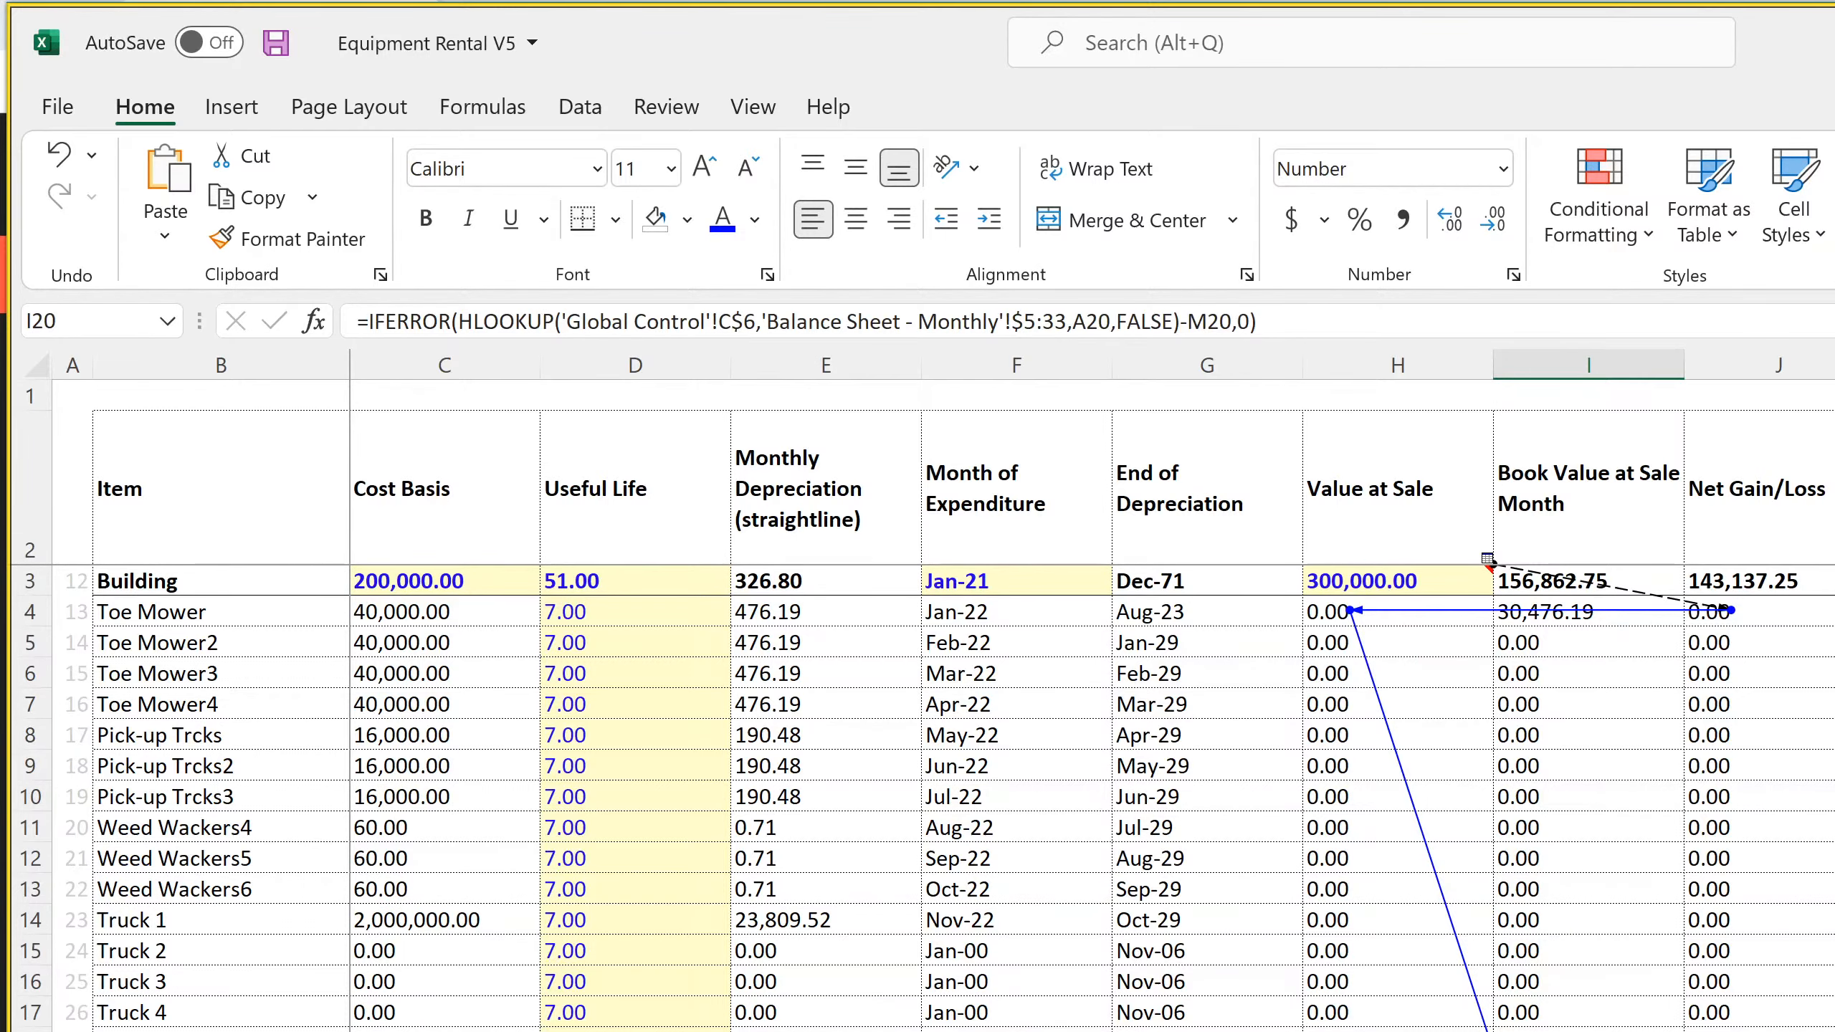
Remove the Cash Dividends line in row 32 of the monthly Statement of Cash Flows
{"action": "key", "text": "ctrl+Page_Down"}
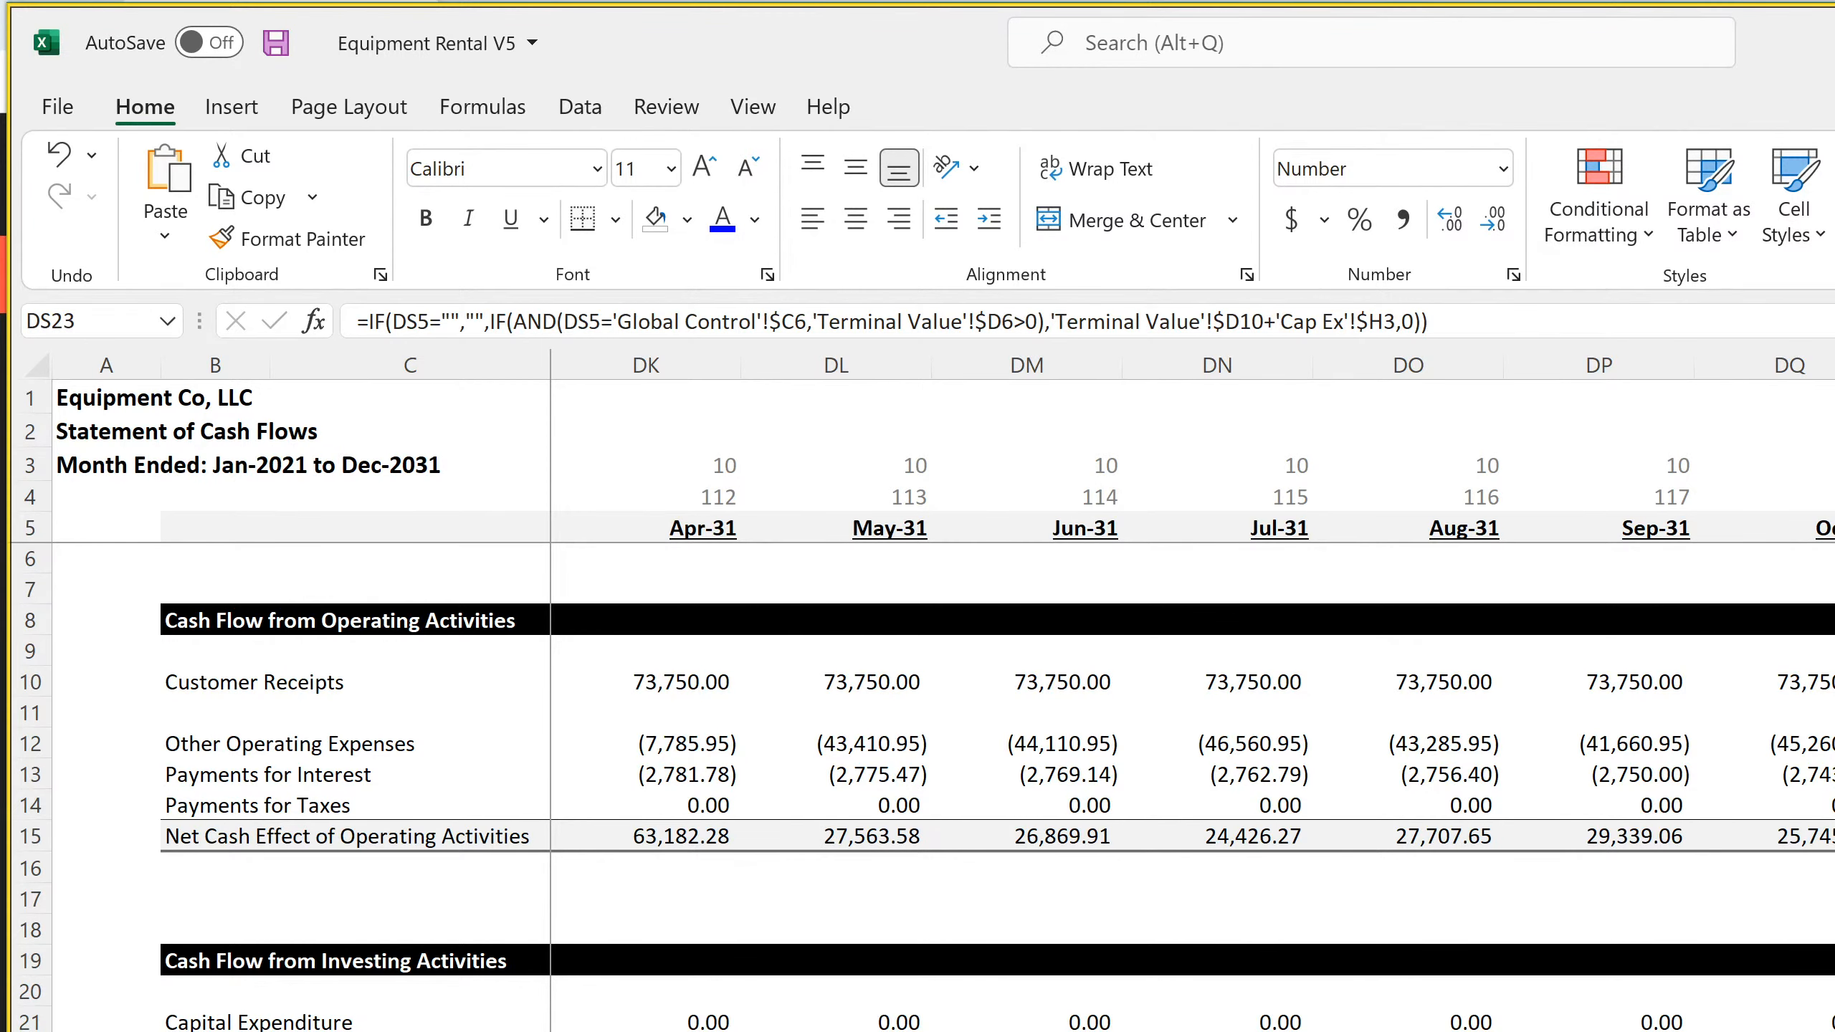
{"action": "scroll", "coordinate": [1011, 723], "scroll_direction": "down", "scroll_amount": 4}
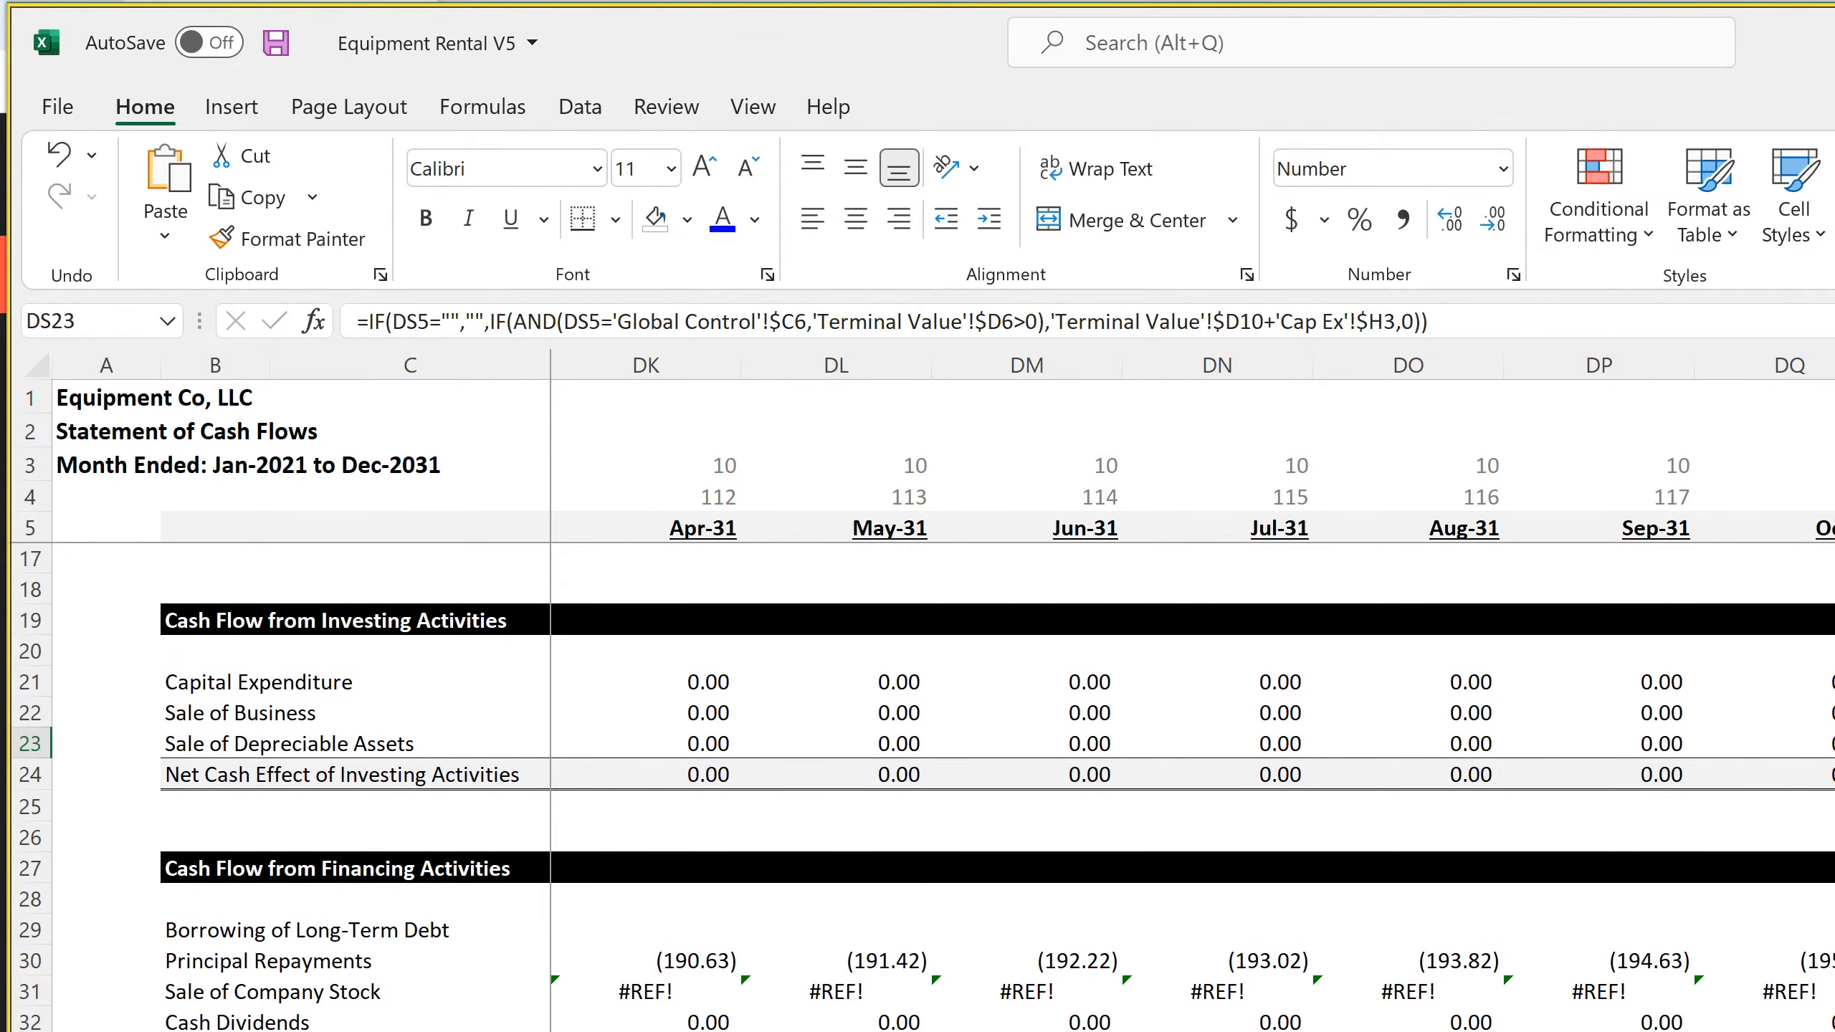
{"action": "scroll", "coordinate": [708, 1019], "scroll_direction": "left", "scroll_amount": 20}
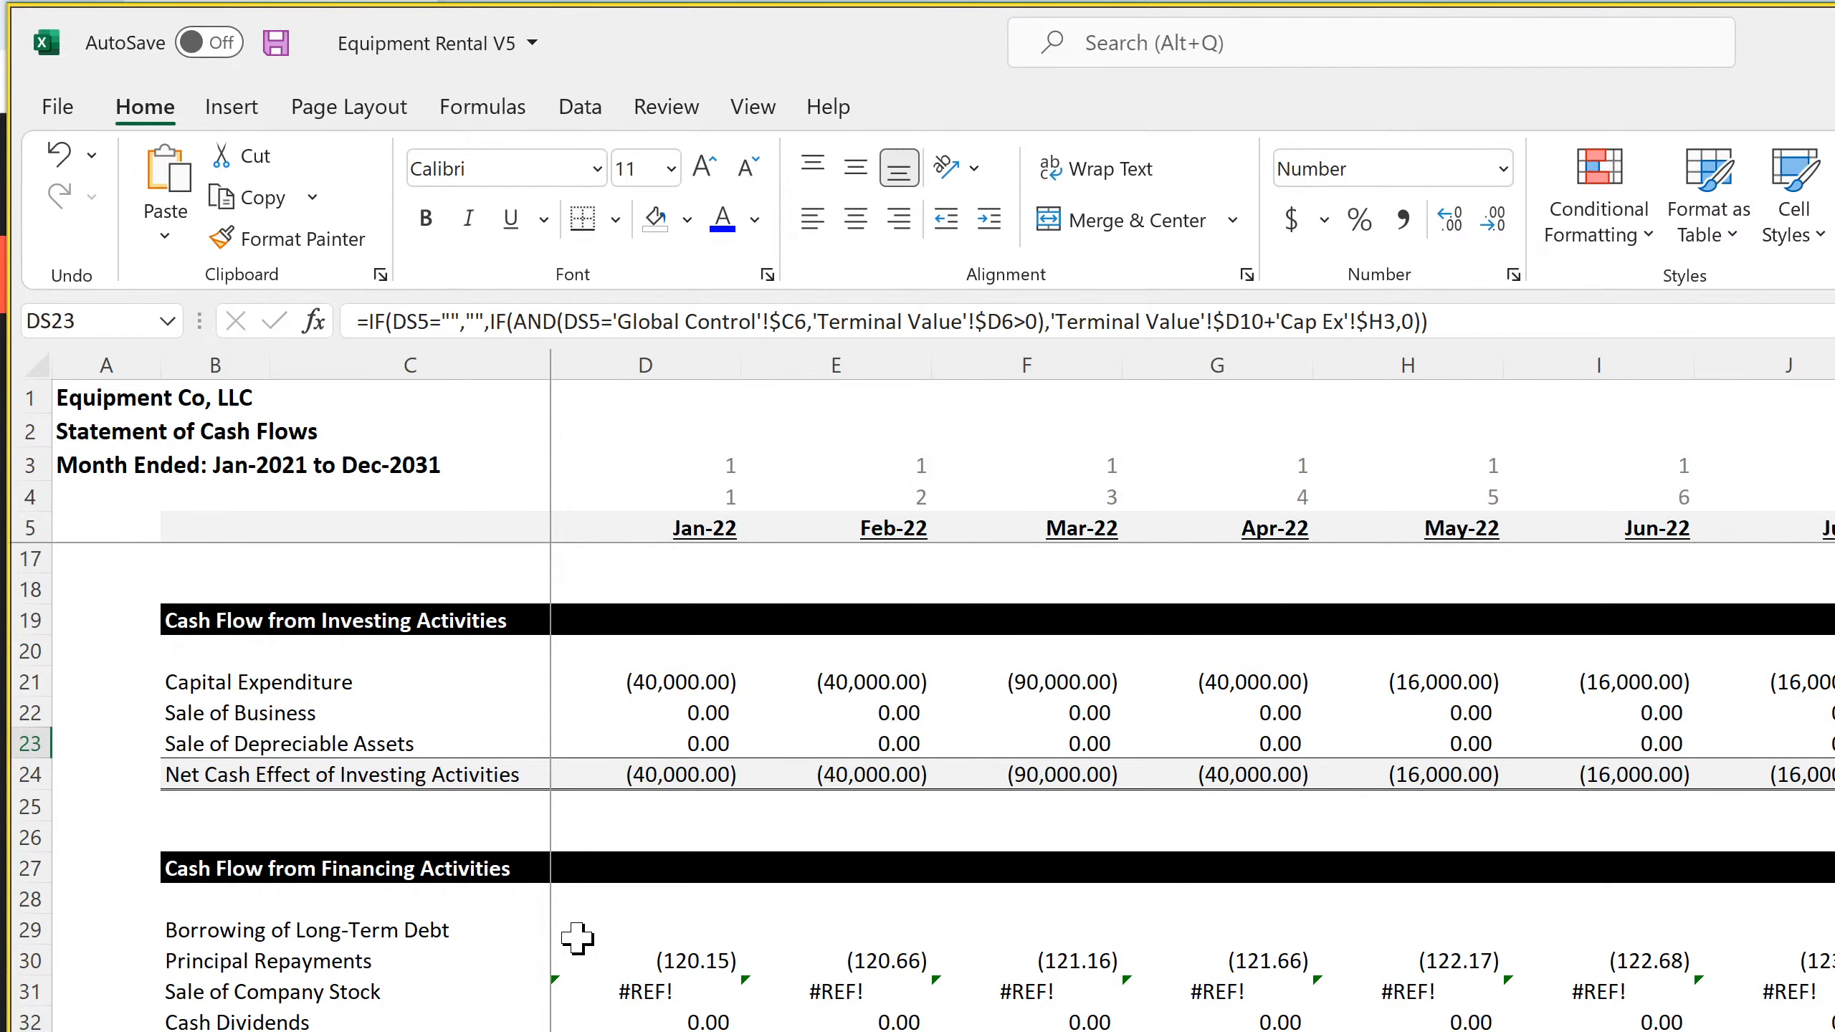
{"action": "left_click", "coordinate": [304, 991]}
{"action": "left_click", "coordinate": [216, 1020]}
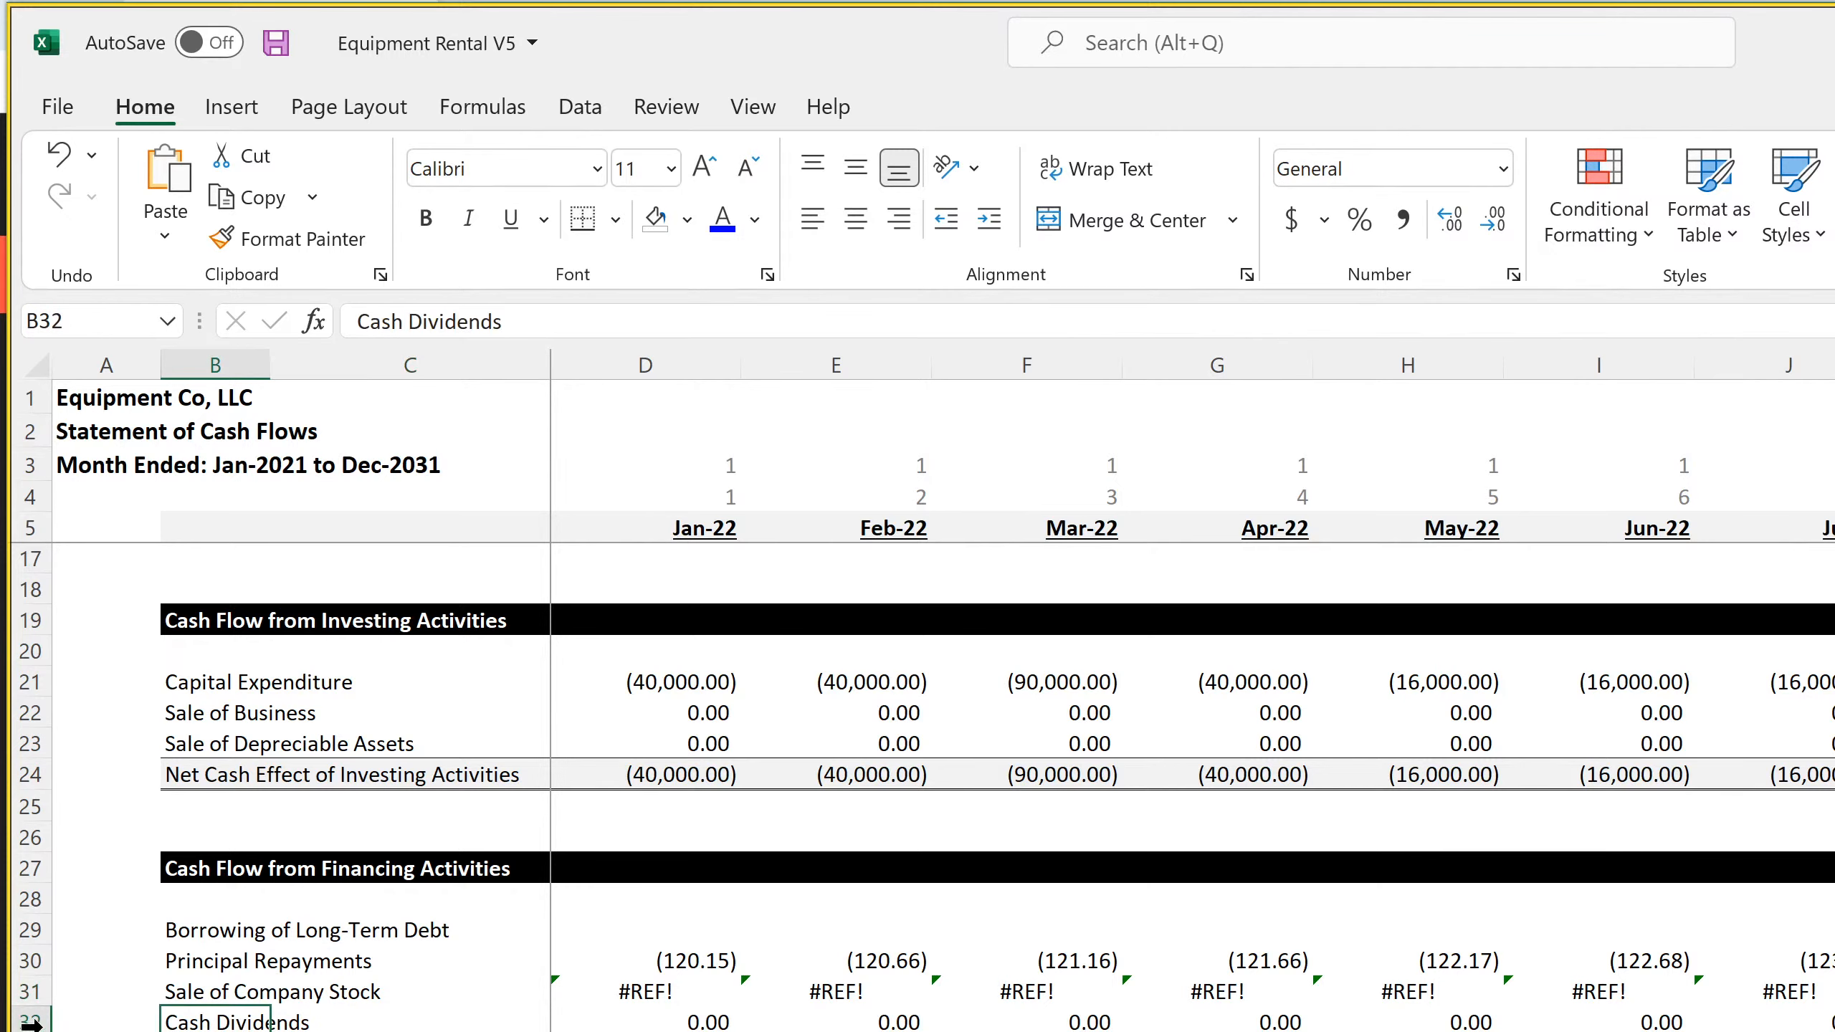
{"action": "left_click", "coordinate": [21, 1024]}
{"action": "right_click", "coordinate": [16, 1022]}
{"action": "left_click", "coordinate": [122, 695]}
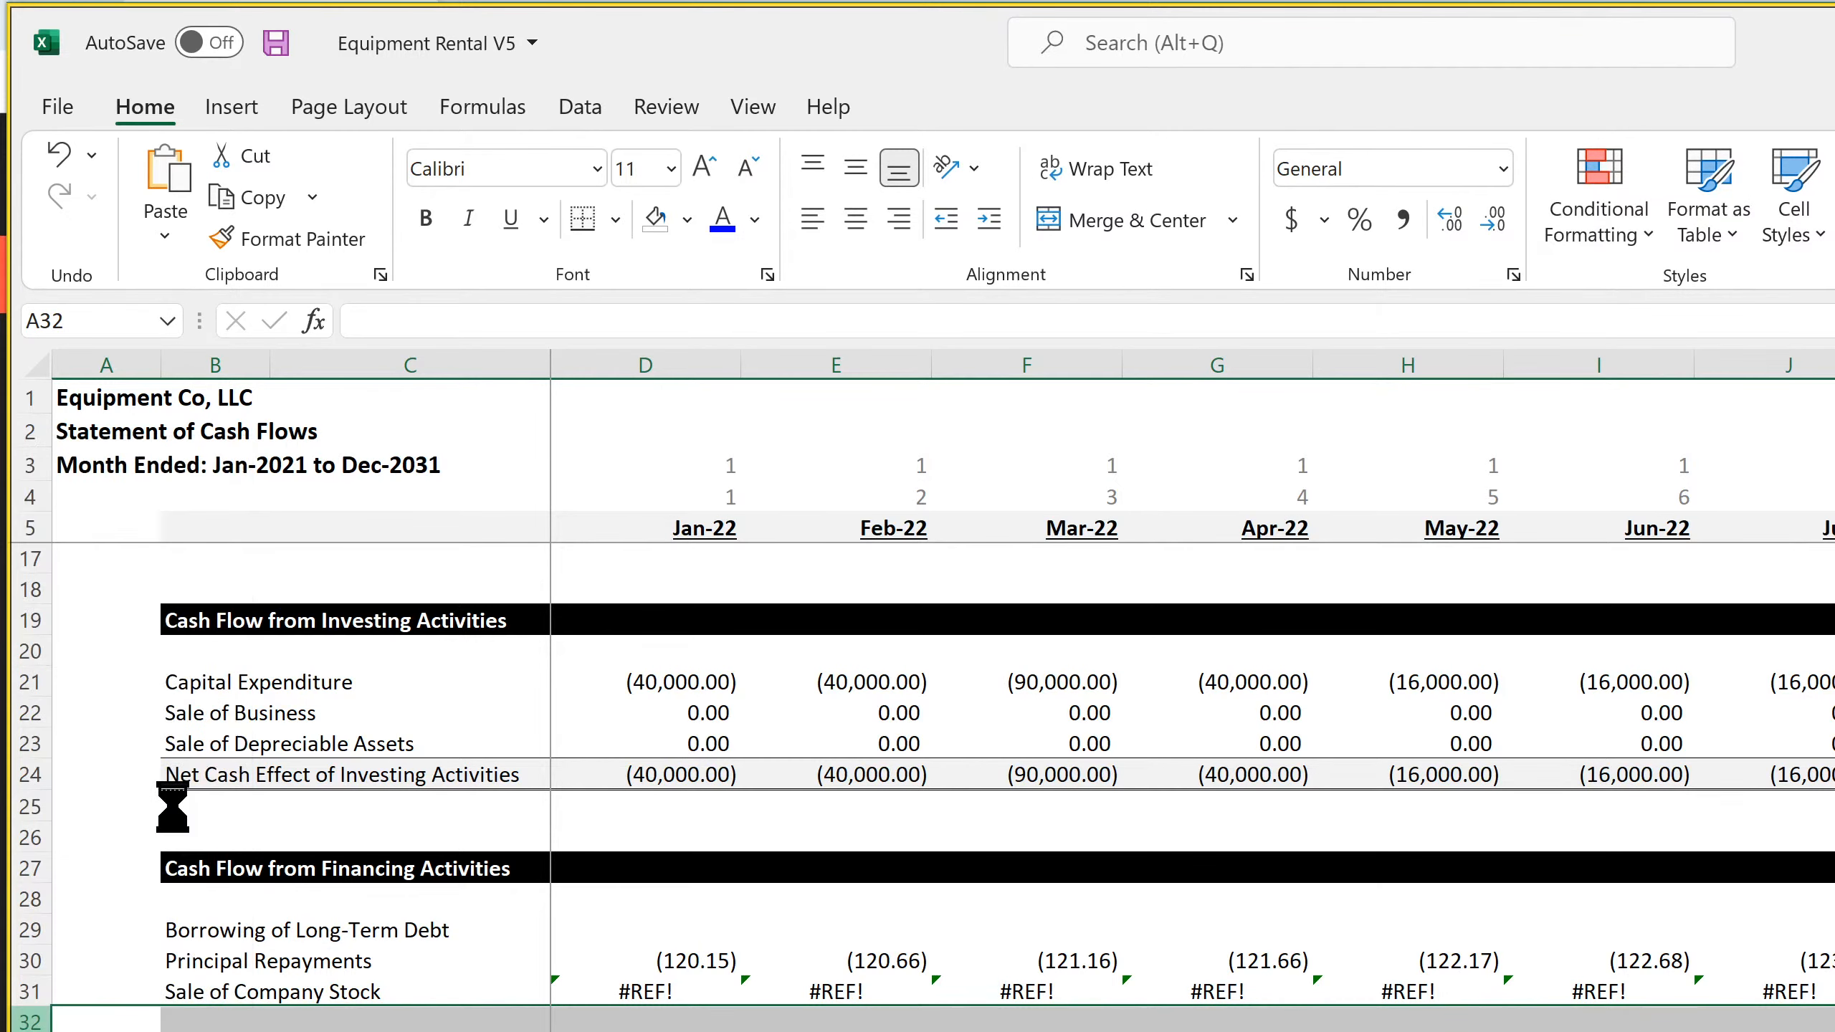
Delete the entire Supplemental Schedules section from row 41 down on the monthly cash flow statement and save the workbook
{"action": "scroll", "coordinate": [646, 994], "scroll_direction": "down", "scroll_amount": 4}
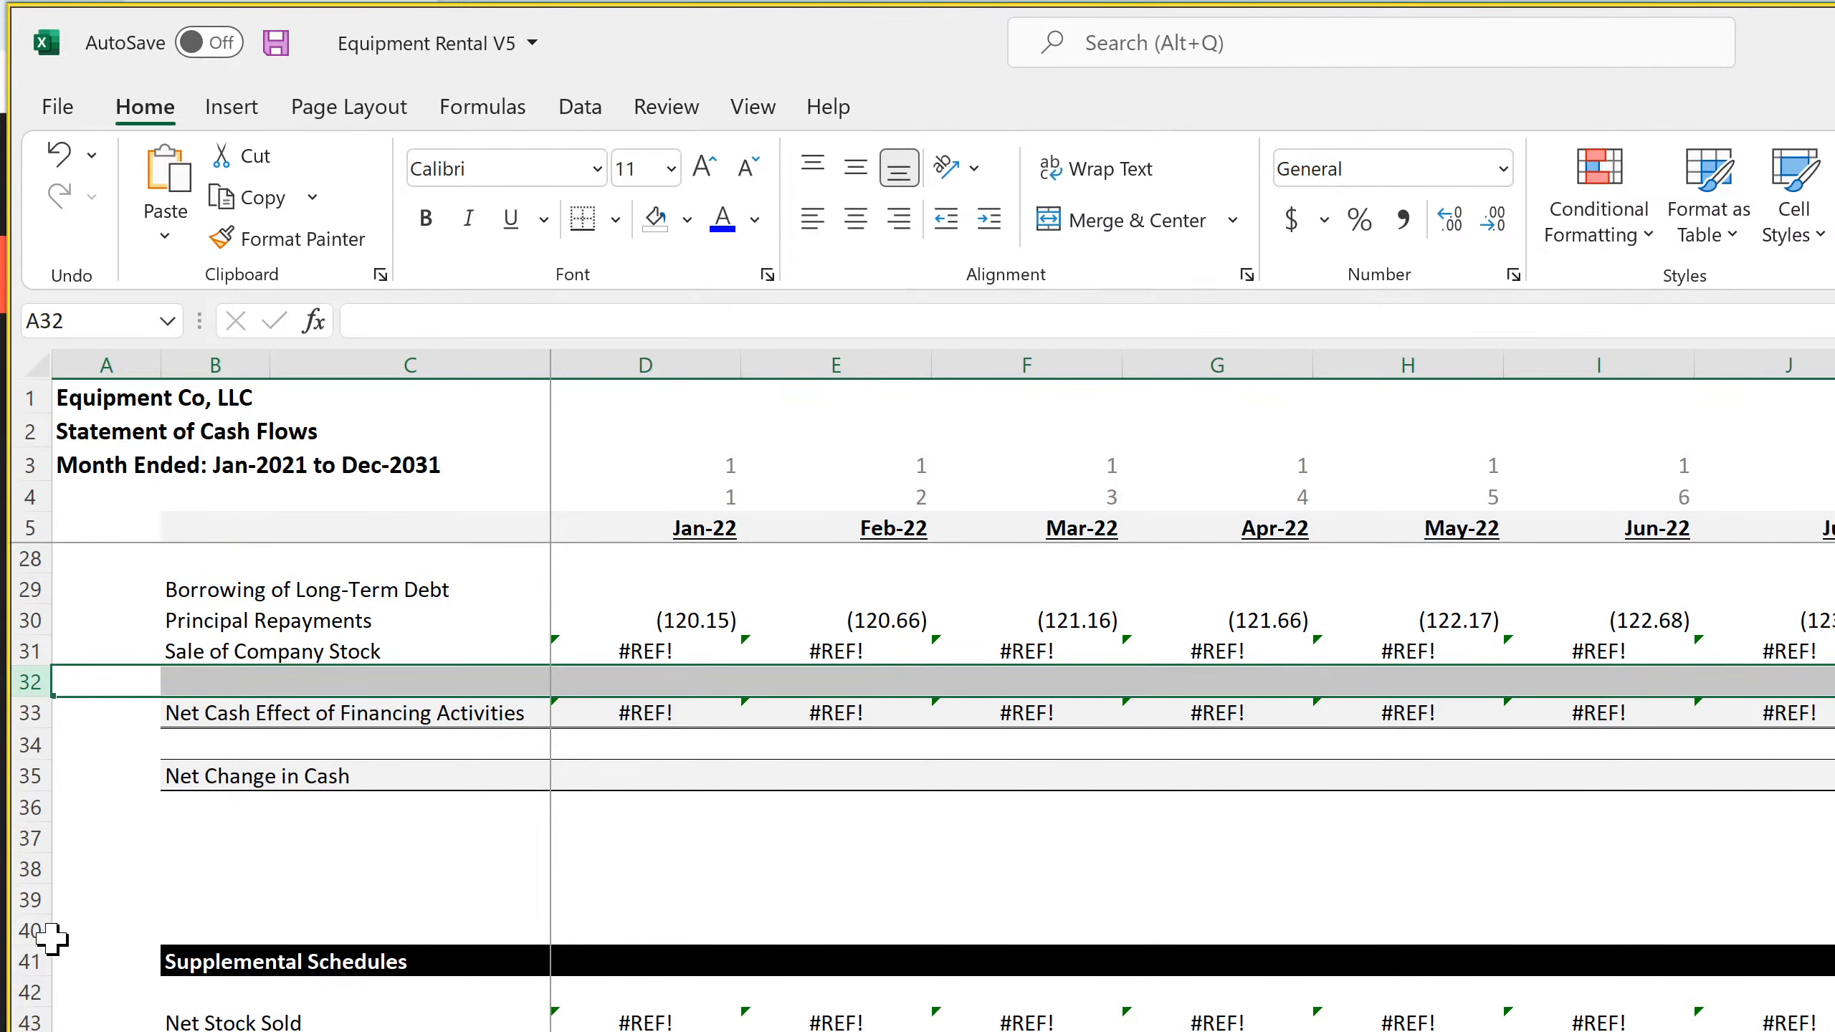
{"action": "left_click_drag", "start_coordinate": [16, 960], "coordinate": [16, 1026]}
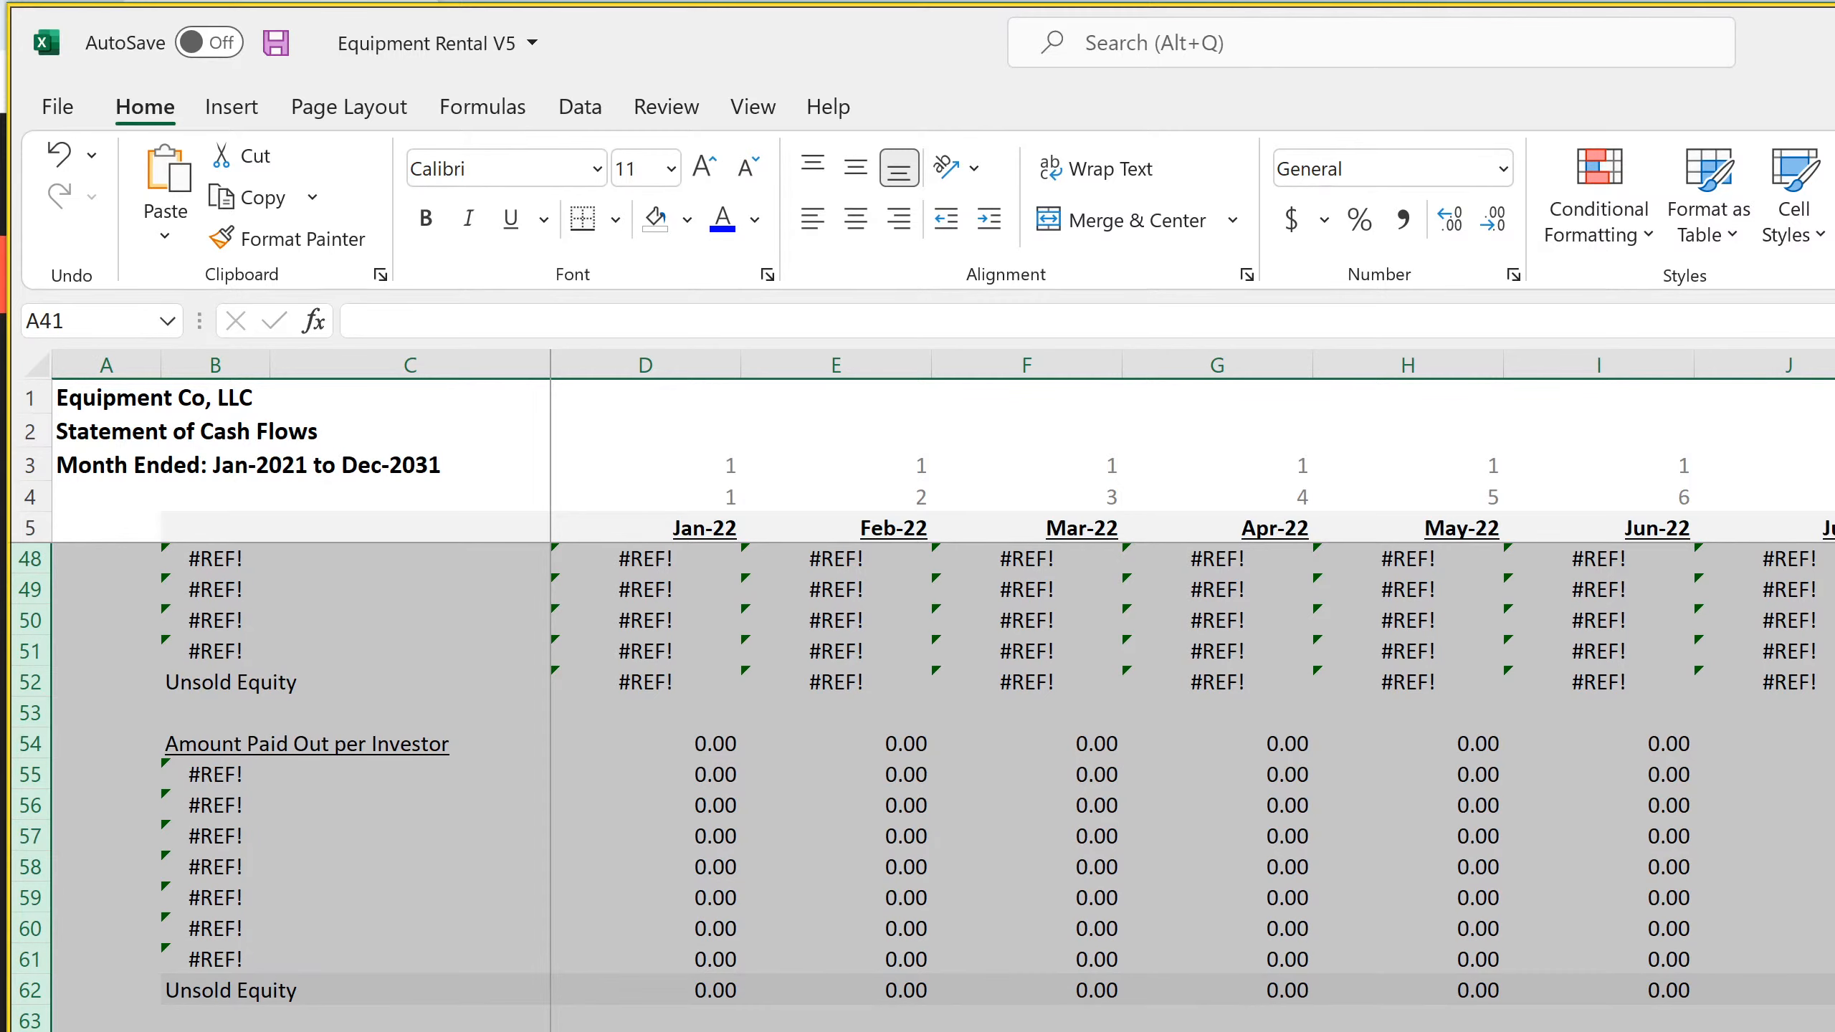
{"action": "key", "text": "ctrl+minus"}
{"action": "left_click", "coordinate": [881, 962]}
{"action": "scroll", "coordinate": [783, 978], "scroll_direction": "up", "scroll_amount": 11}
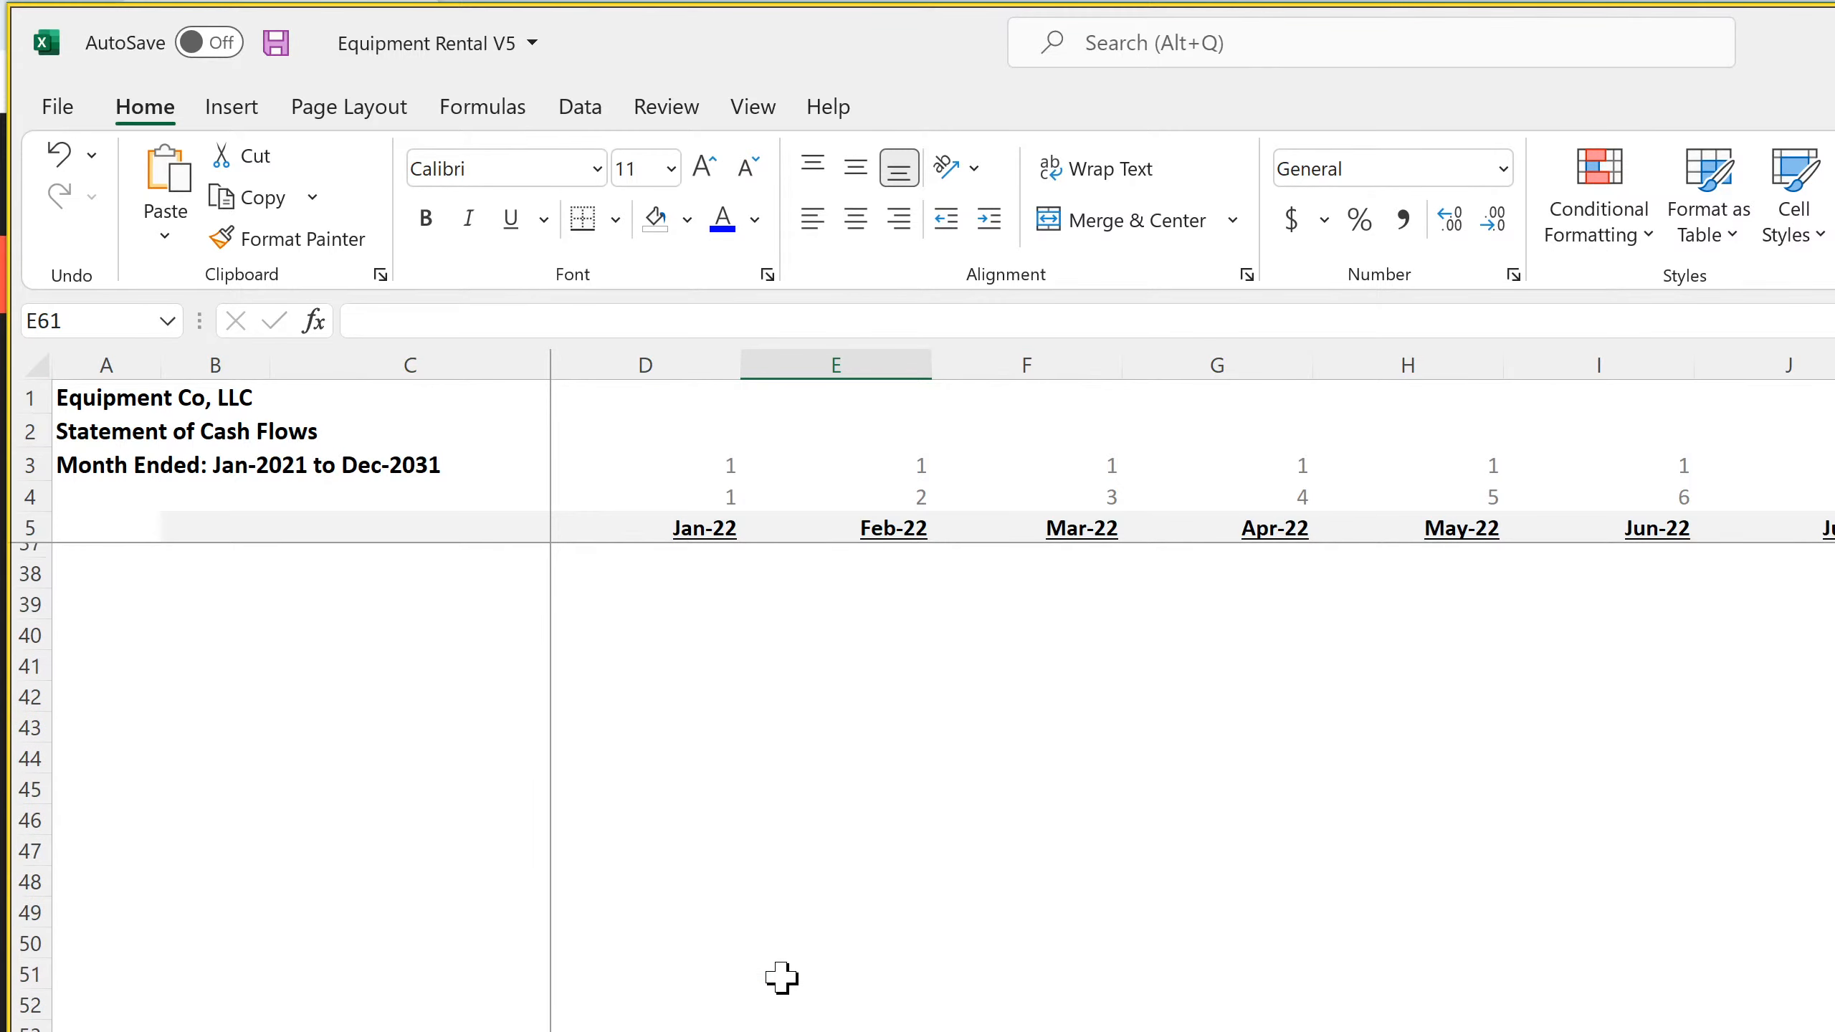
{"action": "scroll", "coordinate": [783, 978], "scroll_direction": "up", "scroll_amount": 4}
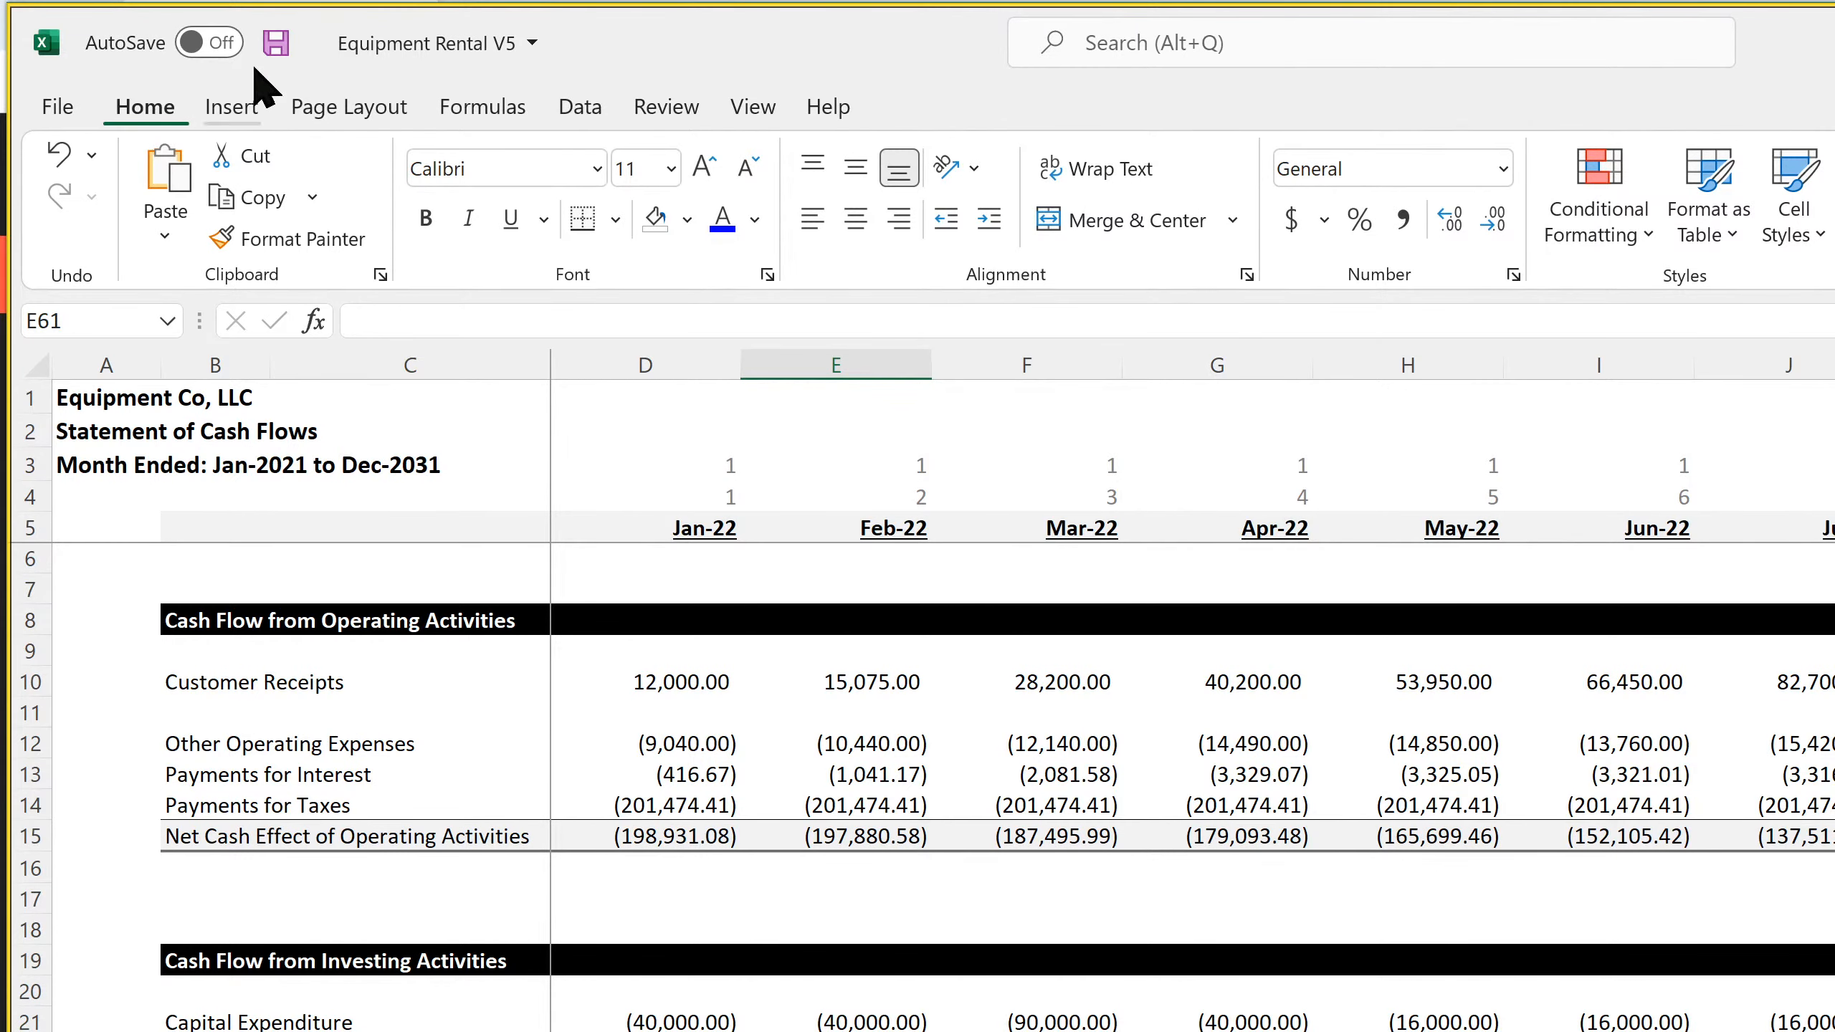
{"action": "left_click", "coordinate": [280, 48]}
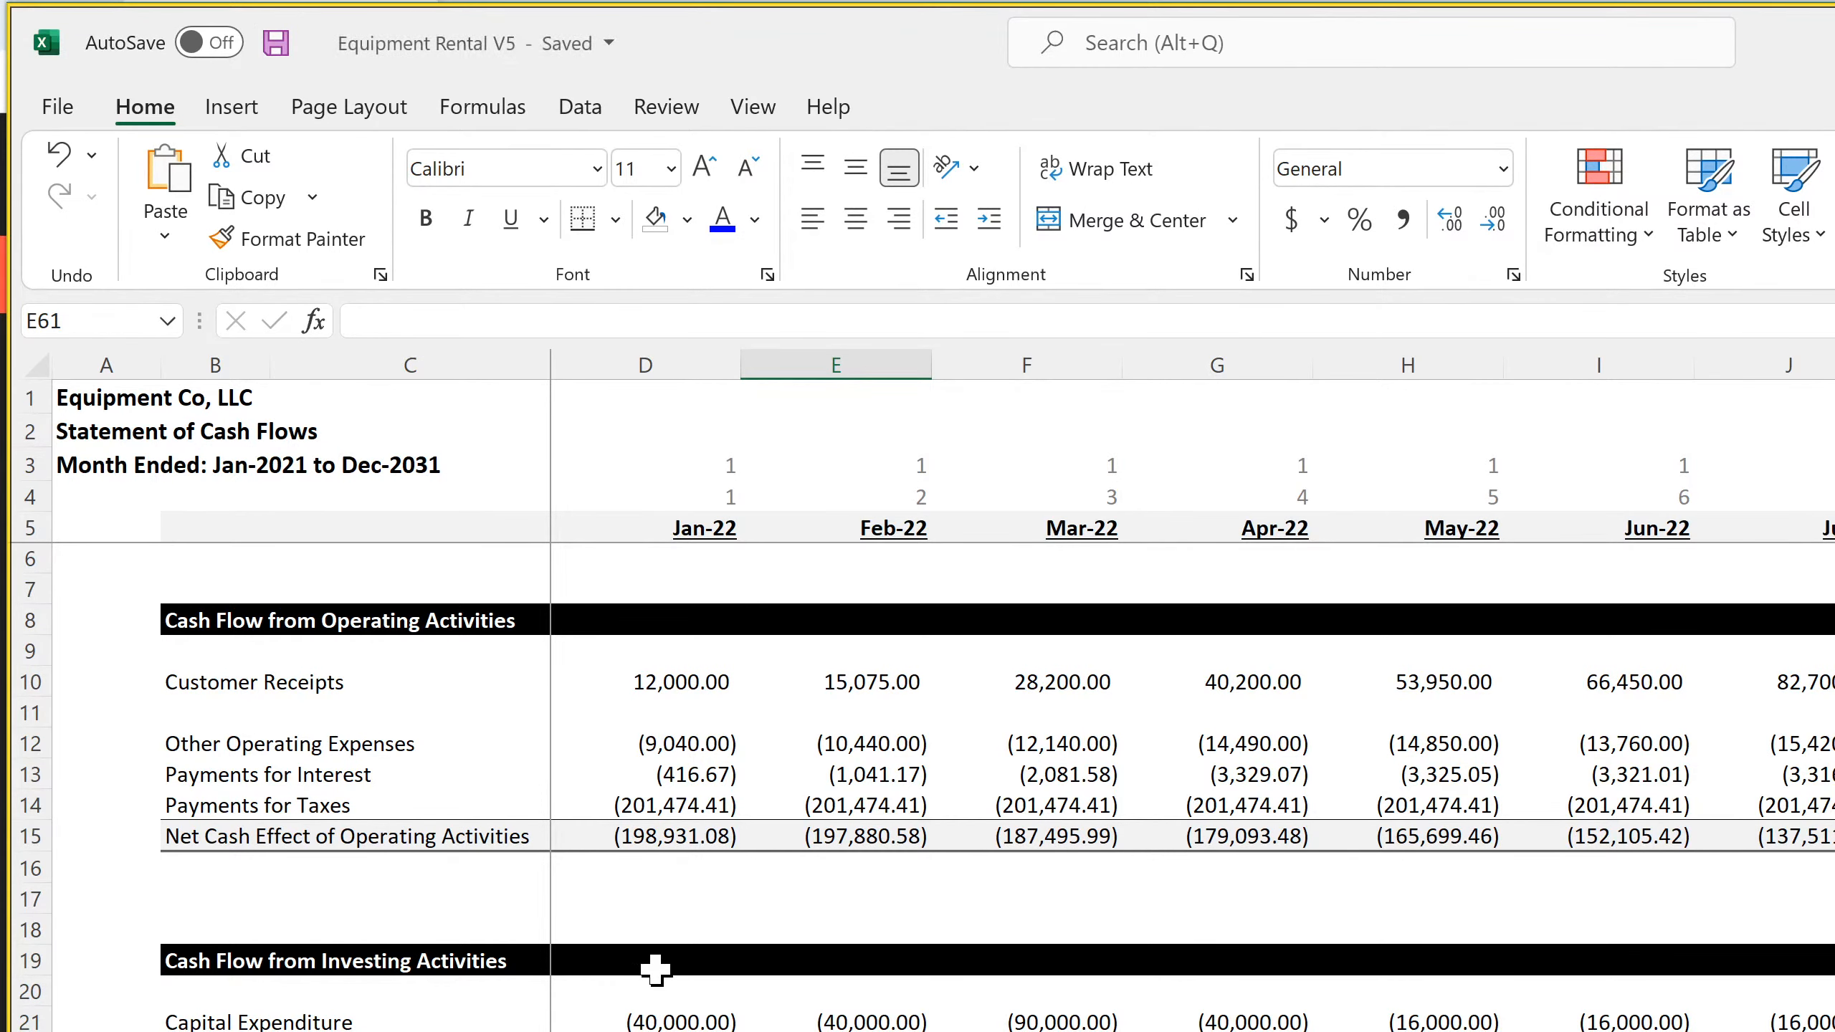
Check the Borrowing of Long-Term Debt formula in D29, and underline the Interest per Loan heading in B111 of the monthly income statement
{"action": "scroll", "coordinate": [655, 971], "scroll_direction": "down", "scroll_amount": 4}
{"action": "left_click", "coordinate": [658, 924]}
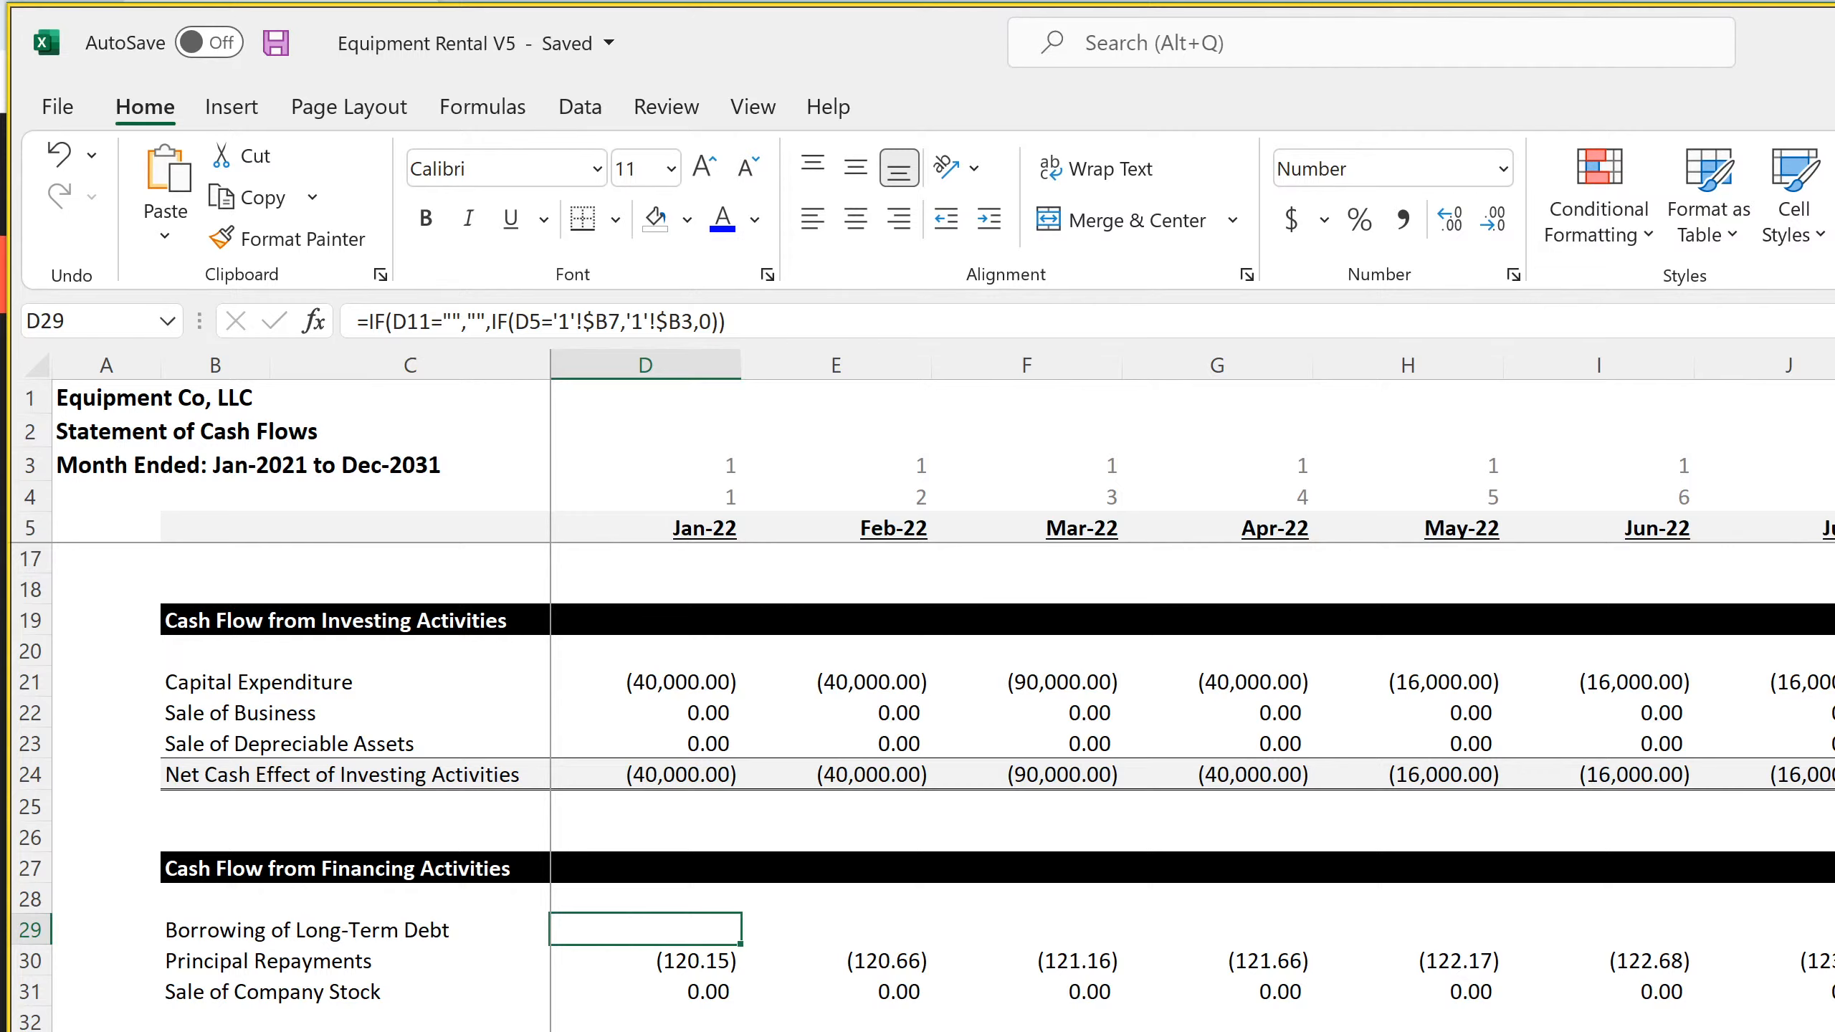
{"action": "key", "text": "ctrl+Page_Up"}
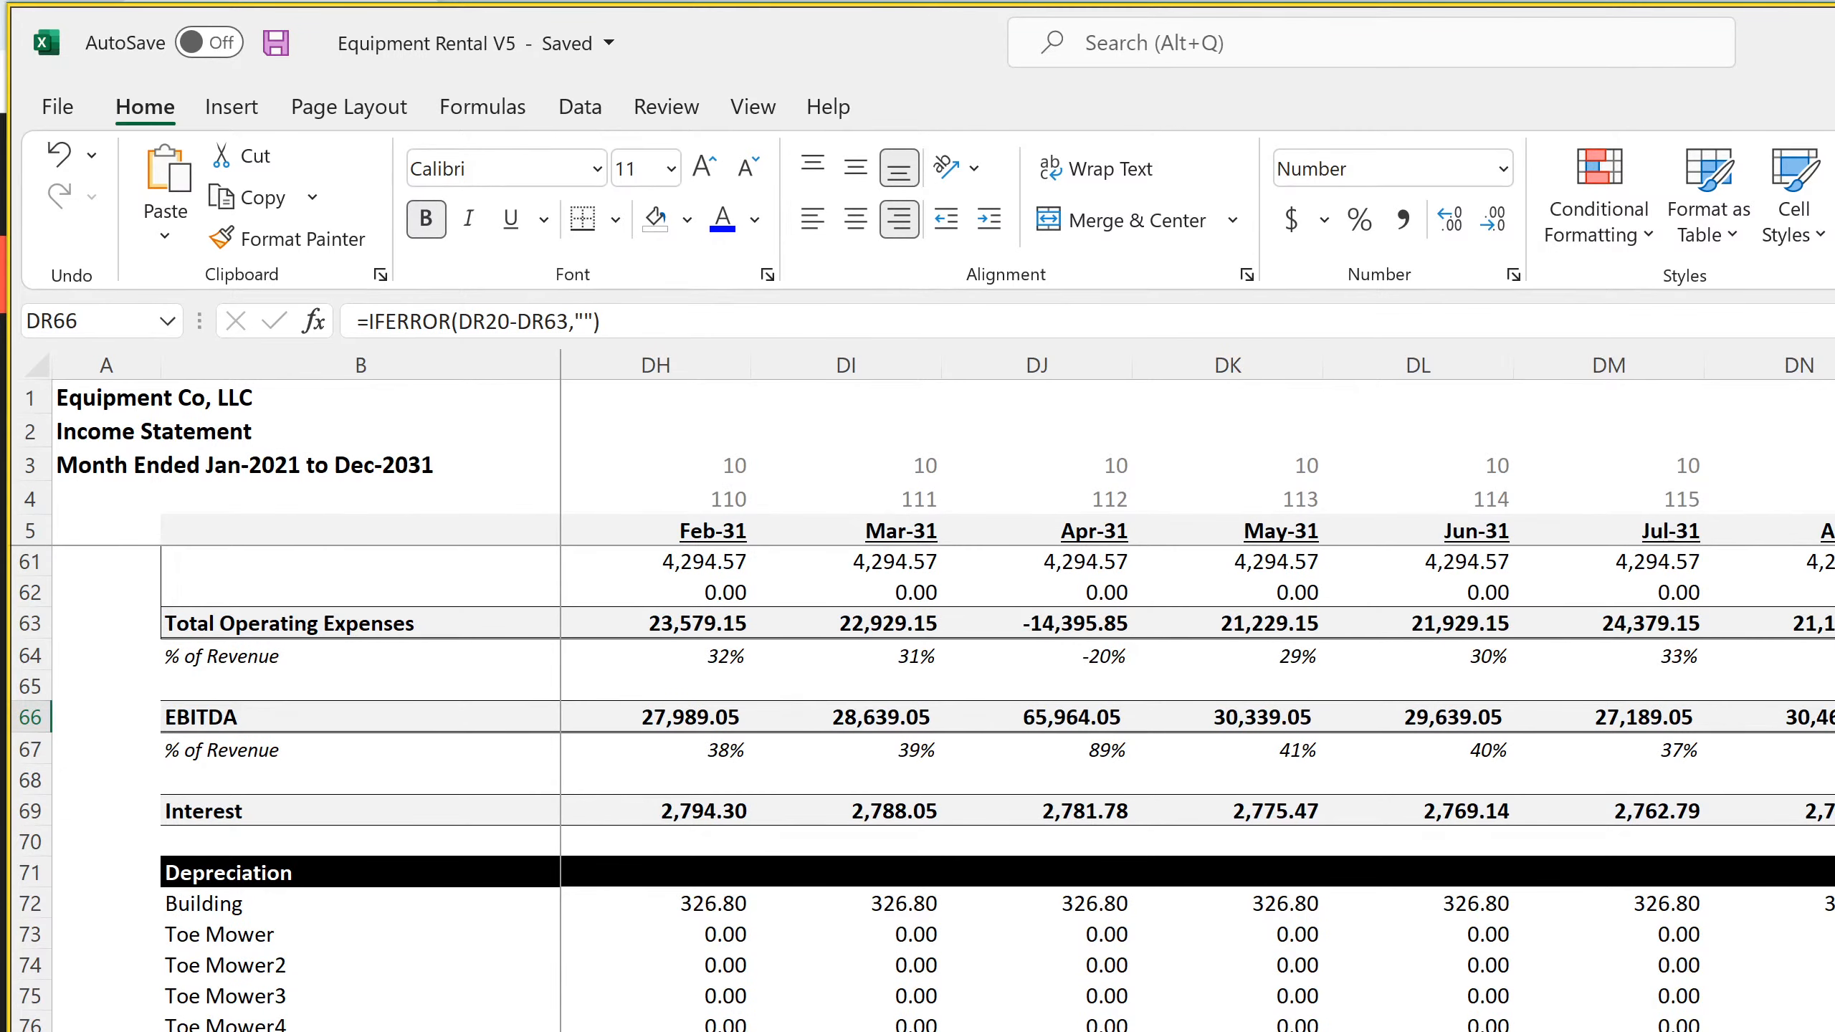
{"action": "scroll", "coordinate": [925, 787], "scroll_direction": "down", "scroll_amount": 15}
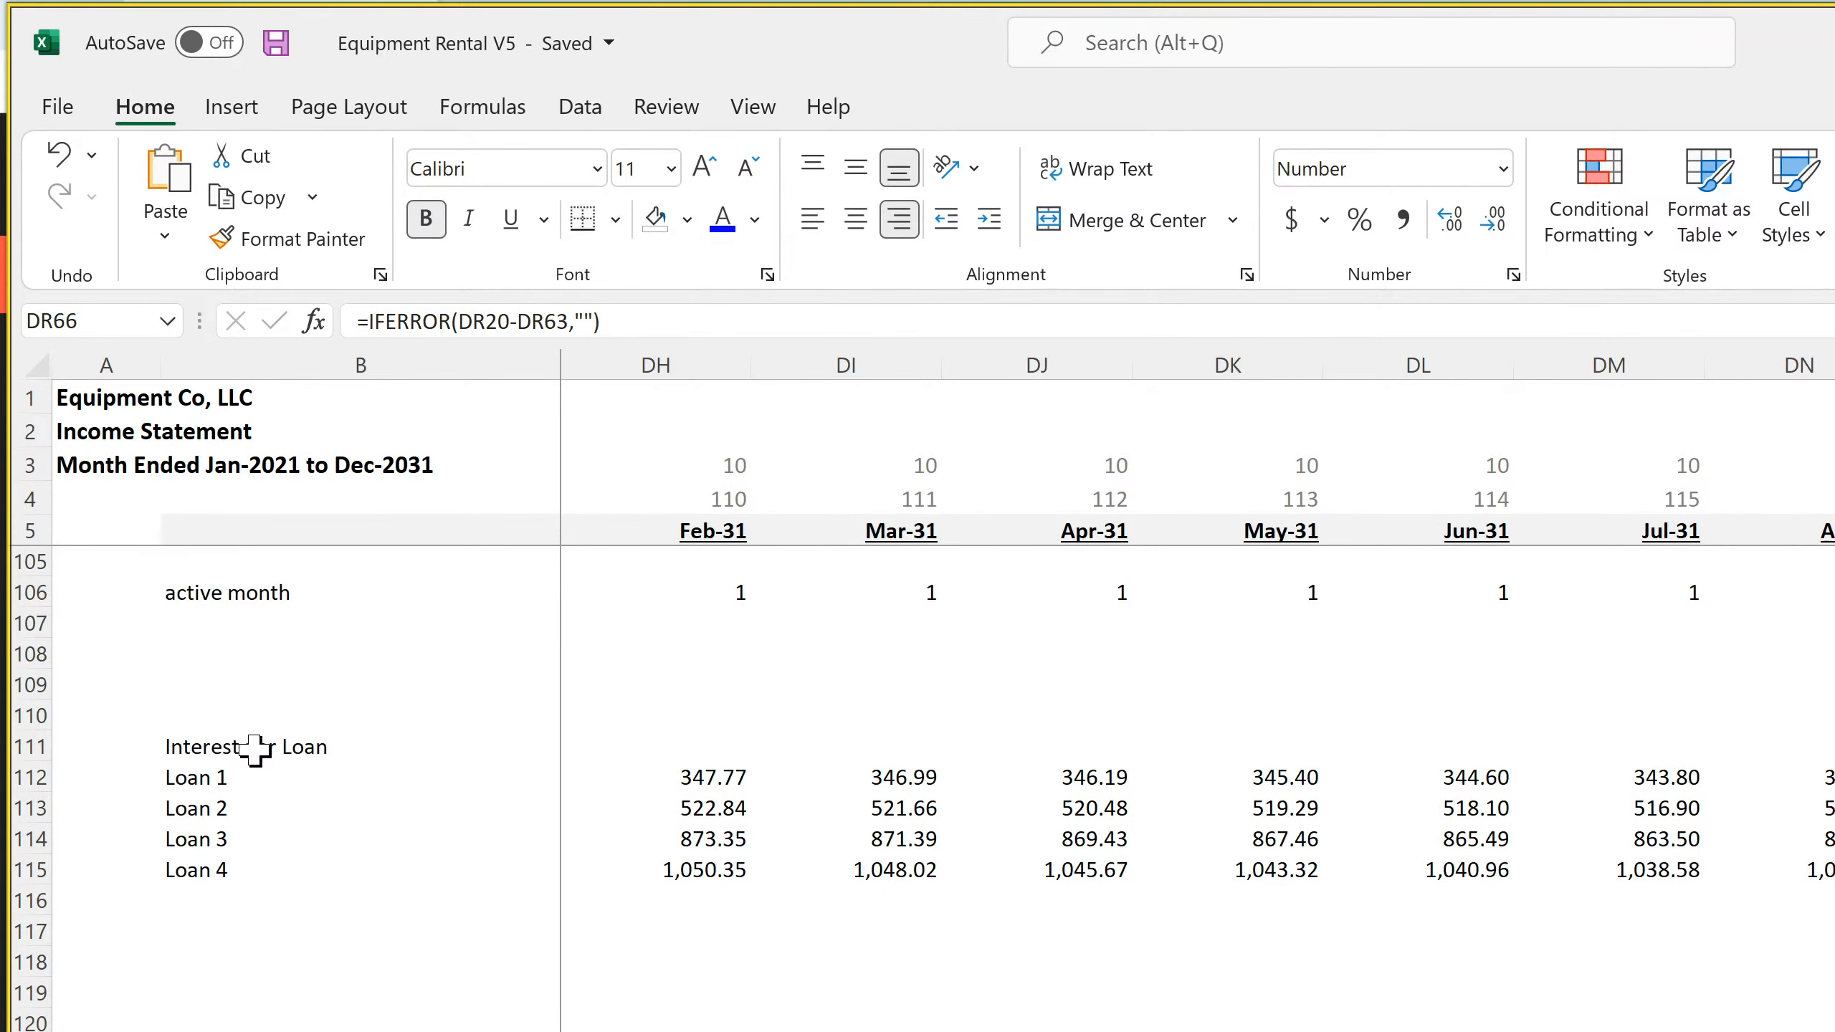
{"action": "left_click", "coordinate": [254, 750]}
{"action": "left_click", "coordinate": [510, 219]}
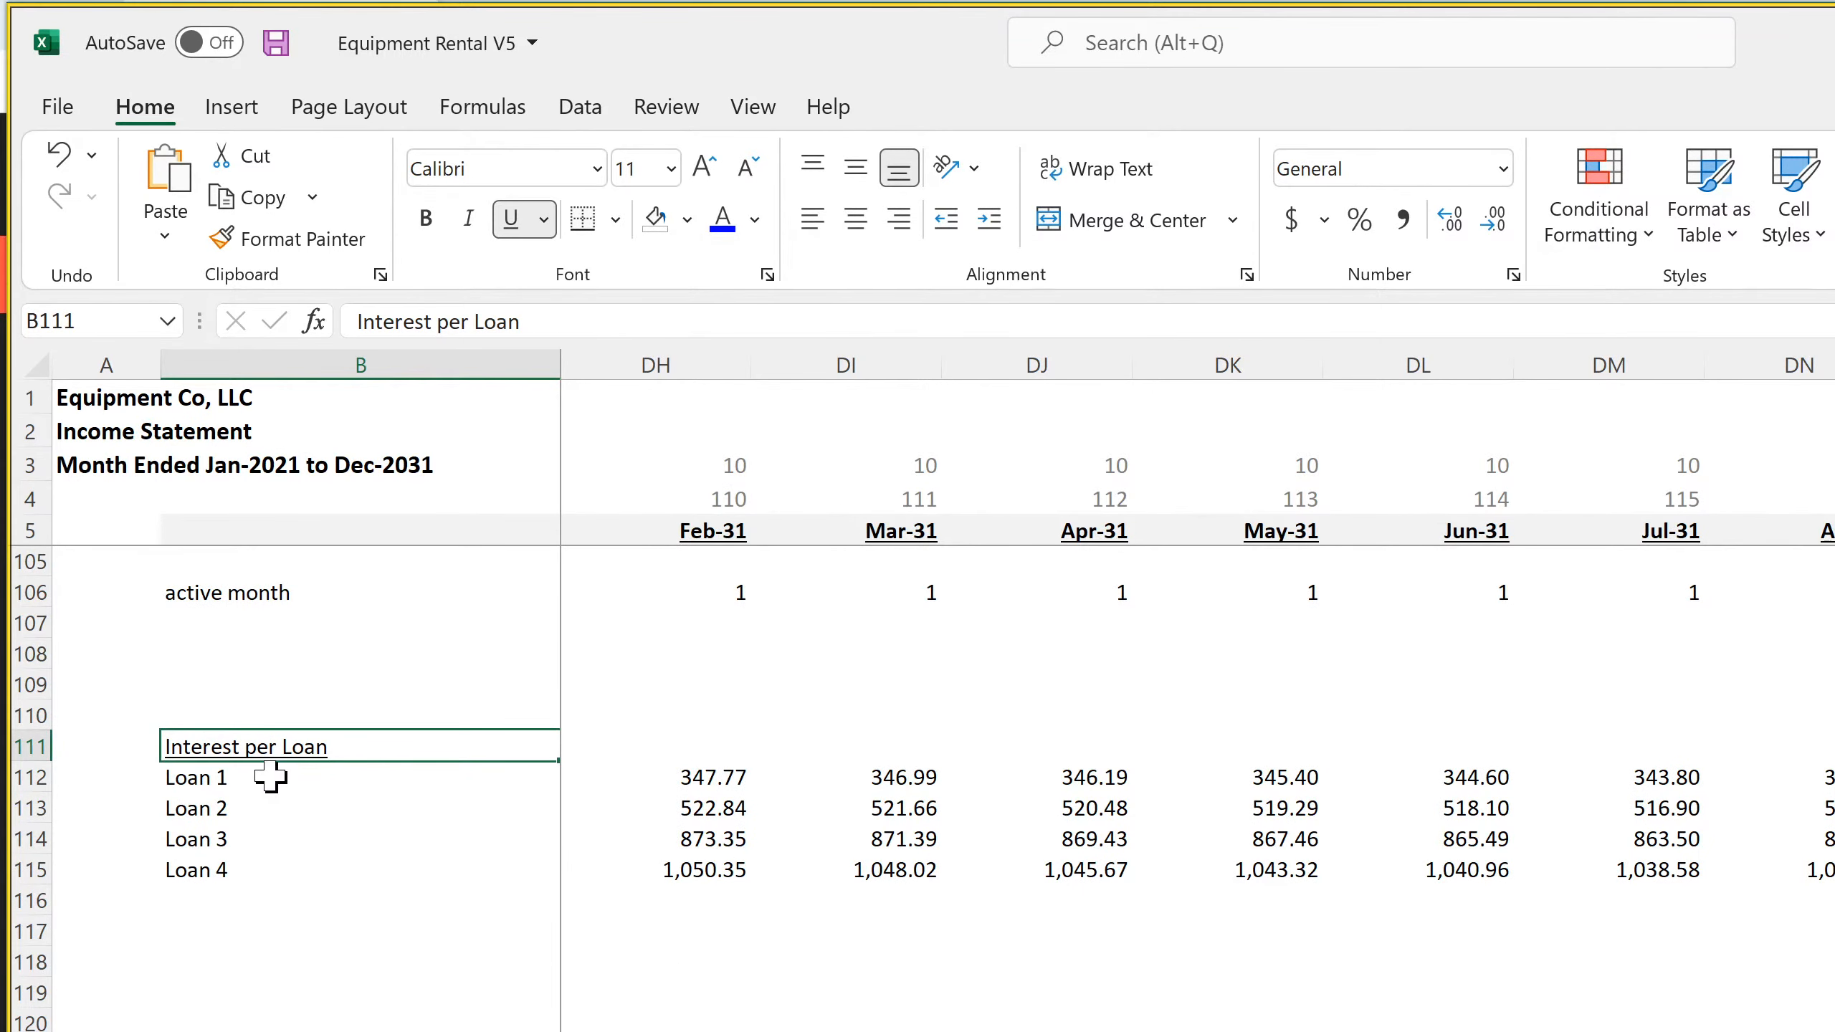
Copy the Interest per Loan block B111:C115 to B117 and retitle the copy's heading Loan Proceeds
{"action": "left_click_drag", "start_coordinate": [238, 742], "coordinate": [702, 864]}
{"action": "right_click", "coordinate": [697, 825]}
{"action": "left_click", "coordinate": [795, 614]}
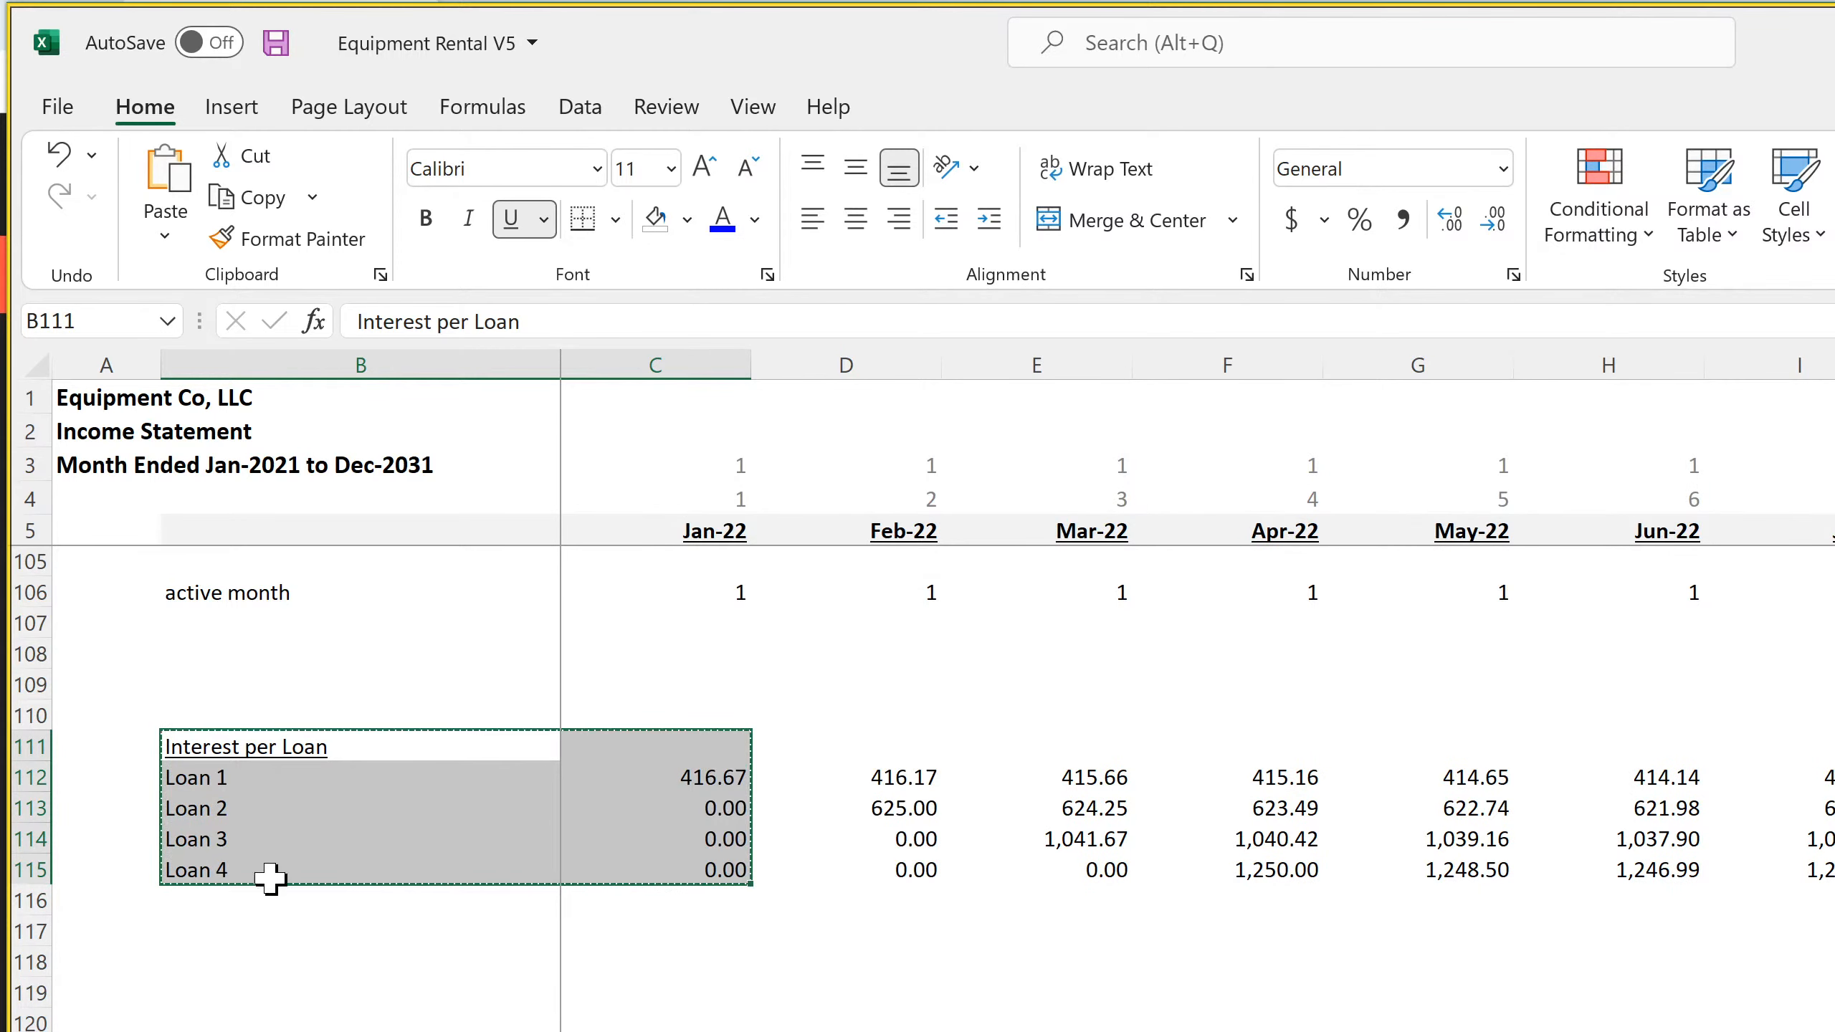
{"action": "left_click", "coordinate": [187, 899]}
{"action": "right_click", "coordinate": [199, 932]}
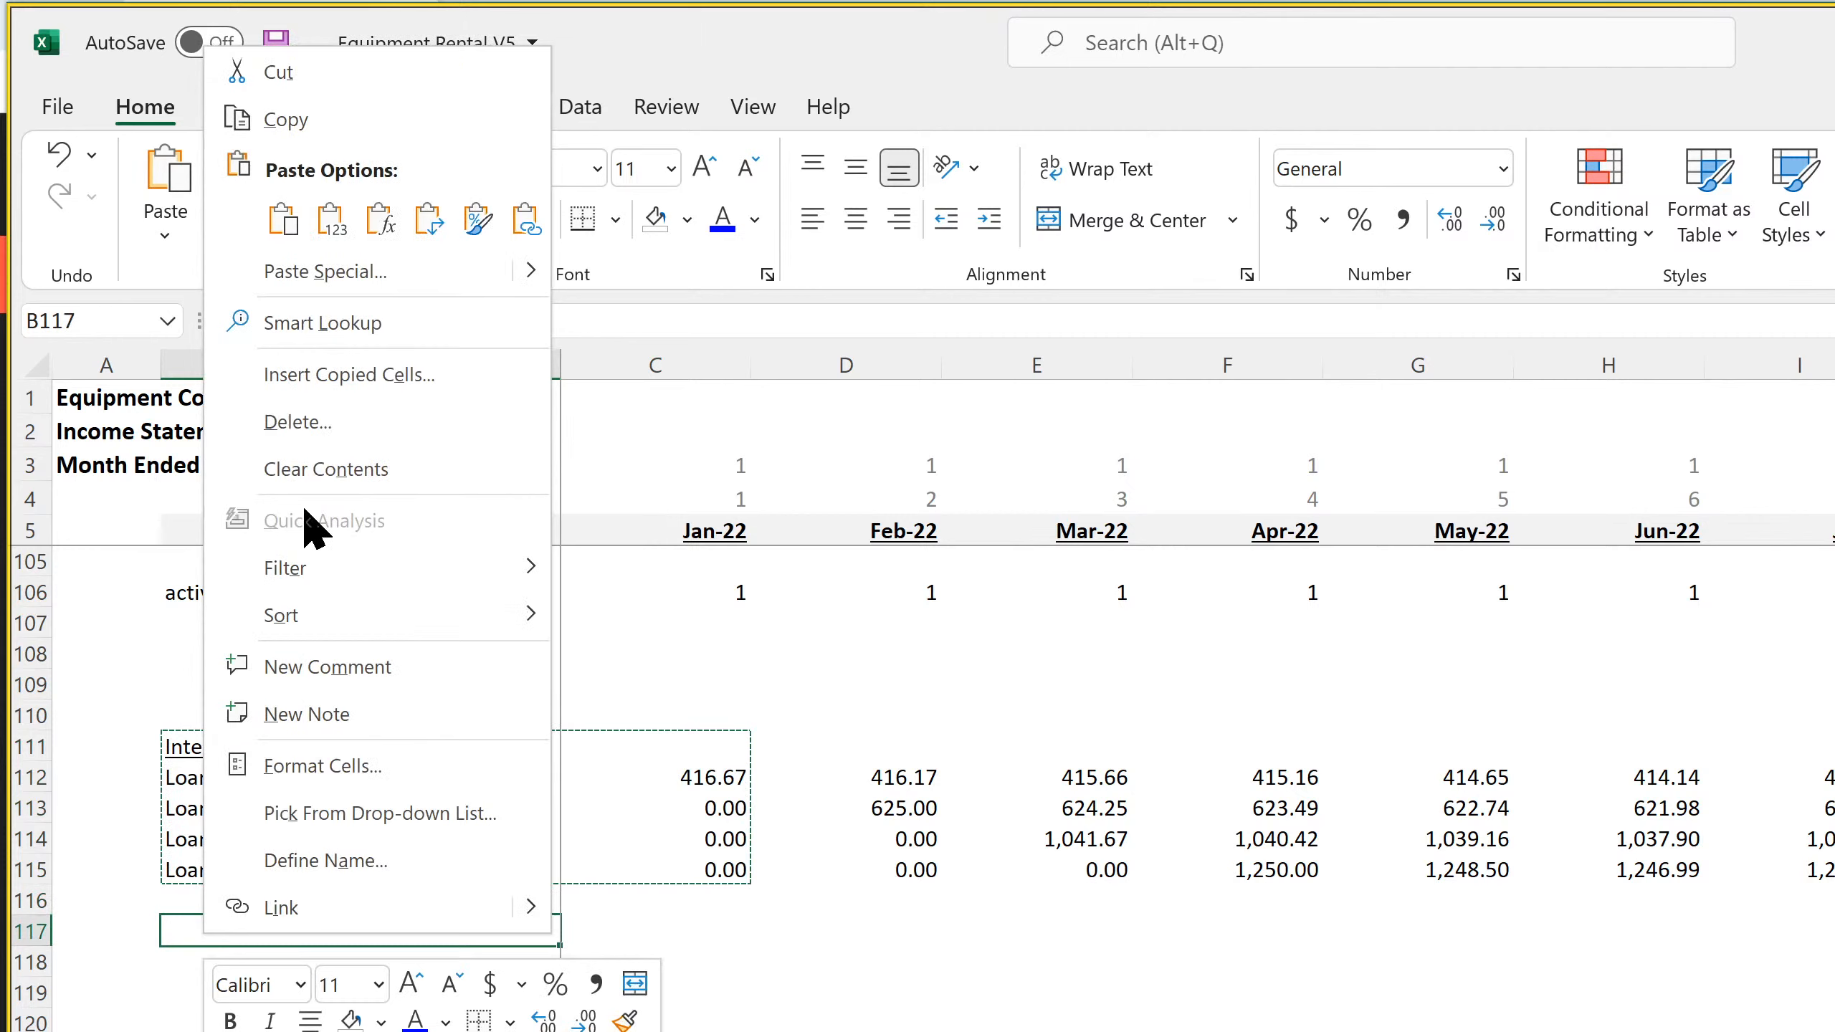
{"action": "left_click", "coordinate": [289, 226]}
{"action": "left_click", "coordinate": [238, 932]}
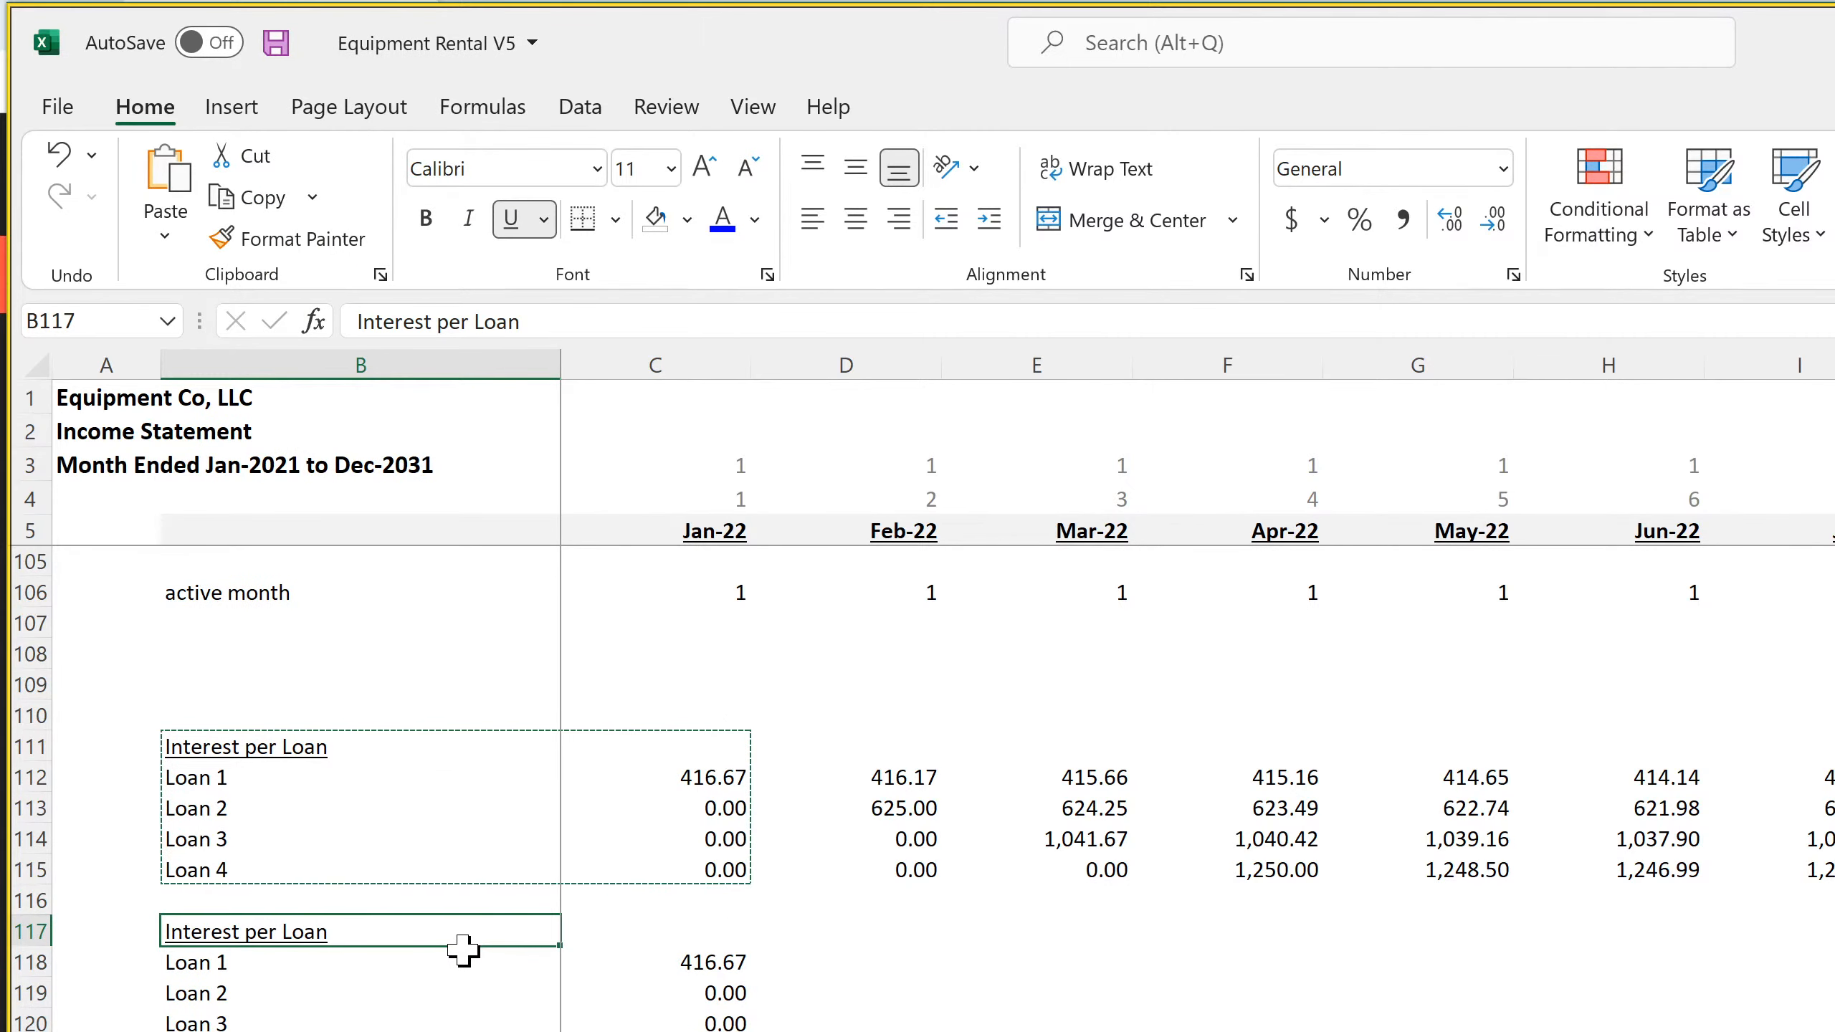
{"action": "type", "text": "Loan Proceeds"}
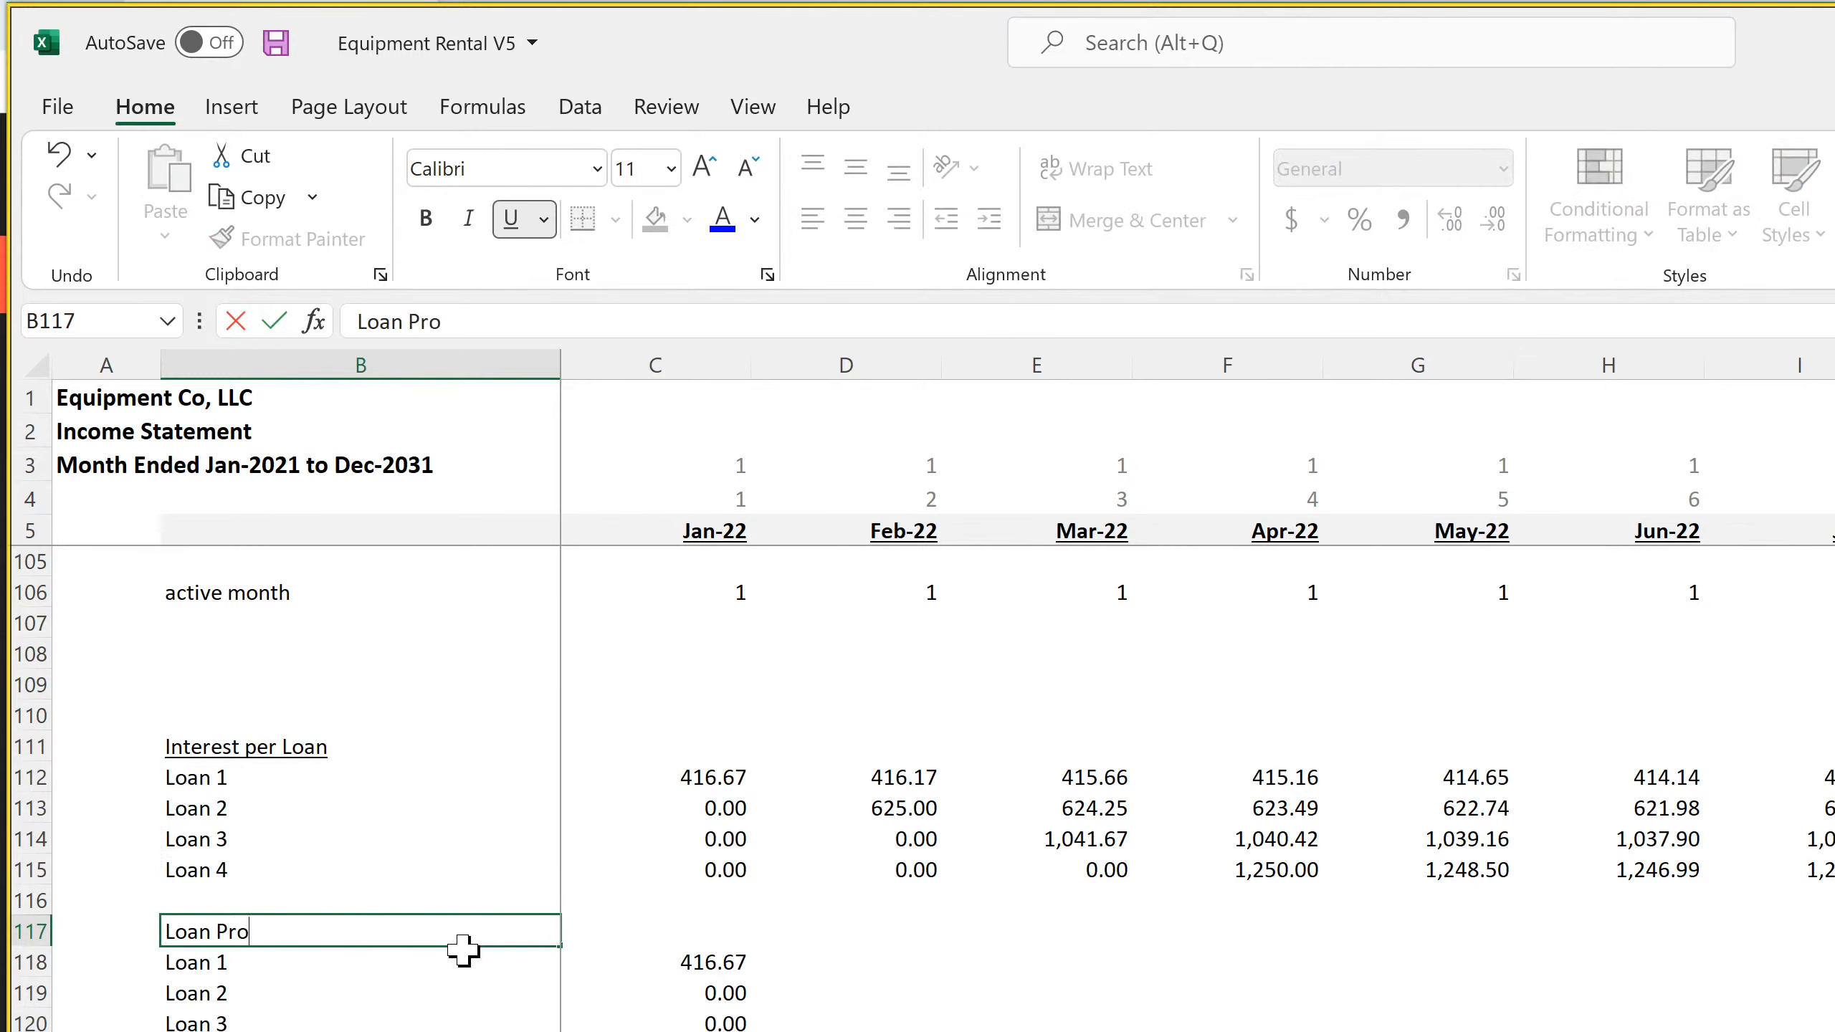
{"action": "key", "text": "Return"}
In C118, build an IF formula returning 'Global Control'!D12 when C5 equals 'Global Control'!C12, otherwise 0
{"action": "key", "text": "Right"}
{"action": "key", "text": "Right"}
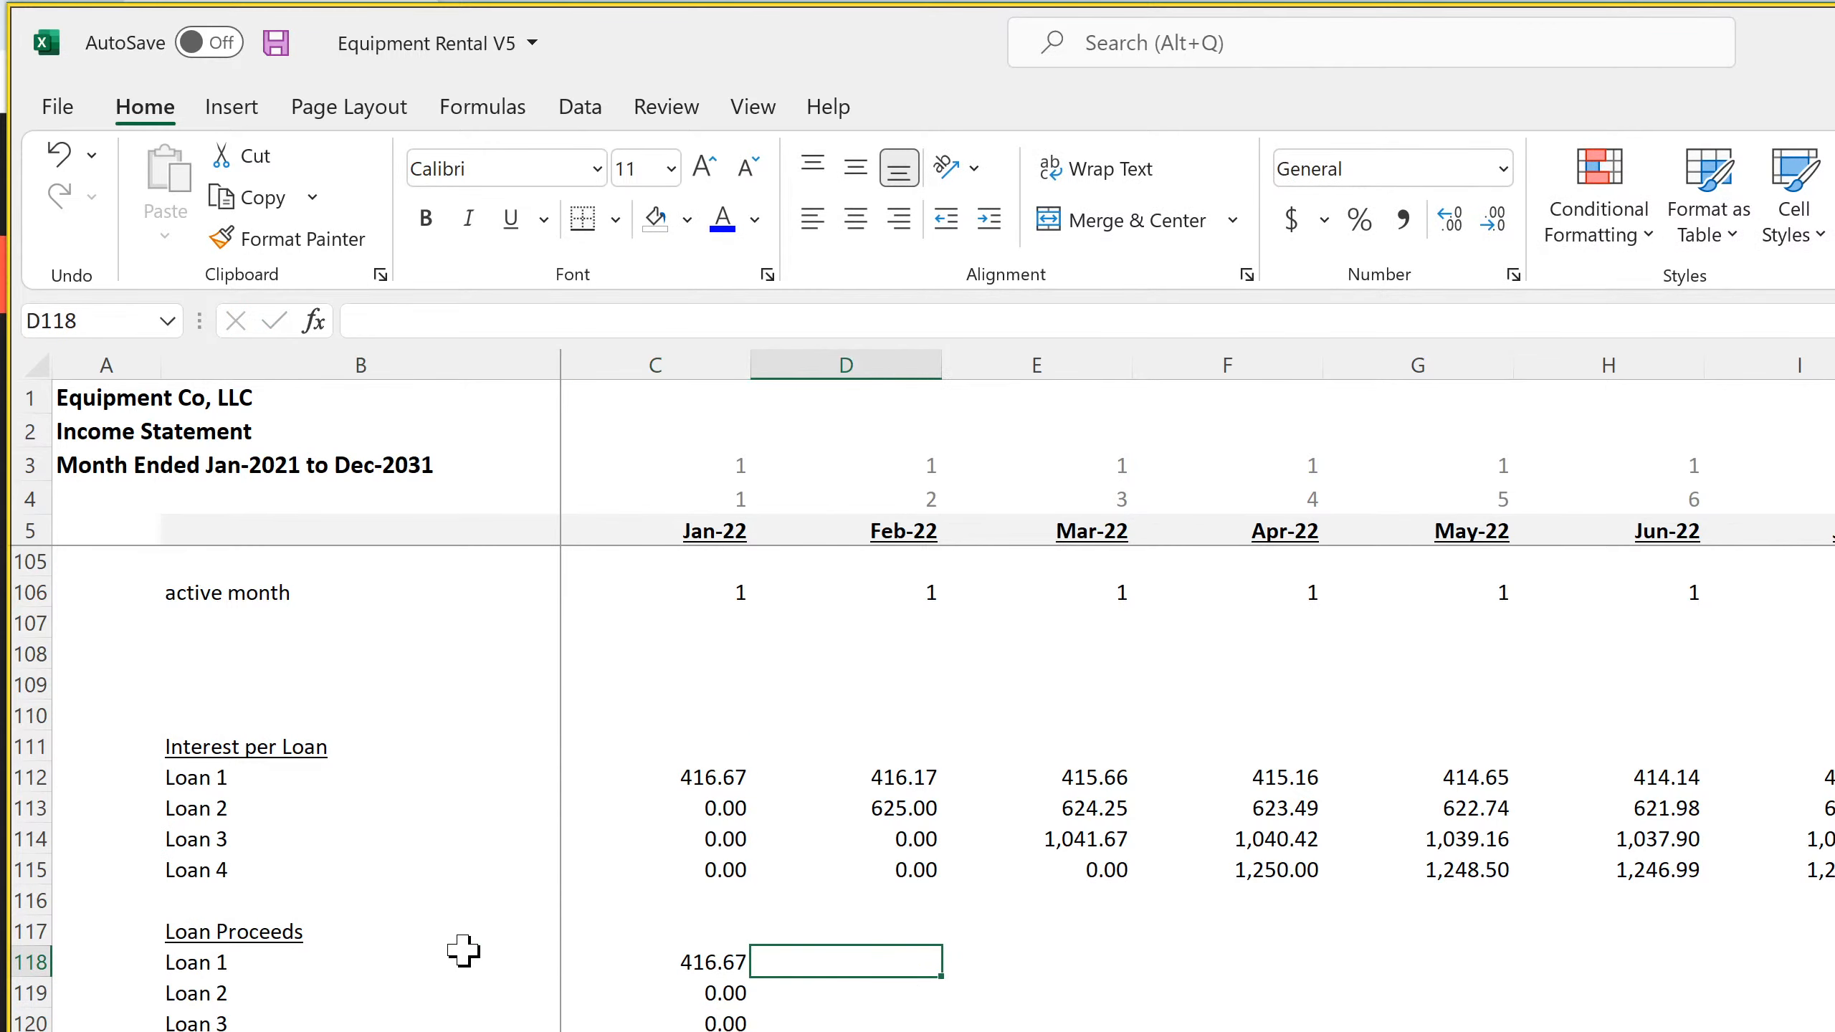
{"action": "key", "text": "Left"}
{"action": "type", "text": "if("}
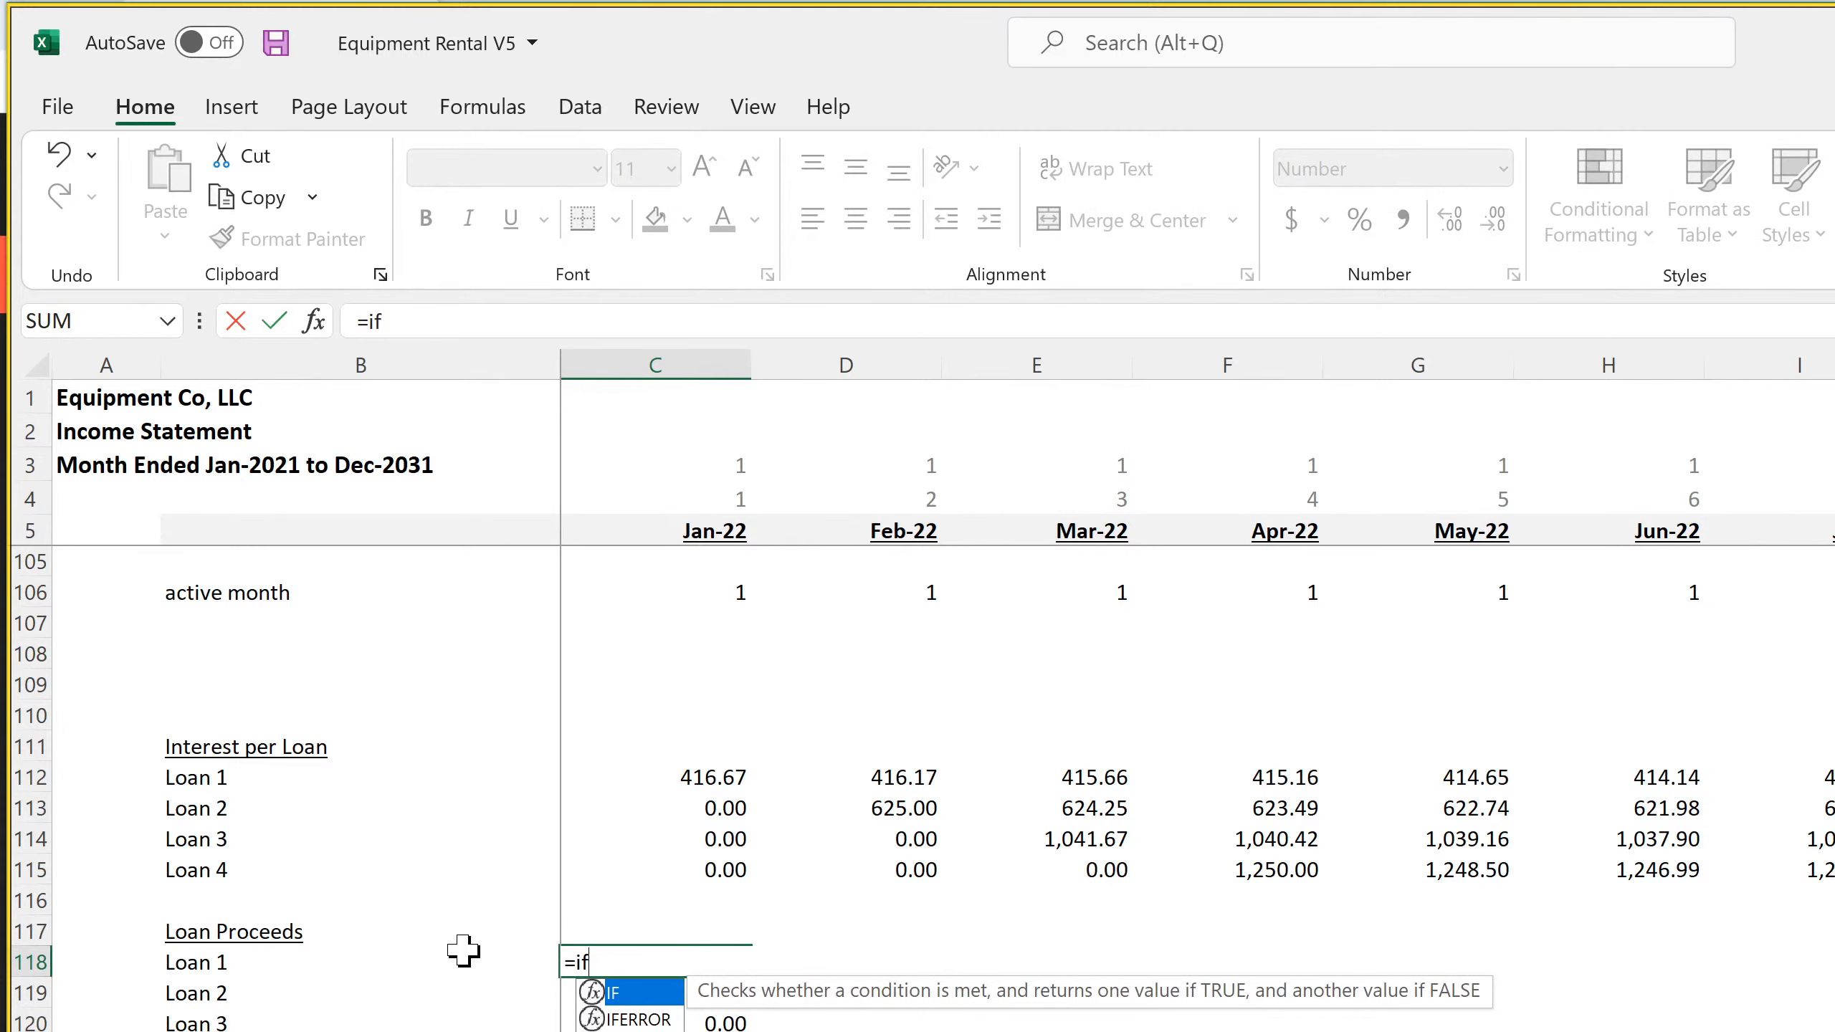
{"action": "left_click", "coordinate": [703, 527]}
{"action": "type", "text": "="}
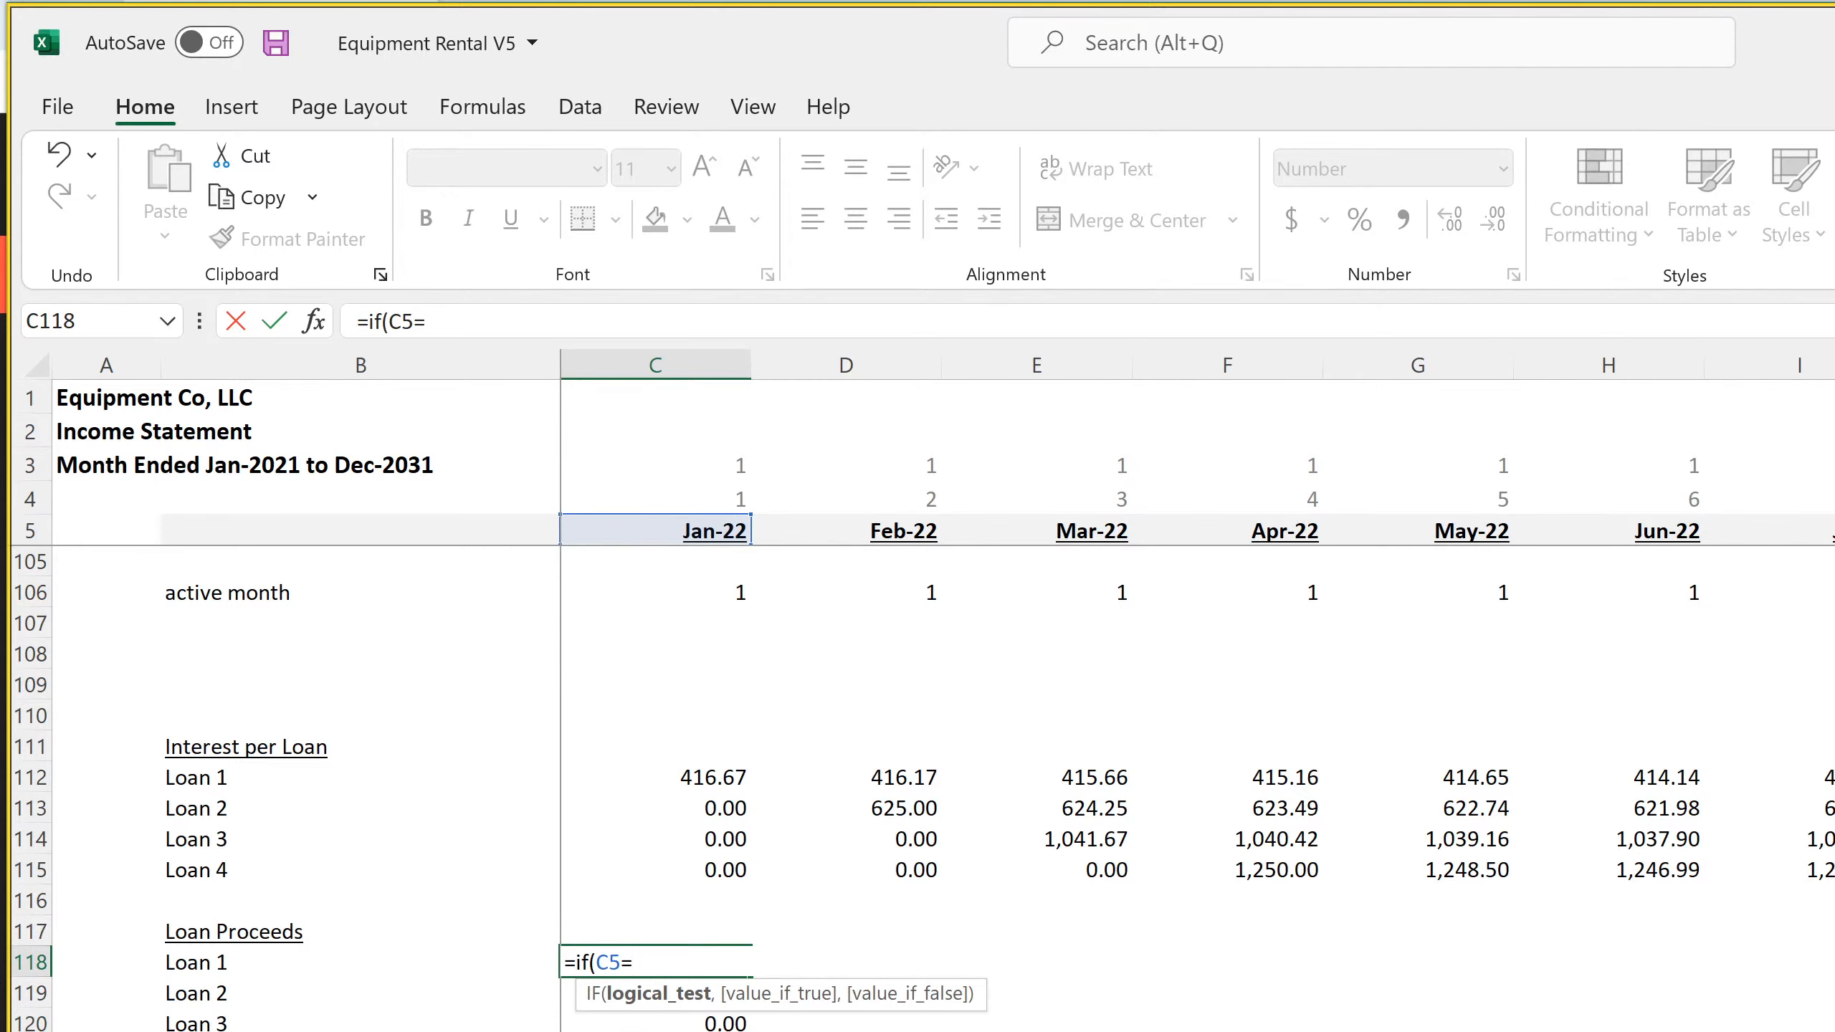
{"action": "key", "text": "ctrl+Page_Up"}
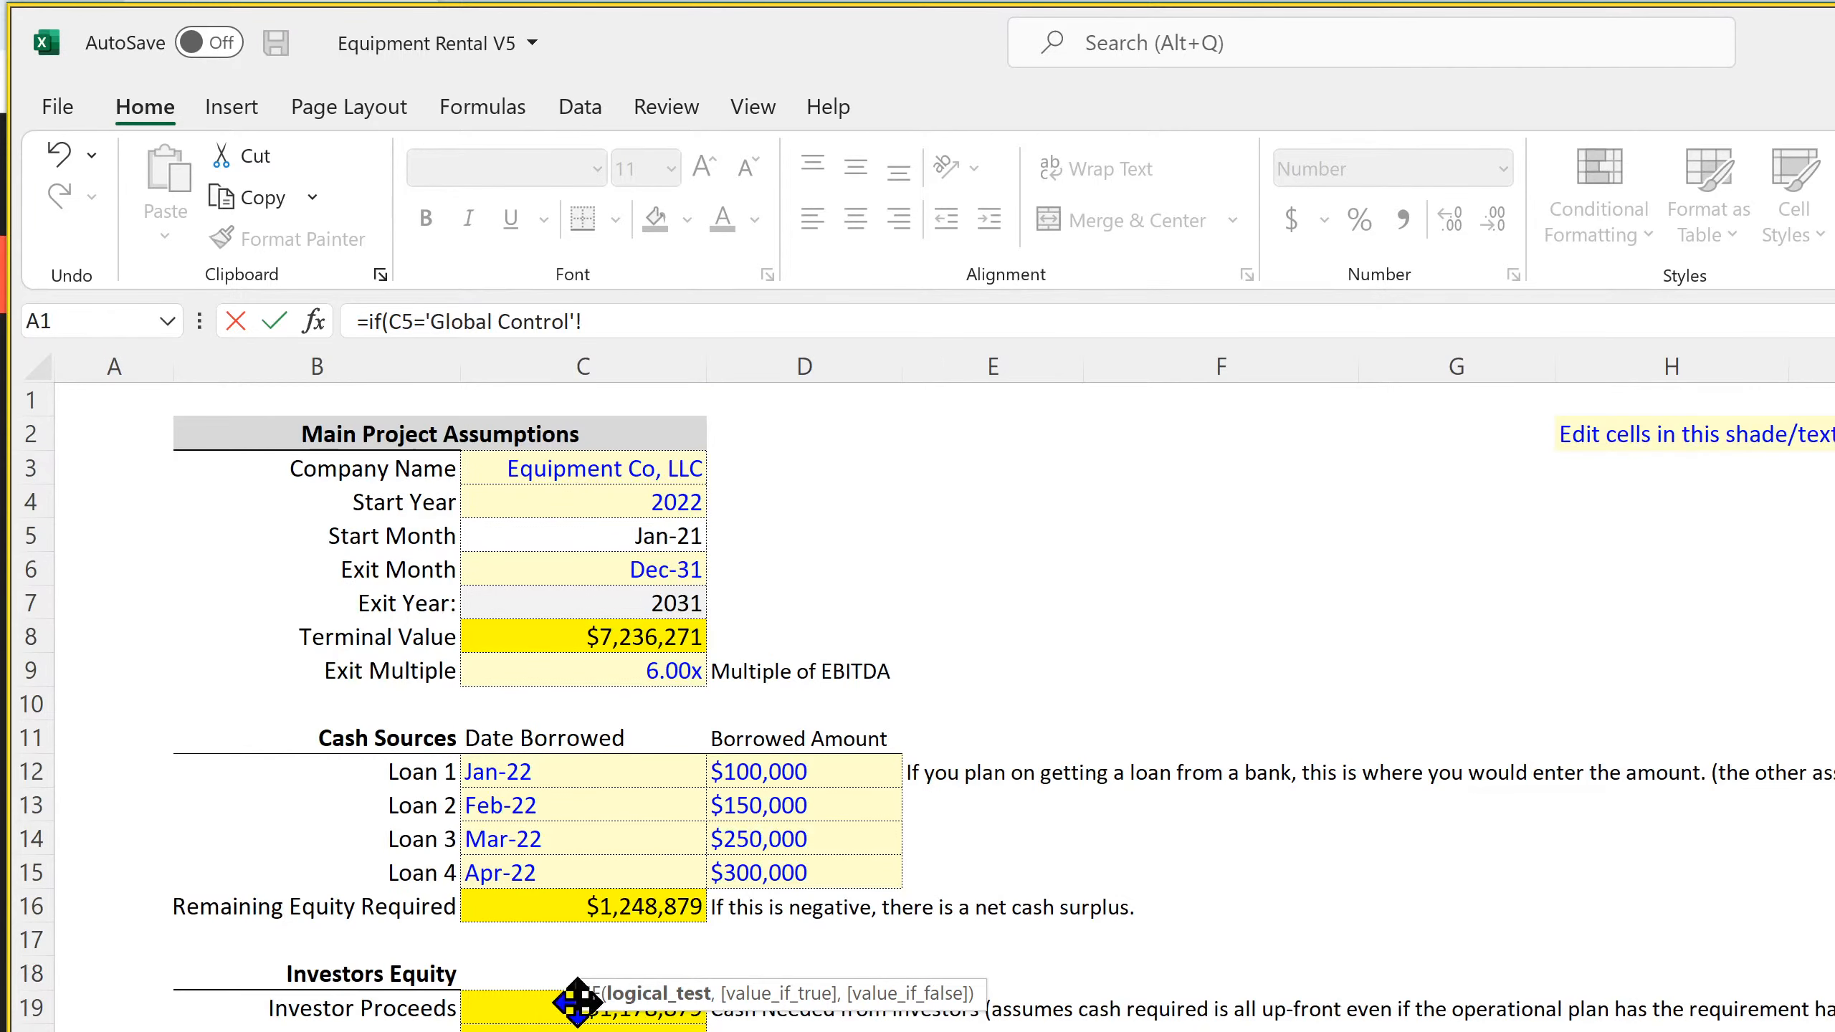
{"action": "left_click", "coordinate": [570, 773]}
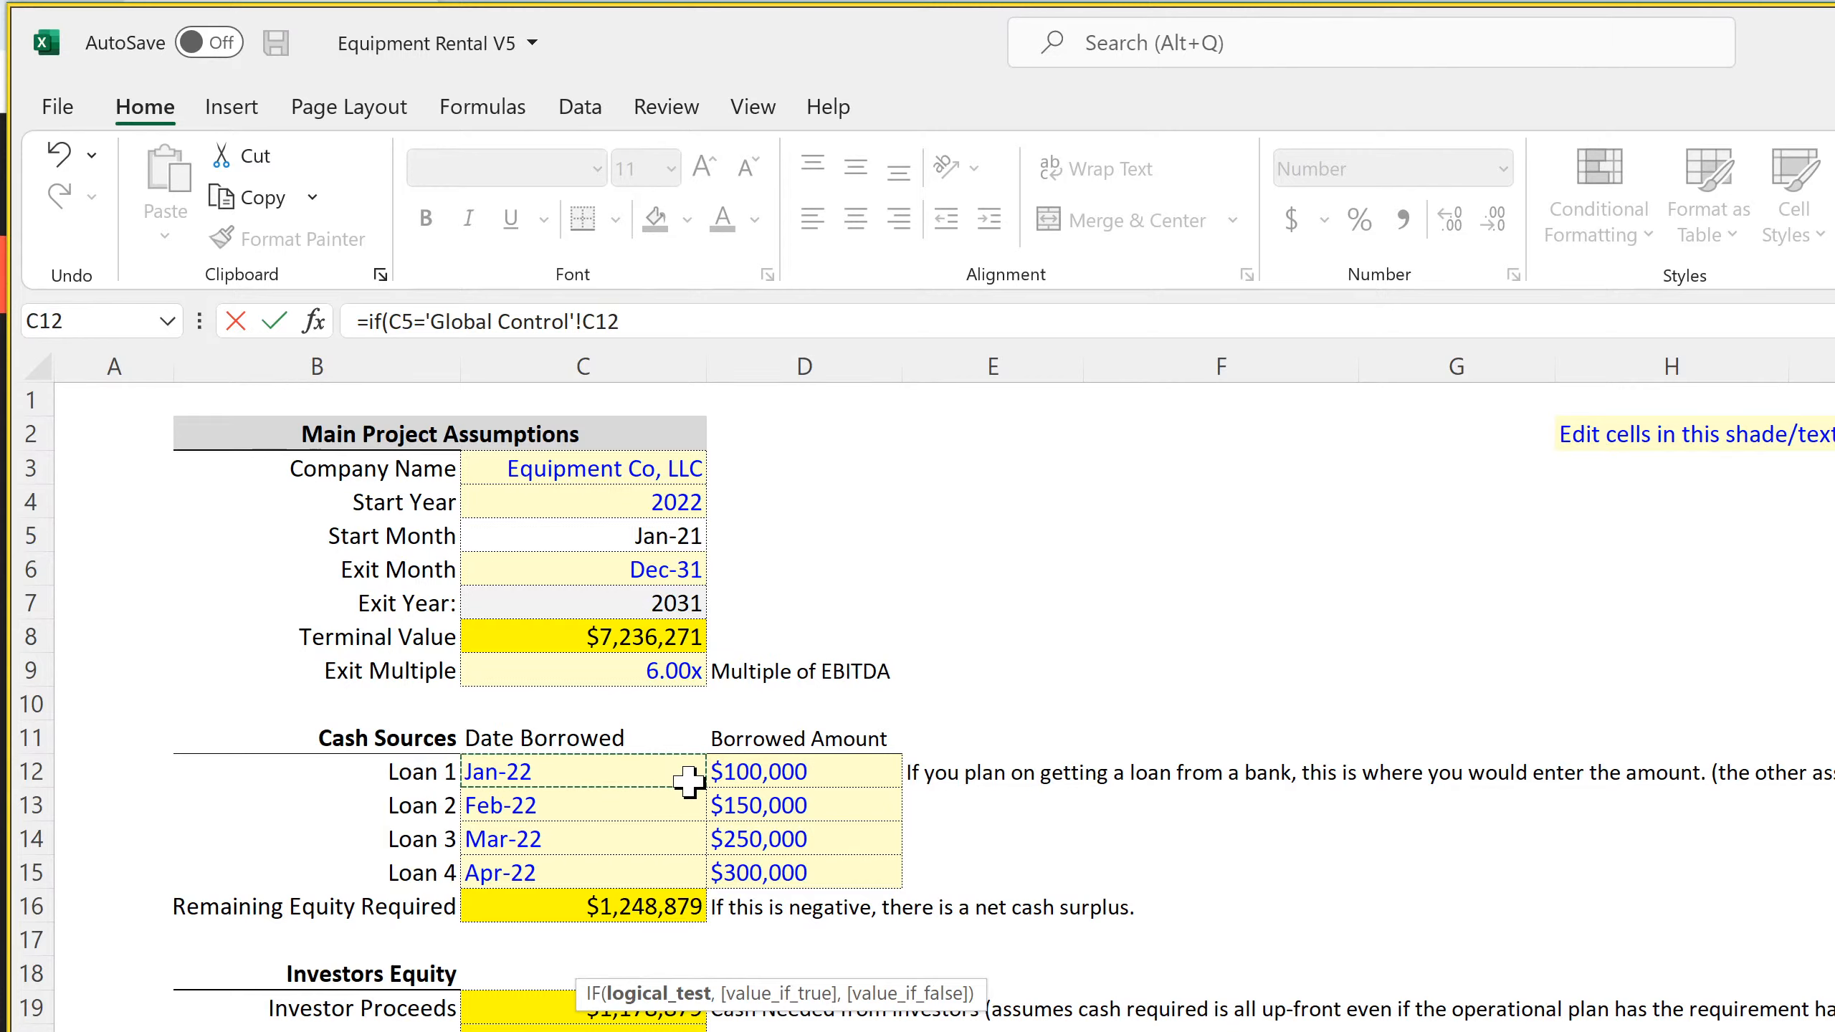
{"action": "type", "text": ","}
{"action": "left_click", "coordinate": [773, 772]}
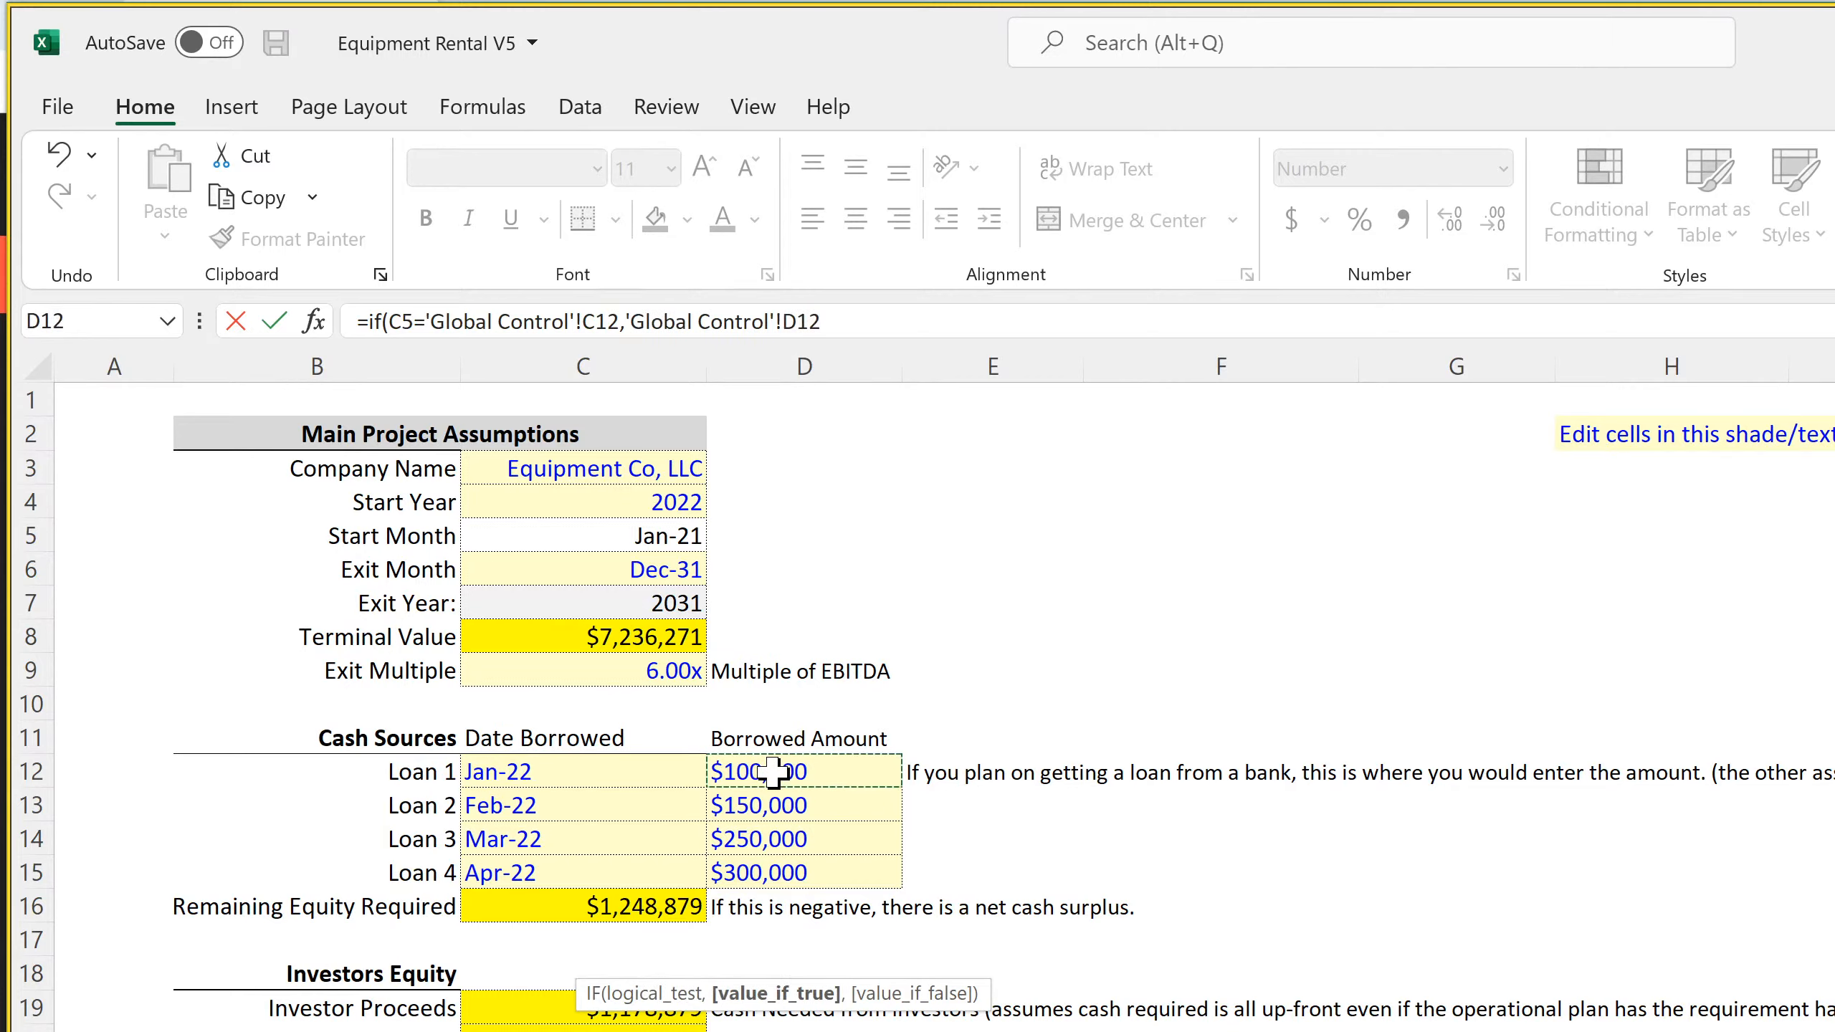
{"action": "type", "text": ",0"}
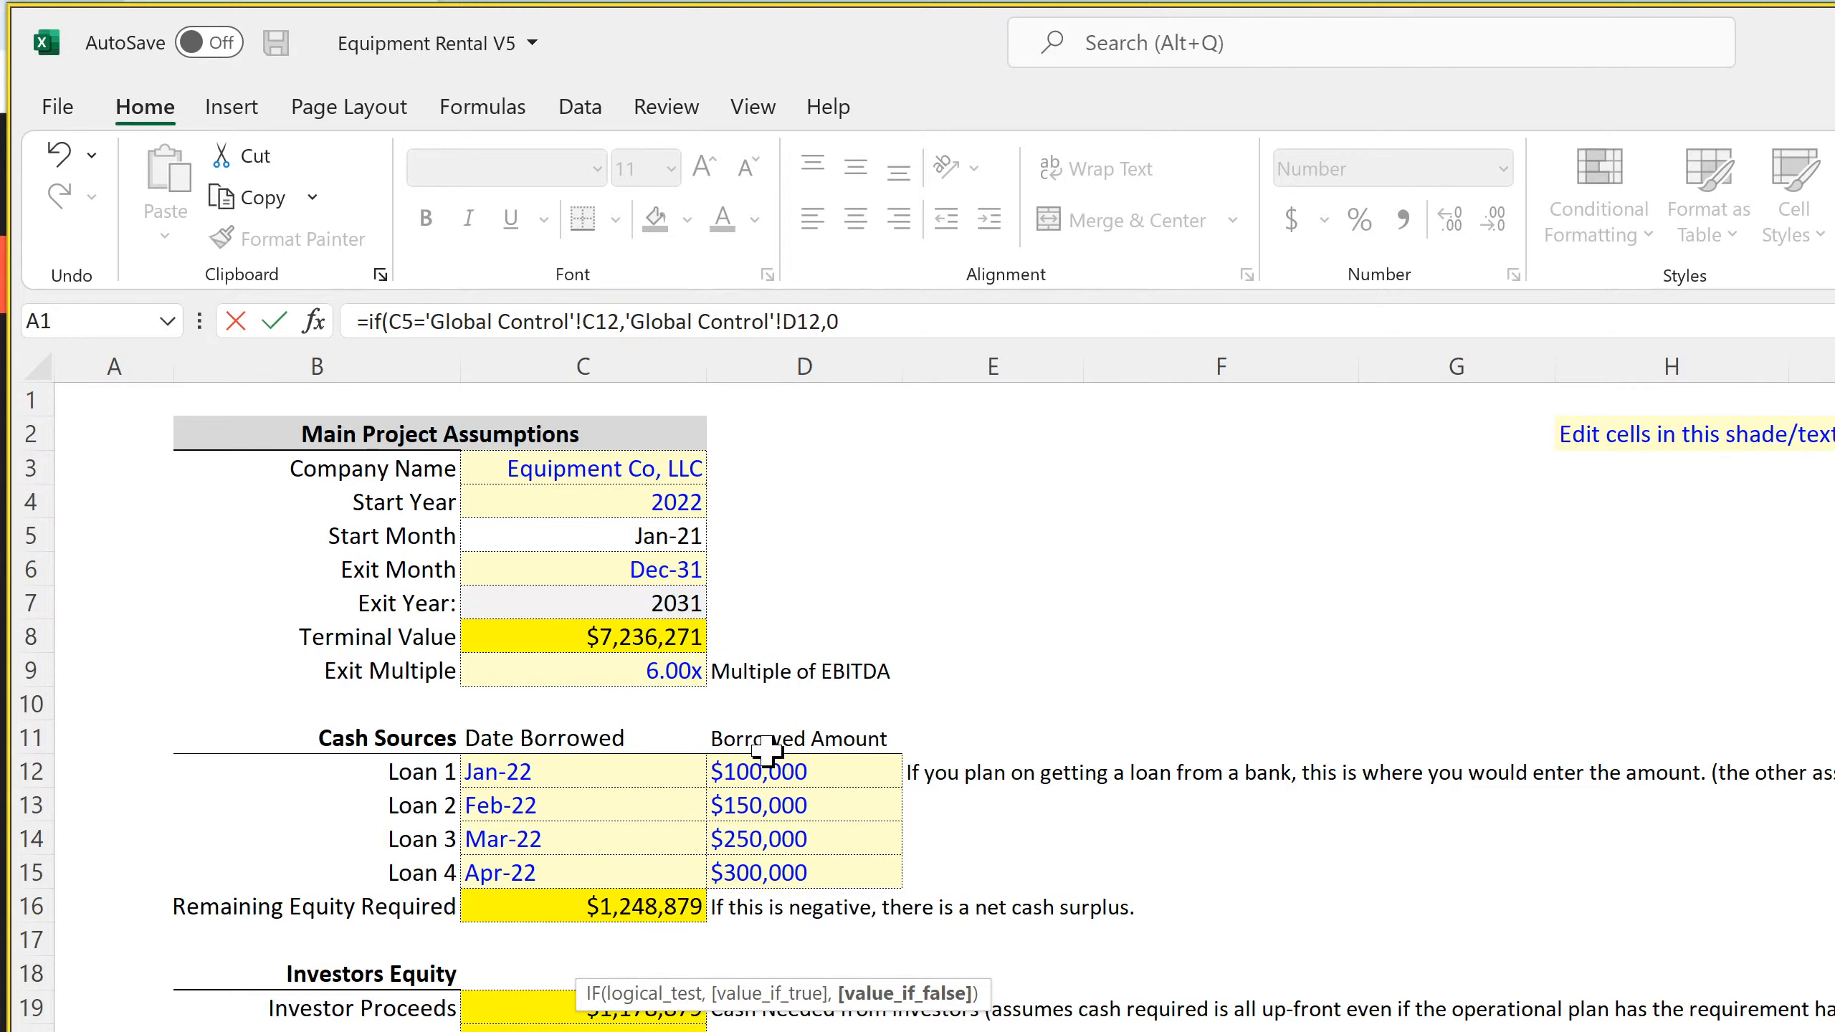
Anchor the C118 formula's references as C$5, 'Global Control'!$C12 and 'Global Control'!$D12, and enter the formula
{"action": "left_click", "coordinate": [790, 322]}
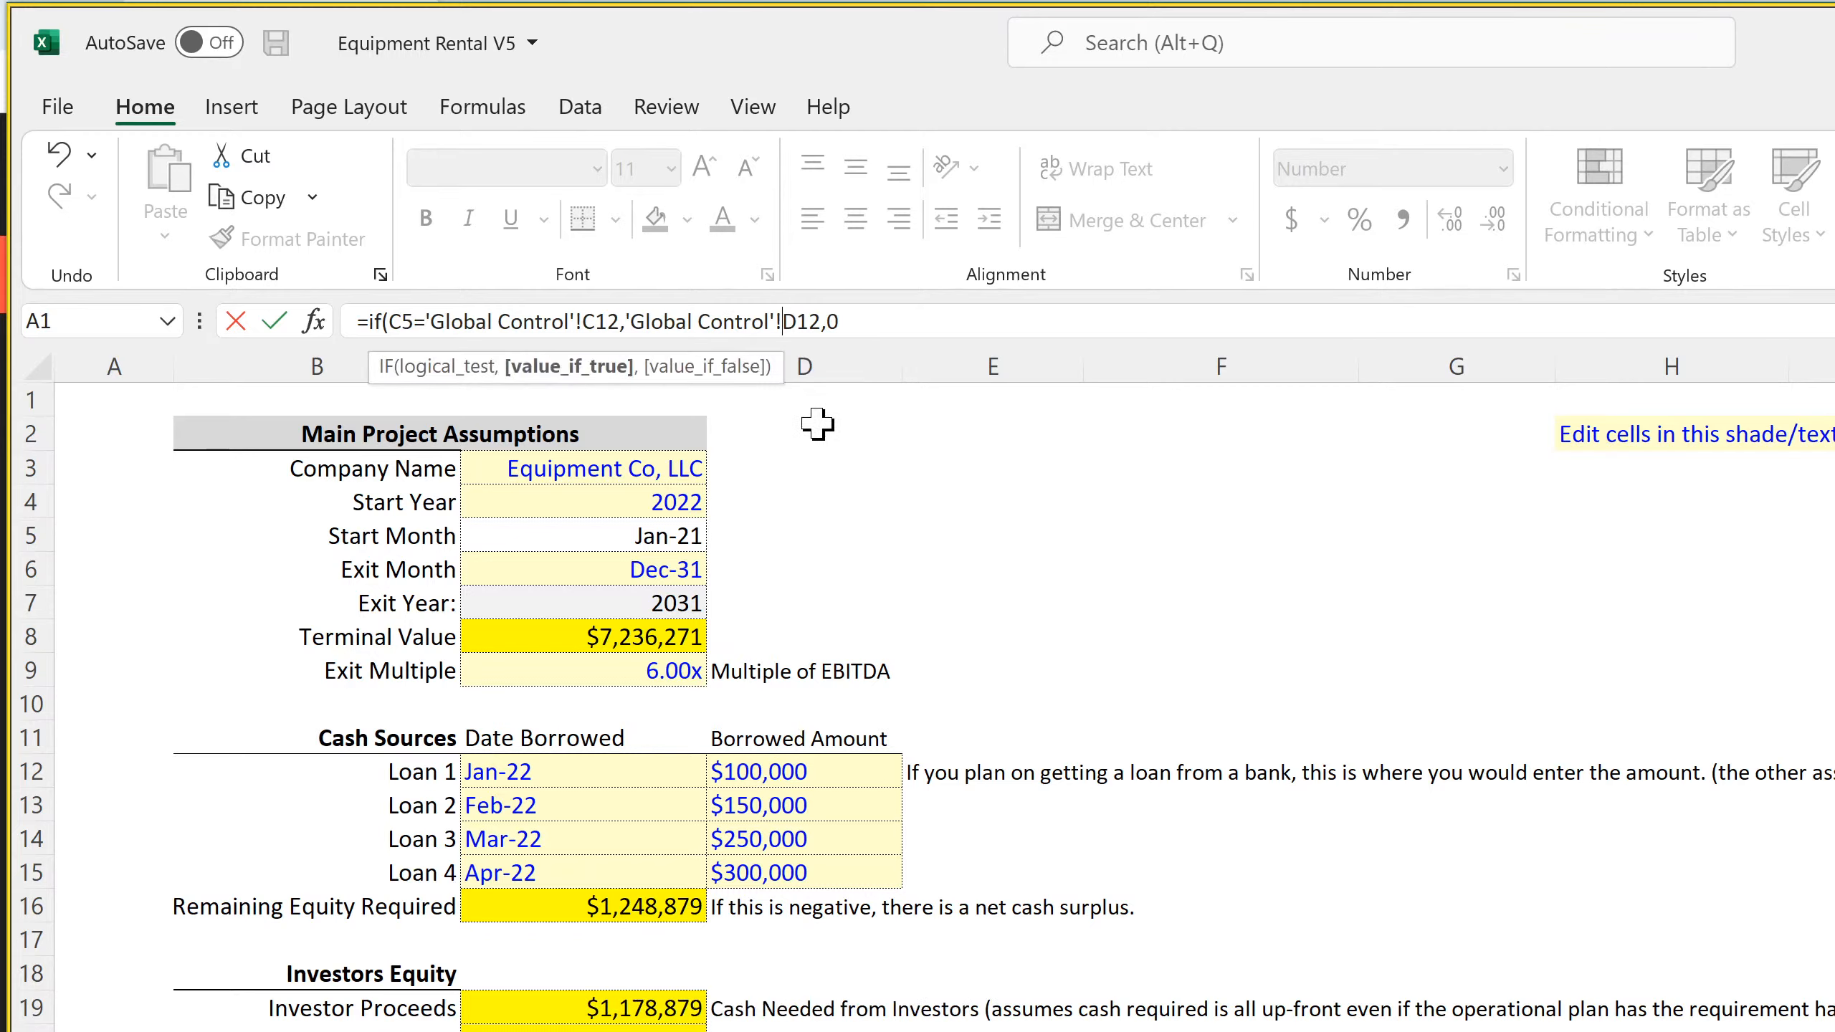
{"action": "type", "text": "$"}
{"action": "left_click", "coordinate": [583, 321]}
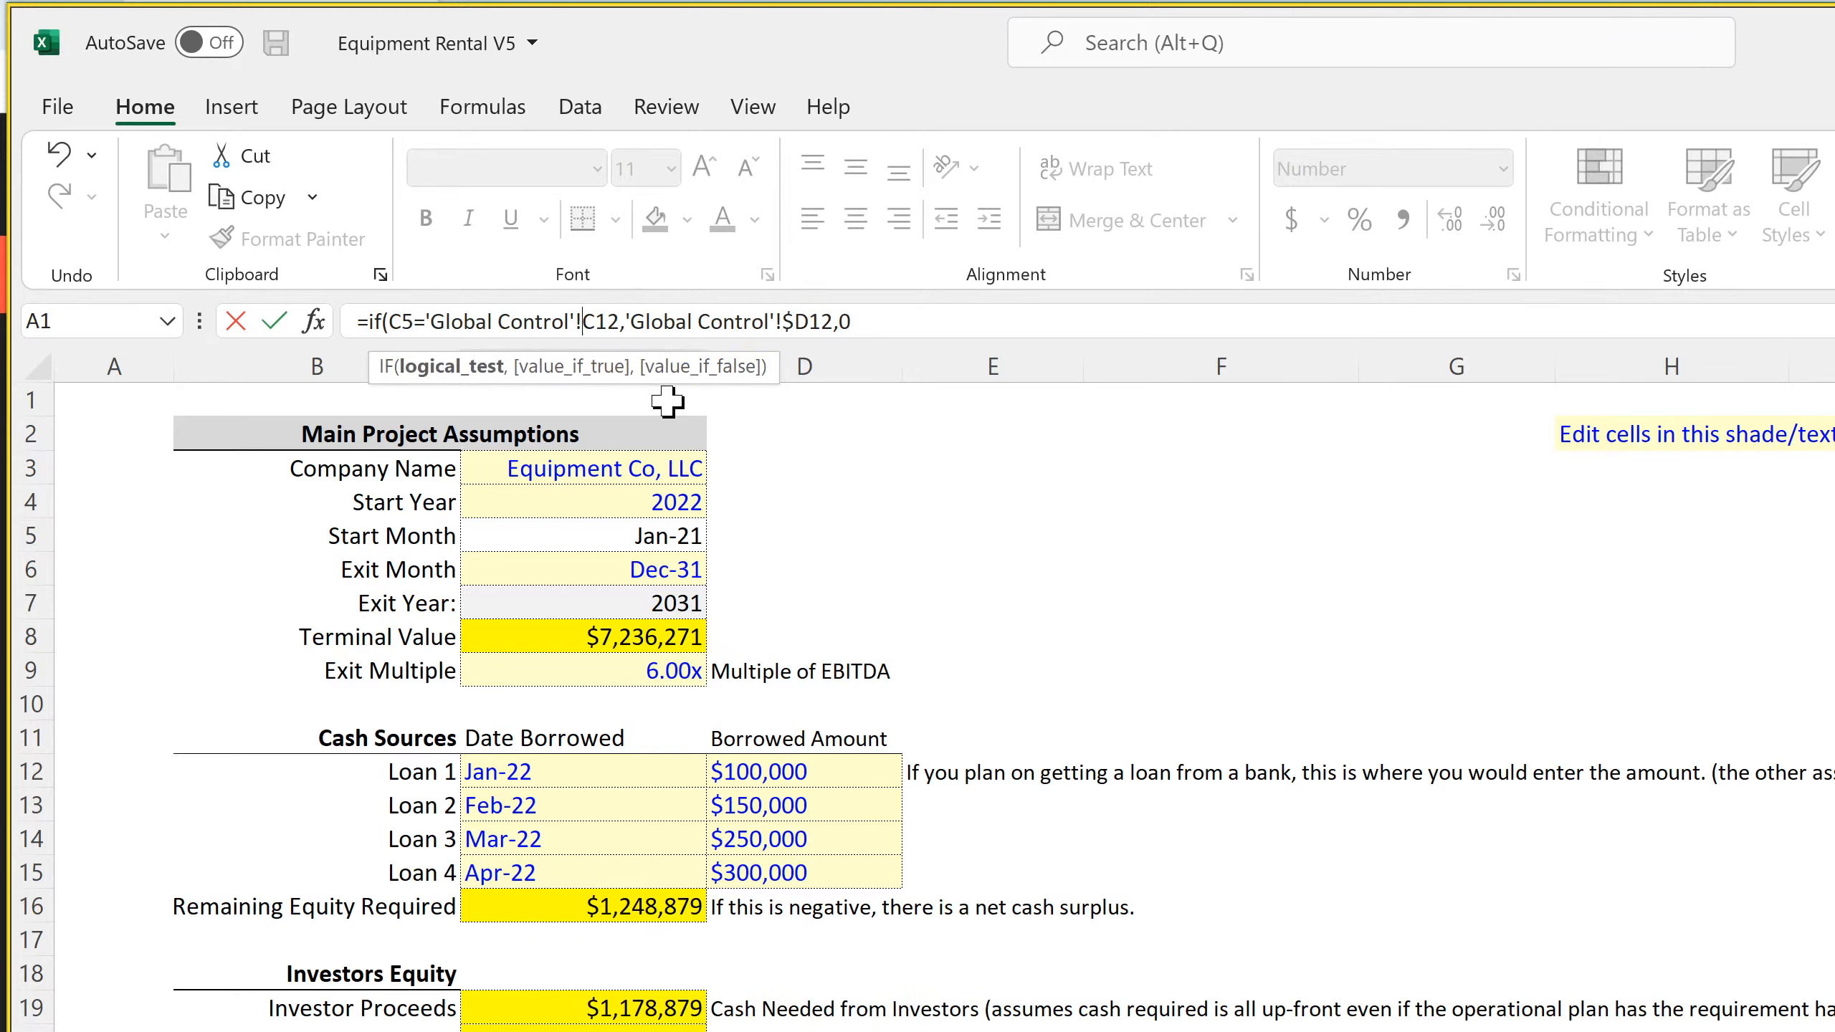
{"action": "type", "text": "$"}
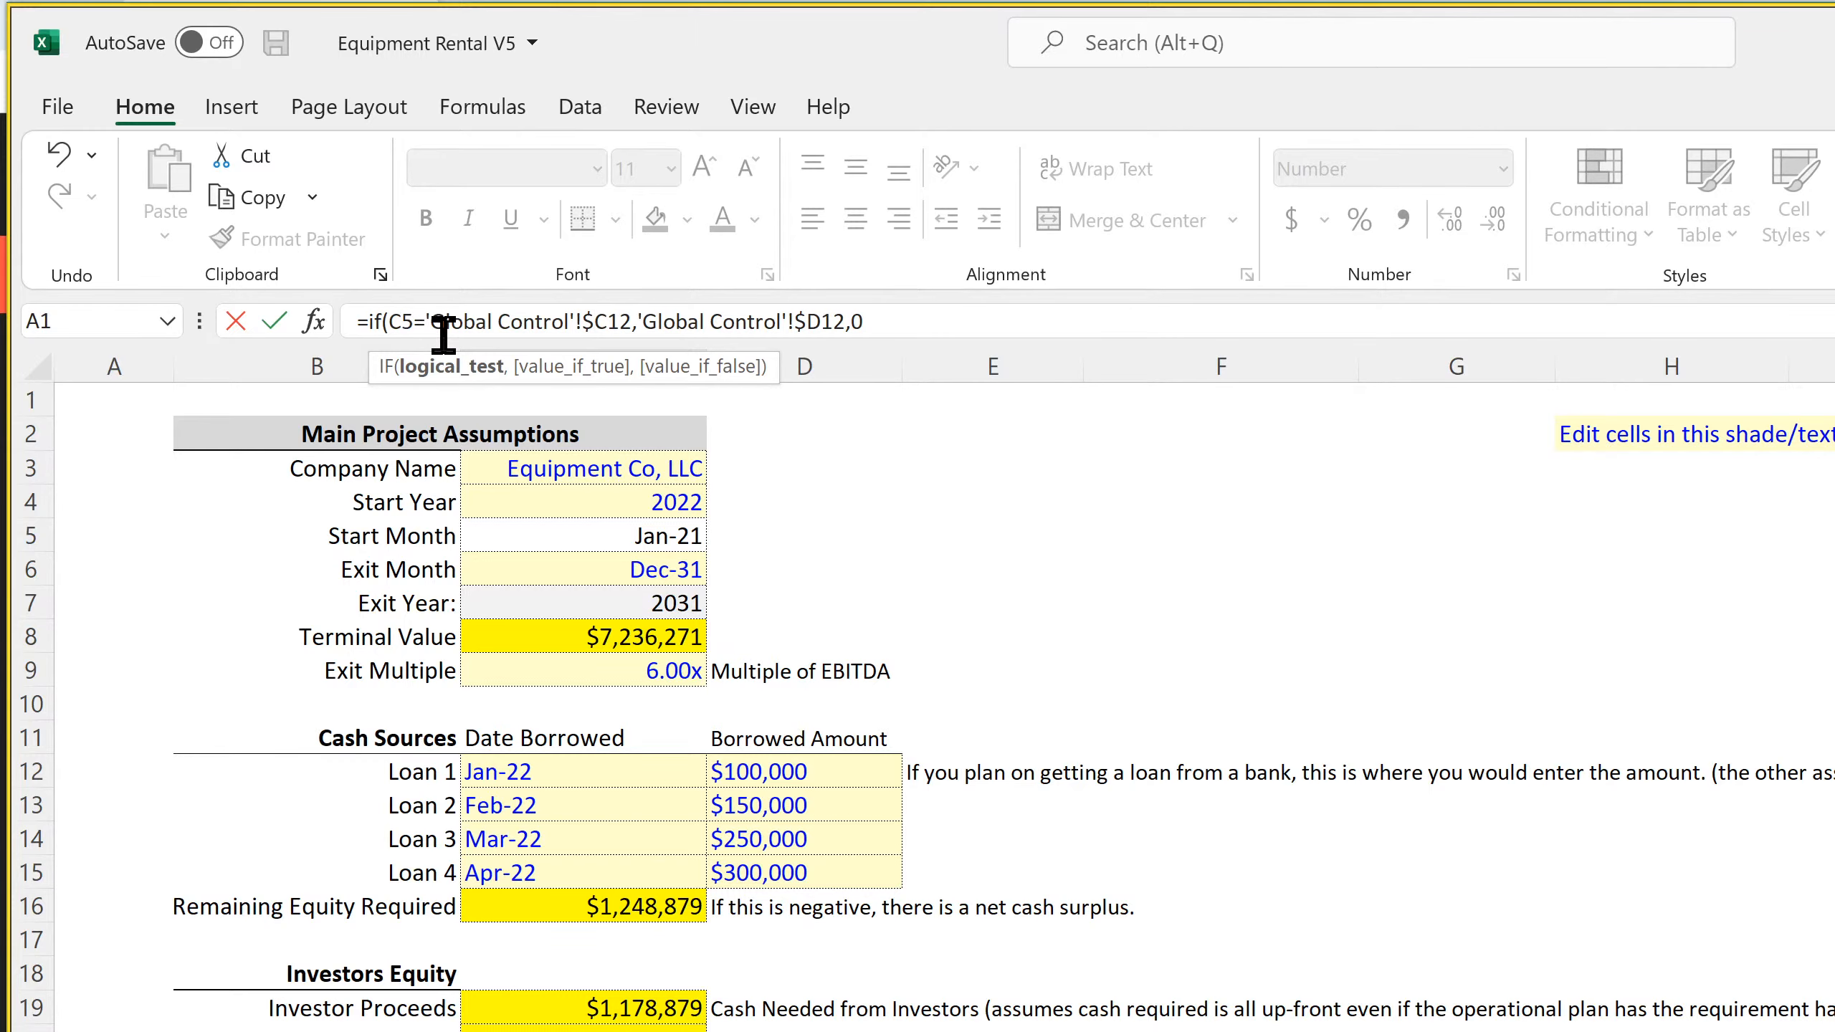
{"action": "left_click", "coordinate": [402, 322]}
{"action": "type", "text": "$"}
{"action": "key", "text": "Return"}
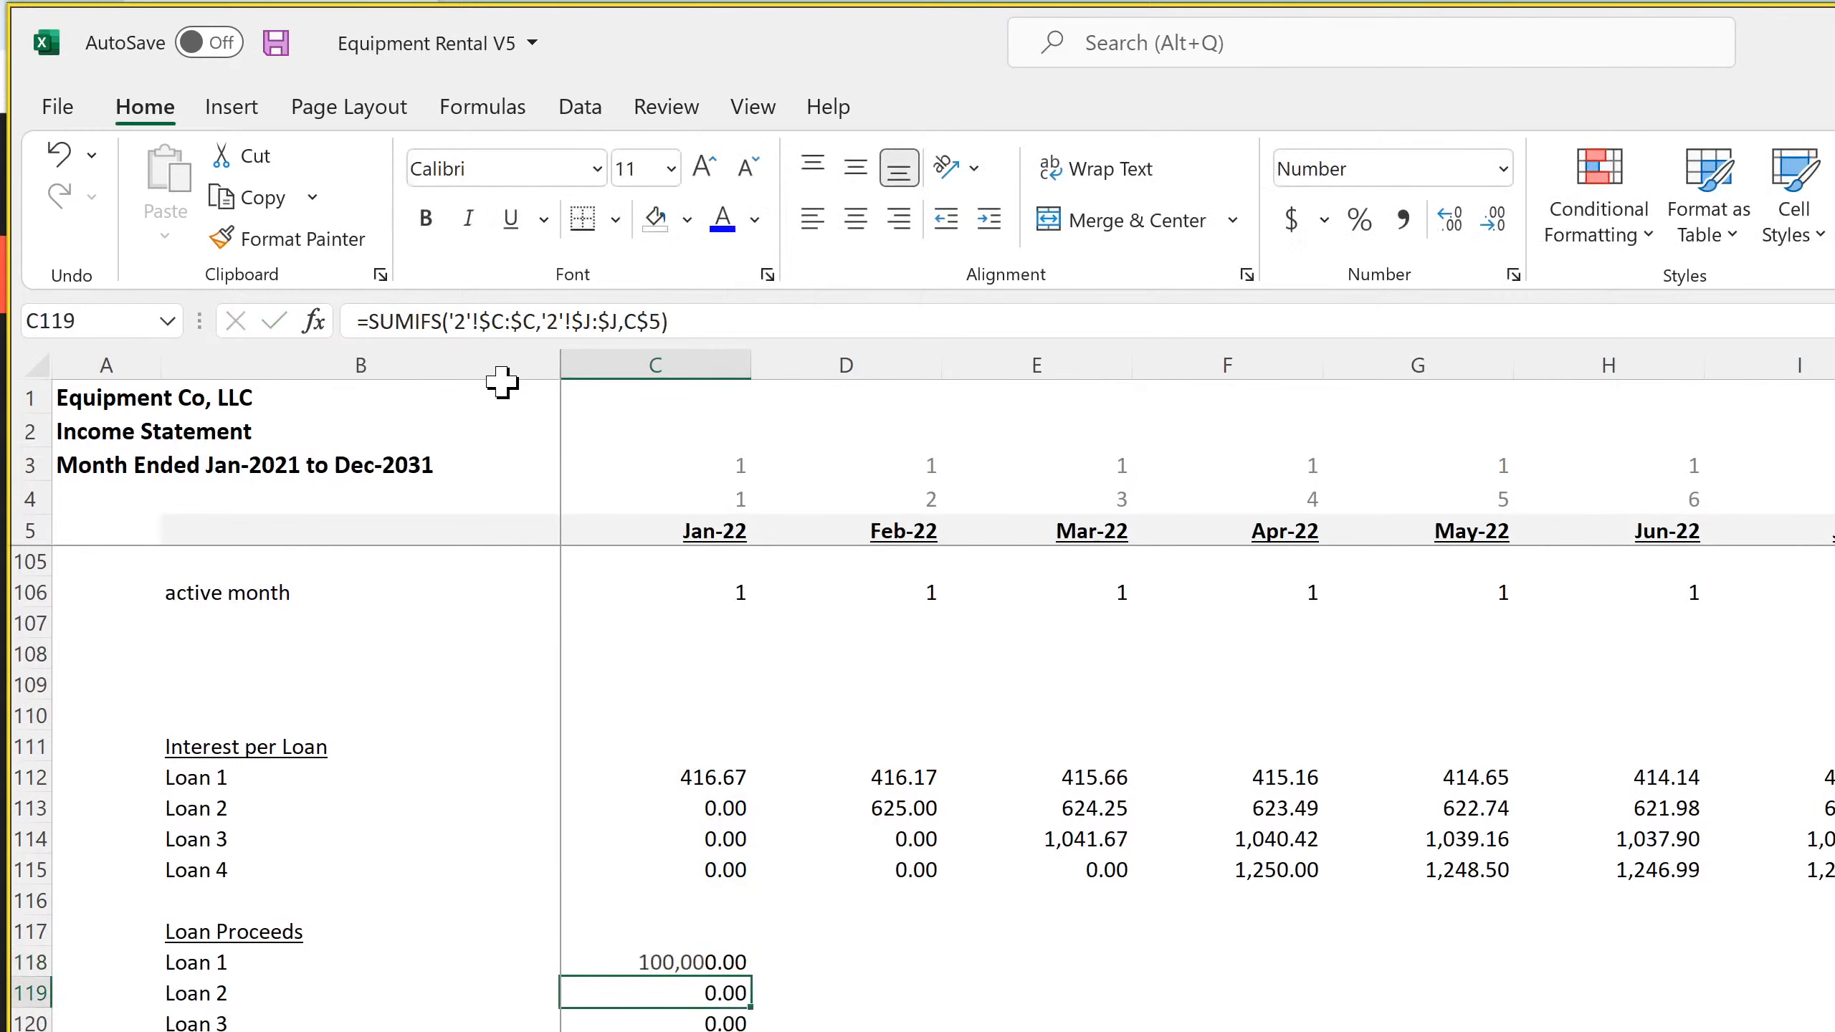
Fill the C118 loan proceeds formula down through Loan 4 and across the months to column DR
{"action": "left_click", "coordinate": [737, 964]}
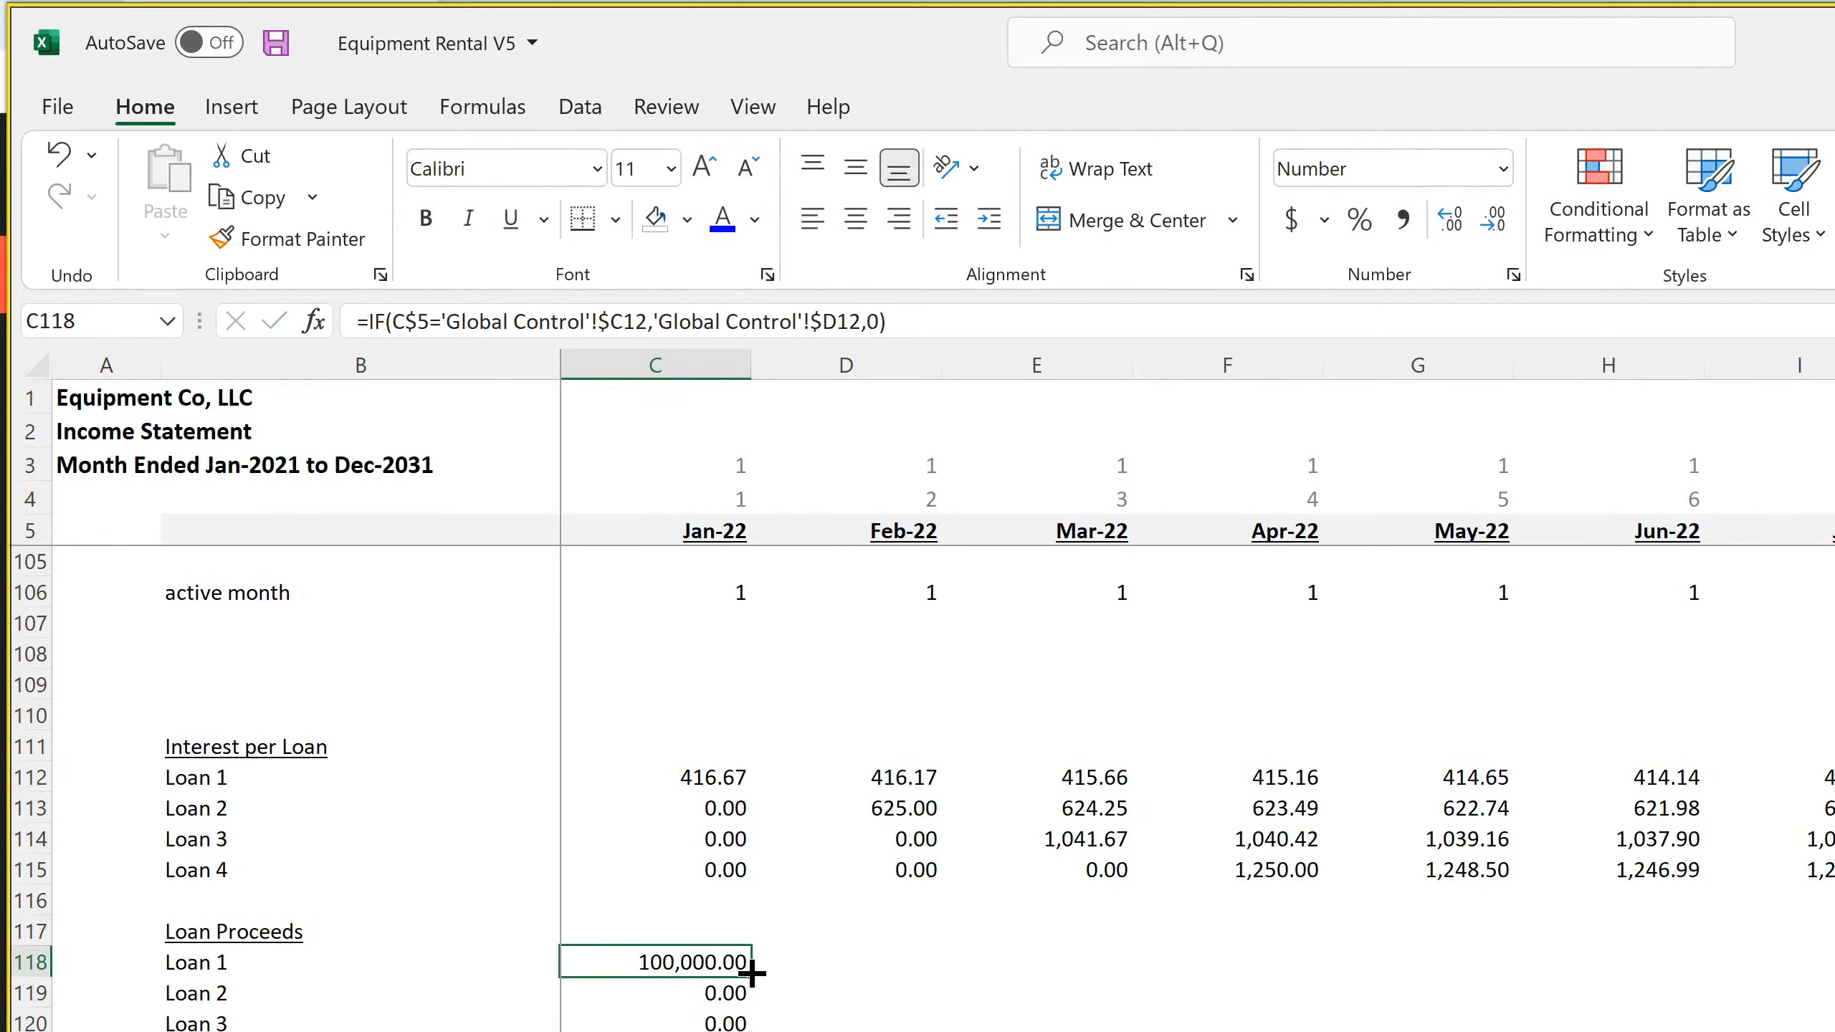
{"action": "mouse_move", "coordinate": [737, 965]}
{"action": "left_mouse_down"}
{"action": "mouse_move", "coordinate": [743, 1031]}
{"action": "mouse_move", "coordinate": [1834, 1031]}
{"action": "left_mouse_up"}
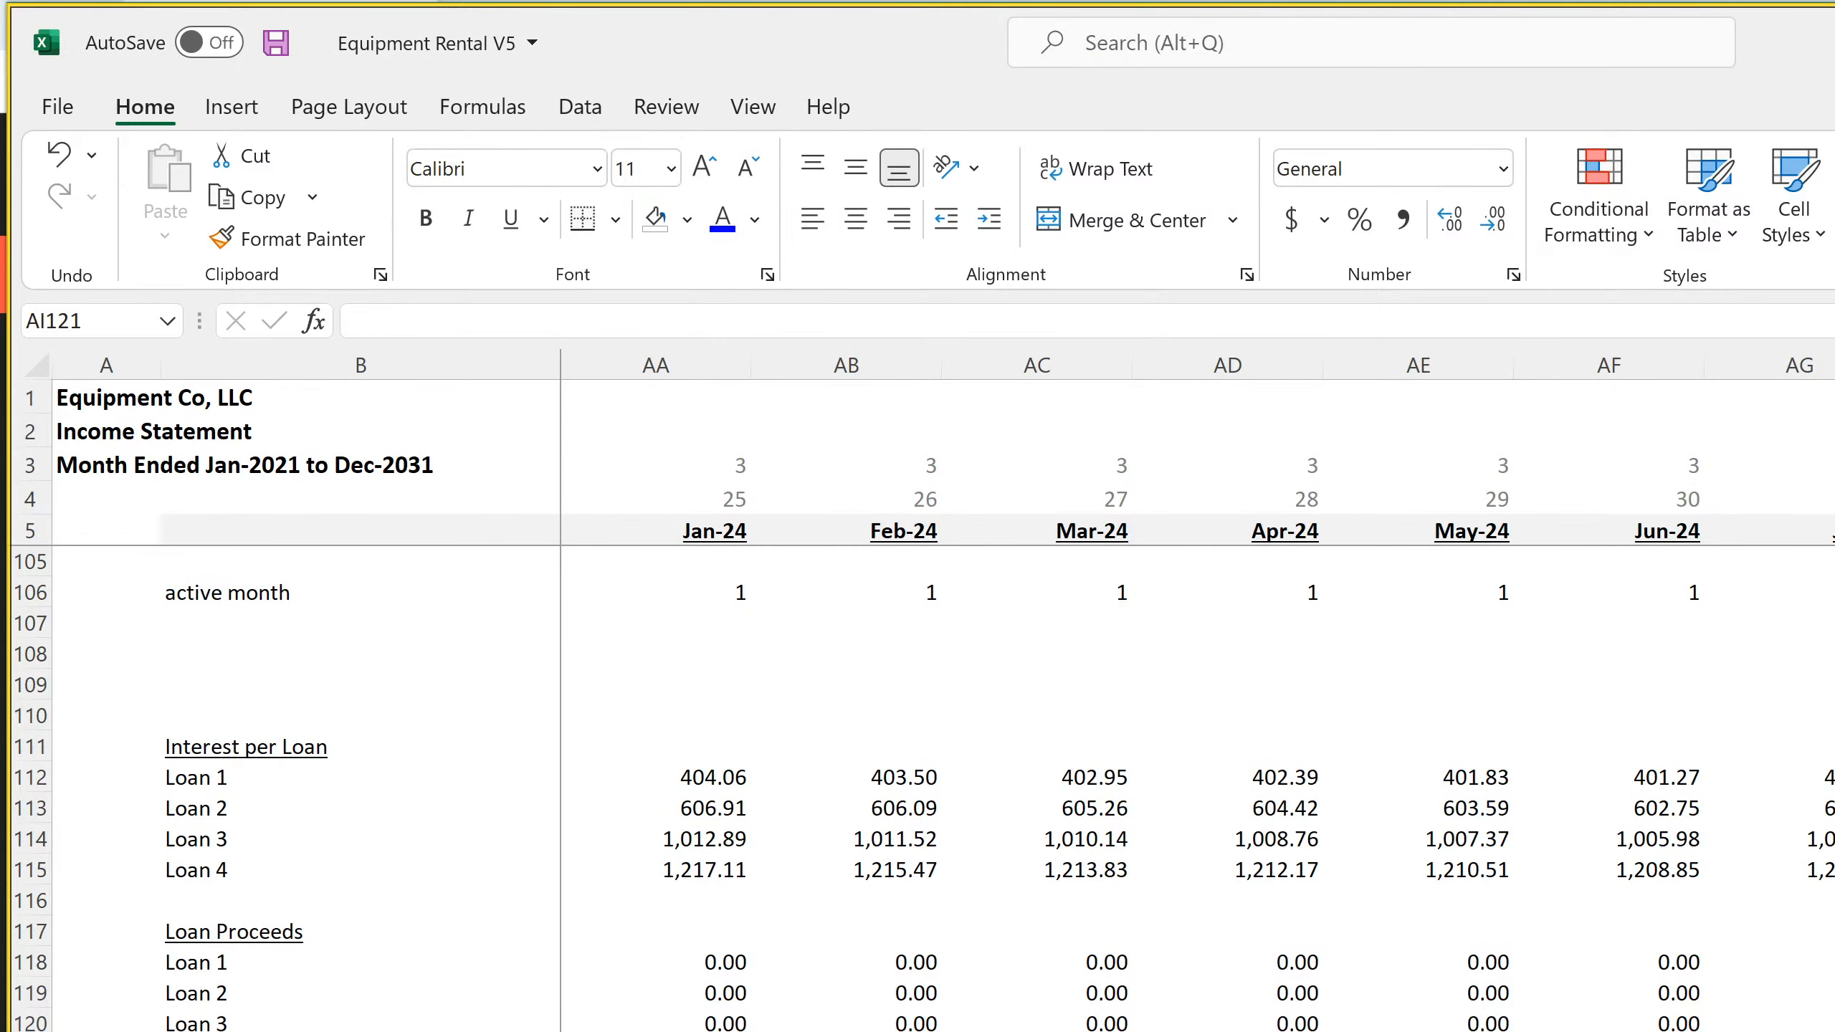
{"action": "left_click_drag", "start_coordinate": [1806, 961], "coordinate": [1833, 1030]}
{"action": "left_click", "coordinate": [1807, 1015]}
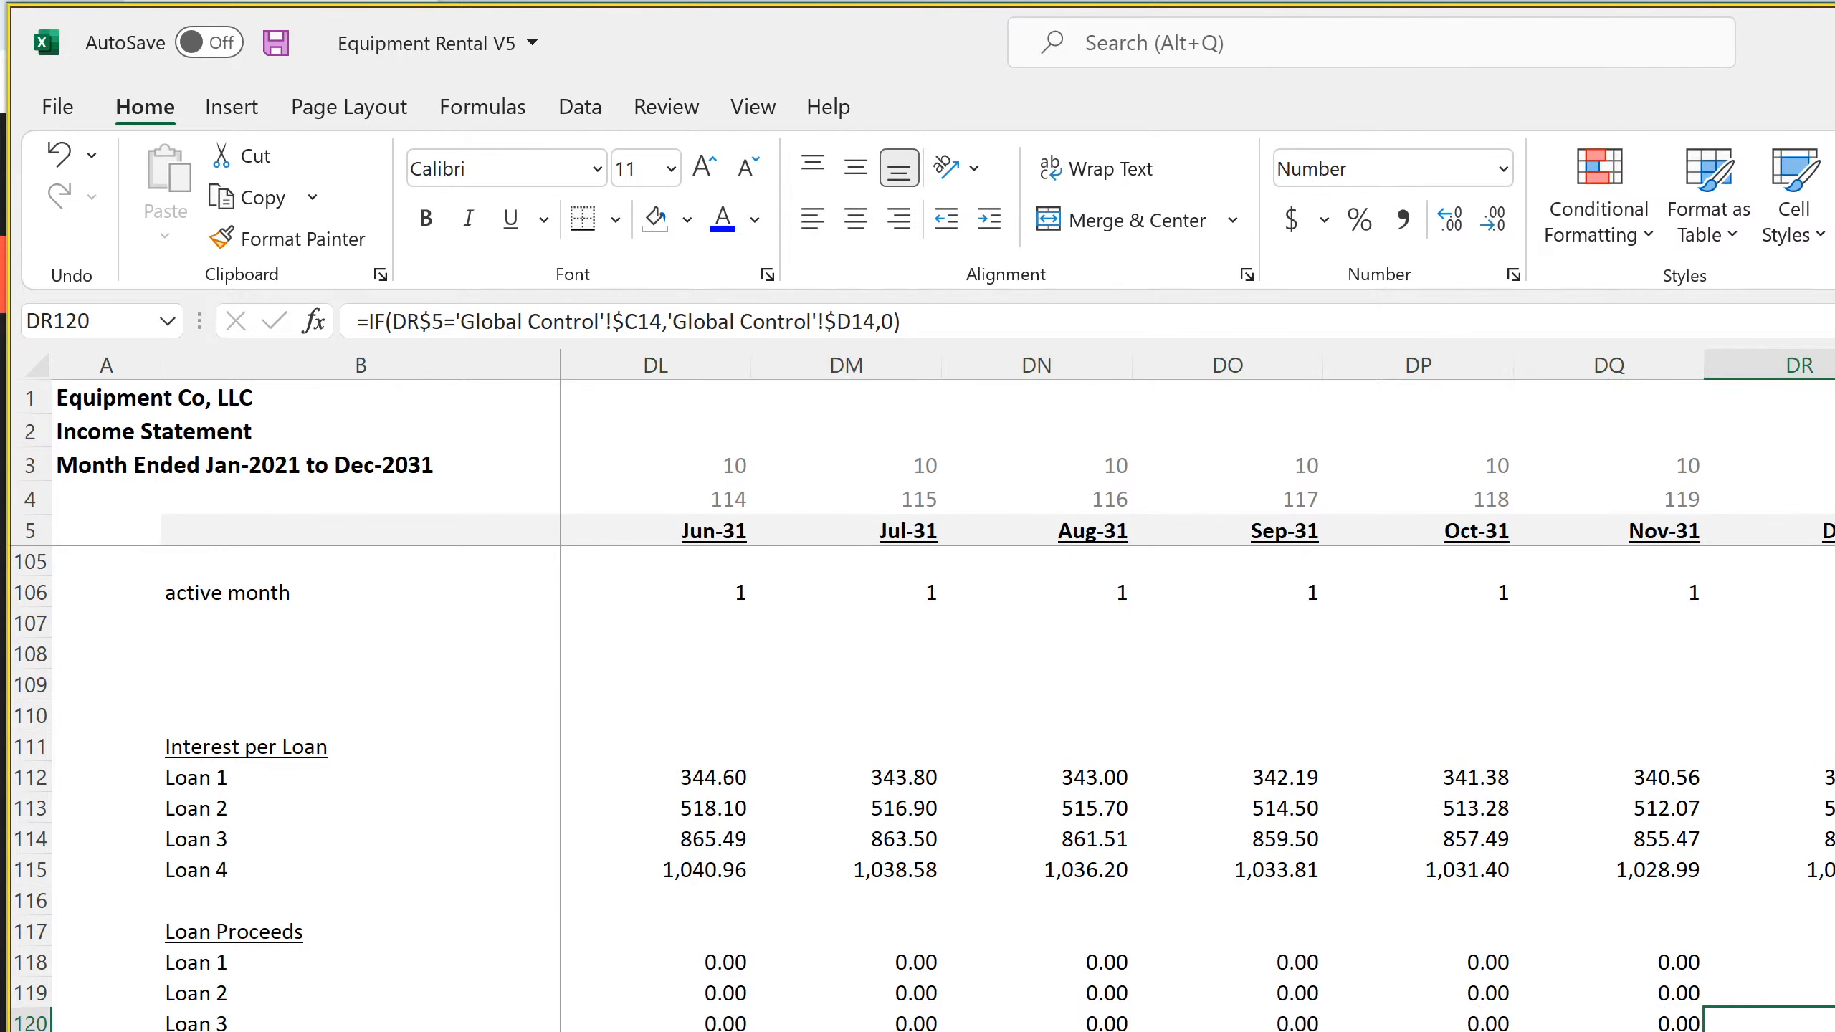
{"action": "scroll", "coordinate": [1197, 787], "scroll_direction": "left", "scroll_amount": 20}
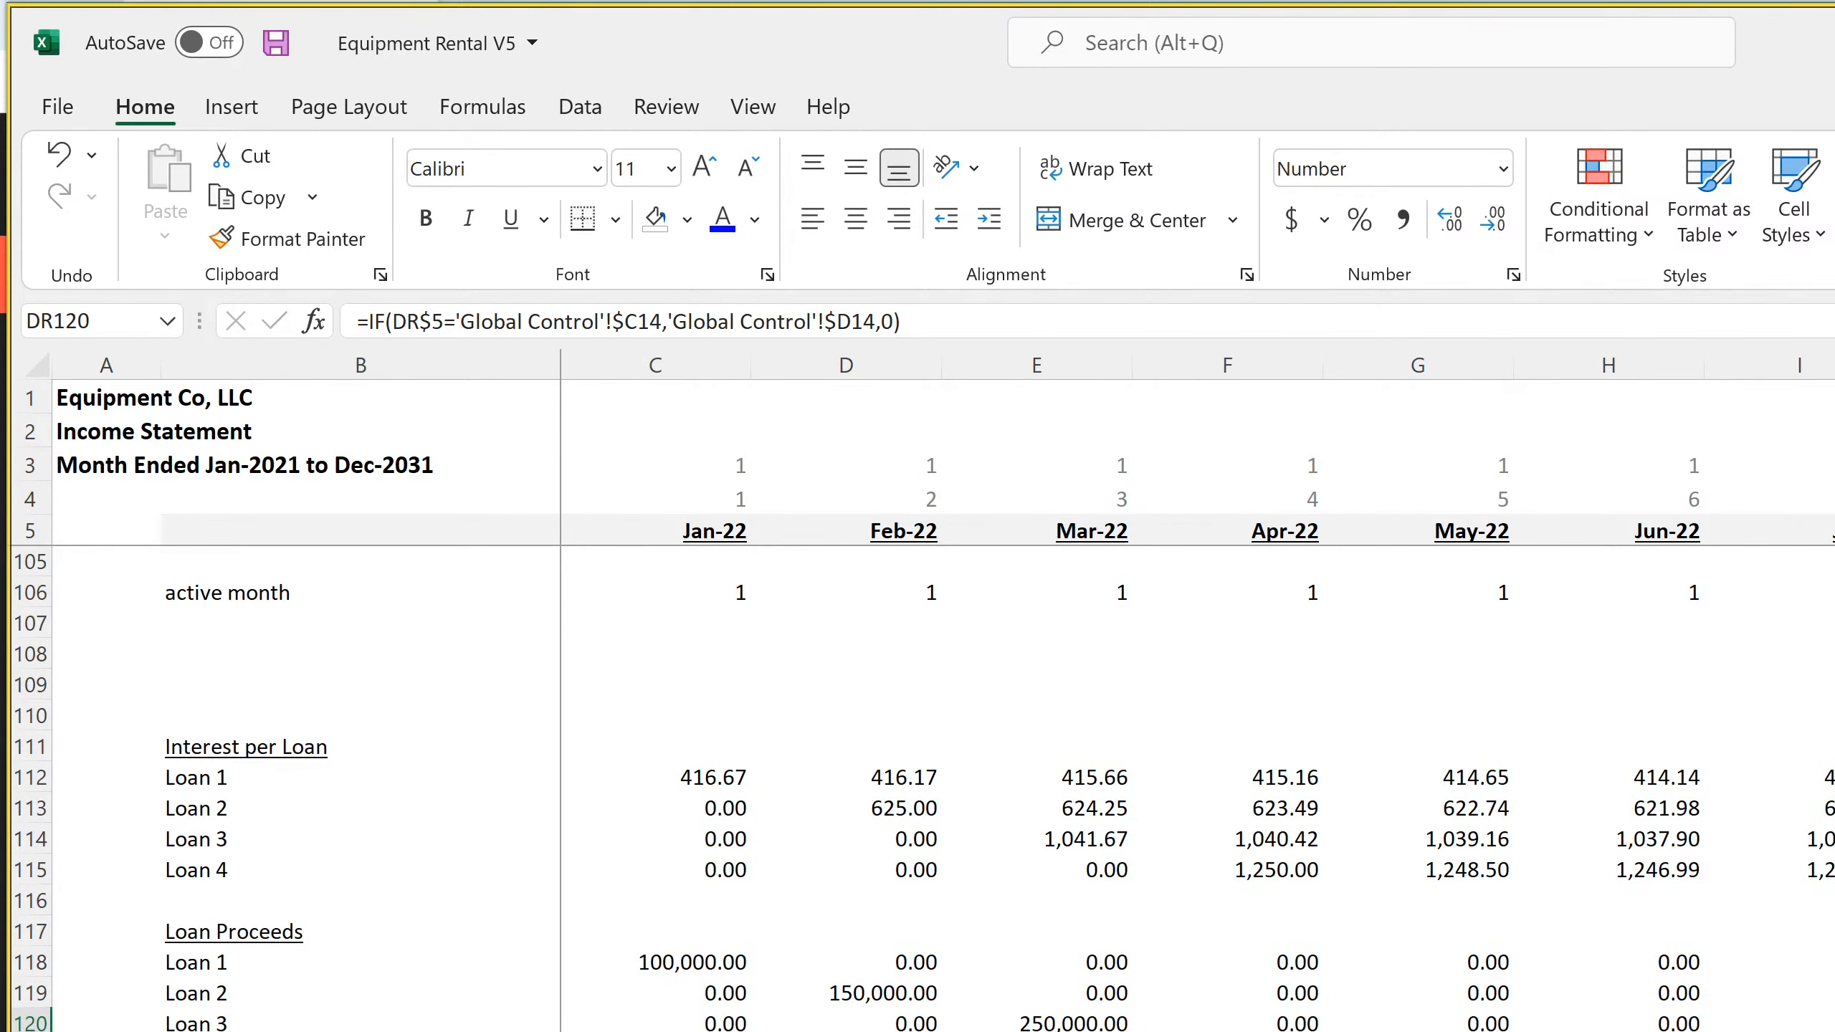
In D29 of the monthly cash flow statement, replace the nested IF with SUM('Income Statement - Monthly'!C118:C121)
{"action": "key", "text": "ctrl+Page_Down"}
{"action": "key", "text": "ctrl+Page_Down"}
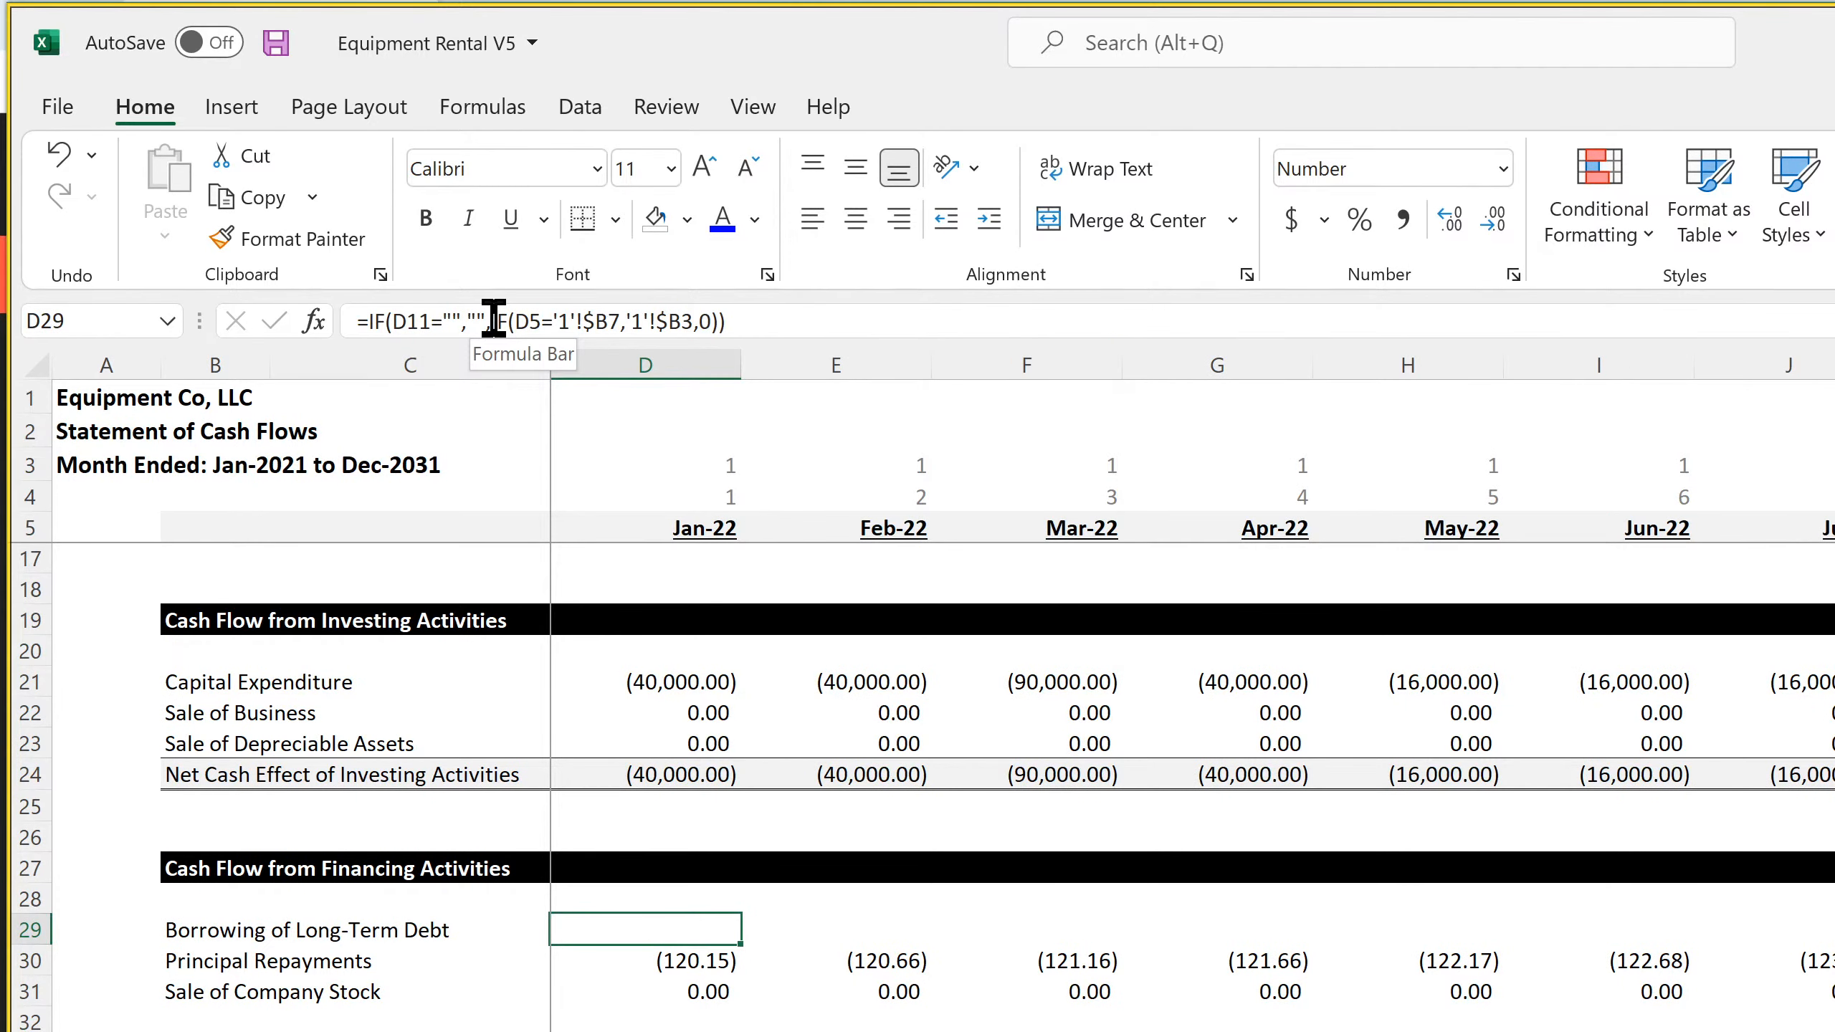
{"action": "left_click_drag", "start_coordinate": [493, 318], "coordinate": [971, 361]}
{"action": "key", "text": "Delete"}
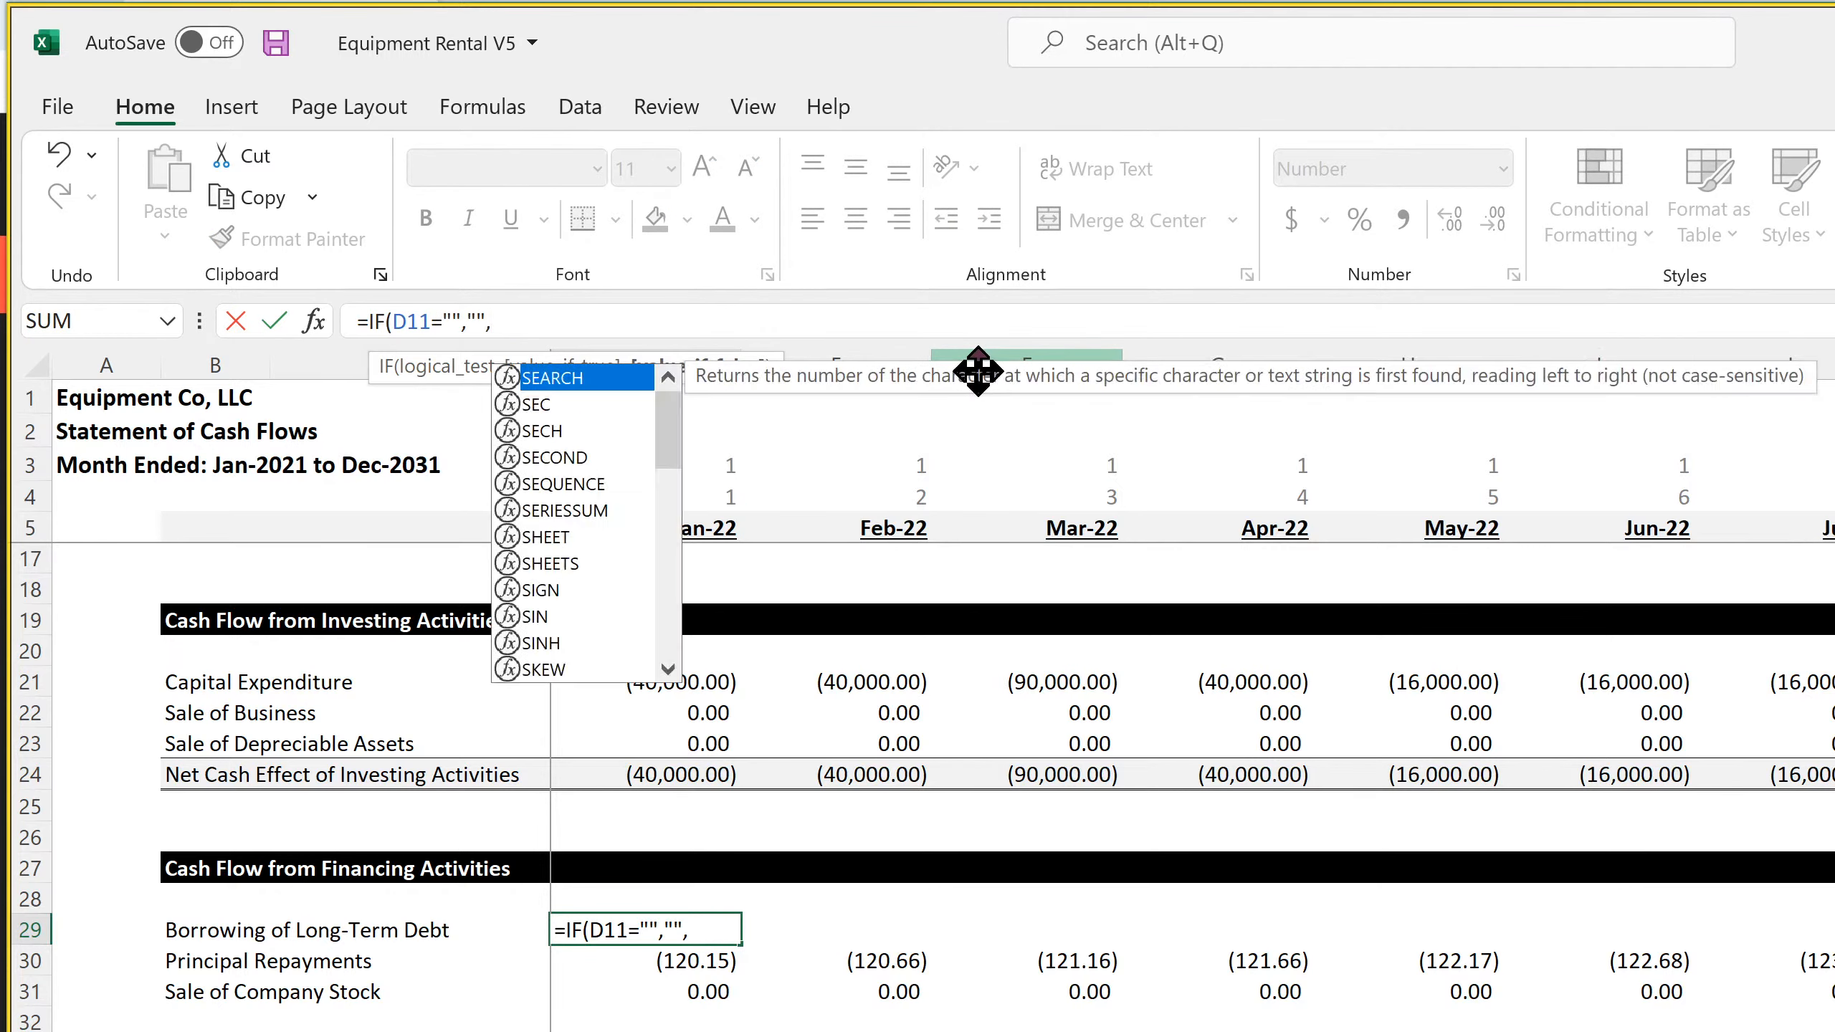
{"action": "type", "text": "sum("}
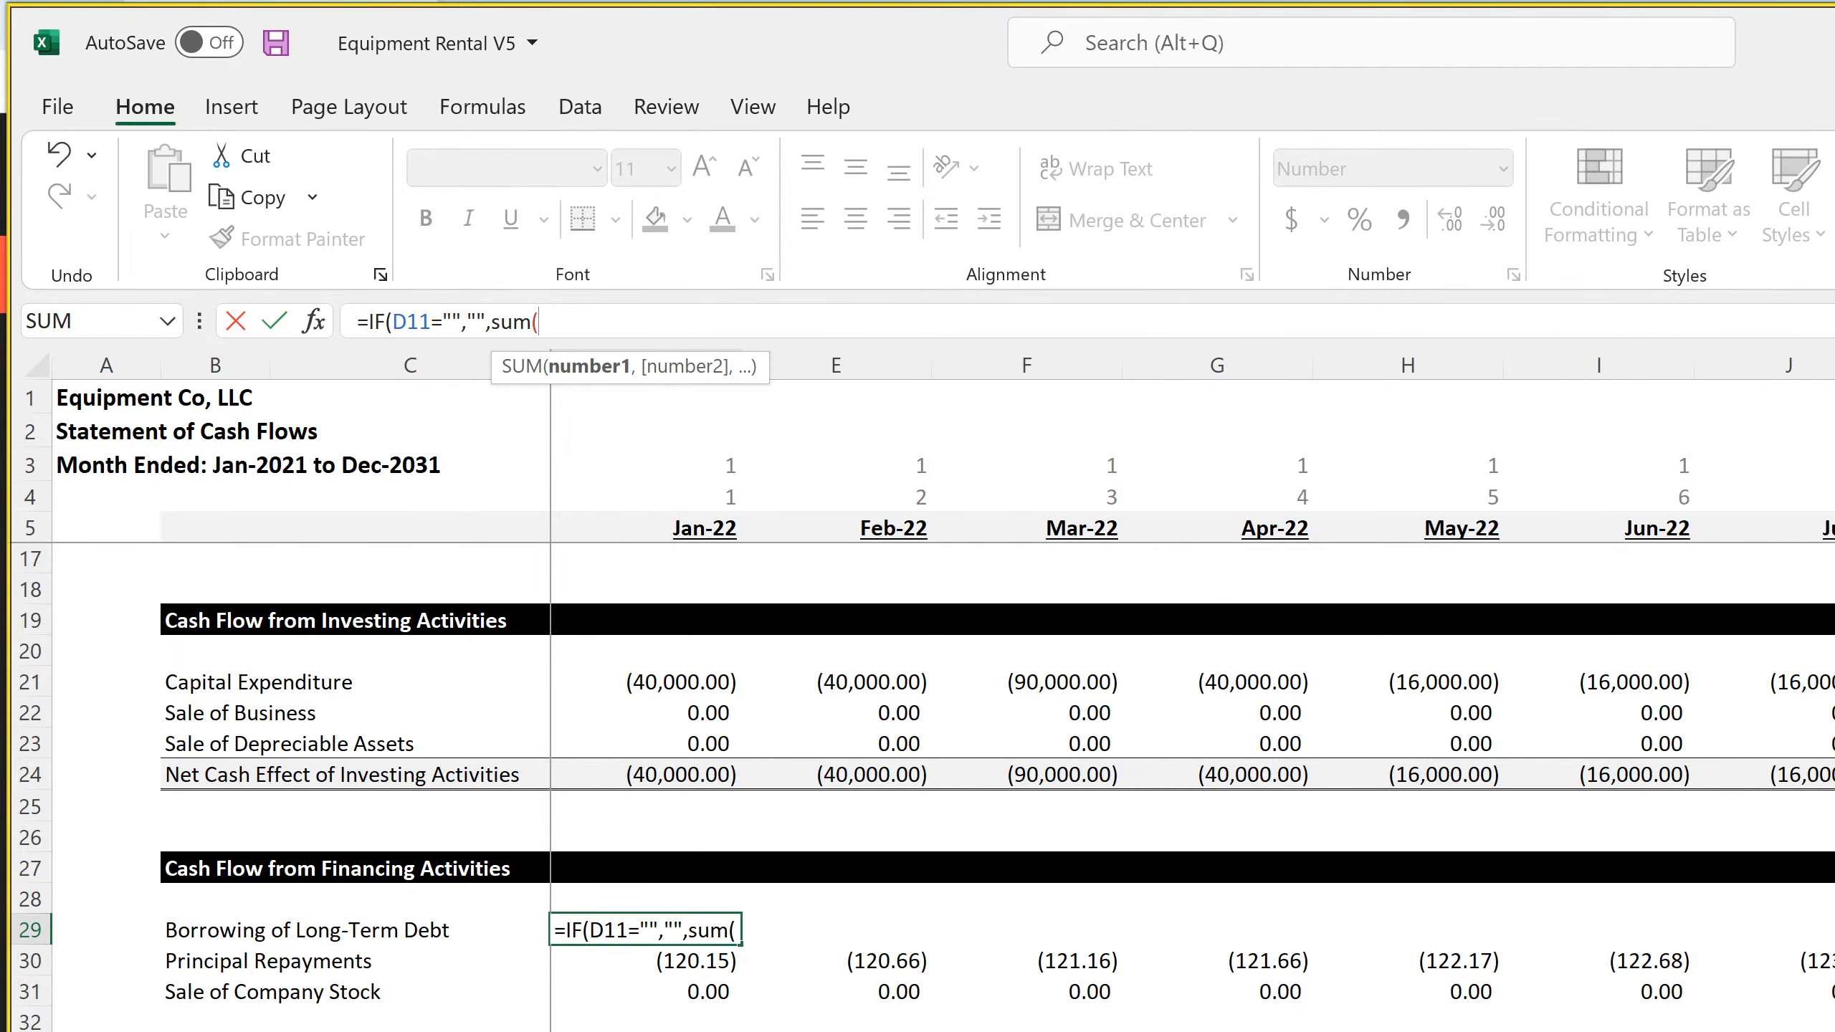
{"action": "key", "text": "ctrl+Page_Up"}
{"action": "left_click_drag", "start_coordinate": [705, 959], "coordinate": [693, 1030]}
{"action": "key", "text": "ctrl+Page_Down"}
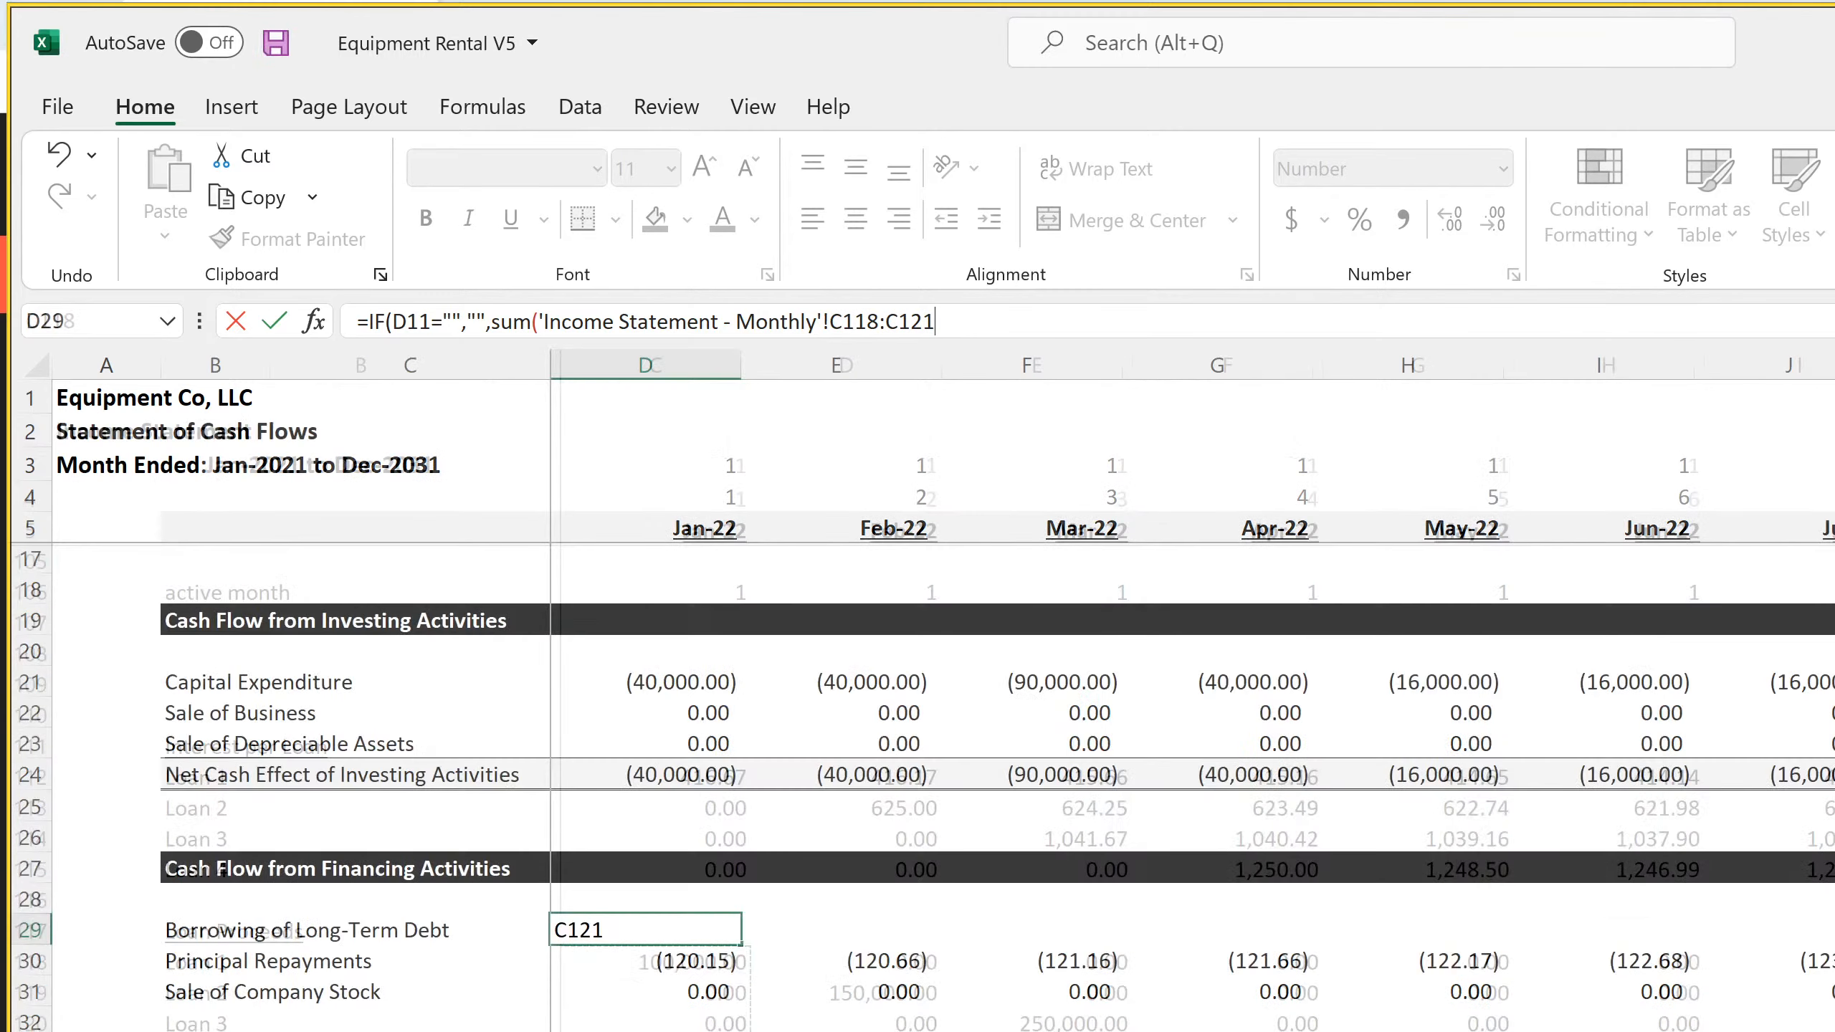
{"action": "key", "text": "Return"}
{"action": "key", "text": "Return"}
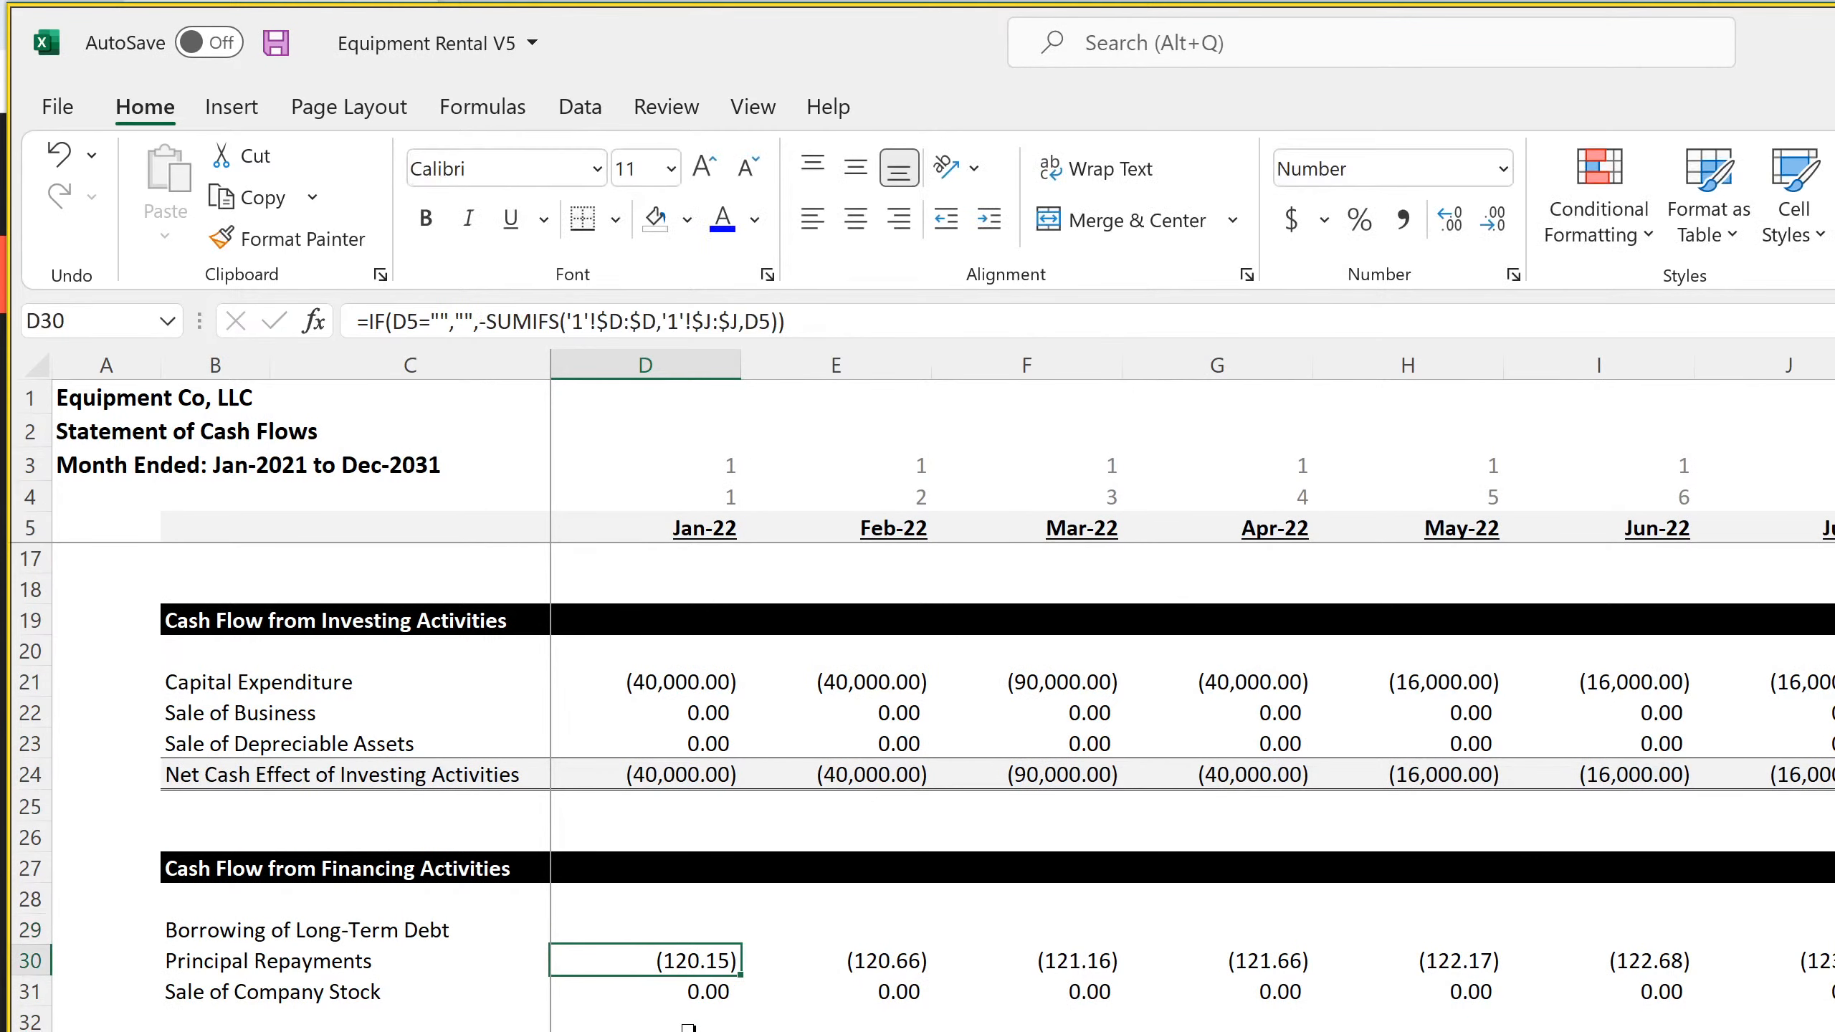
Change the blank test in the D29 Borrowing of Long-Term Debt formula to reference D5
{"action": "left_click", "coordinate": [696, 931]}
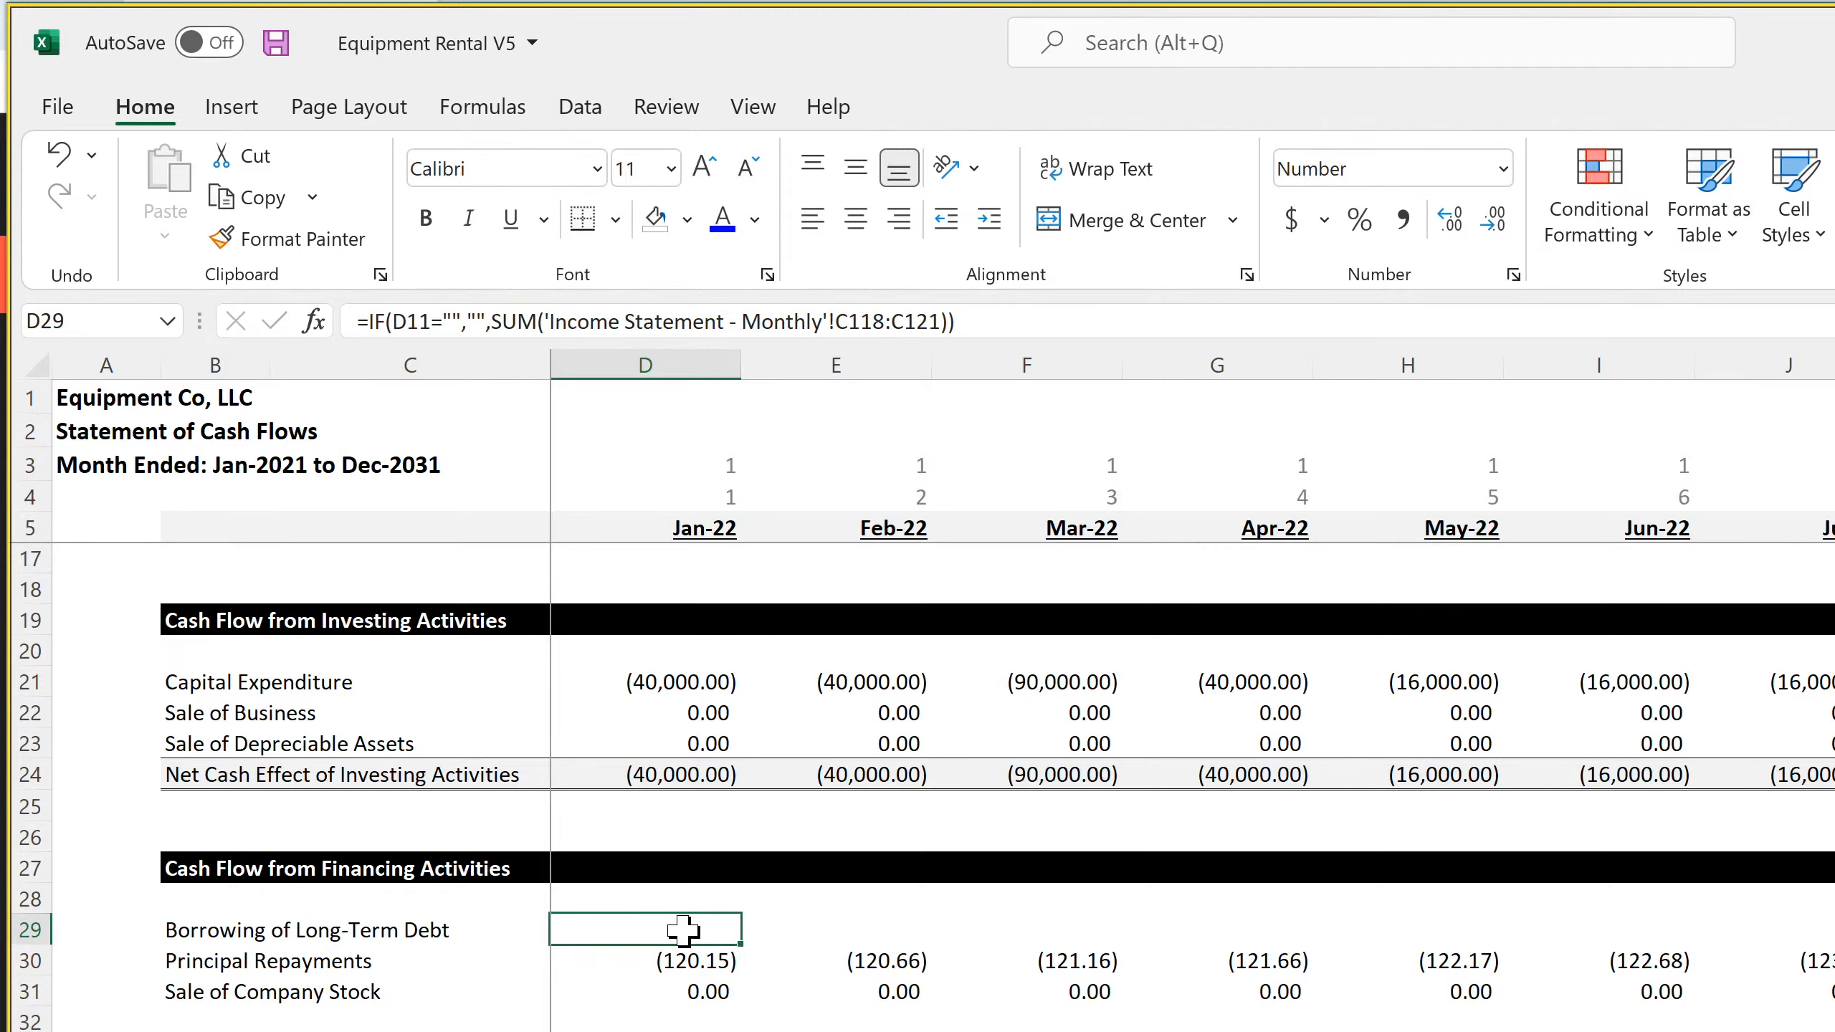
{"action": "left_click", "coordinate": [430, 321]}
{"action": "key", "text": "BackSpace"}
{"action": "key", "text": "BackSpace"}
{"action": "type", "text": "5"}
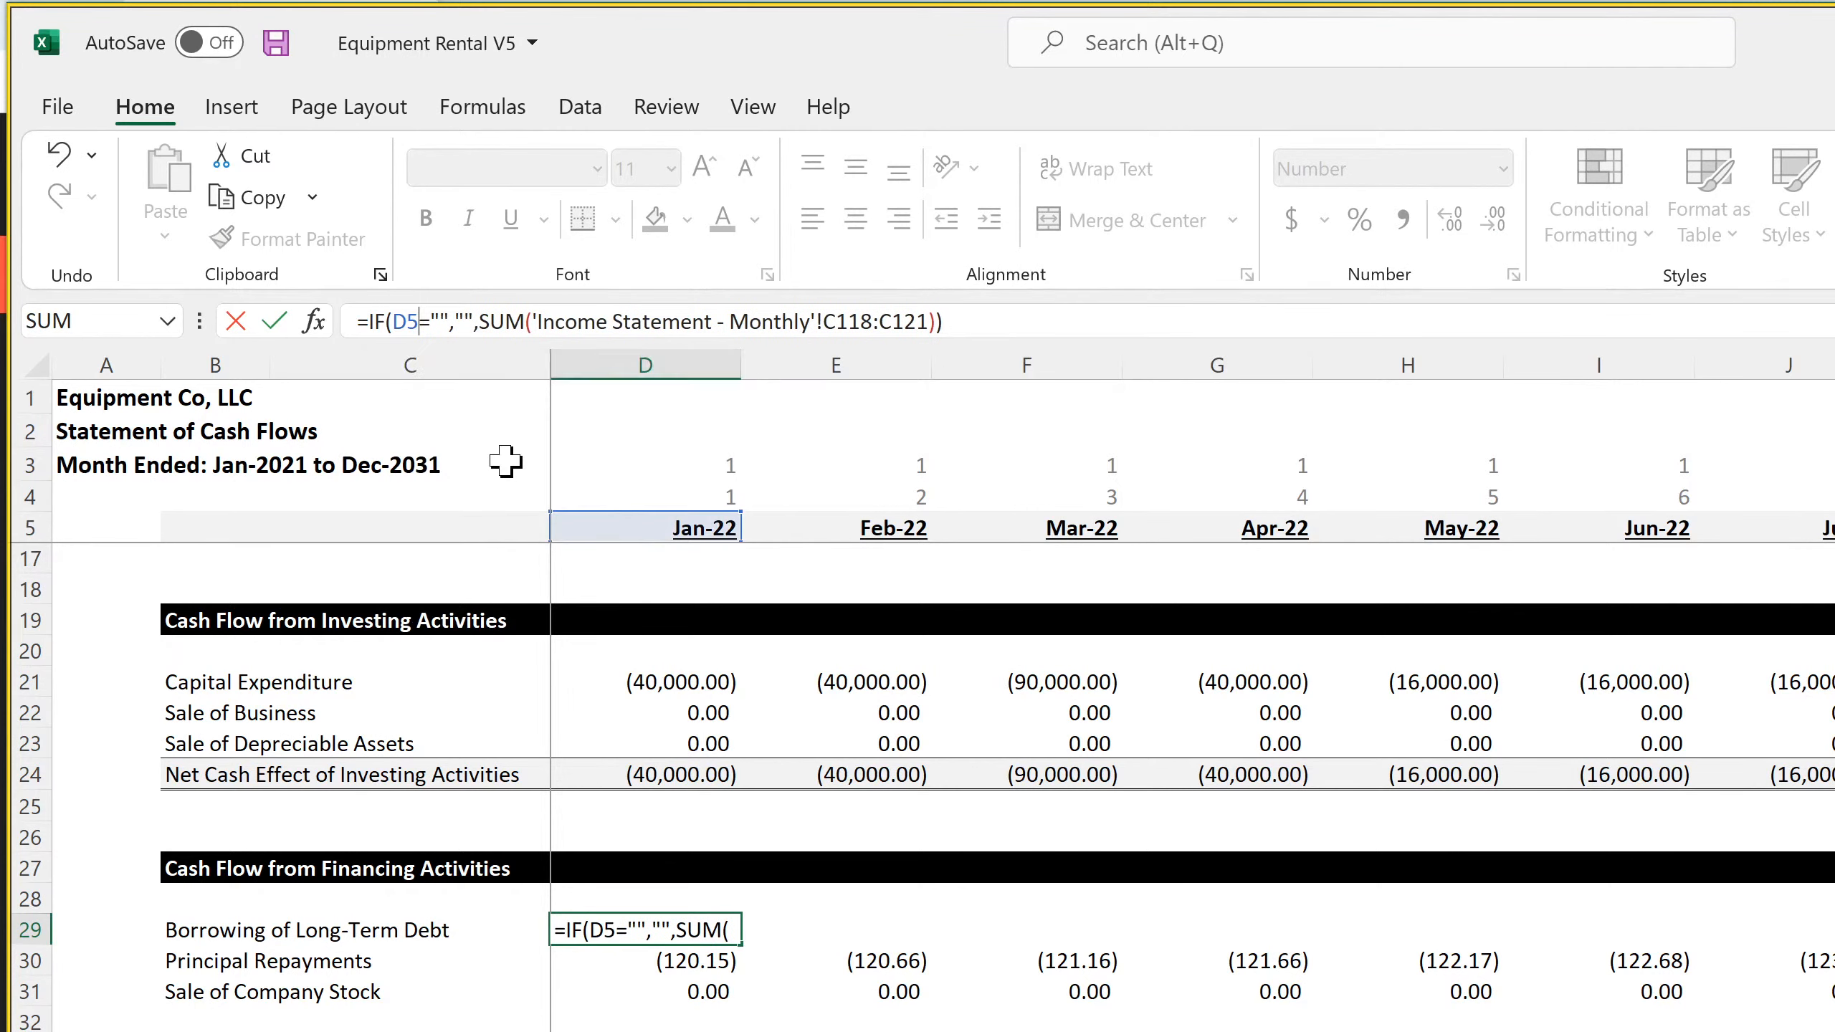
{"action": "key", "text": "Return"}
{"action": "key", "text": "Up"}
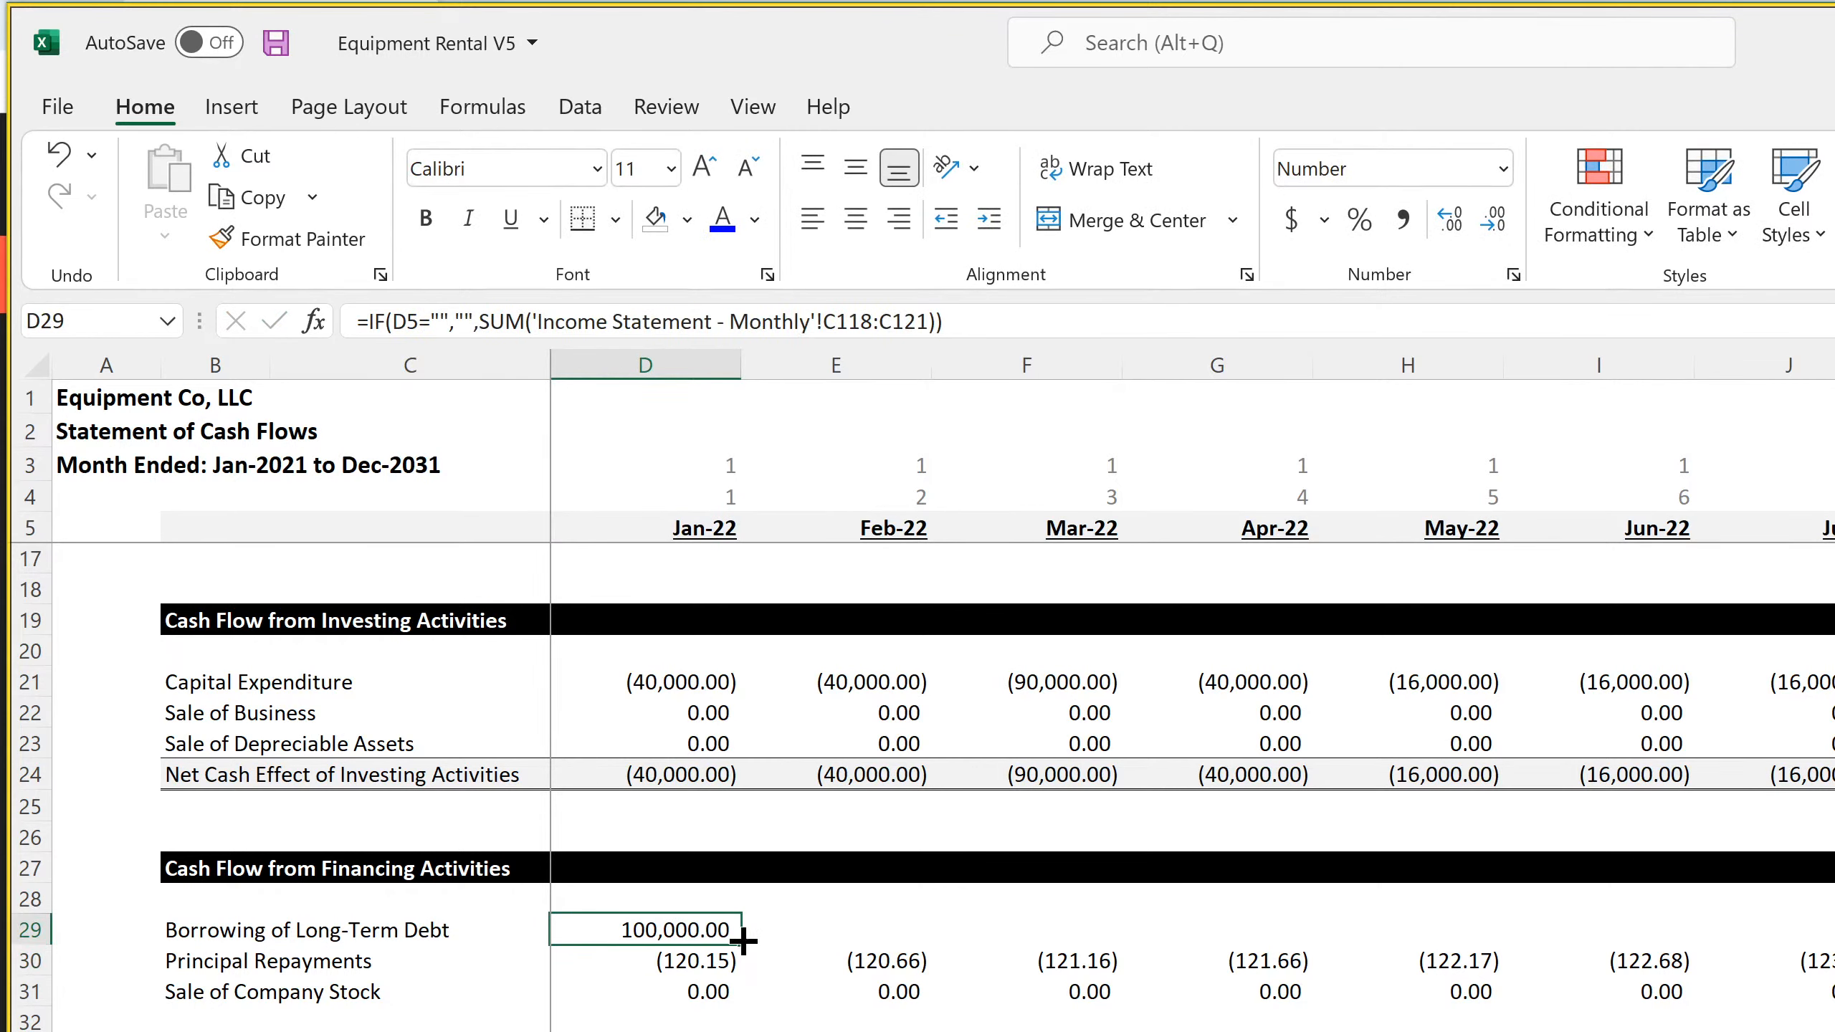
Fill the Borrowing of Long-Term Debt formula from D29 across all months of 2031 and save the workbook
{"action": "left_click_drag", "start_coordinate": [746, 939], "coordinate": [1832, 939]}
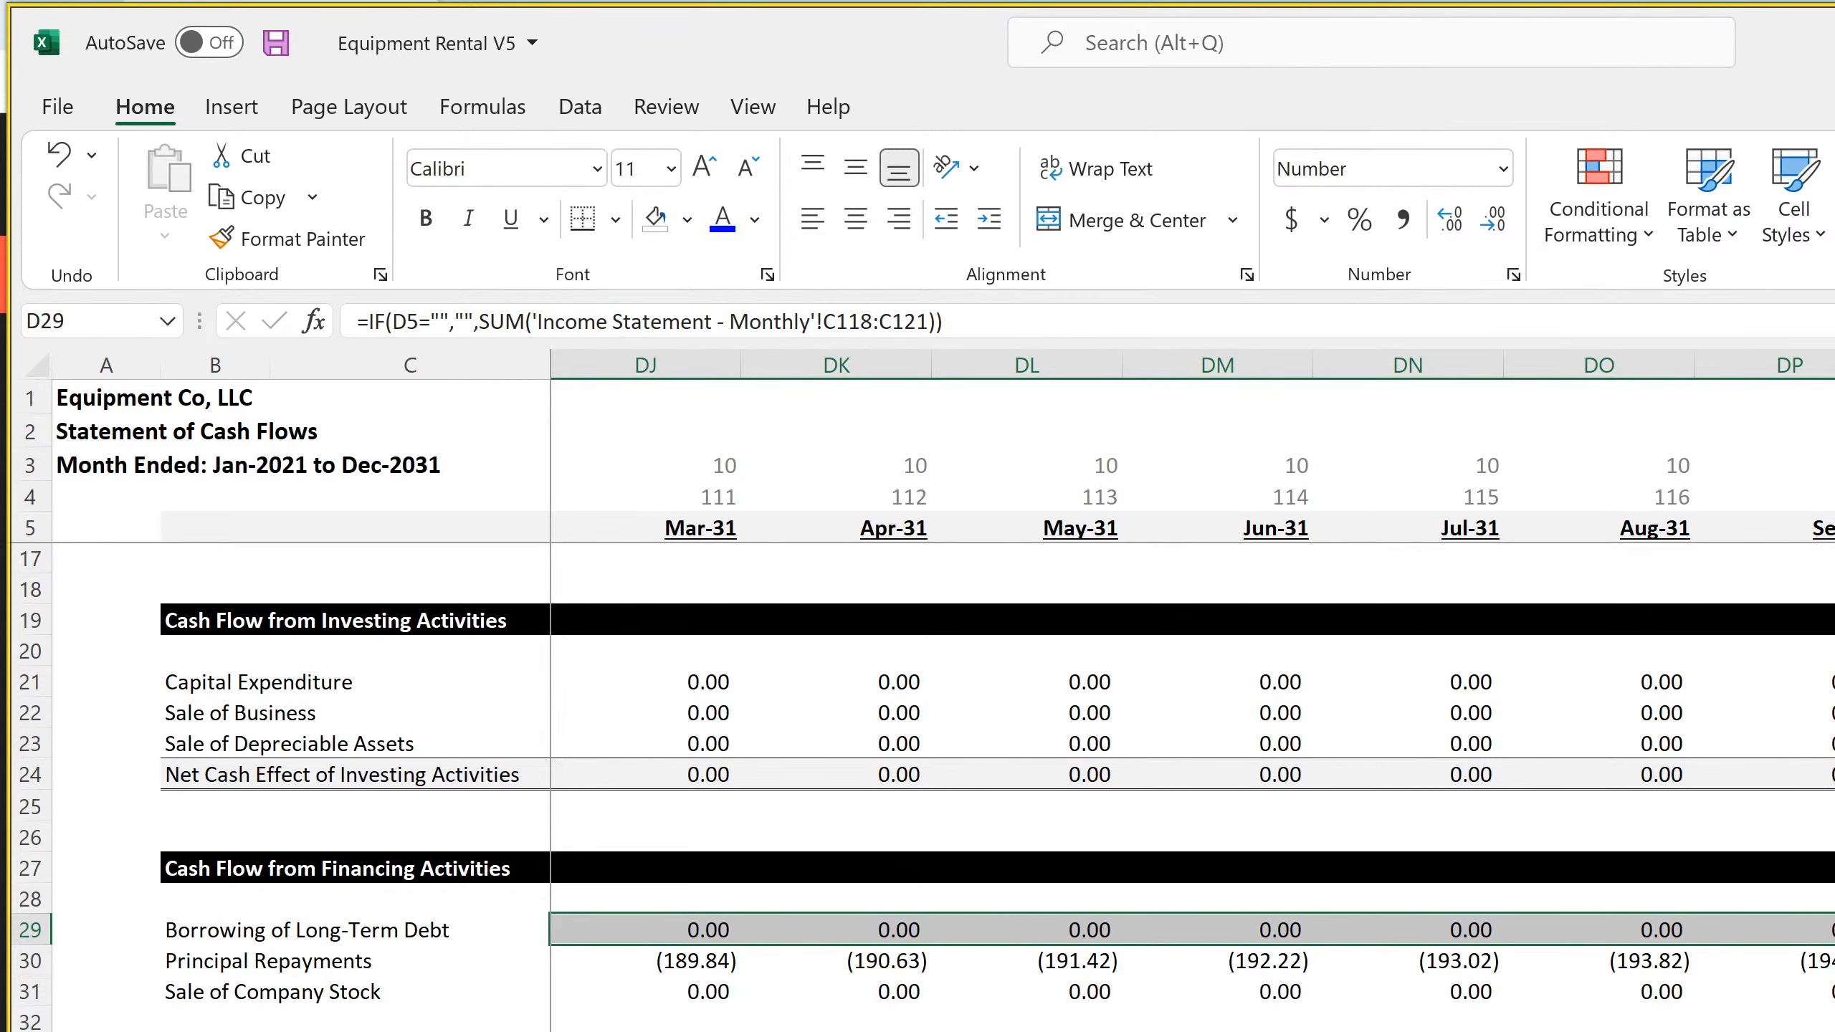
{"action": "scroll", "coordinate": [1192, 694], "scroll_direction": "left", "scroll_amount": 20}
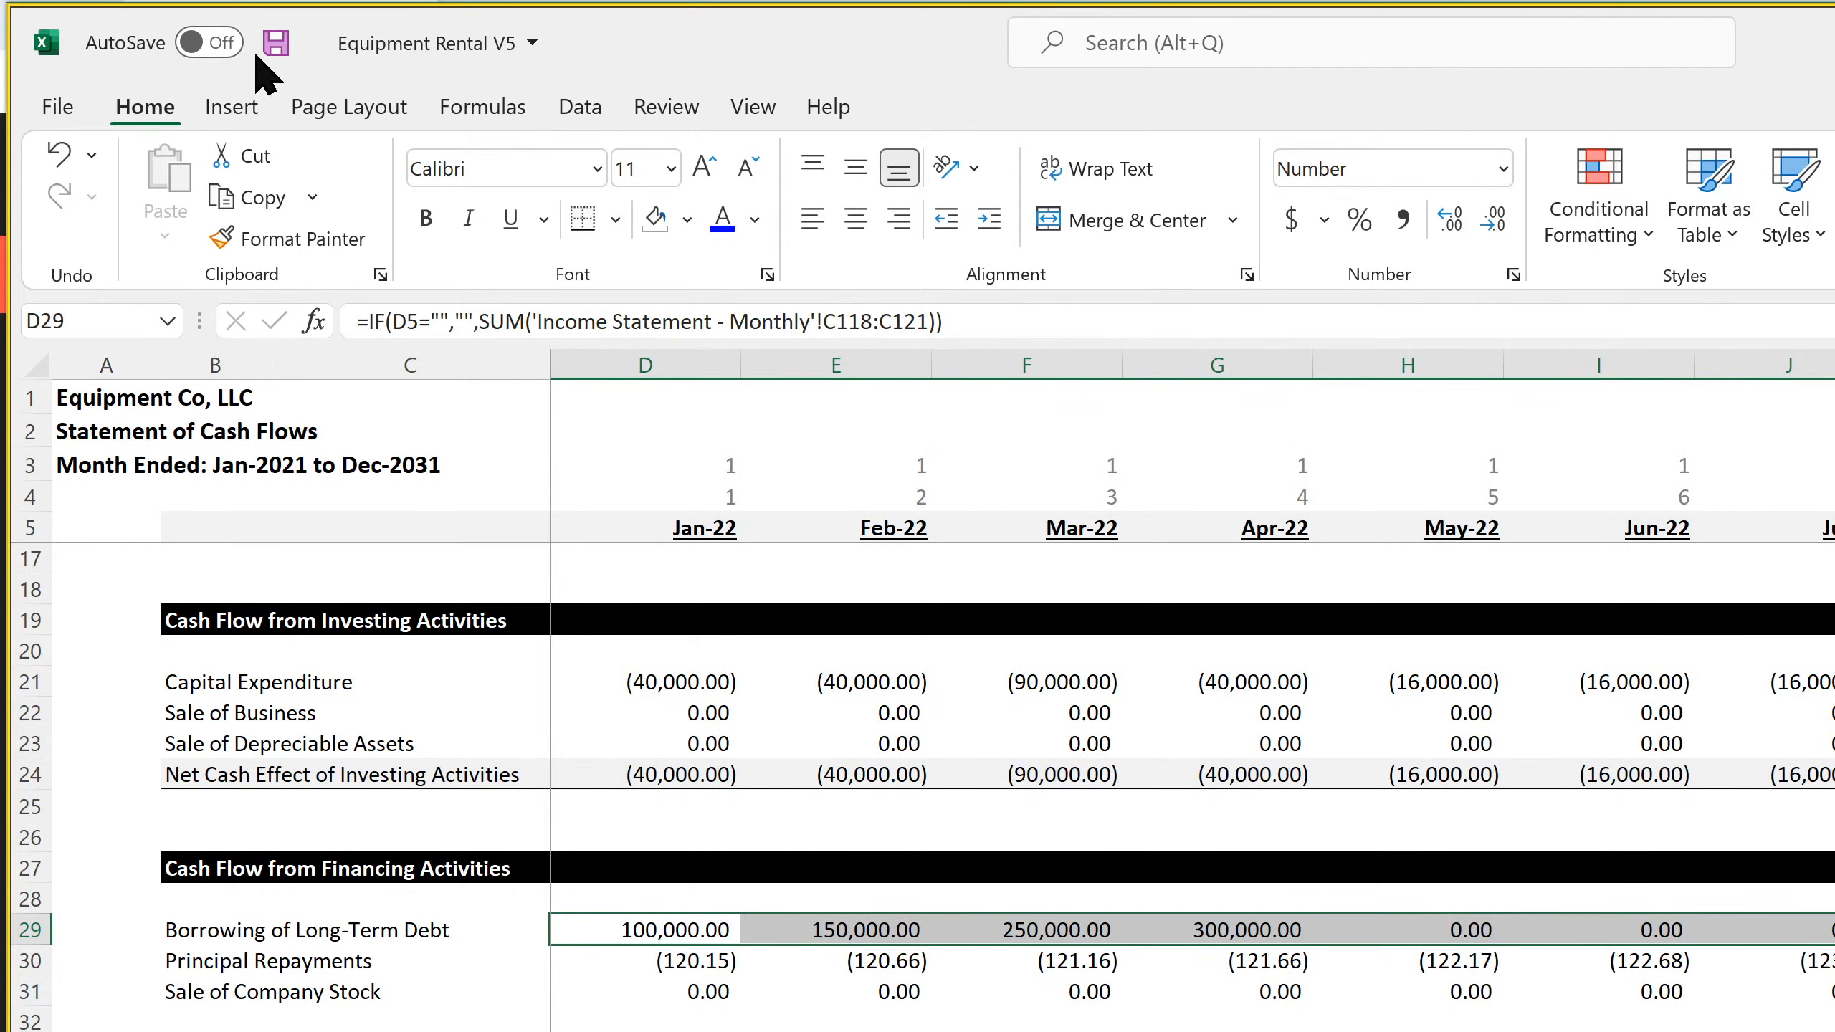
{"action": "left_click", "coordinate": [275, 42]}
Check the Borrowing of Long-Term Debt and Principal Repayments formulas in D29 and D30, and return to the monthly income statement's loan schedules
{"action": "left_click", "coordinate": [671, 929]}
{"action": "left_click", "coordinate": [663, 967]}
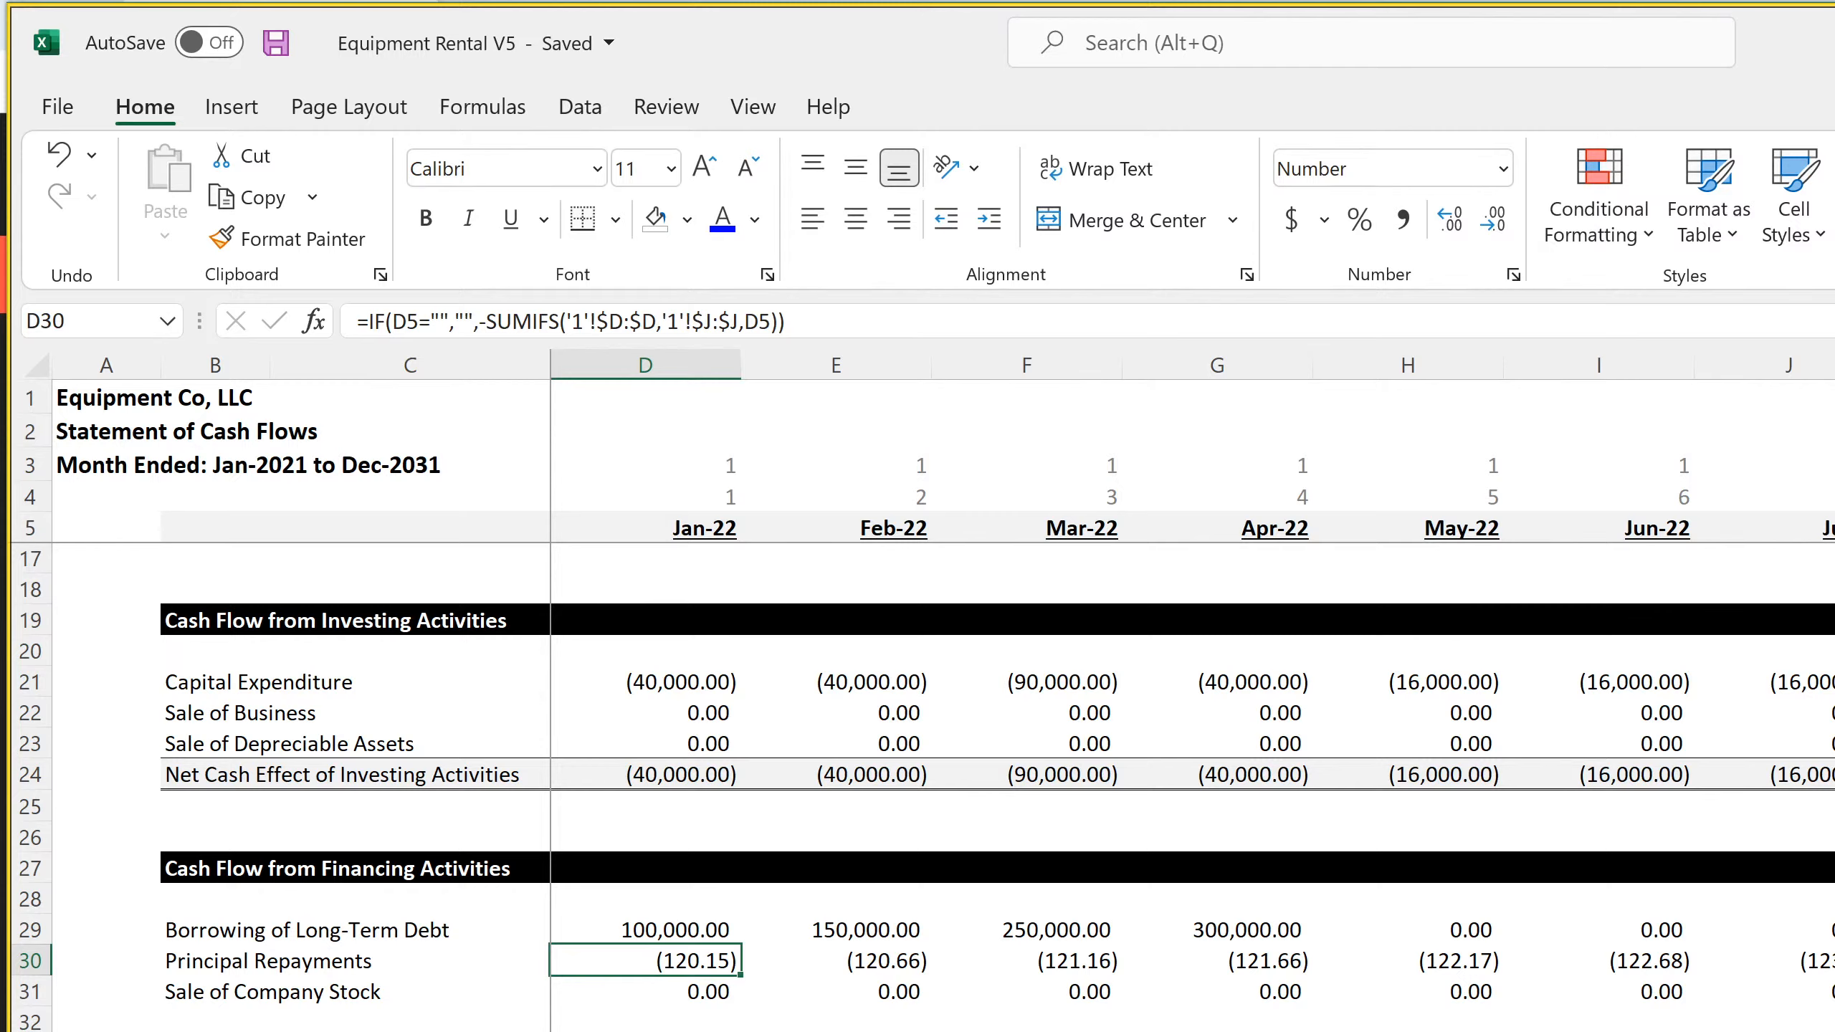
{"action": "left_click", "coordinate": [304, 1030]}
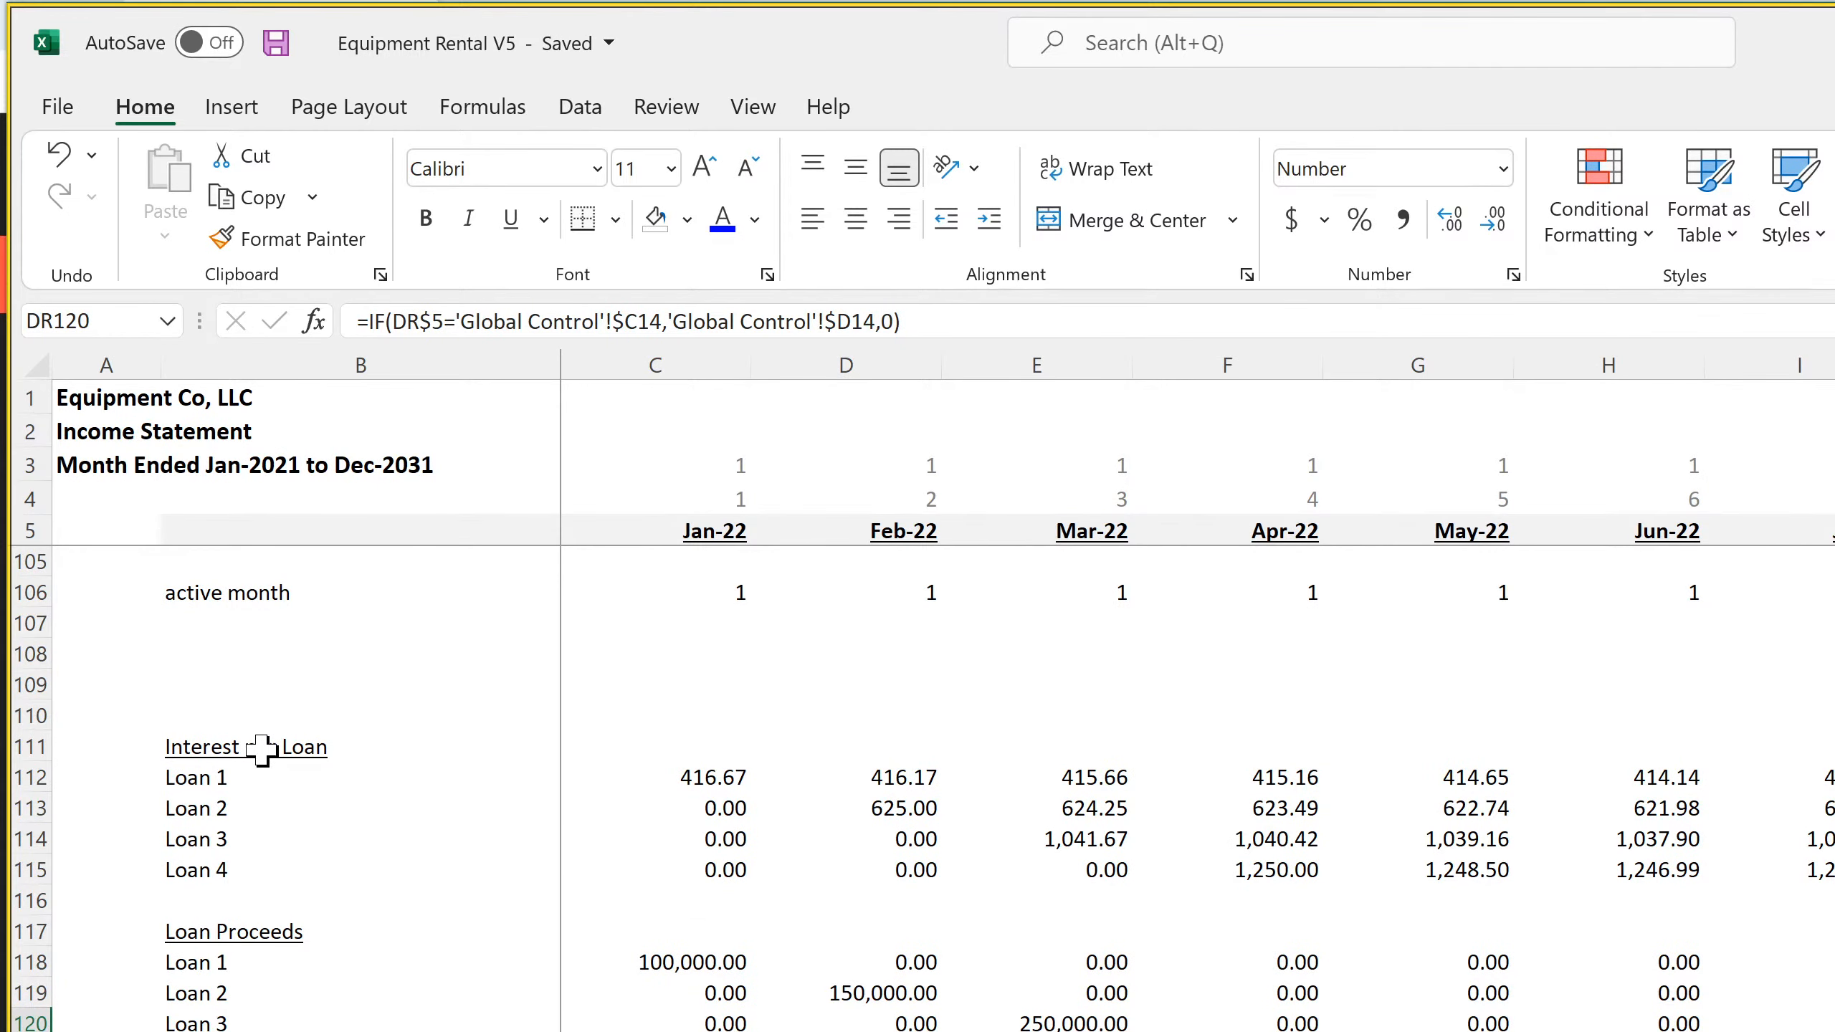
Copy the Interest per Loan block B111:C115 on the monthly income statement and paste it at B123
{"action": "left_click_drag", "start_coordinate": [259, 750], "coordinate": [643, 864]}
{"action": "right_click", "coordinate": [654, 864]}
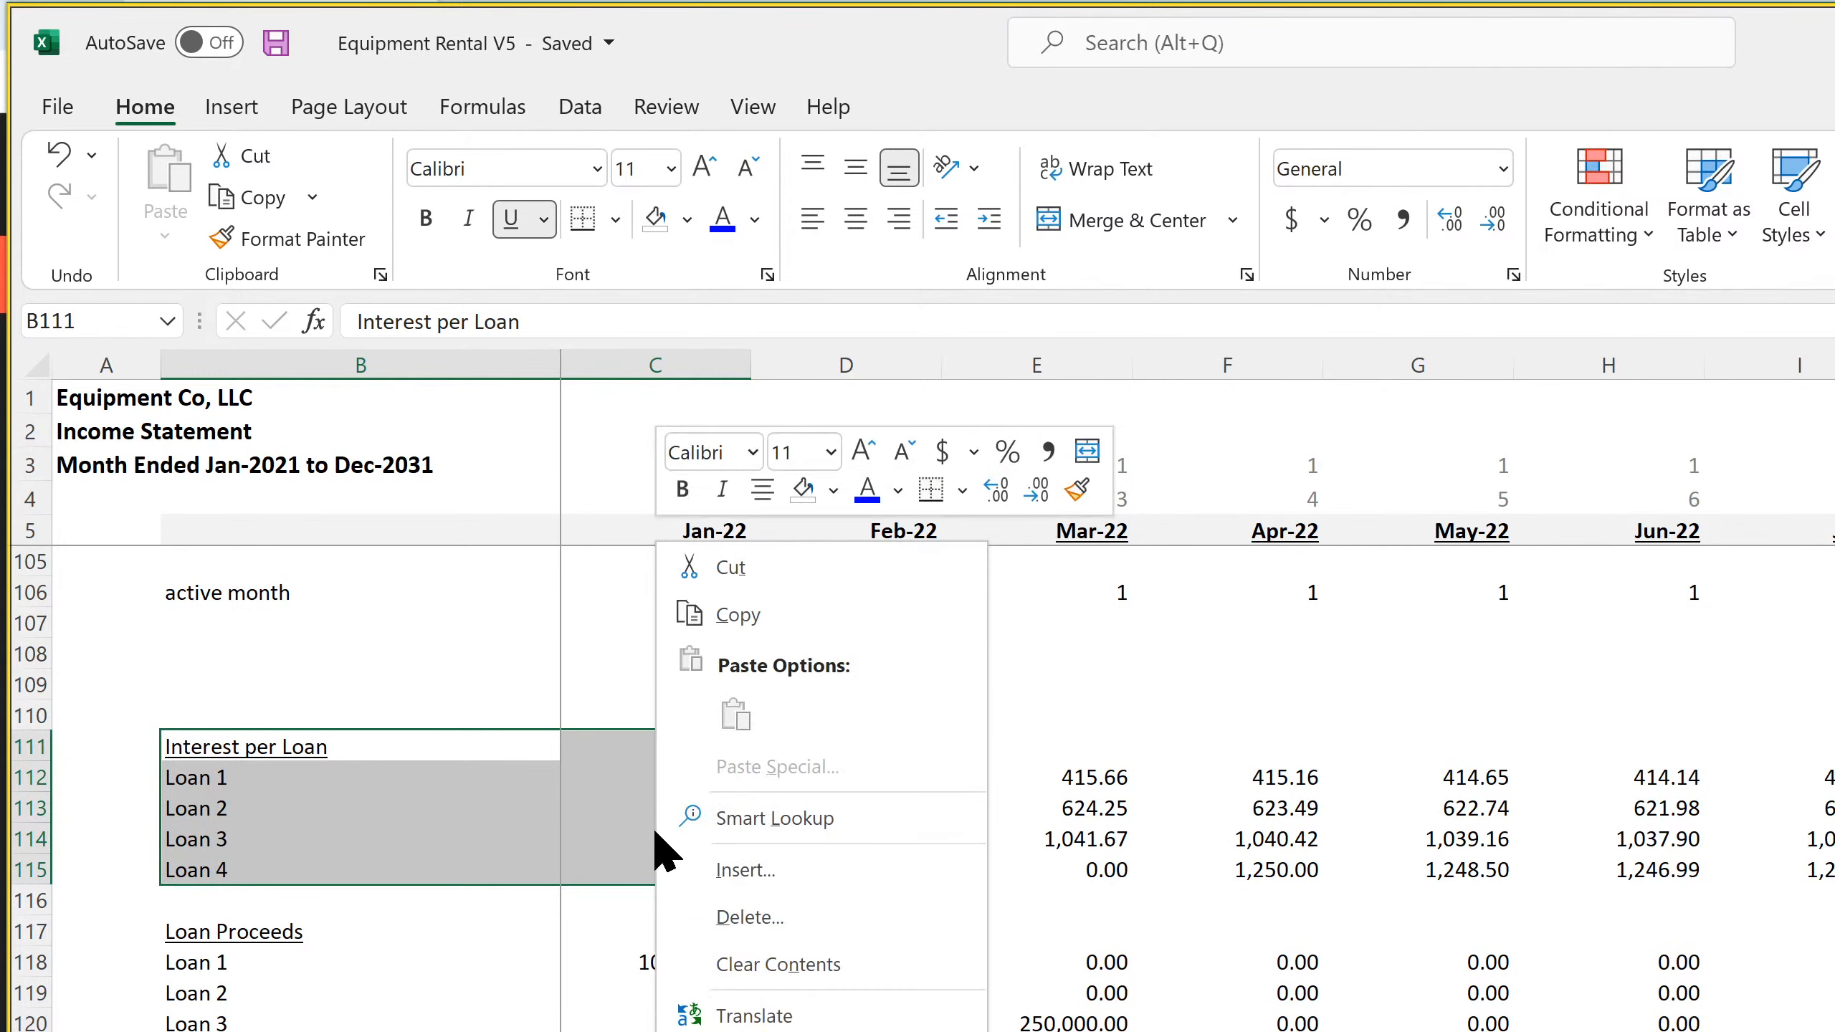
{"action": "left_click", "coordinate": [737, 614]}
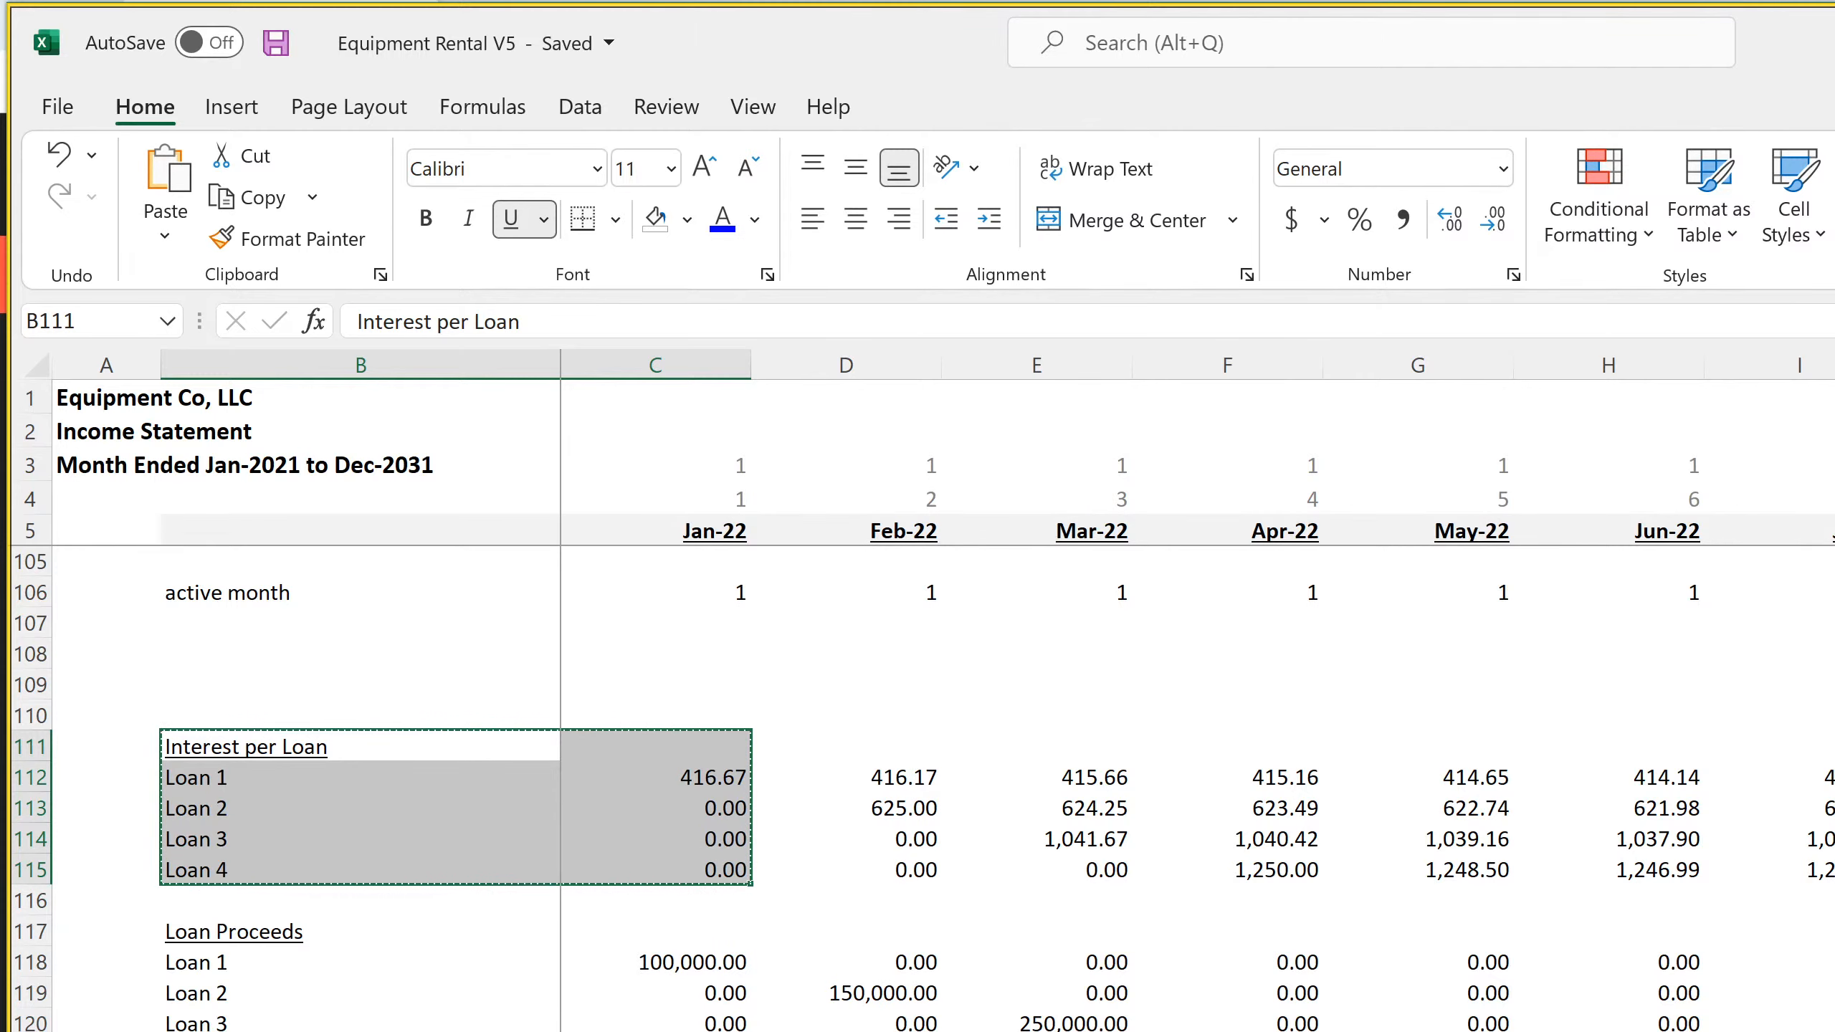
{"action": "left_click", "coordinate": [278, 1027]}
{"action": "right_click", "coordinate": [218, 1030]}
{"action": "left_click", "coordinate": [296, 412]}
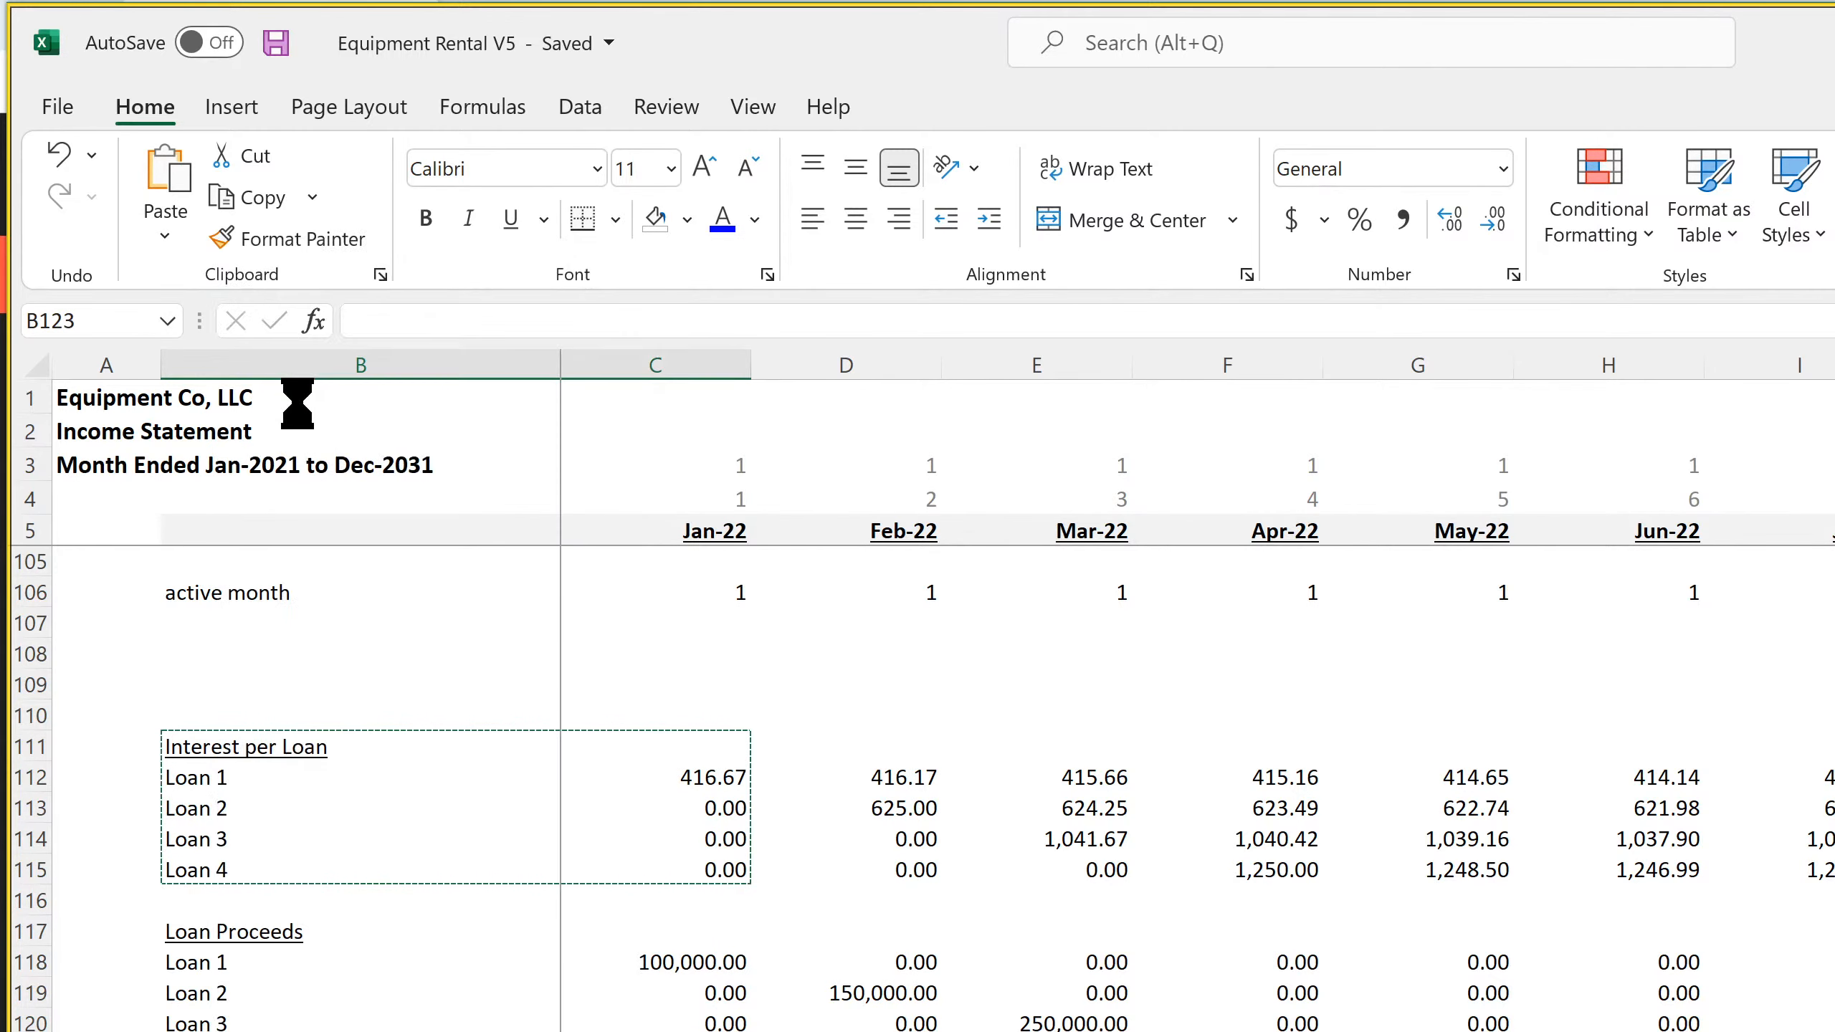
Rename the pasted block's heading in B123 to "Principal per Loan"
{"action": "key", "text": "F2"}
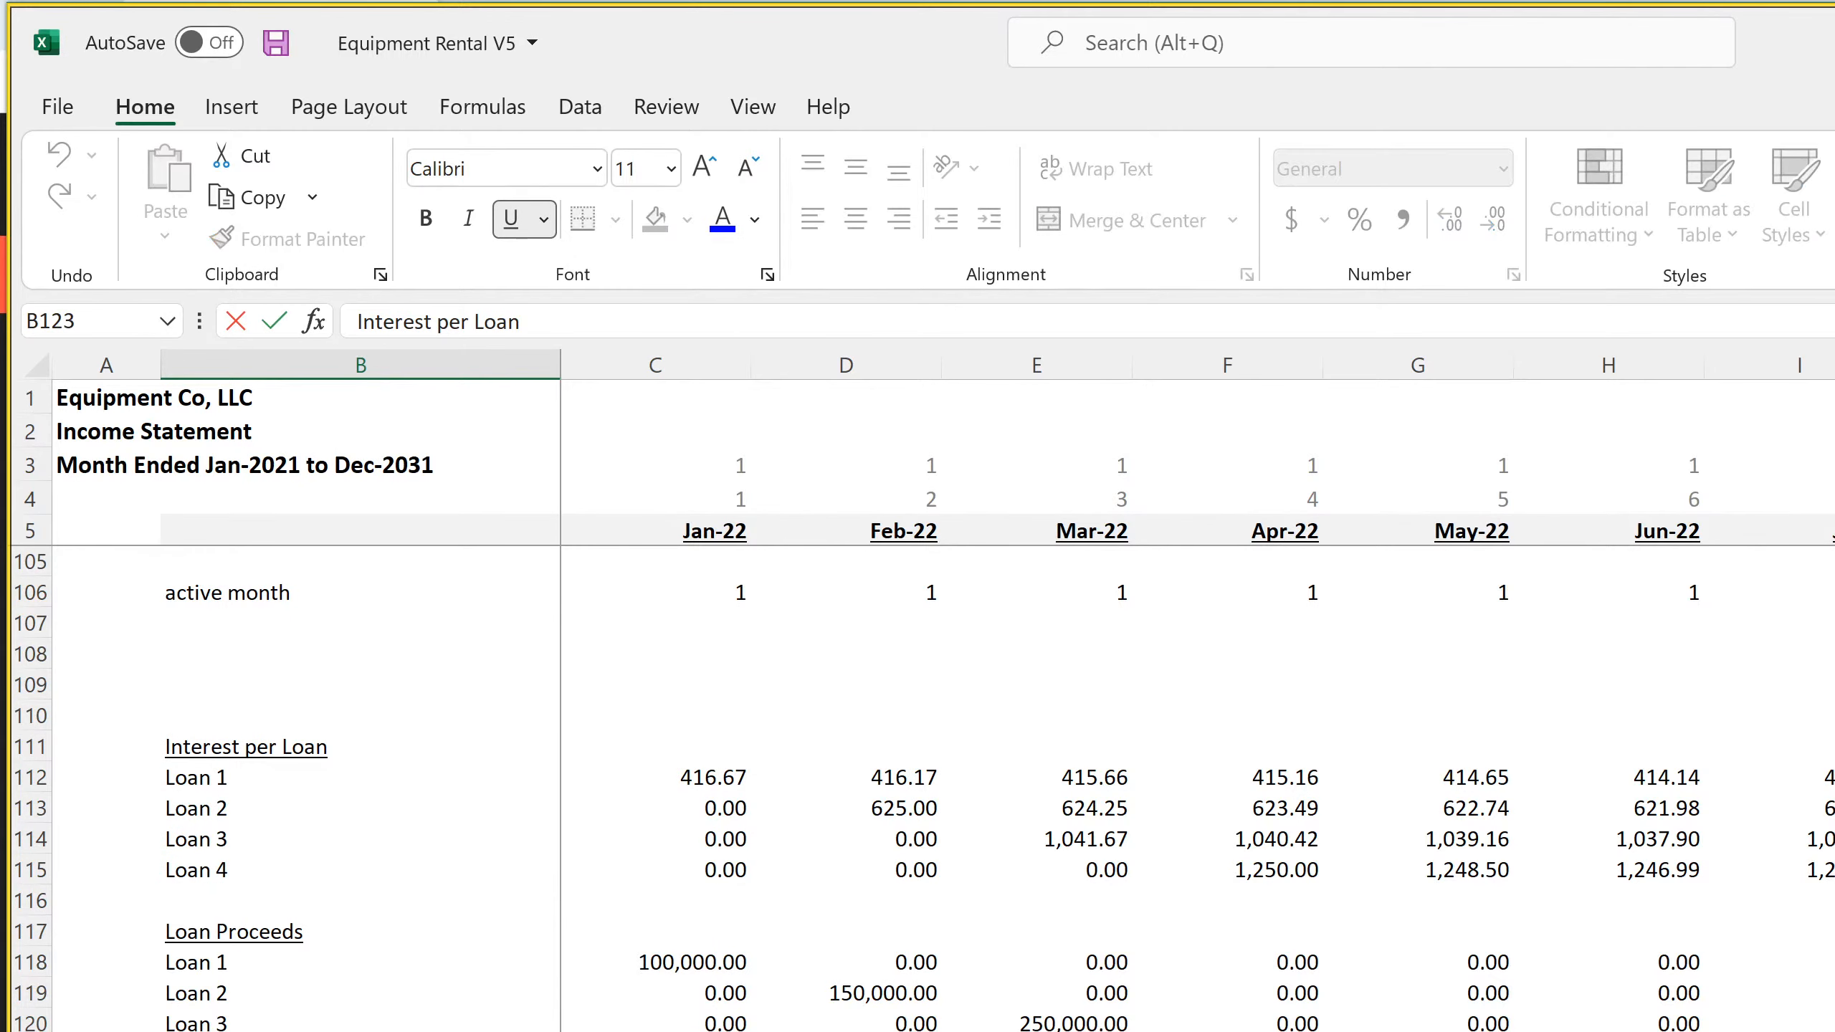
{"action": "left_click_drag", "start_coordinate": [241, 1031], "coordinate": [144, 1031]}
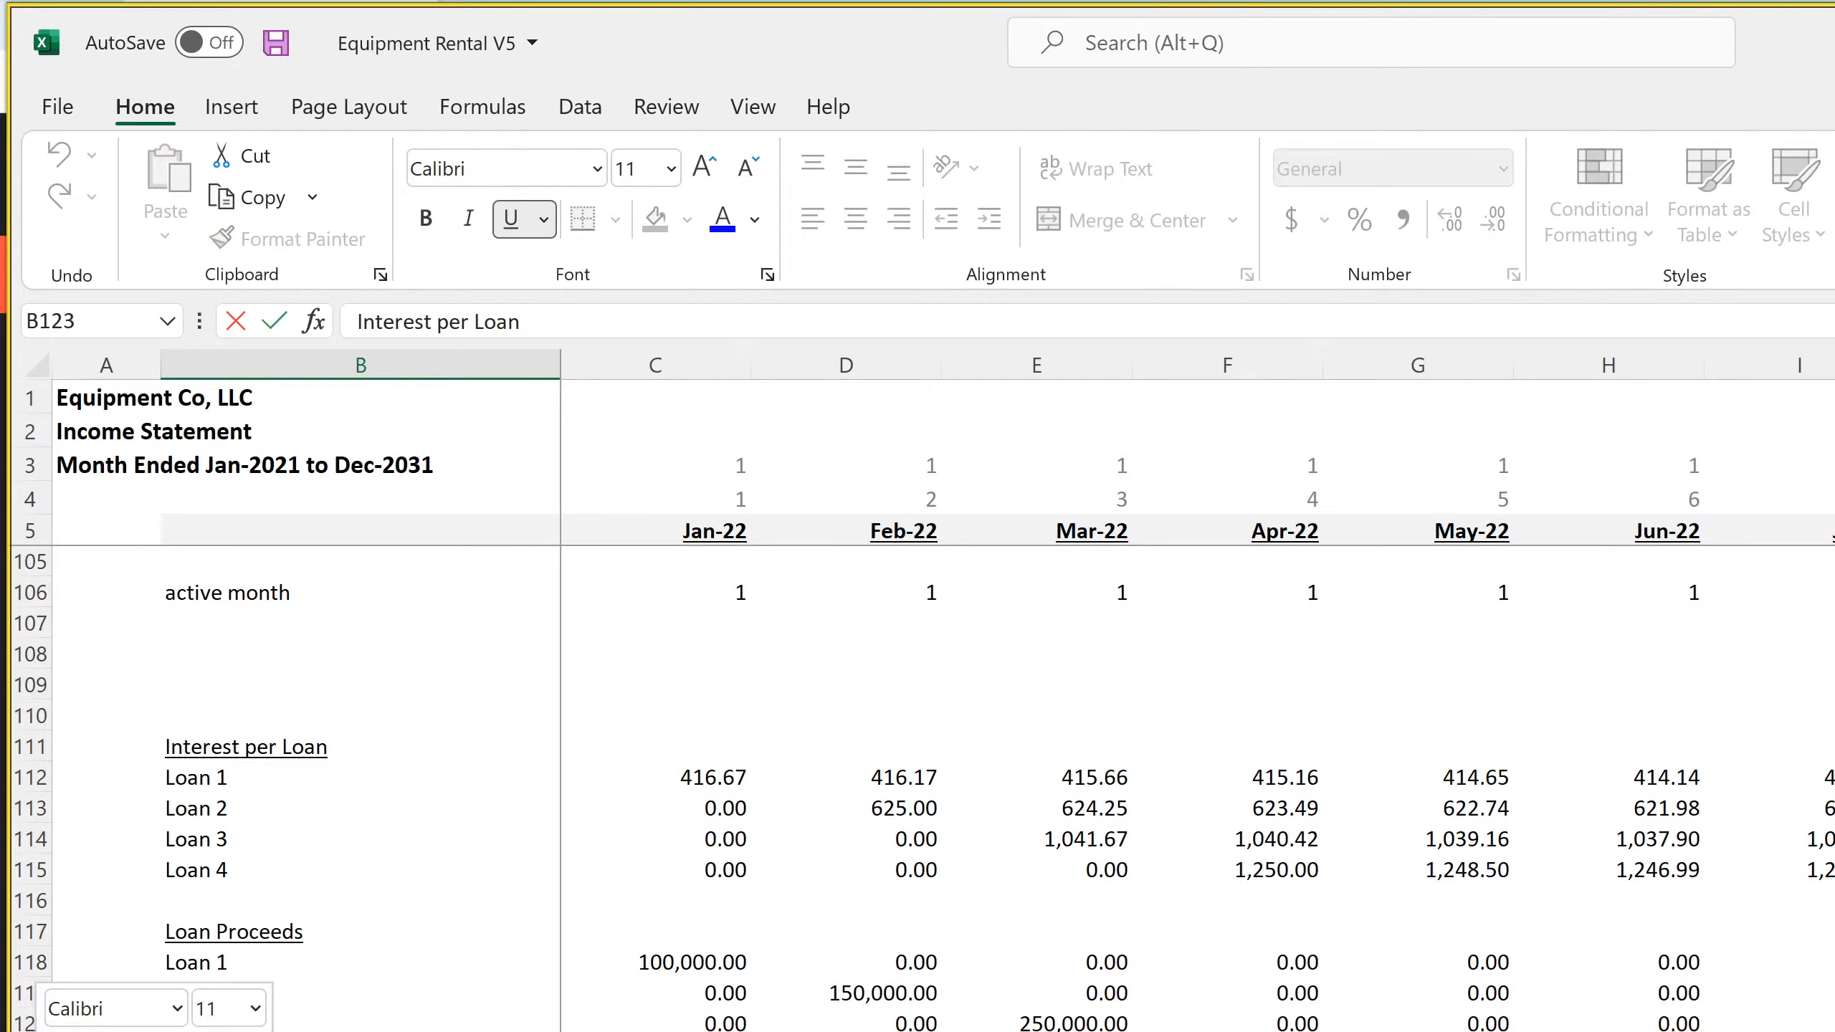
{"action": "type", "text": "Principal"}
{"action": "key", "text": "ctrl+Return"}
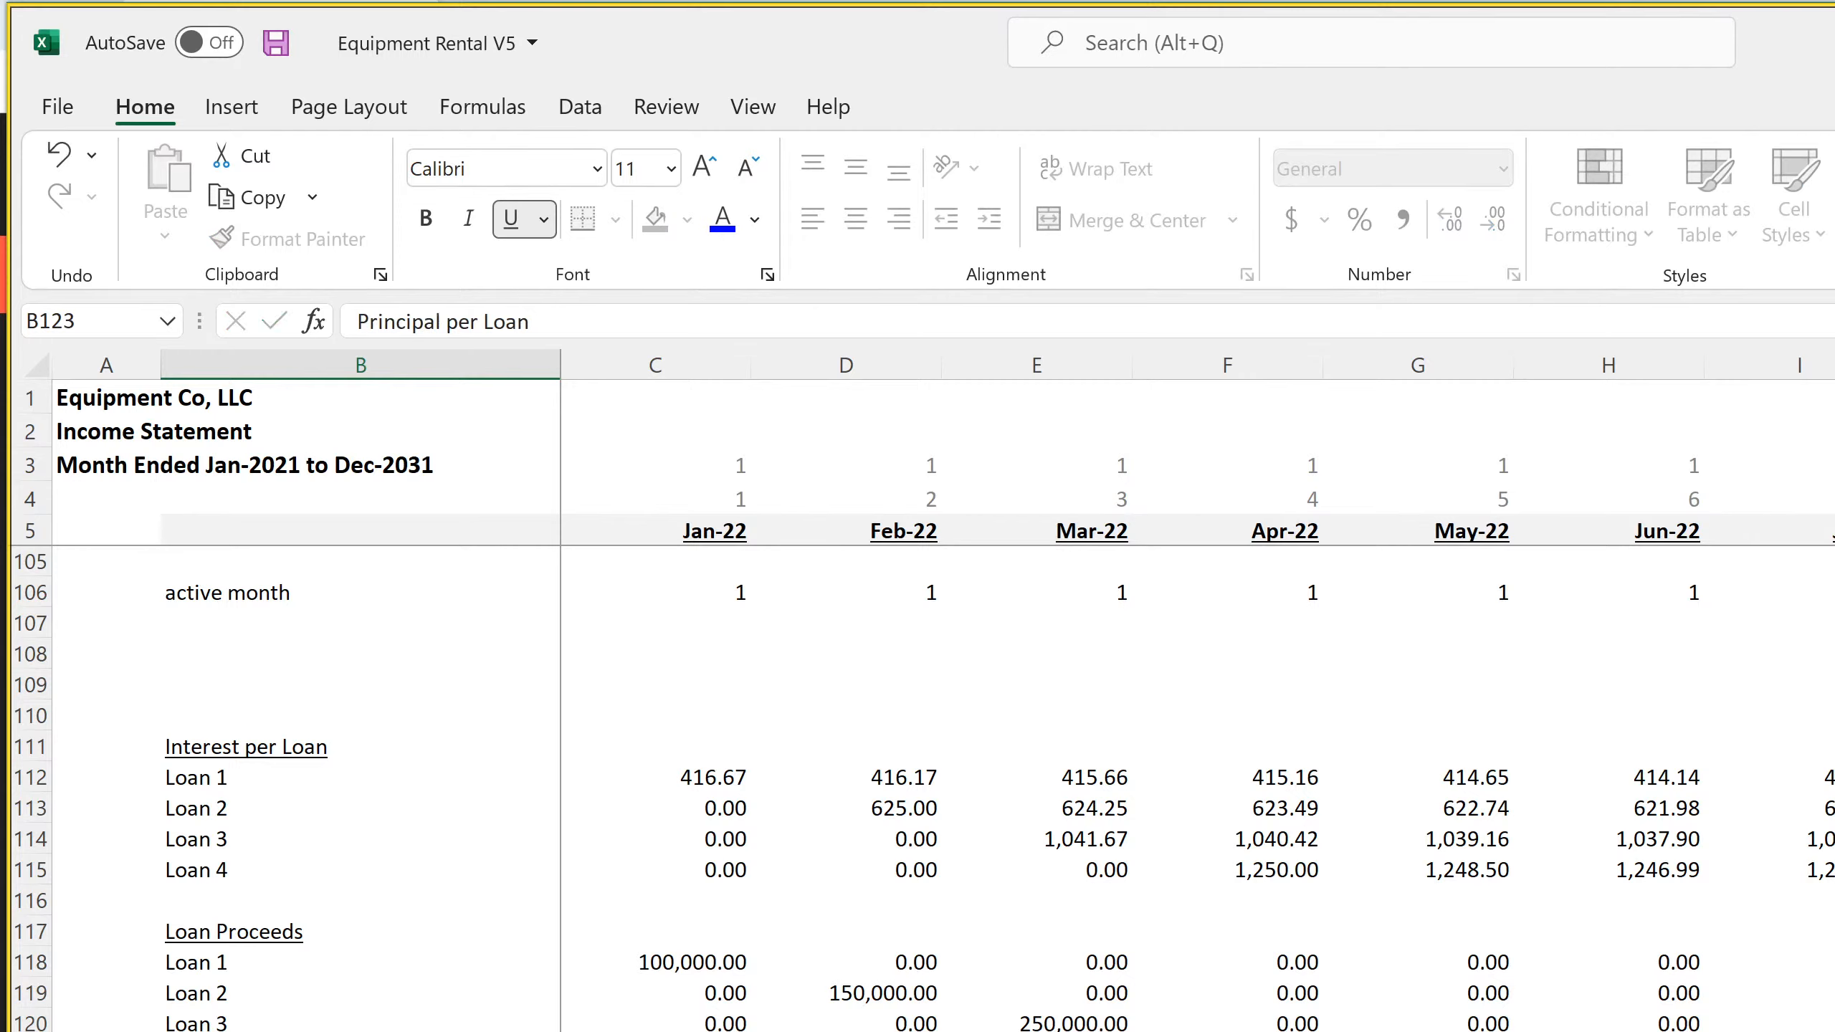
Check the principal column on the loan schedule and change the Loan 1 formula's sum range in C124 to '1'!$D:$D
{"action": "key", "text": "Down"}
{"action": "key", "text": "Right"}
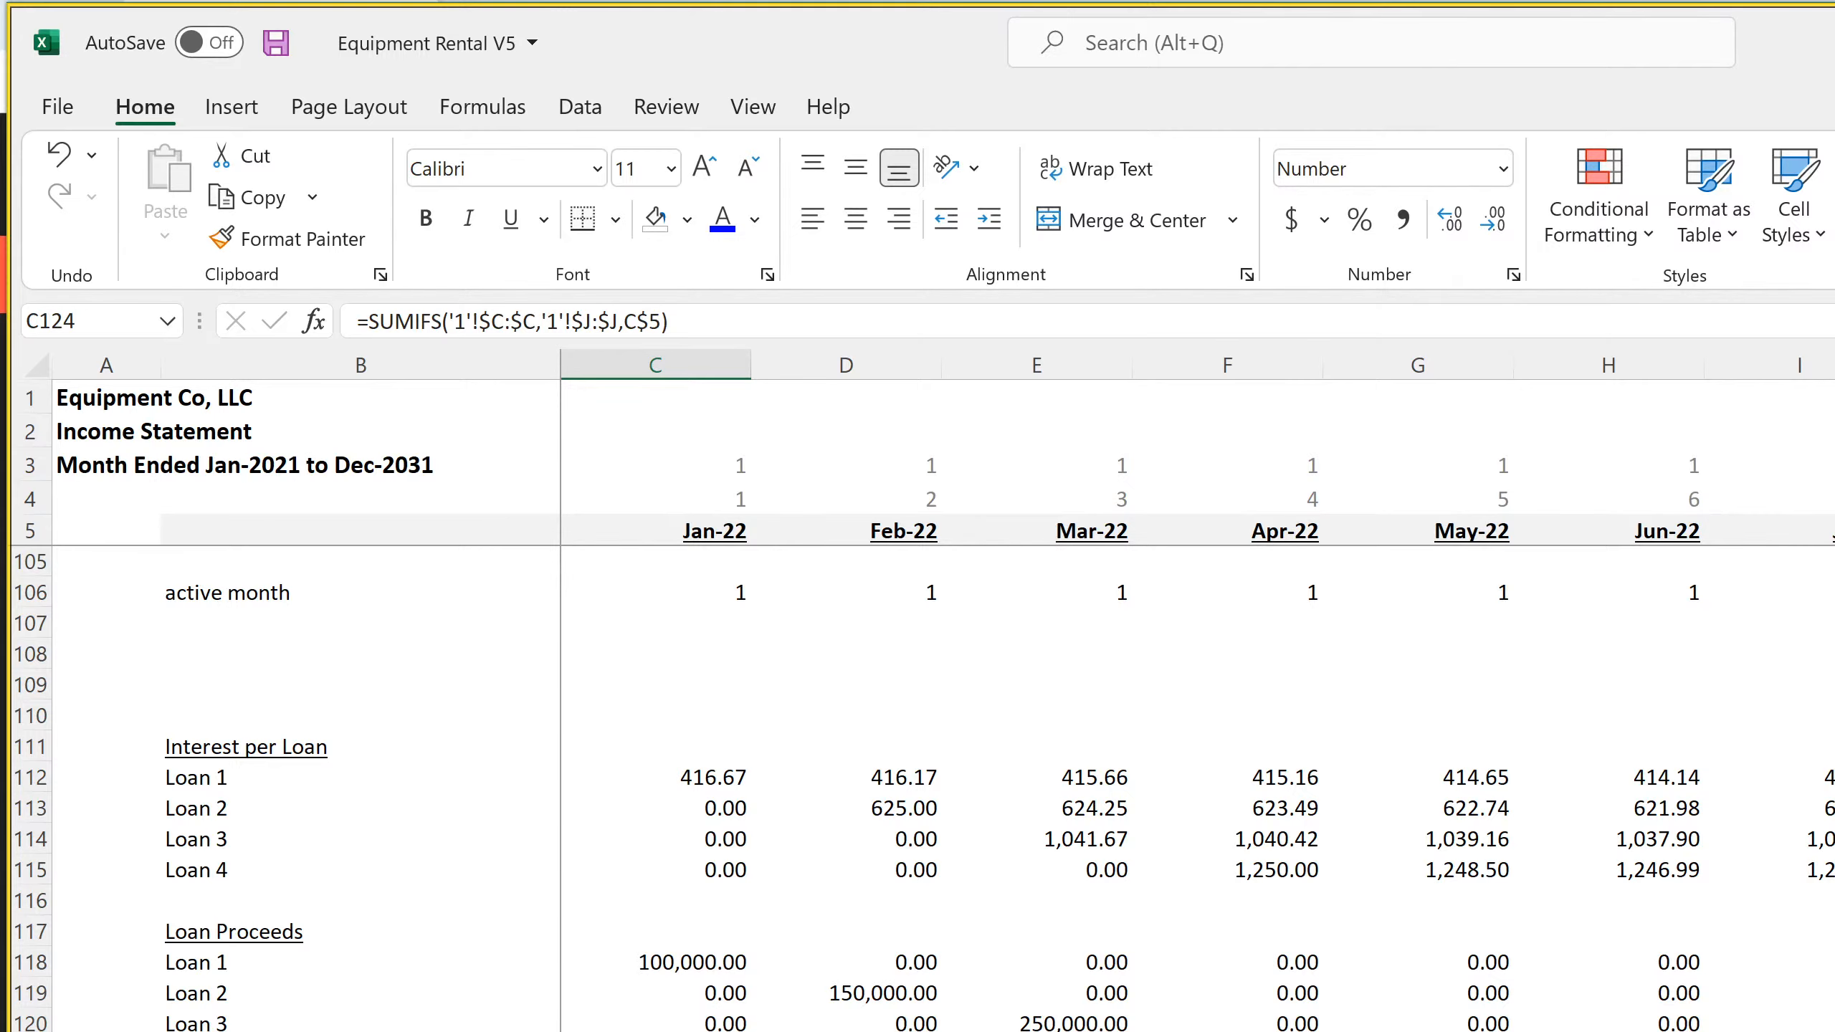
{"action": "key", "text": "ctrl+Page_Down"}
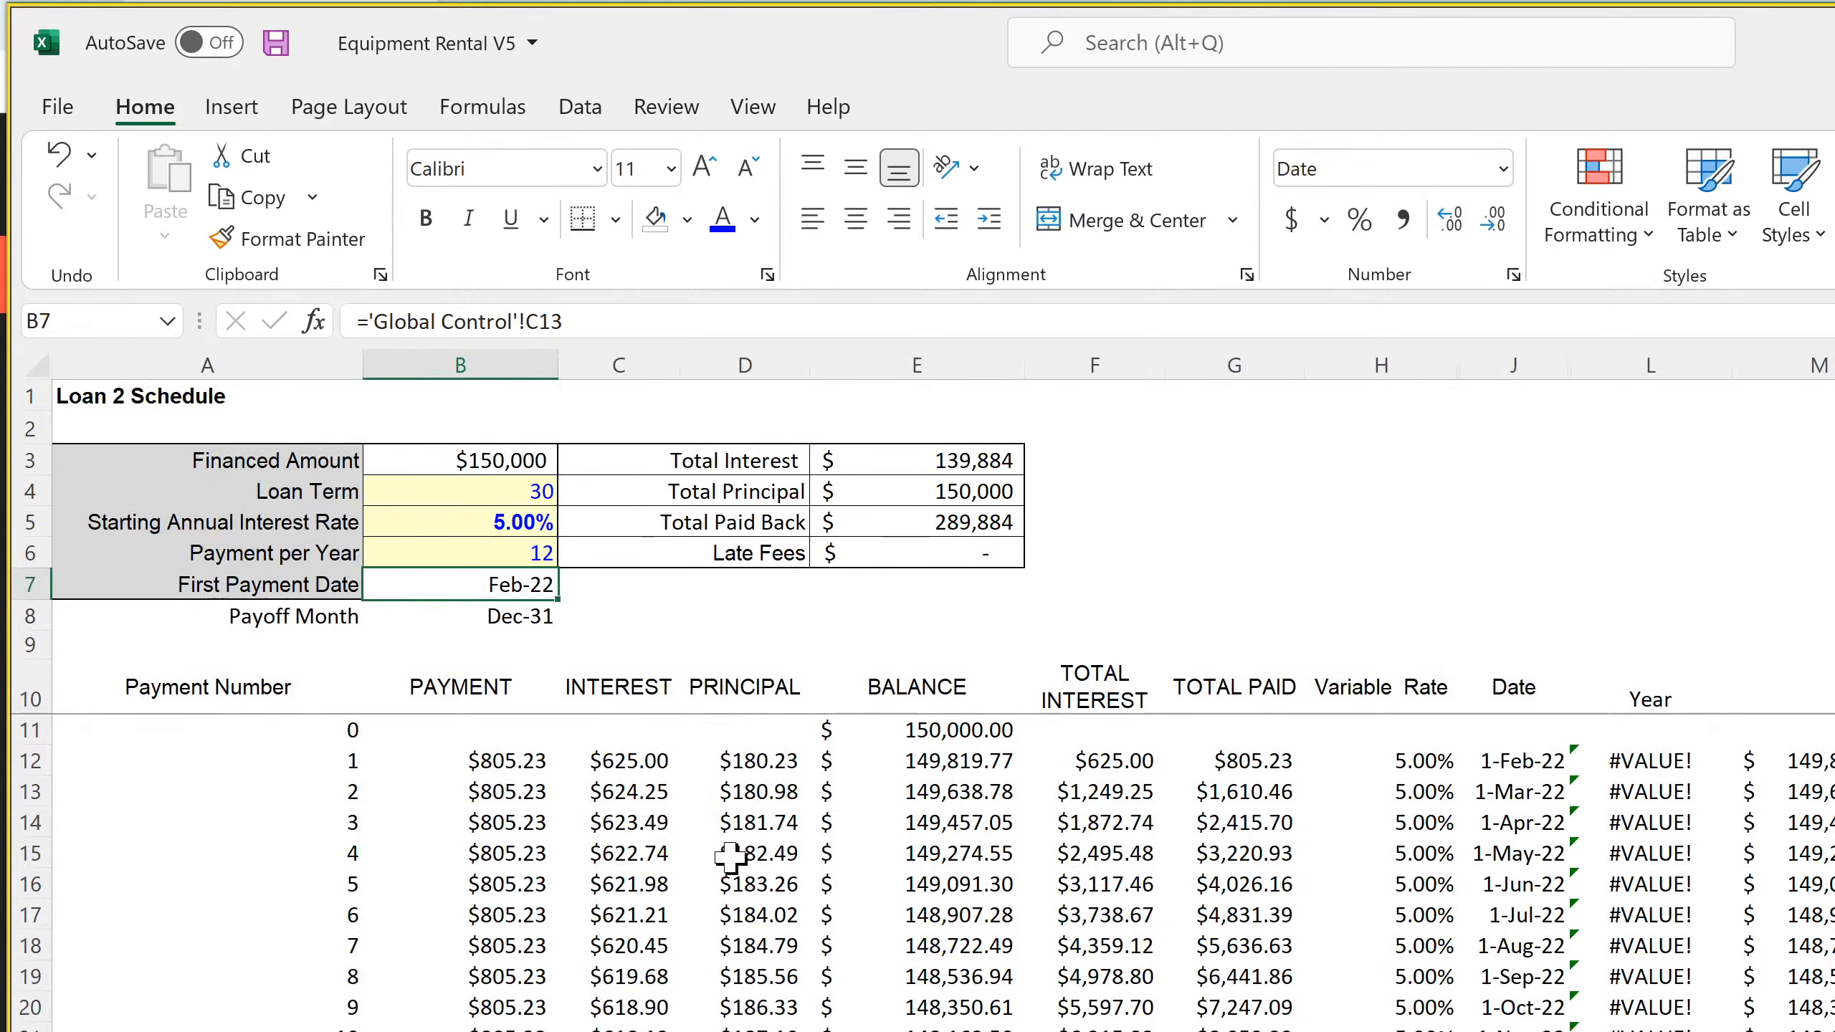
{"action": "left_click", "coordinate": [740, 824]}
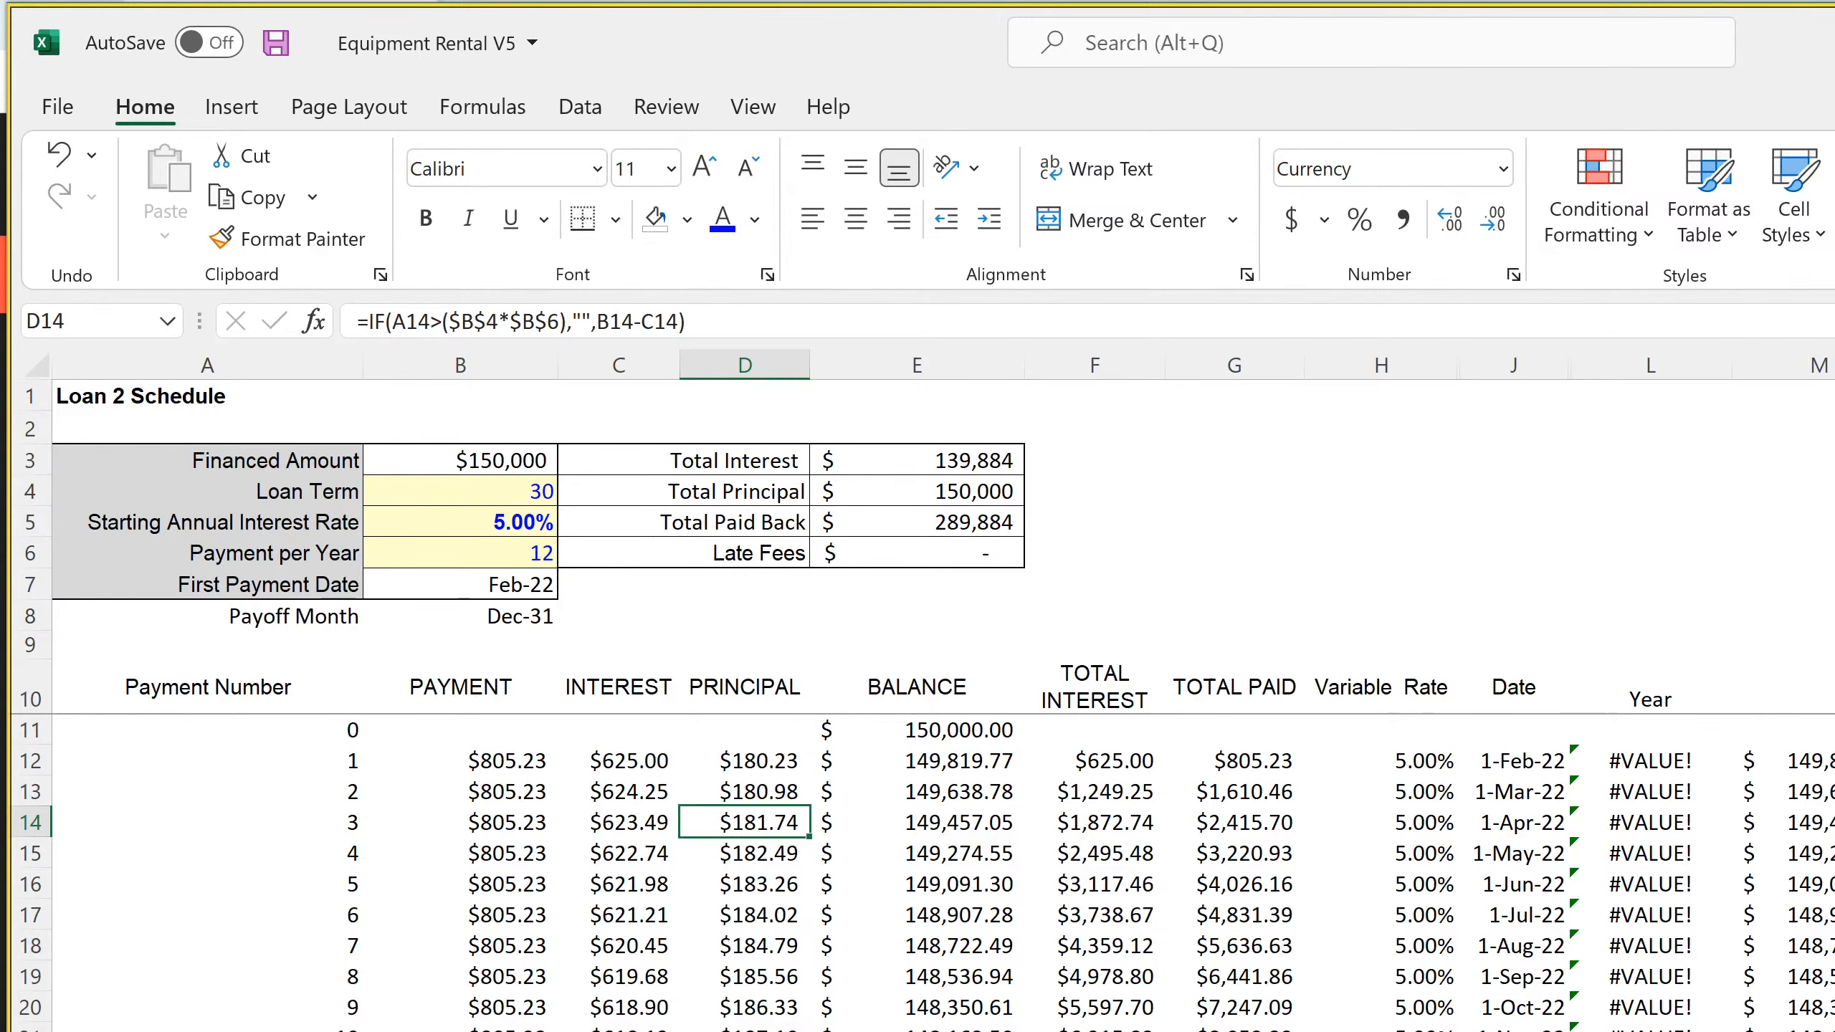
{"action": "key", "text": "ctrl+Page_Up"}
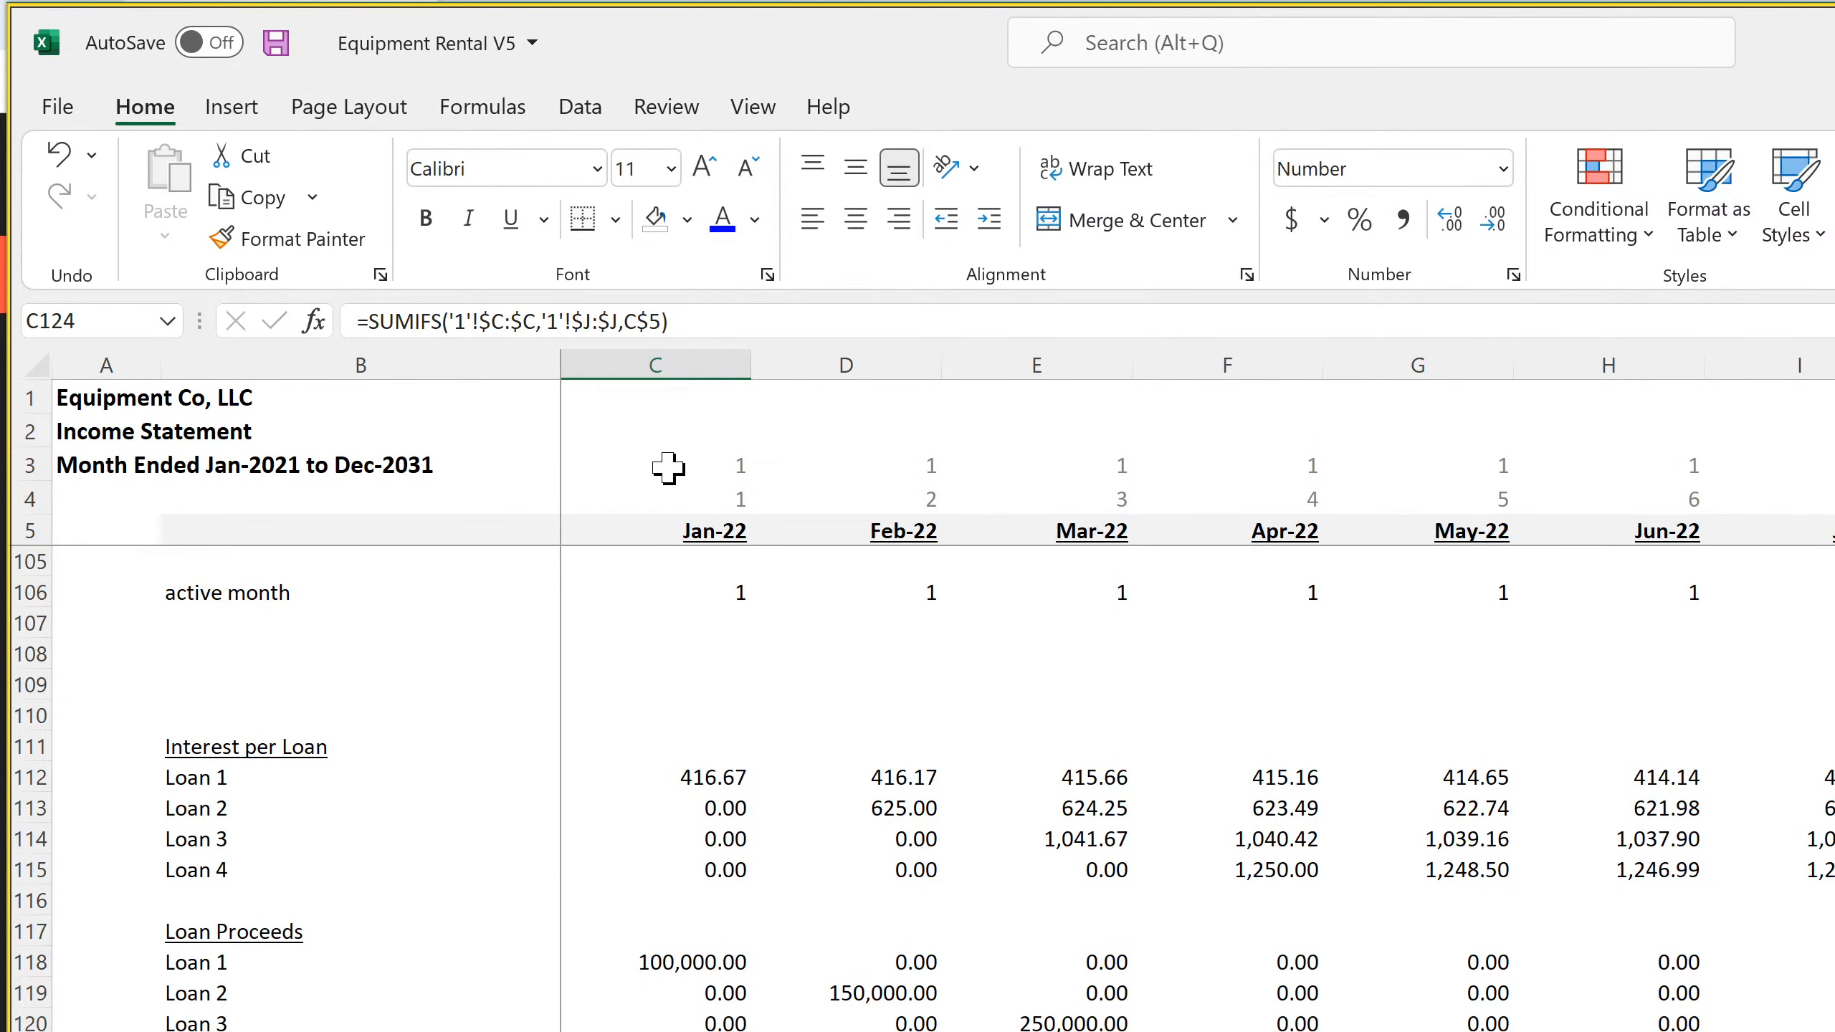
{"action": "left_click", "coordinate": [508, 321]}
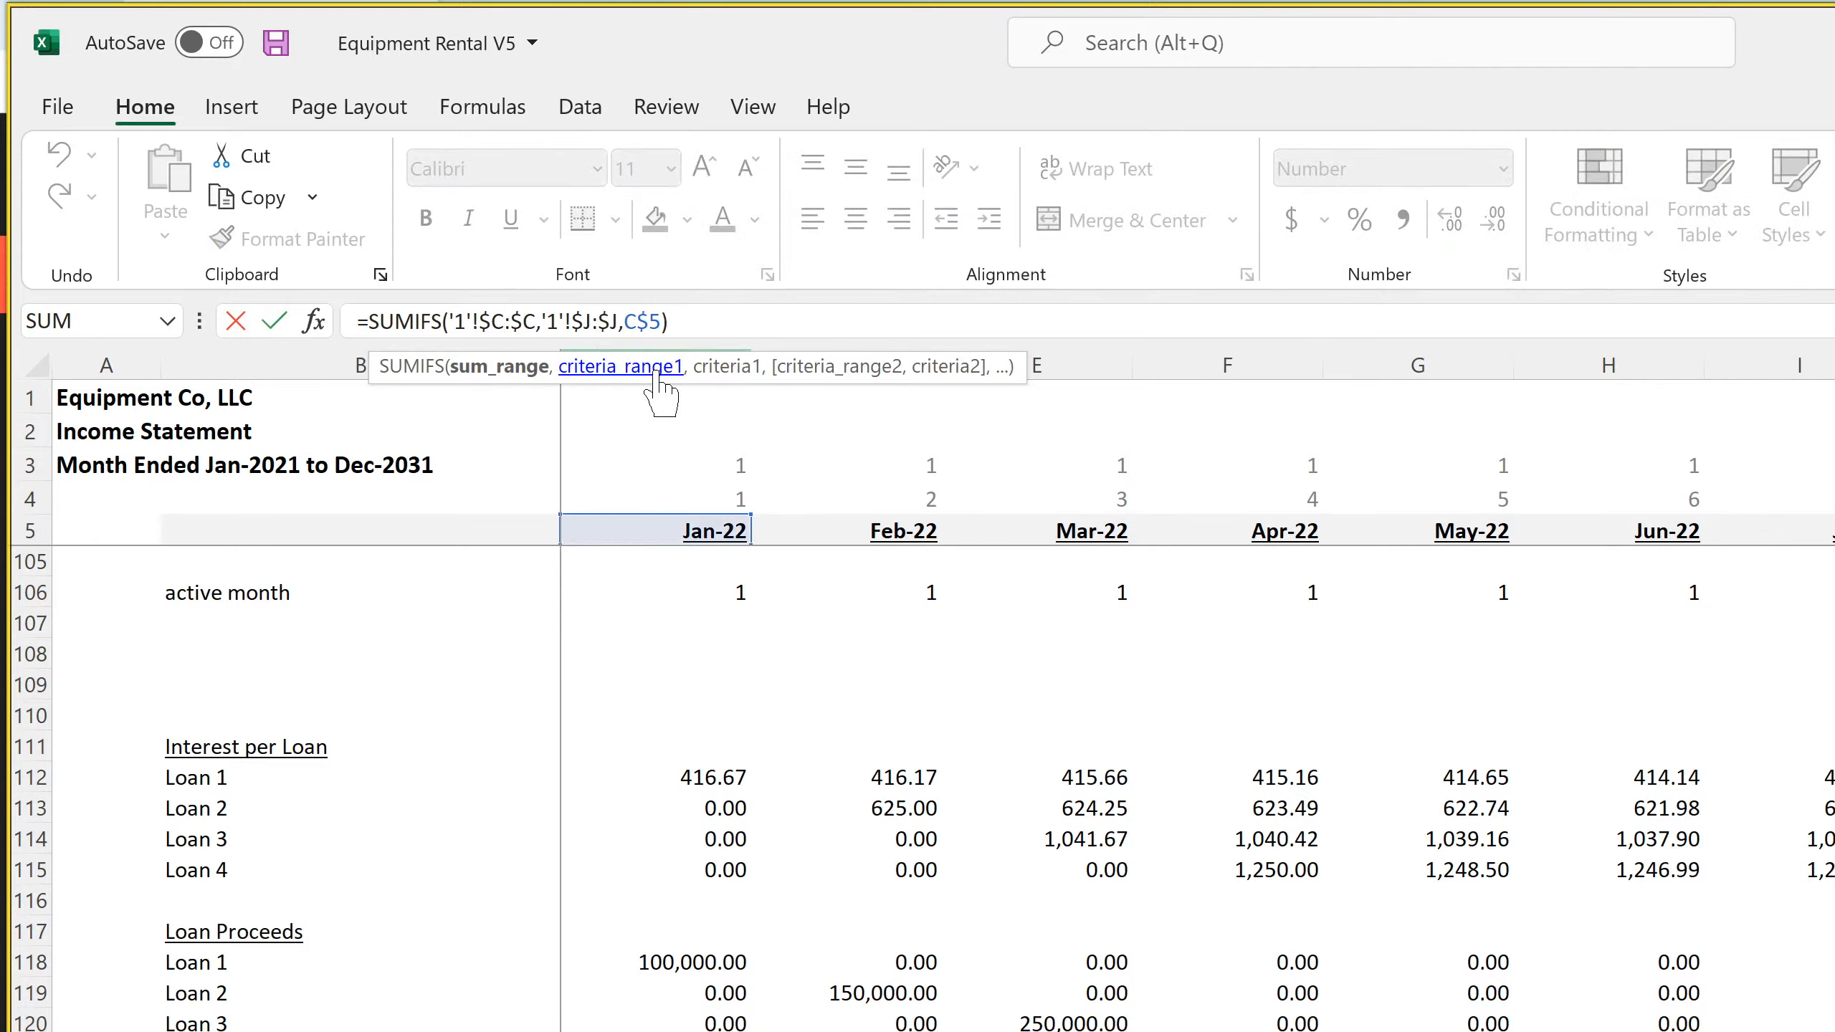
{"action": "key", "text": "BackSpace"}
{"action": "type", "text": "d"}
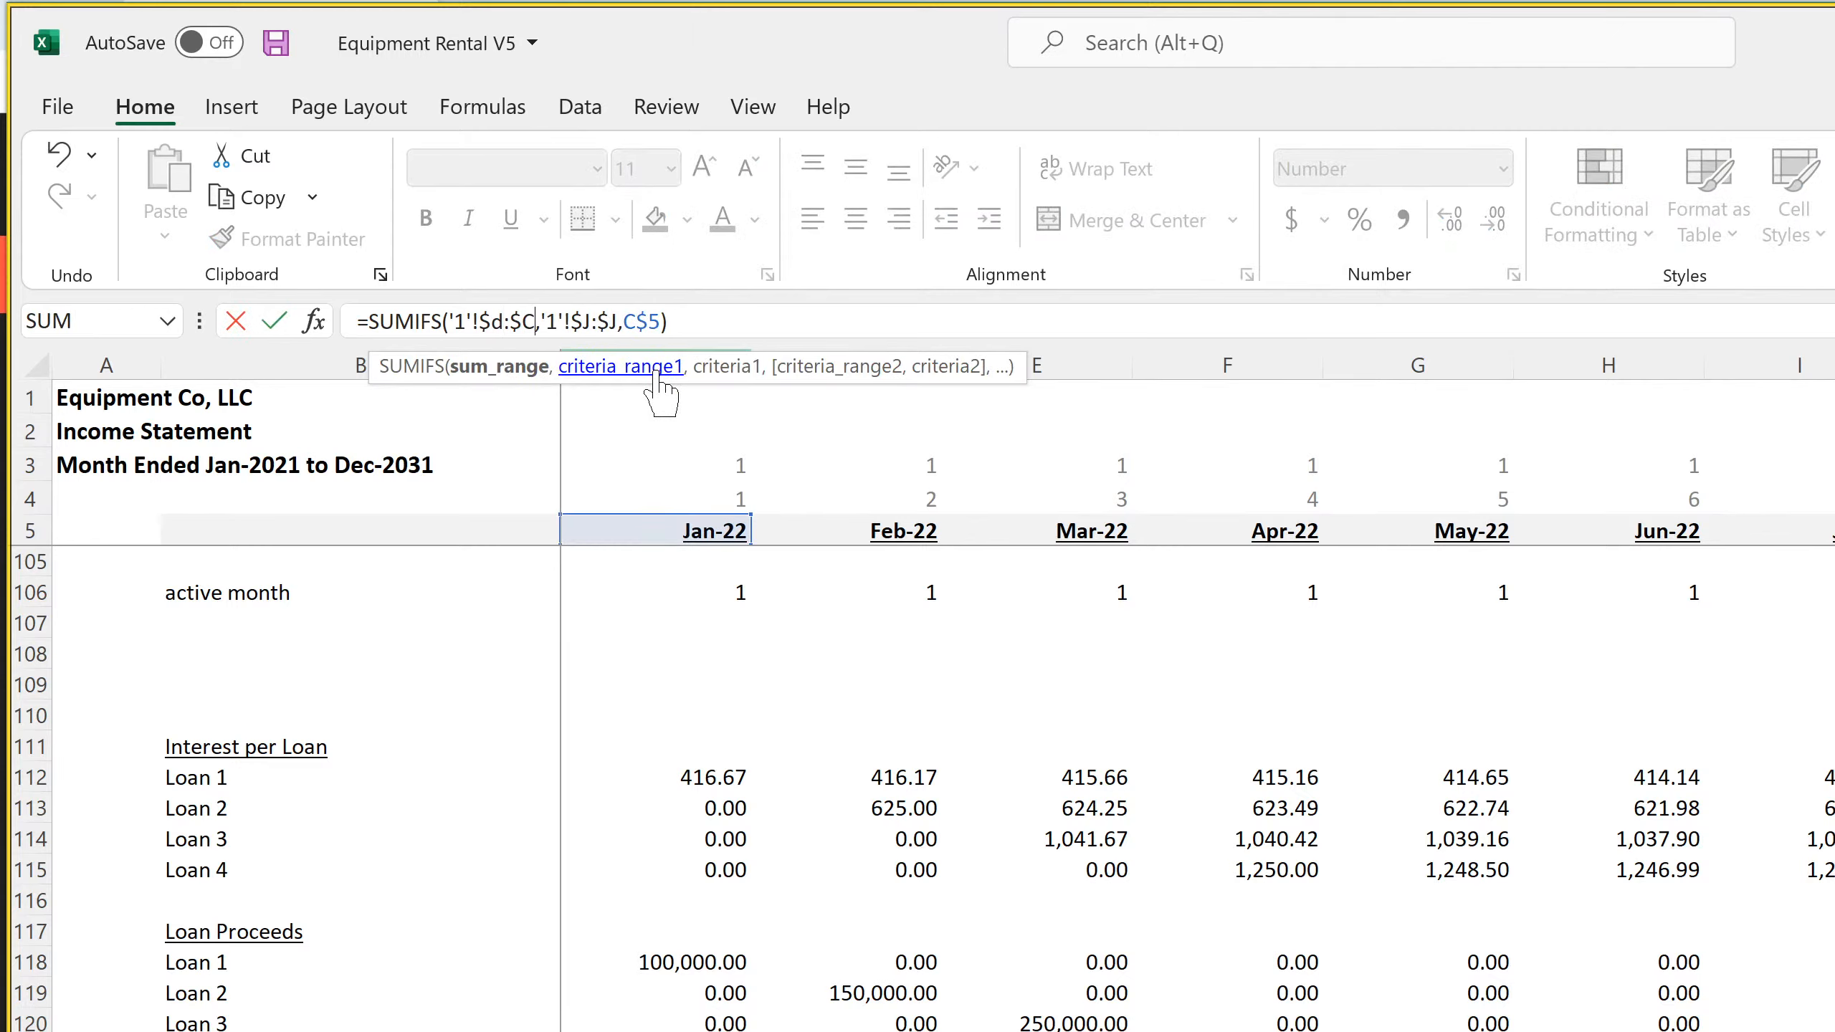
{"action": "key", "text": "Return"}
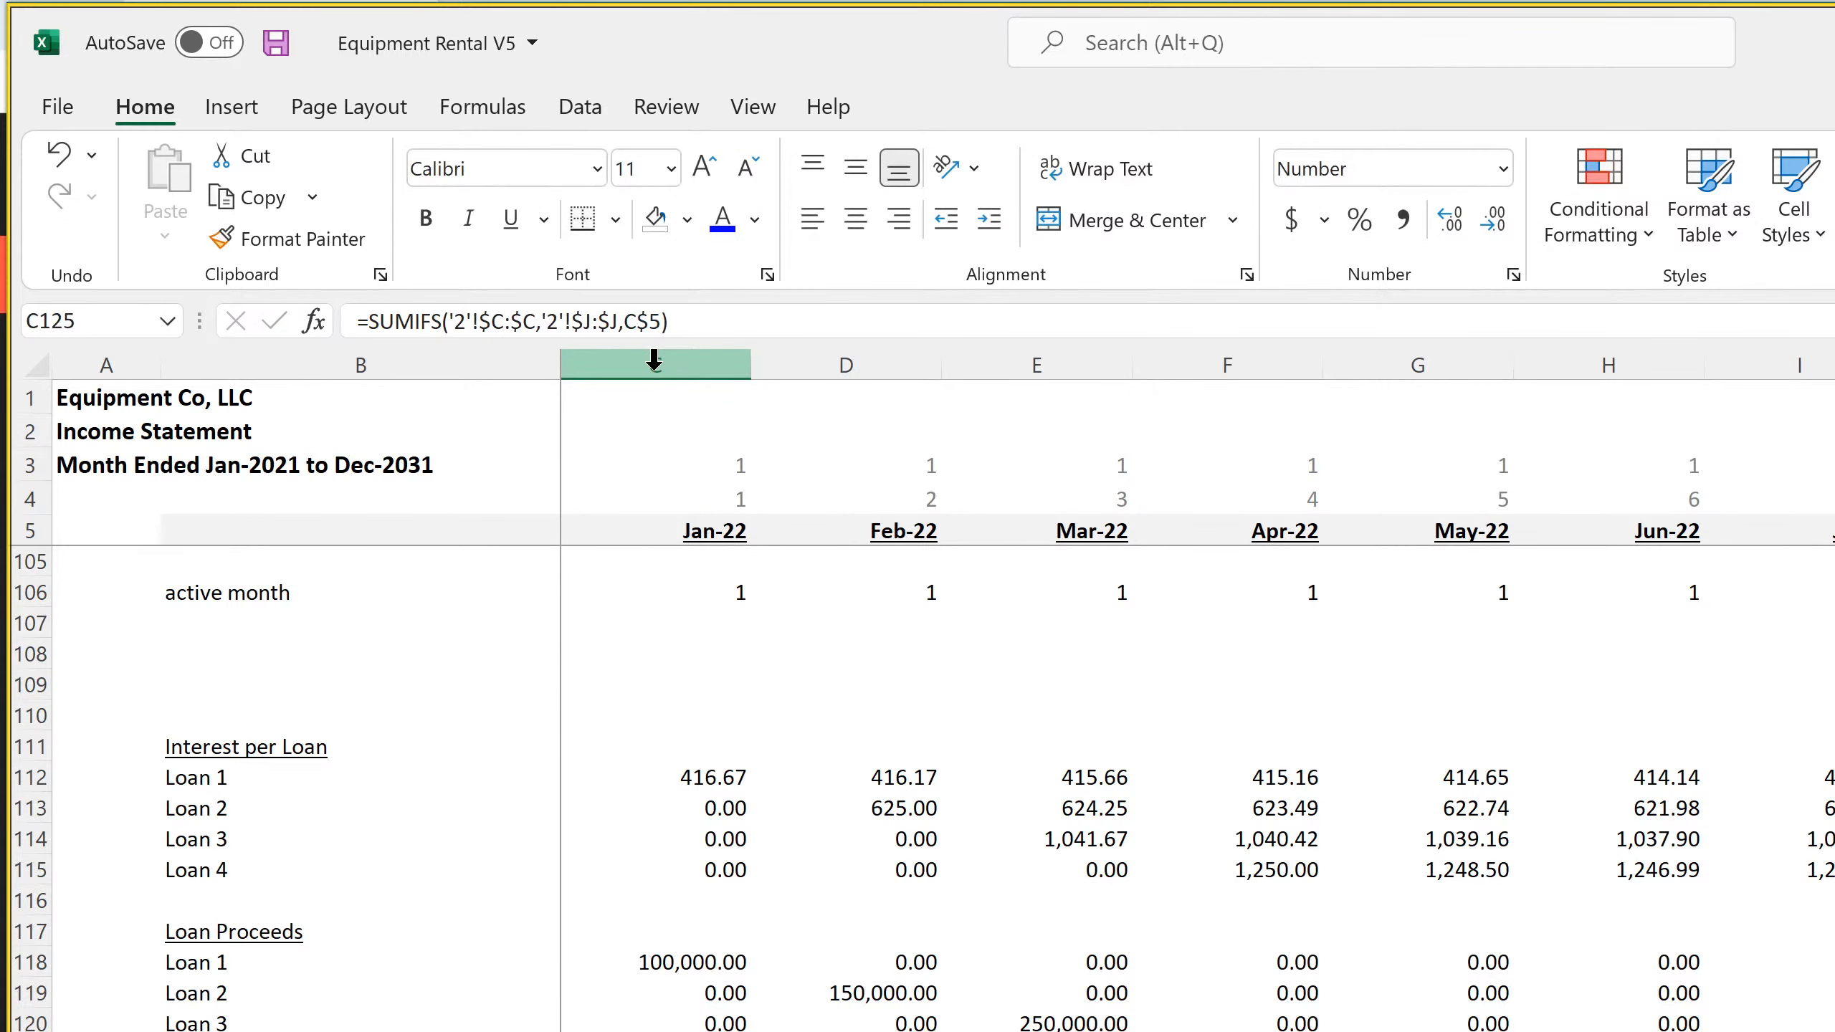
Change the Loan 2 principal formula's sum range in C125 to '2'!$D:$D
{"action": "left_click", "coordinate": [508, 321]}
{"action": "key", "text": "BackSpace"}
{"action": "type", "text": "d"}
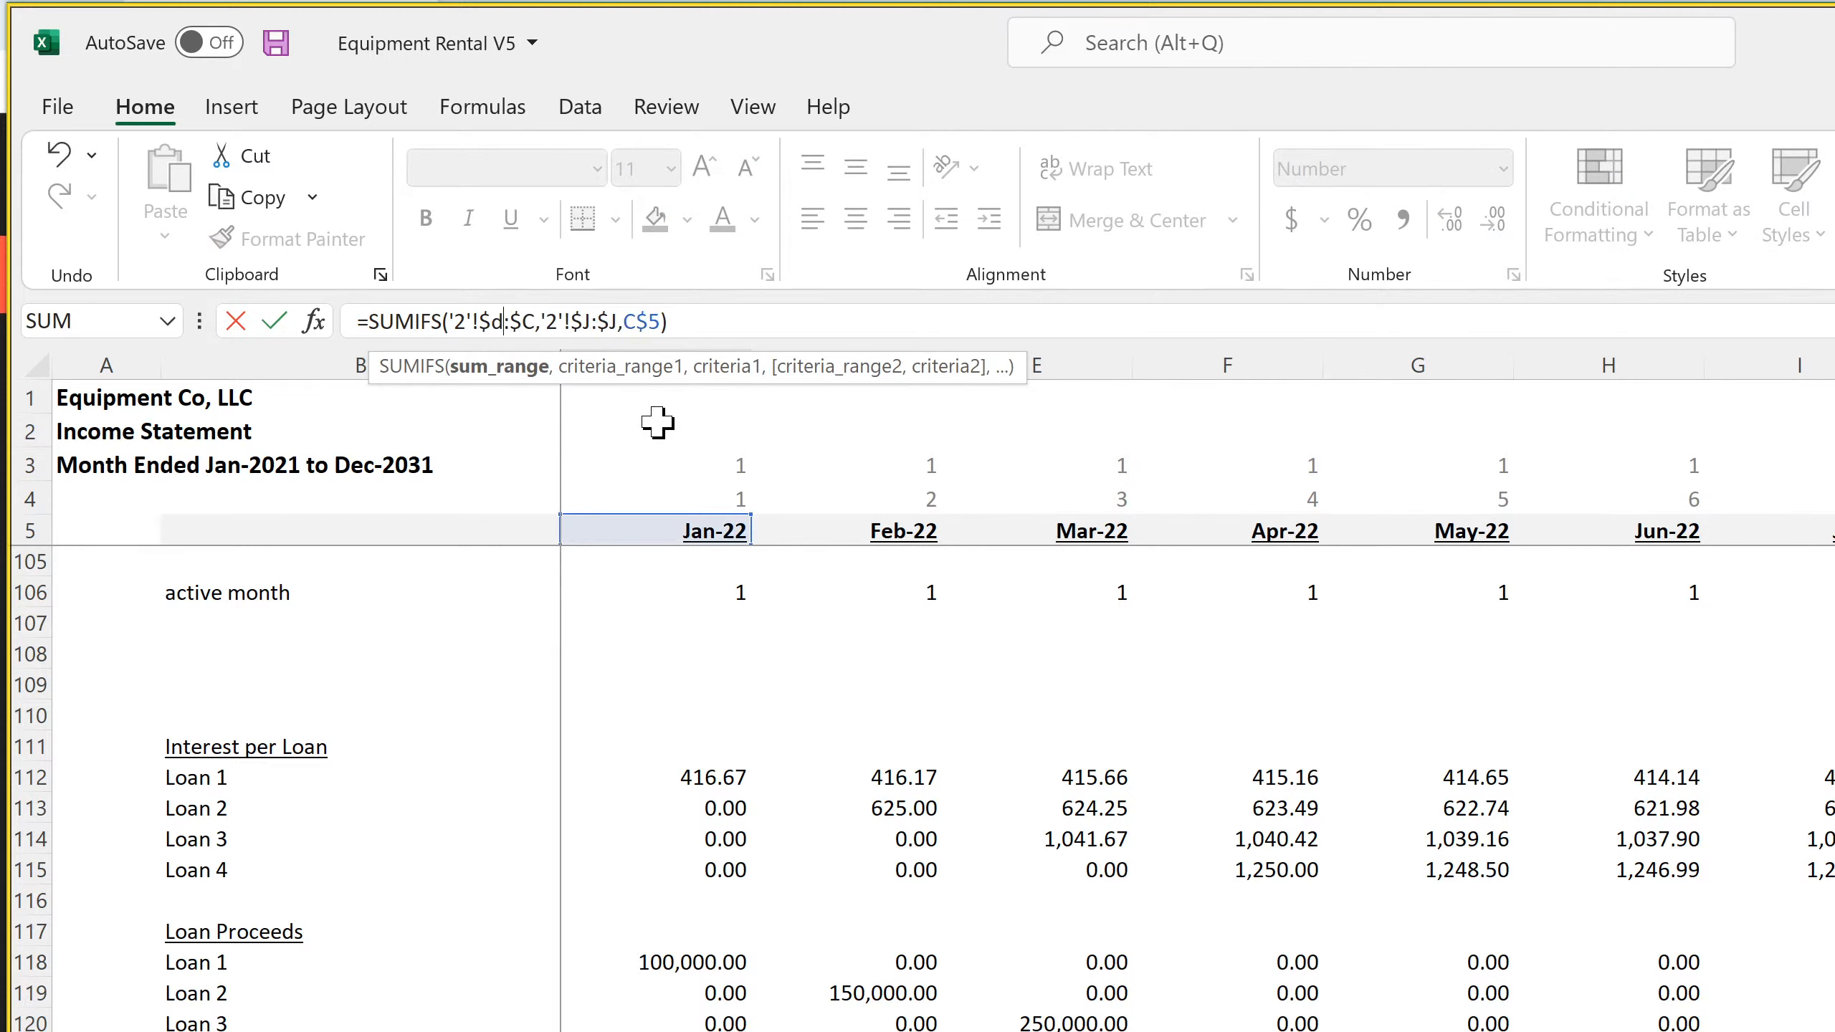
{"action": "key", "text": "Return"}
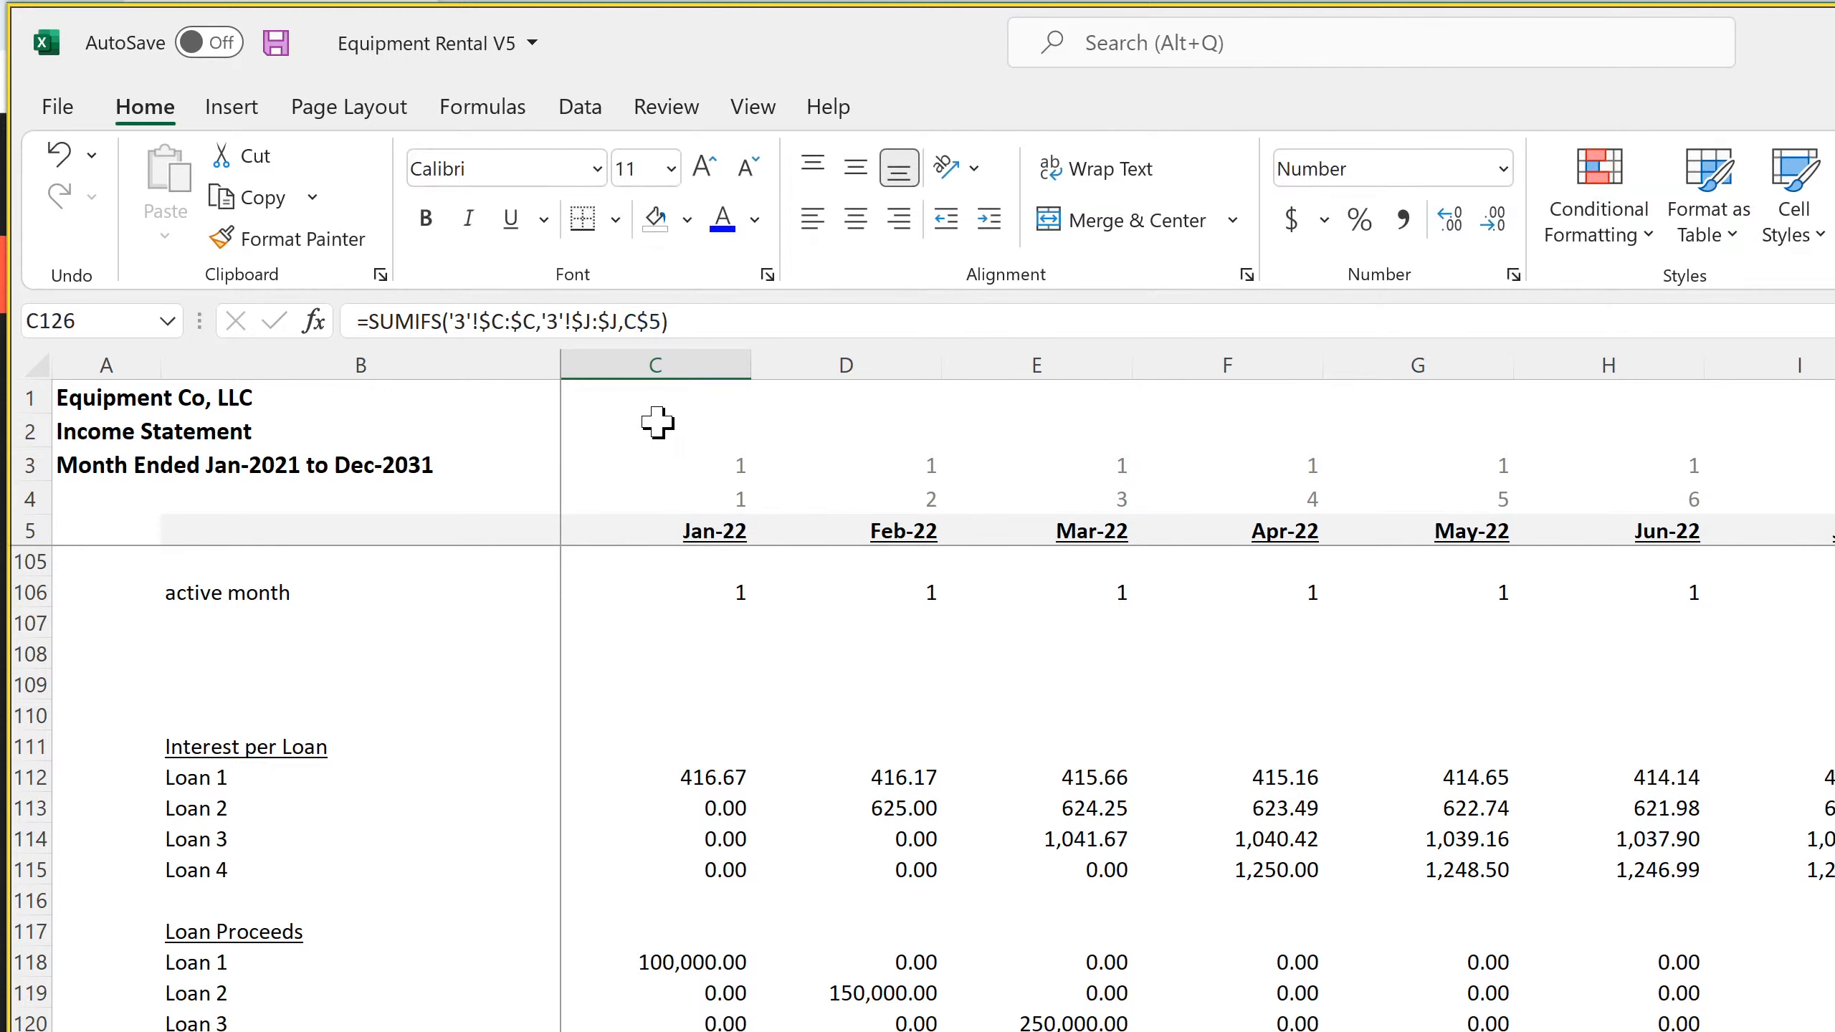
Change the Loan 3 principal formula's sum range in C126 to '3'!$D:$D
{"action": "left_click", "coordinate": [517, 321]}
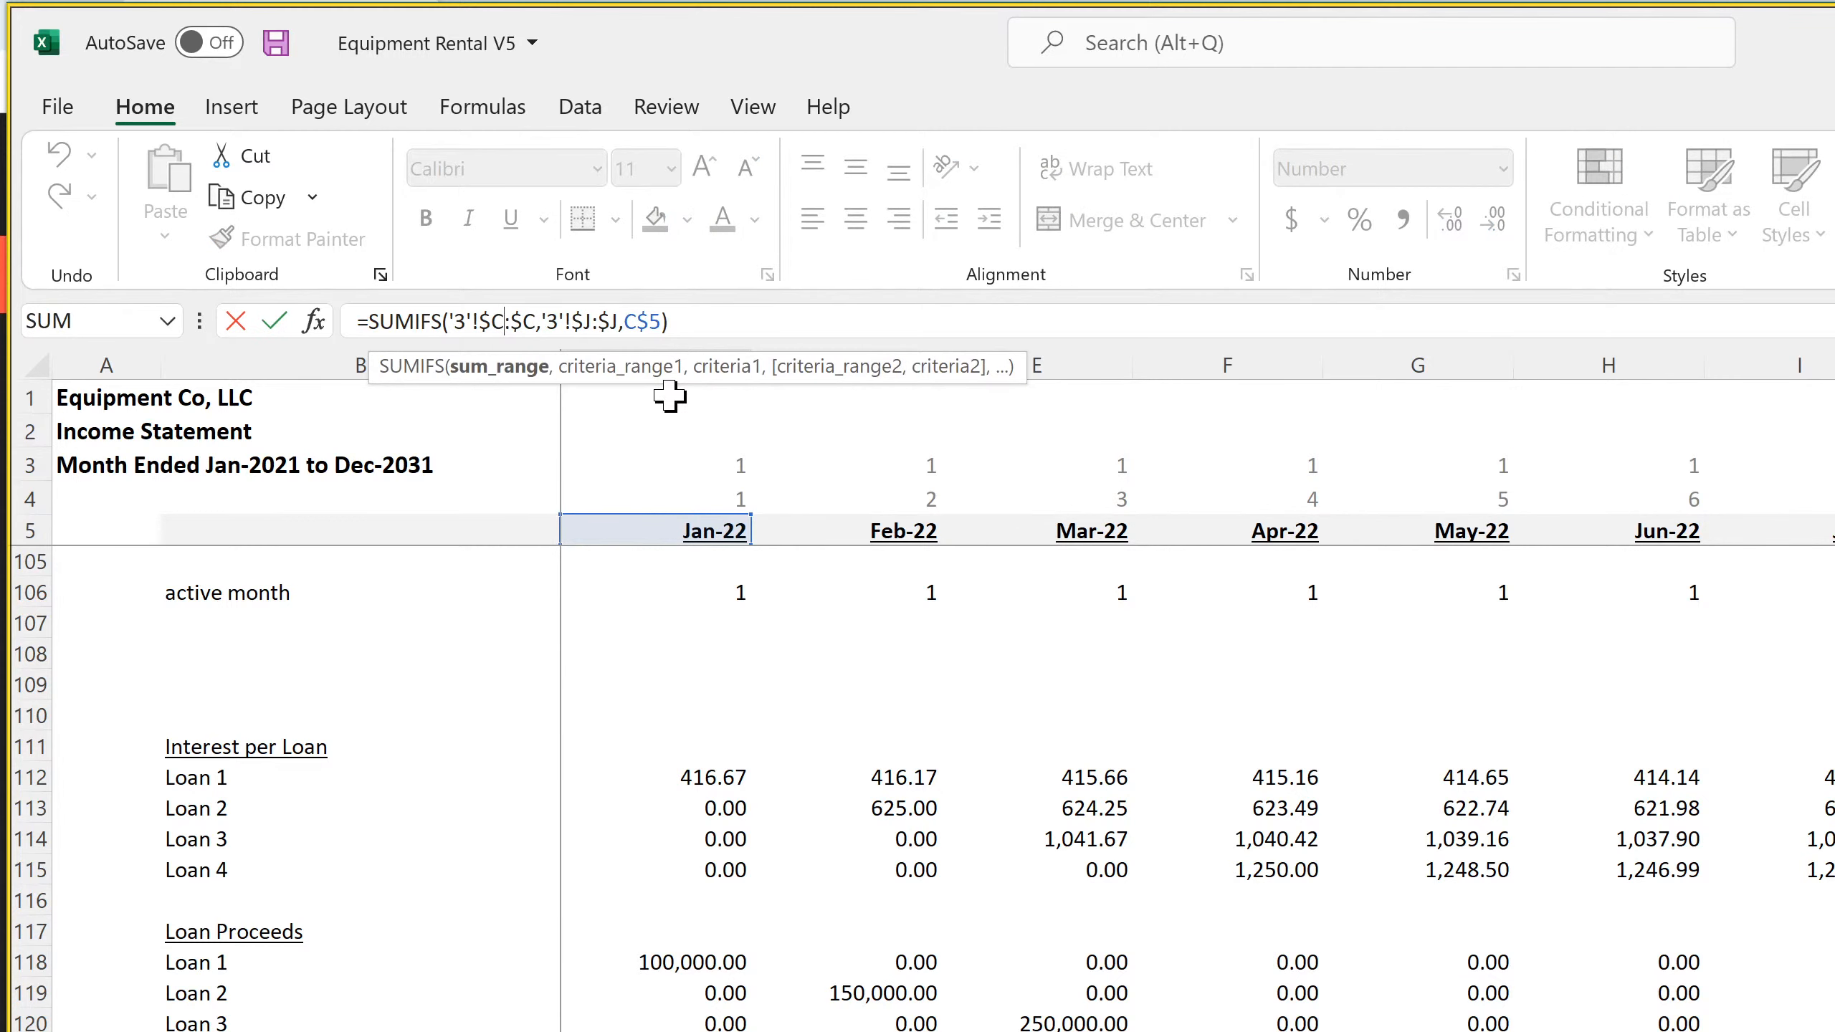
{"action": "key", "text": "BackSpace"}
{"action": "type", "text": "d"}
{"action": "key", "text": "BackSpace"}
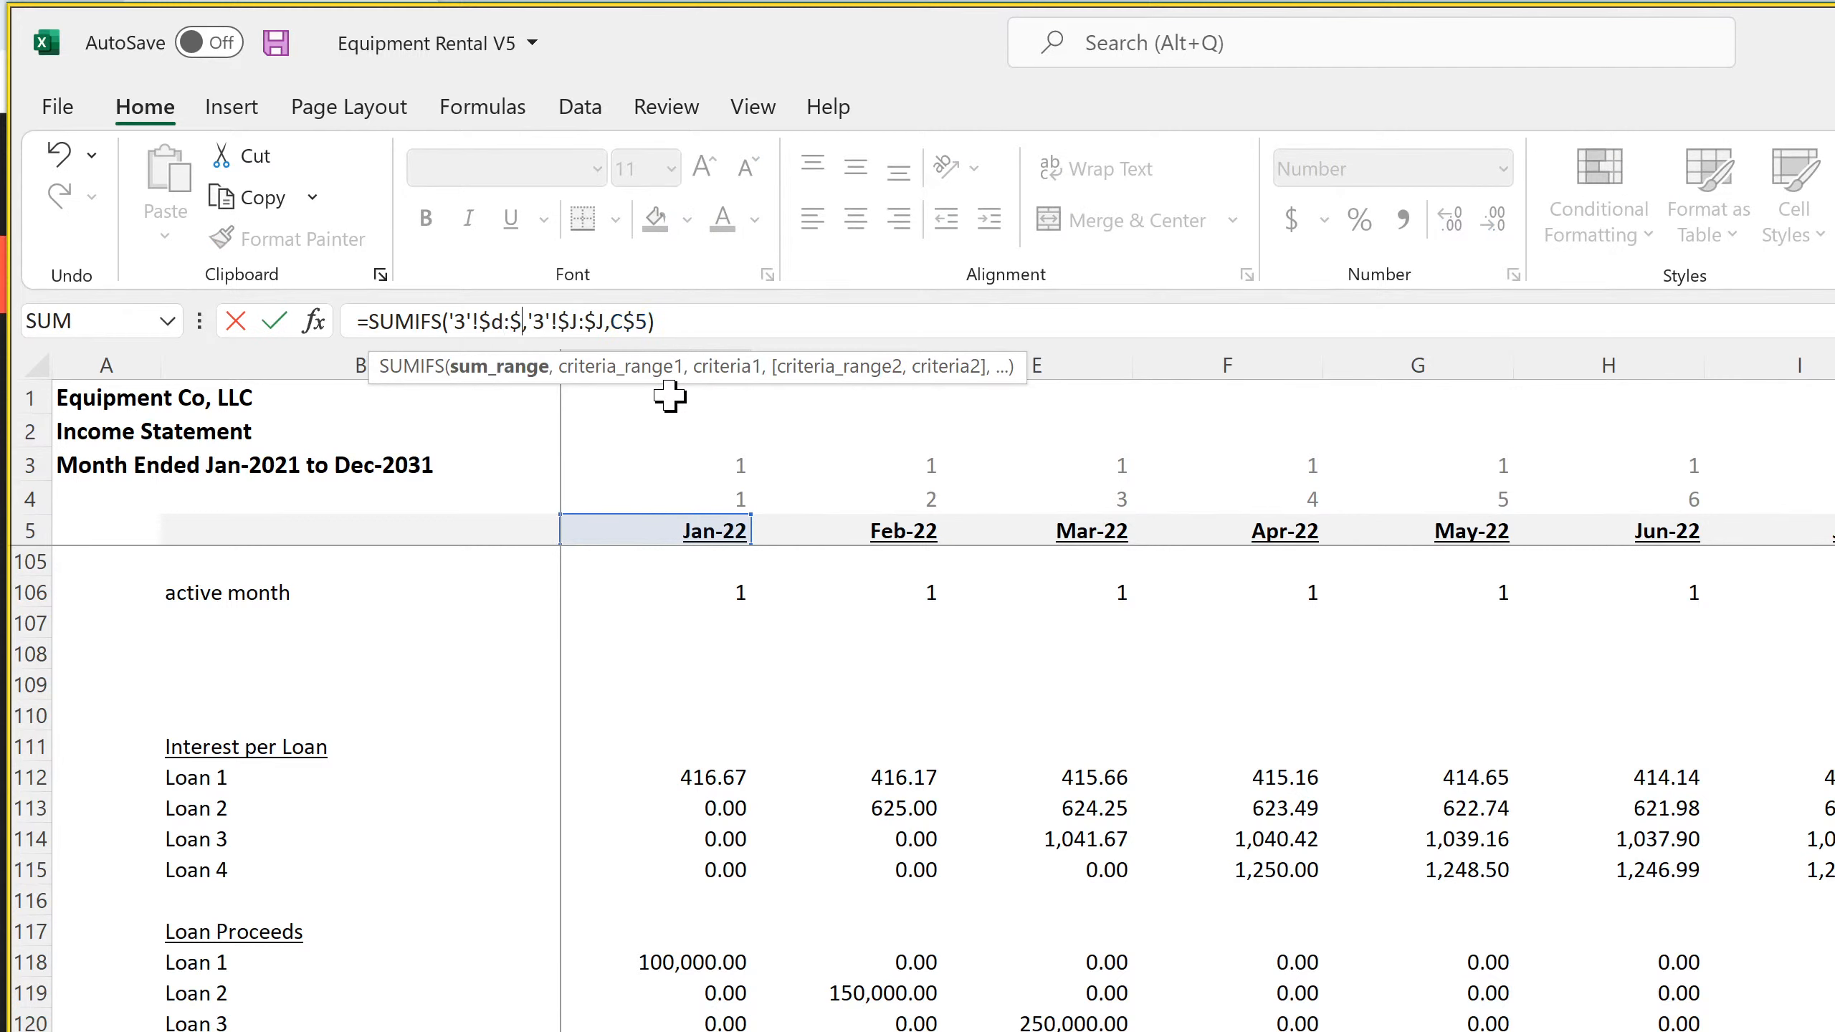
{"action": "type", "text": "d"}
{"action": "key", "text": "Return"}
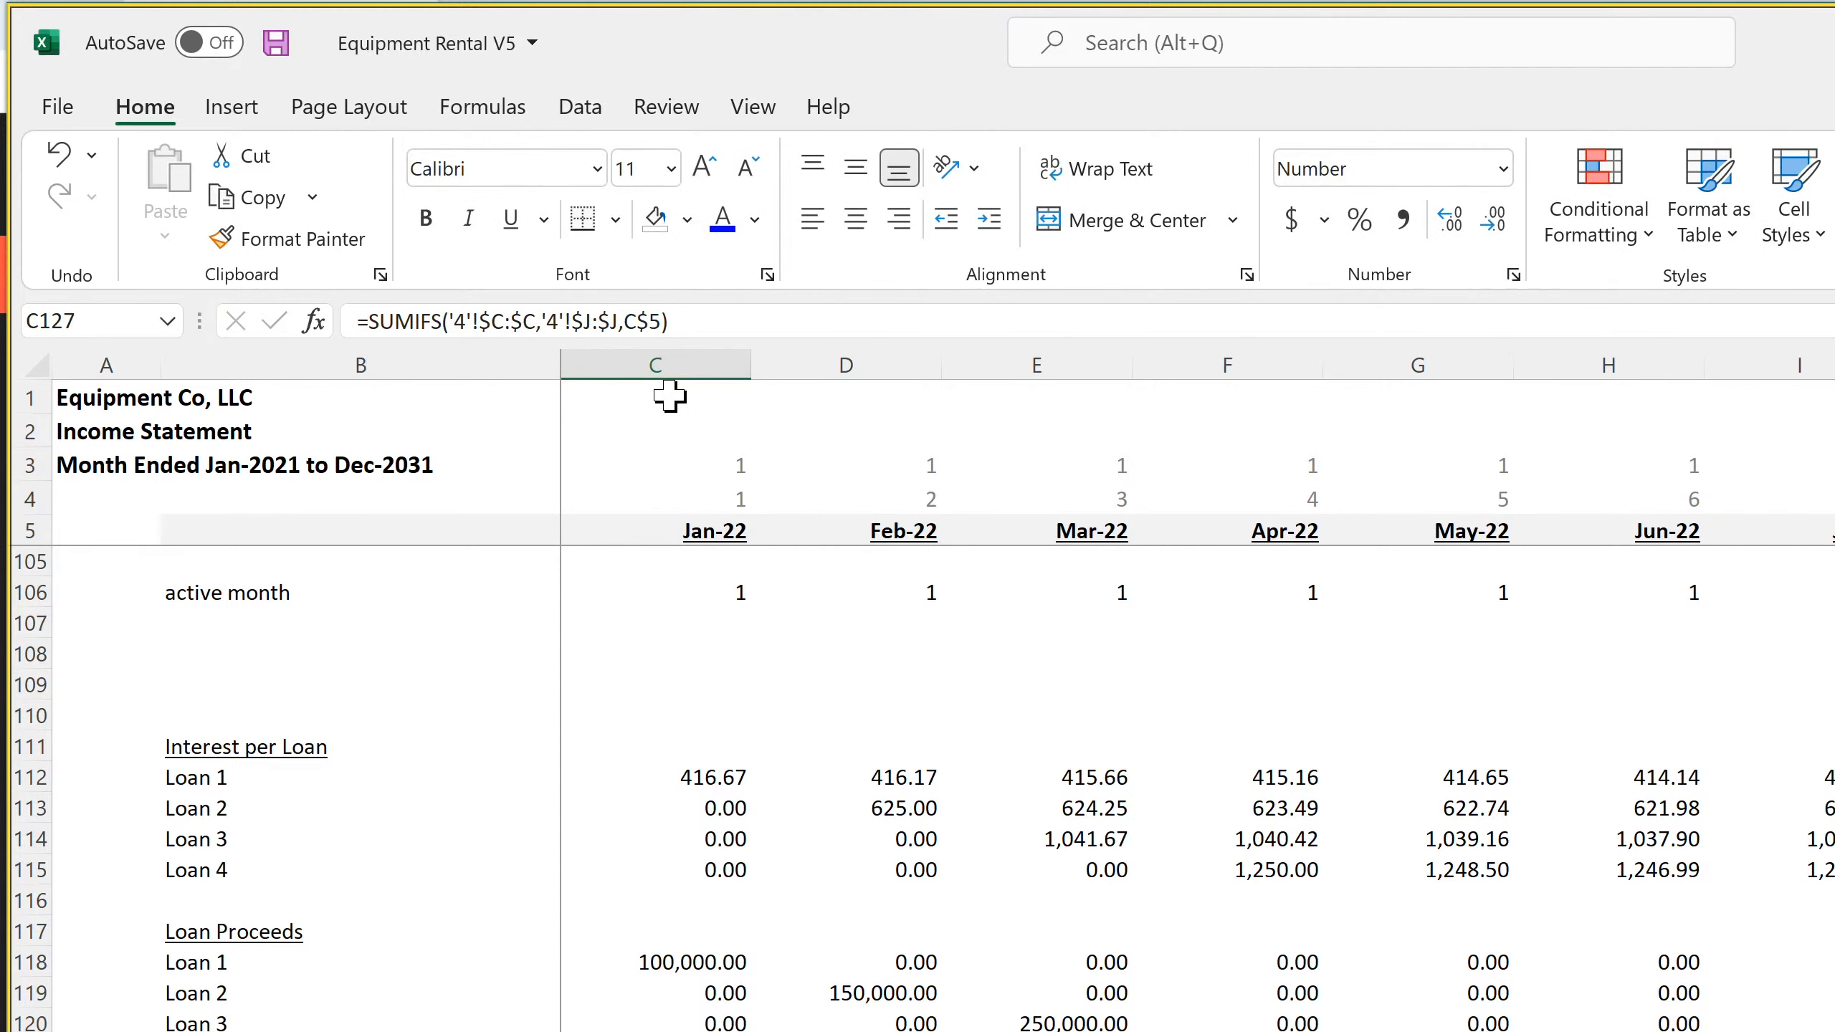
Change the Loan 4 principal formula's sum range in C127 to '4'!$D:$D
{"action": "left_click", "coordinate": [511, 321]}
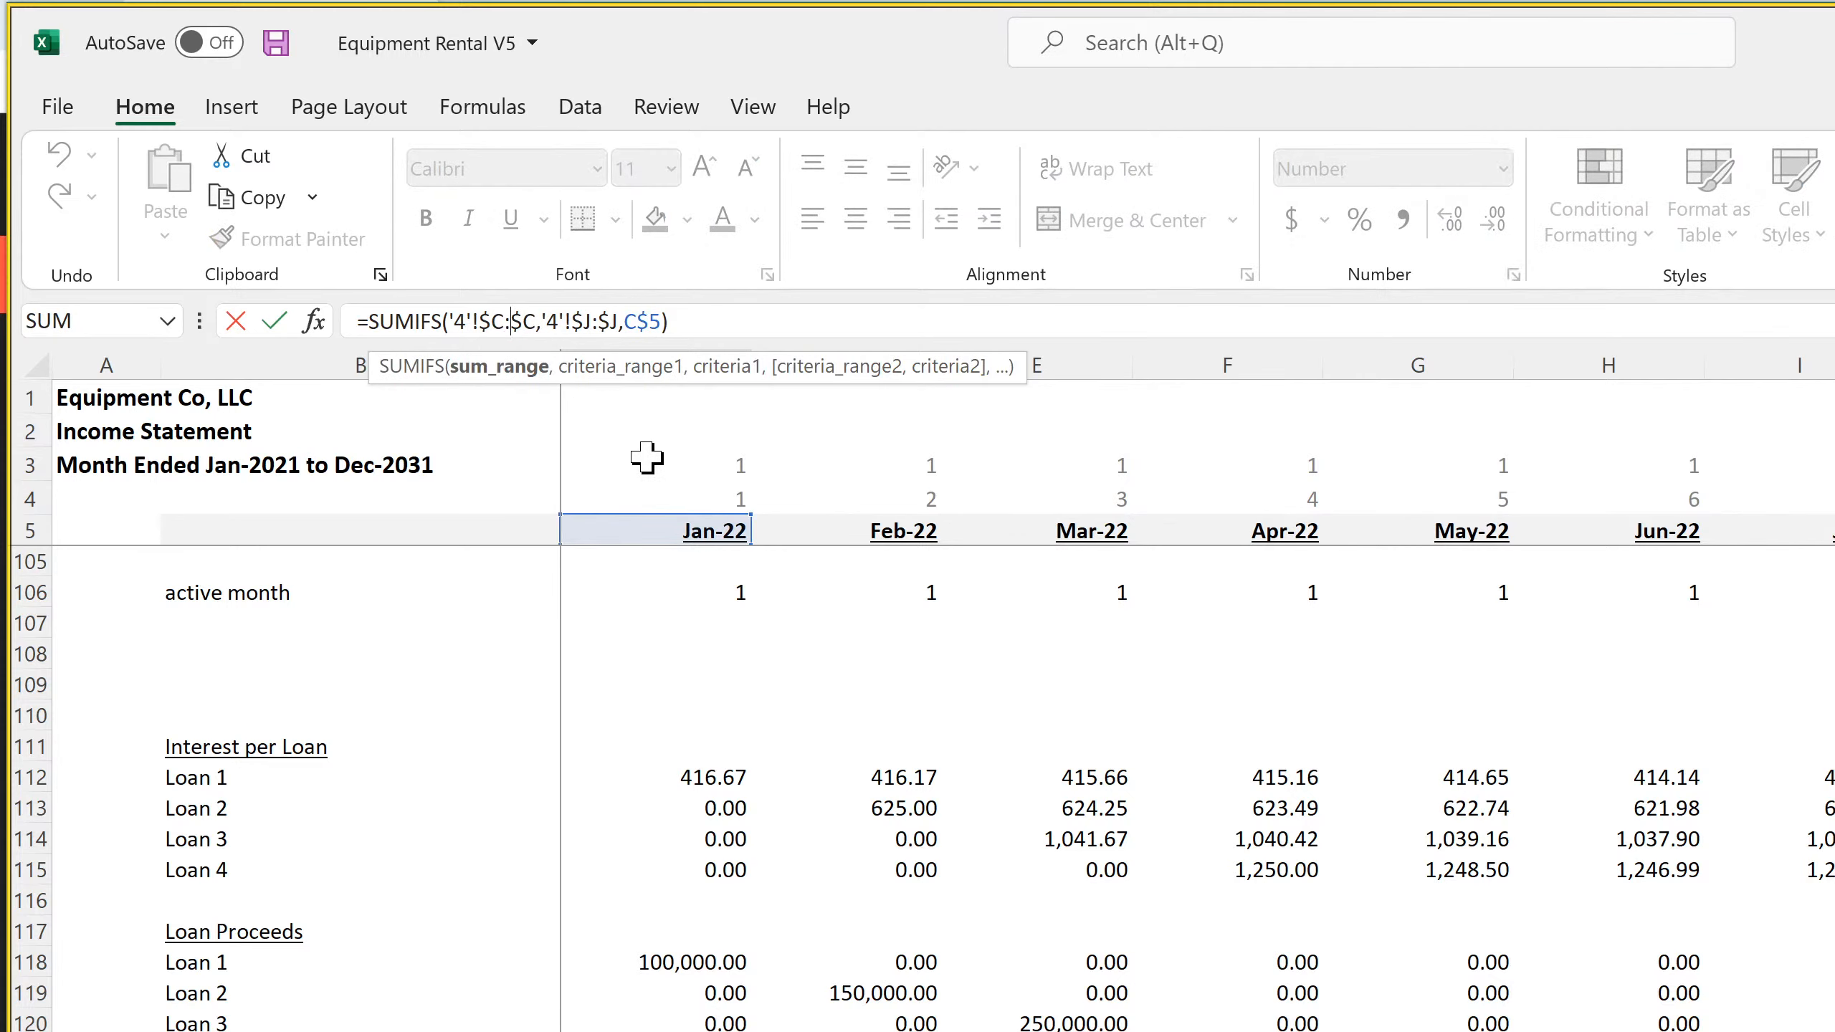
{"action": "key", "text": "BackSpace"}
{"action": "type", "text": "d"}
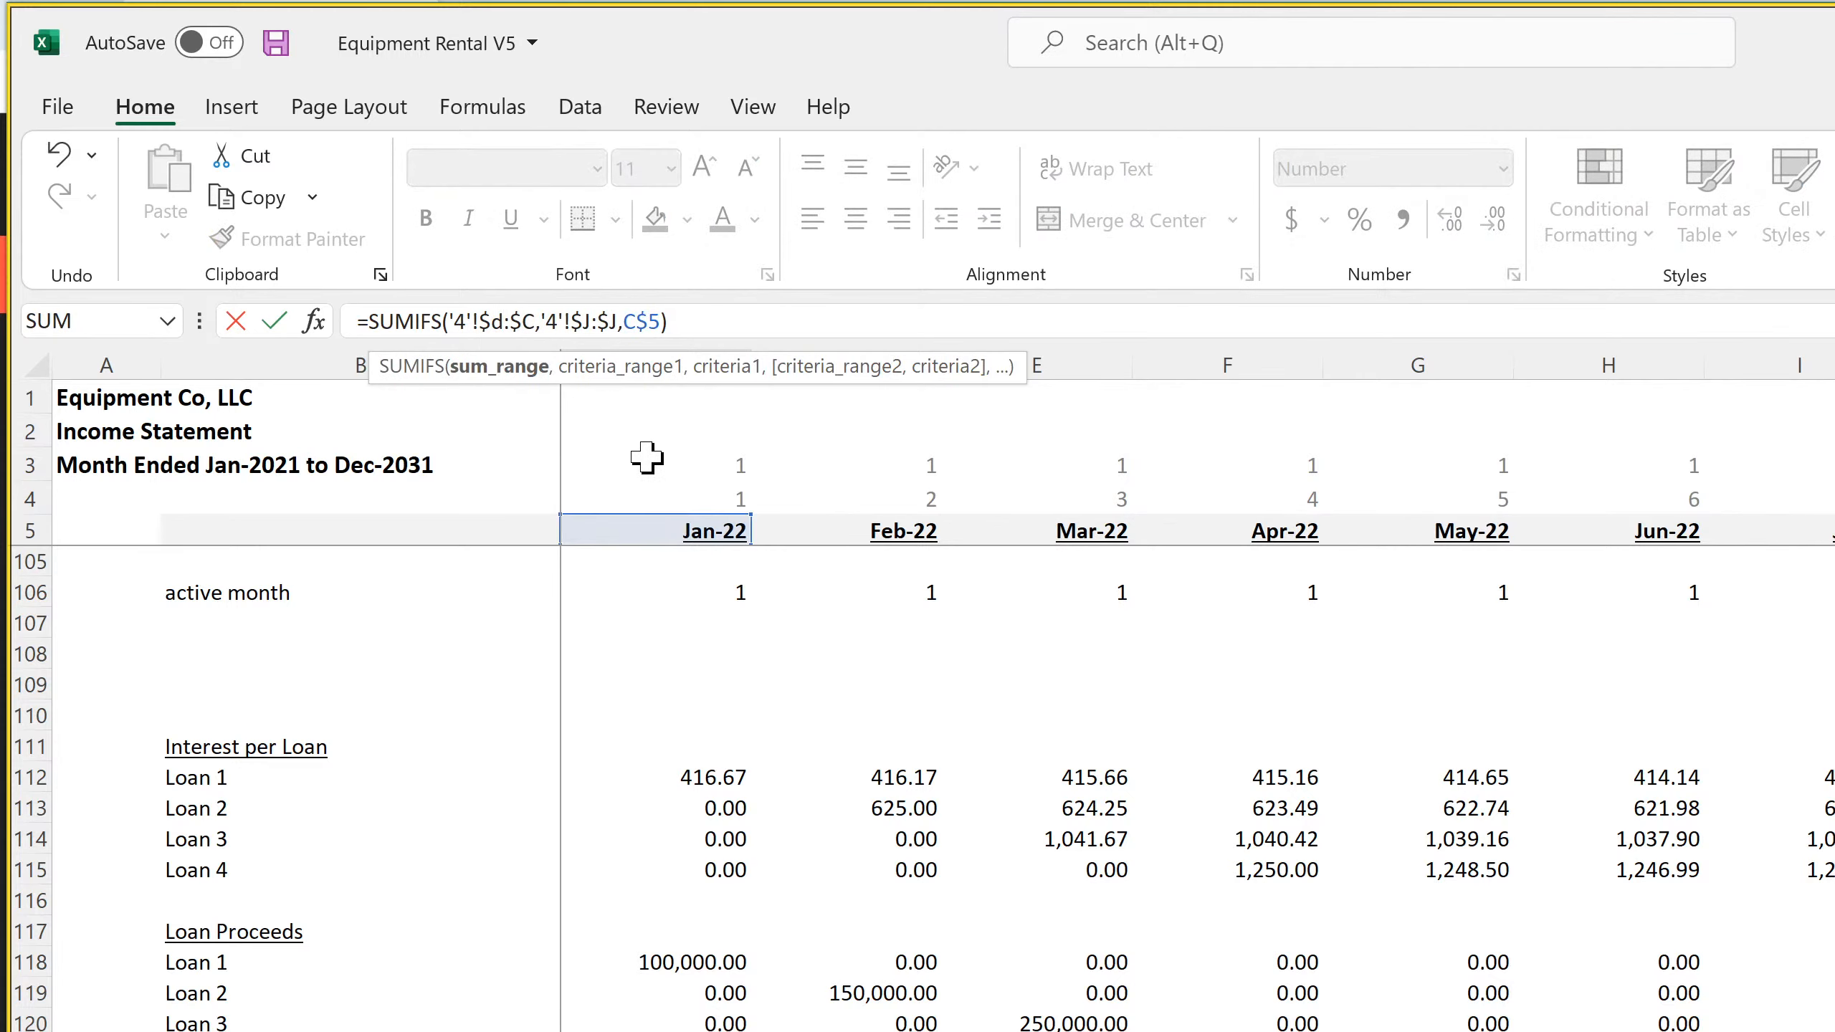
{"action": "key", "text": "Return"}
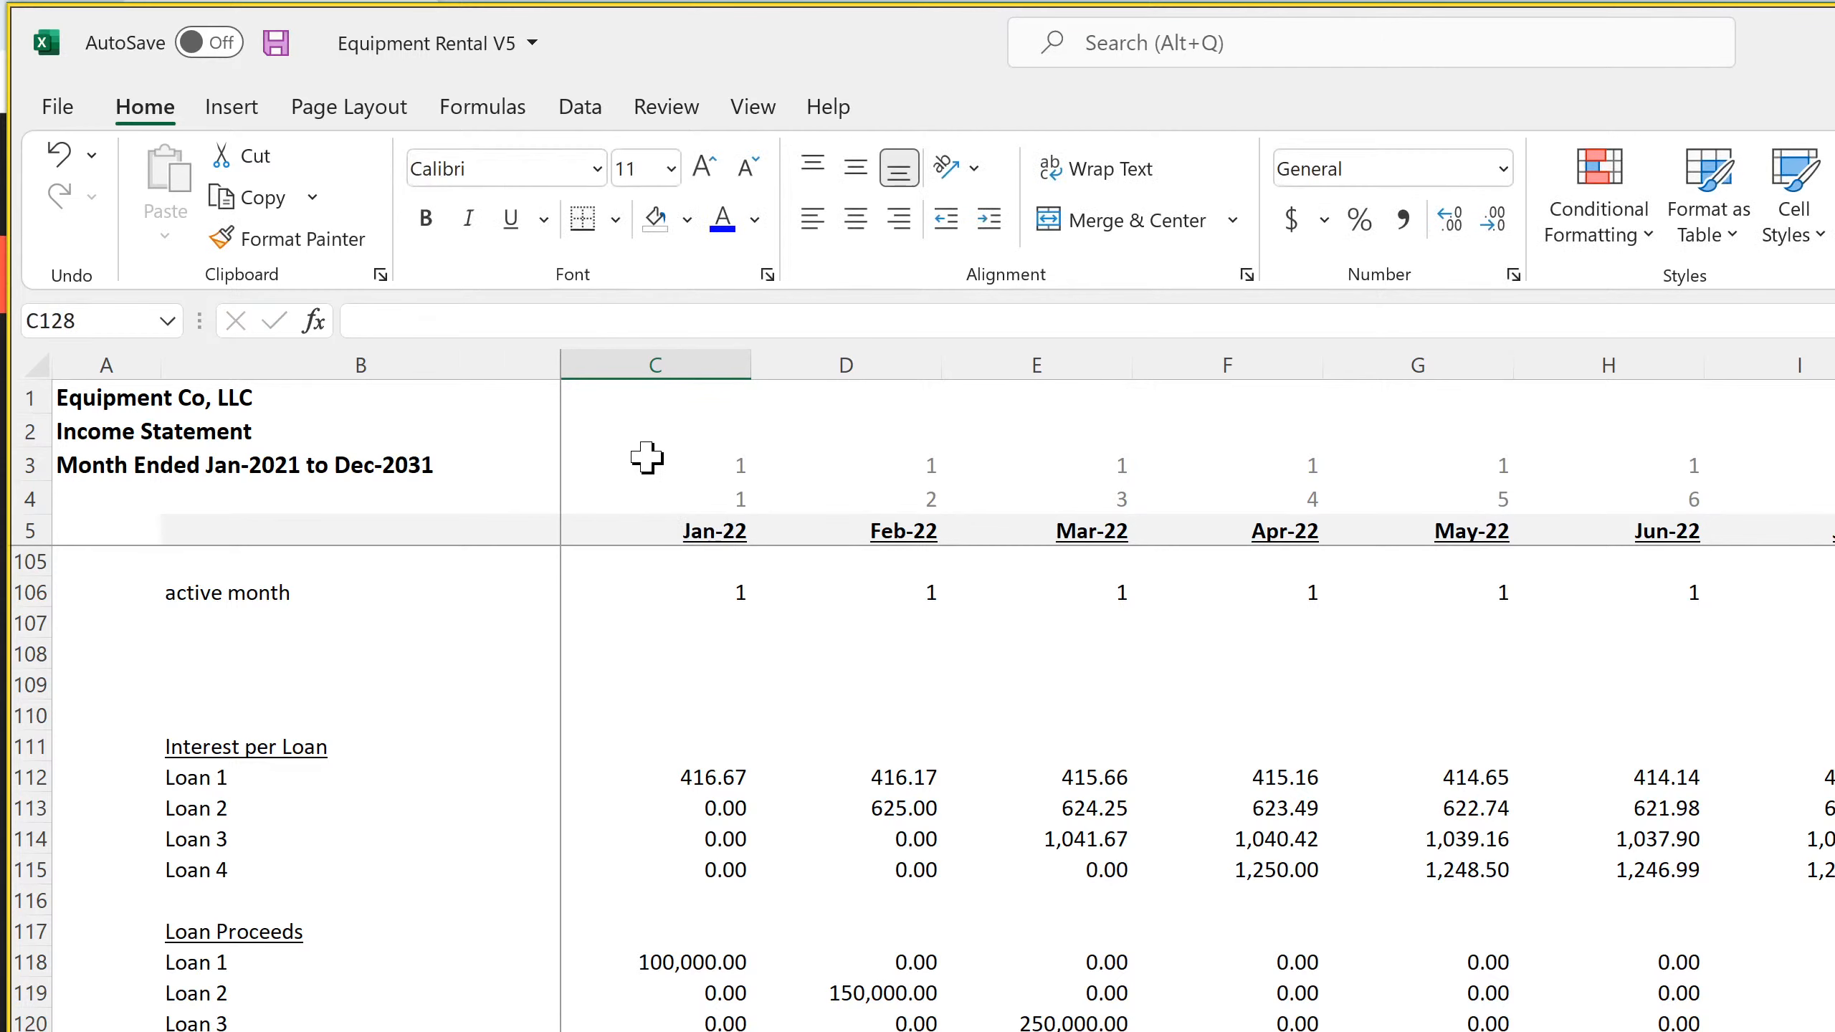
Fill the four Principal per Loan formulas from C124:C127 across all months through Dec-31
{"action": "left_click_drag", "start_coordinate": [655, 1026], "coordinate": [656, 1031]}
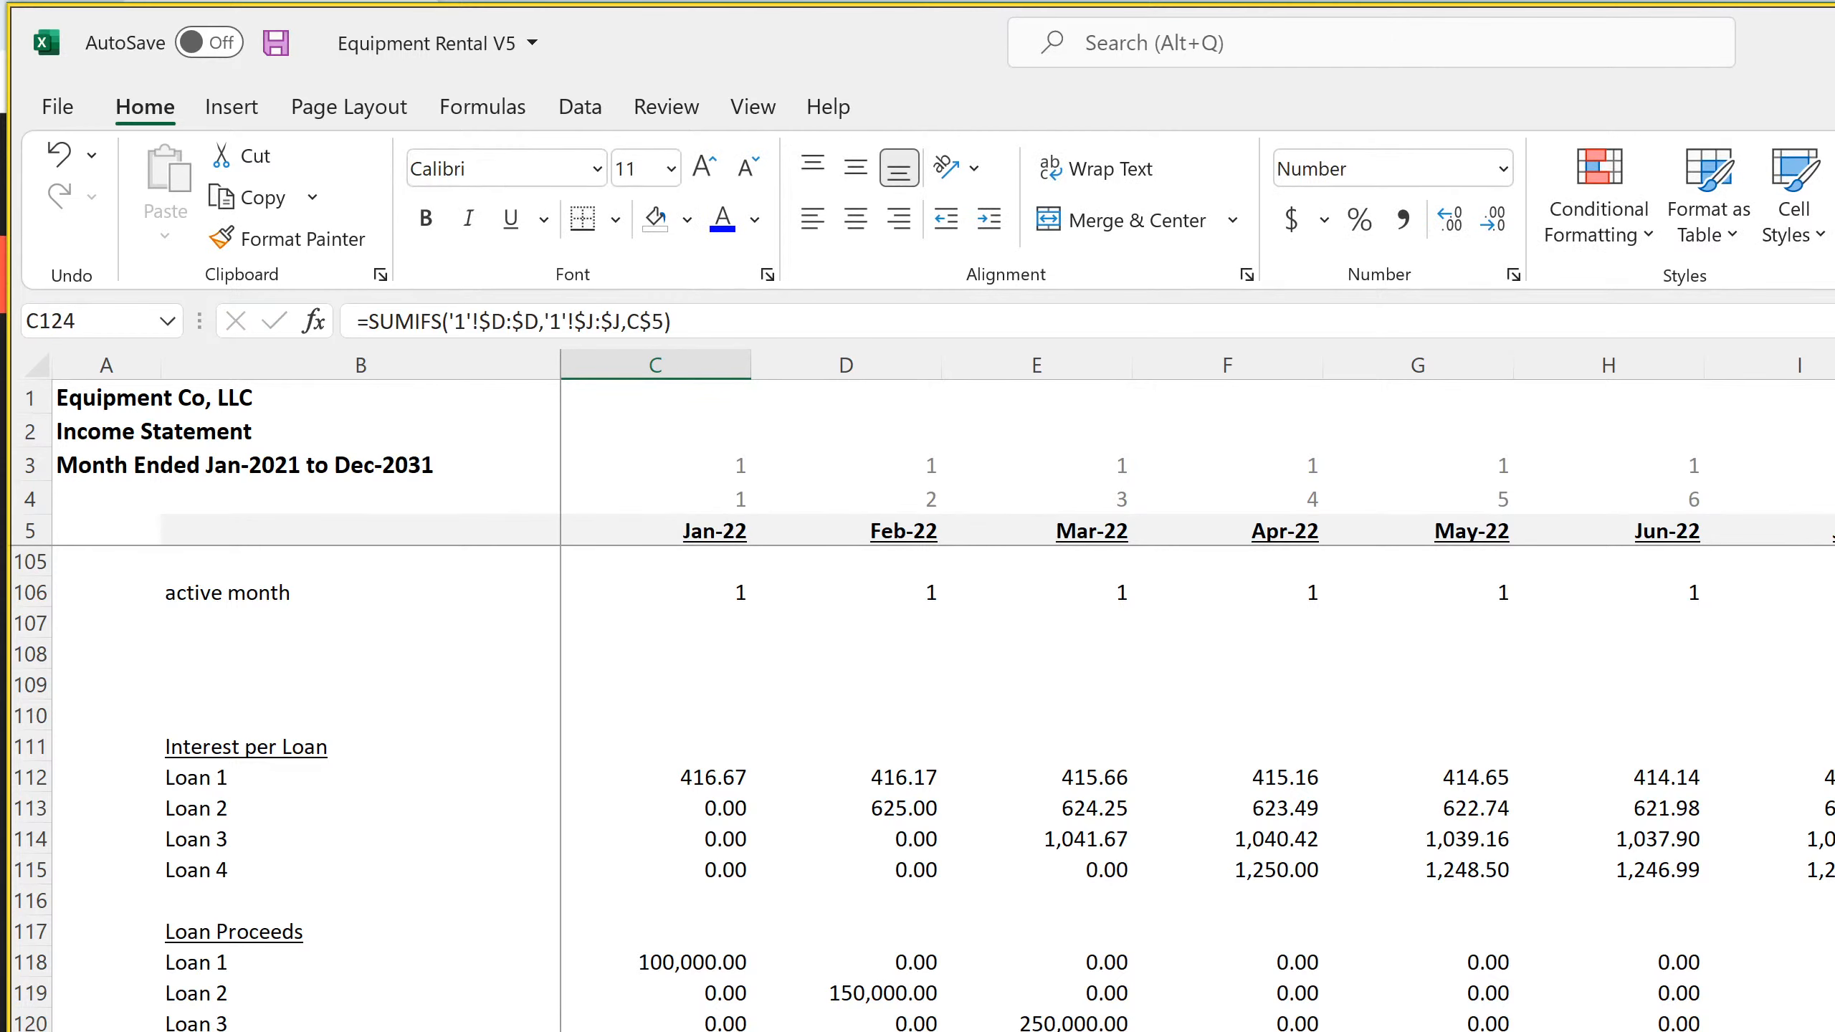
{"action": "scroll", "coordinate": [1197, 787], "scroll_direction": "right", "scroll_amount": 8}
{"action": "left_click", "coordinate": [1828, 1026]}
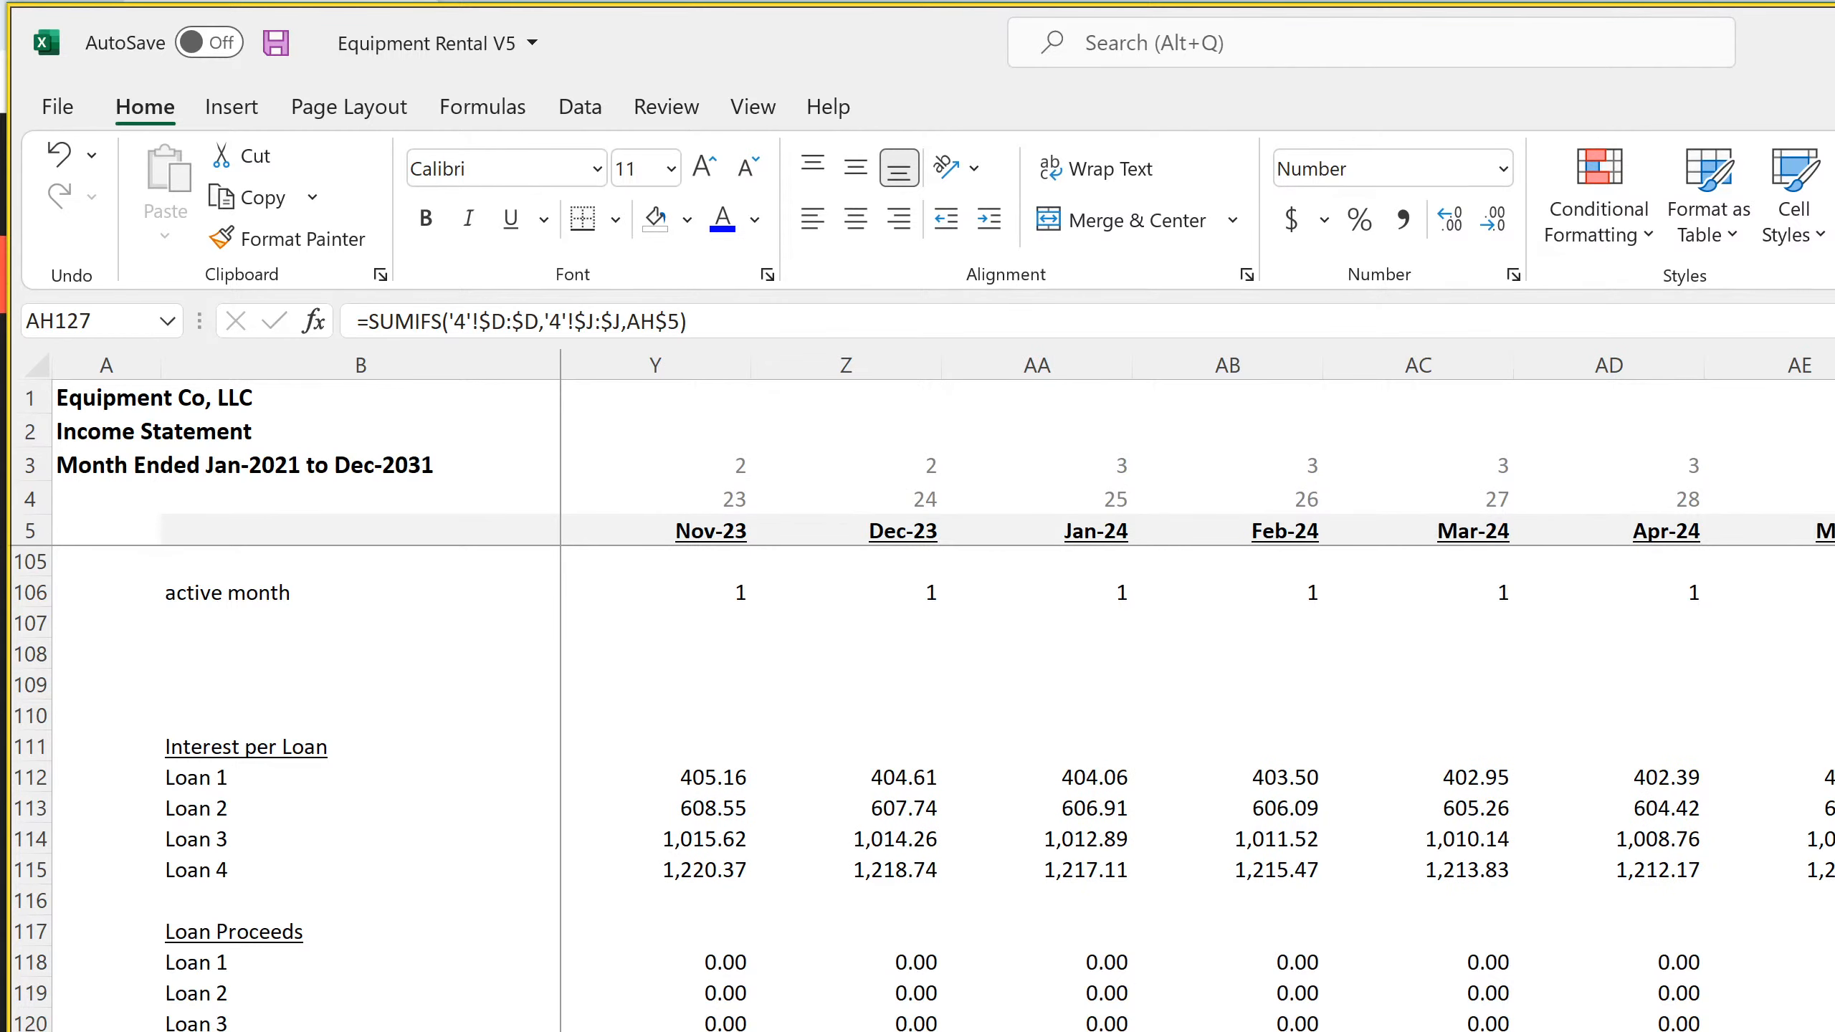
{"action": "left_click_drag", "start_coordinate": [1799, 1026], "coordinate": [1799, 1031]}
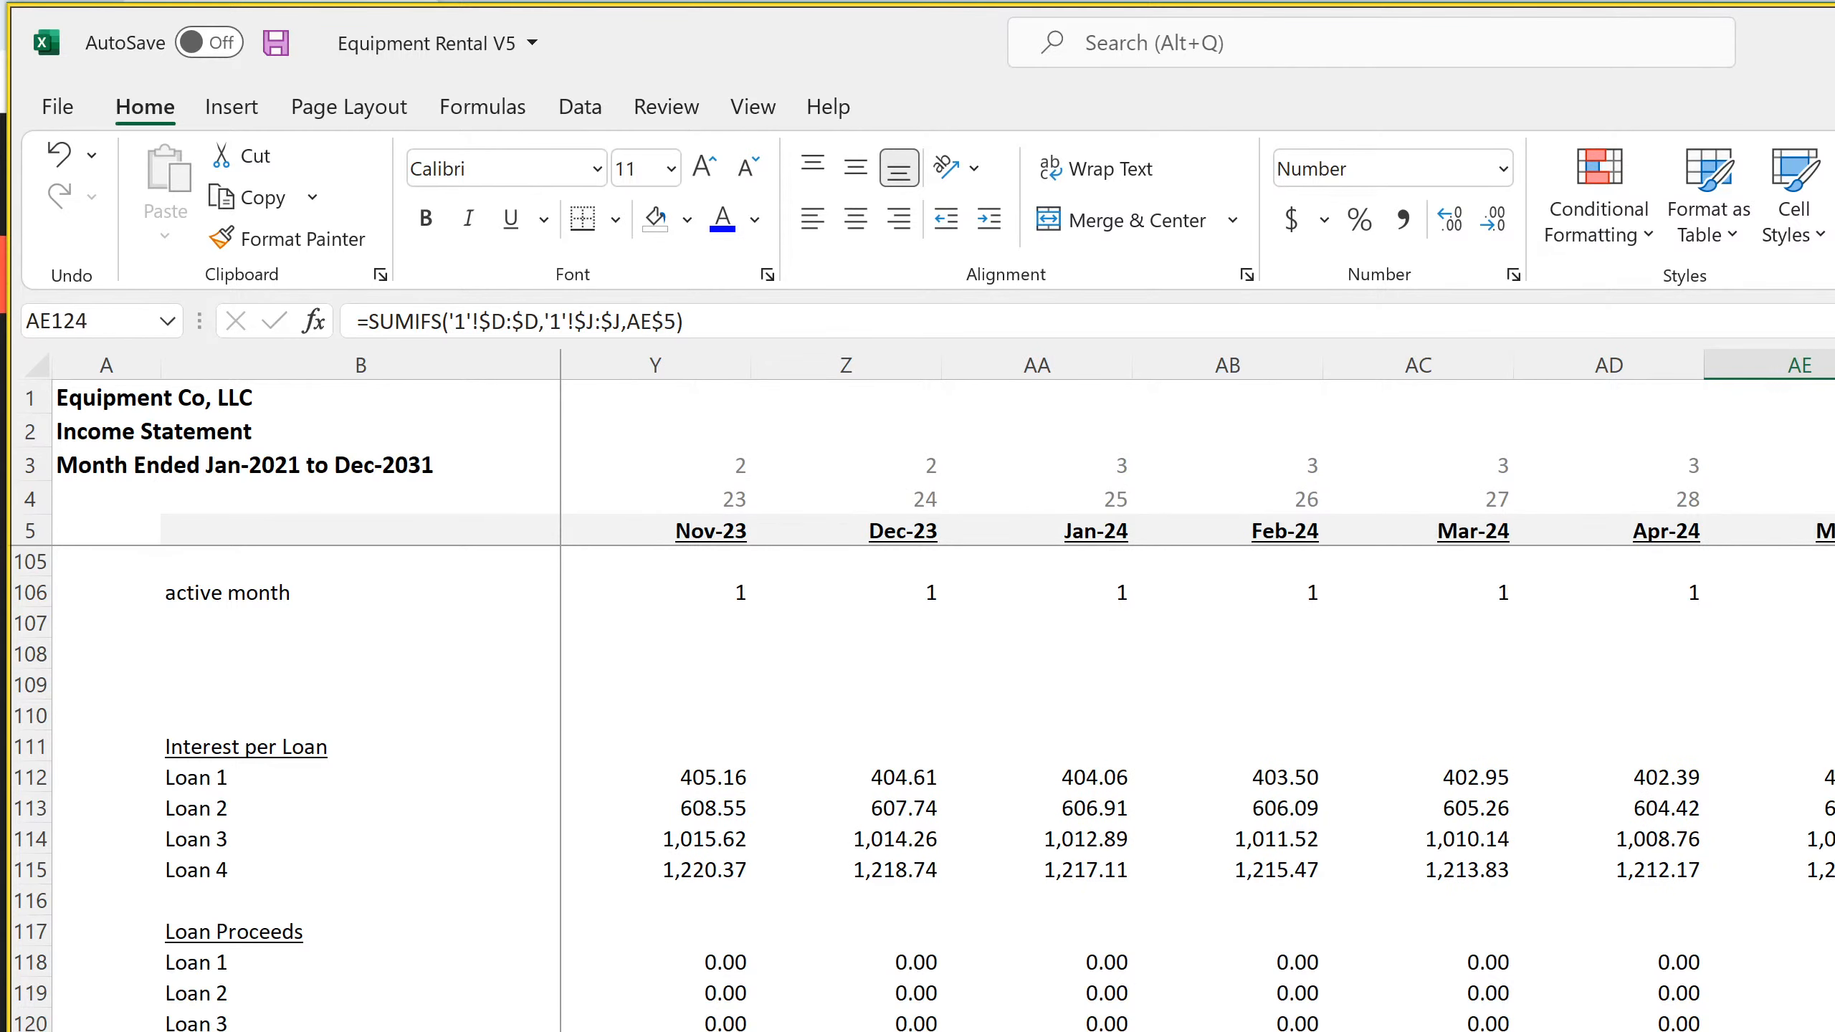
{"action": "scroll", "coordinate": [1196, 693], "scroll_direction": "right", "scroll_amount": 5}
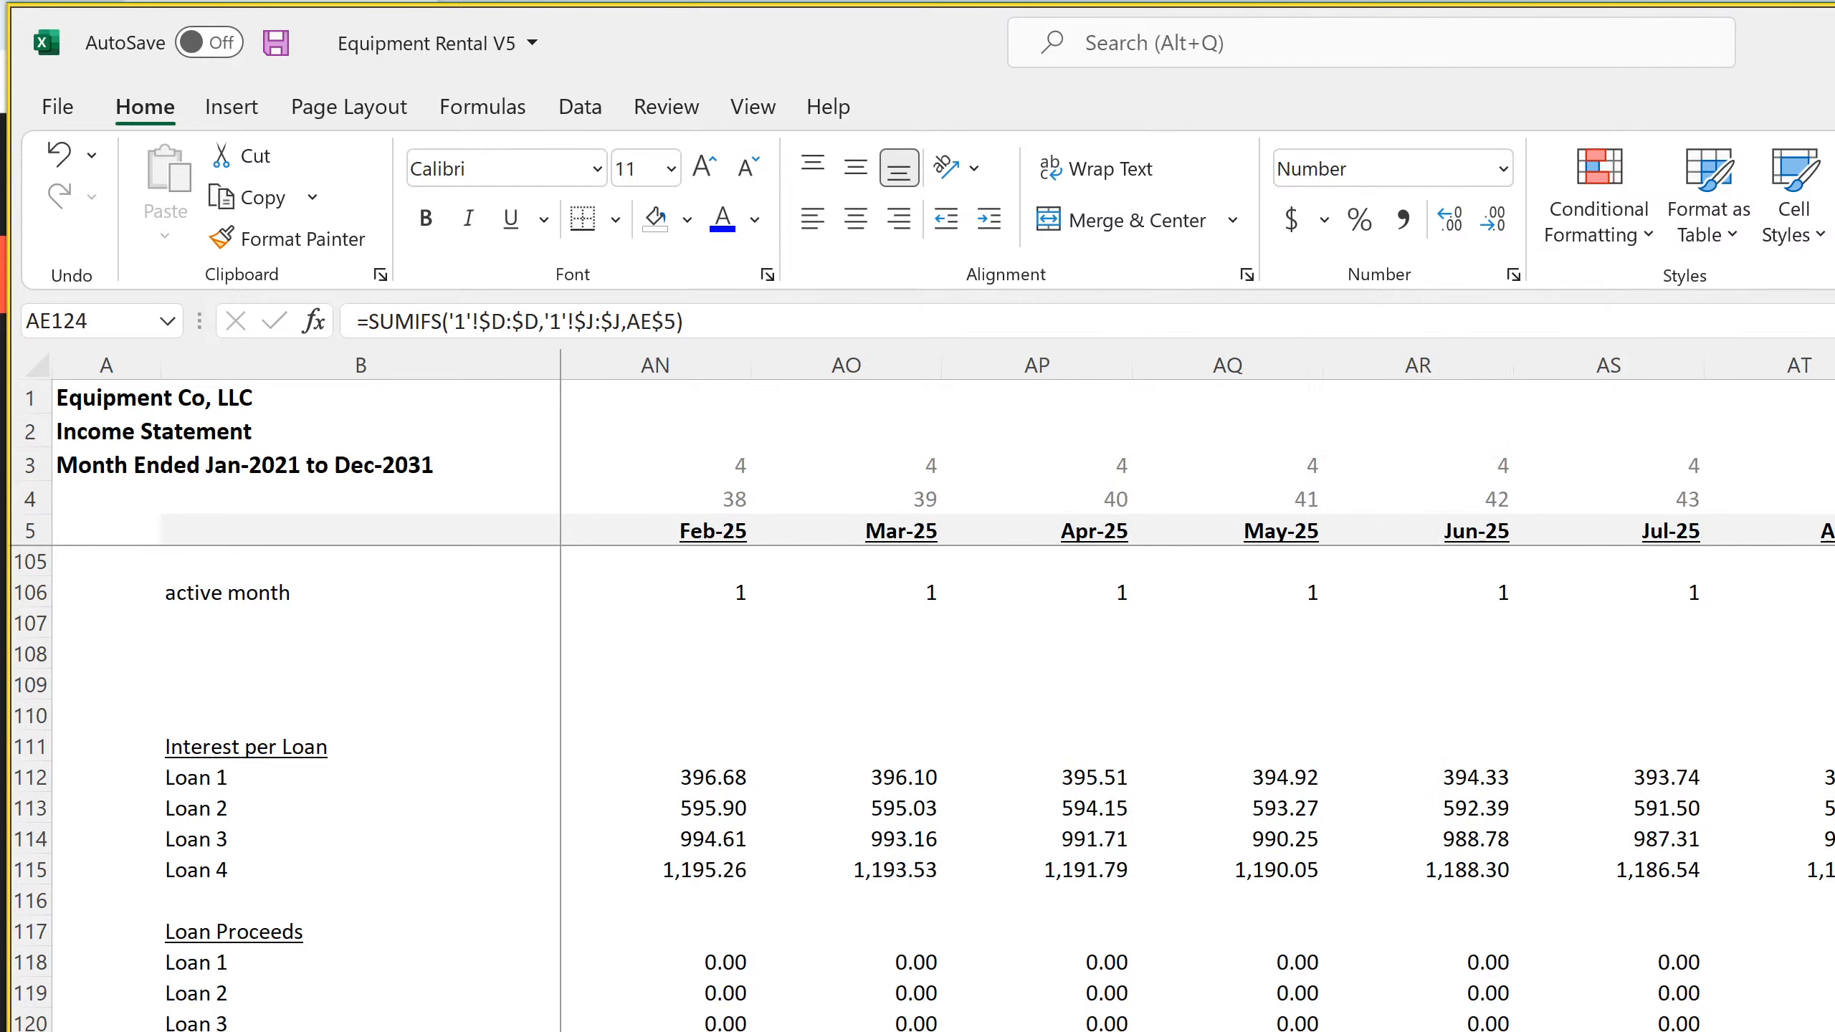
{"action": "scroll", "coordinate": [1196, 694], "scroll_direction": "right", "scroll_amount": 4}
{"action": "scroll", "coordinate": [1196, 694], "scroll_direction": "right", "scroll_amount": 8}
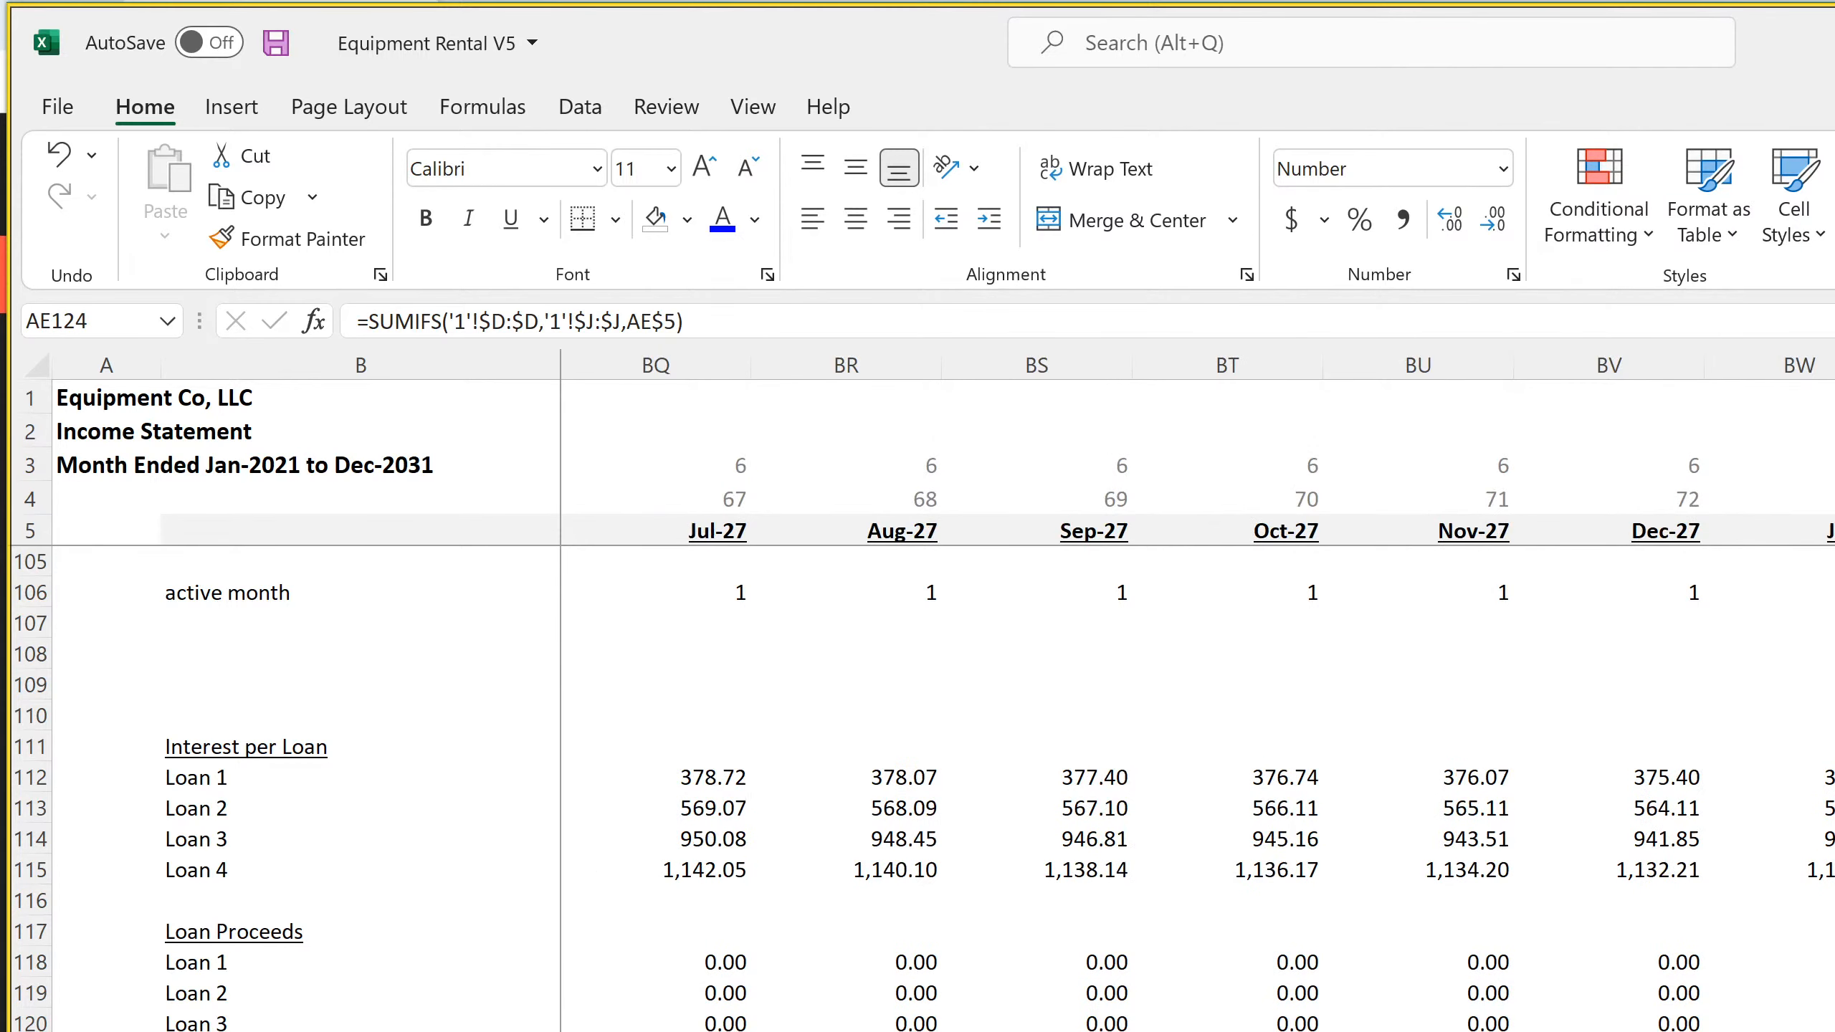
{"action": "scroll", "coordinate": [1196, 694], "scroll_direction": "right", "scroll_amount": 6}
{"action": "scroll", "coordinate": [1197, 693], "scroll_direction": "right", "scroll_amount": 15}
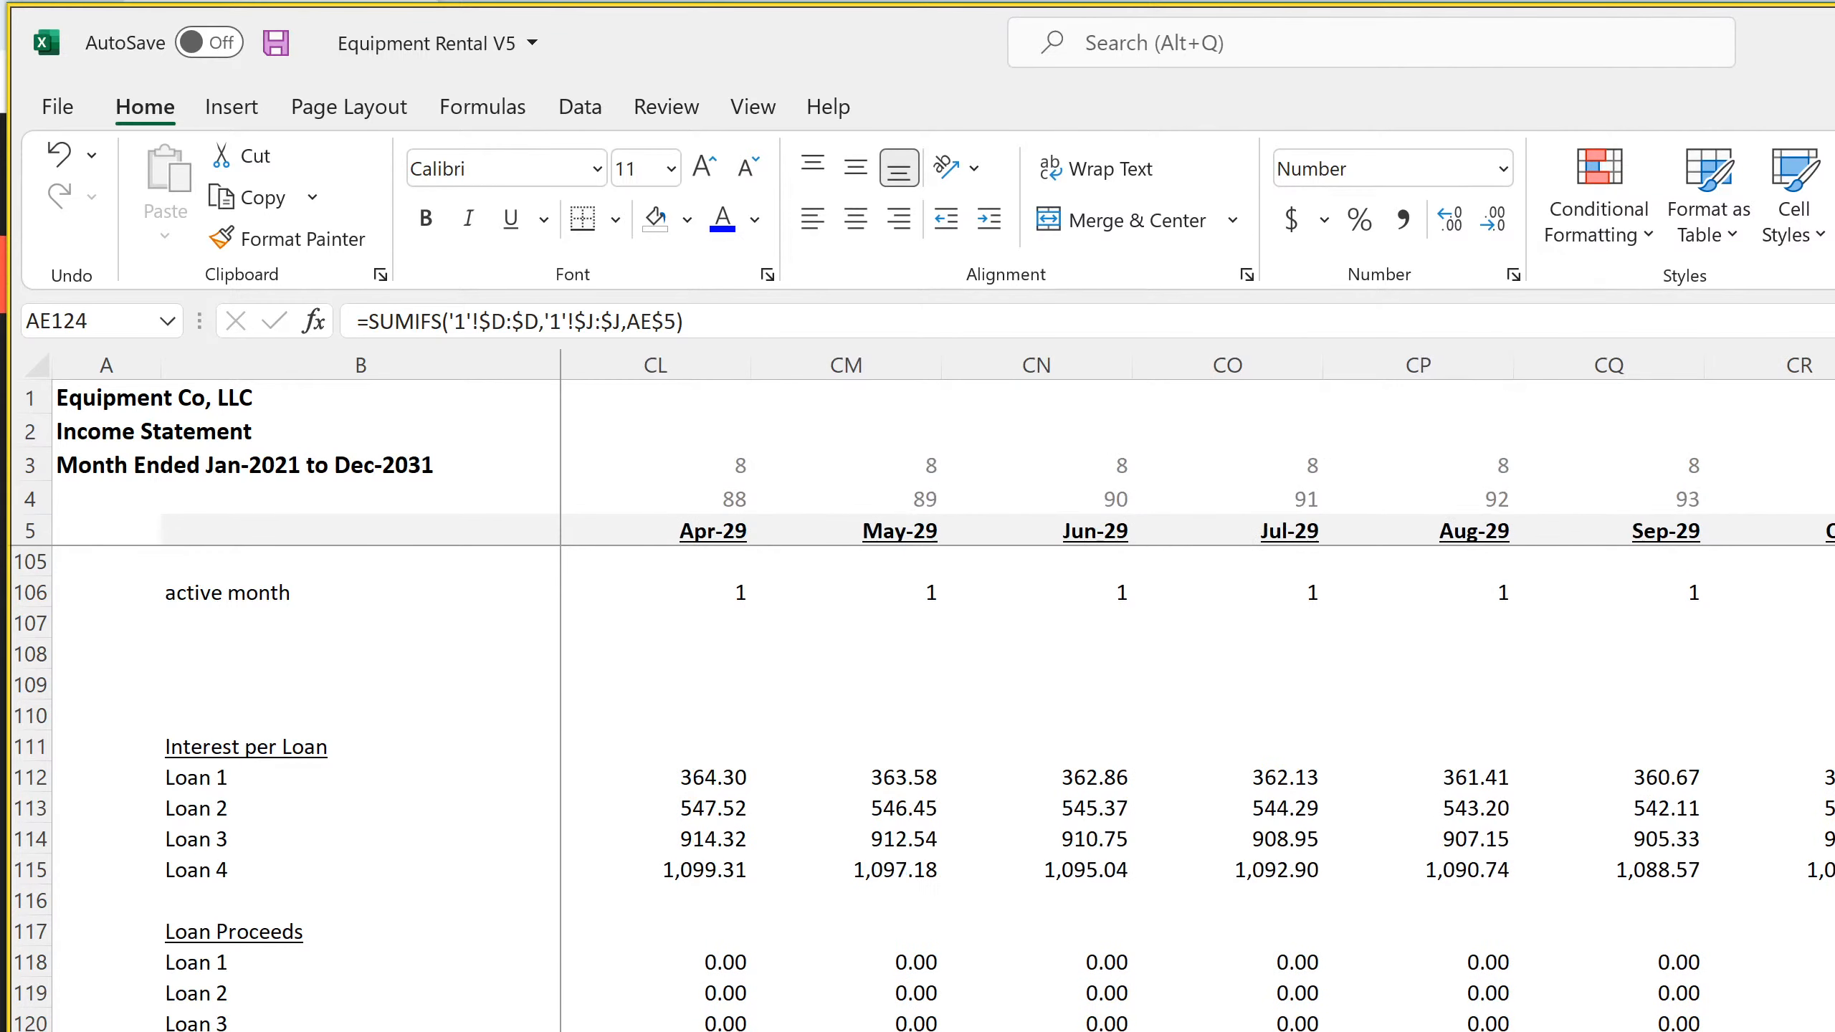
{"action": "scroll", "coordinate": [1197, 694], "scroll_direction": "right", "scroll_amount": 17}
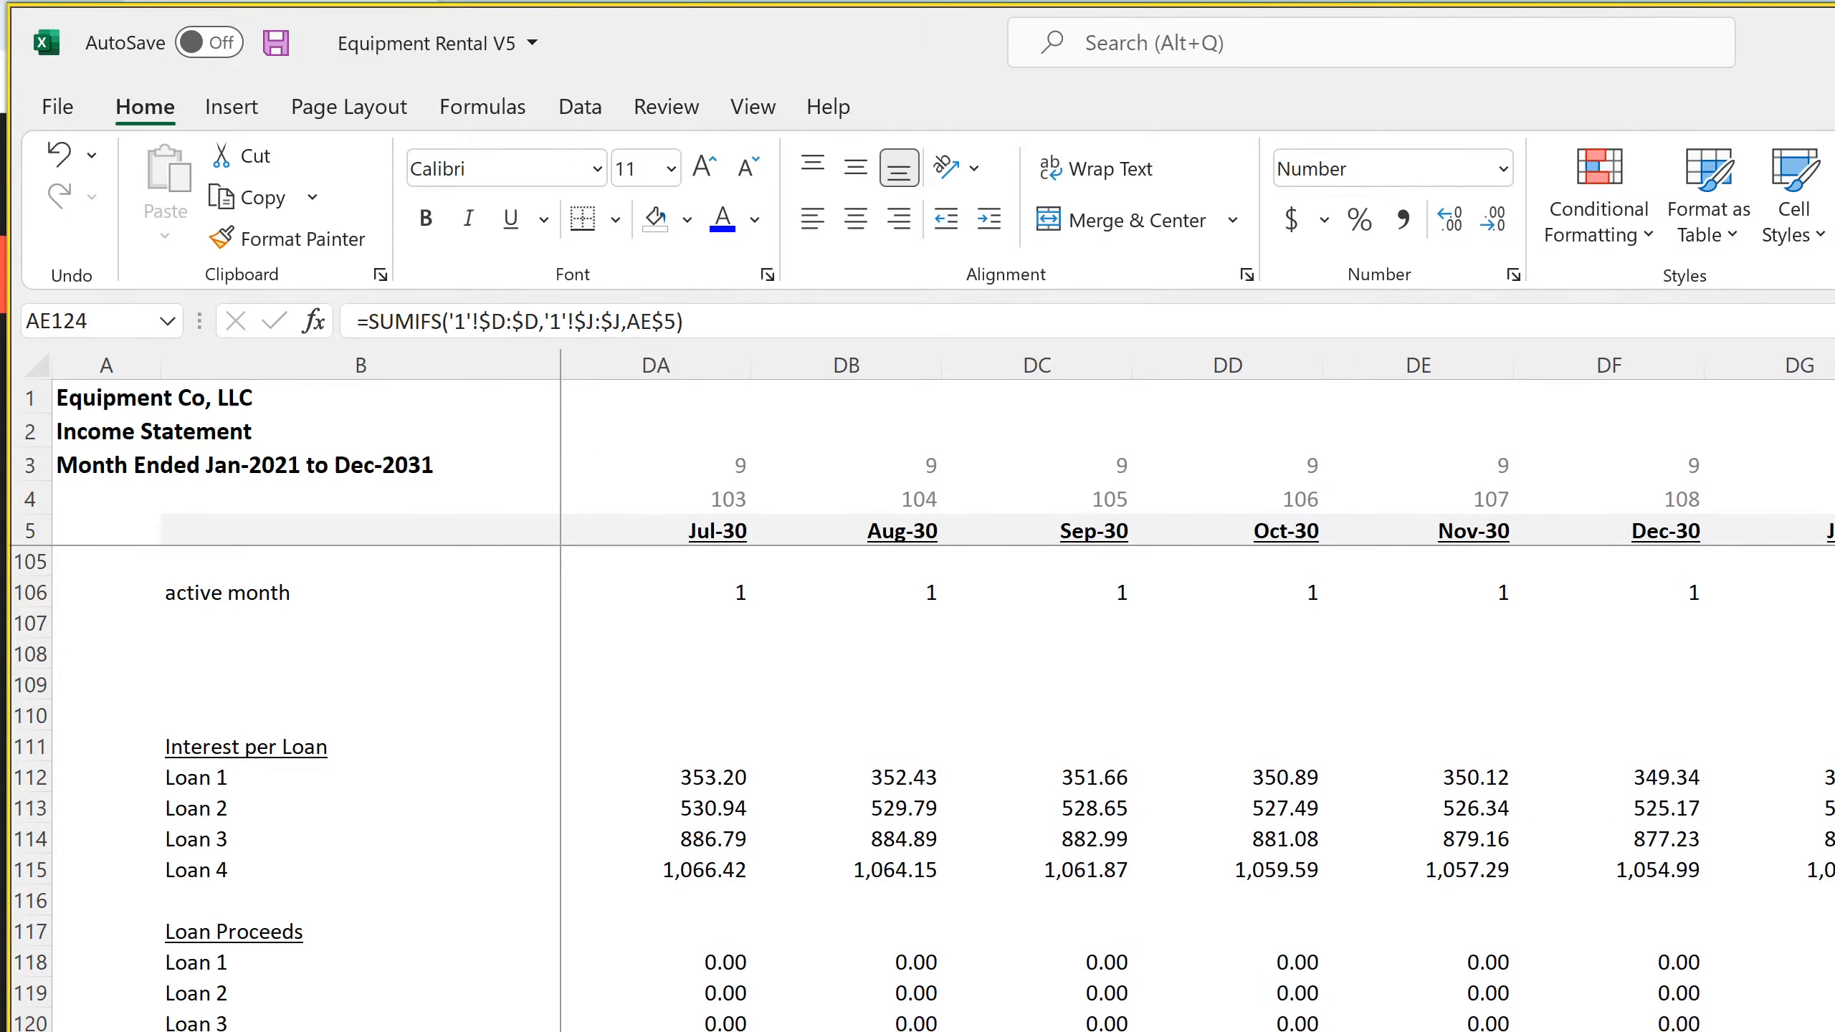
{"action": "scroll", "coordinate": [1196, 694], "scroll_direction": "right", "scroll_amount": 7}
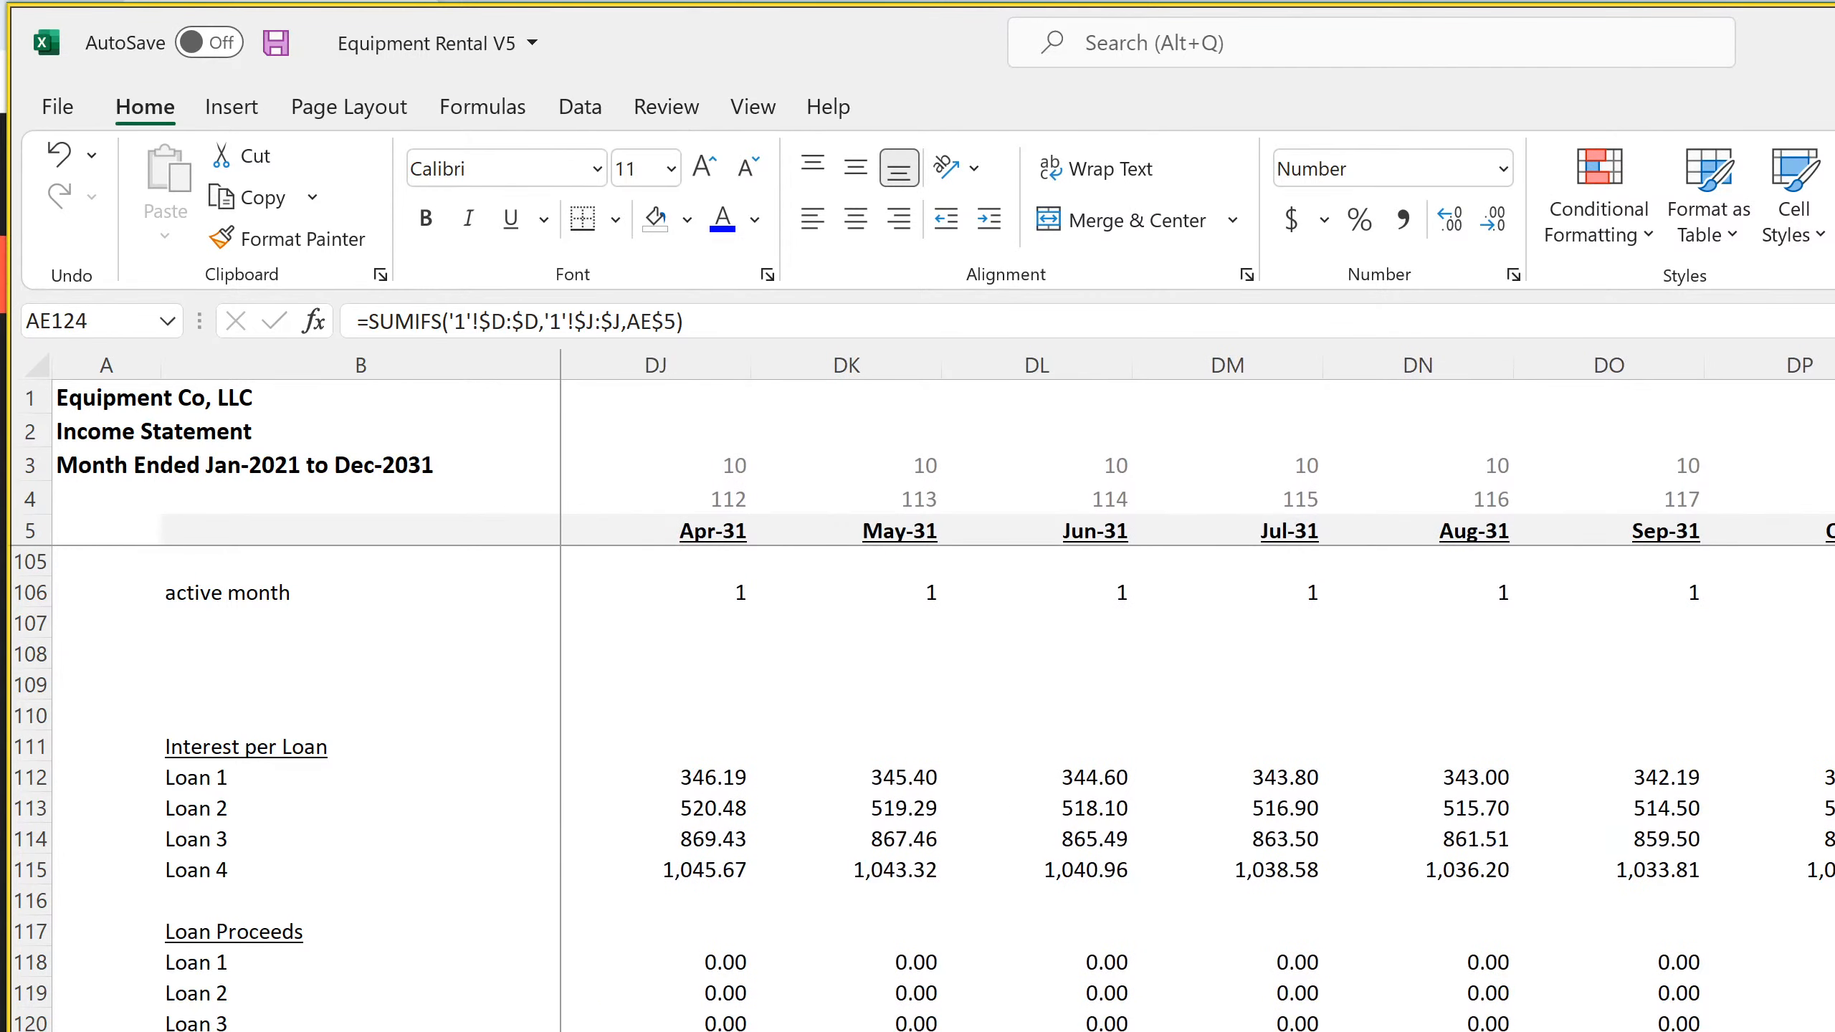
{"action": "left_click", "coordinate": [1828, 1027], "text": "shift"}
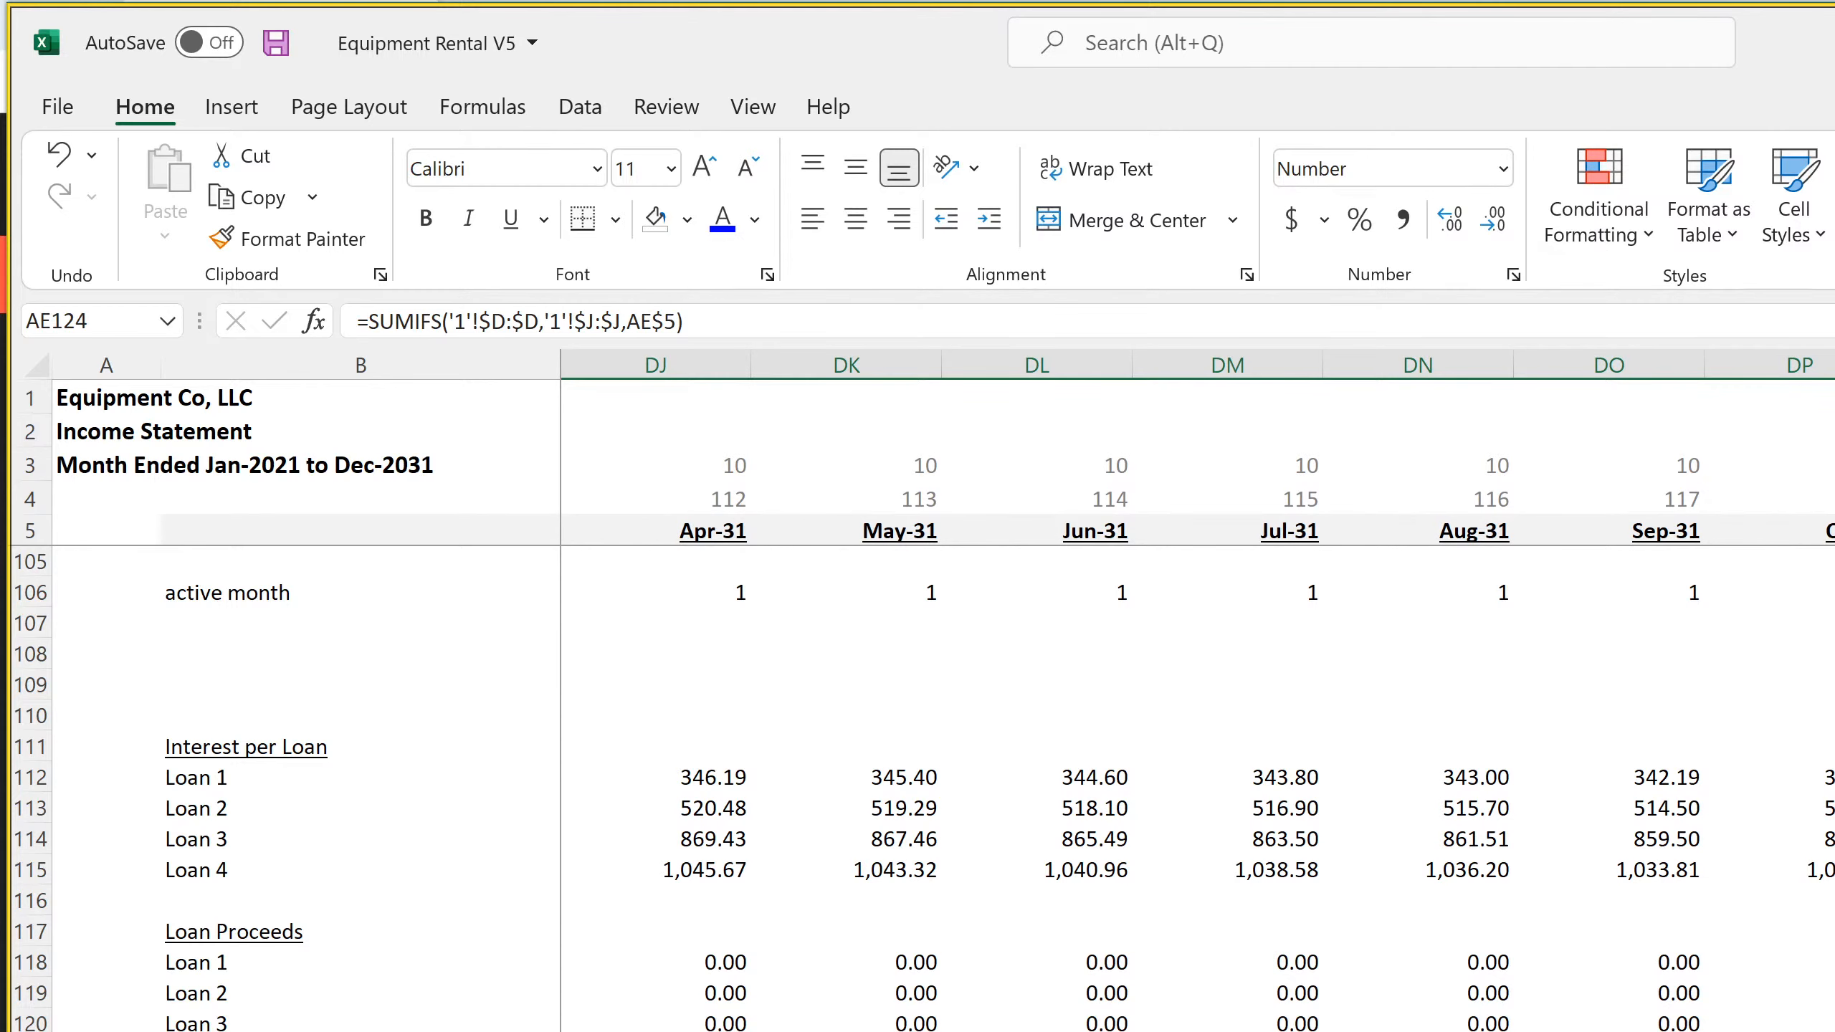
{"action": "scroll", "coordinate": [1197, 694], "scroll_direction": "left", "scroll_amount": 20}
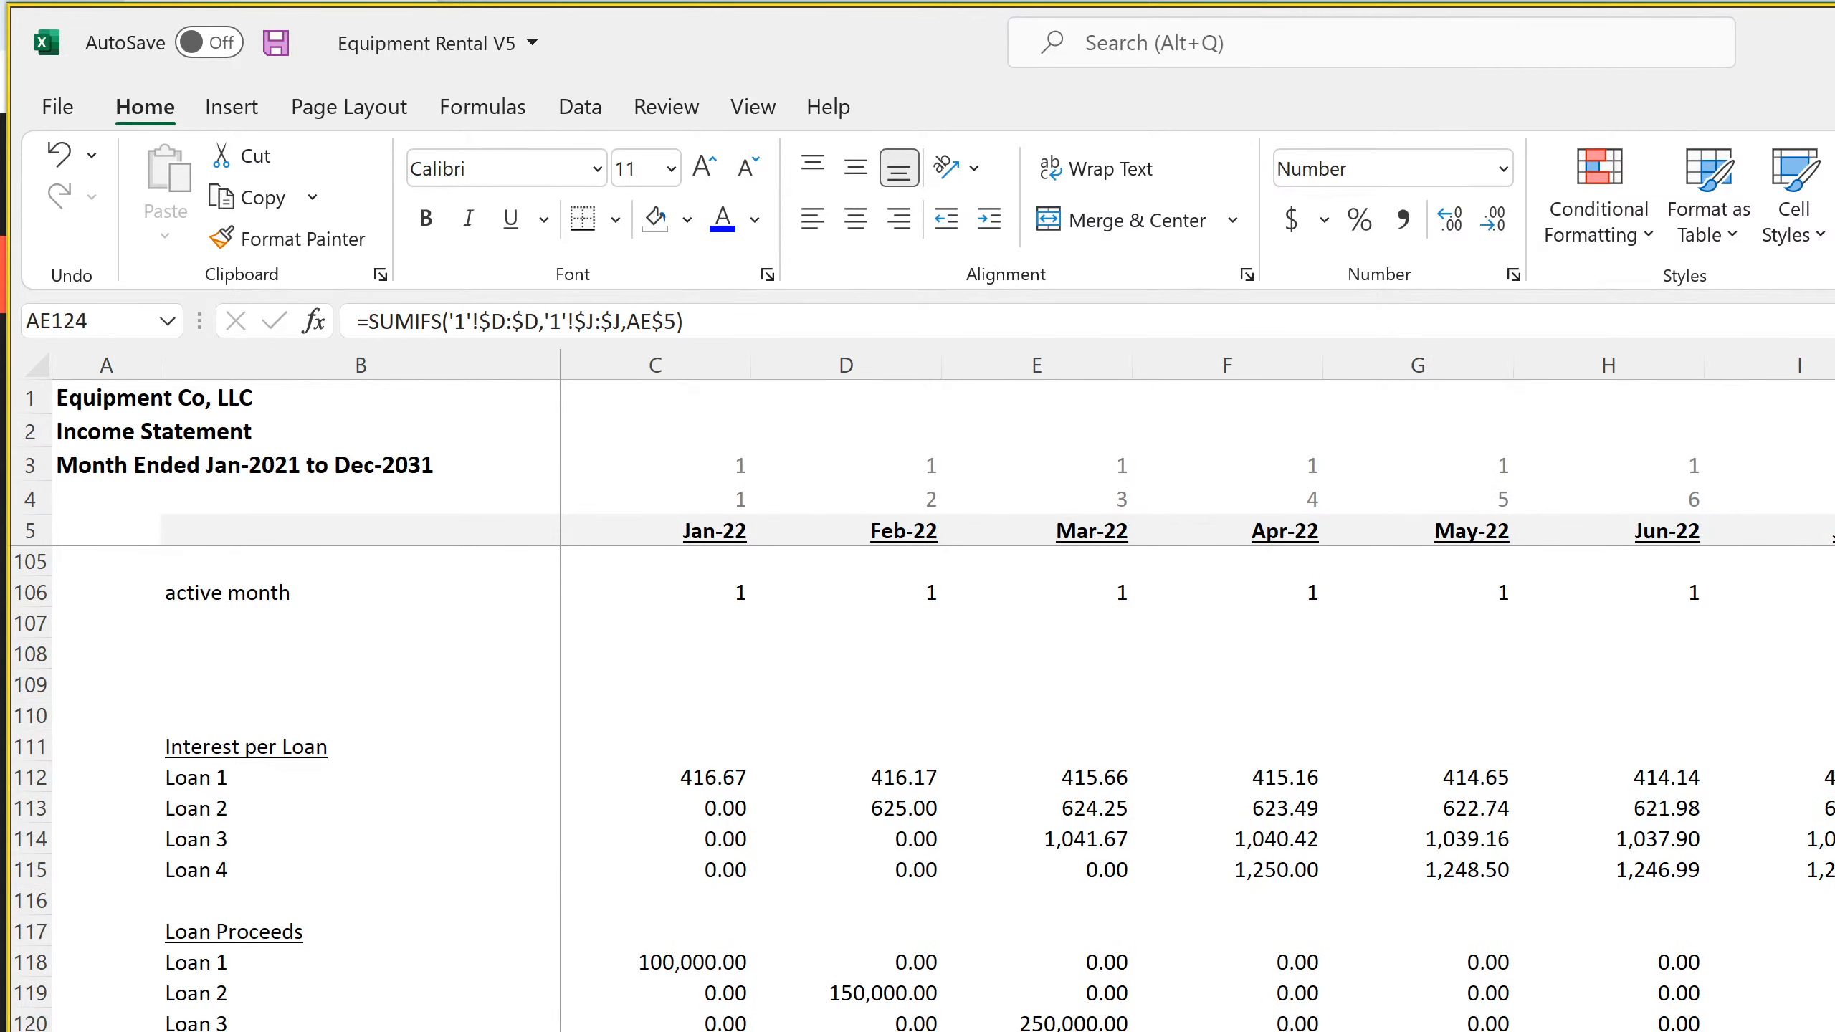
Copy the Jan-22 Borrowing of Long-Term Debt formula from D29 on the Statement of Cash Flows
{"action": "key", "text": "ctrl+Page_Down"}
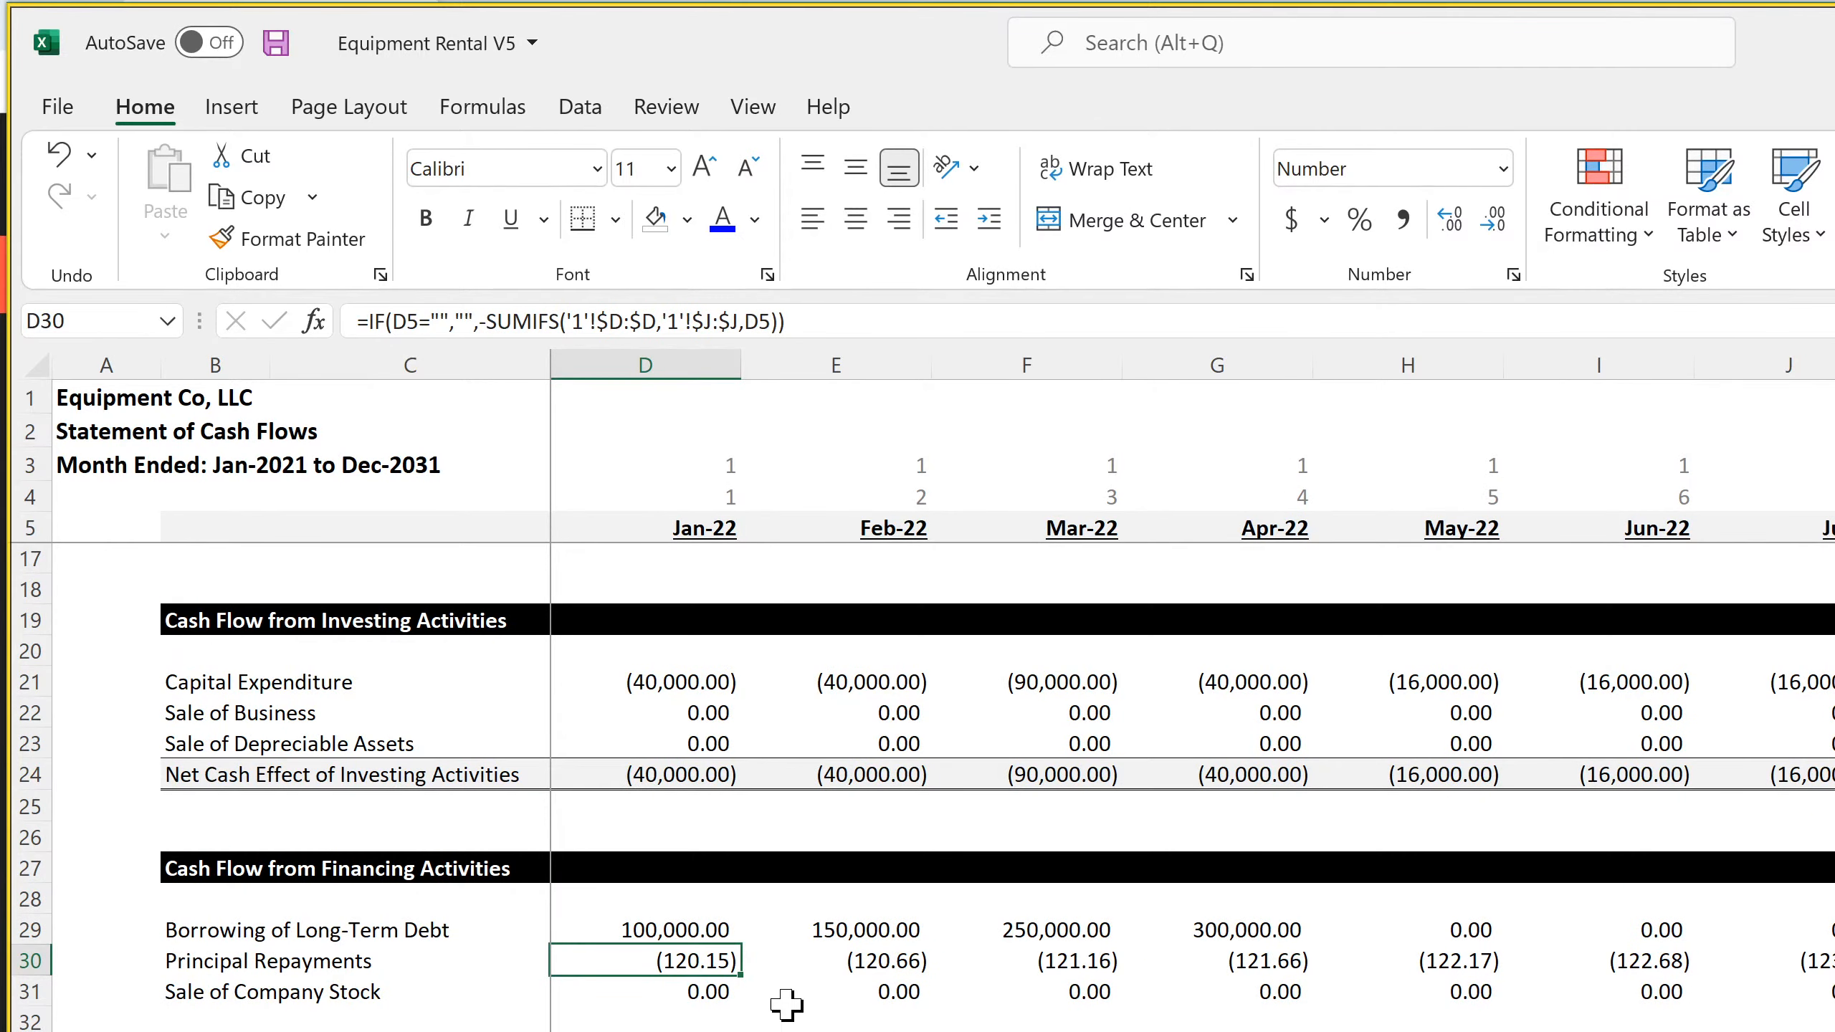
{"action": "left_click", "coordinate": [690, 933]}
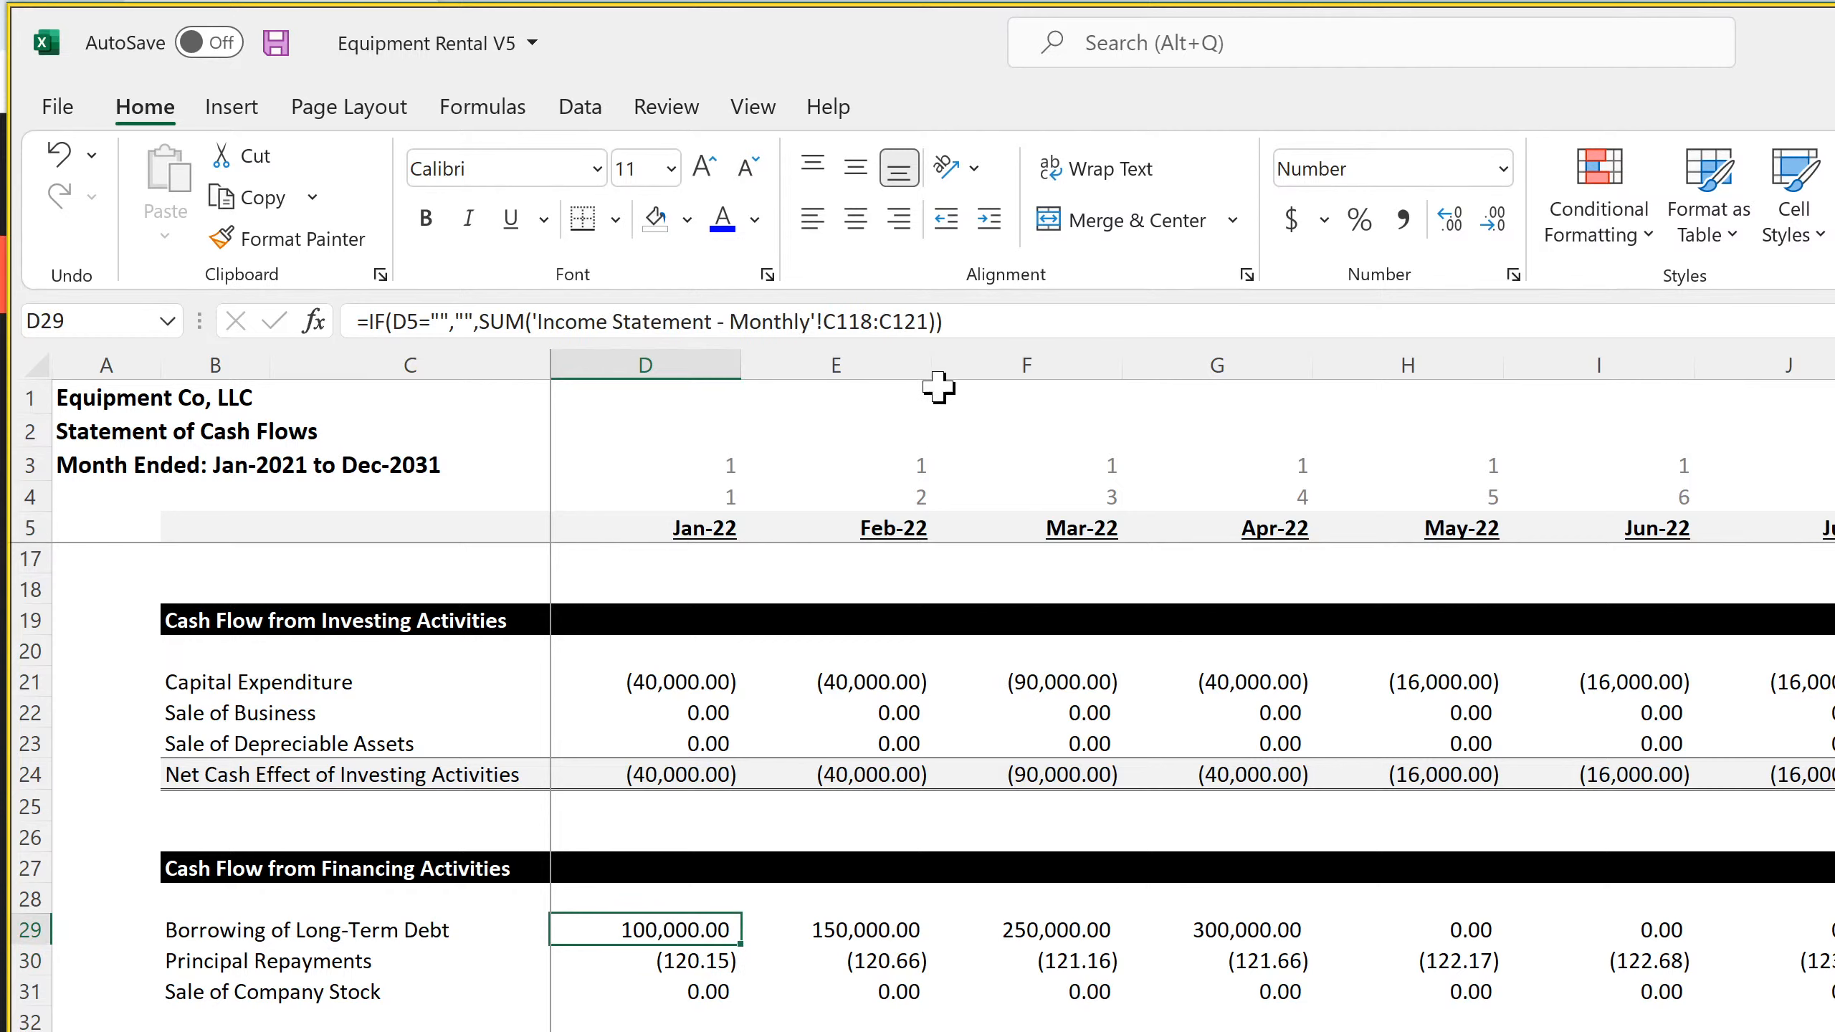
{"action": "left_click_drag", "start_coordinate": [982, 320], "coordinate": [463, 318]}
{"action": "right_click", "coordinate": [531, 318]}
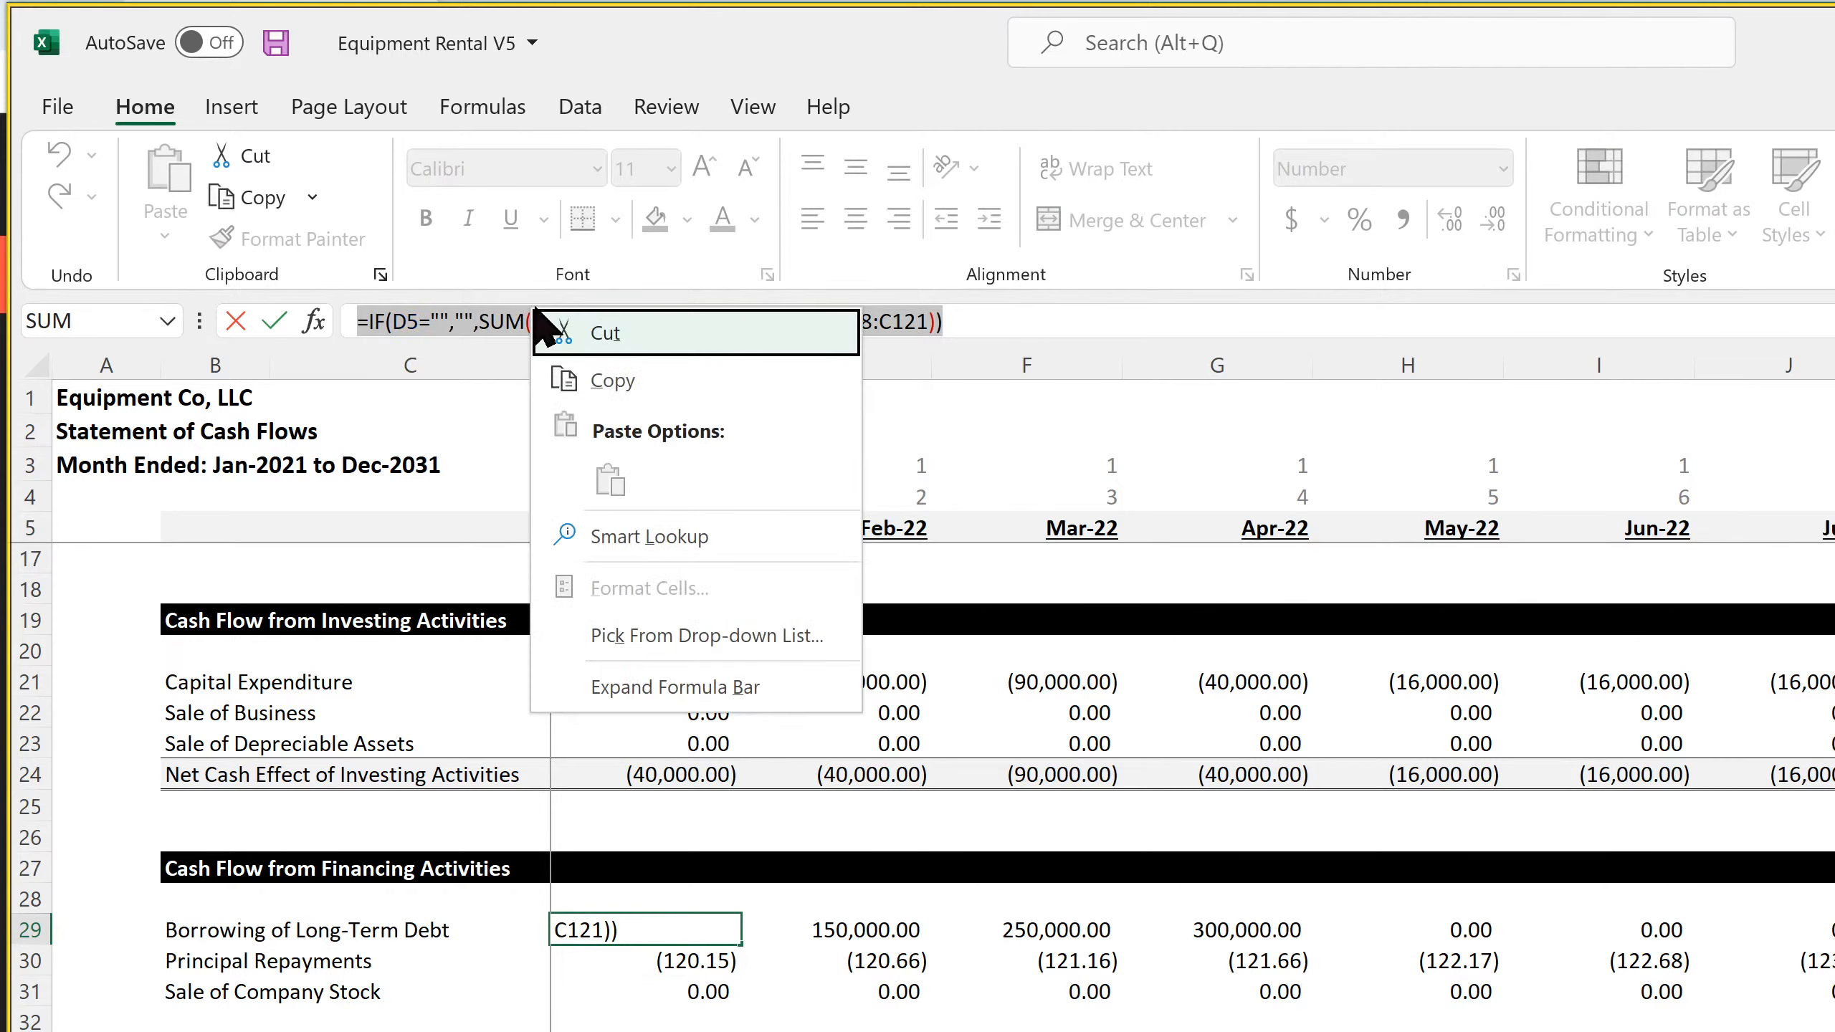
{"action": "left_click", "coordinate": [578, 380]}
{"action": "key", "text": "Return"}
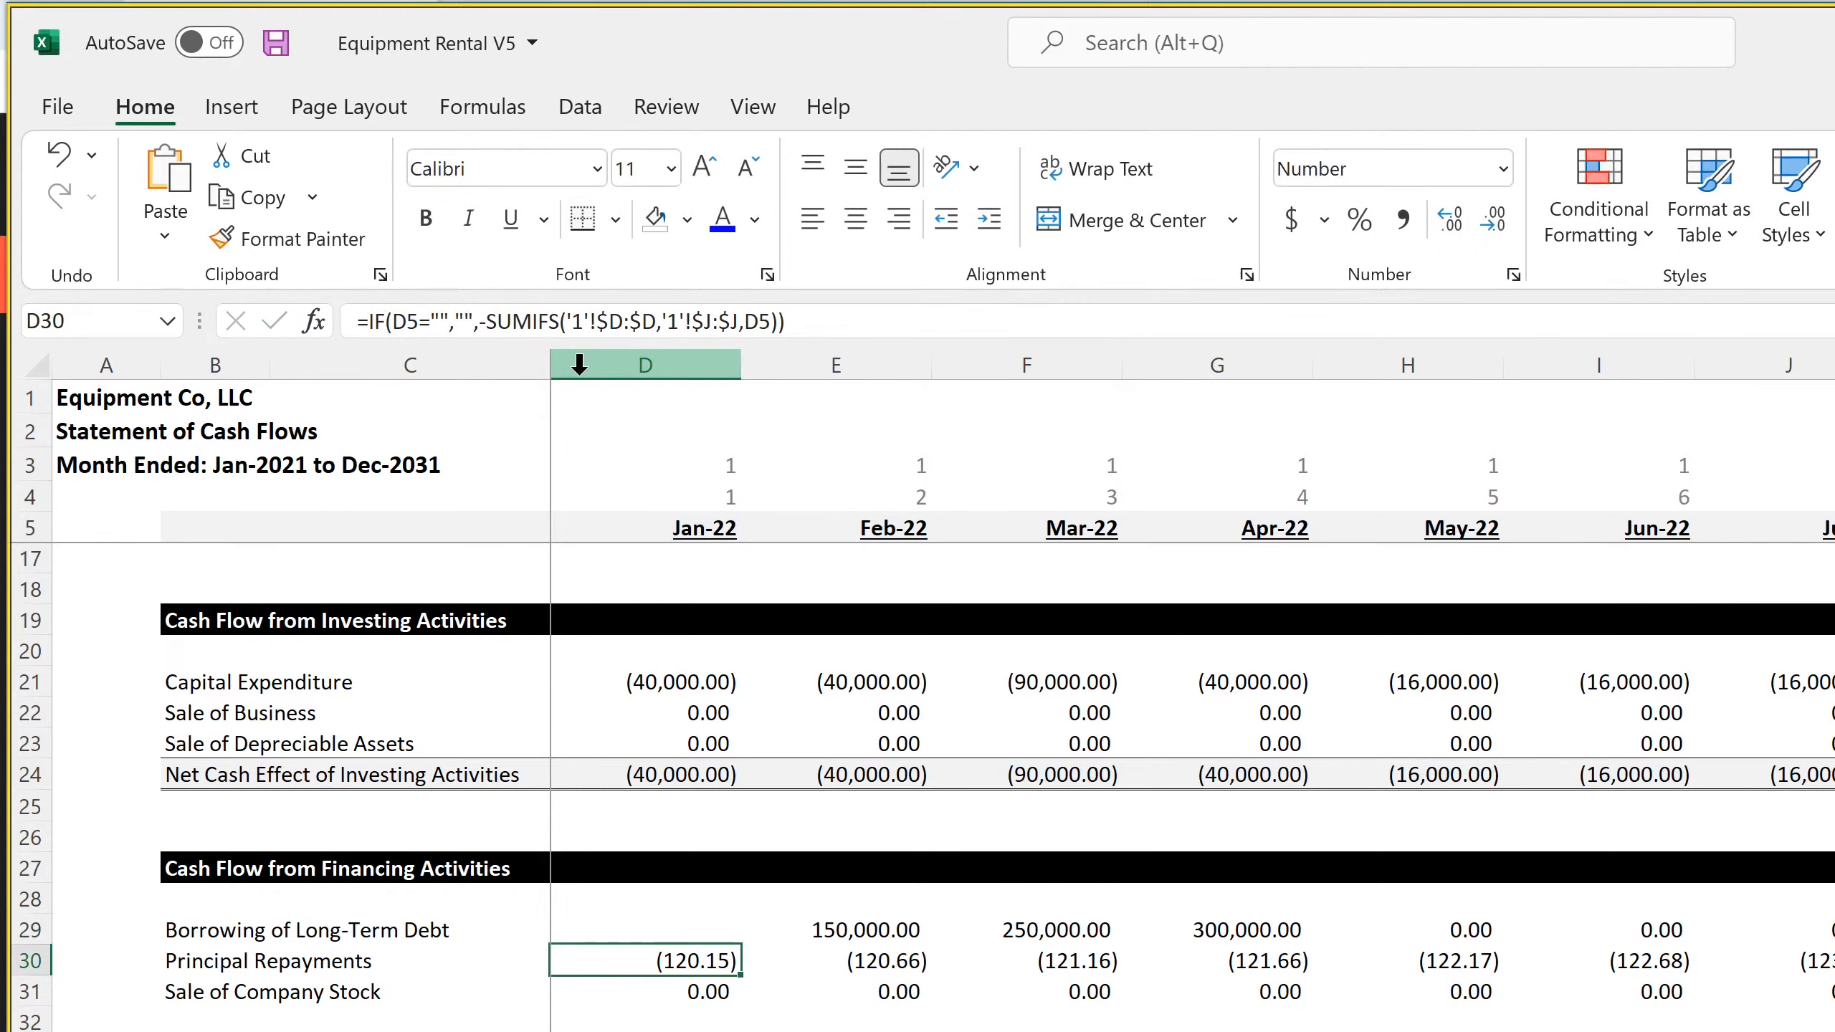
Replace the Principal Repayments formula in D30 with the copied borrowing formula, adding a minus sign before SUM
{"action": "left_click_drag", "start_coordinate": [817, 321], "coordinate": [213, 319]}
{"action": "right_click", "coordinate": [540, 312]}
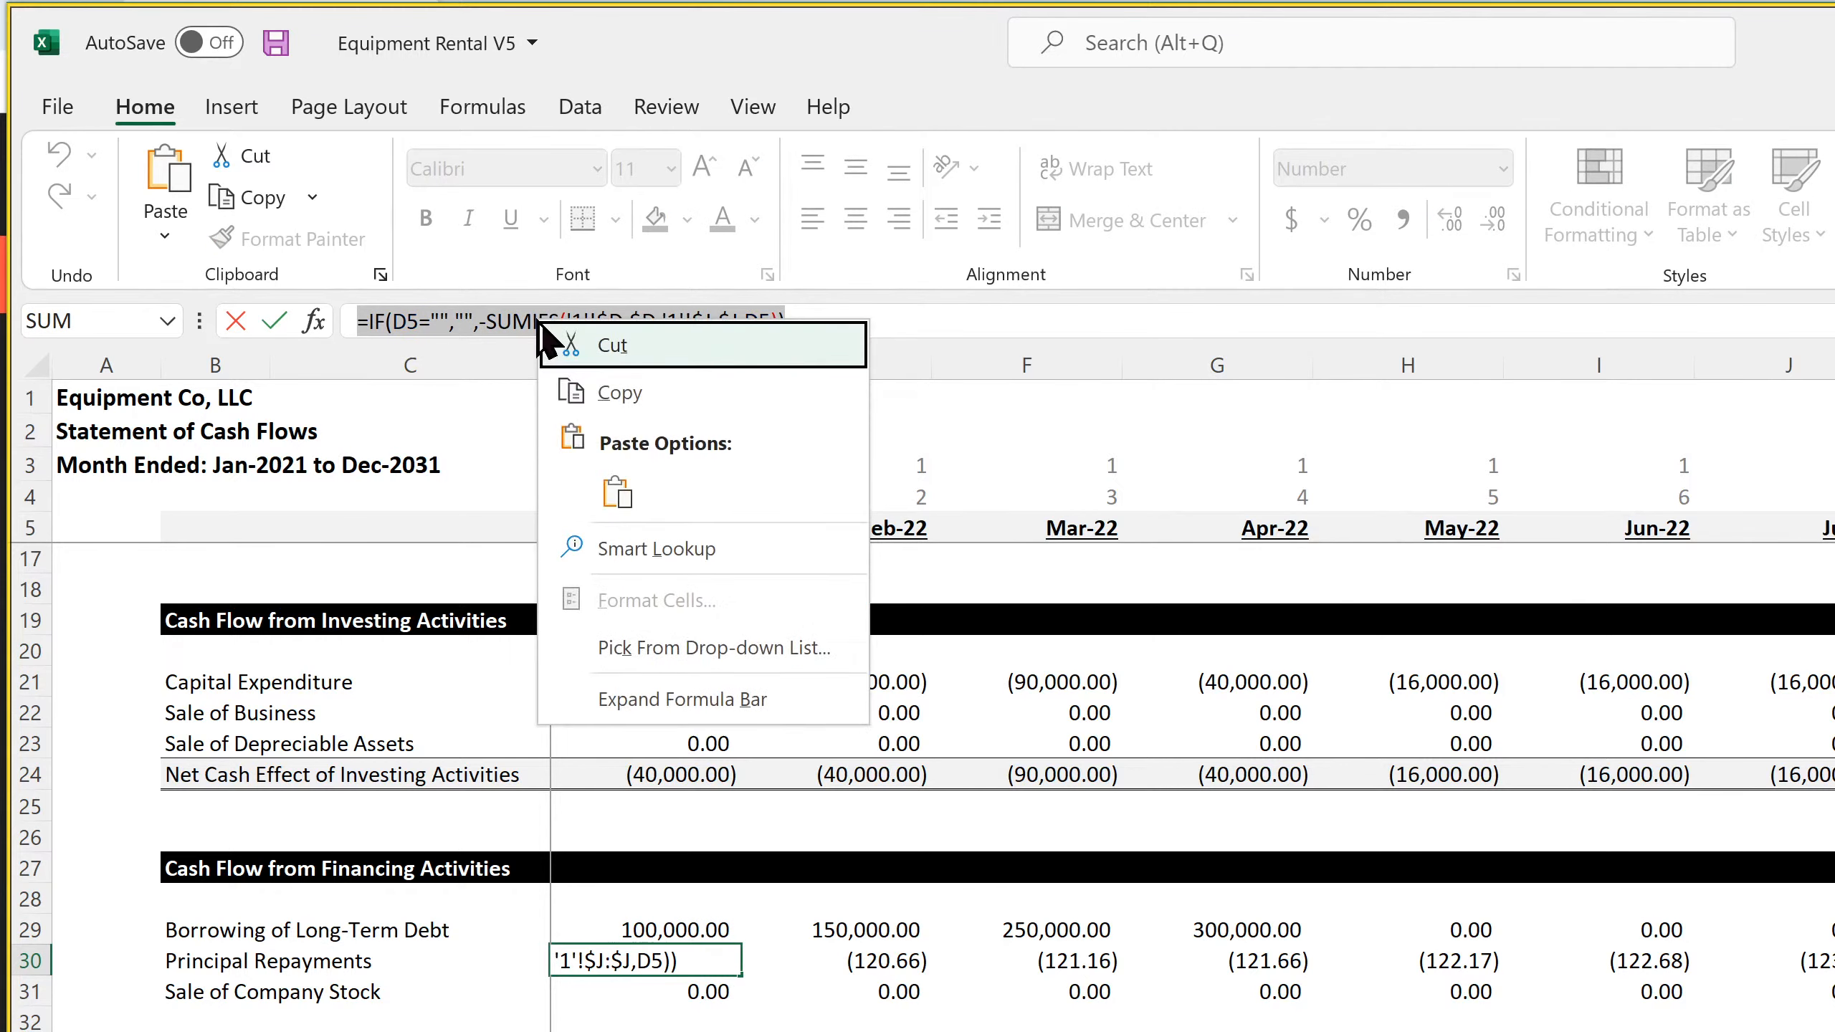
{"action": "left_click", "coordinate": [611, 493]}
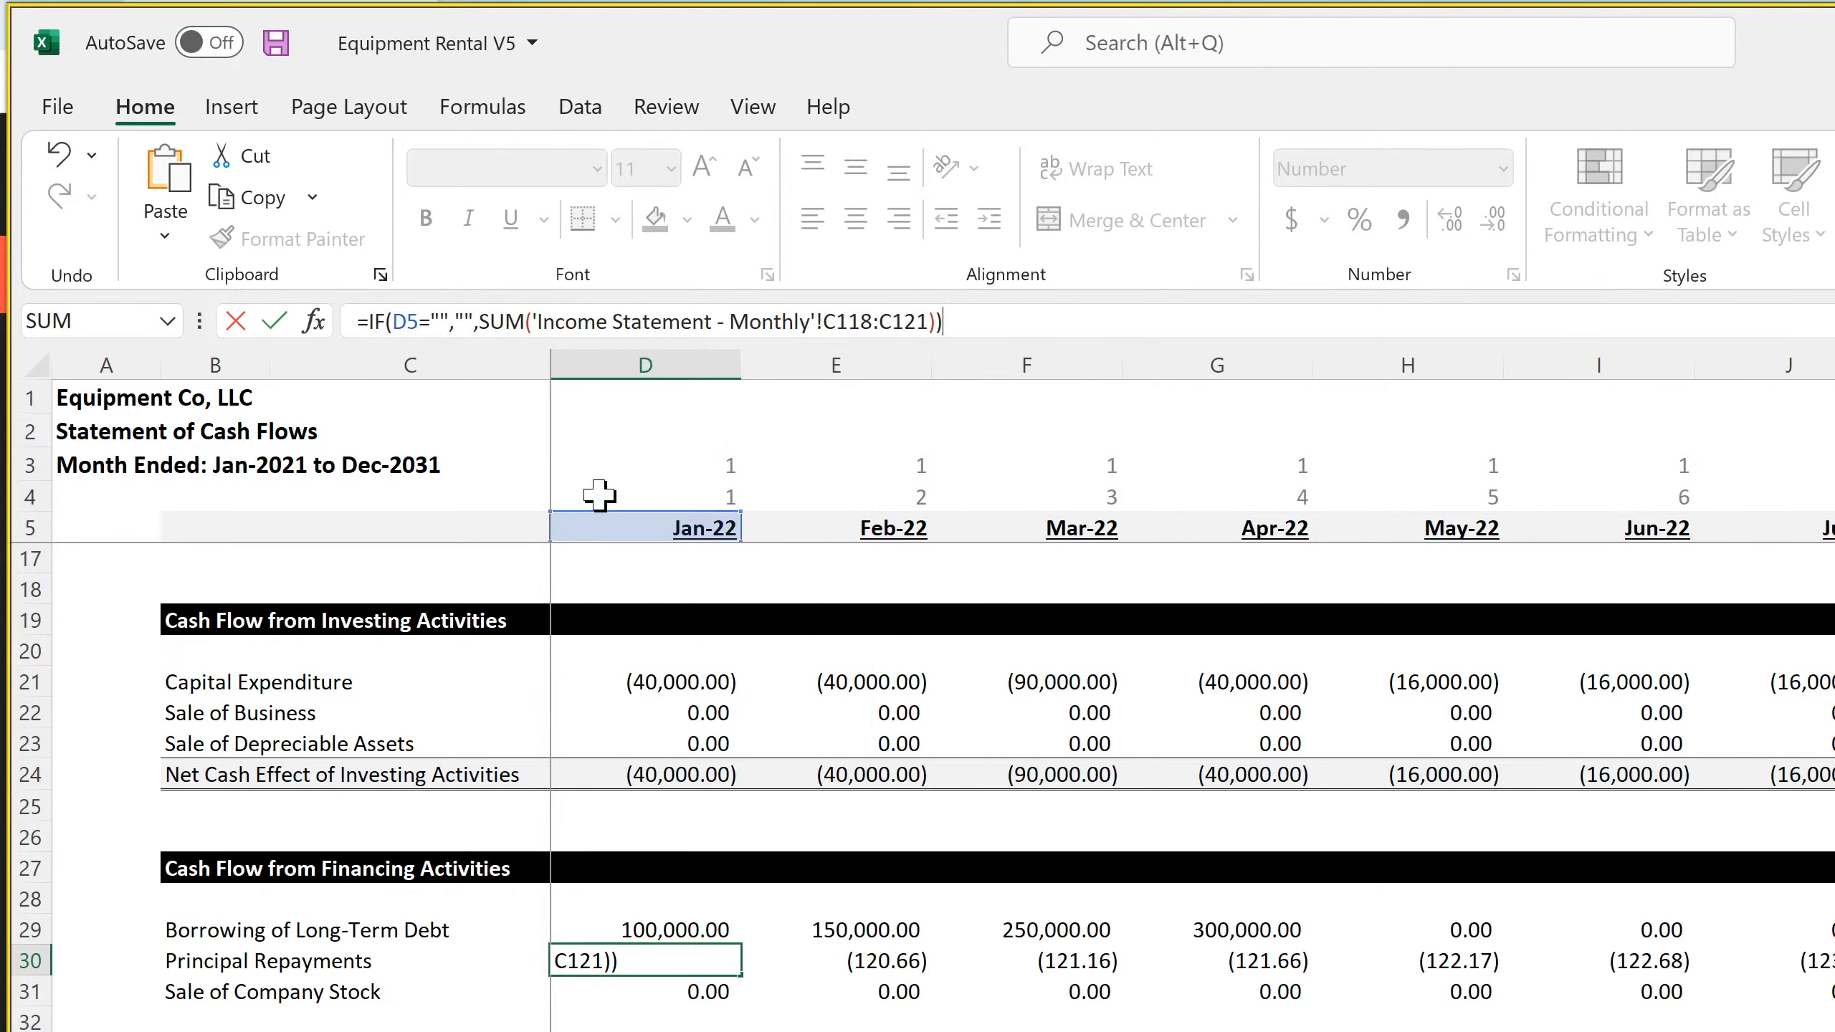
{"action": "left_click", "coordinate": [479, 321]}
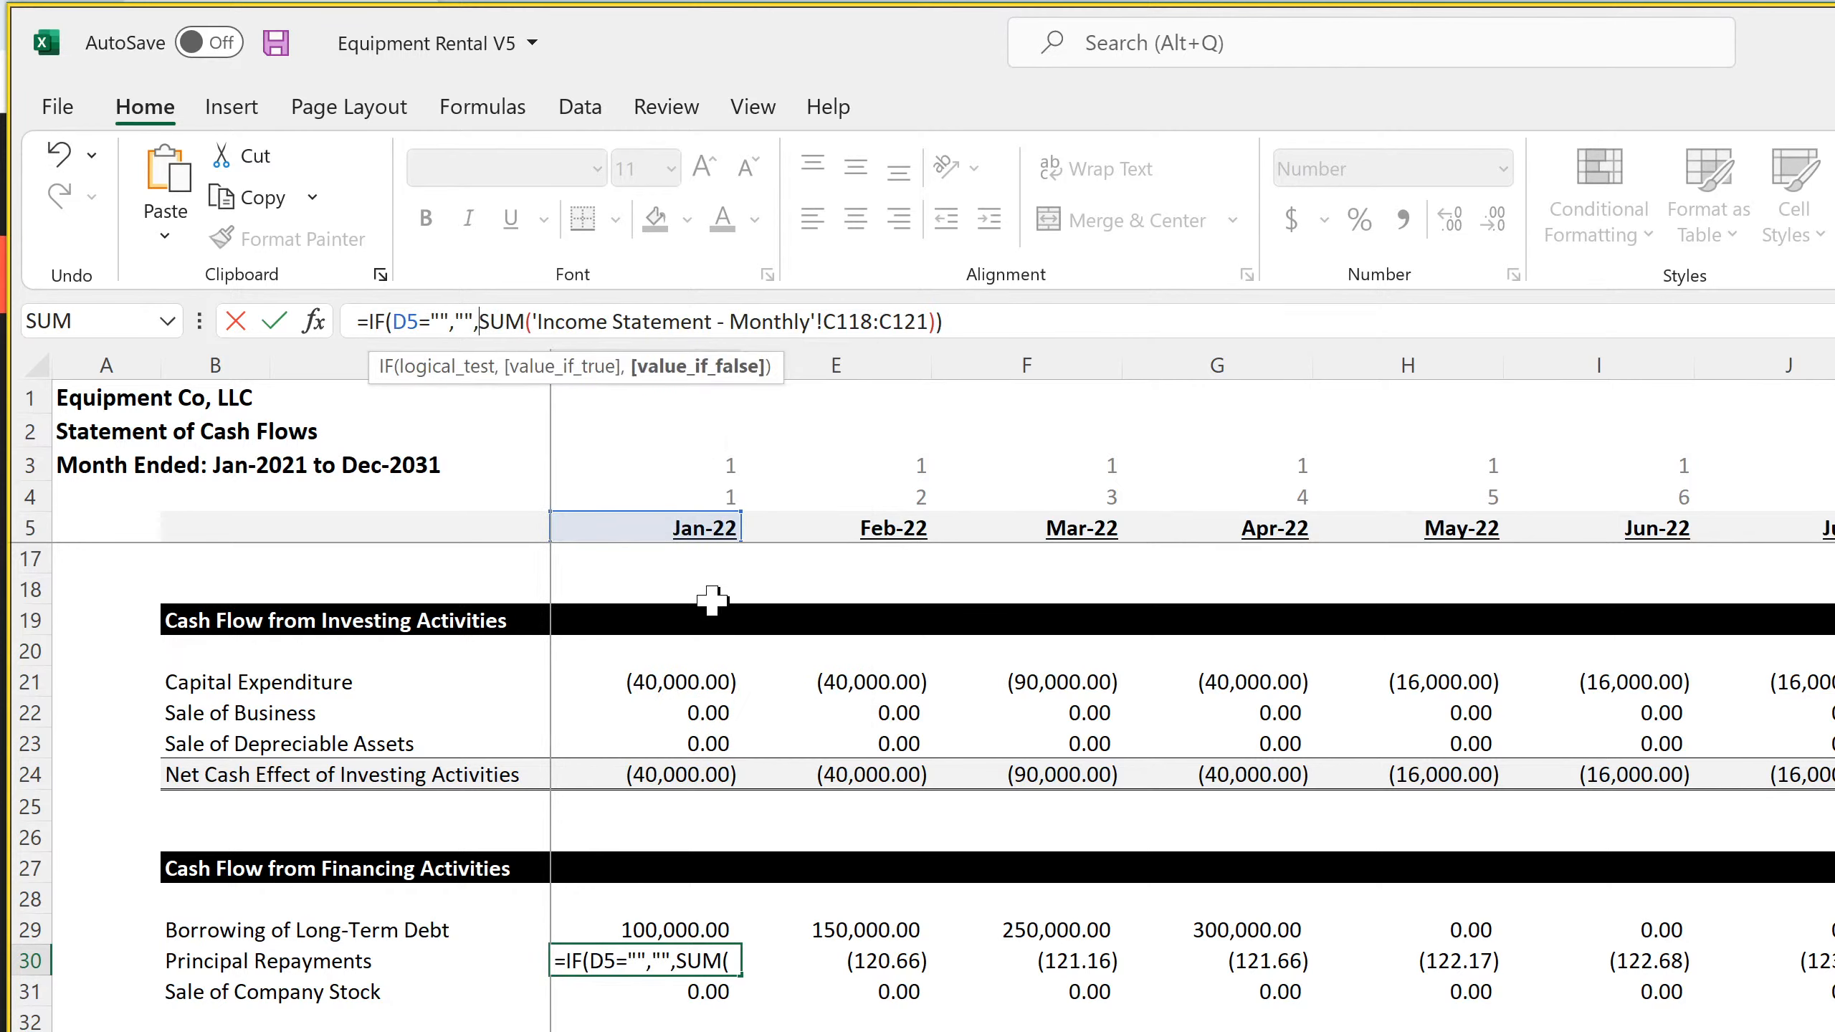
{"action": "type", "text": "-"}
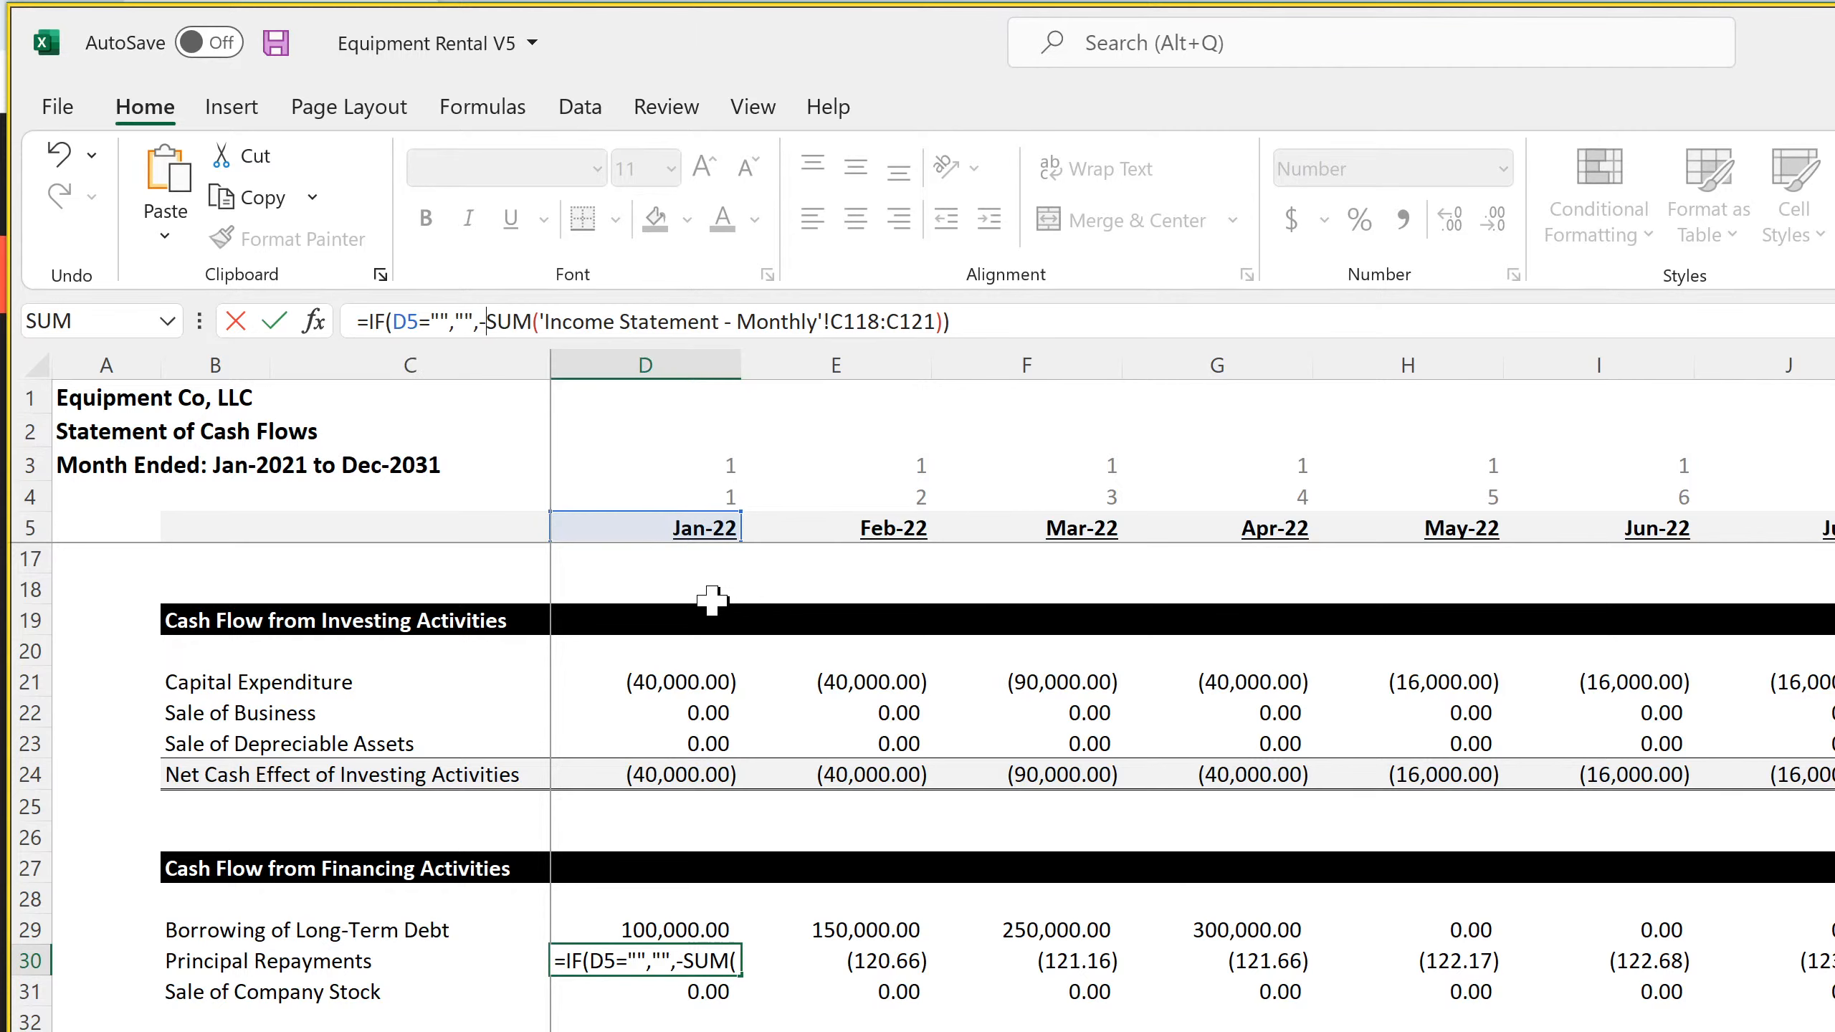
{"action": "key", "text": "Return"}
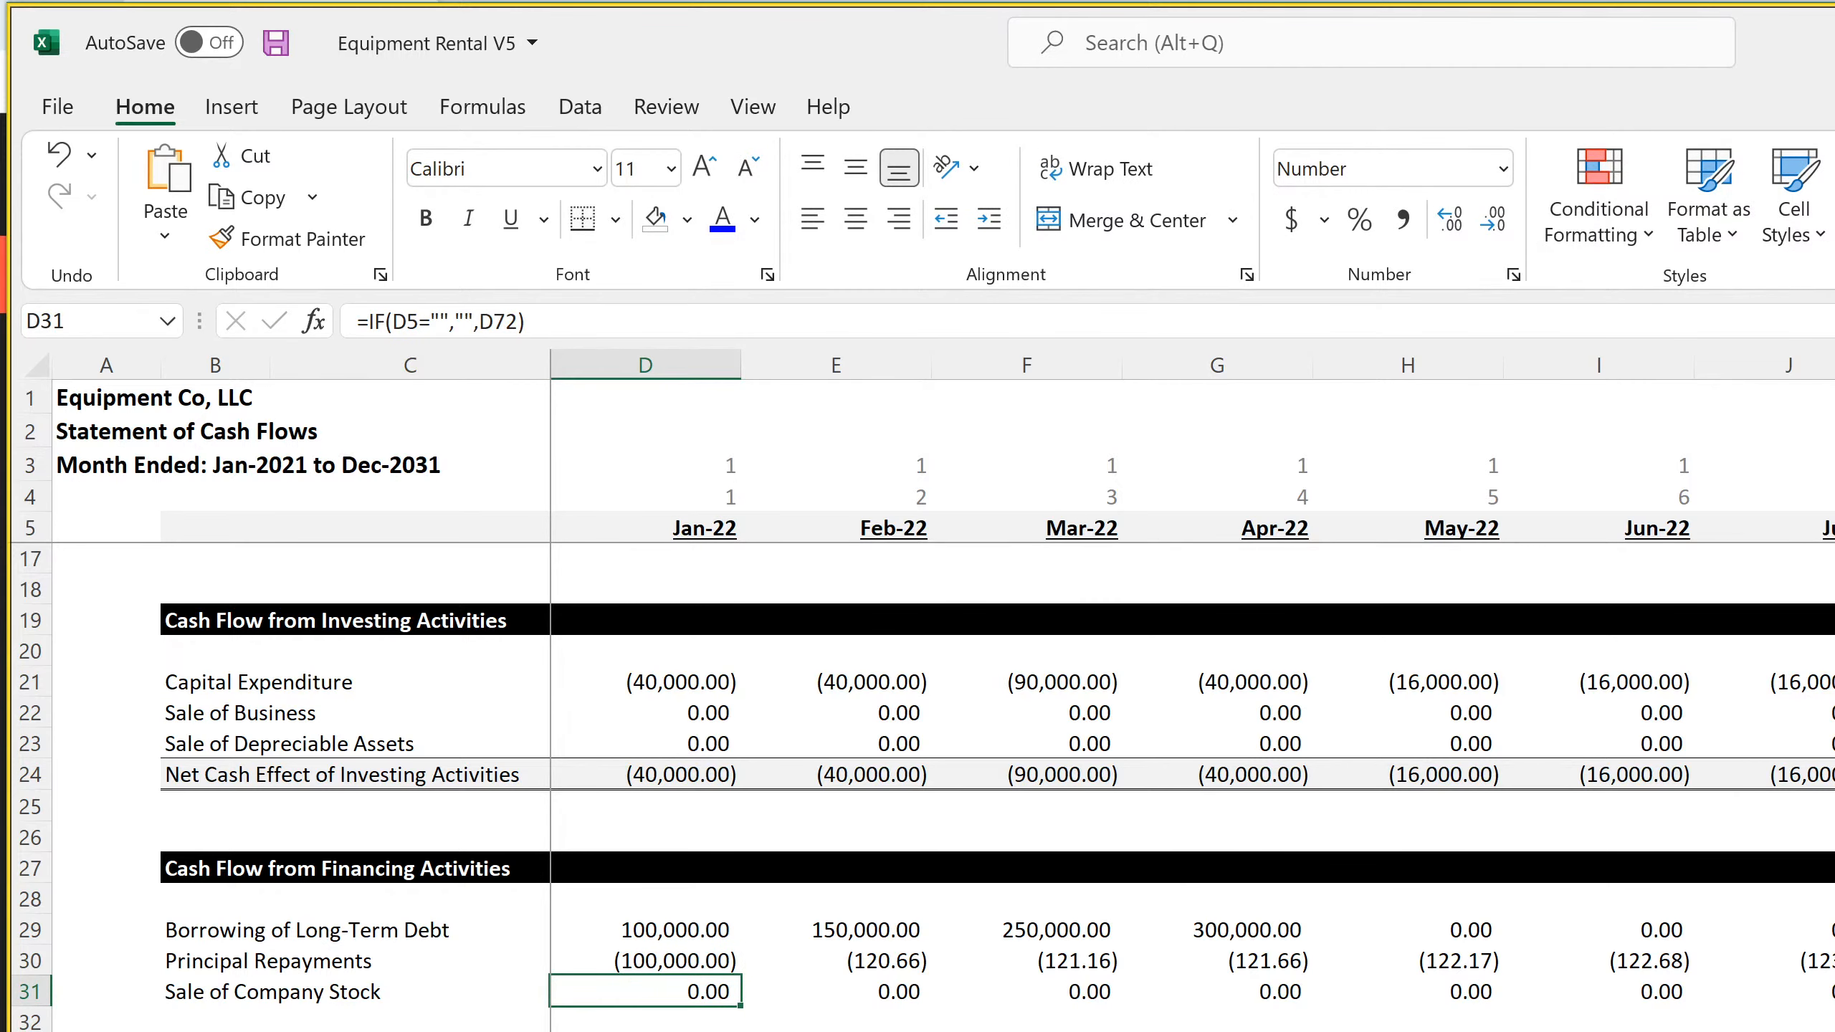
Check which rows the Principal per Loan formulas occupy on the monthly income statement
{"action": "key", "text": "ctrl+Page_Up"}
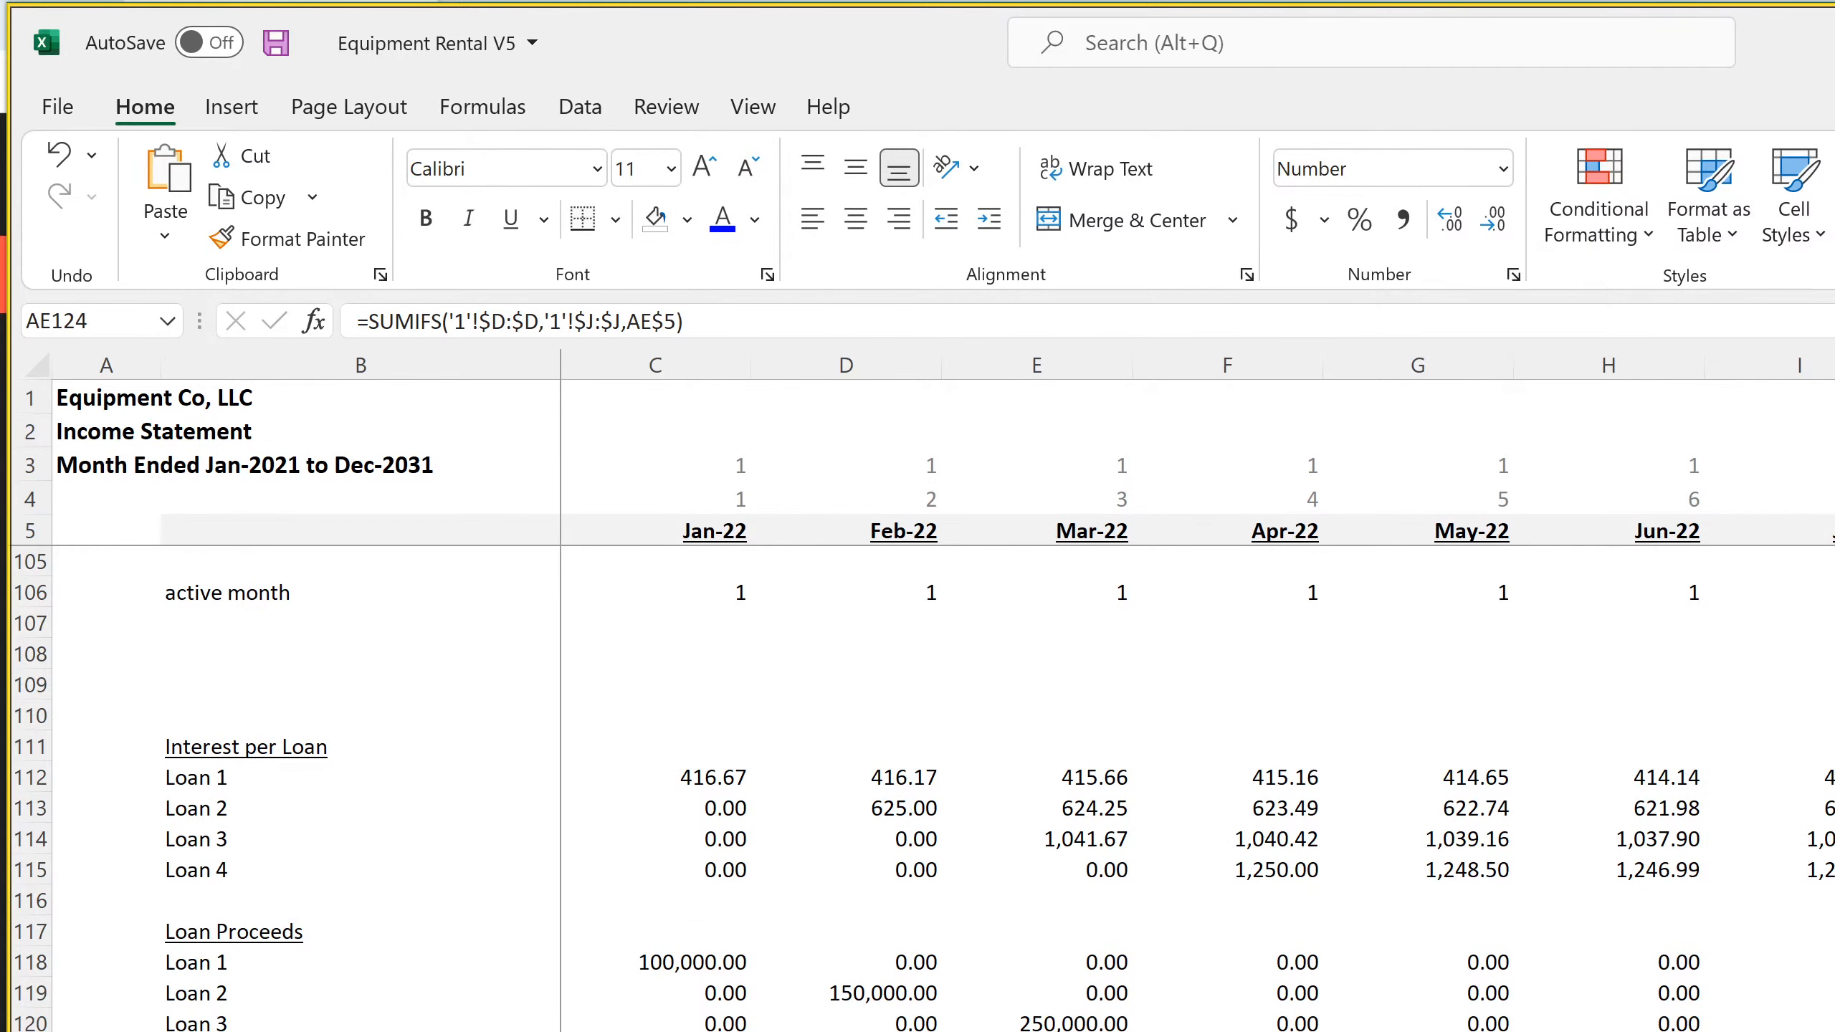
{"action": "key", "text": "Home"}
{"action": "key", "text": "Down"}
{"action": "key", "text": "Down"}
{"action": "key", "text": "Down"}
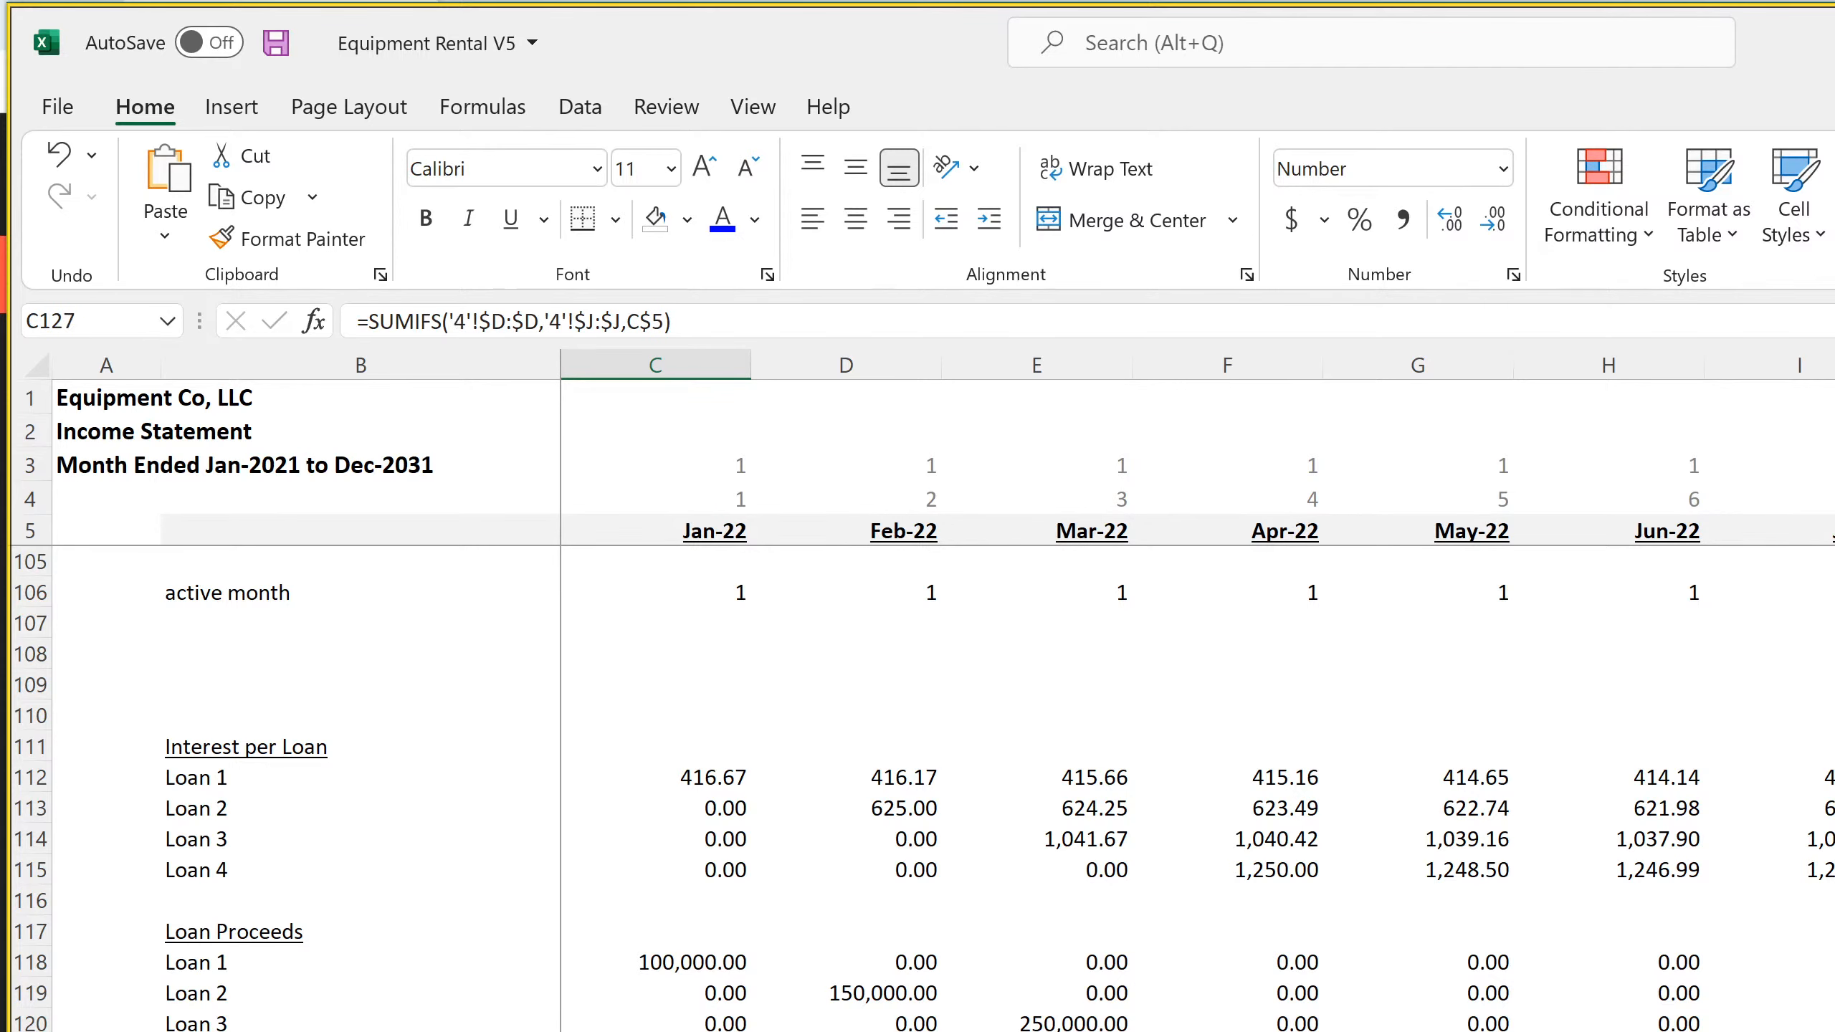
{"action": "key", "text": "ctrl+Page_Down"}
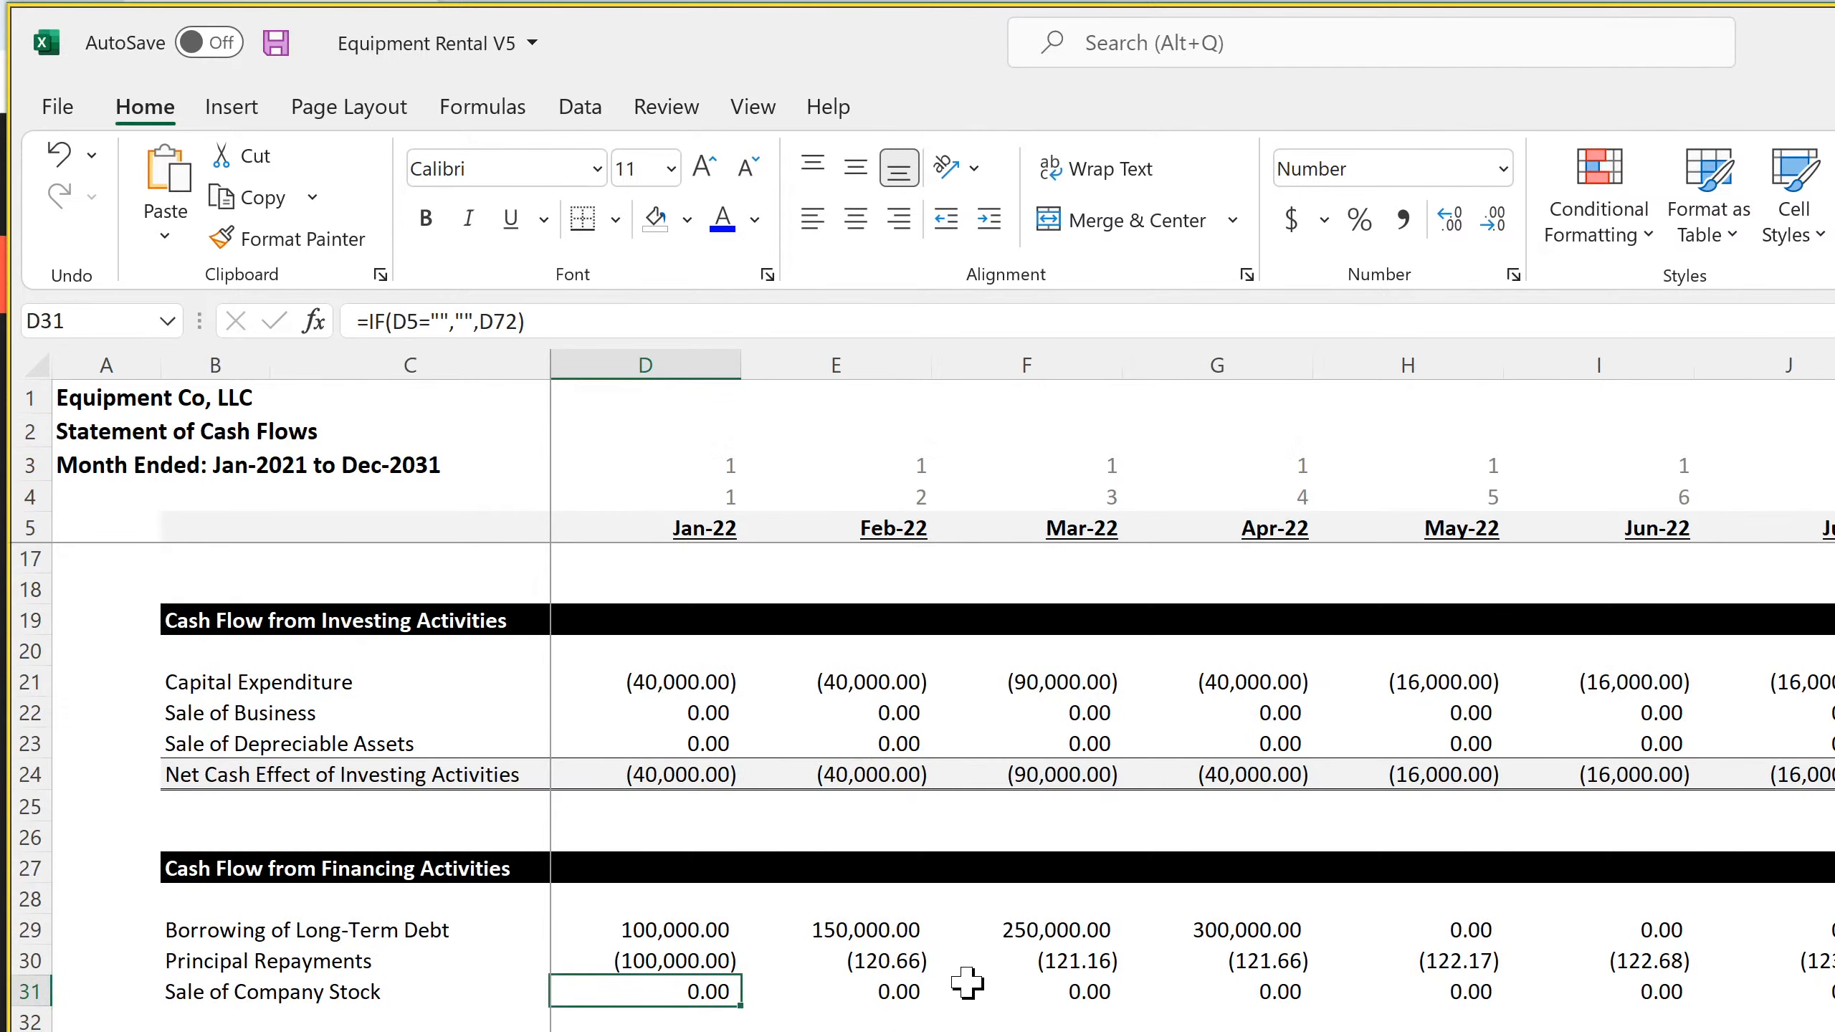
Change the sum range of the Principal Repayments formula in D30 to 'Income Statement - Monthly'!C124:C127
{"action": "left_click", "coordinate": [672, 959]}
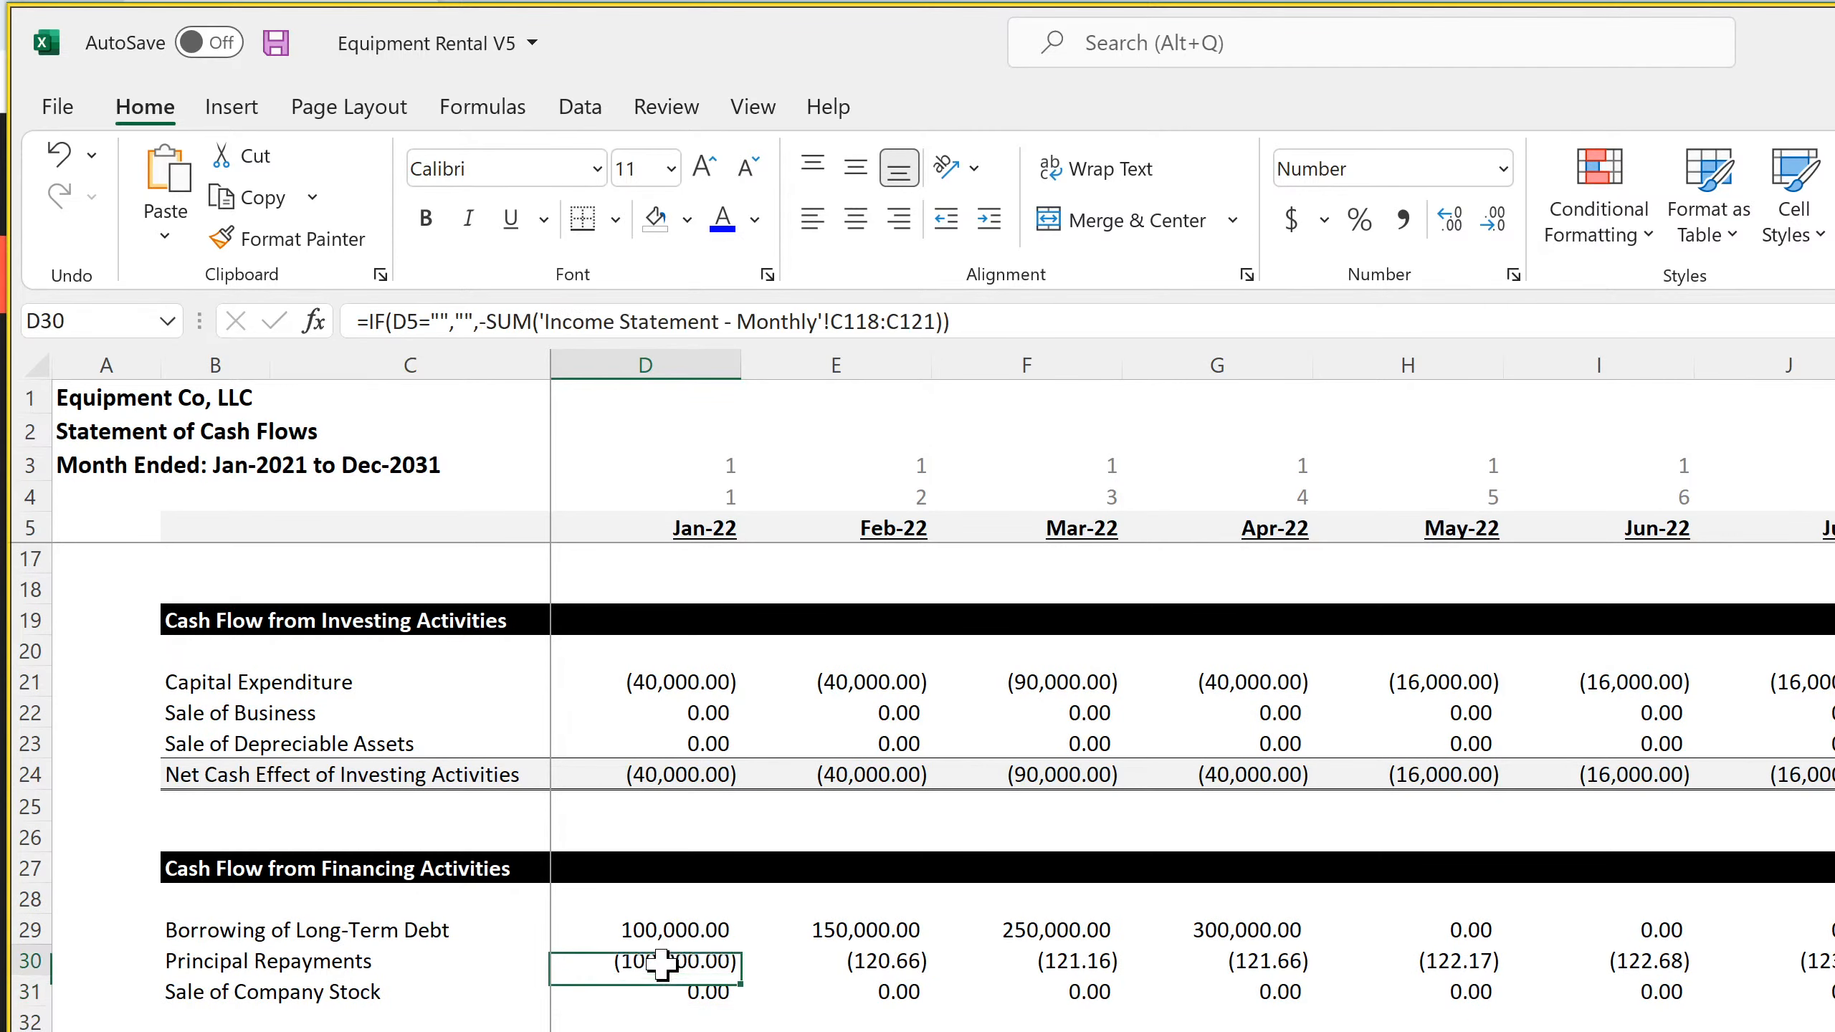
{"action": "left_click", "coordinate": [885, 322]}
{"action": "key", "text": "BackSpace"}
{"action": "key", "text": "BackSpace"}
{"action": "key", "text": "BackSpace"}
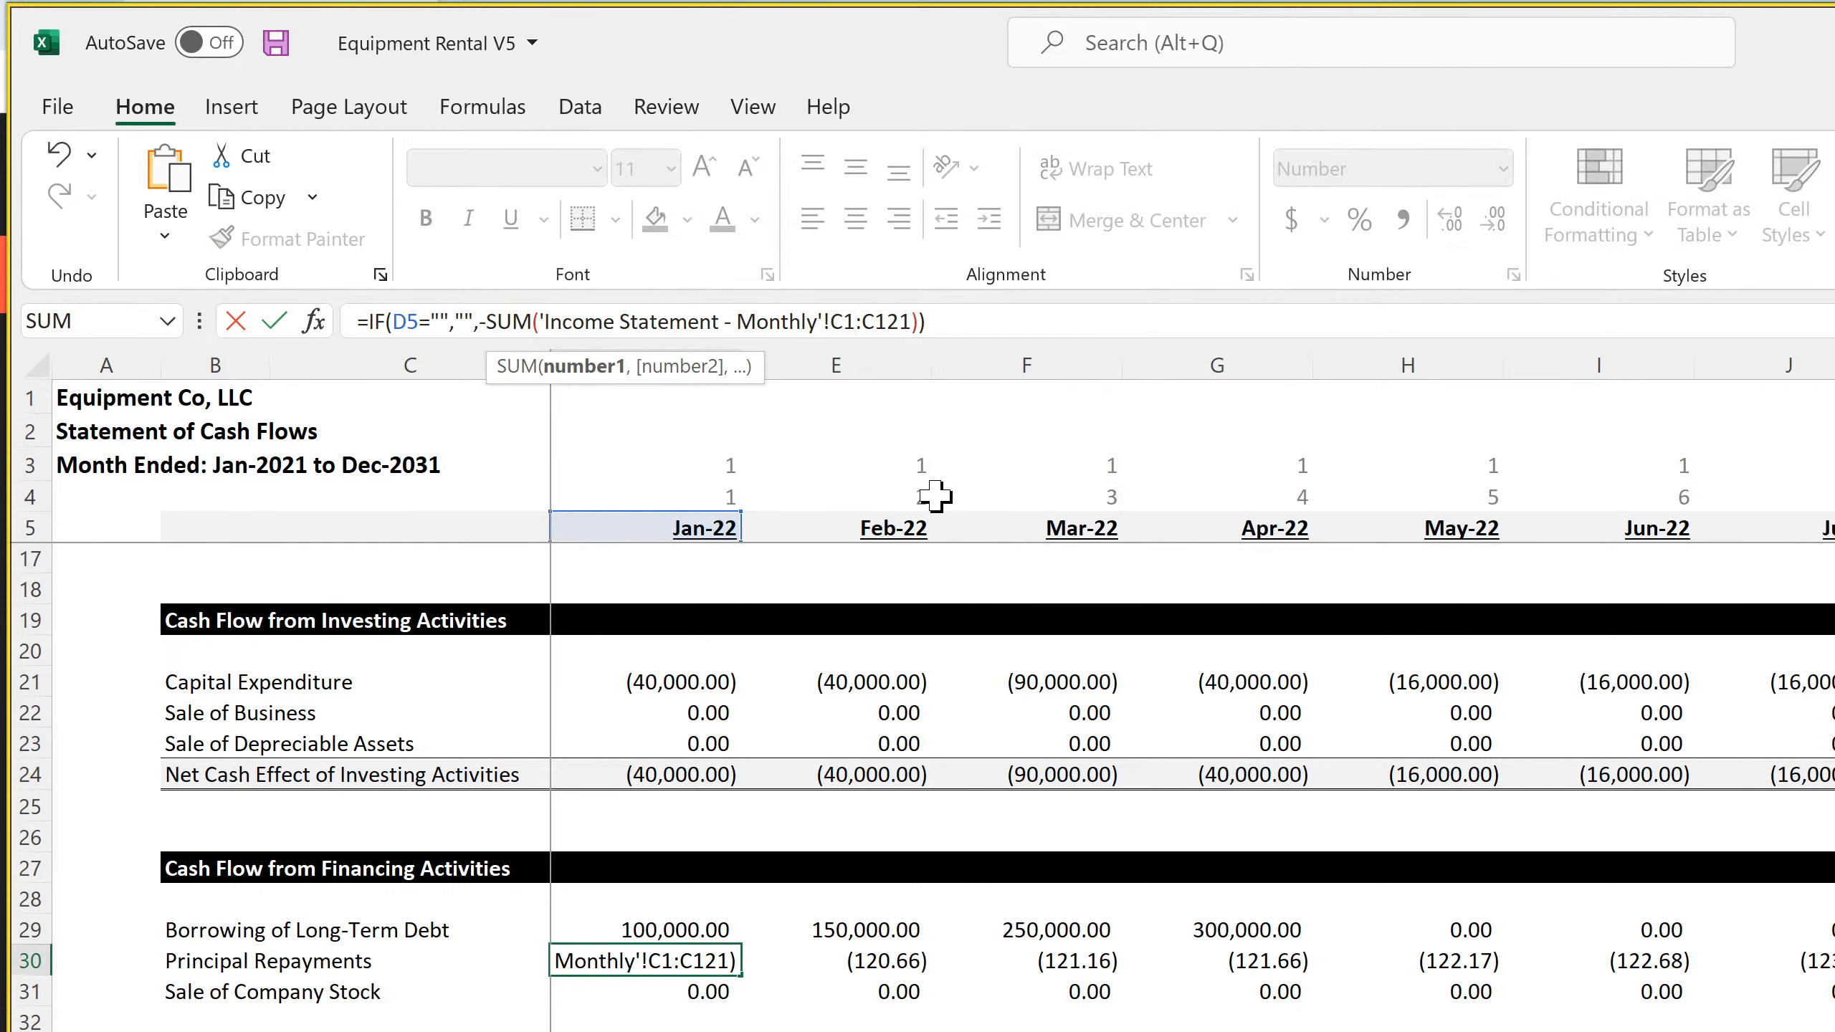
{"action": "type", "text": "124"}
{"action": "key", "text": "Right"}
{"action": "key", "text": "Right"}
{"action": "key", "text": "Right"}
{"action": "key", "text": "Right"}
{"action": "key", "text": "Right"}
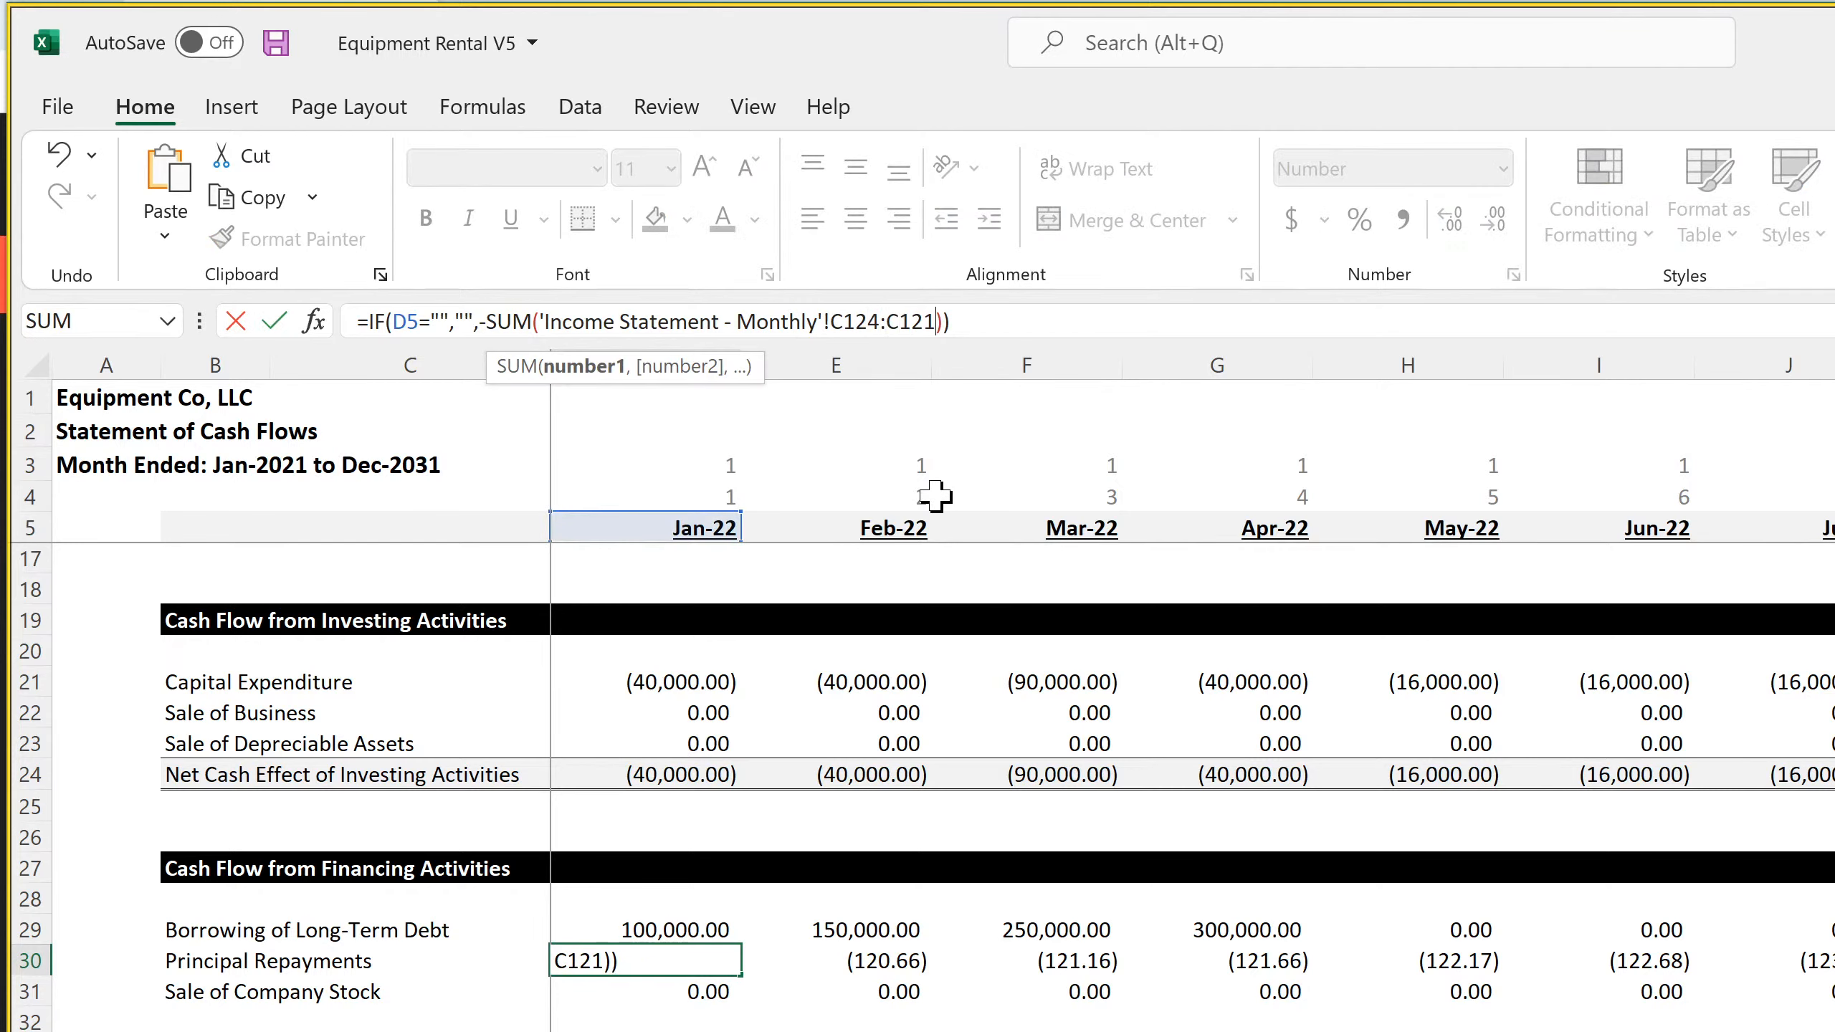
{"action": "key", "text": "BackSpace"}
{"action": "type", "text": "7"}
{"action": "key", "text": "Return"}
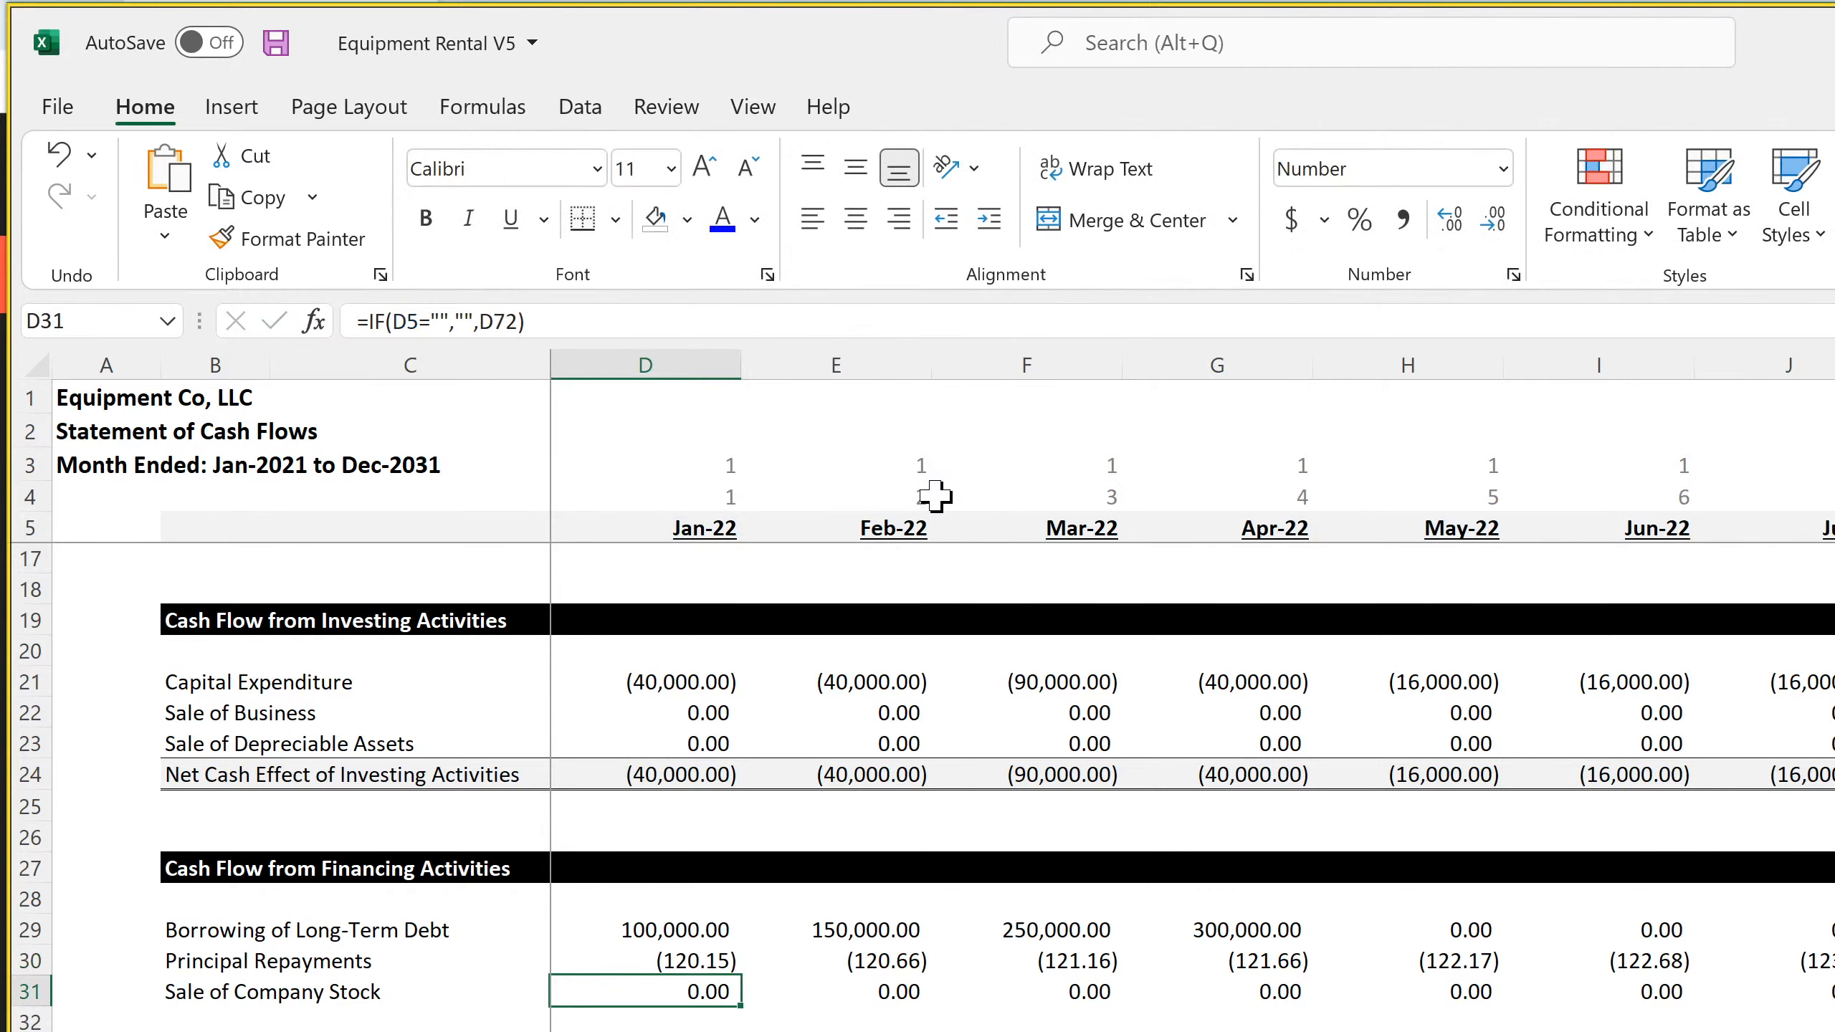
Fill the Principal Repayments formula from D30 across all remaining monthly columns
{"action": "left_click", "coordinate": [684, 954]}
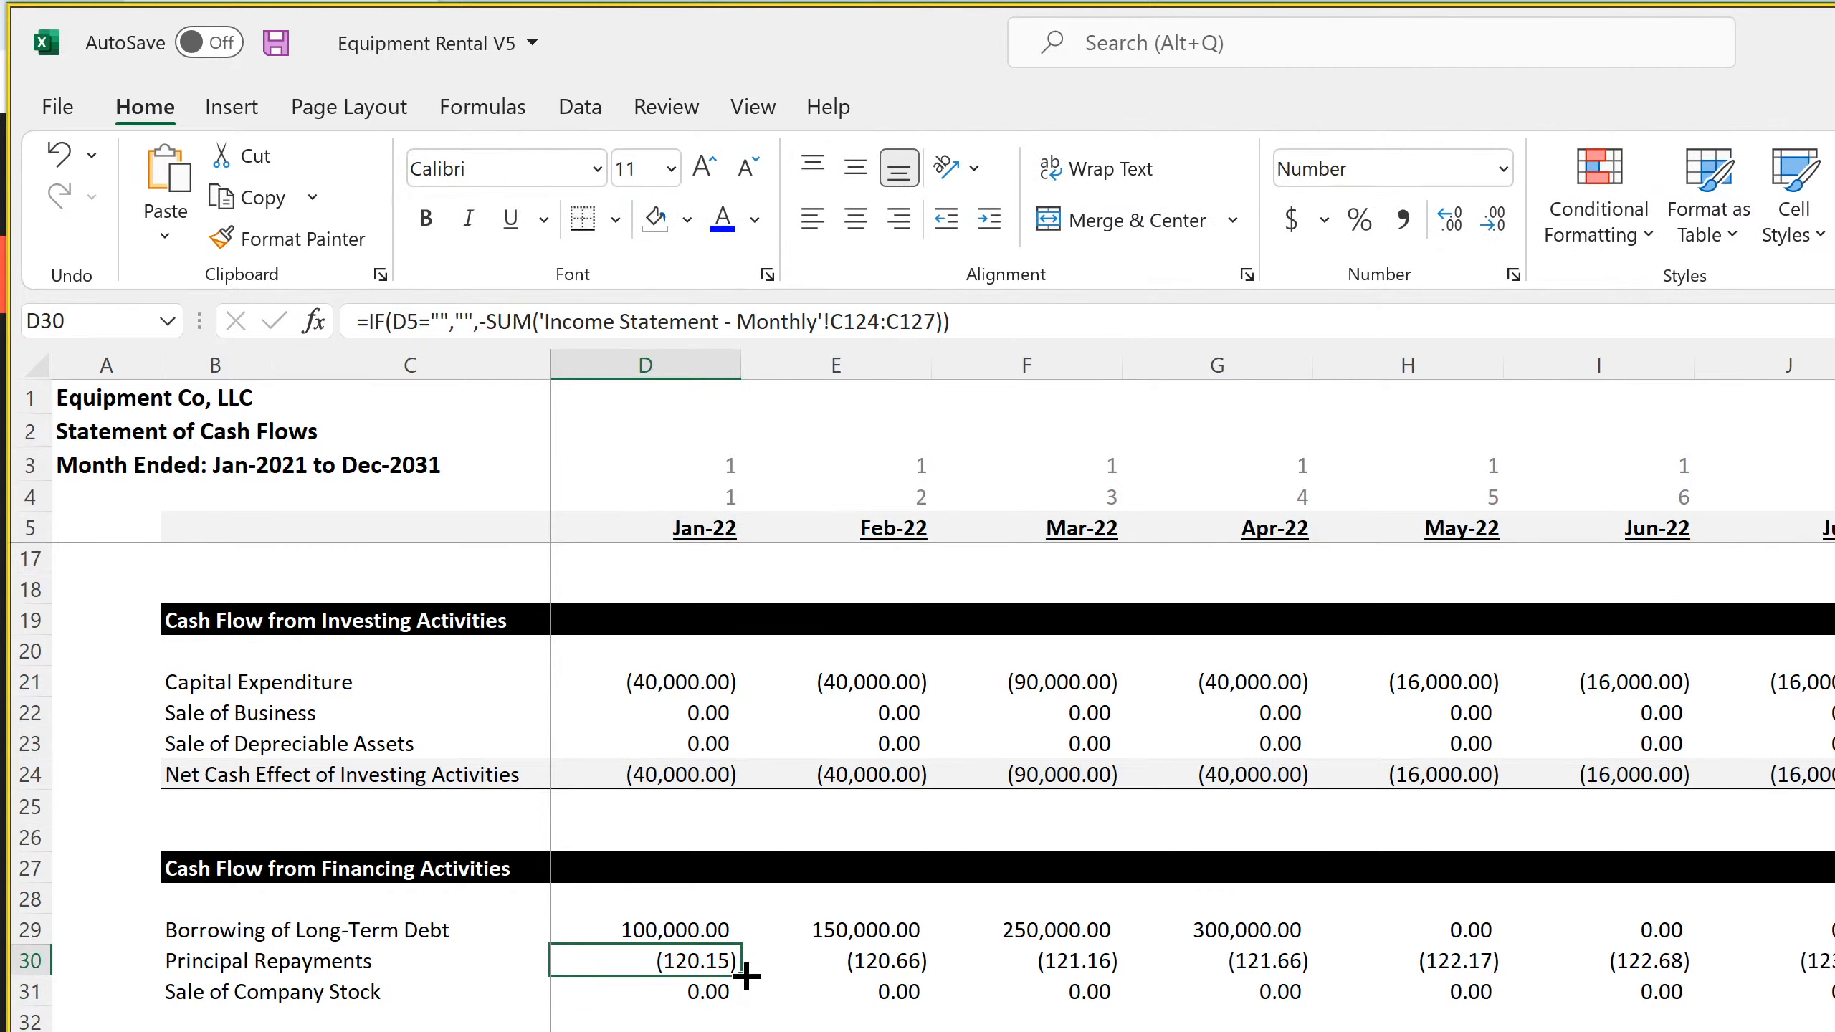
{"action": "left_click_drag", "start_coordinate": [740, 975], "coordinate": [1560, 962]}
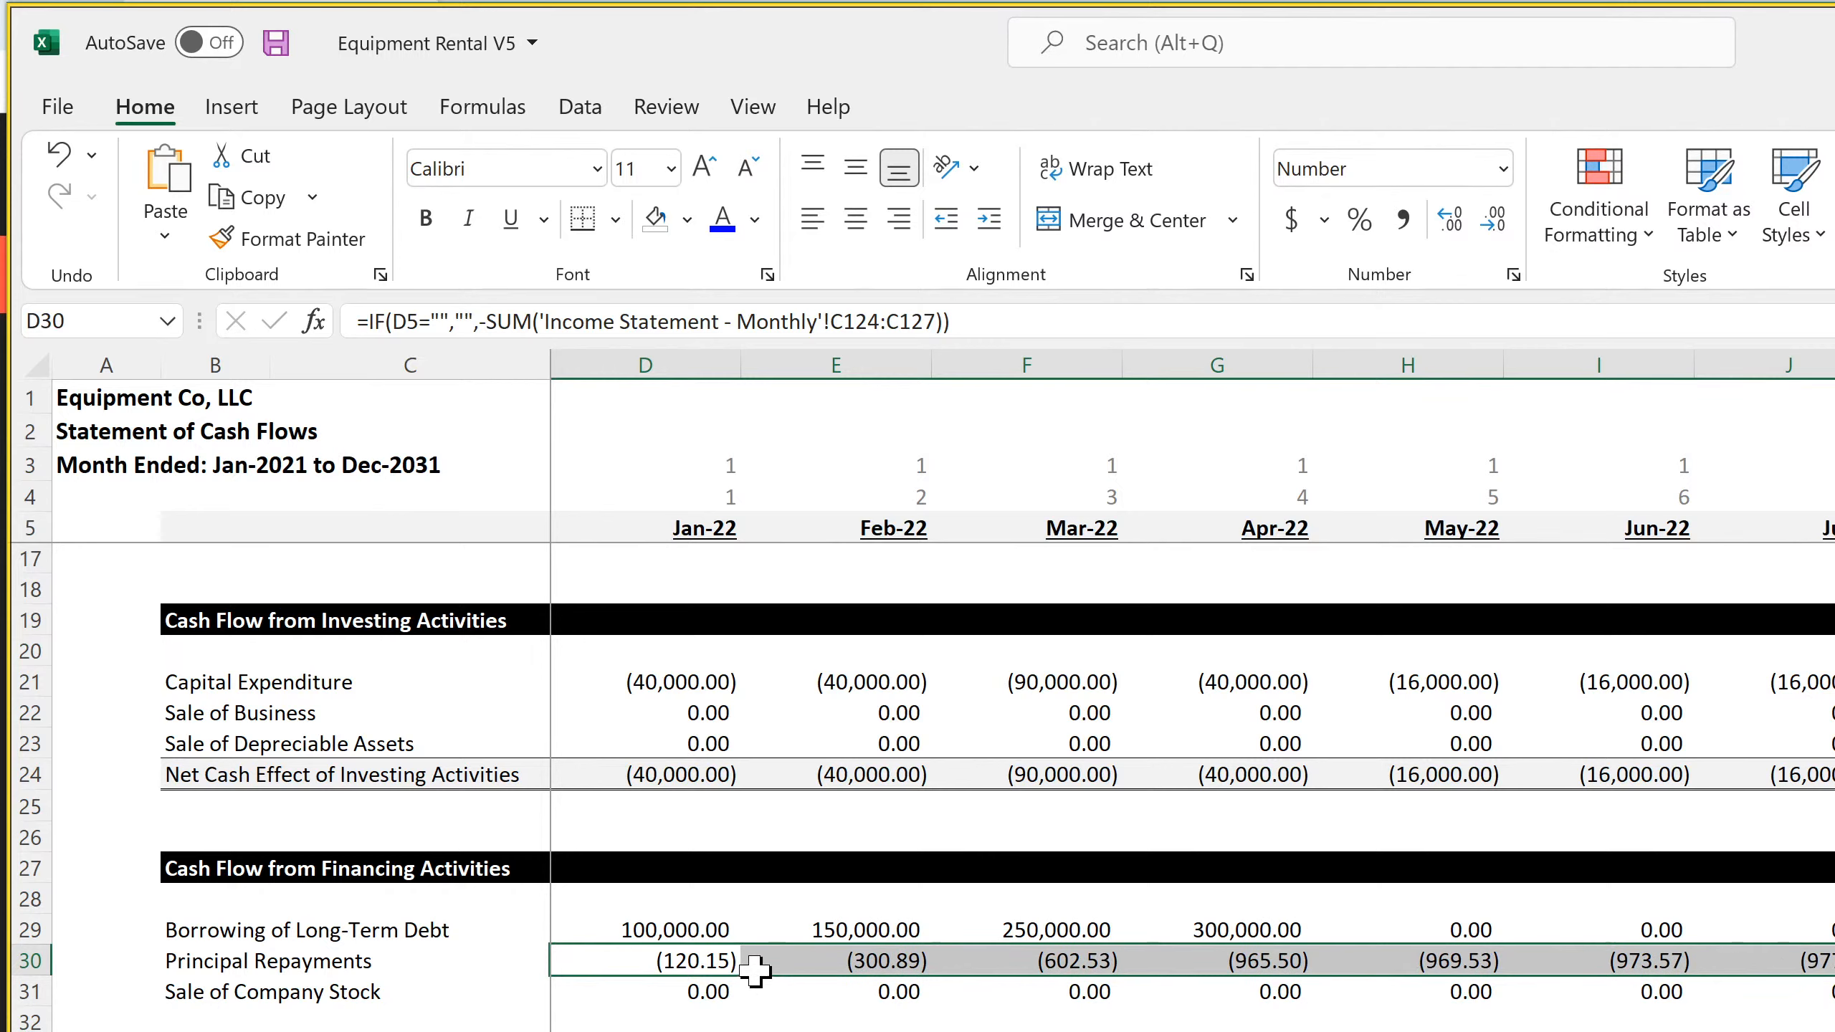
{"action": "left_click", "coordinate": [868, 966]}
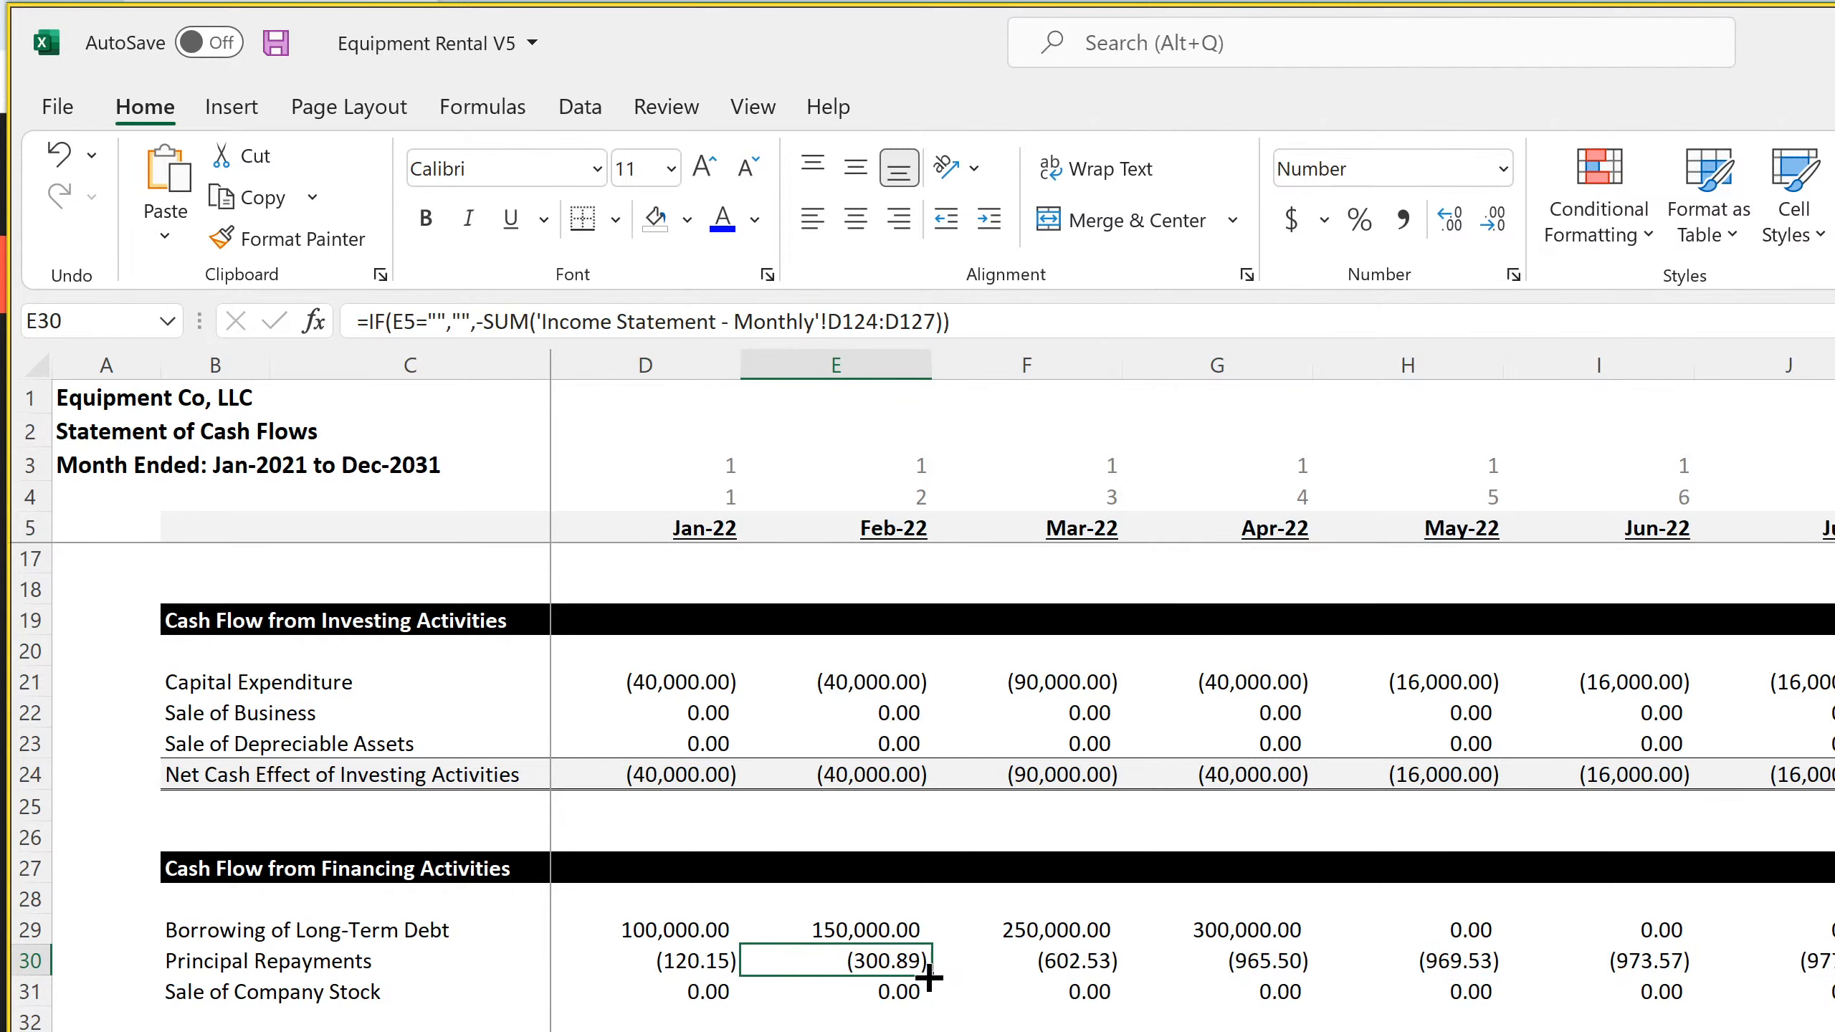
{"action": "left_click_drag", "start_coordinate": [931, 976], "coordinate": [1831, 972]}
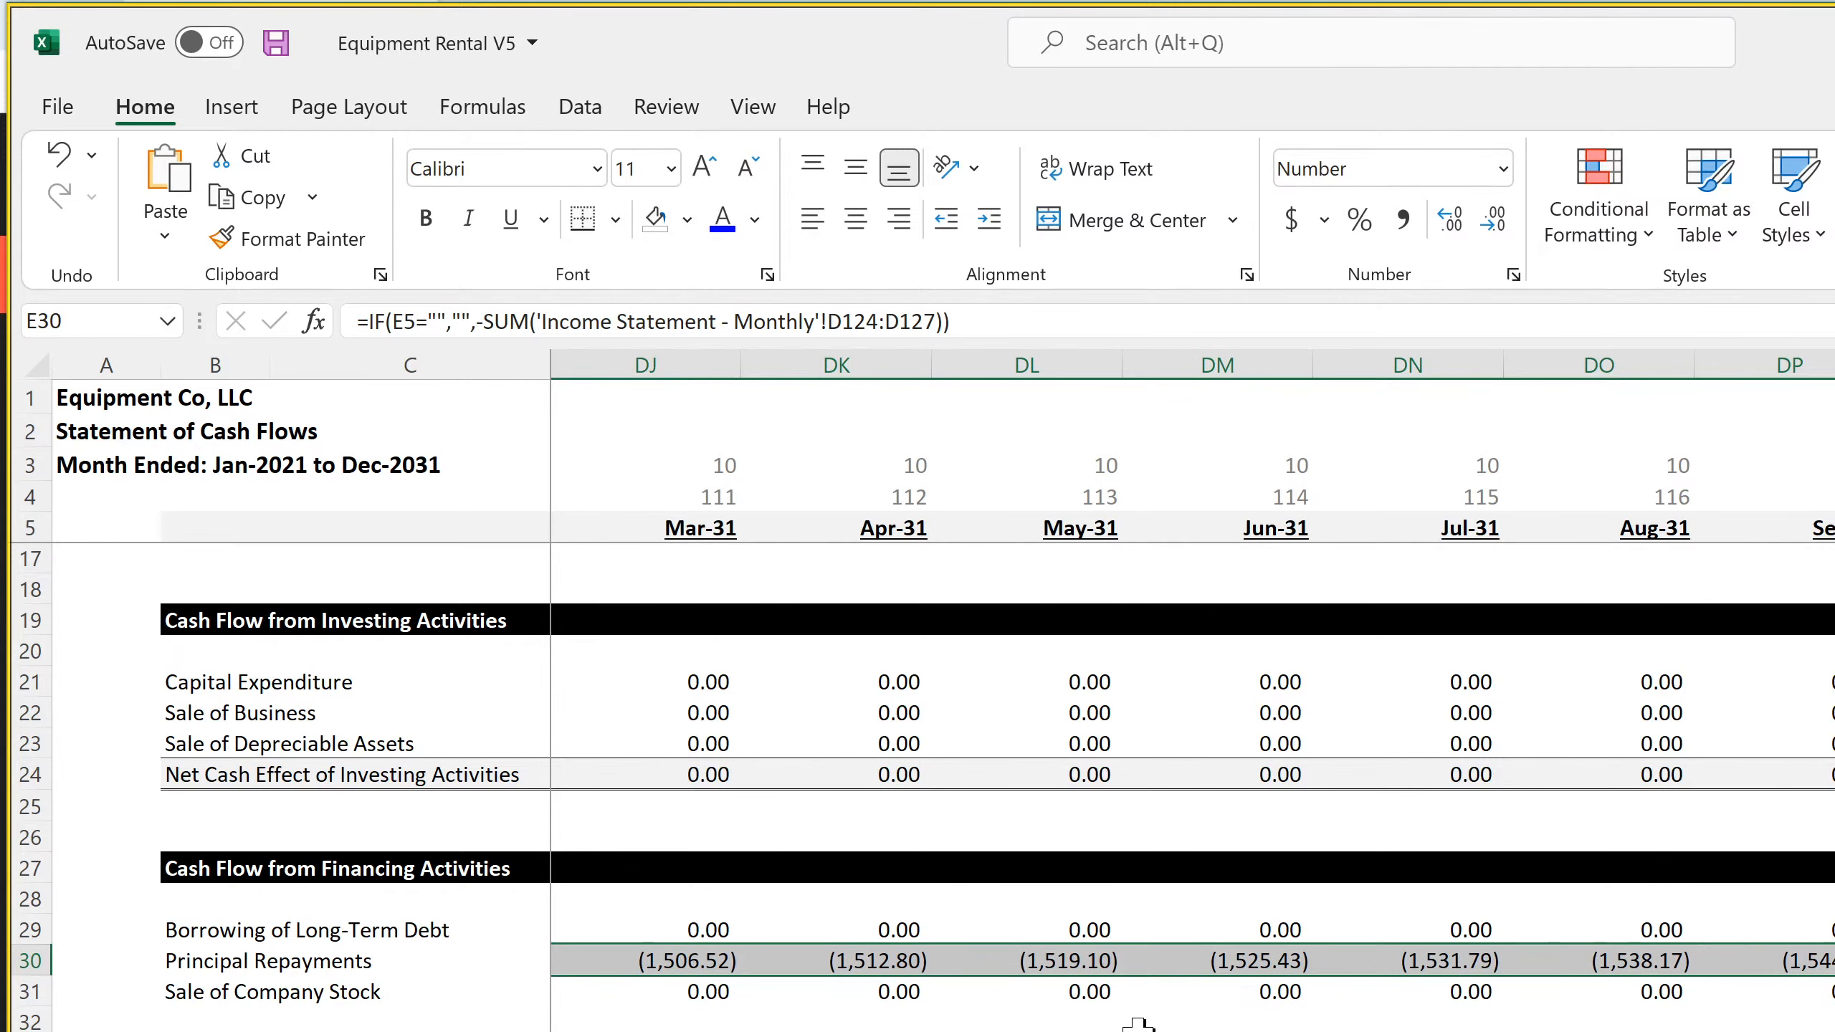
Review the Mar-31 operating, investing and financing cash flow lines, including the interest, operating expense and customer receipt rows
{"action": "scroll", "coordinate": [1138, 1023], "scroll_direction": "up", "scroll_amount": 4}
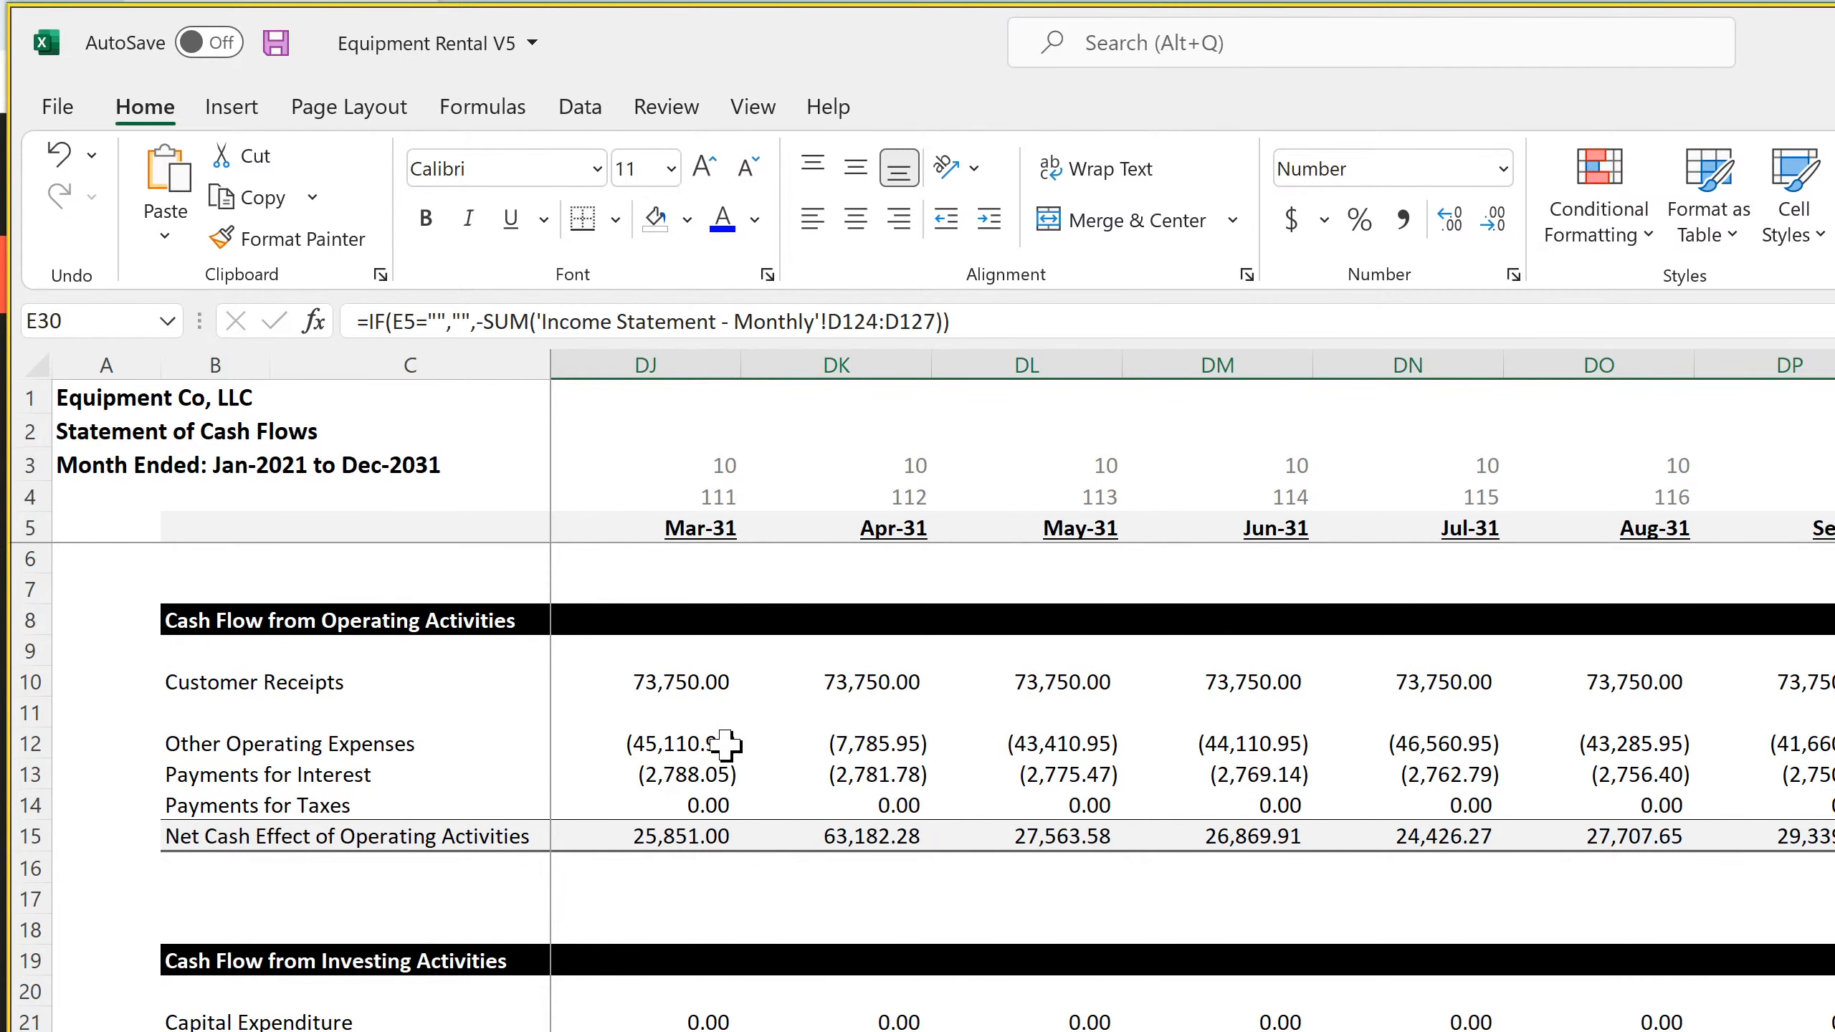
{"action": "left_click", "coordinate": [614, 775]}
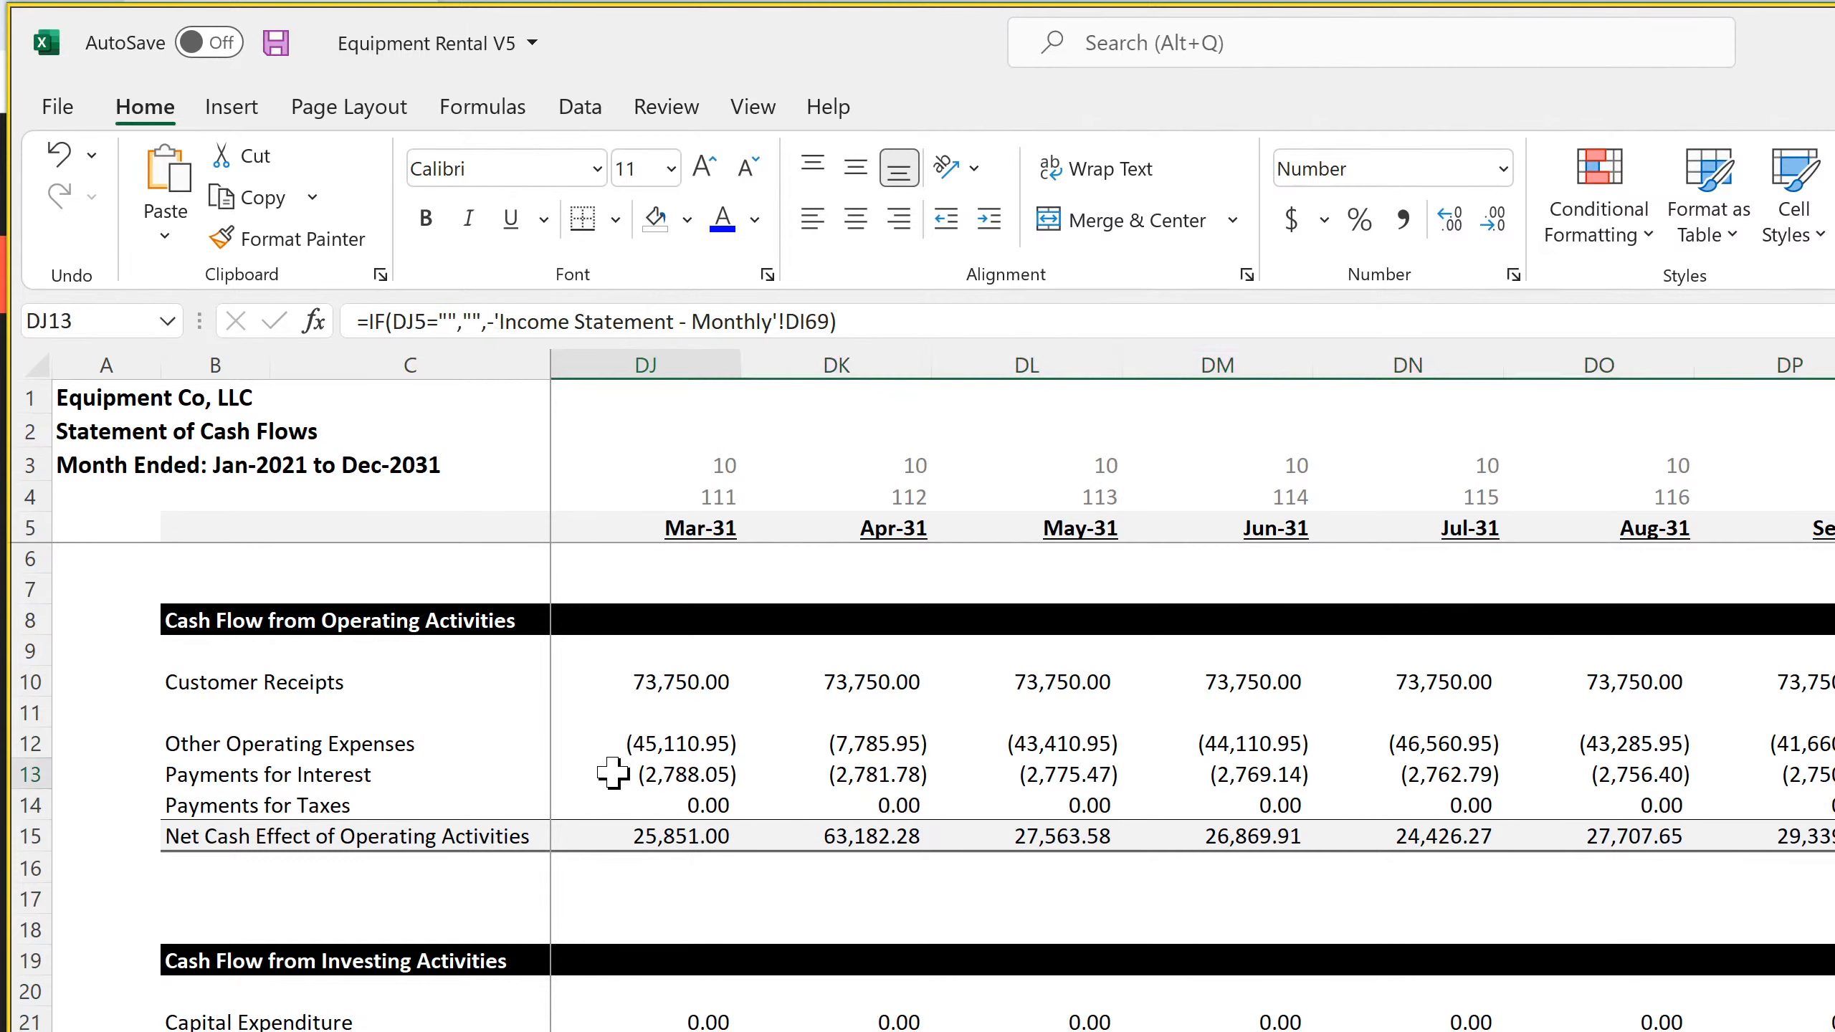
{"action": "left_click", "coordinate": [627, 739]}
{"action": "left_click", "coordinate": [643, 677]}
{"action": "scroll", "coordinate": [736, 995], "scroll_direction": "down", "scroll_amount": 7}
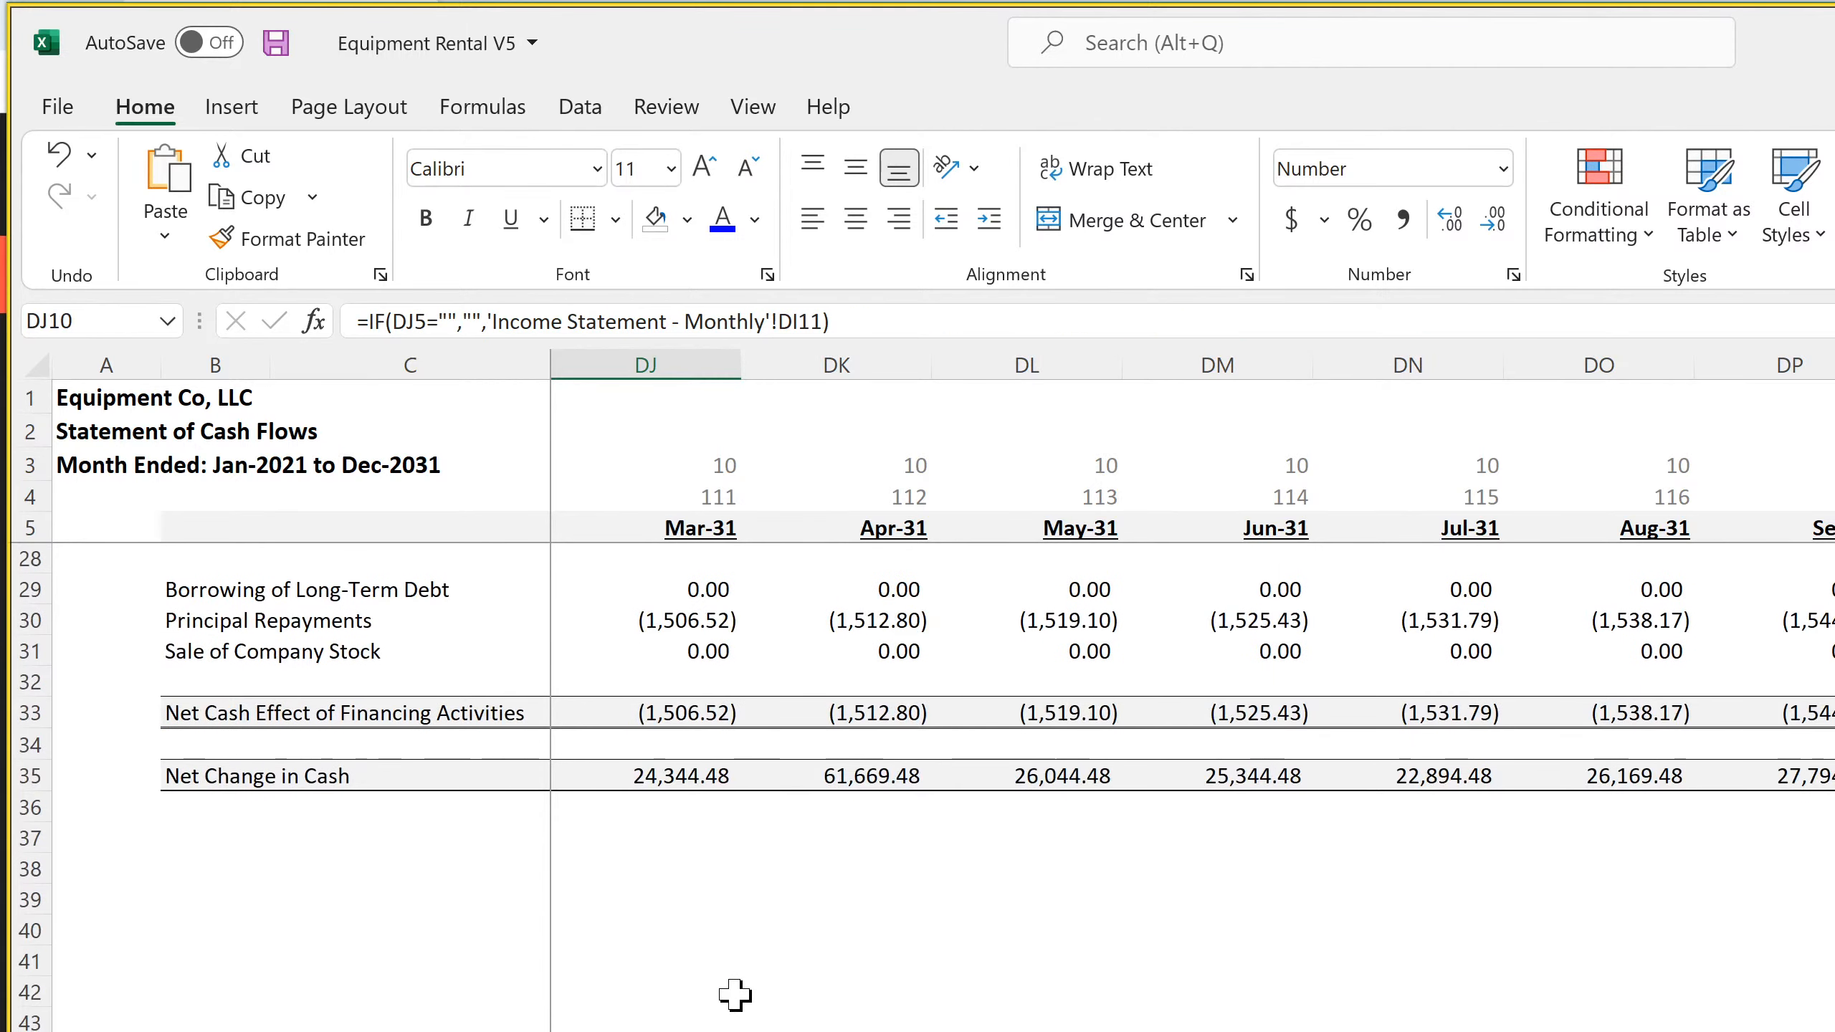
{"action": "scroll", "coordinate": [735, 996], "scroll_direction": "up", "scroll_amount": 4}
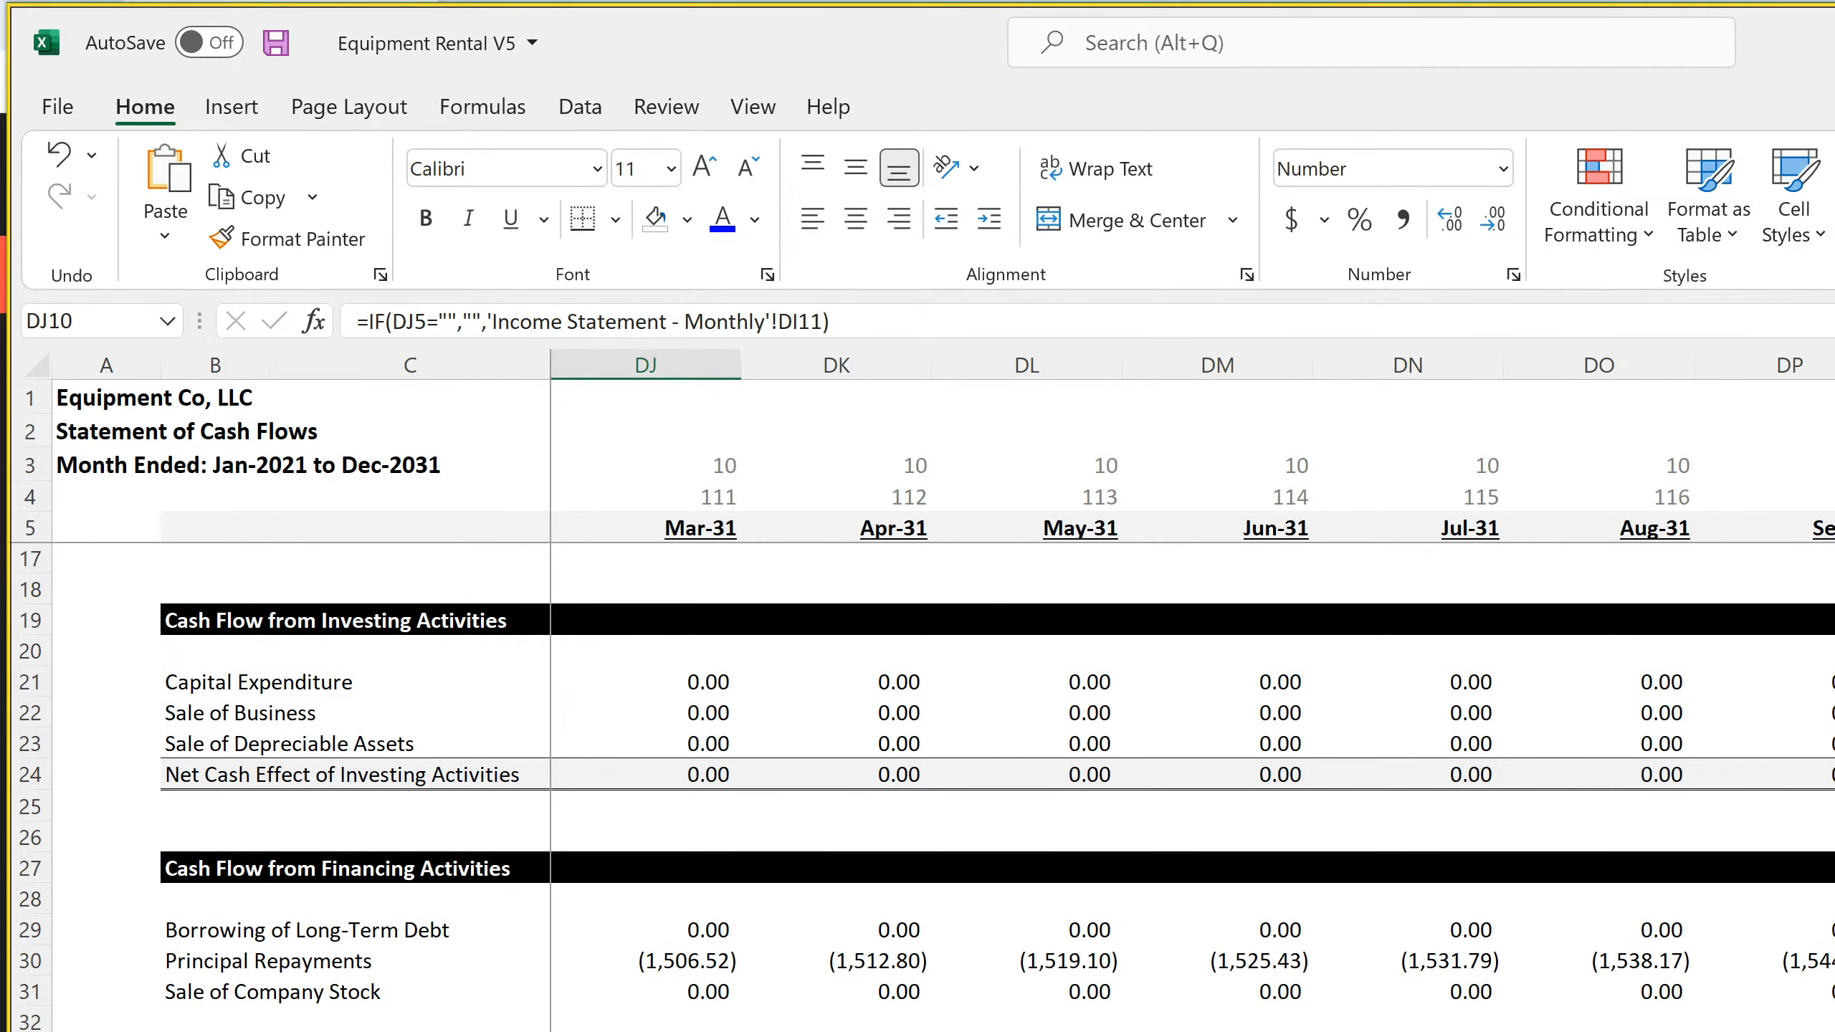
{"action": "scroll", "coordinate": [1192, 773], "scroll_direction": "left", "scroll_amount": 20}
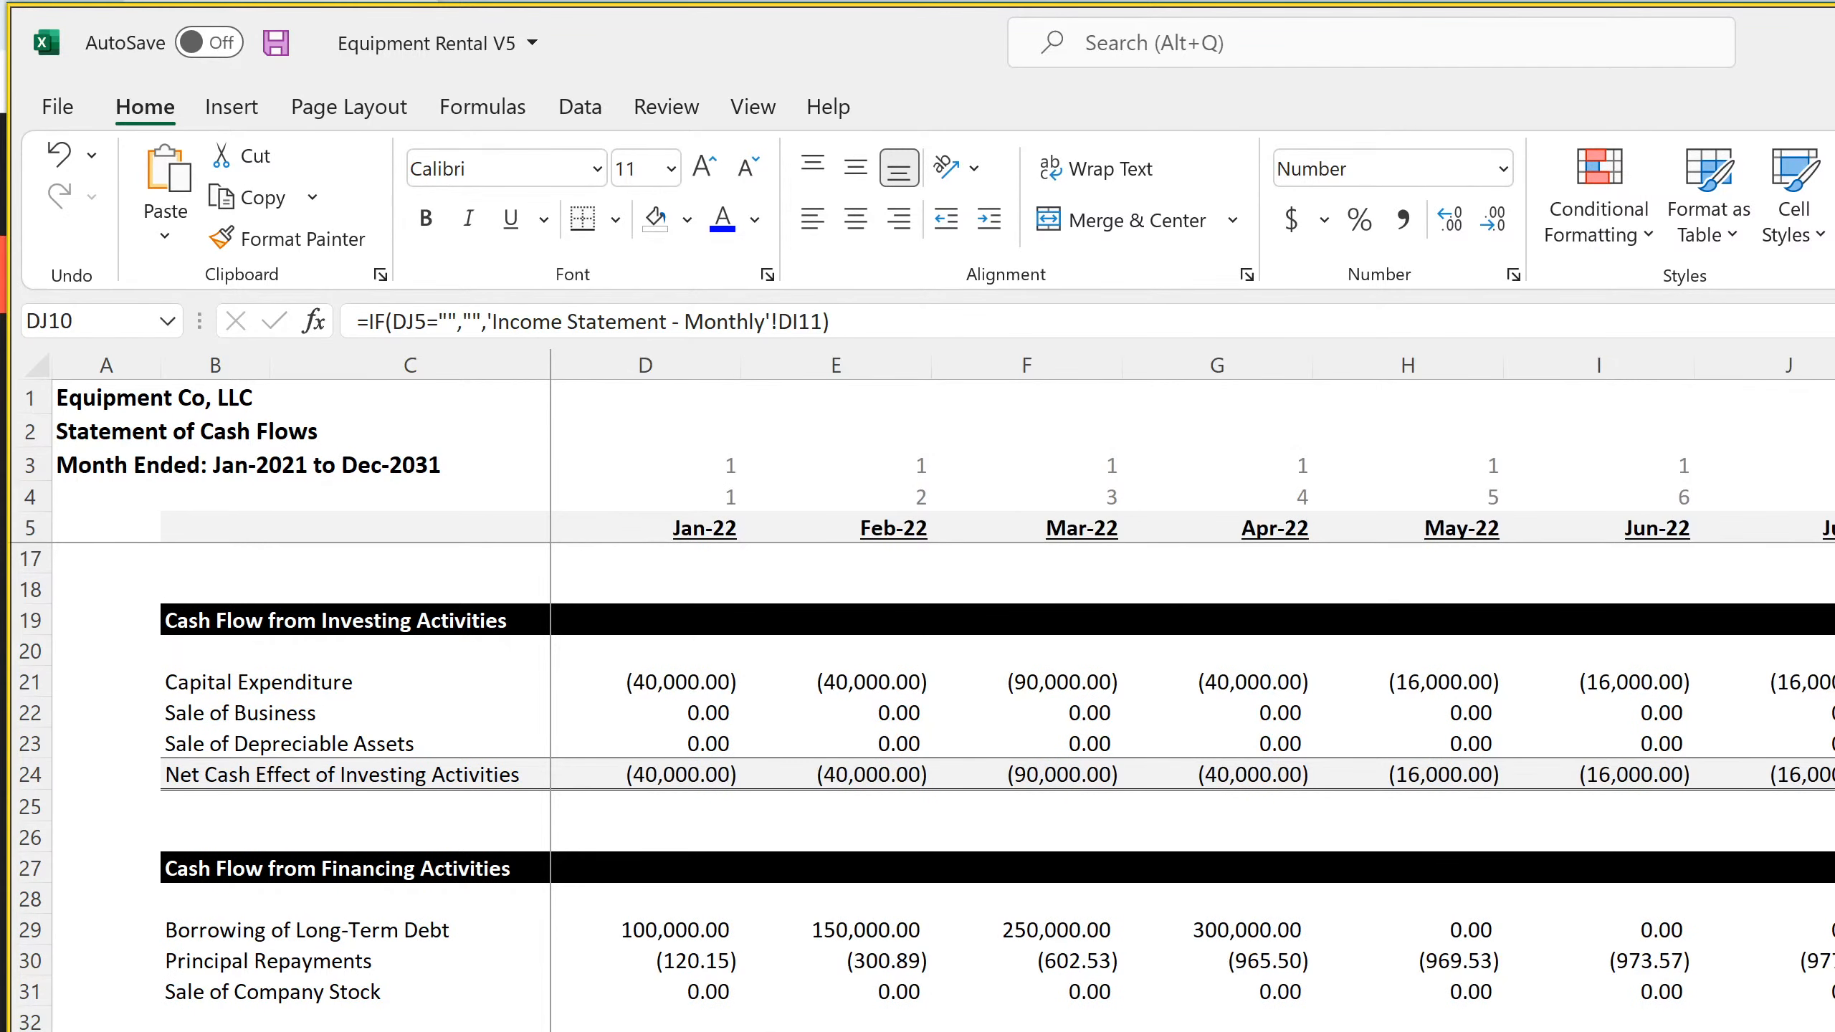
Inspect the first months' Principal Repayments and Sale of Company Stock formulas and the Jan-22 Net Change in Cash formula
{"action": "left_click", "coordinate": [679, 965]}
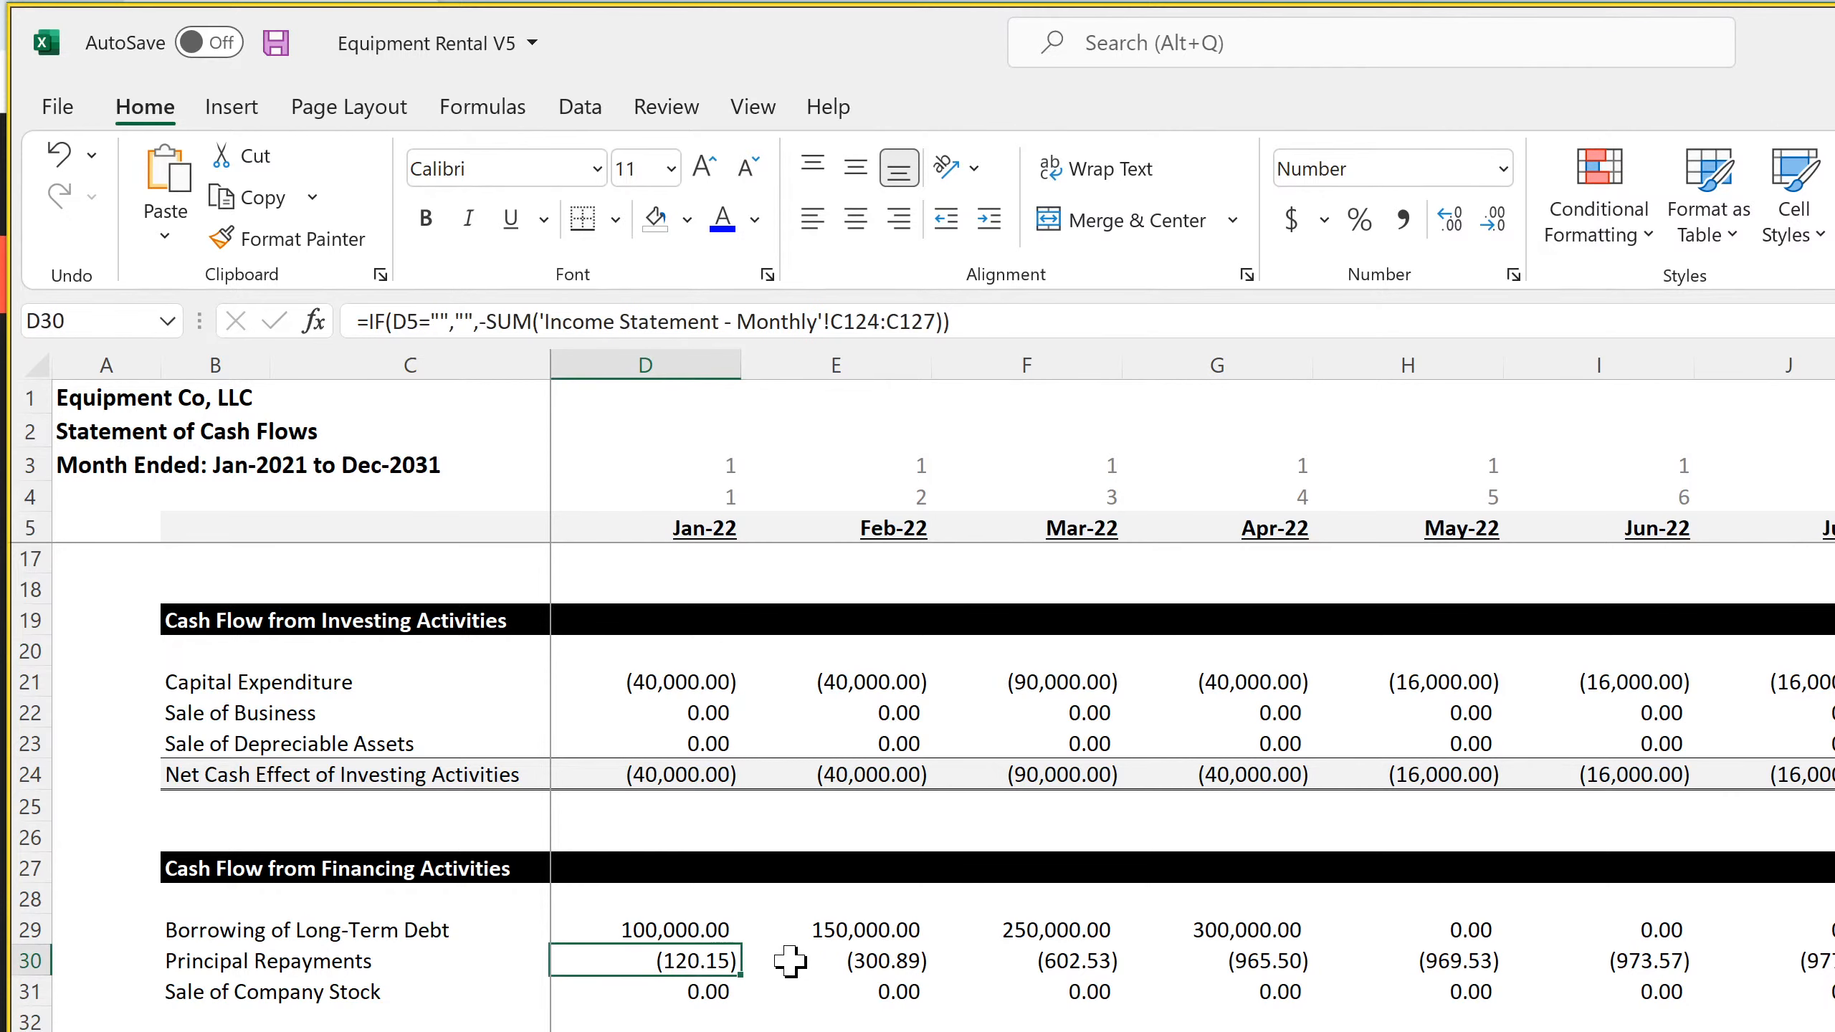
{"action": "left_click", "coordinate": [842, 965]}
{"action": "left_click", "coordinate": [648, 994]}
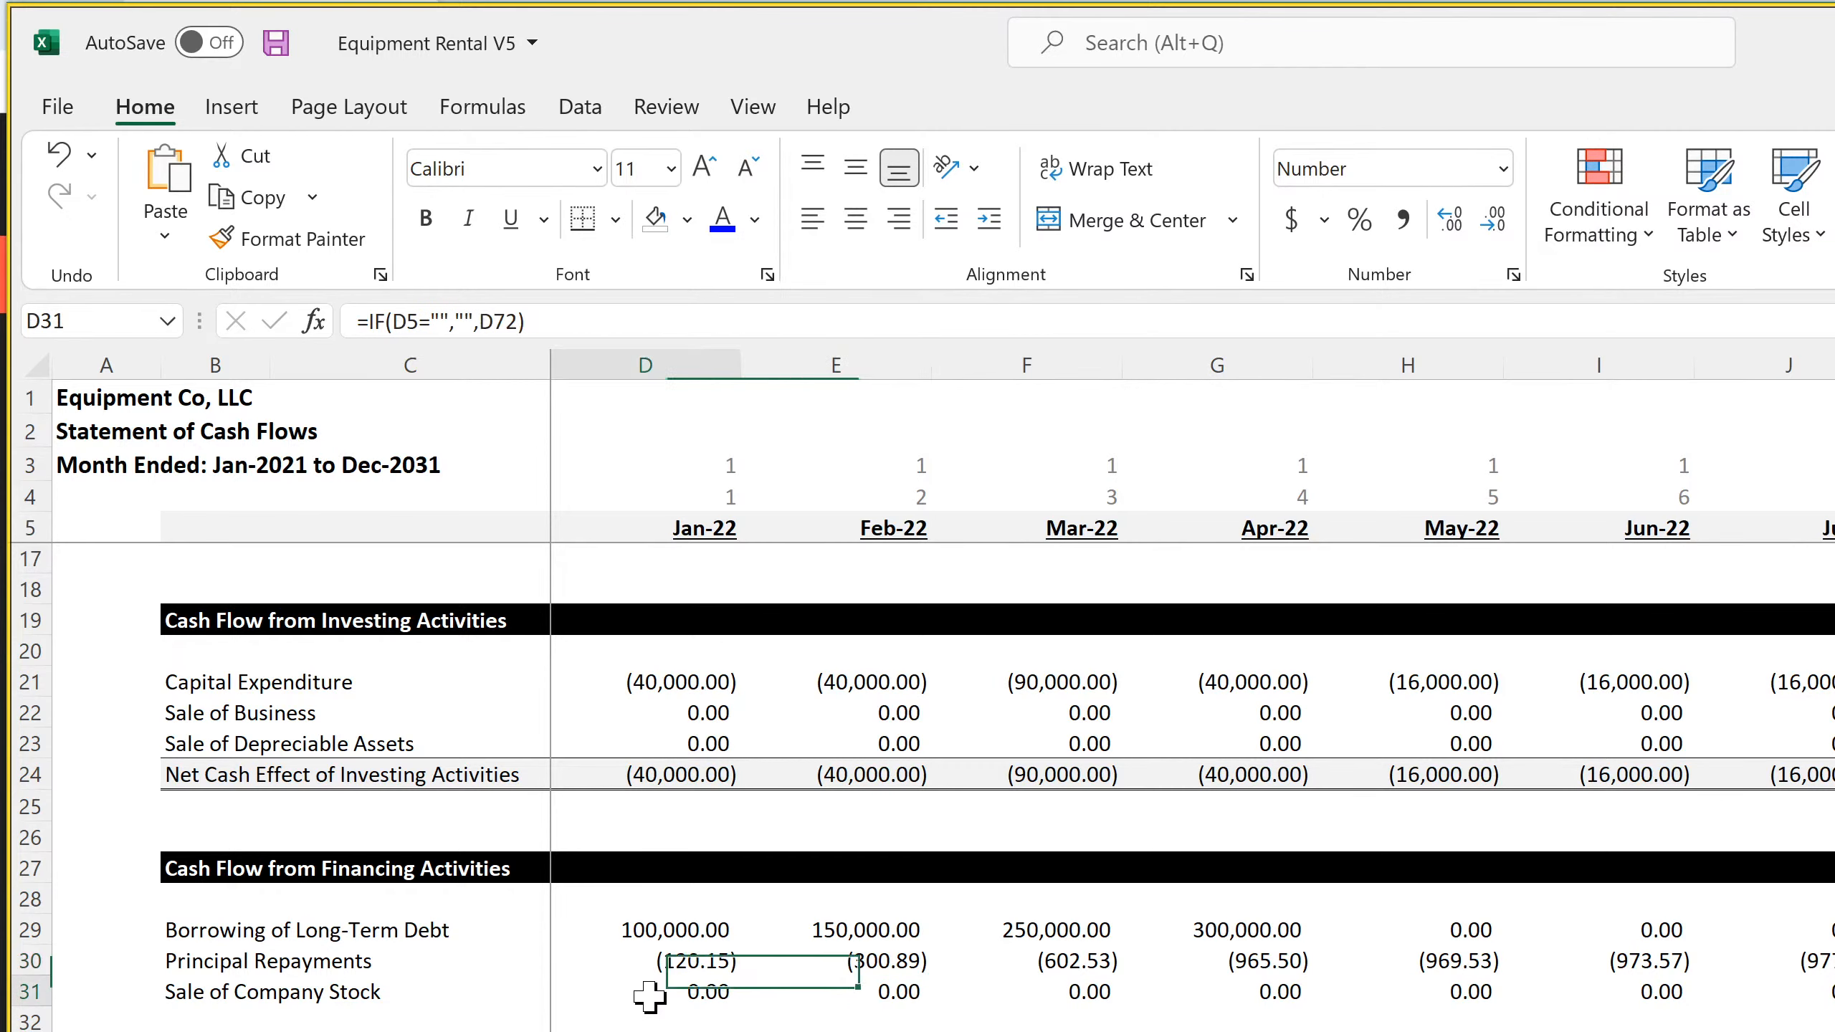
{"action": "left_click", "coordinate": [838, 994]}
{"action": "left_click", "coordinate": [661, 994]}
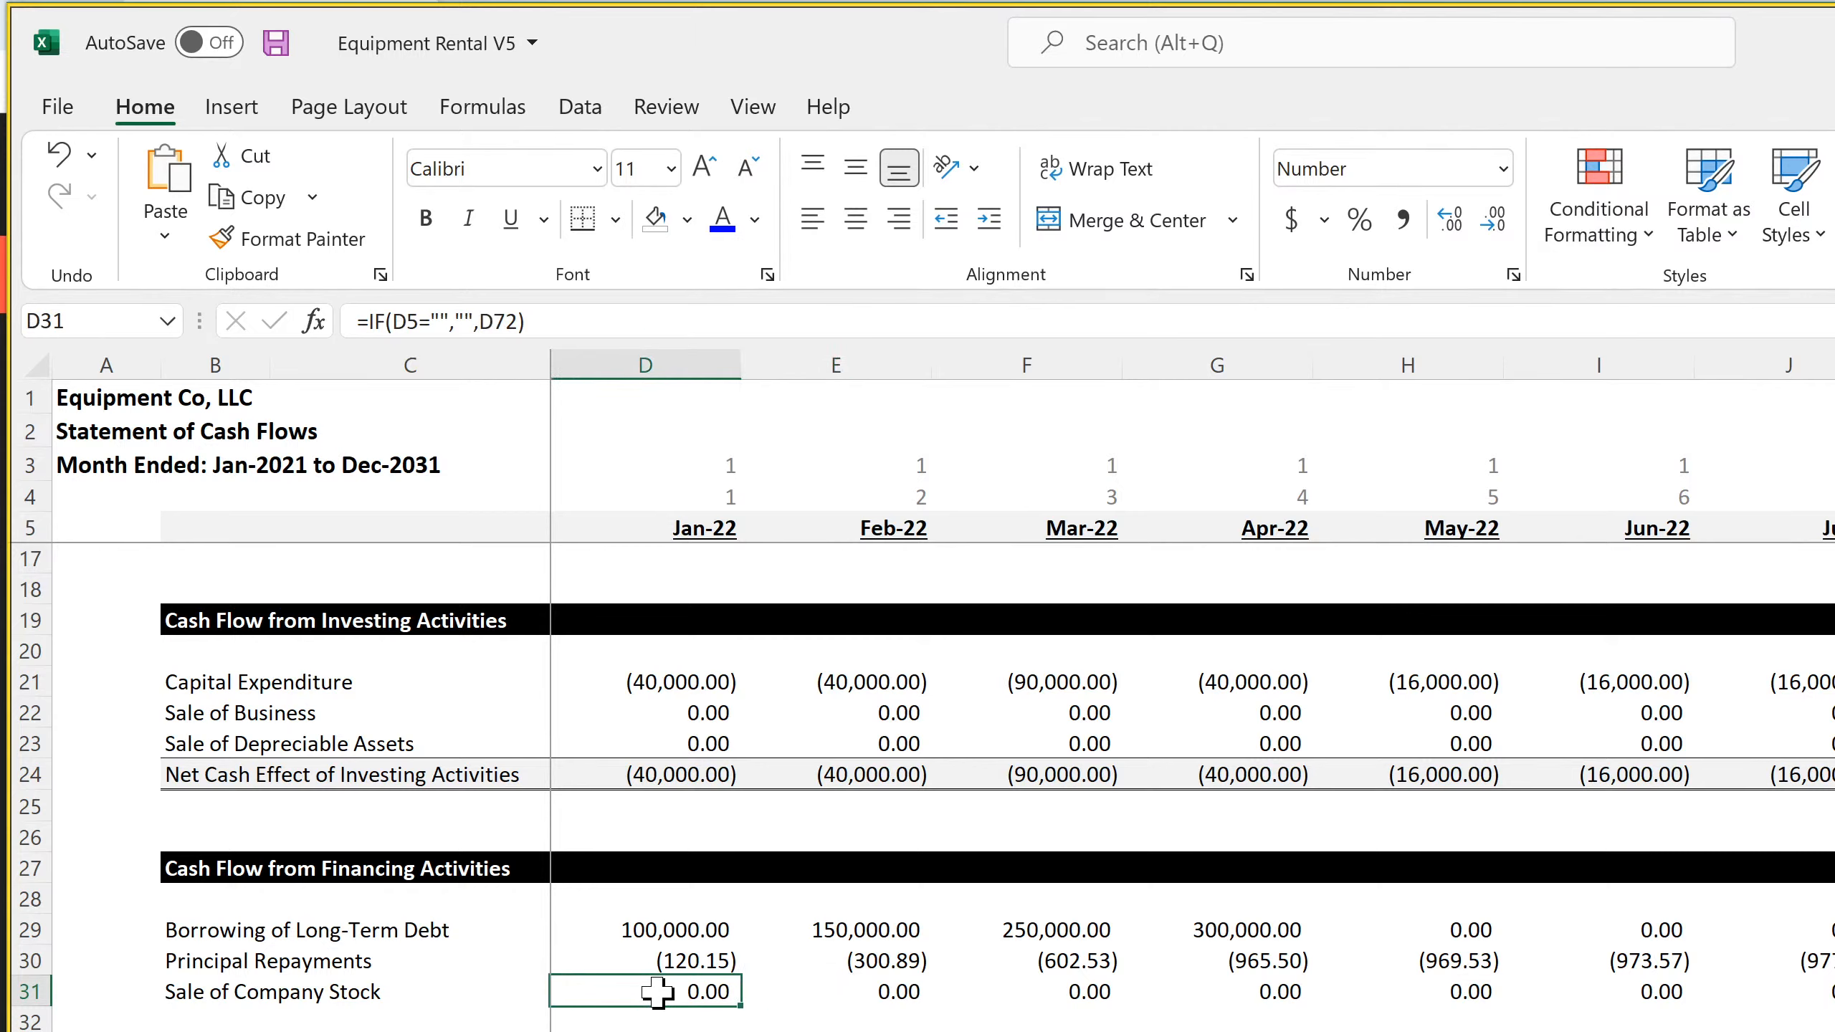
{"action": "left_click", "coordinate": [835, 995]}
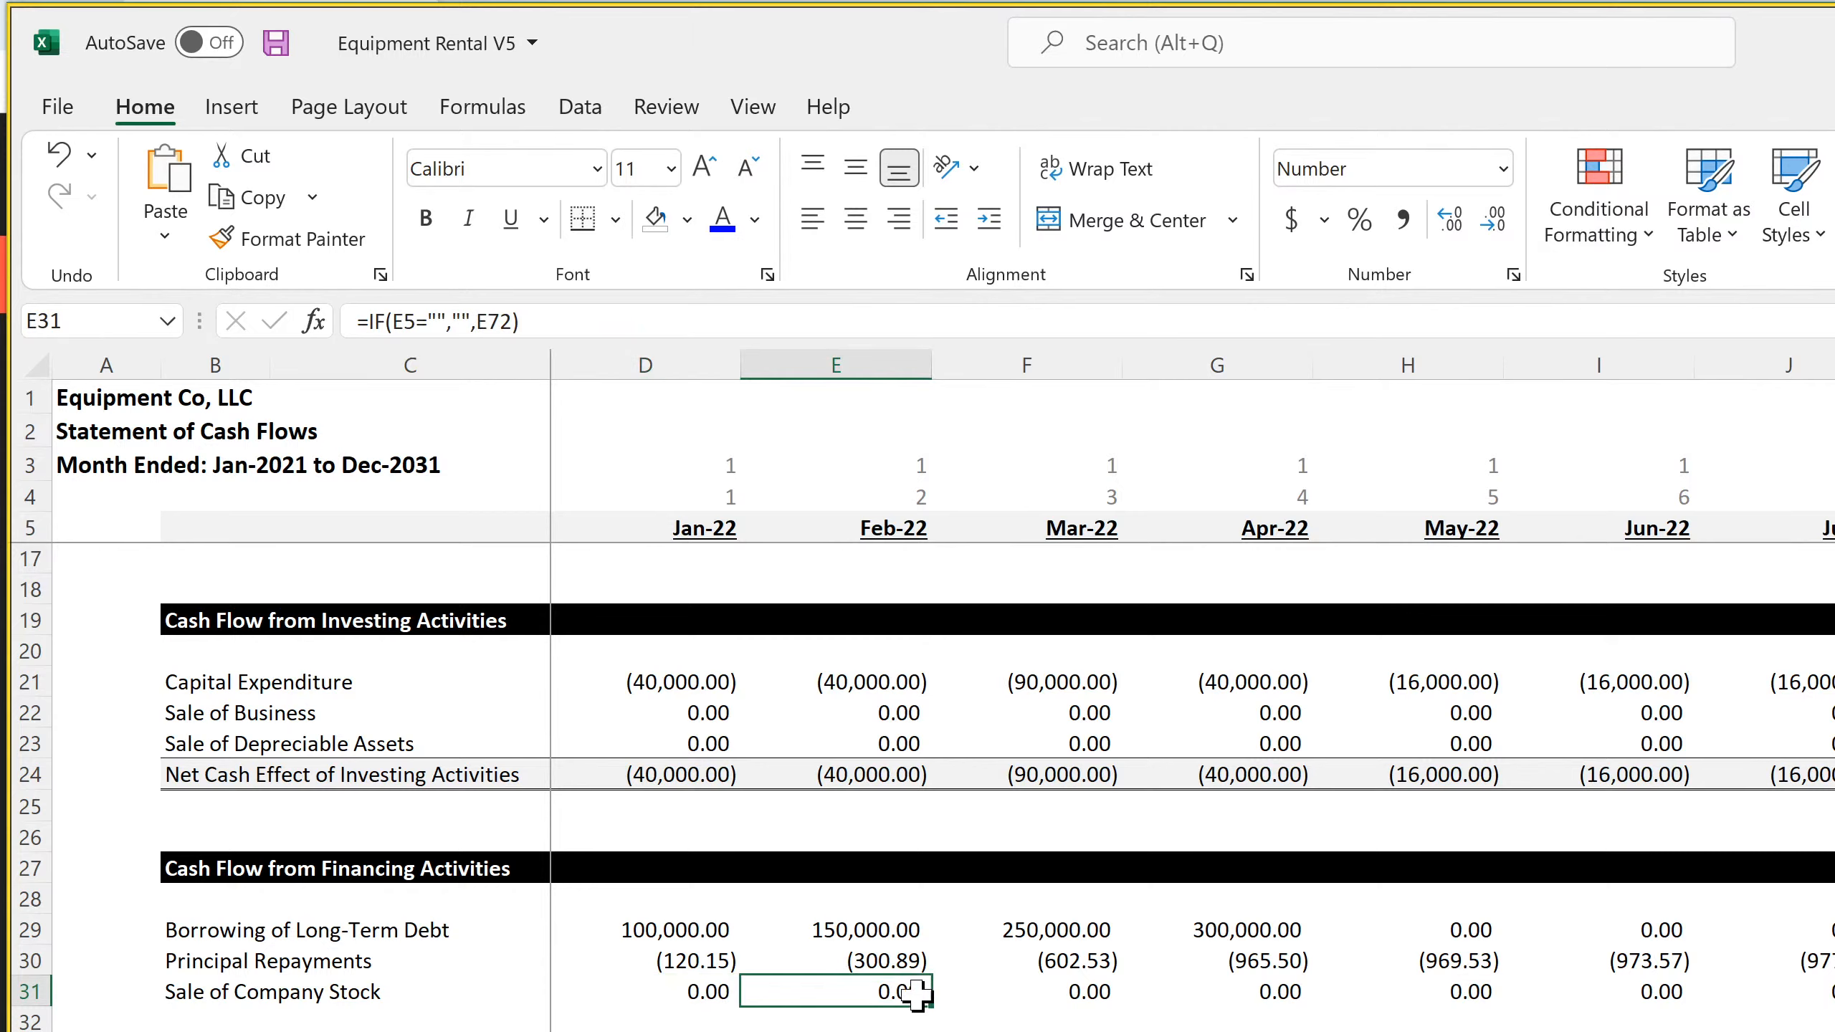
{"action": "left_click", "coordinate": [995, 991]}
{"action": "left_click", "coordinate": [702, 1030]}
{"action": "key", "text": "Down"}
{"action": "key", "text": "Down"}
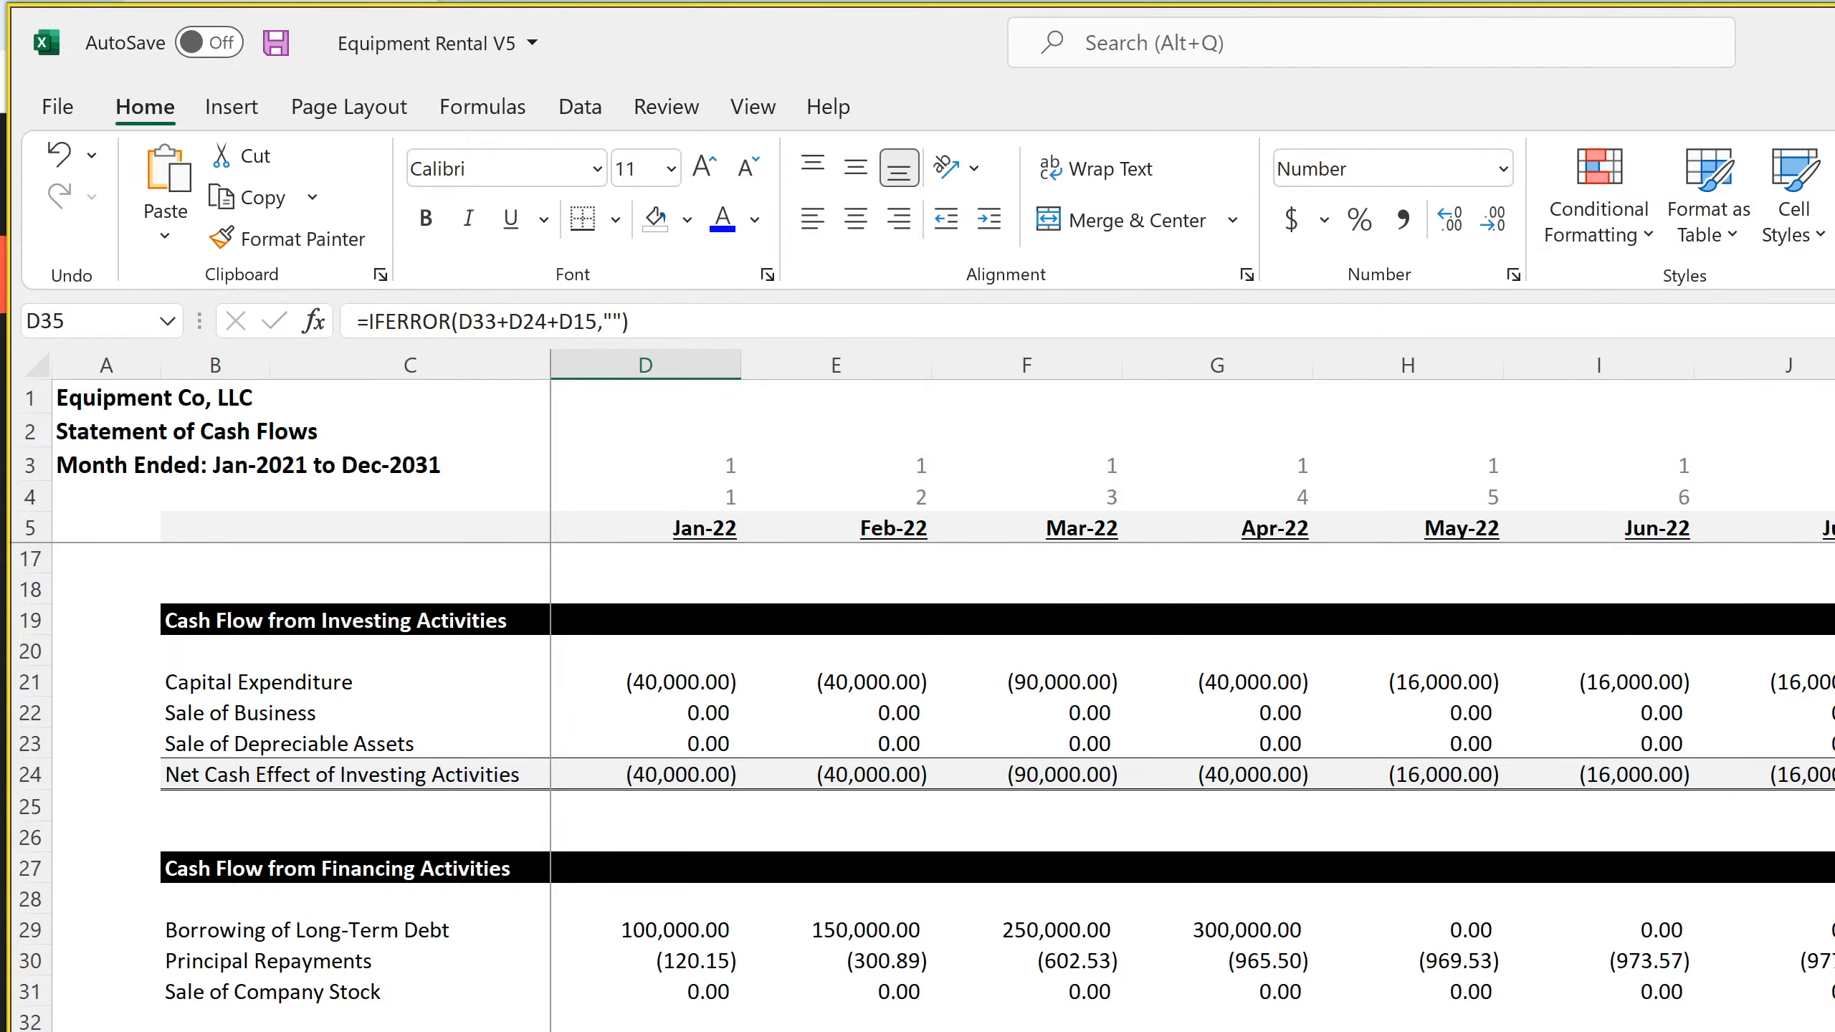
Save the Equipment Rental V5 workbook
{"action": "scroll", "coordinate": [924, 788], "scroll_direction": "up", "scroll_amount": 4}
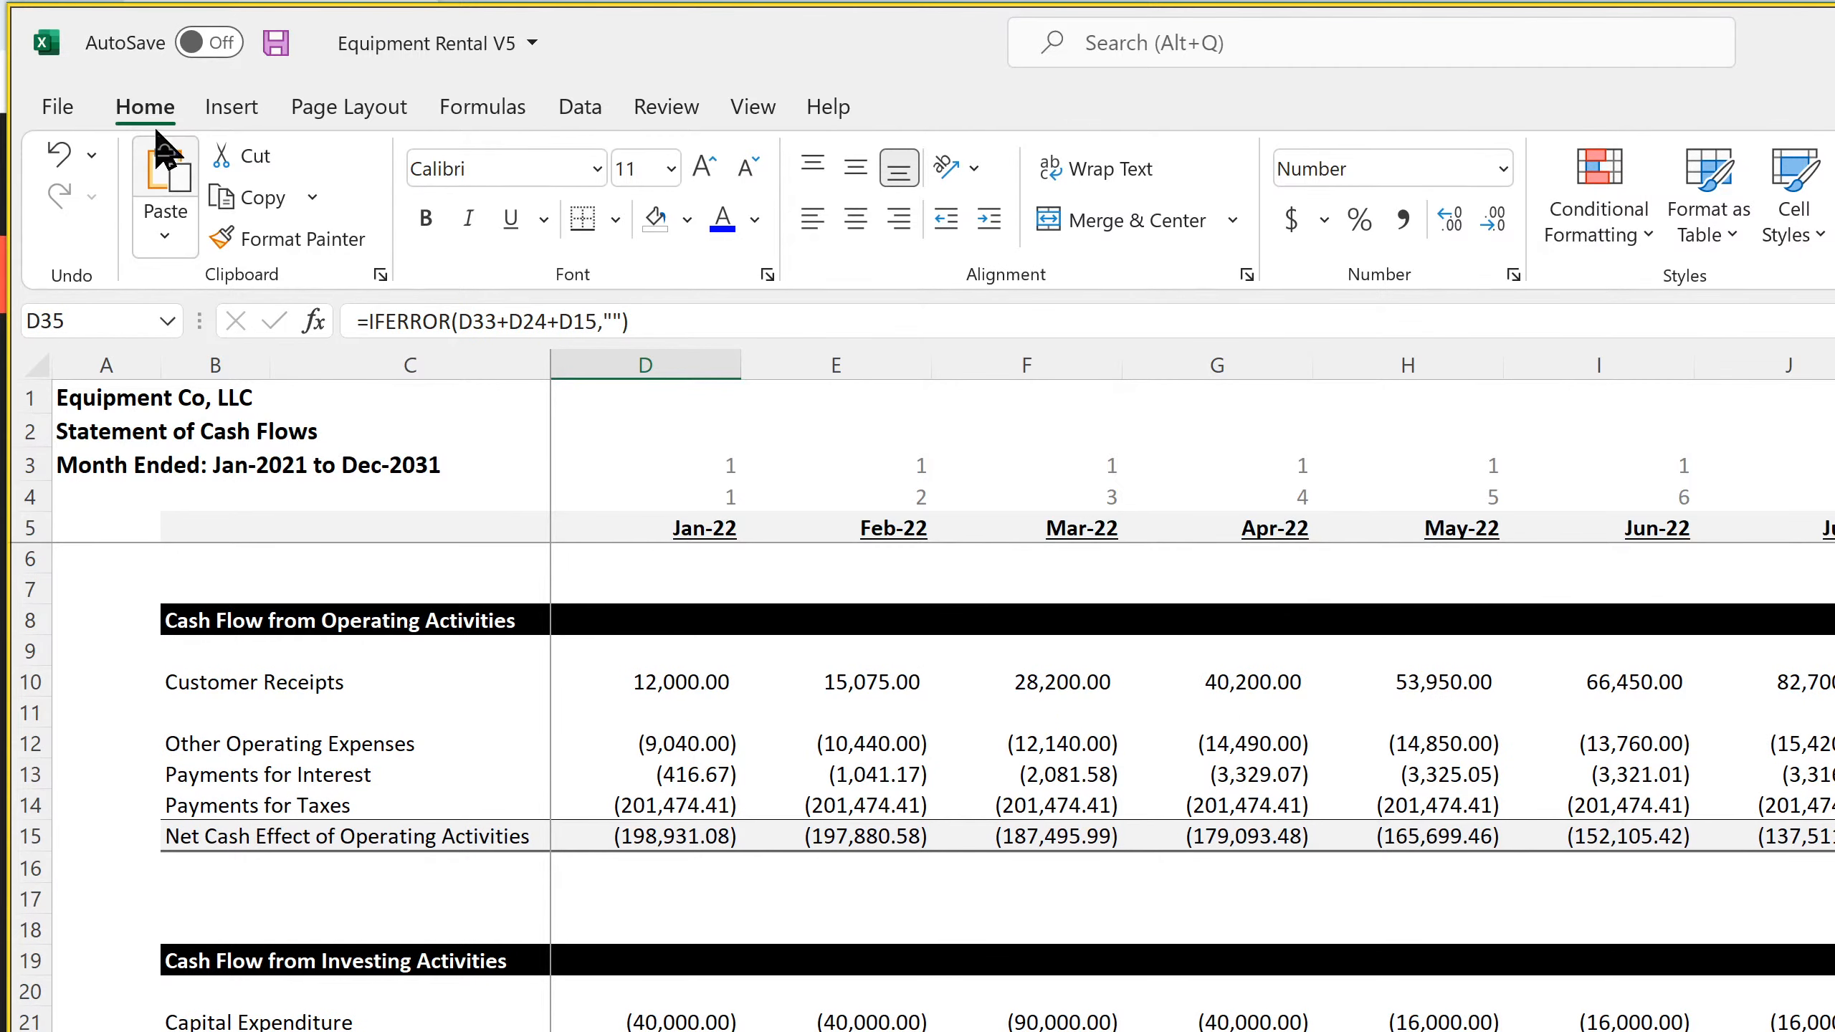
{"action": "left_click", "coordinate": [295, 39]}
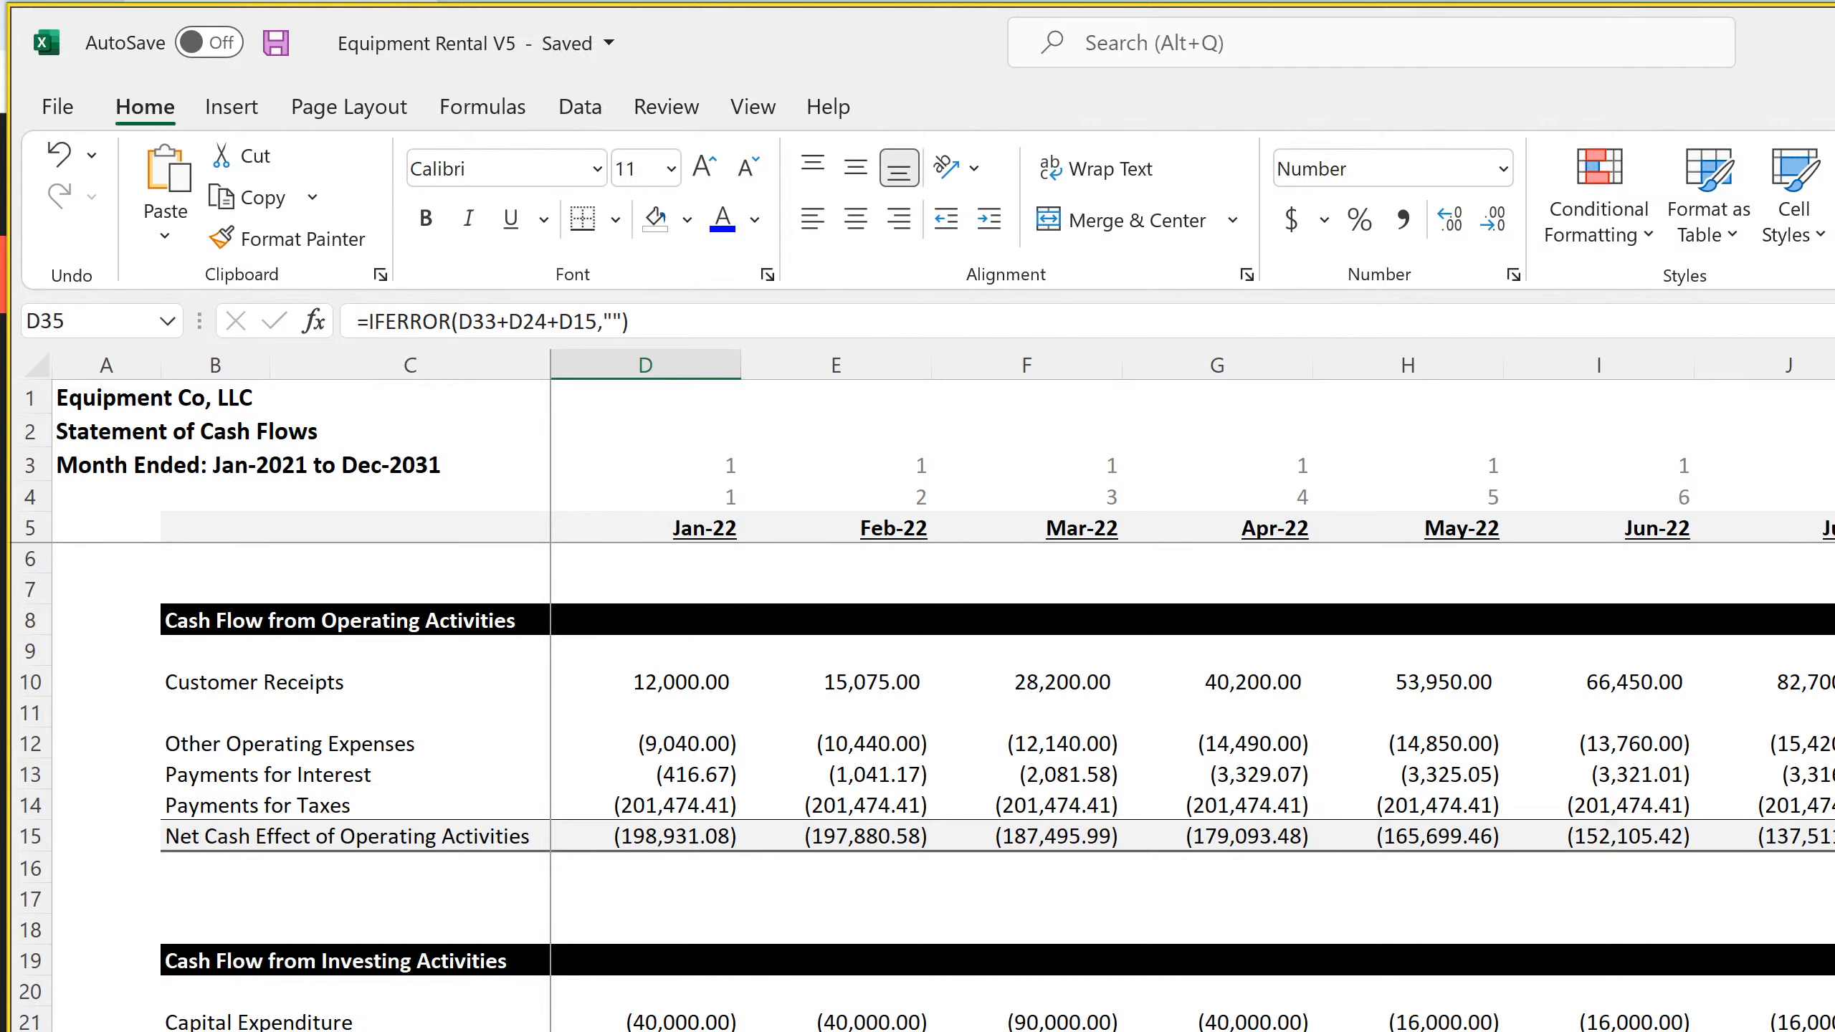
Switch to the browser to check the live stream's analytics in YouTube Studio, and return to the Excel workbook
{"action": "key", "text": "alt+Tab"}
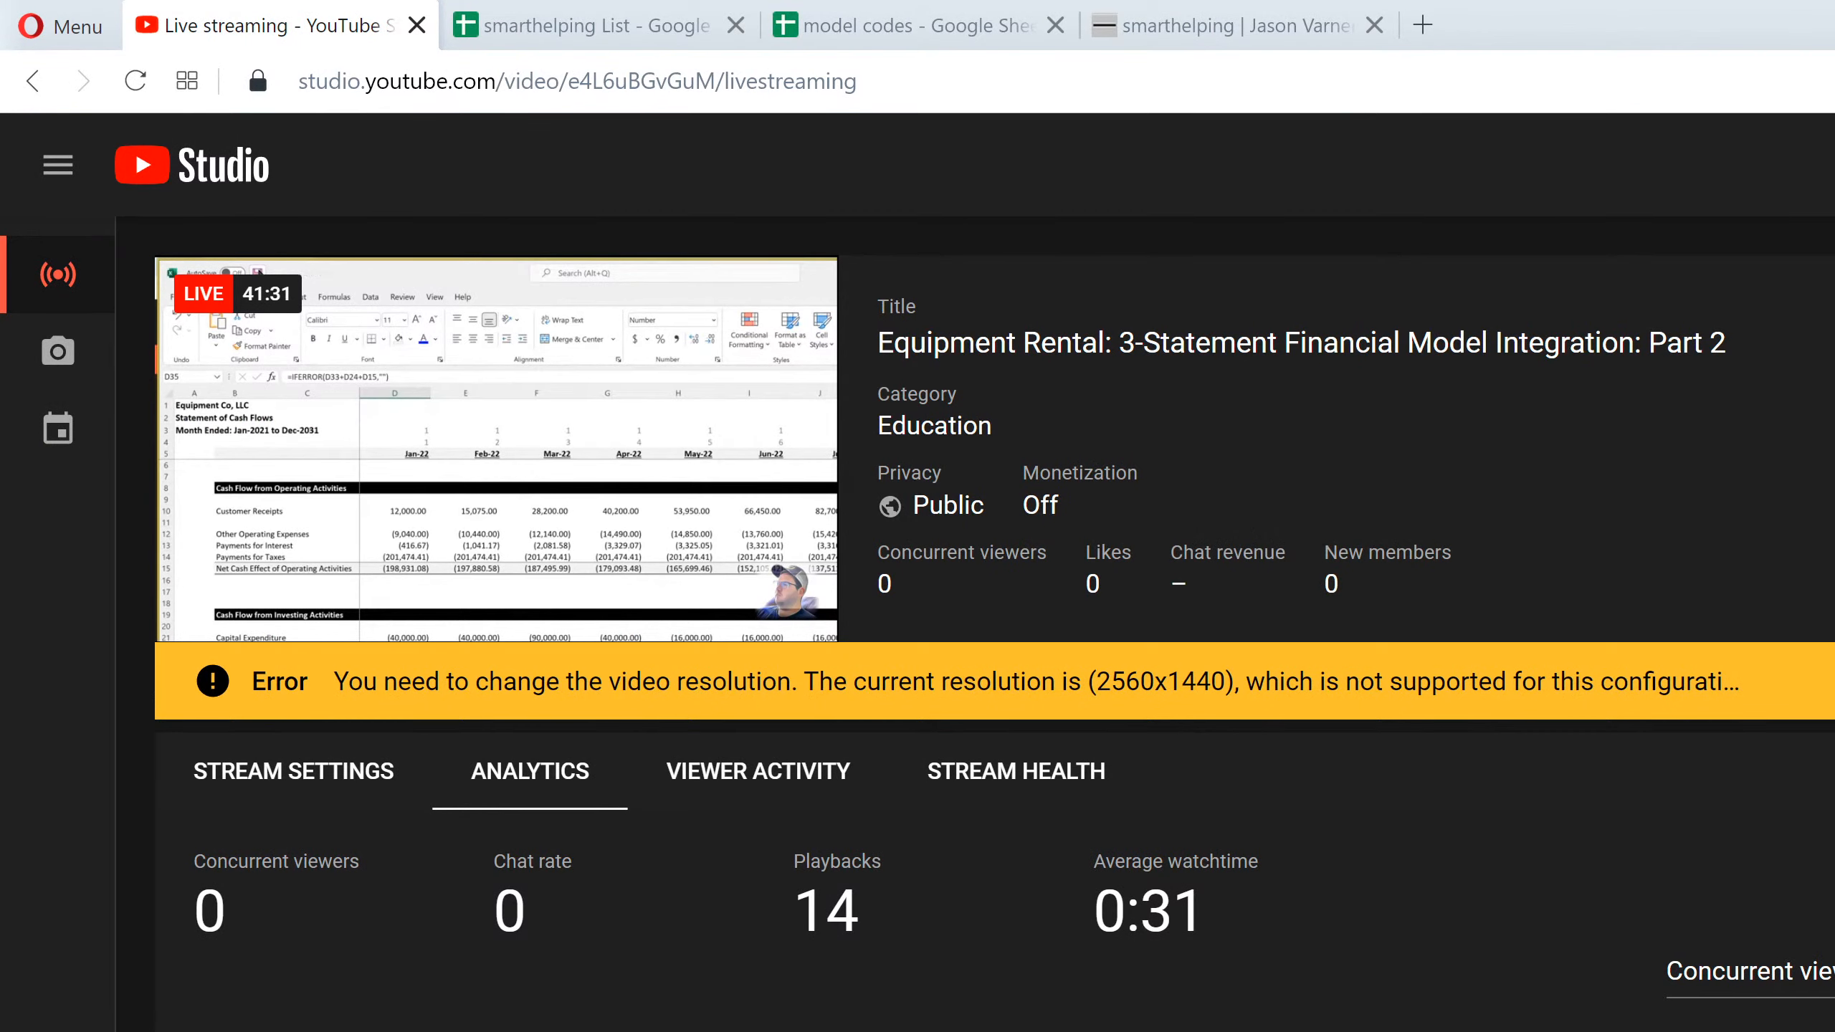
{"action": "key", "text": "alt+Tab"}
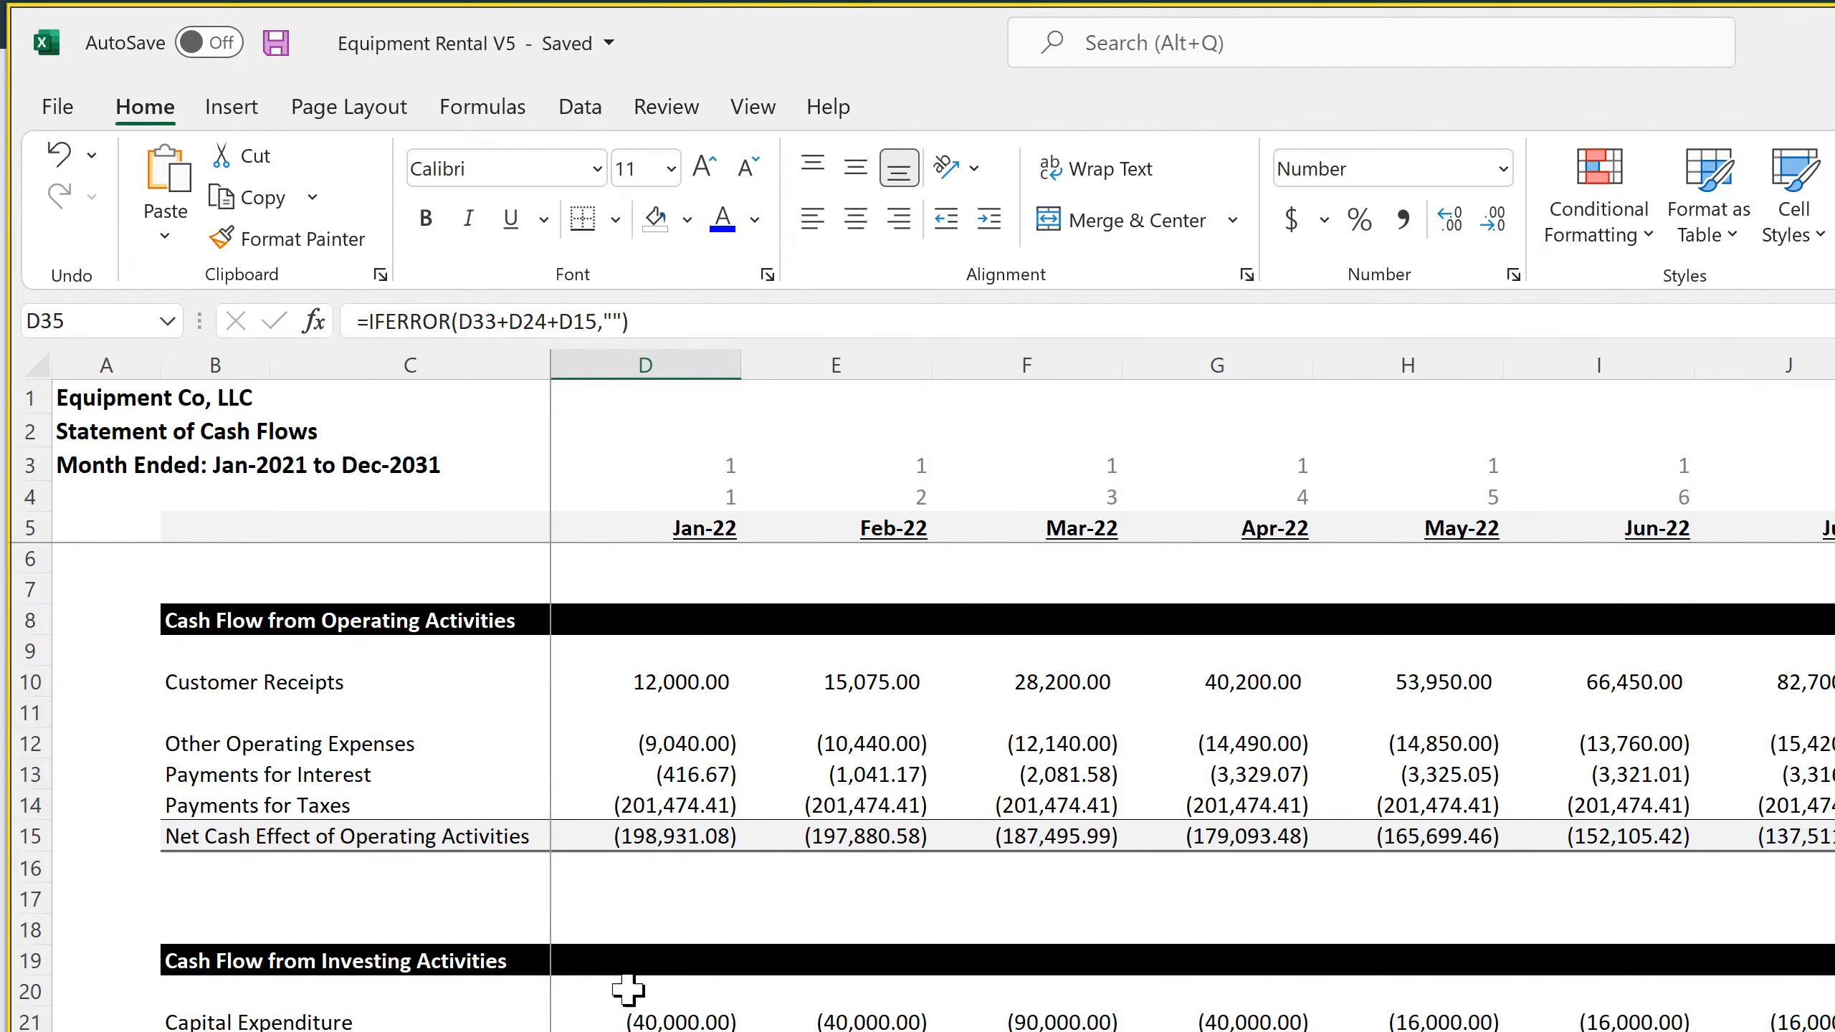
Review the annual income statement's revenue, cost of goods sold and operating expense formulas, including the blank label in row 24
{"action": "scroll", "coordinate": [671, 883], "scroll_direction": "down", "scroll_amount": 4}
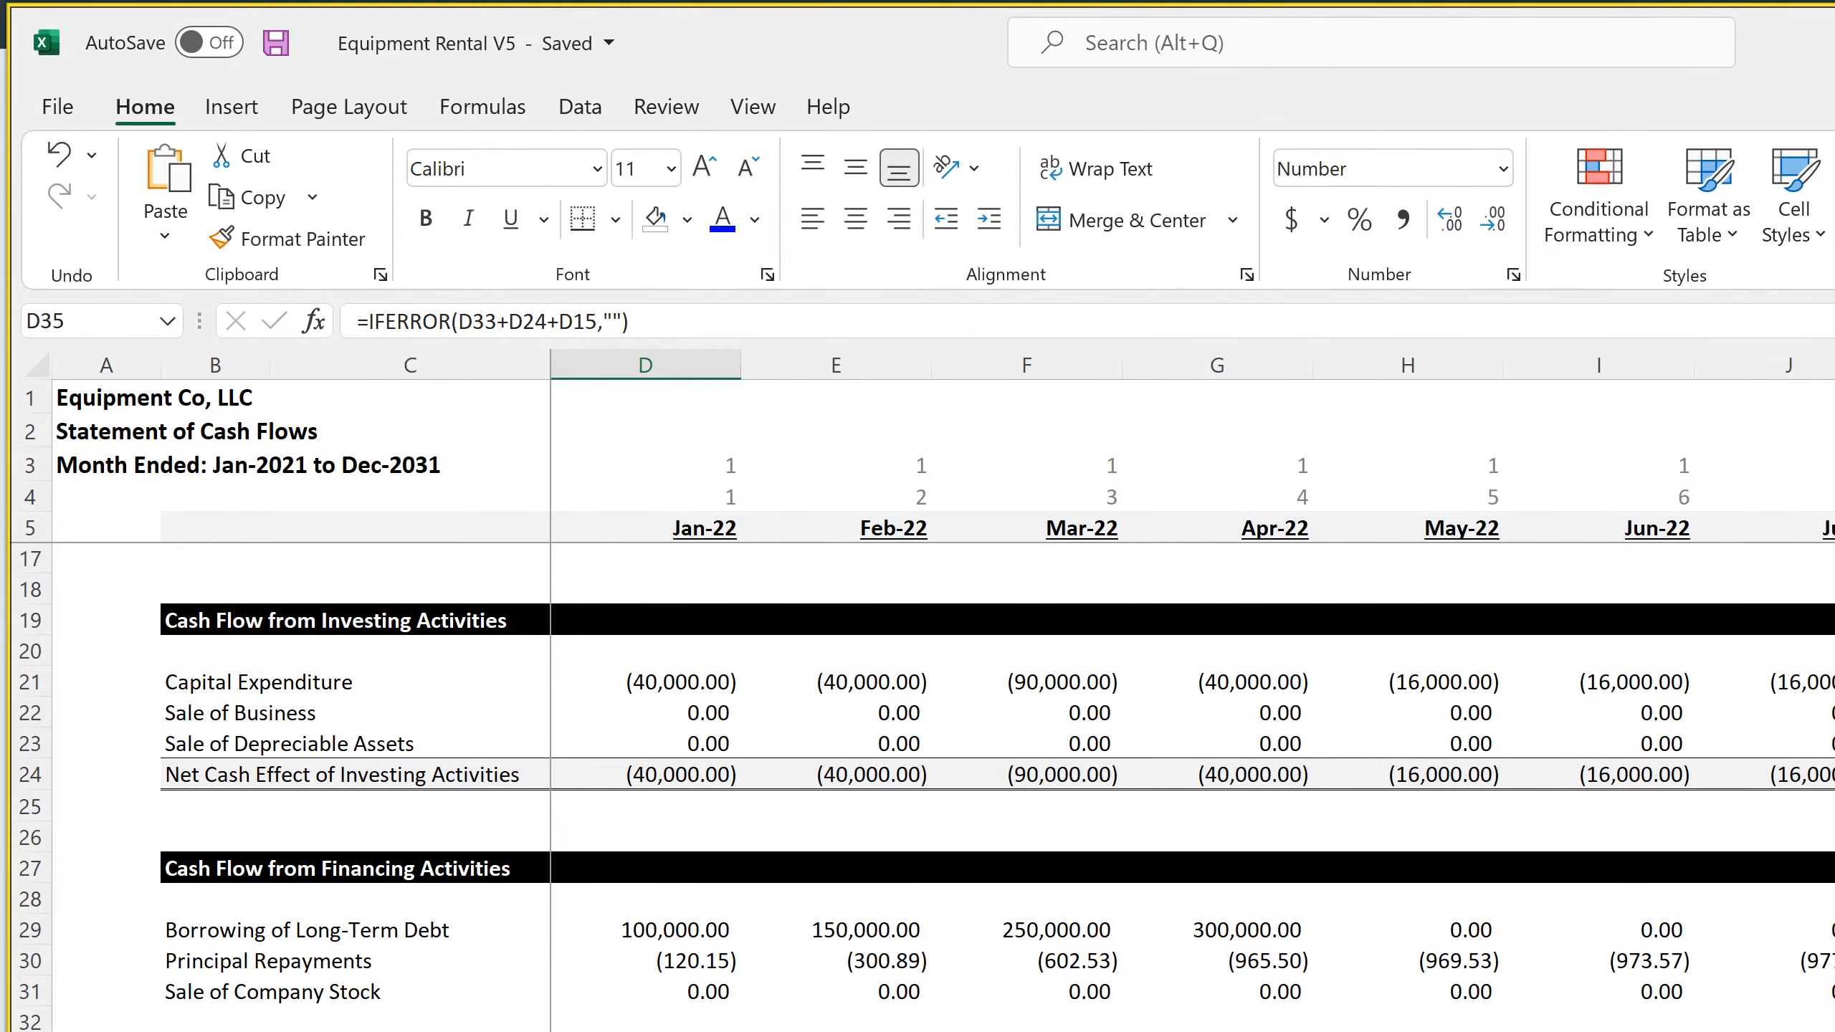
{"action": "key", "text": "ctrl+Page_Up"}
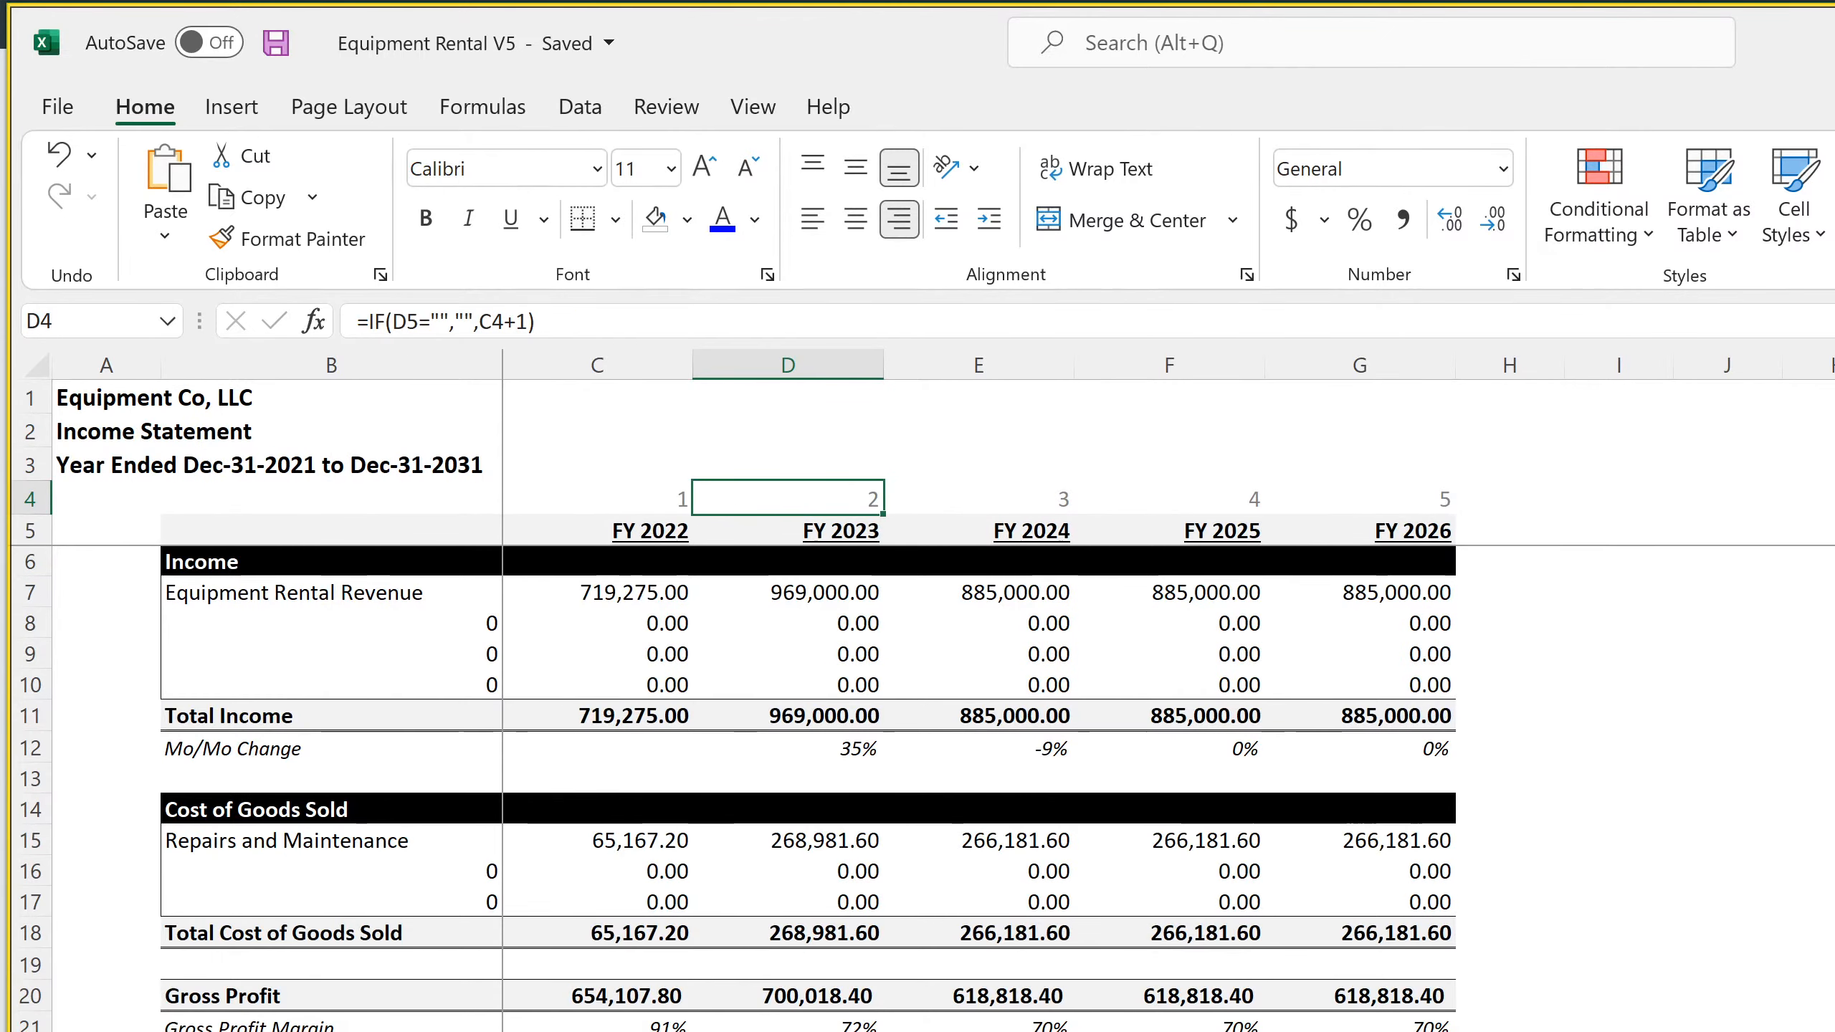
{"action": "left_click", "coordinate": [615, 597]}
{"action": "left_click", "coordinate": [615, 626]}
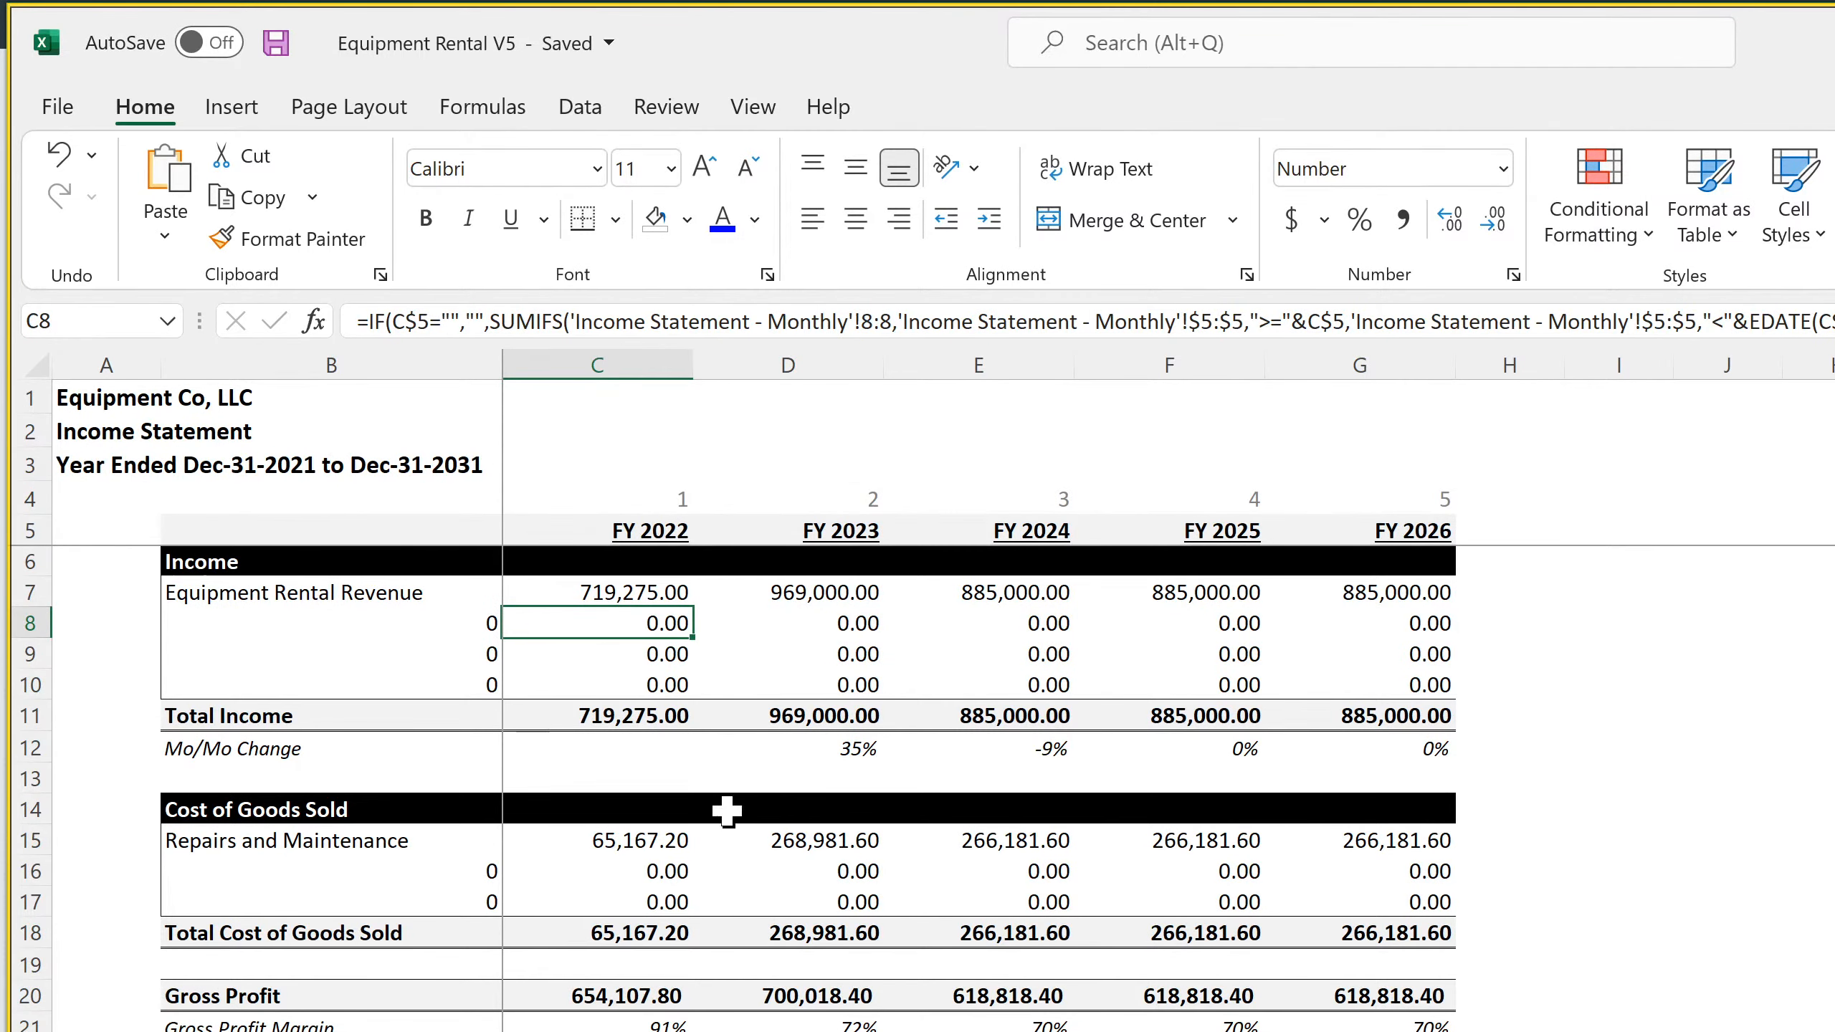
{"action": "left_click", "coordinate": [654, 872]}
{"action": "left_click", "coordinate": [789, 880]}
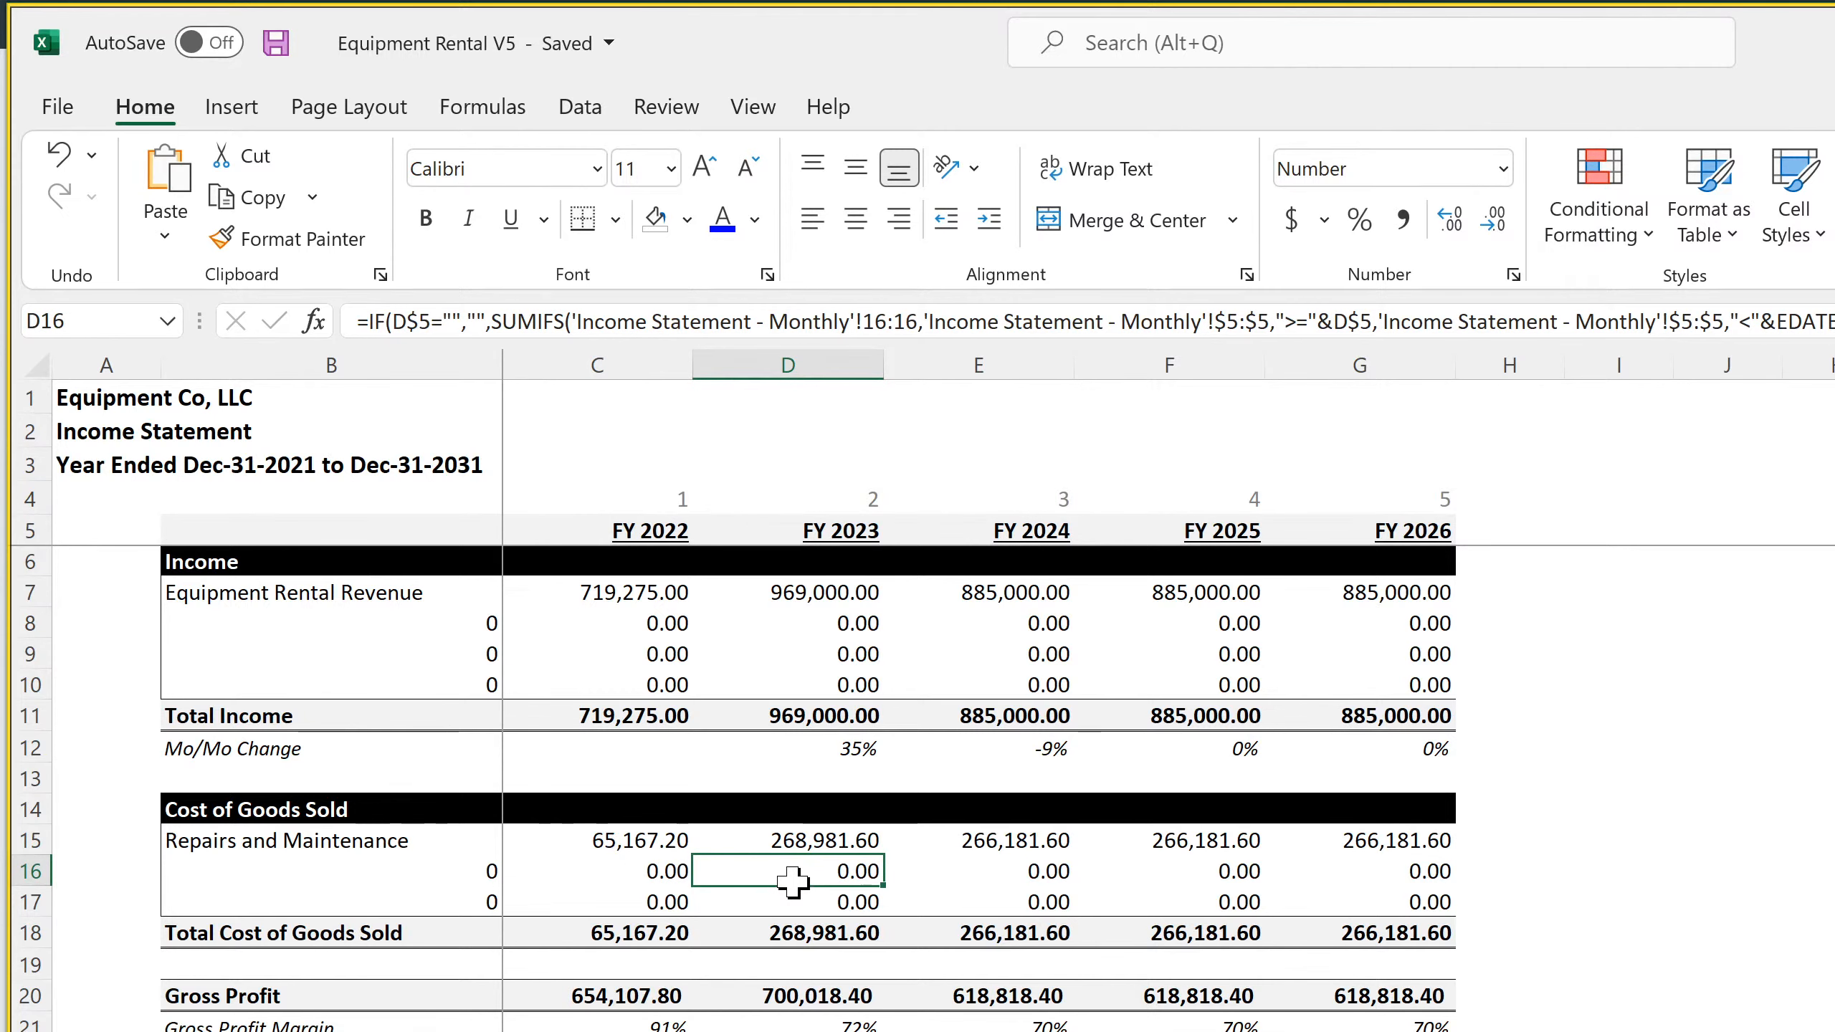
{"action": "scroll", "coordinate": [792, 880], "scroll_direction": "down", "scroll_amount": 4}
{"action": "left_click", "coordinate": [787, 875]}
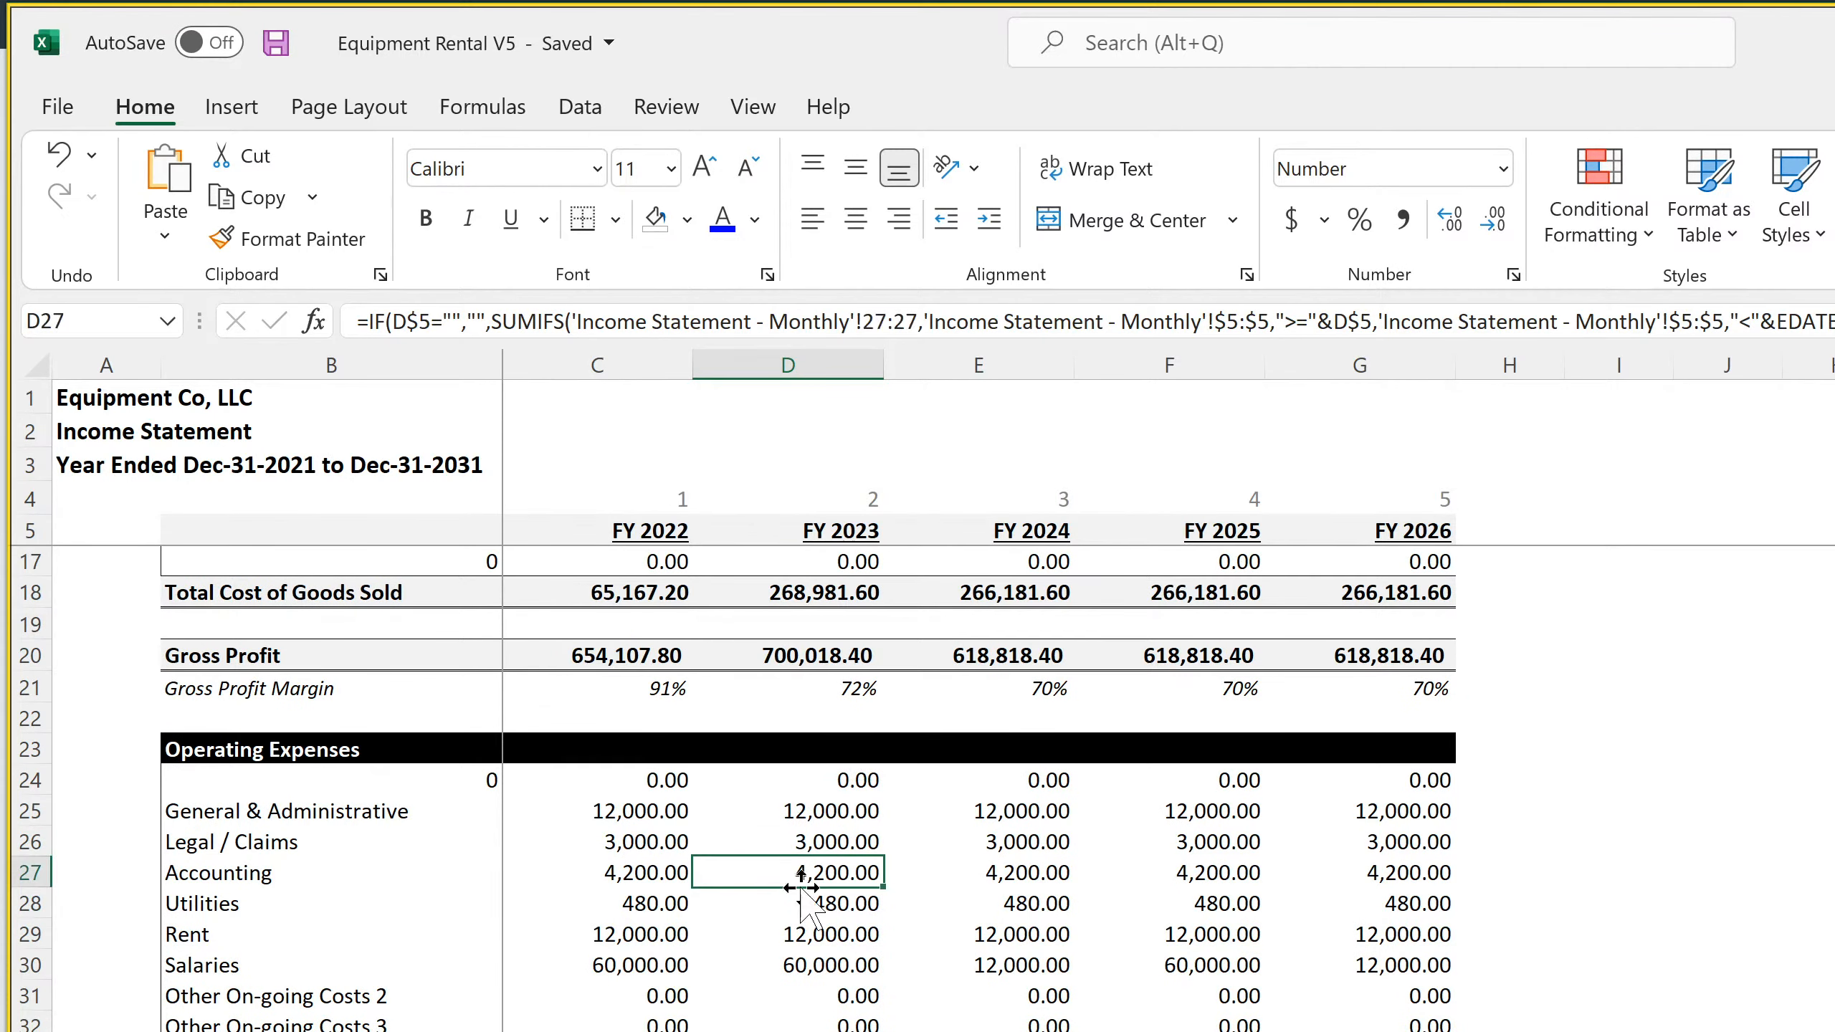
{"action": "left_click", "coordinate": [329, 781]}
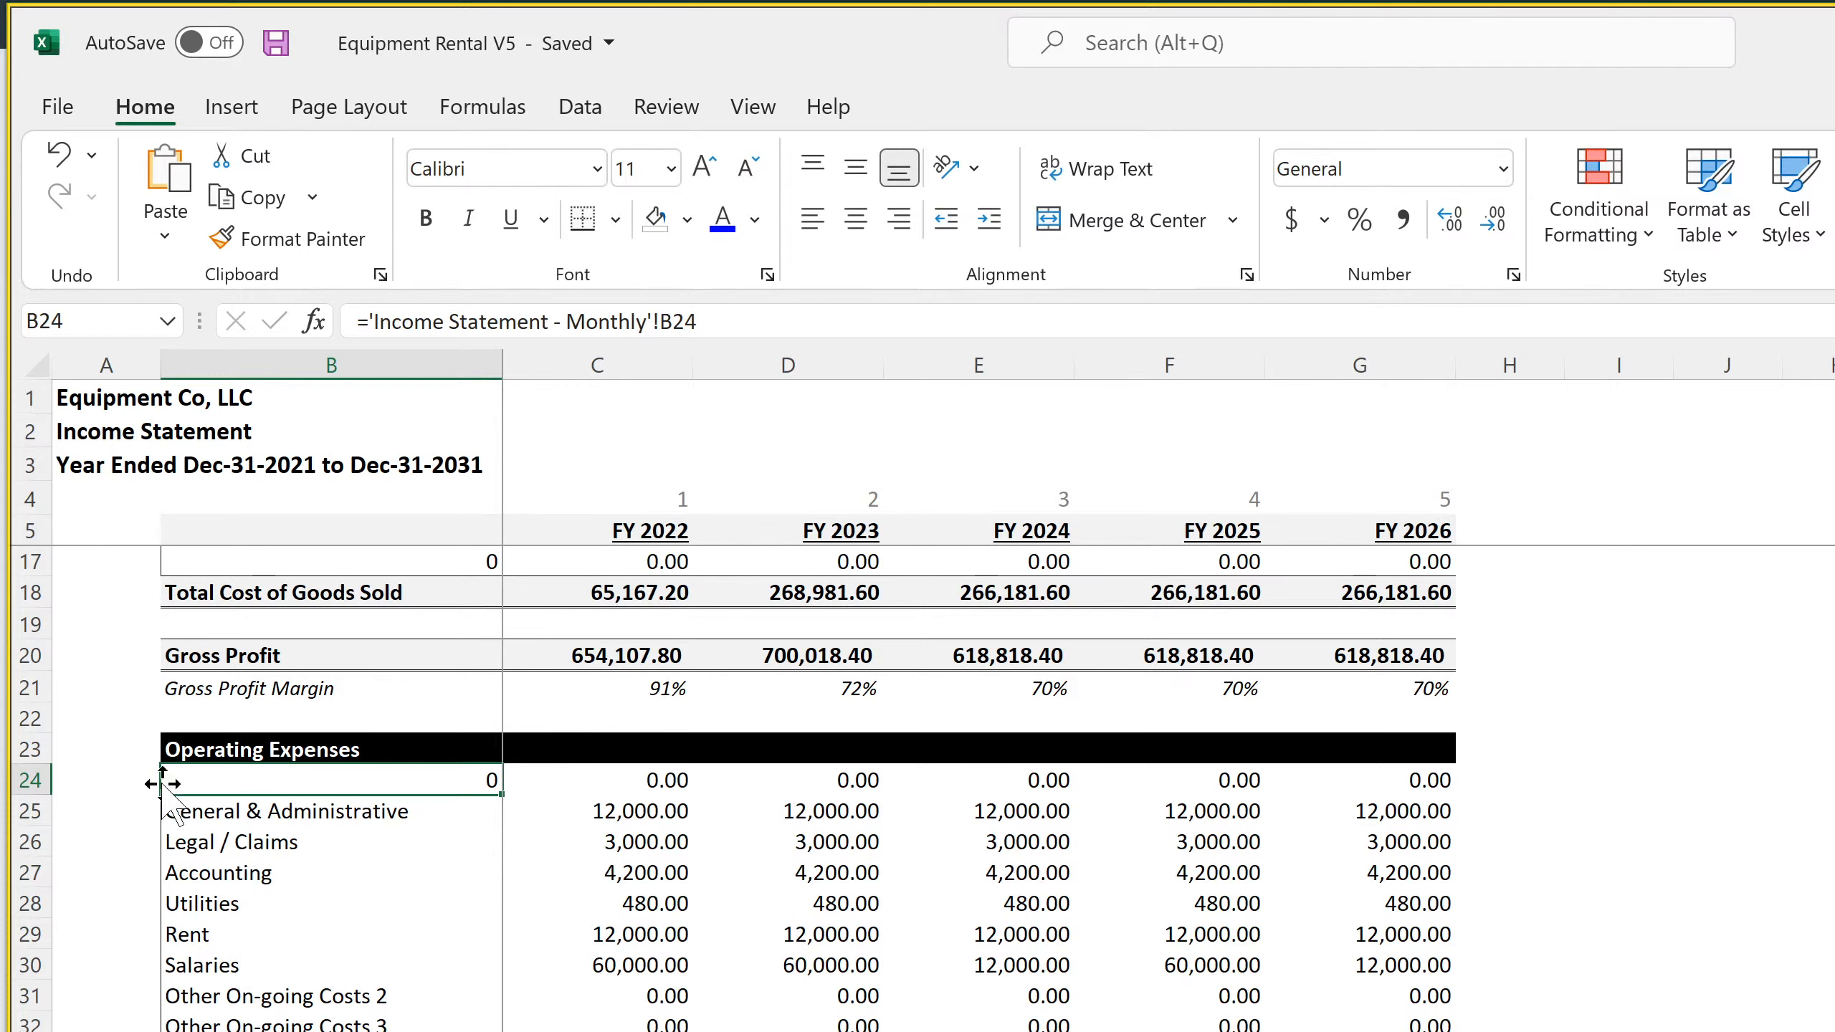
{"action": "right_click", "coordinate": [31, 781]}
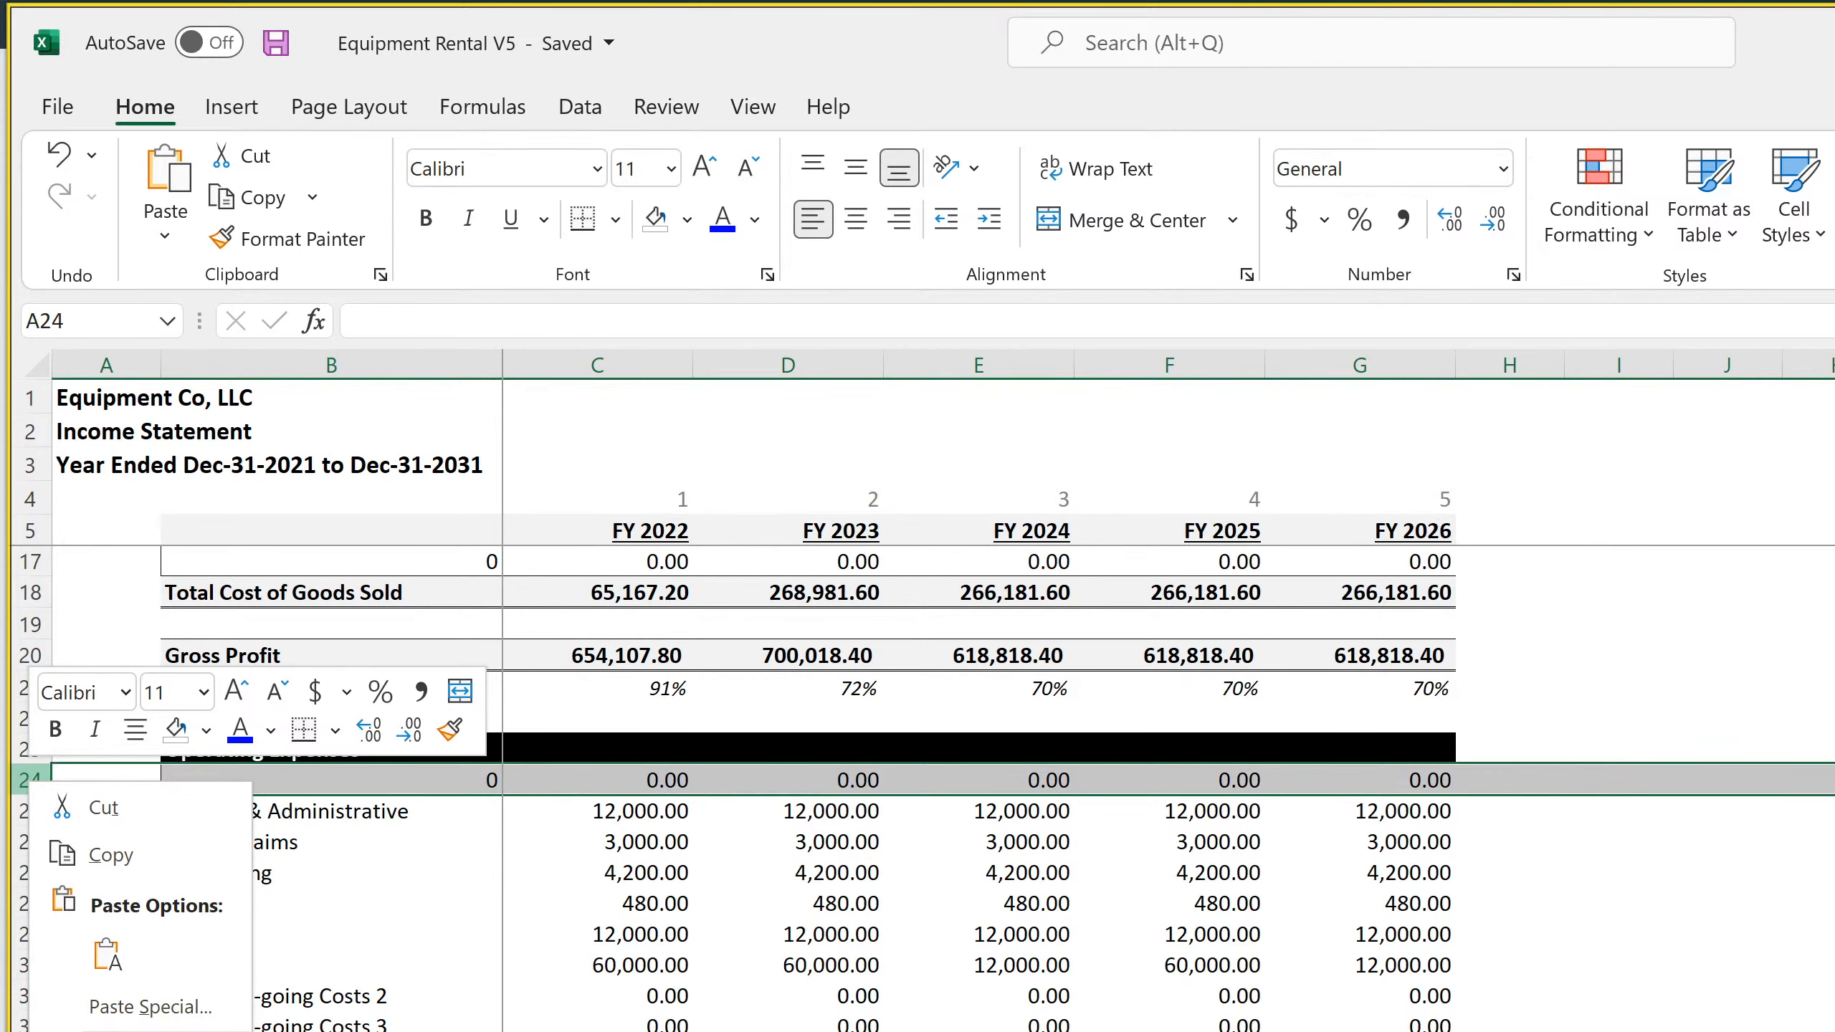
{"action": "key", "text": "Escape"}
Review the remaining annual income statement rows down to Net Income, including the FY 2026 Income Taxes formula
{"action": "left_click", "coordinate": [645, 929]}
{"action": "scroll", "coordinate": [648, 923], "scroll_direction": "down", "scroll_amount": 18}
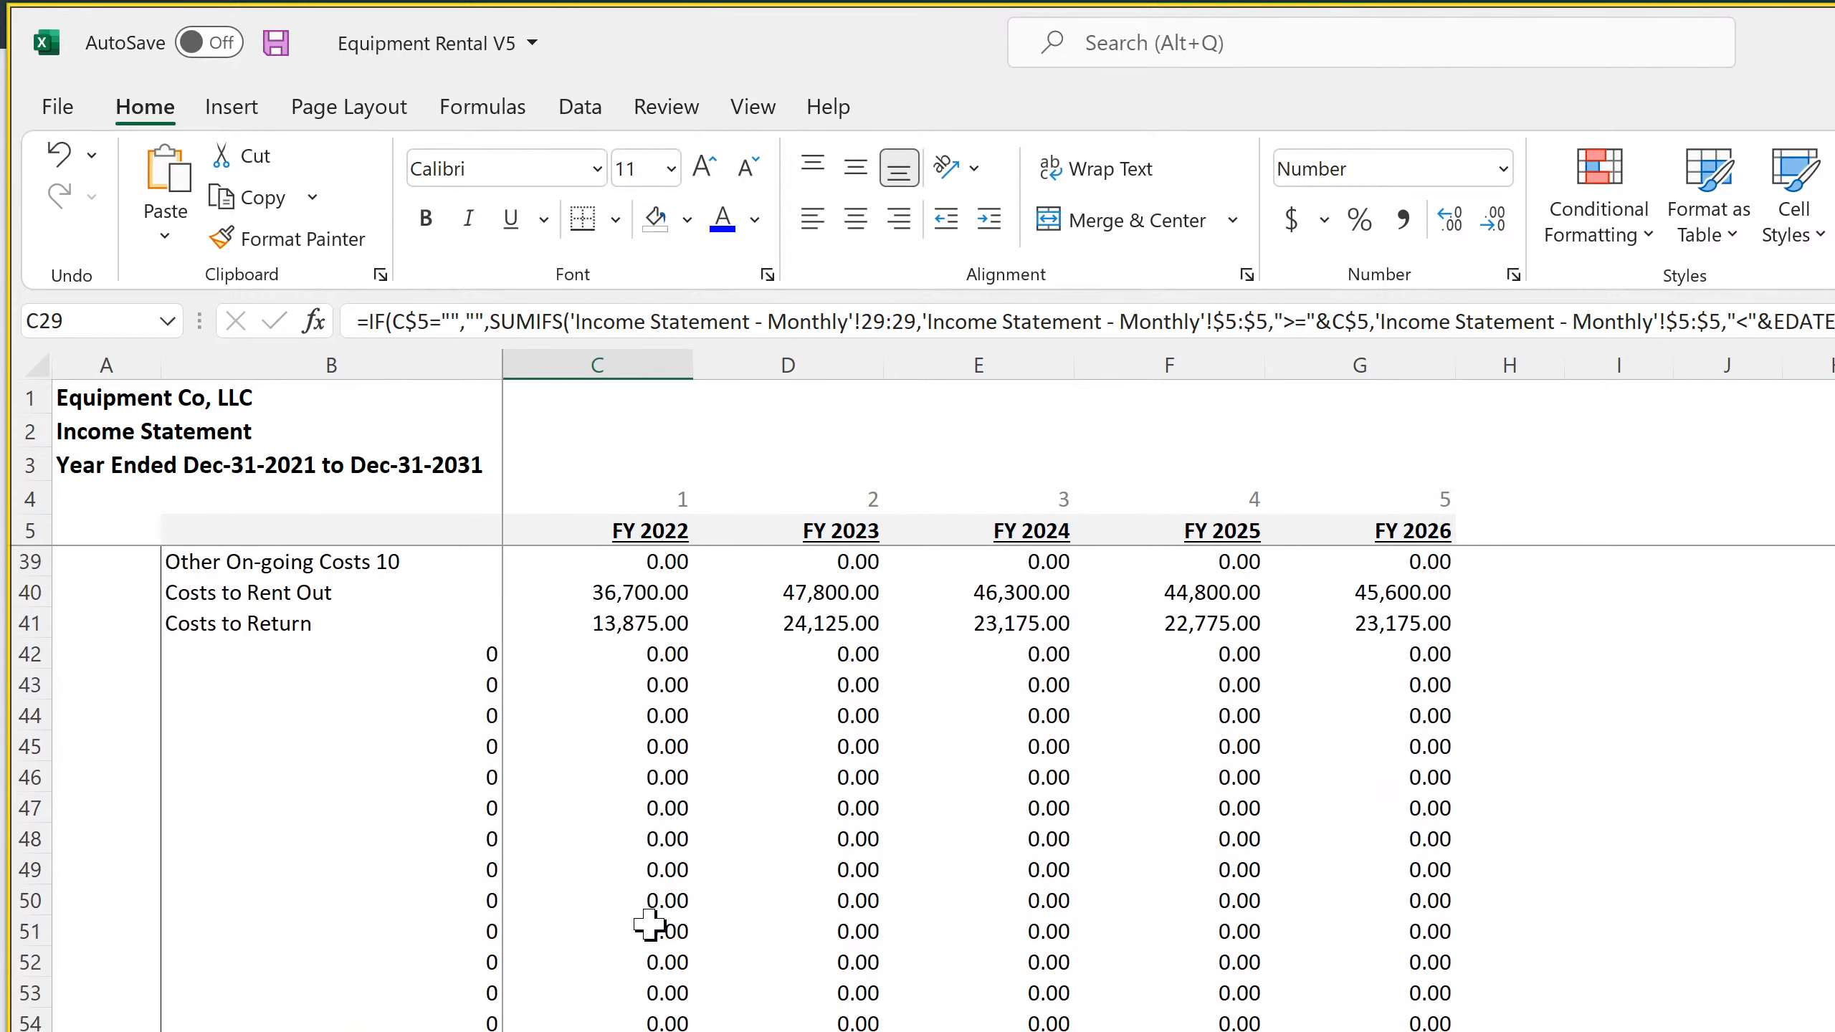
{"action": "scroll", "coordinate": [654, 919], "scroll_direction": "down", "scroll_amount": 8}
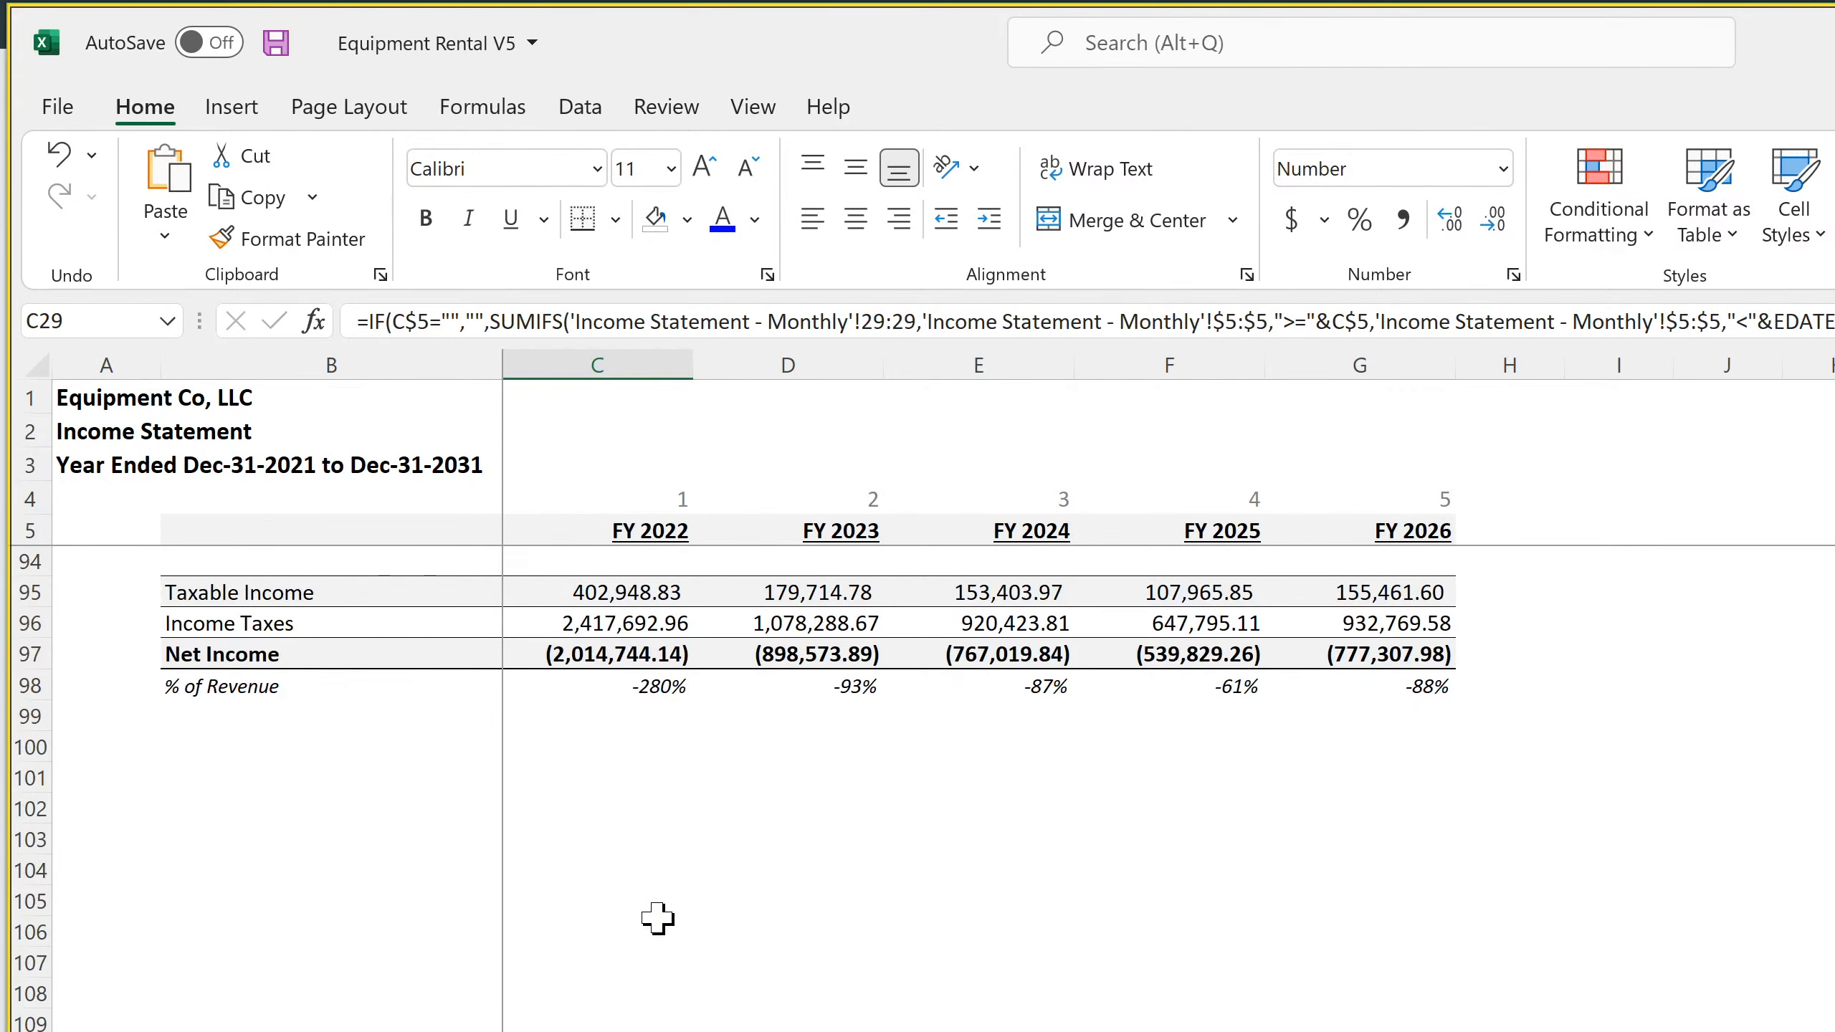
{"action": "scroll", "coordinate": [655, 918], "scroll_direction": "up", "scroll_amount": 4}
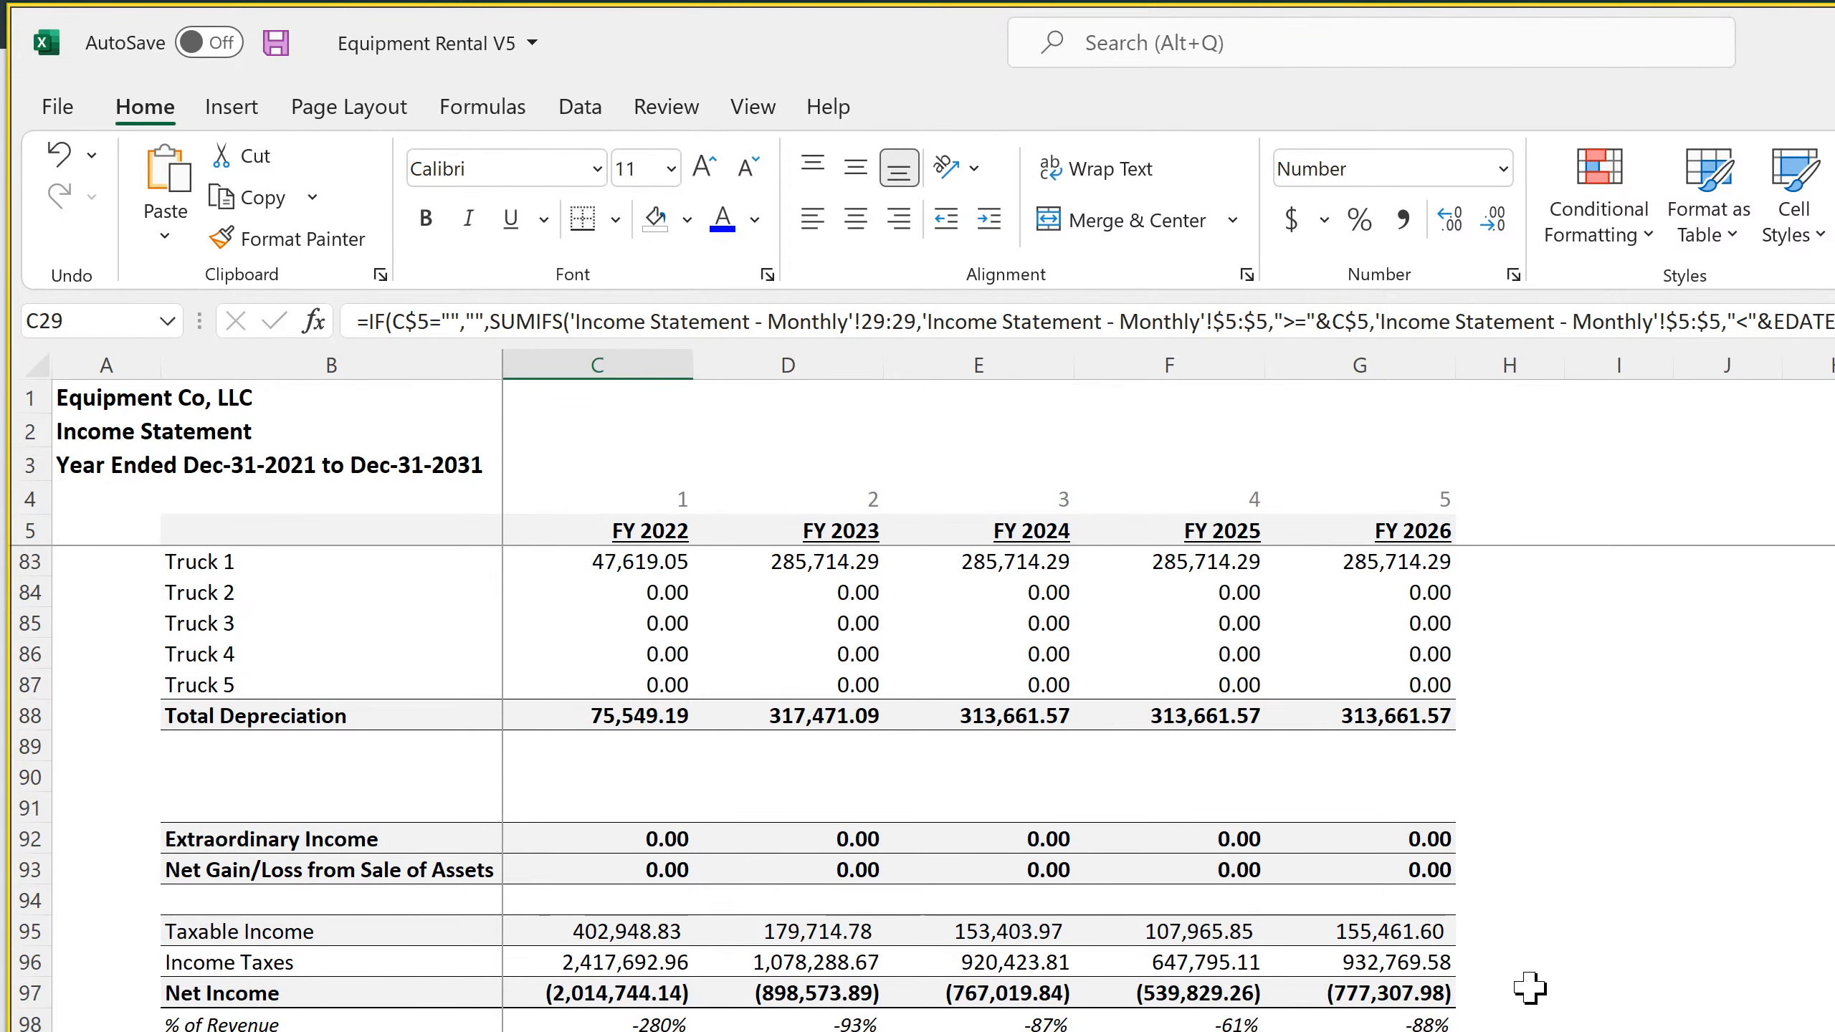
{"action": "left_click", "coordinate": [1526, 986]}
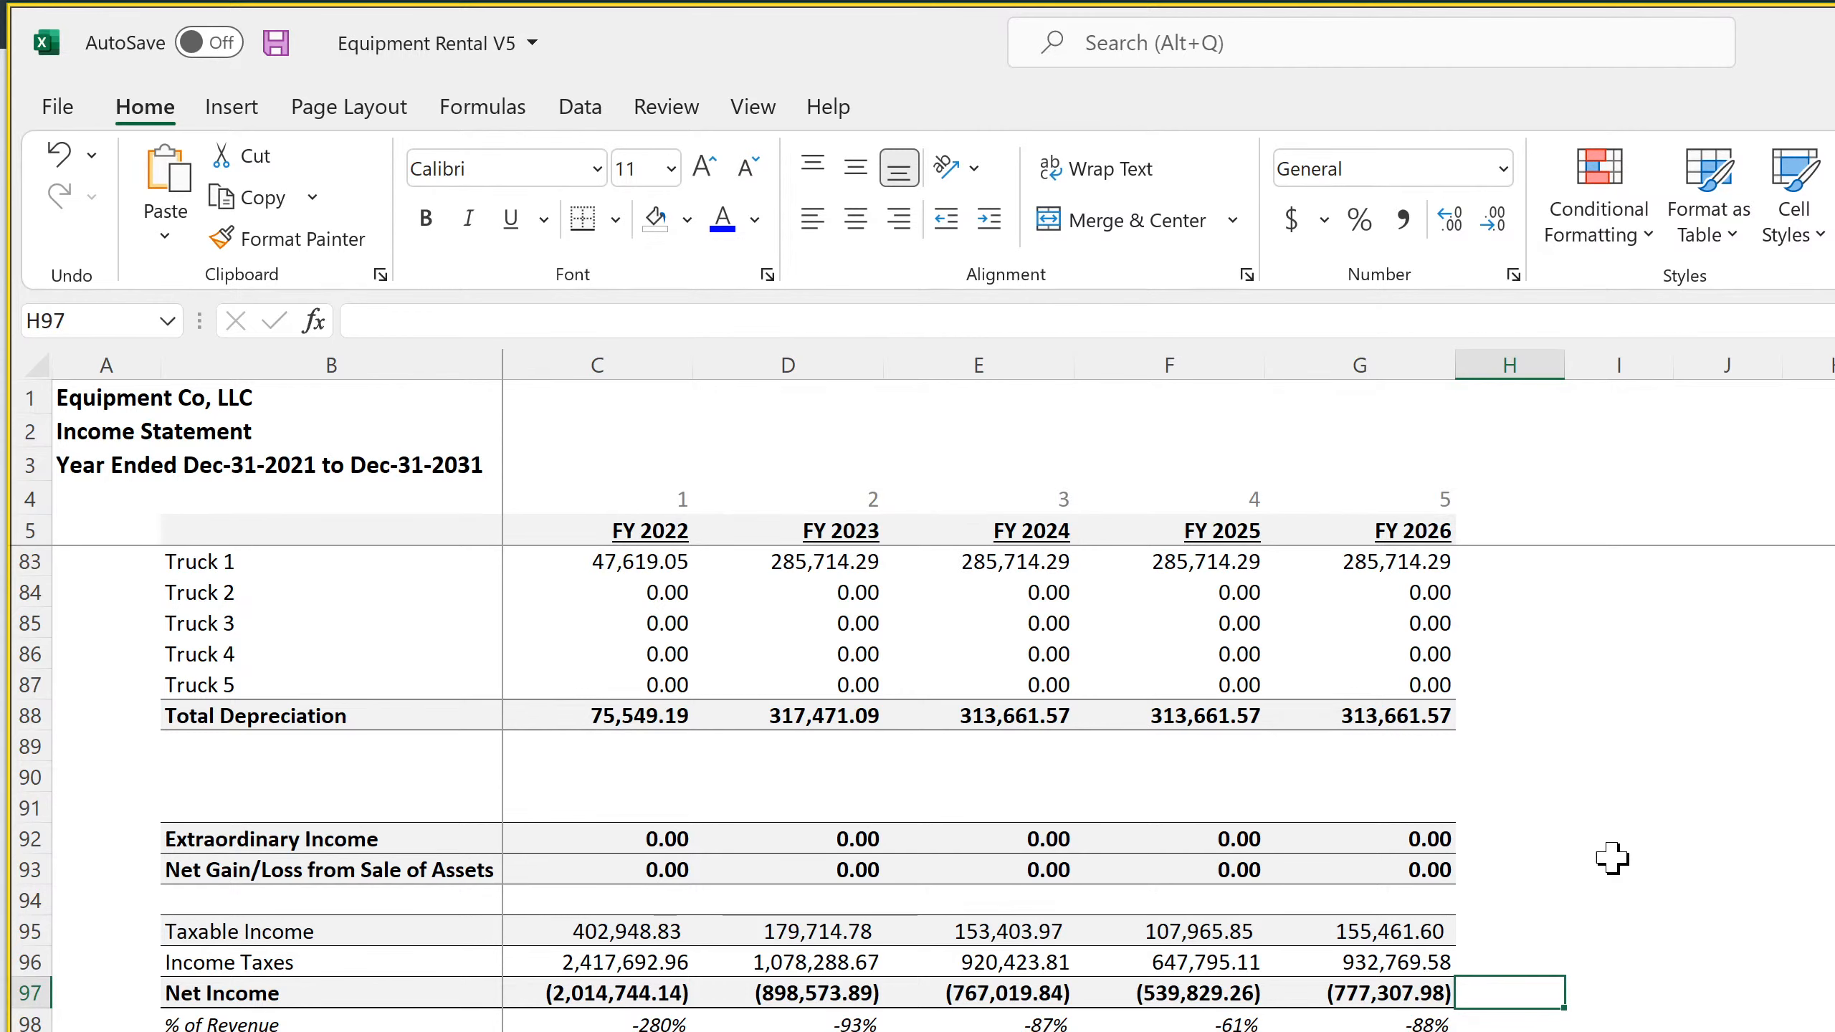
{"action": "left_click", "coordinate": [1350, 967]}
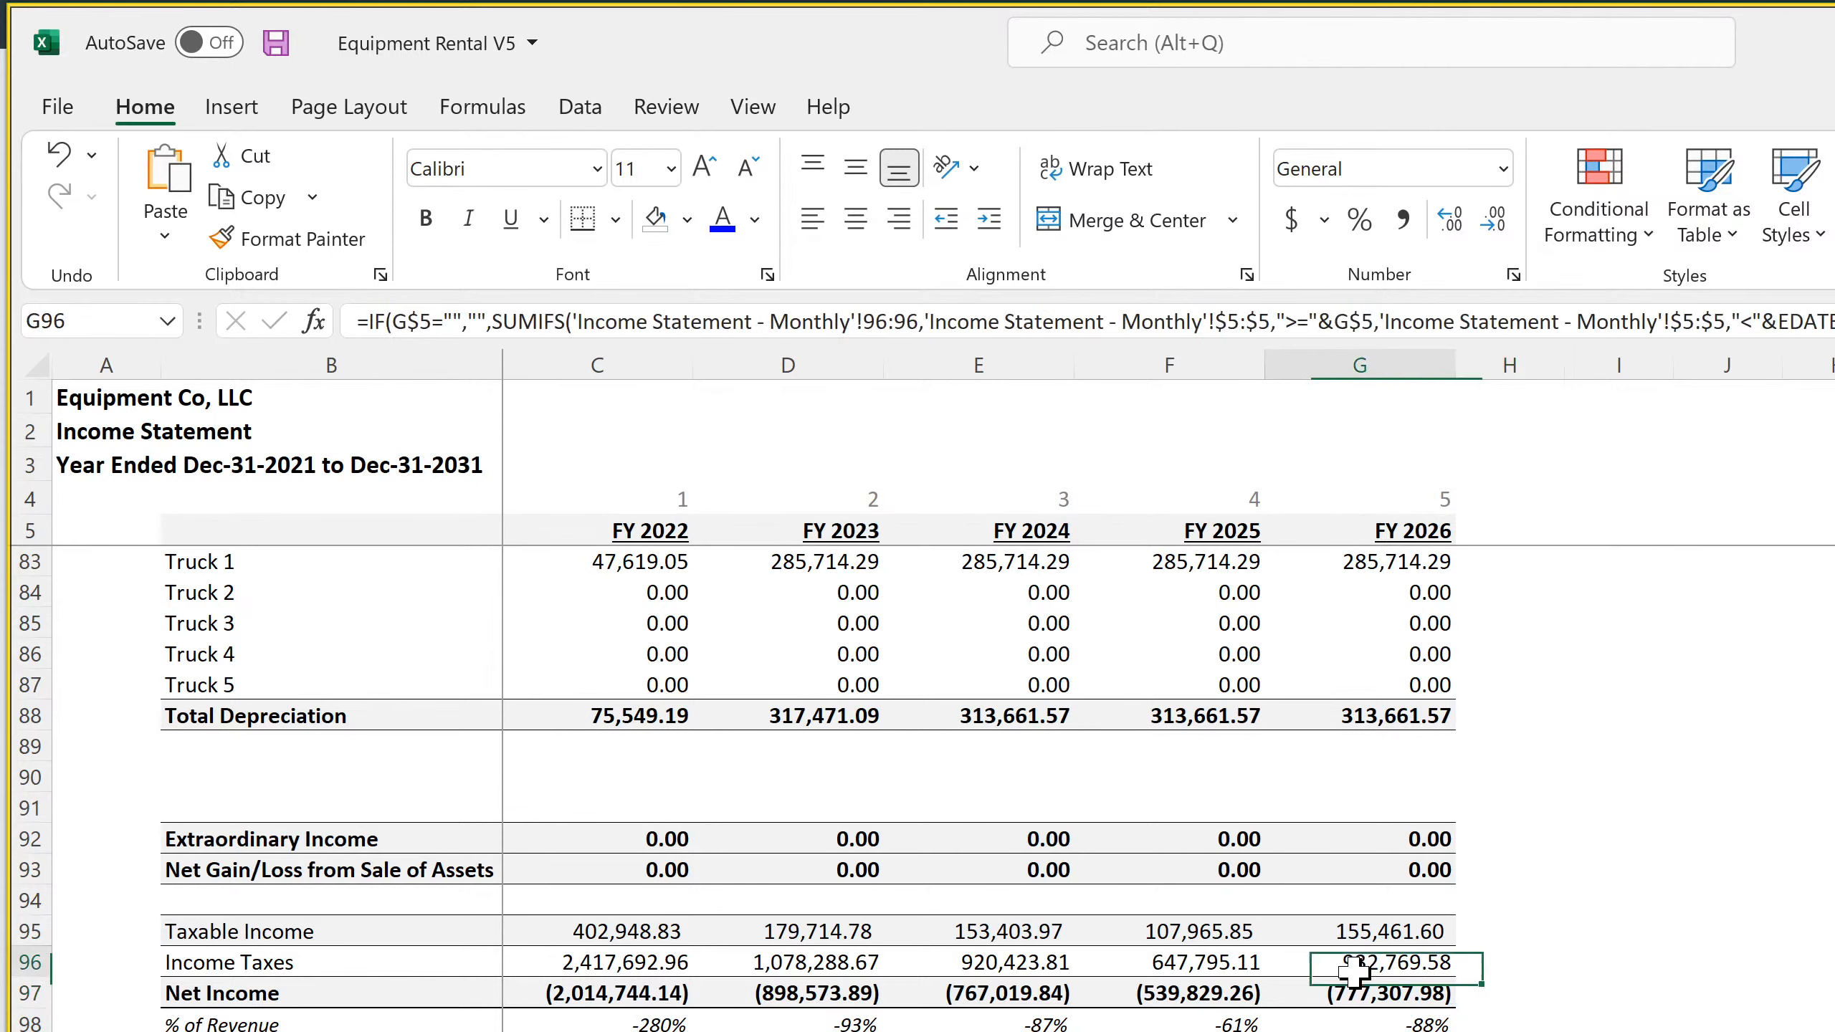
{"action": "left_click", "coordinate": [1524, 994]}
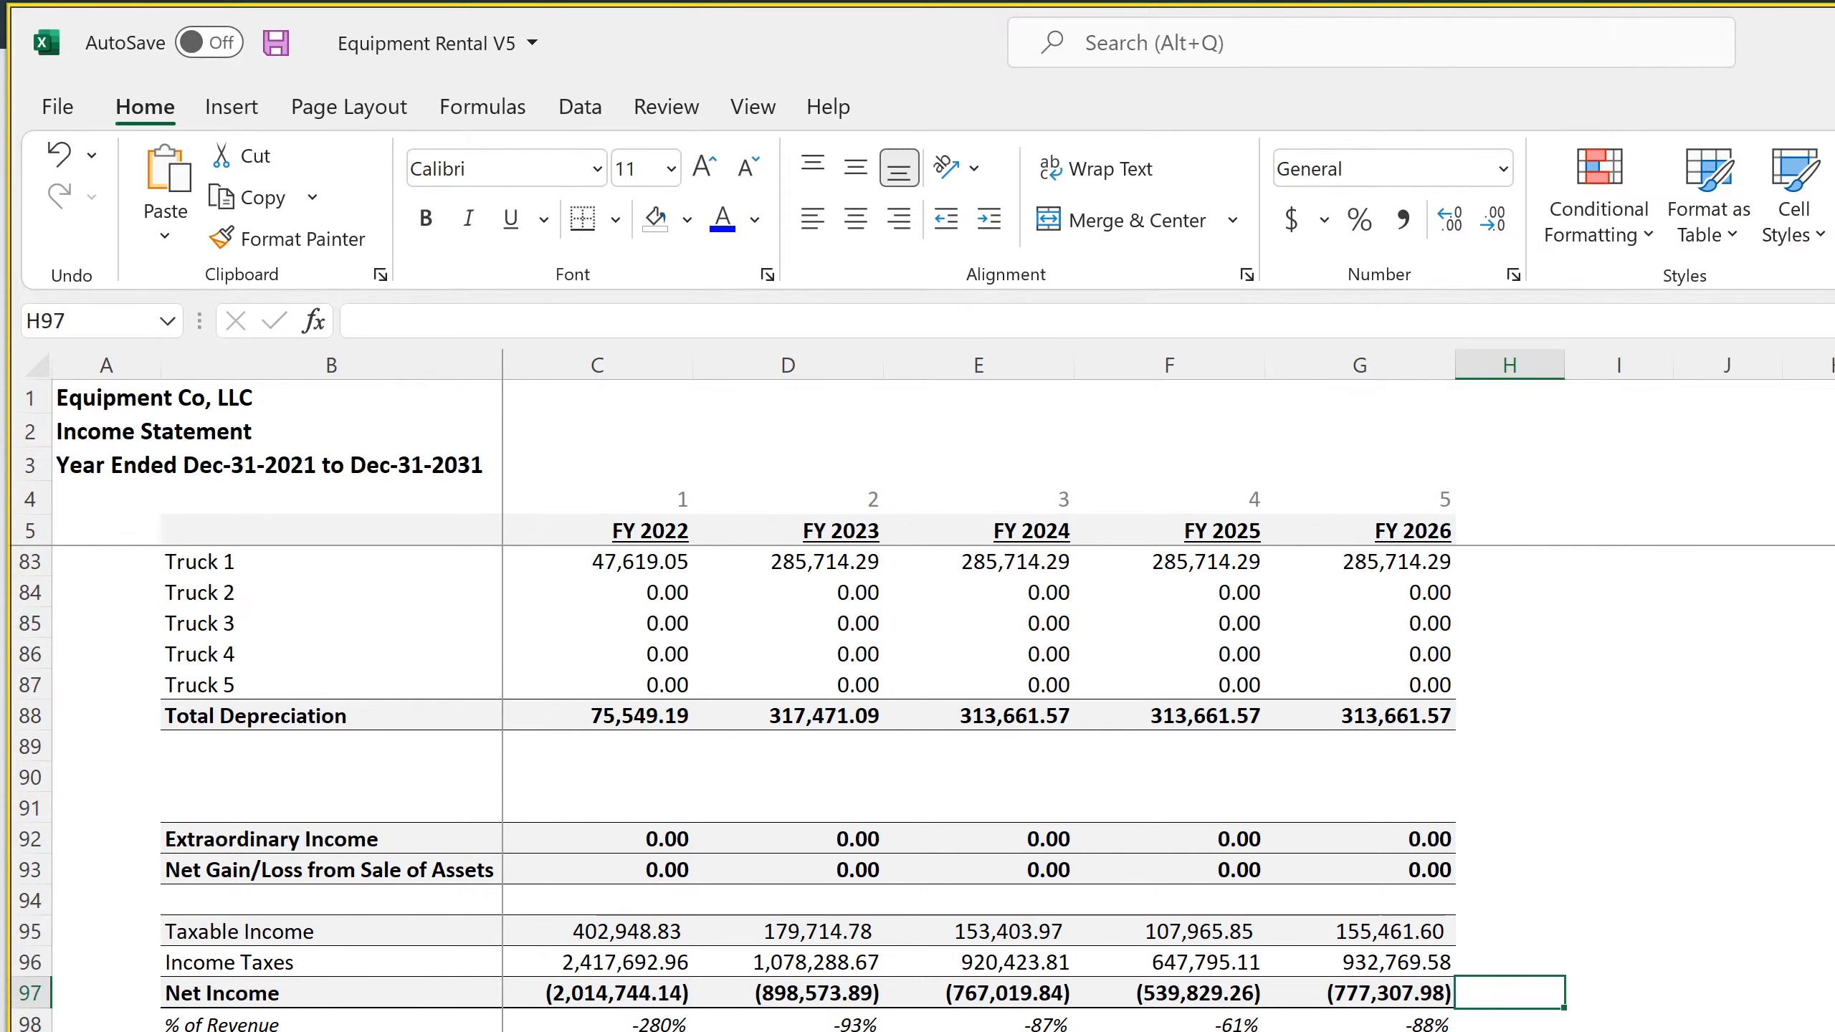
Open the Cap Ex sheet and inspect the Book Value at Sale Month formulas around the truck and machinery rows
{"action": "left_click", "coordinate": [809, 1030]}
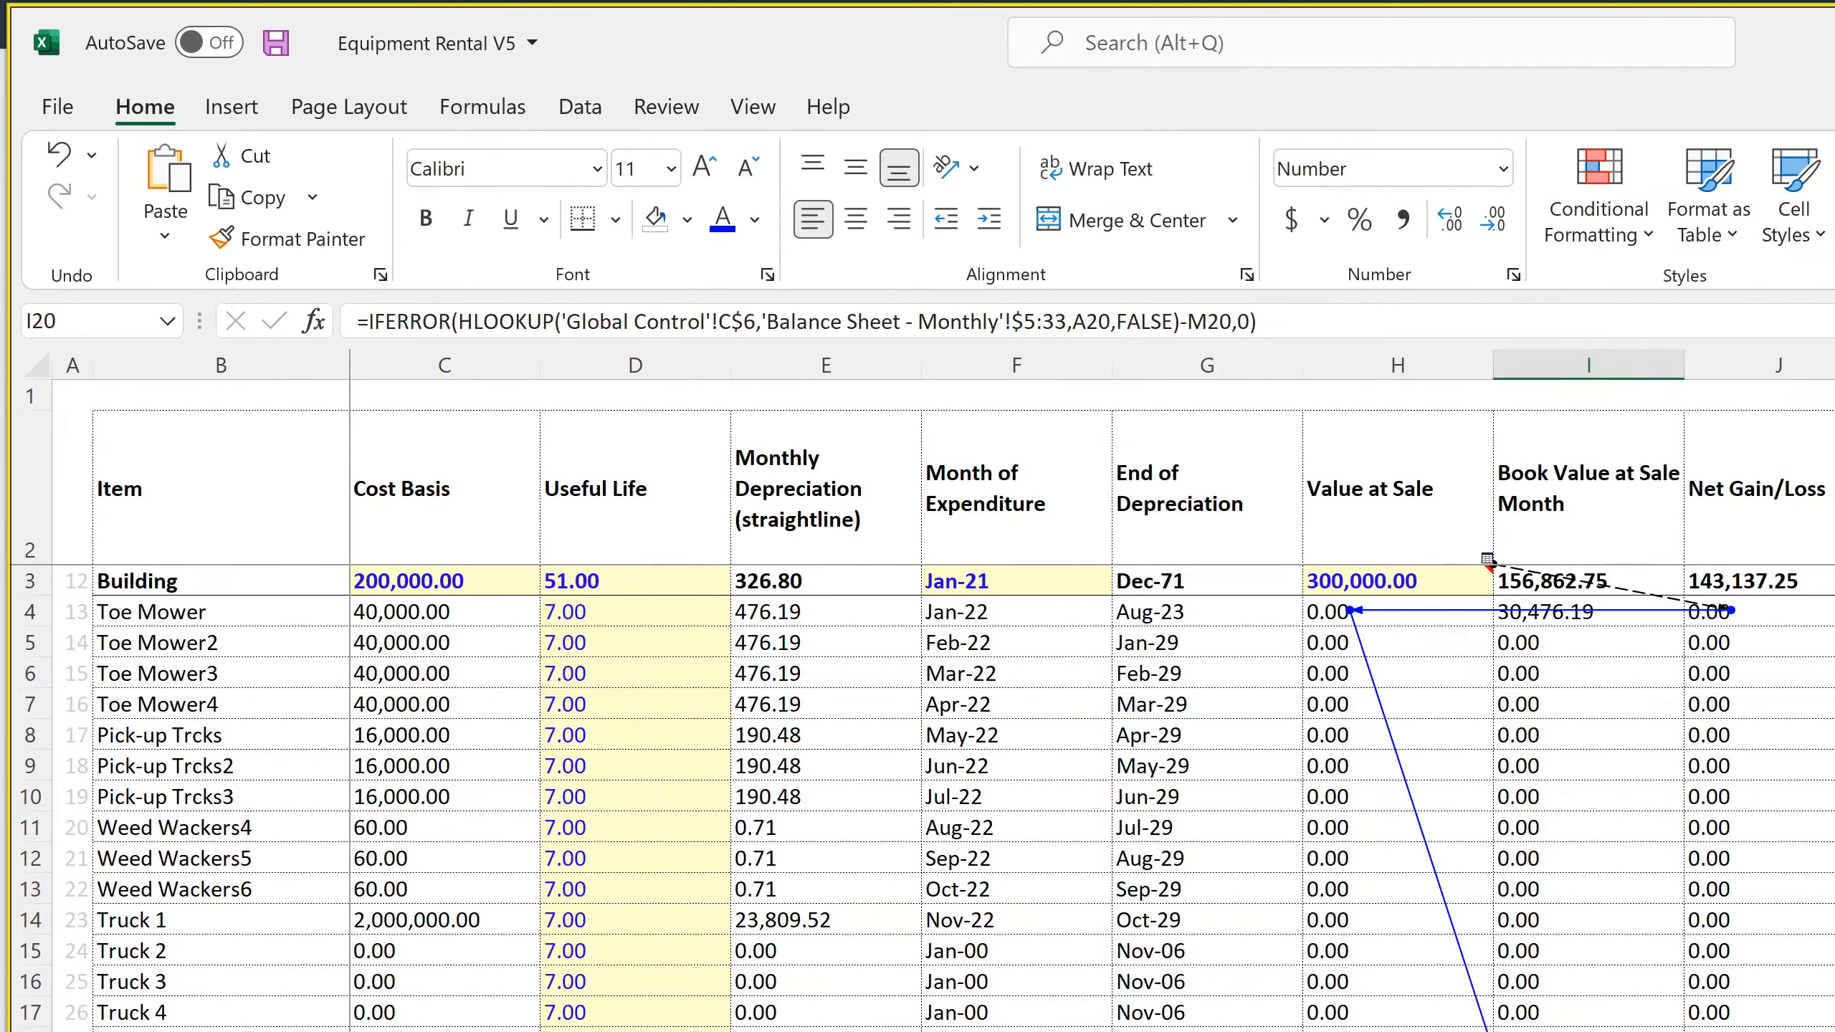
{"action": "key", "text": "Up"}
{"action": "key", "text": "Down"}
{"action": "key", "text": "Down"}
{"action": "key", "text": "Down"}
{"action": "key", "text": "Up"}
{"action": "key", "text": "Up"}
{"action": "key", "text": "Up"}
{"action": "left_click", "coordinate": [1564, 1008]}
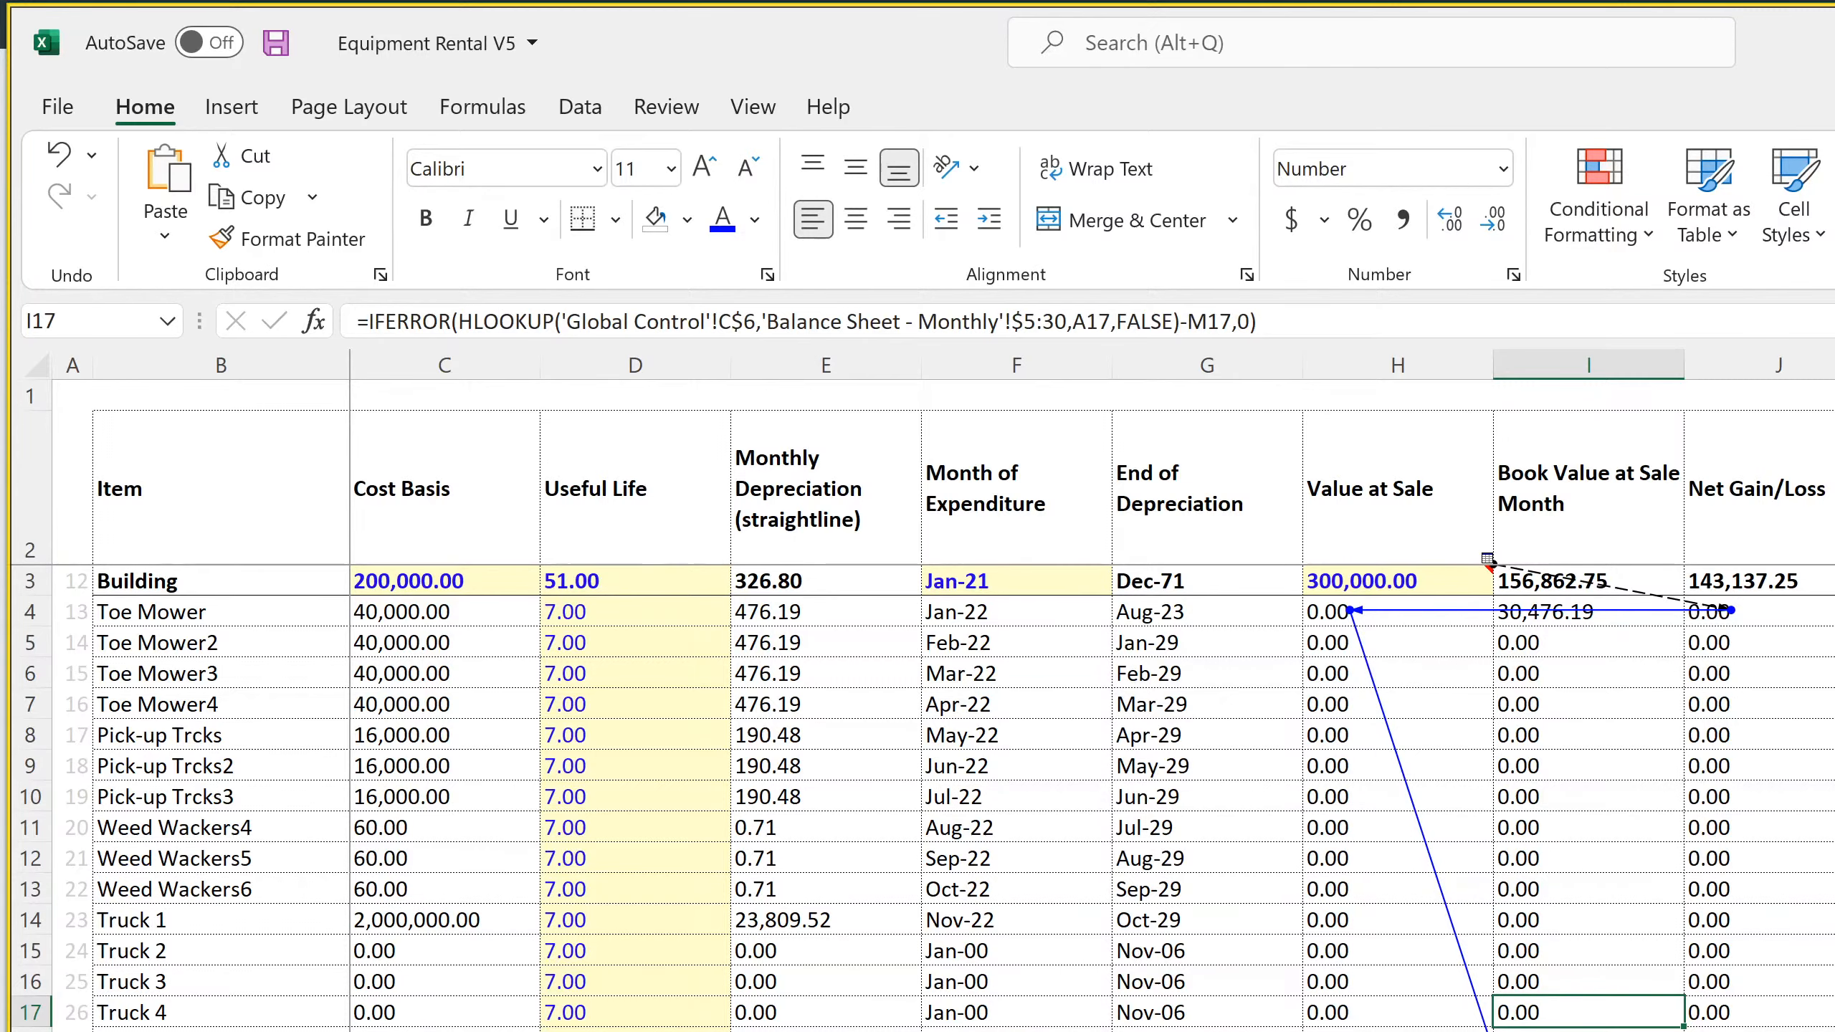
Inspect the Net Gain/Loss totals and the Other Equipment 75 book value formula on the Cap Ex sheet
{"action": "scroll", "coordinate": [925, 795], "scroll_direction": "down", "scroll_amount": 20}
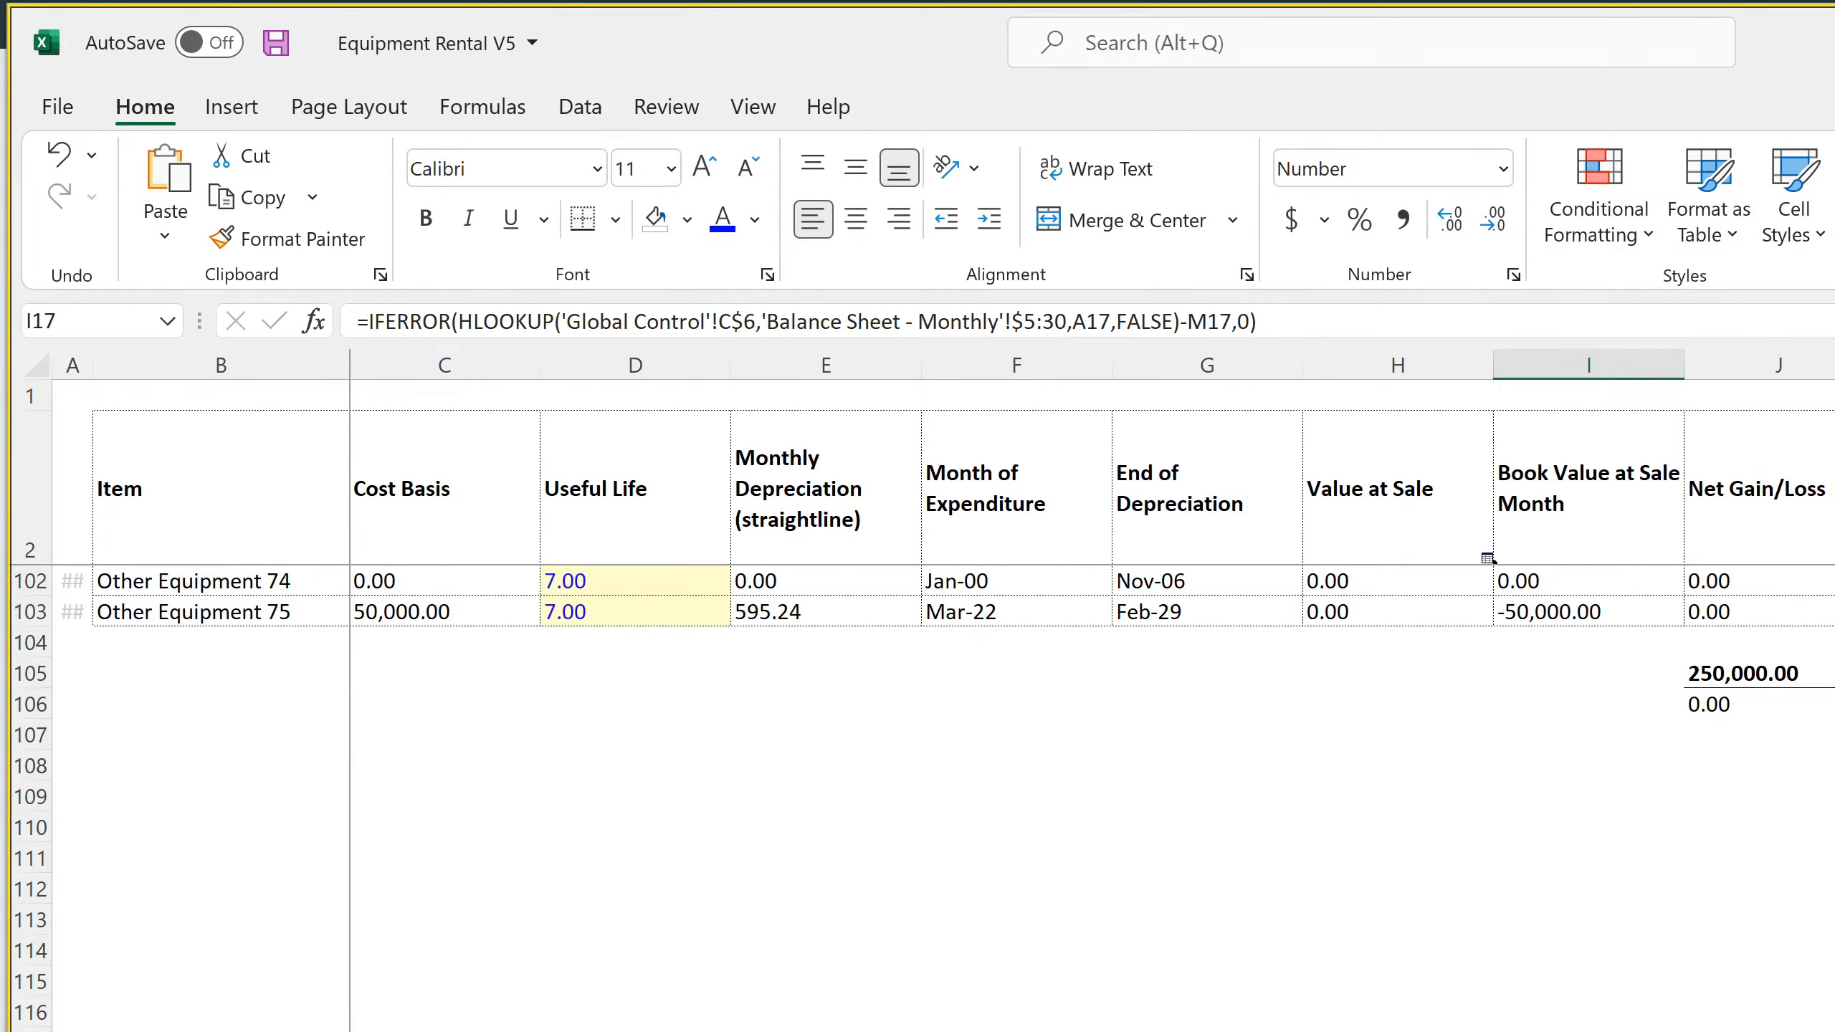
{"action": "scroll", "coordinate": [925, 795], "scroll_direction": "up", "scroll_amount": 4}
{"action": "left_click", "coordinate": [1788, 1026]}
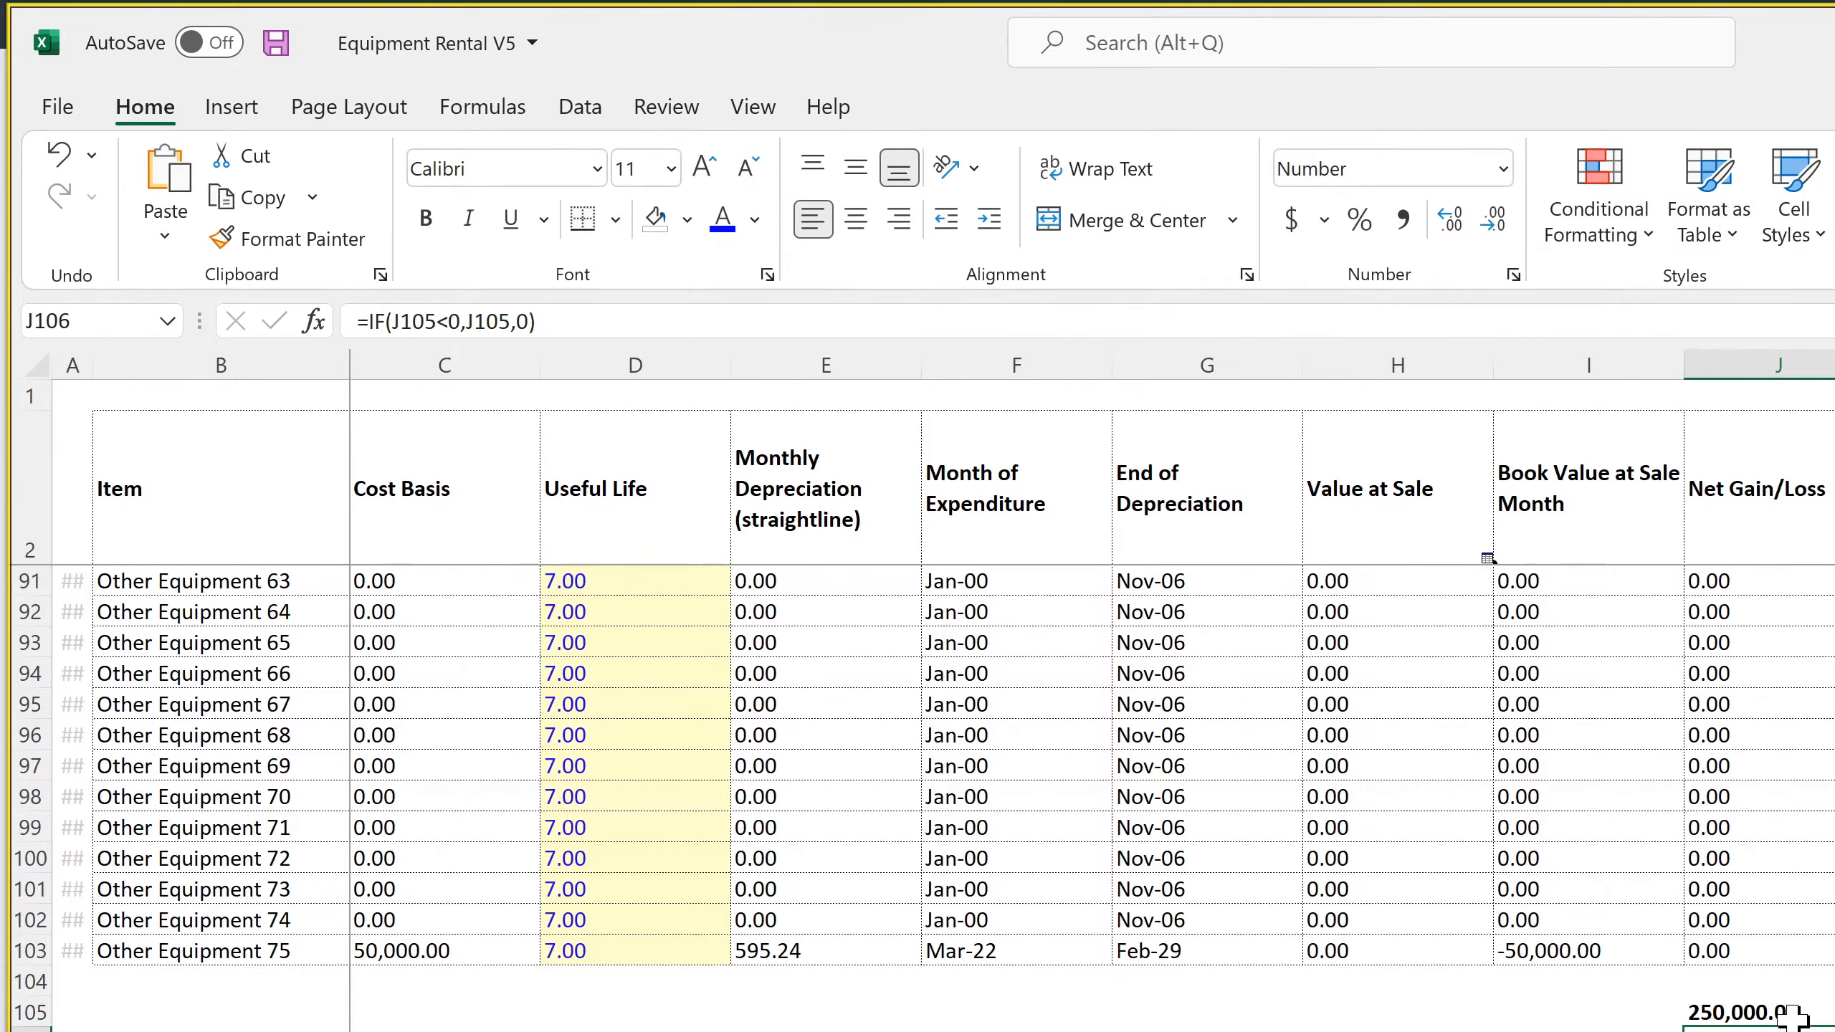
{"action": "left_click", "coordinate": [1791, 1012]}
{"action": "left_click", "coordinate": [1607, 950]}
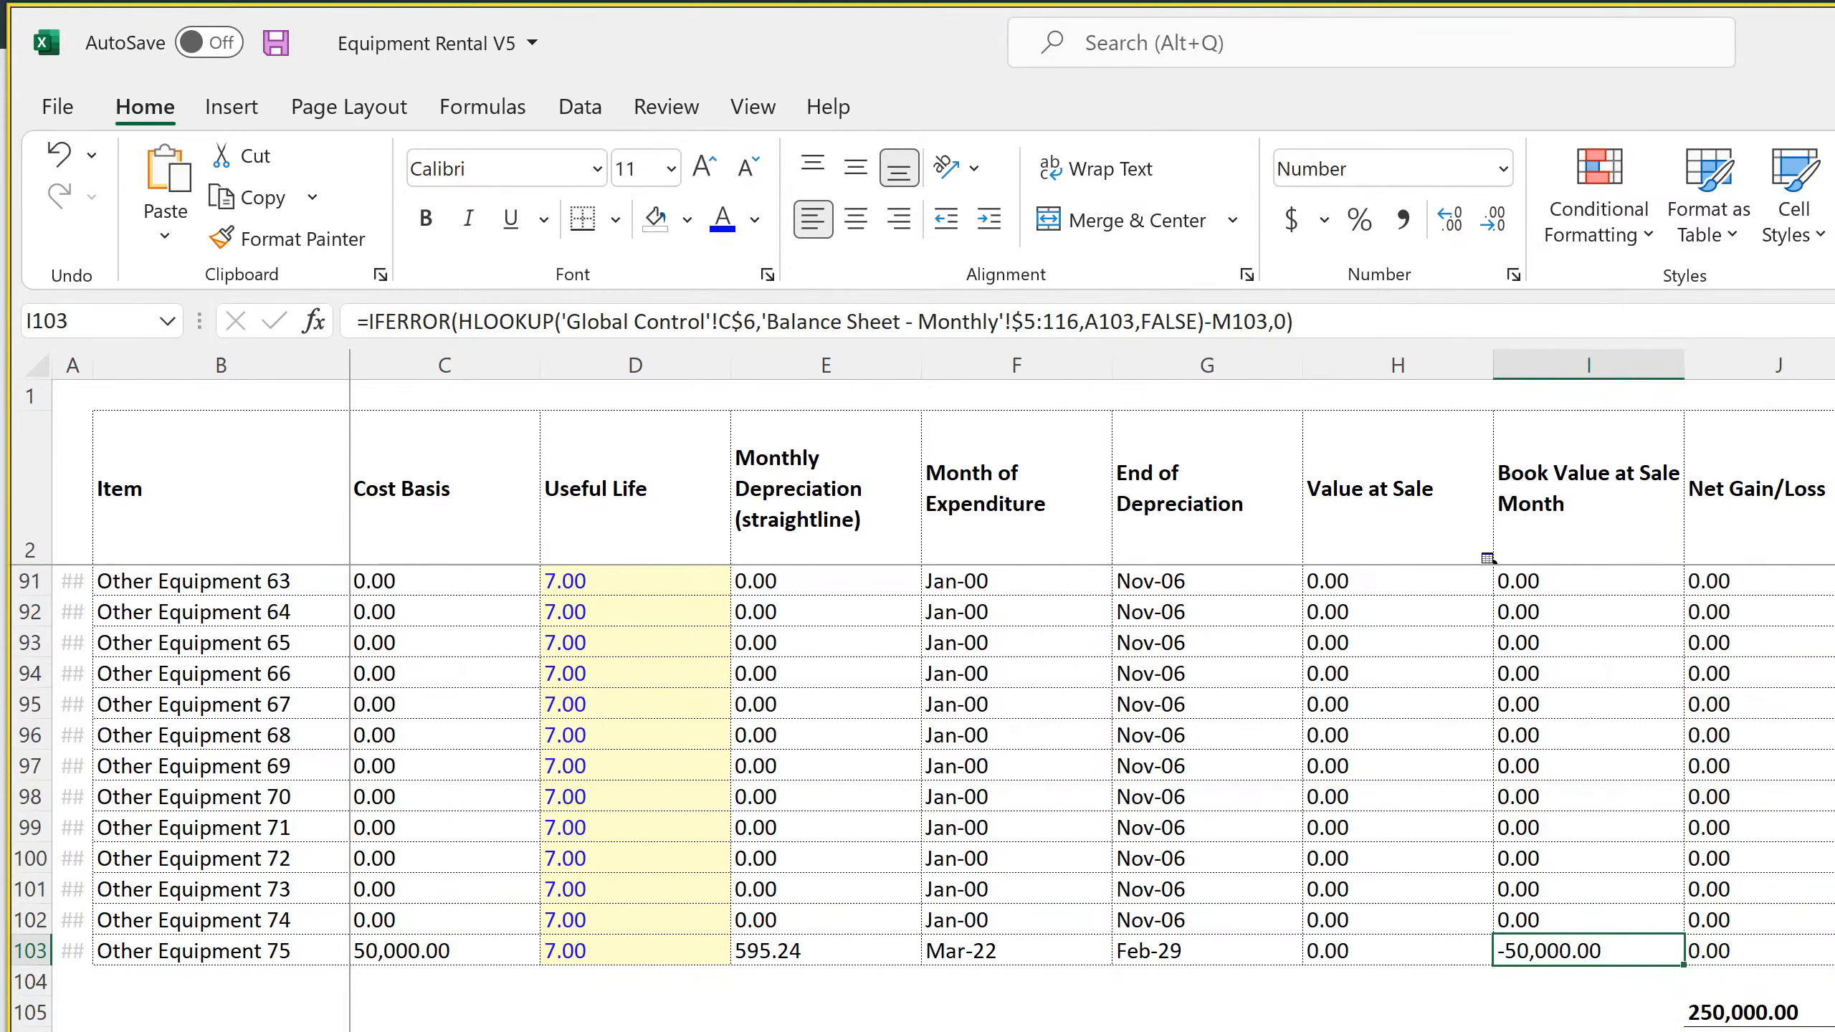
{"action": "scroll", "coordinate": [925, 797], "scroll_direction": "up", "scroll_amount": 20}
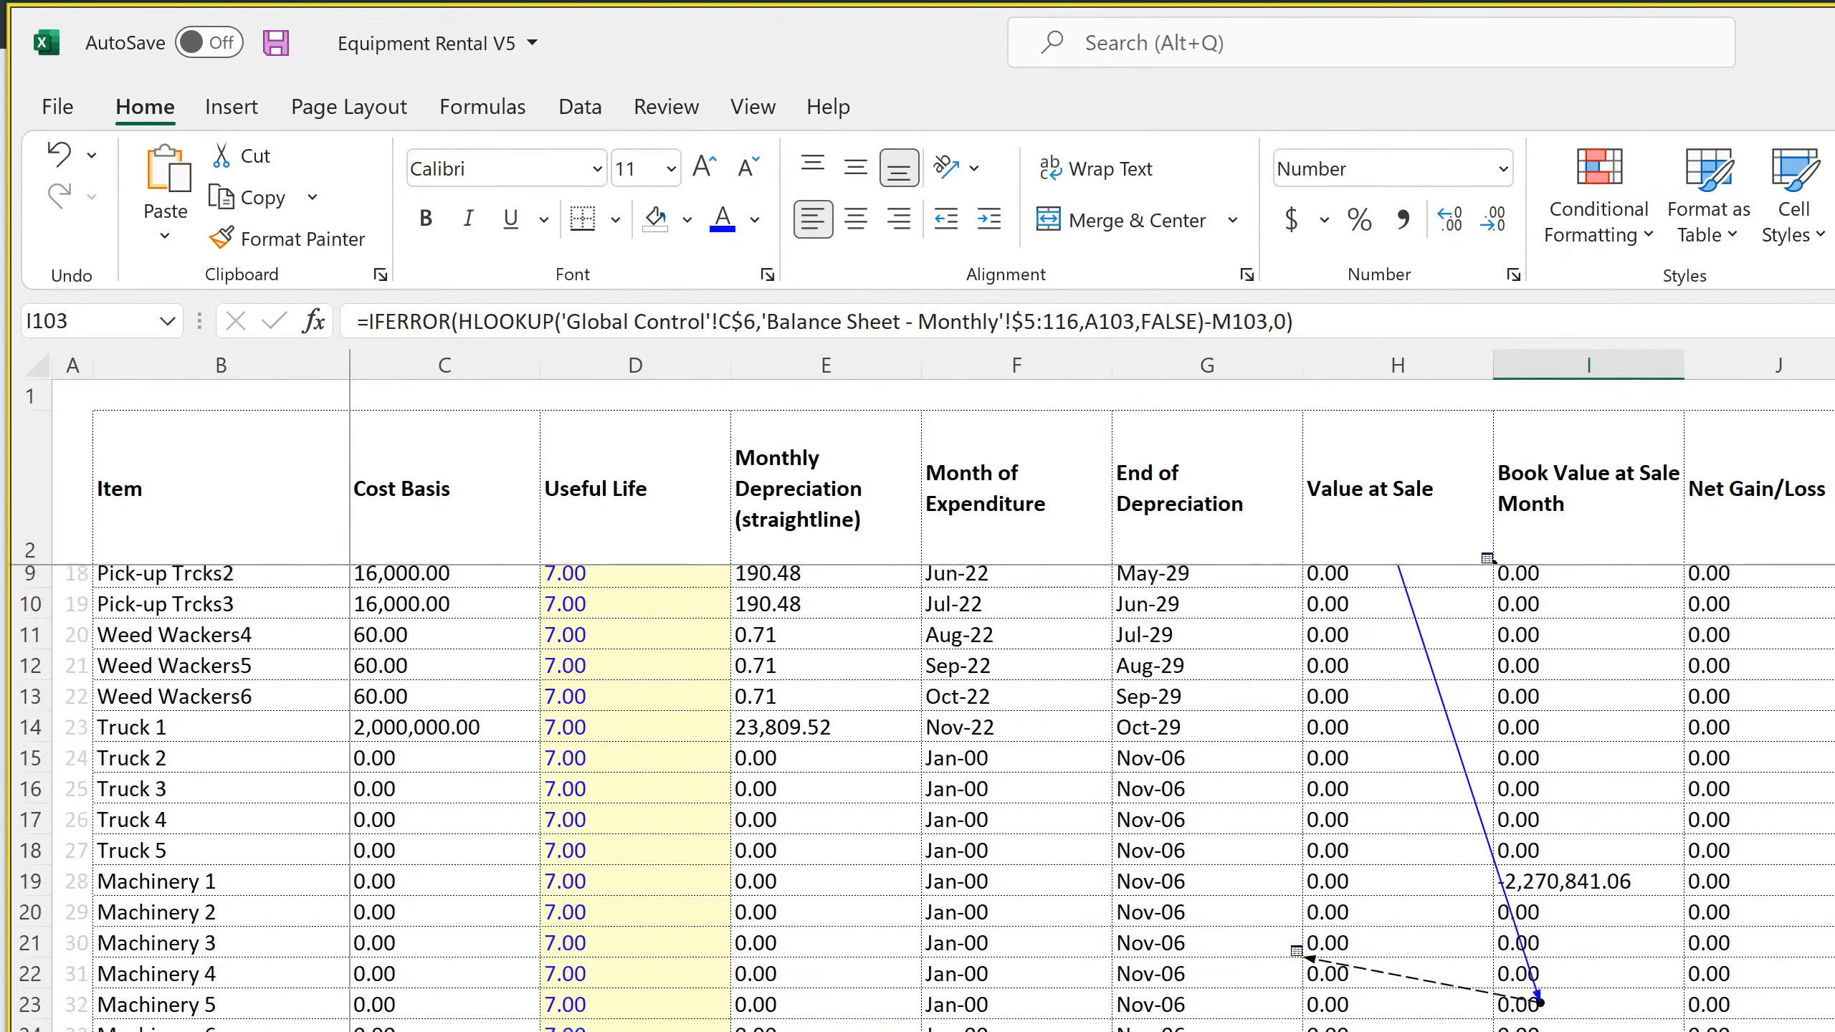
{"action": "scroll", "coordinate": [925, 795], "scroll_direction": "up", "scroll_amount": 2}
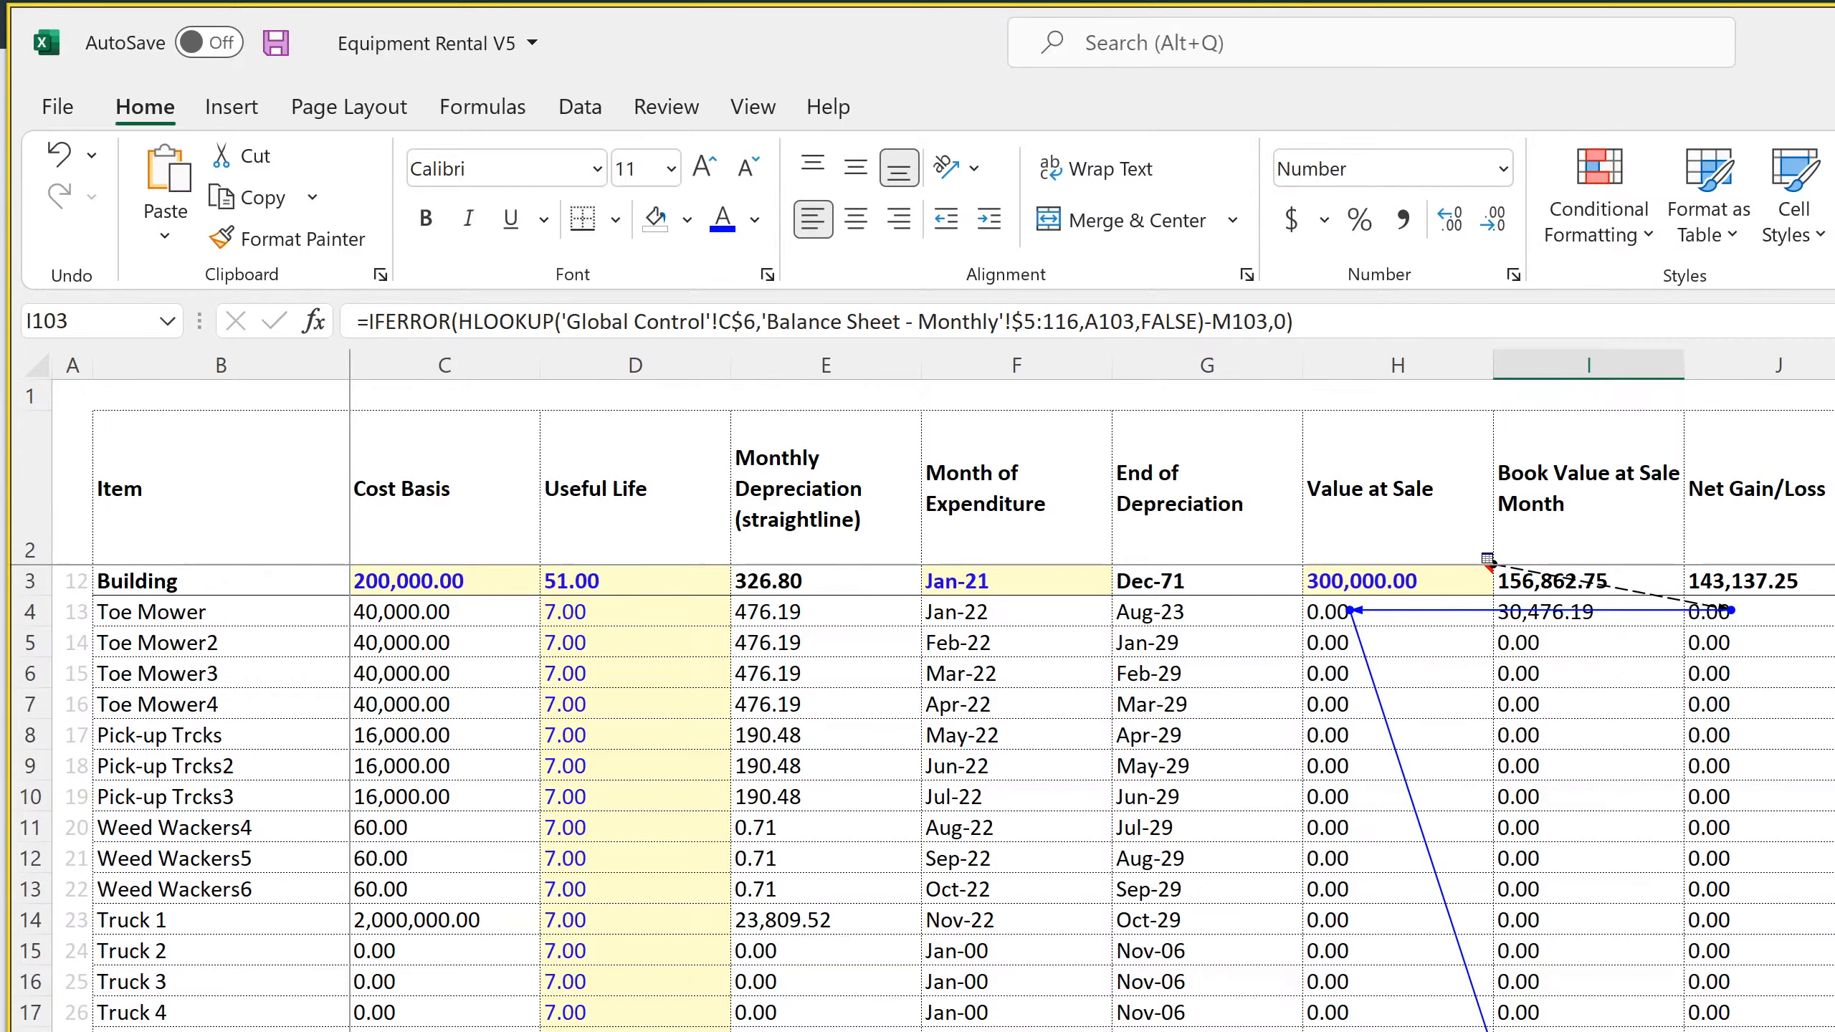
Open the monthly balance sheet and inspect its Non-Current Assets formulas and rows from Building to Truck 5
{"action": "left_click", "coordinate": [585, 1030]}
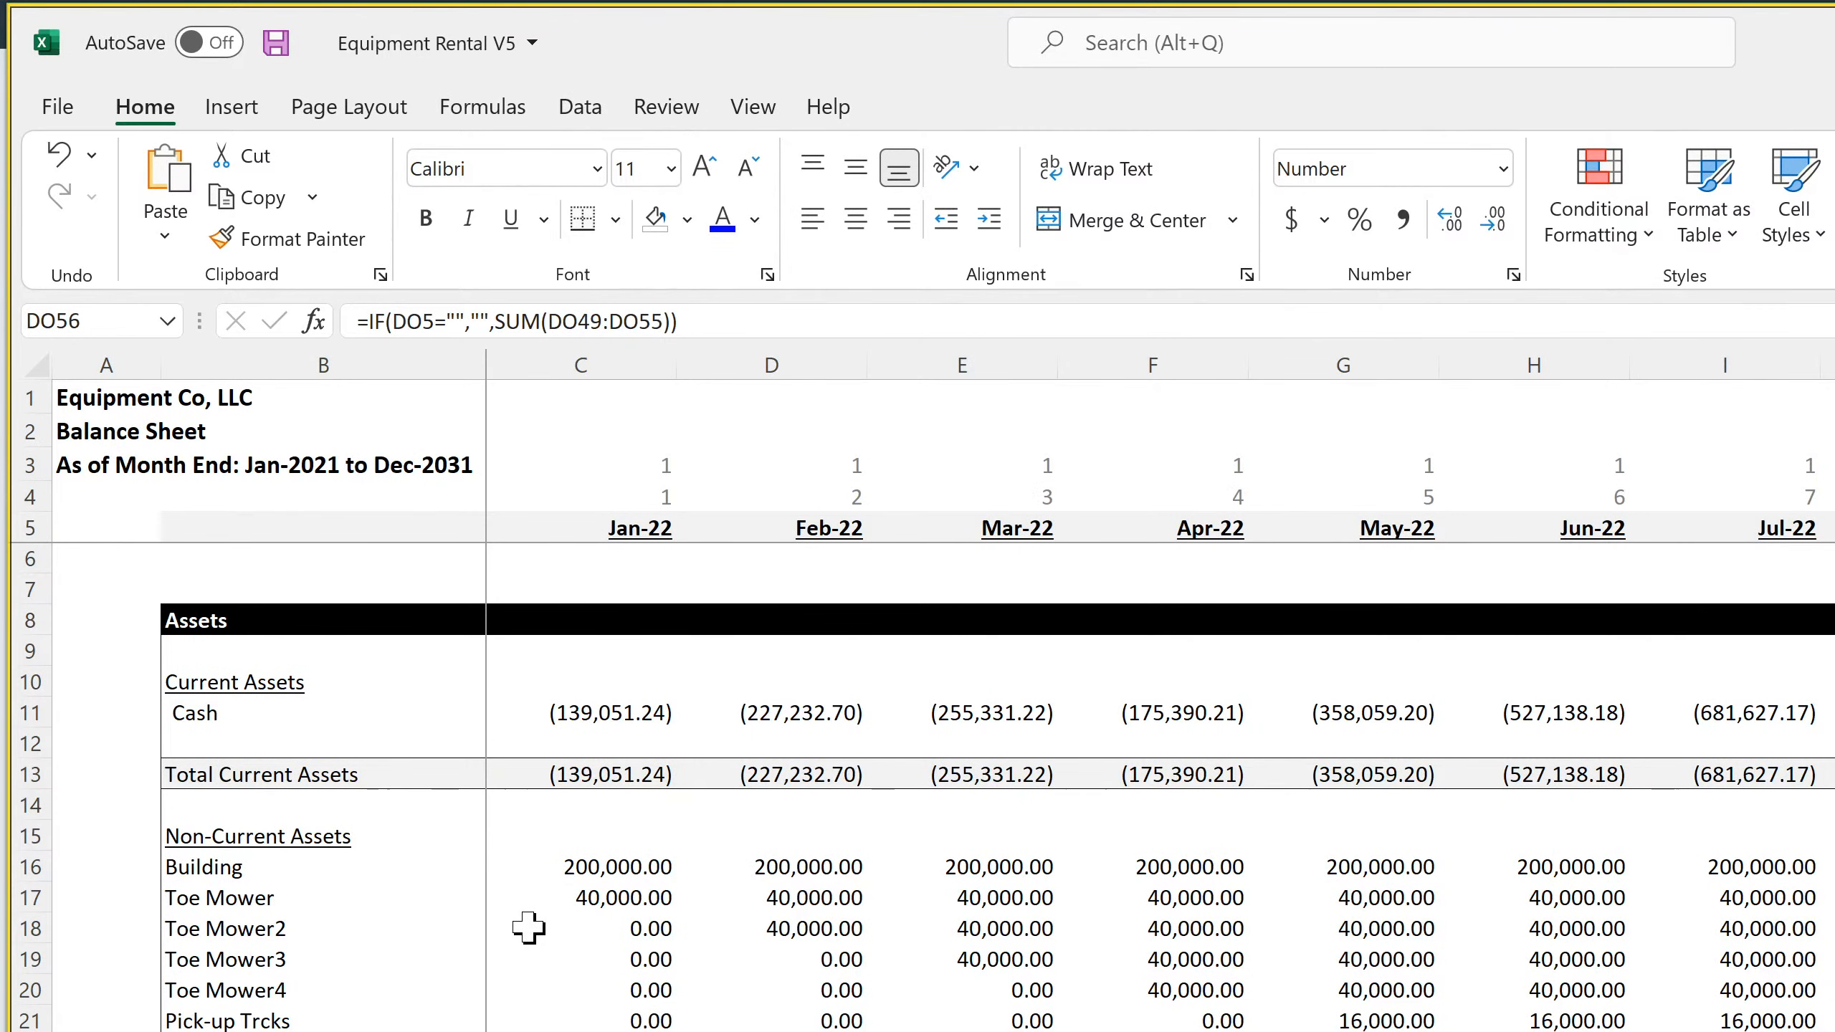
{"action": "left_click", "coordinate": [611, 860]}
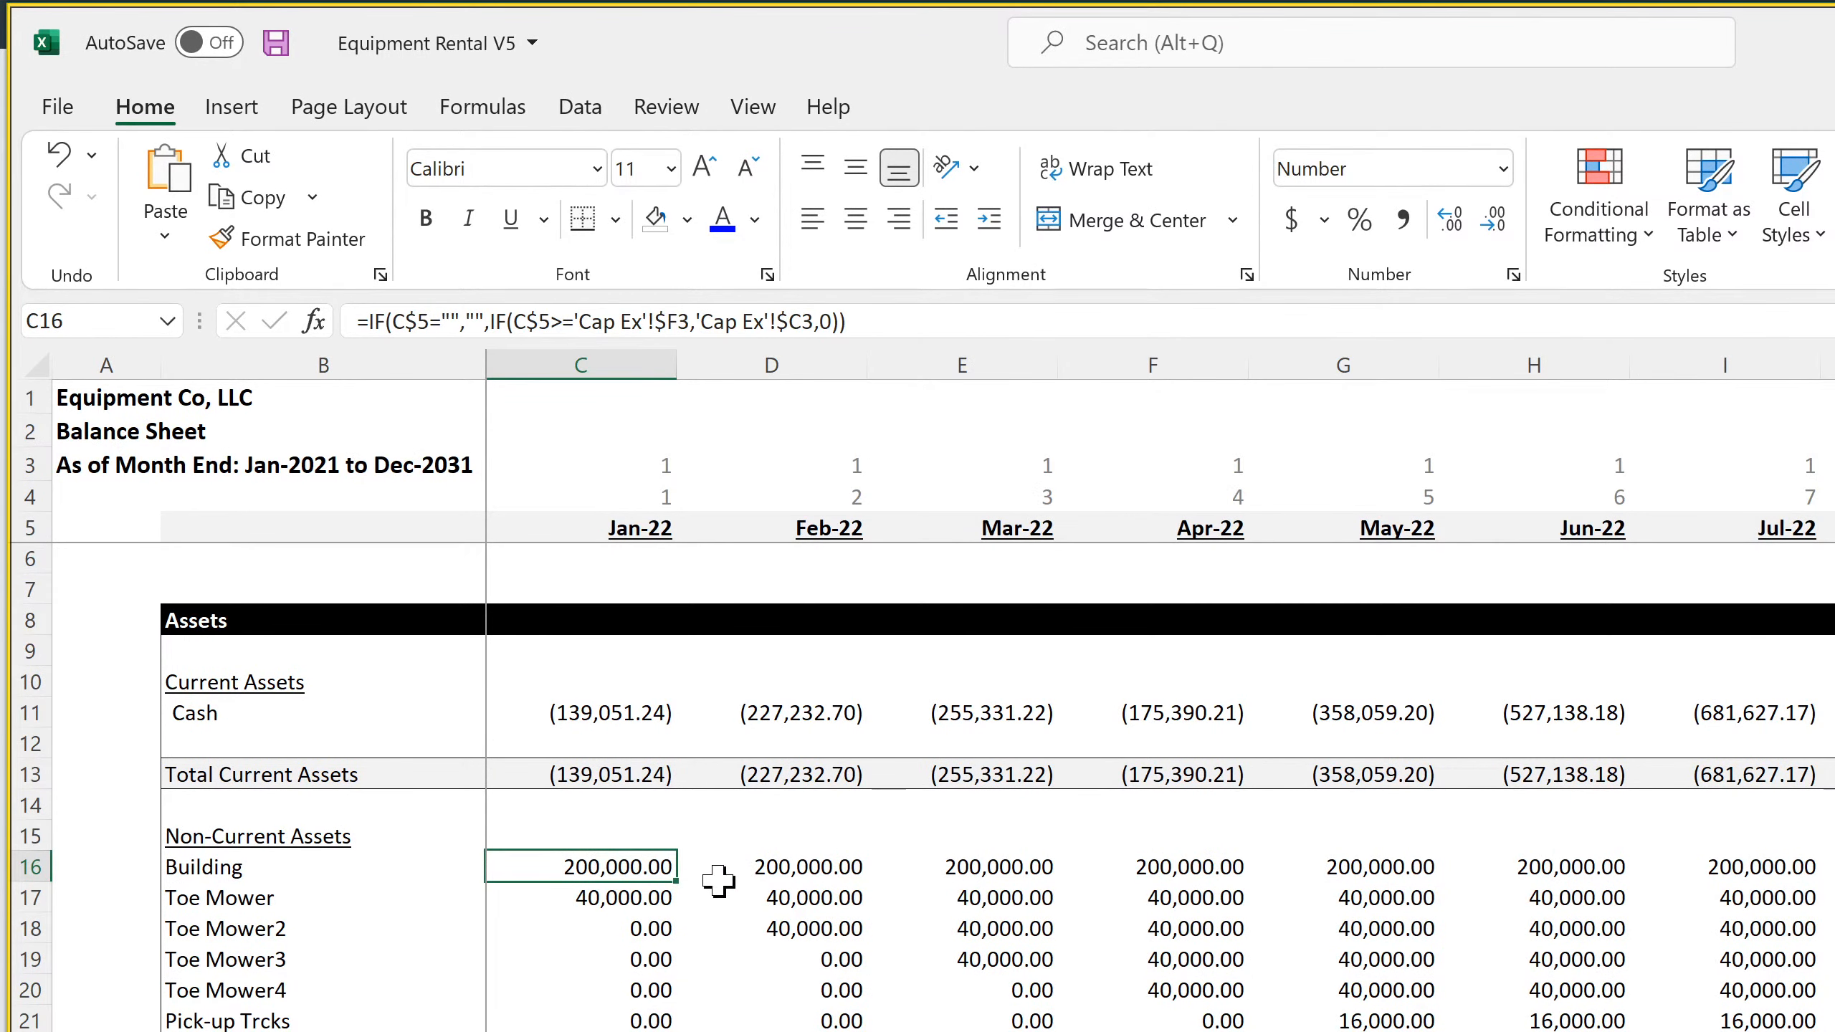
{"action": "left_click", "coordinate": [804, 896]}
{"action": "left_click", "coordinate": [996, 958]}
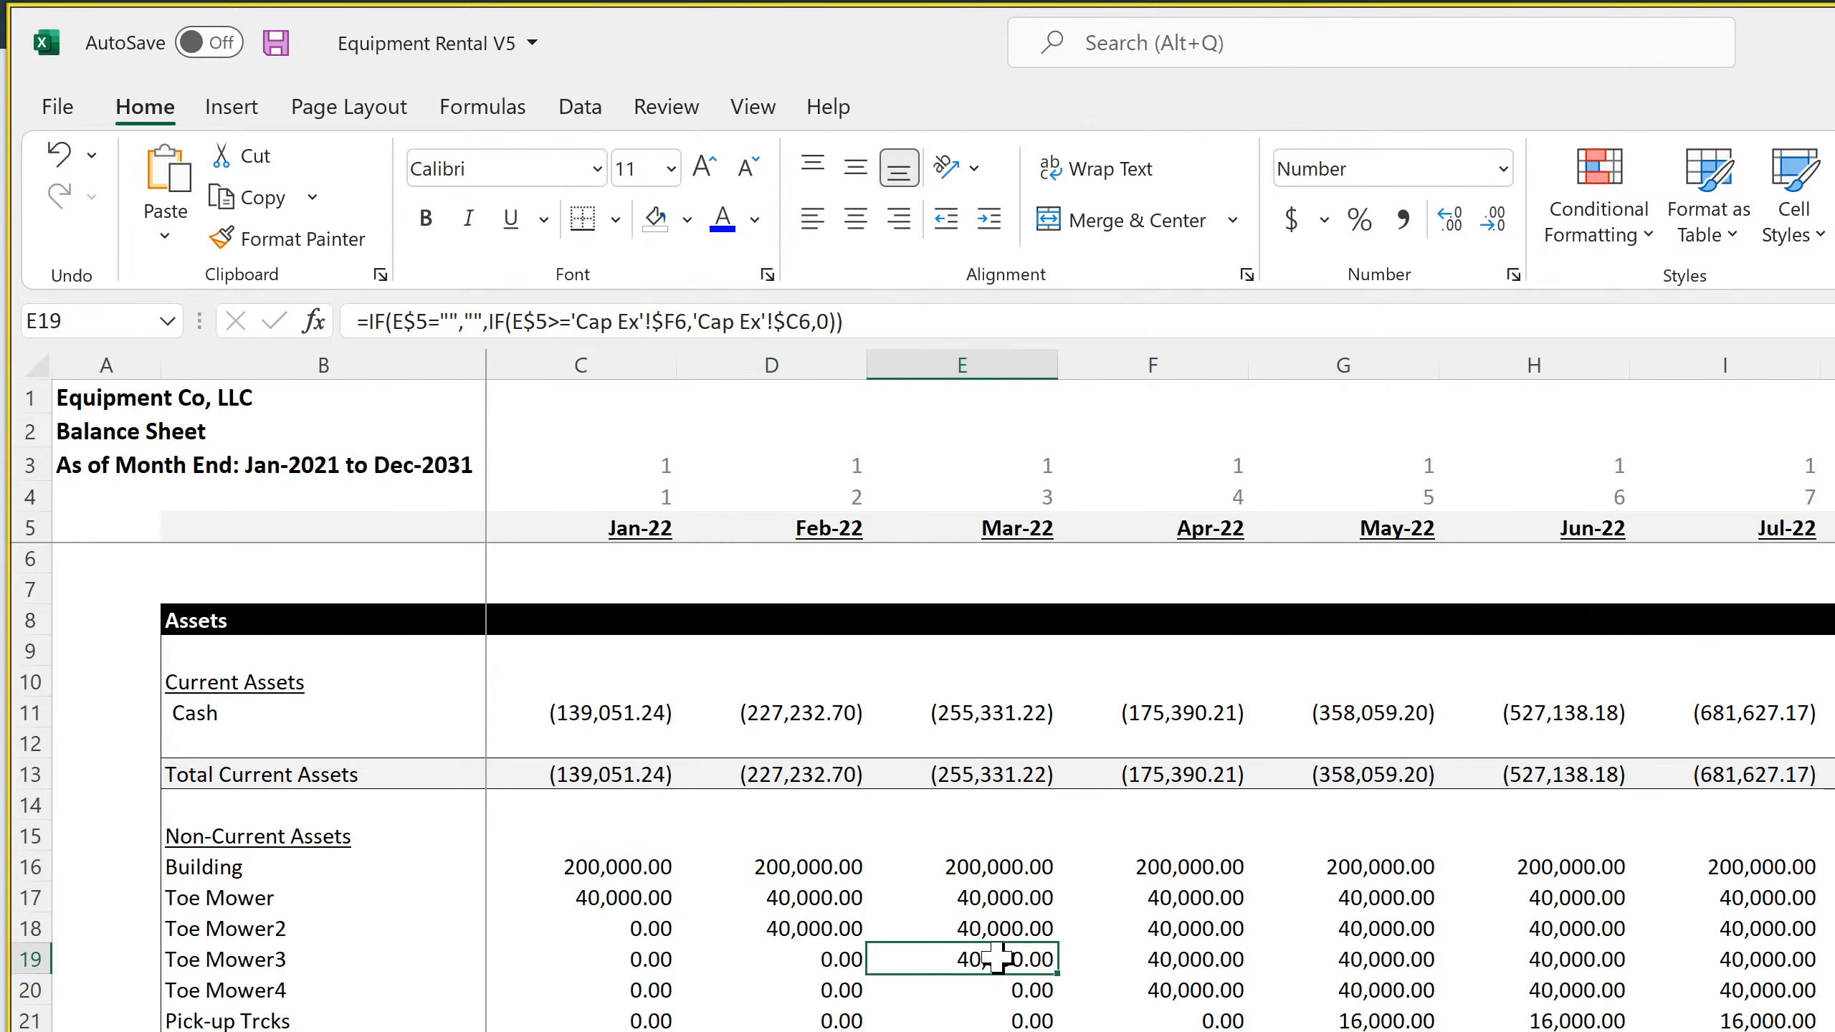
{"action": "left_click", "coordinate": [1165, 1025]}
{"action": "left_click", "coordinate": [1163, 1031]}
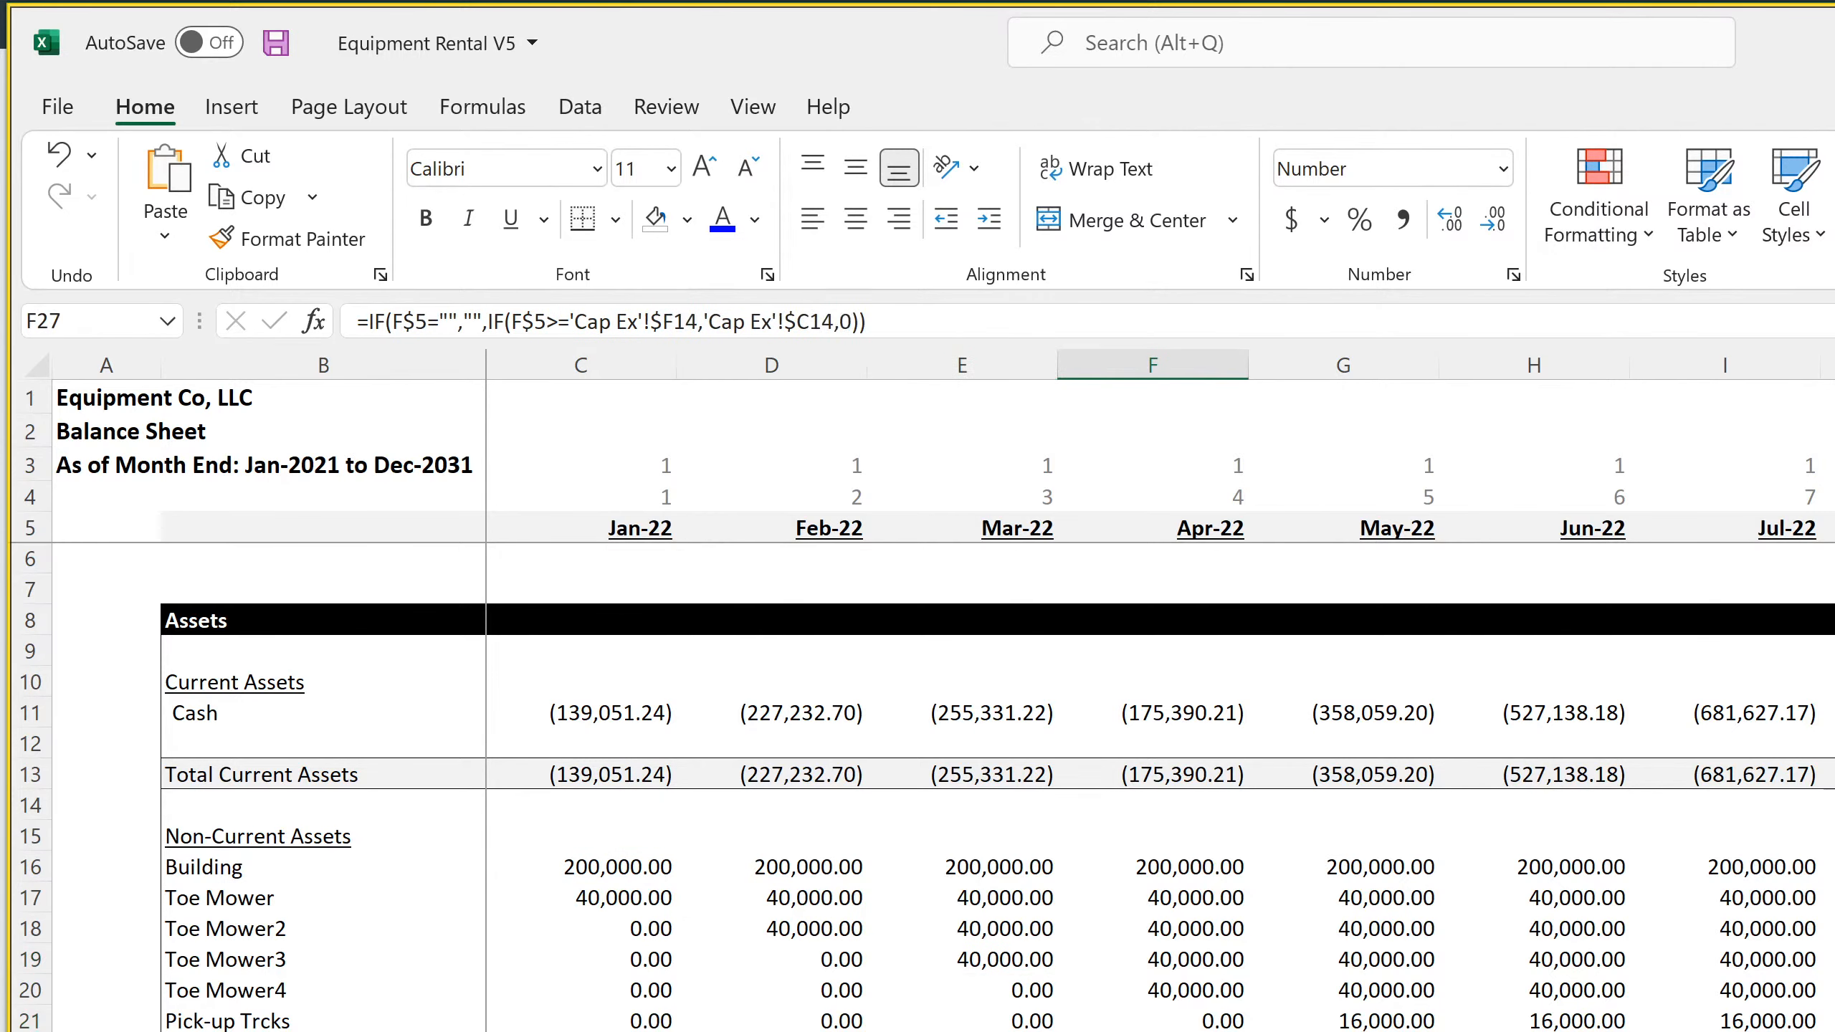
{"action": "key", "text": "Down"}
{"action": "key", "text": "Down"}
{"action": "scroll", "coordinate": [923, 787], "scroll_direction": "down", "scroll_amount": 4}
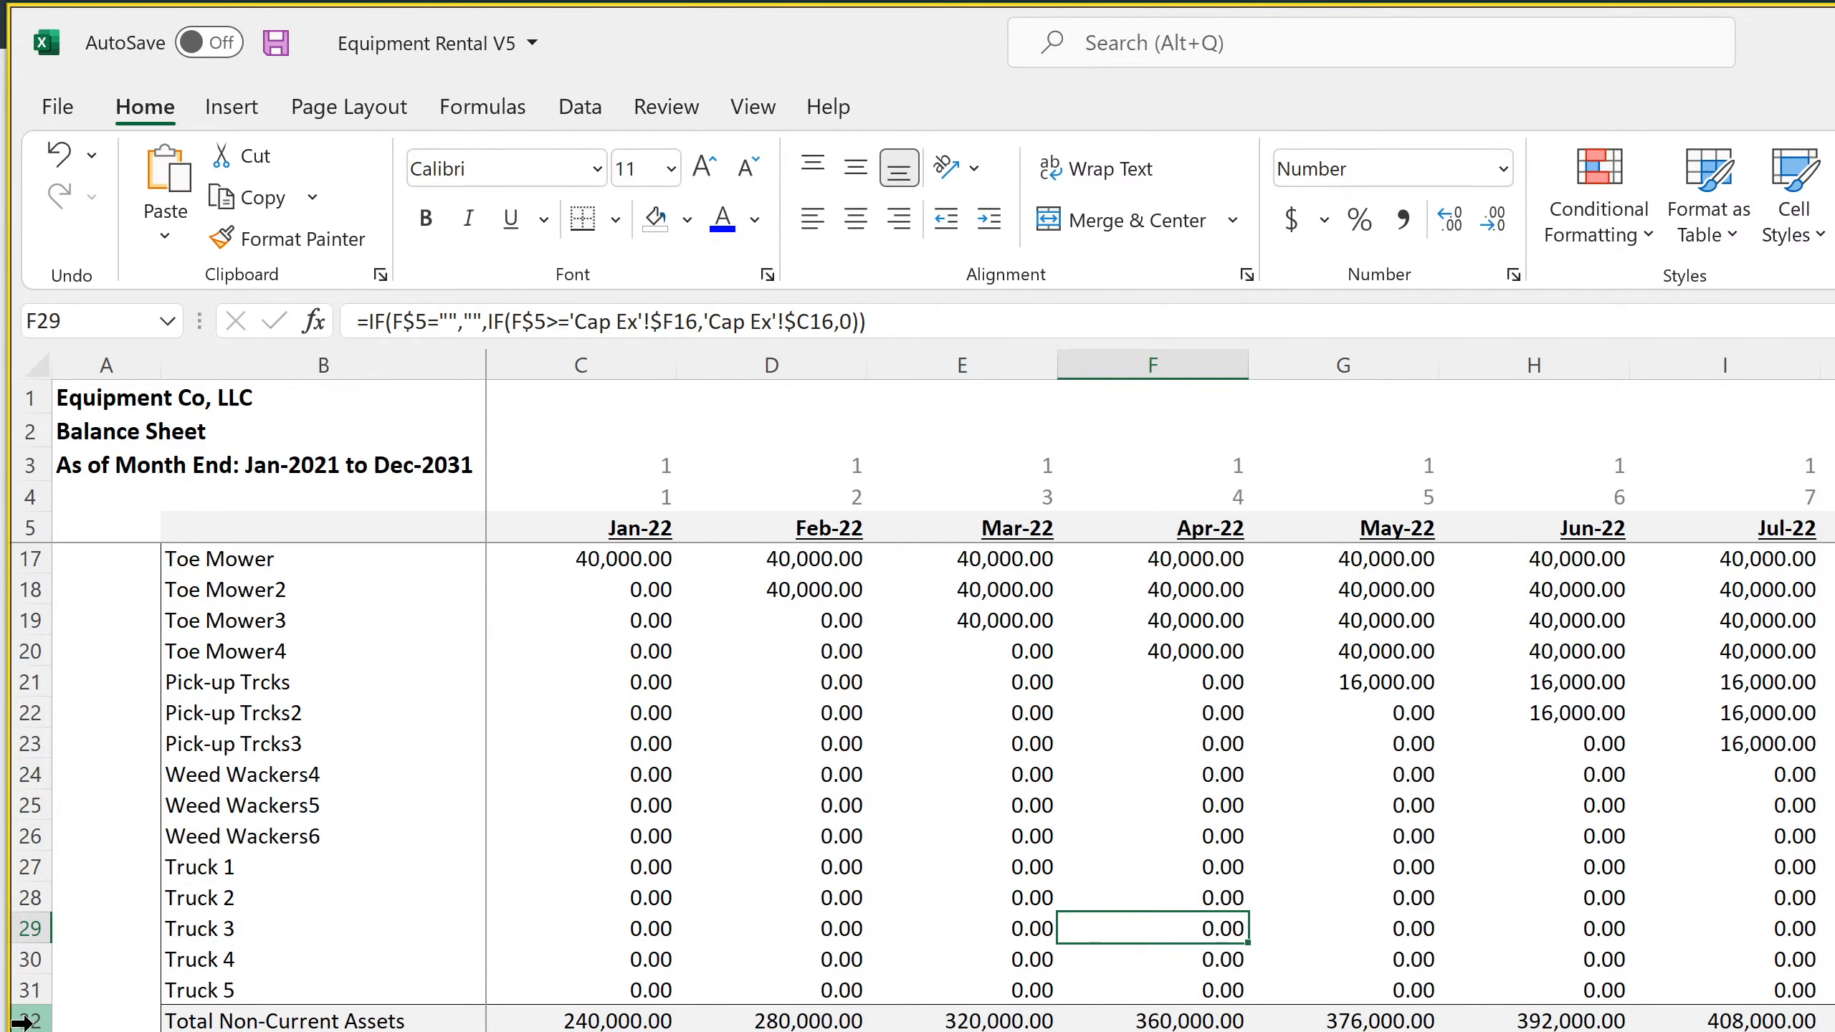
{"action": "scroll", "coordinate": [924, 787], "scroll_direction": "up", "scroll_amount": 4}
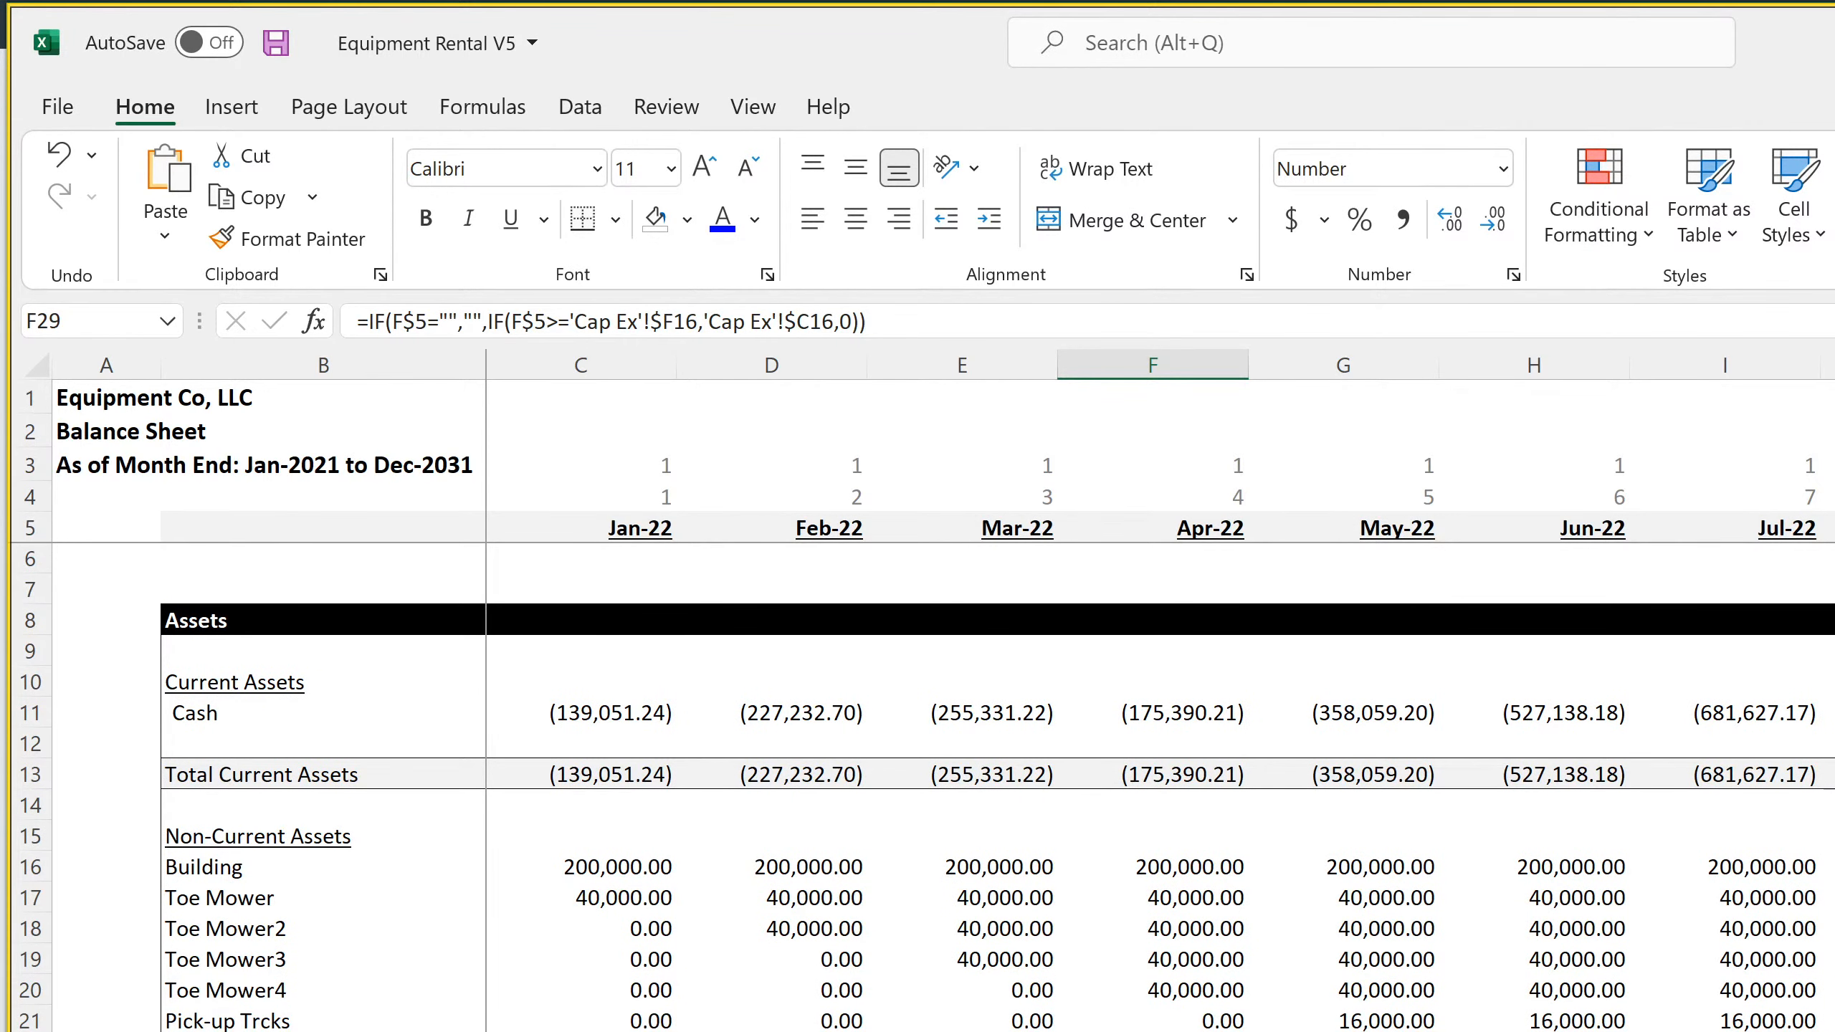
{"action": "scroll", "coordinate": [938, 787], "scroll_direction": "down", "scroll_amount": 4}
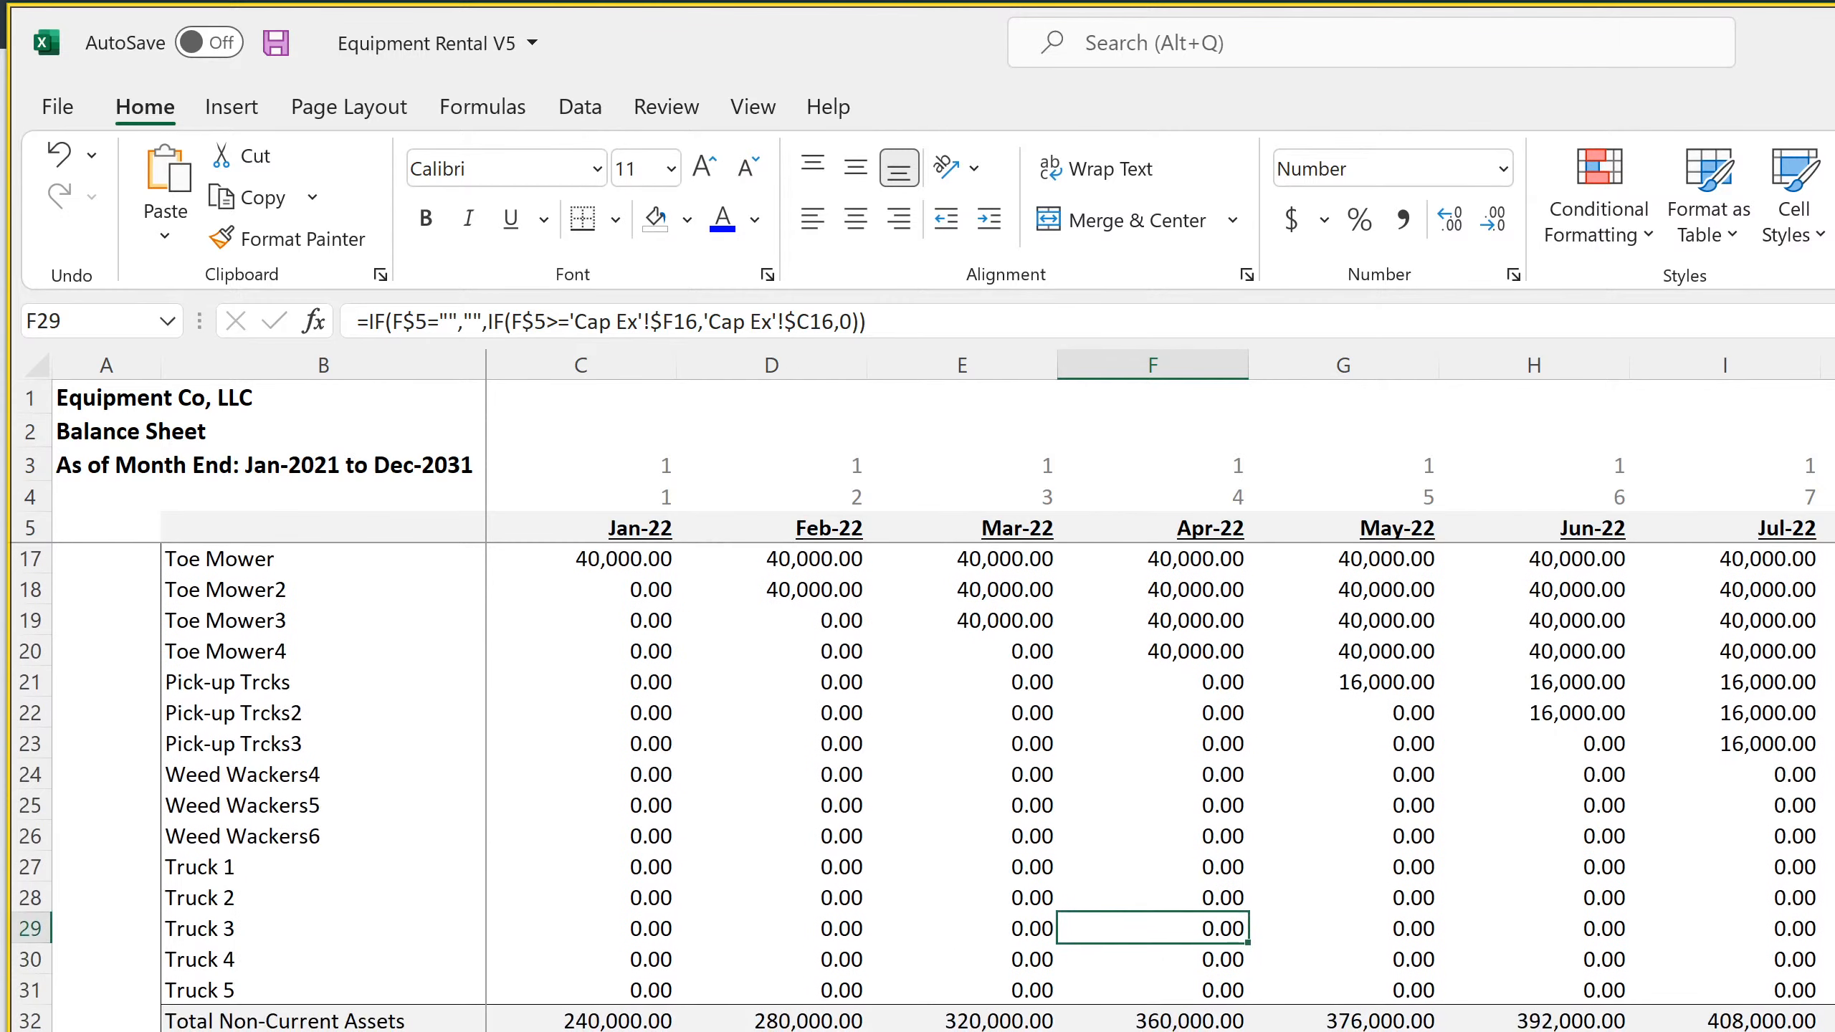
{"action": "left_click_drag", "start_coordinate": [22, 1020], "coordinate": [23, 1031]}
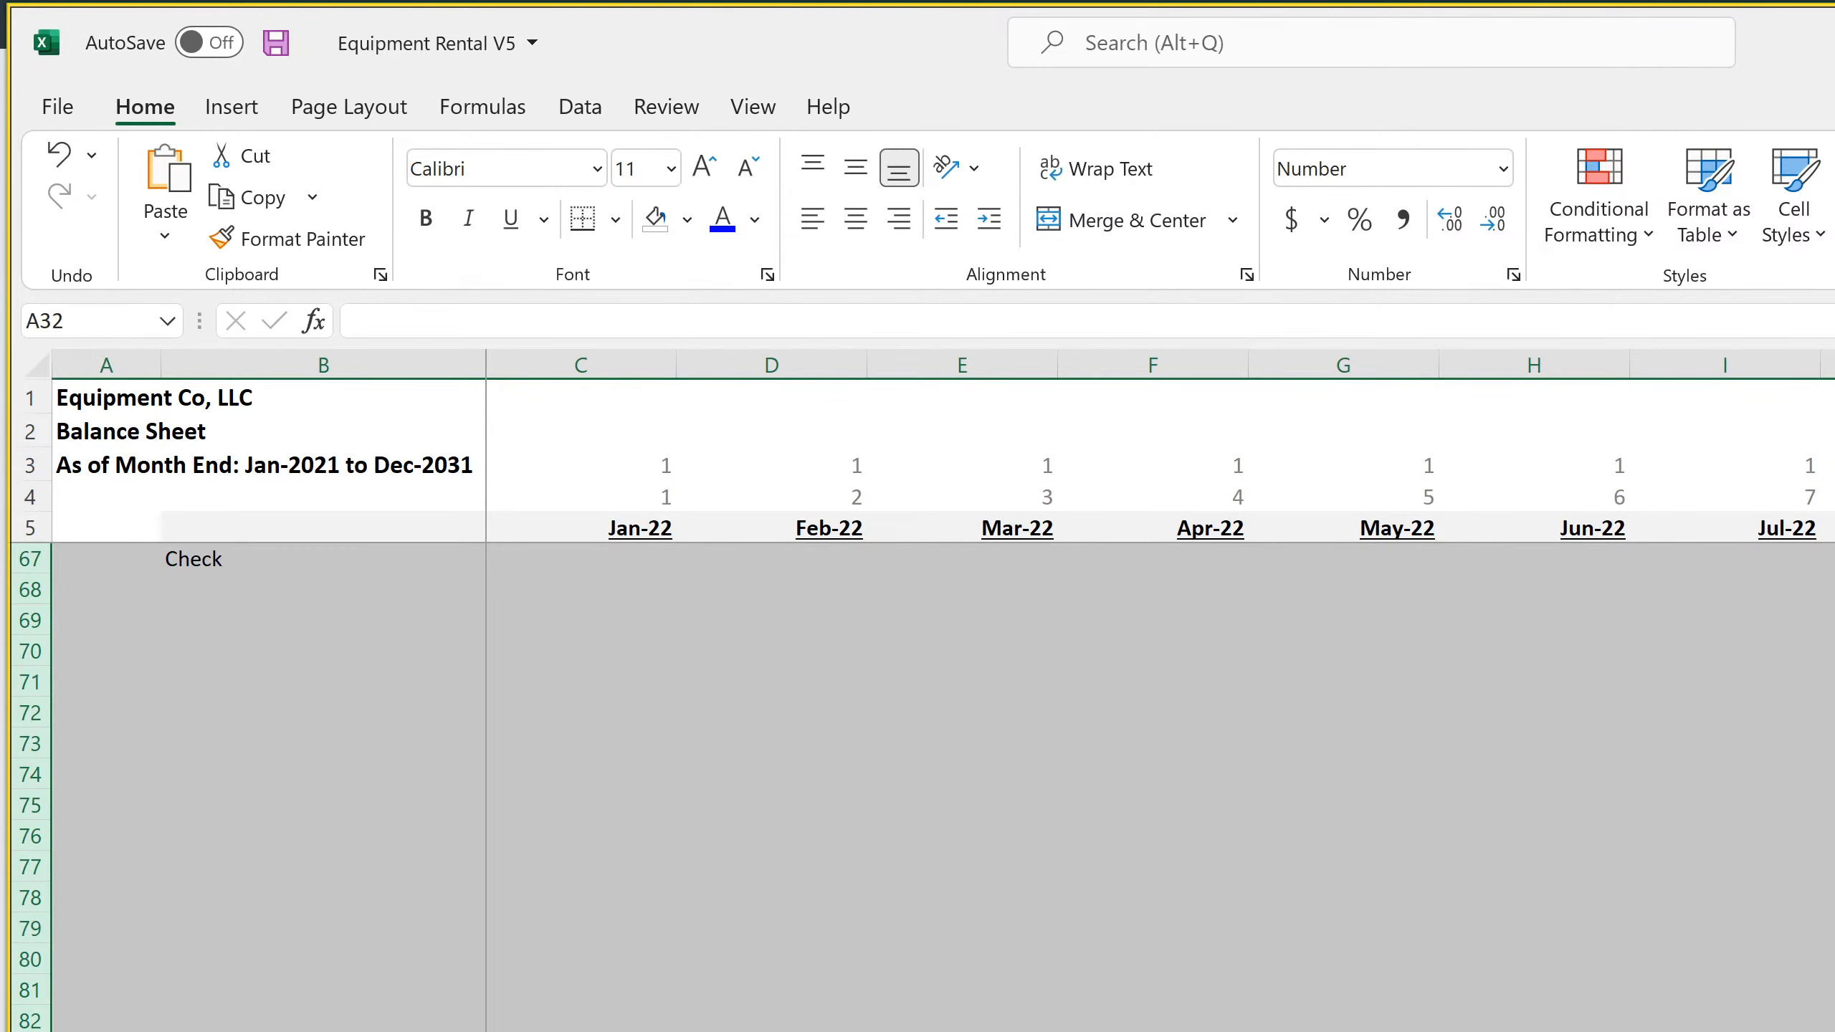
{"action": "left_click", "coordinate": [323, 1031]}
{"action": "scroll", "coordinate": [323, 1027], "scroll_direction": "up", "scroll_amount": 11}
{"action": "scroll", "coordinate": [997, 787], "scroll_direction": "up", "scroll_amount": 9}
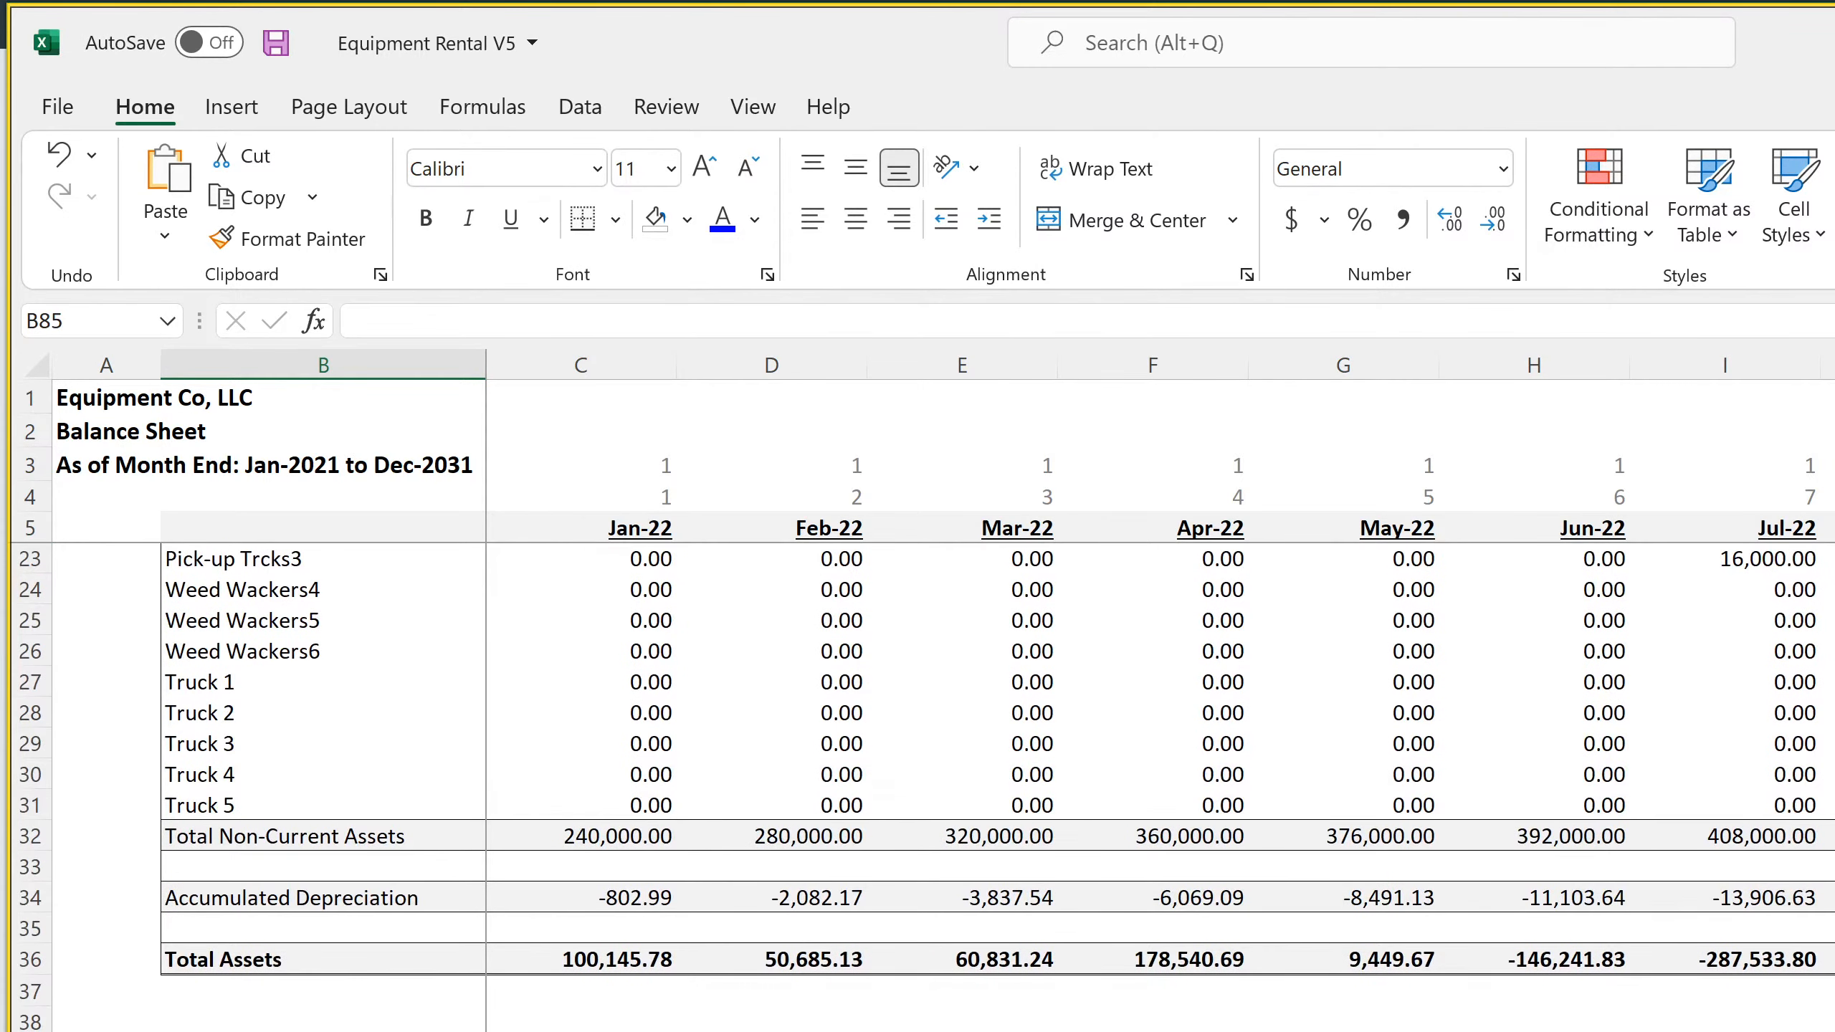
{"action": "scroll", "coordinate": [997, 788], "scroll_direction": "down", "scroll_amount": 4}
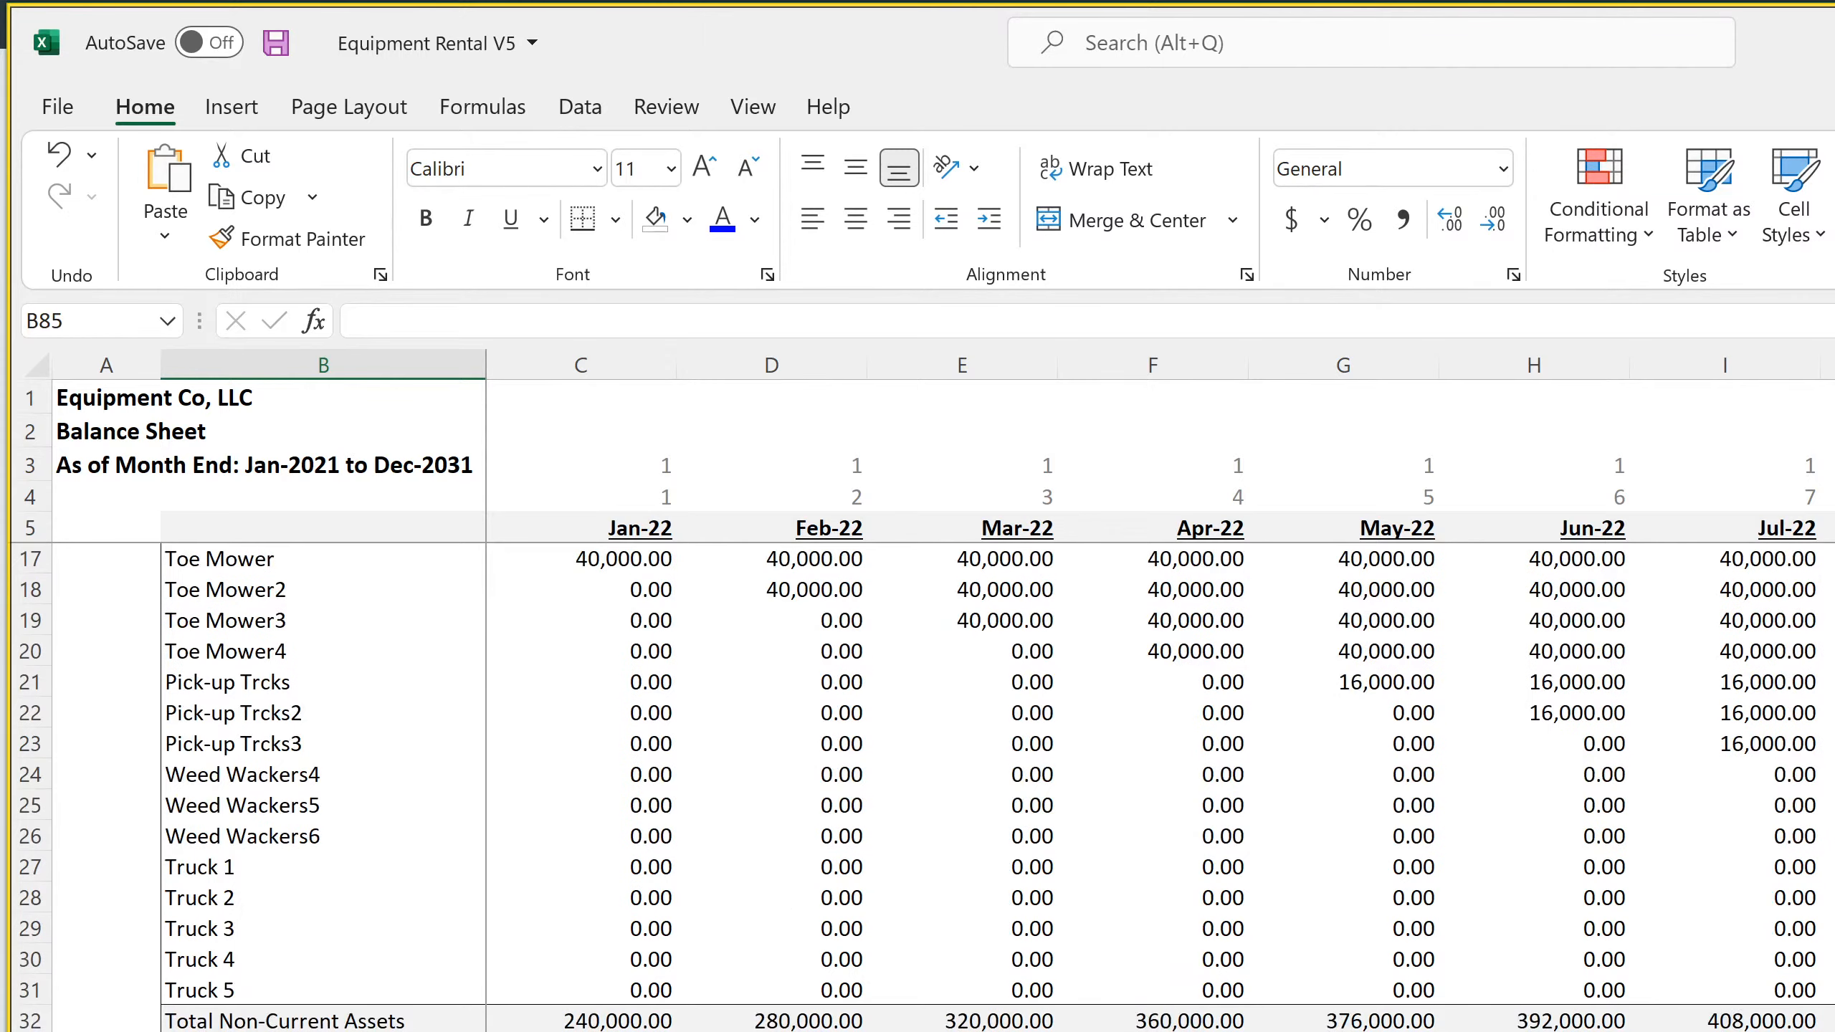
Insert 74 blank rows above Total Non-Current Assets on the monthly balance sheet, at rows 32 to 105
{"action": "mouse_move", "coordinate": [30, 1020]}
{"action": "left_mouse_down"}
{"action": "mouse_move", "coordinate": [110, 1004]}
{"action": "mouse_move", "coordinate": [94, 469]}
{"action": "mouse_move", "coordinate": [103, 606]}
{"action": "mouse_move", "coordinate": [43, 1030]}
{"action": "mouse_move", "coordinate": [32, 996]}
{"action": "left_mouse_up"}
{"action": "right_click", "coordinate": [33, 997]}
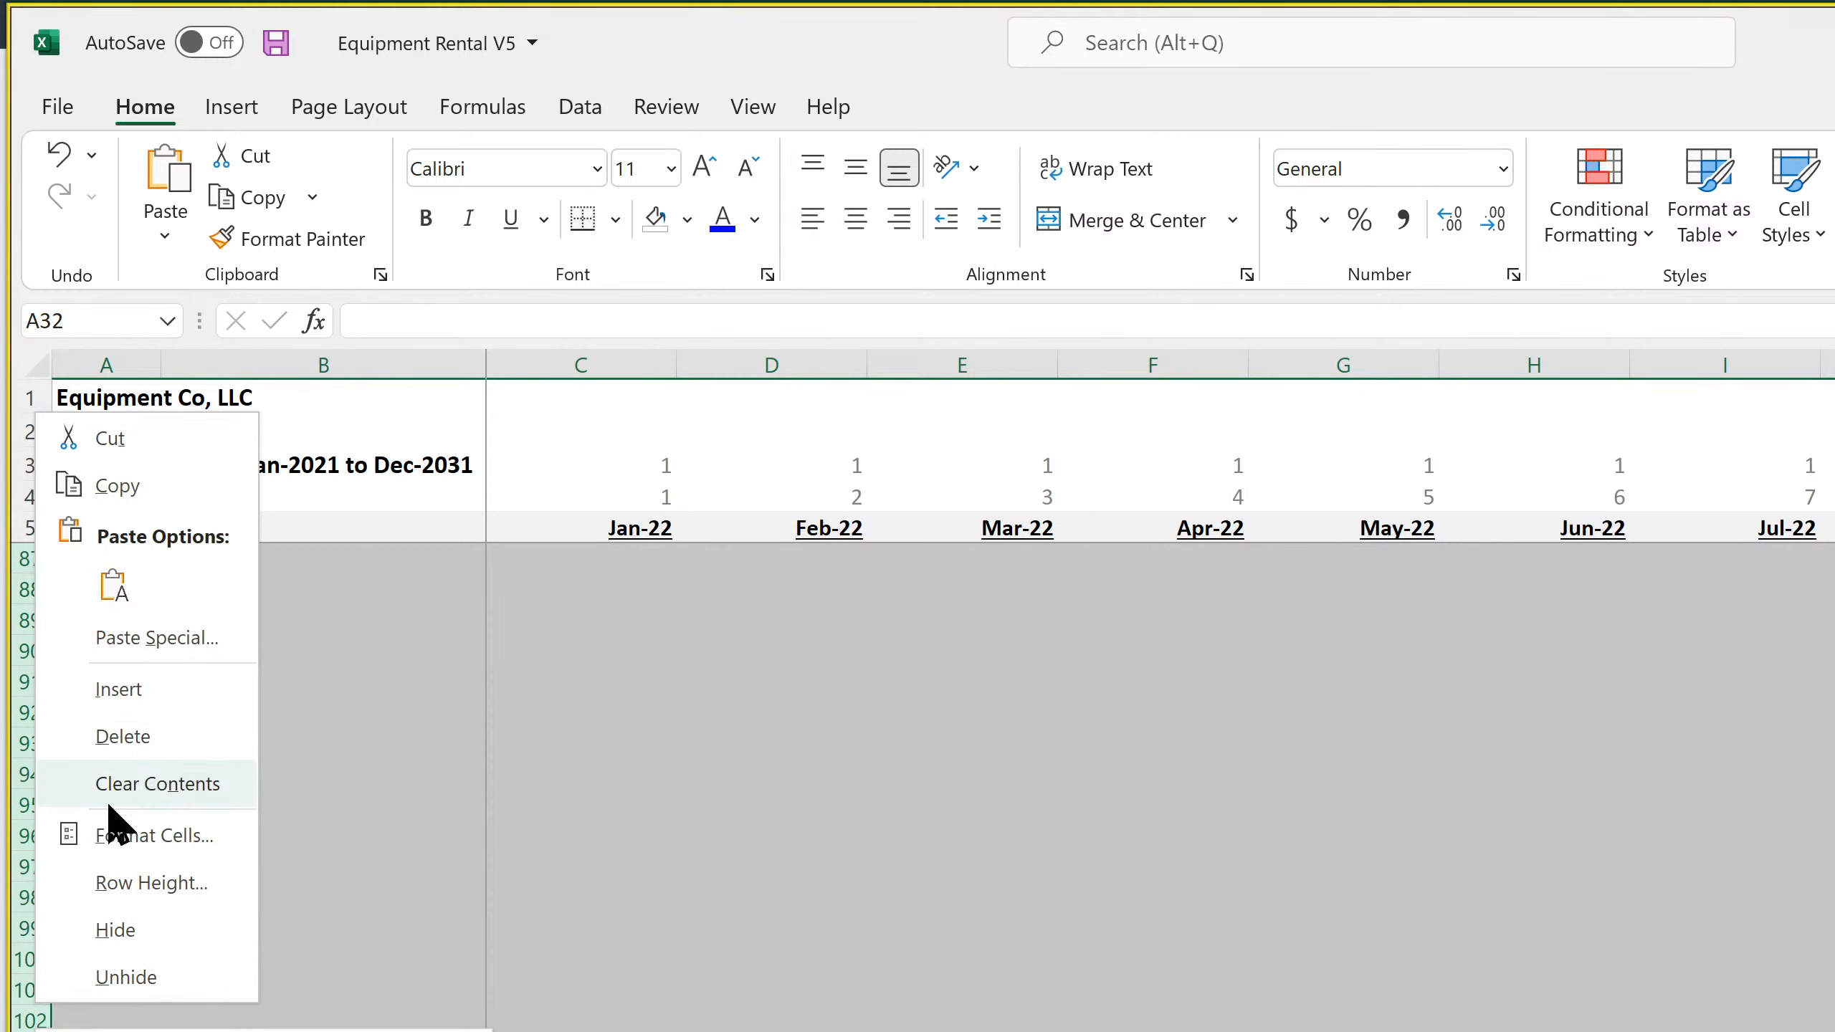
{"action": "left_click", "coordinate": [128, 696]}
{"action": "scroll", "coordinate": [127, 696], "scroll_direction": "up", "scroll_amount": 20}
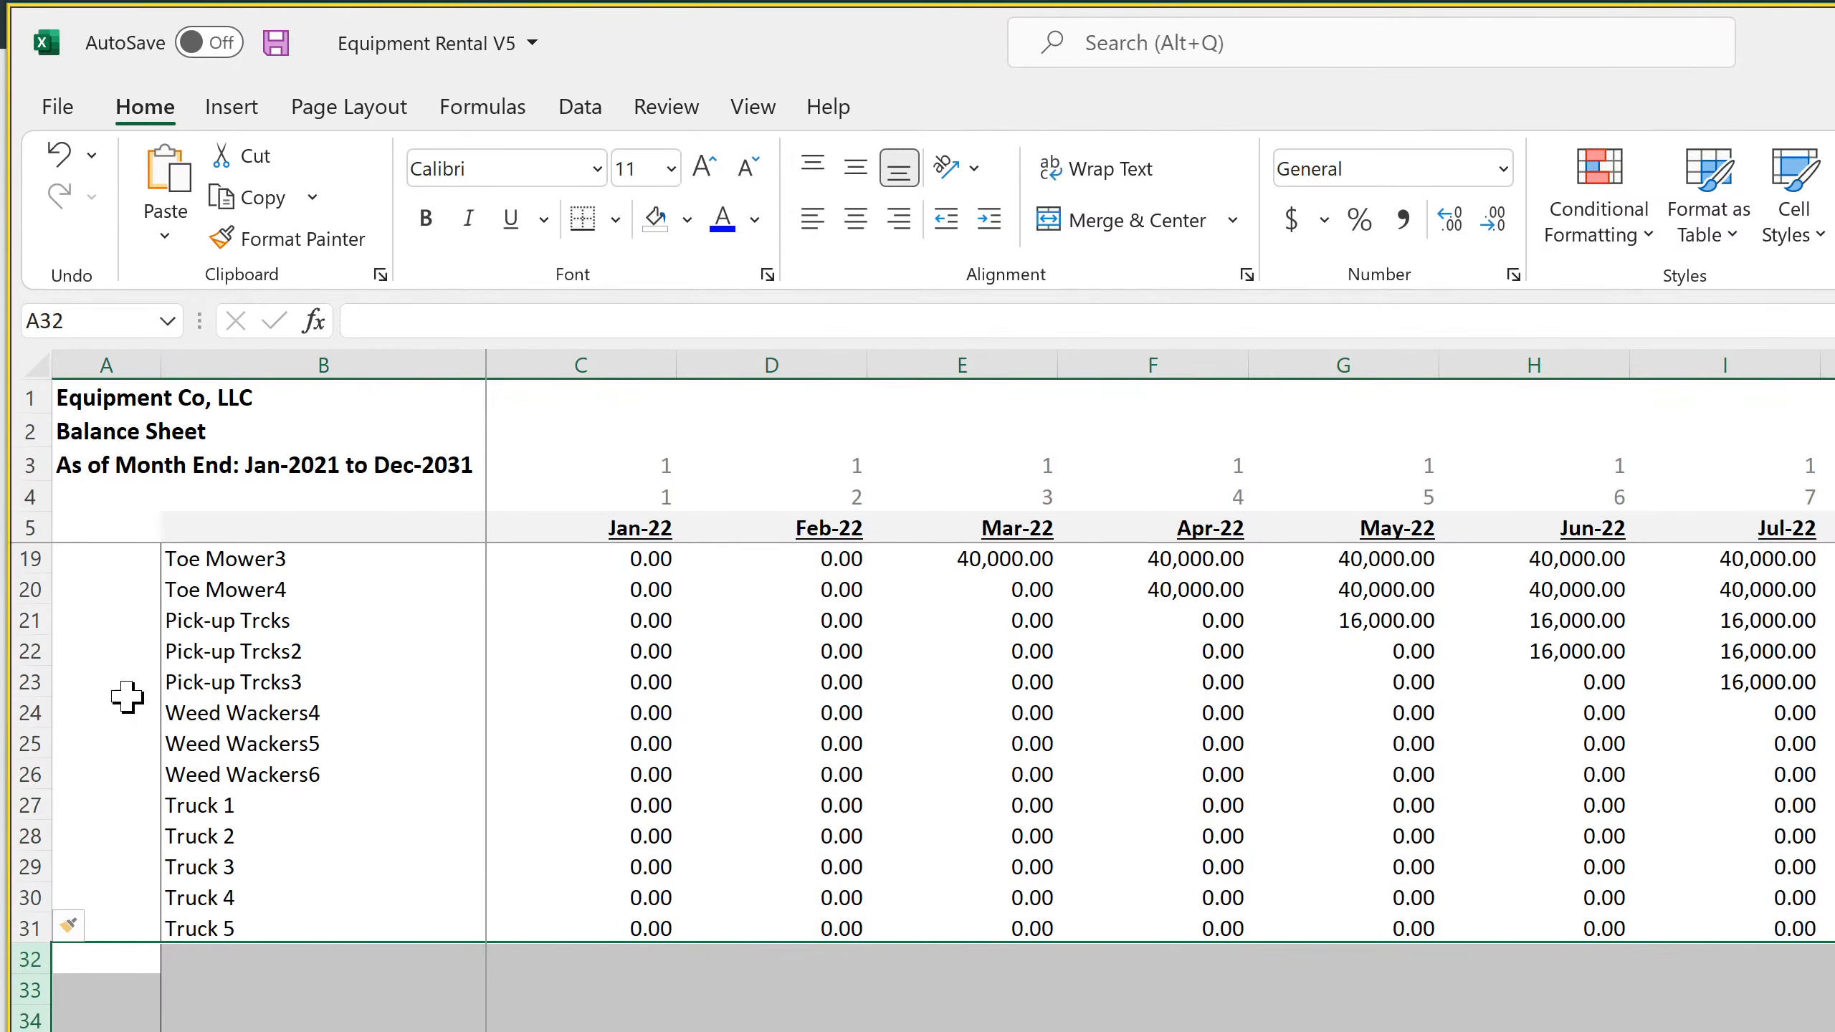
Fill the Truck 5 label formula in B31 down through B105 to list the remaining Cap Ex items
{"action": "left_click", "coordinate": [265, 714]}
{"action": "left_click", "coordinate": [267, 926]}
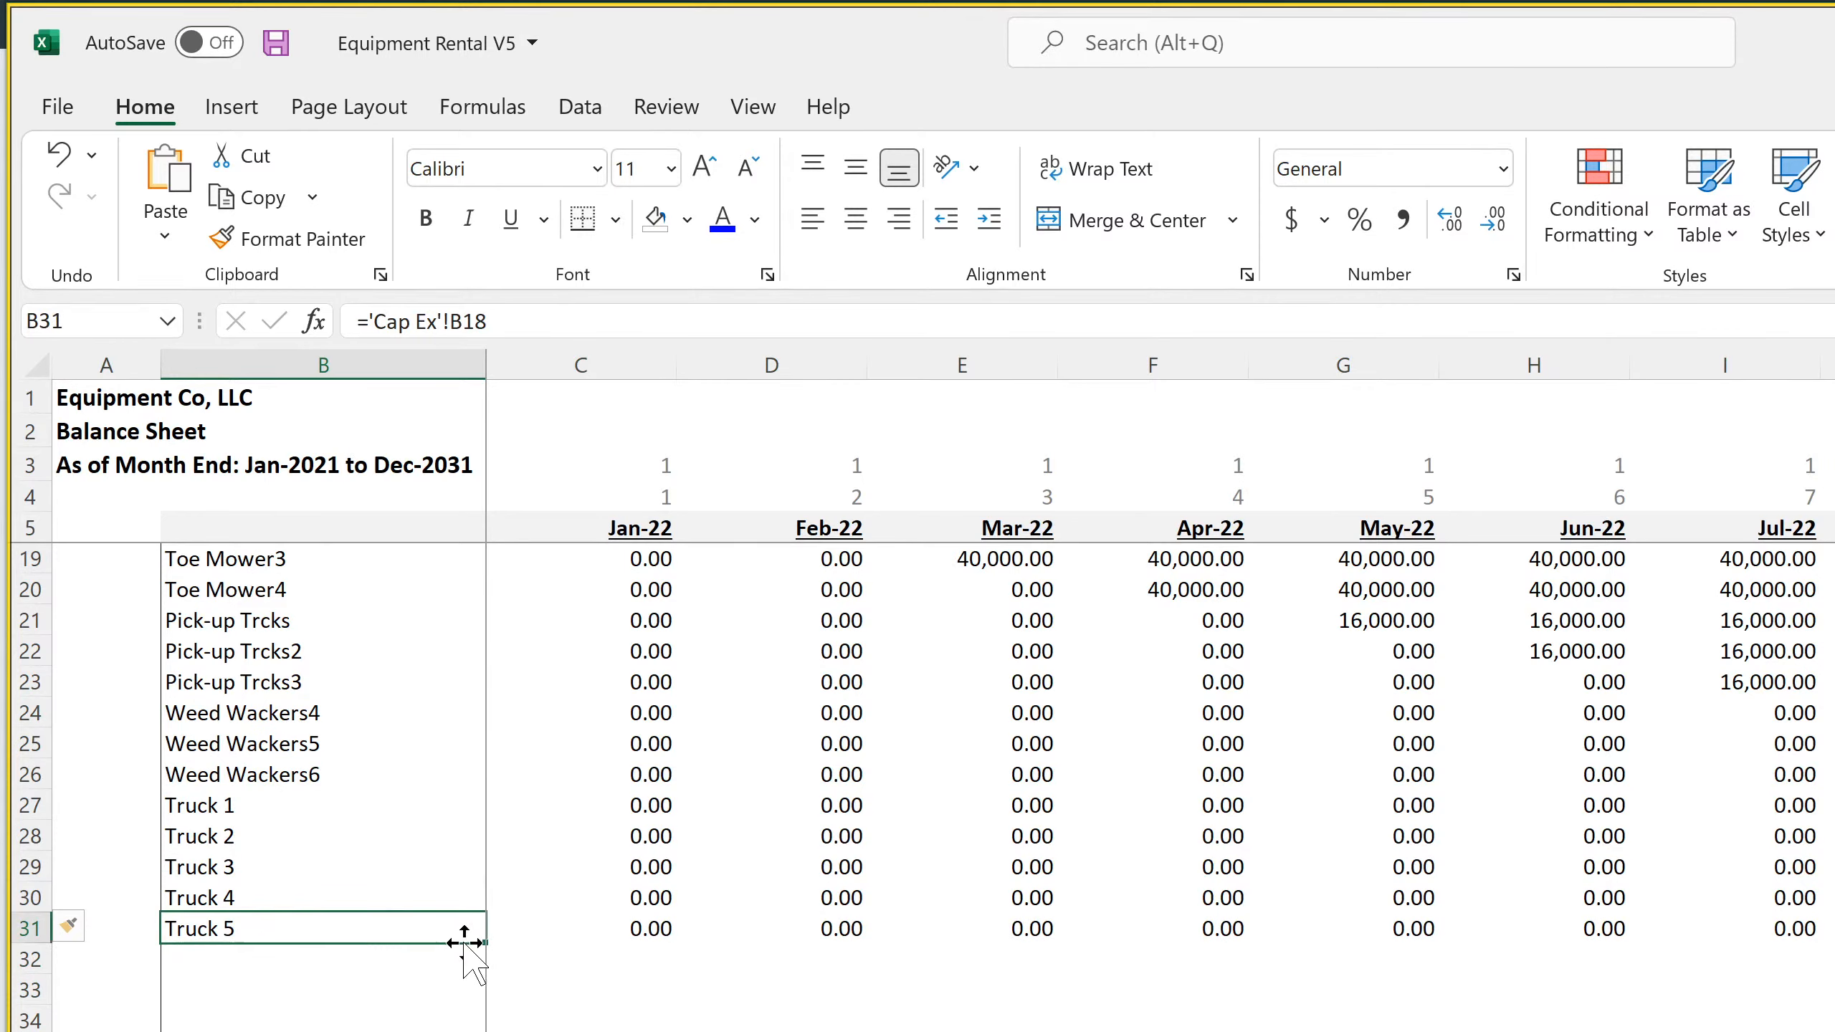
{"action": "mouse_move", "coordinate": [482, 944]}
{"action": "left_mouse_down"}
{"action": "mouse_move", "coordinate": [481, 1030]}
{"action": "mouse_move", "coordinate": [463, 936]}
{"action": "left_mouse_up"}
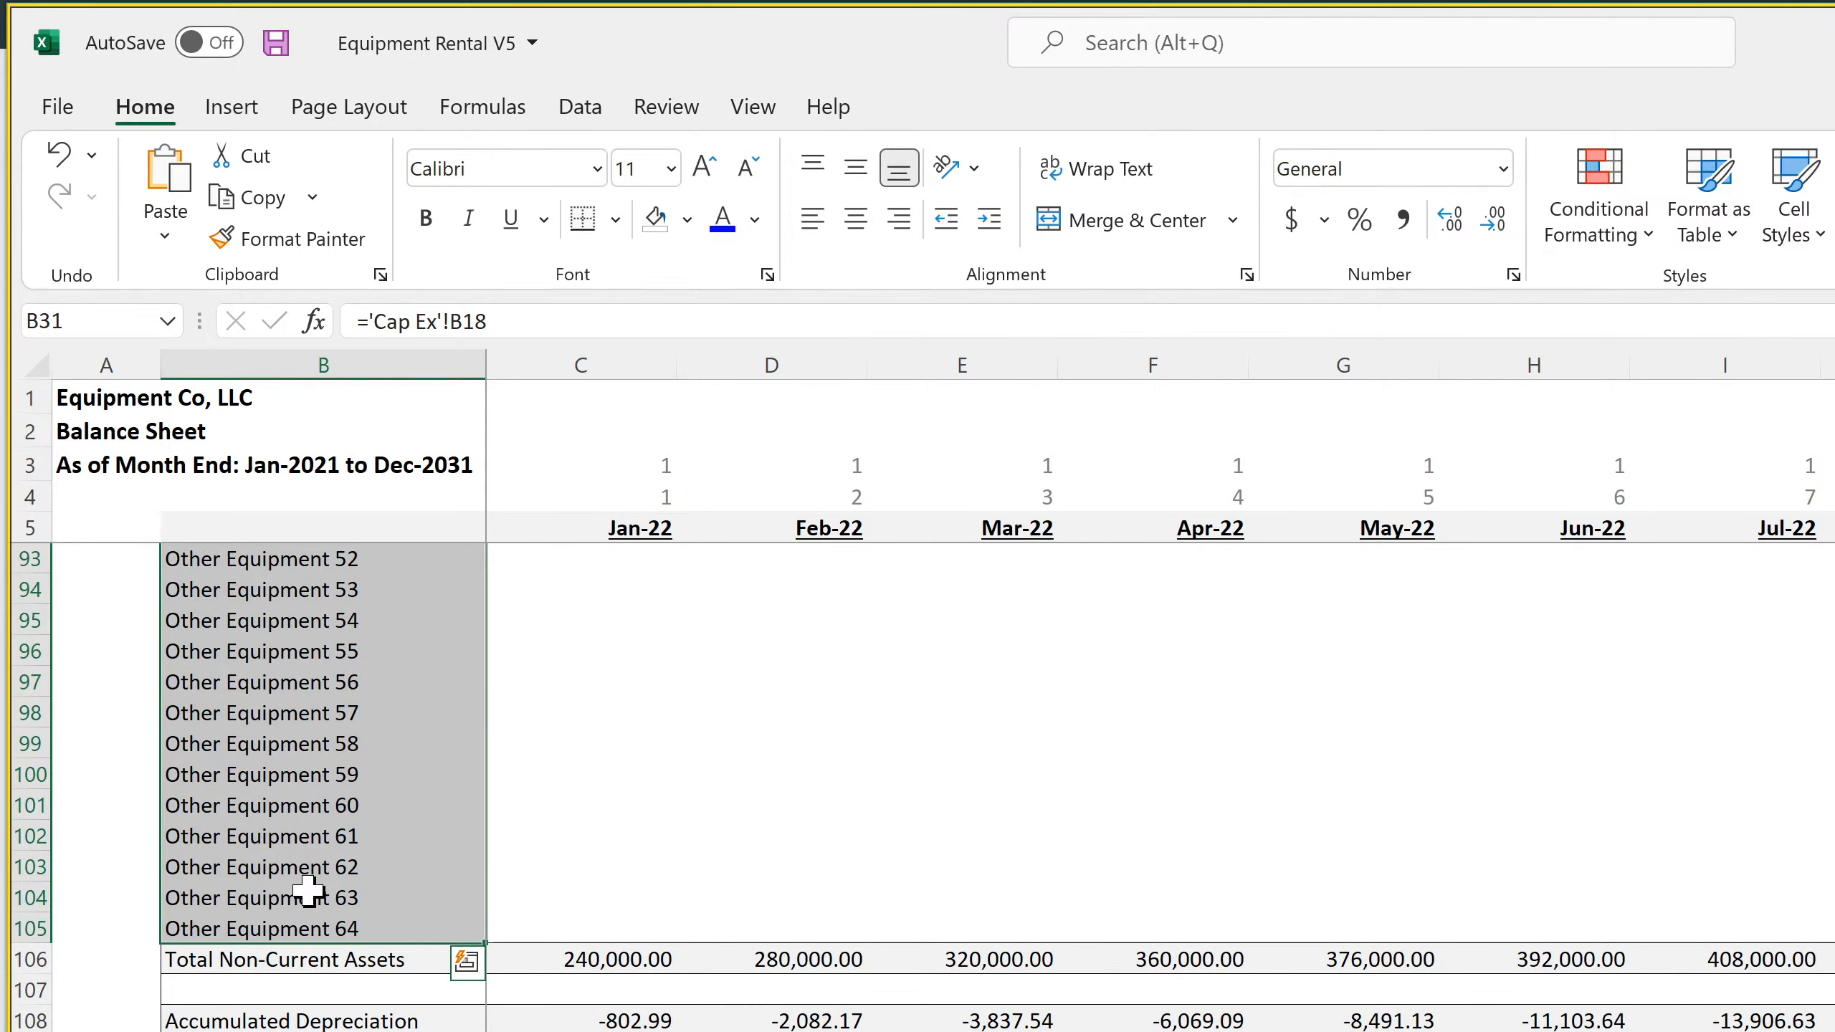
Insert another block of blank rows above Total Non-Current Assets on the monthly balance sheet, starting at row 106
{"action": "left_click_drag", "start_coordinate": [29, 959], "coordinate": [29, 1030]}
{"action": "right_click", "coordinate": [15, 646]}
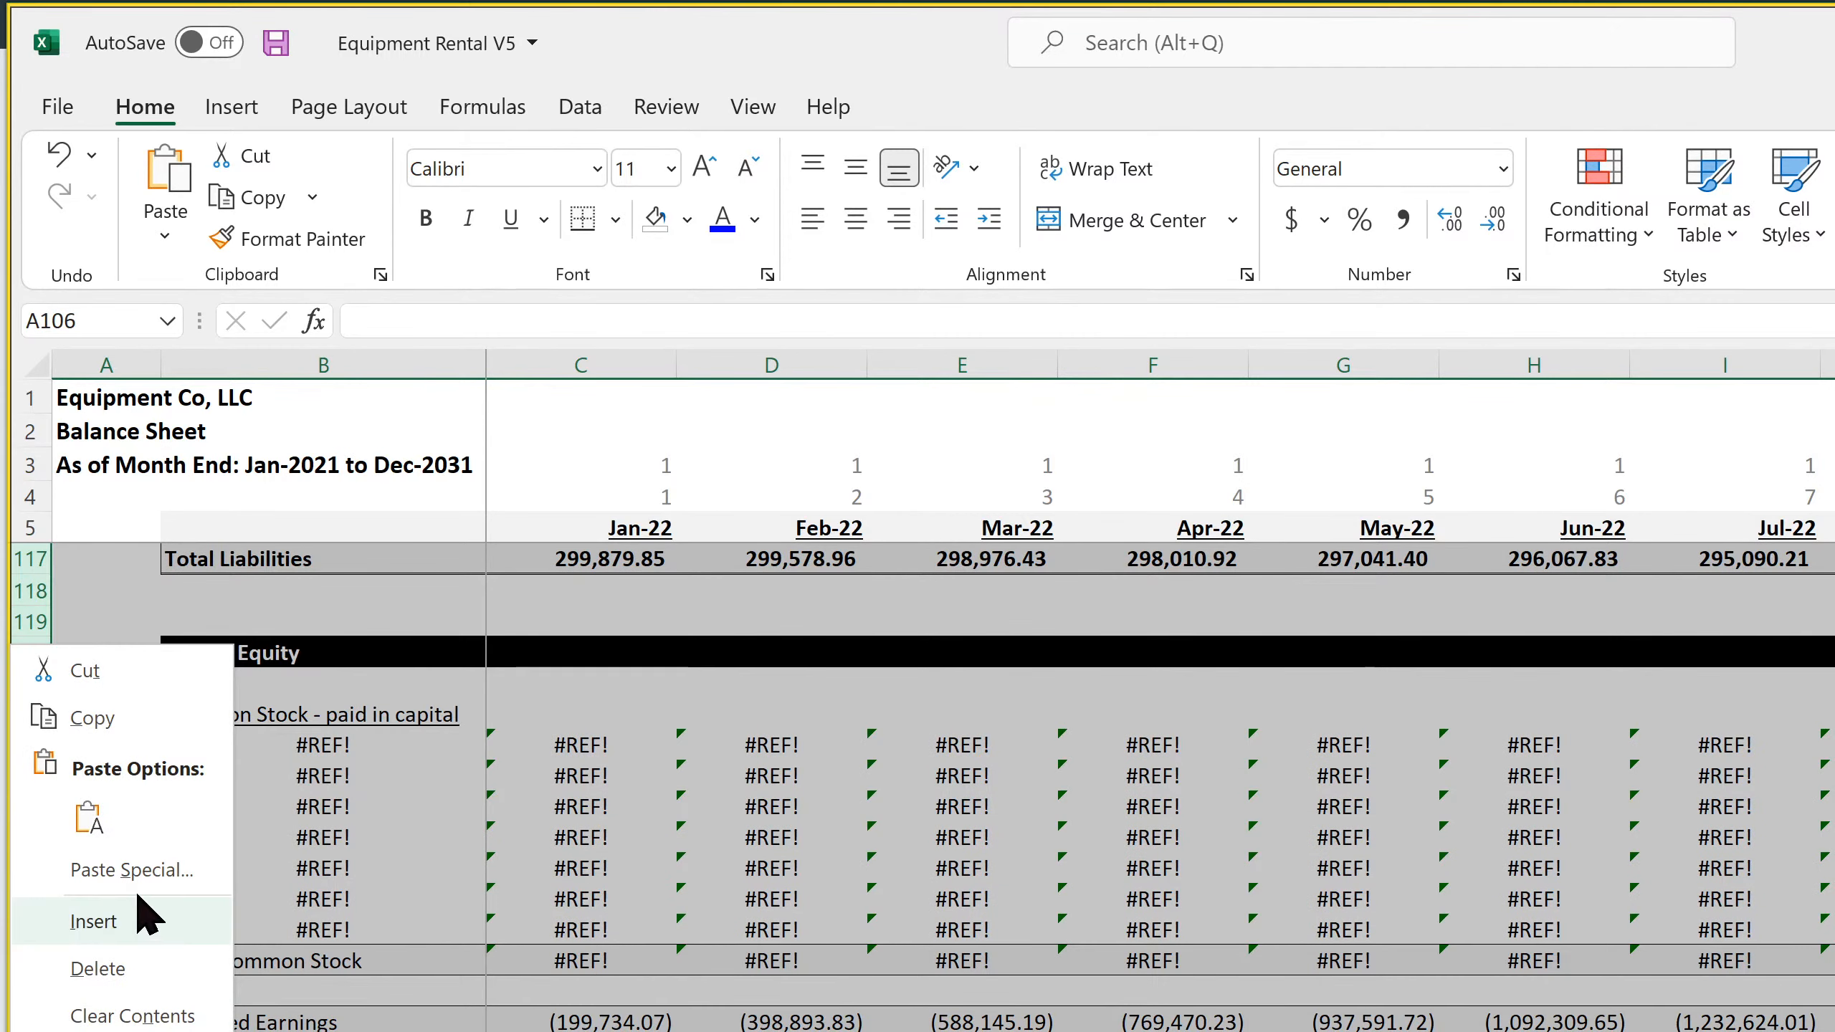
{"action": "left_click", "coordinate": [94, 923]}
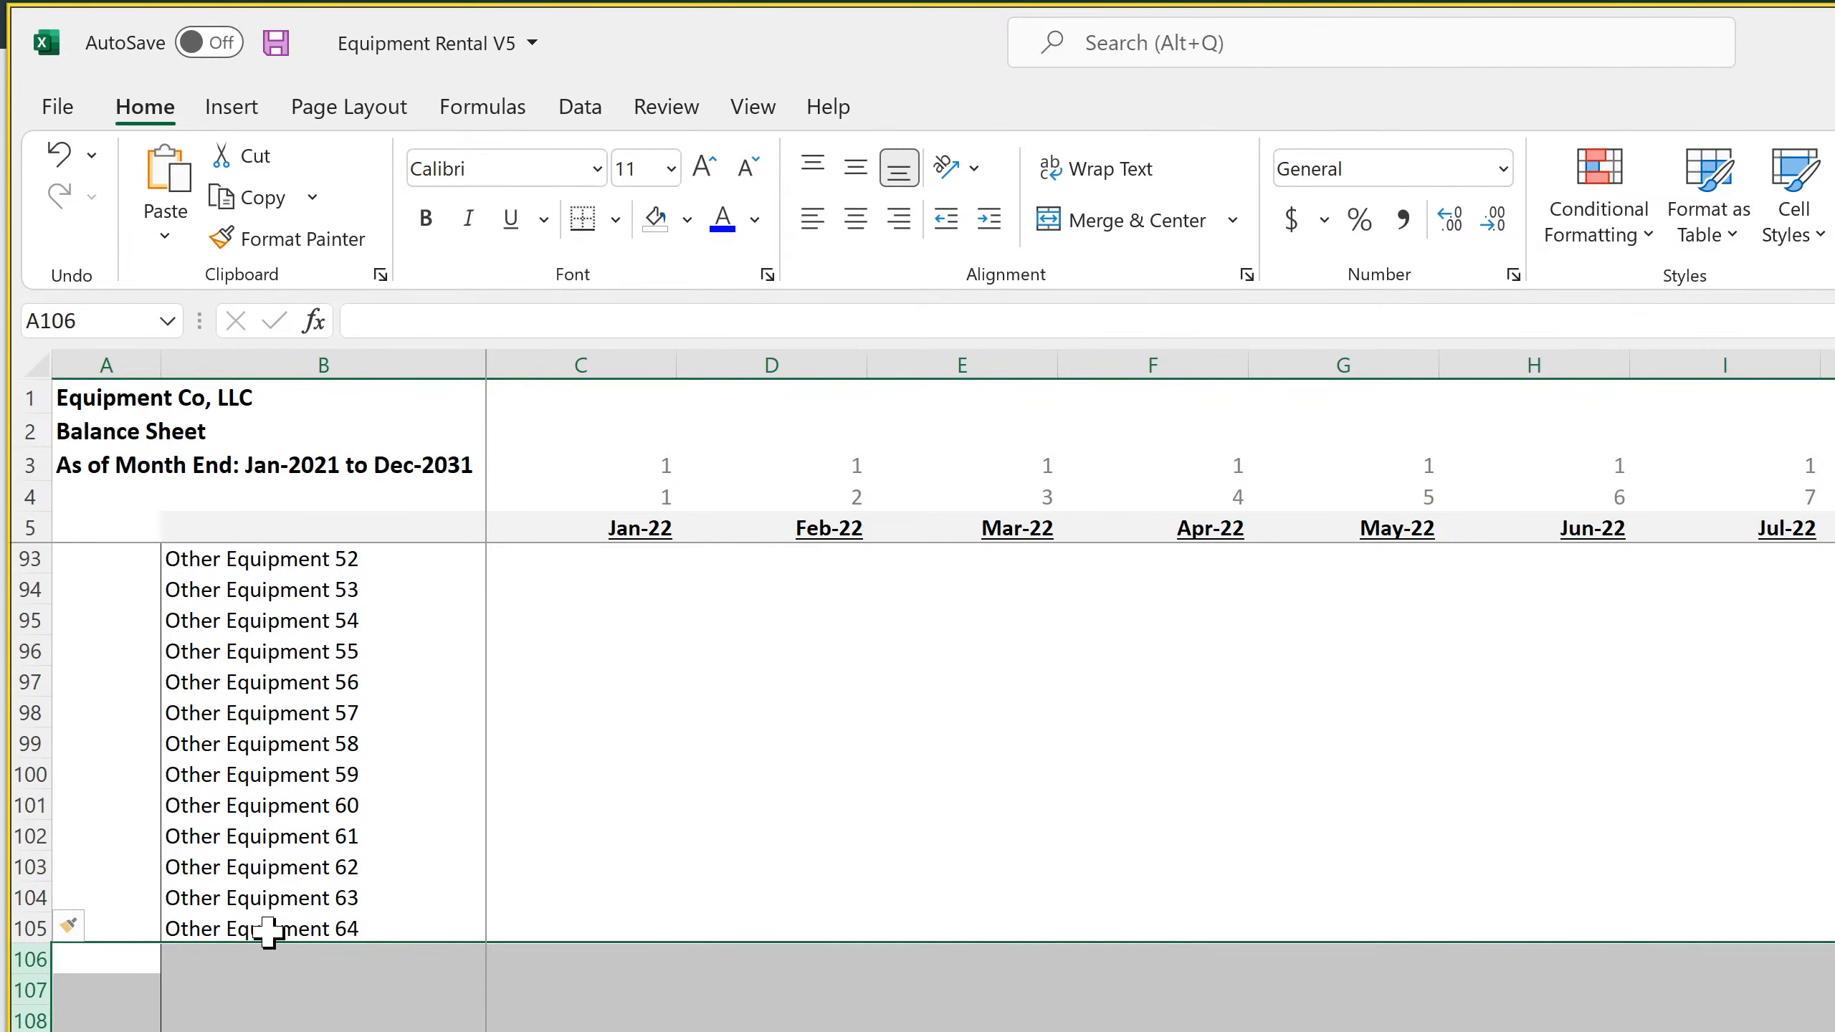
Fill the Other Equipment 64 label formula in B105 down through the new rows to list items up to Other Equipment 75
{"action": "left_click", "coordinate": [278, 929]}
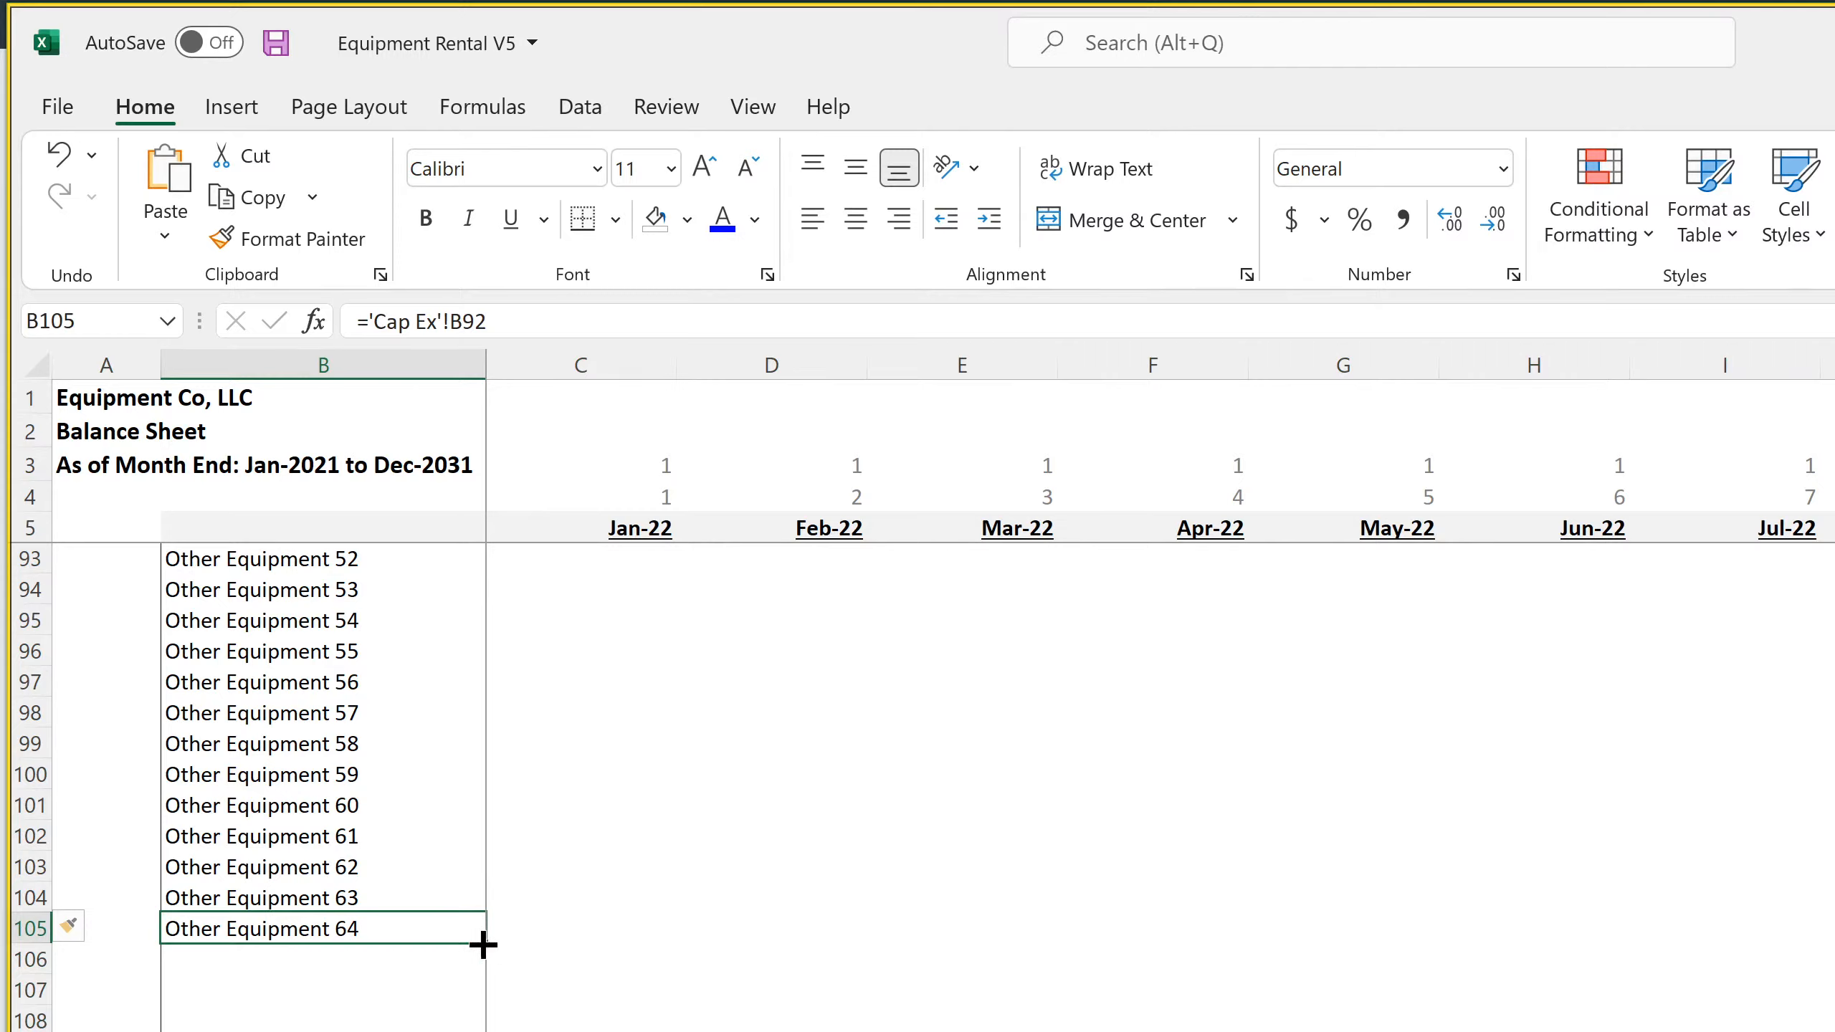
{"action": "left_click_drag", "start_coordinate": [484, 945], "coordinate": [484, 1030]}
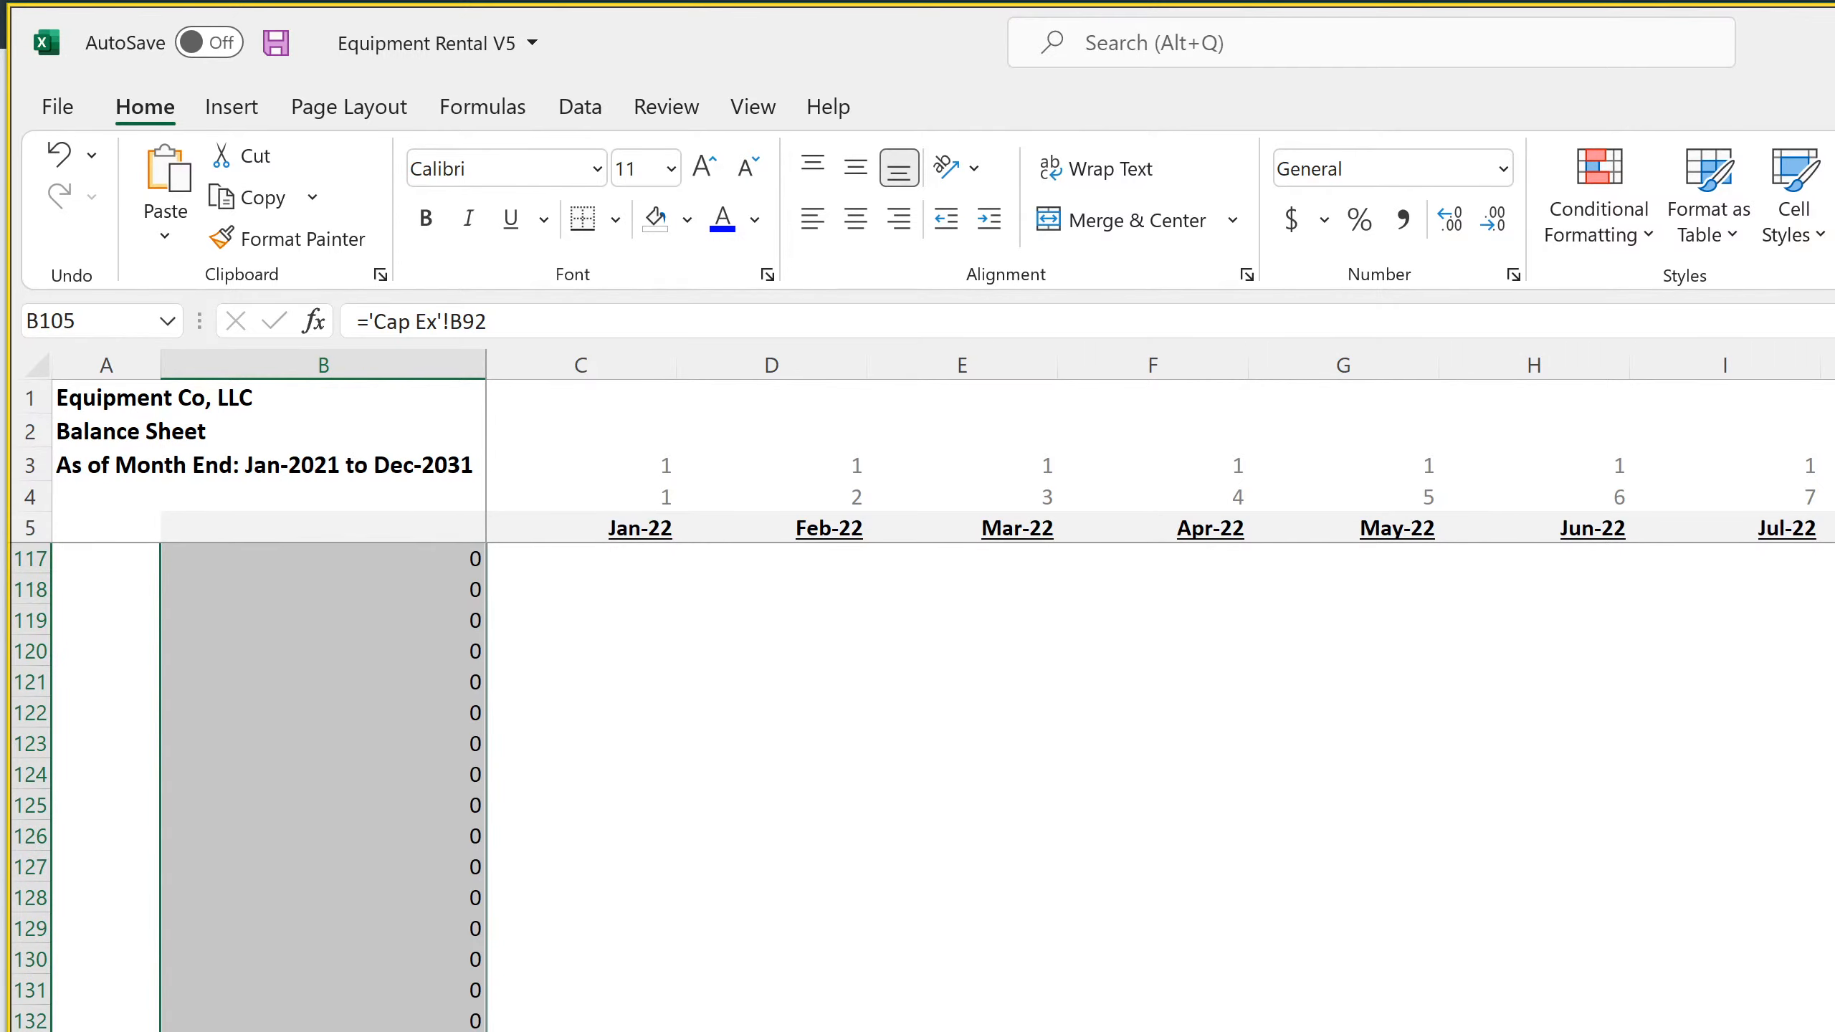
{"action": "scroll", "coordinate": [917, 788], "scroll_direction": "up", "scroll_amount": 7}
{"action": "left_click", "coordinate": [323, 1030]}
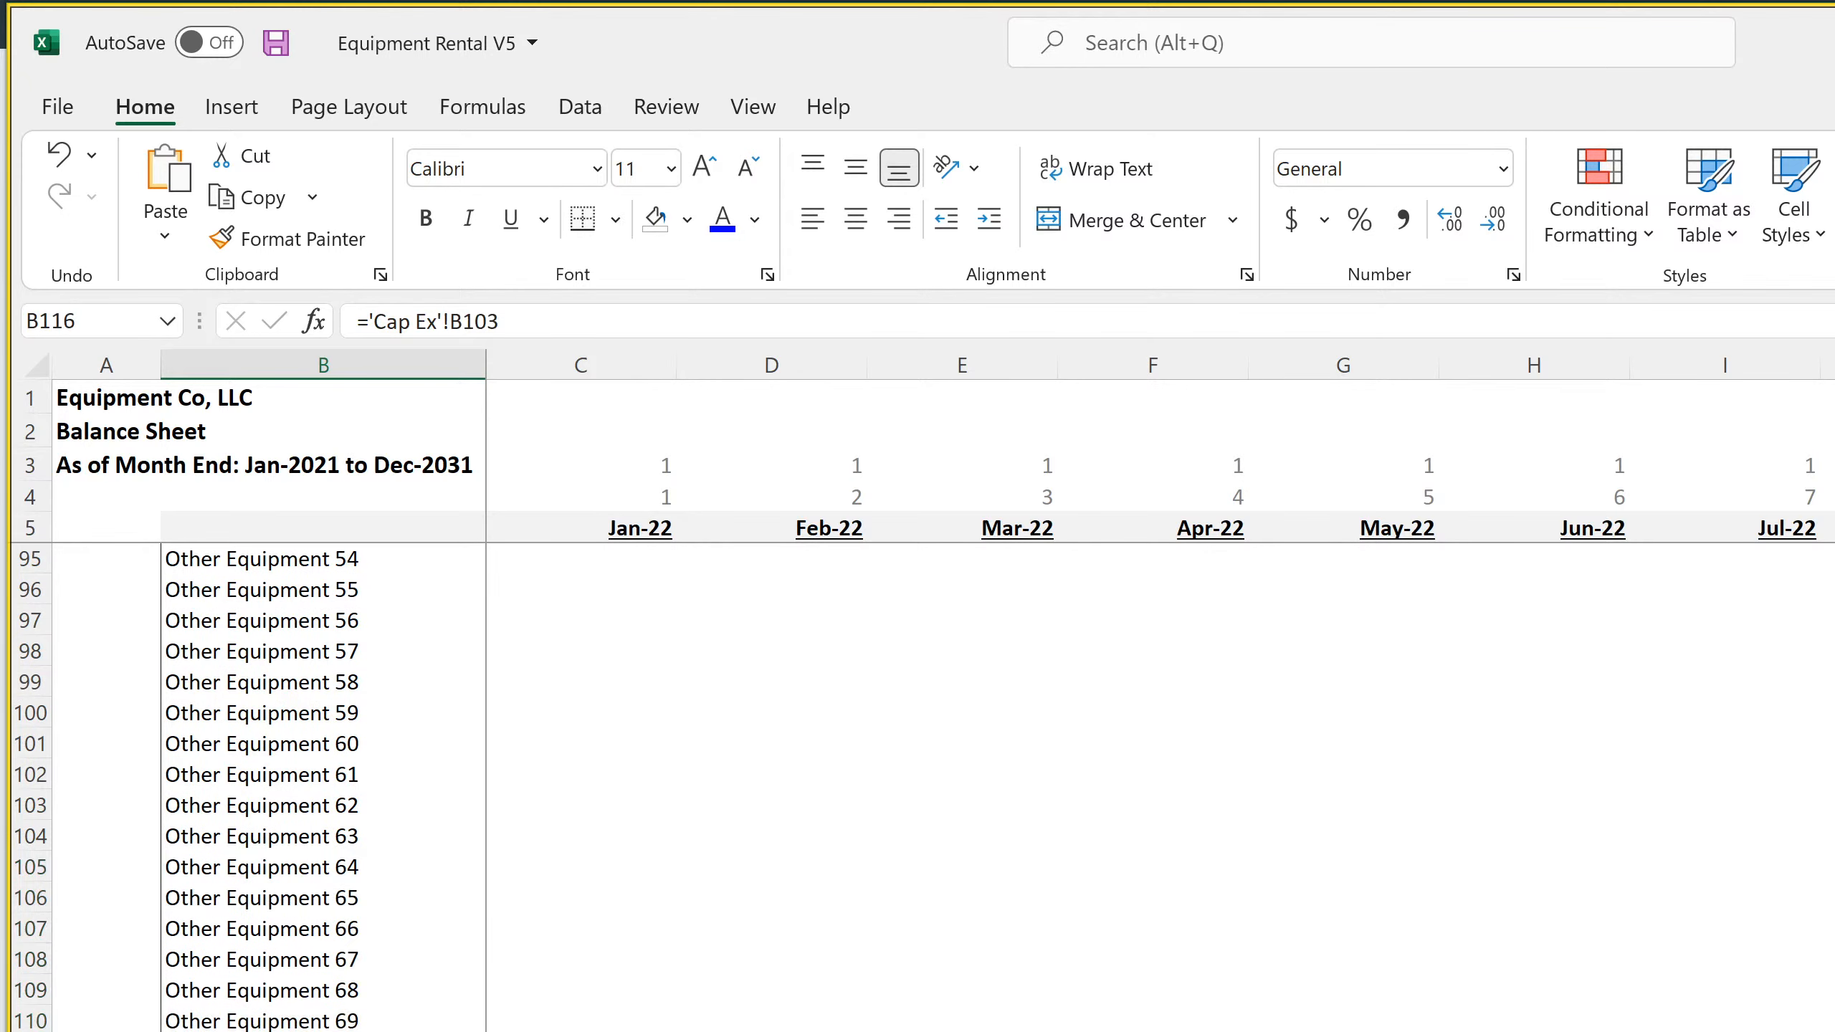
{"action": "scroll", "coordinate": [103, 1016], "scroll_direction": "down", "scroll_amount": 4}
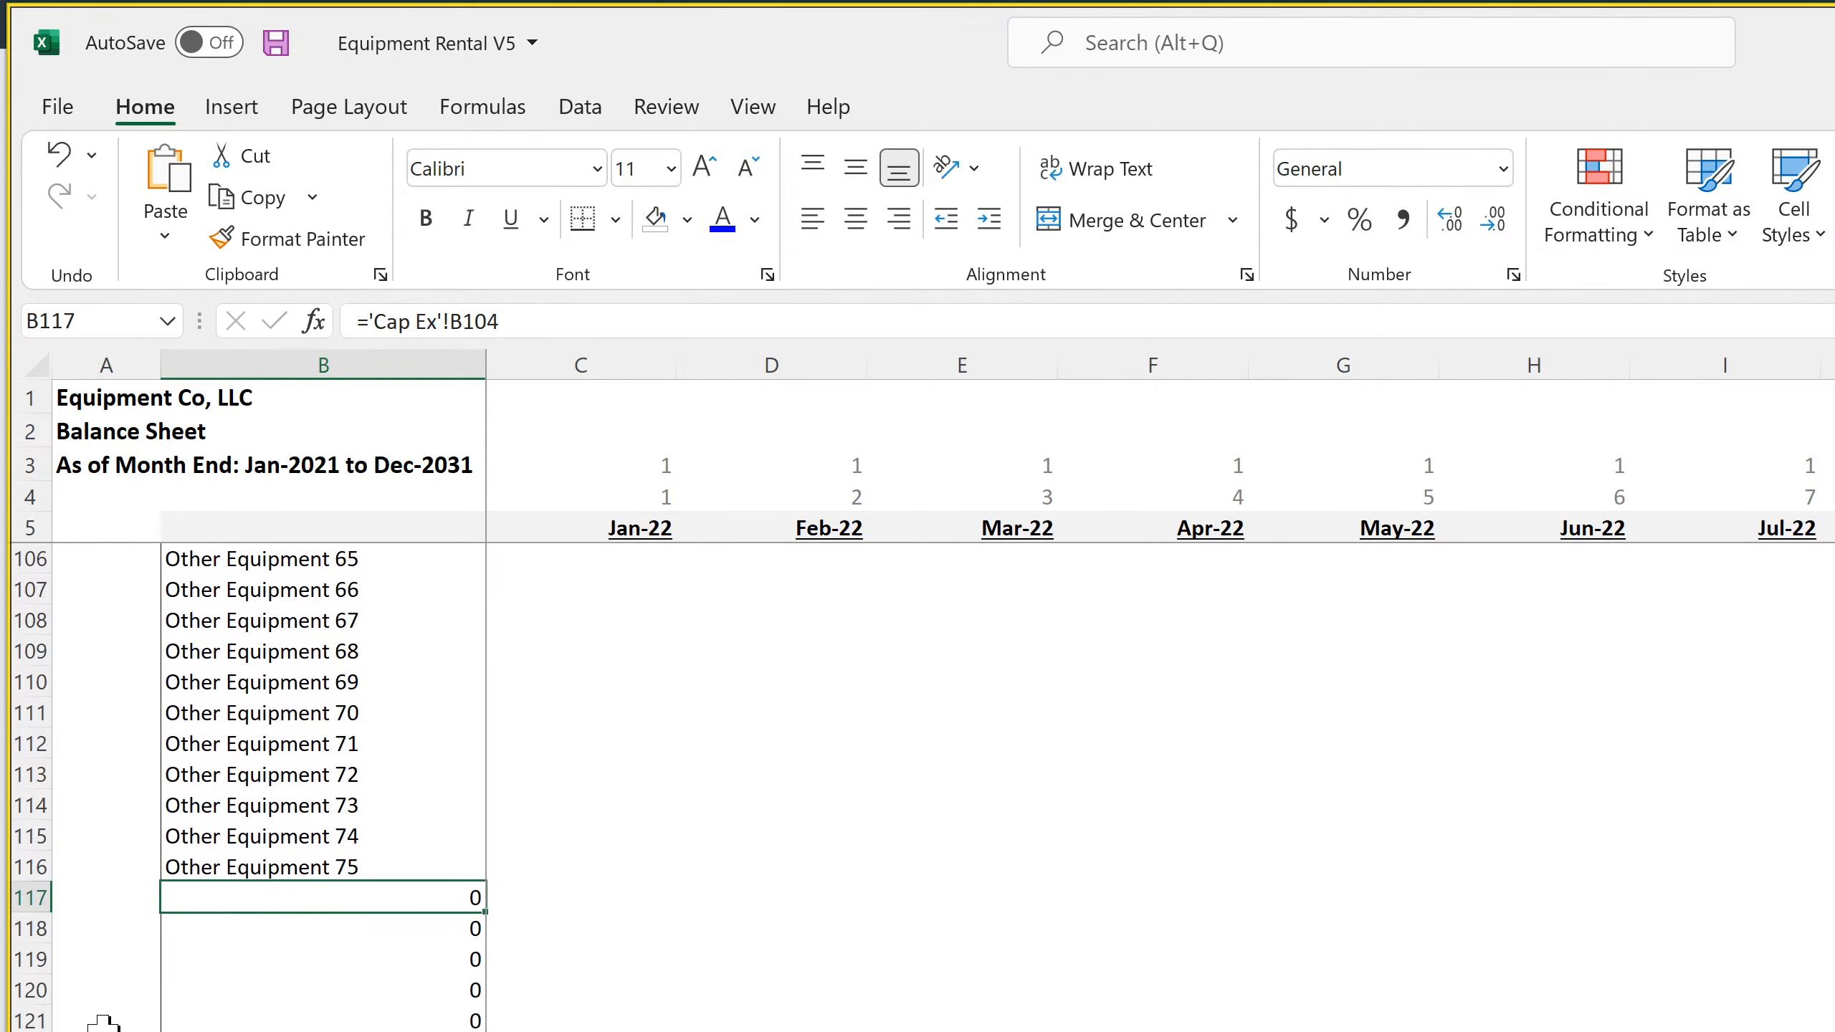
Delete the surplus rows from row 117 down, so Total Non-Current Assets directly follows Other Equipment 75
{"action": "left_click_drag", "start_coordinate": [28, 893], "coordinate": [29, 1030]}
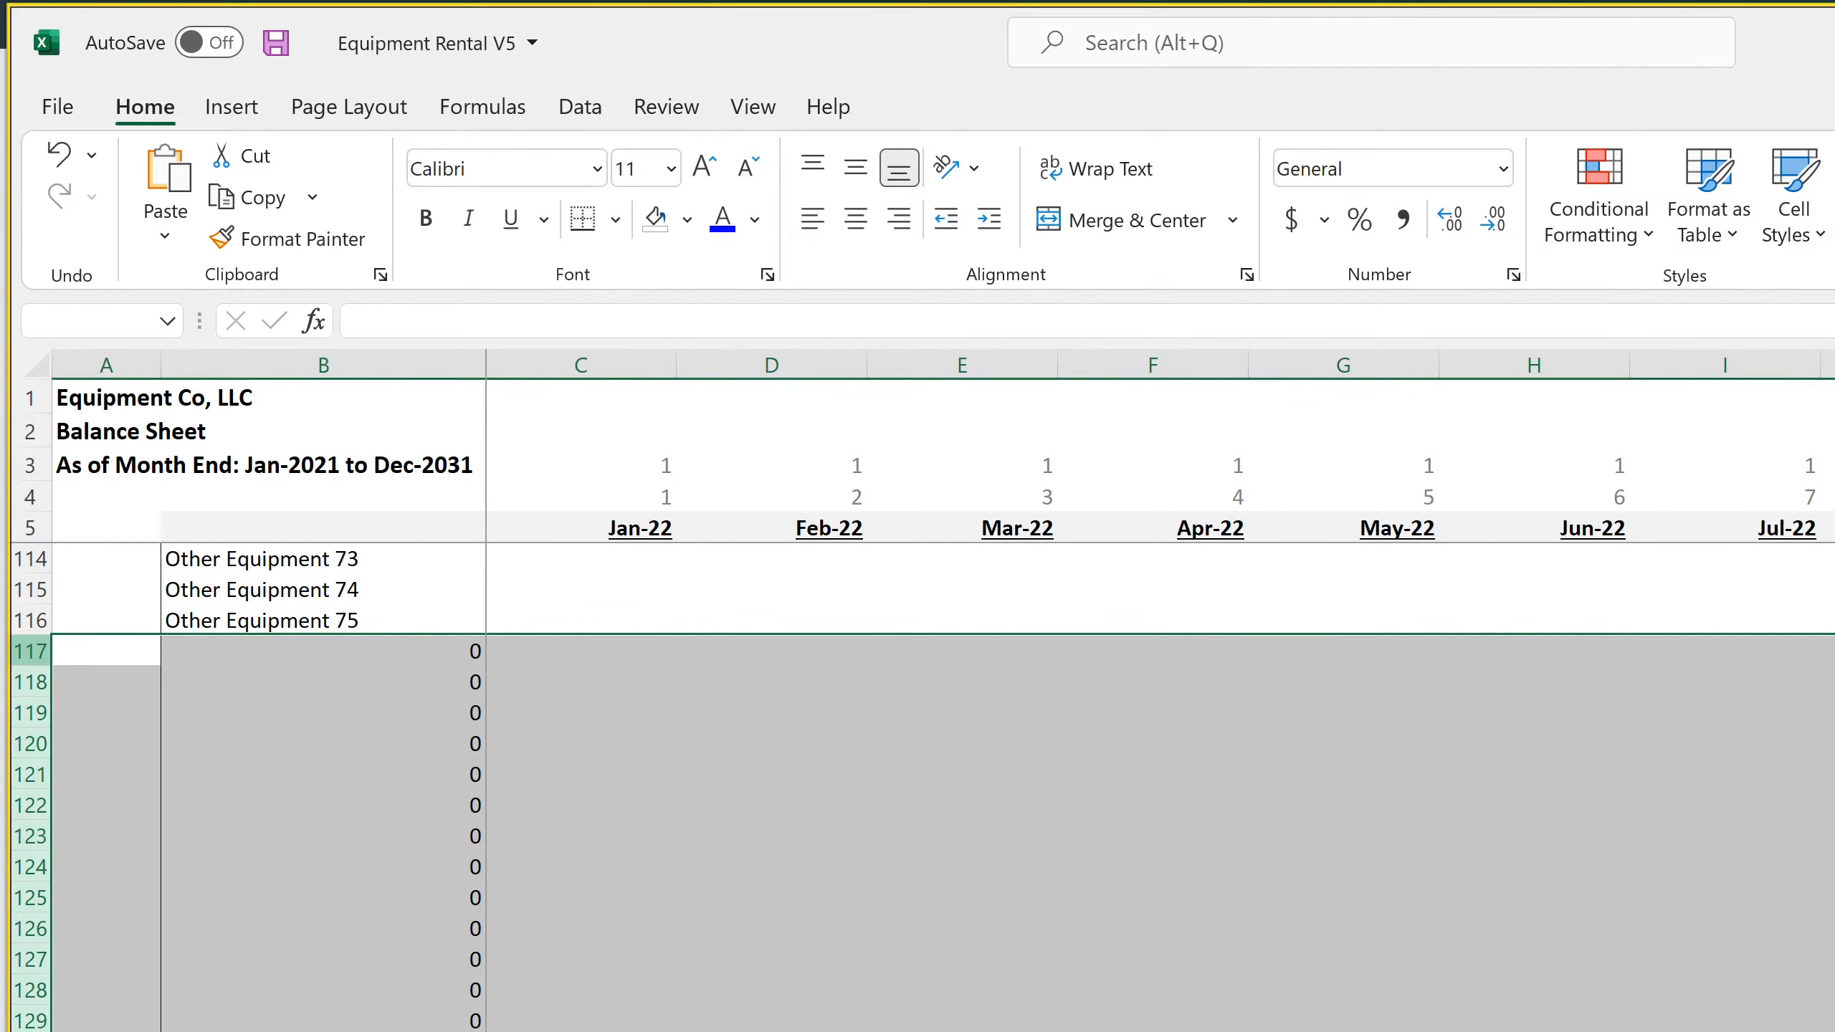
{"action": "right_click", "coordinate": [26, 653]}
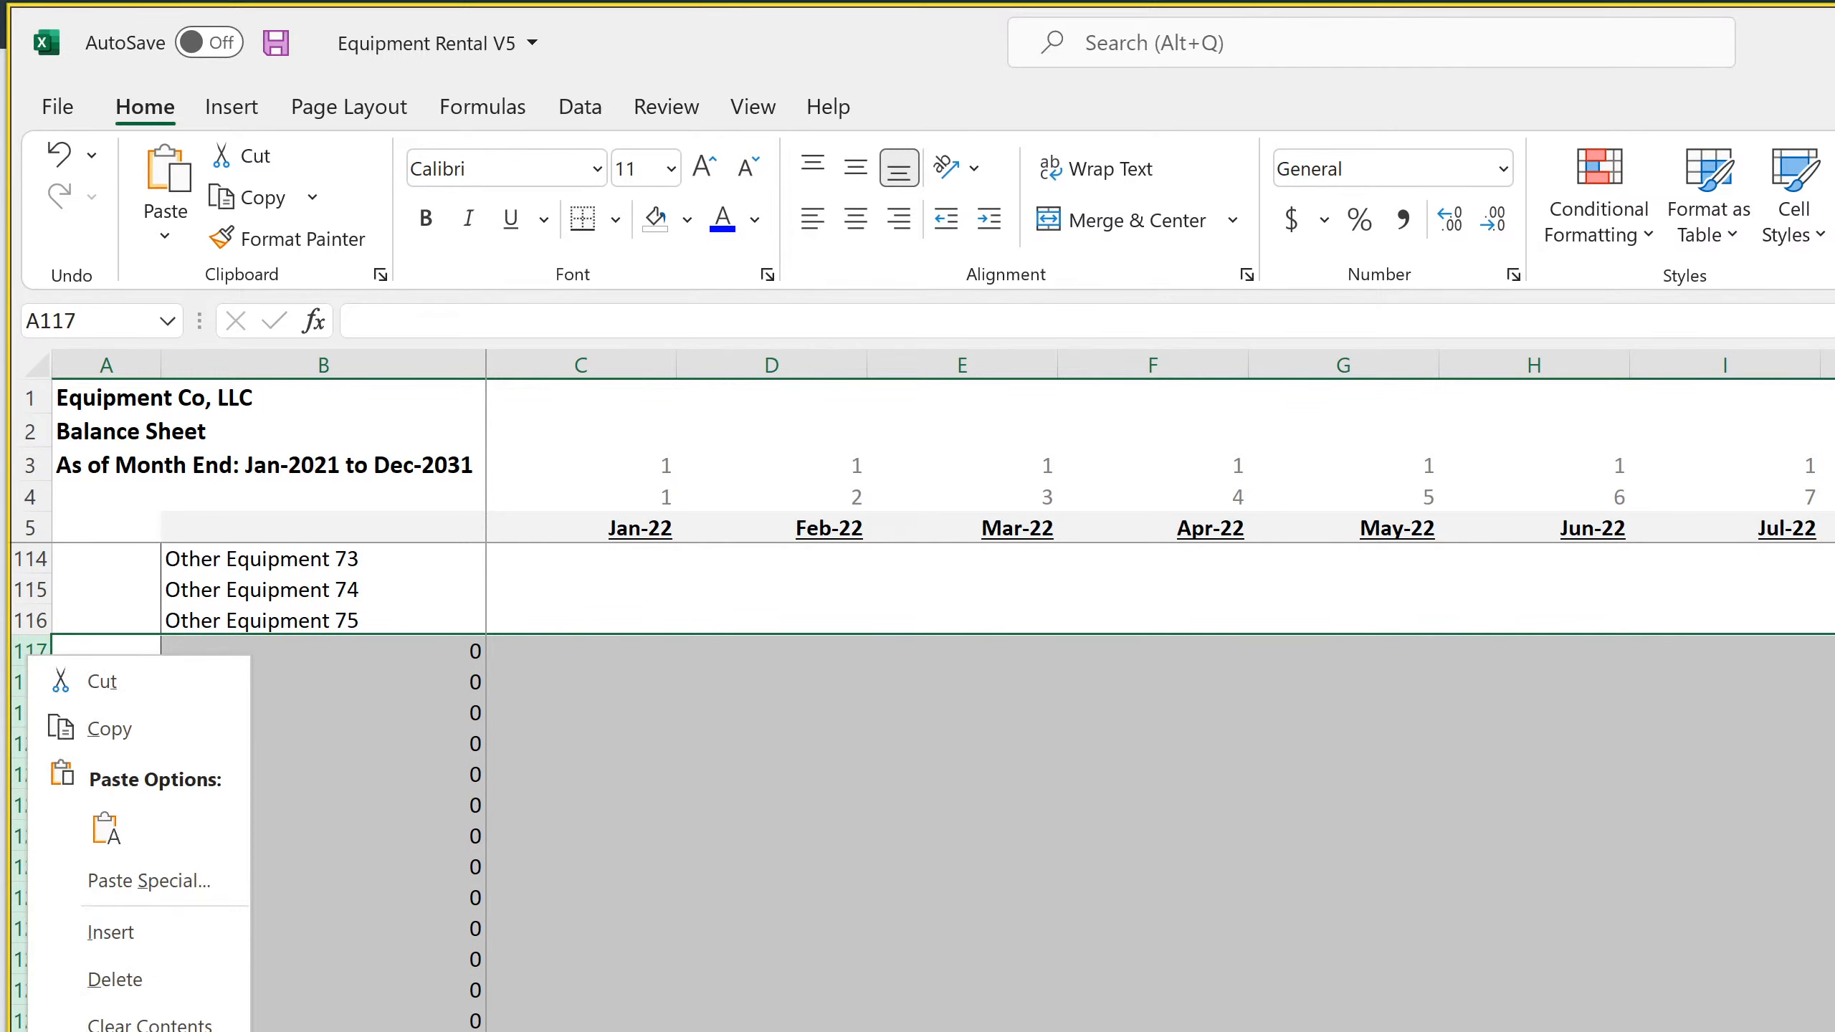
{"action": "left_click", "coordinate": [172, 992]}
{"action": "left_click", "coordinate": [333, 642]}
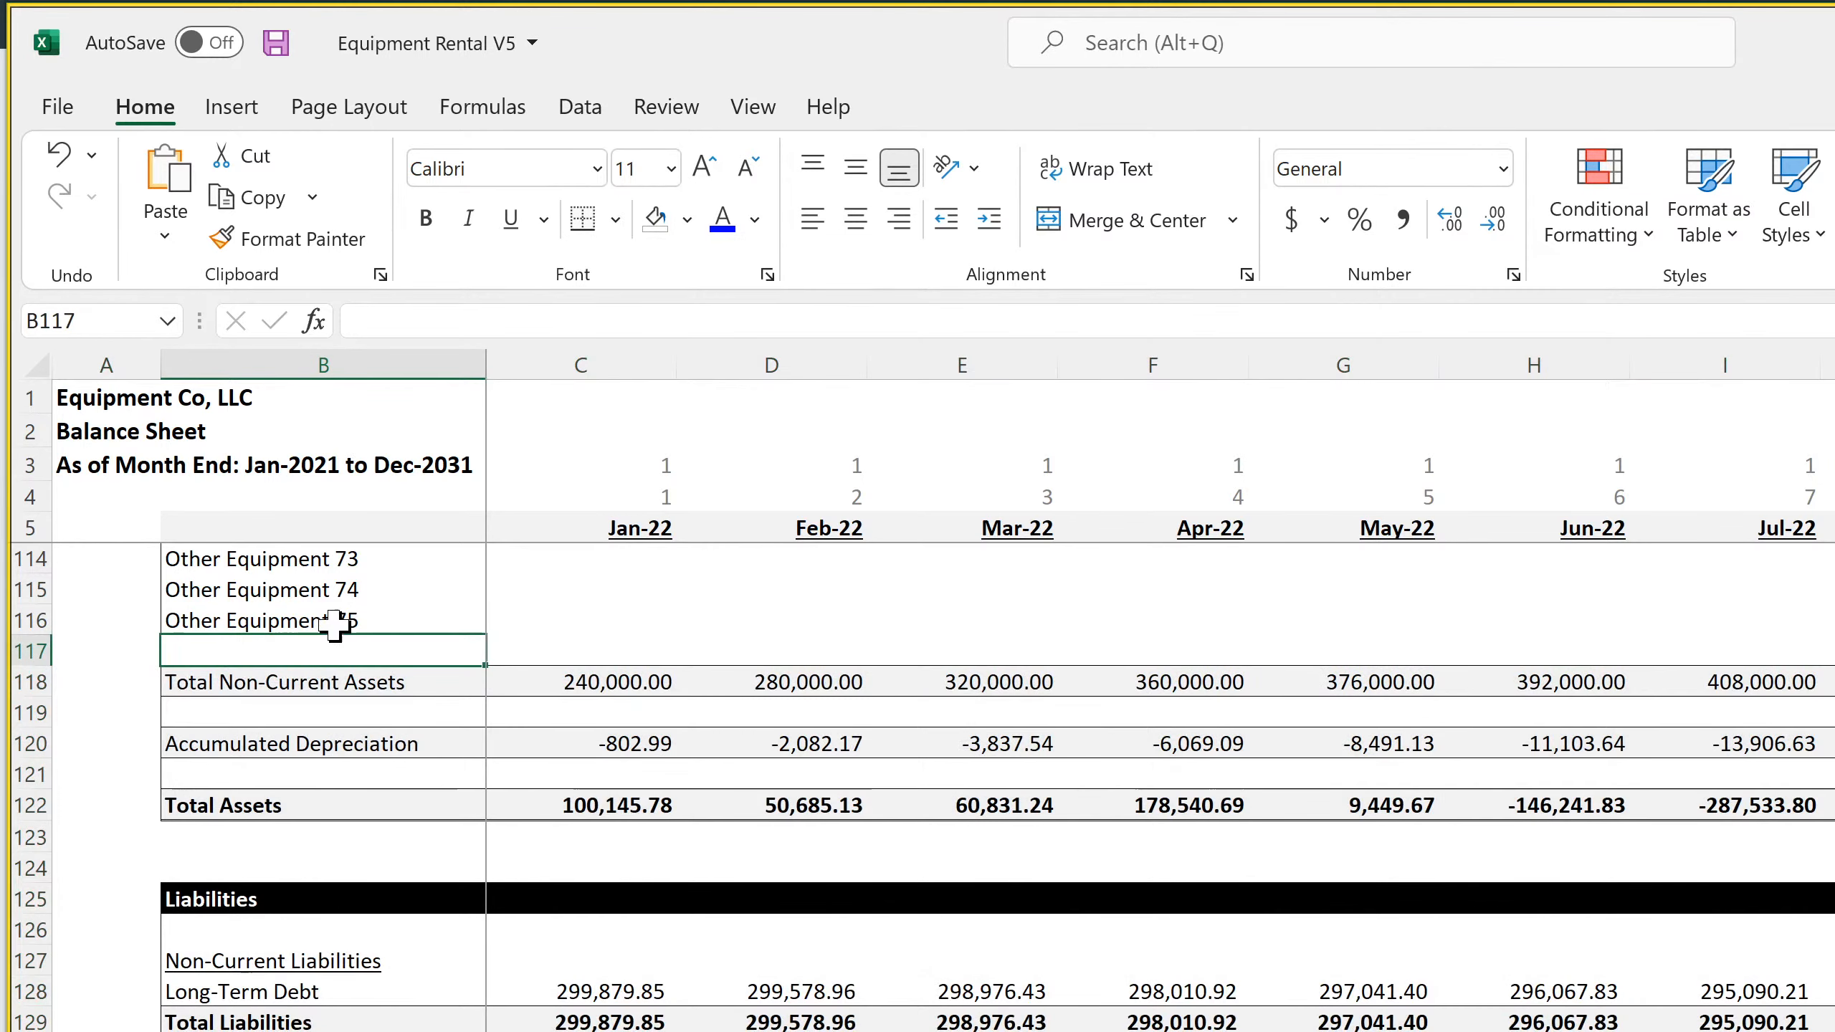
{"action": "right_click", "coordinate": [26, 649]}
{"action": "left_click", "coordinate": [122, 975]}
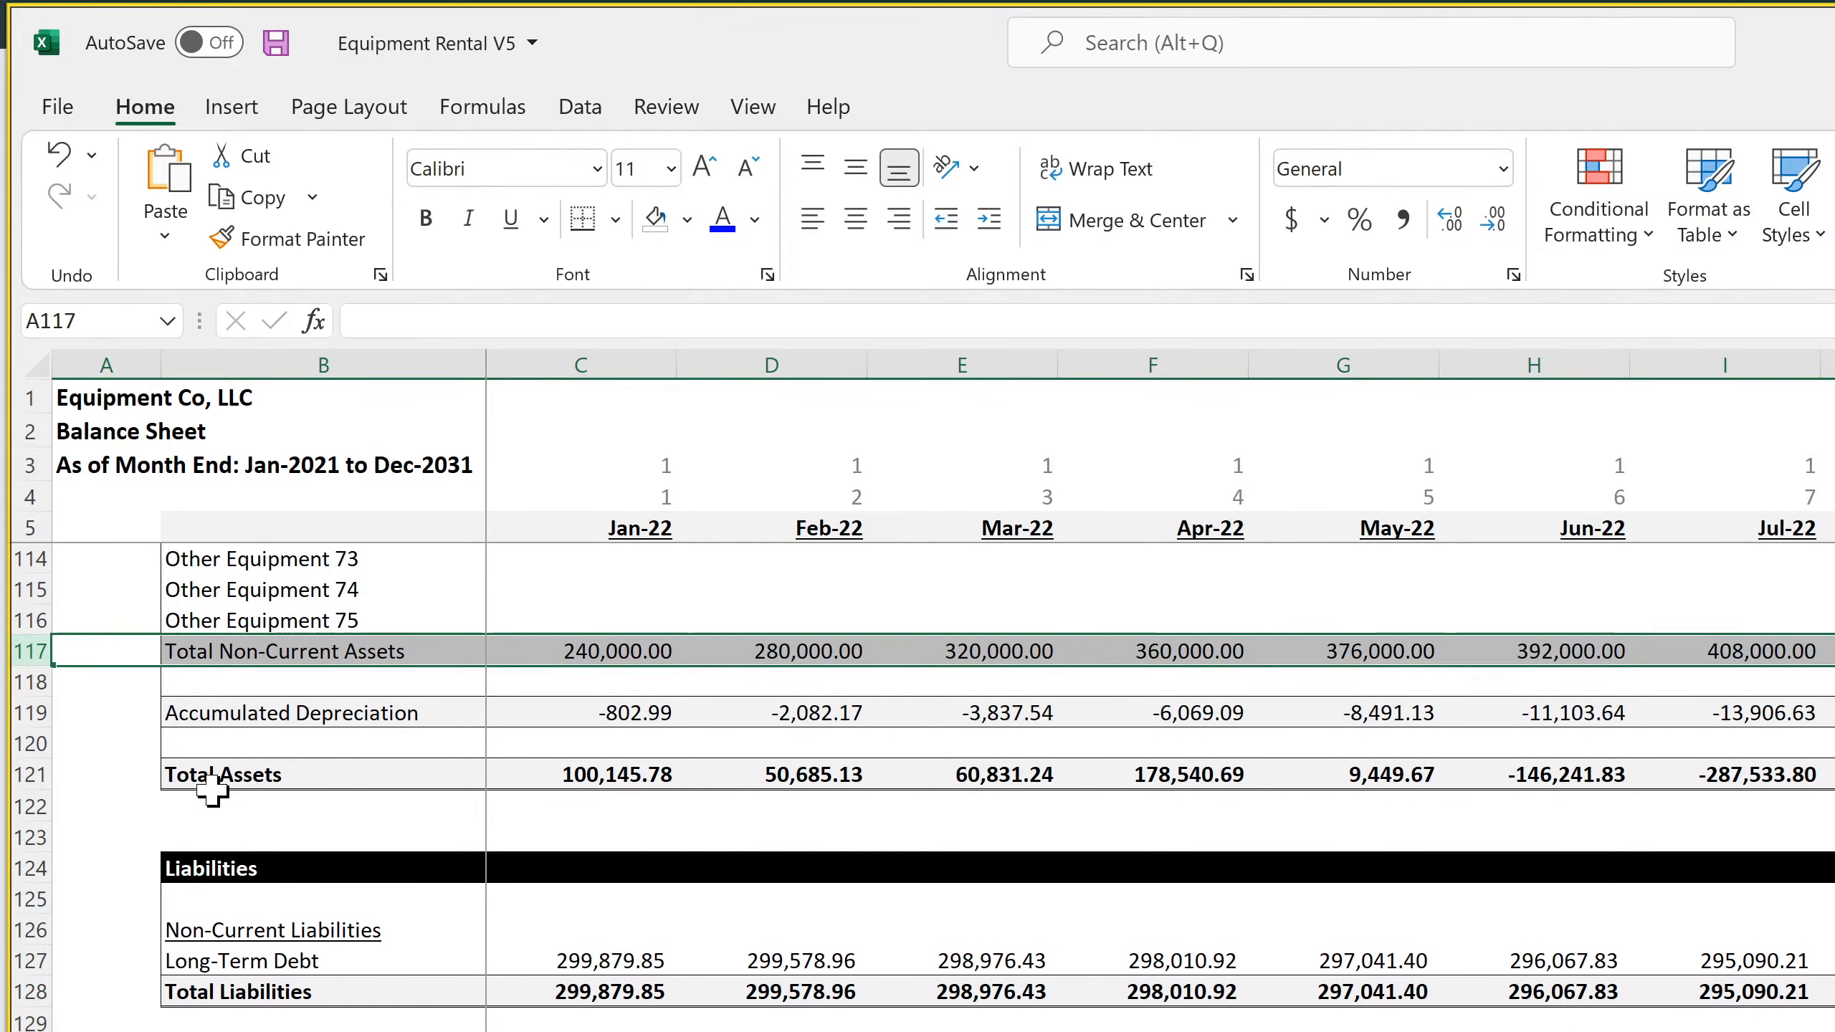
Fill the Jan-22 Building formula in C16 down column C through the Machinery and Other Equipment rows
{"action": "scroll", "coordinate": [211, 790], "scroll_direction": "up", "scroll_amount": 4}
{"action": "left_click", "coordinate": [239, 774]}
{"action": "left_click", "coordinate": [271, 866]}
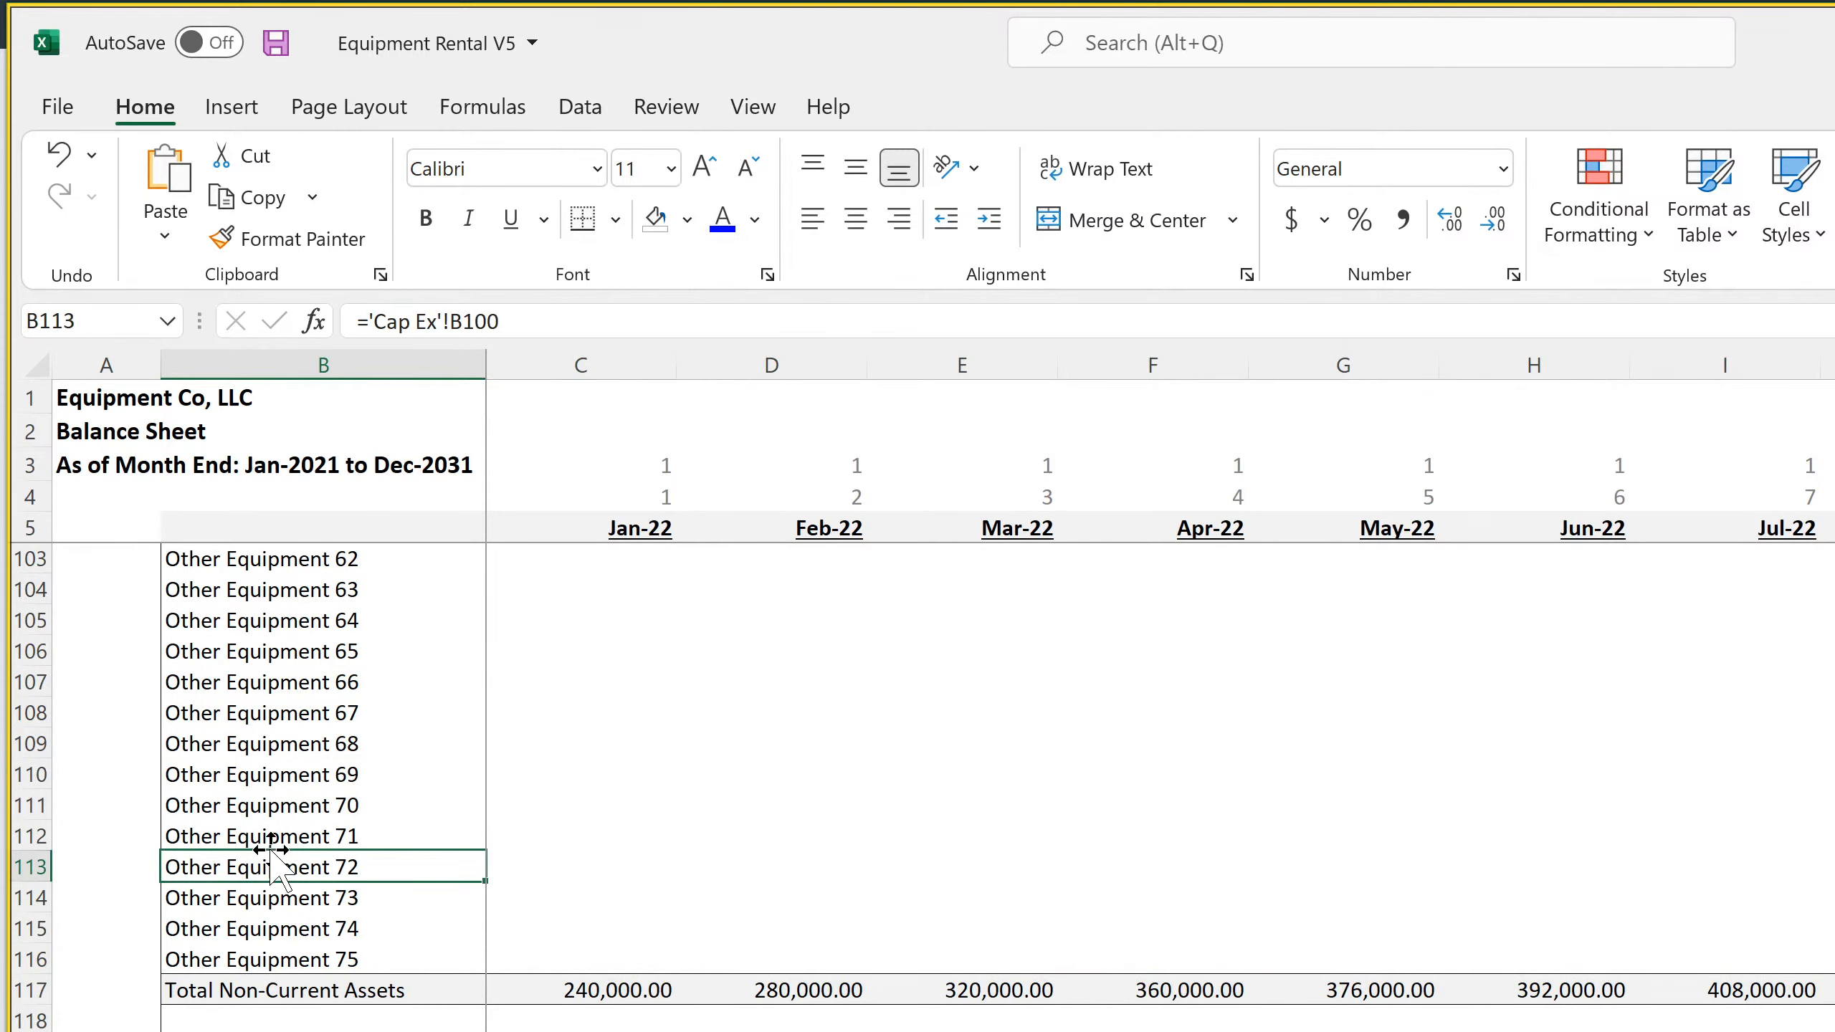
{"action": "scroll", "coordinate": [271, 866], "scroll_direction": "up", "scroll_amount": 20}
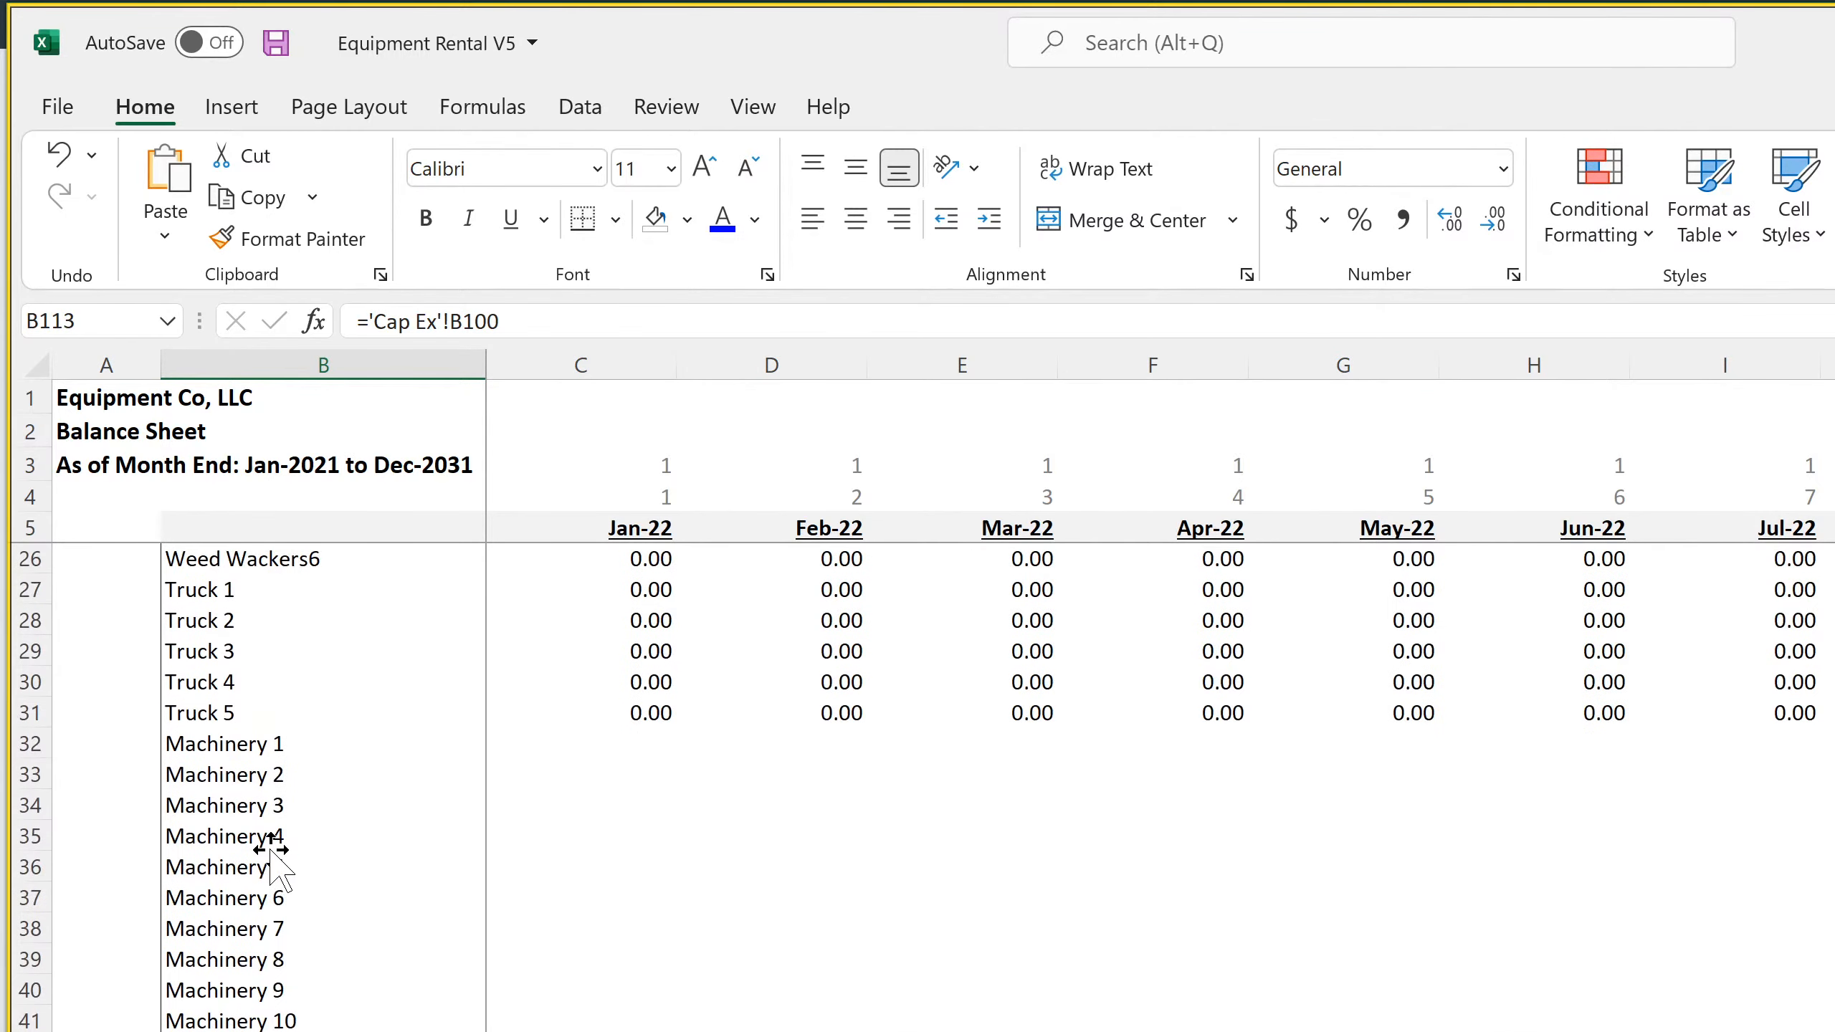
{"action": "scroll", "coordinate": [271, 866], "scroll_direction": "up", "scroll_amount": 4}
{"action": "left_click", "coordinate": [618, 581]}
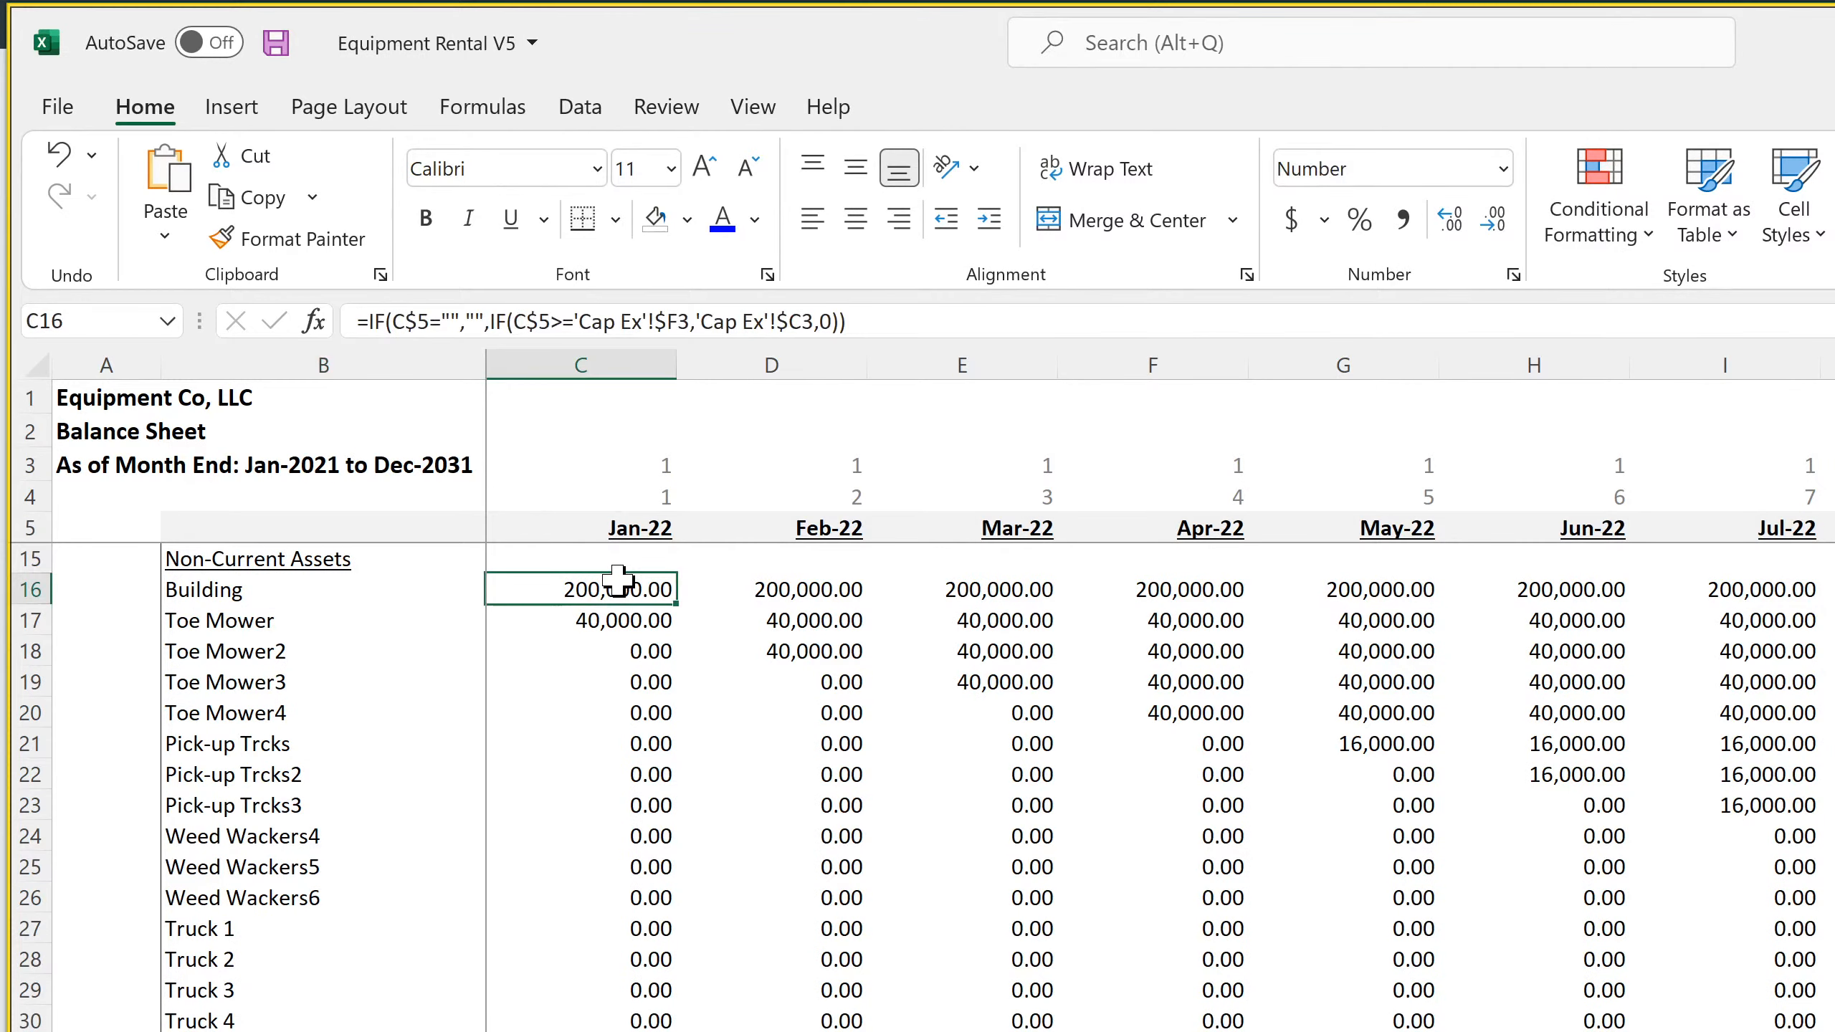
{"action": "left_click", "coordinate": [776, 624]}
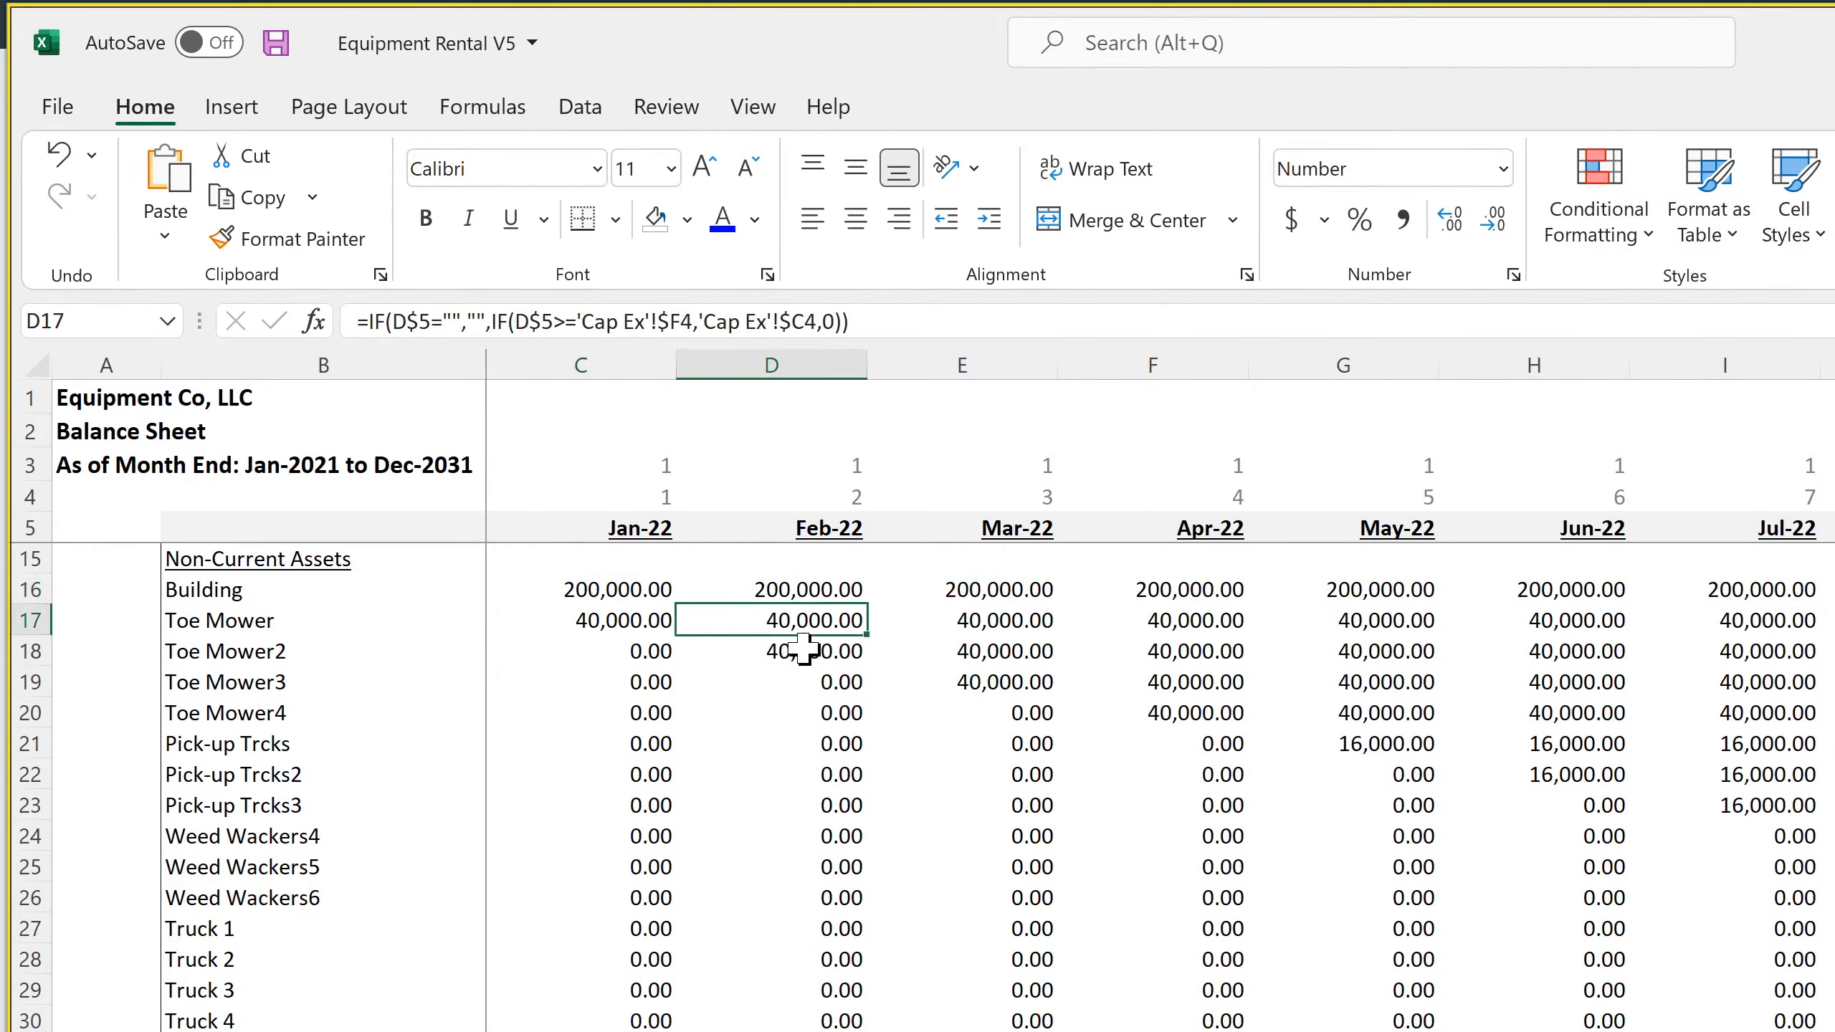
{"action": "left_click", "coordinate": [806, 651]}
{"action": "left_click", "coordinate": [663, 593]}
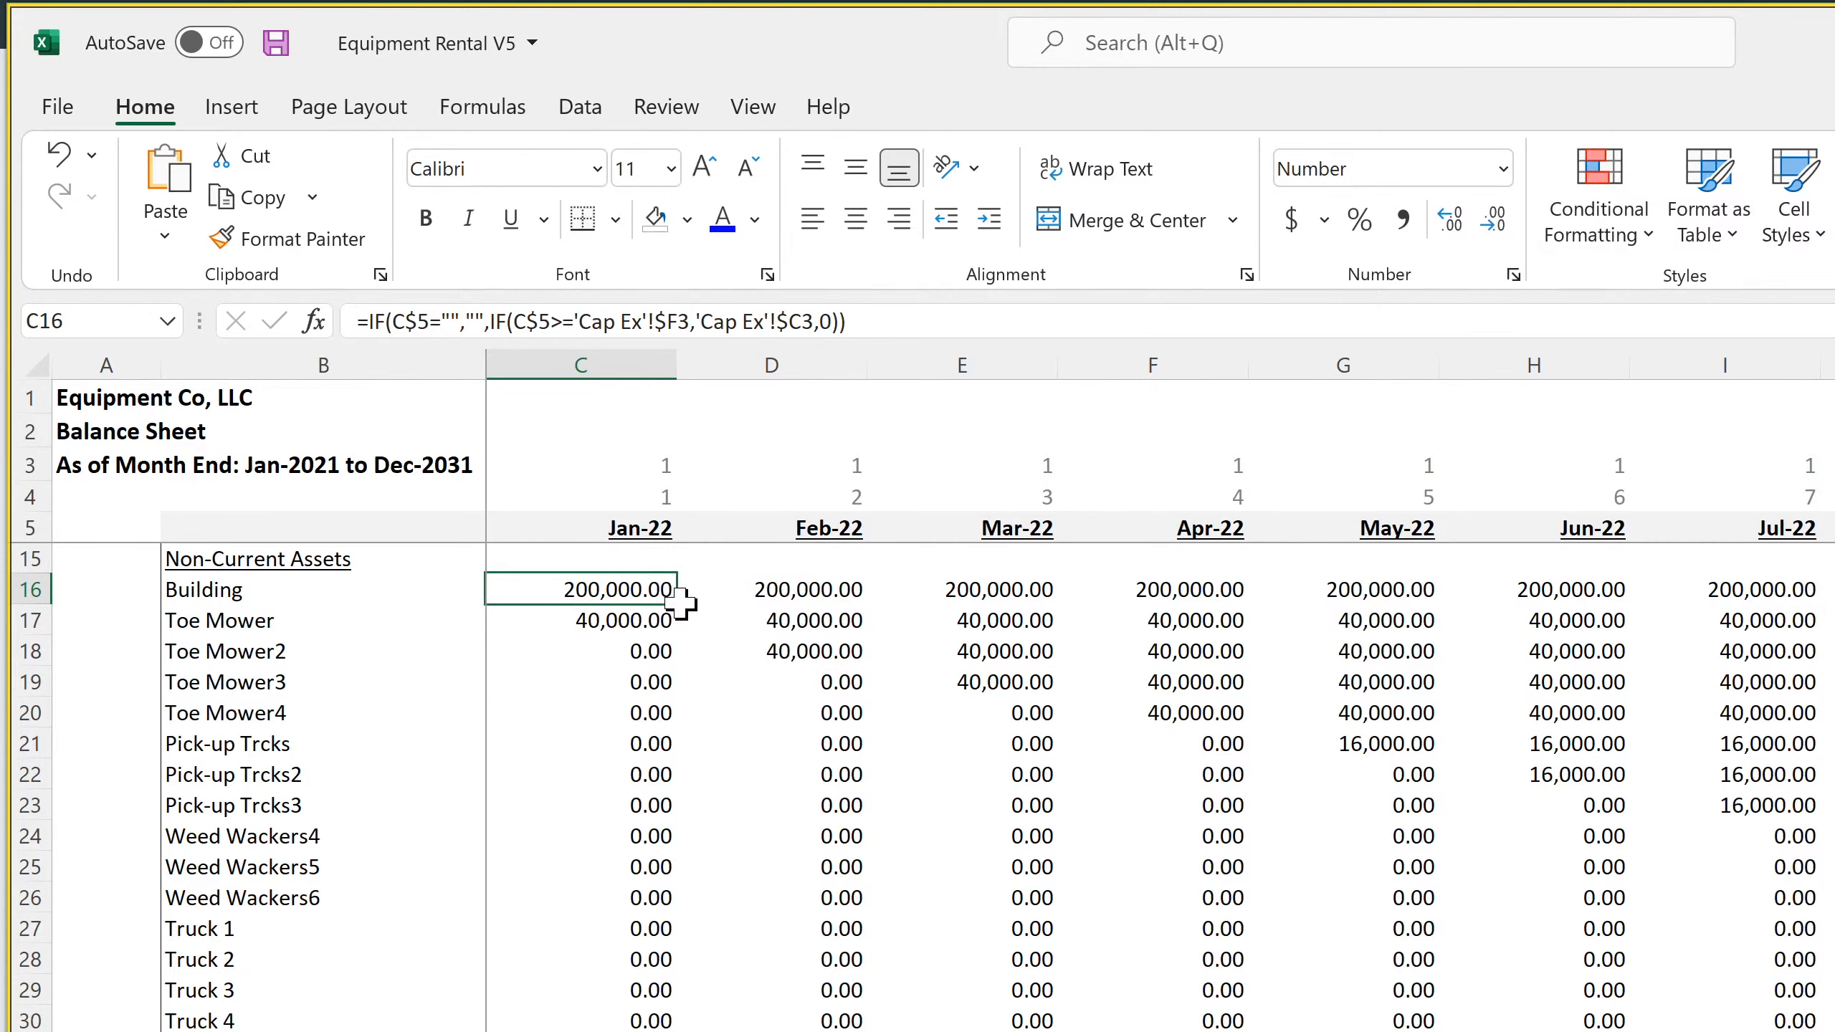
{"action": "left_click_drag", "start_coordinate": [680, 605], "coordinate": [675, 1029]}
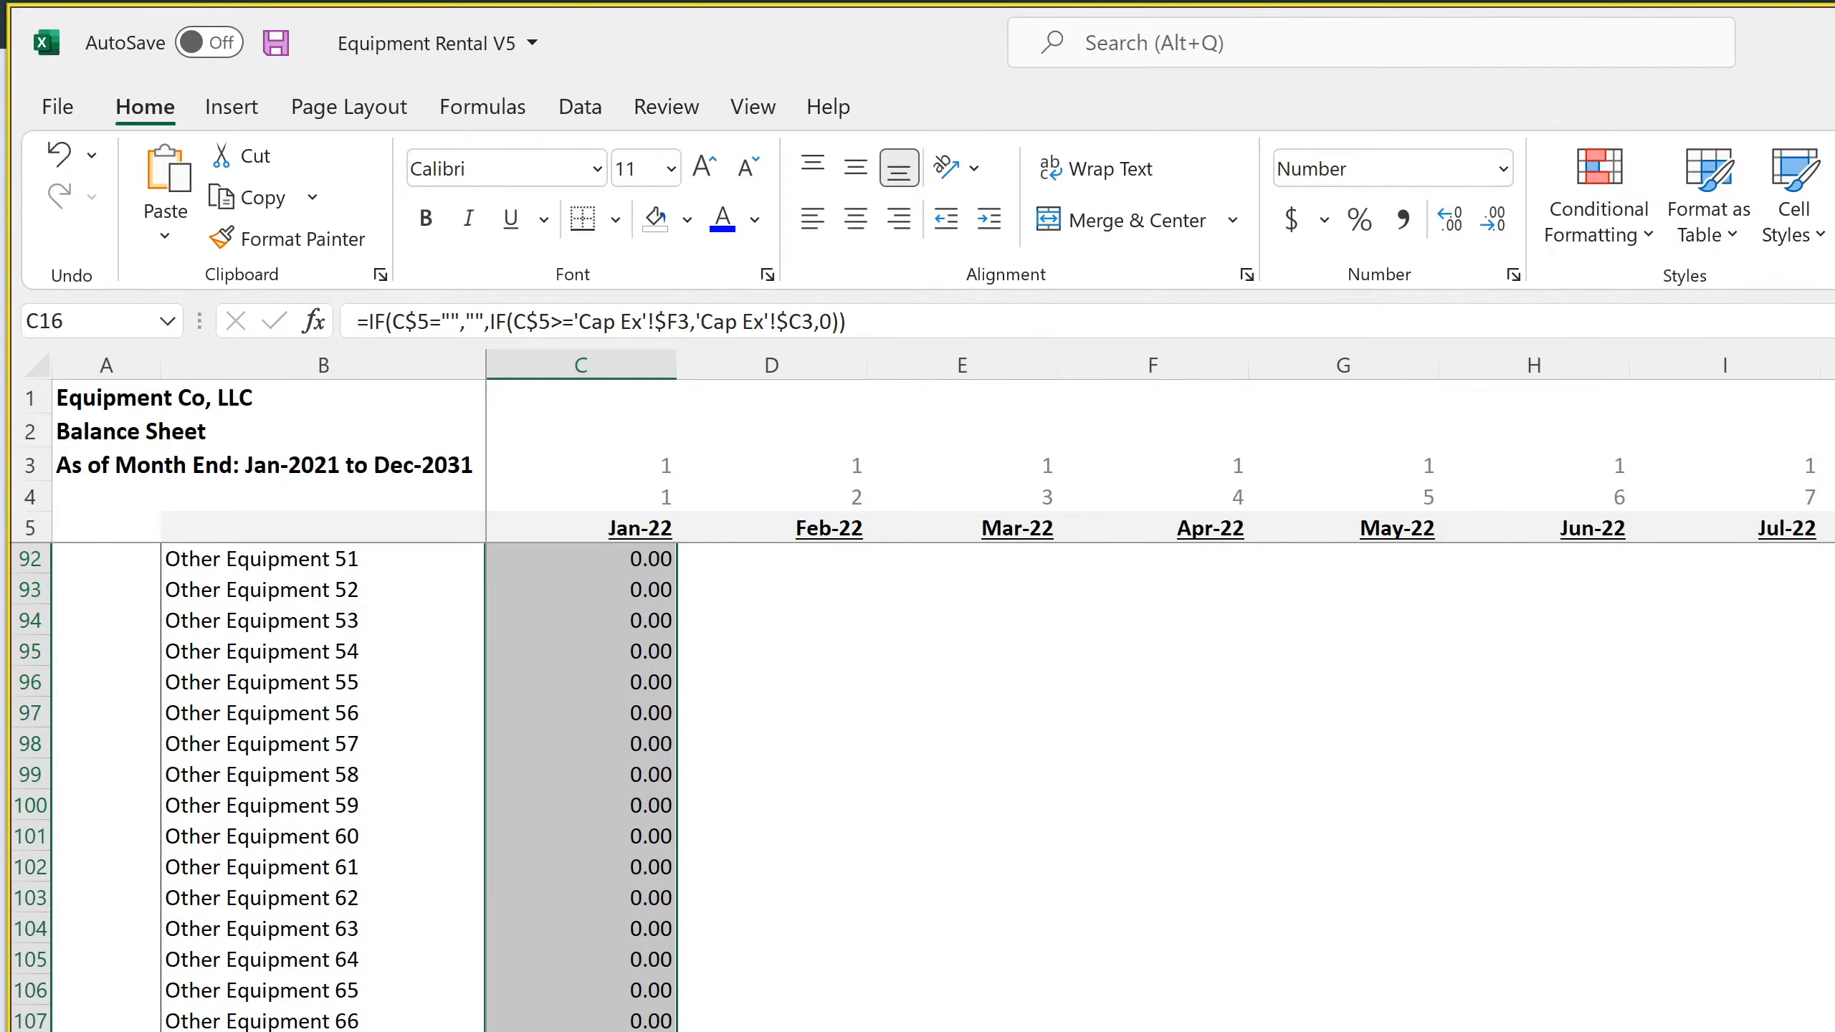
Open the Jan-22 Total Non-Current Assets formula for editing and check which asset rows its SUM range covers
{"action": "double_click", "coordinate": [614, 1029]}
{"action": "scroll", "coordinate": [675, 907], "scroll_direction": "up", "scroll_amount": 20}
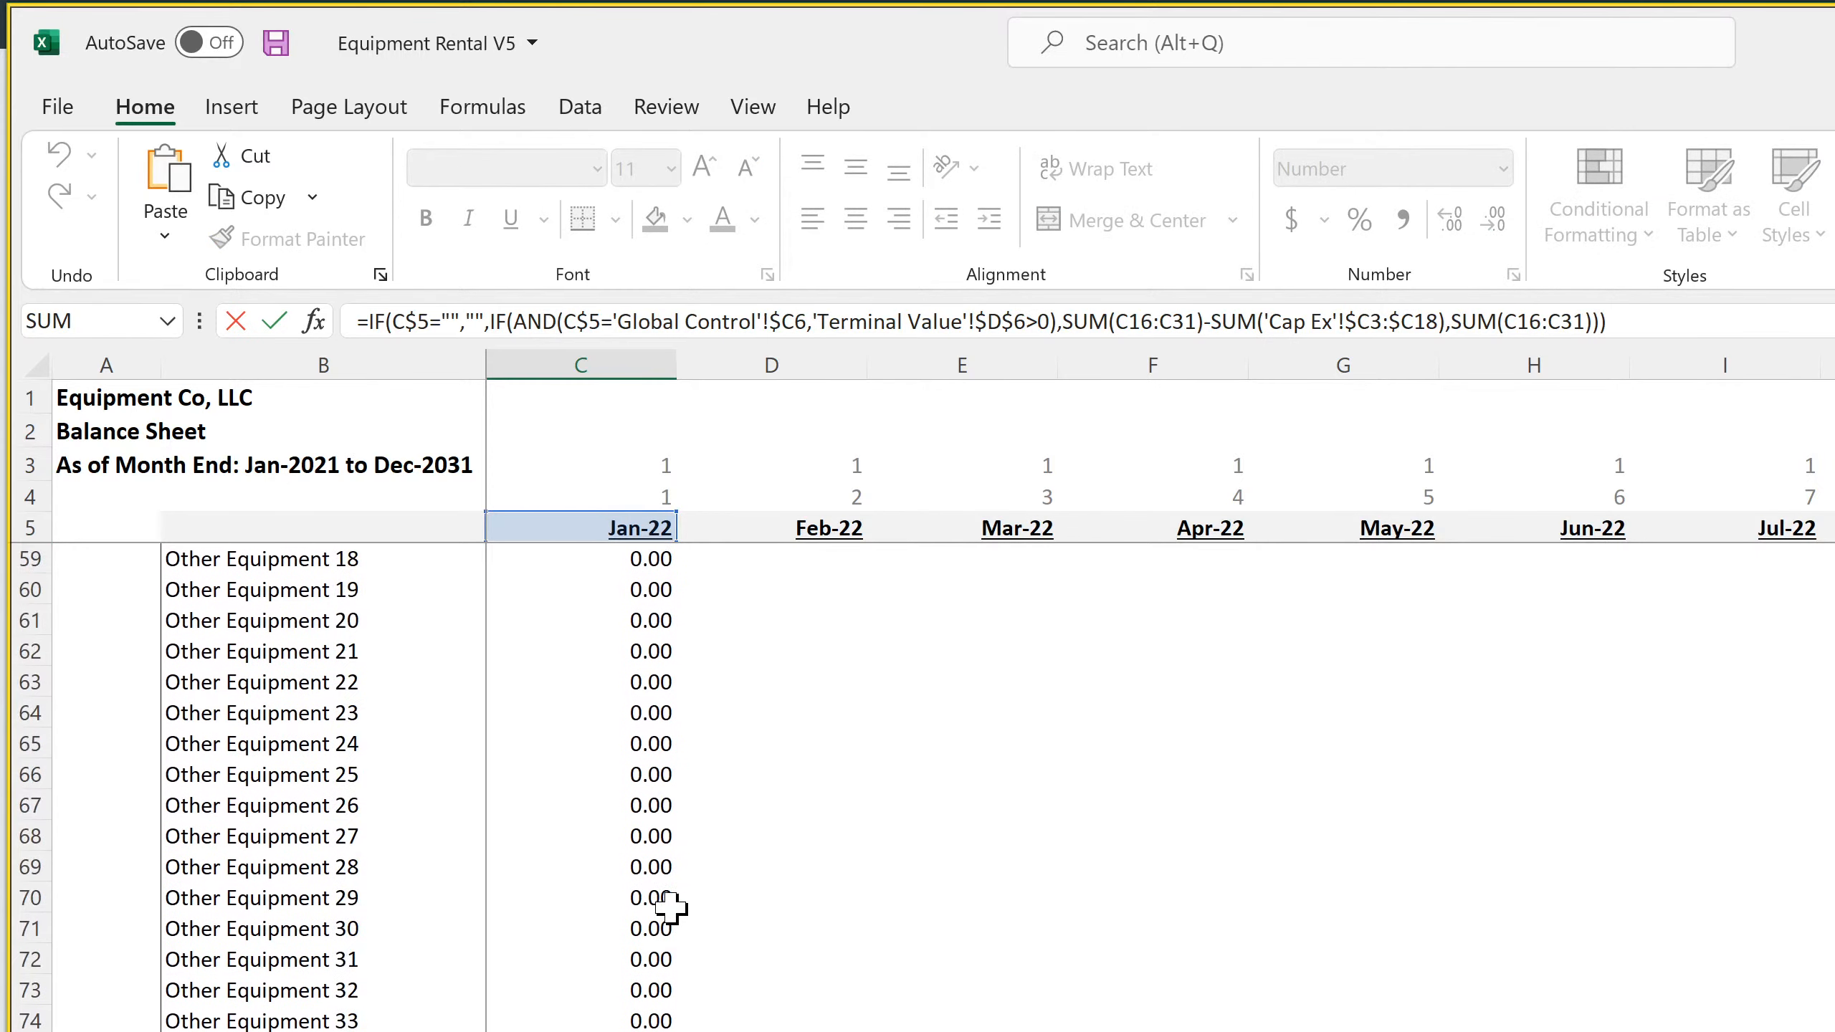
{"action": "scroll", "coordinate": [670, 908], "scroll_direction": "down", "scroll_amount": 20}
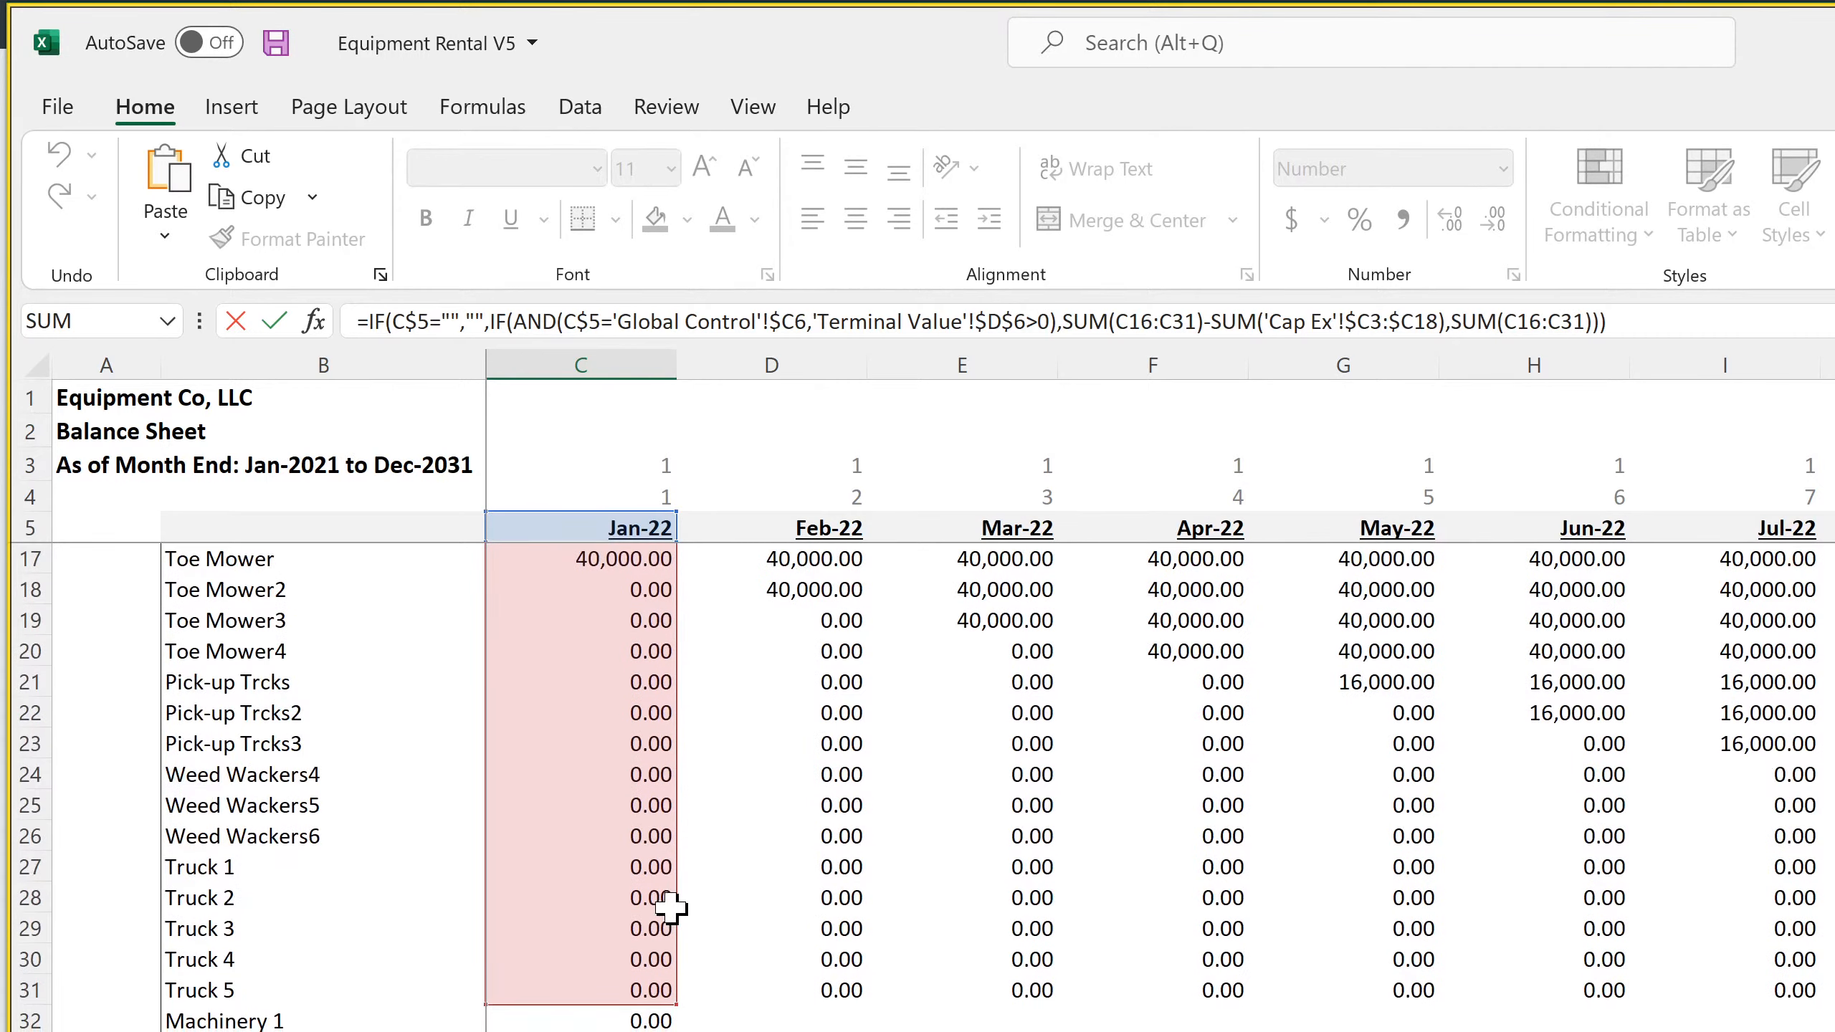
{"action": "scroll", "coordinate": [670, 907], "scroll_direction": "down", "scroll_amount": 7}
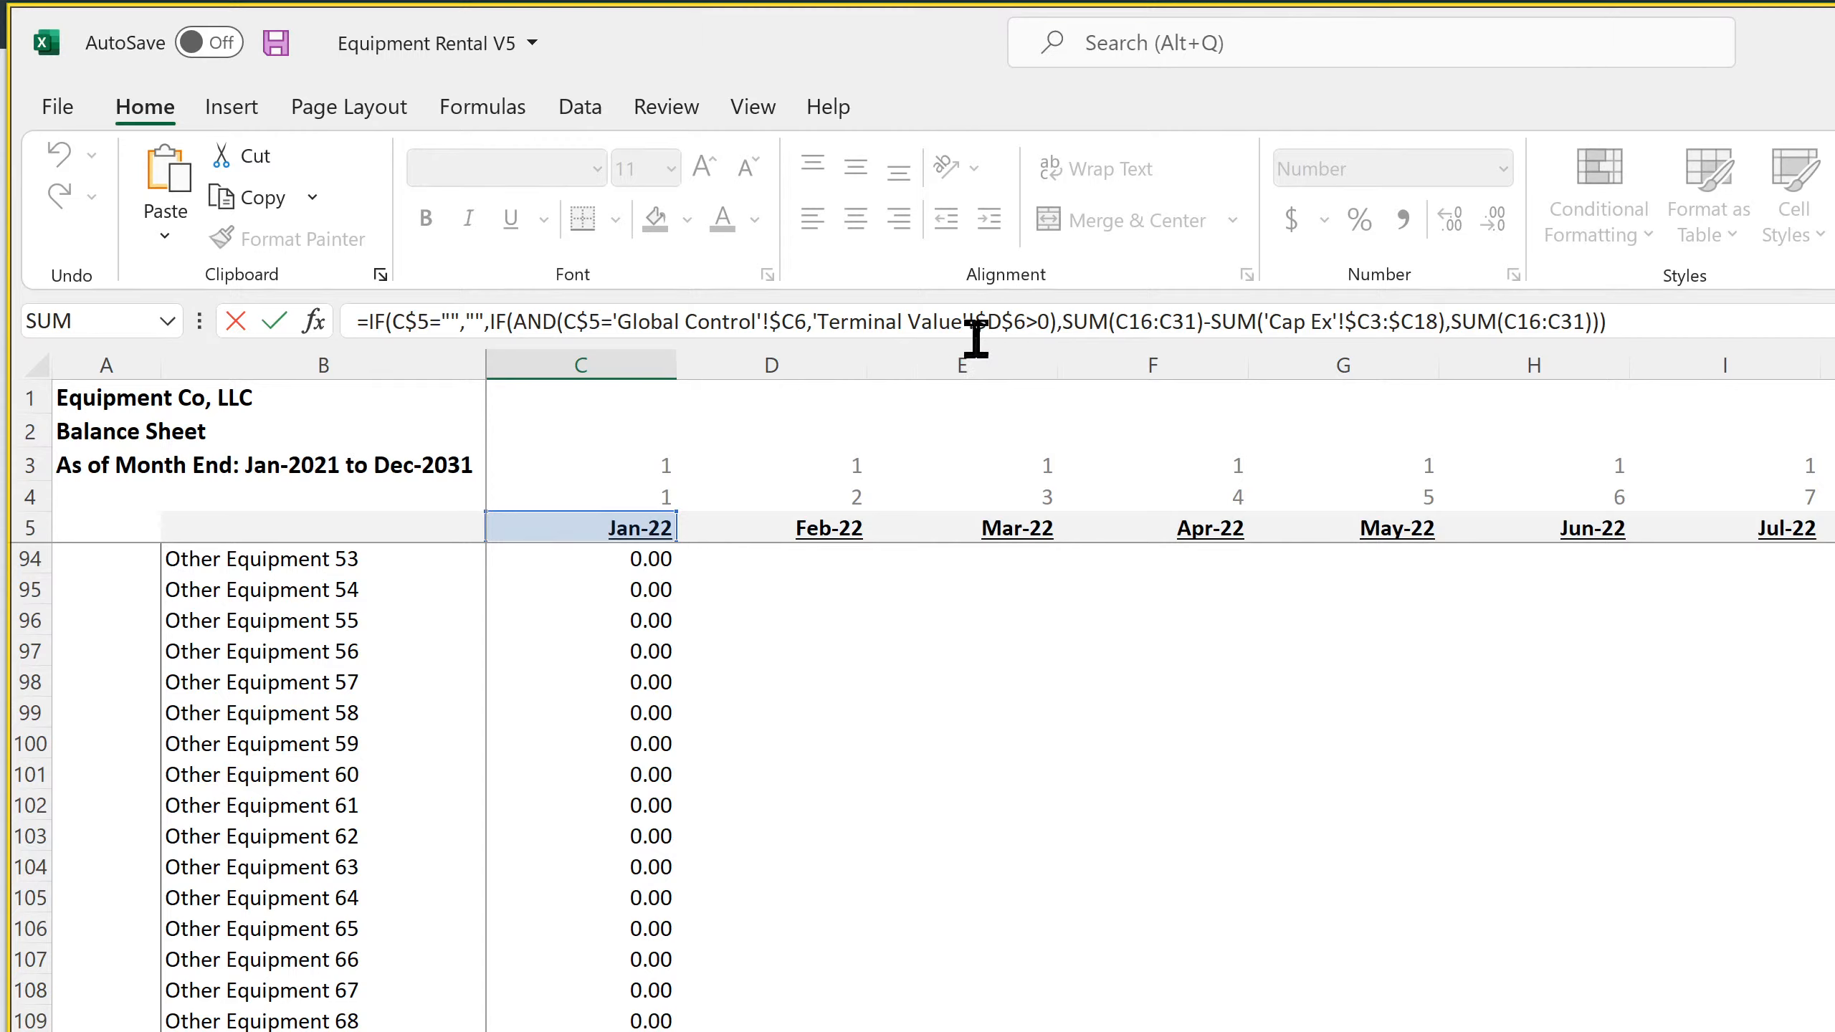
In the Jan-22 Total Non-Current Assets formula, extend the first SUM to C16:C116 and the subtracted Cap Ex range to $C3:$C103
{"action": "left_click", "coordinate": [1200, 322]}
{"action": "key", "text": "BackSpace"}
{"action": "key", "text": "BackSpace"}
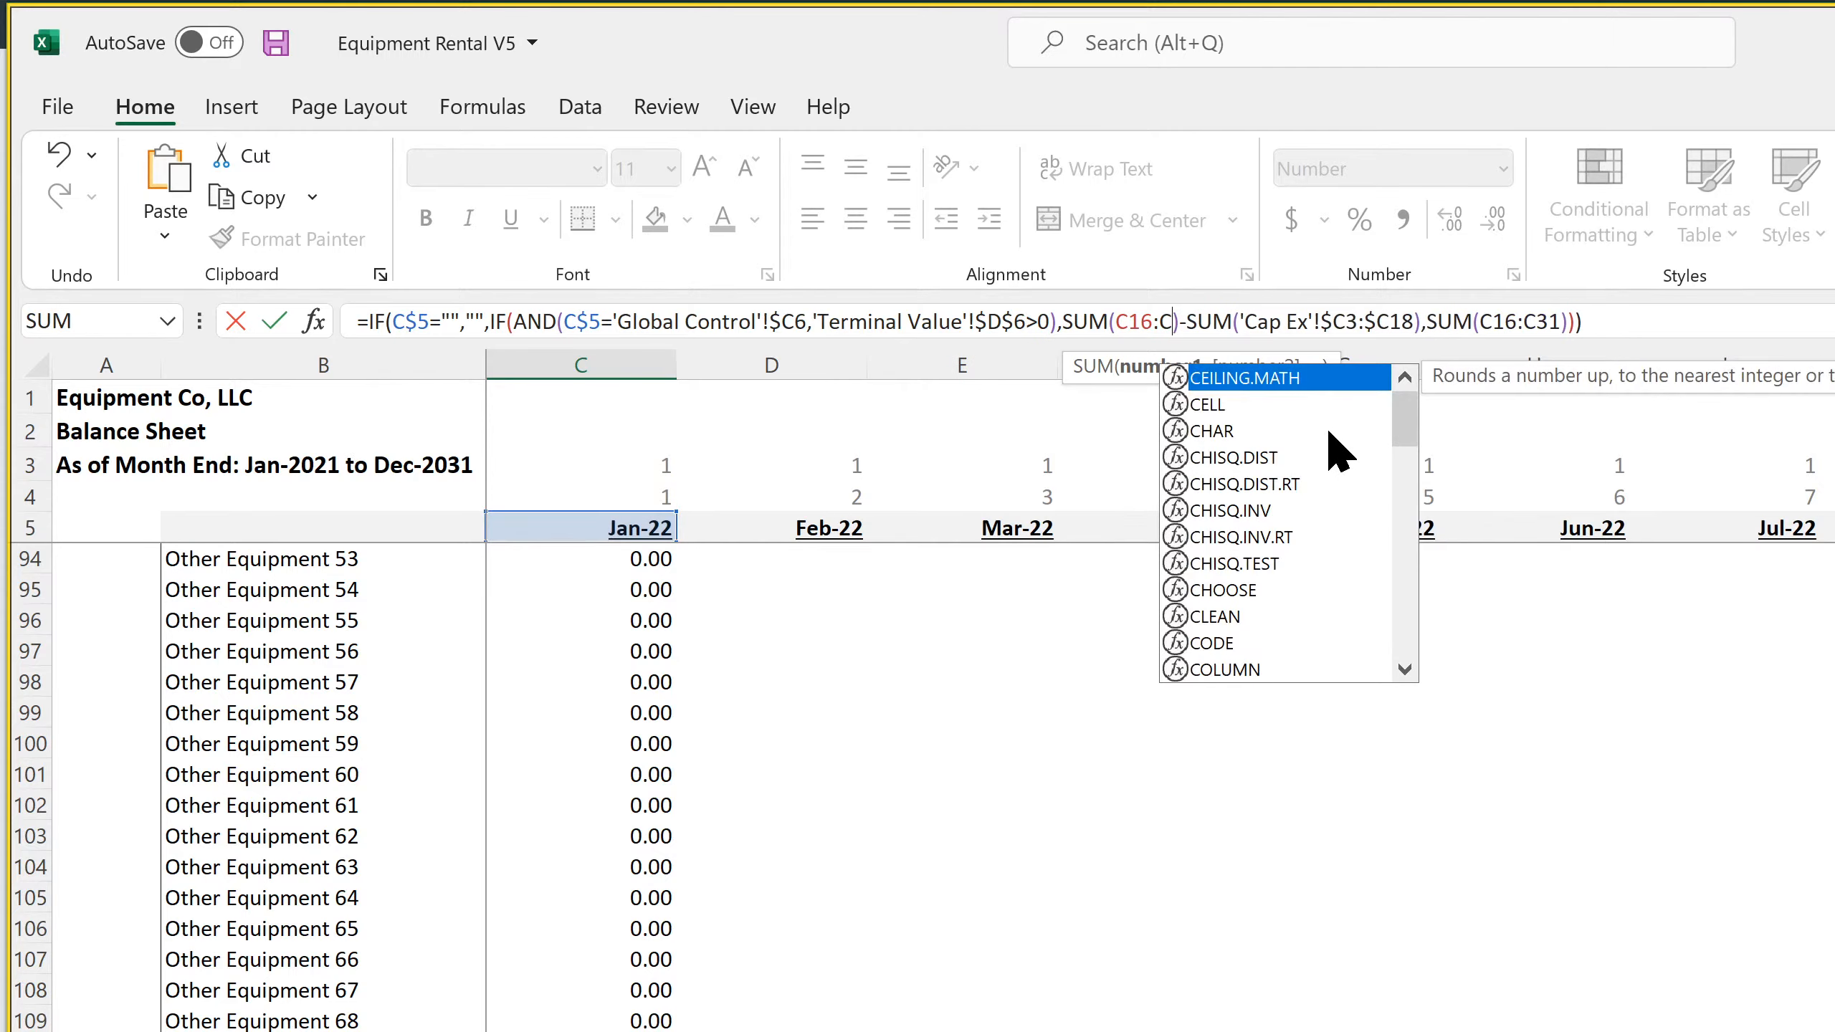
{"action": "type", "text": "116"}
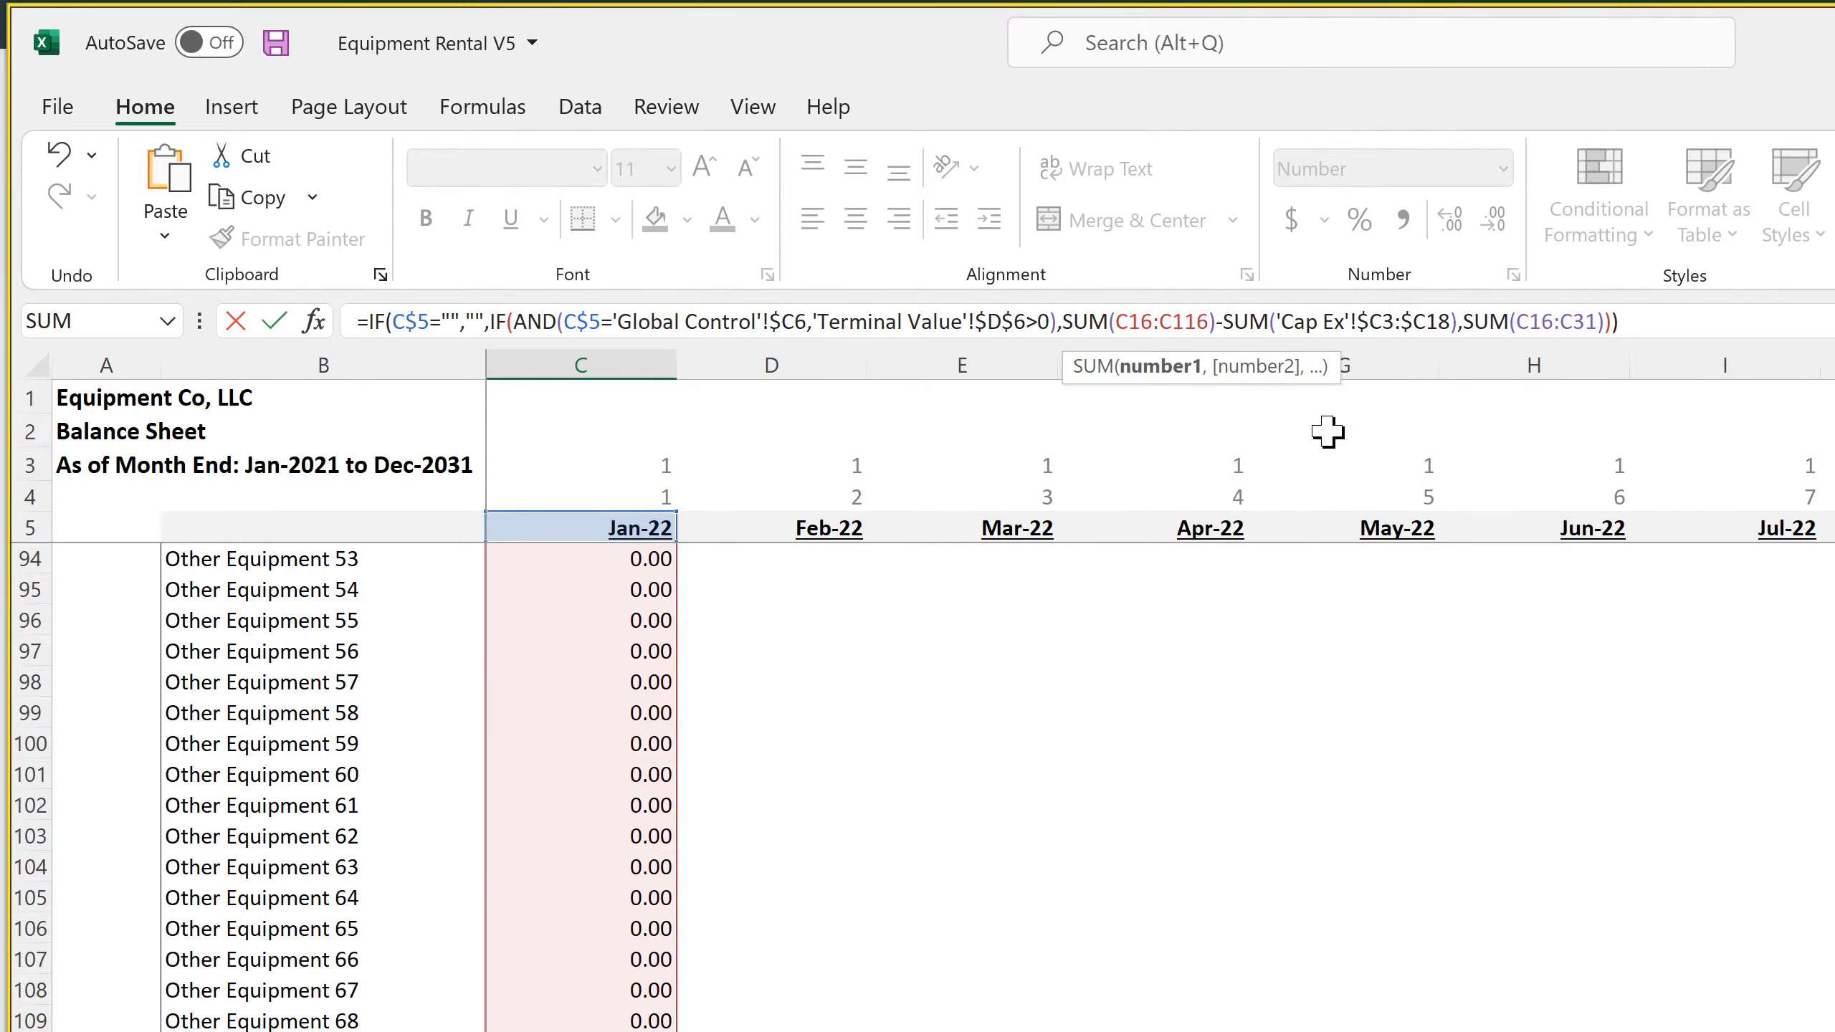
{"action": "left_click", "coordinate": [1450, 322]}
{"action": "key", "text": "BackSpace"}
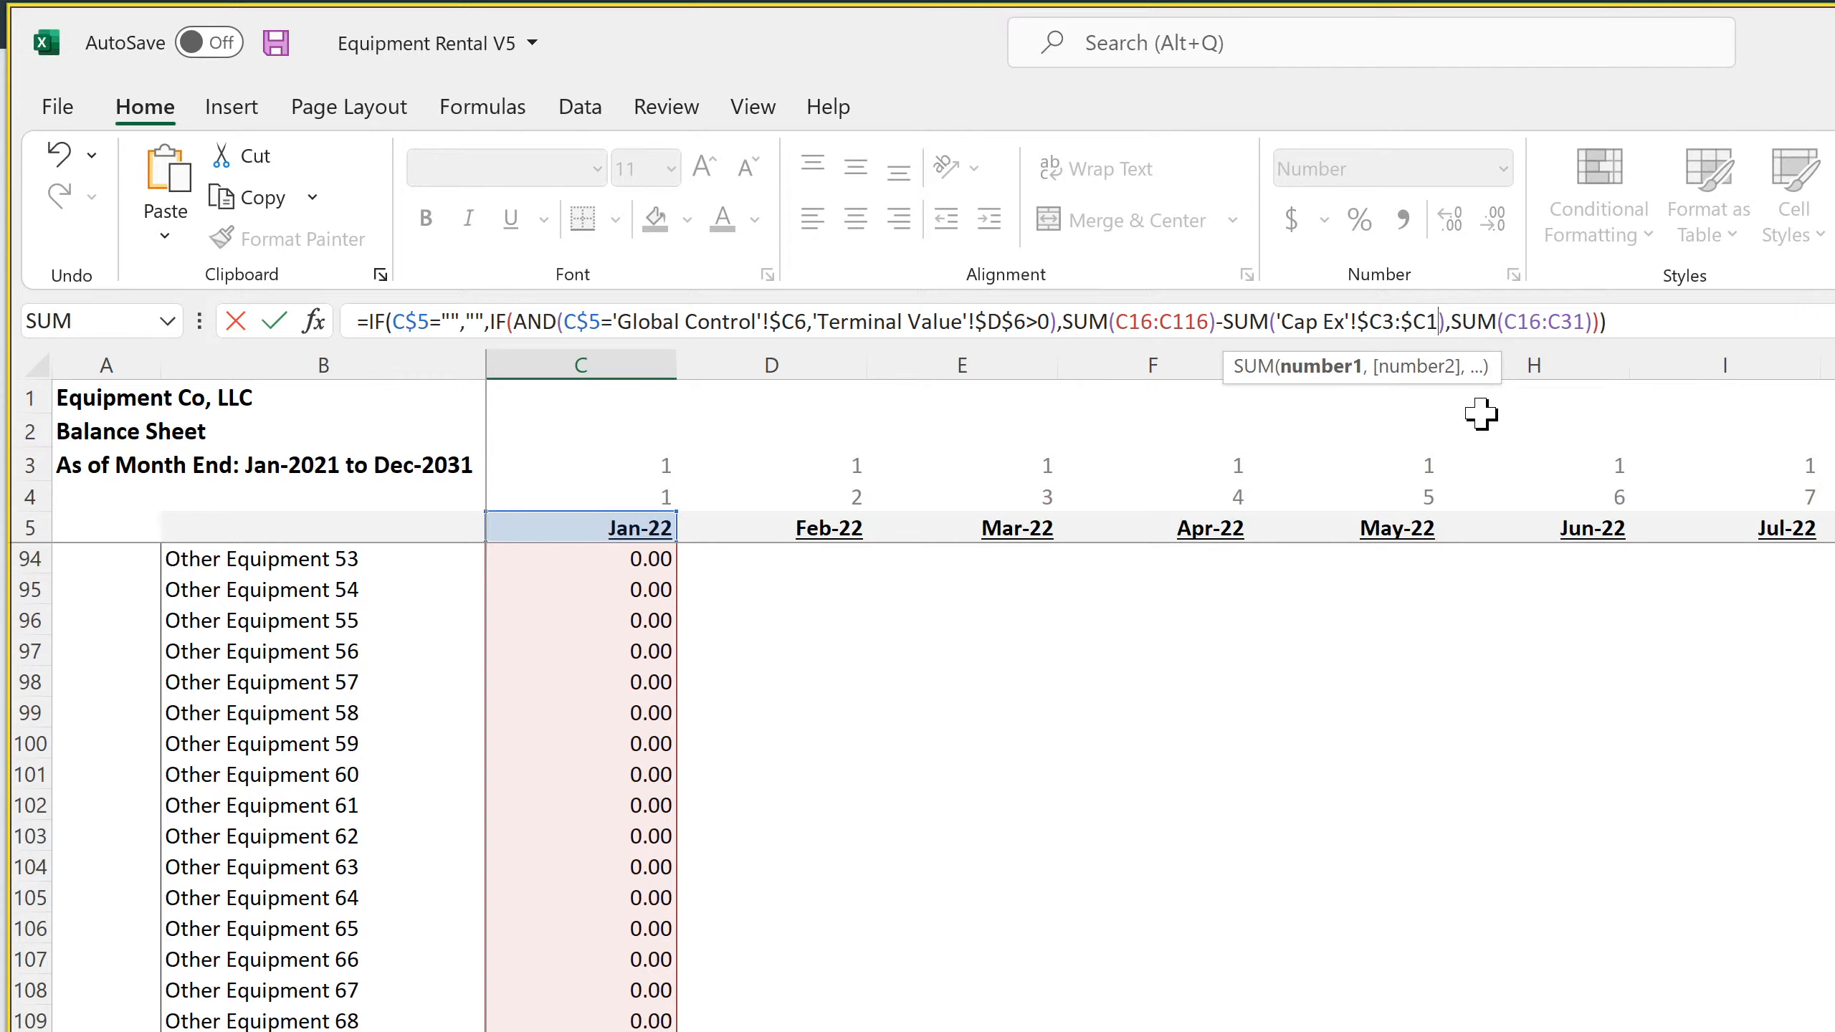
{"action": "type", "text": "03"}
Extend the final SUM in the Jan-22 Total Non-Current Assets formula to C16:C116 and commit the formula
{"action": "key", "text": "Right"}
{"action": "key", "text": "Right"}
{"action": "key", "text": "Right"}
{"action": "key", "text": "Right"}
{"action": "key", "text": "Right"}
{"action": "key", "text": "Right"}
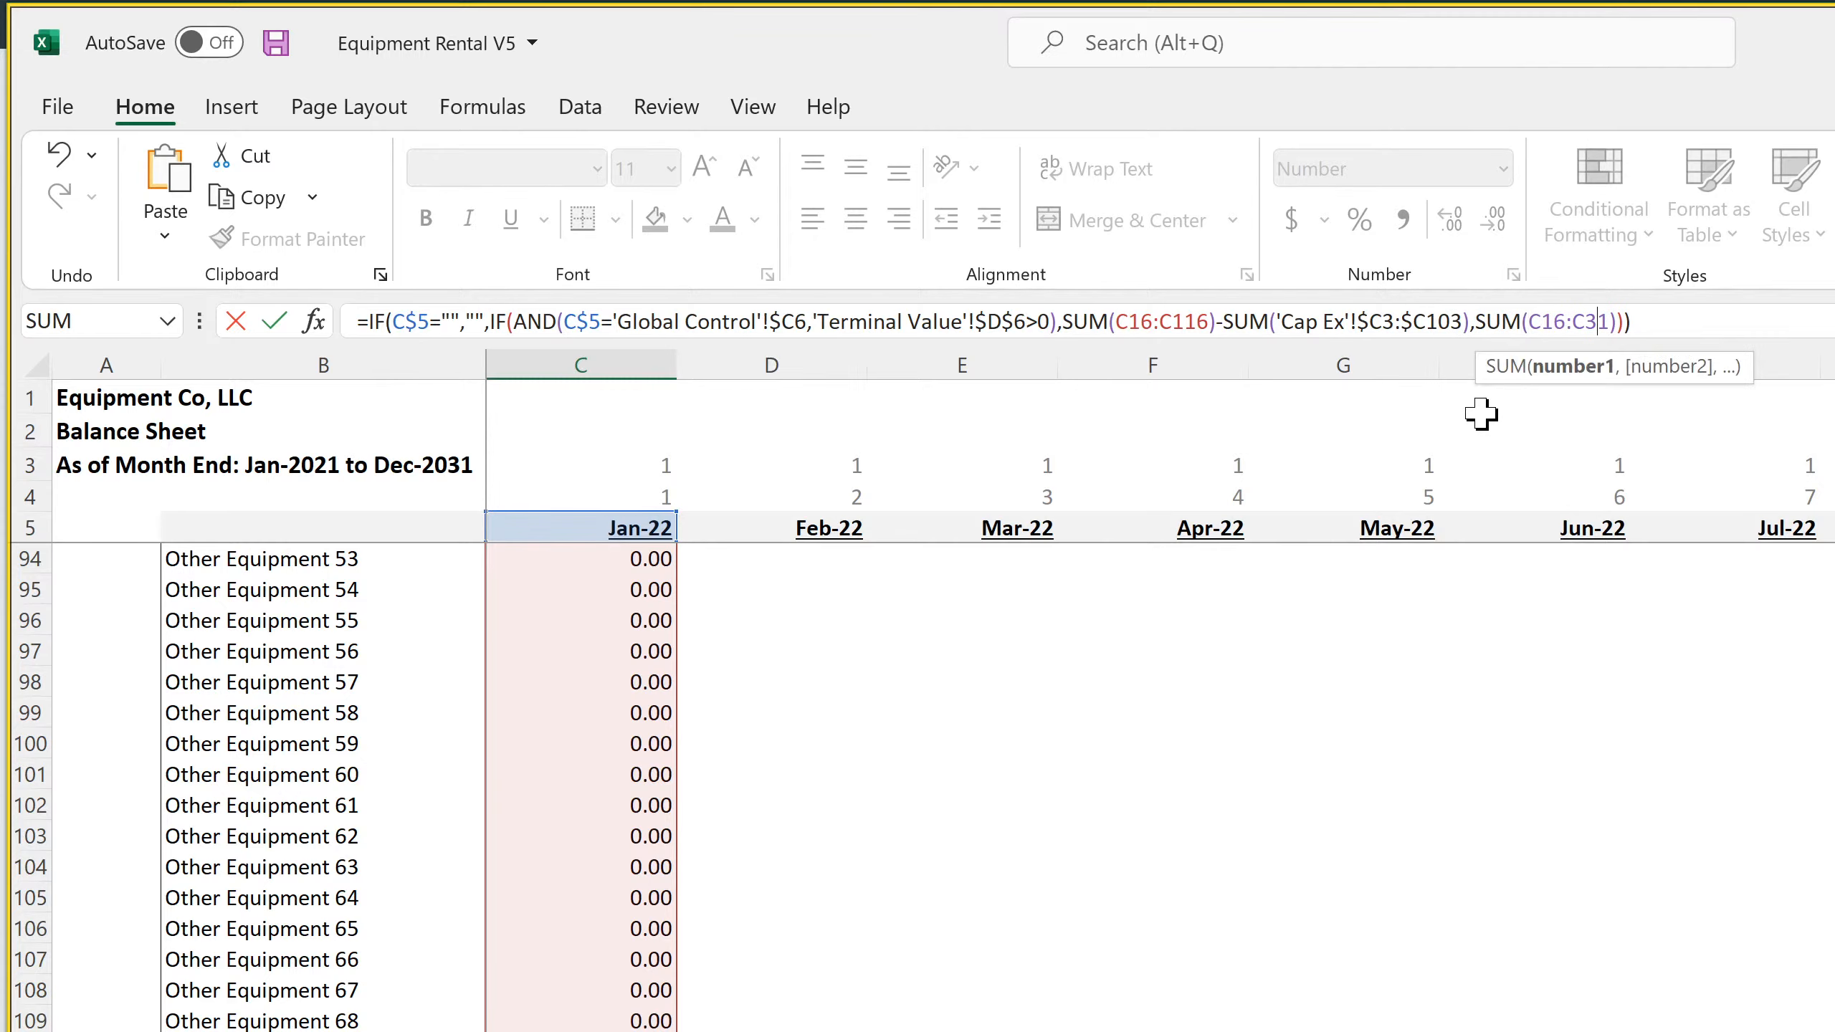
{"action": "key", "text": "BackSpace"}
{"action": "key", "text": "BackSpace"}
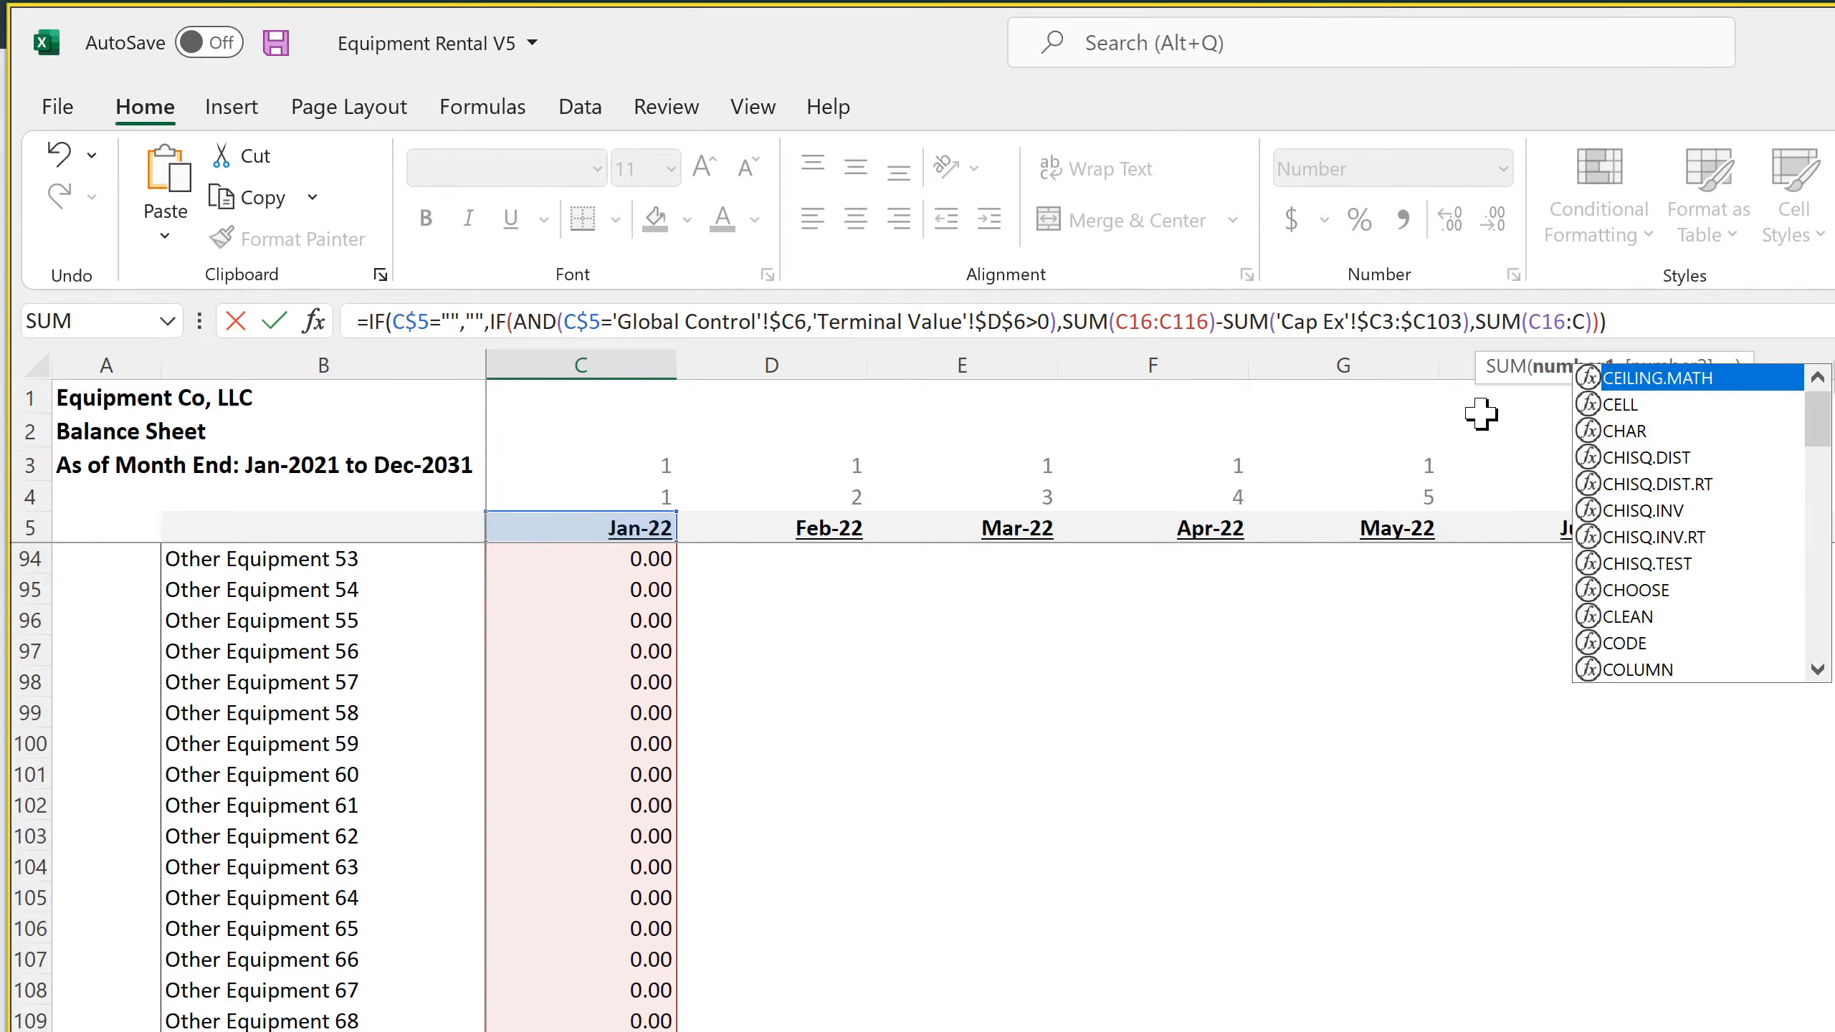
{"action": "type", "text": "116"}
{"action": "key", "text": "Return"}
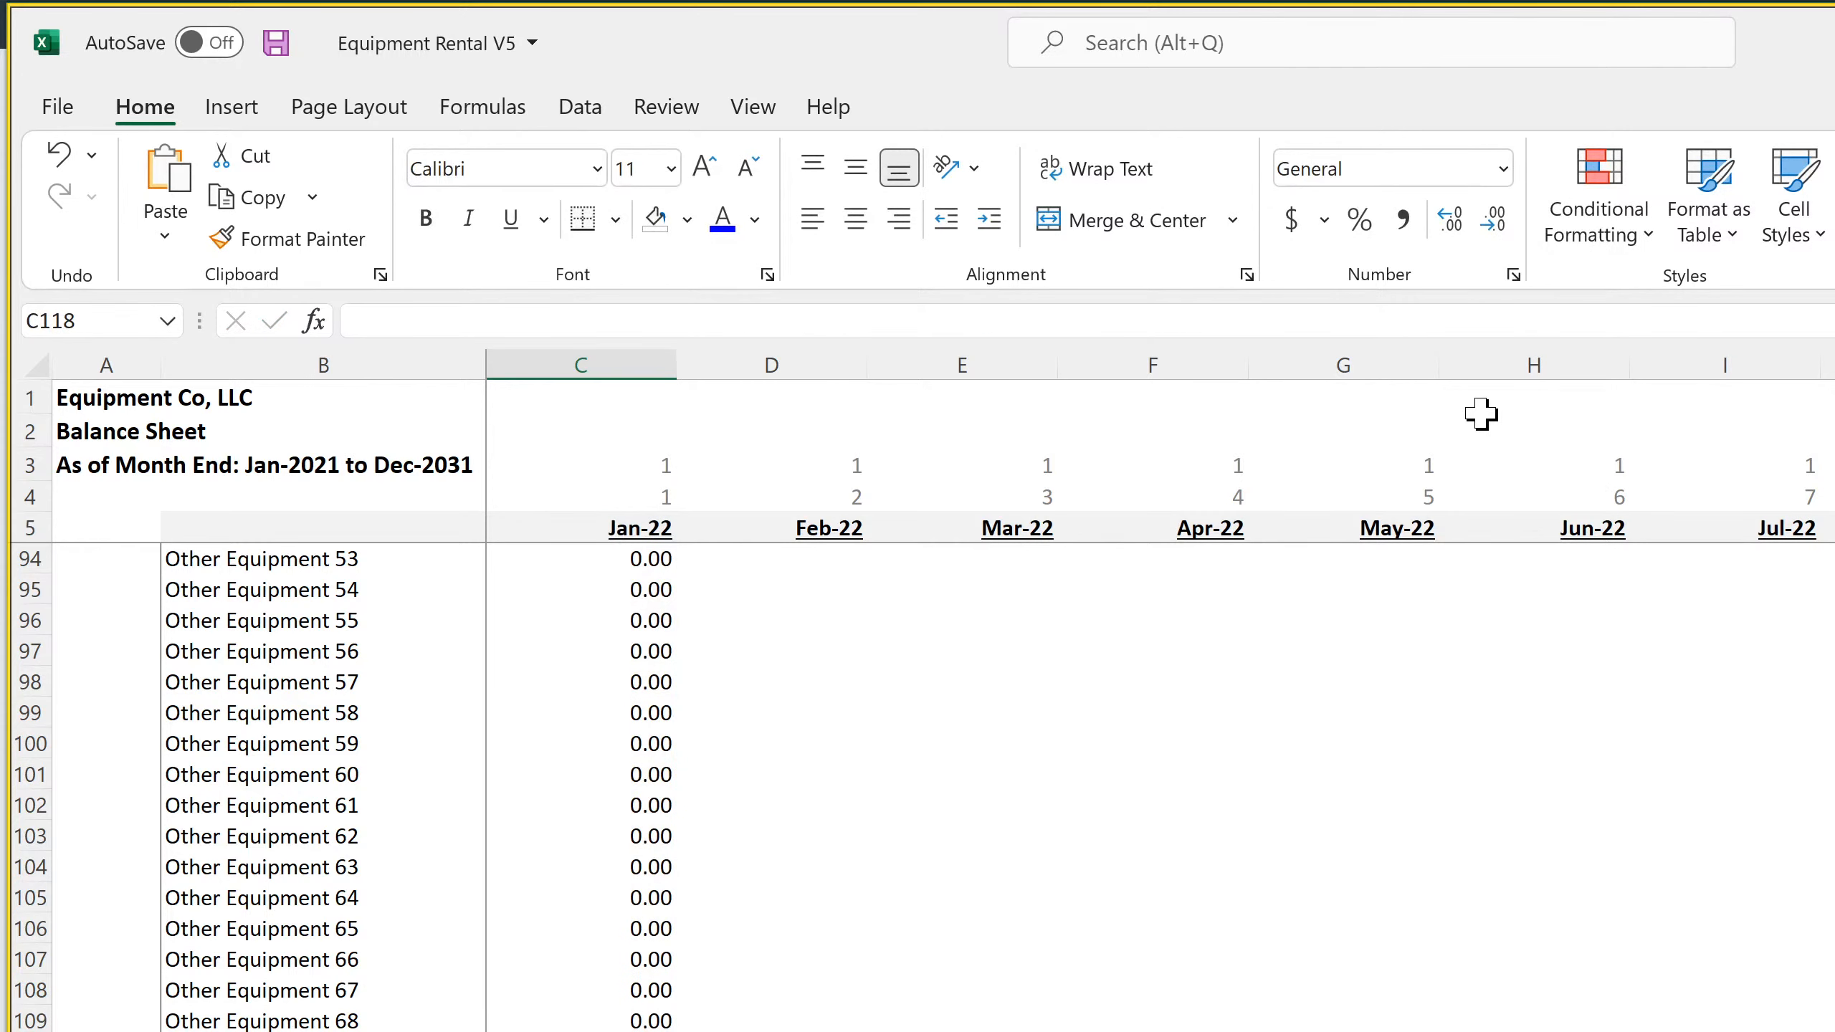
Check the Cap Ex sheet's first and last item rows against the ranges in the Jan-22 Total Non-Current Assets formula
{"action": "key", "text": "ctrl+Page_Up"}
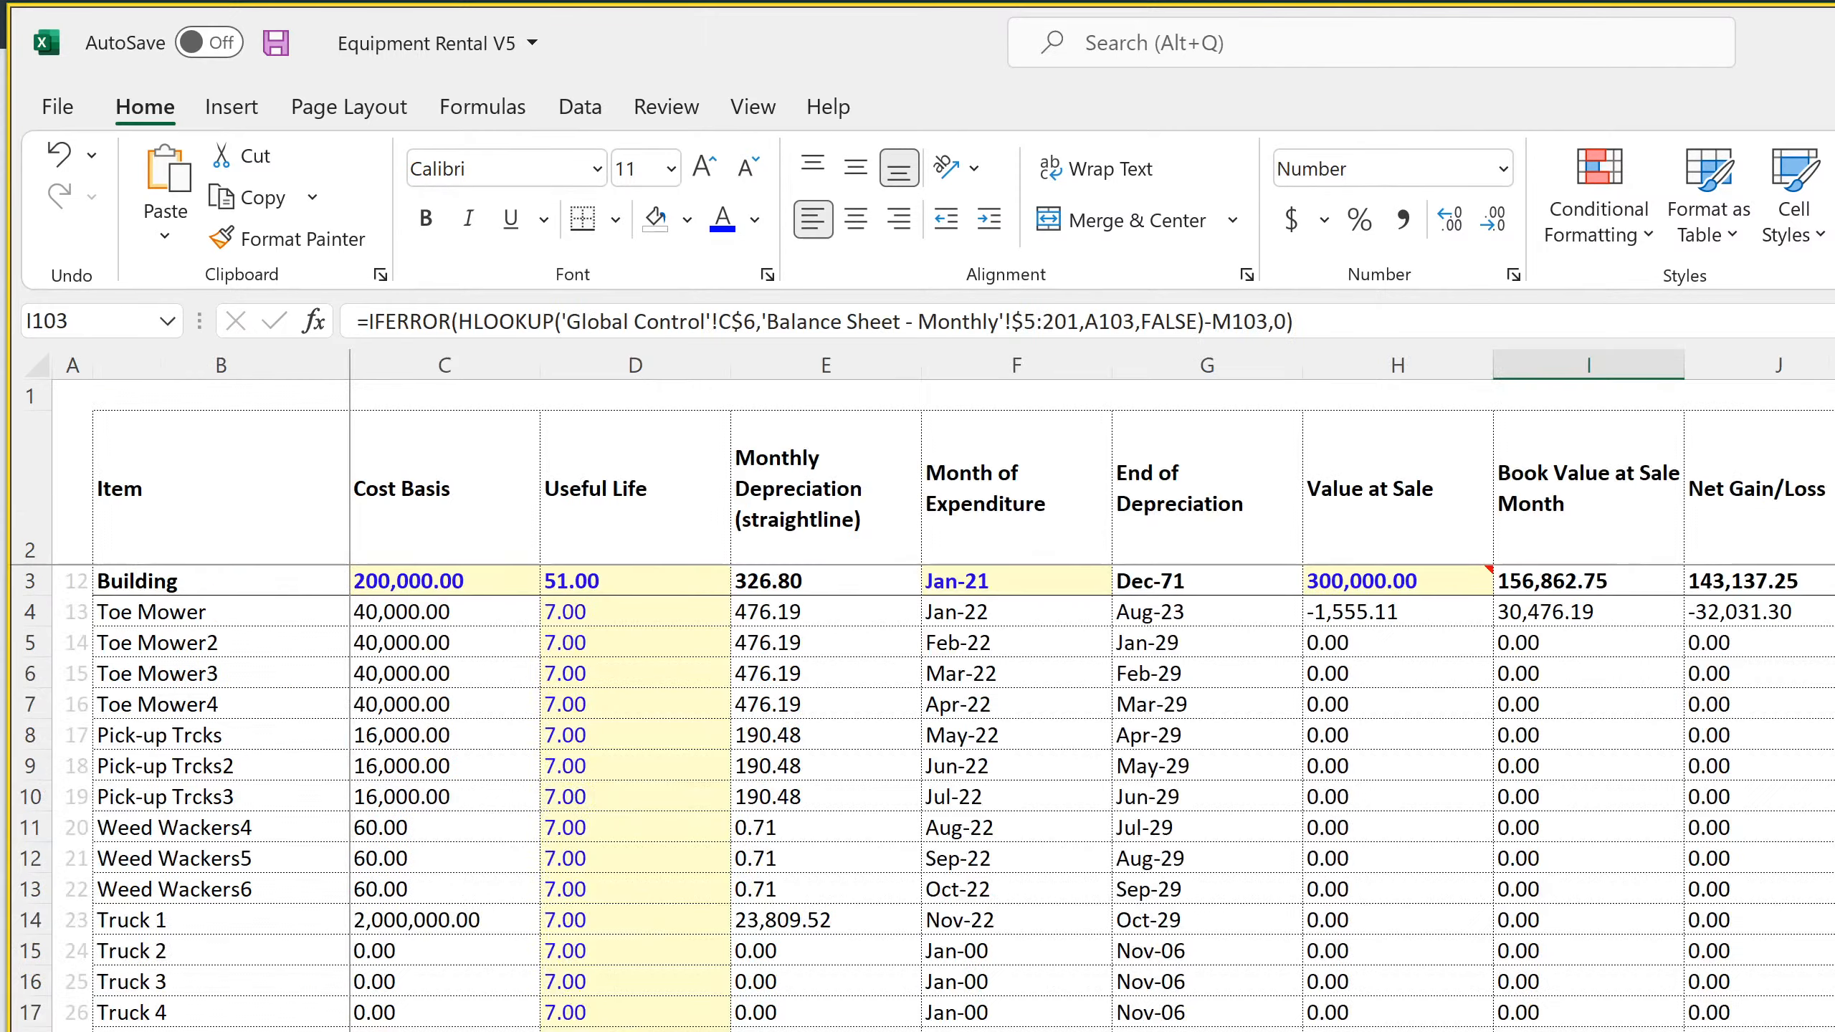
{"action": "scroll", "coordinate": [923, 798], "scroll_direction": "down", "scroll_amount": 20}
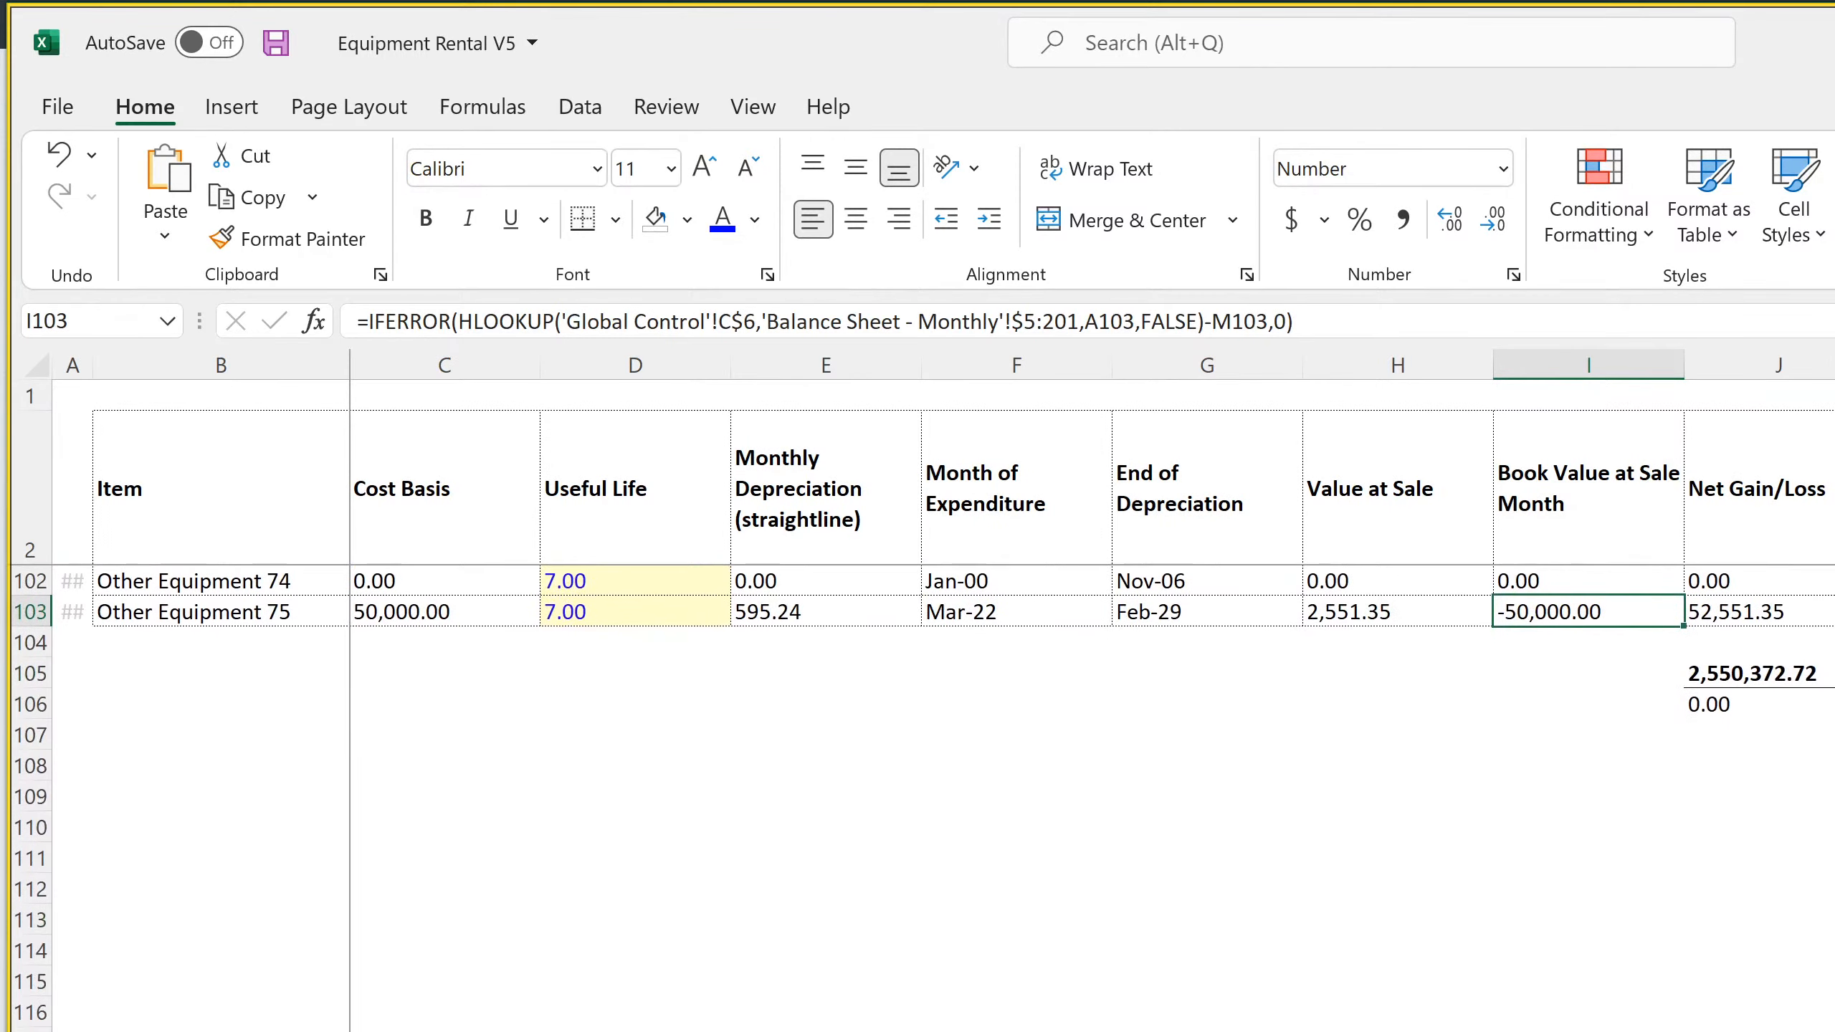
{"action": "scroll", "coordinate": [923, 798], "scroll_direction": "up", "scroll_amount": 20}
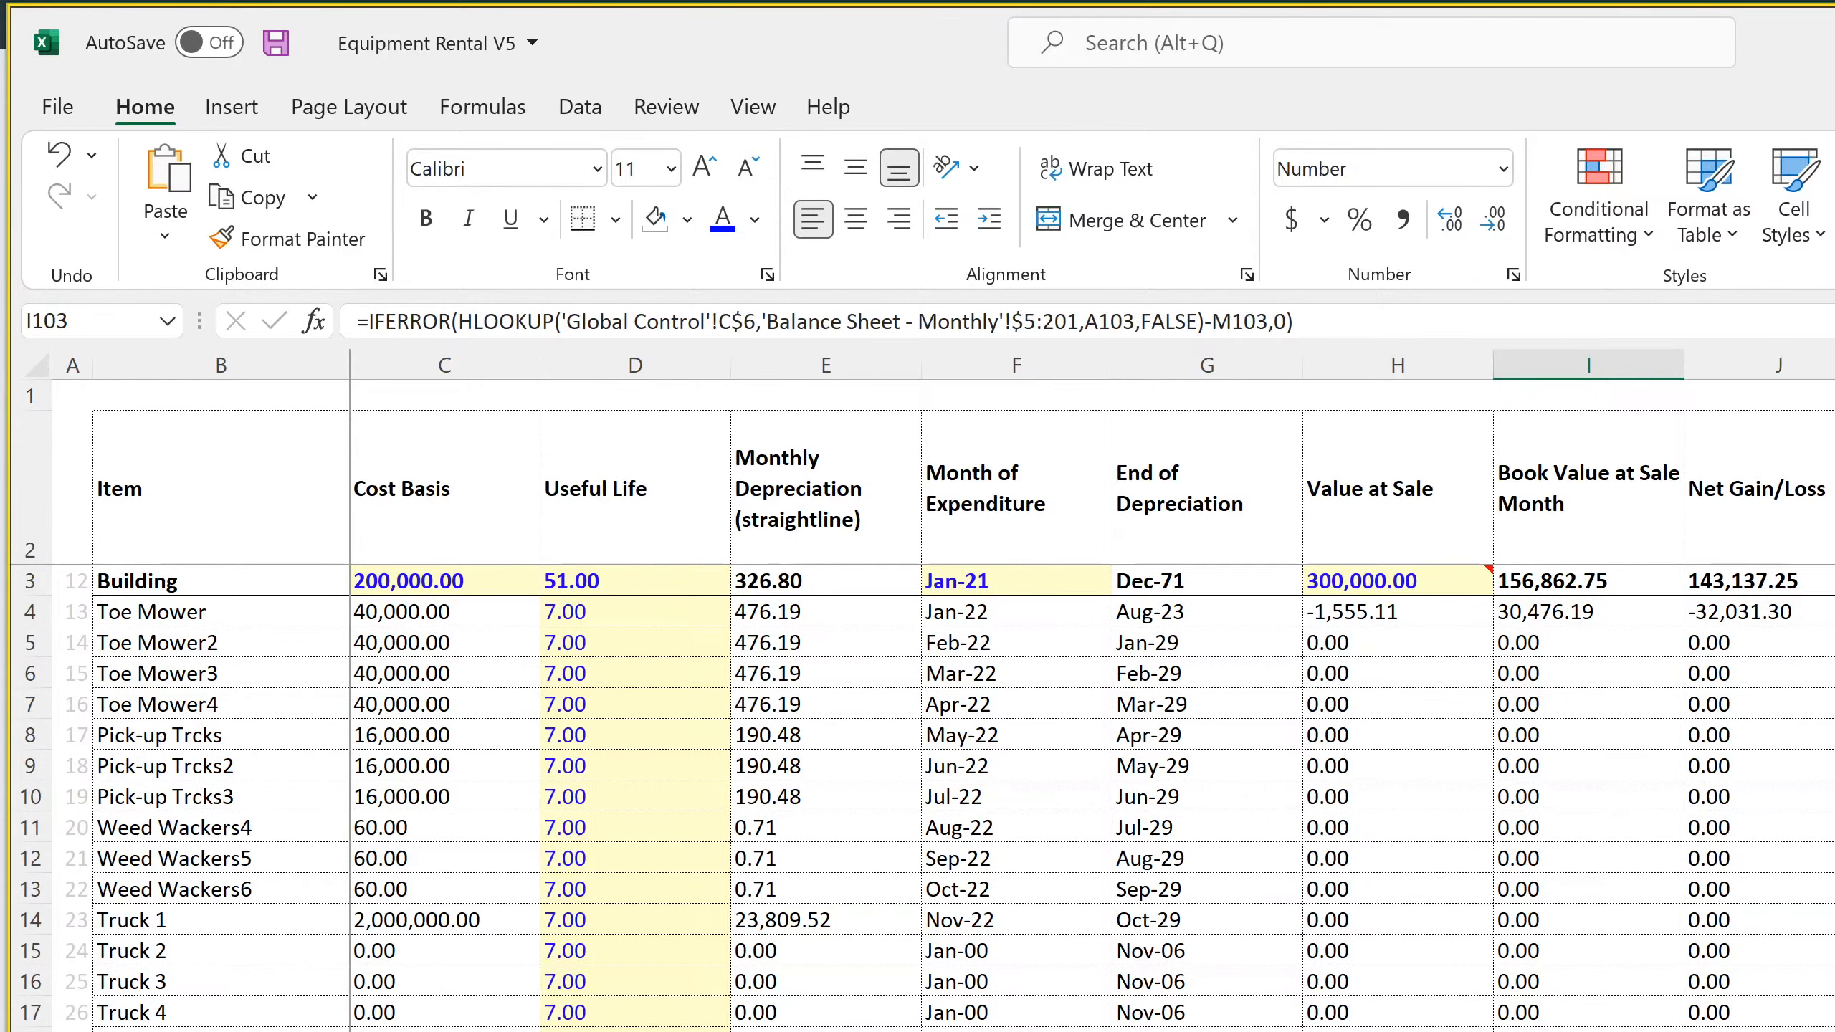
{"action": "key", "text": "ctrl+Page_Down"}
{"action": "key", "text": "Up"}
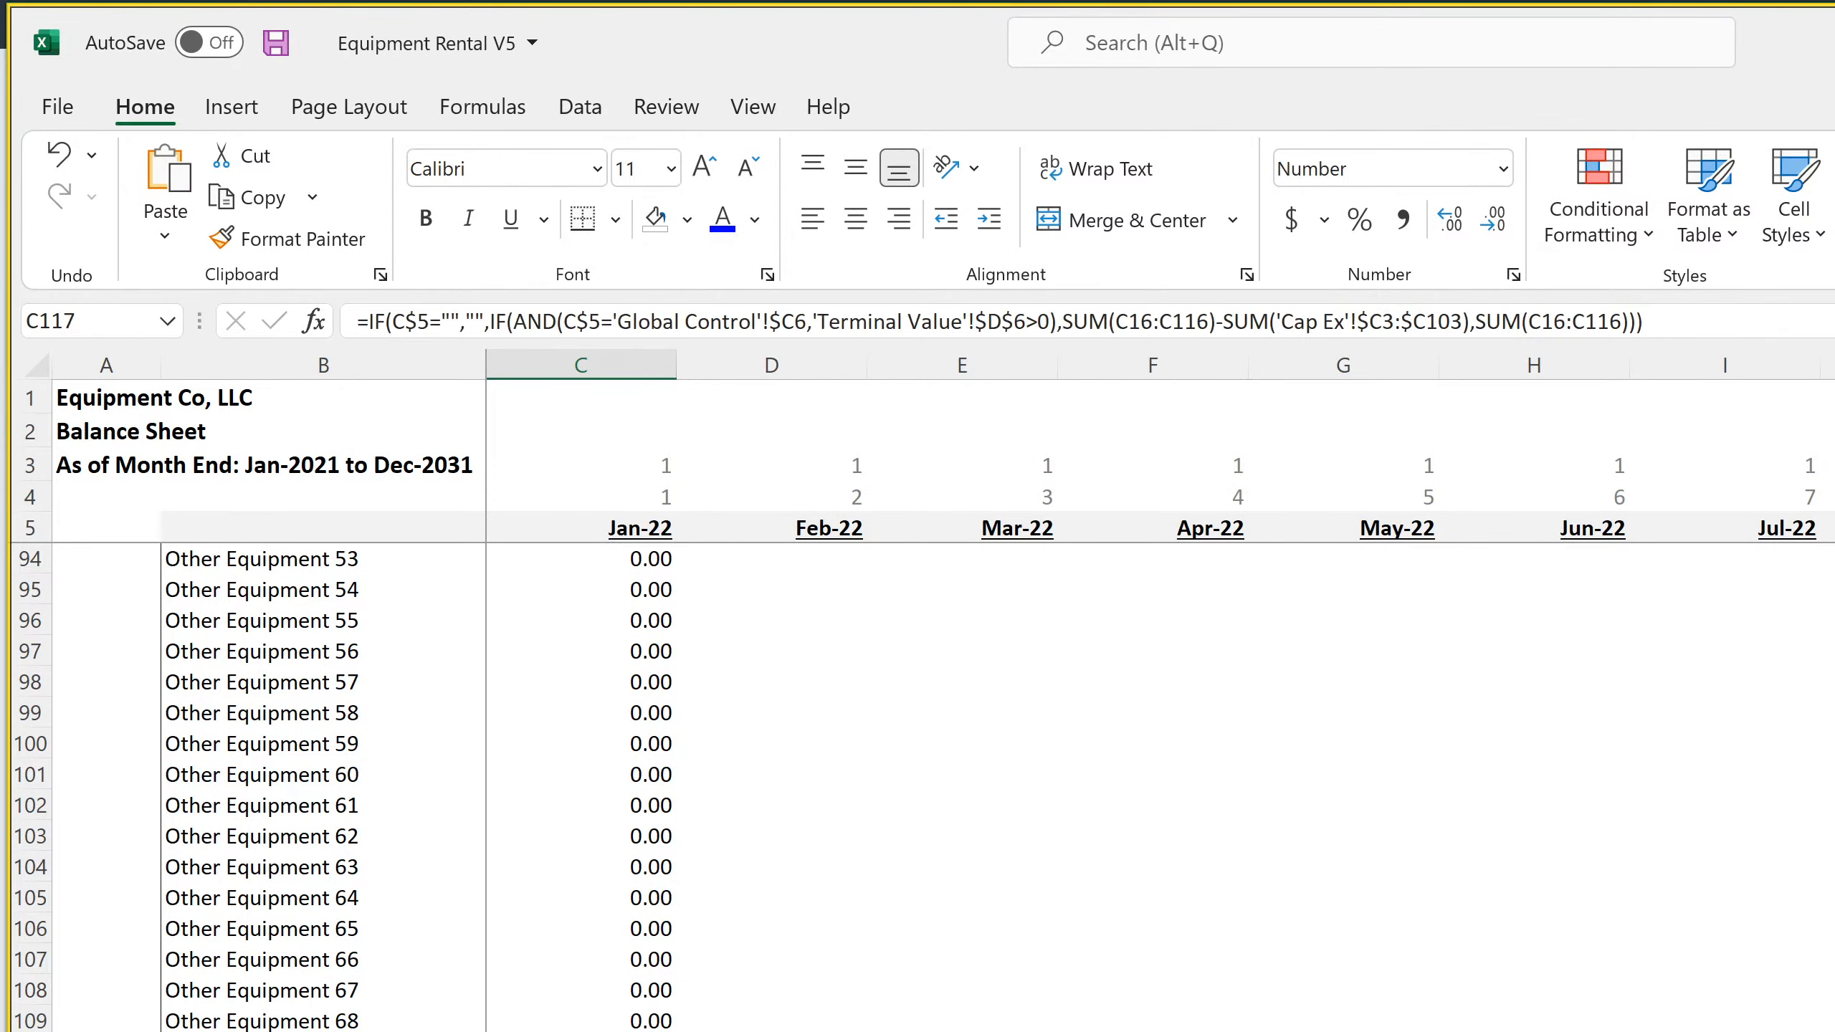
Fill the Jan-22 non-current asset formulas in C16:C117 across all months through Dec-31 in column DR, and save the workbook
{"action": "key", "text": "Right"}
{"action": "key", "text": "Left"}
{"action": "left_click_drag", "start_coordinate": [614, 750], "coordinate": [599, 629]}
{"action": "scroll", "coordinate": [781, 996], "scroll_direction": "down", "scroll_amount": 3}
{"action": "scroll", "coordinate": [781, 996], "scroll_direction": "down", "scroll_amount": 20}
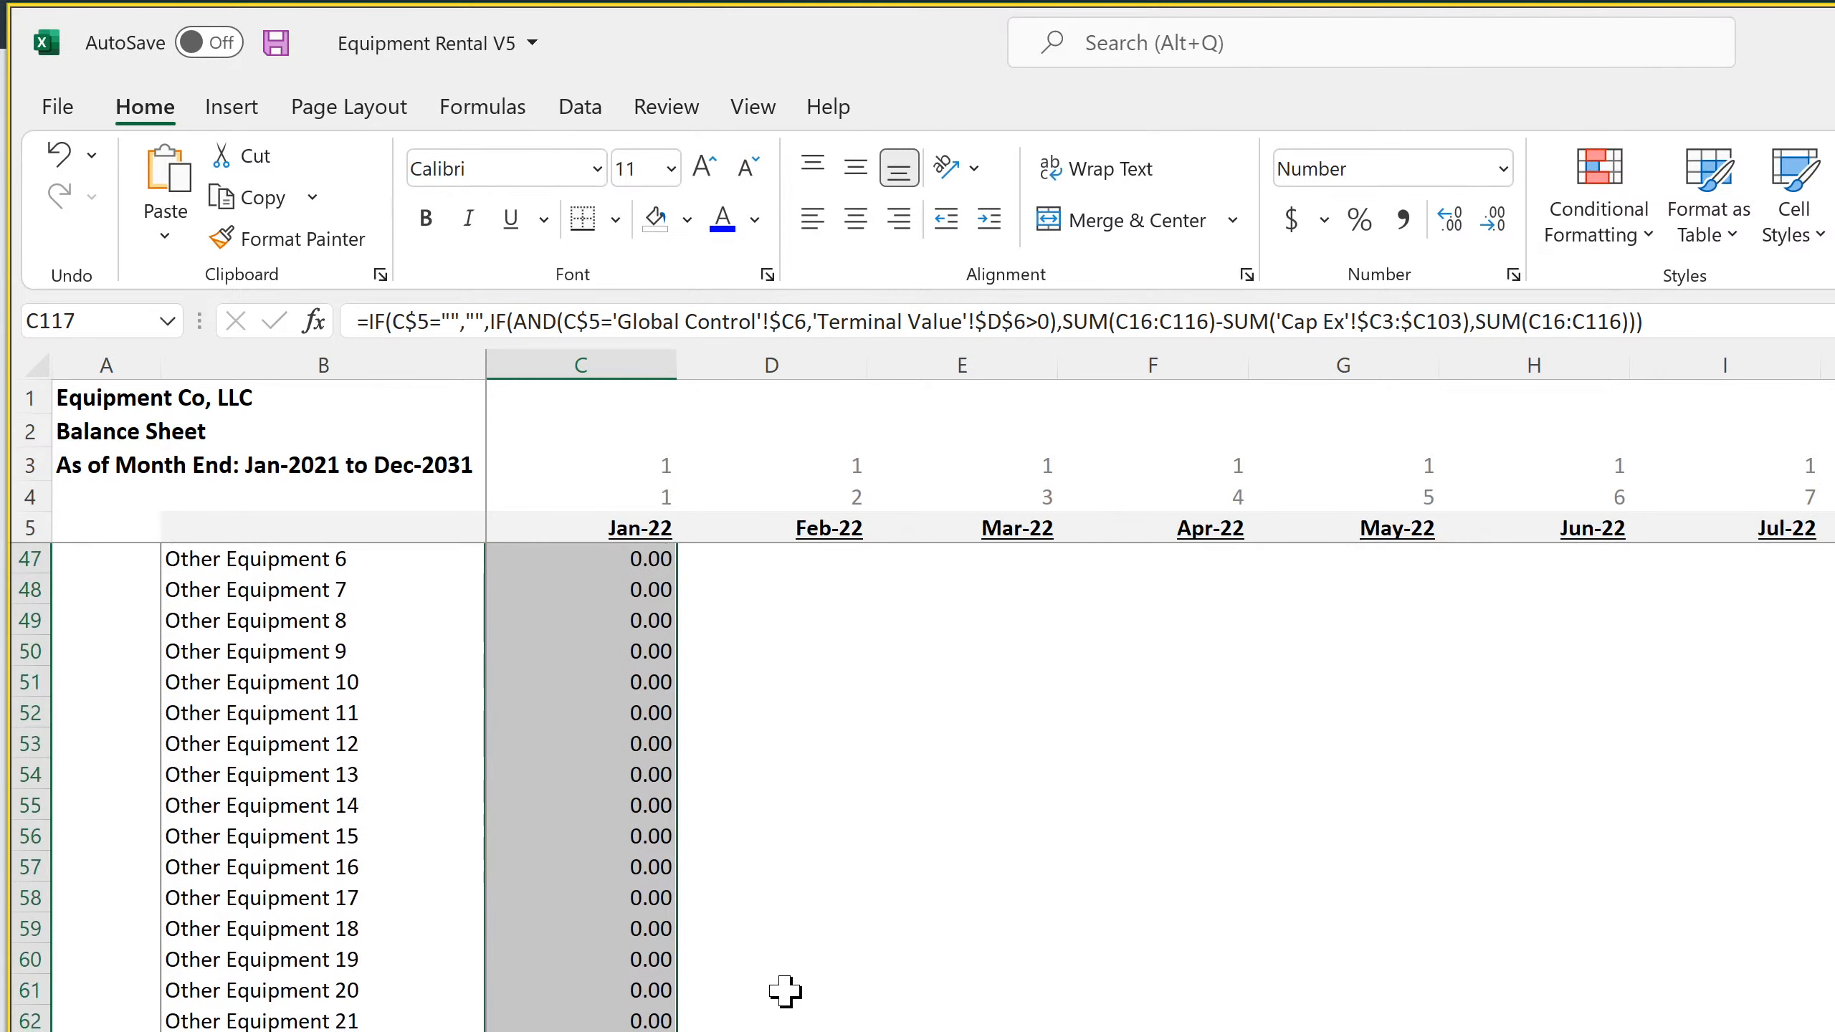
{"action": "scroll", "coordinate": [778, 983], "scroll_direction": "down", "scroll_amount": 4}
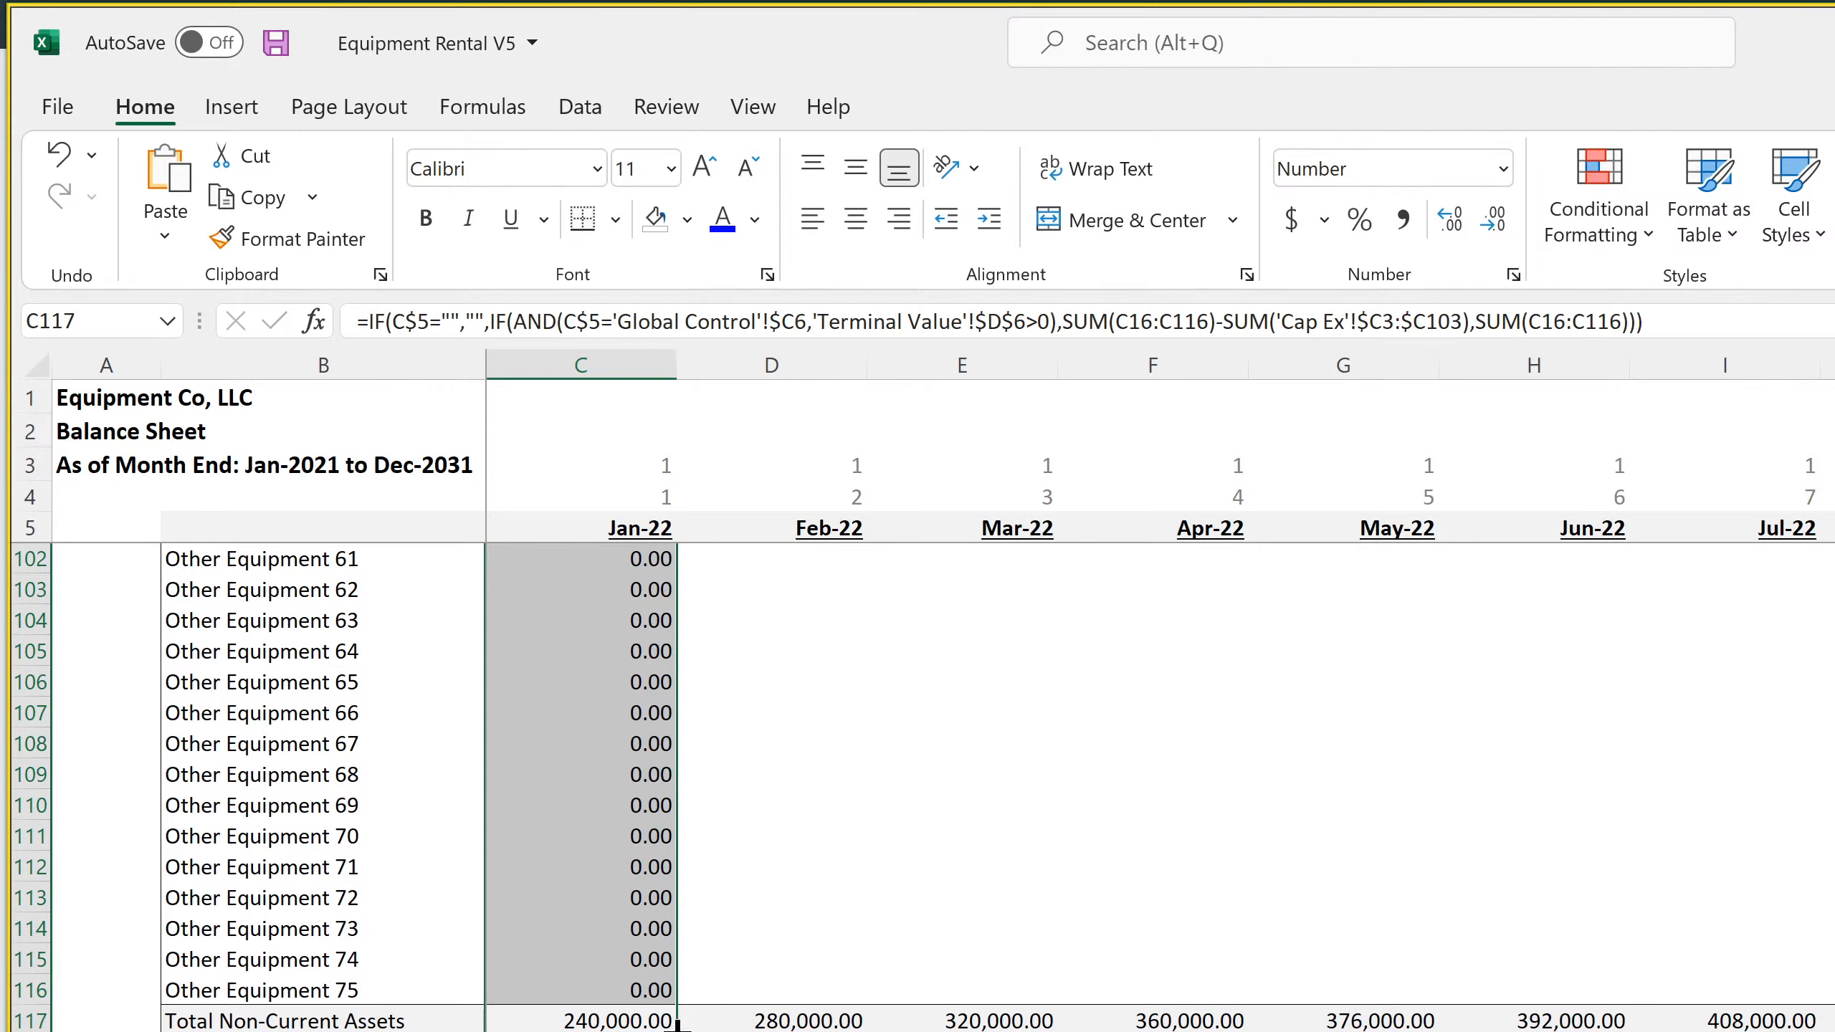
{"action": "scroll", "coordinate": [676, 1023], "scroll_direction": "right", "scroll_amount": 12}
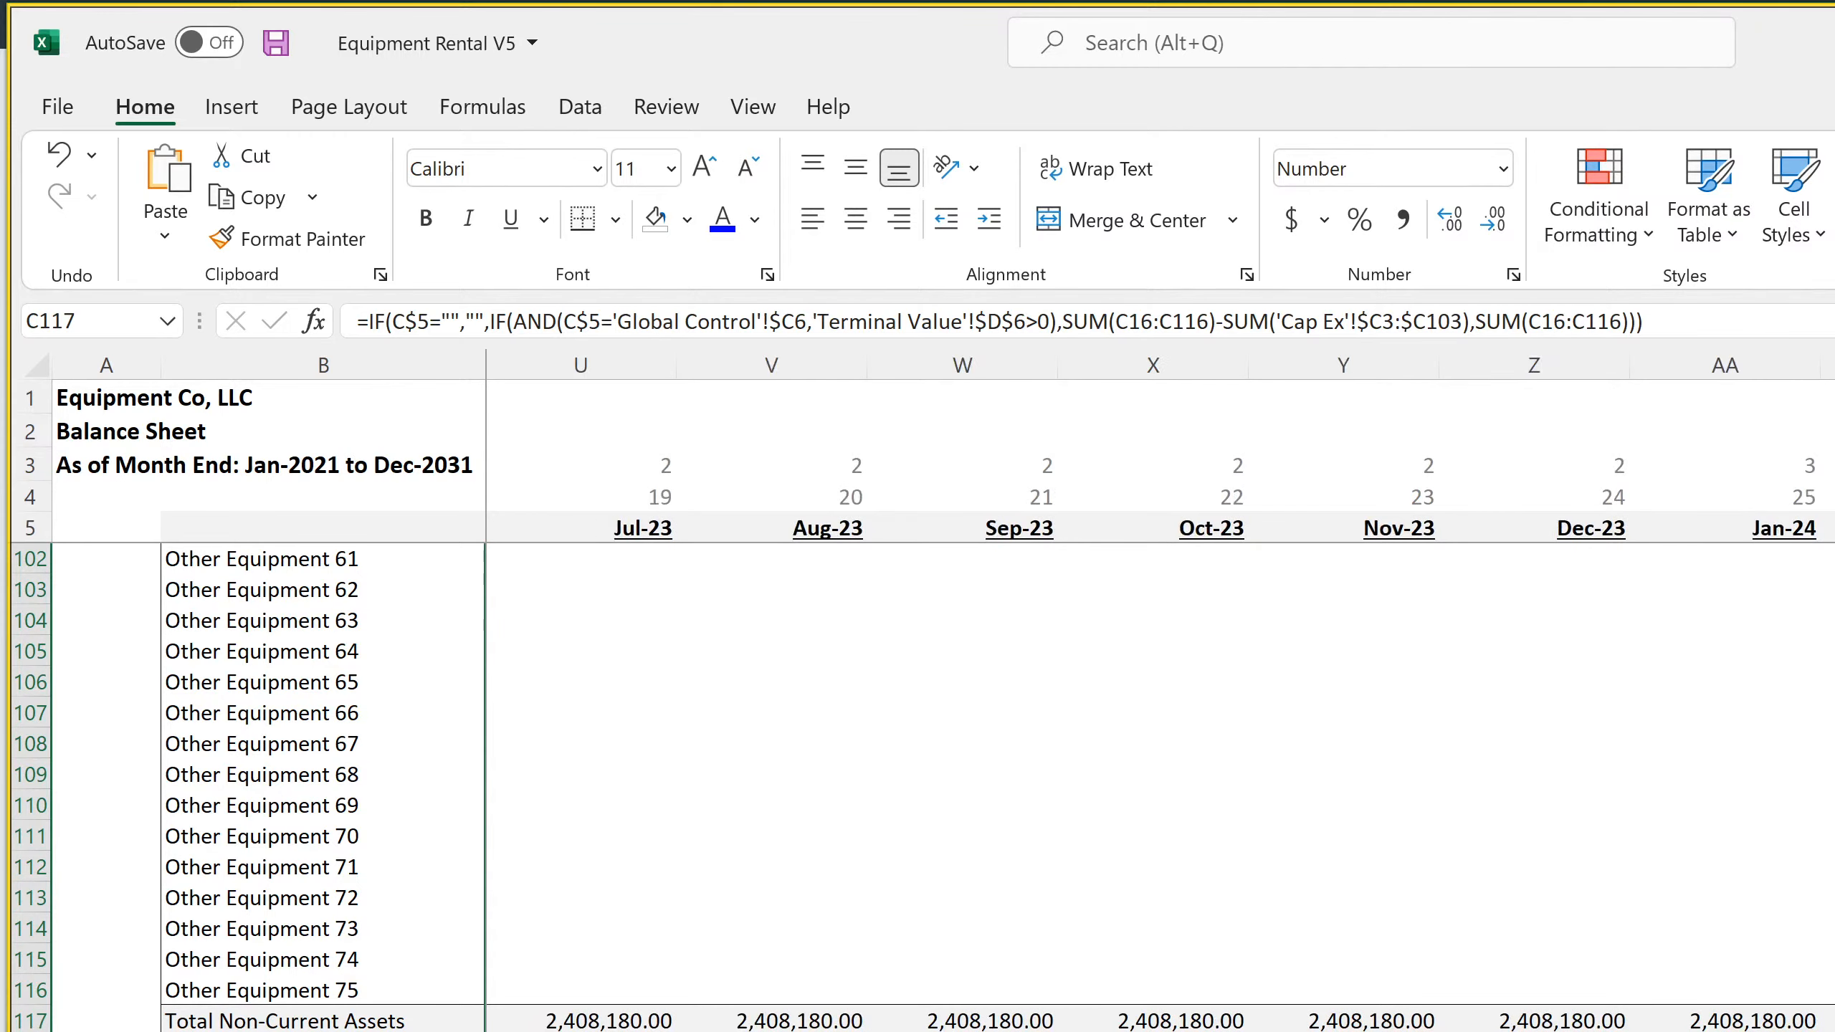
{"action": "scroll", "coordinate": [1156, 723], "scroll_direction": "right", "scroll_amount": 19}
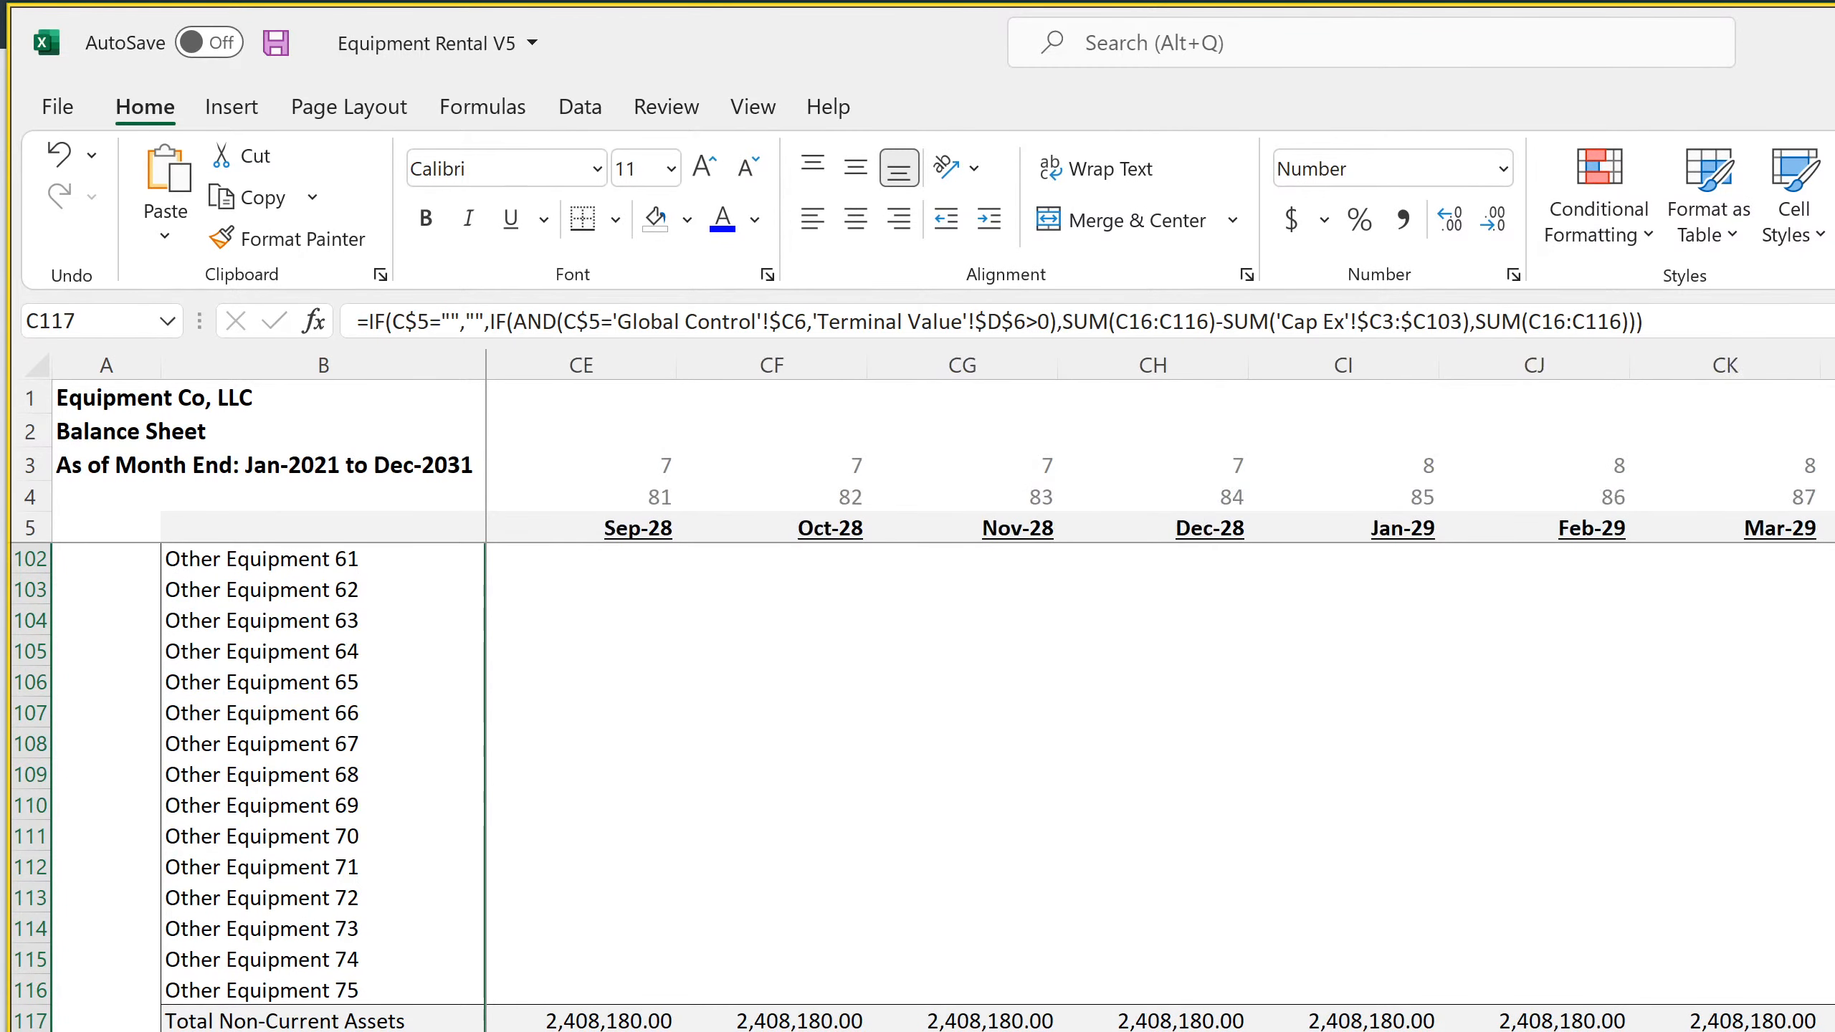
{"action": "scroll", "coordinate": [1156, 723], "scroll_direction": "right", "scroll_amount": 18}
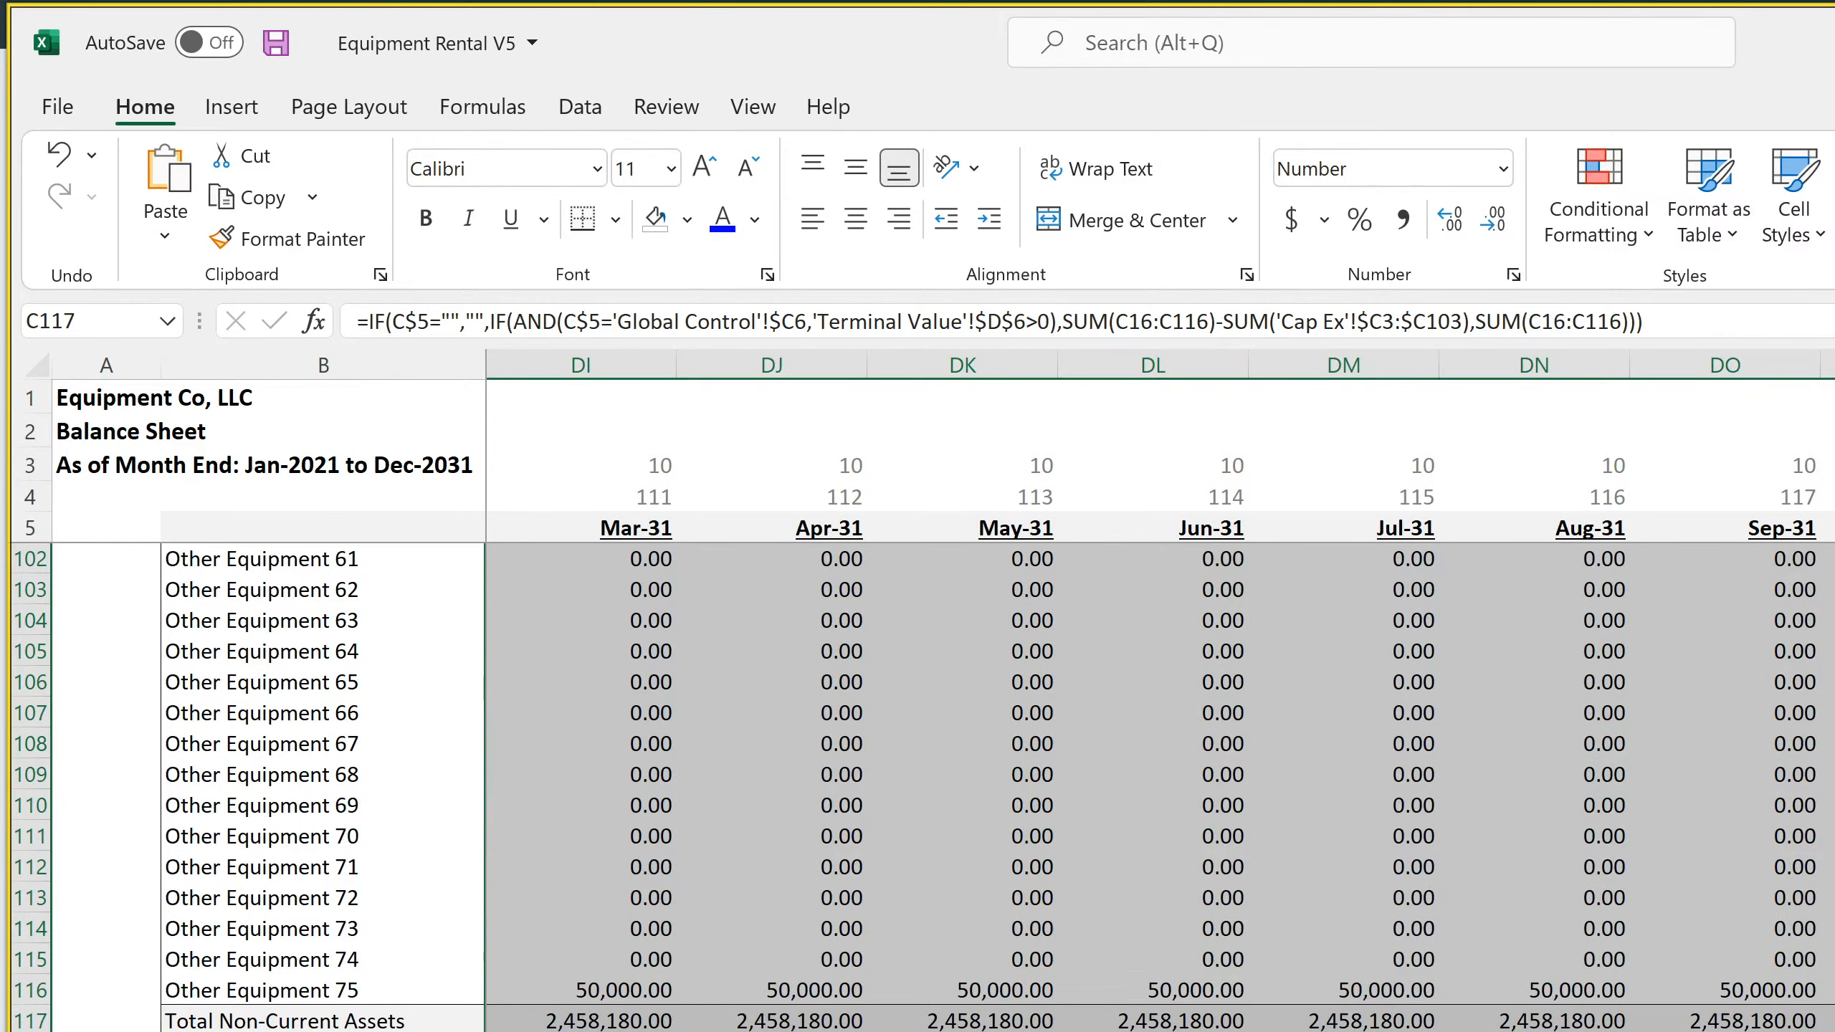
{"action": "left_click", "coordinate": [1831, 929]}
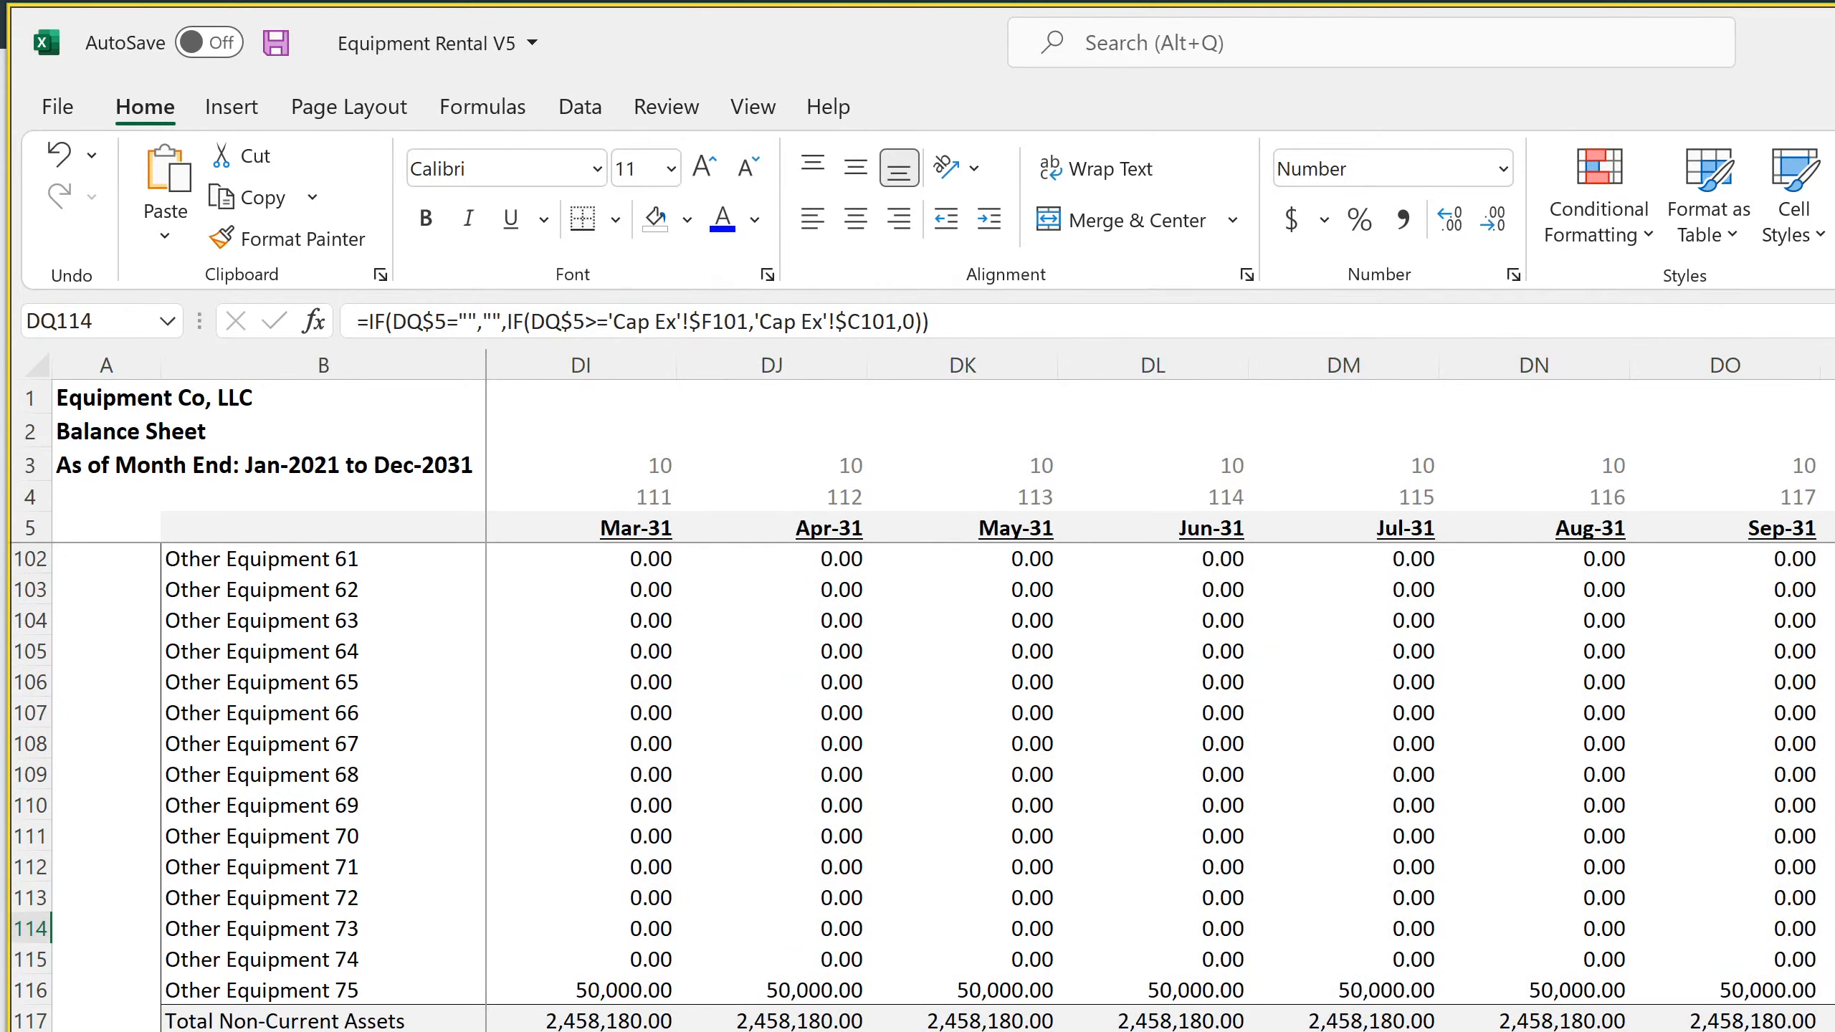
{"action": "left_click", "coordinate": [1831, 1021]}
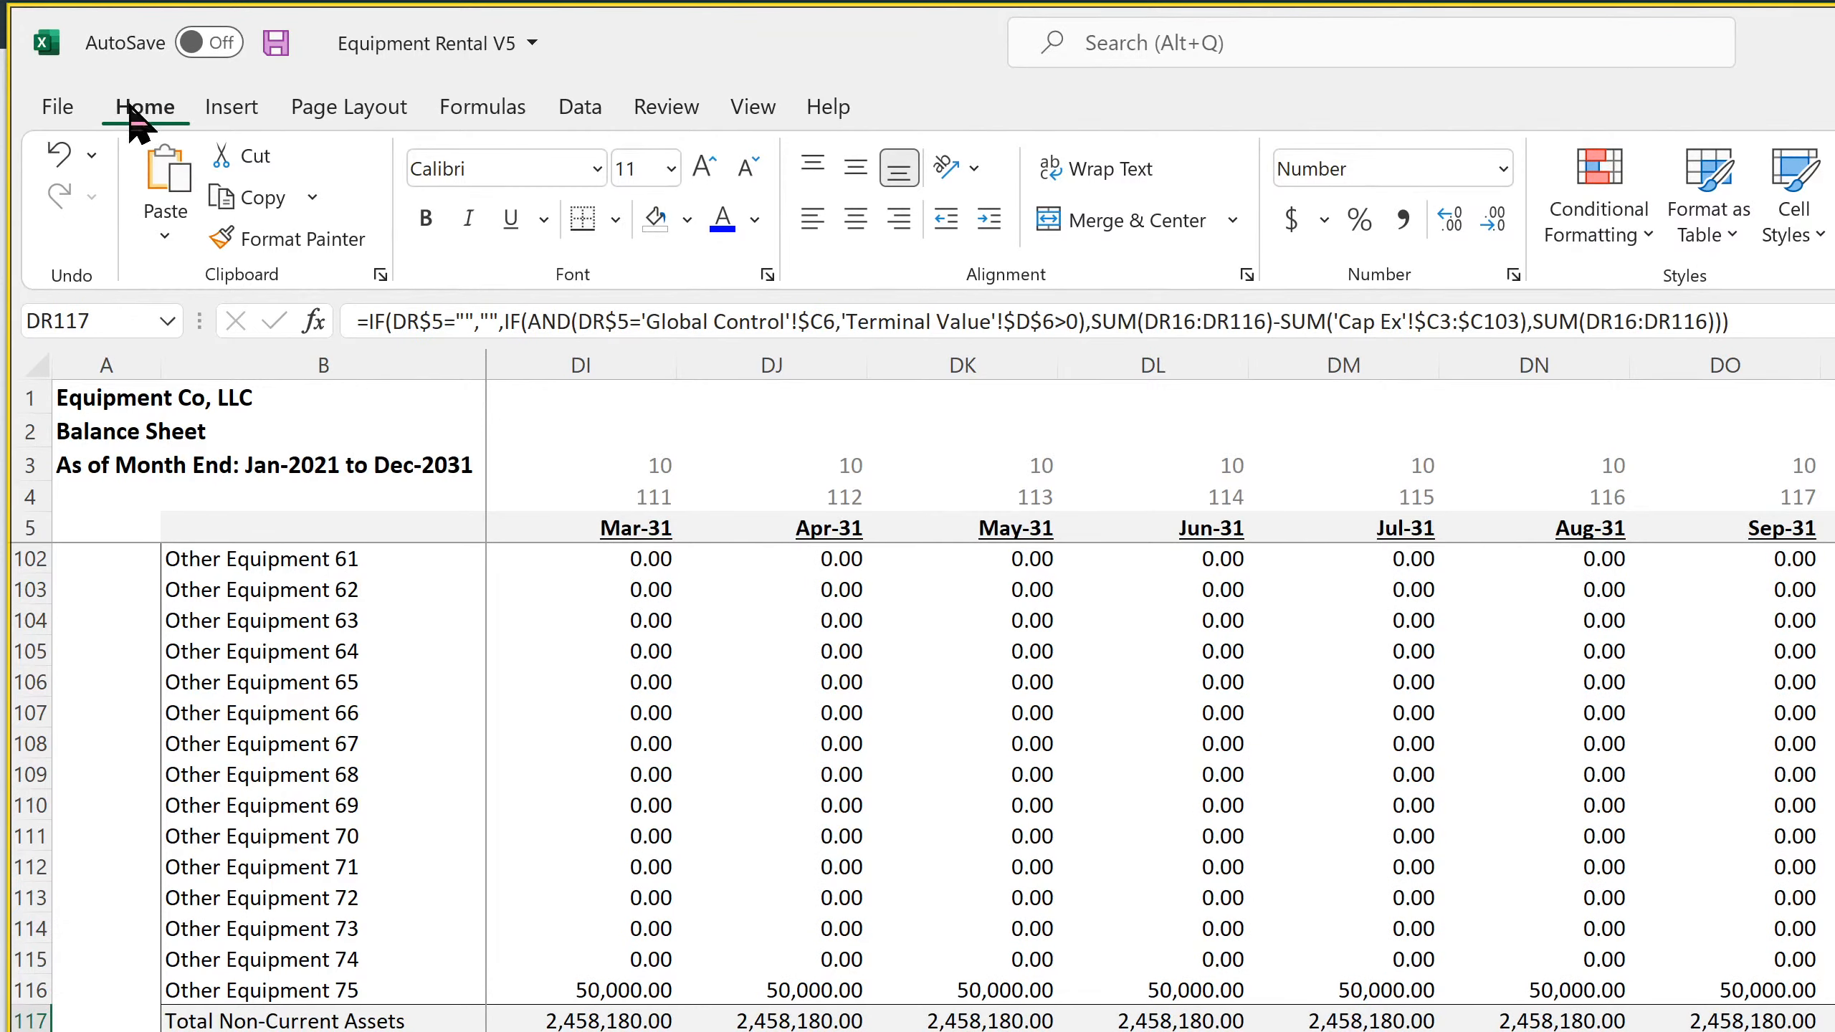
{"action": "left_click", "coordinate": [271, 46]}
Examine the Dec-31 Accumulated Depreciation formula and the Valuation sheet's exit valuation and multiple formulas
{"action": "key", "text": "Down"}
{"action": "key", "text": "Down"}
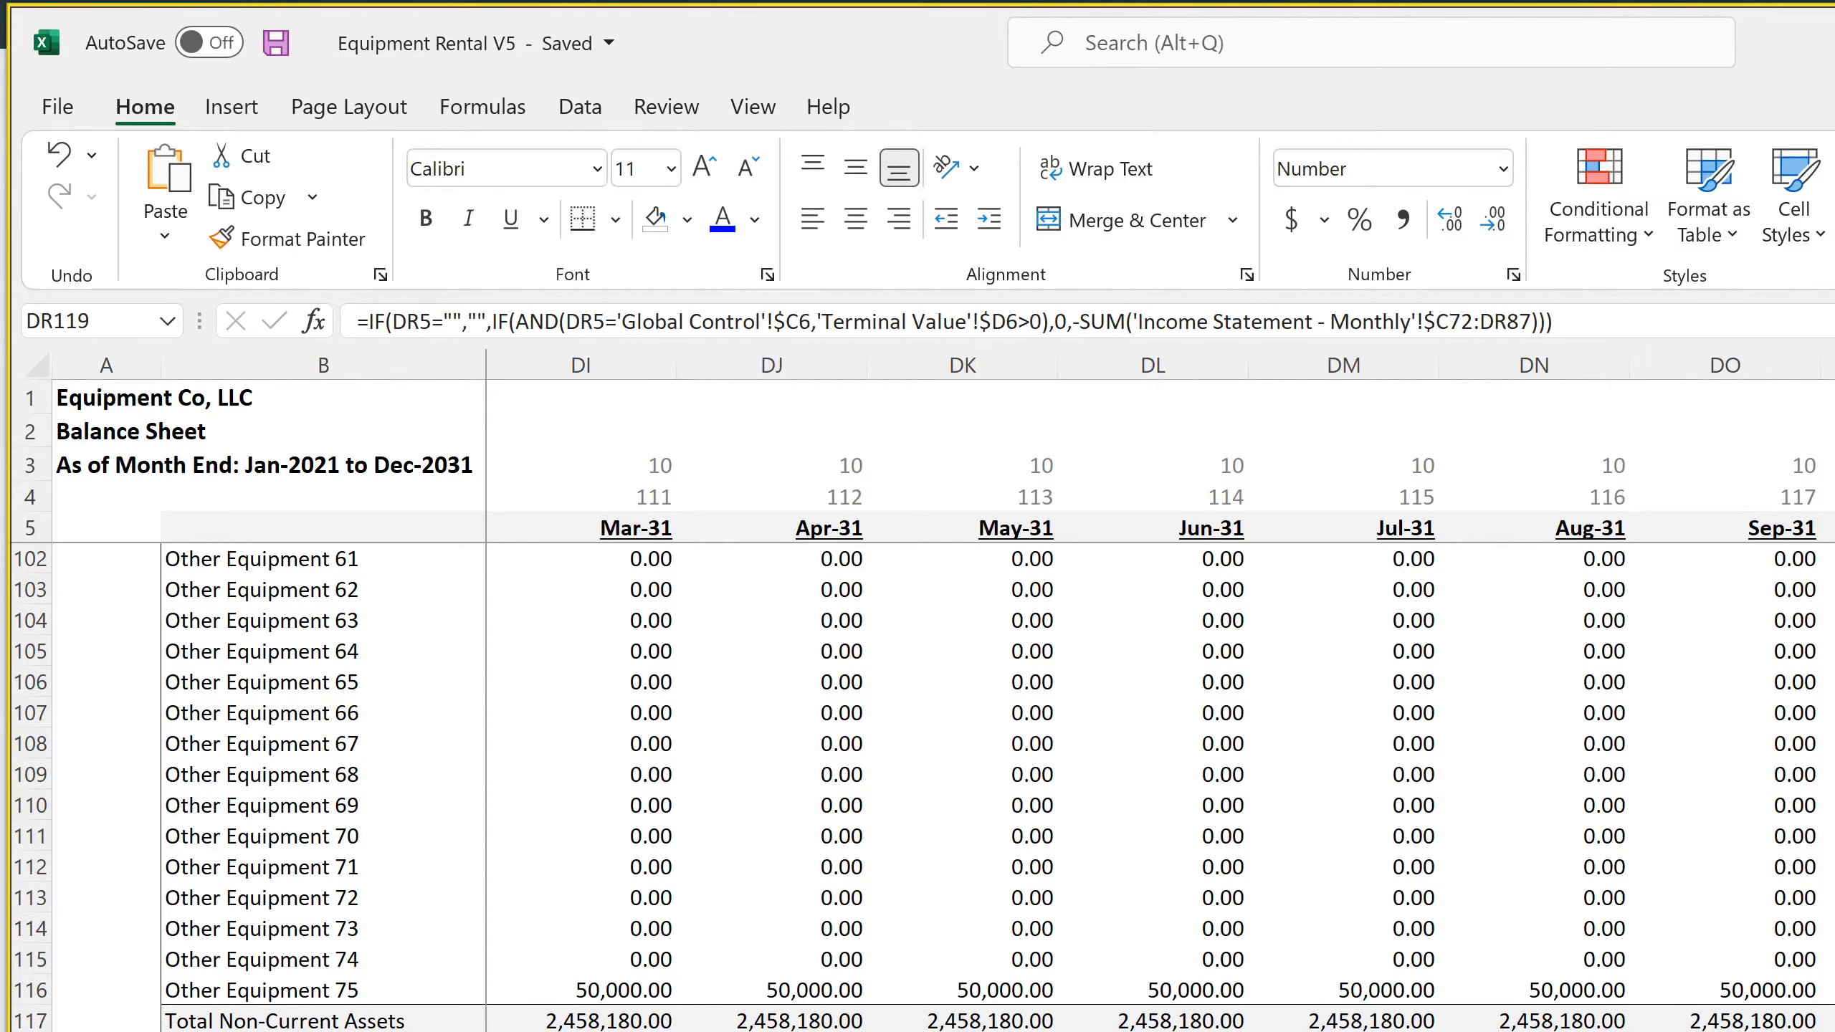
{"action": "key", "text": "ctrl+Page_Up"}
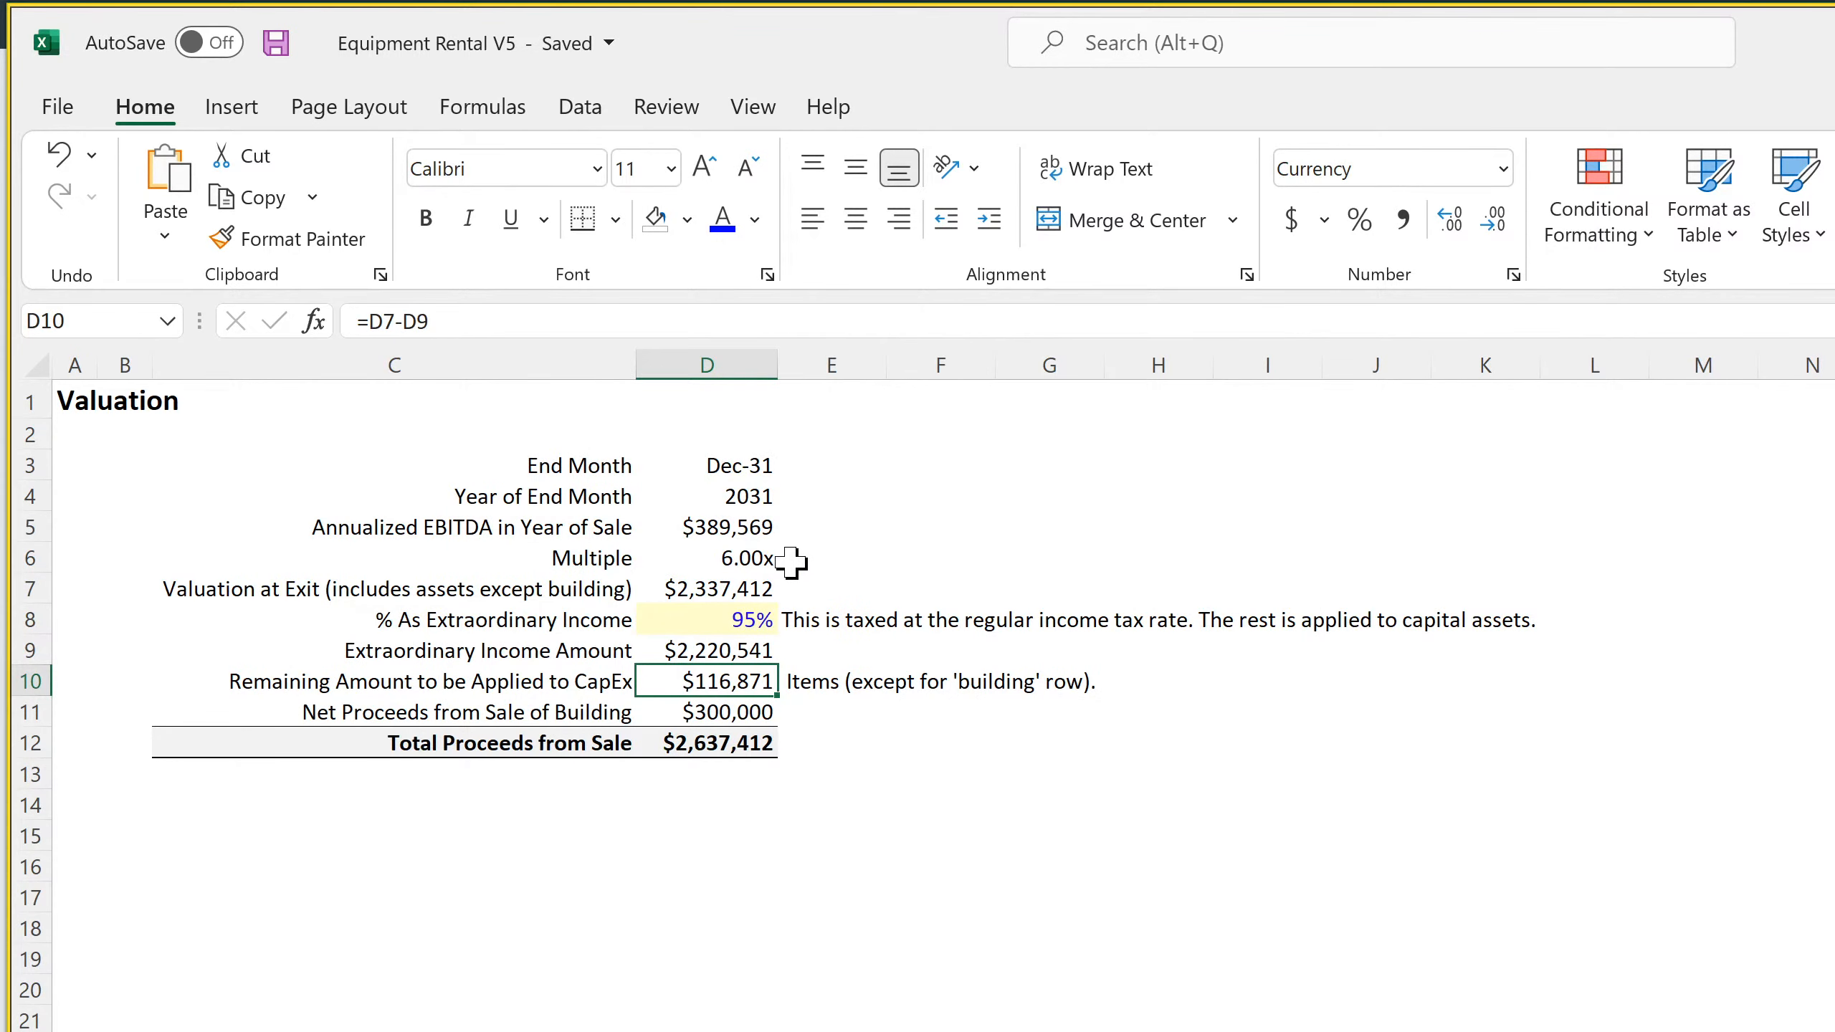
{"action": "left_click", "coordinate": [706, 586]}
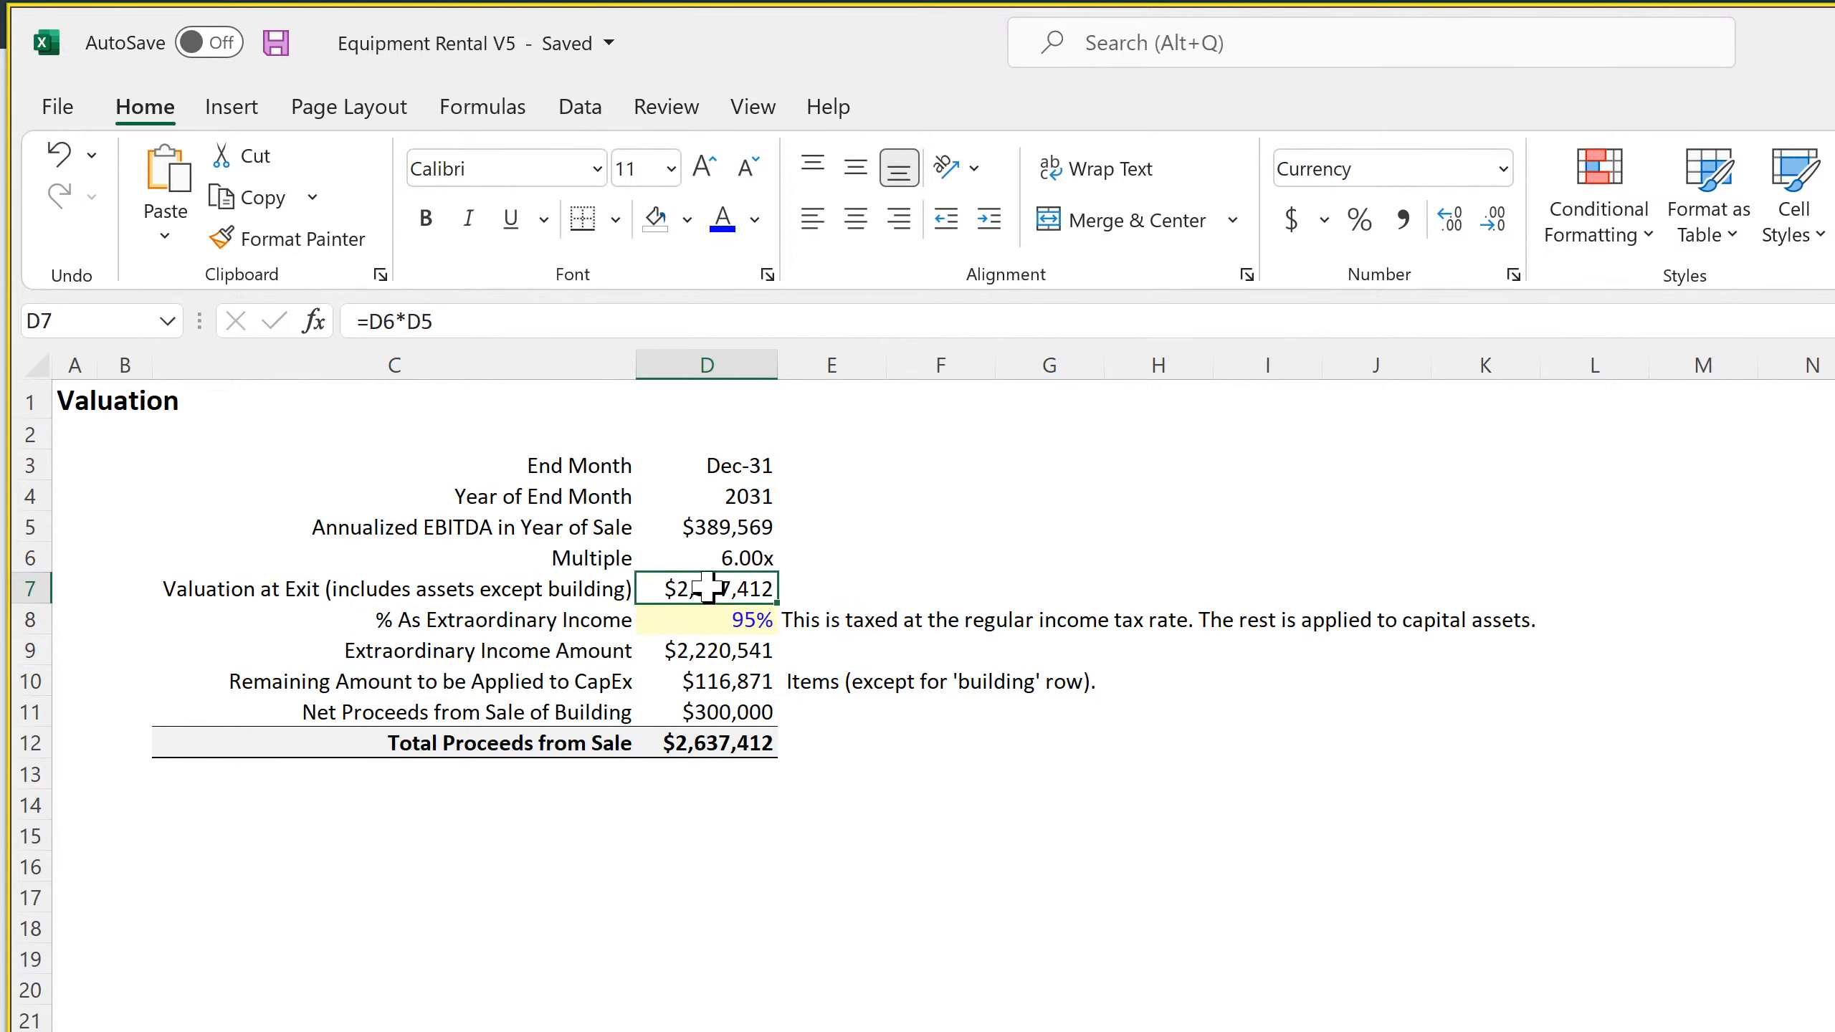
{"action": "left_click", "coordinate": [705, 558]}
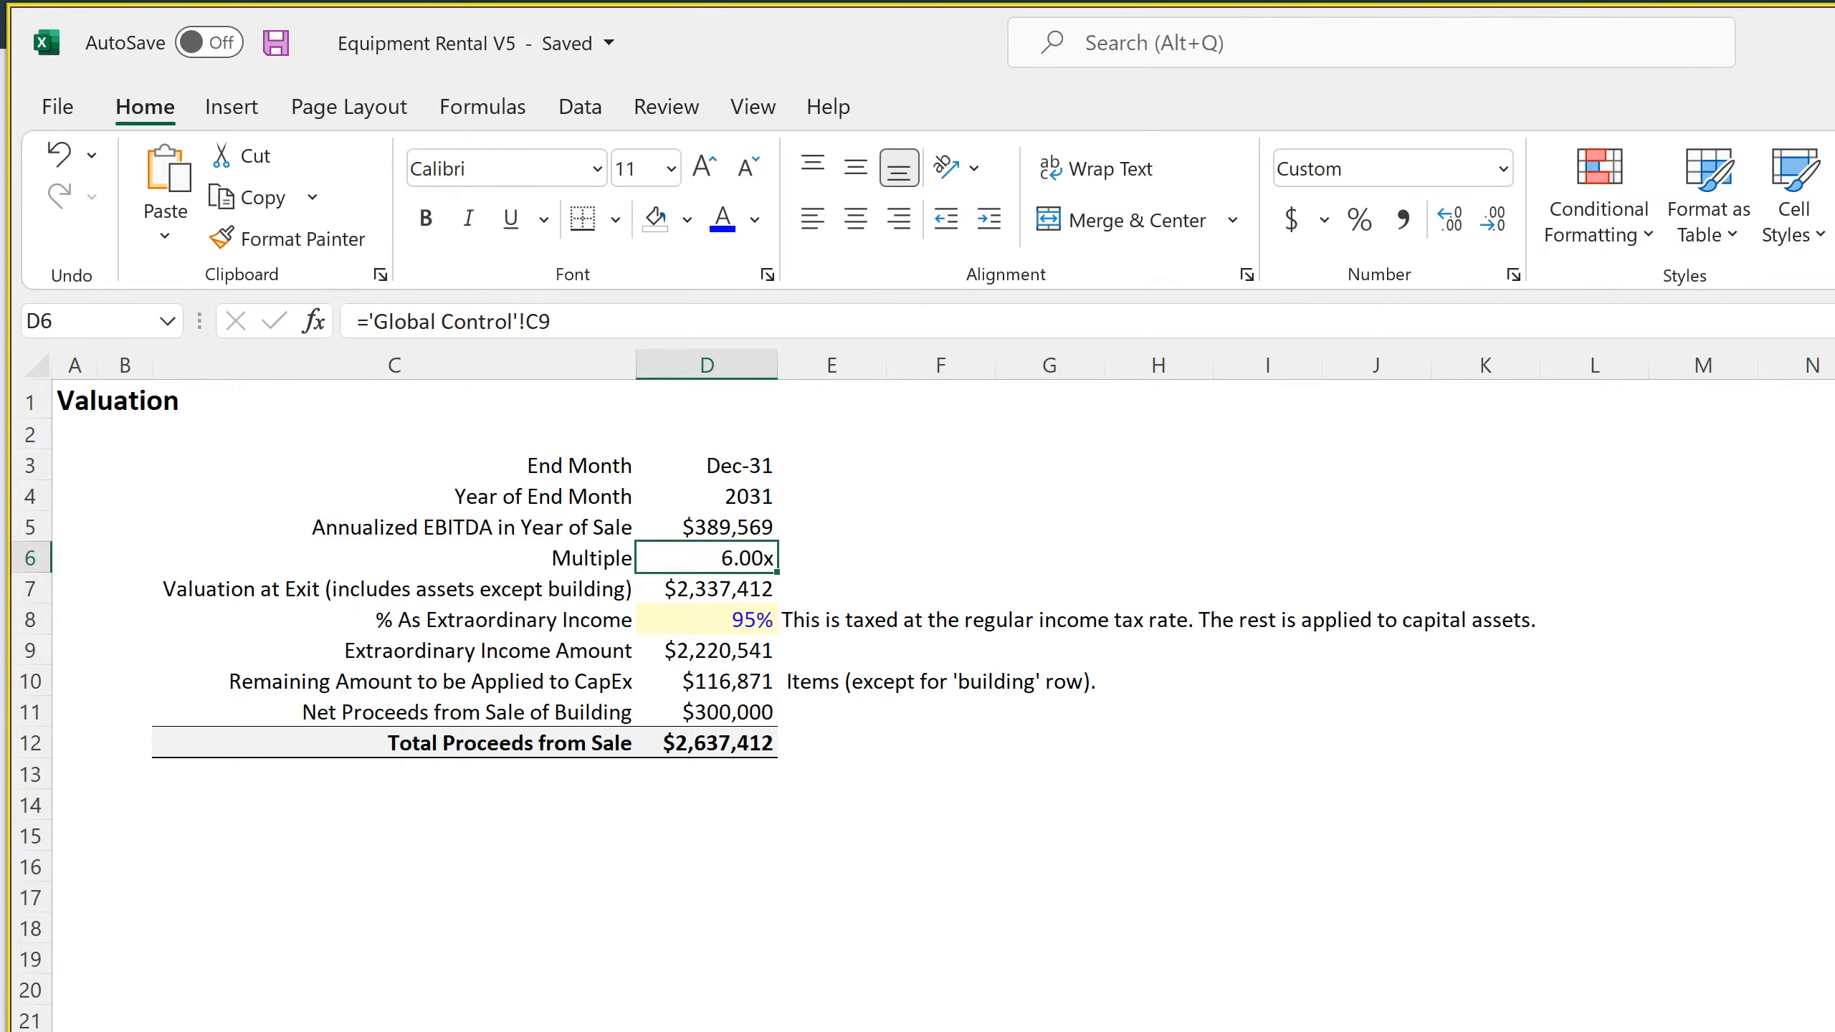
Review the Dec-31 balance sheet formulas from the asset total in DR121 up through Accumulated Depreciation and Total Non-Current Assets
{"action": "key", "text": "ctrl+Page_Up"}
{"action": "key", "text": "Down"}
{"action": "key", "text": "Down"}
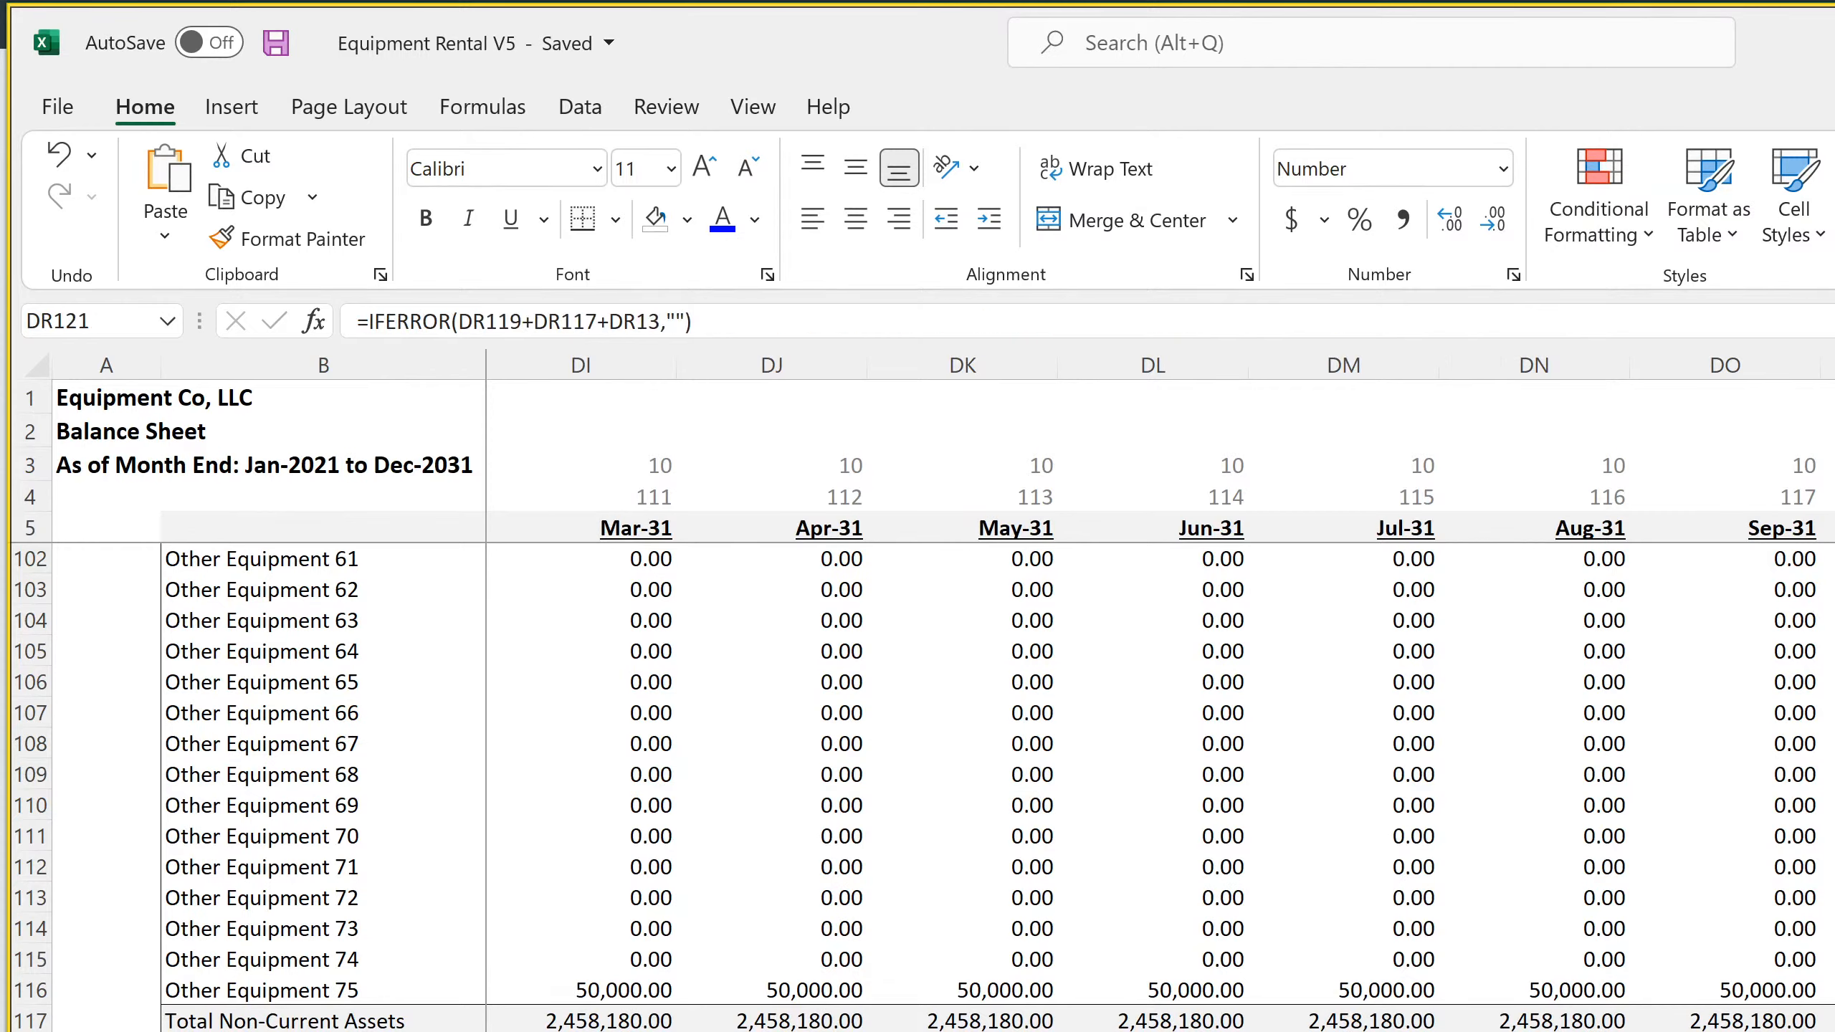
{"action": "key", "text": "Up"}
{"action": "key", "text": "Up"}
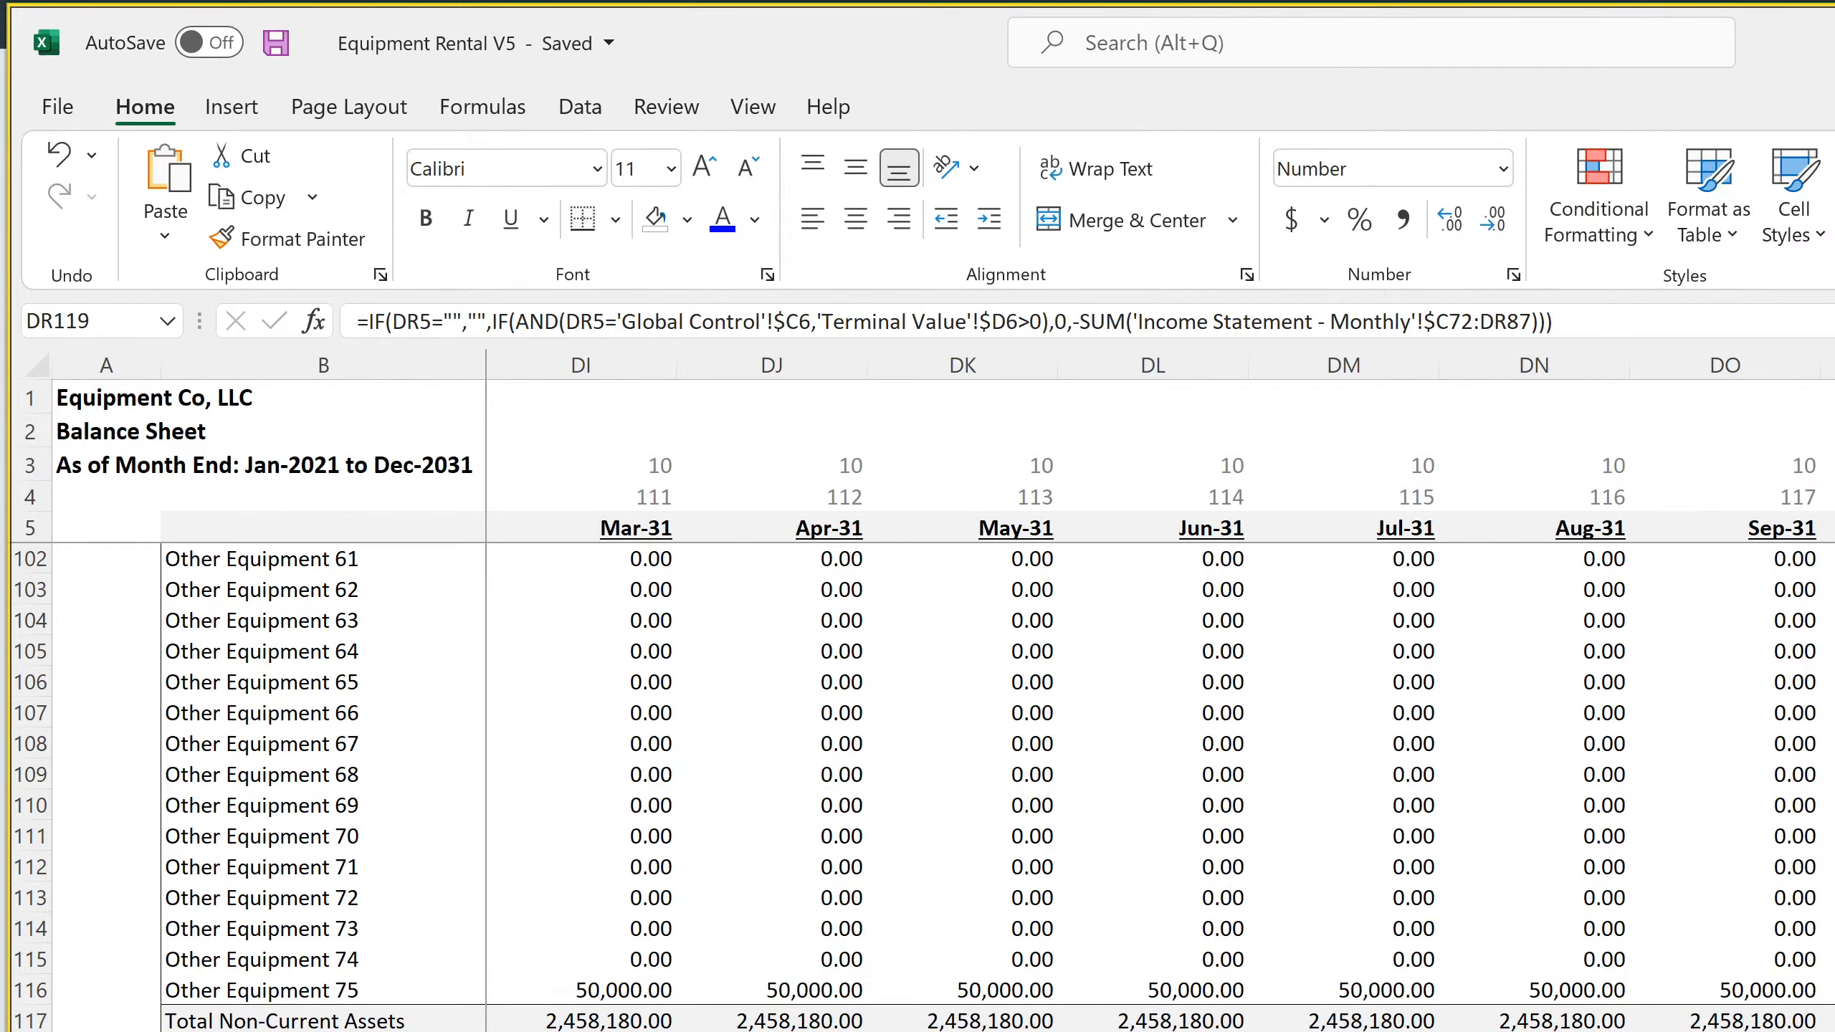
{"action": "key", "text": "Up"}
{"action": "key", "text": "Up"}
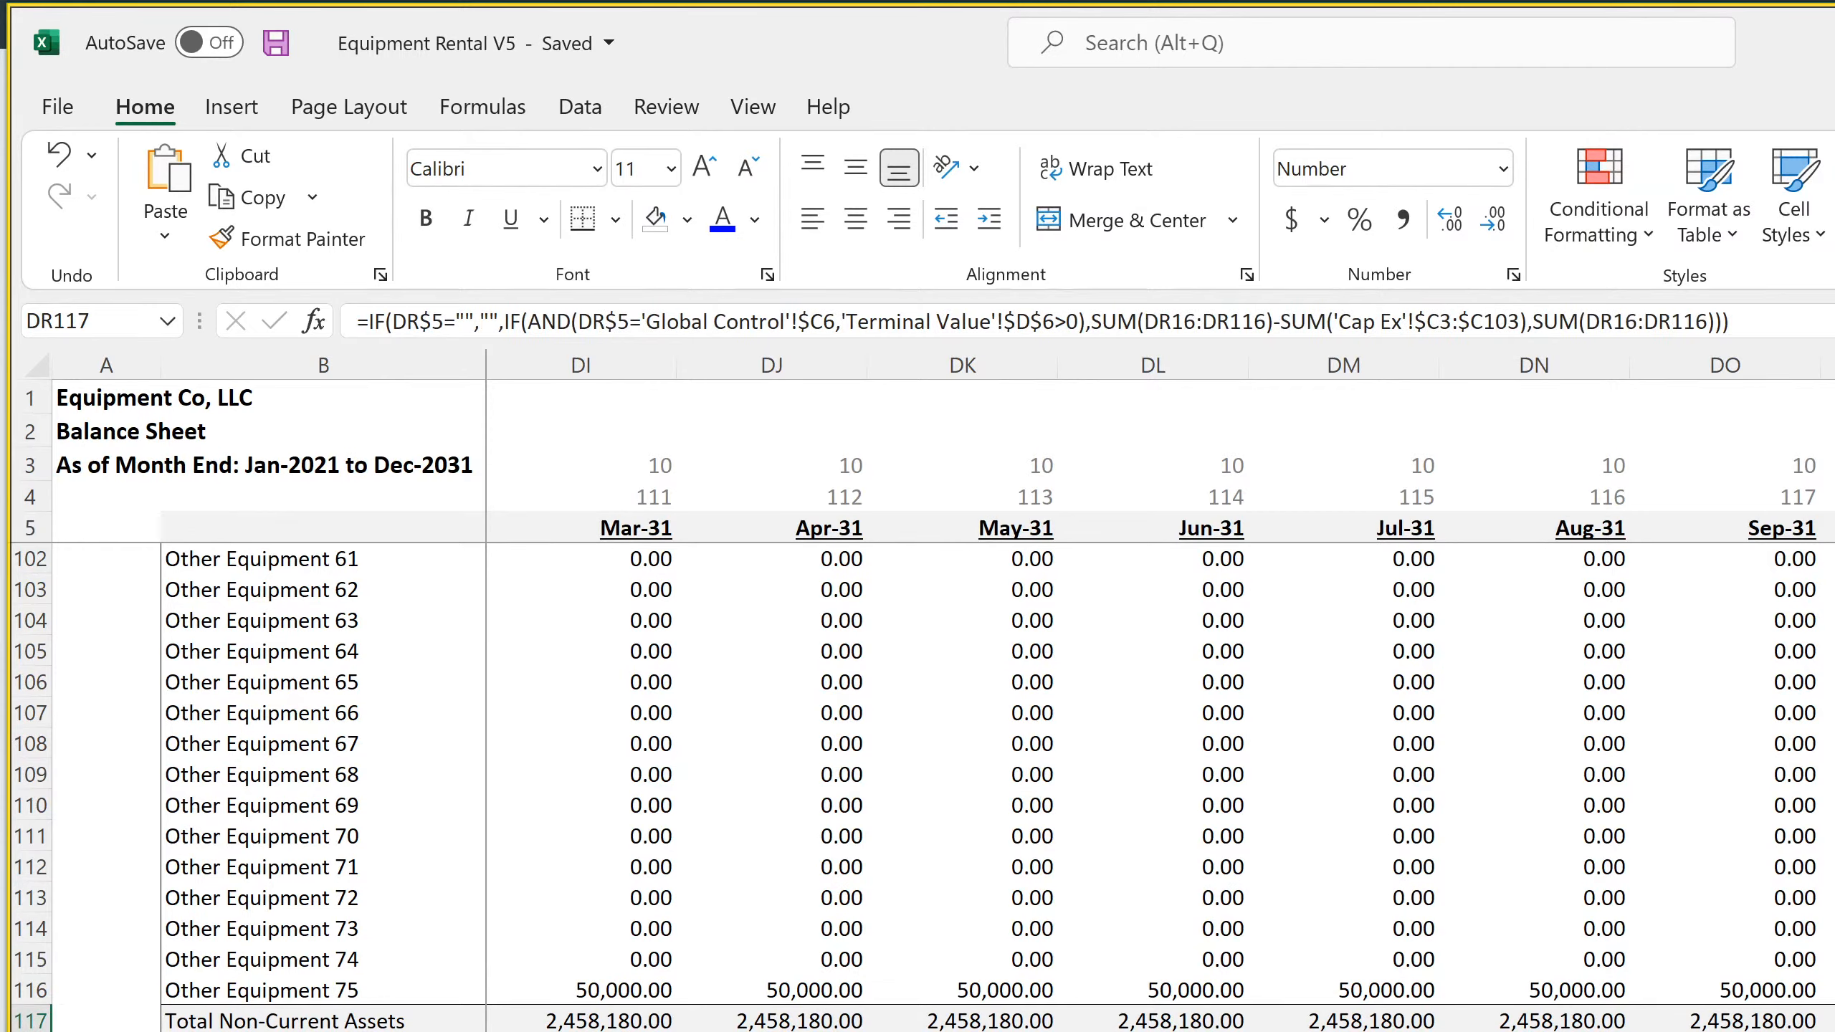
{"action": "key", "text": "Up"}
{"action": "key", "text": "Up"}
{"action": "key", "text": "Up"}
{"action": "key", "text": "Up"}
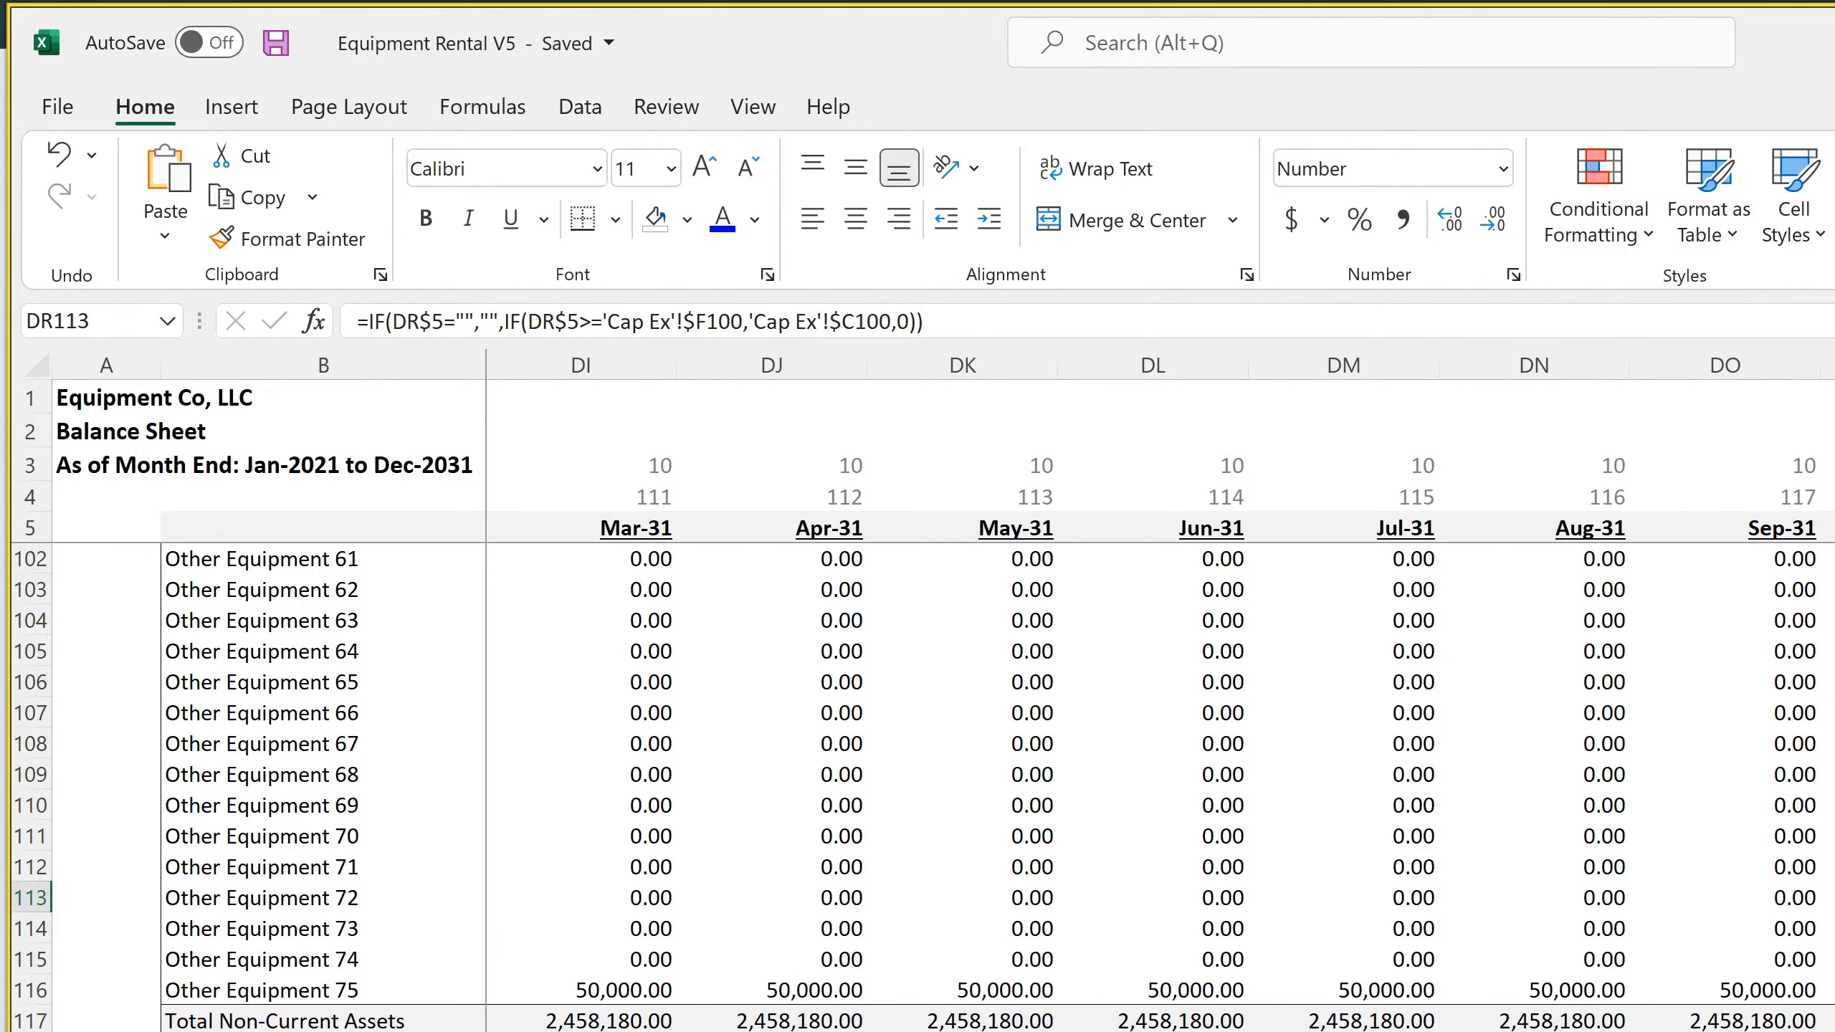
Examine the Feb-22 and Mar-22 Cash formulas in row 11 of the monthly balance sheet
{"action": "scroll", "coordinate": [923, 788], "scroll_direction": "up", "scroll_amount": 11}
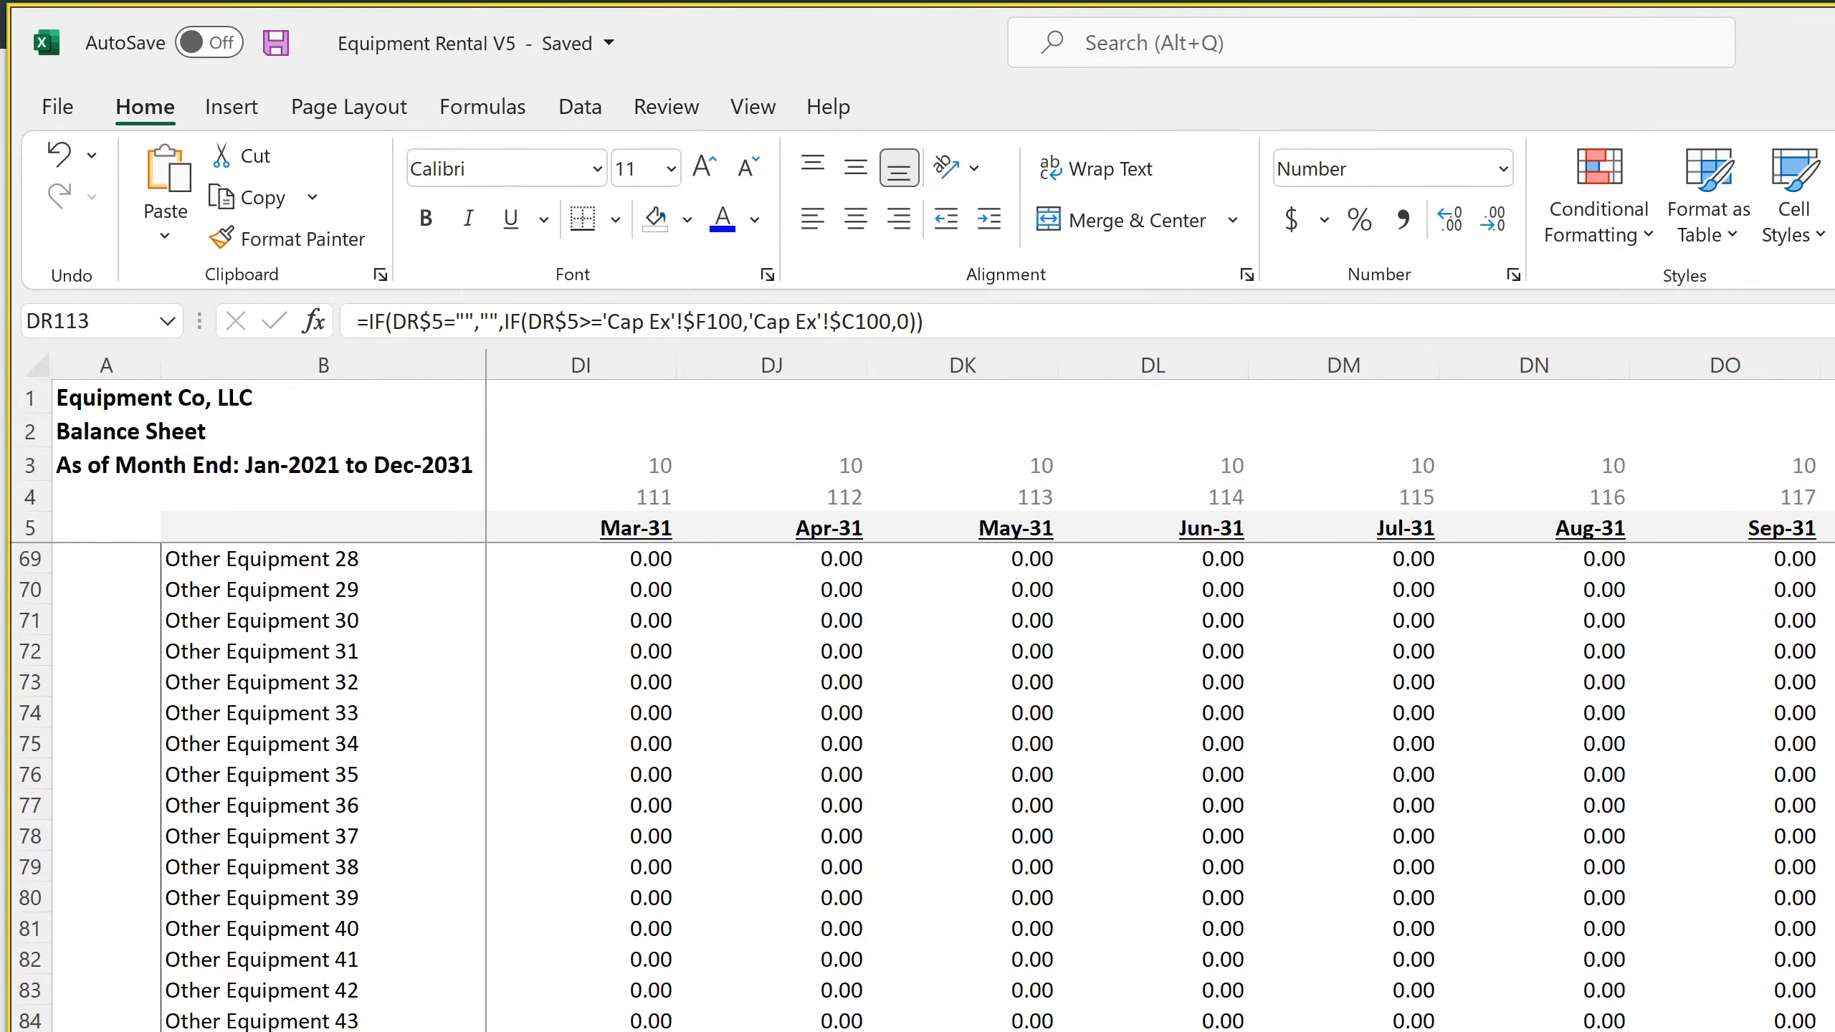
{"action": "scroll", "coordinate": [1156, 787], "scroll_direction": "left", "scroll_amount": 20}
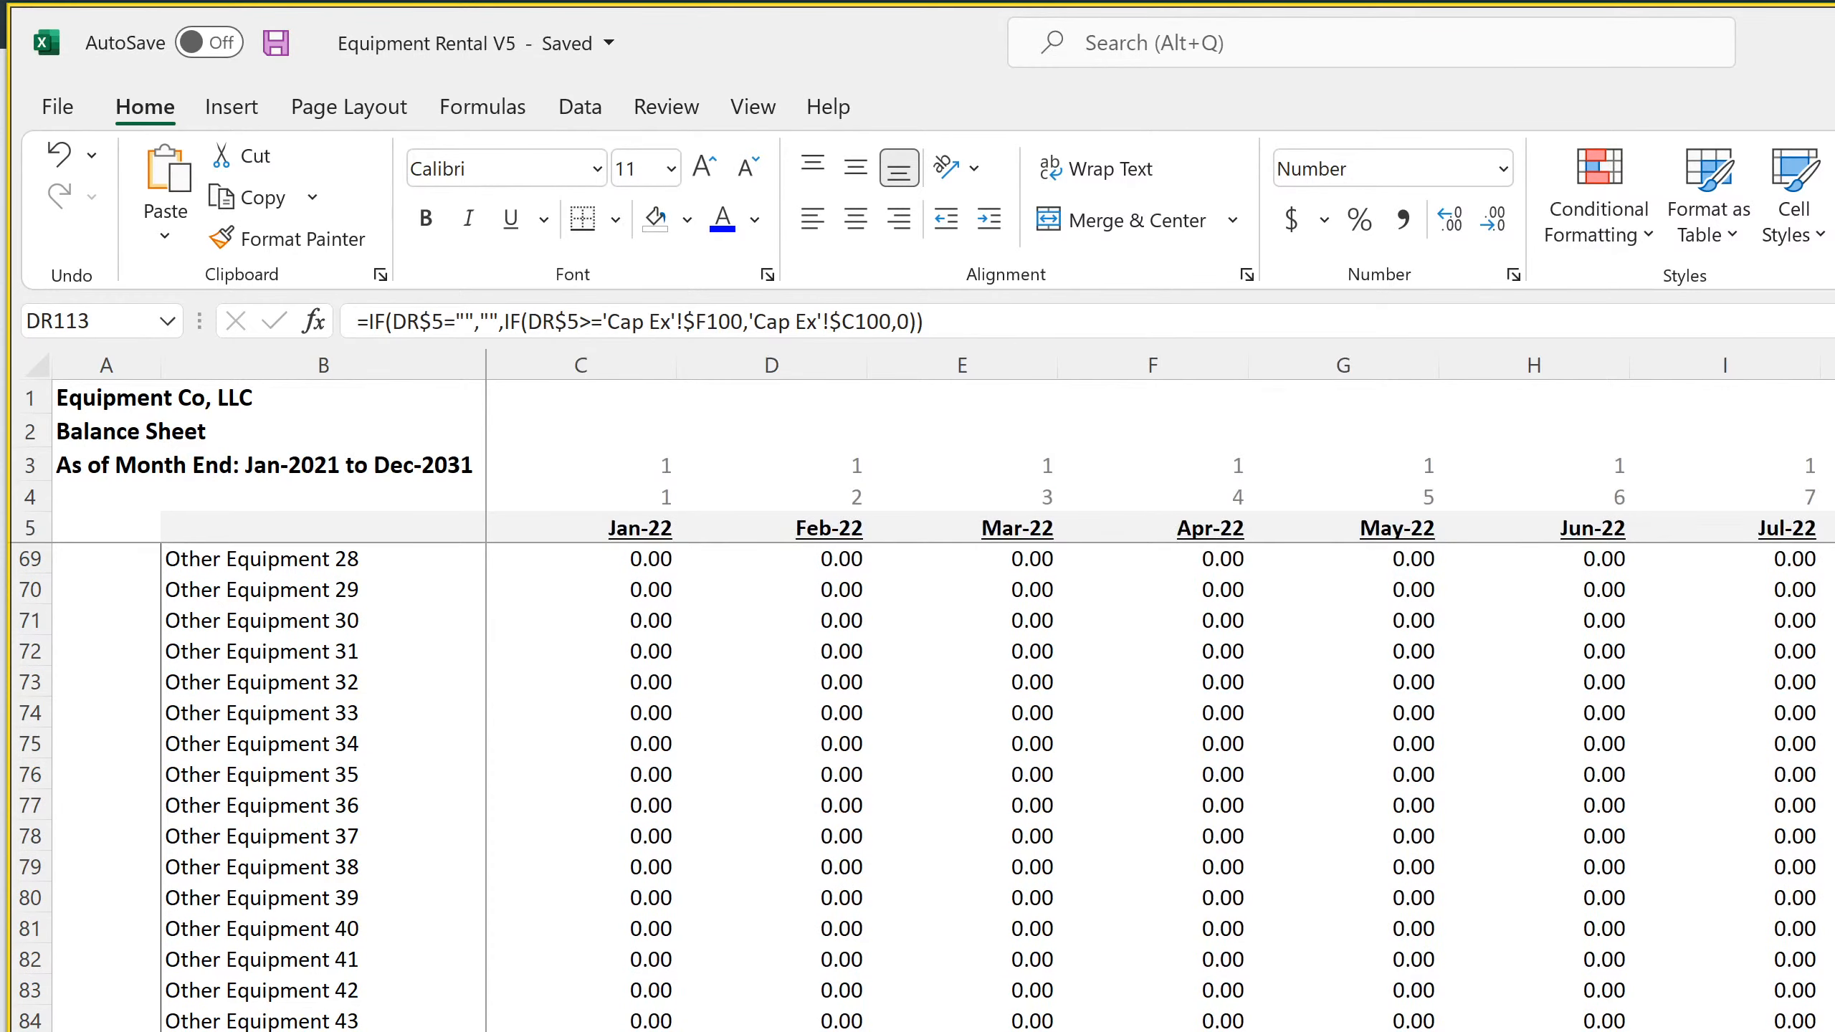
{"action": "scroll", "coordinate": [962, 880], "scroll_direction": "up", "scroll_amount": 15}
{"action": "scroll", "coordinate": [918, 862], "scroll_direction": "up", "scroll_amount": 6}
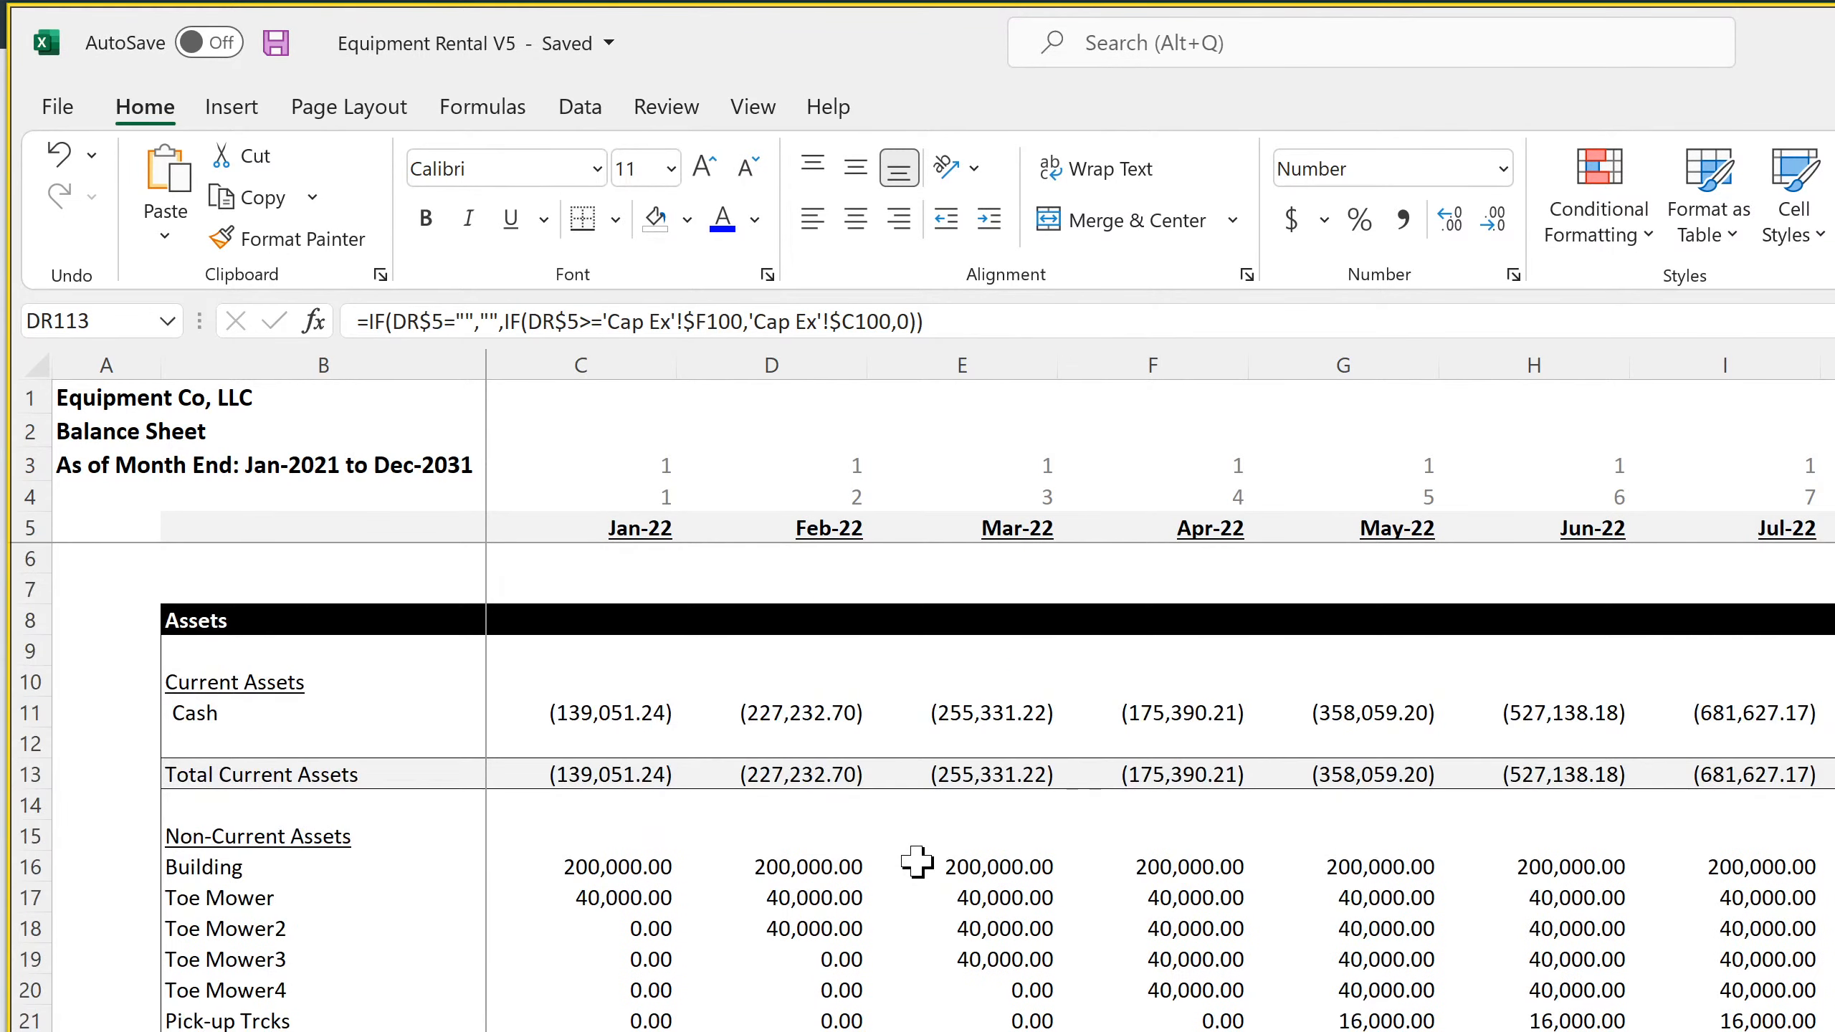
{"action": "left_click", "coordinate": [834, 714]}
{"action": "left_click", "coordinate": [977, 724]}
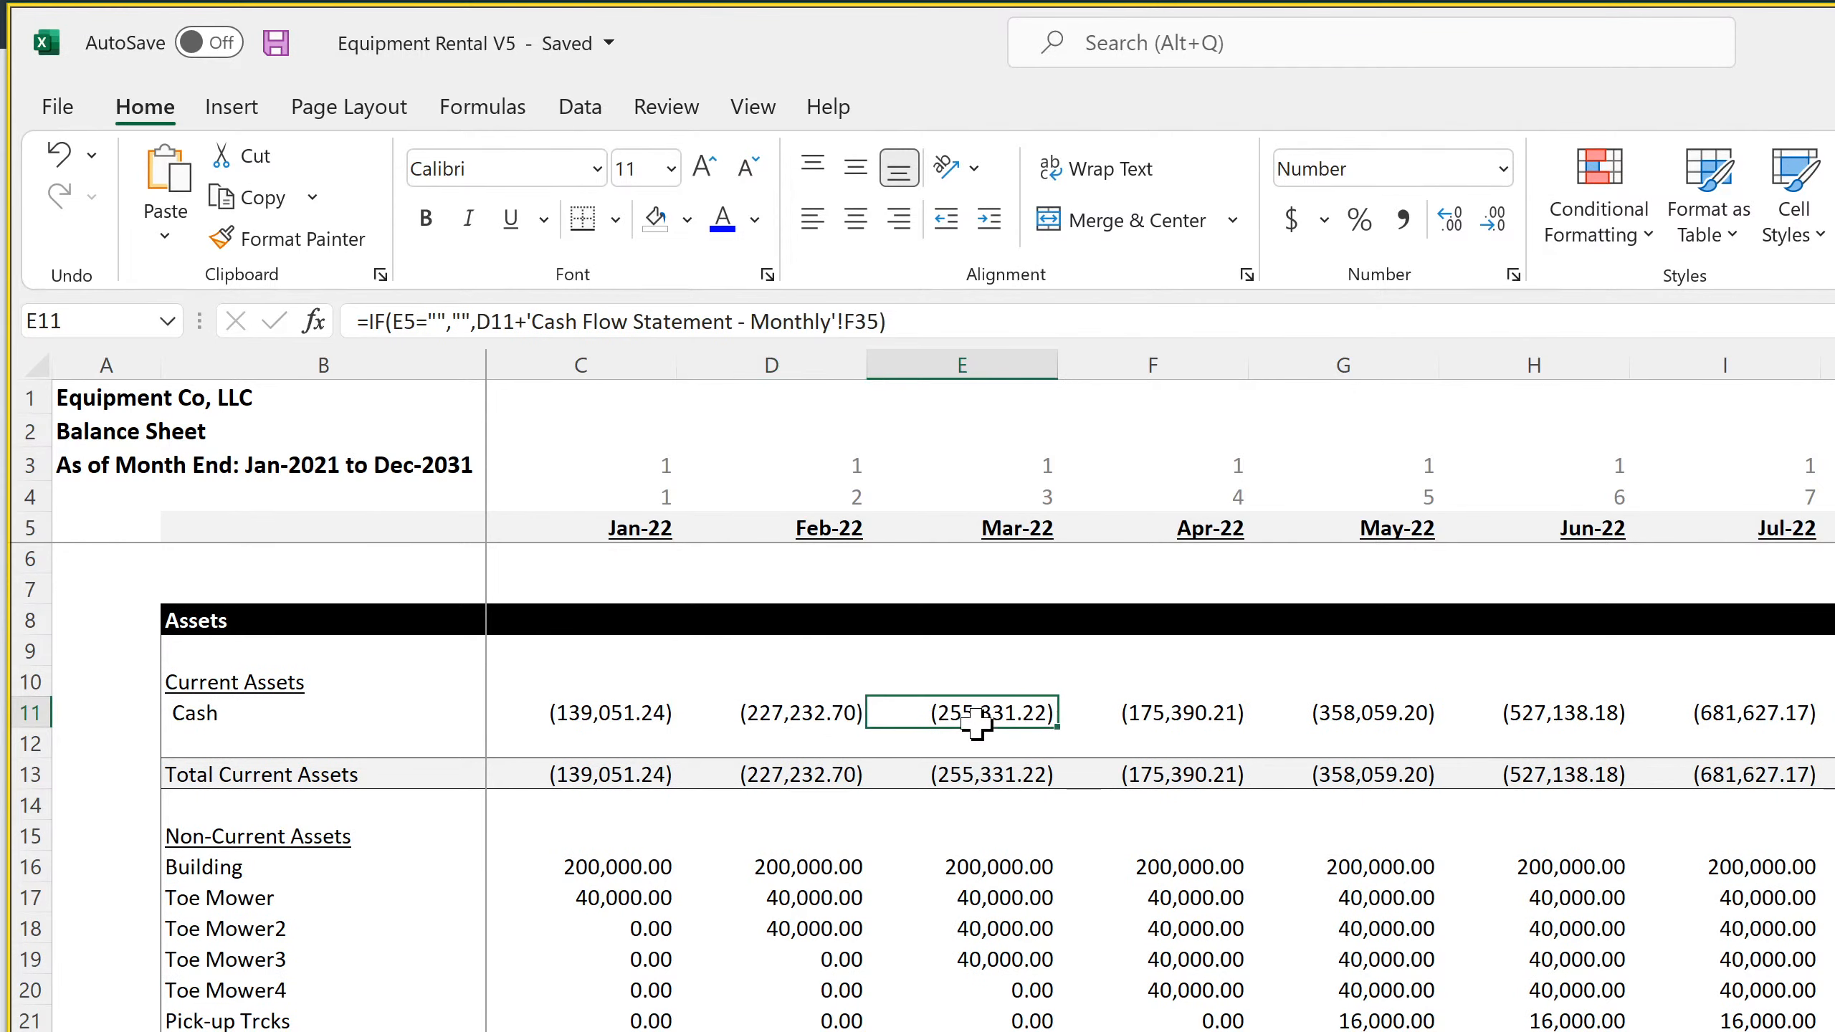
{"action": "left_click", "coordinate": [787, 715]}
{"action": "left_click", "coordinate": [957, 718]}
Check the Jan-22 Accumulated Depreciation formula against the depreciation item rows it sums on the monthly income statement
{"action": "scroll", "coordinate": [642, 975], "scroll_direction": "down", "scroll_amount": 20}
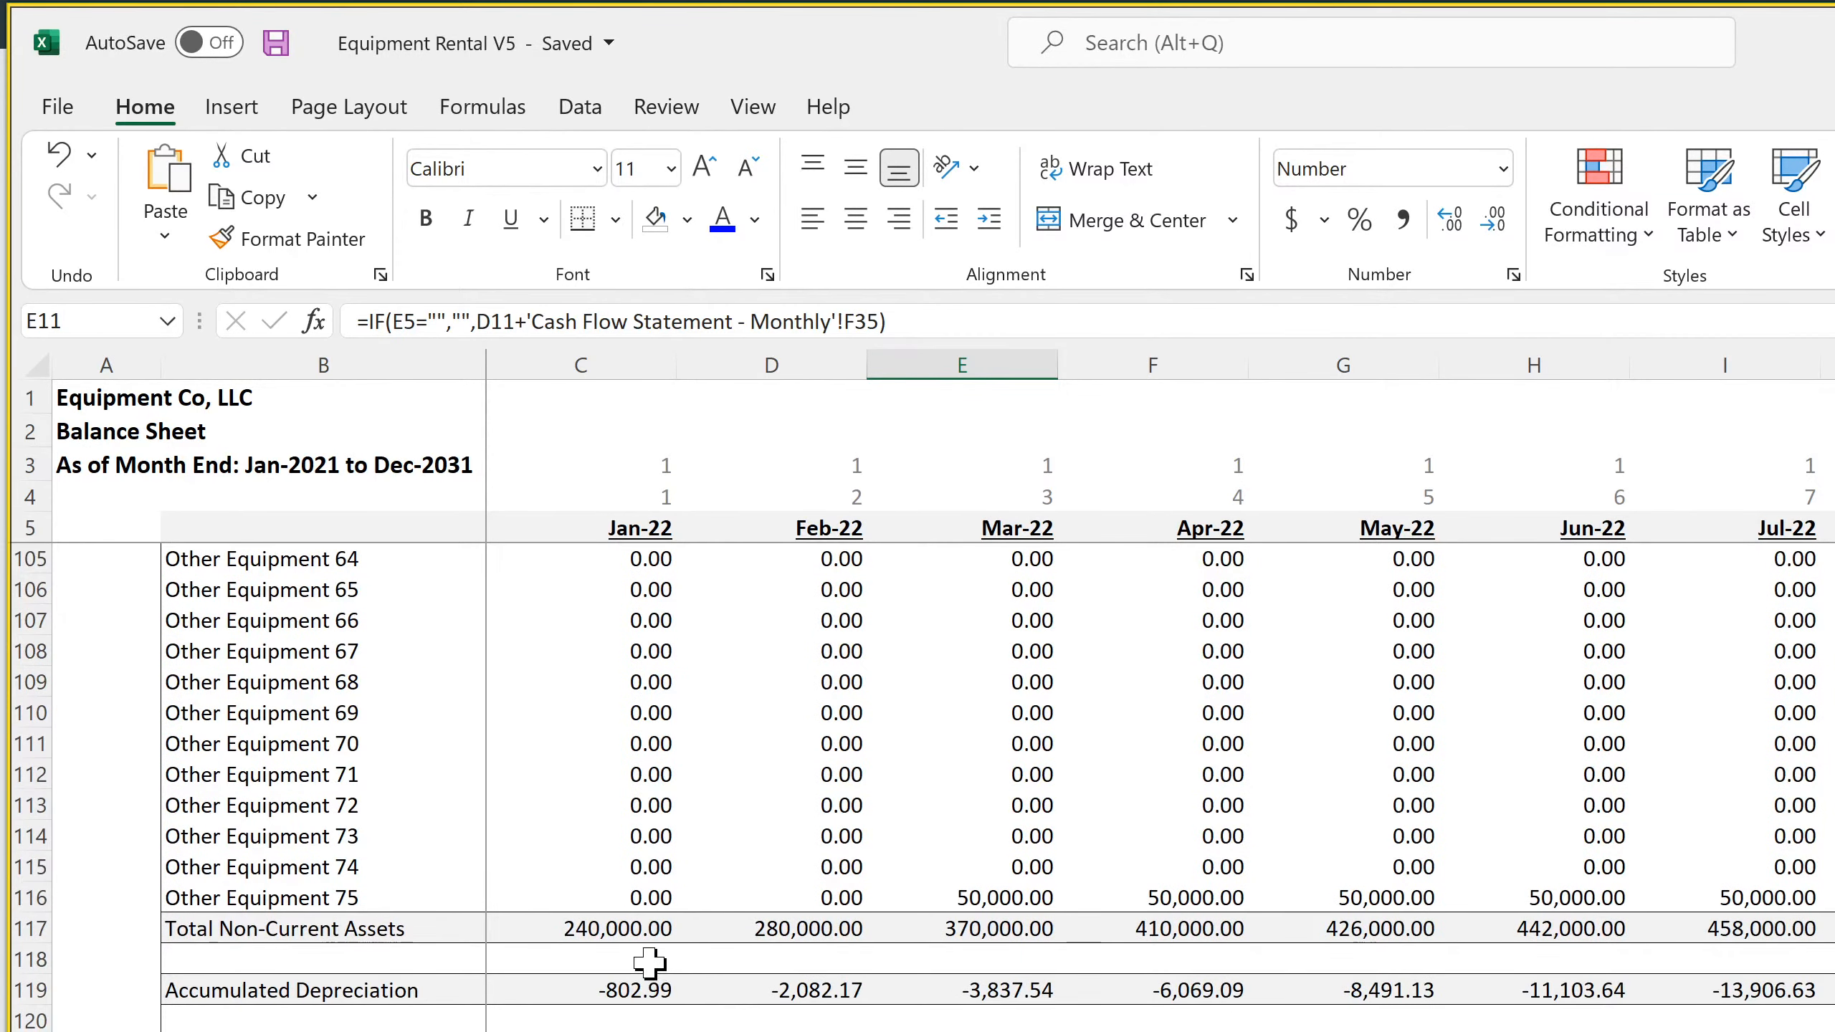
{"action": "left_click", "coordinate": [634, 991]}
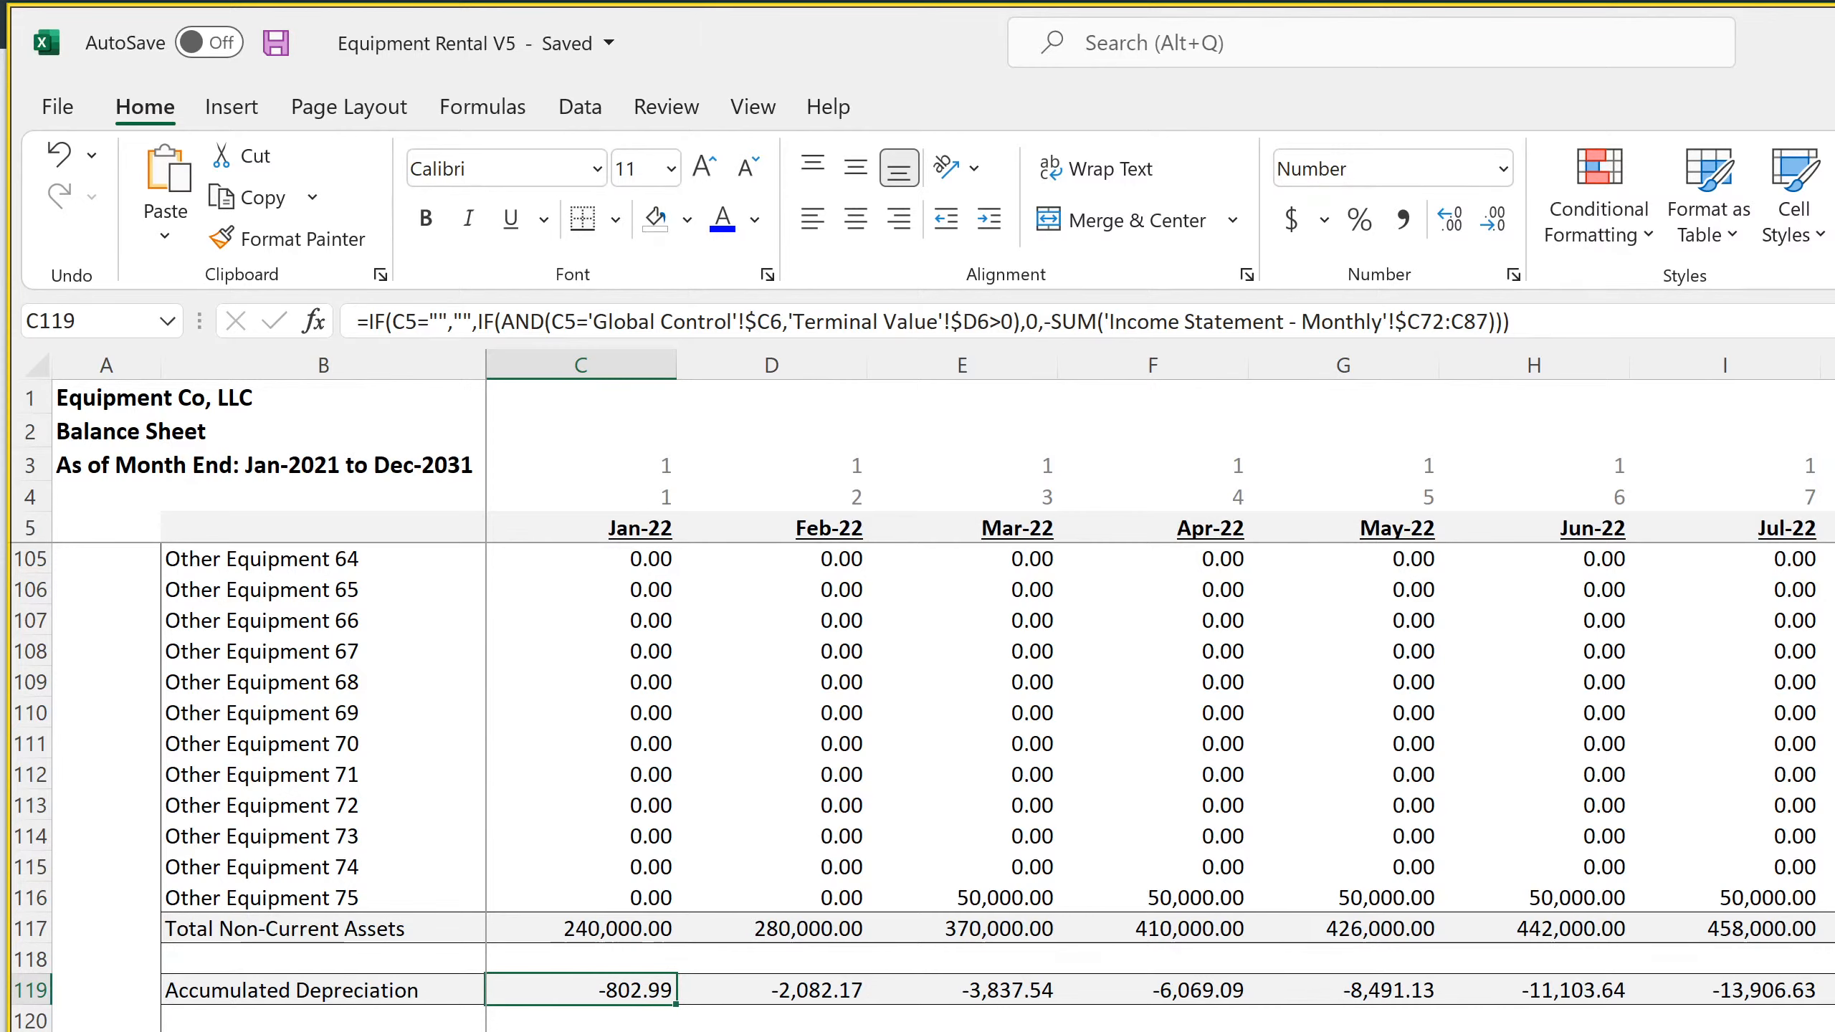
{"action": "key", "text": "ctrl+Page_Up"}
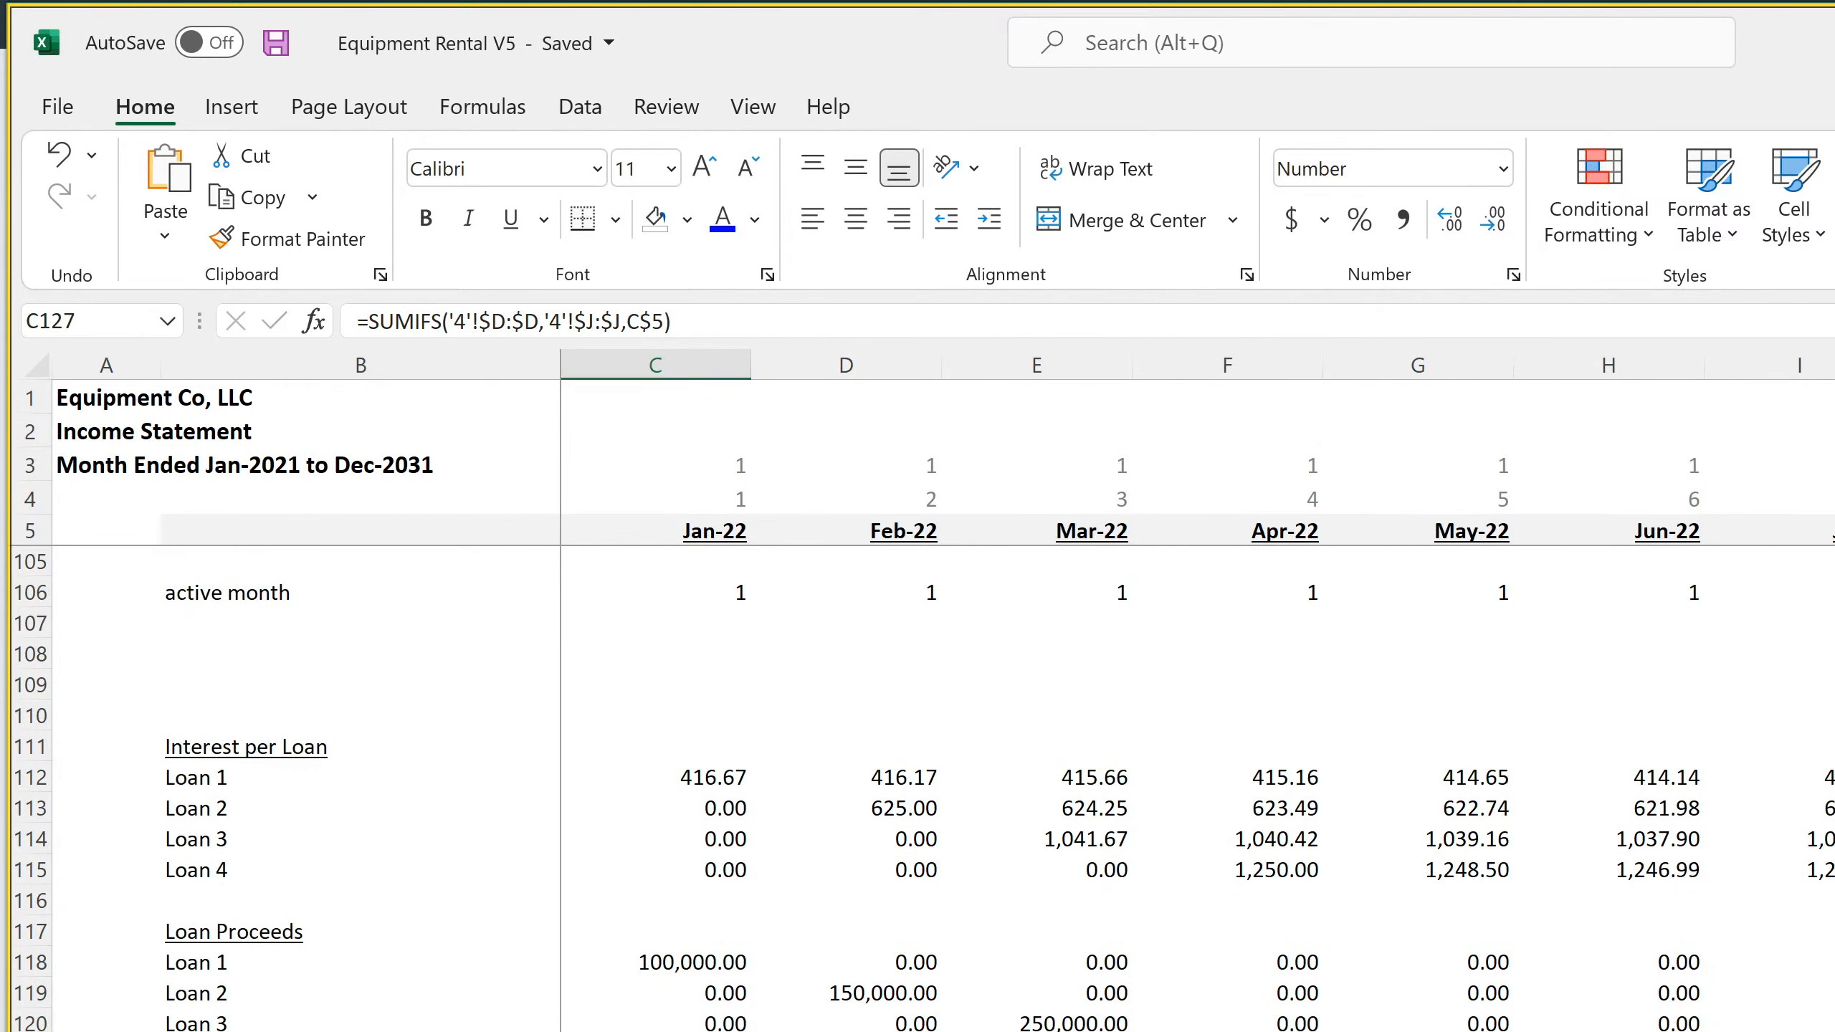
{"action": "scroll", "coordinate": [918, 787], "scroll_direction": "up", "scroll_amount": 15}
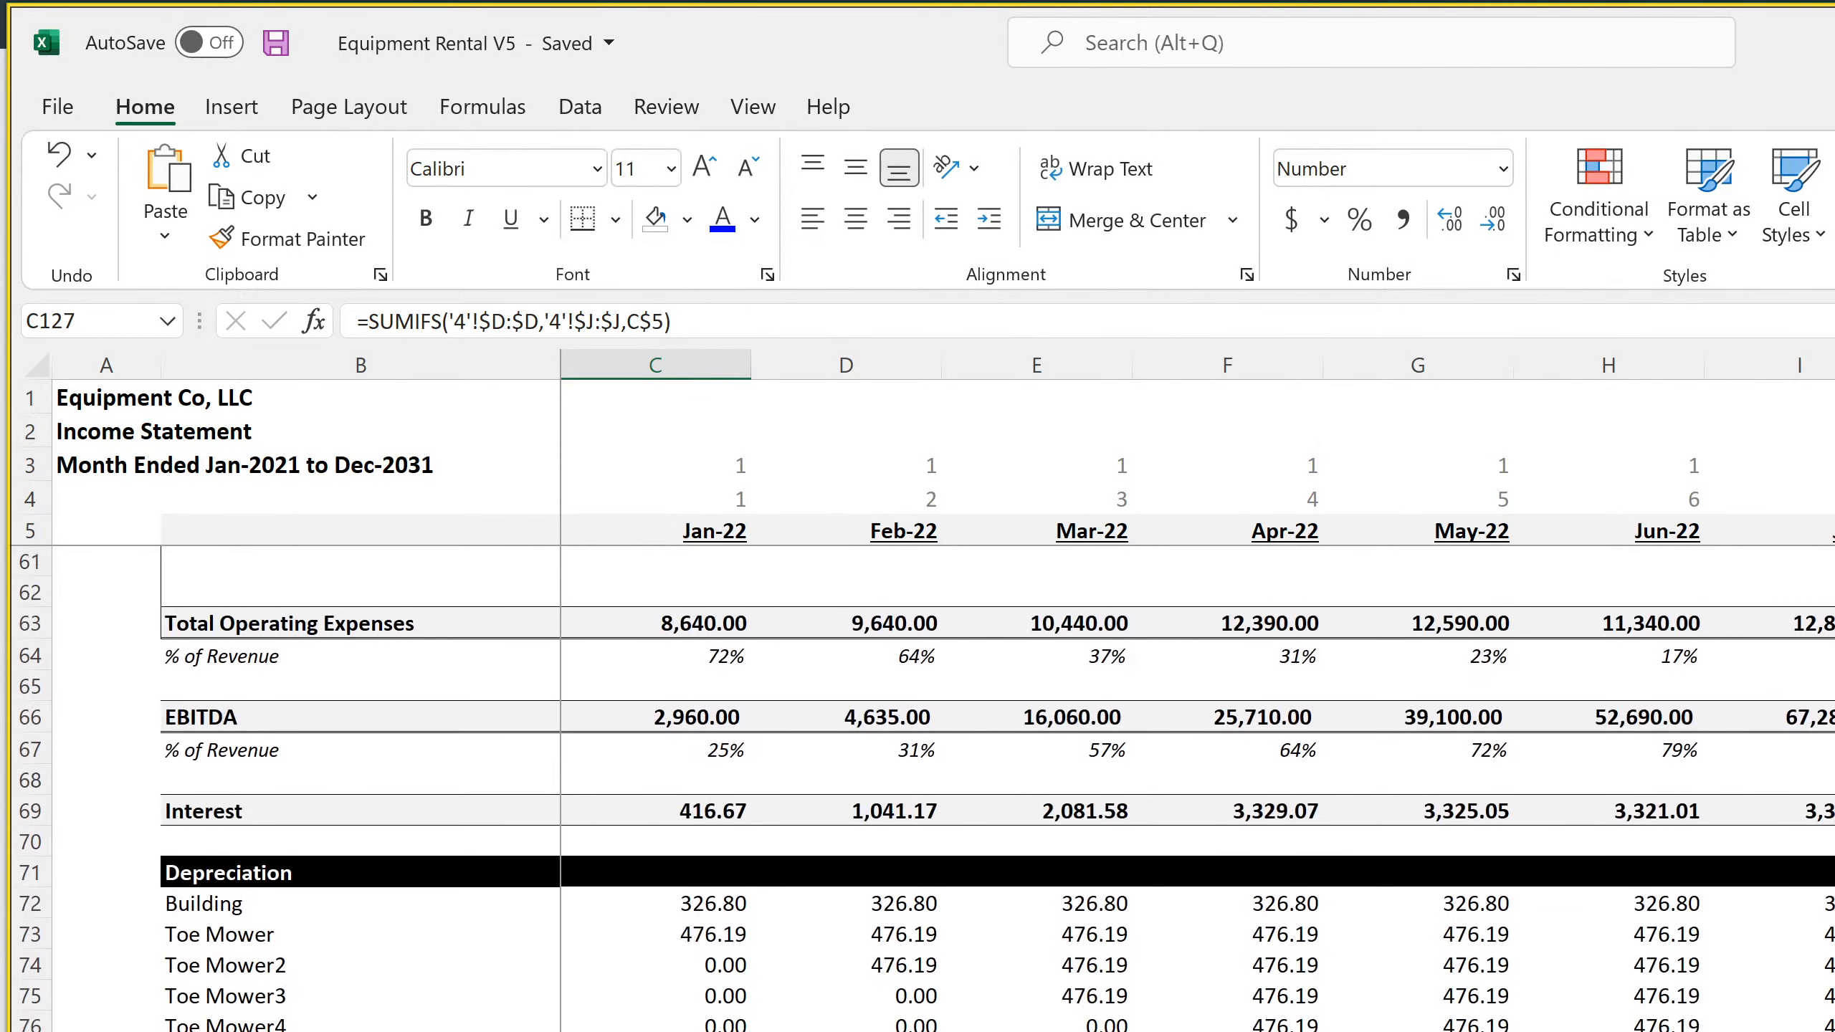
{"action": "left_click", "coordinate": [714, 908]}
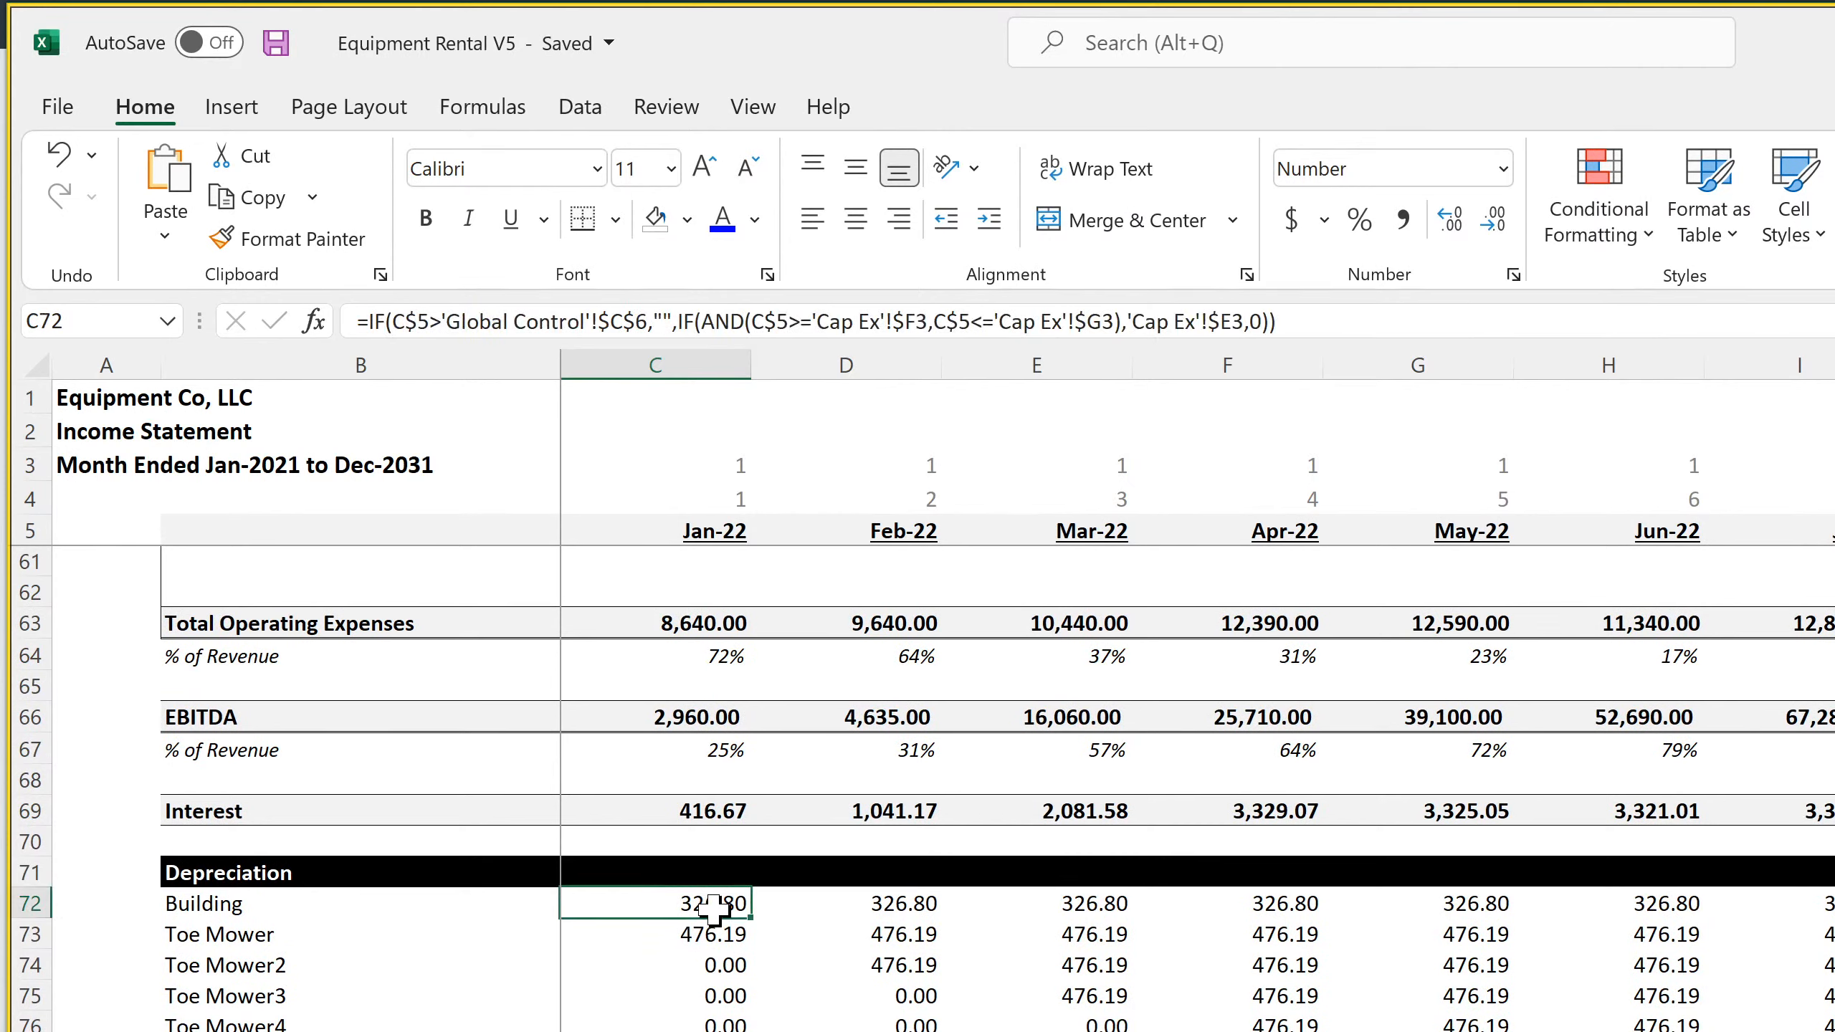
{"action": "left_click", "coordinate": [713, 940]}
{"action": "left_click", "coordinate": [686, 1031]}
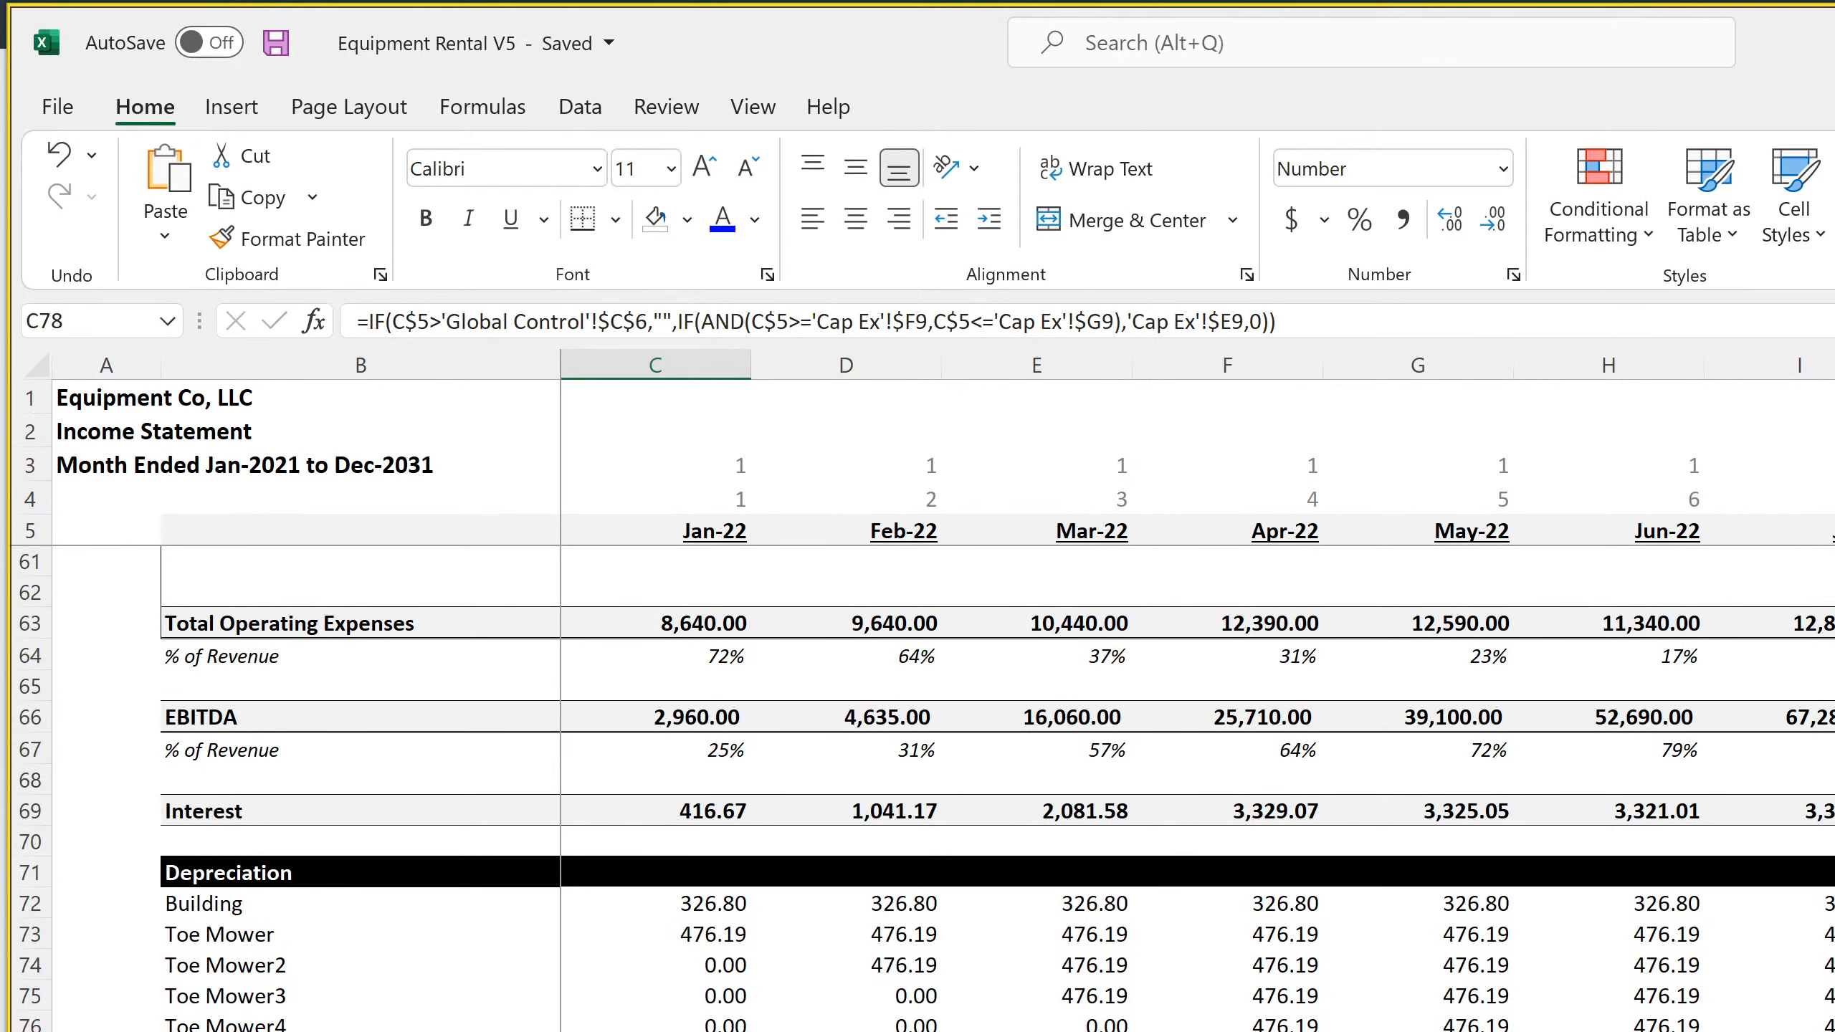
Check the depreciation formulas in the item rows down to cell D81 on the monthly income statement
{"action": "key", "text": "Right"}
{"action": "key", "text": "Down"}
{"action": "key", "text": "Down"}
{"action": "key", "text": "Down"}
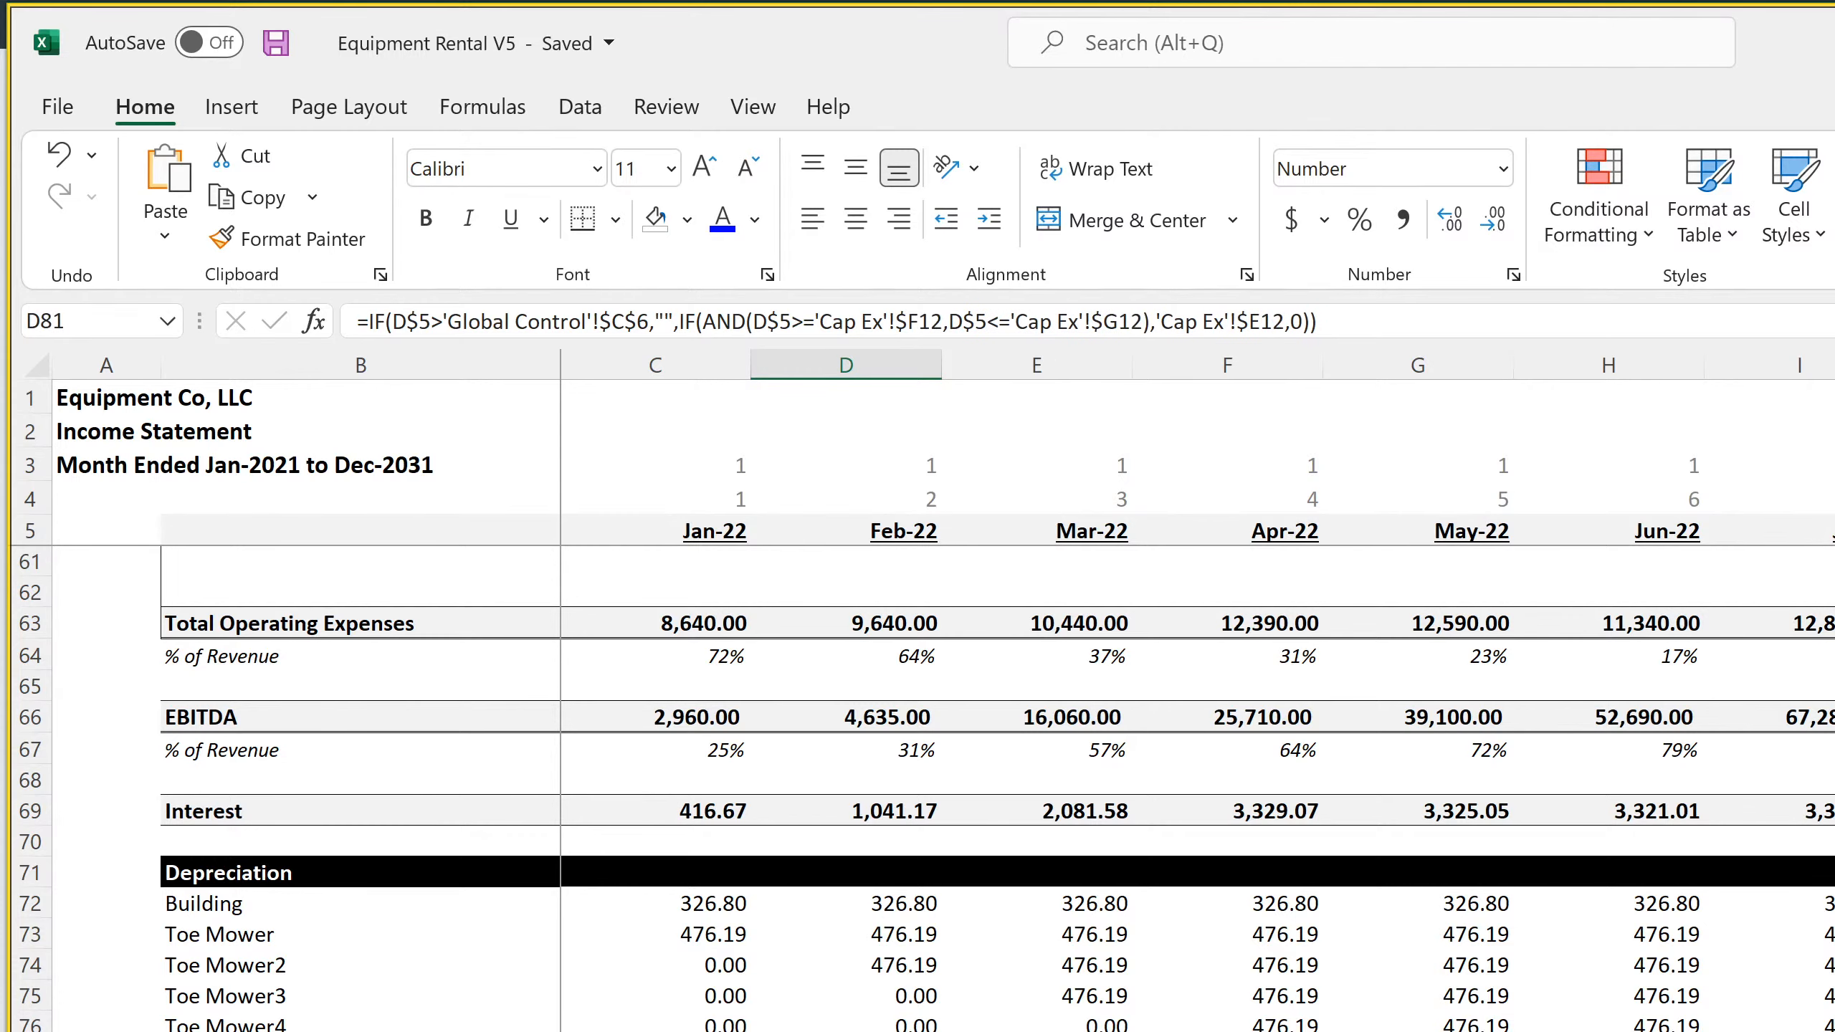
Insert 75 blank rows above the Total Depreciation row on the monthly income statement
{"action": "scroll", "coordinate": [917, 788], "scroll_direction": "down", "scroll_amount": 7}
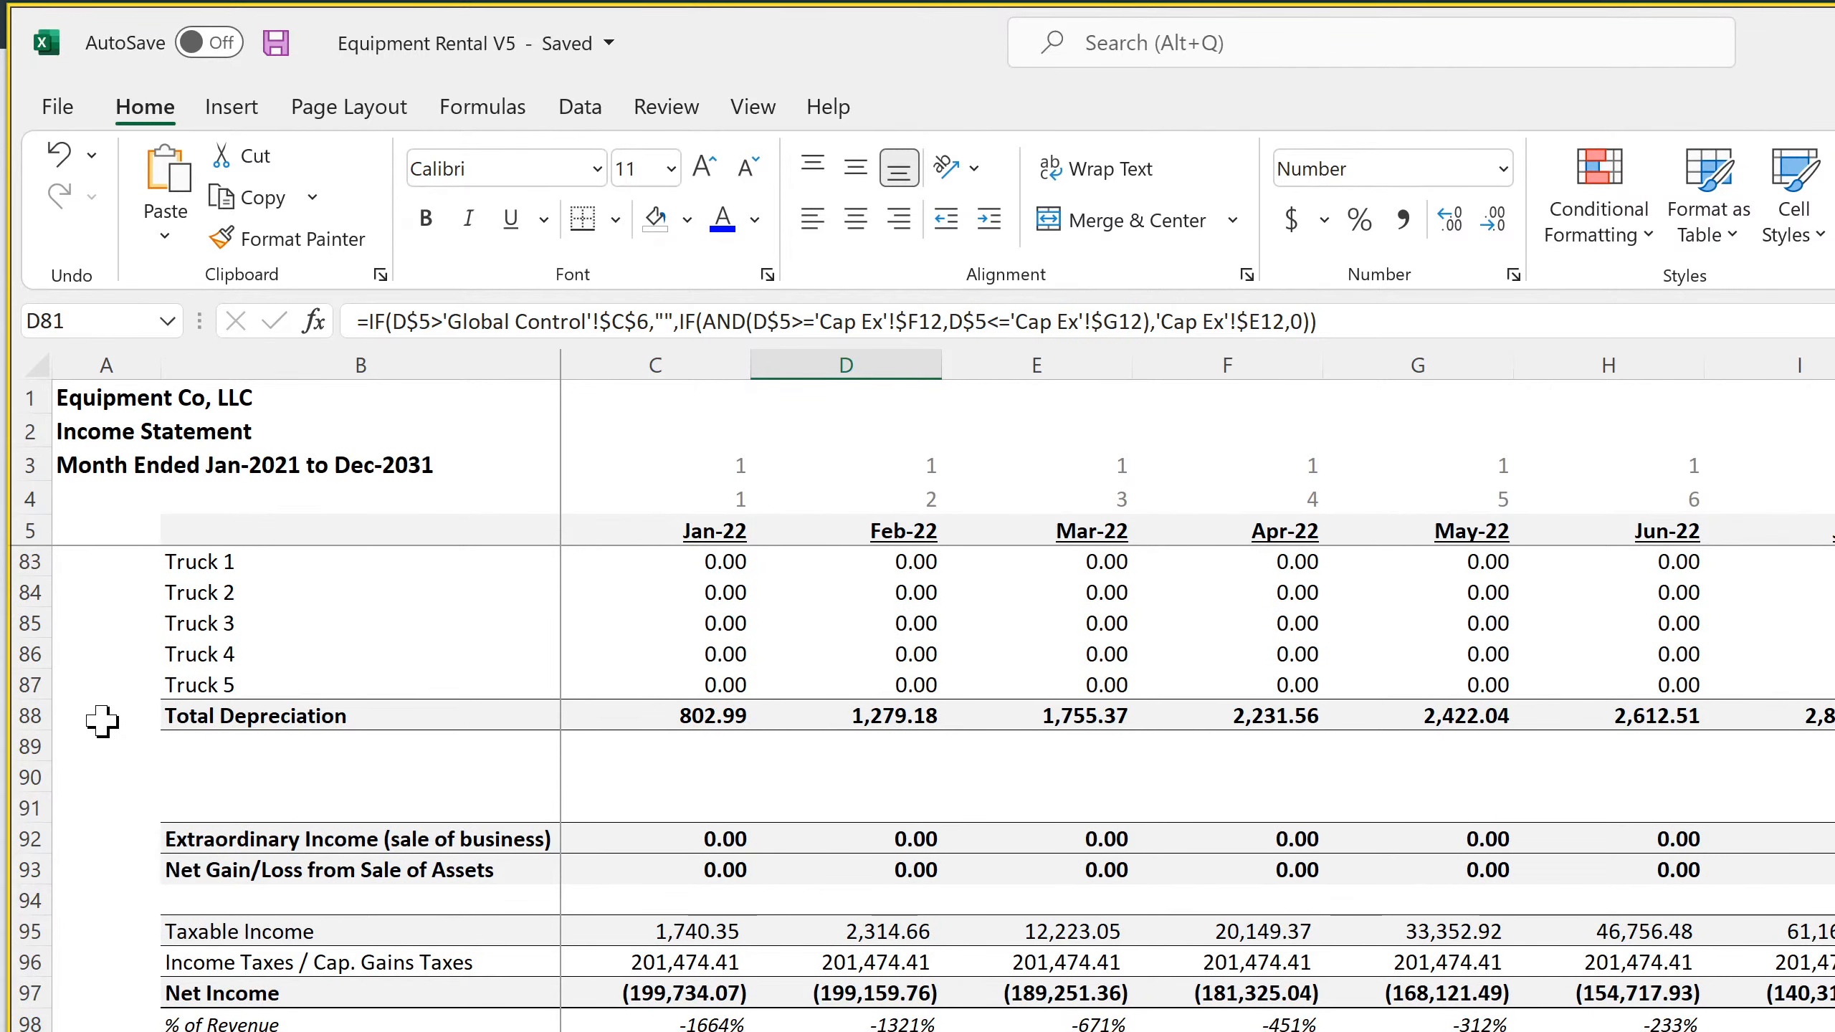
{"action": "left_click", "coordinate": [22, 719]}
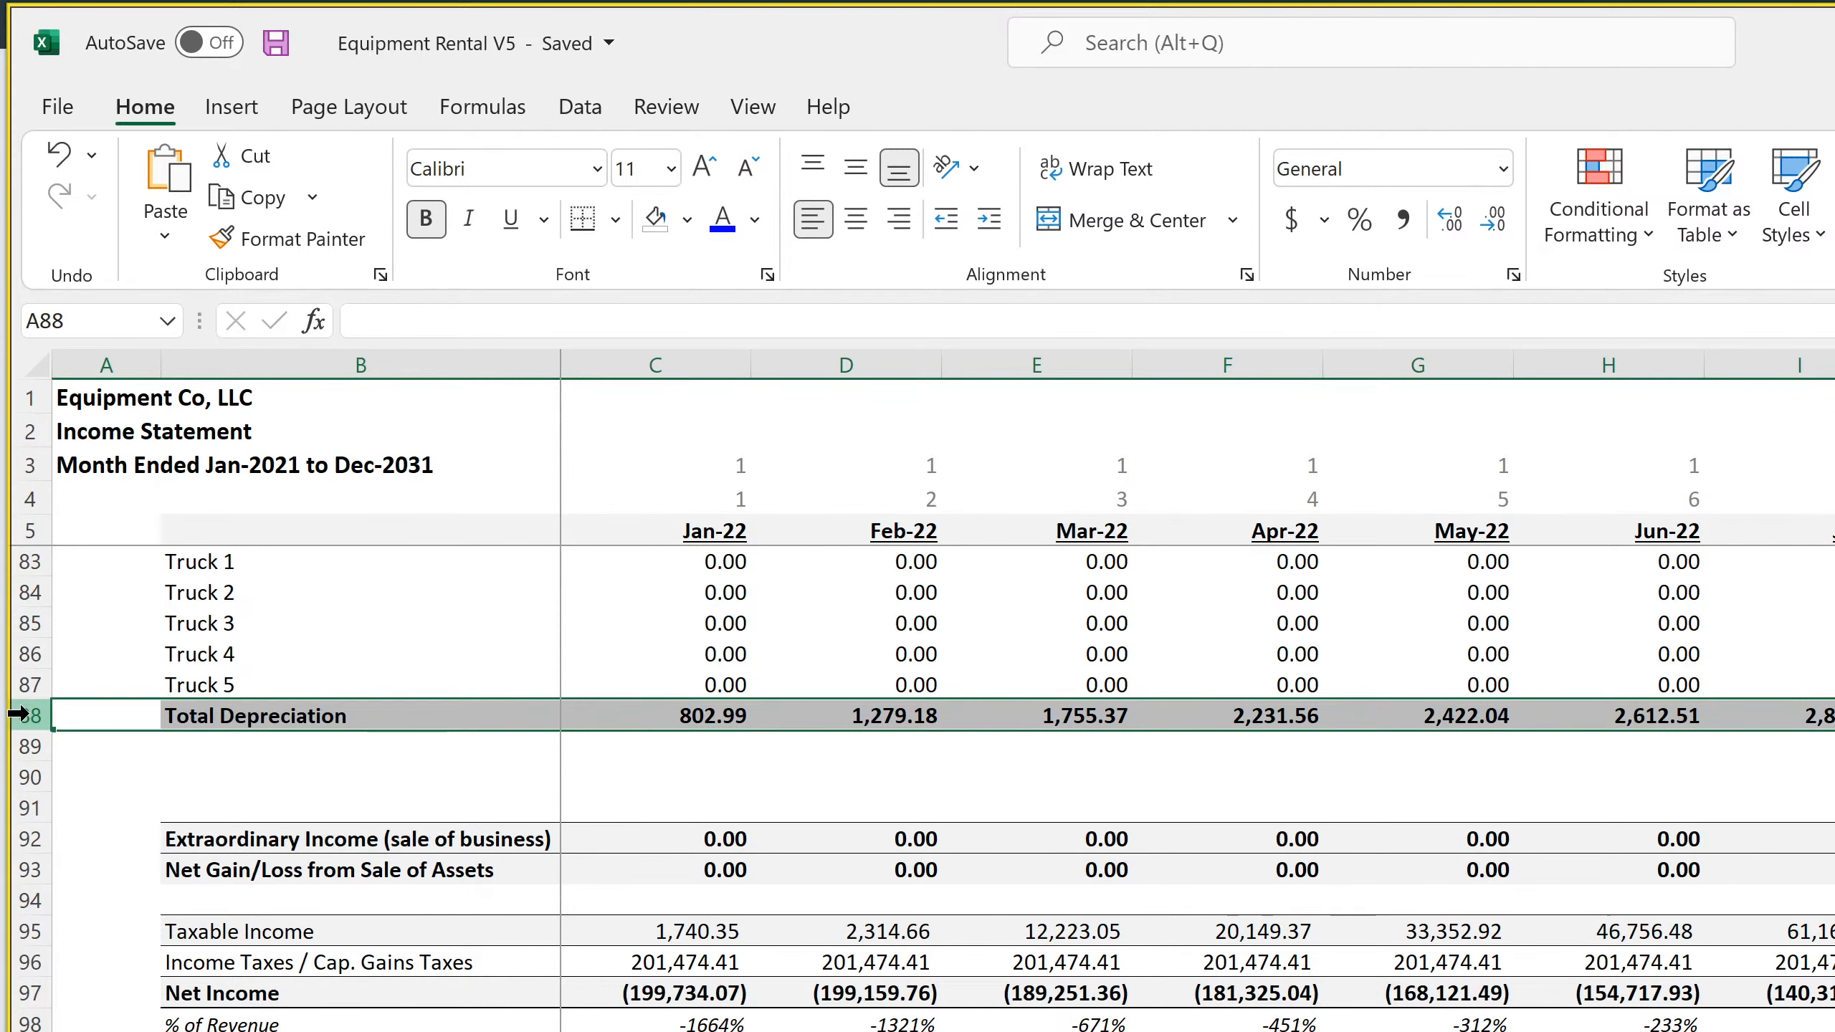
{"action": "left_click_drag", "start_coordinate": [25, 714], "coordinate": [29, 1030]}
{"action": "right_click", "coordinate": [26, 599]}
{"action": "left_click", "coordinate": [113, 924]}
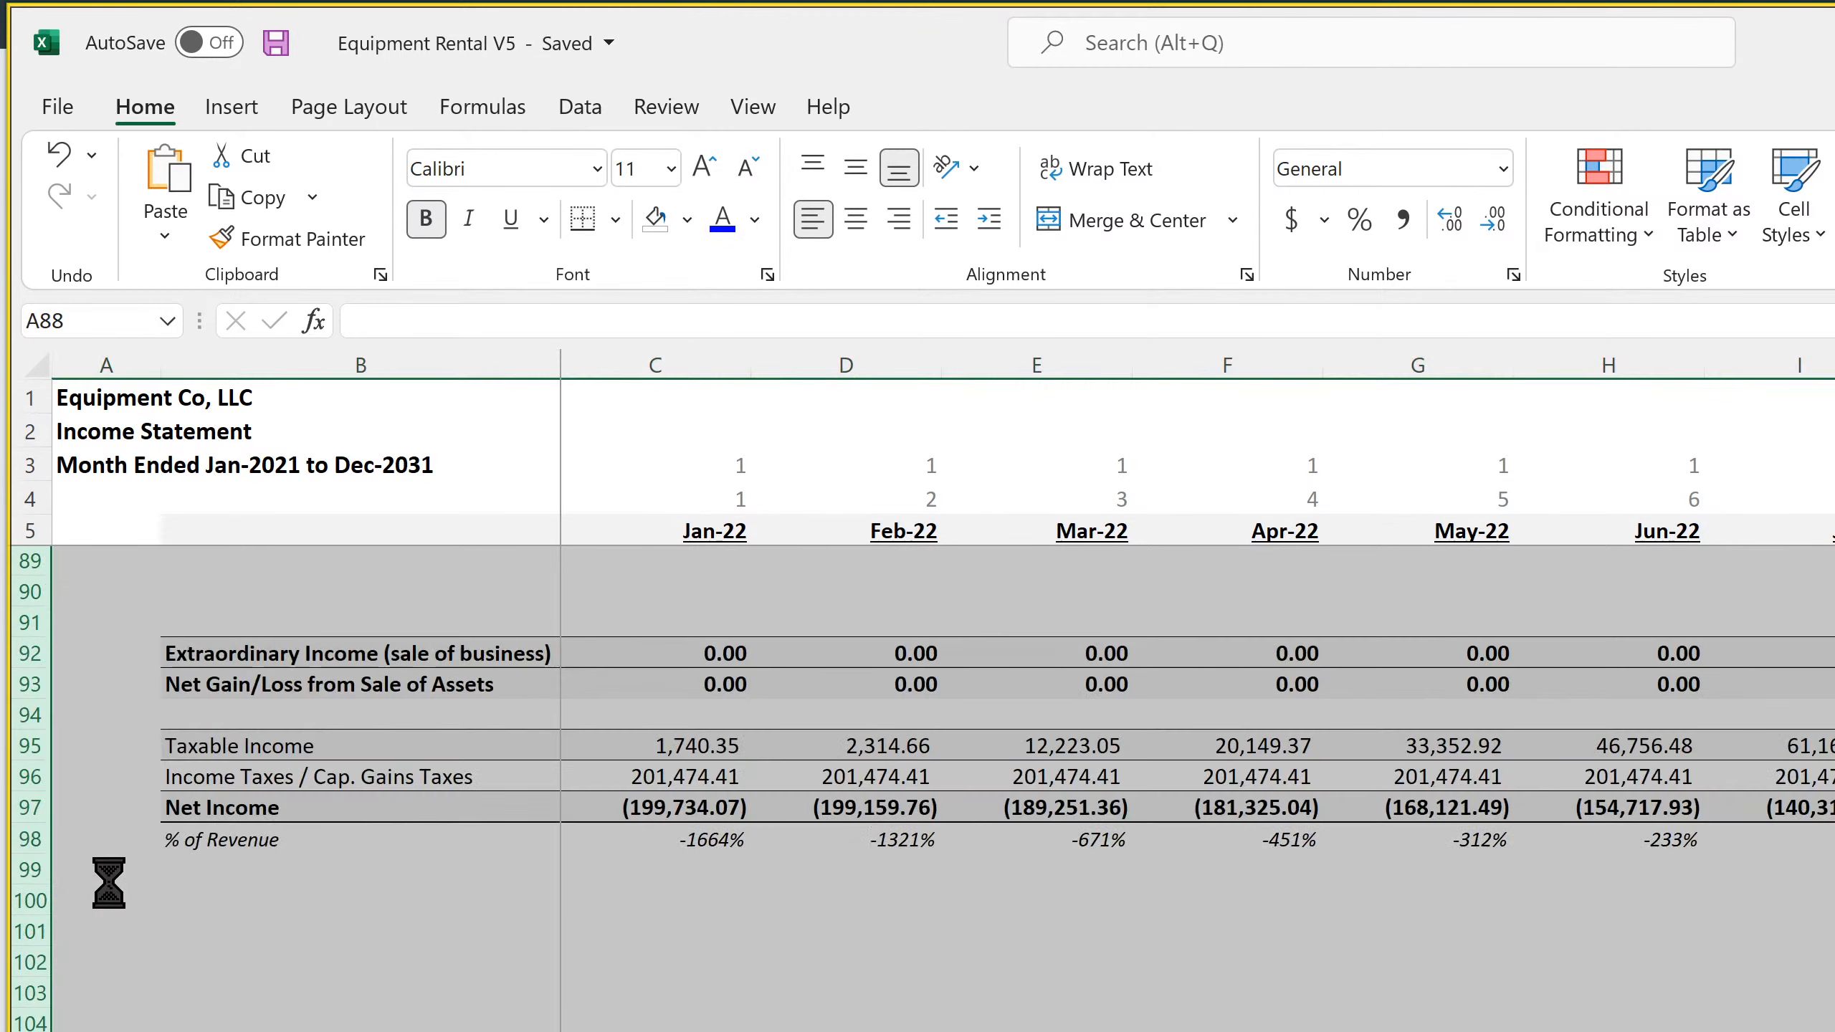
Fill the Cap Ex item name formula in column B from Truck 5 in row 87 down to Other Equipment 65 in row 162
{"action": "scroll", "coordinate": [245, 963], "scroll_direction": "up", "scroll_amount": 12}
{"action": "left_click", "coordinate": [289, 1030]}
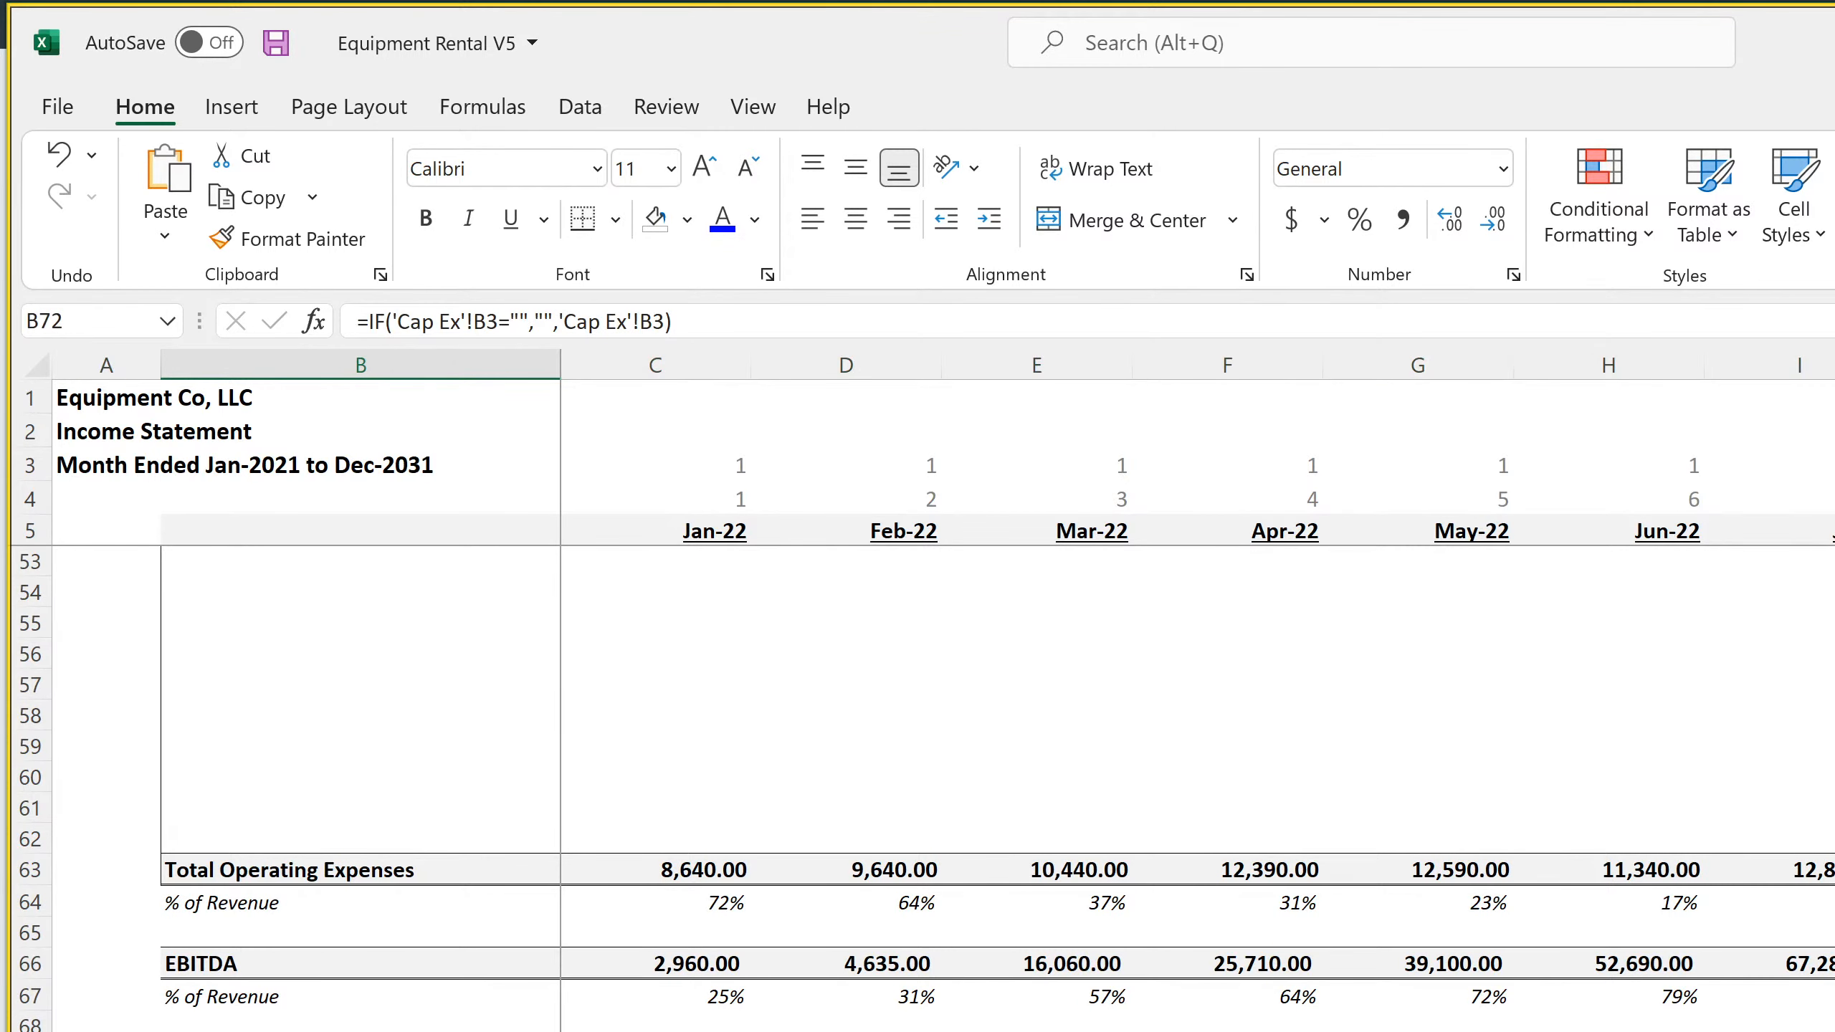
{"action": "scroll", "coordinate": [234, 795], "scroll_direction": "down", "scroll_amount": 7}
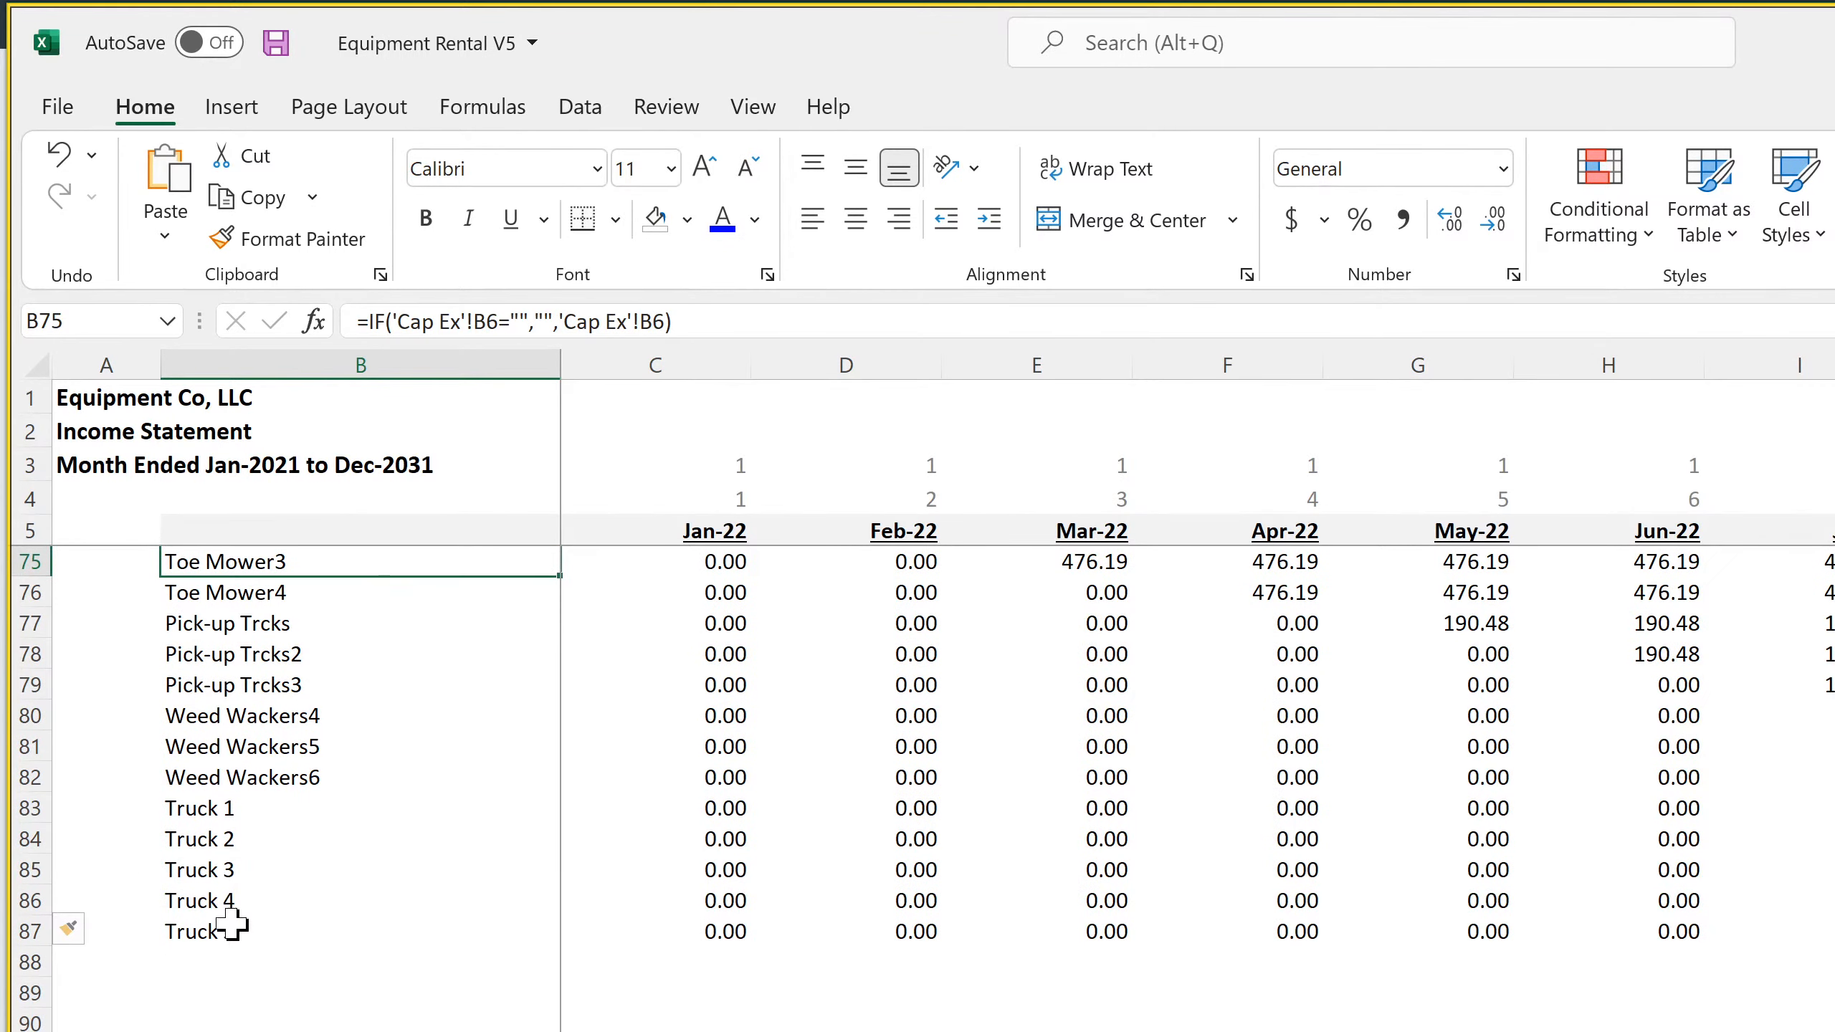
{"action": "left_click", "coordinate": [400, 935]}
{"action": "left_click_drag", "start_coordinate": [565, 949], "coordinate": [525, 881]}
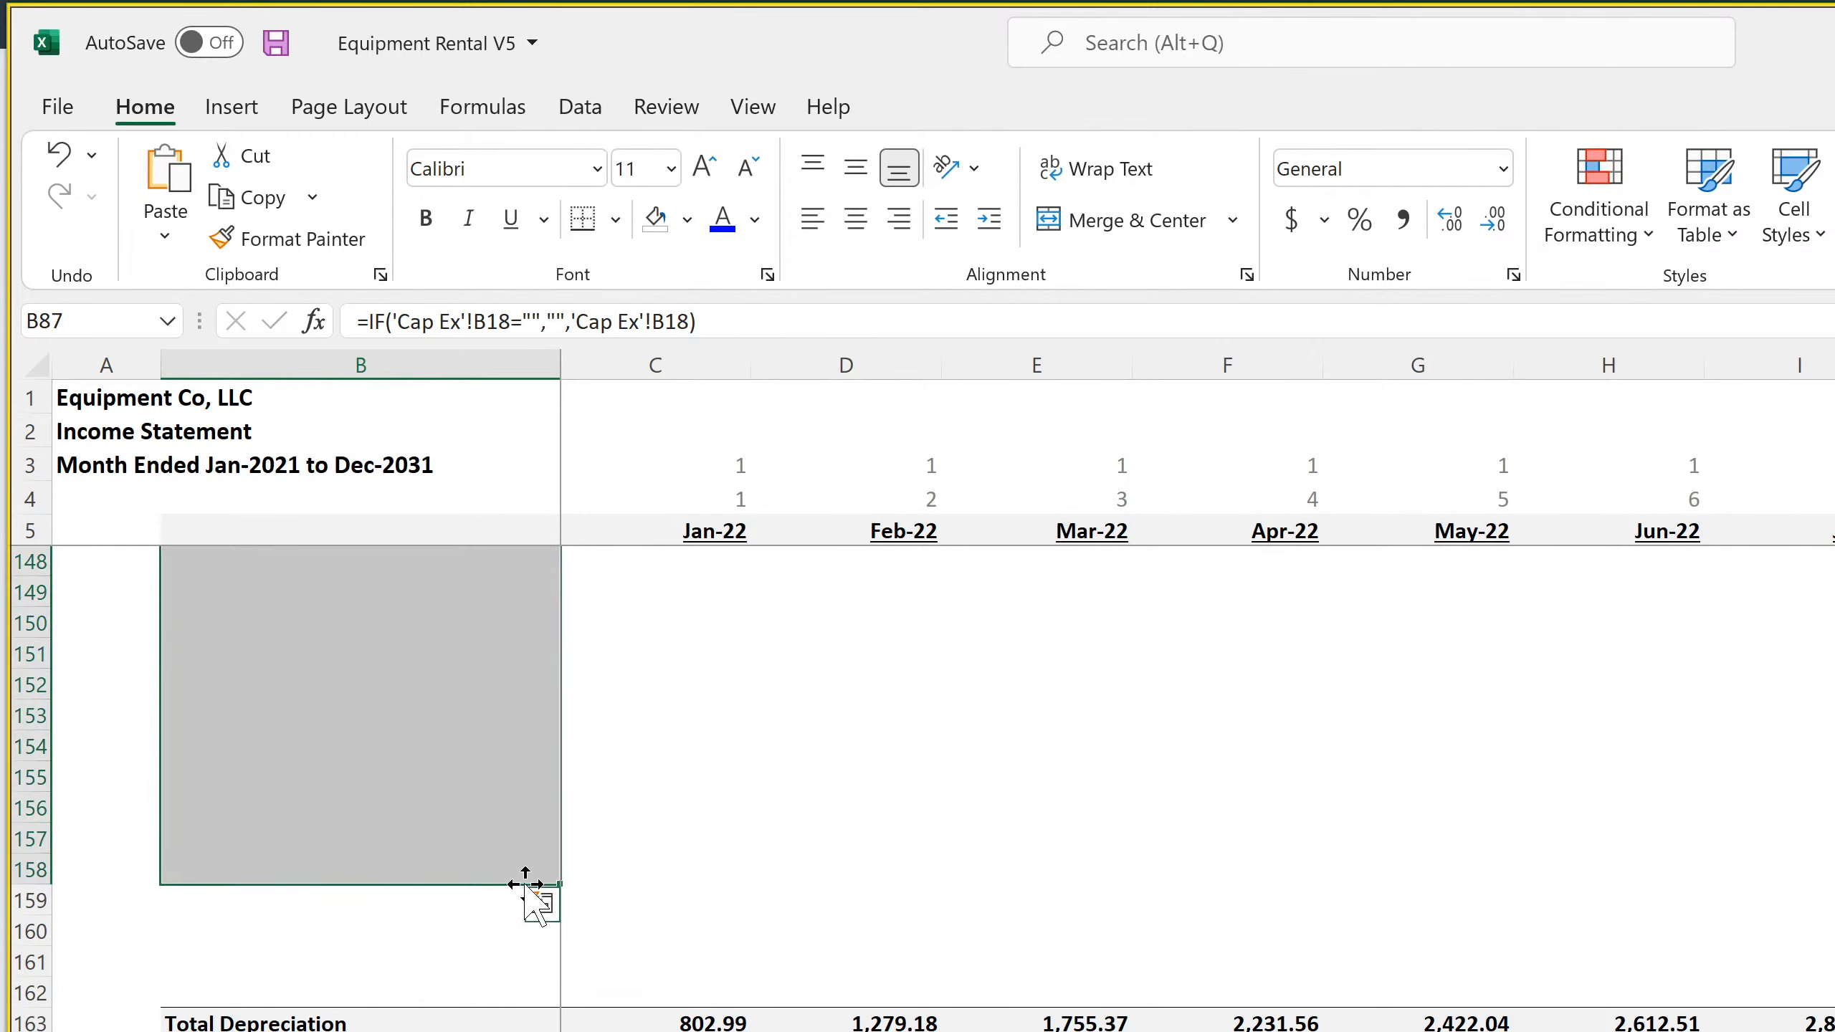
{"action": "left_click", "coordinate": [456, 871]}
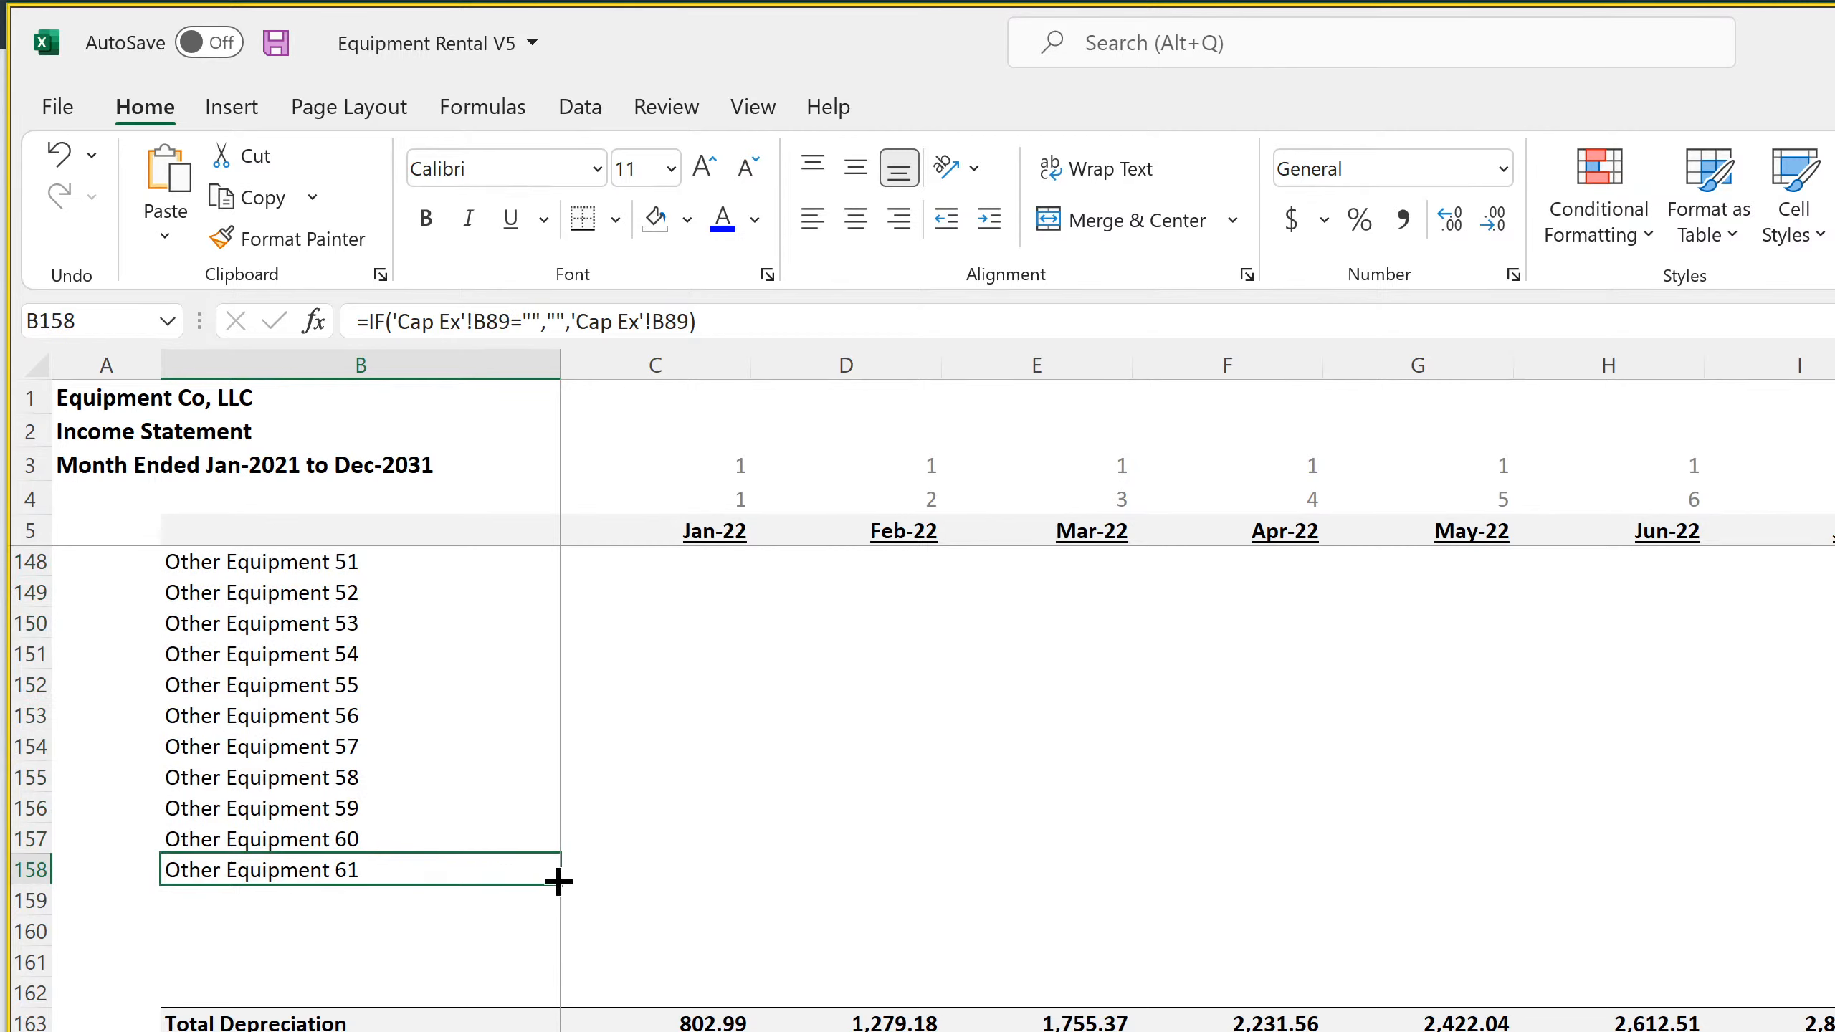
{"action": "left_click_drag", "start_coordinate": [552, 915], "coordinate": [537, 1000]}
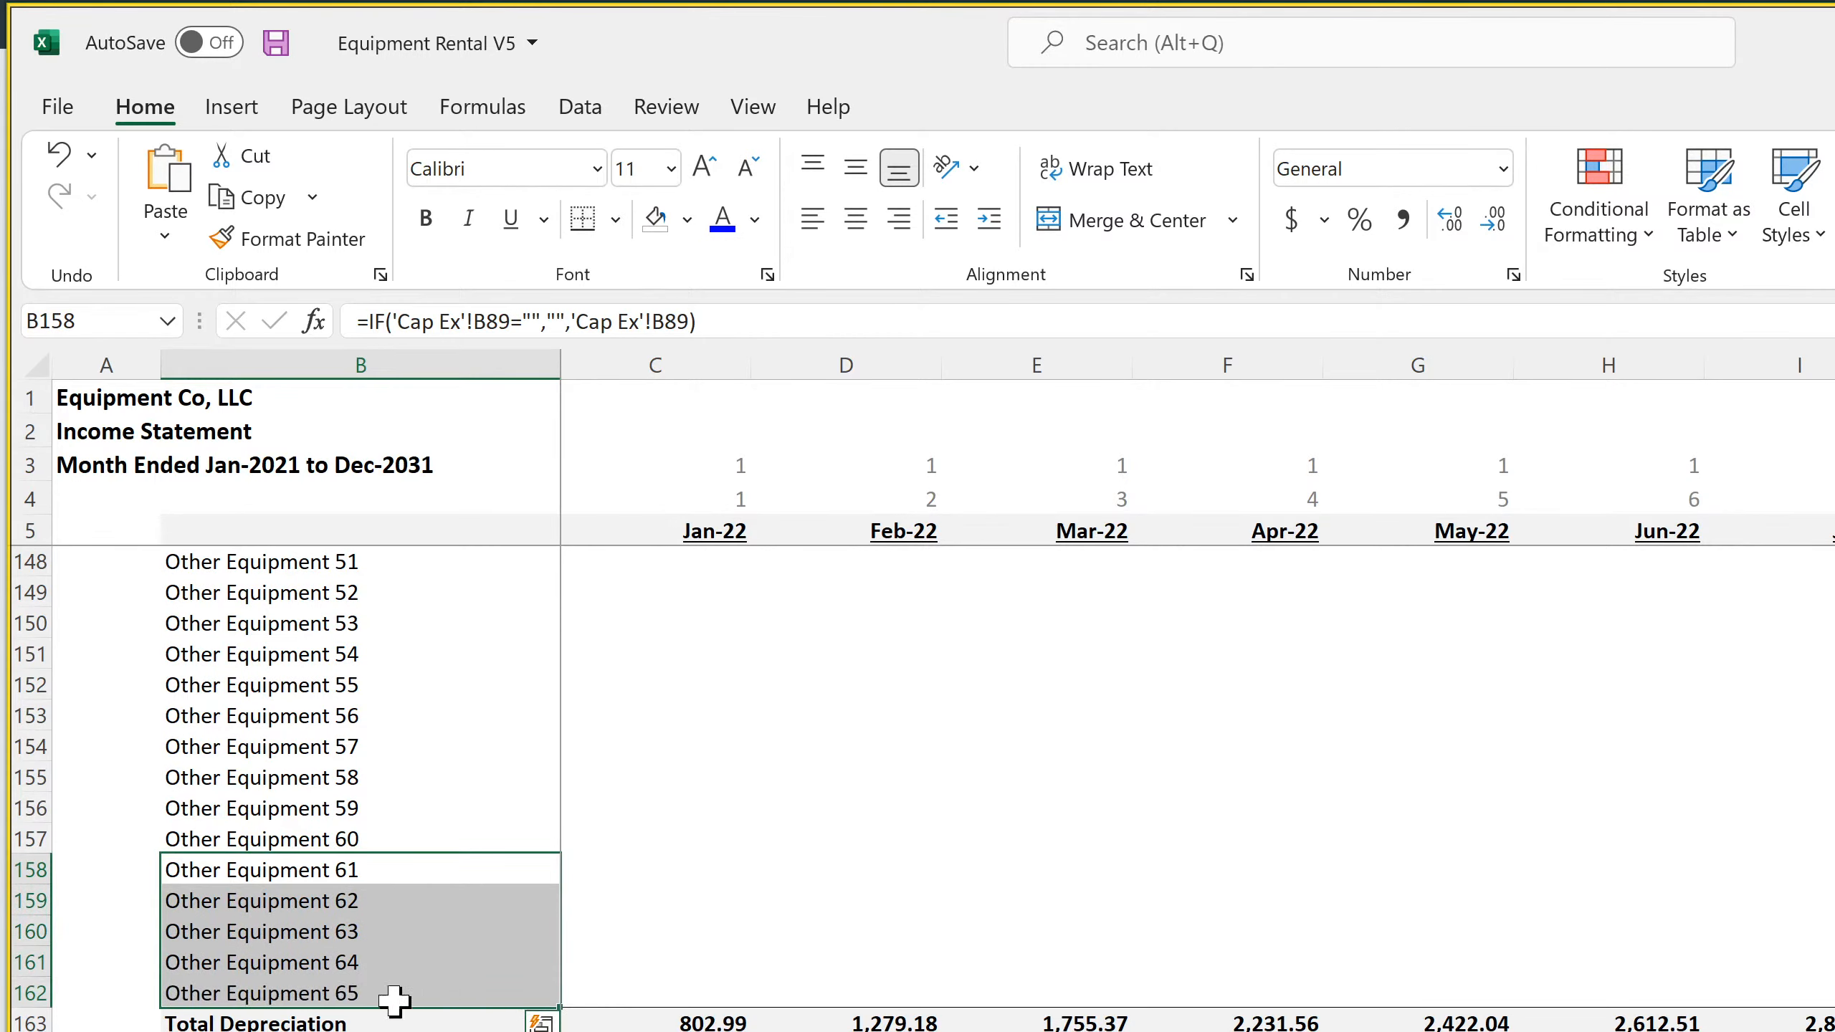
{"action": "left_click", "coordinate": [294, 992]}
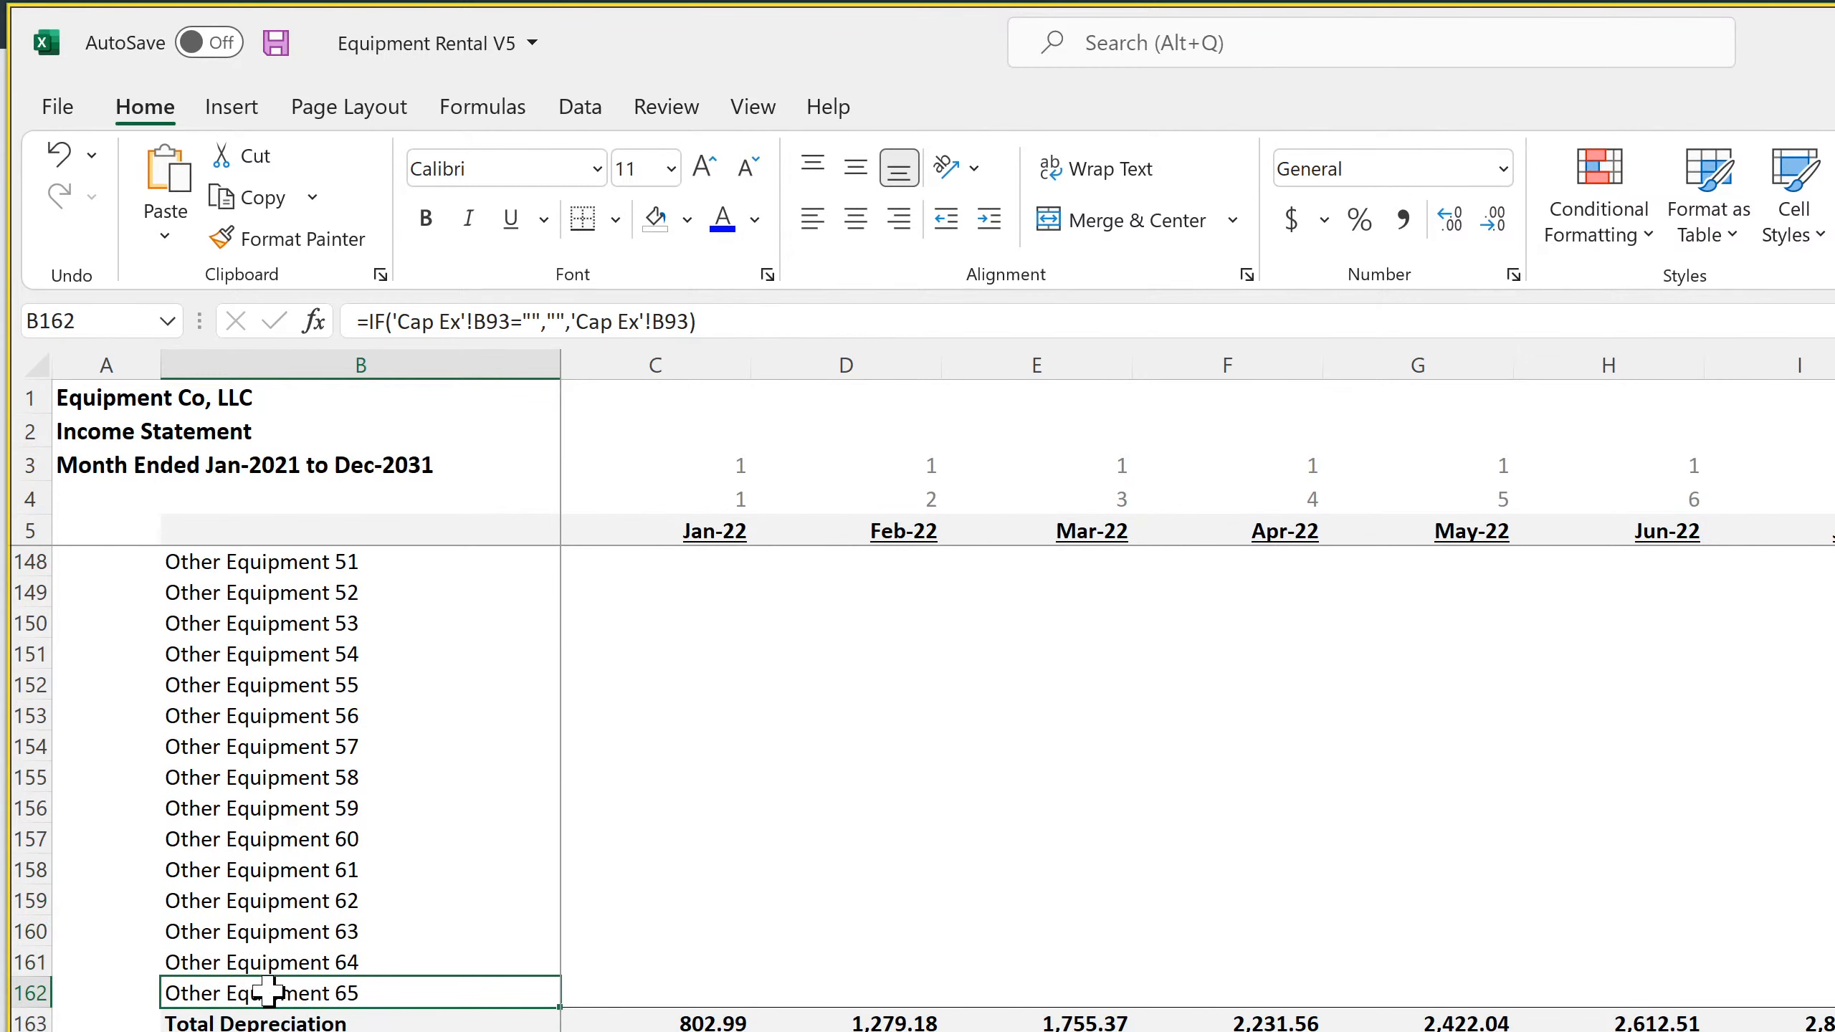
Insert more blank rows above Total Depreciation in row 163 to make room for the remaining equipment items
{"action": "left_click_drag", "start_coordinate": [29, 1023], "coordinate": [28, 1031]}
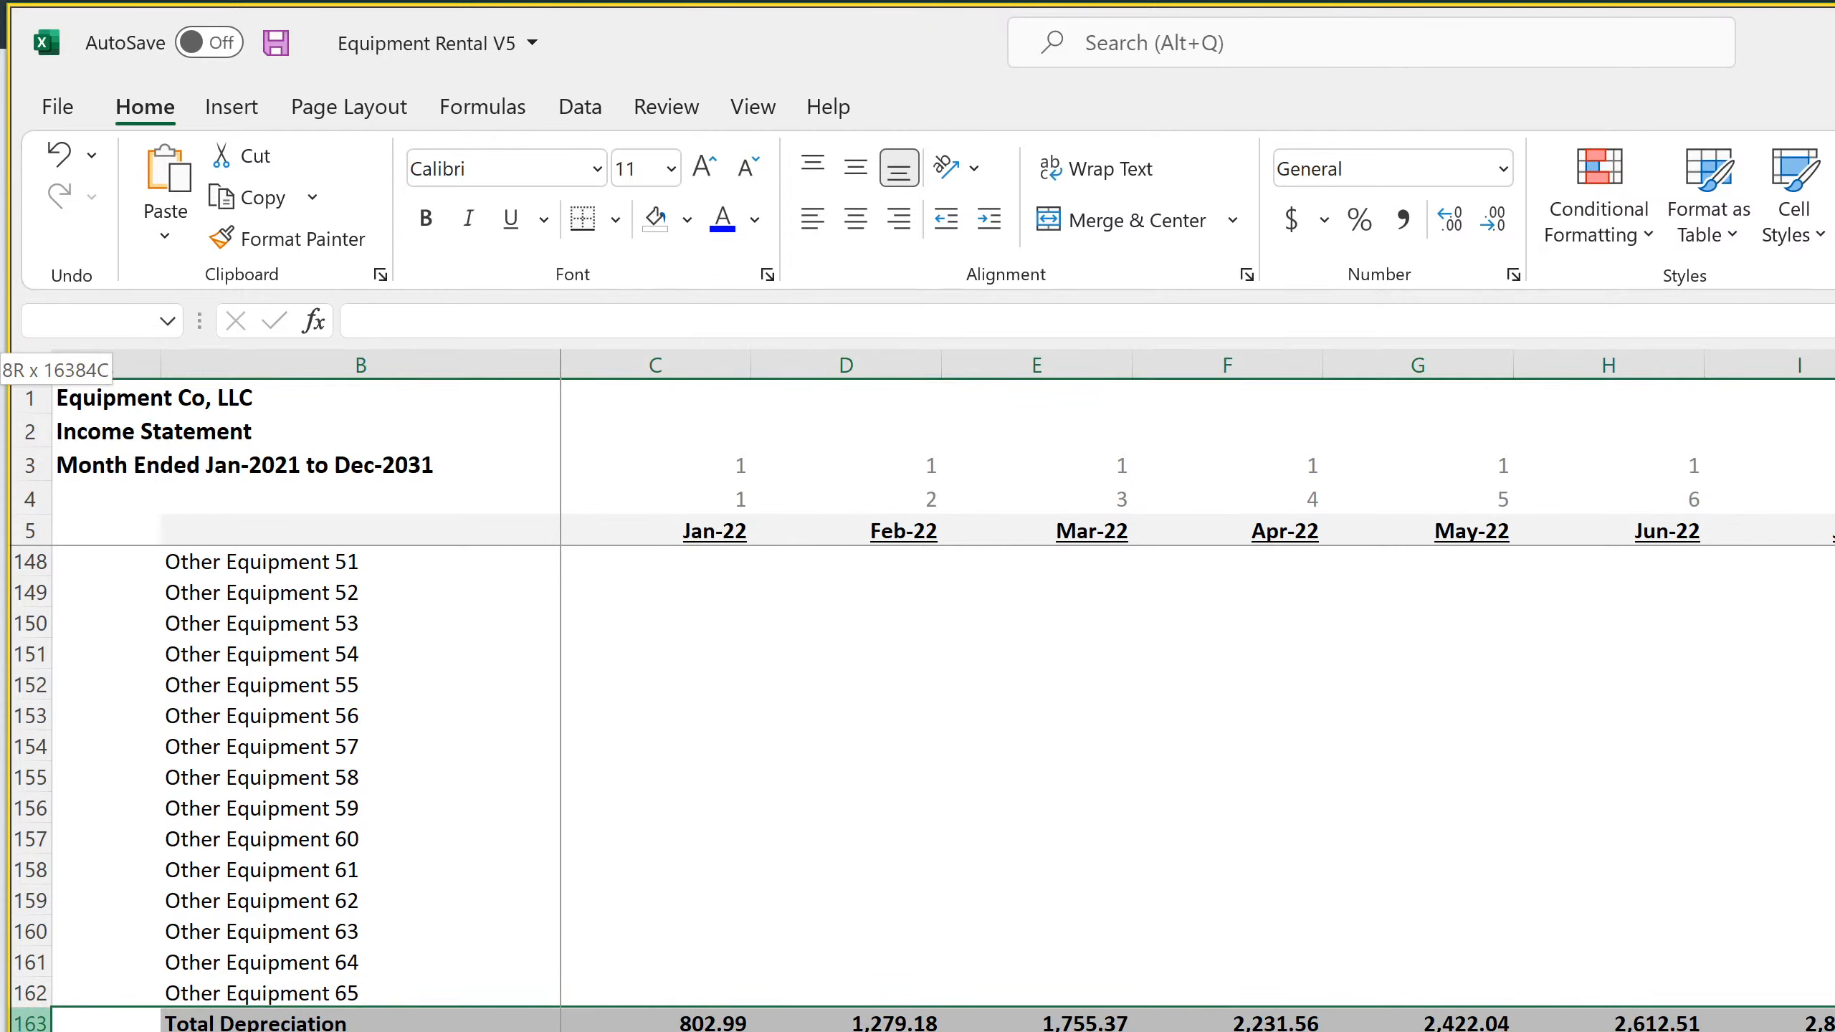
{"action": "right_click", "coordinate": [28, 1022]}
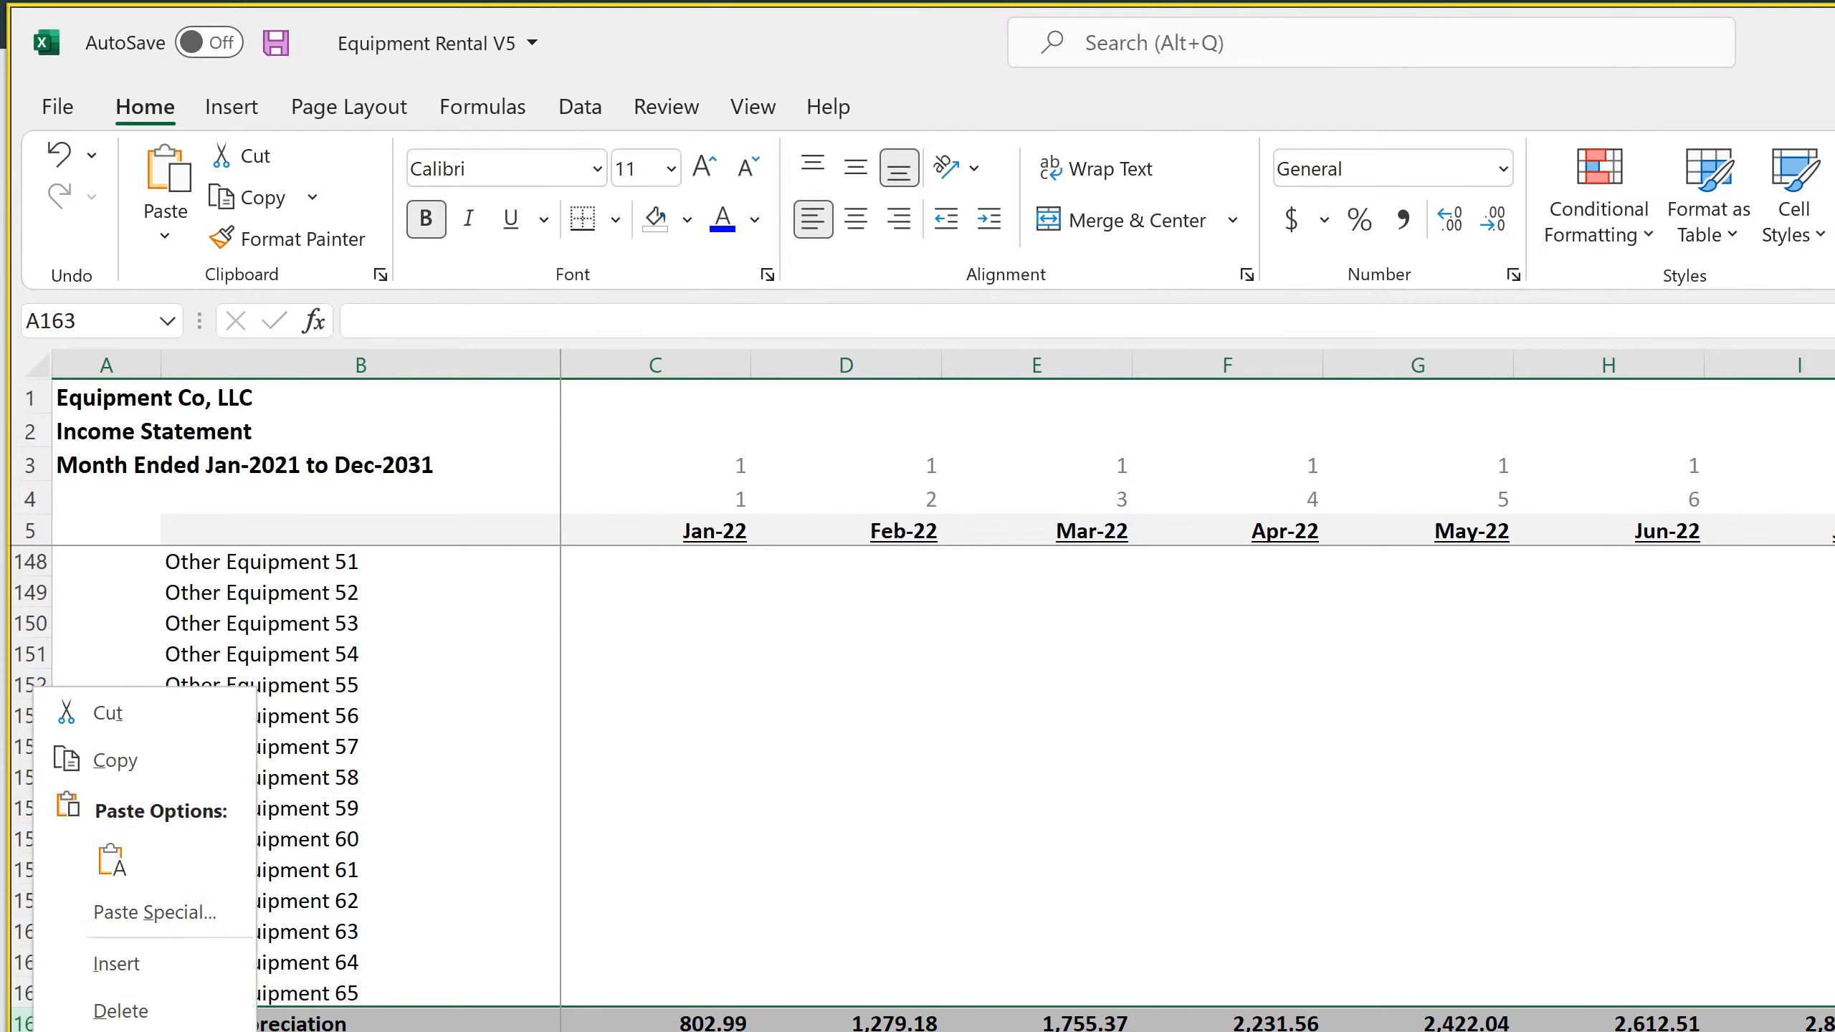
{"action": "left_click", "coordinate": [158, 973]}
Fill the item name formula down to Other Equipment 75 in row 172, and delete the surplus rows above Total Depreciation
{"action": "left_click", "coordinate": [310, 992]}
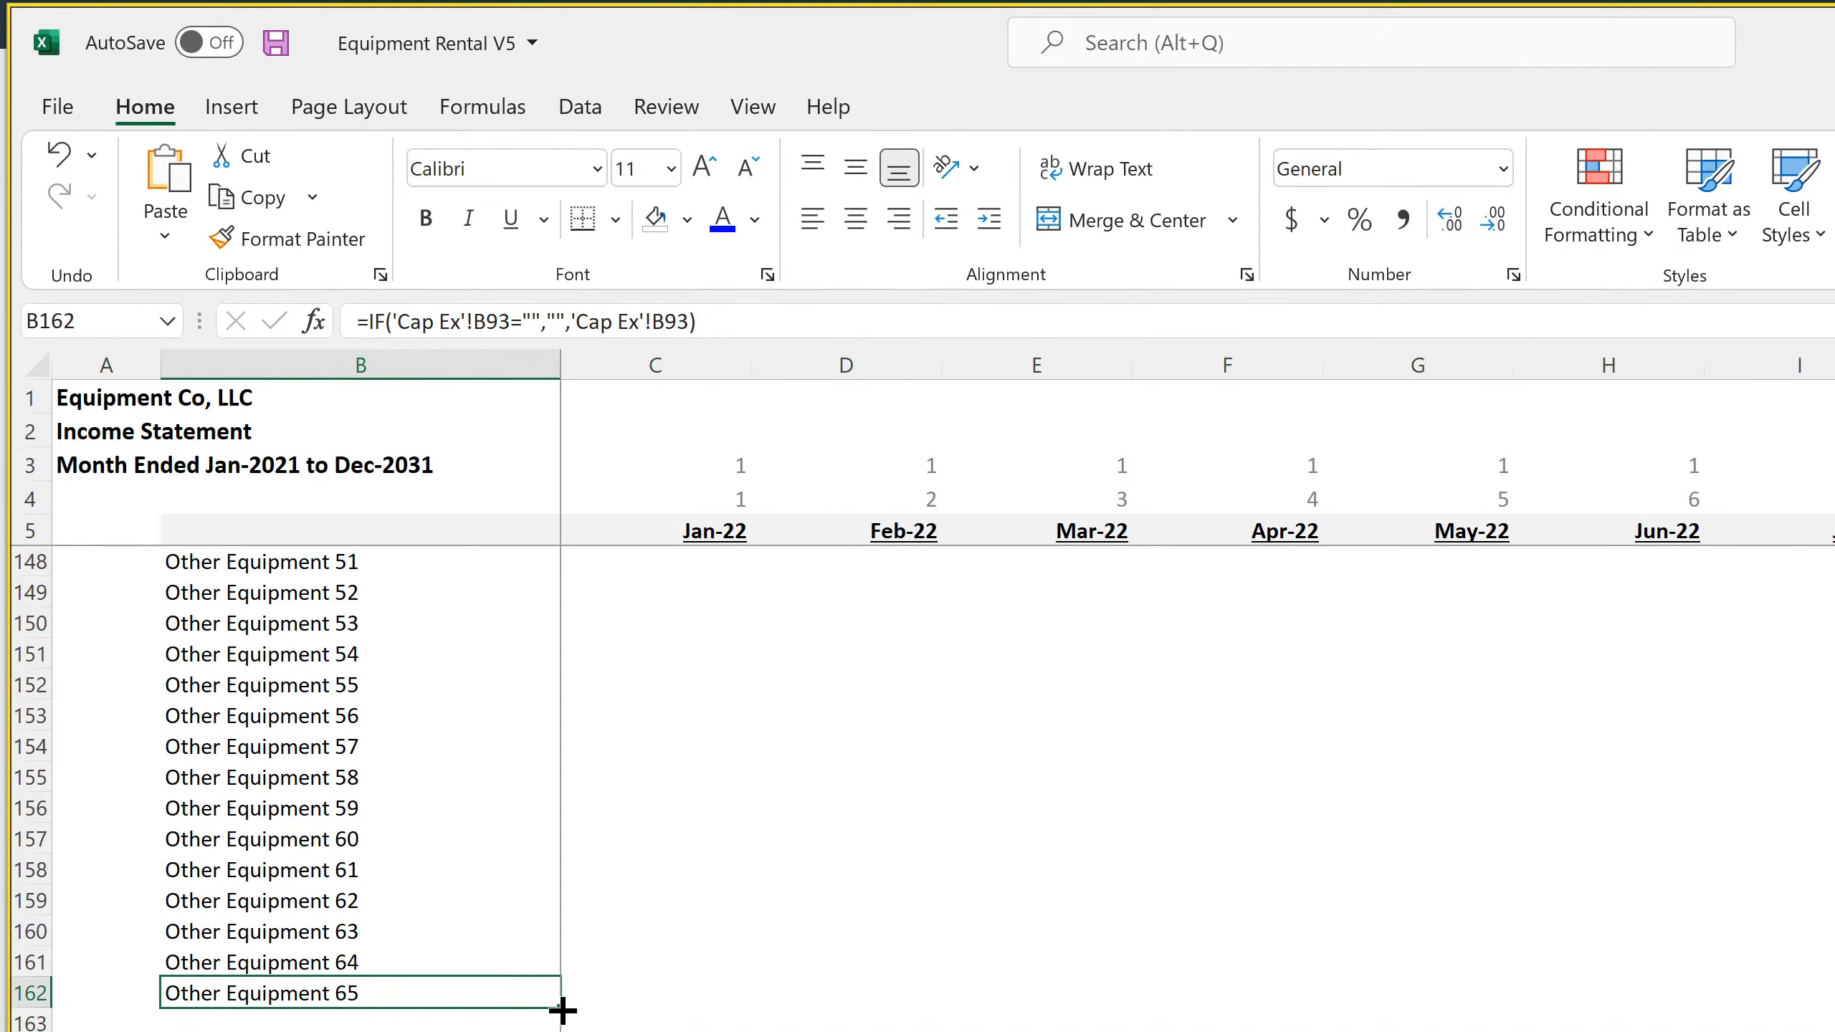
{"action": "left_click_drag", "start_coordinate": [560, 1007], "coordinate": [560, 1030]}
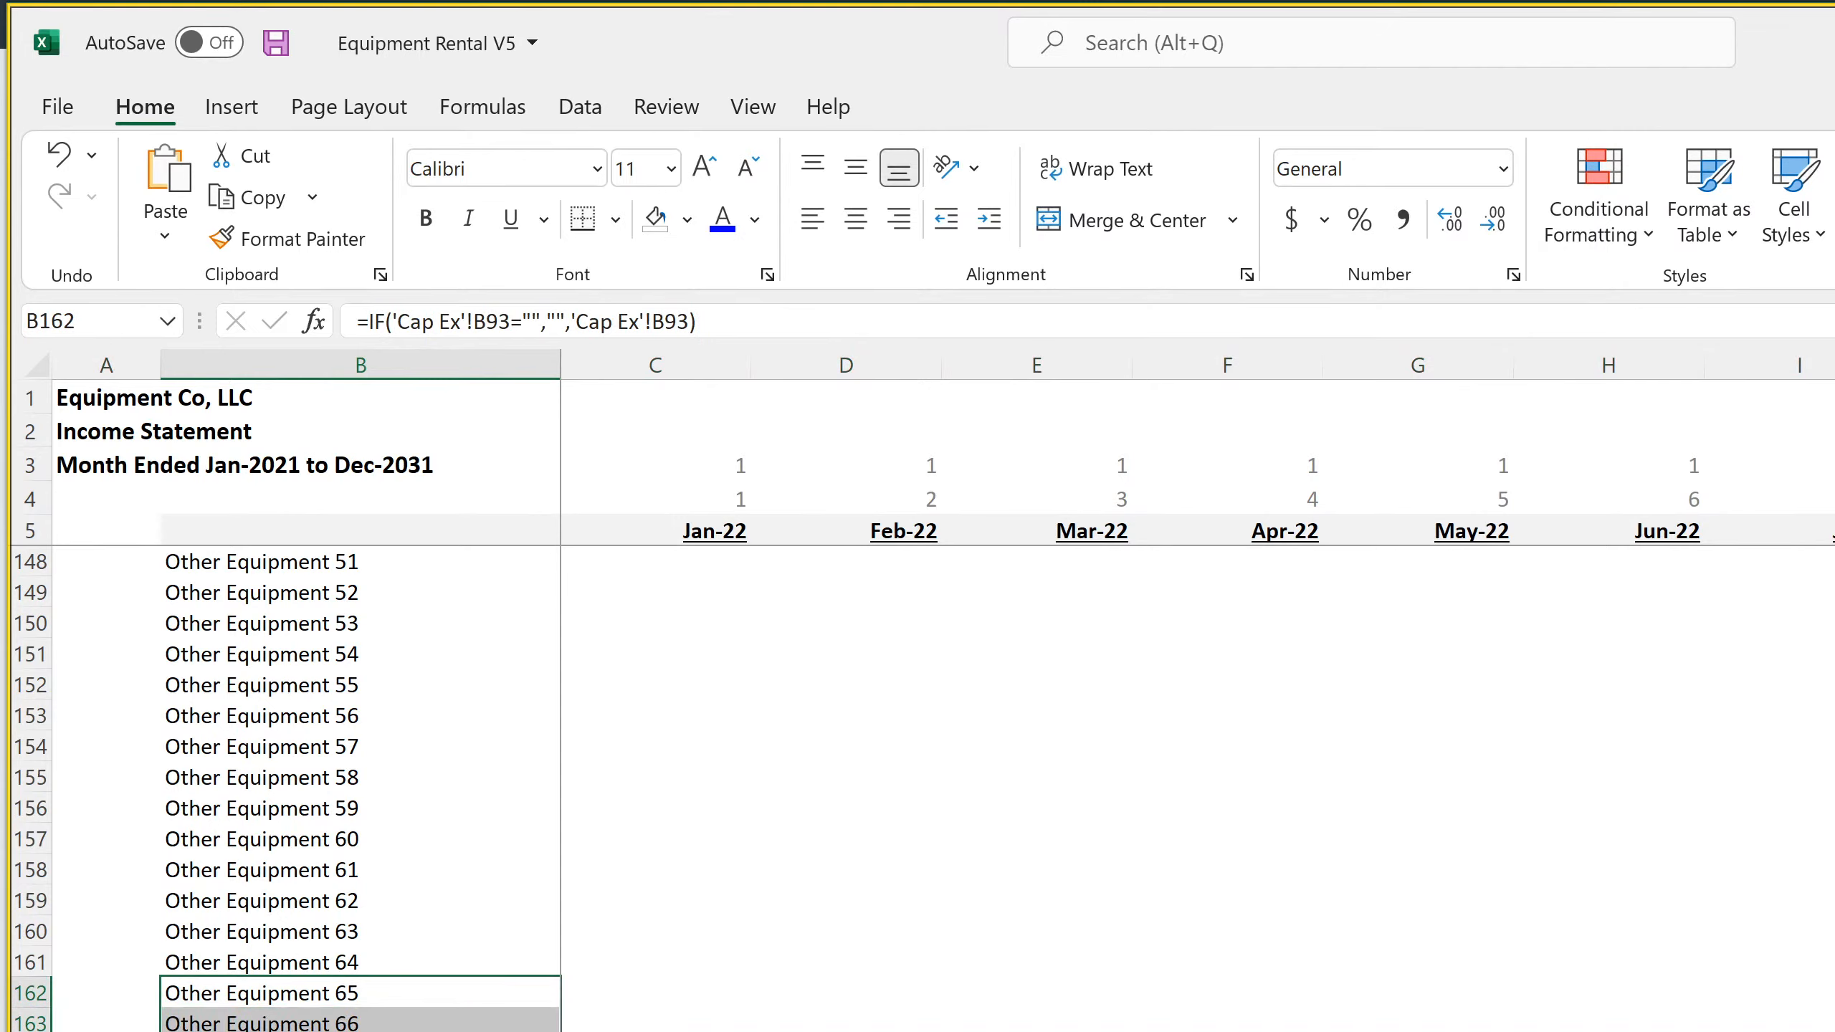
{"action": "left_click", "coordinate": [361, 1031]}
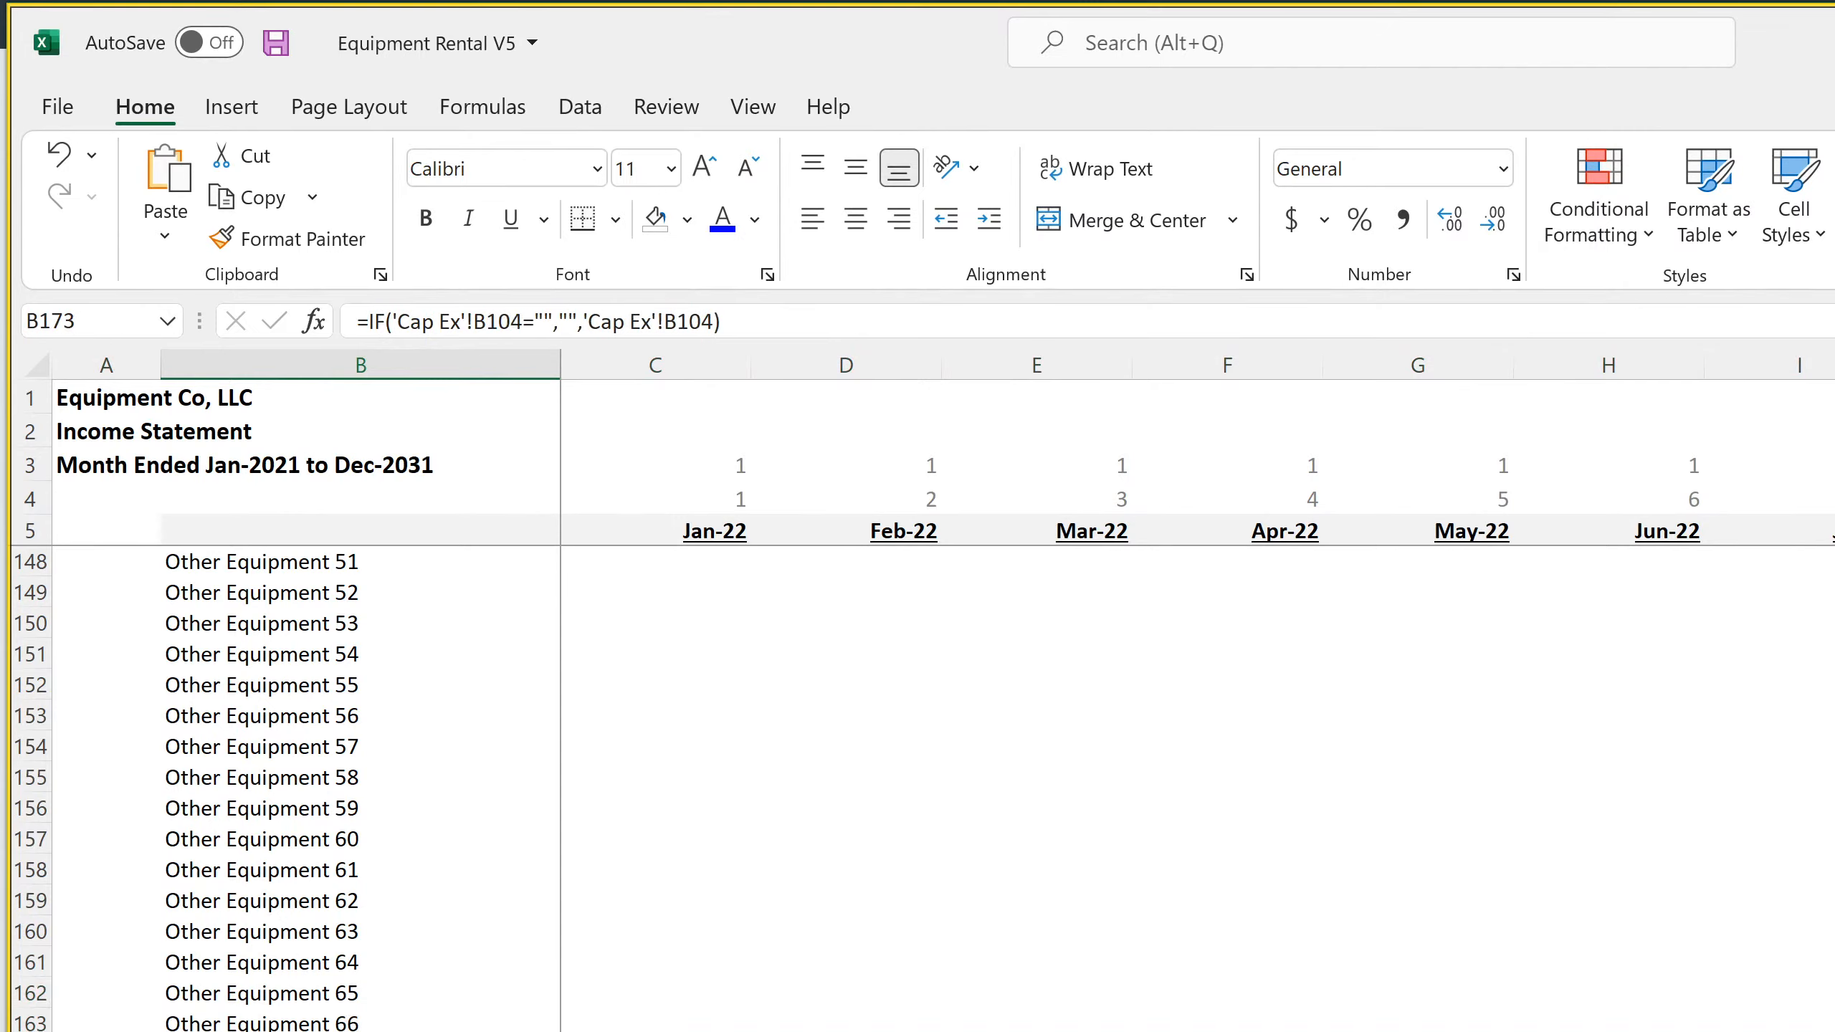
{"action": "right_click", "coordinate": [19, 1031]}
{"action": "left_click", "coordinate": [101, 1026]}
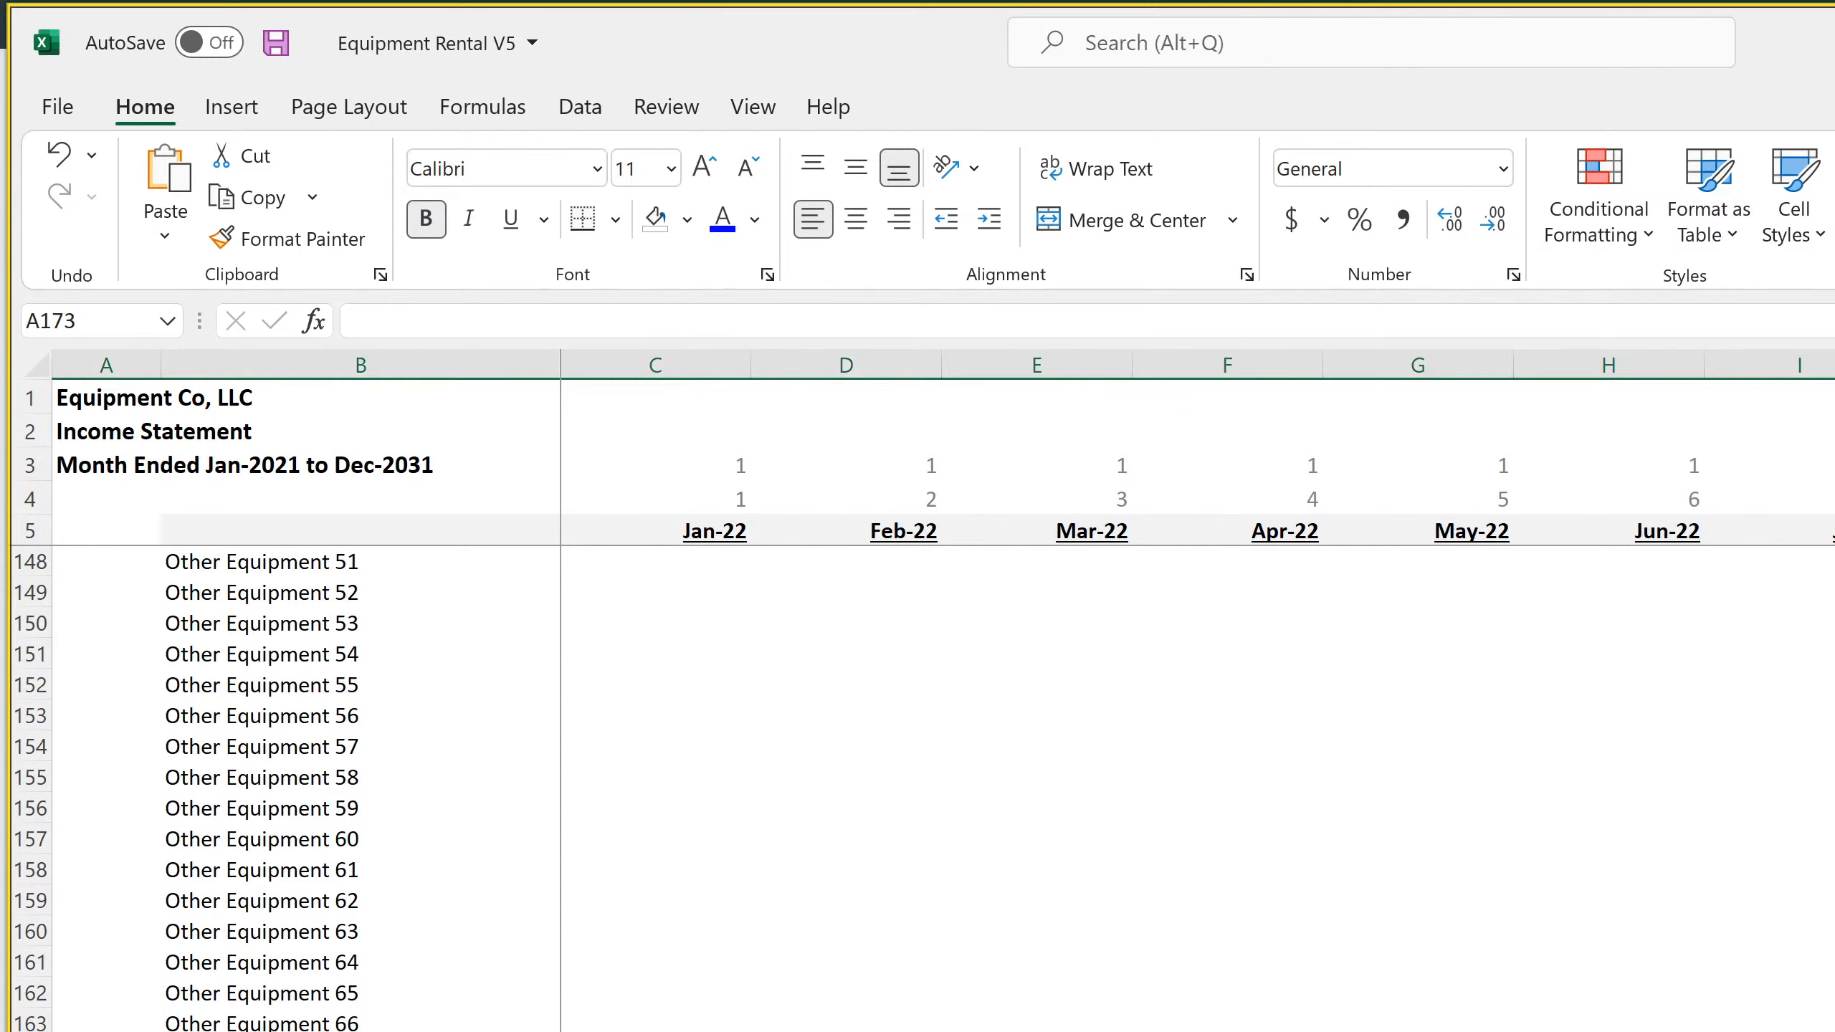
Change the Jan-22 Total Depreciation formula in C173 to sum C72:C172, accepting the closing parenthesis correction
{"action": "double_click", "coordinate": [656, 1031]}
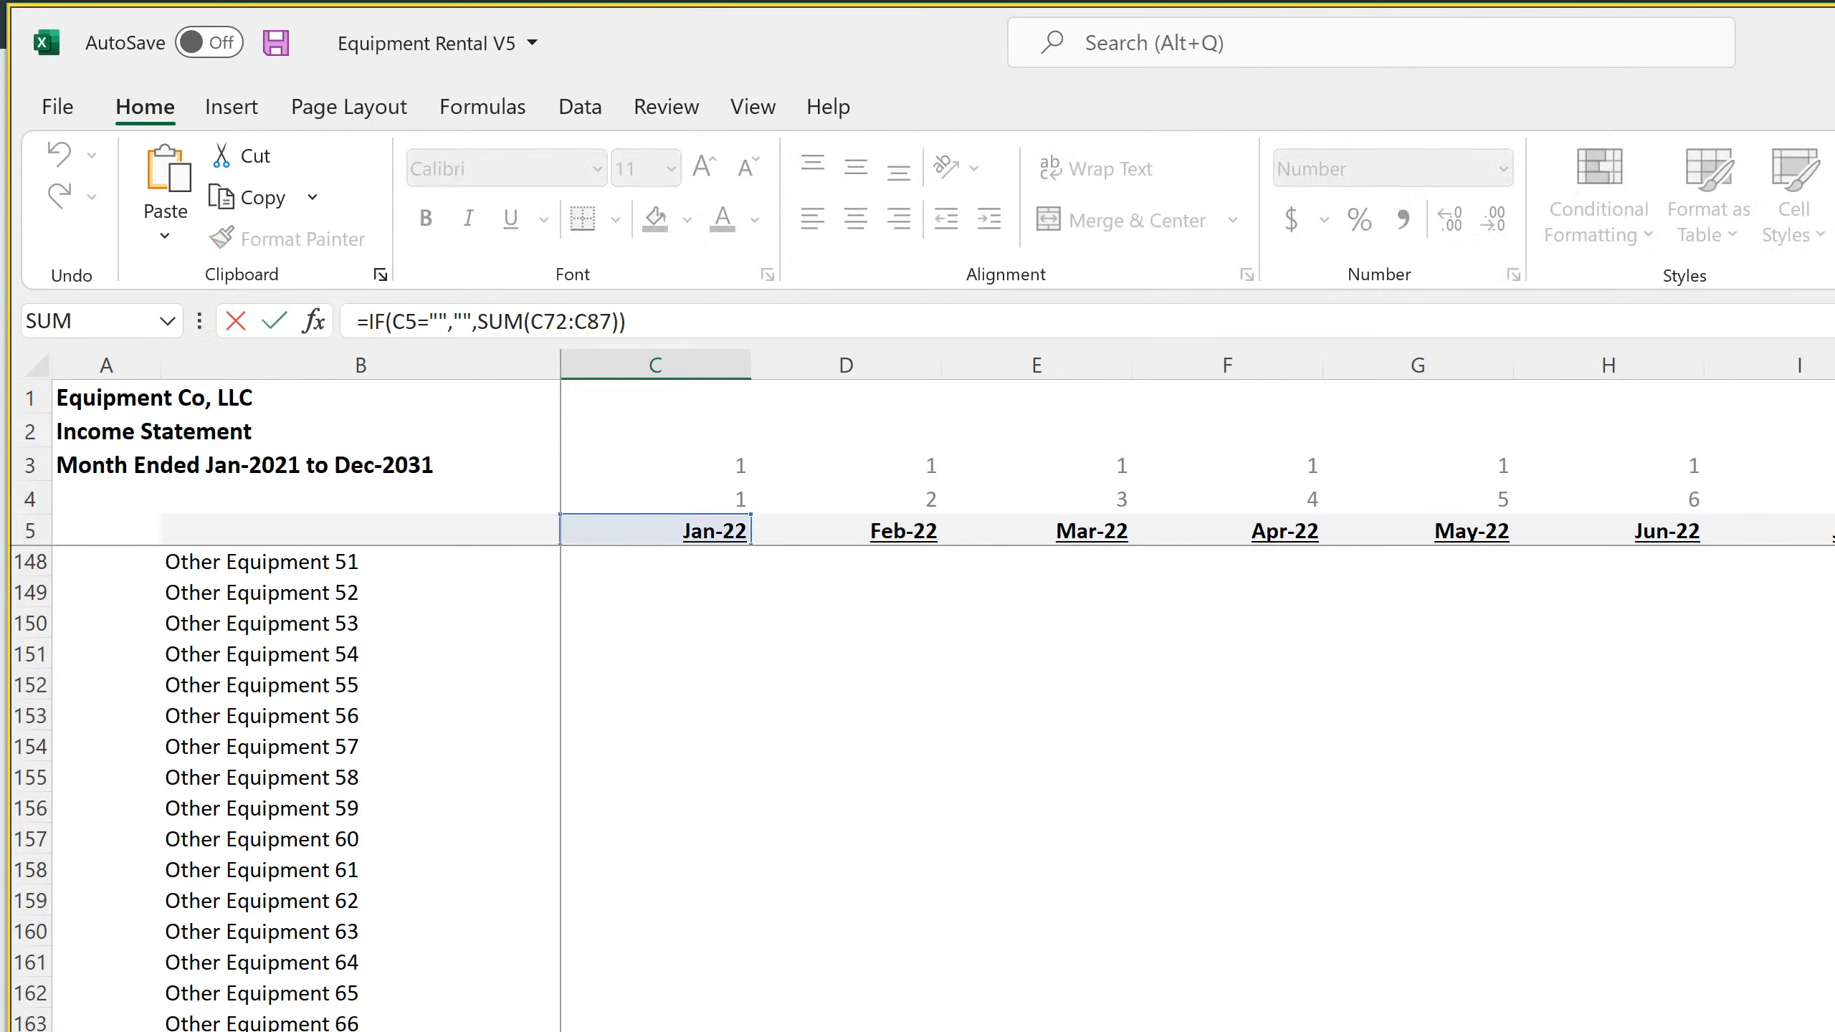
{"action": "scroll", "coordinate": [813, 677], "scroll_direction": "up", "scroll_amount": 7}
{"action": "scroll", "coordinate": [813, 677], "scroll_direction": "down", "scroll_amount": 10}
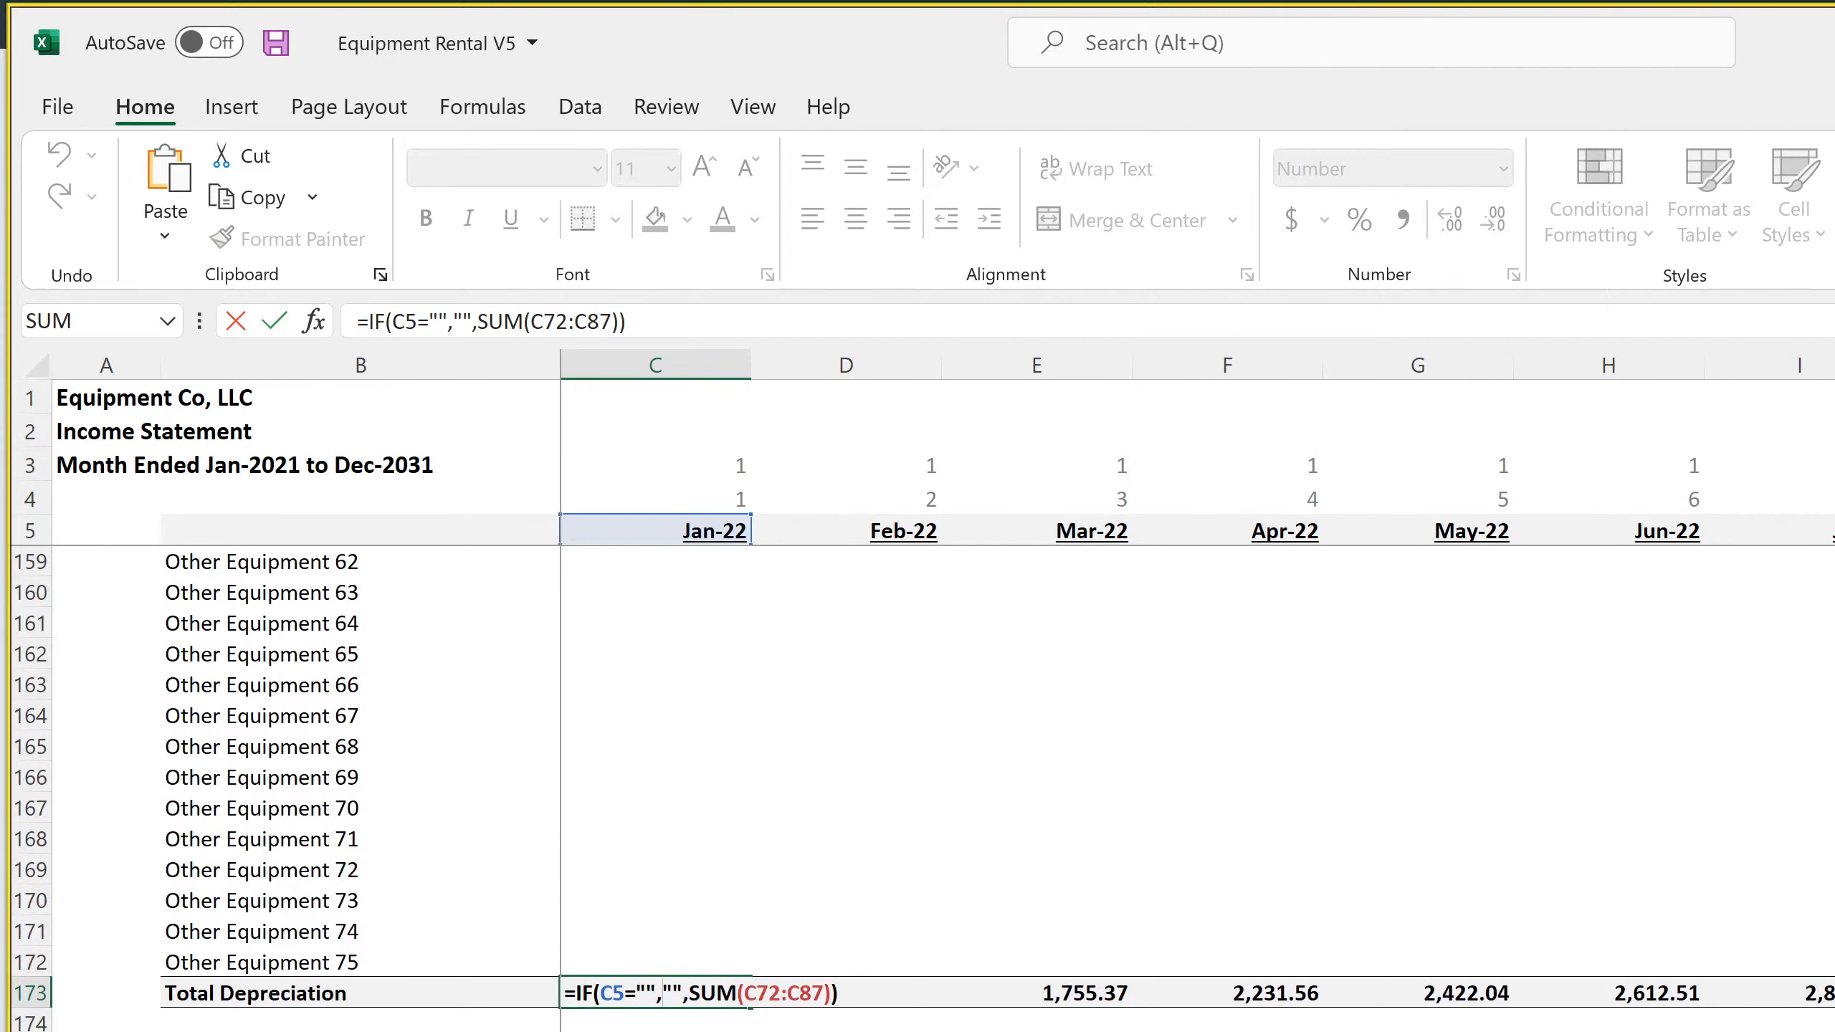
{"action": "left_click_drag", "start_coordinate": [593, 319], "coordinate": [781, 340]}
{"action": "type", "text": "172"}
{"action": "key", "text": "Return"}
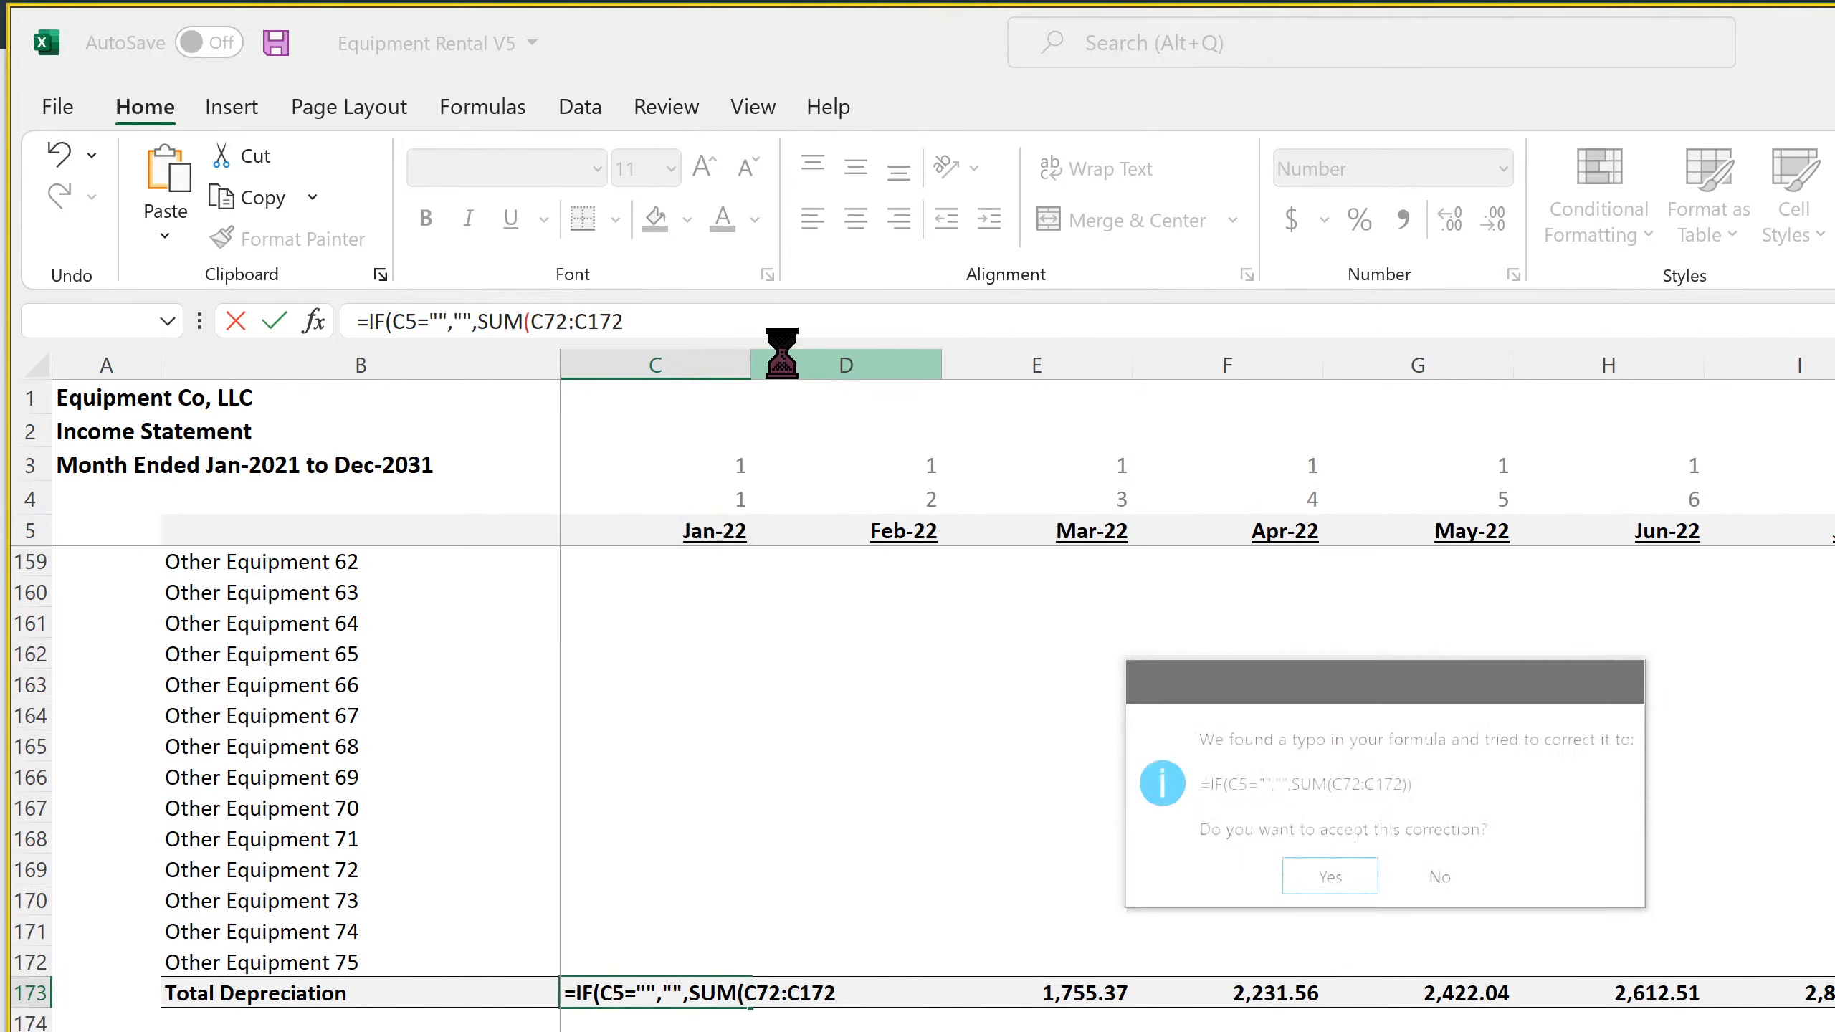
{"action": "key", "text": "Return"}
Fill the Building depreciation formula from C72 down through the equipment item rows and across to May-22
{"action": "scroll", "coordinate": [701, 954], "scroll_direction": "up", "scroll_amount": 18}
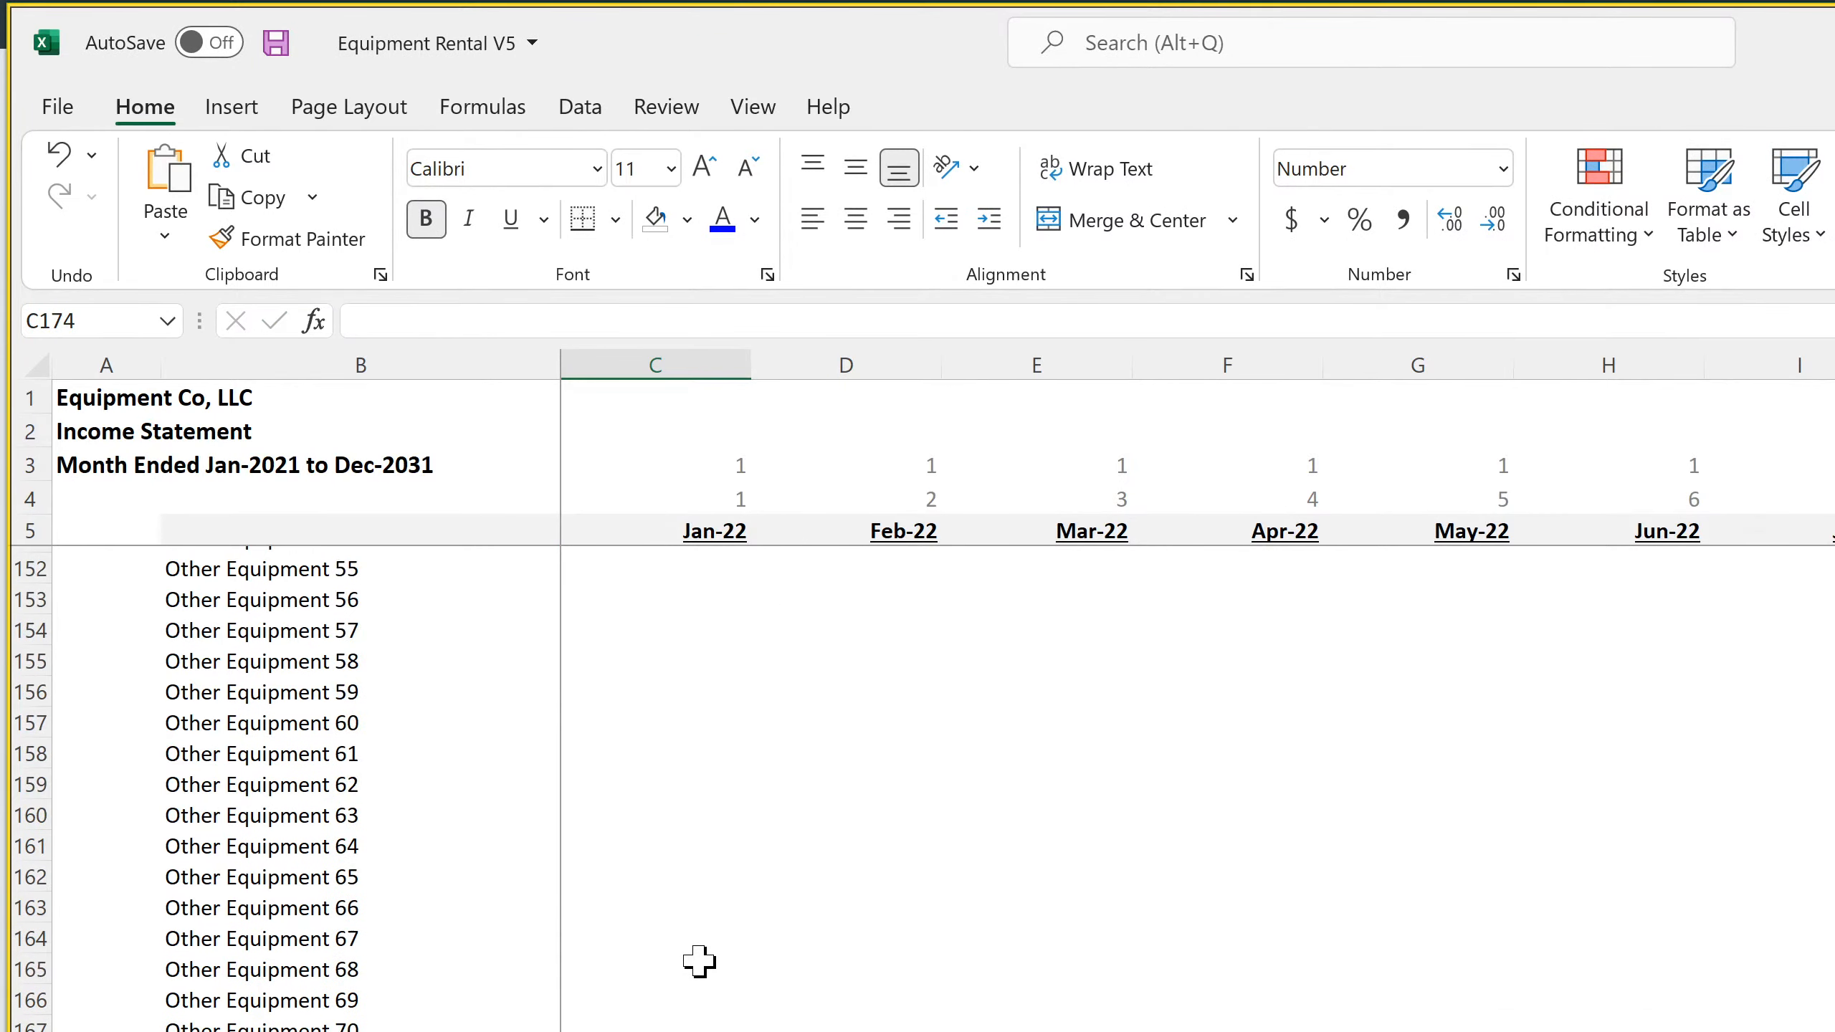
{"action": "scroll", "coordinate": [695, 936], "scroll_direction": "up", "scroll_amount": 11}
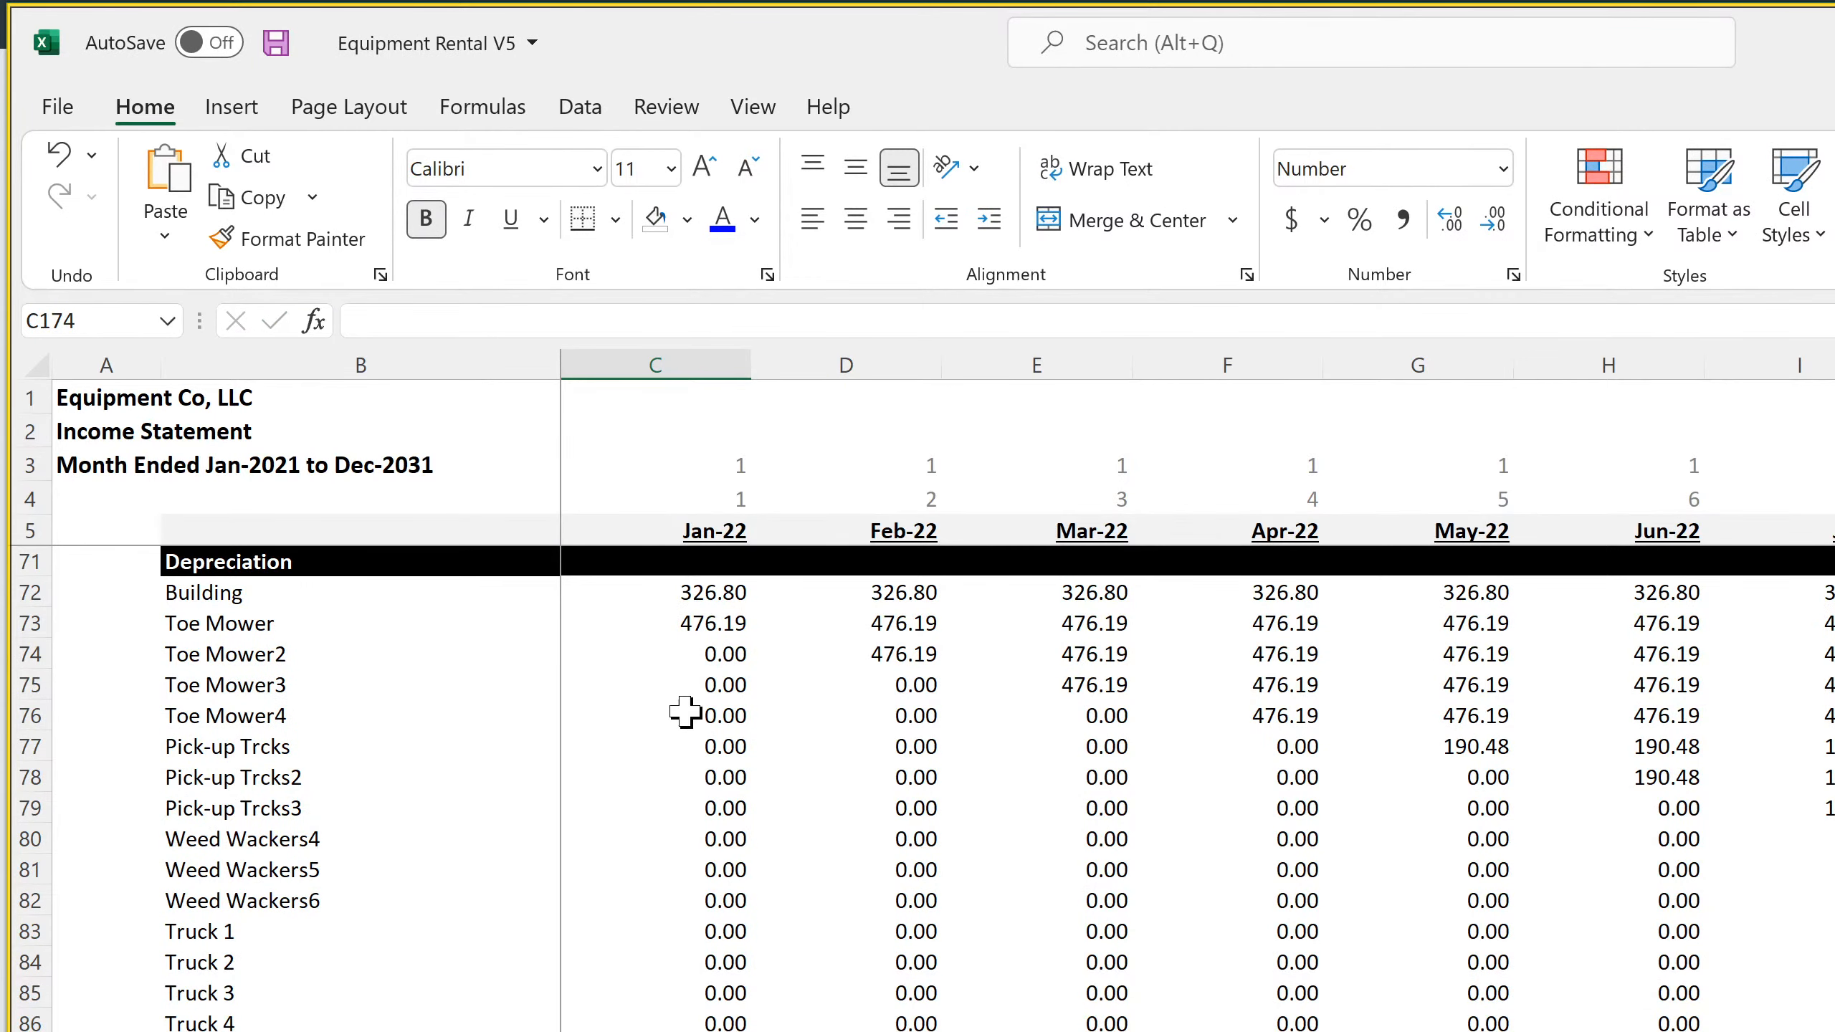
{"action": "left_click", "coordinate": [730, 593]}
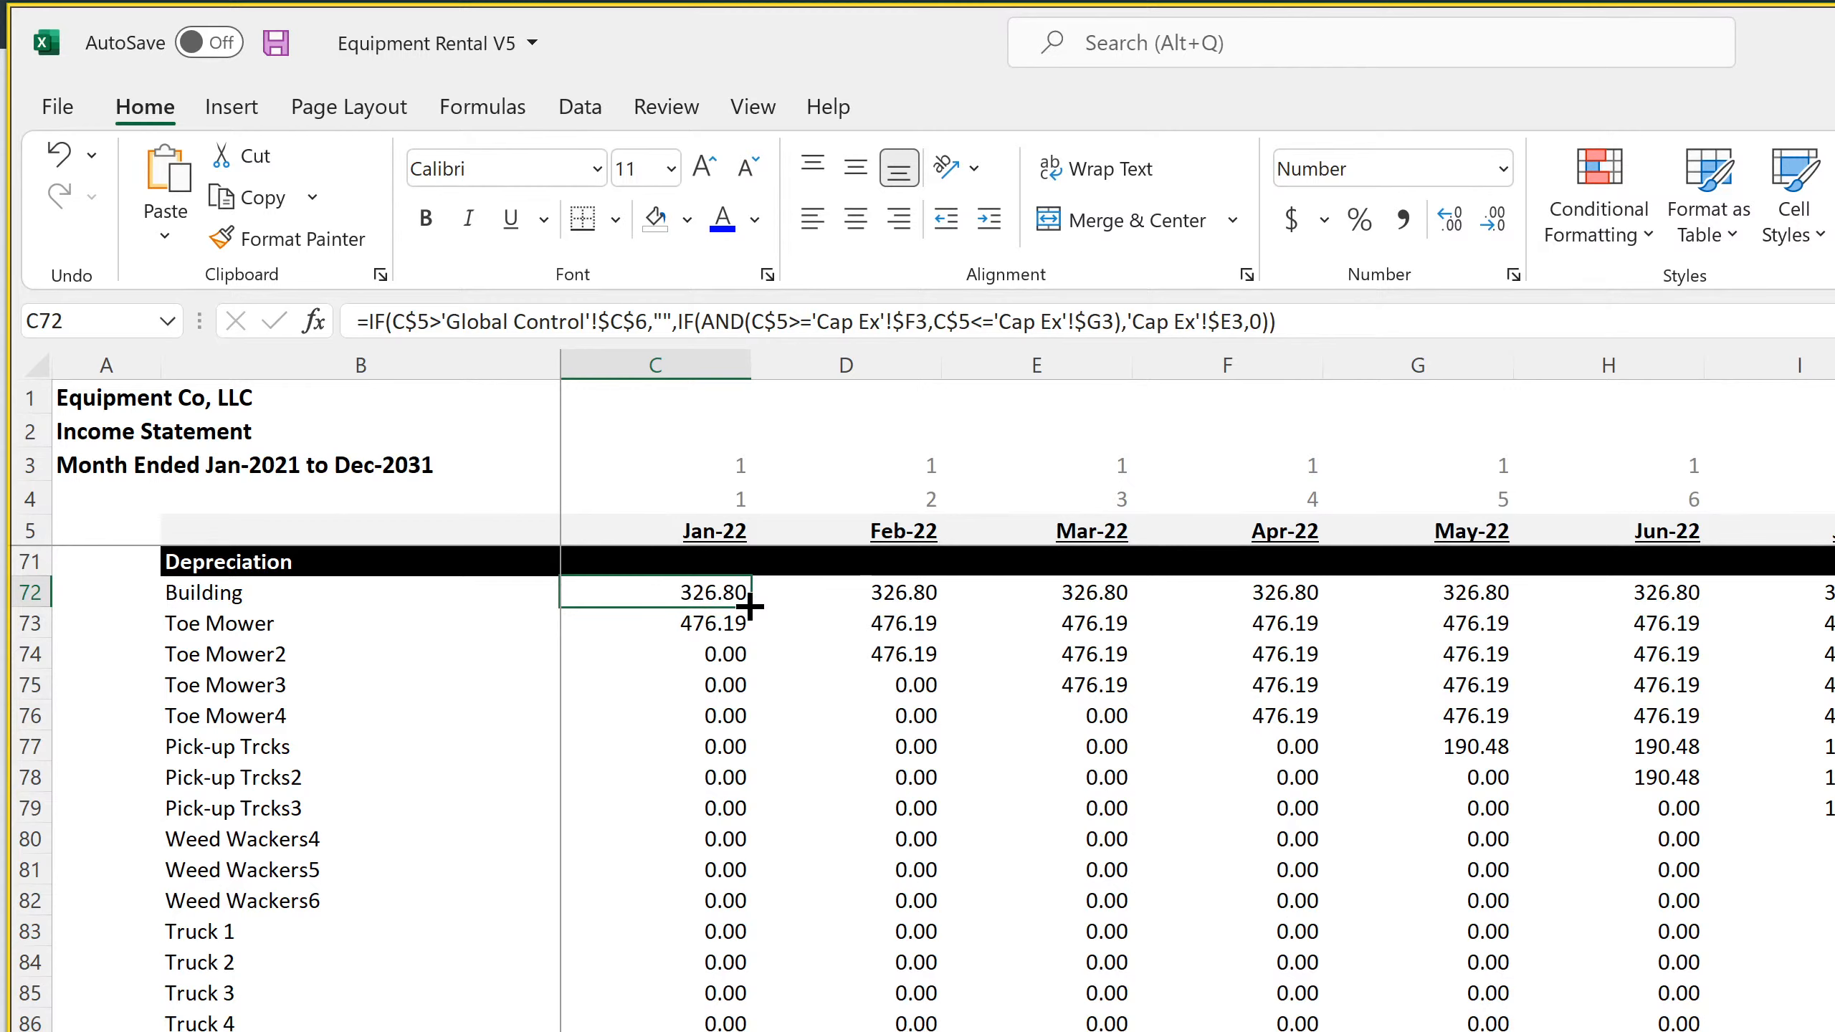
{"action": "left_click_drag", "start_coordinate": [750, 607], "coordinate": [1438, 1029]}
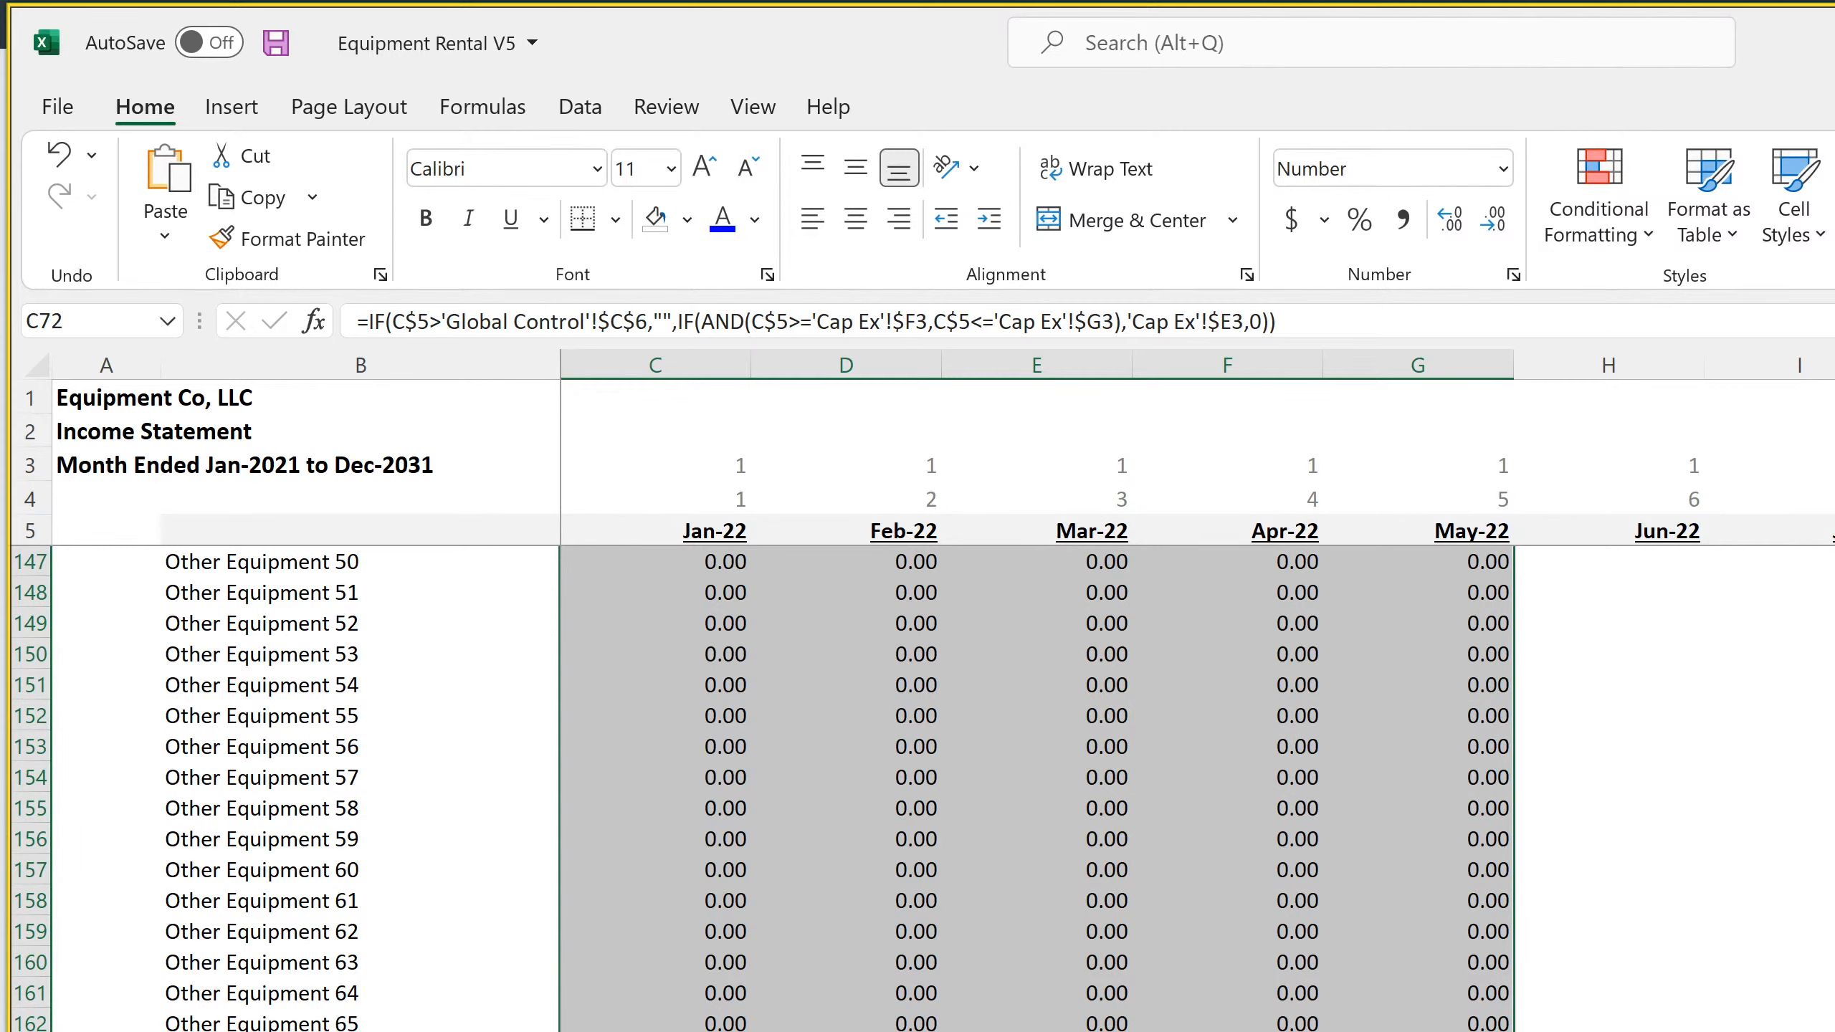
Extend the depreciation item formulas across the remaining monthly columns through the end of 2031
{"action": "scroll", "coordinate": [1196, 691], "scroll_direction": "right", "scroll_amount": 10}
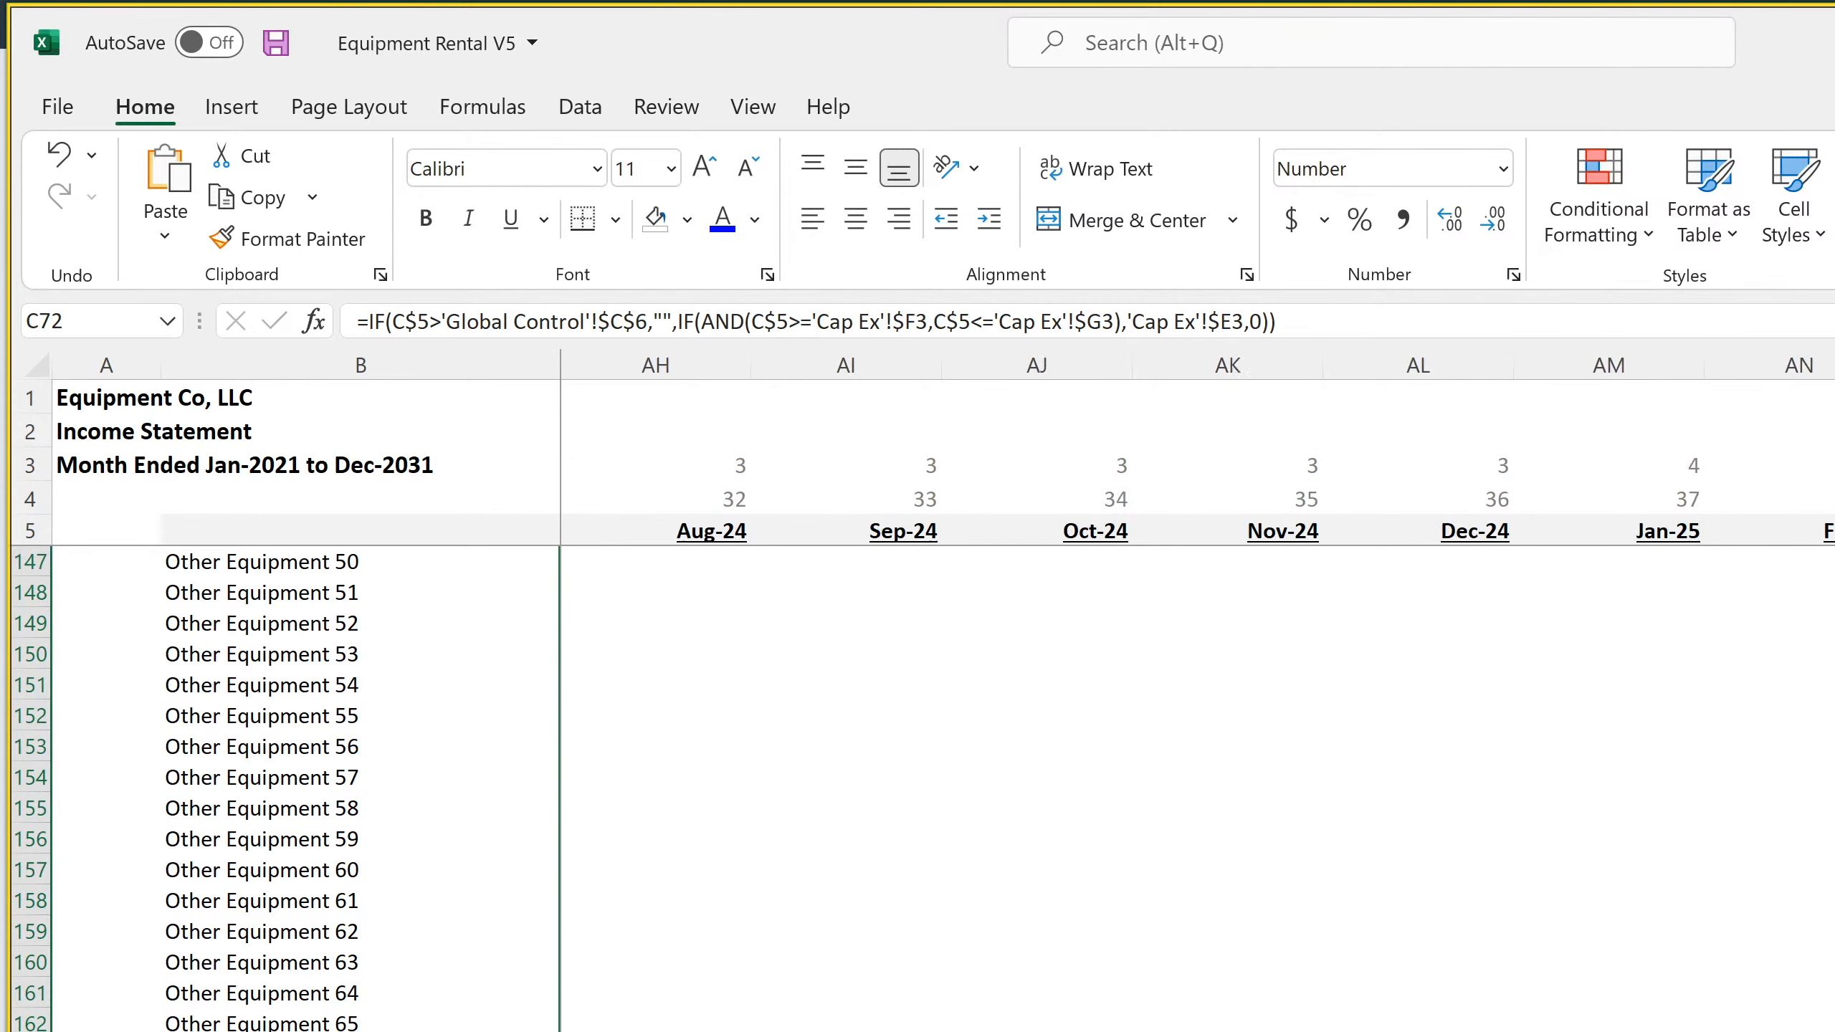
{"action": "scroll", "coordinate": [1197, 691], "scroll_direction": "right", "scroll_amount": 8}
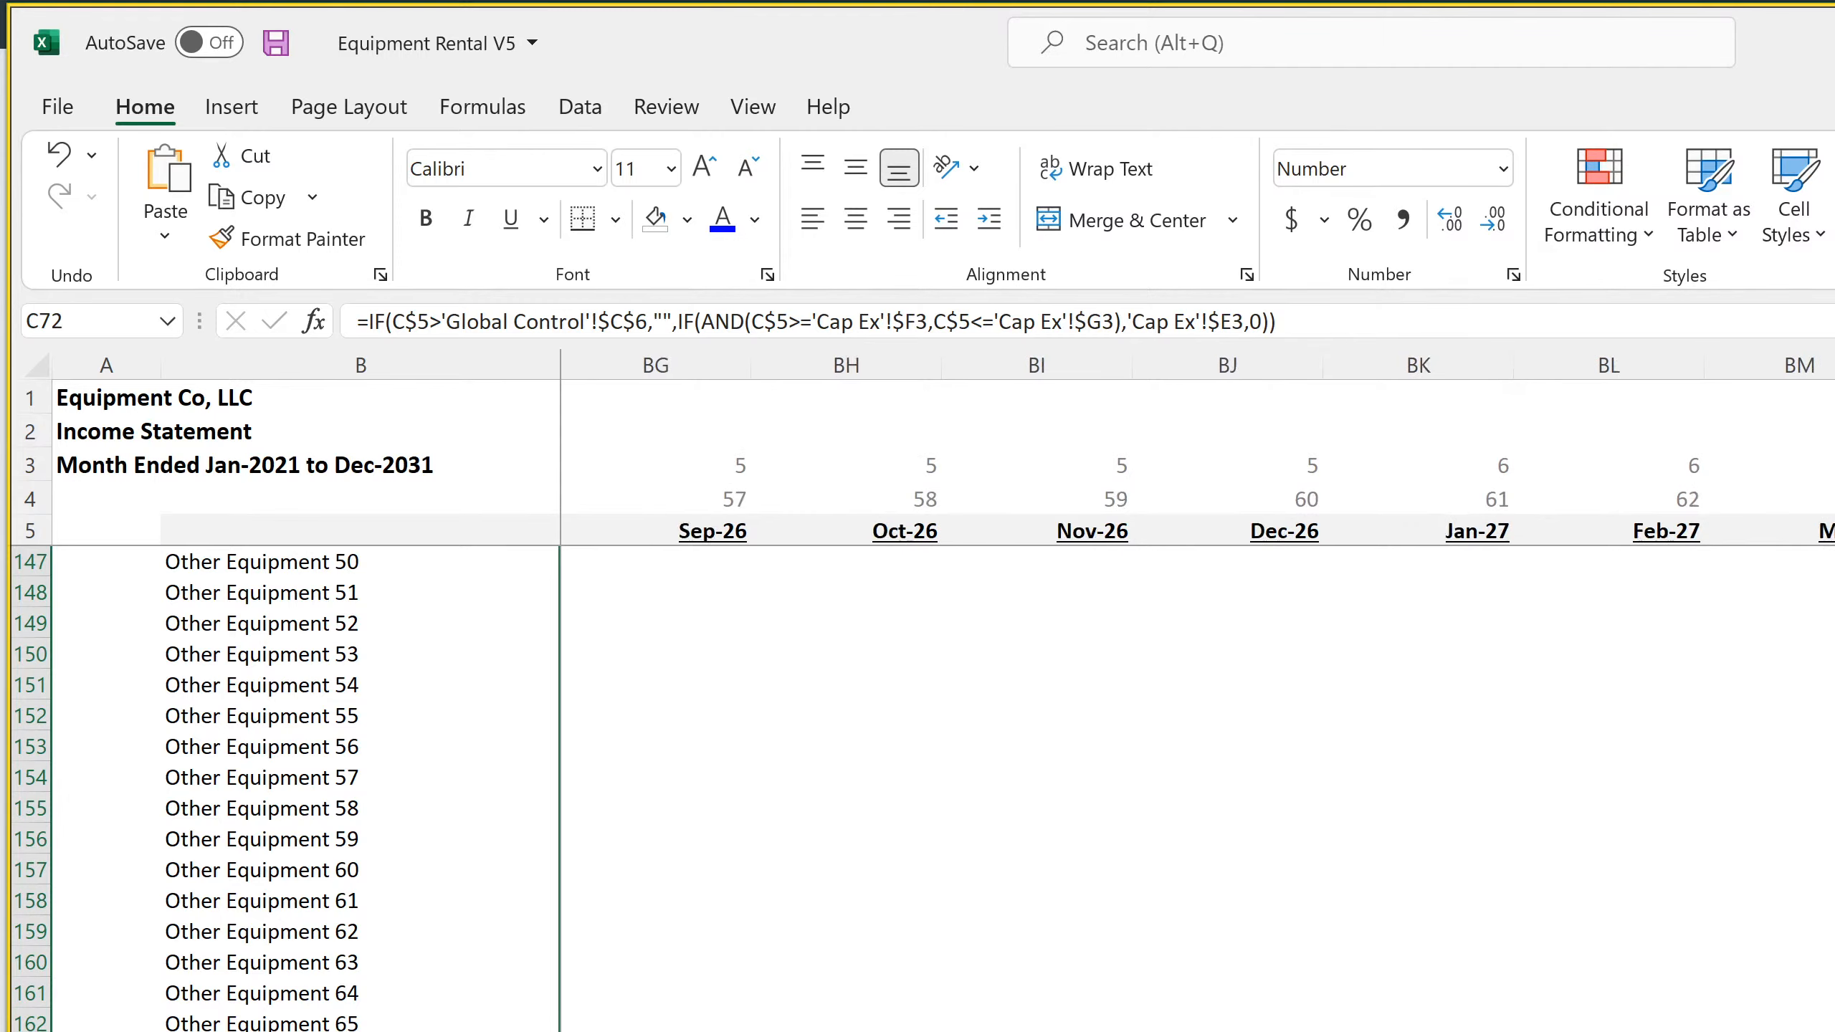
{"action": "scroll", "coordinate": [1197, 691], "scroll_direction": "right", "scroll_amount": 10}
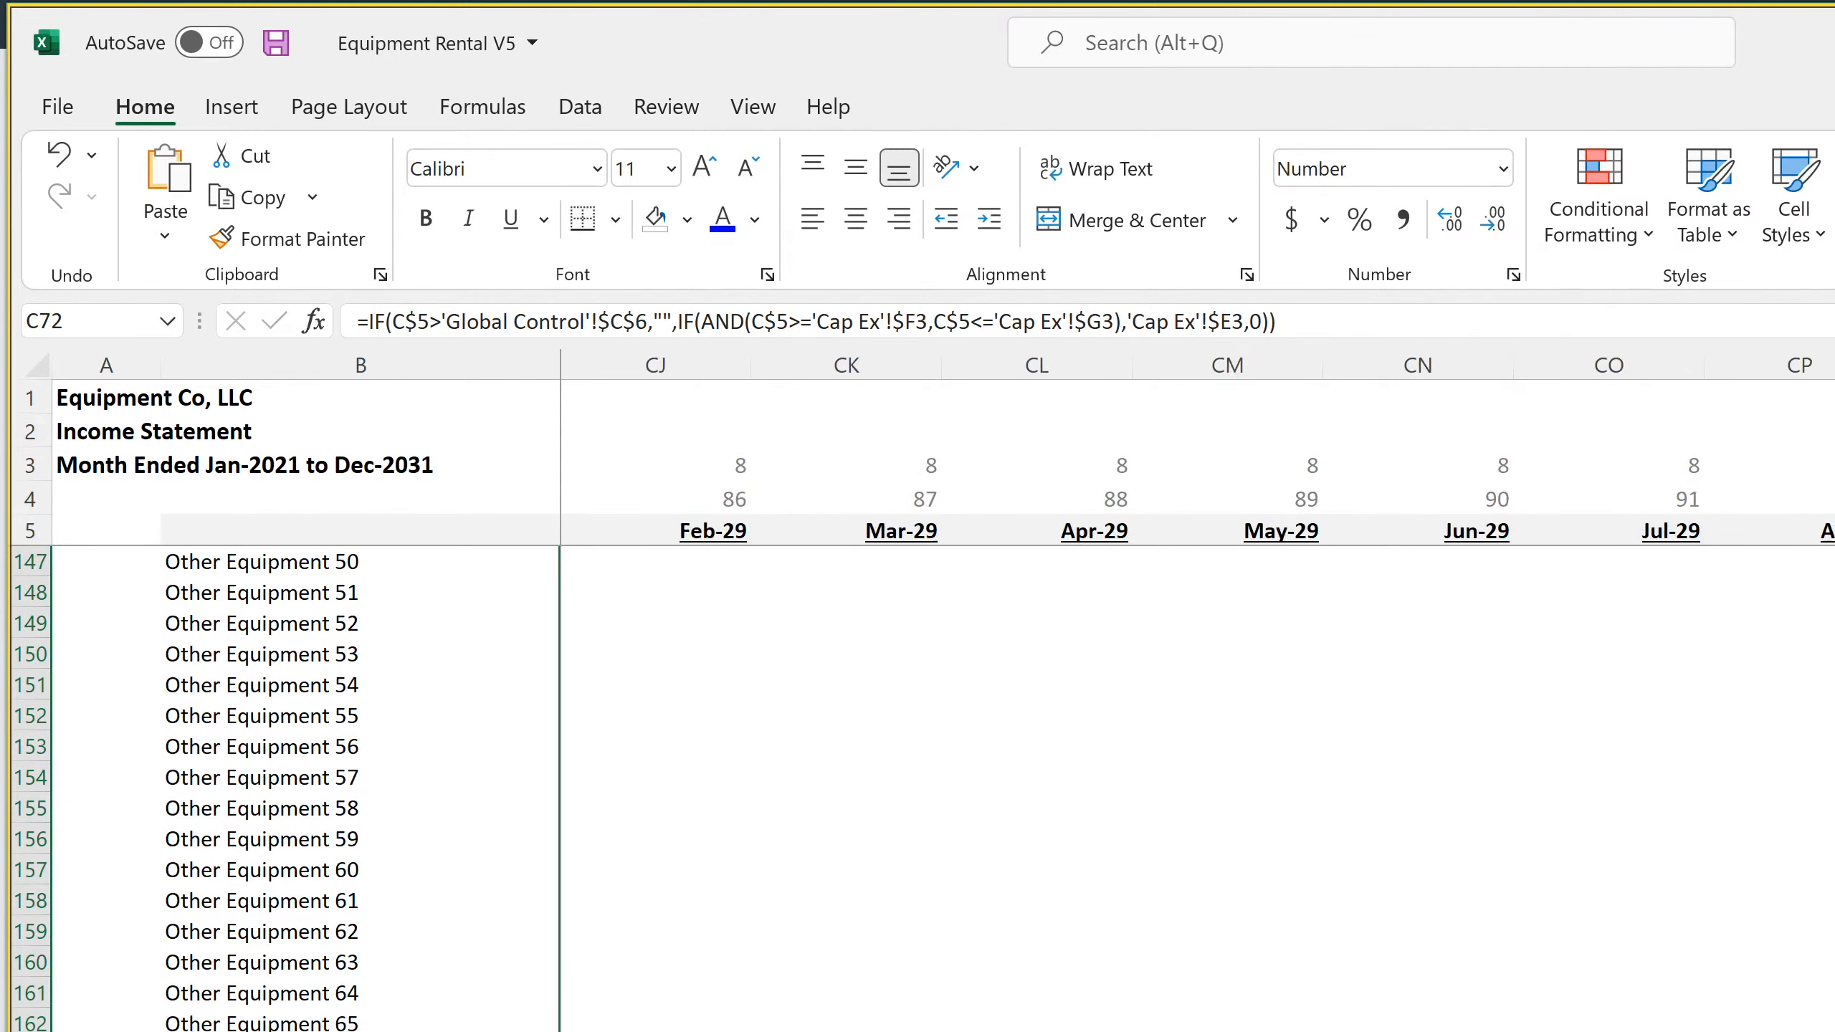
{"action": "scroll", "coordinate": [1197, 691], "scroll_direction": "right", "scroll_amount": 7}
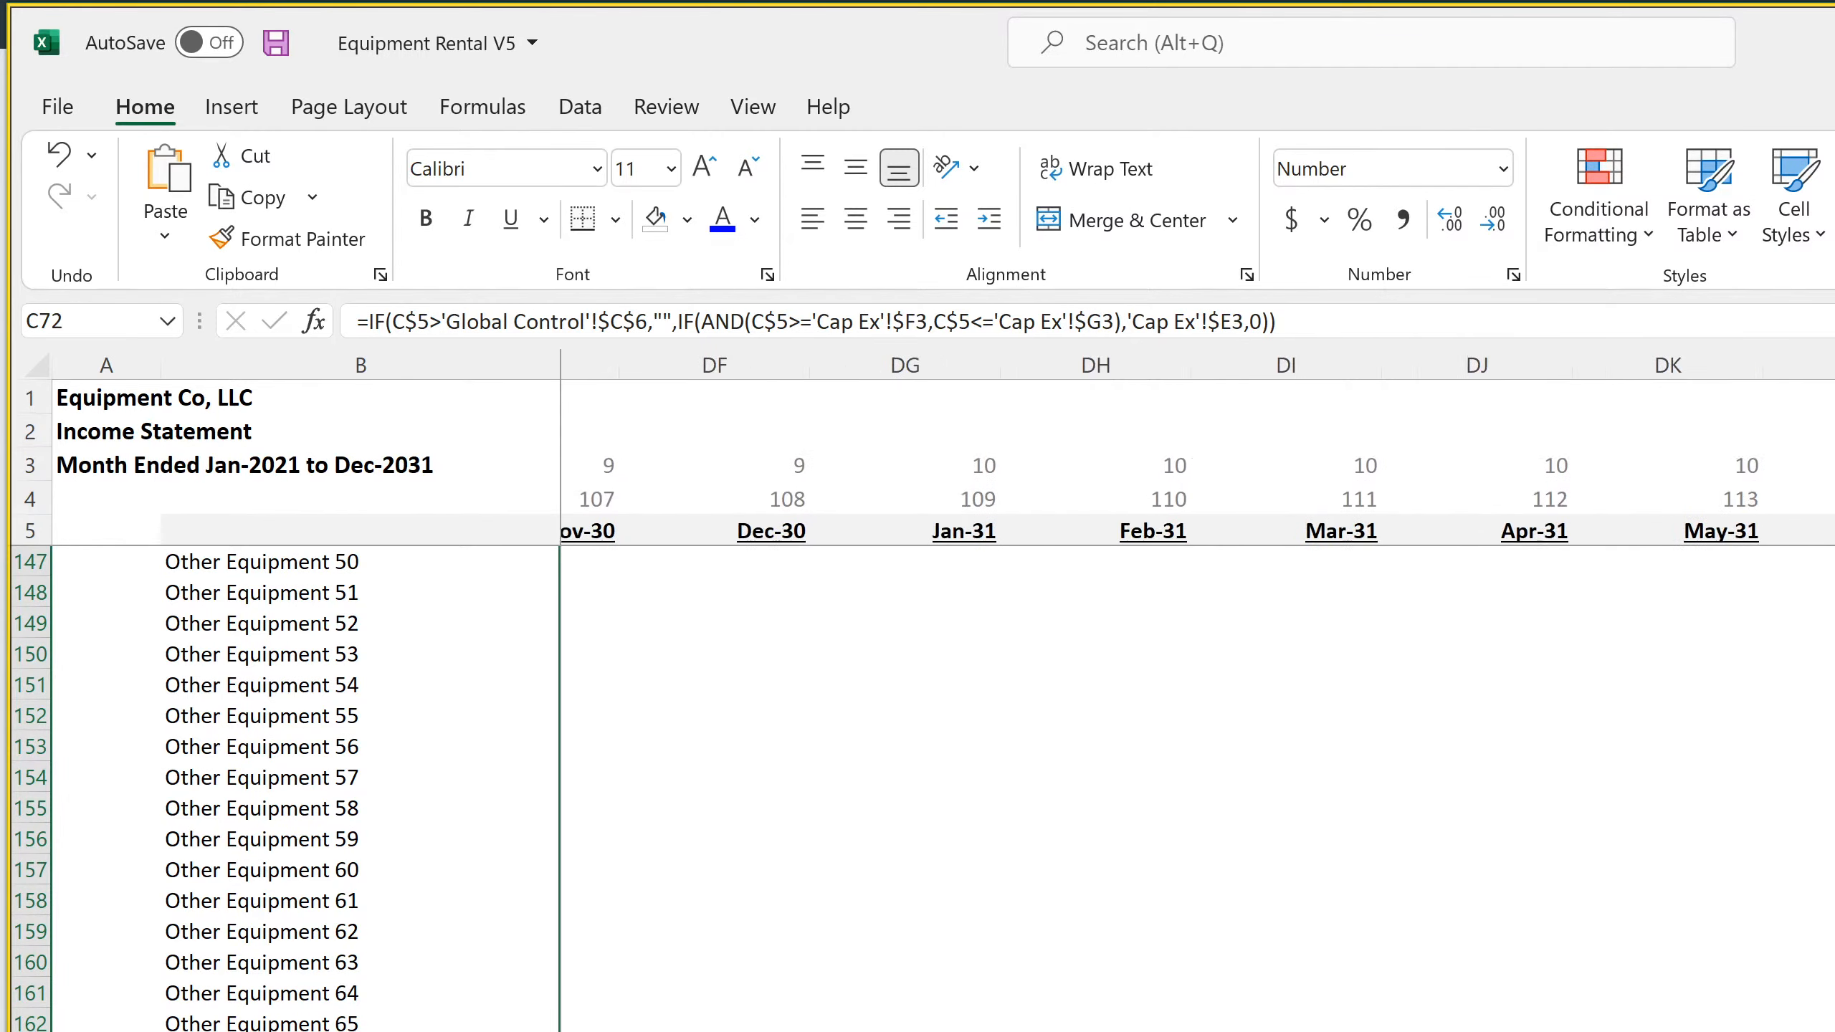
{"action": "scroll", "coordinate": [1196, 691], "scroll_direction": "right", "scroll_amount": 2}
{"action": "left_click", "coordinate": [1826, 1023], "text": "shift"}
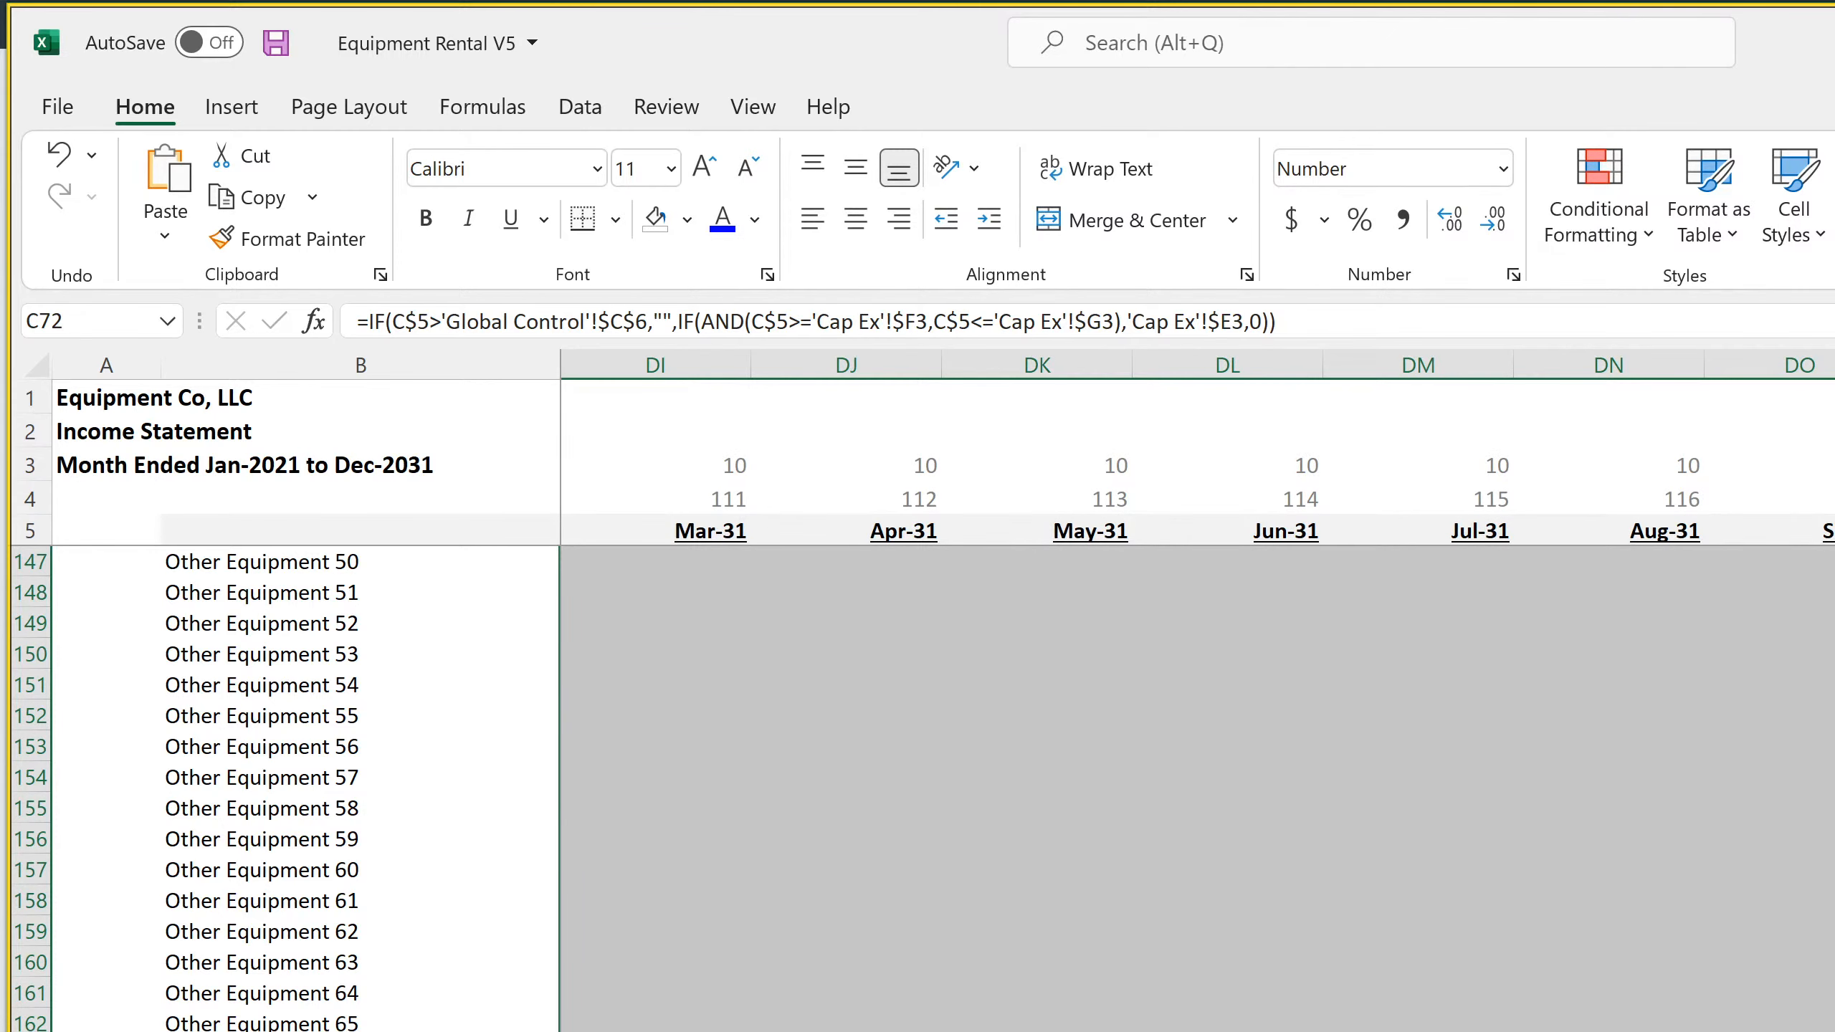
{"action": "key", "text": "ctrl+r"}
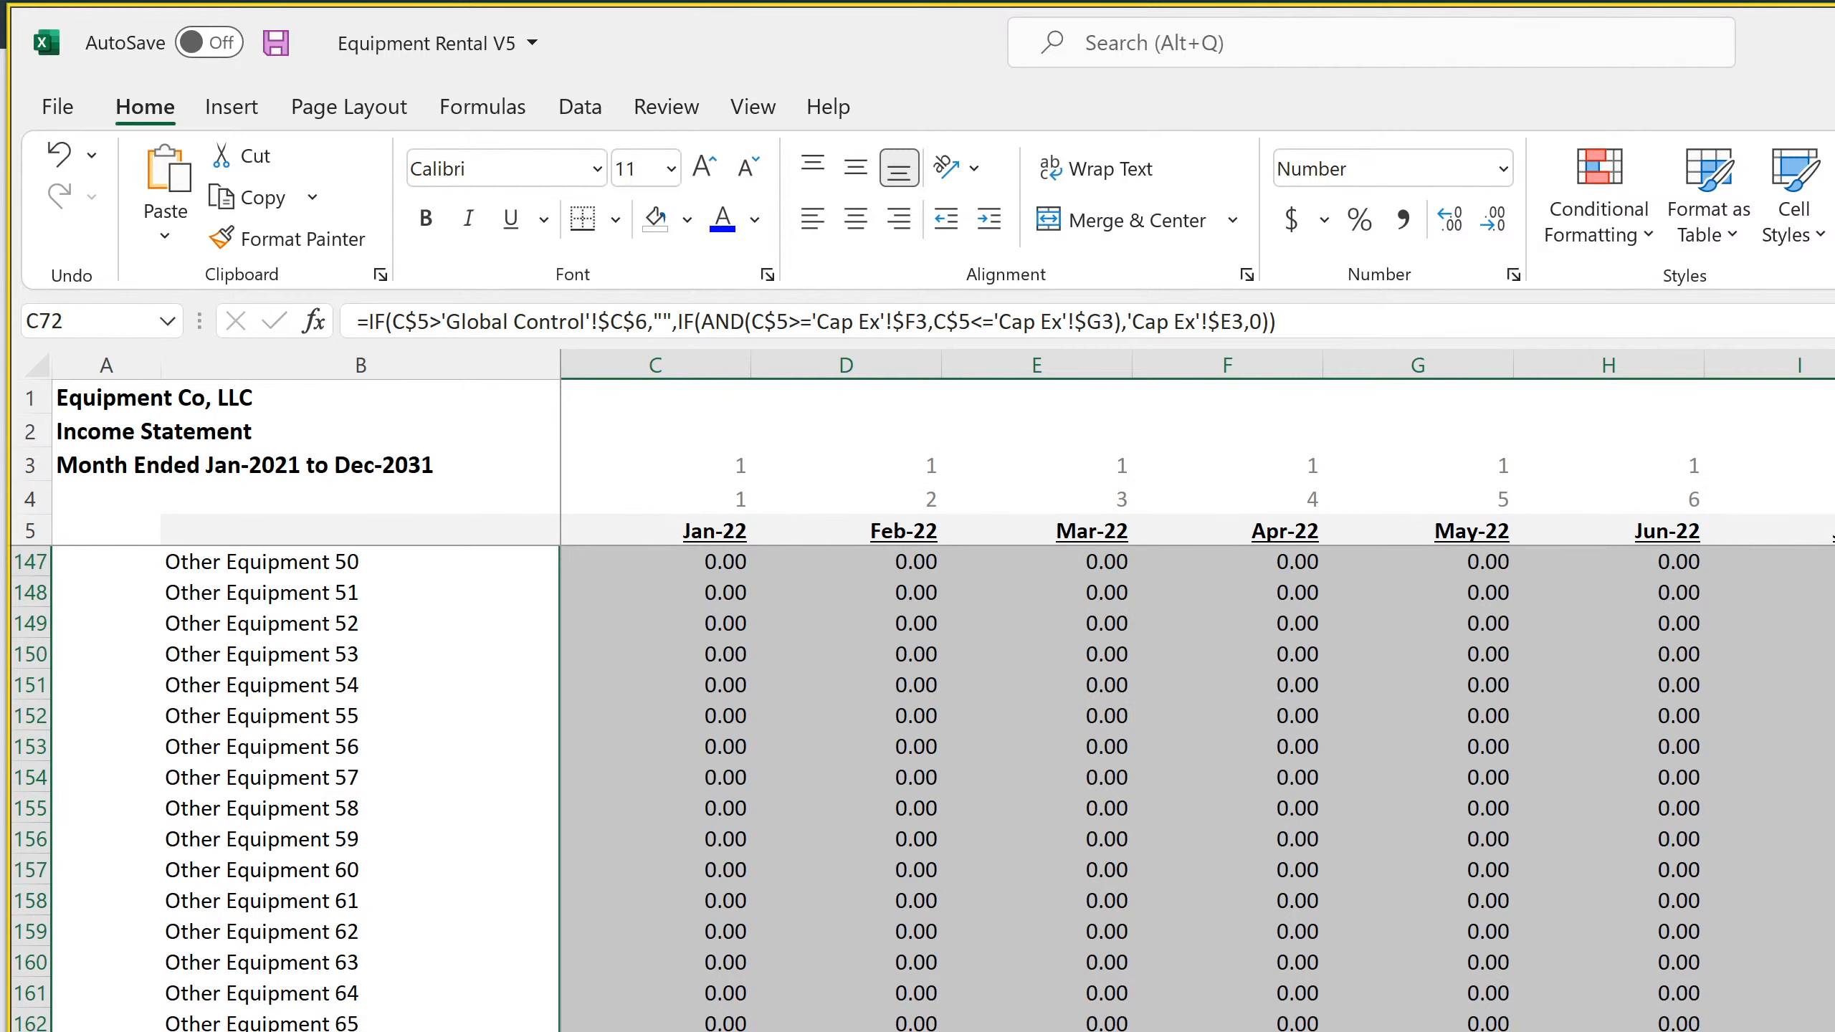
Fill the Jan-22 Total Depreciation formula in C173 across all monthly columns through the end of 2031
{"action": "left_click", "coordinate": [1609, 1027]}
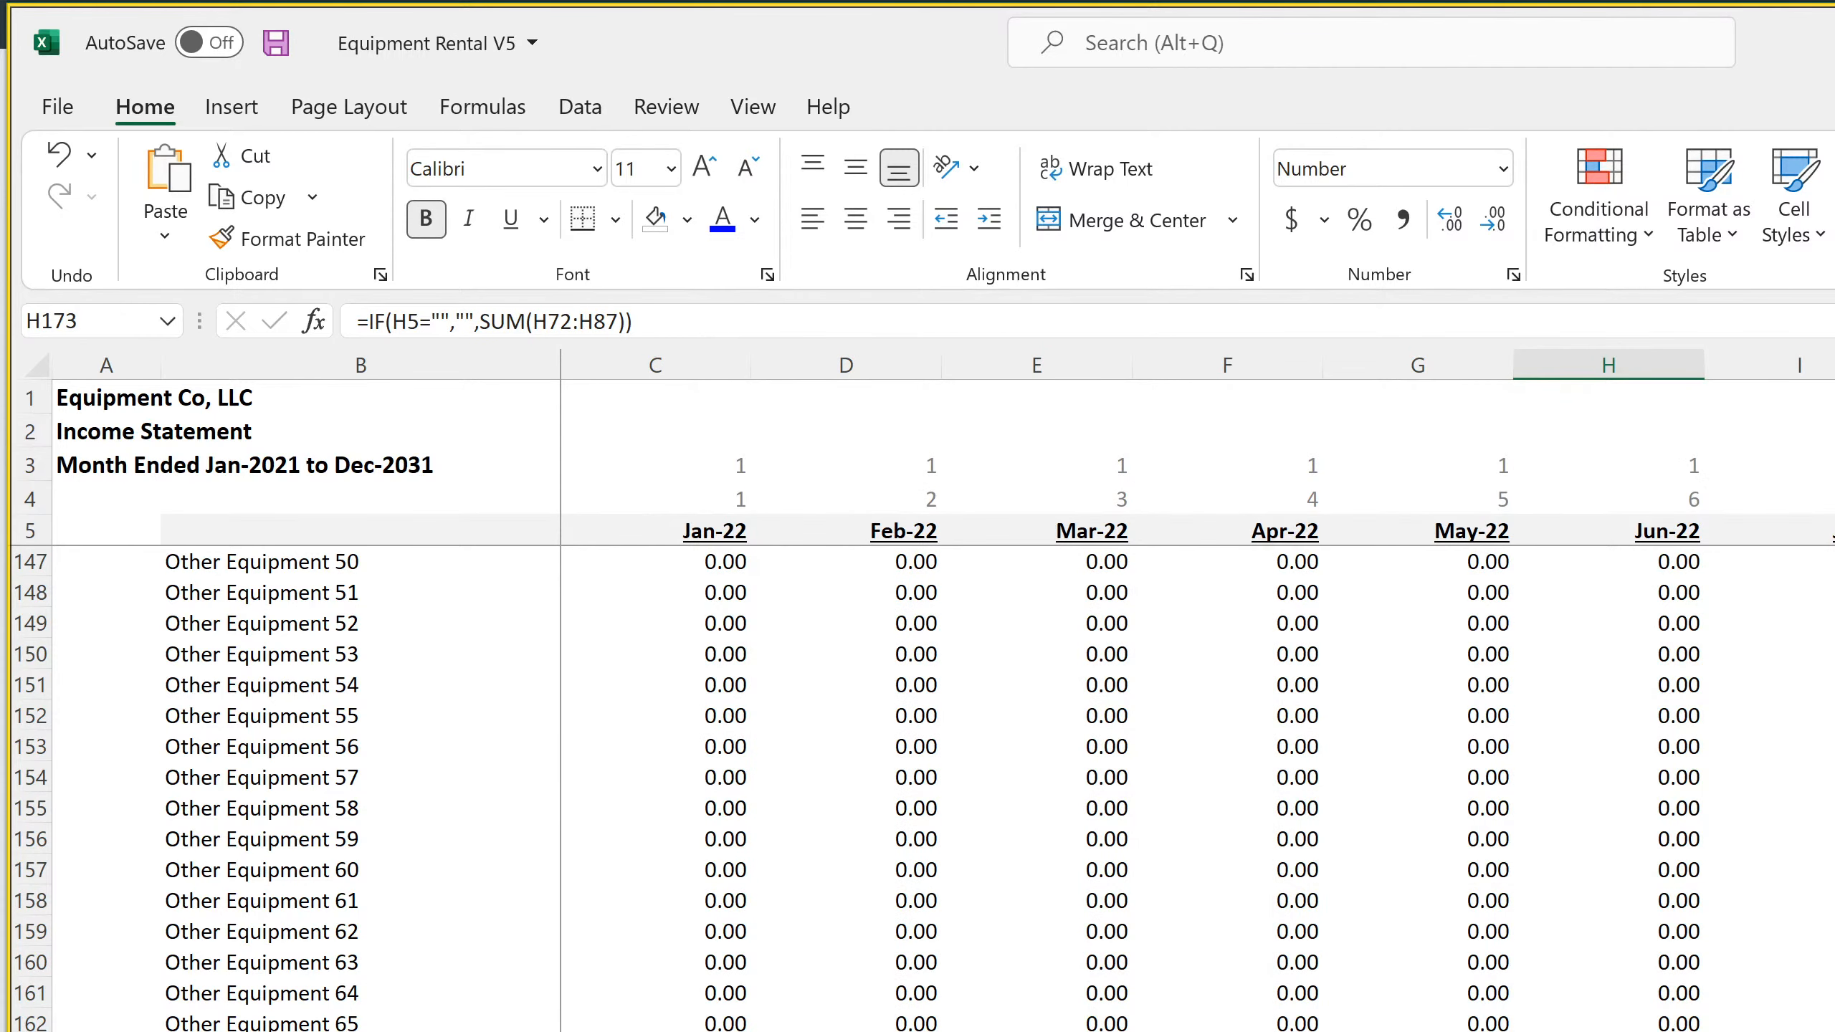
{"action": "key", "text": "ctrl+shift+Right"}
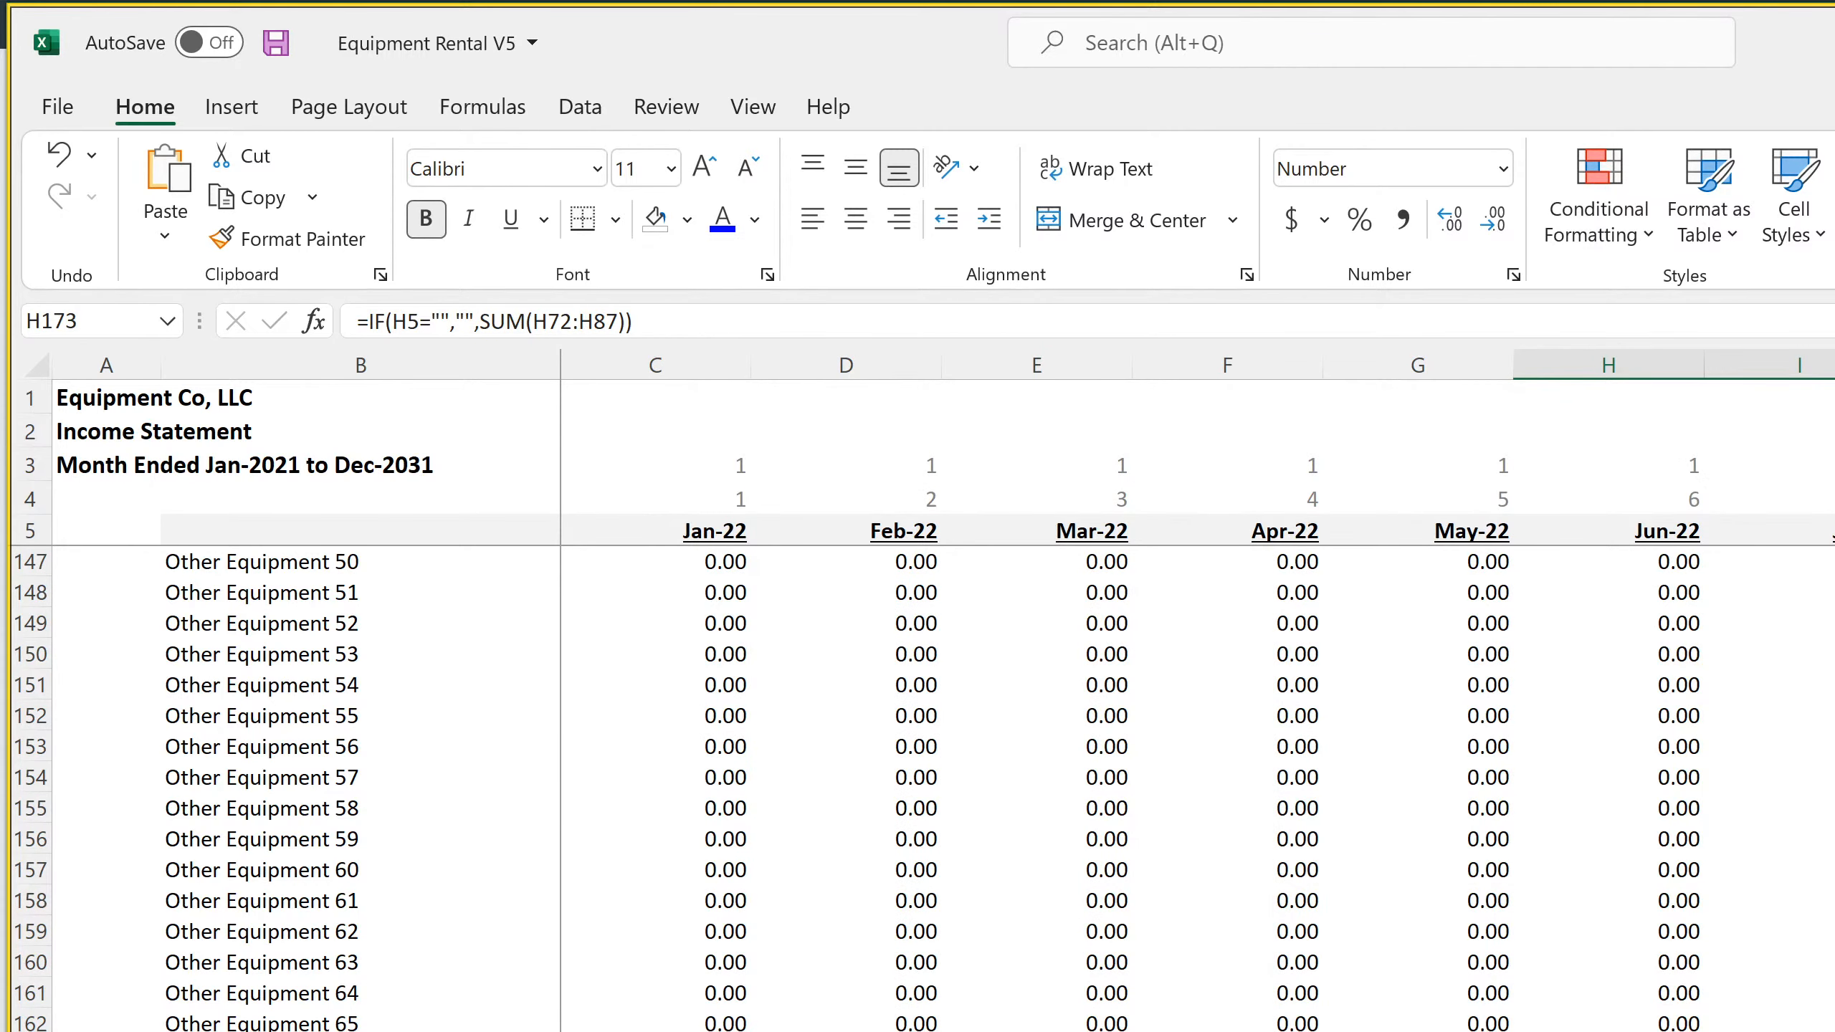
{"action": "left_click", "coordinate": [655, 1027]}
{"action": "scroll", "coordinate": [1192, 722], "scroll_direction": "right", "scroll_amount": 10}
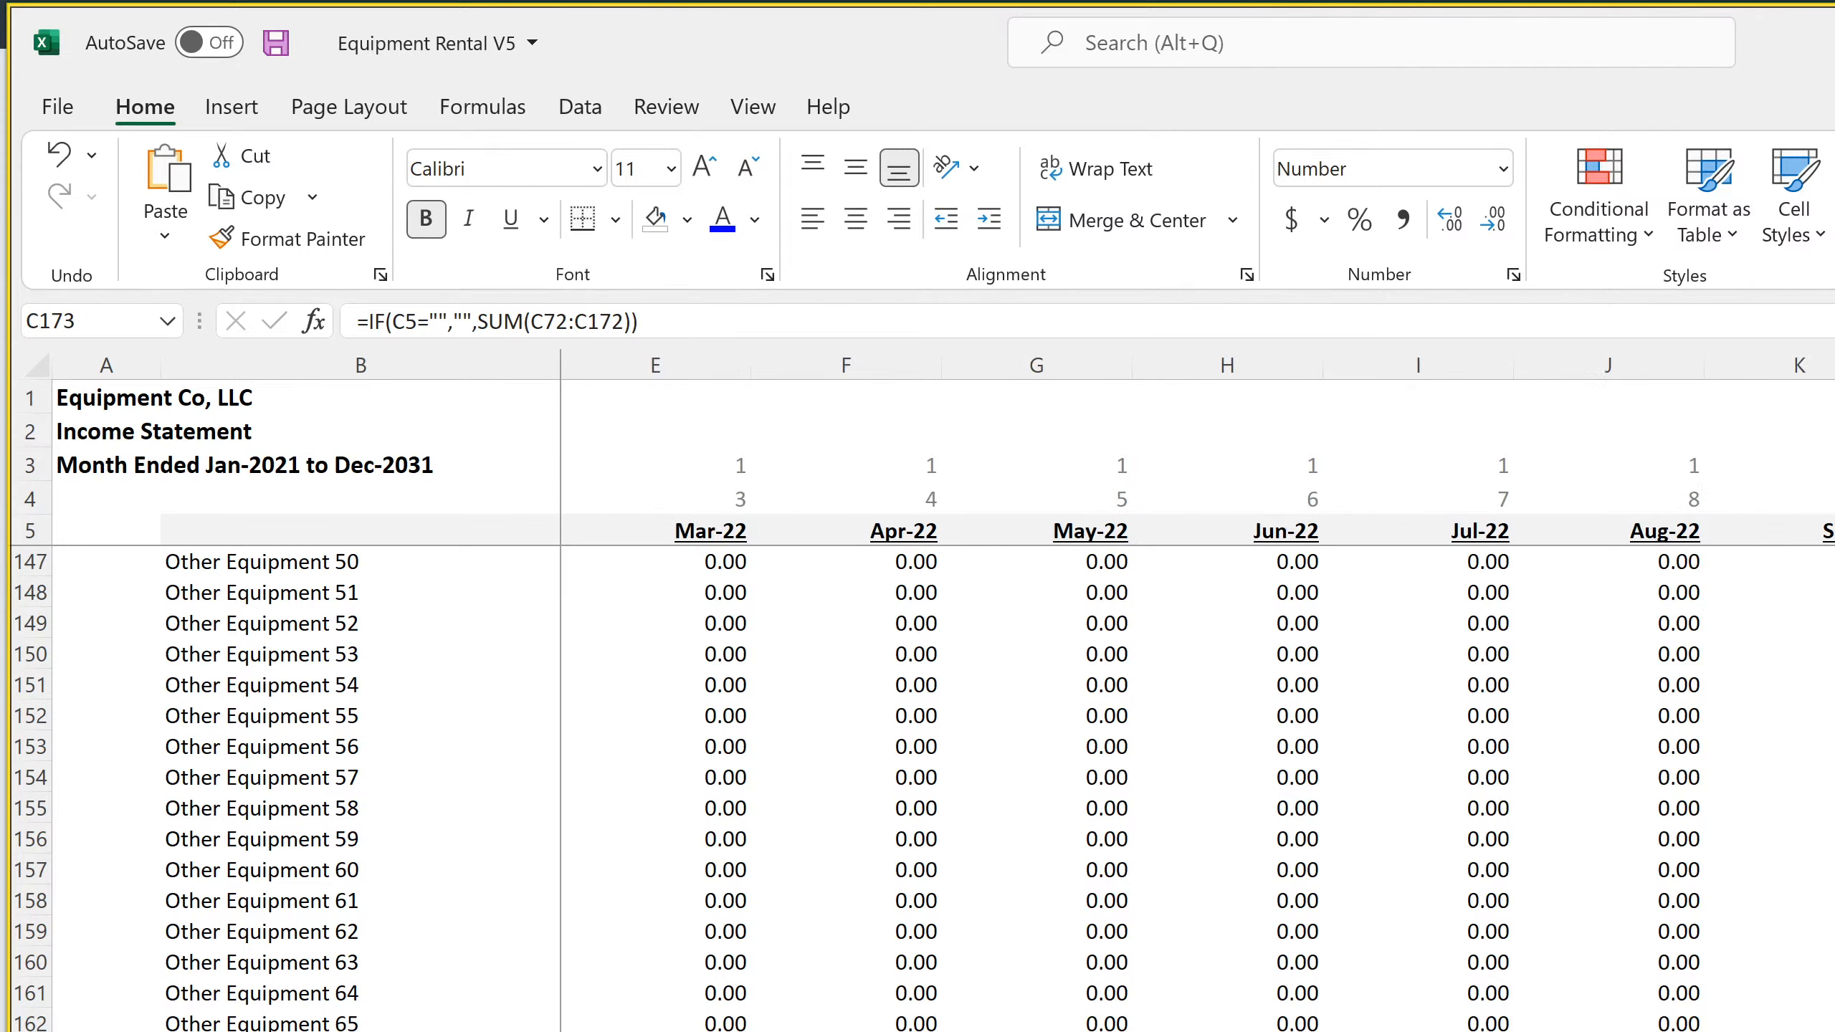
{"action": "scroll", "coordinate": [1192, 722], "scroll_direction": "right", "scroll_amount": 9}
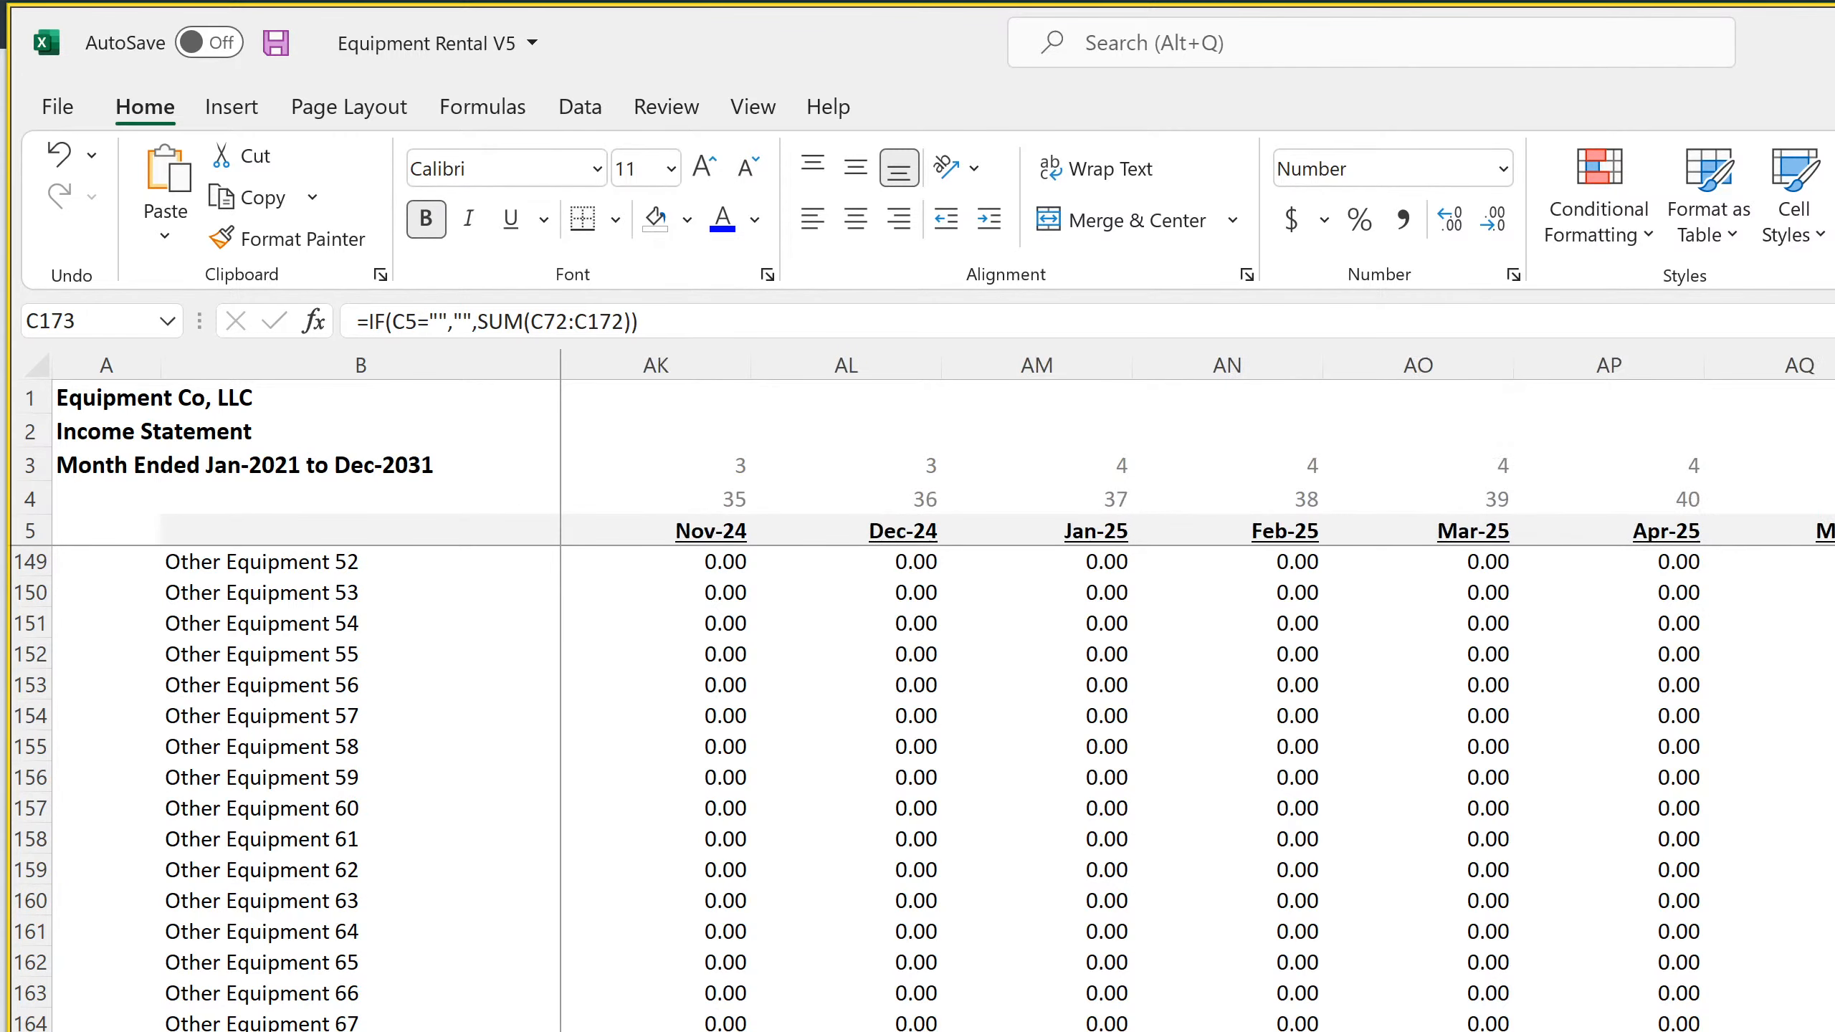
{"action": "scroll", "coordinate": [1192, 723], "scroll_direction": "right", "scroll_amount": 10}
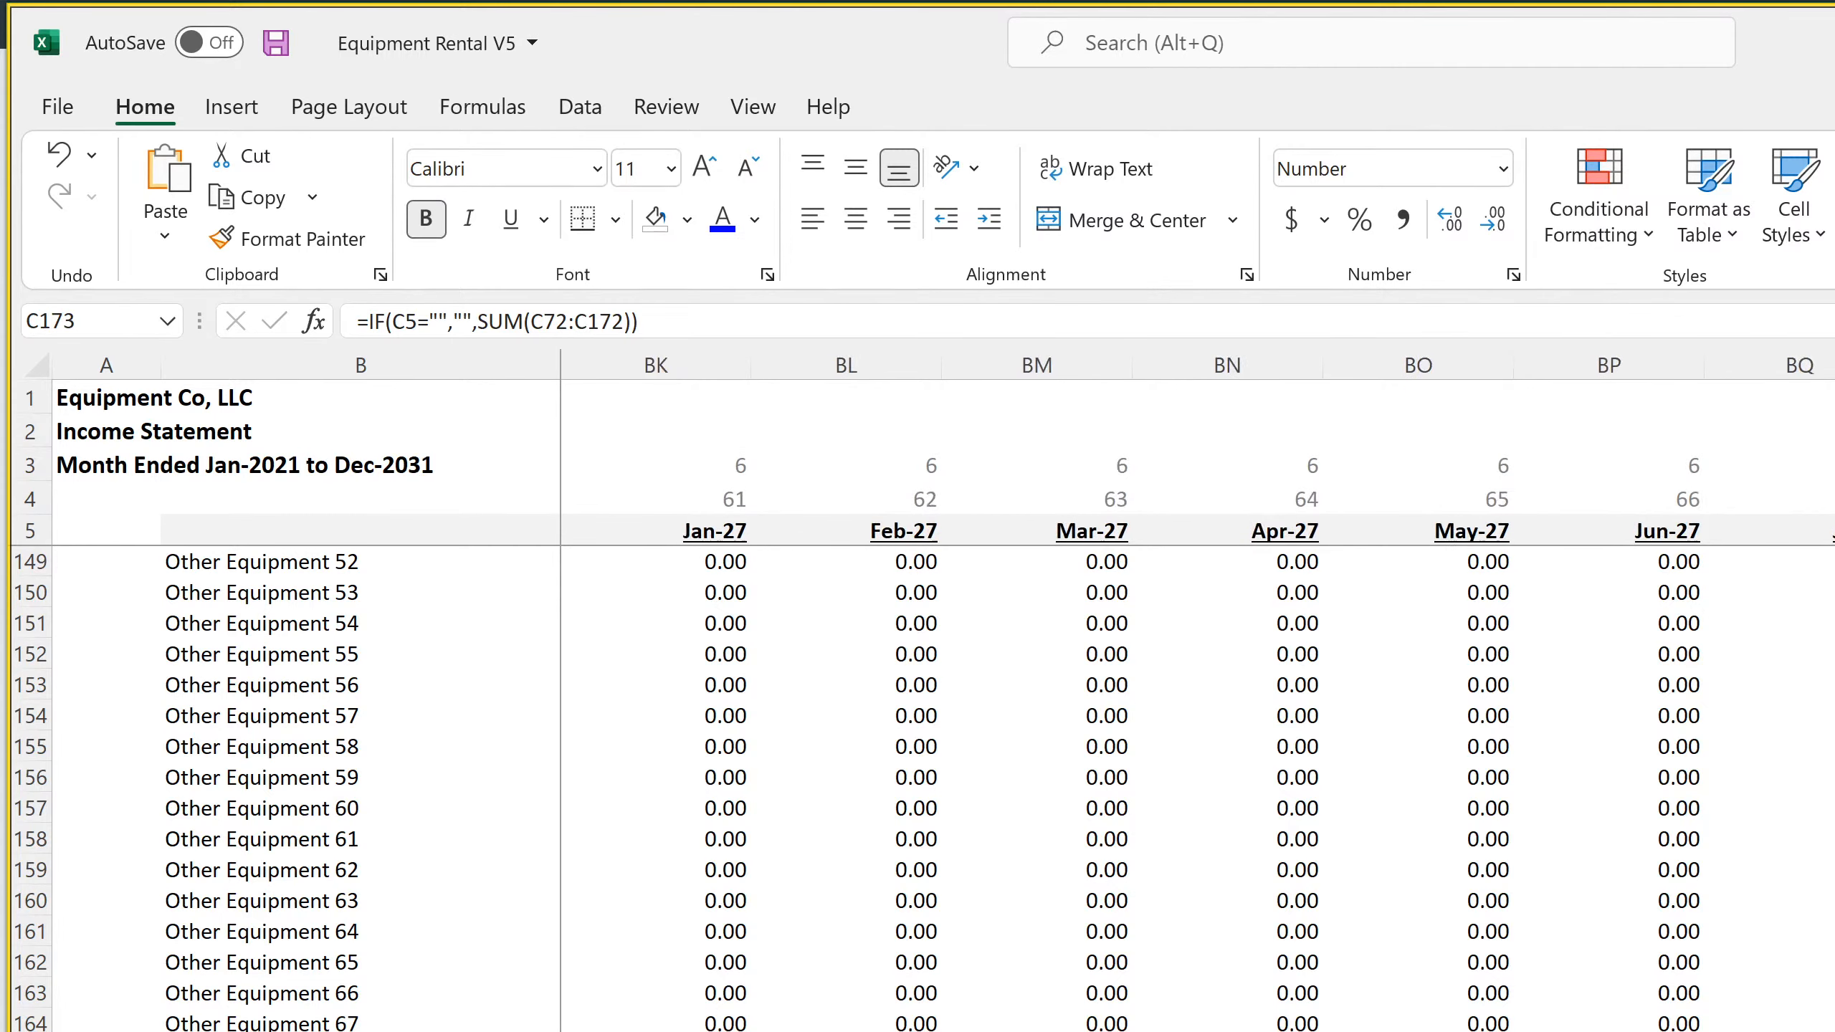
{"action": "scroll", "coordinate": [1192, 722], "scroll_direction": "right", "scroll_amount": 10}
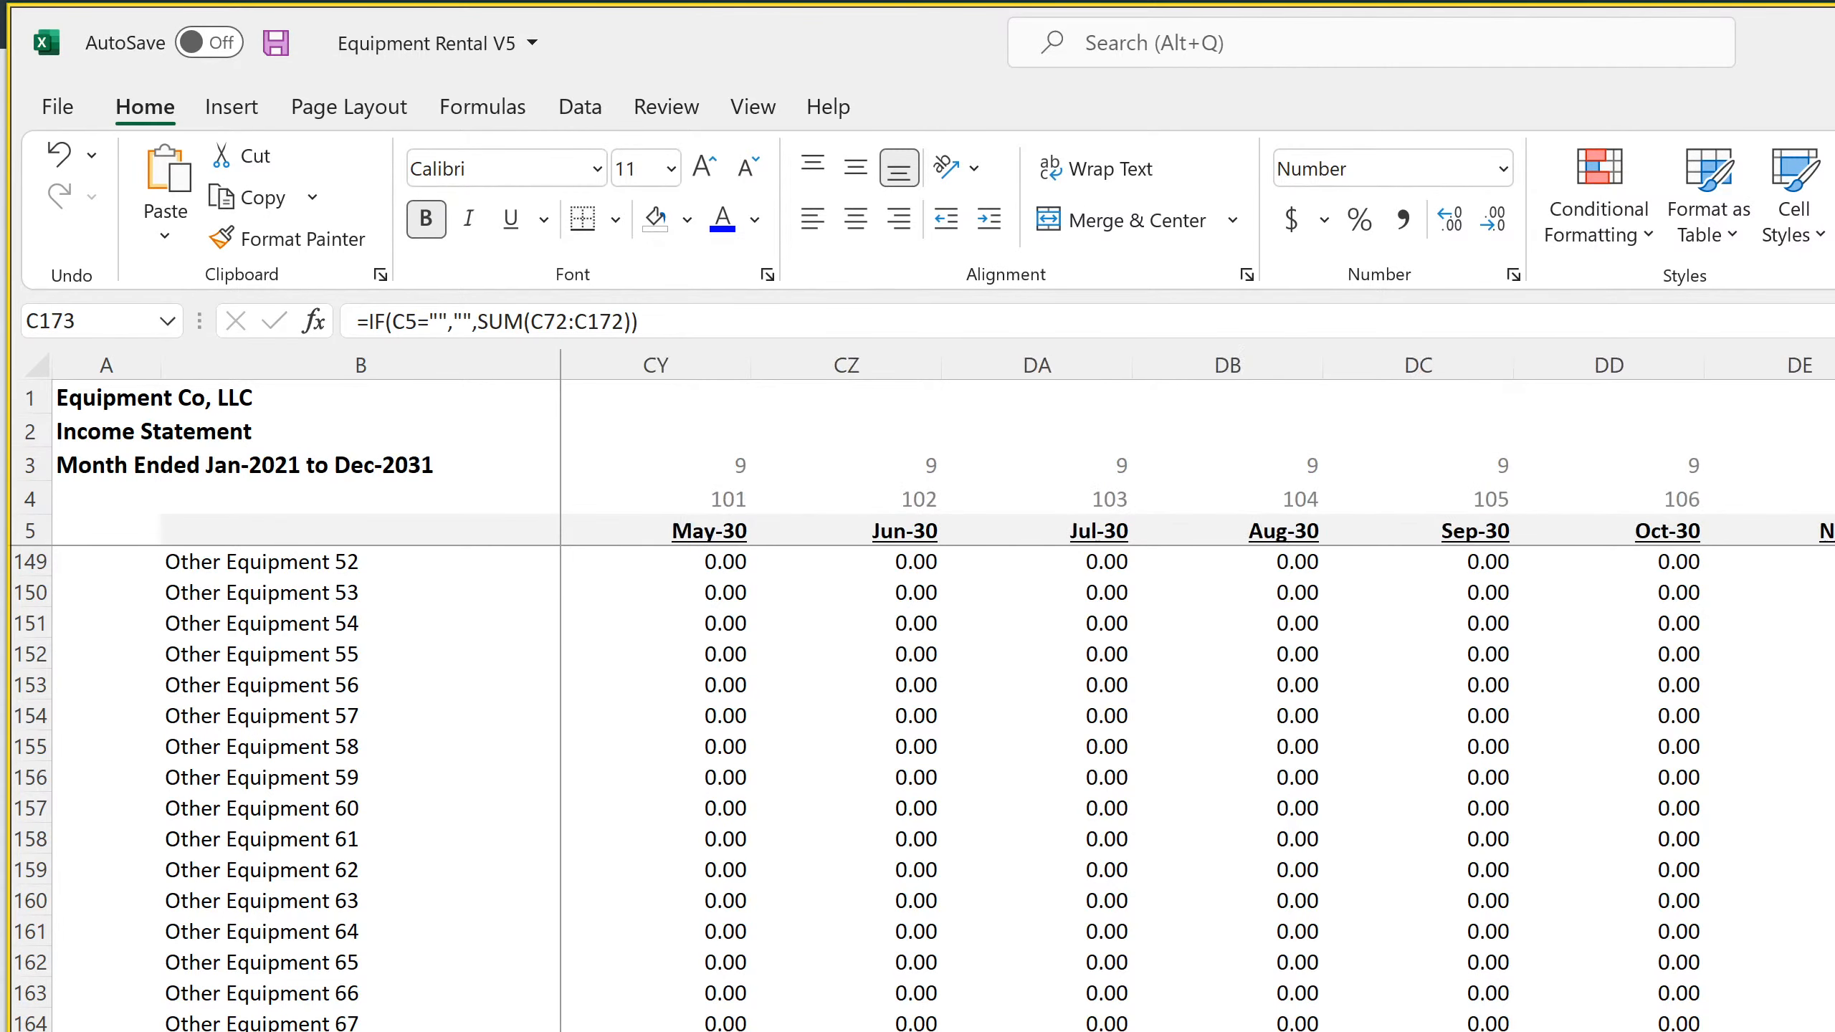
{"action": "left_click", "coordinate": [1828, 1026], "text": "shift"}
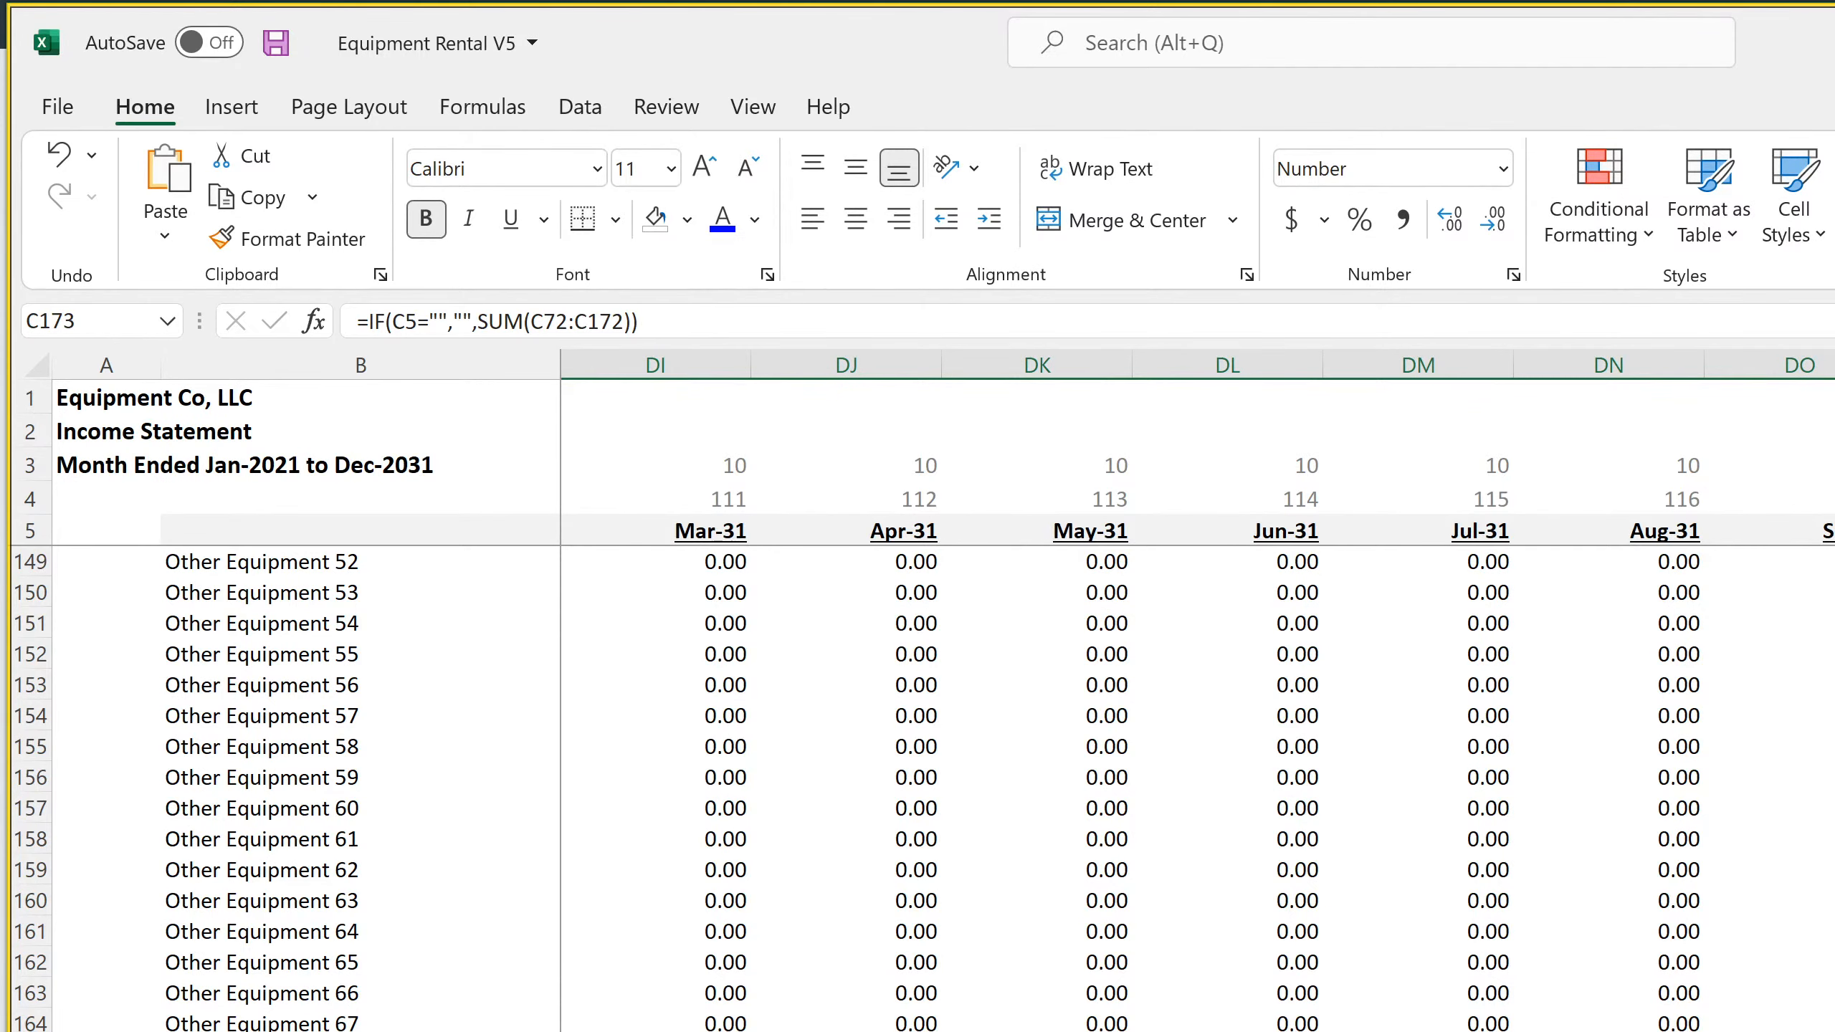
{"action": "scroll", "coordinate": [1192, 723], "scroll_direction": "left", "scroll_amount": 15}
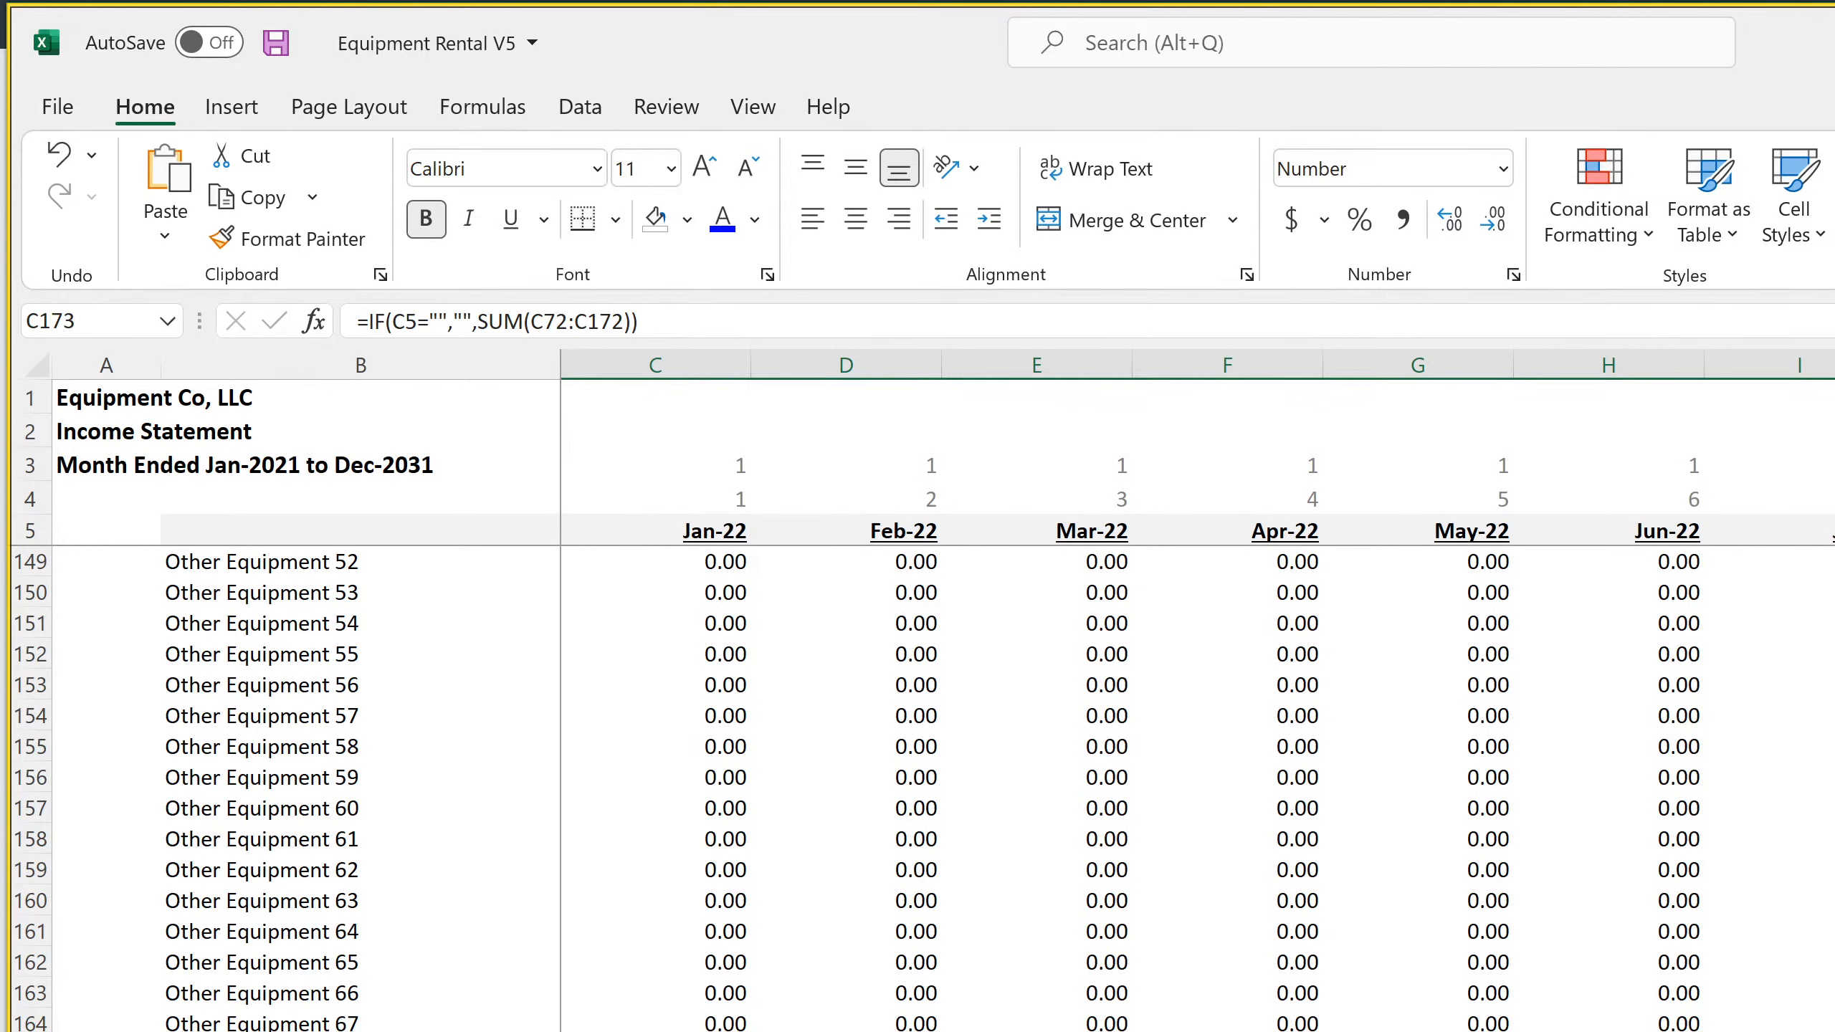
{"action": "left_click", "coordinate": [1827, 1026]}
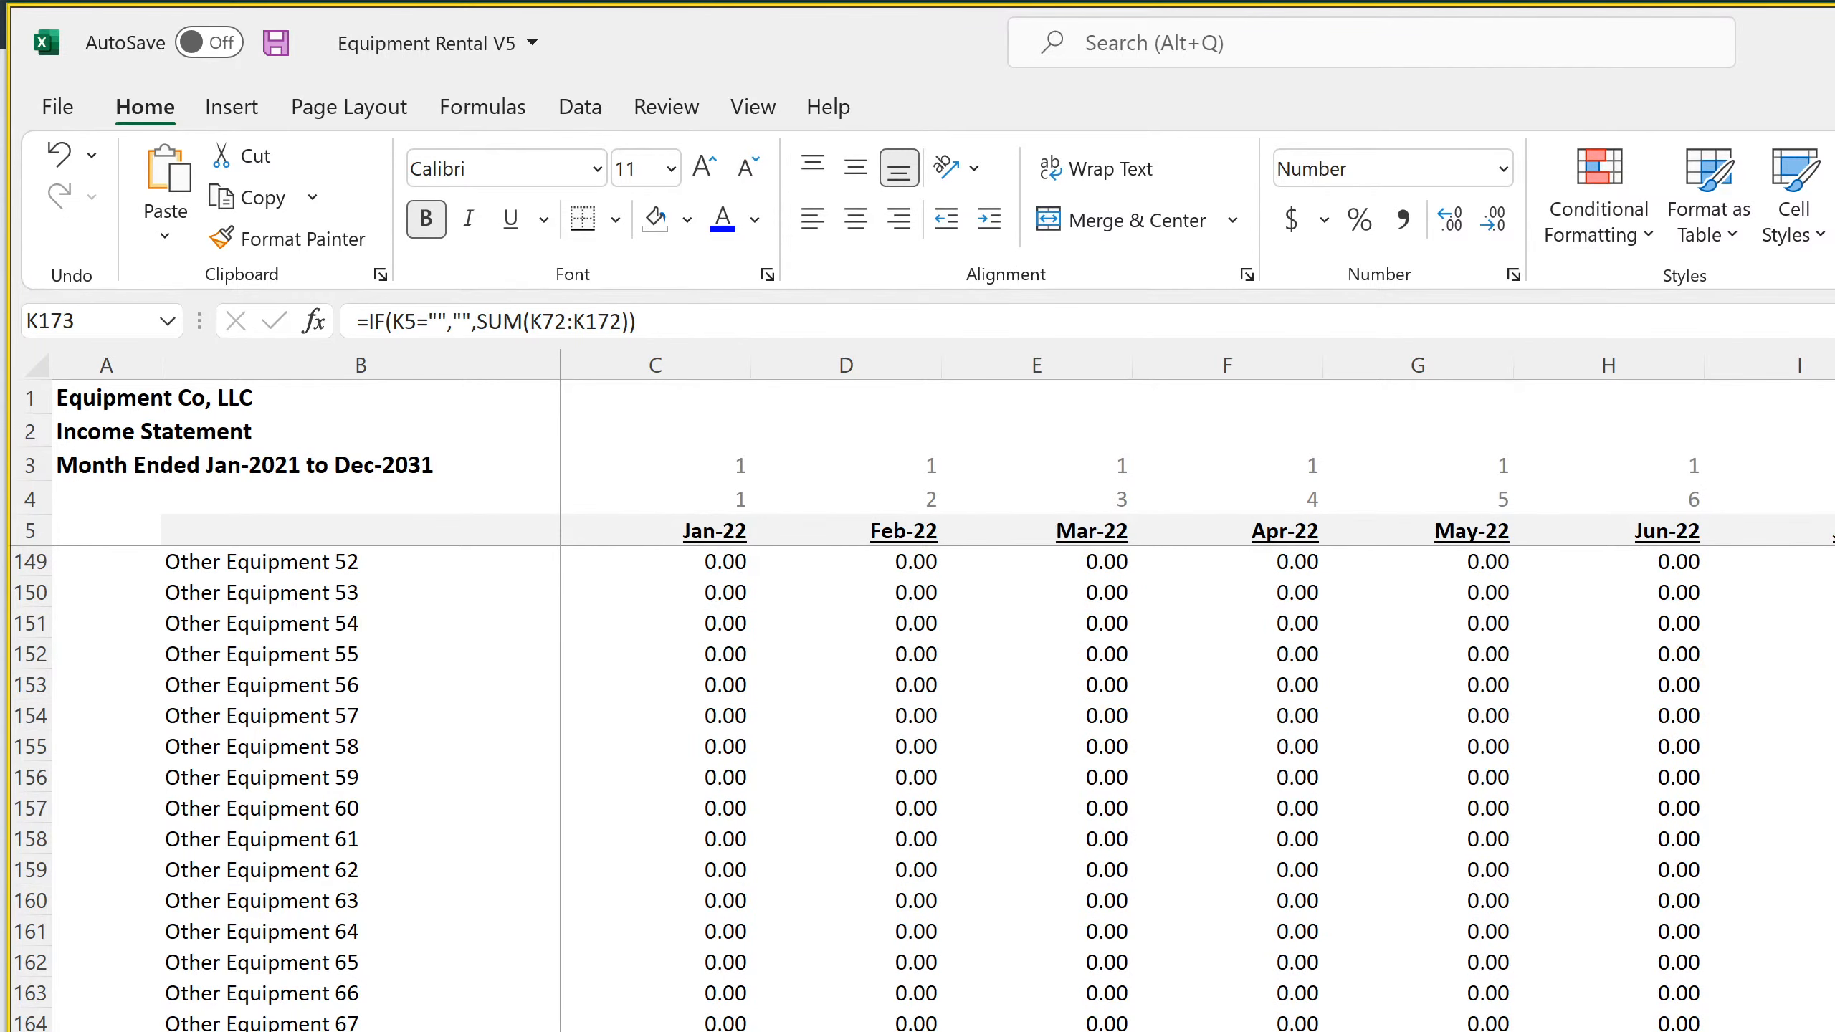
Group the depreciation item rows 72 through 172 on the monthly income statement
{"action": "left_click_drag", "start_coordinate": [33, 1004], "coordinate": [11, 627]}
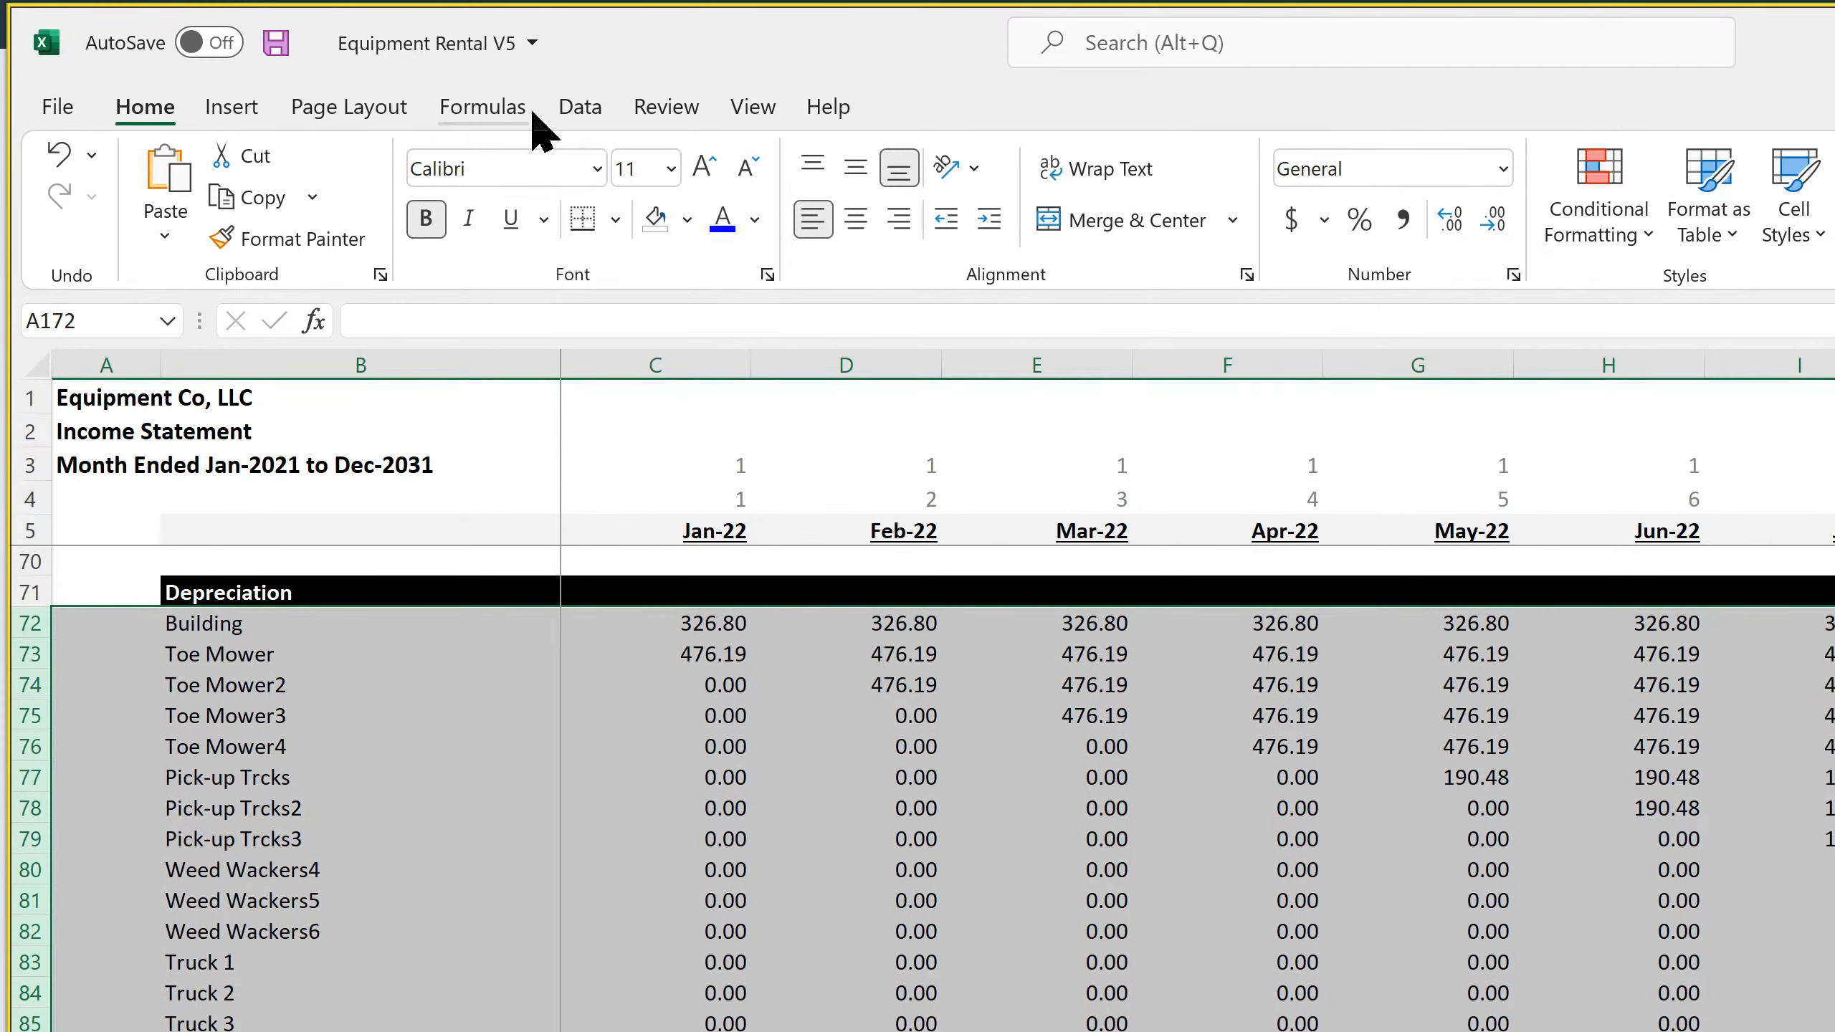
{"action": "left_click", "coordinate": [571, 108]}
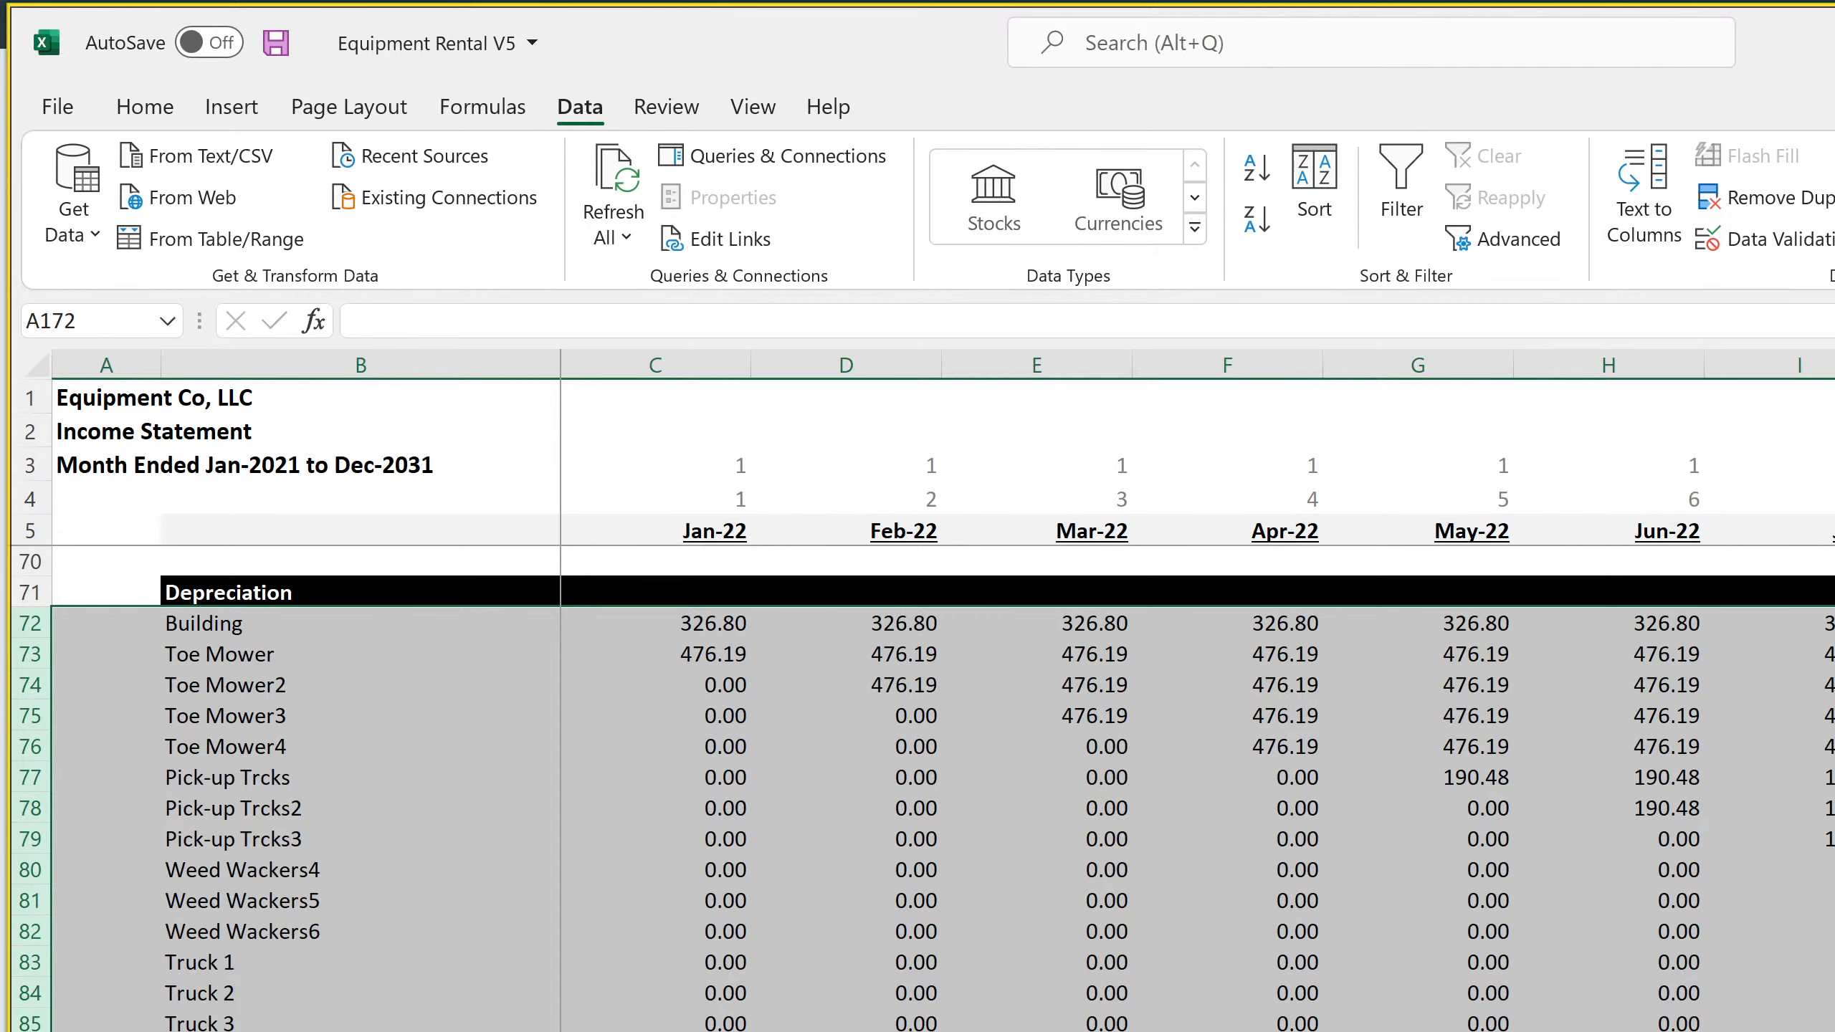
{"action": "key", "text": "shift+alt+Right"}
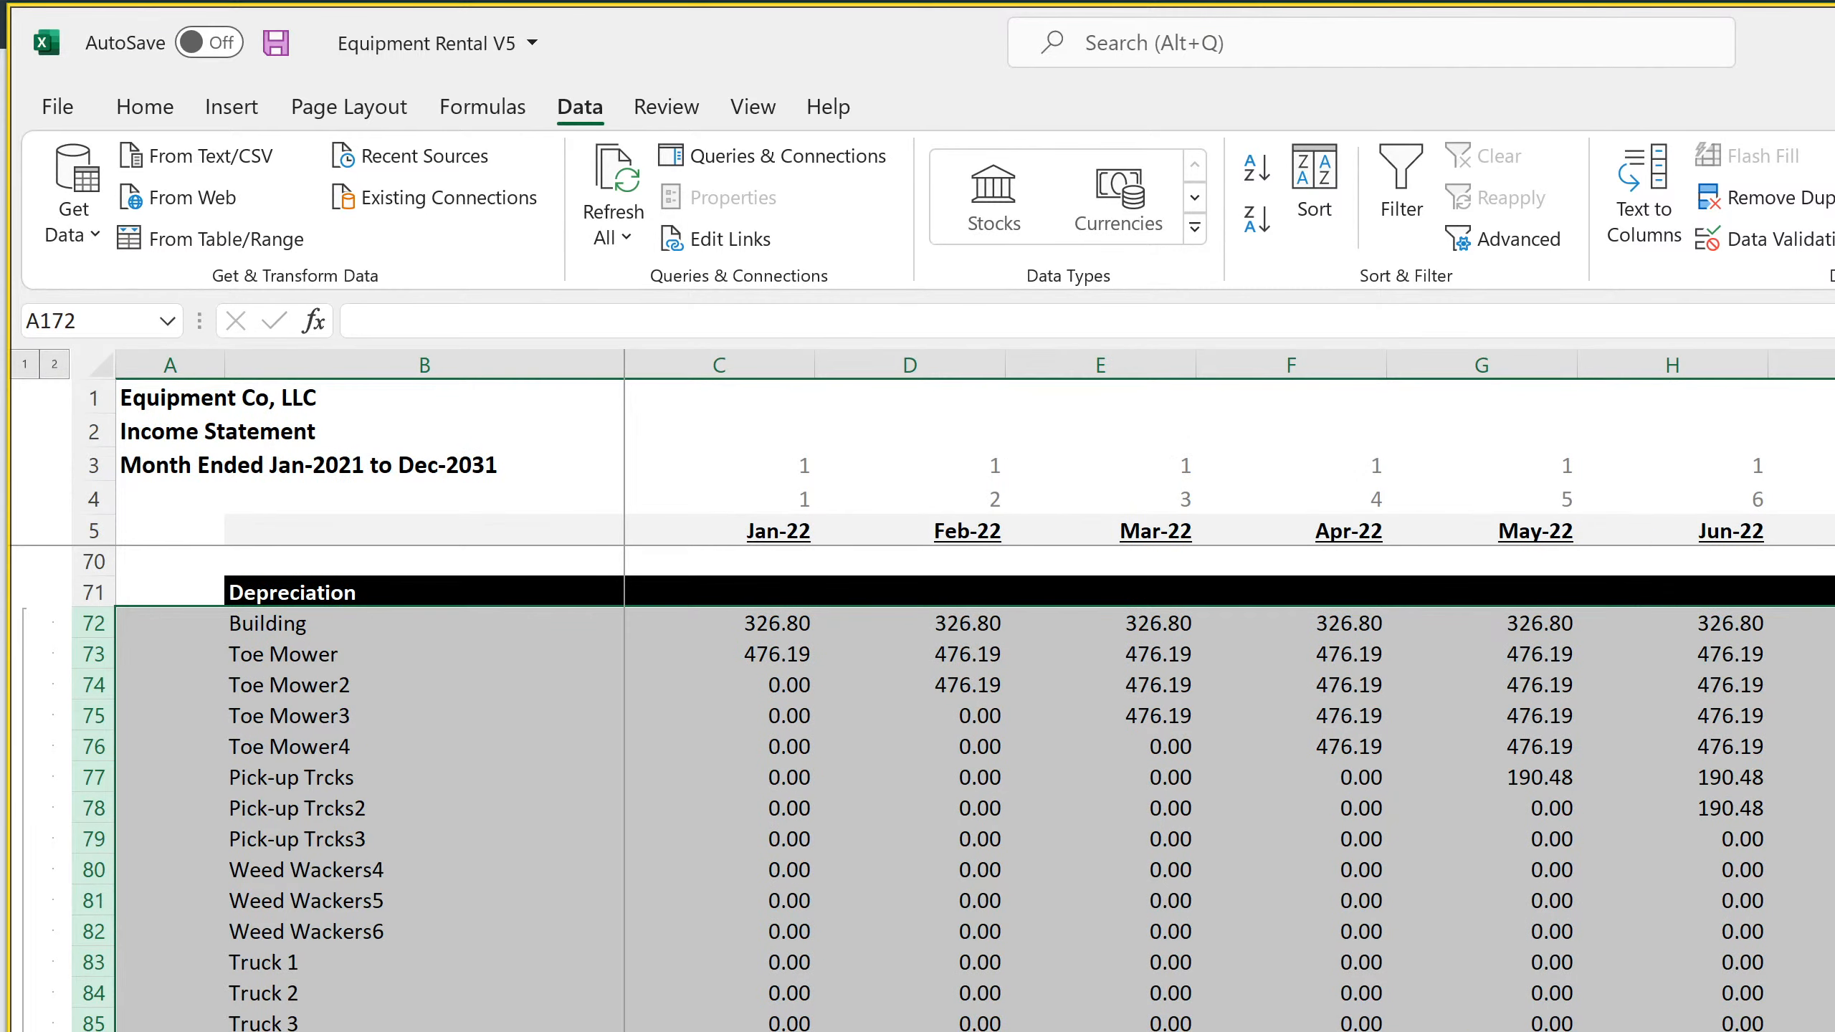
Insert blank rows 88 through 172 below Truck 5 in the depreciation section of the annual income statement
{"action": "key", "text": "ctrl+Page_Down"}
{"action": "scroll", "coordinate": [807, 788], "scroll_direction": "up", "scroll_amount": 7}
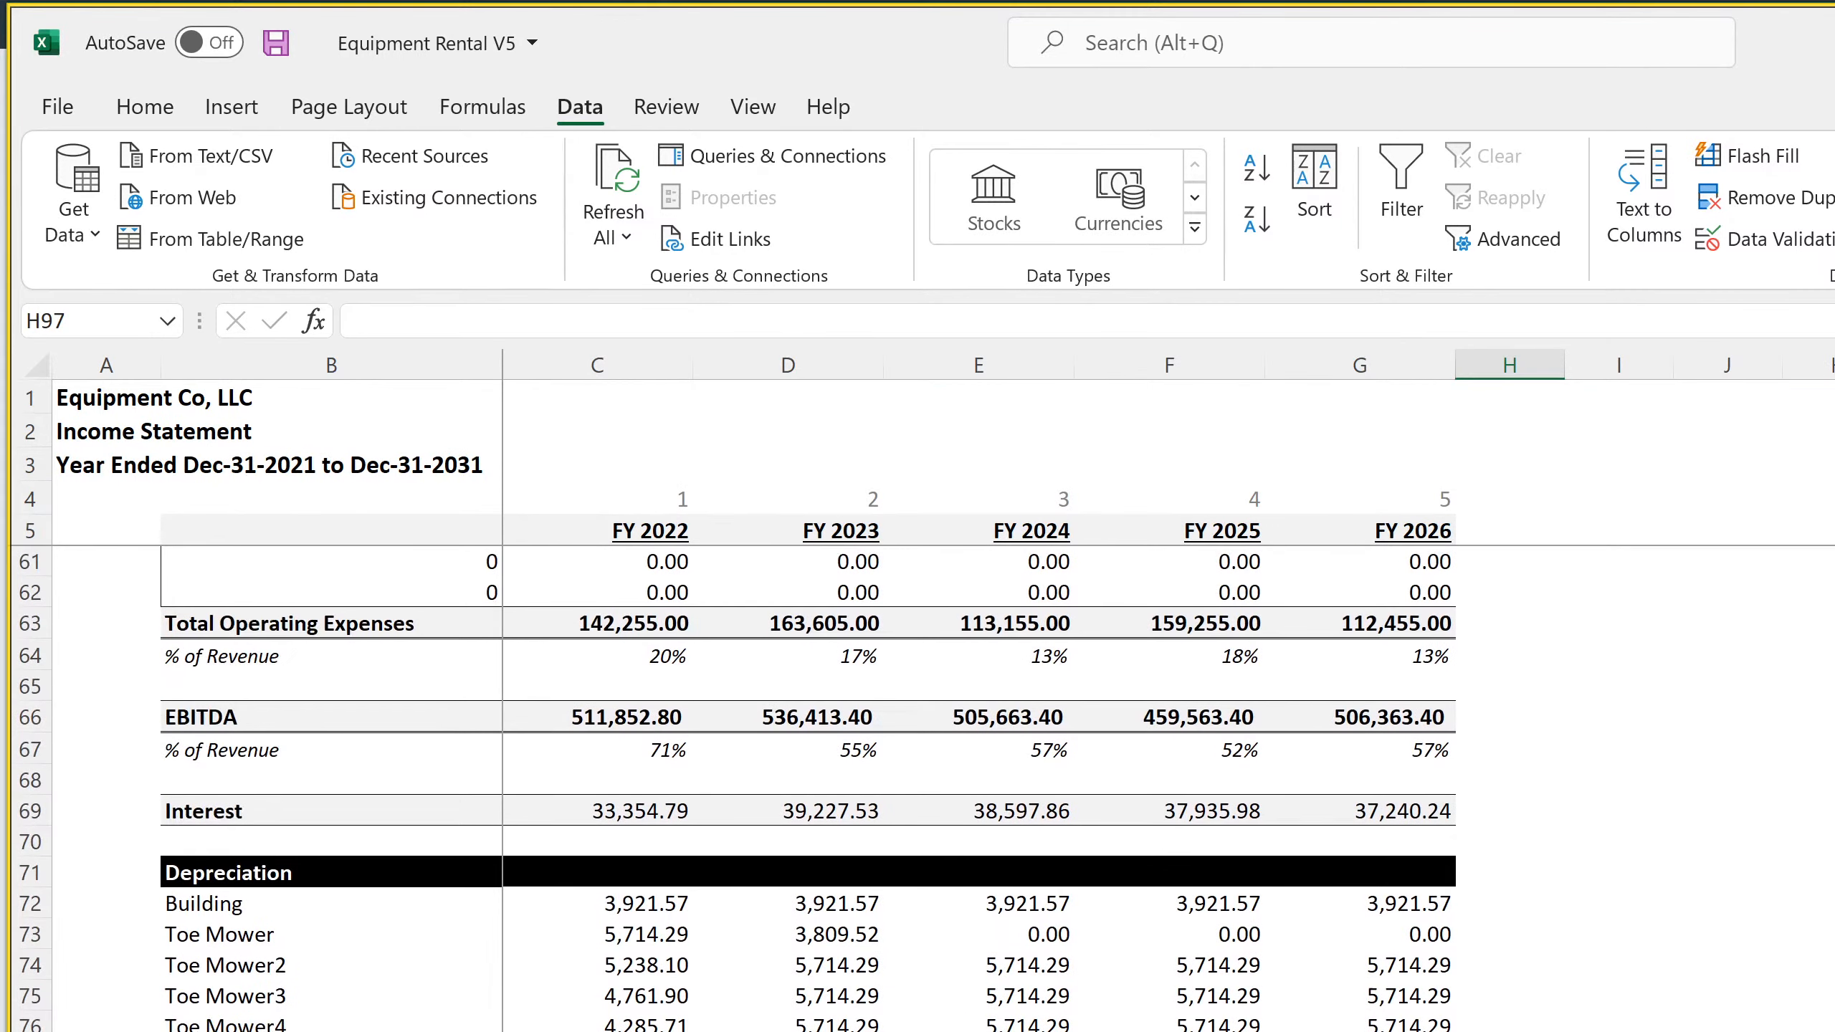
{"action": "scroll", "coordinate": [808, 788], "scroll_direction": "down", "scroll_amount": 4}
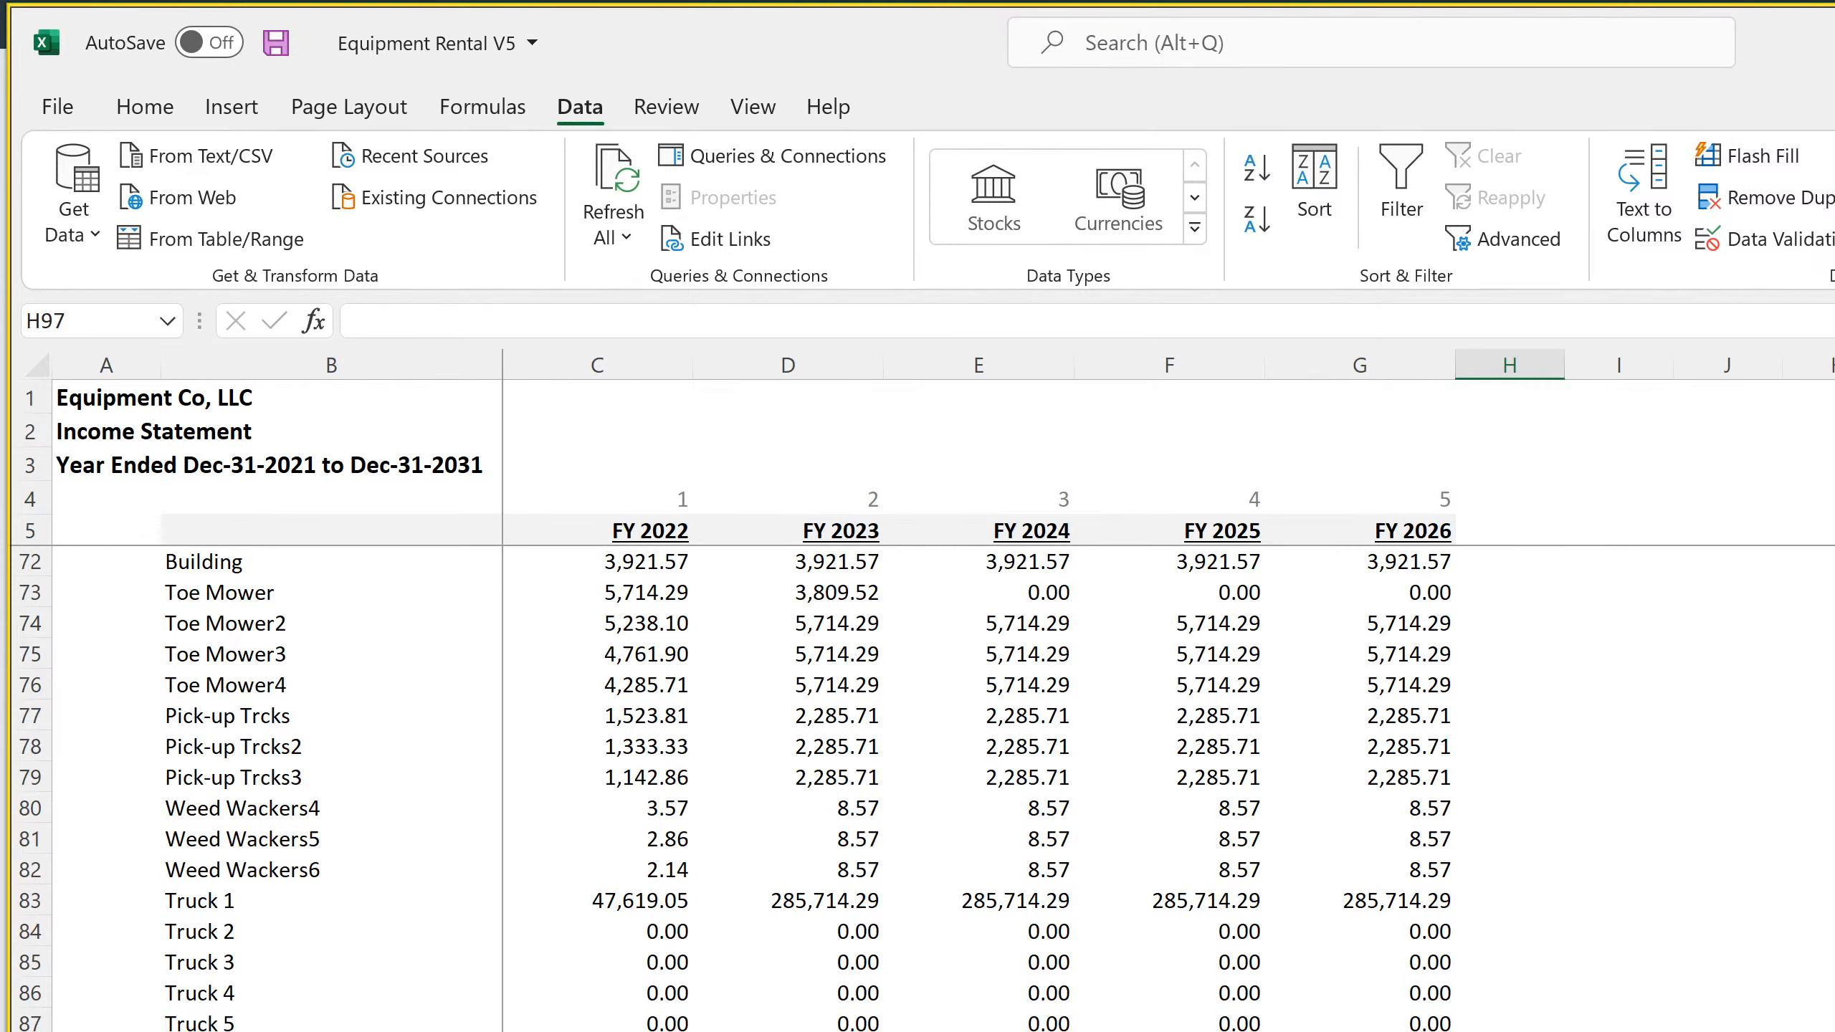
{"action": "key", "text": "ctrl+Page_Up"}
{"action": "scroll", "coordinate": [808, 788], "scroll_direction": "down", "scroll_amount": 20}
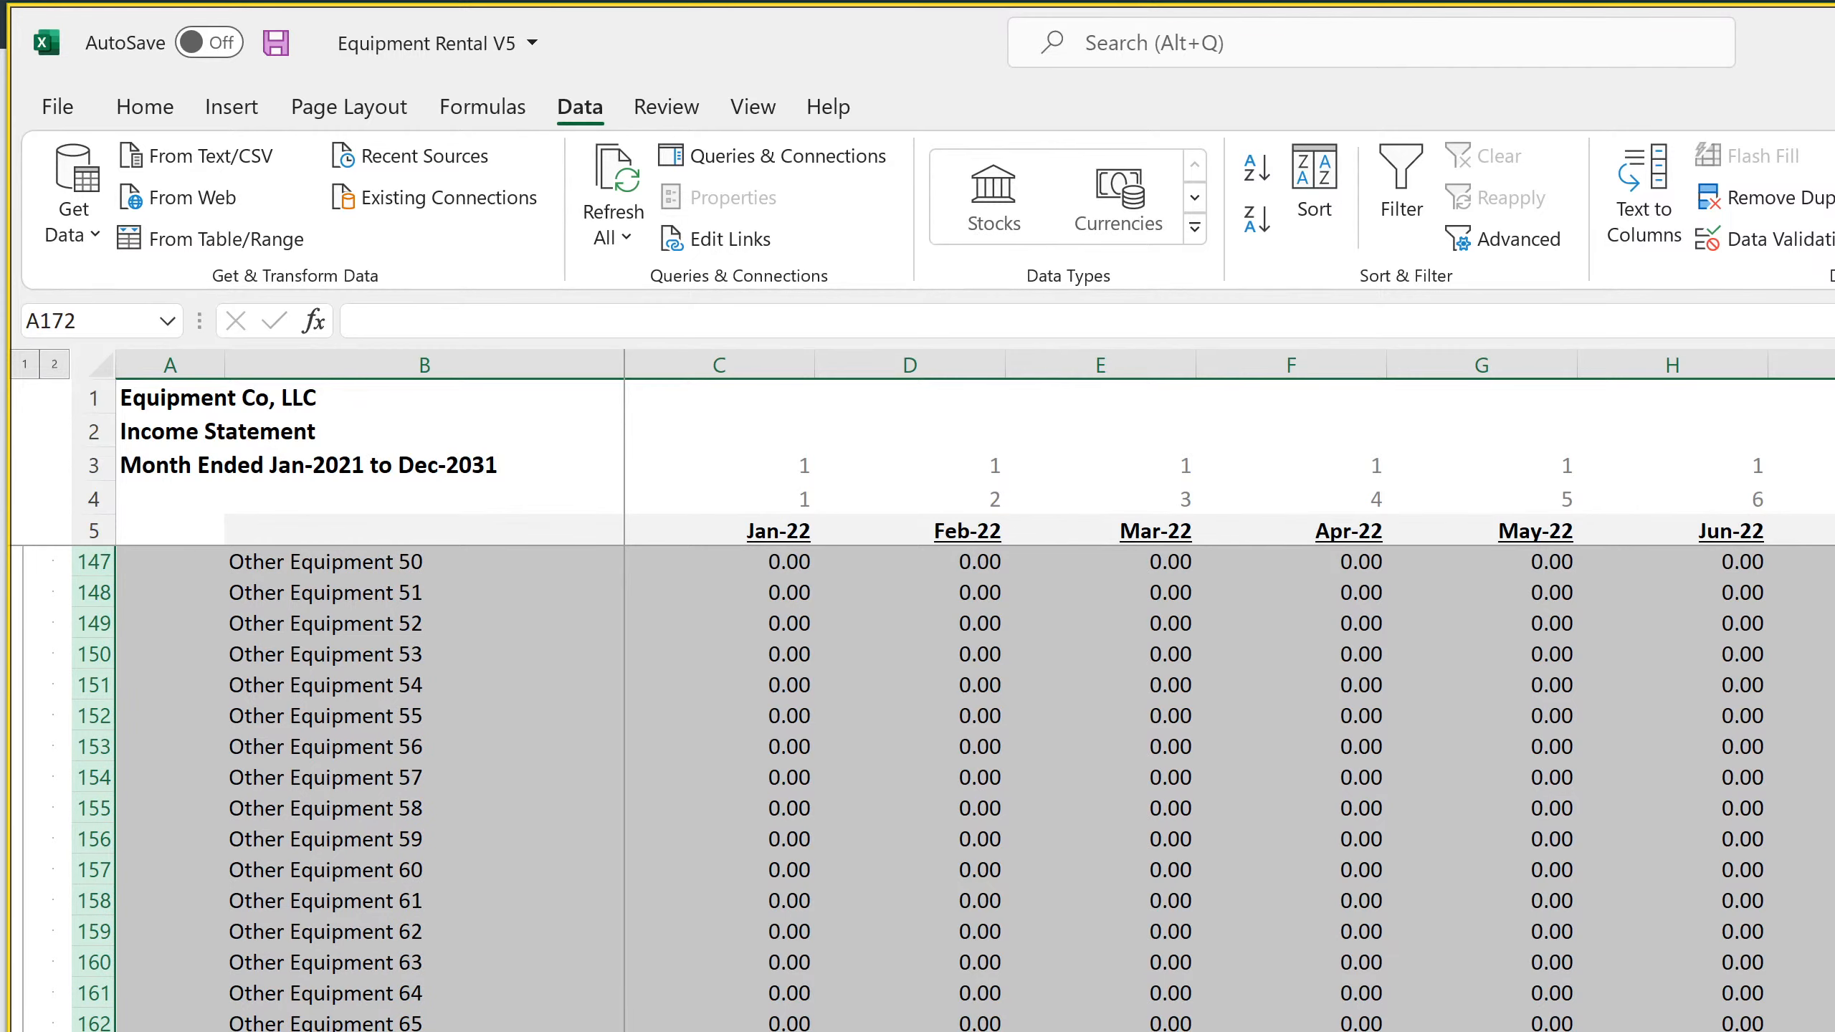
{"action": "key", "text": "Right"}
{"action": "key", "text": "ctrl+Page_Down"}
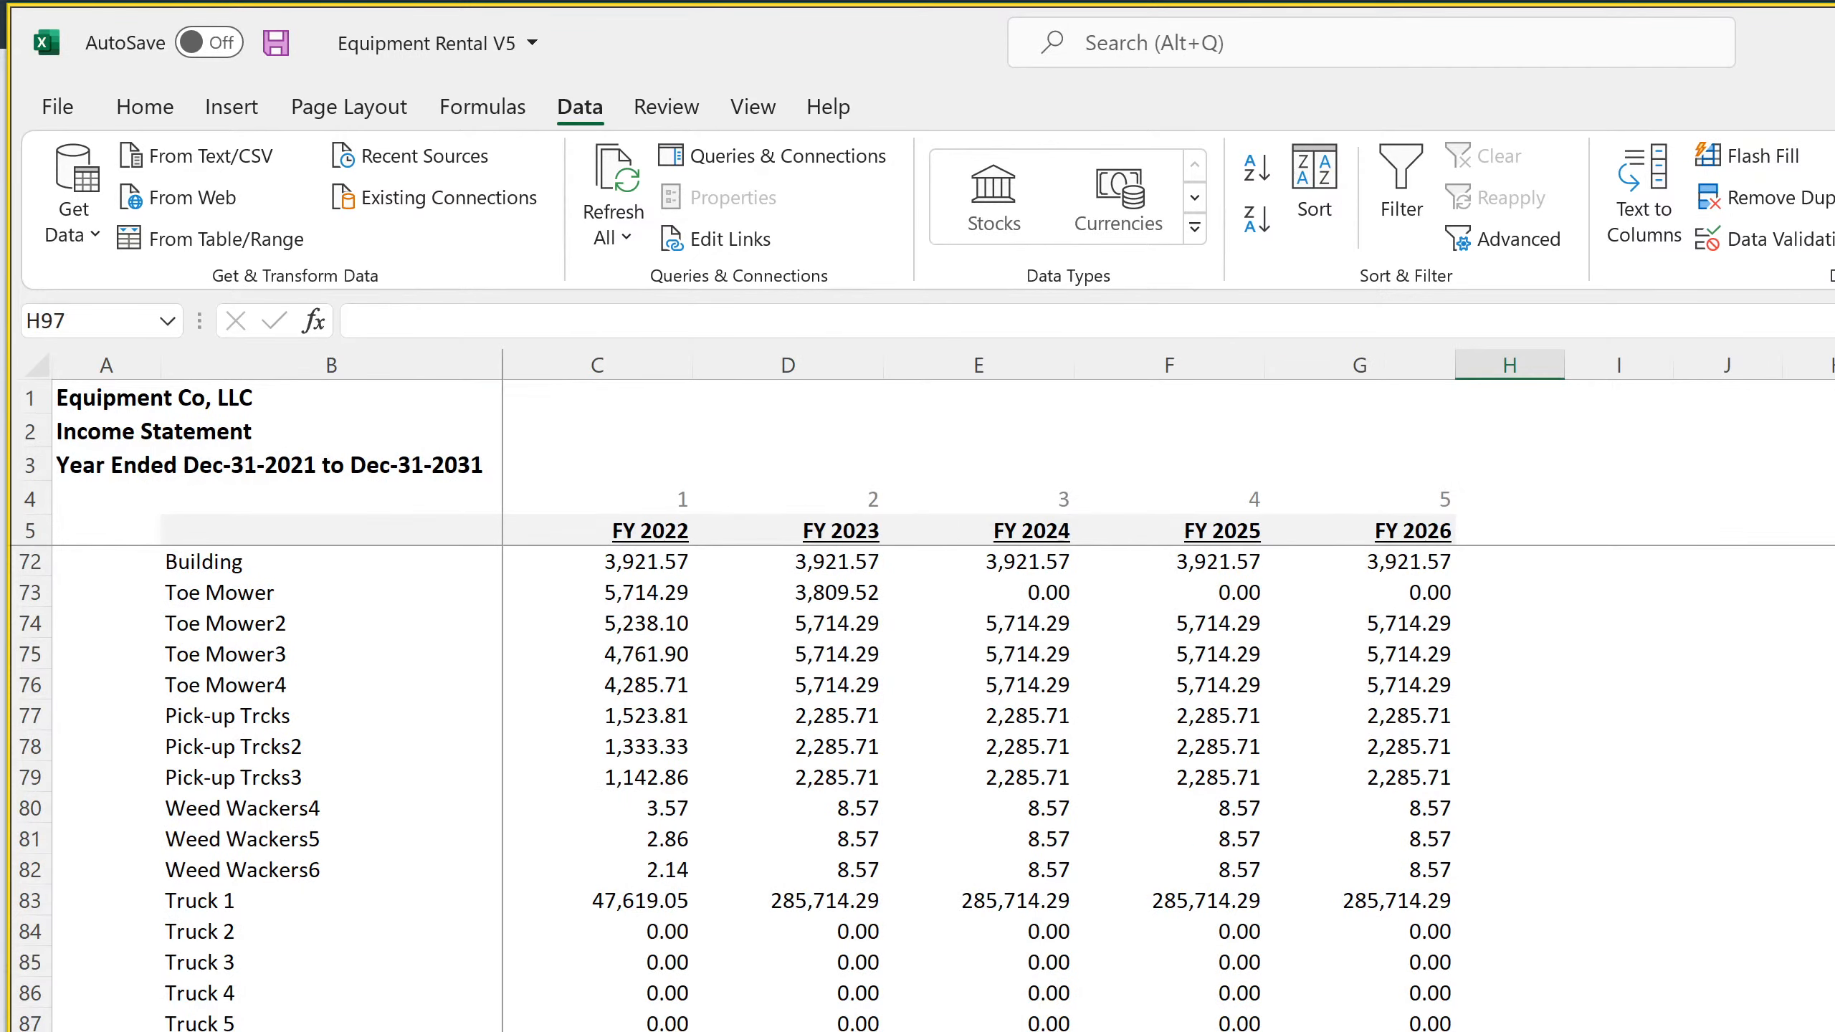
{"action": "left_click_drag", "start_coordinate": [29, 1031], "coordinate": [30, 1031]}
{"action": "right_click", "coordinate": [39, 658]}
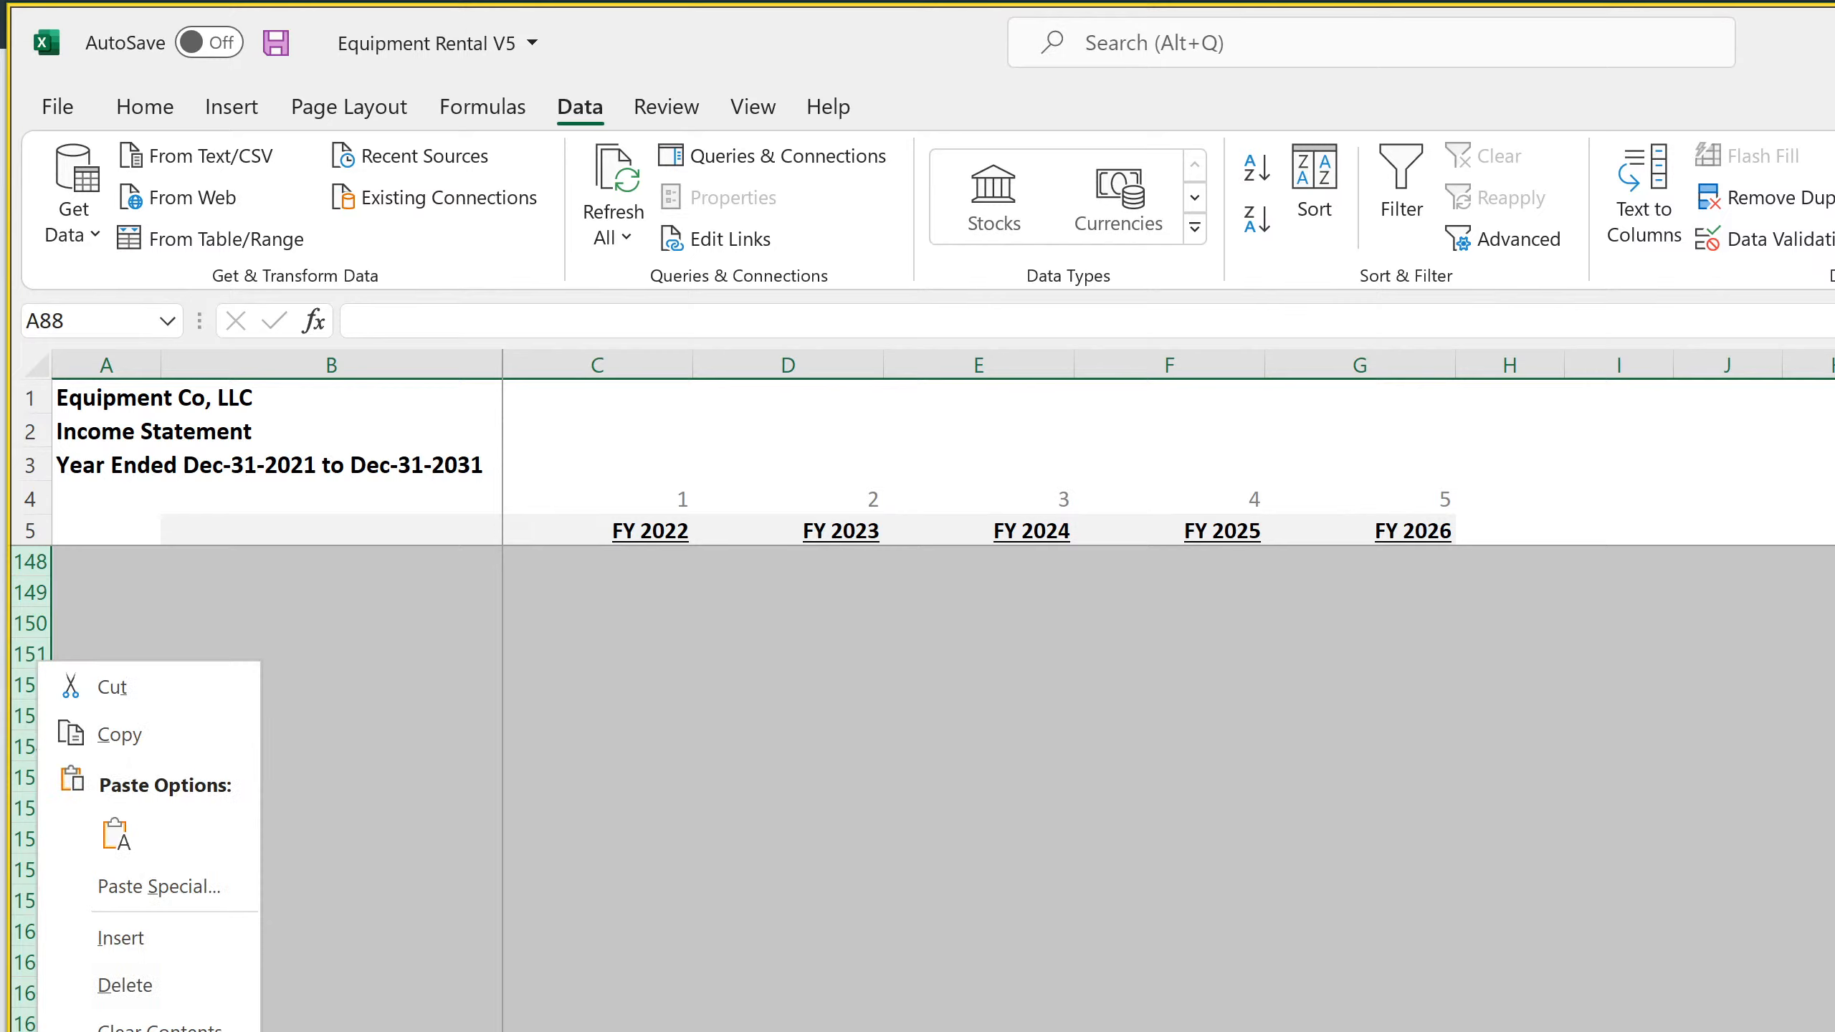
{"action": "left_click", "coordinate": [137, 939]}
Fill the Truck 5 name and FY 2022 to FY 2026 depreciation formulas from row 87 down through row 172
{"action": "scroll", "coordinate": [136, 936], "scroll_direction": "up", "scroll_amount": 20}
{"action": "scroll", "coordinate": [180, 1012], "scroll_direction": "down", "scroll_amount": 7}
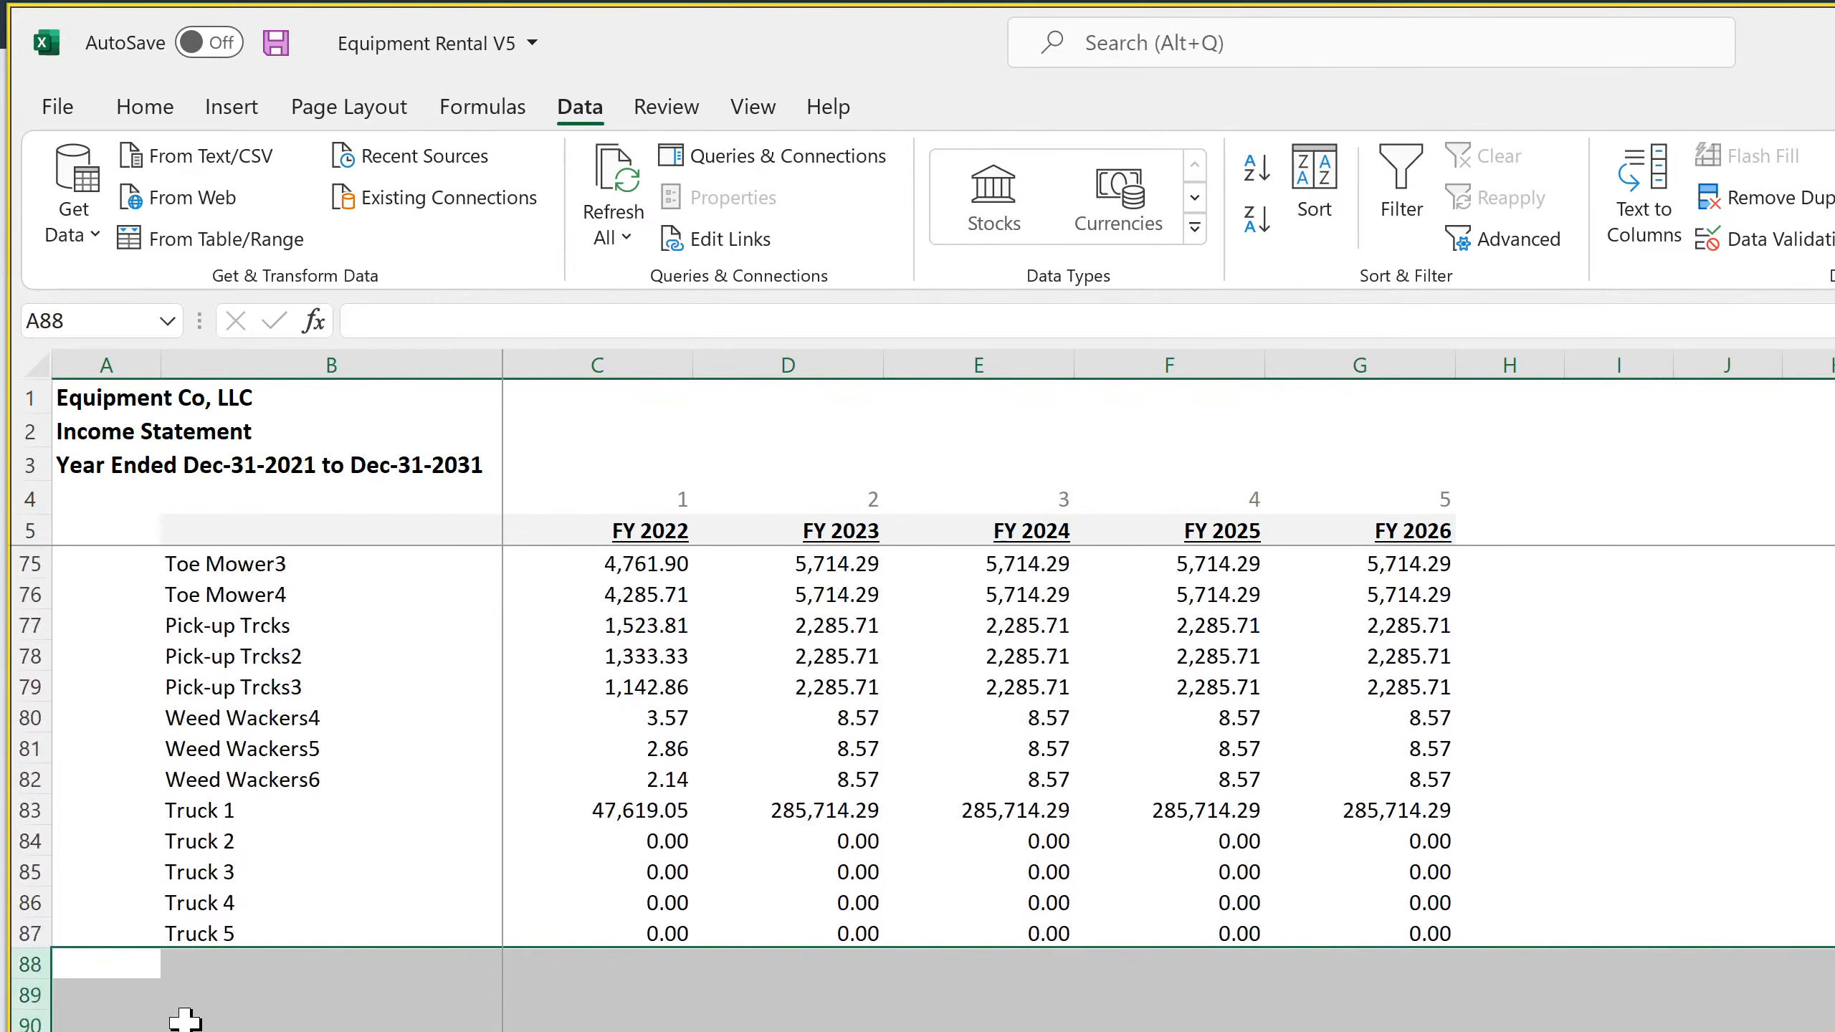
{"action": "left_click", "coordinate": [206, 929]}
{"action": "left_click_drag", "start_coordinate": [206, 928], "coordinate": [1388, 936]}
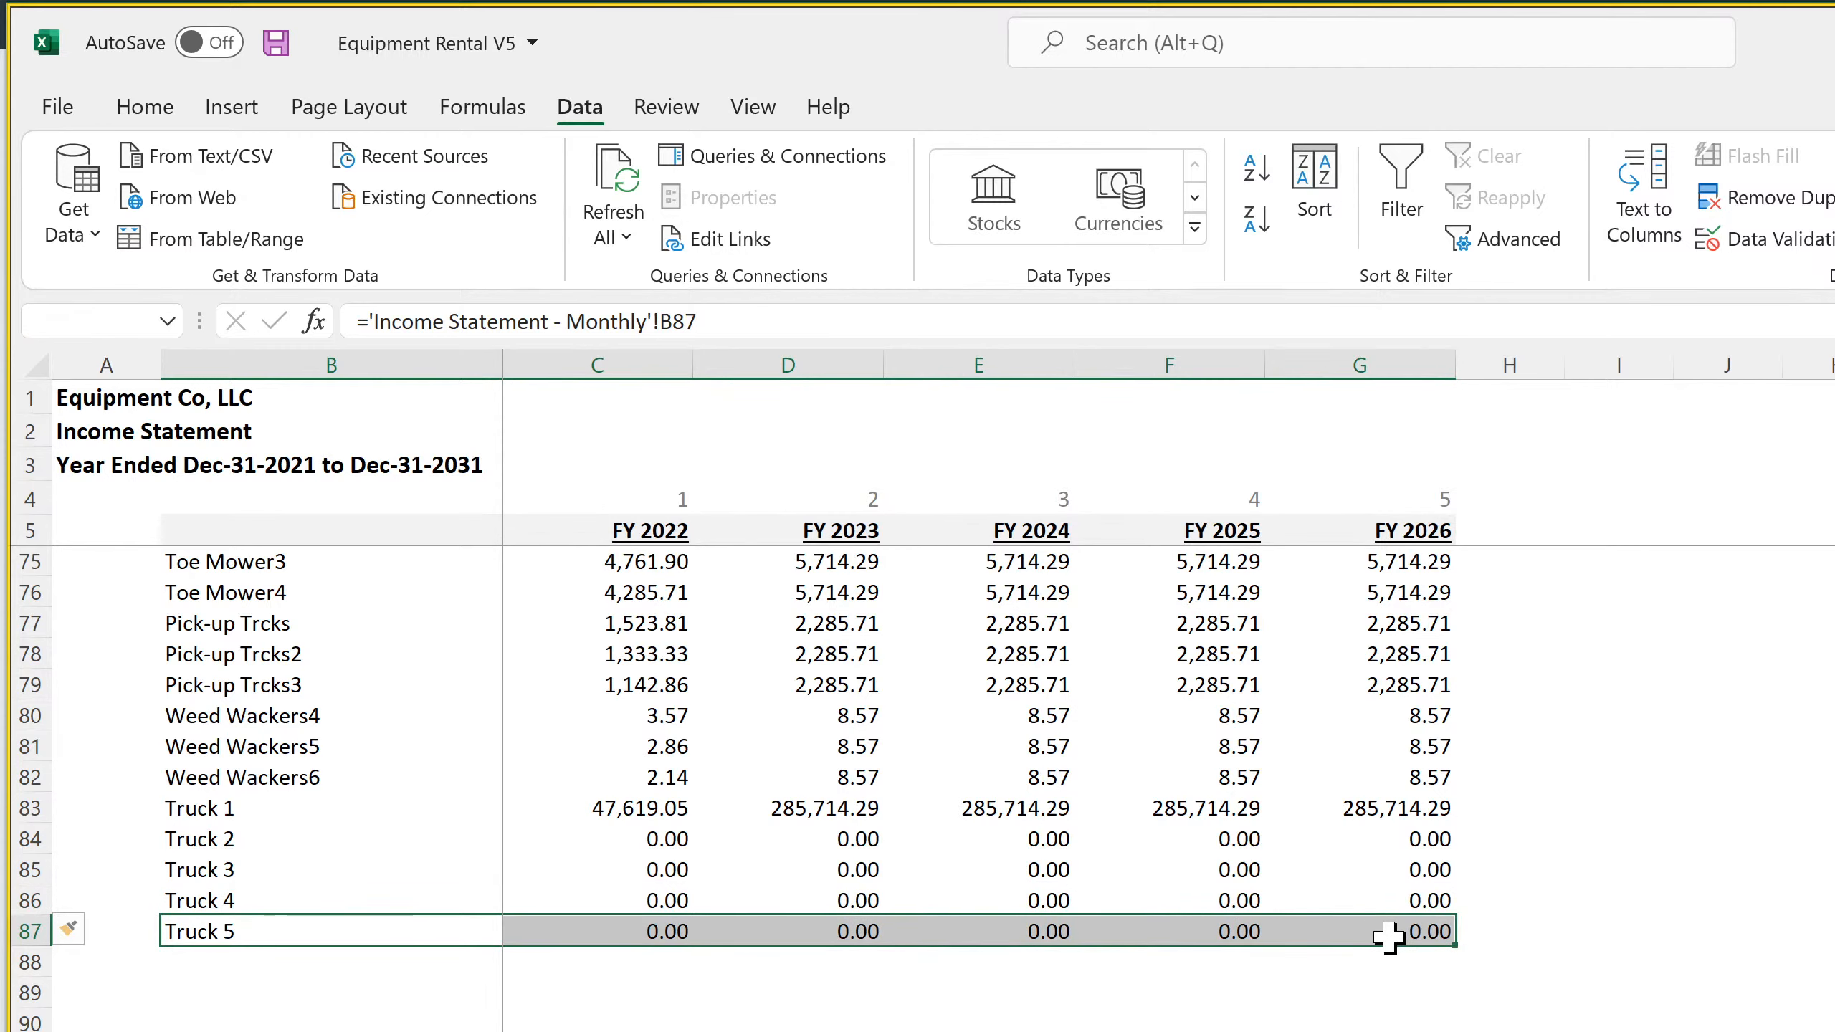
{"action": "left_click", "coordinate": [1394, 932]}
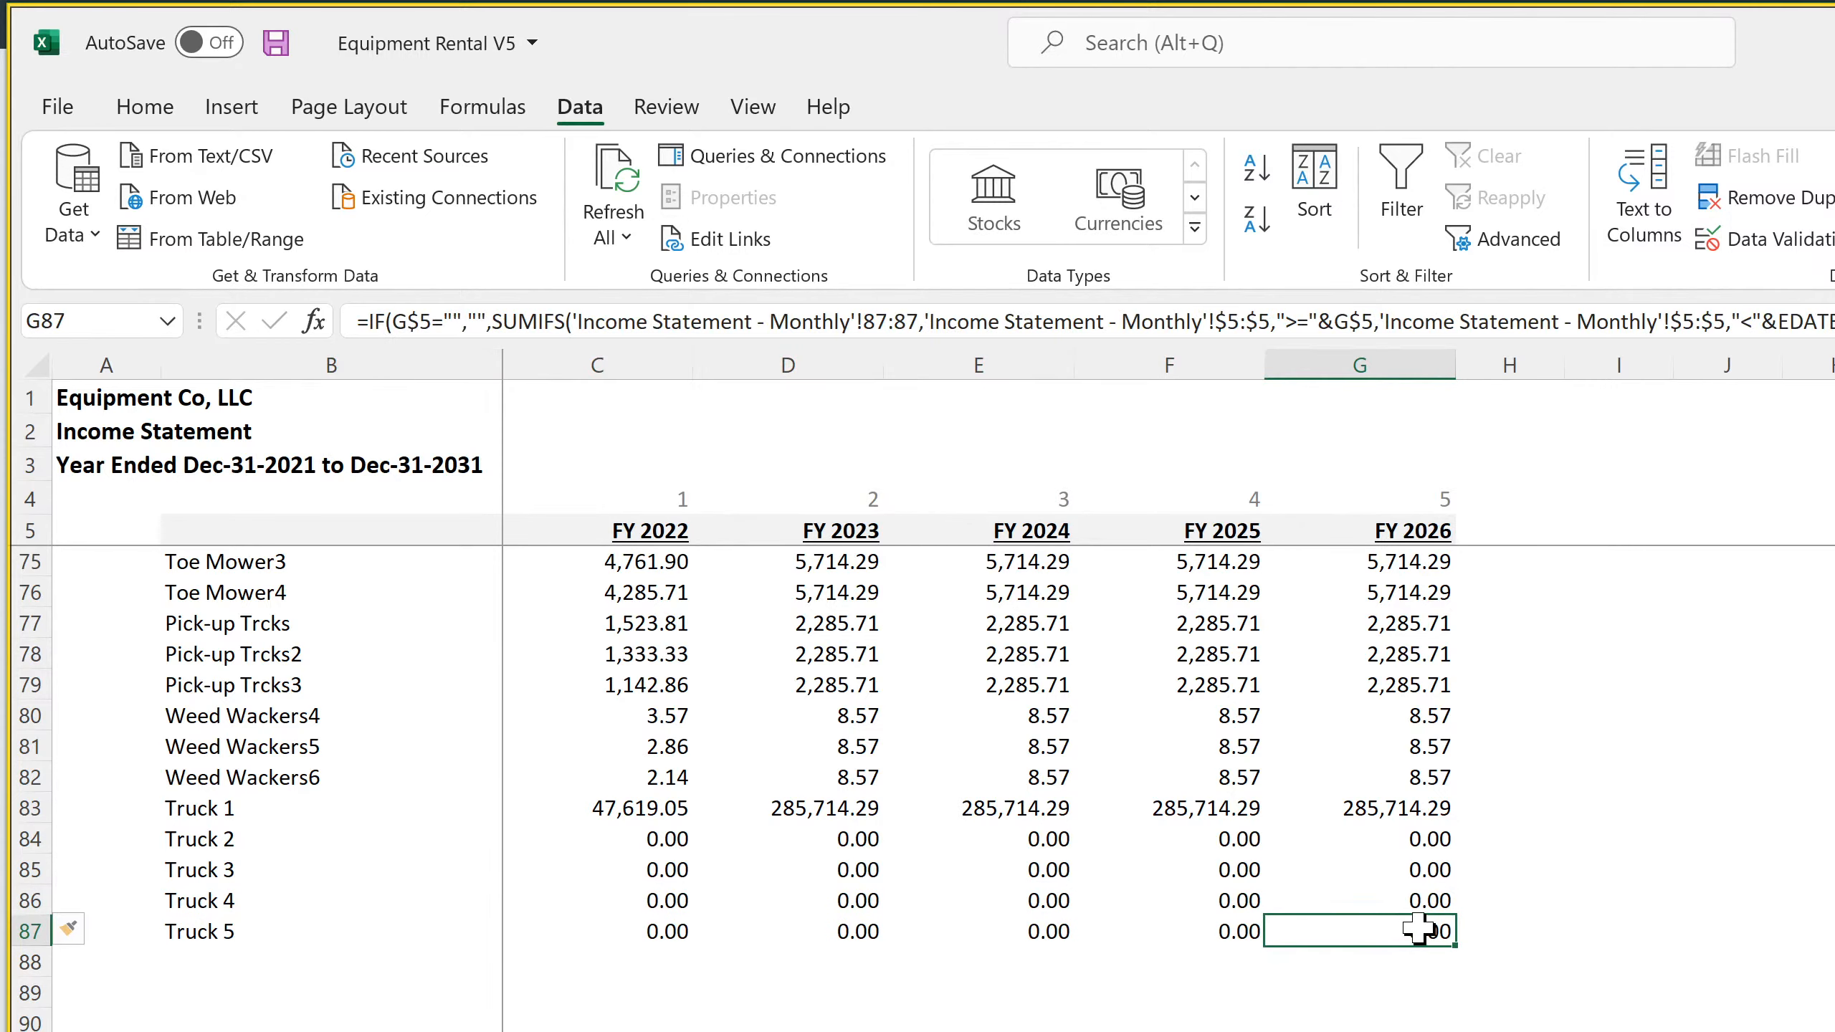
{"action": "left_click_drag", "start_coordinate": [1376, 931], "coordinate": [311, 929]}
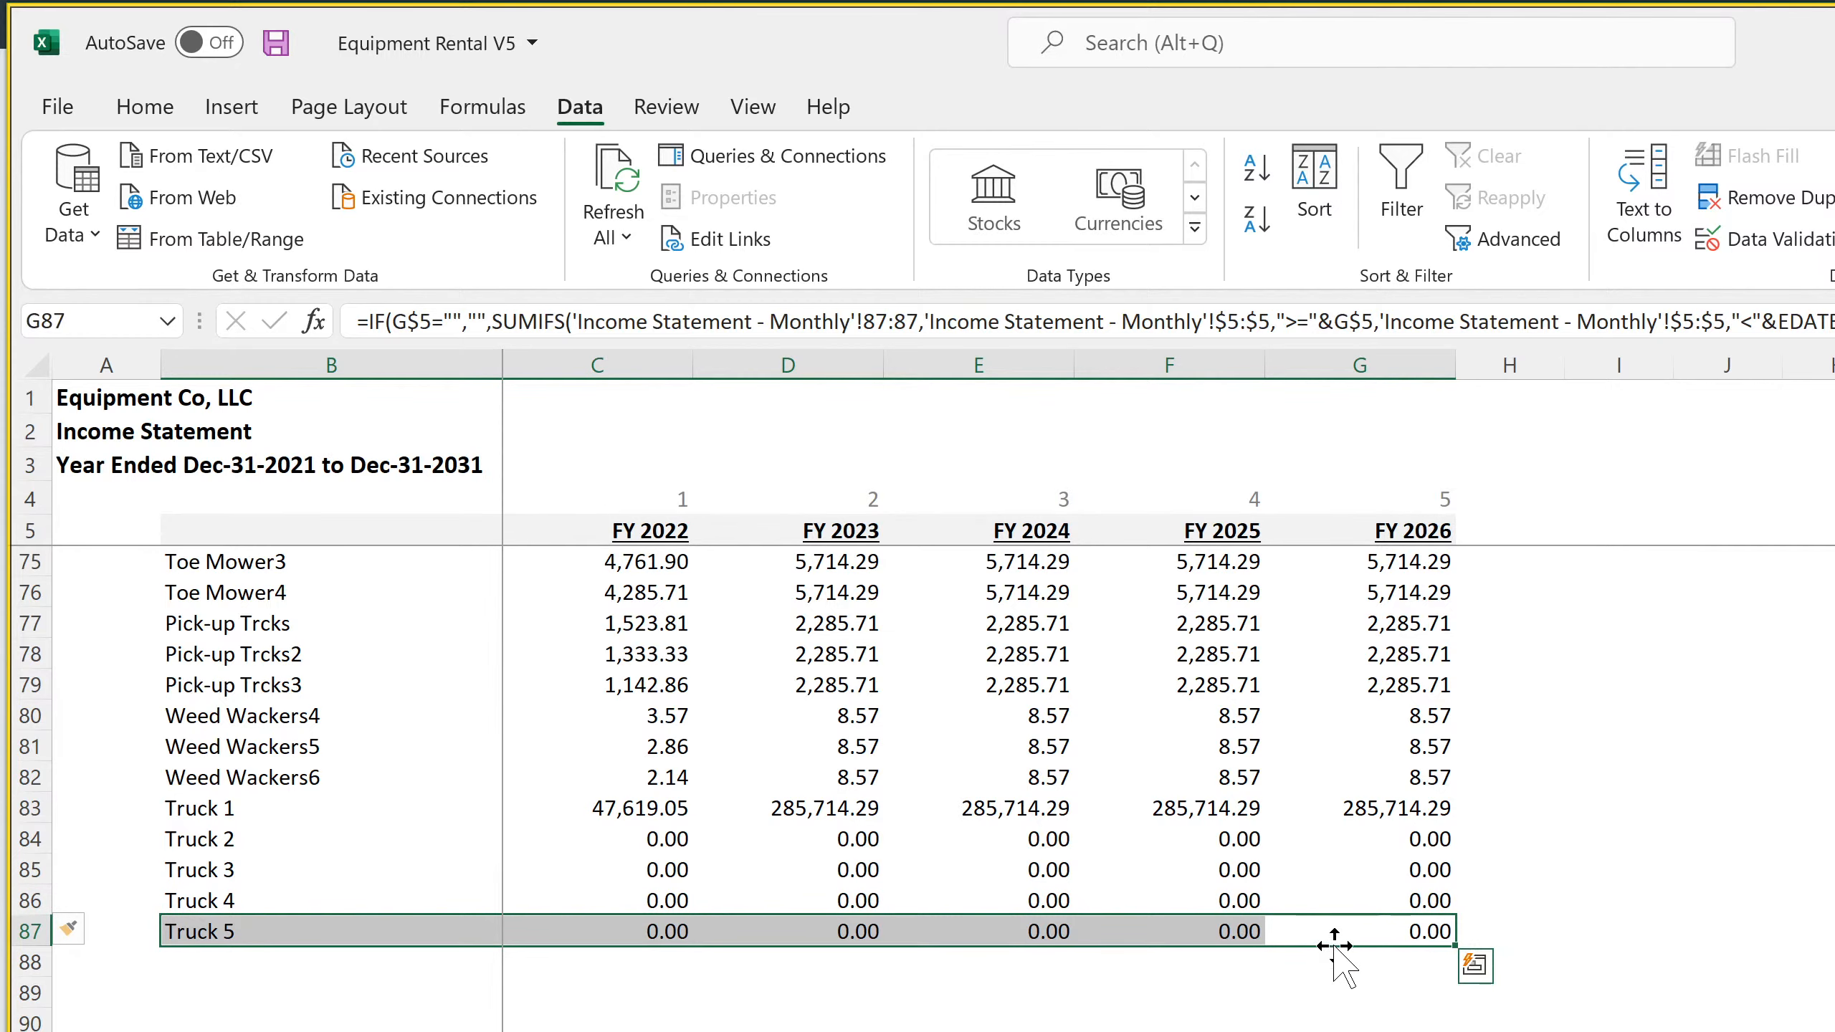
{"action": "left_click_drag", "start_coordinate": [1458, 947], "coordinate": [1458, 1026]}
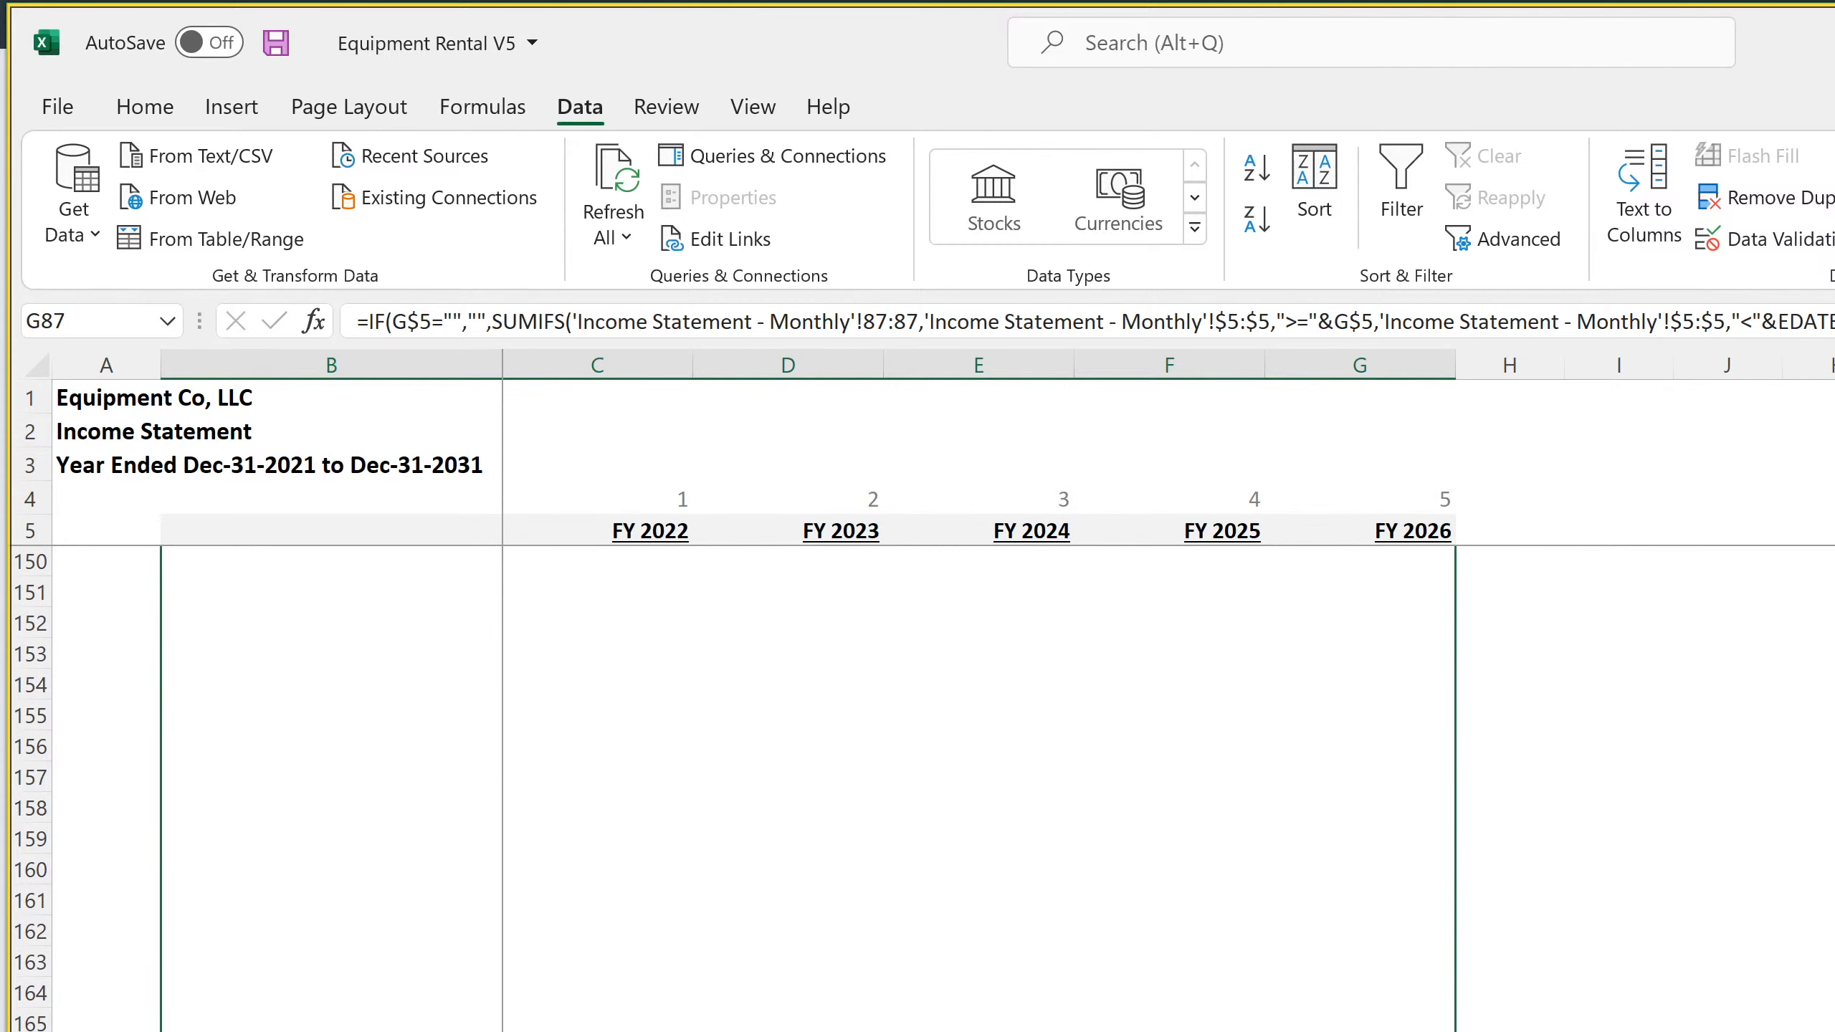
{"action": "left_click_drag", "start_coordinate": [1457, 1026], "coordinate": [1458, 1030]}
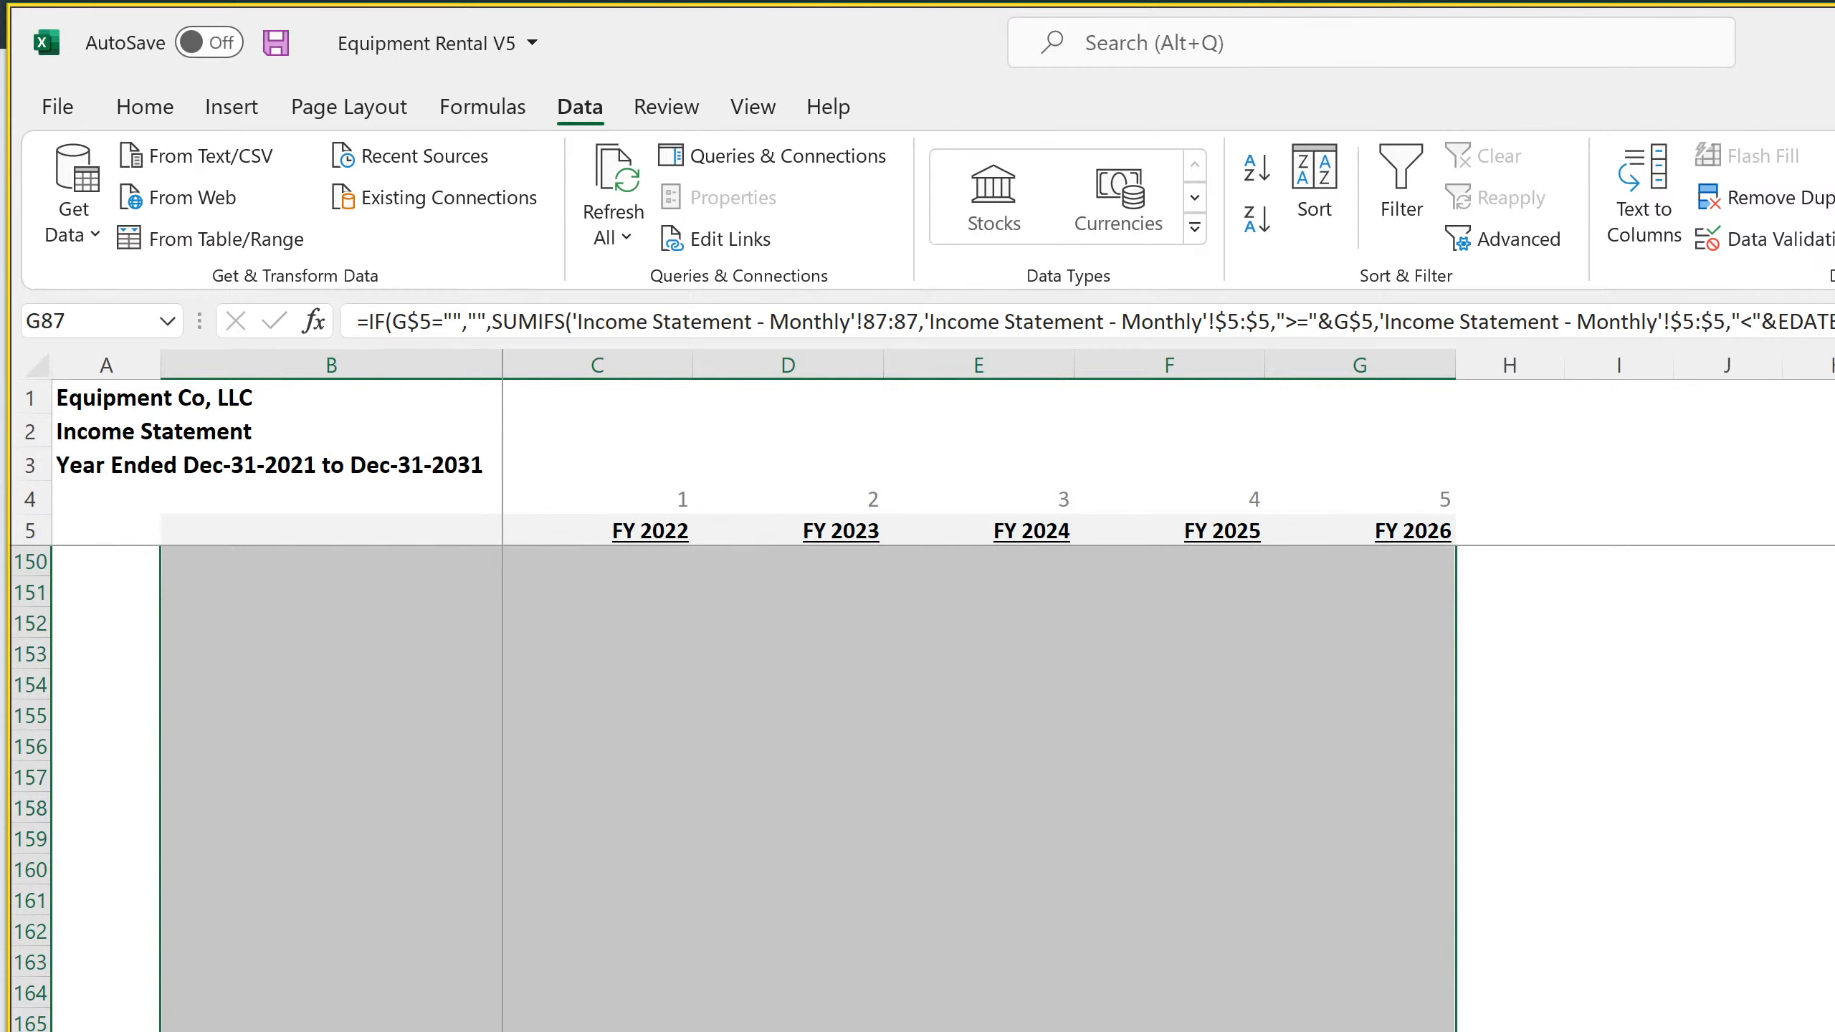
Change the FY 2026 Total Depreciation formula in G173 to sum G72:G172, accepting the closing parenthesis correction
{"action": "double_click", "coordinate": [1360, 1030]}
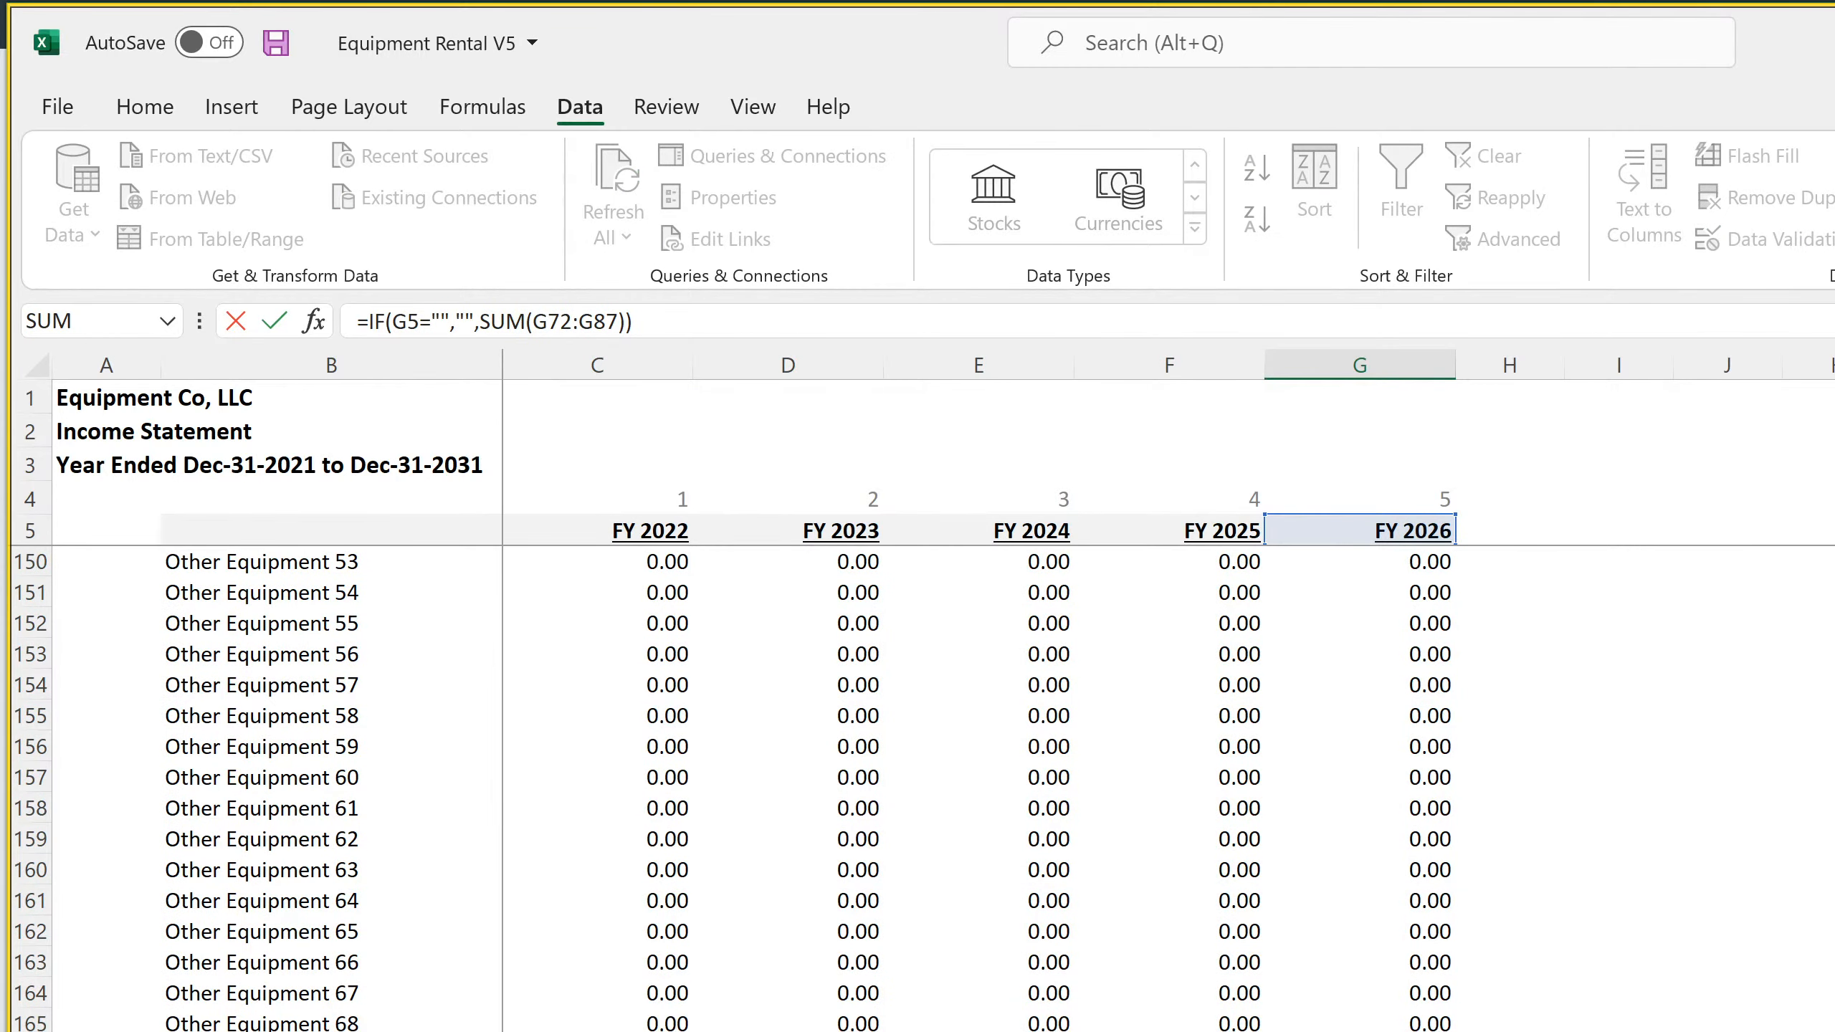
{"action": "scroll", "coordinate": [1368, 1026], "scroll_direction": "up", "scroll_amount": 8}
{"action": "scroll", "coordinate": [1369, 1026], "scroll_direction": "down", "scroll_amount": 8}
{"action": "left_click_drag", "start_coordinate": [594, 320], "coordinate": [752, 323]}
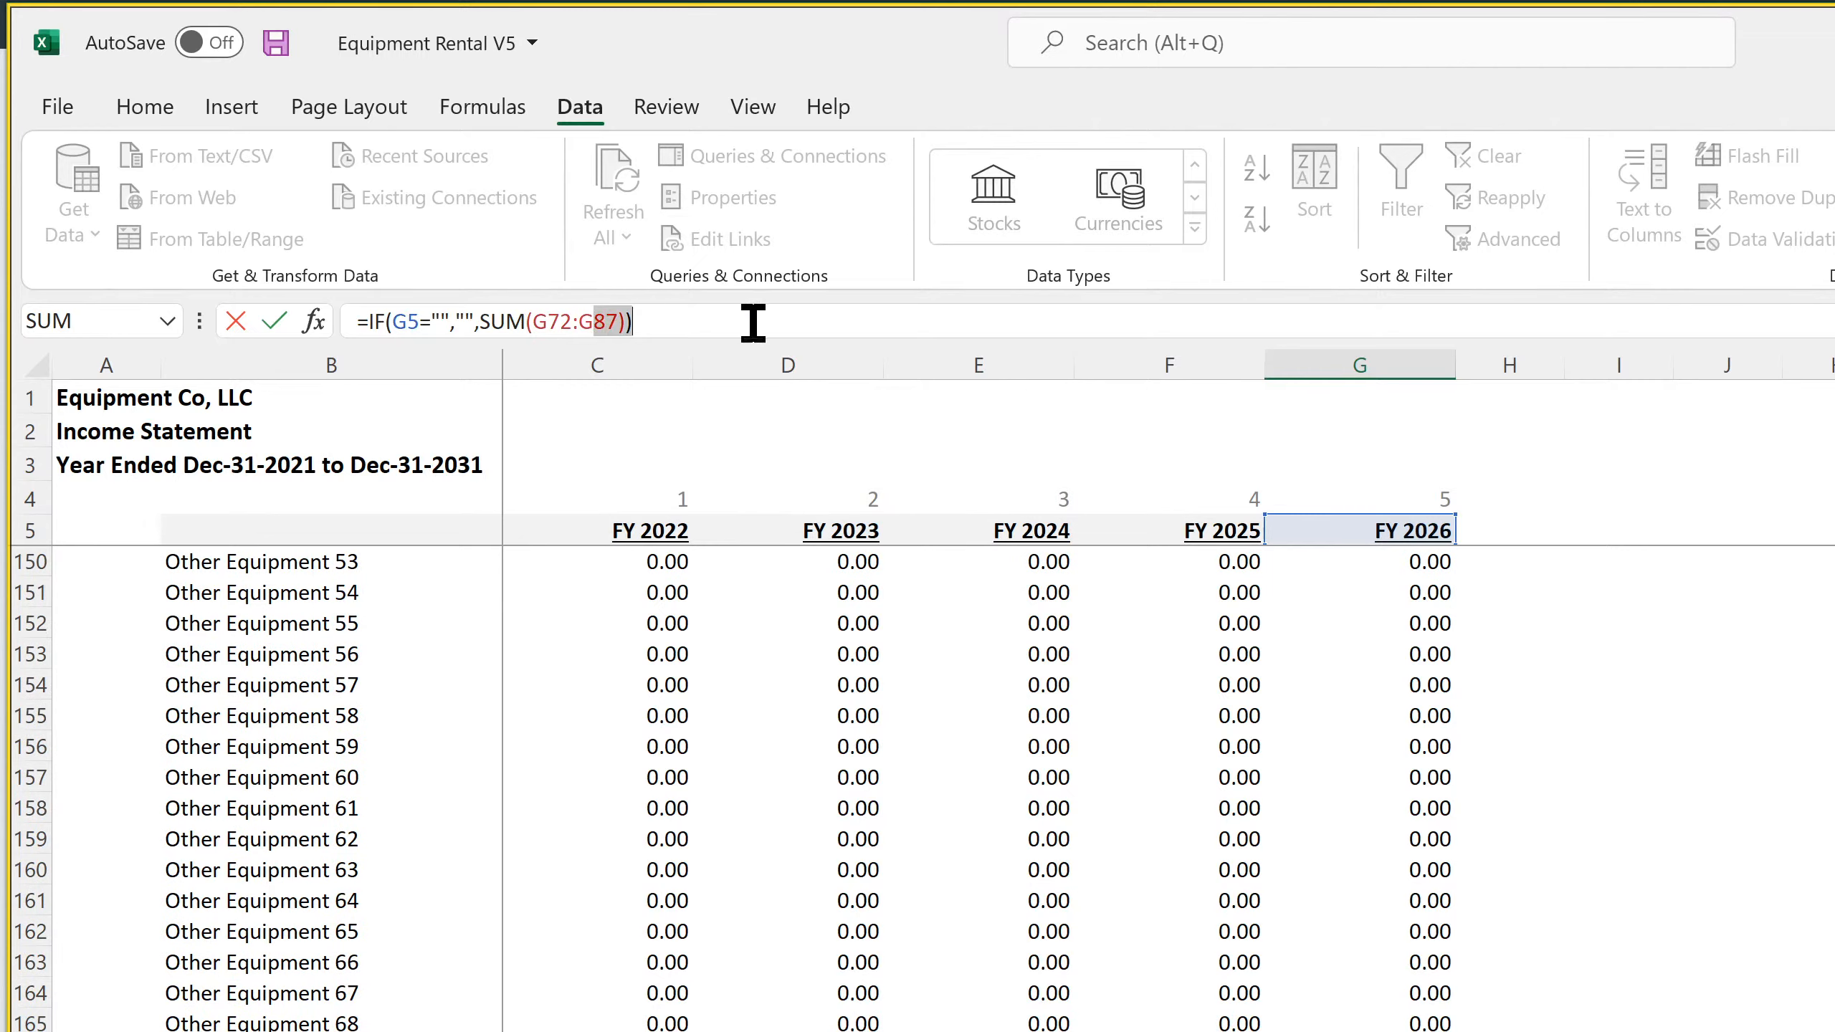
{"action": "type", "text": "172"}
{"action": "key", "text": "Return"}
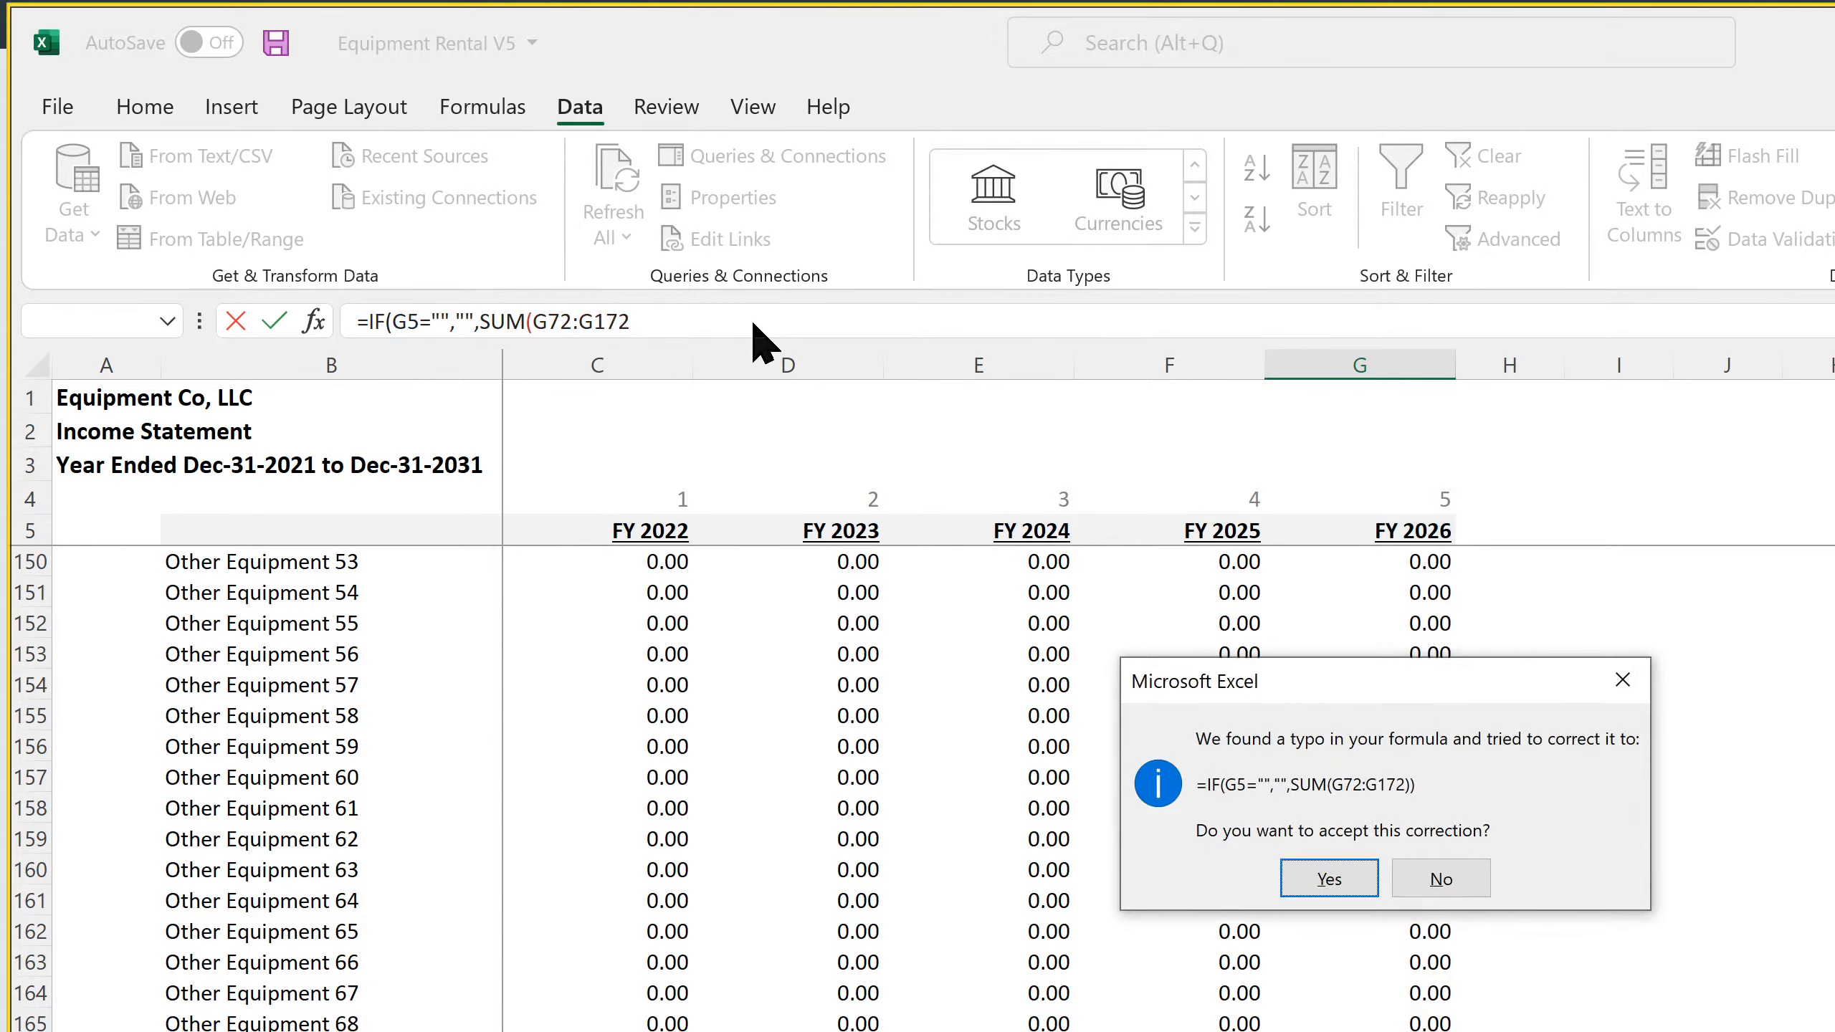
{"action": "left_click", "coordinate": [1331, 881]}
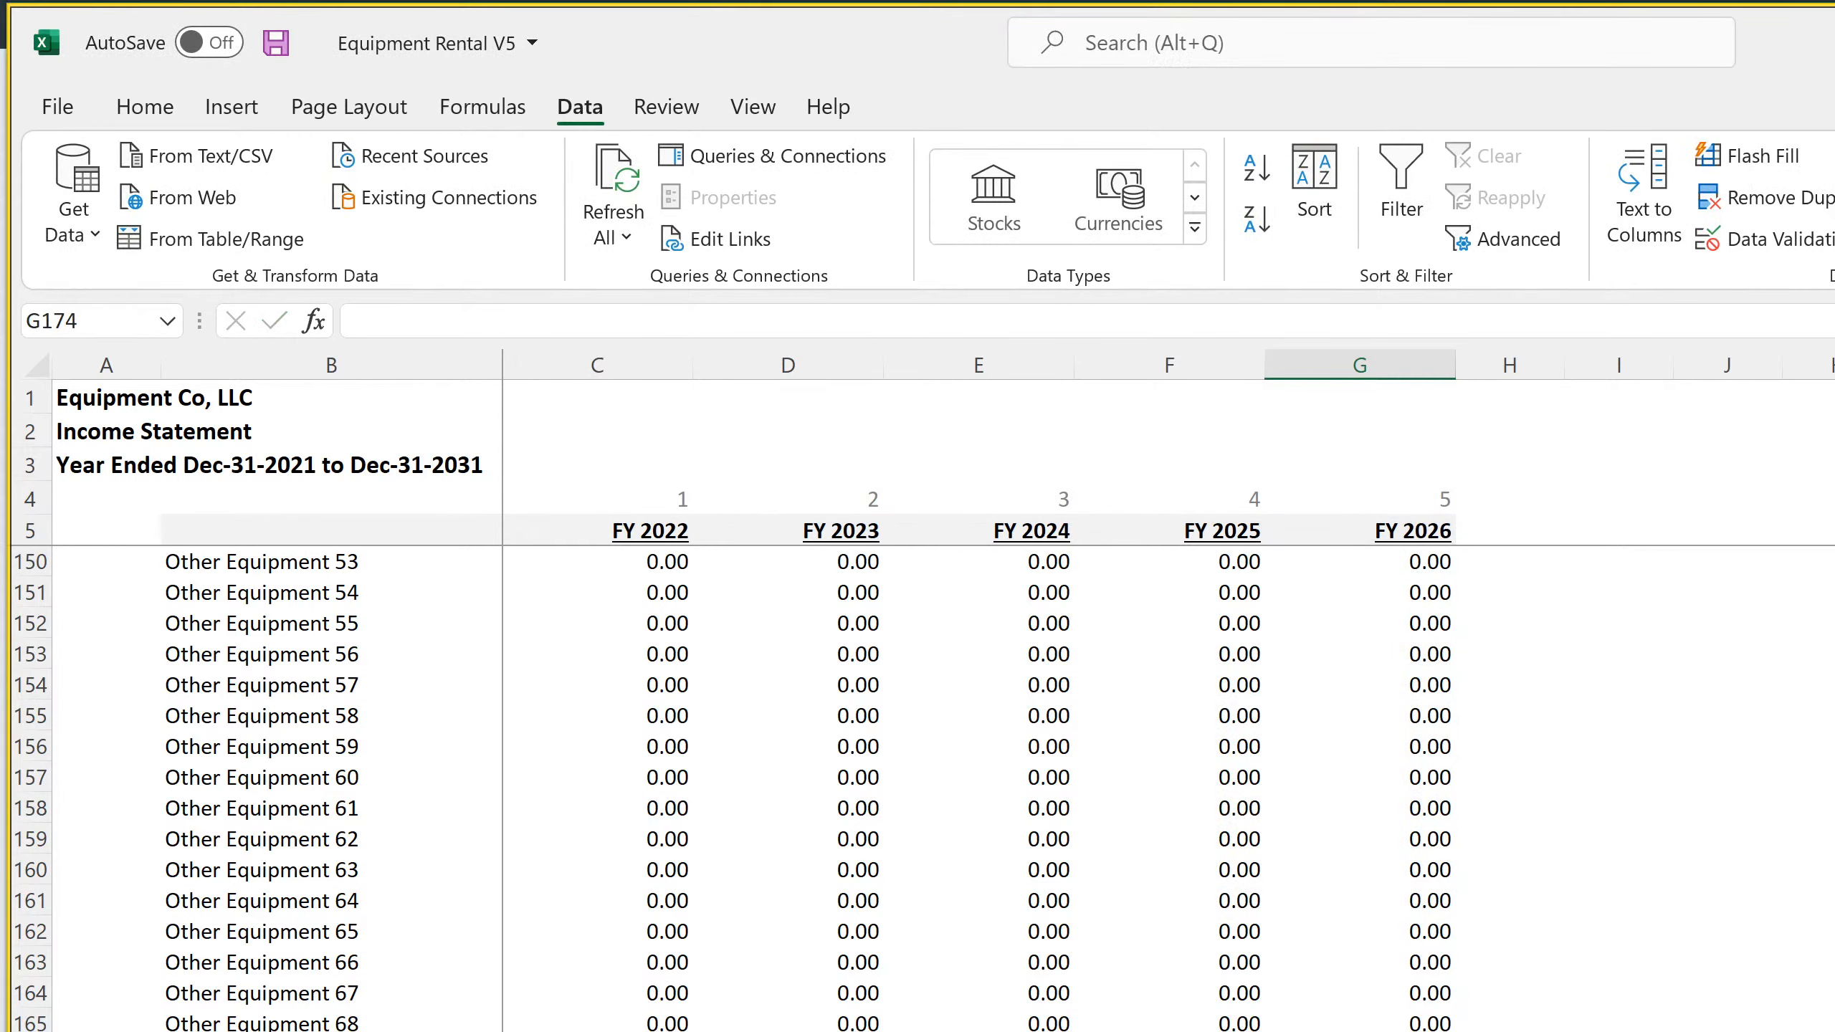
Copy the FY 2026 Total Depreciation formula from G173 across the FY 2022 to FY 2025 columns
{"action": "key", "text": "Up"}
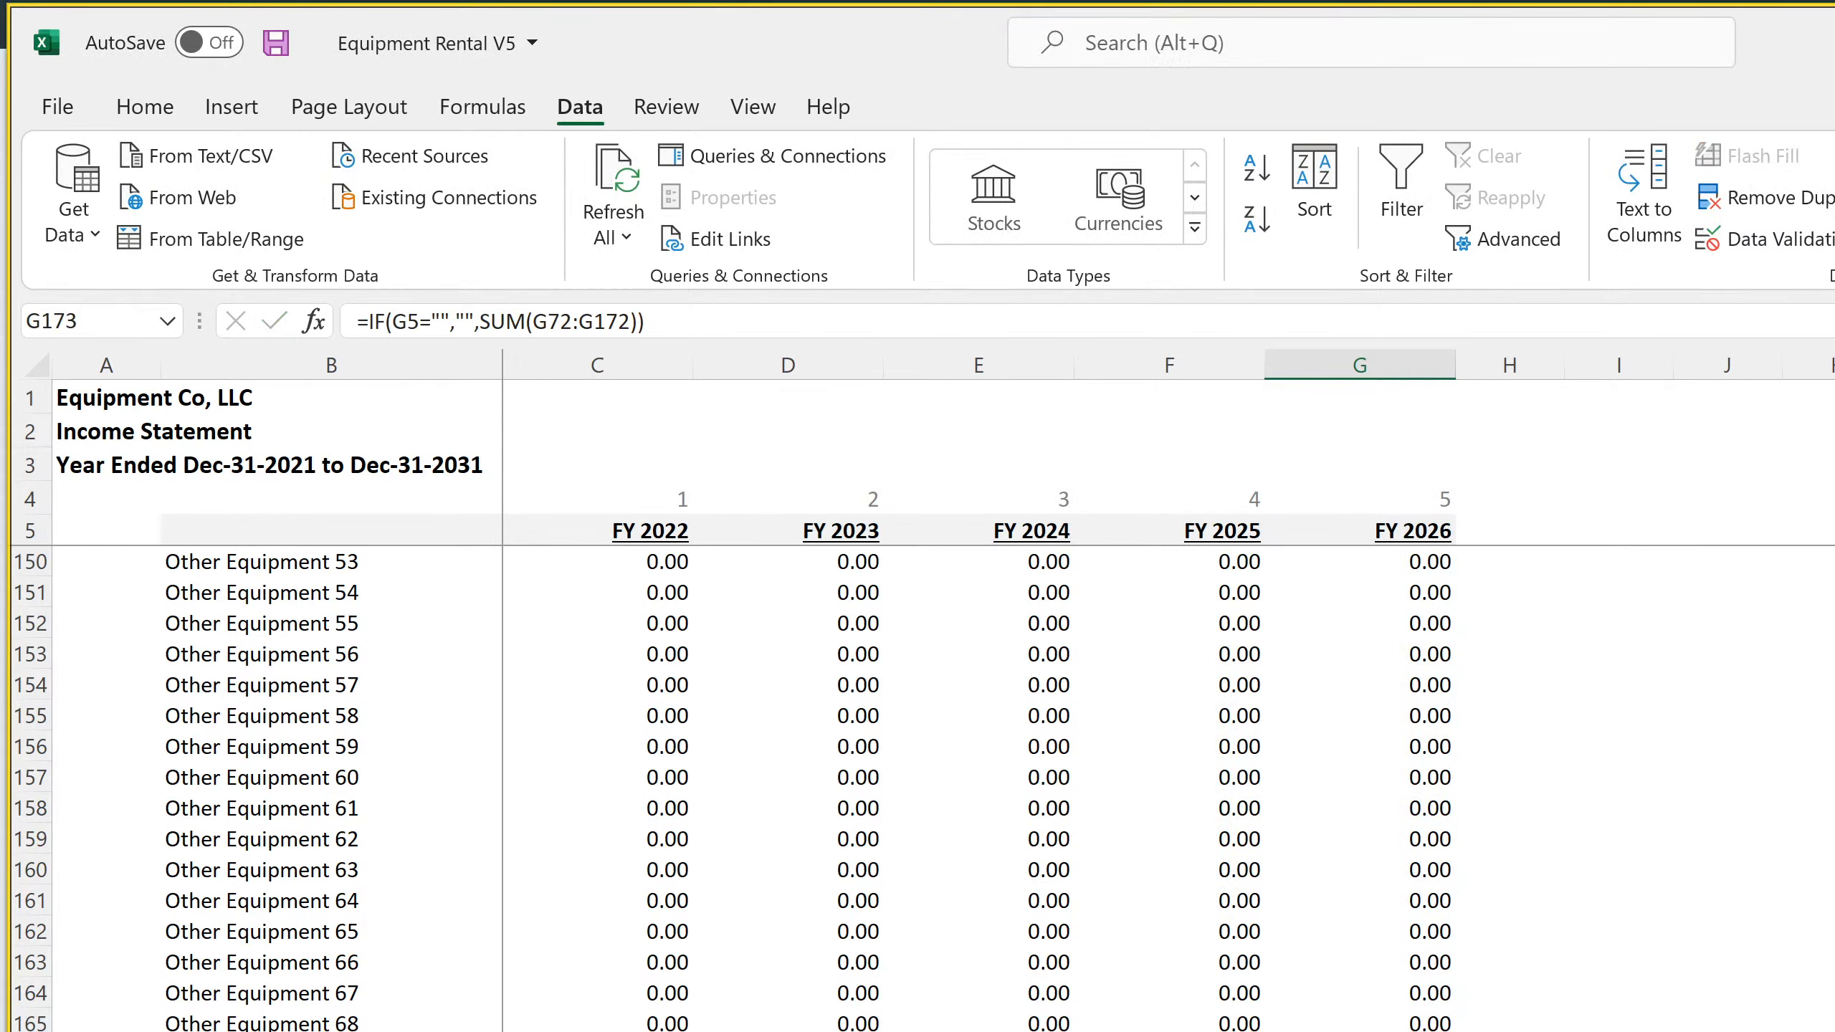
{"action": "key", "text": "shift+Left"}
{"action": "key", "text": "shift+Left"}
{"action": "key", "text": "shift+Left"}
{"action": "key", "text": "shift+Left"}
{"action": "left_click", "coordinate": [331, 1030]}
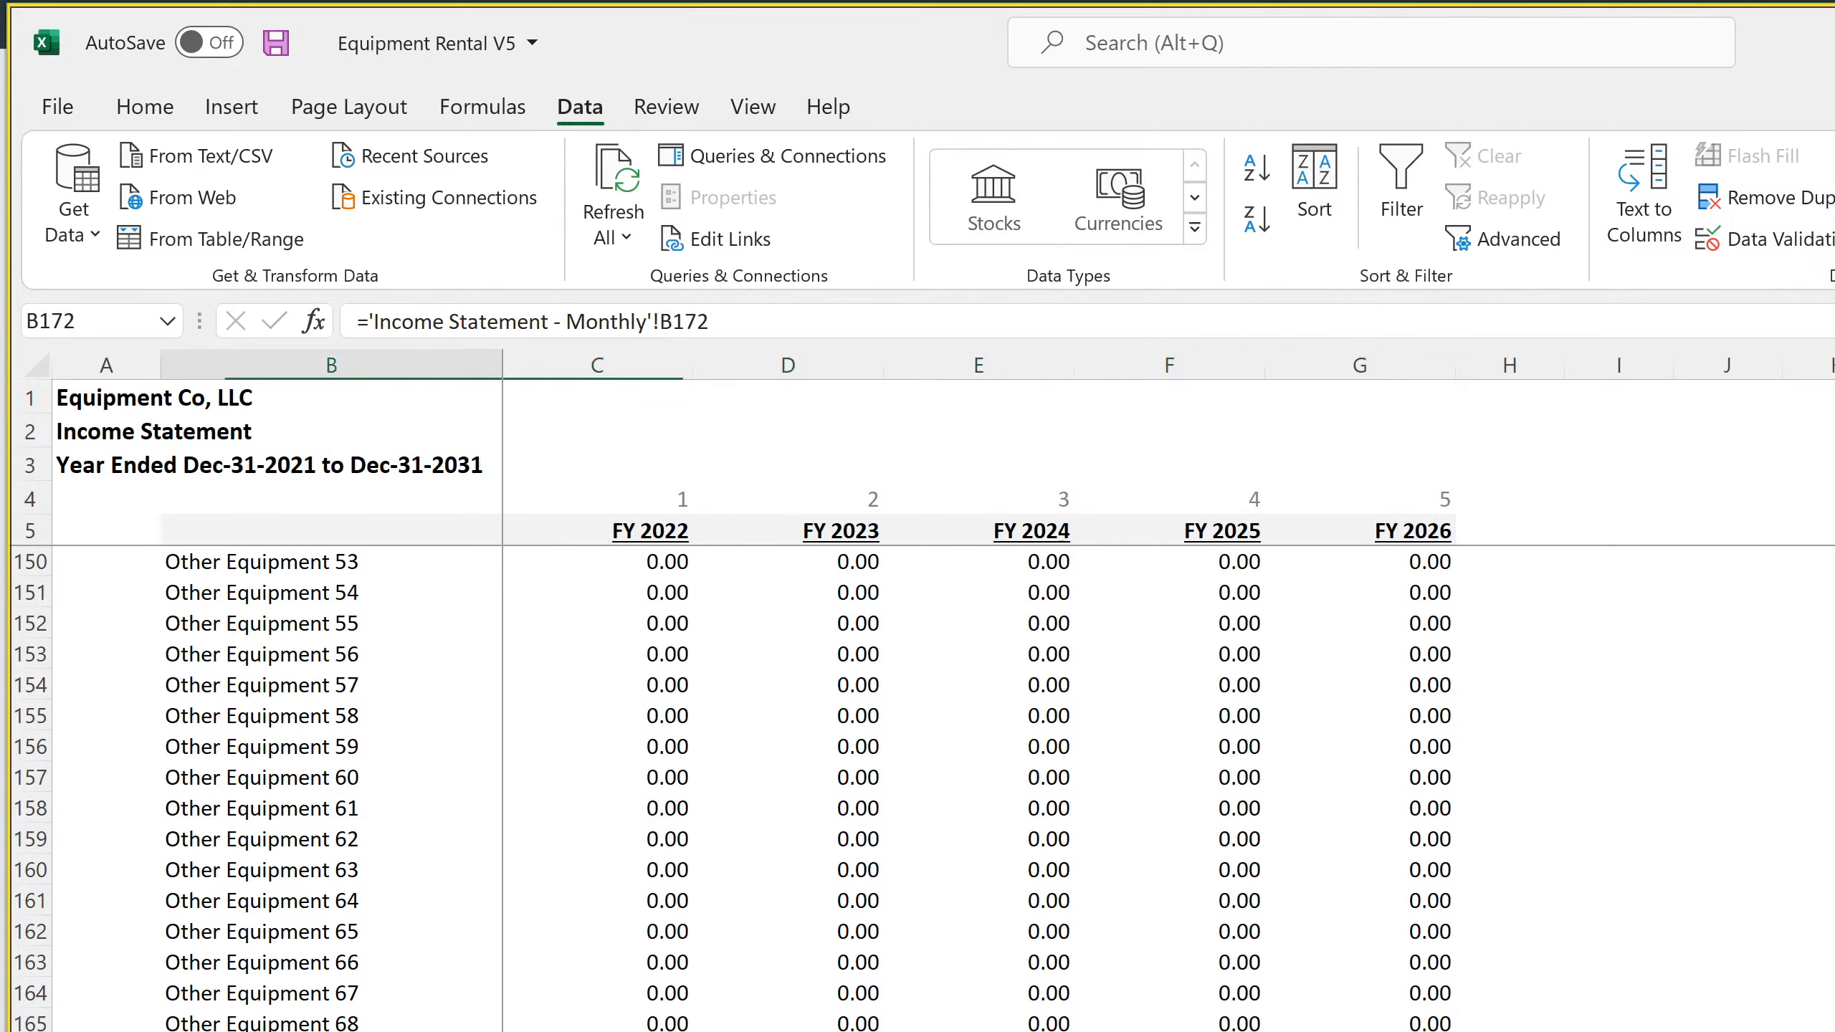
Compare the Other Equipment 75 and Total Depreciation rows between the annual and monthly income statements
{"action": "key", "text": "Right"}
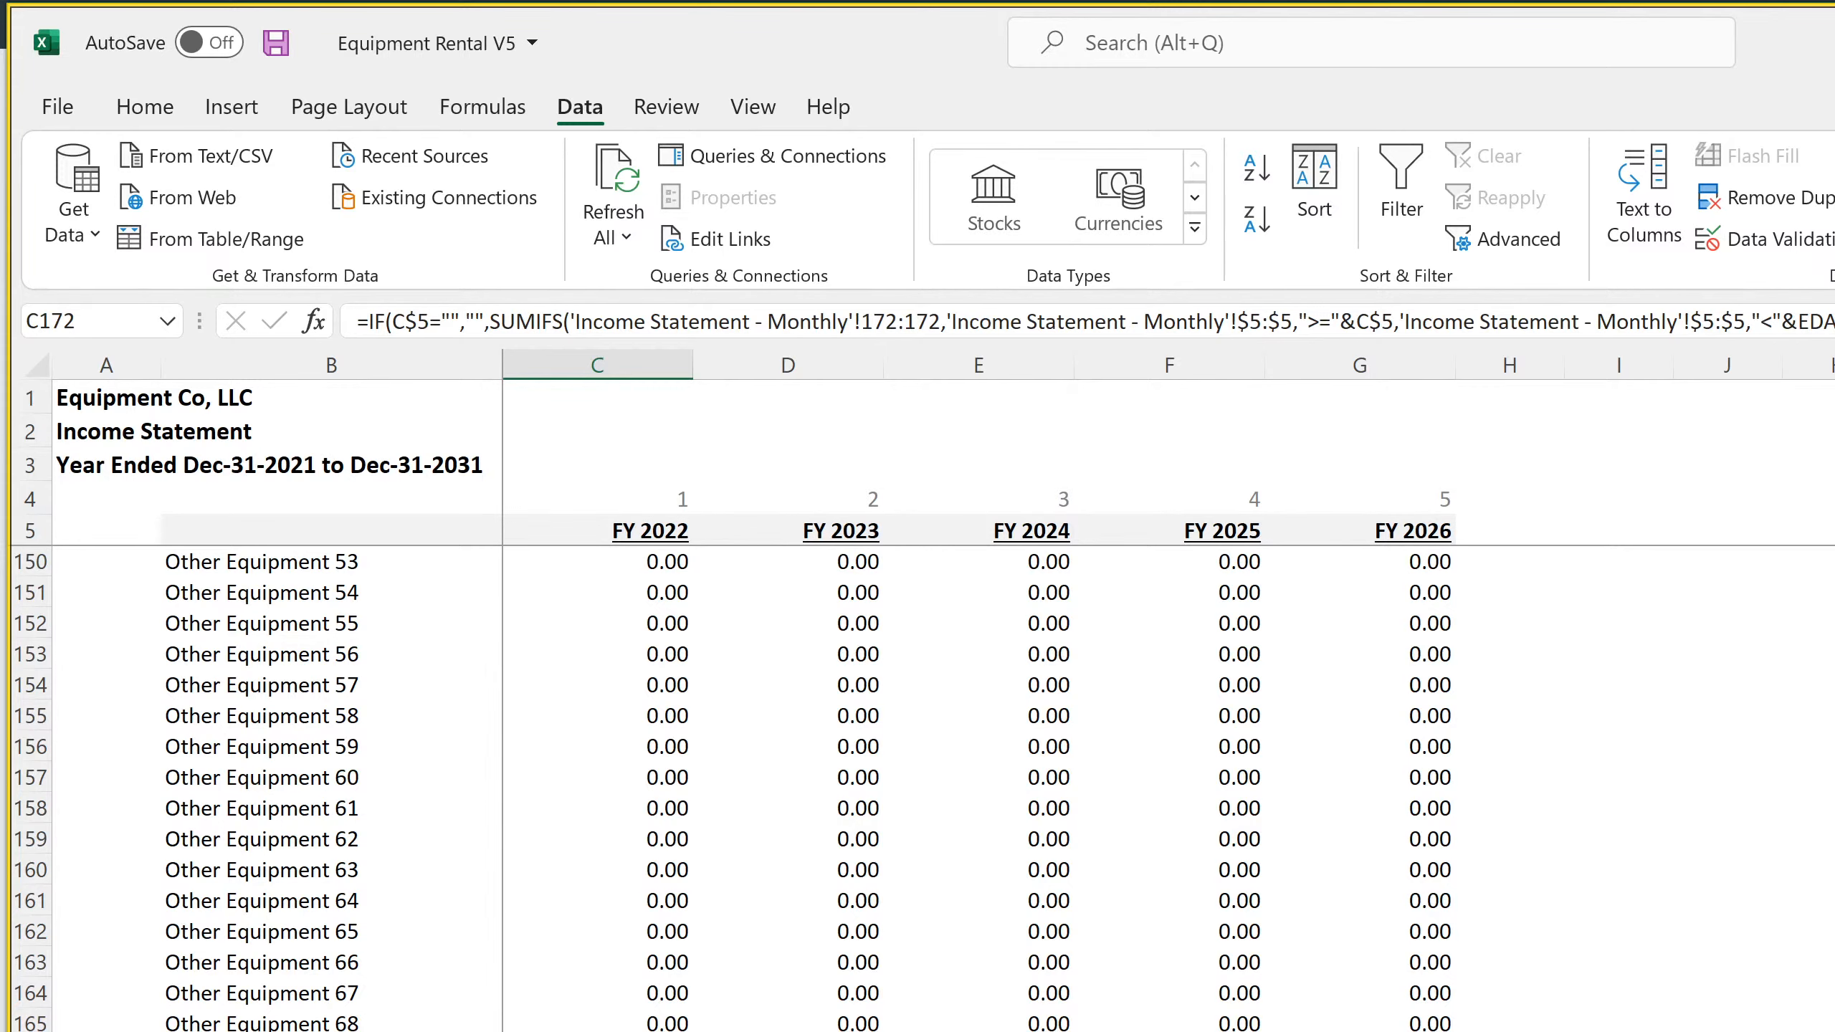
{"action": "scroll", "coordinate": [734, 788], "scroll_direction": "down", "scroll_amount": 4}
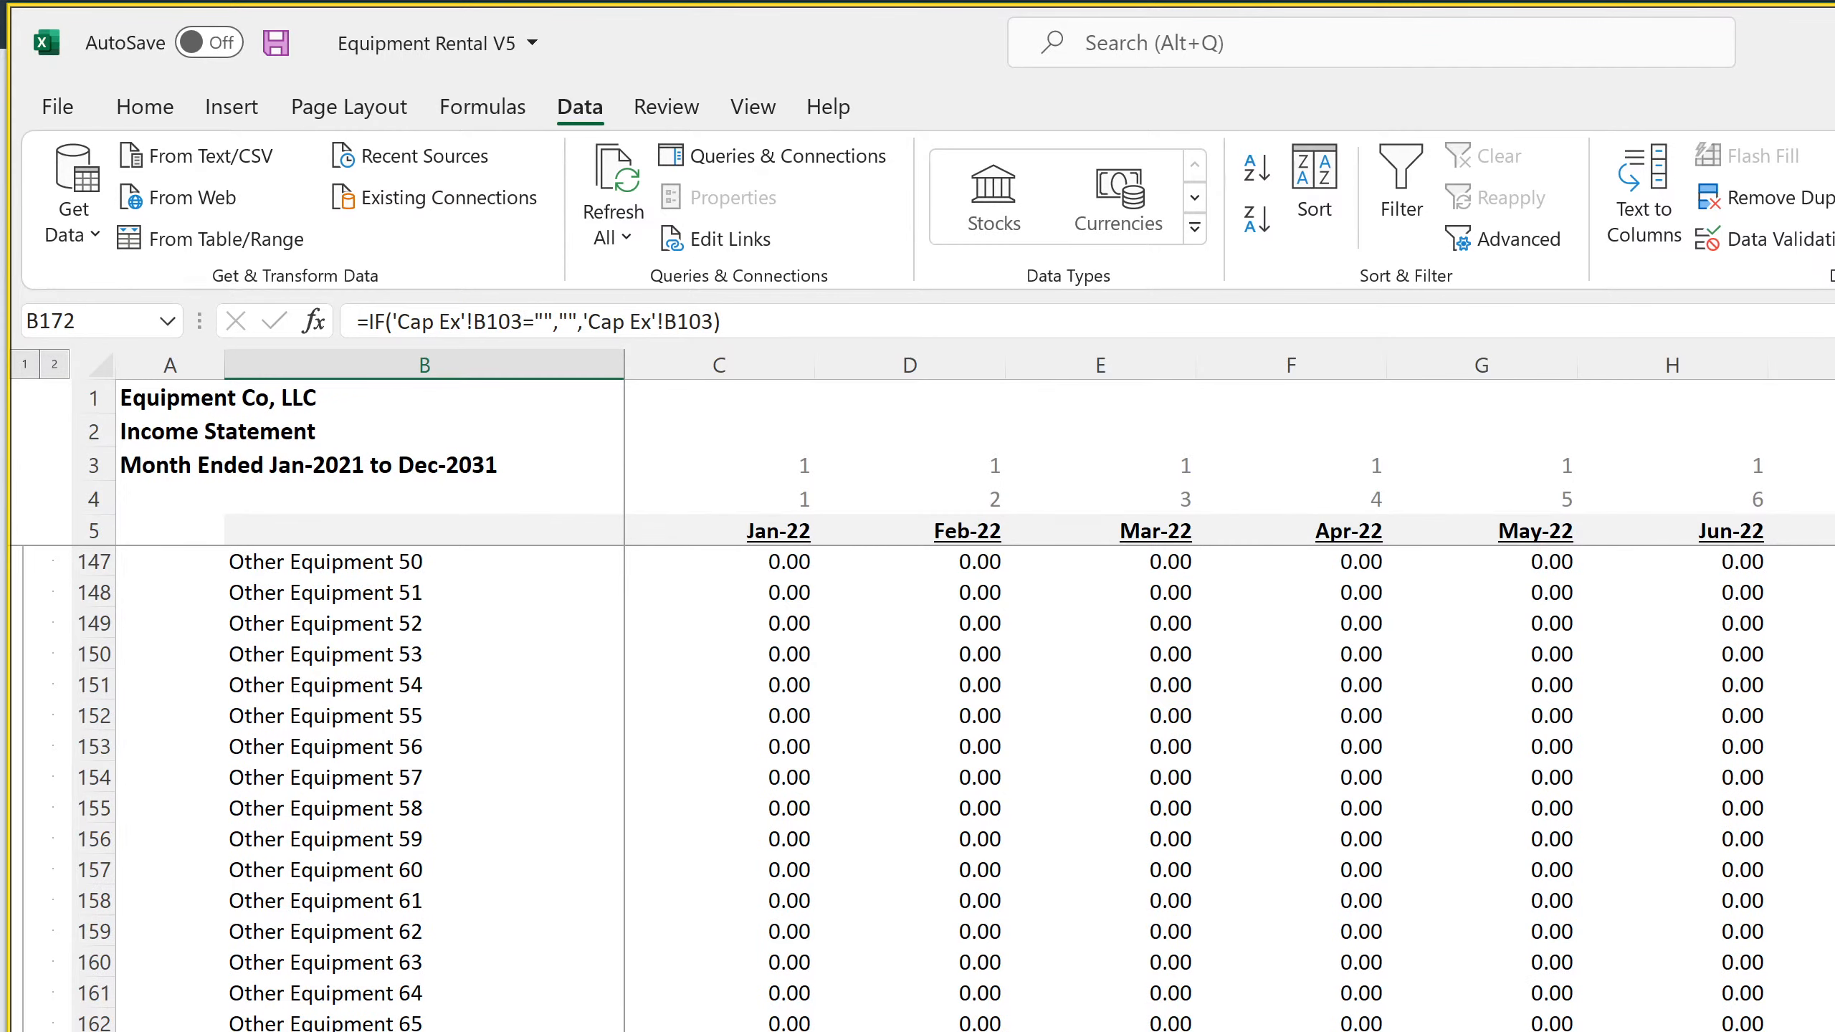
{"action": "scroll", "coordinate": [922, 789], "scroll_direction": "down", "scroll_amount": 4}
{"action": "key", "text": "Down"}
{"action": "key", "text": "Down"}
{"action": "key", "text": "Down"}
{"action": "key", "text": "Down"}
{"action": "key", "text": "Down"}
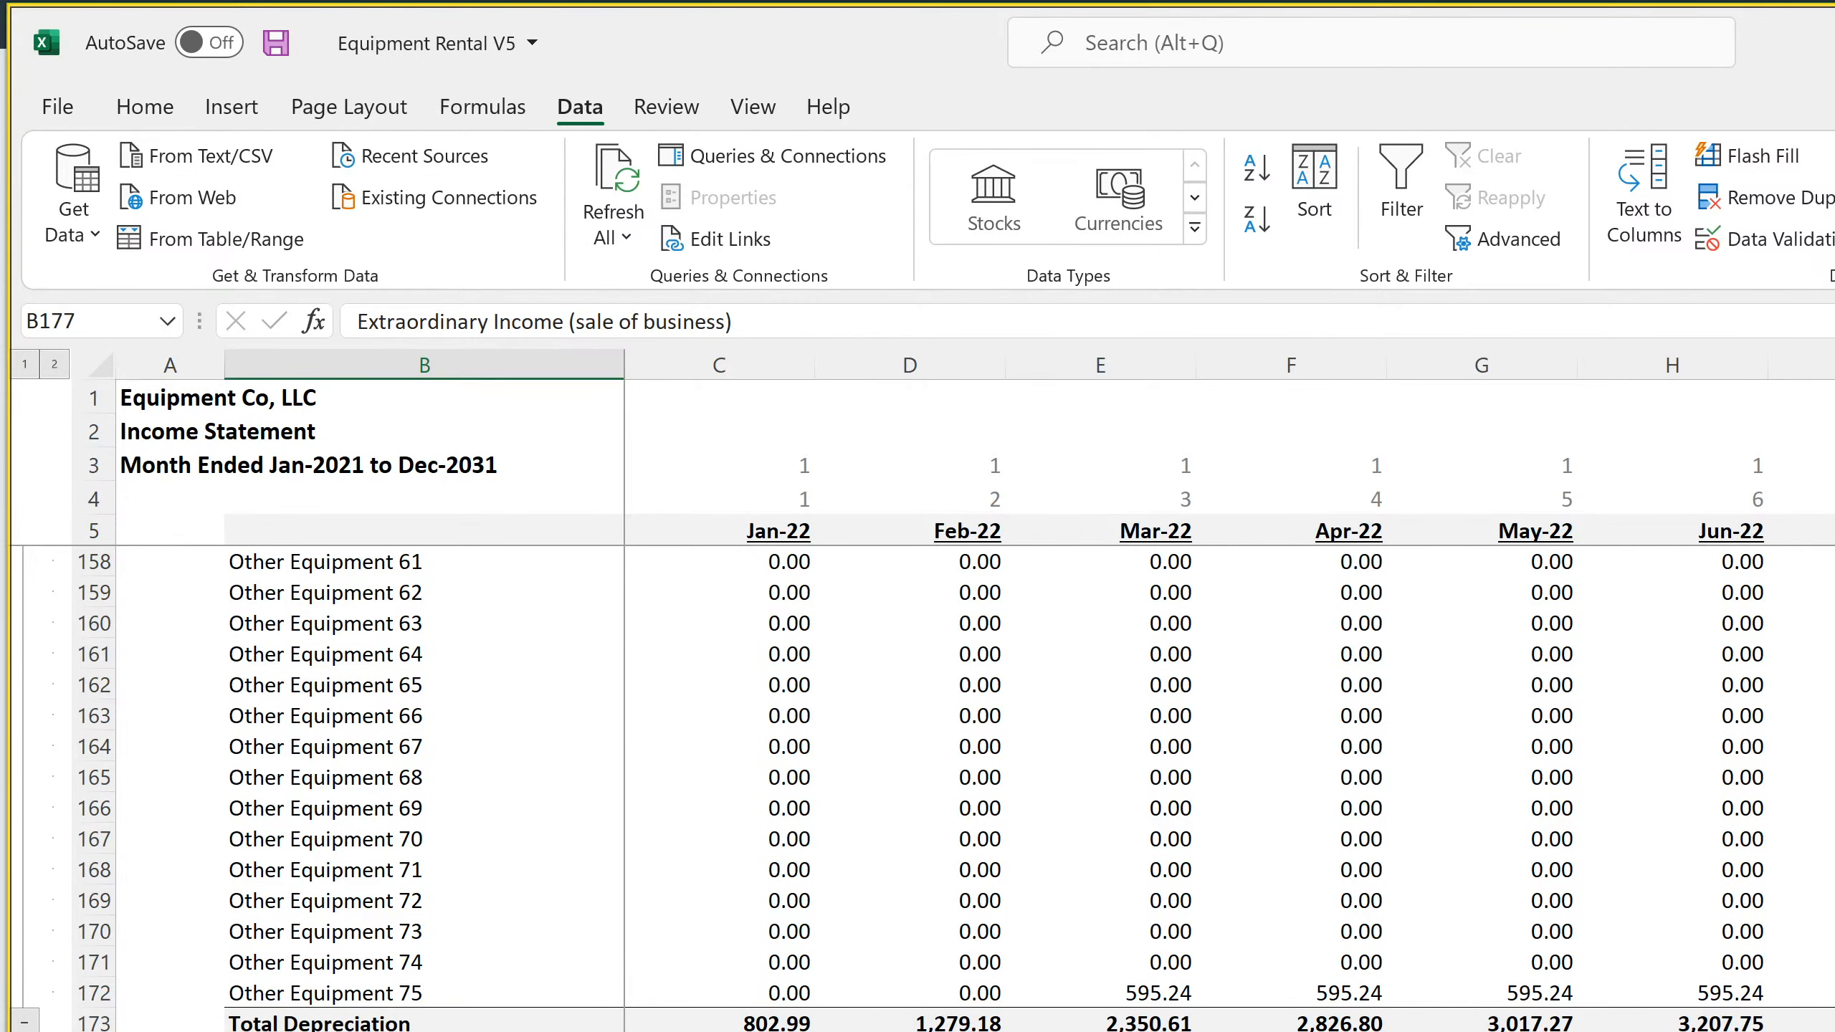
{"action": "key", "text": "ctrl+Page_Down"}
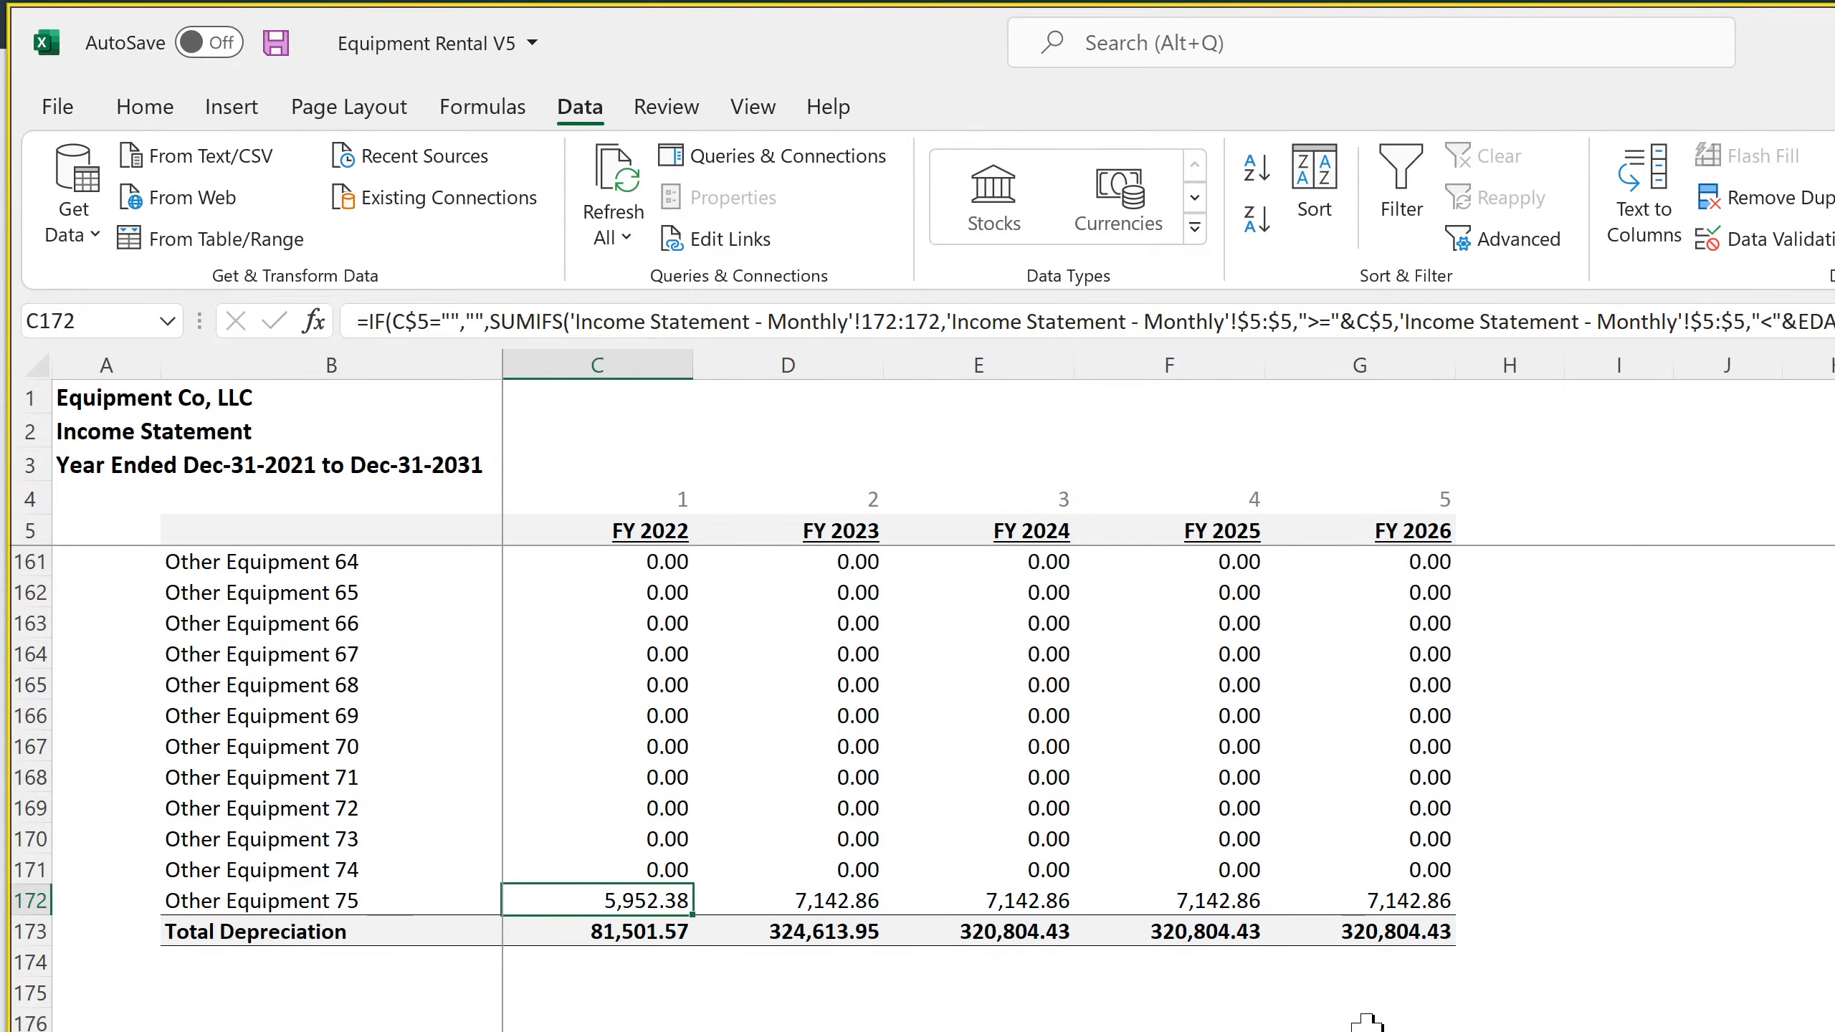
Fill the annual income statement's FY 2026 column from row 4 through Total Depreciation across into FY 2027 and the following fiscal years
{"action": "scroll", "coordinate": [1332, 480], "scroll_direction": "up", "scroll_amount": 4}
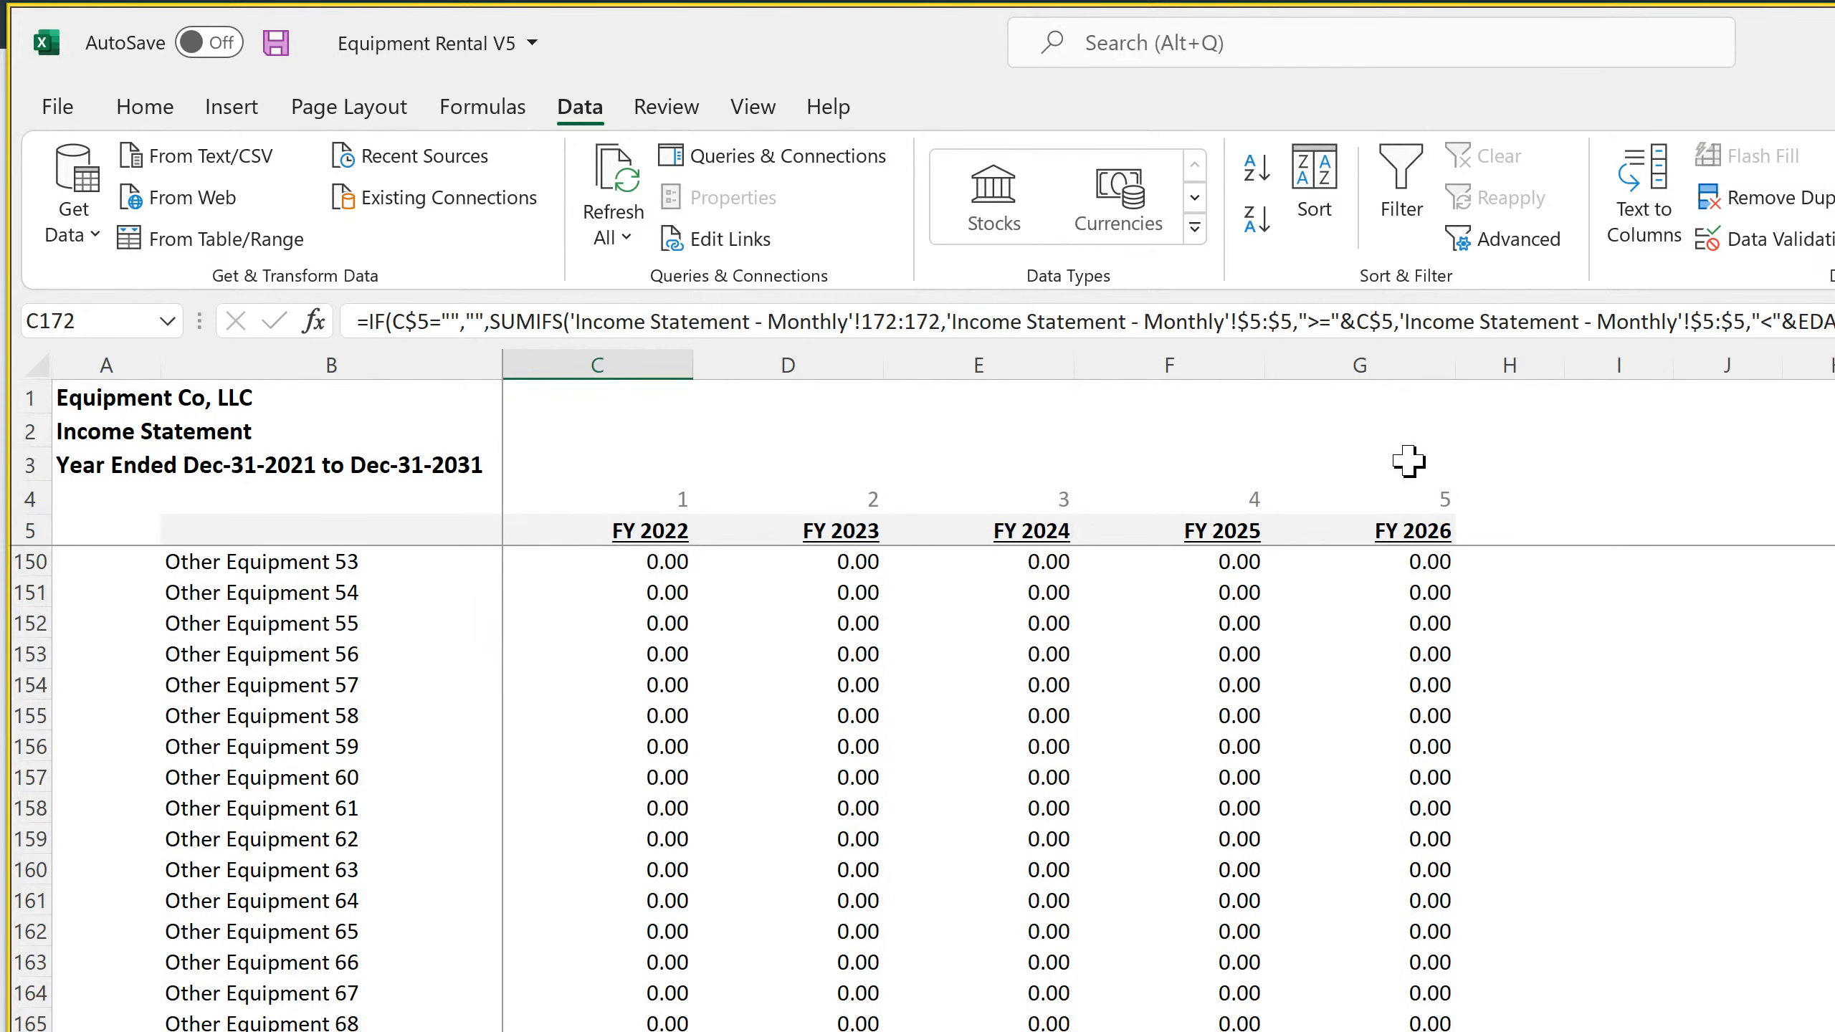
{"action": "left_click", "coordinate": [1401, 492]}
{"action": "left_click", "coordinate": [1401, 526]}
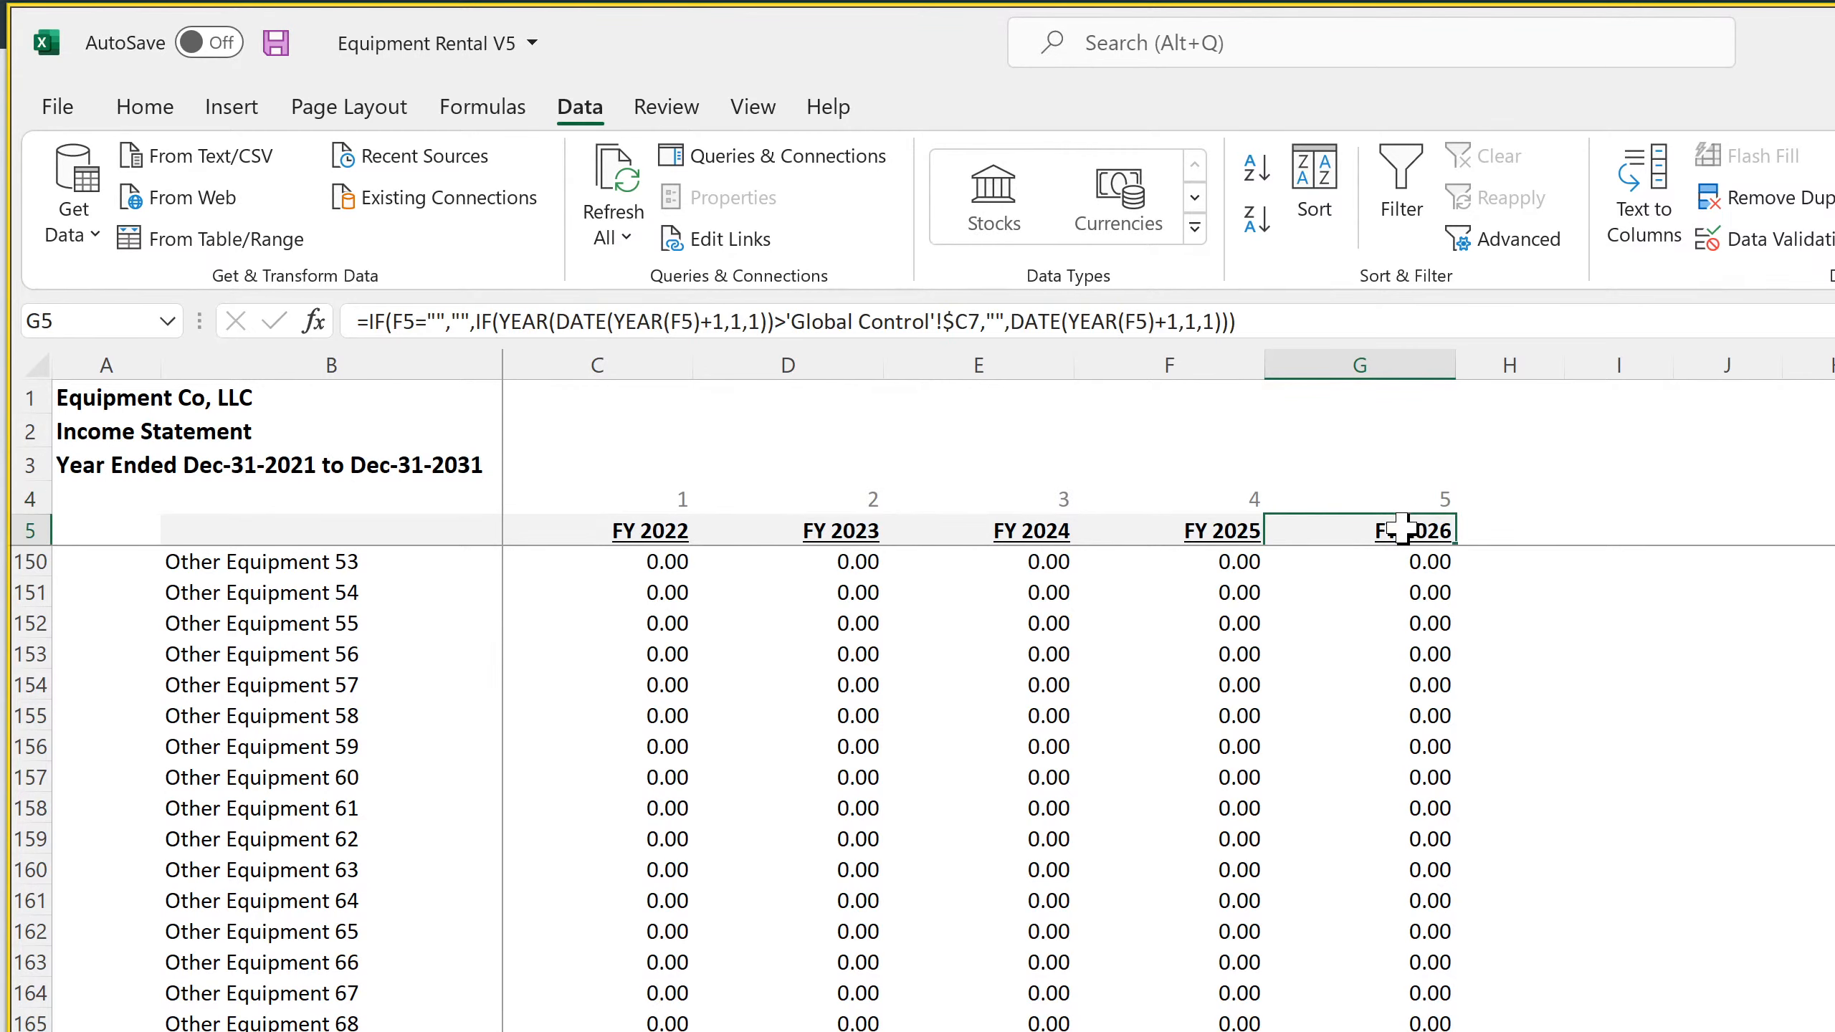
{"action": "left_click_drag", "start_coordinate": [1401, 499], "coordinate": [1365, 1031]}
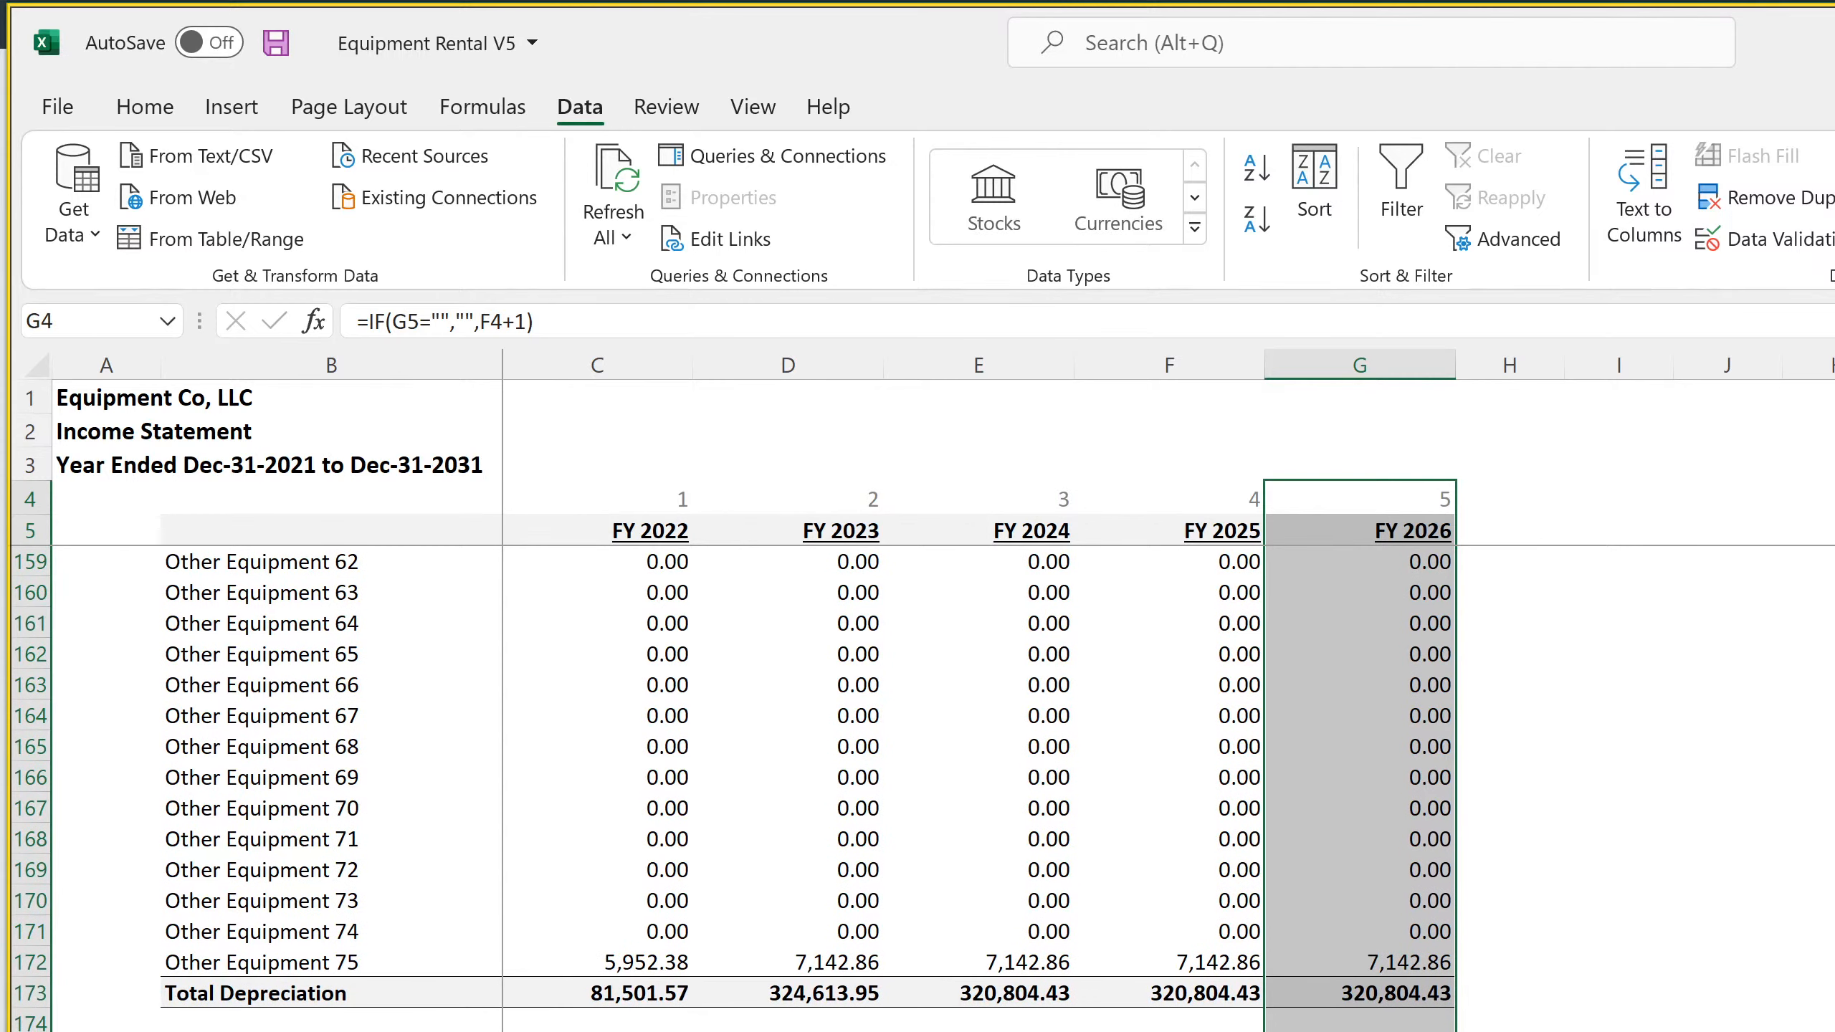
{"action": "left_click_drag", "start_coordinate": [1365, 1031], "coordinate": [1821, 1031]}
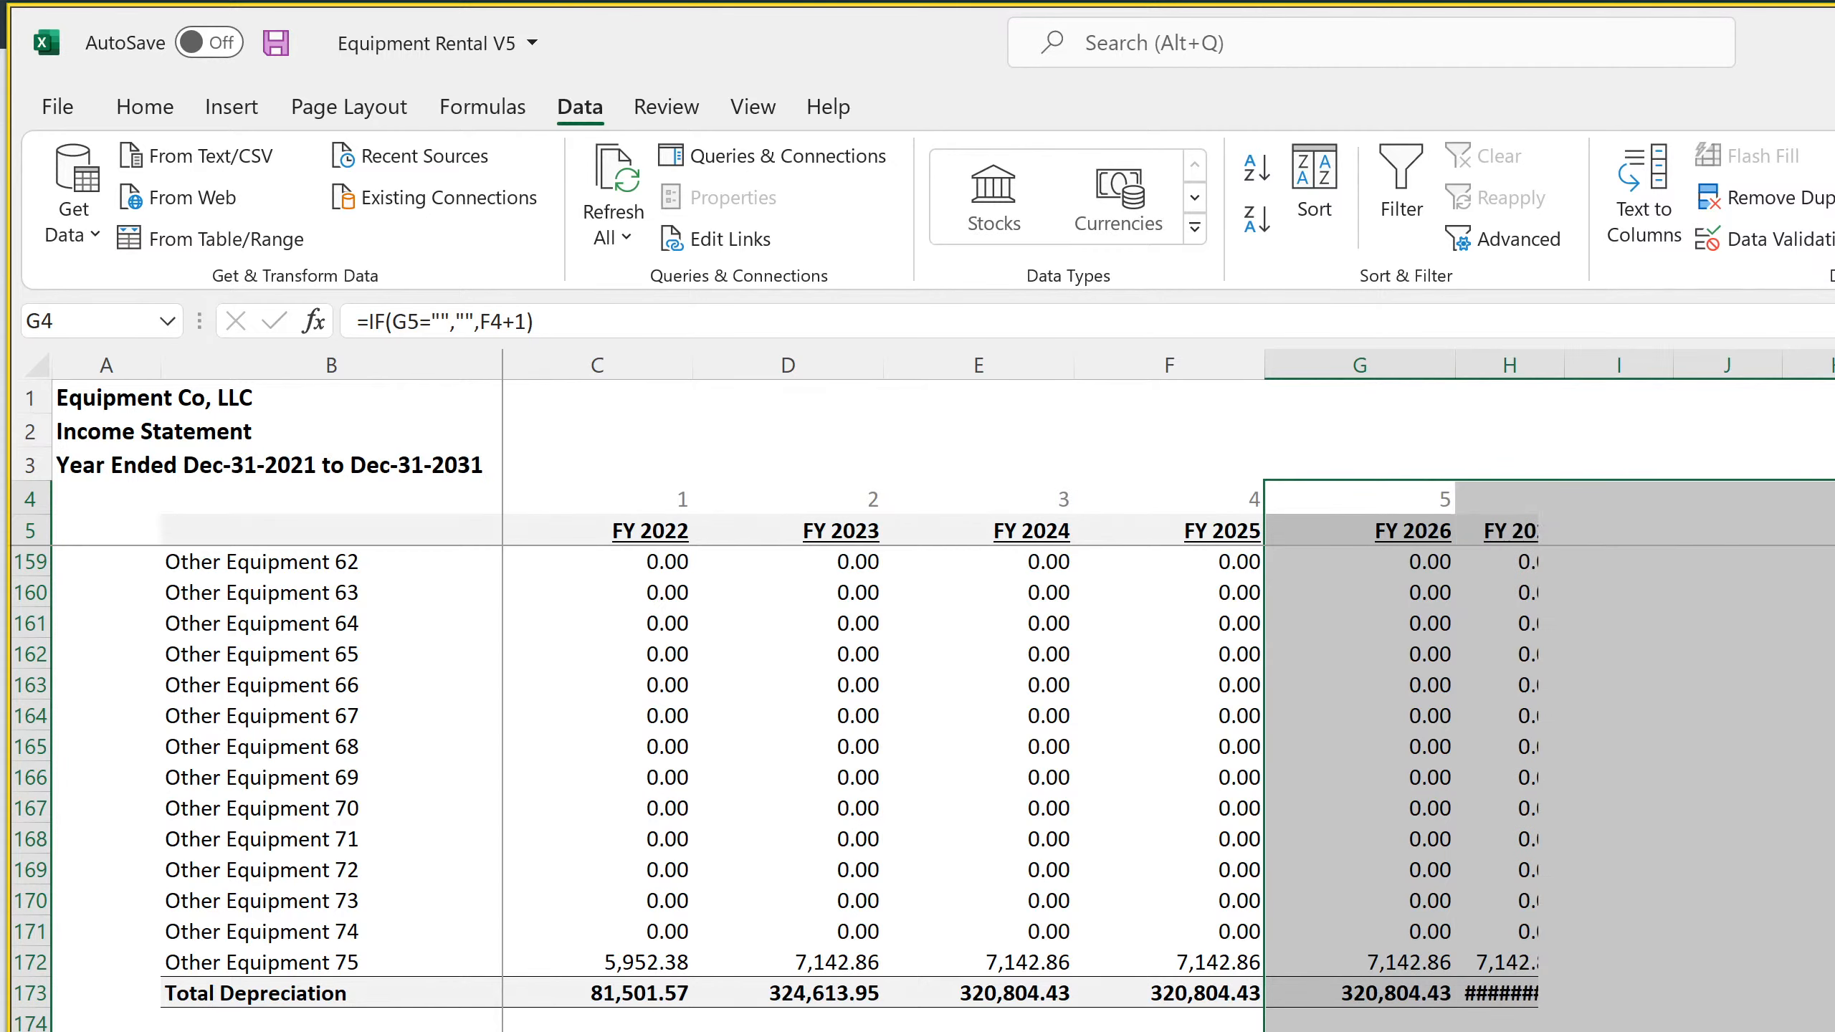
Set the width of the annual columns from FY 2026 onward to 15, matching the FY 2025 column
{"action": "right_click", "coordinate": [1204, 363]}
{"action": "left_click", "coordinate": [1336, 832]}
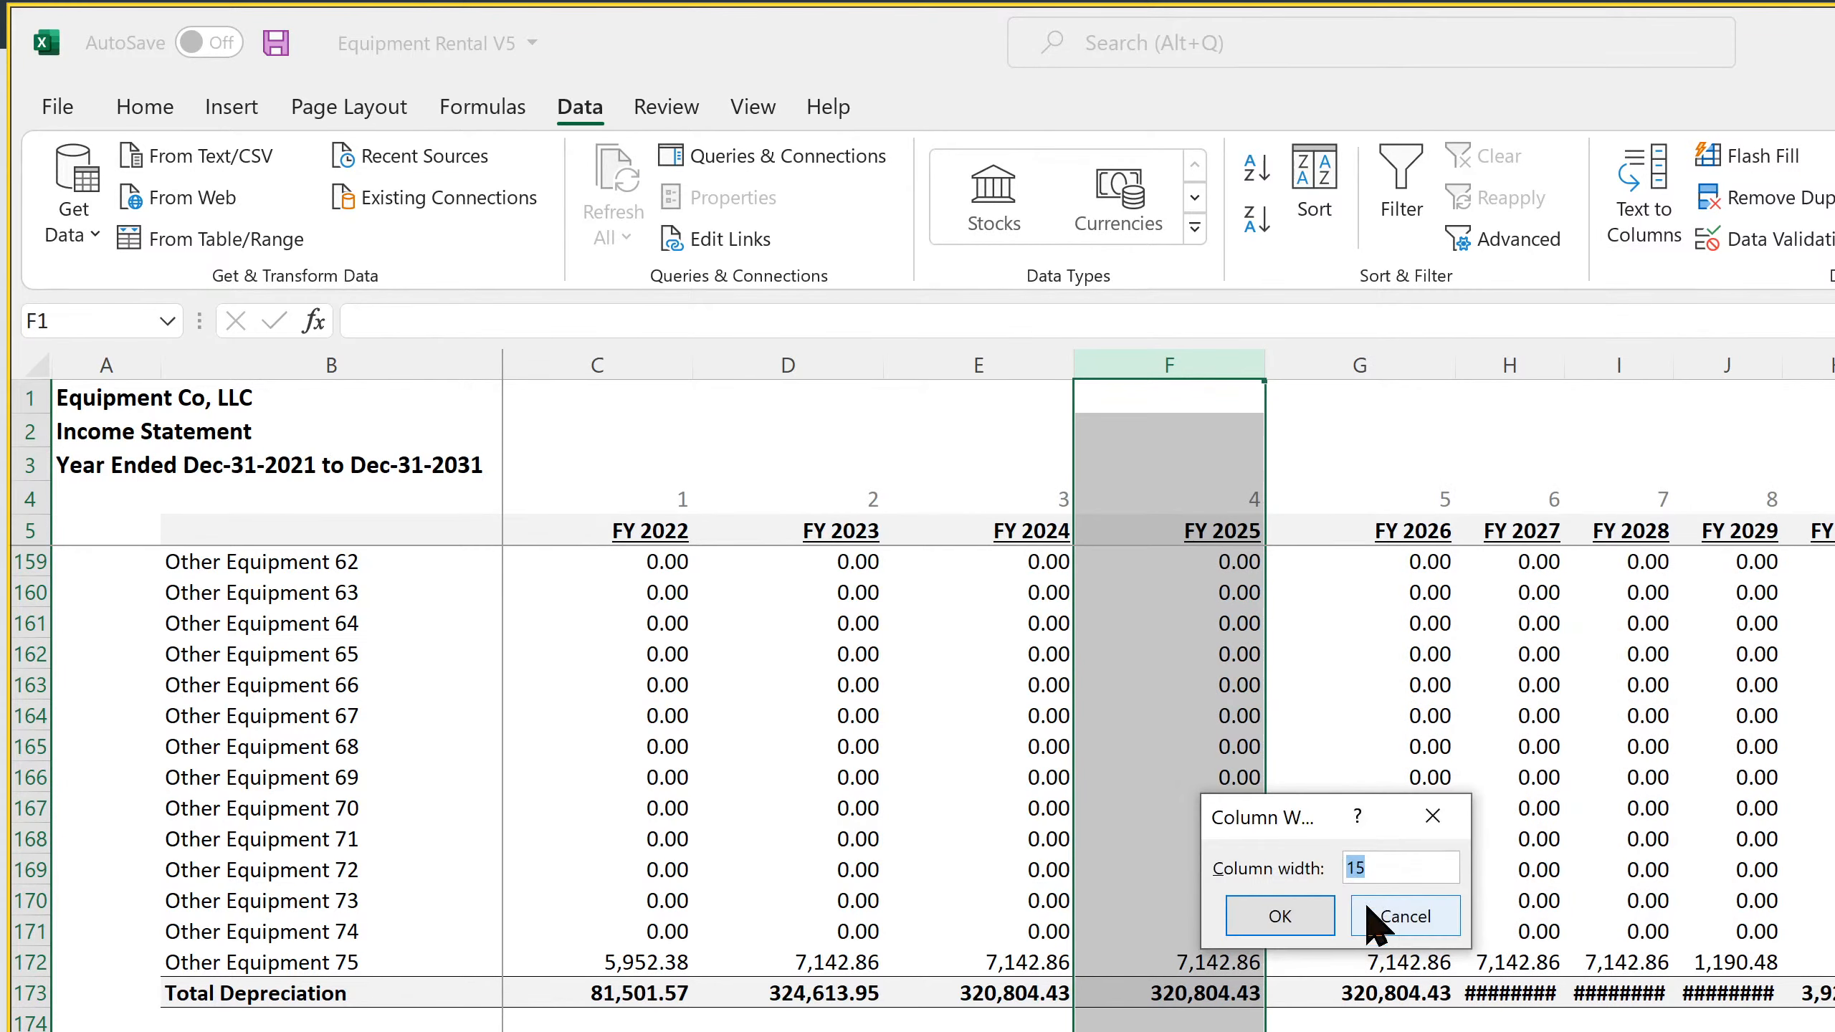
{"action": "left_click", "coordinate": [1403, 916]}
{"action": "left_click_drag", "start_coordinate": [1356, 361], "coordinate": [1828, 361]}
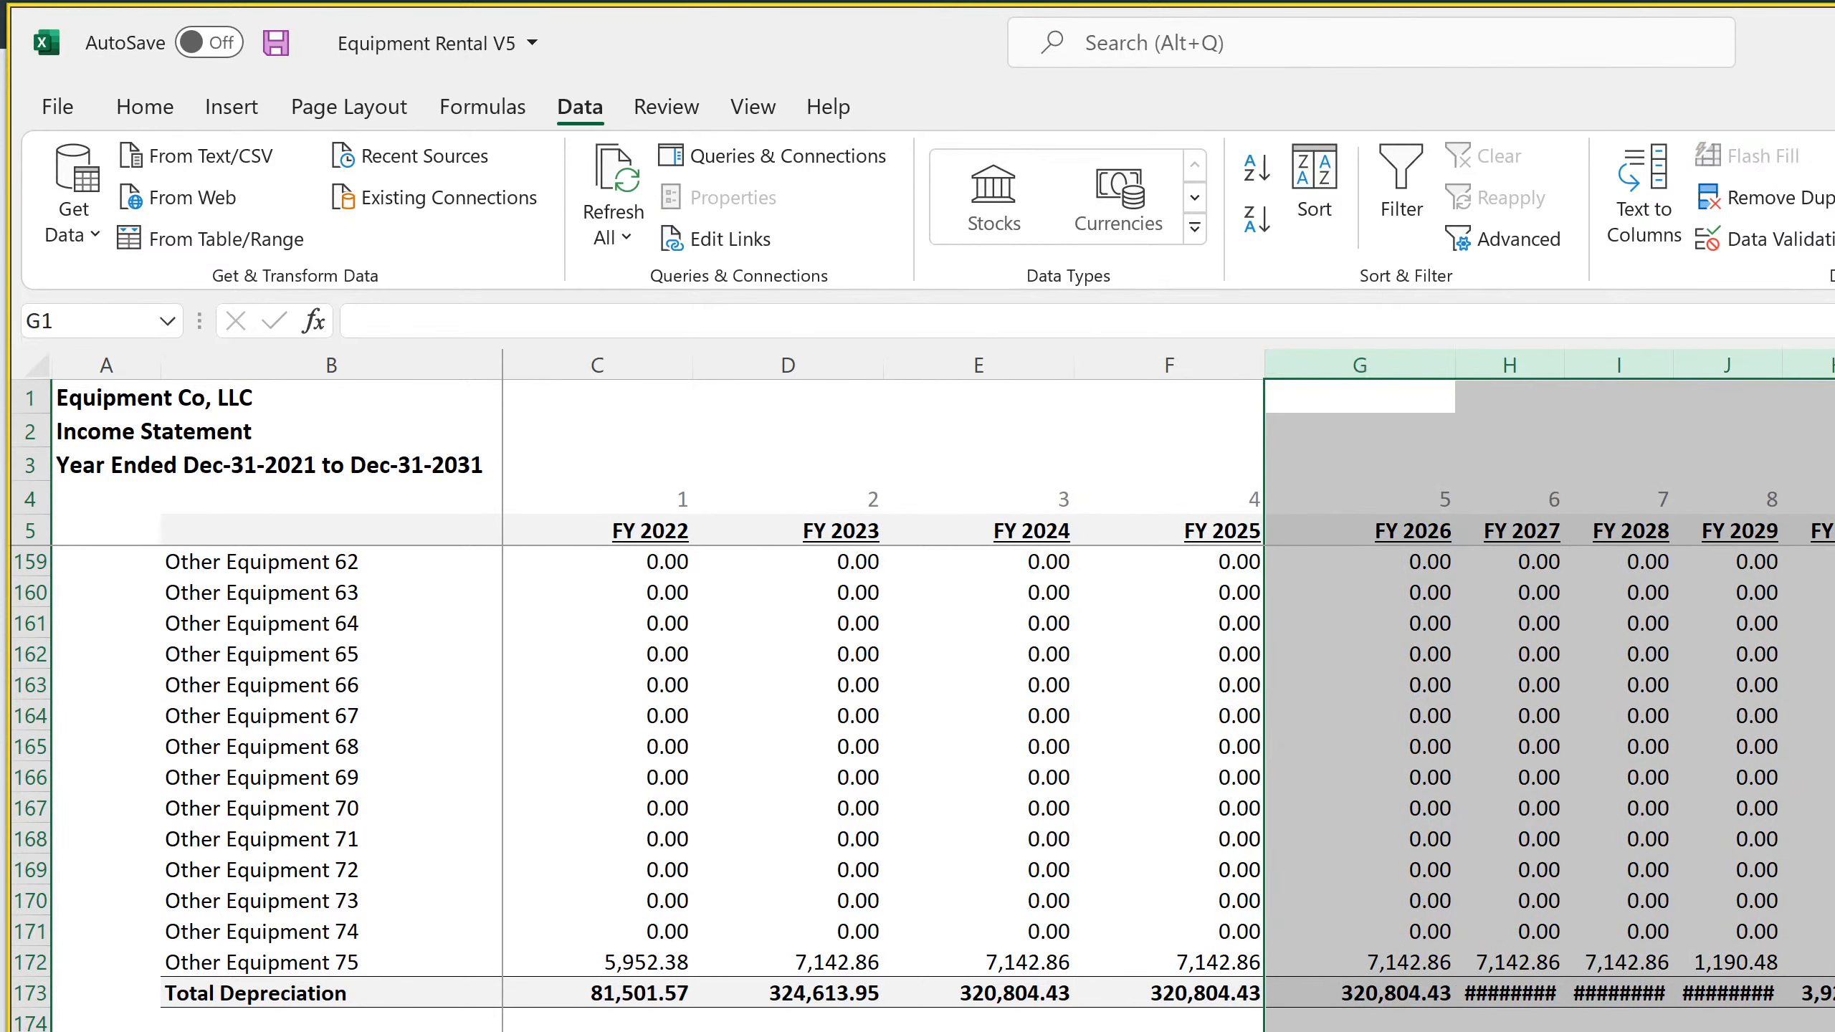
{"action": "key", "text": "Return"}
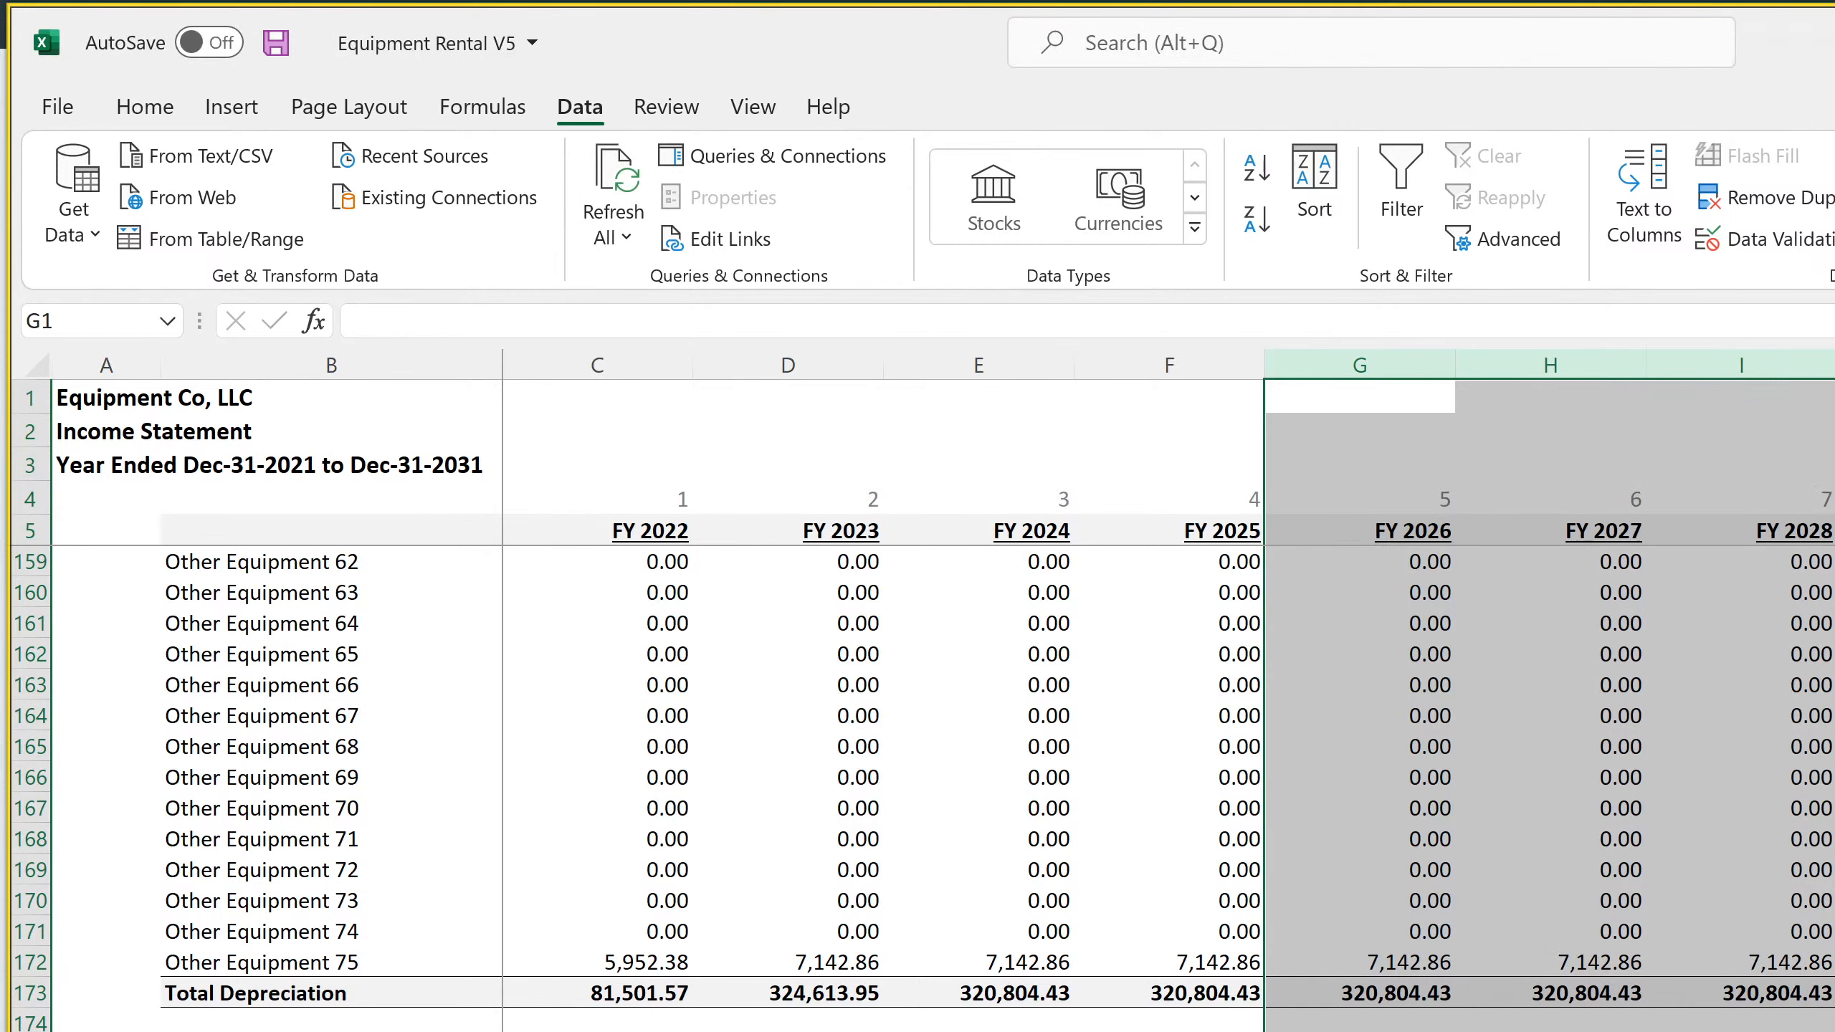
Check the depreciation and operating expense rows in the added fiscal-year columns, and save the workbook
{"action": "left_click", "coordinate": [1834, 901]}
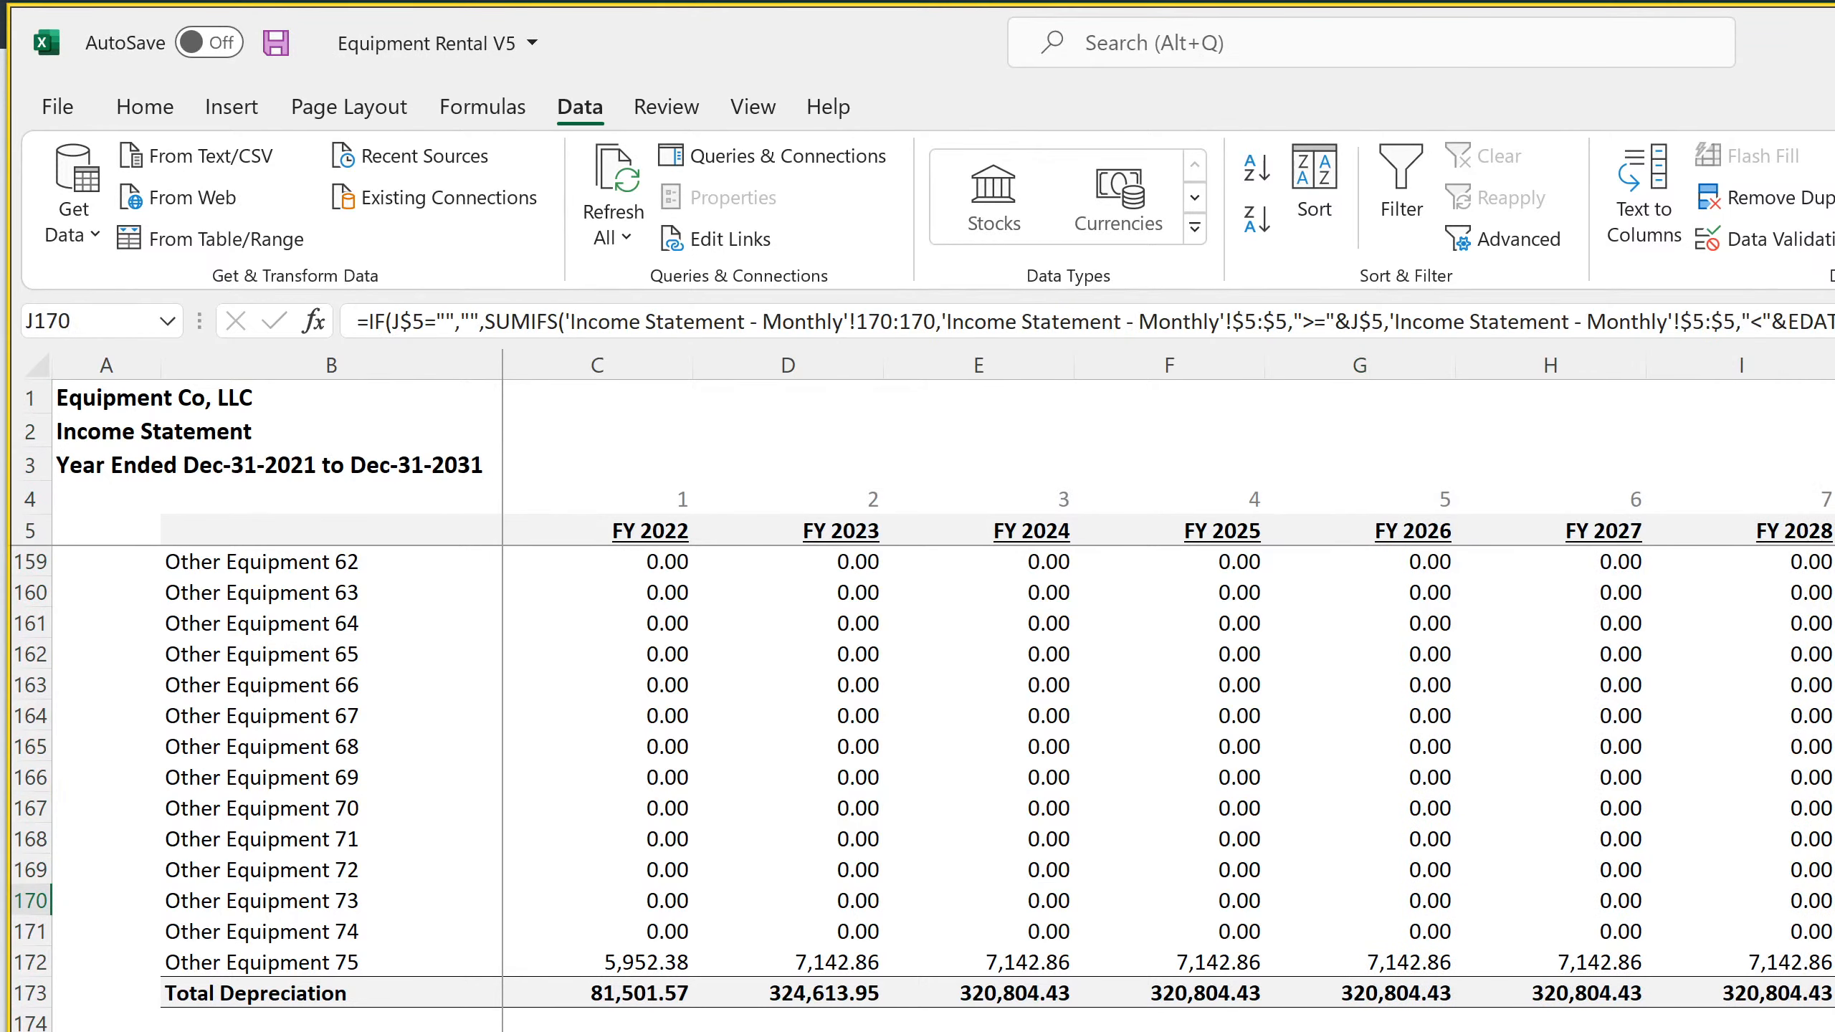
{"action": "scroll", "coordinate": [1695, 971], "scroll_direction": "up", "scroll_amount": 13}
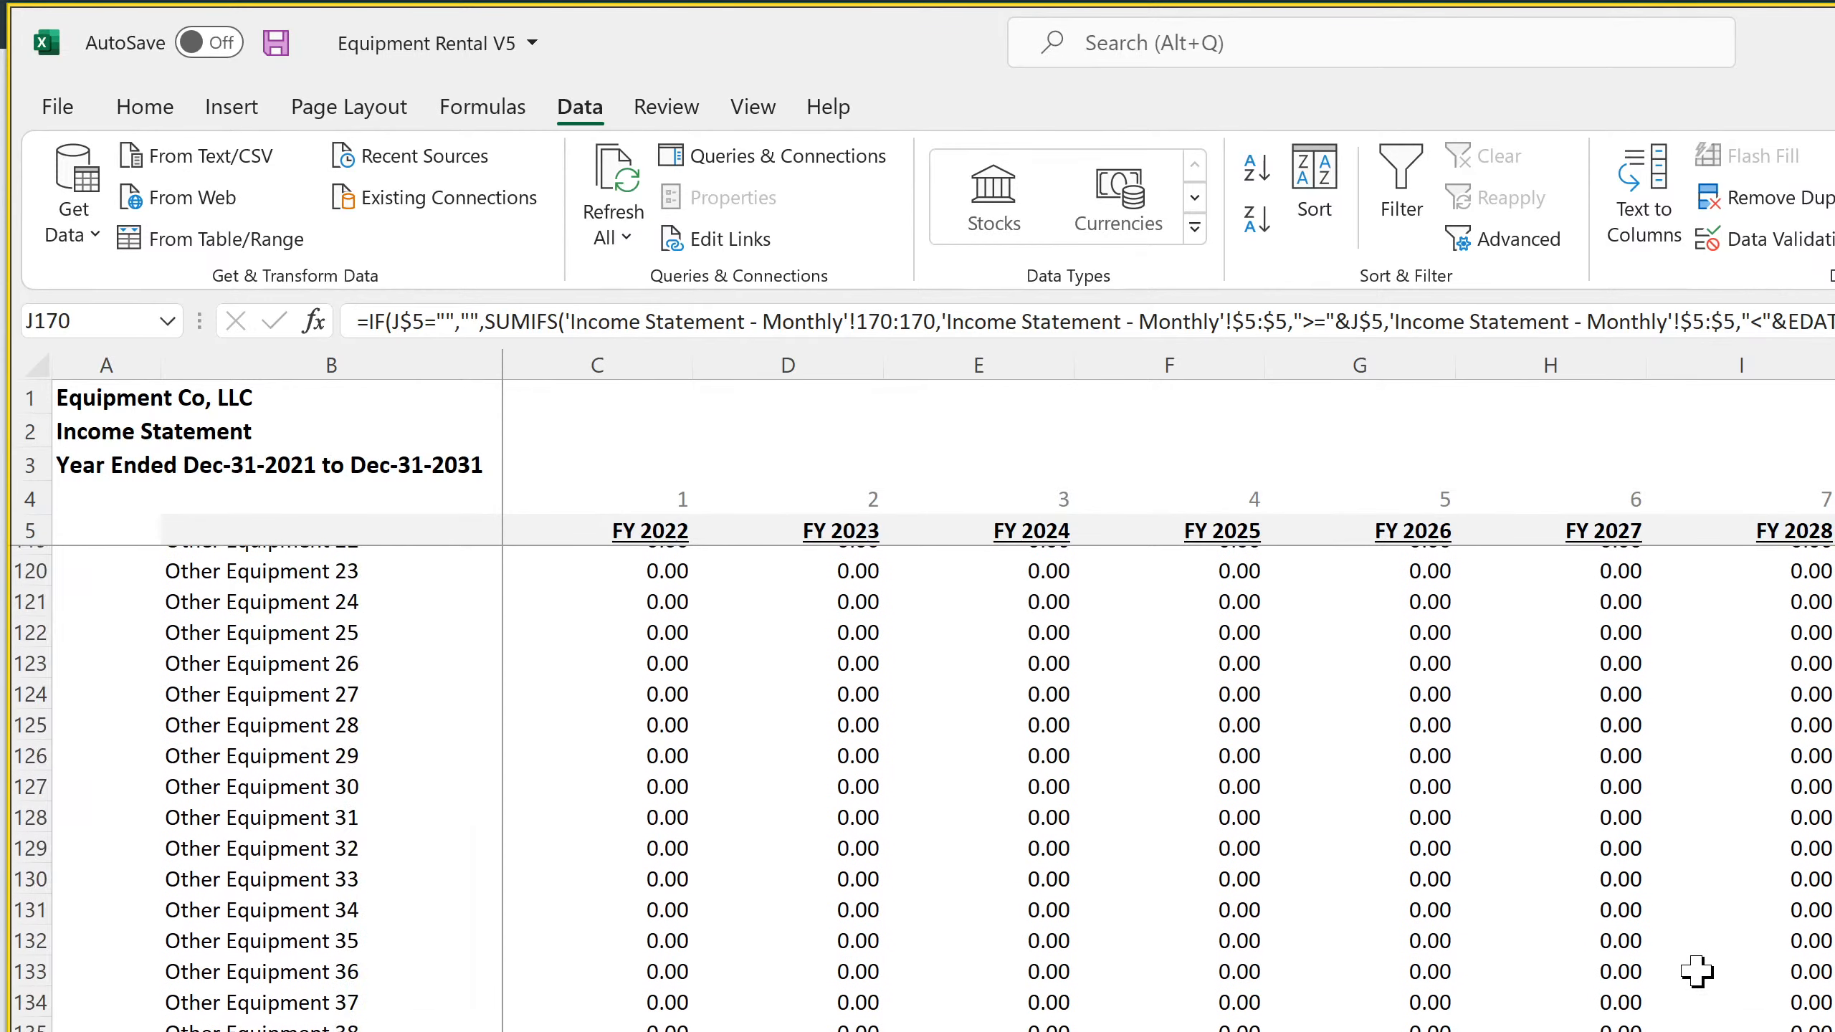
{"action": "scroll", "coordinate": [1695, 970], "scroll_direction": "up", "scroll_amount": 16}
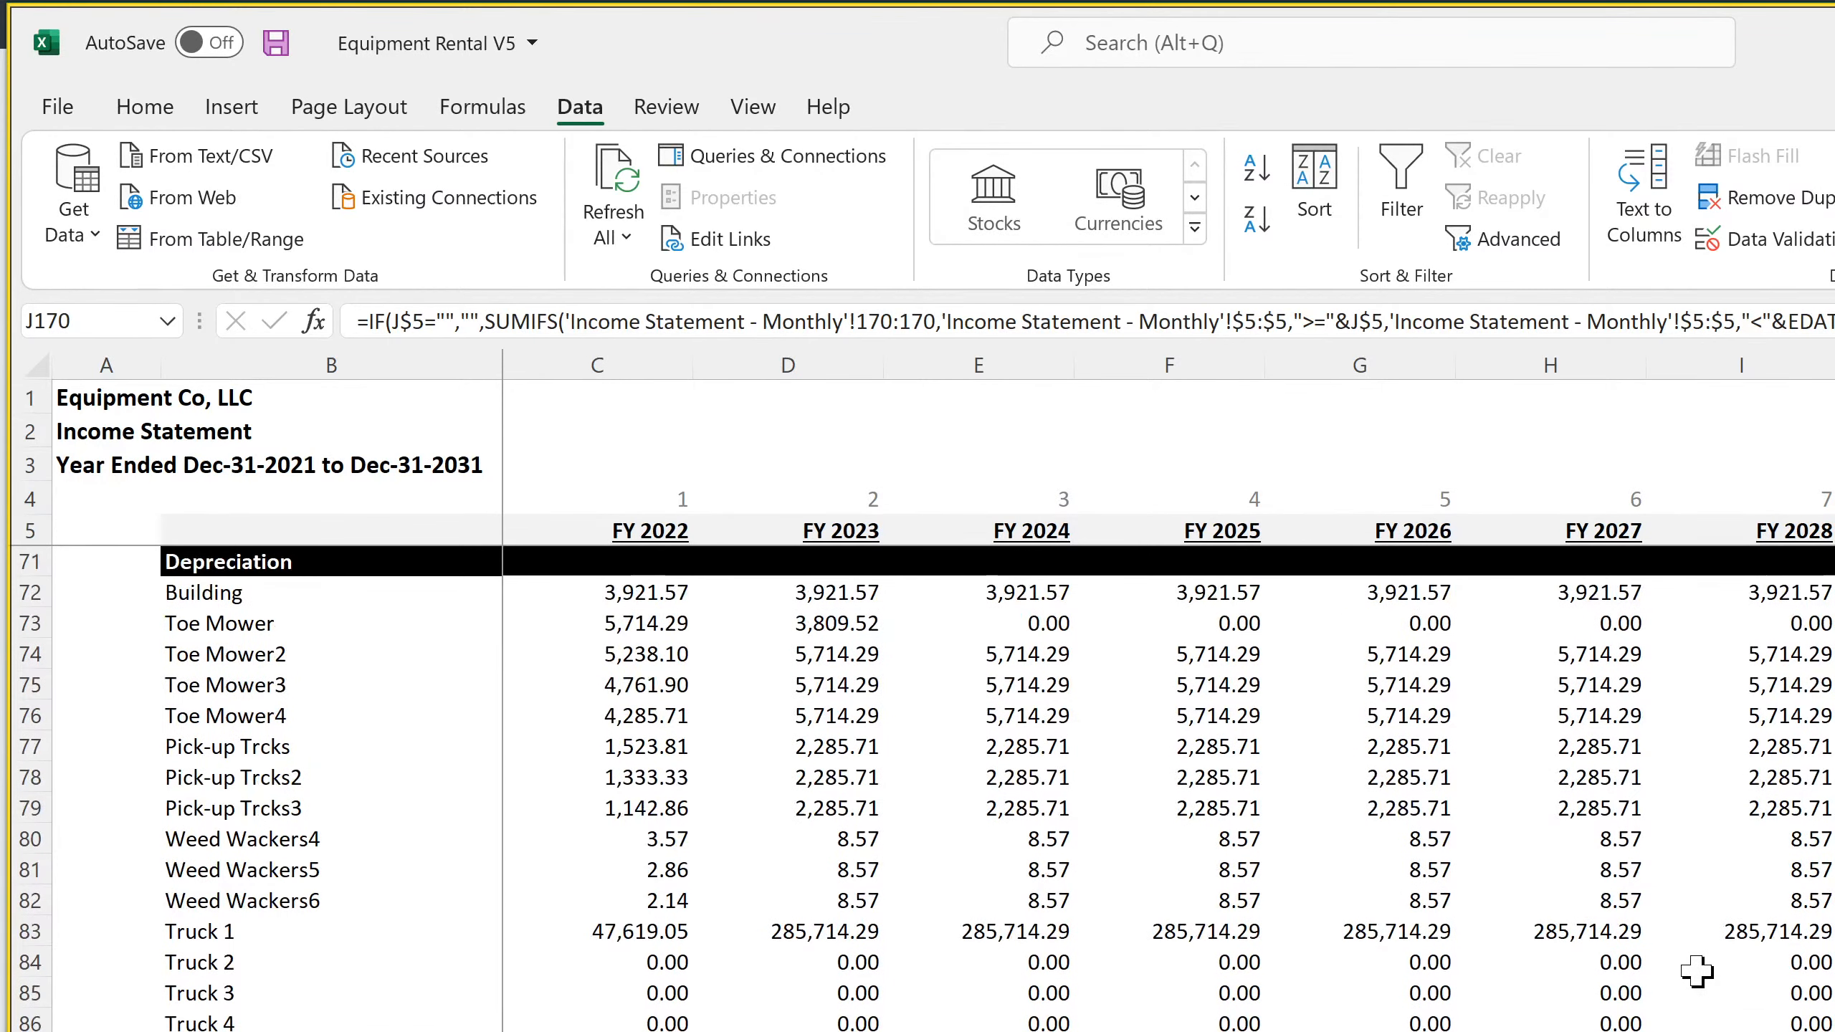
{"action": "left_click", "coordinate": [1745, 931]}
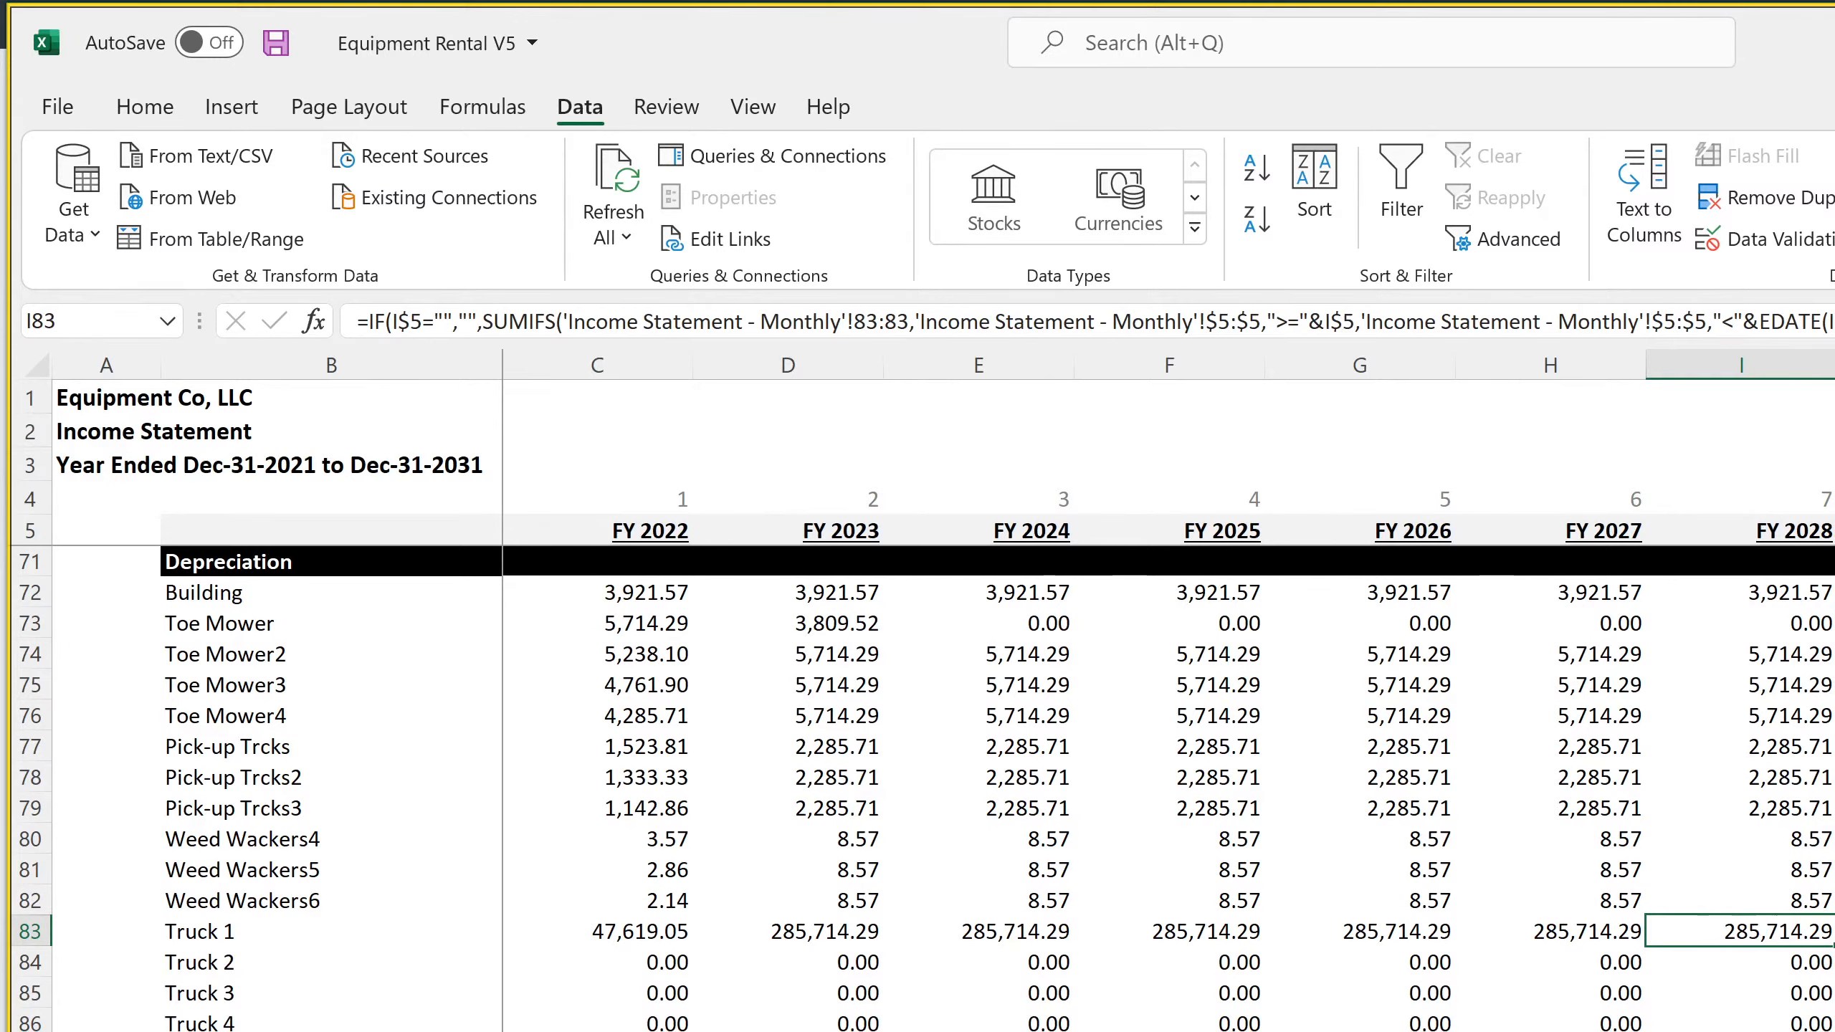
{"action": "key", "text": "Right"}
{"action": "scroll", "coordinate": [1787, 914], "scroll_direction": "up", "scroll_amount": 11}
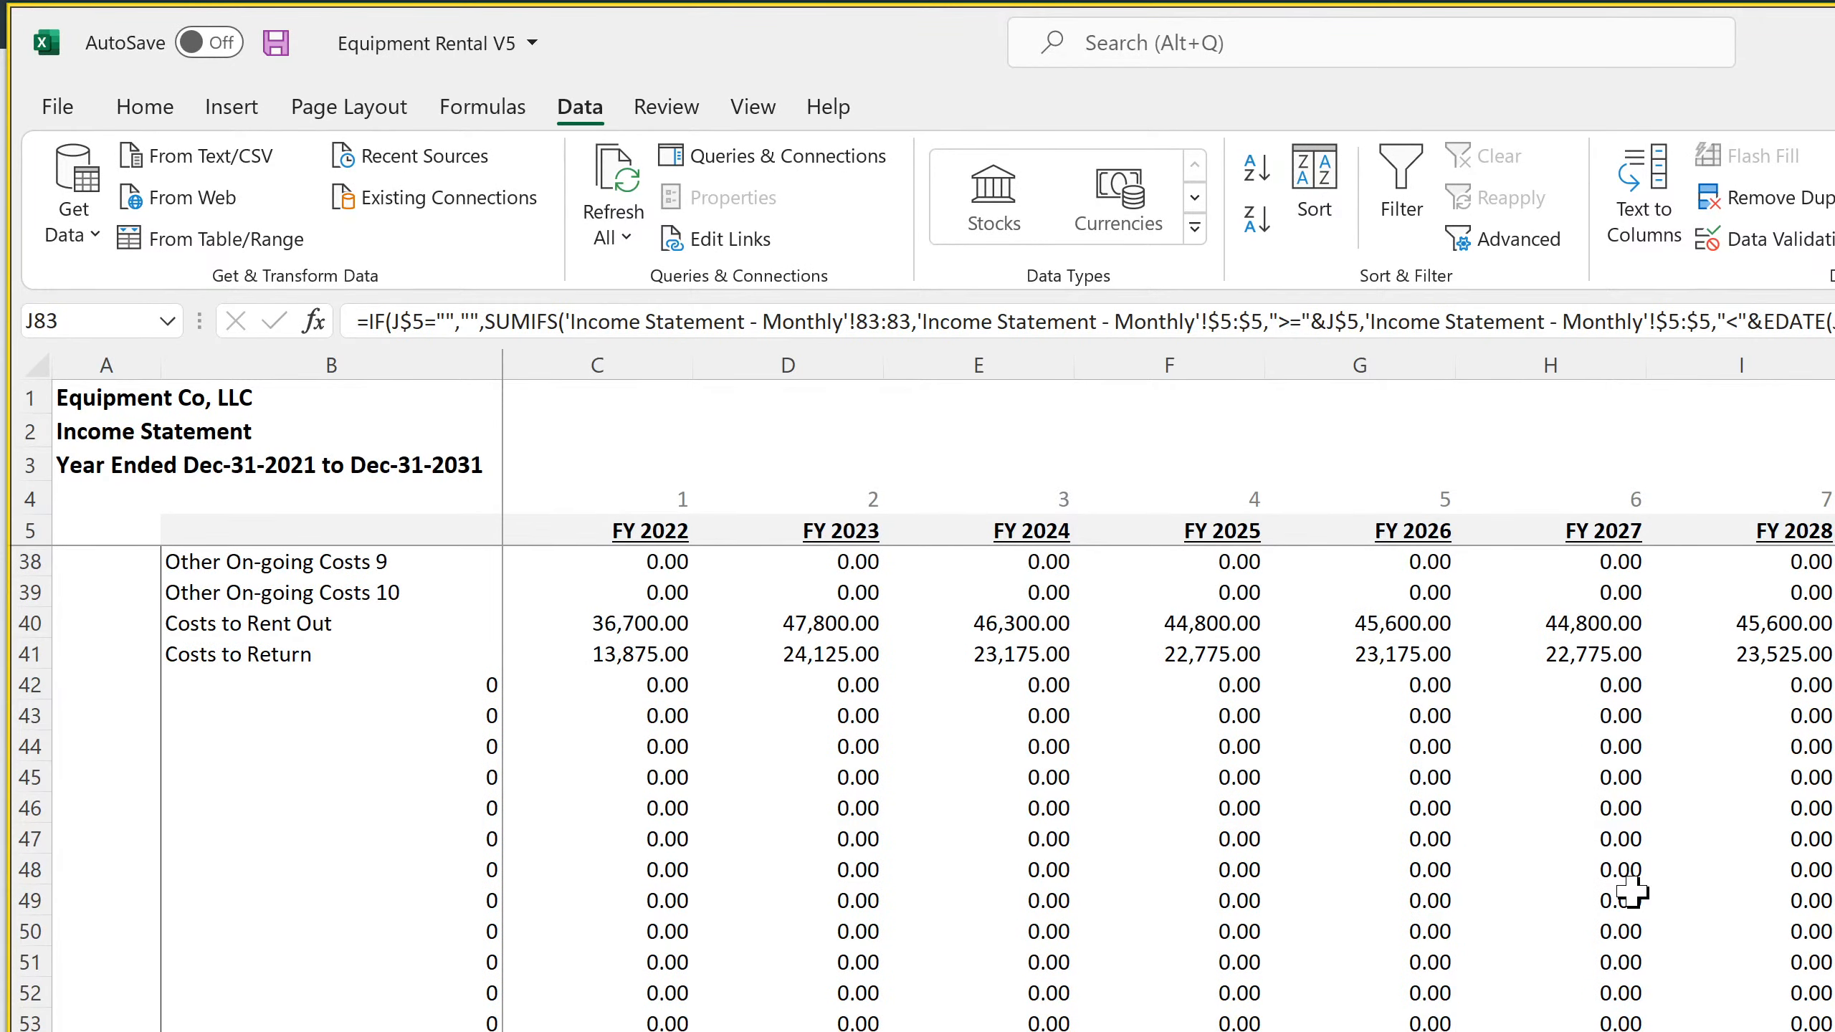
{"action": "scroll", "coordinate": [1631, 893], "scroll_direction": "down", "scroll_amount": 4}
{"action": "left_click", "coordinate": [137, 108]}
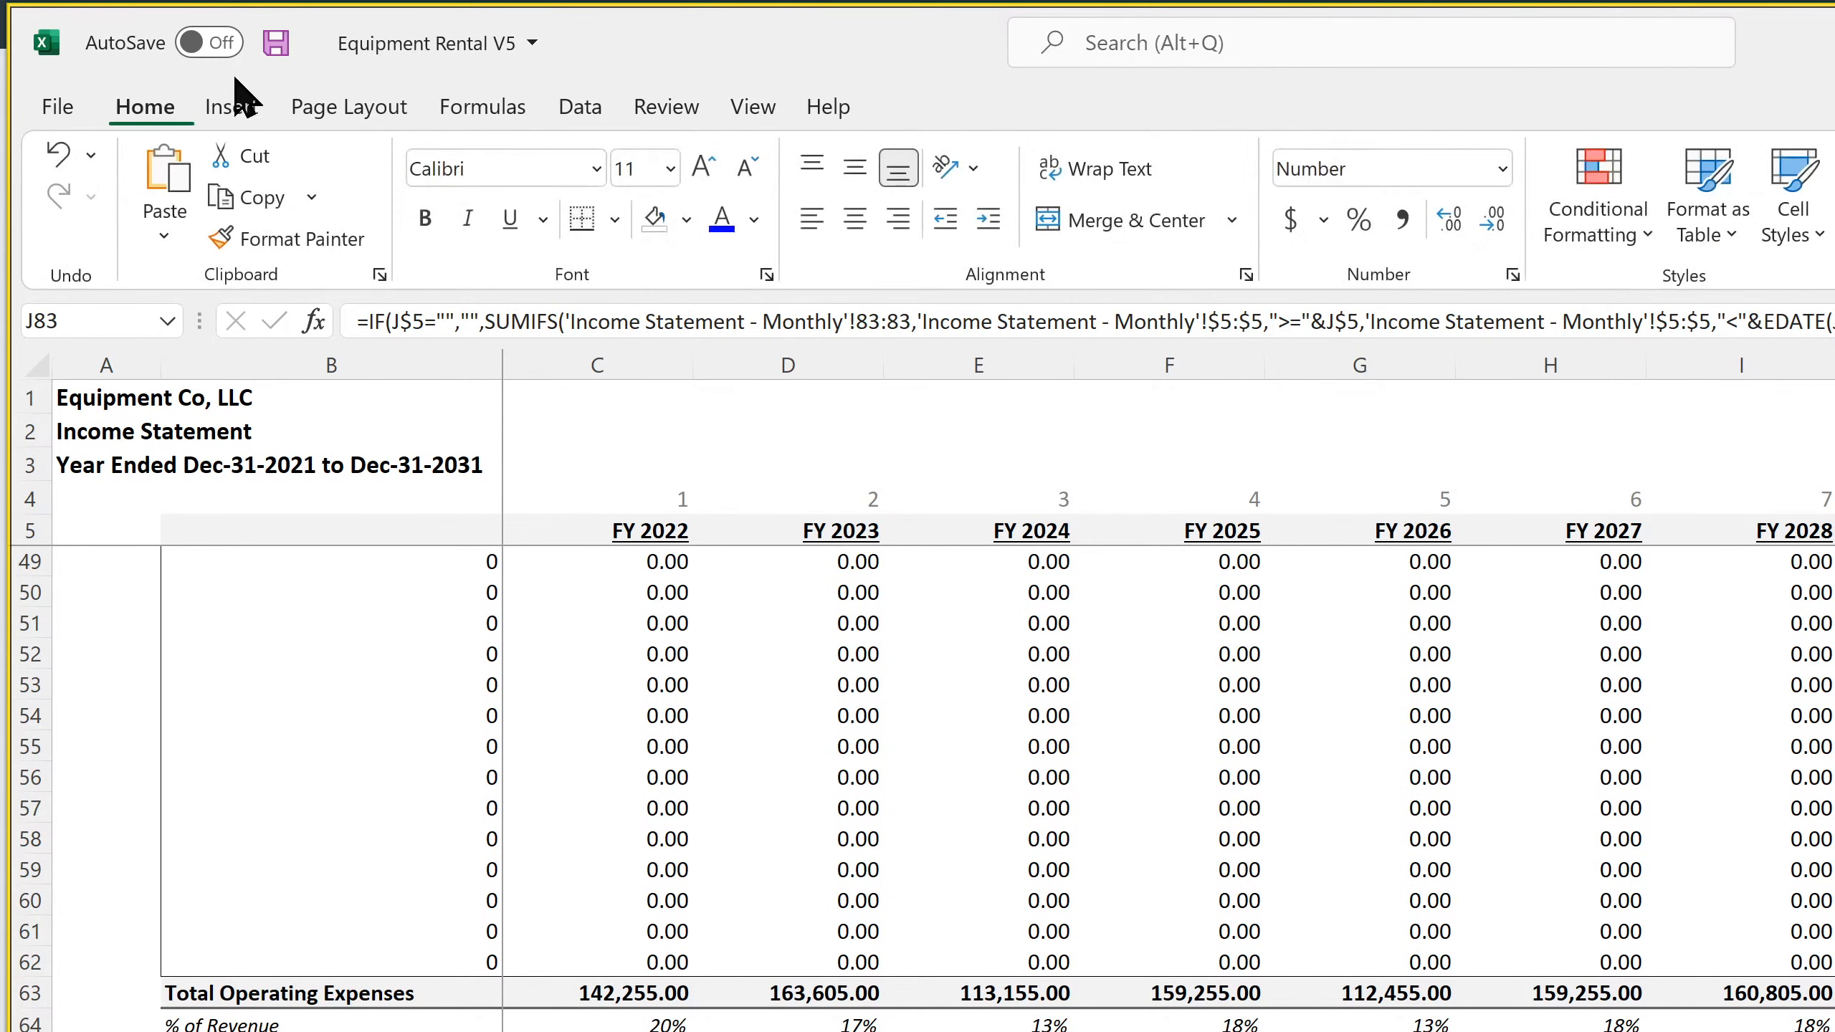
{"action": "left_click", "coordinate": [276, 46]}
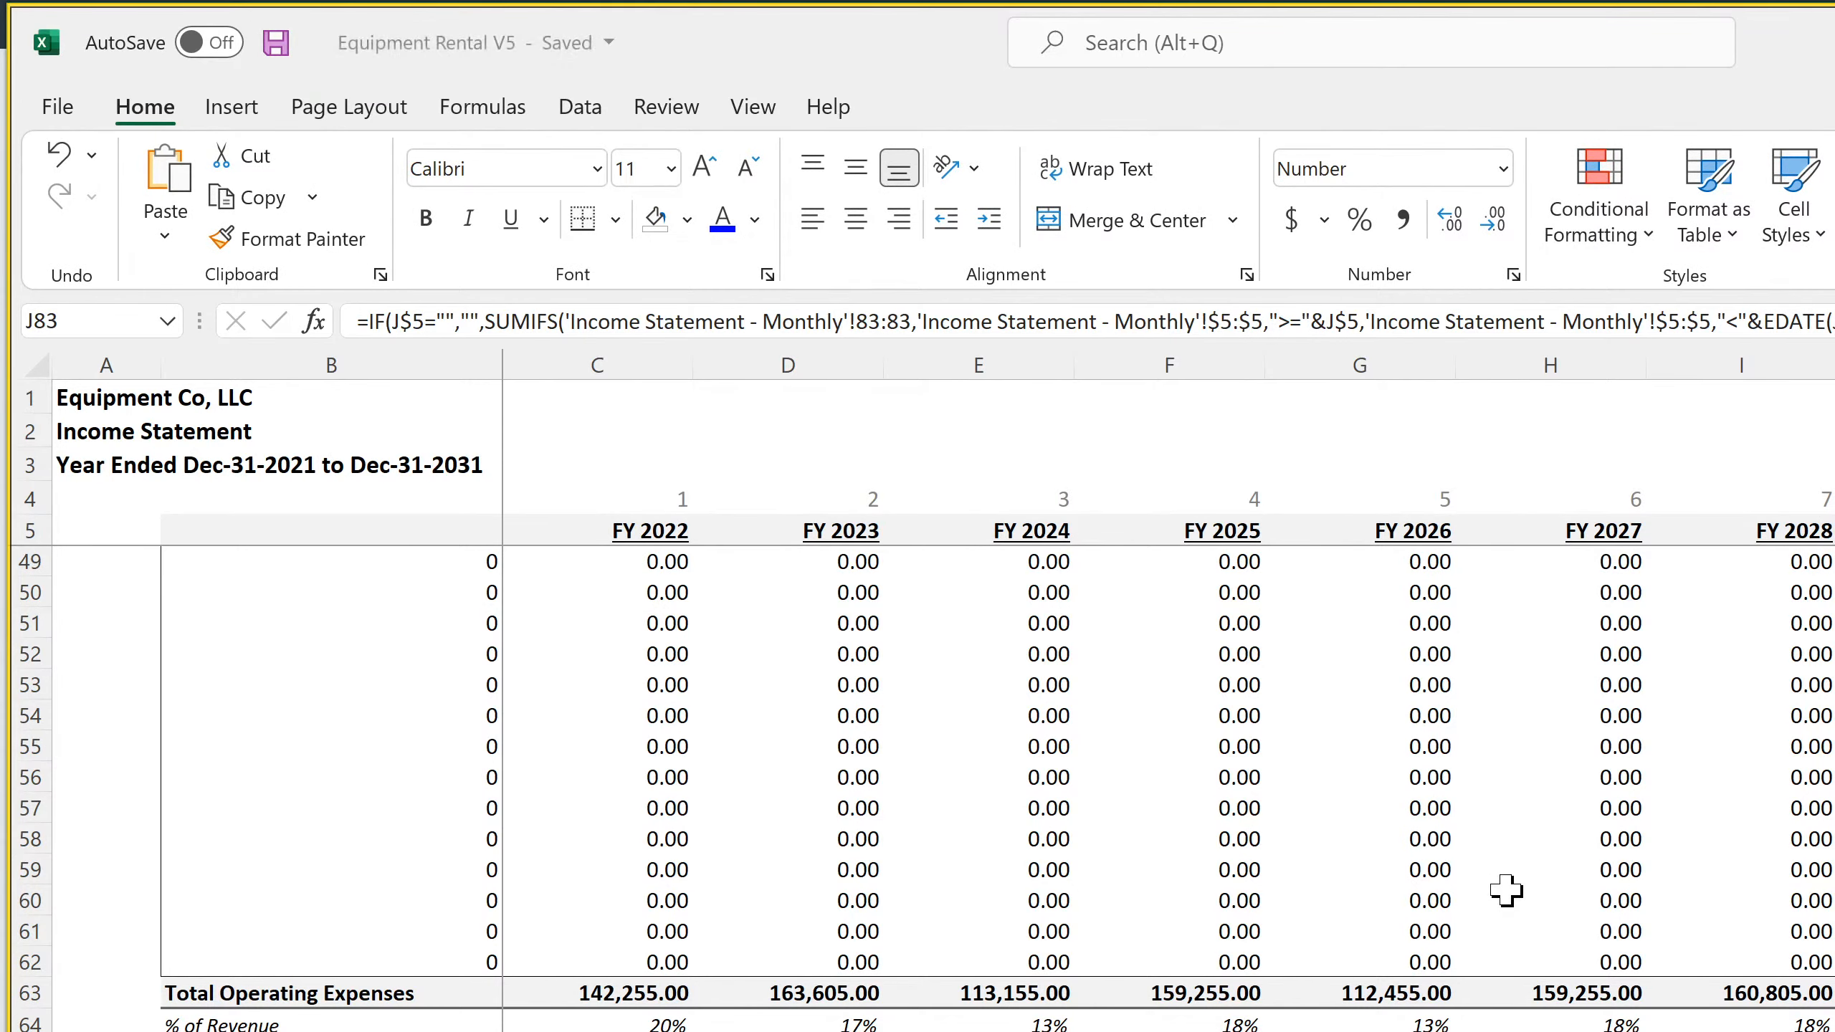
Examine the annual operating expenses, Total Operating Expenses formula, Interest and Depreciation rows across the extended fiscal years
{"action": "scroll", "coordinate": [1505, 890], "scroll_direction": "up", "scroll_amount": 11}
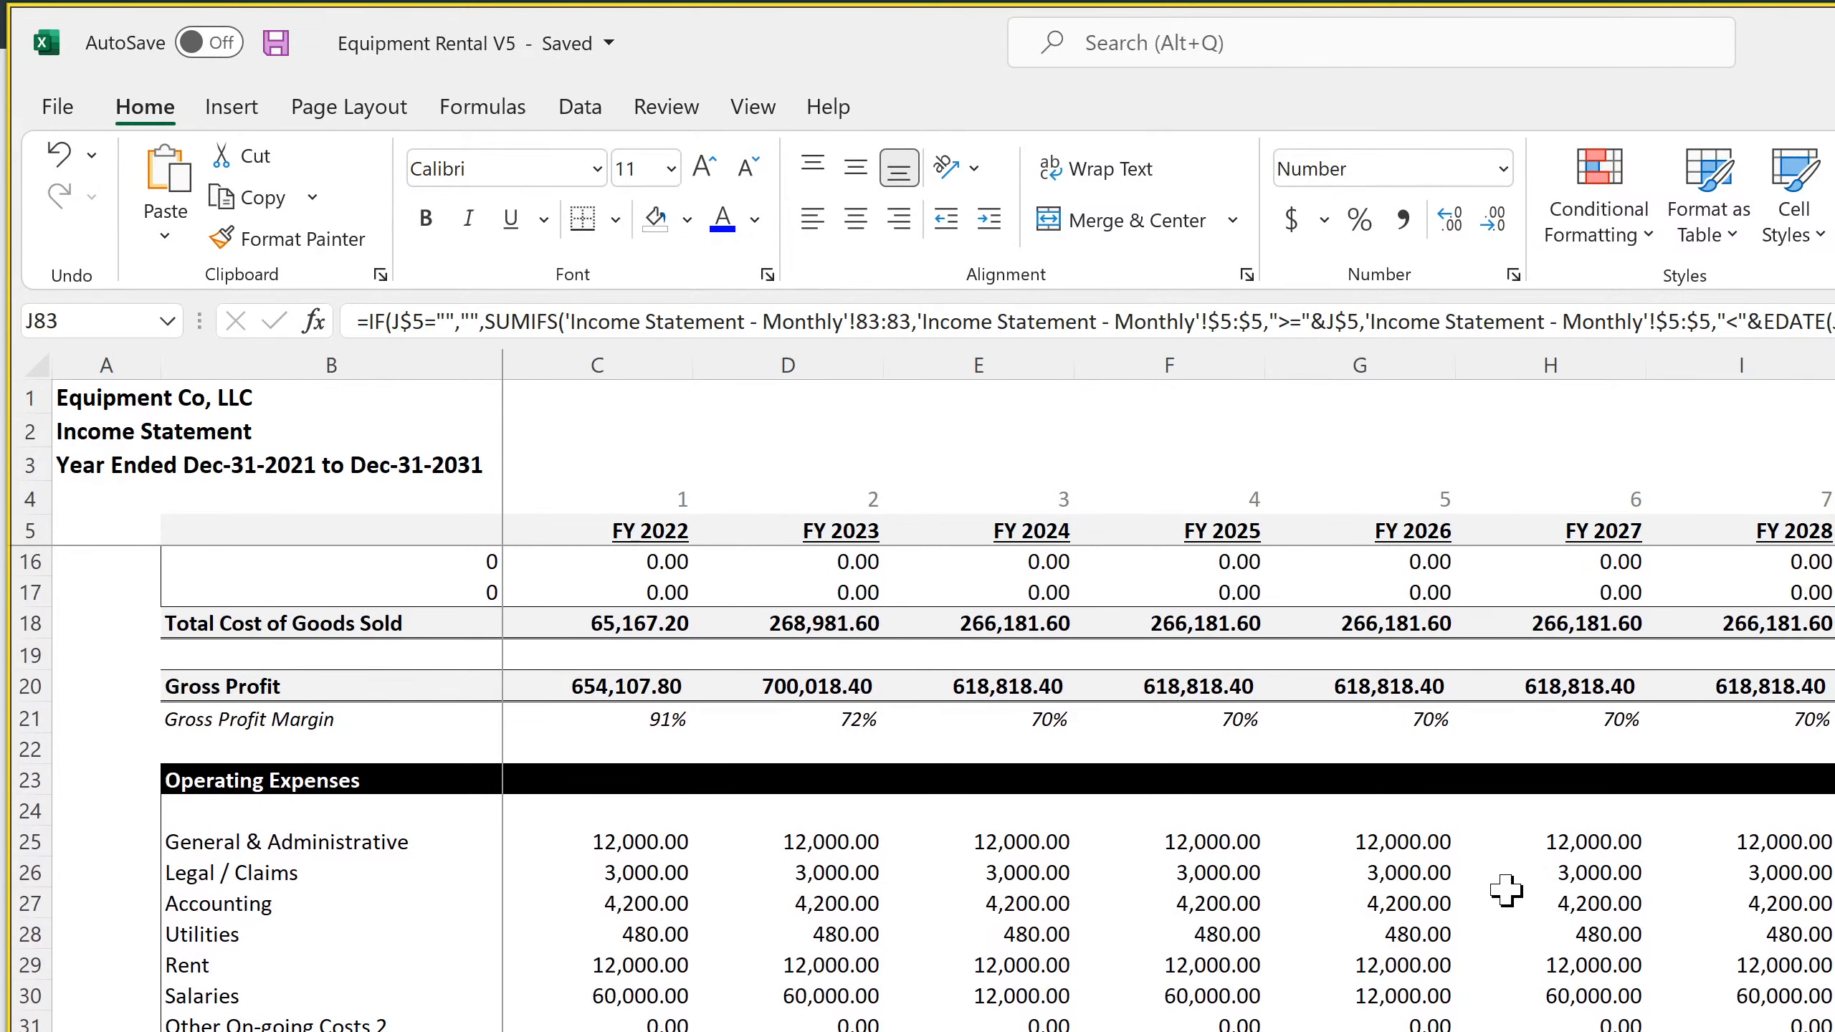
{"action": "scroll", "coordinate": [1505, 891], "scroll_direction": "down", "scroll_amount": 4}
{"action": "left_click", "coordinate": [331, 1030]}
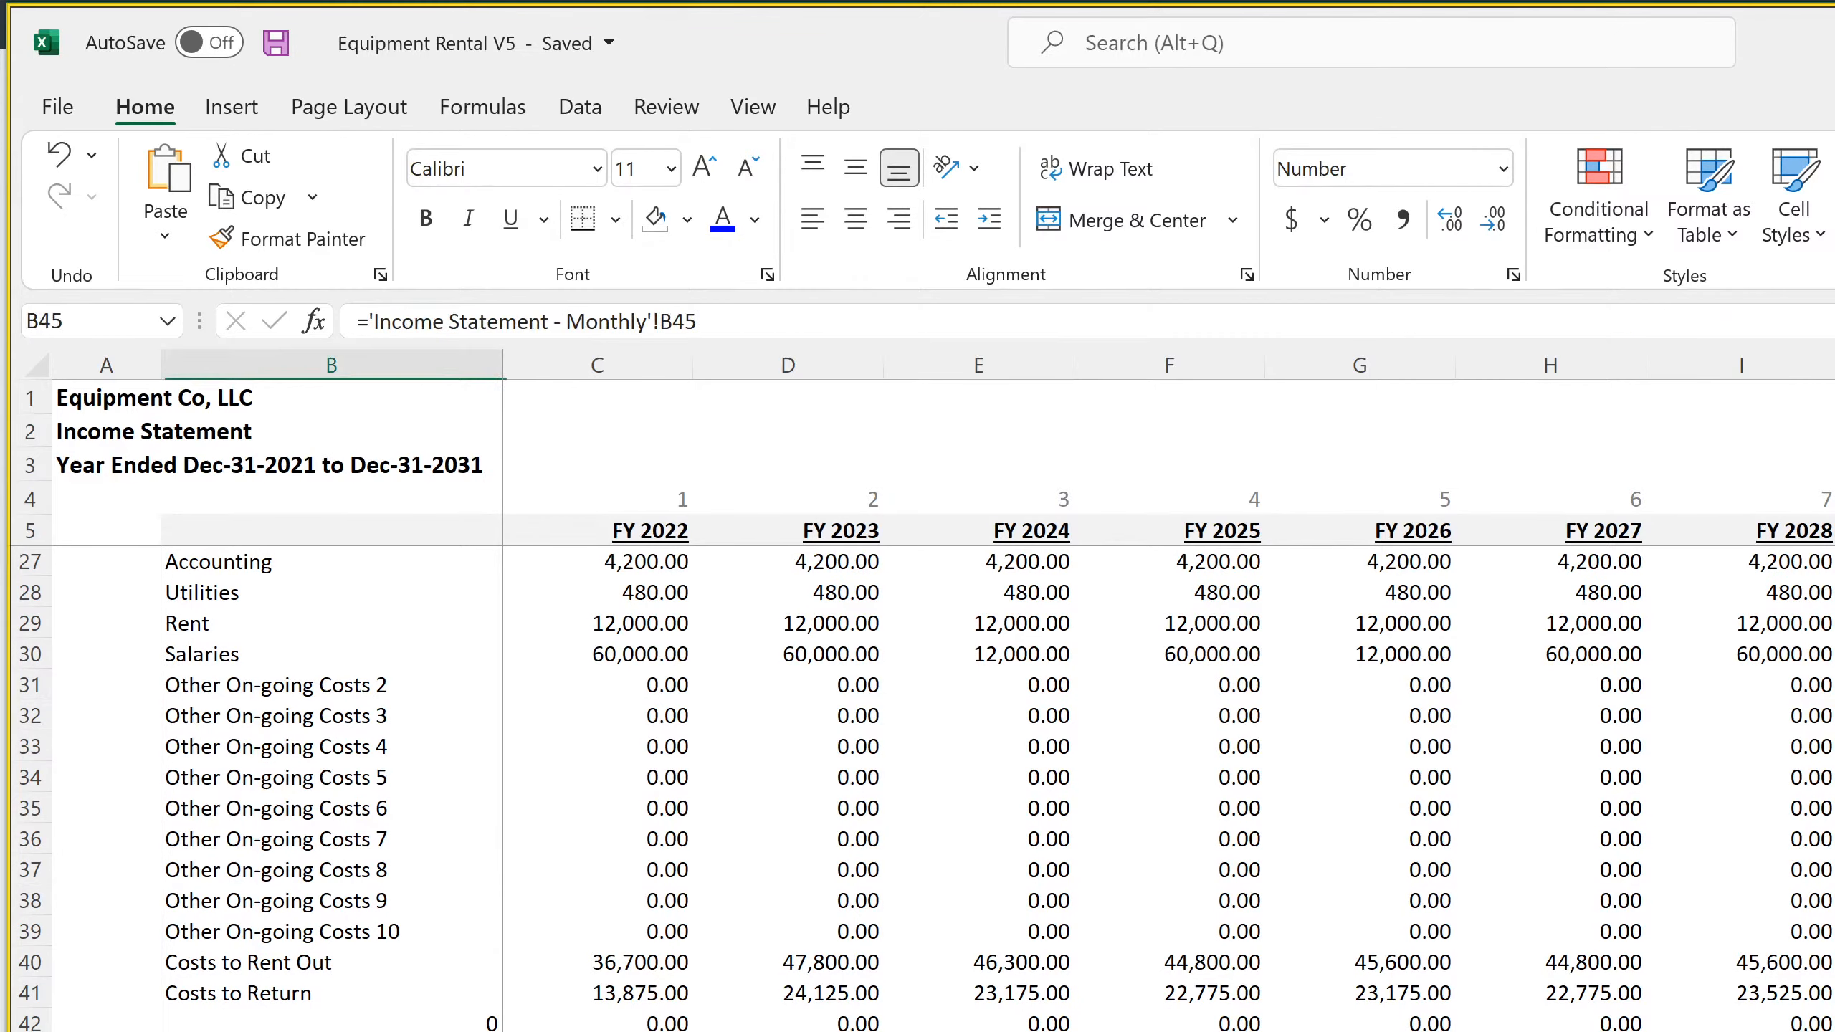
{"action": "left_click", "coordinate": [787, 1030]}
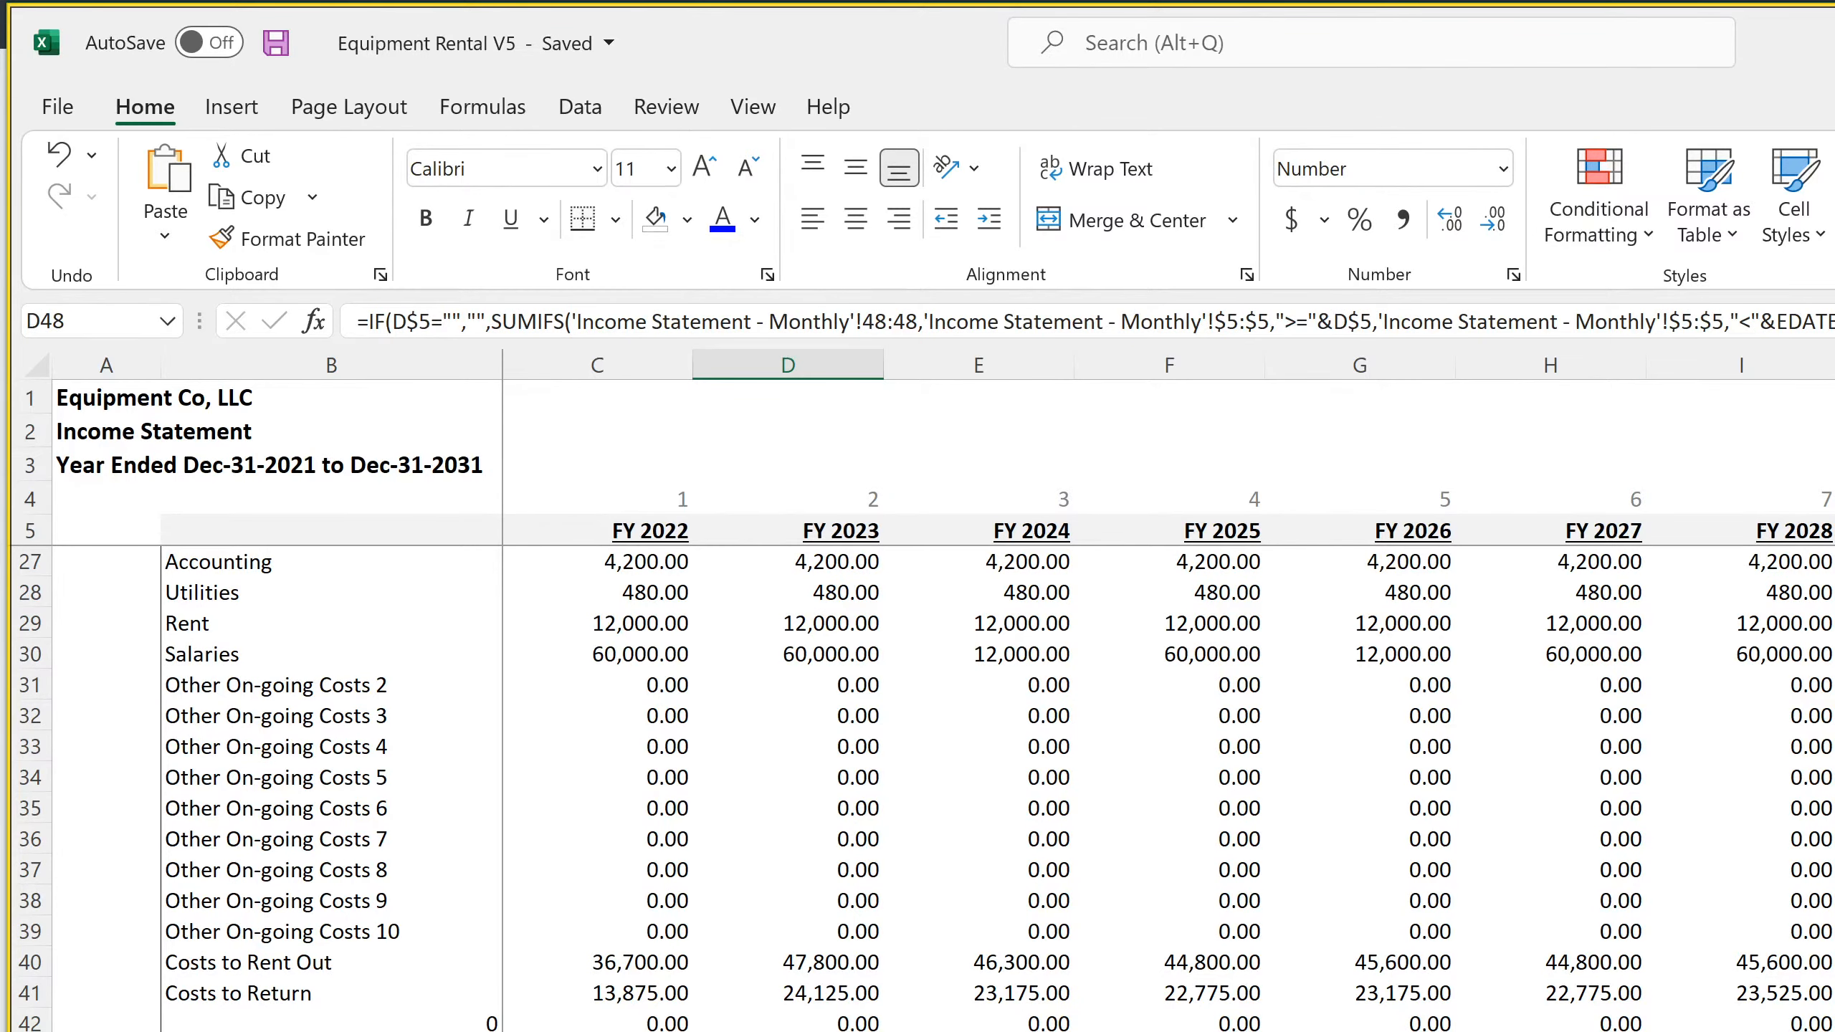
{"action": "scroll", "coordinate": [923, 788], "scroll_direction": "down", "scroll_amount": 7}
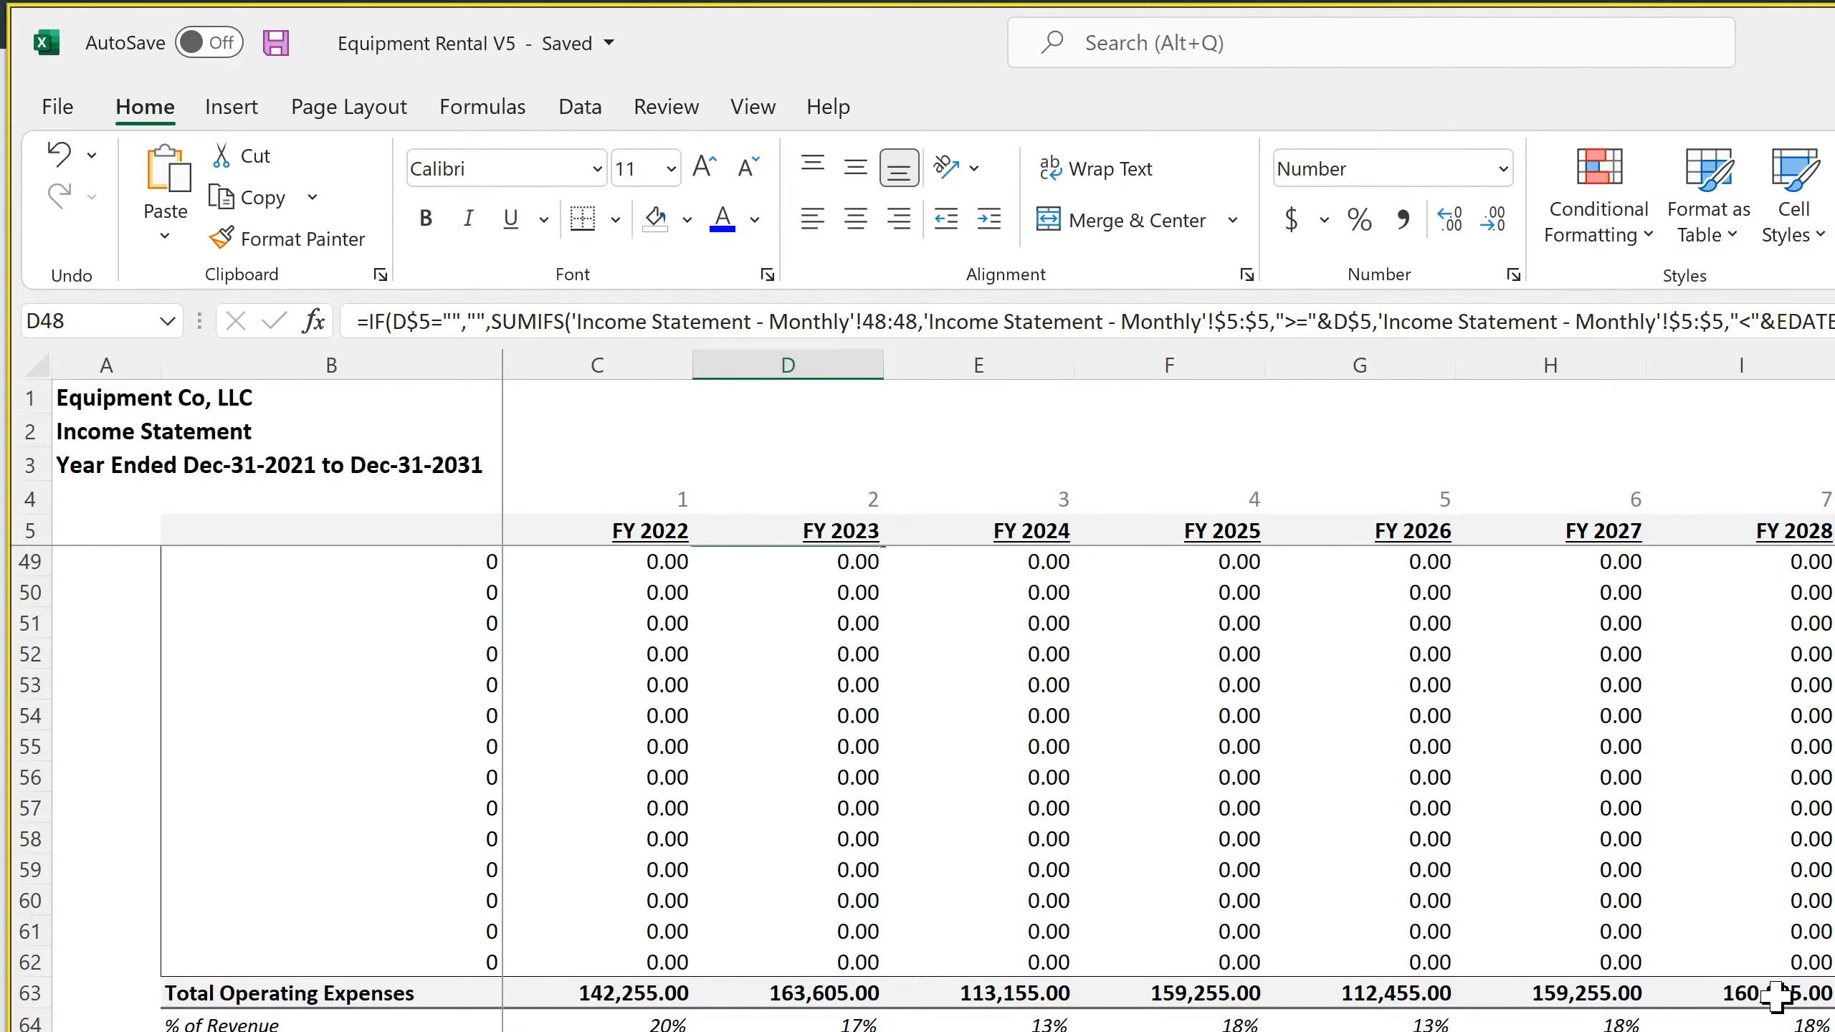
{"action": "double_click", "coordinate": [1766, 995]}
{"action": "key", "text": "Return"}
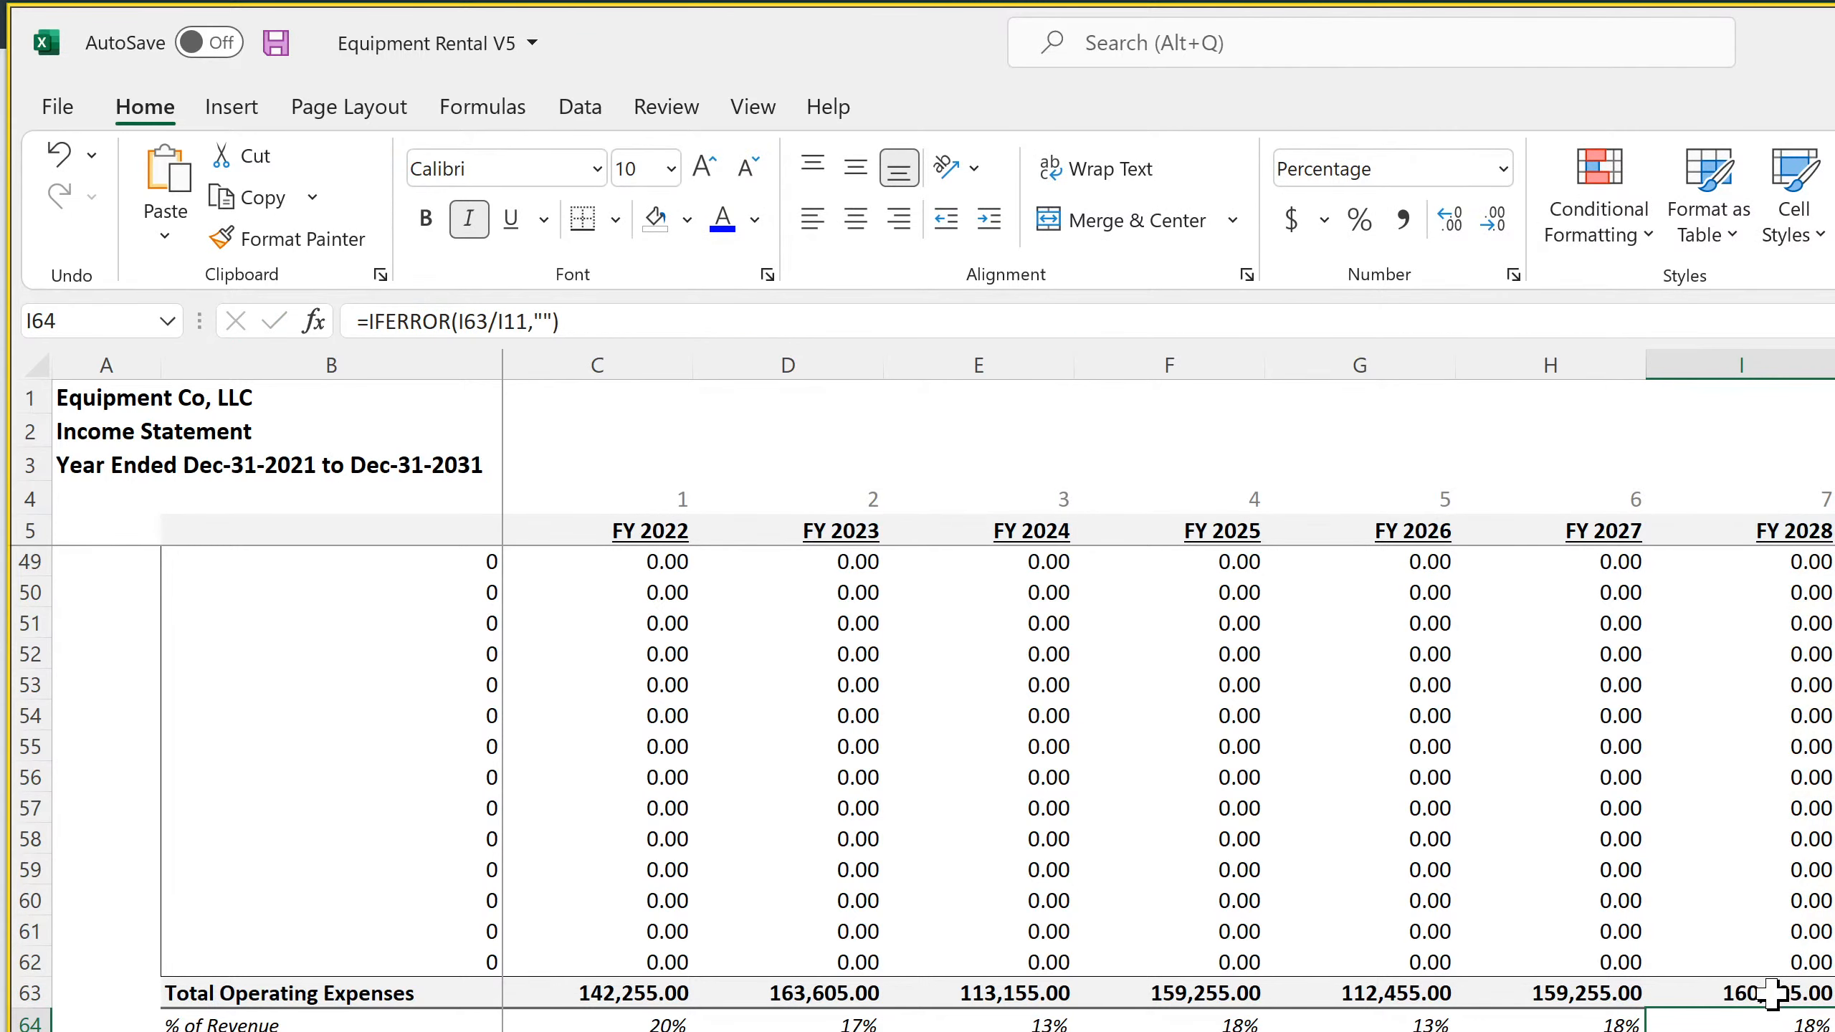
{"action": "scroll", "coordinate": [1766, 939], "scroll_direction": "down", "scroll_amount": 4}
{"action": "left_click", "coordinate": [1757, 842]}
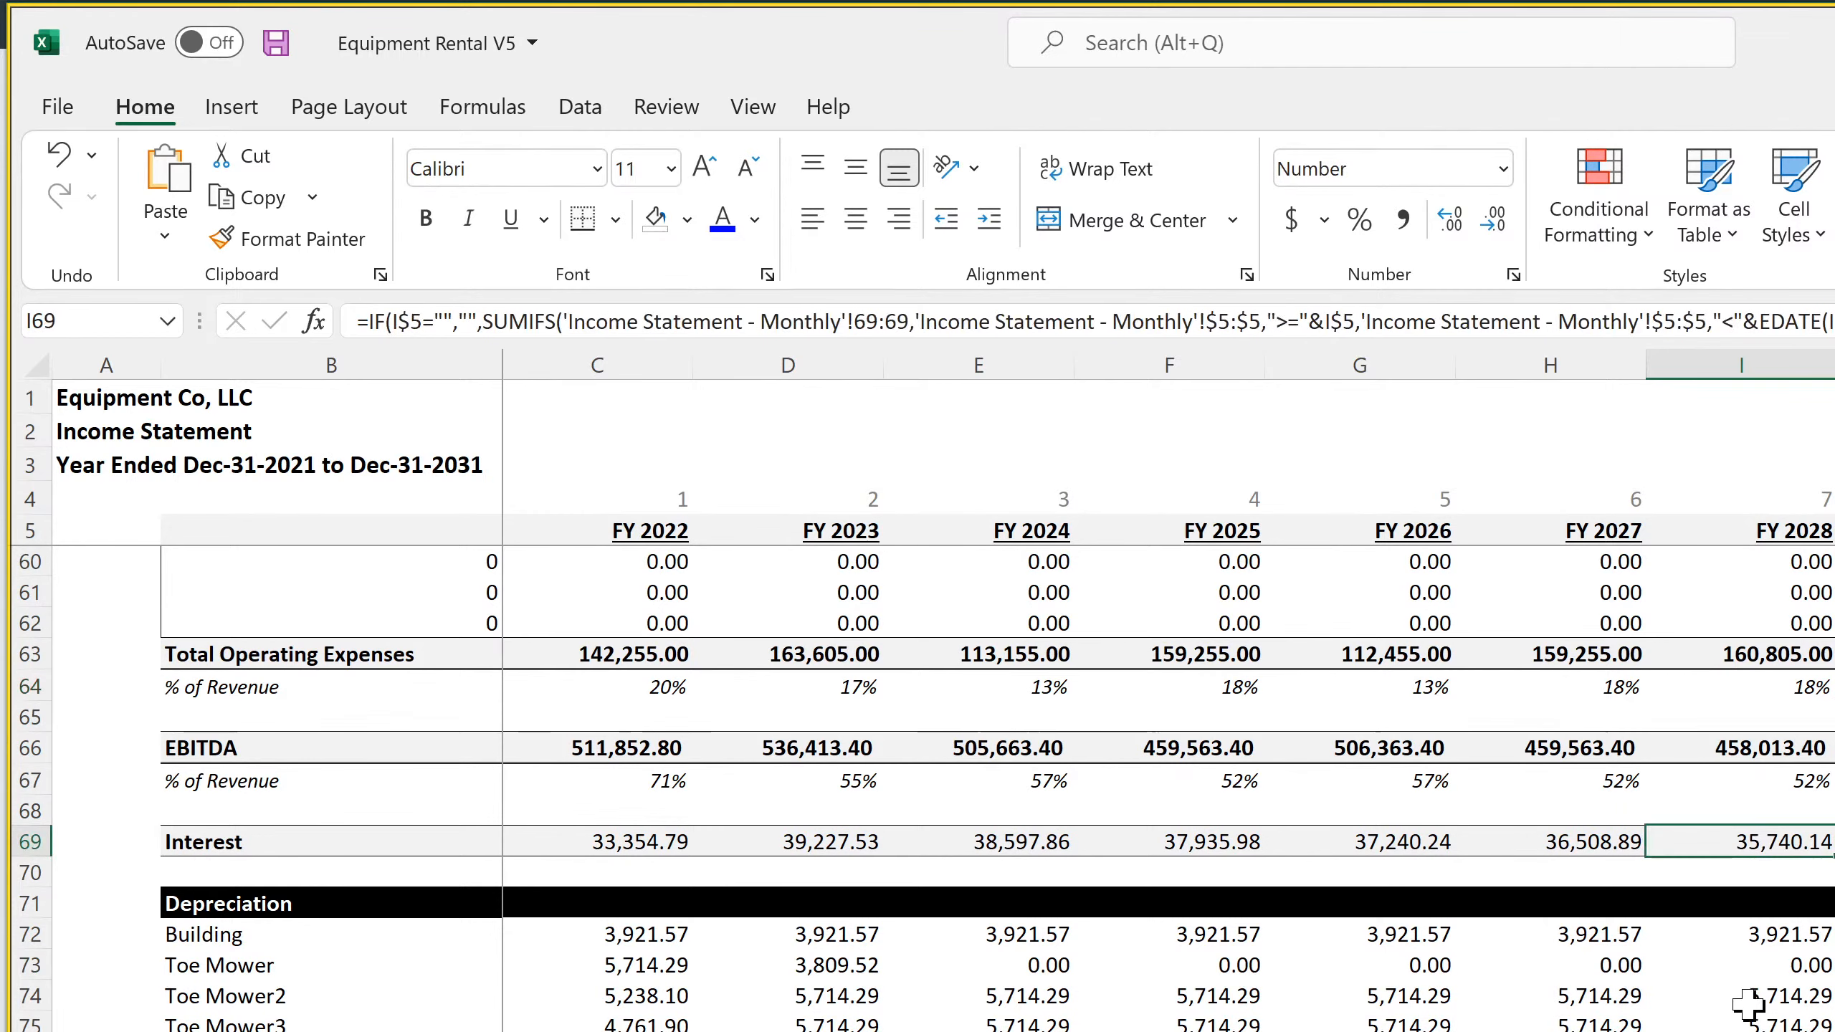
{"action": "scroll", "coordinate": [1747, 1005], "scroll_direction": "down", "scroll_amount": 7}
{"action": "scroll", "coordinate": [1745, 1008], "scroll_direction": "down", "scroll_amount": 11}
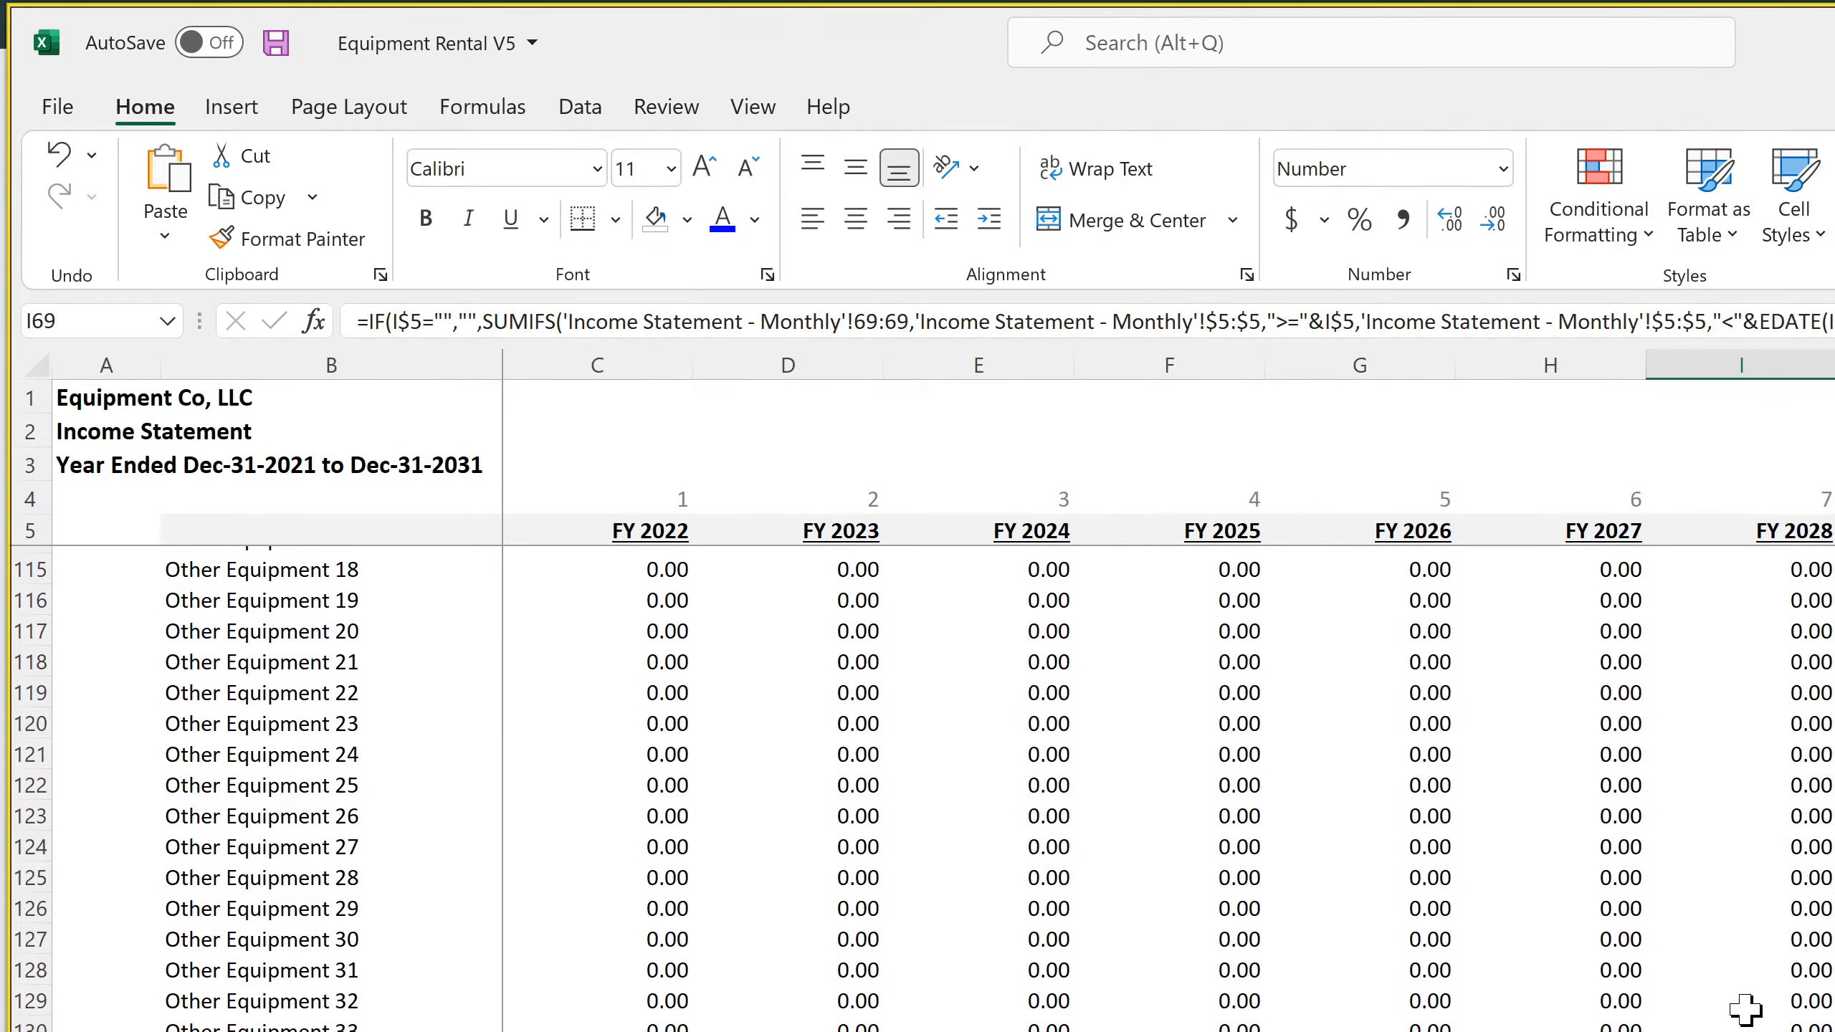
{"action": "scroll", "coordinate": [1744, 1008], "scroll_direction": "up", "scroll_amount": 15}
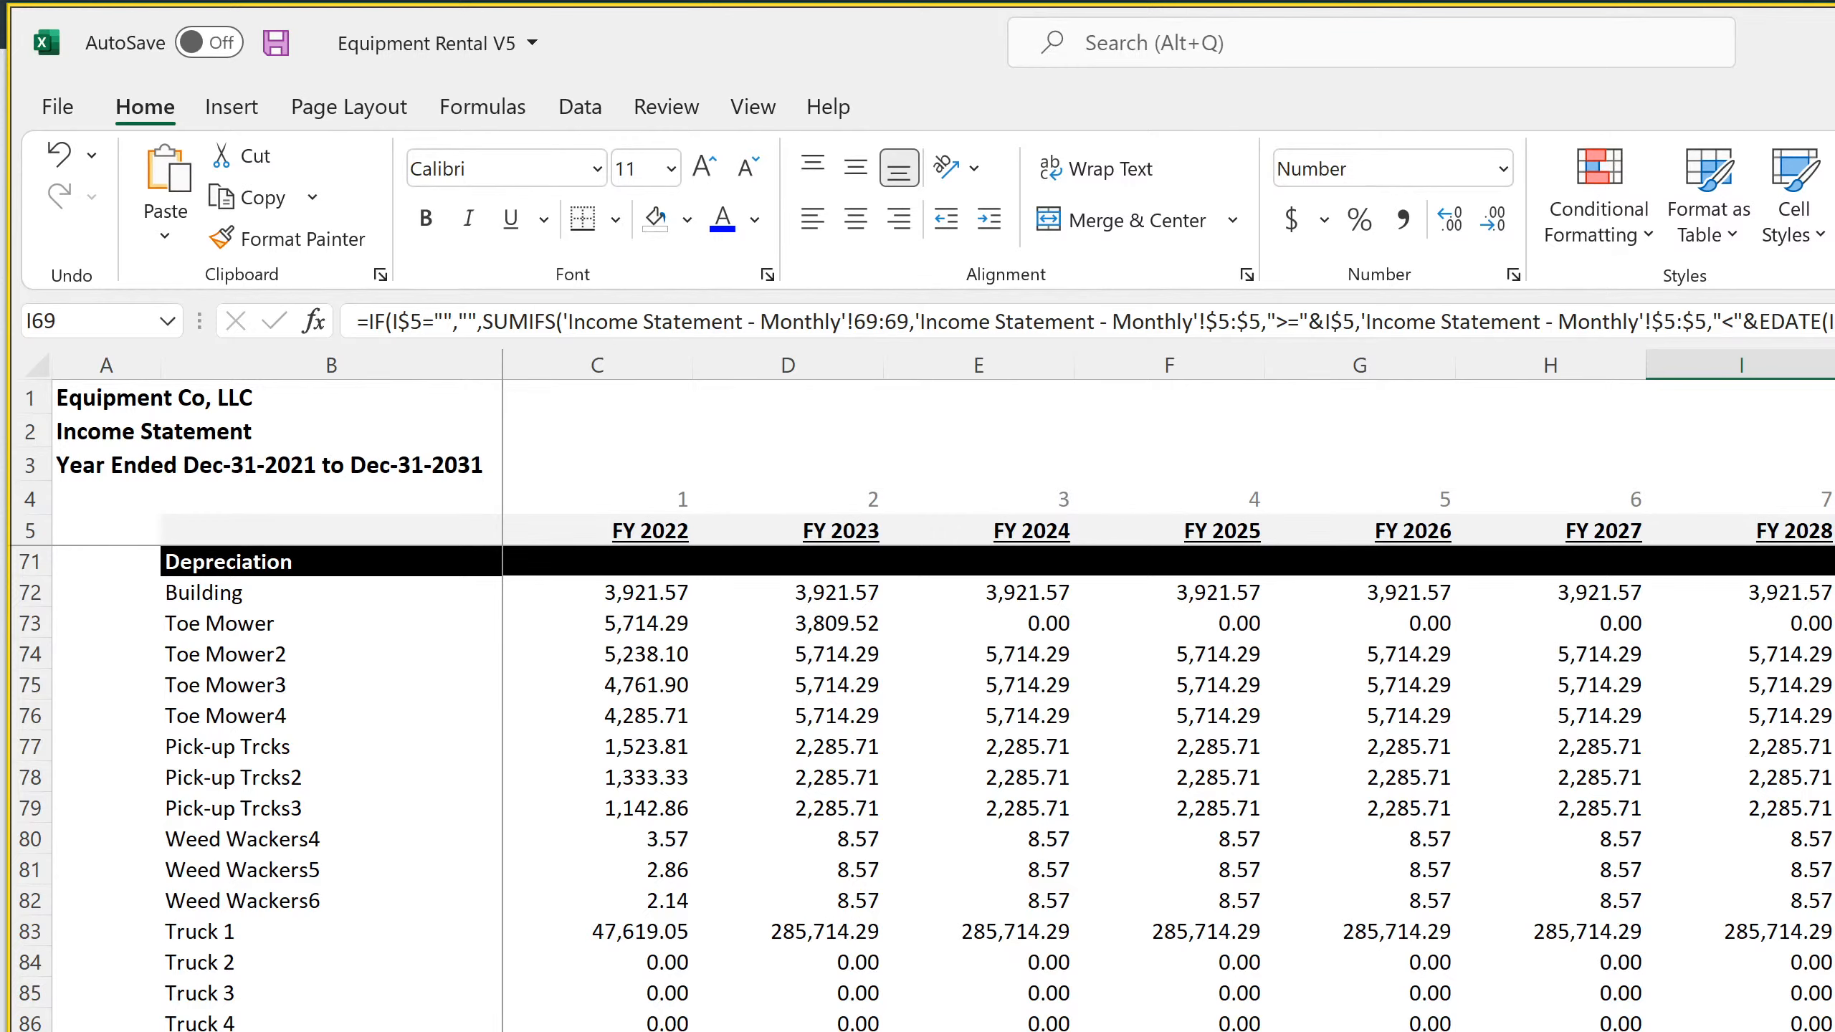
{"action": "left_click", "coordinate": [1834, 747]}
{"action": "key", "text": "Right"}
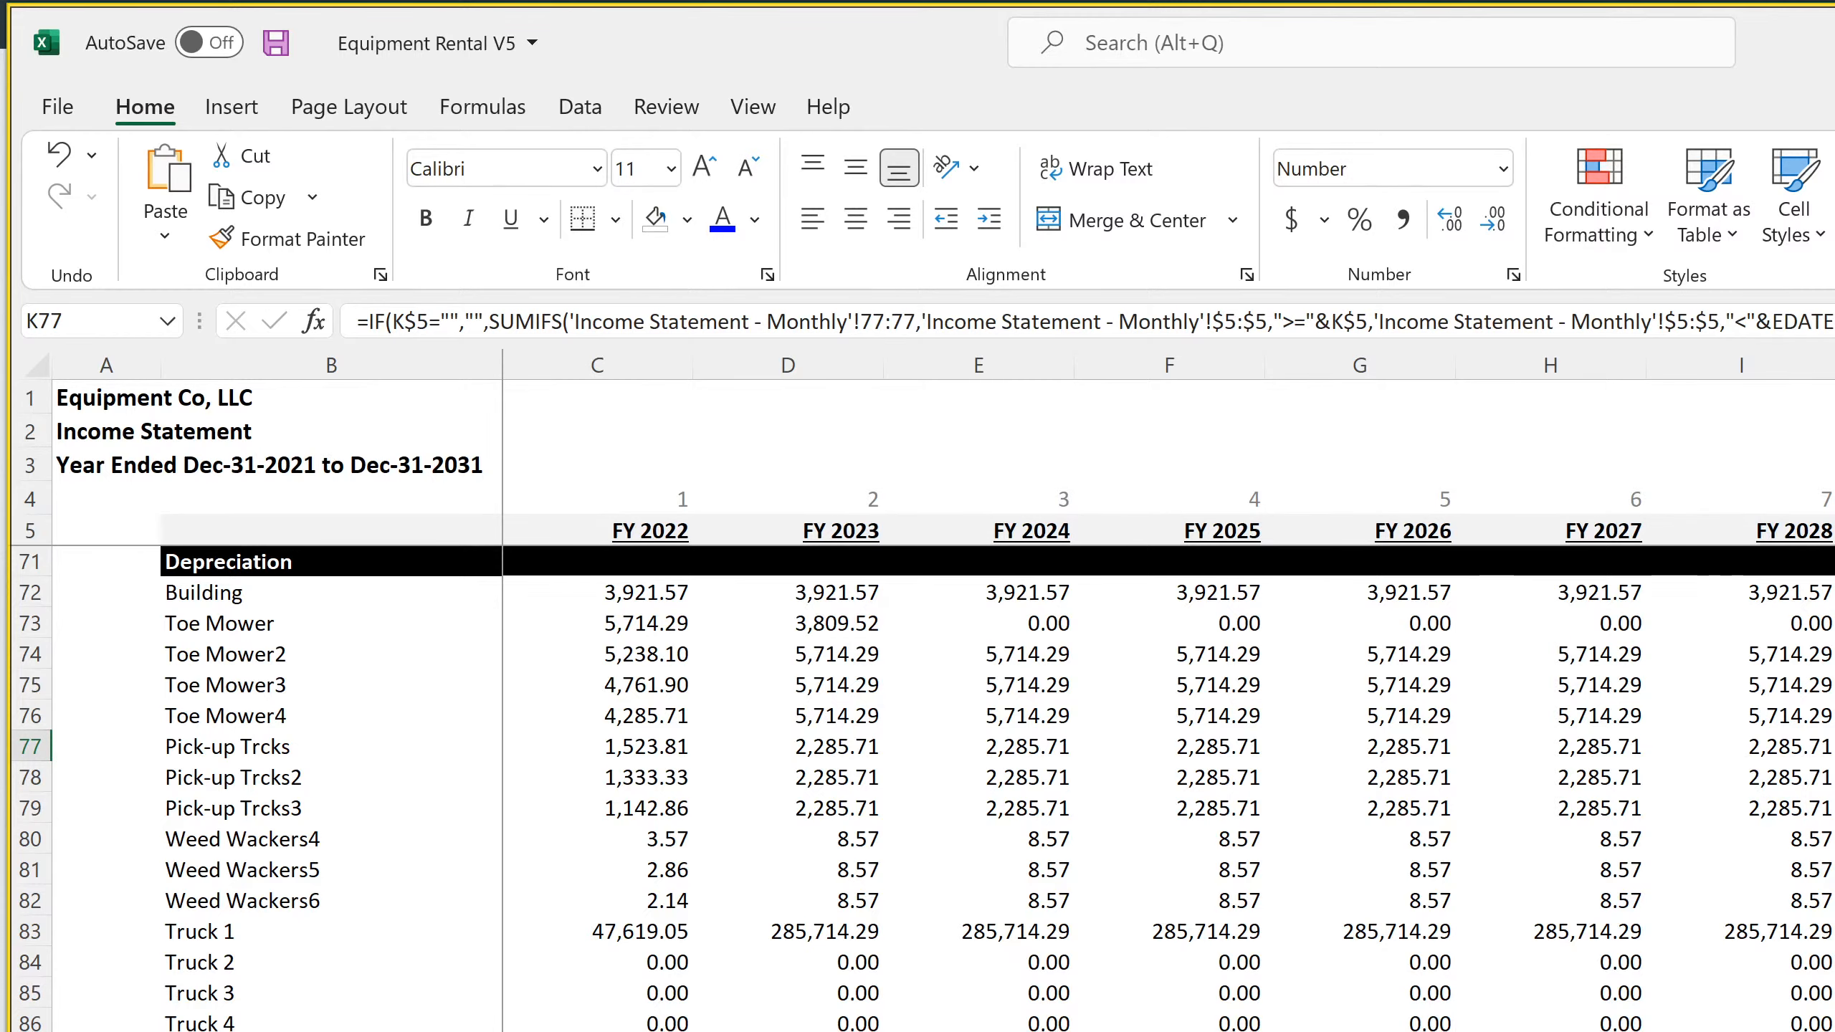
Examine the equipment purchase schedule and the Toe Mower3 end-of-depreciation formula and useful life on the depreciation schedule
{"action": "key", "text": "ctrl+Page_Up"}
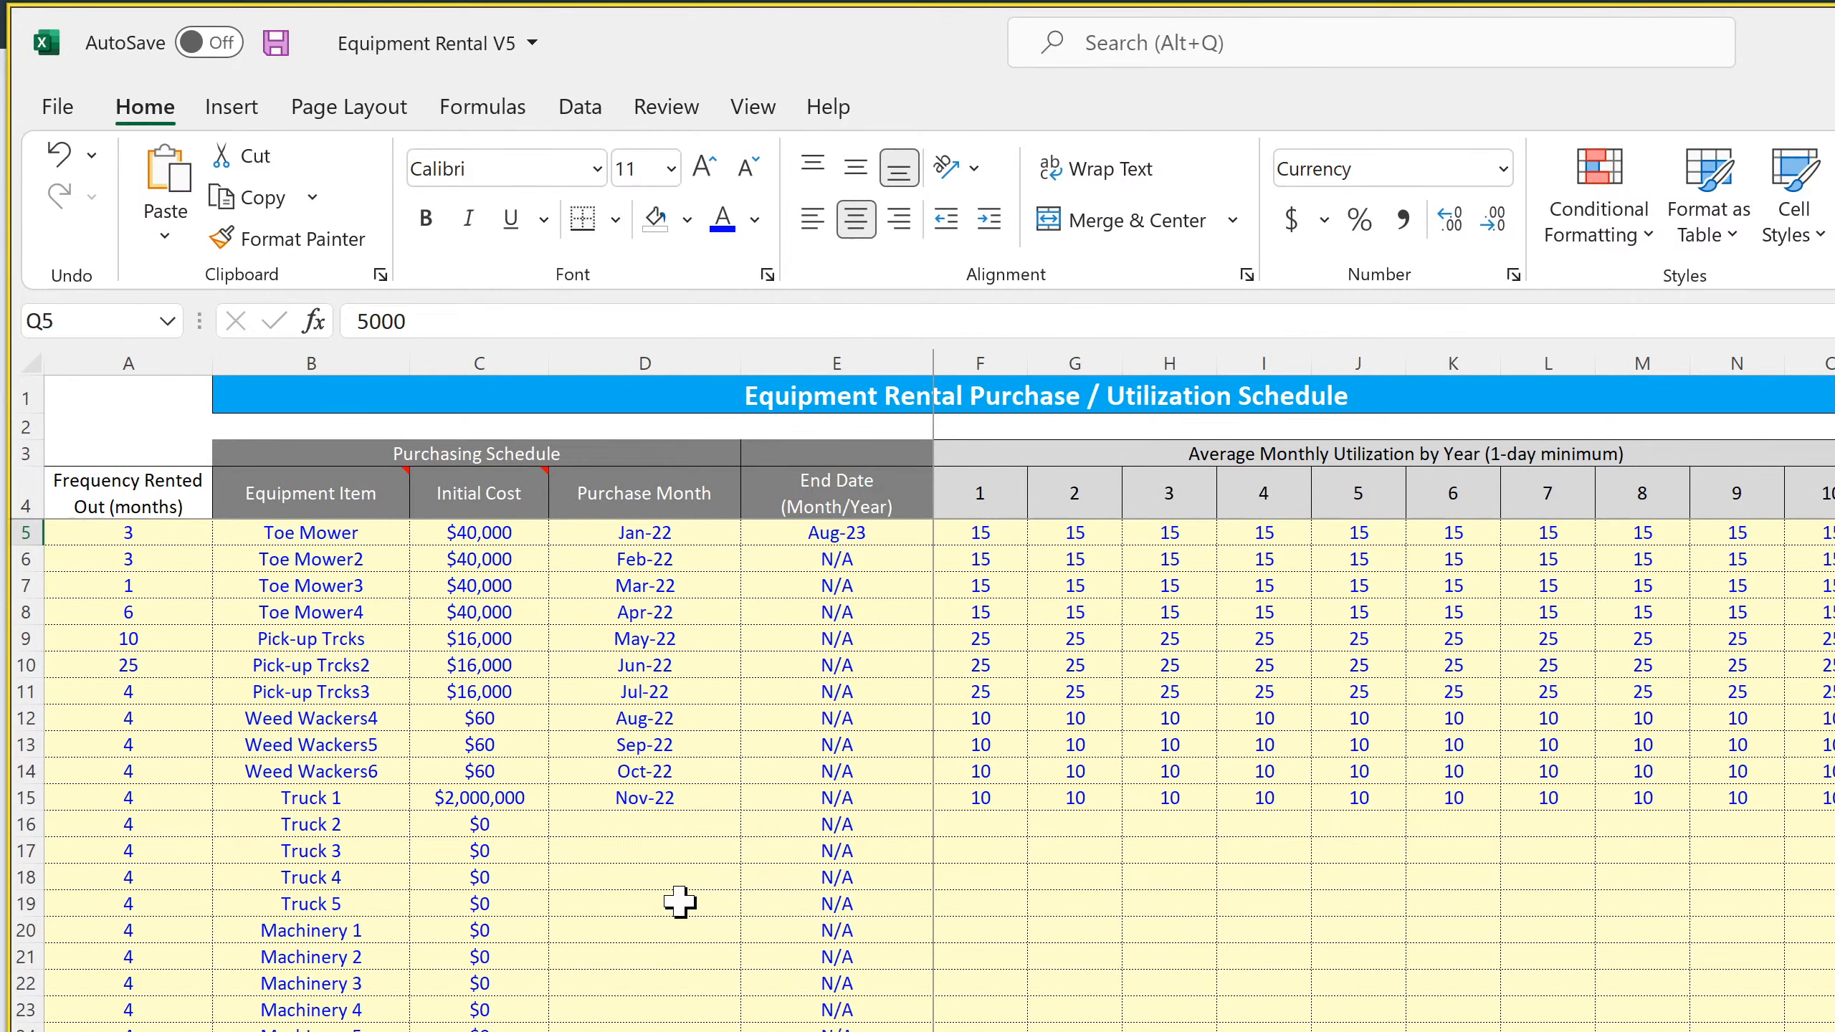
{"action": "scroll", "coordinate": [679, 904], "scroll_direction": "down", "scroll_amount": 20}
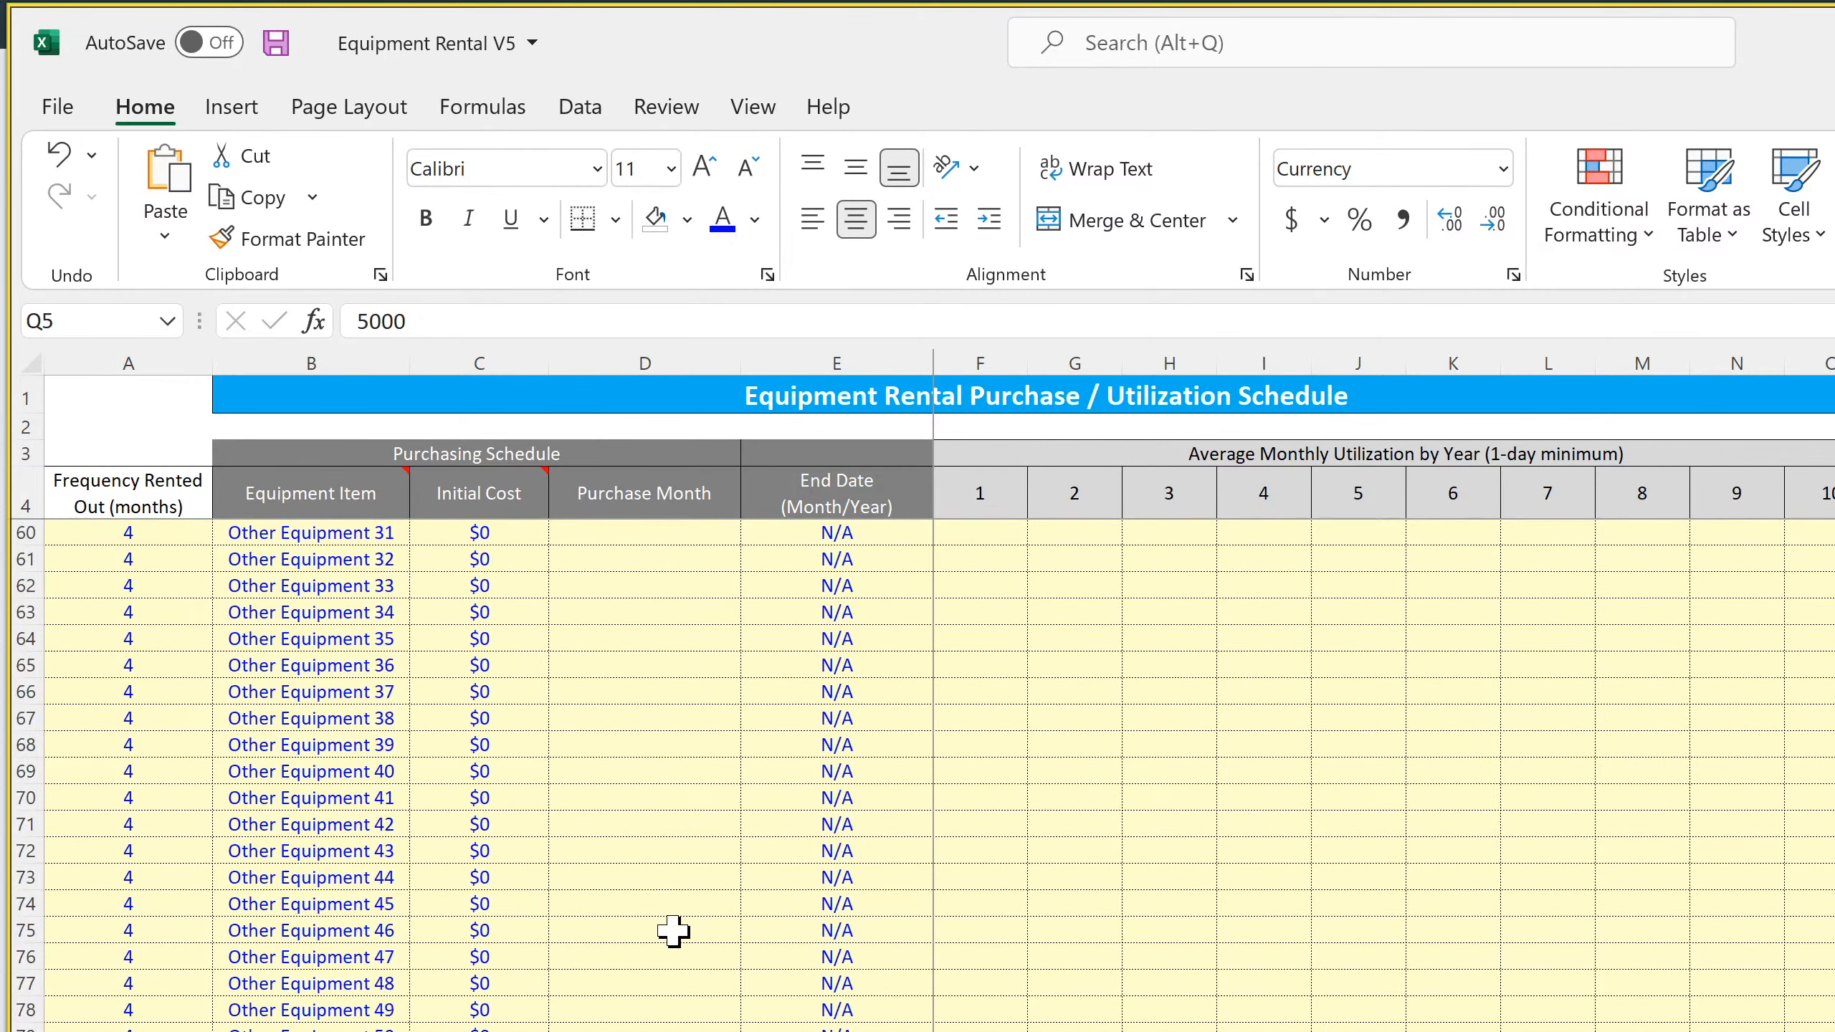
{"action": "scroll", "coordinate": [673, 925], "scroll_direction": "up", "scroll_amount": 20}
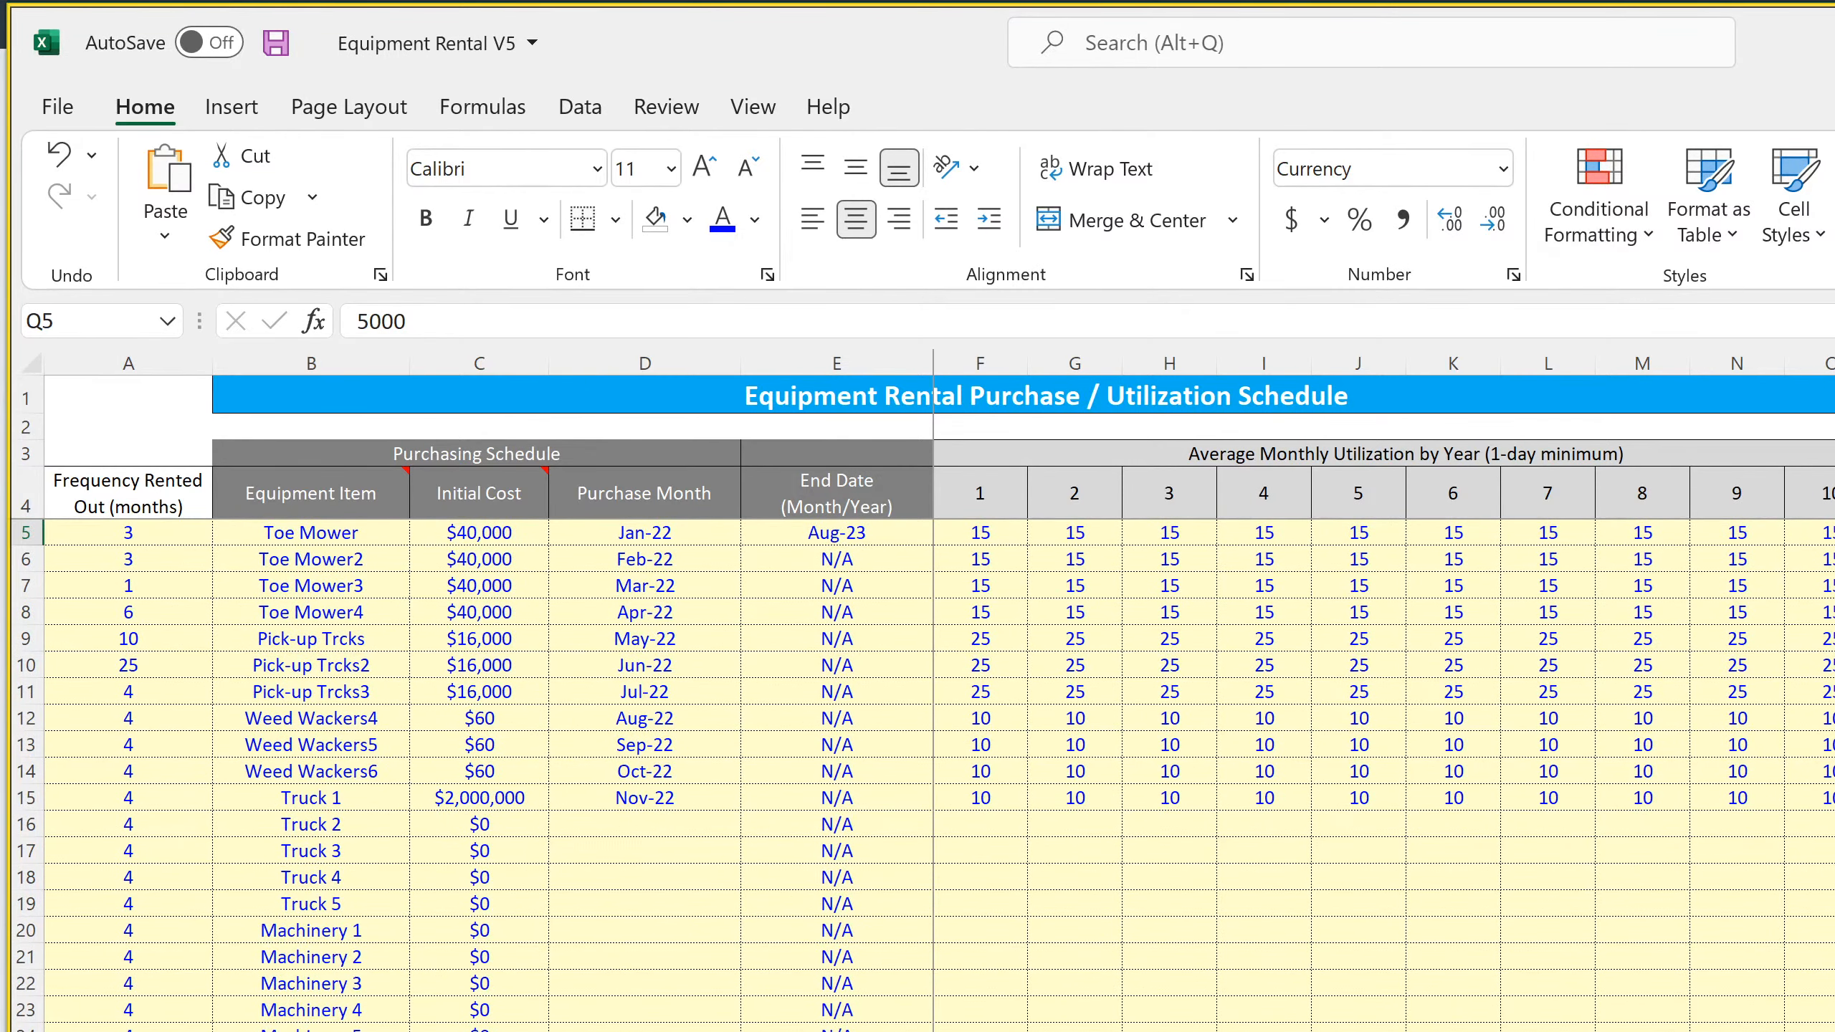
{"action": "key", "text": "ctrl+Page_Down"}
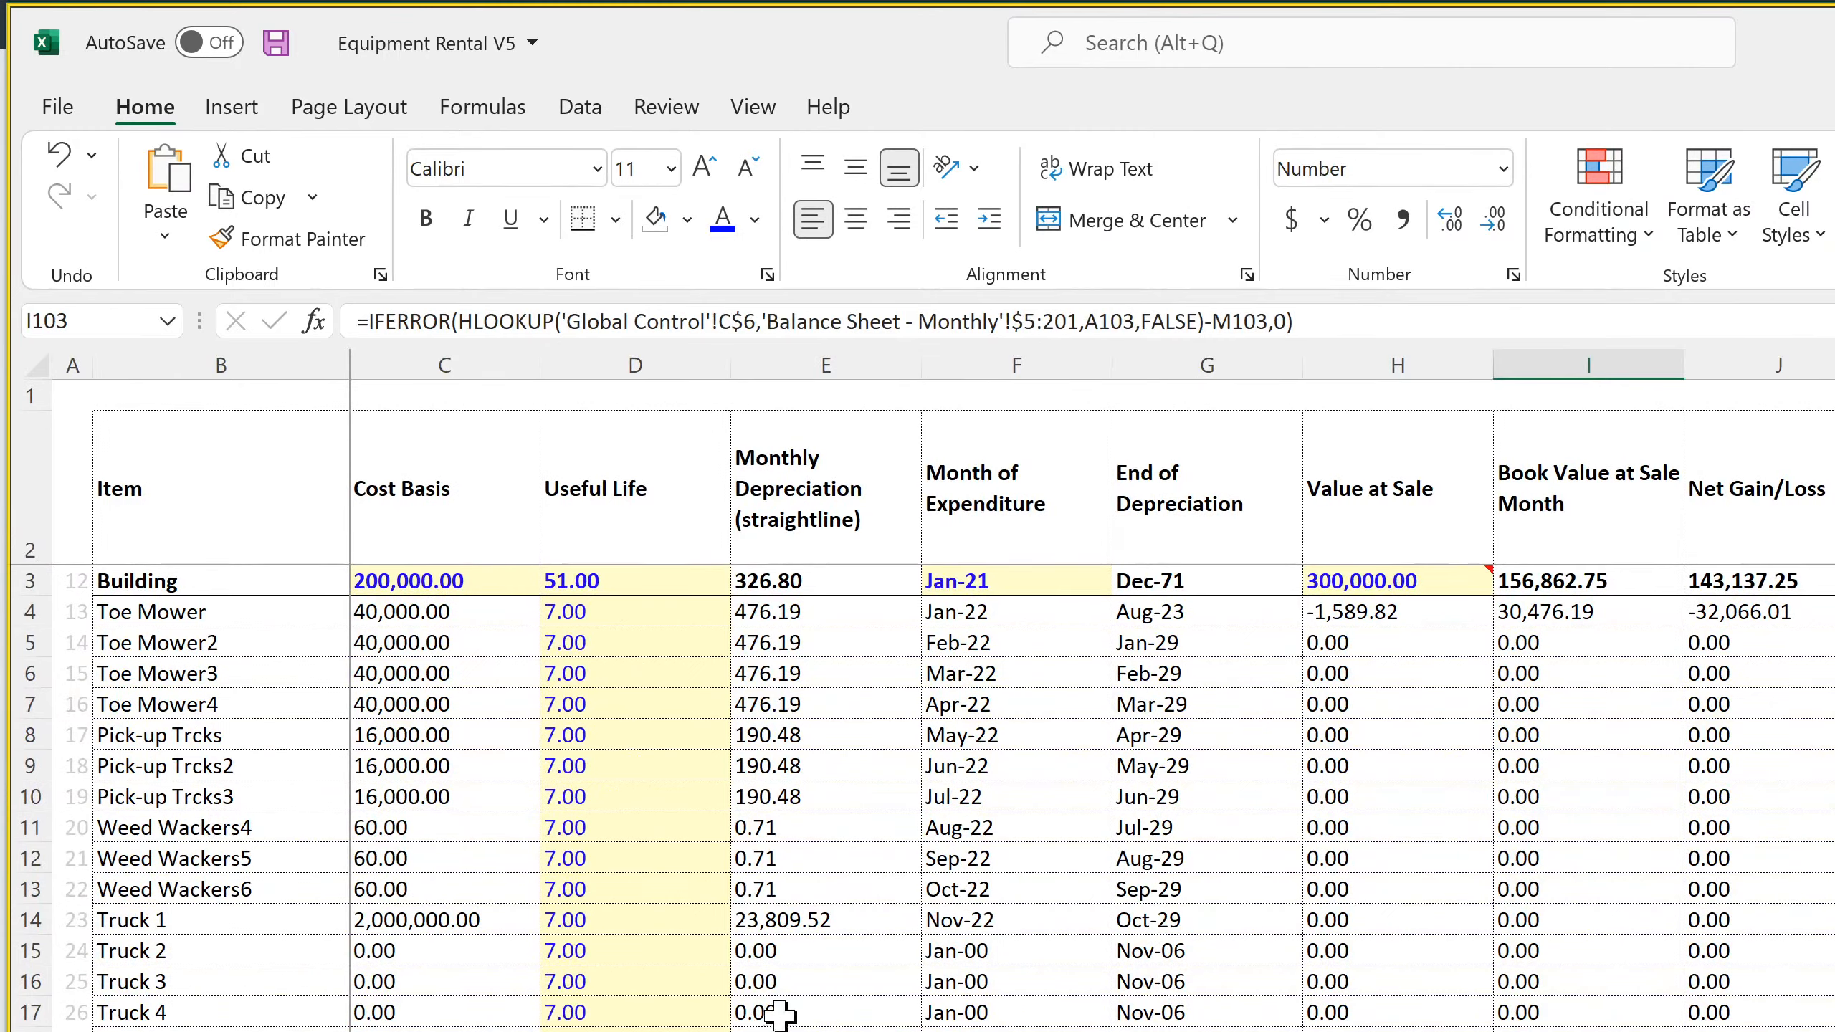
{"action": "left_click", "coordinate": [1212, 623]}
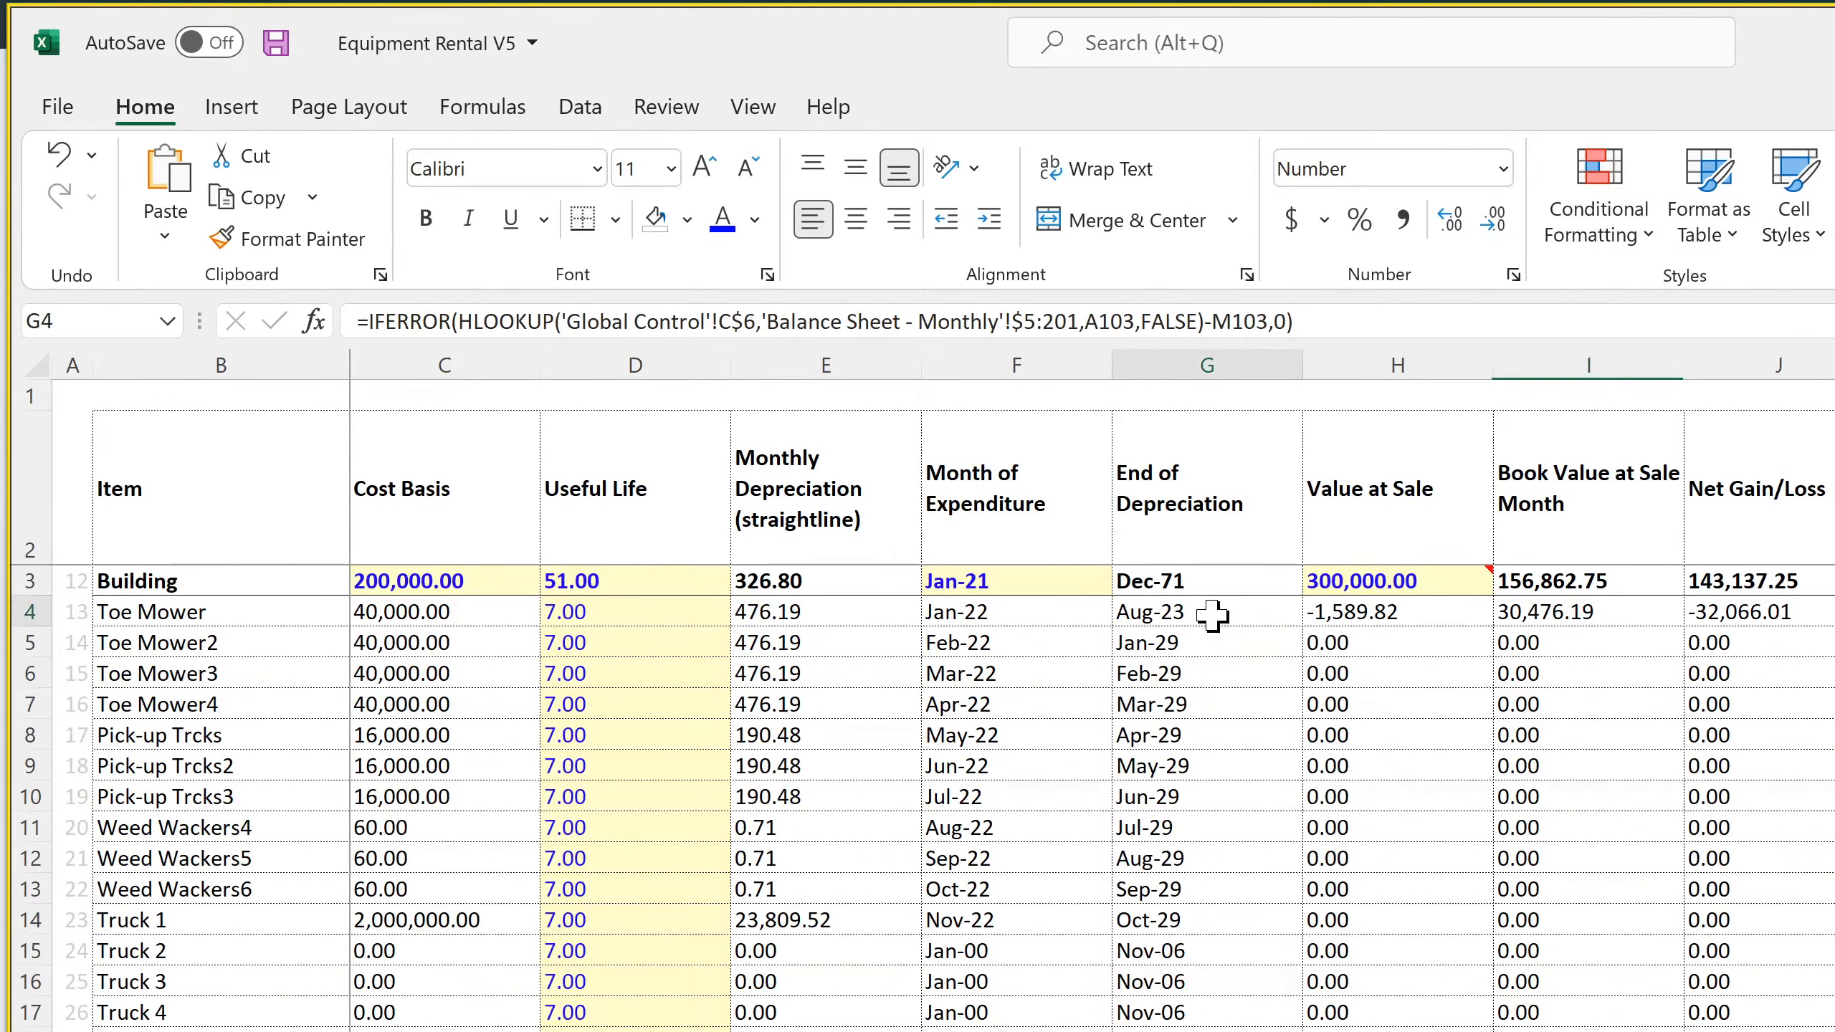
{"action": "left_click", "coordinate": [1197, 673]}
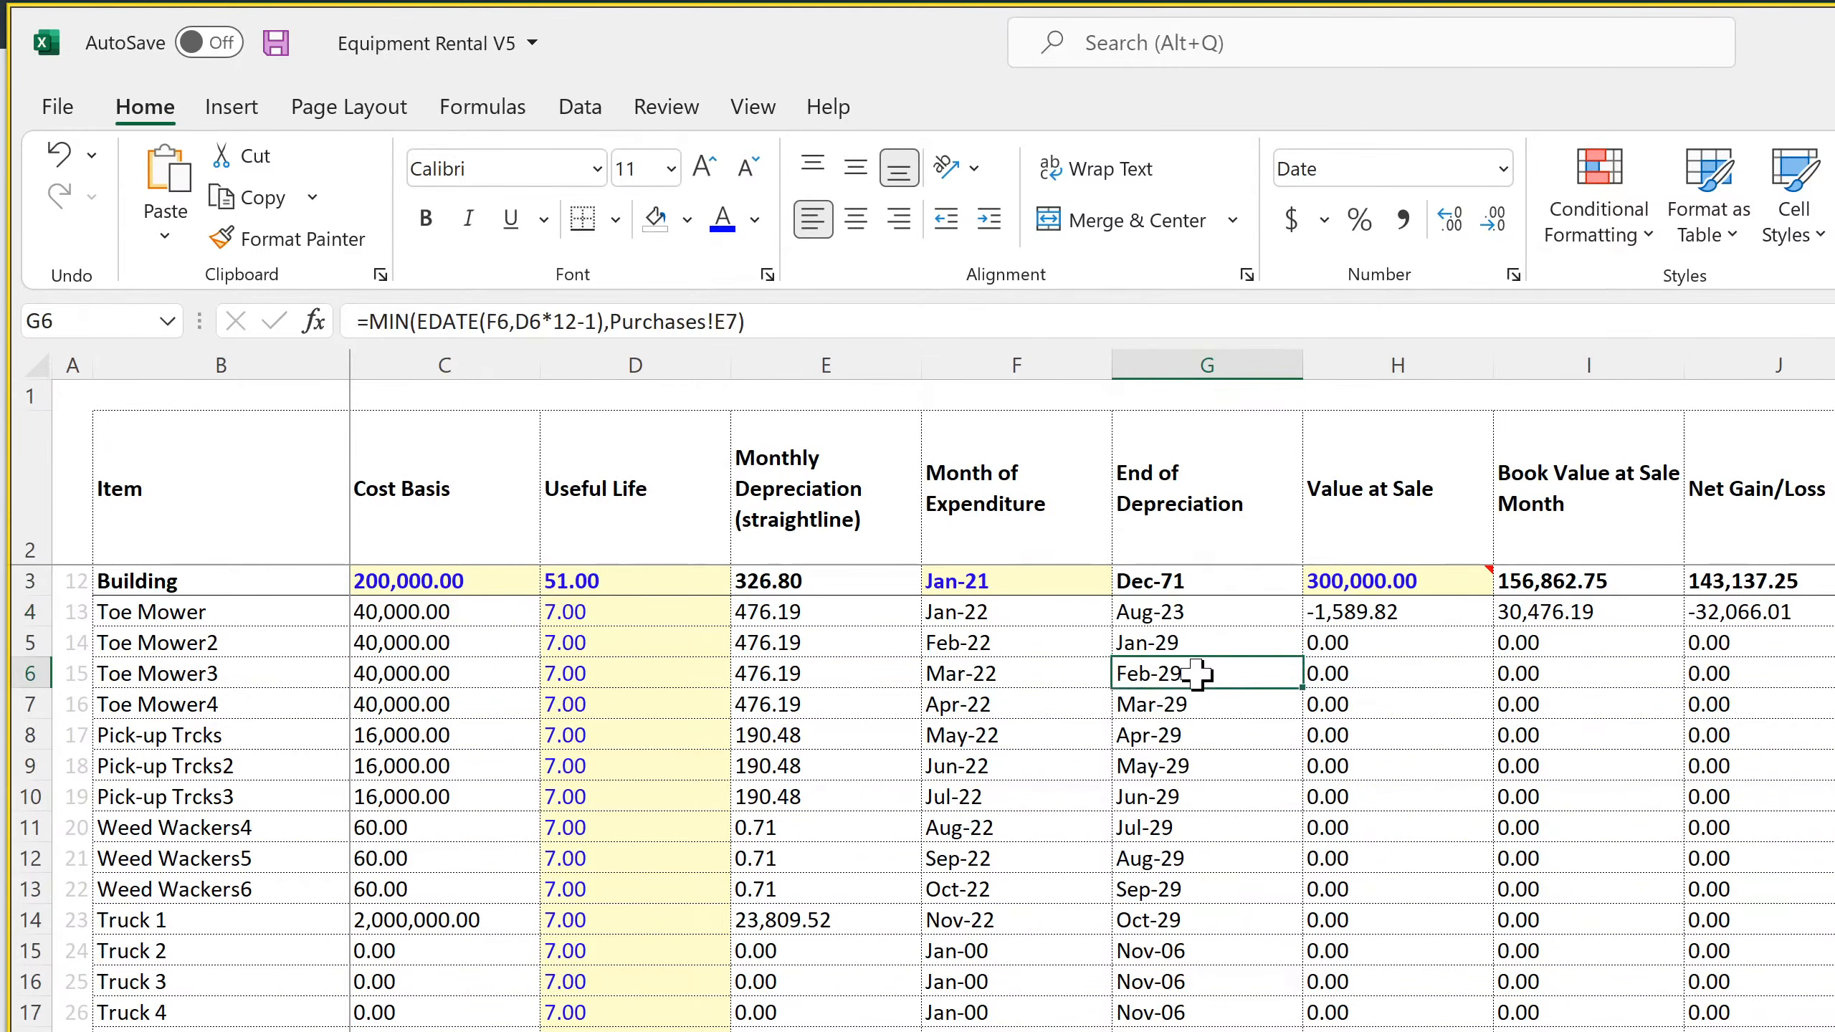
{"action": "double_click", "coordinate": [1197, 674]}
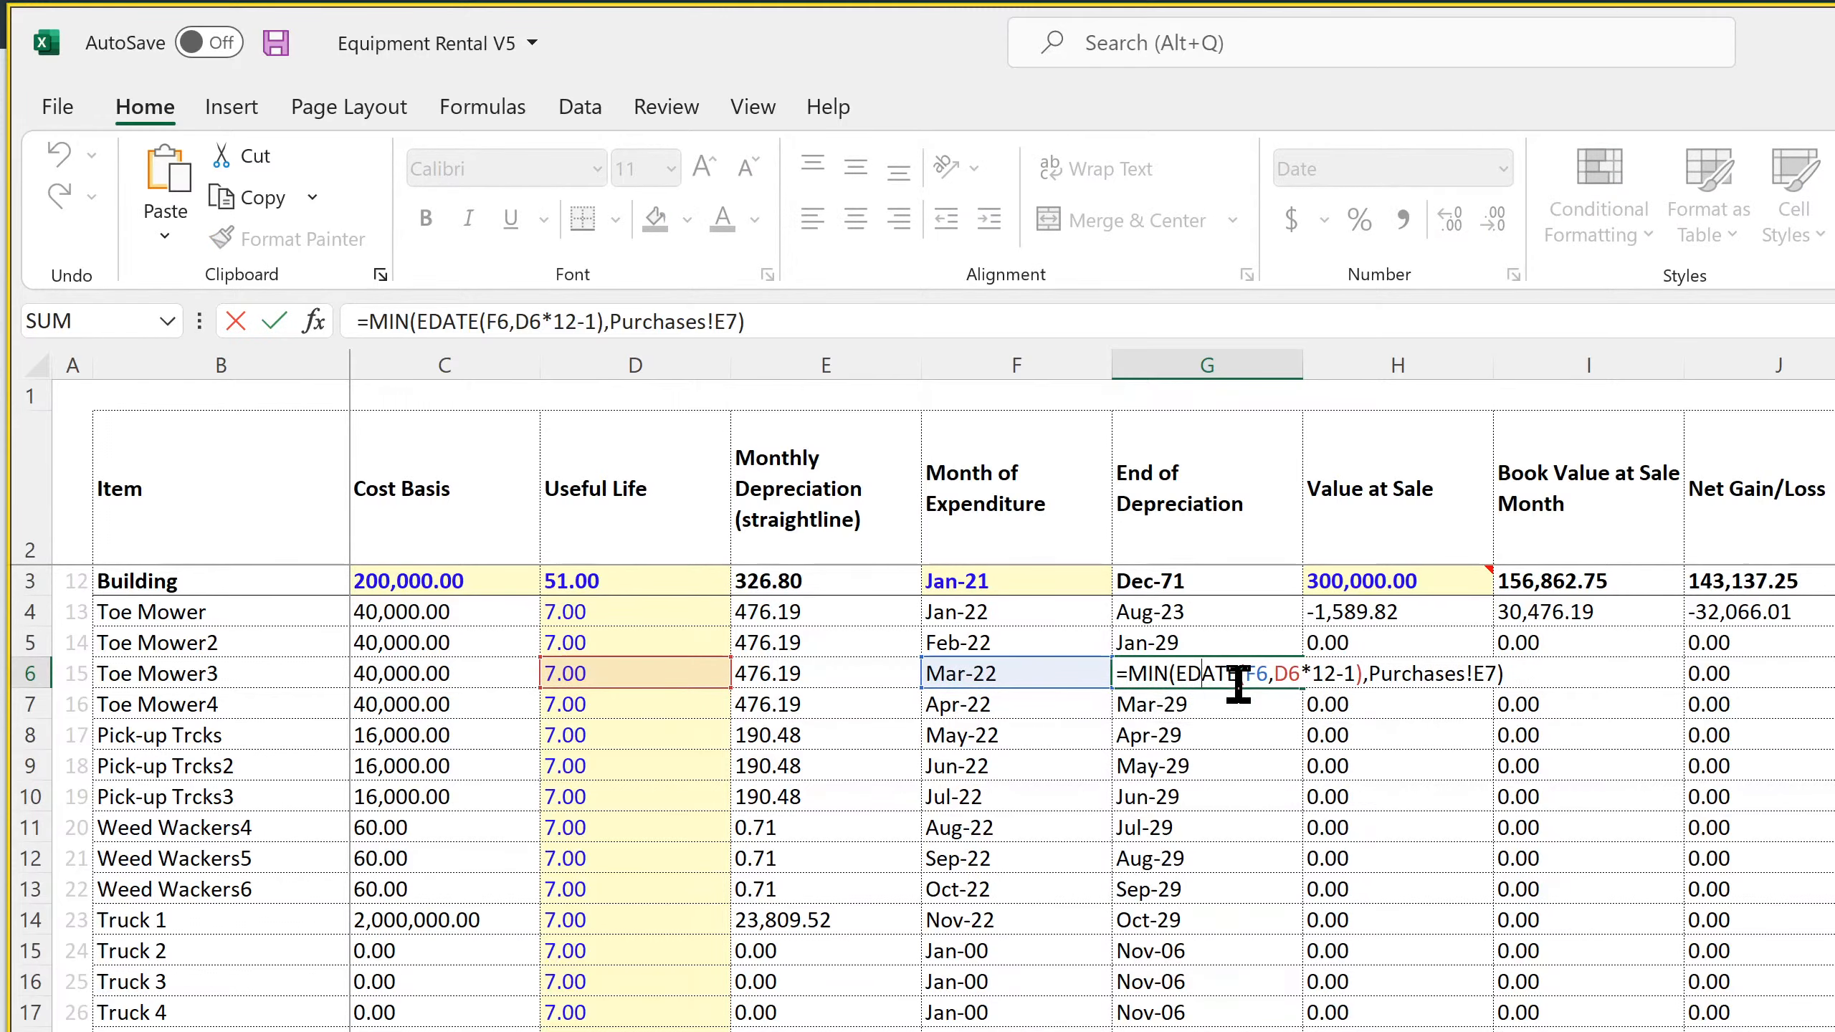
{"action": "key", "text": "Return"}
{"action": "left_click", "coordinate": [640, 674]}
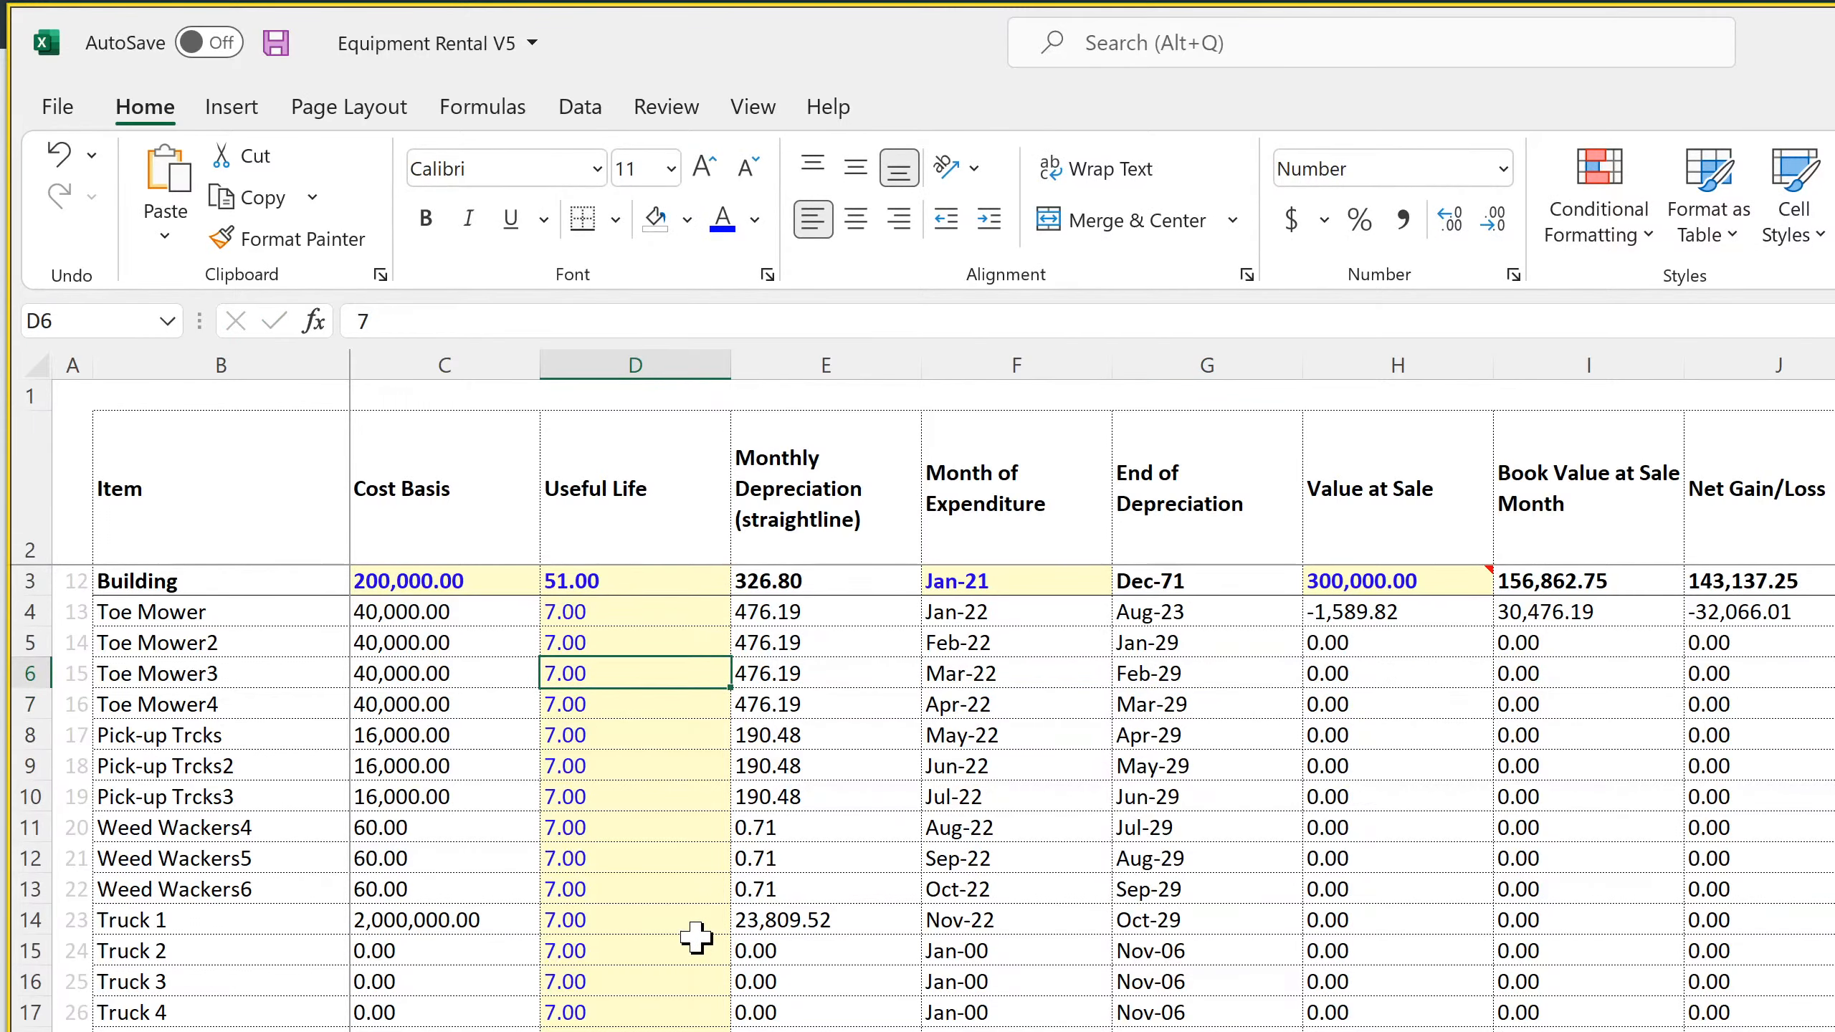
Group the individual depreciation rows 72 to 172, Building through Other Equipment 75, on the annual Income Statement
{"action": "key", "text": "ctrl+Page_Up"}
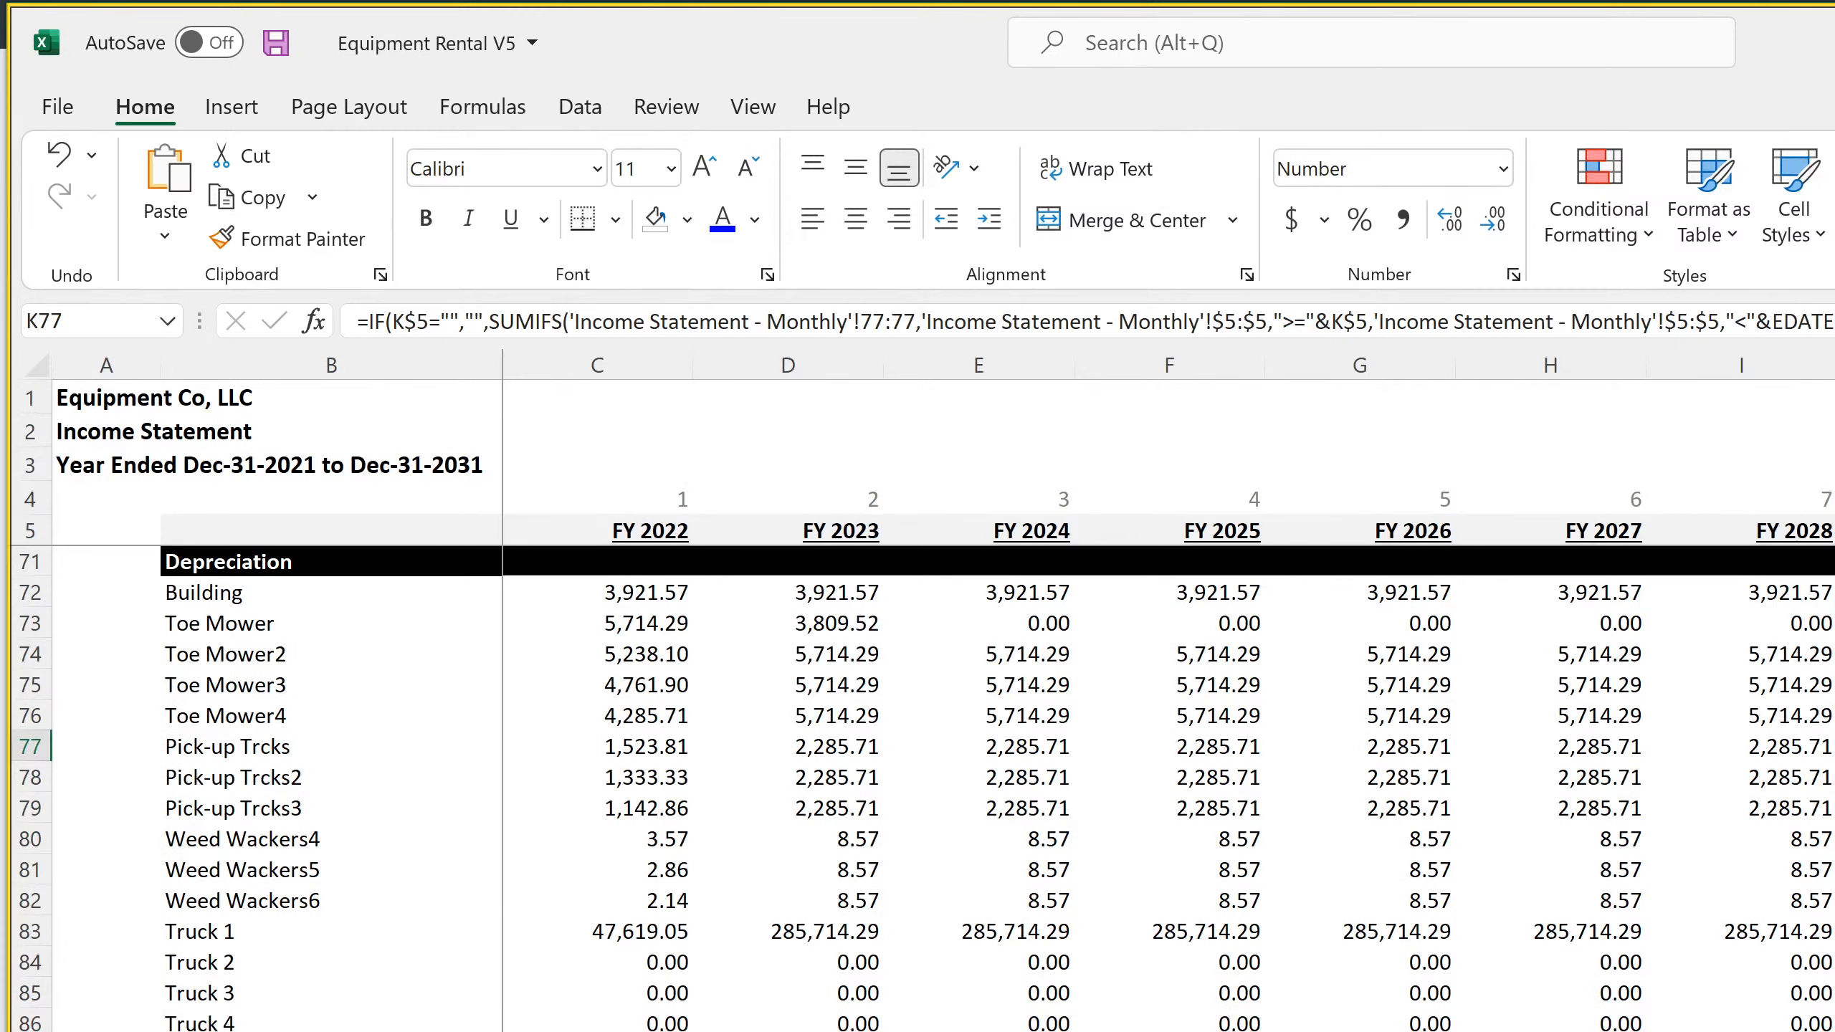
{"action": "scroll", "coordinate": [923, 788], "scroll_direction": "down", "scroll_amount": 4}
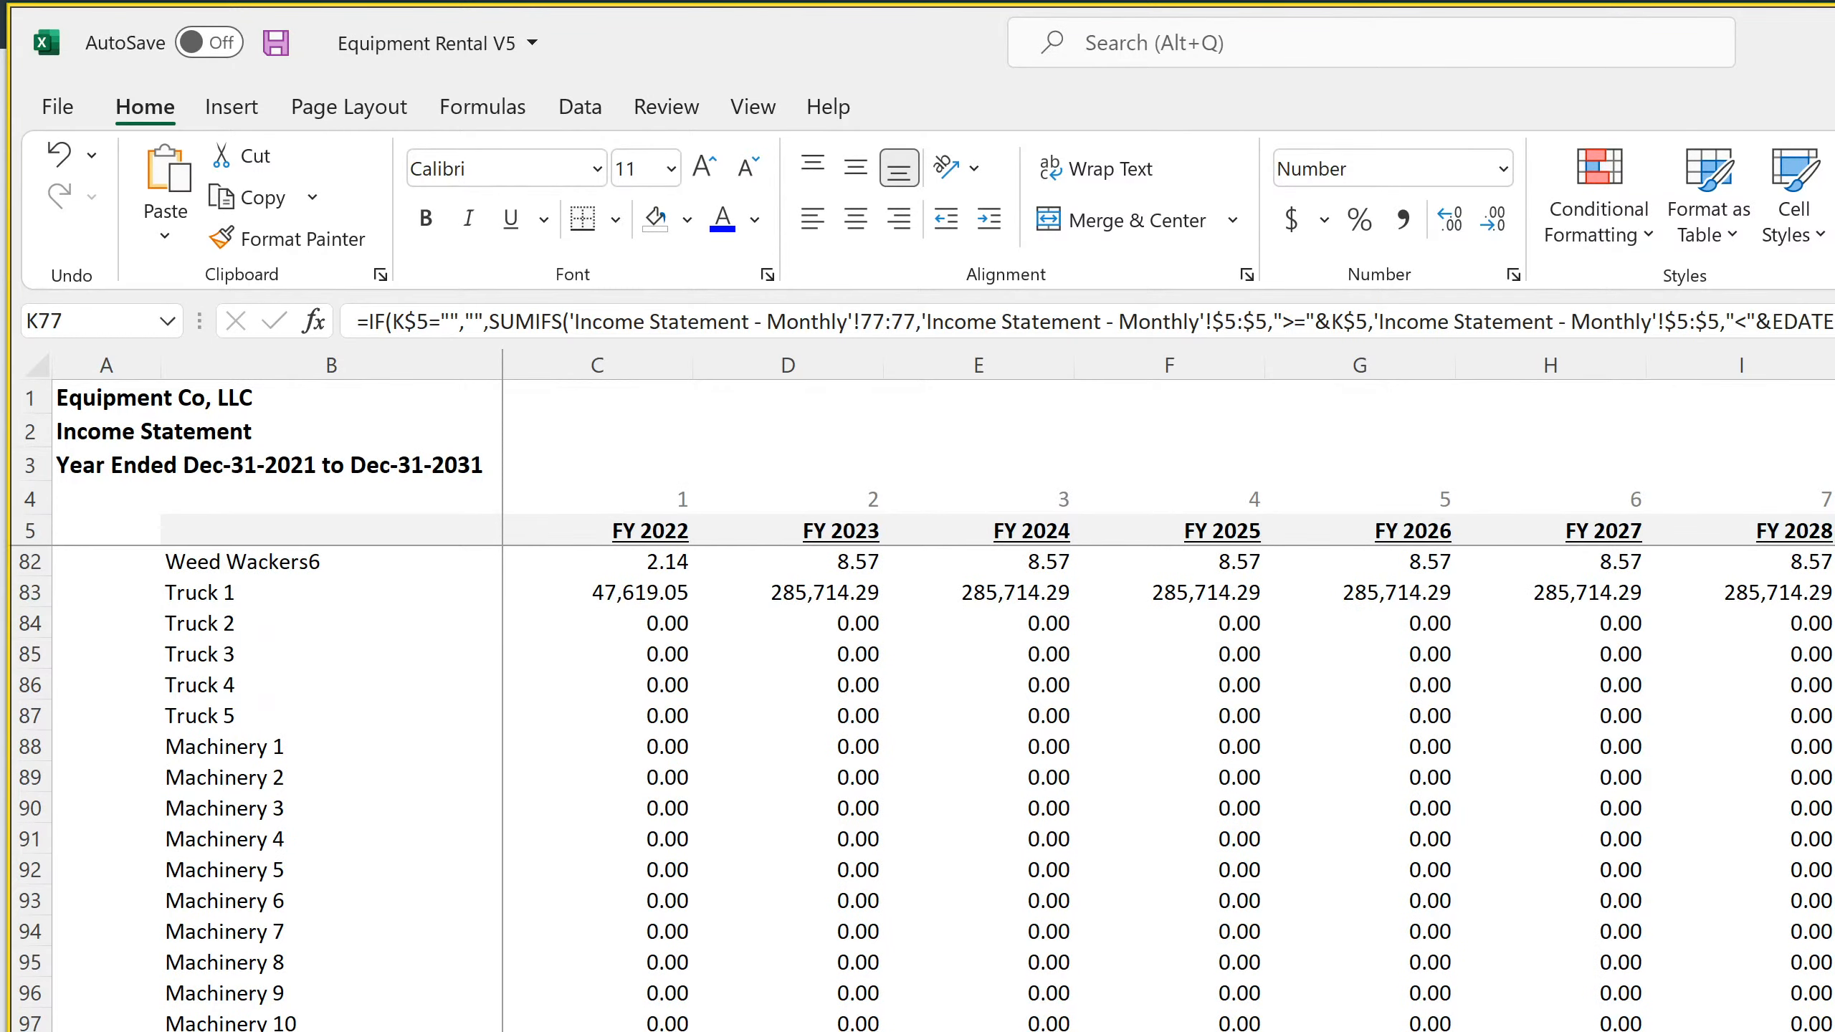
{"action": "scroll", "coordinate": [923, 788], "scroll_direction": "down", "scroll_amount": 20}
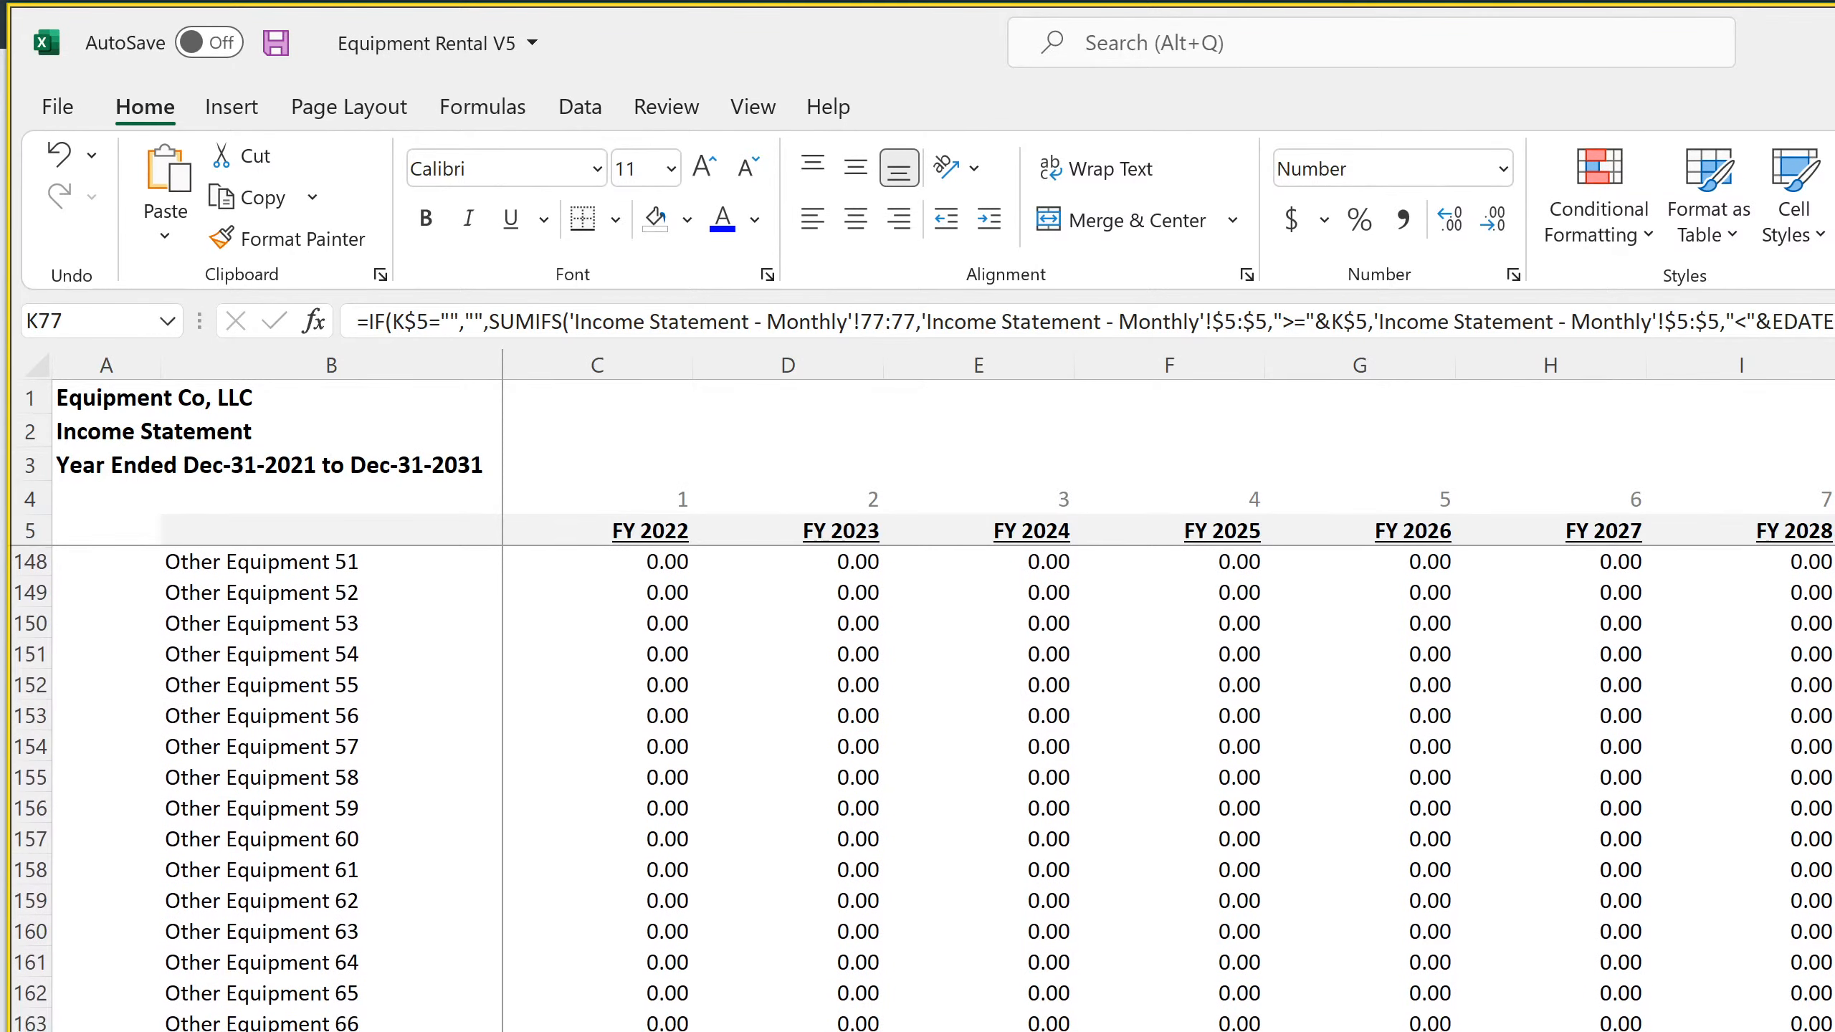
{"action": "left_click_drag", "start_coordinate": [30, 1031], "coordinate": [114, 590]}
{"action": "left_click", "coordinate": [578, 108]}
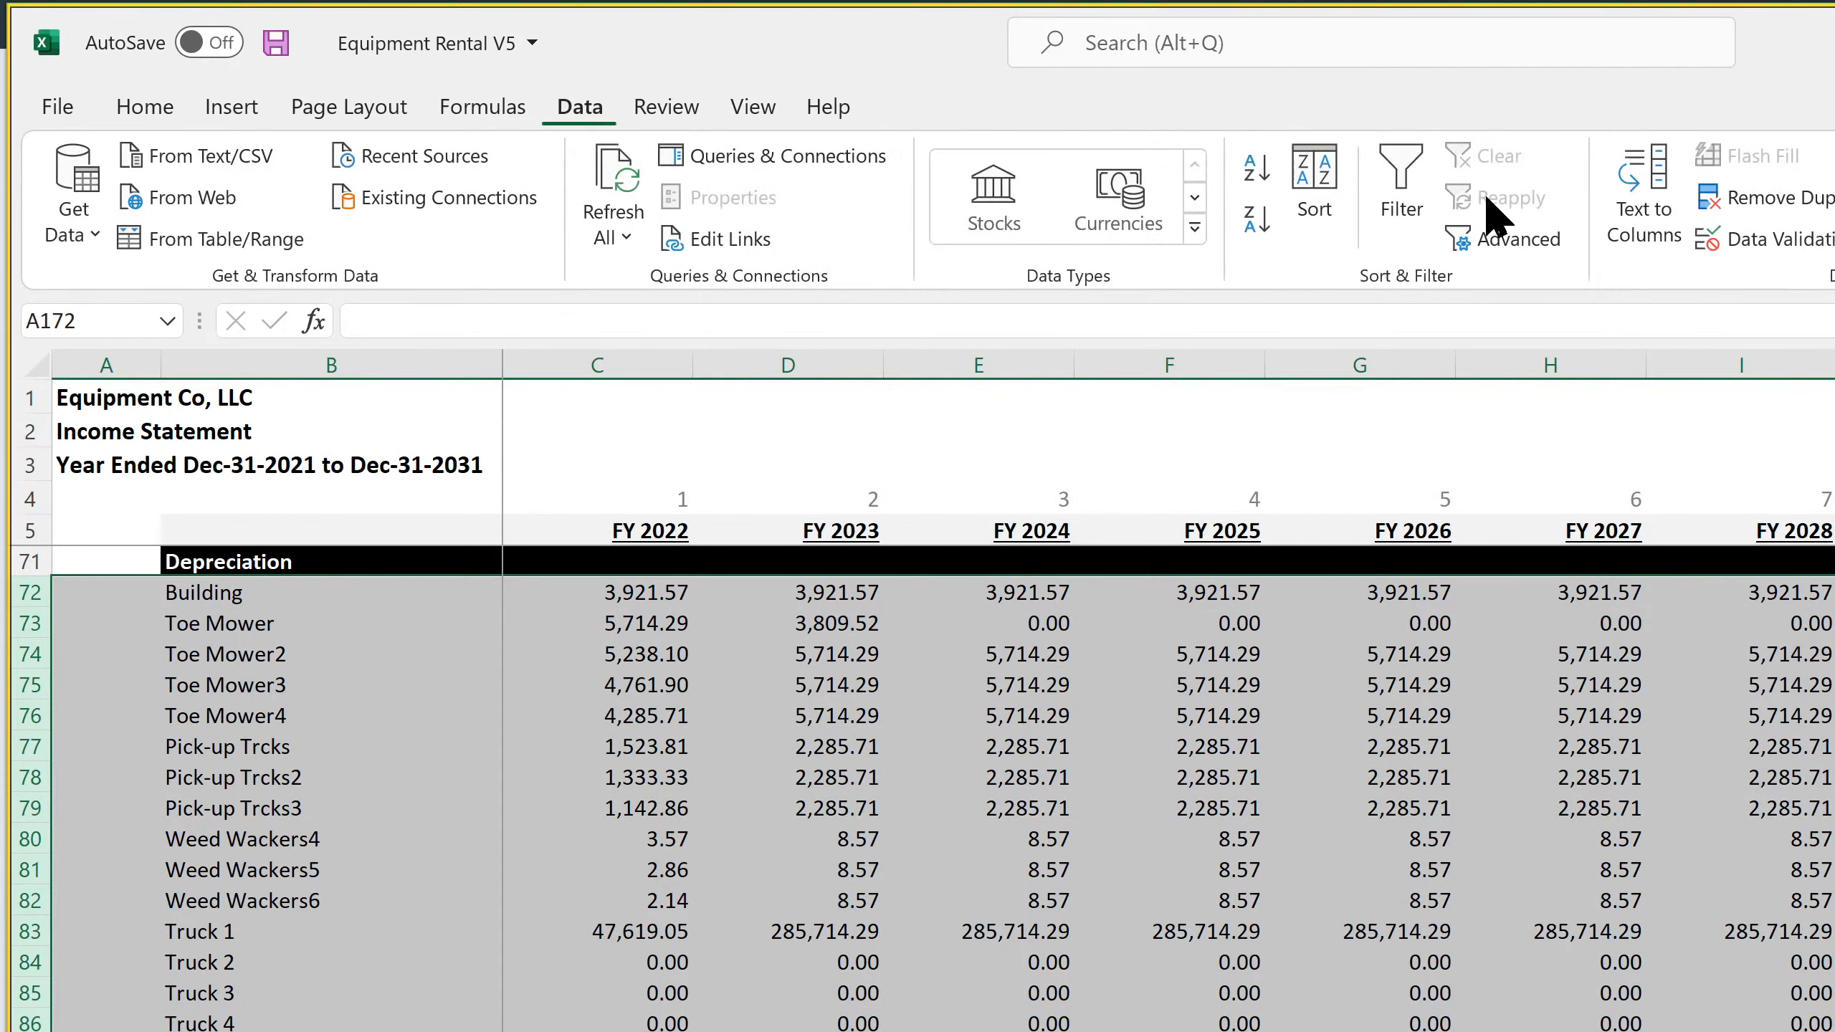
{"action": "key", "text": "shift+alt+Right"}
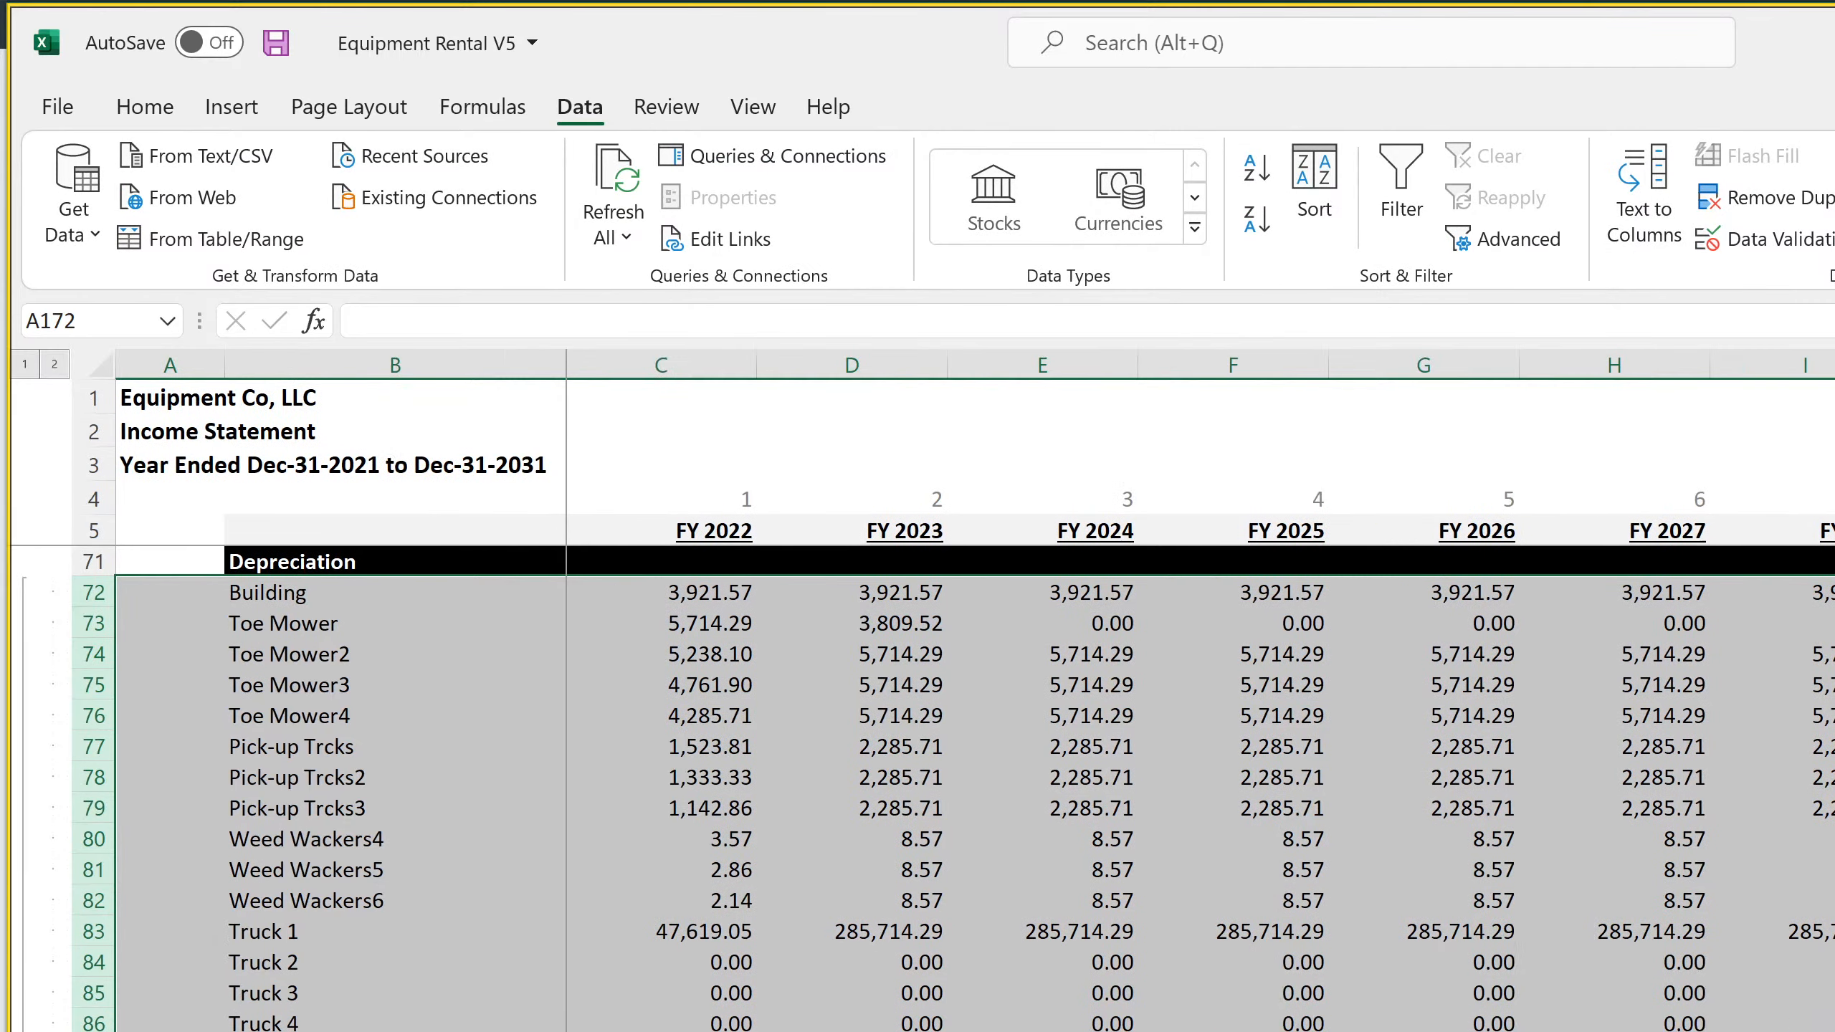
{"action": "left_click", "coordinate": [1188, 967]}
Group the individual operating expense rows 24 to 62 on the annual Income Statement
{"action": "scroll", "coordinate": [988, 1026], "scroll_direction": "up", "scroll_amount": 11}
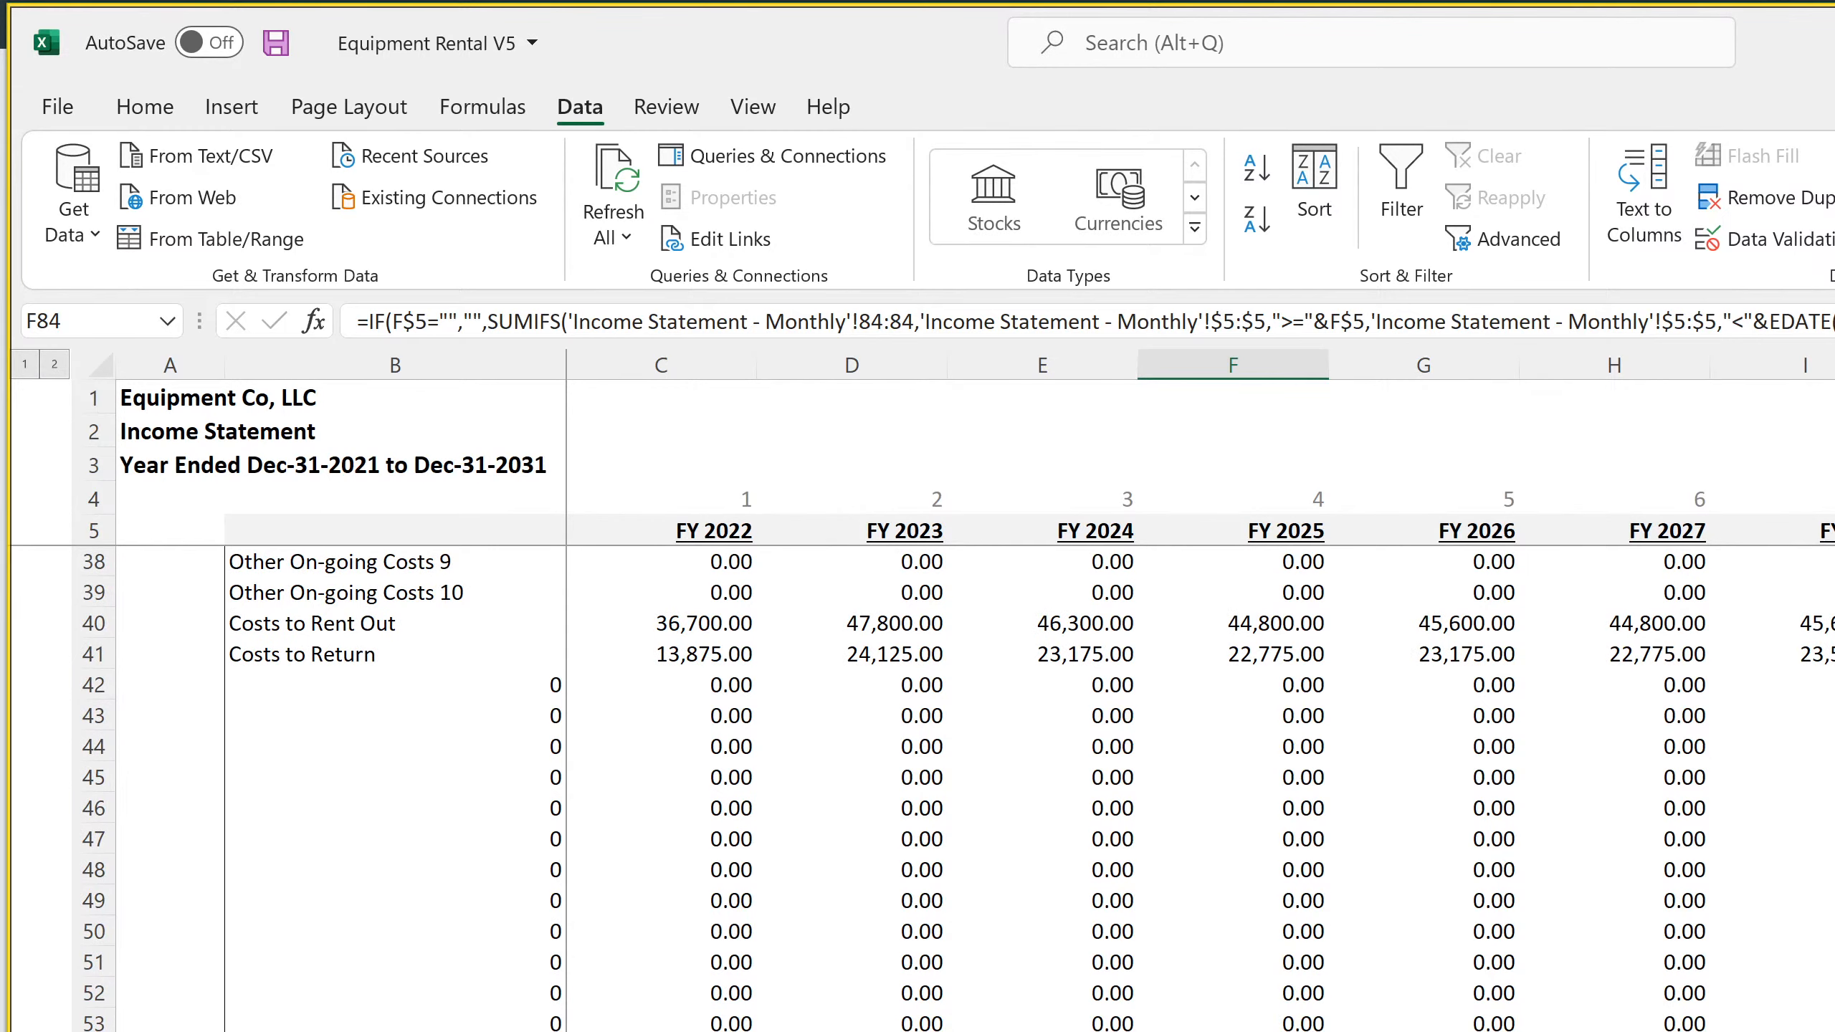
{"action": "left_click_drag", "start_coordinate": [90, 1022], "coordinate": [127, 683]}
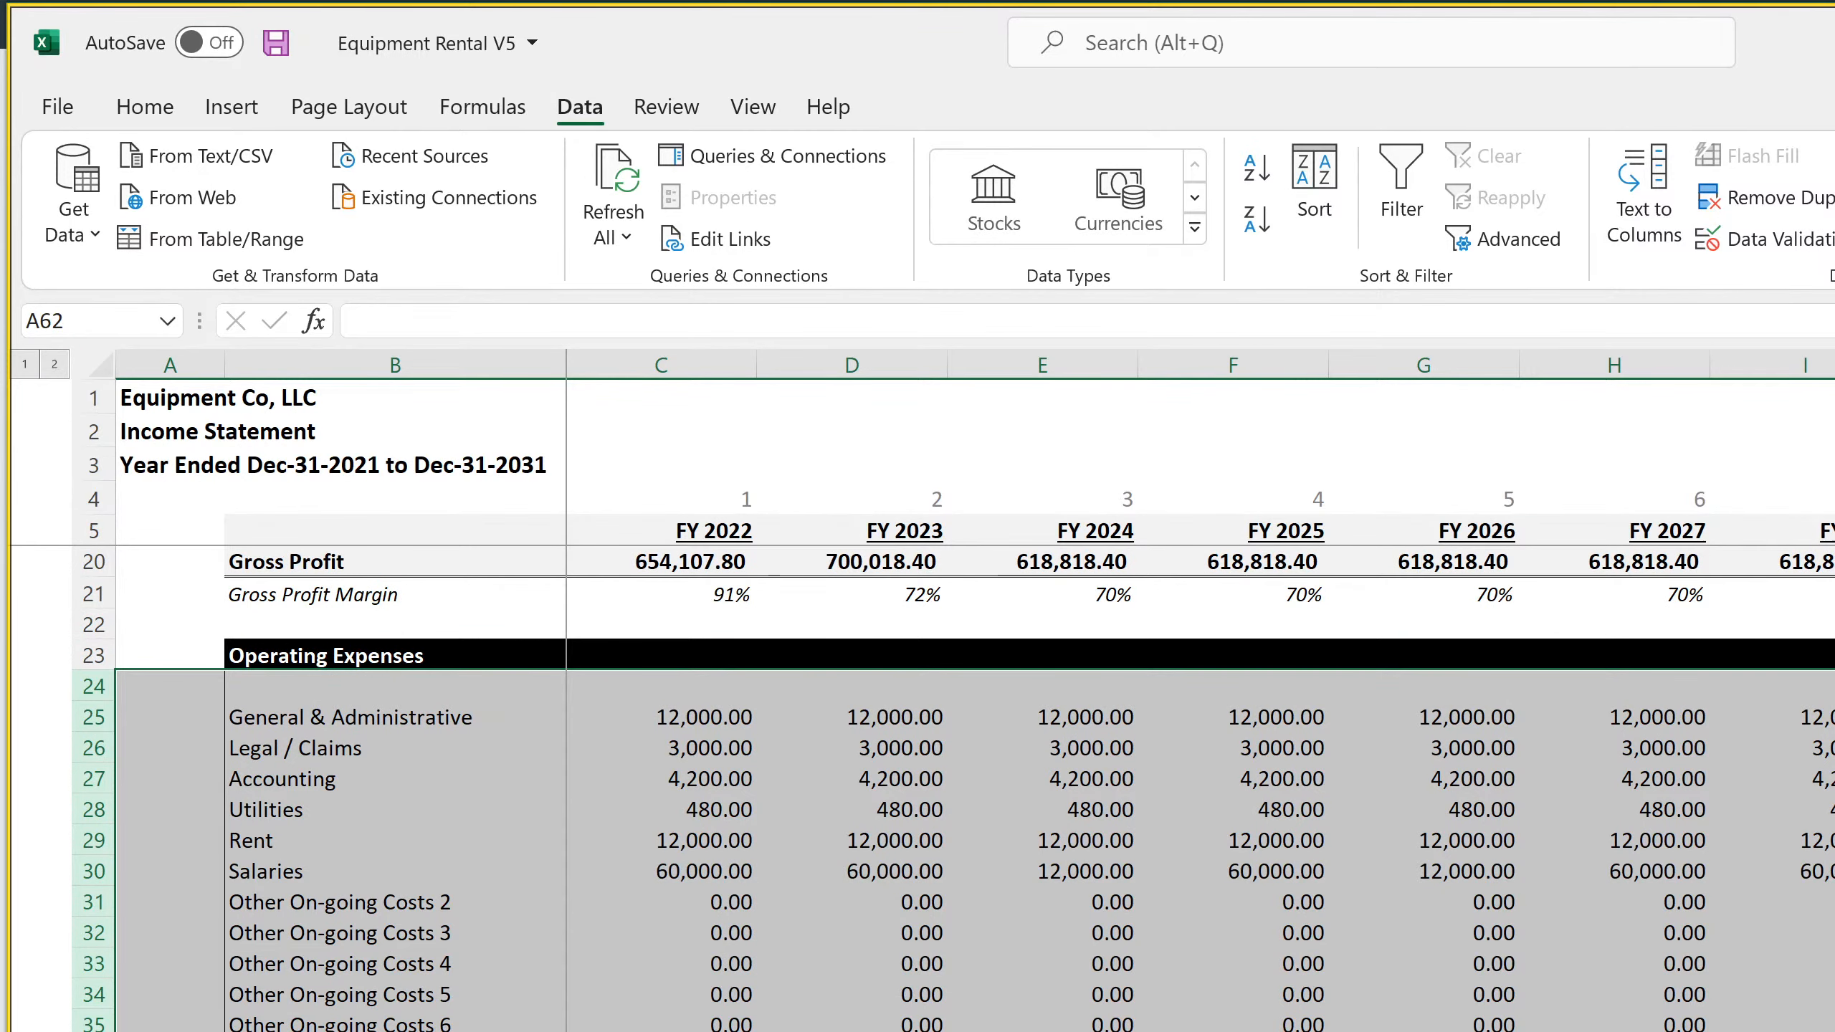
{"action": "key", "text": "alt+shift+Right"}
{"action": "scroll", "coordinate": [1148, 942], "scroll_direction": "down", "scroll_amount": 4}
{"action": "scroll", "coordinate": [1148, 942], "scroll_direction": "down", "scroll_amount": 4}
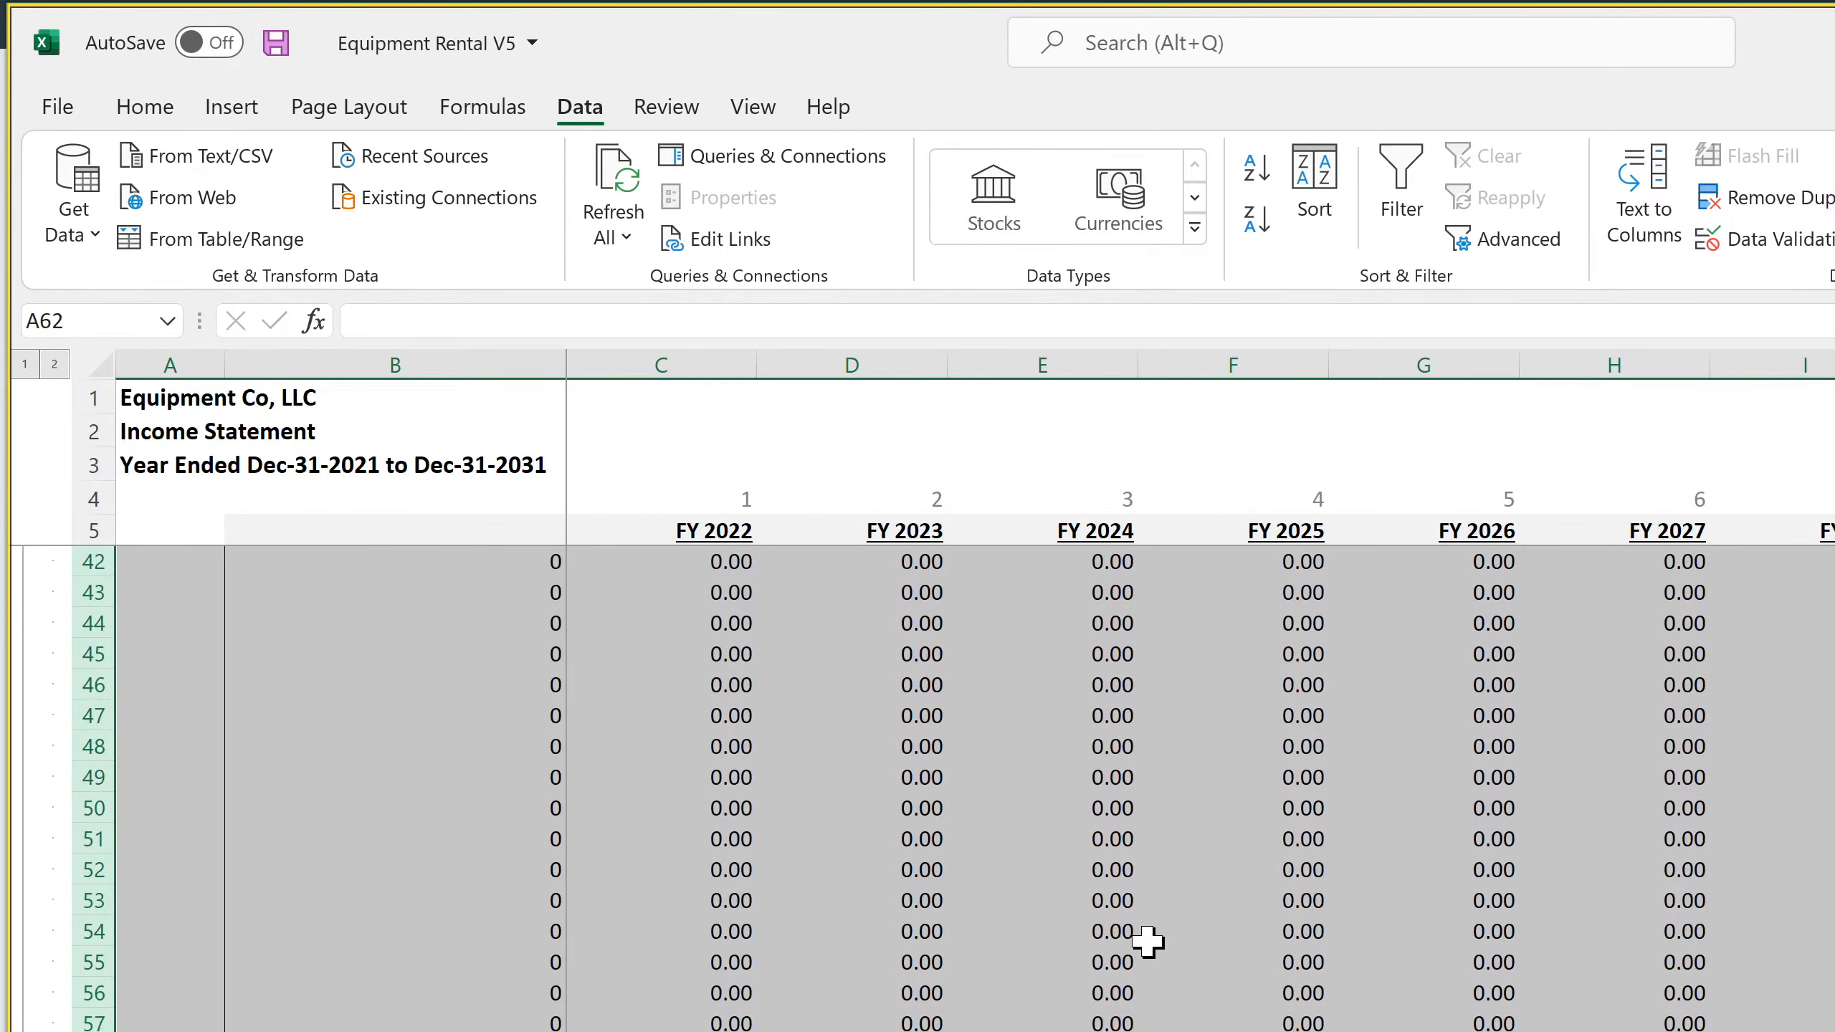
{"action": "scroll", "coordinate": [1148, 942], "scroll_direction": "up", "scroll_amount": 4}
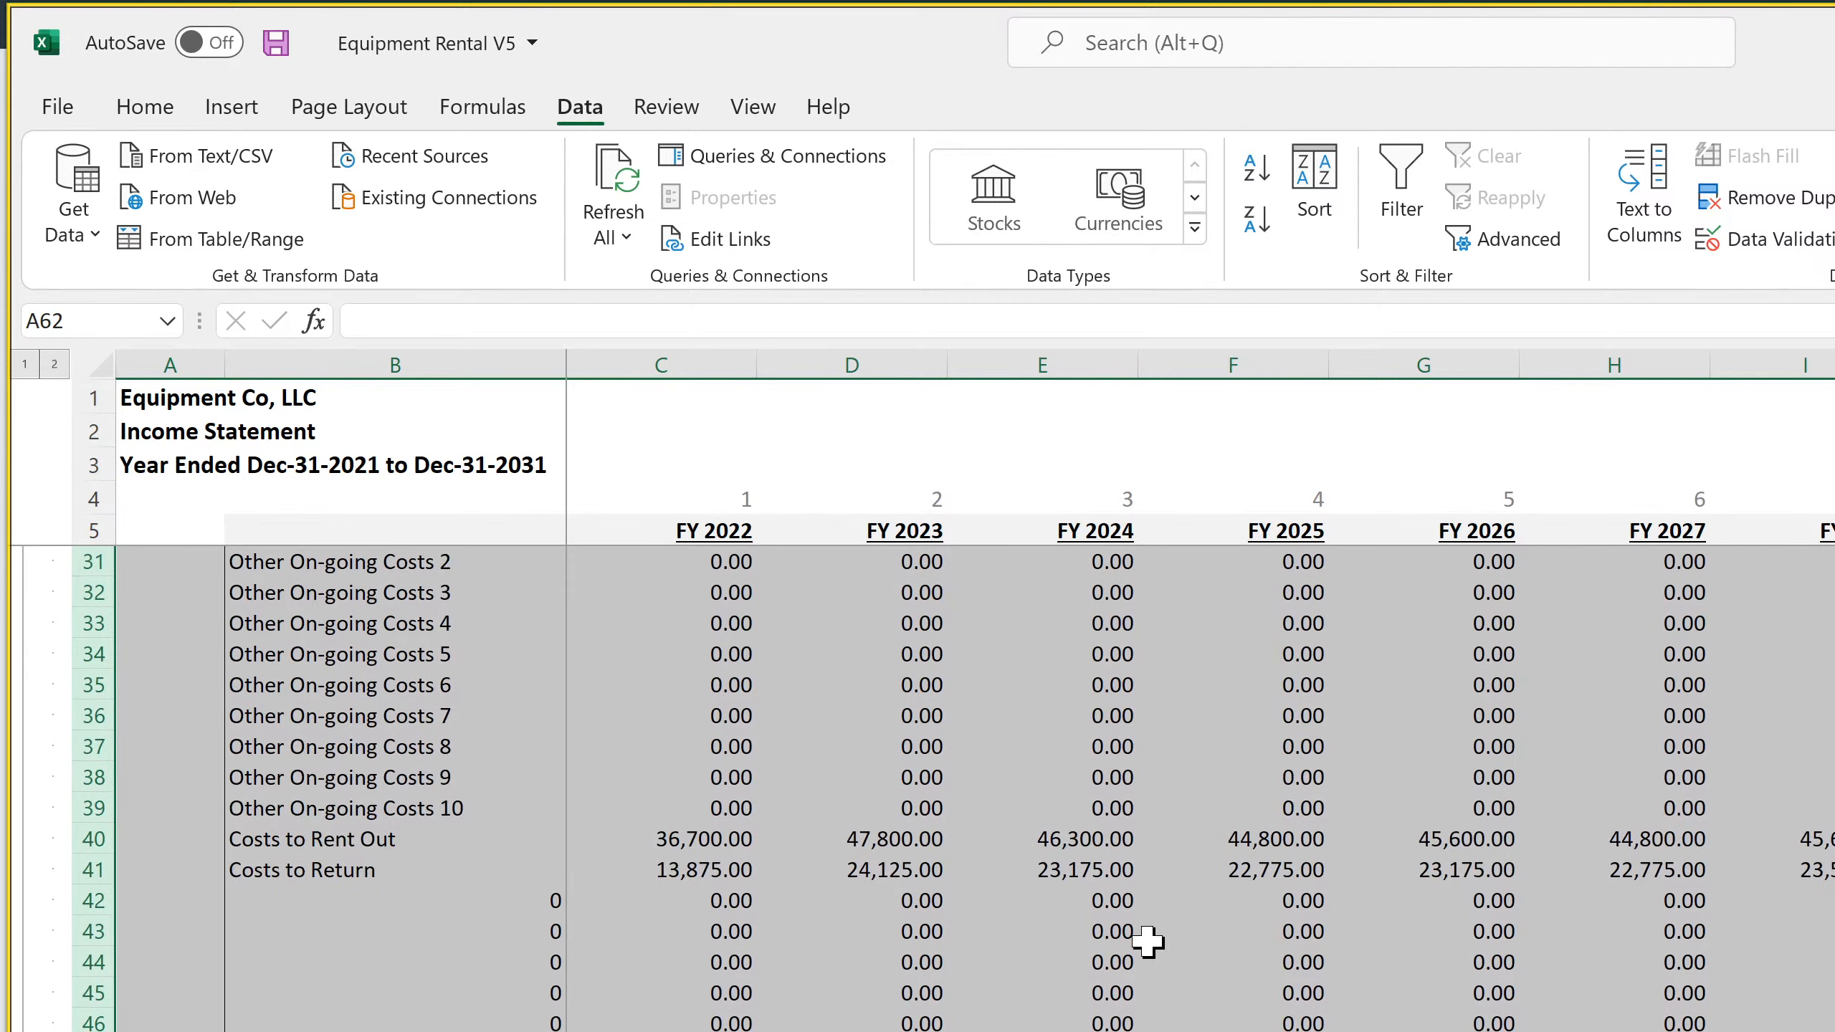
{"action": "scroll", "coordinate": [1148, 942], "scroll_direction": "down", "scroll_amount": 4}
{"action": "key", "text": "Right"}
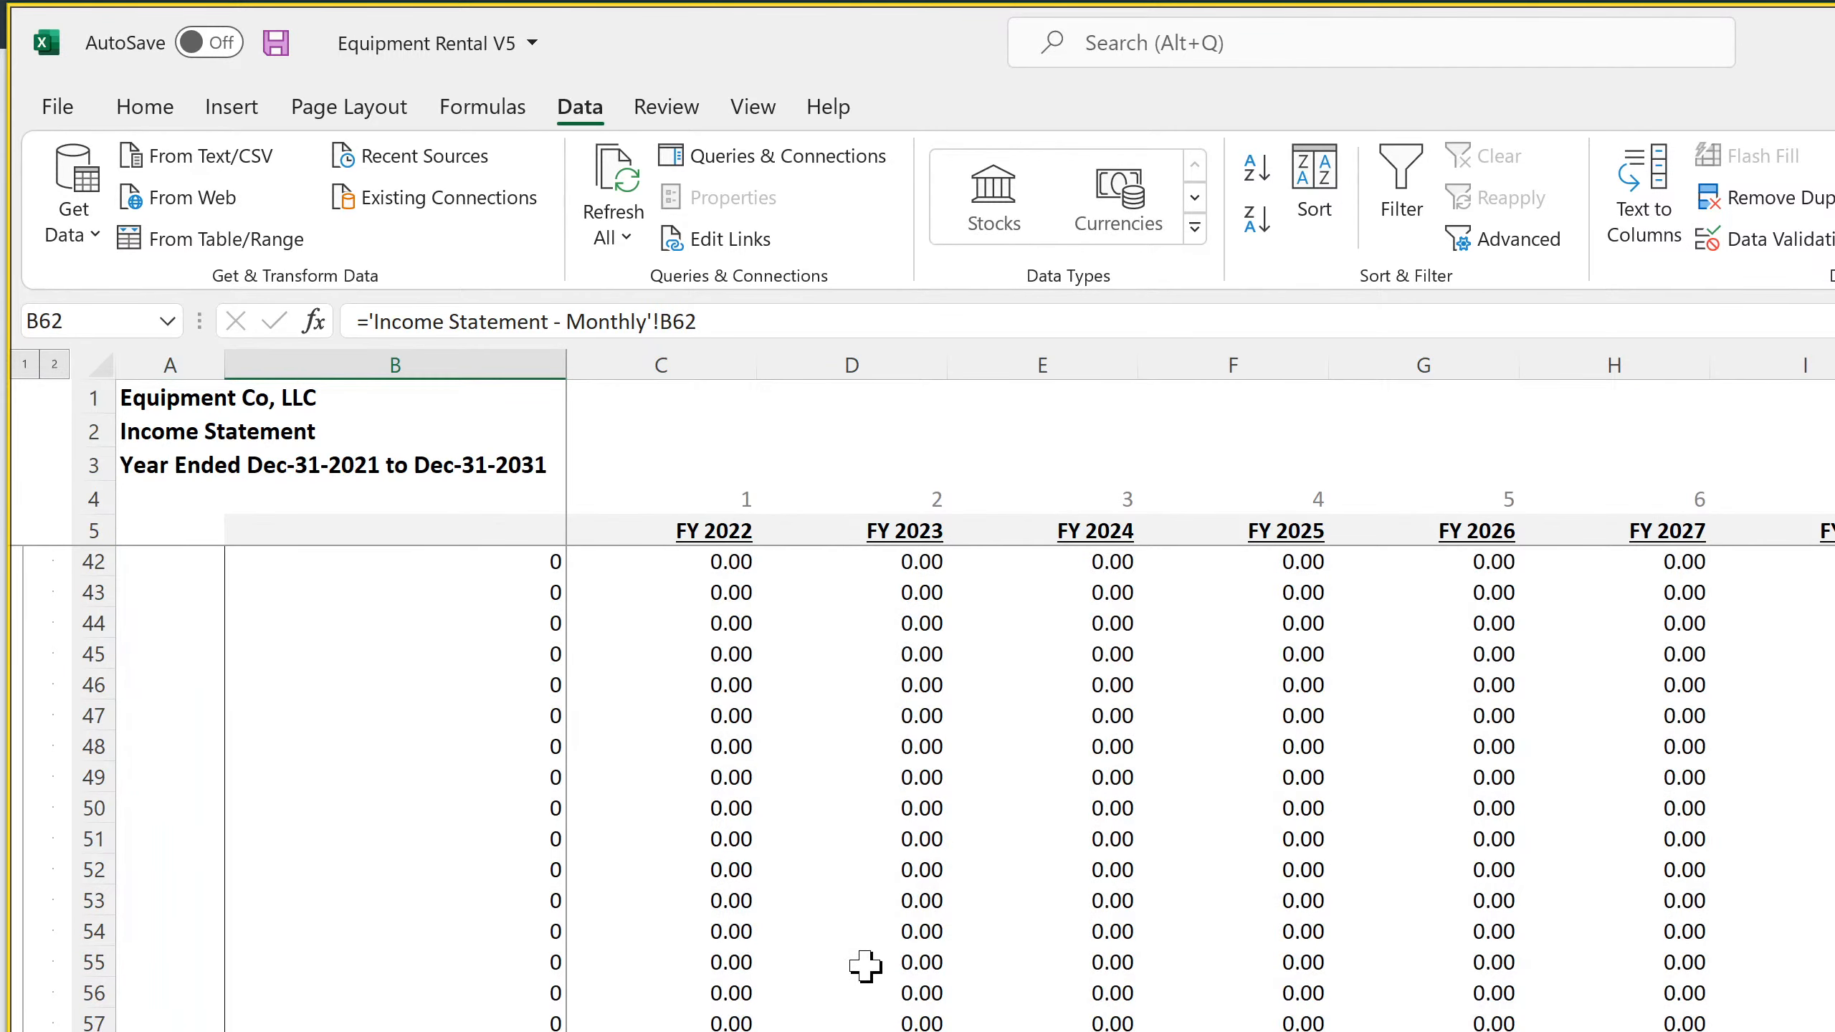
{"action": "scroll", "coordinate": [865, 966], "scroll_direction": "up", "scroll_amount": 12}
Group the individual operating expense rows 24 to 62 on the monthly Income Statement
{"action": "key", "text": "ctrl+Page_Up"}
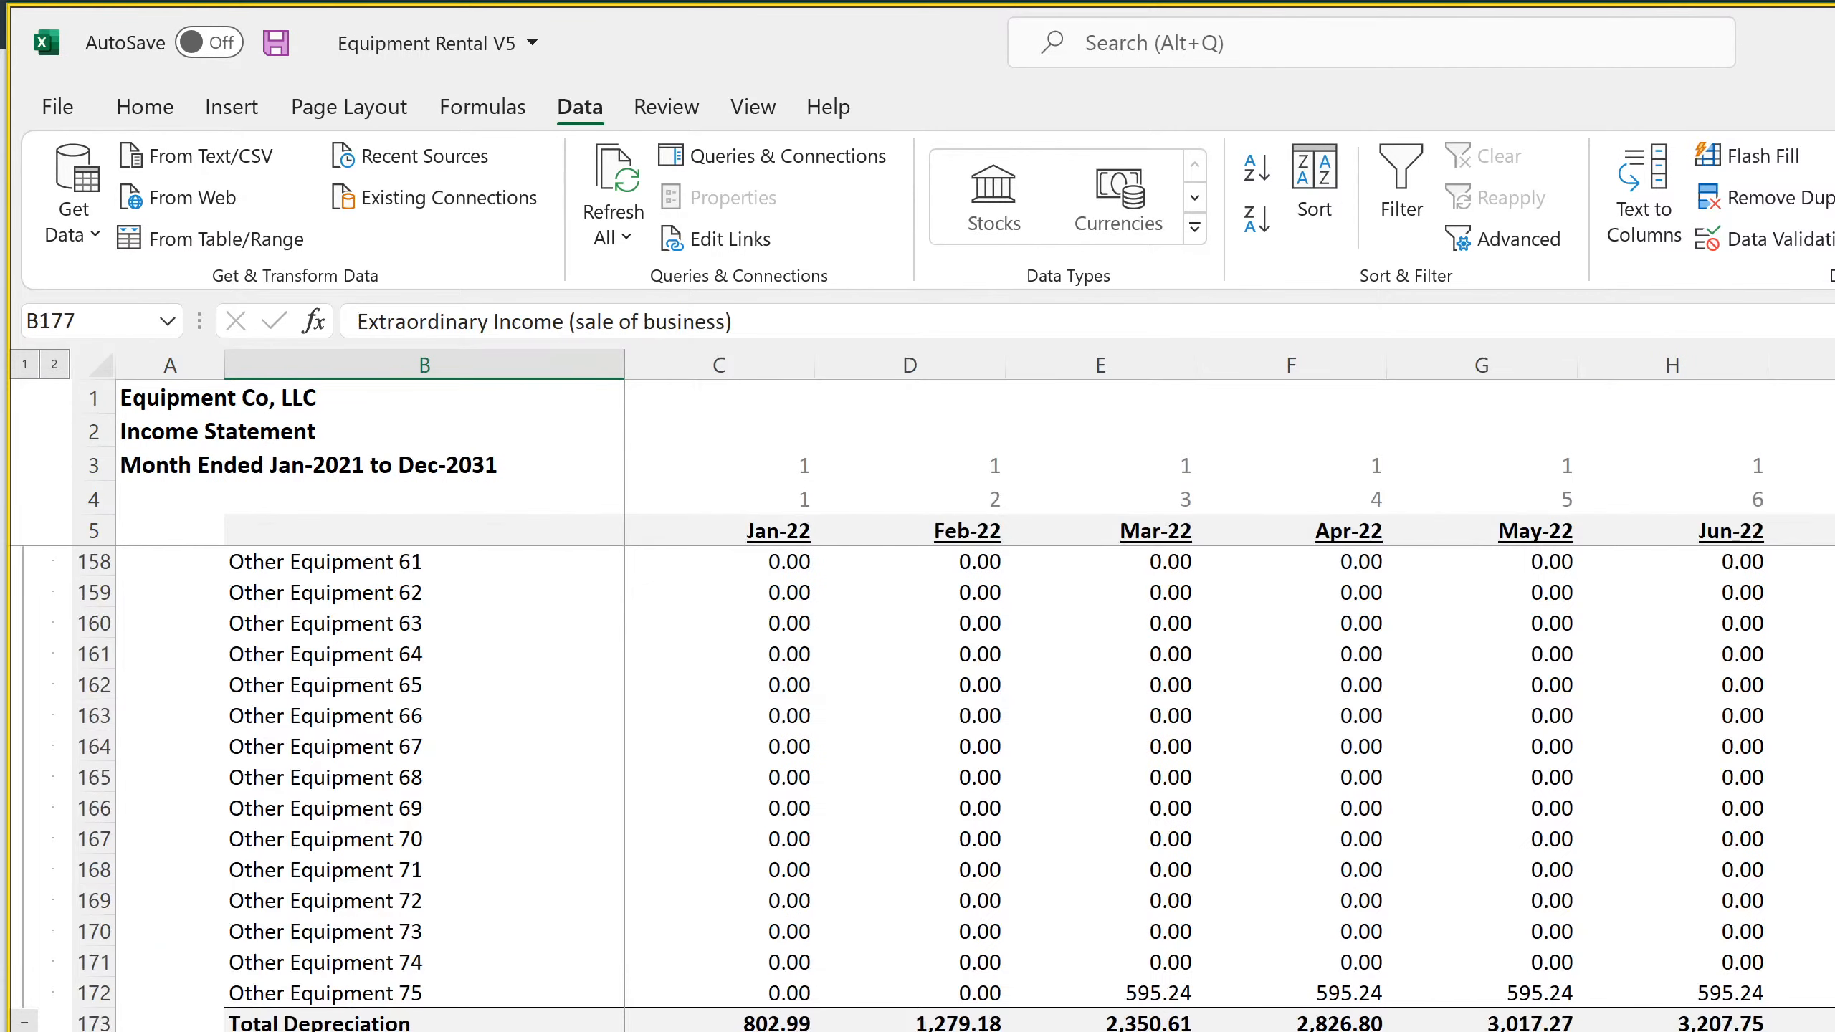
{"action": "scroll", "coordinate": [90, 988], "scroll_direction": "up", "scroll_amount": 20}
{"action": "scroll", "coordinate": [196, 988], "scroll_direction": "up", "scroll_amount": 15}
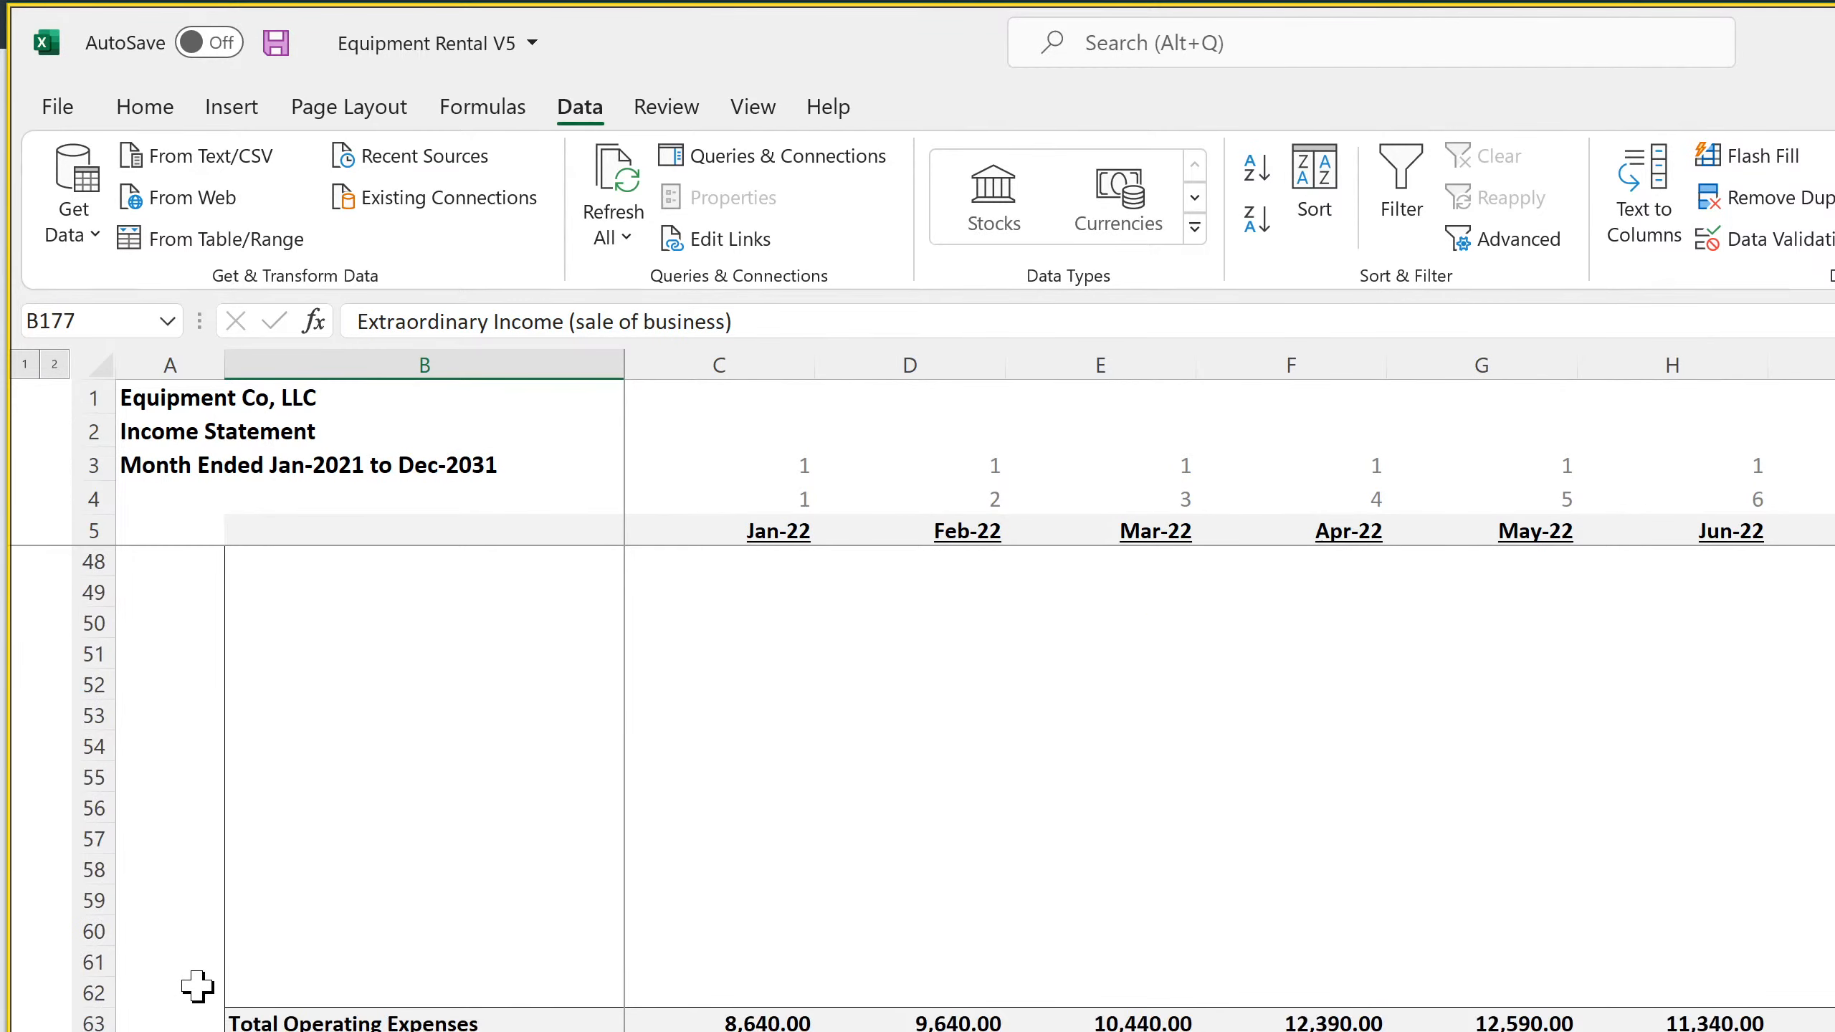
{"action": "mouse_move", "coordinate": [94, 1031]}
{"action": "left_mouse_down"}
{"action": "mouse_move", "coordinate": [98, 450]}
{"action": "mouse_move", "coordinate": [94, 1031]}
{"action": "left_mouse_up"}
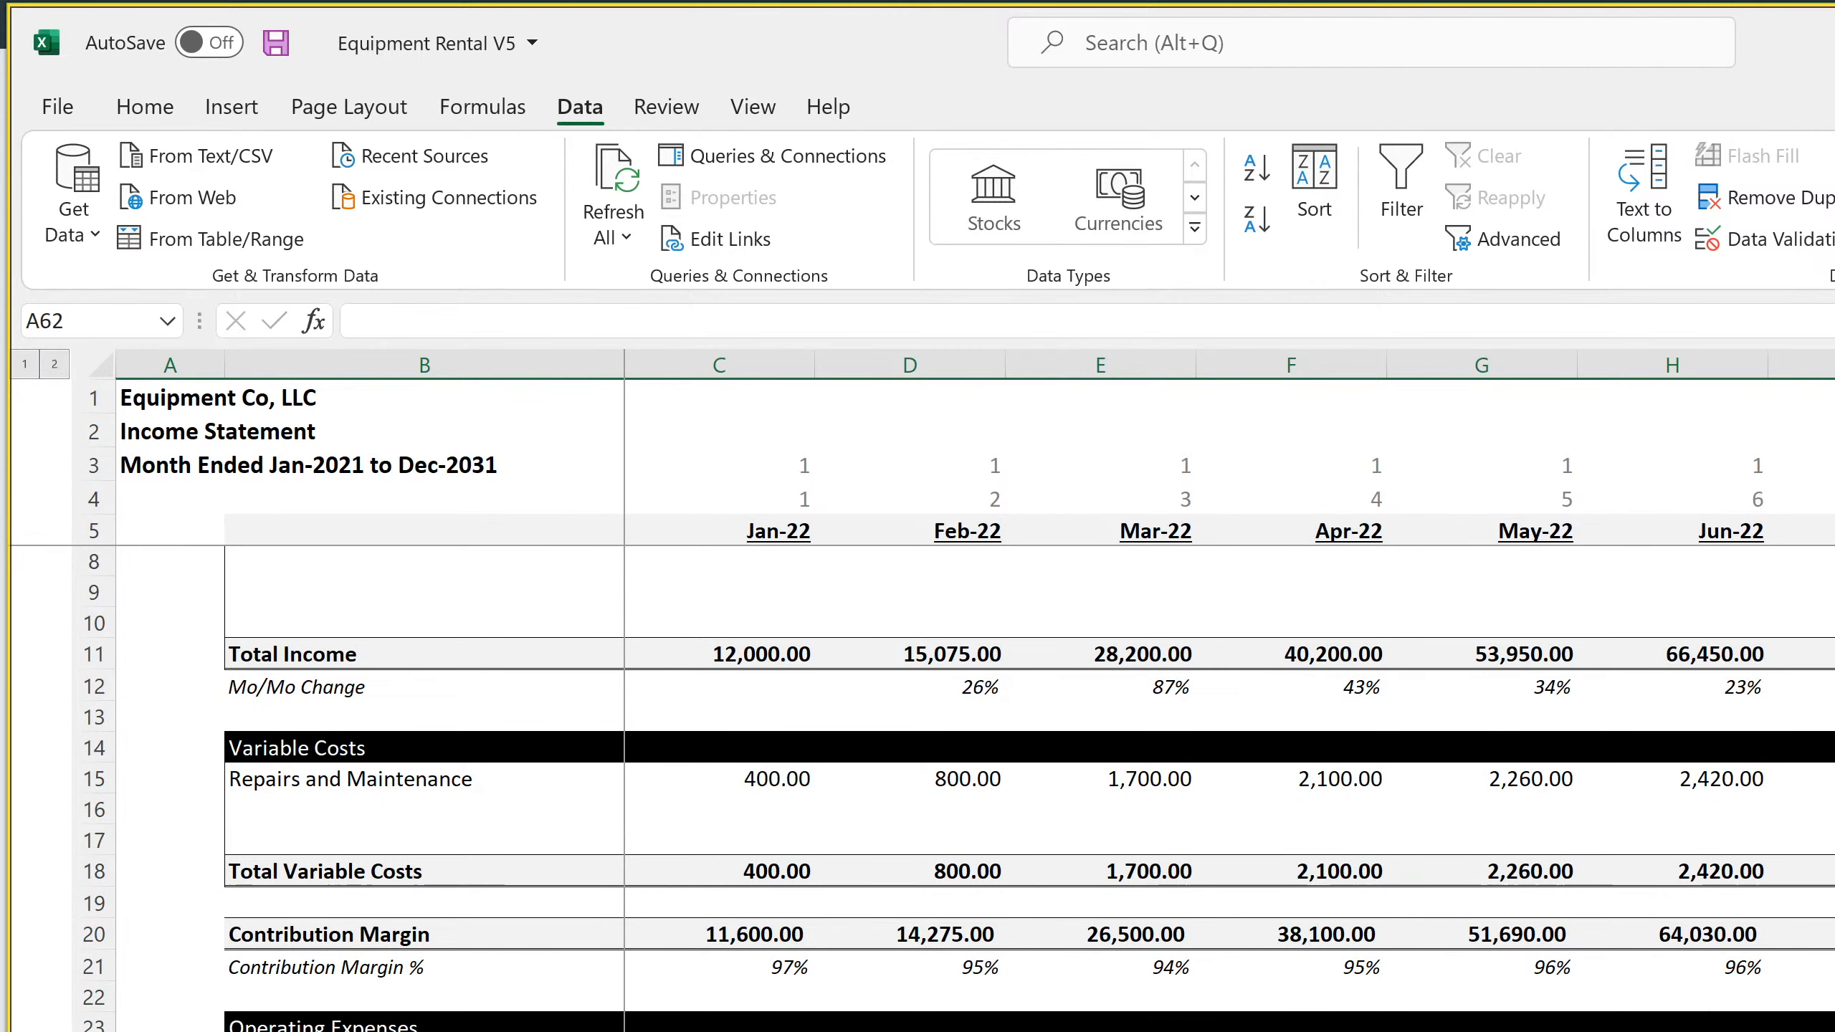
{"action": "left_click", "coordinate": [424, 1031]}
Check the operating expense label links down to Costs to Return on the monthly Income Statement, and save the workbook
{"action": "scroll", "coordinate": [425, 1031], "scroll_direction": "up", "scroll_amount": 1}
{"action": "scroll", "coordinate": [425, 1026], "scroll_direction": "down", "scroll_amount": 4}
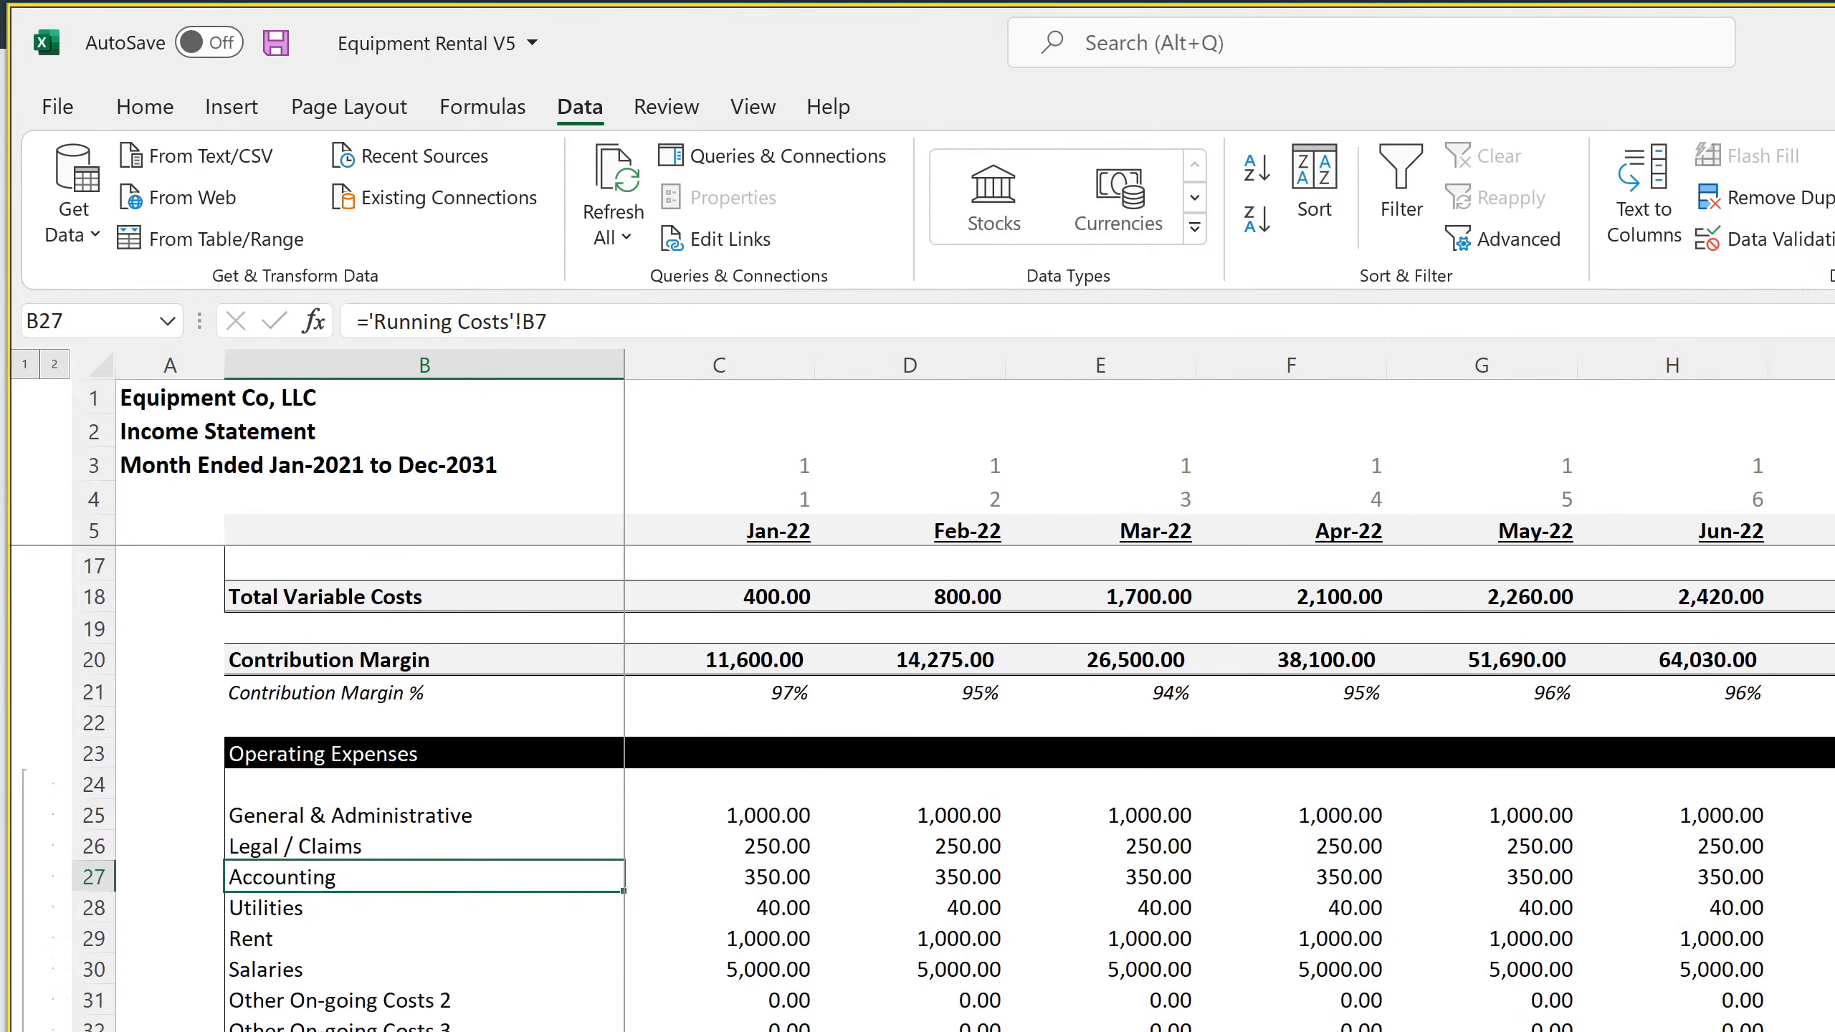
{"action": "left_click", "coordinate": [463, 1015]}
{"action": "scroll", "coordinate": [463, 1016], "scroll_direction": "down", "scroll_amount": 3}
{"action": "scroll", "coordinate": [424, 1026], "scroll_direction": "down", "scroll_amount": 4}
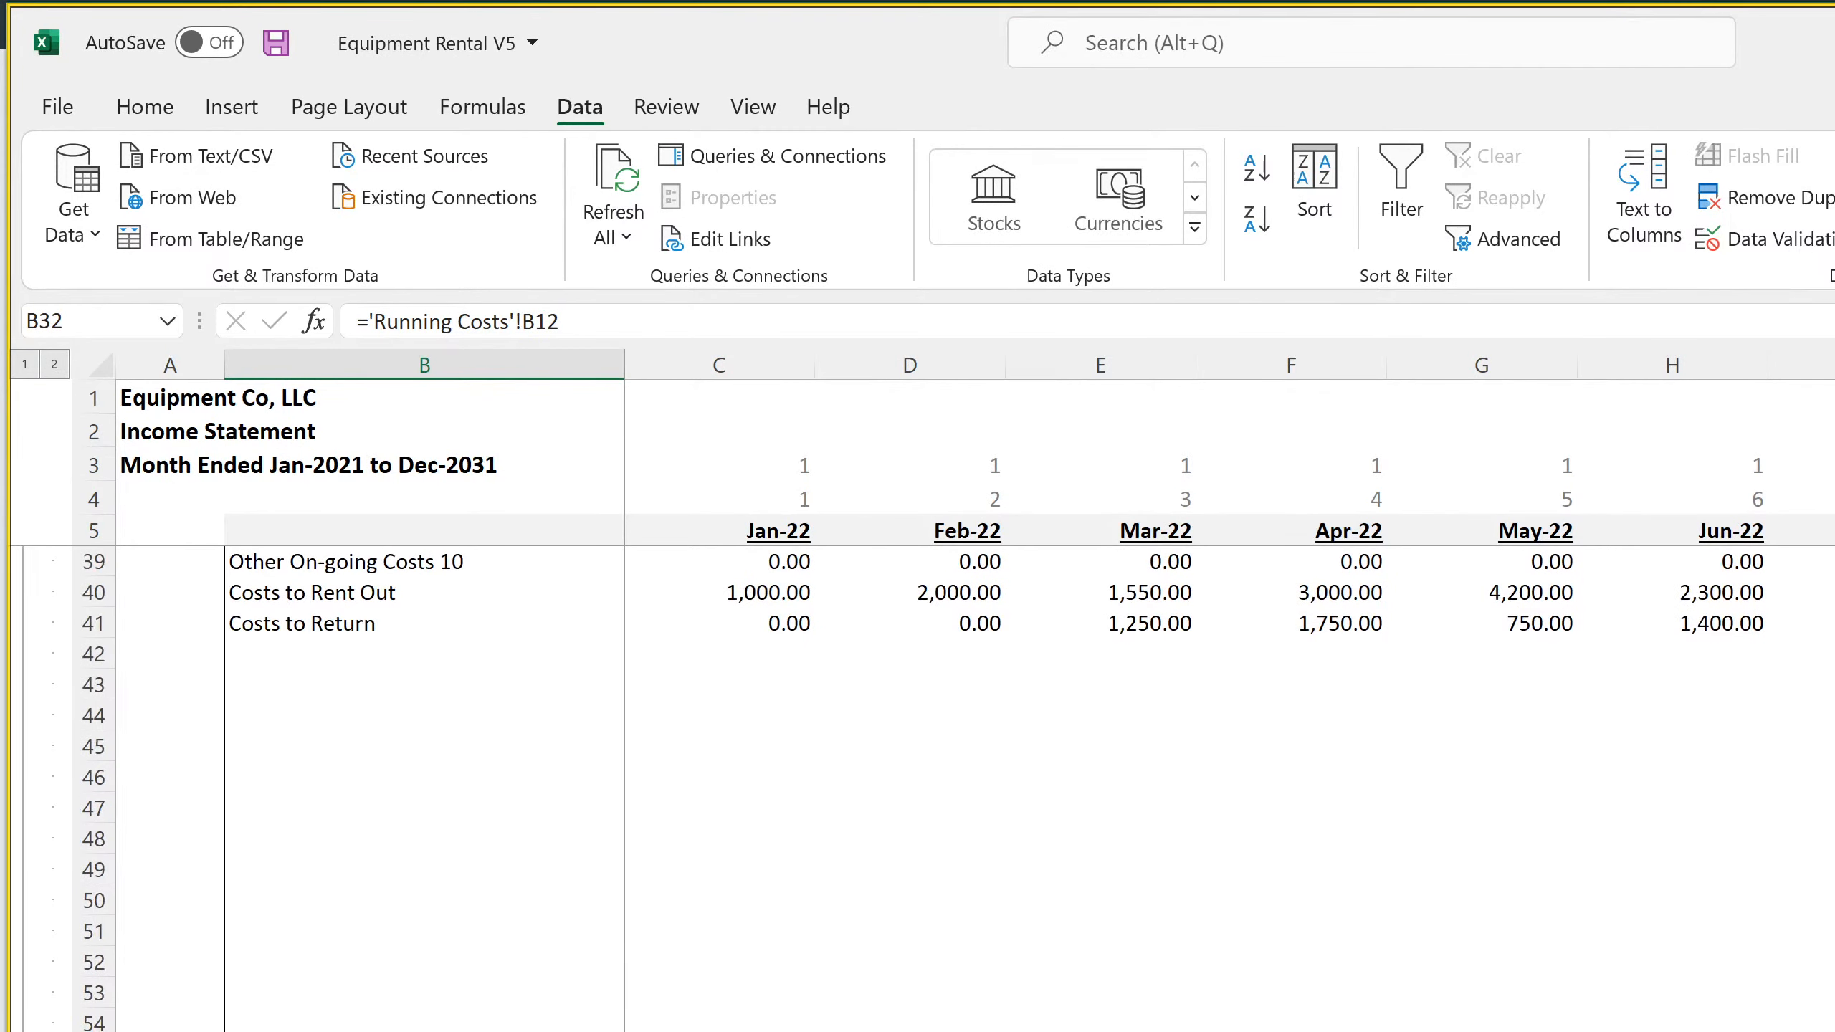
{"action": "left_click", "coordinate": [424, 1031]}
{"action": "left_click", "coordinate": [405, 850]}
{"action": "left_click", "coordinate": [359, 624]}
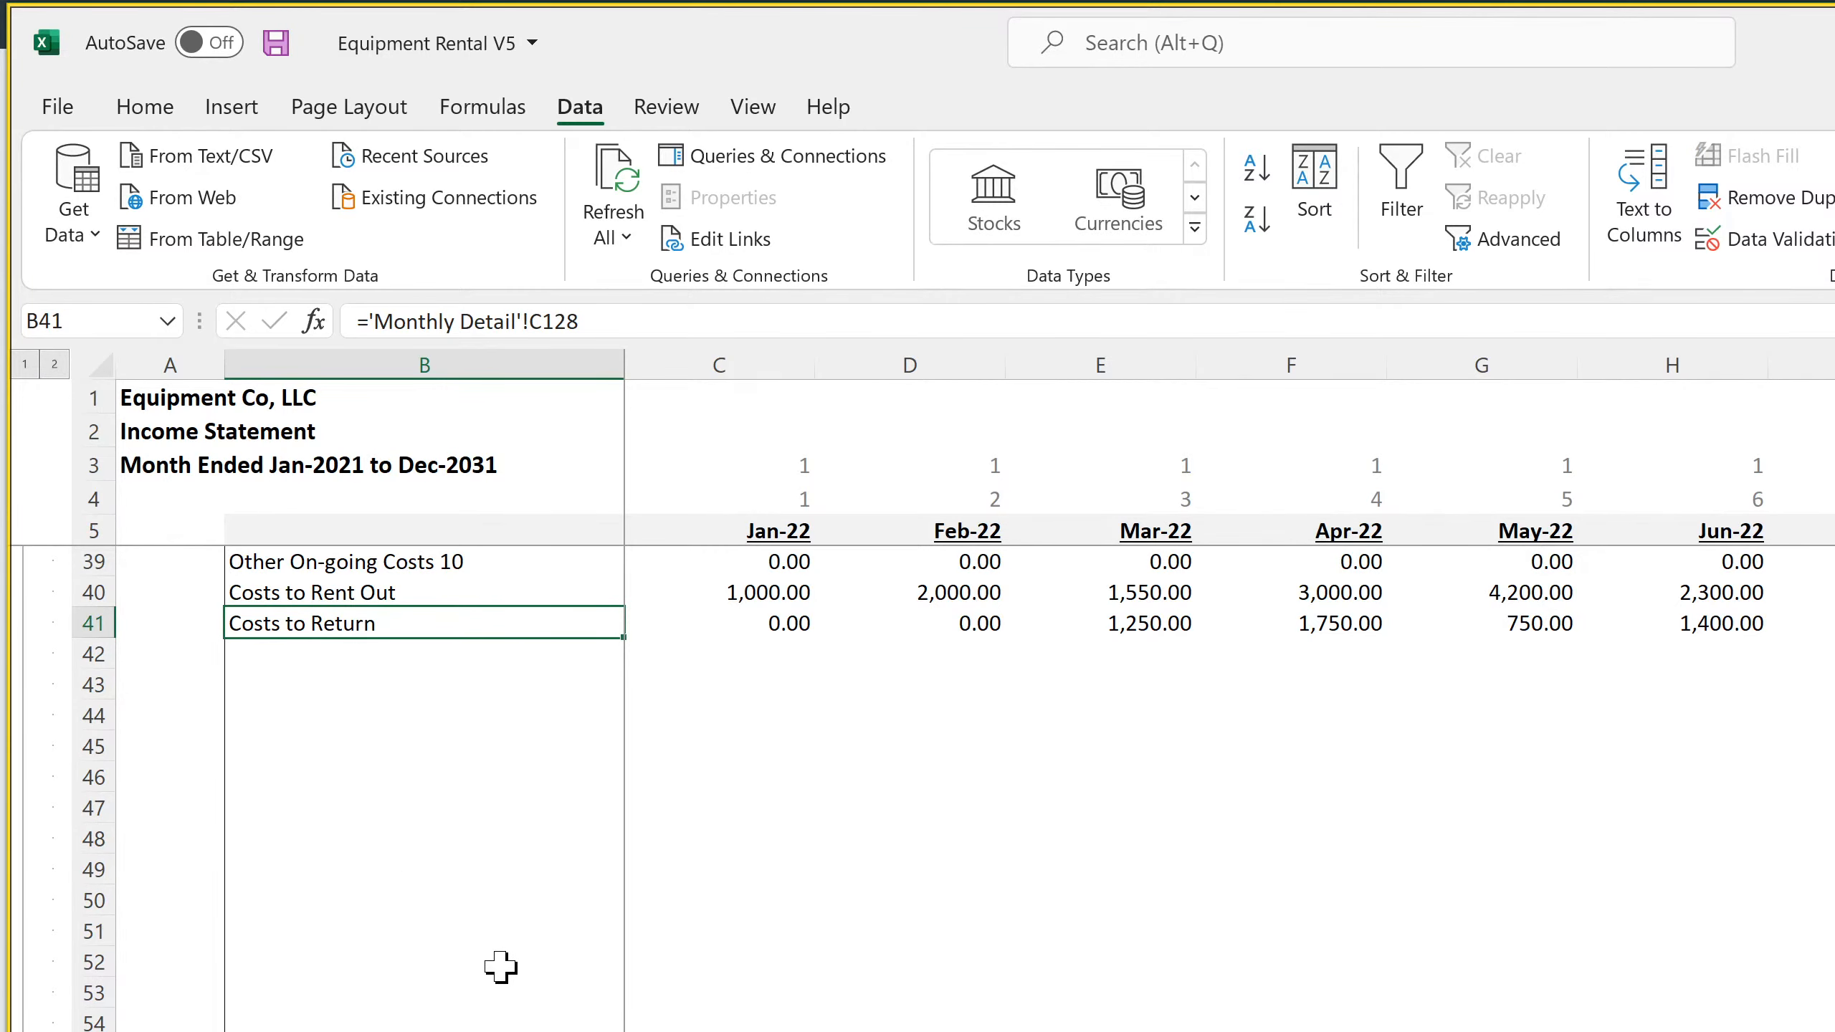
{"action": "scroll", "coordinate": [499, 967], "scroll_direction": "up", "scroll_amount": 11}
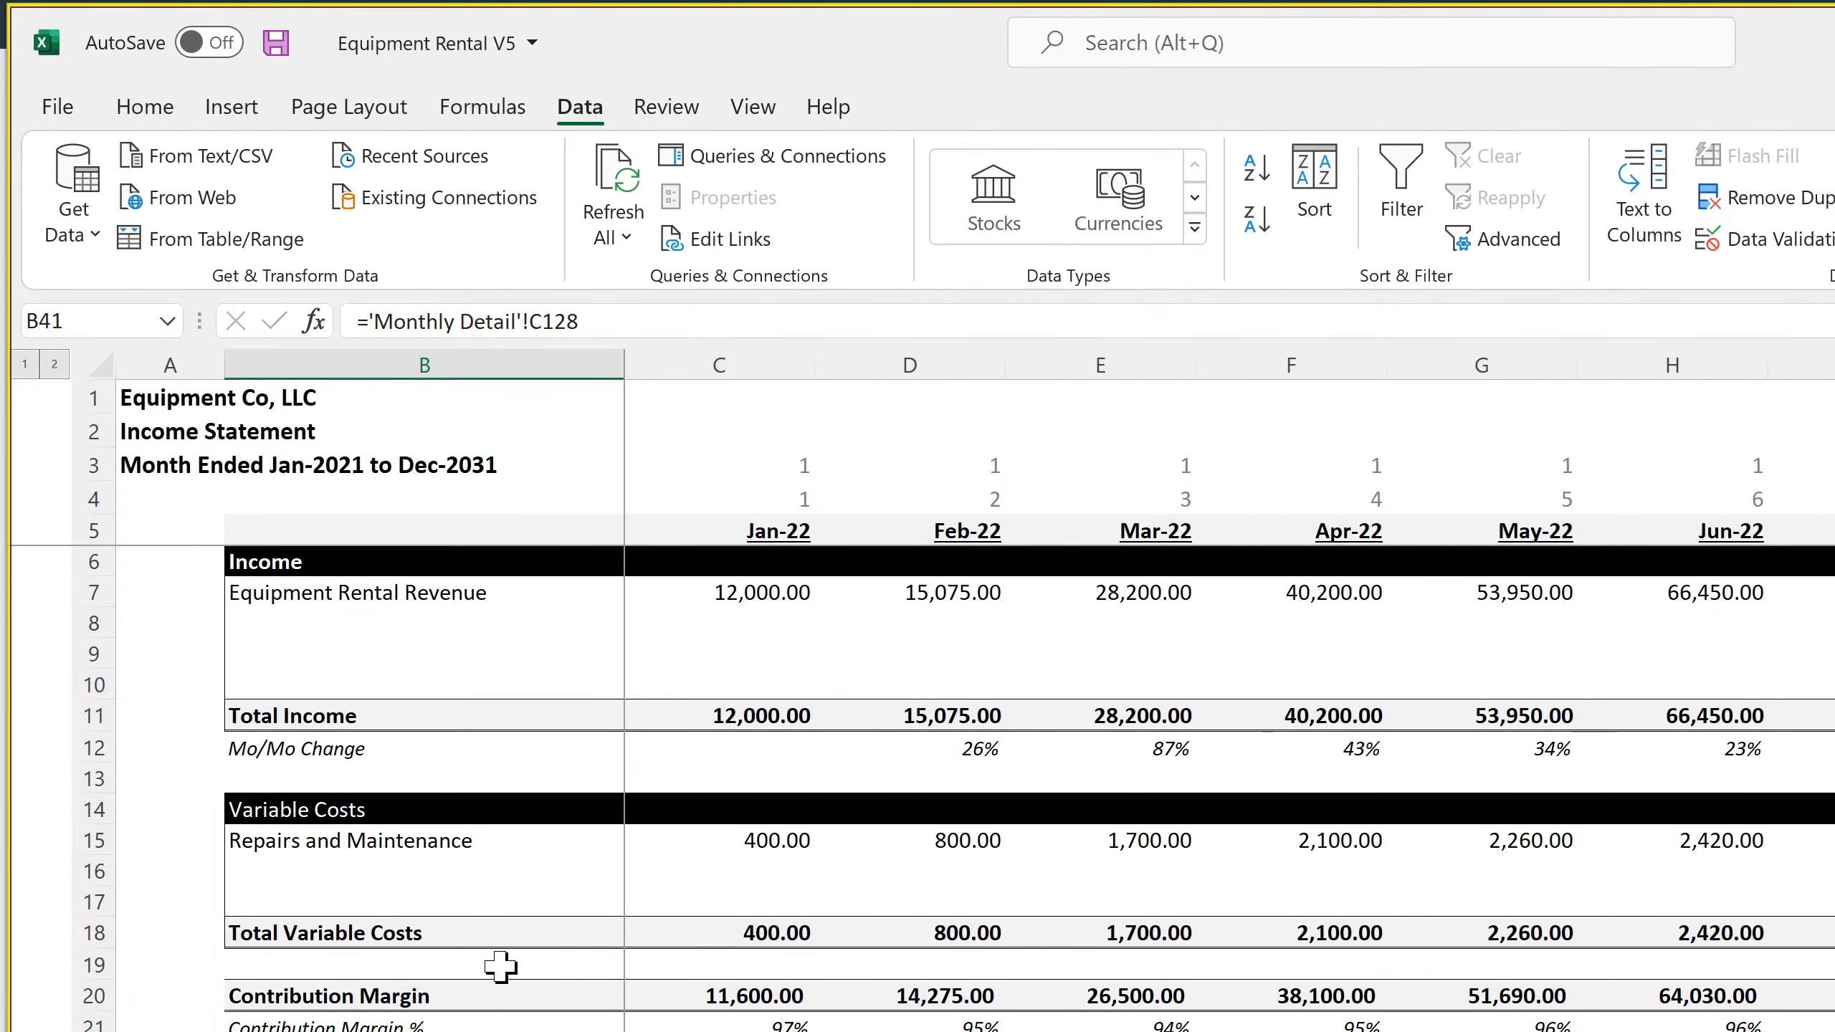
{"action": "left_click", "coordinate": [145, 108]}
{"action": "left_click", "coordinate": [278, 45]}
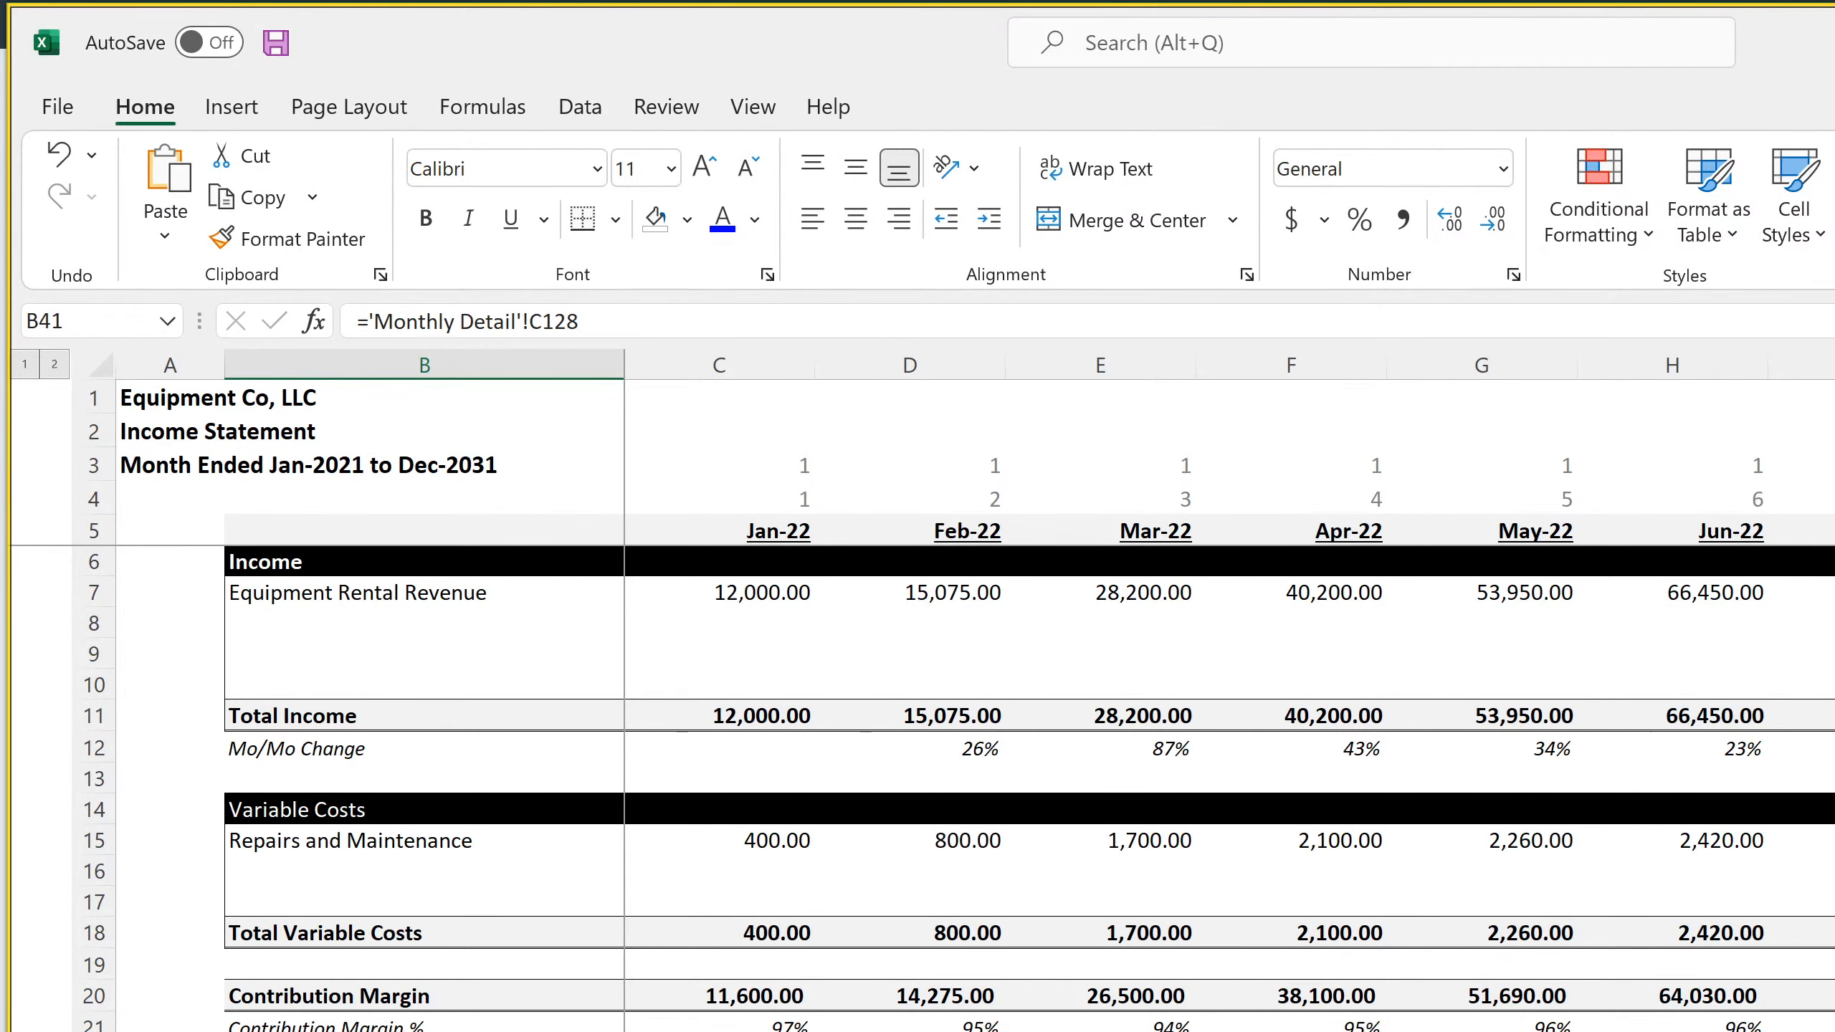
Examine the grouped operating expense and depreciation rows and the FY 2024 Total Depreciation formula on the annual Income Statement
{"action": "key", "text": "ctrl+Page_Down"}
{"action": "scroll", "coordinate": [1028, 787], "scroll_direction": "down", "scroll_amount": 18}
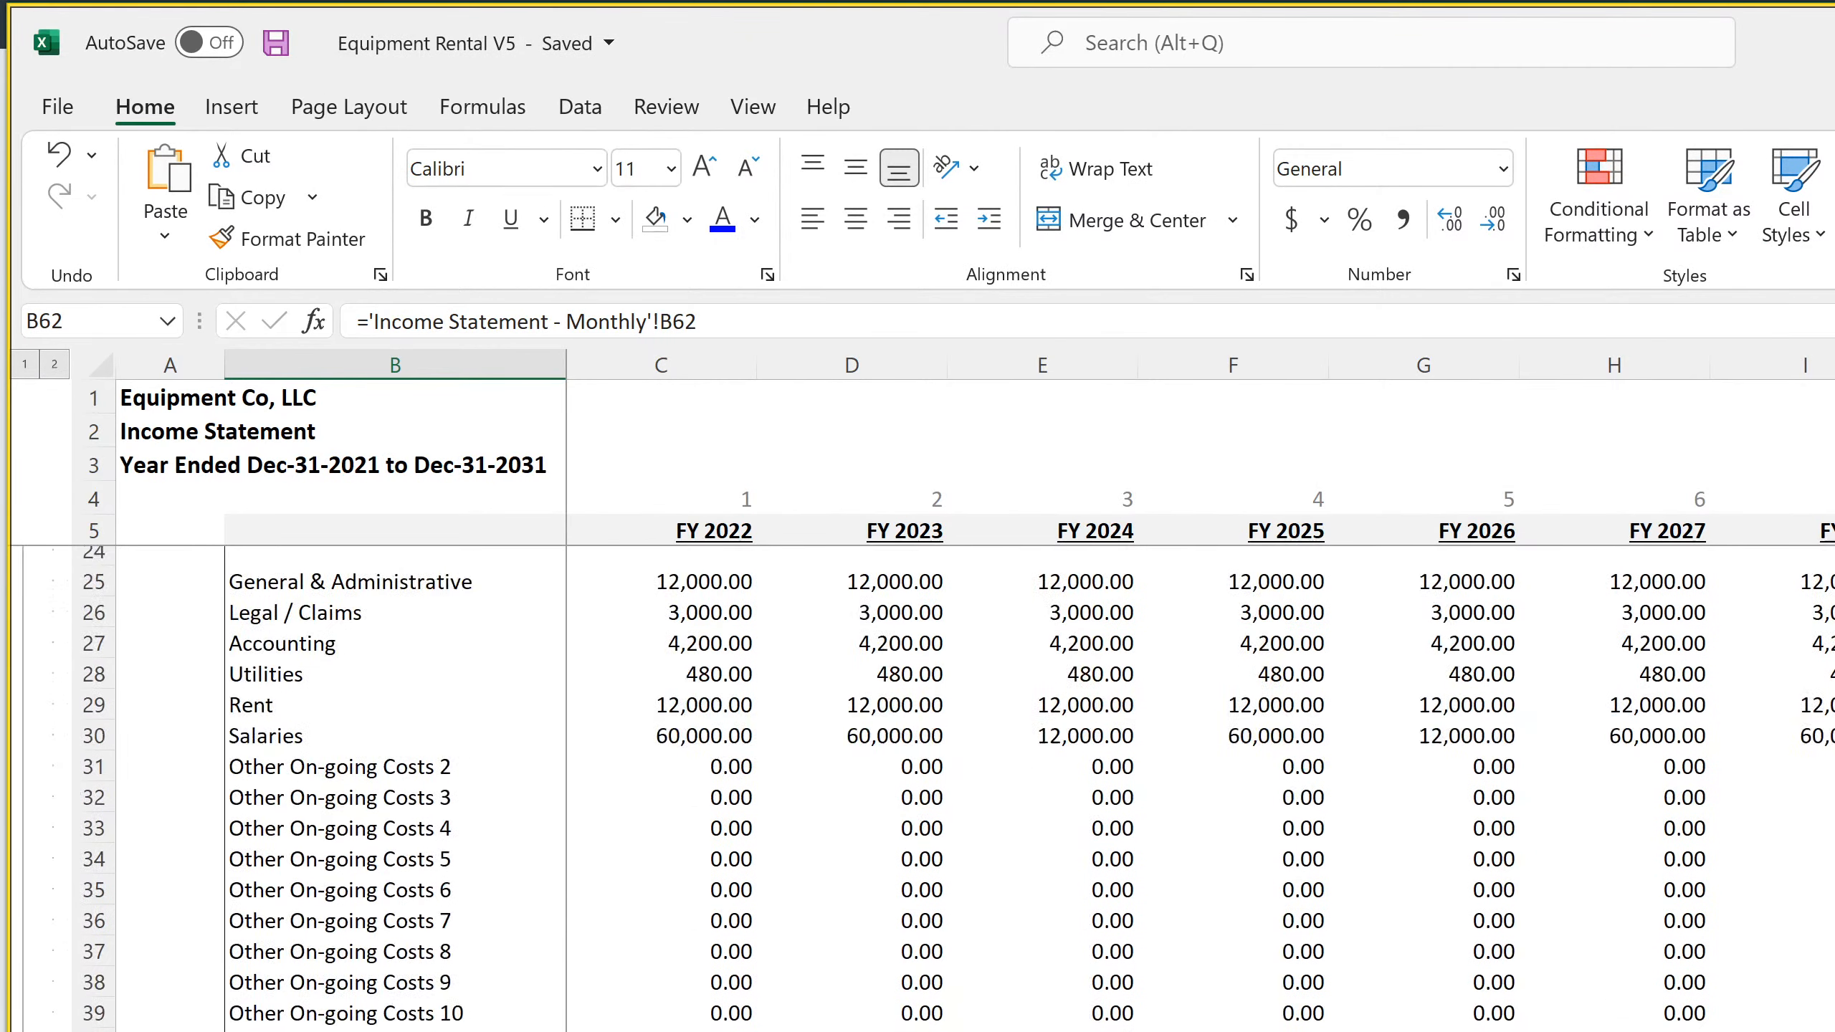
{"action": "scroll", "coordinate": [1029, 788], "scroll_direction": "up", "scroll_amount": 14}
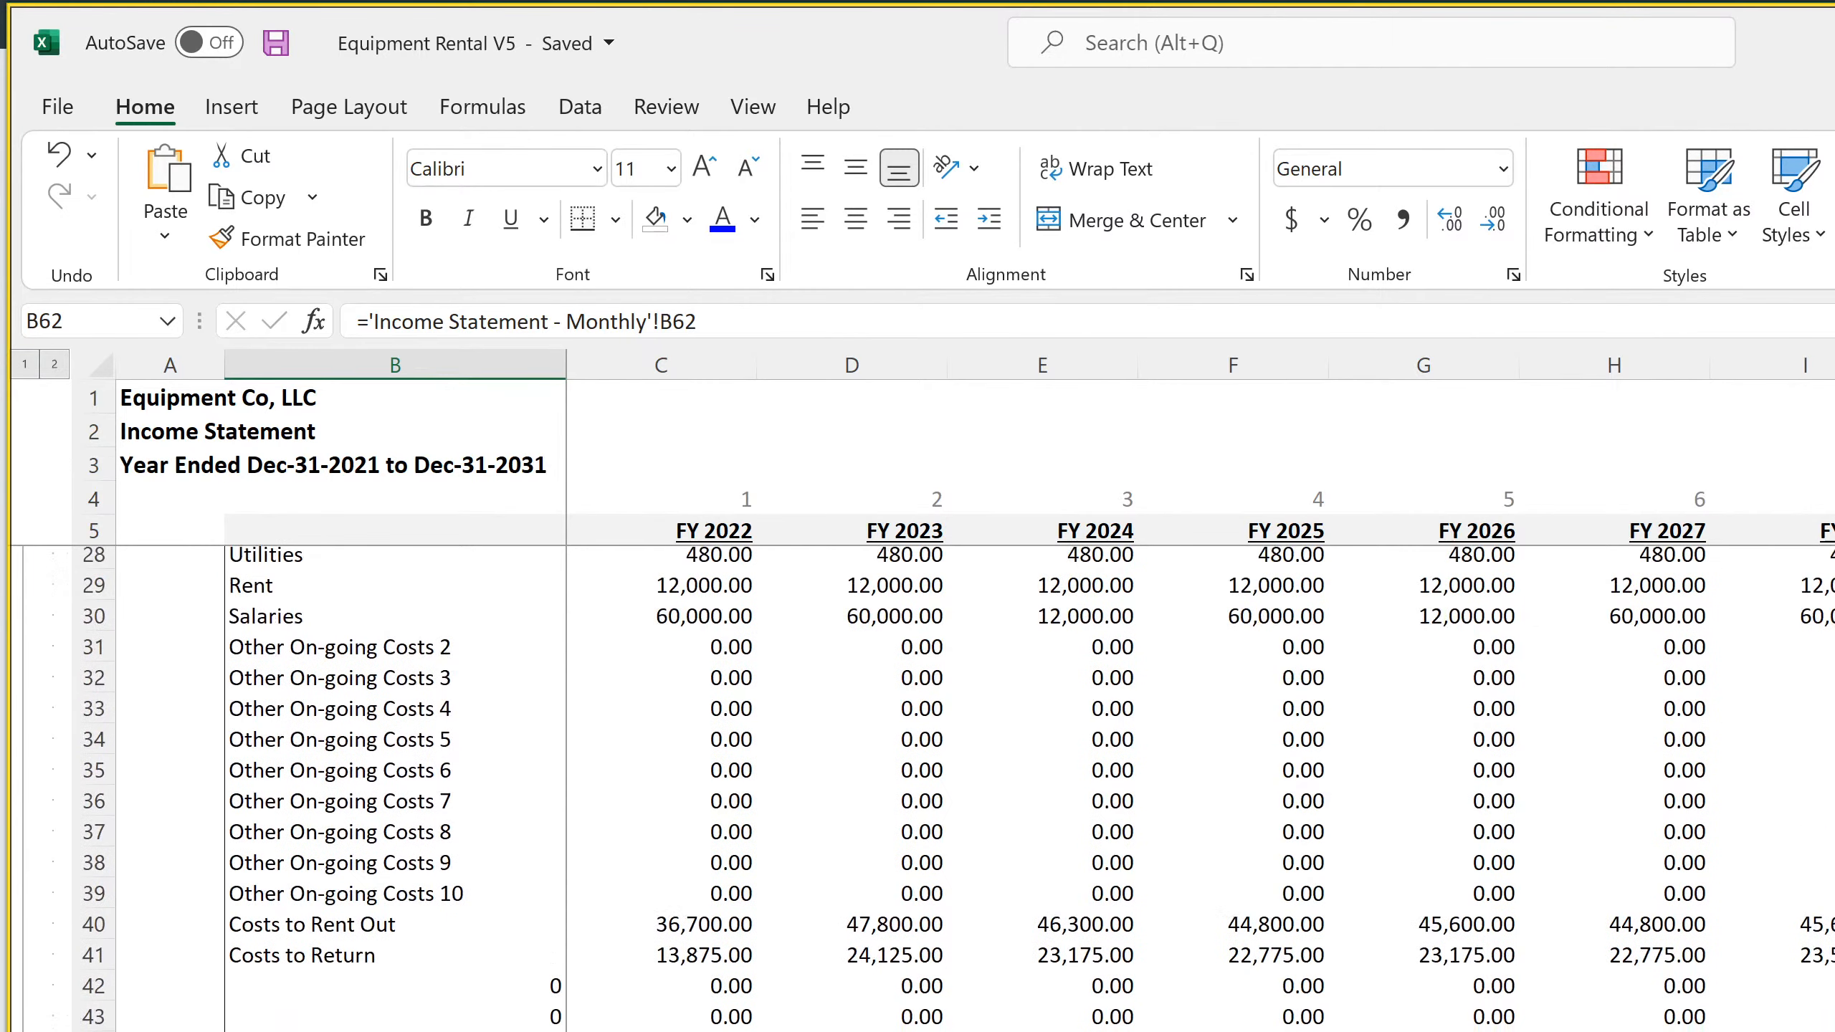
{"action": "scroll", "coordinate": [1028, 788], "scroll_direction": "down", "scroll_amount": 11}
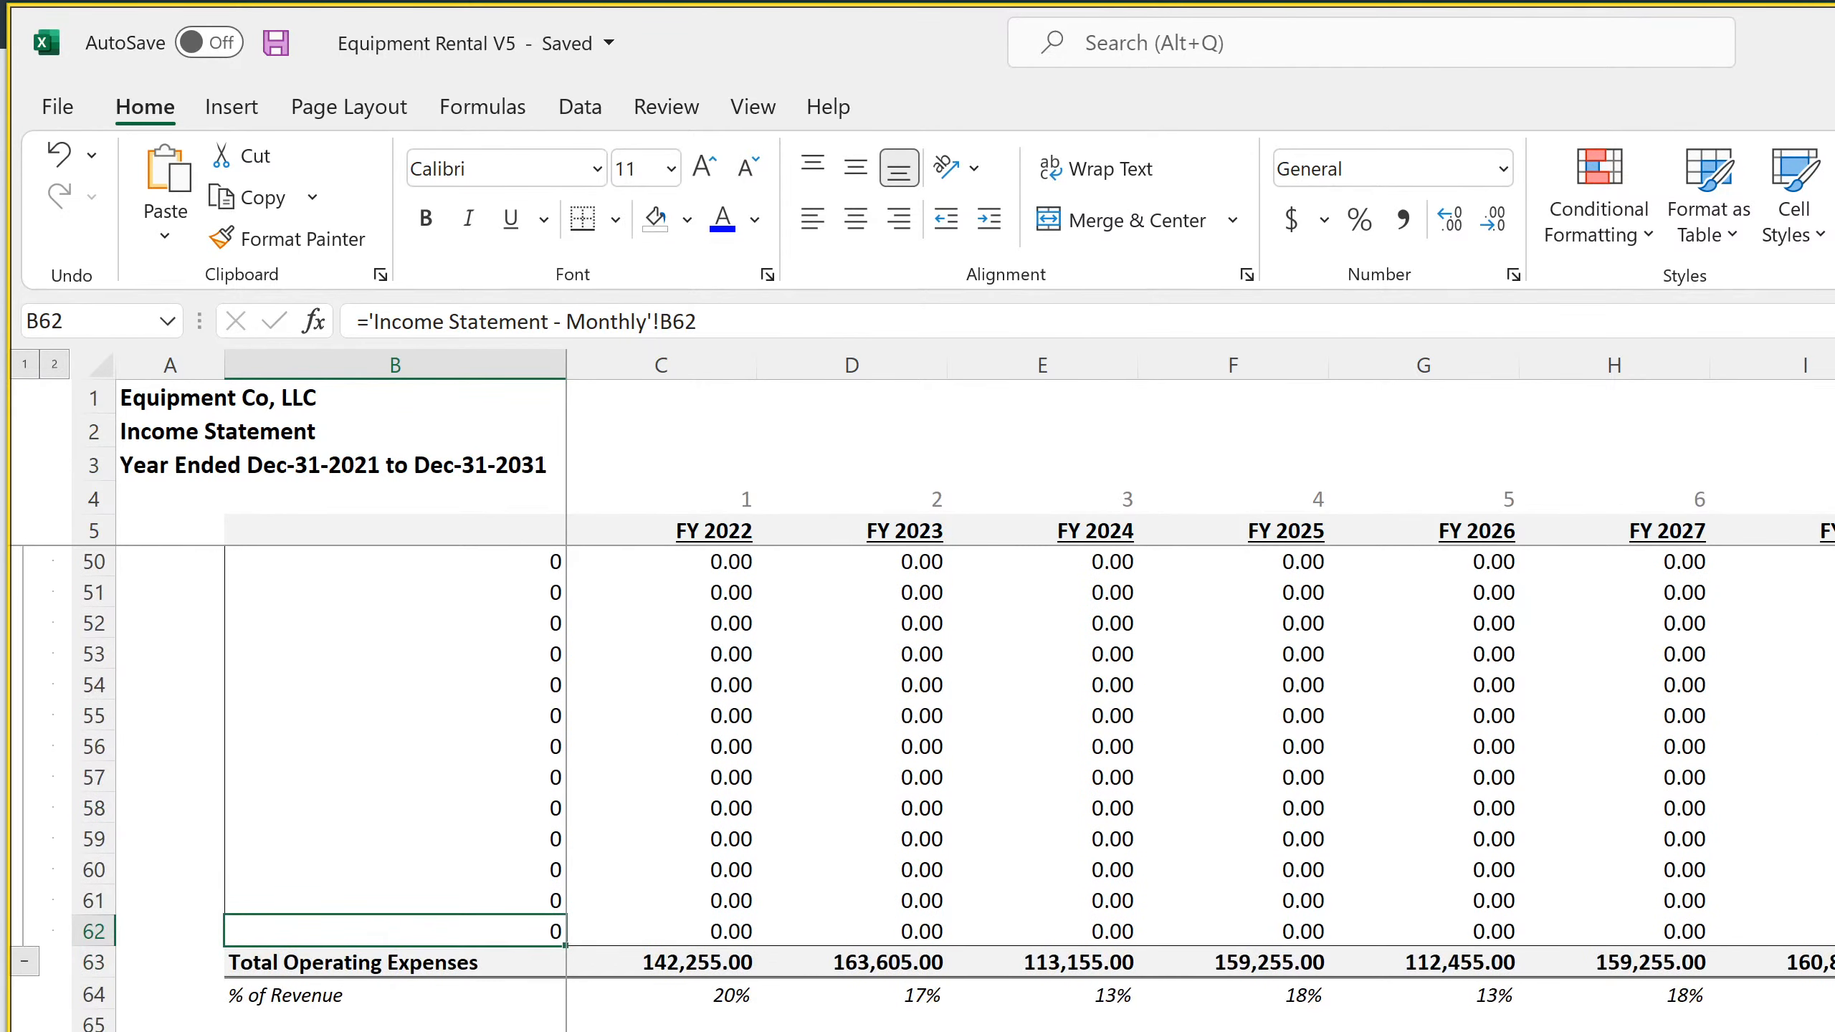
{"action": "scroll", "coordinate": [1029, 788], "scroll_direction": "down", "scroll_amount": 20}
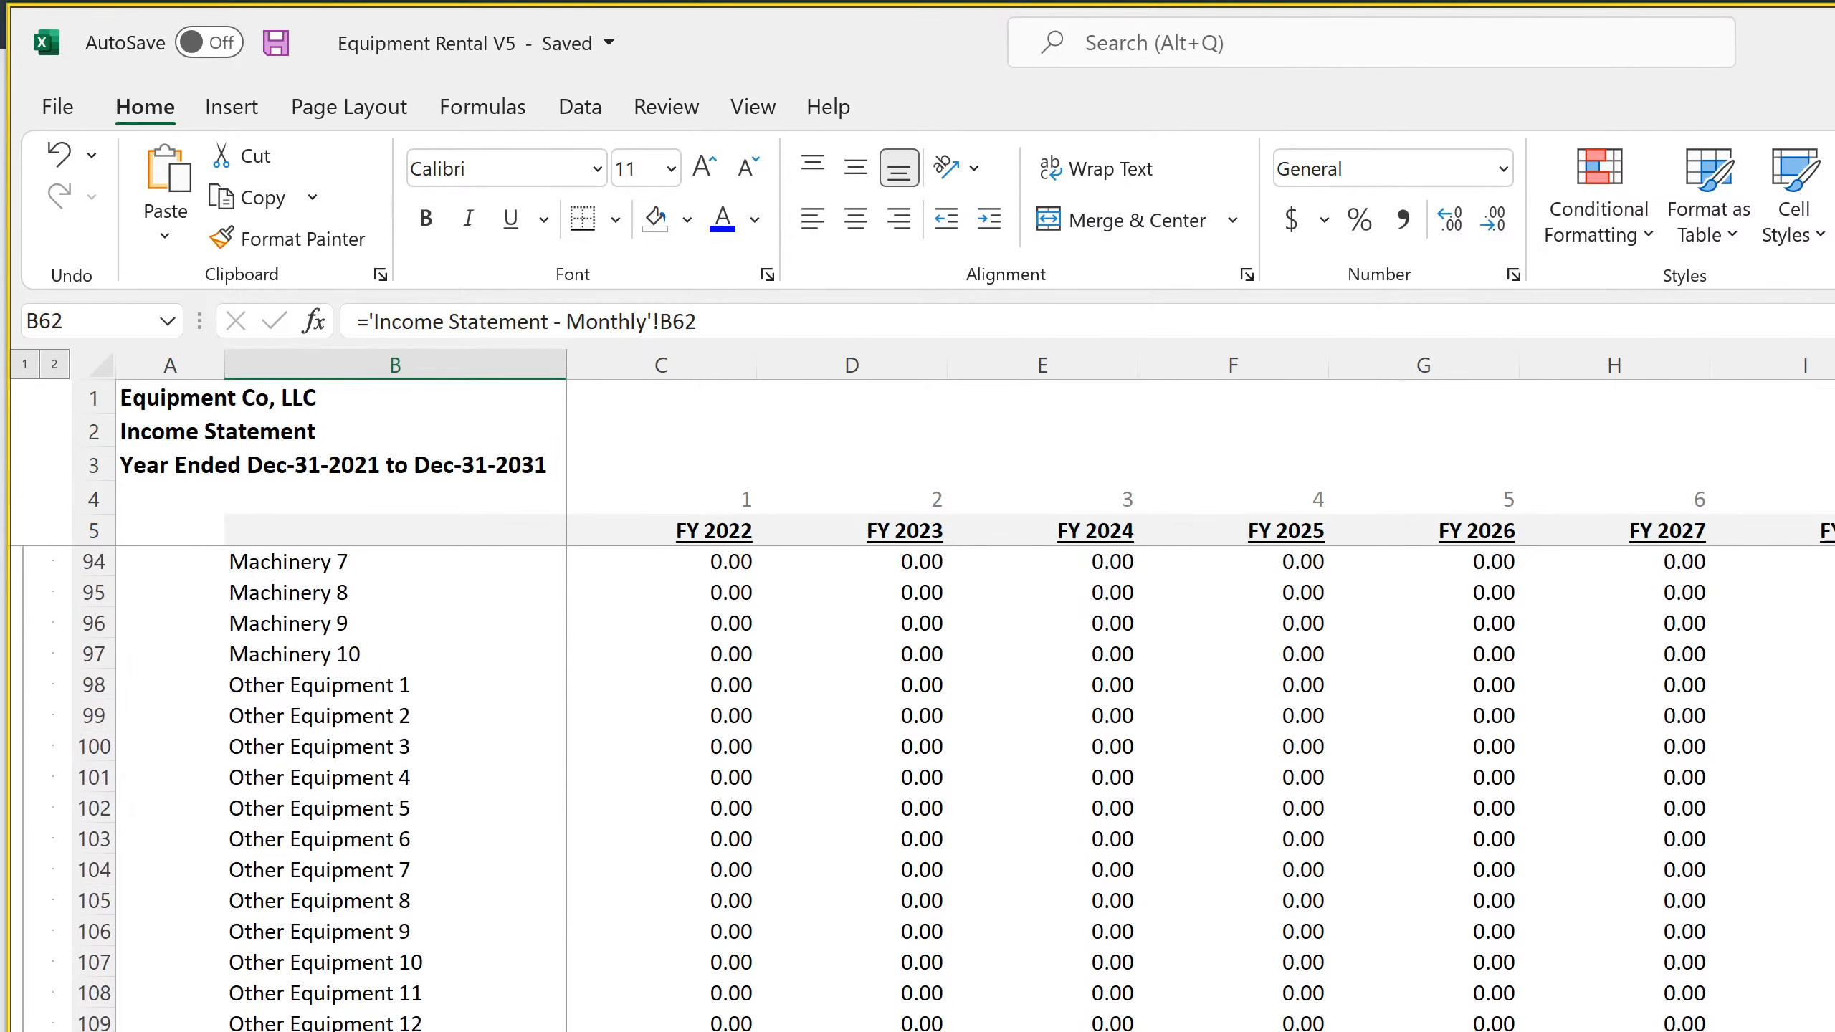
{"action": "scroll", "coordinate": [1028, 788], "scroll_direction": "down", "scroll_amount": 11}
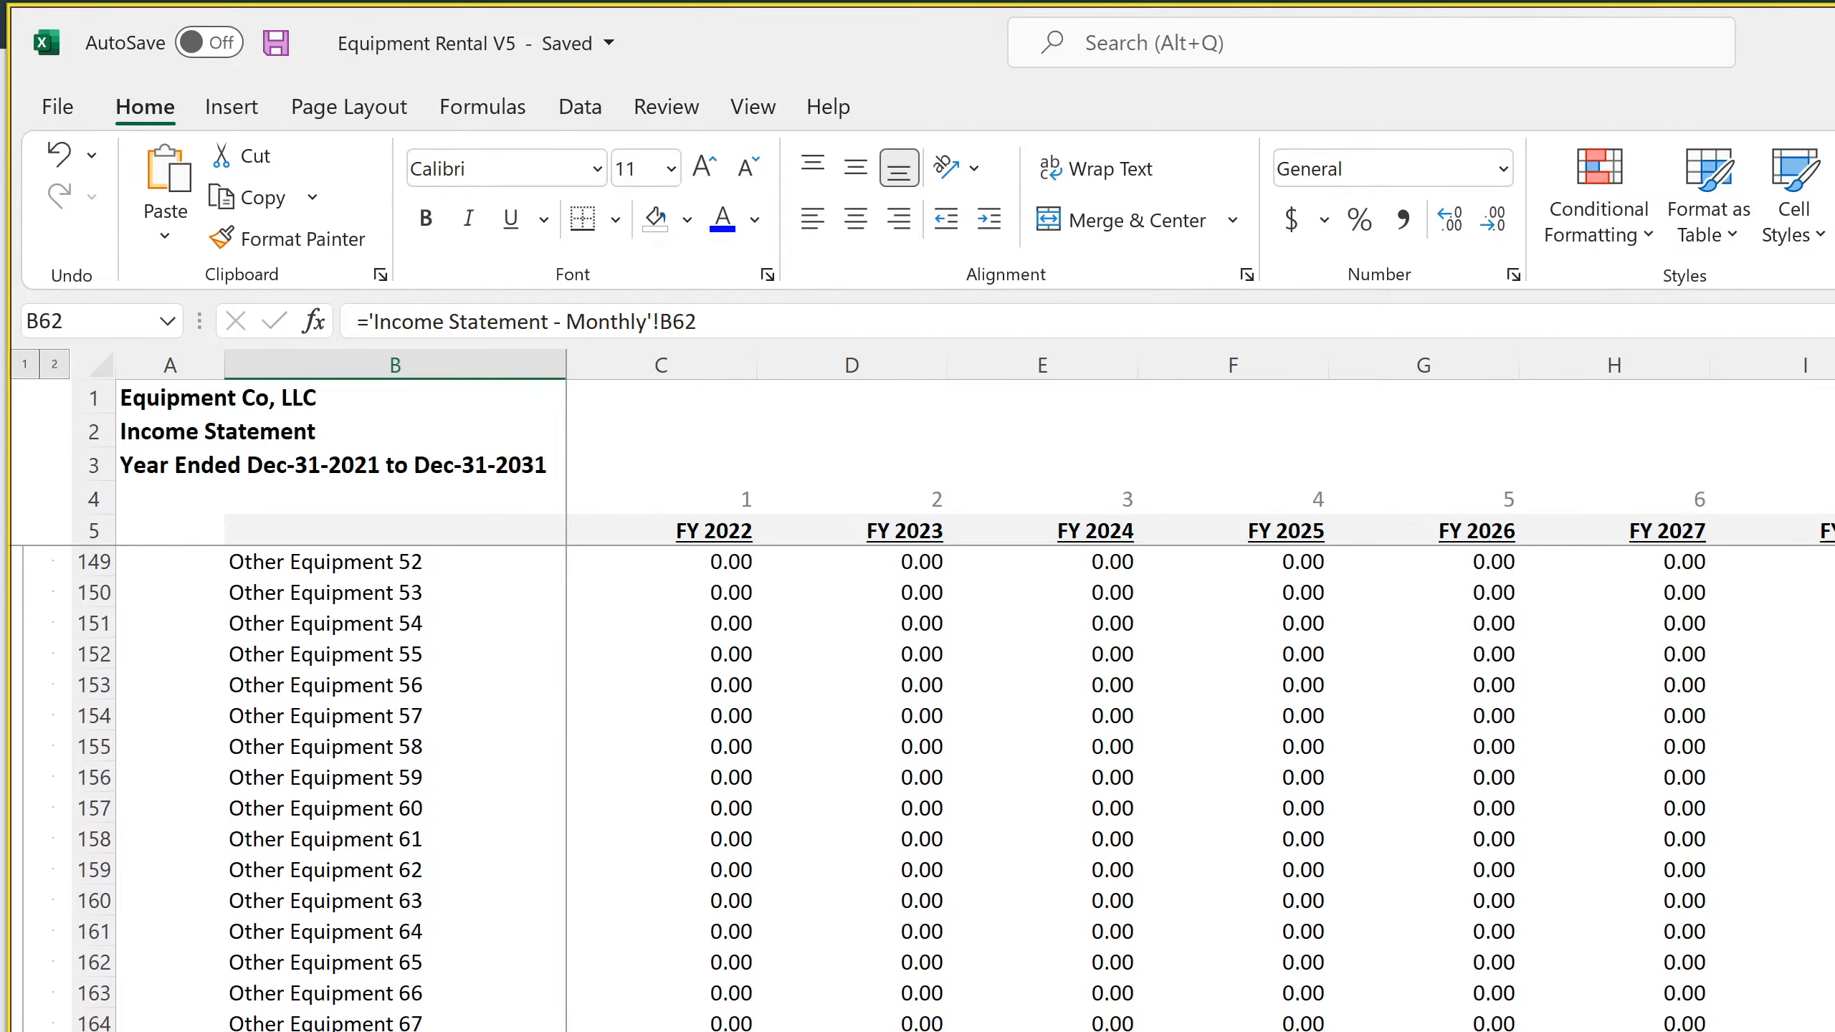
{"action": "double_click", "coordinate": [1042, 1031]}
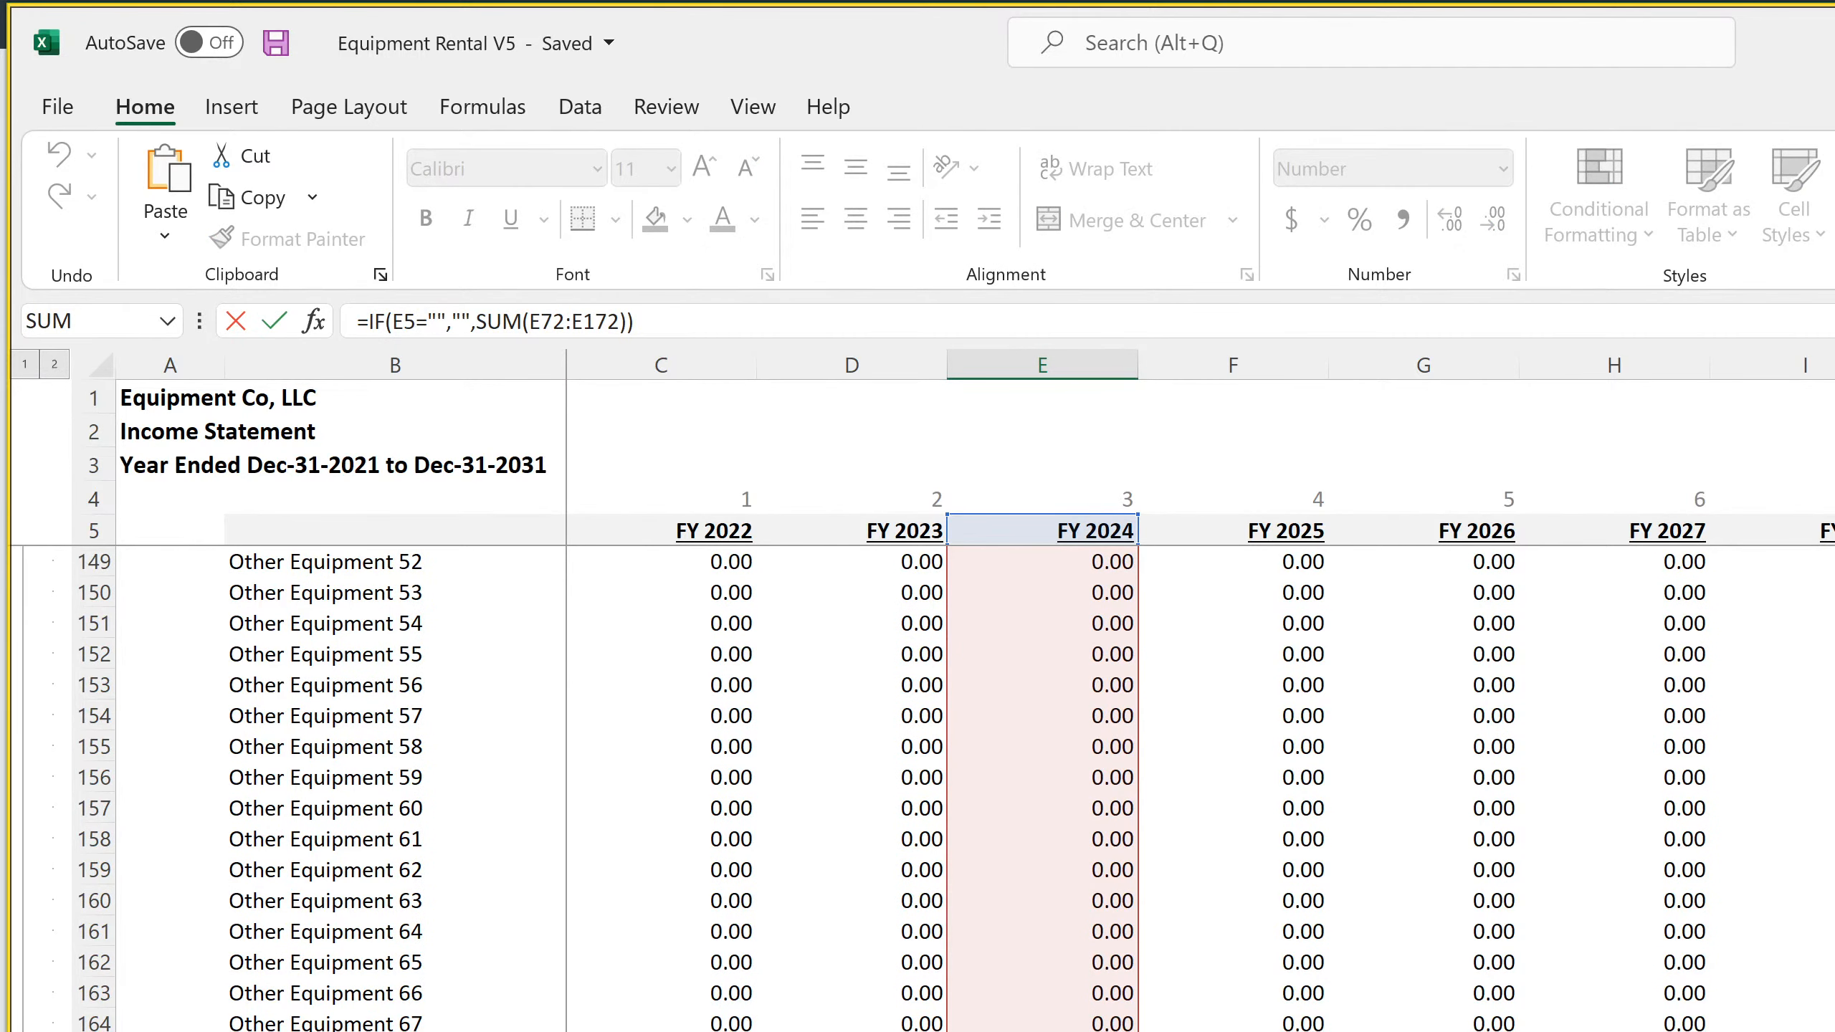
{"action": "key", "text": "Return"}
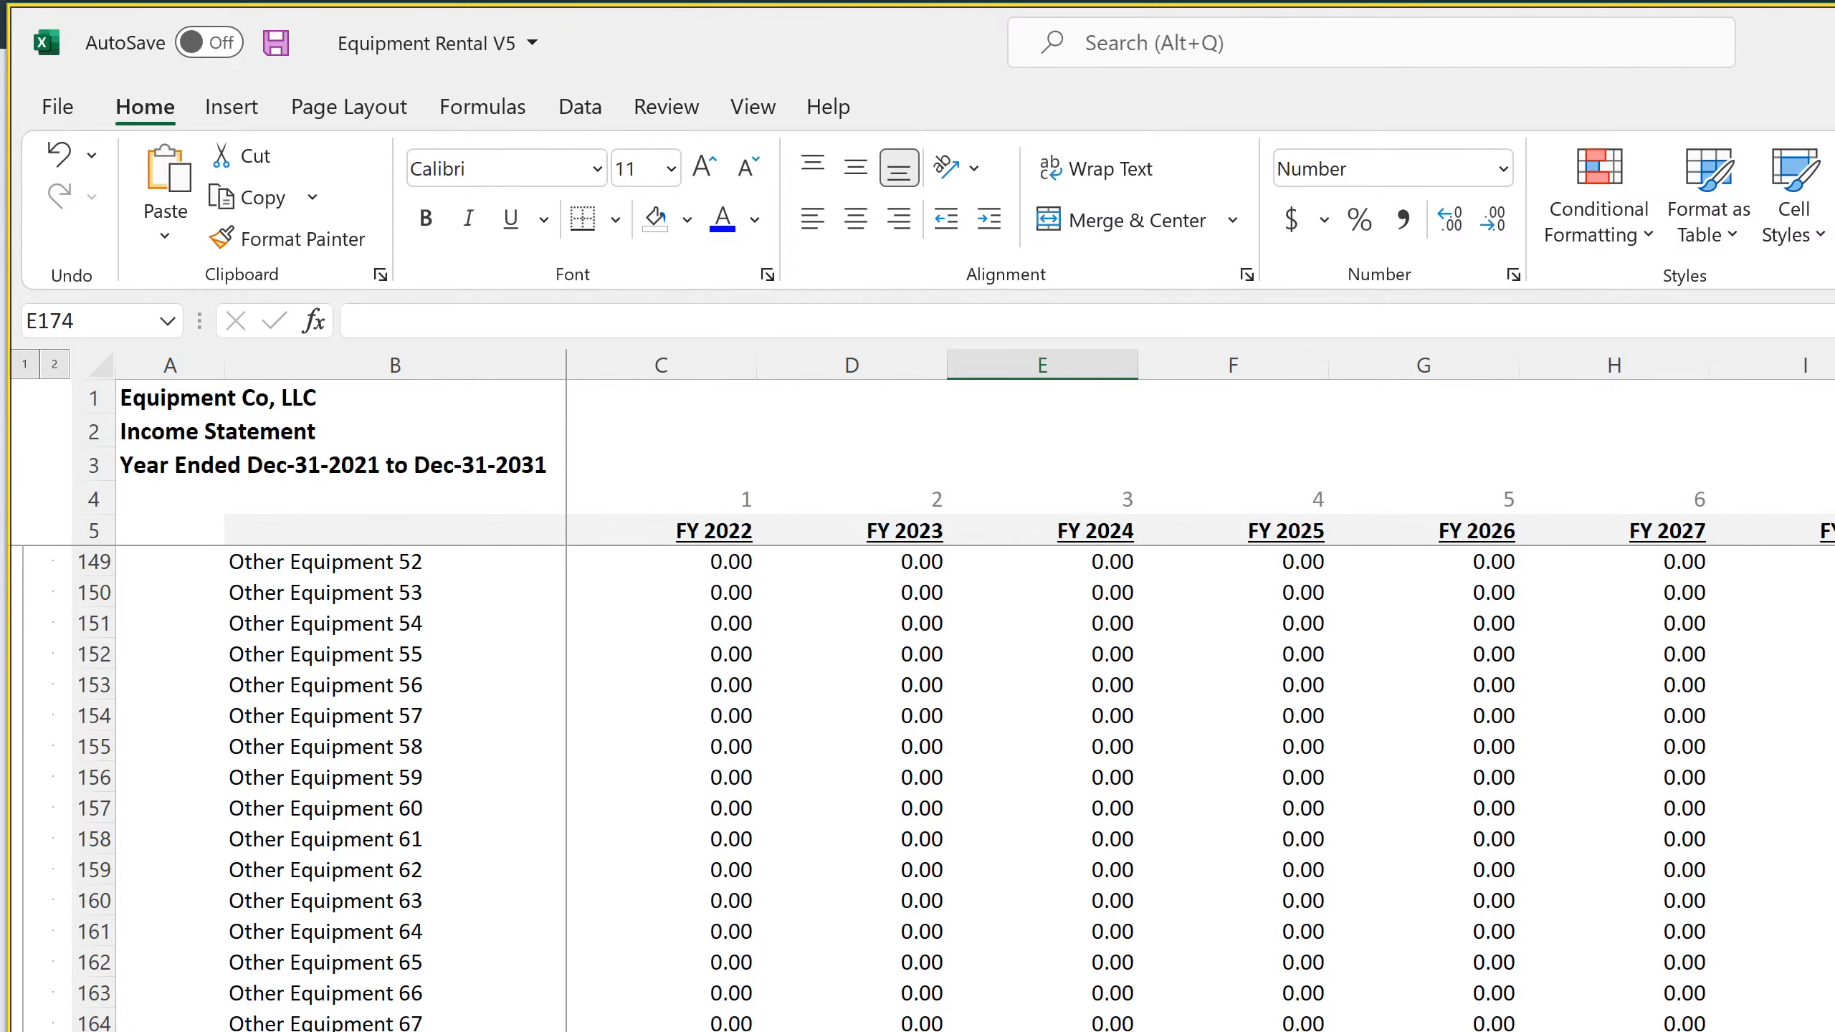
Review the operating, investing and financing sections of the monthly Statement of Cash Flows, and save the workbook
{"action": "key", "text": "ctrl+Page_Up"}
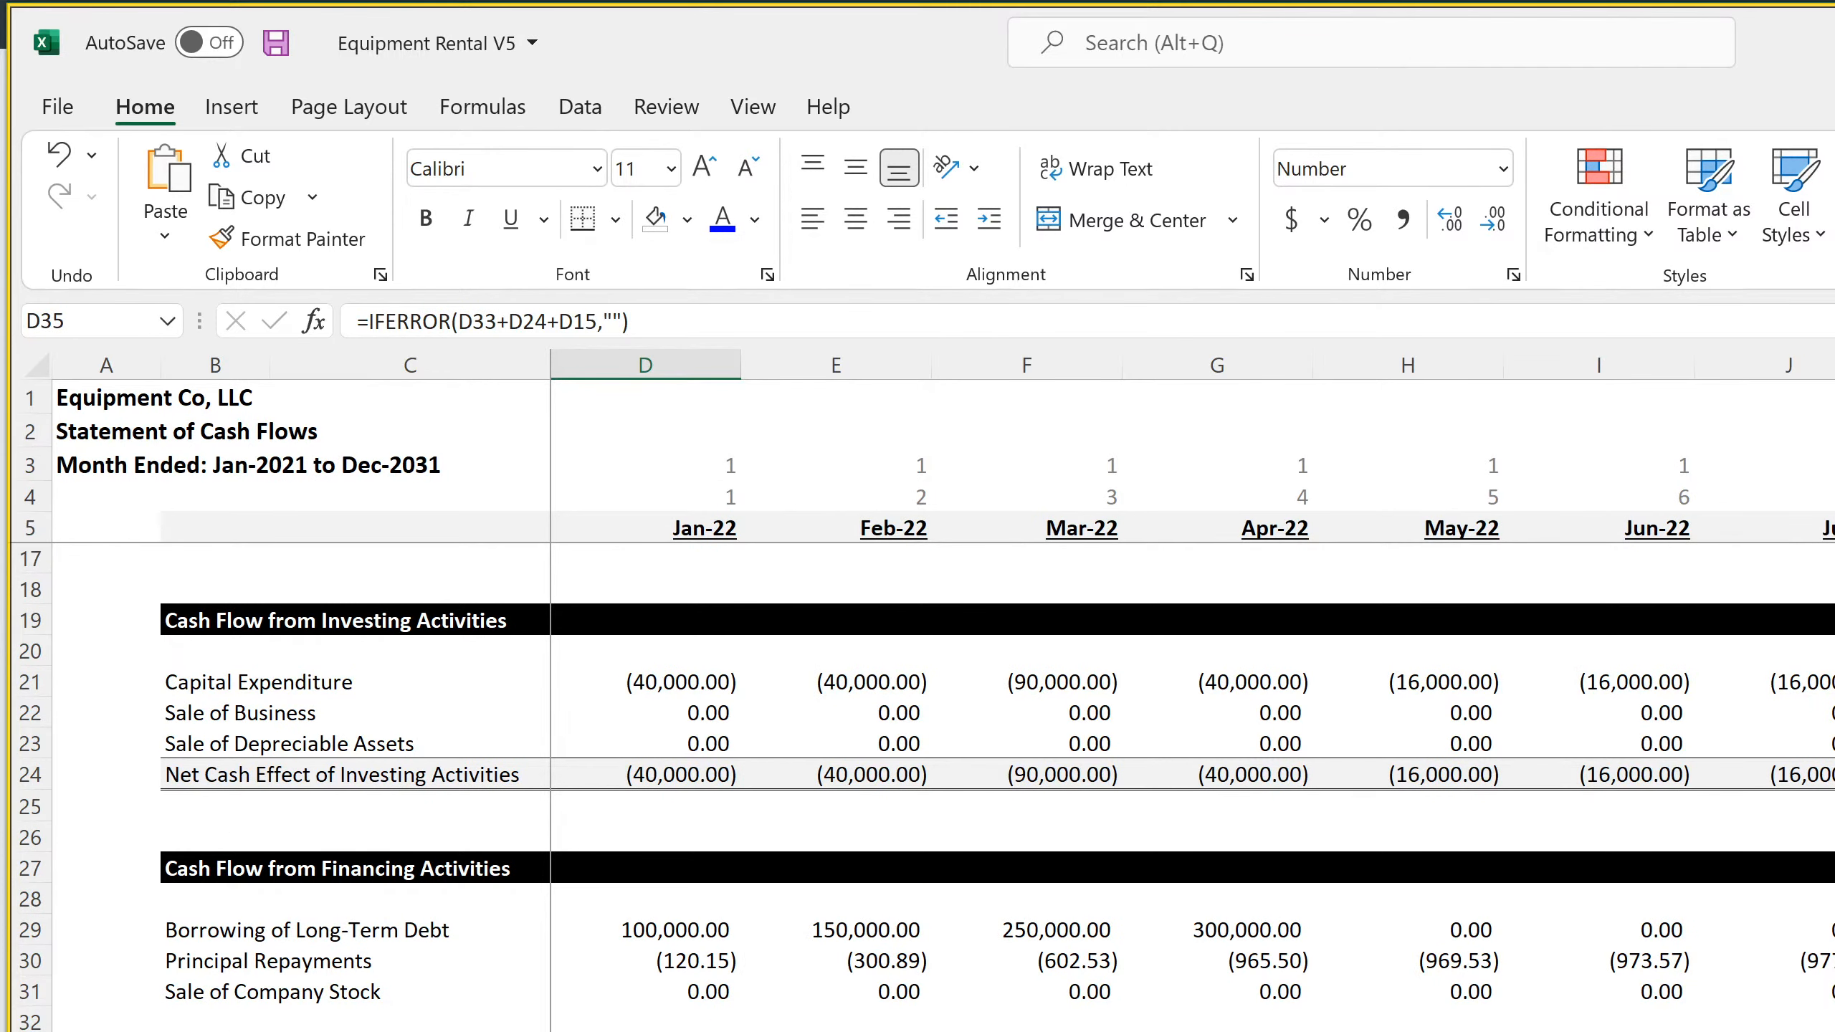
{"action": "scroll", "coordinate": [926, 788], "scroll_direction": "up", "scroll_amount": 4}
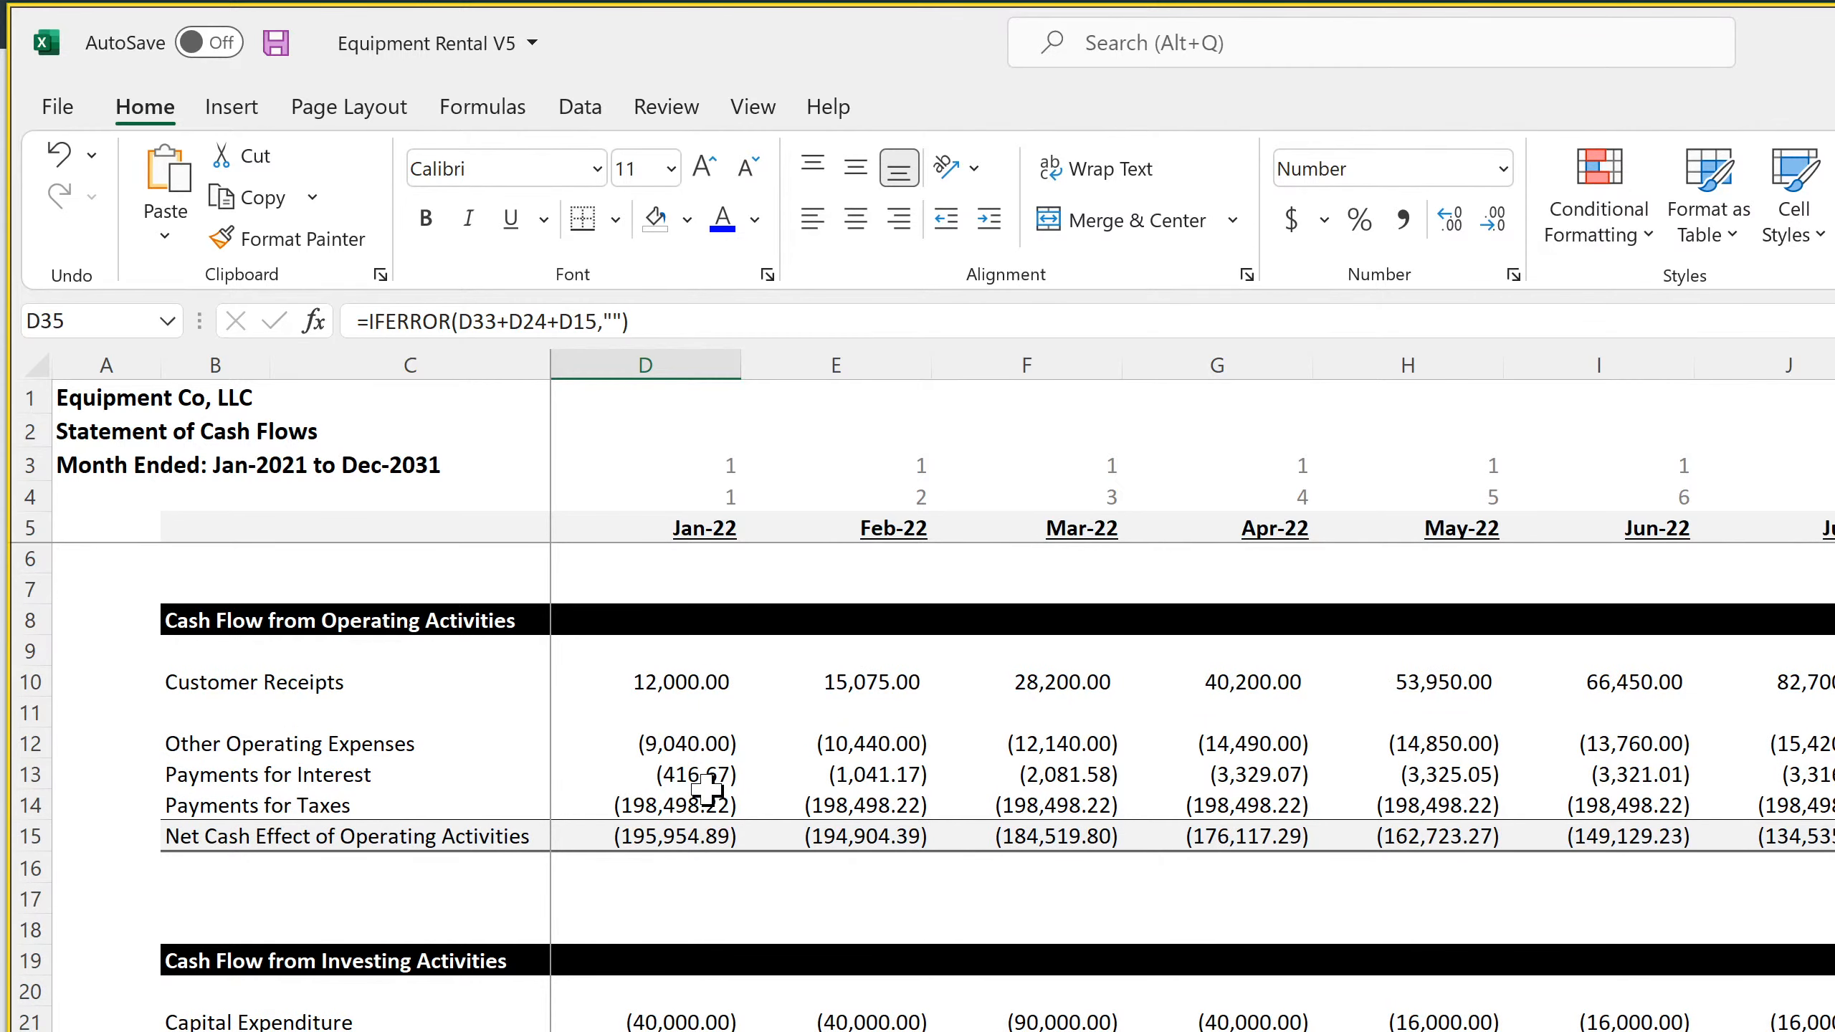
{"action": "scroll", "coordinate": [702, 947], "scroll_direction": "down", "scroll_amount": 4}
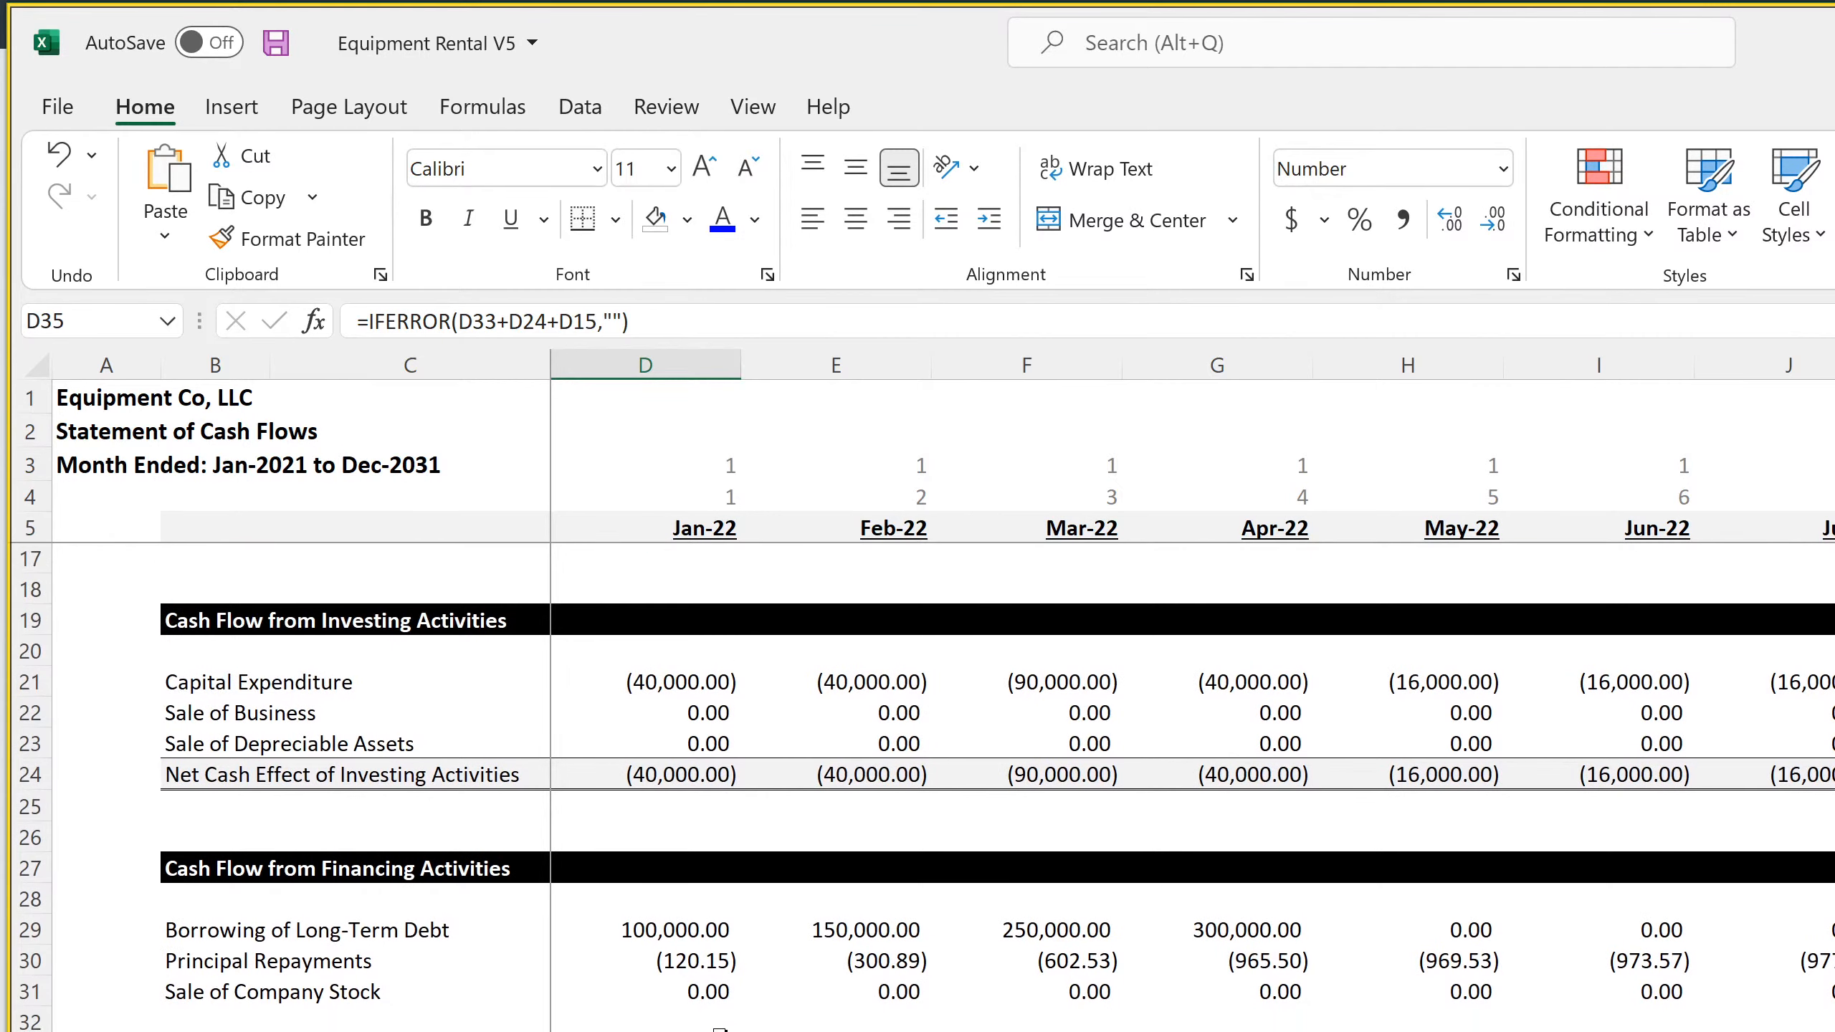
{"action": "left_click", "coordinate": [276, 45]}
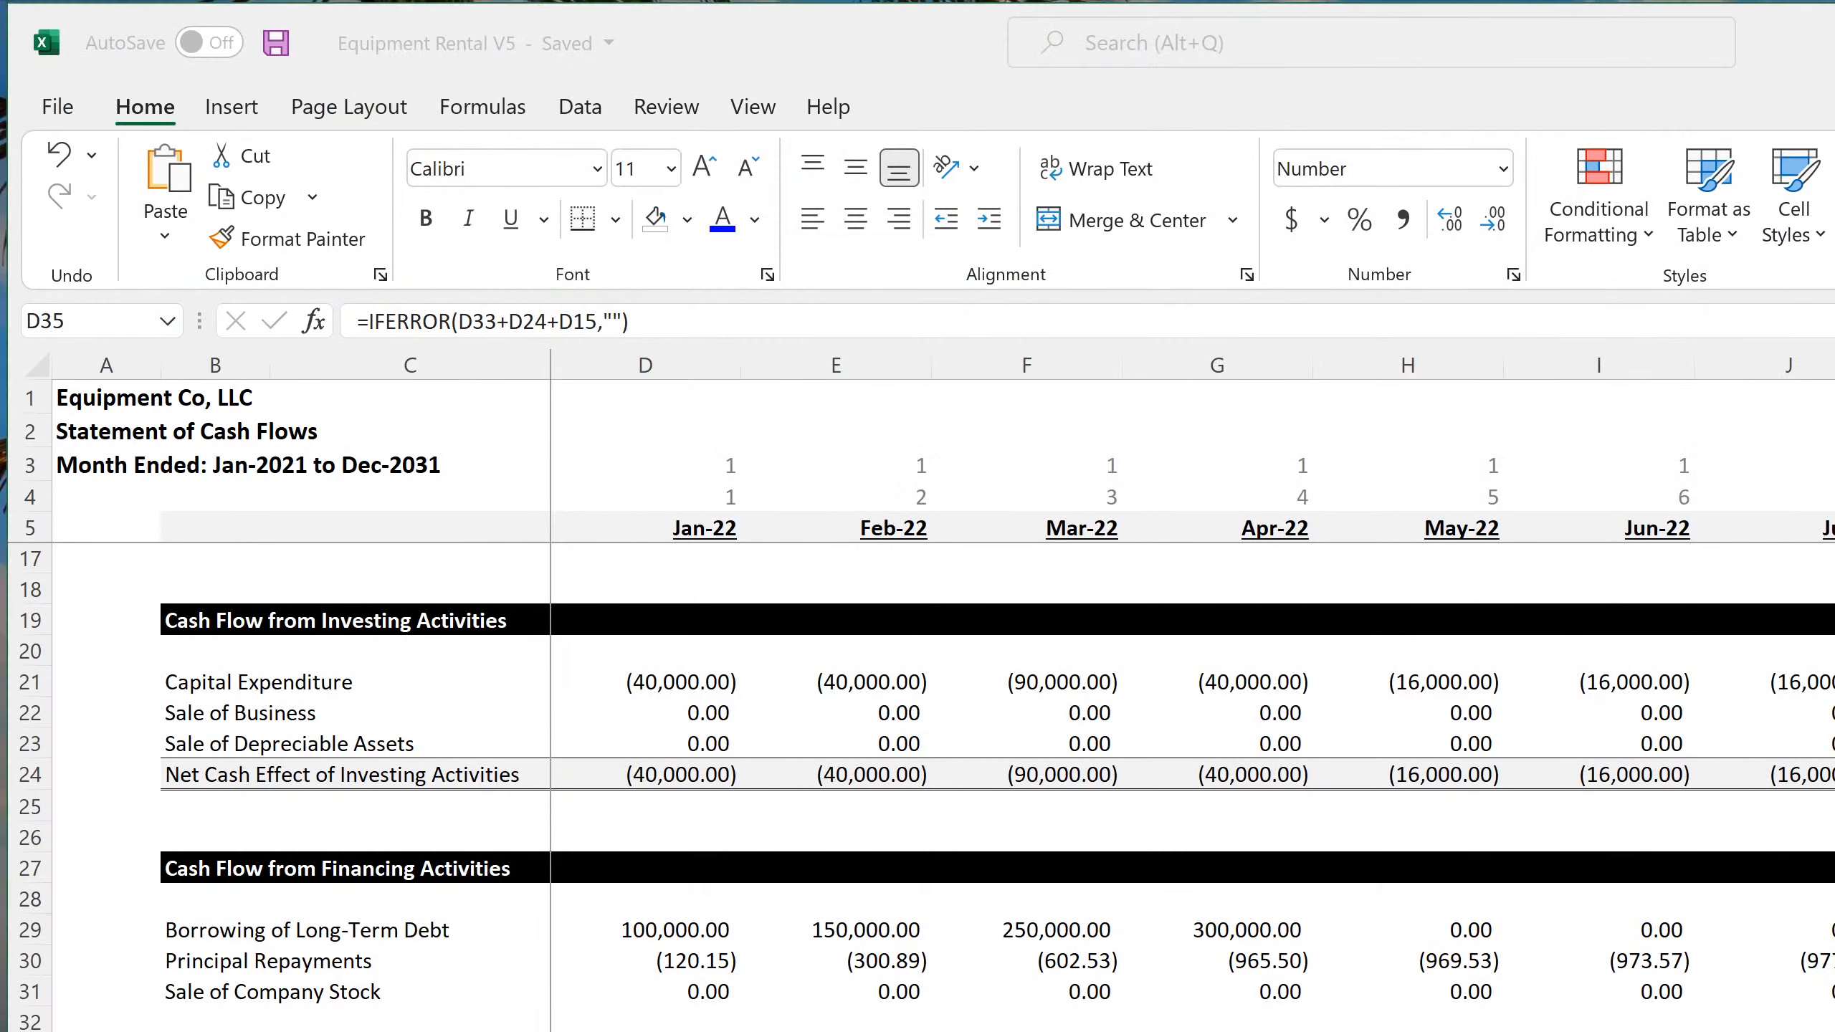
Switch back to the Equipment Rental V5 workbook in Excel and save it again
{"action": "key", "text": "alt+Tab"}
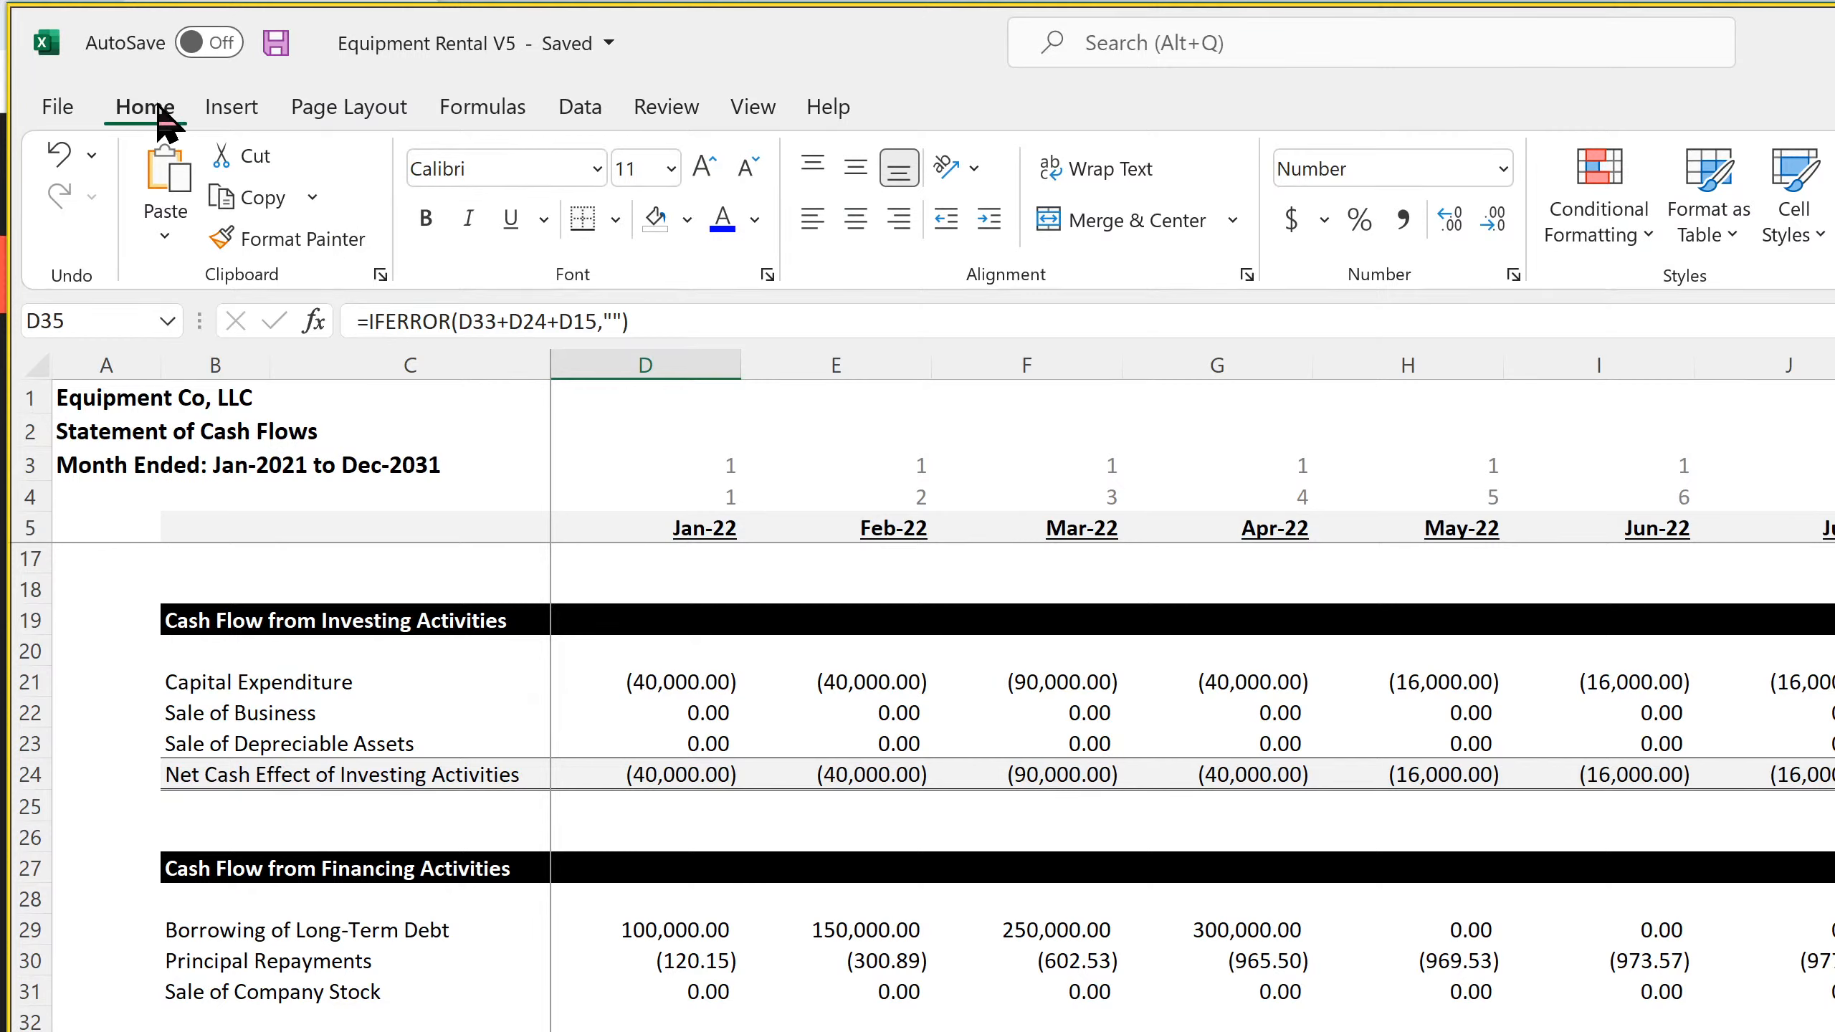
{"action": "left_click", "coordinate": [276, 41]}
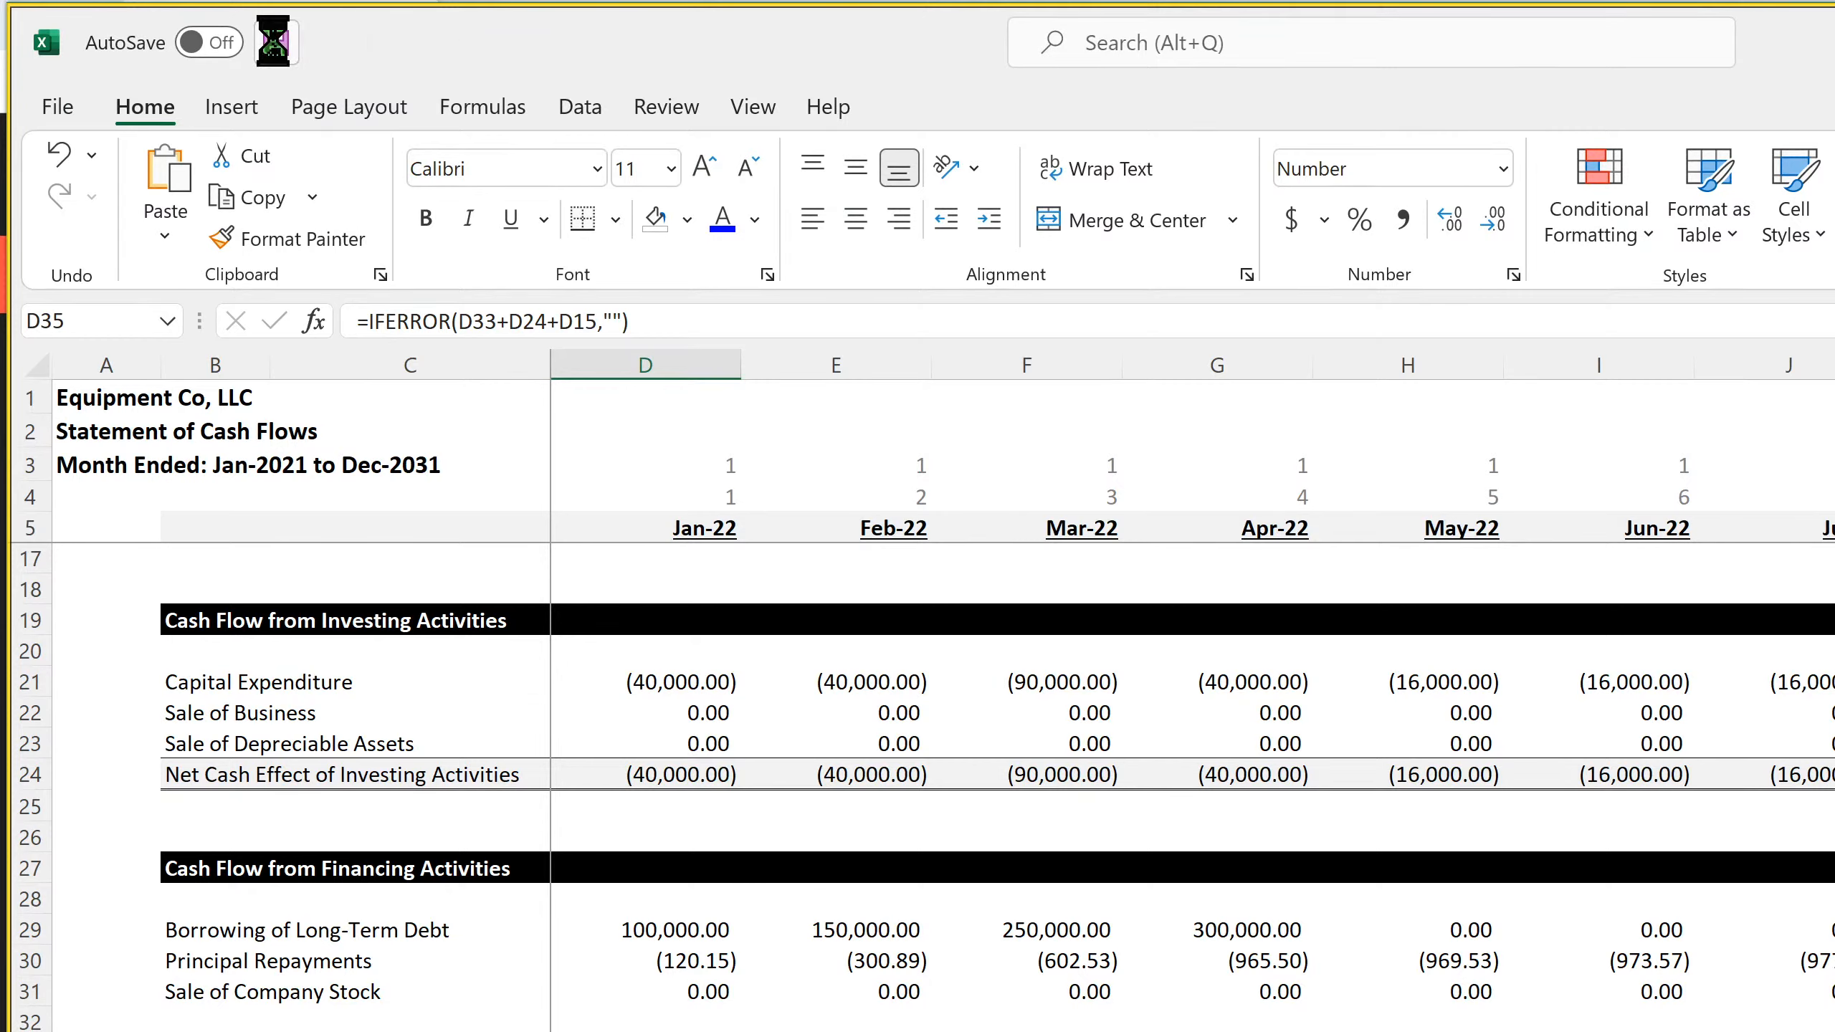
{"action": "left_click", "coordinate": [1027, 1031]}
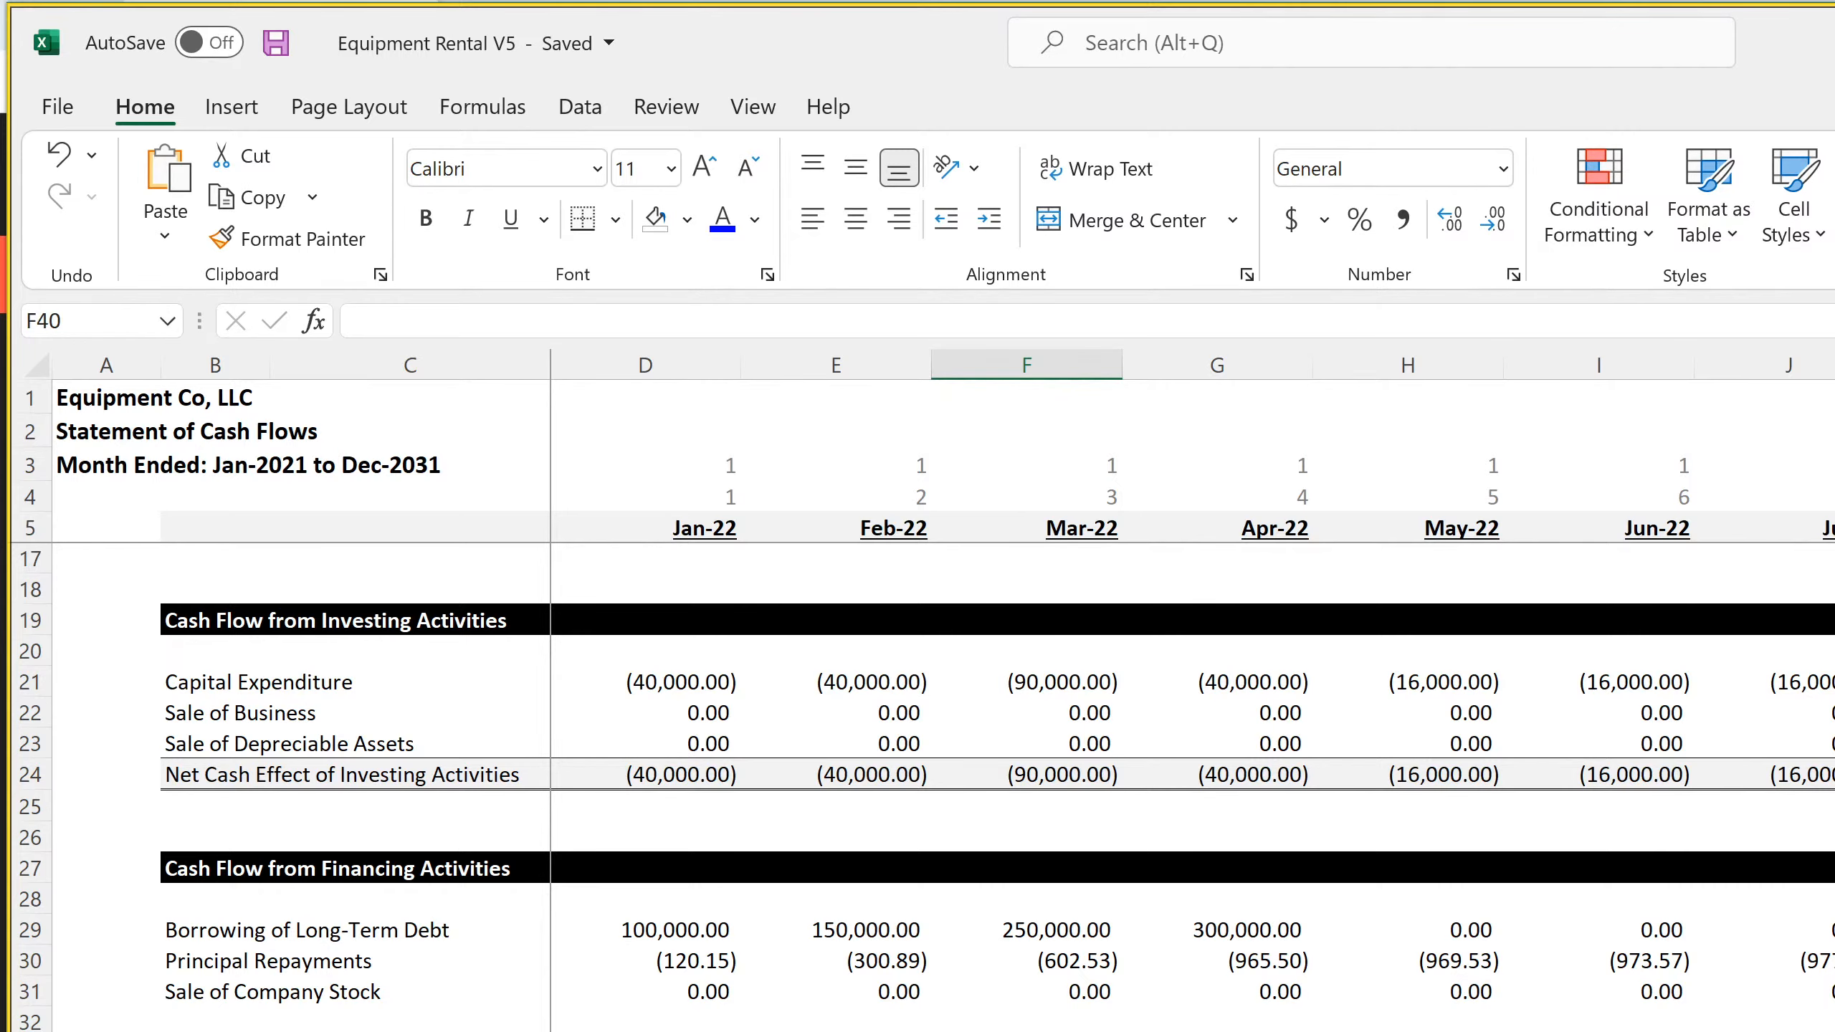
Examine the Jan-22 formula in D35 and the operating activities rows on the monthly Statement of Cash Flows
{"action": "left_click", "coordinate": [645, 1031]}
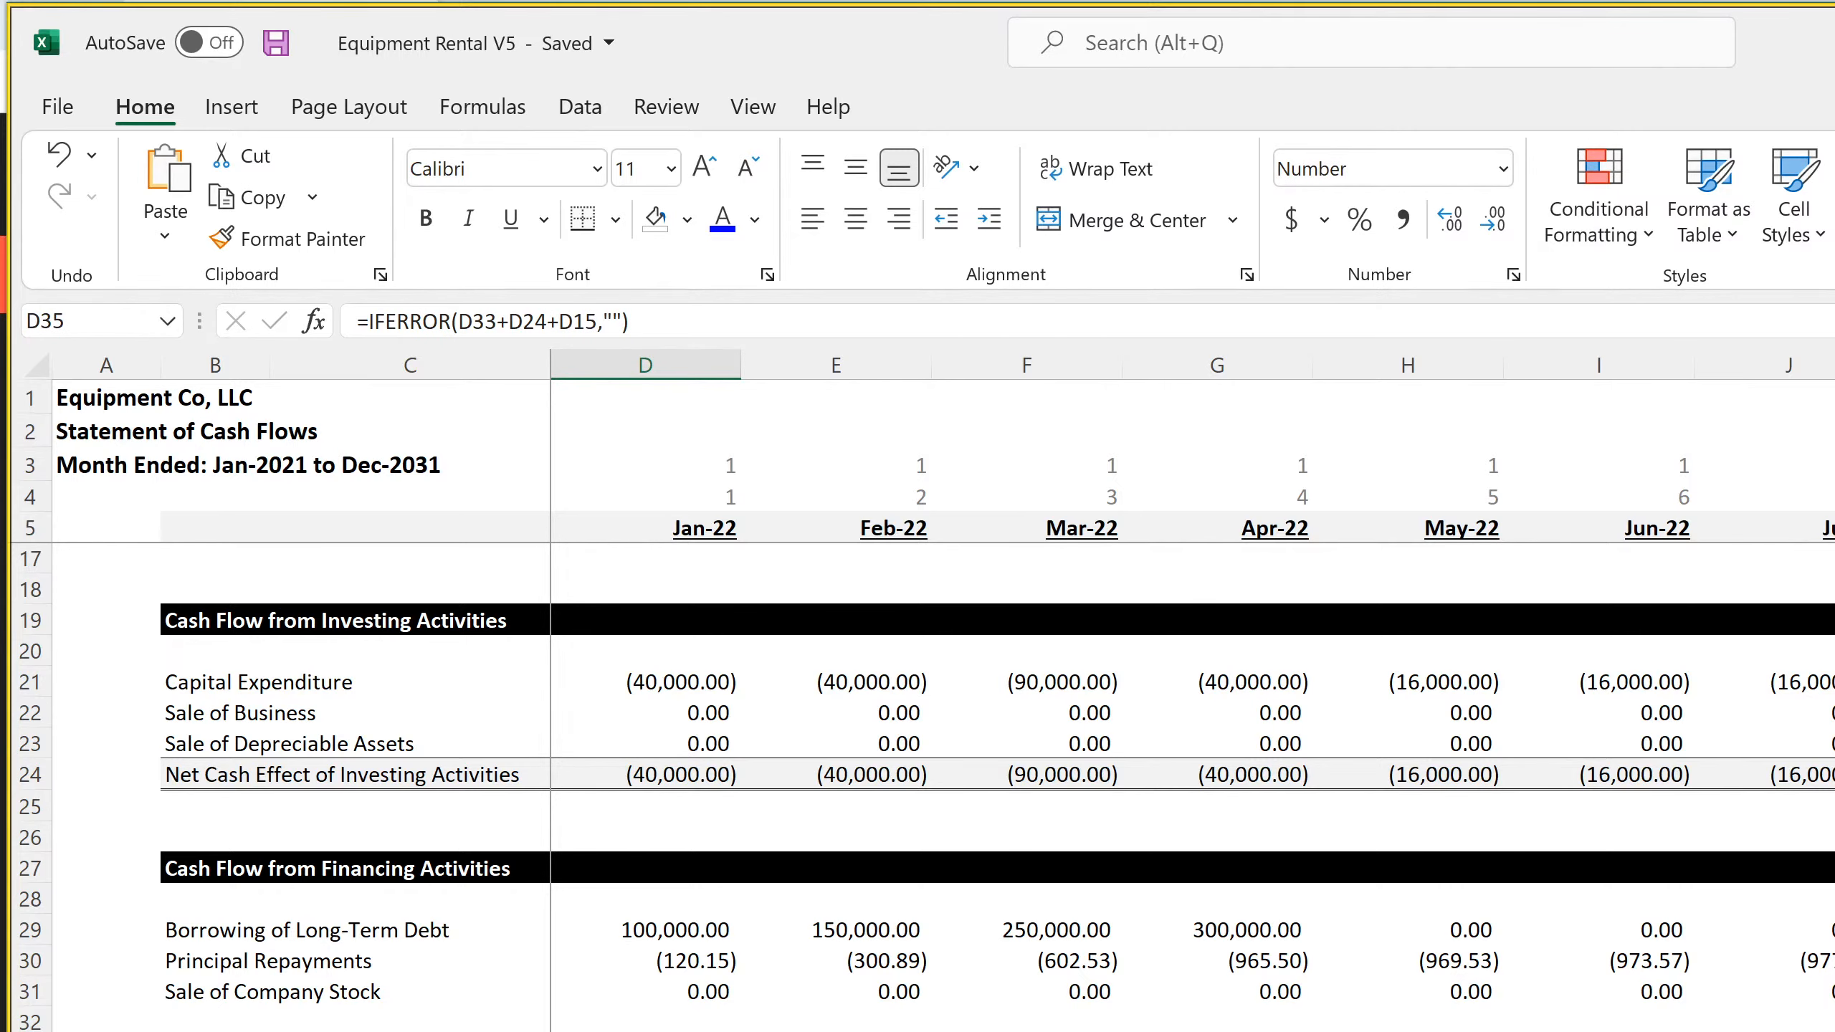
{"action": "scroll", "coordinate": [925, 788], "scroll_direction": "up", "scroll_amount": 3}
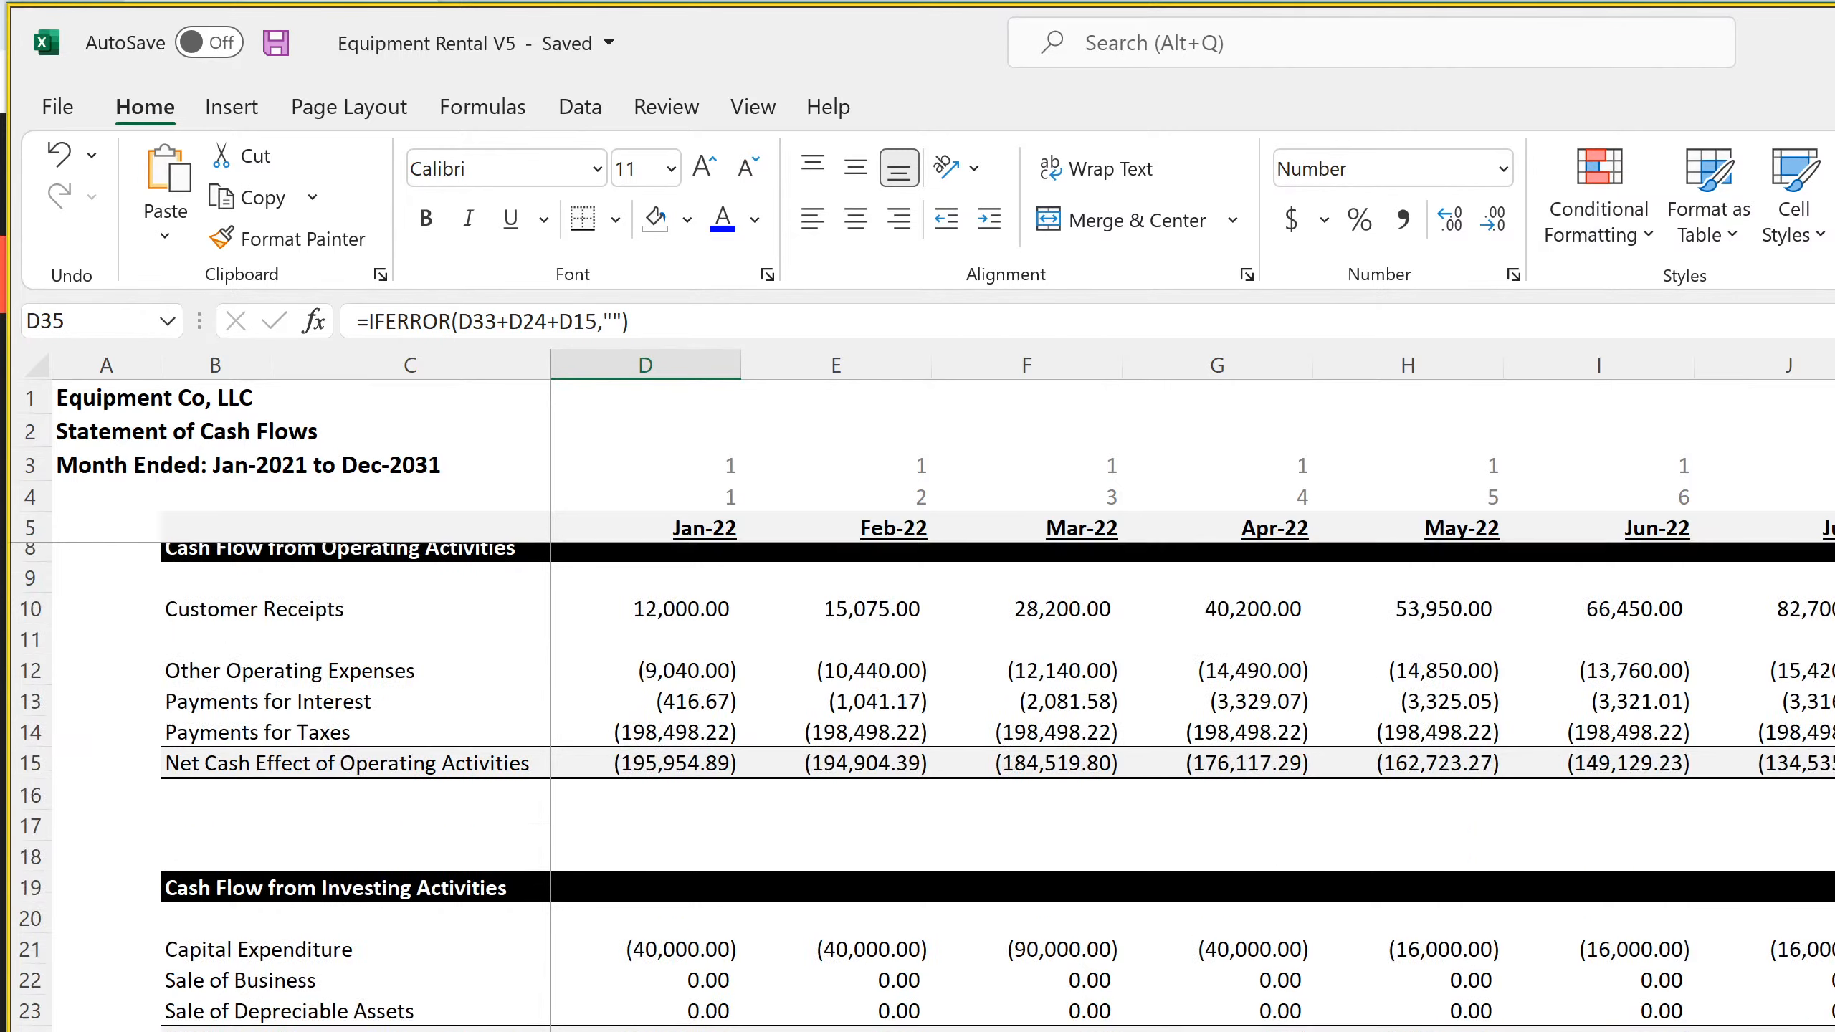
{"action": "scroll", "coordinate": [916, 787], "scroll_direction": "up", "scroll_amount": 20}
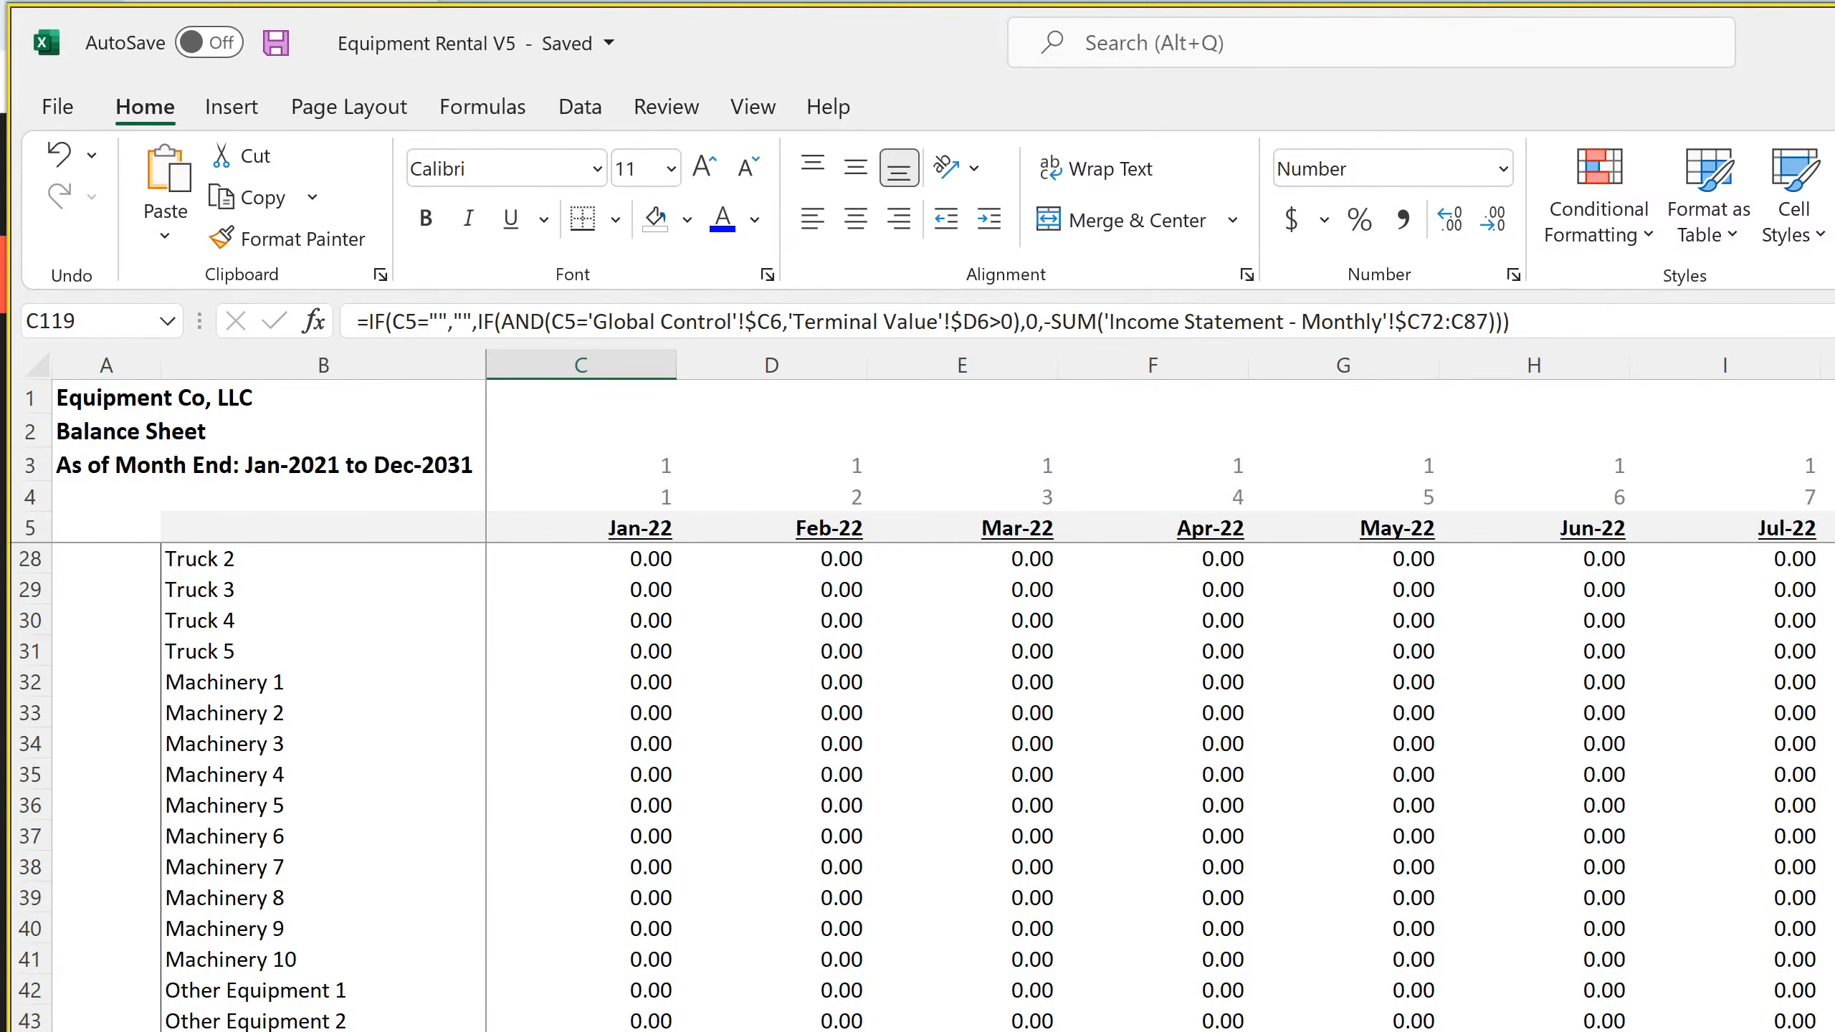
Examine the non-current asset cost formulas on the Balance Sheet, from Building down through the equipment rows
{"action": "scroll", "coordinate": [627, 885], "scroll_direction": "up", "scroll_amount": 7}
{"action": "left_click", "coordinate": [650, 867]}
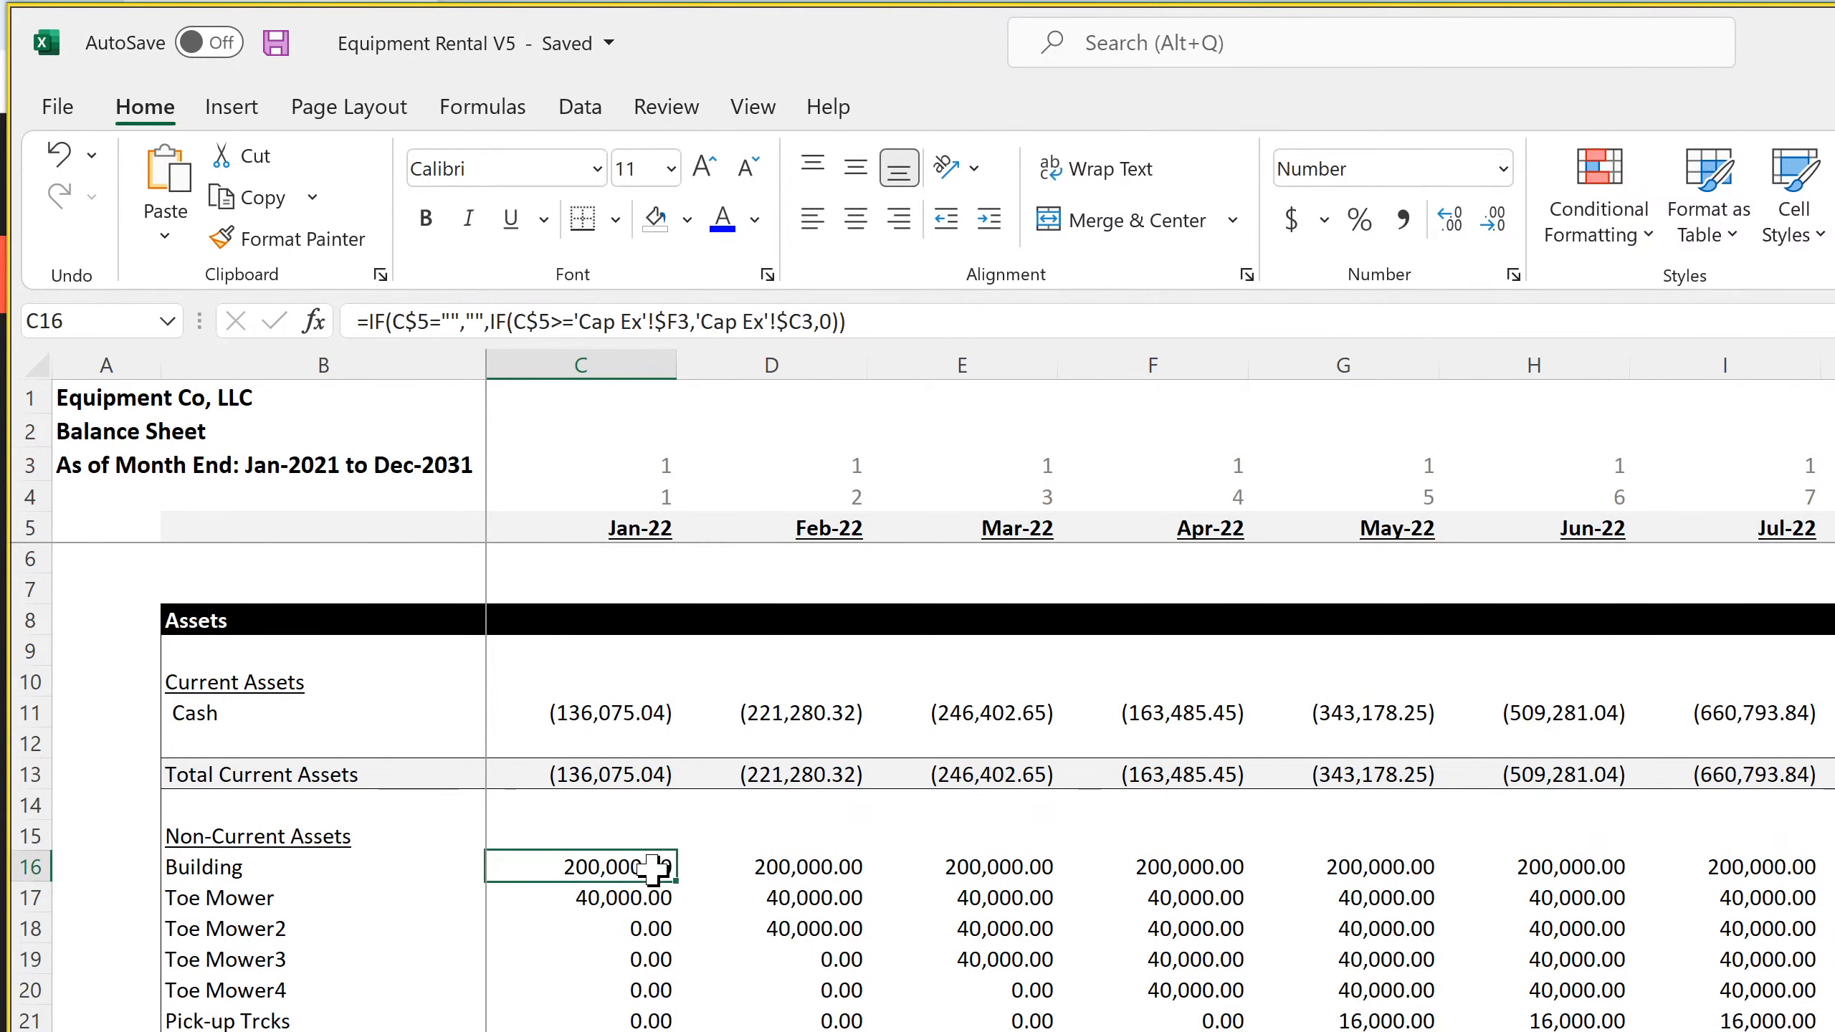
{"action": "left_click", "coordinate": [800, 926]}
{"action": "left_click", "coordinate": [1163, 1031]}
{"action": "left_click", "coordinate": [1351, 1031]}
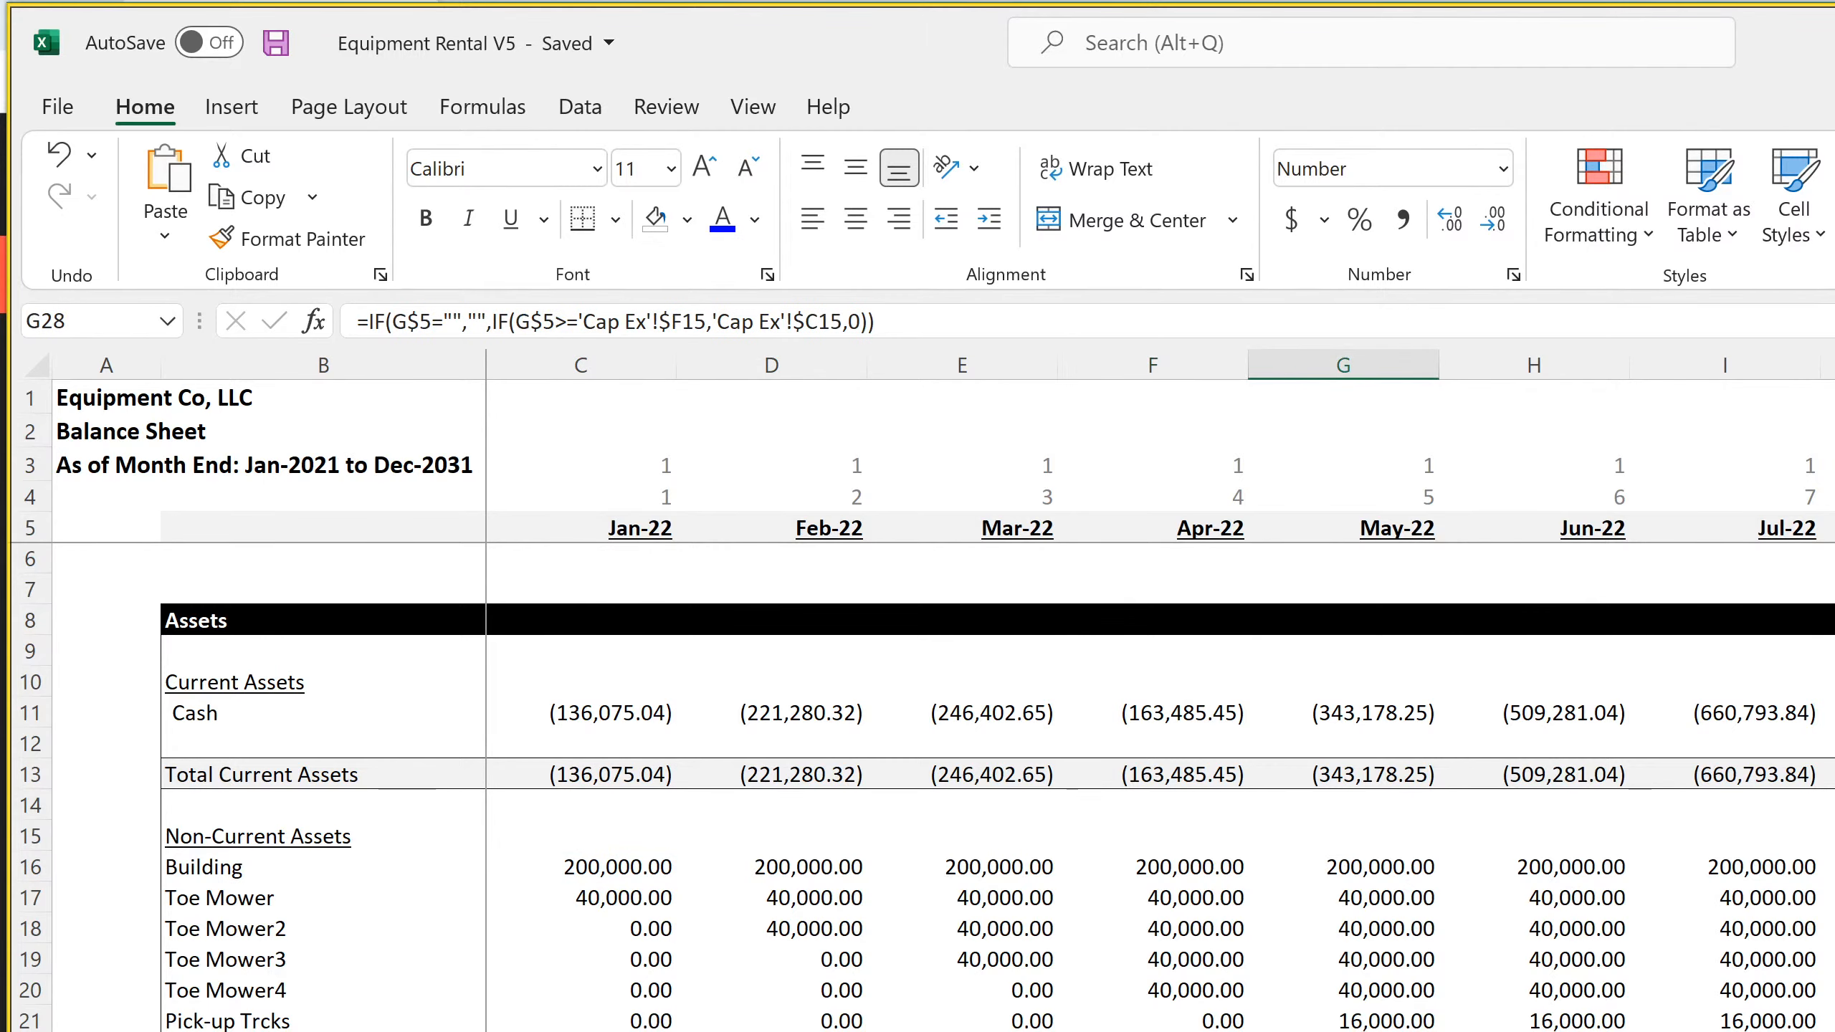
{"action": "scroll", "coordinate": [923, 787], "scroll_direction": "down", "scroll_amount": 20}
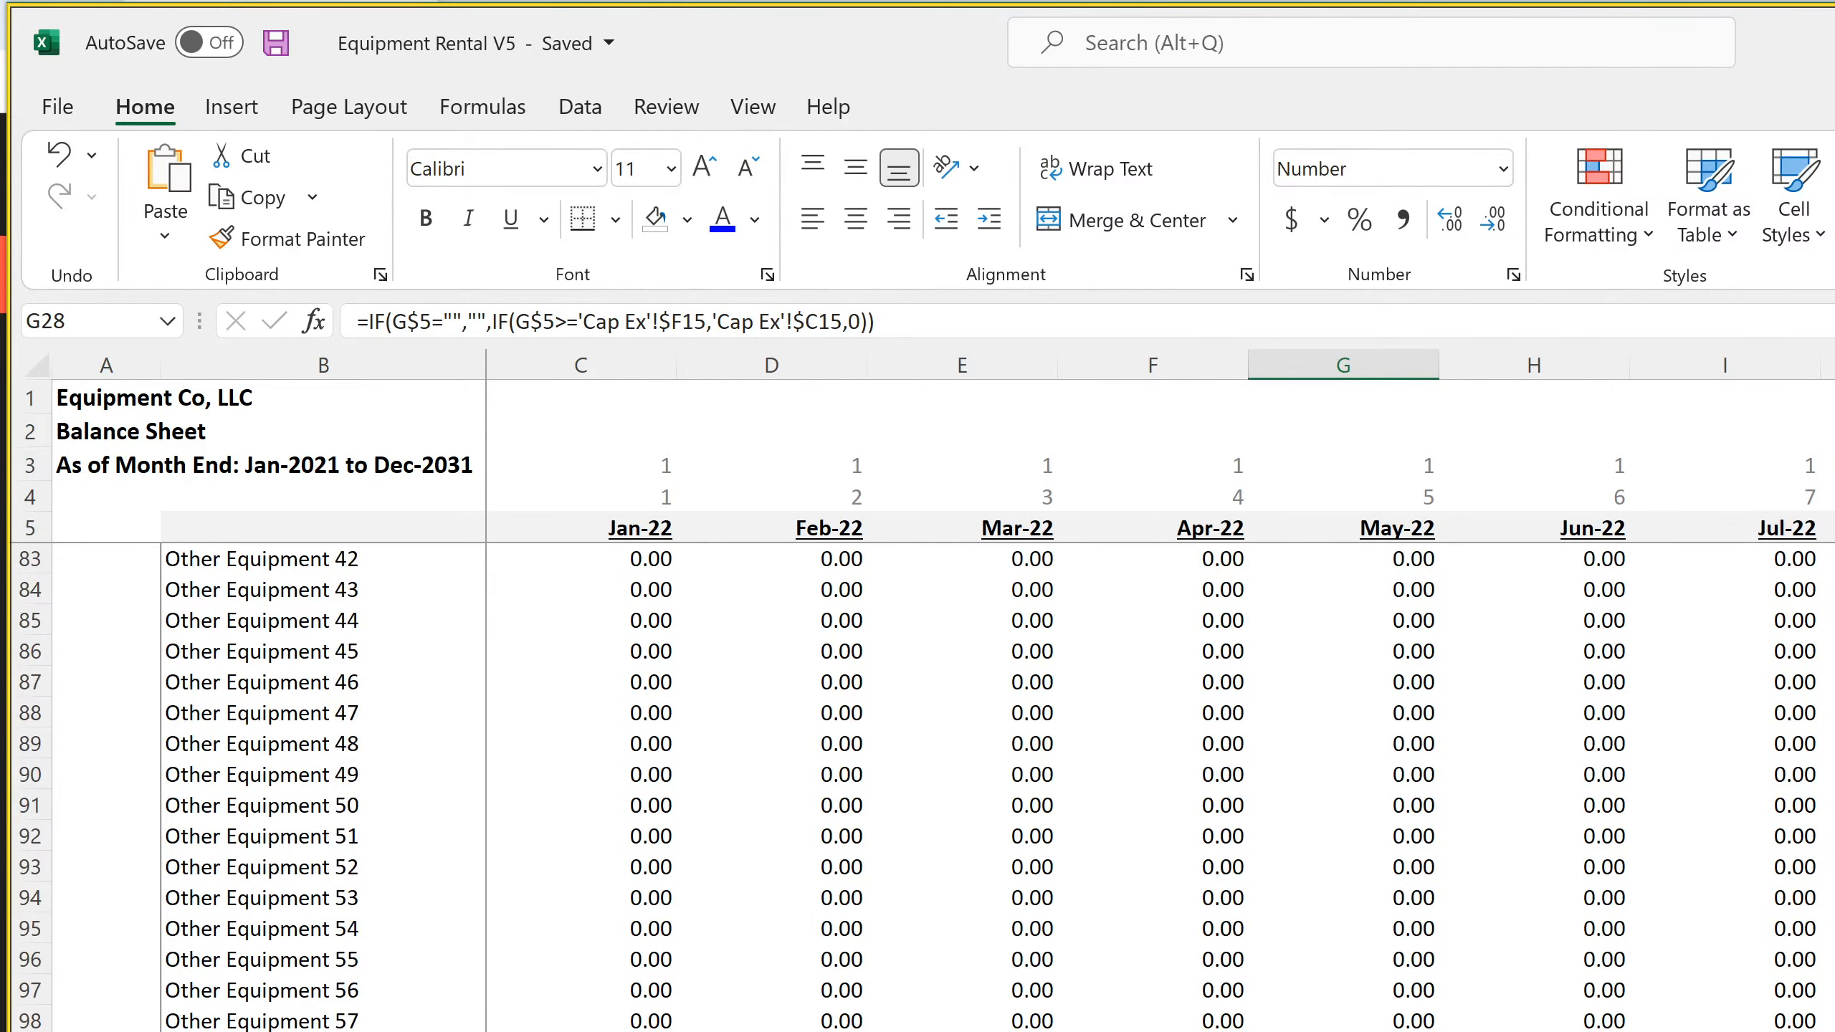
{"action": "scroll", "coordinate": [923, 787], "scroll_direction": "down", "scroll_amount": 7}
Extend the monthly Income Statement SUM range in the Jan-22 Accumulated Depreciation formula in C119 to row 172
{"action": "left_click", "coordinate": [636, 990]}
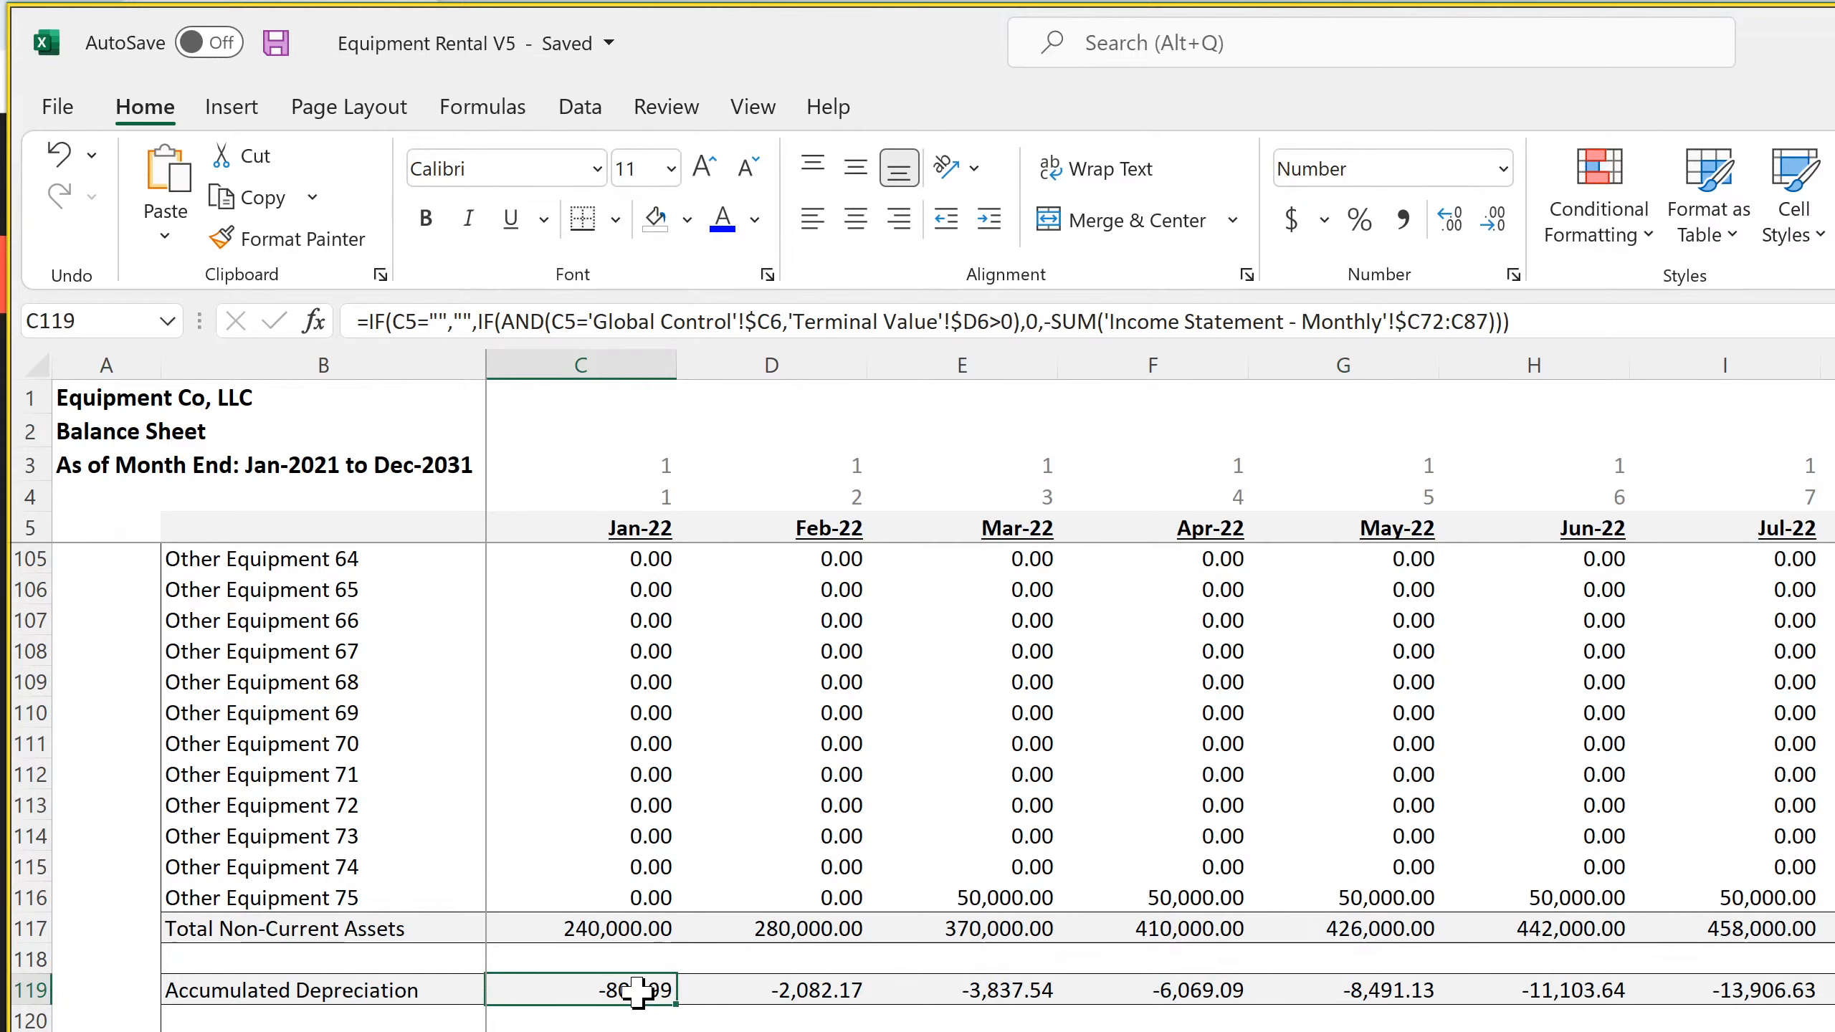
{"action": "left_click", "coordinate": [758, 994]}
{"action": "left_click", "coordinate": [636, 990]}
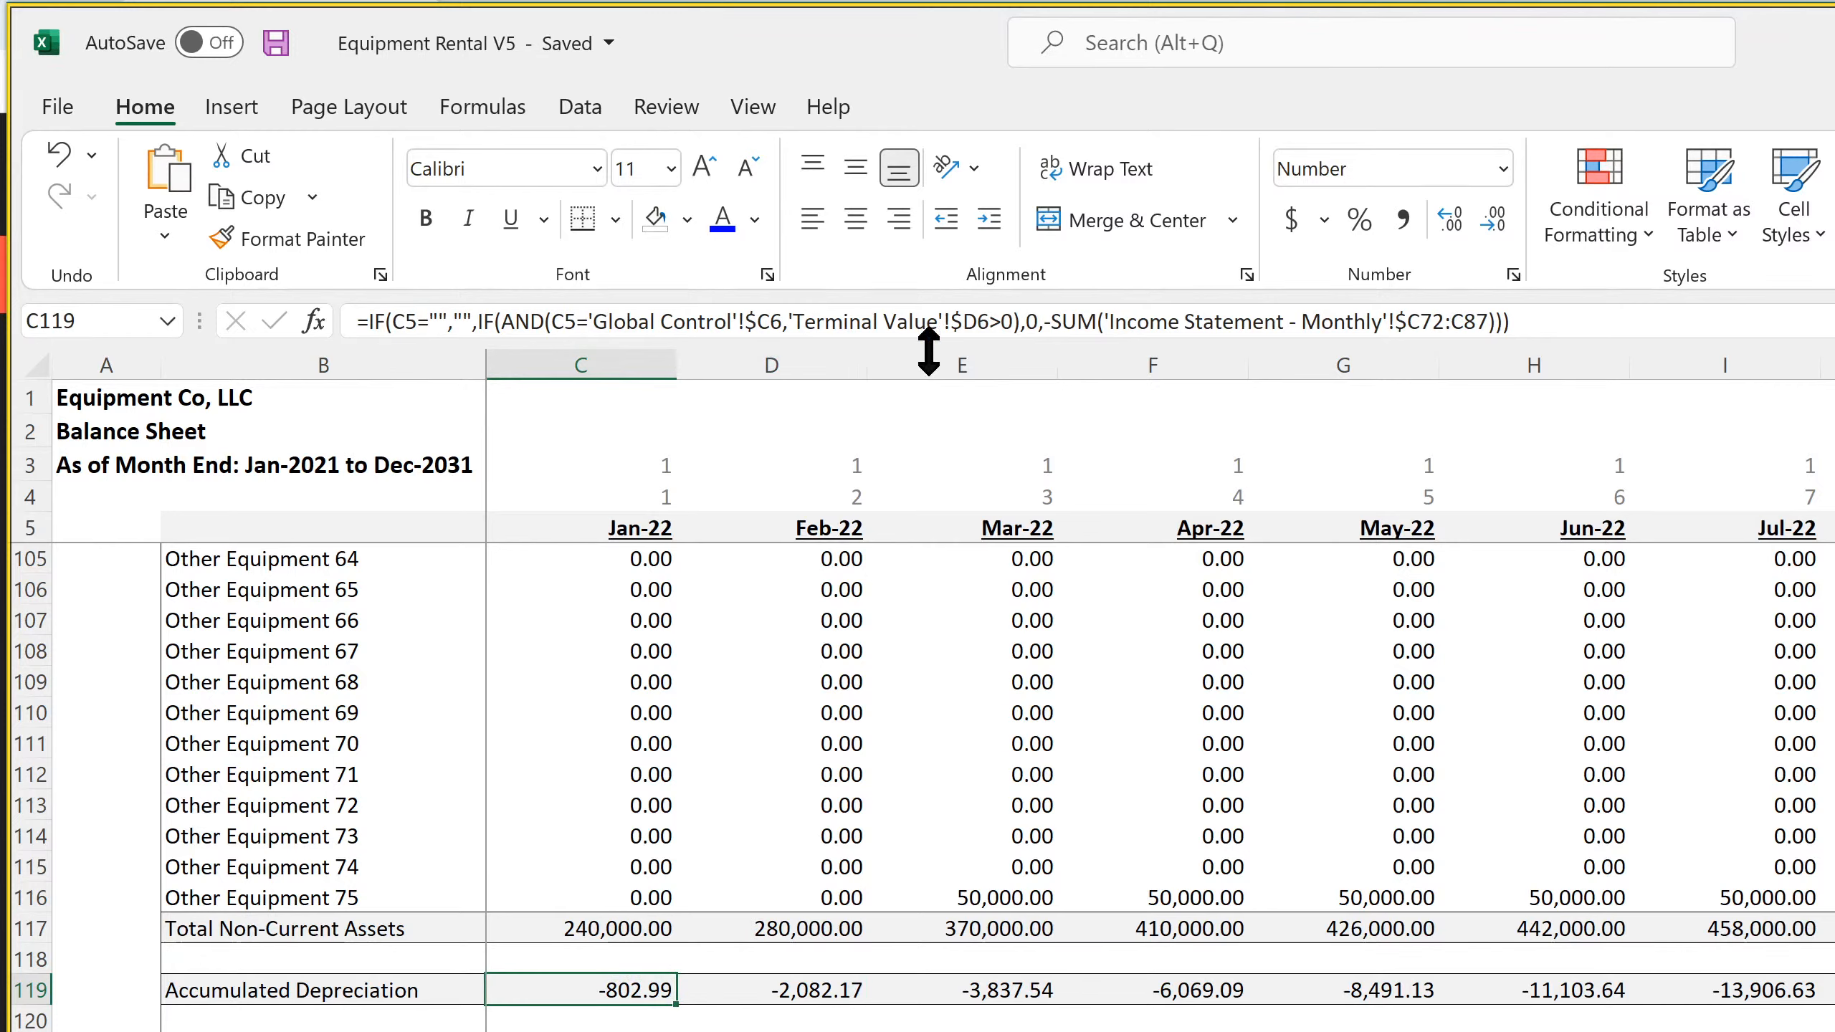
{"action": "left_click", "coordinate": [1484, 318]}
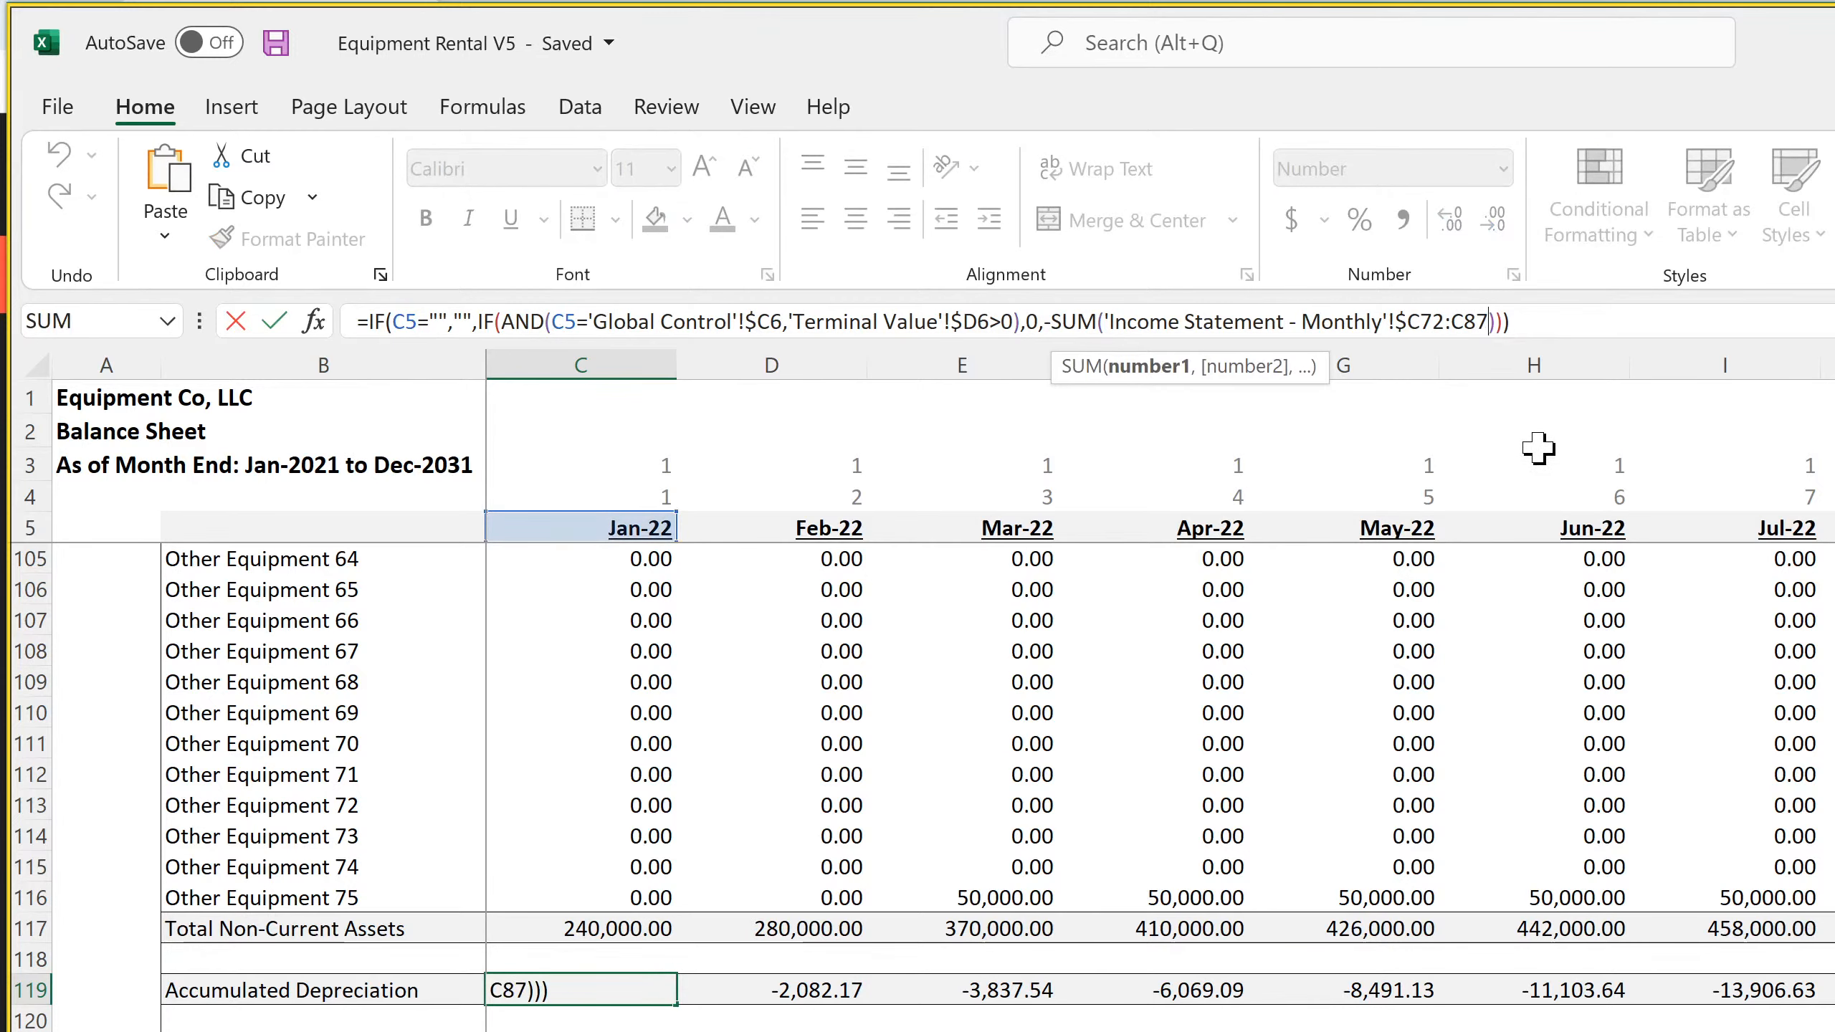
{"action": "key", "text": "BackSpace"}
{"action": "key", "text": "BackSpace"}
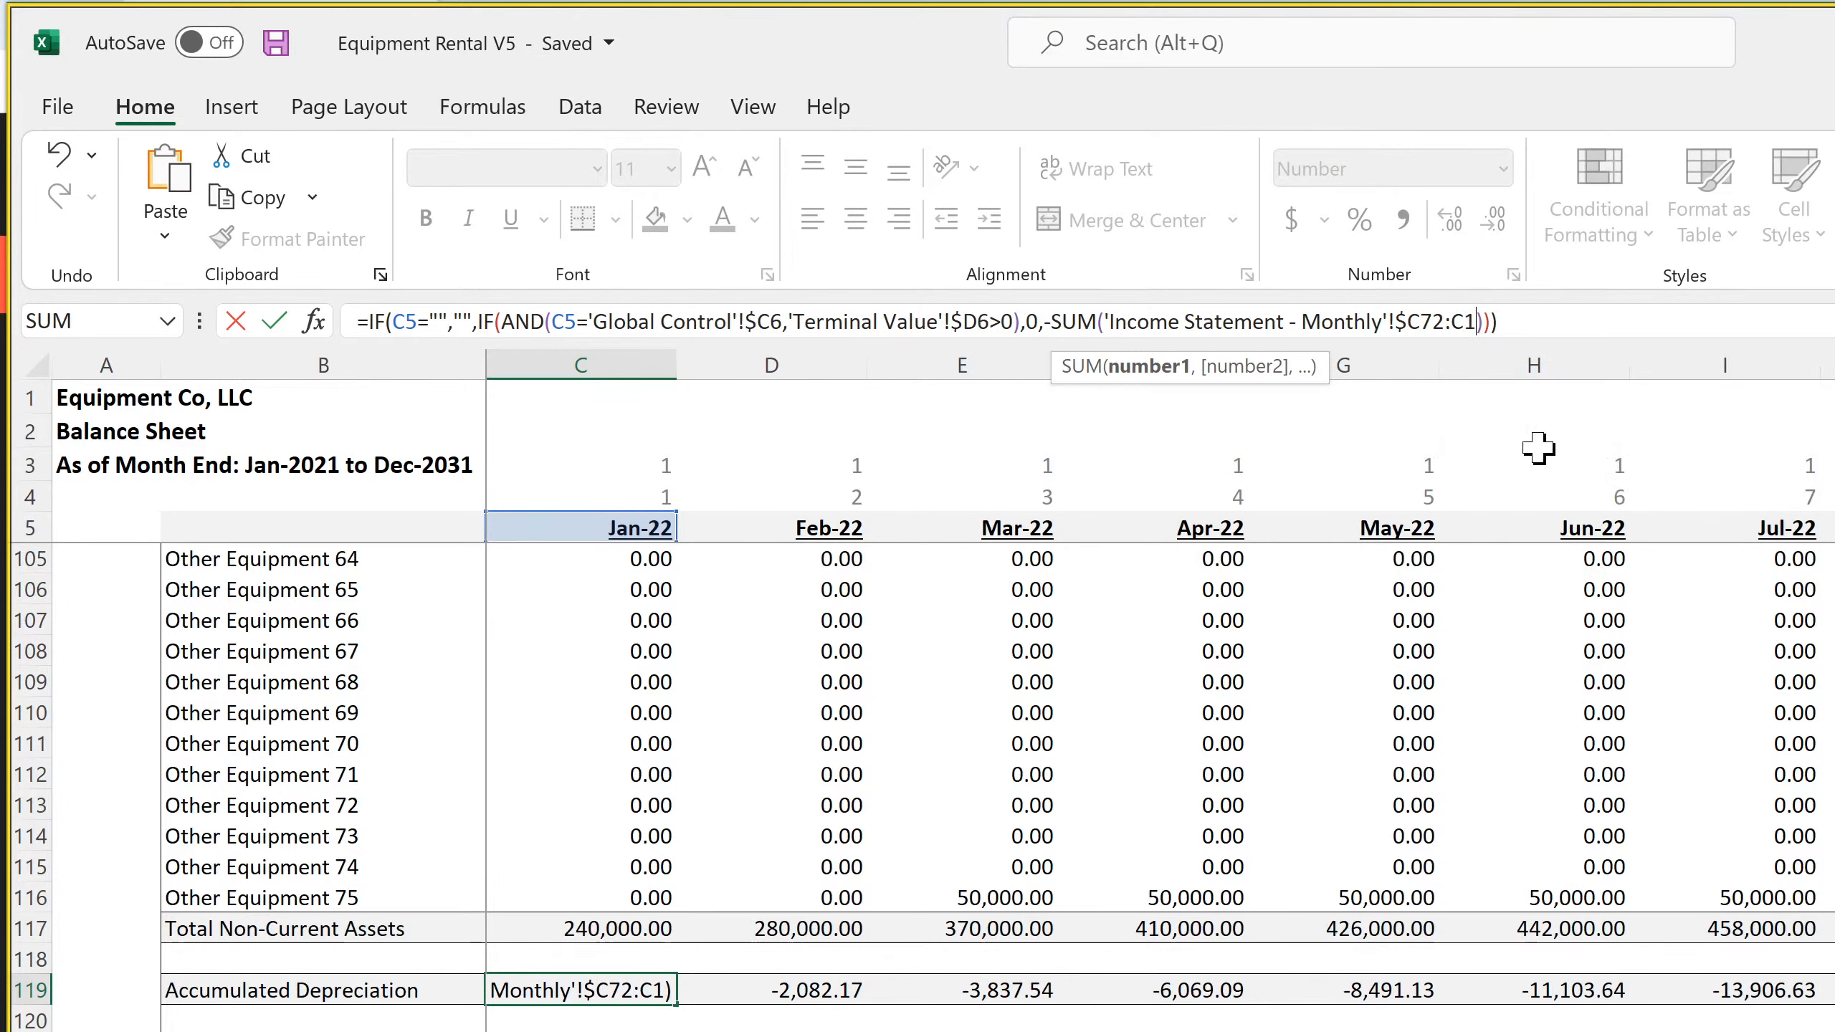
{"action": "type", "text": "172"}
{"action": "key", "text": "Return"}
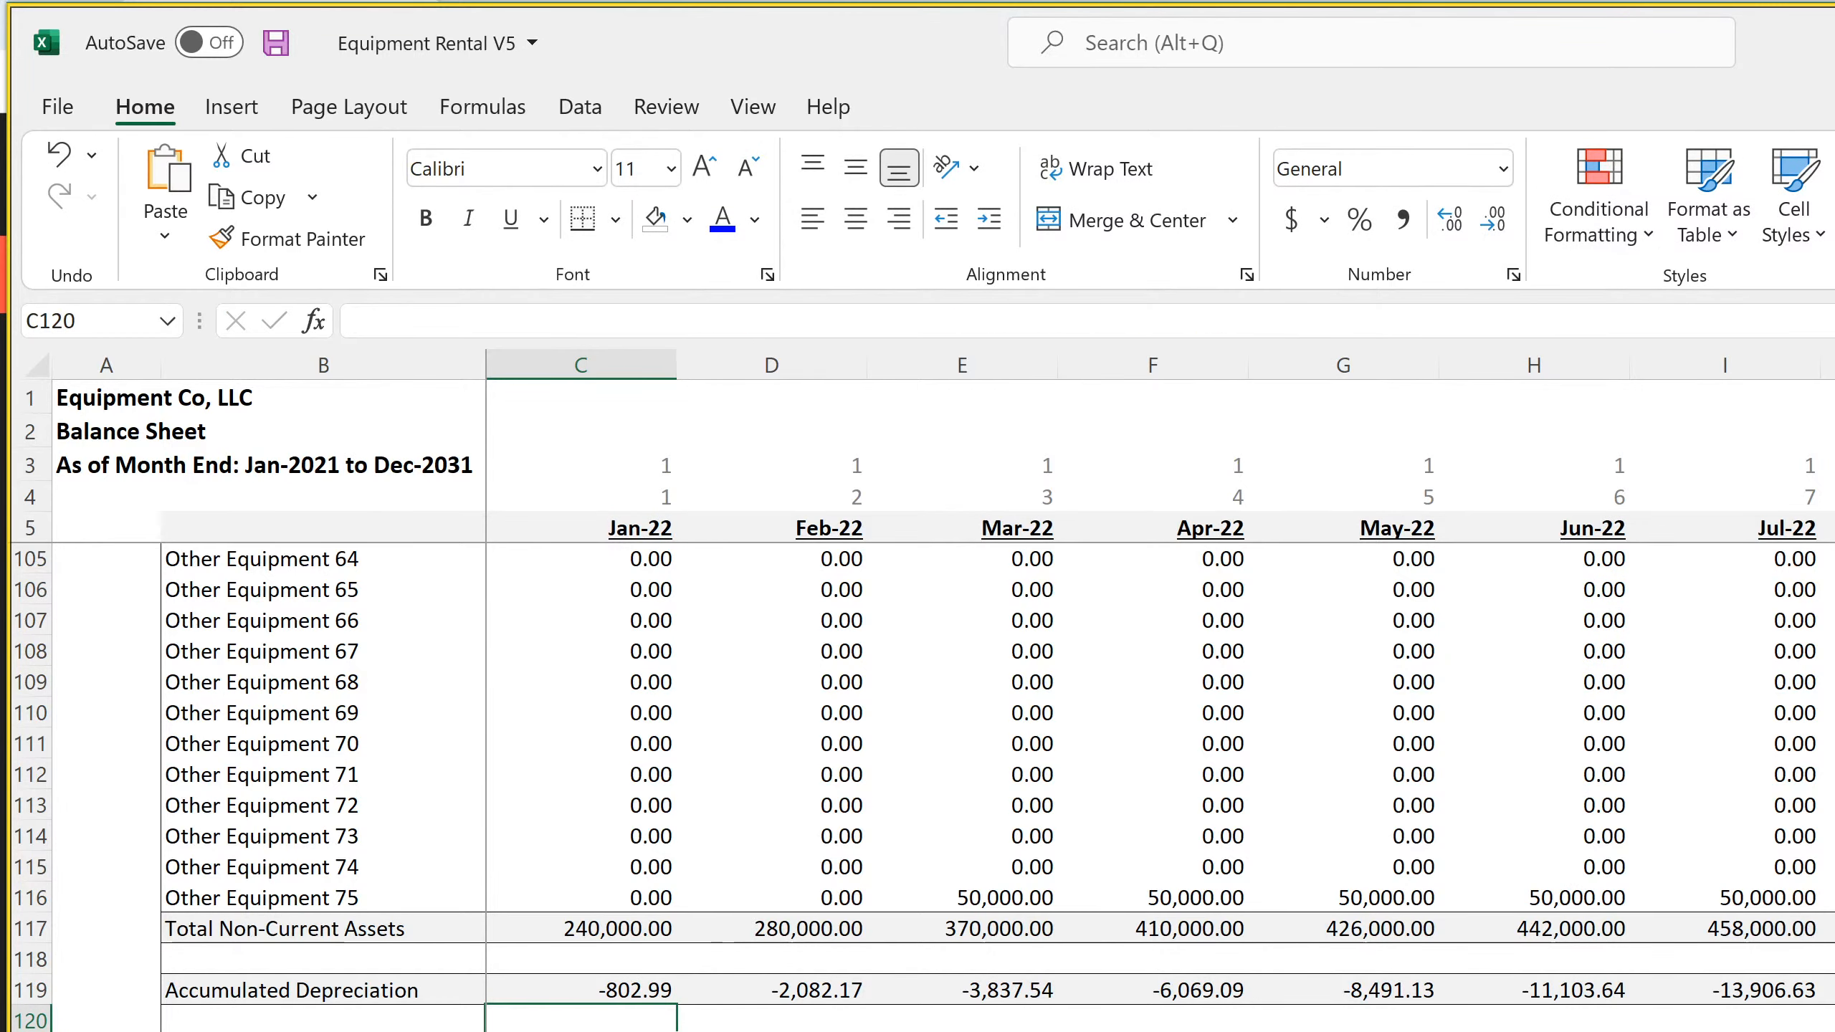
Check the Depreciation rows on the monthly Income Statement, from Building in row 72 down to the end of the list
{"action": "key", "text": "ctrl+Page_Up"}
{"action": "scroll", "coordinate": [976, 787], "scroll_direction": "down", "scroll_amount": 7}
{"action": "scroll", "coordinate": [975, 787], "scroll_direction": "down", "scroll_amount": 11}
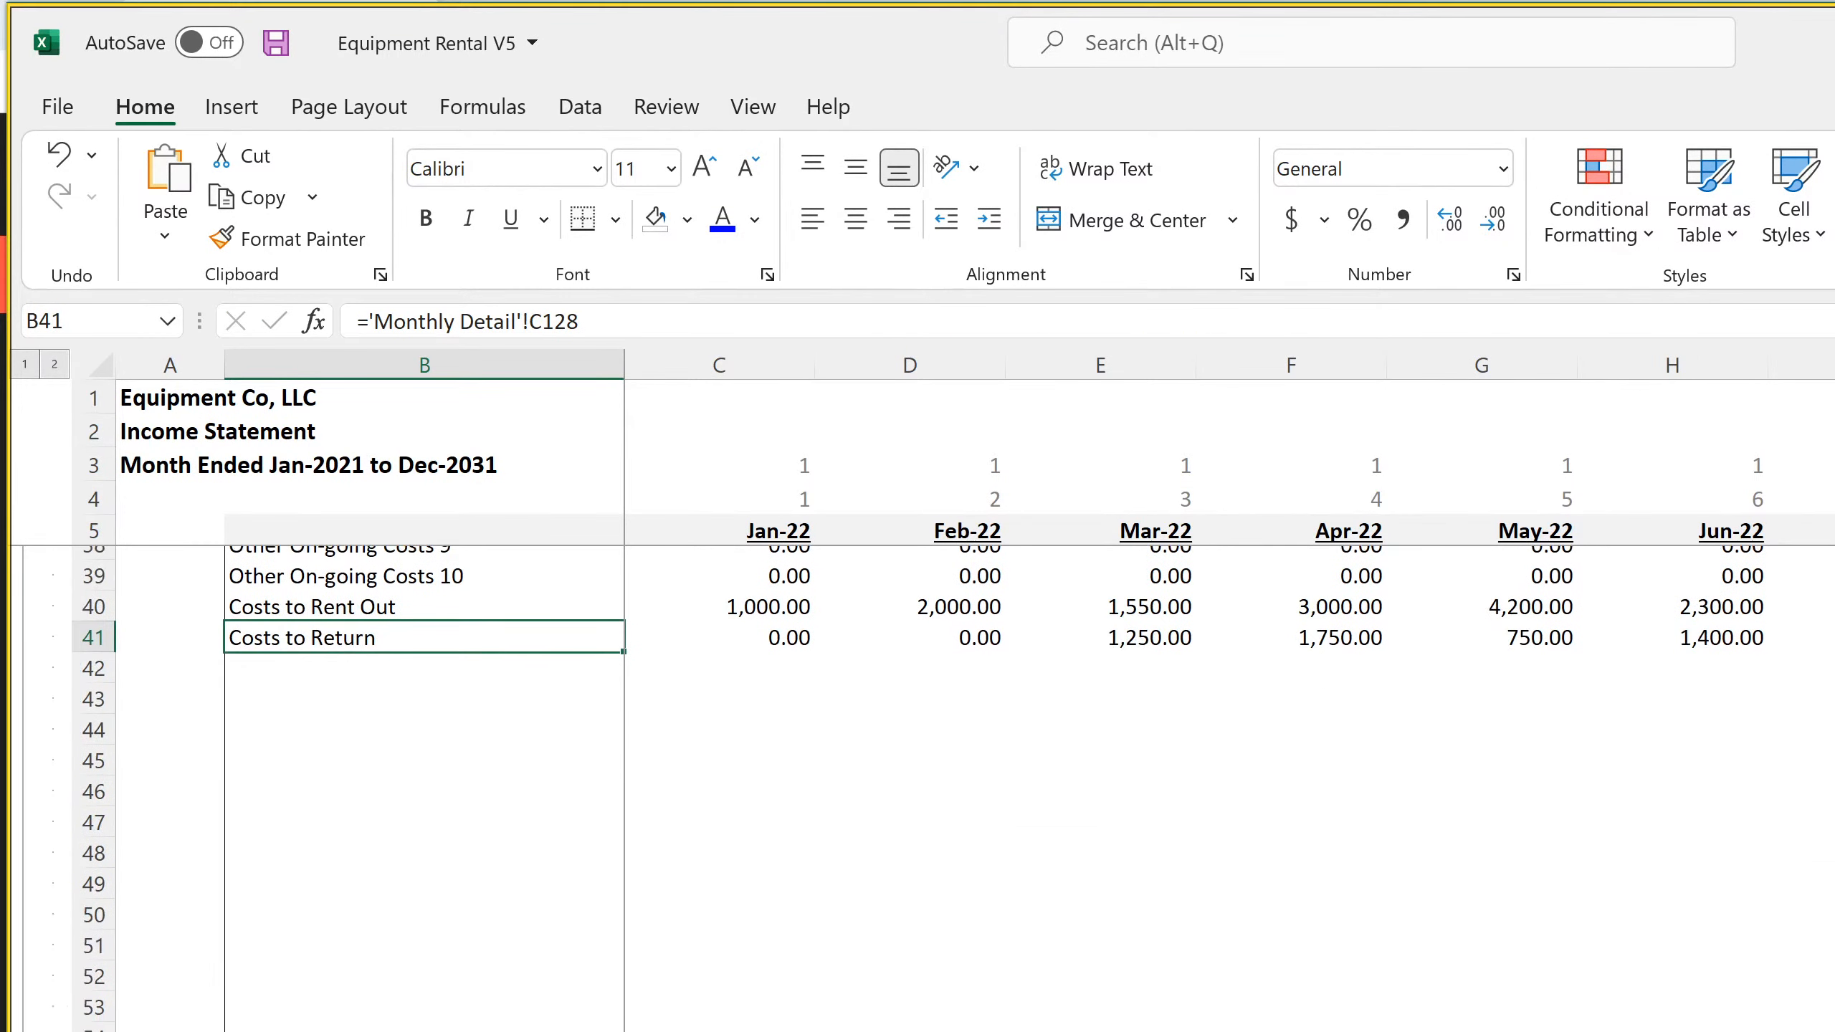
{"action": "left_click", "coordinate": [758, 904]}
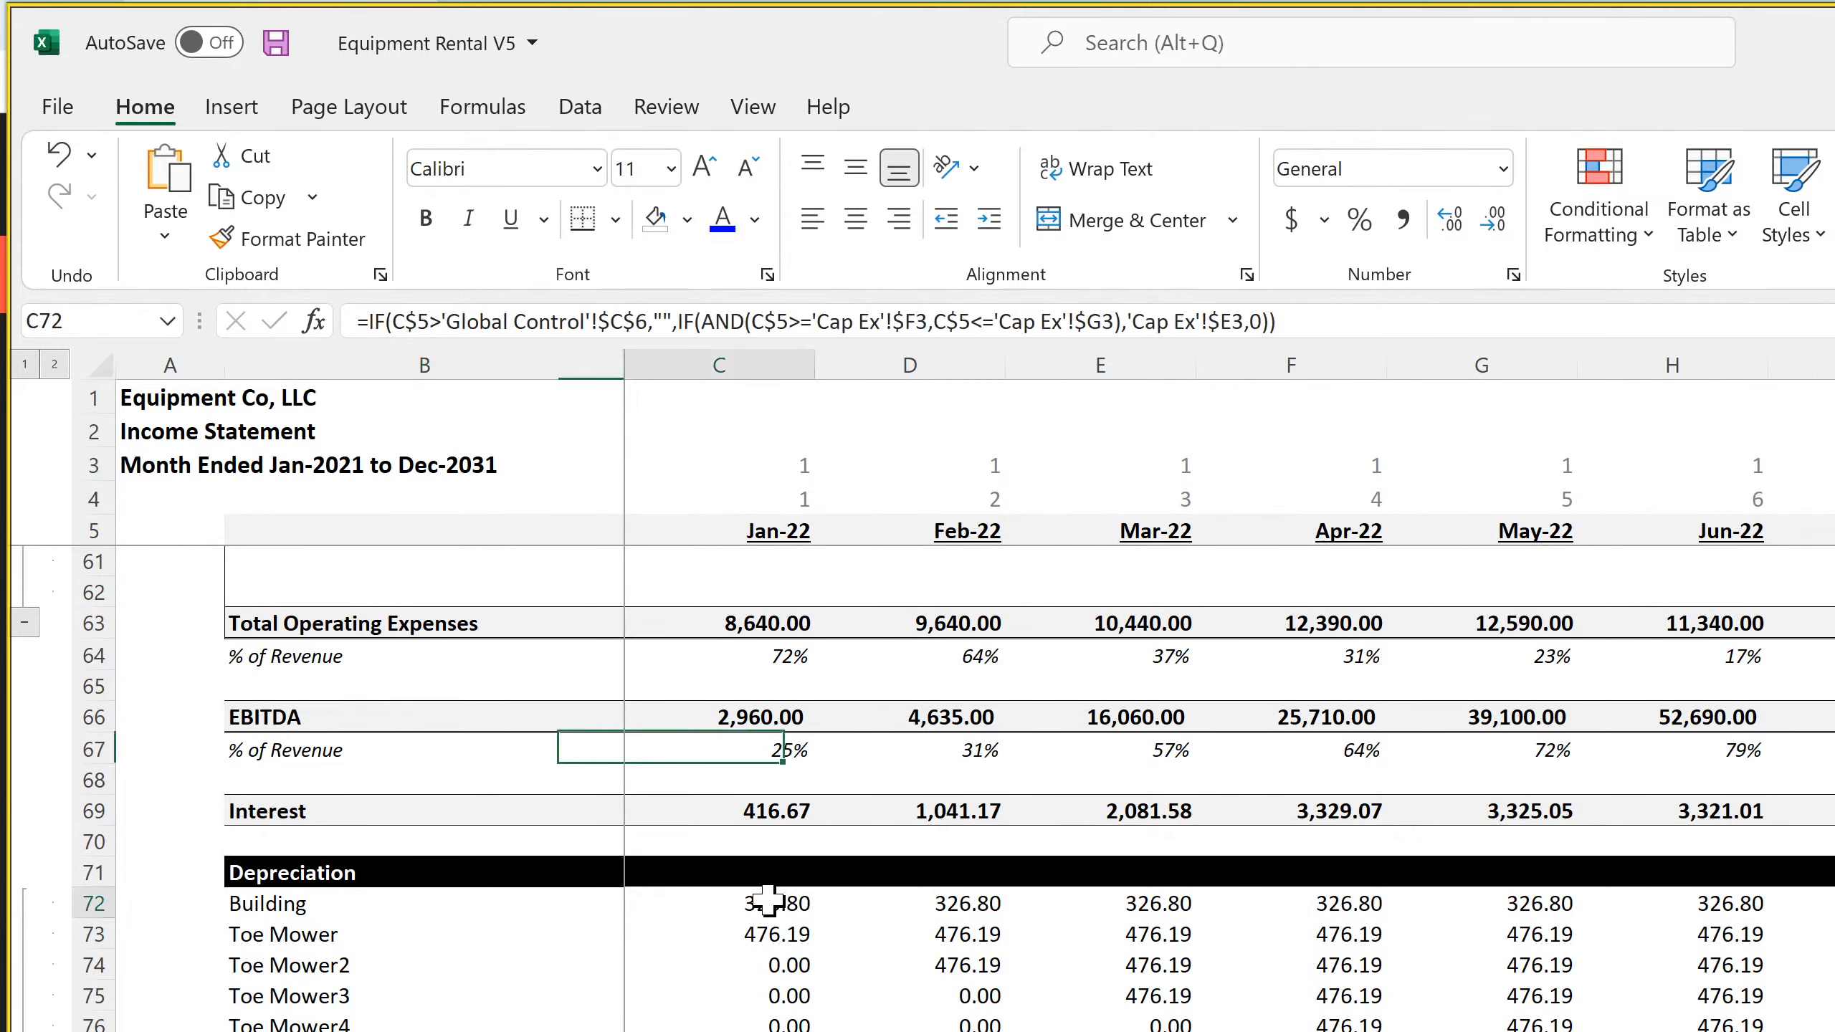
{"action": "scroll", "coordinate": [758, 904], "scroll_direction": "down", "scroll_amount": 10}
{"action": "scroll", "coordinate": [920, 793], "scroll_direction": "down", "scroll_amount": 19}
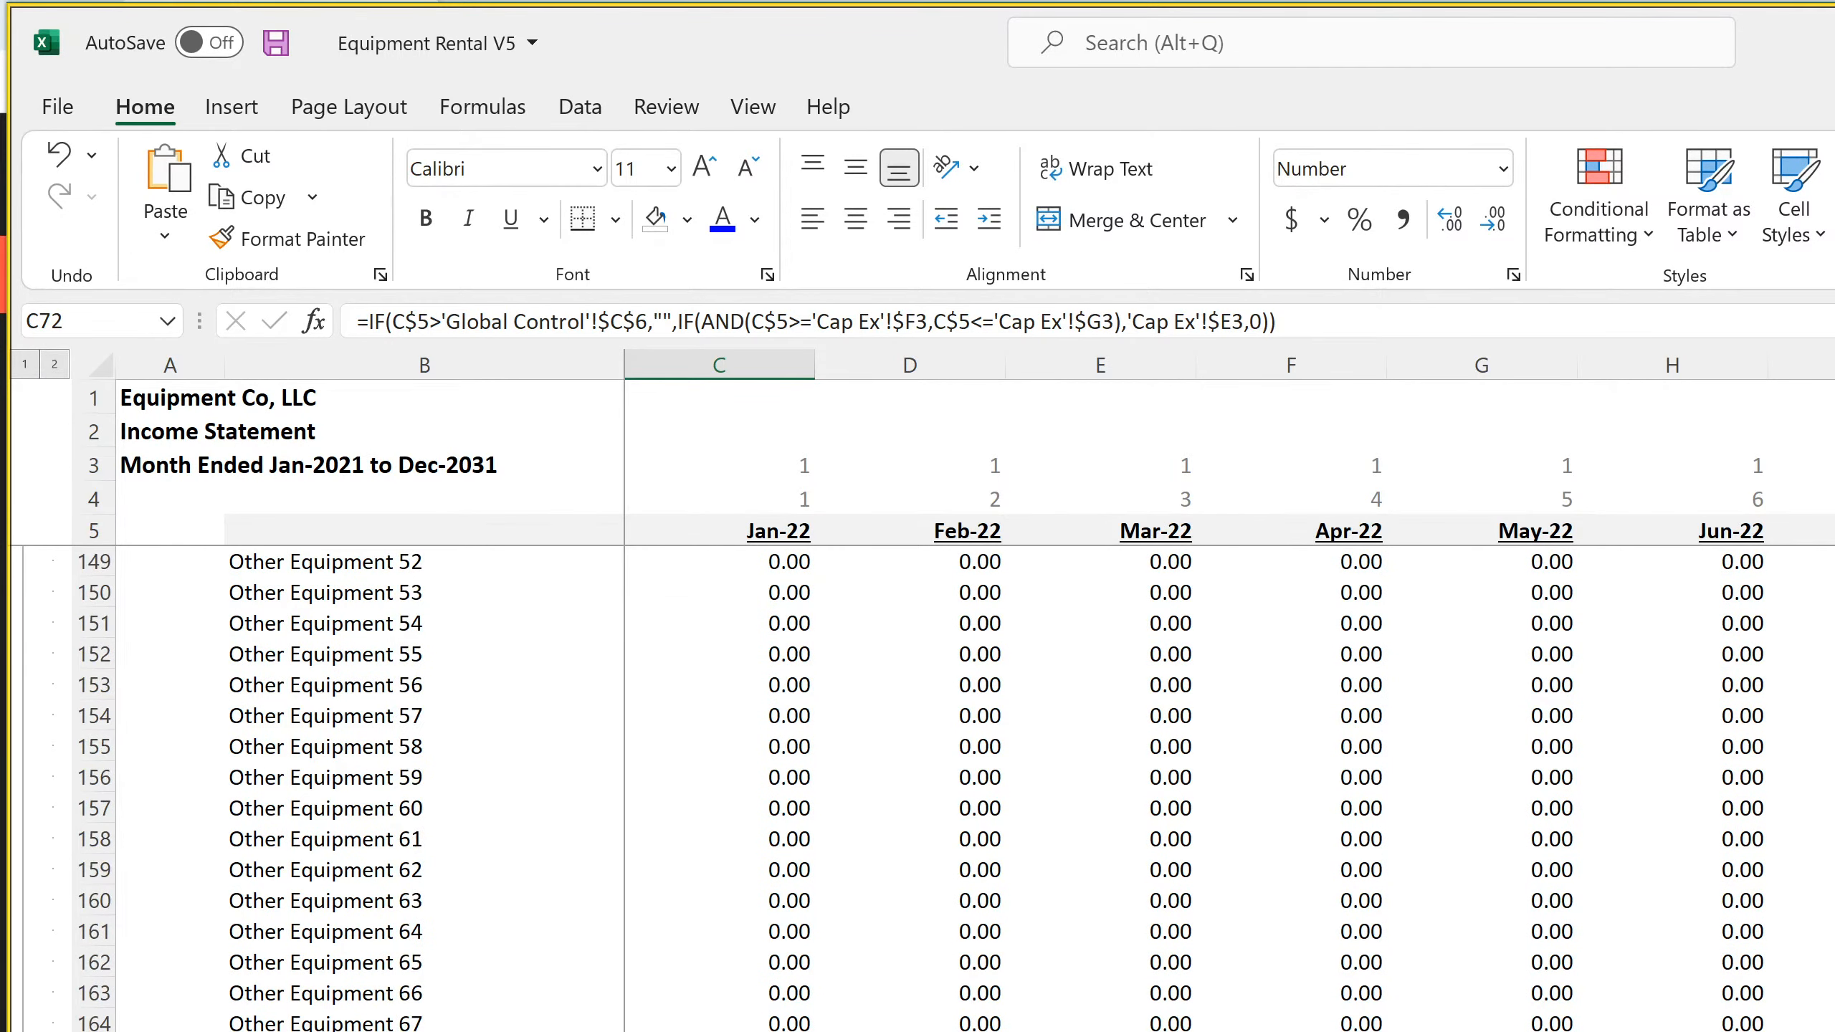
{"action": "left_click", "coordinate": [719, 1030]}
Fill the corrected Accumulated Depreciation formula across row 119 of the Balance Sheet from C119 through Dec-31 in DR119
{"action": "key", "text": "ctrl+Page_Down"}
{"action": "left_click_drag", "start_coordinate": [581, 992], "coordinate": [1344, 992]}
{"action": "left_click", "coordinate": [824, 995]}
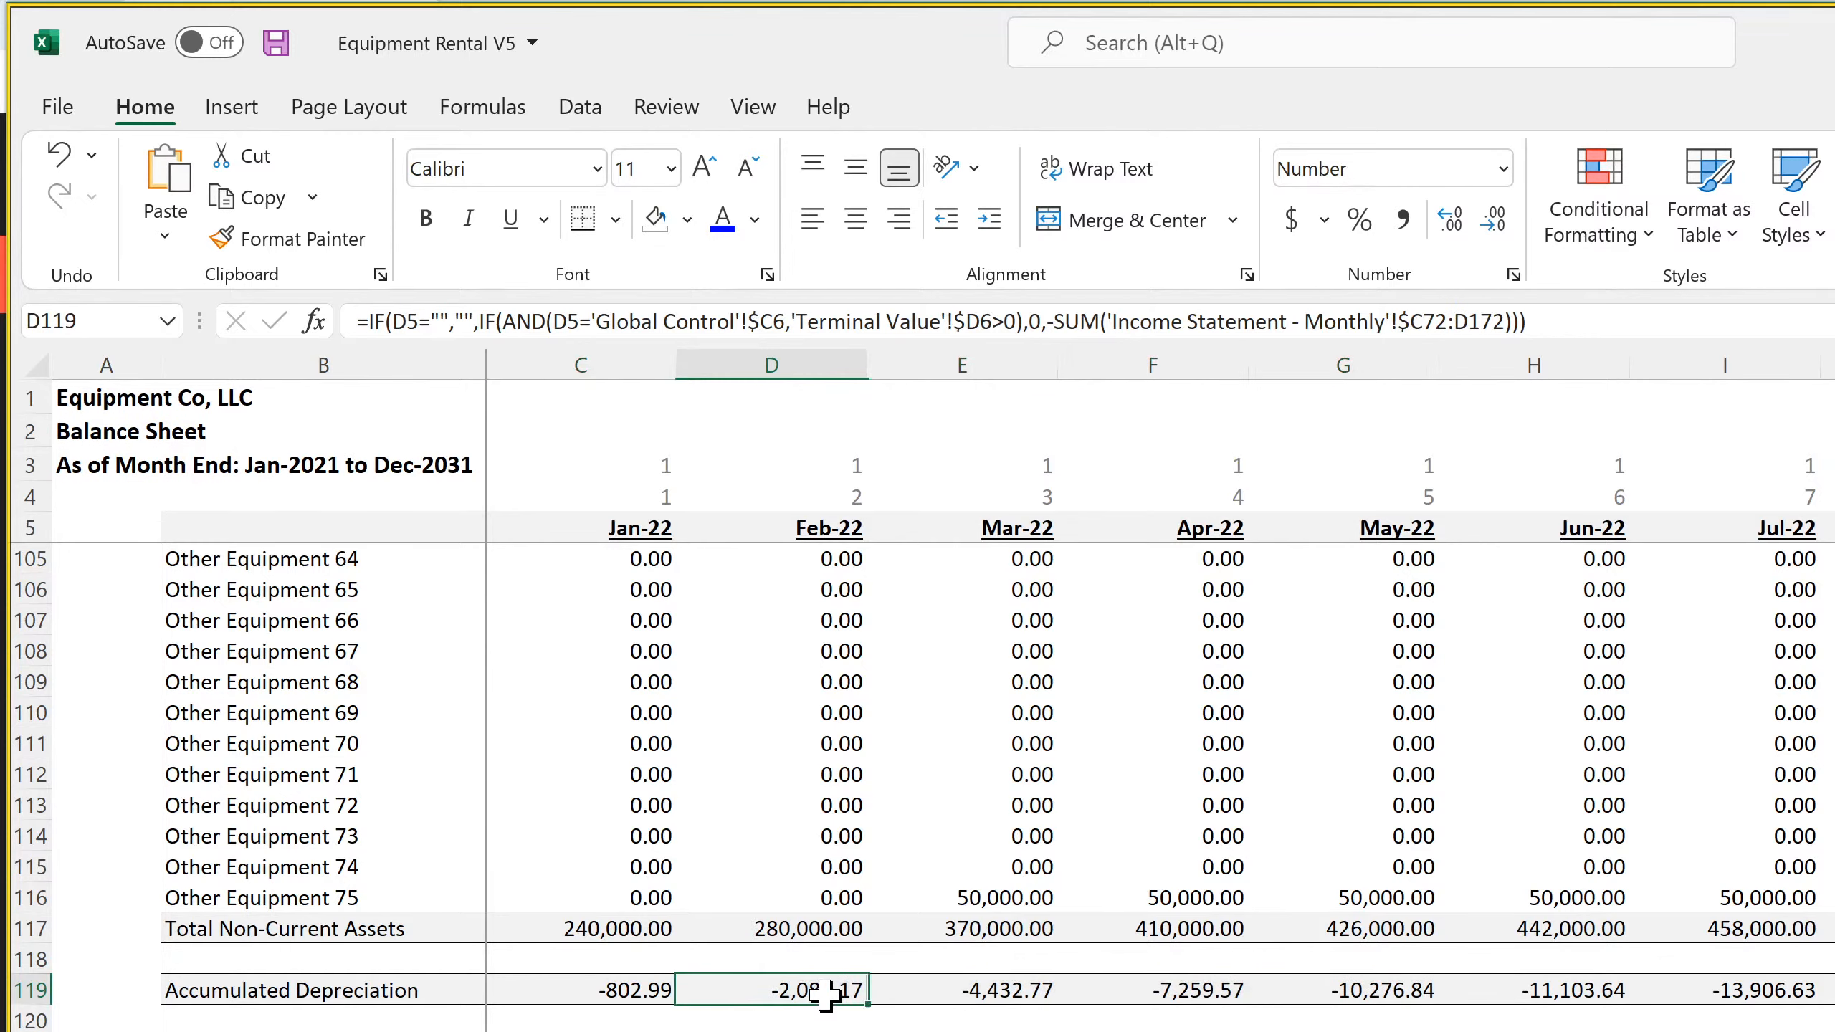
{"action": "left_click_drag", "start_coordinate": [867, 1003], "coordinate": [1831, 1012]}
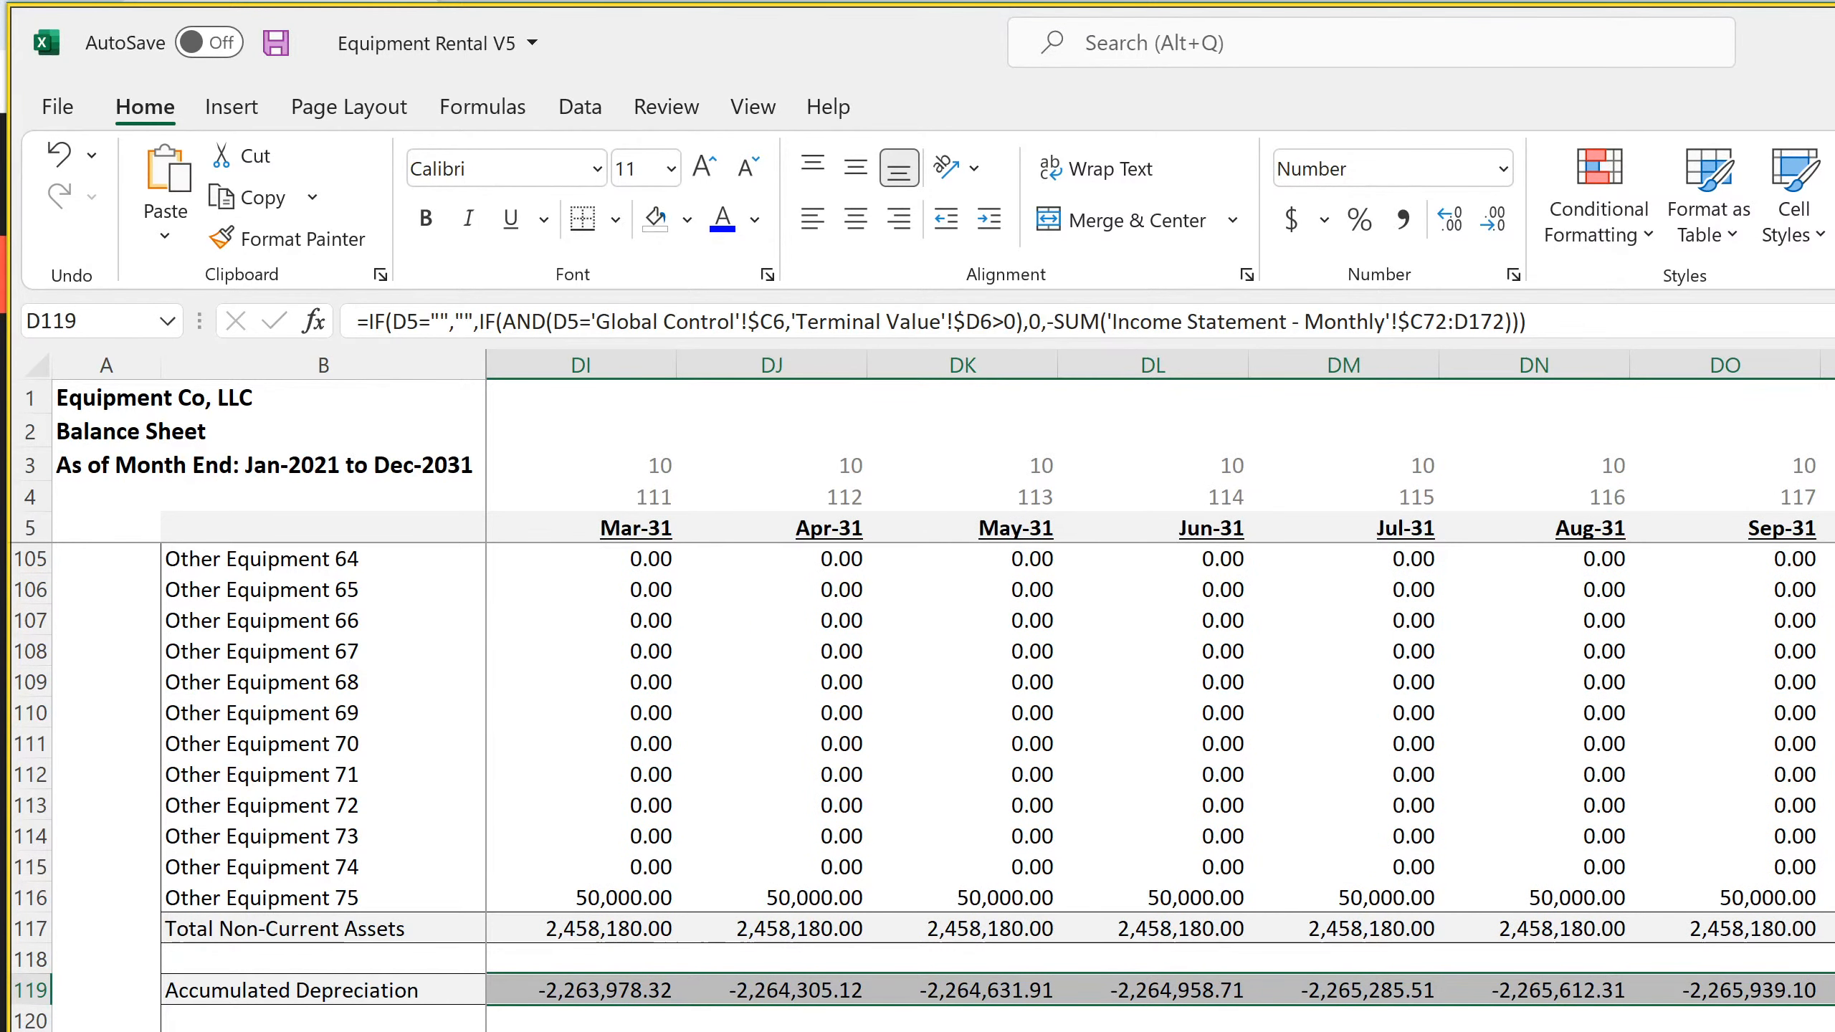
Check the filled Accumulated Depreciation formulas in the last months, DR119 and DQ119, and in C119 and D119
{"action": "key", "text": "ctrl+Right"}
{"action": "key", "text": "F2"}
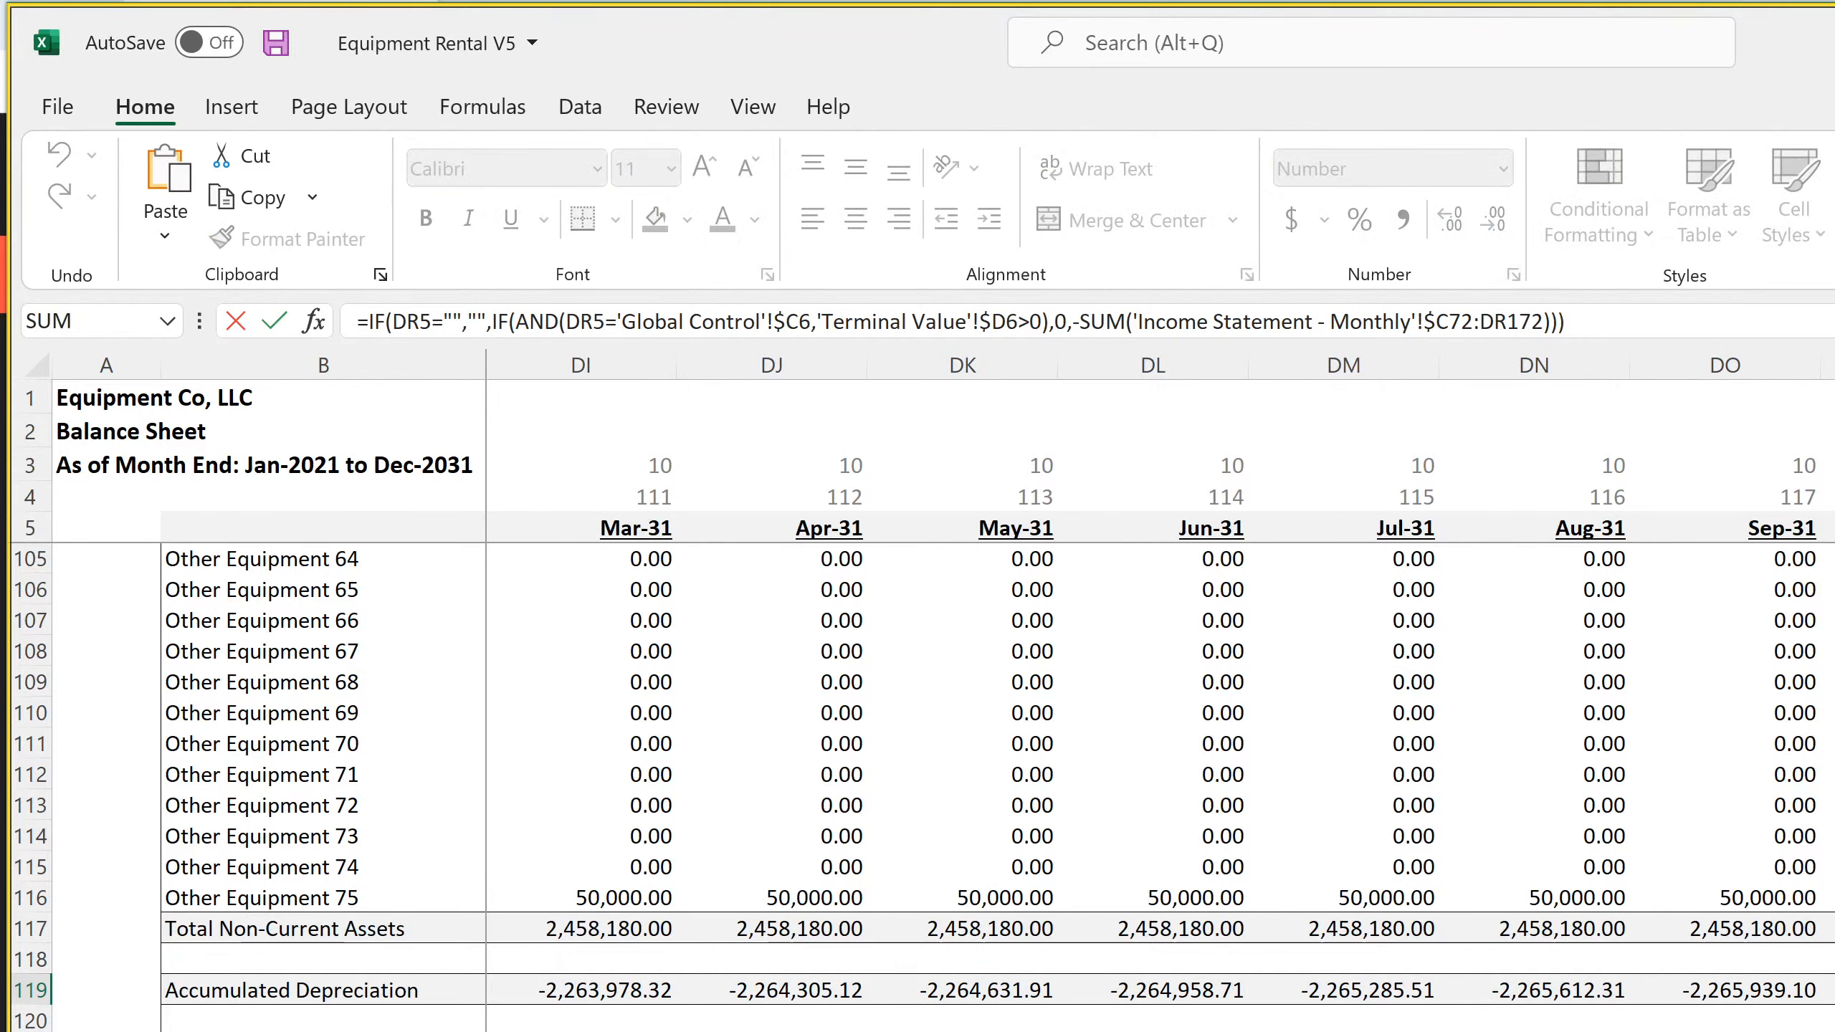
{"action": "key", "text": "Return"}
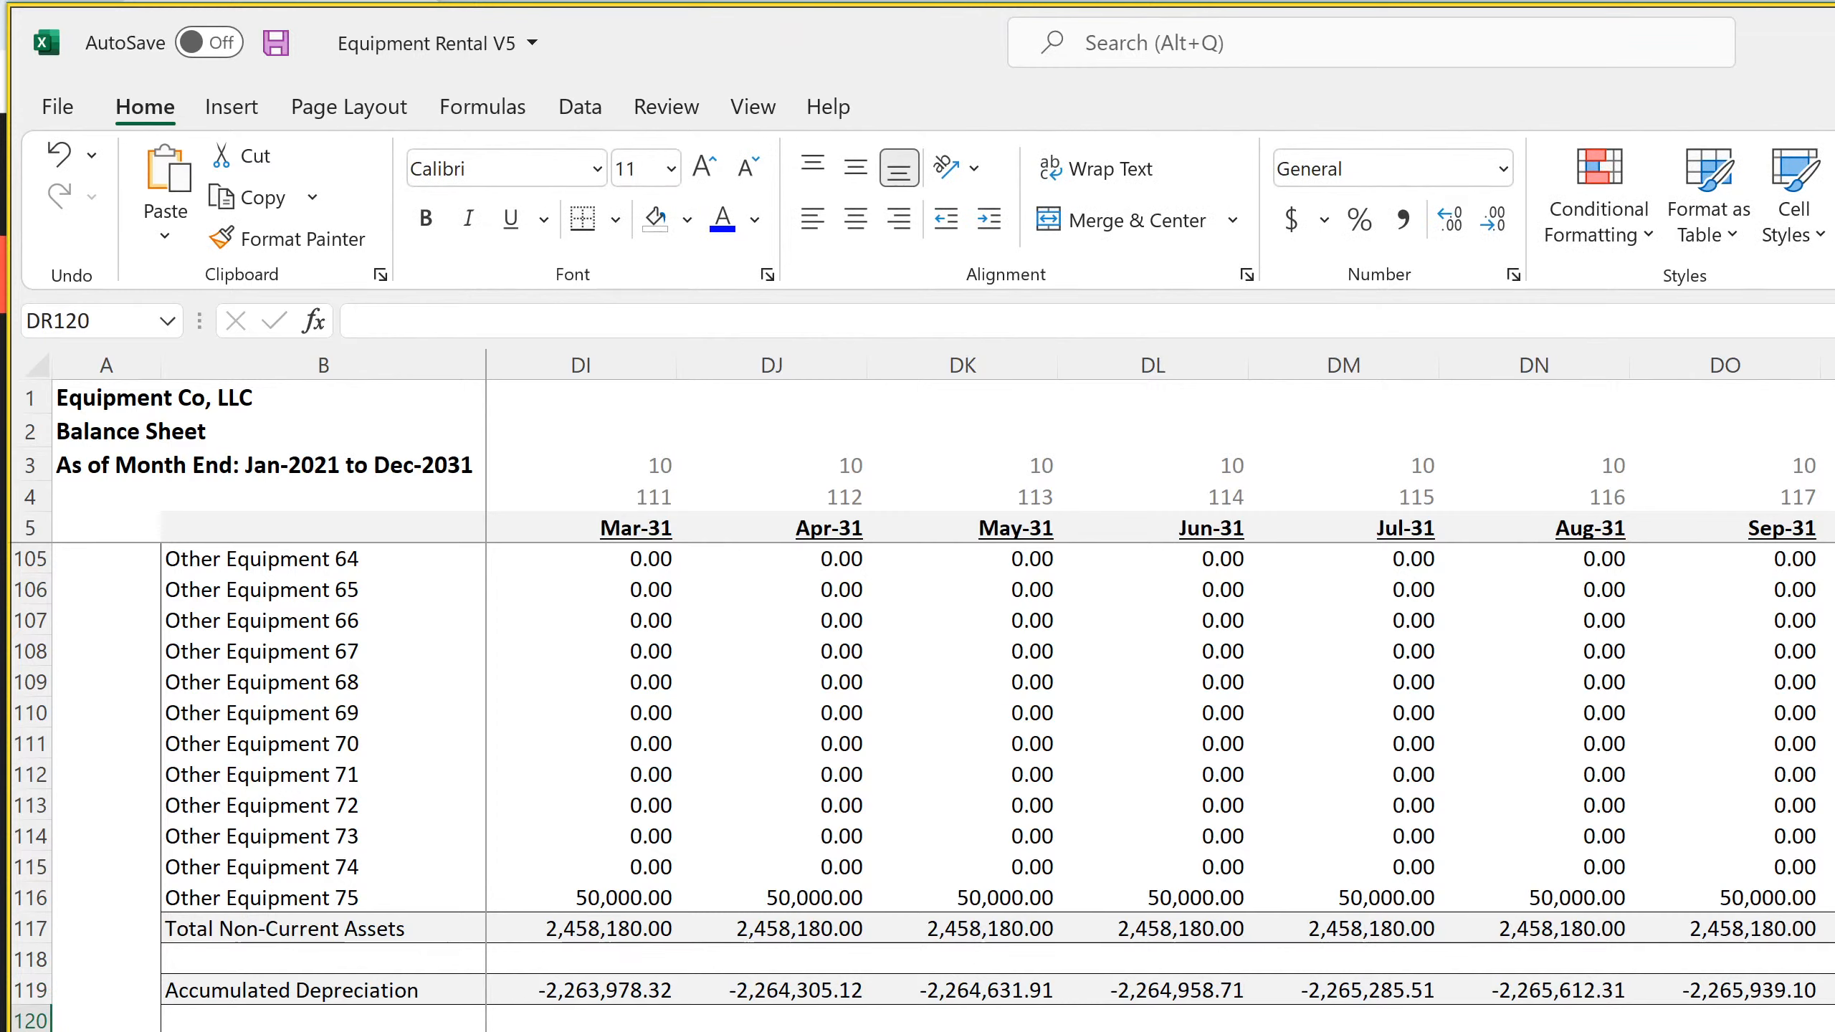
{"action": "key", "text": "Up"}
{"action": "key", "text": "Left"}
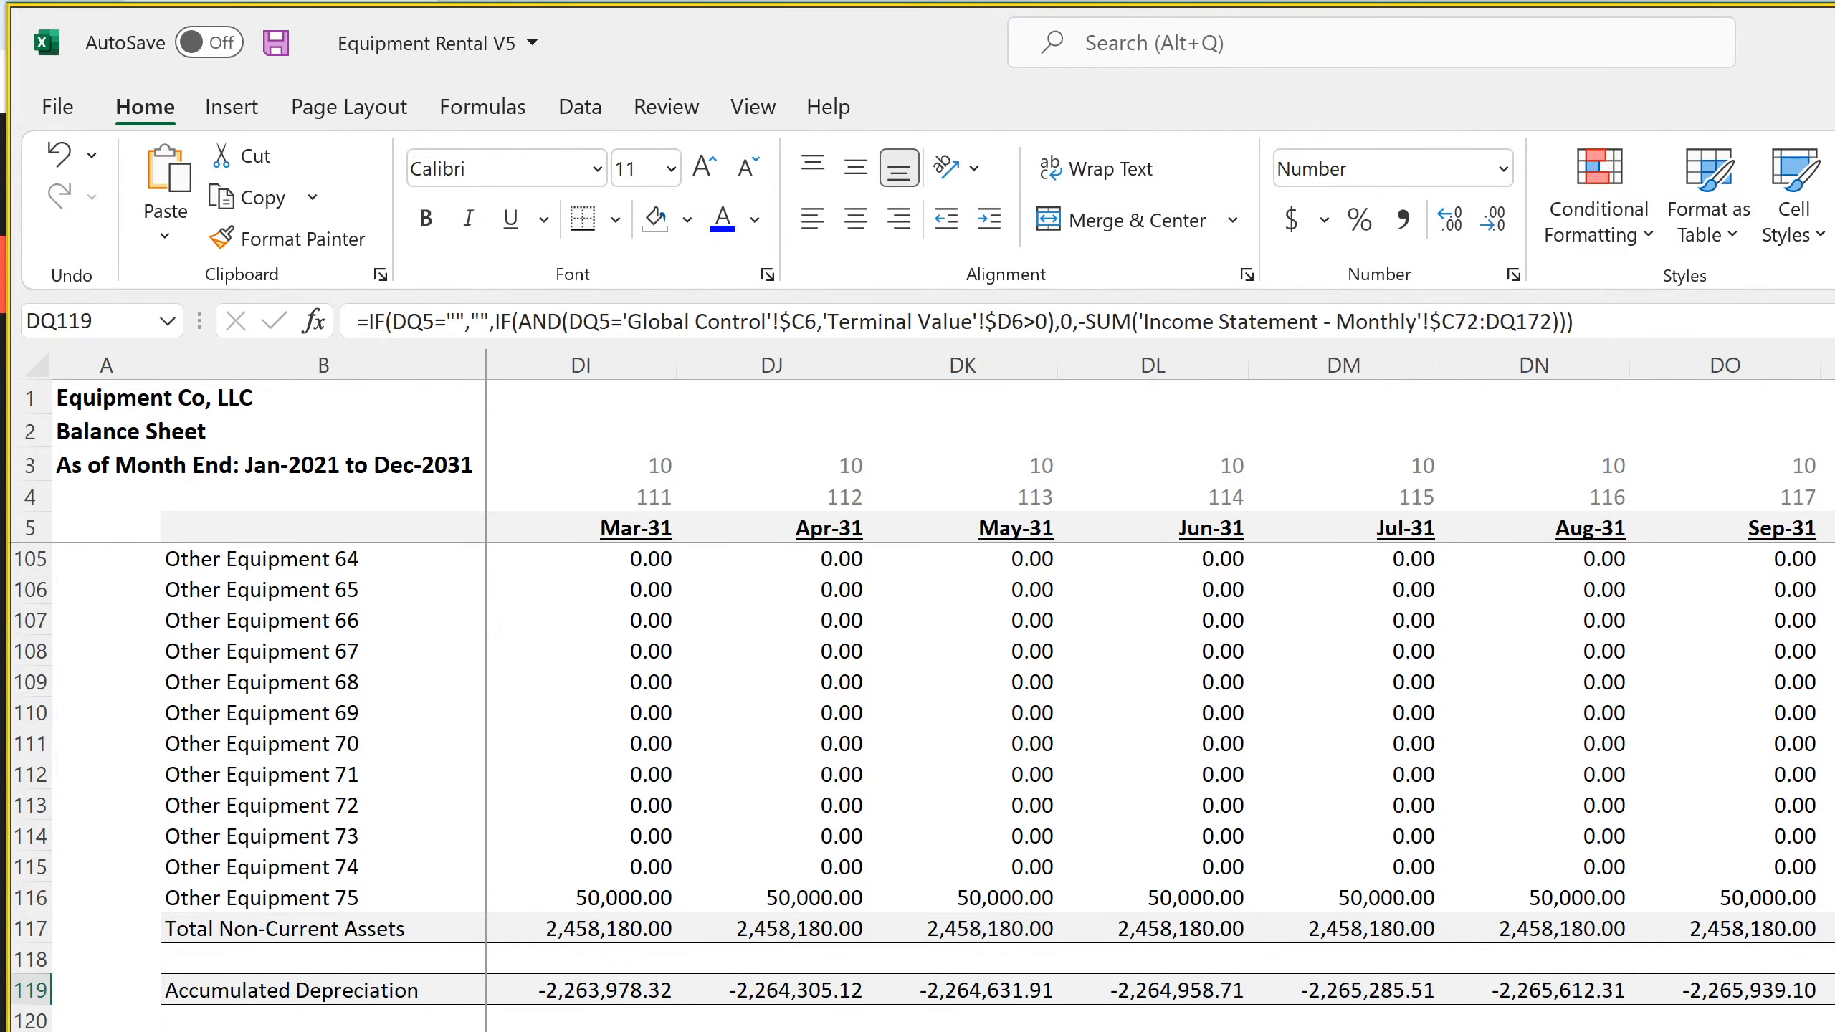
{"action": "scroll", "coordinate": [1159, 678], "scroll_direction": "left", "scroll_amount": 15}
{"action": "scroll", "coordinate": [1159, 678], "scroll_direction": "left", "scroll_amount": 10}
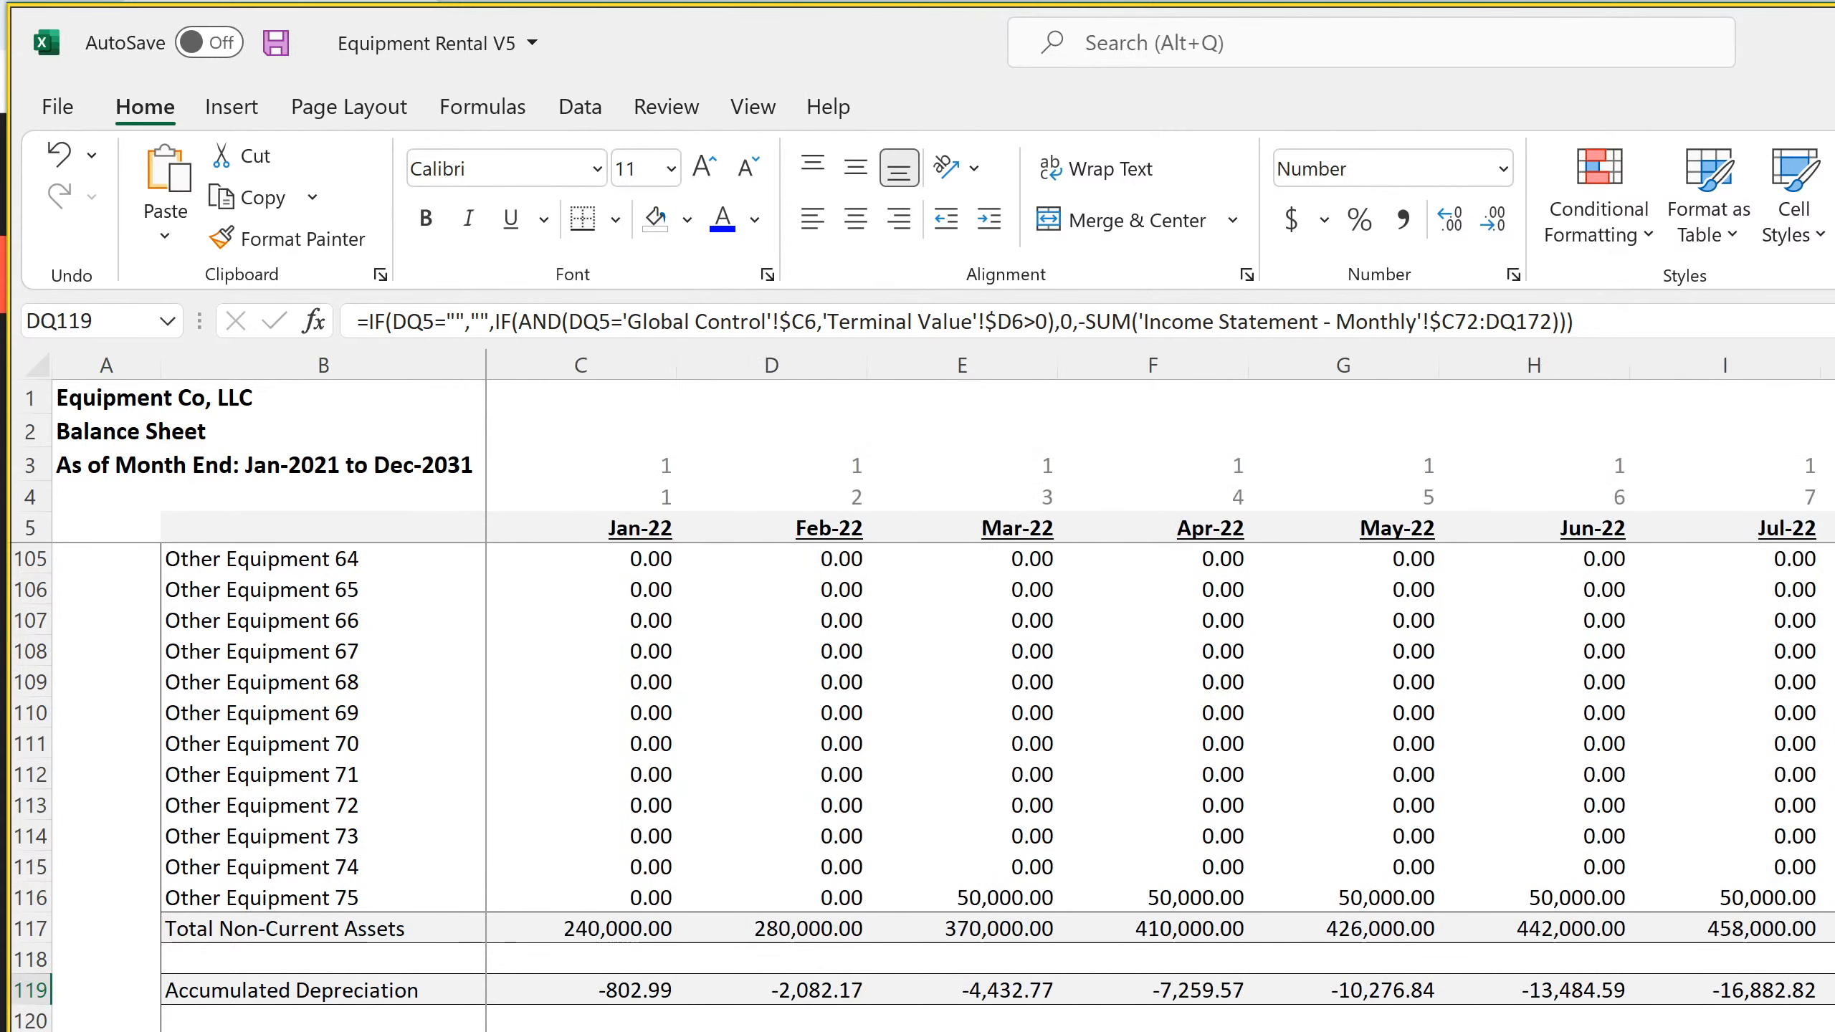
{"action": "left_click", "coordinate": [630, 991]}
{"action": "left_click", "coordinate": [731, 995]}
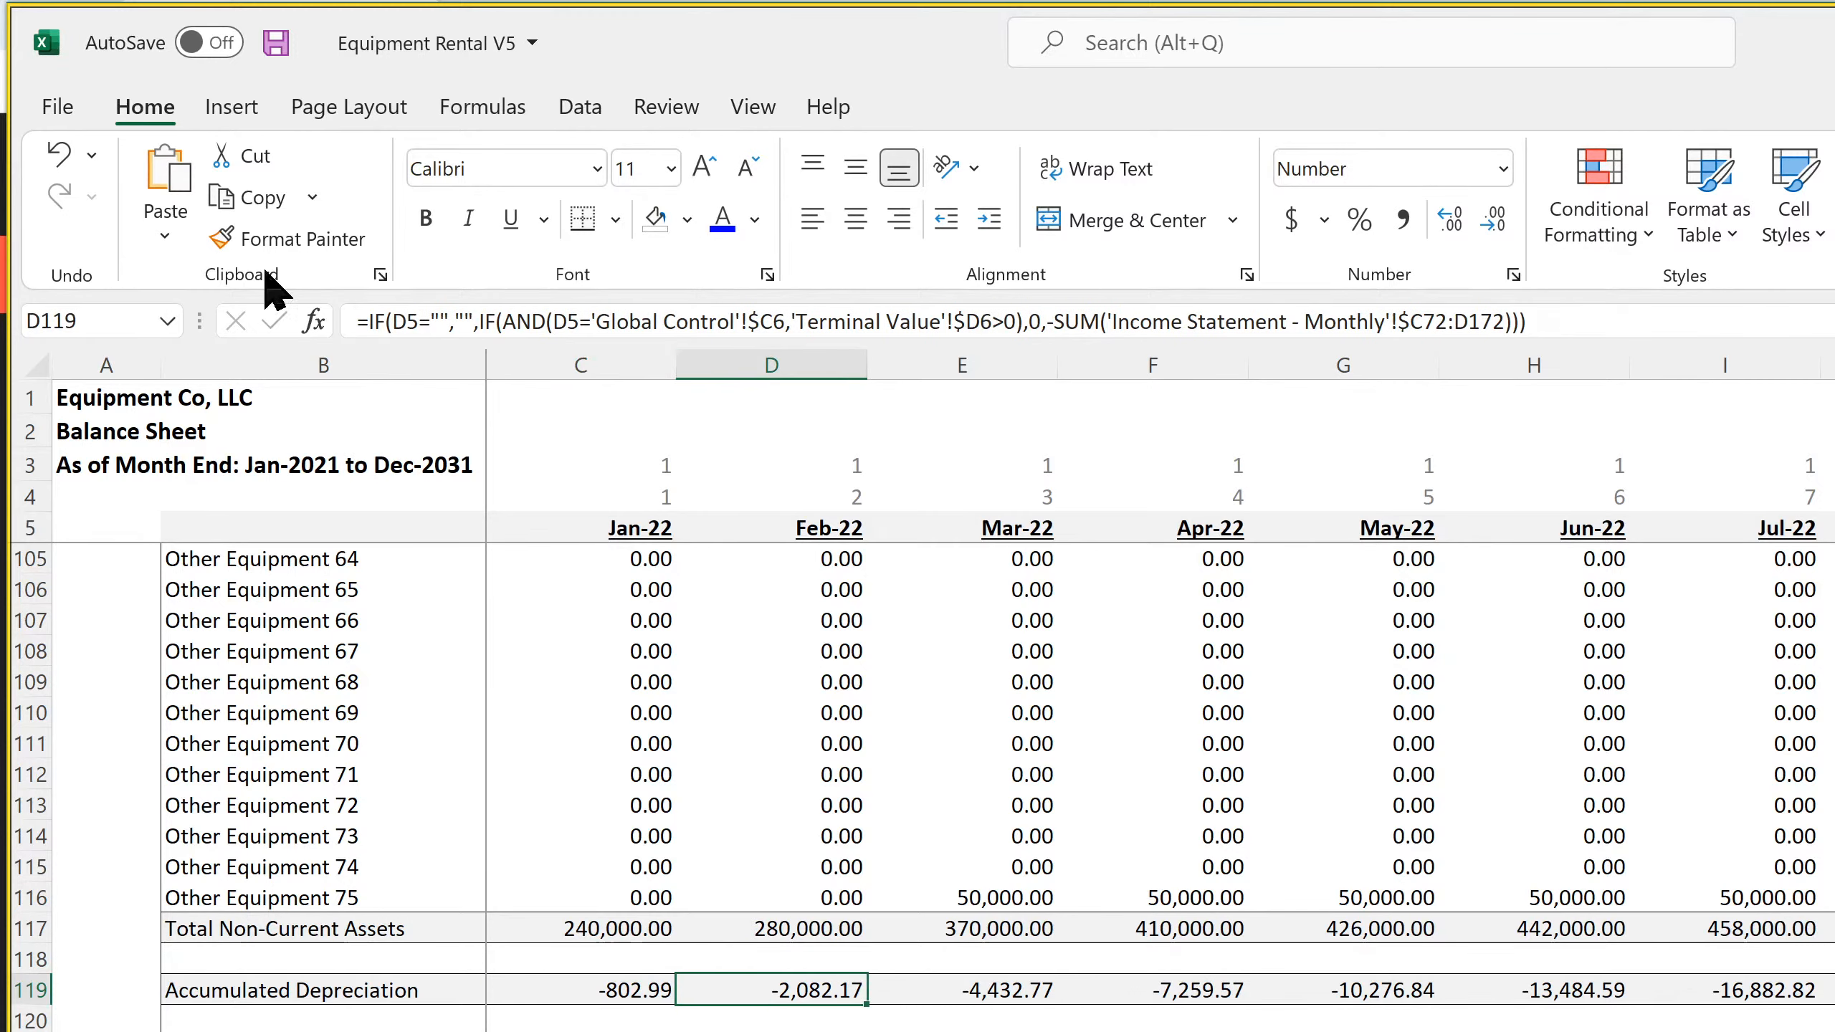
Undo the Accumulated Depreciation fill to compare the Mar-22 formula in E119, and redo the fill
{"action": "left_click", "coordinate": [60, 156]}
{"action": "left_click", "coordinate": [59, 156]}
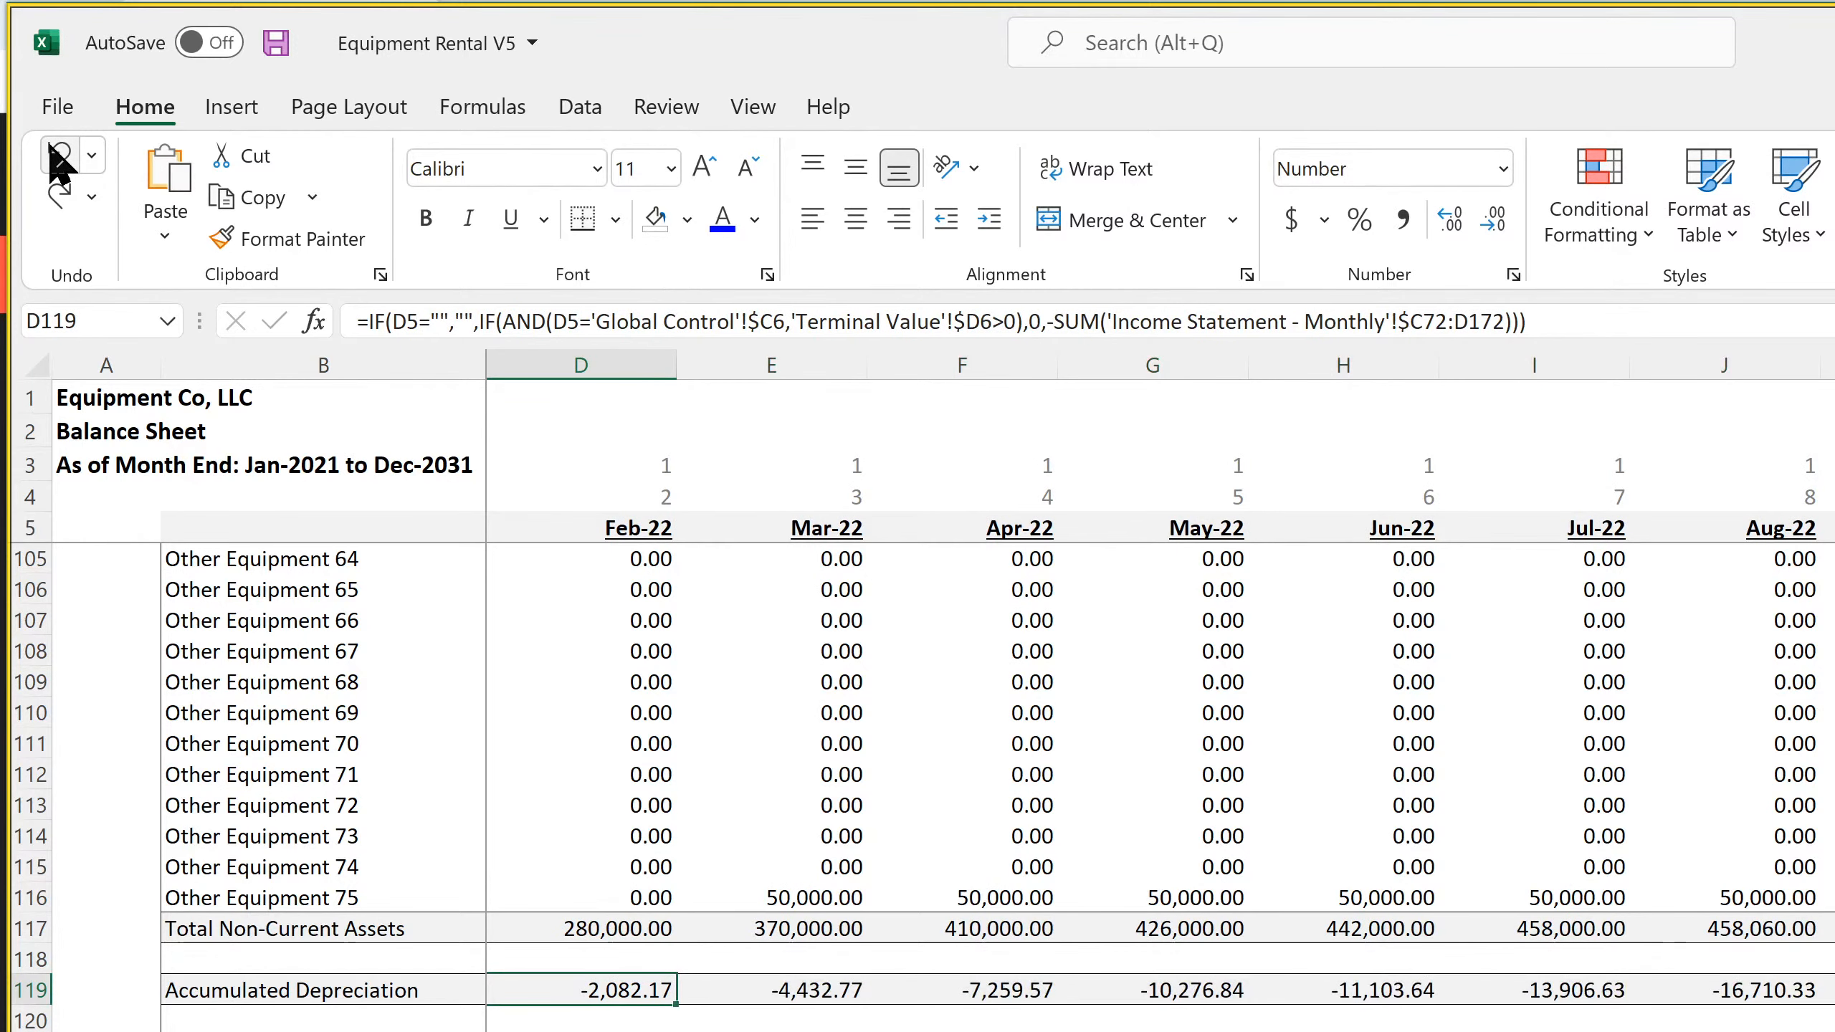
{"action": "left_click", "coordinate": [786, 984]}
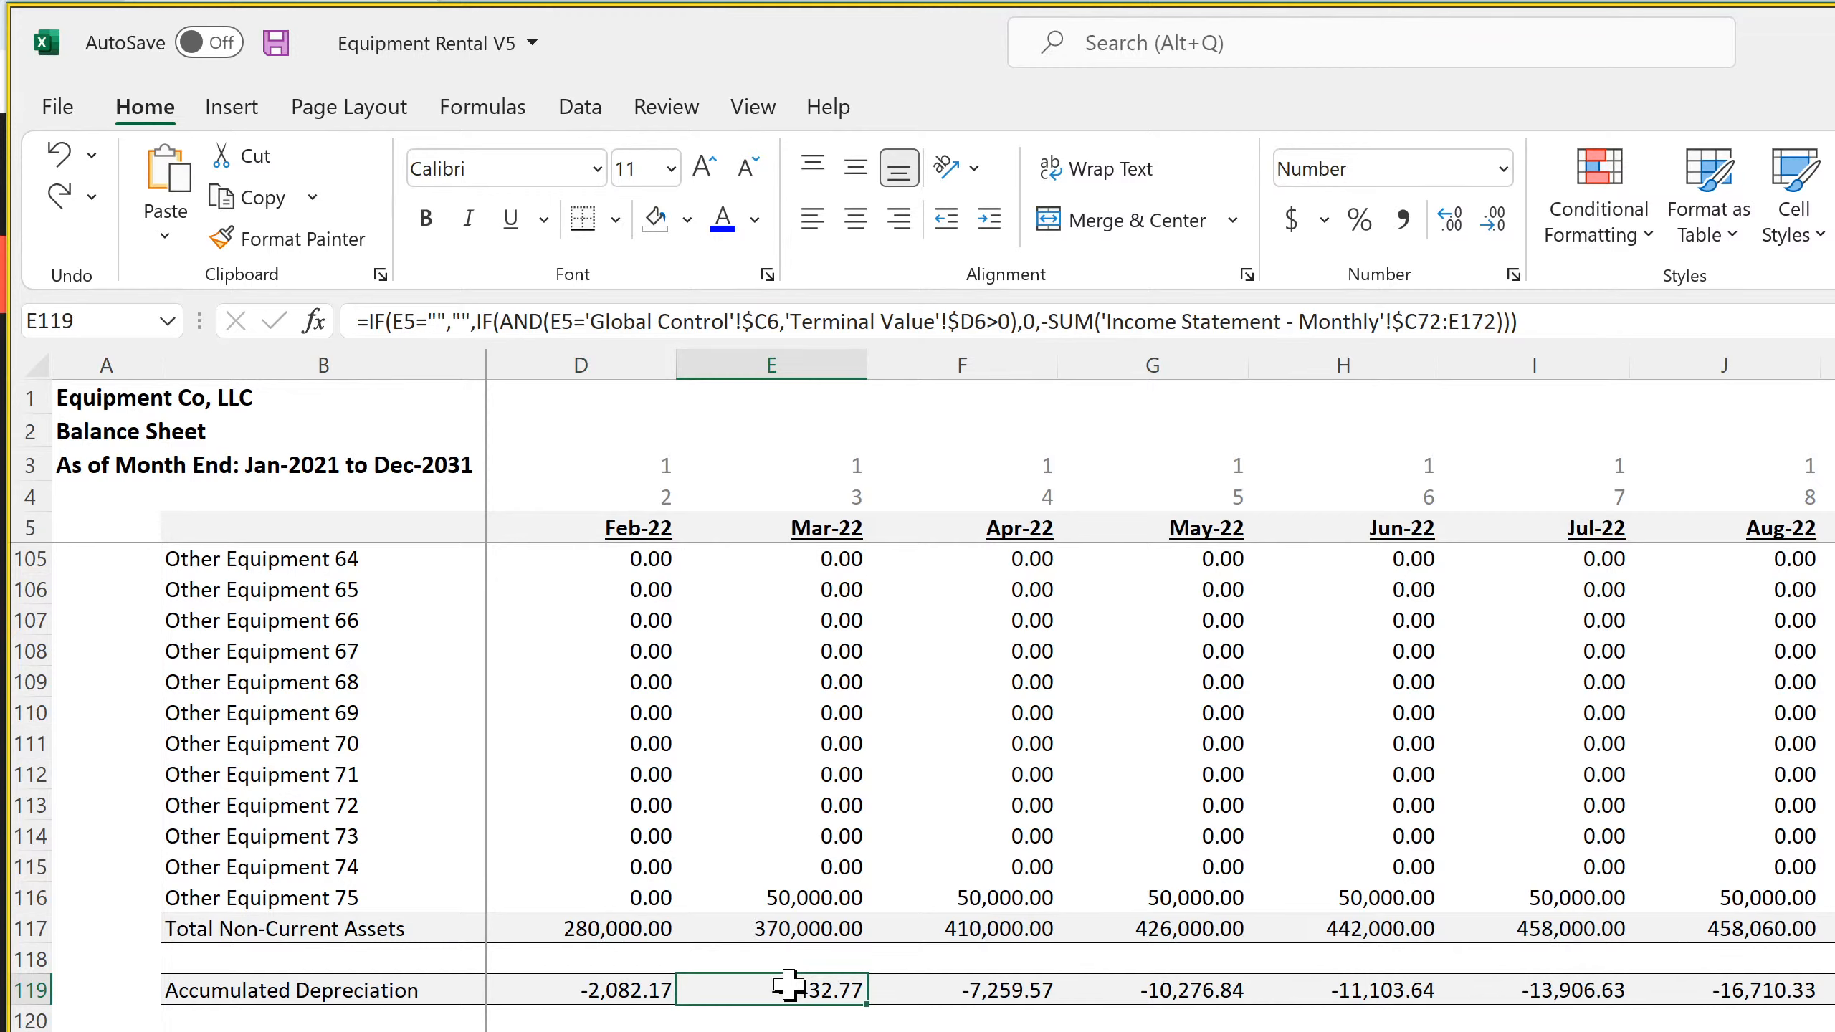
{"action": "left_click", "coordinate": [59, 200]}
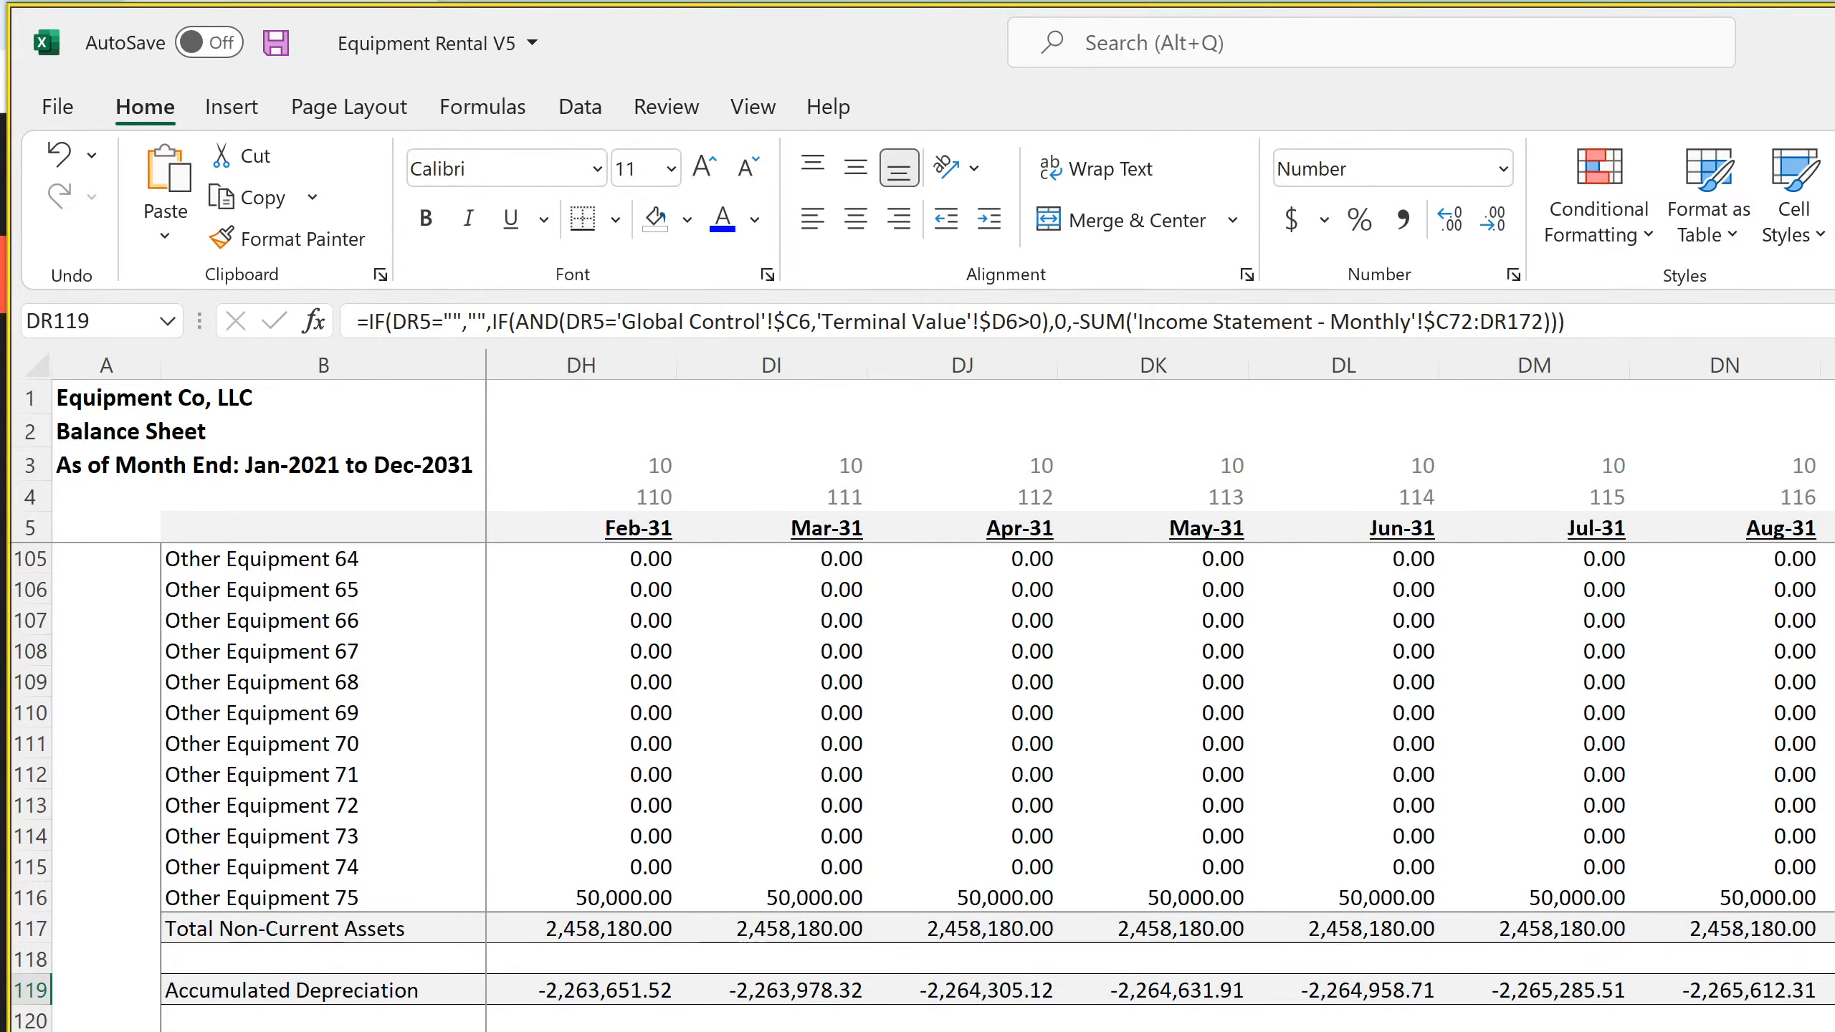
Recheck the Accumulated Depreciation formula in DQ119 and save the workbook
{"action": "key", "text": "Left"}
{"action": "key", "text": "Left"}
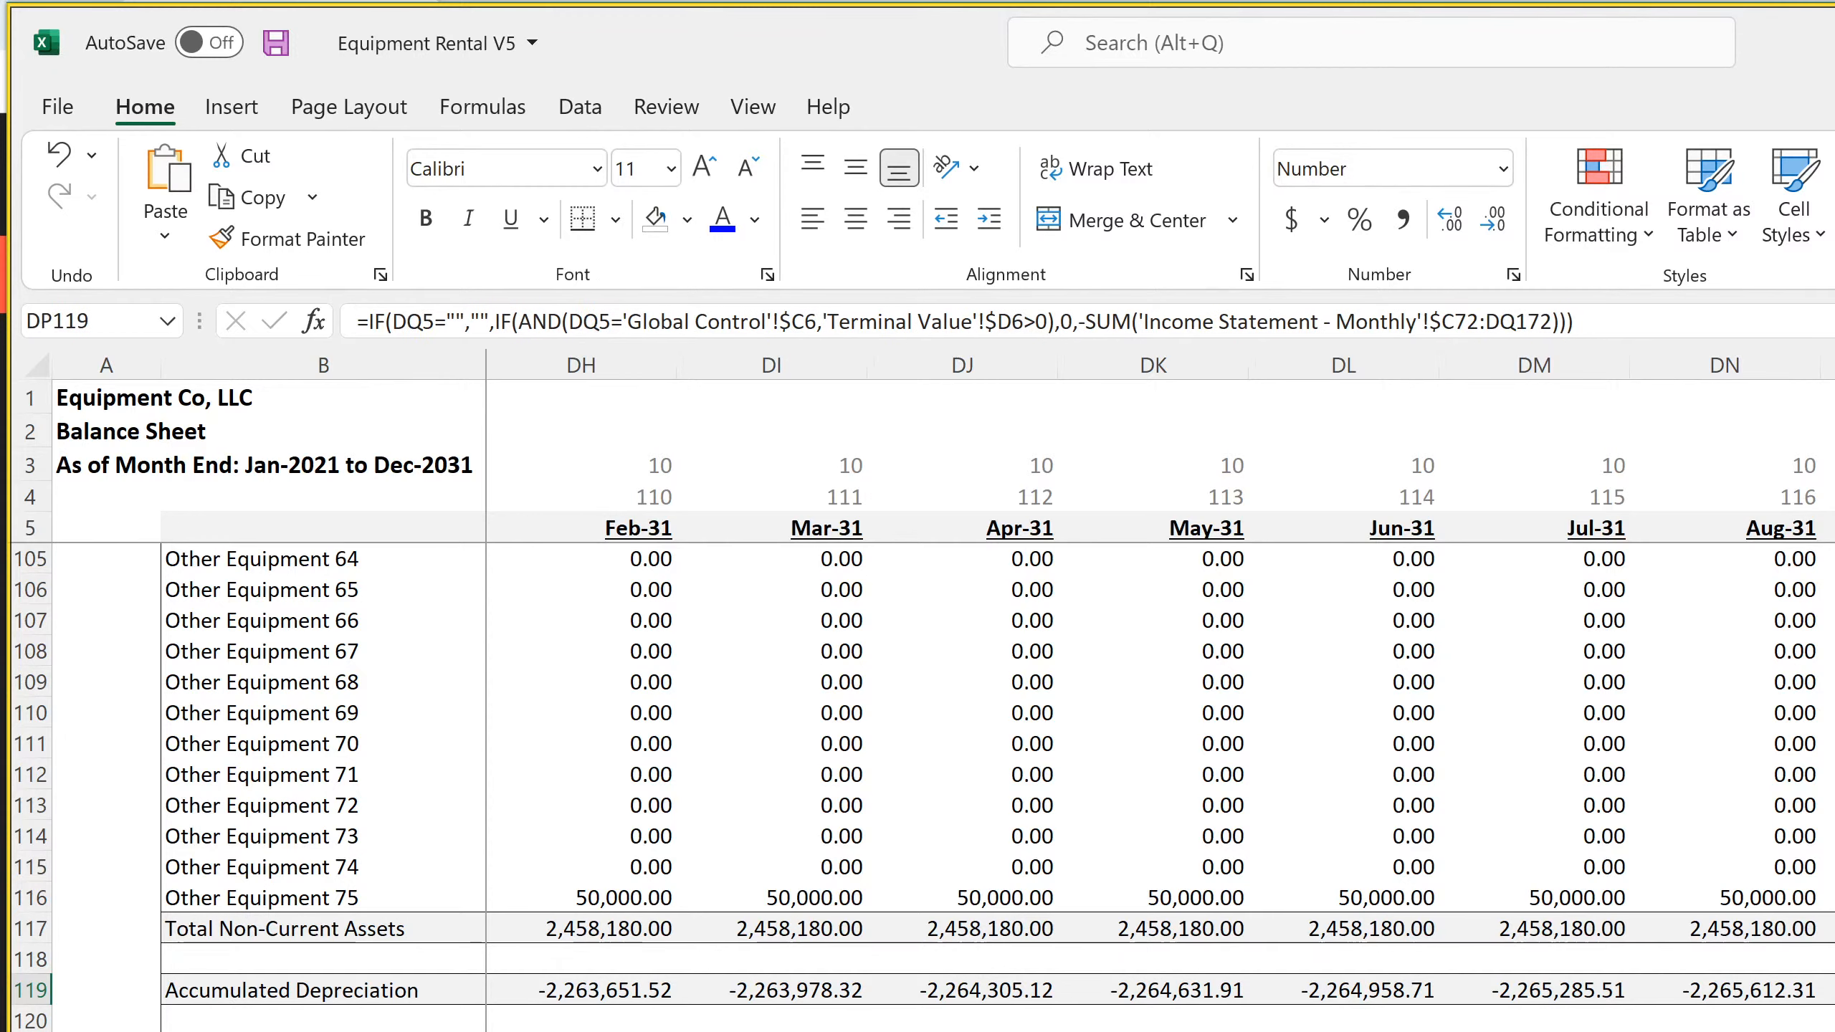
{"action": "key", "text": "Right"}
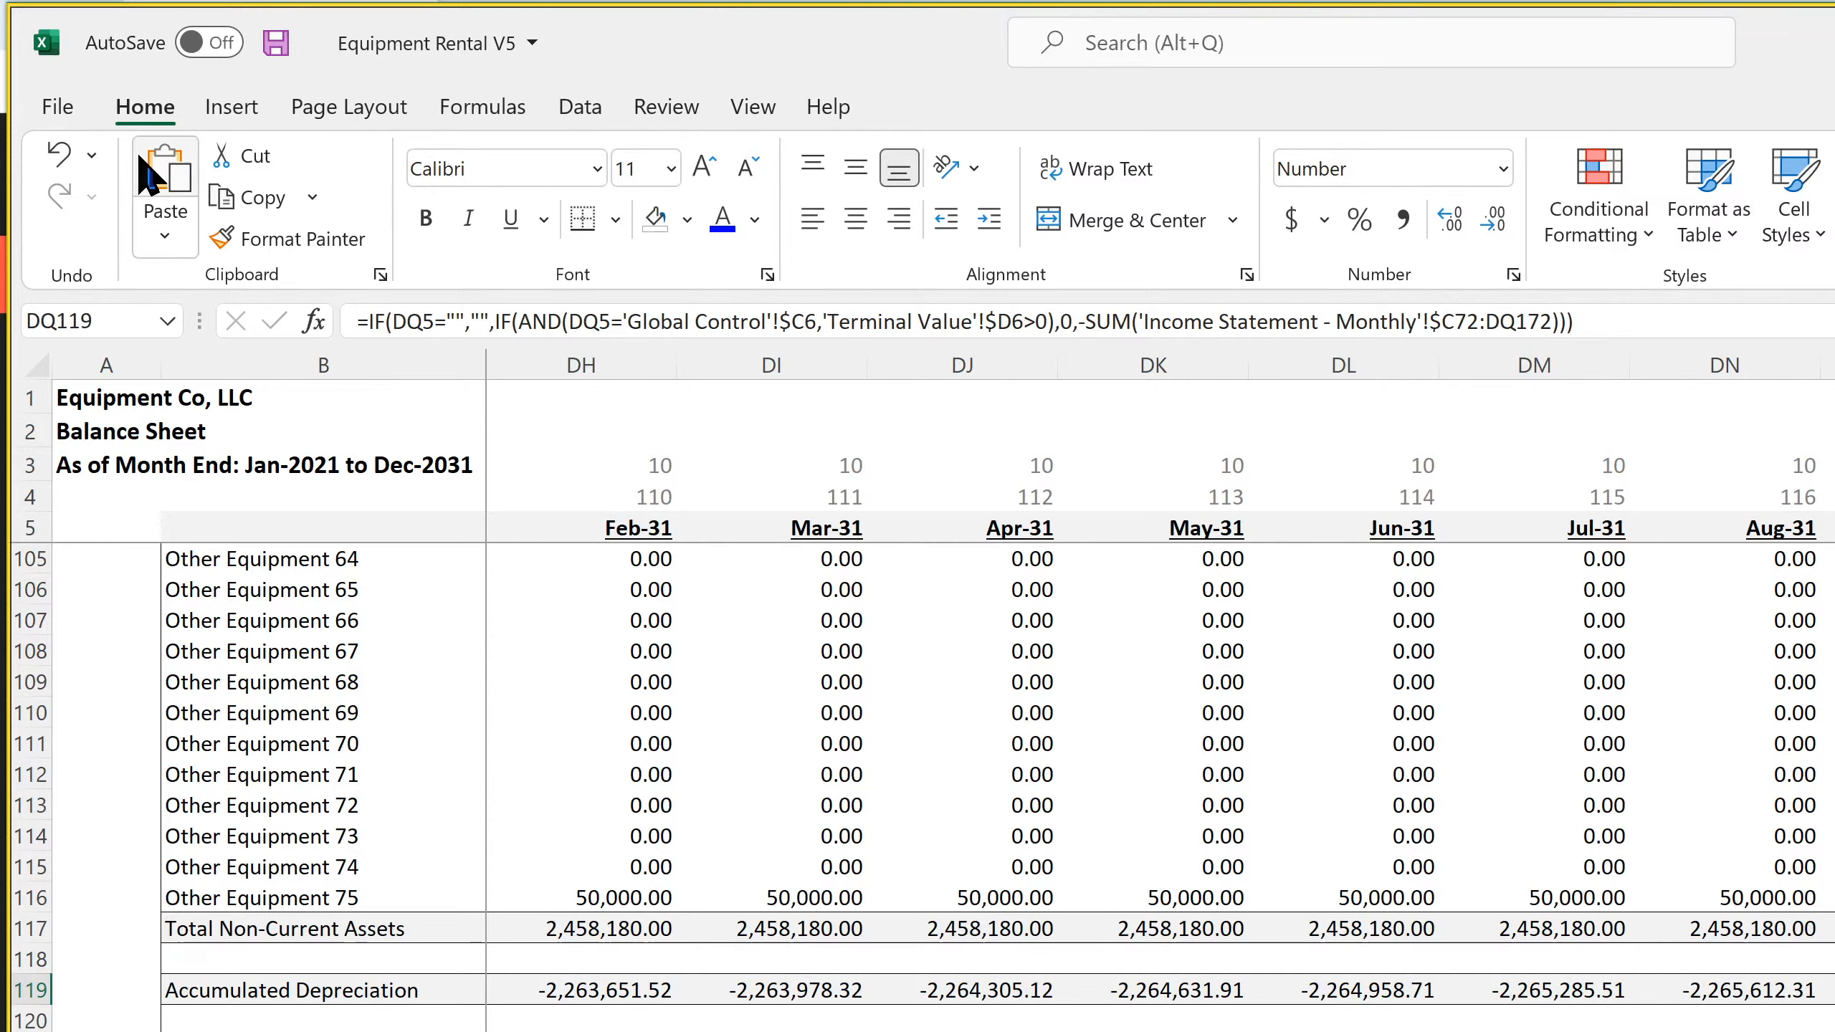
{"action": "left_click", "coordinate": [297, 46]}
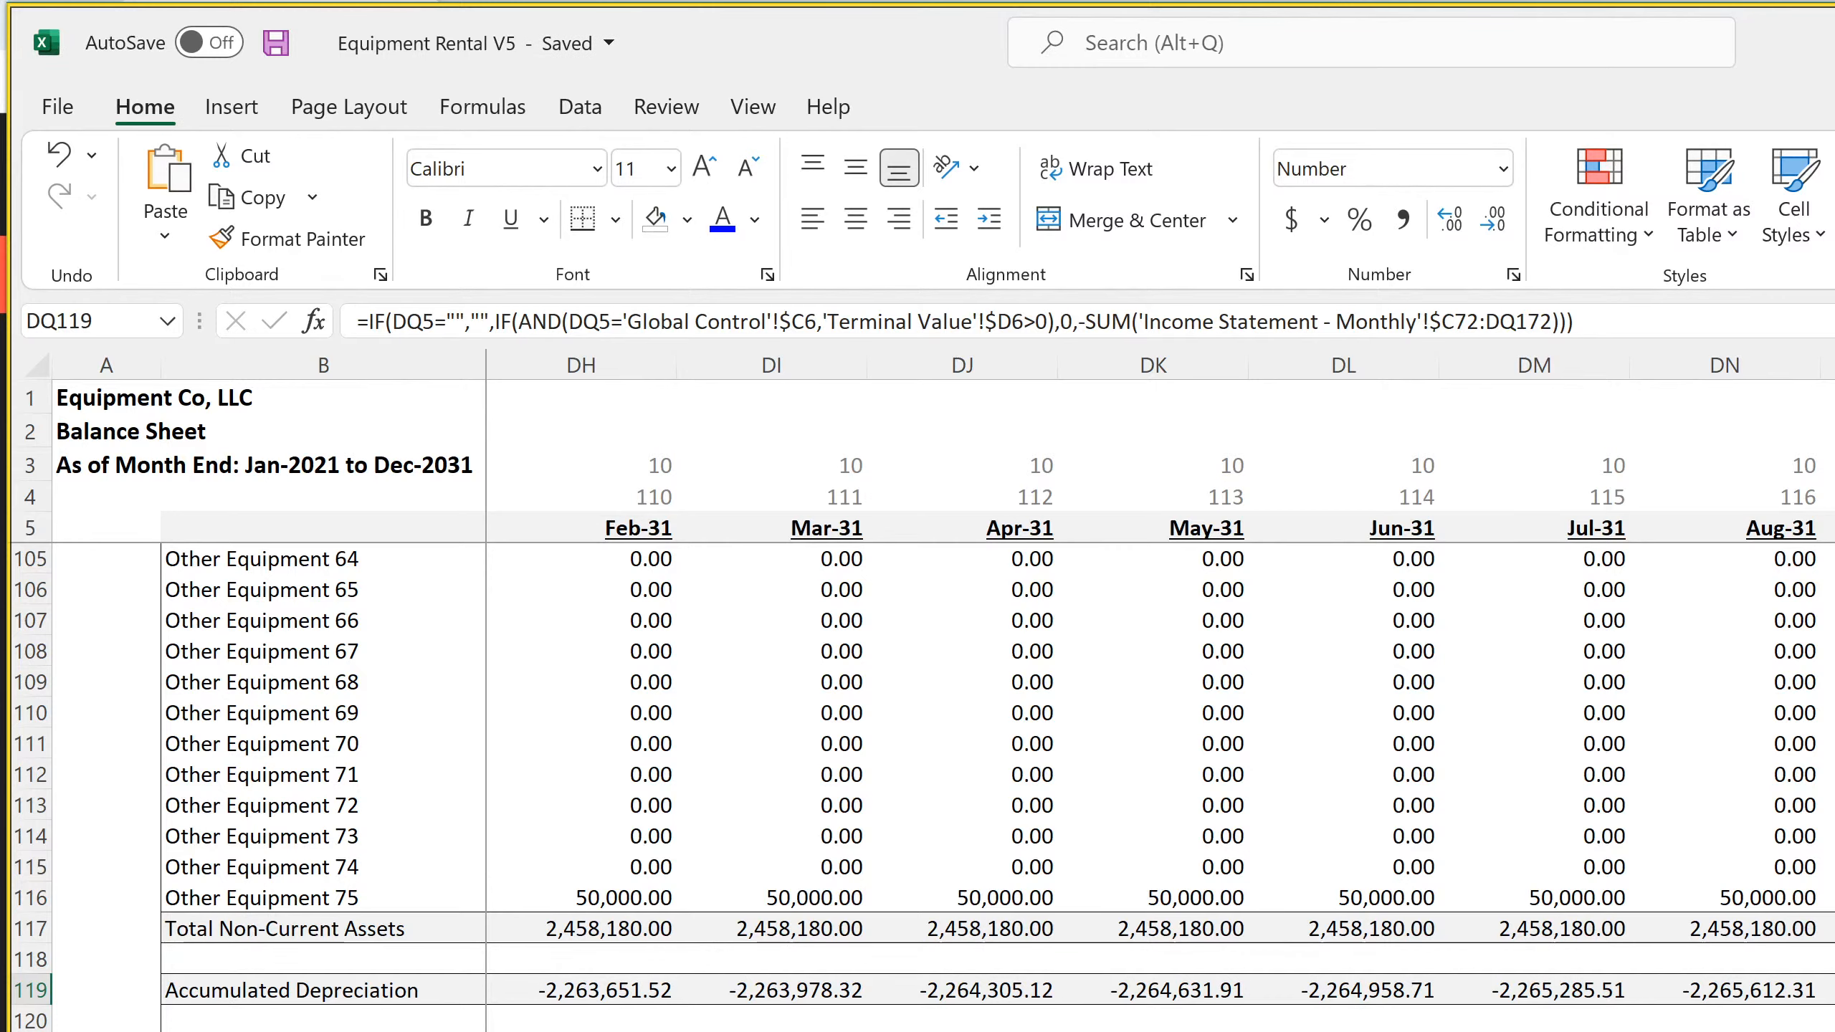
Examine the total formula in DQ121 and the 2031 cash and non-current asset rows on the Balance Sheet
{"action": "left_click", "coordinate": [1833, 1031]}
{"action": "key", "text": "Left"}
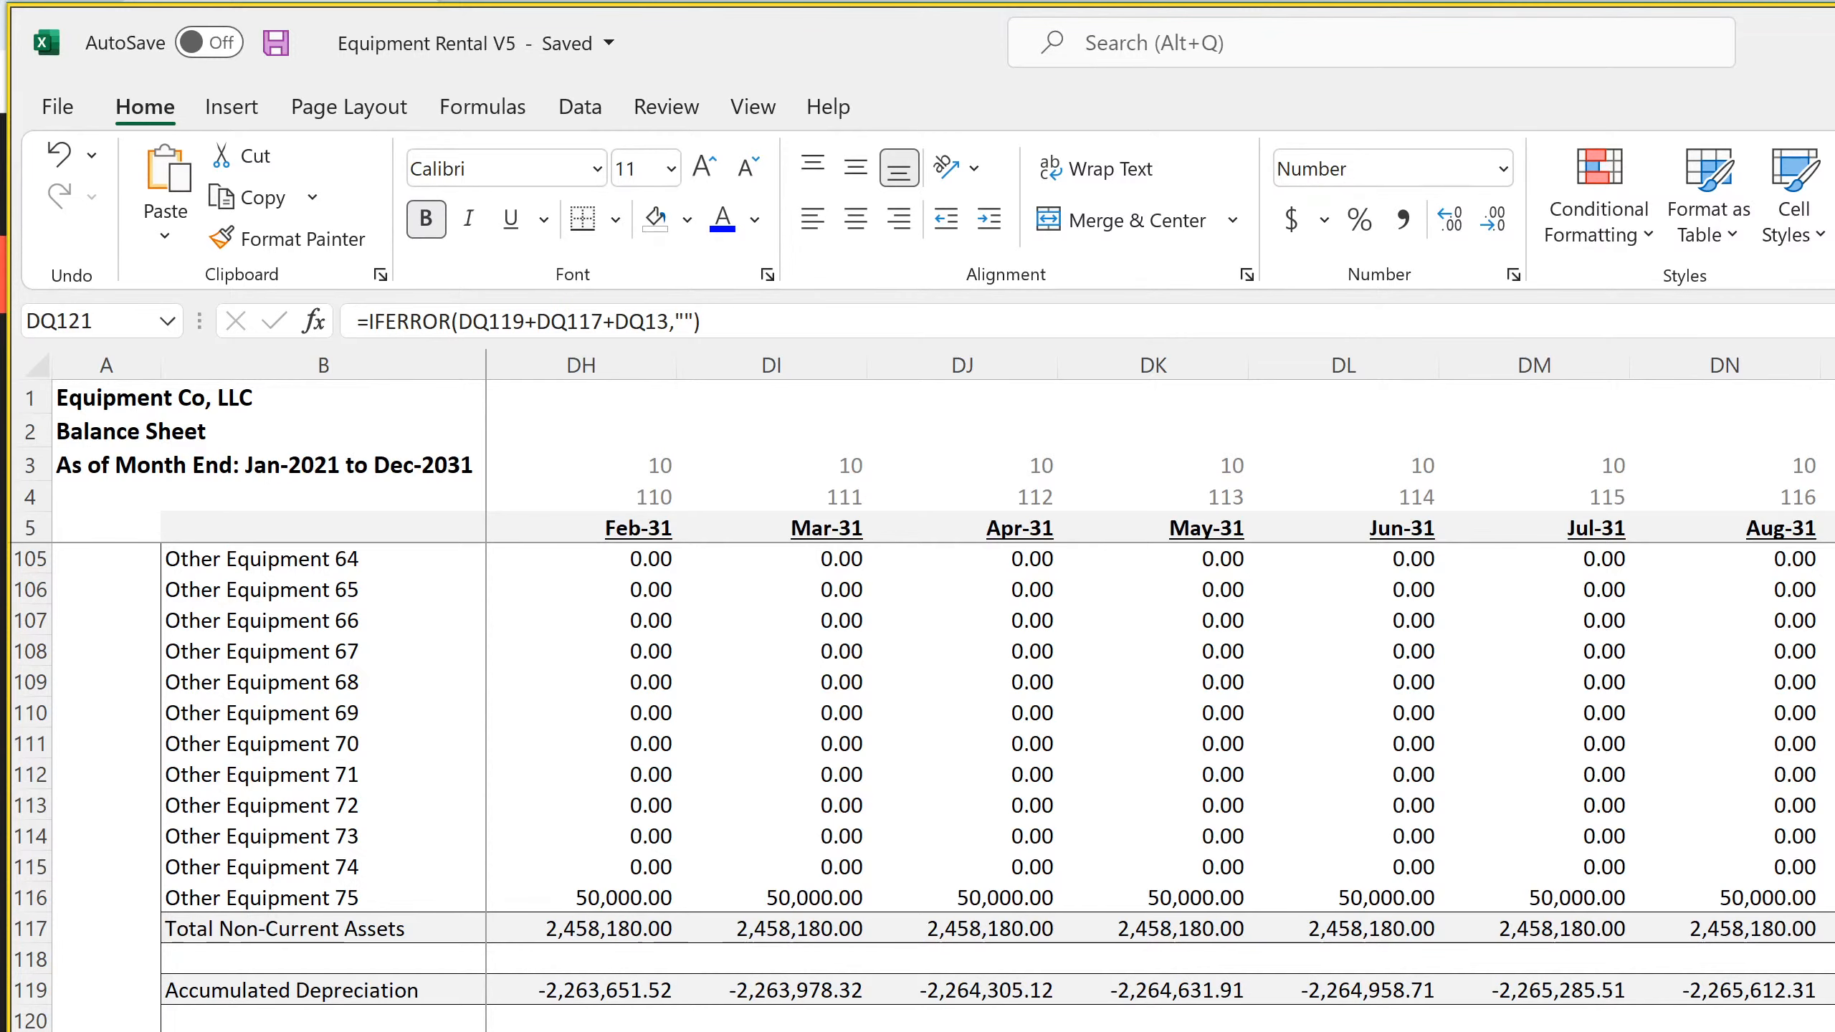
{"action": "scroll", "coordinate": [917, 722], "scroll_direction": "up", "scroll_amount": 4}
{"action": "scroll", "coordinate": [917, 722], "scroll_direction": "up", "scroll_amount": 20}
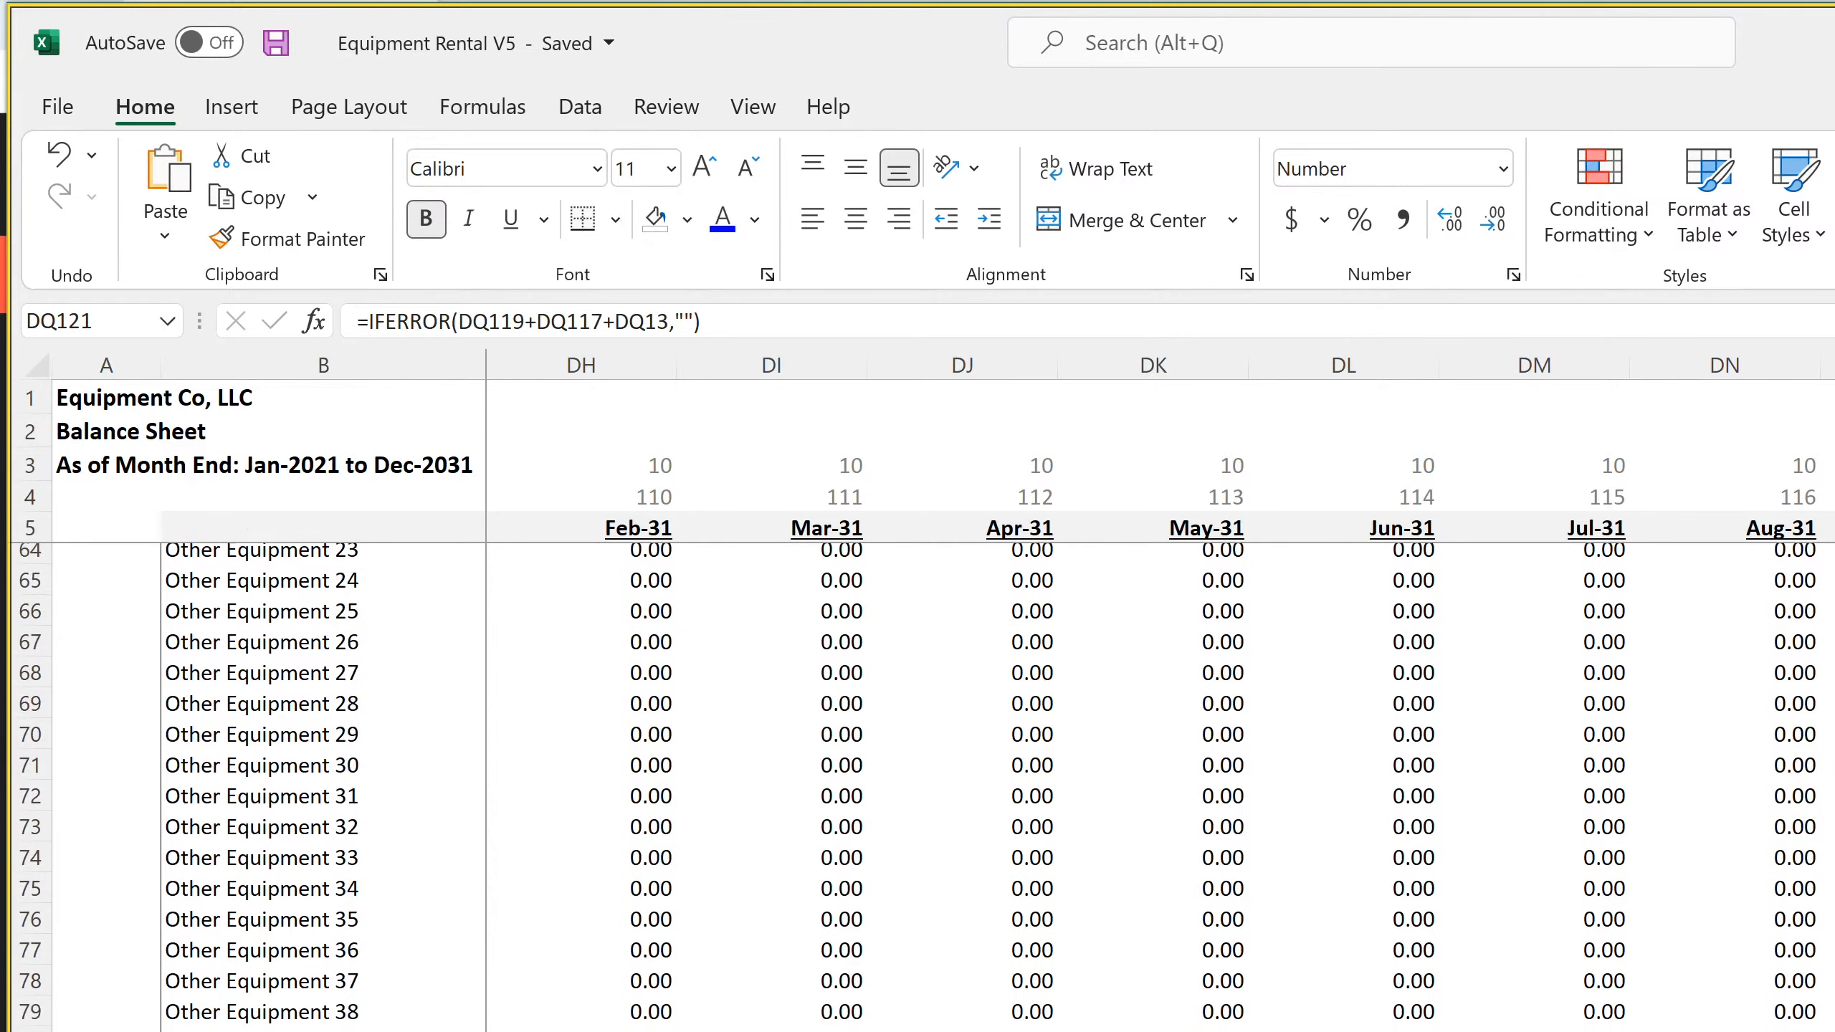
{"action": "scroll", "coordinate": [918, 722], "scroll_direction": "up", "scroll_amount": 8}
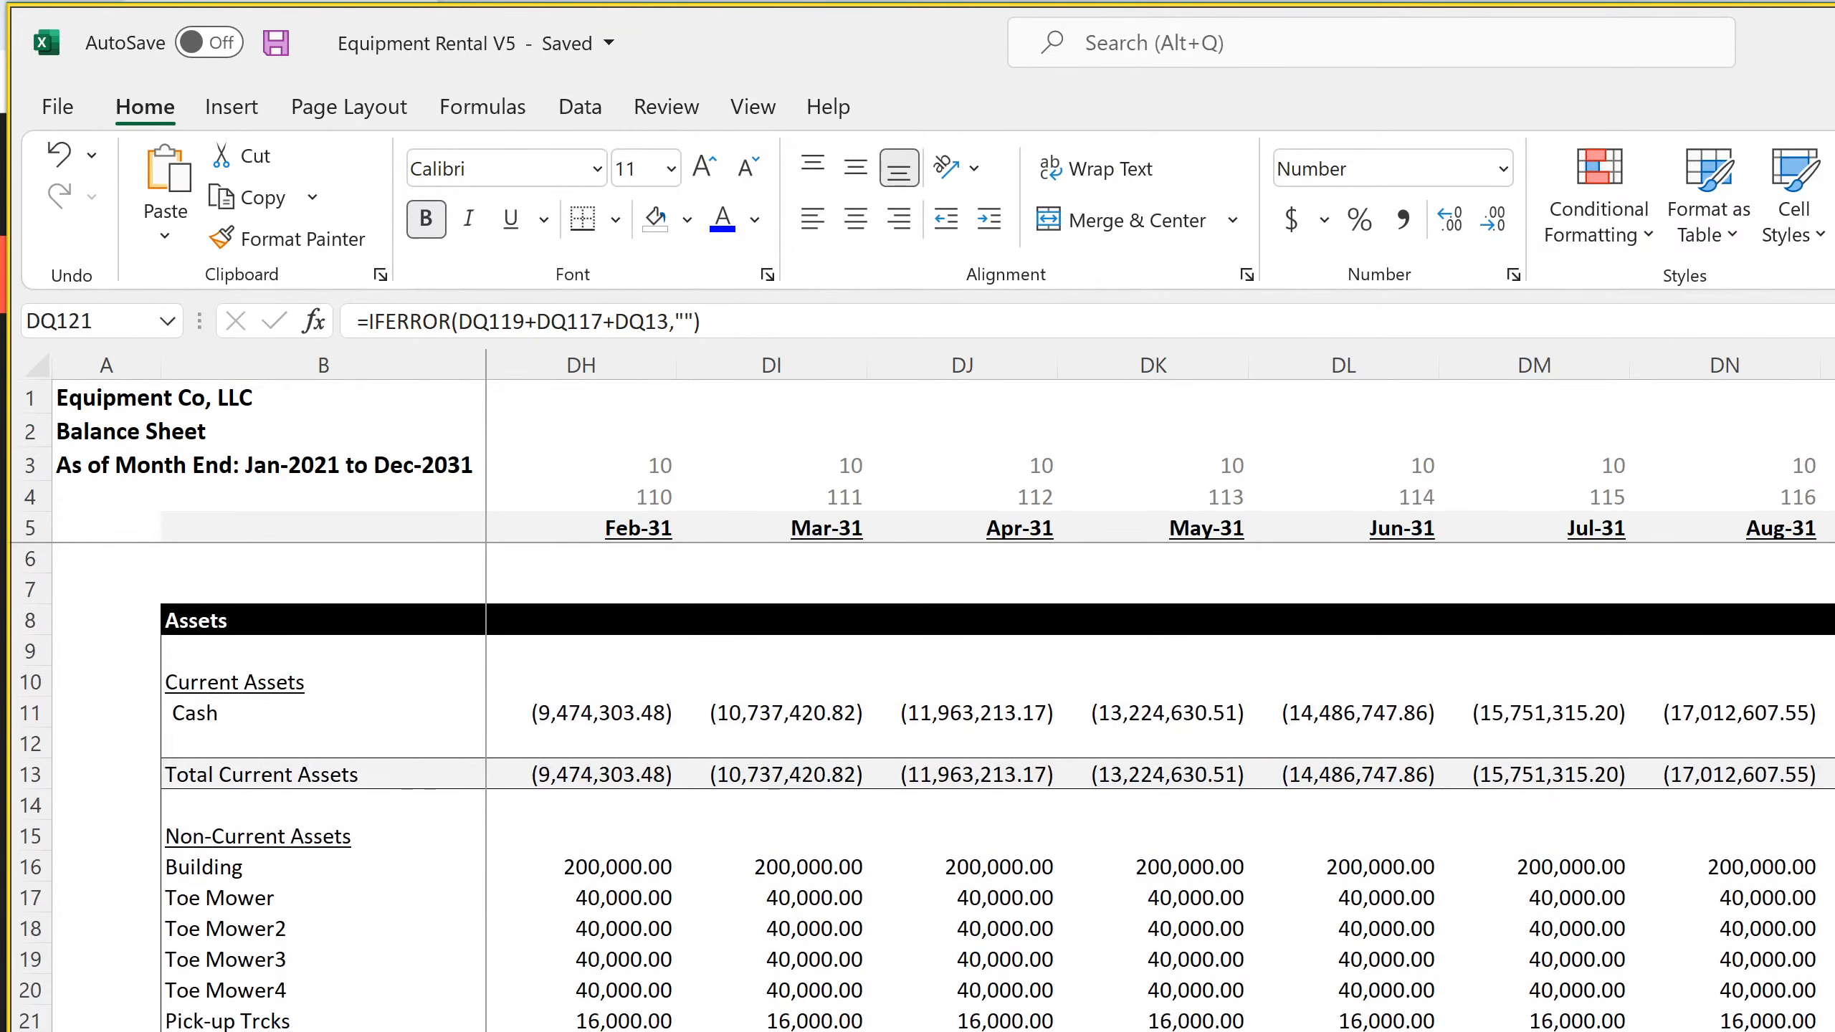
{"action": "left_click", "coordinate": [1834, 1031]}
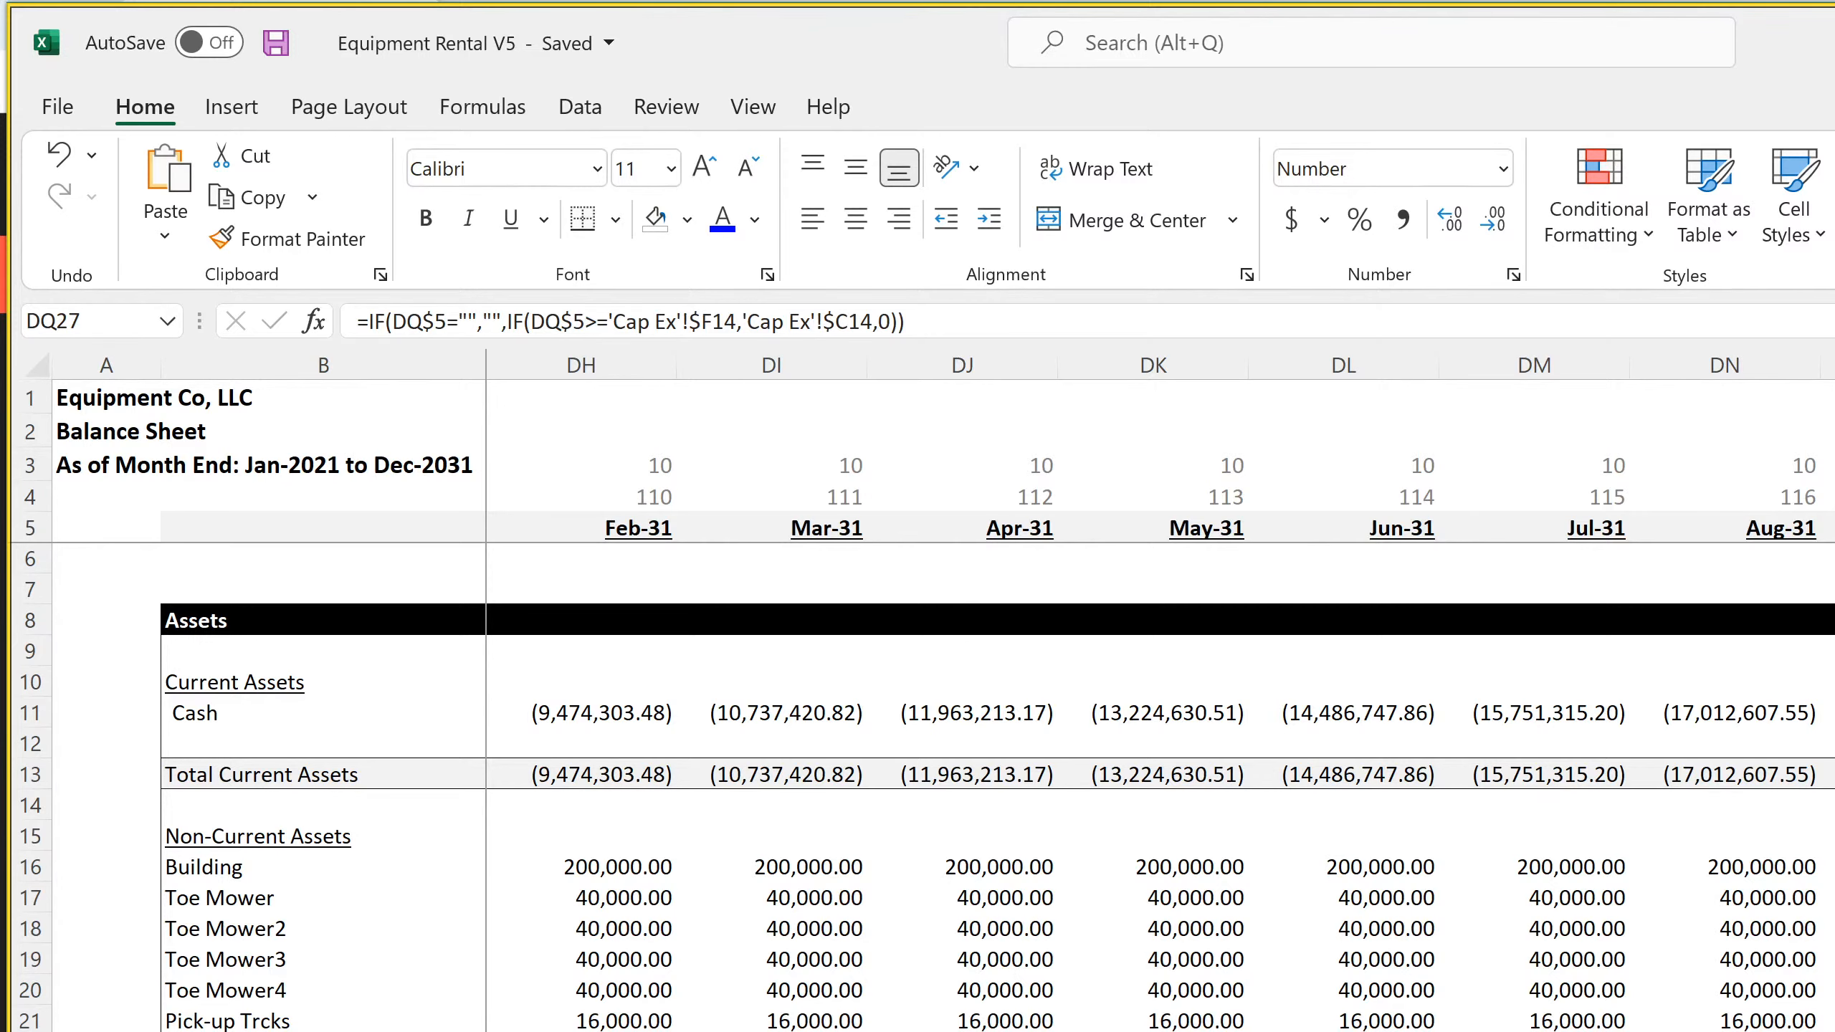
Set the Truck 1 price per day to $10,000 in C13 of the equipment pricing sheet and save the workbook
{"action": "left_click", "coordinate": [317, 1031]}
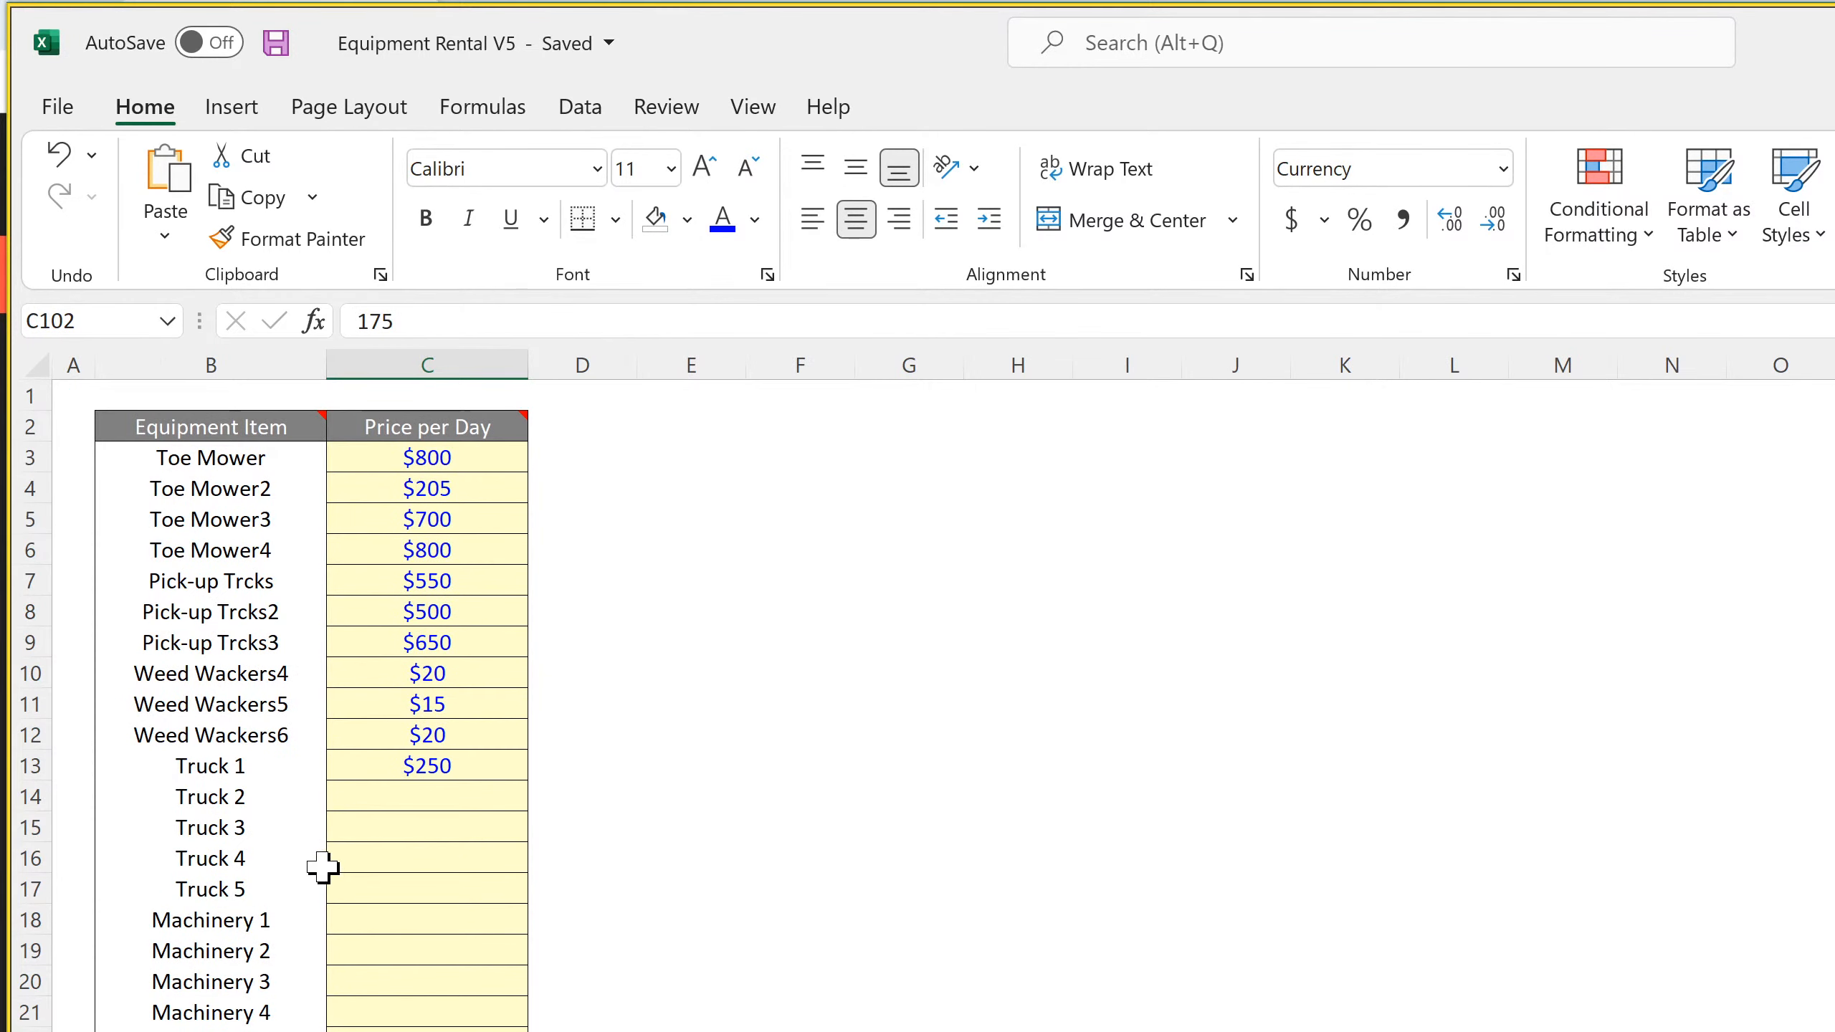
{"action": "left_click", "coordinate": [396, 774]}
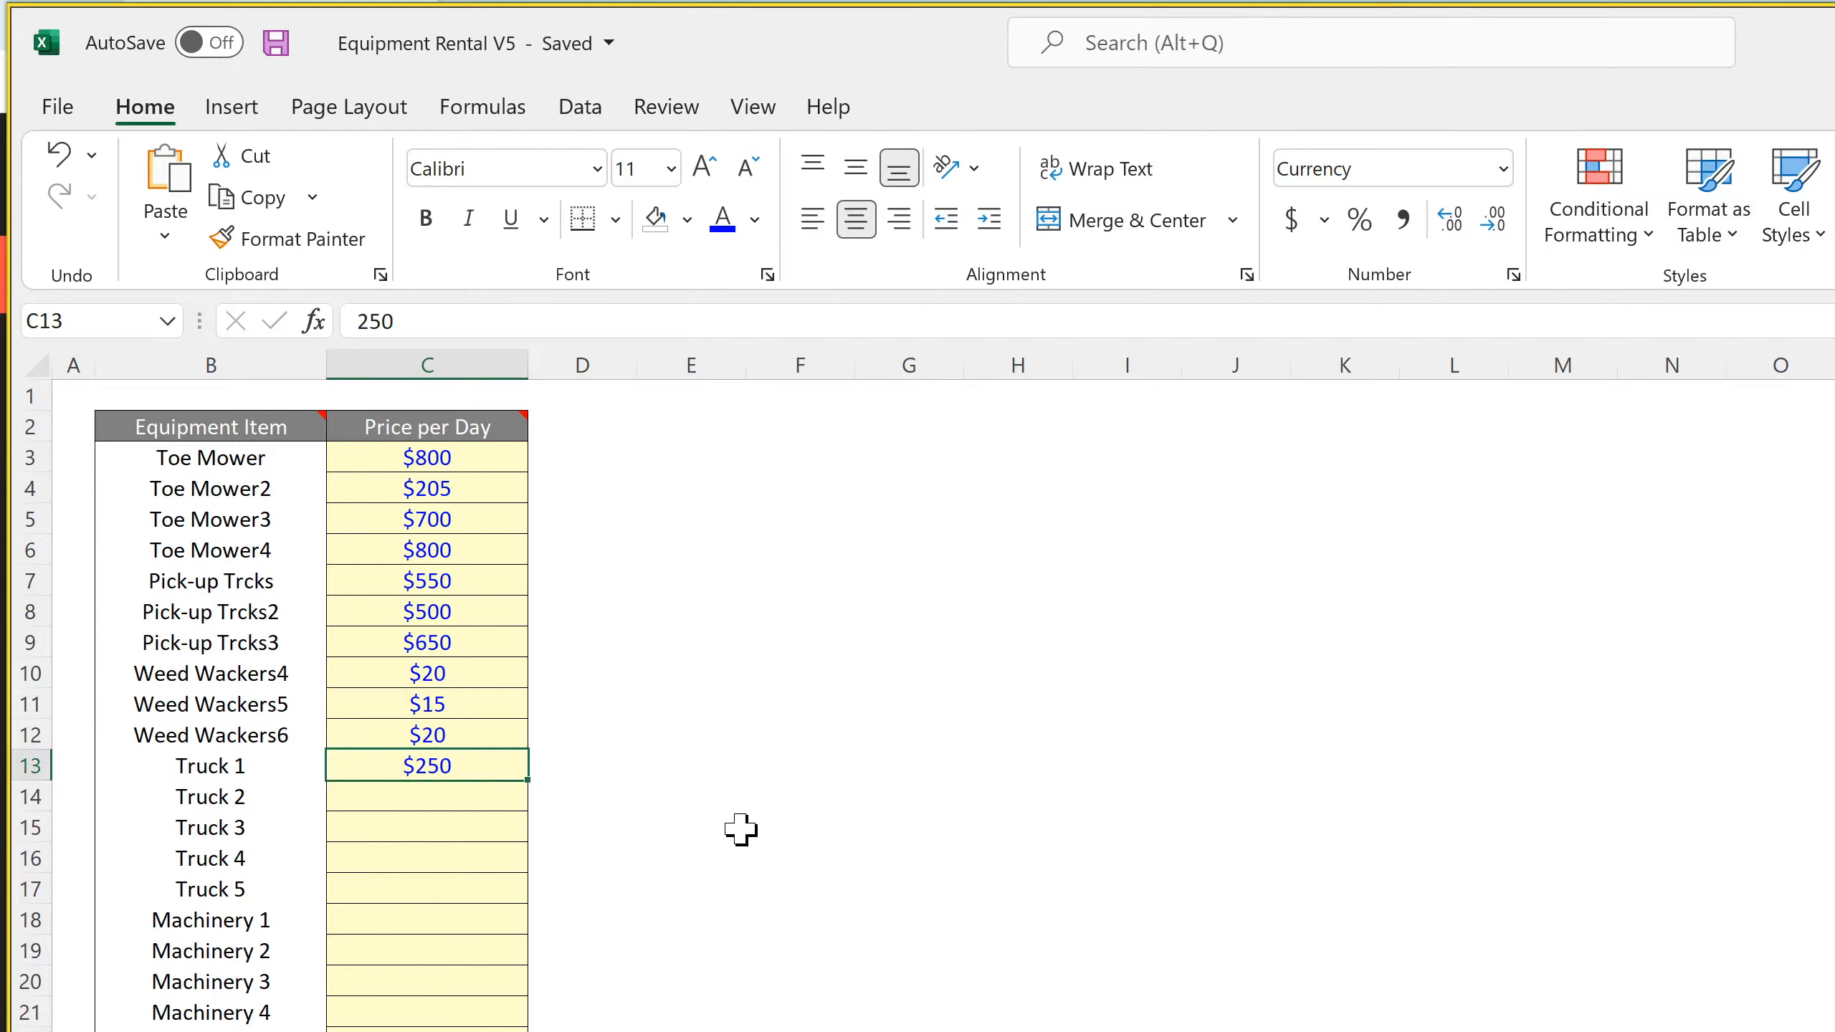
{"action": "type", "text": "10000"}
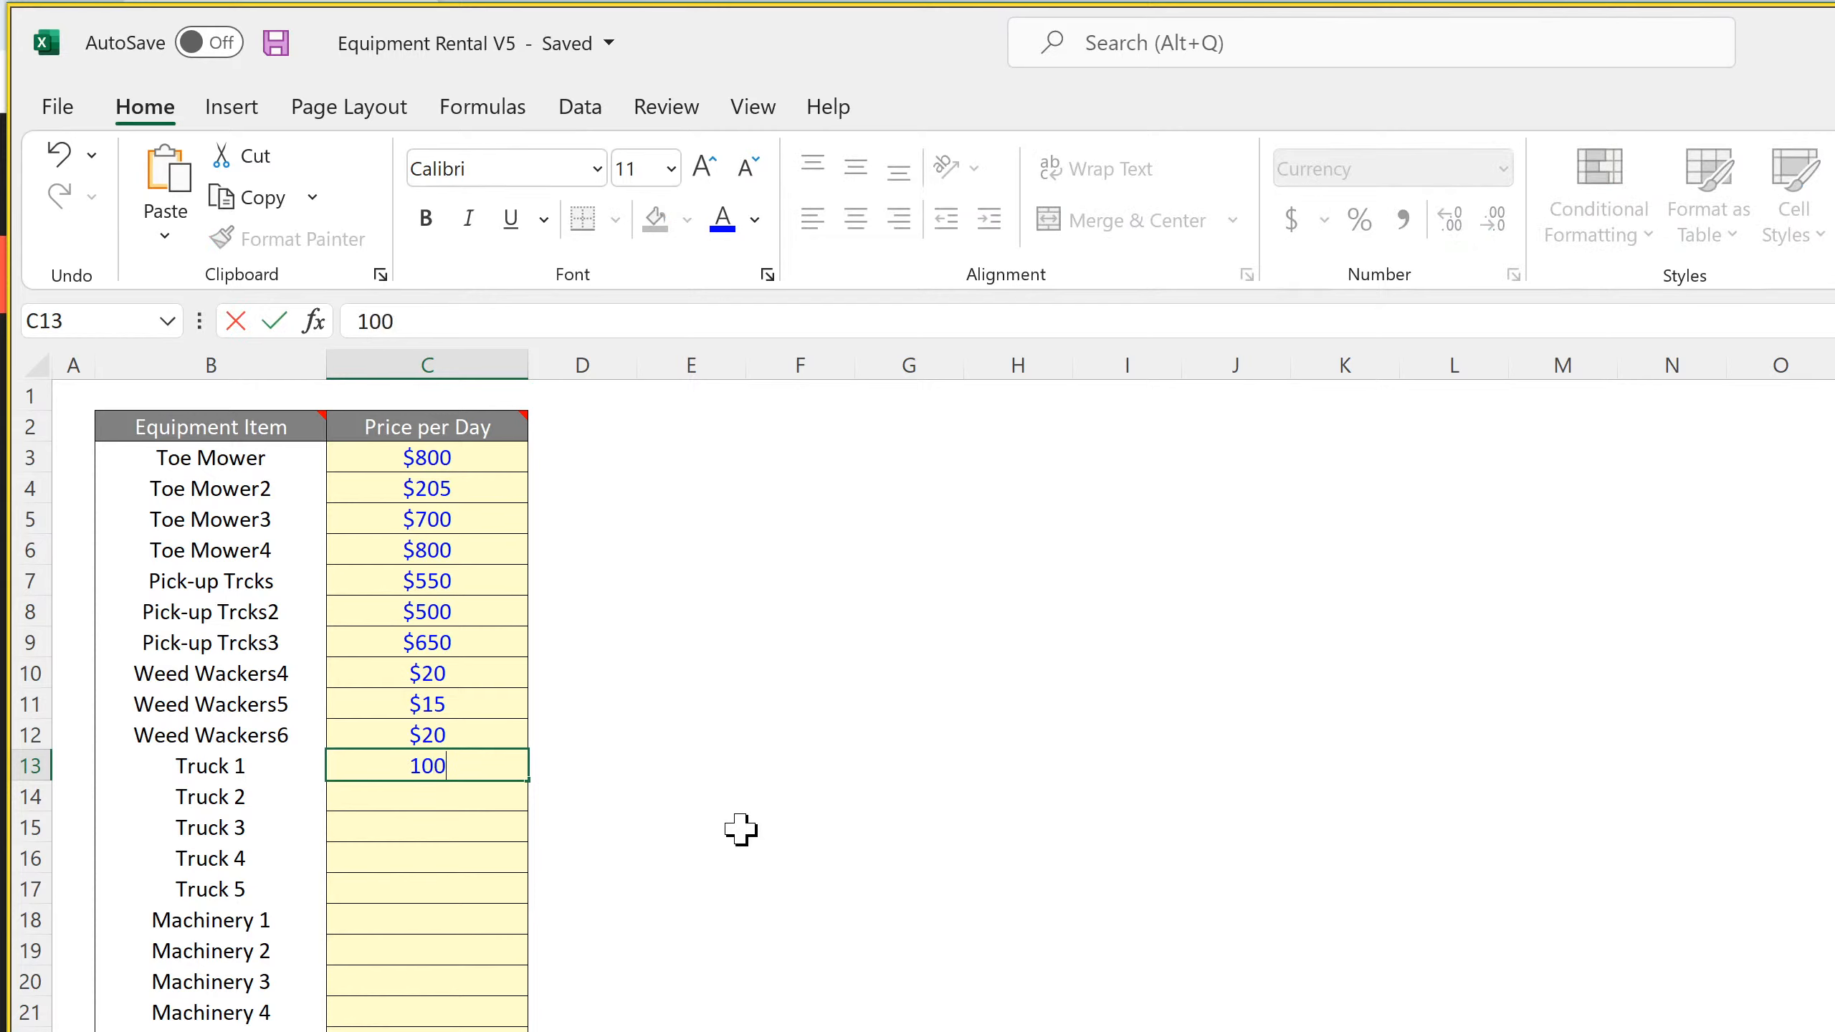
{"action": "key", "text": "Return"}
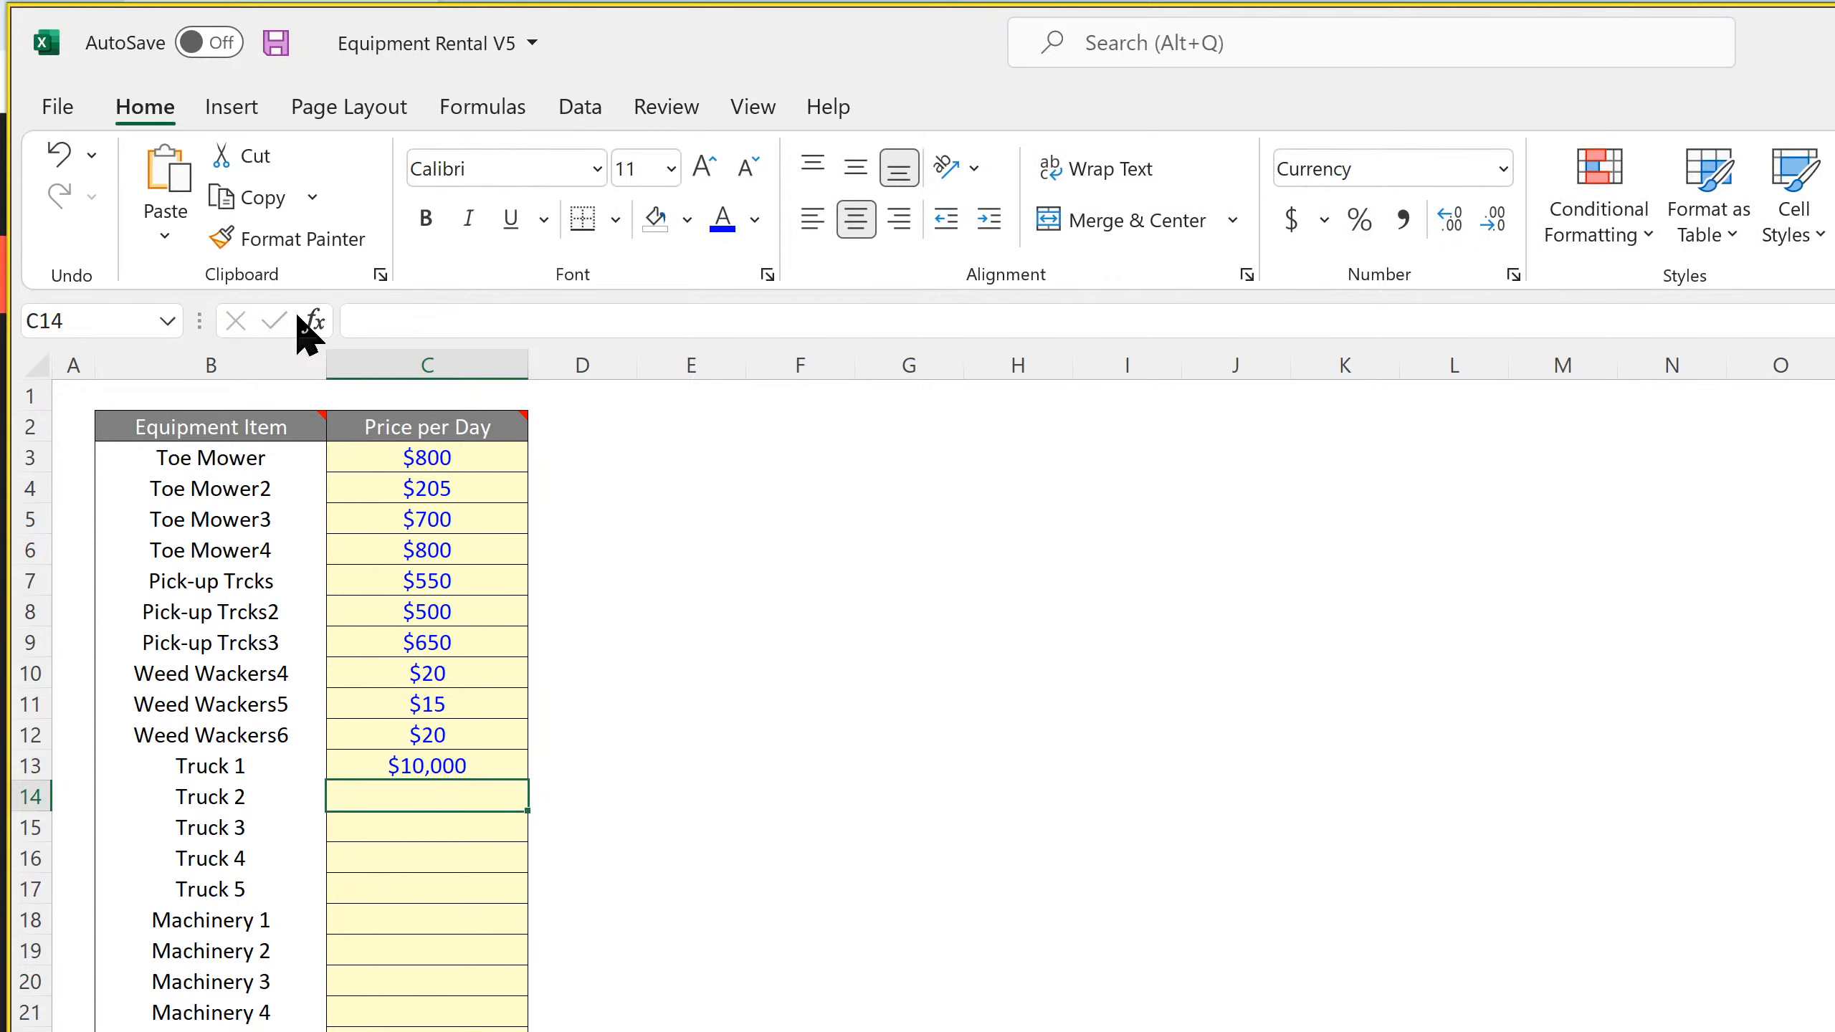
{"action": "left_click", "coordinate": [275, 42]}
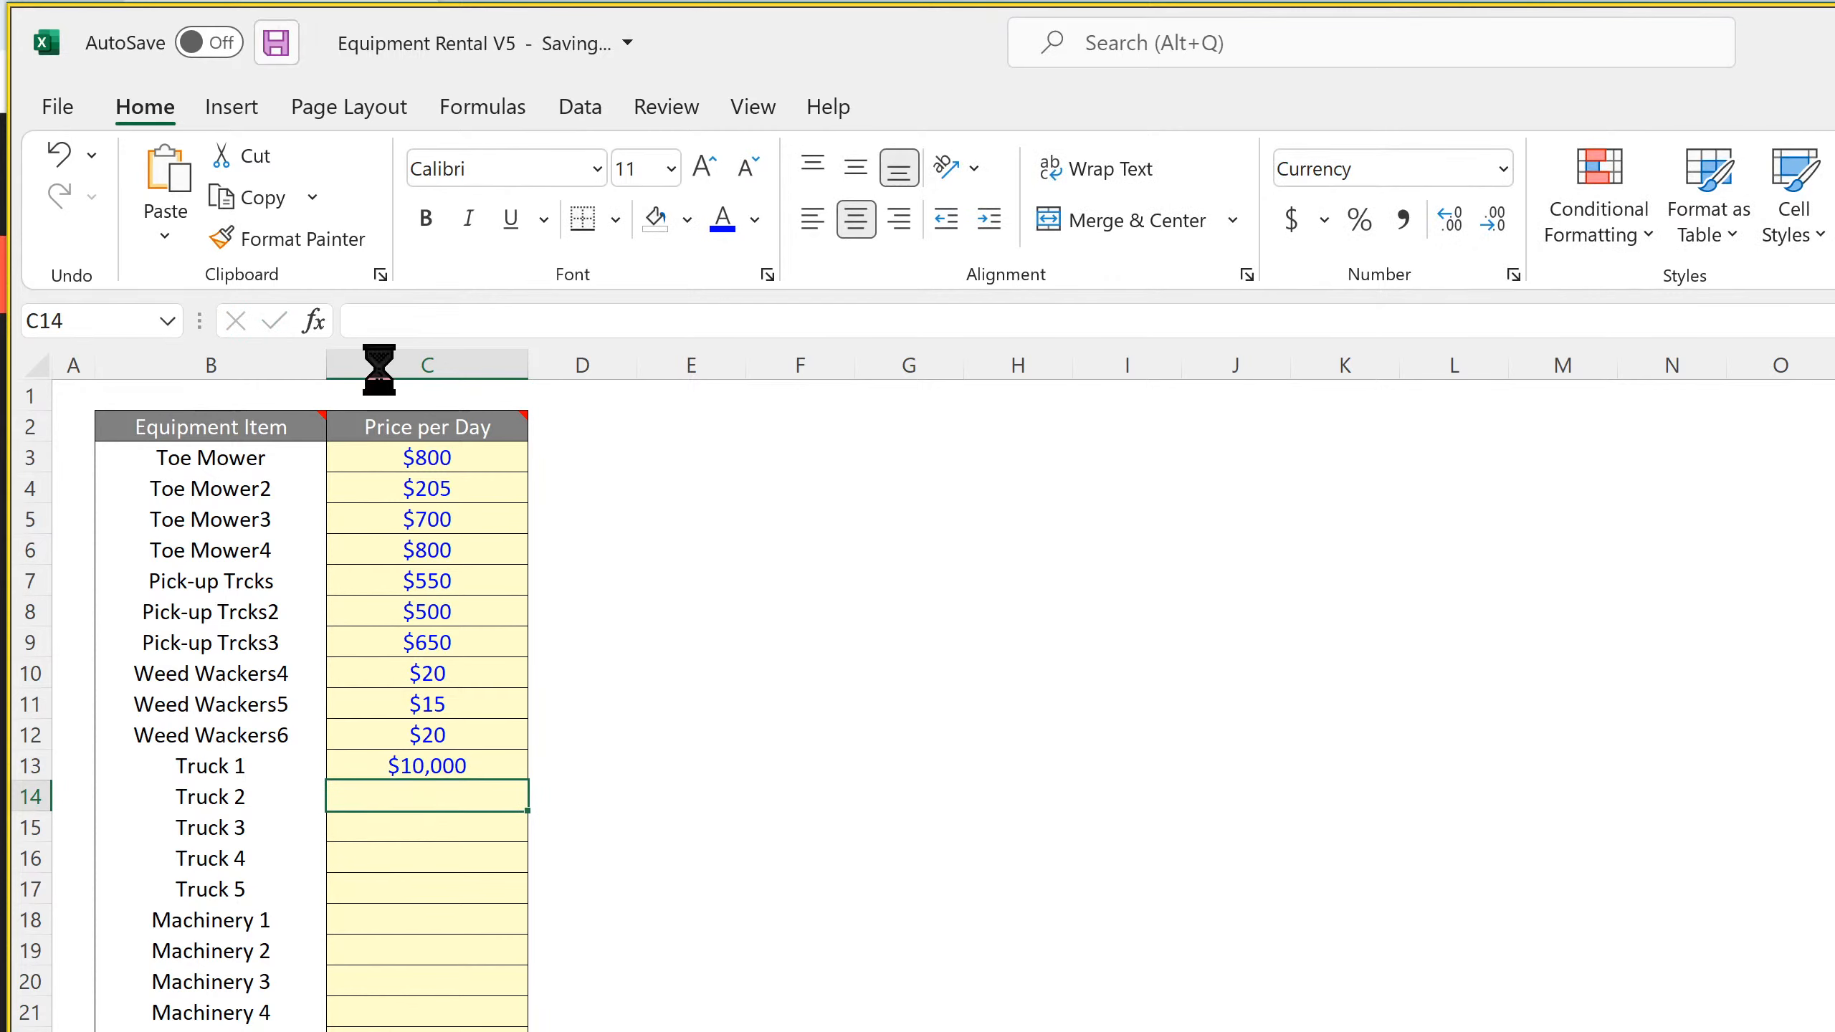
Review the equipment initial costs in the purchase schedule alongside the price-per-day sheet
{"action": "key", "text": "ctrl+Page_Up"}
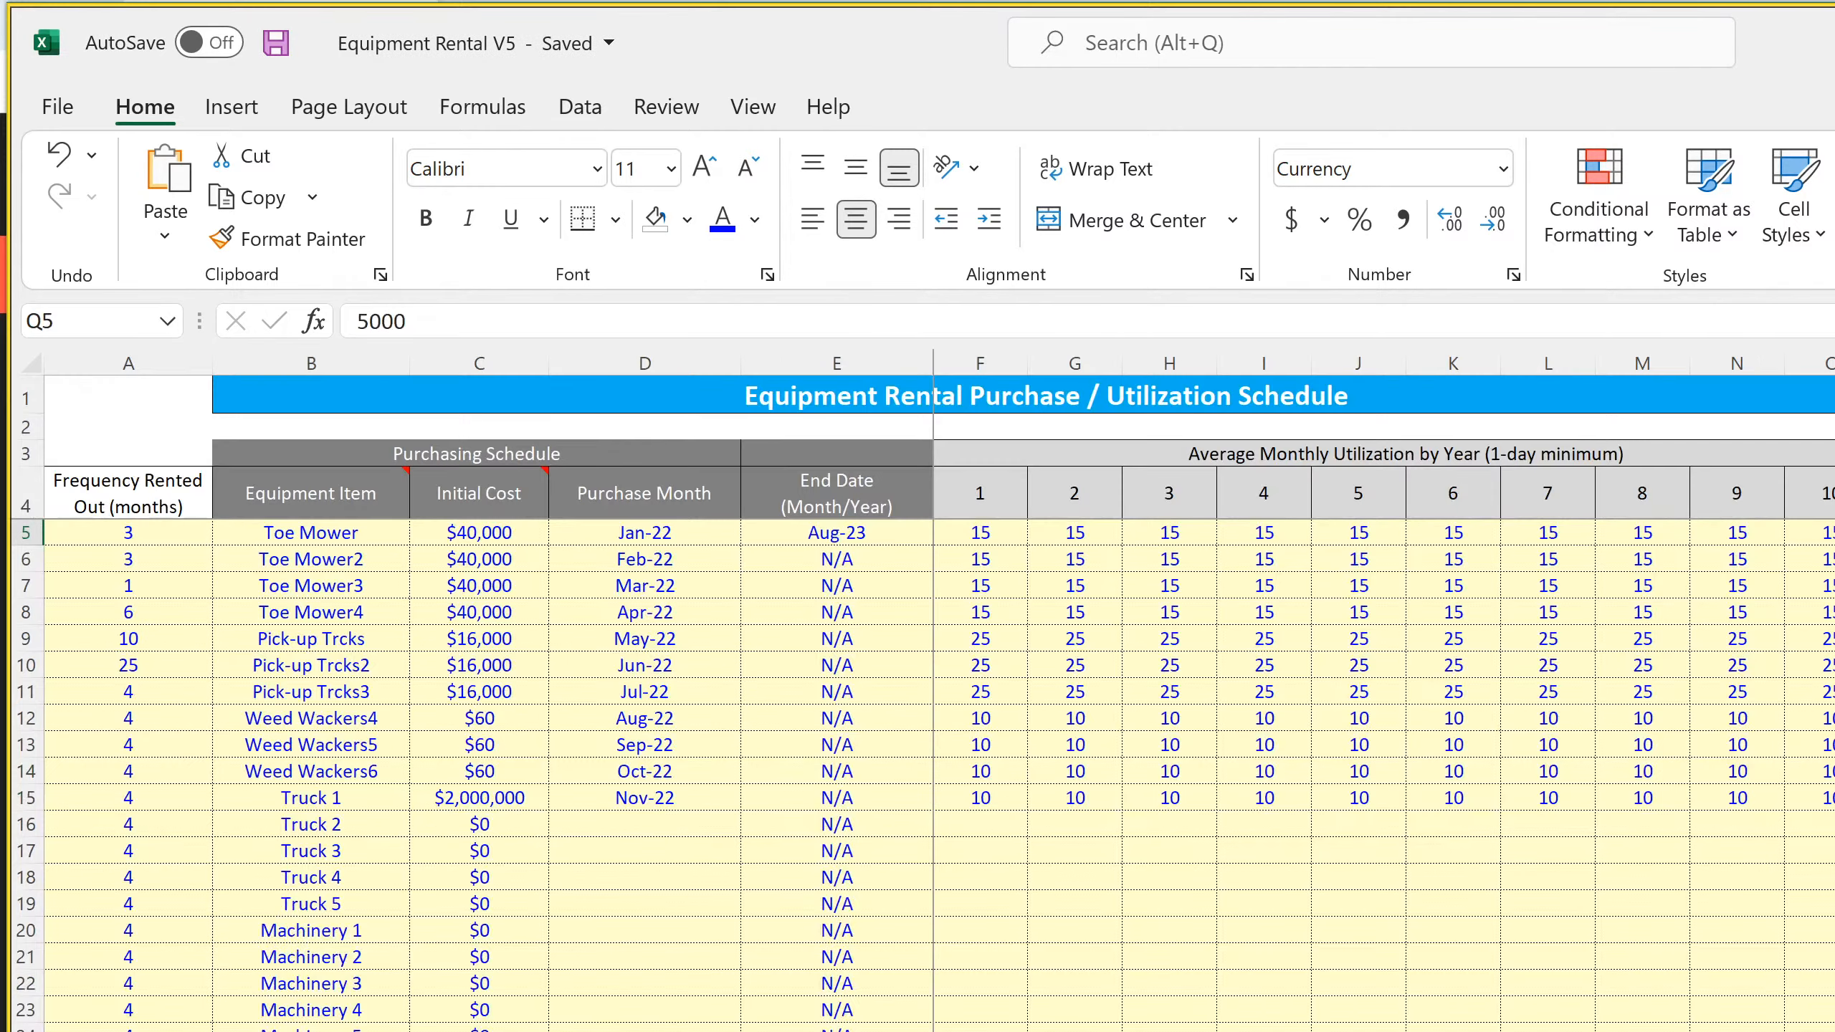
{"action": "left_click_drag", "start_coordinate": [491, 532], "coordinate": [491, 984]}
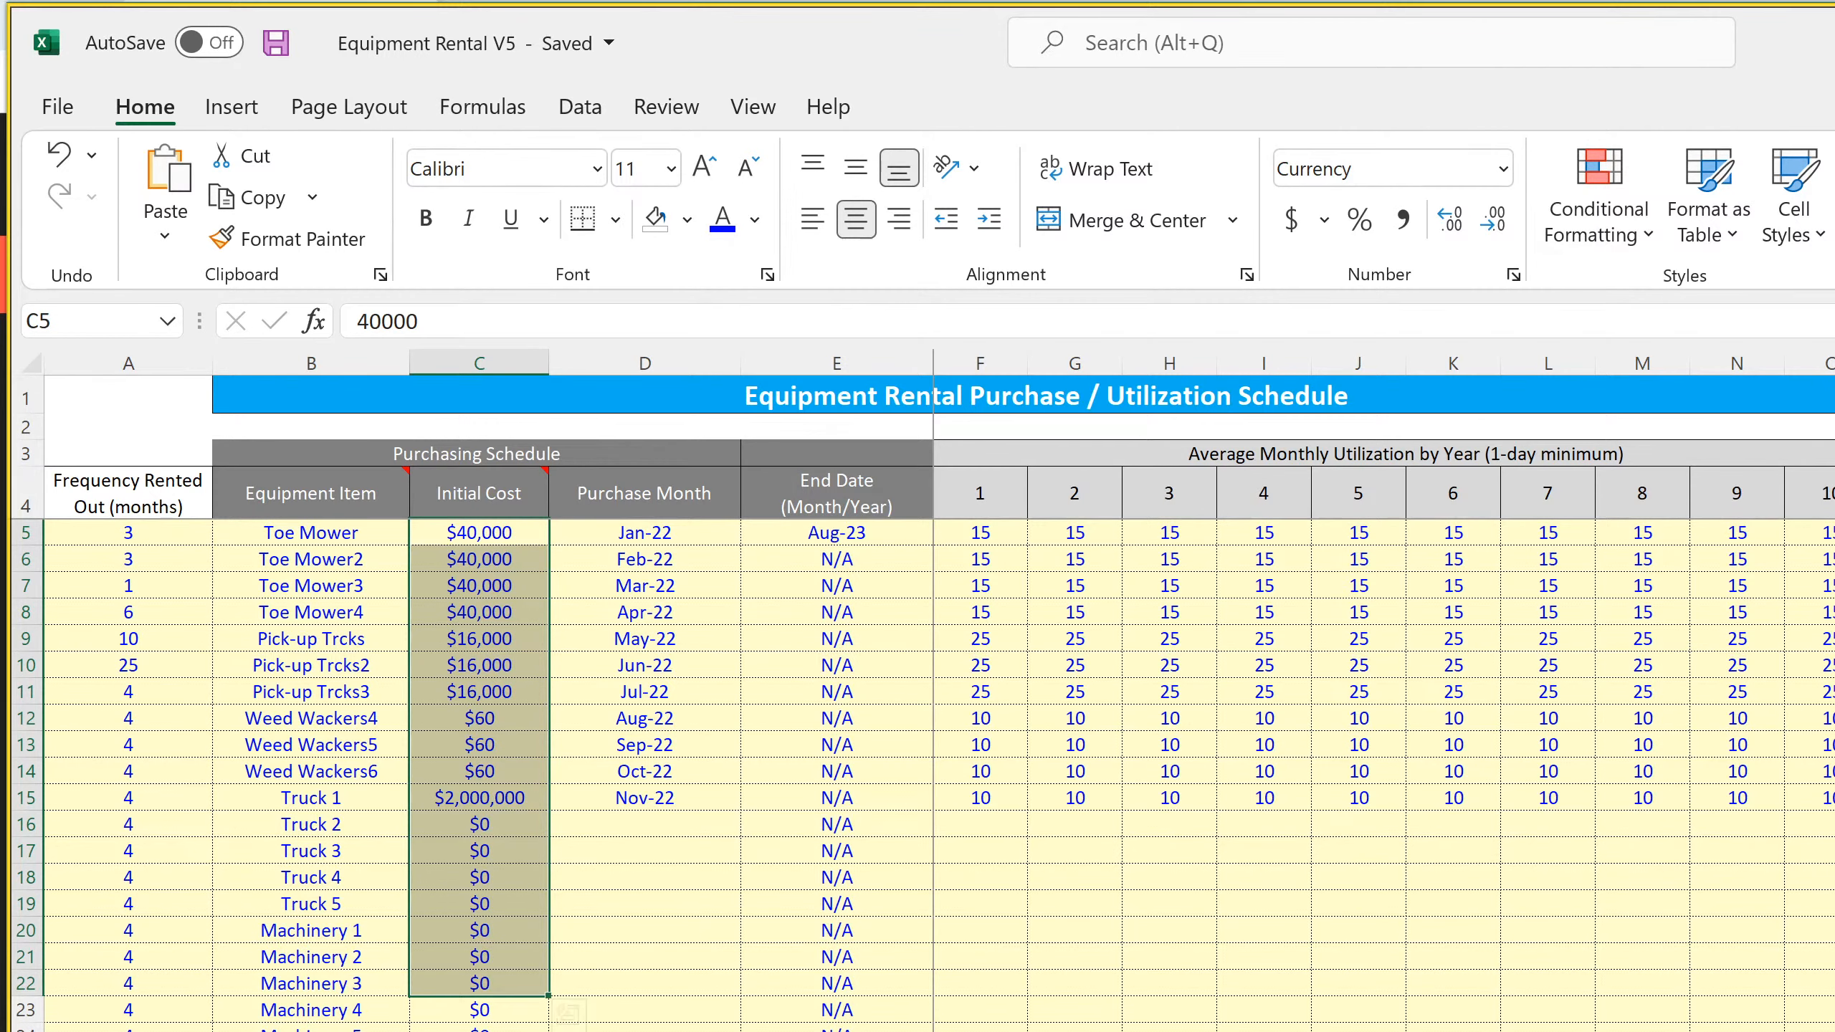
{"action": "key", "text": "ctrl+Page_Down"}
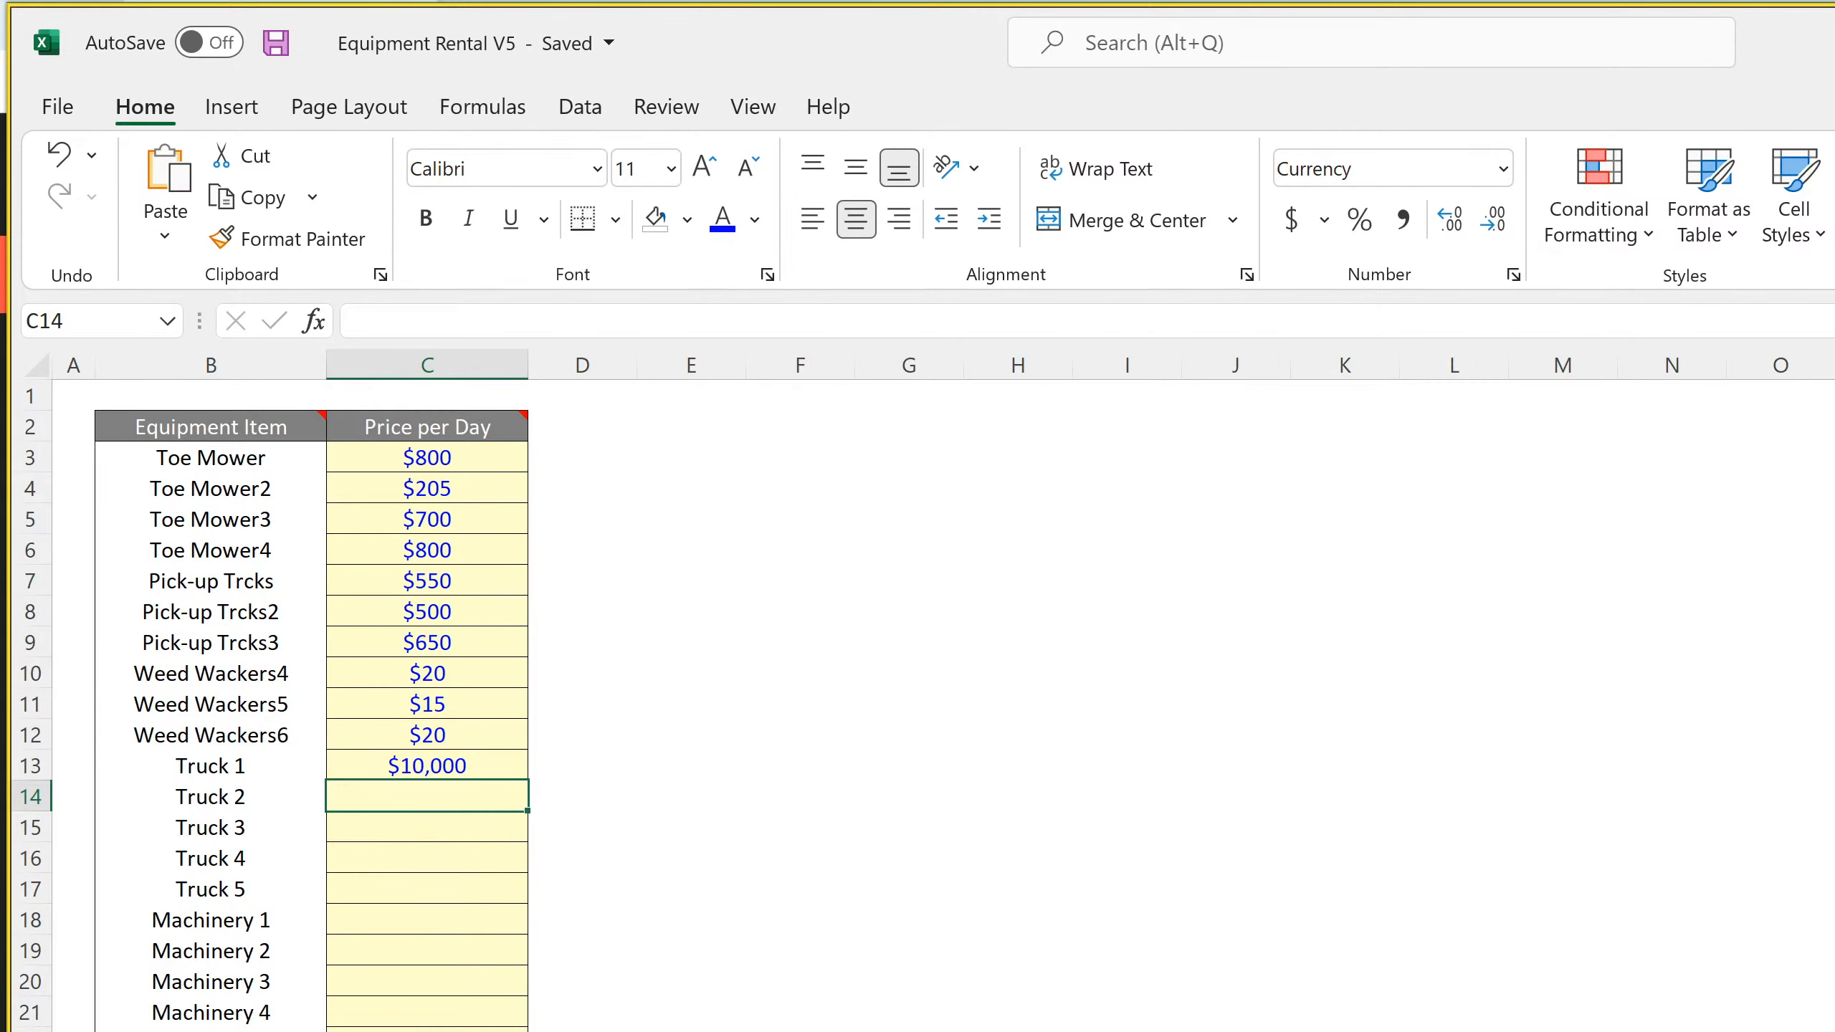
Examine the annual Income Statement from revenue down to Net Income, including the formulas in J182 and J181
{"action": "key", "text": "ctrl+Page_Down"}
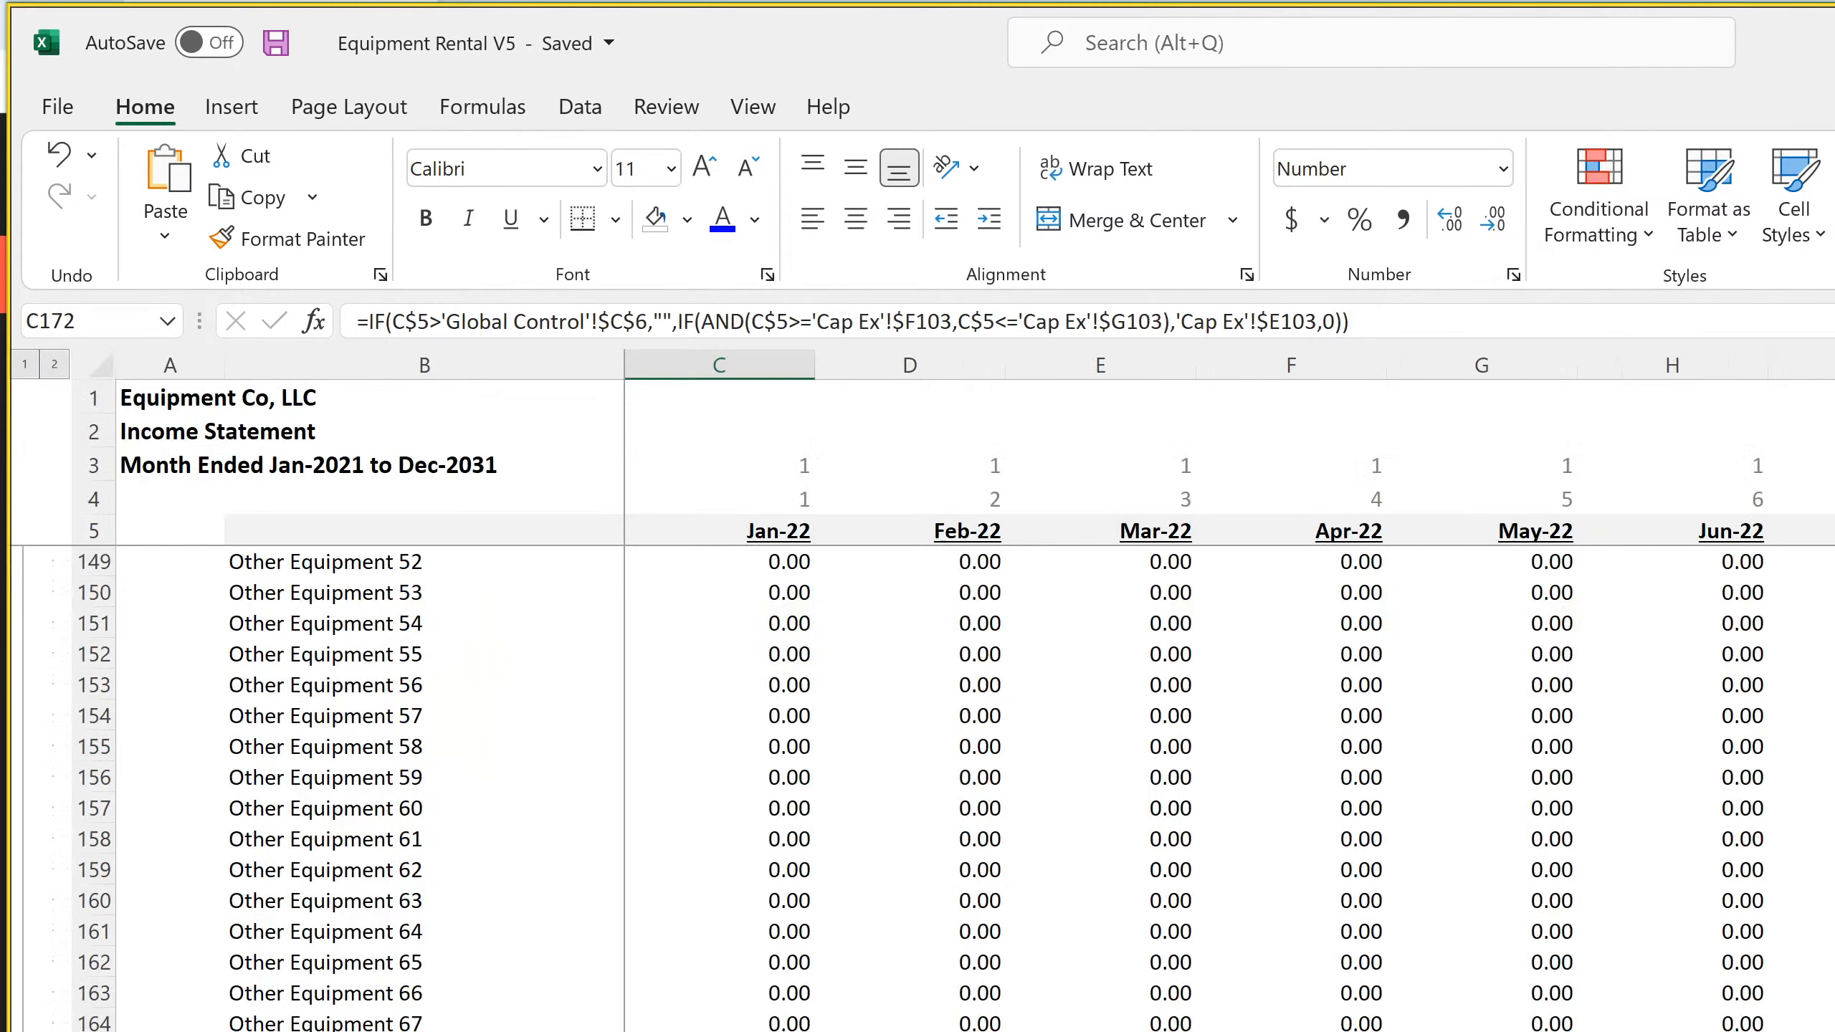
{"action": "key", "text": "ctrl+Page_Down"}
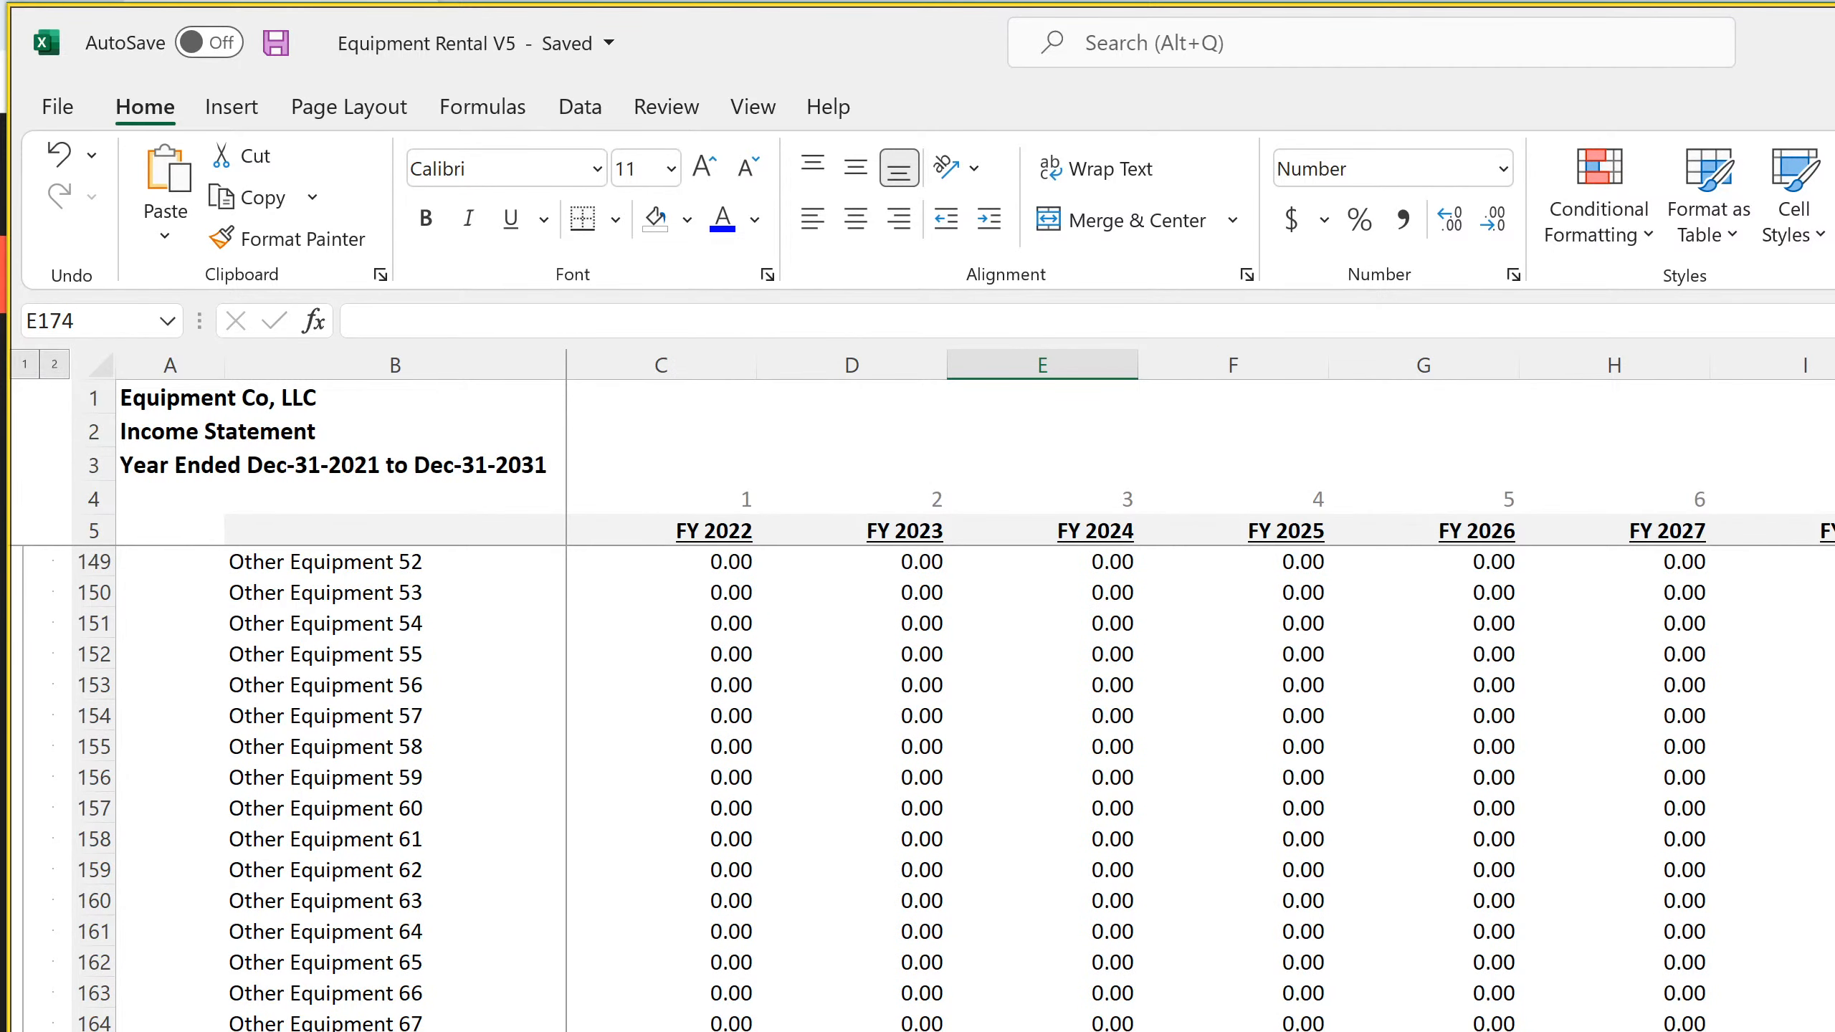
{"action": "scroll", "coordinate": [921, 788], "scroll_direction": "down", "scroll_amount": 4}
{"action": "scroll", "coordinate": [921, 788], "scroll_direction": "up", "scroll_amount": 20}
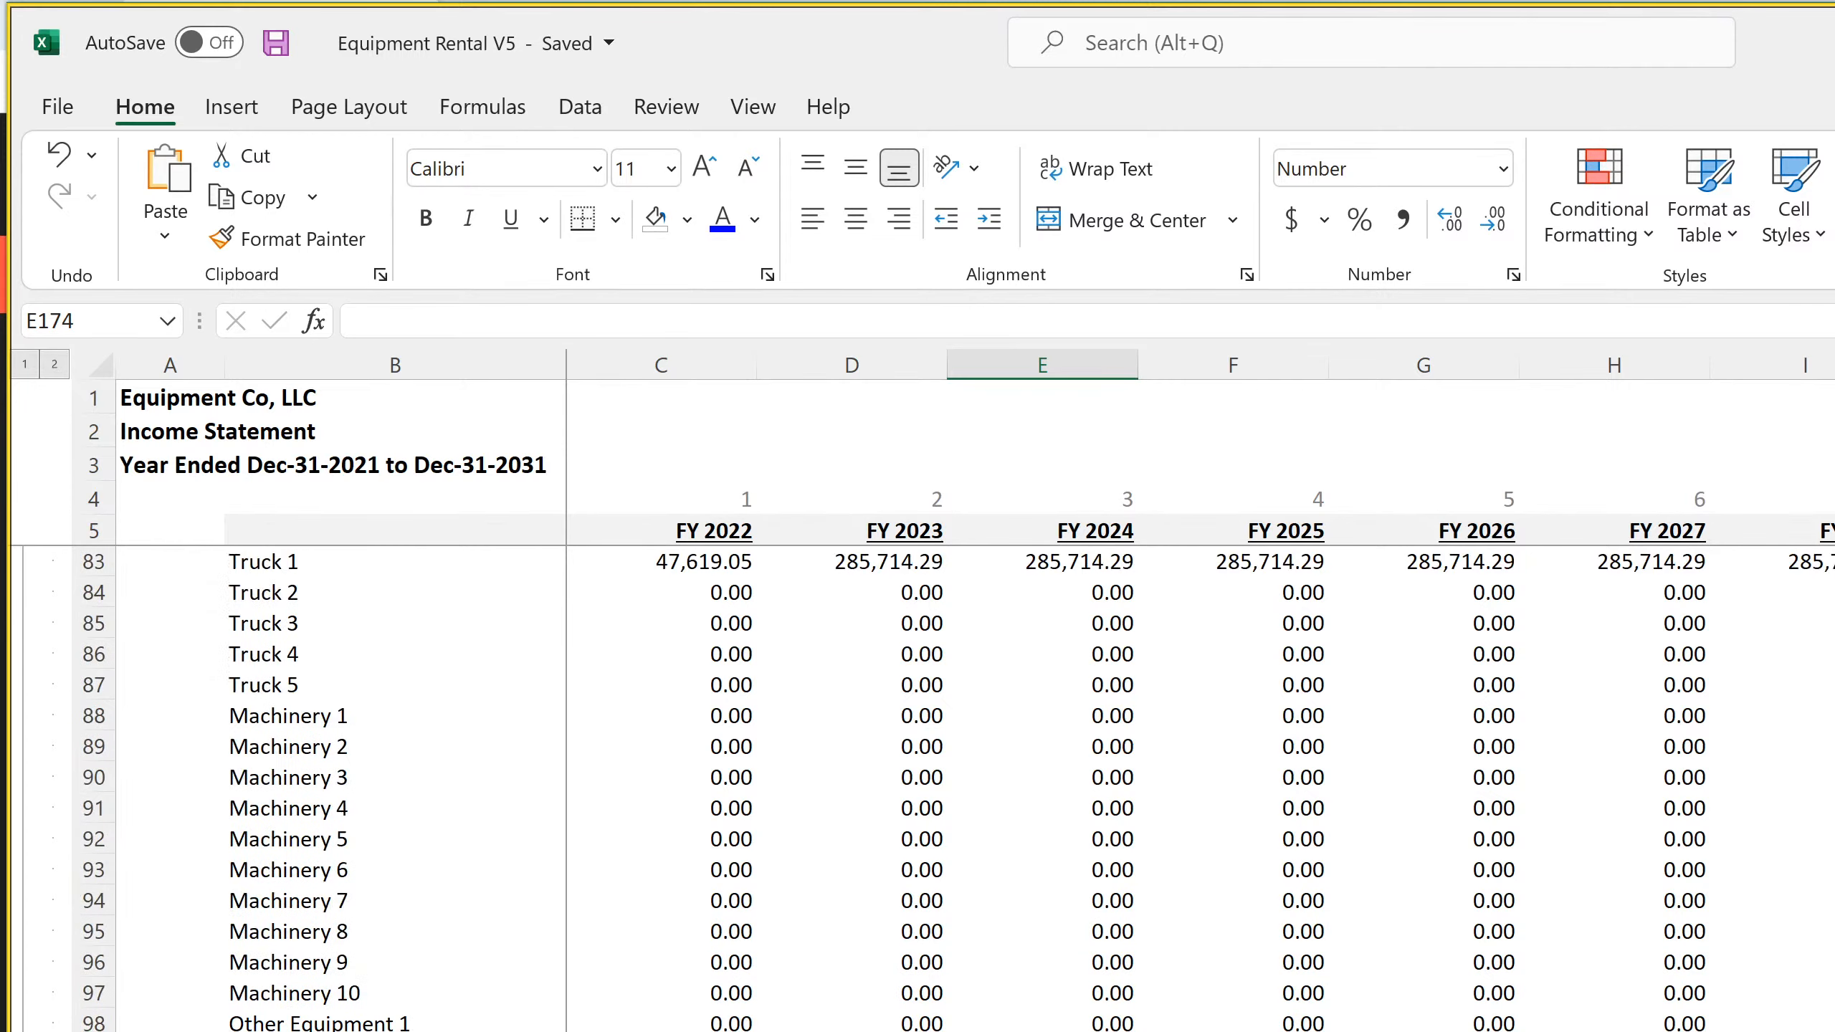
{"action": "scroll", "coordinate": [920, 787], "scroll_direction": "up", "scroll_amount": 7}
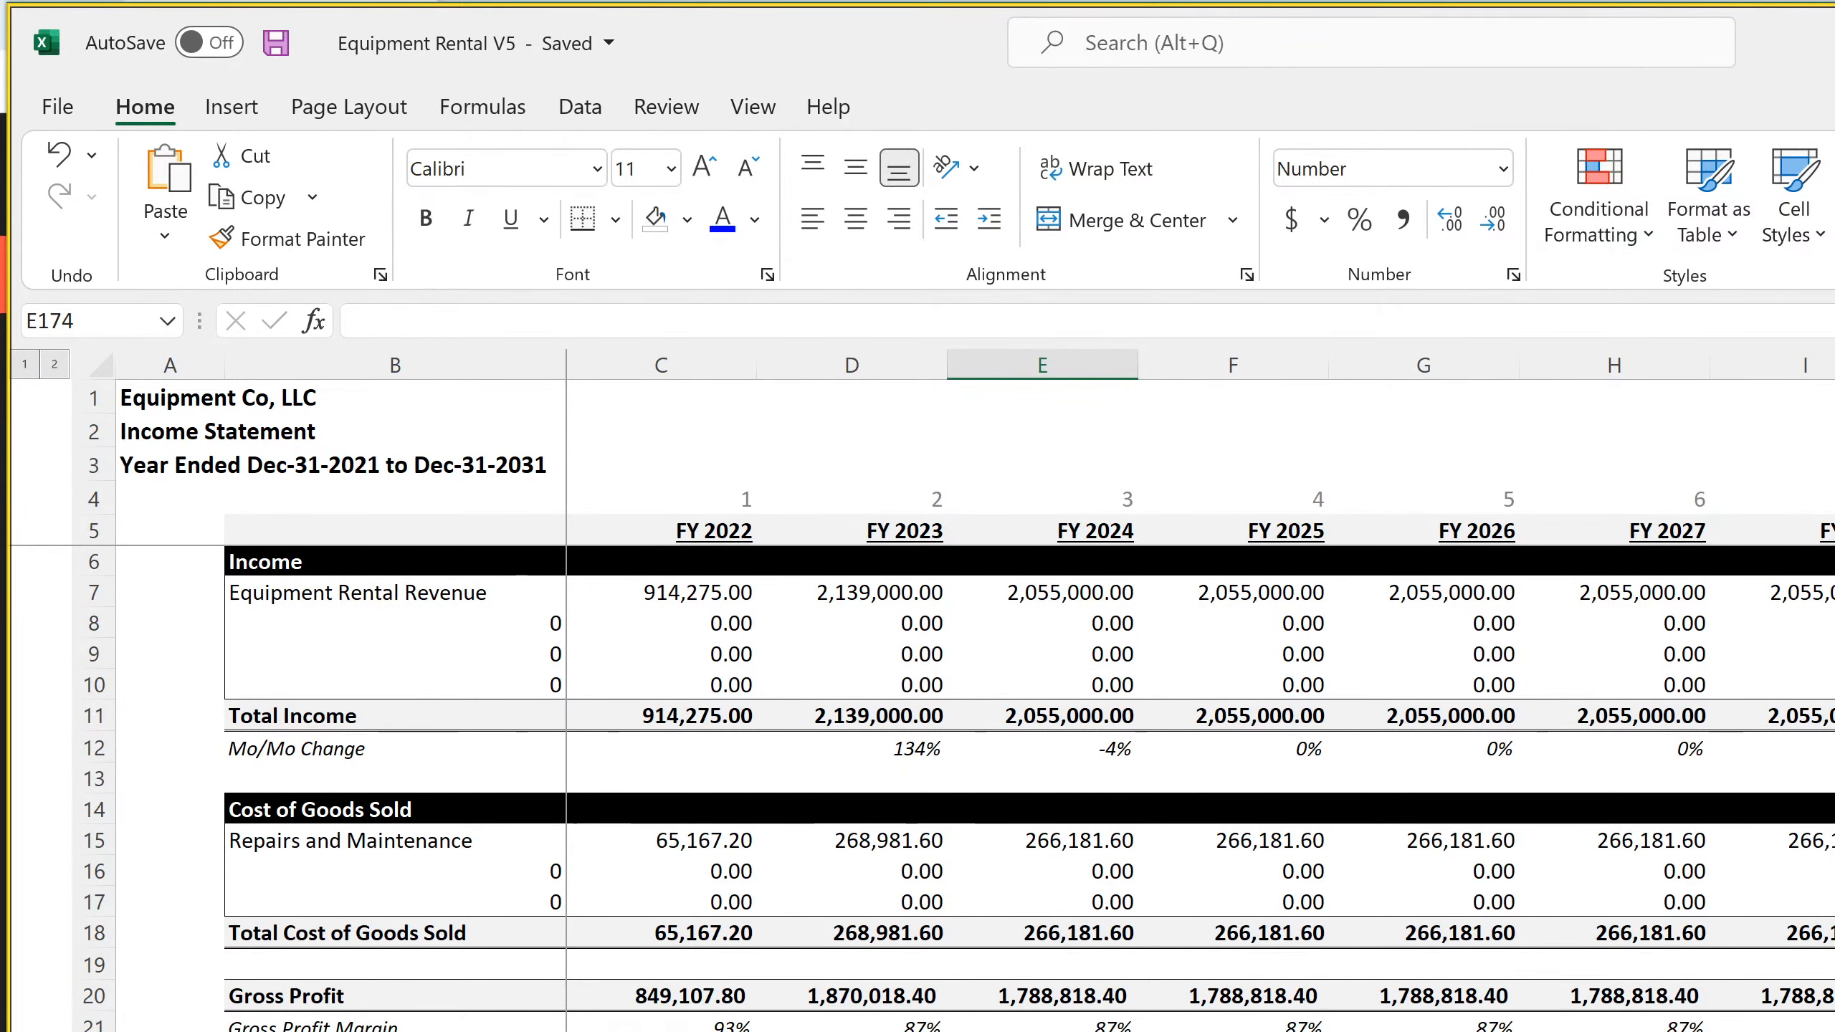
{"action": "scroll", "coordinate": [921, 787], "scroll_direction": "down", "scroll_amount": 15}
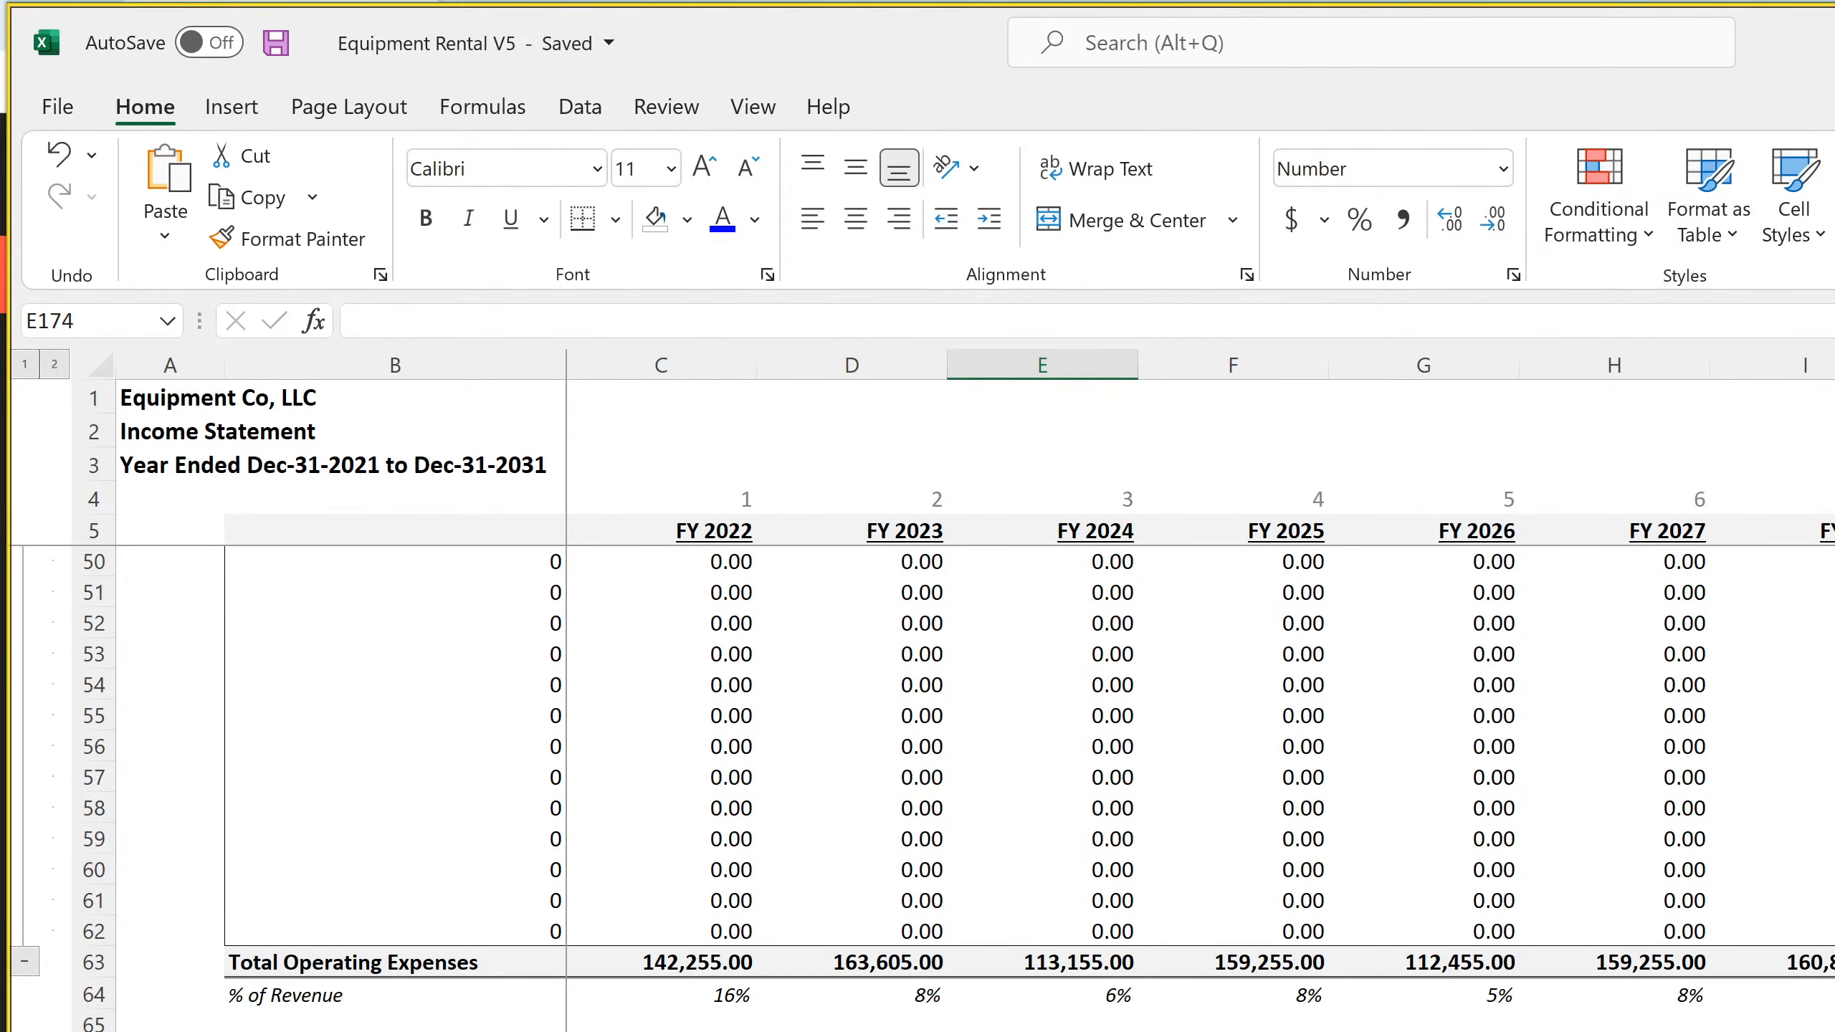
{"action": "scroll", "coordinate": [921, 788], "scroll_direction": "down", "scroll_amount": 20}
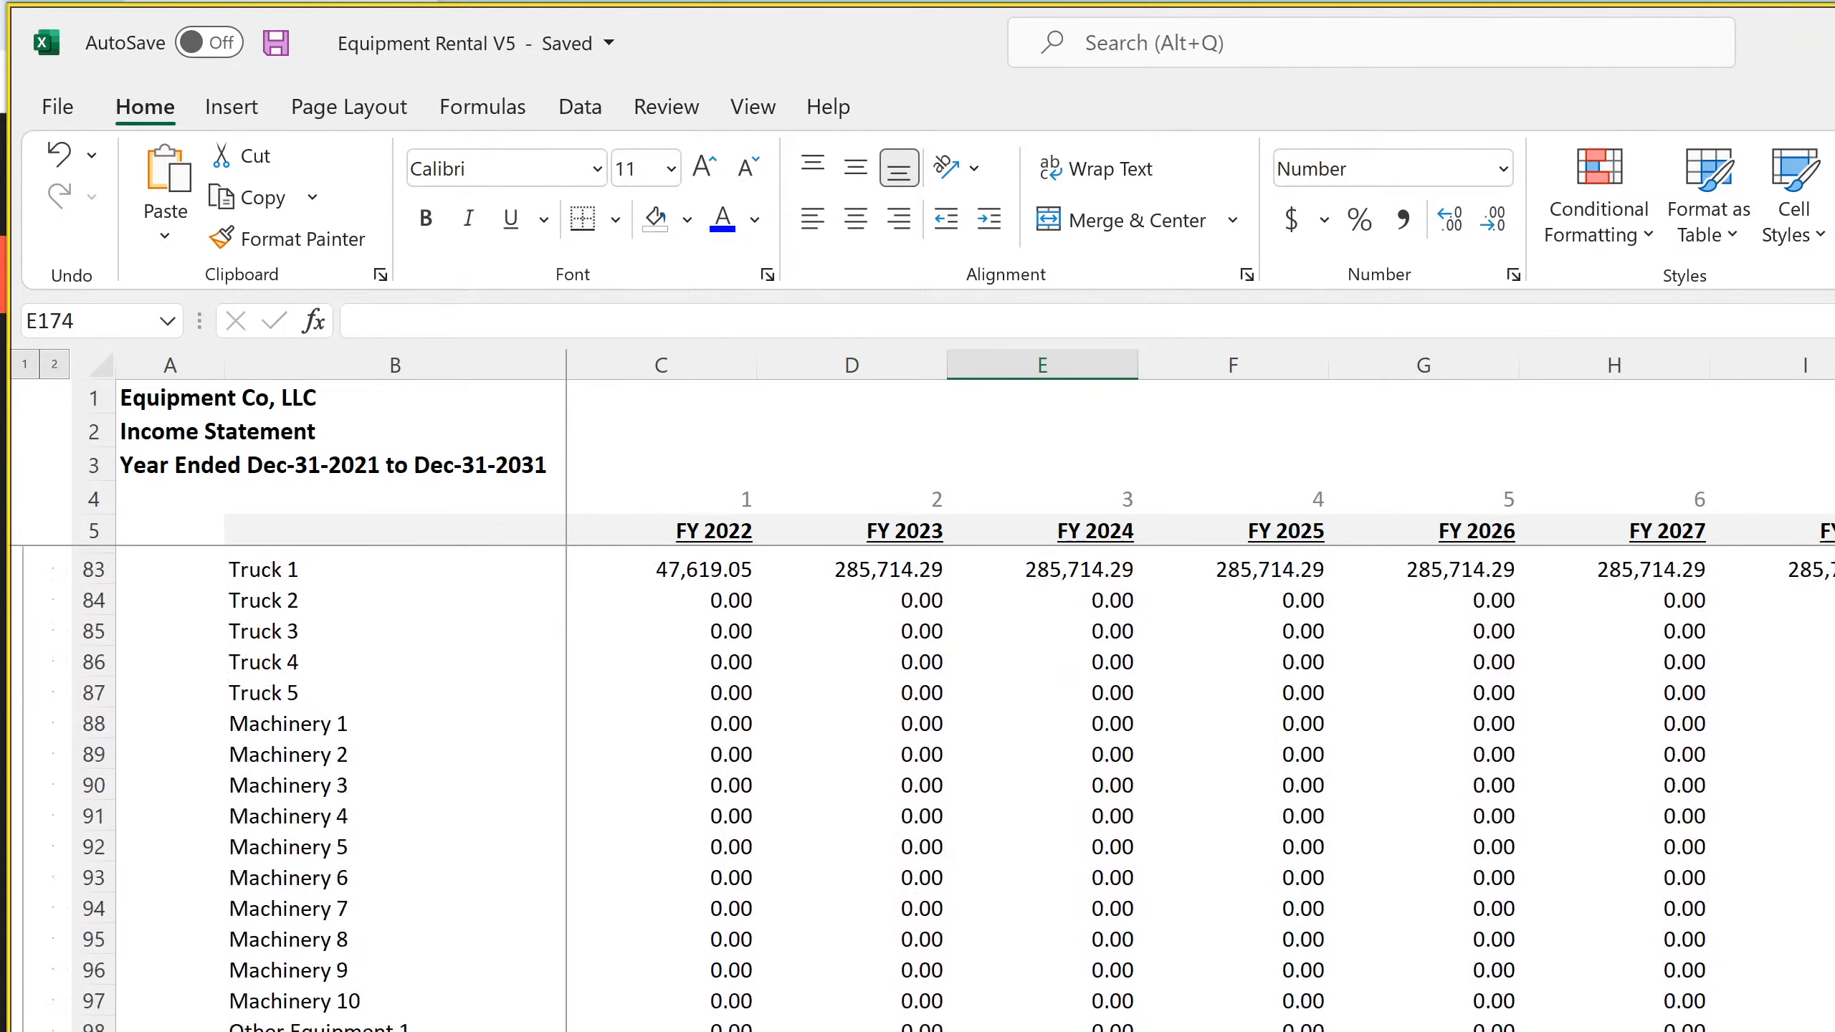
{"action": "scroll", "coordinate": [921, 787], "scroll_direction": "down", "scroll_amount": 19}
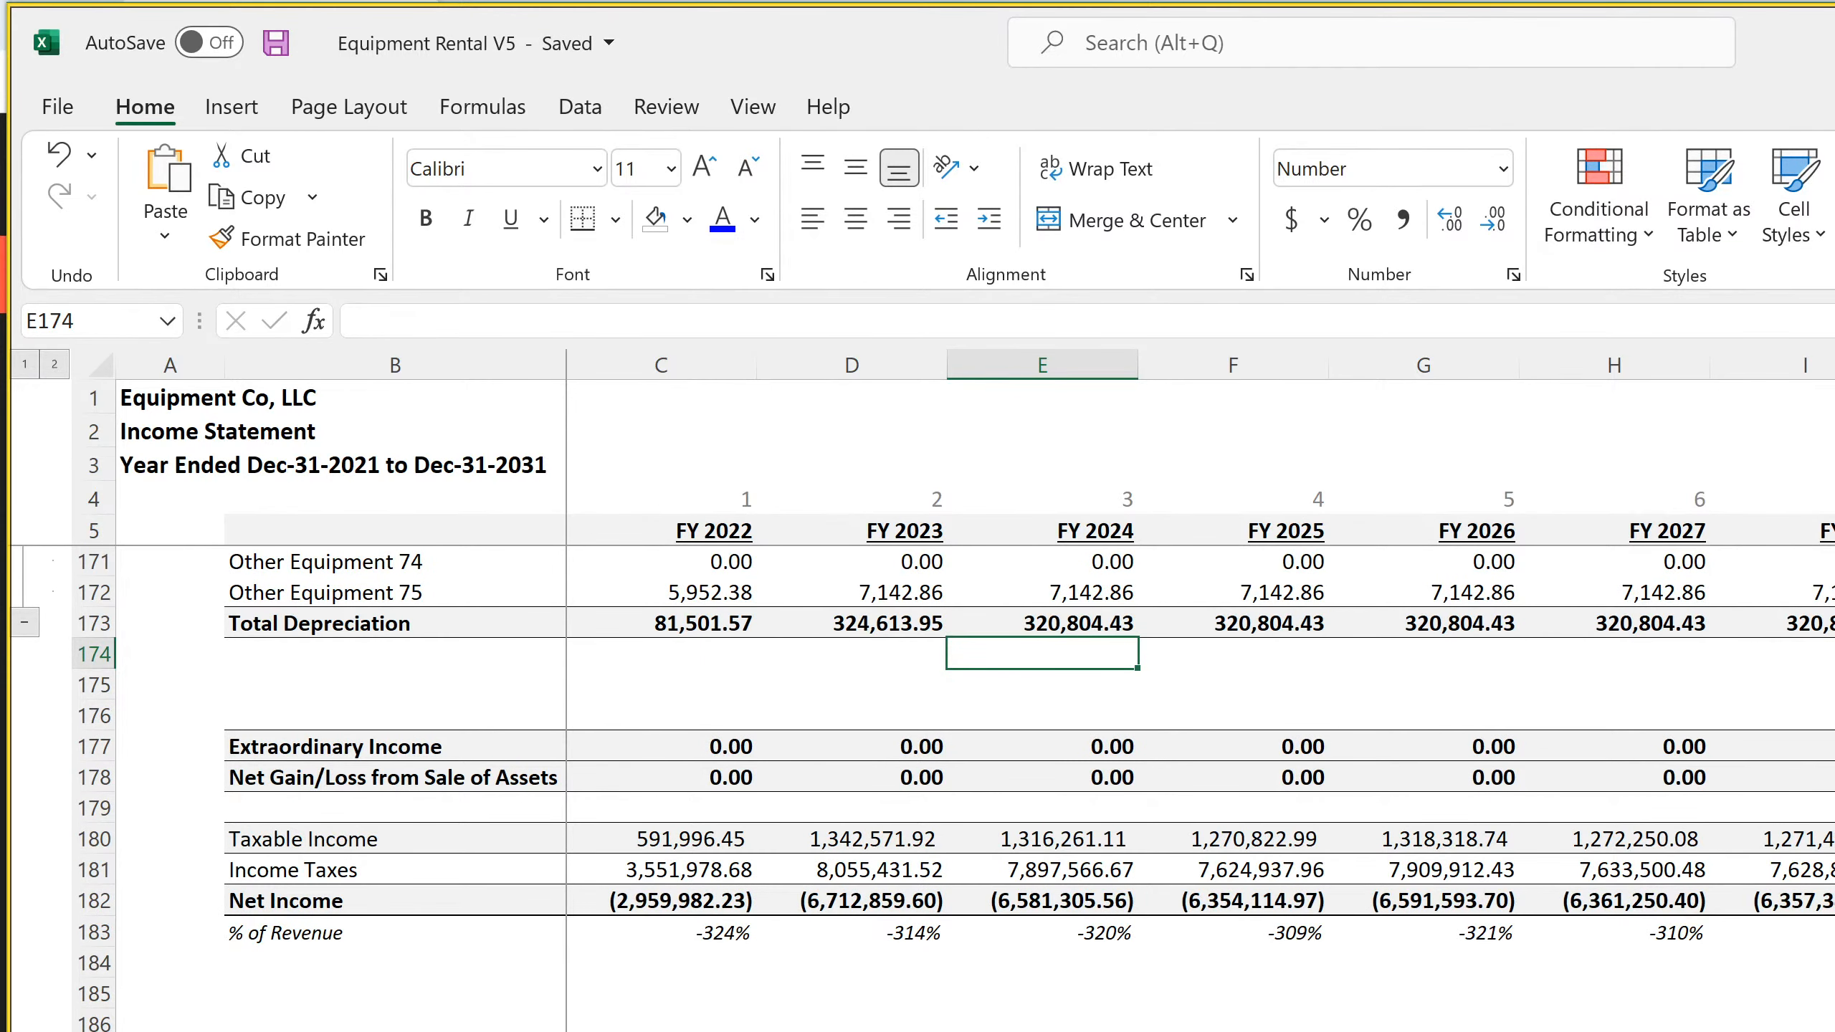
{"action": "left_click", "coordinate": [1834, 901]}
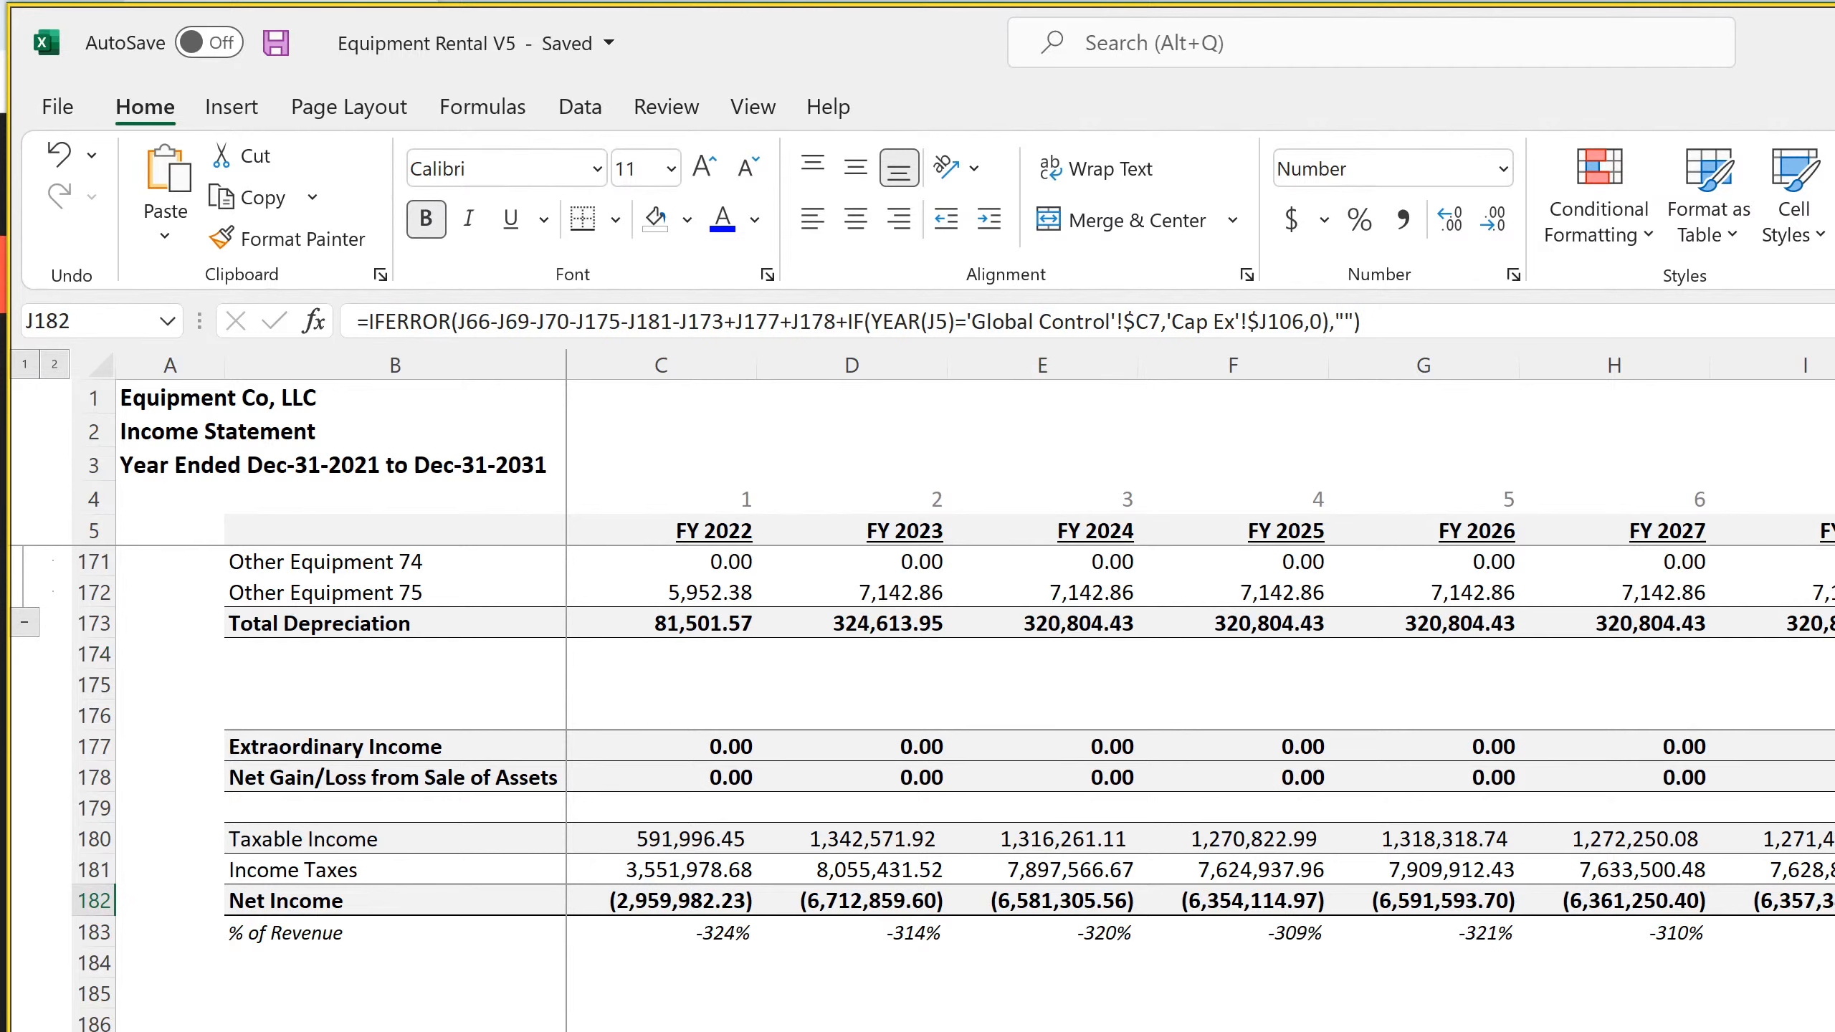
{"action": "key", "text": "Up"}
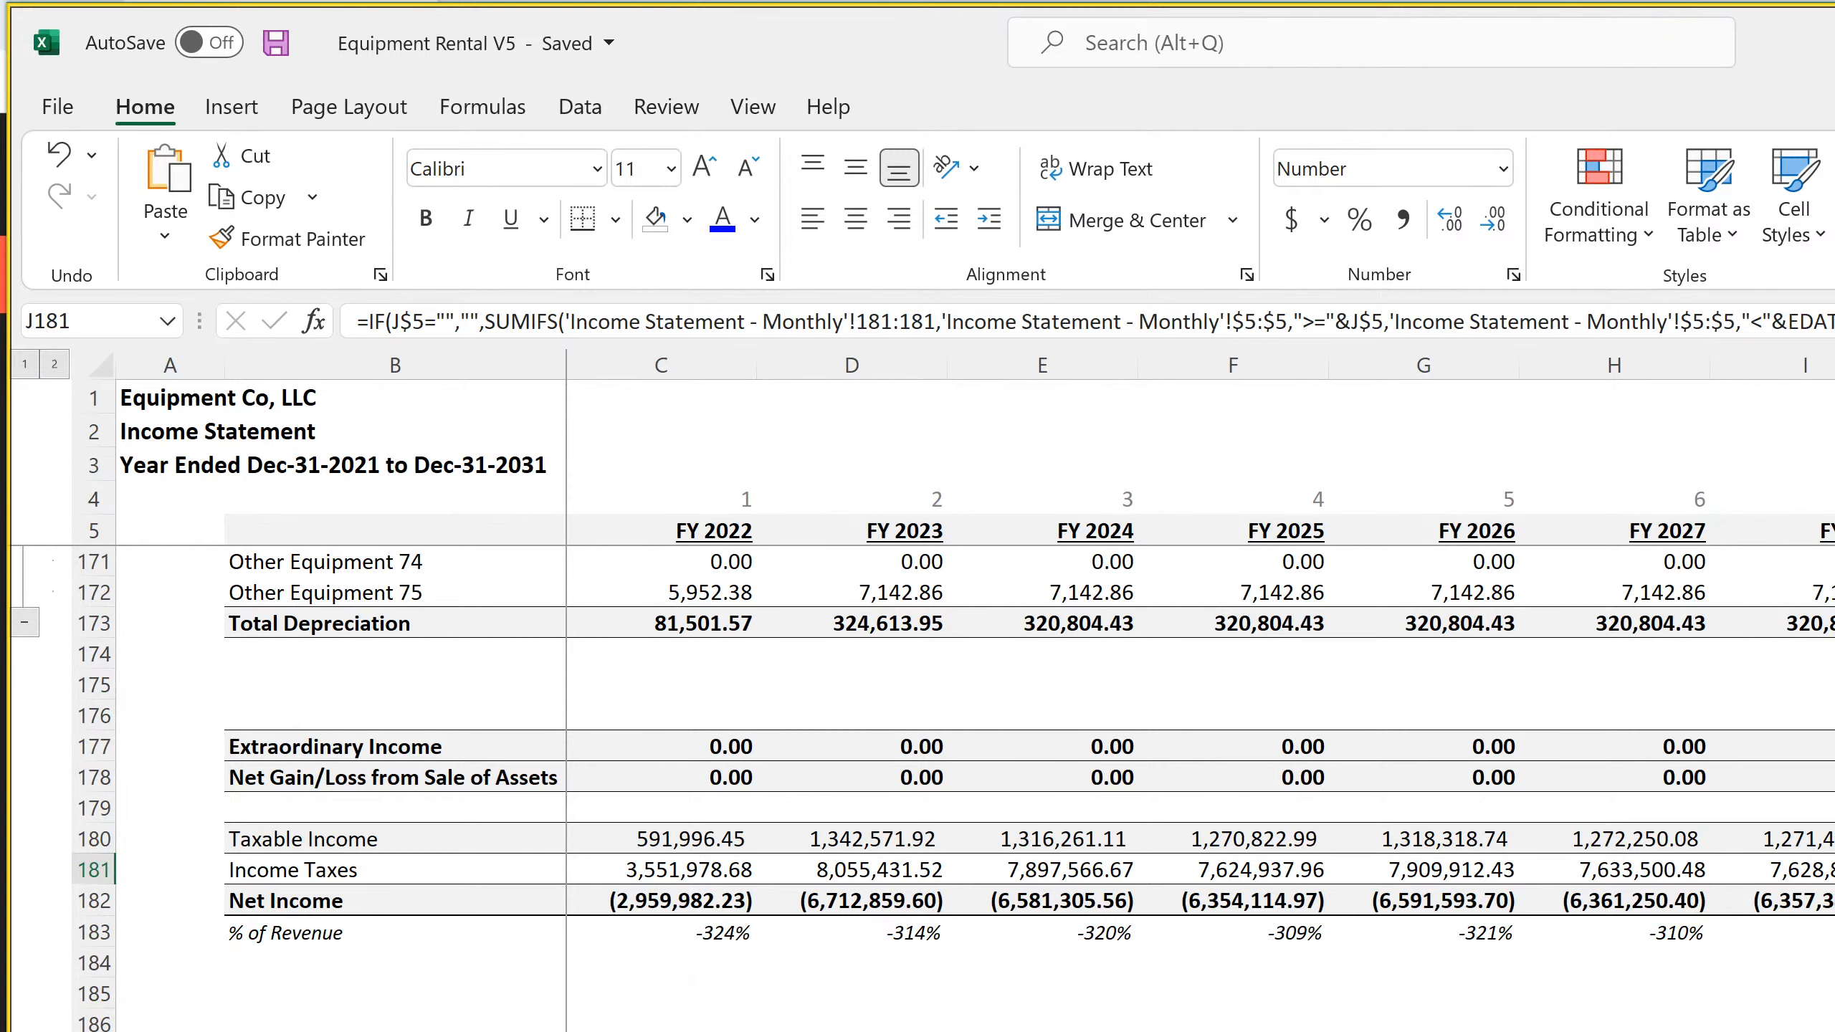
Compare the Book Value at Sale Month formulas across several equipment rows on the Cap Ex sheet, including I4, I11 and I15
{"action": "key", "text": "ctrl+Page_Up"}
{"action": "scroll", "coordinate": [939, 798], "scroll_direction": "down", "scroll_amount": 19}
{"action": "scroll", "coordinate": [938, 798], "scroll_direction": "up", "scroll_amount": 19}
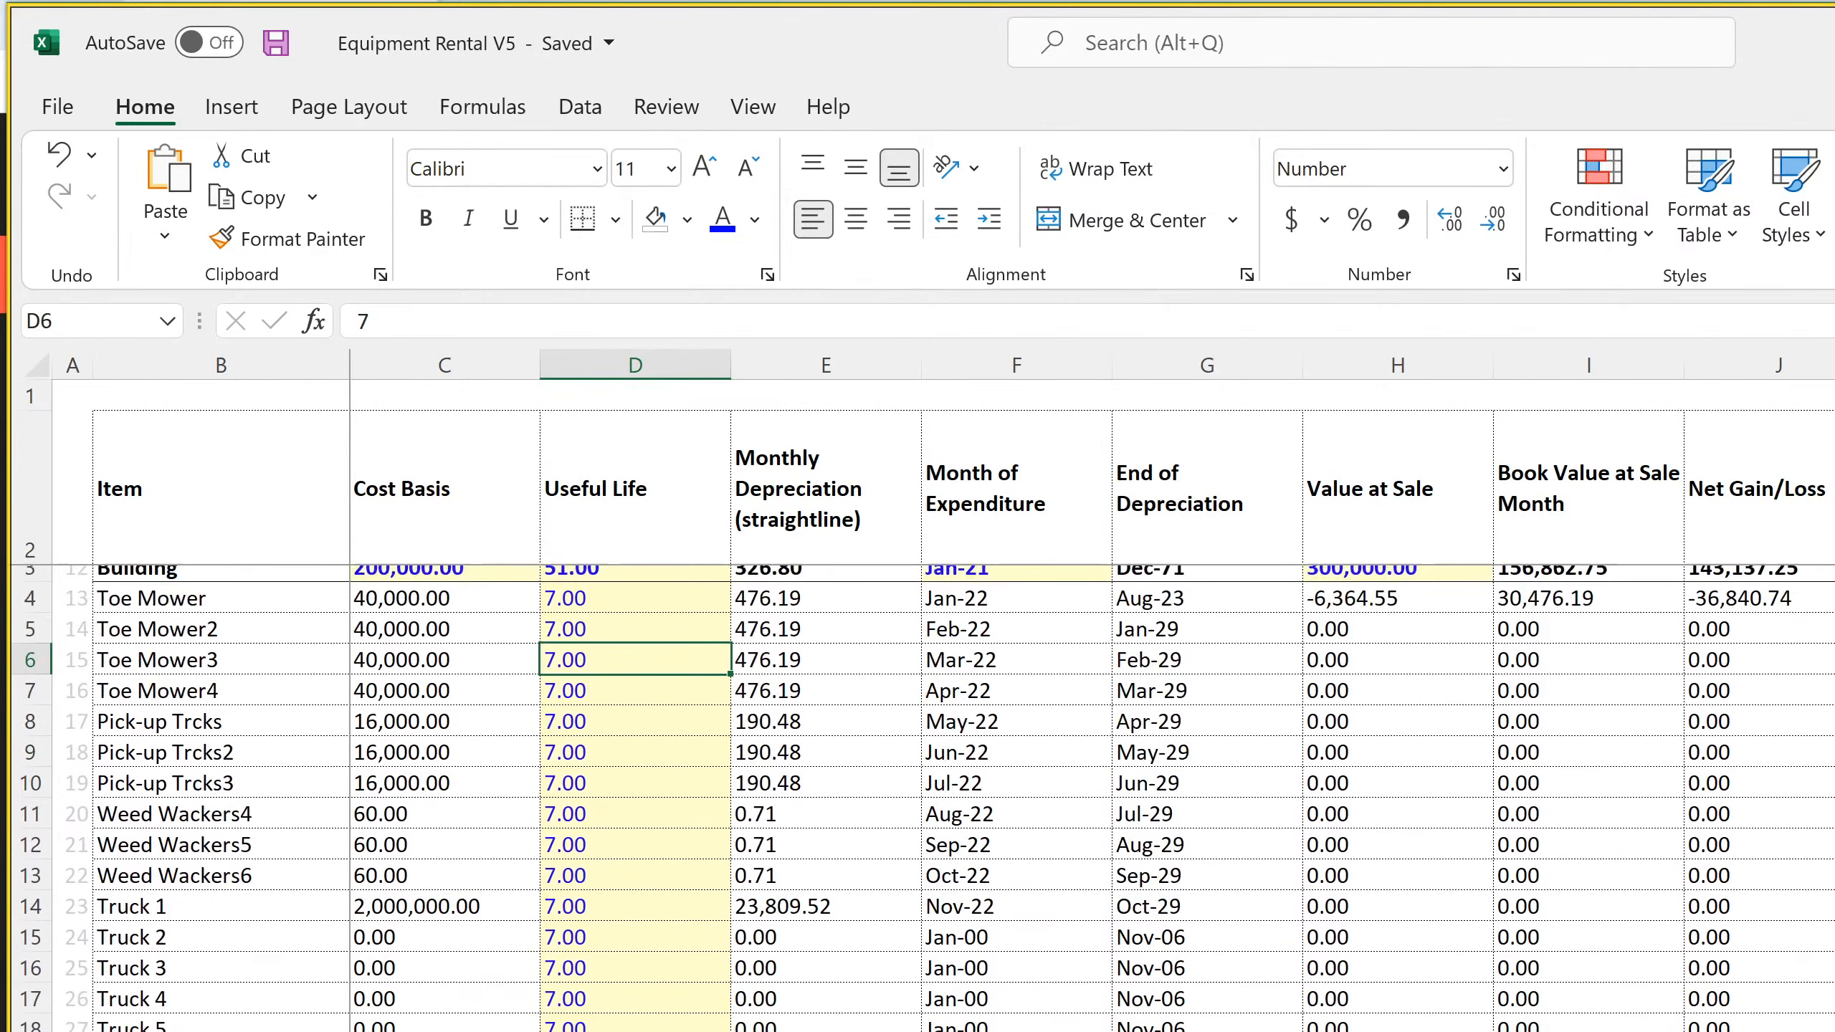
{"action": "left_click", "coordinate": [1577, 797]}
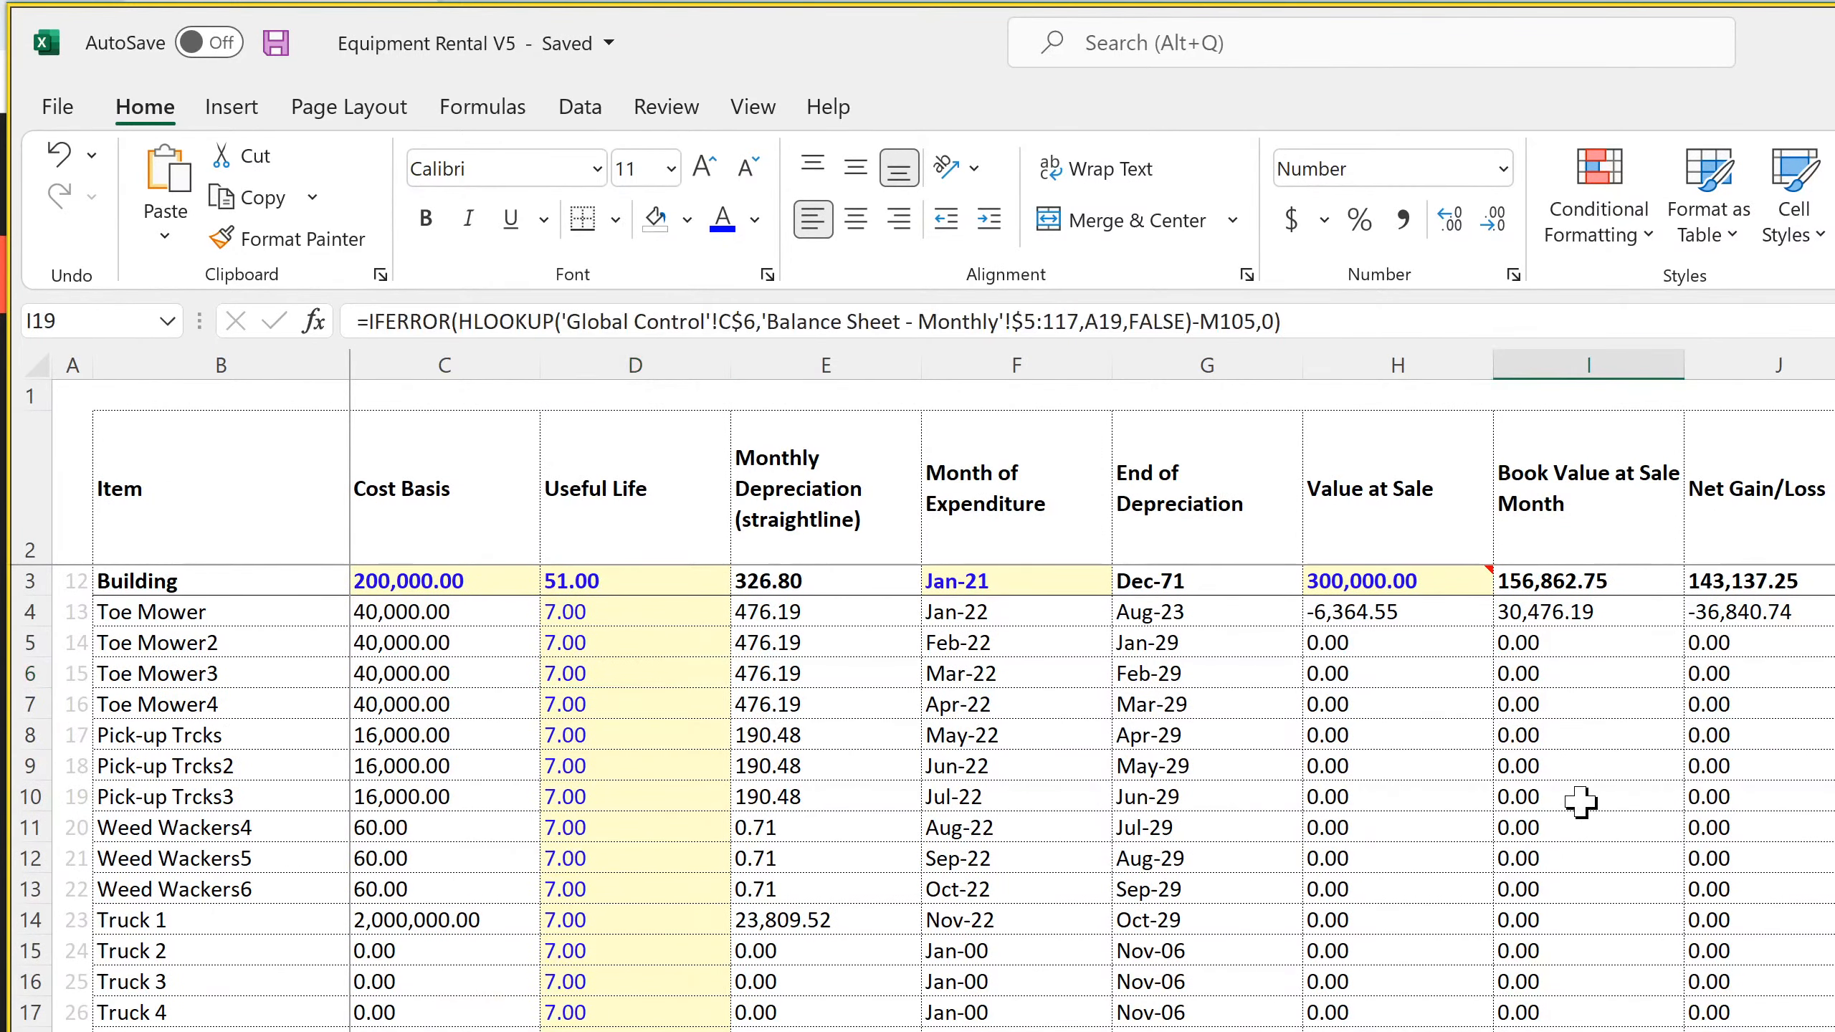
{"action": "left_click", "coordinate": [1564, 613]}
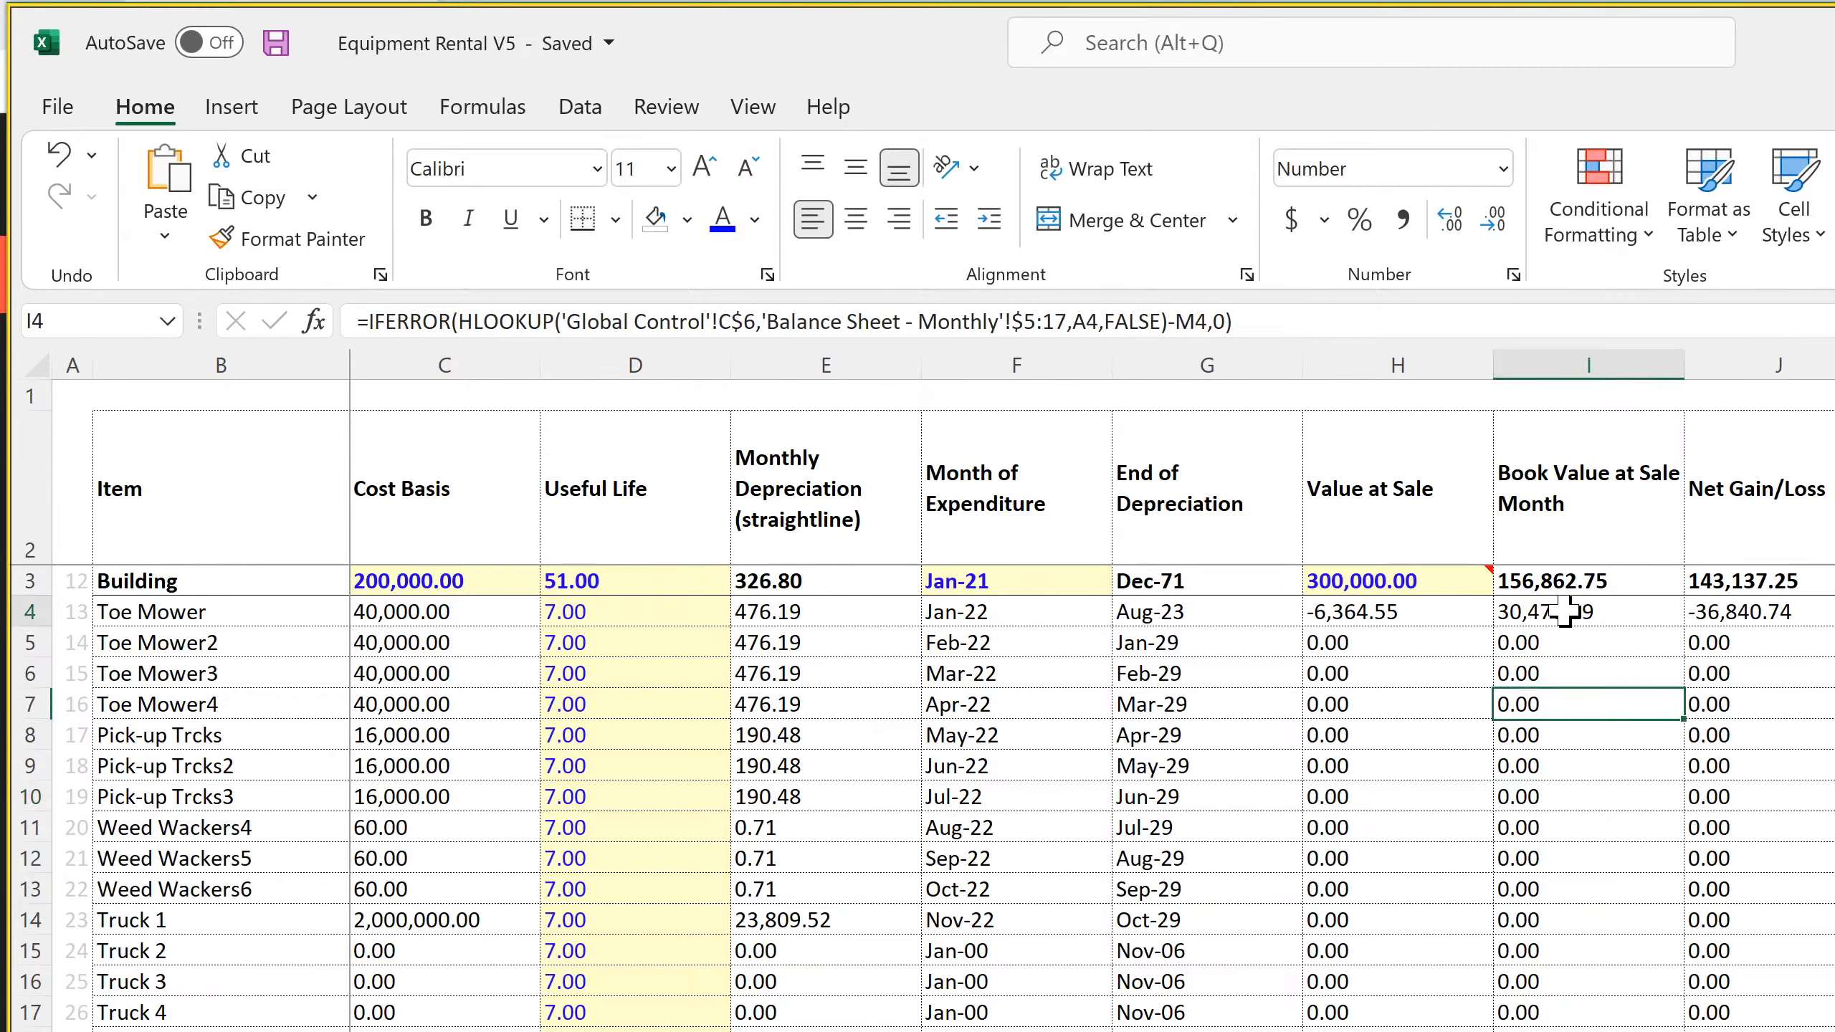
{"action": "left_click", "coordinate": [1561, 701]}
{"action": "left_click", "coordinate": [1553, 830]}
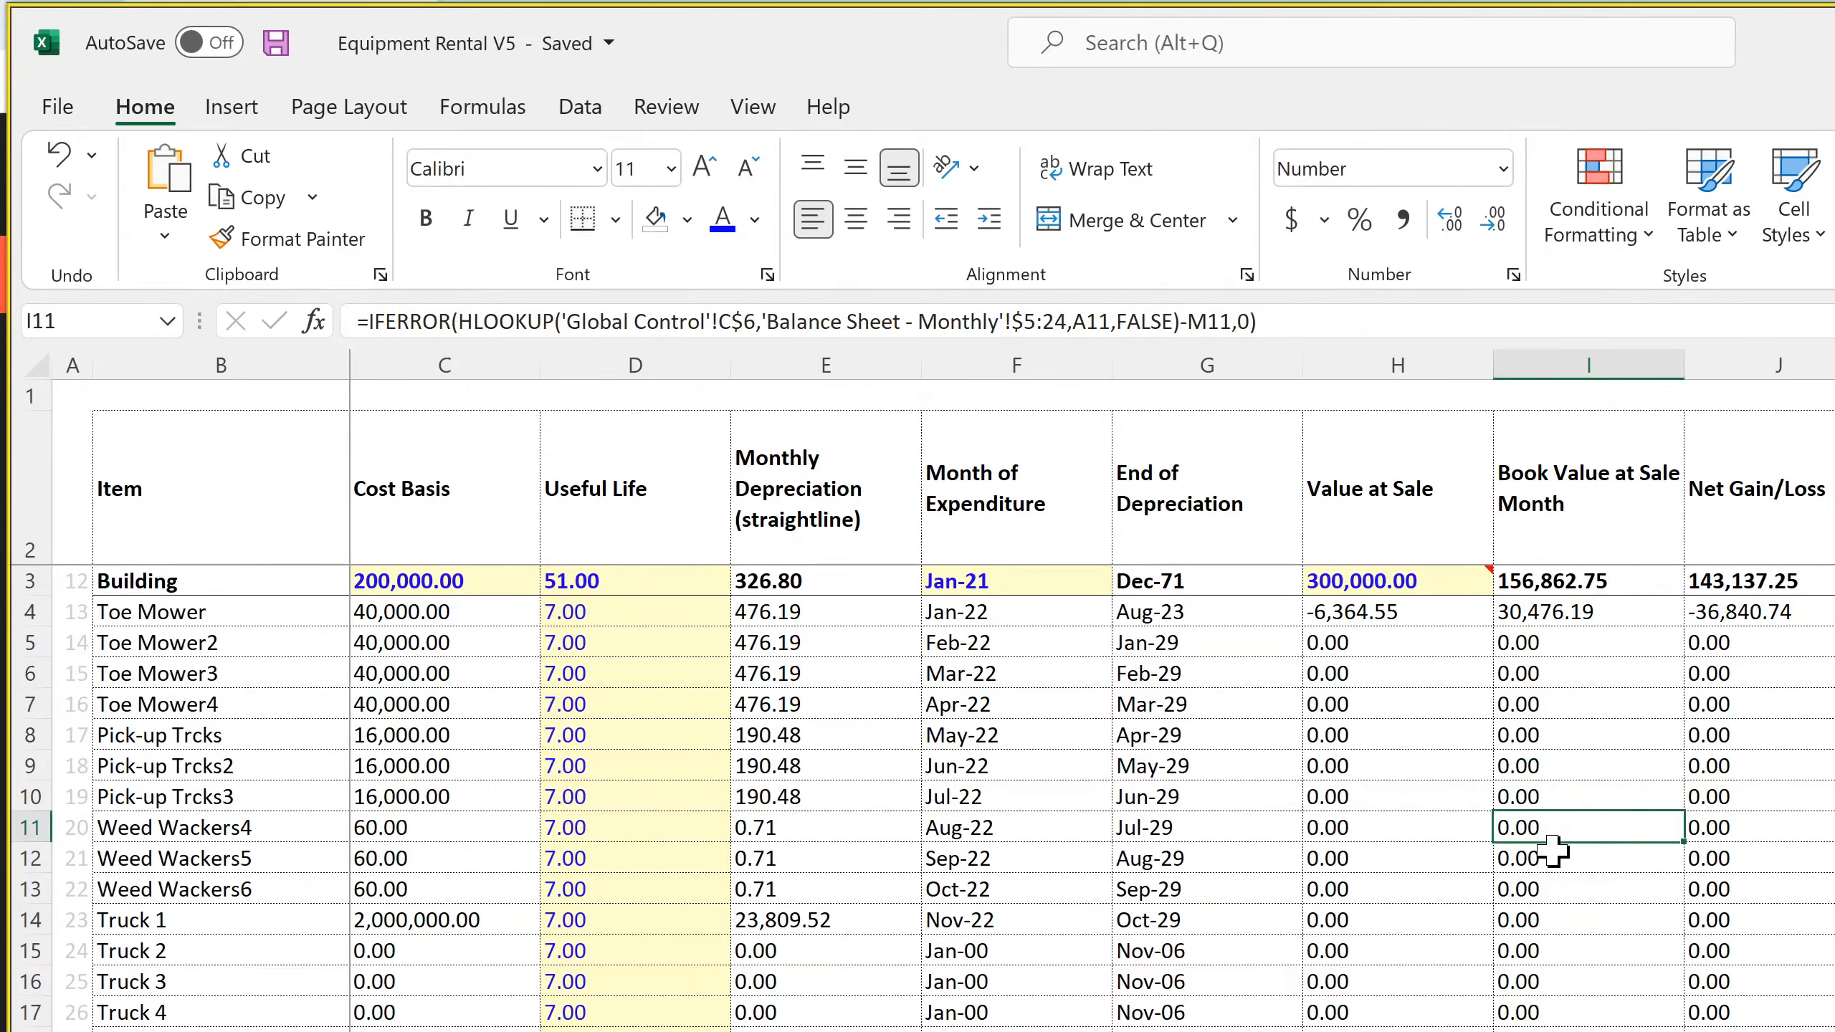
{"action": "left_click", "coordinate": [1561, 958]}
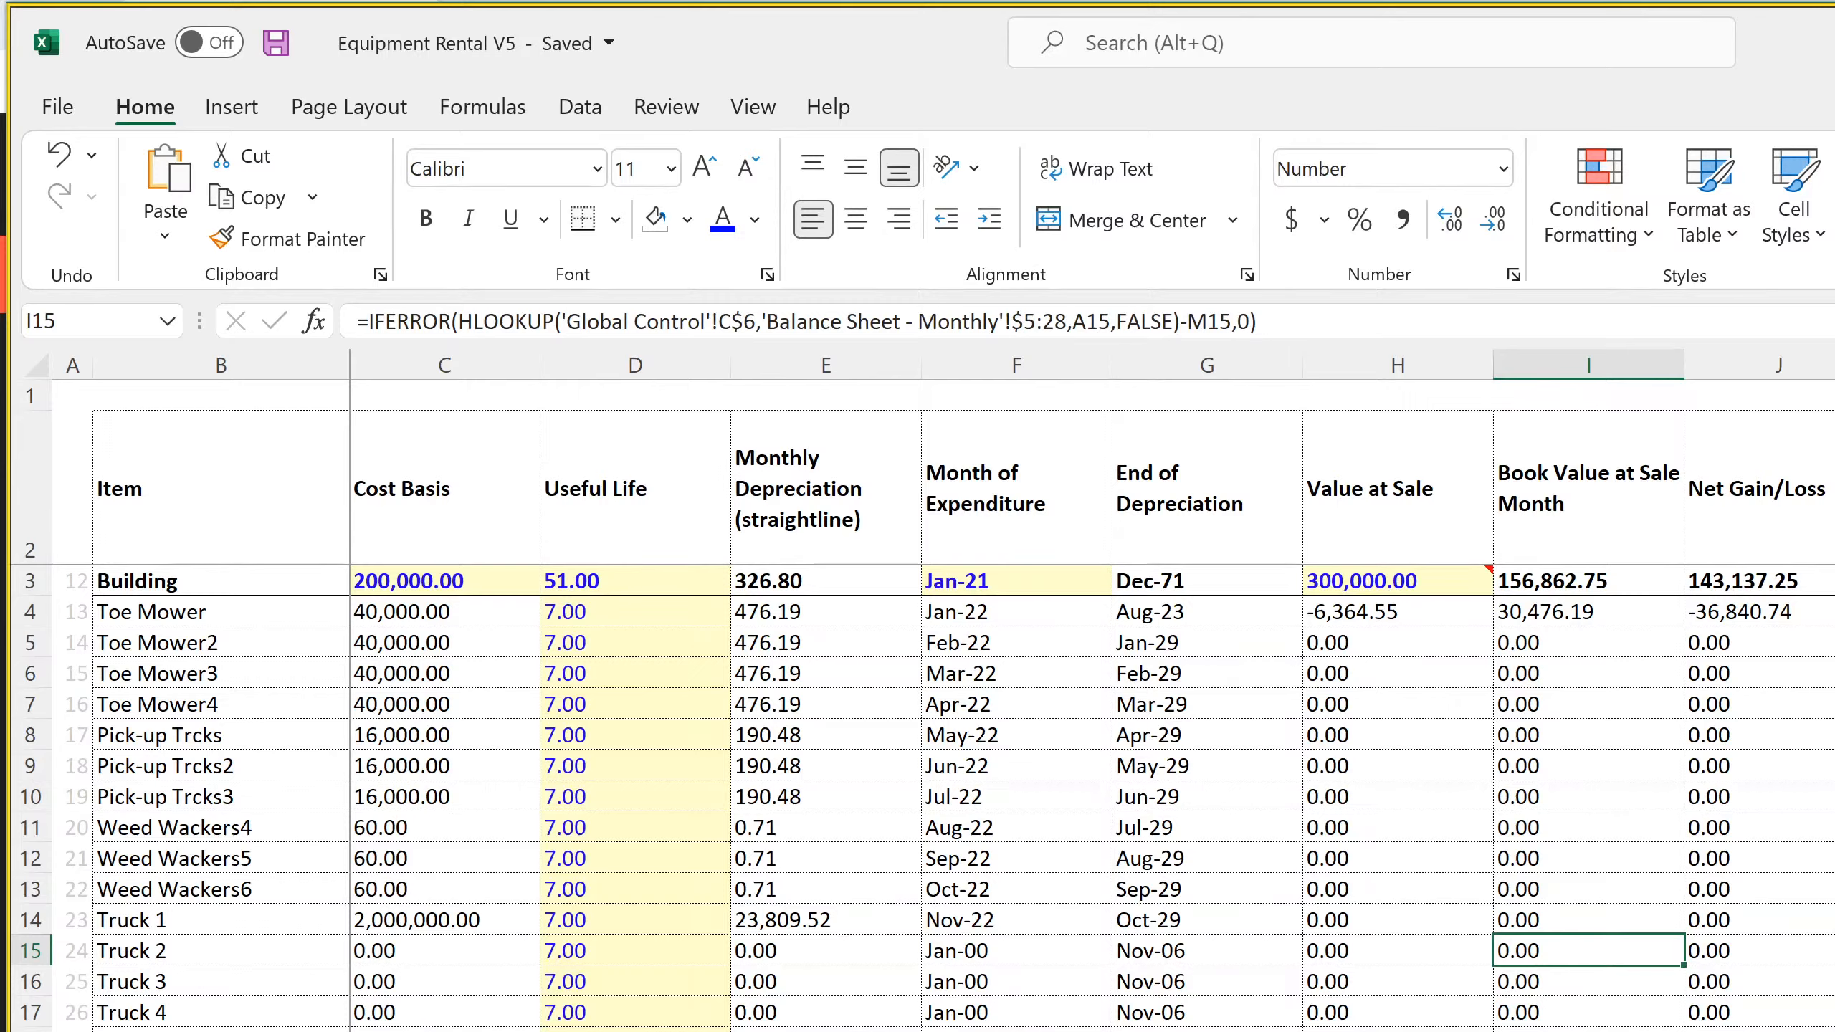
Check the Jan-22 to Mar-22 Equipment Rental Revenue formulas in row 7 of the monthly Income Statement
{"action": "key", "text": "ctrl+Page_Down"}
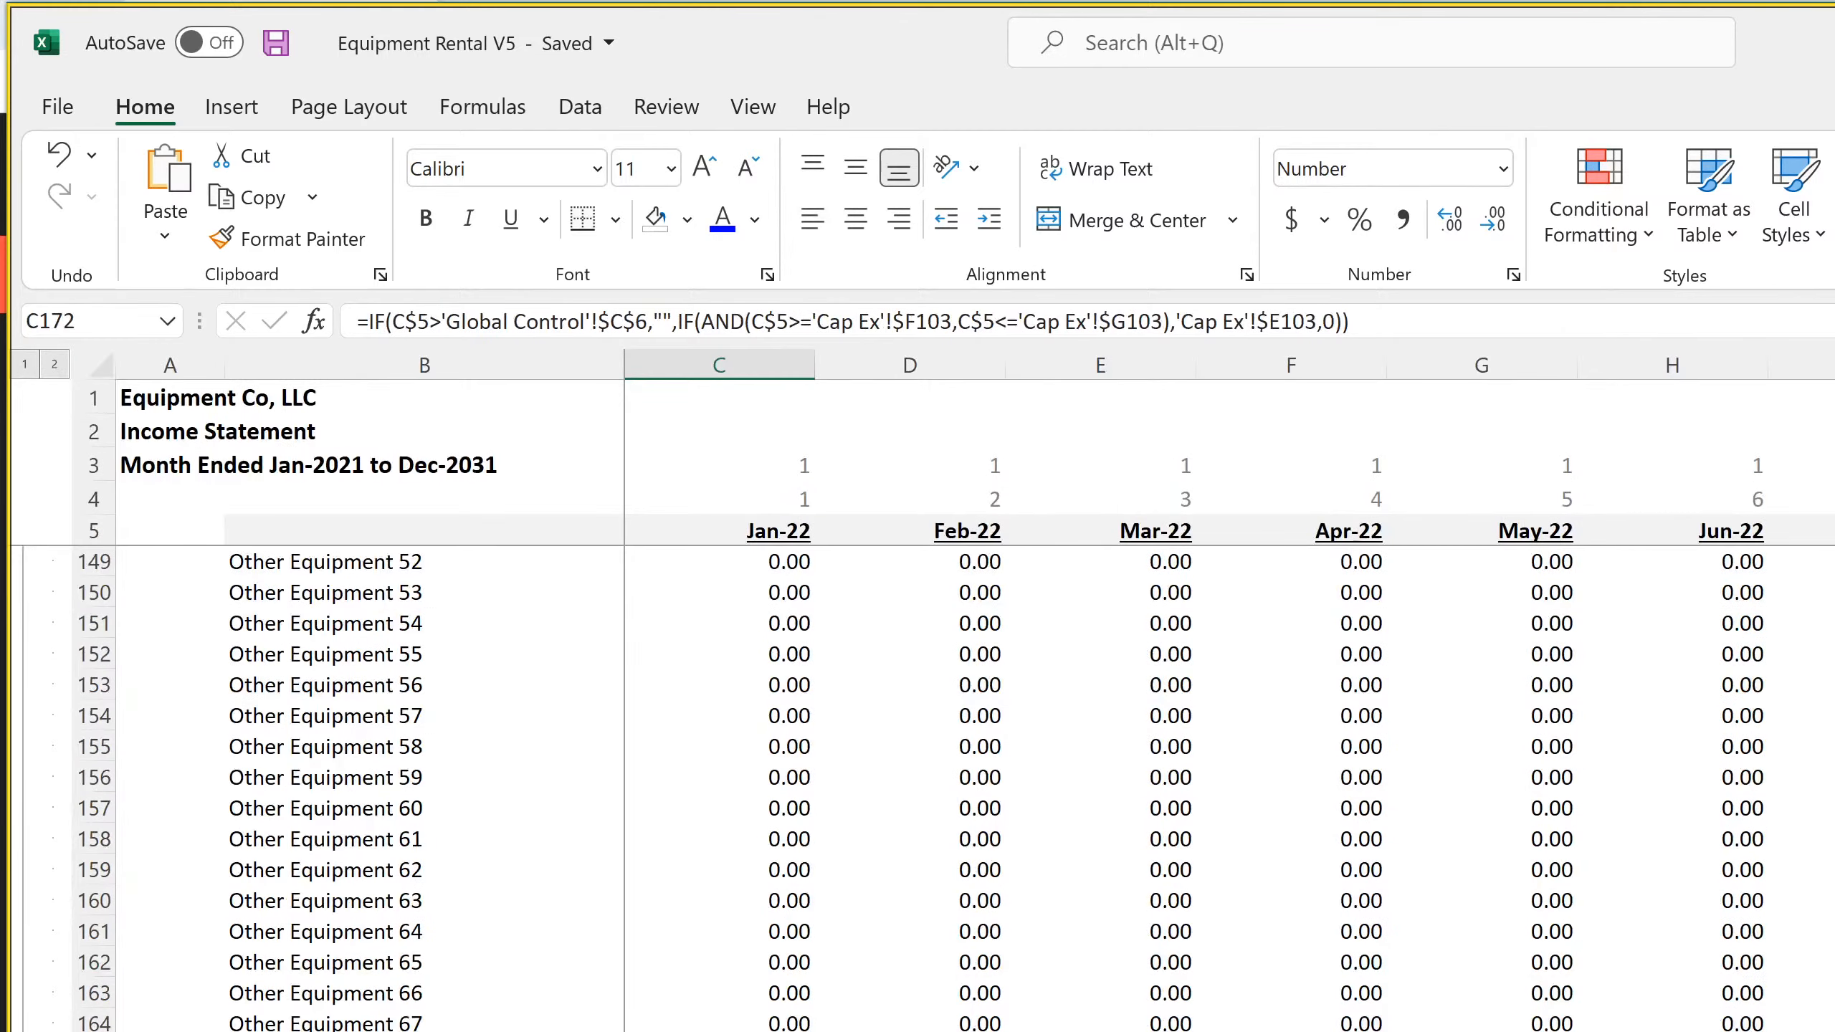
{"action": "scroll", "coordinate": [882, 706], "scroll_direction": "up", "scroll_amount": 20}
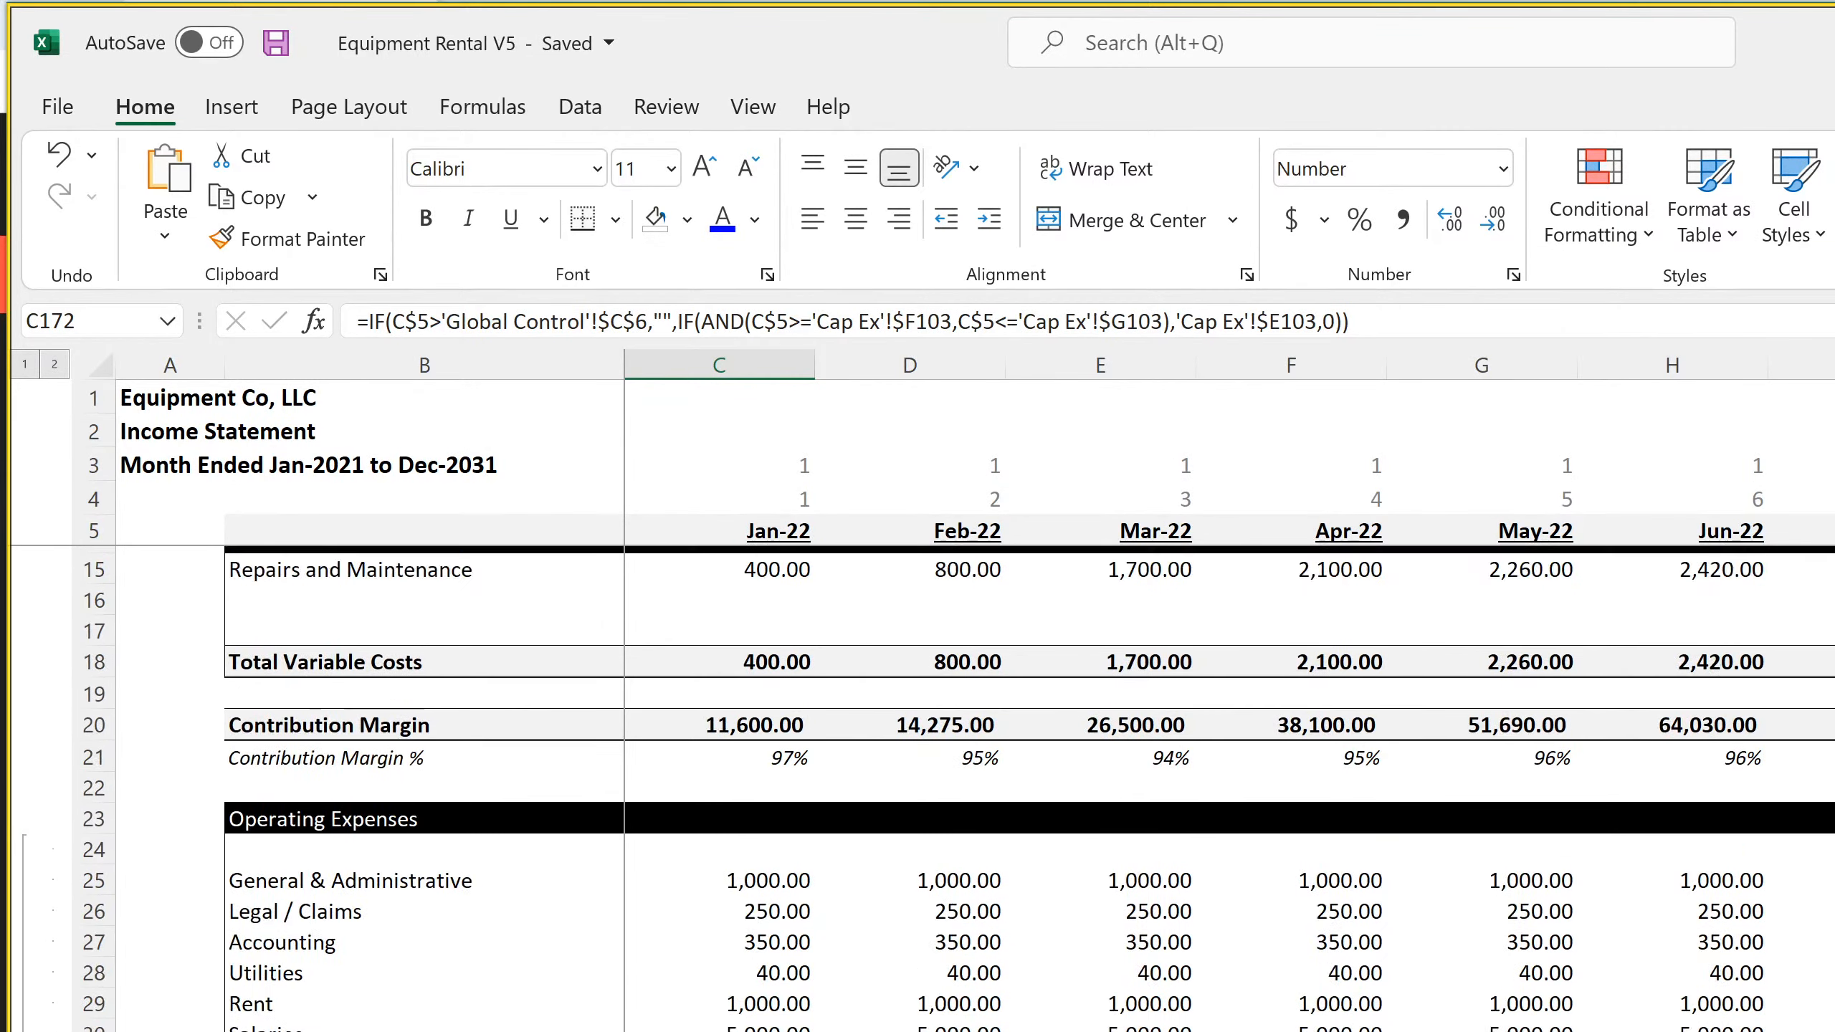
{"action": "left_click", "coordinate": [748, 590]}
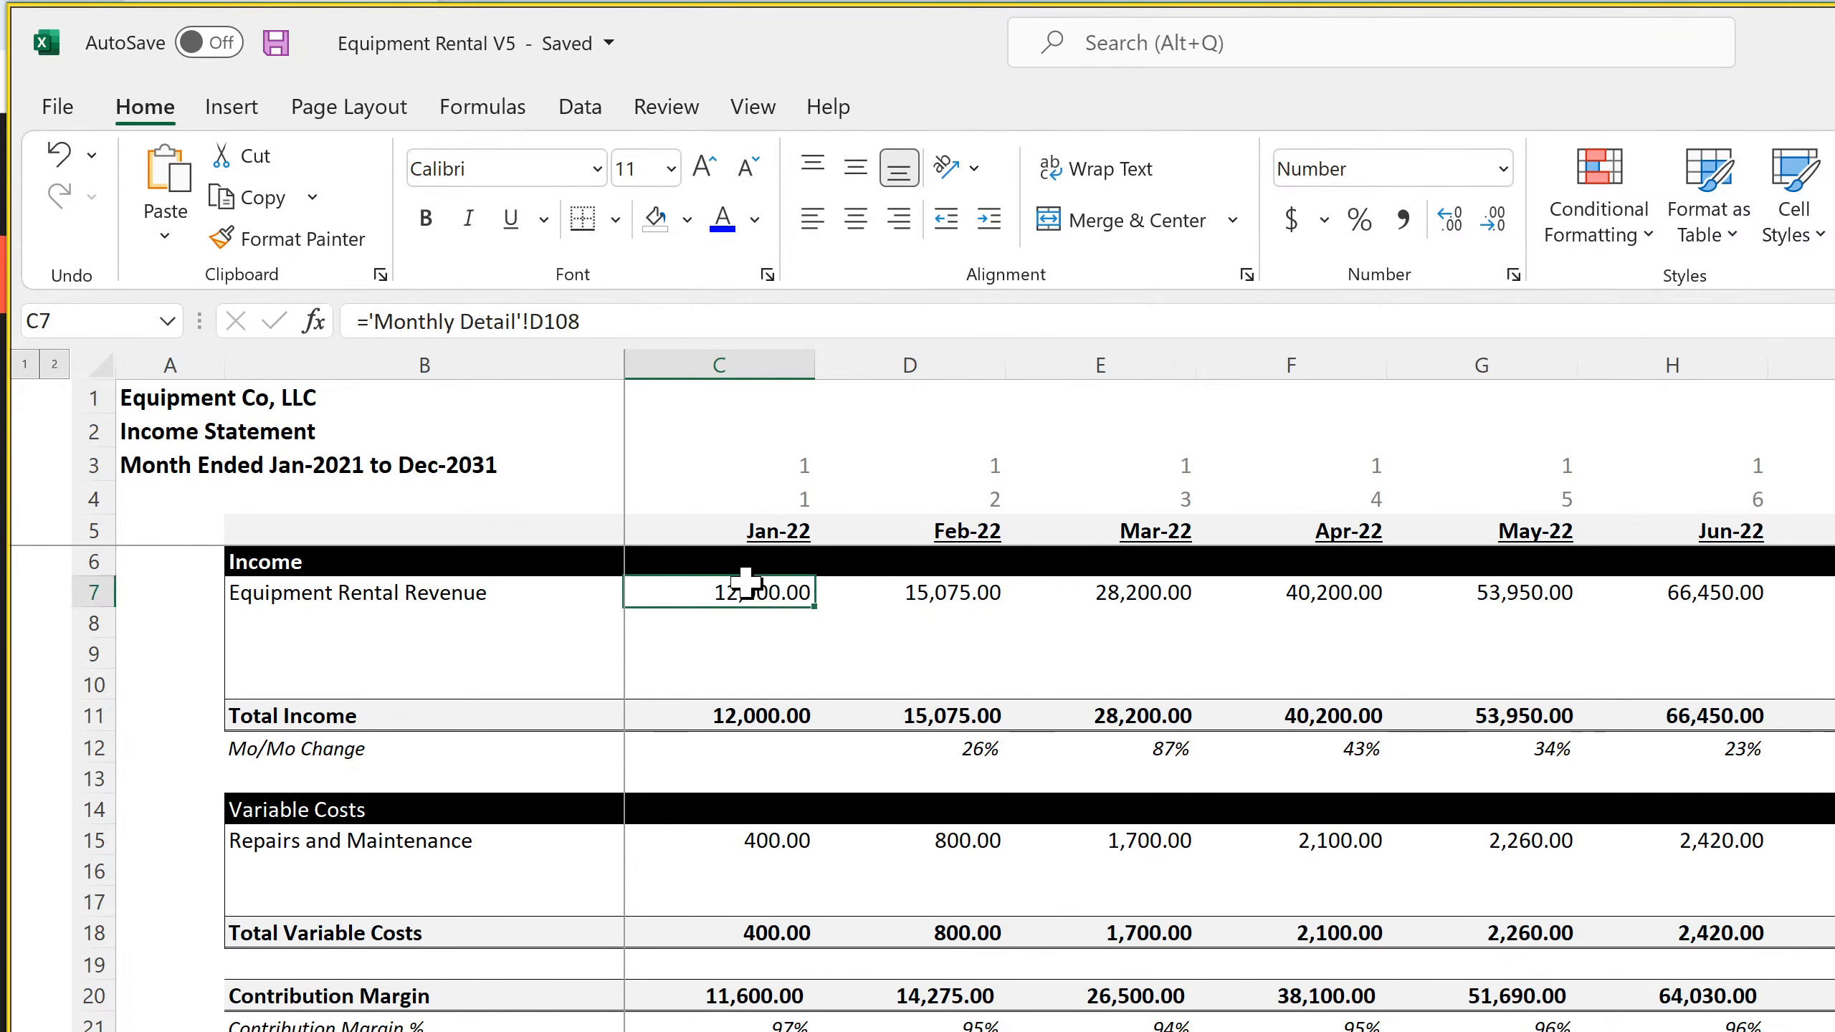
{"action": "left_click", "coordinate": [934, 591]}
{"action": "left_click", "coordinate": [1121, 592]}
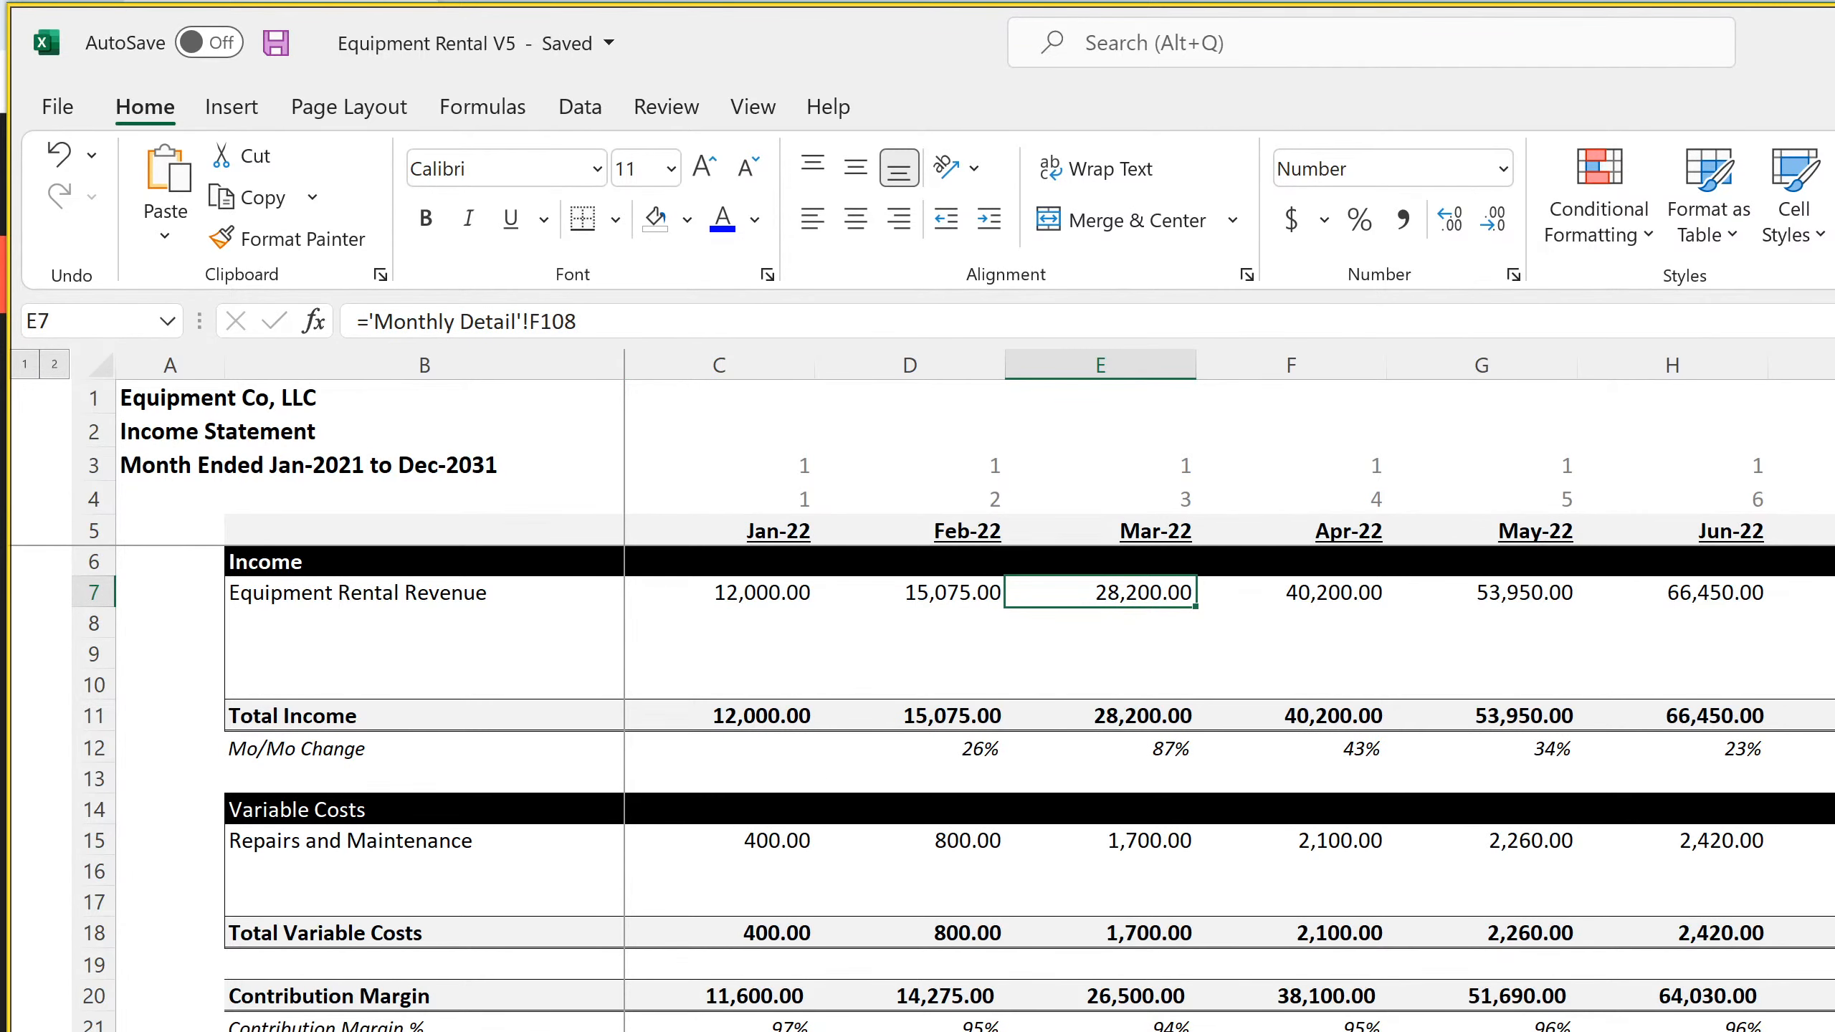
Examine the 2031 cash, non-current asset, accumulated depreciation and Long-Term Debt rows on the monthly Balance Sheet
{"action": "key", "text": "ctrl+Page_Down"}
{"action": "left_click", "coordinate": [1168, 990]}
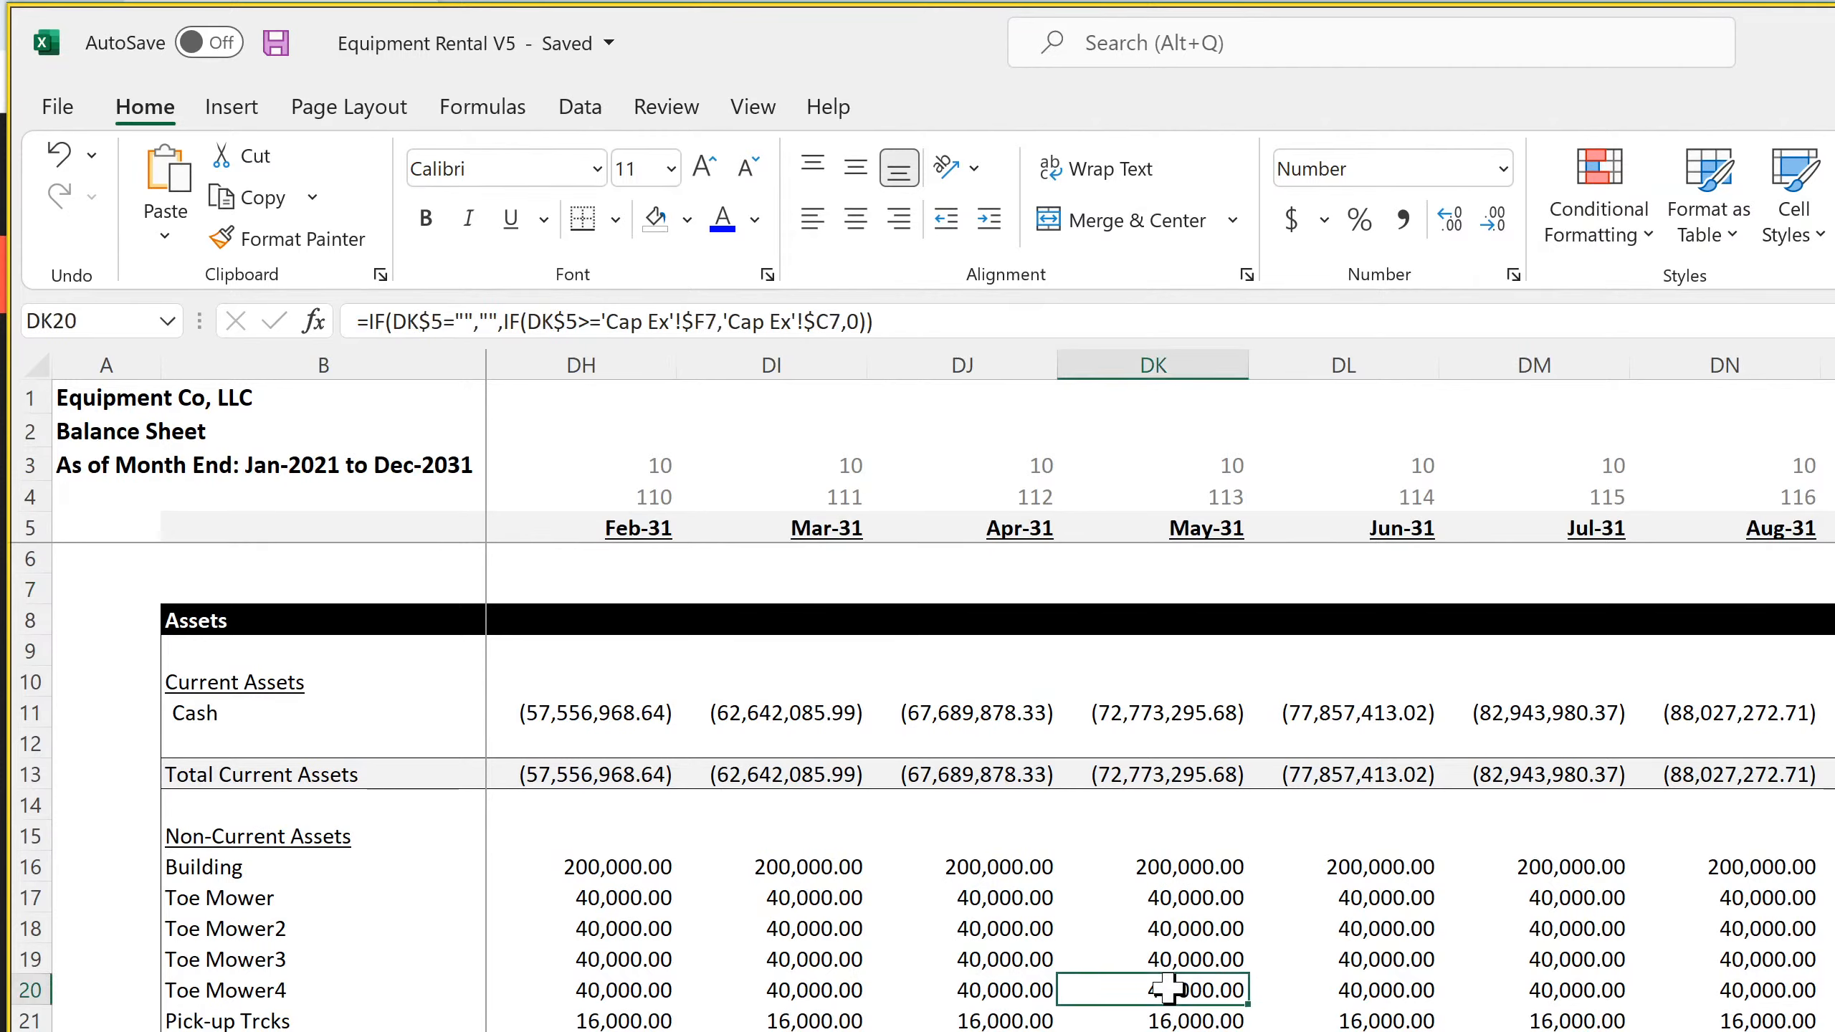
{"action": "left_click", "coordinate": [1530, 726]}
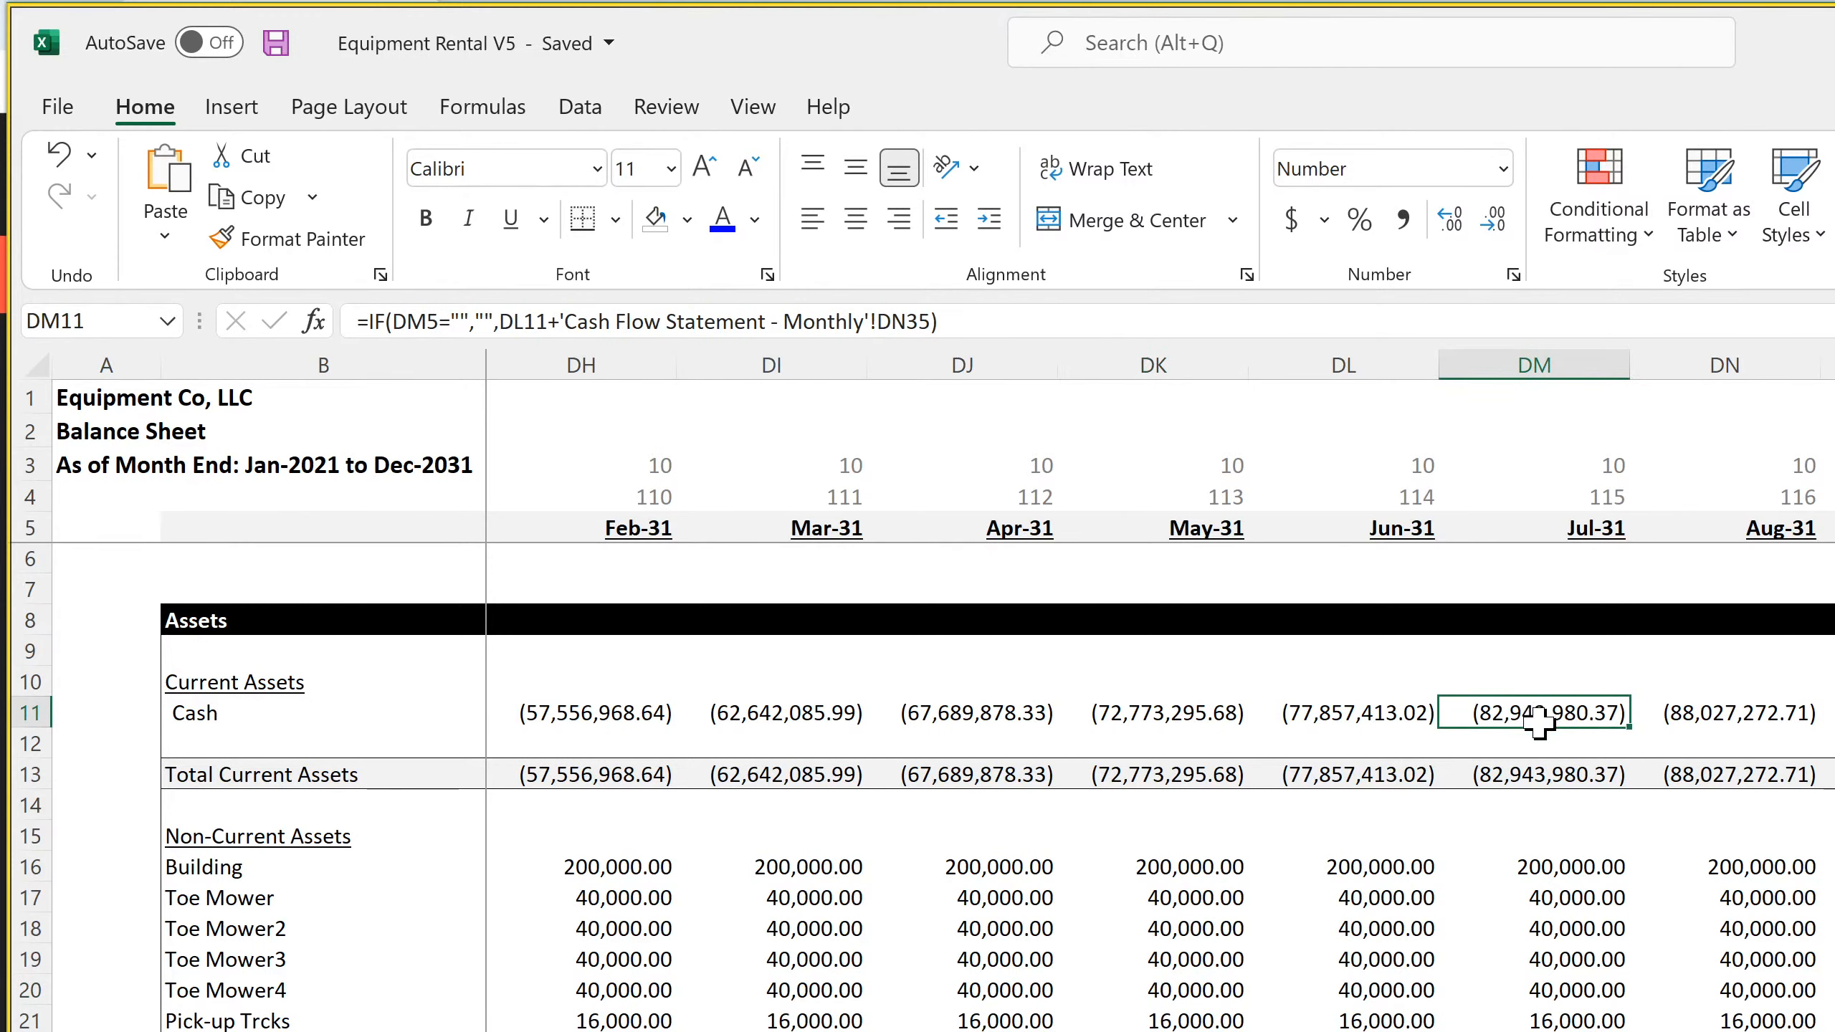
{"action": "left_click", "coordinate": [1530, 960]}
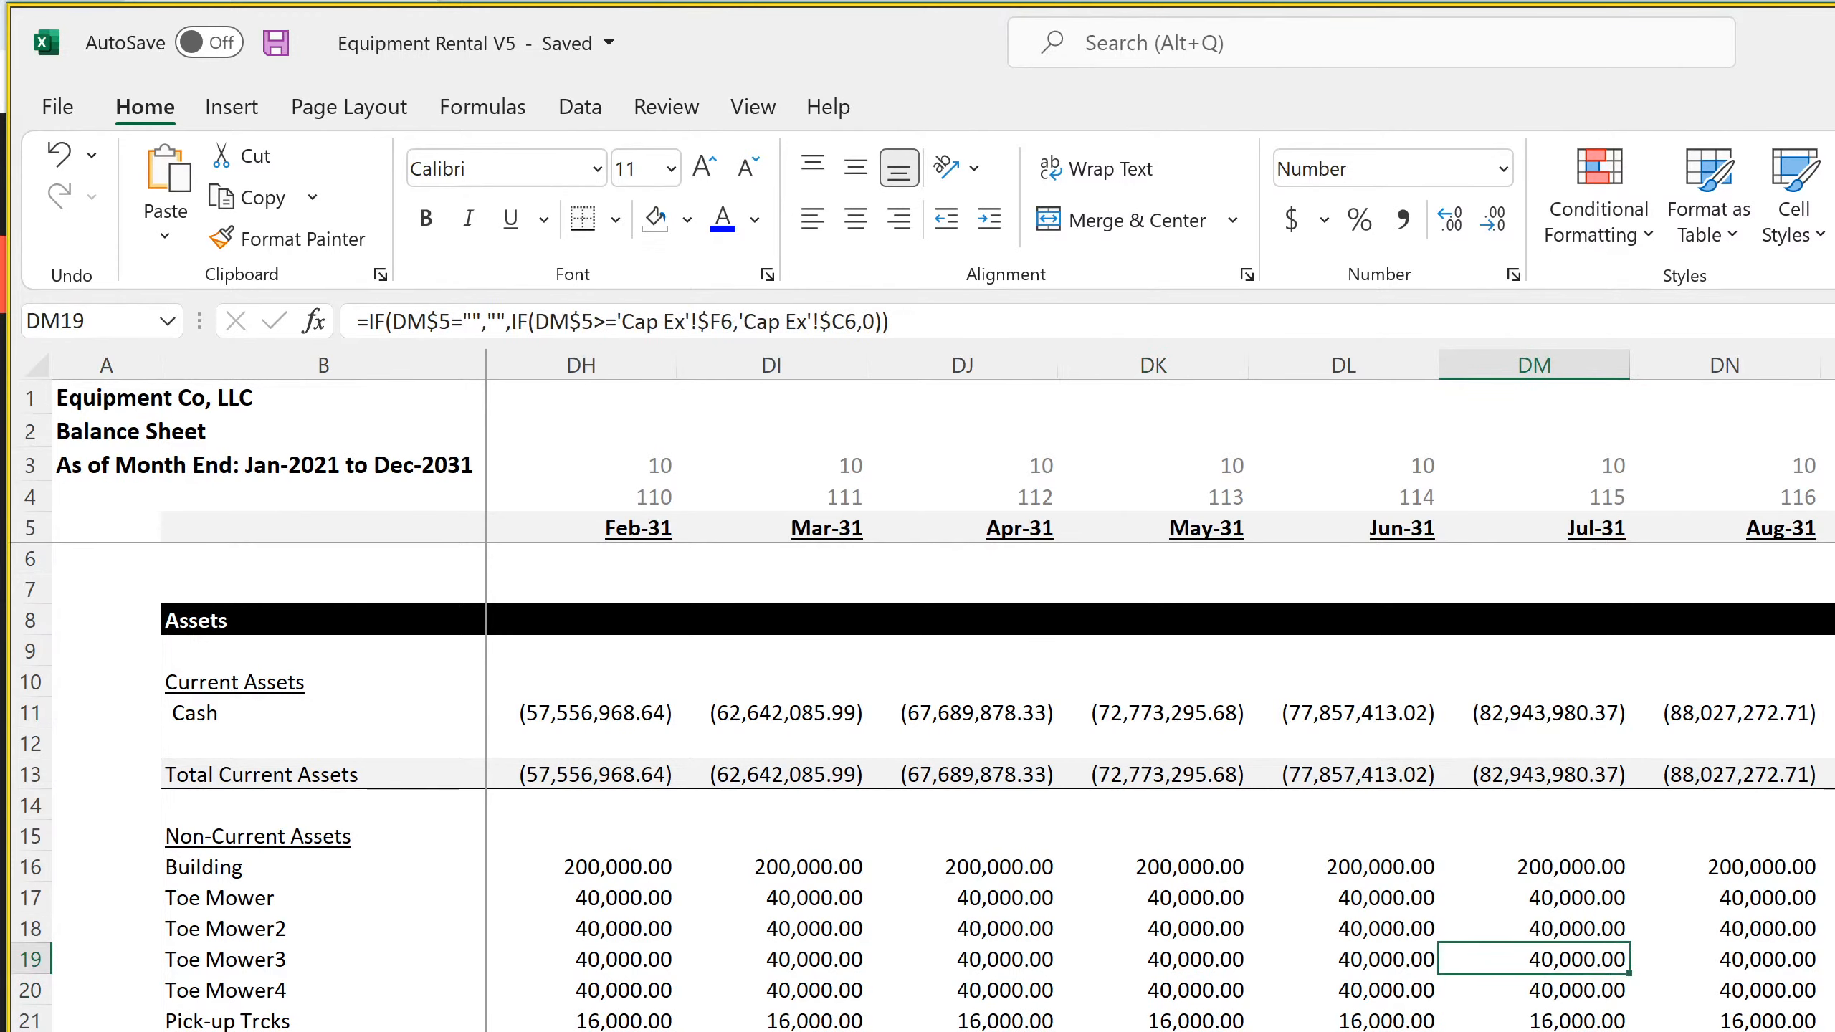
{"action": "scroll", "coordinate": [917, 787], "scroll_direction": "down", "scroll_amount": 20}
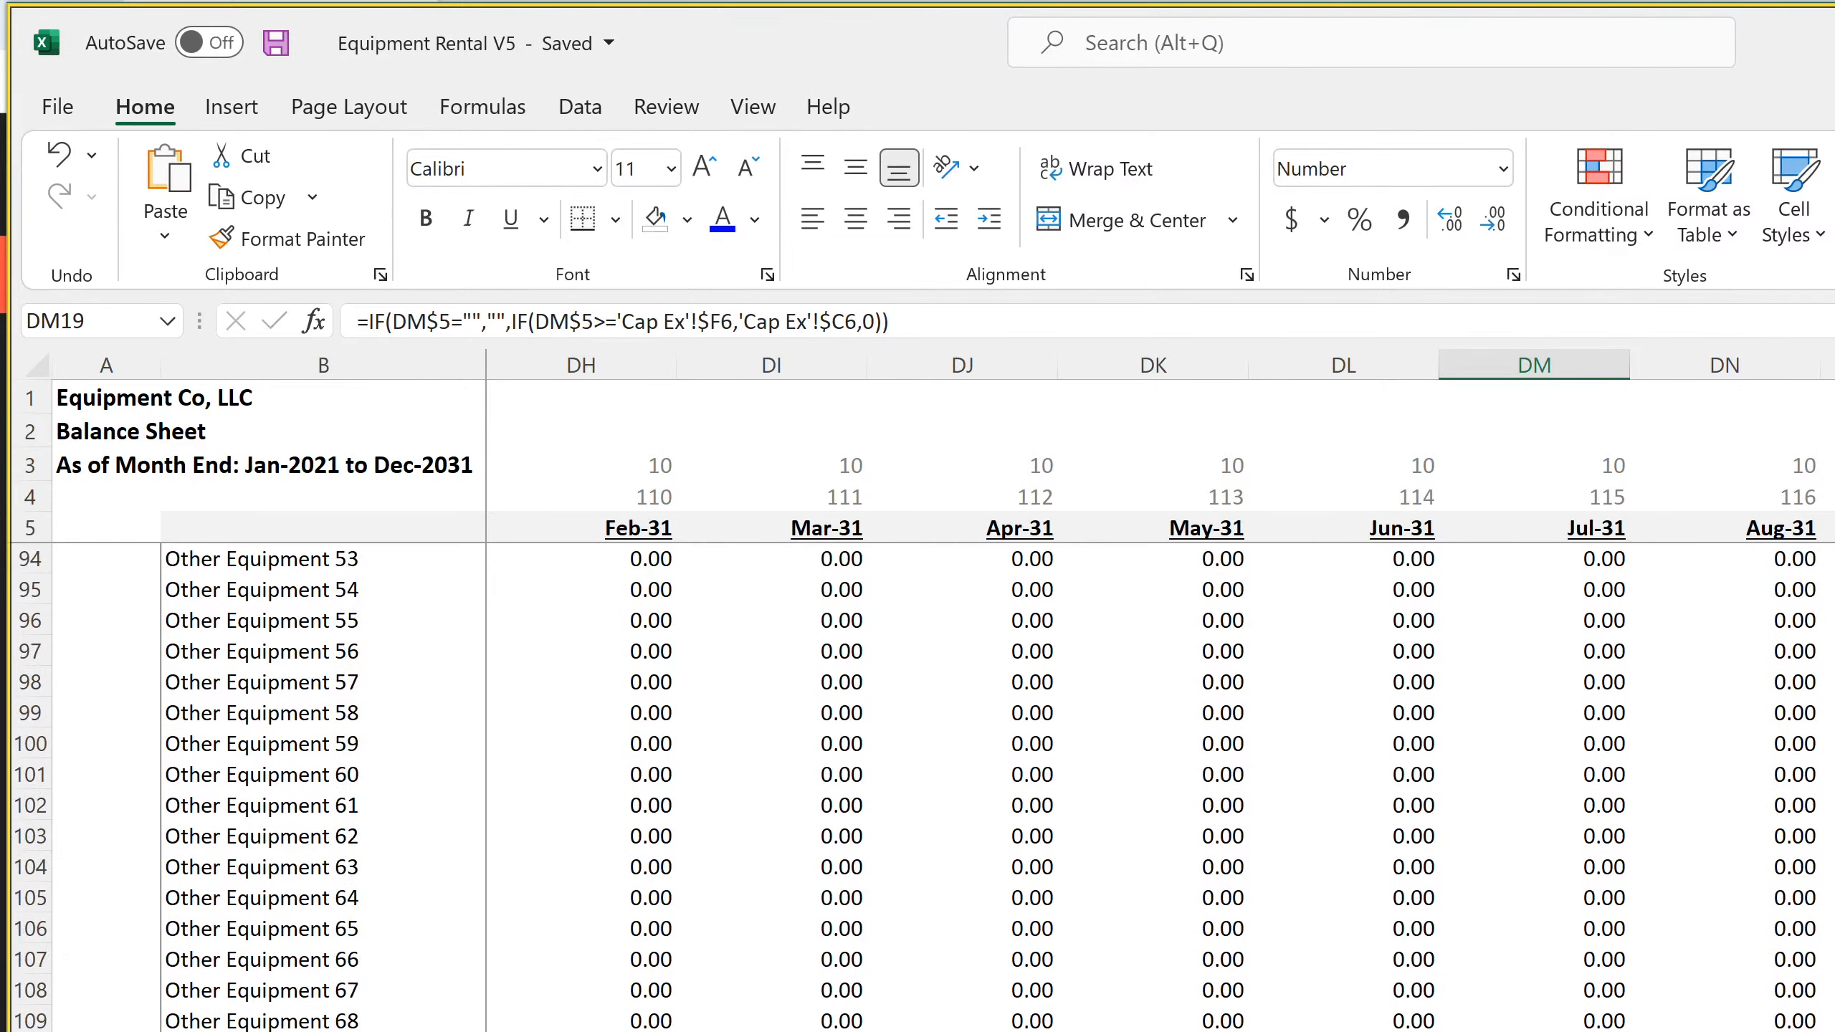
{"action": "scroll", "coordinate": [918, 788], "scroll_direction": "down", "scroll_amount": 4}
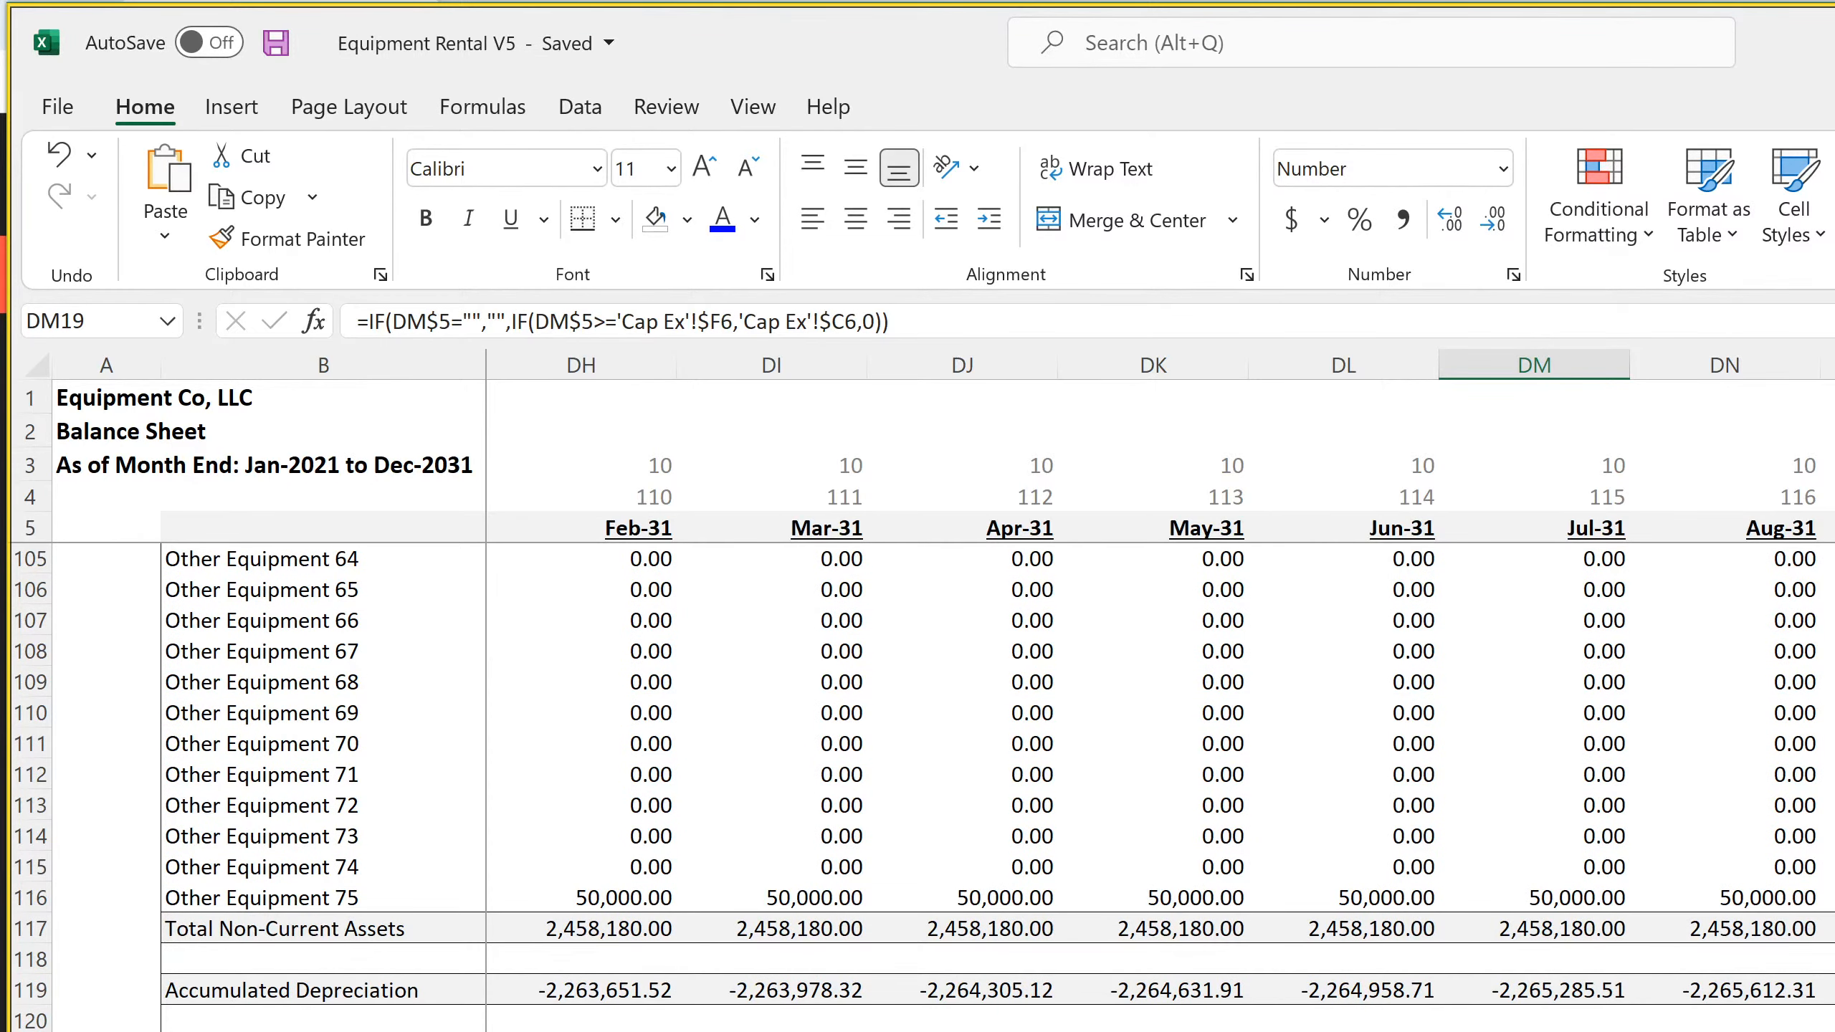
{"action": "scroll", "coordinate": [917, 788], "scroll_direction": "down", "scroll_amount": 4}
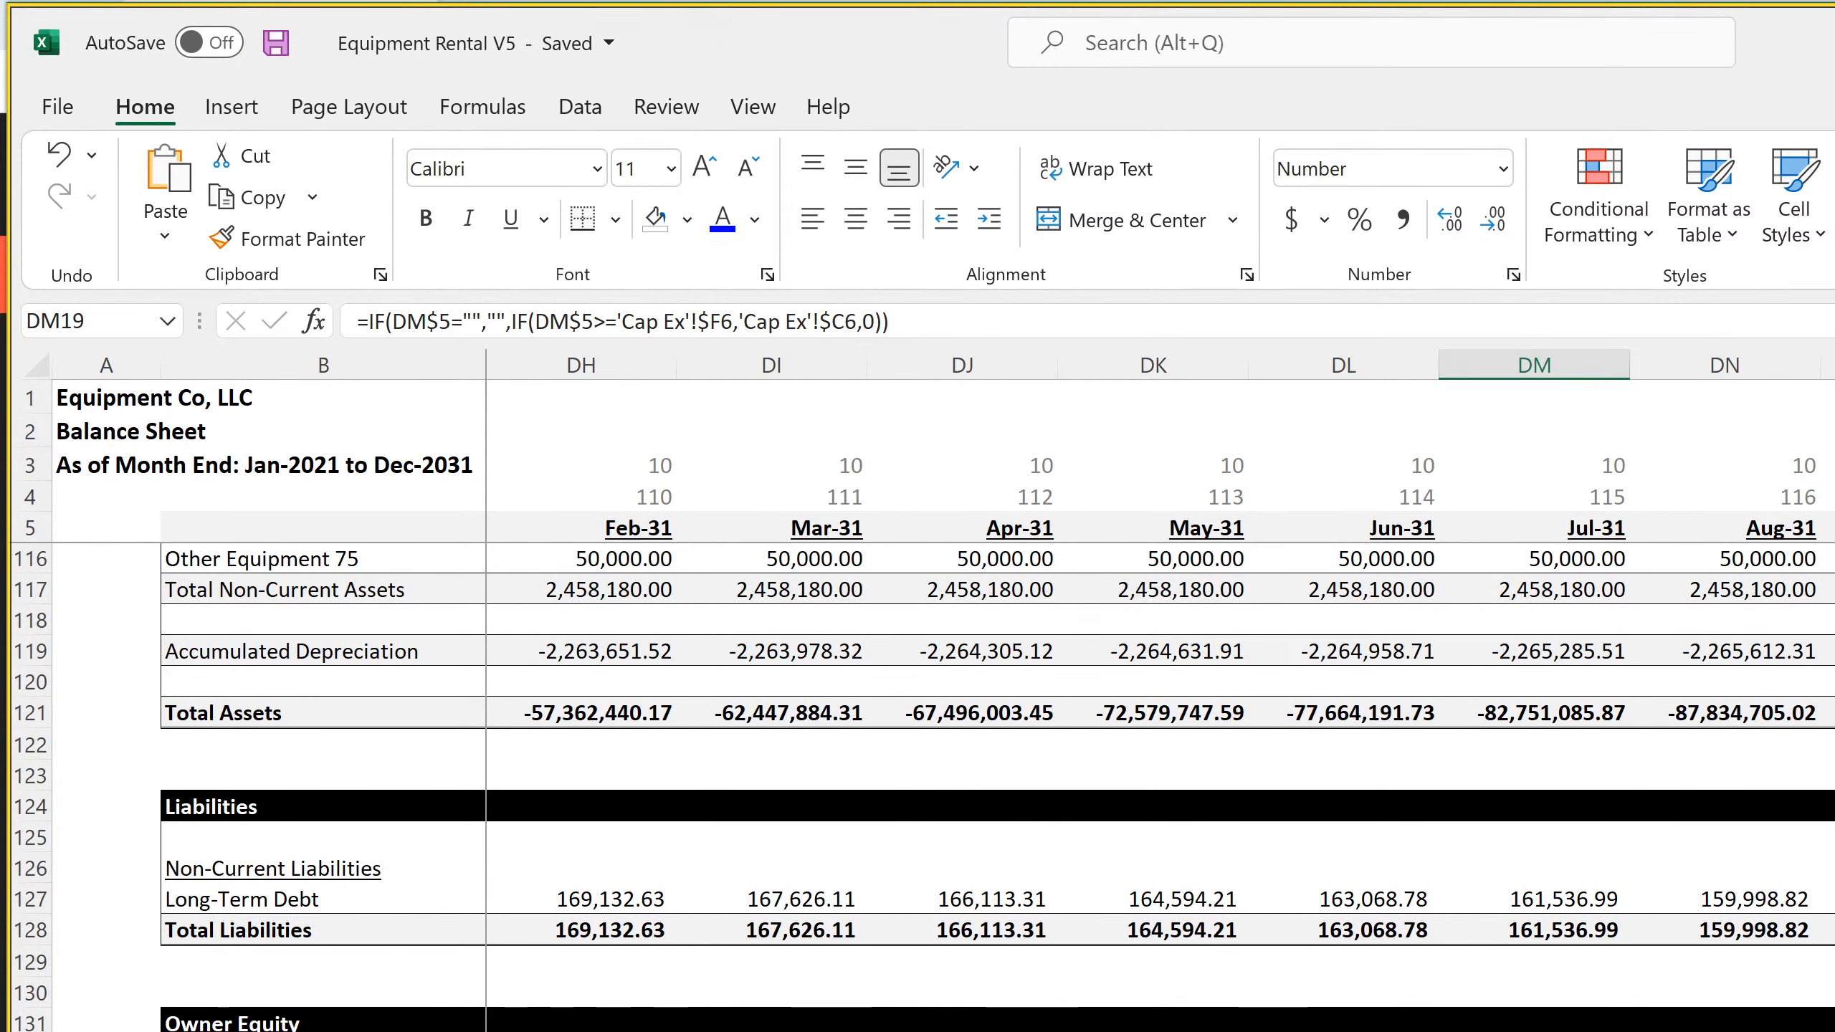
{"action": "left_click", "coordinate": [1831, 899]}
{"action": "left_click_drag", "start_coordinate": [1831, 898], "coordinate": [7, 957]}
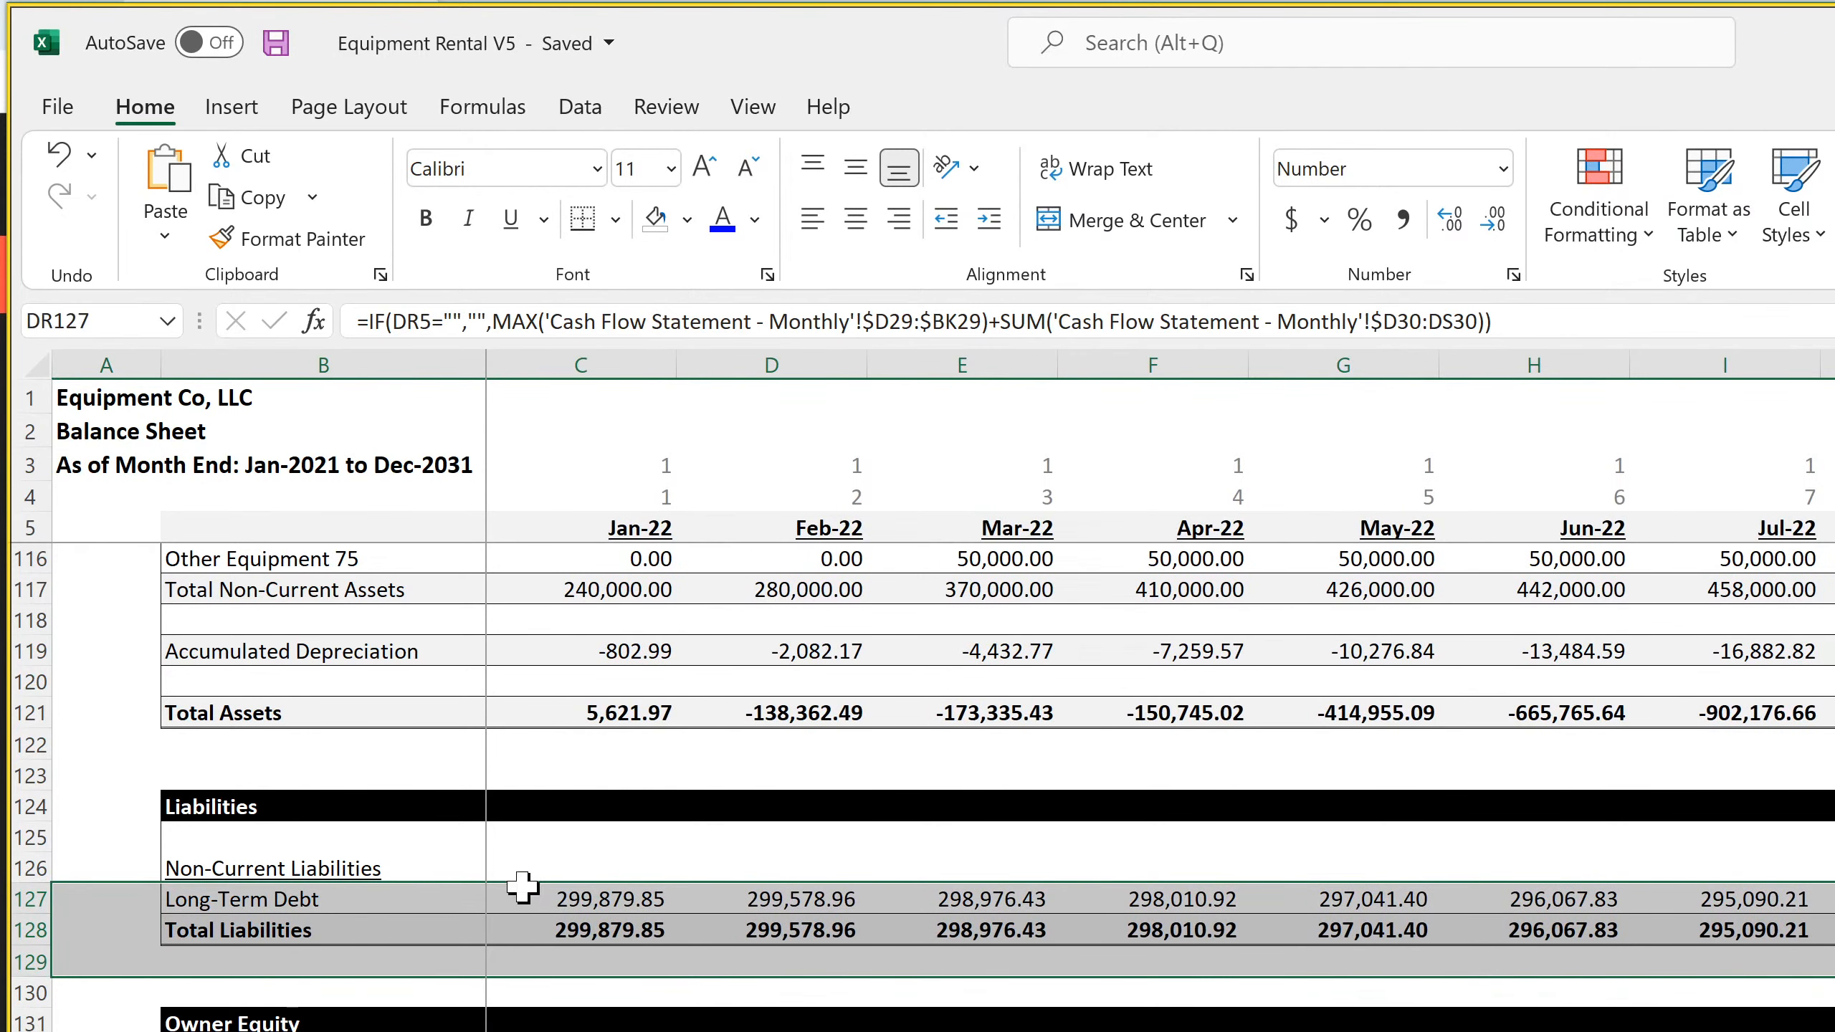
Rewrite the result part of the Long-Term Debt formula in C127 as a SUM of loan proceeds C203:C206 from the monthly Income Statement
{"action": "left_click", "coordinate": [574, 901]}
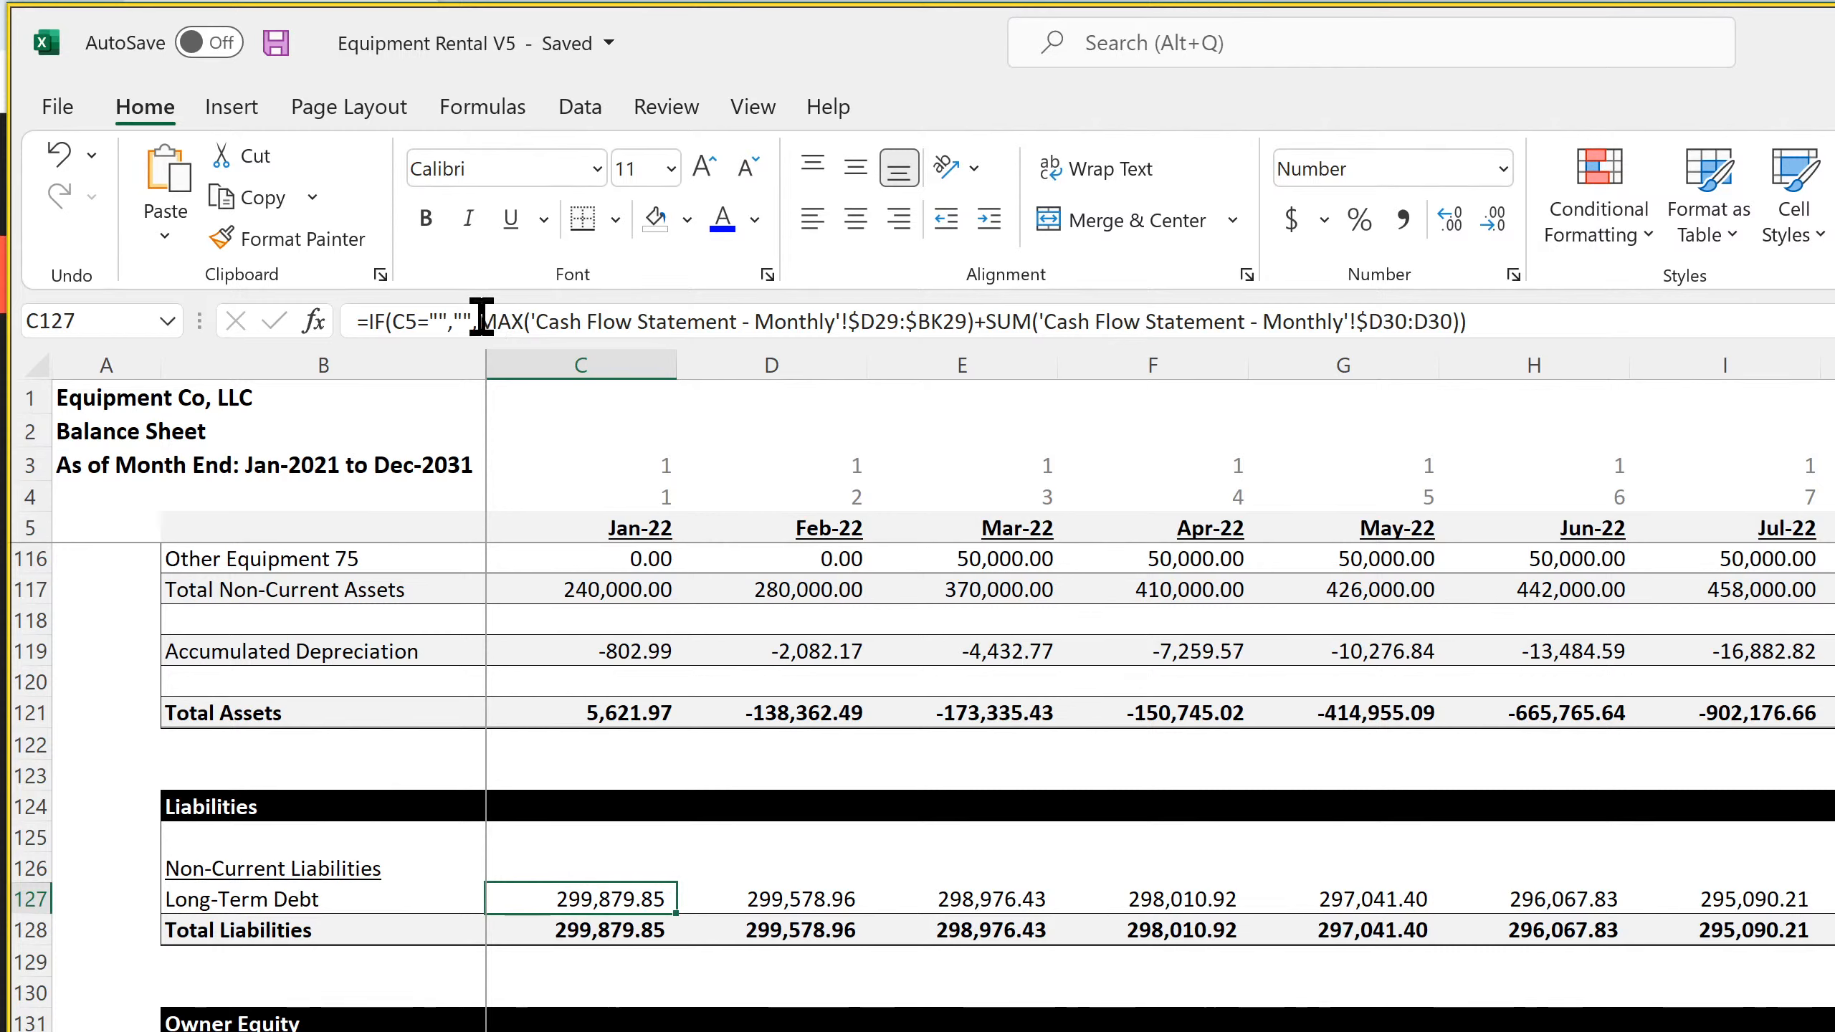
{"action": "left_click_drag", "start_coordinate": [480, 319], "coordinate": [1698, 393]}
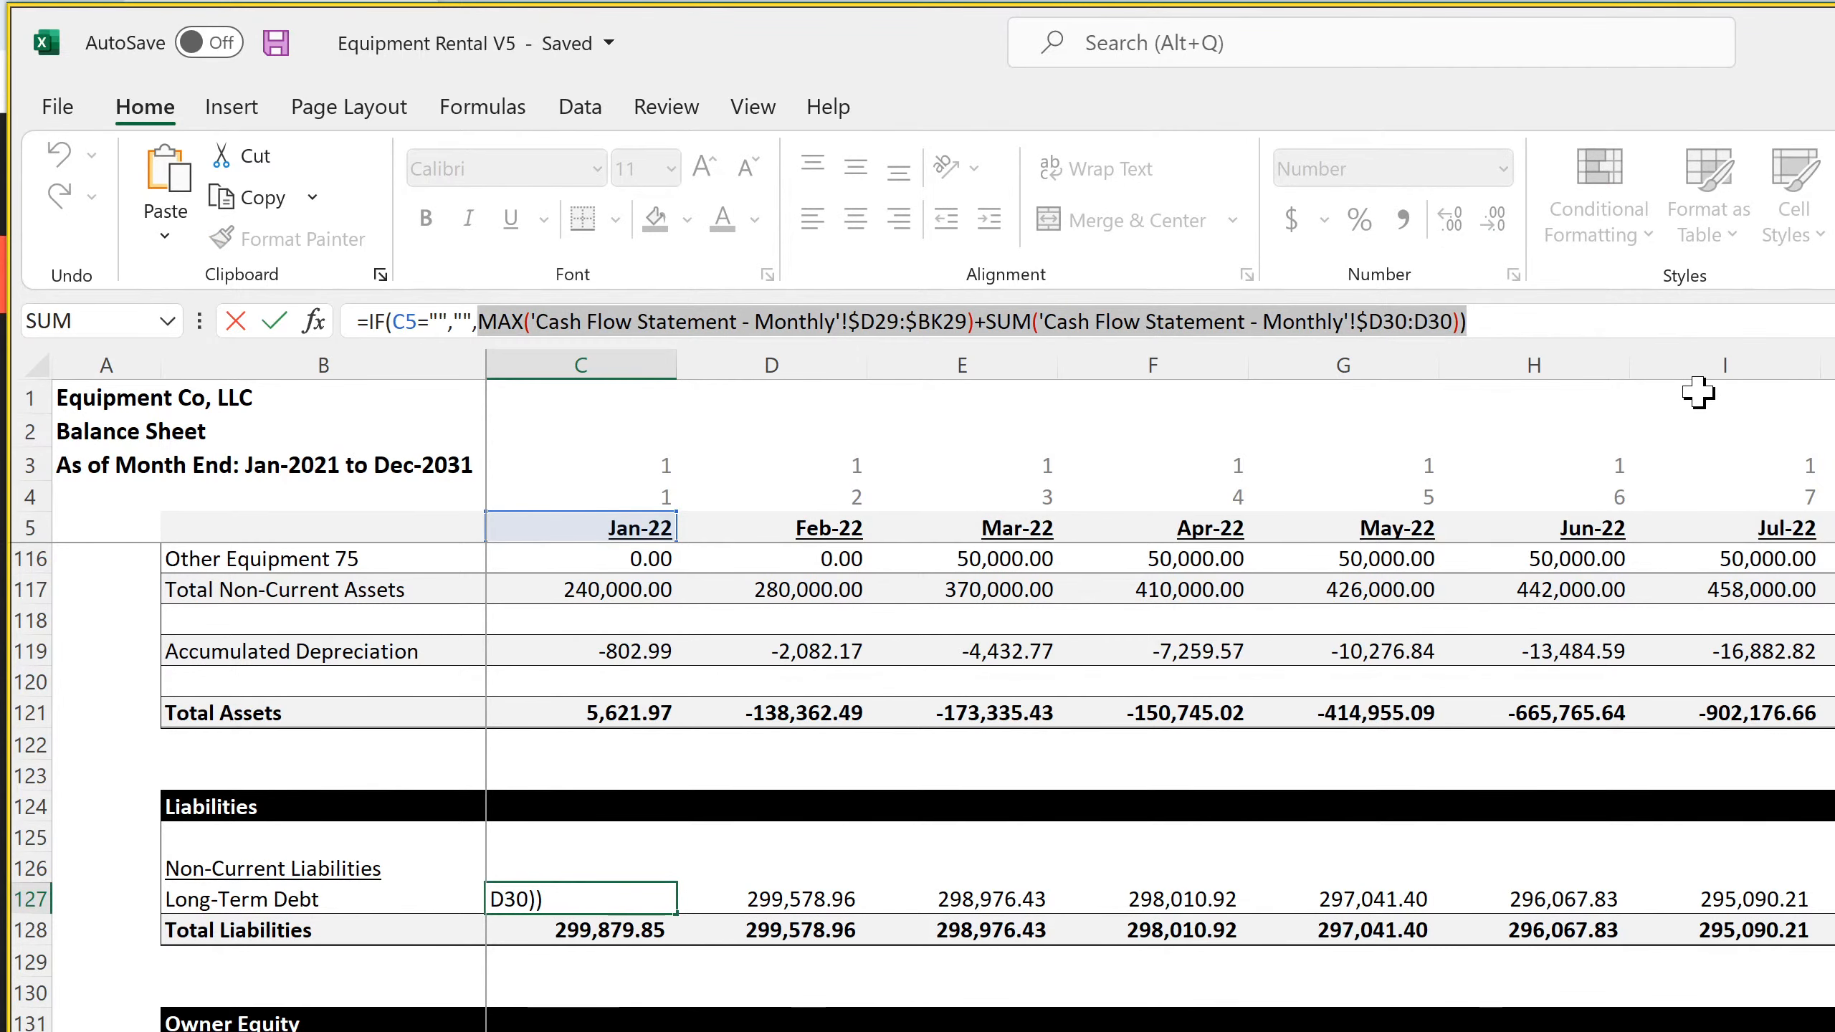
{"action": "type", "text": "sum("}
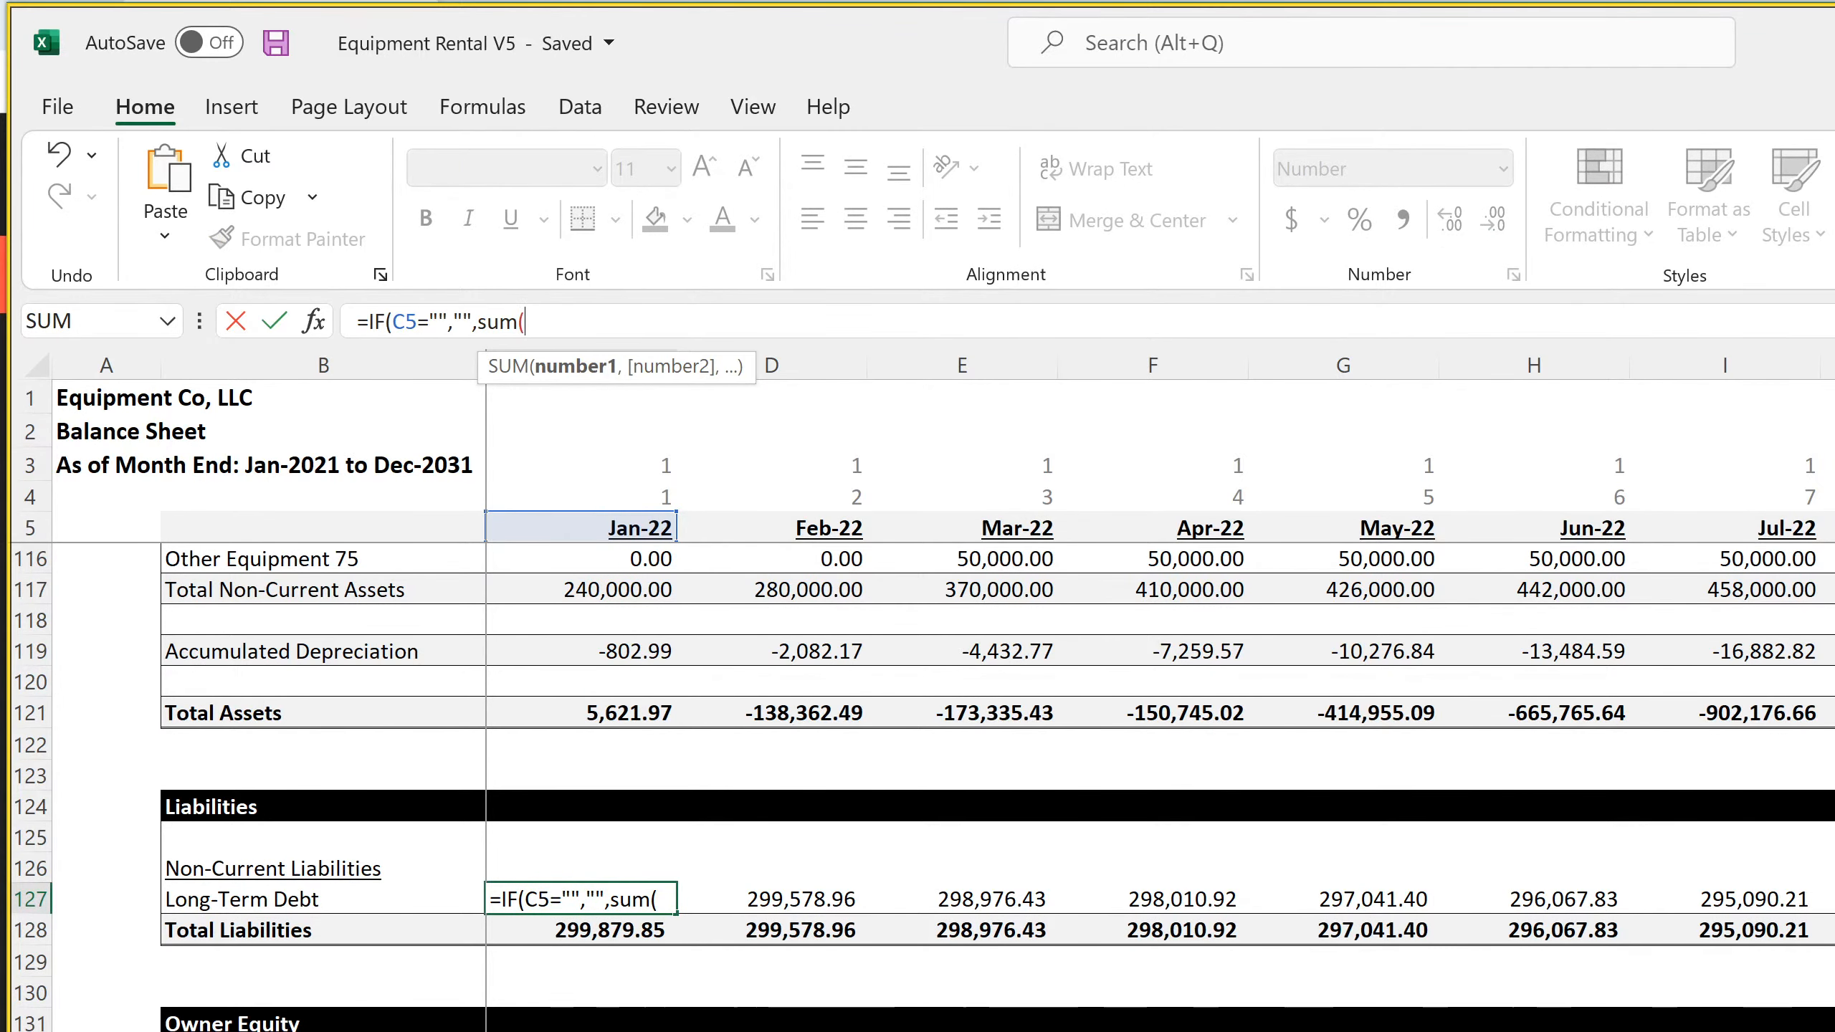
{"action": "key", "text": "ctrl+Page_Up"}
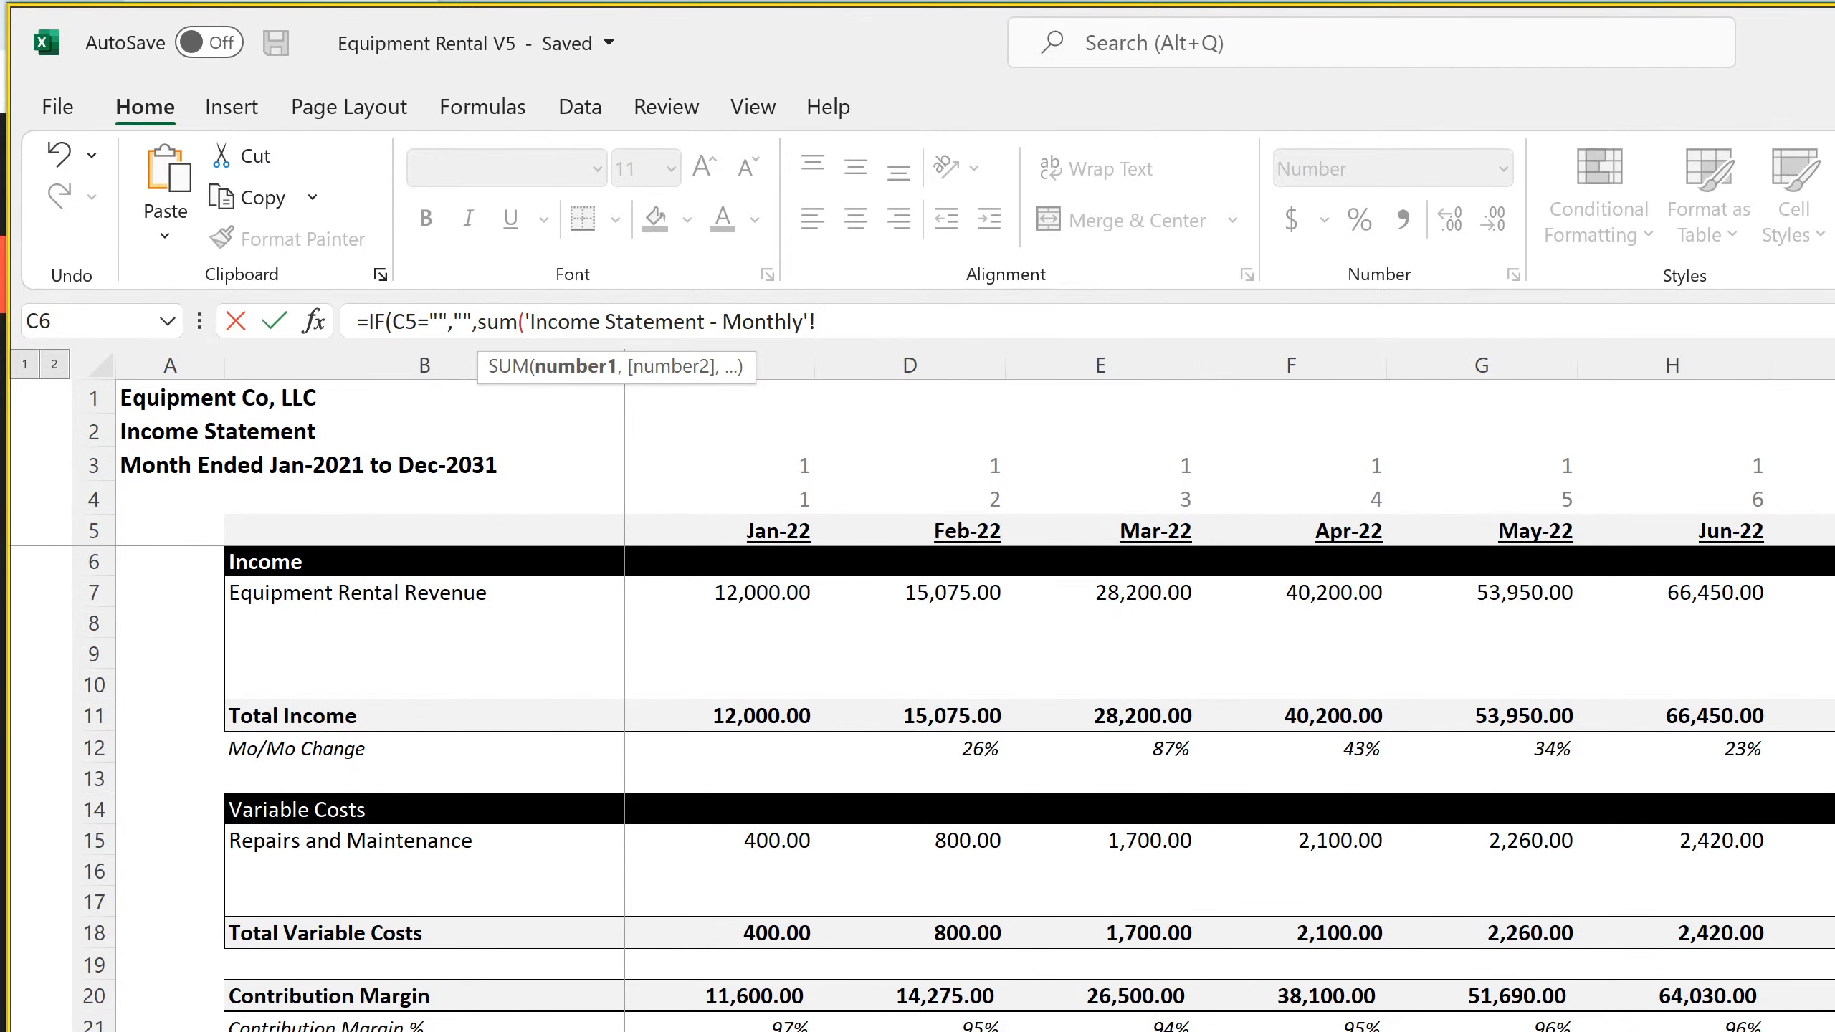
{"action": "scroll", "coordinate": [1011, 788], "scroll_direction": "down", "scroll_amount": 20}
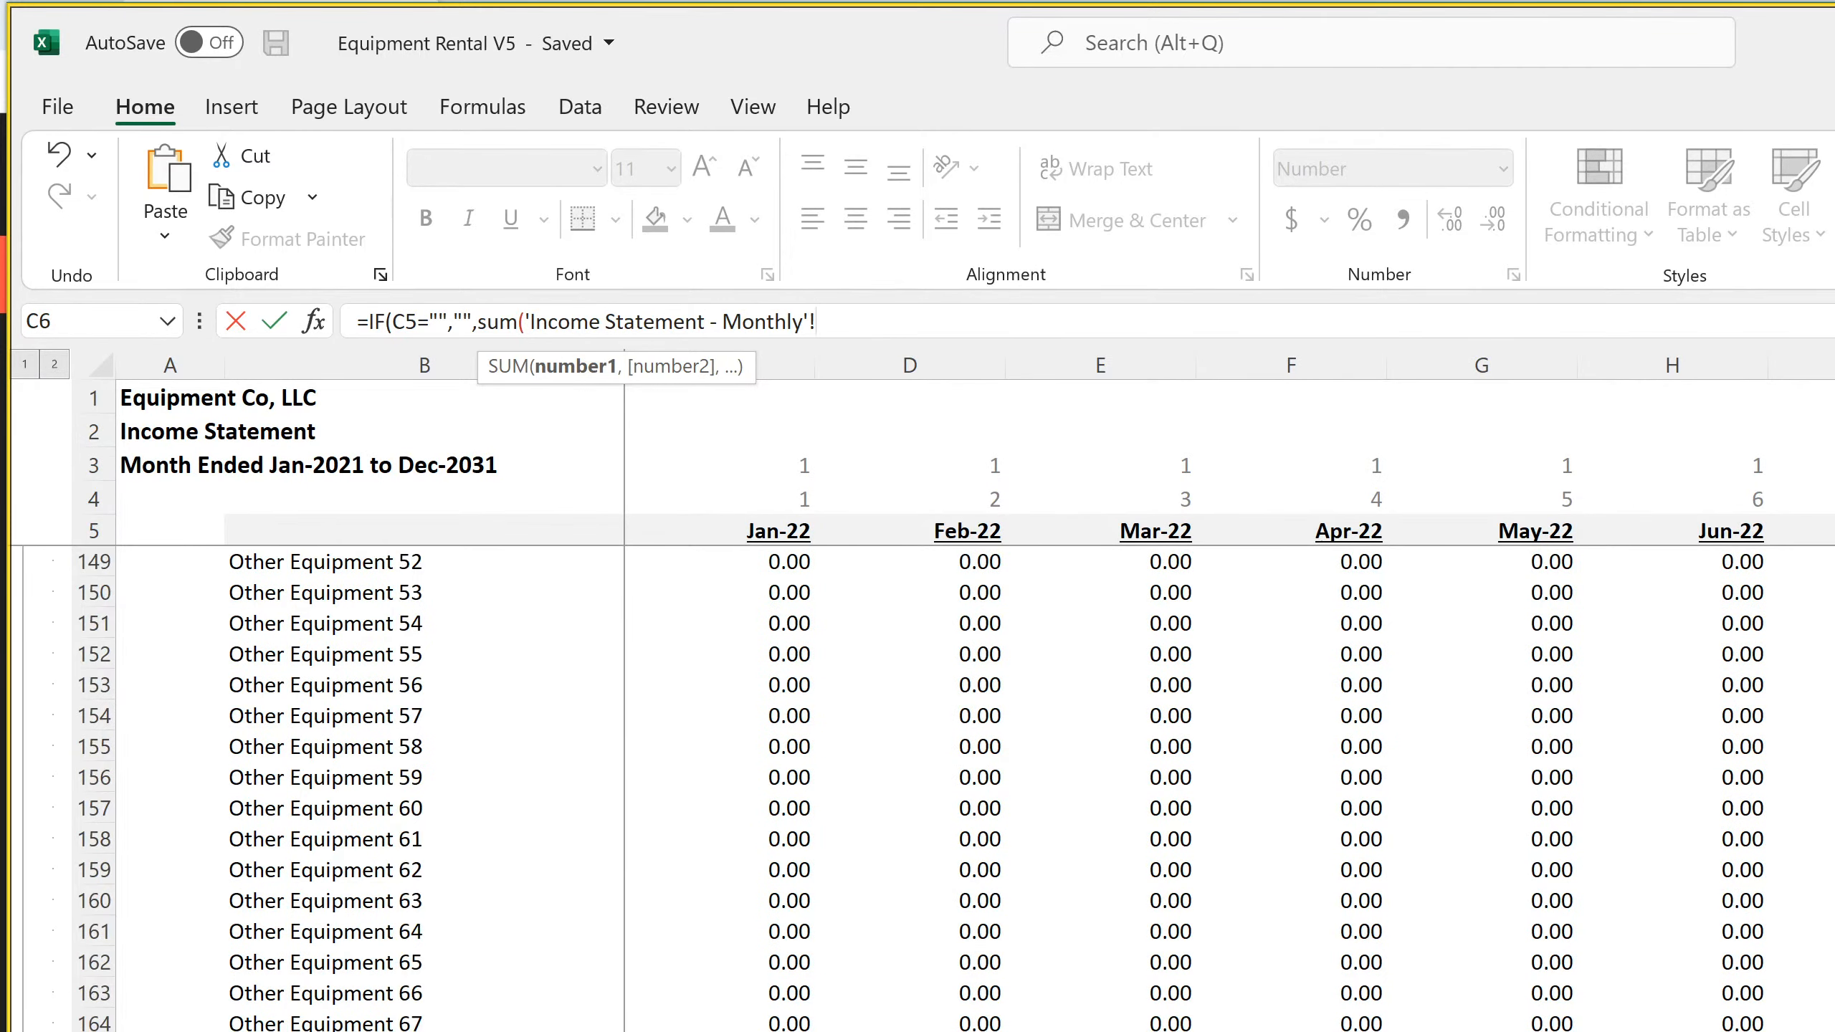
{"action": "scroll", "coordinate": [1012, 788], "scroll_direction": "down", "scroll_amount": 15}
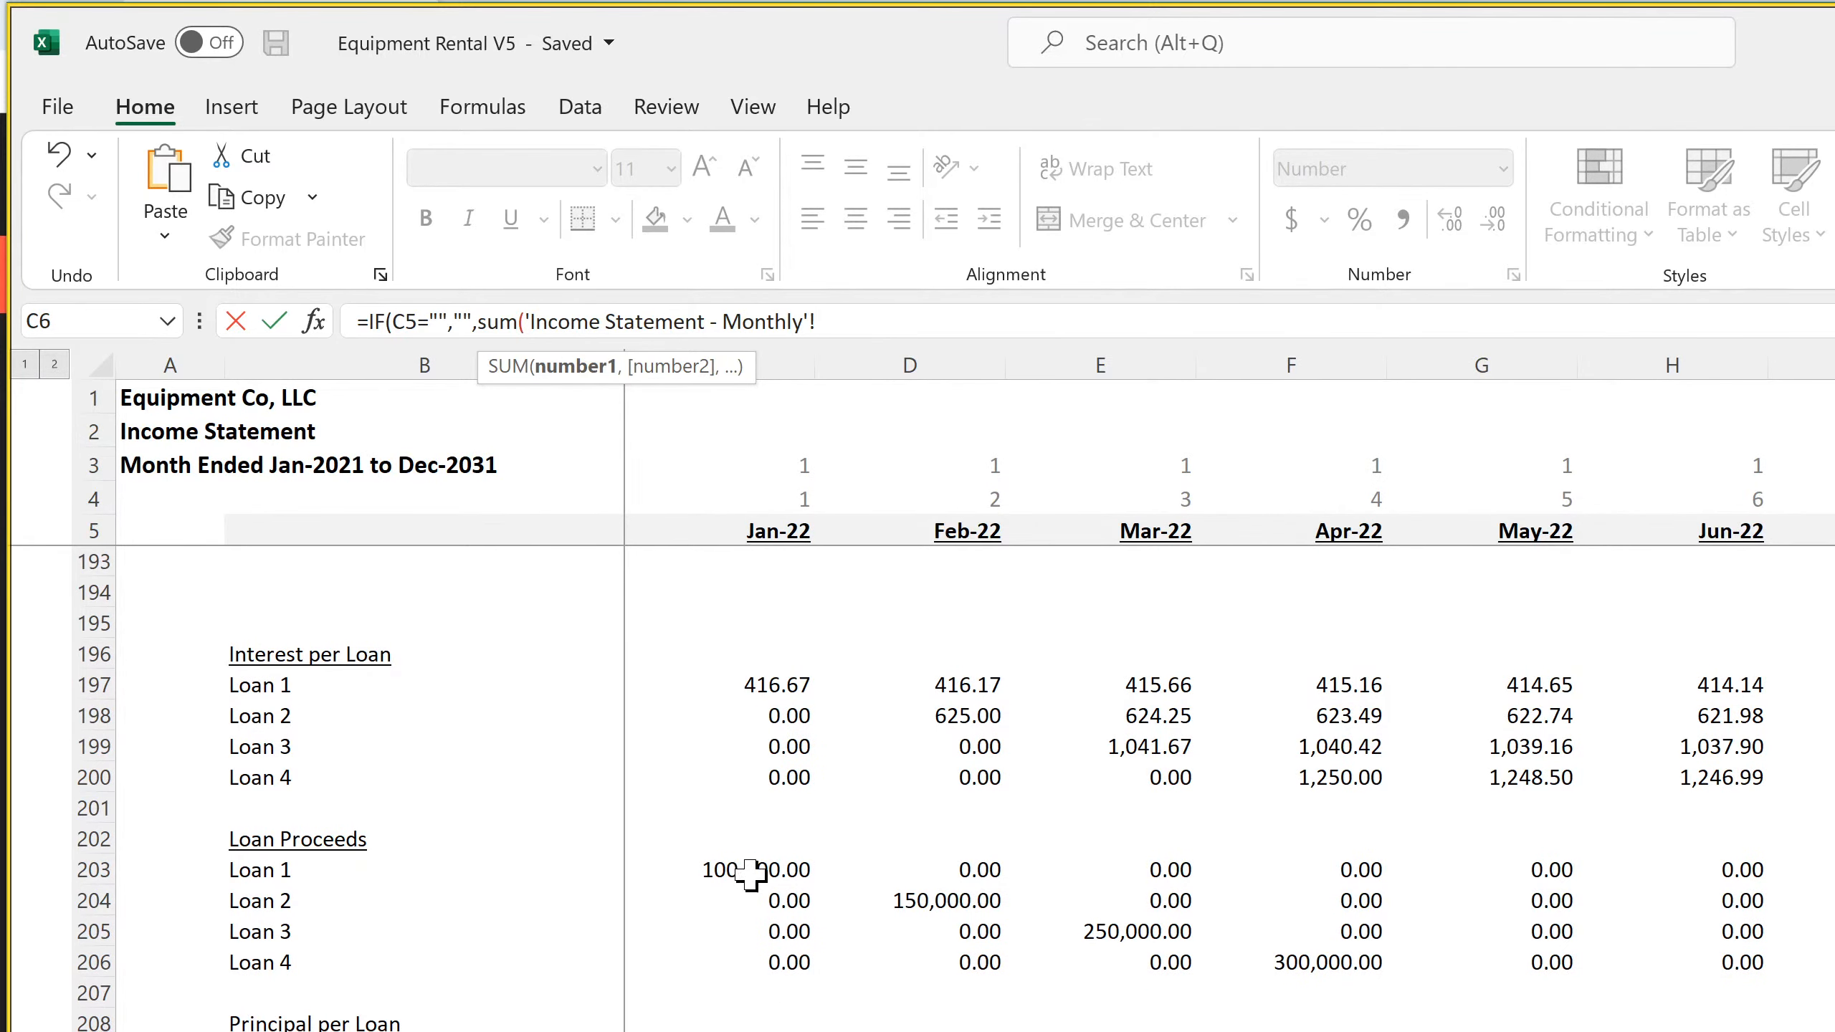
{"action": "left_click_drag", "start_coordinate": [754, 872], "coordinate": [742, 951]}
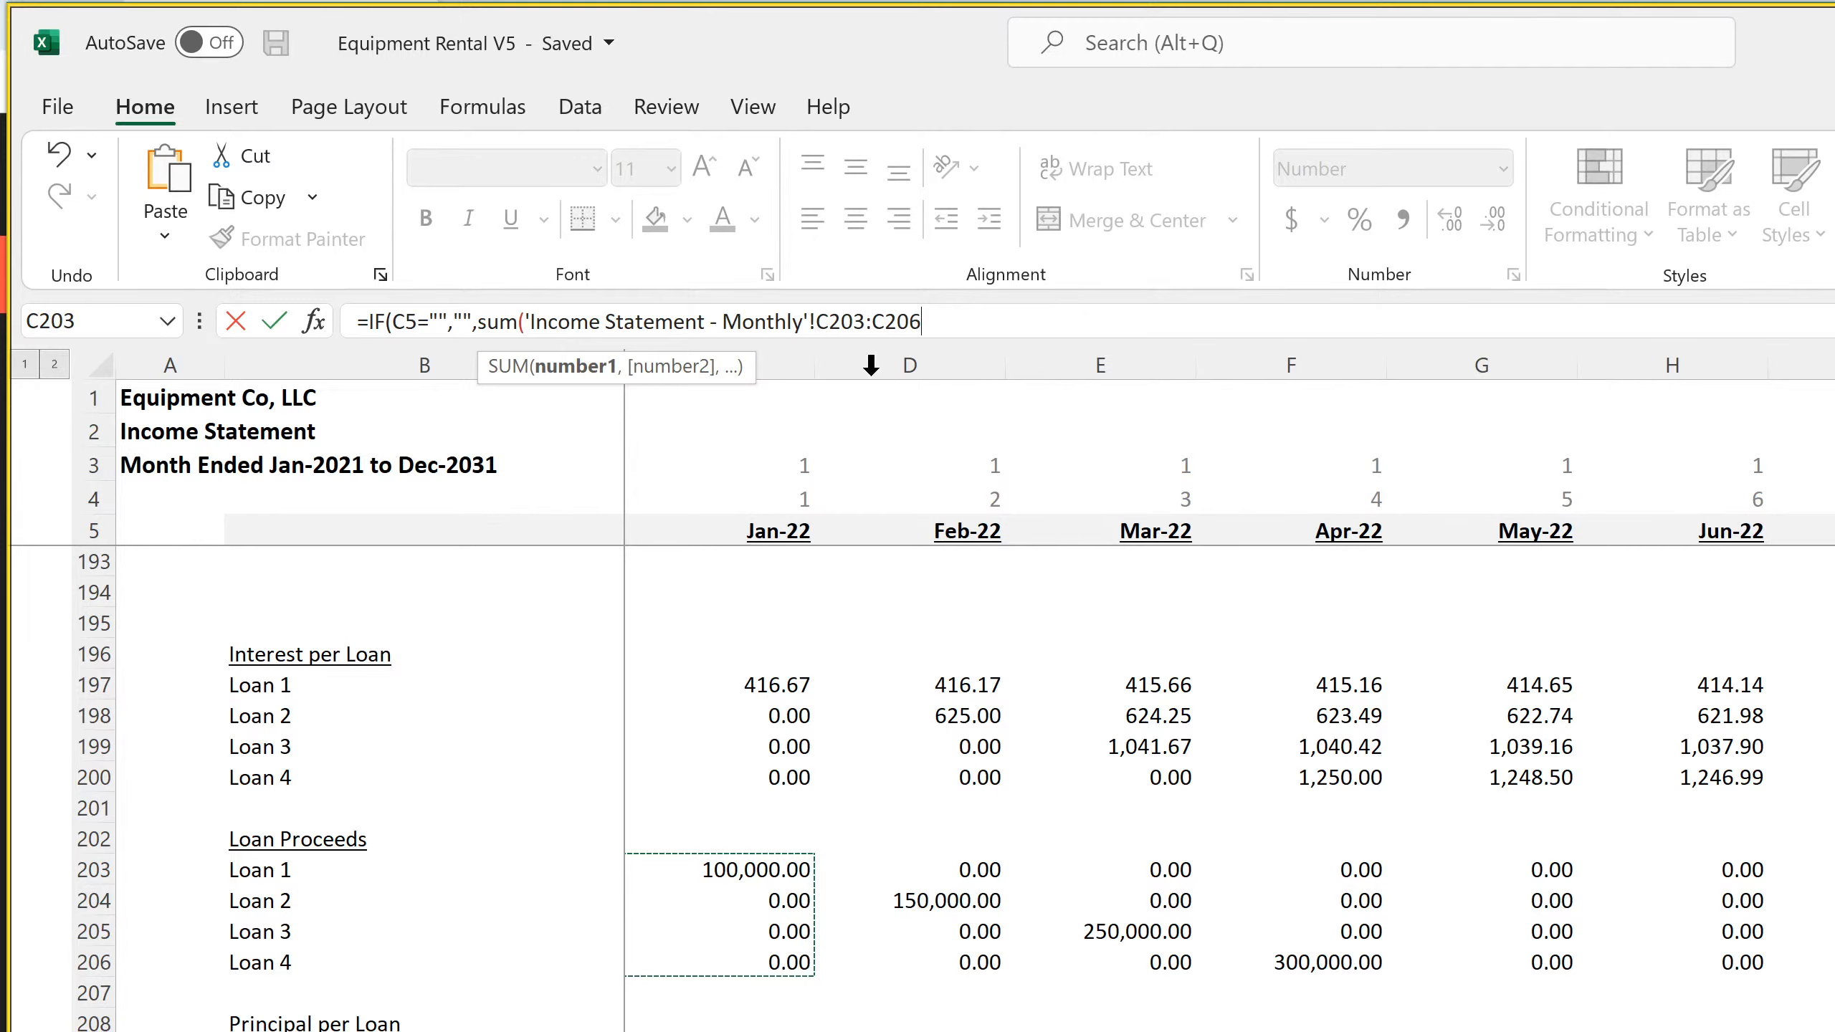
Anchor the starting column of the loan proceeds range as $C203:C206 in the January Long-Term Debt formula and close that SUM
{"action": "left_click", "coordinate": [819, 323]}
{"action": "type", "text": "$"}
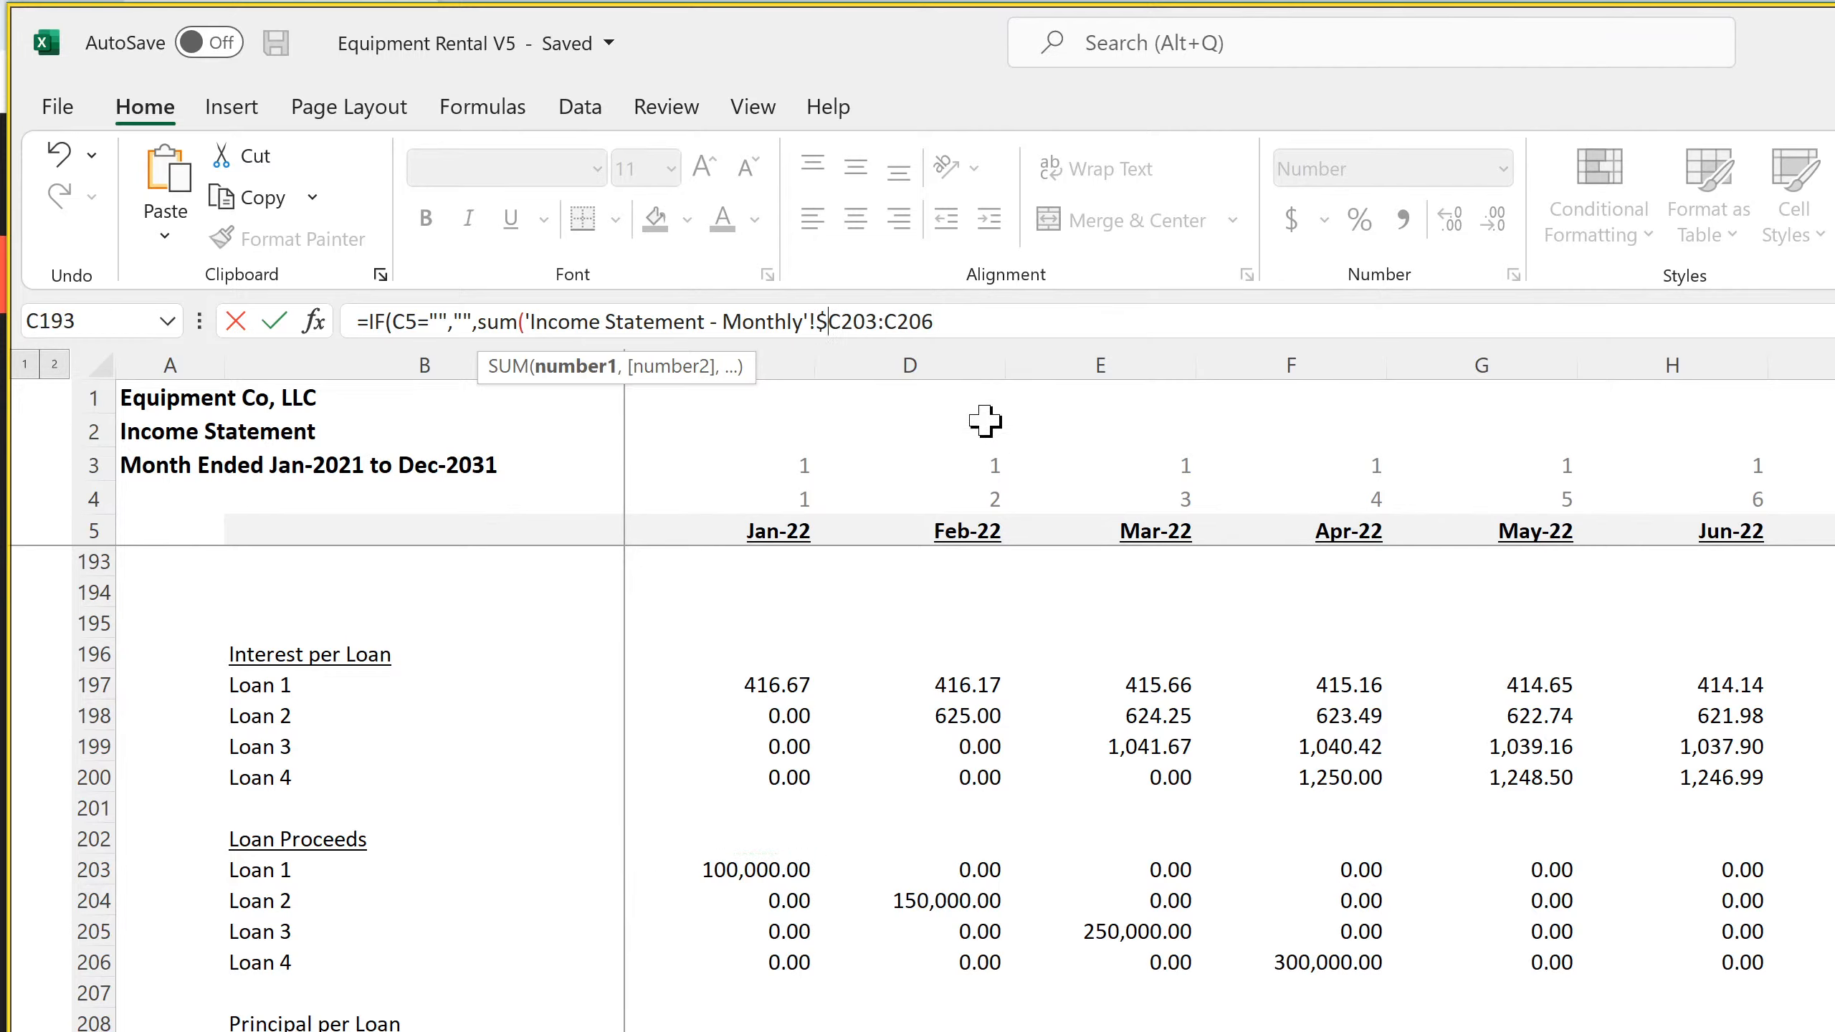
{"action": "left_click", "coordinate": [1040, 324]}
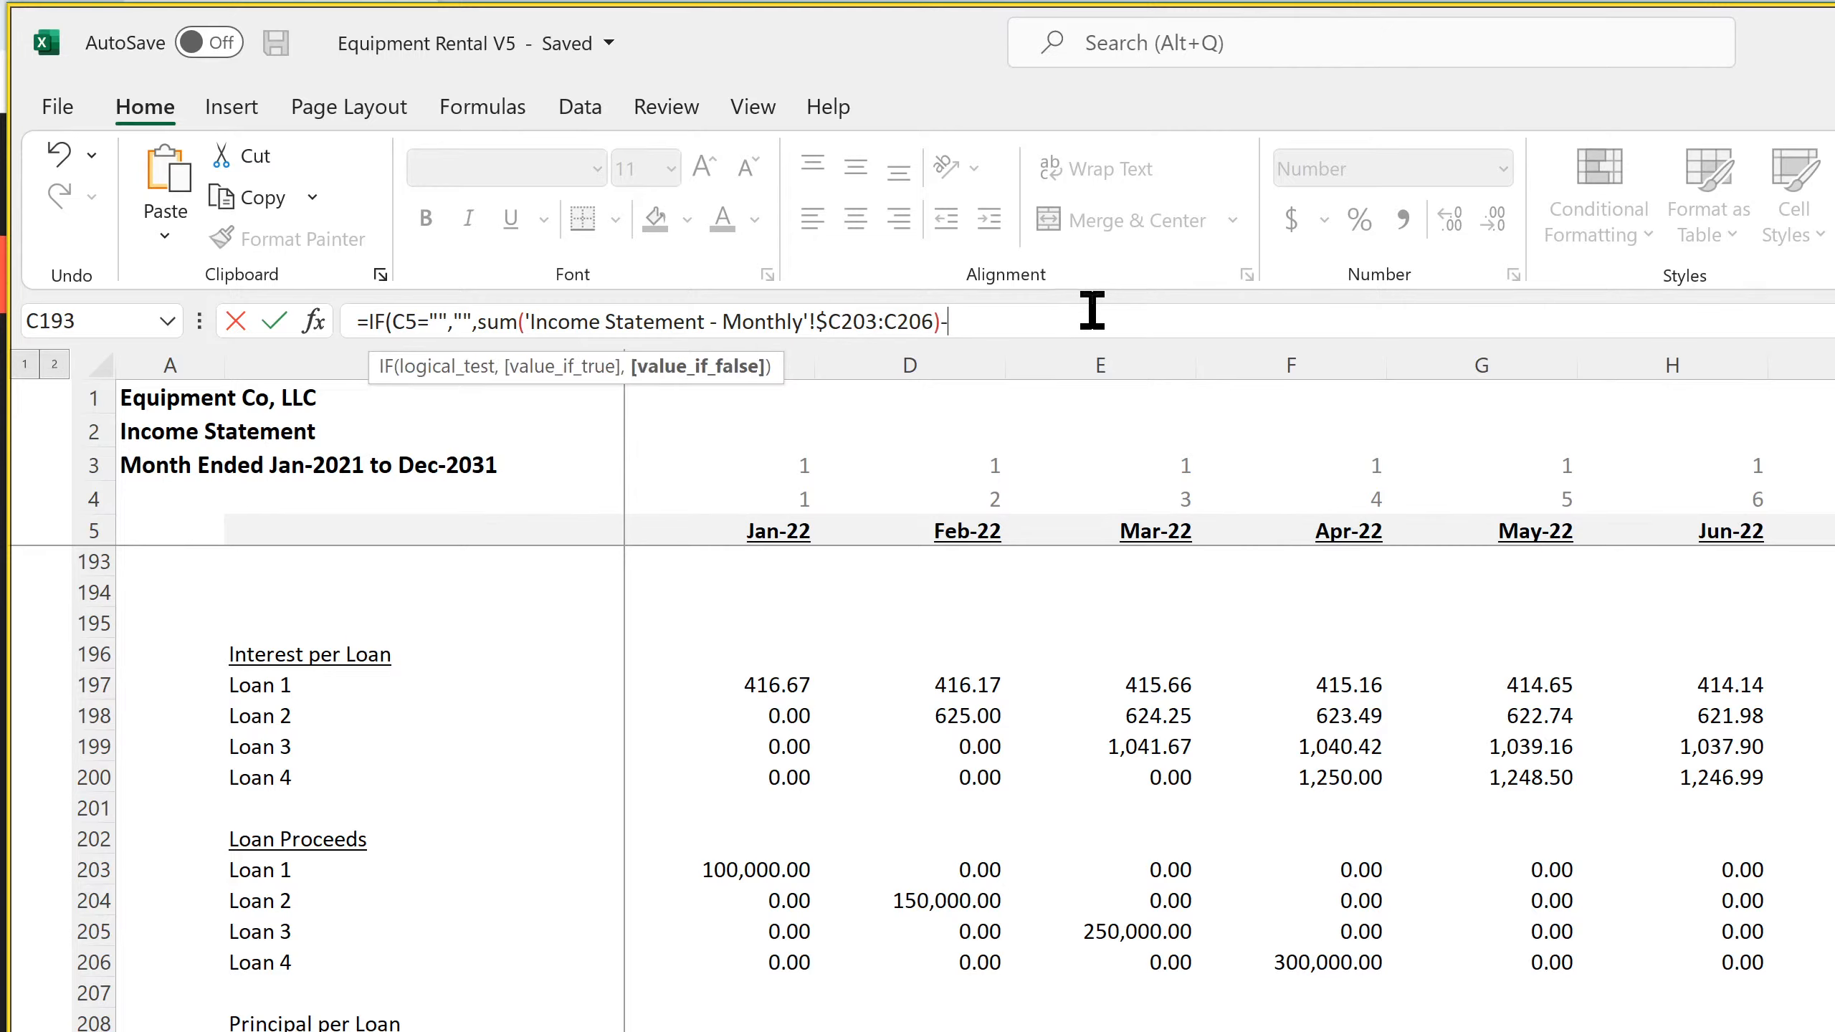
Subtract the SUM of principal per loan, 'Income Statement - Monthly'!$C209:C212, in the January Long-Term Debt formula and accept the corrected formula
{"action": "type", "text": "-sum("}
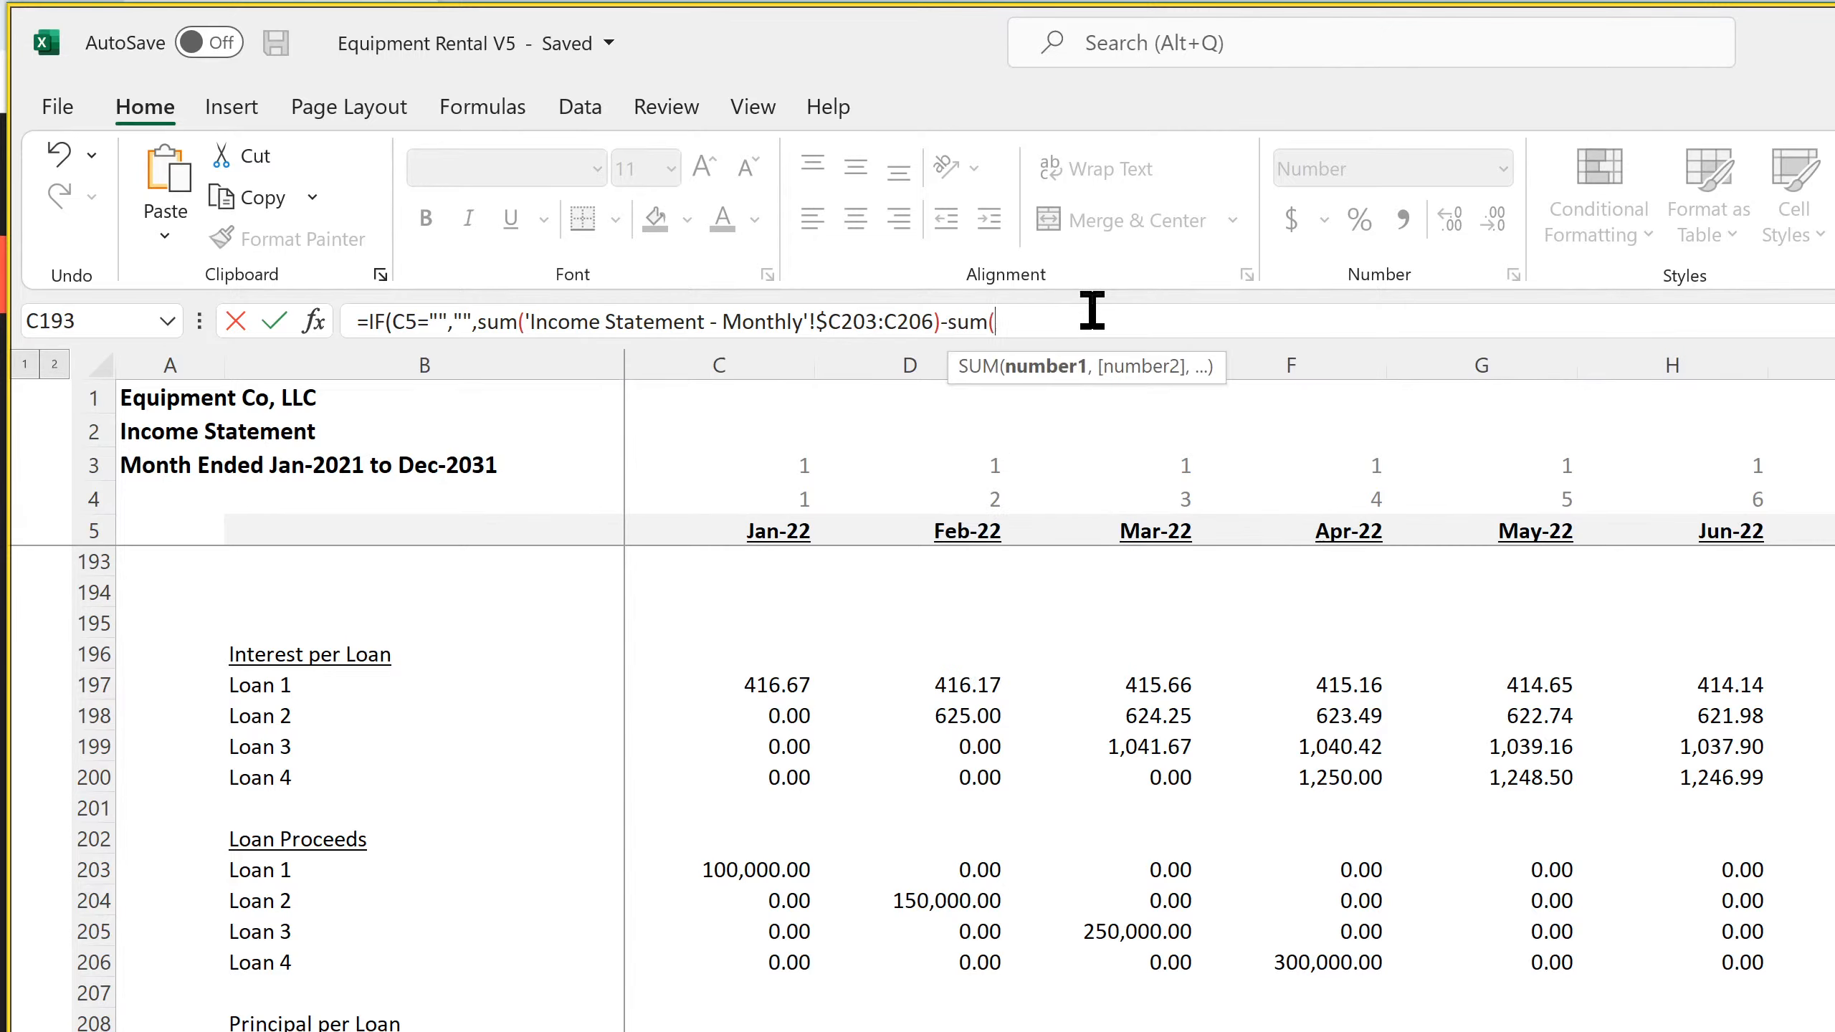
{"action": "left_click_drag", "start_coordinate": [766, 1031], "coordinate": [765, 1031]}
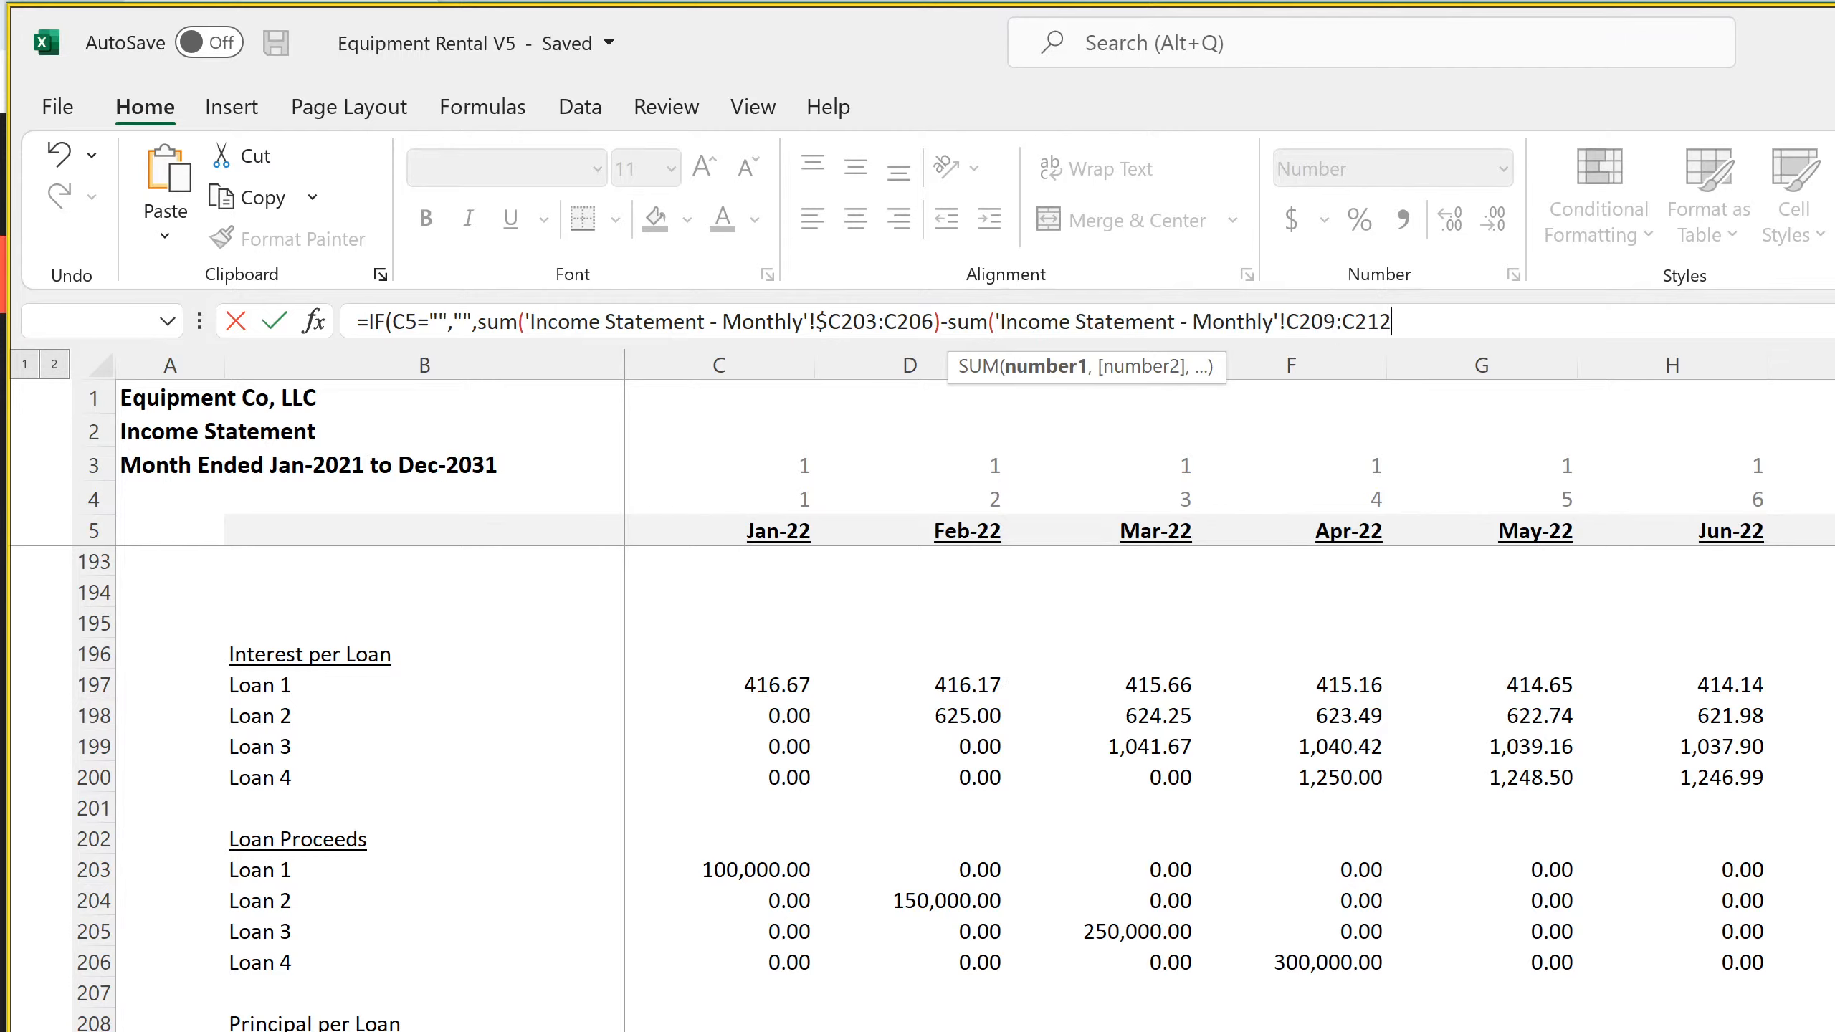
{"action": "left_click", "coordinate": [1288, 321]}
{"action": "type", "text": "$"}
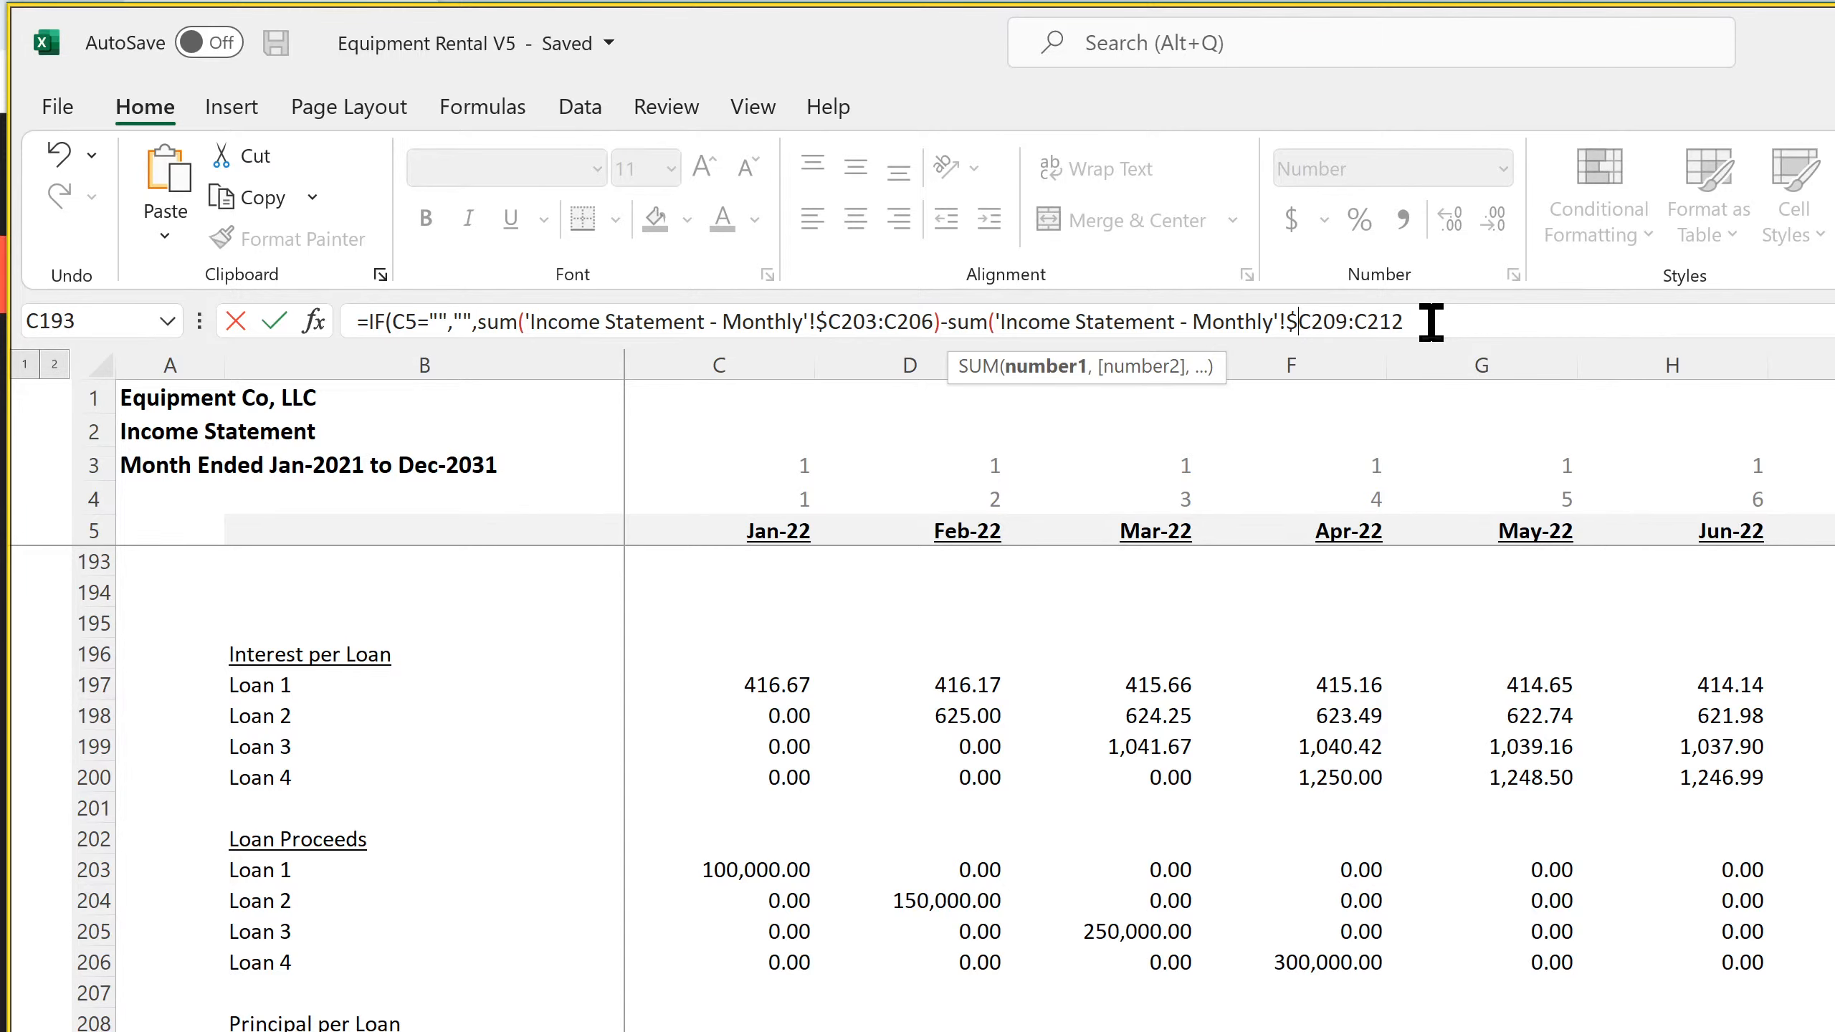
{"action": "key", "text": "Return"}
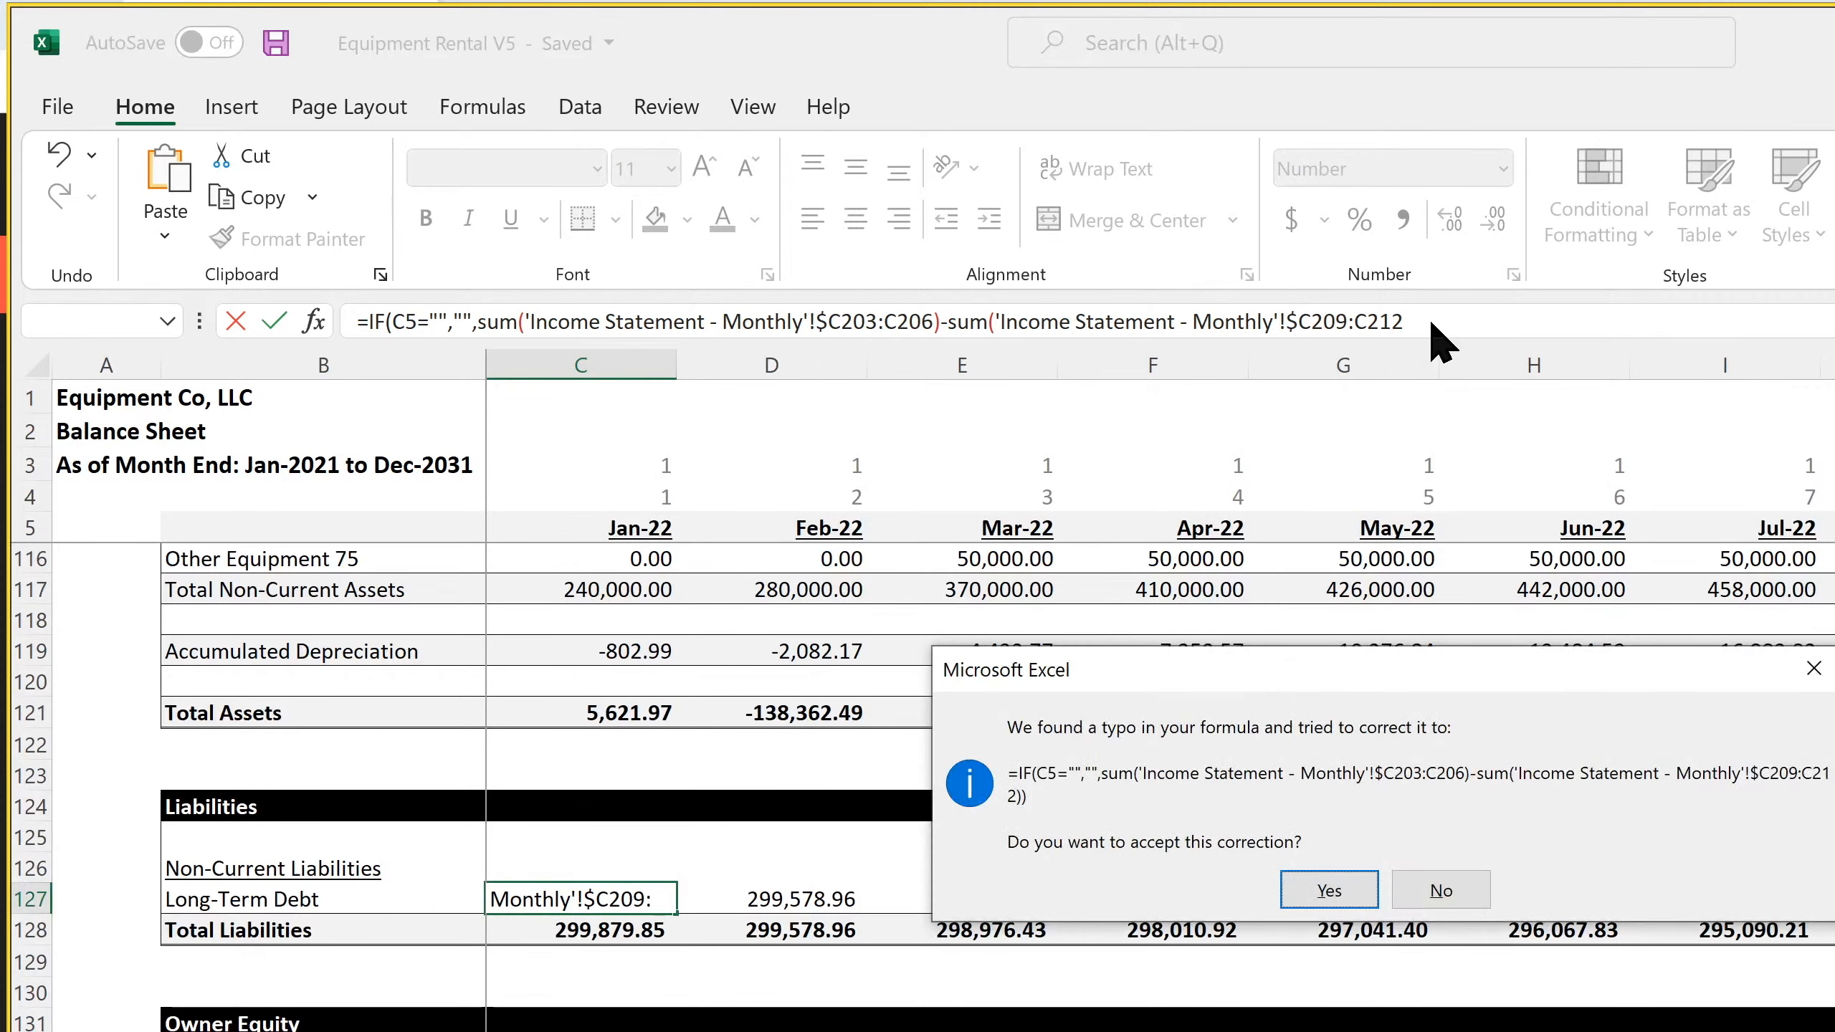
{"action": "key", "text": "Return"}
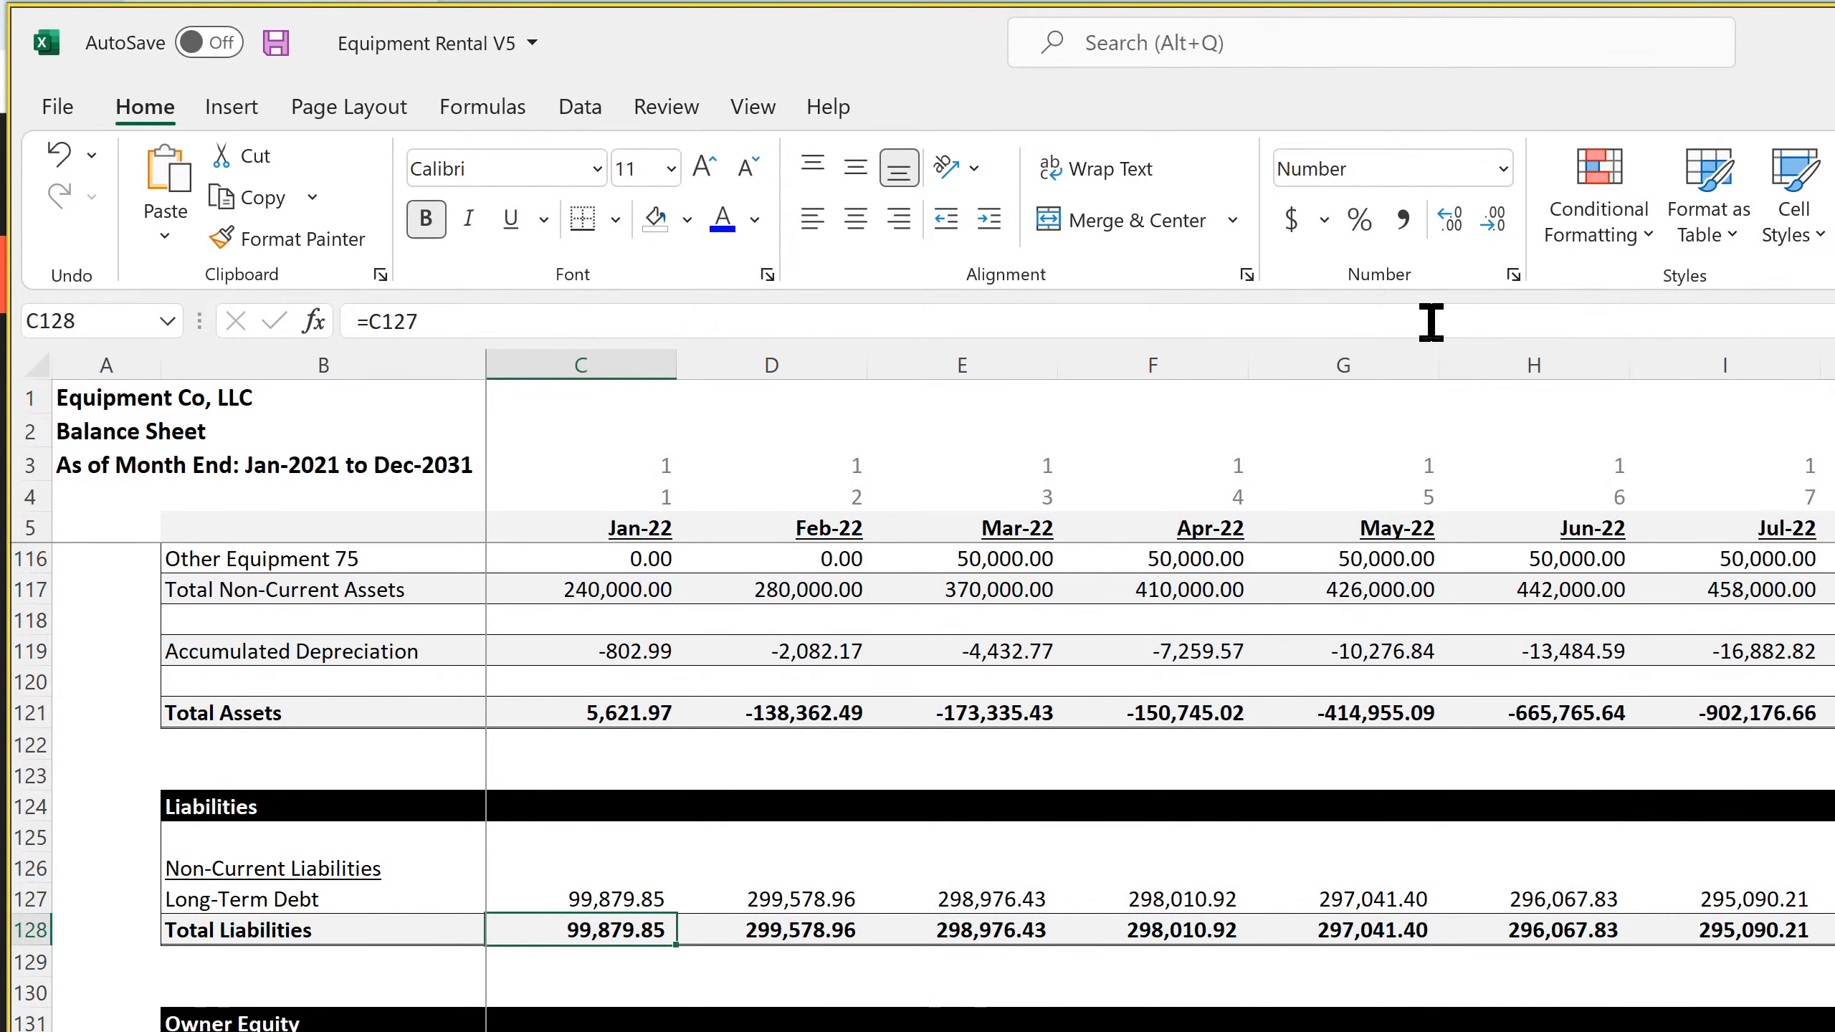
Fill the Long-Term Debt formula from C127 across all remaining months of row 127 and save the workbook
{"action": "left_click", "coordinate": [613, 896]}
{"action": "left_click_drag", "start_coordinate": [675, 914], "coordinate": [1373, 939]}
{"action": "left_click", "coordinate": [806, 896]}
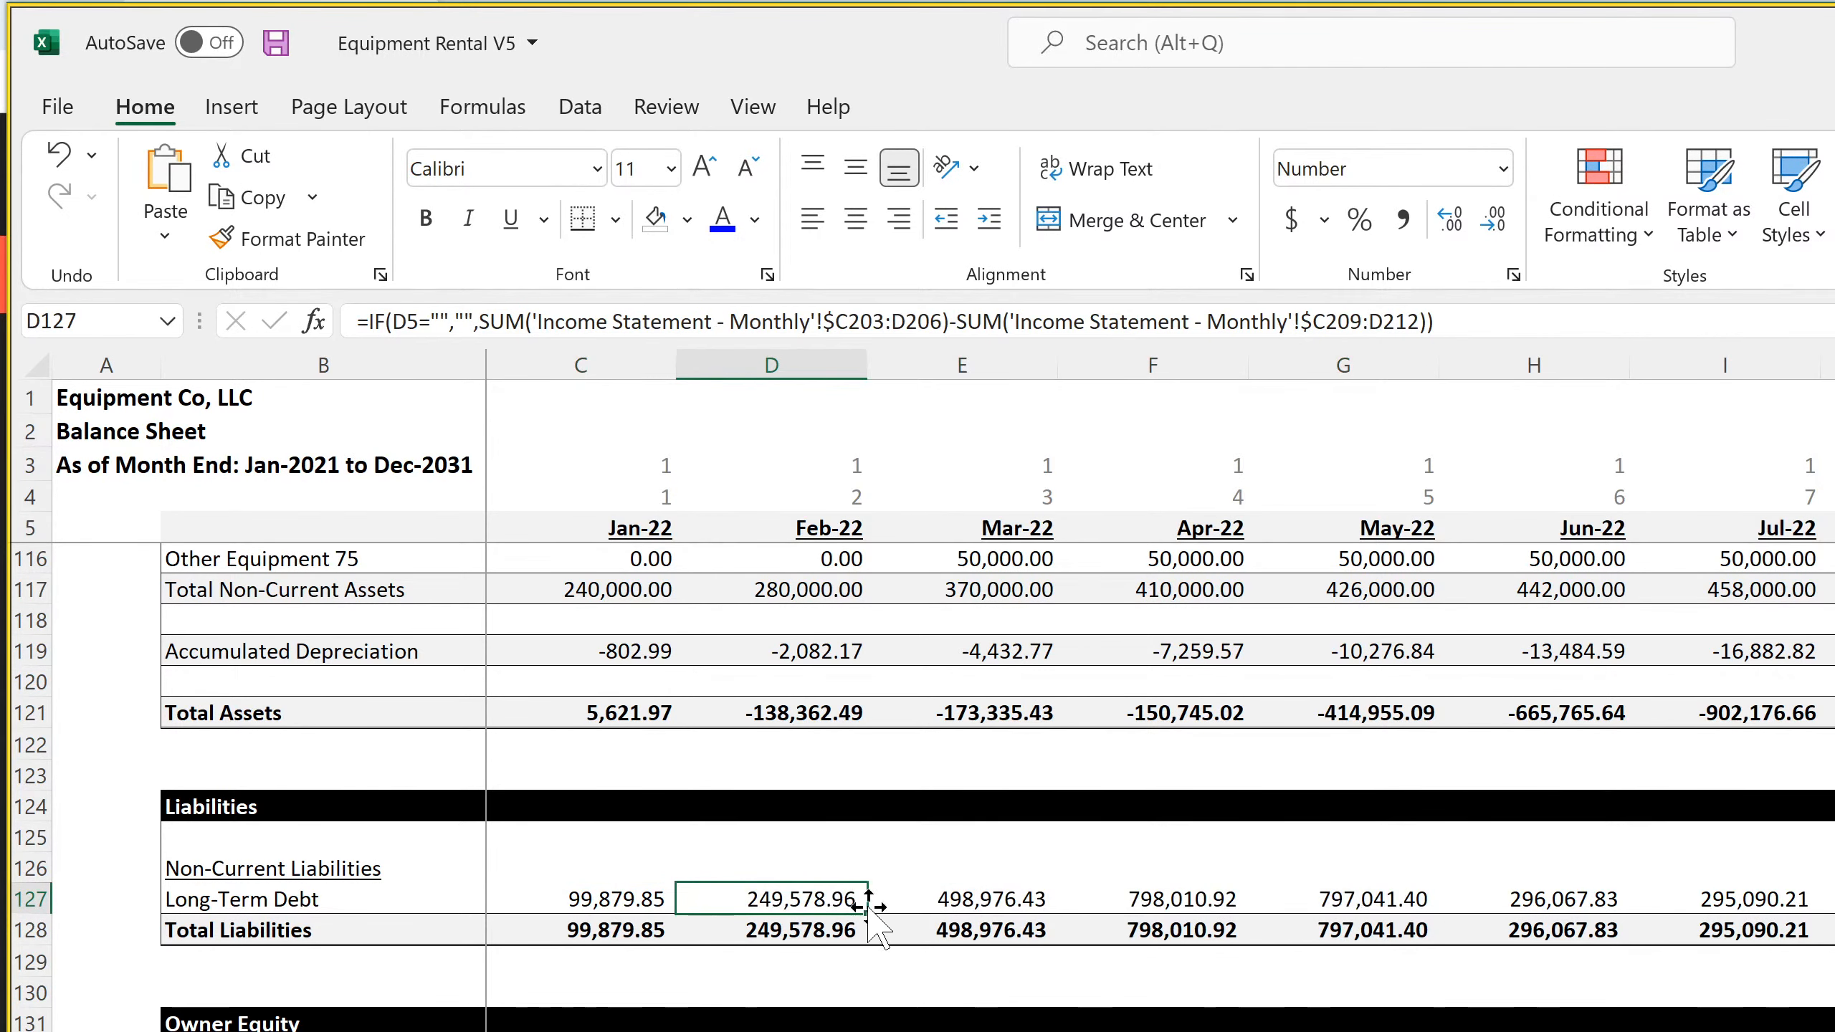
{"action": "left_click_drag", "start_coordinate": [870, 910], "coordinate": [1831, 908]}
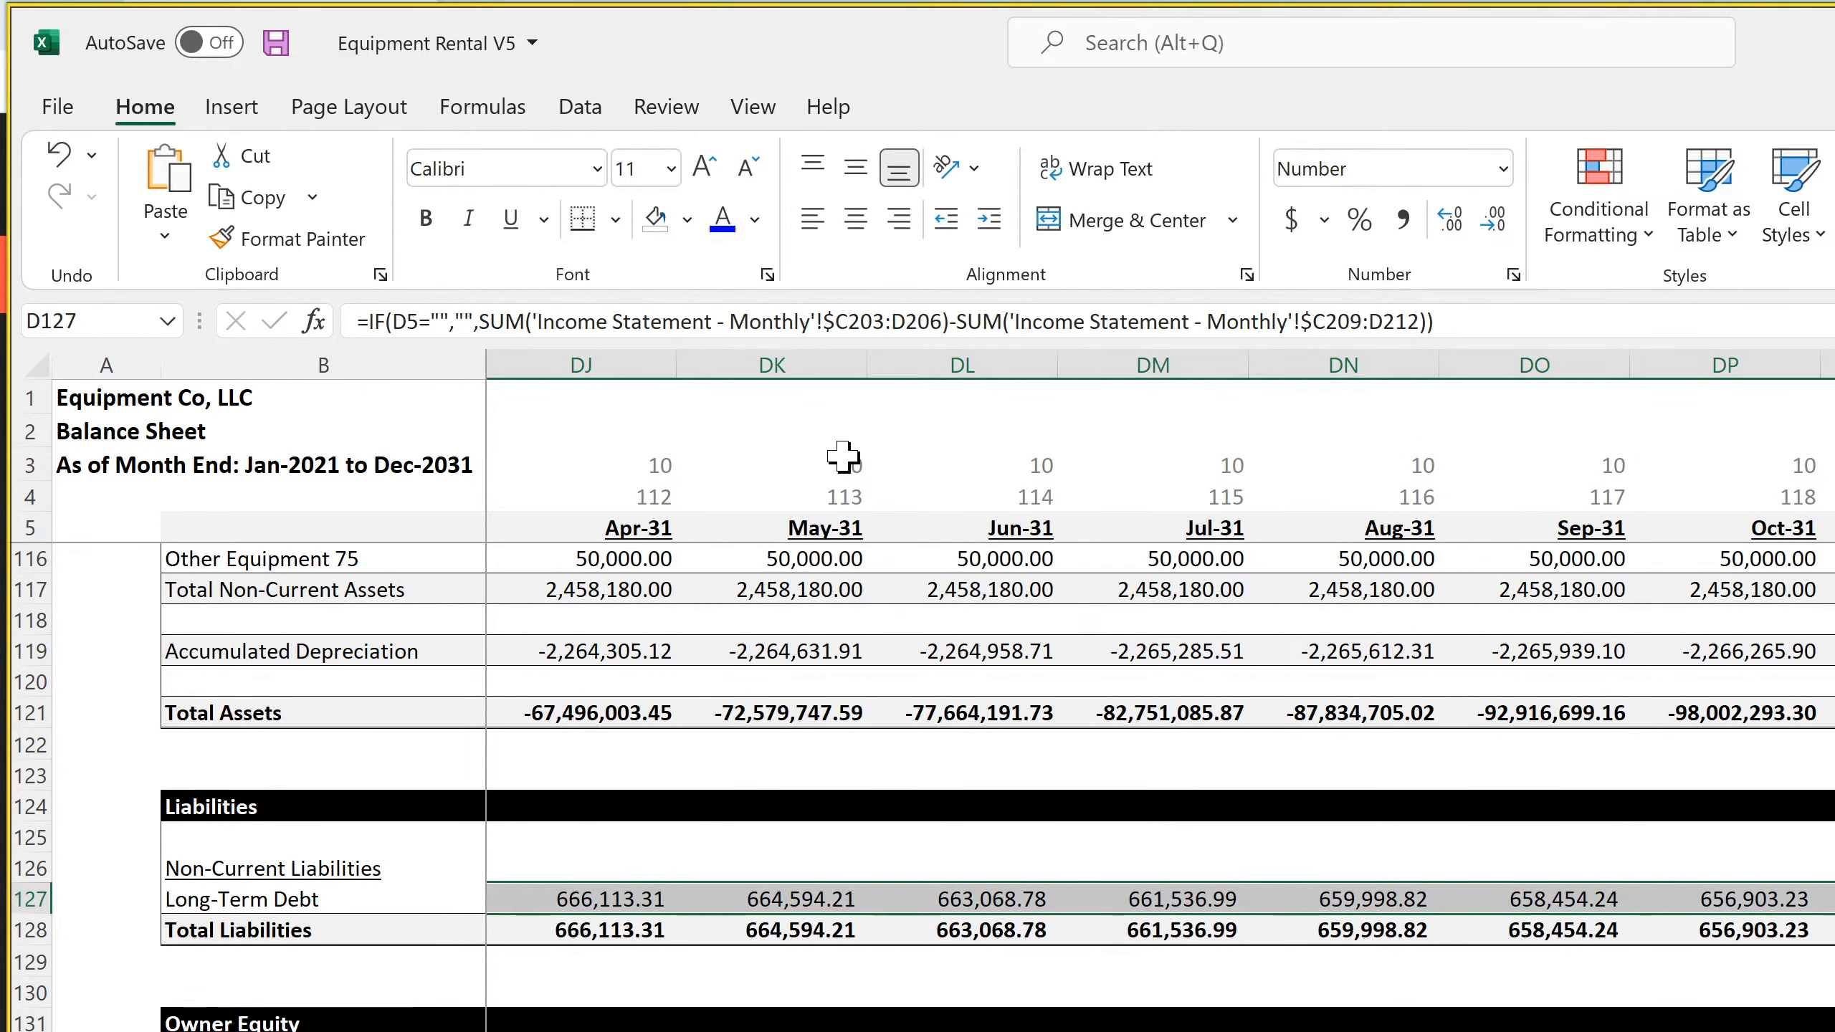
{"action": "left_click", "coordinate": [275, 42]}
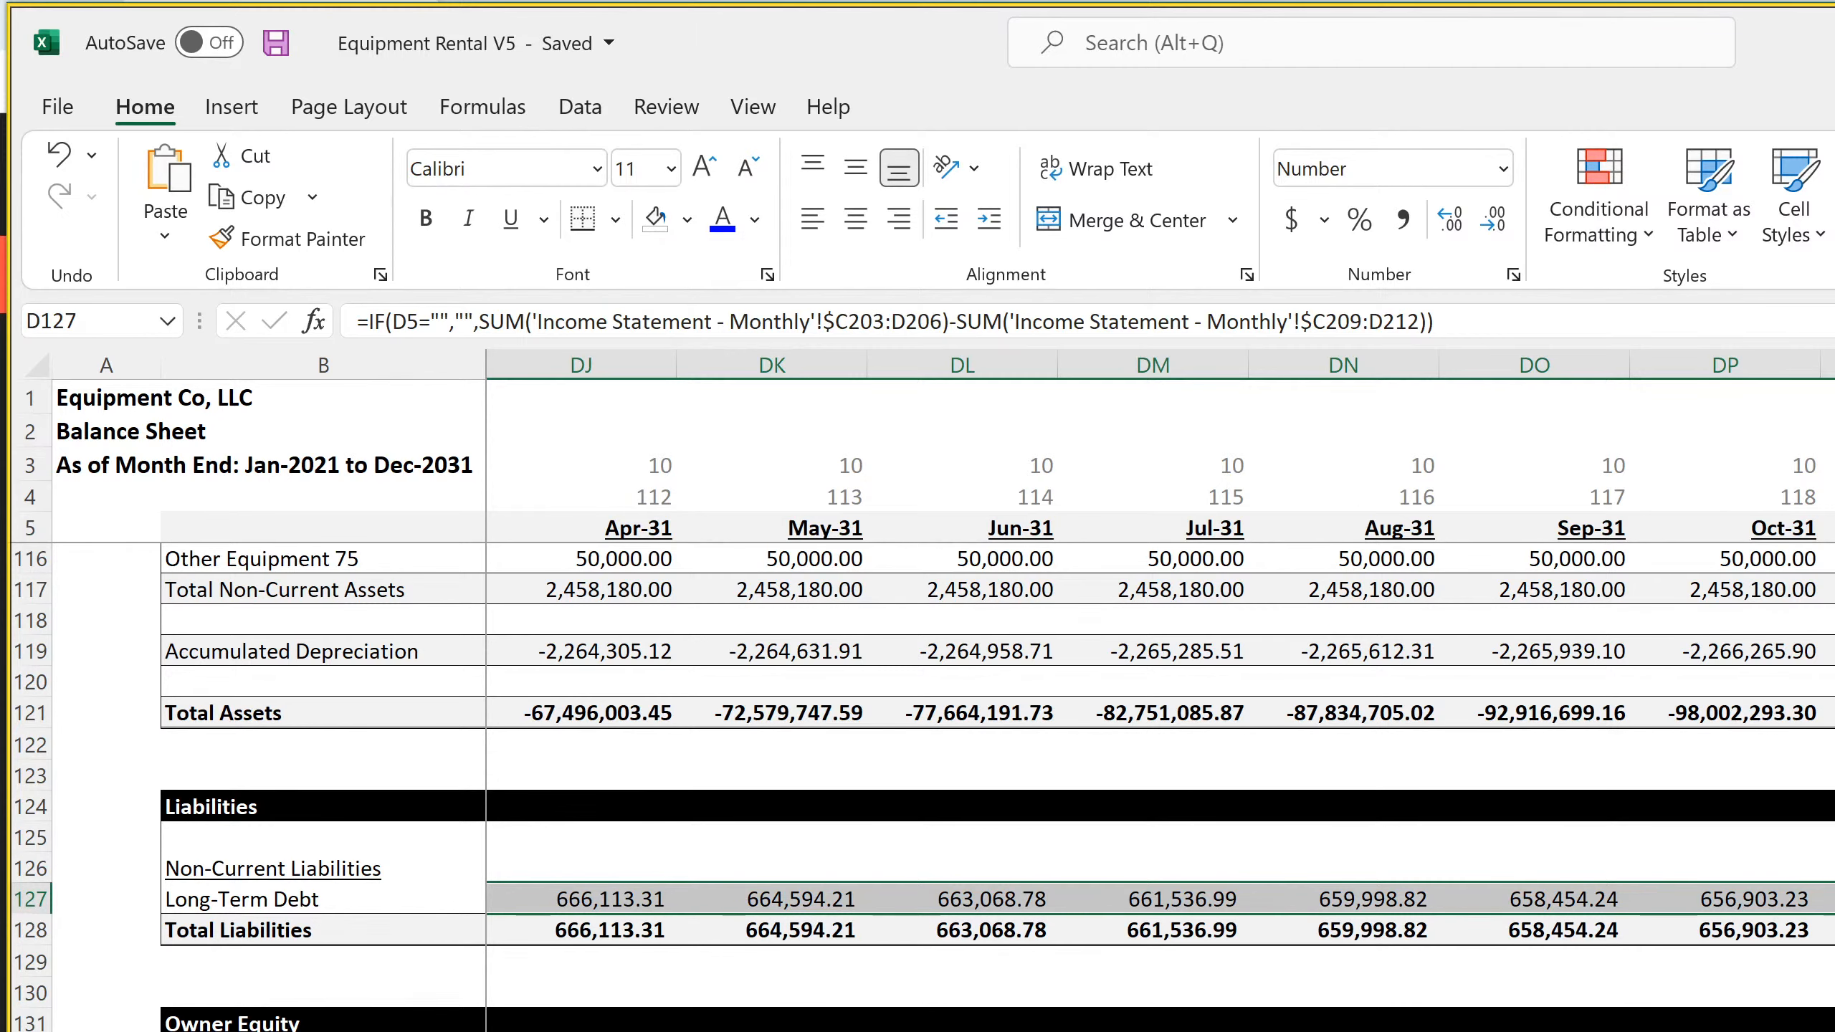
Examine the Owner Equity references and the Long-Term Debt formulas in row 127 from January through column K
{"action": "scroll", "coordinate": [925, 788], "scroll_direction": "down", "scroll_amount": 4}
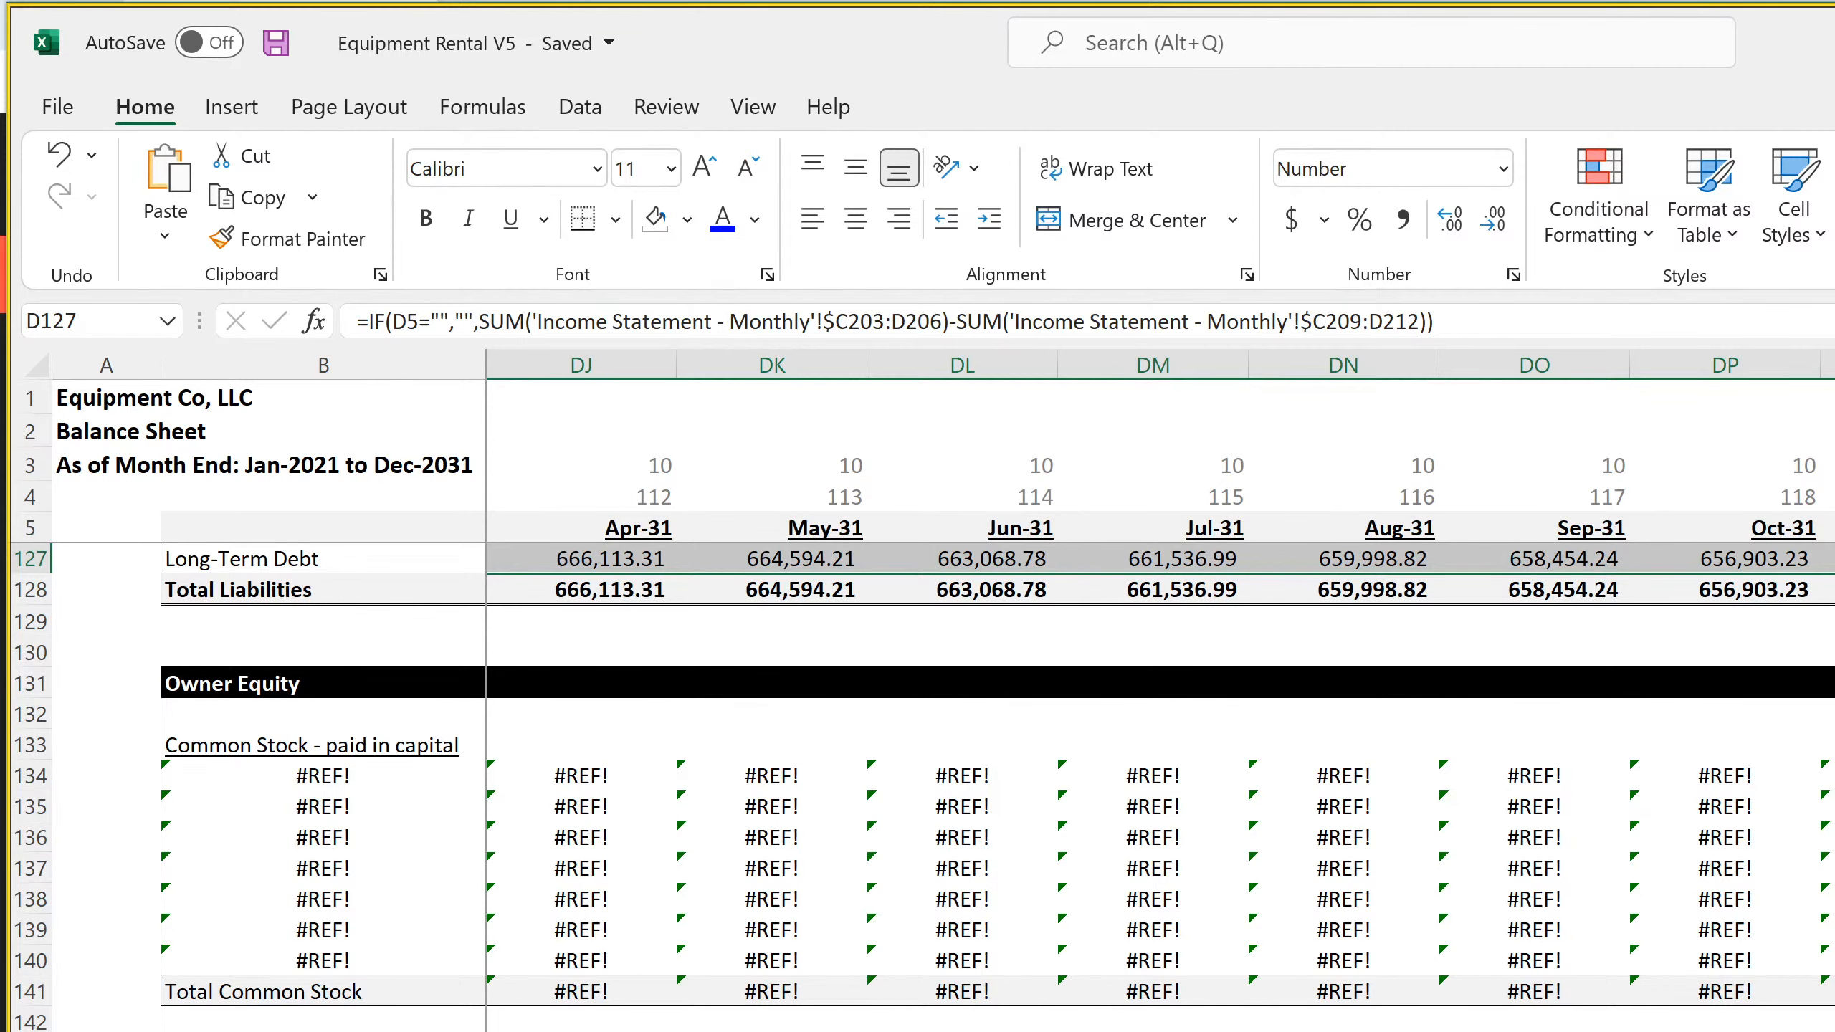
{"action": "key", "text": "ctrl+BackSpace"}
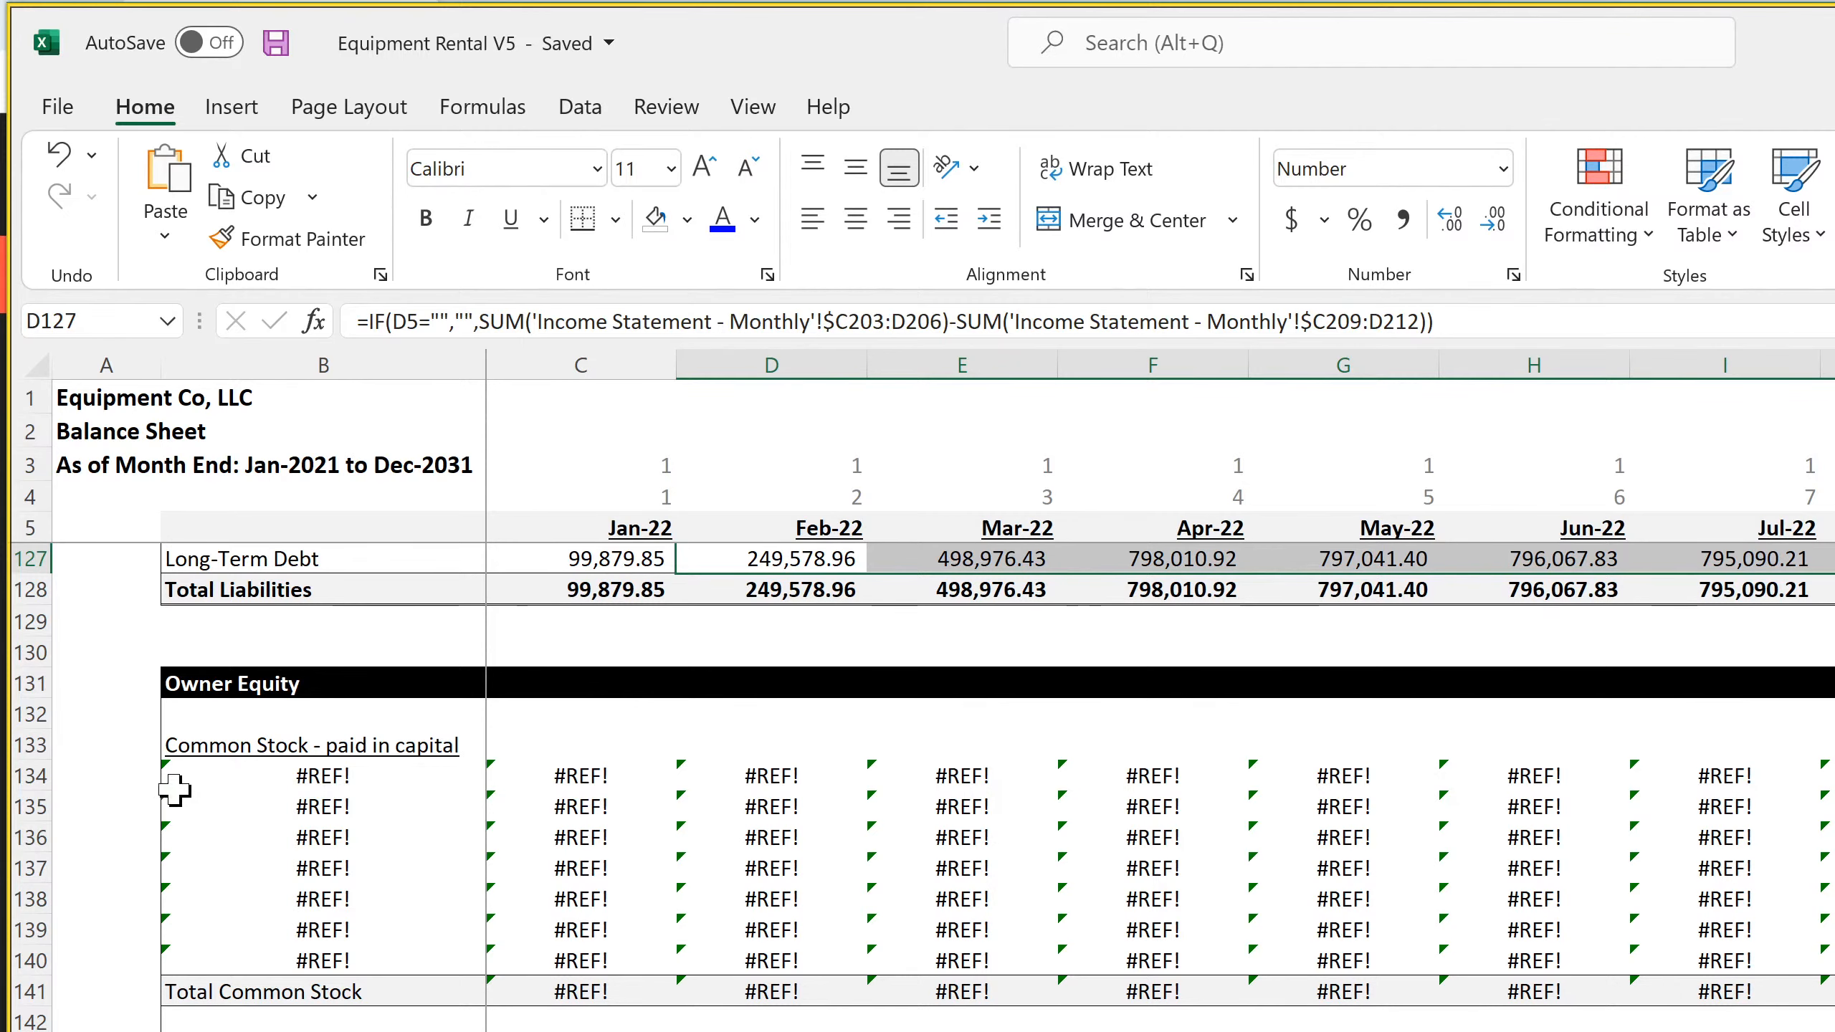
{"action": "left_click", "coordinate": [247, 769]}
{"action": "scroll", "coordinate": [662, 929], "scroll_direction": "up", "scroll_amount": 4}
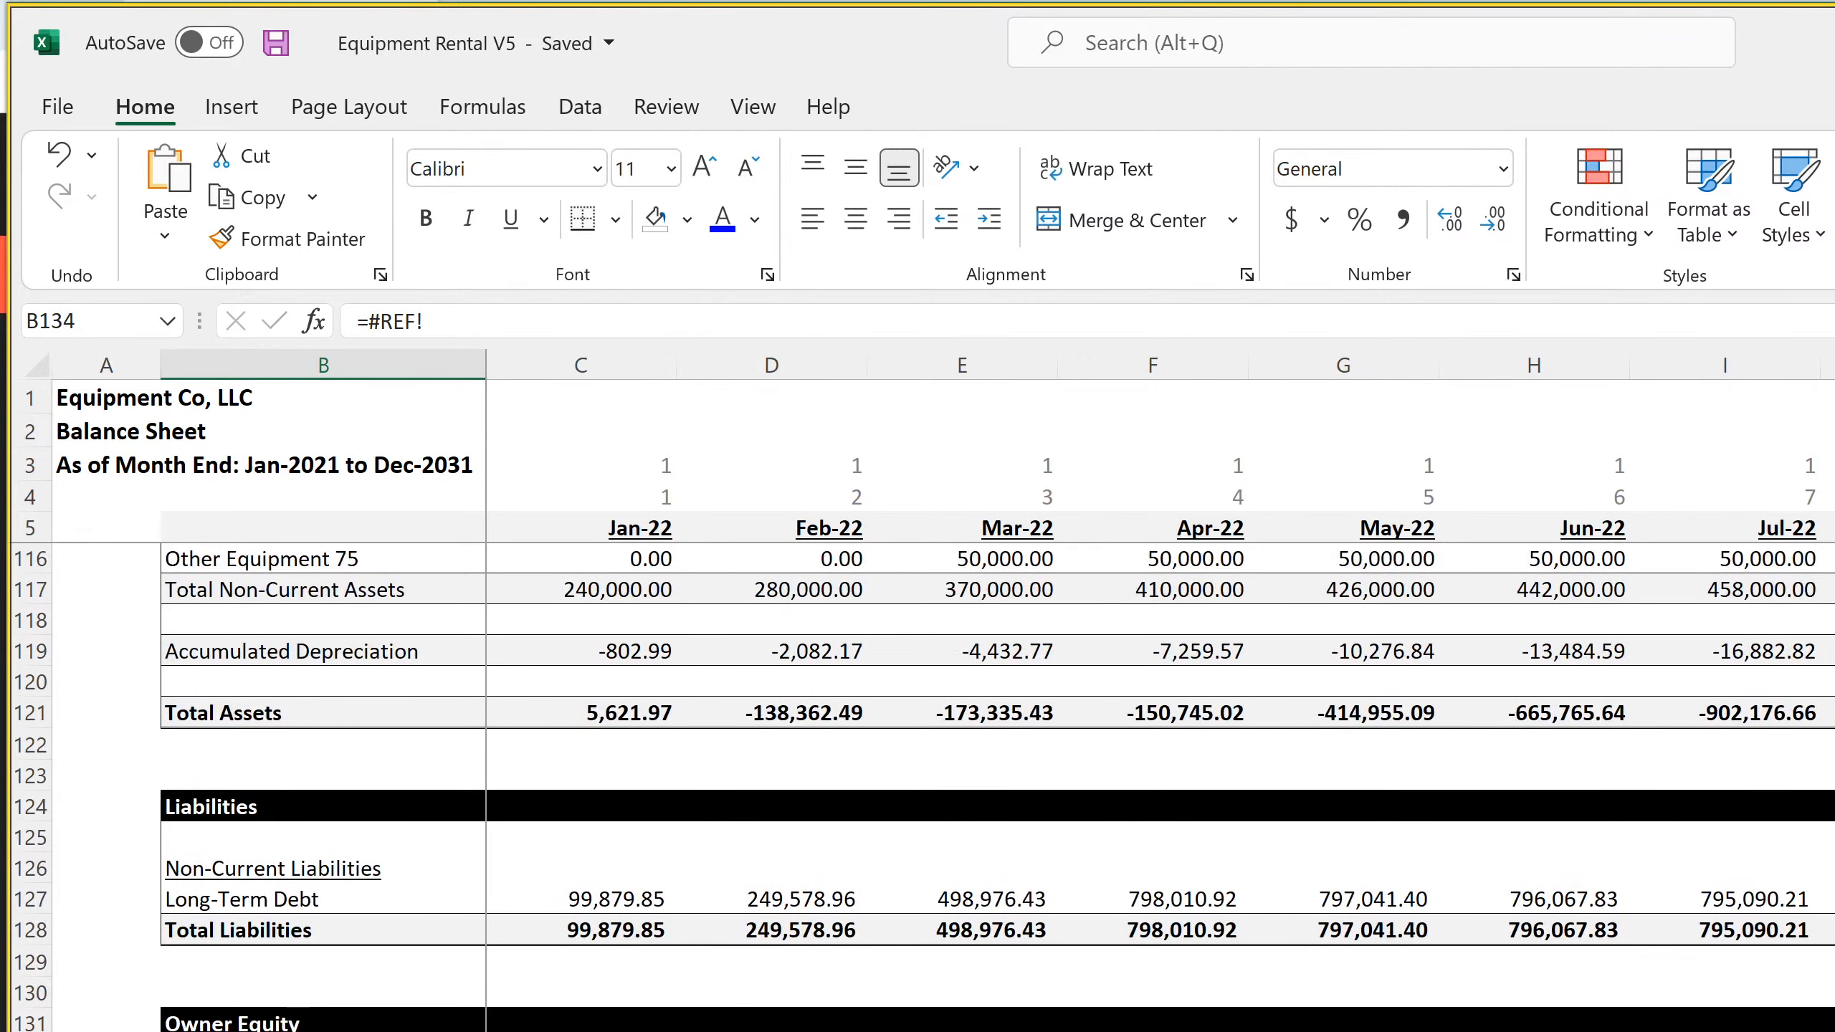
{"action": "left_click", "coordinate": [616, 899]}
{"action": "left_click", "coordinate": [771, 904]}
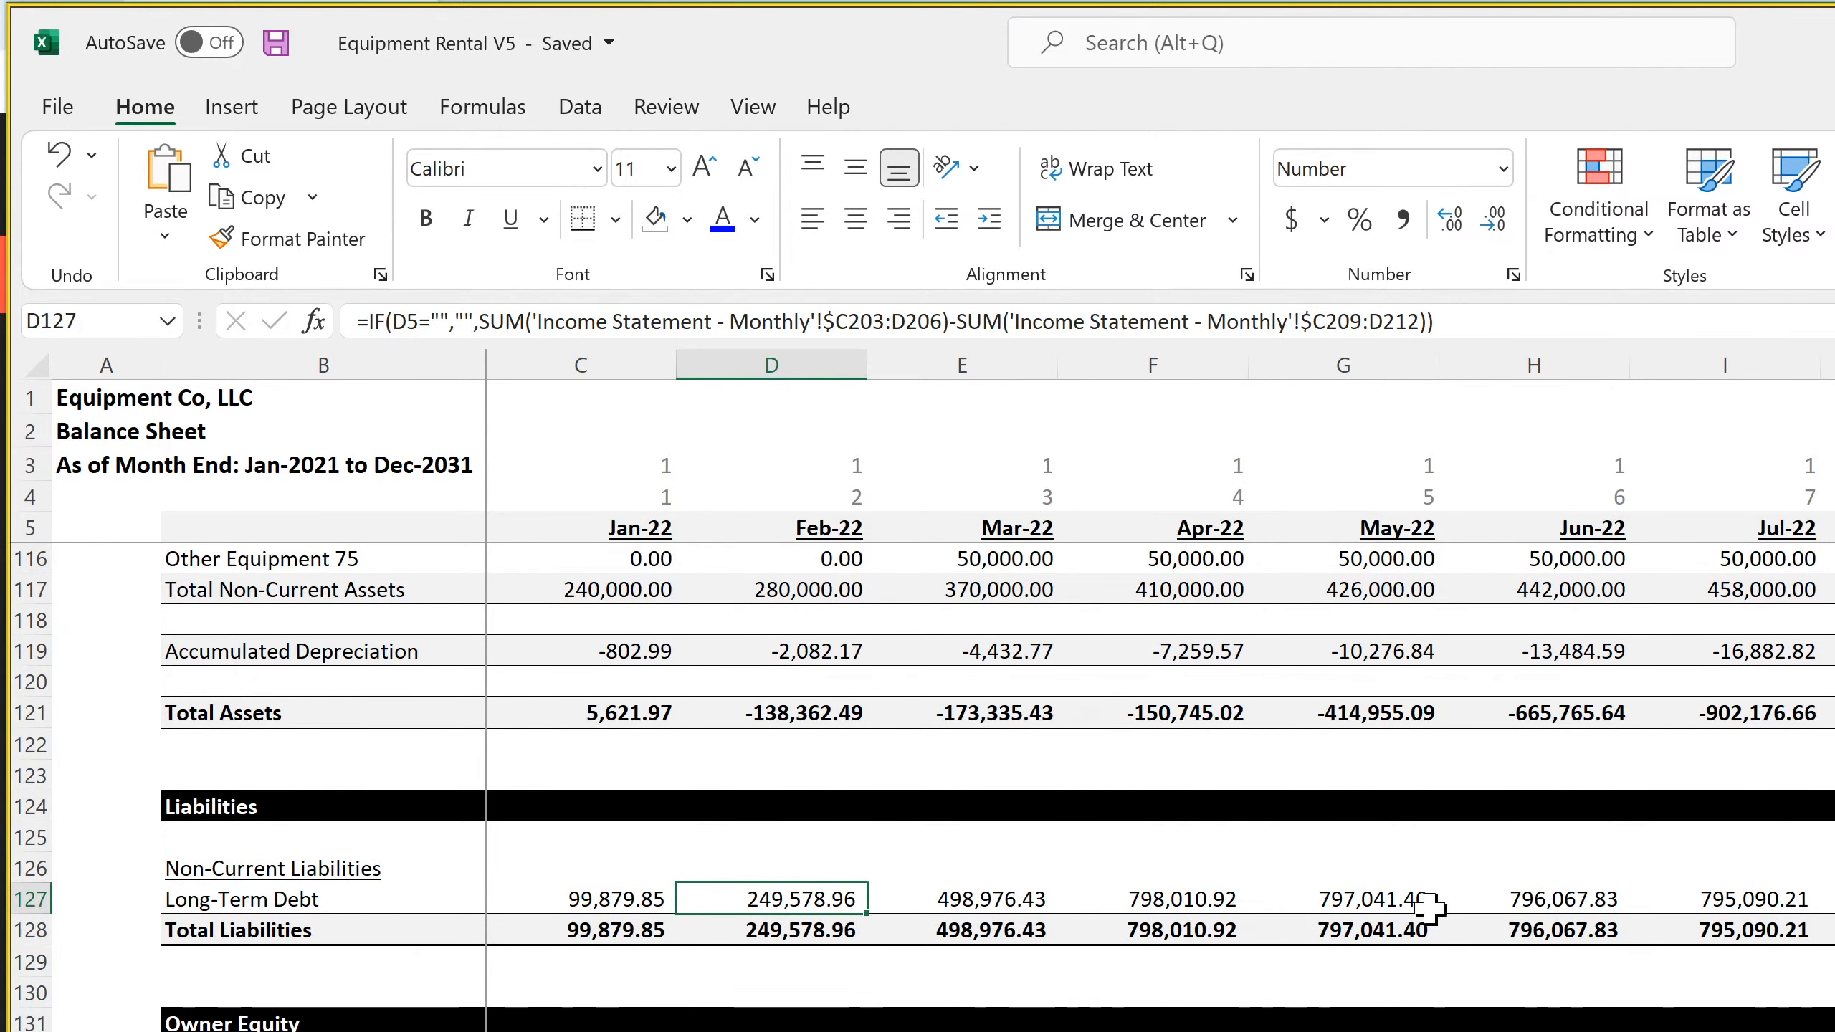
{"action": "left_click", "coordinate": [1829, 899]}
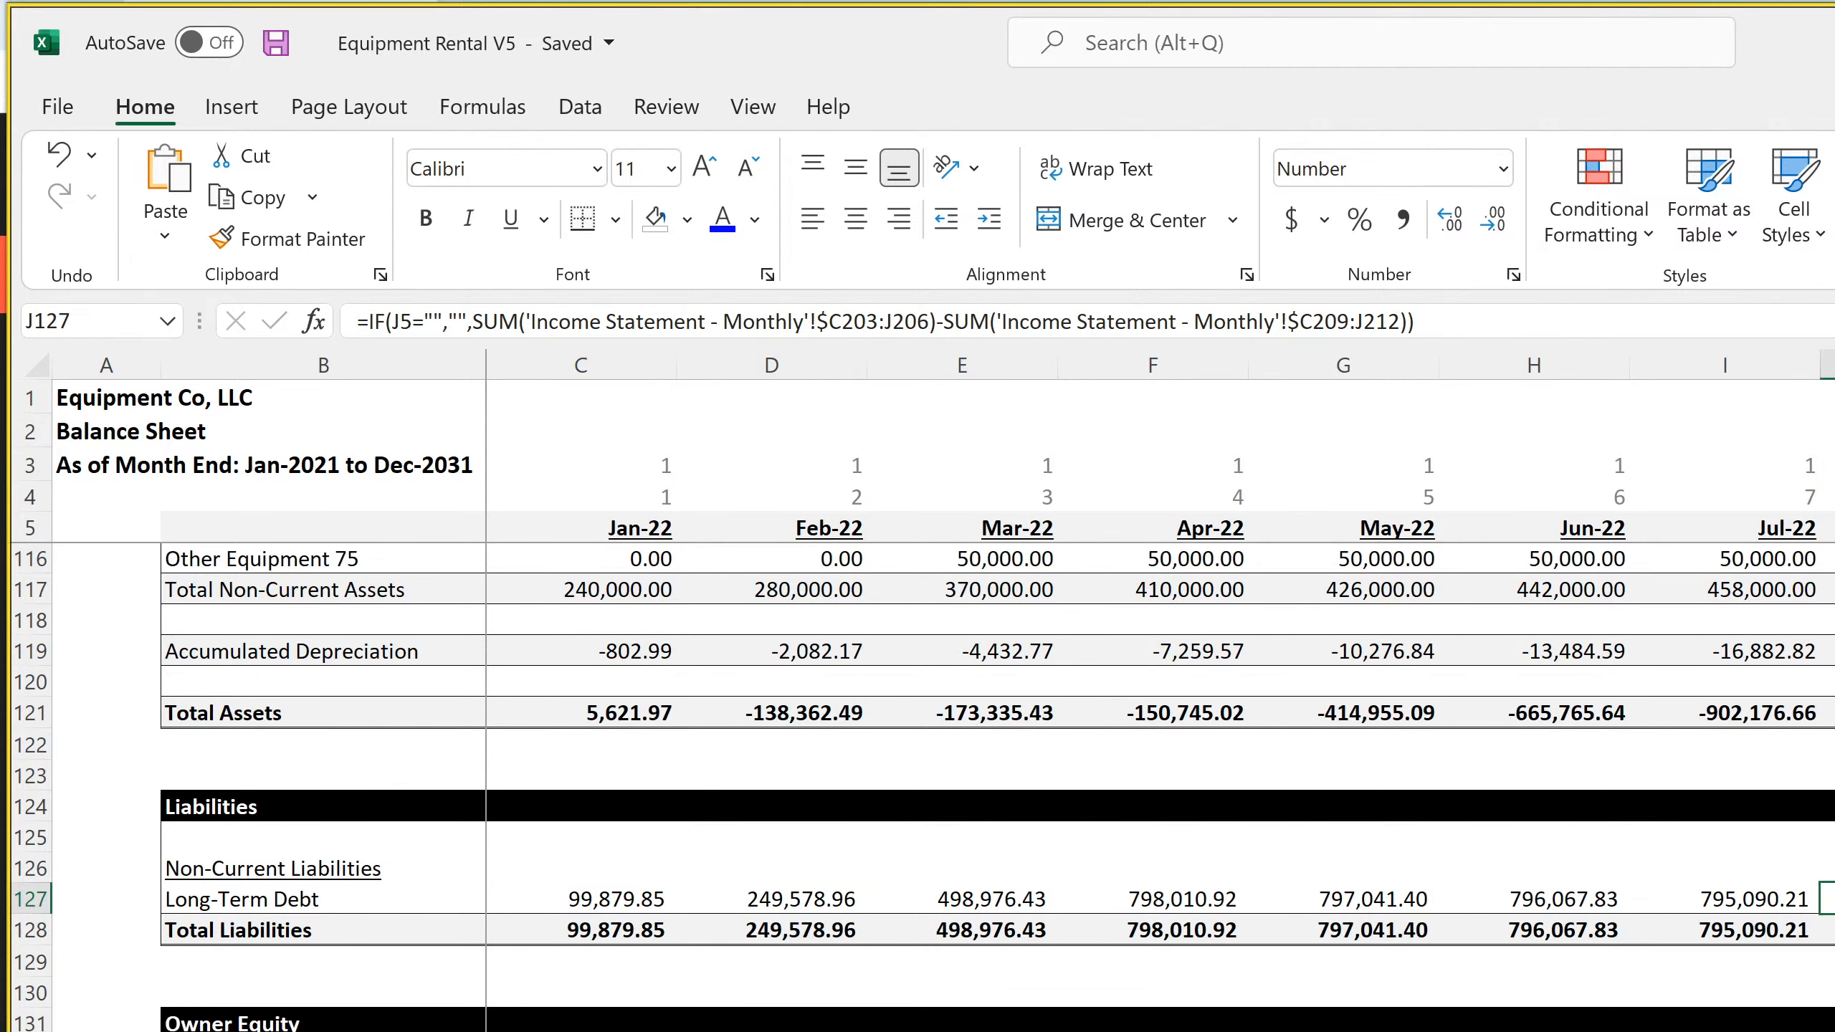
{"action": "key", "text": "Right"}
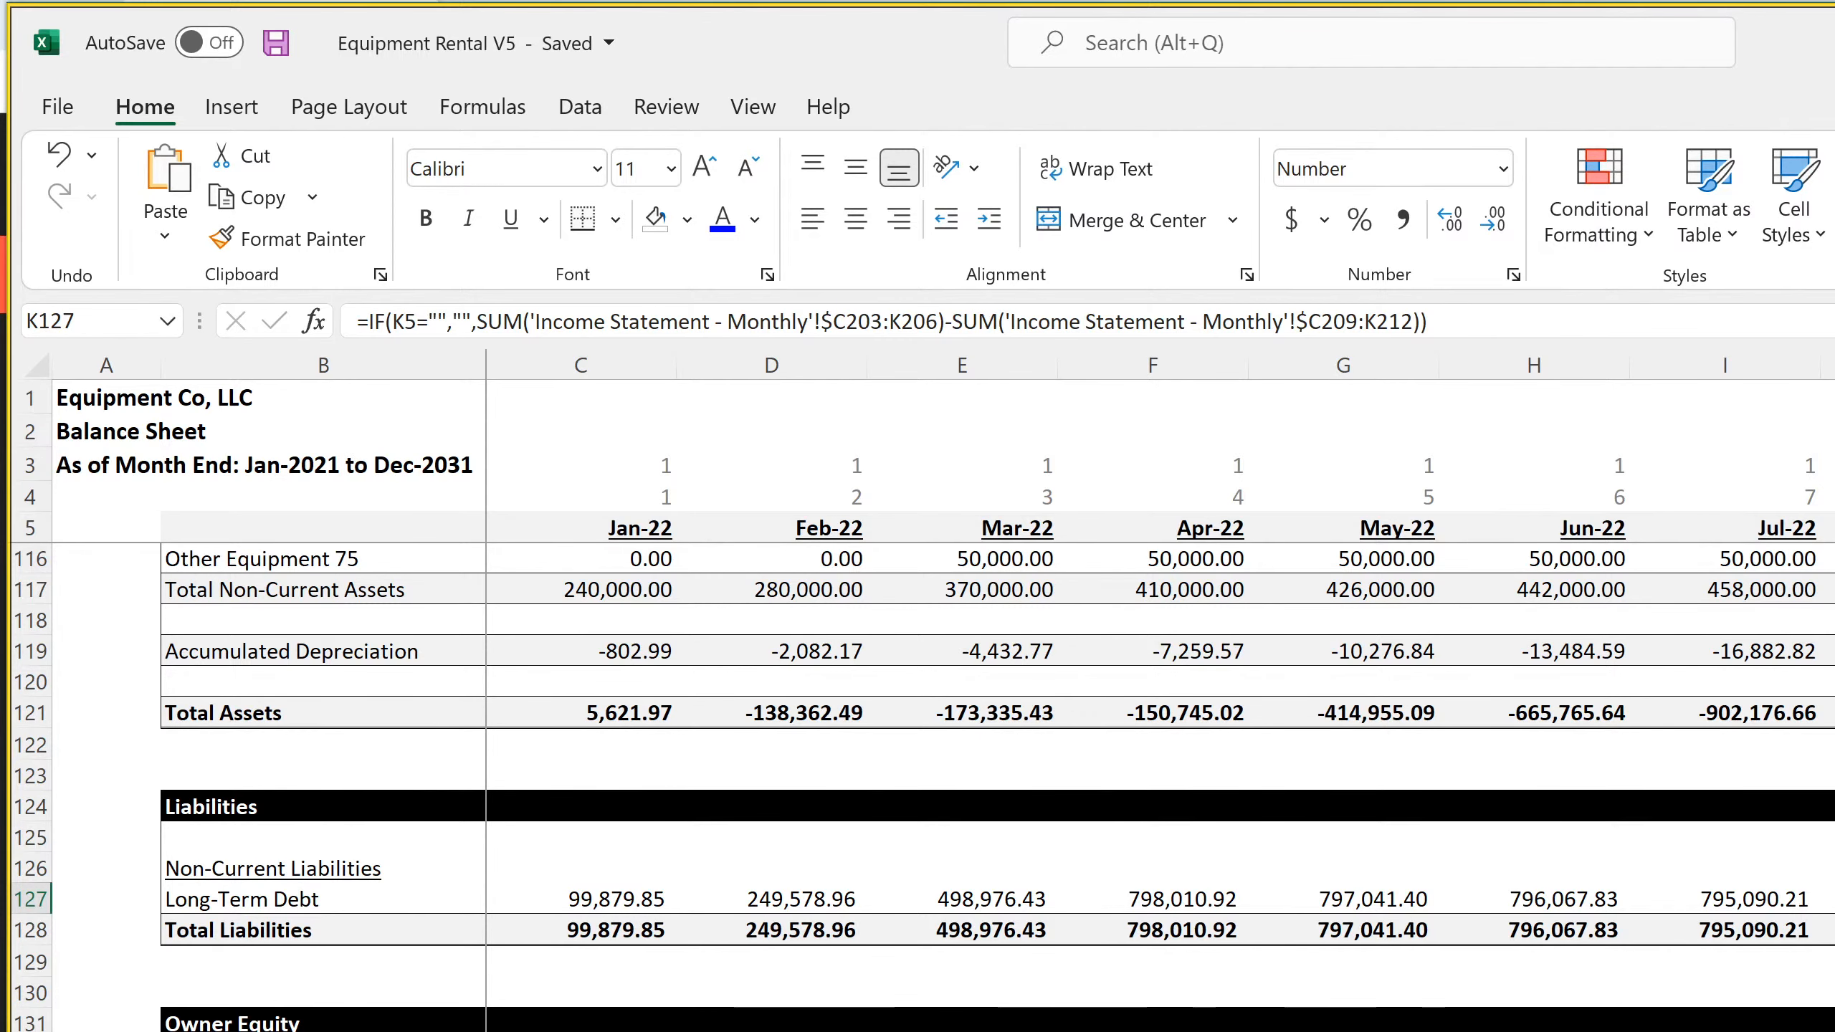
Sum the loan proceeds C203:F206 in cell H216 of the monthly Income Statement as a check
{"action": "key", "text": "ctrl+Page_Up"}
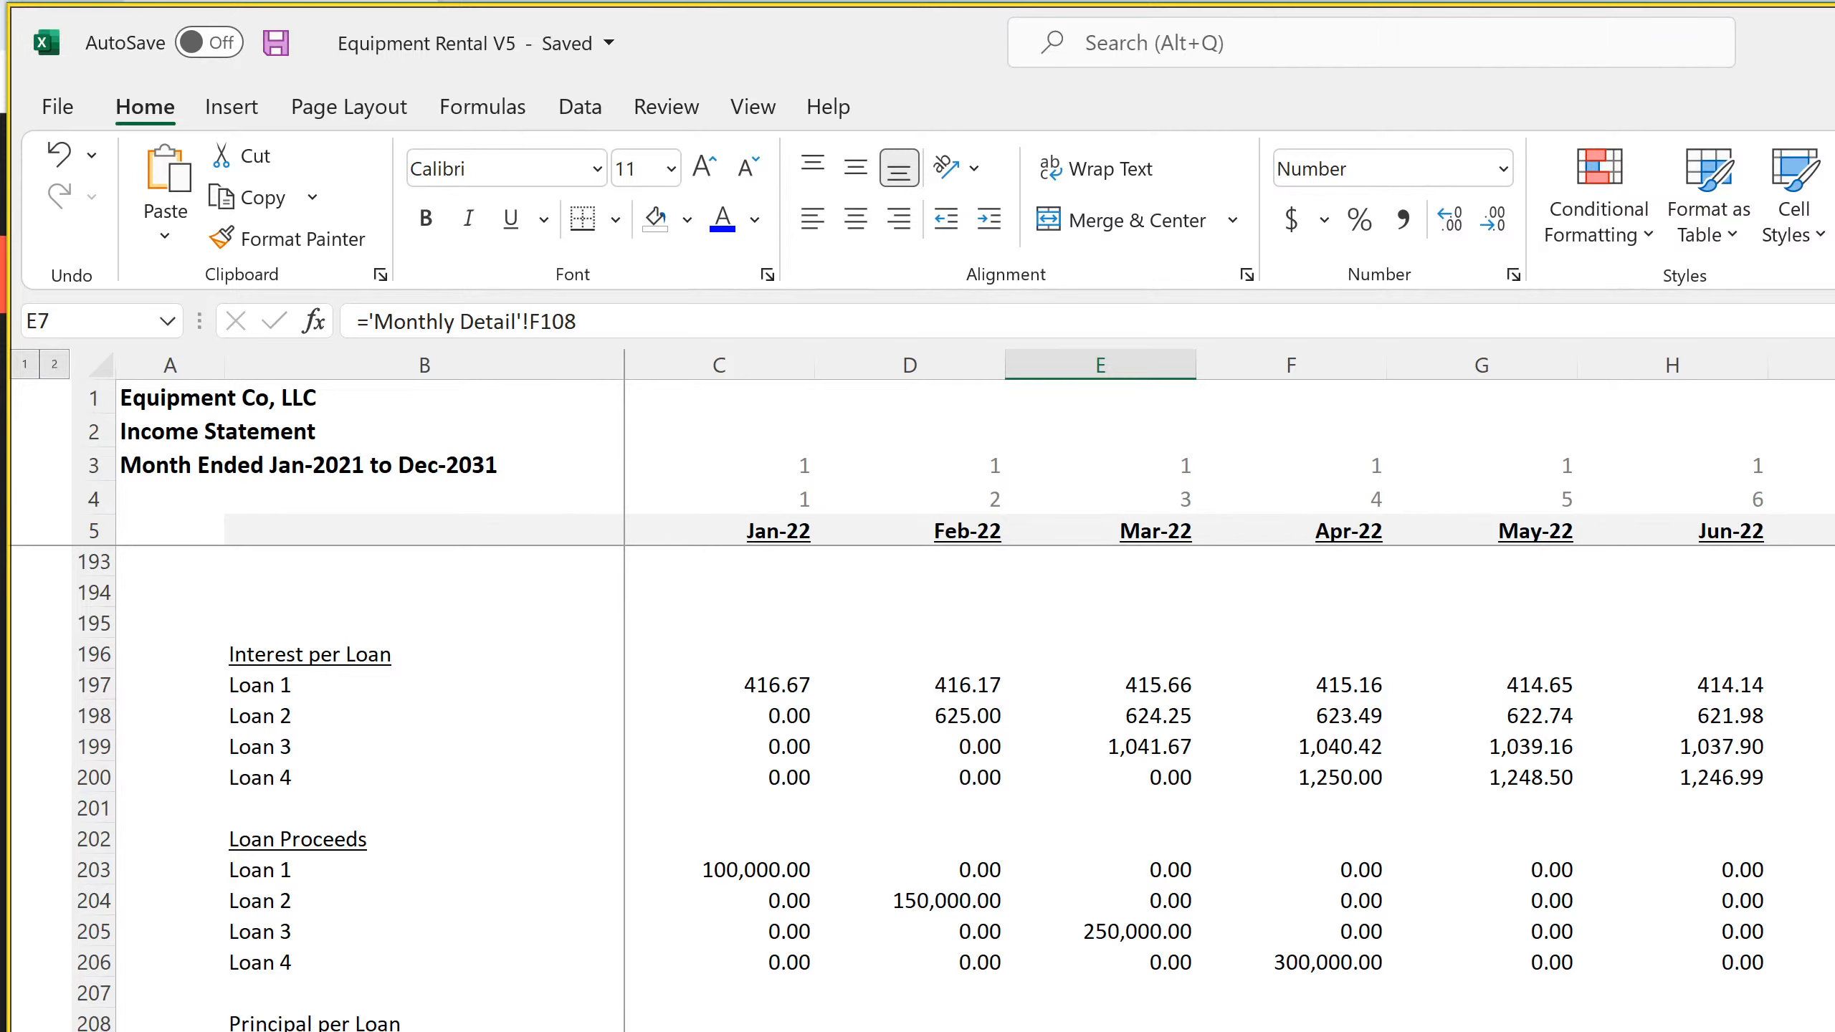
{"action": "left_click", "coordinate": [1672, 1031]}
{"action": "key", "text": "alt+equal"}
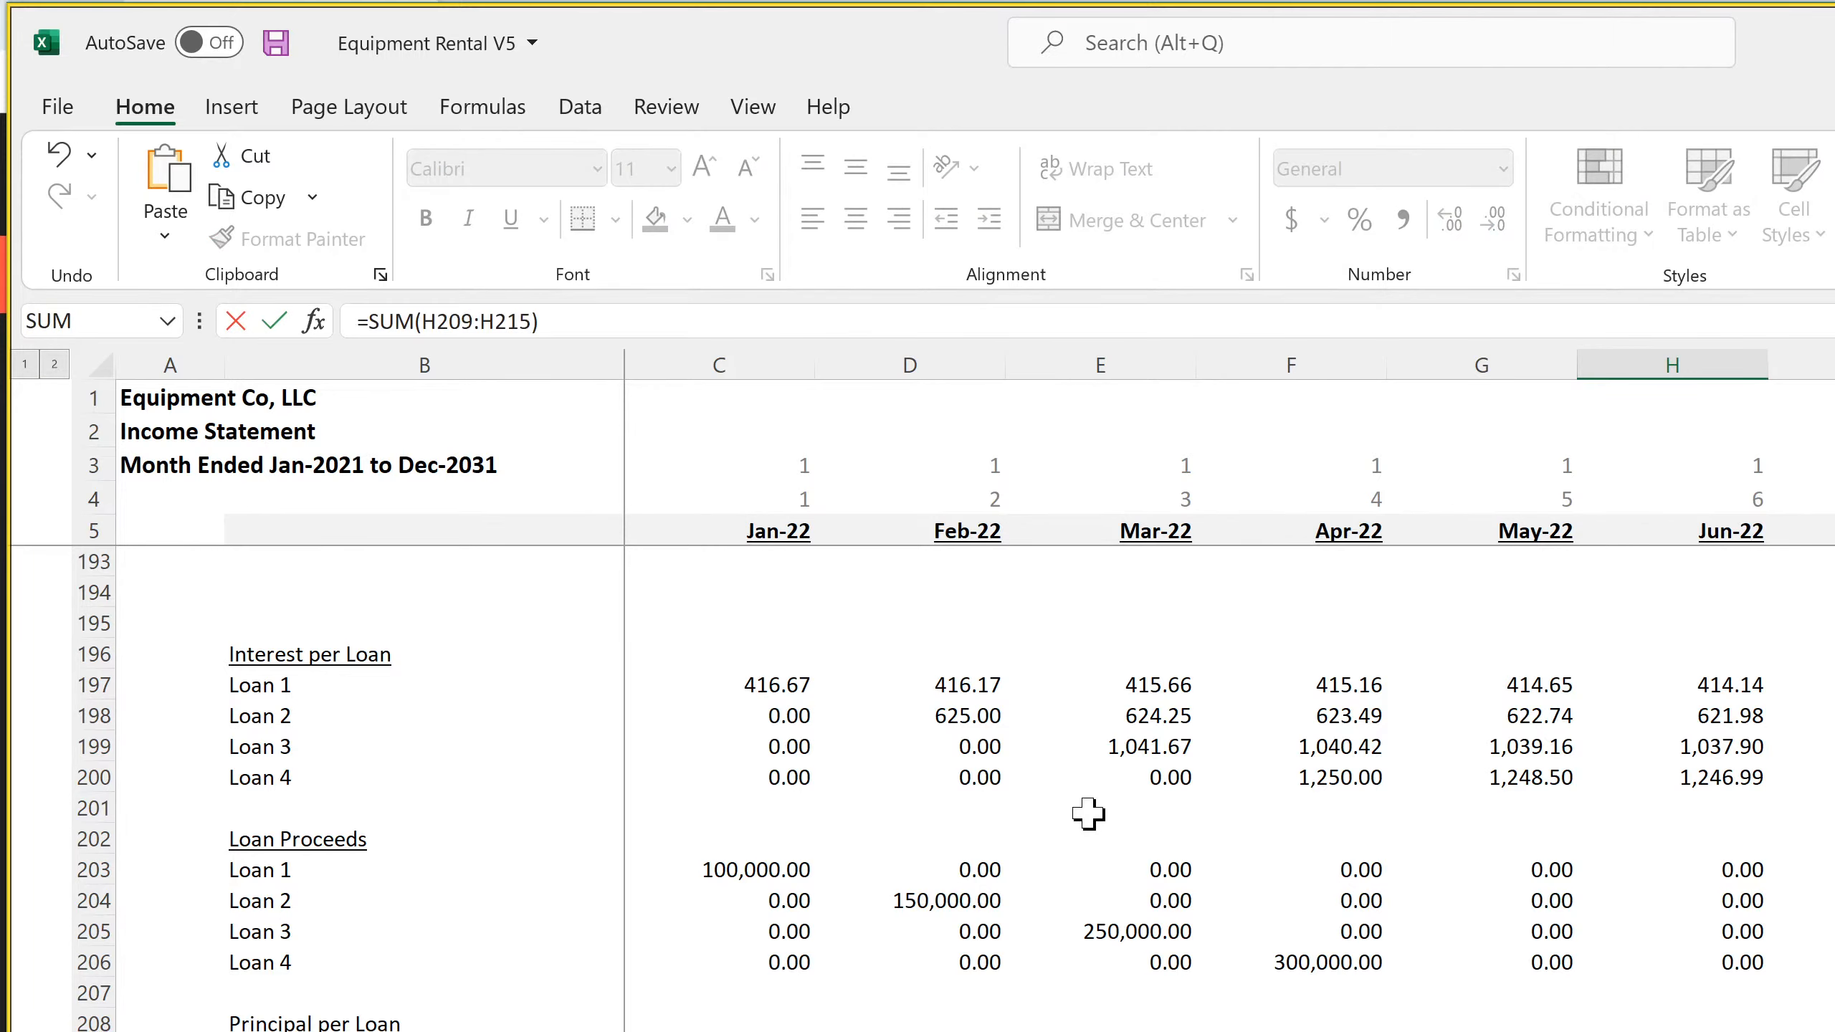
{"action": "left_click_drag", "start_coordinate": [722, 867], "coordinate": [1271, 947]}
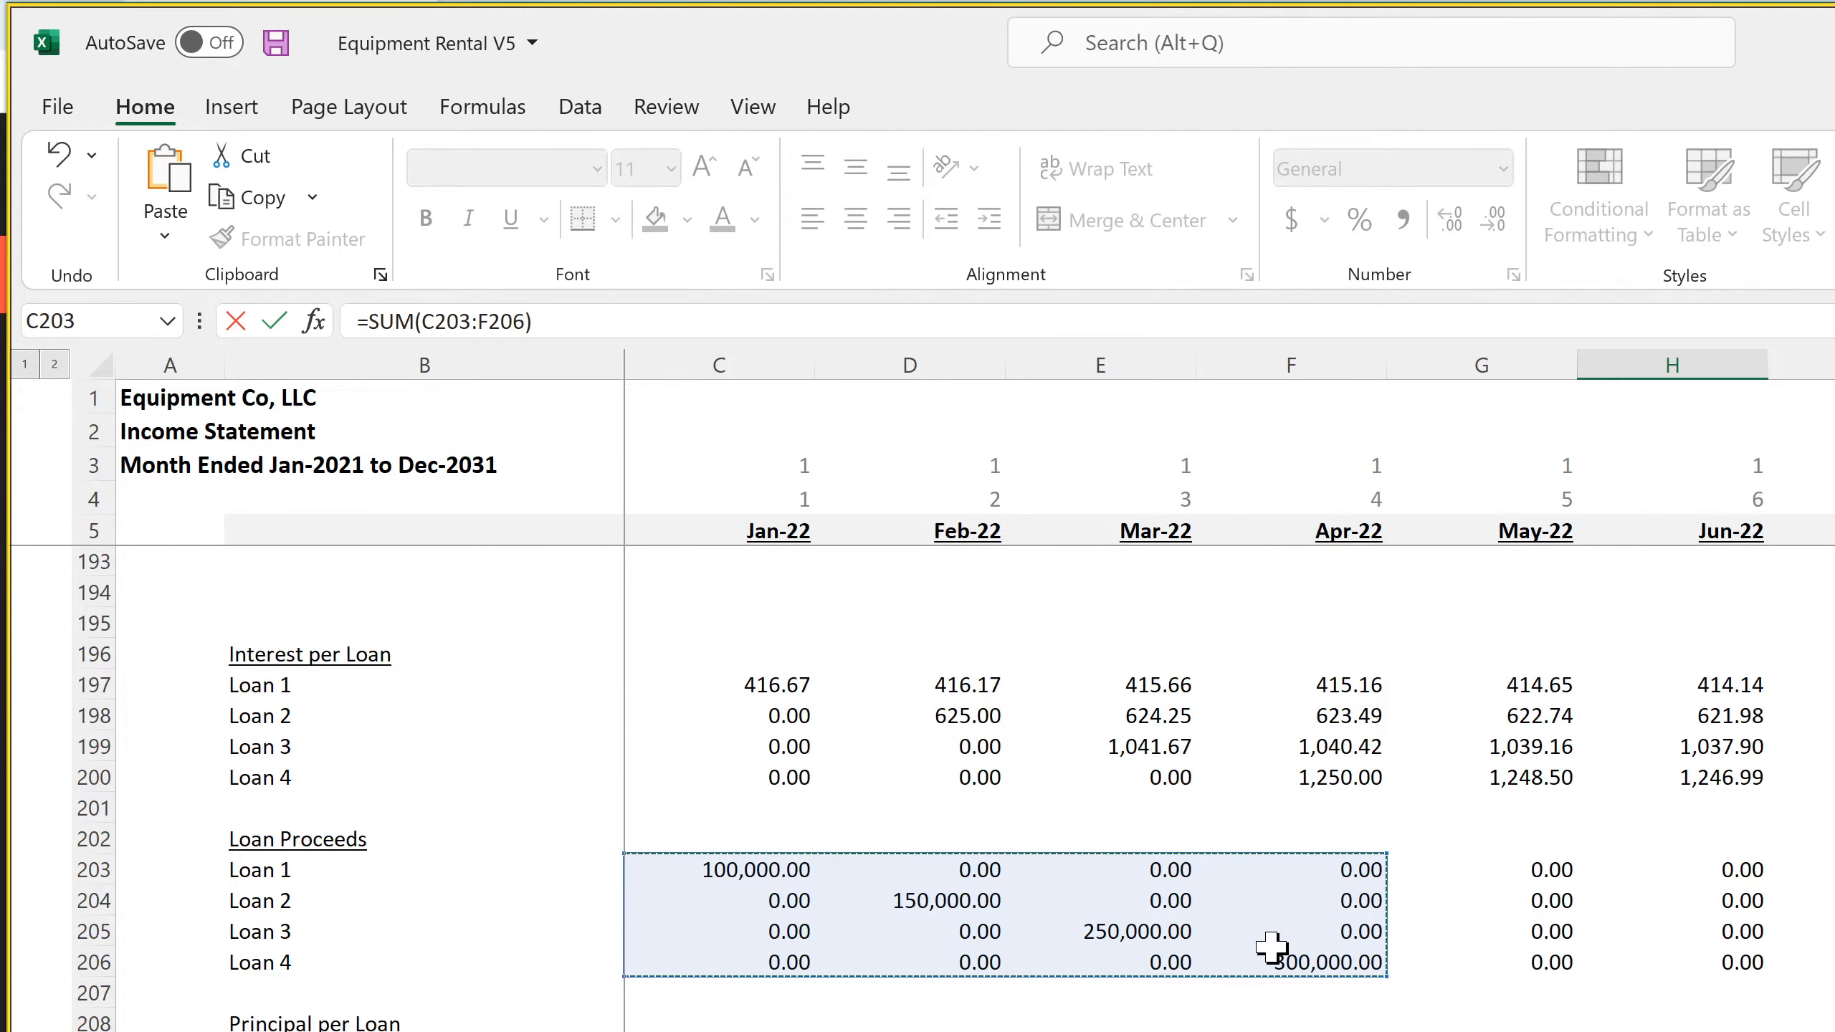
{"action": "key", "text": "Return"}
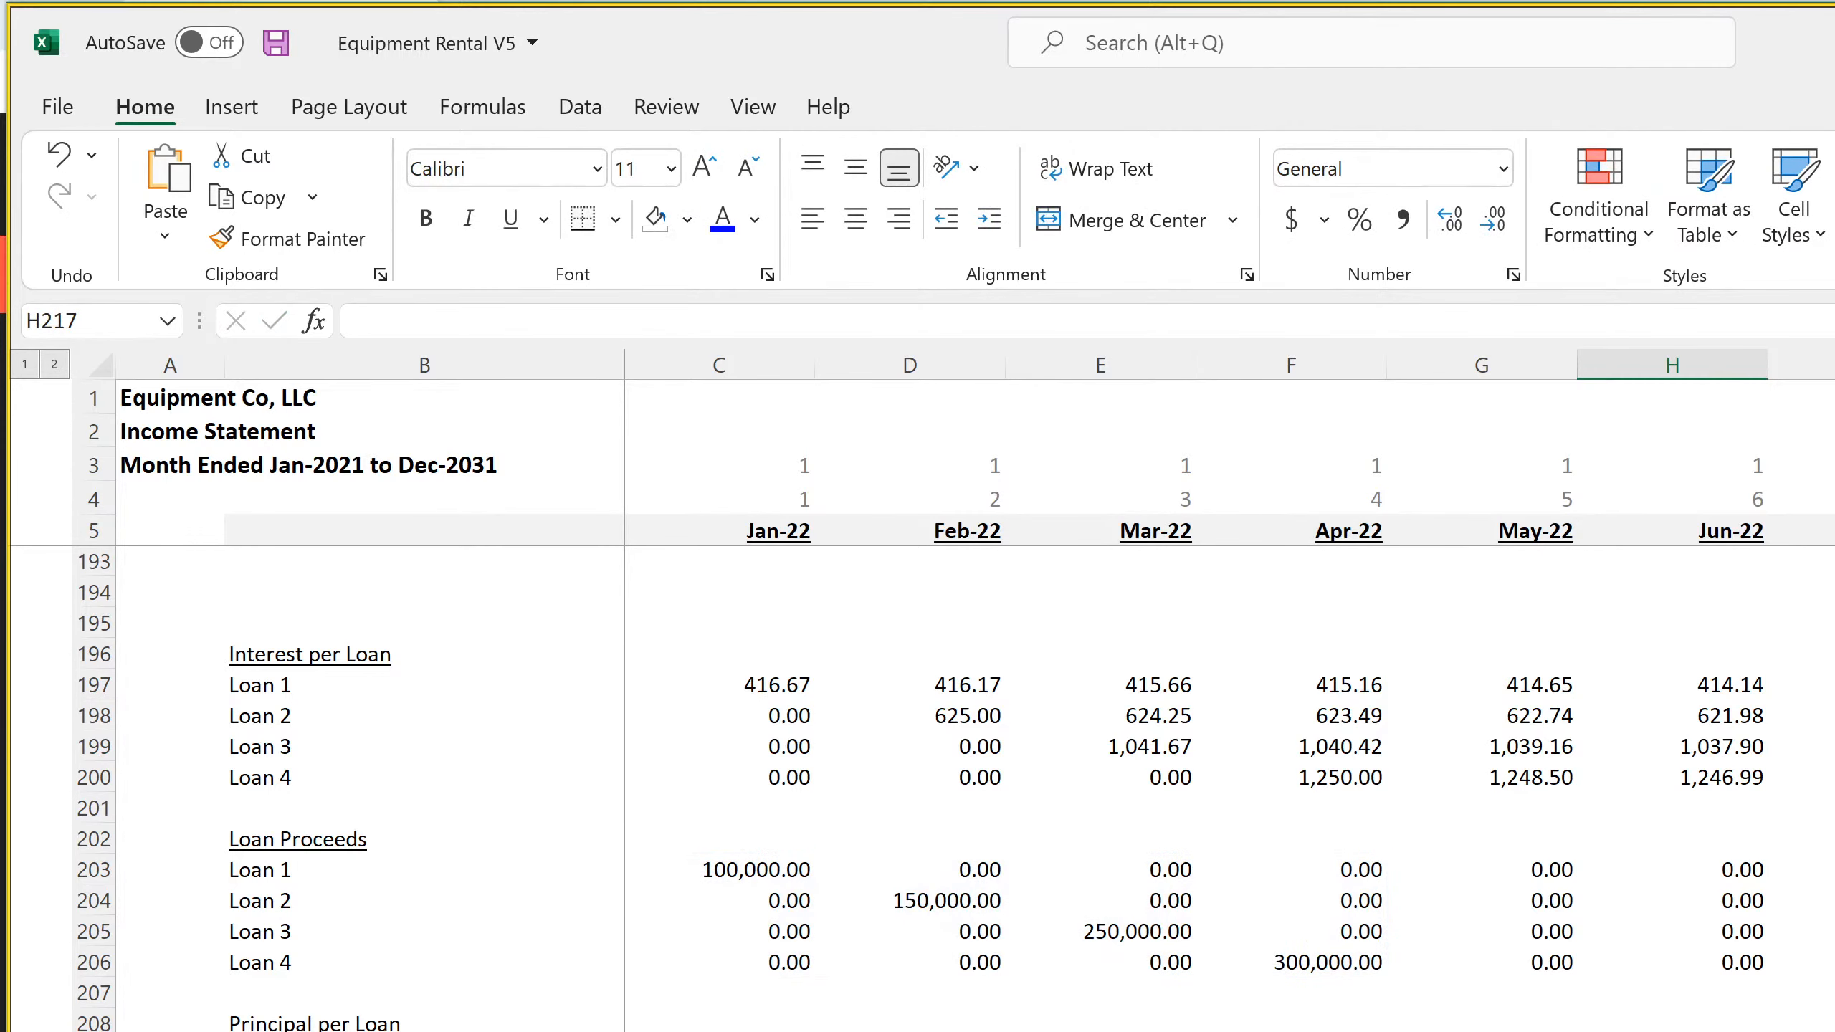
Sum the principal per loan across the months in cell H217, below the loan proceeds total
{"action": "key", "text": "alt+equal"}
{"action": "left_click_drag", "start_coordinate": [723, 1031], "coordinate": [1834, 1031]}
{"action": "key", "text": "Return"}
Calculate H216 minus H217 in the cell below the two totals, and save the workbook after returning to the Balance Sheet
{"action": "type", "text": "="}
{"action": "key", "text": "Up"}
{"action": "key", "text": "Up"}
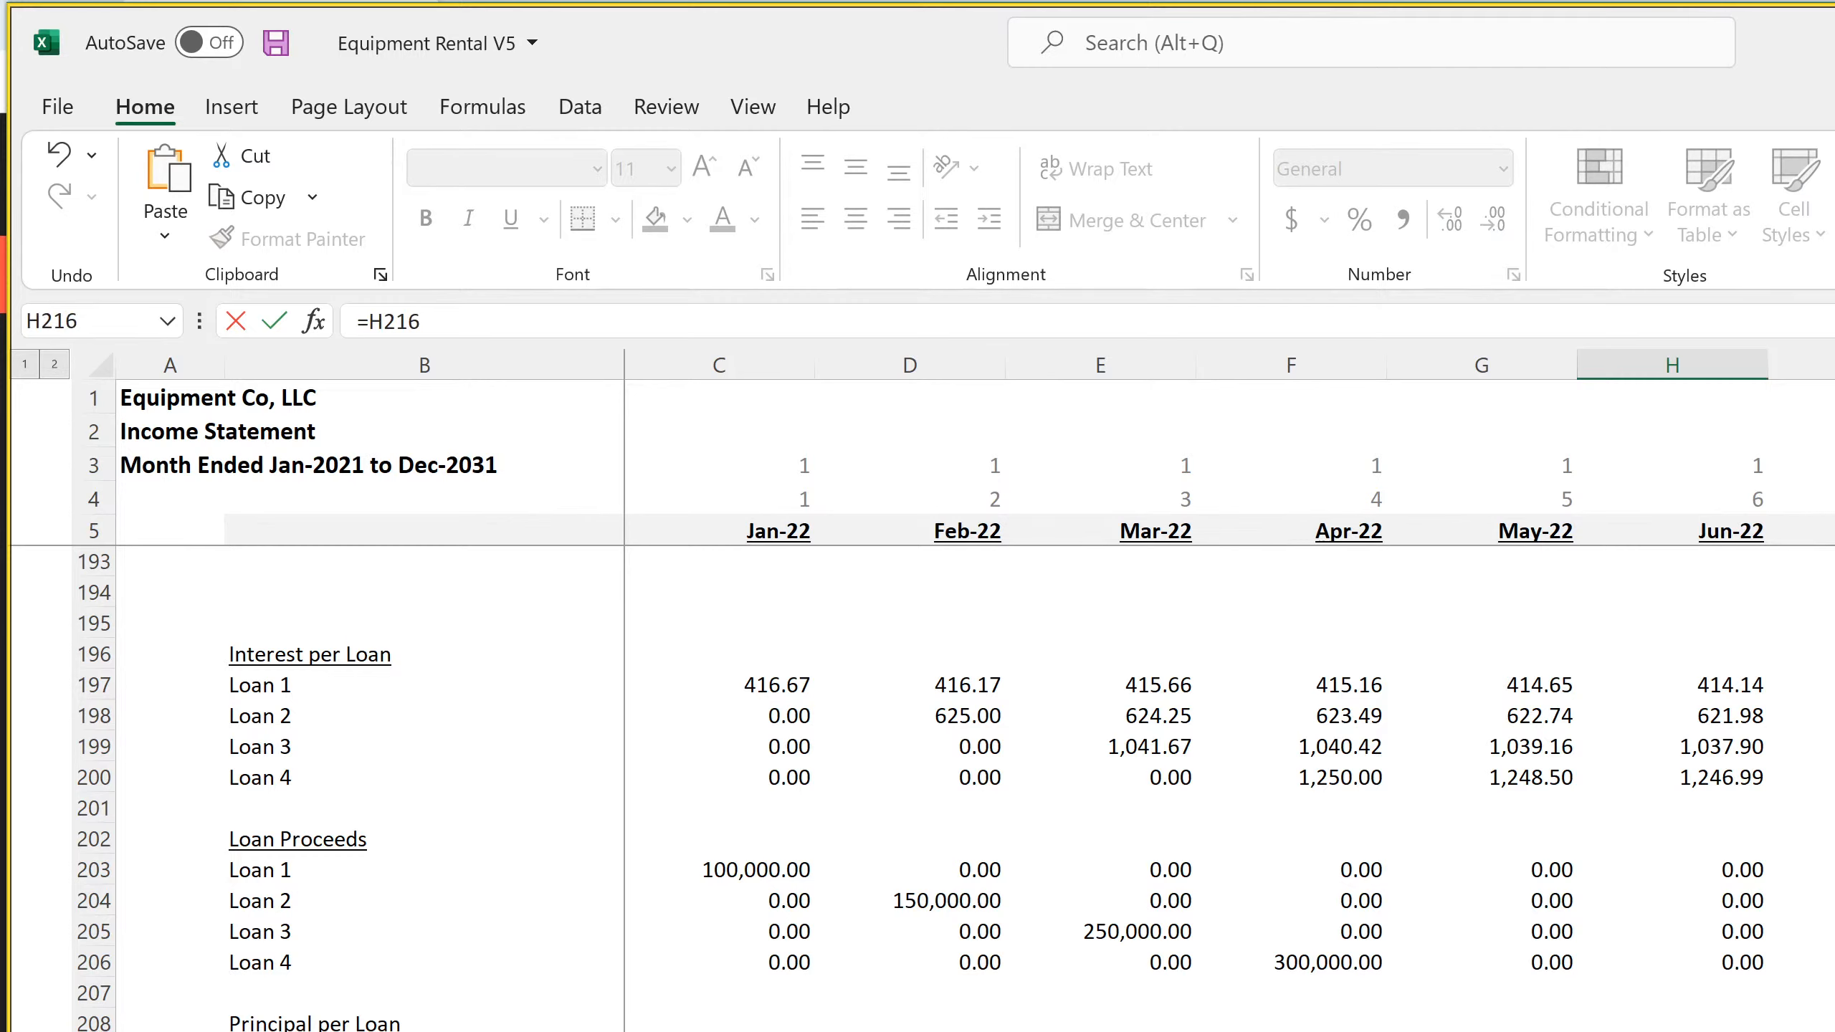
{"action": "type", "text": "-"}
{"action": "key", "text": "Up"}
{"action": "key", "text": "Return"}
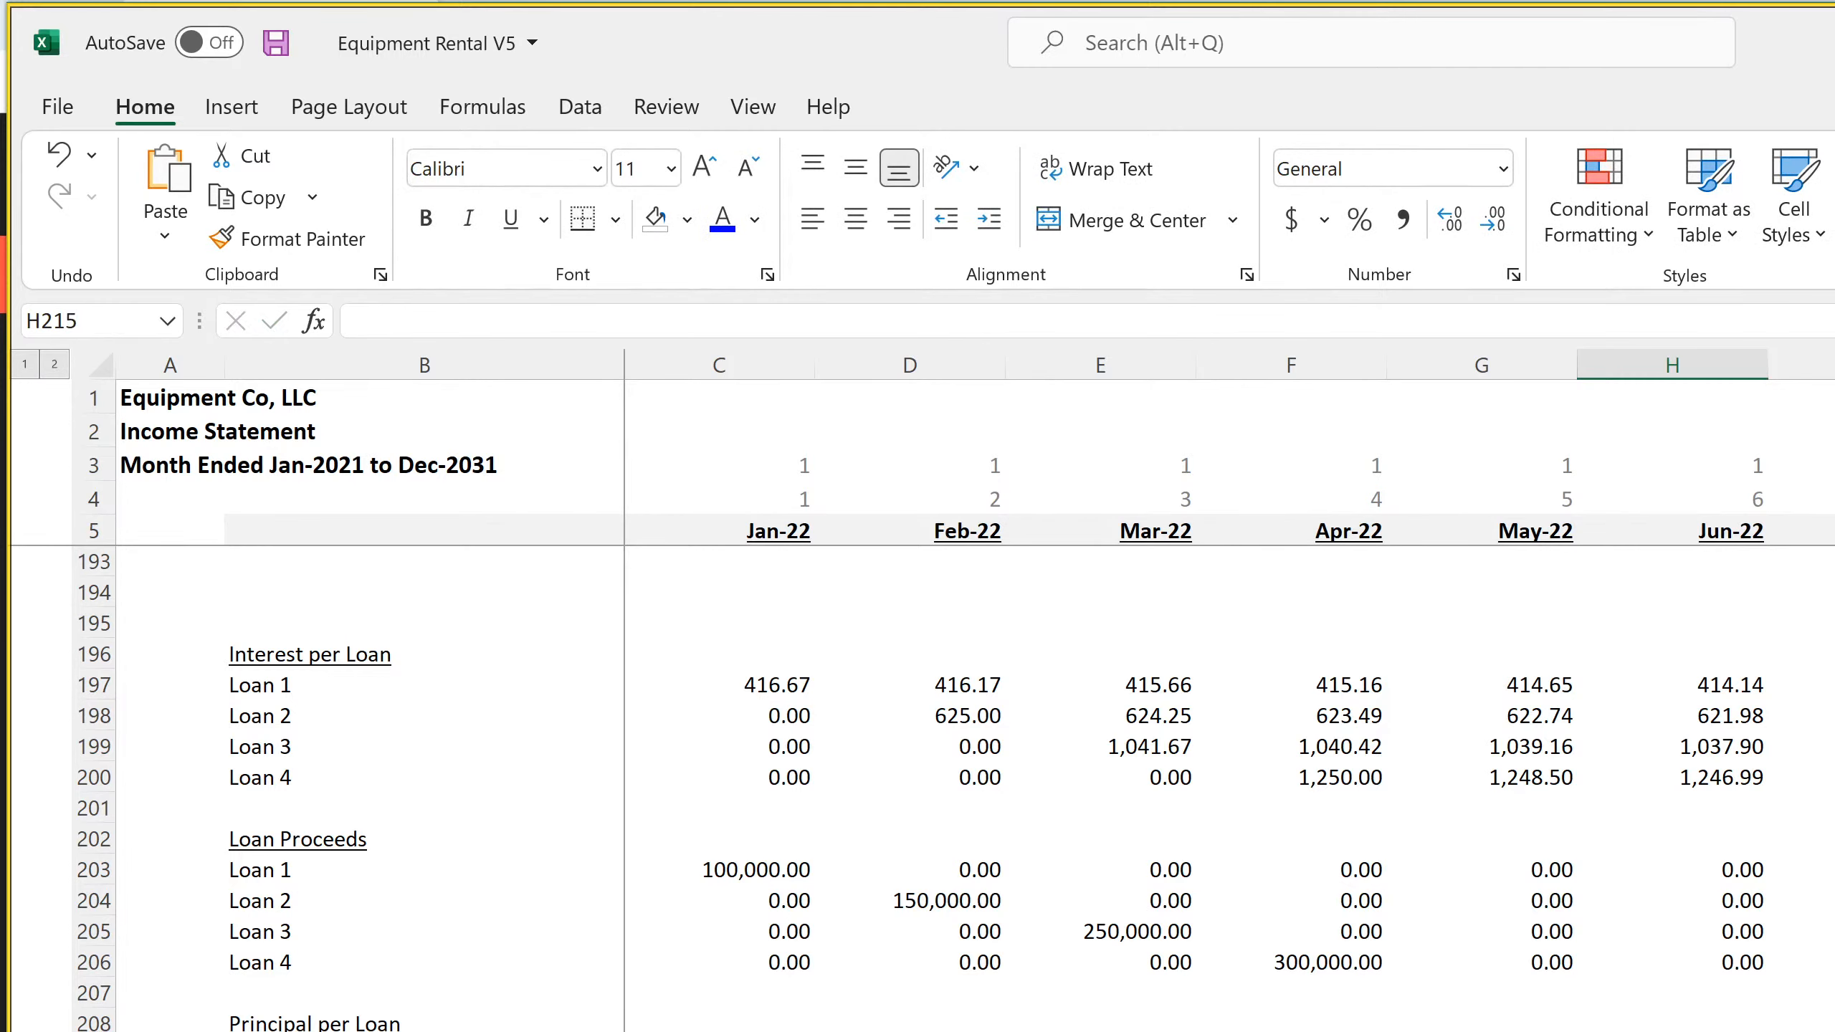
{"action": "key", "text": "ctrl+Page_Down"}
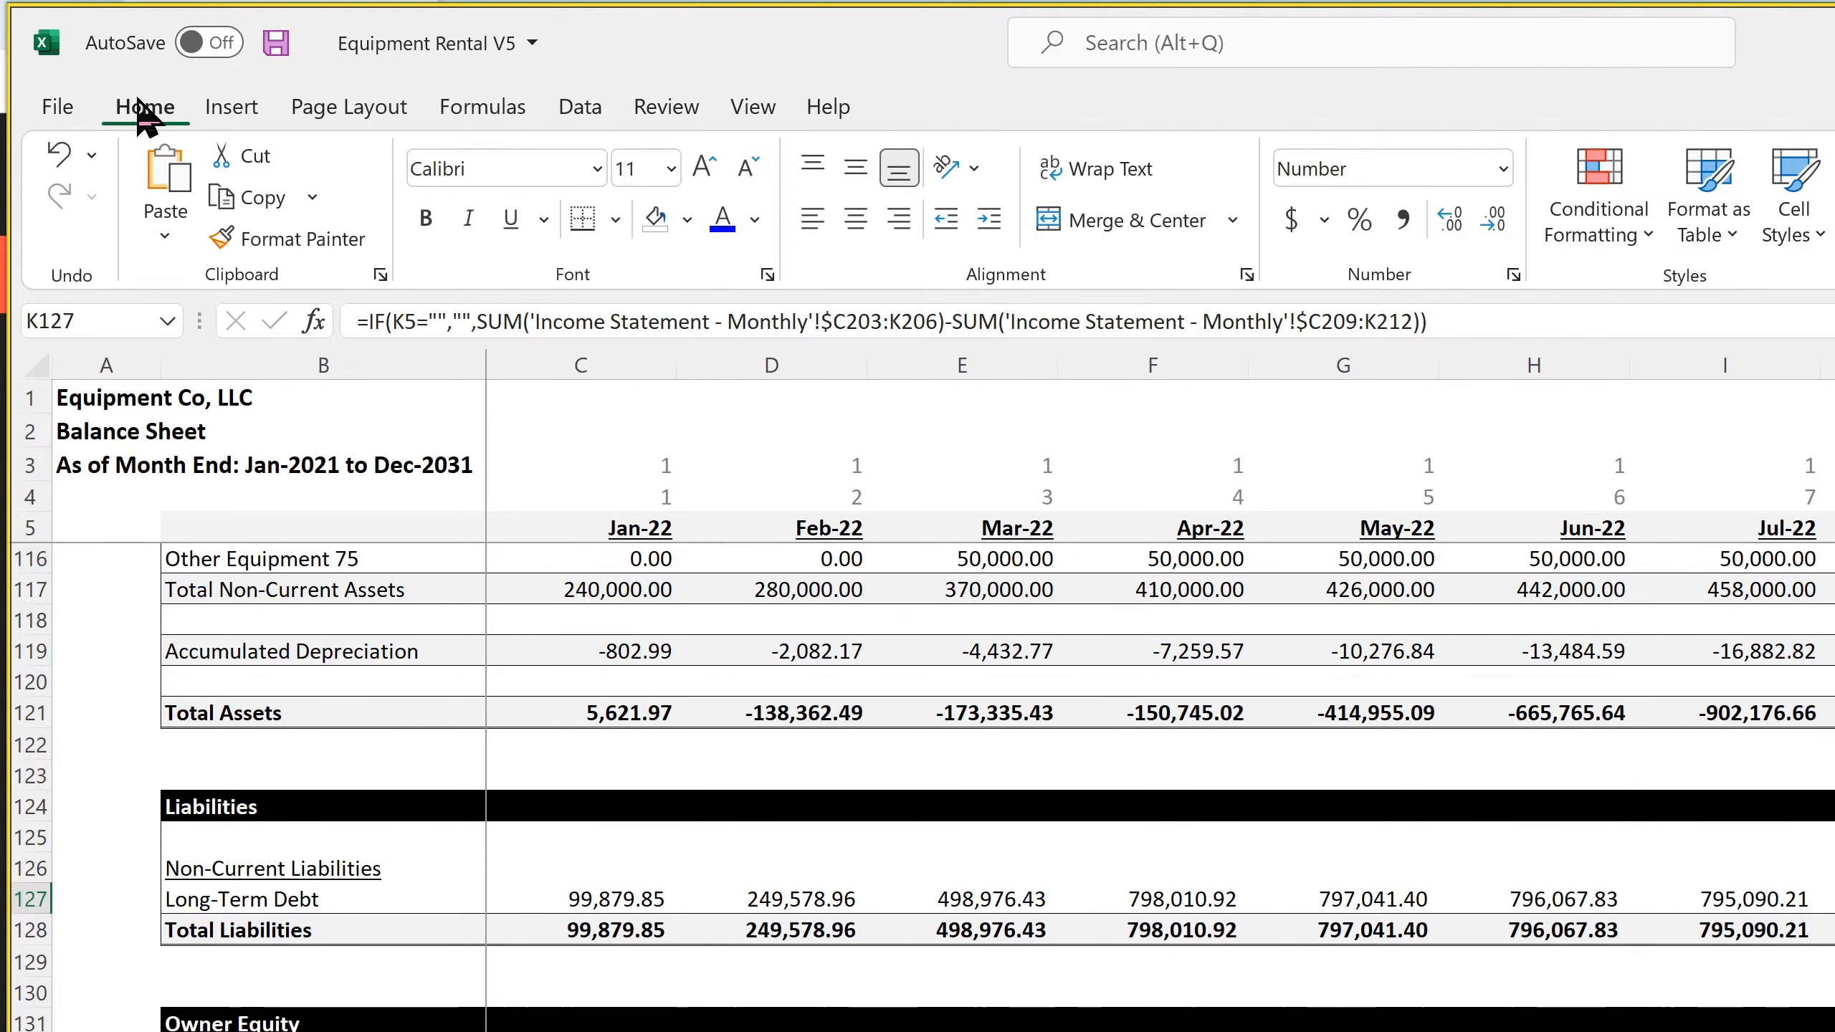
{"action": "left_click", "coordinate": [276, 41]}
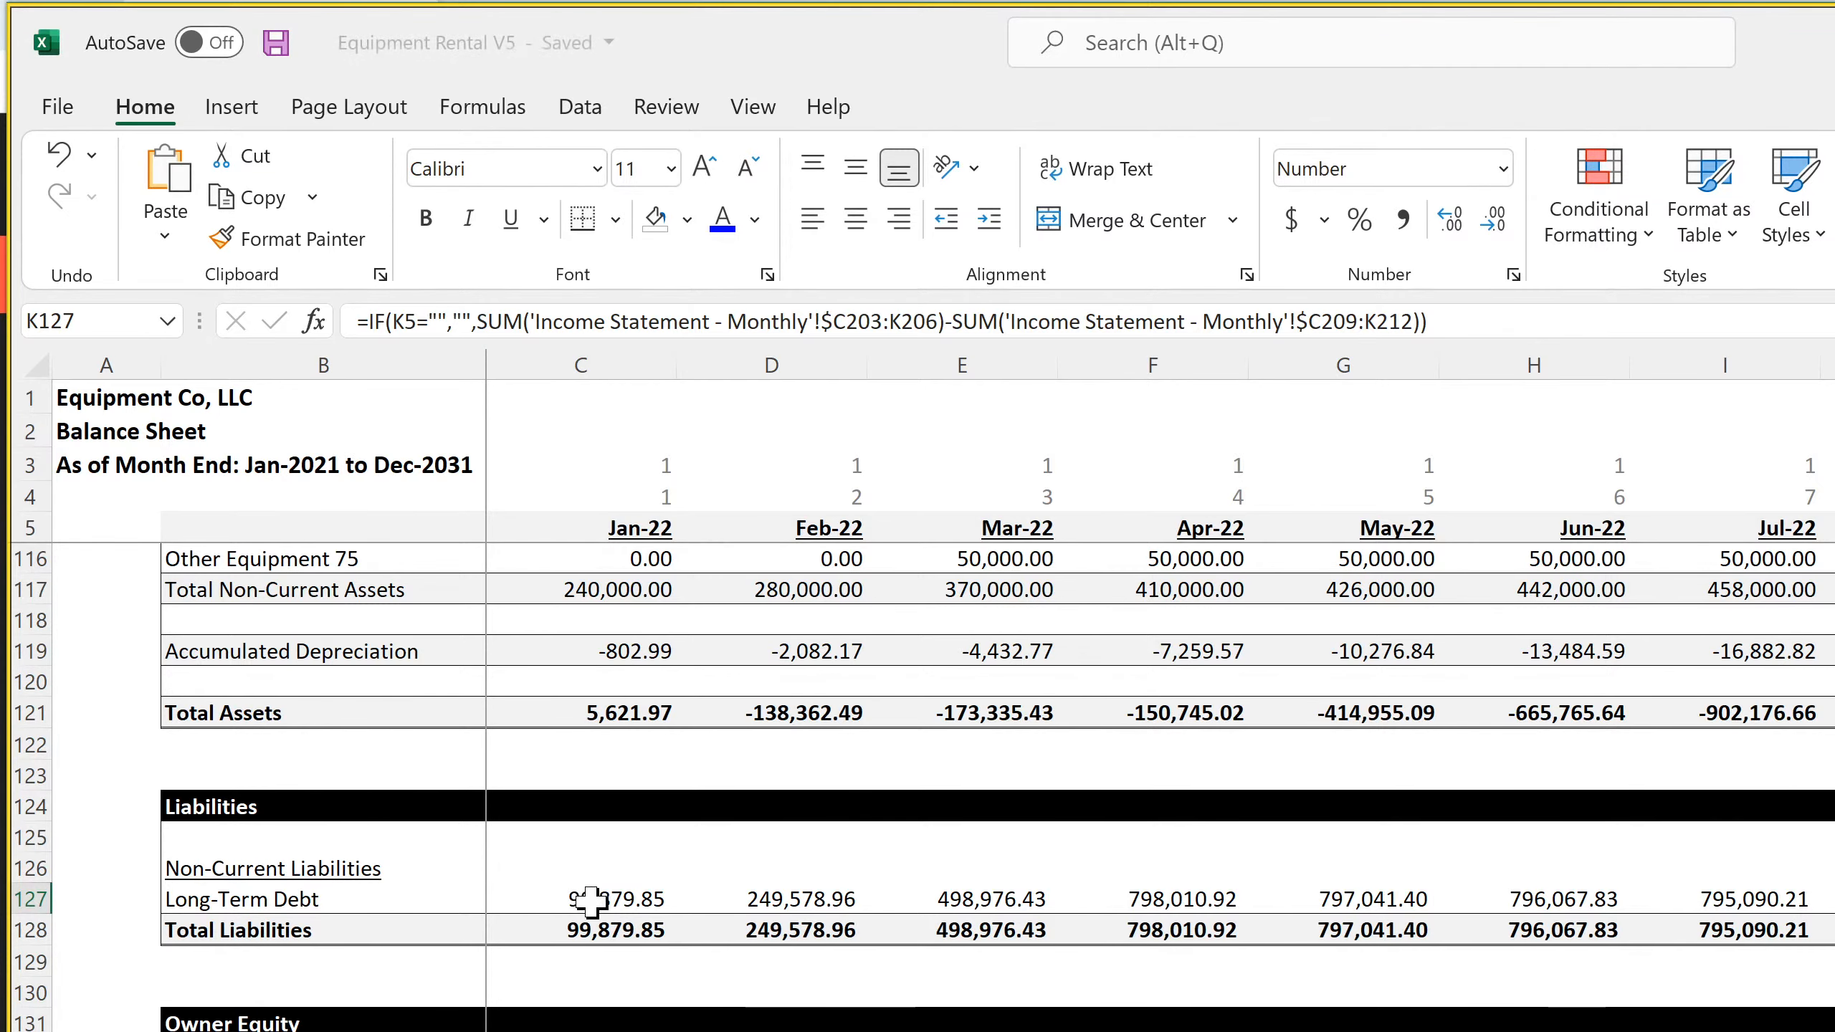
Review the Balance Sheet from Cash and the non-current assets down to the Common Stock rows under Owner Equity
{"action": "scroll", "coordinate": [600, 909], "scroll_direction": "down", "scroll_amount": 4}
{"action": "scroll", "coordinate": [600, 909], "scroll_direction": "up", "scroll_amount": 7}
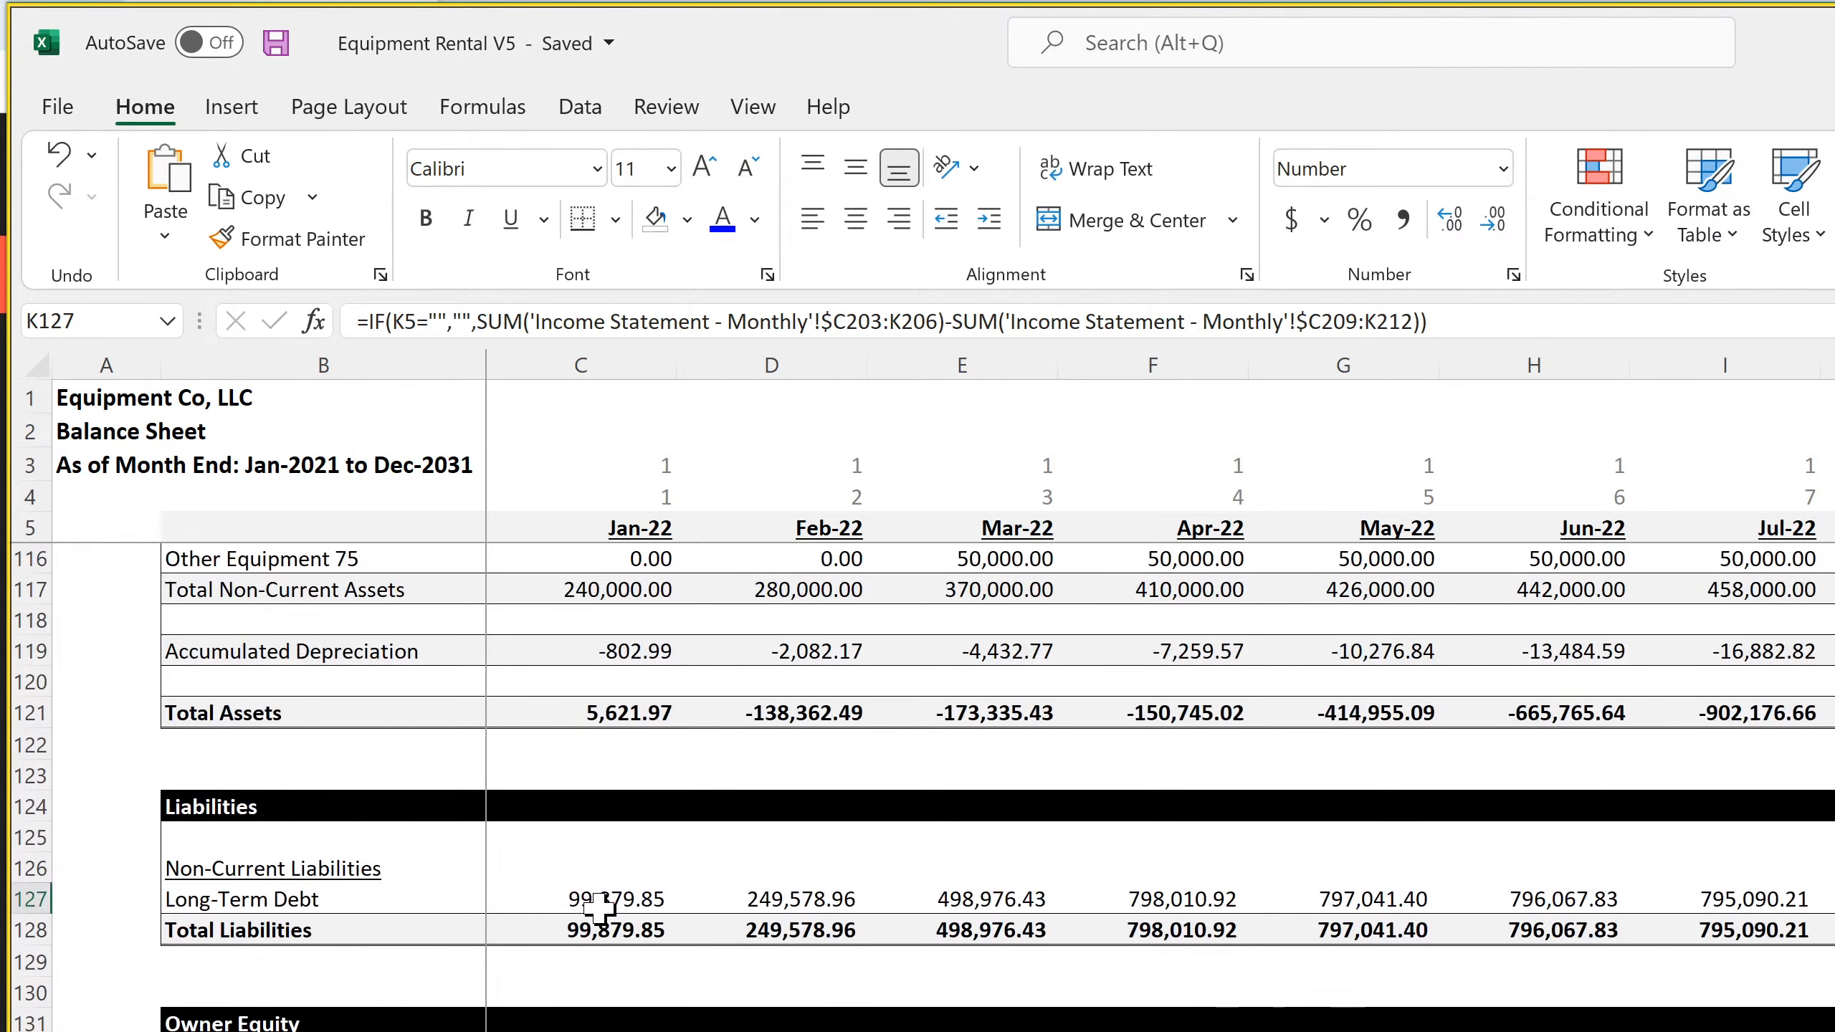
{"action": "scroll", "coordinate": [600, 909], "scroll_direction": "up", "scroll_amount": 20}
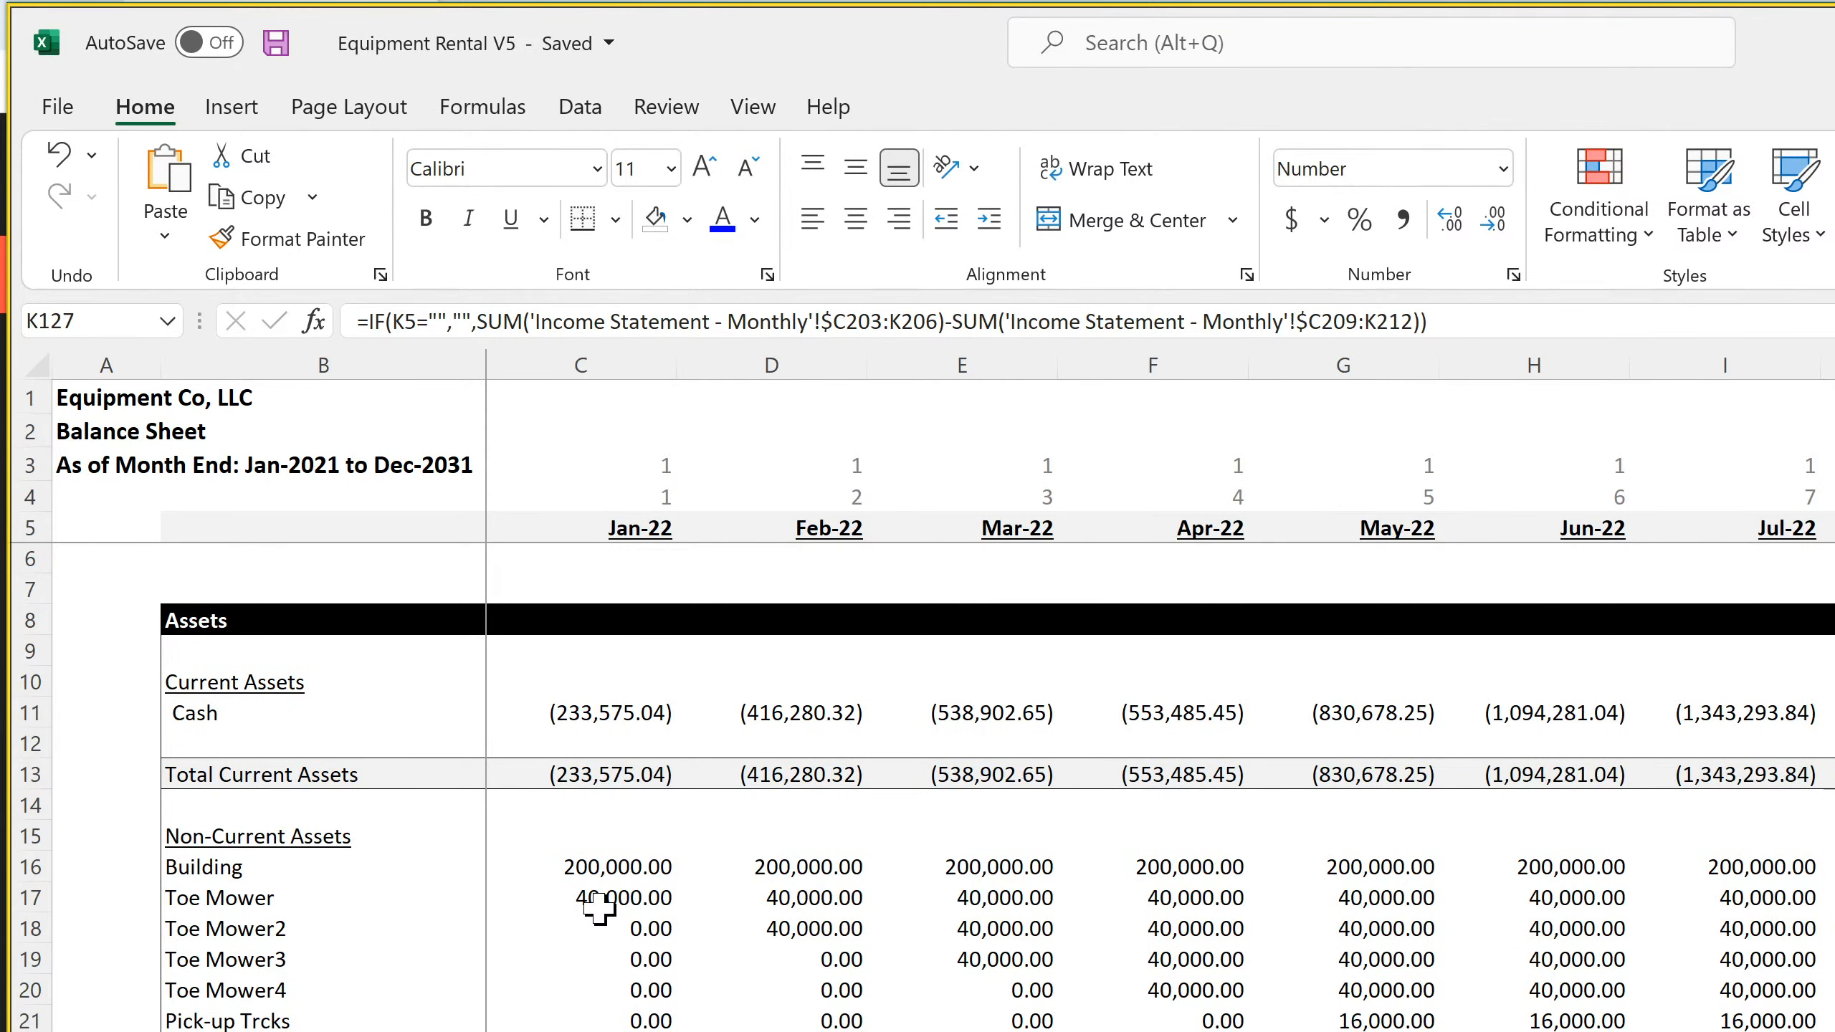
{"action": "scroll", "coordinate": [600, 909], "scroll_direction": "down", "scroll_amount": 20}
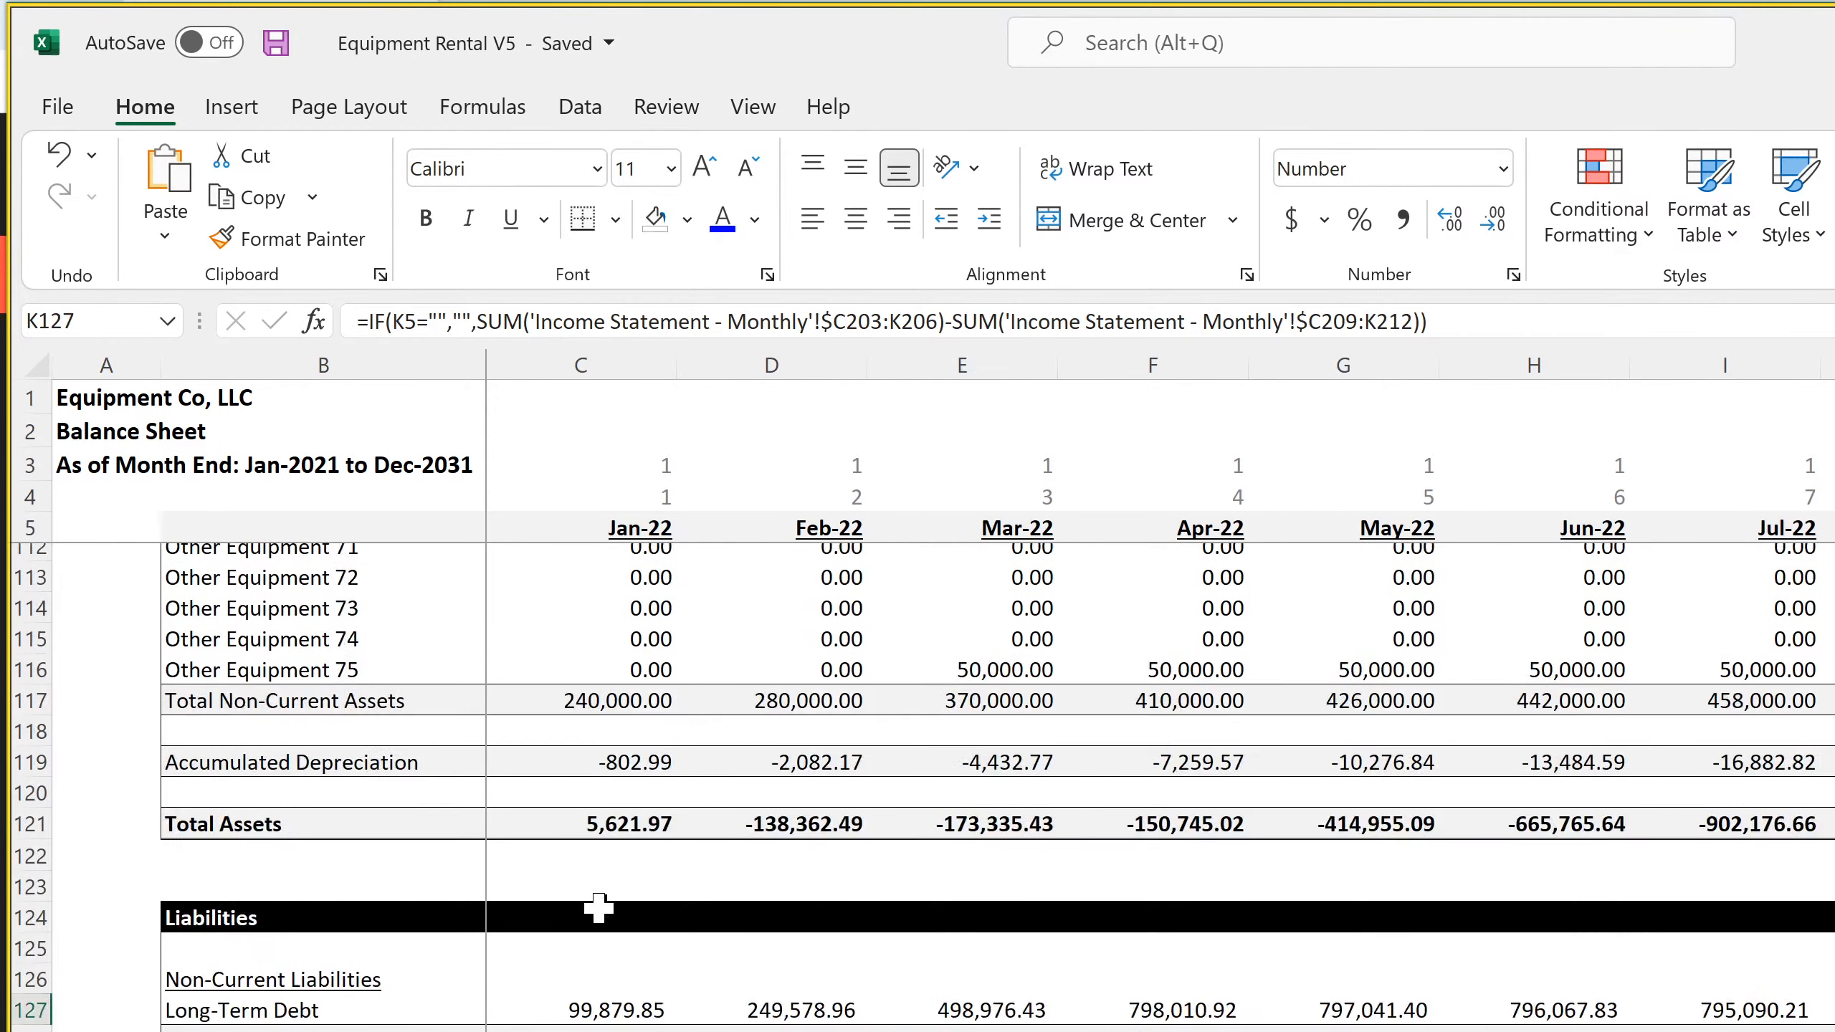
{"action": "scroll", "coordinate": [599, 909], "scroll_direction": "down", "scroll_amount": 5}
{"action": "scroll", "coordinate": [600, 910], "scroll_direction": "up", "scroll_amount": 4}
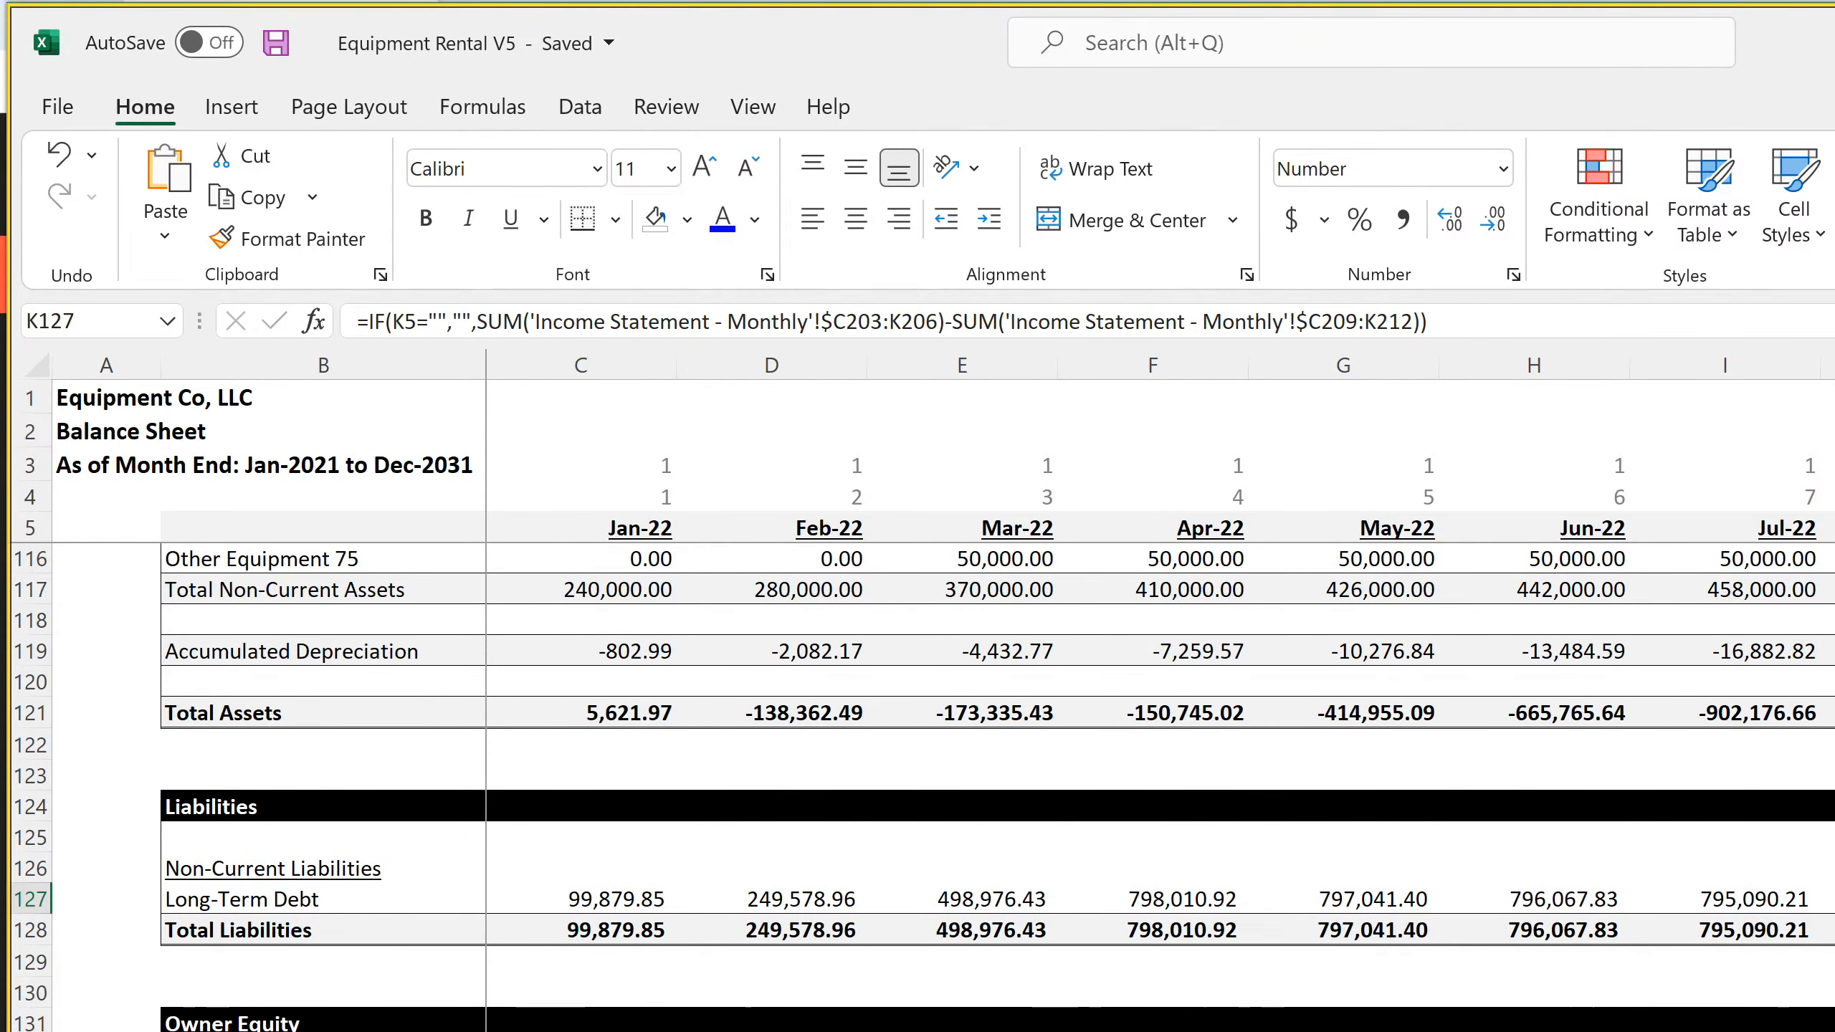
{"action": "scroll", "coordinate": [600, 908], "scroll_direction": "down", "scroll_amount": 4}
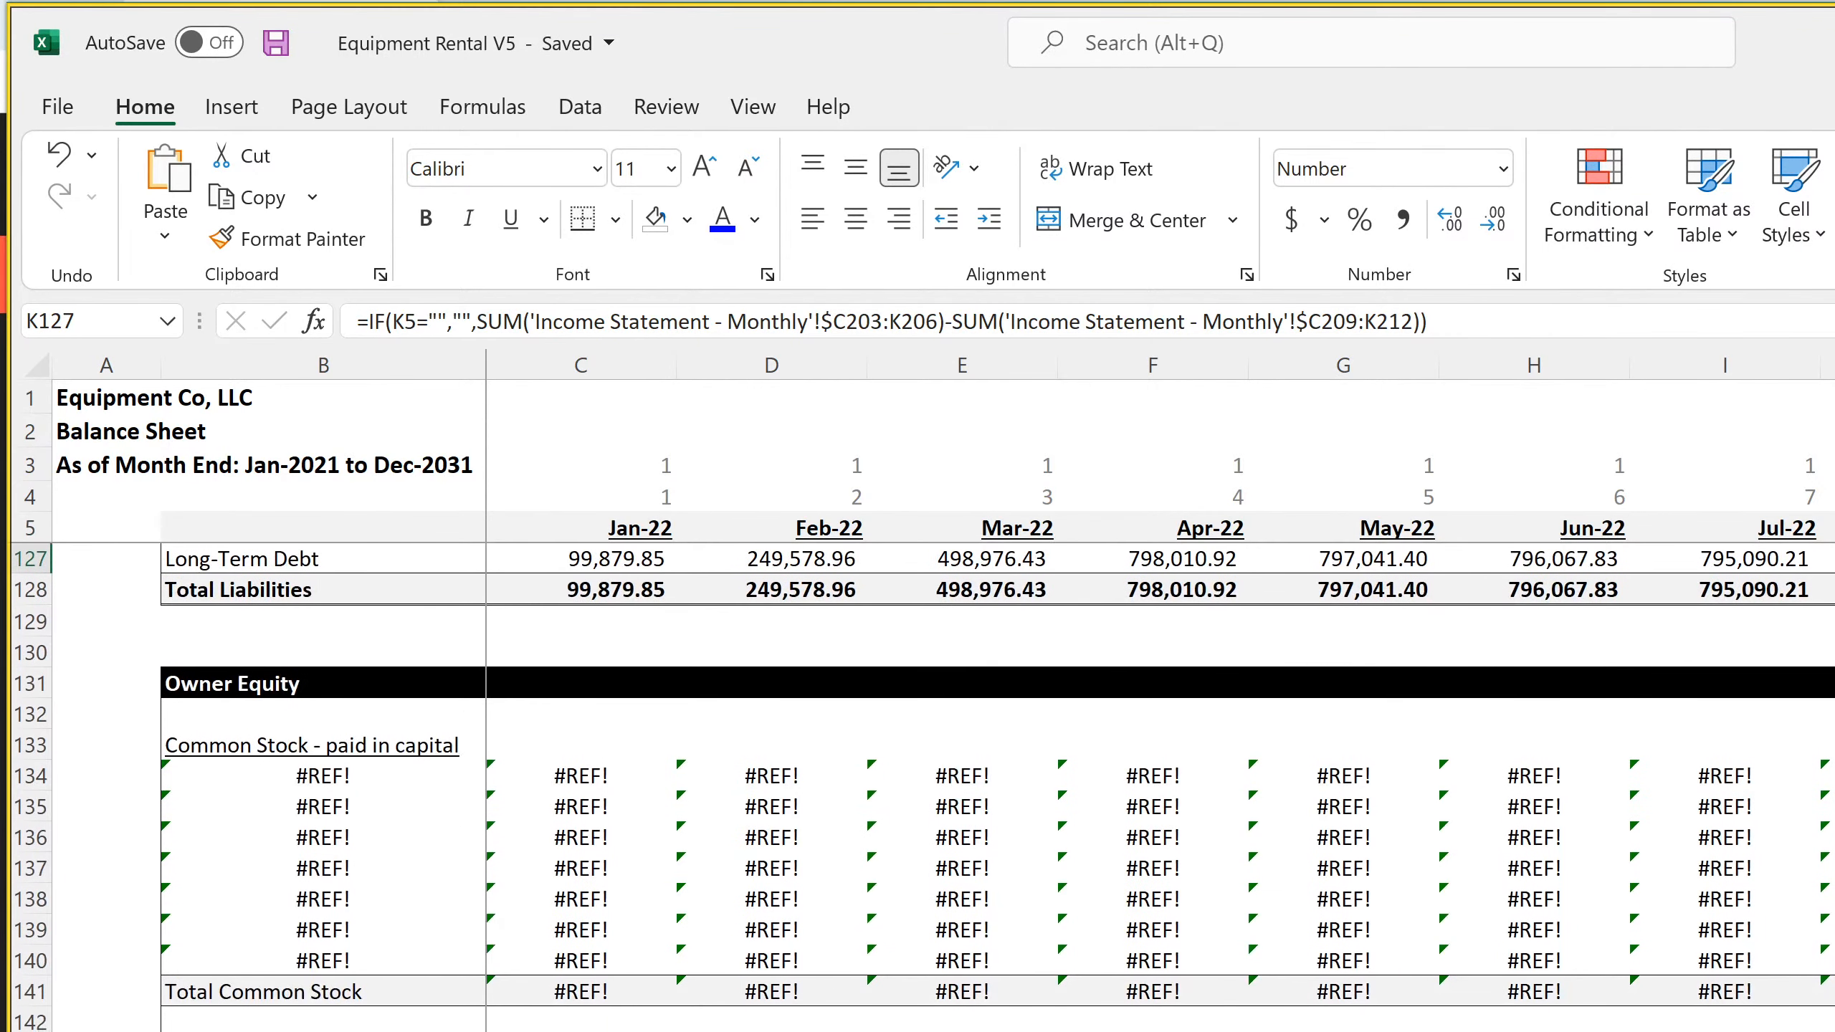
Select the first Common Stock label, B134, and consult the Balance Sheet in the SaaS Startup Model workbook as a reference
{"action": "left_click", "coordinate": [309, 779]}
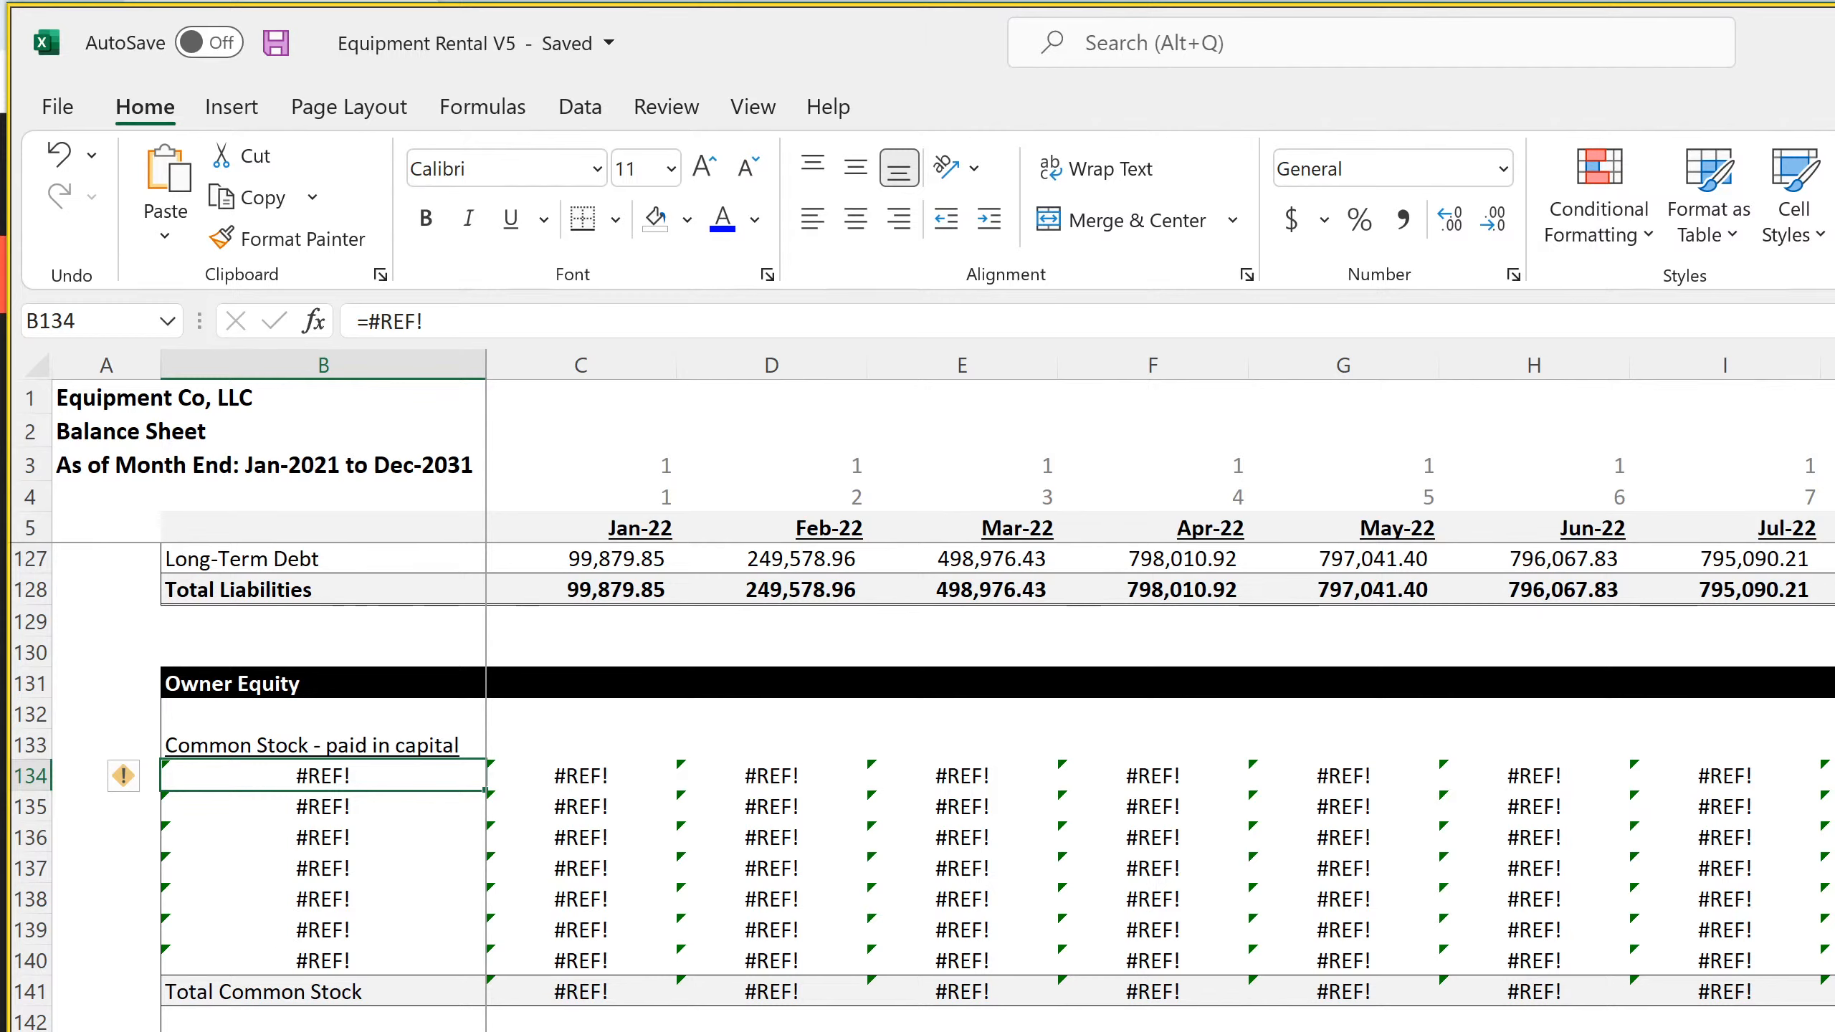
{"action": "key", "text": "alt+Tab"}
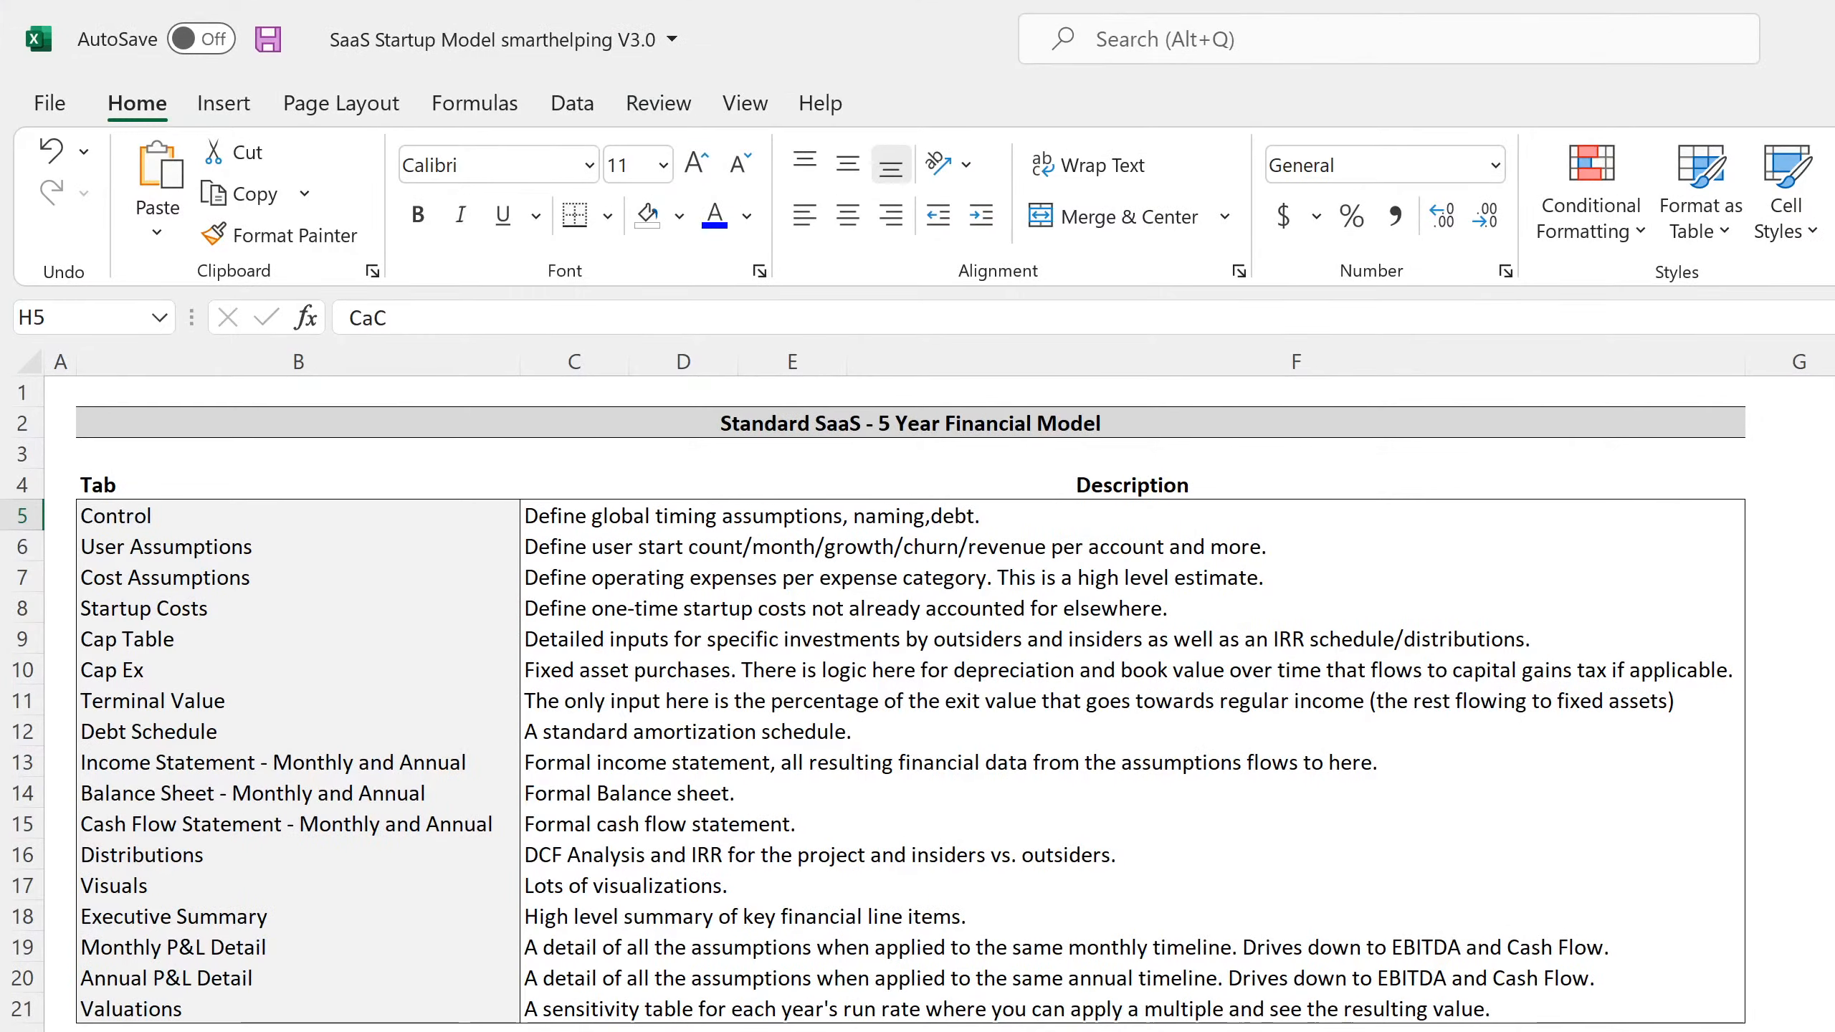
{"action": "key", "text": "ctrl+Page_Down"}
{"action": "scroll", "coordinate": [420, 719], "scroll_direction": "down", "scroll_amount": 11}
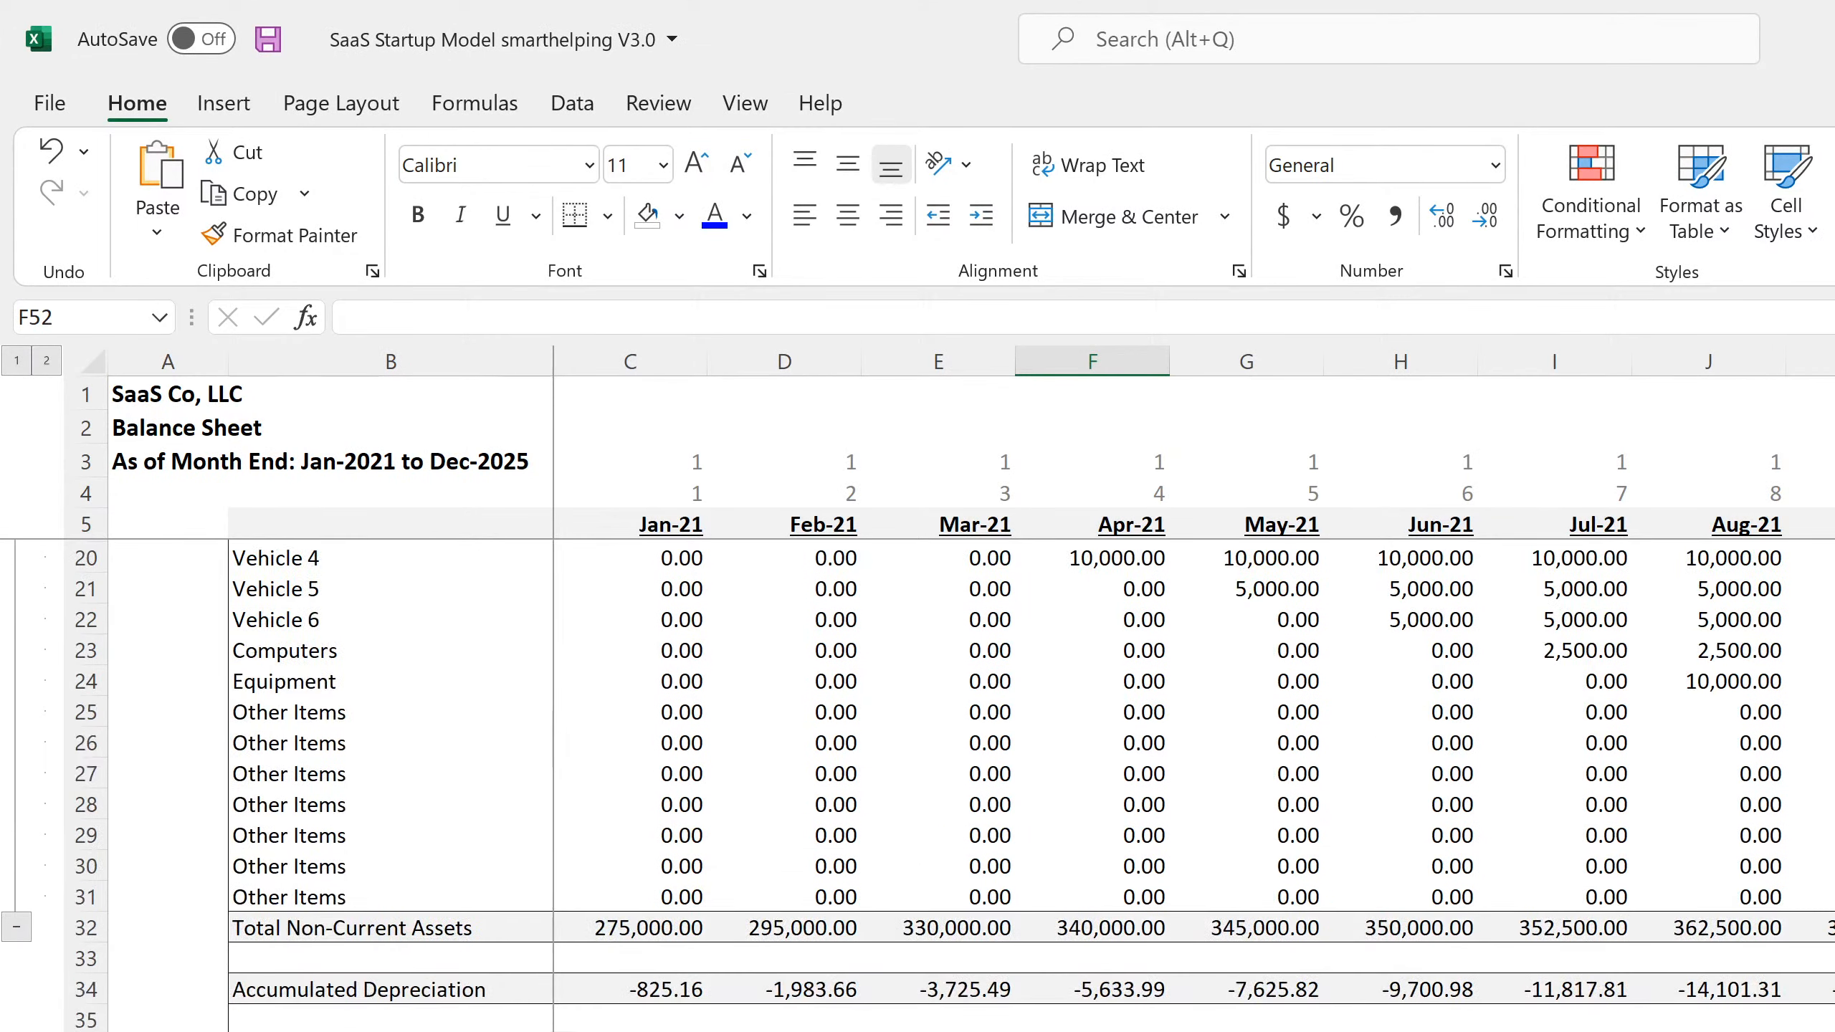
{"action": "left_click", "coordinate": [389, 867]}
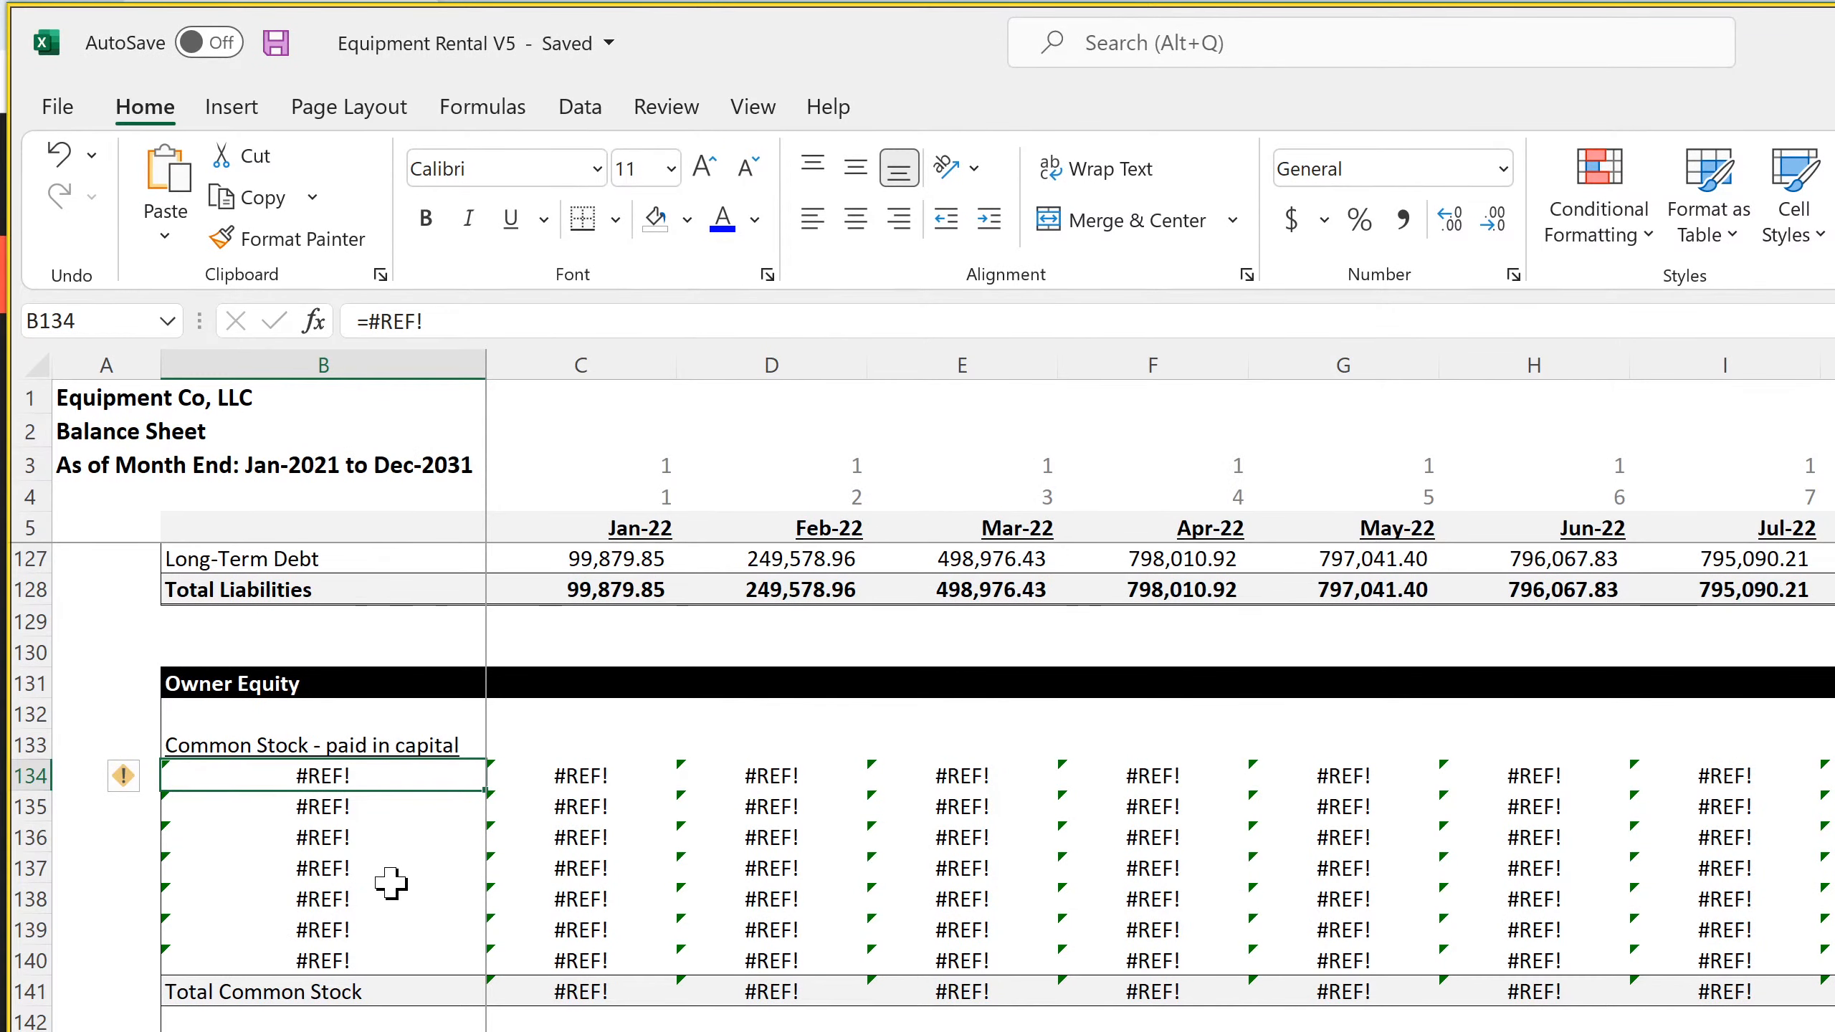
Link cell B134 under Common Stock to the outside investors' total funds contributed in cell C31 of the Cap Table
{"action": "type", "text": "="}
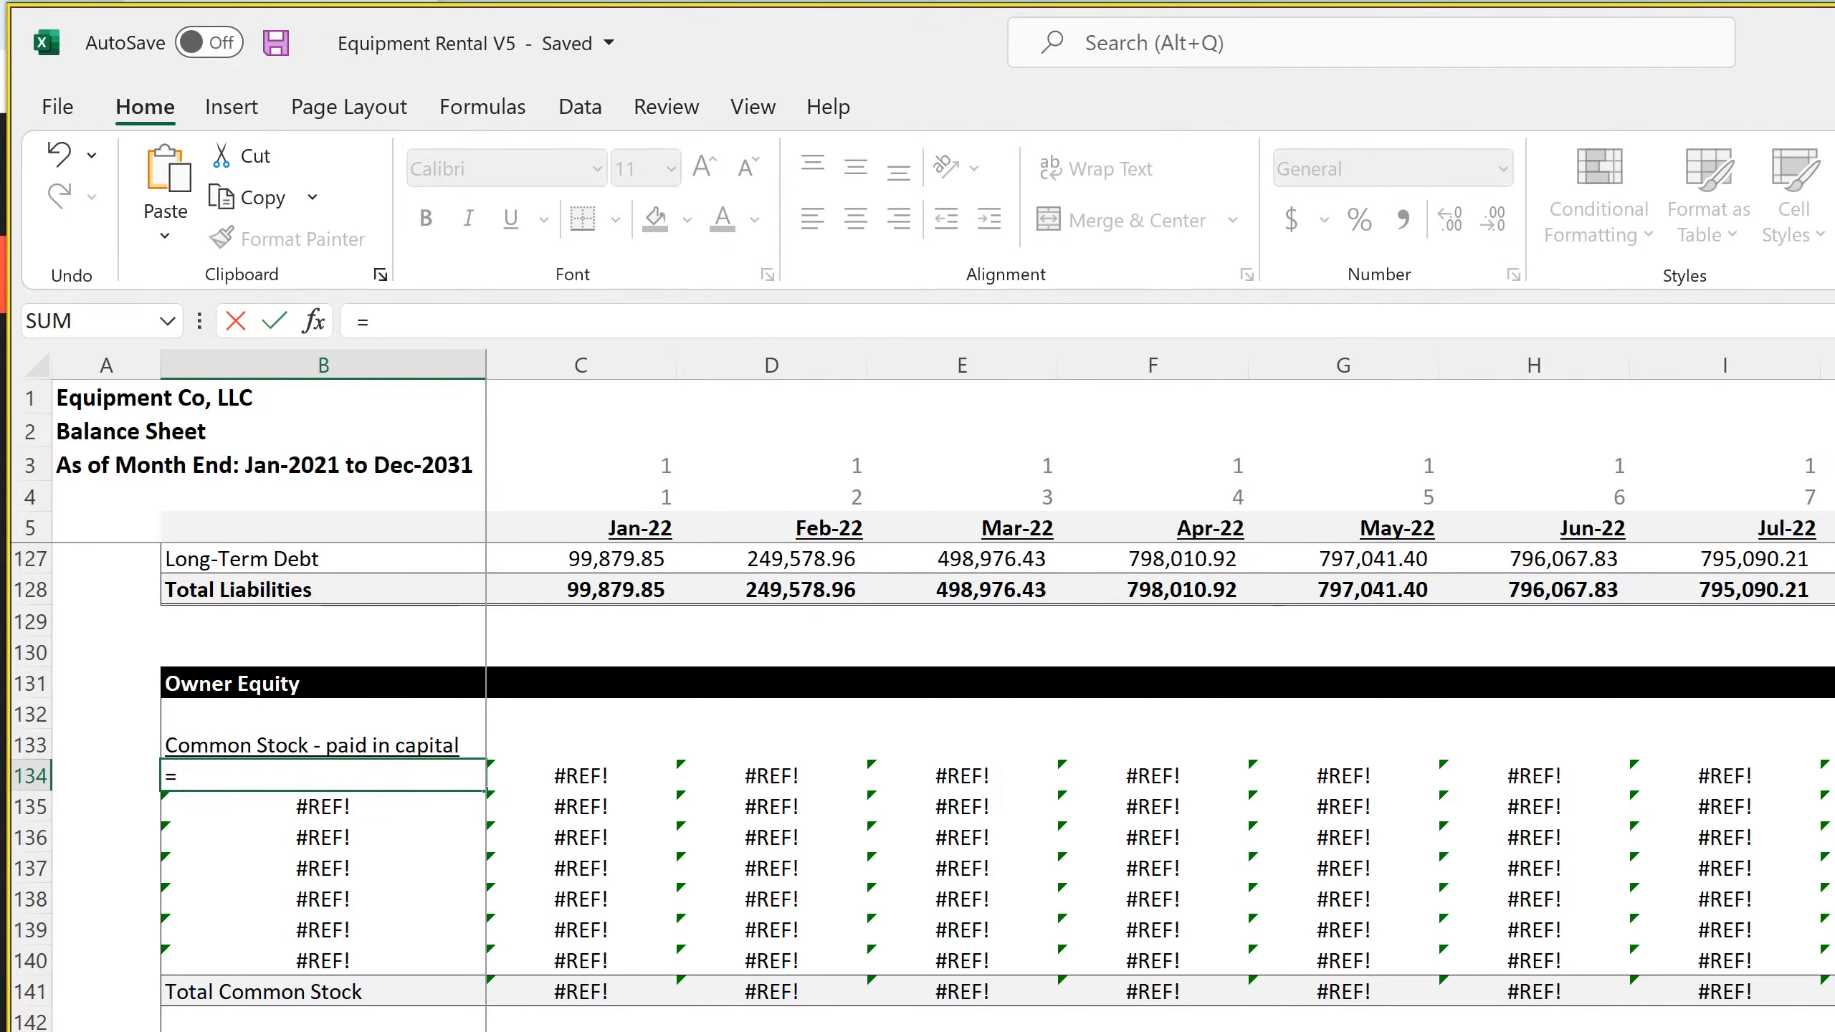
{"action": "key", "text": "ctrl+Page_Up"}
{"action": "scroll", "coordinate": [213, 862], "scroll_direction": "down", "scroll_amount": 4}
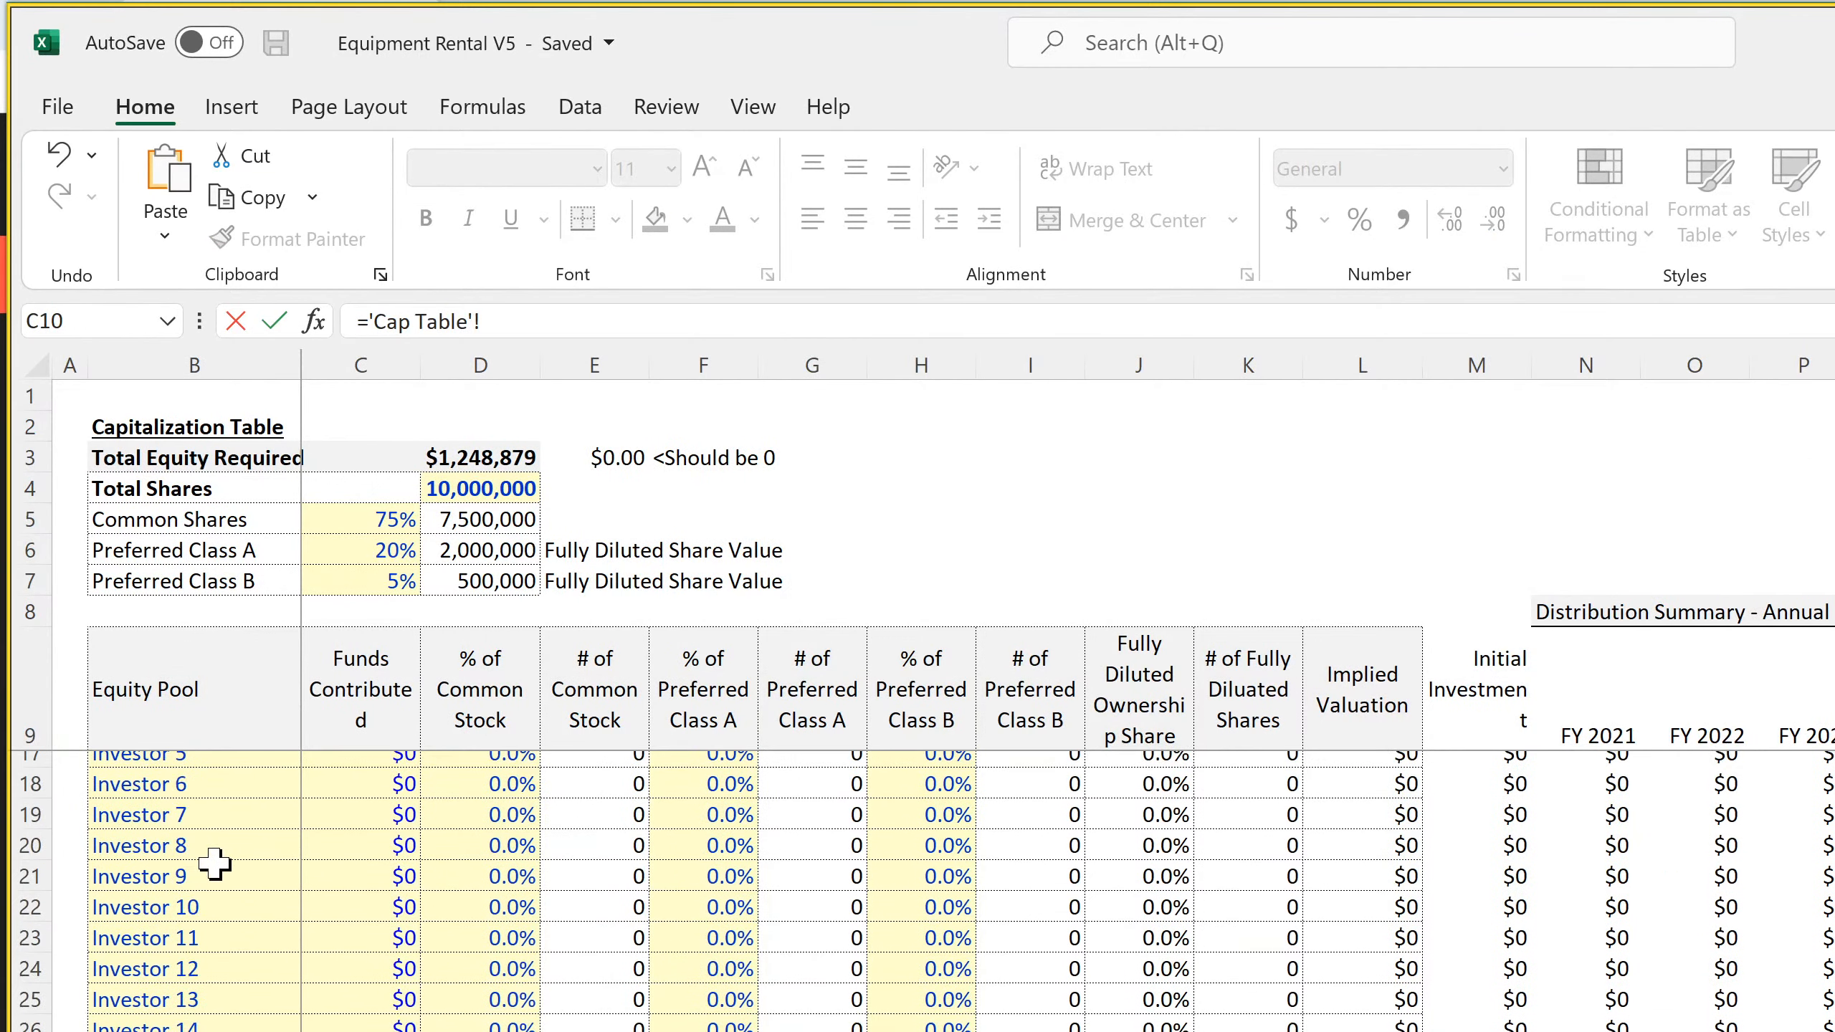
{"action": "scroll", "coordinate": [218, 872], "scroll_direction": "down", "scroll_amount": 4}
{"action": "scroll", "coordinate": [219, 872], "scroll_direction": "down", "scroll_amount": 4}
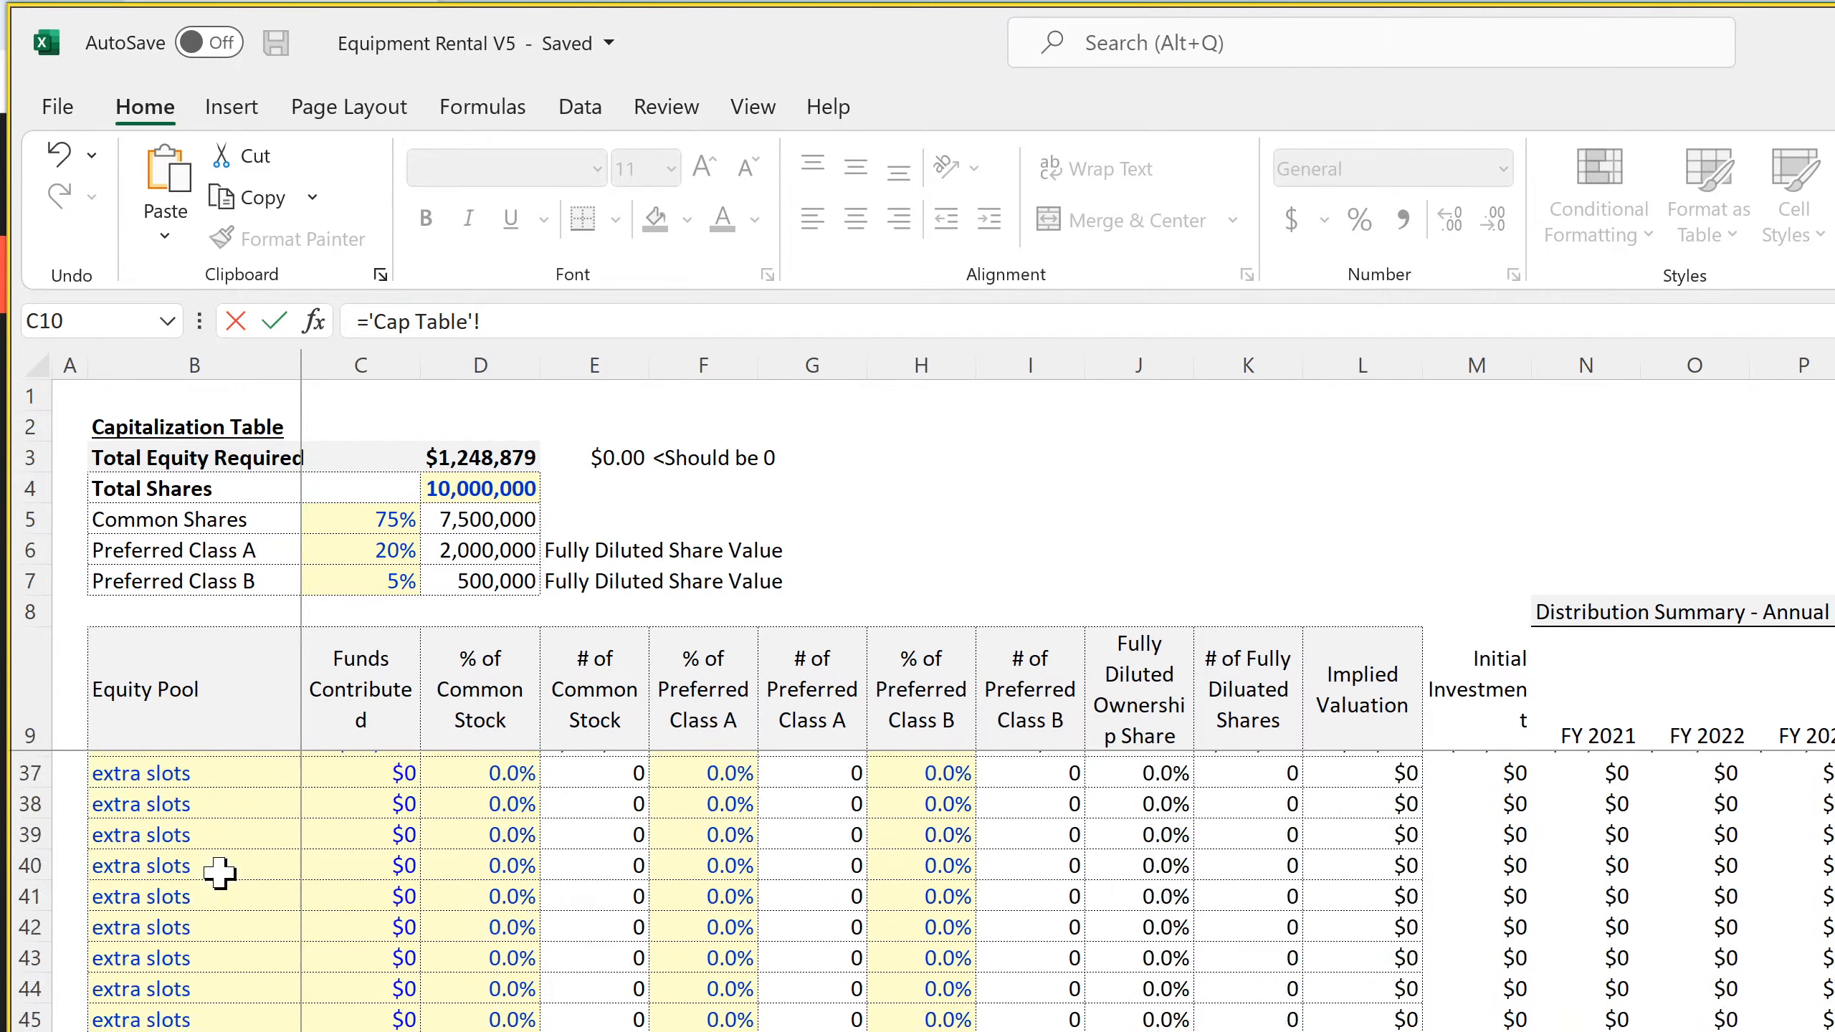
{"action": "scroll", "coordinate": [205, 910], "scroll_direction": "up", "scroll_amount": 11}
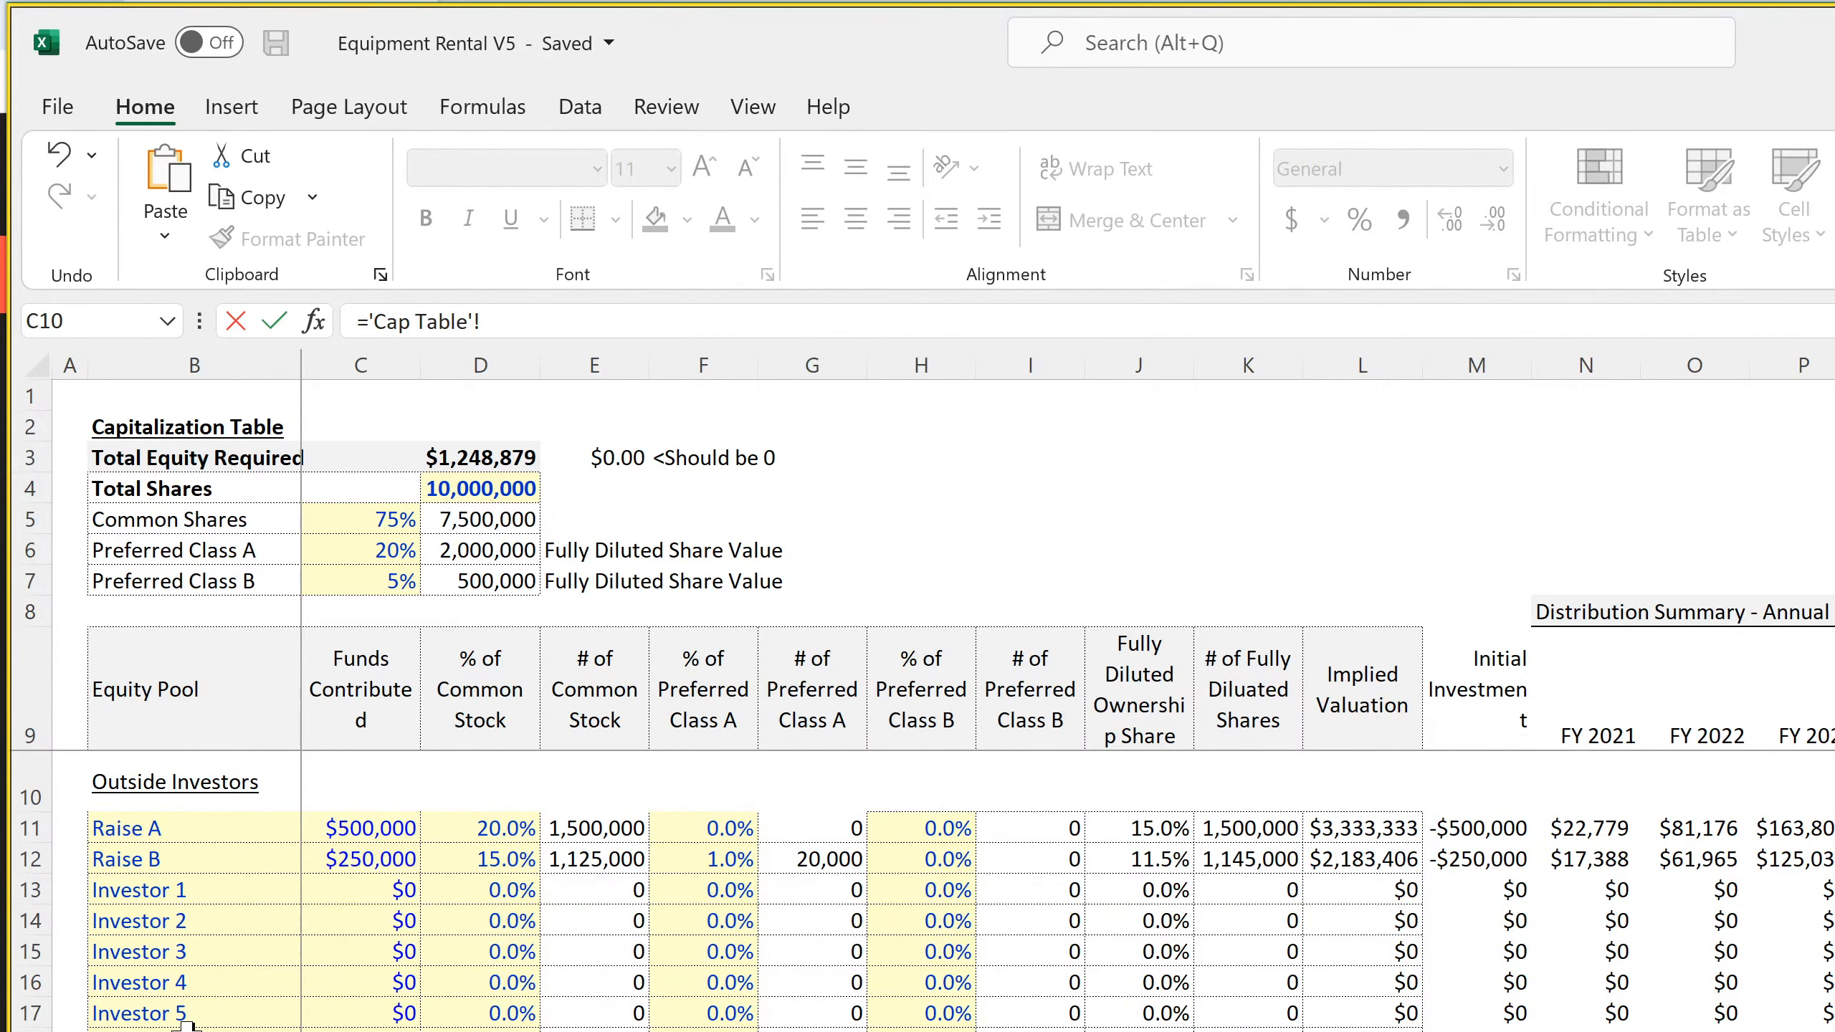
{"action": "scroll", "coordinate": [187, 1025], "scroll_direction": "down", "scroll_amount": 4}
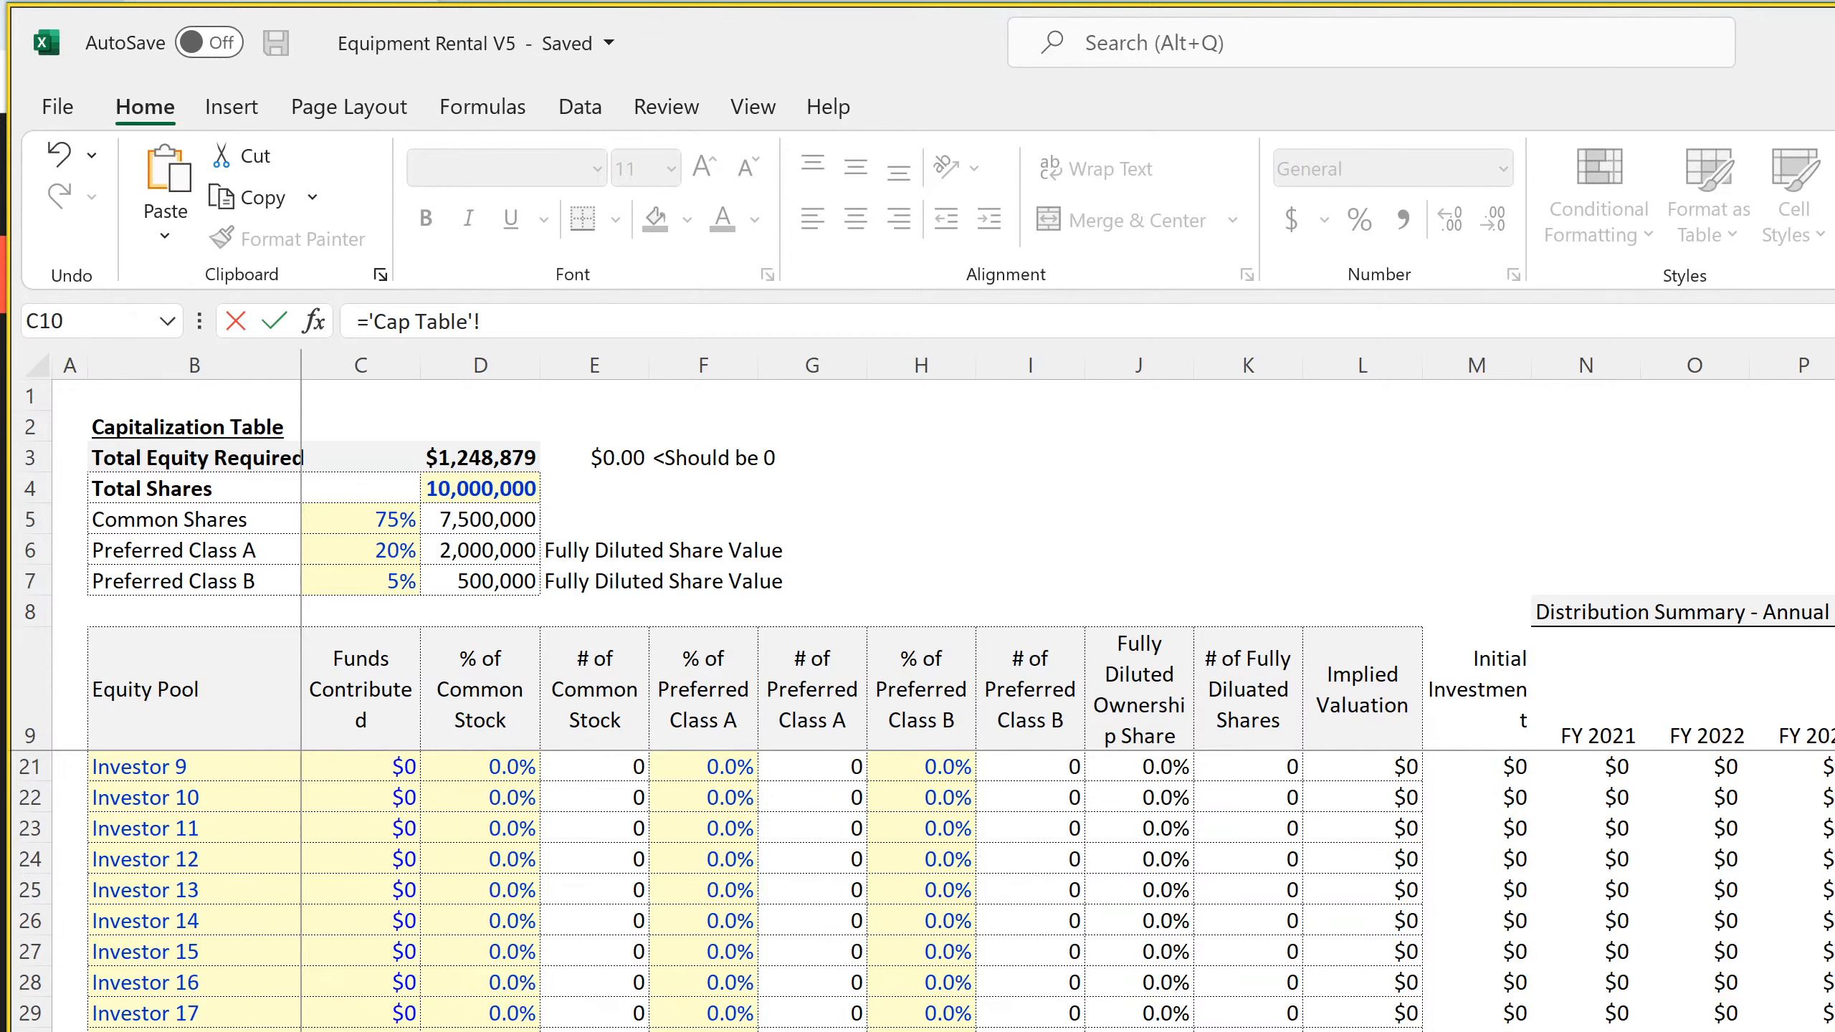
{"action": "key", "text": "Return"}
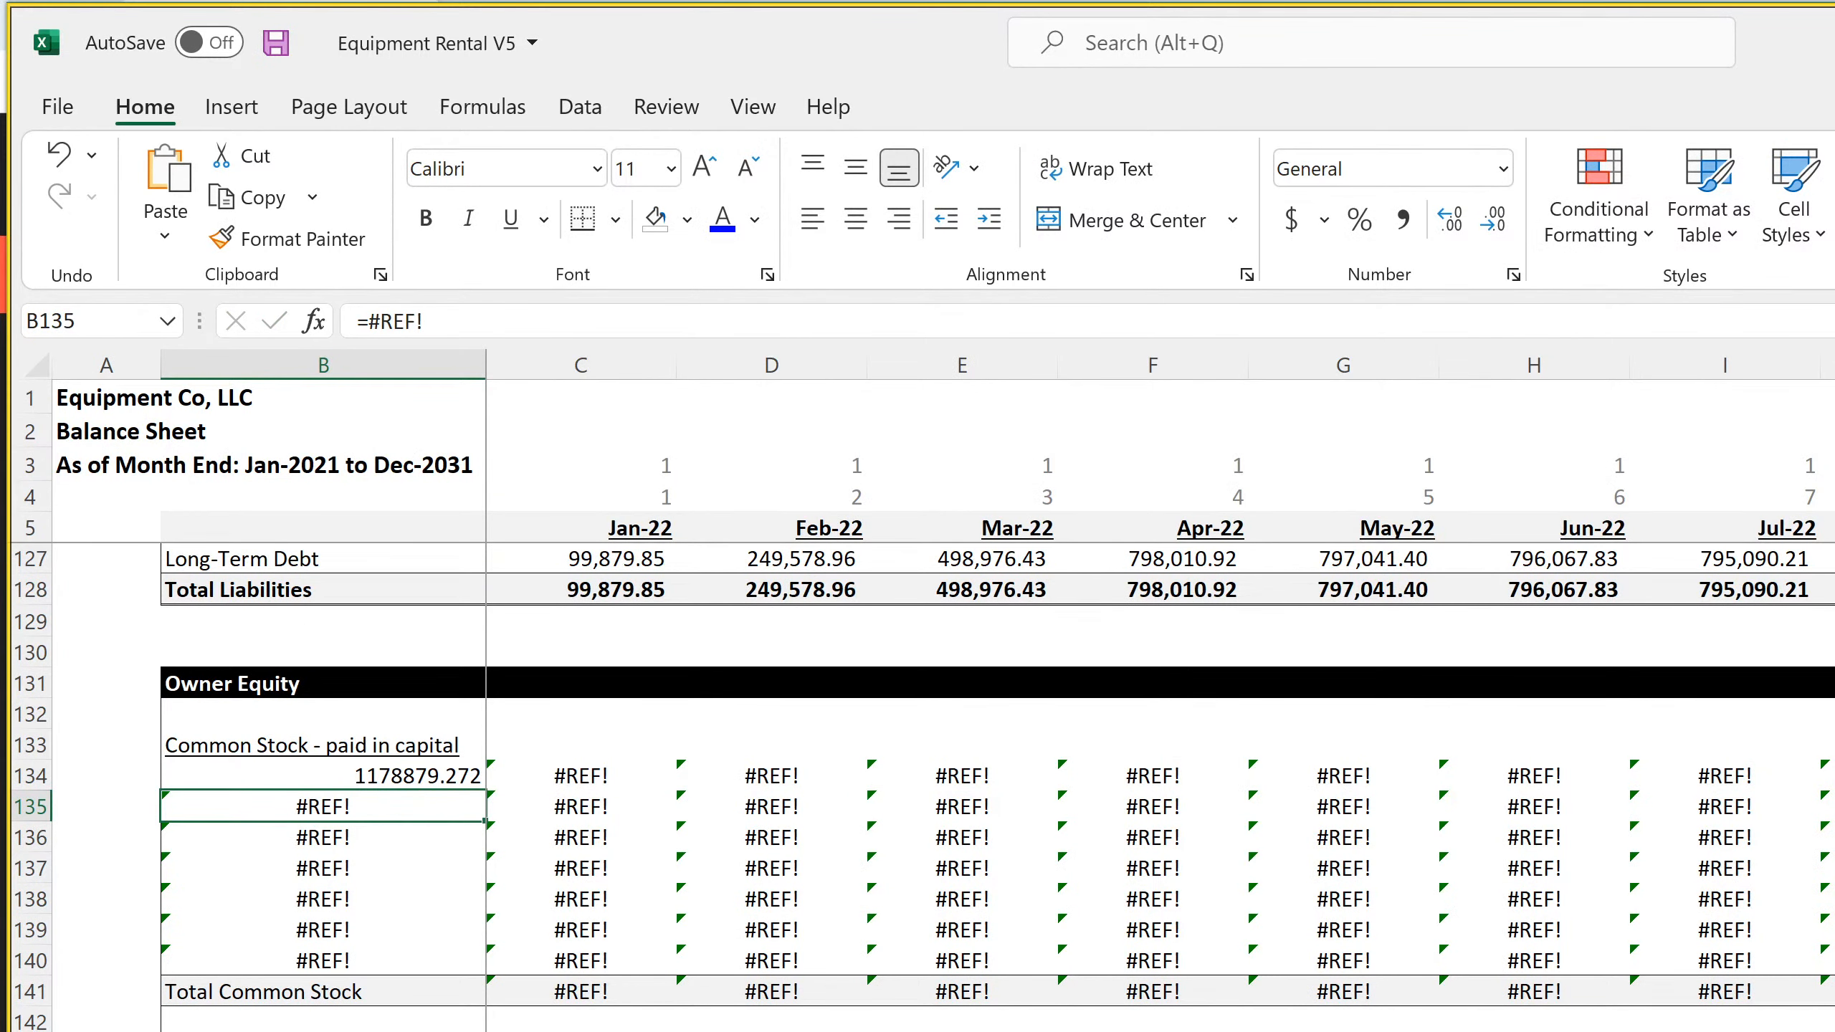
Transfer the formula ='Cap Table'!C31 from B134 into the Jan-22 cell C134, replacing the broken formula there
{"action": "left_click", "coordinate": [390, 774]}
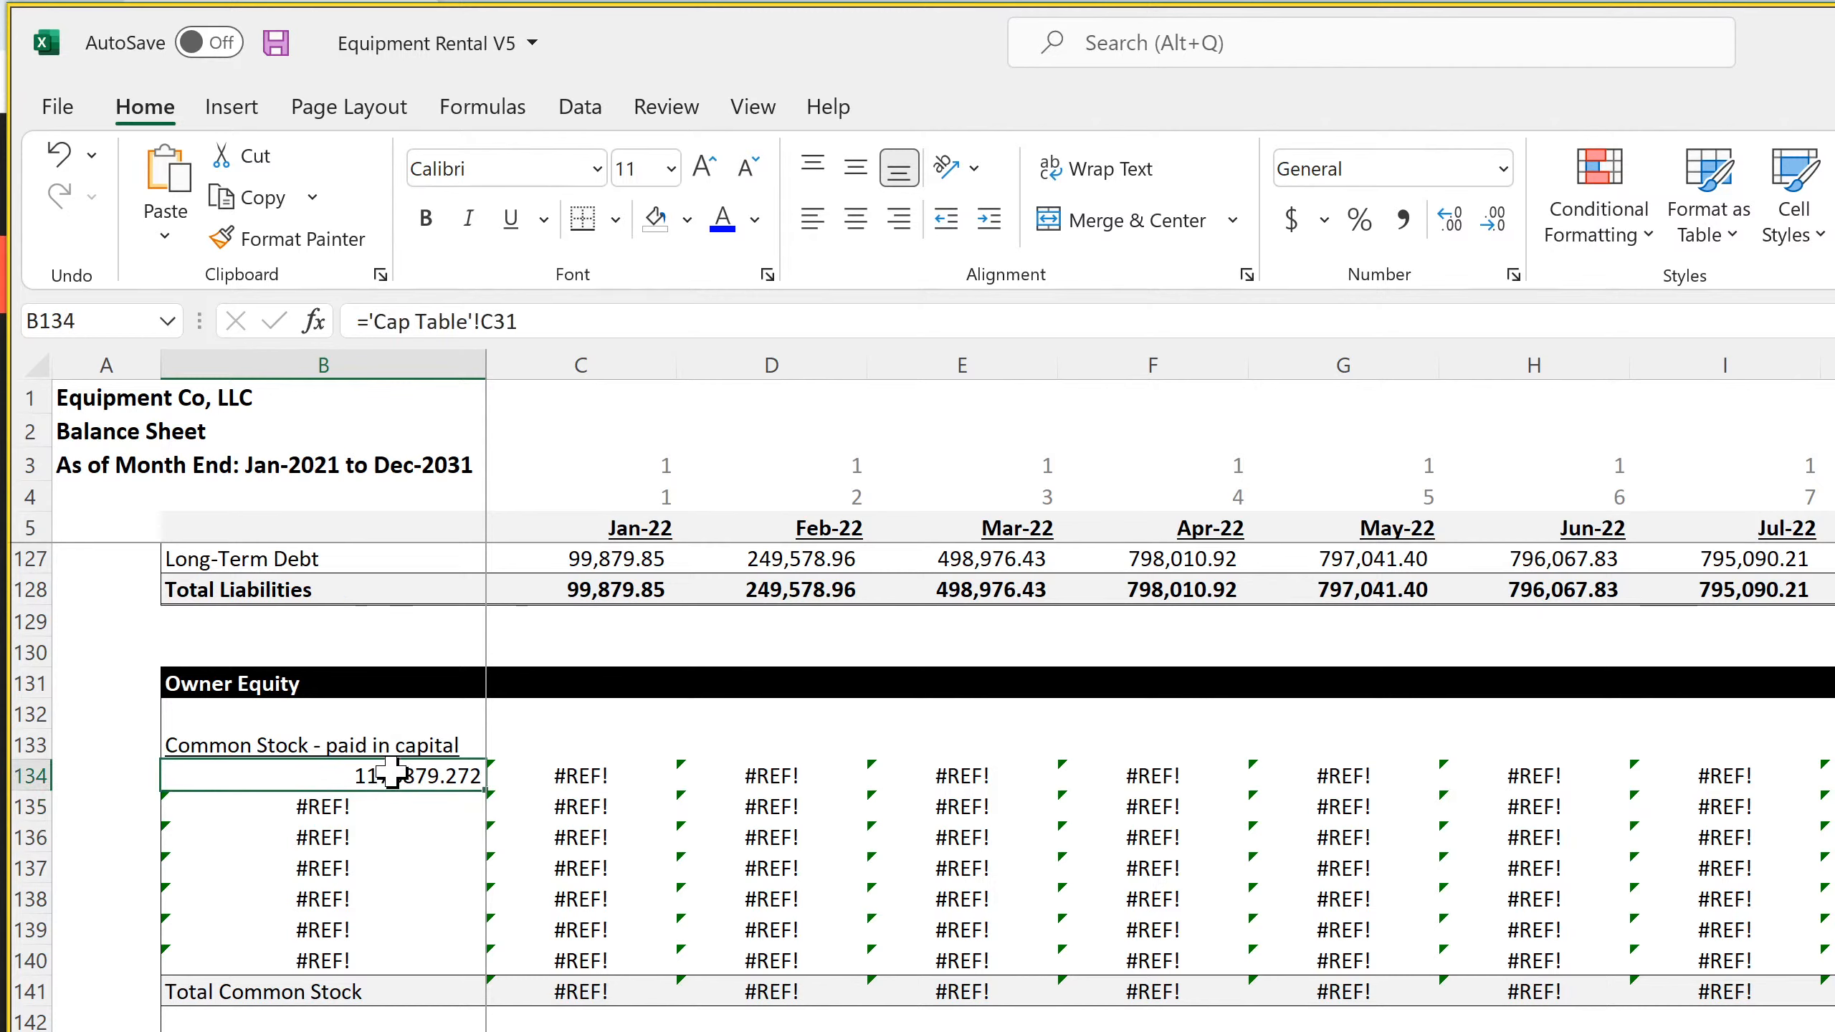
{"action": "left_click_drag", "start_coordinate": [561, 319], "coordinate": [264, 340]}
{"action": "key", "text": "ctrl+c"}
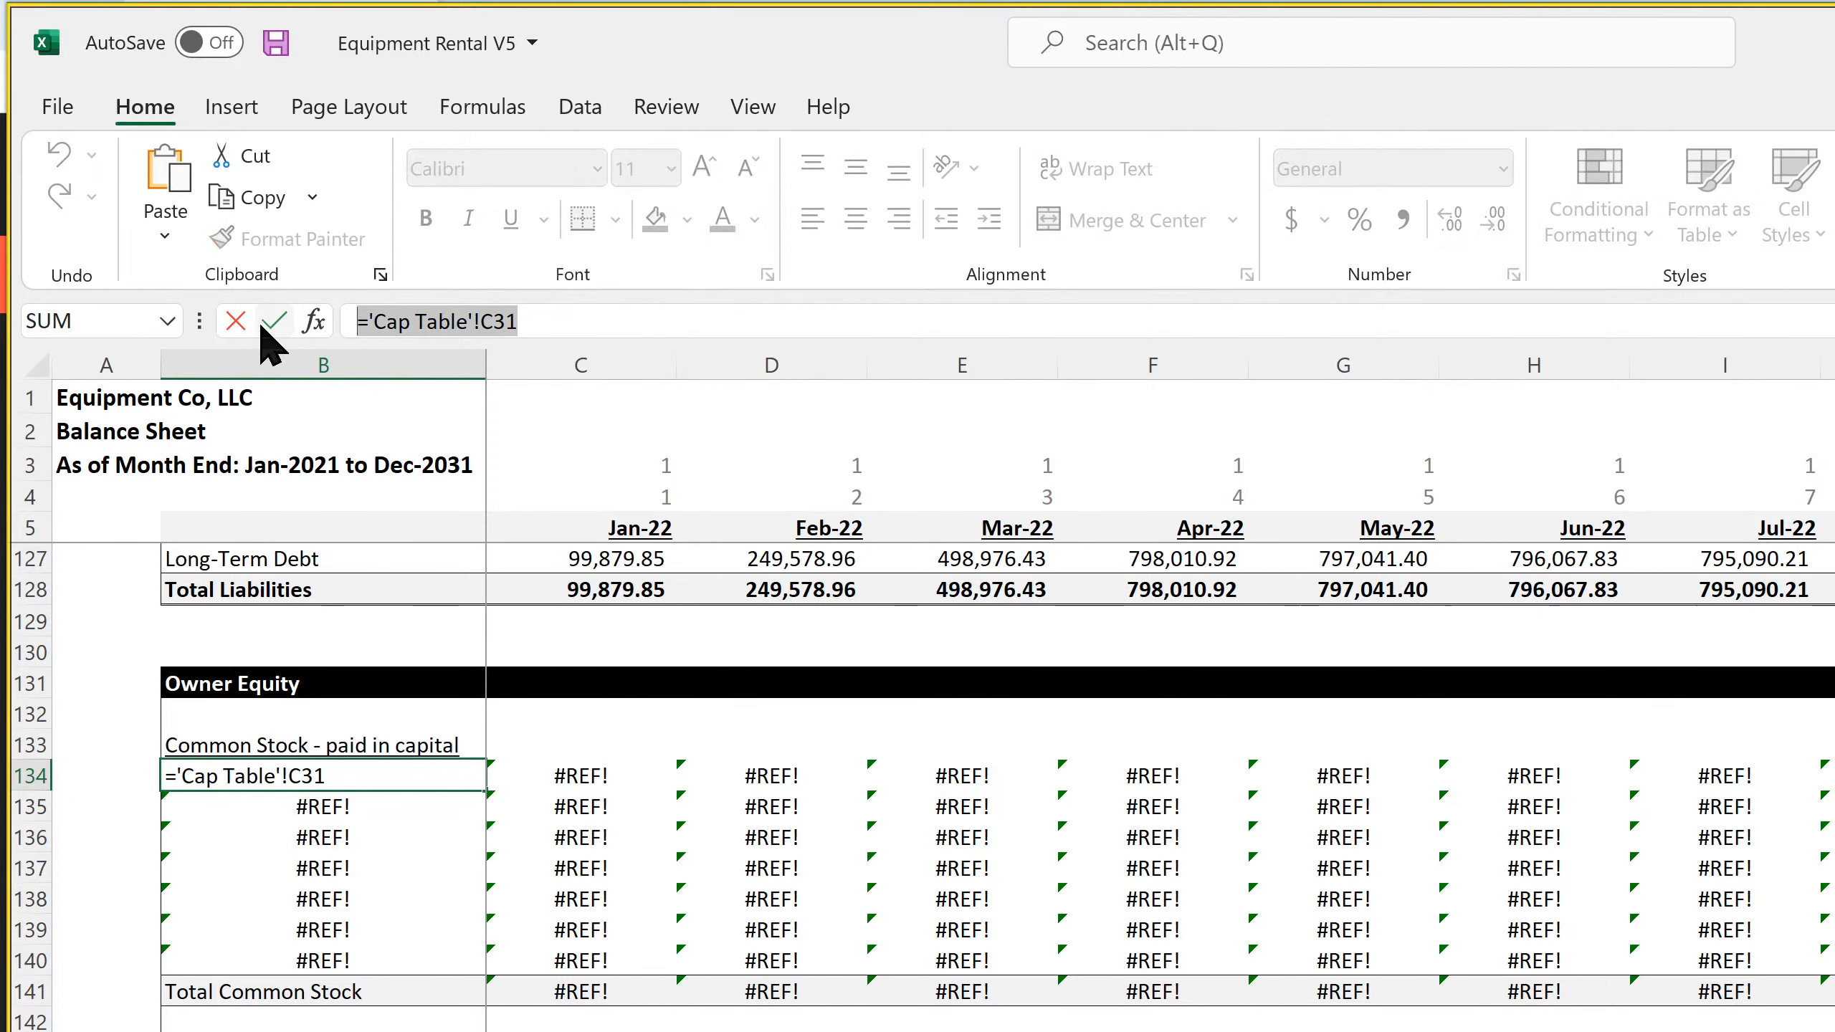
{"action": "key", "text": "Return"}
{"action": "key", "text": "Up"}
{"action": "key", "text": "Right"}
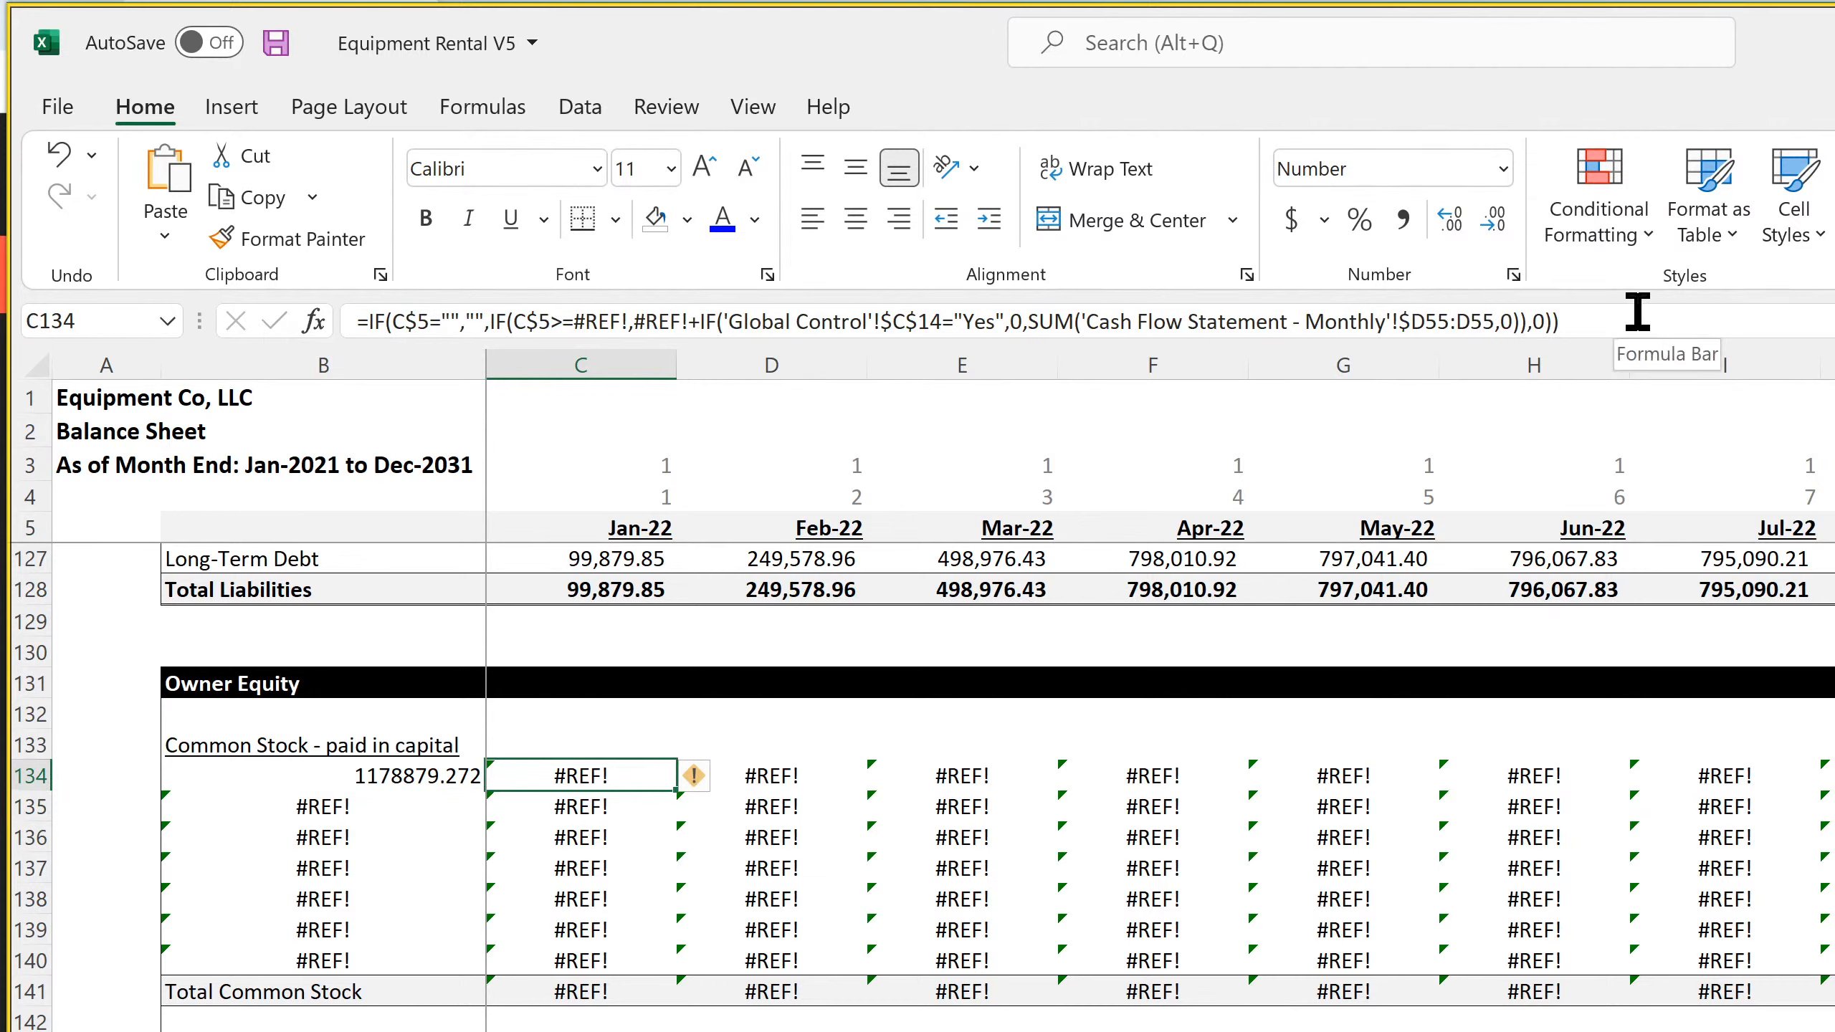
{"action": "left_click_drag", "start_coordinate": [1559, 322], "coordinate": [7, 354]}
{"action": "key", "text": "ctrl+v"}
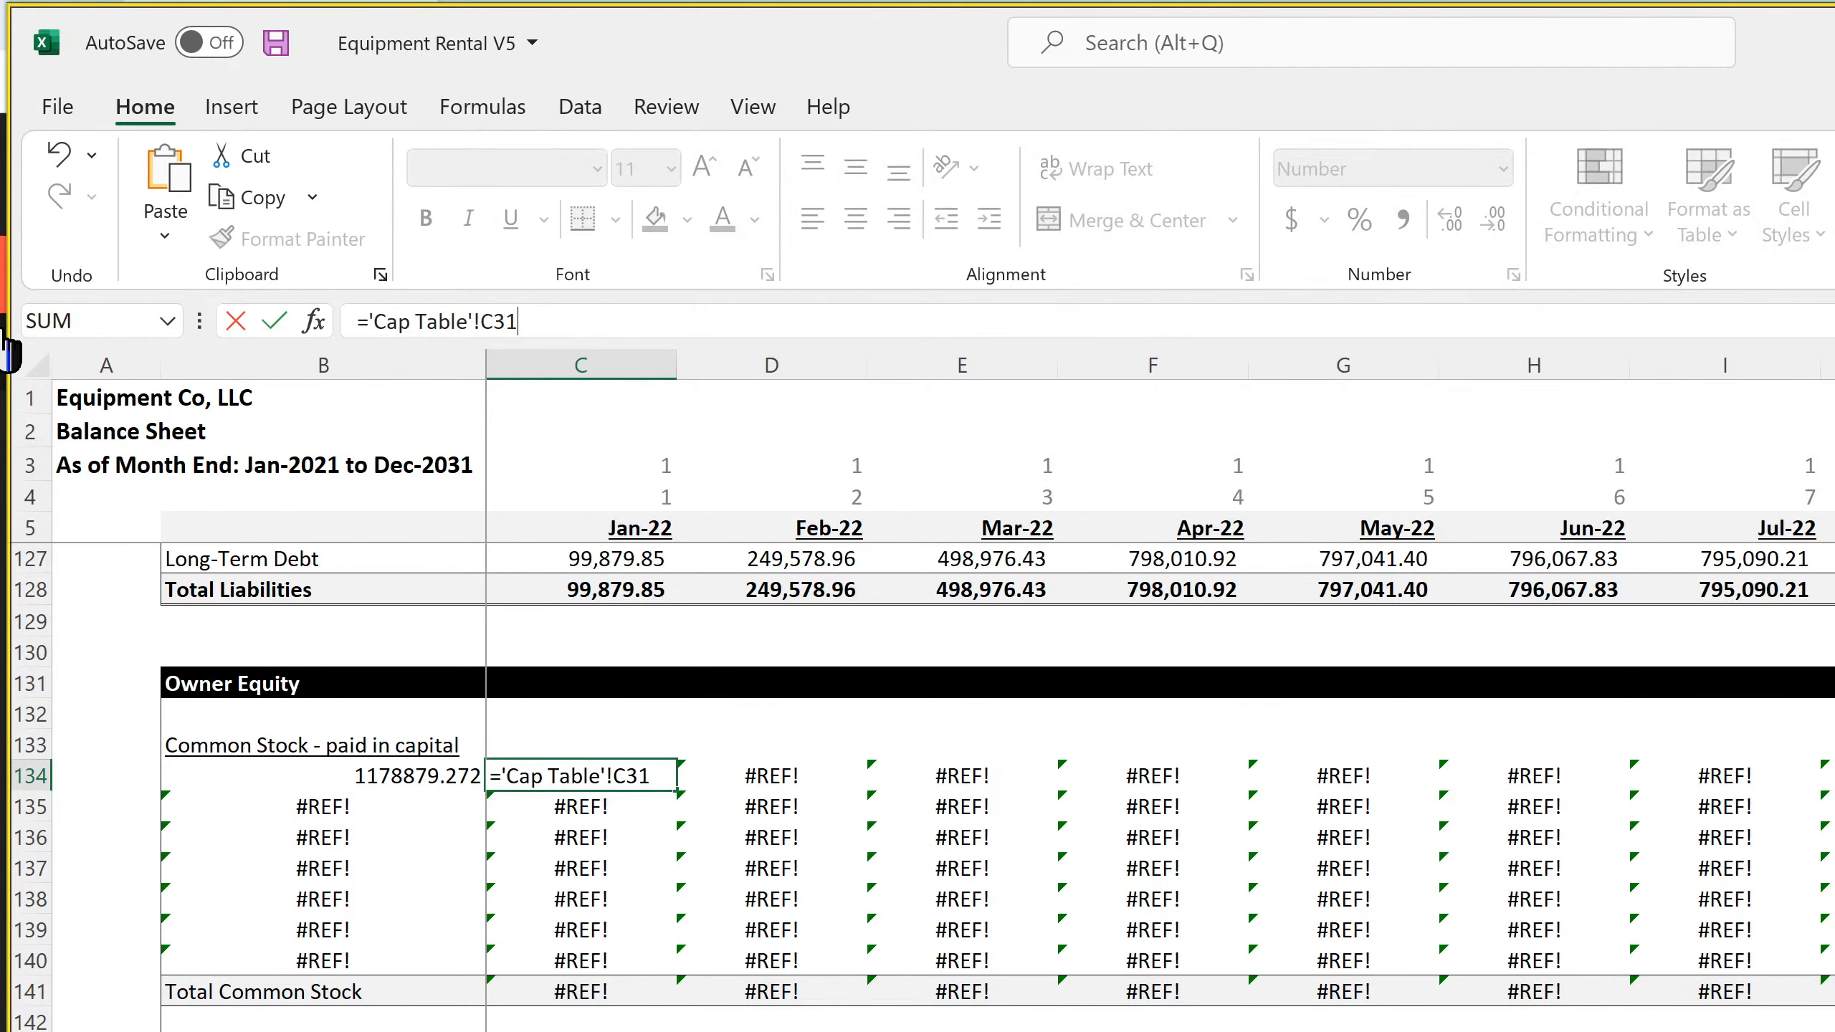
{"action": "key", "text": "Return"}
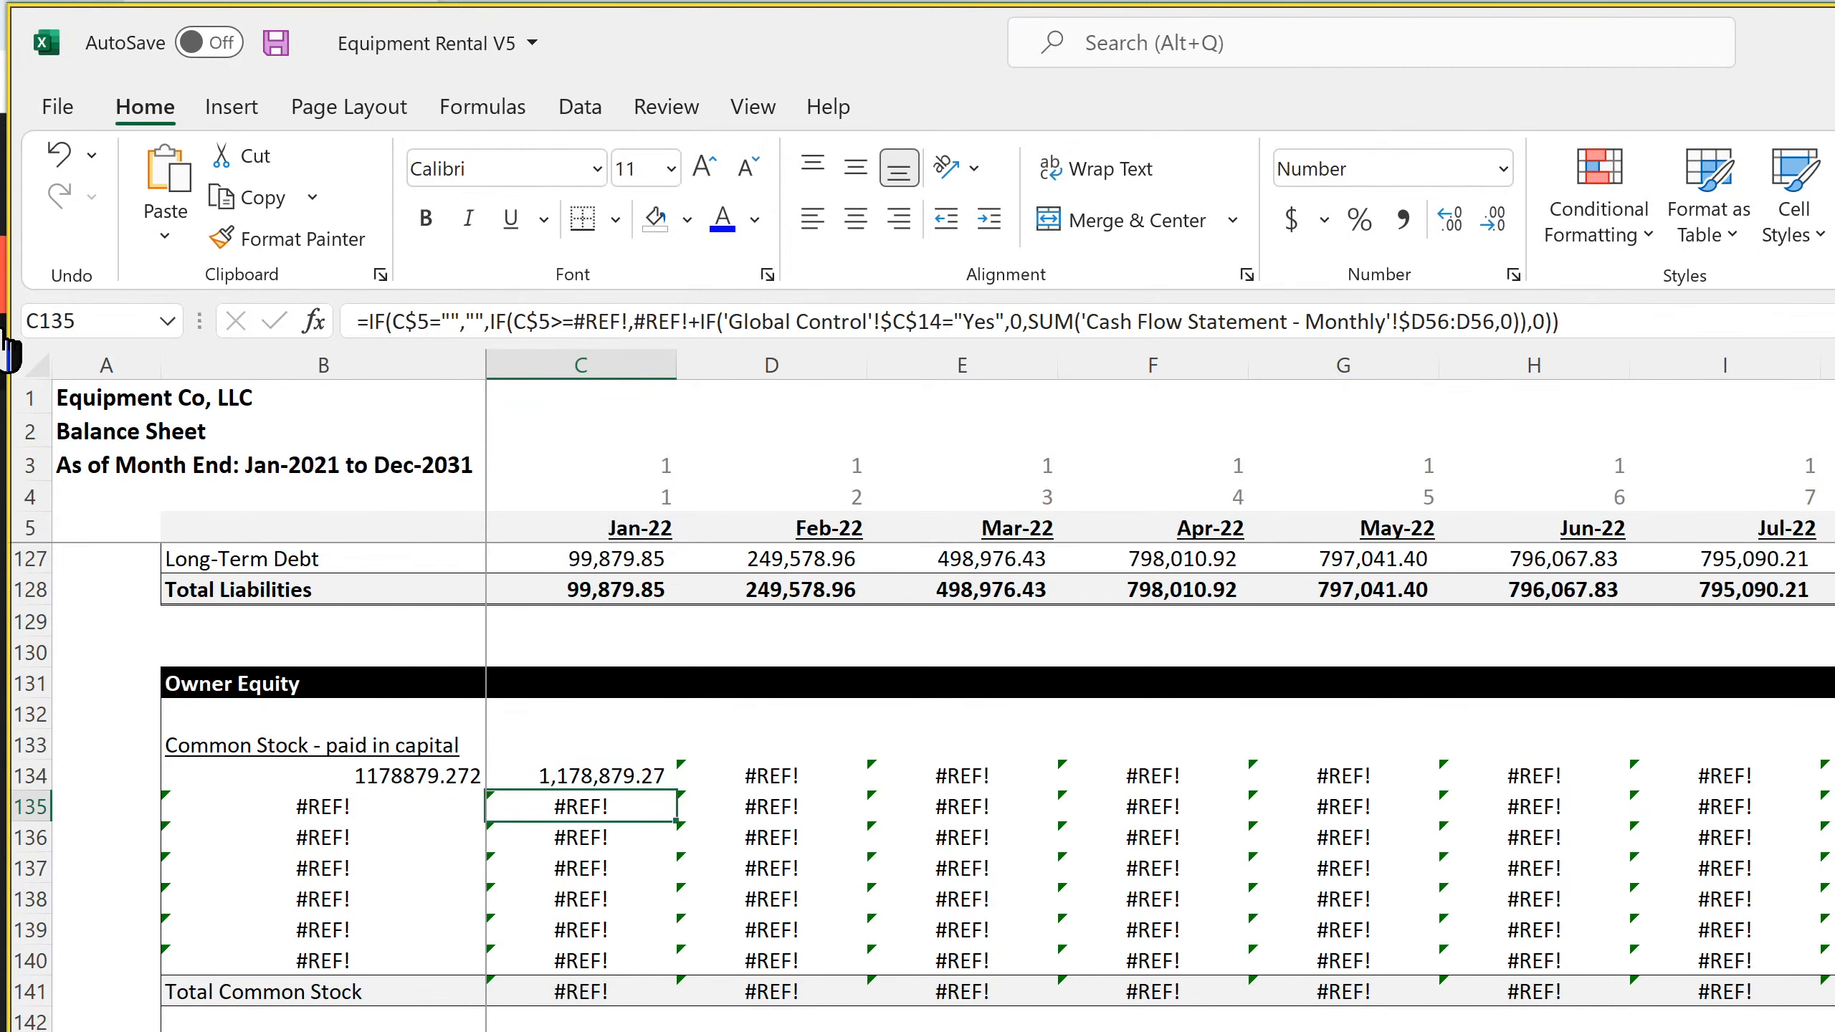
Link the first Common Stock label, B134, to the Outside Investors heading in B10 of the Cap Table
{"action": "left_click", "coordinate": [310, 775]}
{"action": "type", "text": "="}
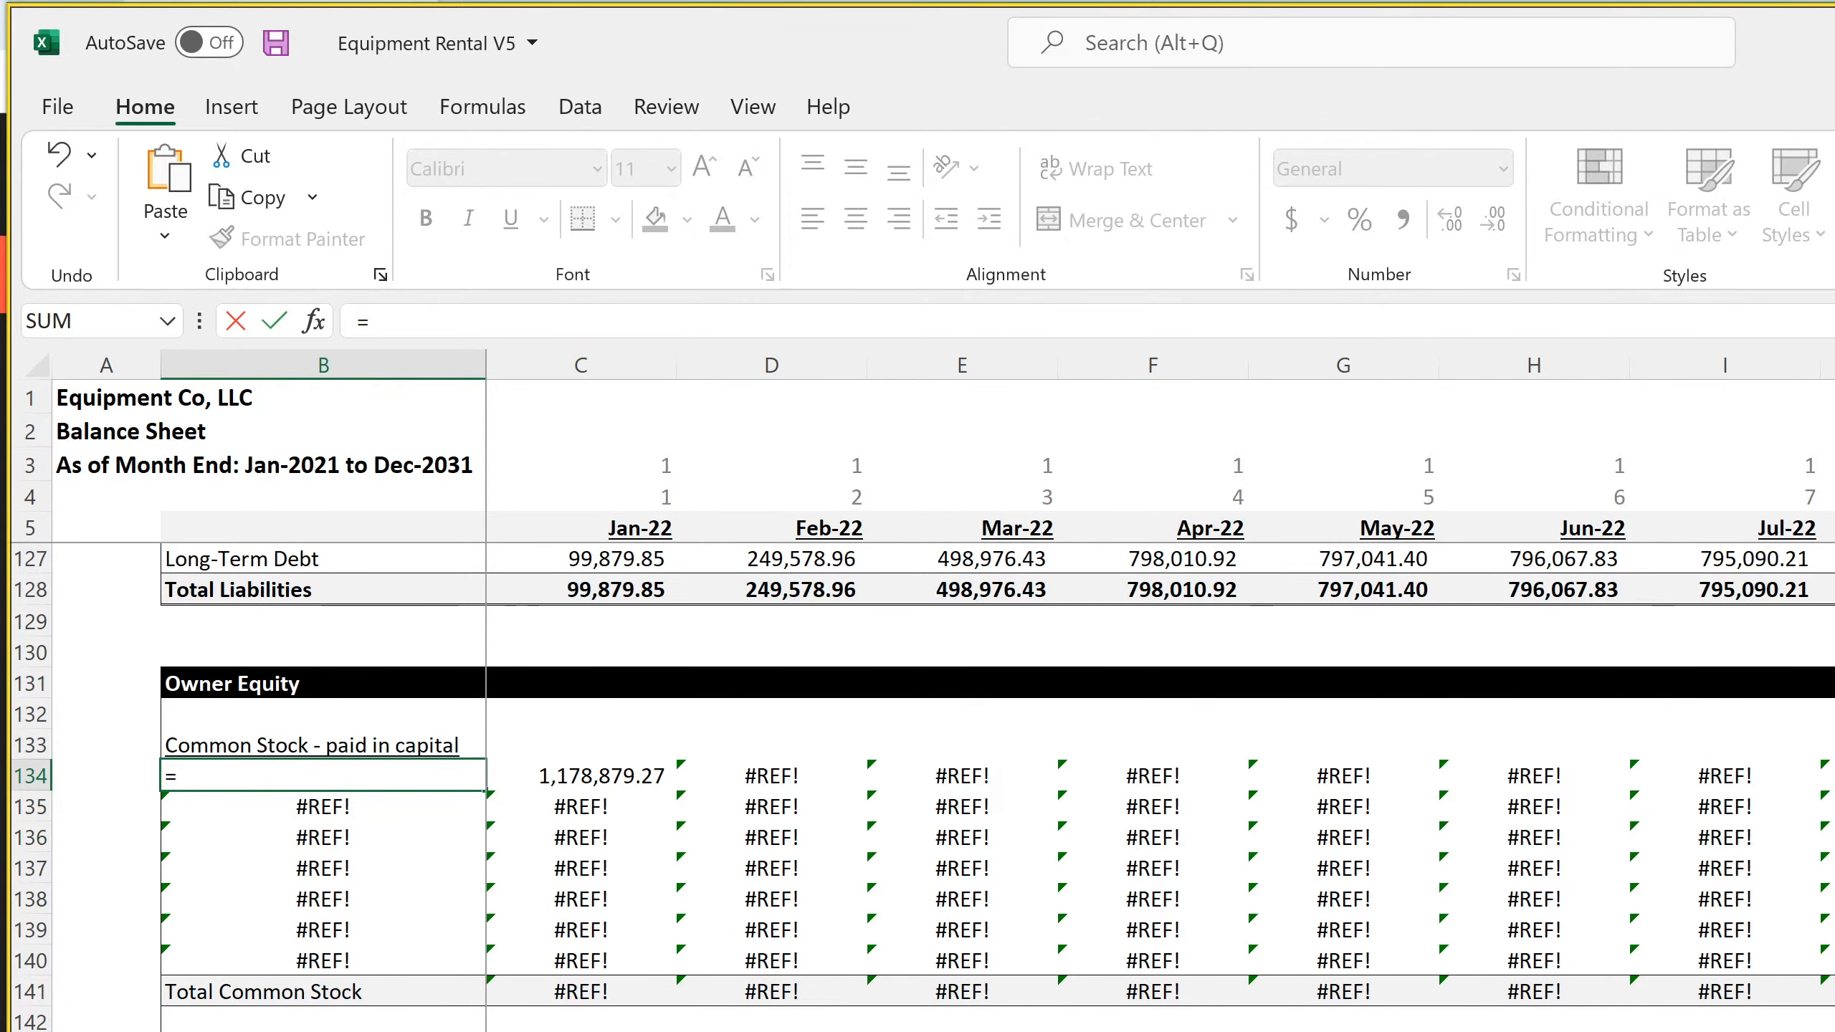
{"action": "left_click", "coordinate": [535, 1031]}
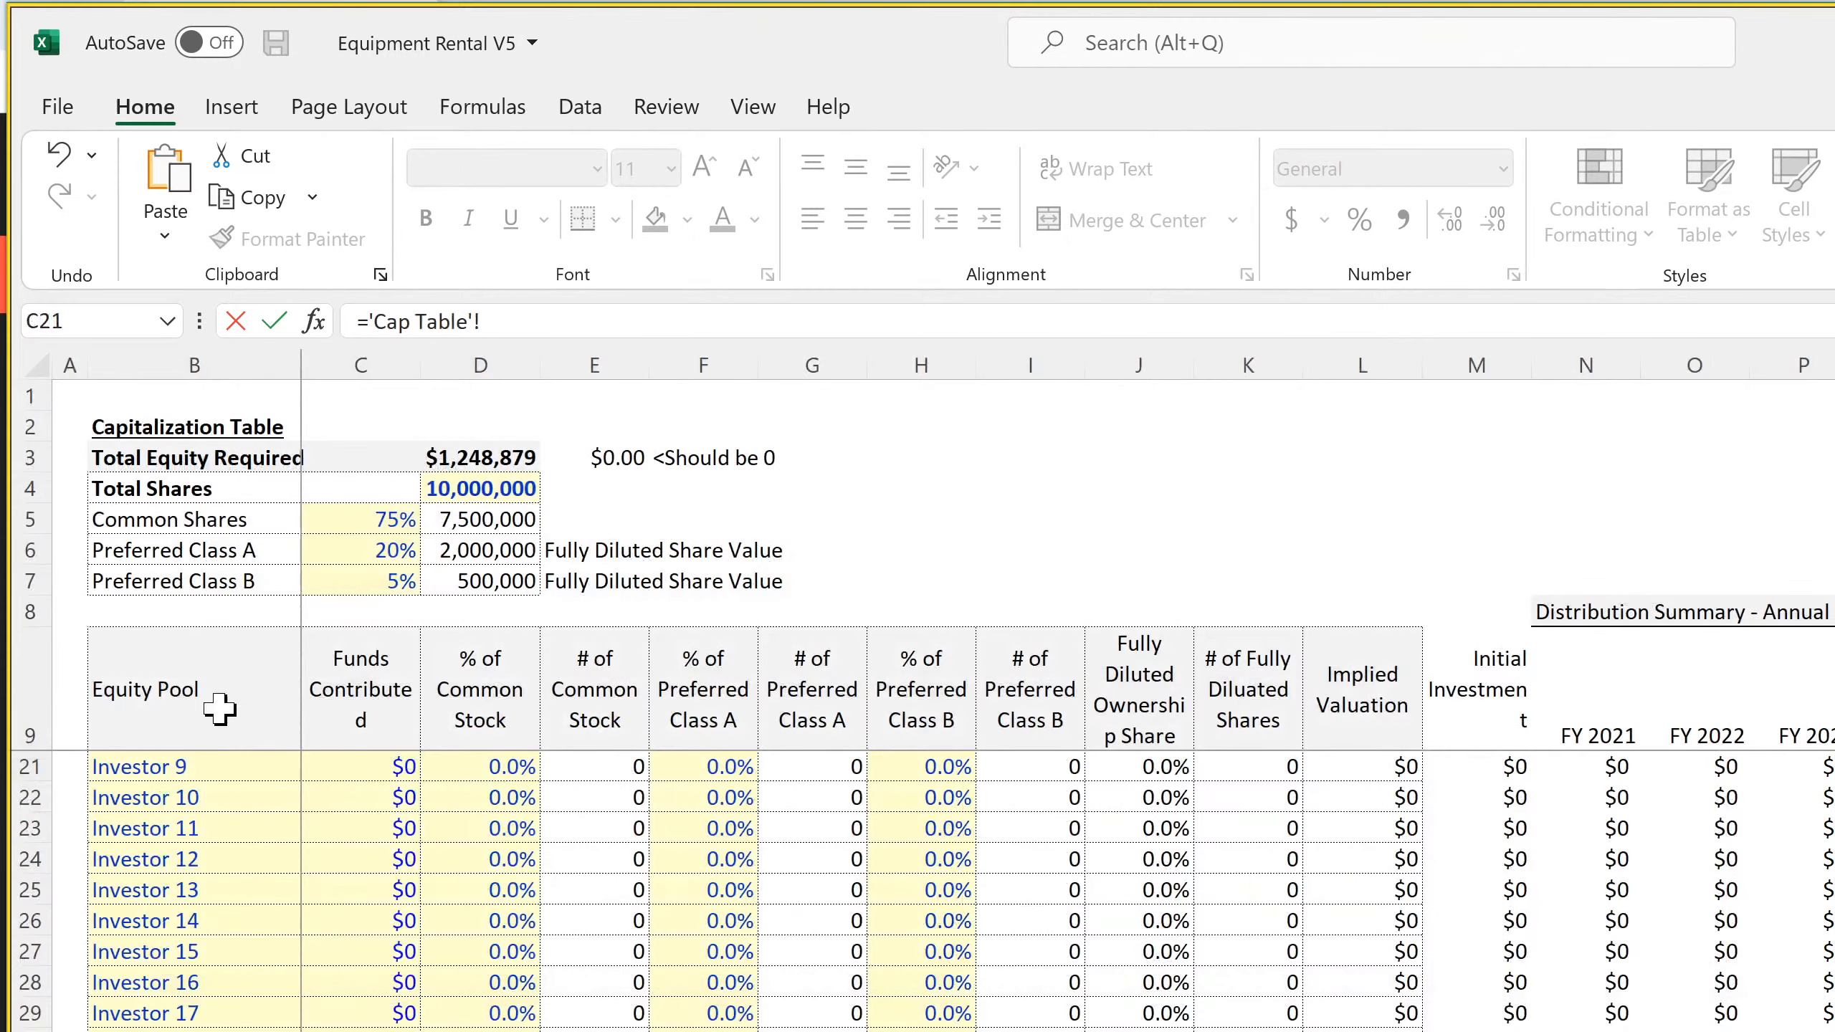
{"action": "scroll", "coordinate": [192, 861], "scroll_direction": "up", "scroll_amount": 4}
{"action": "left_click", "coordinate": [192, 781]}
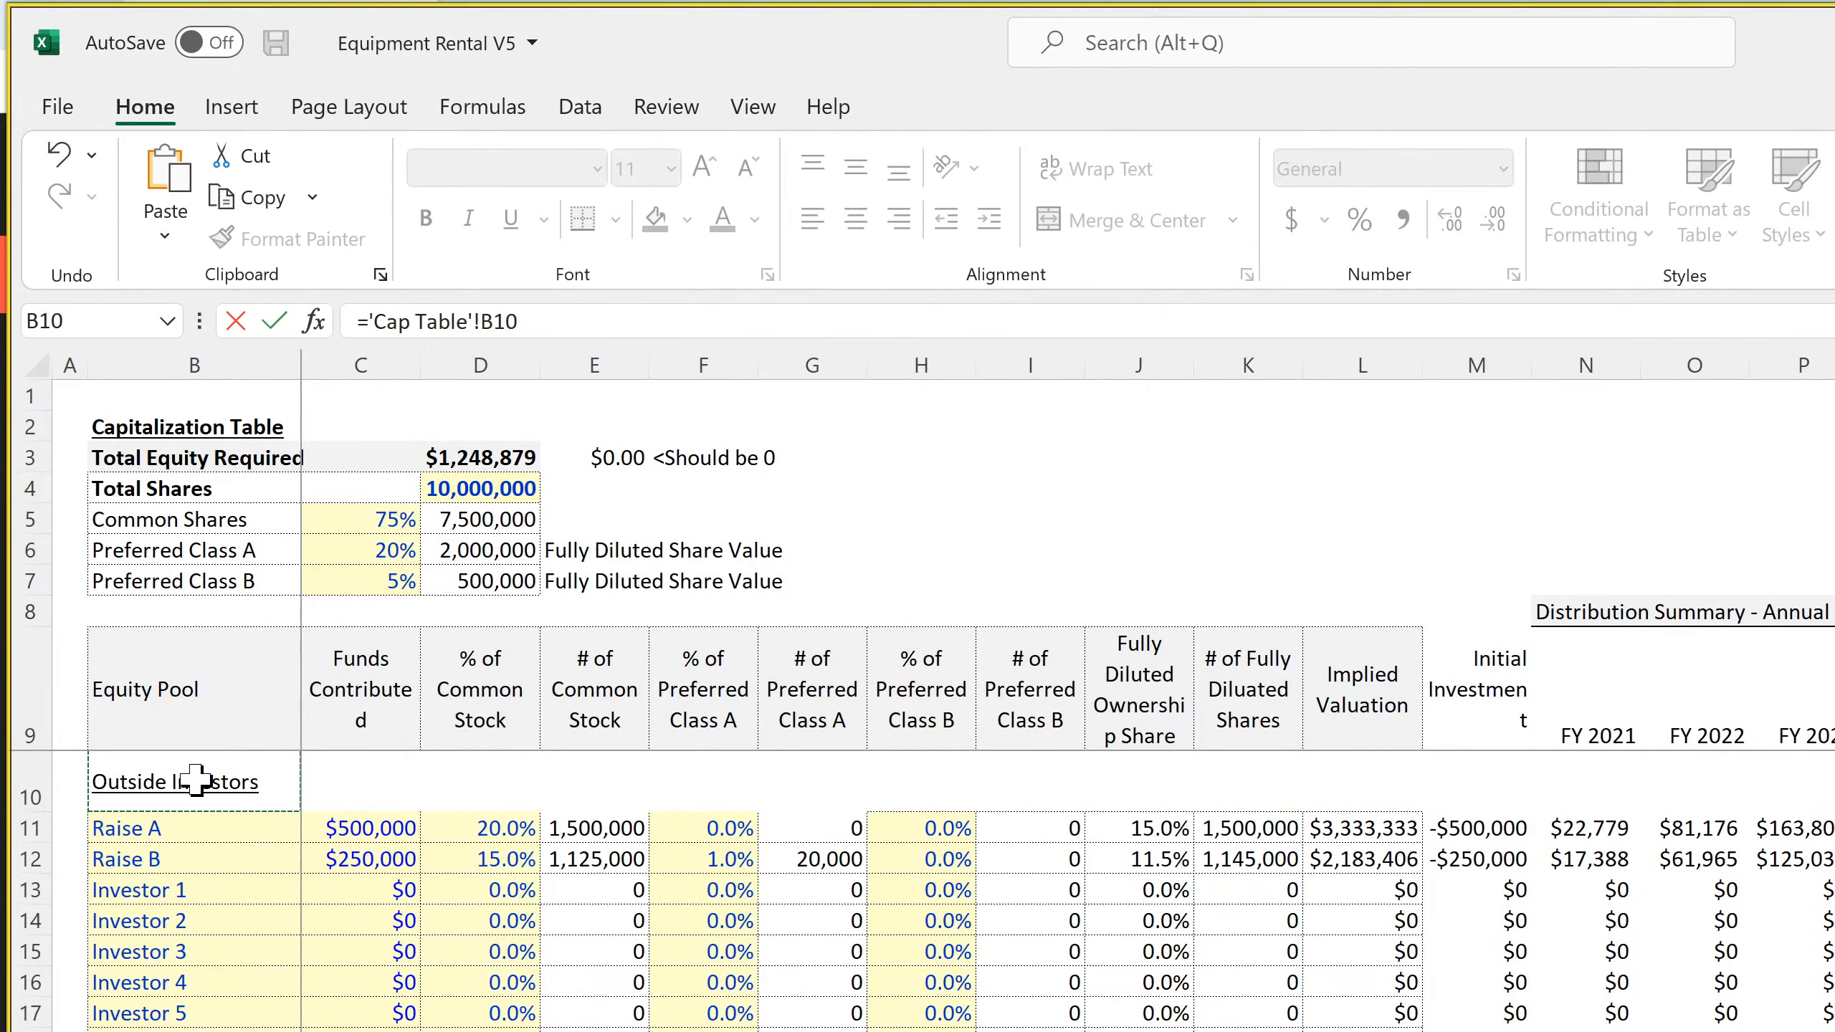
{"action": "key", "text": "Return"}
Link the second Common Stock label, B135, to the Founders/Operators/Employees heading in the Cap Table
{"action": "type", "text": "="}
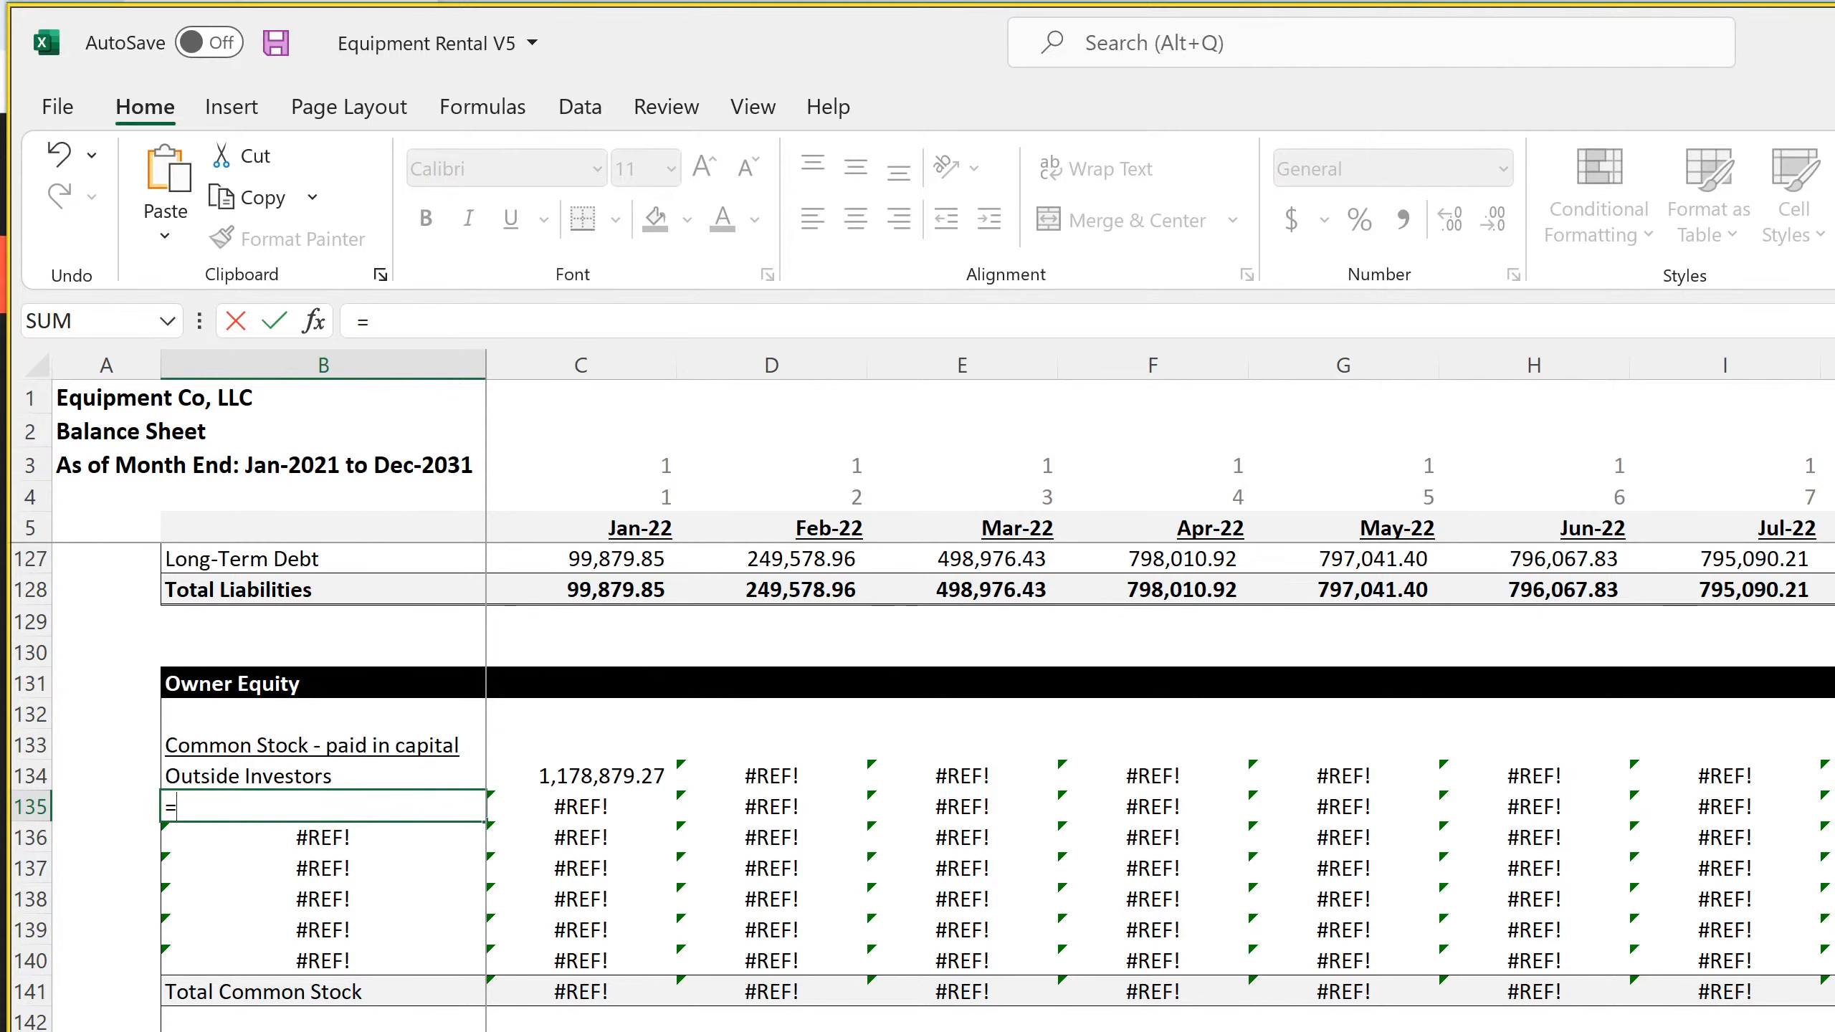
{"action": "left_click", "coordinate": [534, 1031]}
{"action": "scroll", "coordinate": [918, 889], "scroll_direction": "down", "scroll_amount": 7}
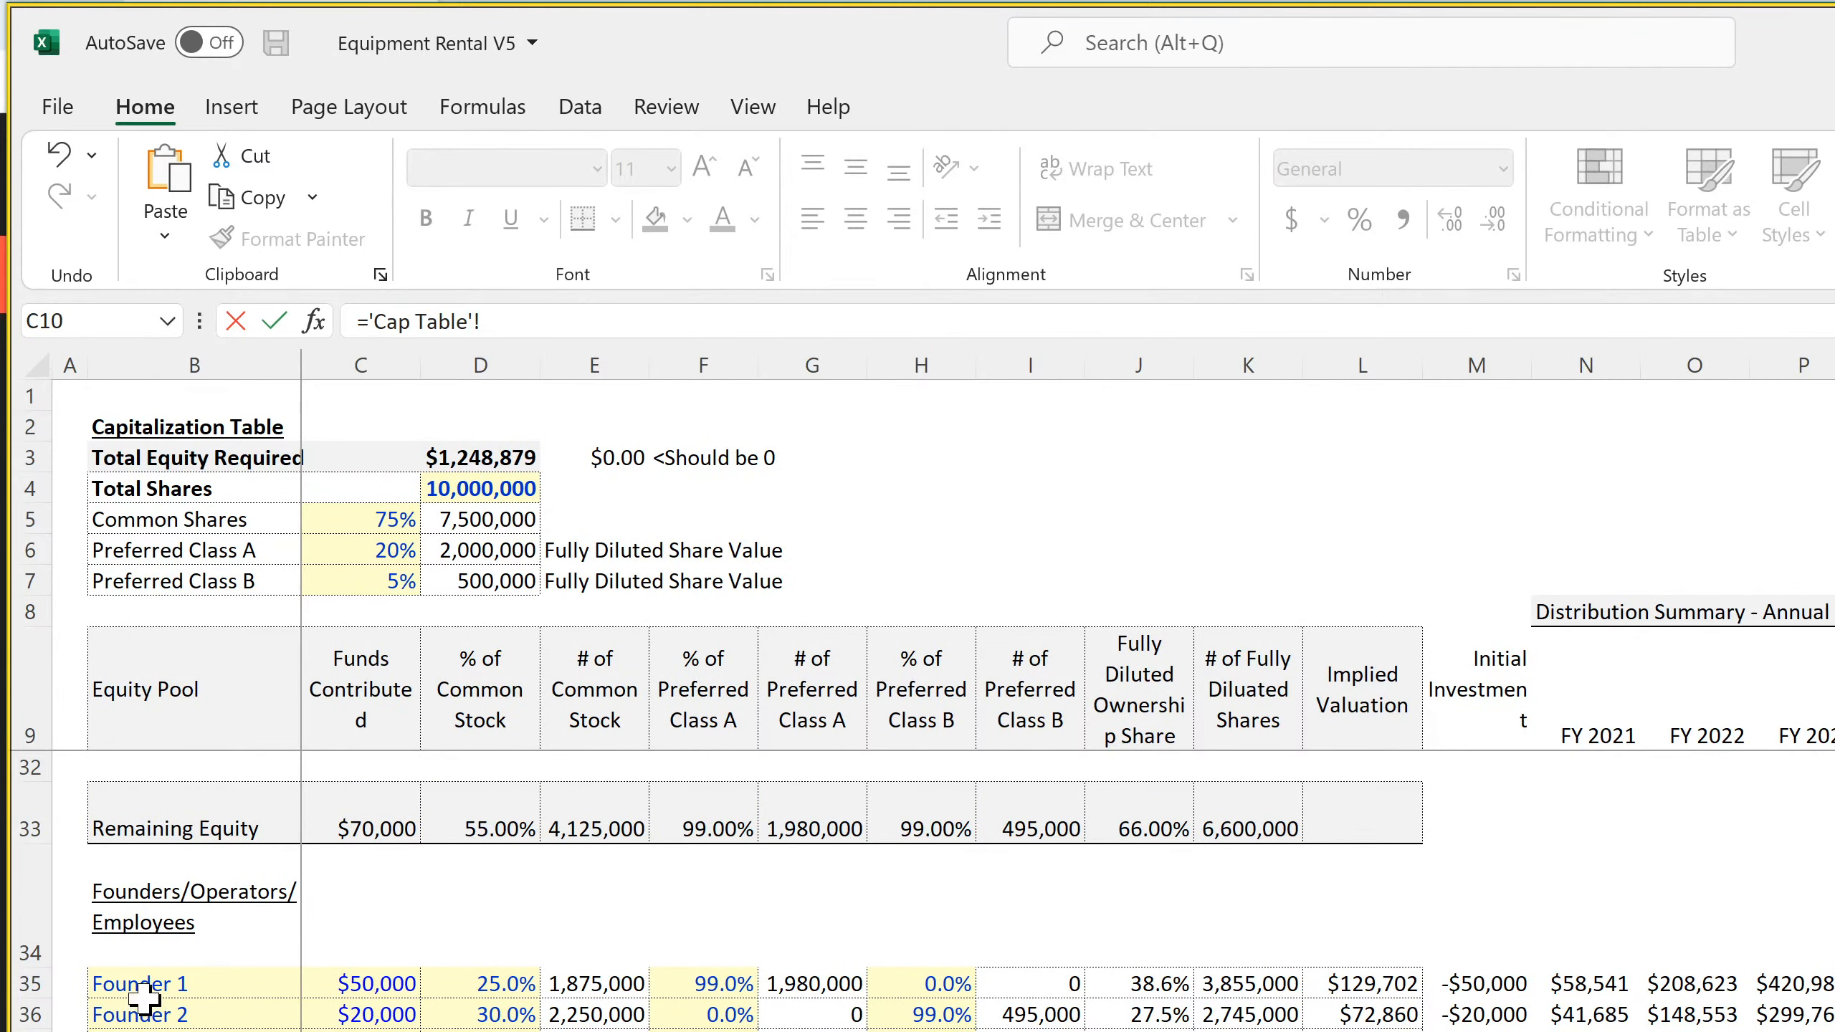
{"action": "left_click", "coordinate": [149, 907]}
{"action": "key", "text": "Return"}
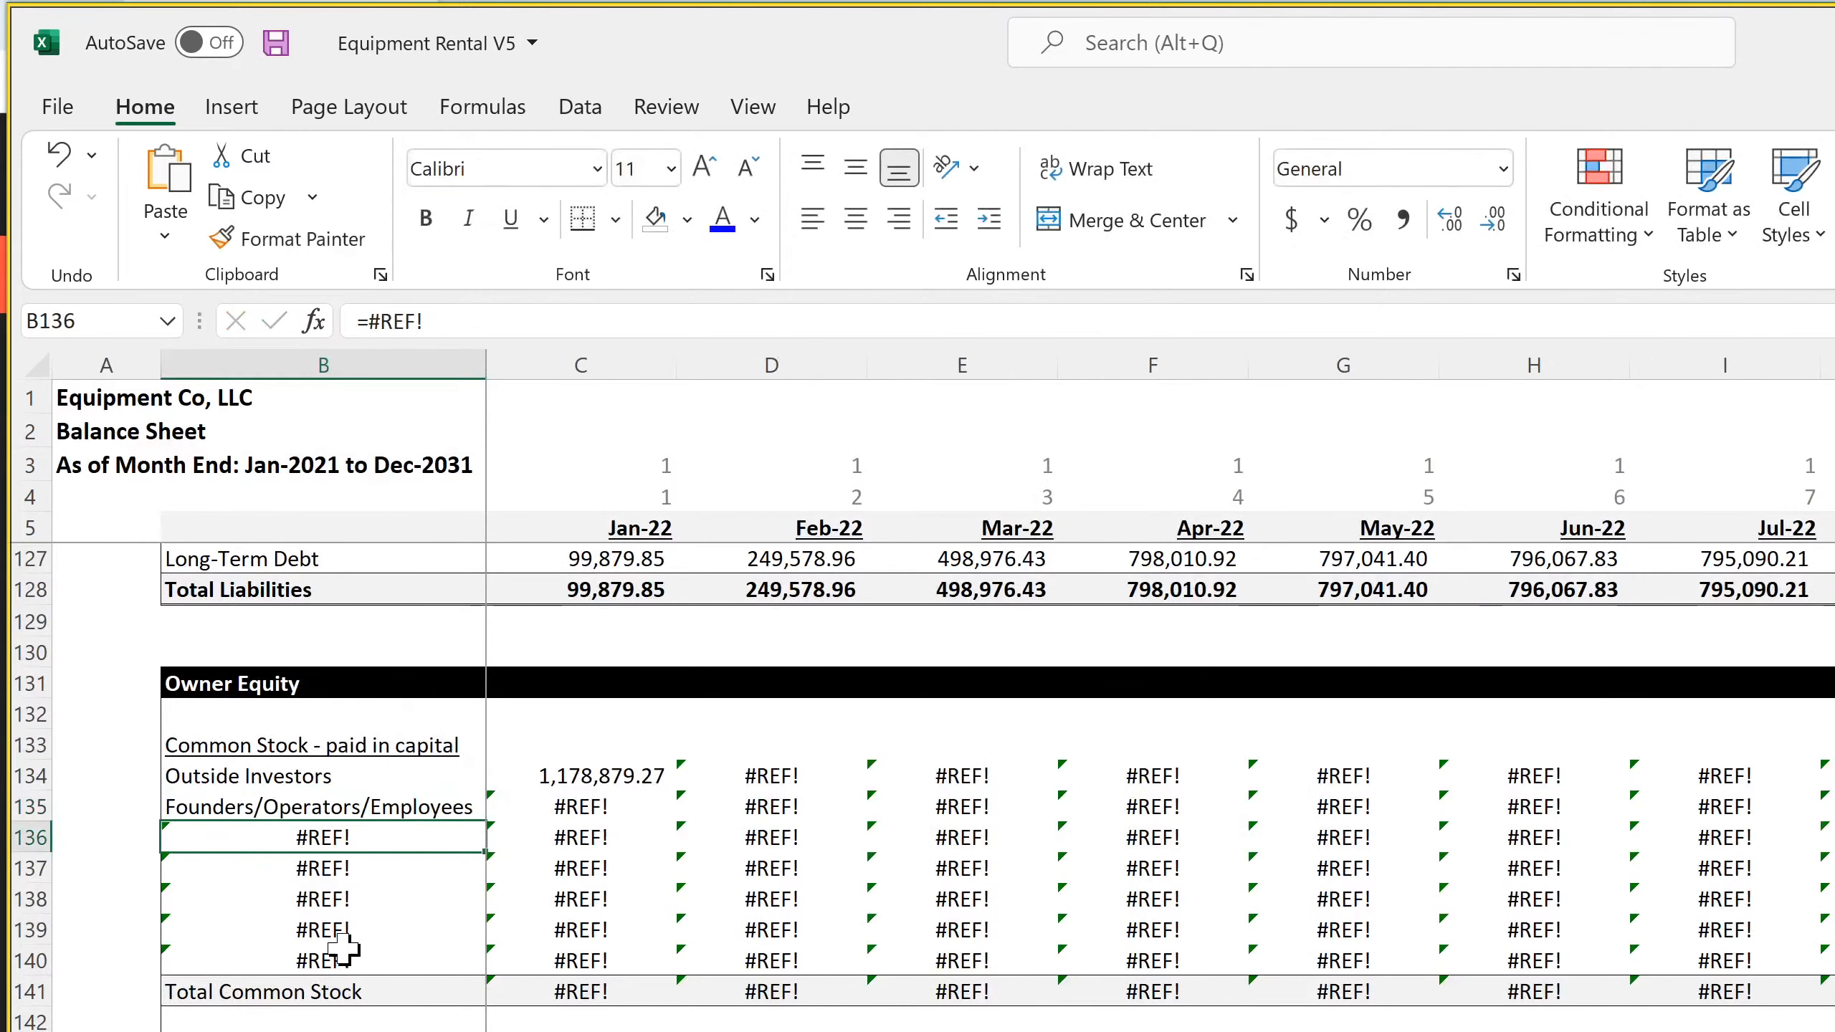
Link the Jan-22 Founders/Operators/Employees amount in C135 to the funds contributed total in C55 of the Cap Table
{"action": "left_click", "coordinate": [589, 804]}
{"action": "type", "text": "="}
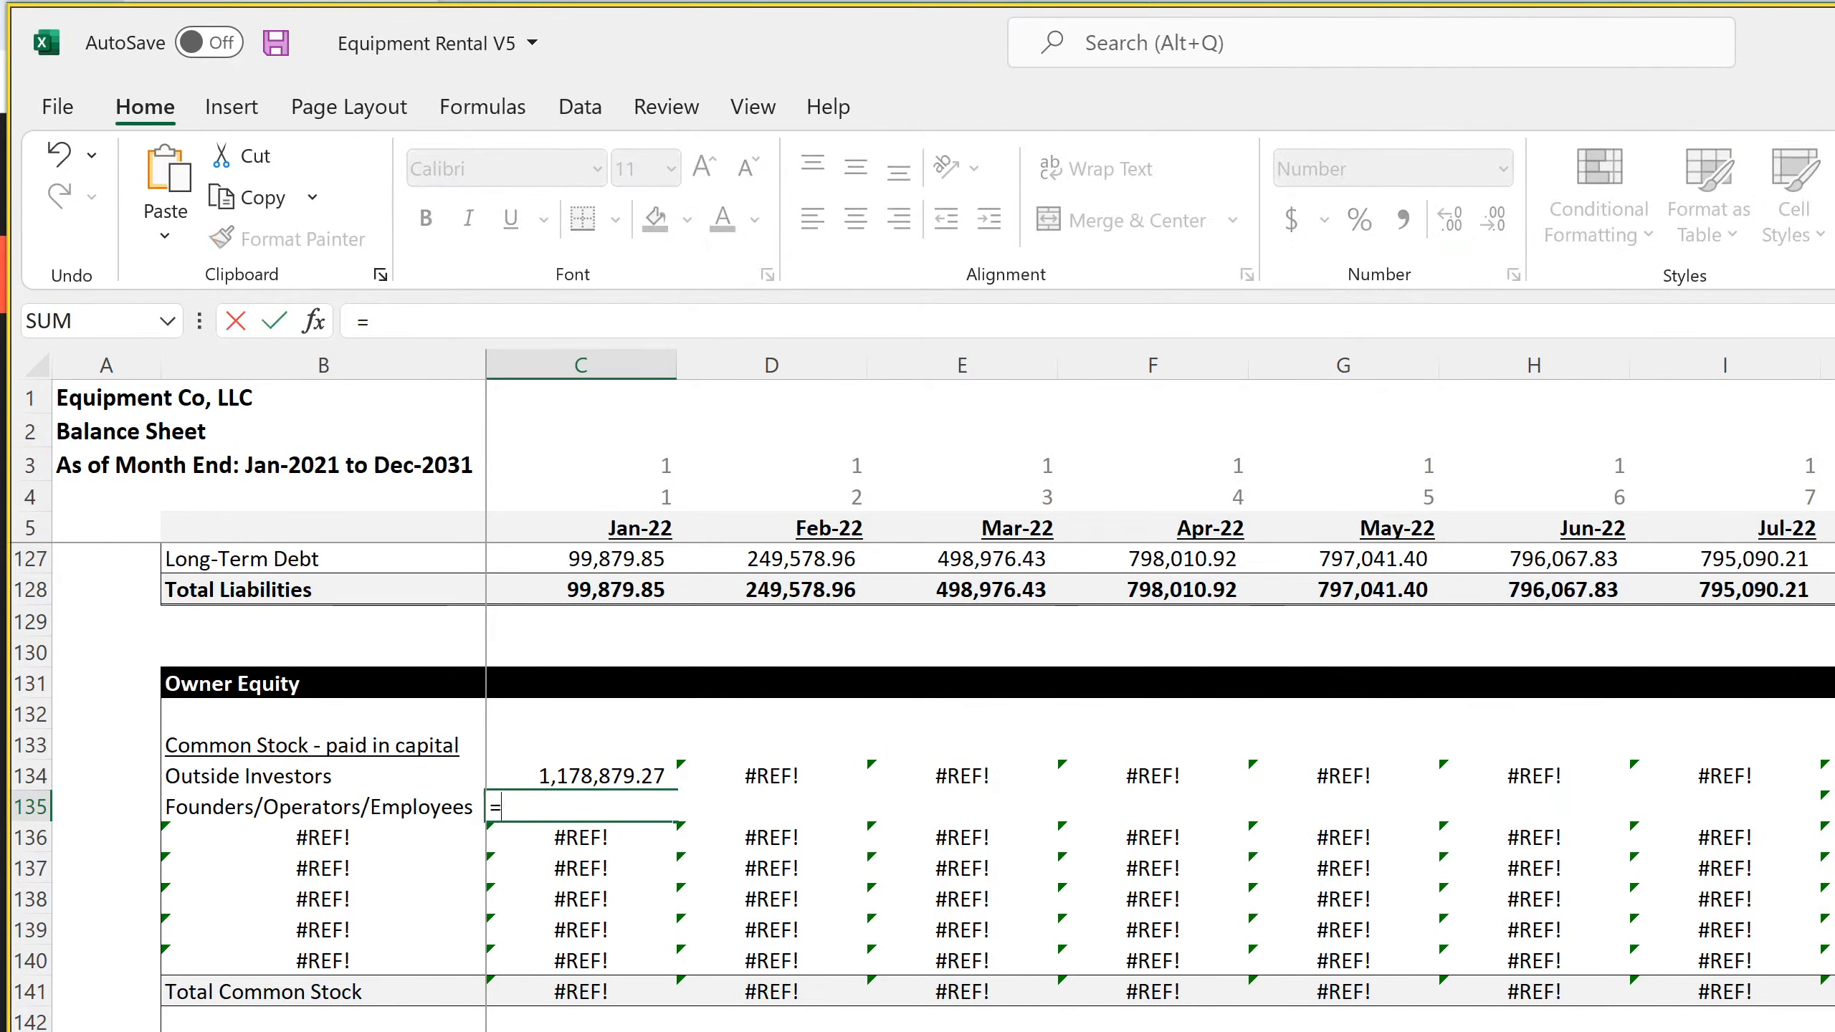
{"action": "left_click", "coordinate": [364, 1030]}
{"action": "scroll", "coordinate": [364, 867], "scroll_direction": "down", "scroll_amount": 7}
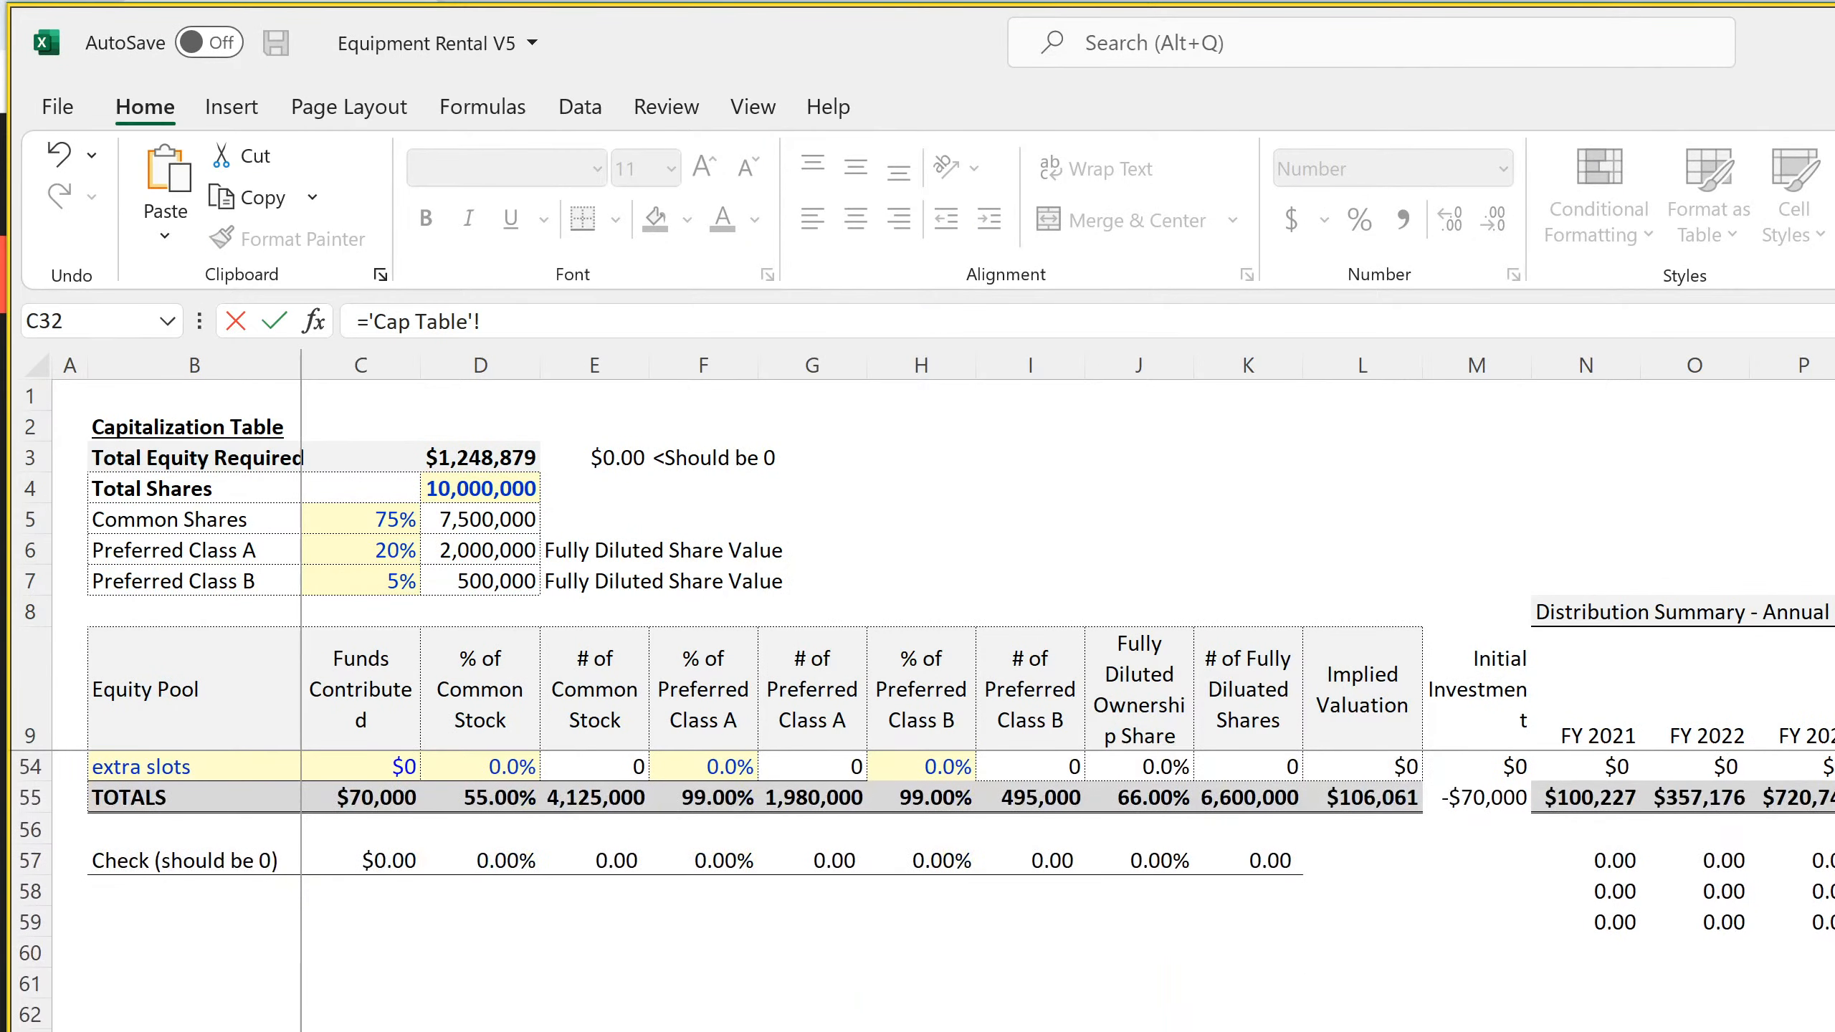
{"action": "left_click", "coordinate": [364, 797]}
{"action": "key", "text": "Return"}
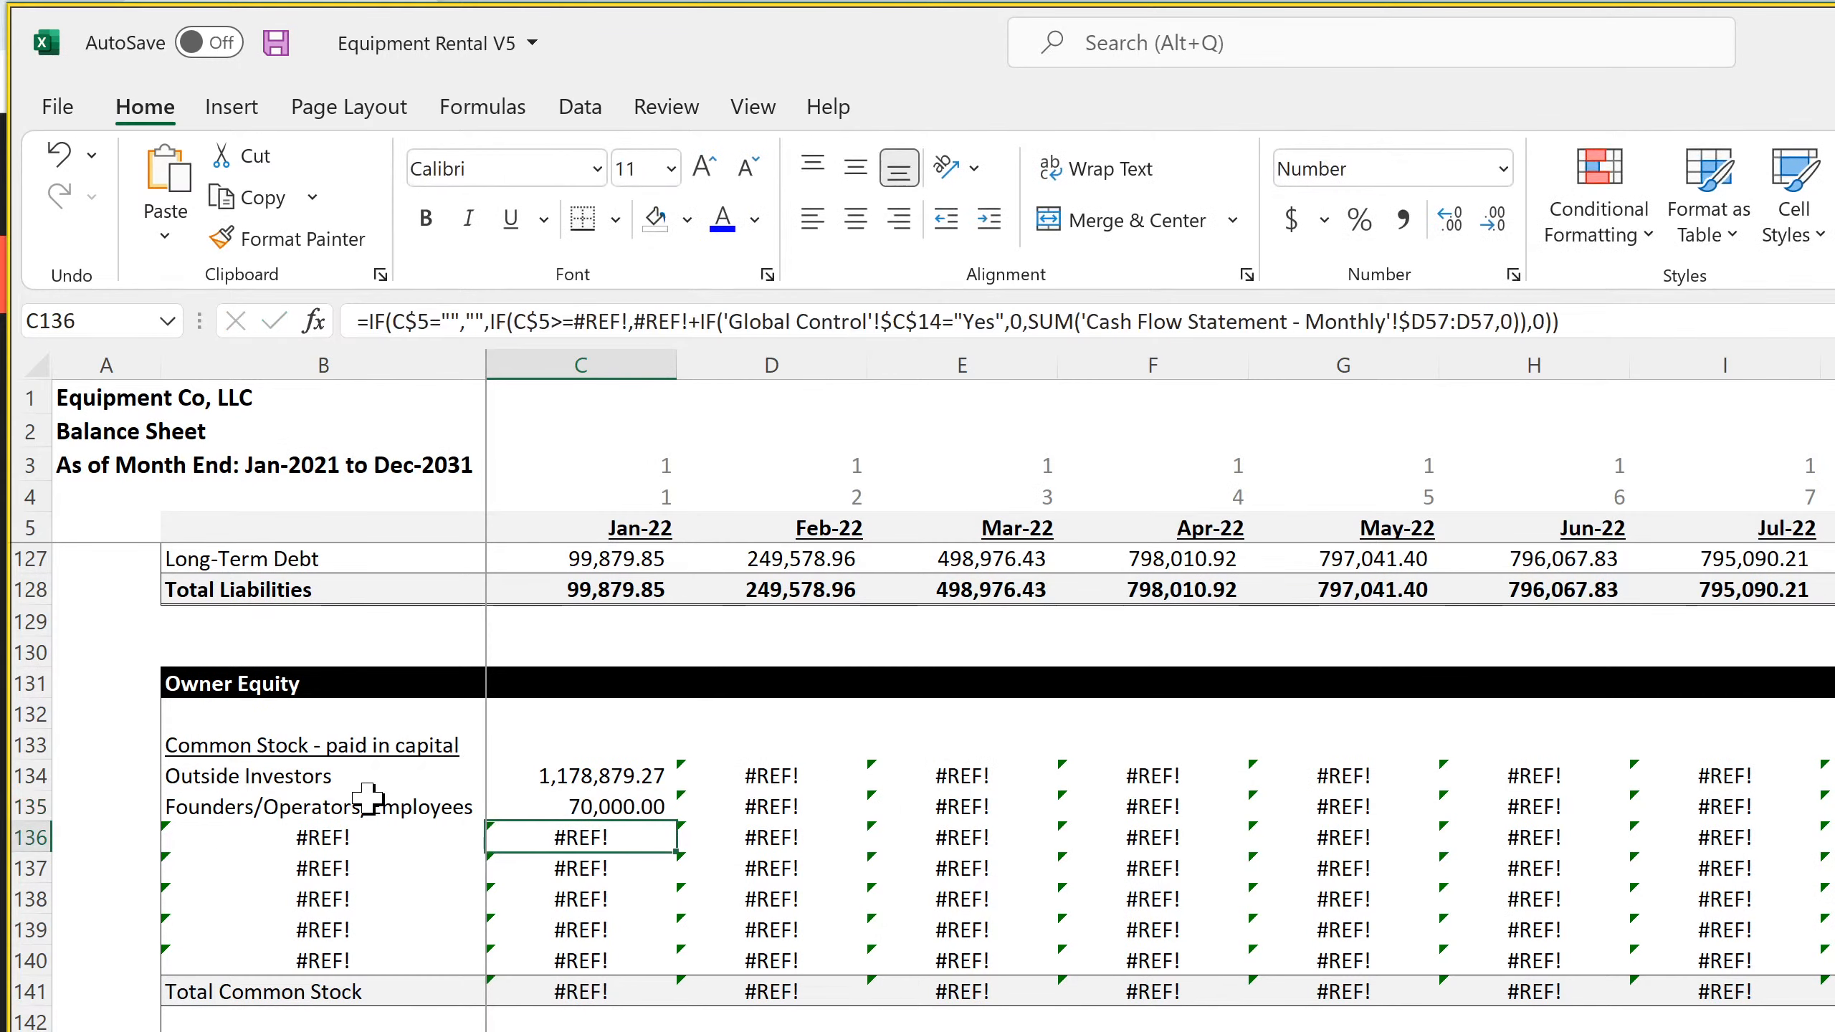
Clear the contents of the unused Common Stock rows 136 to 140
{"action": "left_click_drag", "start_coordinate": [31, 837], "coordinate": [36, 961]}
{"action": "right_click", "coordinate": [36, 961]}
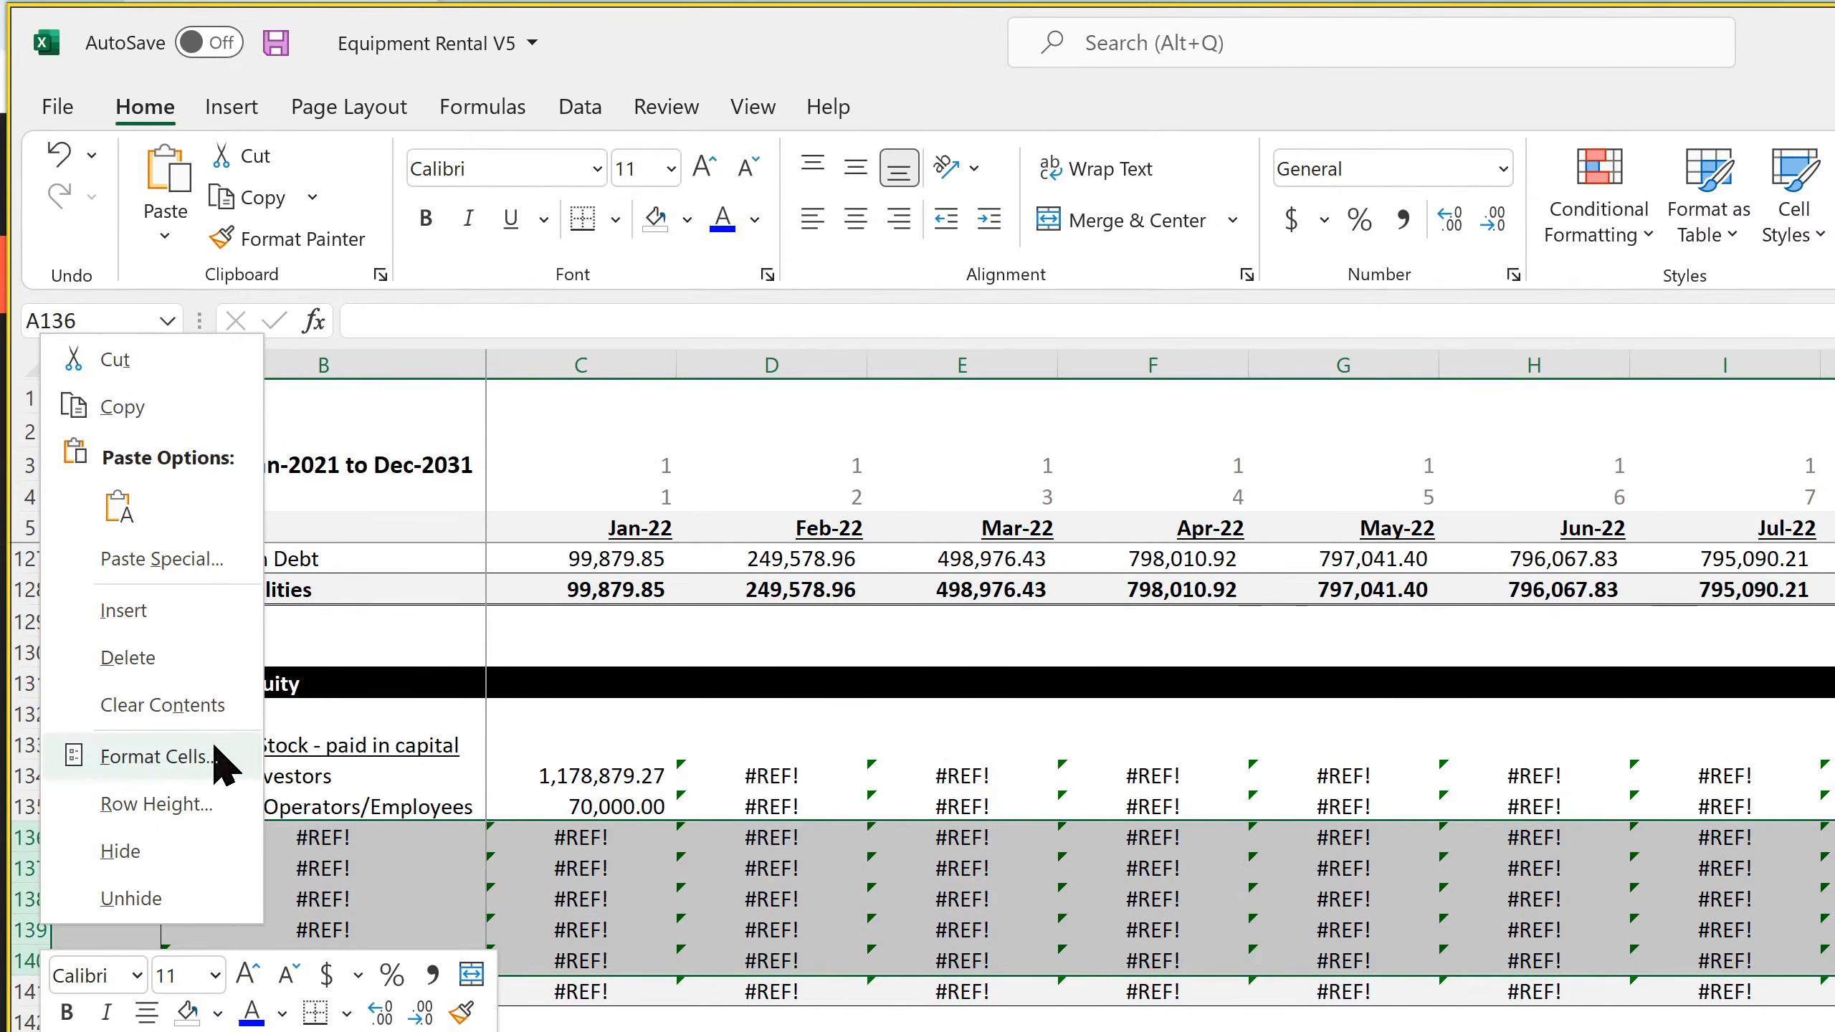
{"action": "left_click", "coordinate": [215, 714]}
Clear the broken Common Stock formulas in rows 134 and 135 from Feb-22 through column DR, and save the workbook
{"action": "left_click", "coordinate": [802, 745]}
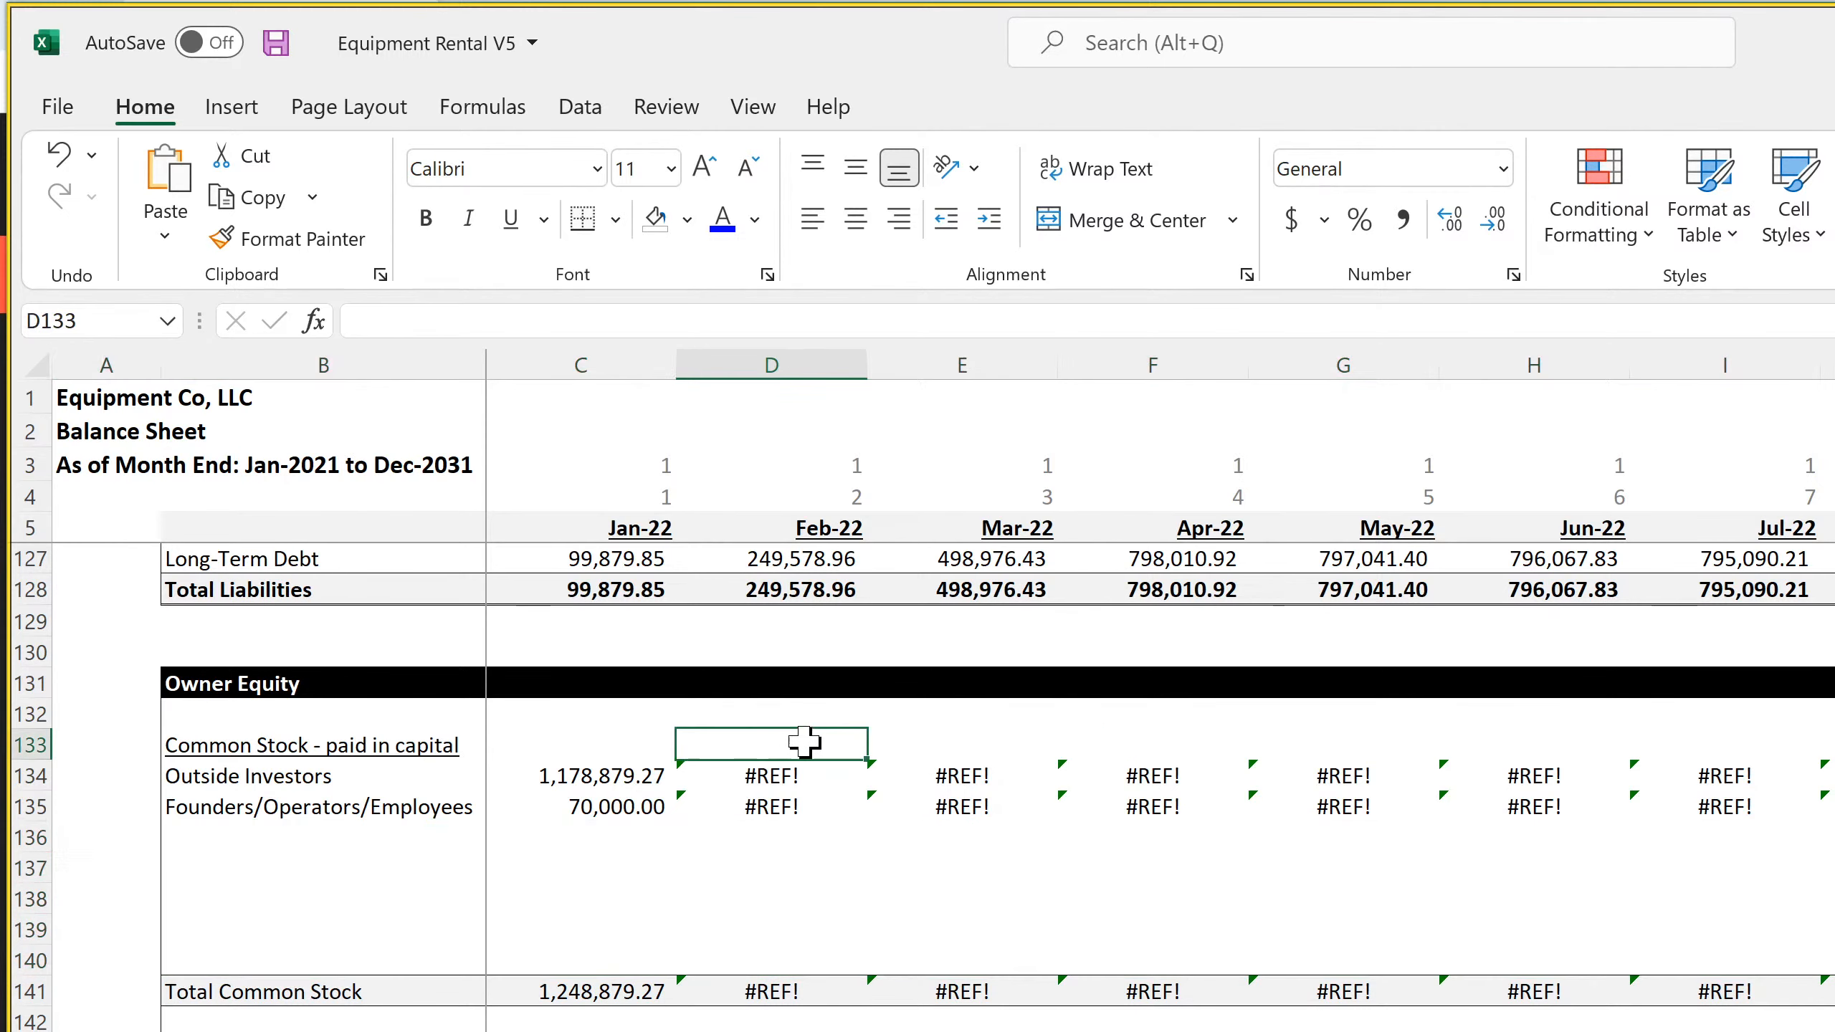
{"action": "left_click_drag", "start_coordinate": [868, 762], "coordinate": [1831, 813]}
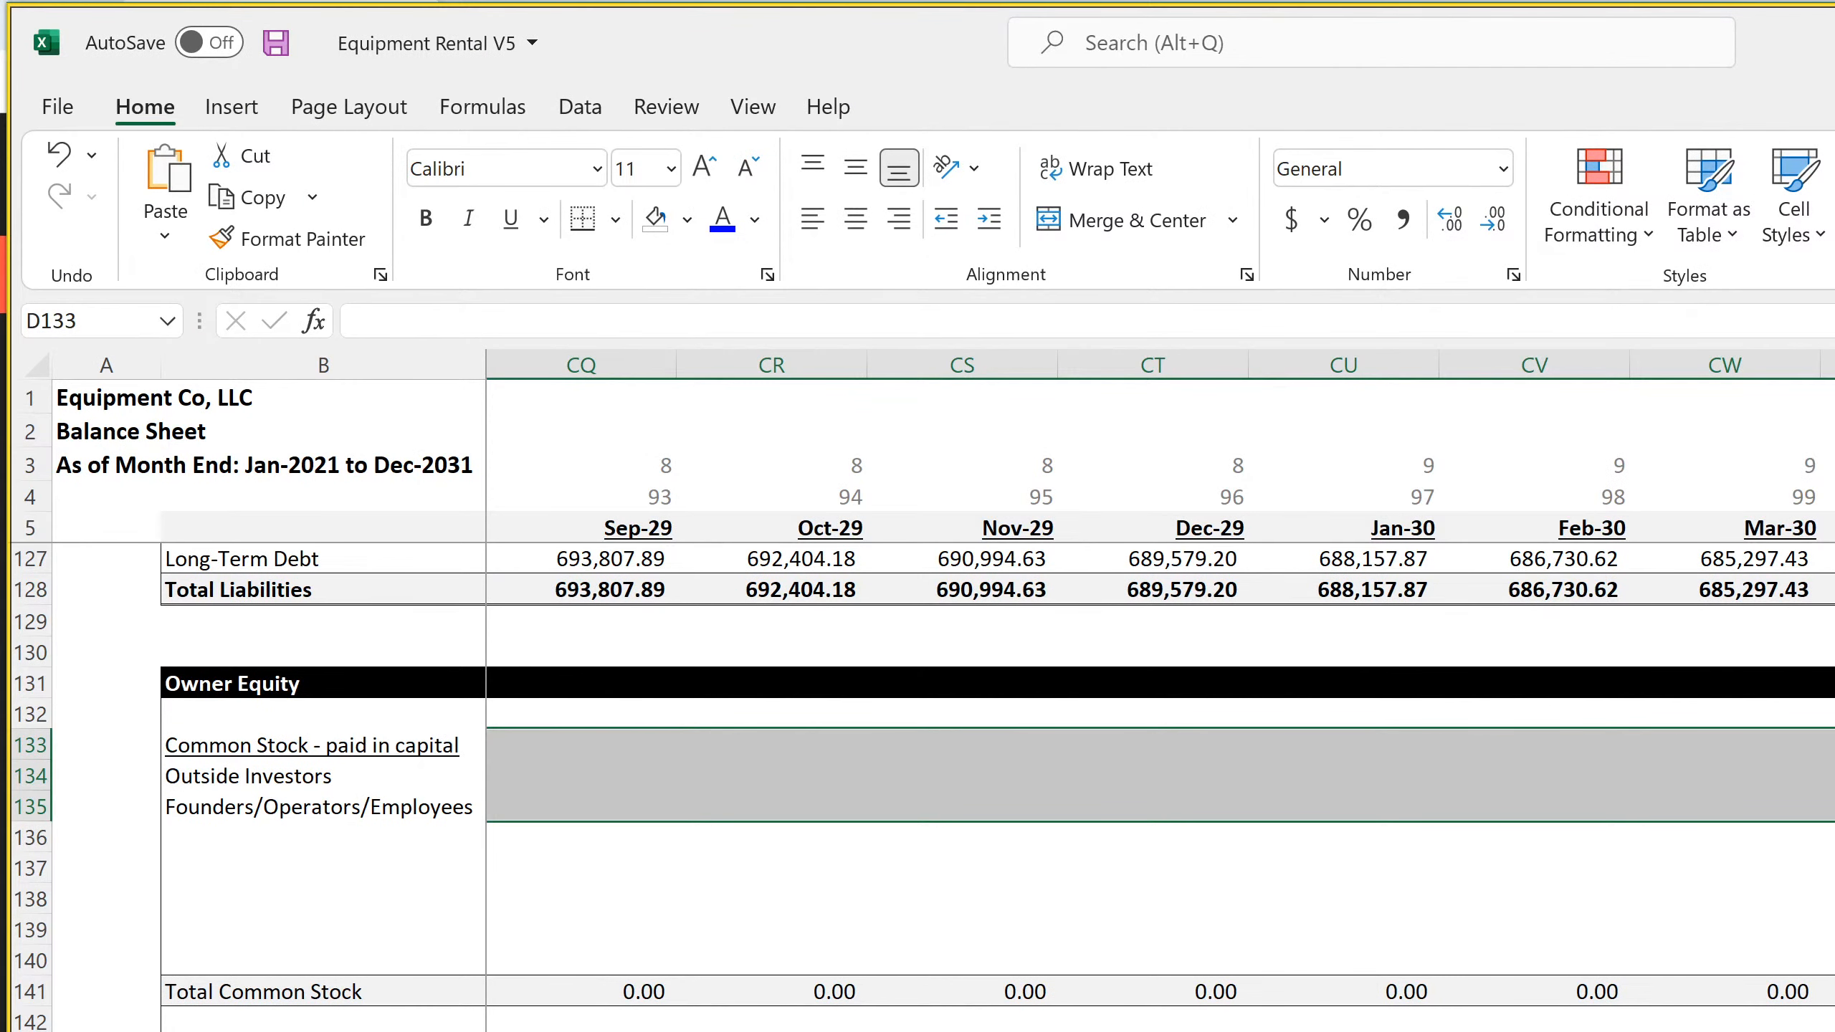
{"action": "left_click_drag", "start_coordinate": [1831, 745], "coordinate": [1834, 822]}
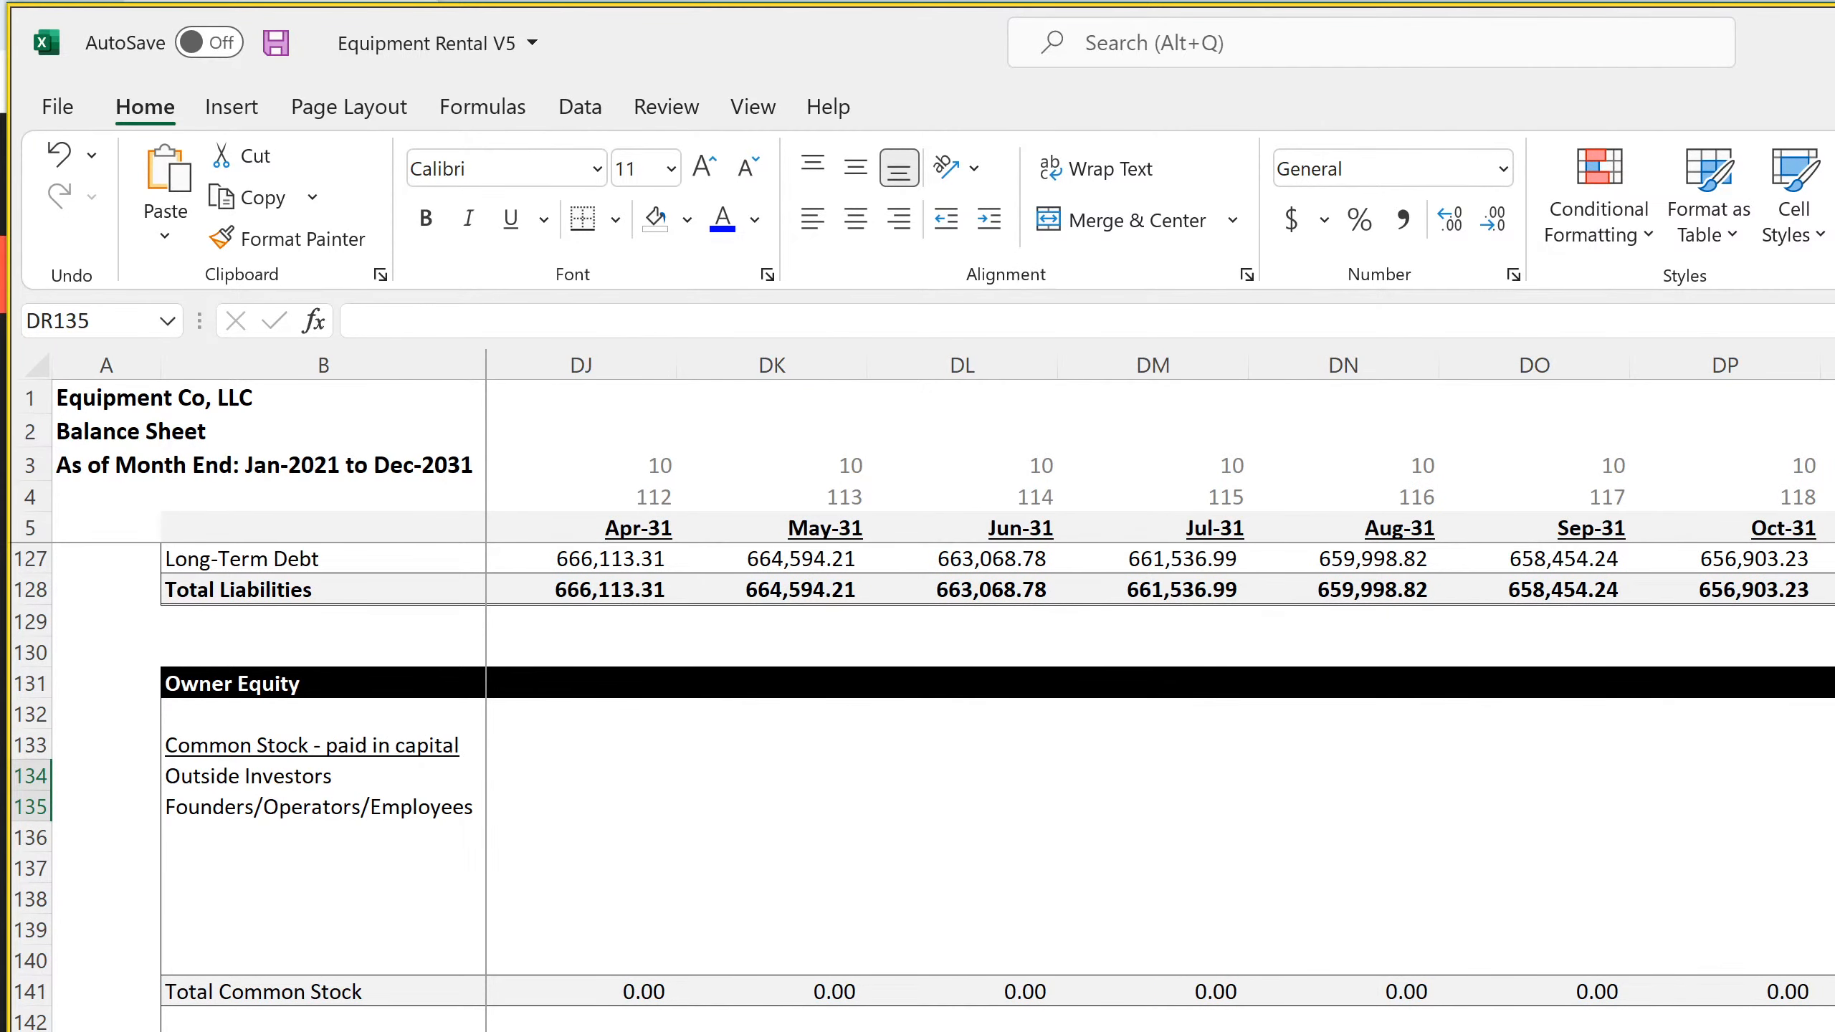
{"action": "scroll", "coordinate": [1160, 680], "scroll_direction": "left", "scroll_amount": 20}
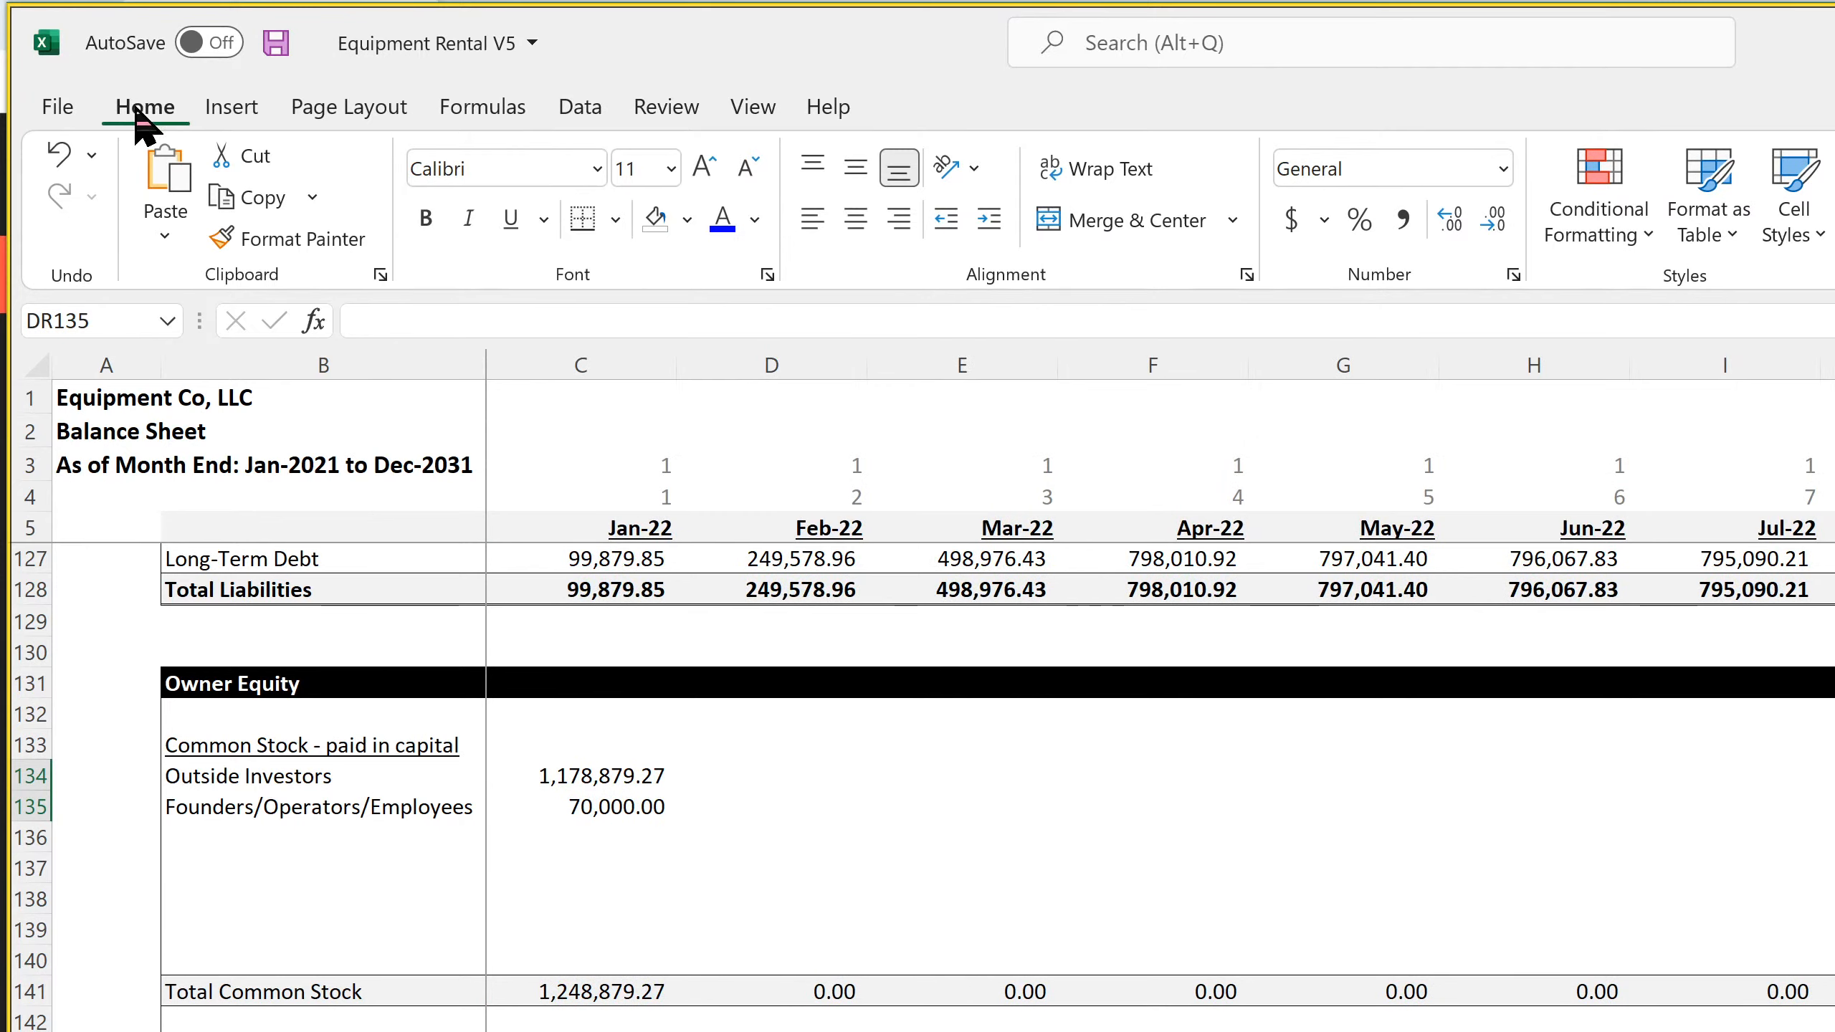
{"action": "left_click", "coordinate": [275, 43]}
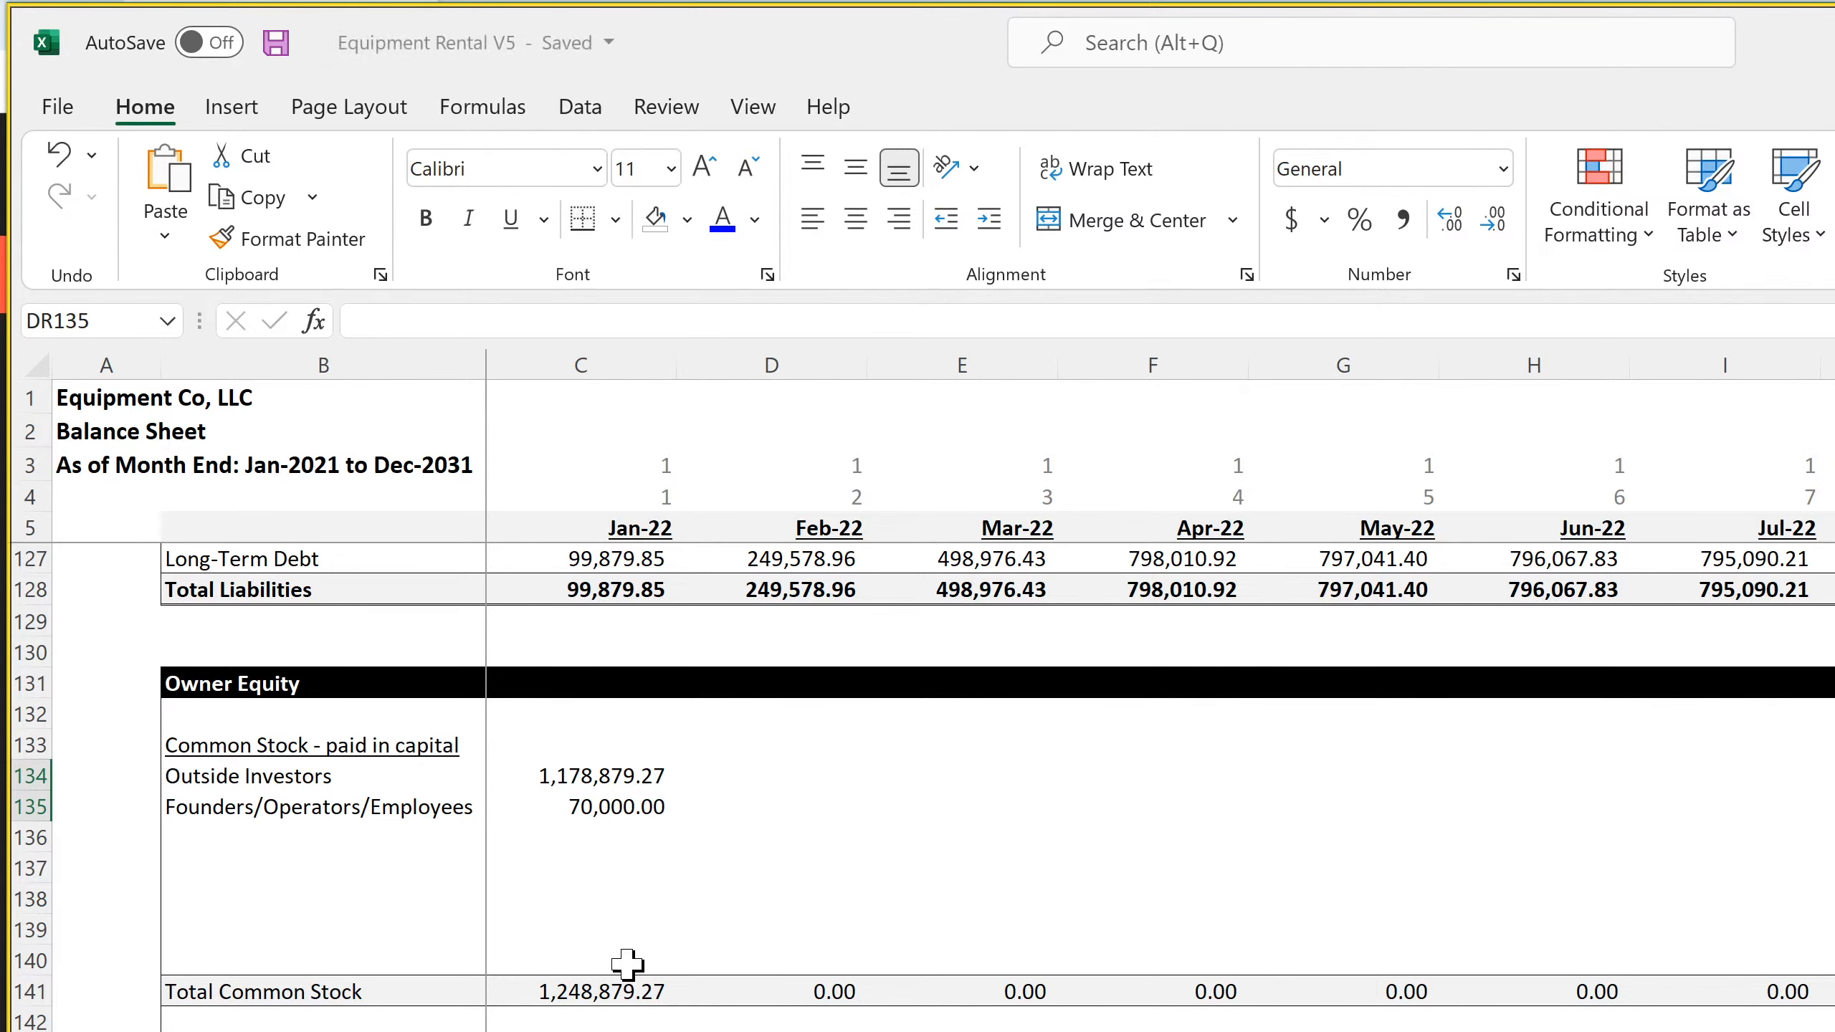
Inspect the formula in C145 below Total Common Stock and the Cash formulas for Jan-22, Feb-22 and Mar-22
{"action": "left_click", "coordinate": [578, 1031]}
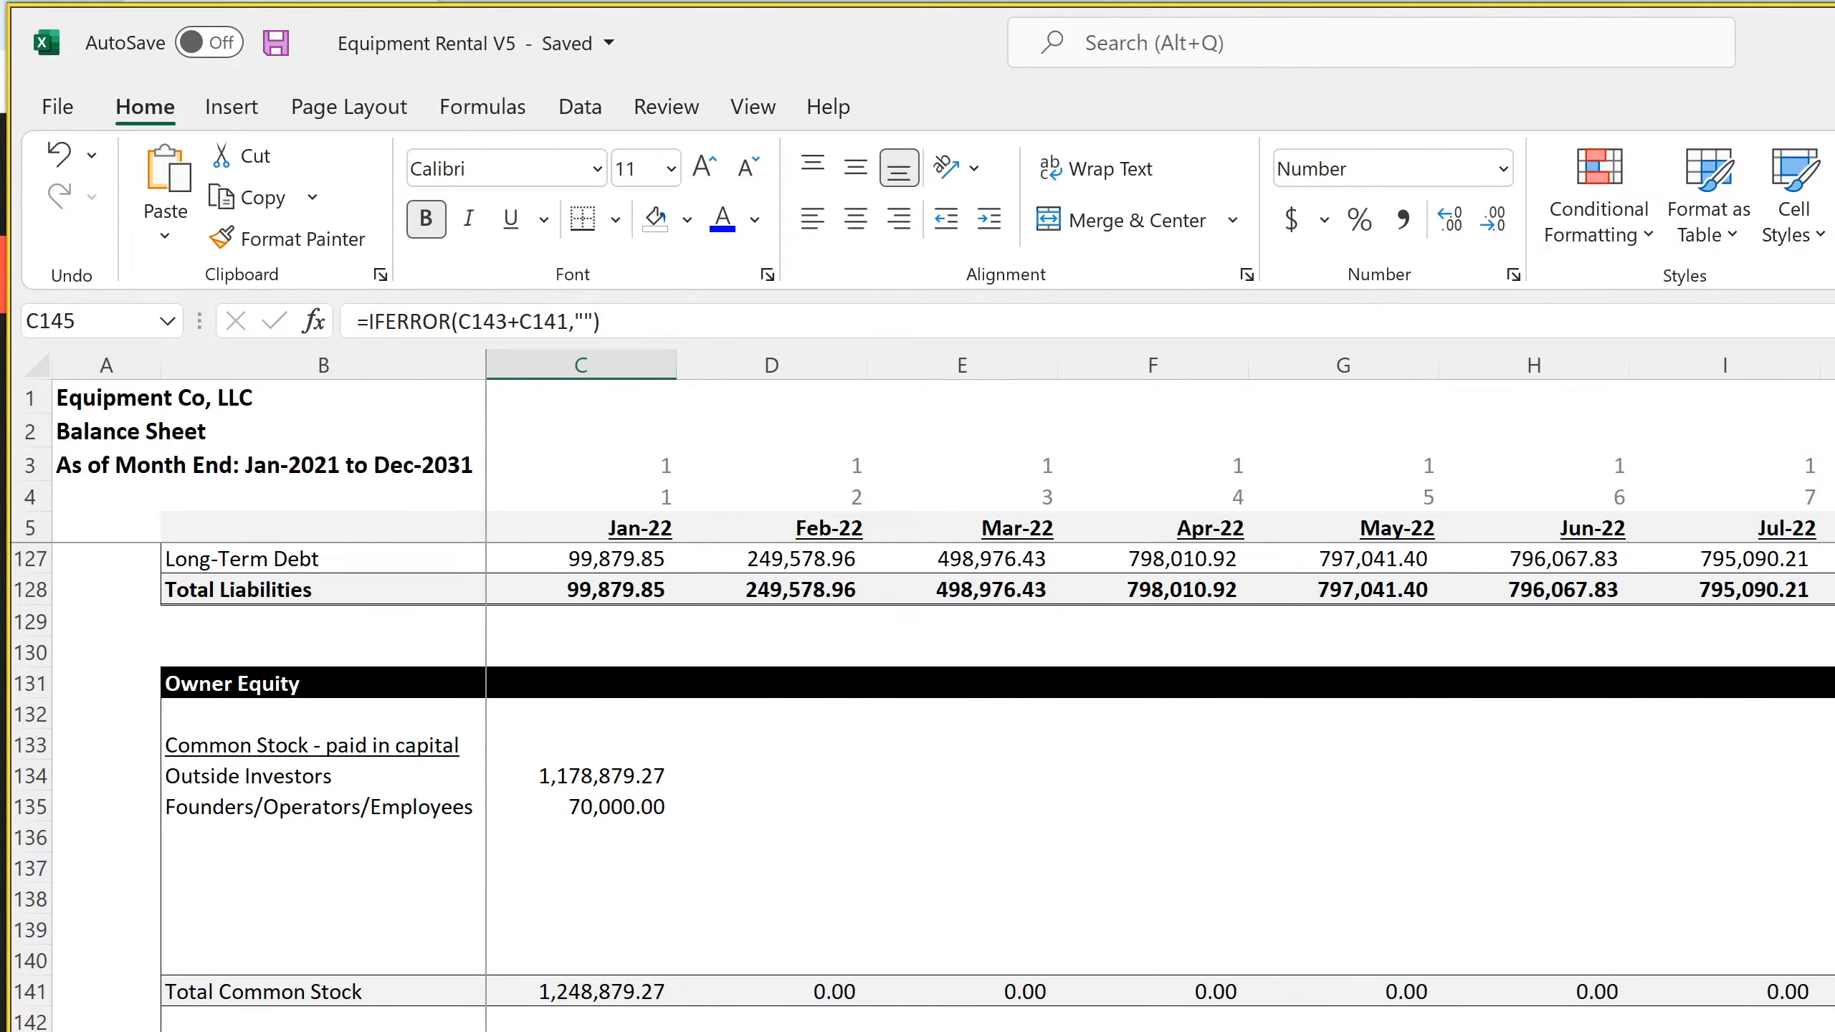
{"action": "scroll", "coordinate": [997, 787], "scroll_direction": "down", "scroll_amount": 4}
{"action": "scroll", "coordinate": [997, 787], "scroll_direction": "up", "scroll_amount": 20}
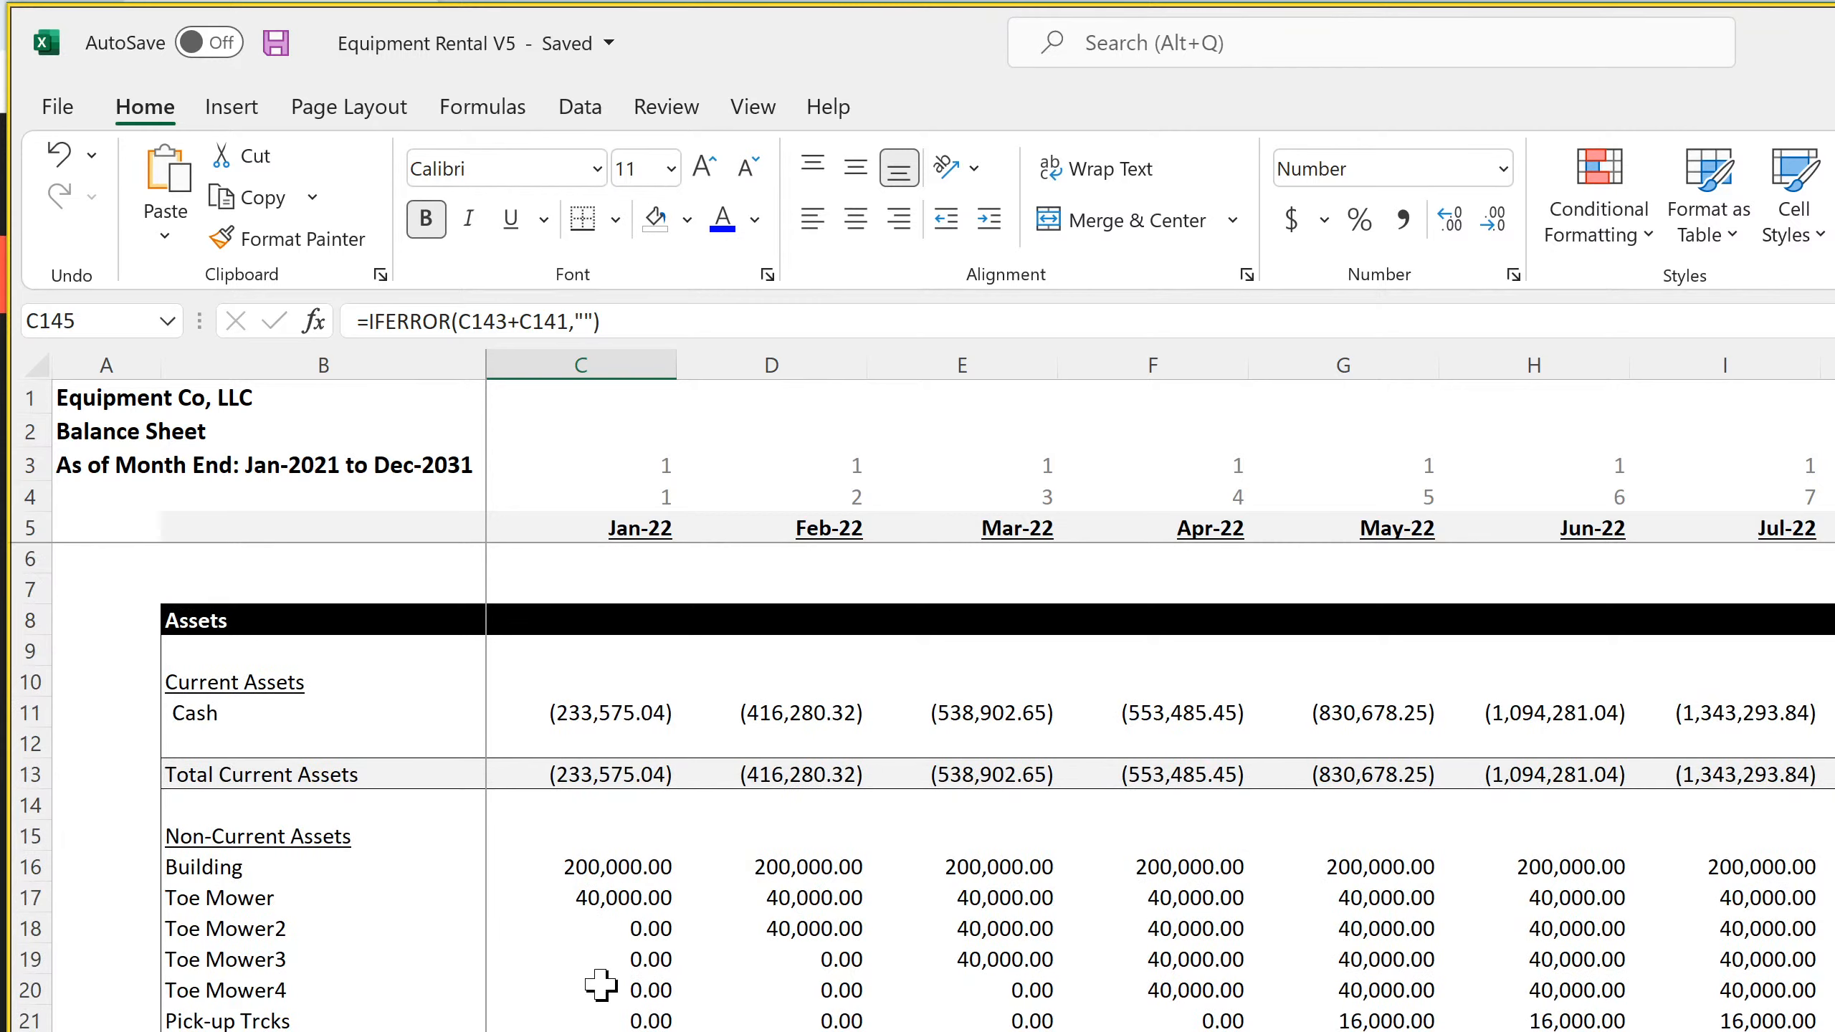
{"action": "left_click", "coordinate": [585, 715]}
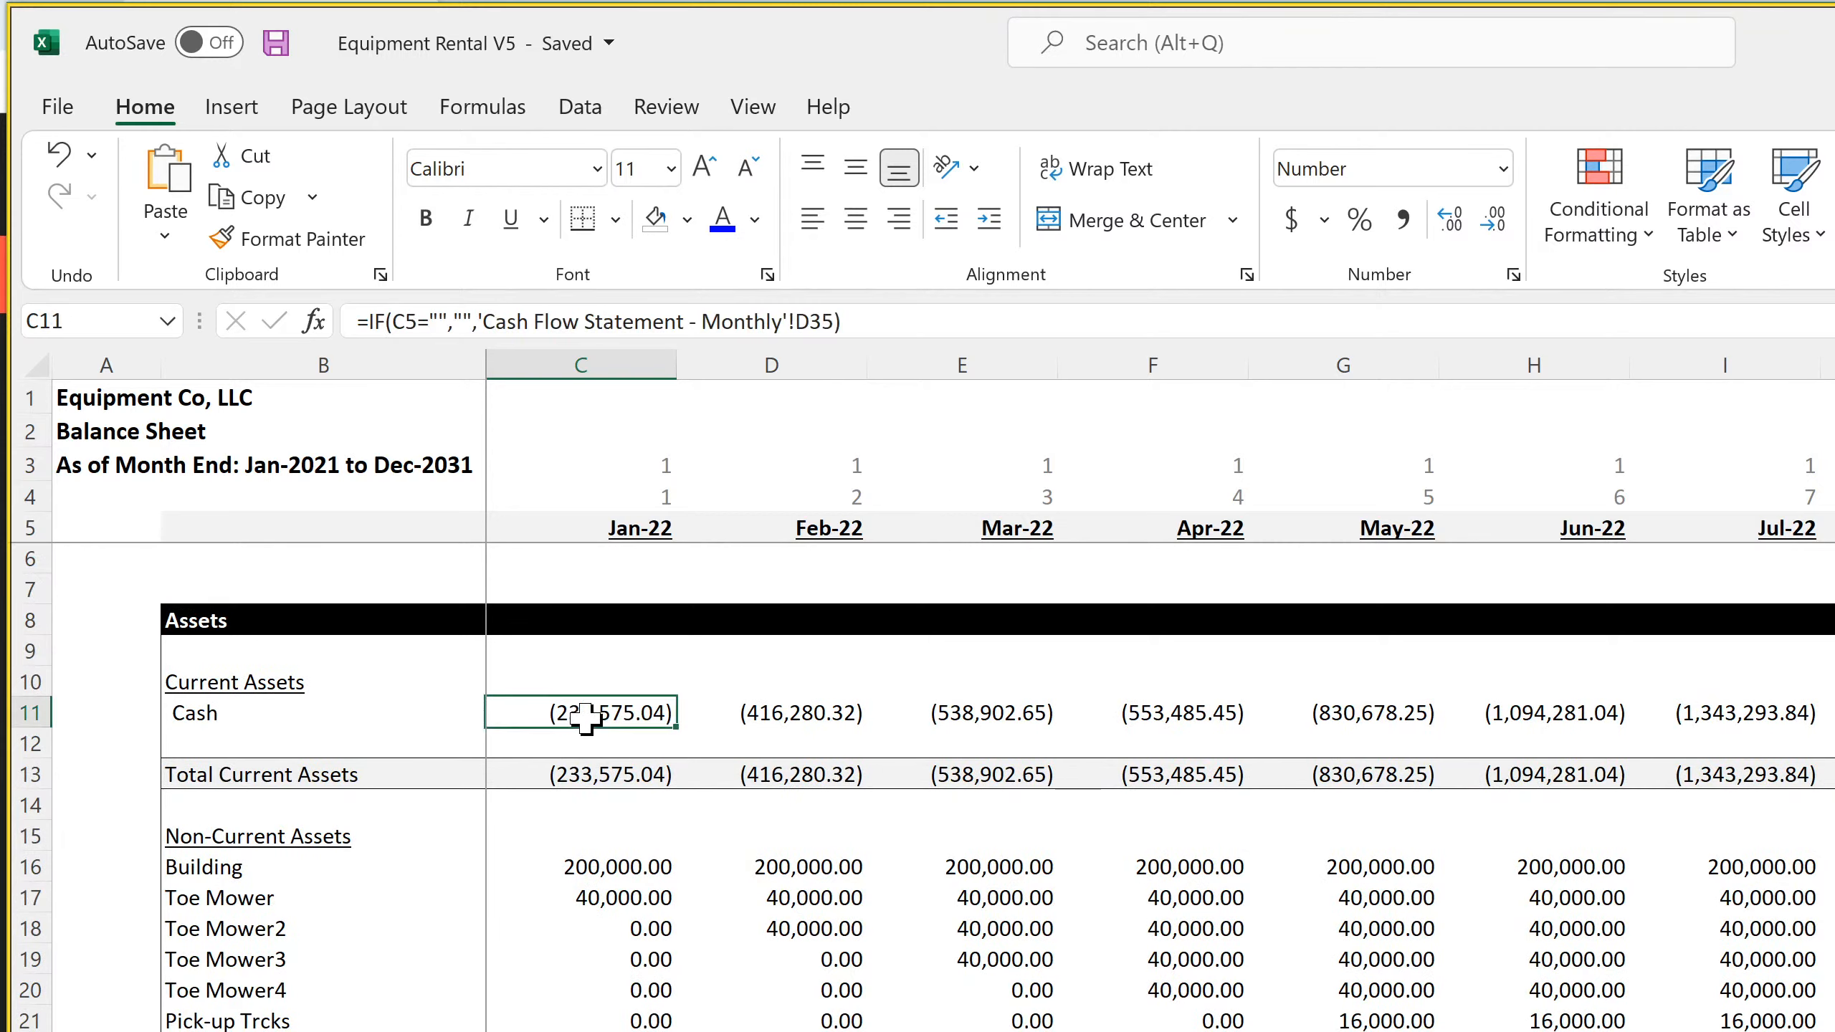
{"action": "left_click", "coordinate": [735, 715]}
{"action": "left_click", "coordinate": [955, 715]}
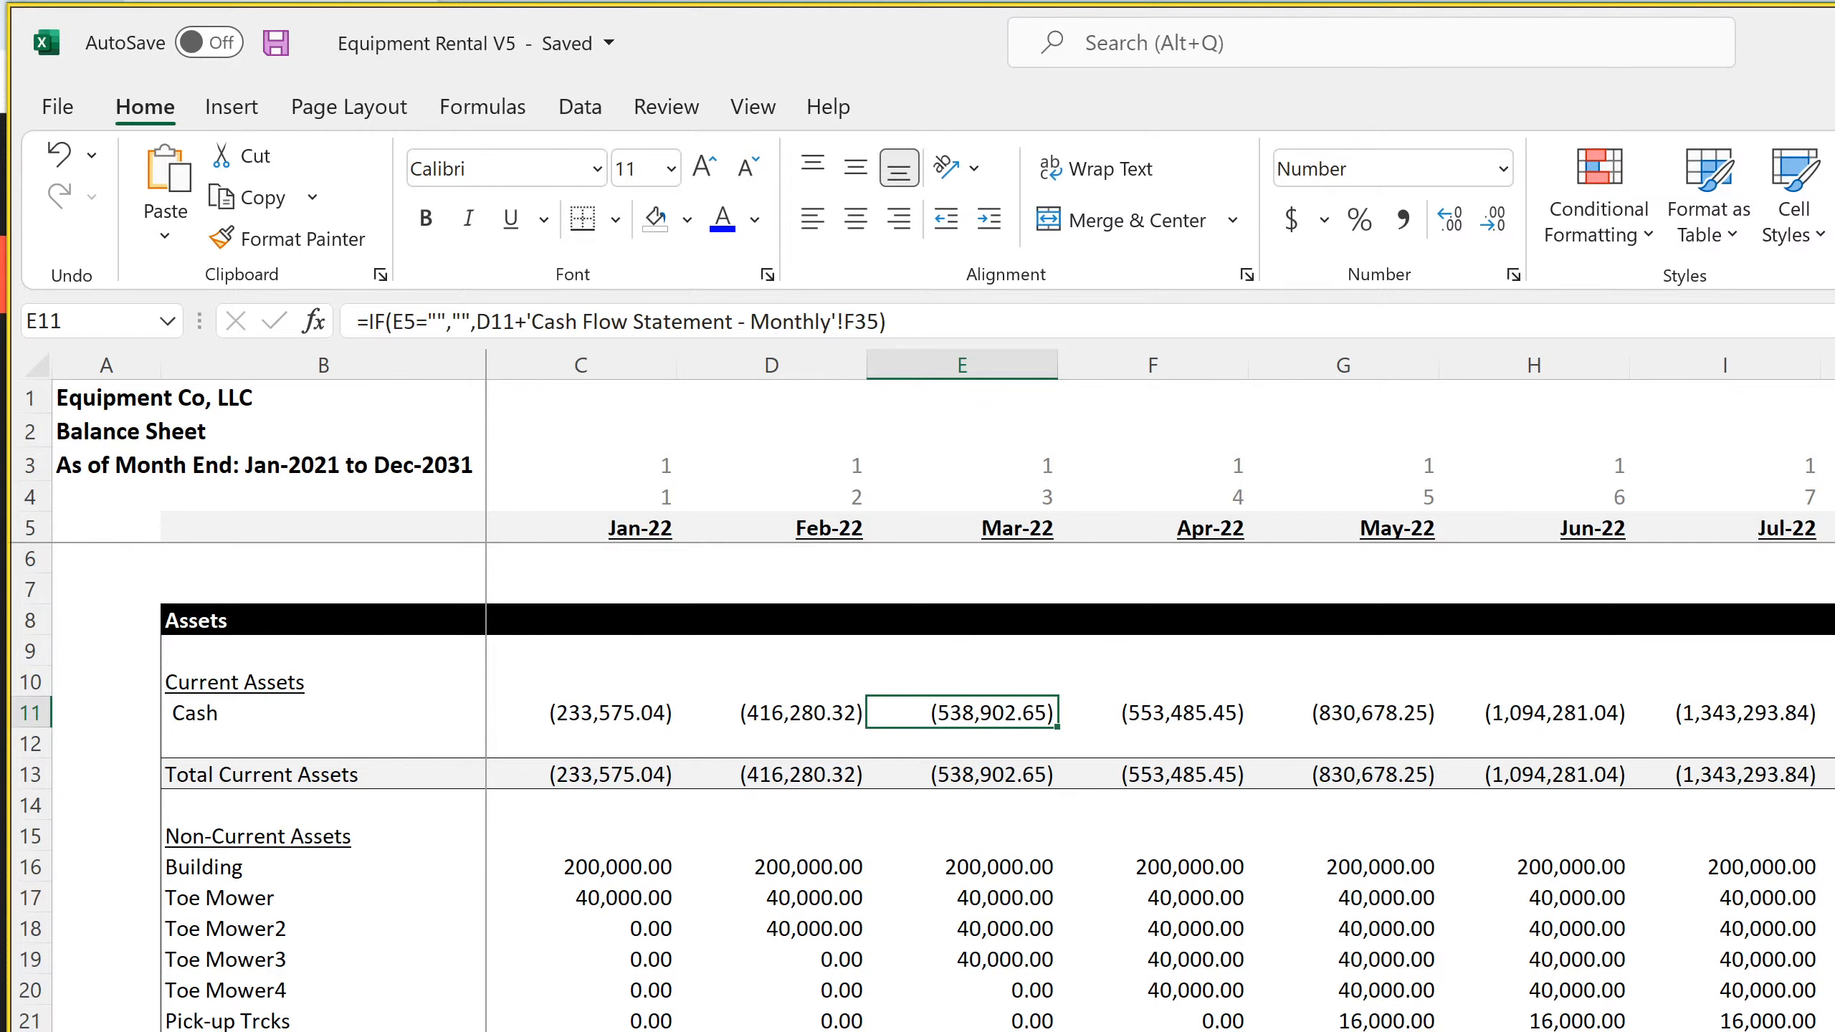
Review the 10-Year Monthly Cash Flow sheet from revenue through running costs and check the Jan-22 Non-Depreciated Asset Value formula in D135
{"action": "key", "text": "ctrl+Page_Up"}
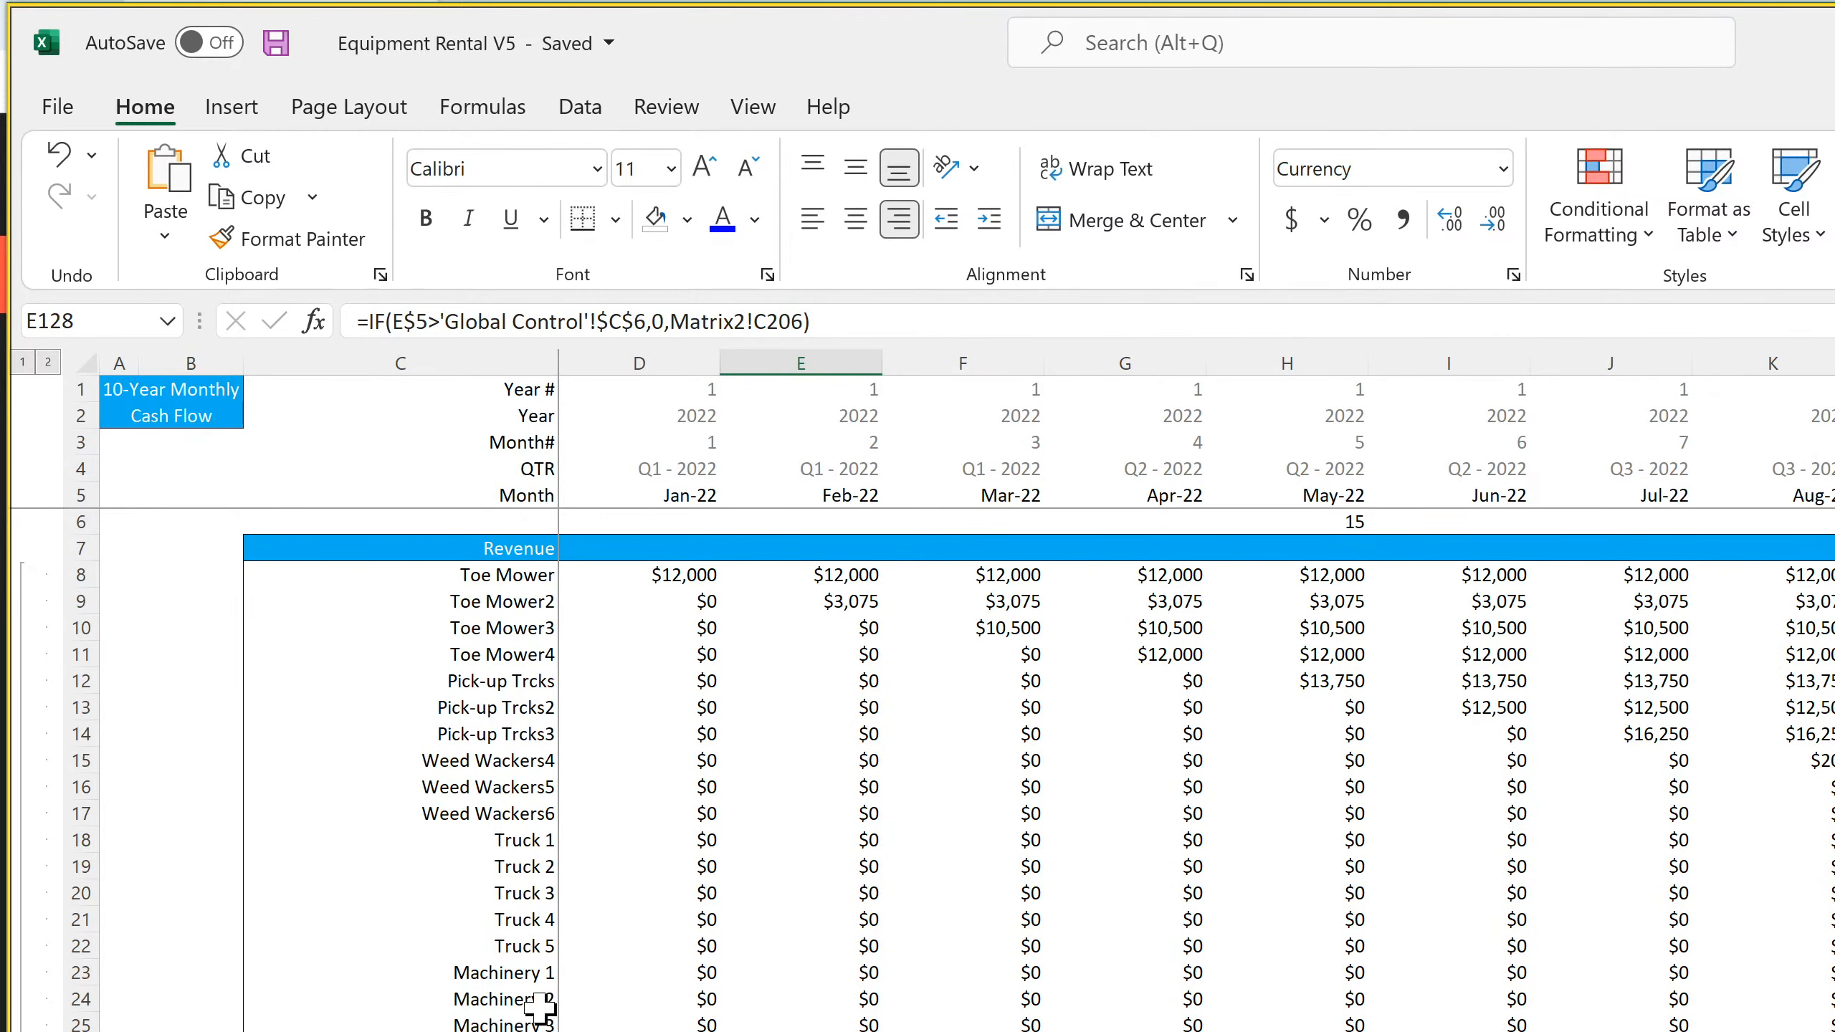
{"action": "scroll", "coordinate": [542, 1006], "scroll_direction": "down", "scroll_amount": 20}
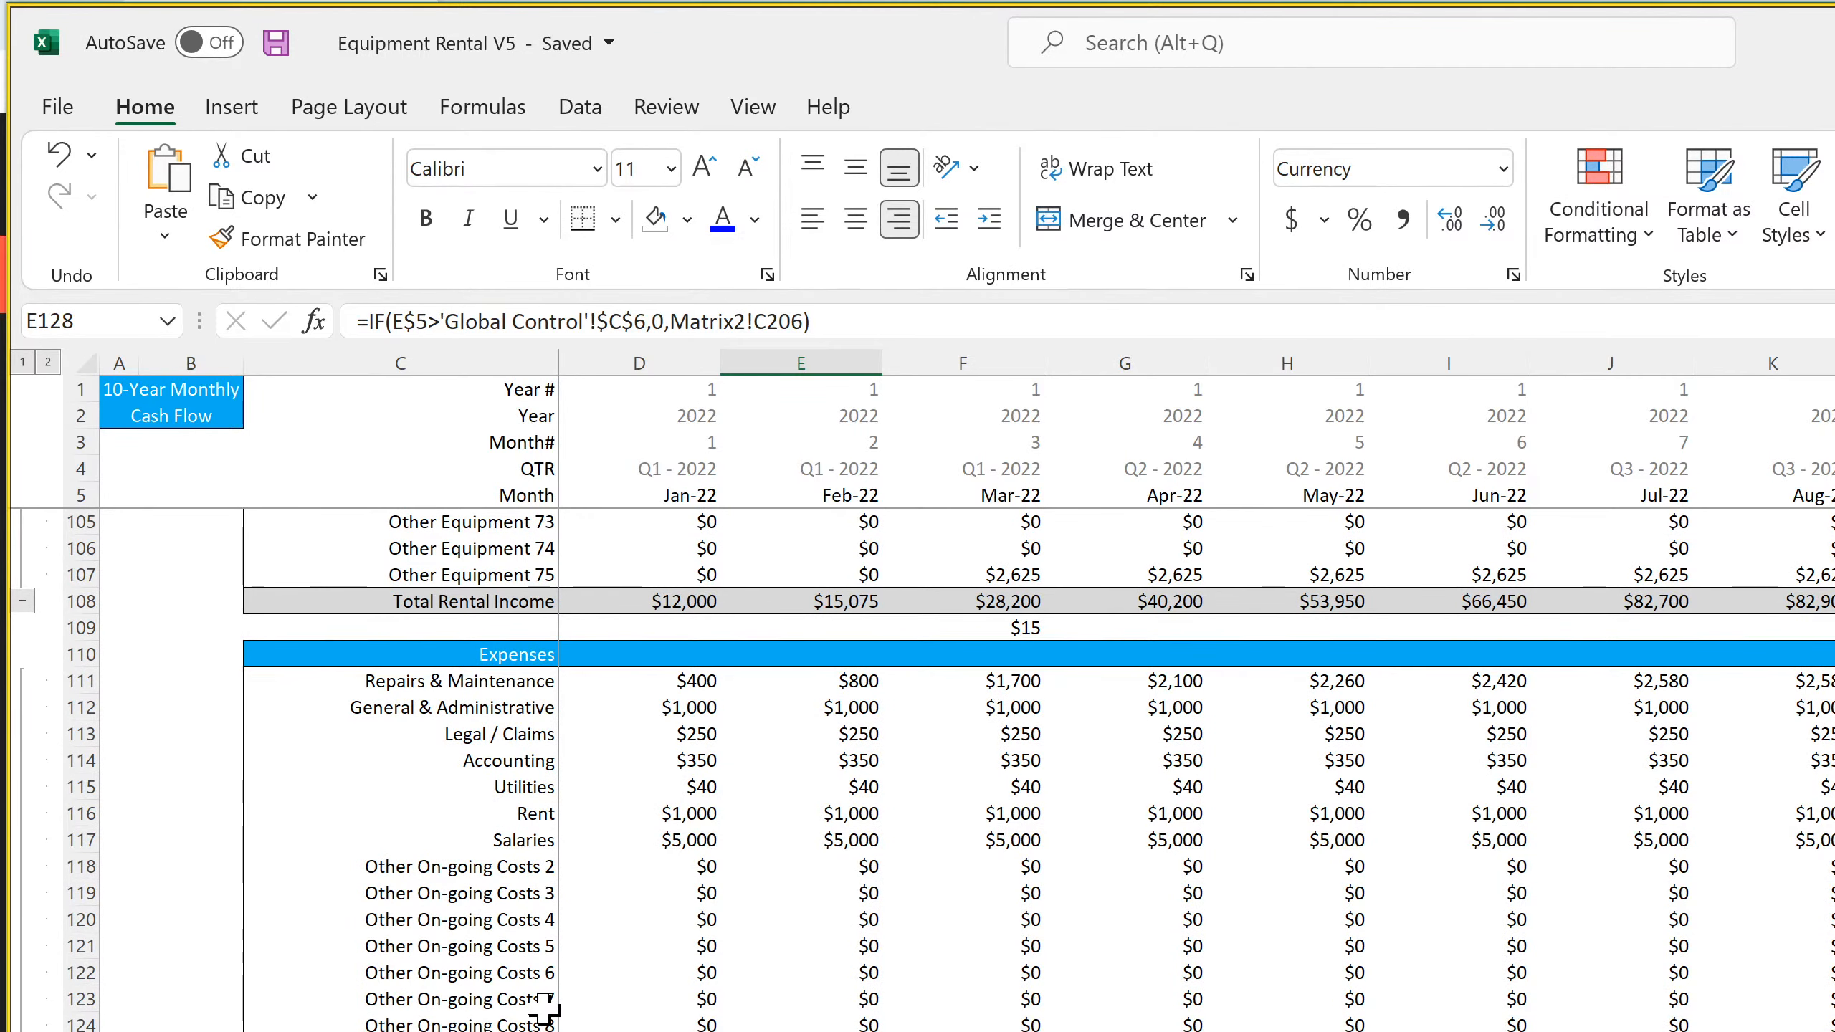
{"action": "key", "text": "Left"}
{"action": "key", "text": "Left"}
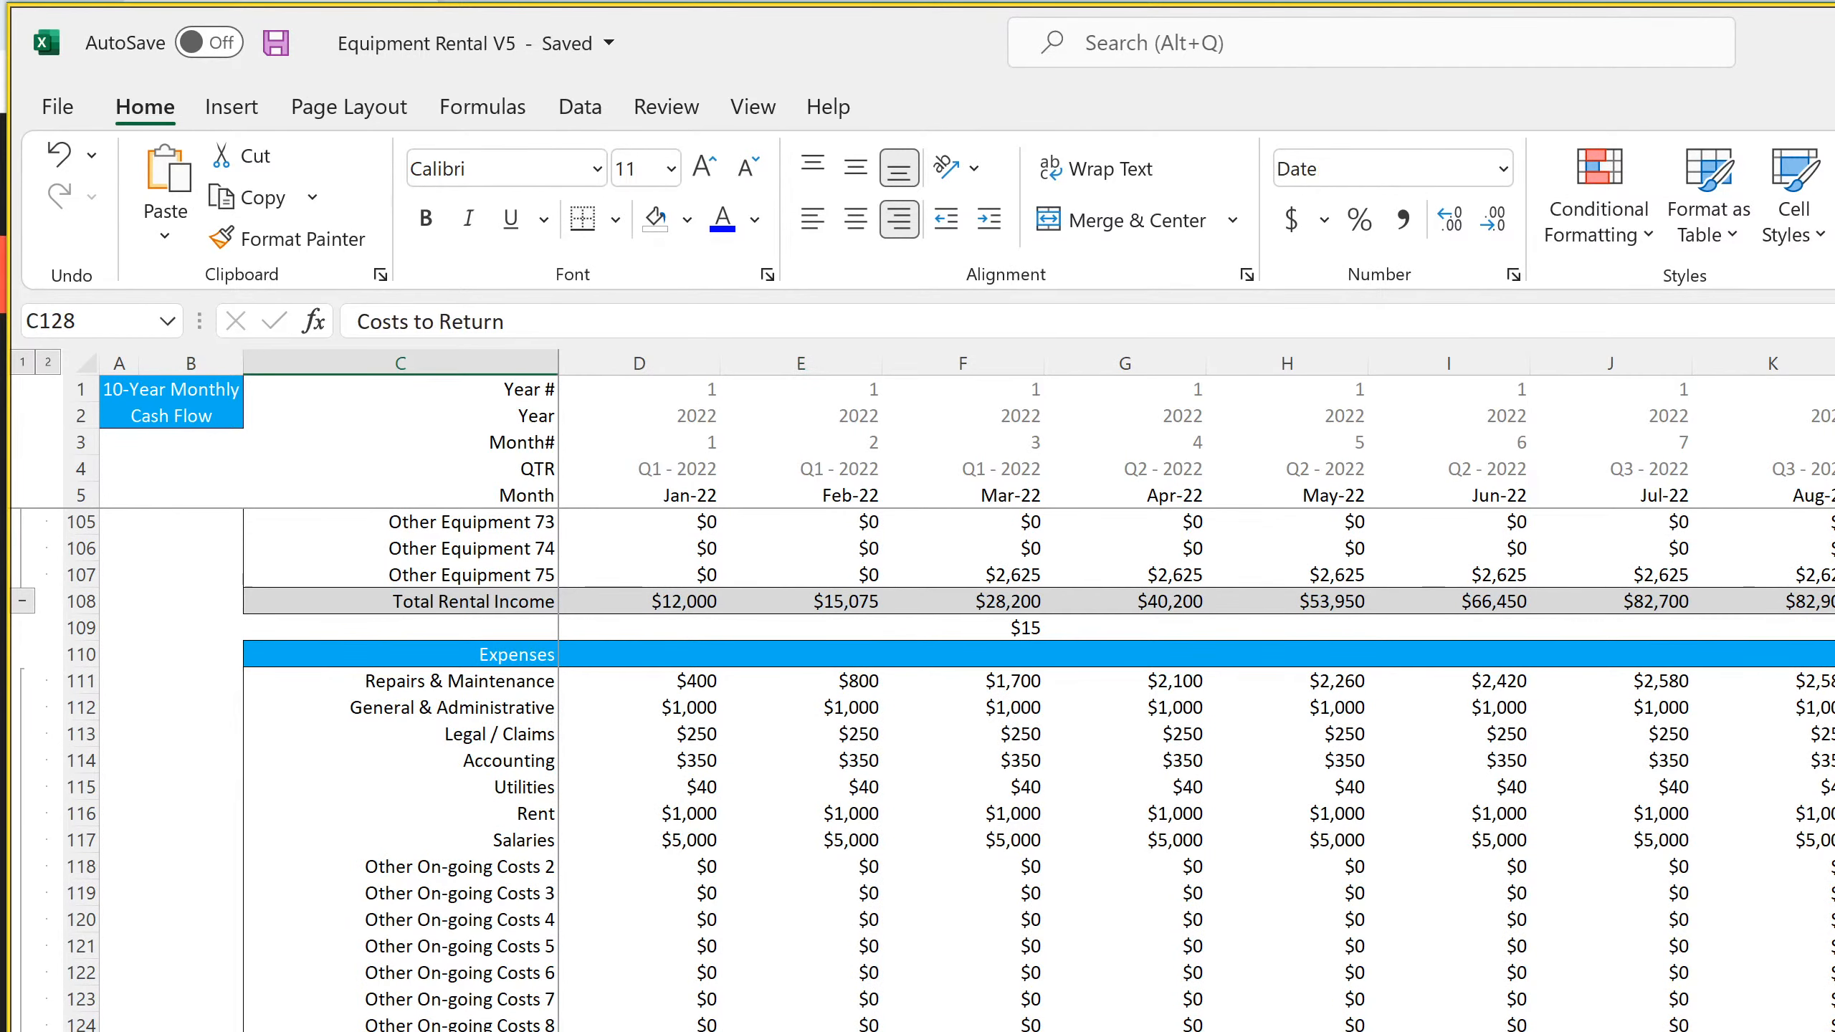
{"action": "scroll", "coordinate": [917, 769], "scroll_direction": "down", "scroll_amount": 4}
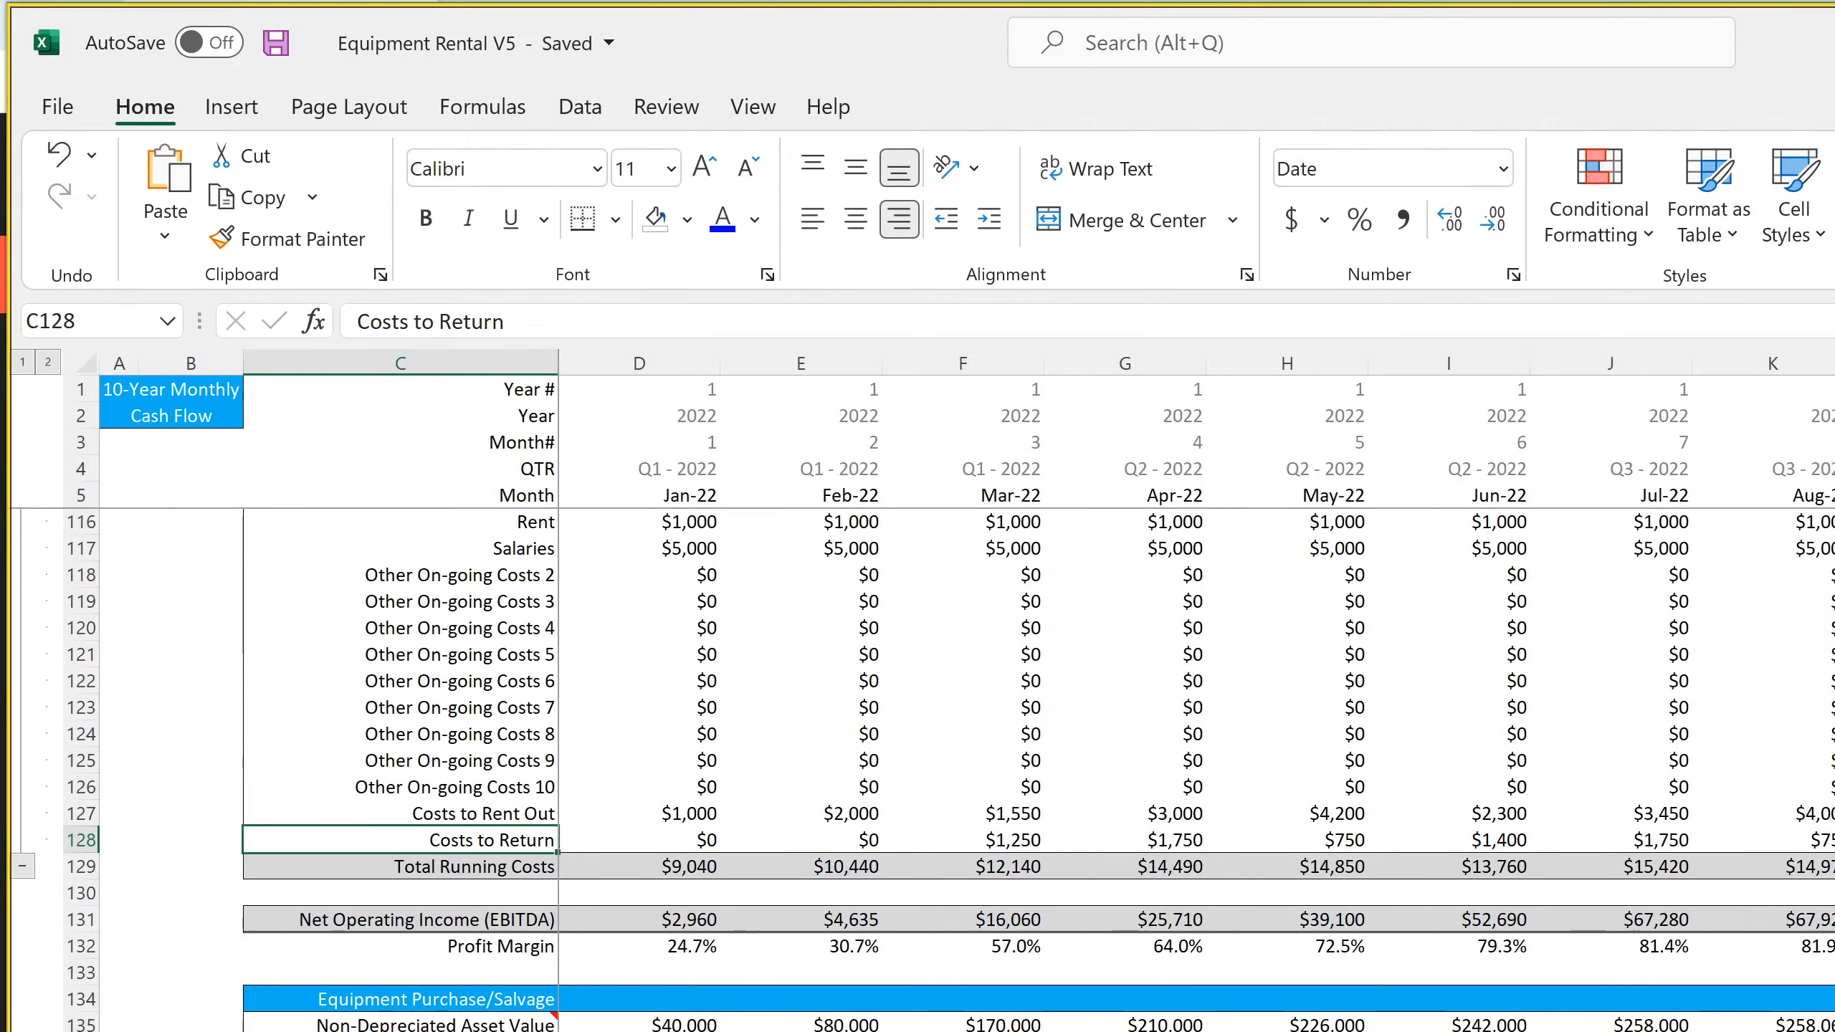
{"action": "left_click", "coordinate": [678, 1021]}
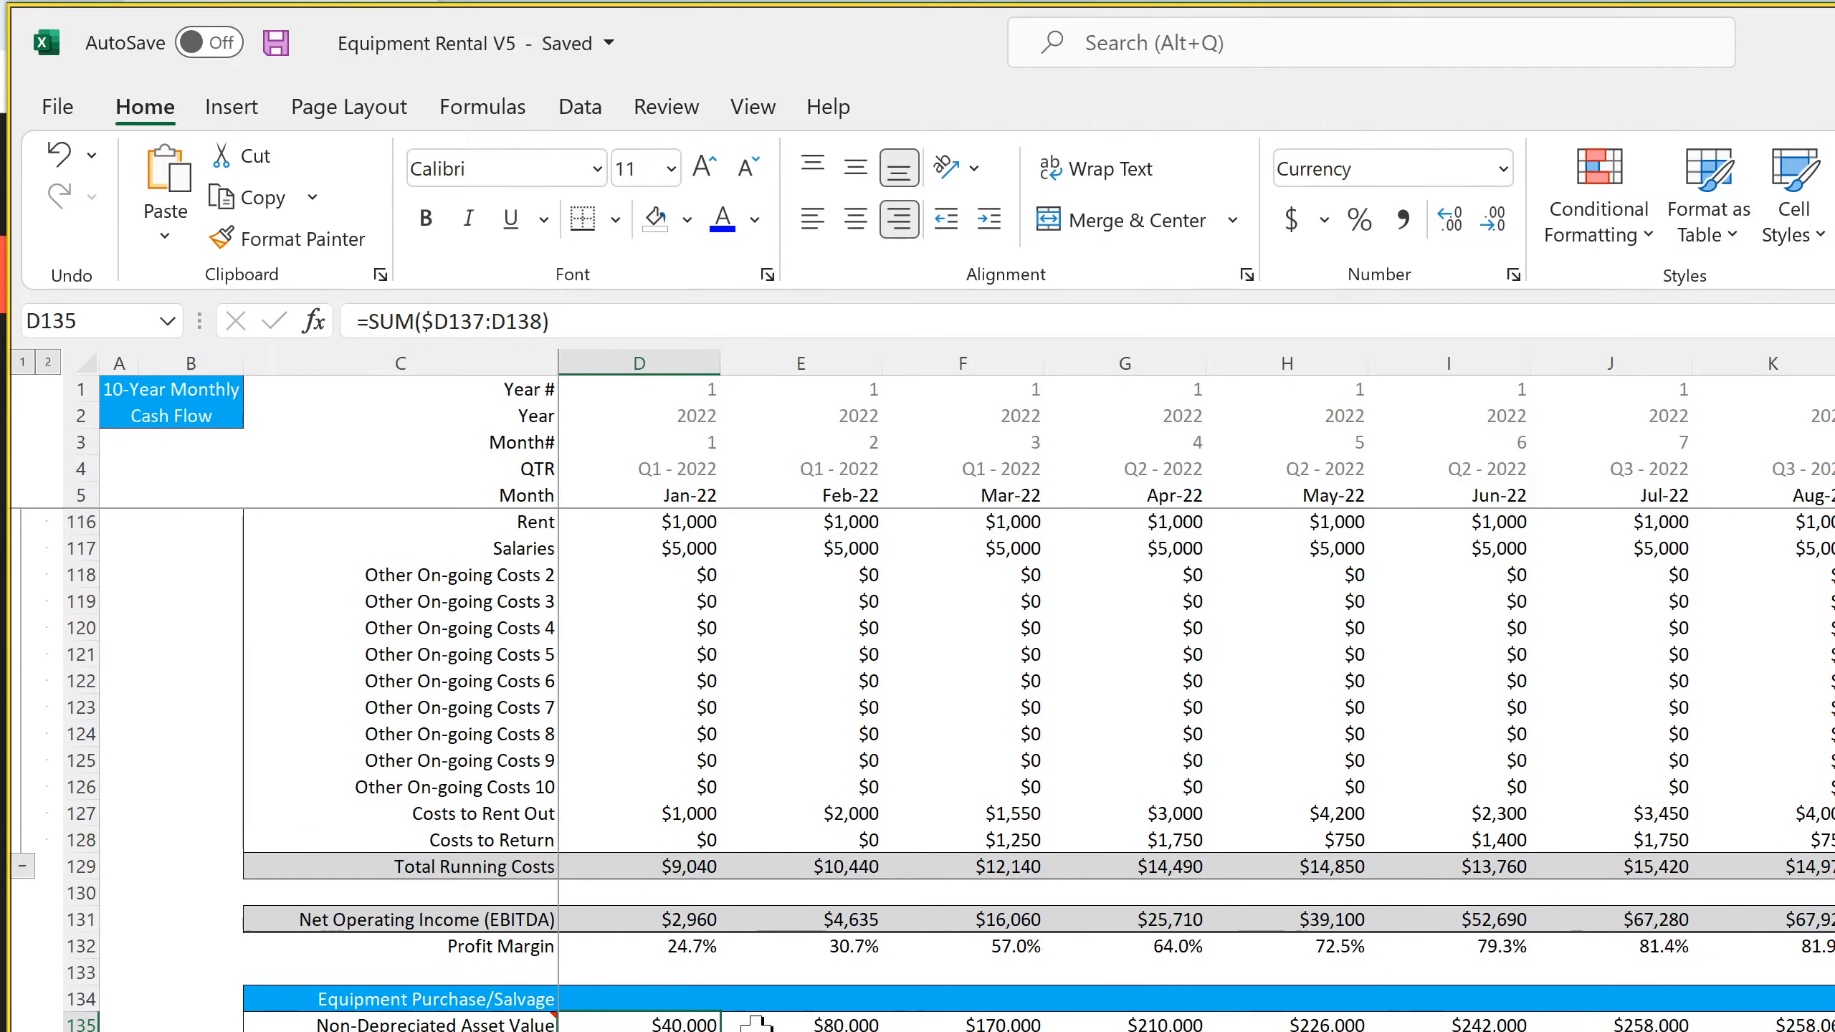
Compare the Non-Depreciated Asset Value formulas in D135 and E135 for Jan-22 and Feb-22
{"action": "left_click", "coordinate": [824, 1020]}
{"action": "double_click", "coordinate": [824, 1021]}
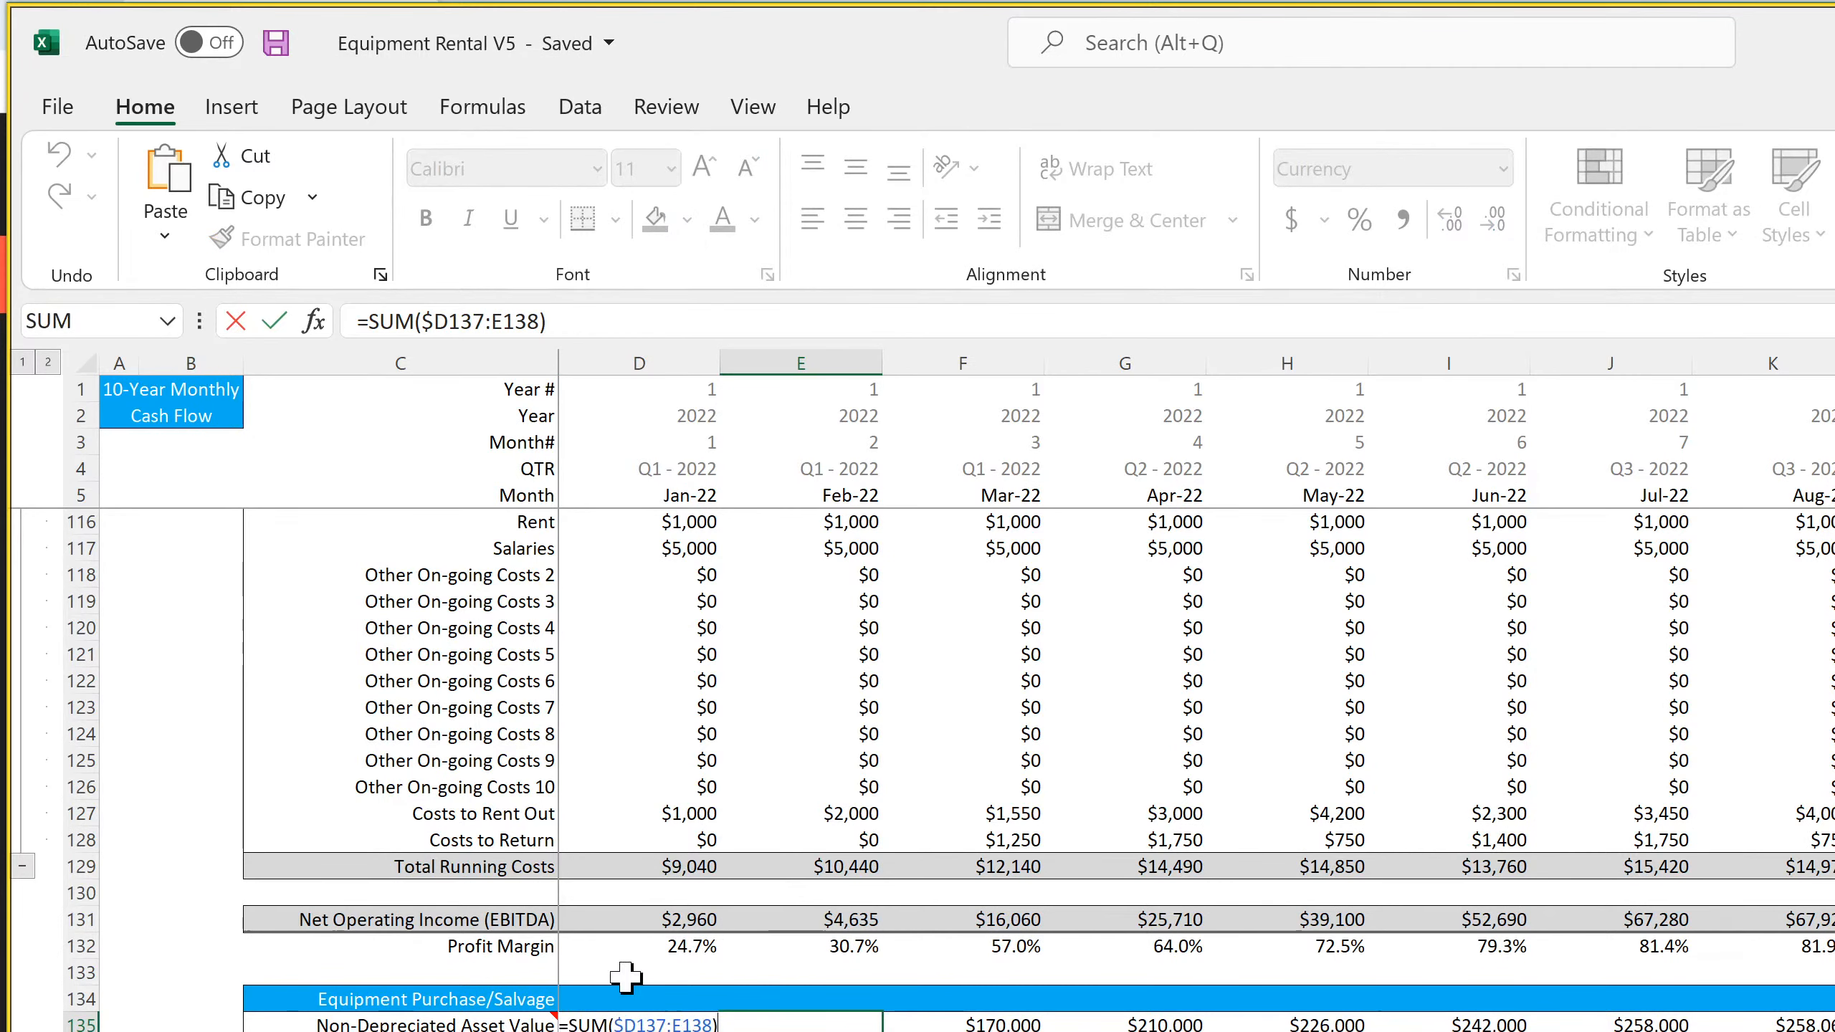
{"action": "key", "text": "Escape"}
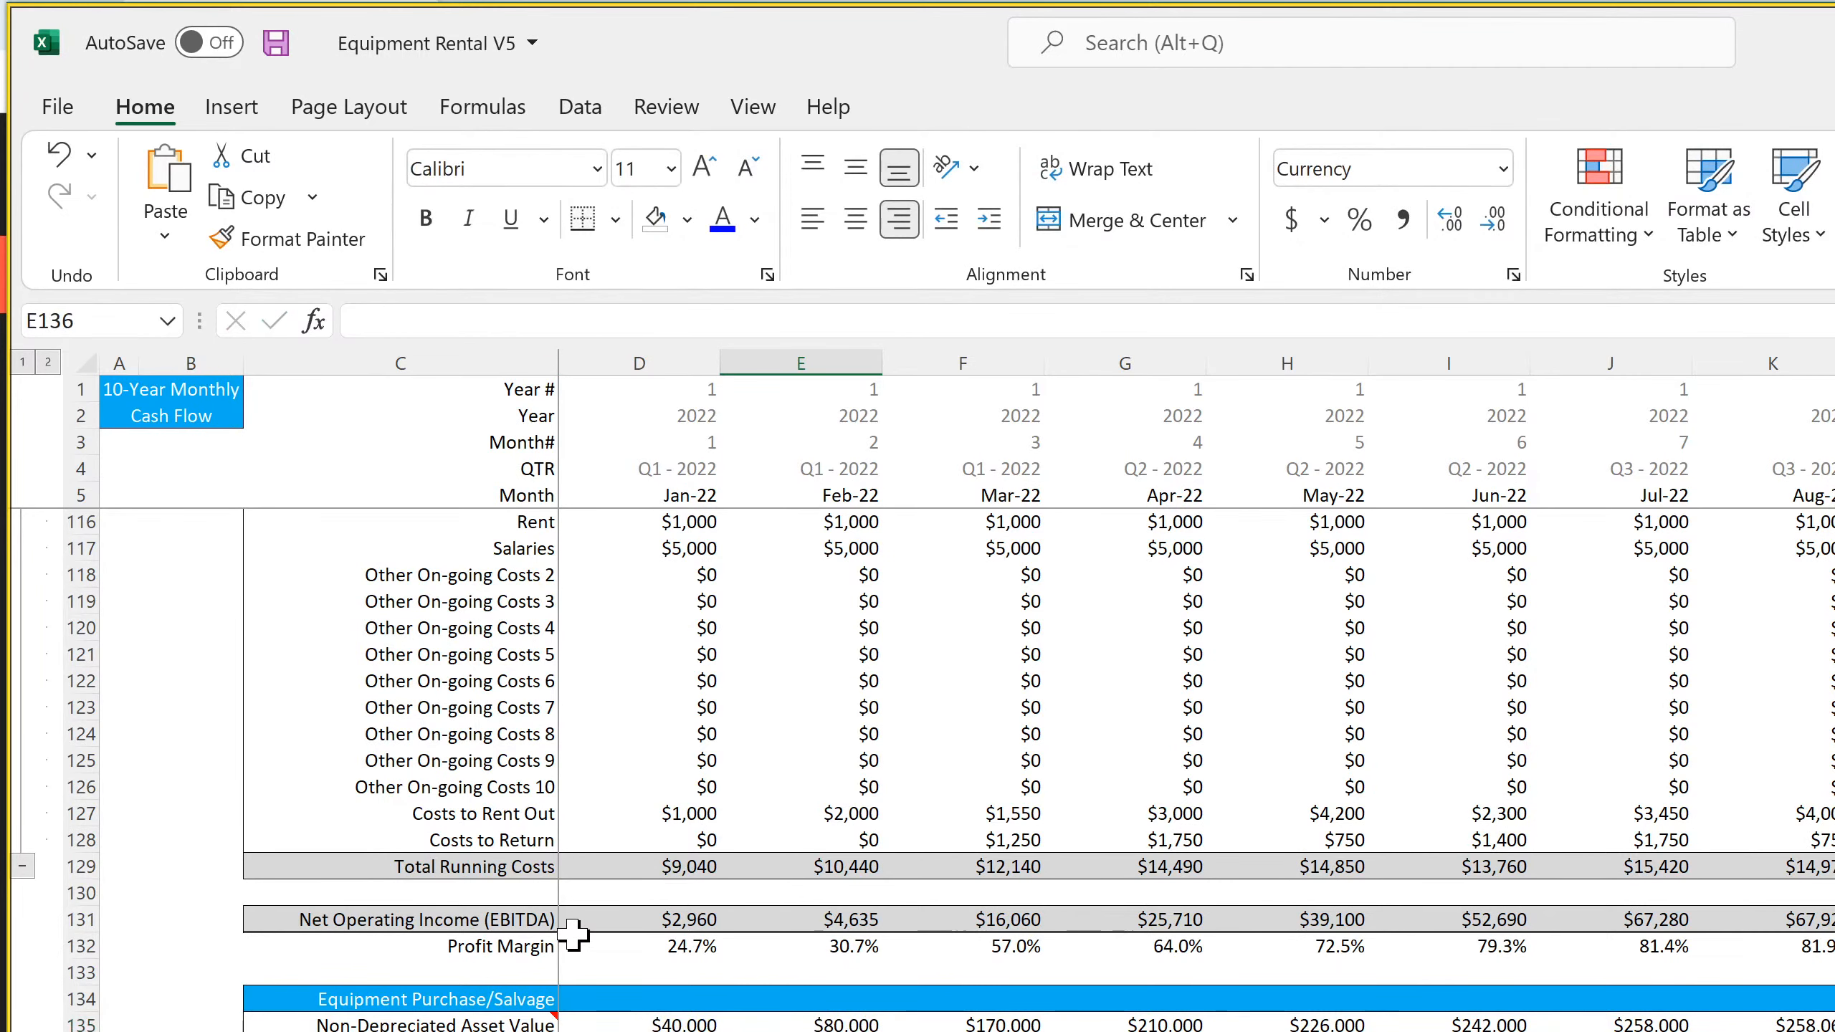
{"action": "left_click", "coordinate": [657, 1023]}
{"action": "left_click", "coordinate": [832, 1022]}
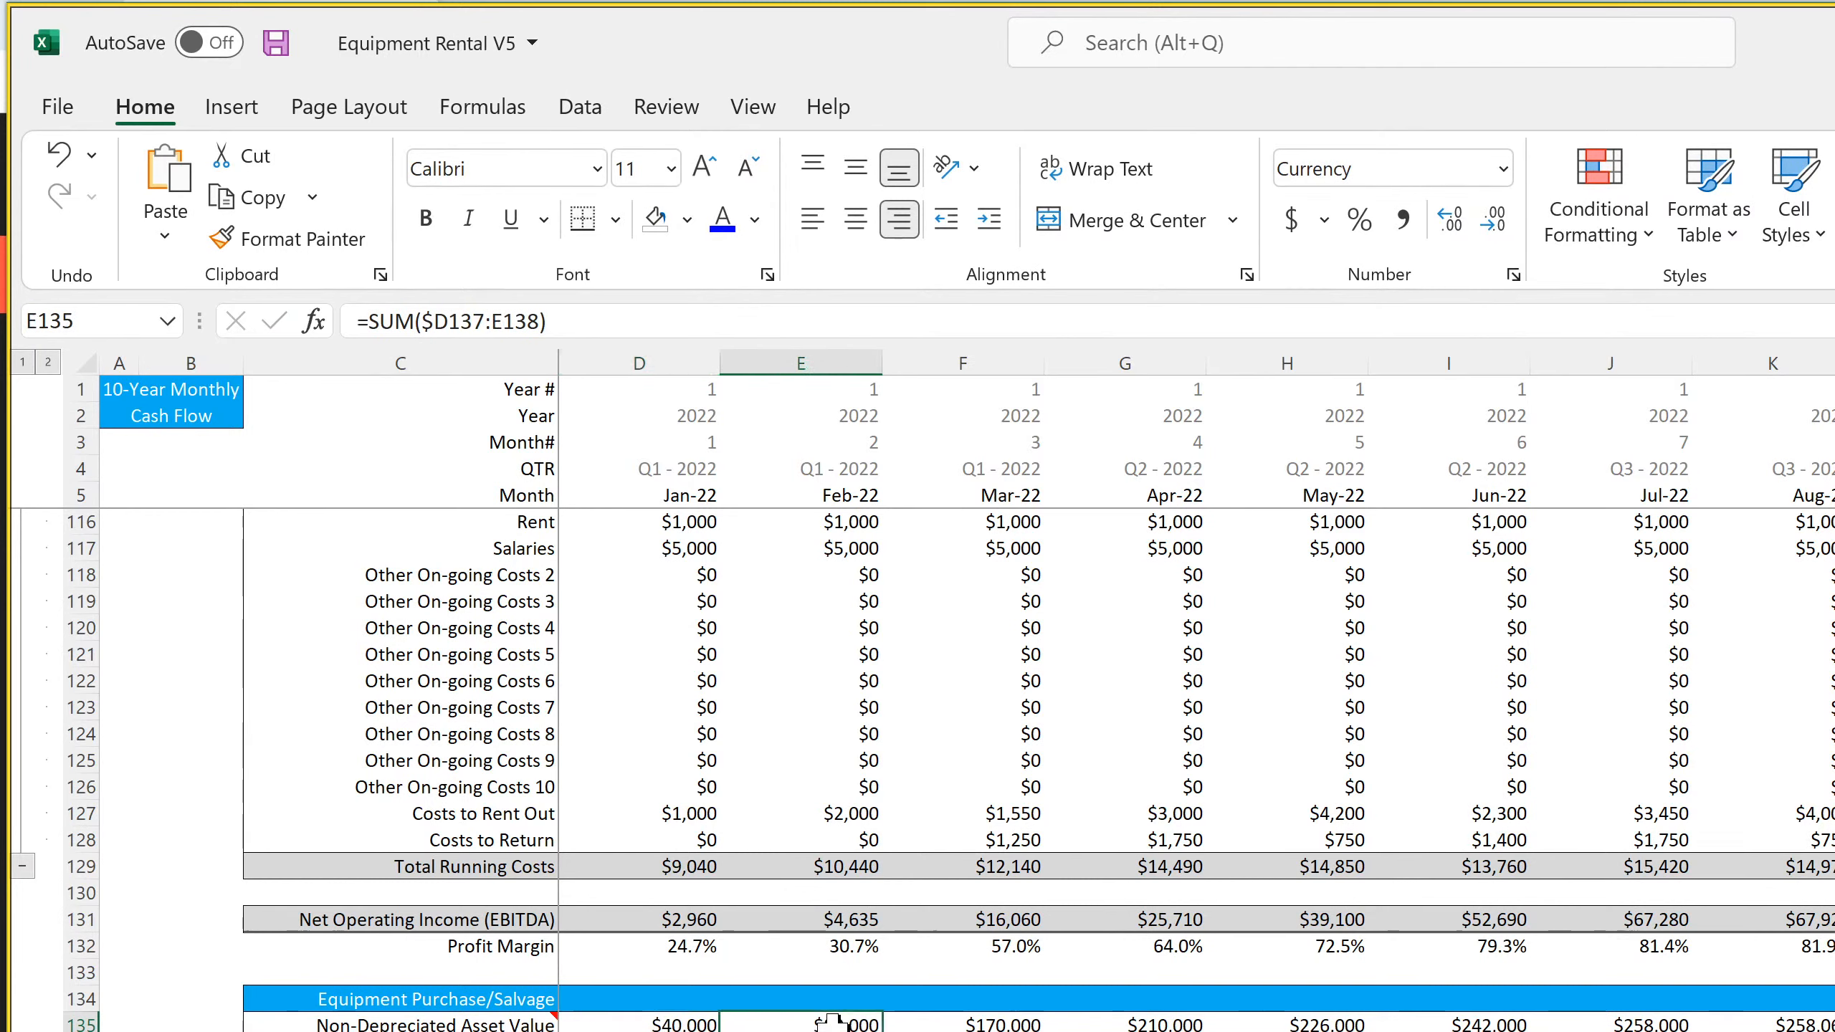
{"action": "double_click", "coordinate": [858, 1021]}
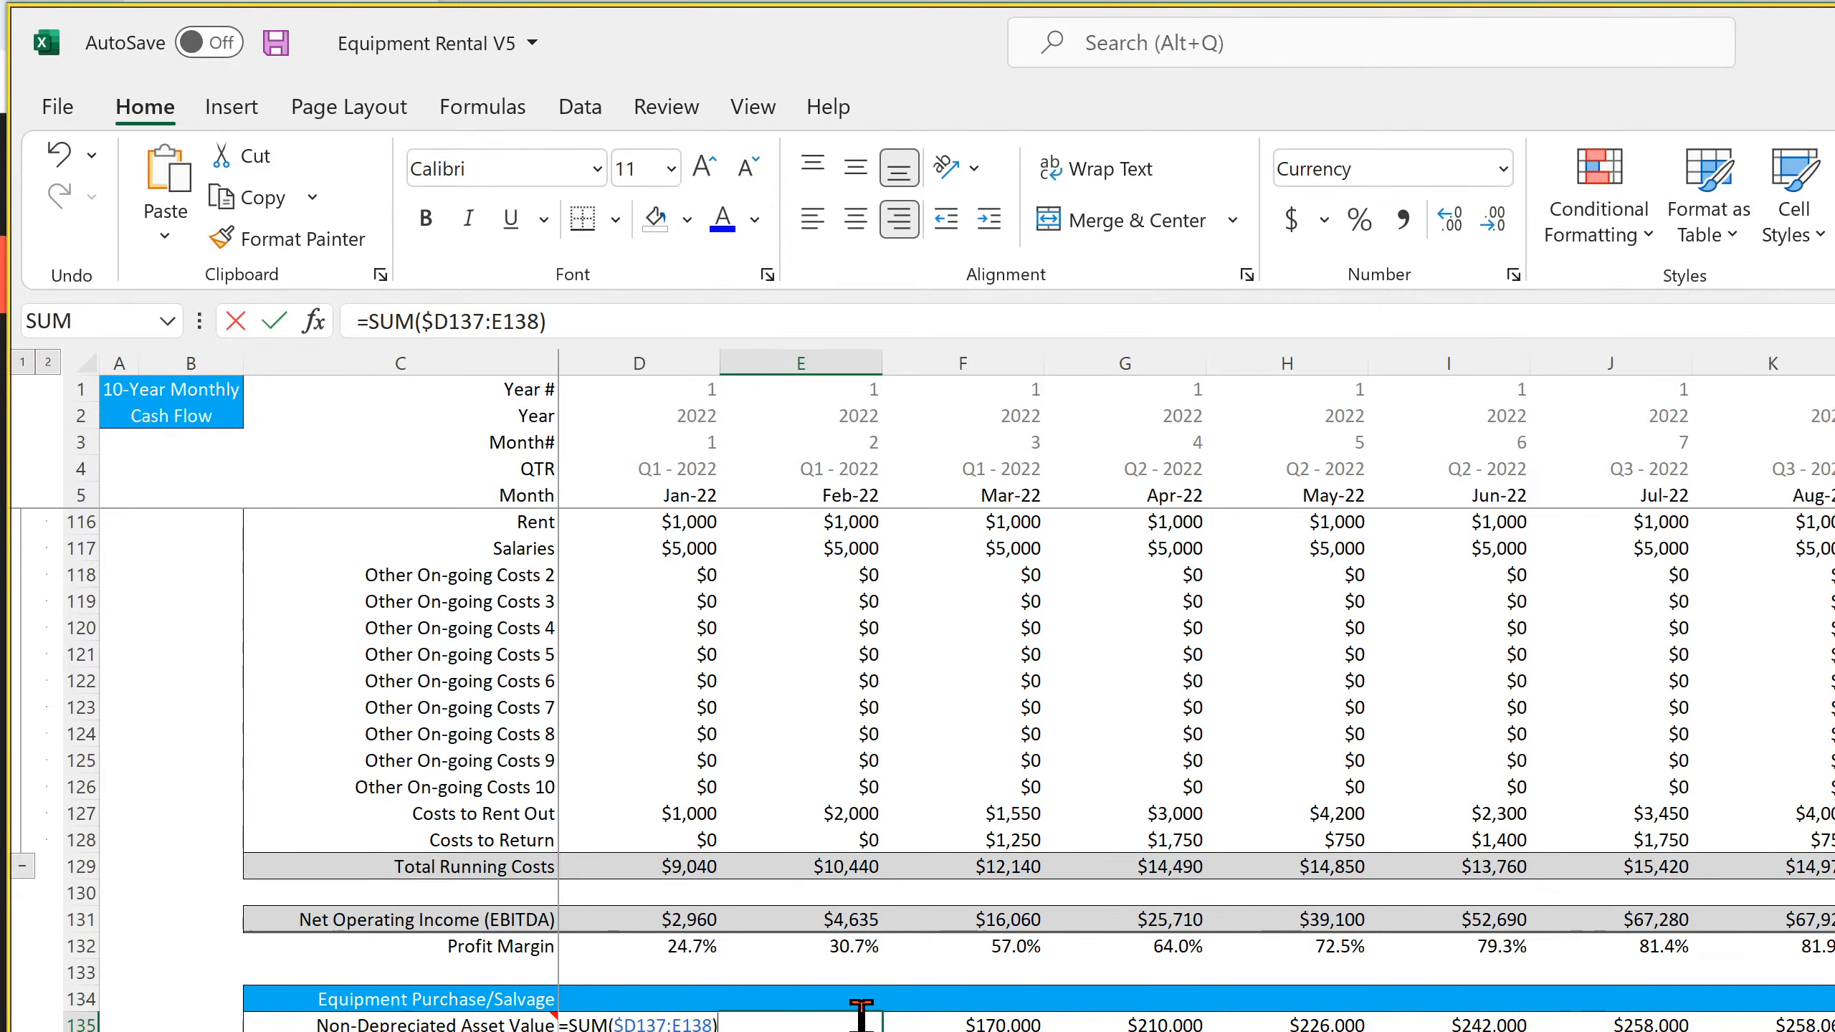
{"action": "key", "text": "Return"}
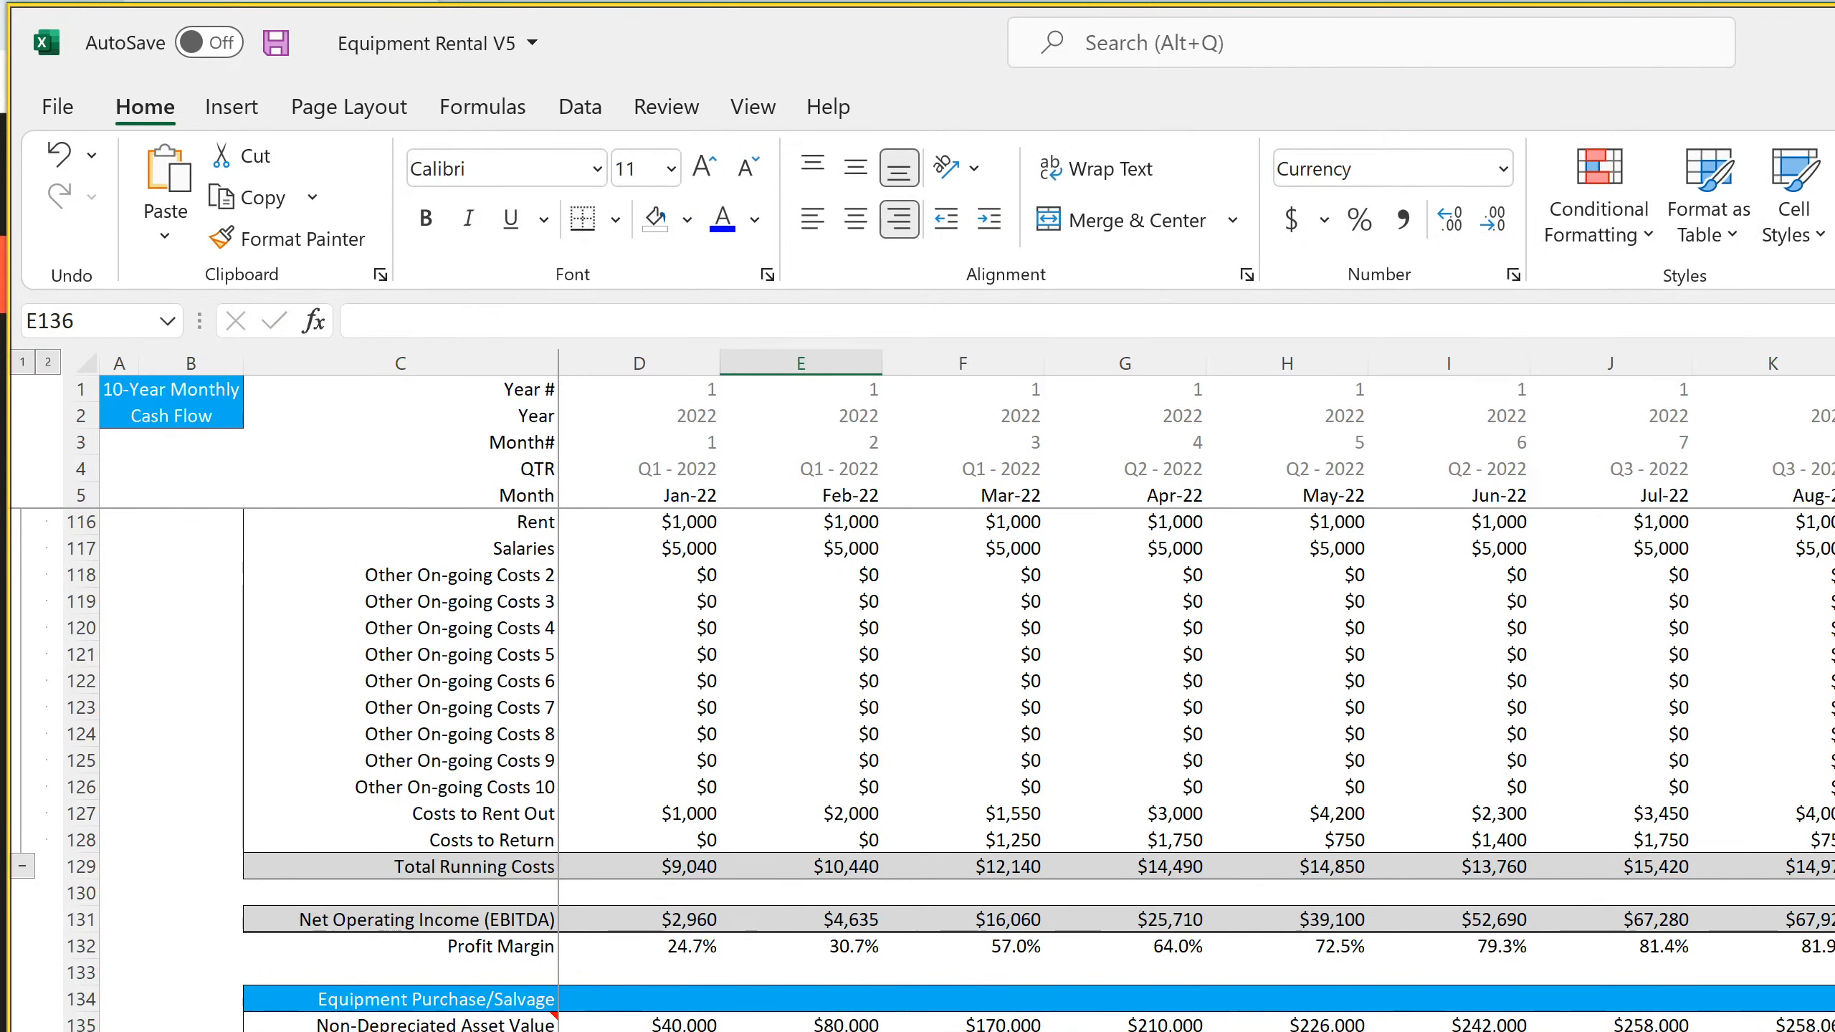
Inspect the Equipment Purchases formulas in row 137 for Jan-22, Feb-22 and Mar-22
{"action": "left_click", "coordinate": [650, 1031]}
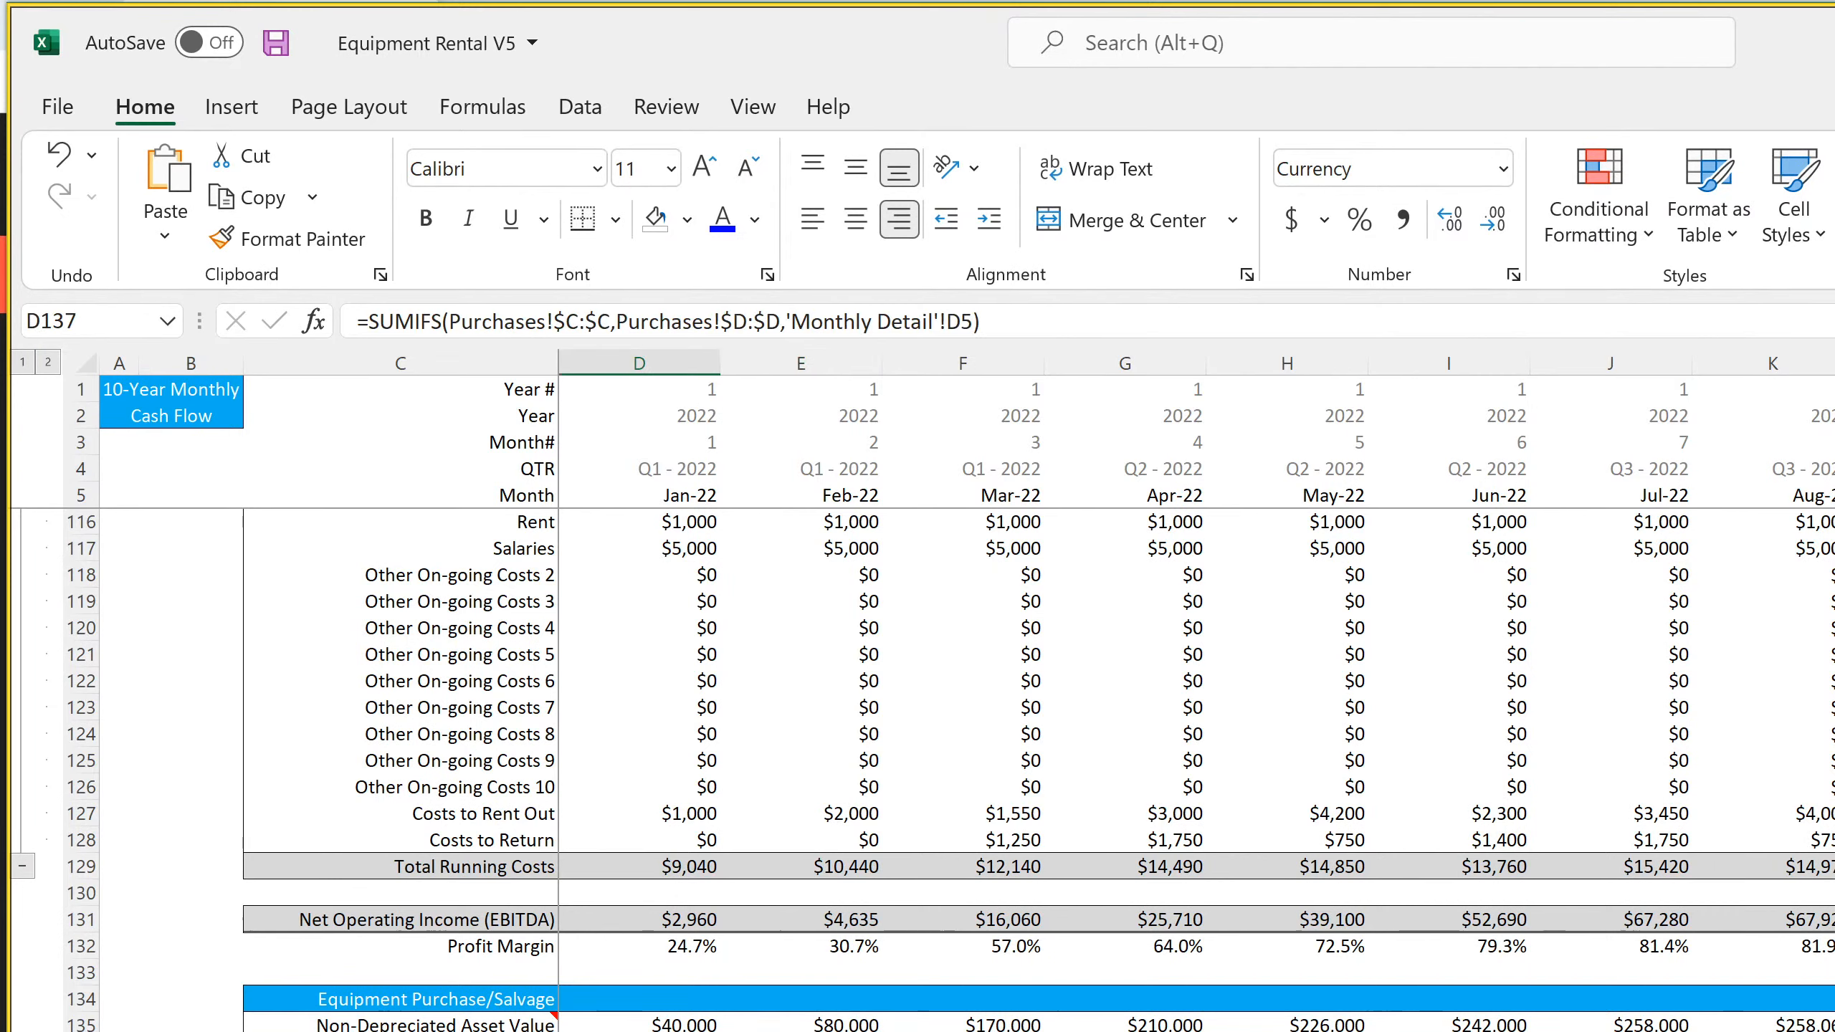
{"action": "key", "text": "Right"}
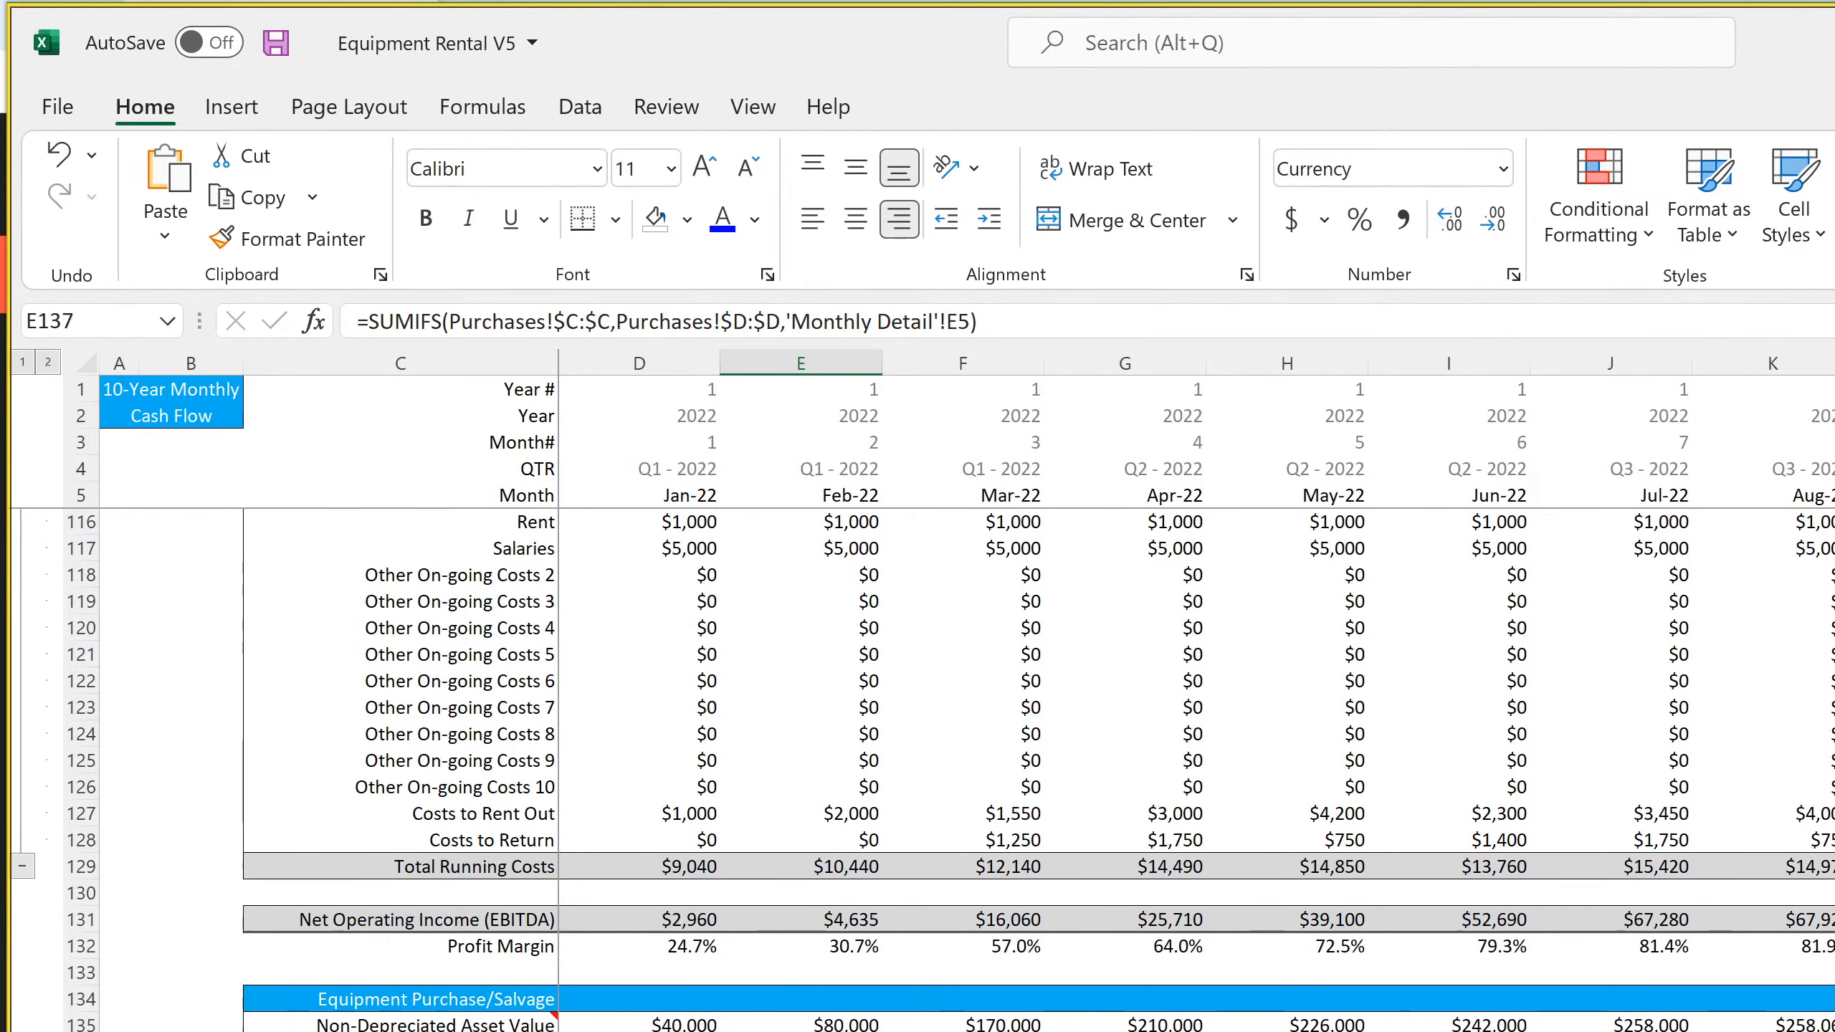
{"action": "key", "text": "Right"}
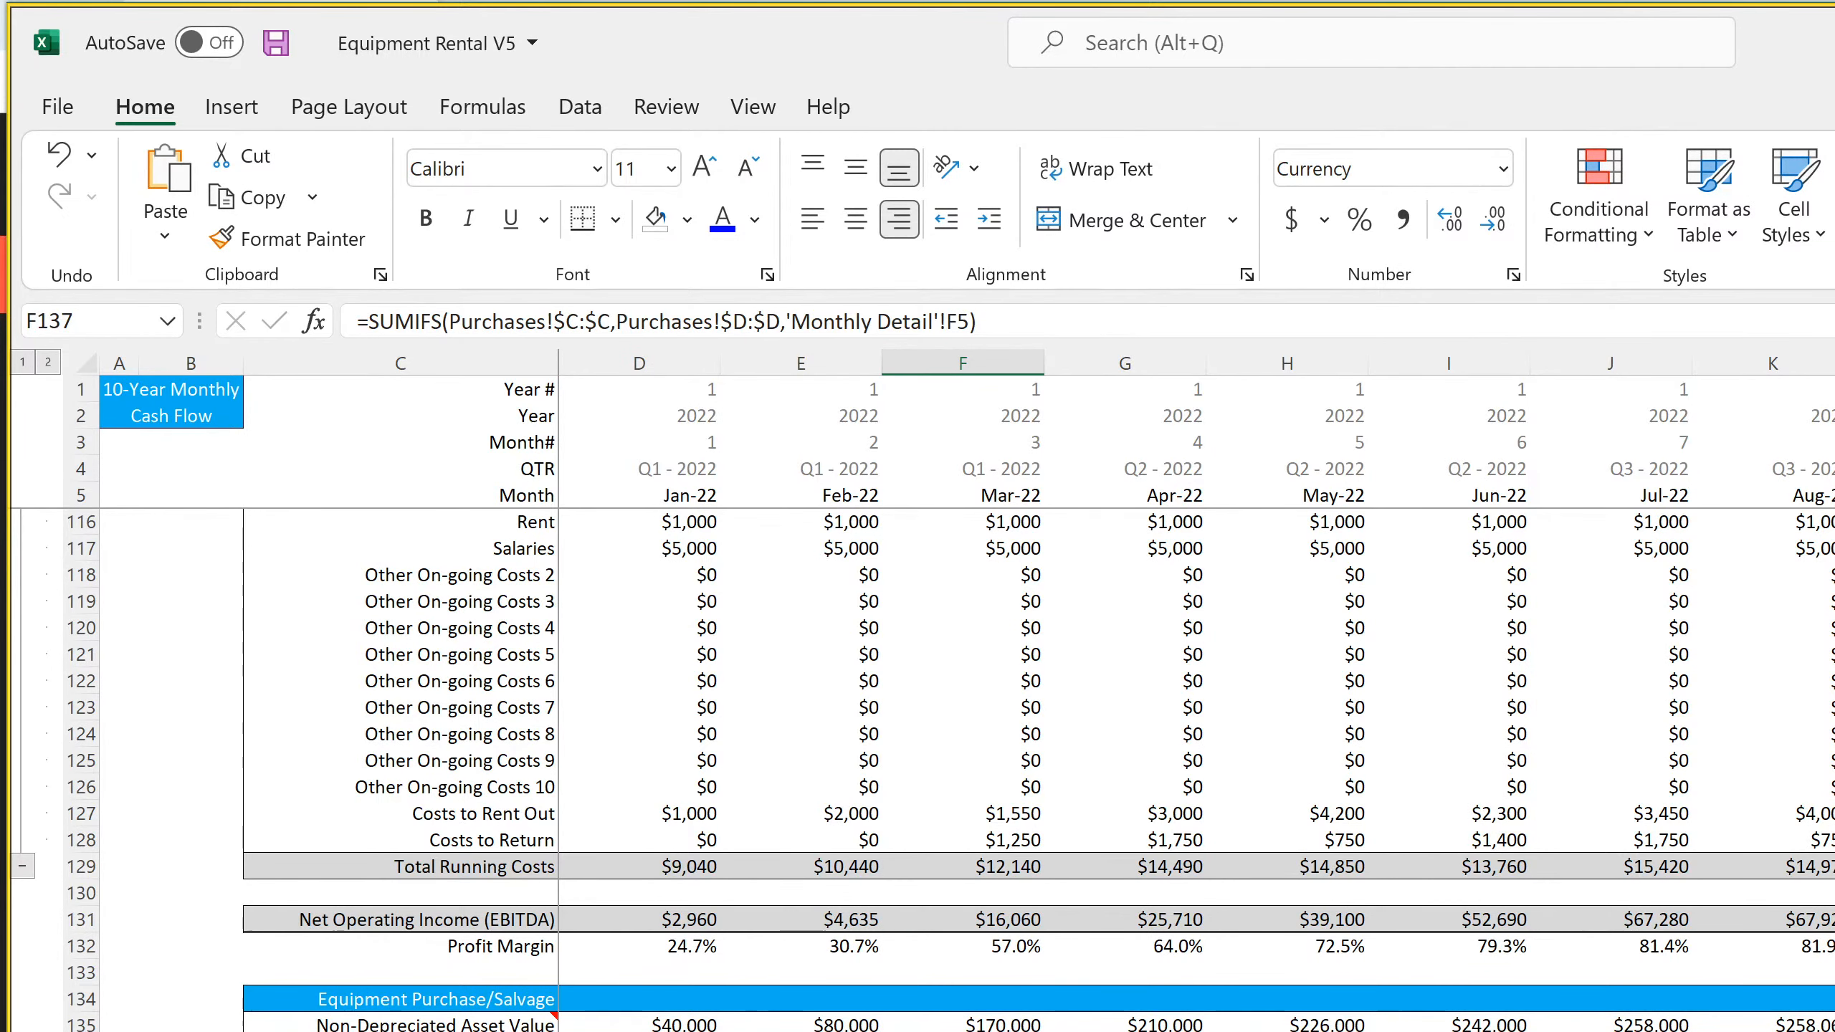
{"action": "key", "text": "Left"}
{"action": "key", "text": "Left"}
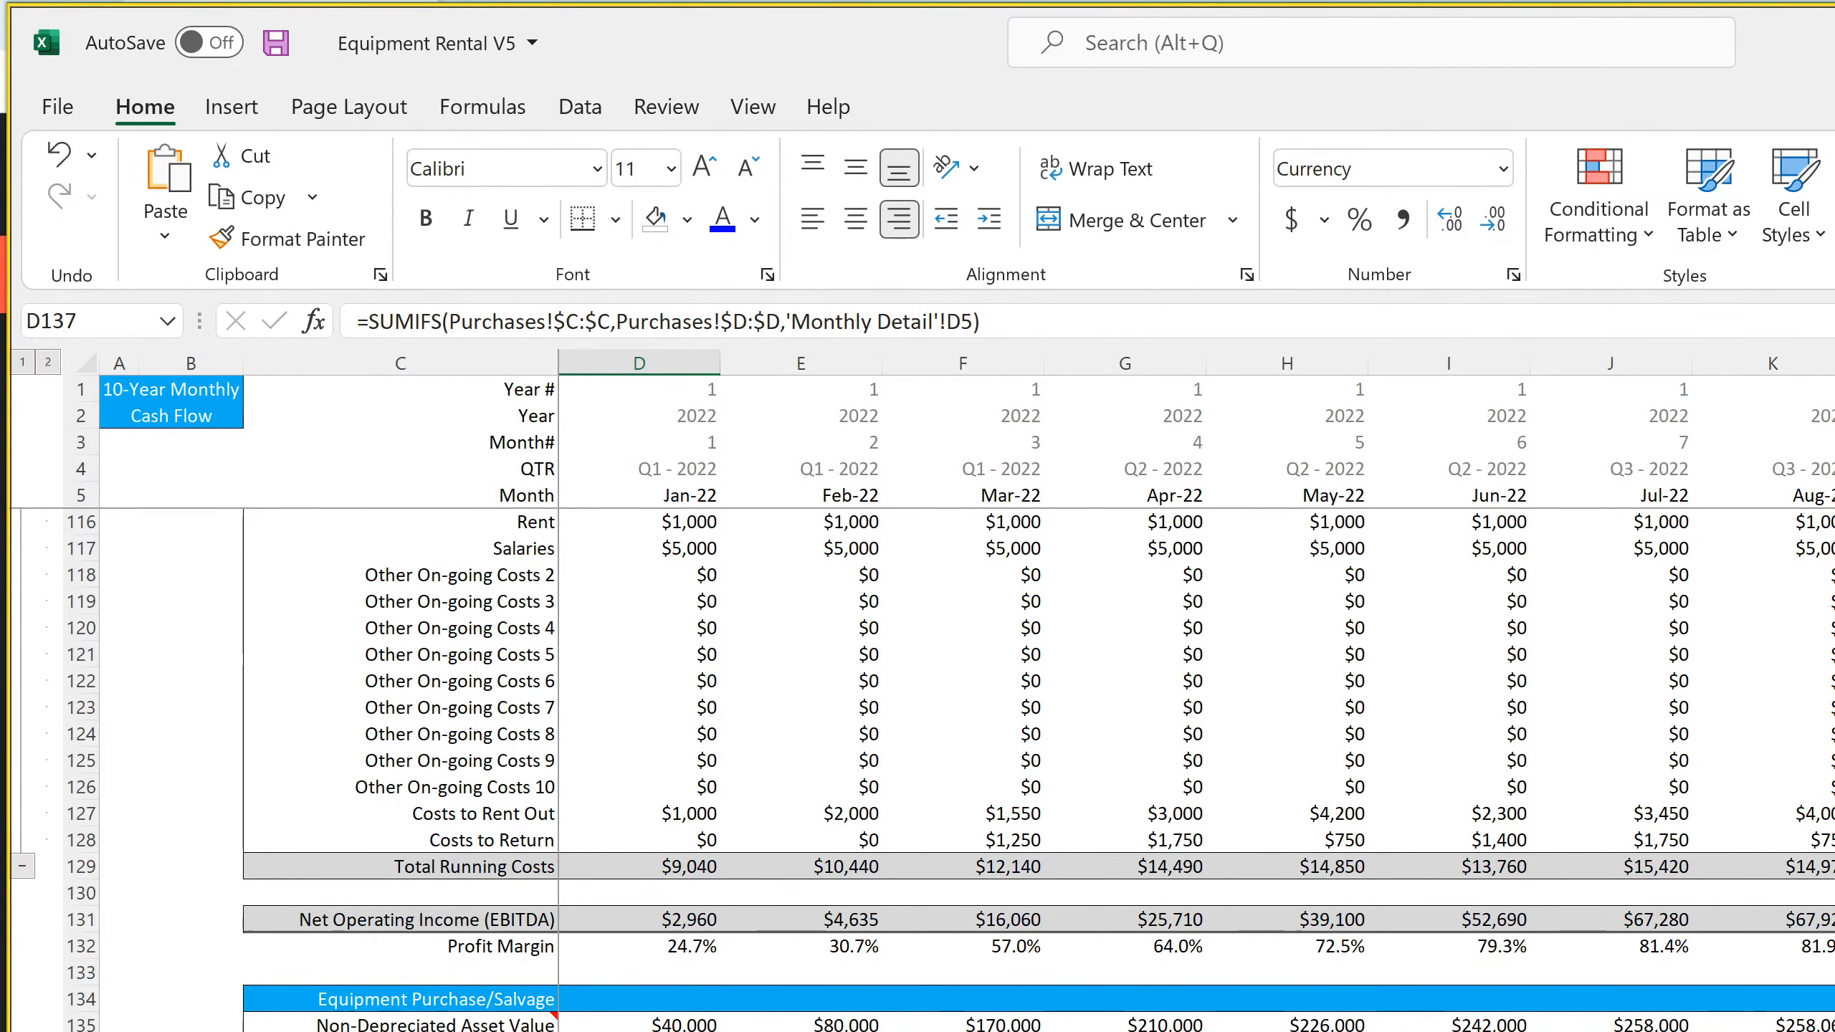
Copy the Total Debt header cells C154:E154 to row 161, starting at C161
{"action": "scroll", "coordinate": [1012, 769], "scroll_direction": "down", "scroll_amount": 4}
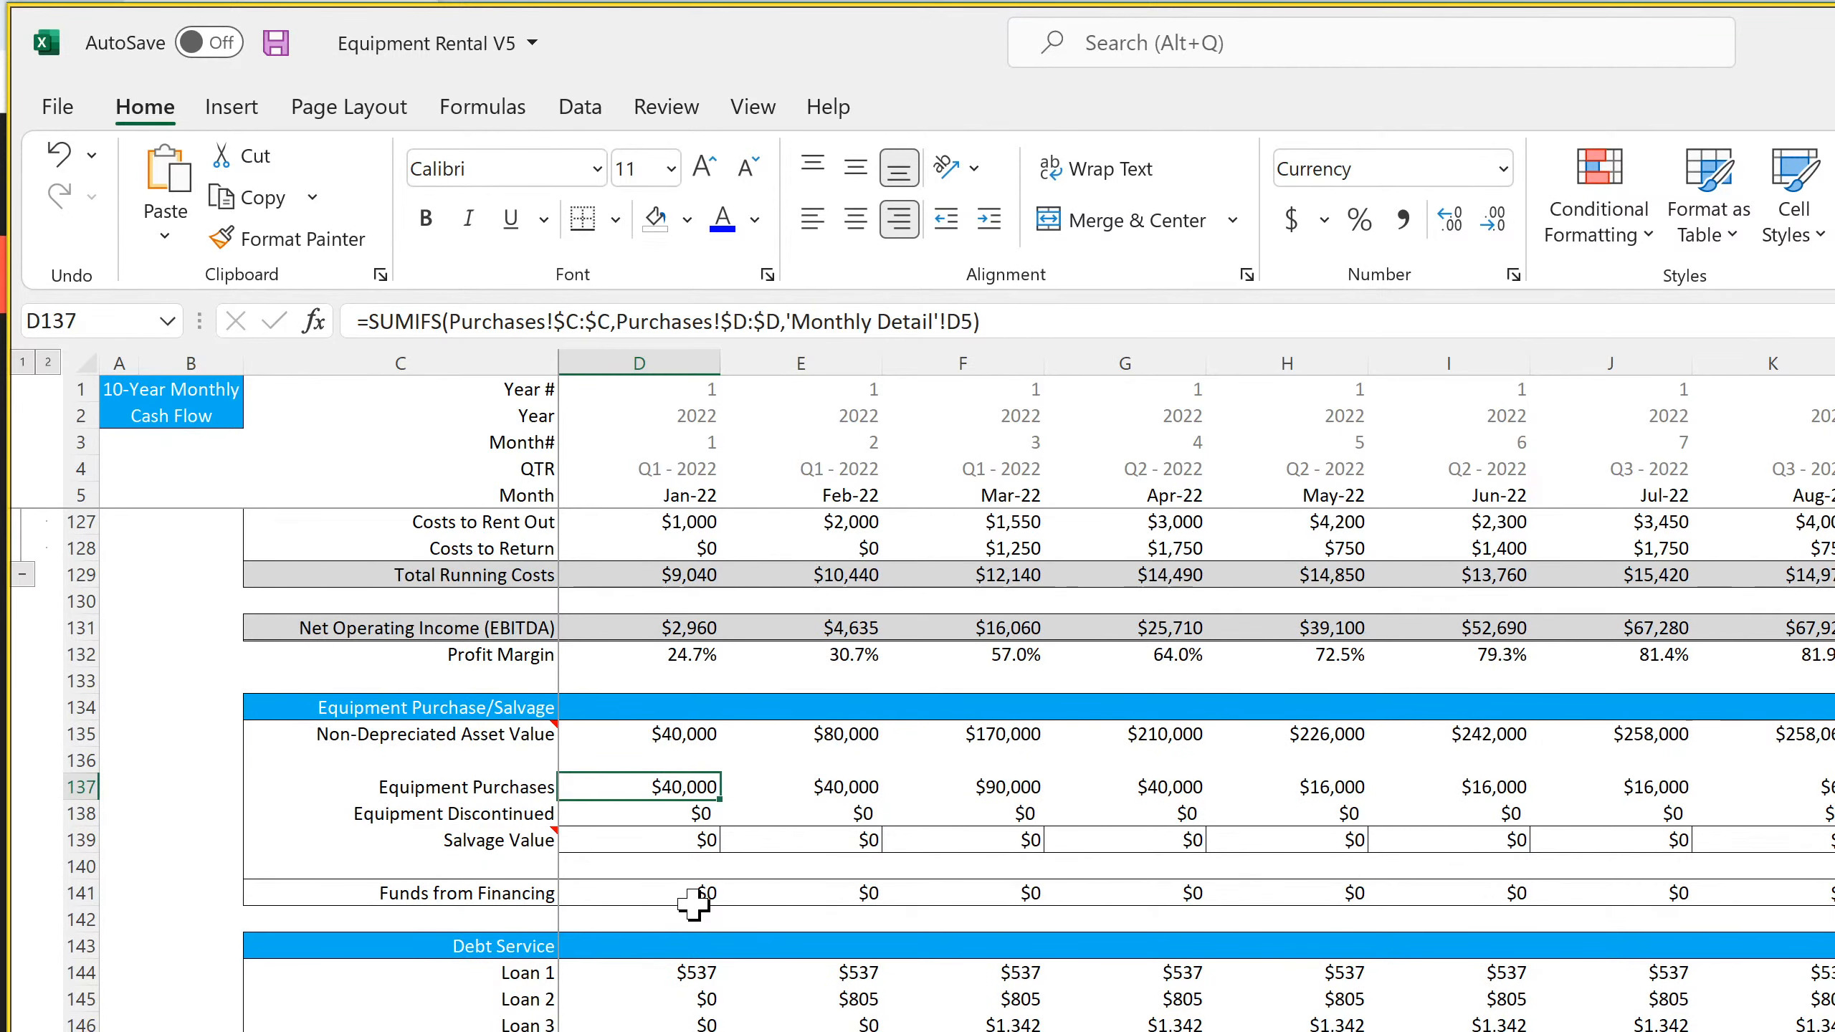
{"action": "scroll", "coordinate": [694, 904], "scroll_direction": "down", "scroll_amount": 4}
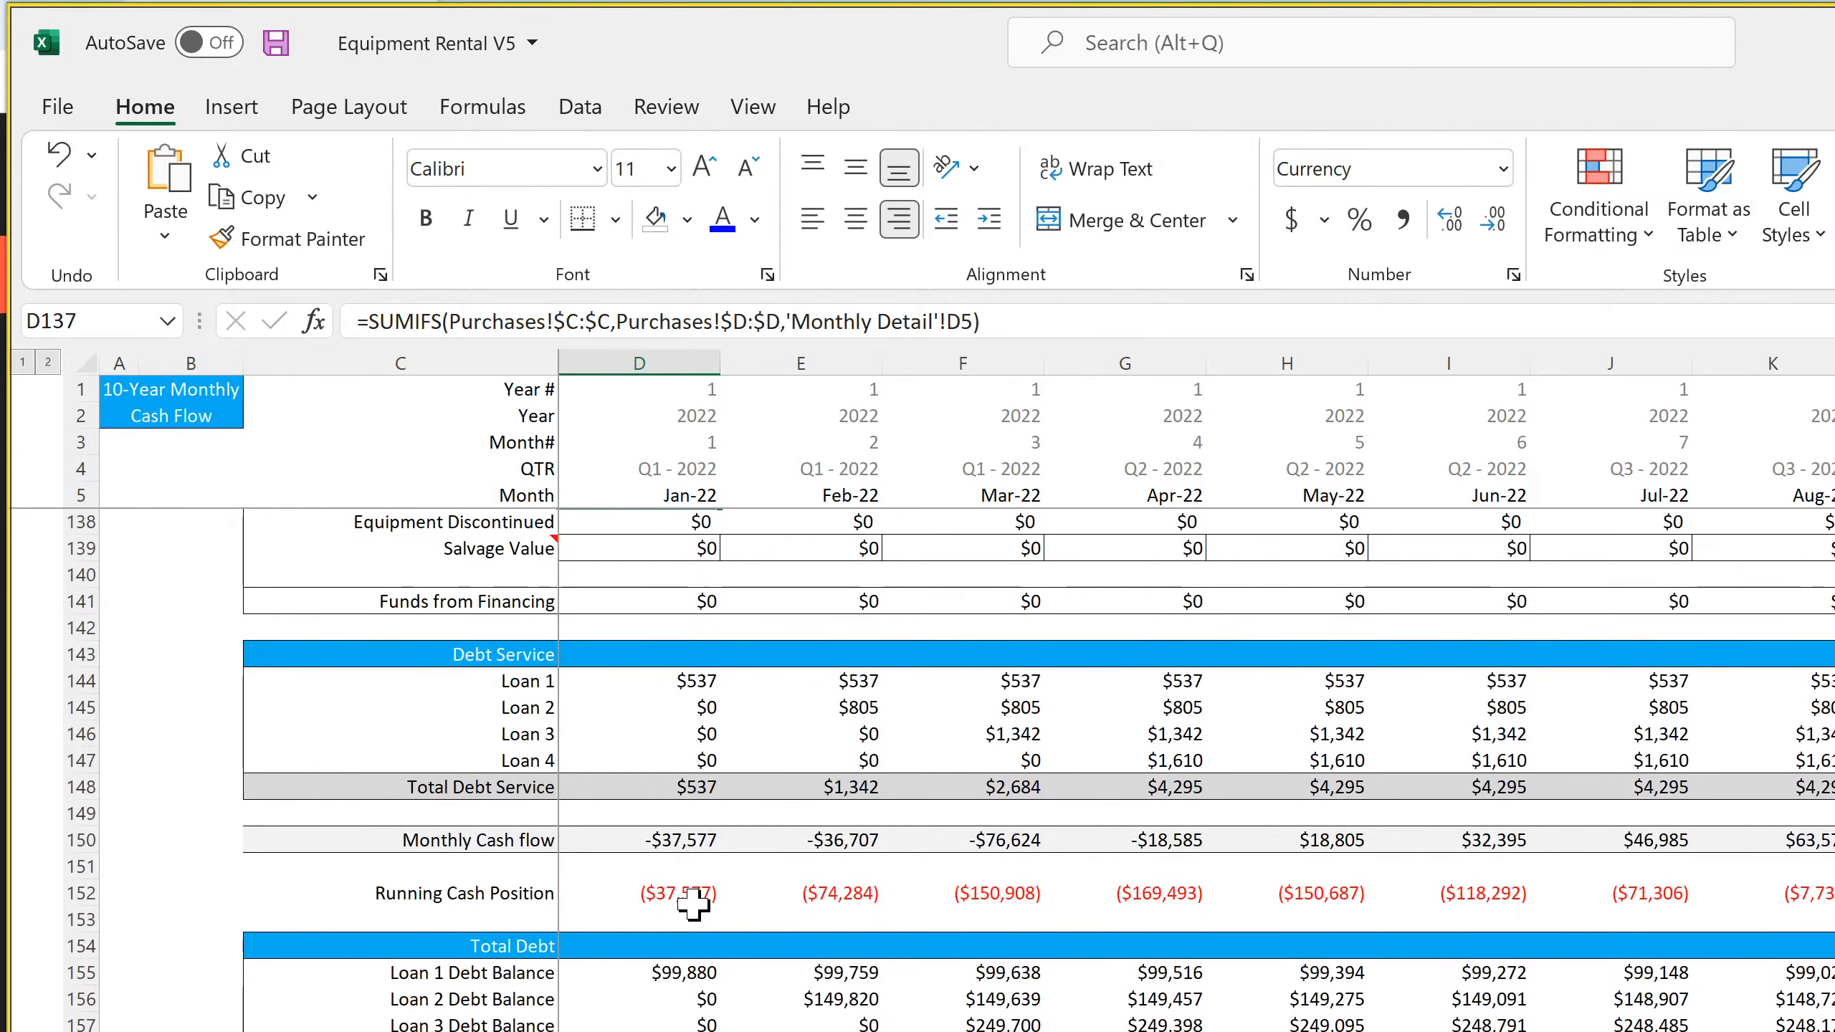
{"action": "left_click", "coordinate": [433, 1031]}
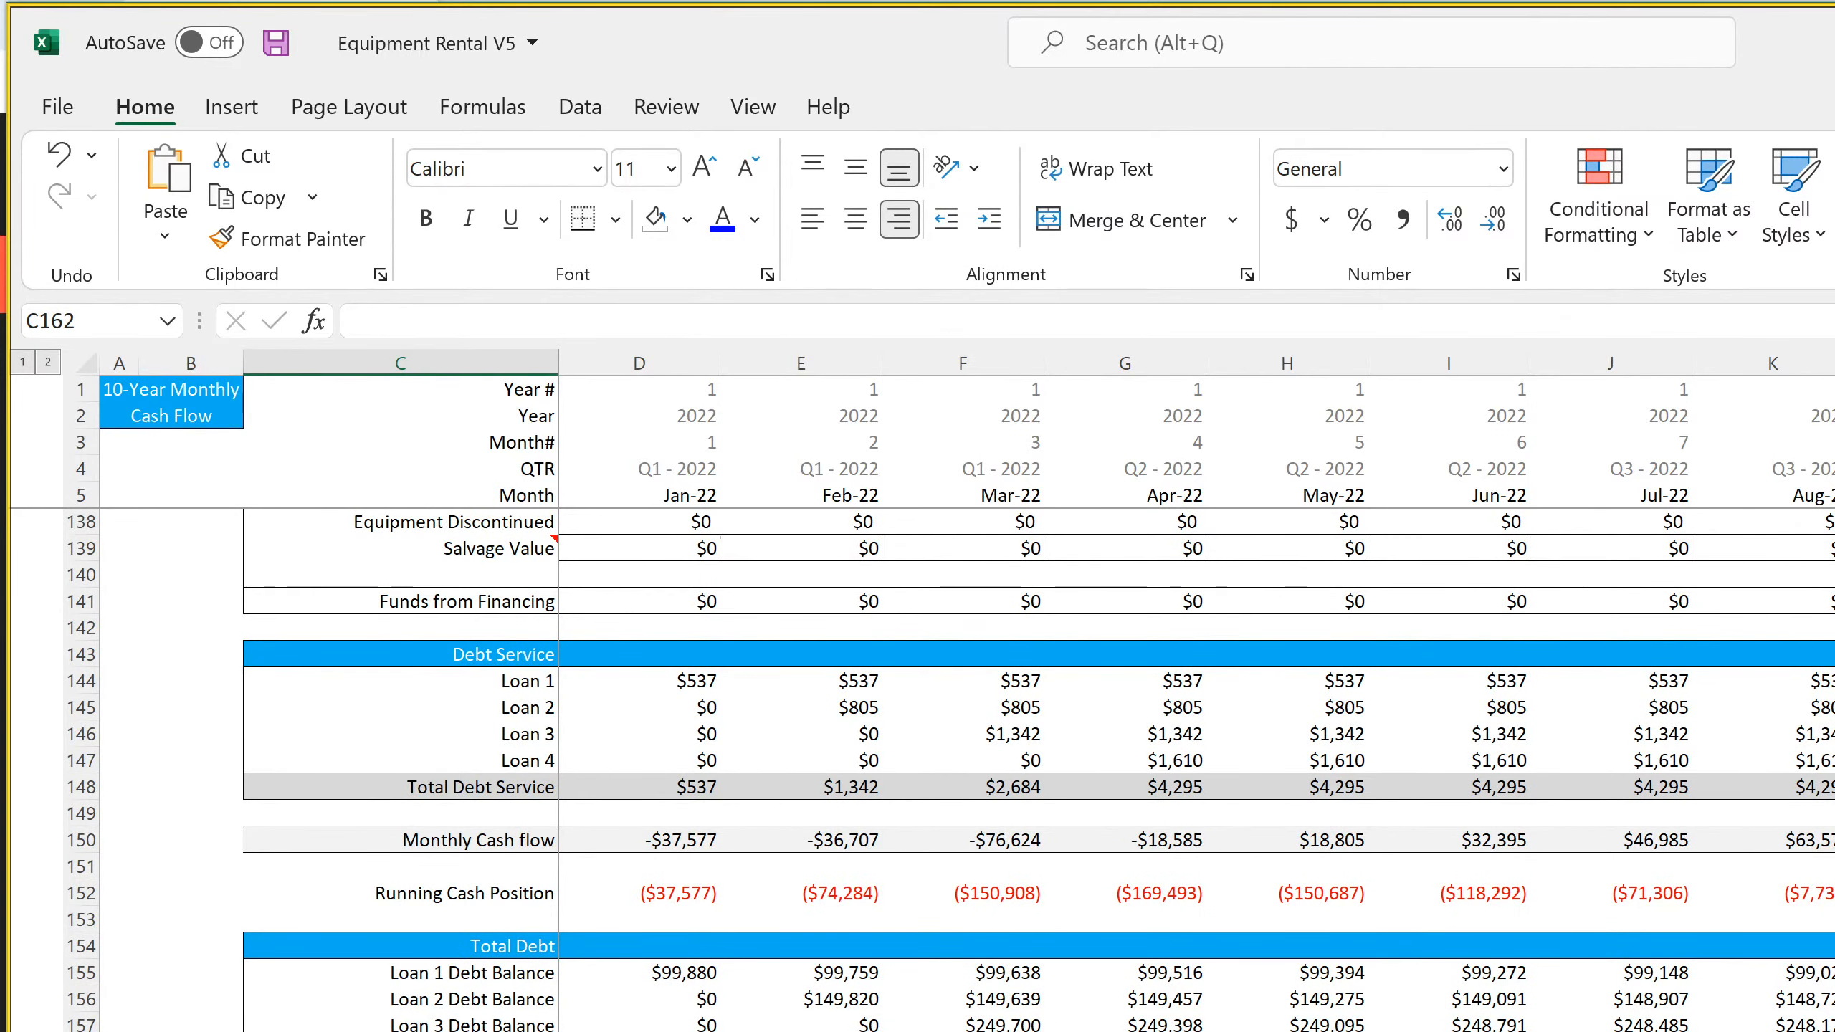
{"action": "left_click_drag", "start_coordinate": [450, 948], "coordinate": [737, 962]}
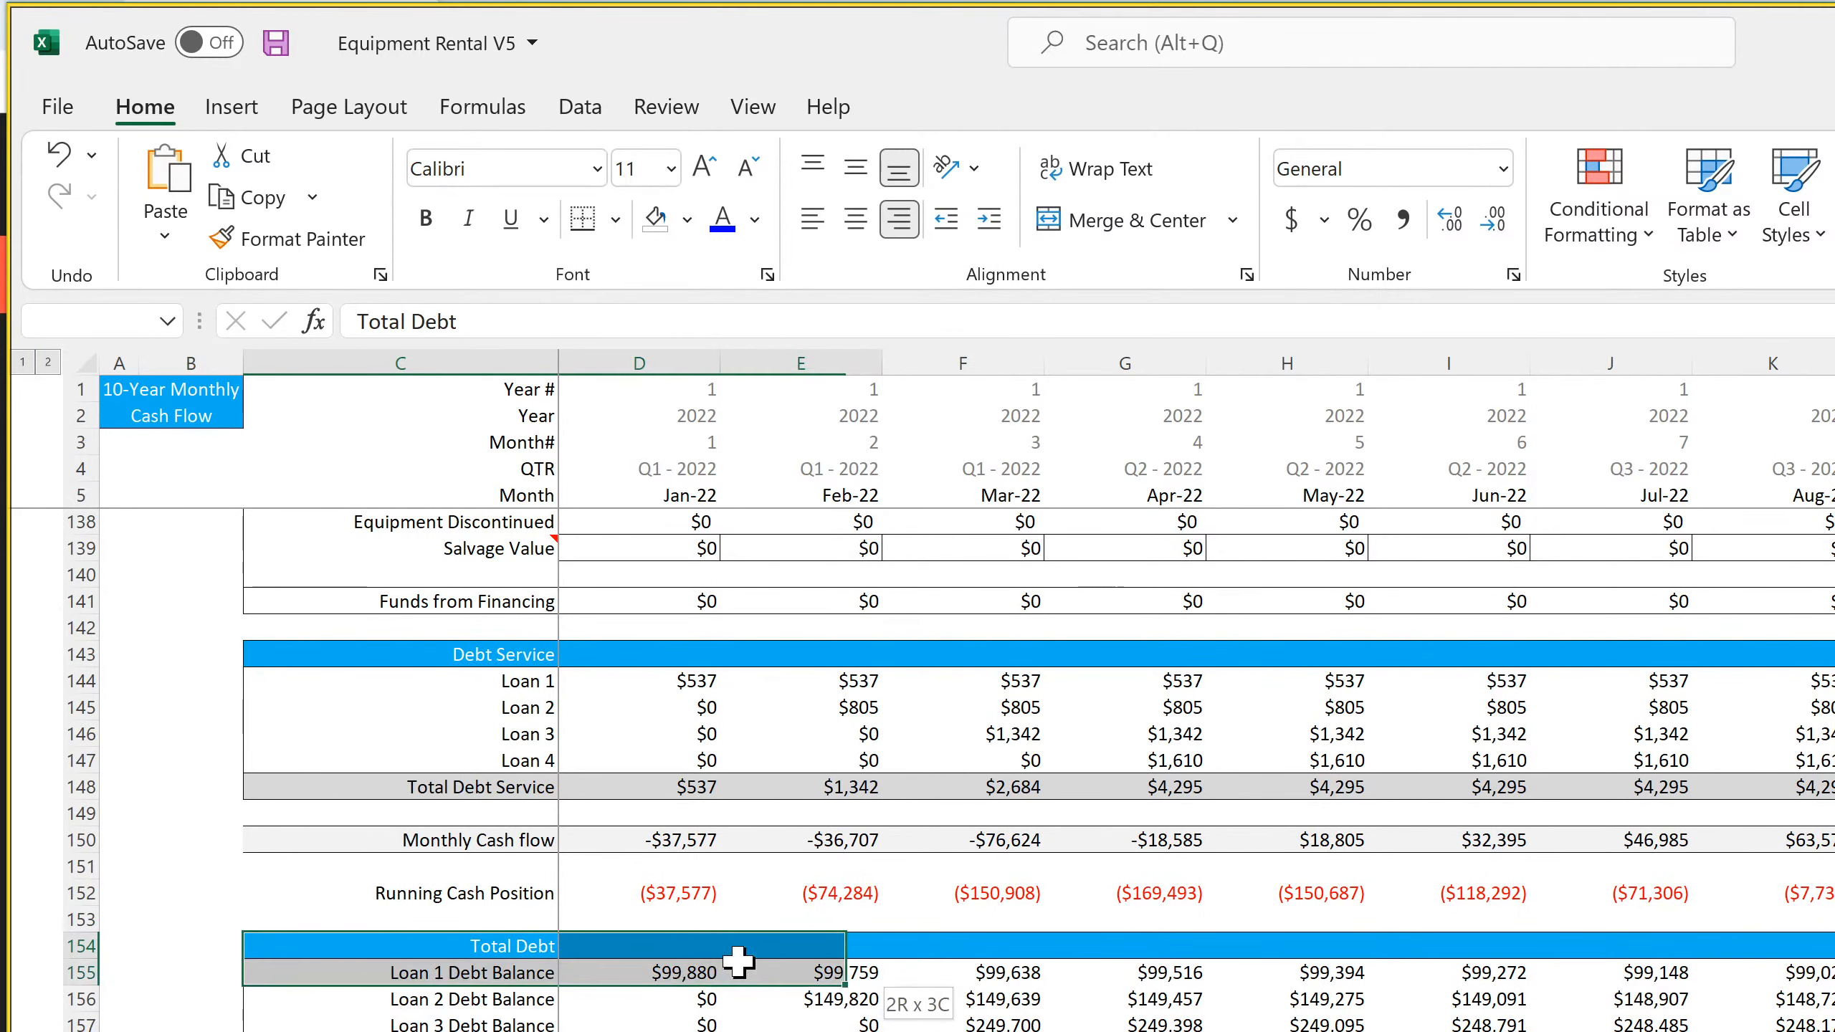
{"action": "right_click", "coordinate": [747, 957]}
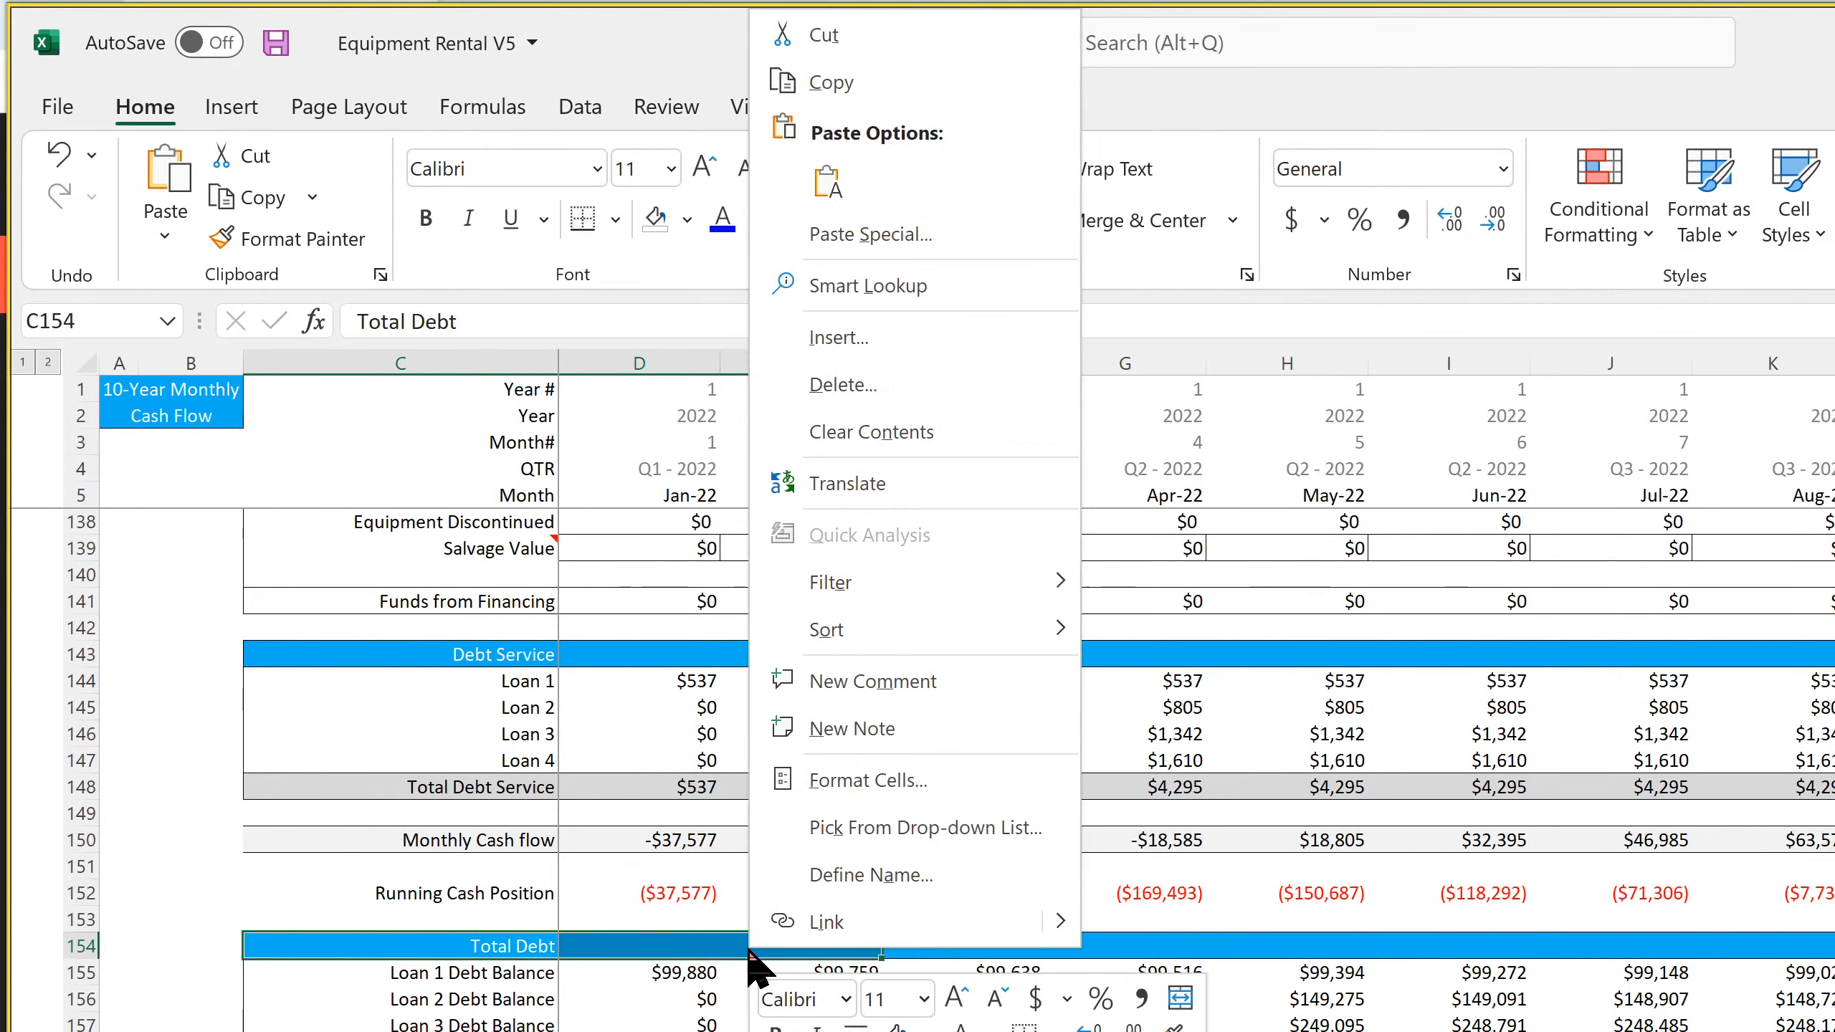
{"action": "left_click", "coordinate": [830, 82]}
{"action": "left_click", "coordinate": [328, 1031]}
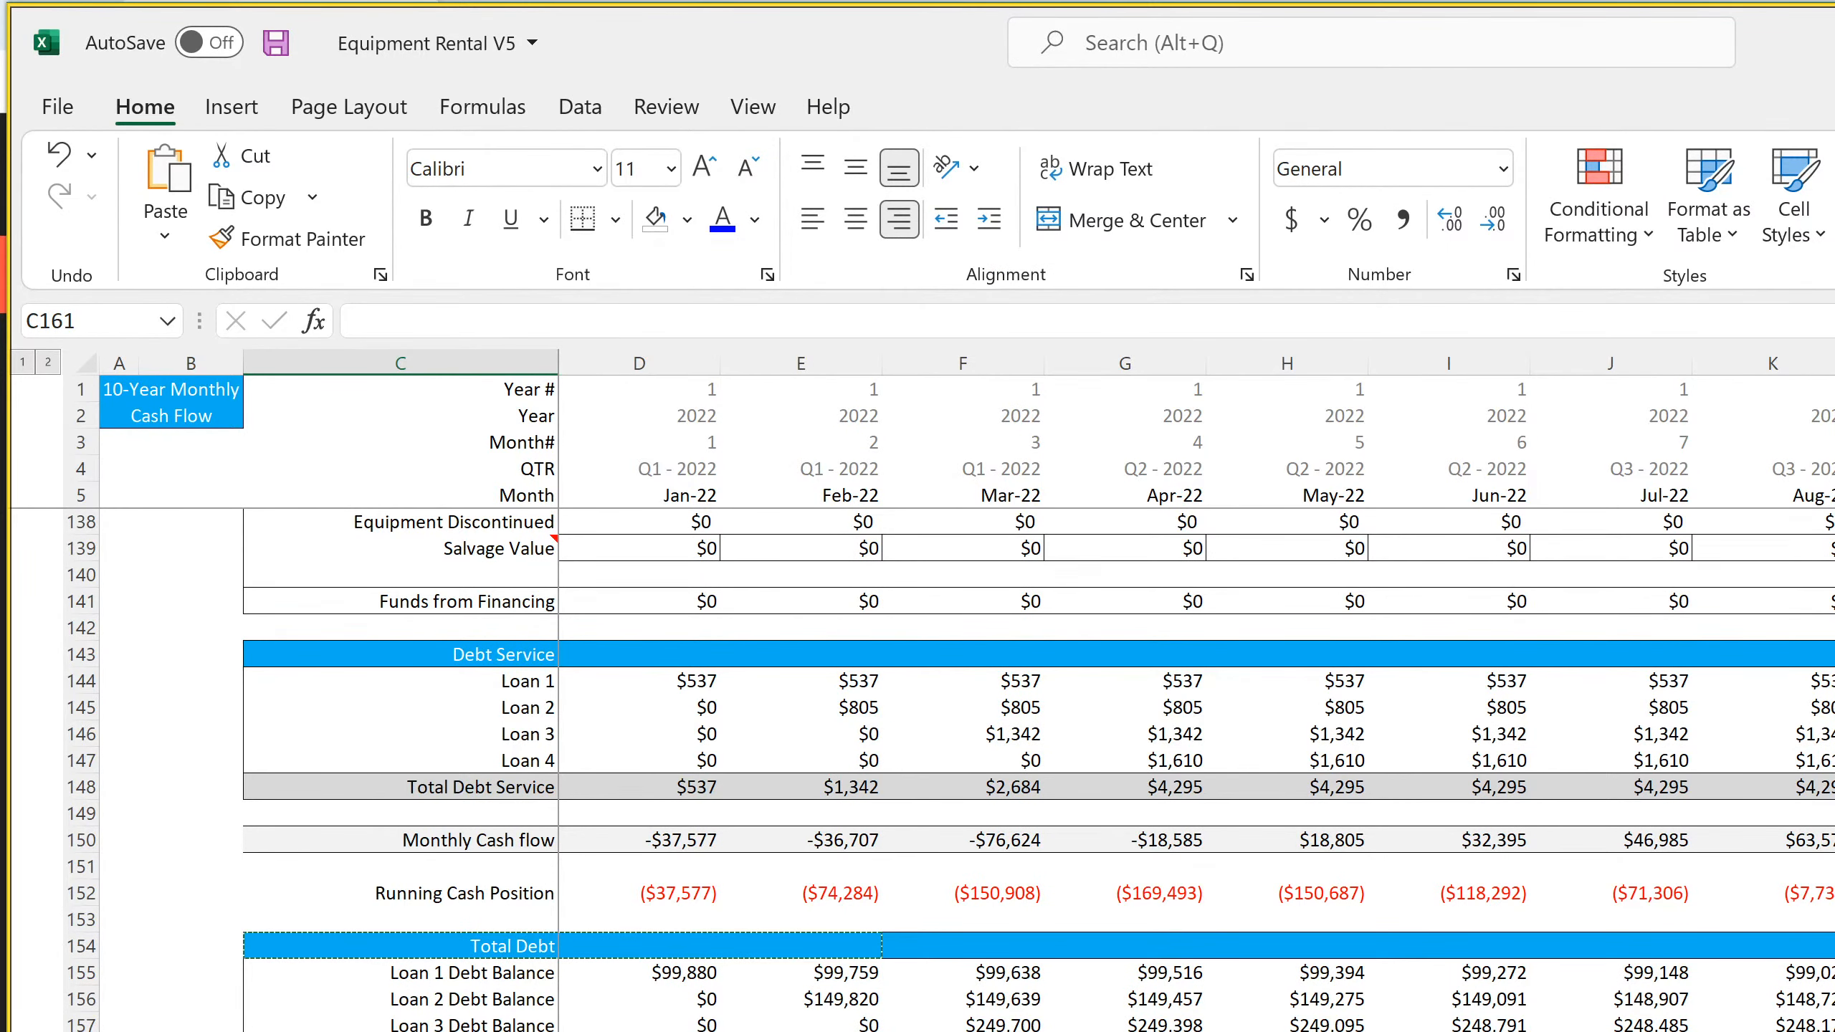
{"action": "right_click", "coordinate": [329, 1031]}
{"action": "left_click", "coordinate": [405, 418]}
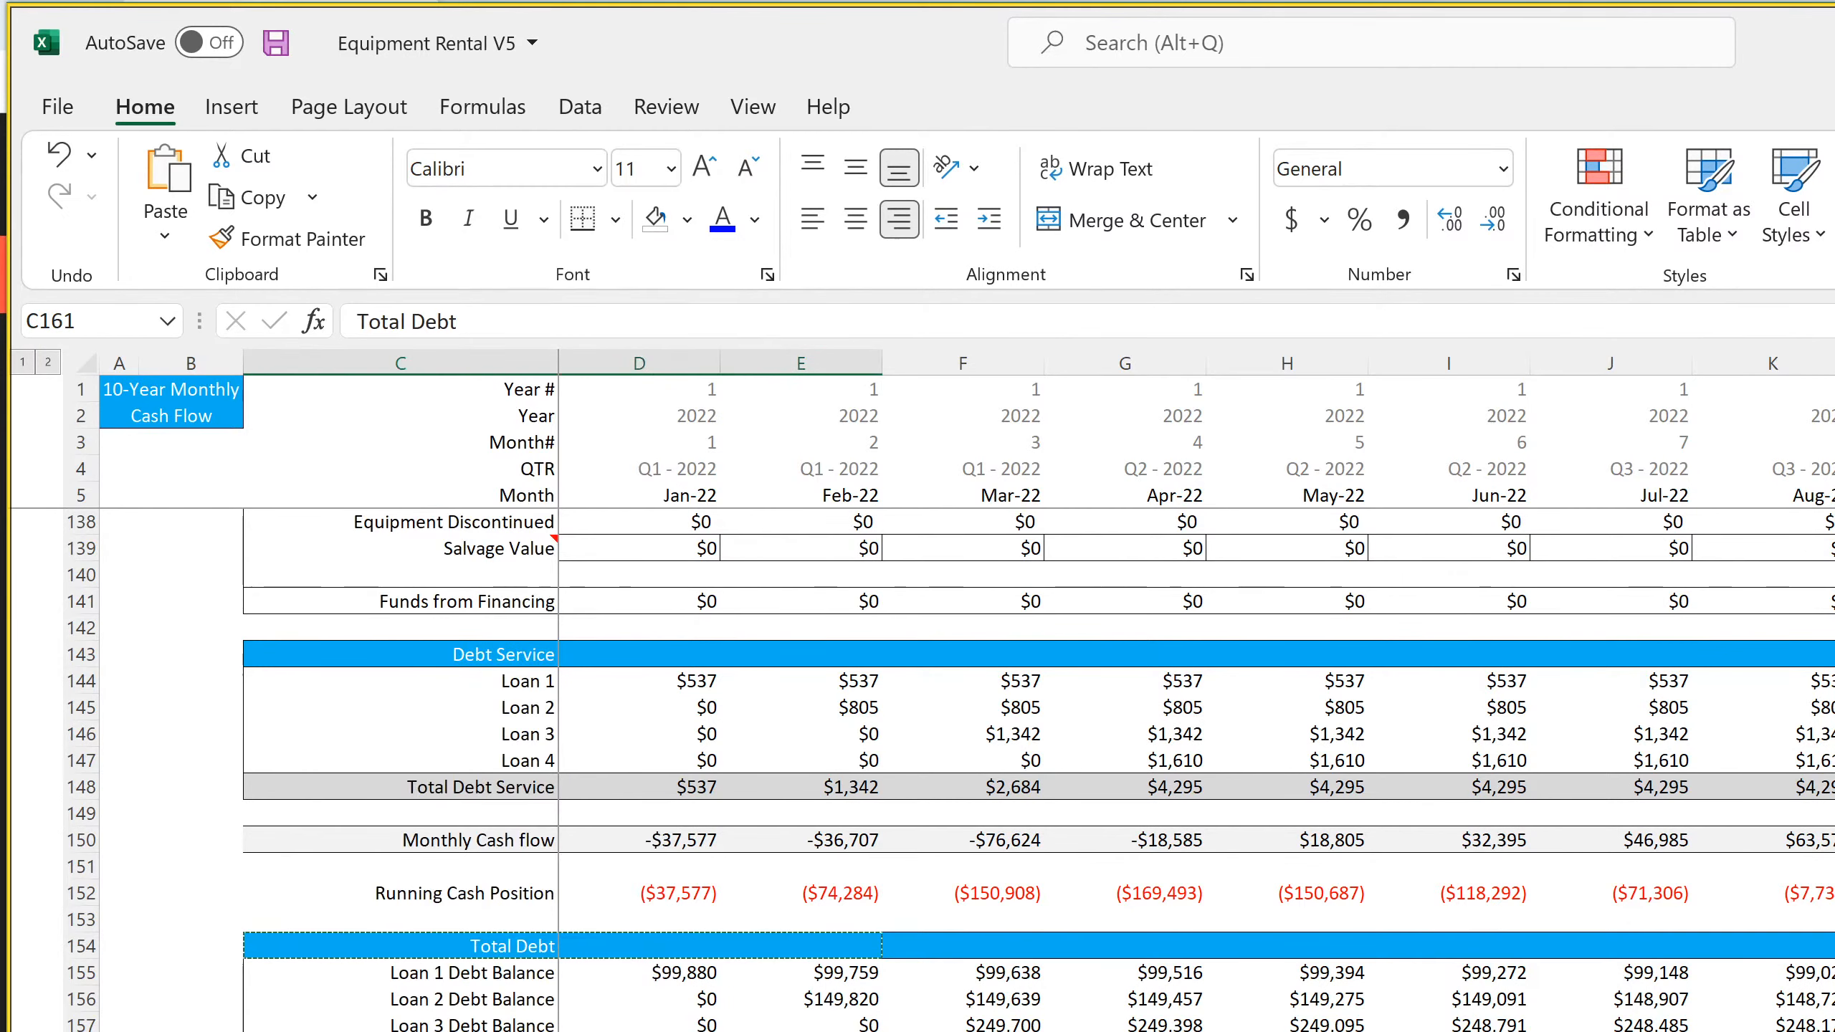
Retitle the copied header in C161 as "Other Cash Flow Items"
{"action": "type", "text": "O"}
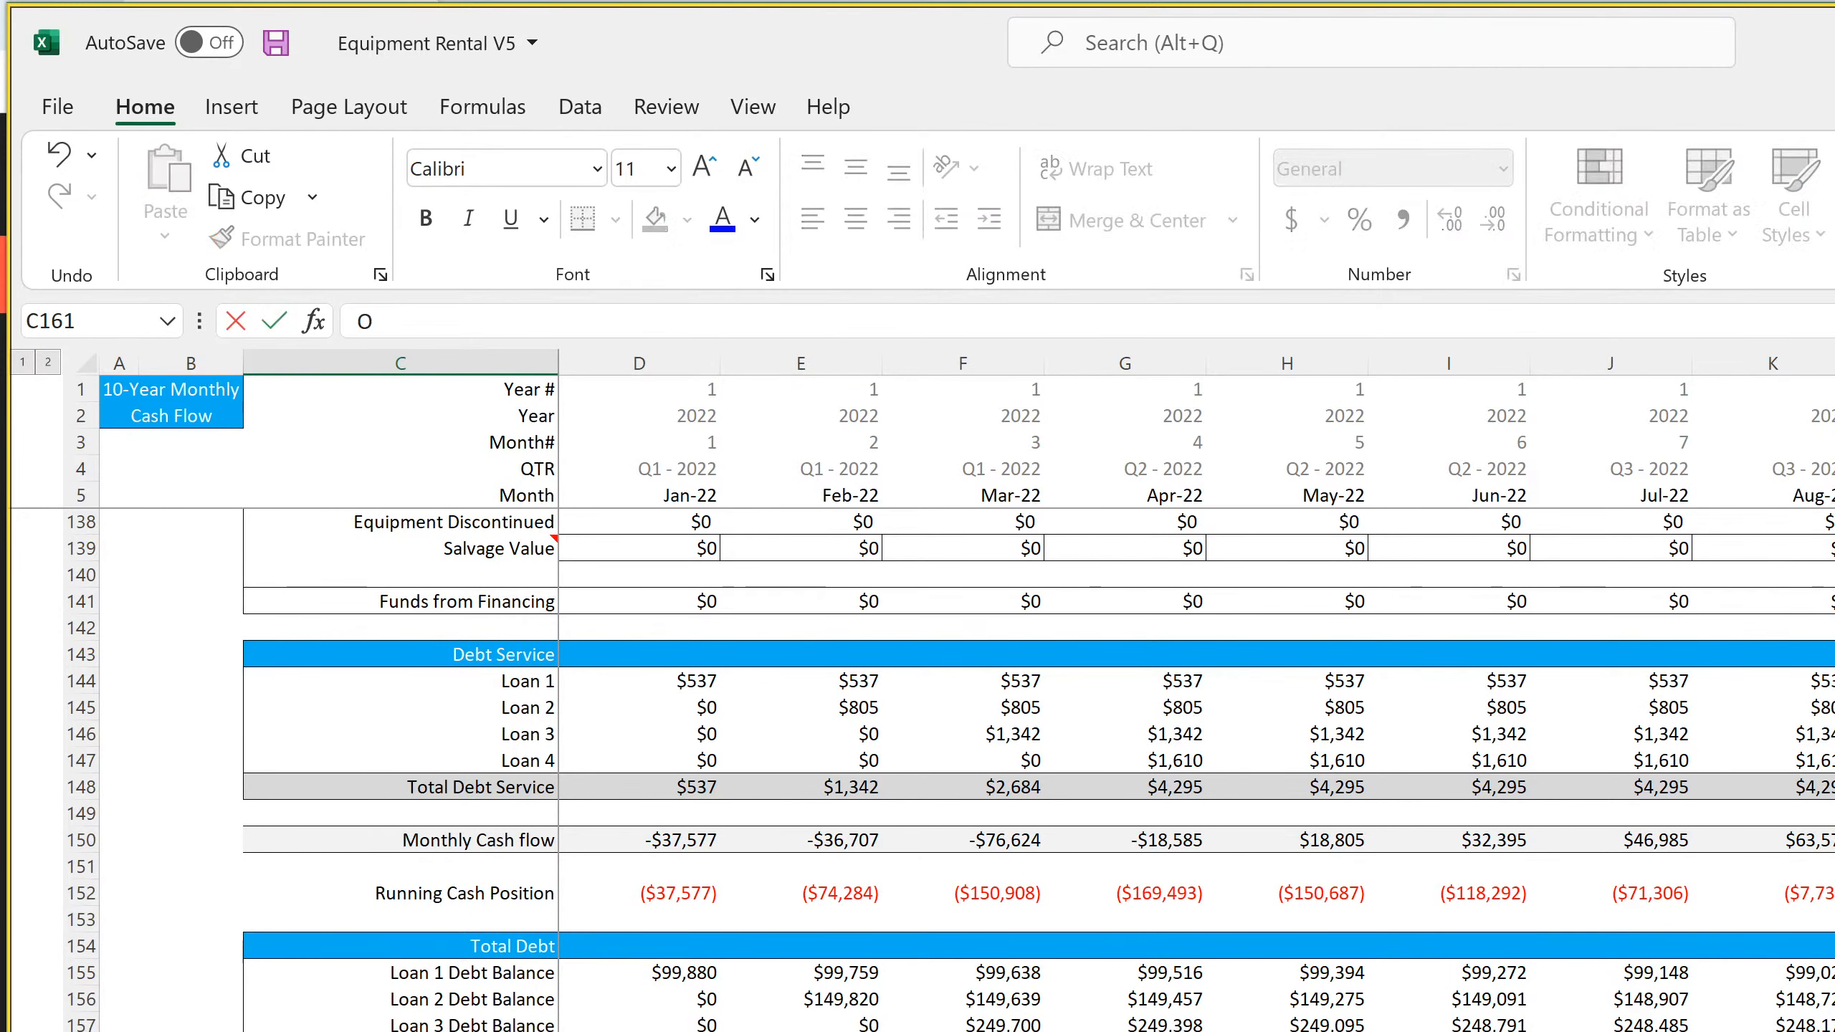
{"action": "type", "text": "ther Cash Flow Items"}
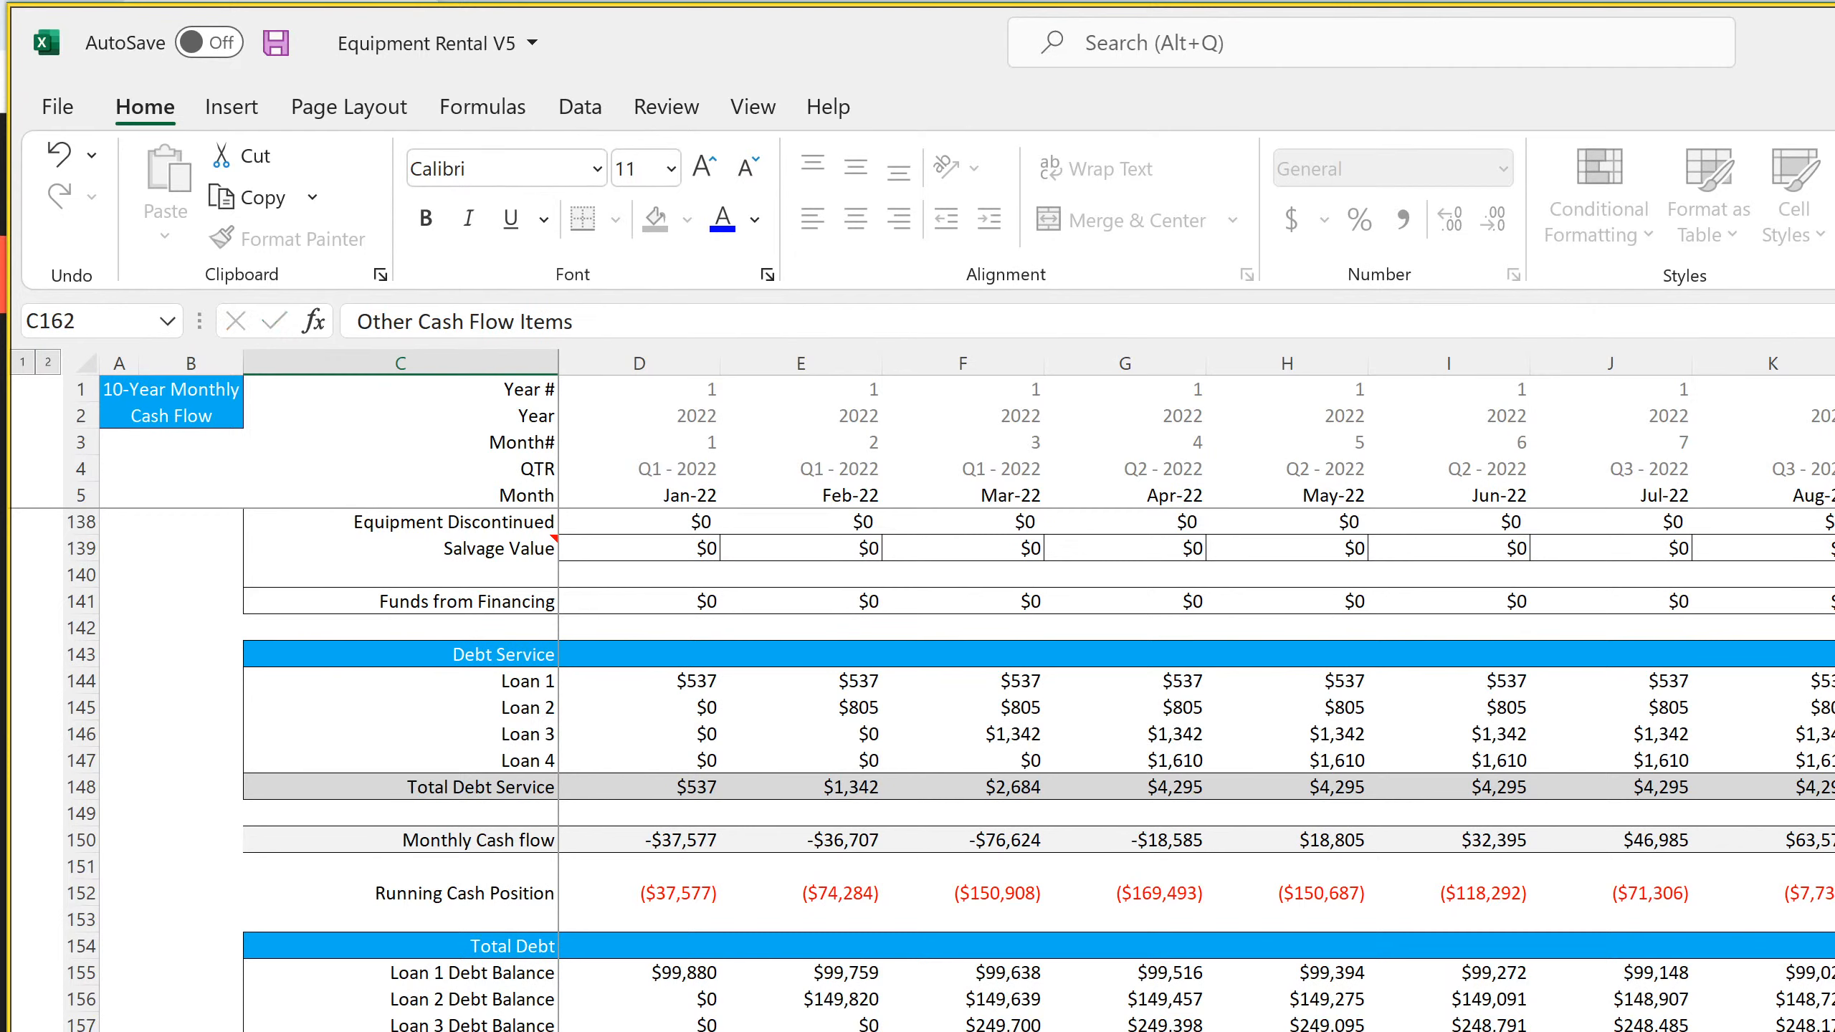
{"action": "key", "text": "Return"}
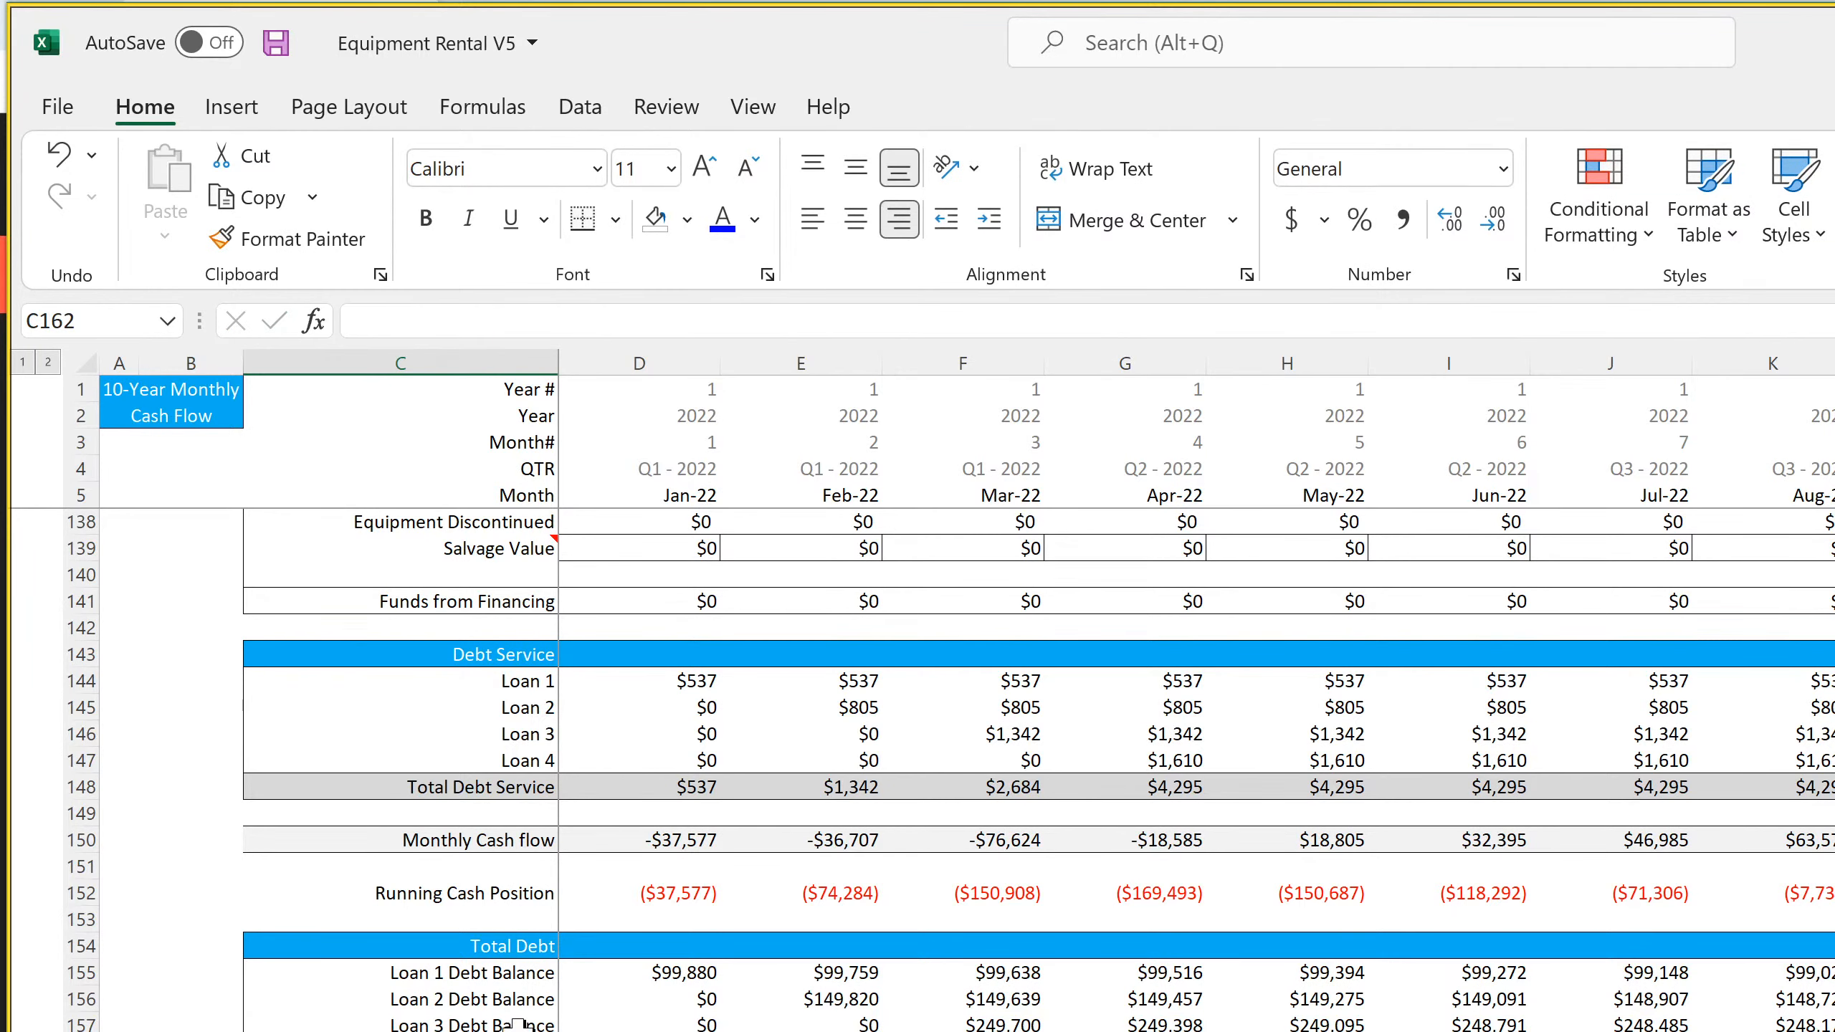
Inspect the Loan 1 Debt Balance formula for Jan-22 and the Debt Service formulas for Loans 1 to 4
{"action": "left_click", "coordinate": [687, 971]}
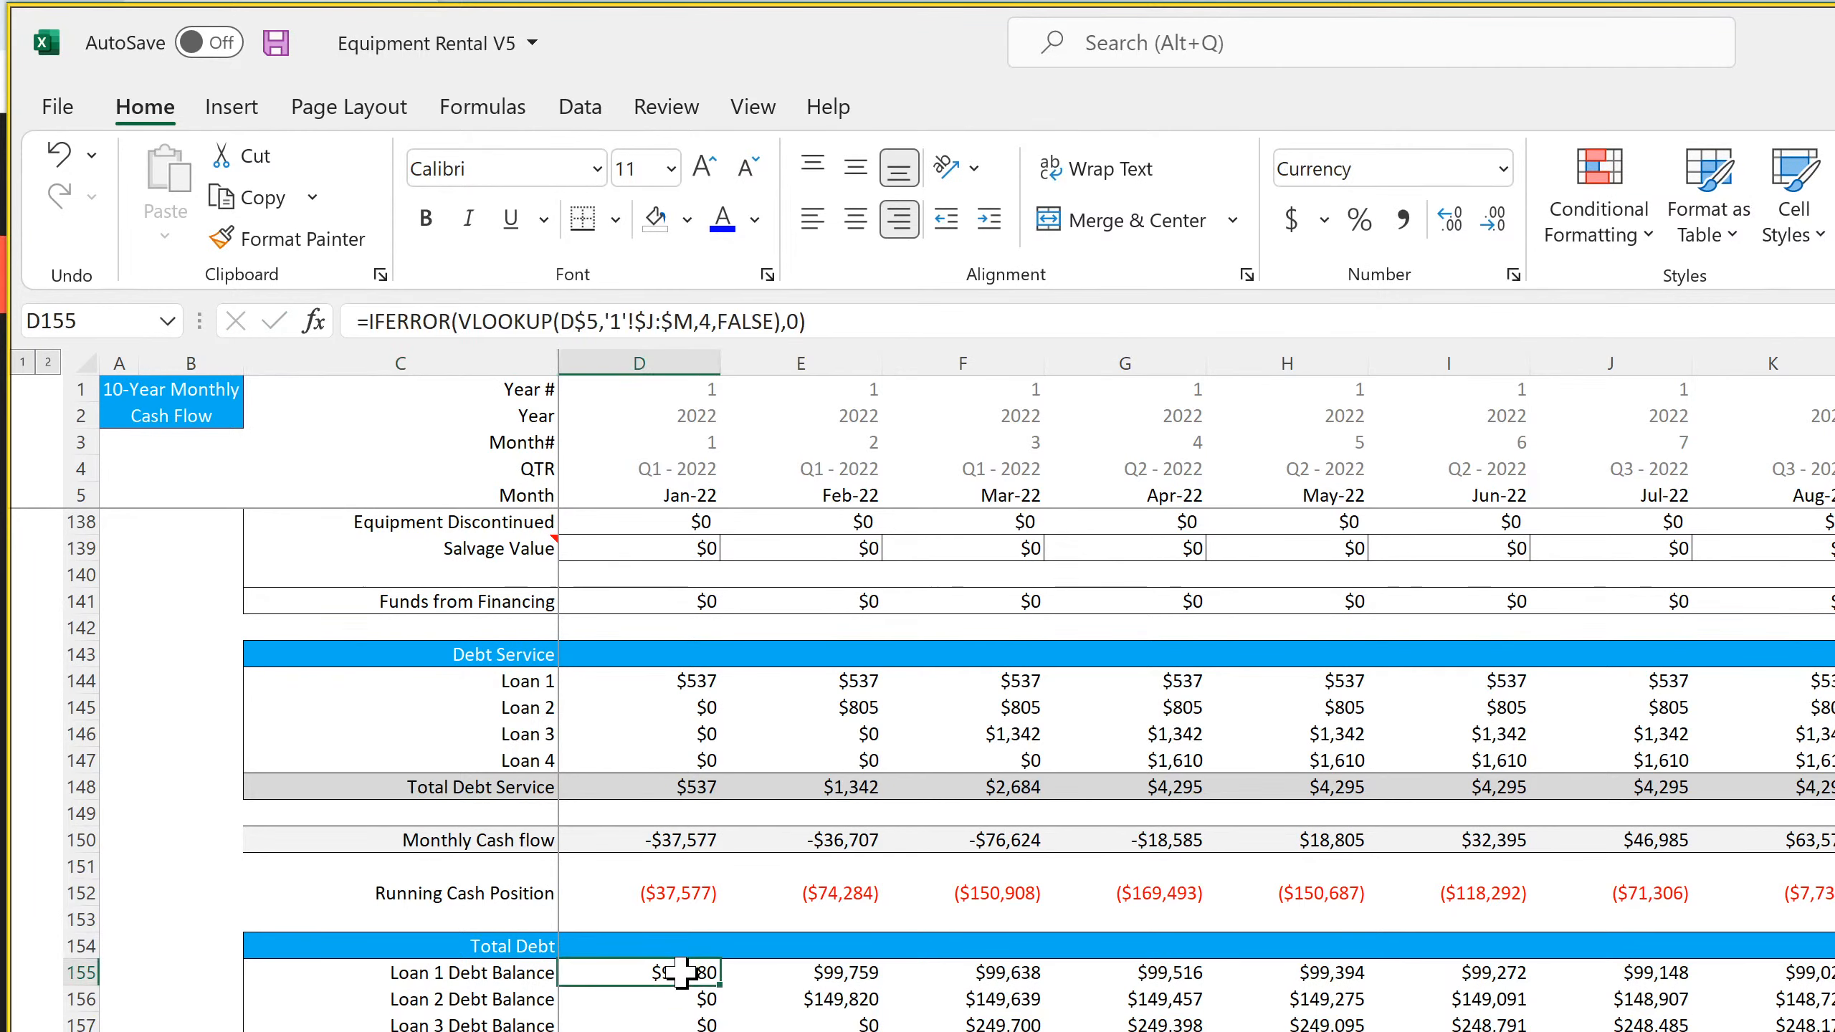
{"action": "left_click", "coordinate": [675, 681]}
{"action": "left_click", "coordinate": [785, 687]}
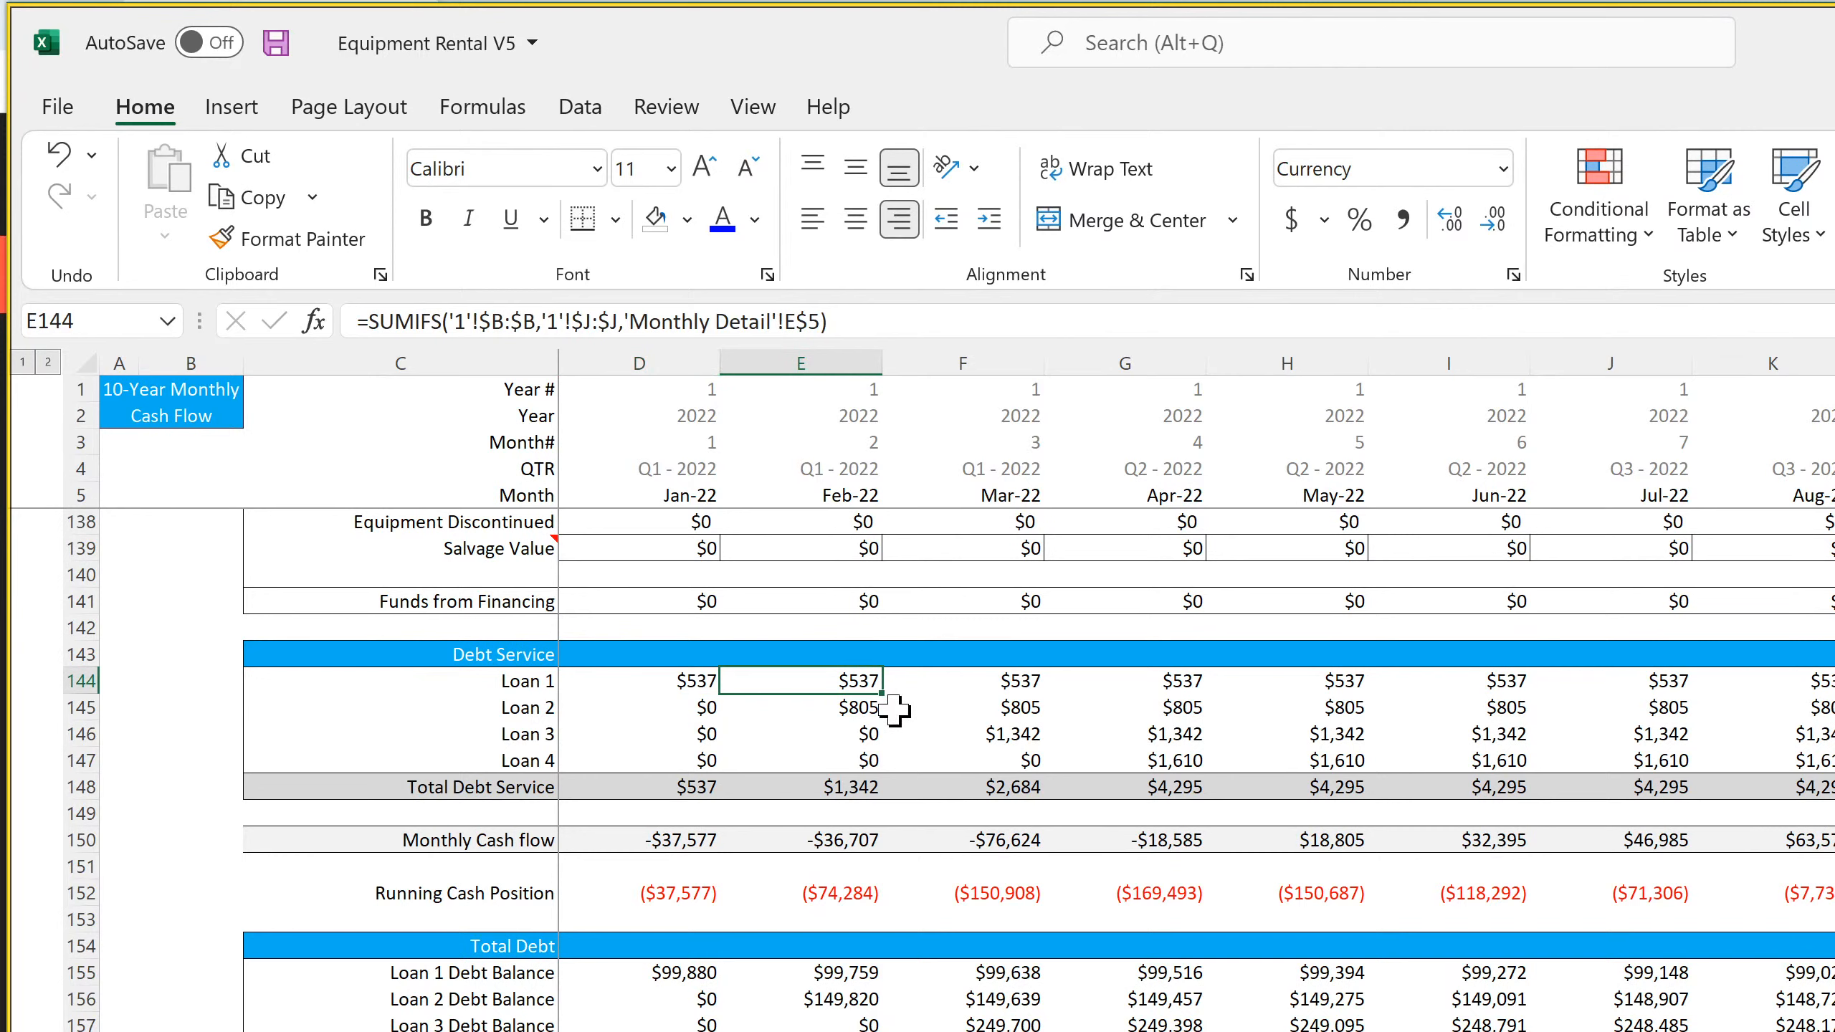
{"action": "left_click", "coordinate": [1000, 709]}
{"action": "left_click", "coordinate": [1008, 734]}
{"action": "left_click", "coordinate": [1018, 759]}
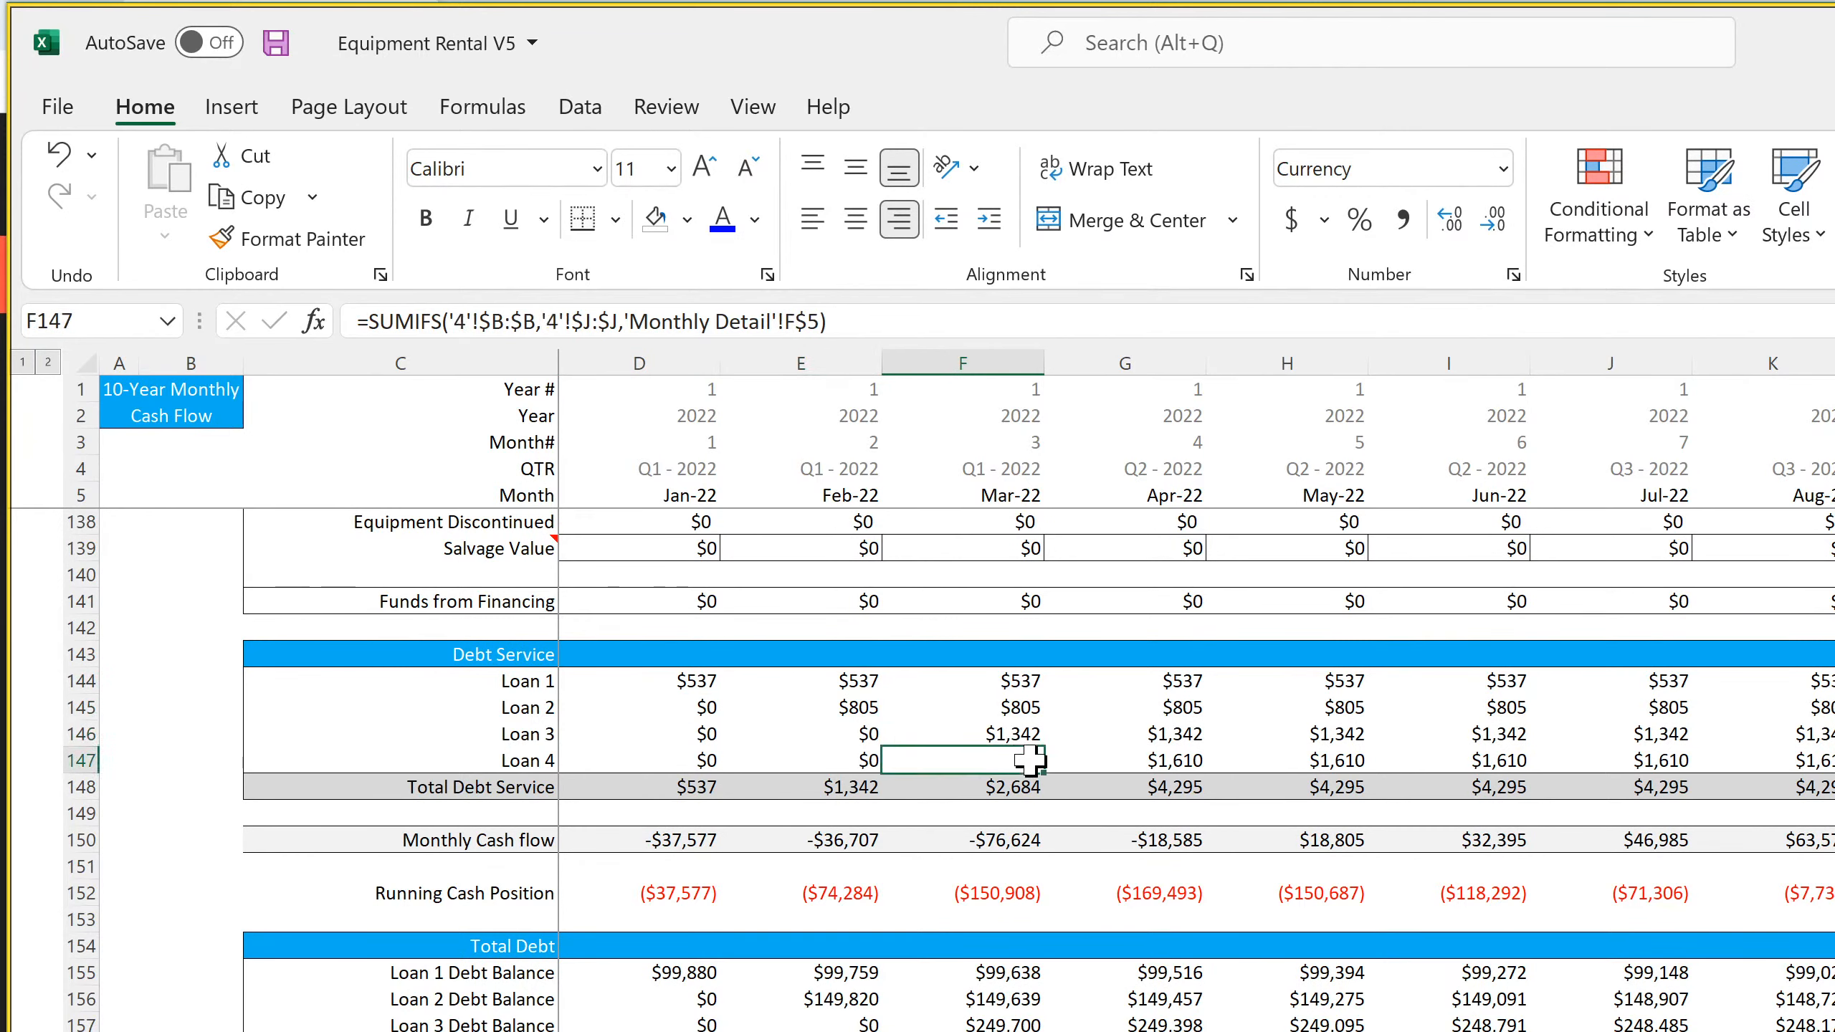
Enter the row label "Building Purchase / Sale" in C162 under the Other Cash Flow Items header
{"action": "left_click", "coordinate": [400, 1030]}
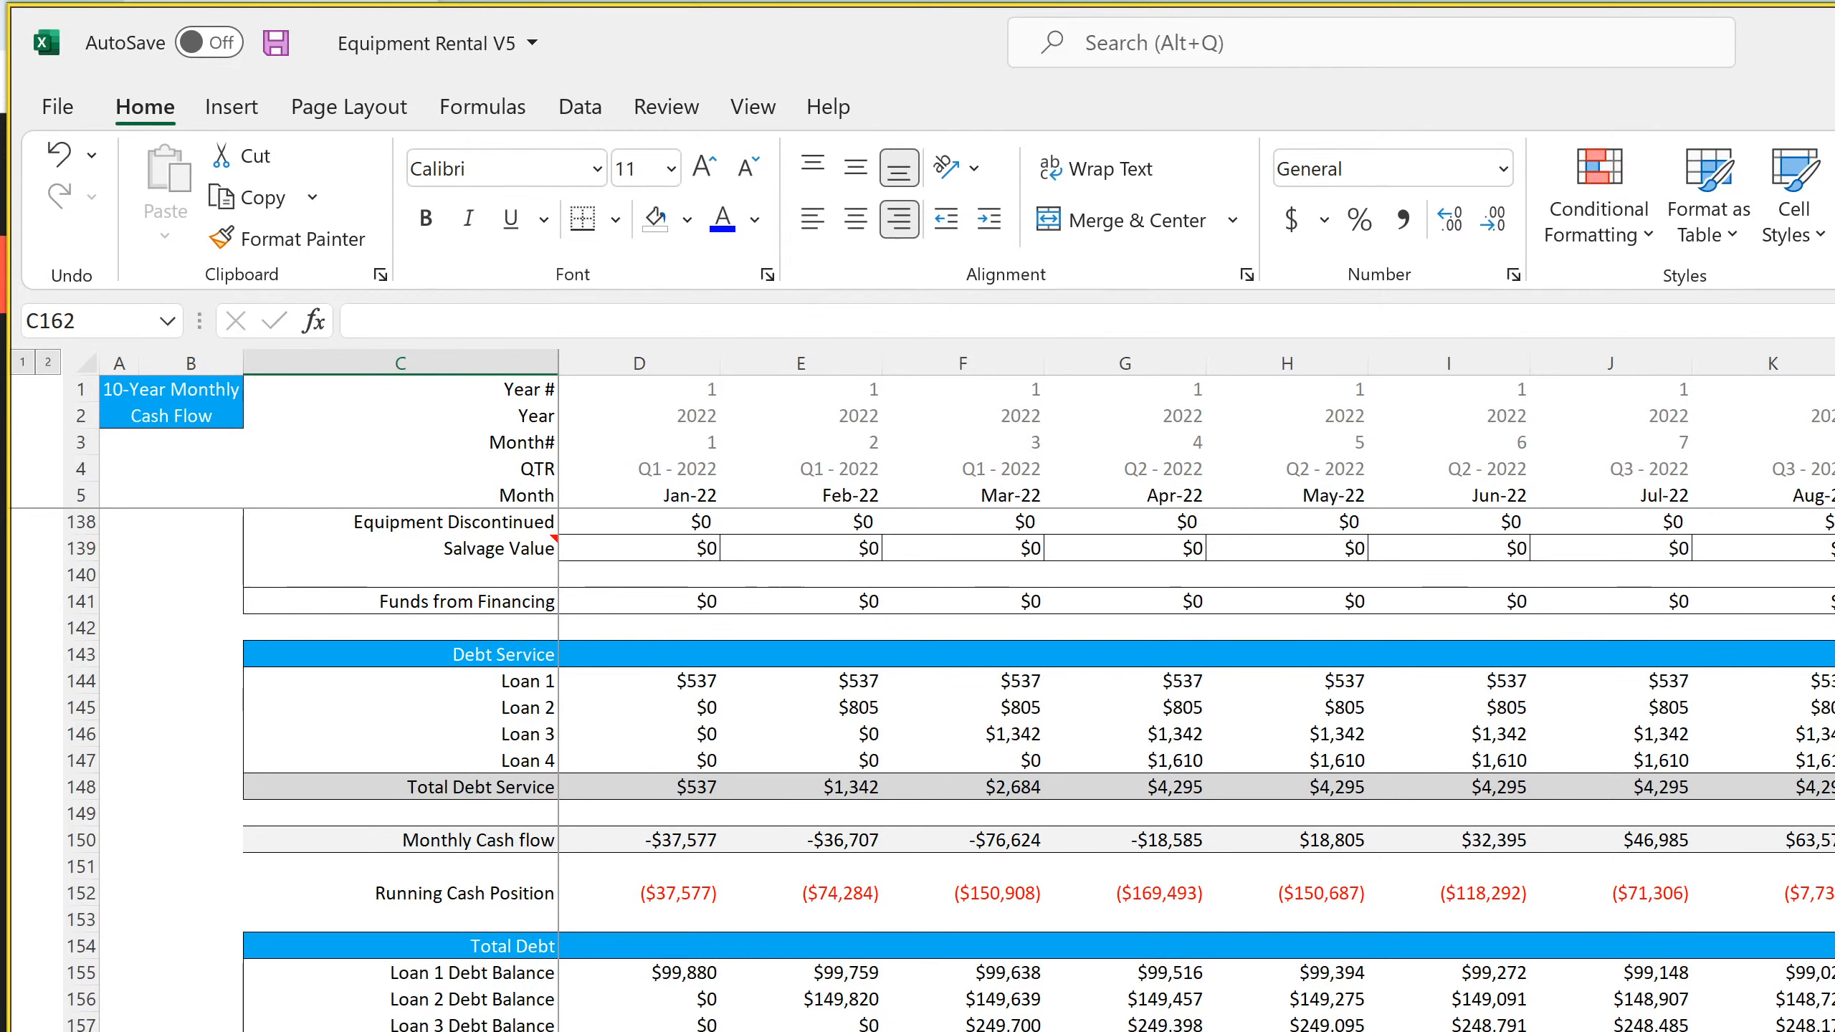
{"action": "type", "text": "Building Purchase / Sale"}
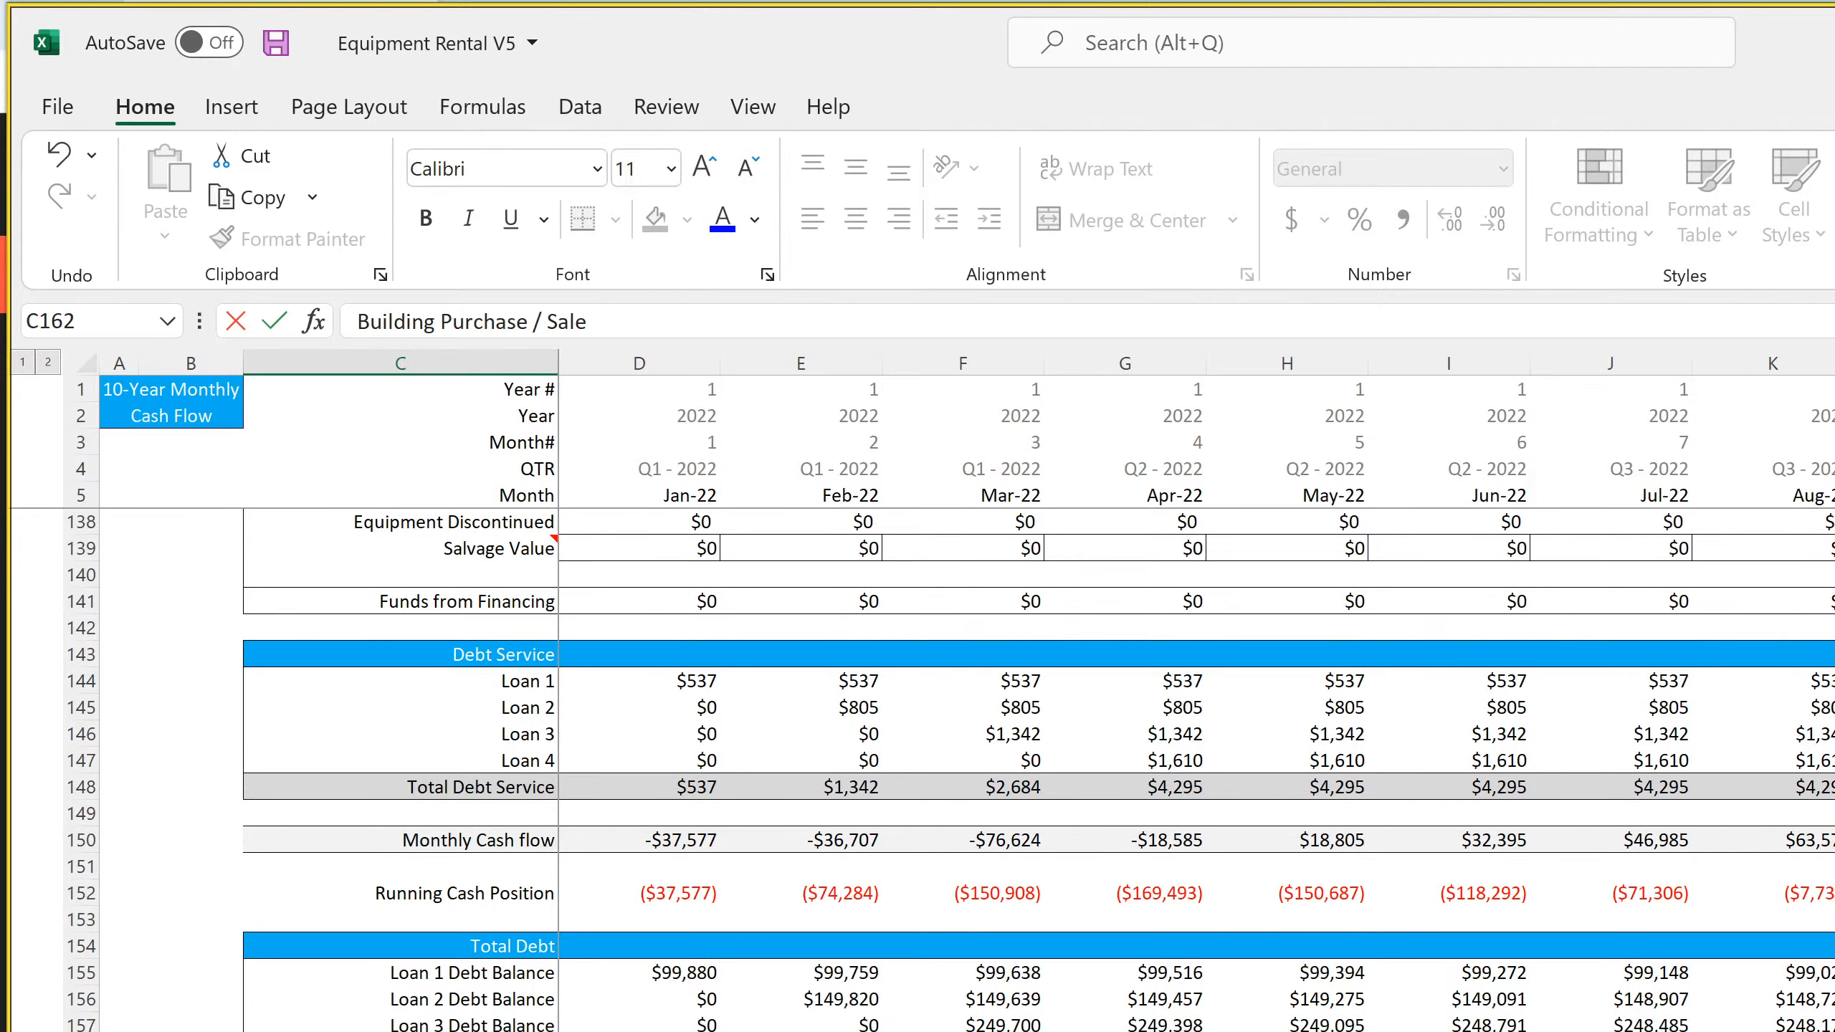
{"action": "key", "text": "Return"}
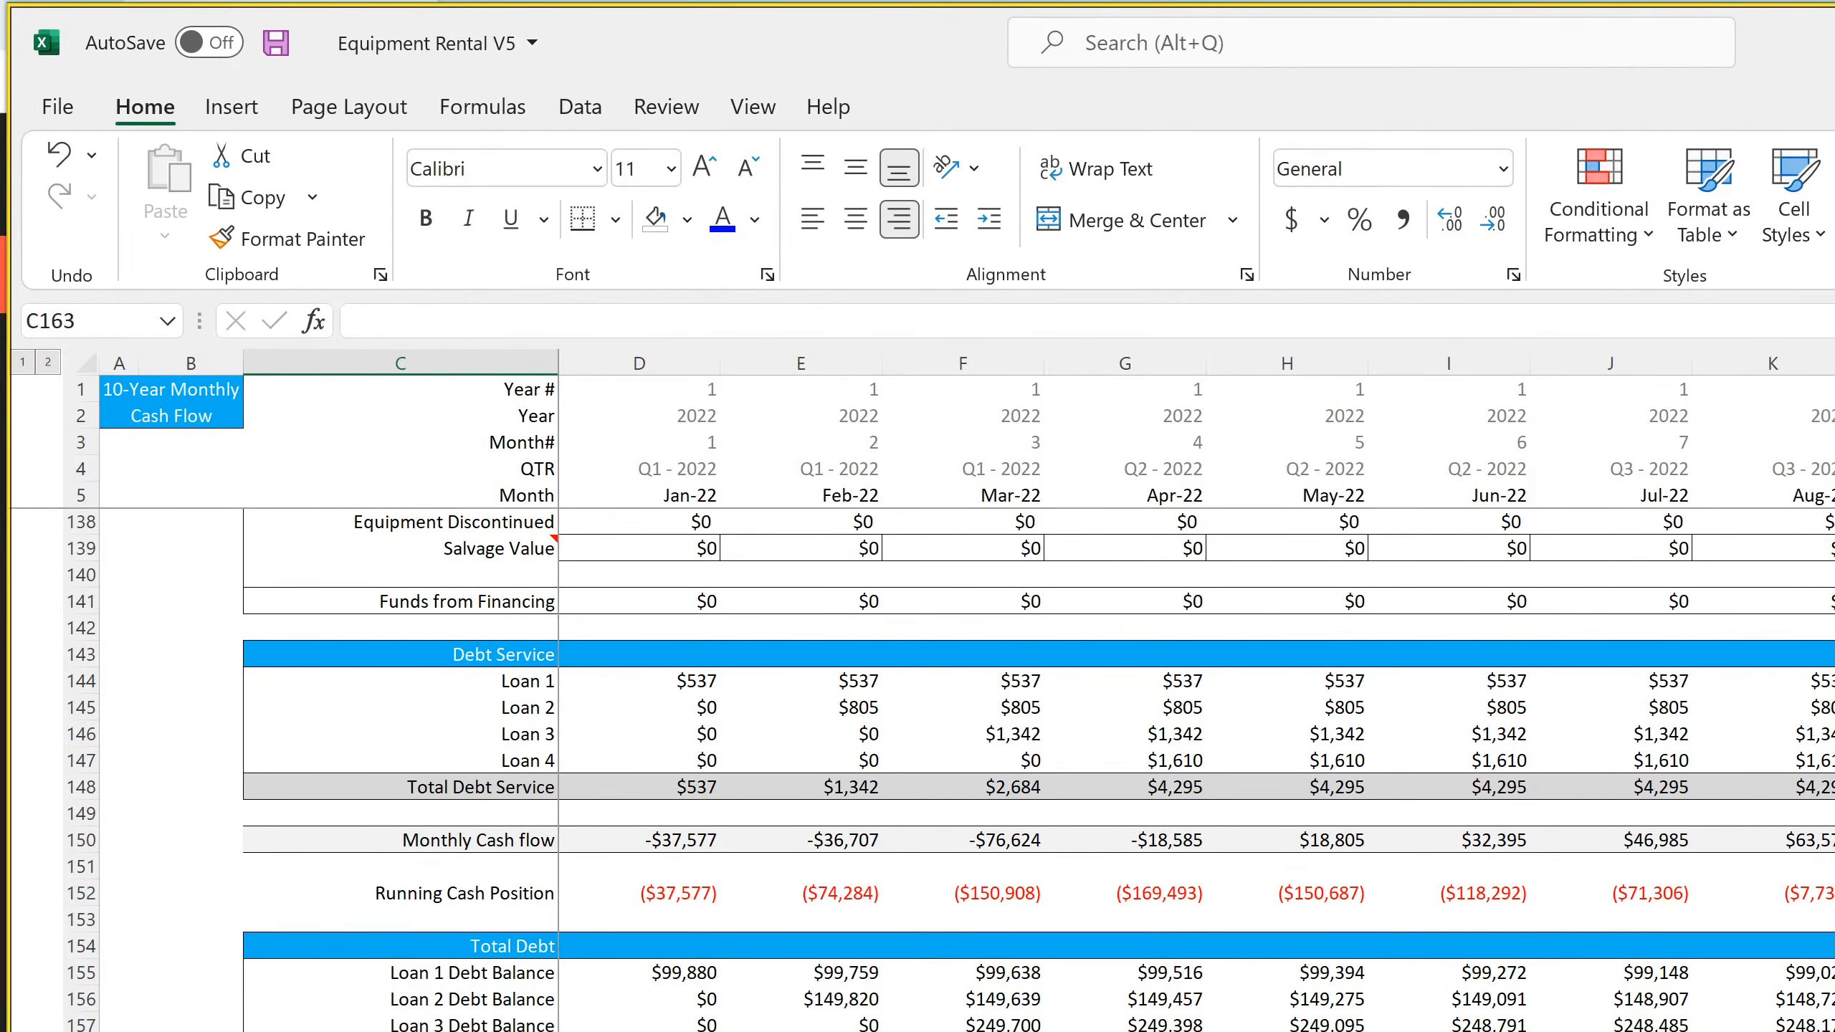
Look at the Annual Financial Summary sheet, then return to the monthly cash flow and review its rental income and expense rows
{"action": "key", "text": "ctrl+Page_Down"}
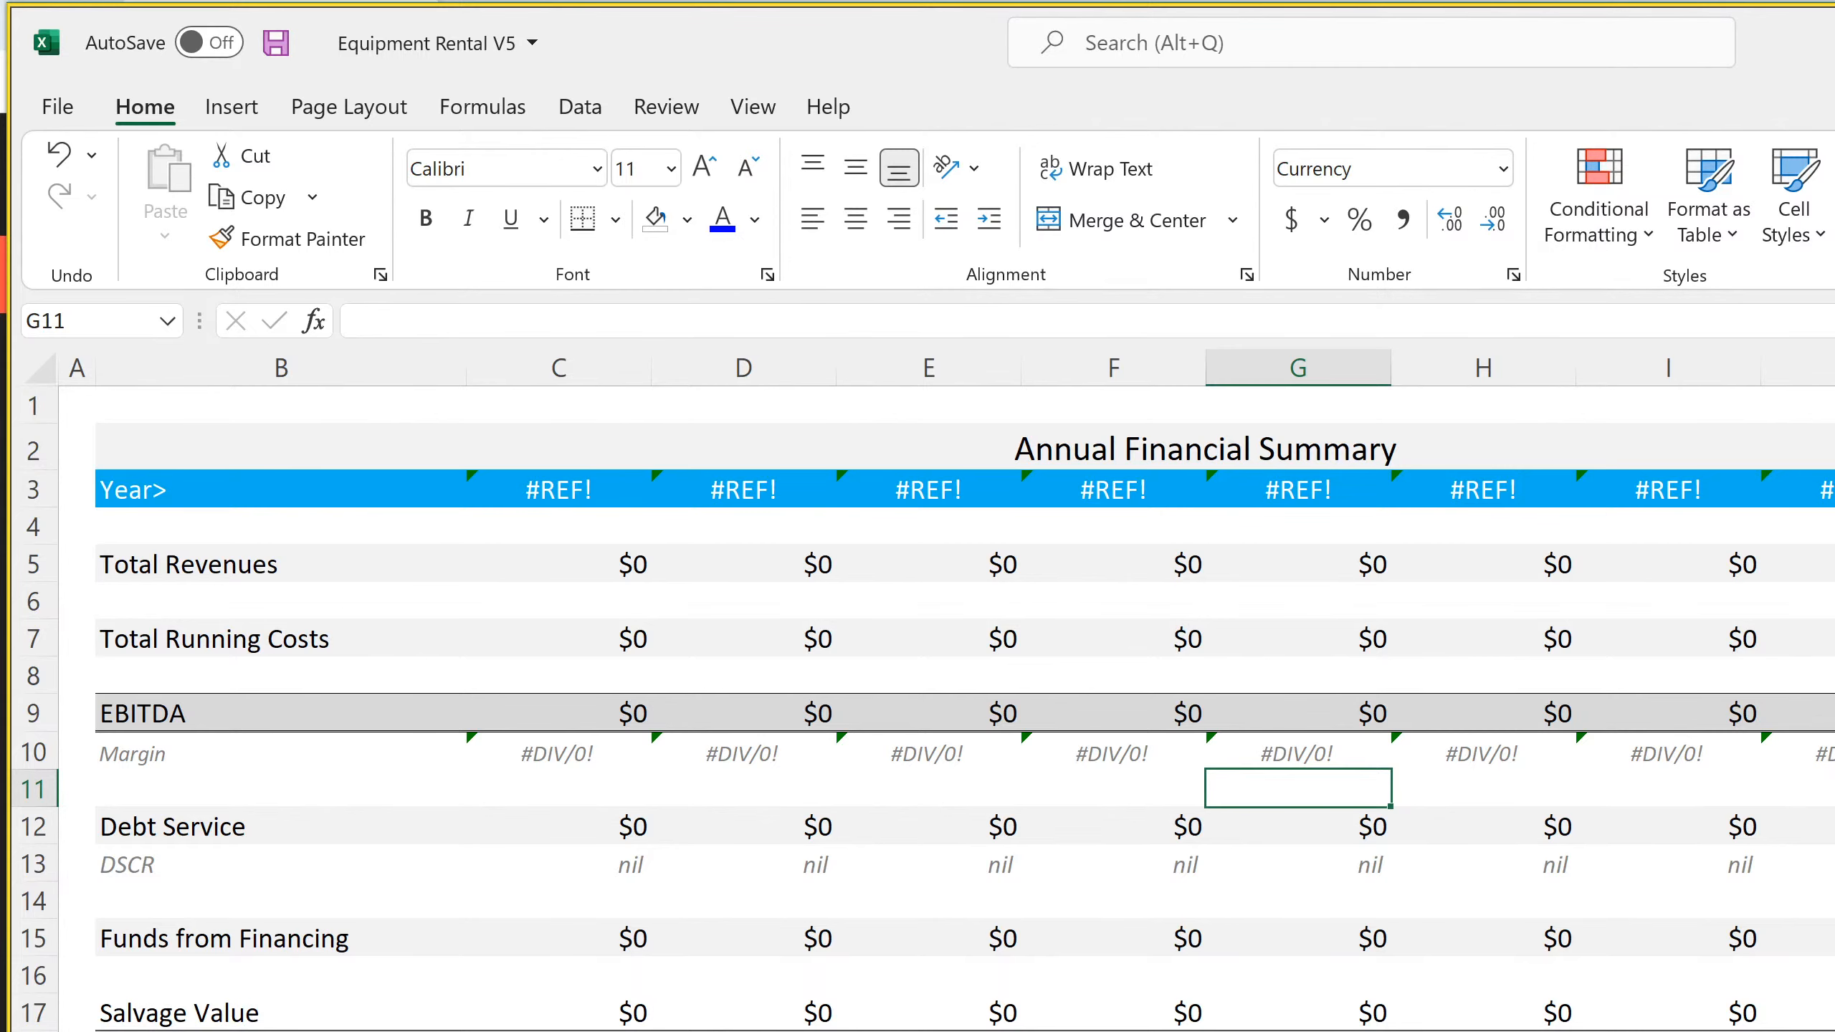
{"action": "key", "text": "ctrl+Page_Up"}
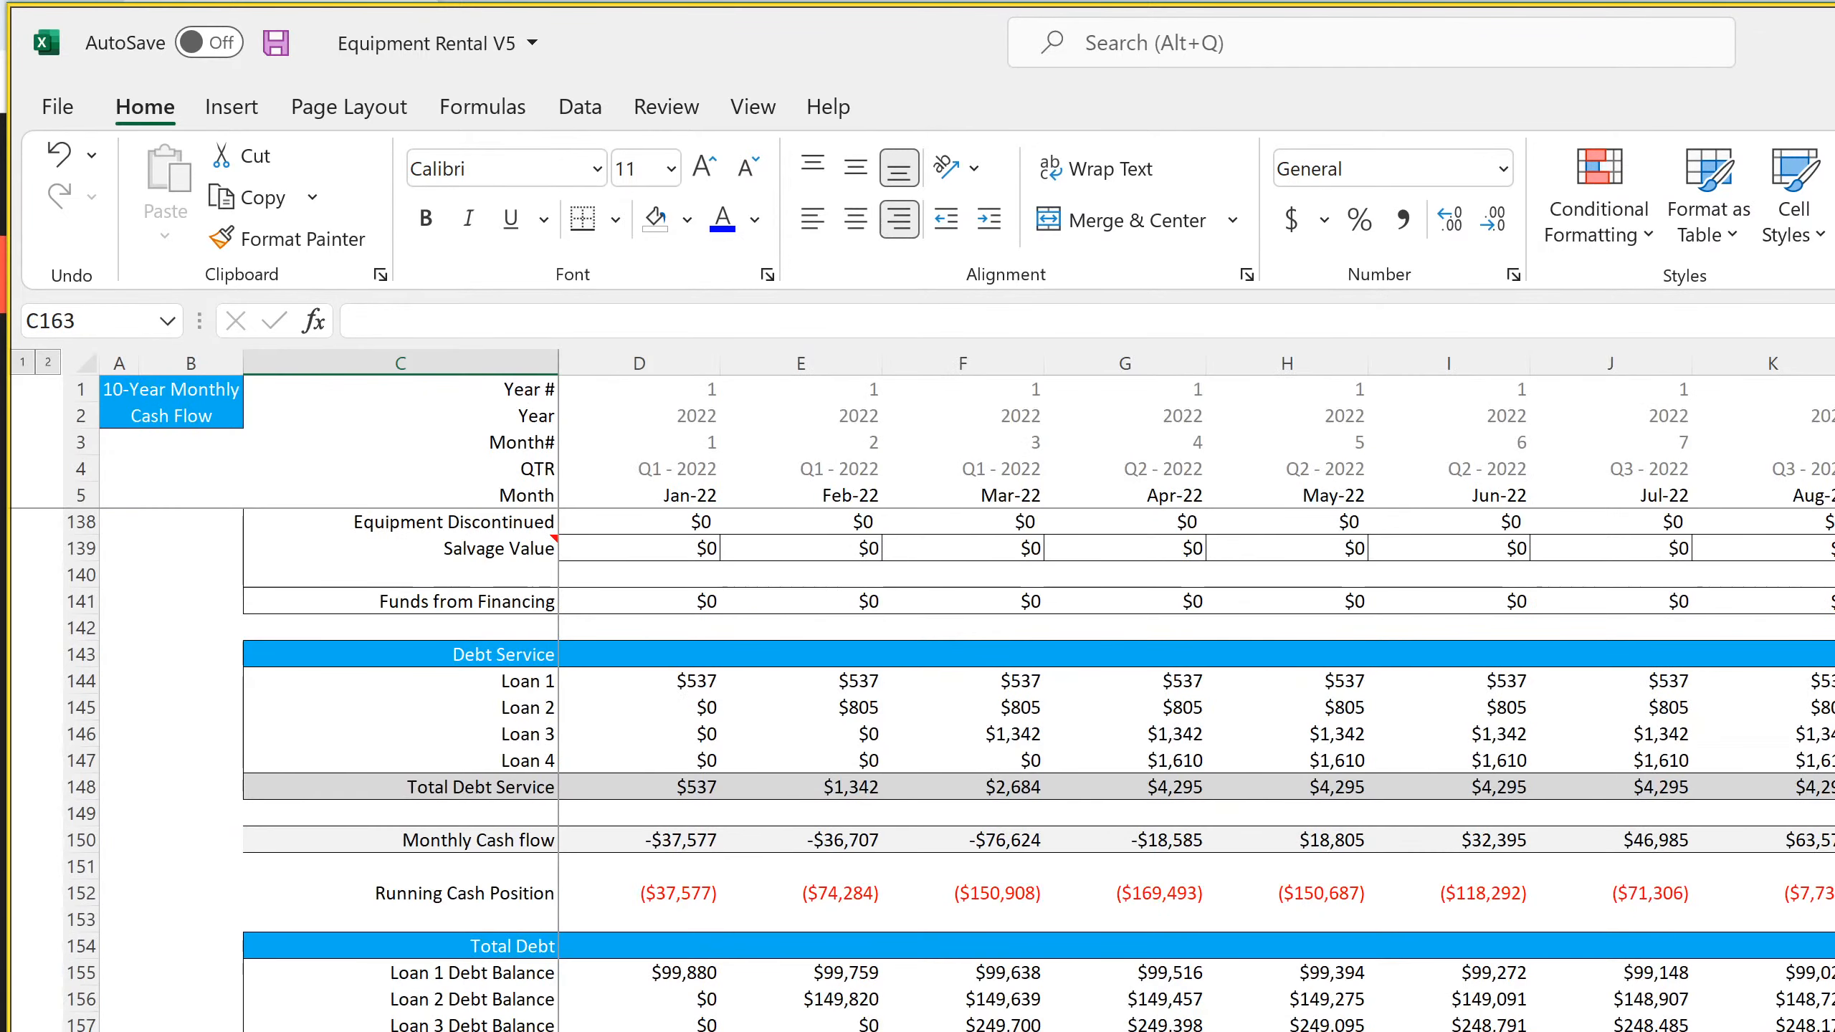
{"action": "key", "text": "Up"}
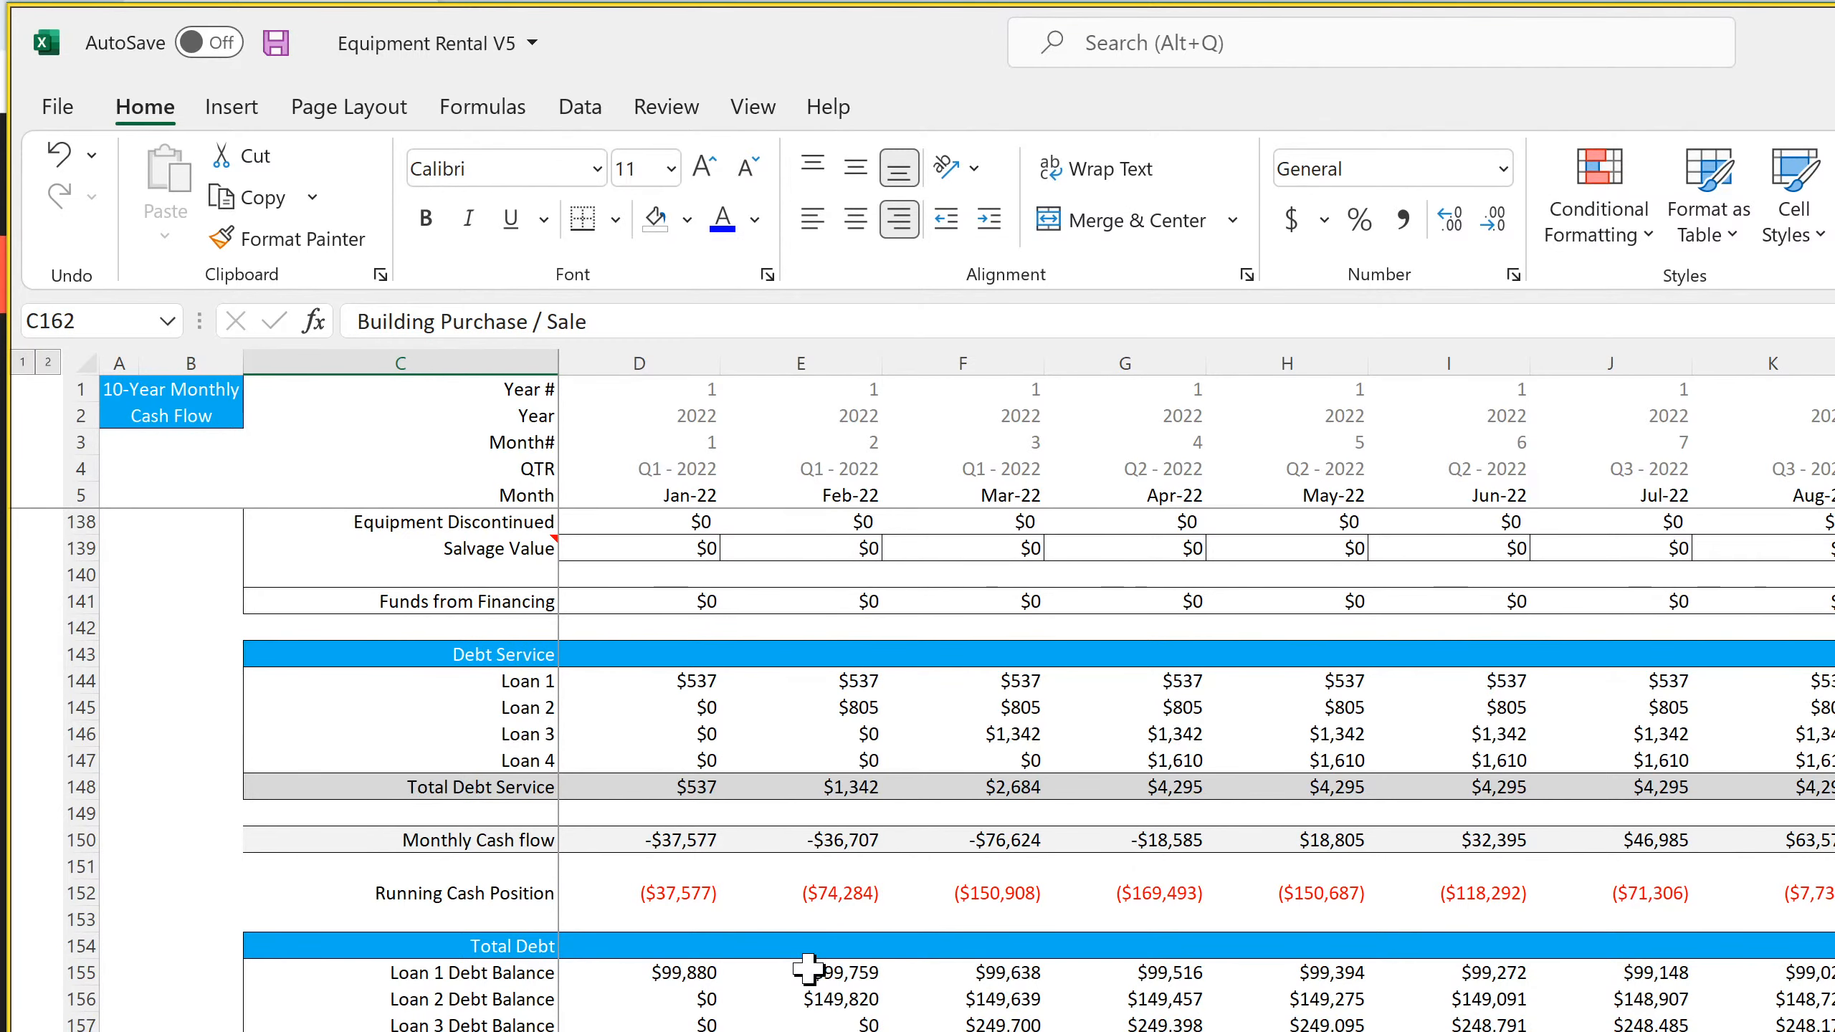
{"action": "scroll", "coordinate": [808, 972], "scroll_direction": "up", "scroll_amount": 4}
{"action": "scroll", "coordinate": [808, 971], "scroll_direction": "up", "scroll_amount": 20}
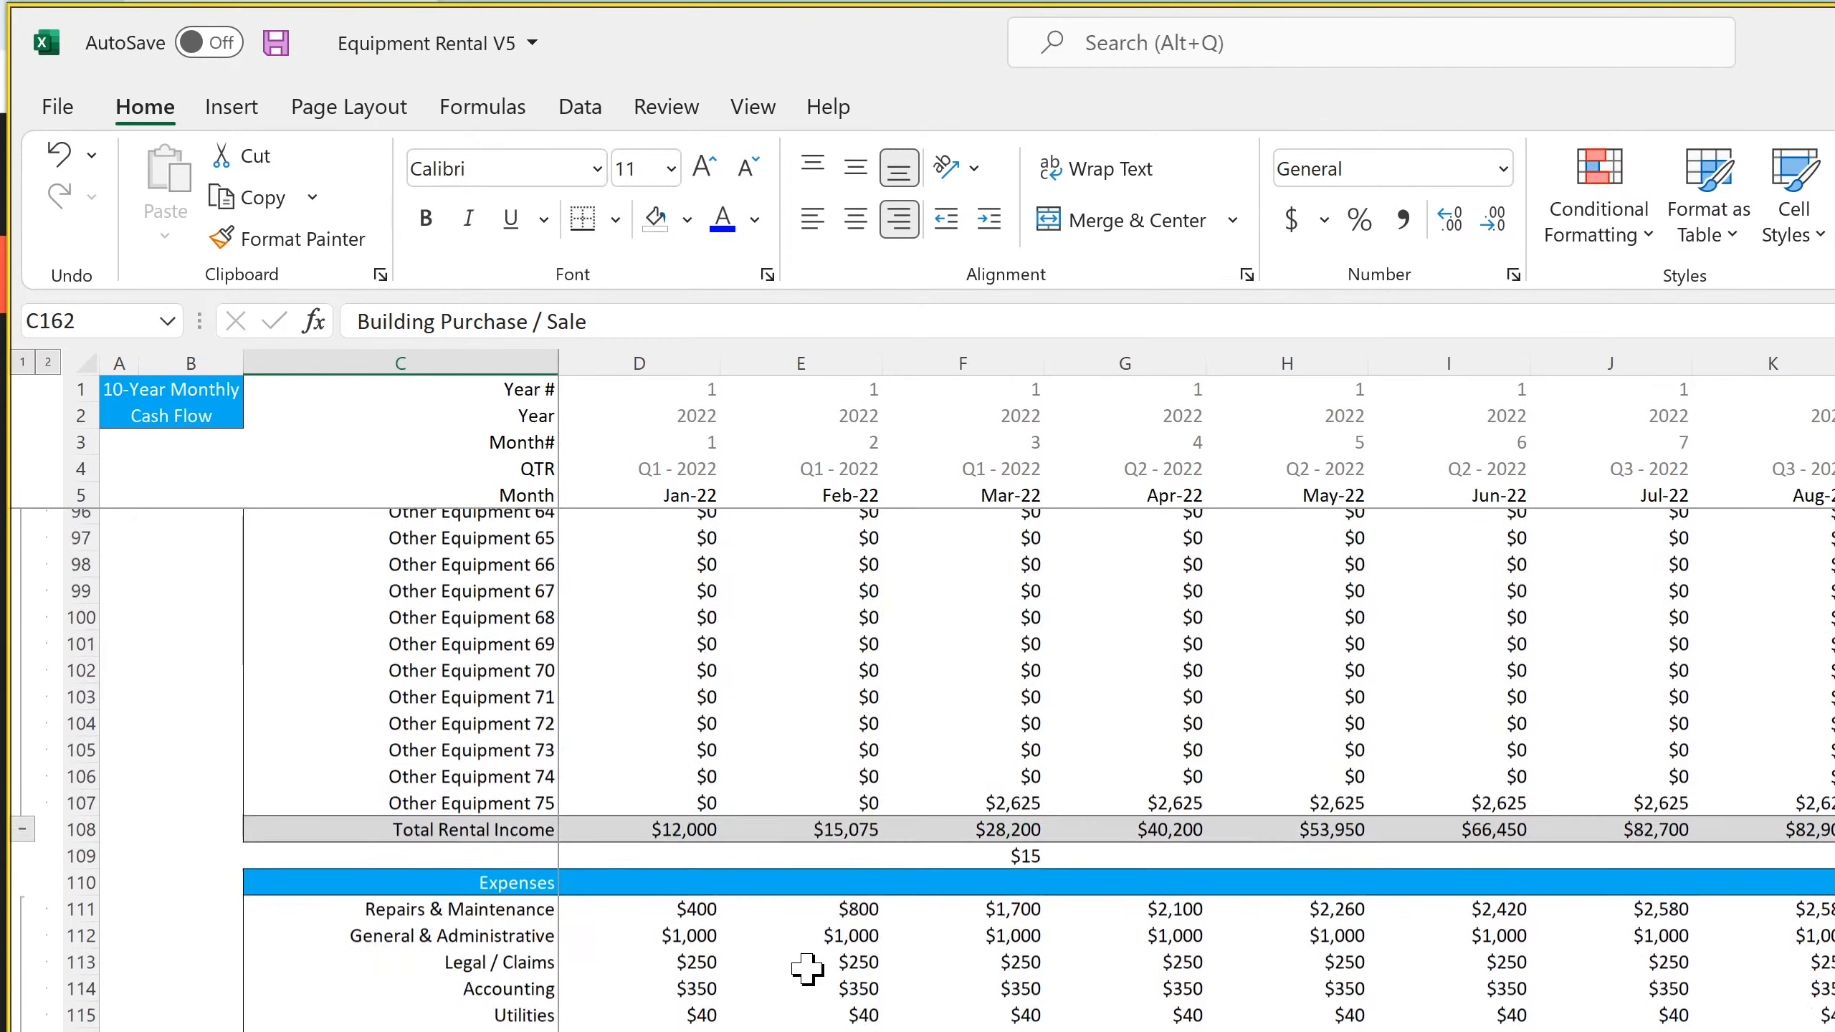
{"action": "scroll", "coordinate": [808, 968], "scroll_direction": "down", "scroll_amount": 20}
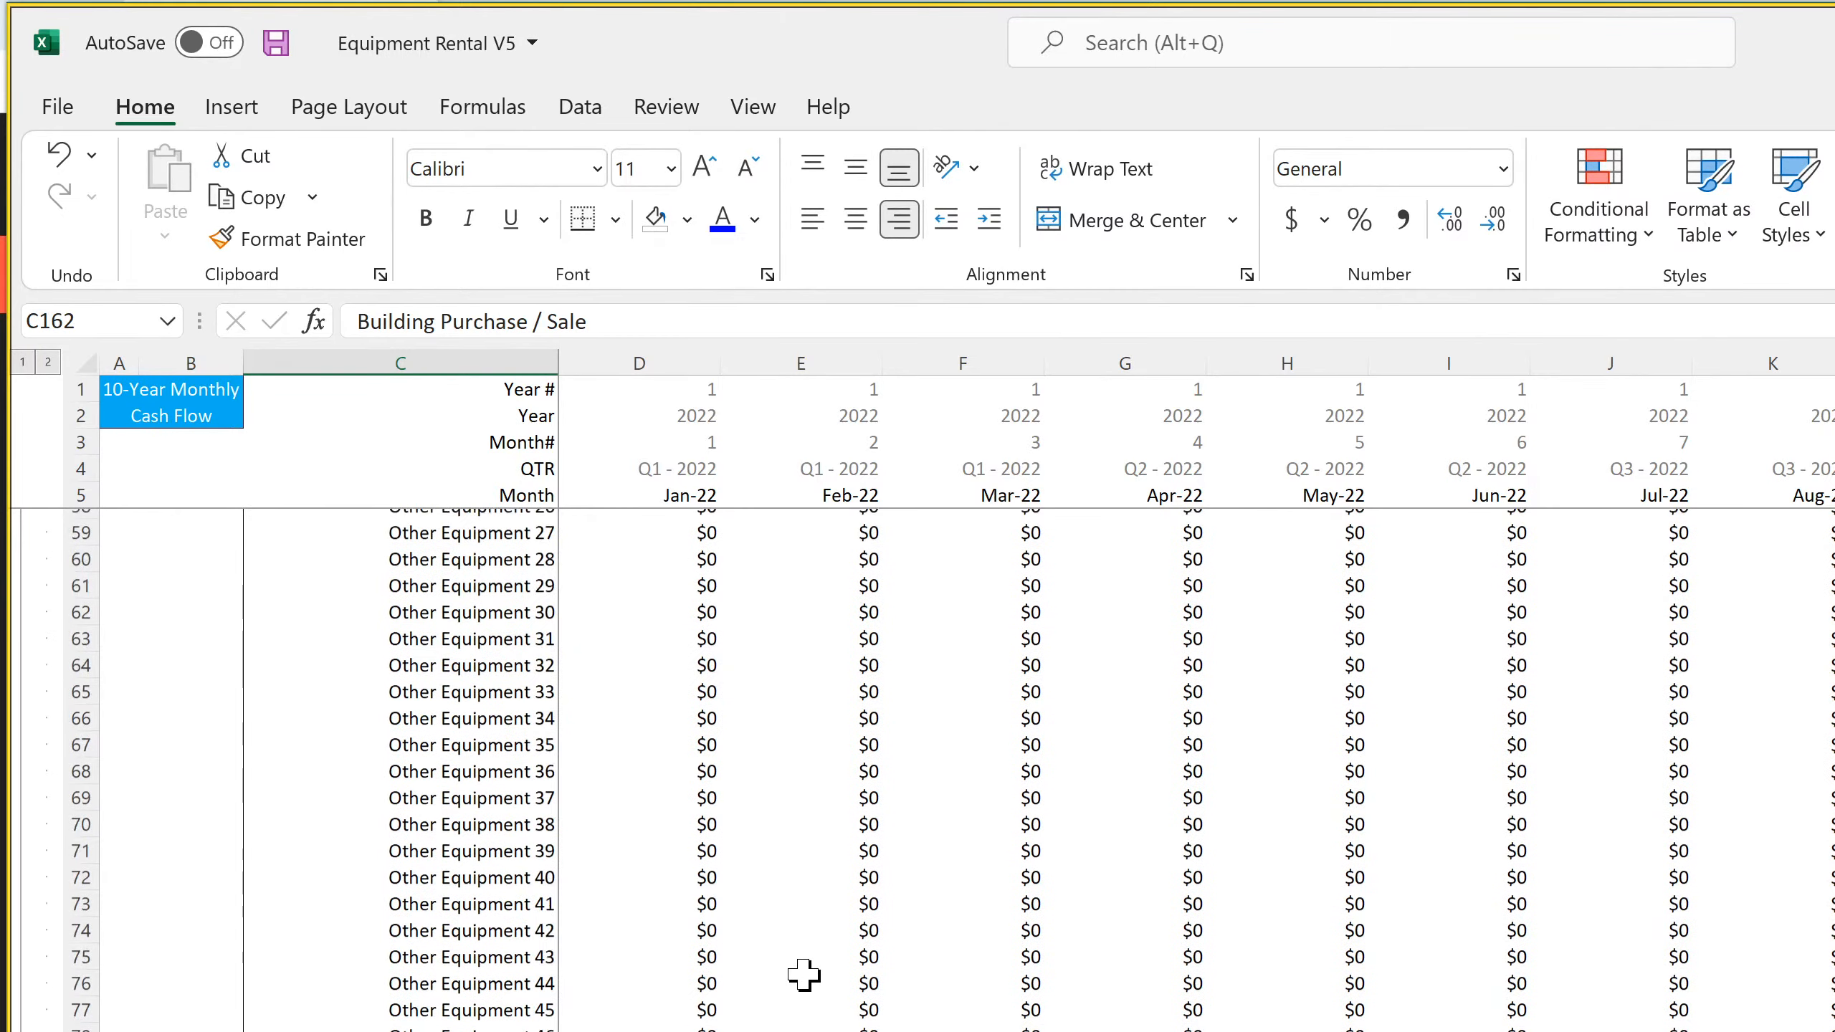
Switch to the SaaS Startup Model workbook and inspect the Jan-21 Startup Costs formula in the Cash Flow section of the 5-Year Monthly P&L Detail
{"action": "scroll", "coordinate": [803, 976], "scroll_direction": "down", "scroll_amount": 11}
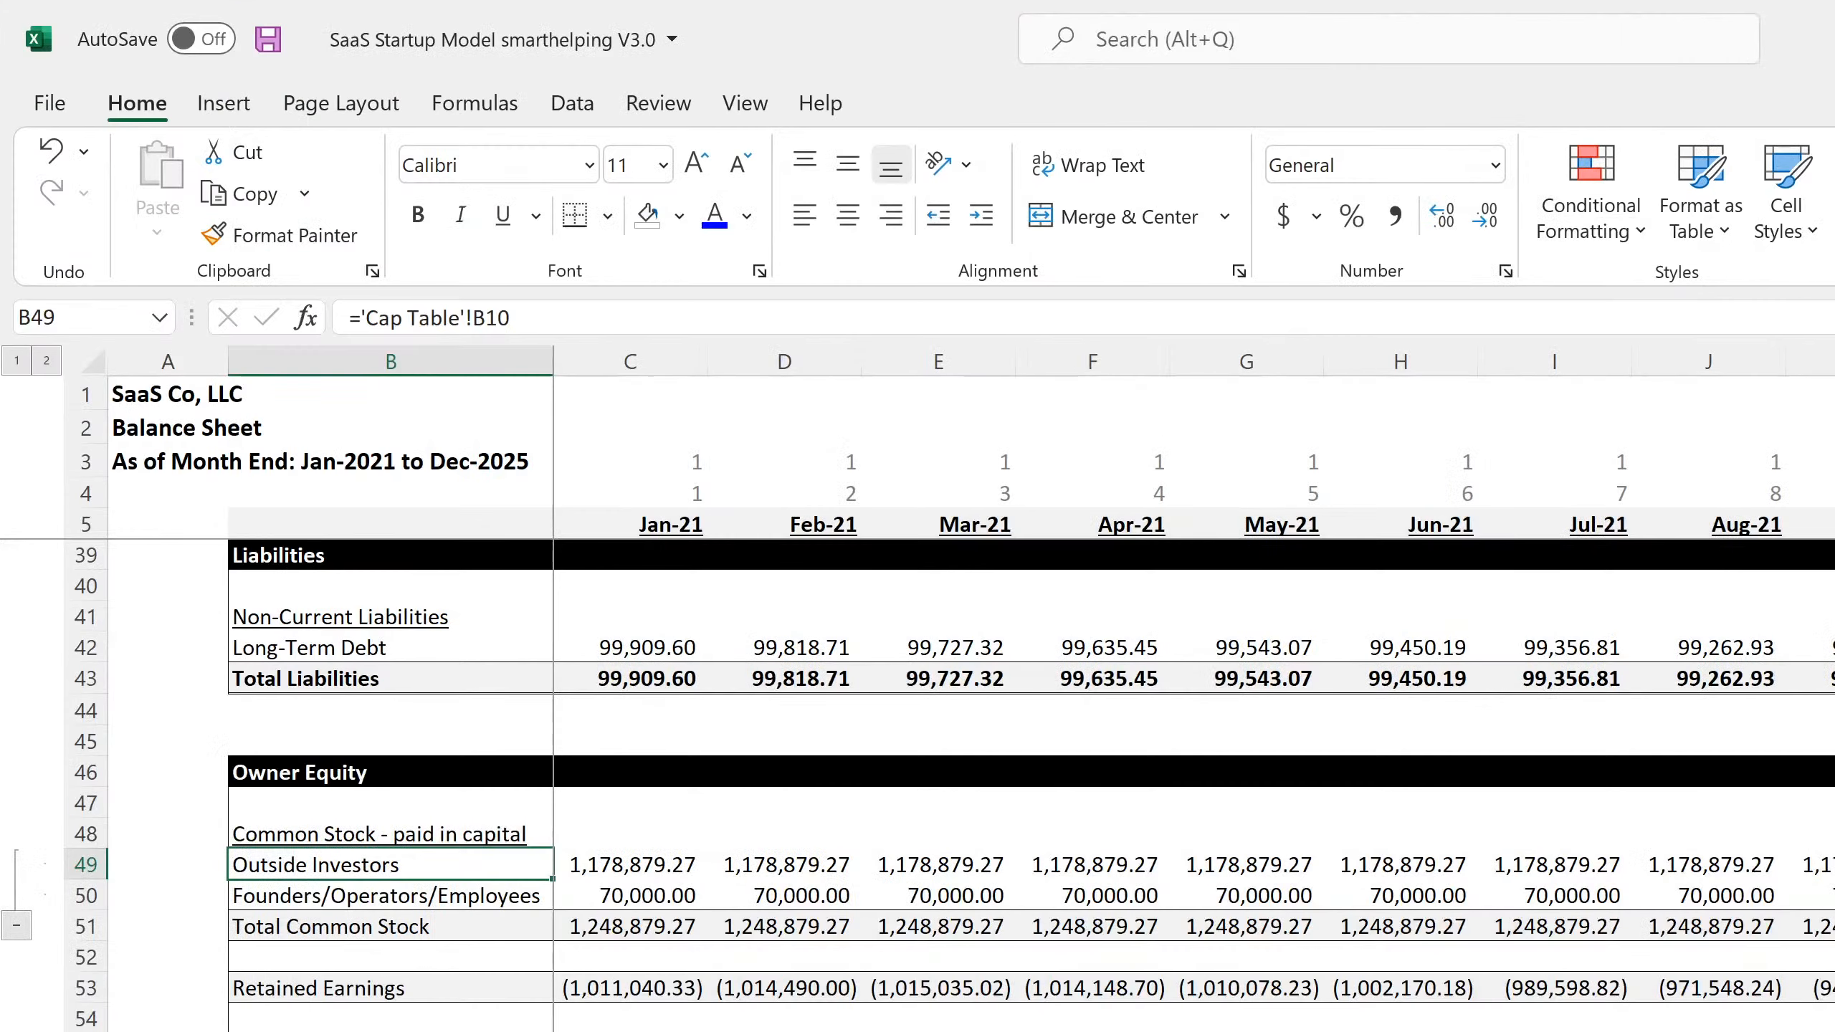
{"action": "scroll", "coordinate": [1426, 972], "scroll_direction": "up", "scroll_amount": 11}
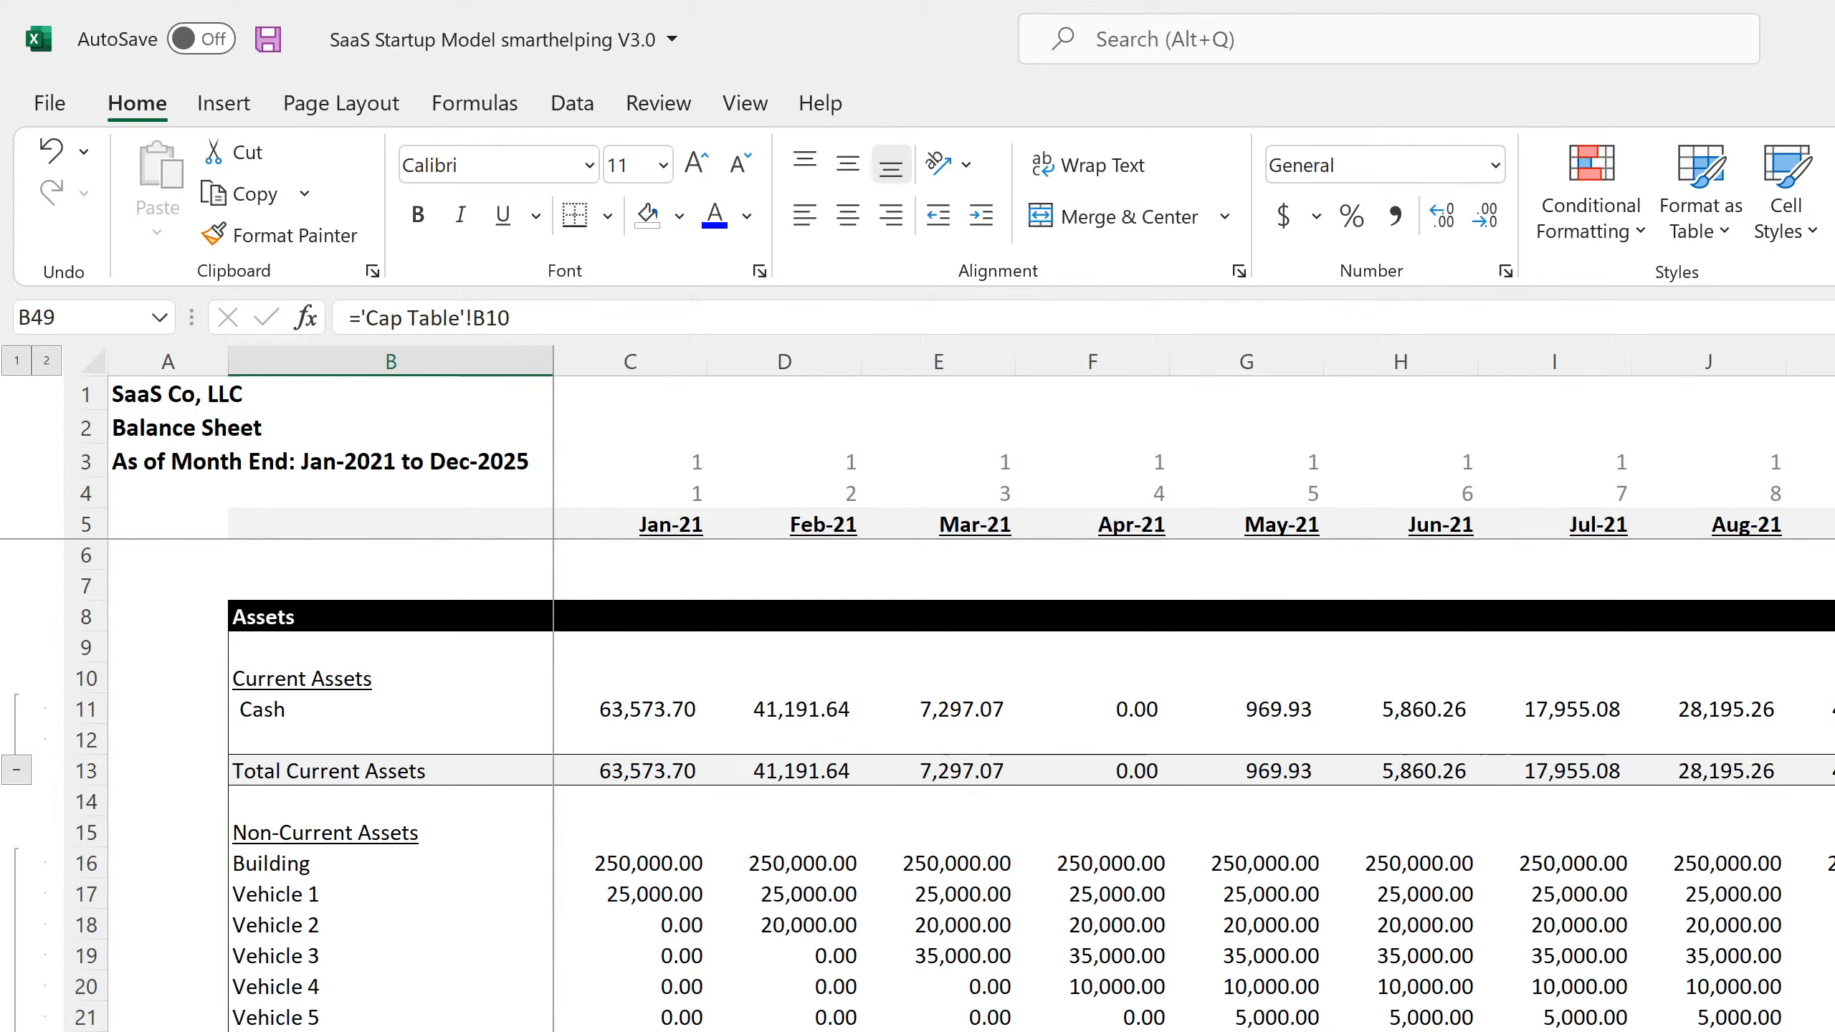
{"action": "key", "text": "ctrl+Page_Up"}
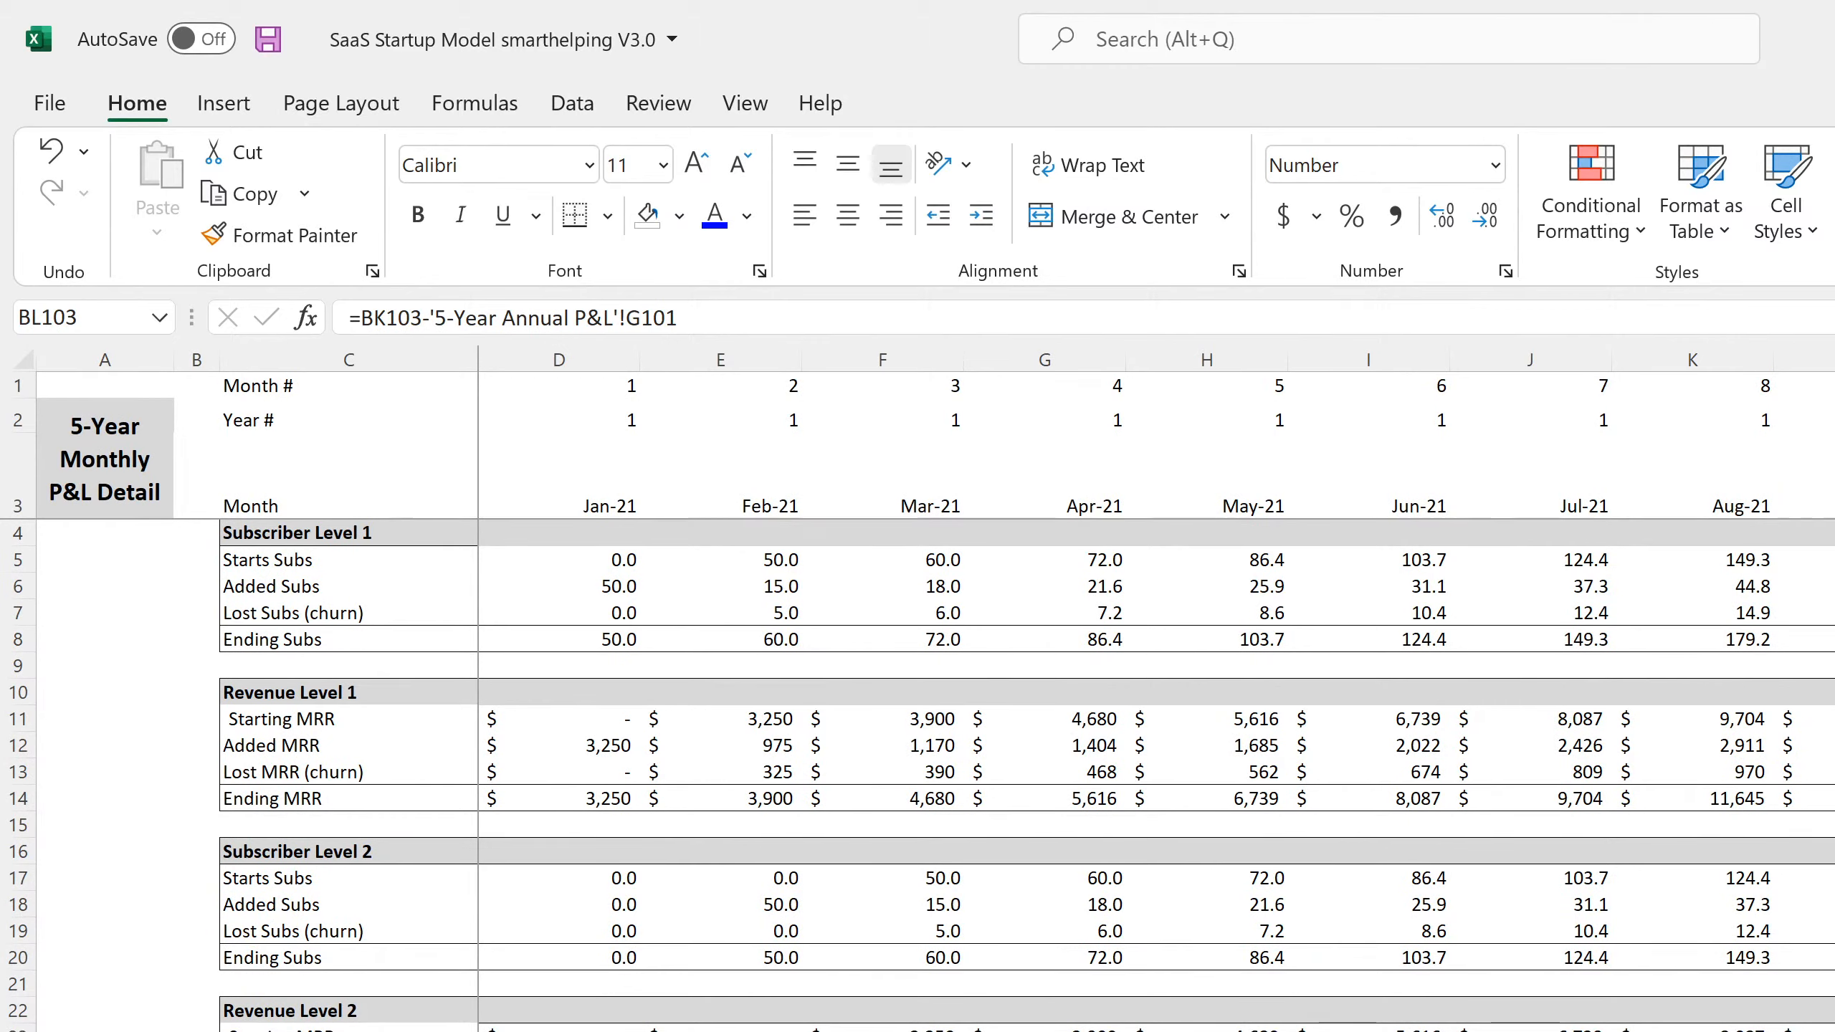
{"action": "scroll", "coordinate": [917, 774], "scroll_direction": "down", "scroll_amount": 20}
{"action": "scroll", "coordinate": [1025, 773], "scroll_direction": "down", "scroll_amount": 7}
{"action": "scroll", "coordinate": [1026, 773], "scroll_direction": "up", "scroll_amount": 7}
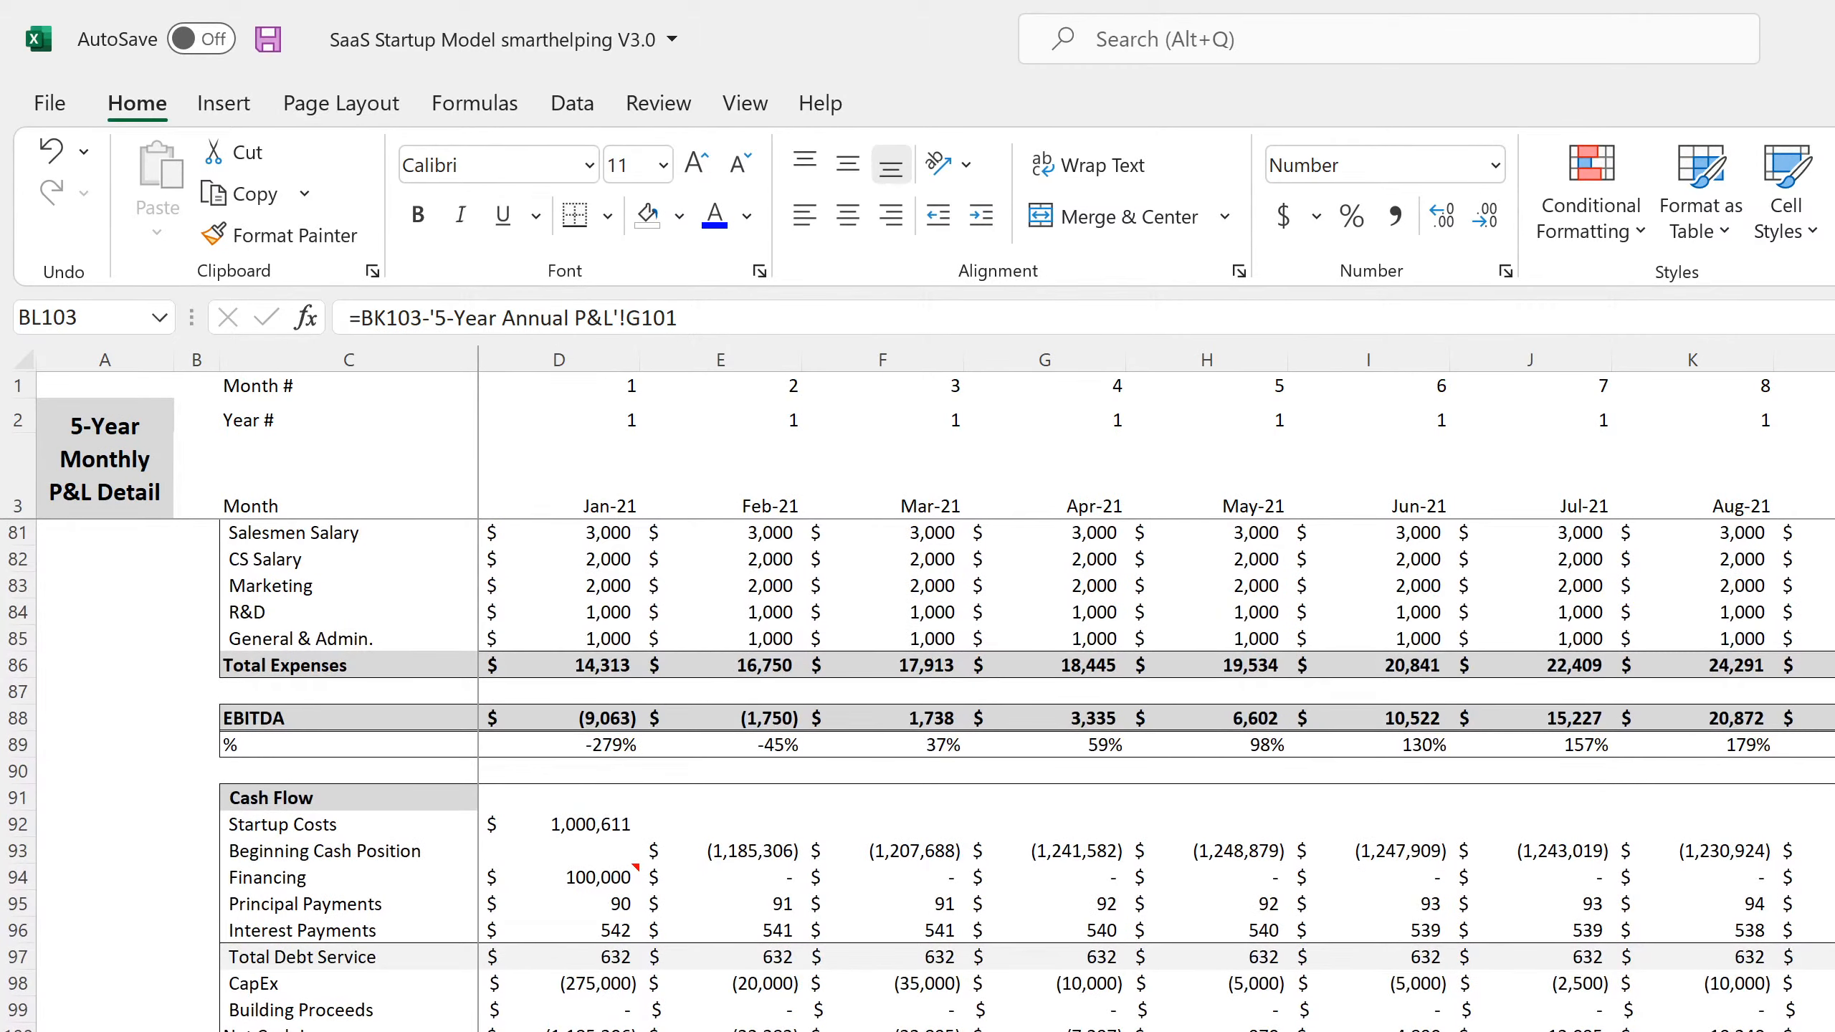
{"action": "left_click", "coordinate": [579, 826]}
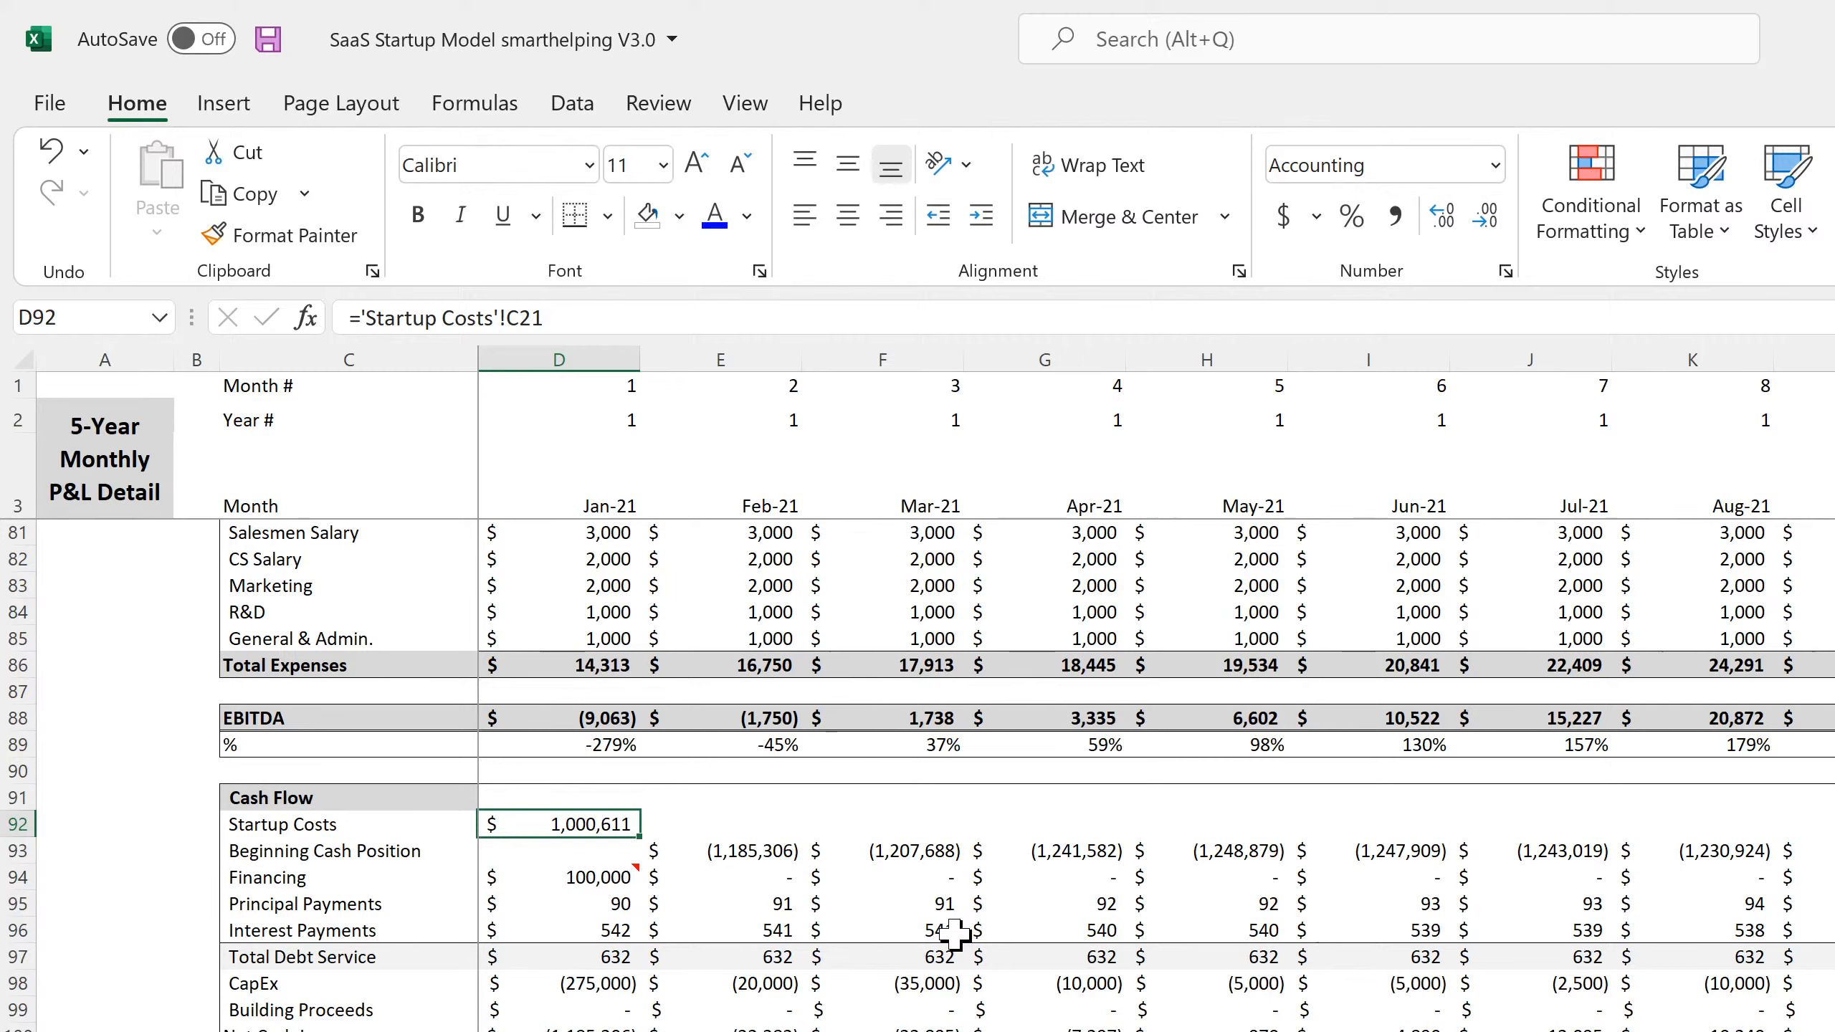
Inspect the Jan-21 formulas of the Cash Flow section, from Financing through Principal and Interest Payments to CapEx and Building Proceeds
{"action": "key", "text": "Down"}
{"action": "key", "text": "Down"}
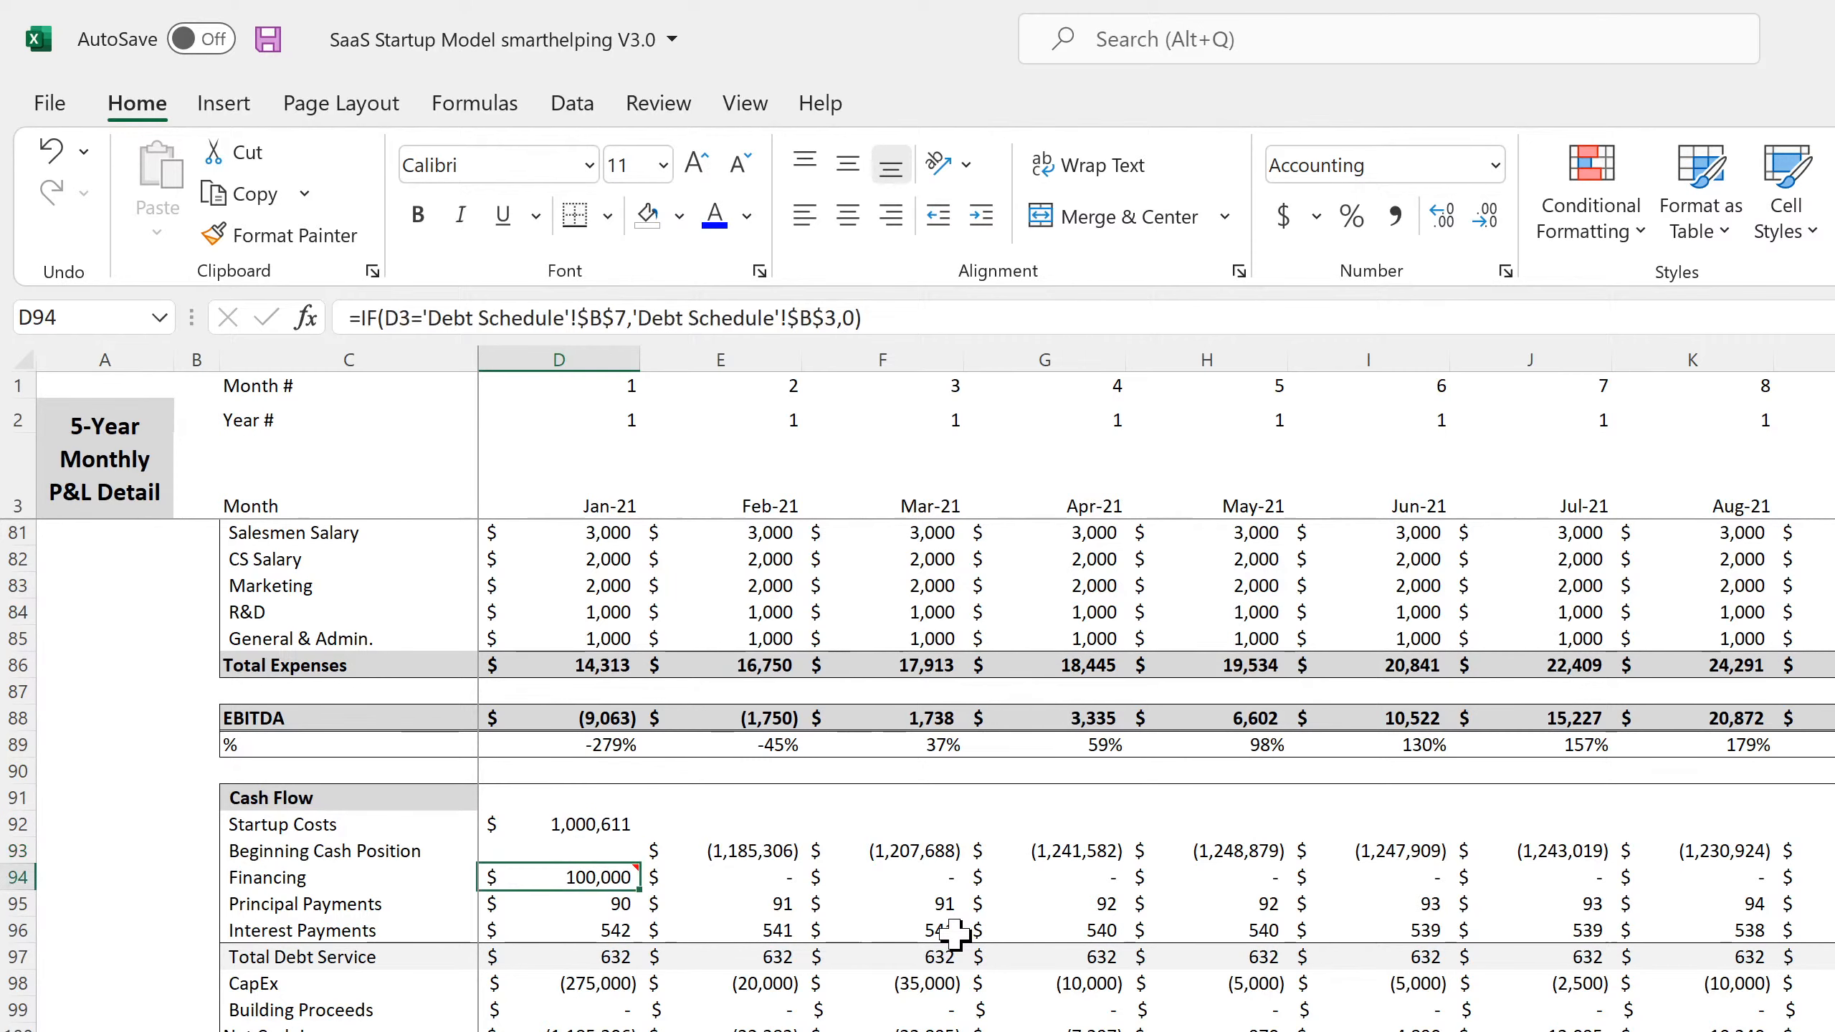
{"action": "key", "text": "Down"}
{"action": "key", "text": "Down"}
{"action": "key", "text": "Down"}
{"action": "key", "text": "Down"}
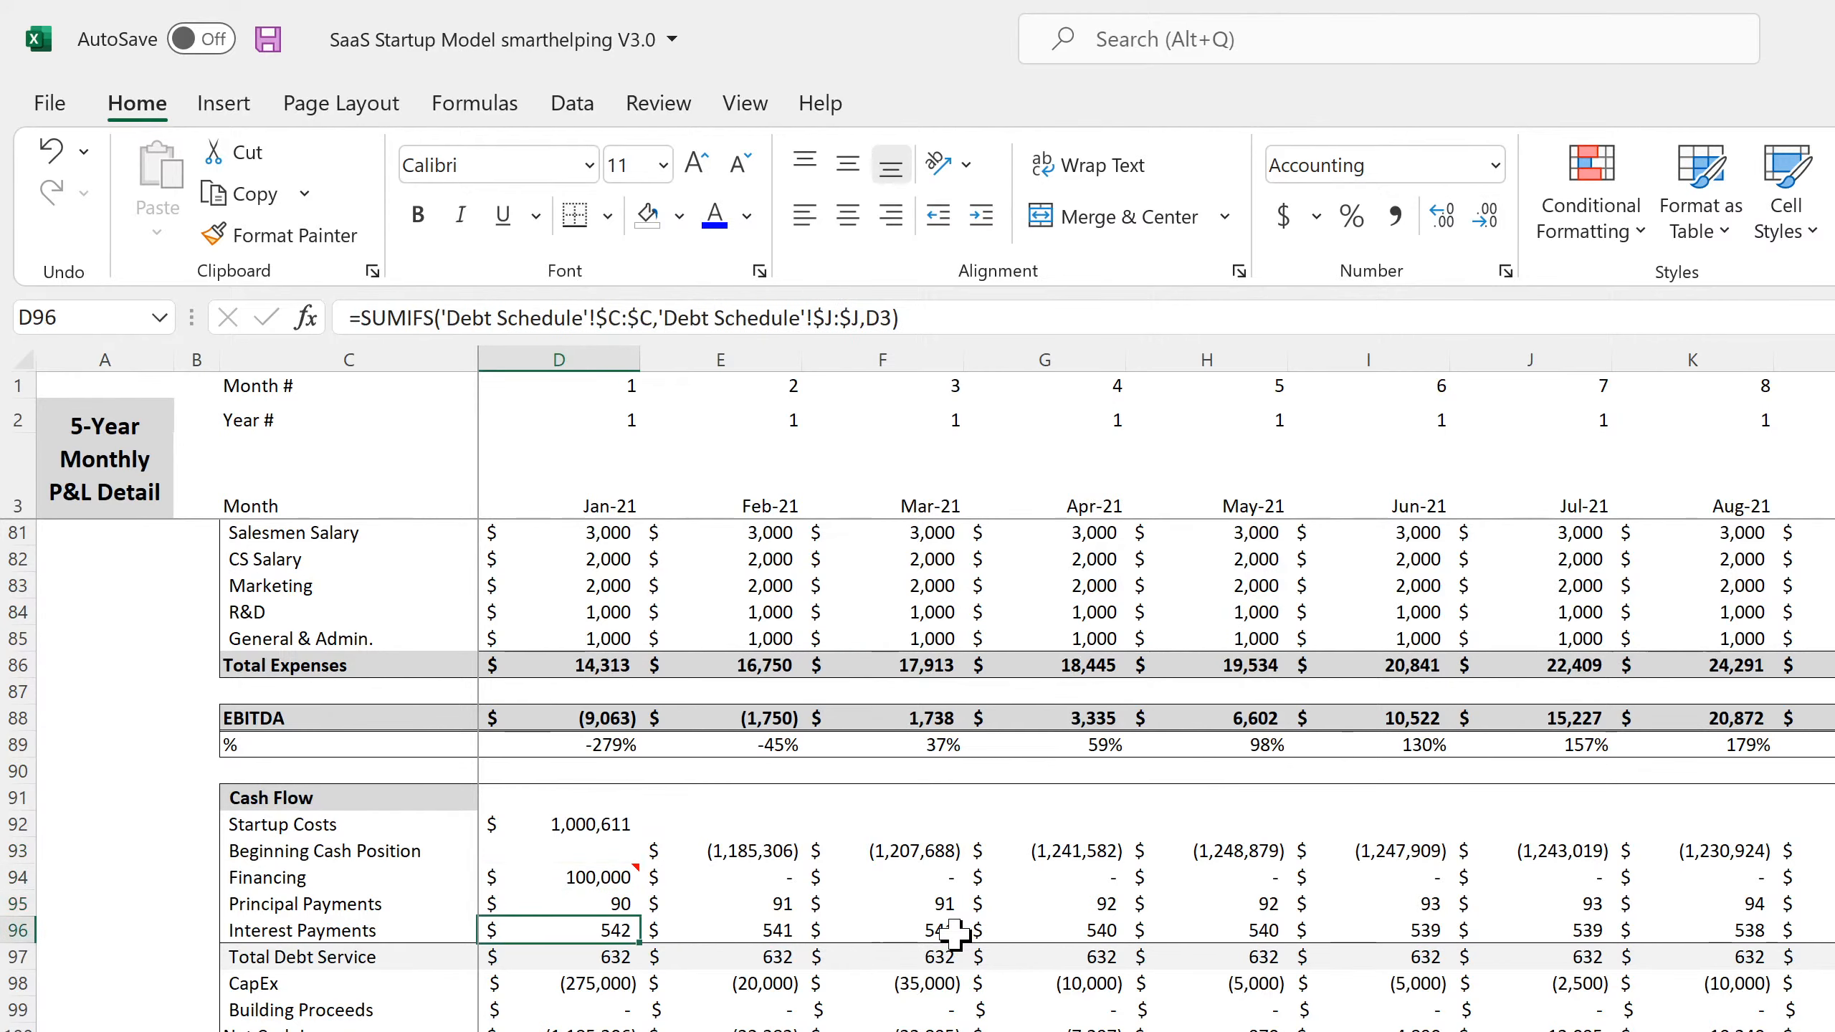
{"action": "key", "text": "Down"}
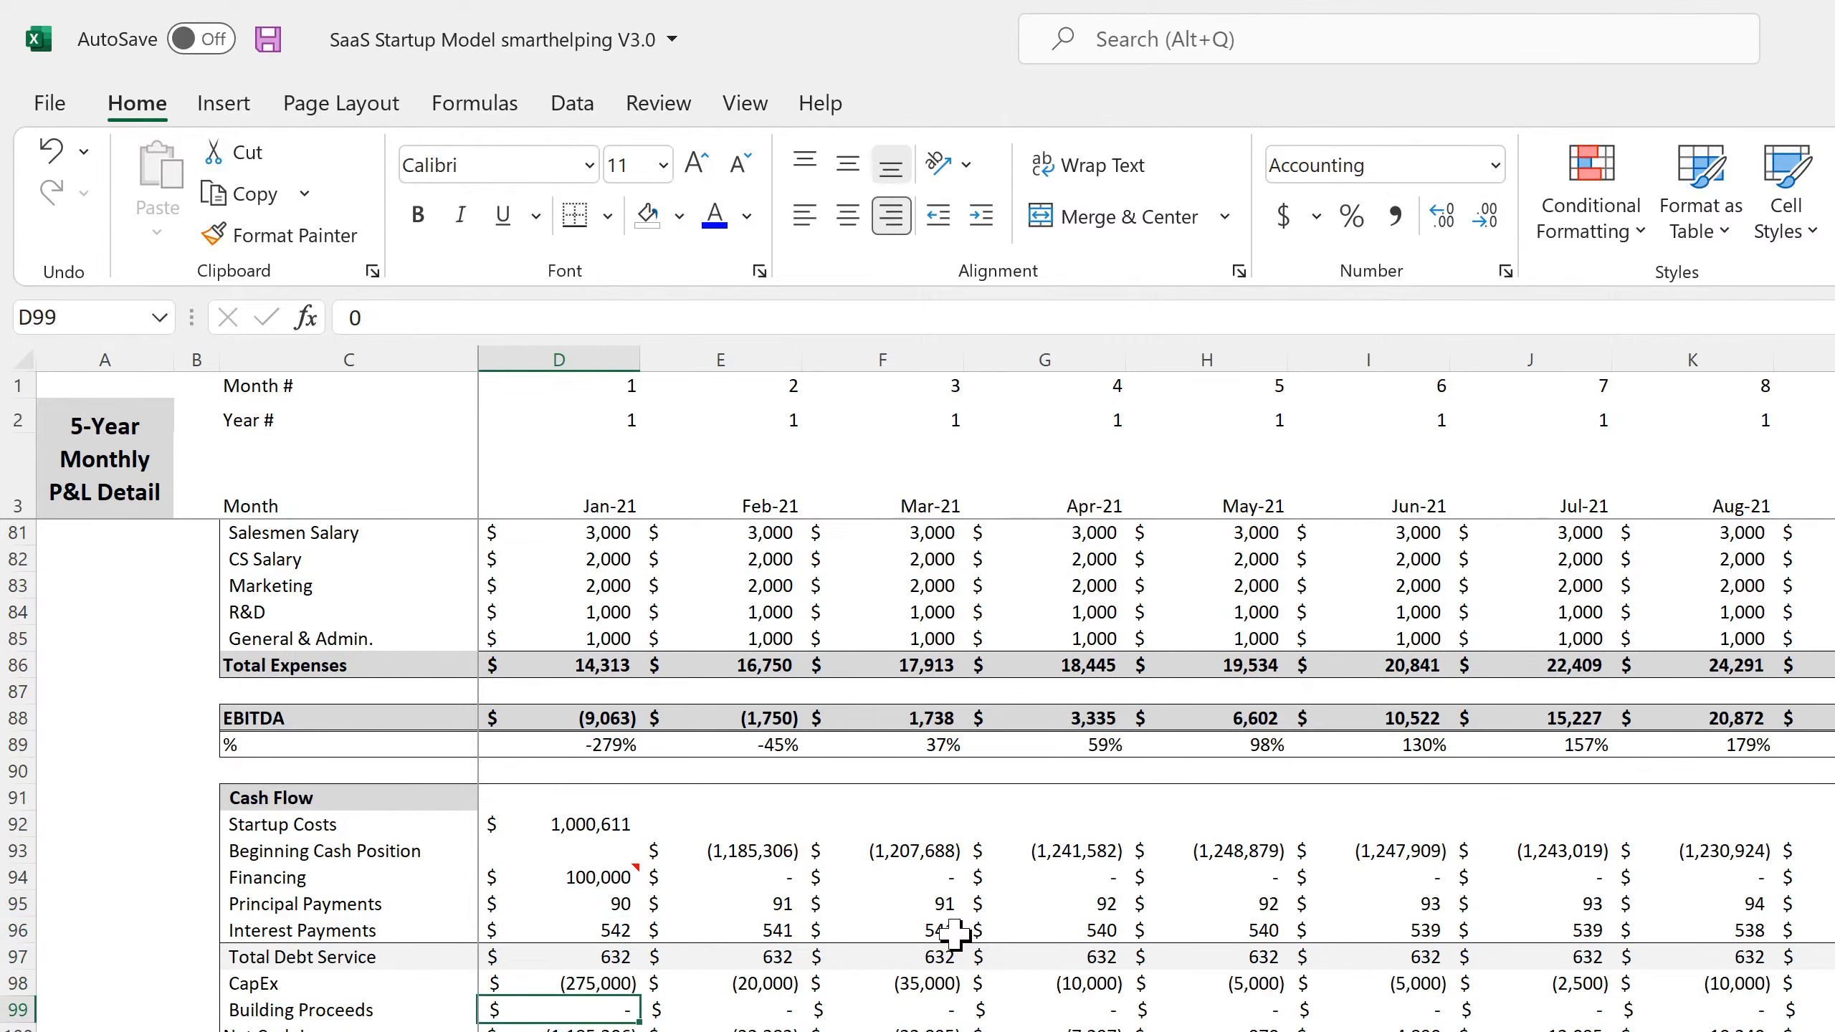
{"action": "key", "text": "Left"}
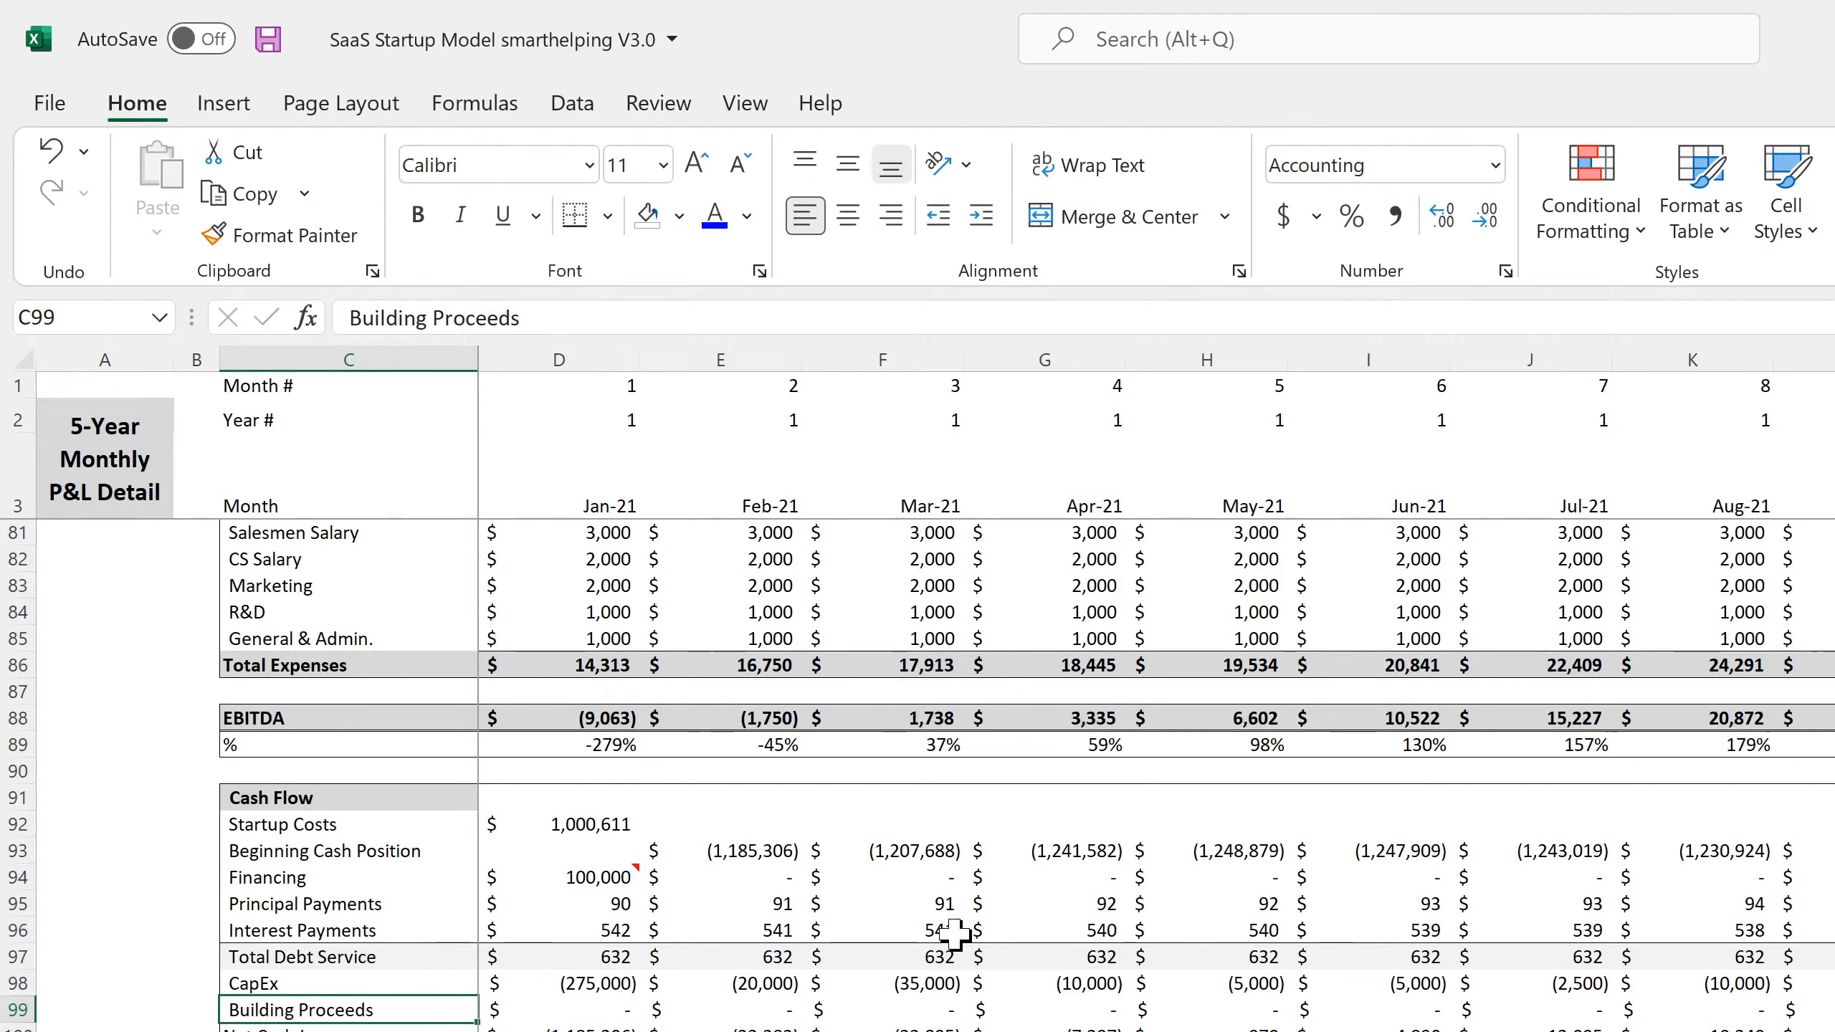
{"action": "key", "text": "Right"}
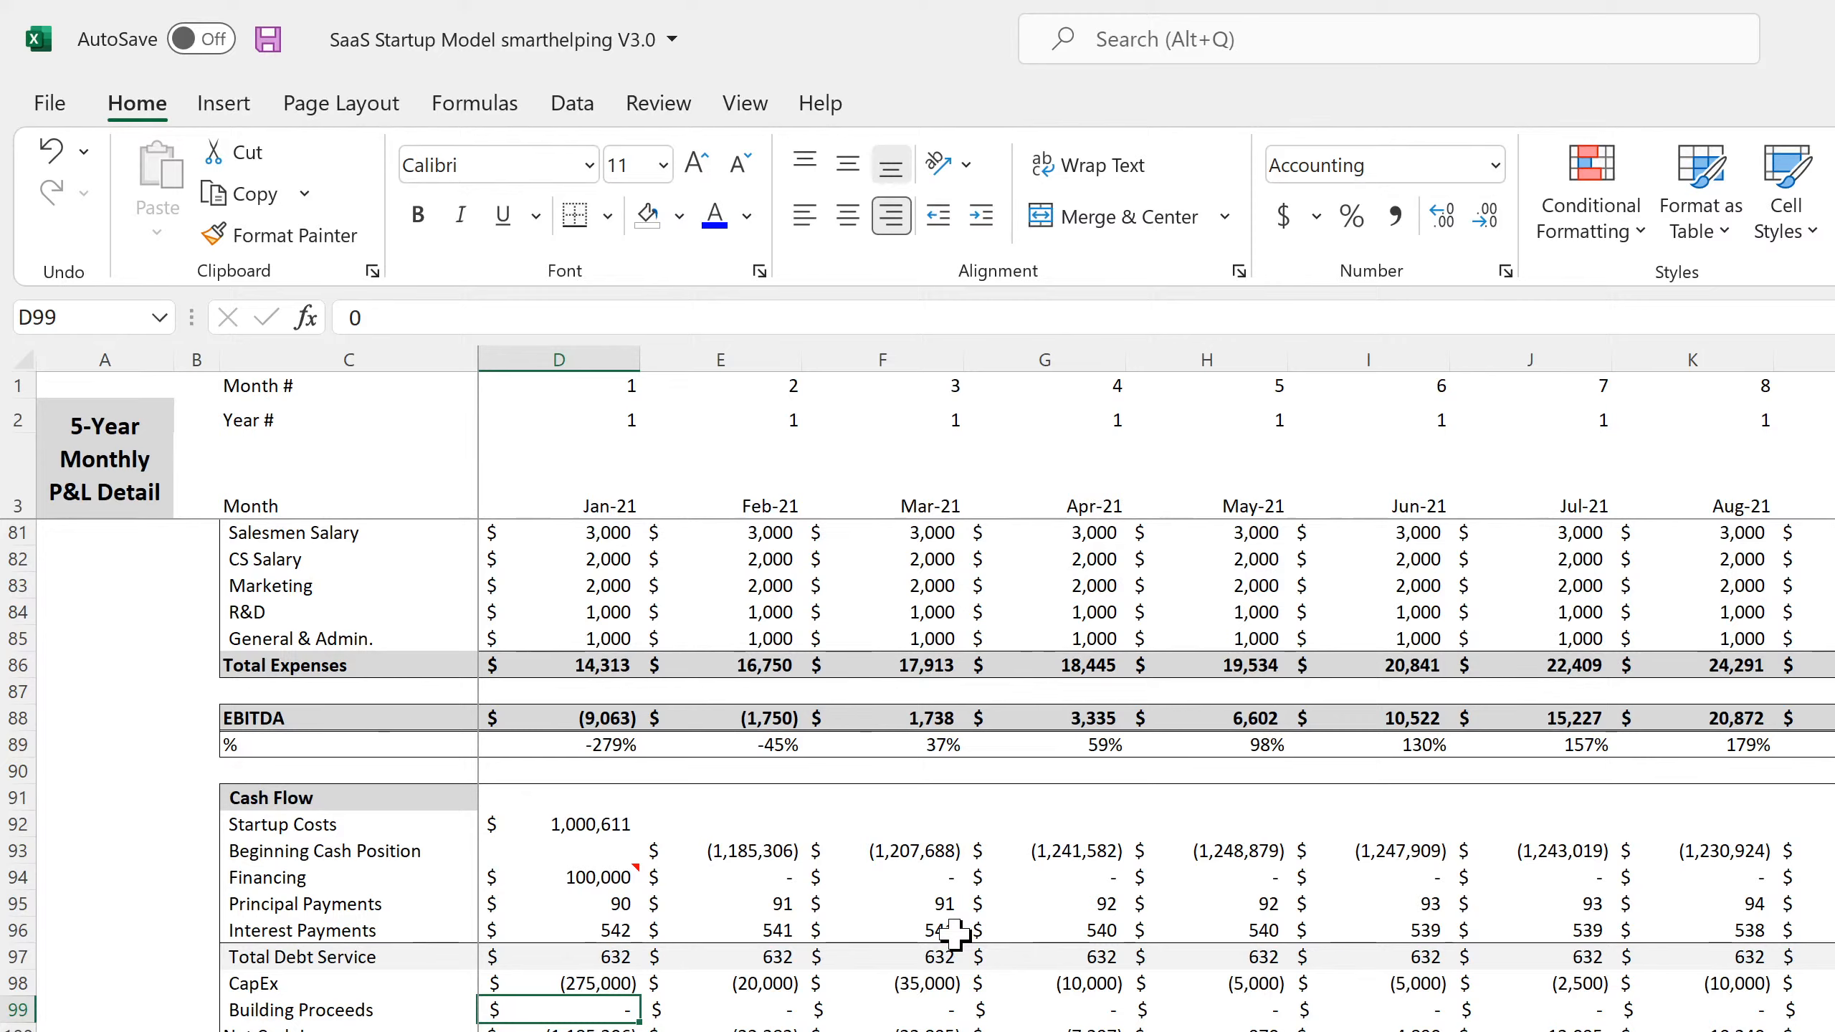
{"action": "key", "text": "Up"}
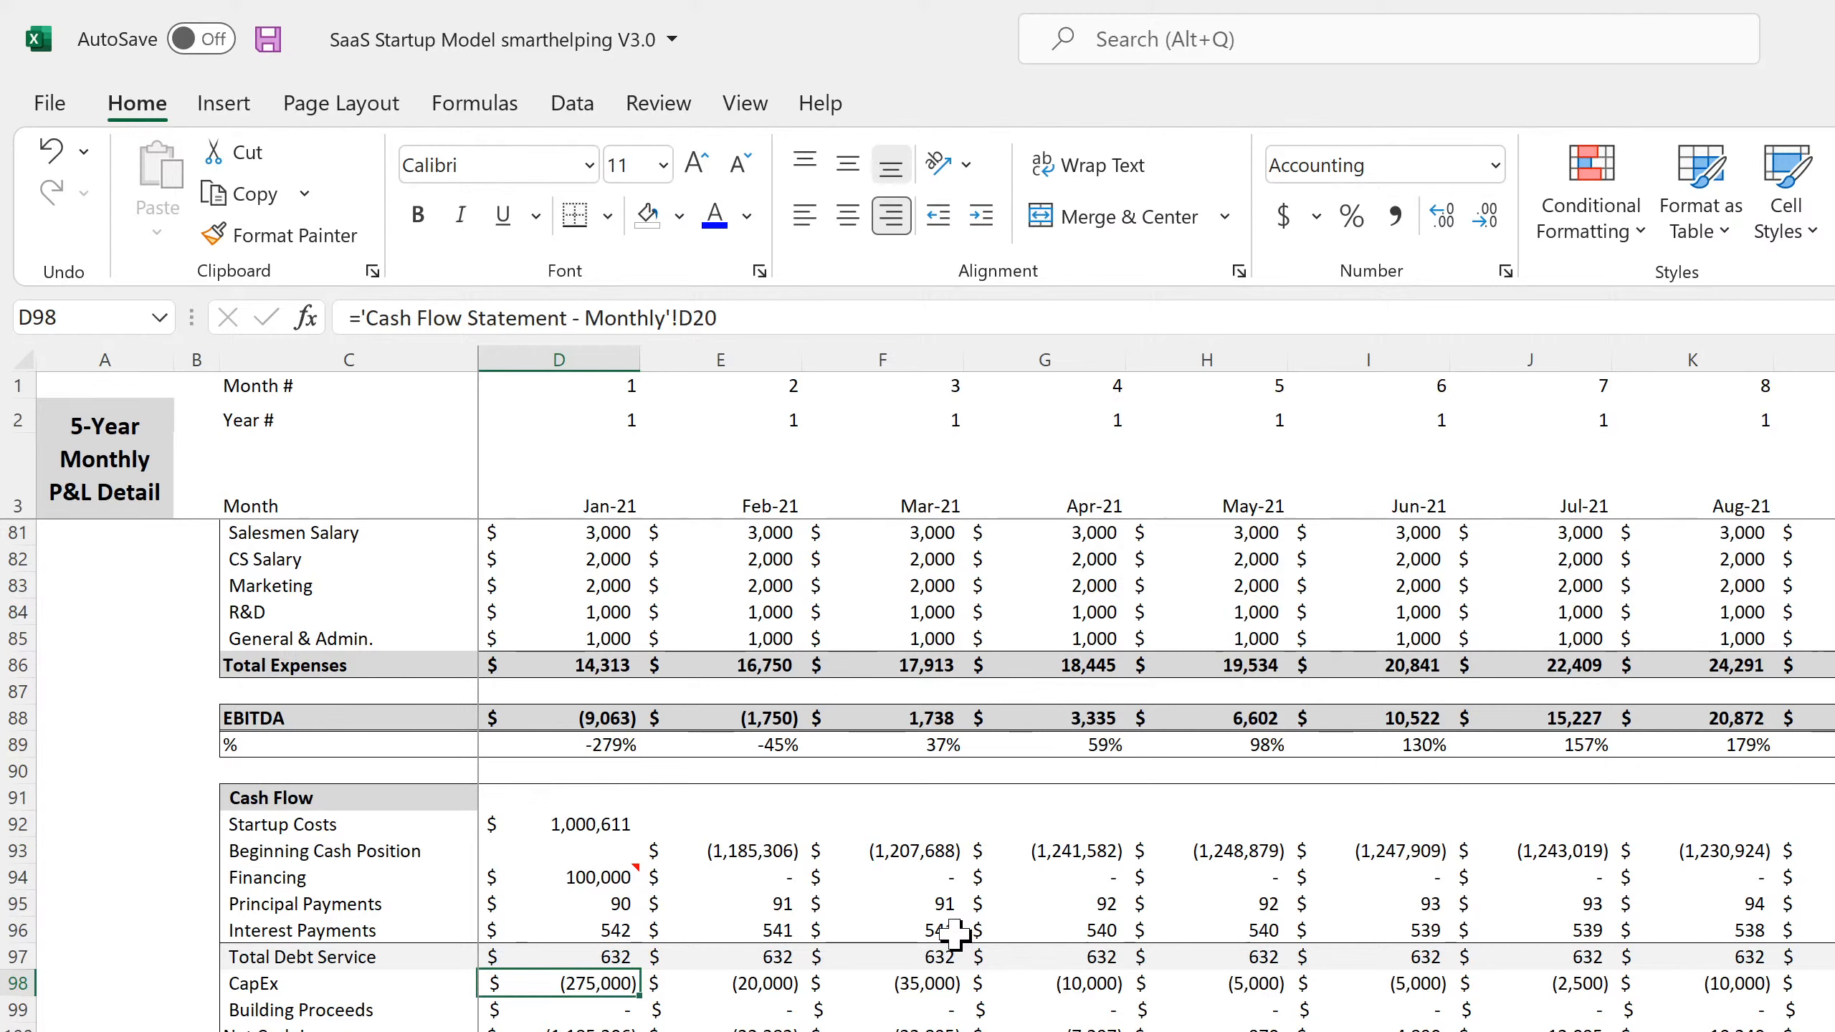
{"action": "key", "text": "Down"}
{"action": "key", "text": "Up"}
Switch to the Equipment Rental V5 workbook, relabel C162 as "Startup Costs" and enter "Building Proceeds" in C163
{"action": "key", "text": "alt+Tab"}
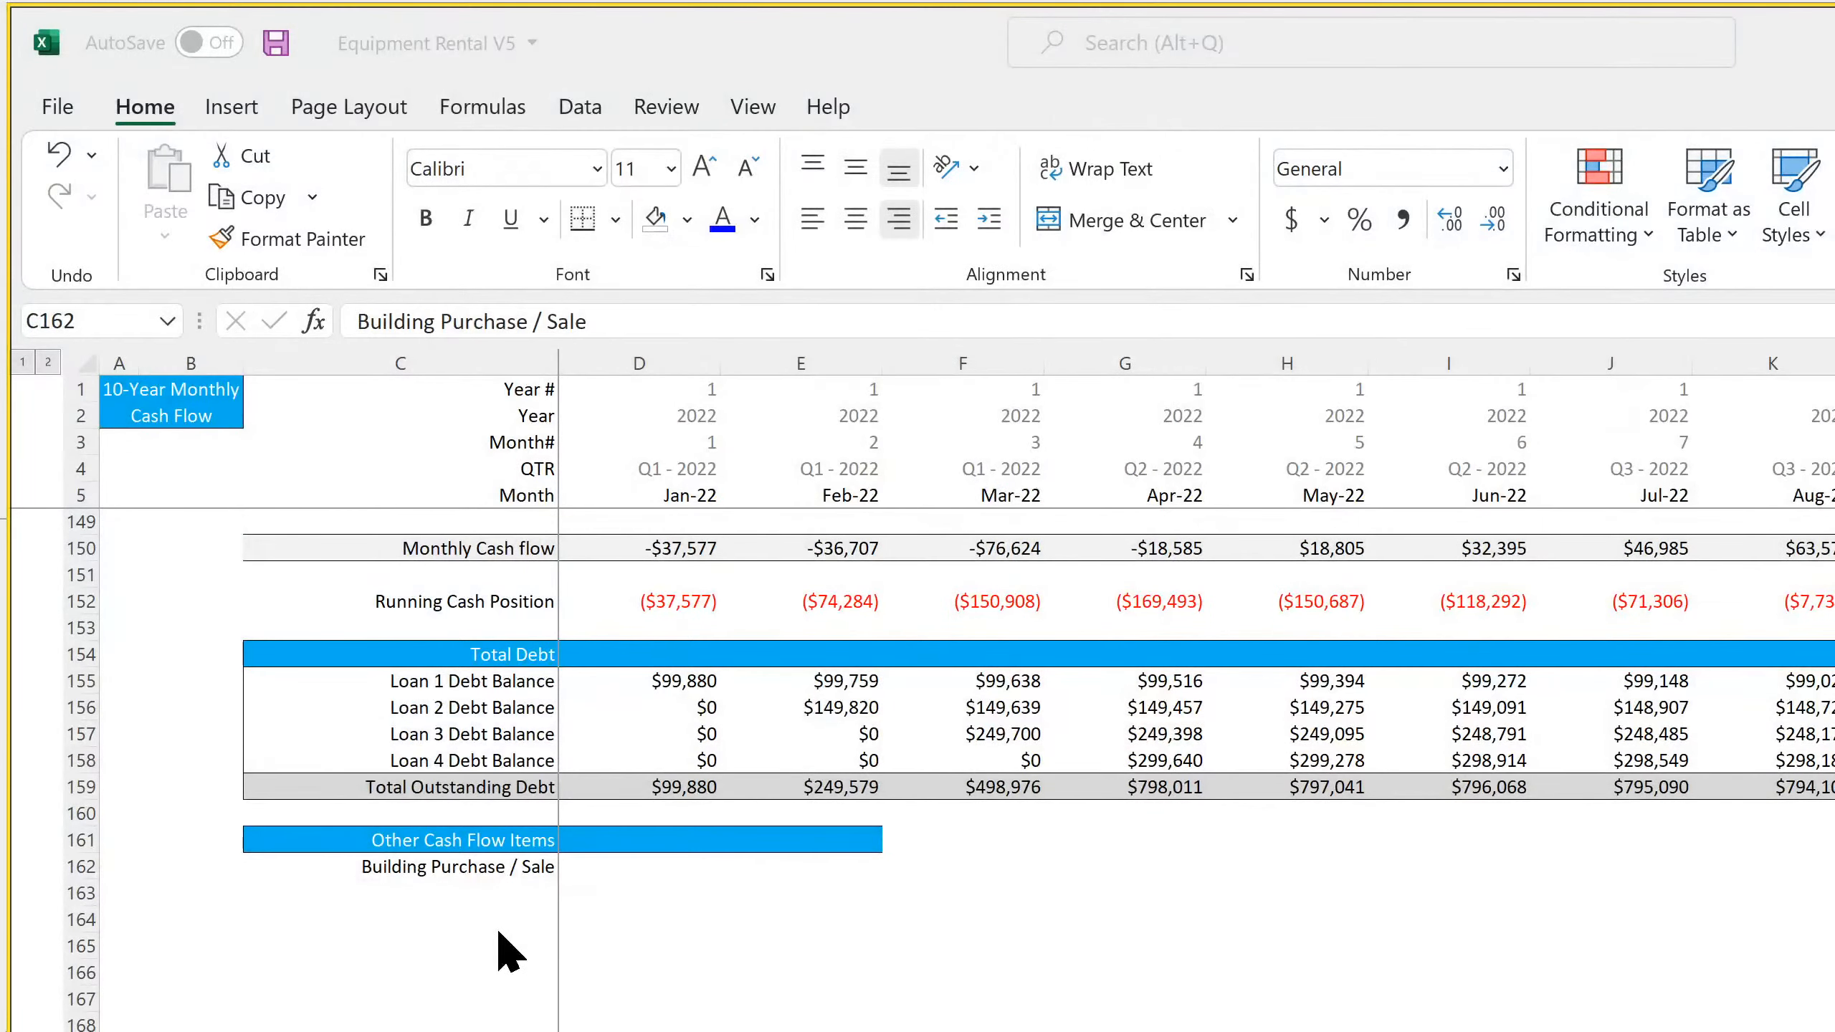
{"action": "left_click", "coordinate": [470, 864]}
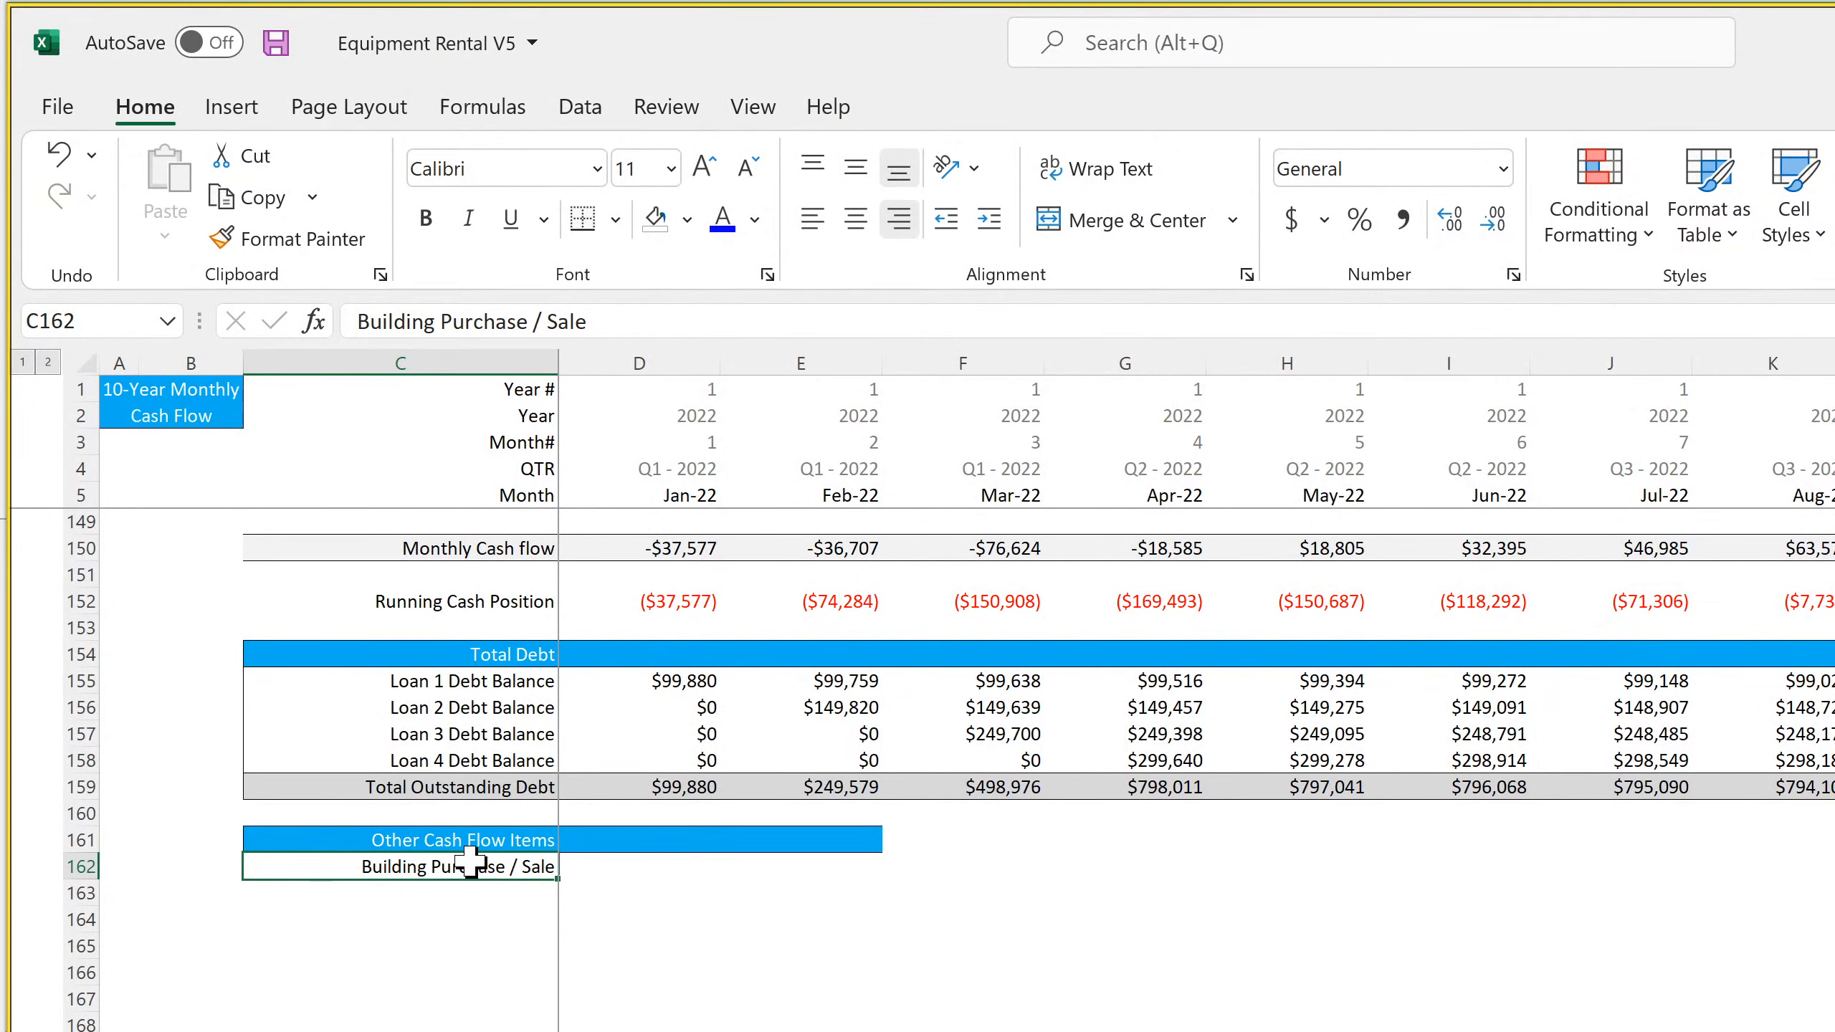
{"action": "type", "text": "Buil"}
{"action": "key", "text": "BackSpace"}
{"action": "key", "text": "BackSpace"}
{"action": "type", "text": "Star"}
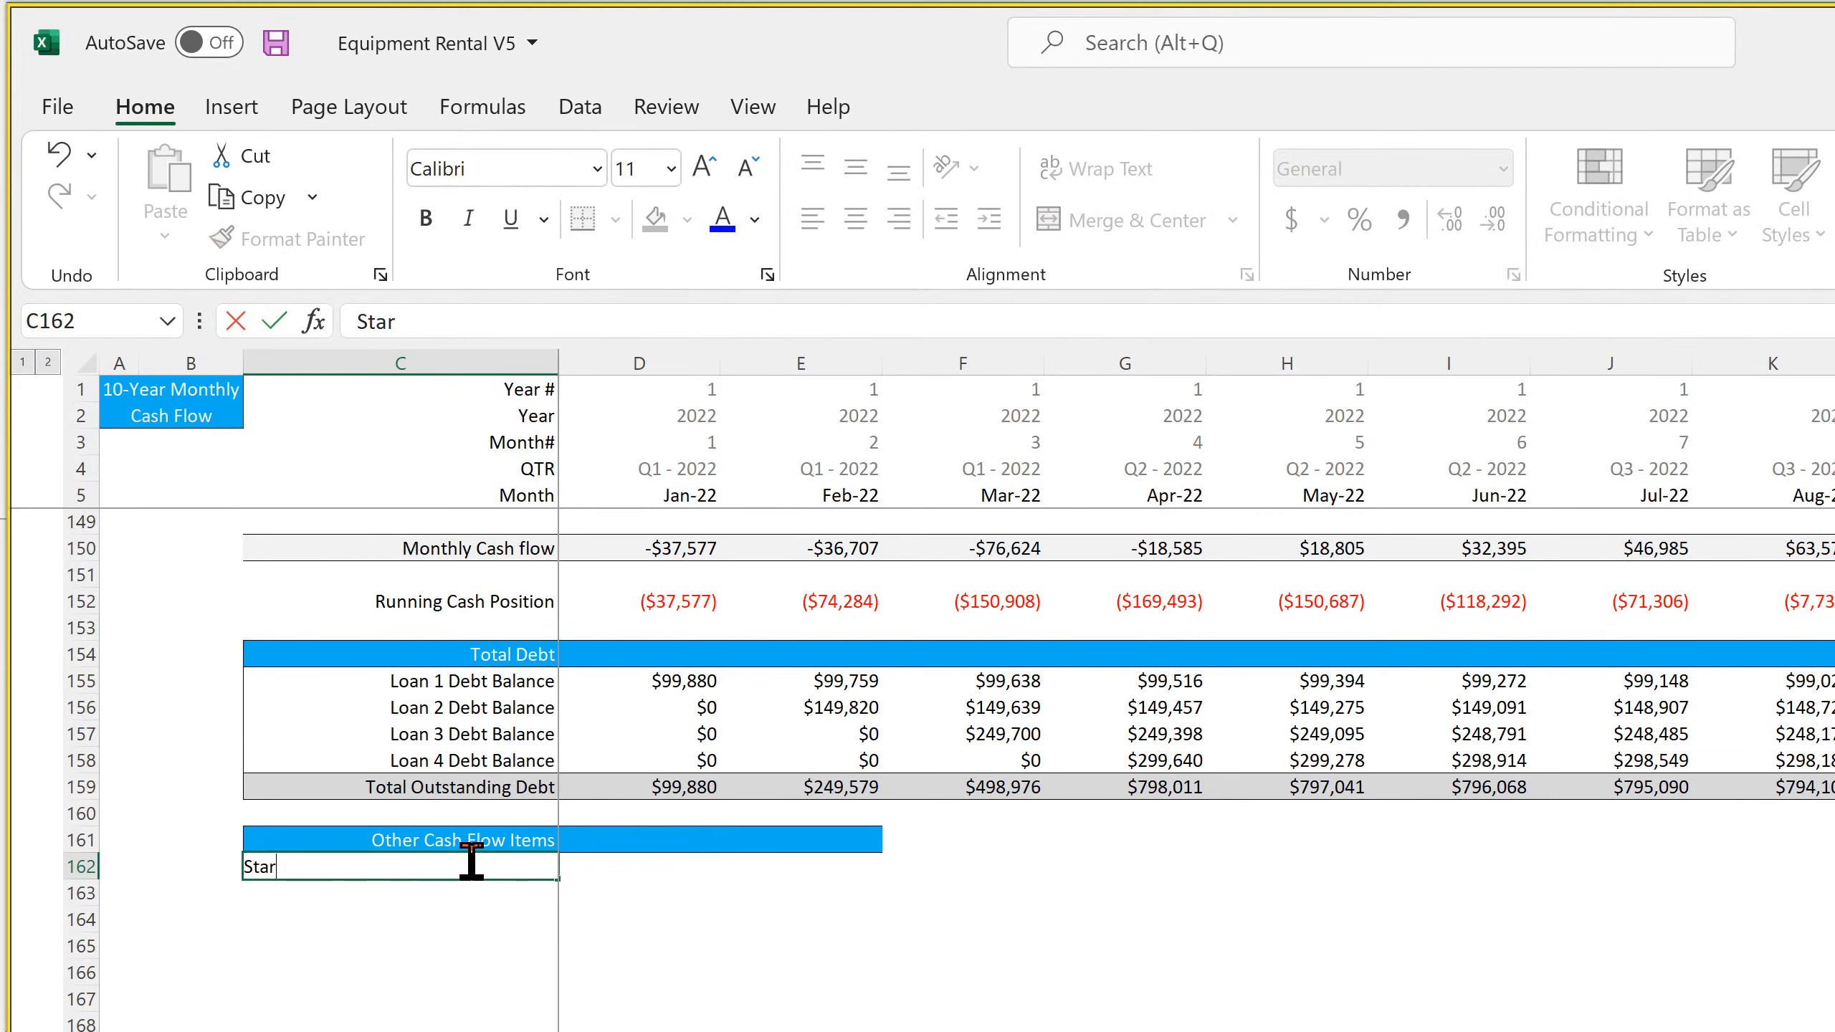
{"action": "type", "text": "tup Costs"}
{"action": "key", "text": "Return"}
{"action": "type", "text": "B"}
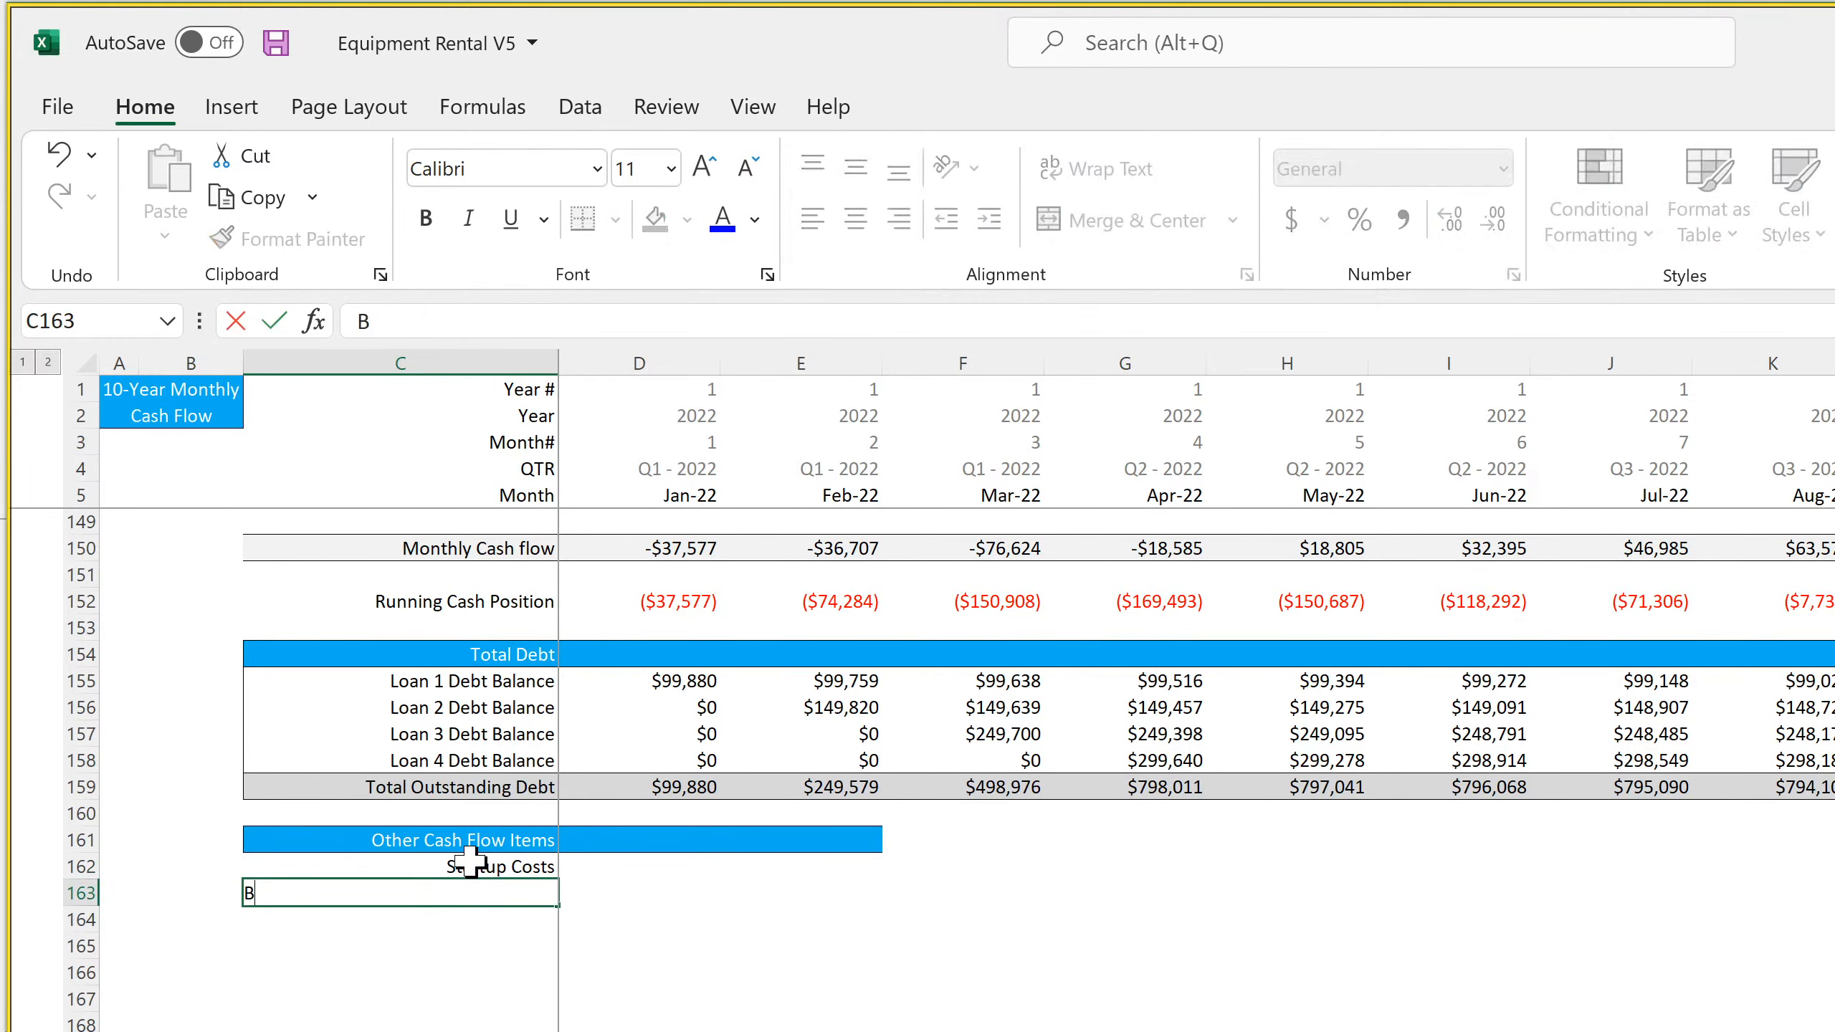
{"action": "type", "text": "uilding Proceeds"}
{"action": "key", "text": "Return"}
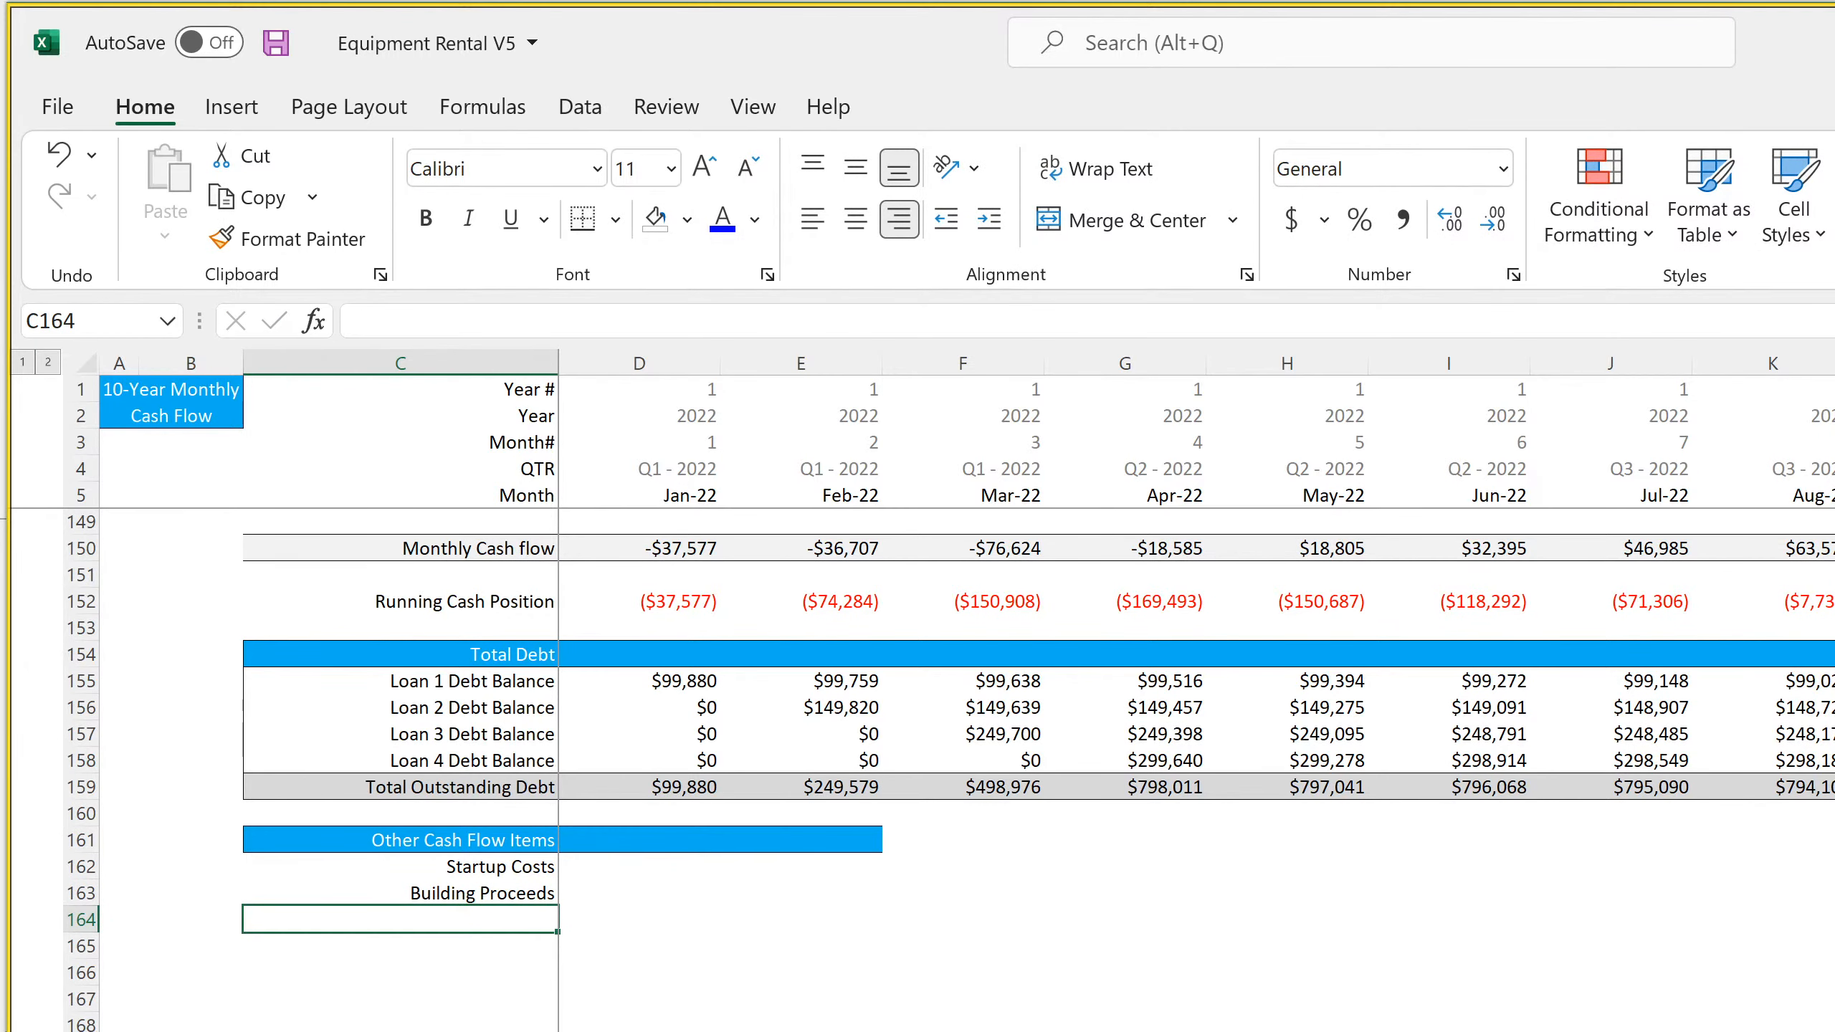
Review the monthly cash flow's rental, expense, financing and debt rows against the Startup Costs and Building Proceeds labels
{"action": "scroll", "coordinate": [918, 769], "scroll_direction": "up", "scroll_amount": 15}
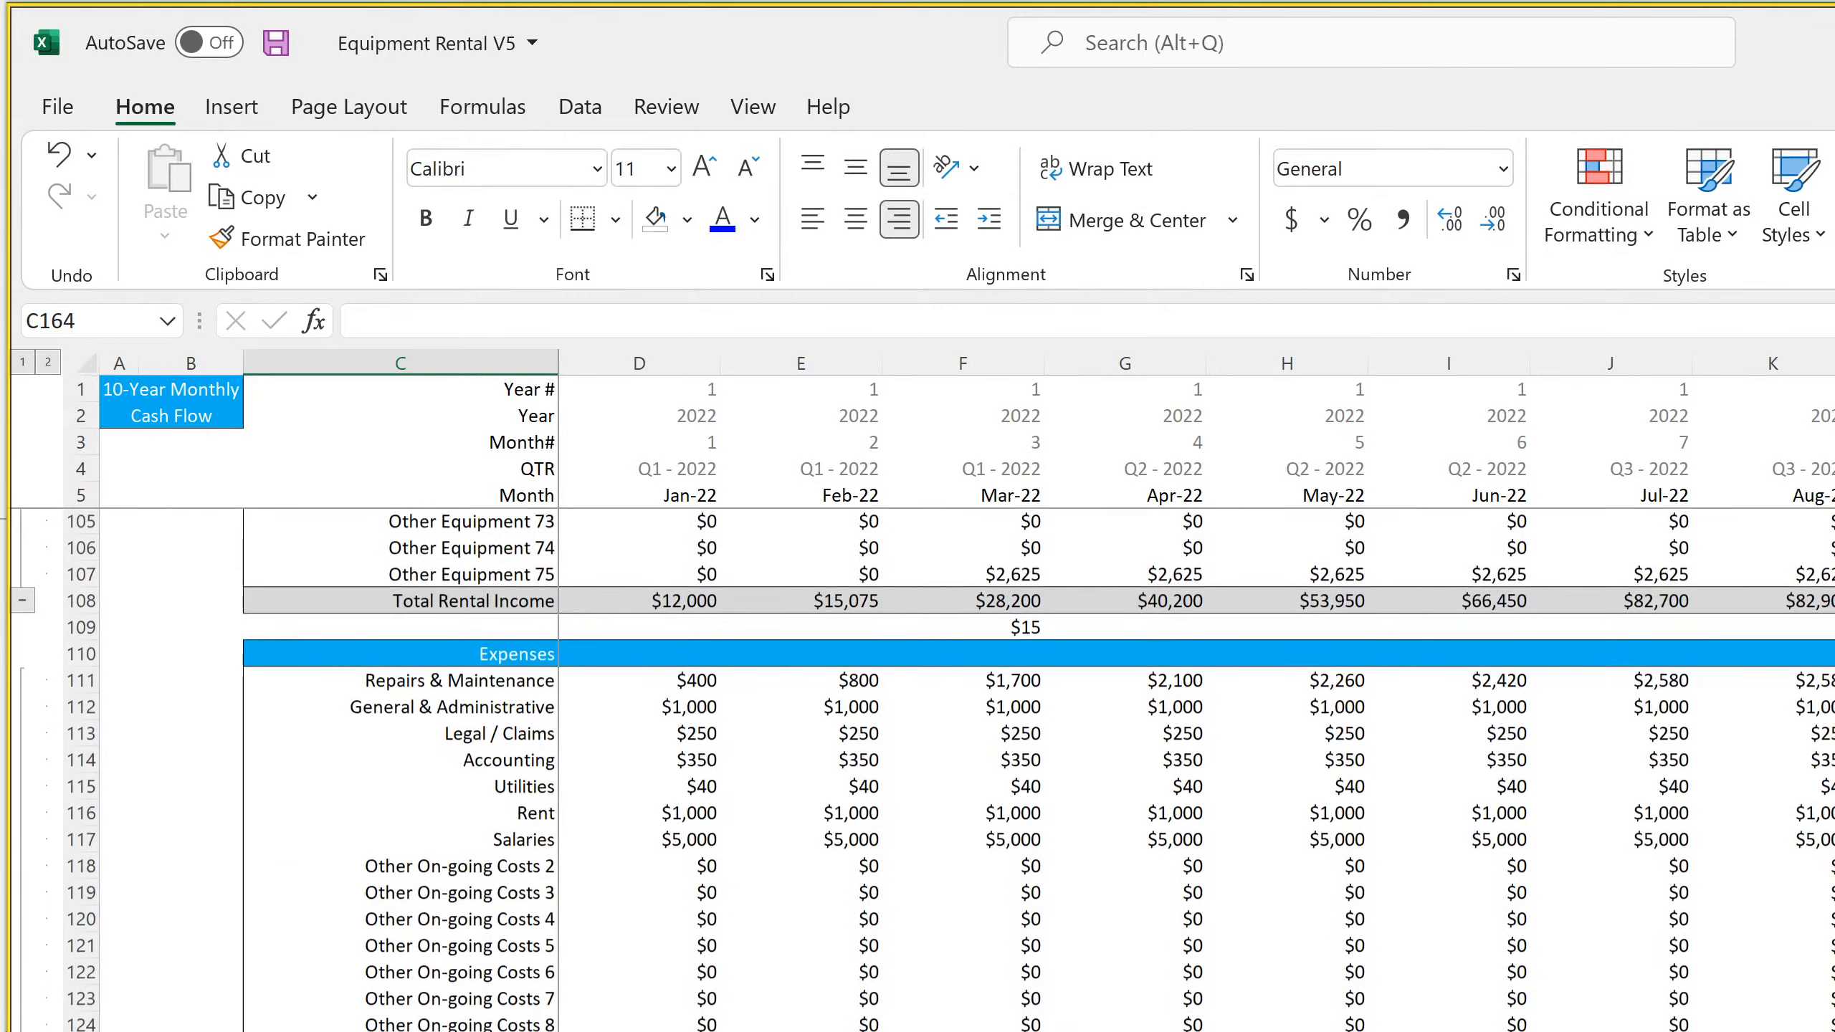
{"action": "scroll", "coordinate": [917, 770], "scroll_direction": "up", "scroll_amount": 20}
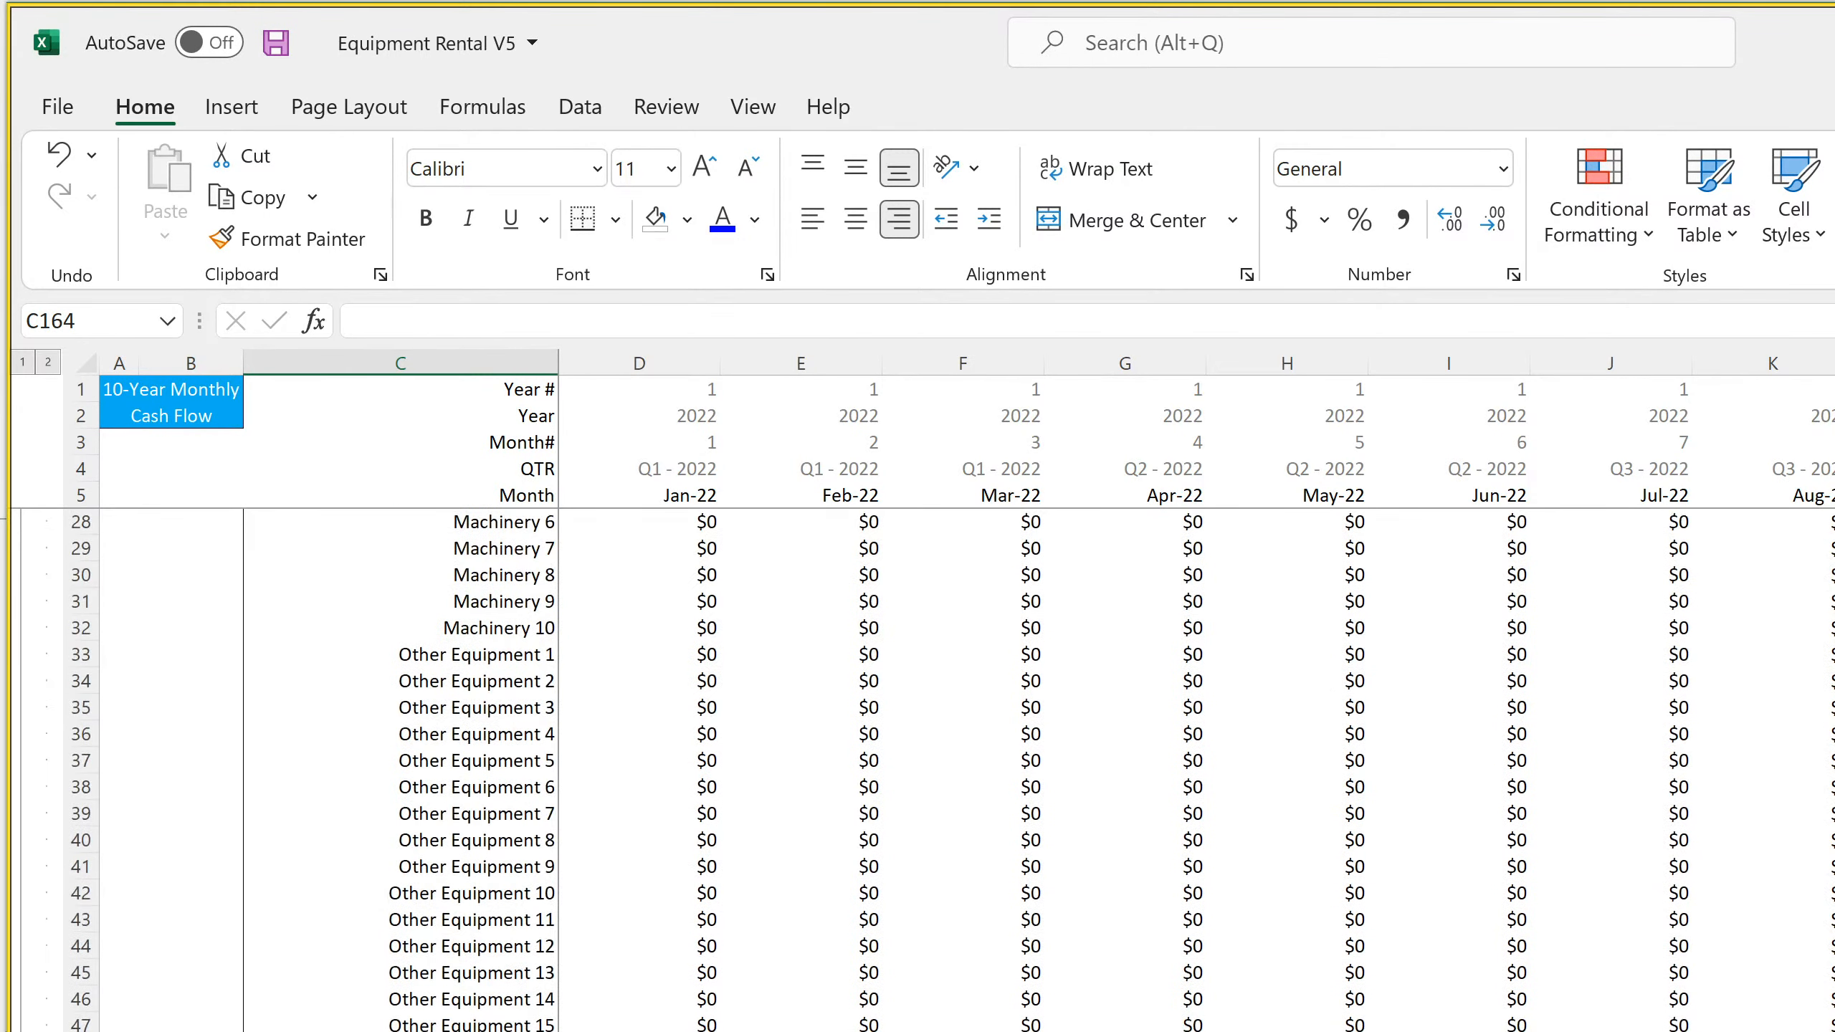
{"action": "scroll", "coordinate": [917, 770], "scroll_direction": "up", "scroll_amount": 7}
{"action": "scroll", "coordinate": [918, 770], "scroll_direction": "down", "scroll_amount": 20}
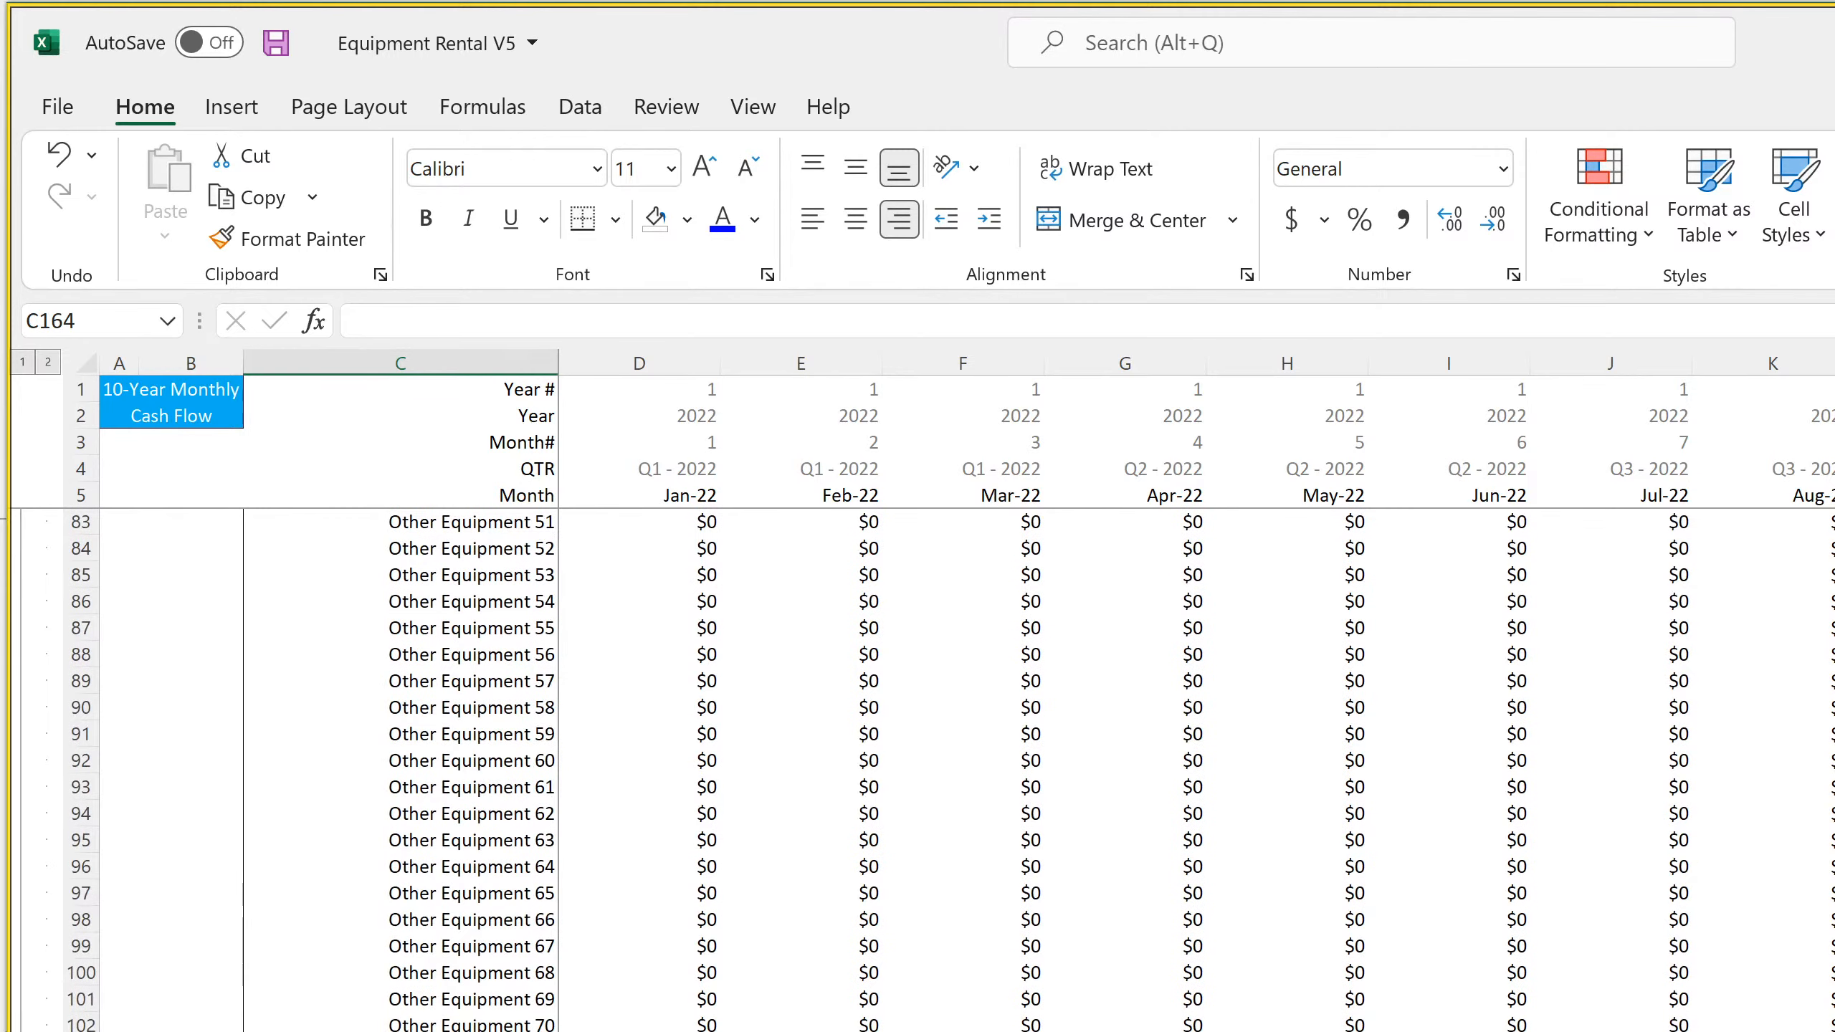
{"action": "scroll", "coordinate": [918, 769], "scroll_direction": "down", "scroll_amount": 4}
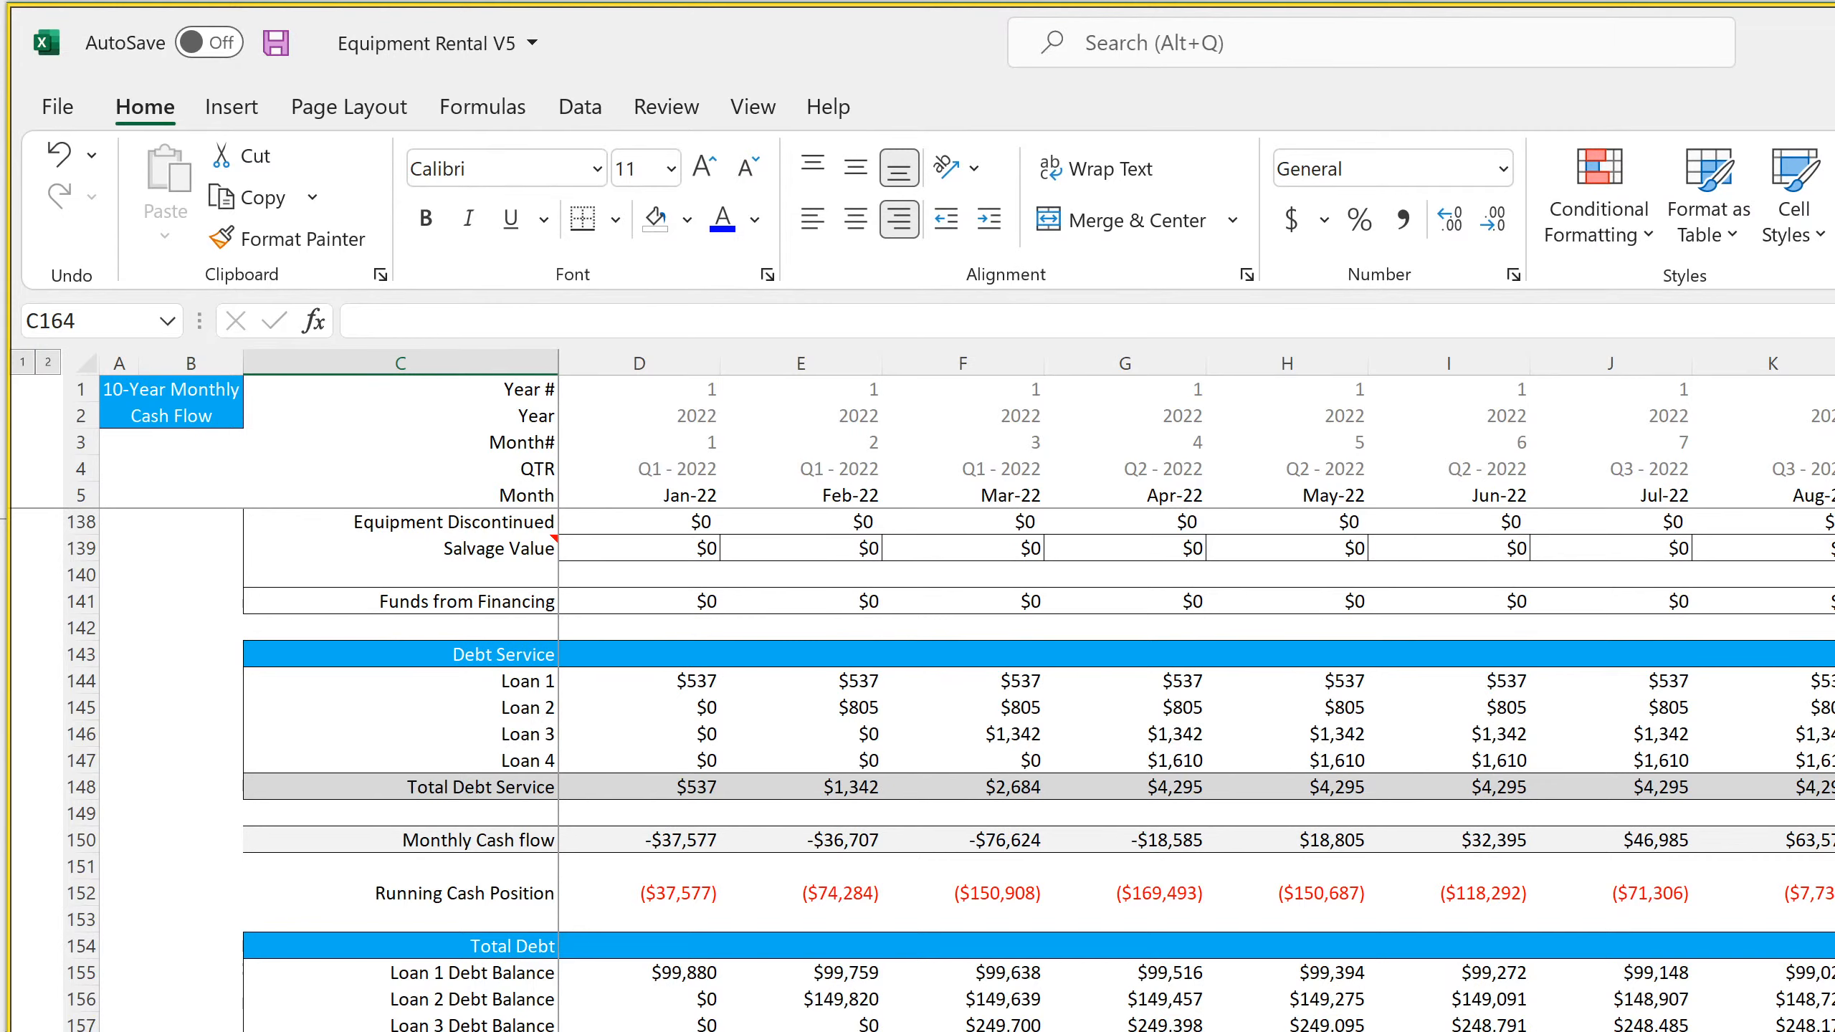
{"action": "key", "text": "Up"}
{"action": "key", "text": "Up"}
{"action": "key", "text": "Down"}
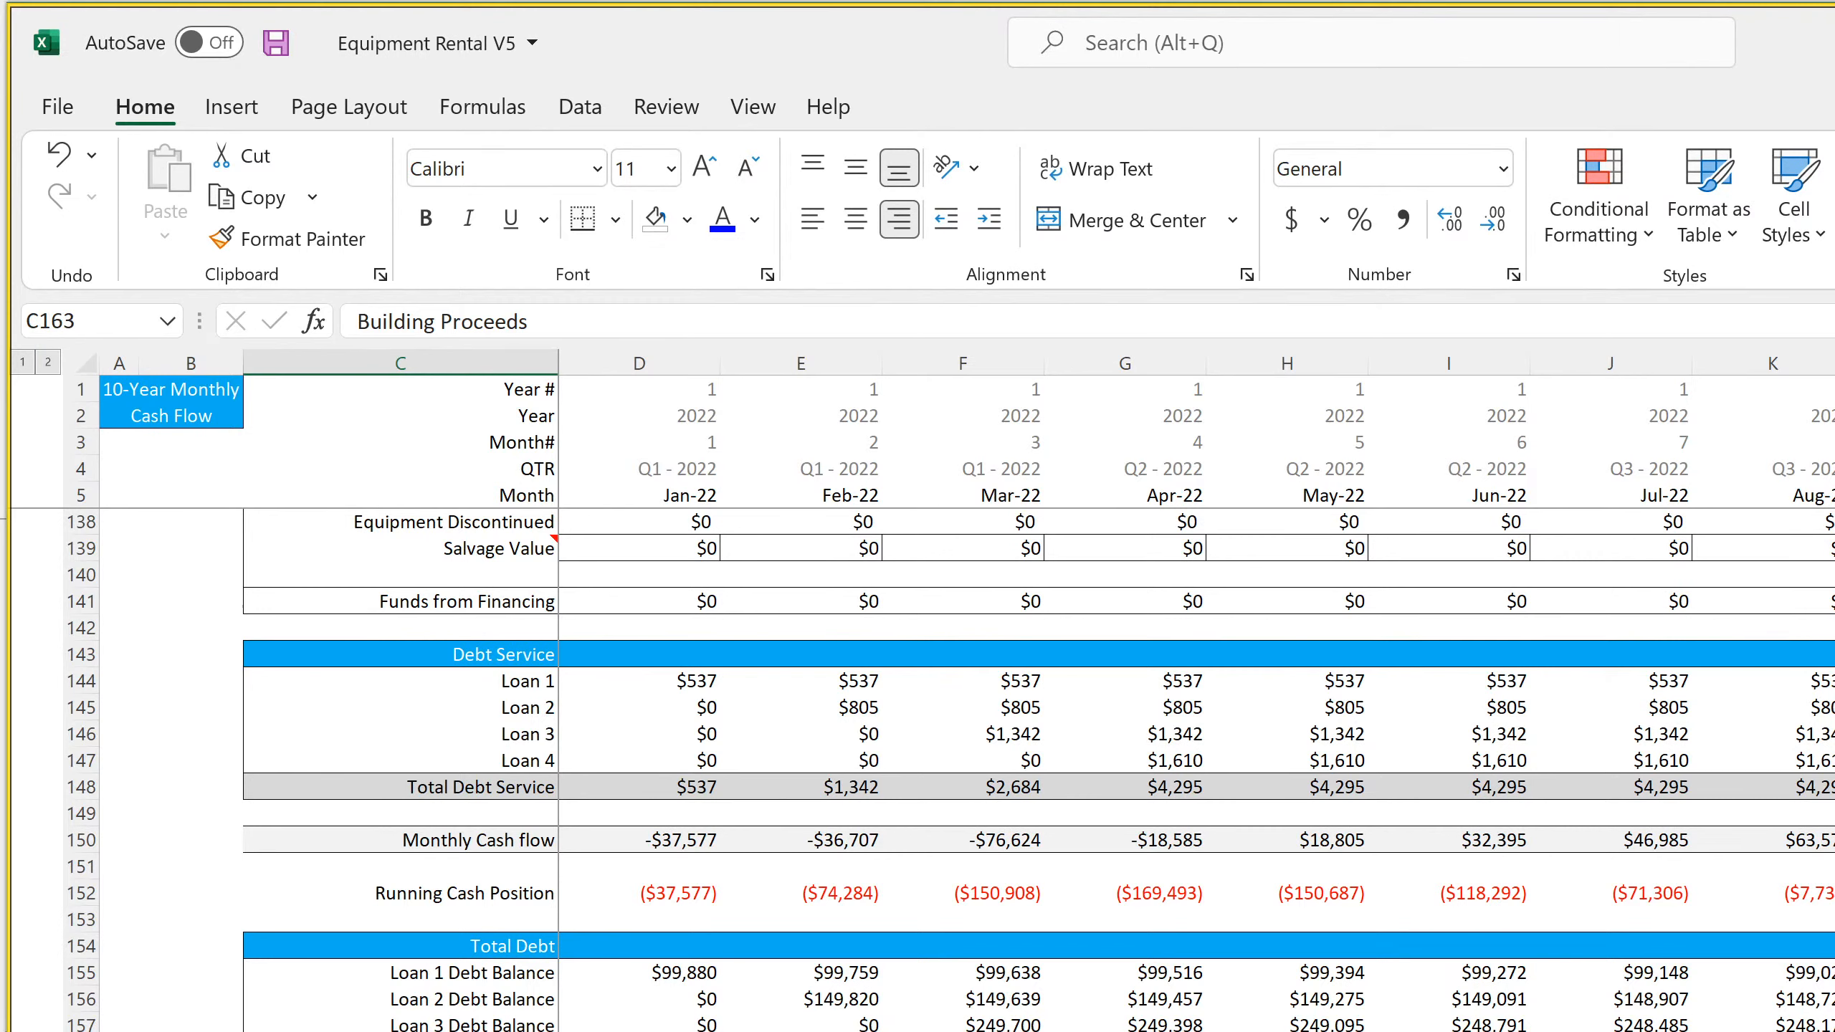
{"action": "key", "text": "Up"}
{"action": "key", "text": "Down"}
Extend the blue Other Cash Flow Items header band from E161 across to the Dec-31 column DS
{"action": "left_click", "coordinate": [800, 1031]}
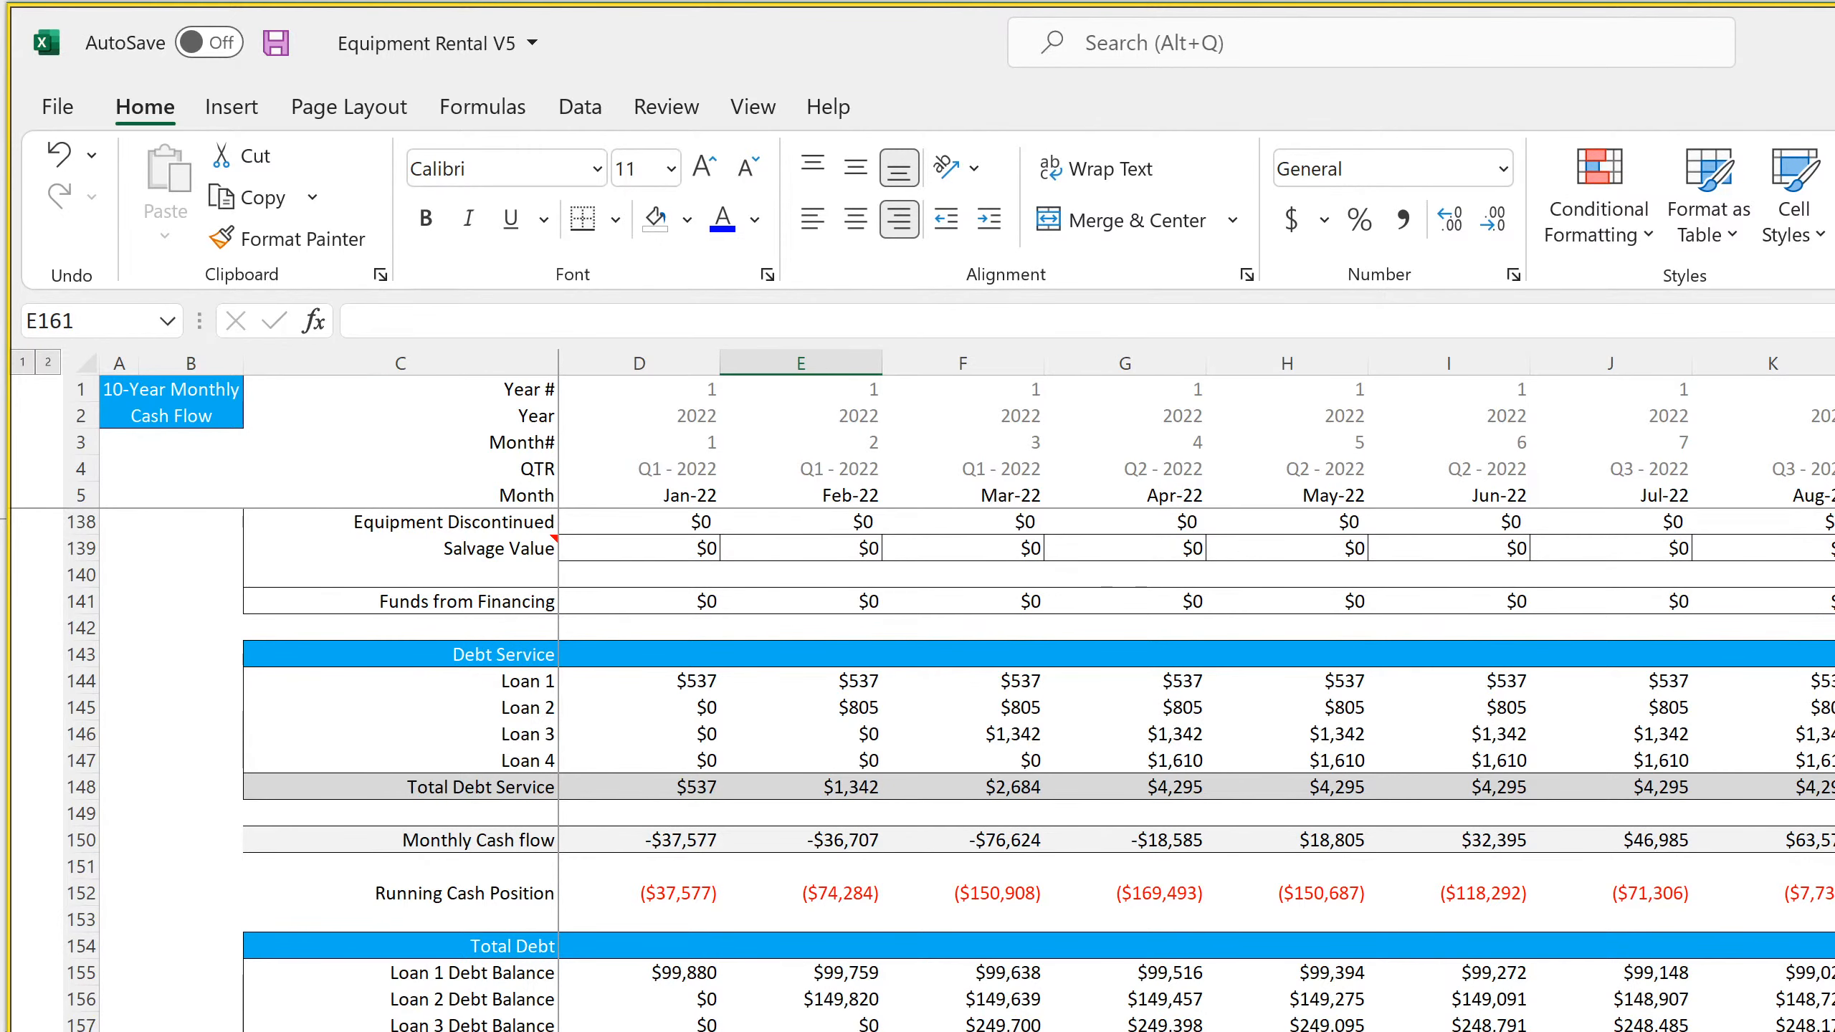
{"action": "scroll", "coordinate": [1192, 687], "scroll_direction": "right", "scroll_amount": 10}
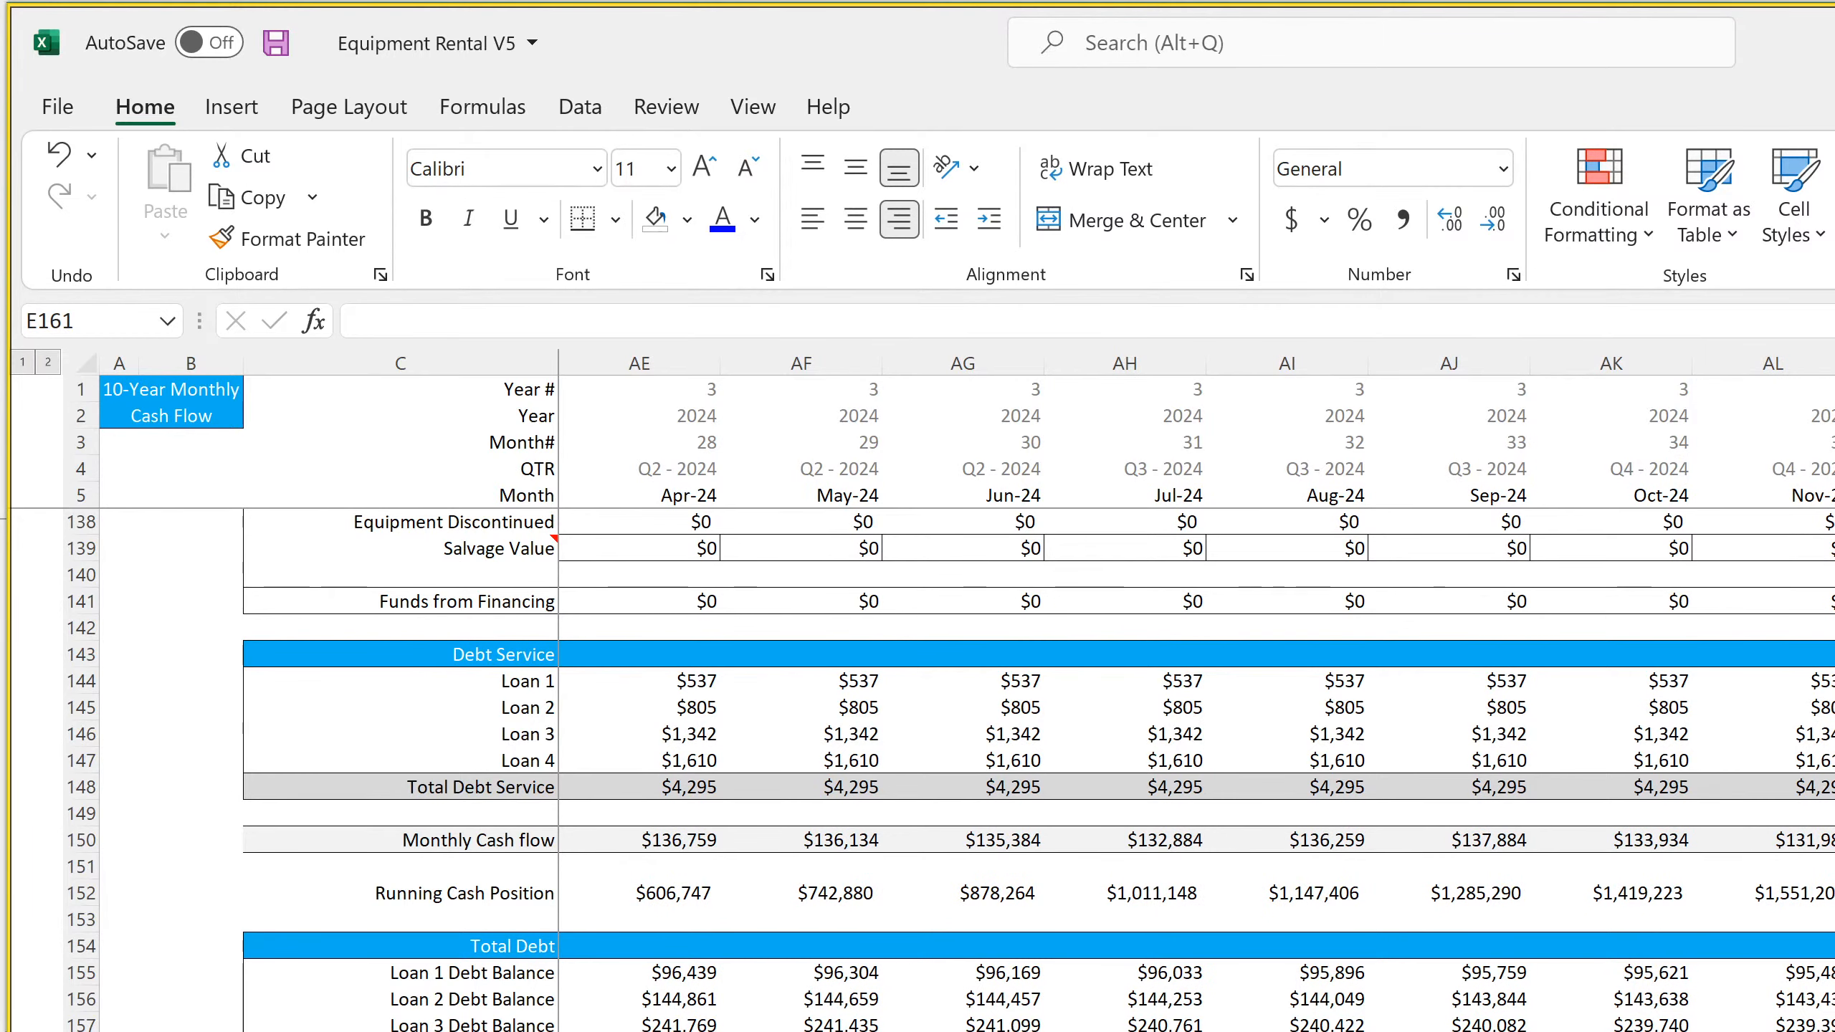
{"action": "scroll", "coordinate": [1197, 693], "scroll_direction": "right", "scroll_amount": 10}
{"action": "scroll", "coordinate": [1197, 694], "scroll_direction": "right", "scroll_amount": 10}
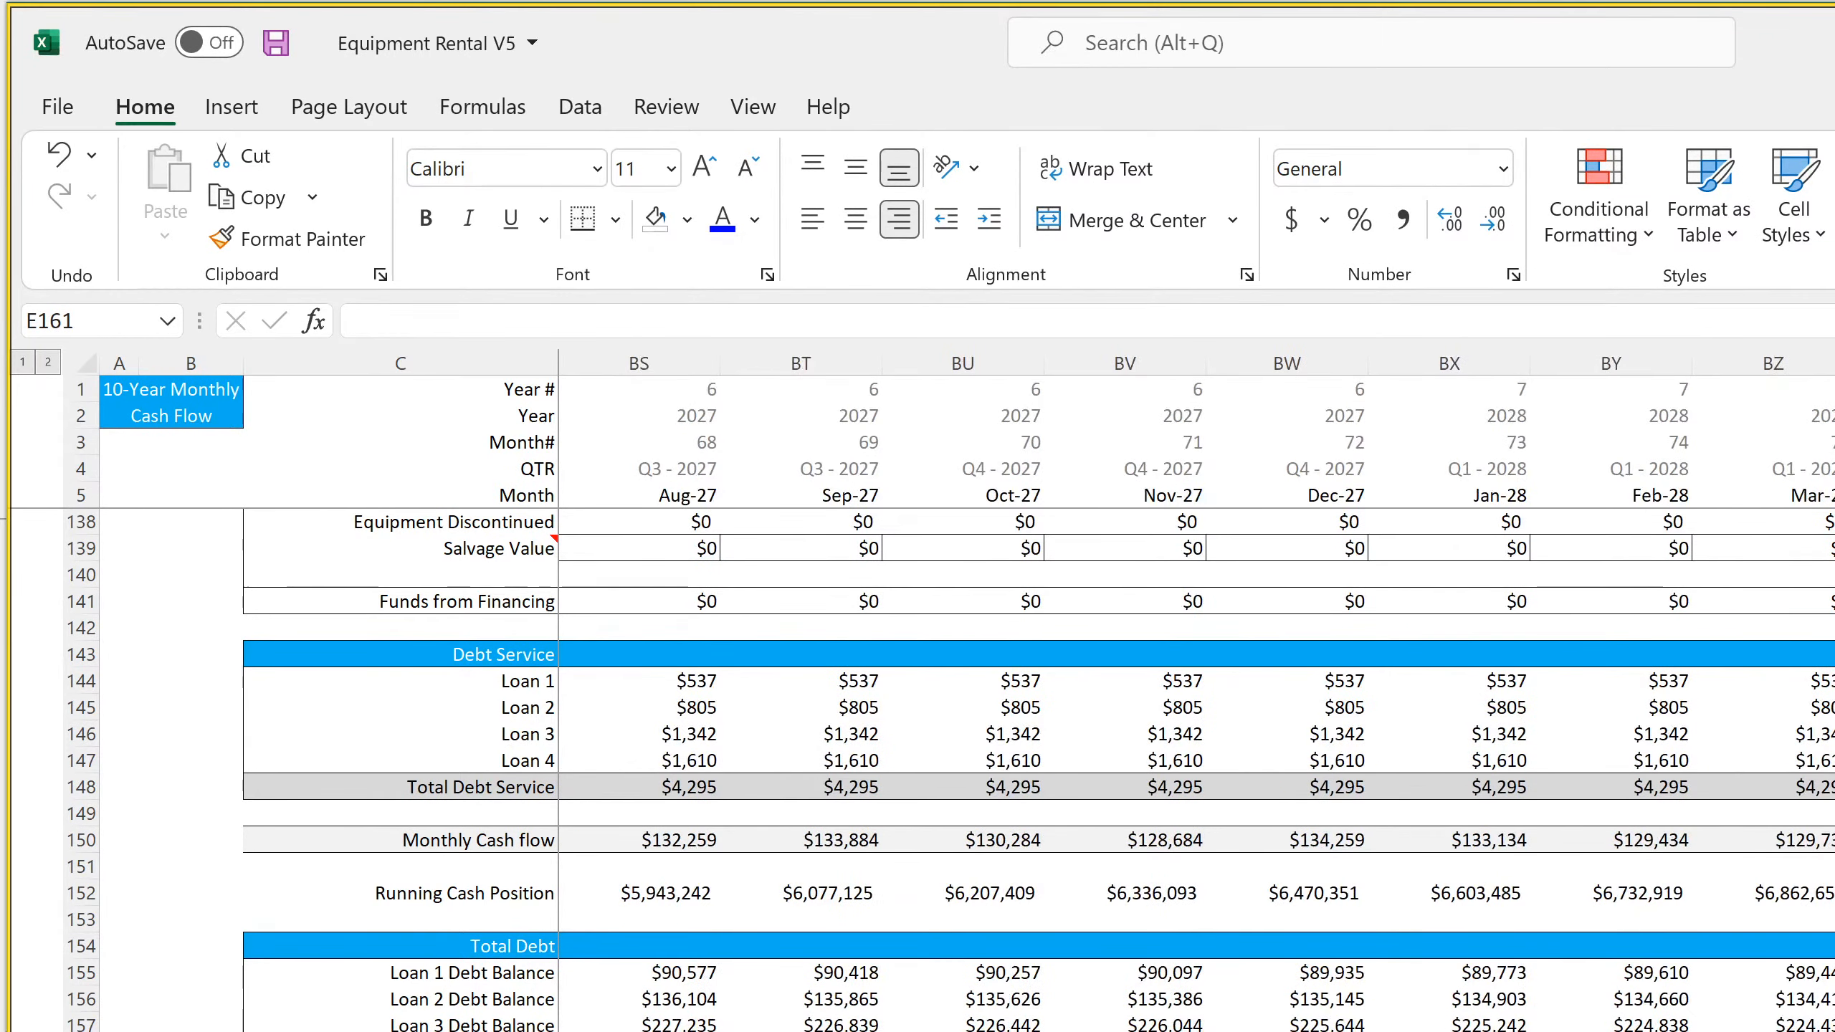
{"action": "scroll", "coordinate": [1197, 694], "scroll_direction": "right", "scroll_amount": 3}
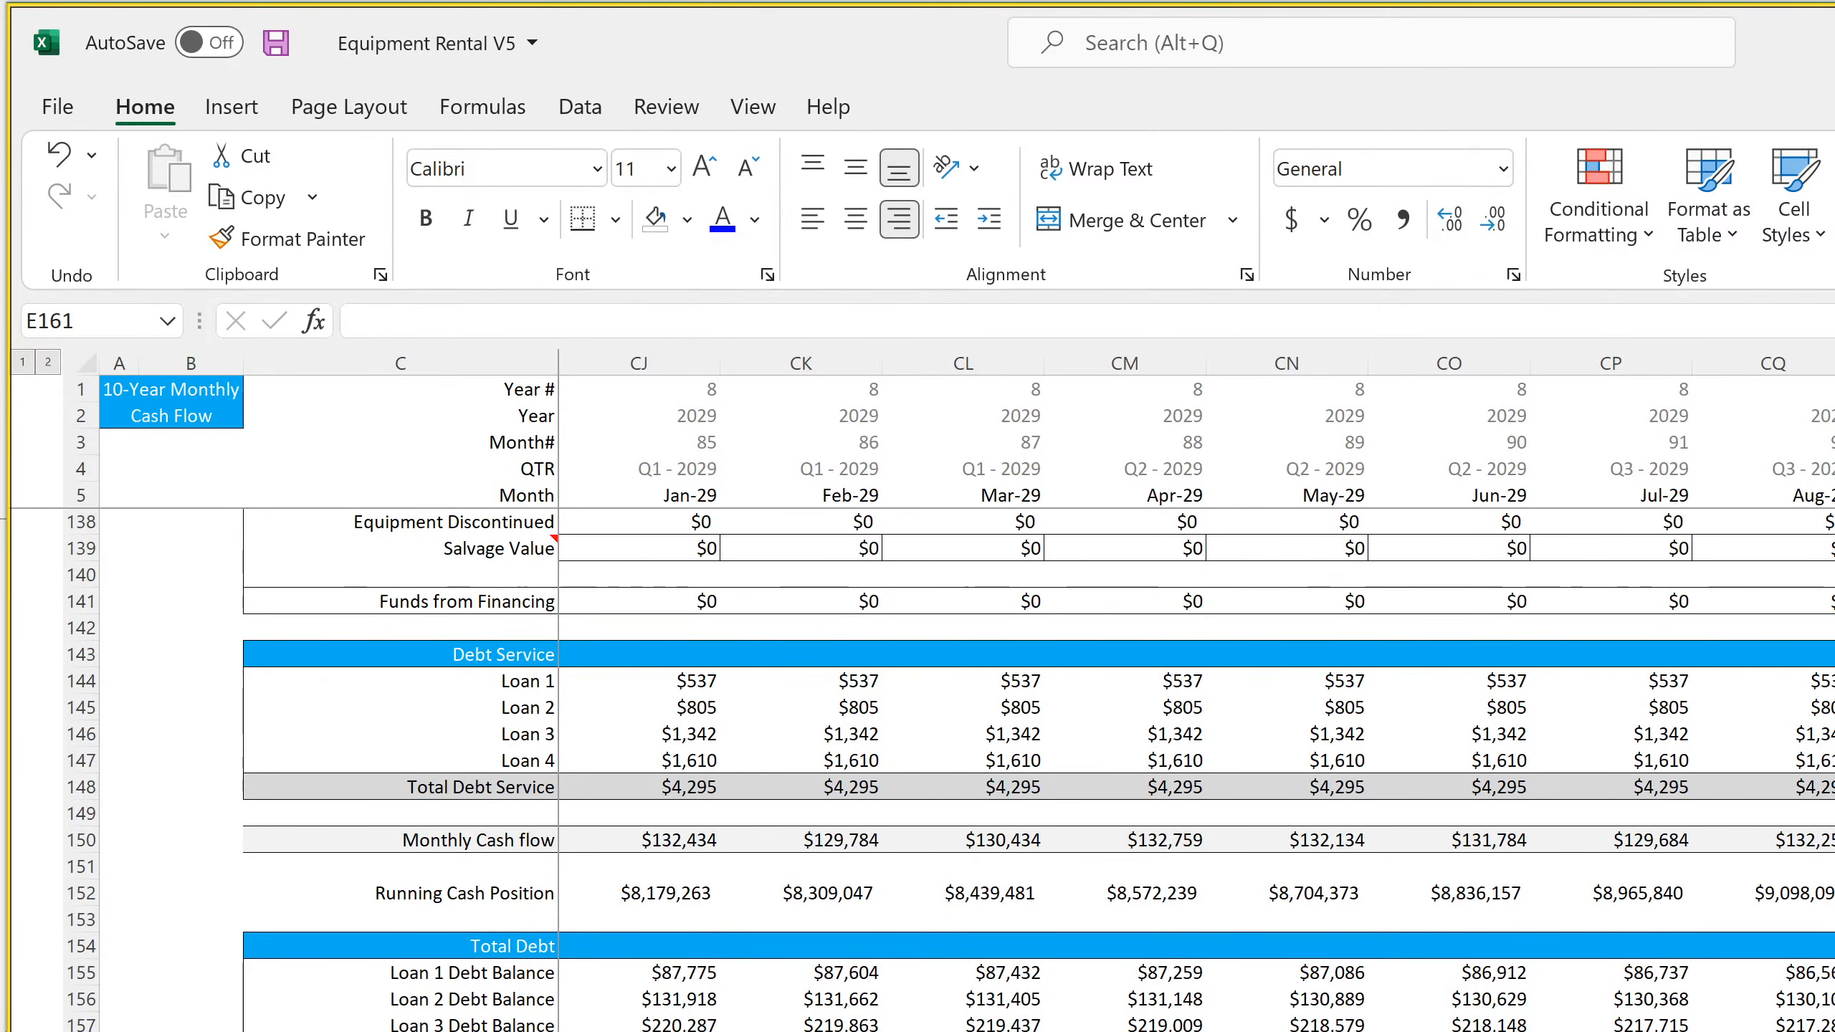
{"action": "scroll", "coordinate": [1197, 693], "scroll_direction": "right", "scroll_amount": 9}
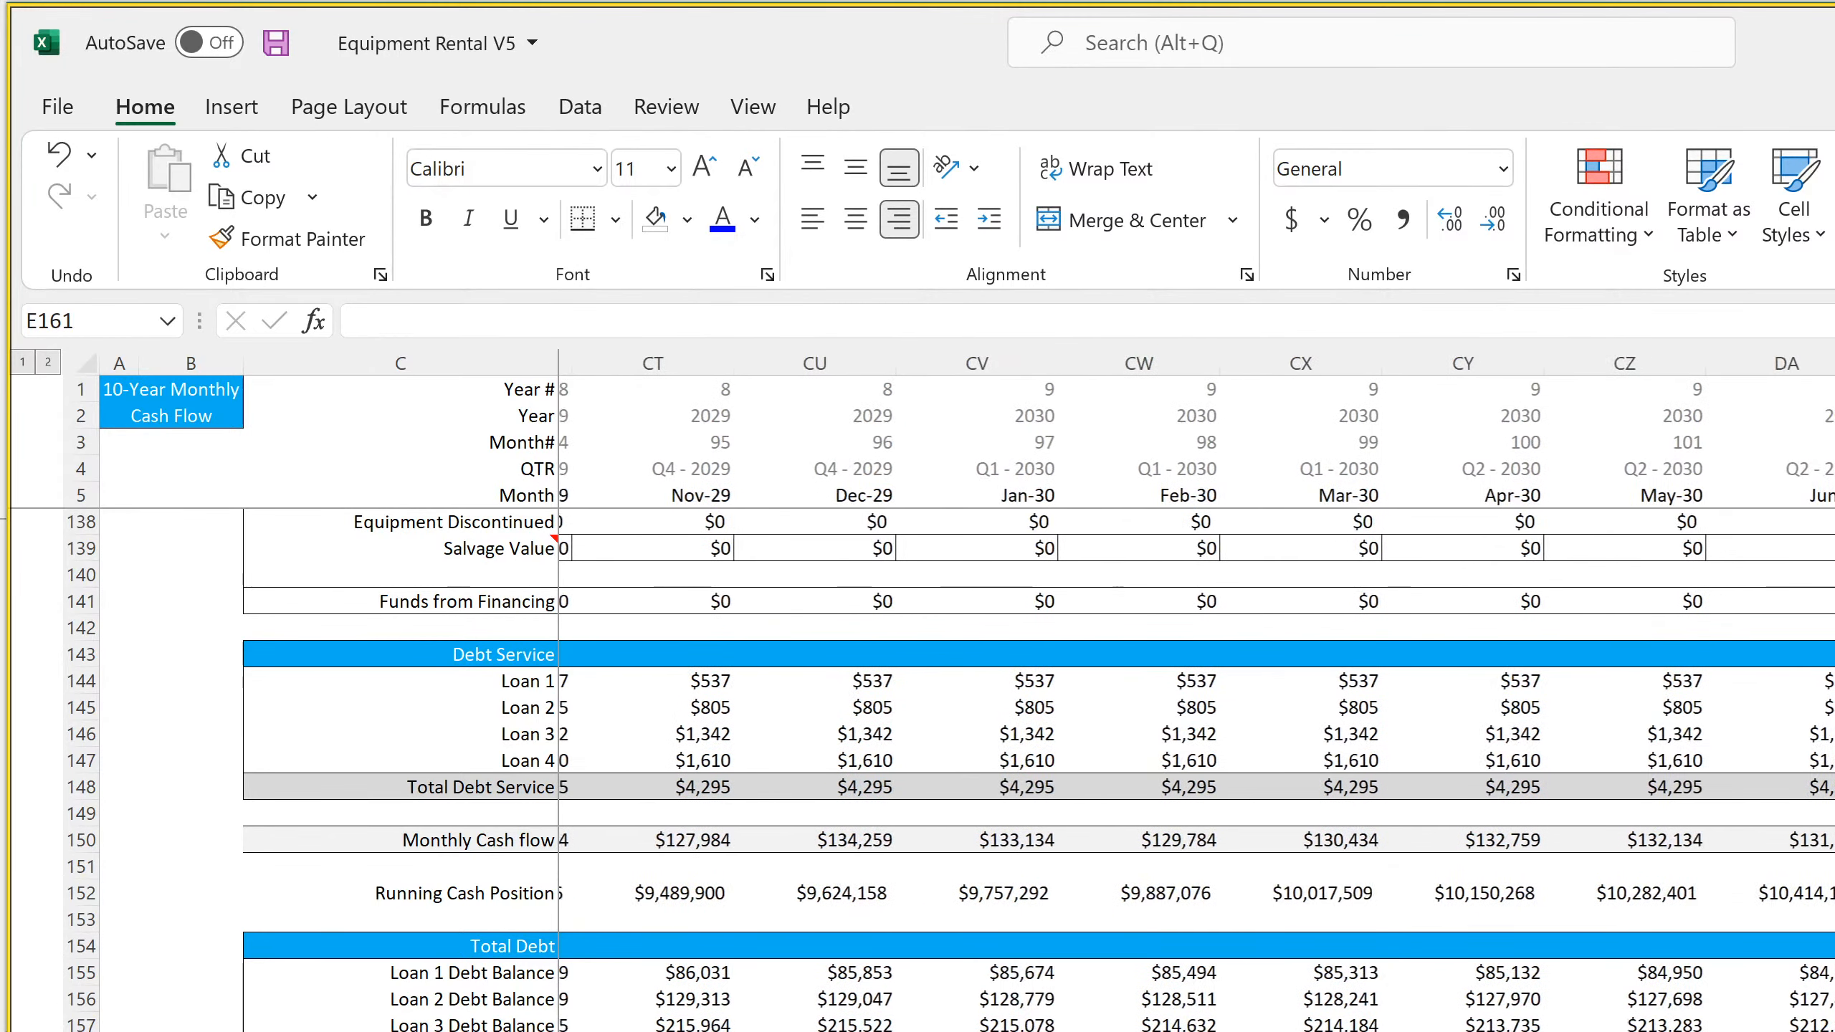
{"action": "scroll", "coordinate": [1197, 694], "scroll_direction": "right", "scroll_amount": 2}
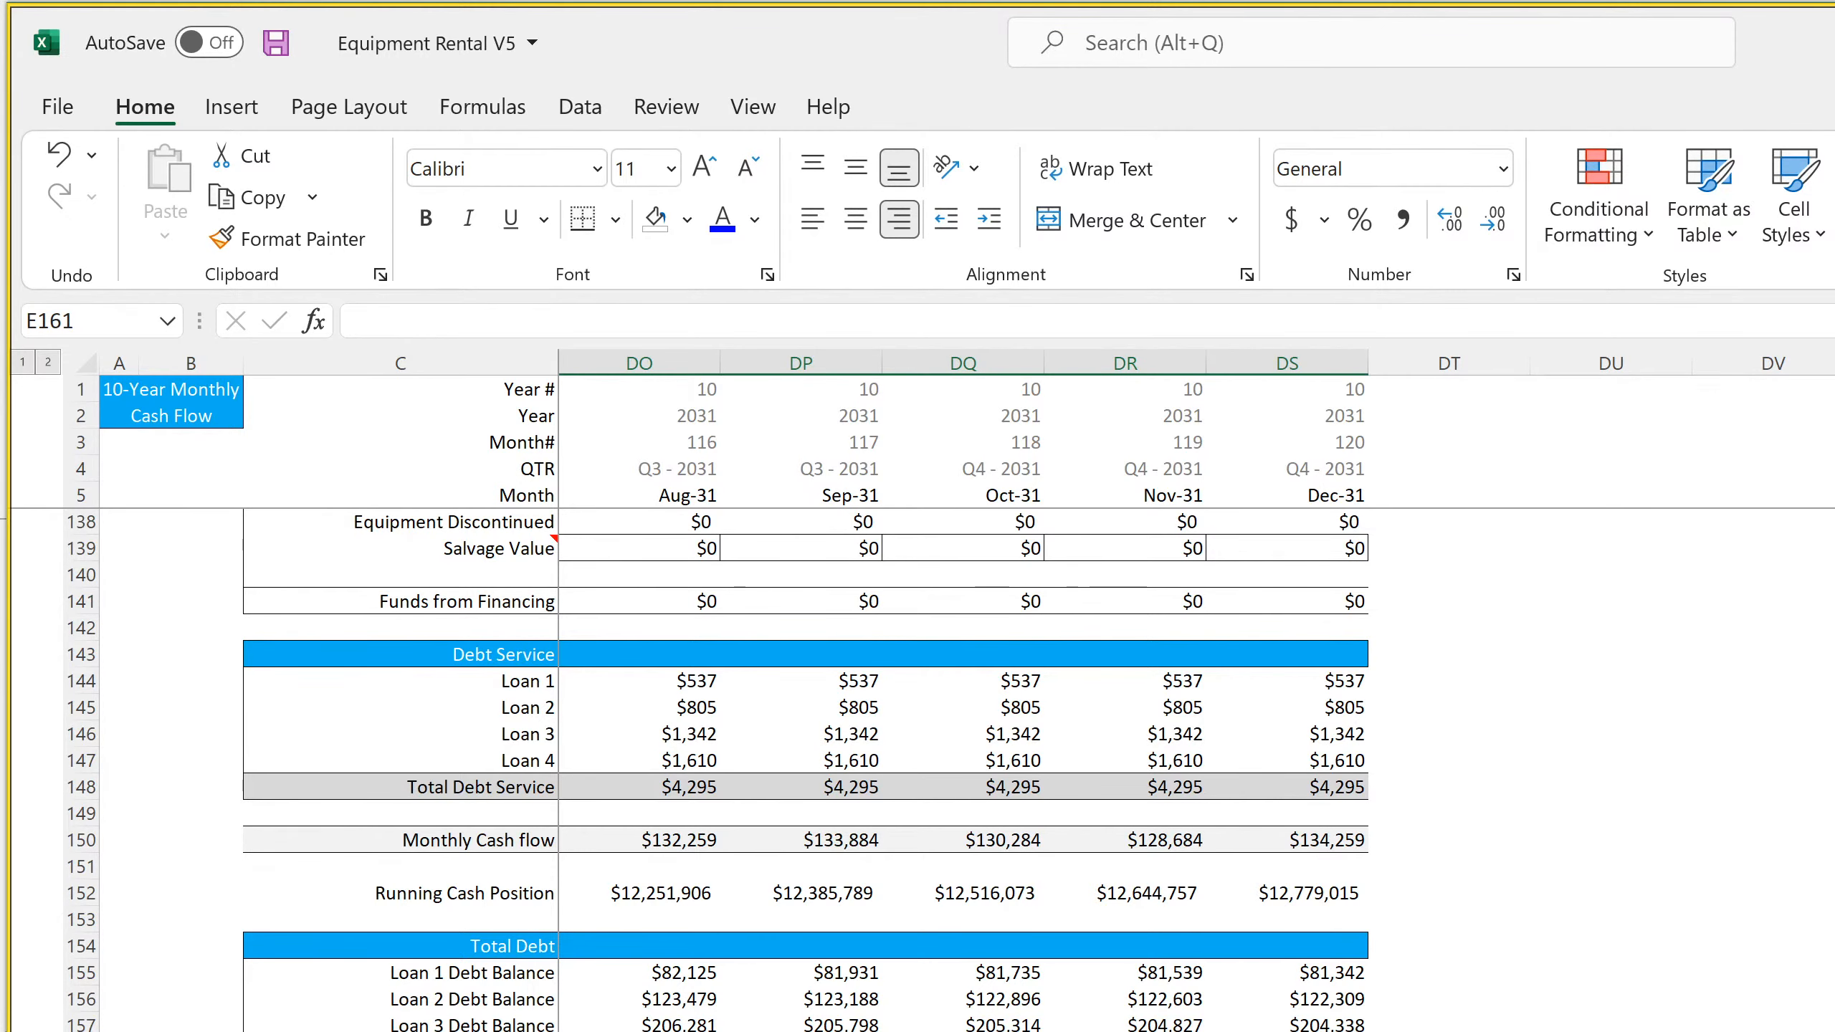
{"action": "scroll", "coordinate": [1197, 694], "scroll_direction": "left", "scroll_amount": 20}
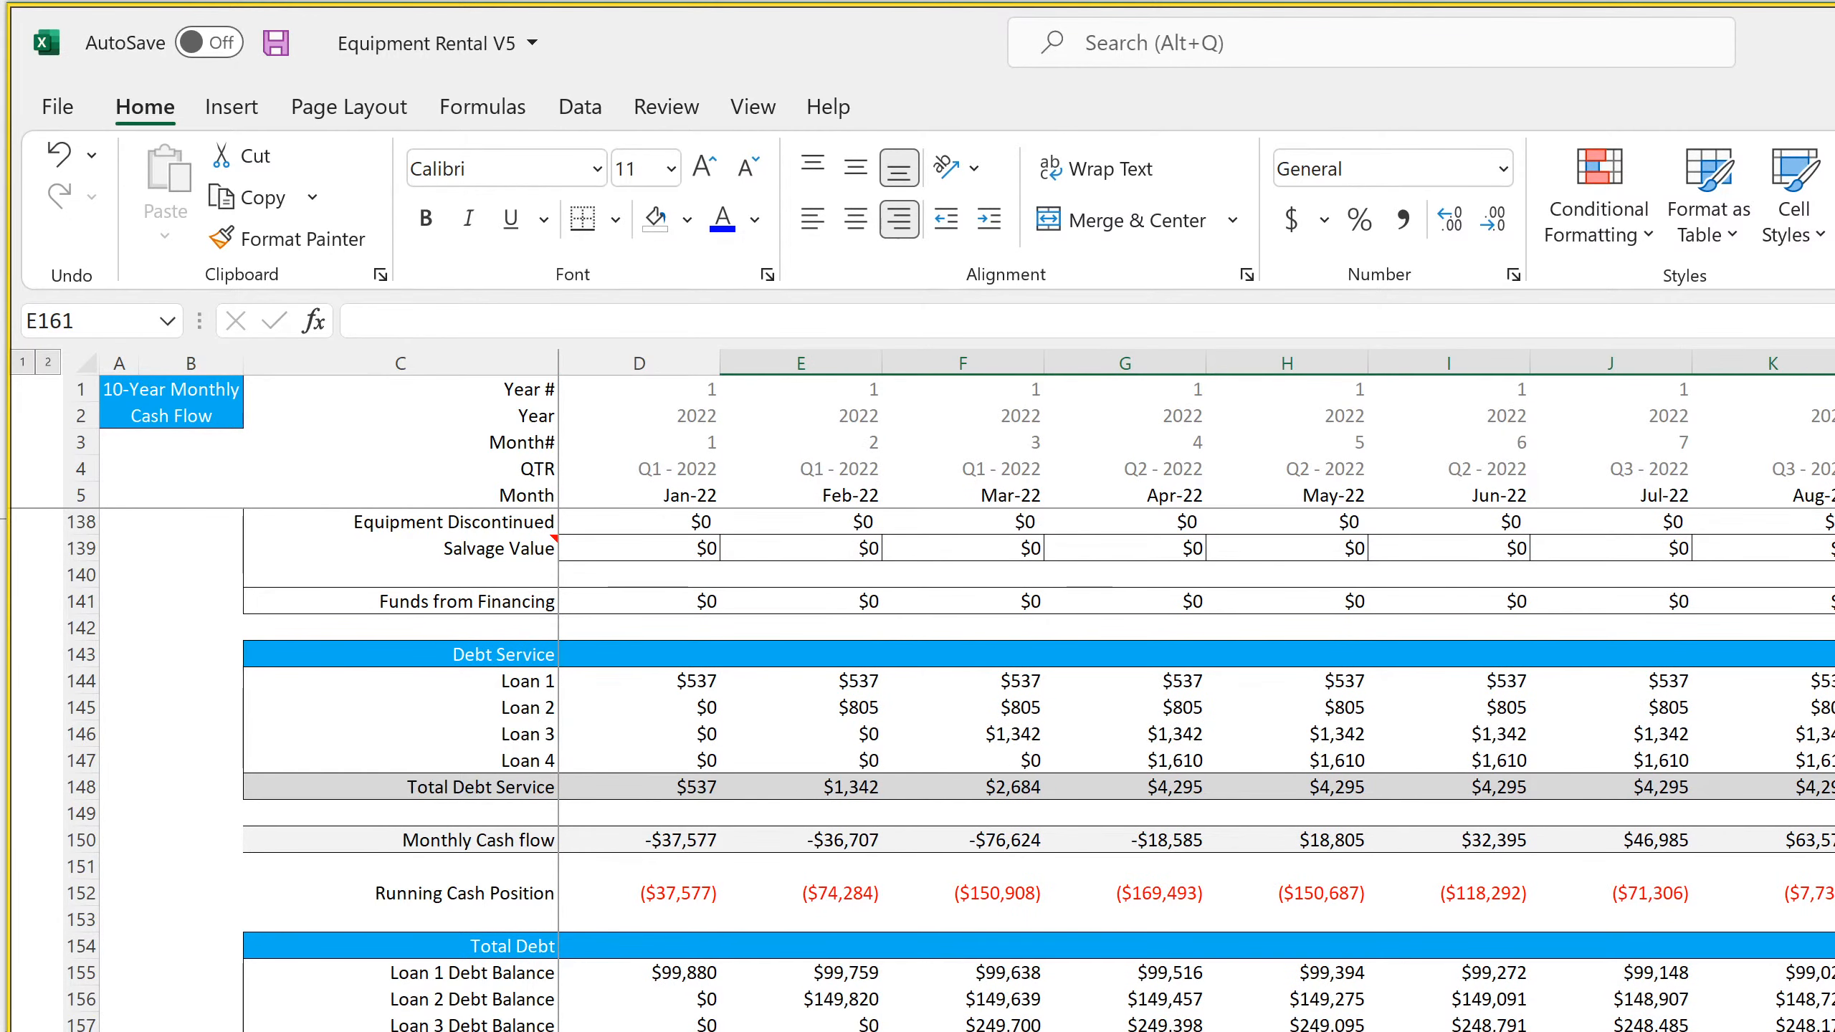
Add a "CapEx" row label in C164 and link D164 to 'Cash Flow Statement - Monthly'!D21
{"action": "left_click", "coordinate": [400, 1031]}
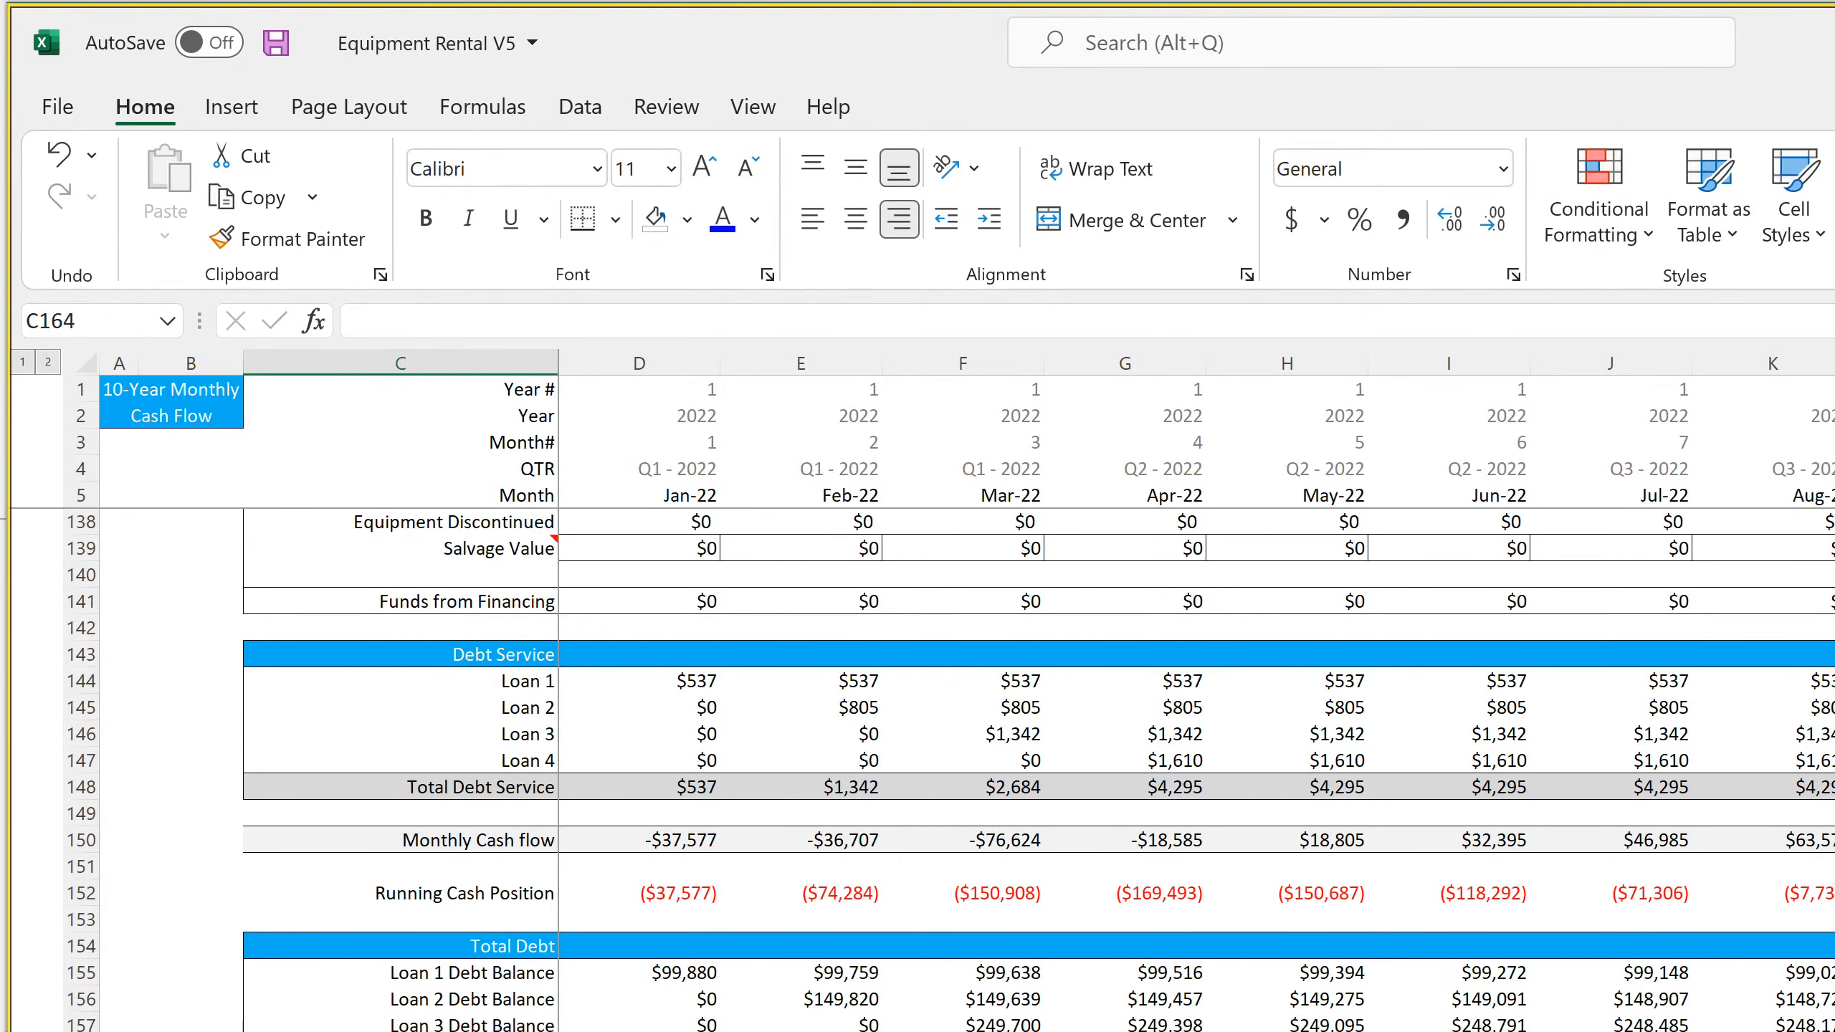
{"action": "type", "text": "CapEx"}
{"action": "key", "text": "Return"}
{"action": "key", "text": "Up"}
{"action": "key", "text": "Right"}
{"action": "type", "text": "="}
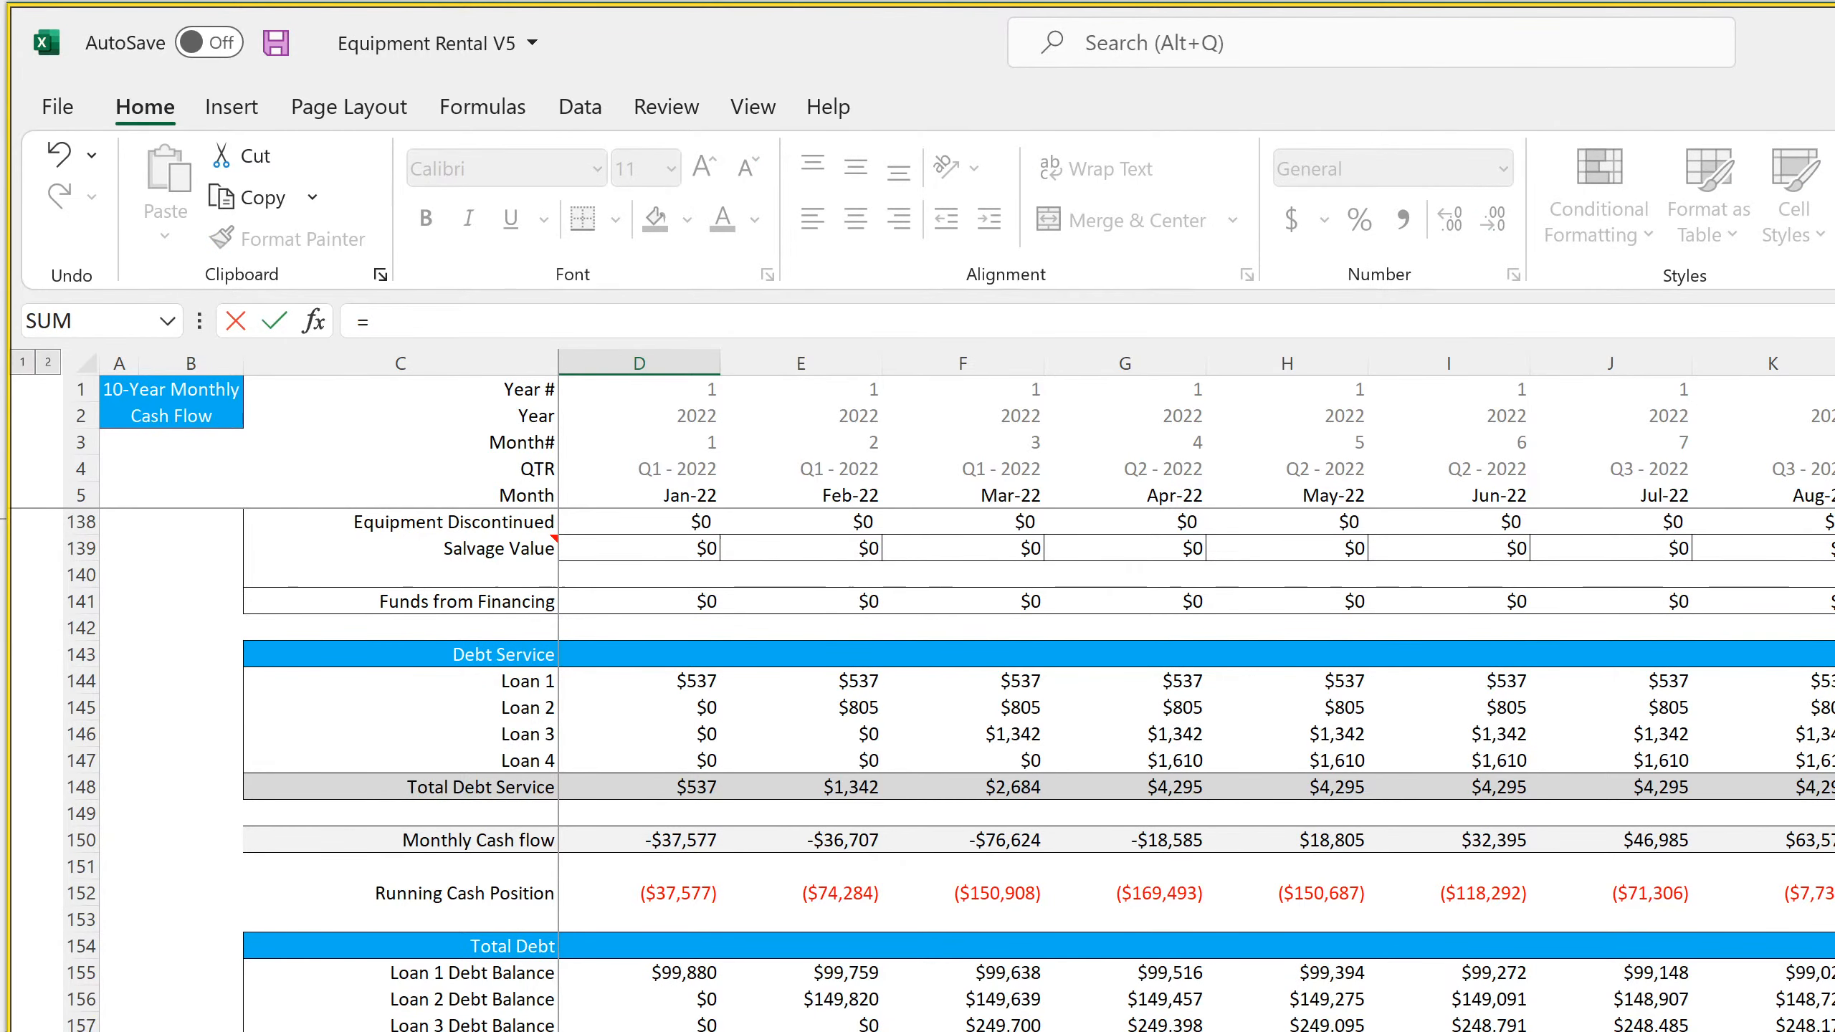
{"action": "key", "text": "ctrl+Page_Down"}
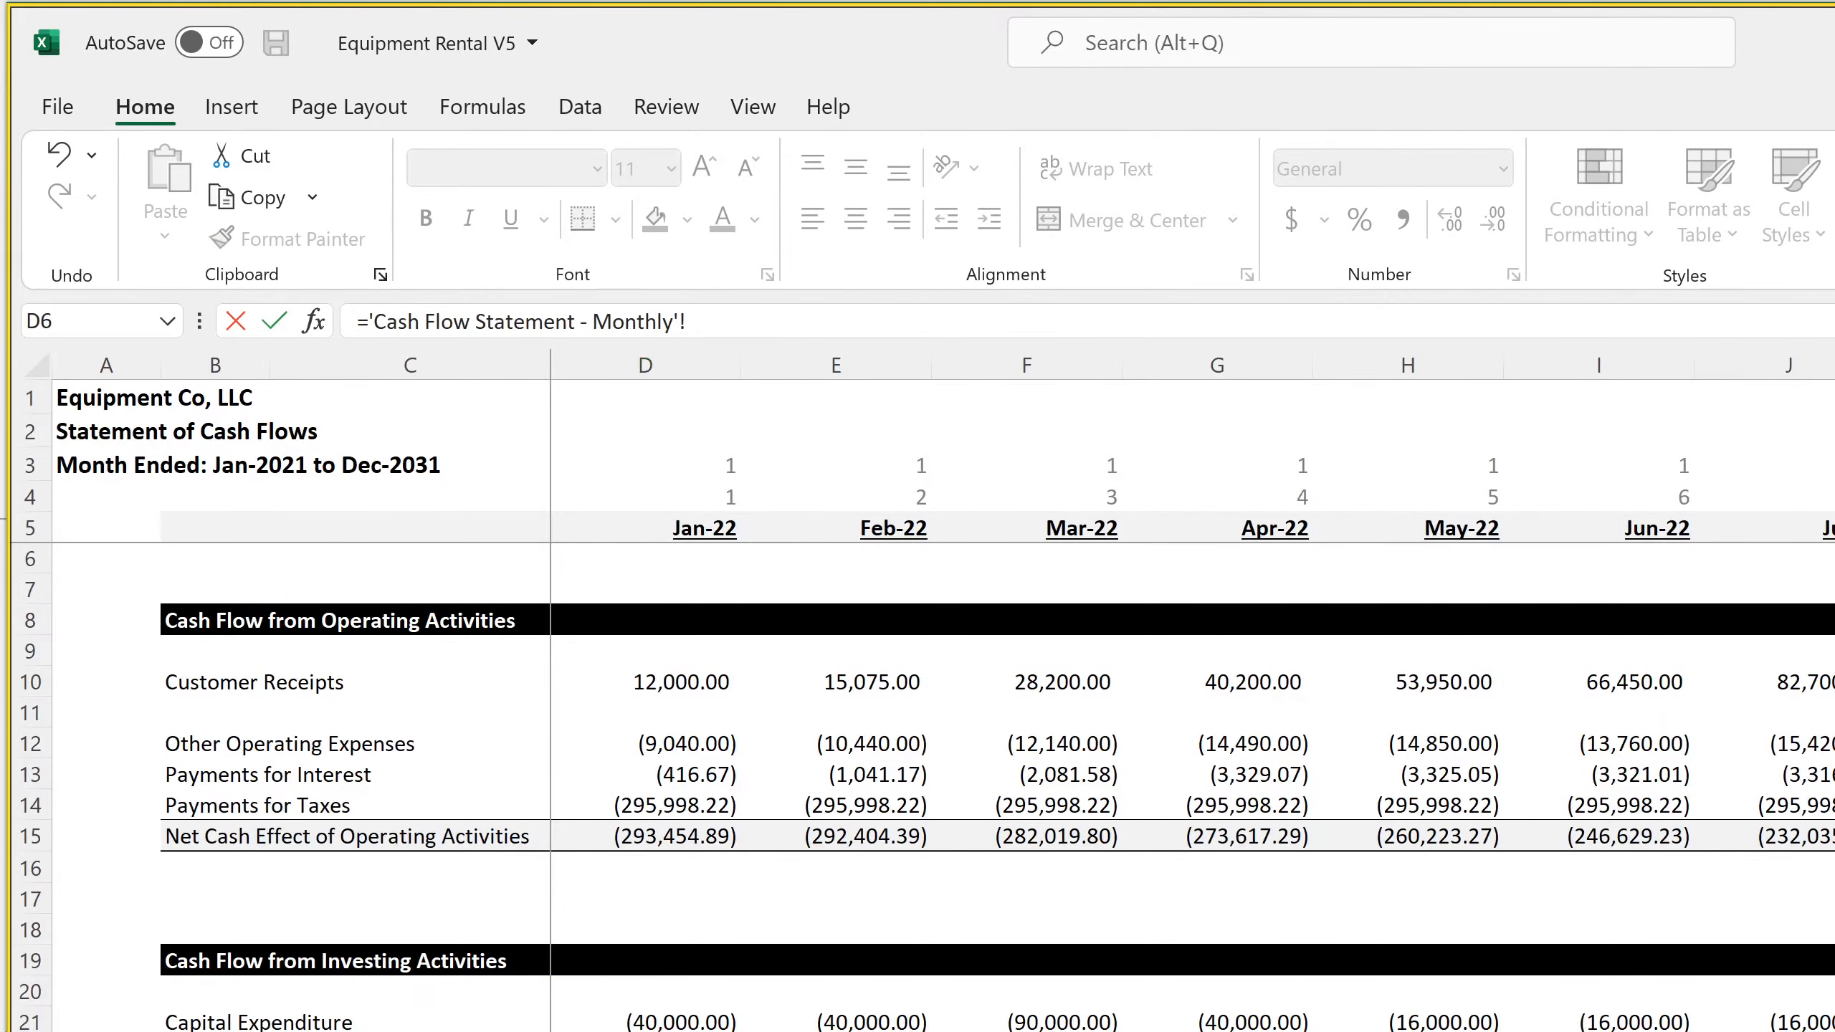
{"action": "left_click", "coordinate": [663, 1016]}
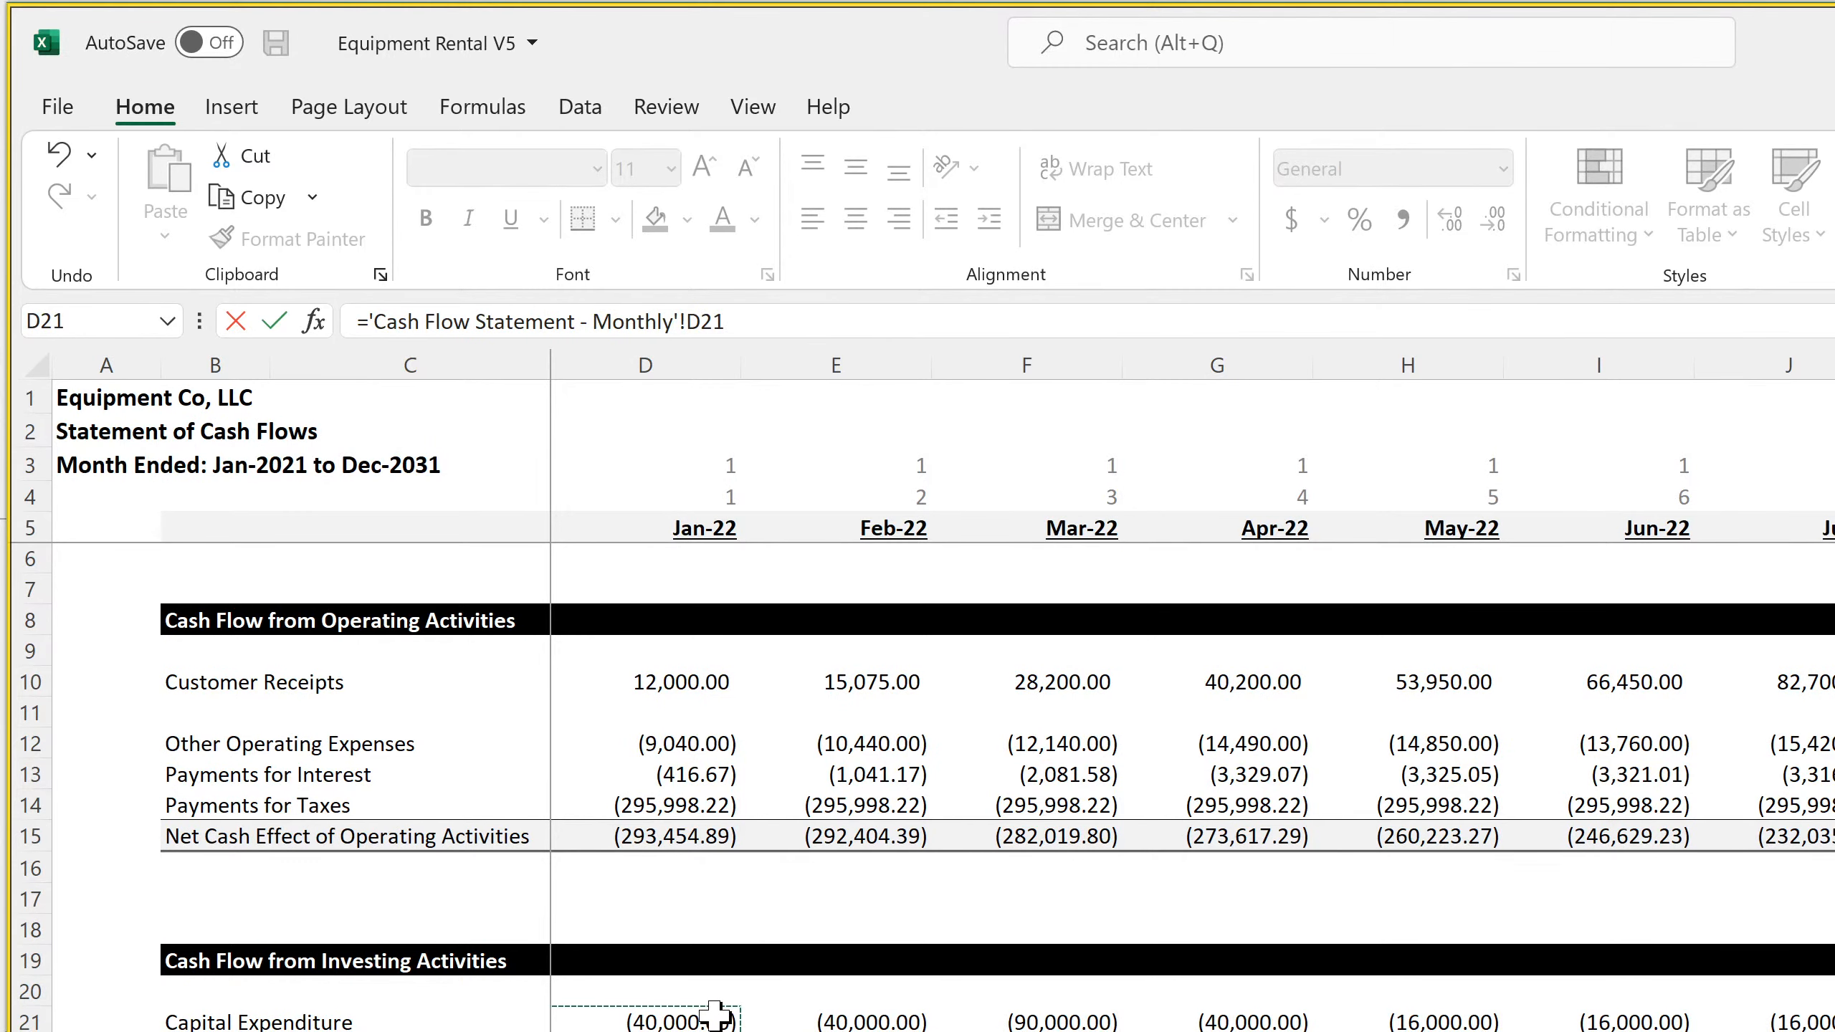
{"action": "key", "text": "Return"}
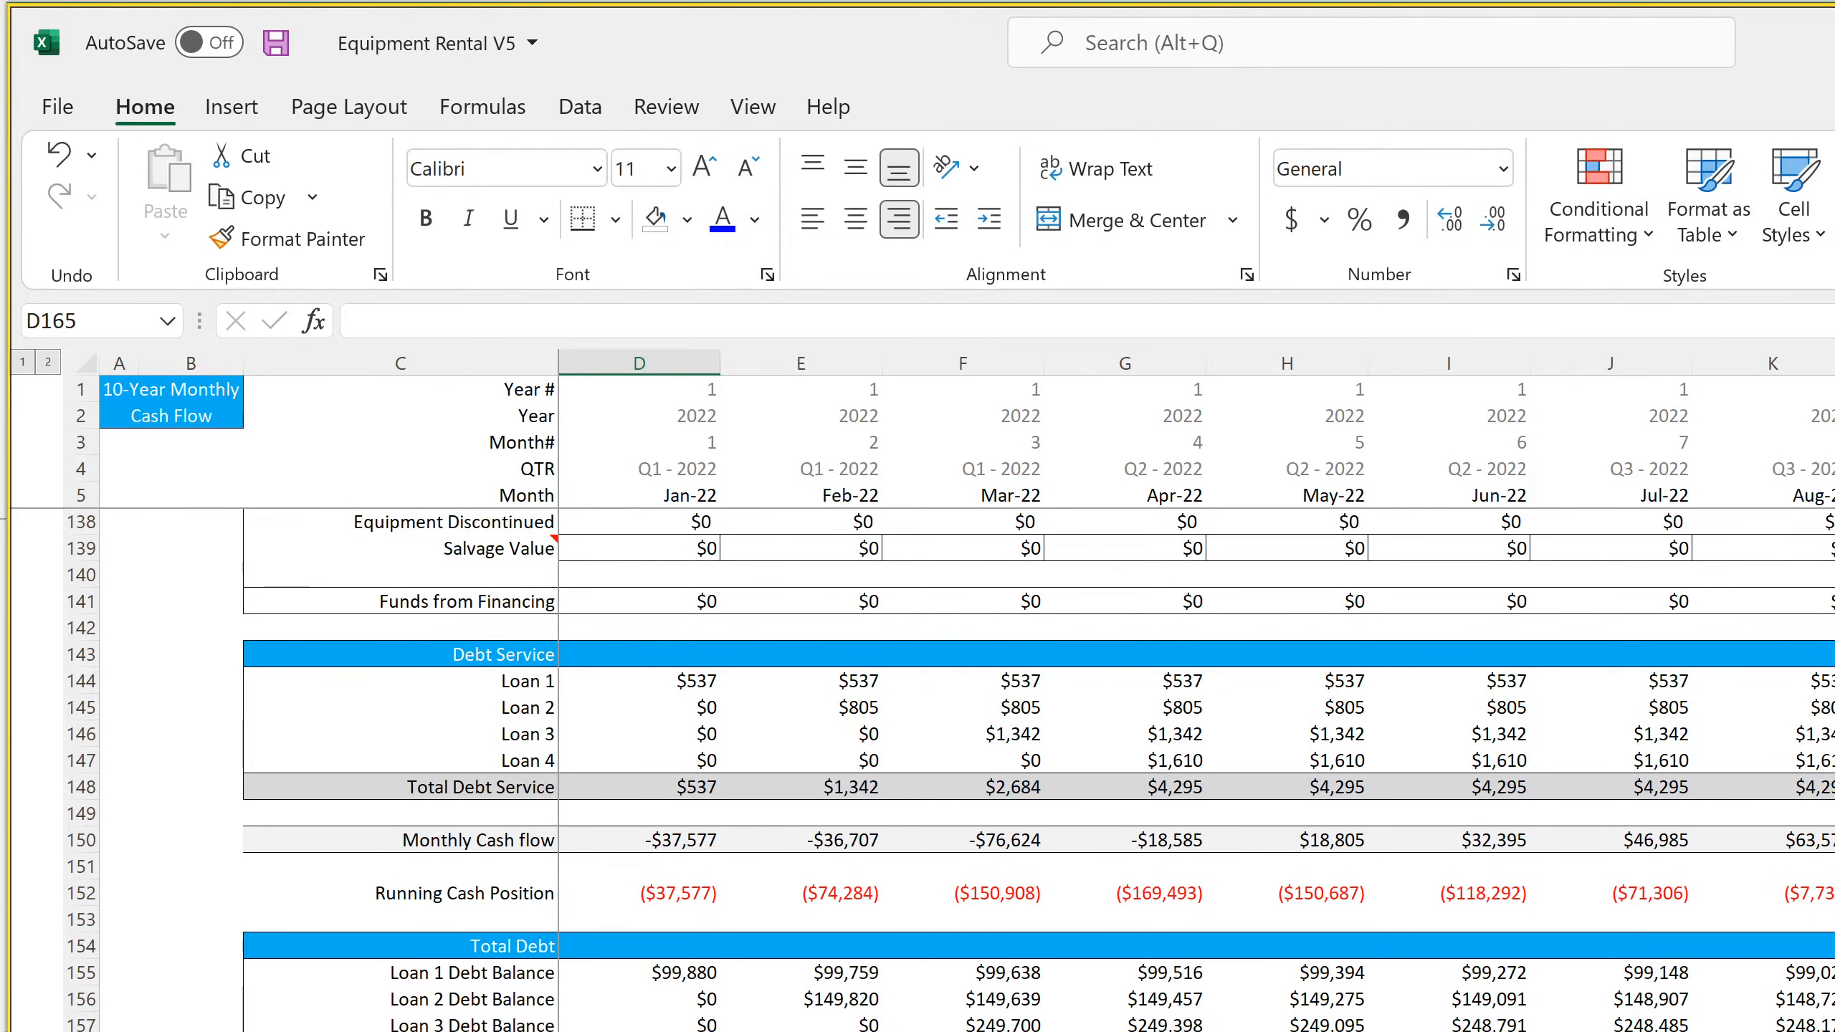
Inspect the Jan-22 Capital Expenditure formula on the monthly cash flow statement and the CapEx link in D164
{"action": "left_click", "coordinate": [743, 1031]}
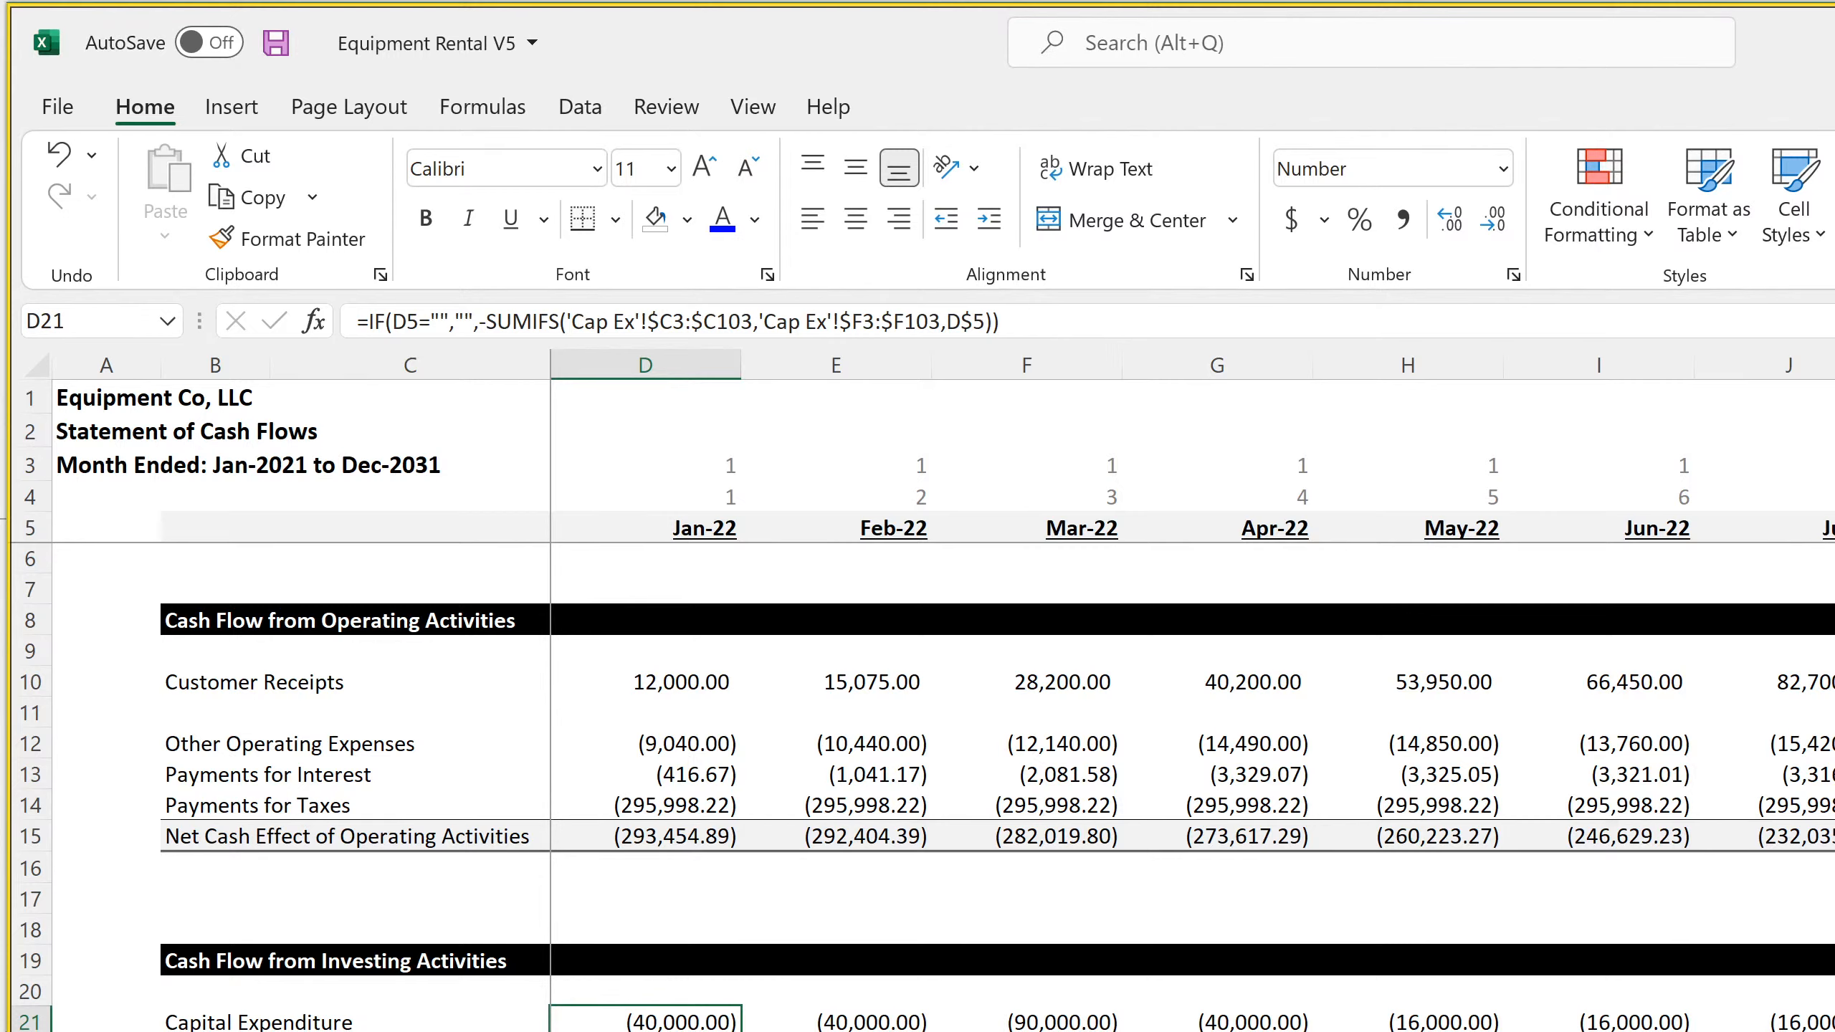
{"action": "key", "text": "ctrl+Page_Up"}
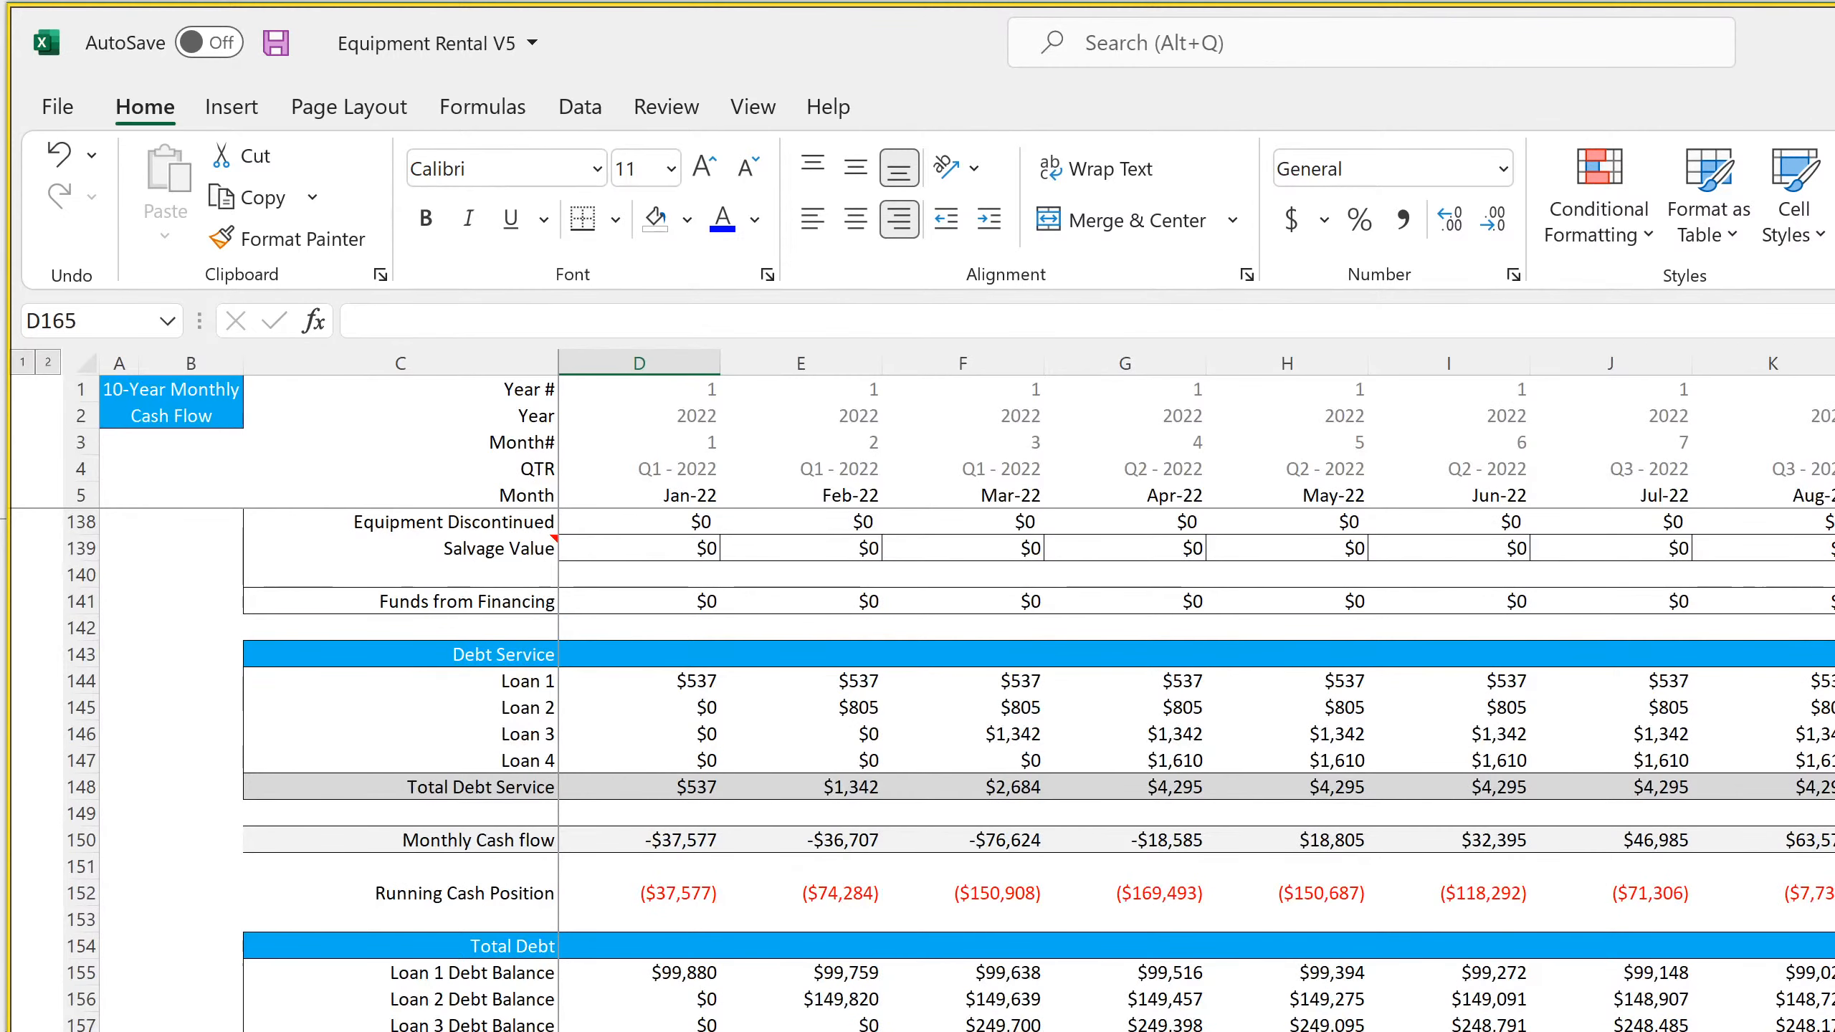
{"action": "key", "text": "Up"}
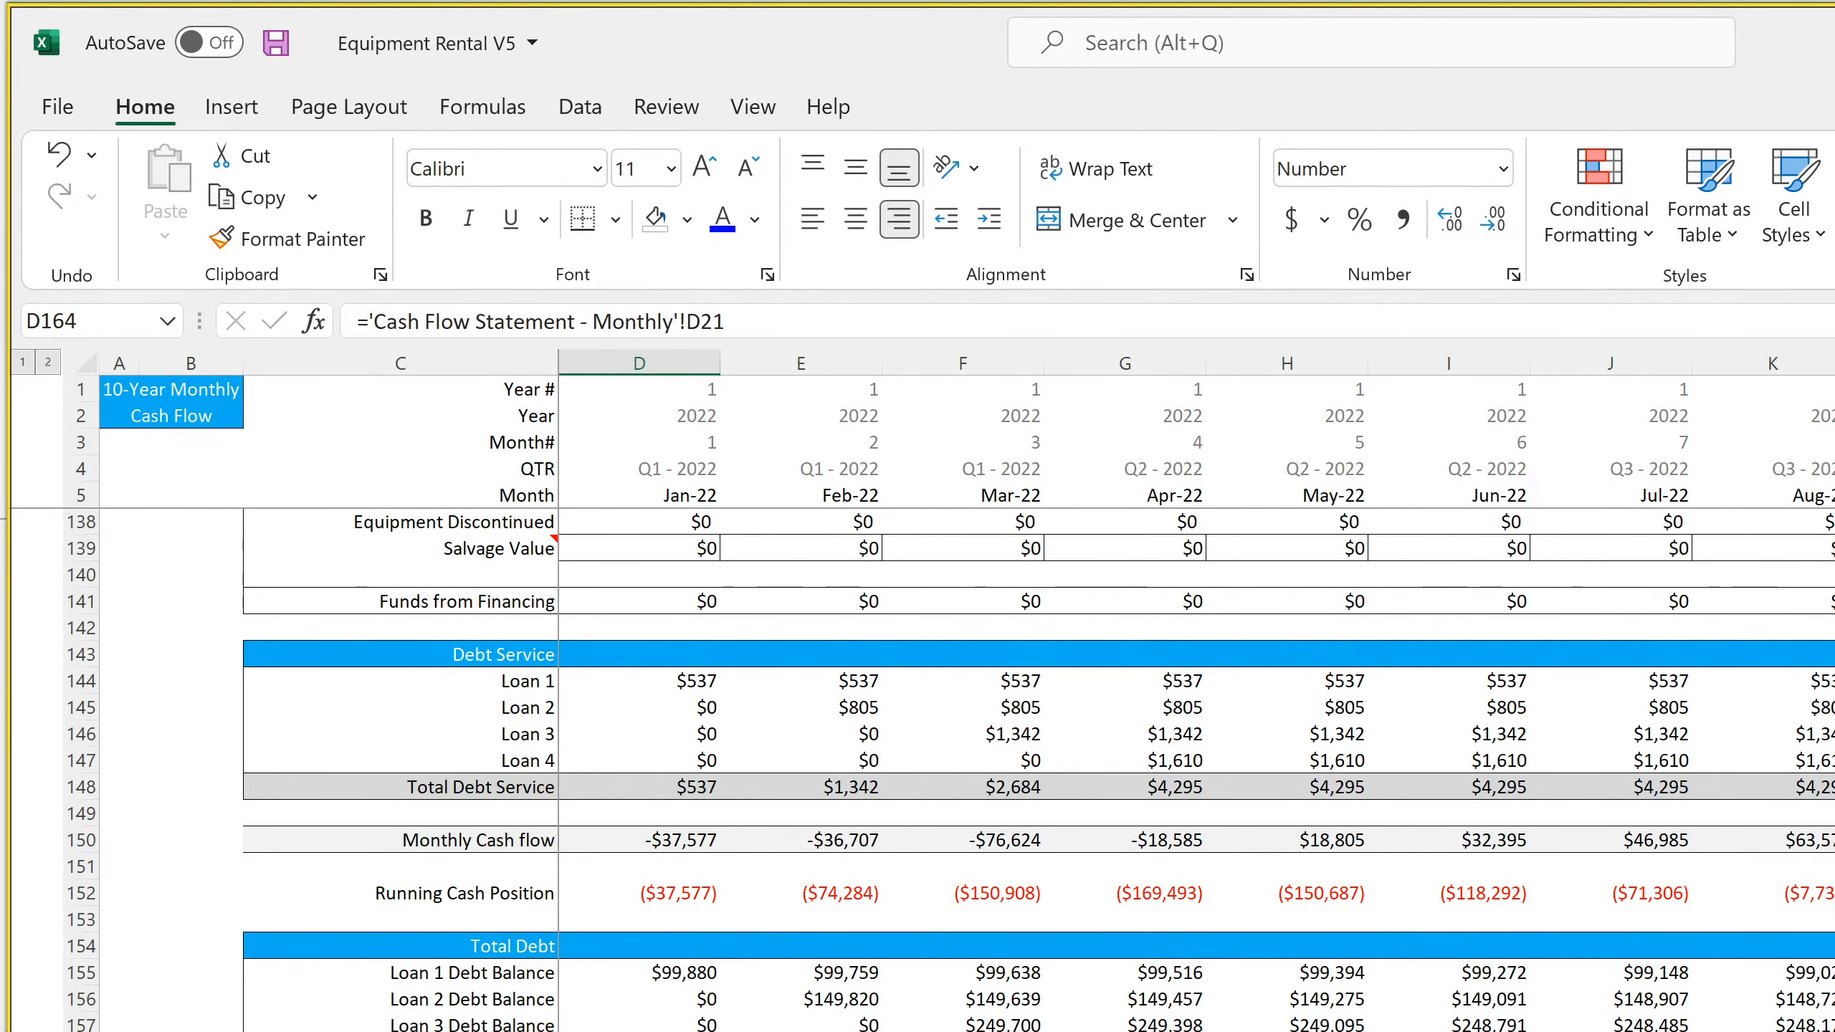
Link the Jan-22 Building Proceeds cell D163 to the Investing Activities section of the Cash Flow Statement - Monthly sheet
{"action": "key", "text": "Up"}
{"action": "type", "text": "="}
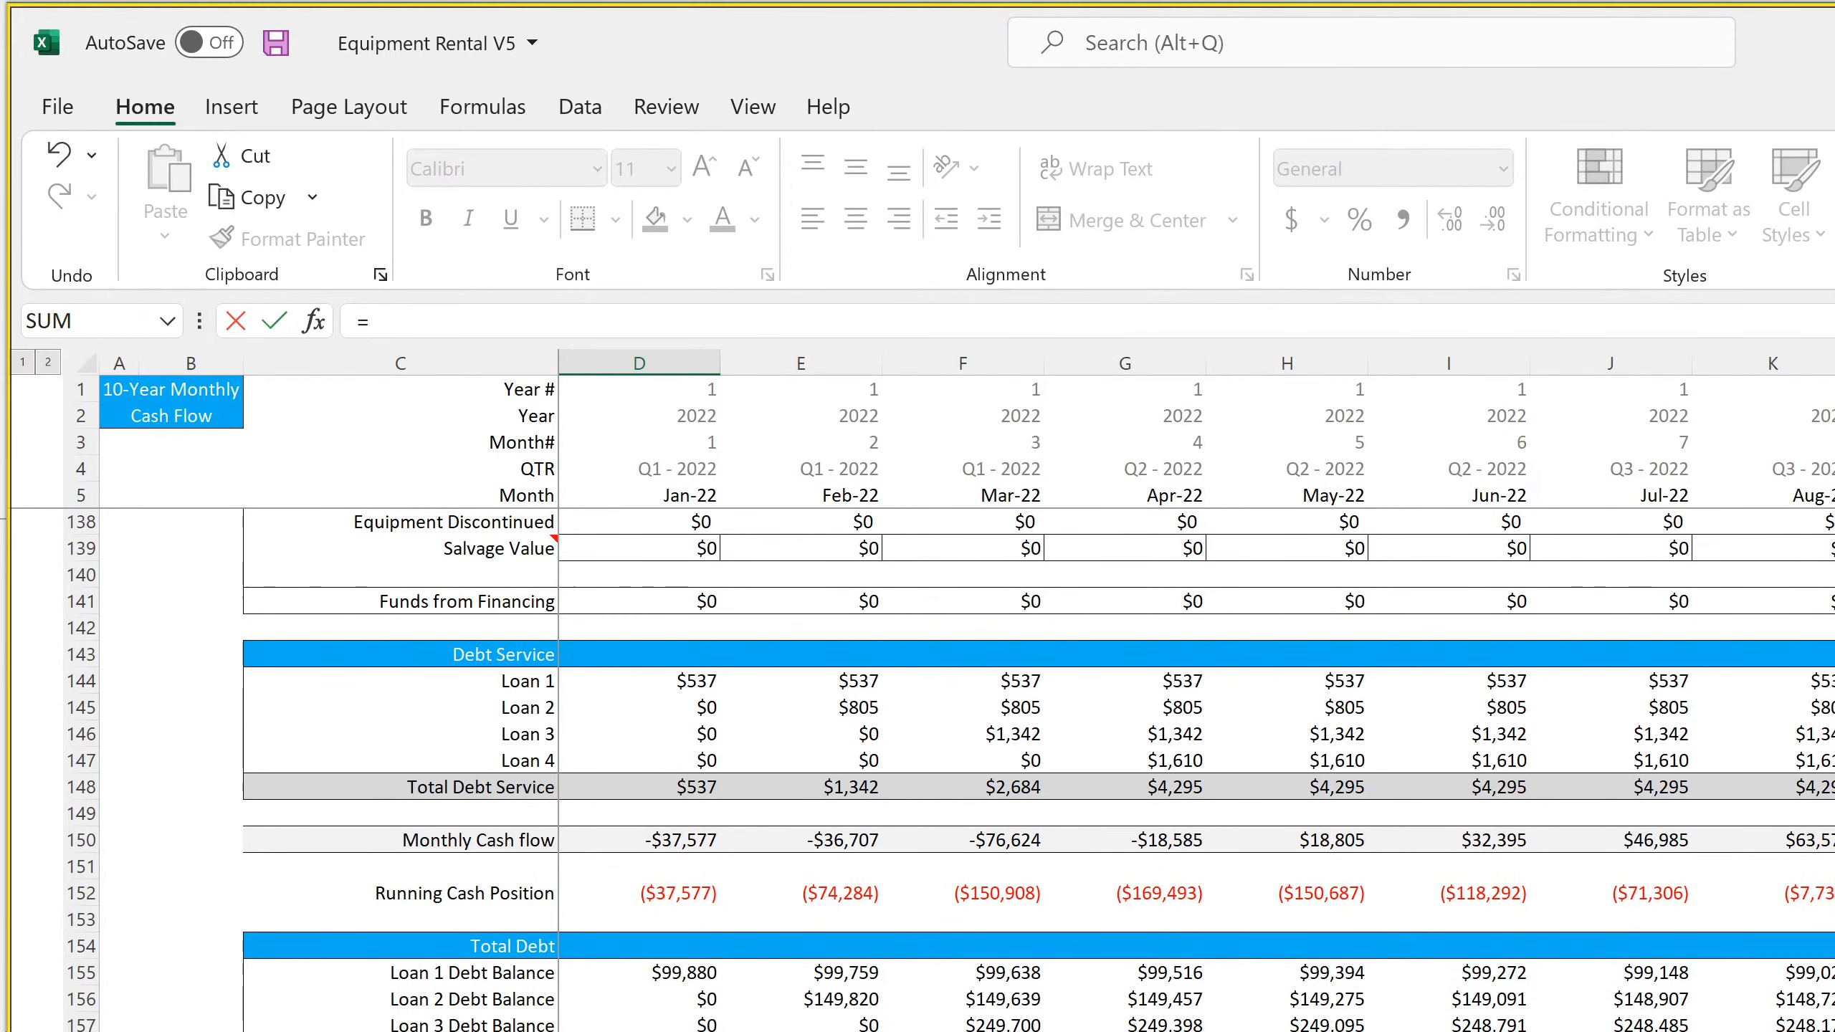
{"action": "key", "text": "ctrl+Page_Down"}
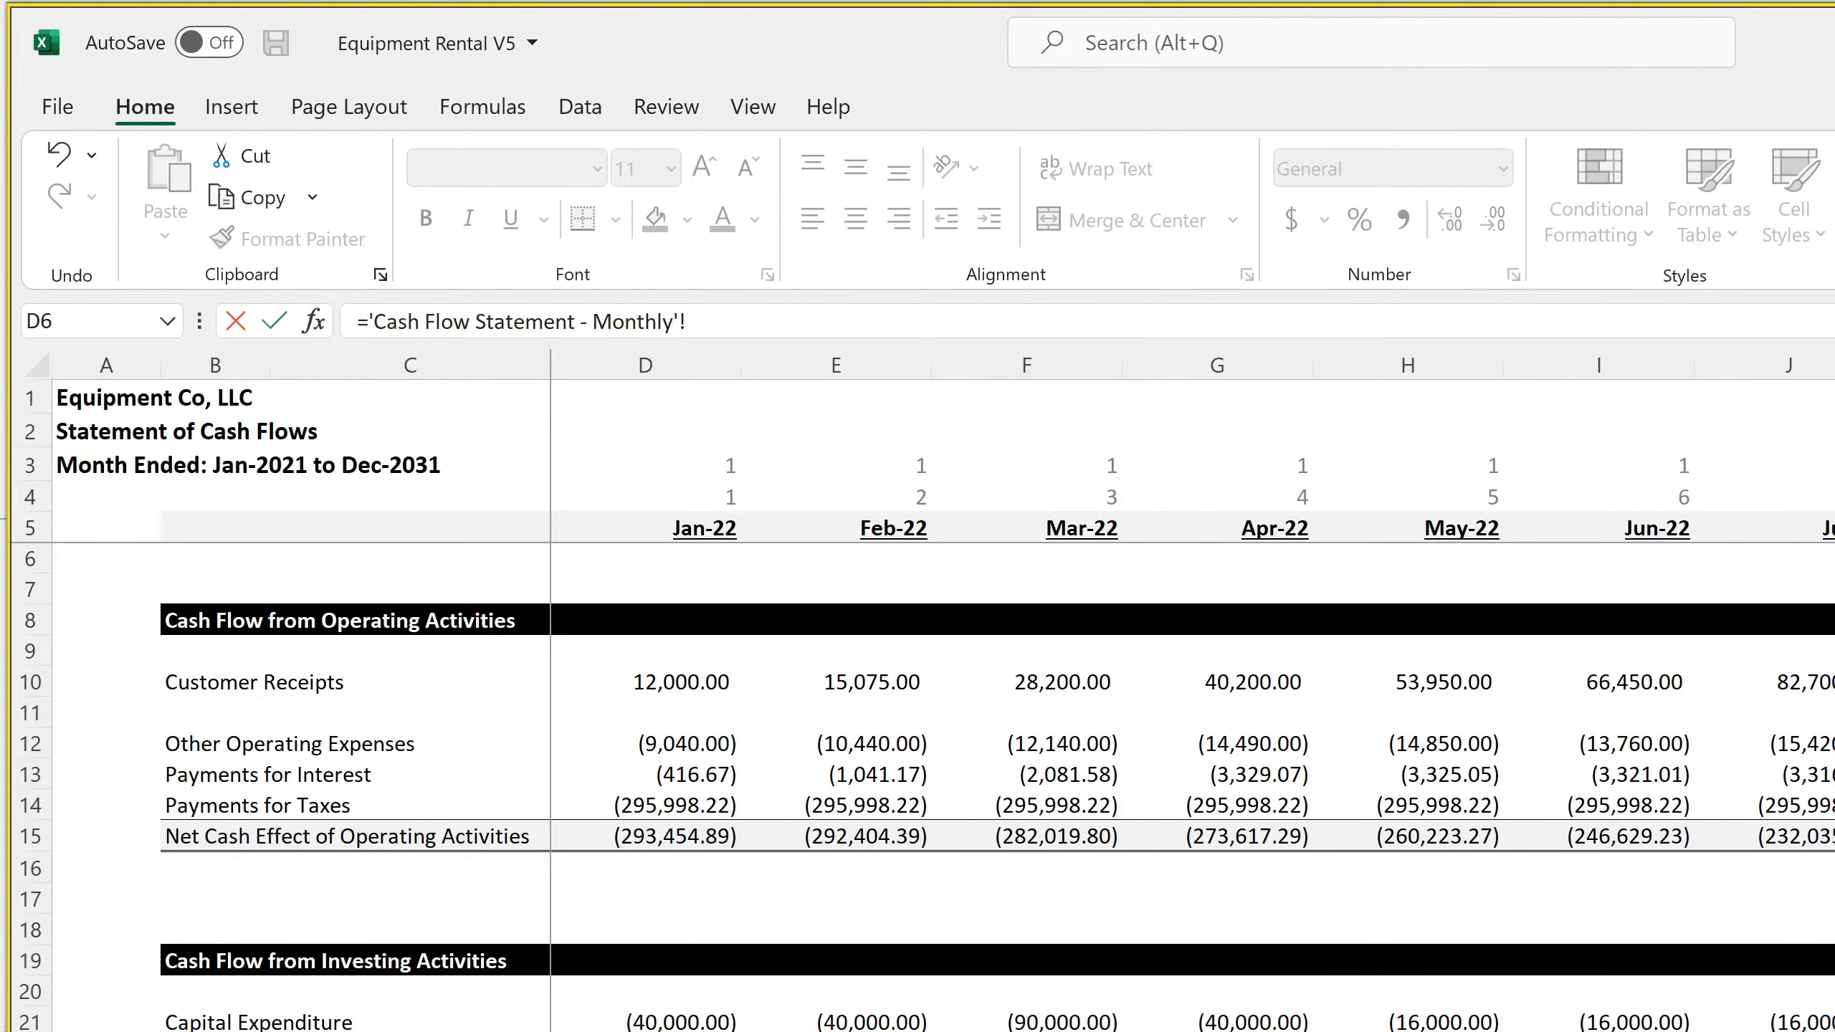
{"action": "left_click", "coordinate": [645, 1031]}
{"action": "key", "text": "Return"}
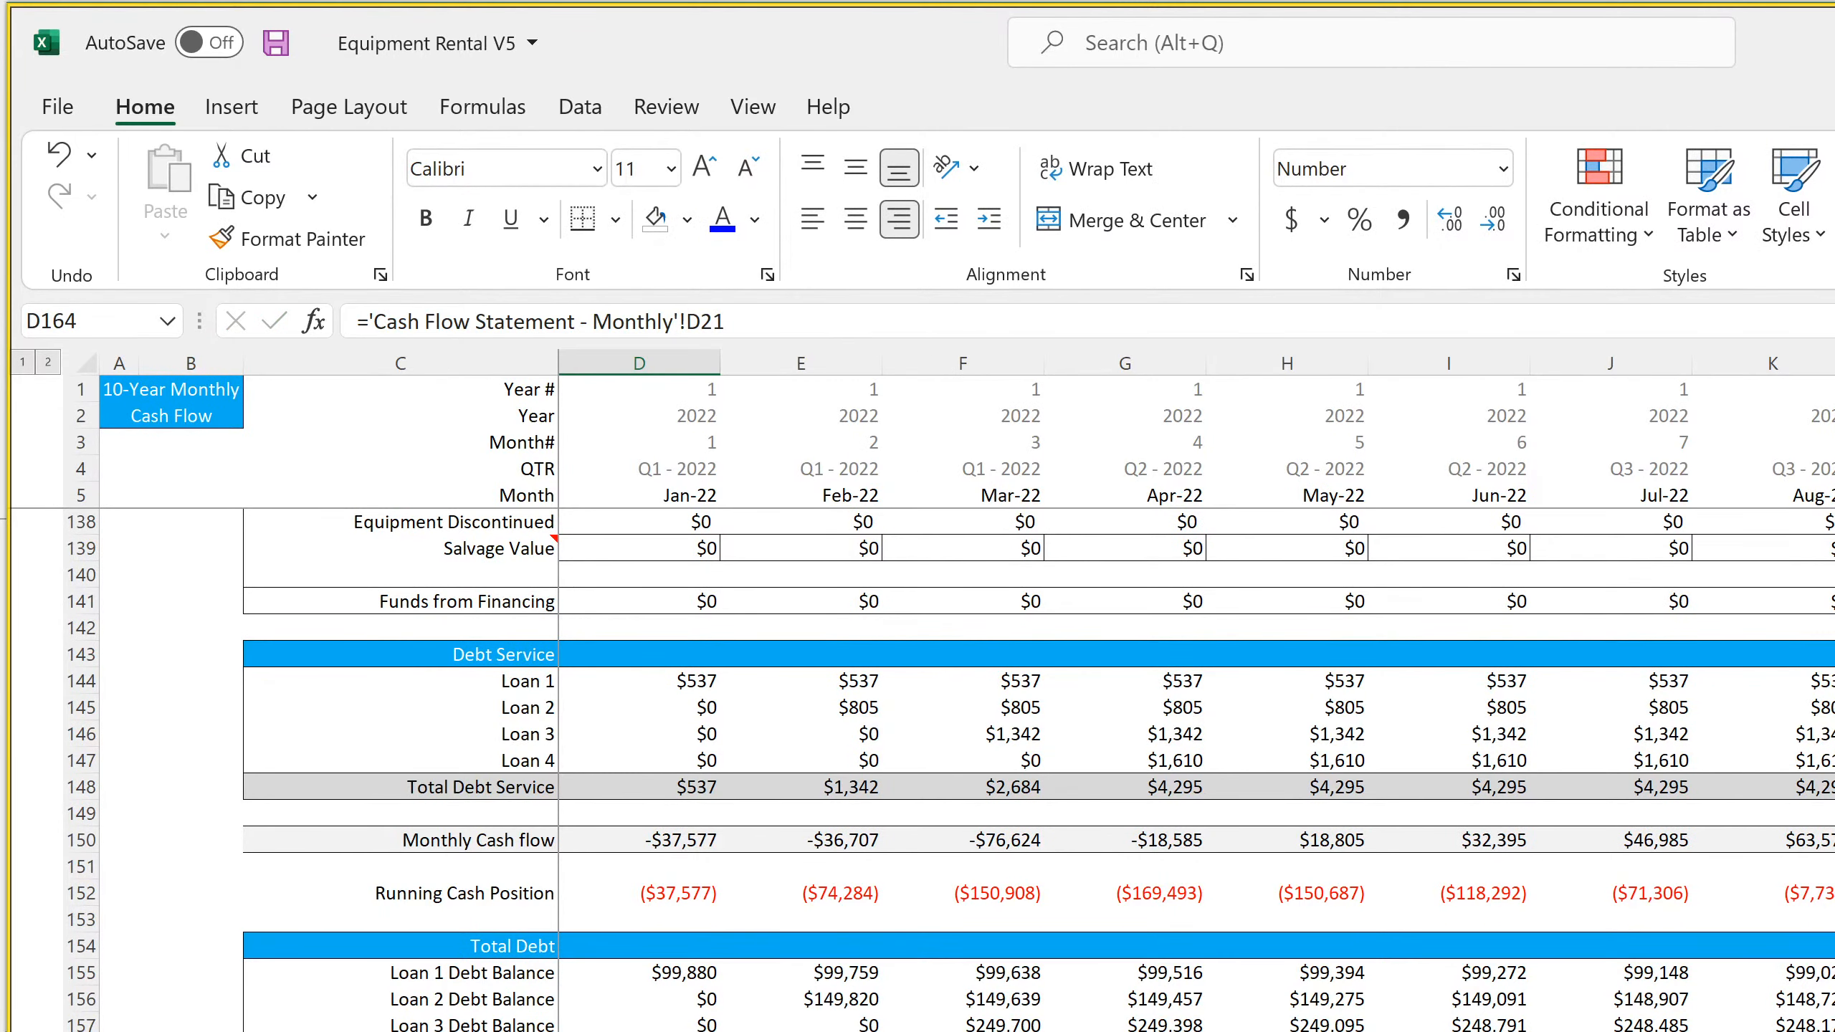
{"action": "key", "text": "Up"}
{"action": "key", "text": "Up"}
{"action": "type", "text": "="}
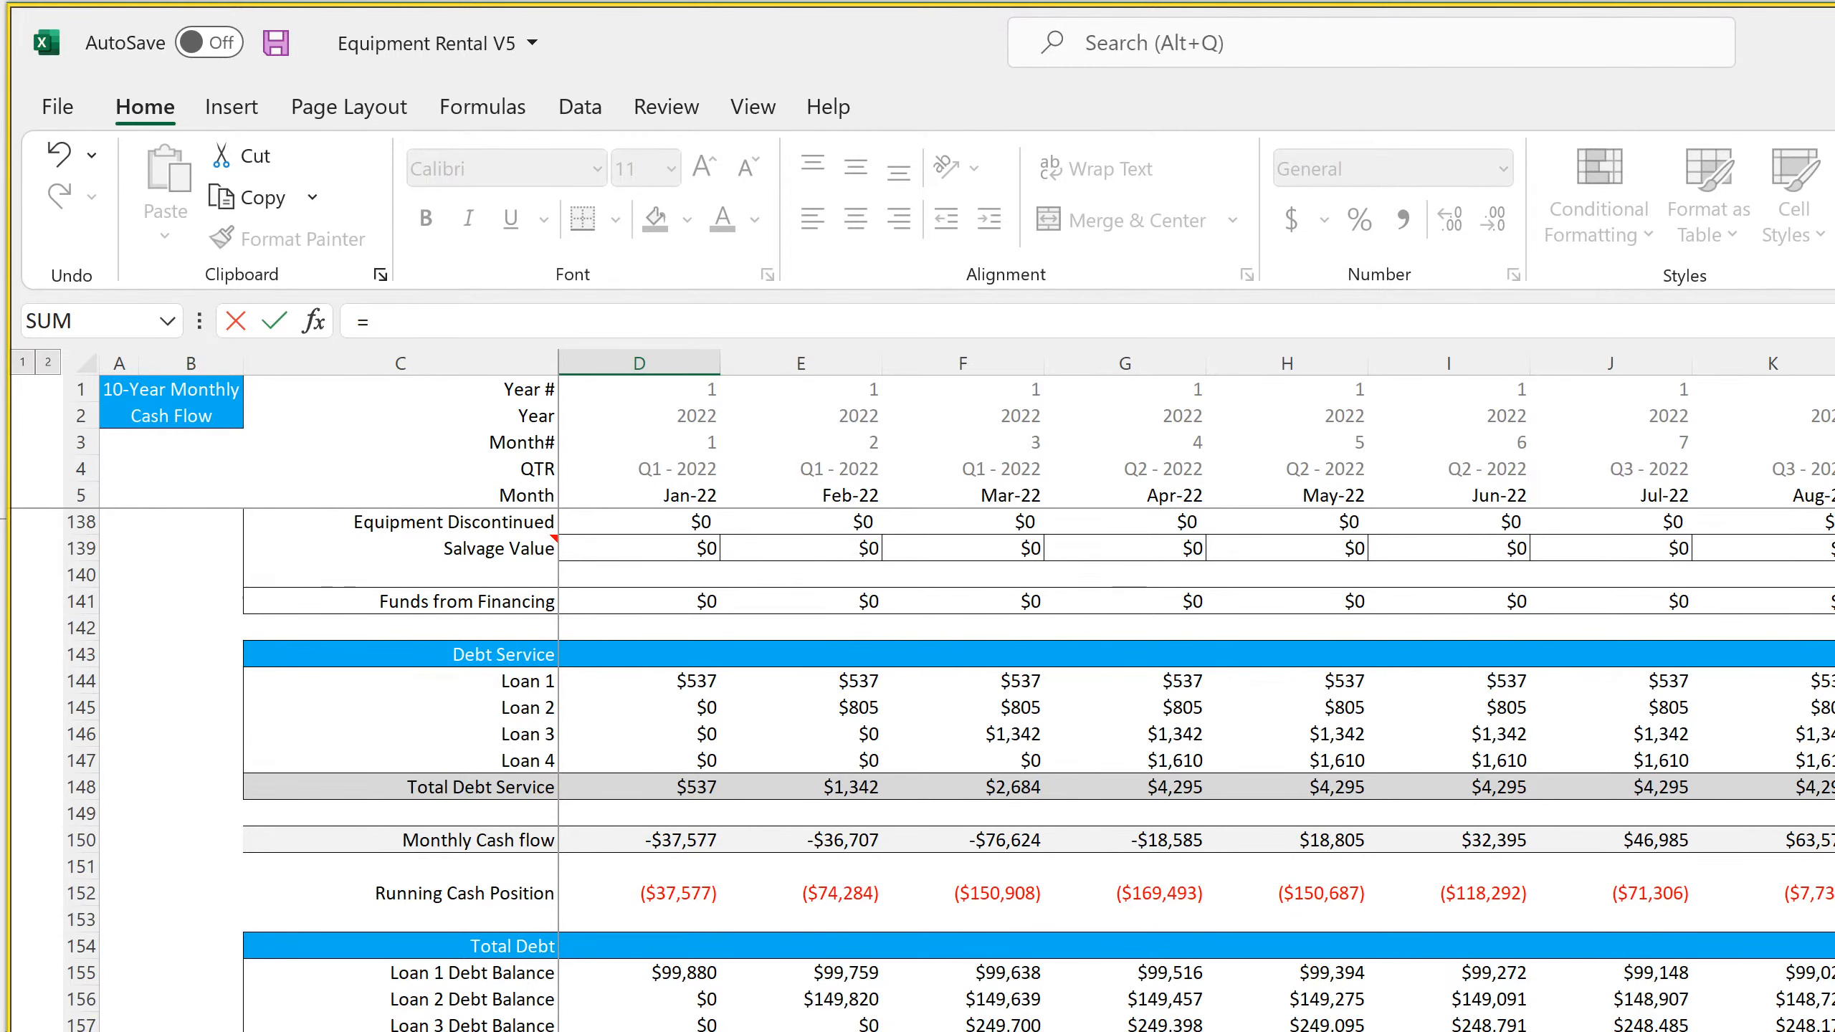
{"action": "key", "text": "ctrl+Page_Up"}
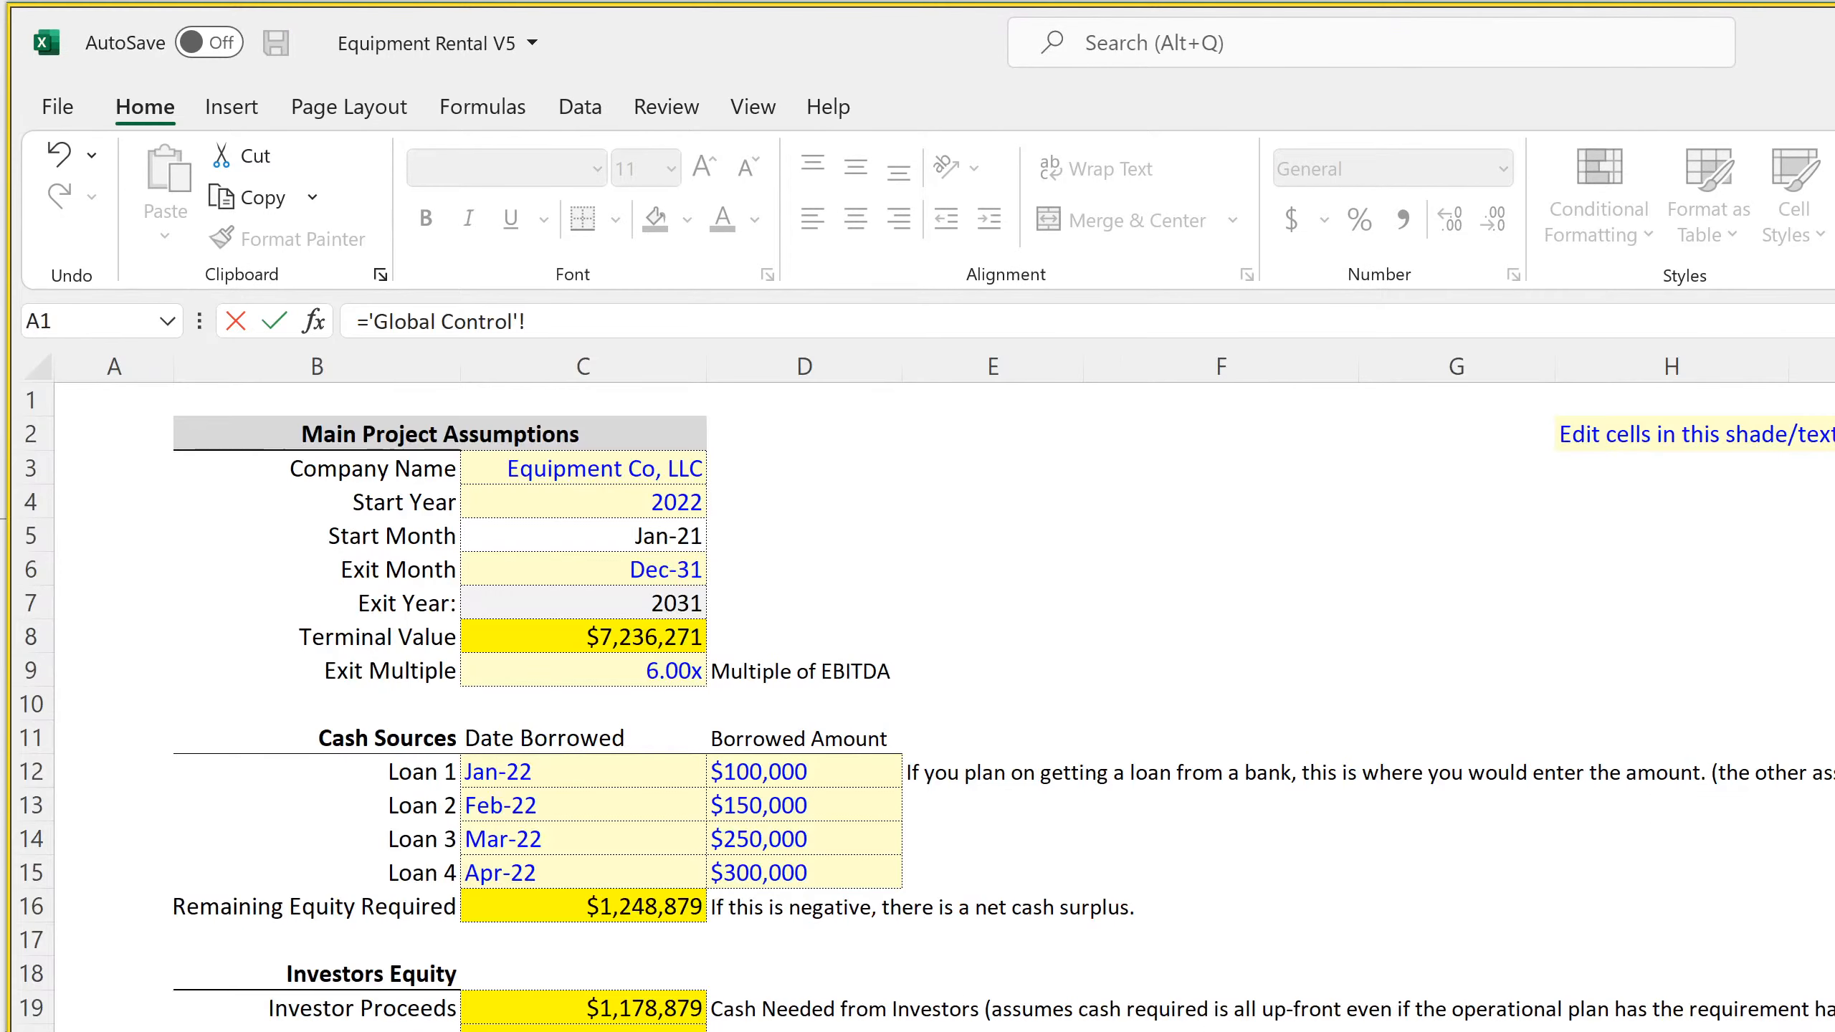
{"action": "key", "text": "ctrl+Page_Down"}
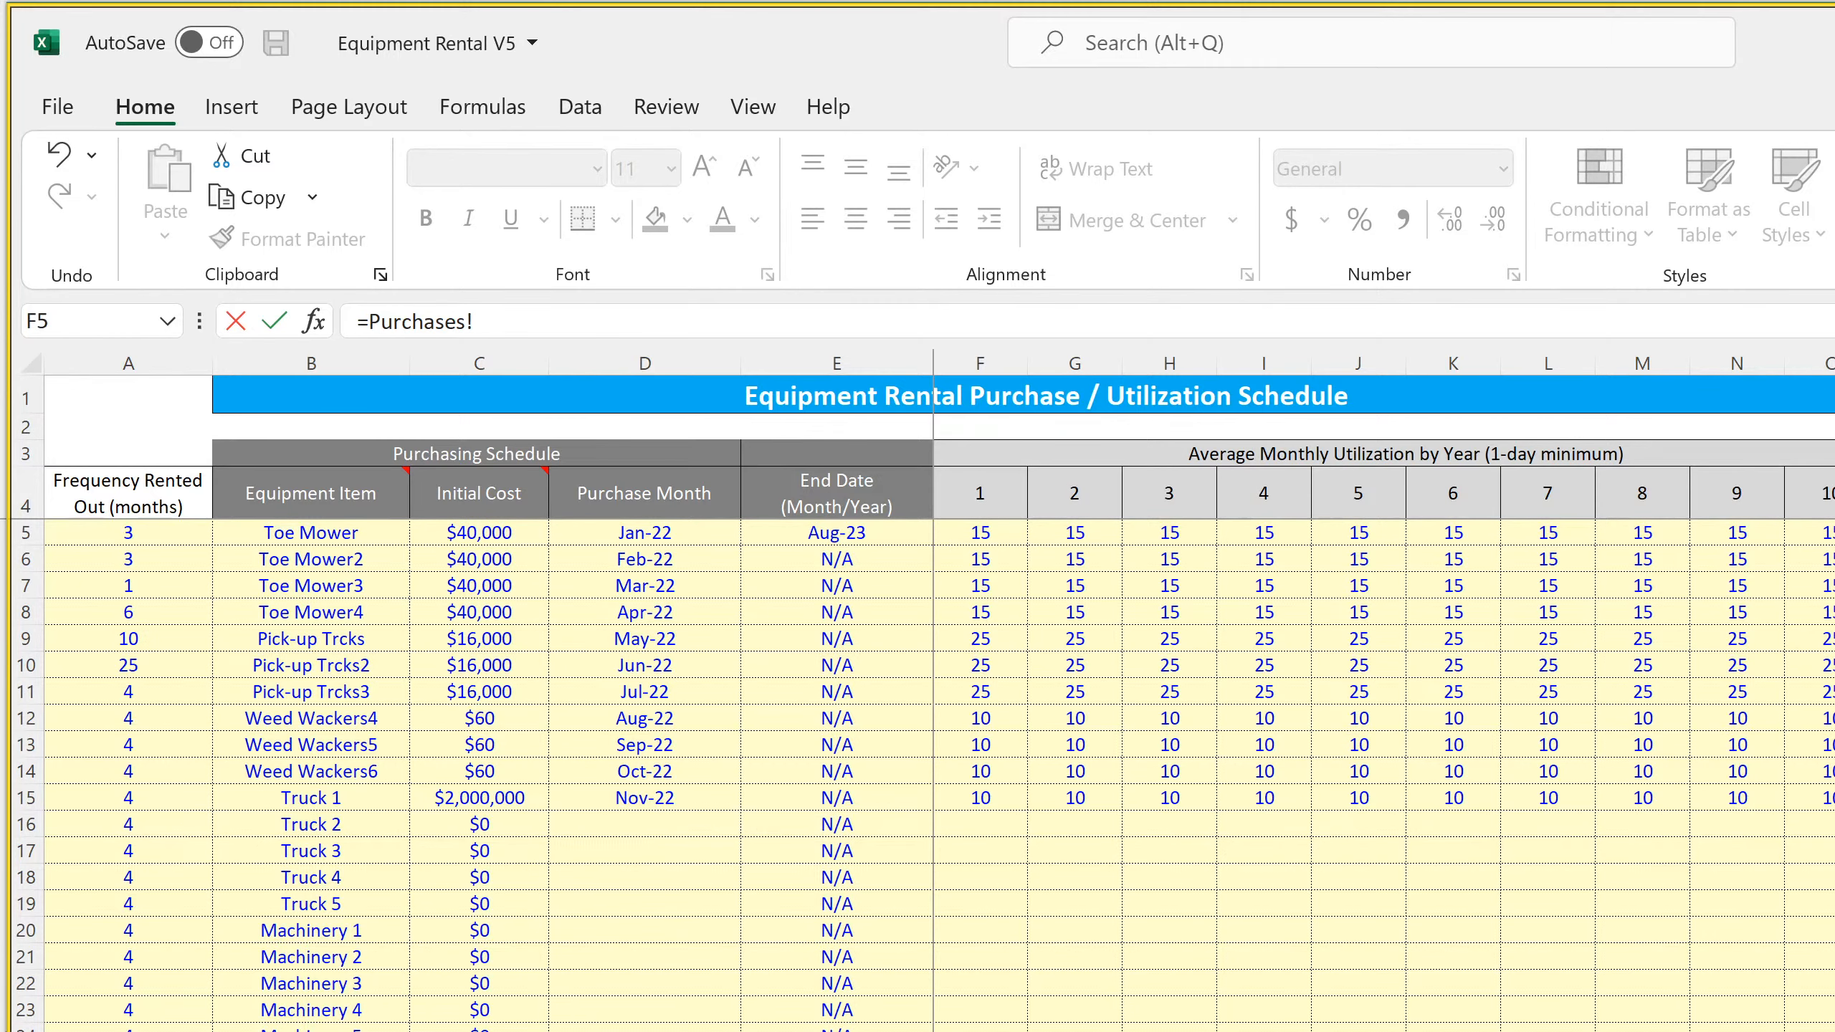
{"action": "key", "text": "ctrl+Page_Down"}
{"action": "key", "text": "ctrl+Page_Down"}
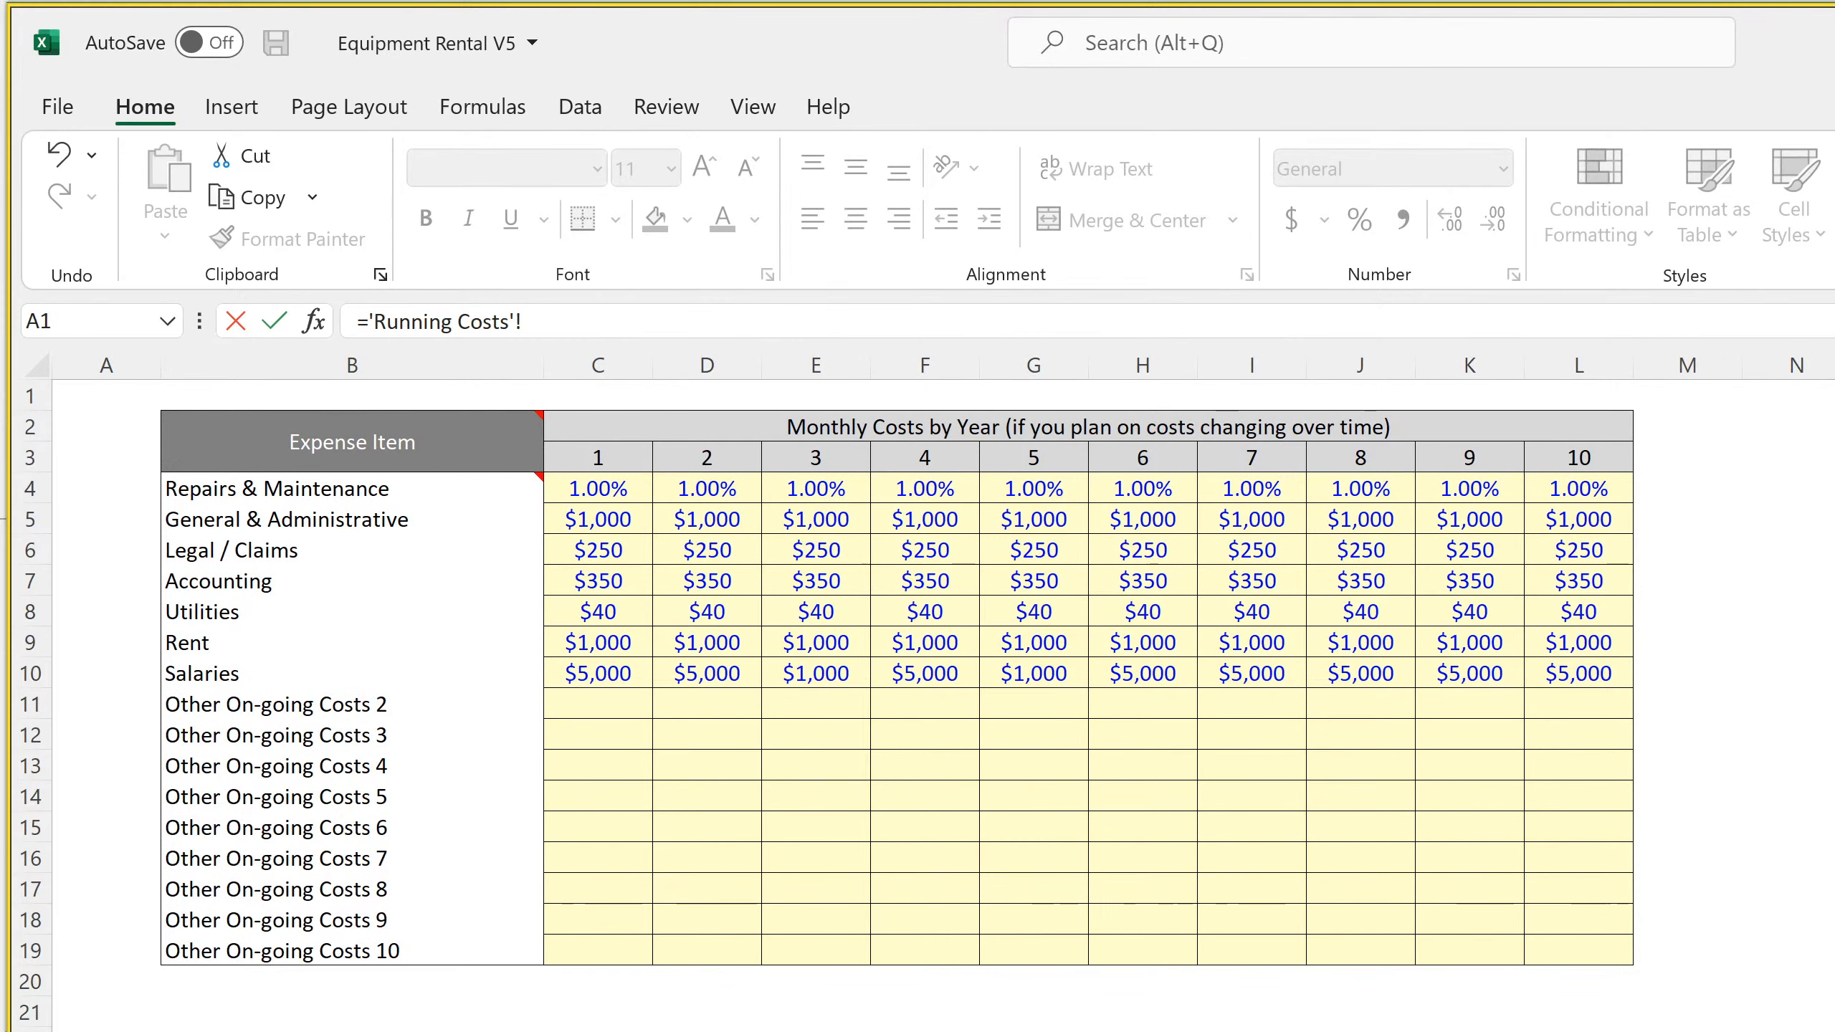
{"action": "key", "text": "ctrl+Page_Down"}
{"action": "key", "text": "ctrl+Page_Down"}
{"action": "key", "text": "ctrl+Page_Down"}
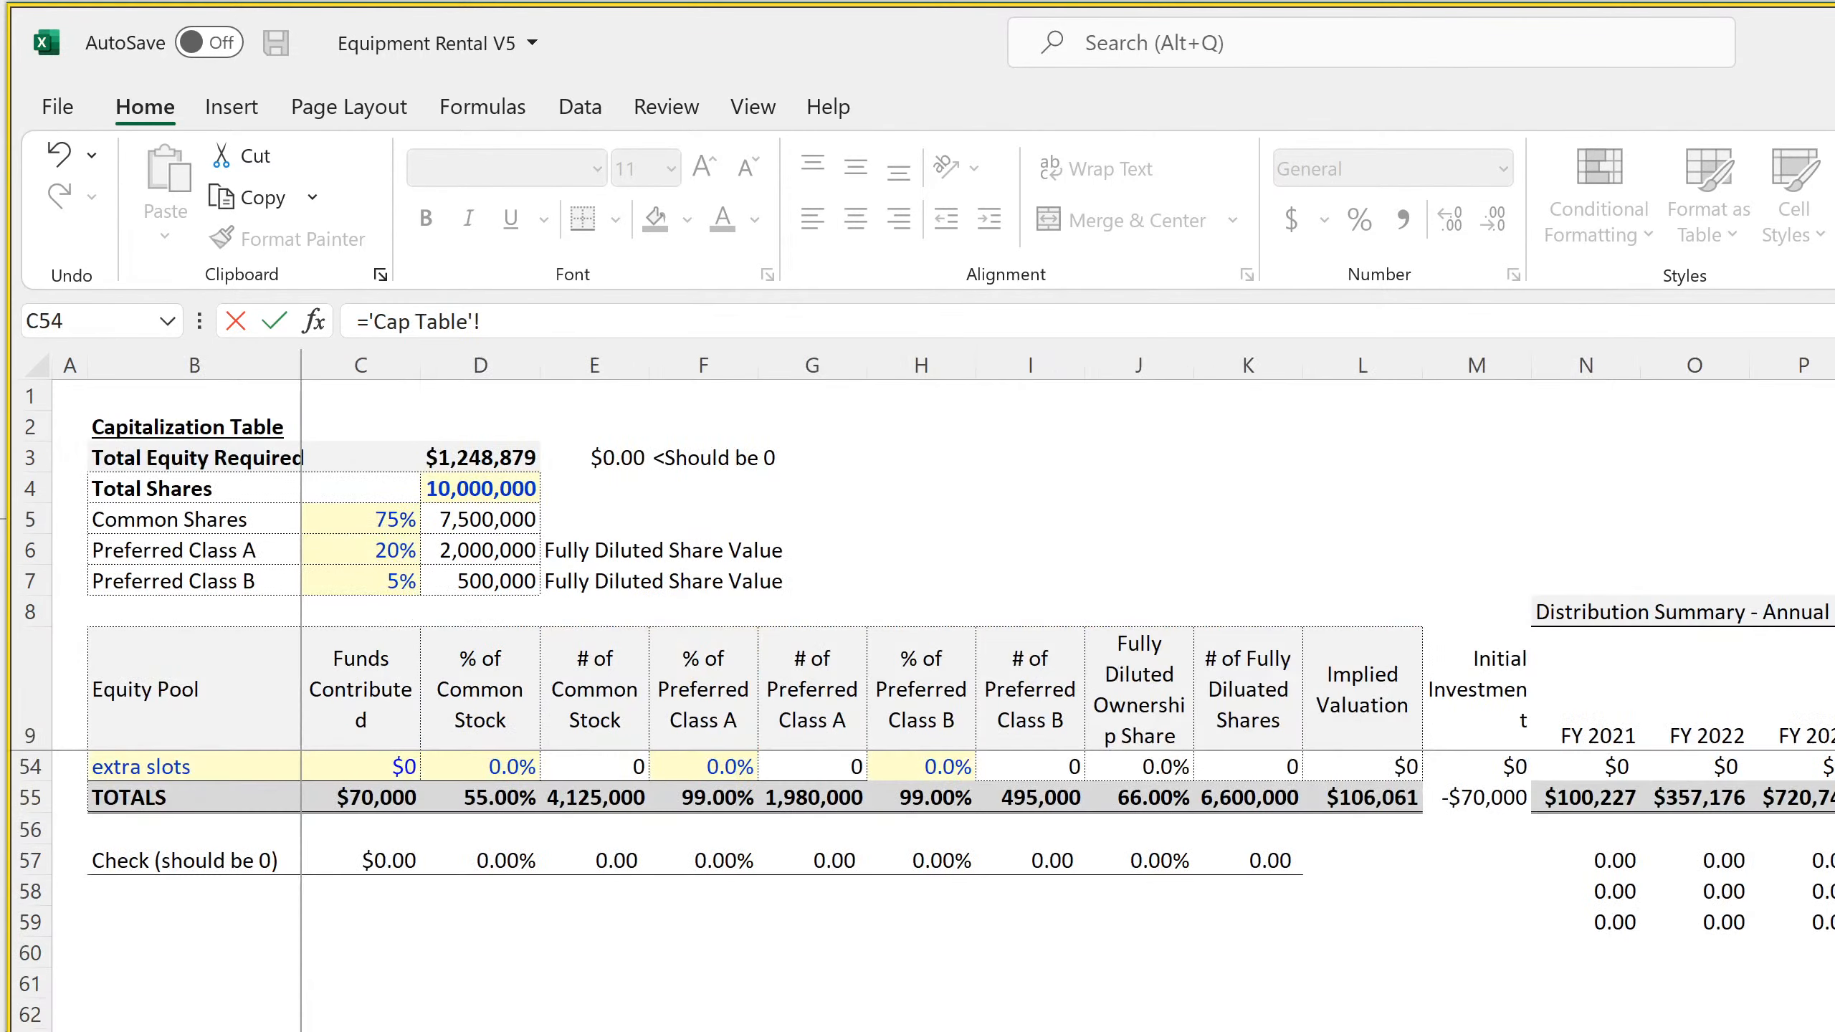
{"action": "left_click_drag", "start_coordinate": [540, 319], "coordinate": [317, 354]}
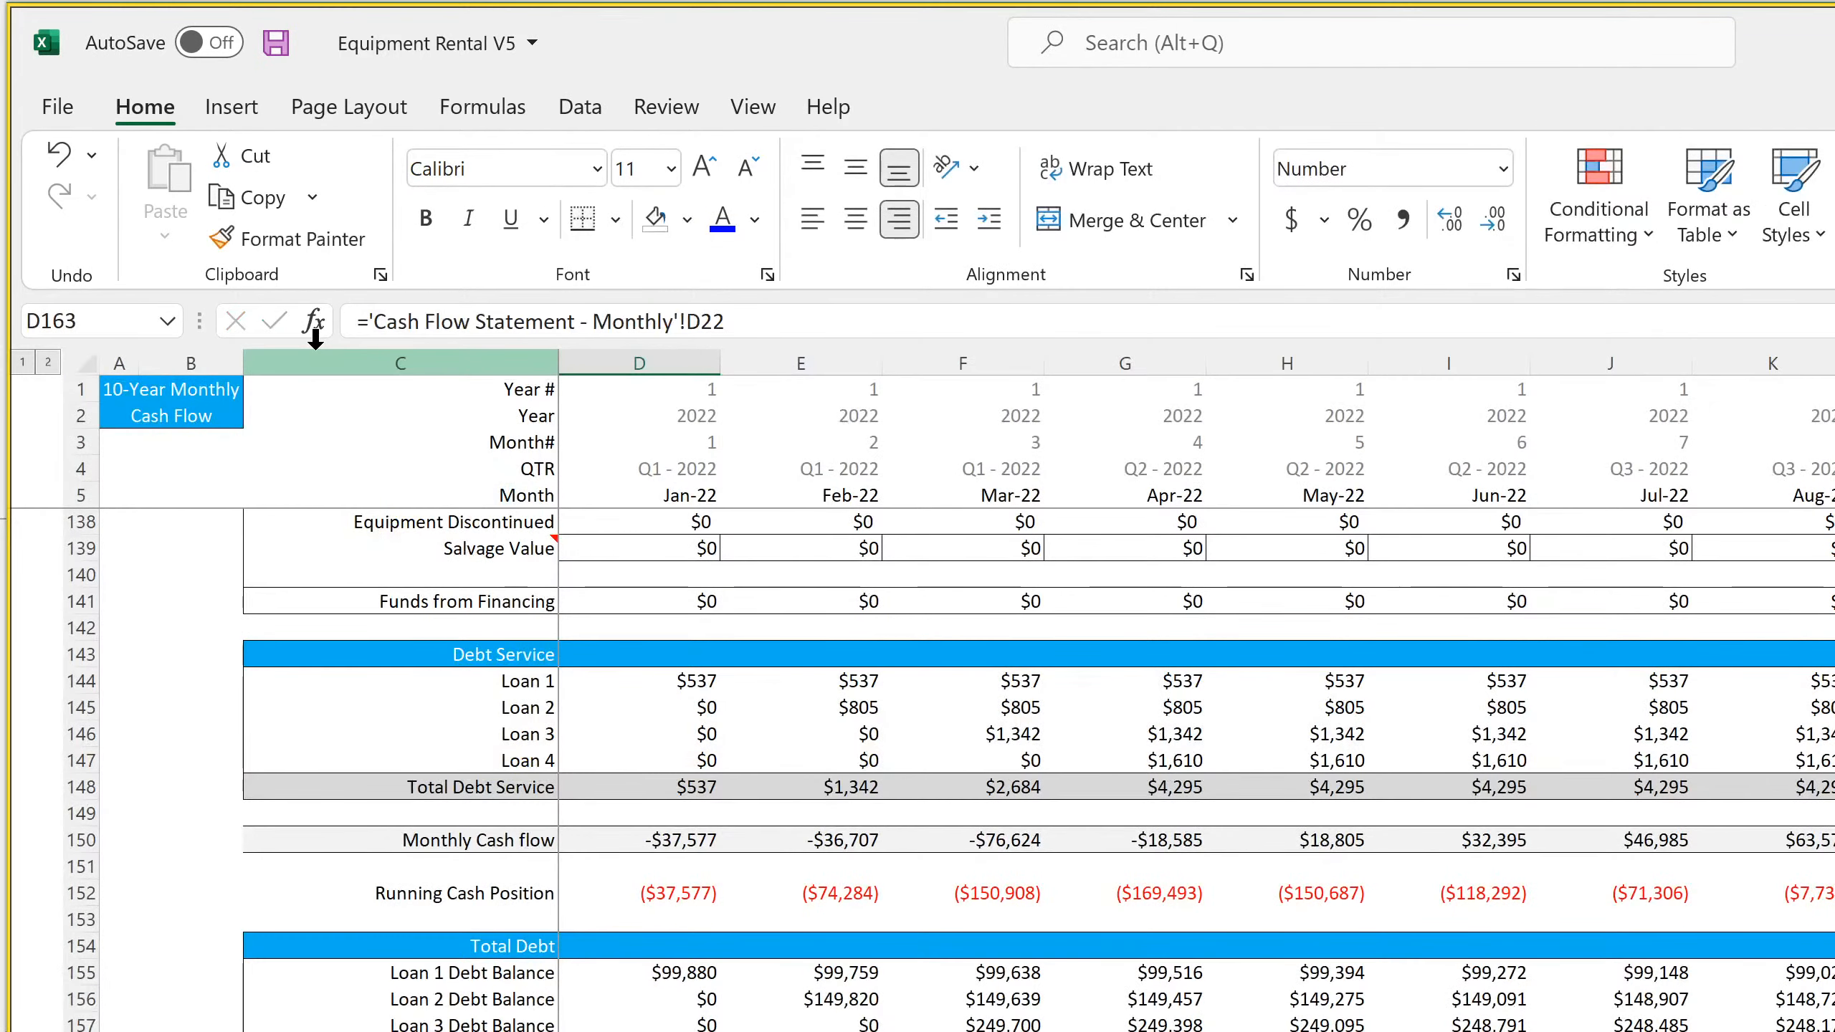
{"action": "key", "text": "Up"}
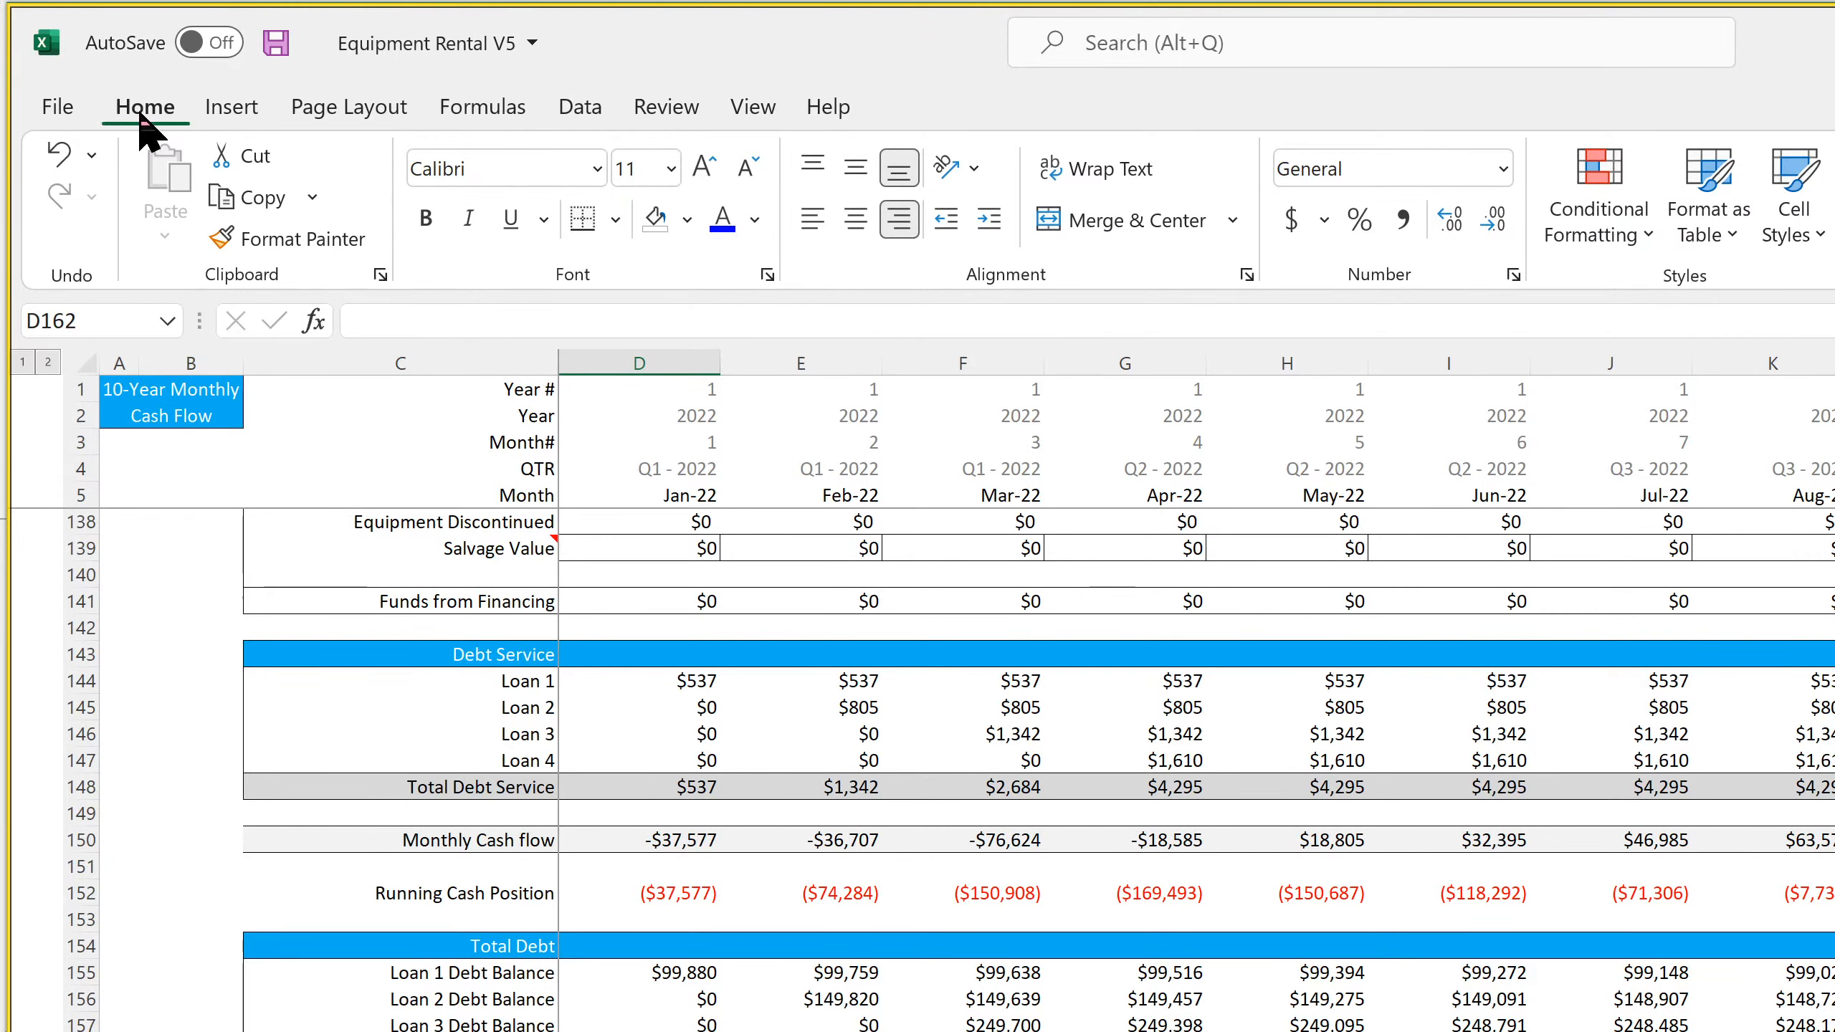
Save the rental workbook, and copy the Startup Costs table from B2 through the Total row in the SaaS Startup Model
{"action": "left_click", "coordinate": [275, 52]}
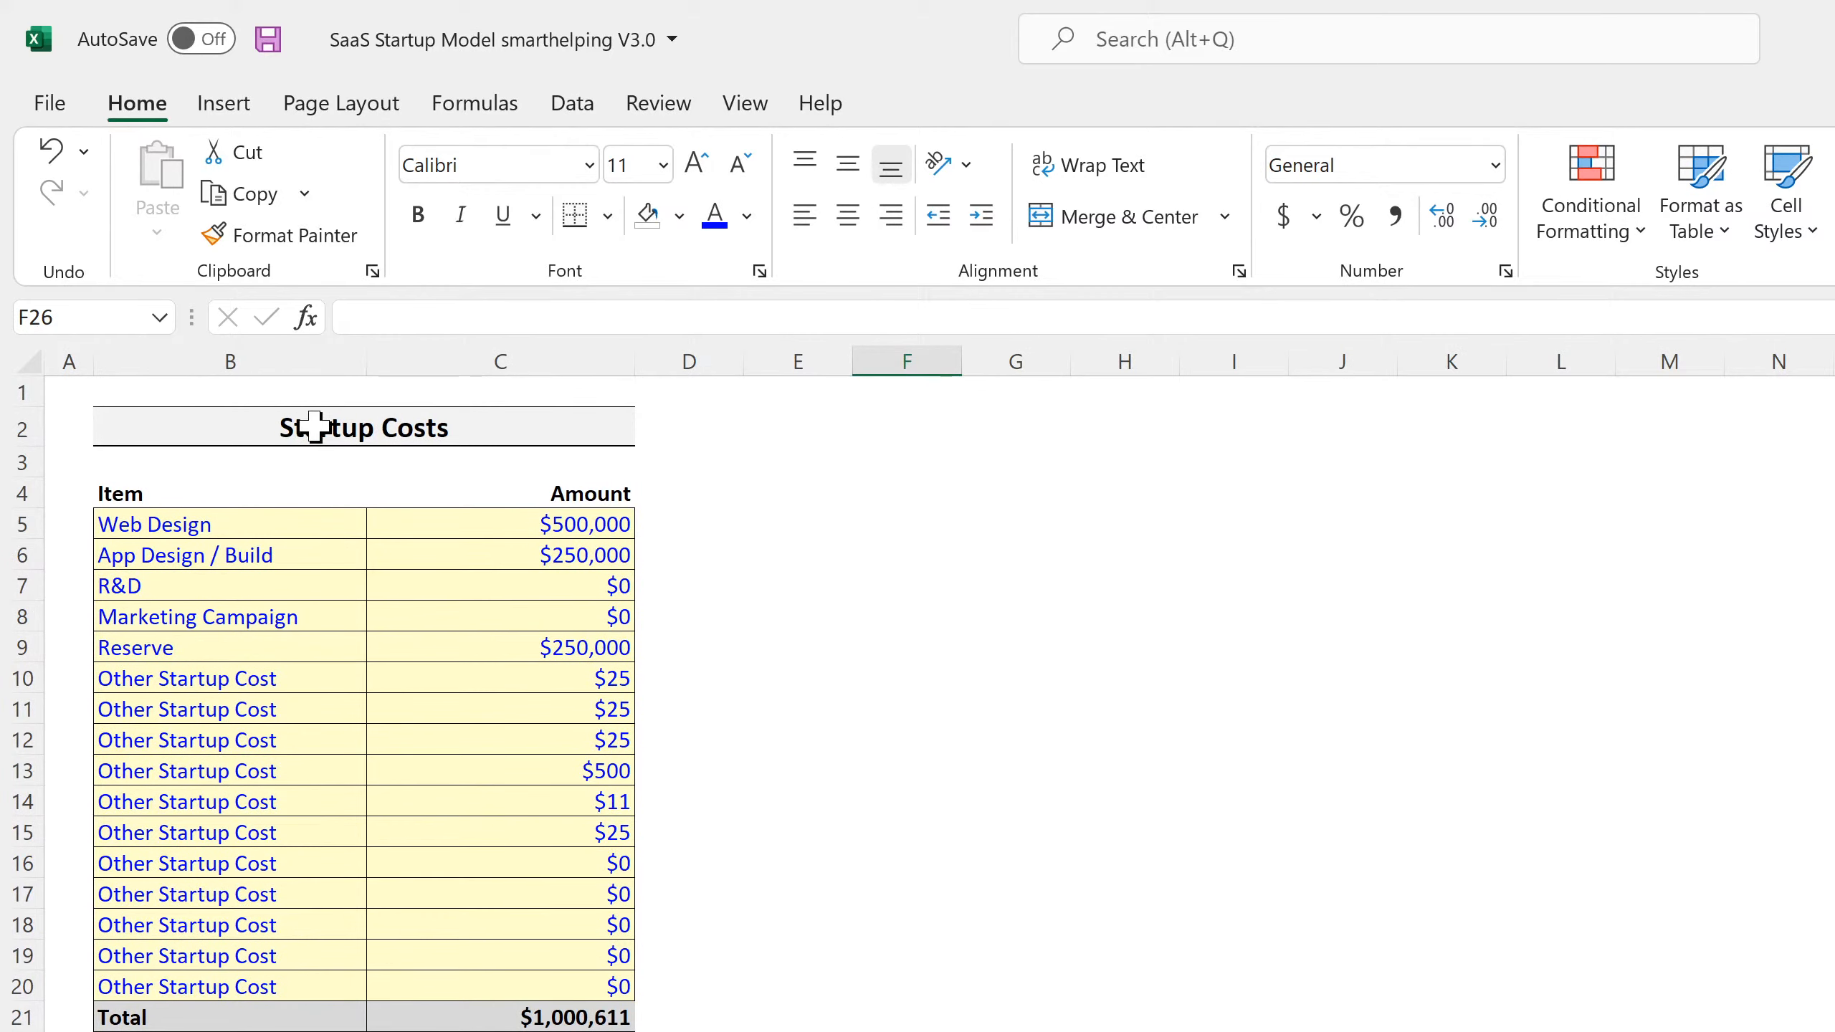
{"action": "left_click_drag", "start_coordinate": [316, 426], "coordinate": [295, 1026]}
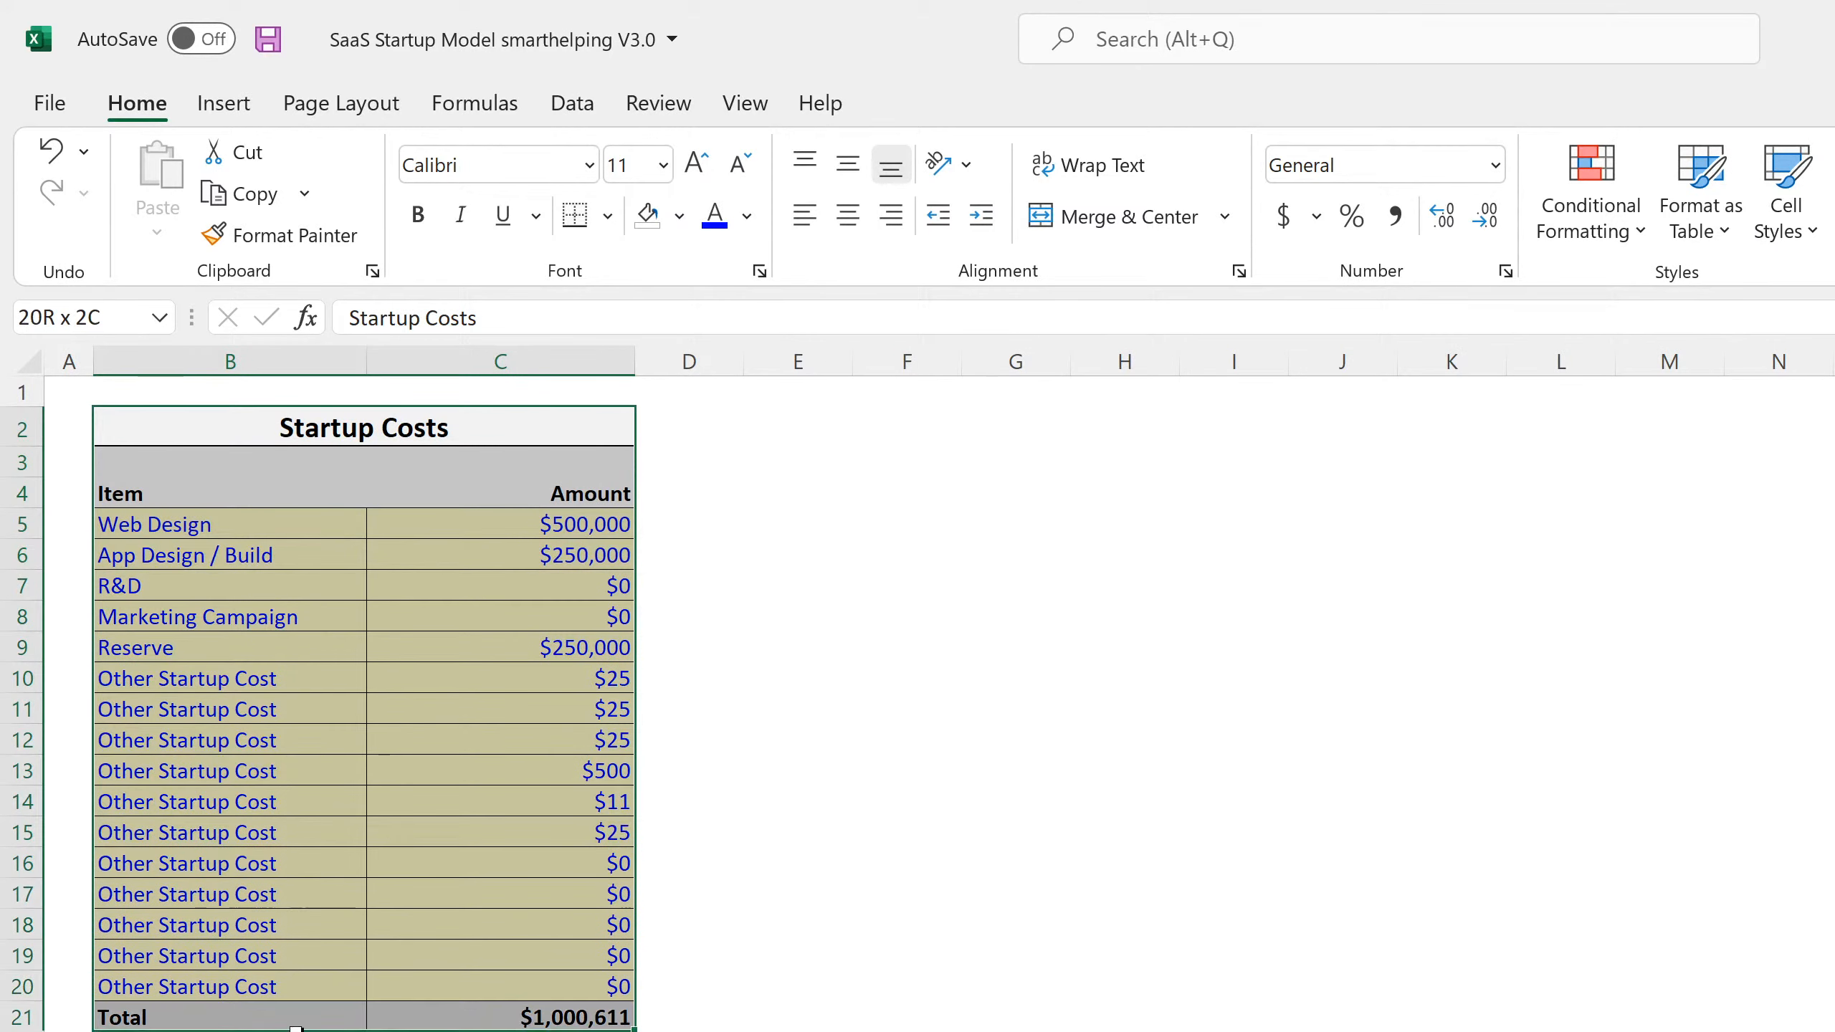
{"action": "right_click", "coordinate": [357, 539]}
{"action": "left_click", "coordinate": [448, 613]}
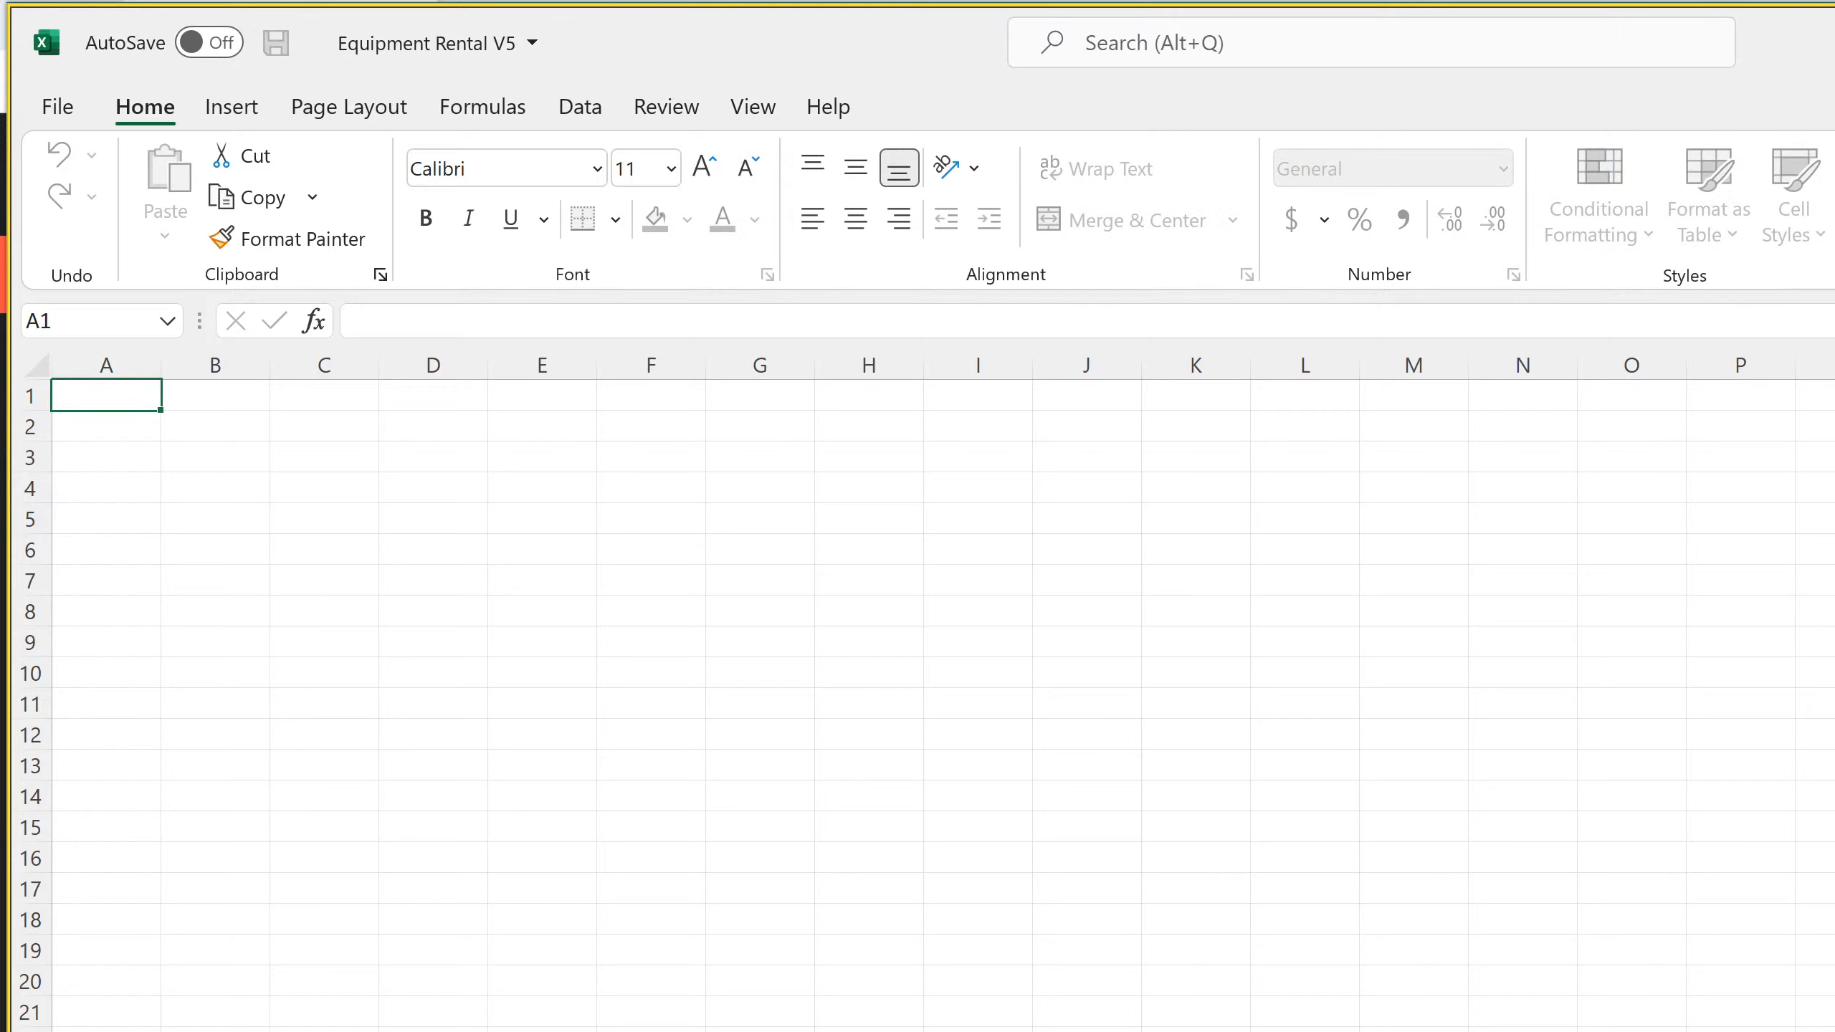
Add a new worksheet to the Equipment Rental V5 workbook and give its tab a theme color
{"action": "key", "text": "Return"}
{"action": "right_click", "coordinate": [325, 1031]}
{"action": "mouse_move", "coordinate": [433, 1031]}
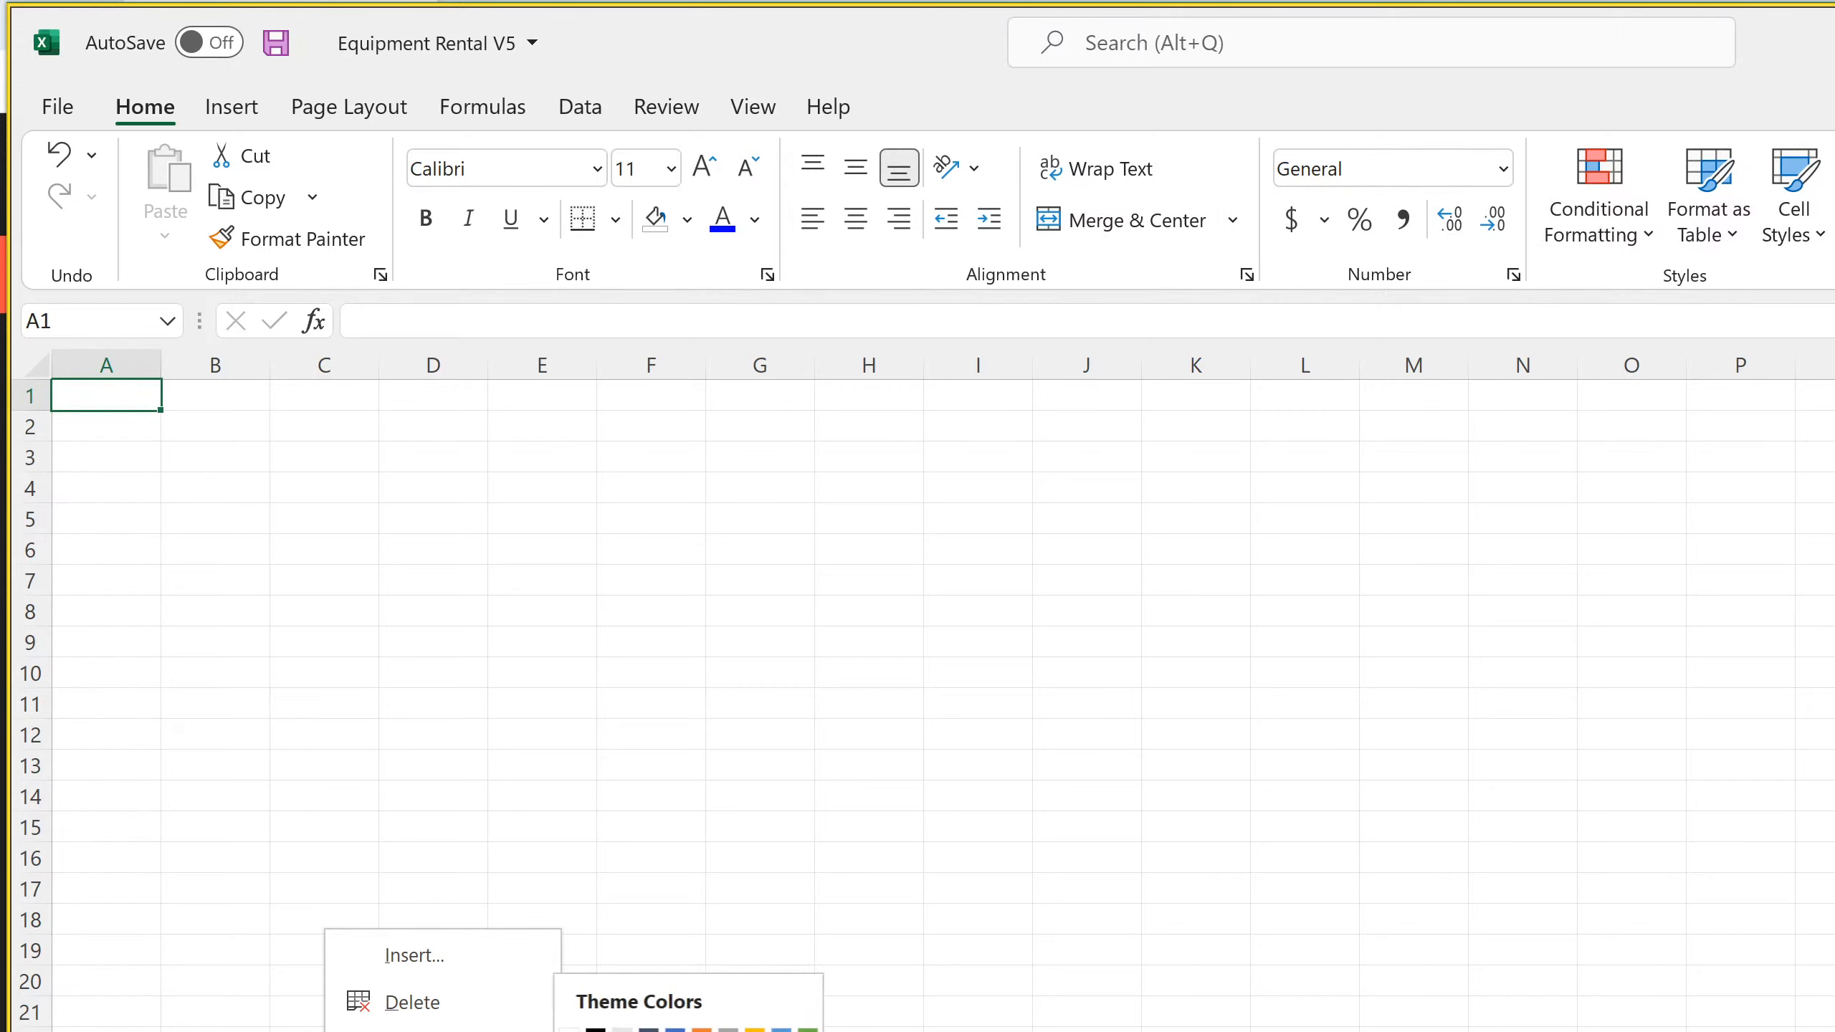
{"action": "left_click", "coordinate": [679, 1031]}
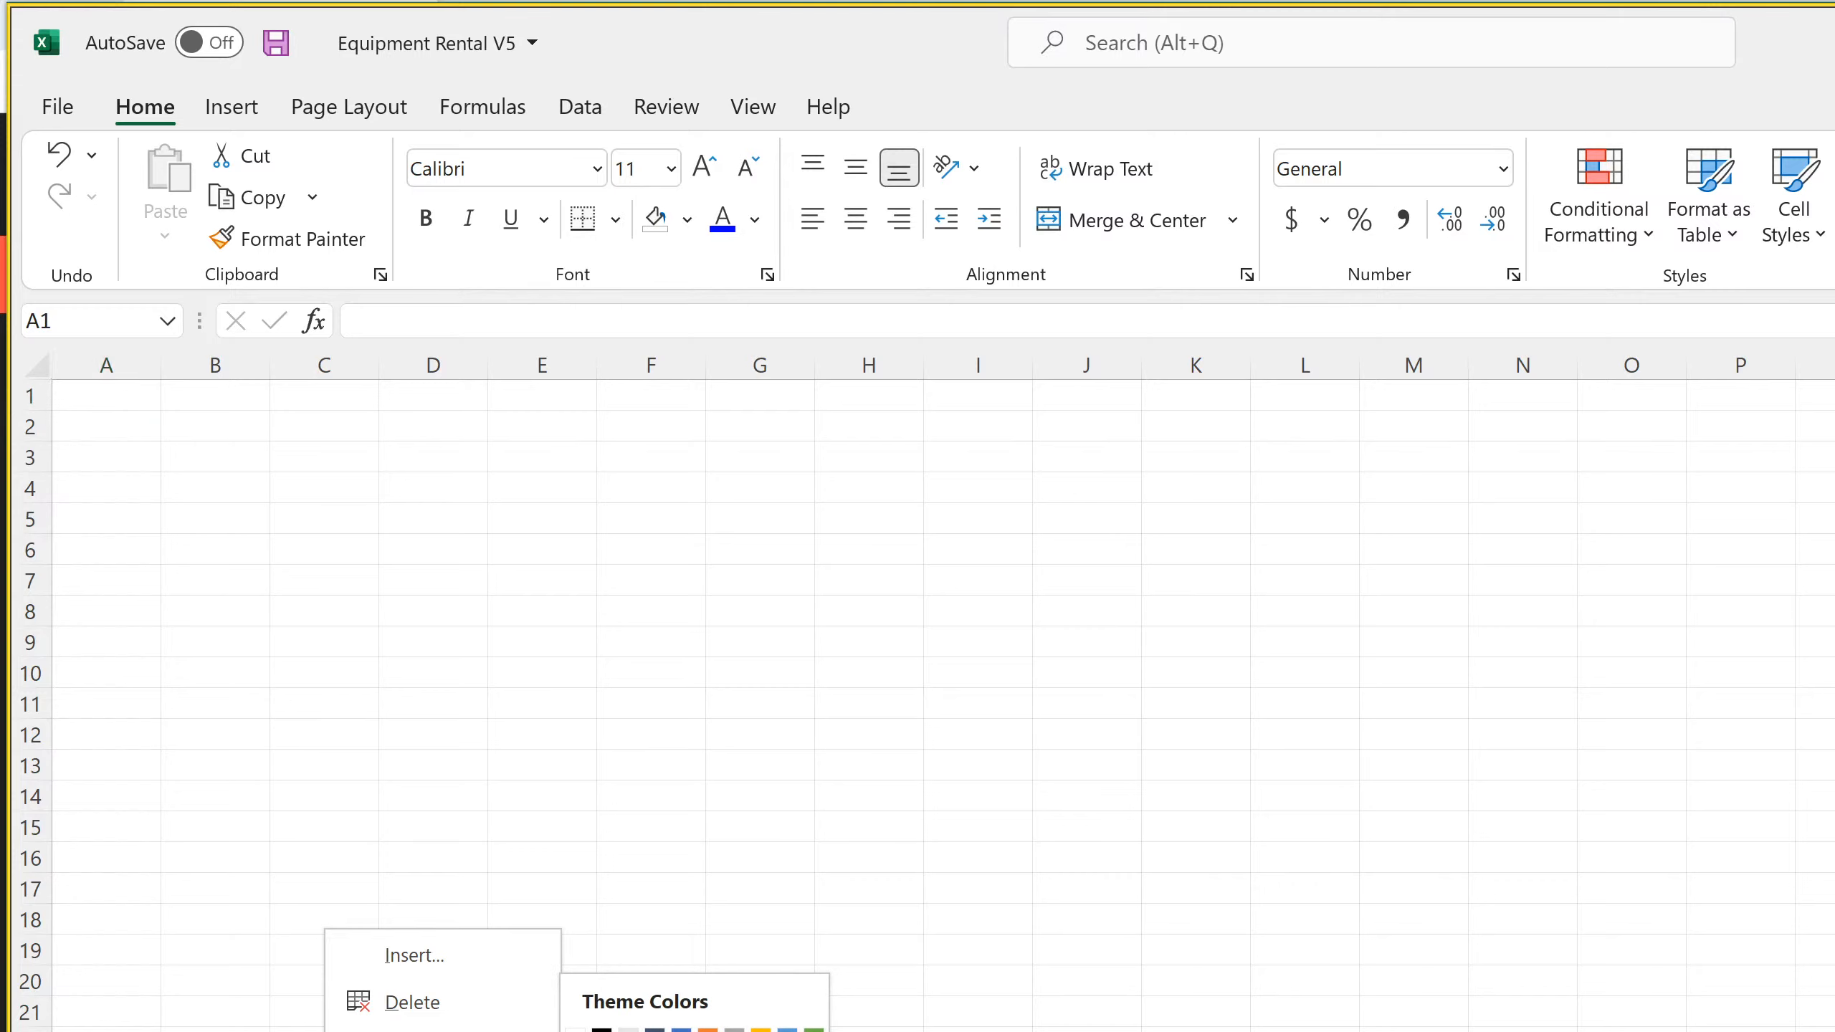
Copy the SaaS Startup Model's Startup Costs table and paste it at B2 of the new Equipment Rental V5 sheet
{"action": "right_click", "coordinate": [218, 433]}
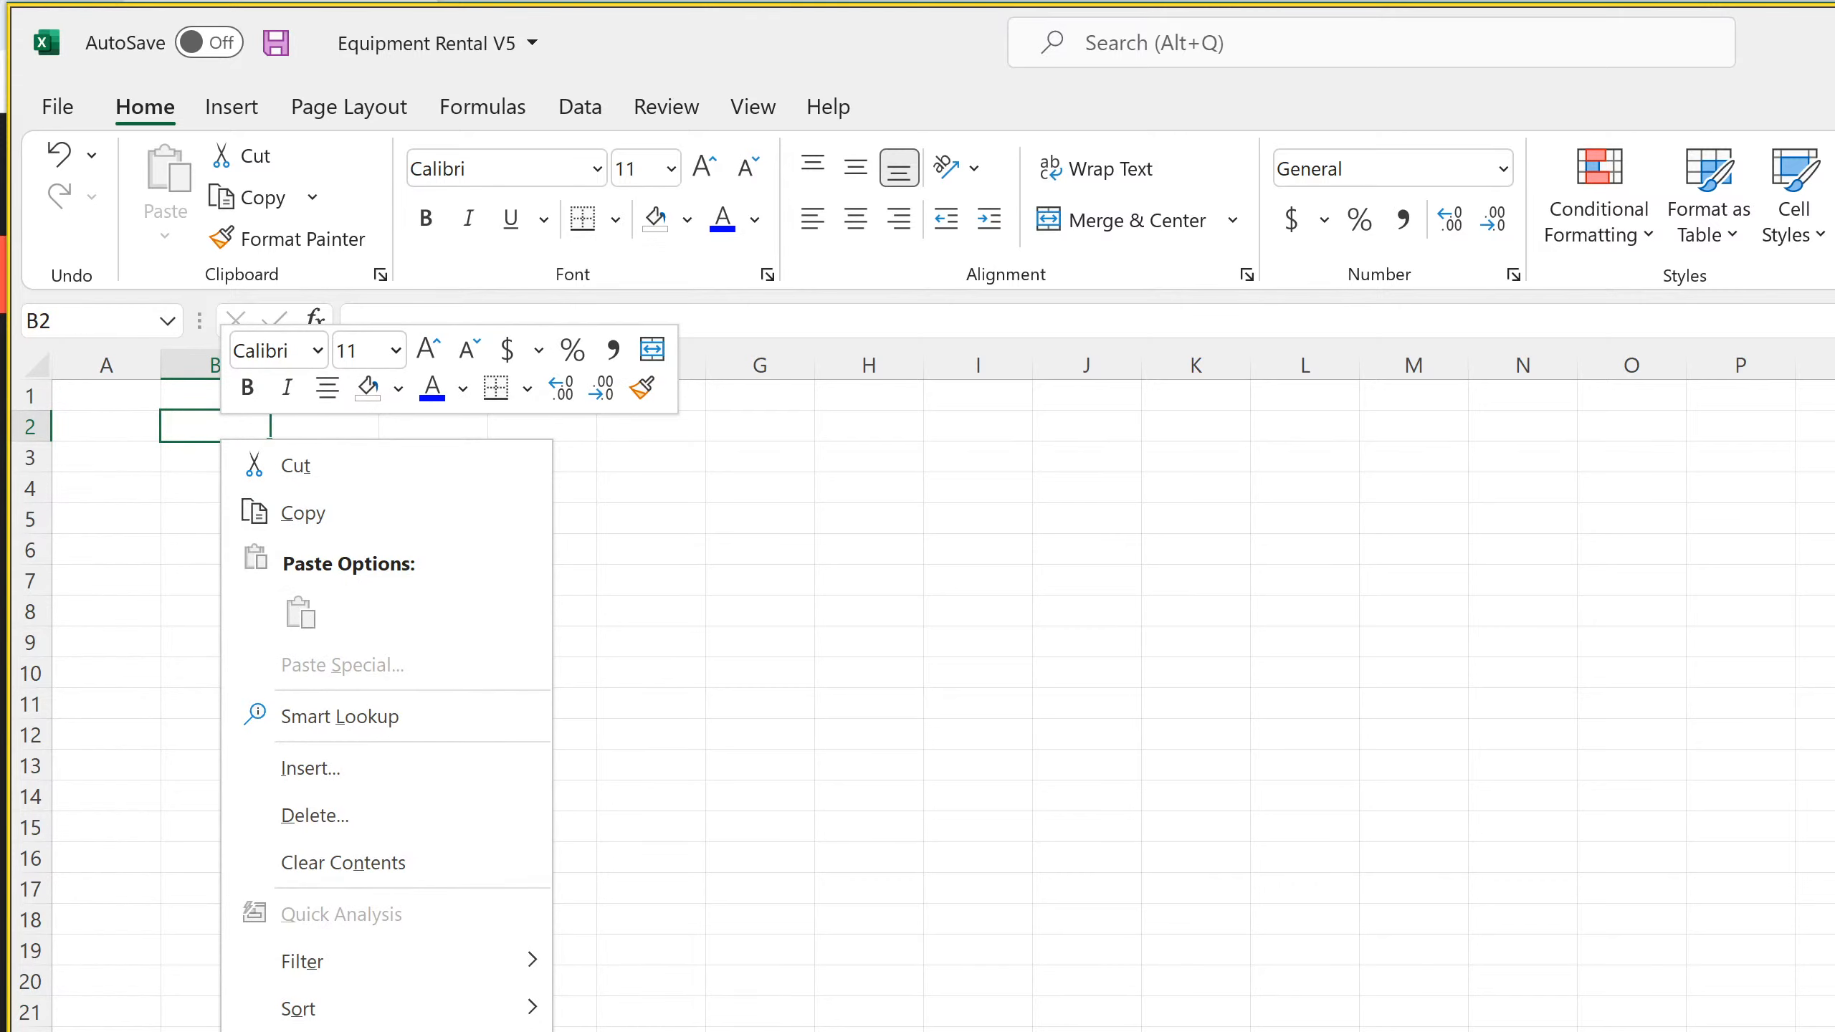
{"action": "left_click", "coordinate": [332, 1031]}
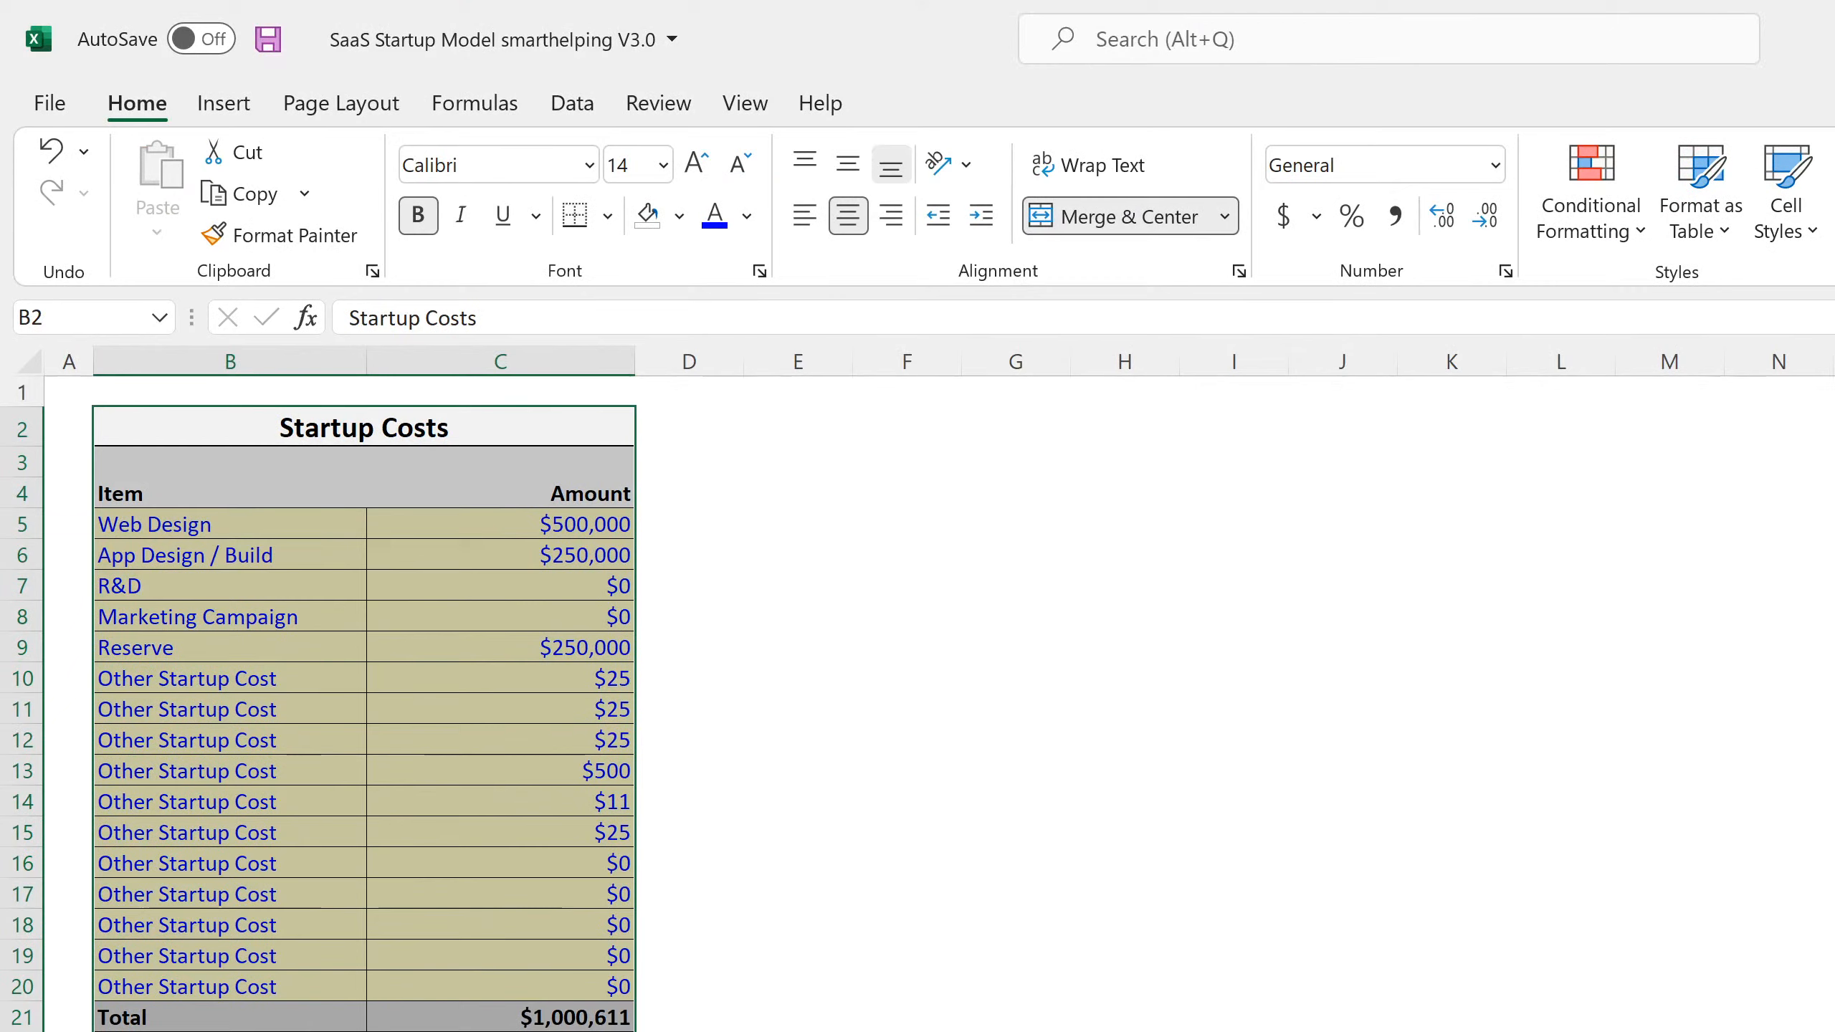
{"action": "right_click", "coordinate": [532, 798]}
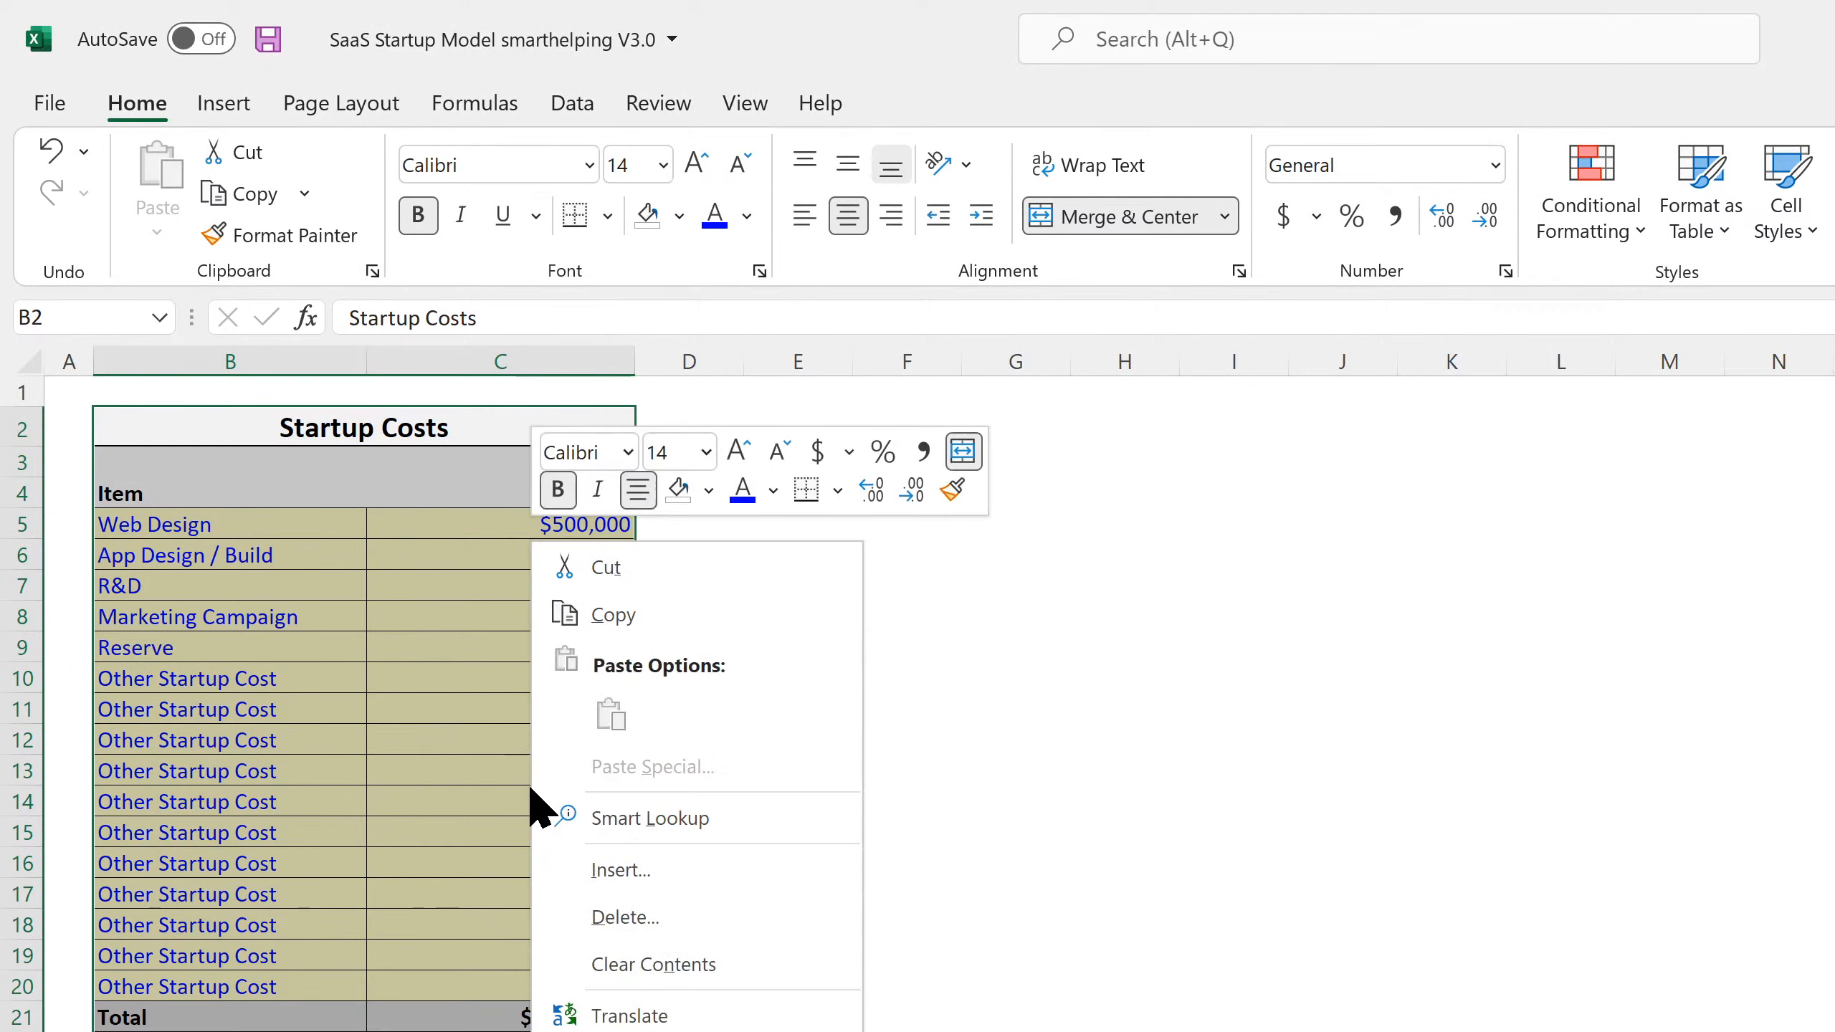
{"action": "left_click", "coordinate": [640, 614]}
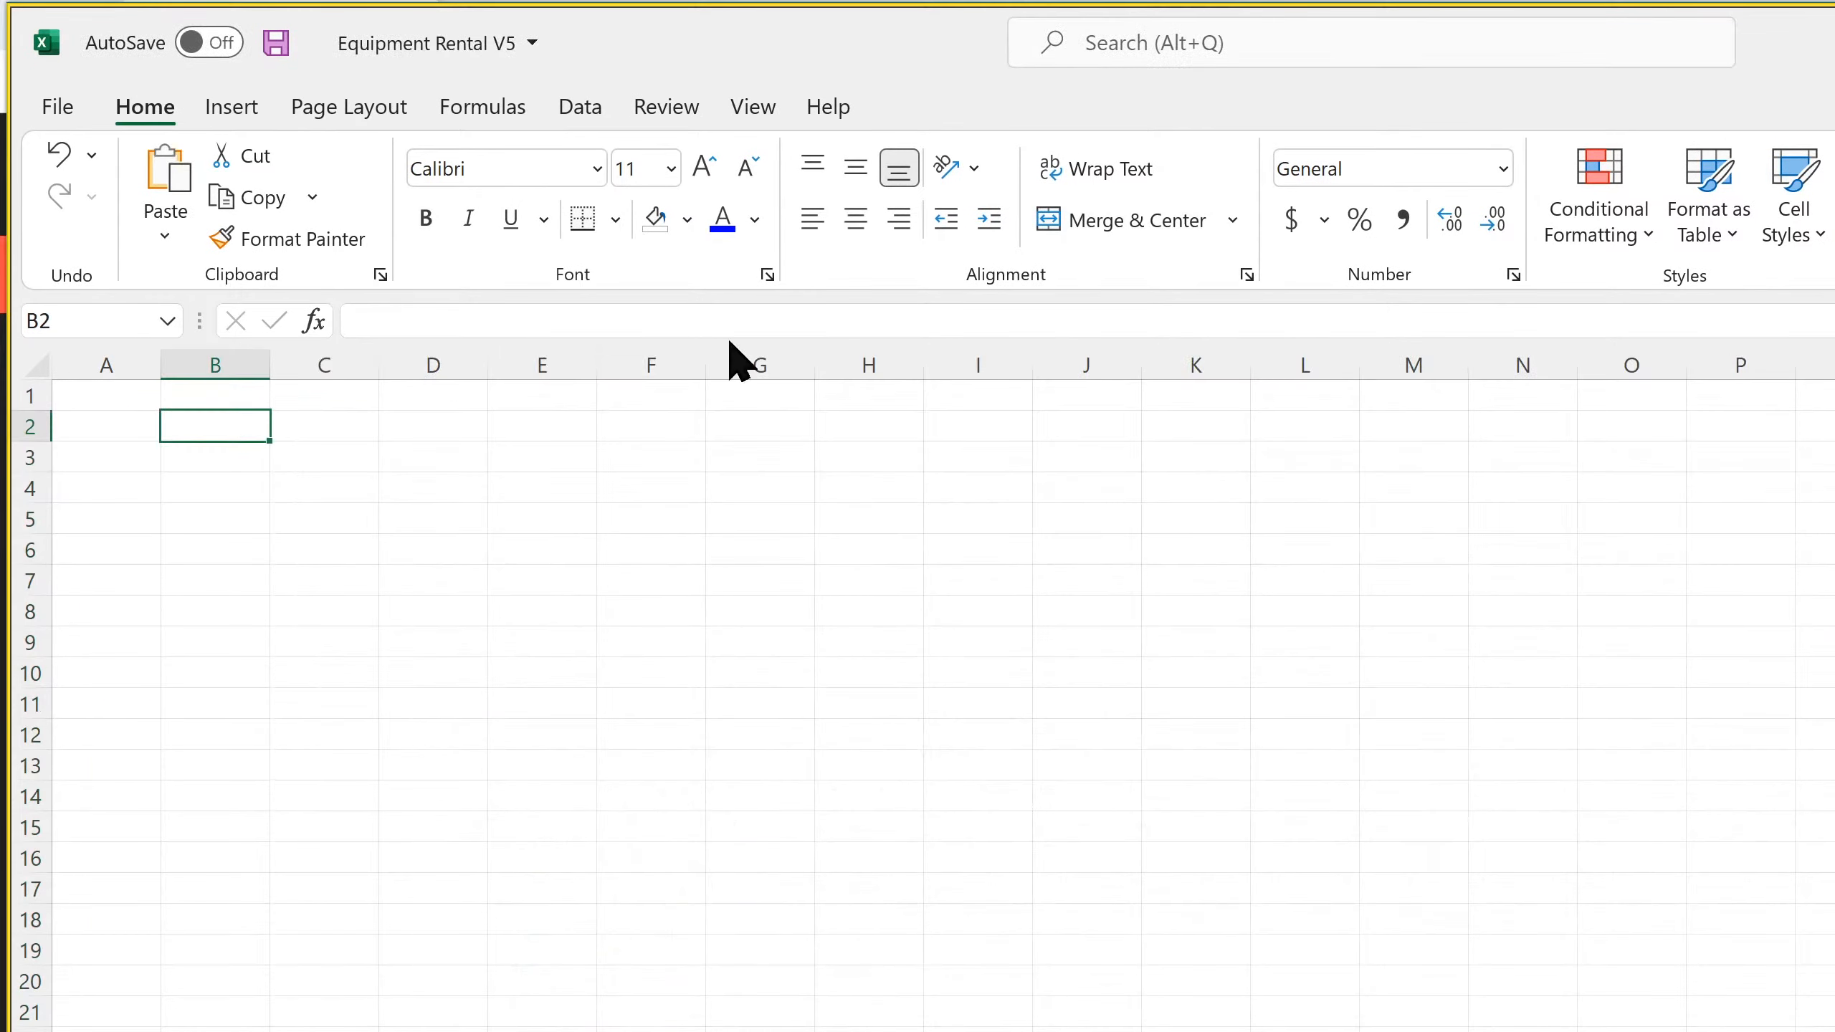
{"action": "right_click", "coordinate": [232, 426]}
{"action": "left_click", "coordinate": [297, 607]}
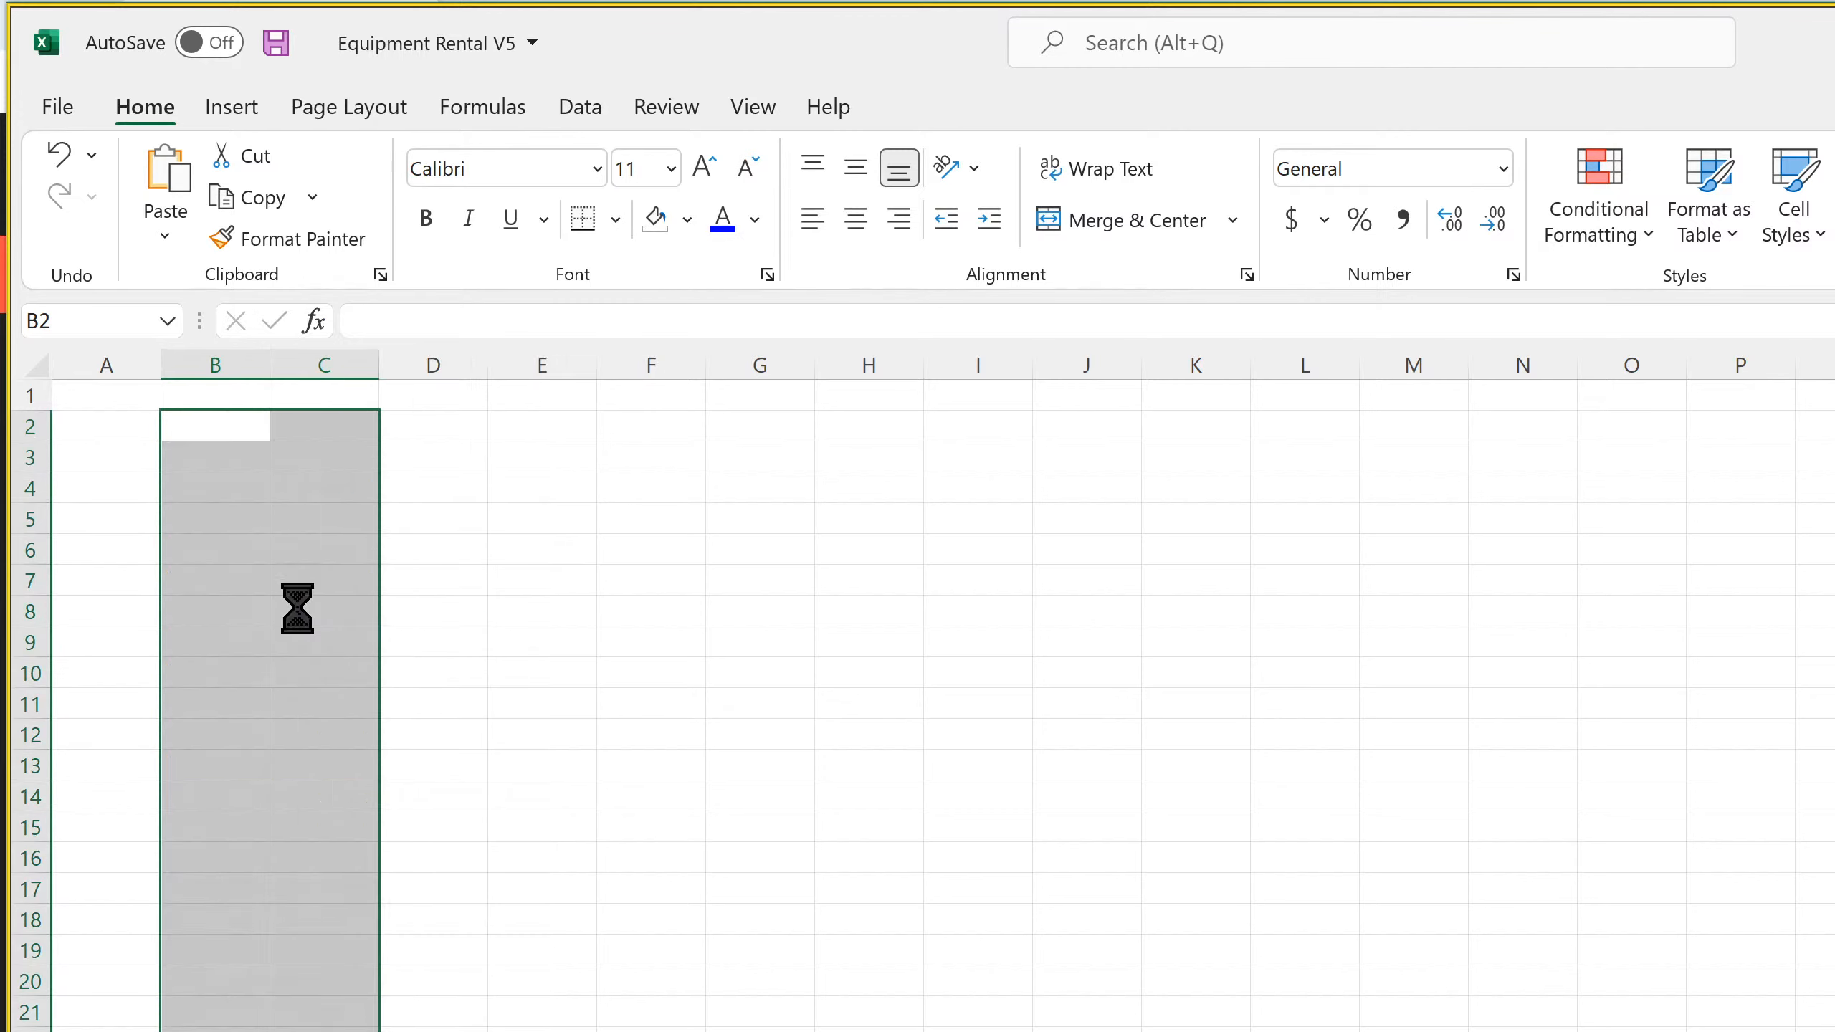
Widen columns B and C to fit the Startup Costs items and amounts, and hide the sheet's gridlines
{"action": "left_click", "coordinate": [266, 359]}
{"action": "double_click", "coordinate": [267, 358]}
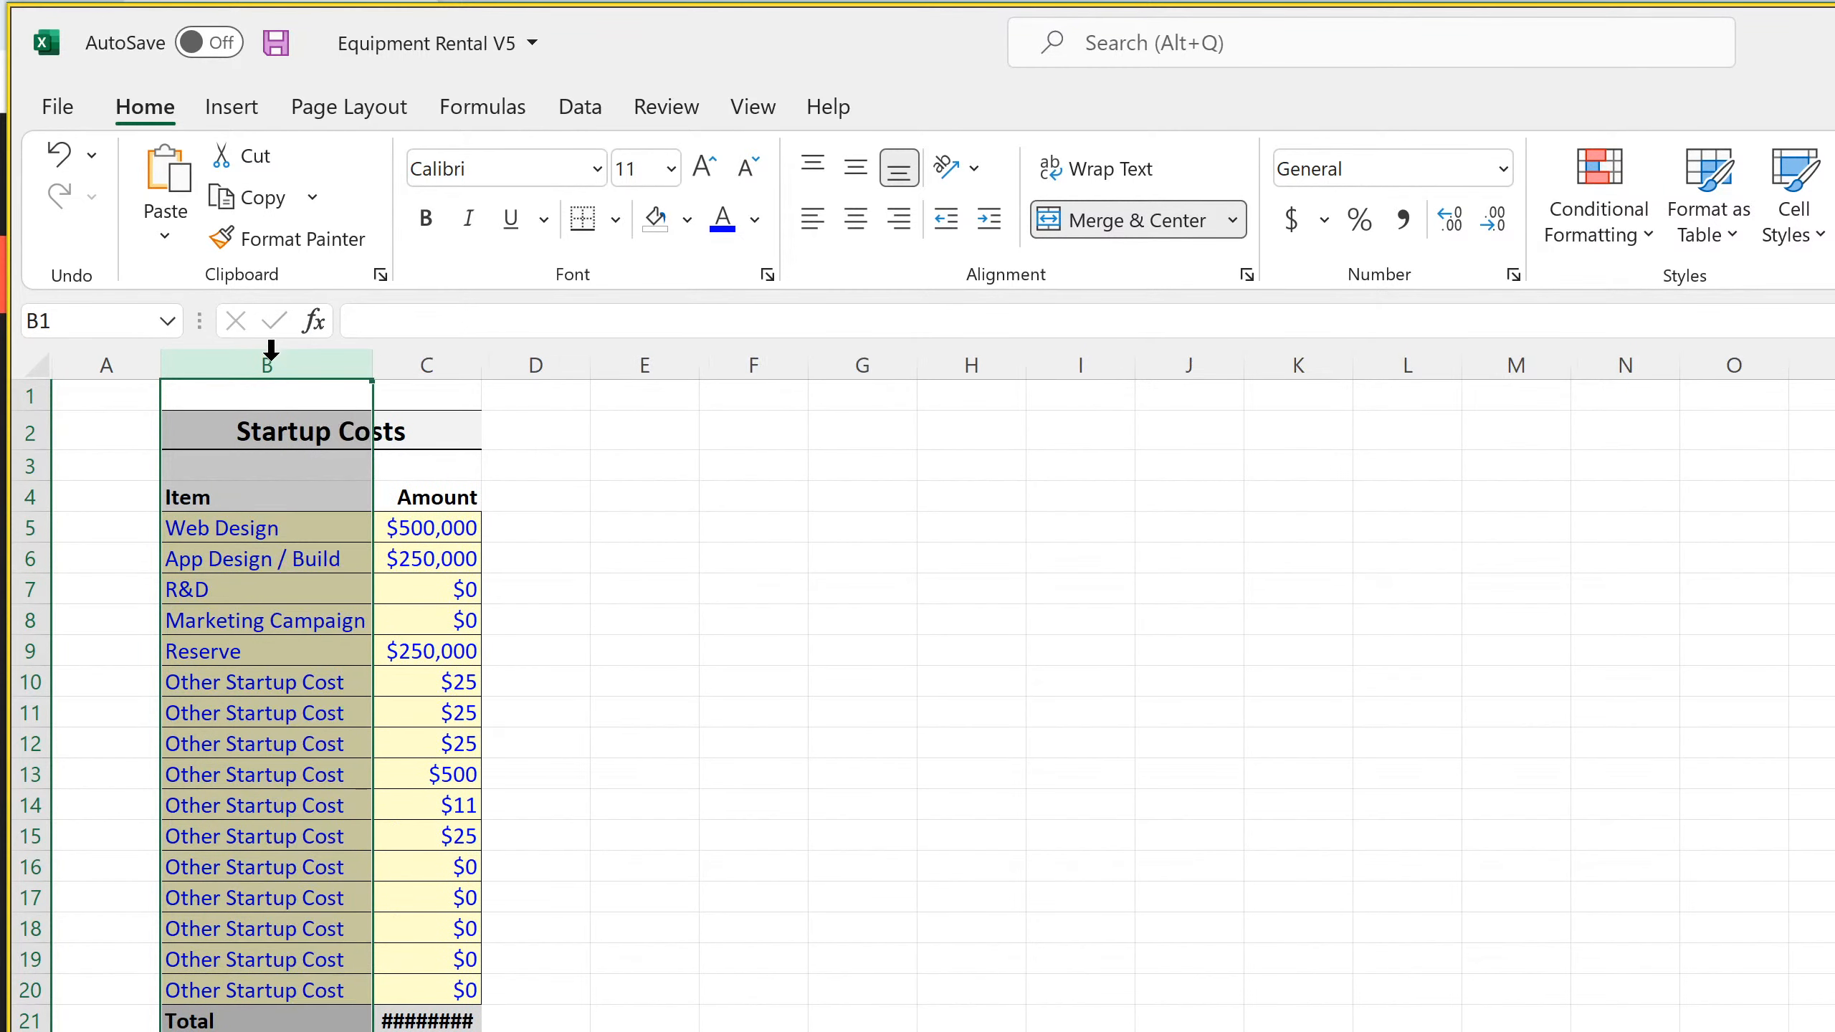
{"action": "left_click", "coordinate": [635, 619]}
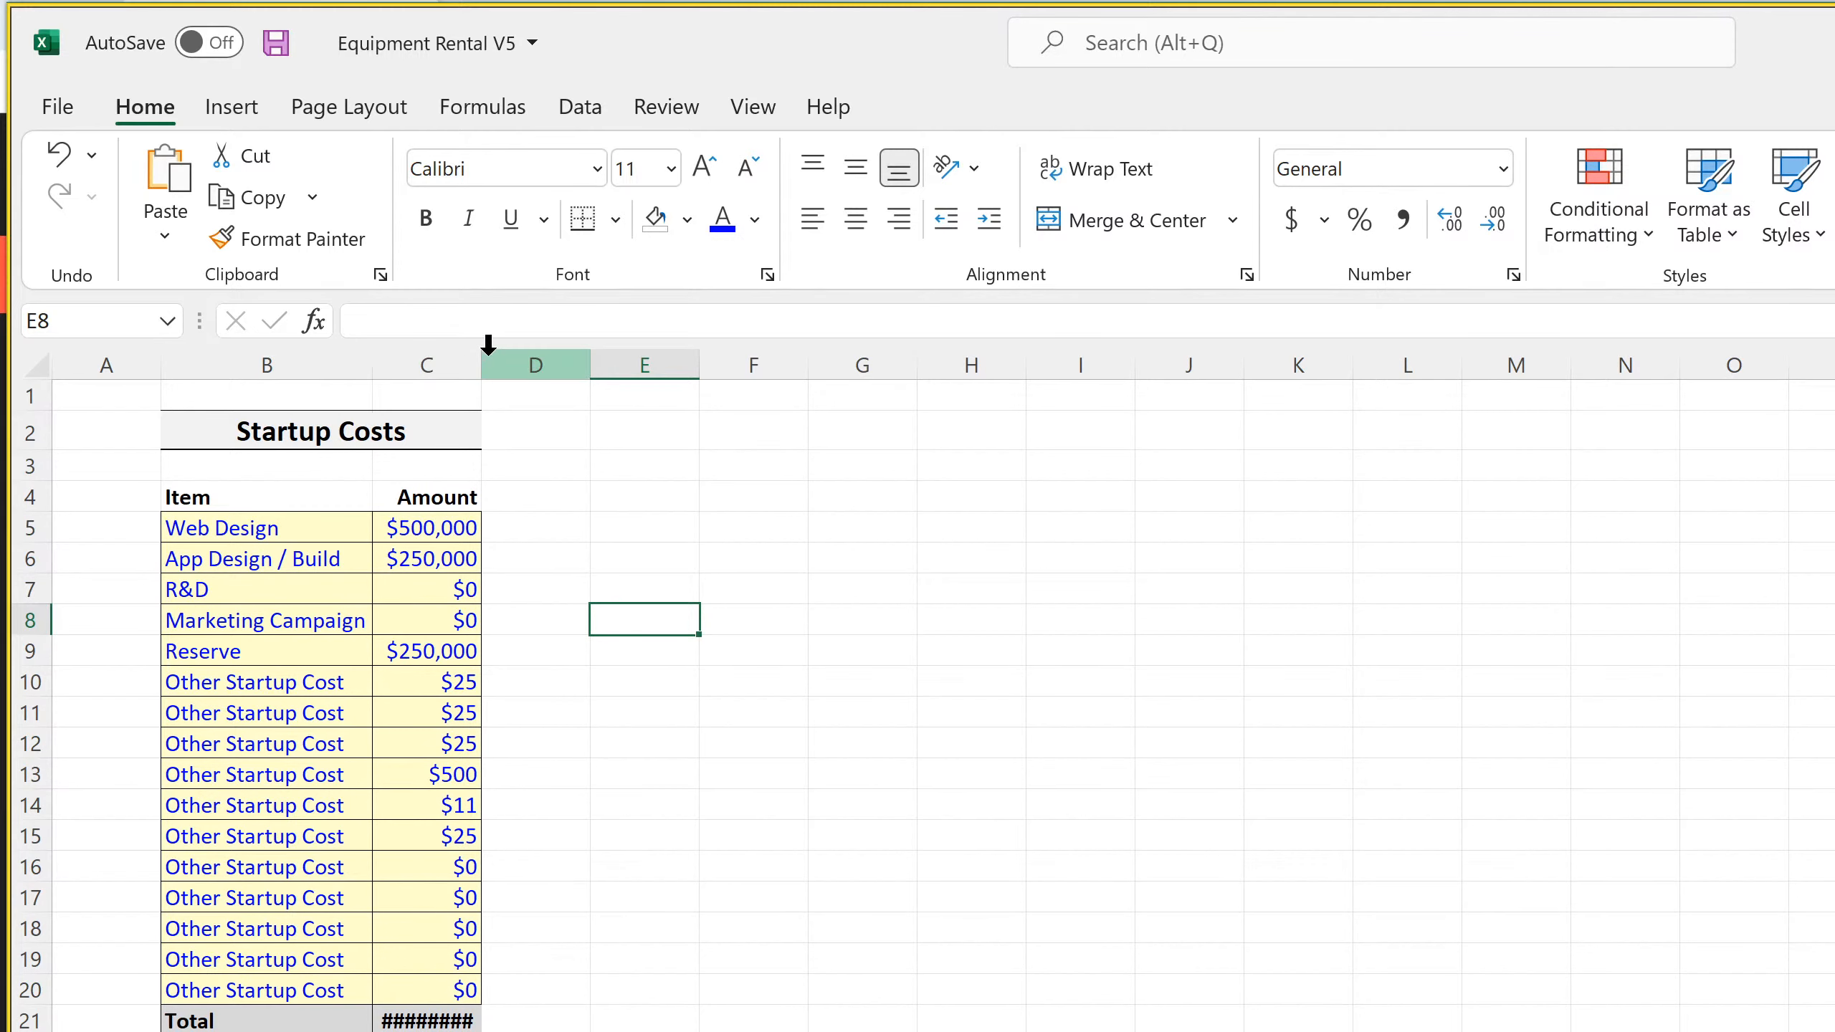
{"action": "left_click_drag", "start_coordinate": [482, 361], "coordinate": [618, 361]}
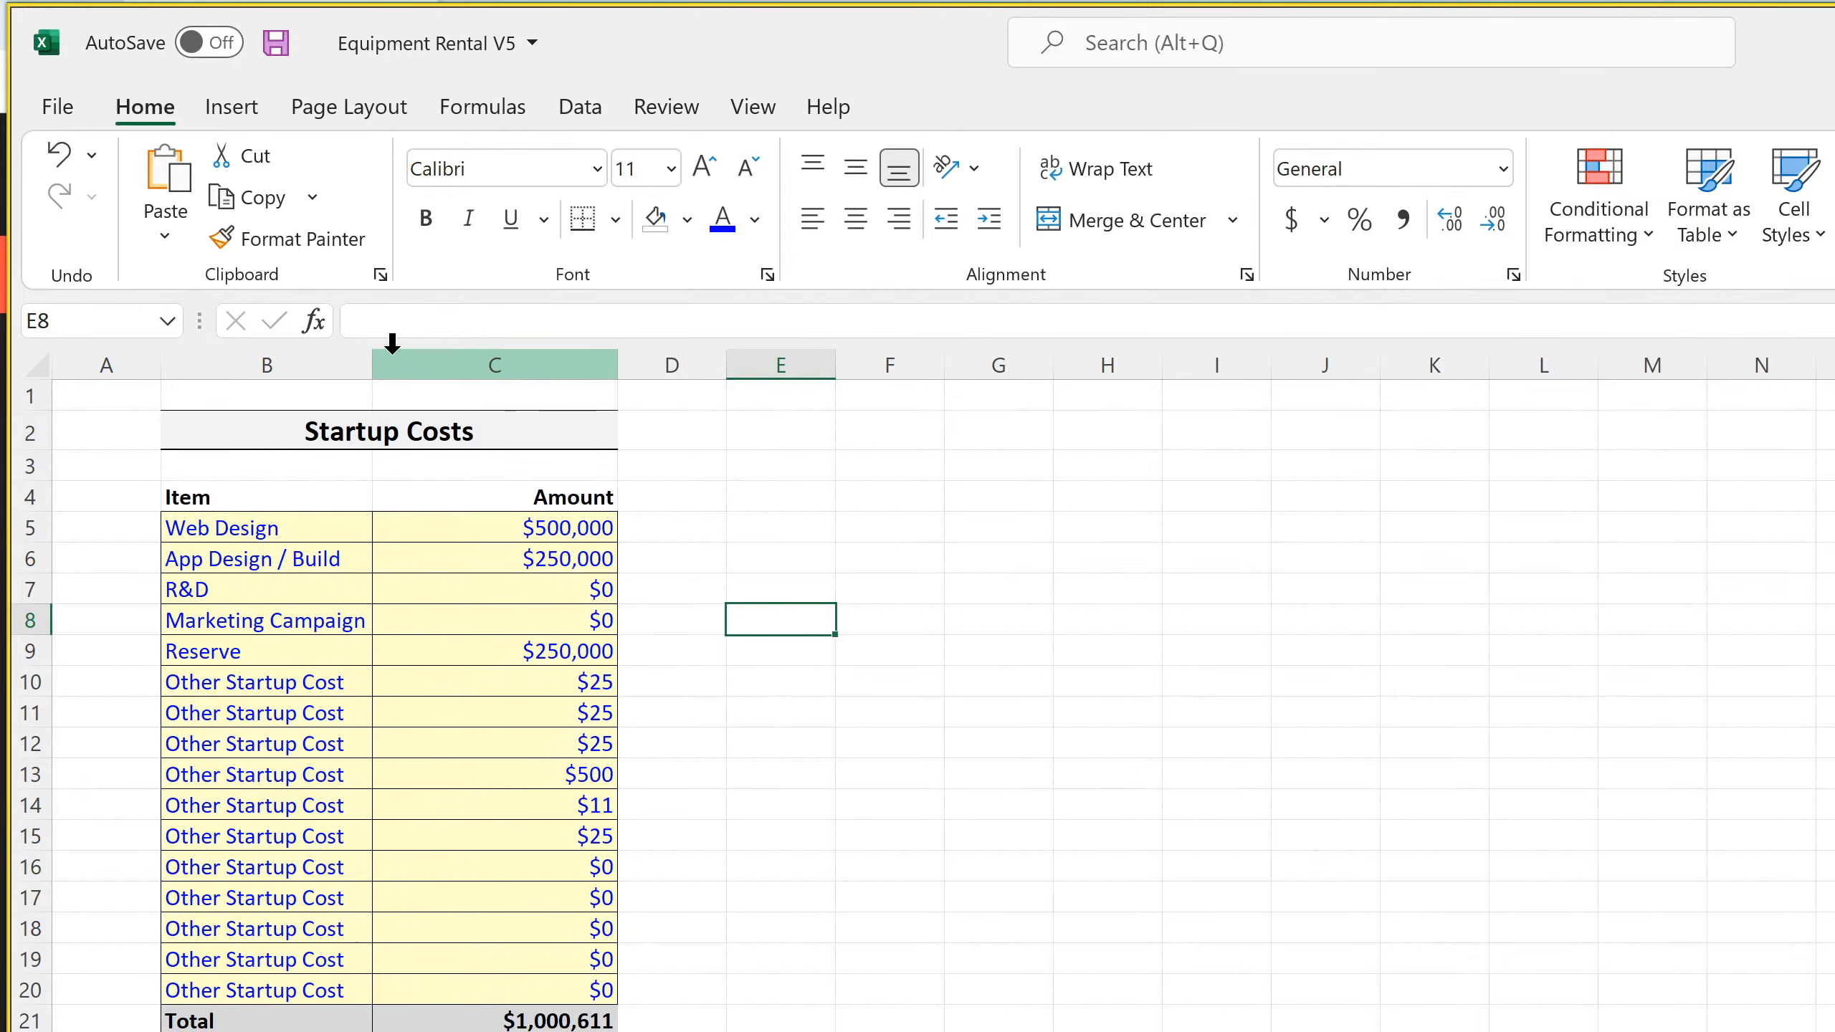
{"action": "left_click_drag", "start_coordinate": [373, 361], "coordinate": [437, 362]}
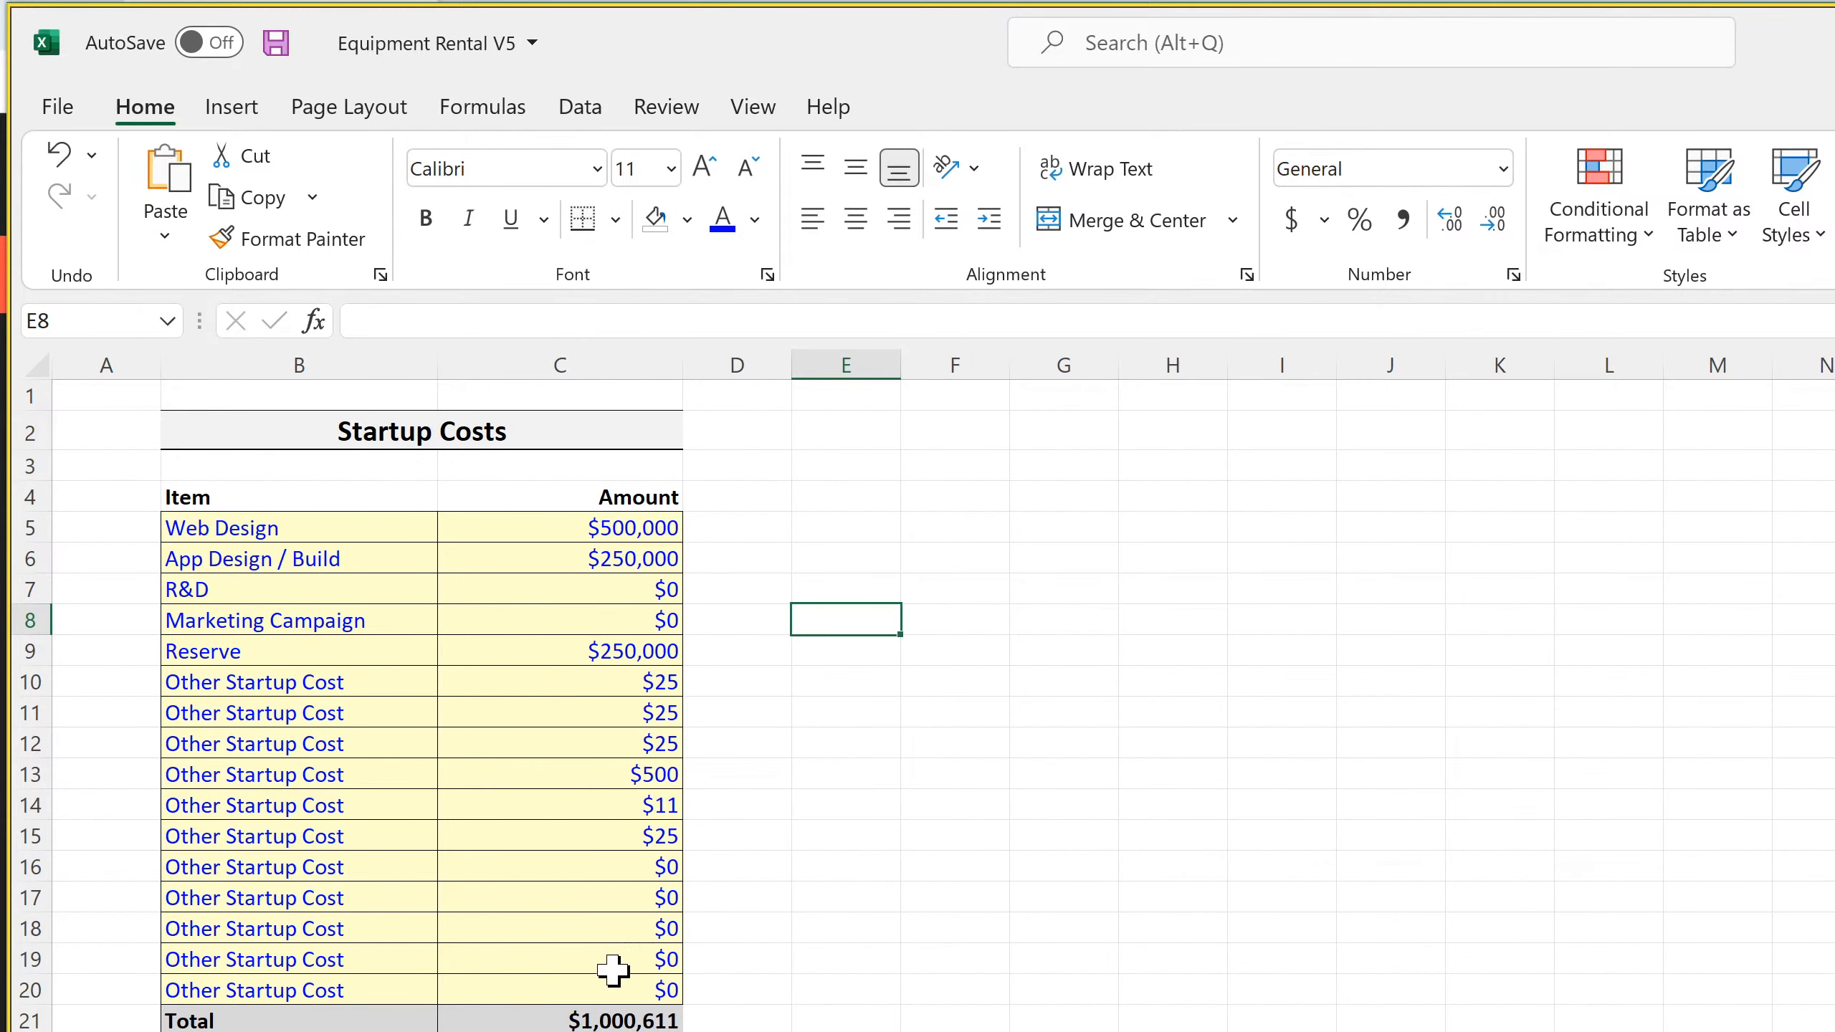
{"action": "left_click", "coordinate": [754, 108]}
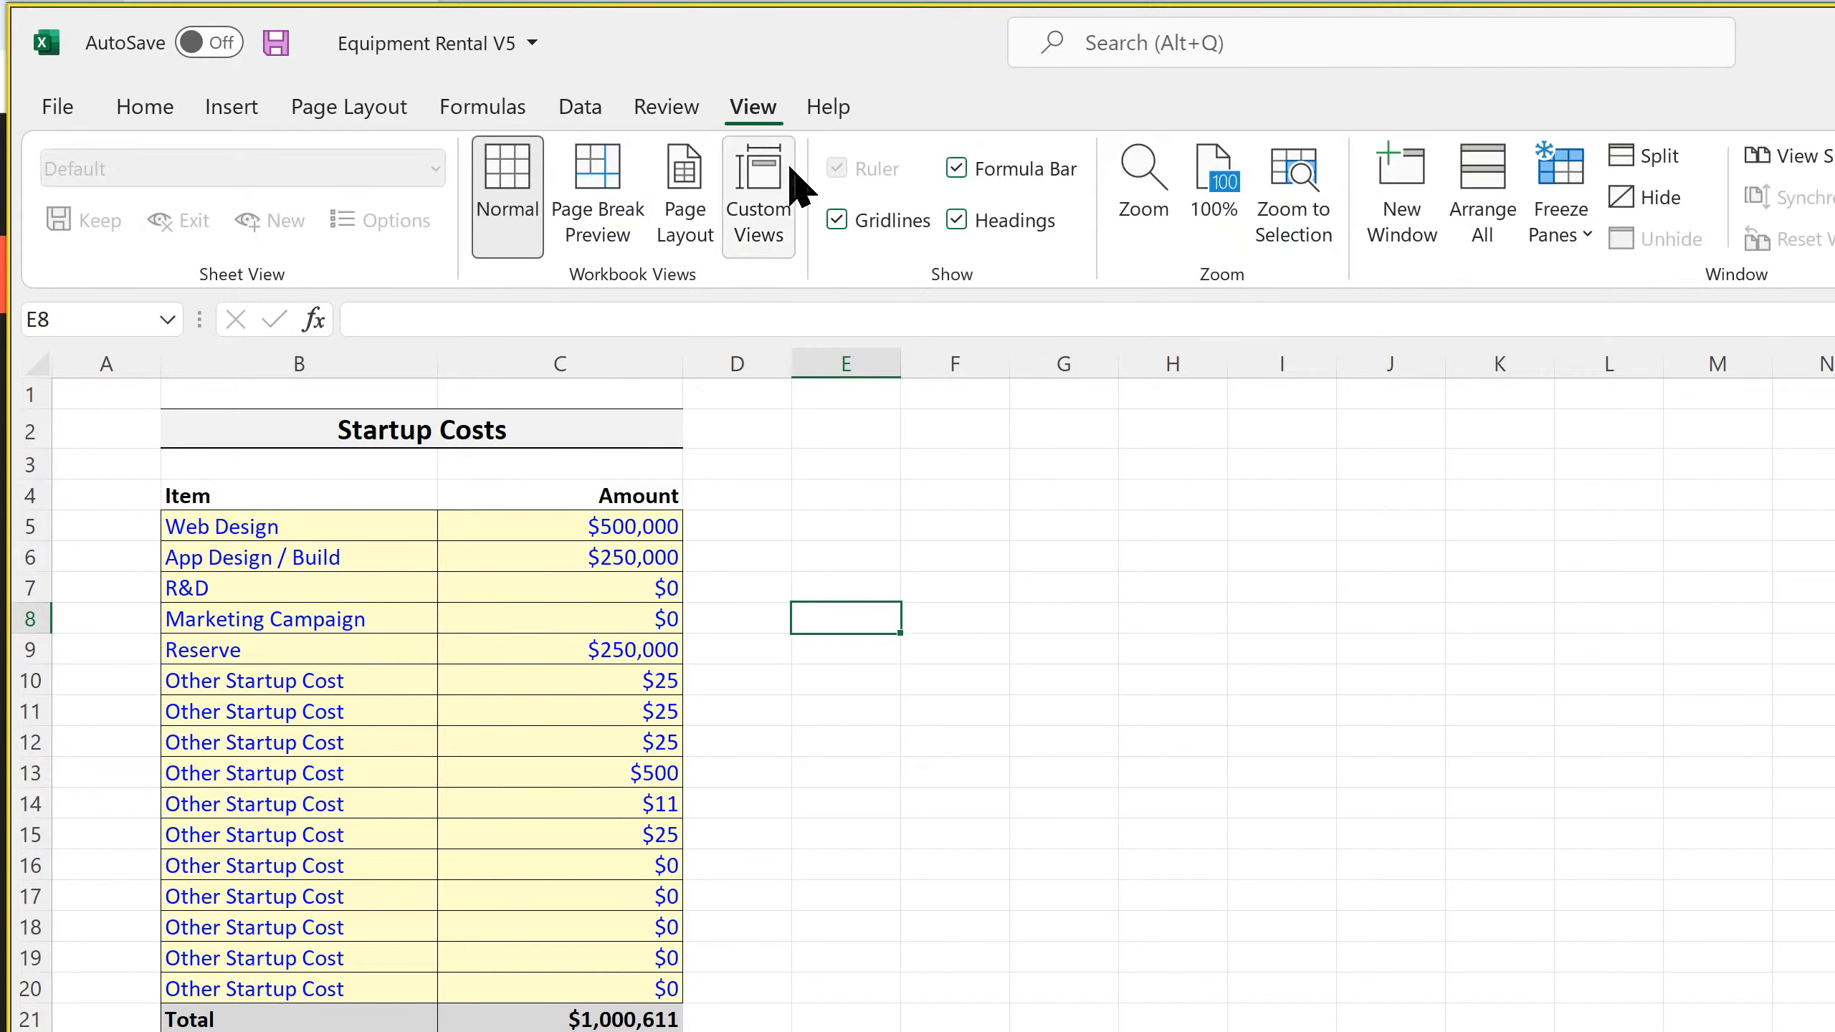
{"action": "left_click", "coordinate": [143, 108]}
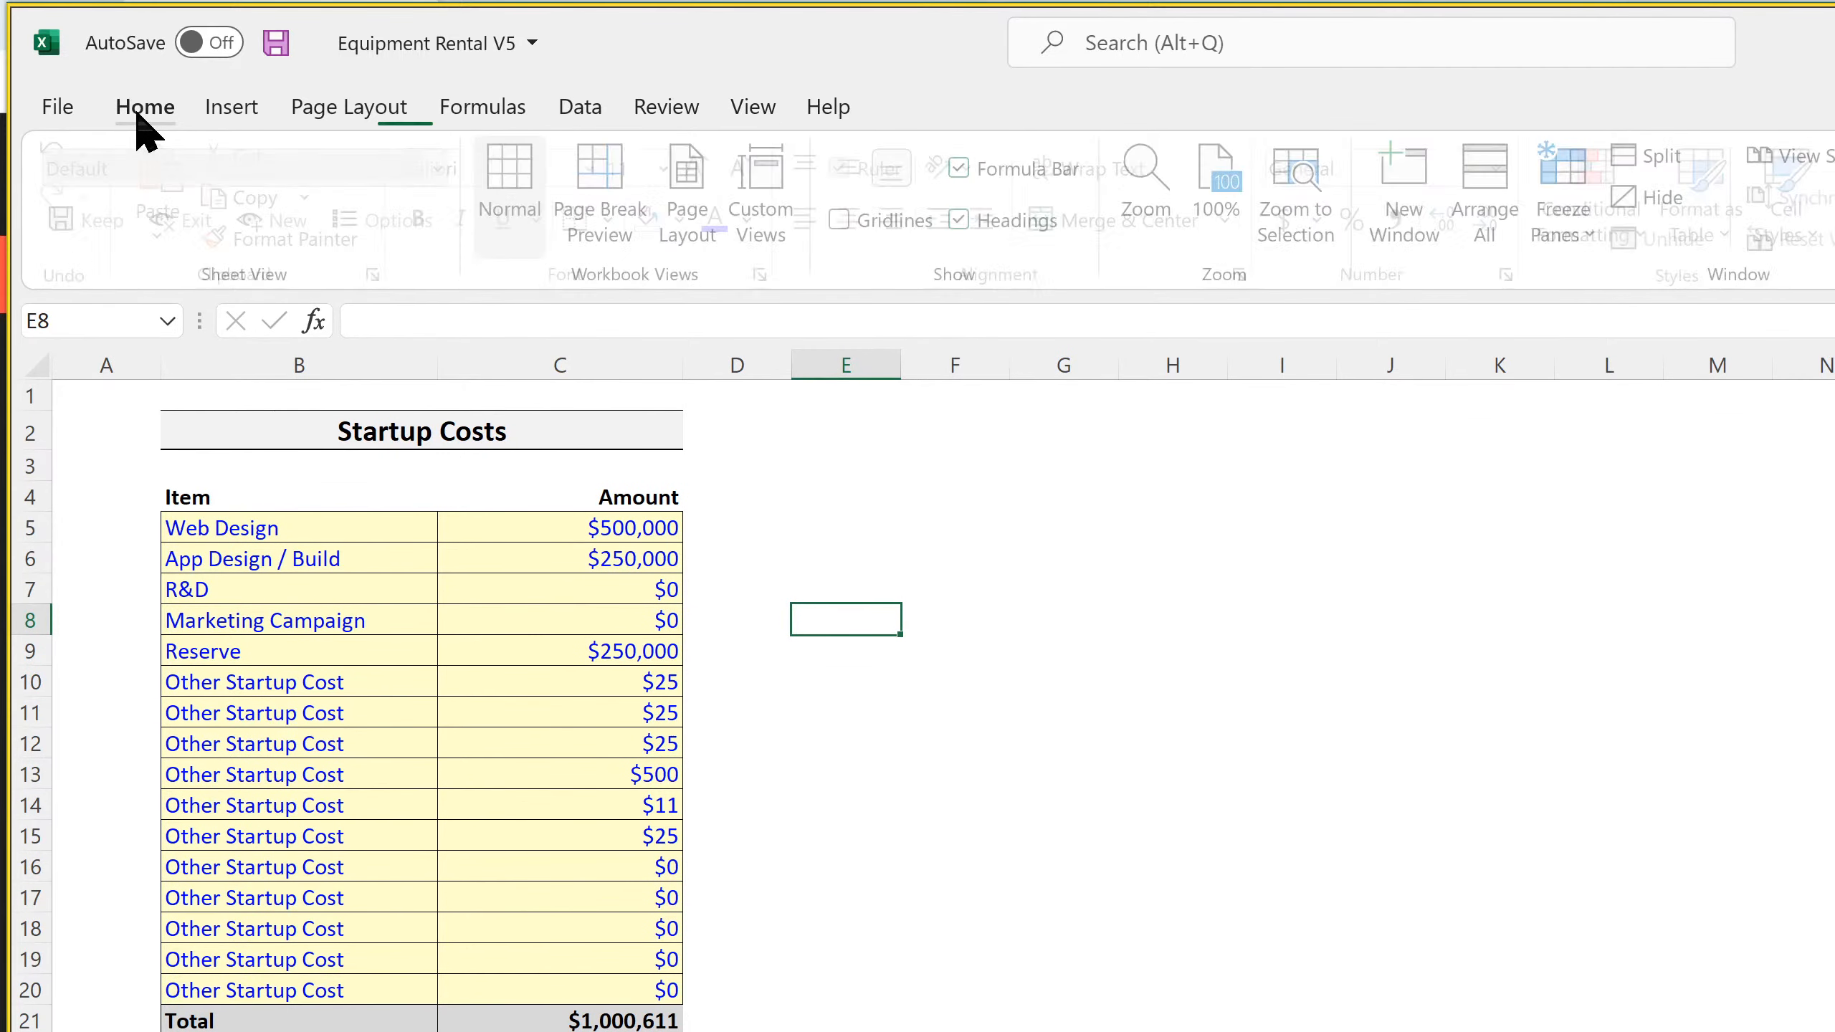
Set the Web Design amount in C5 to $30,000, save the workbook and narrow column A
{"action": "double_click", "coordinate": [560, 1019]}
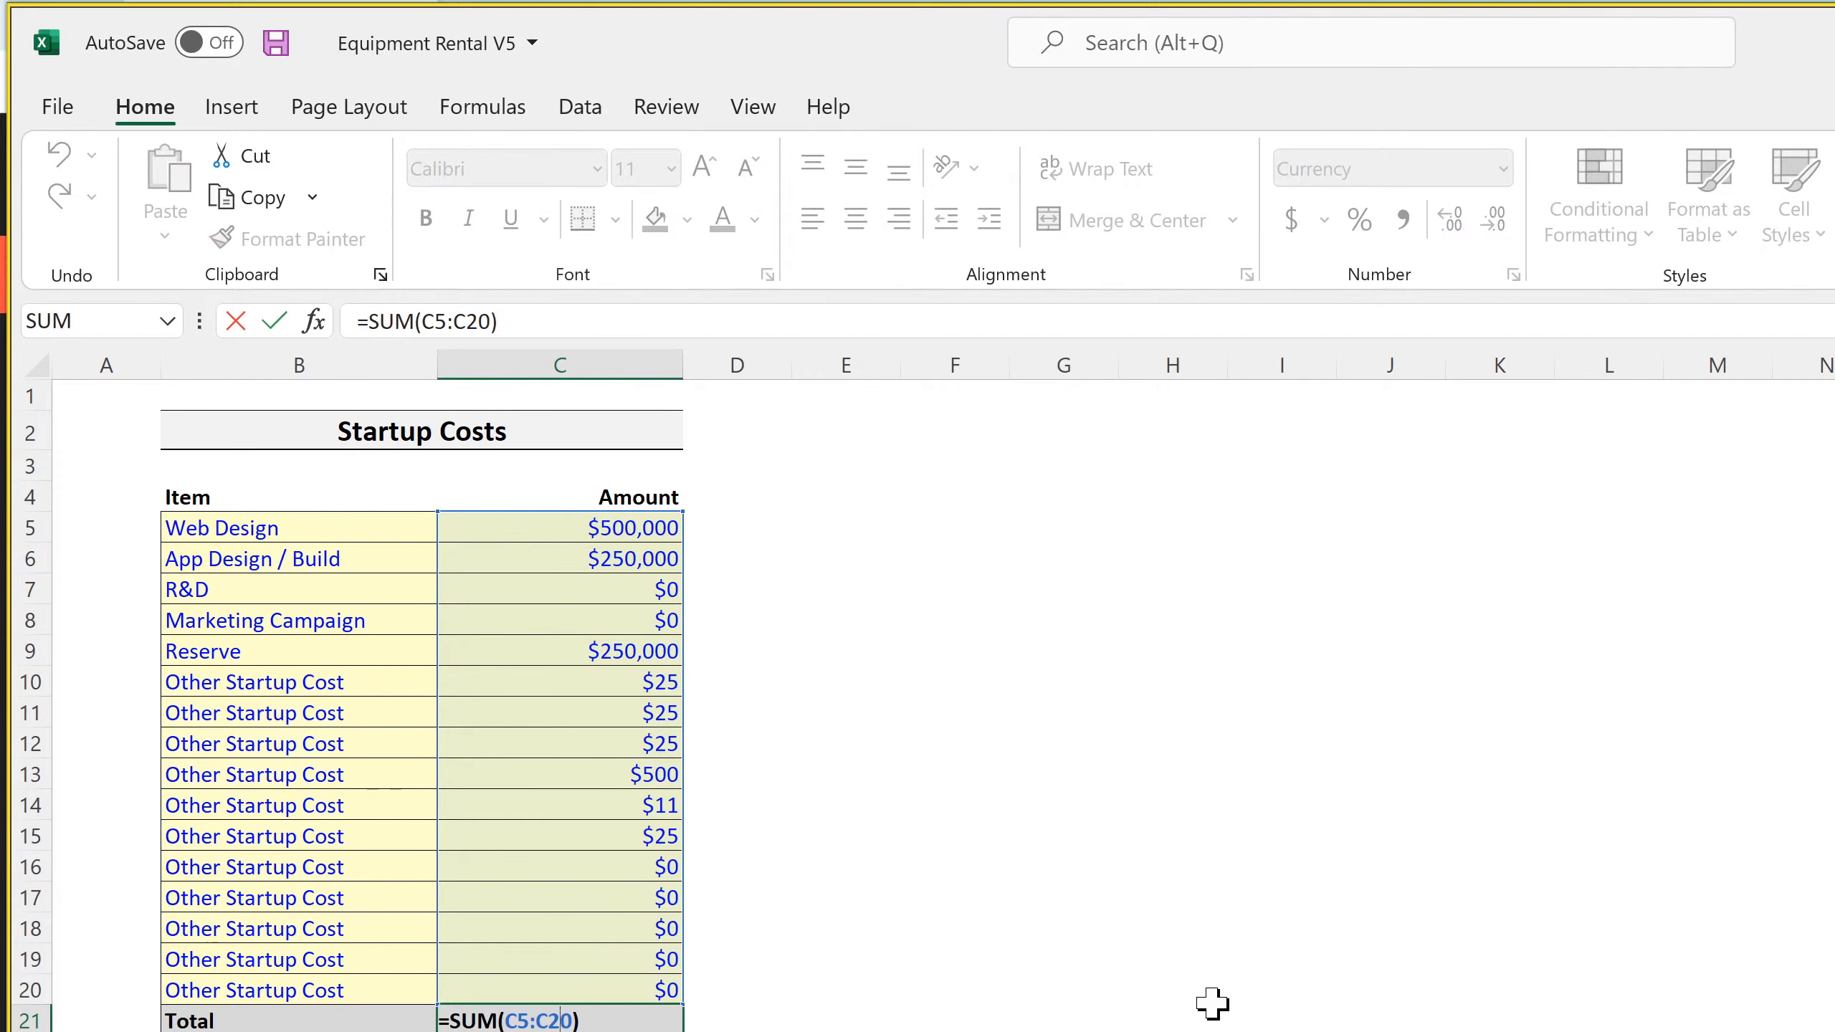
{"action": "key", "text": "Return"}
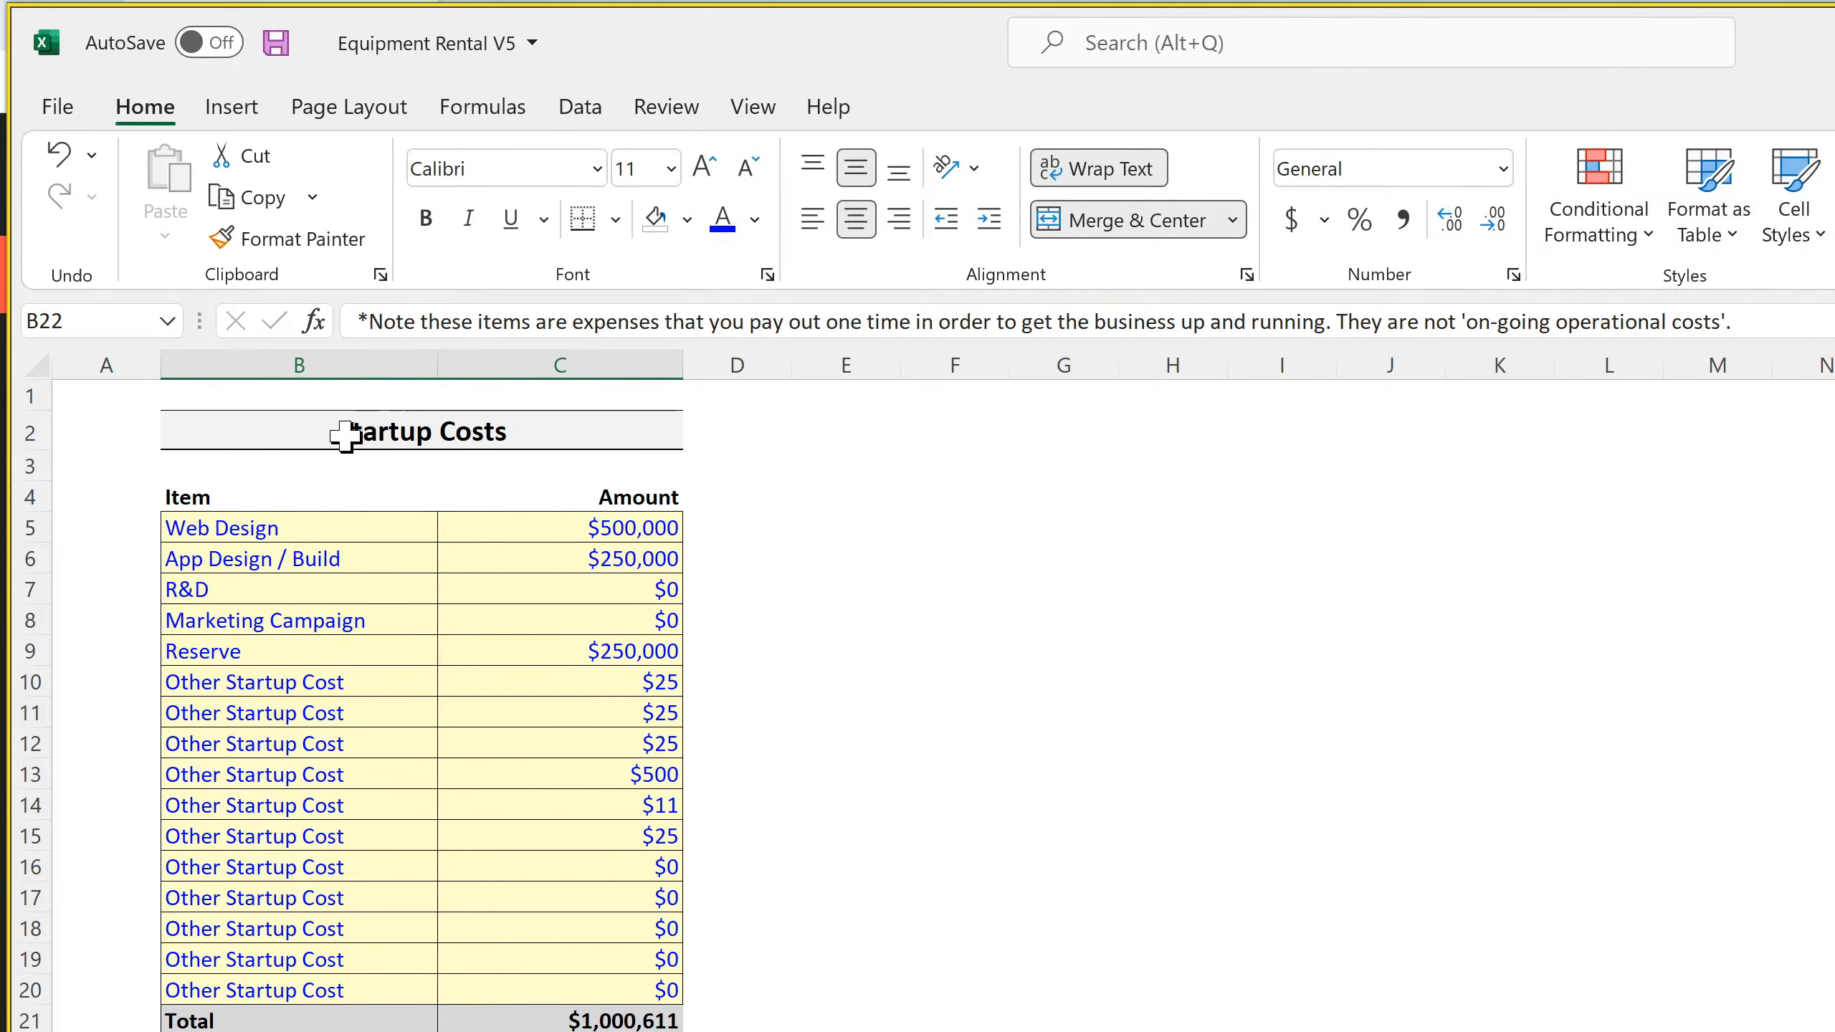
{"action": "left_click", "coordinate": [593, 648]}
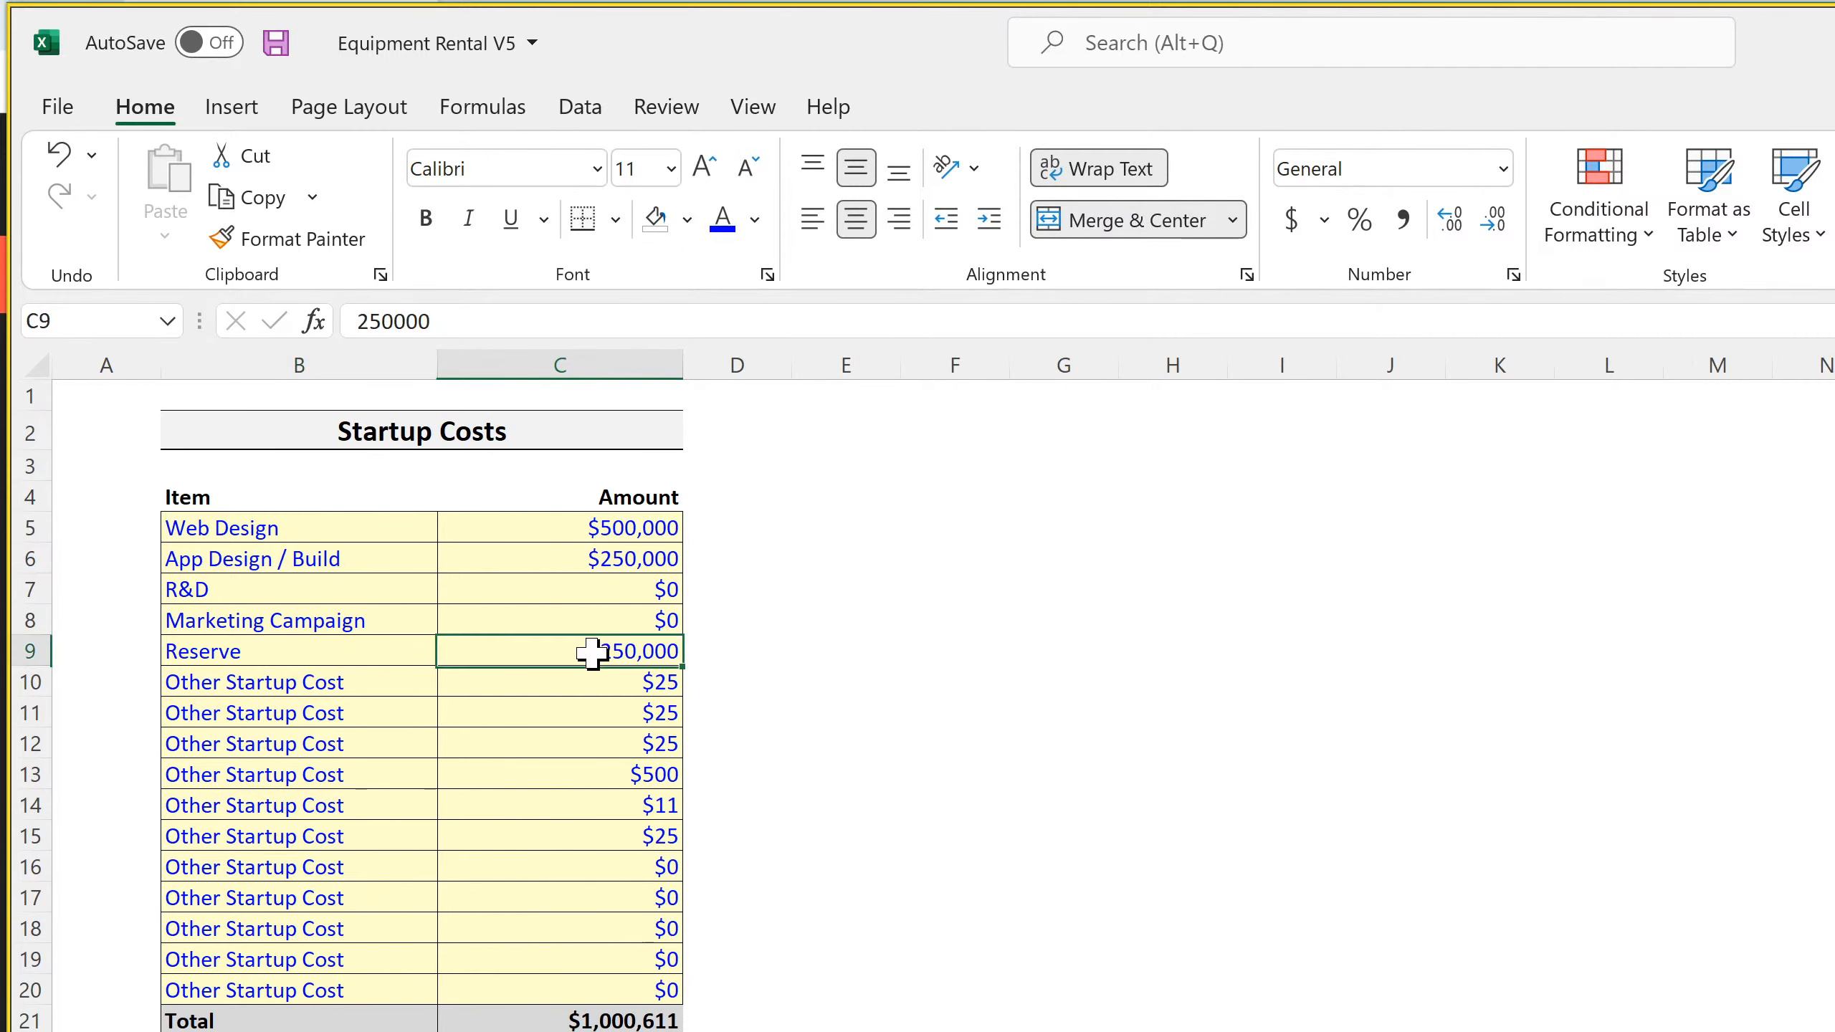
{"action": "left_click_drag", "start_coordinate": [315, 647], "coordinate": [563, 642]}
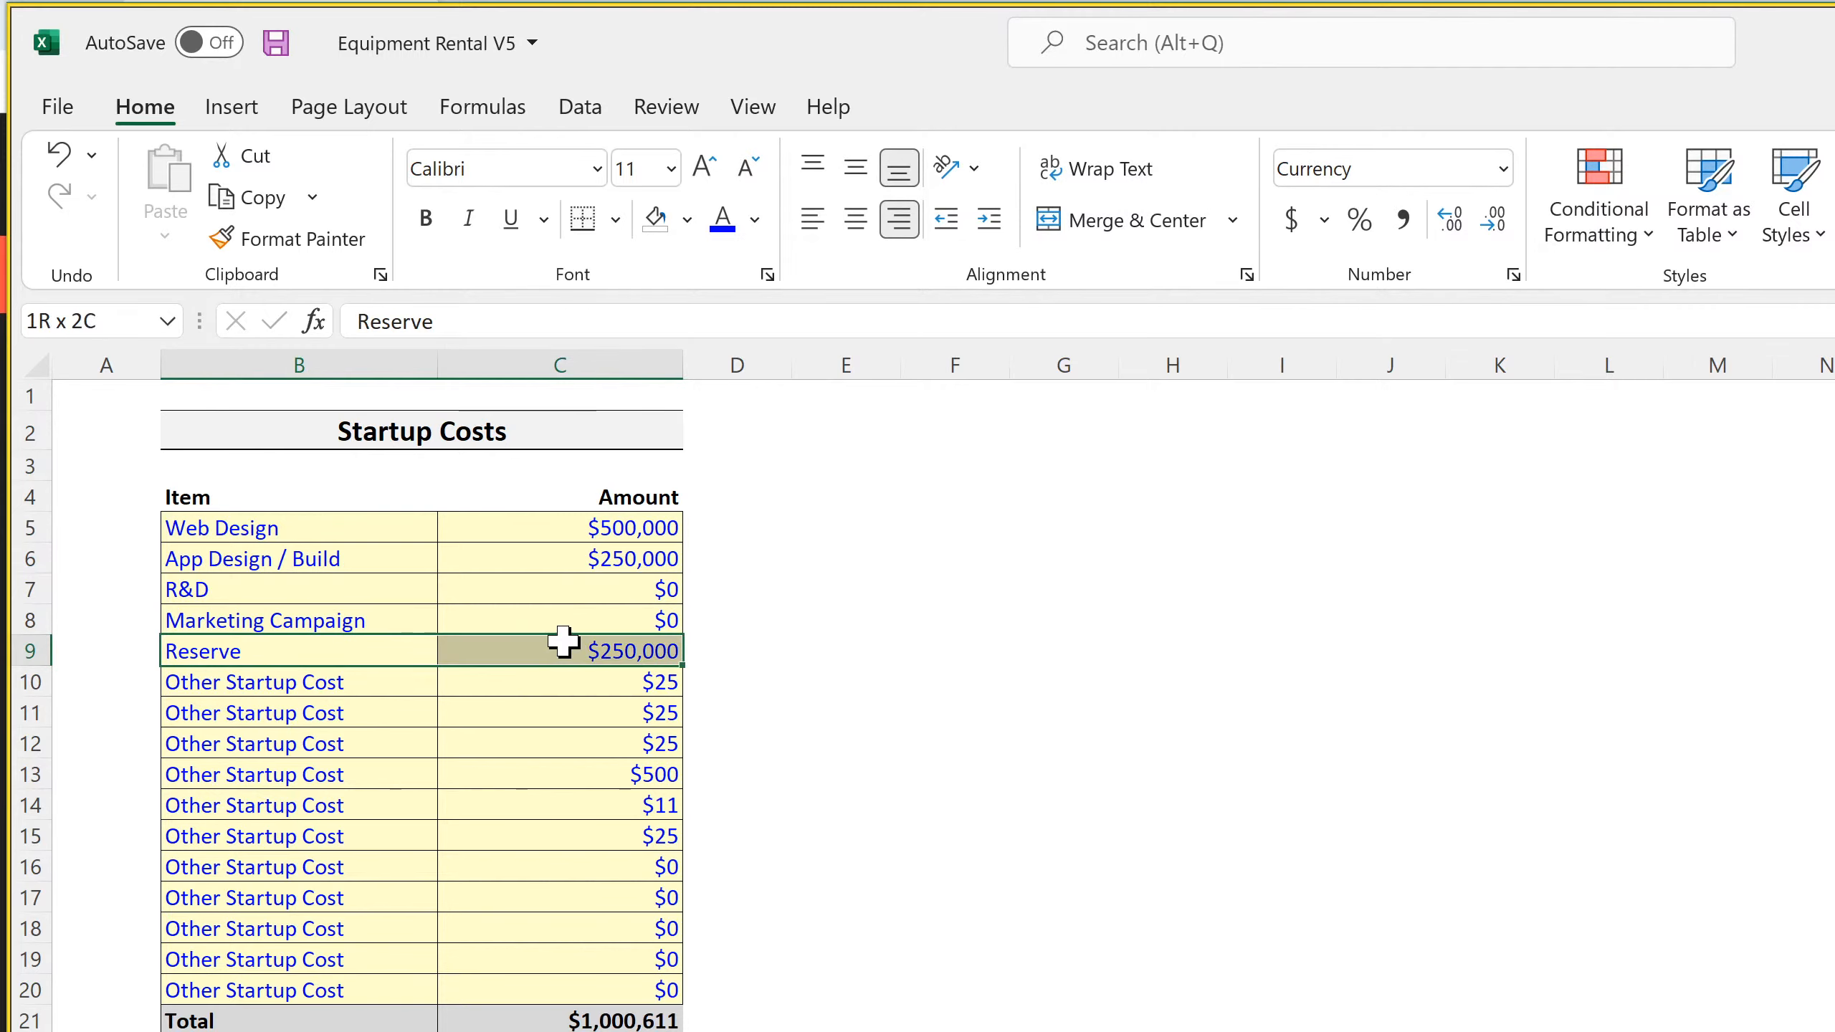
{"action": "left_click", "coordinate": [607, 528]}
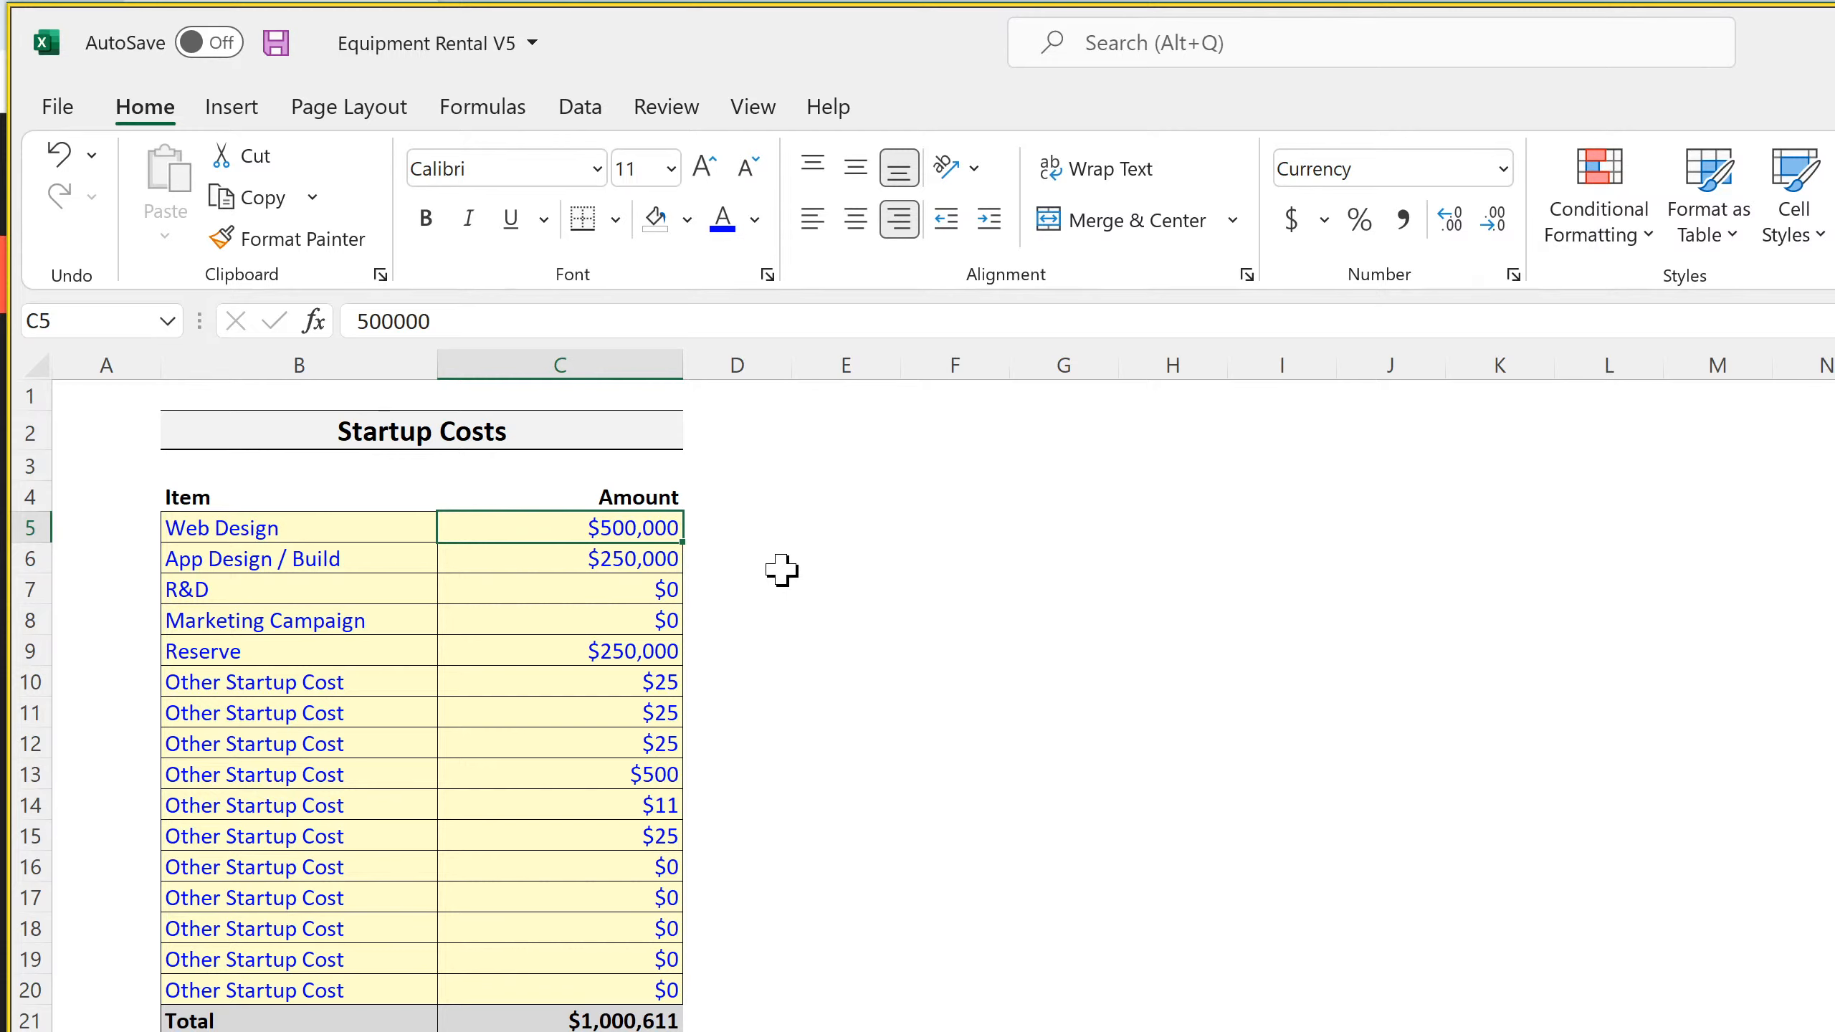
{"action": "type", "text": "30,000"}
{"action": "key", "text": "Return"}
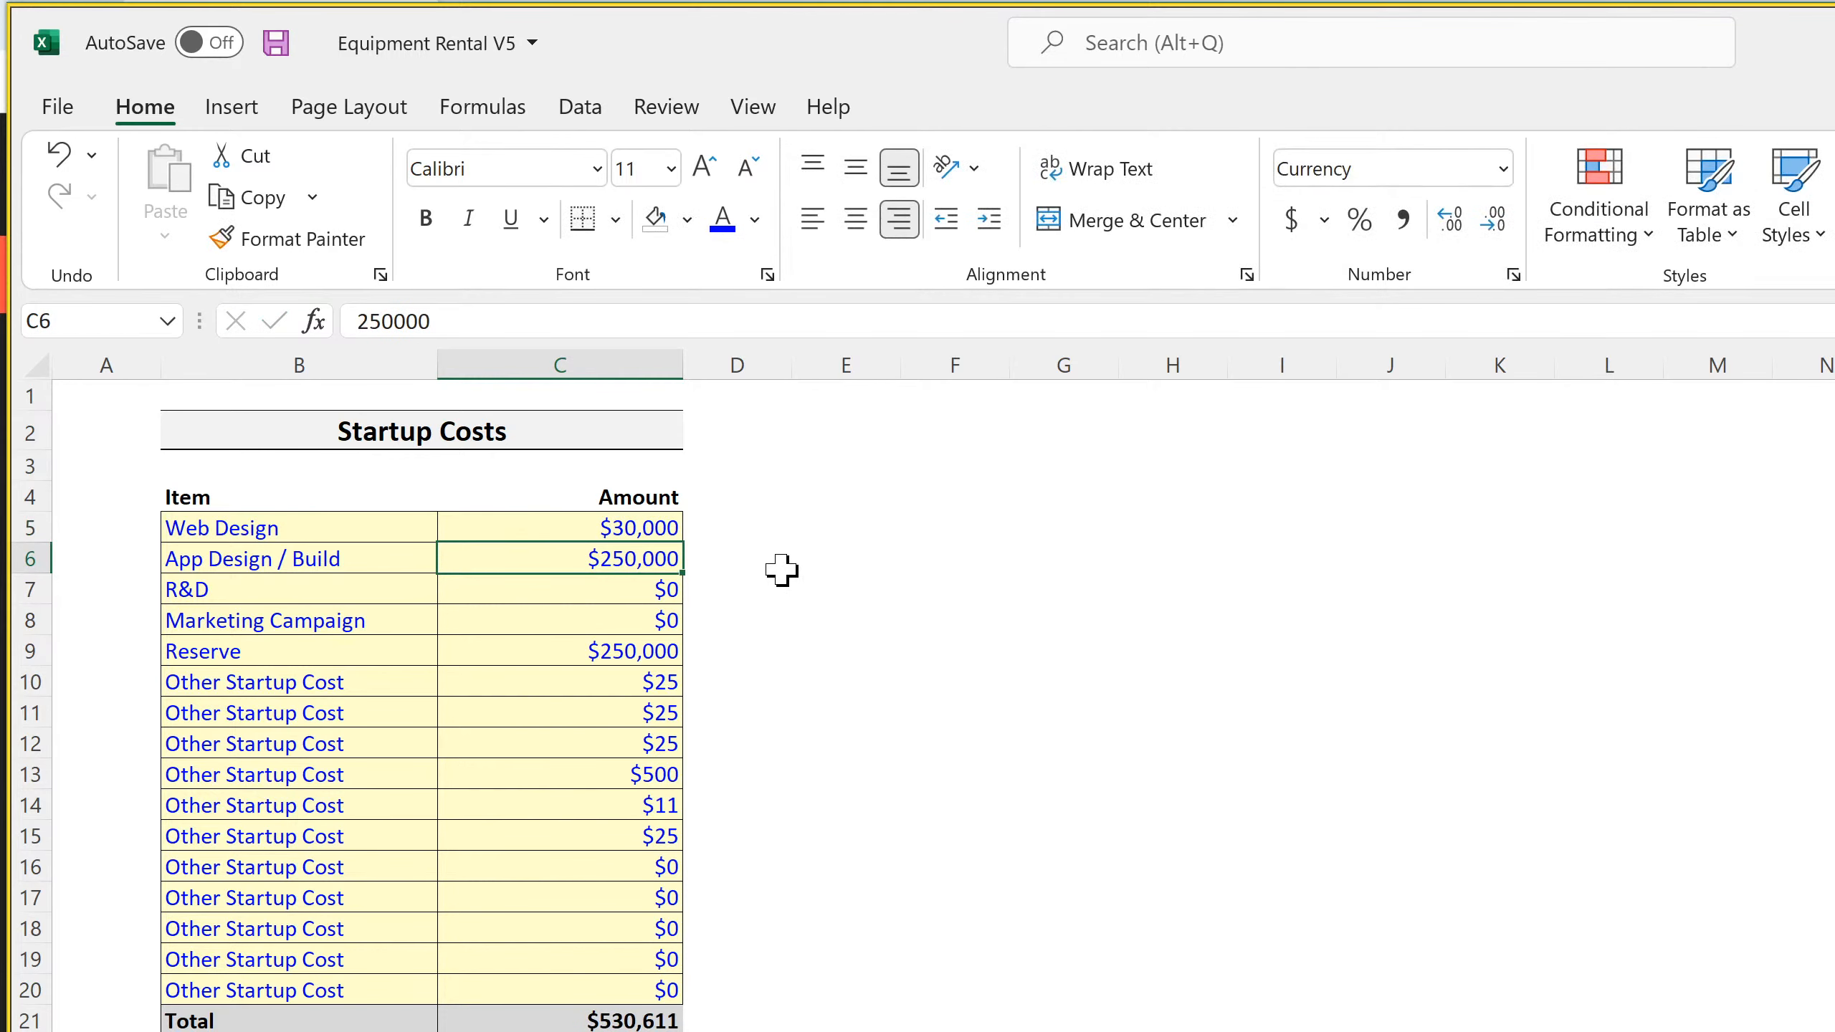
{"action": "left_click", "coordinate": [275, 44]}
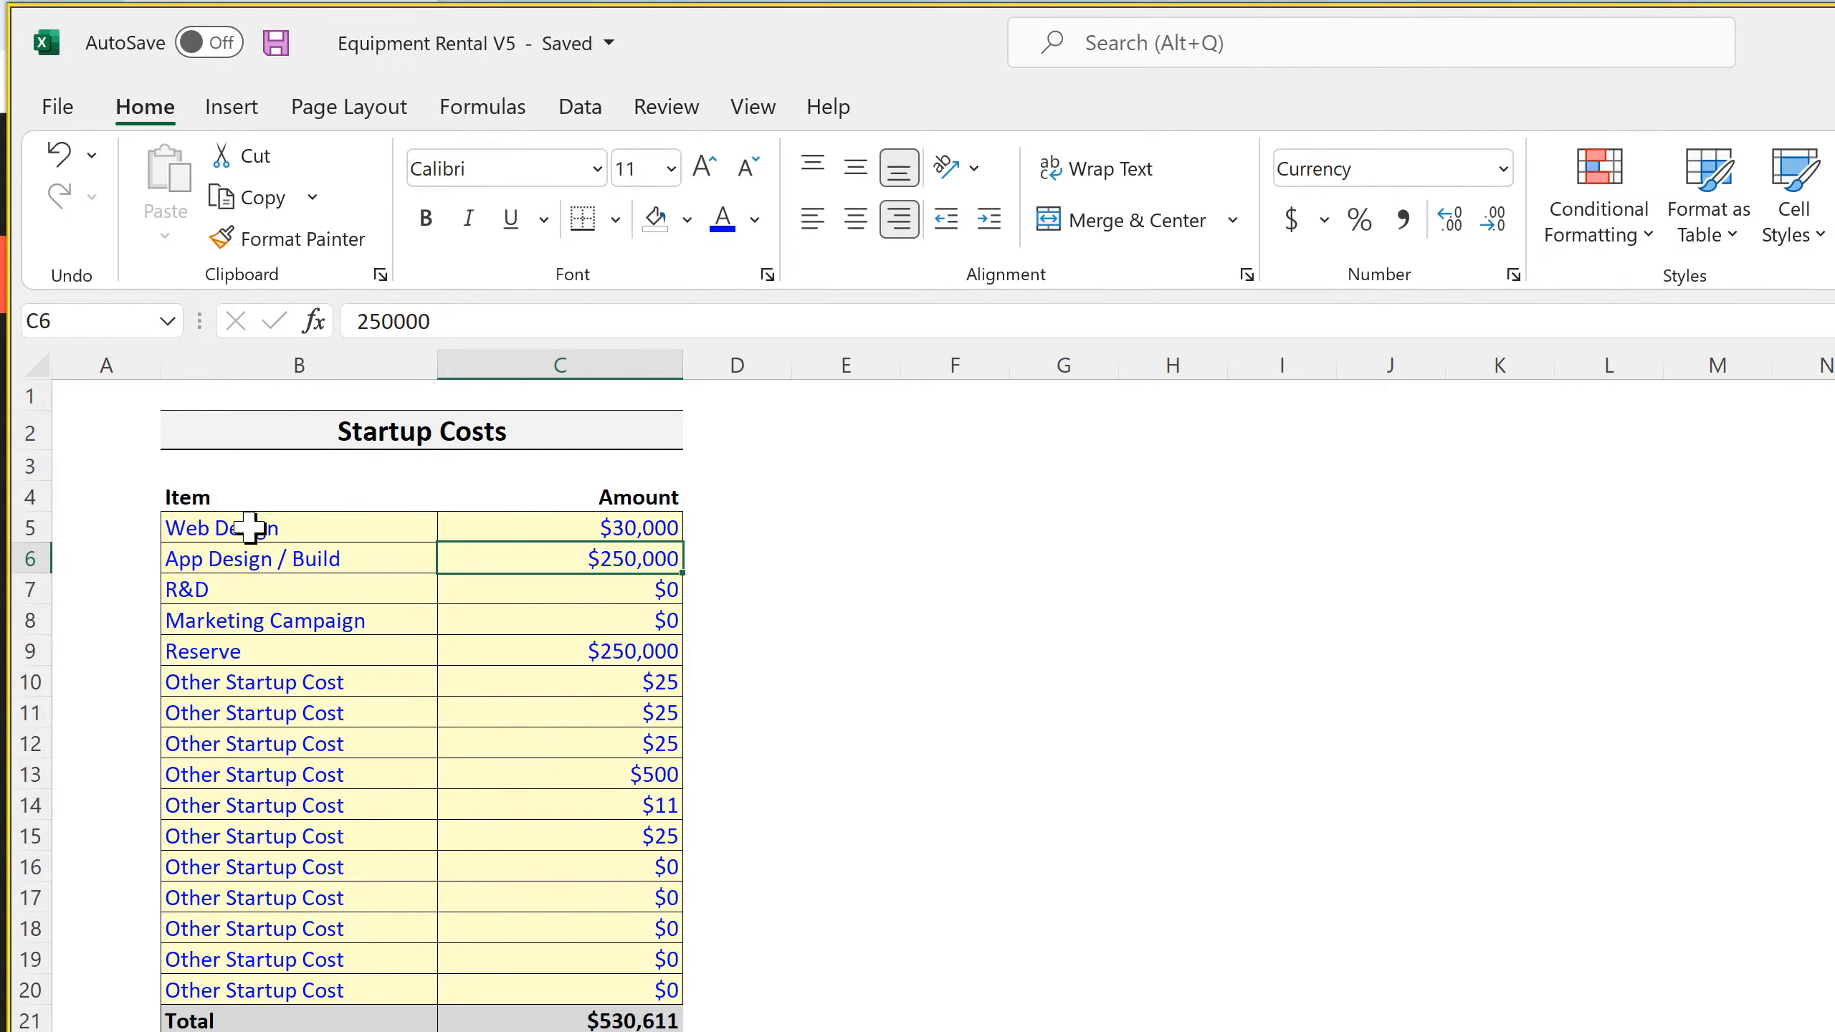
{"action": "left_click_drag", "start_coordinate": [159, 362], "coordinate": [103, 365]}
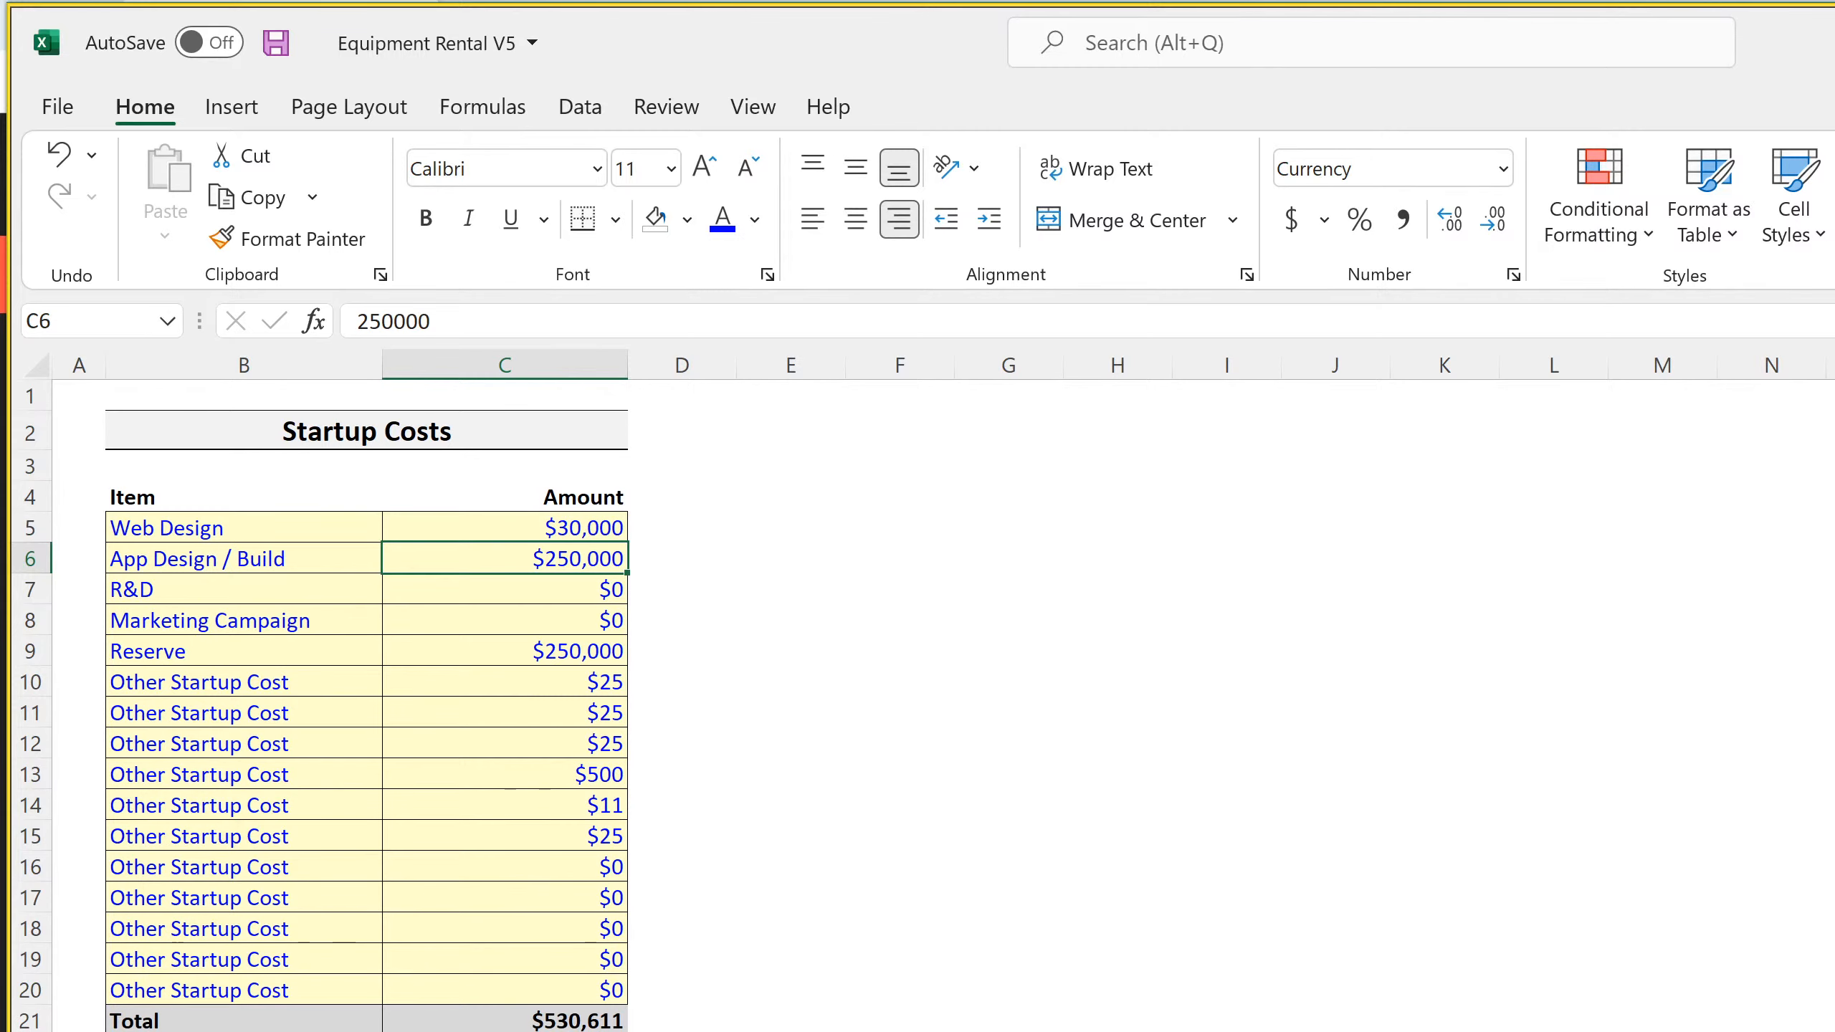
Label cell B42 of the monthly Income Statement "Startup Costs", directly below Costs to Return
{"action": "key", "text": "ctrl+Page_Down"}
{"action": "scroll", "coordinate": [918, 787], "scroll_direction": "up", "scroll_amount": 15}
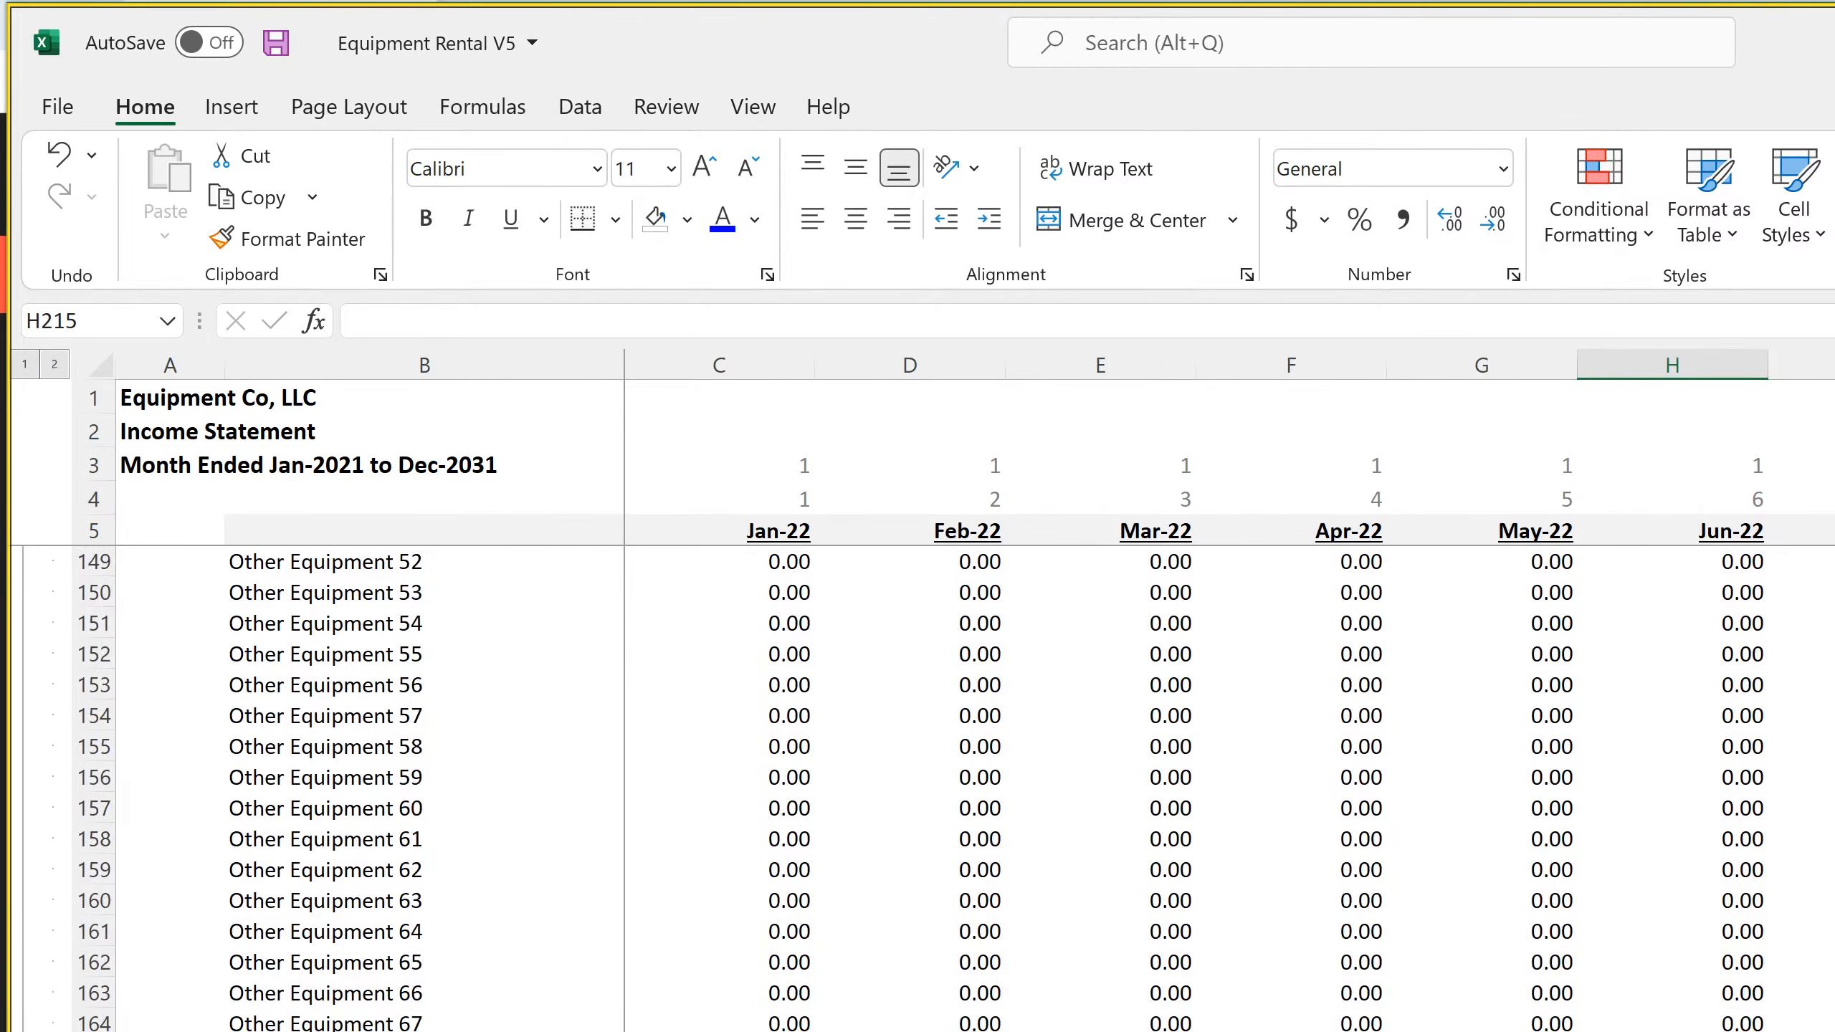
{"action": "scroll", "coordinate": [917, 787], "scroll_direction": "up", "scroll_amount": 20}
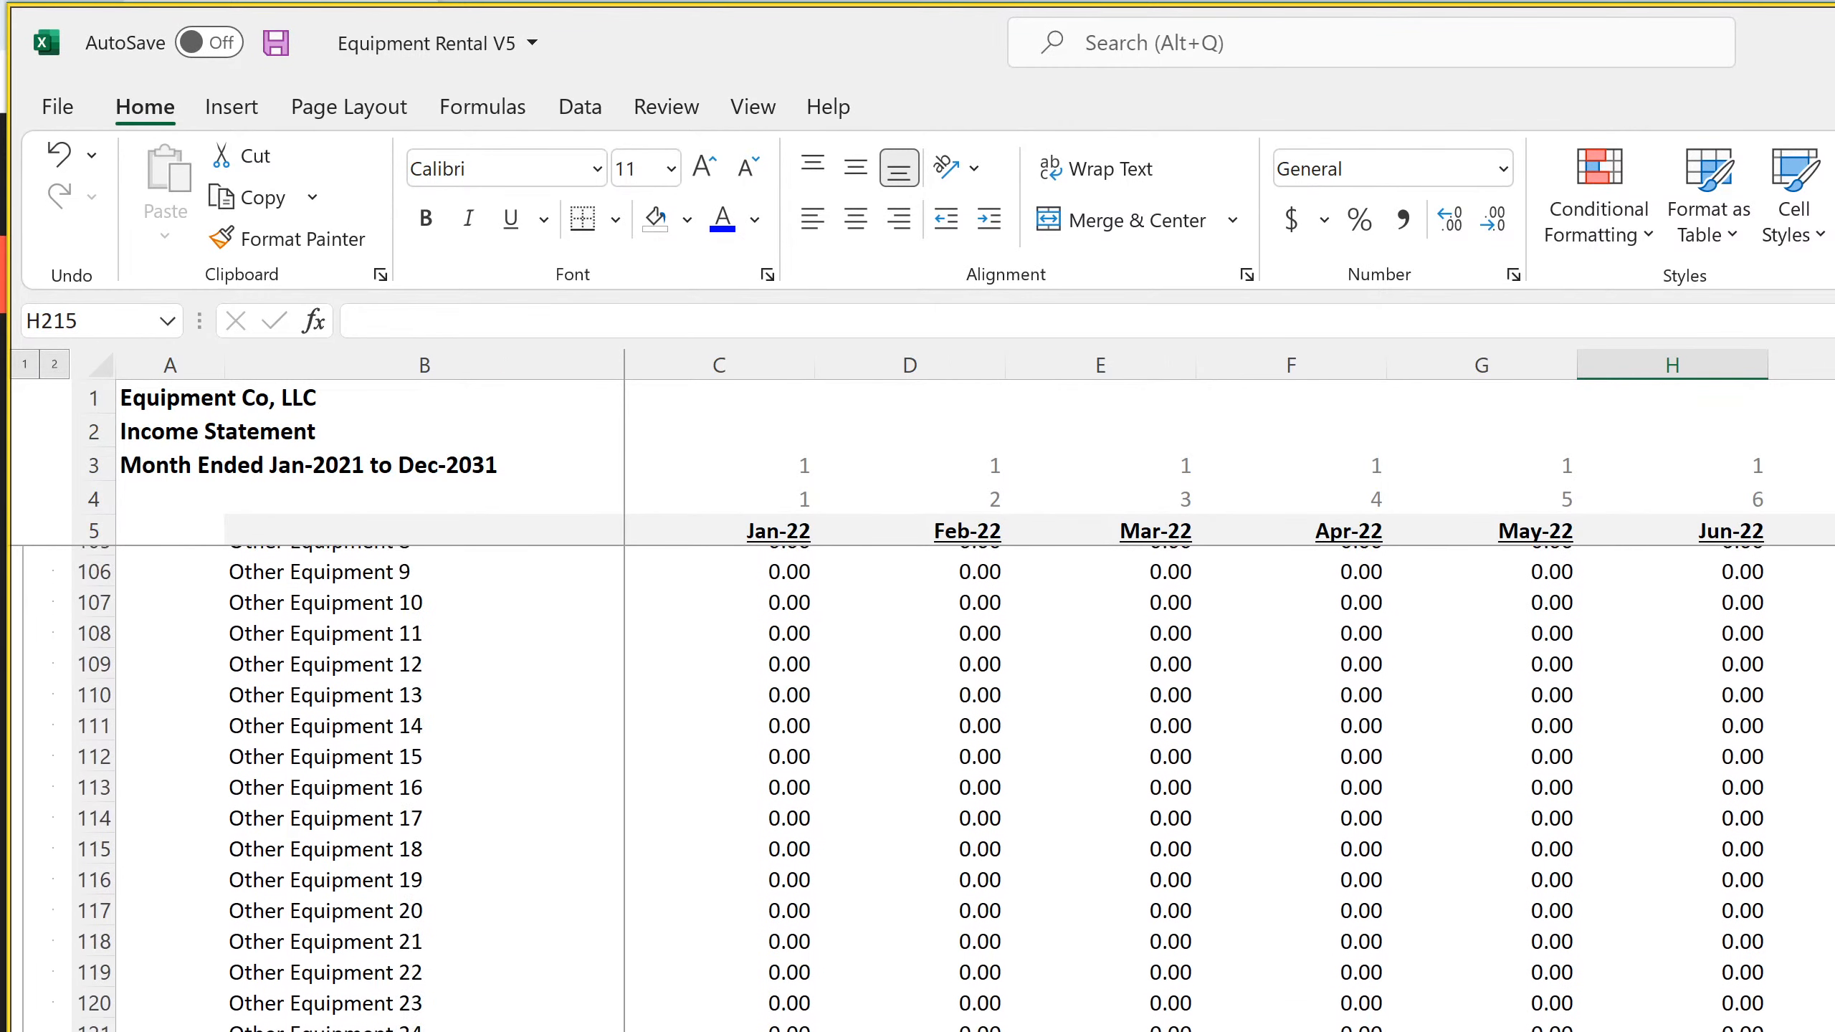
{"action": "scroll", "coordinate": [918, 788], "scroll_direction": "up", "scroll_amount": 12}
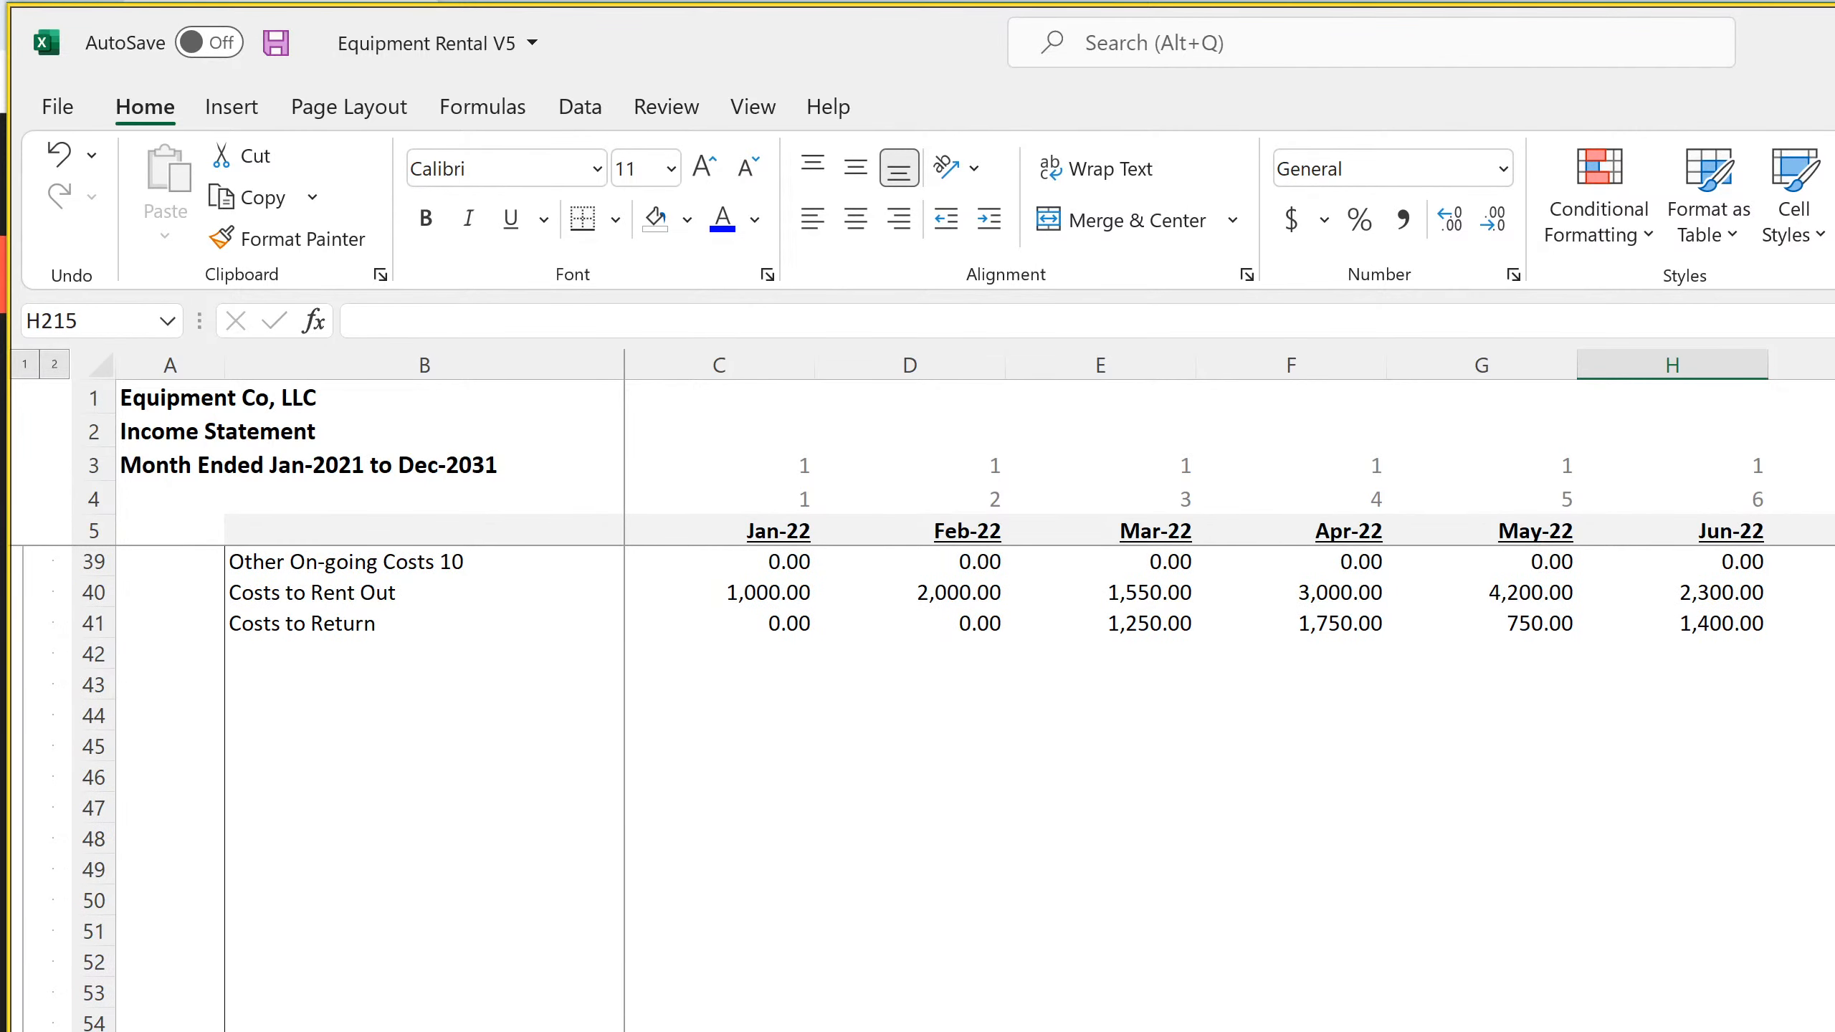
{"action": "scroll", "coordinate": [918, 787], "scroll_direction": "up", "scroll_amount": 3}
{"action": "scroll", "coordinate": [917, 788], "scroll_direction": "down", "scroll_amount": 3}
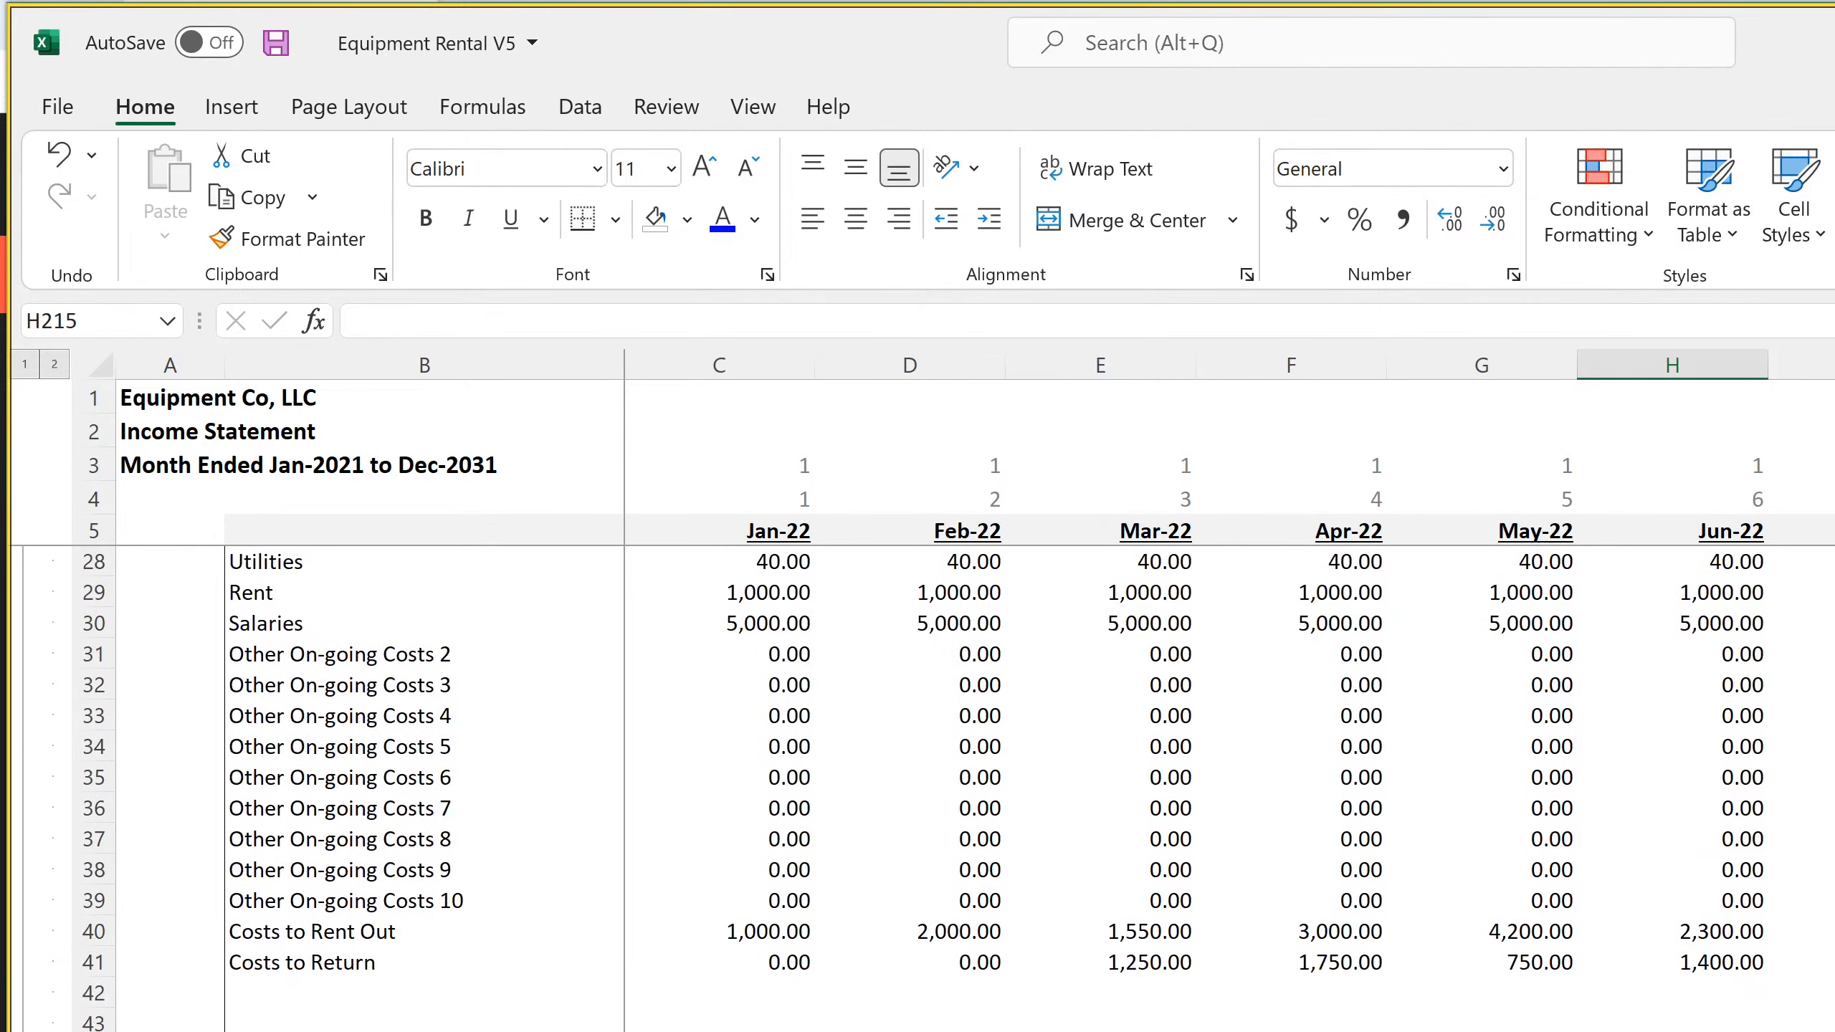
{"action": "left_click", "coordinate": [271, 998]}
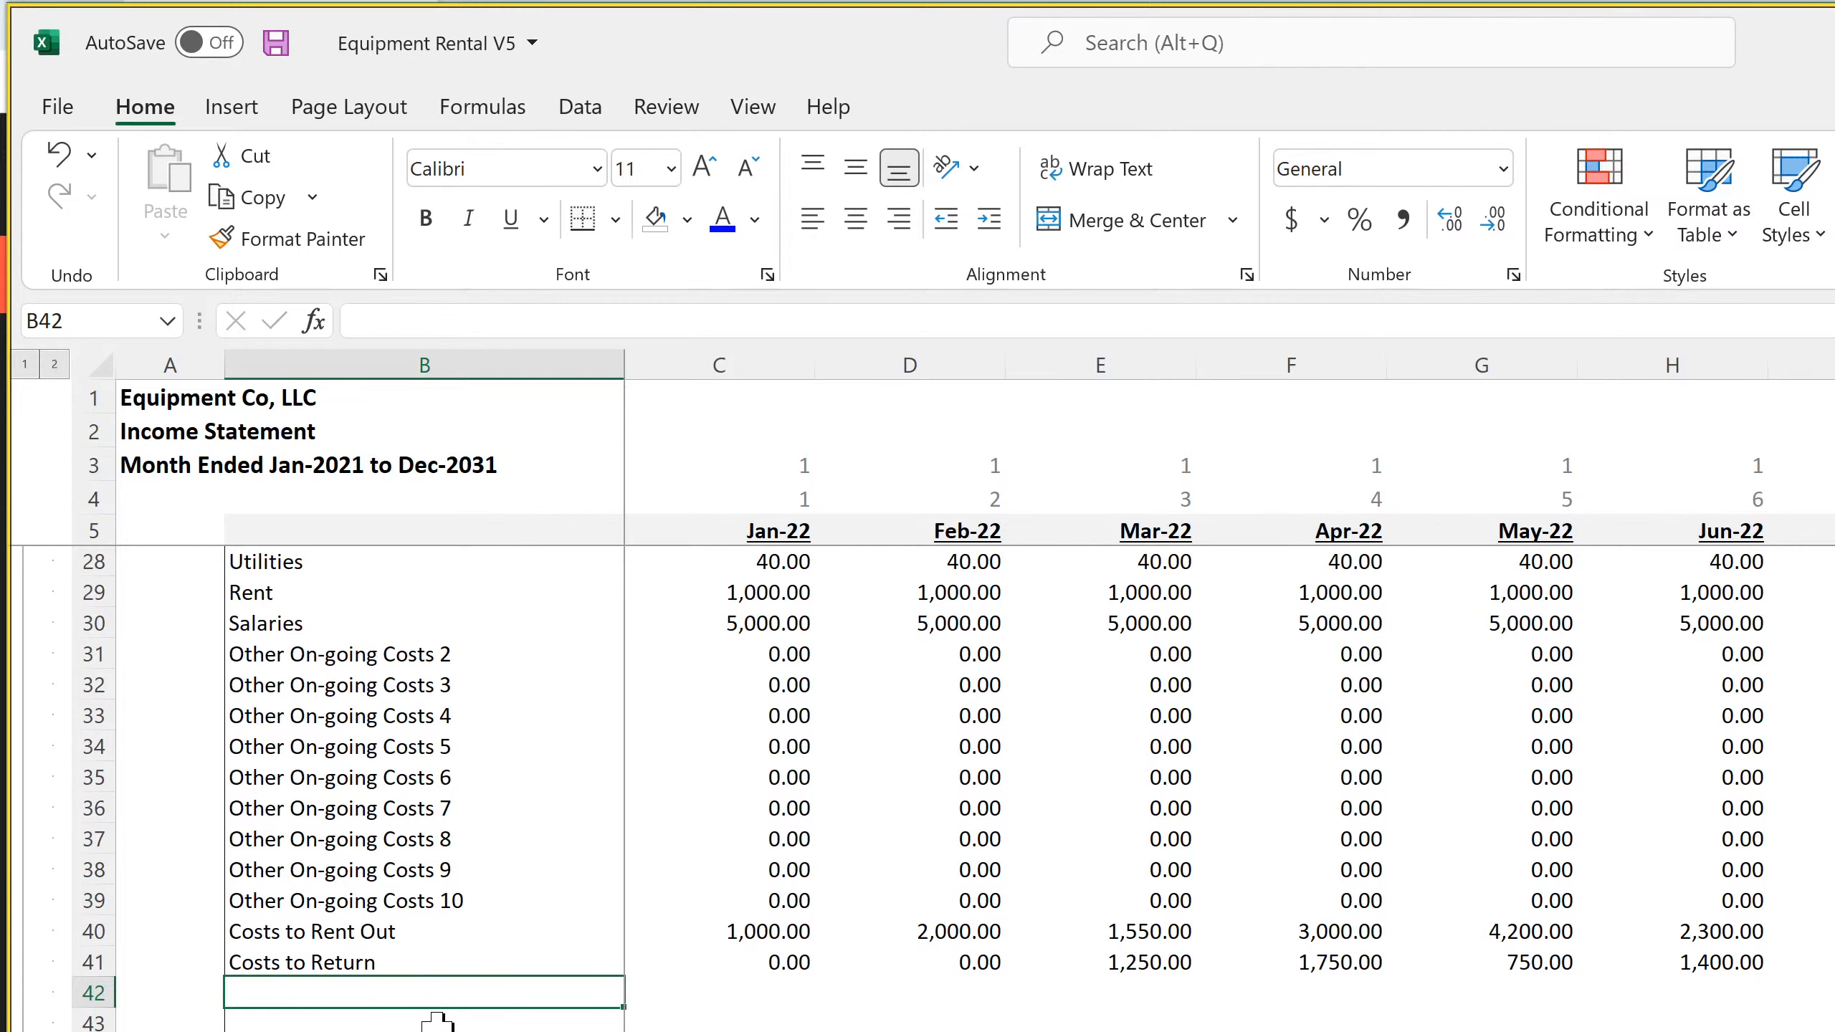
{"action": "type", "text": "Startup "}
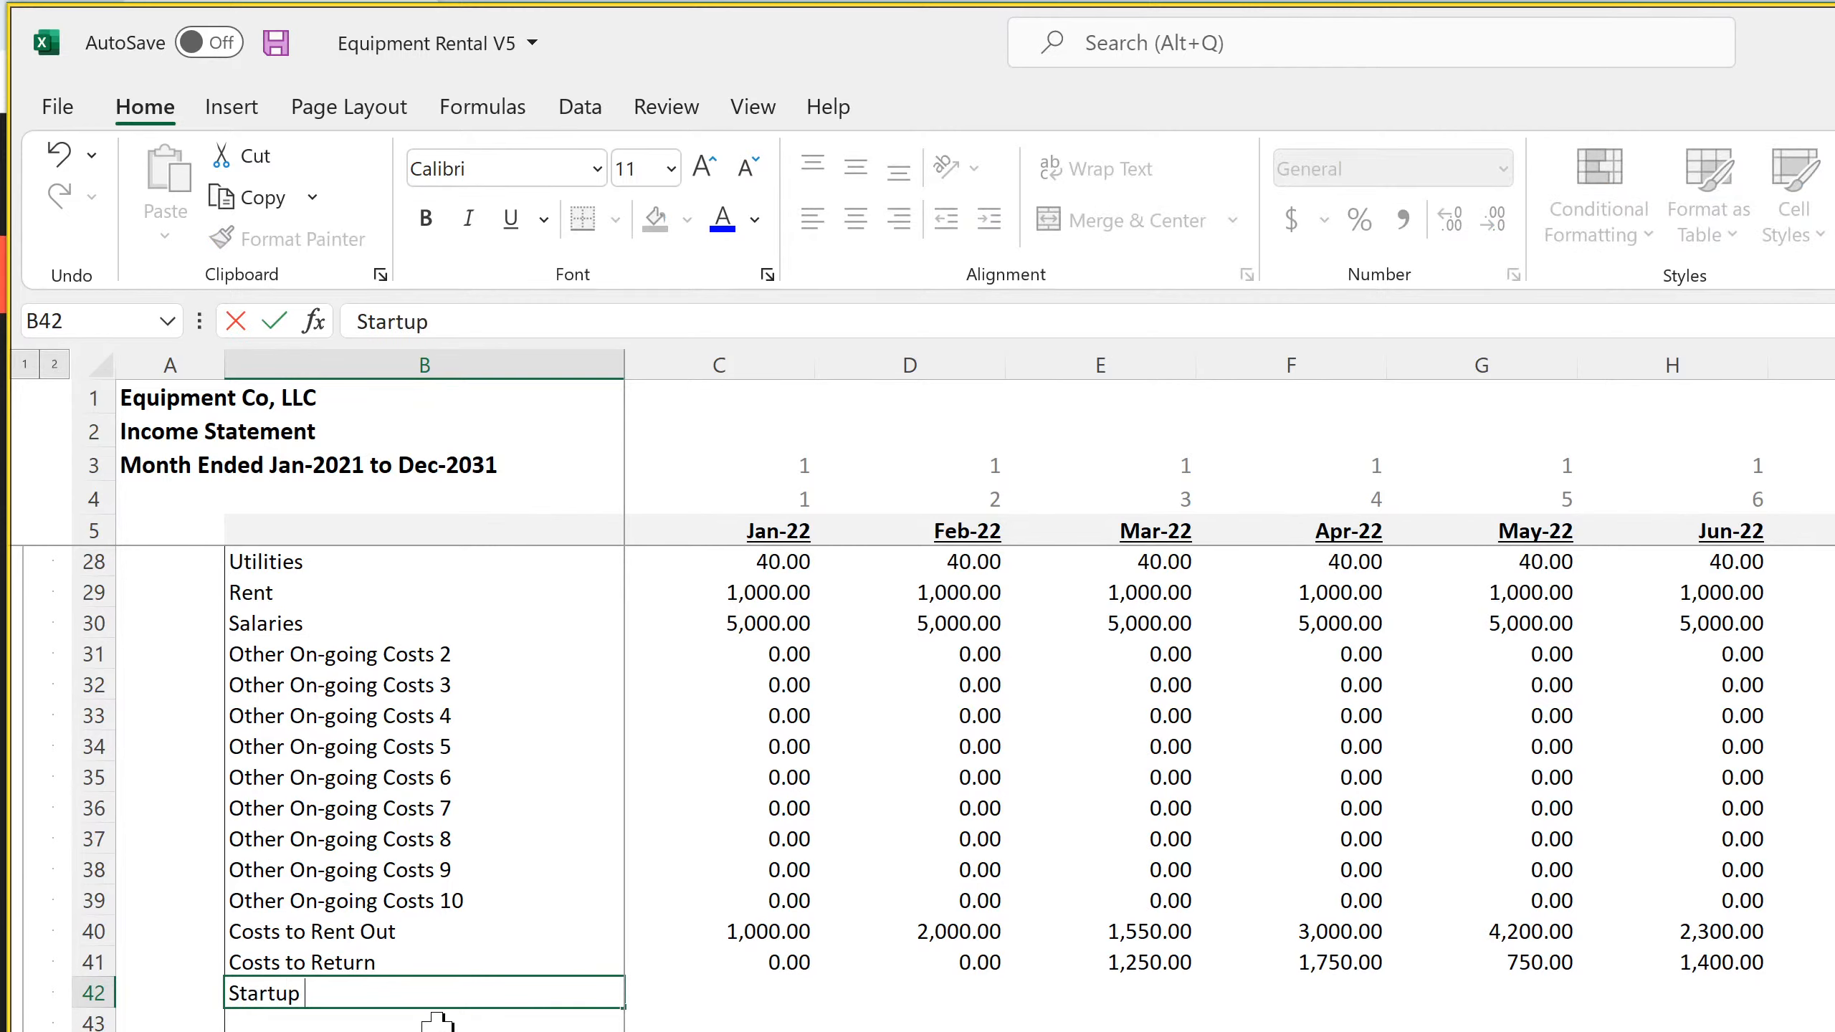
{"action": "type", "text": "Costst"}
{"action": "key", "text": "Return"}
Link the Jan-22 Startup Costs expense in C42 to the total in C21 of the Startup Costs sheet and save the workbook
{"action": "key", "text": "Right"}
{"action": "key", "text": "Up"}
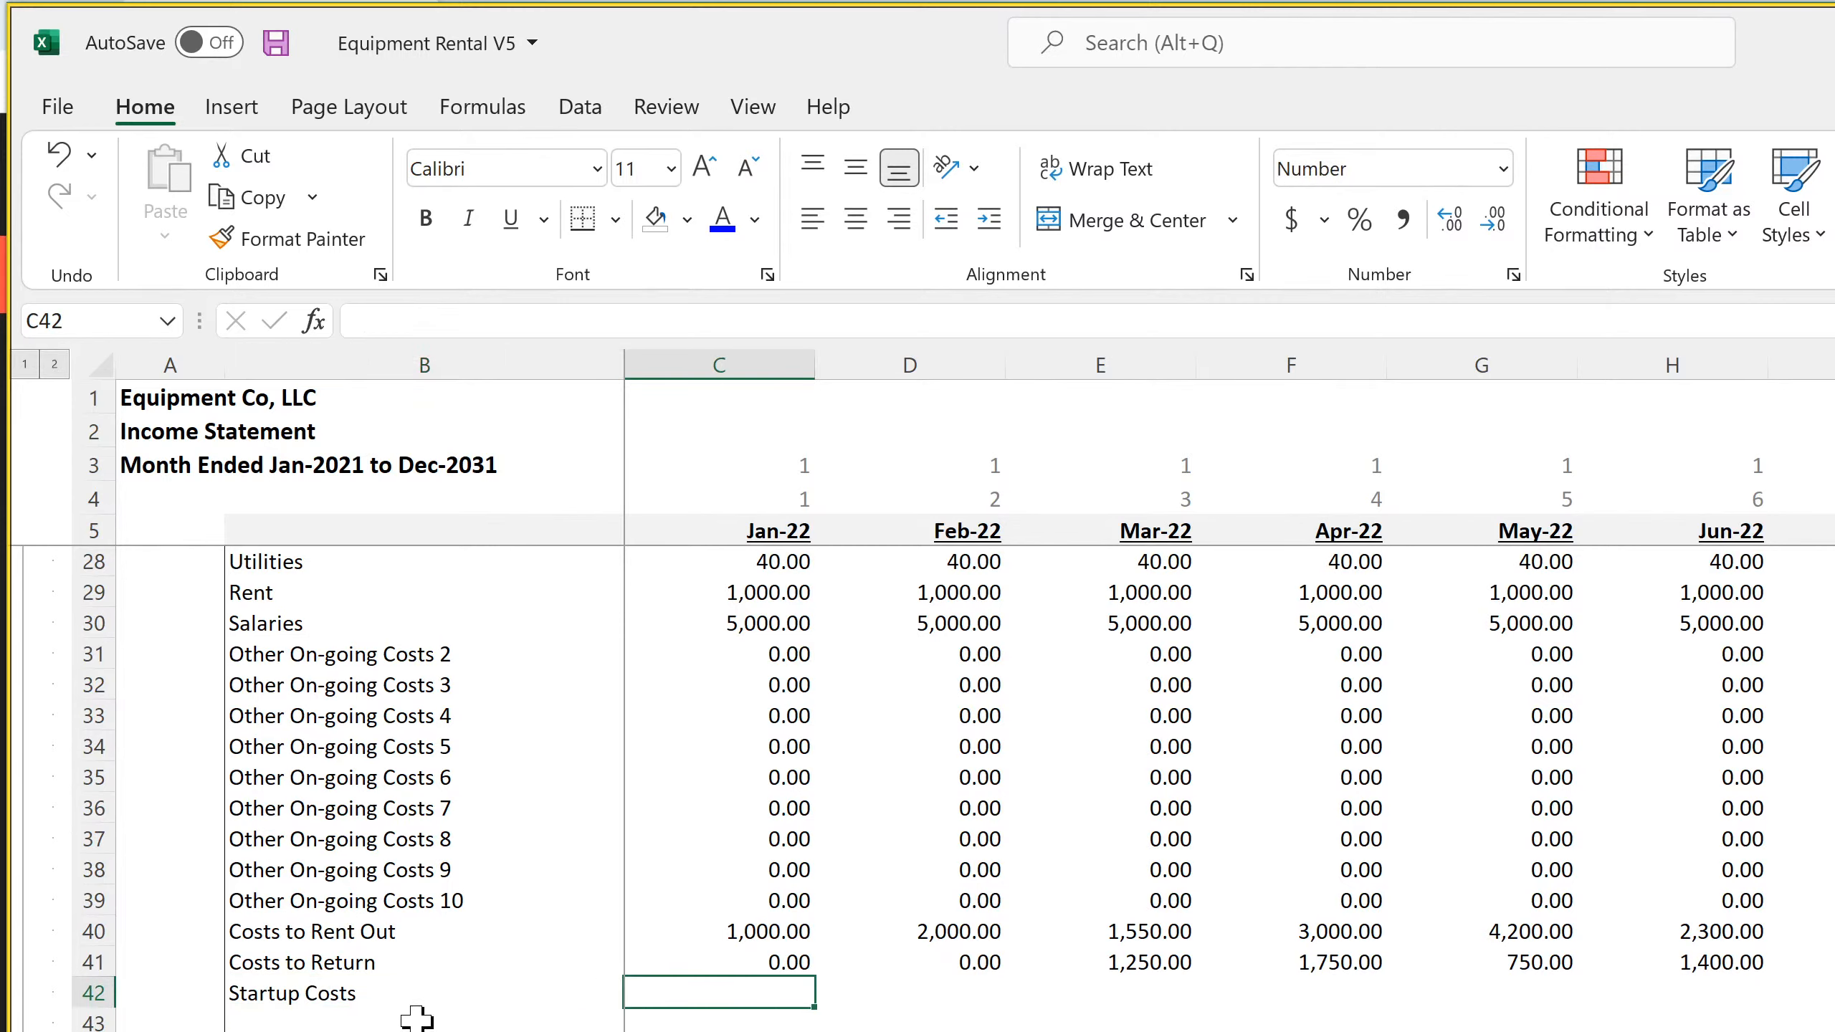
{"action": "type", "text": "="}
{"action": "left_click", "coordinate": [519, 1030]}
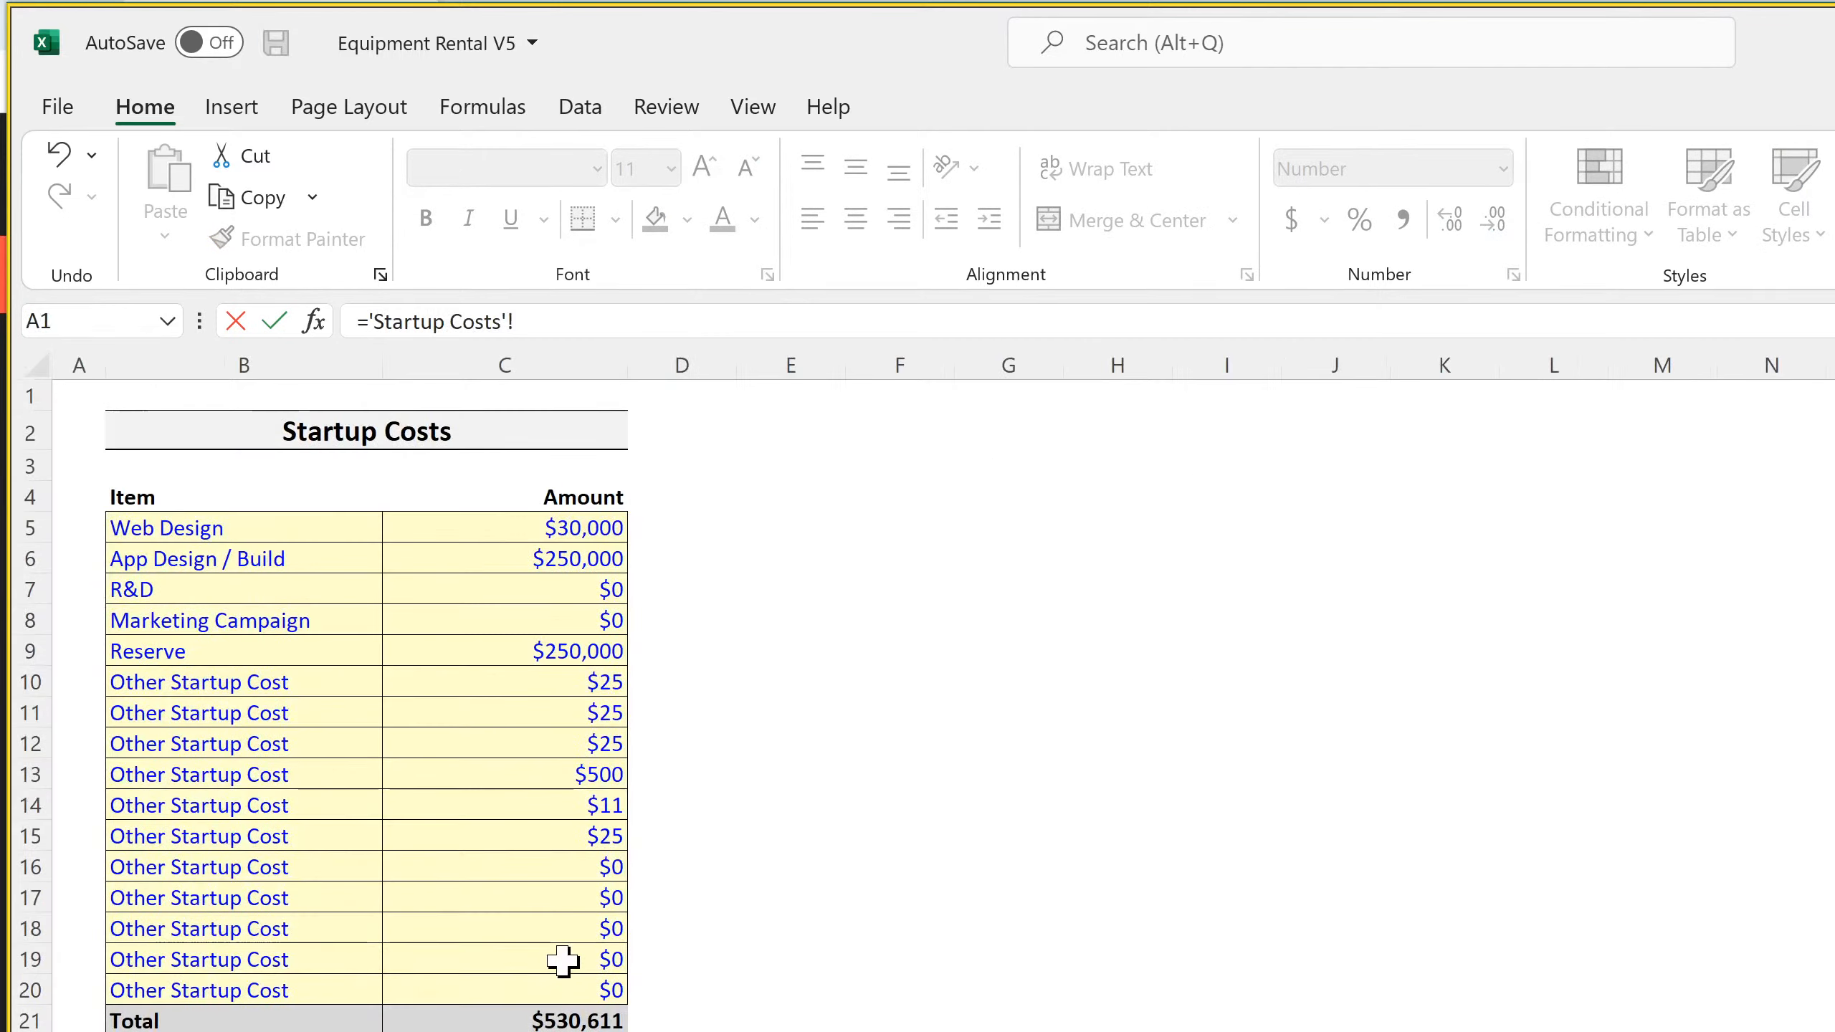
{"action": "left_click", "coordinate": [568, 1020]}
{"action": "key", "text": "Return"}
{"action": "scroll", "coordinate": [770, 967], "scroll_direction": "down", "scroll_amount": 7}
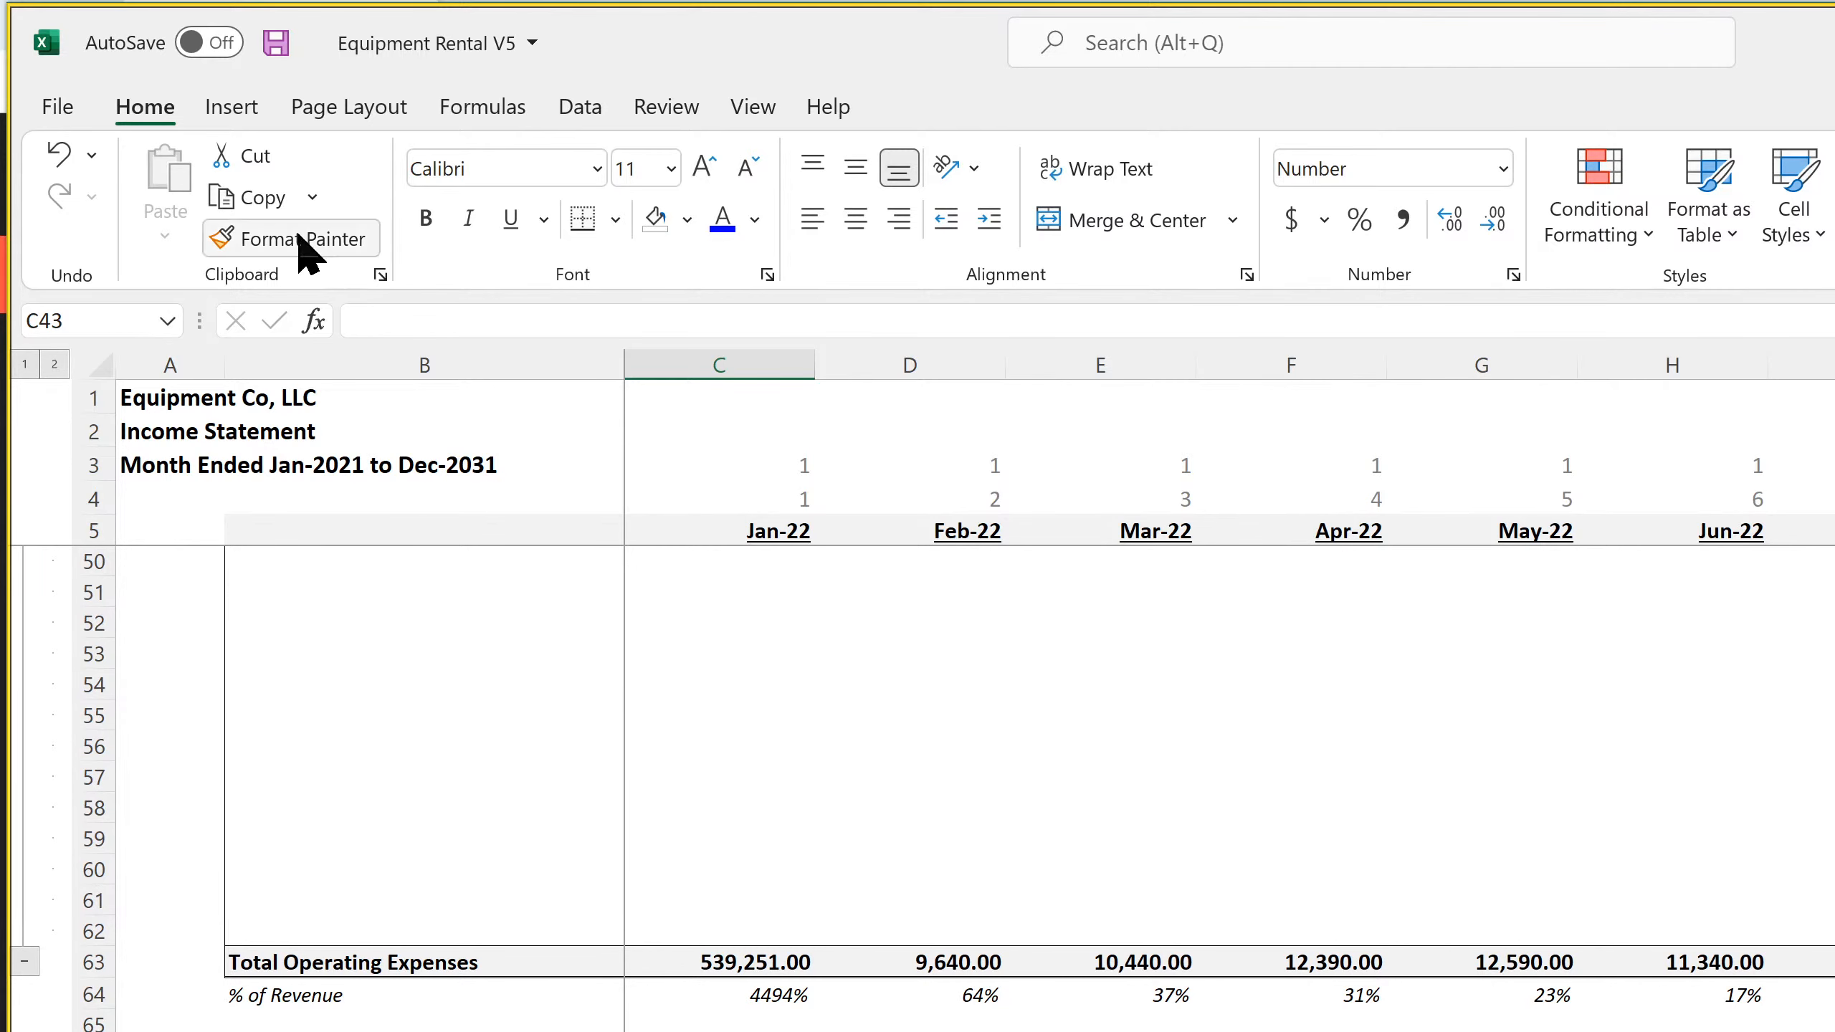
{"action": "left_click", "coordinate": [276, 43]}
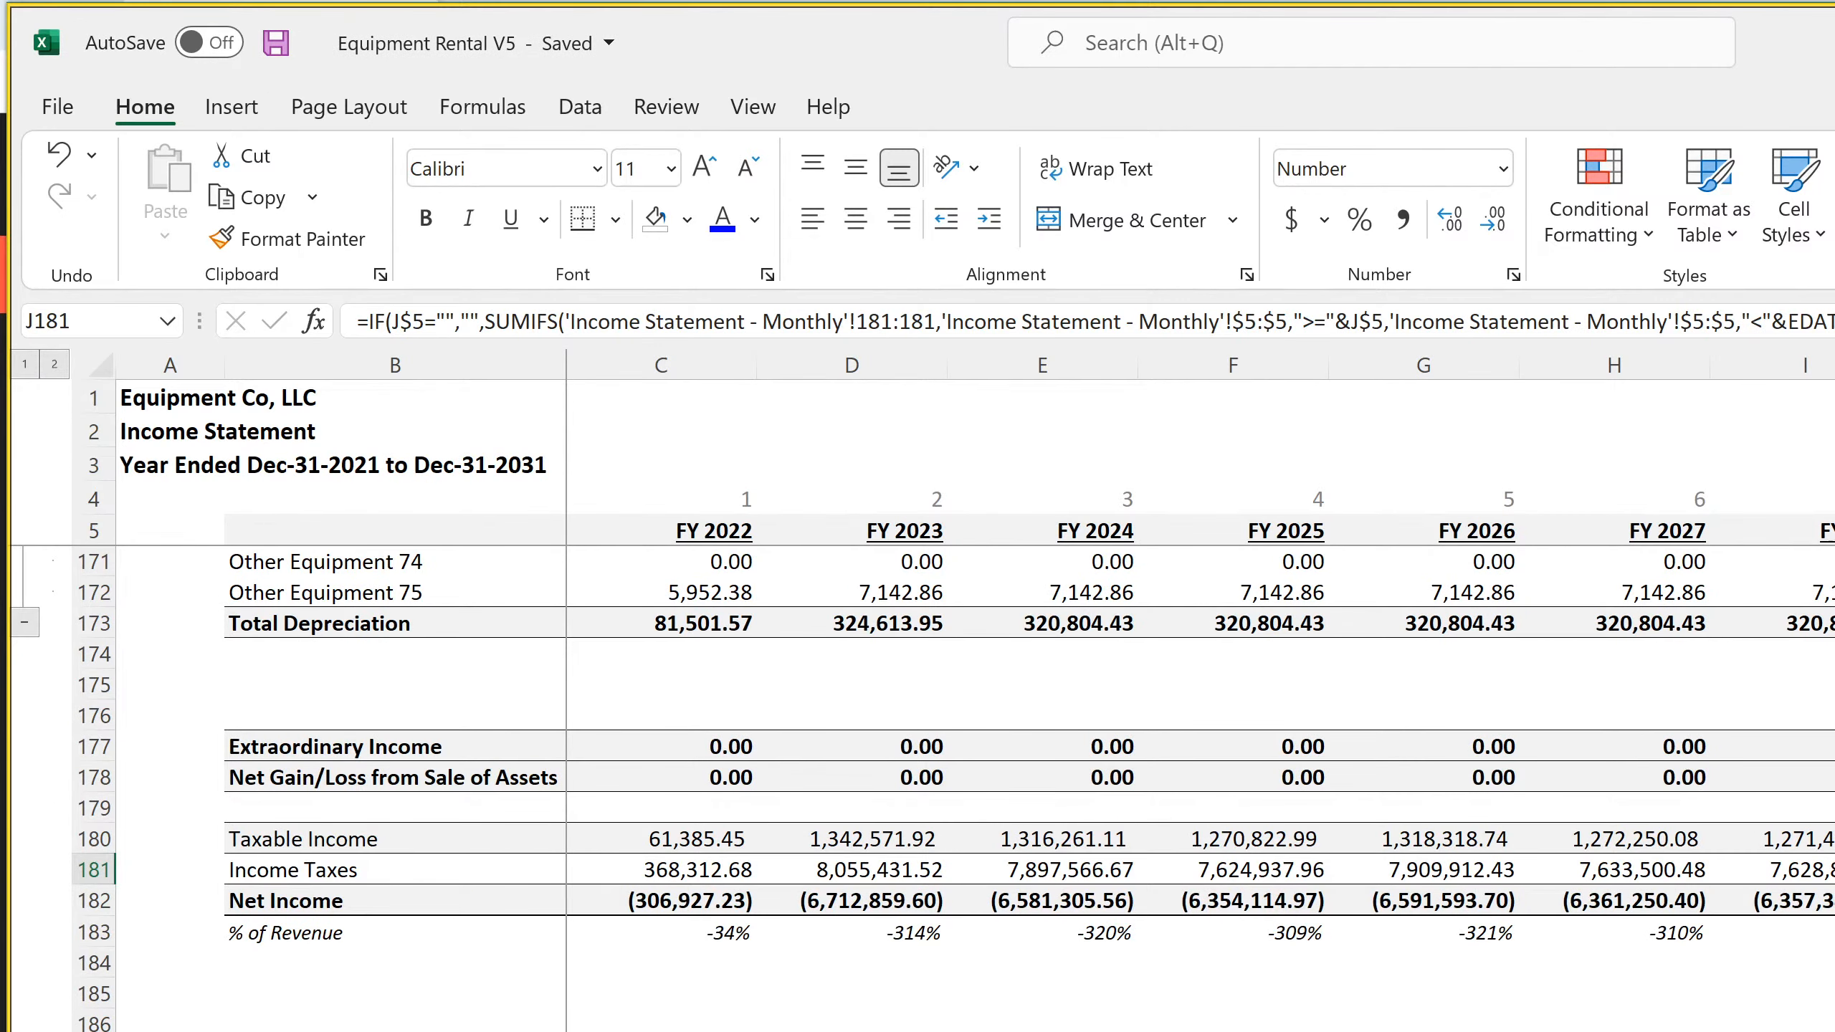
Check the FY 2022 Startup Costs formula on the annual Income Statement and the Jan-22 Other Operating Expenses formula on the monthly Cash Flow Statement
{"action": "scroll", "coordinate": [917, 788], "scroll_direction": "up", "scroll_amount": 20}
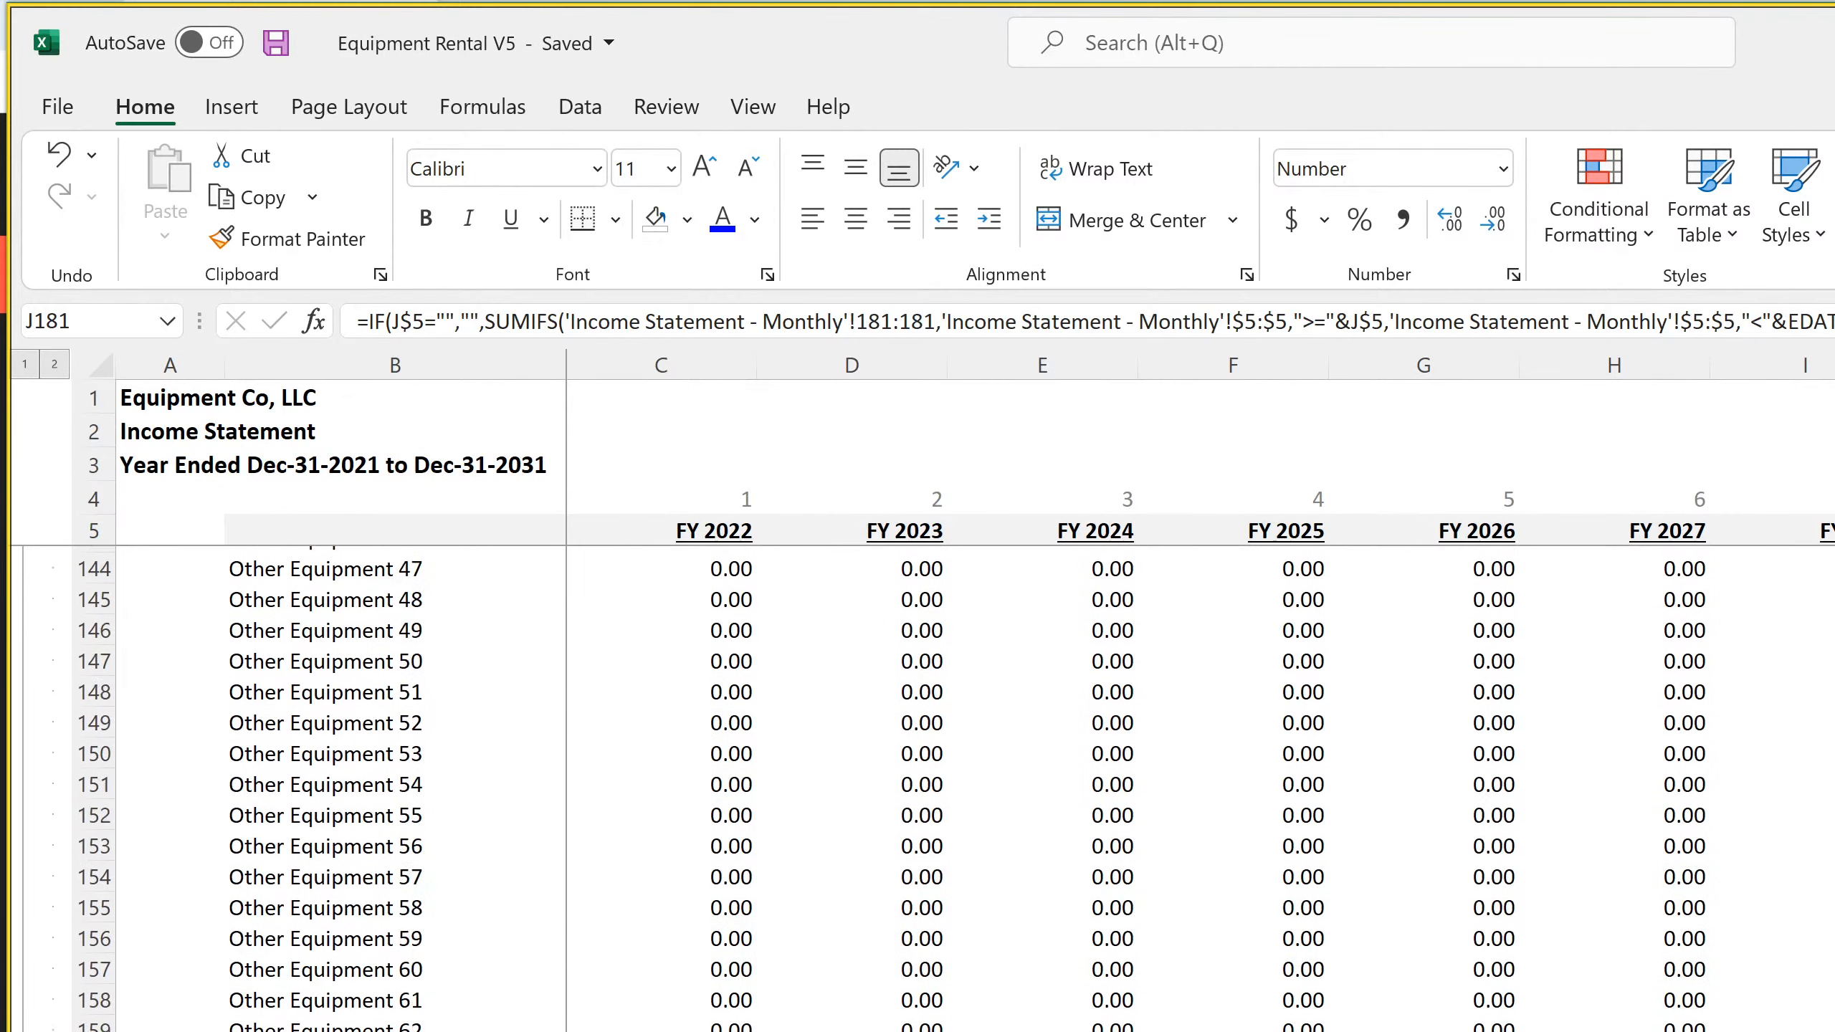
{"action": "scroll", "coordinate": [917, 788], "scroll_direction": "up", "scroll_amount": 20}
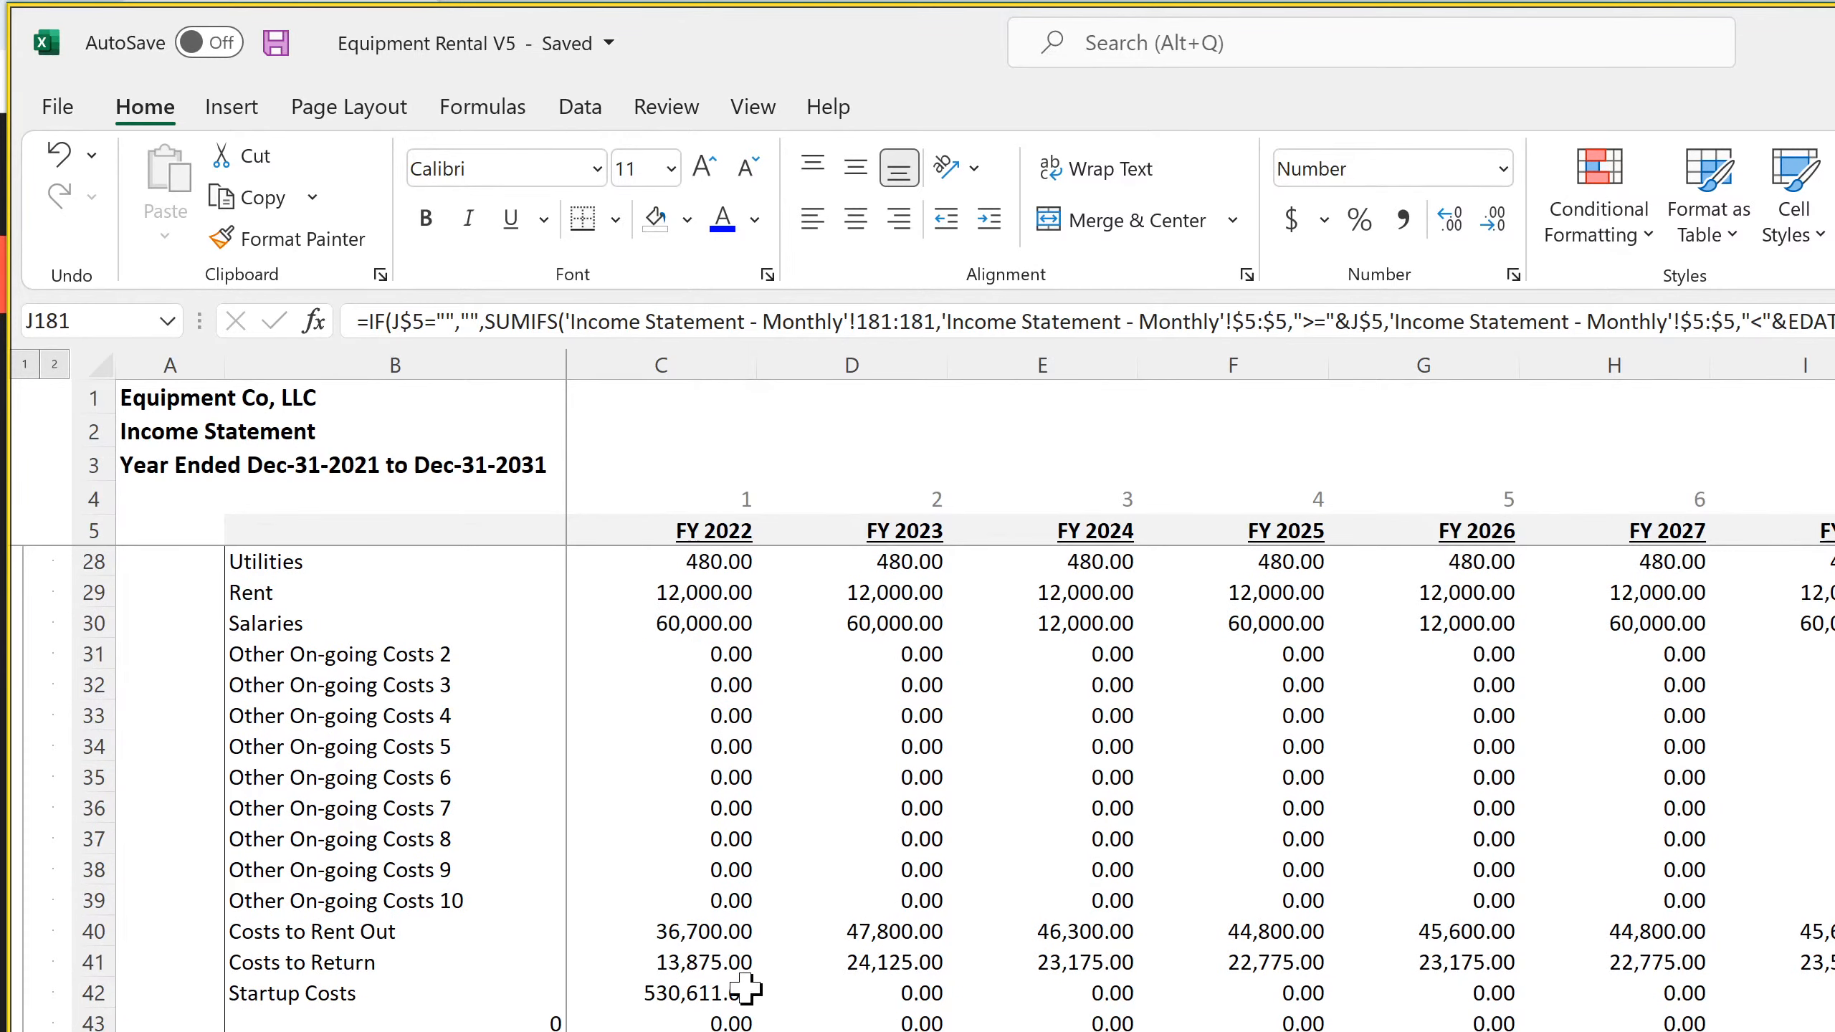
{"action": "left_click", "coordinate": [746, 988]}
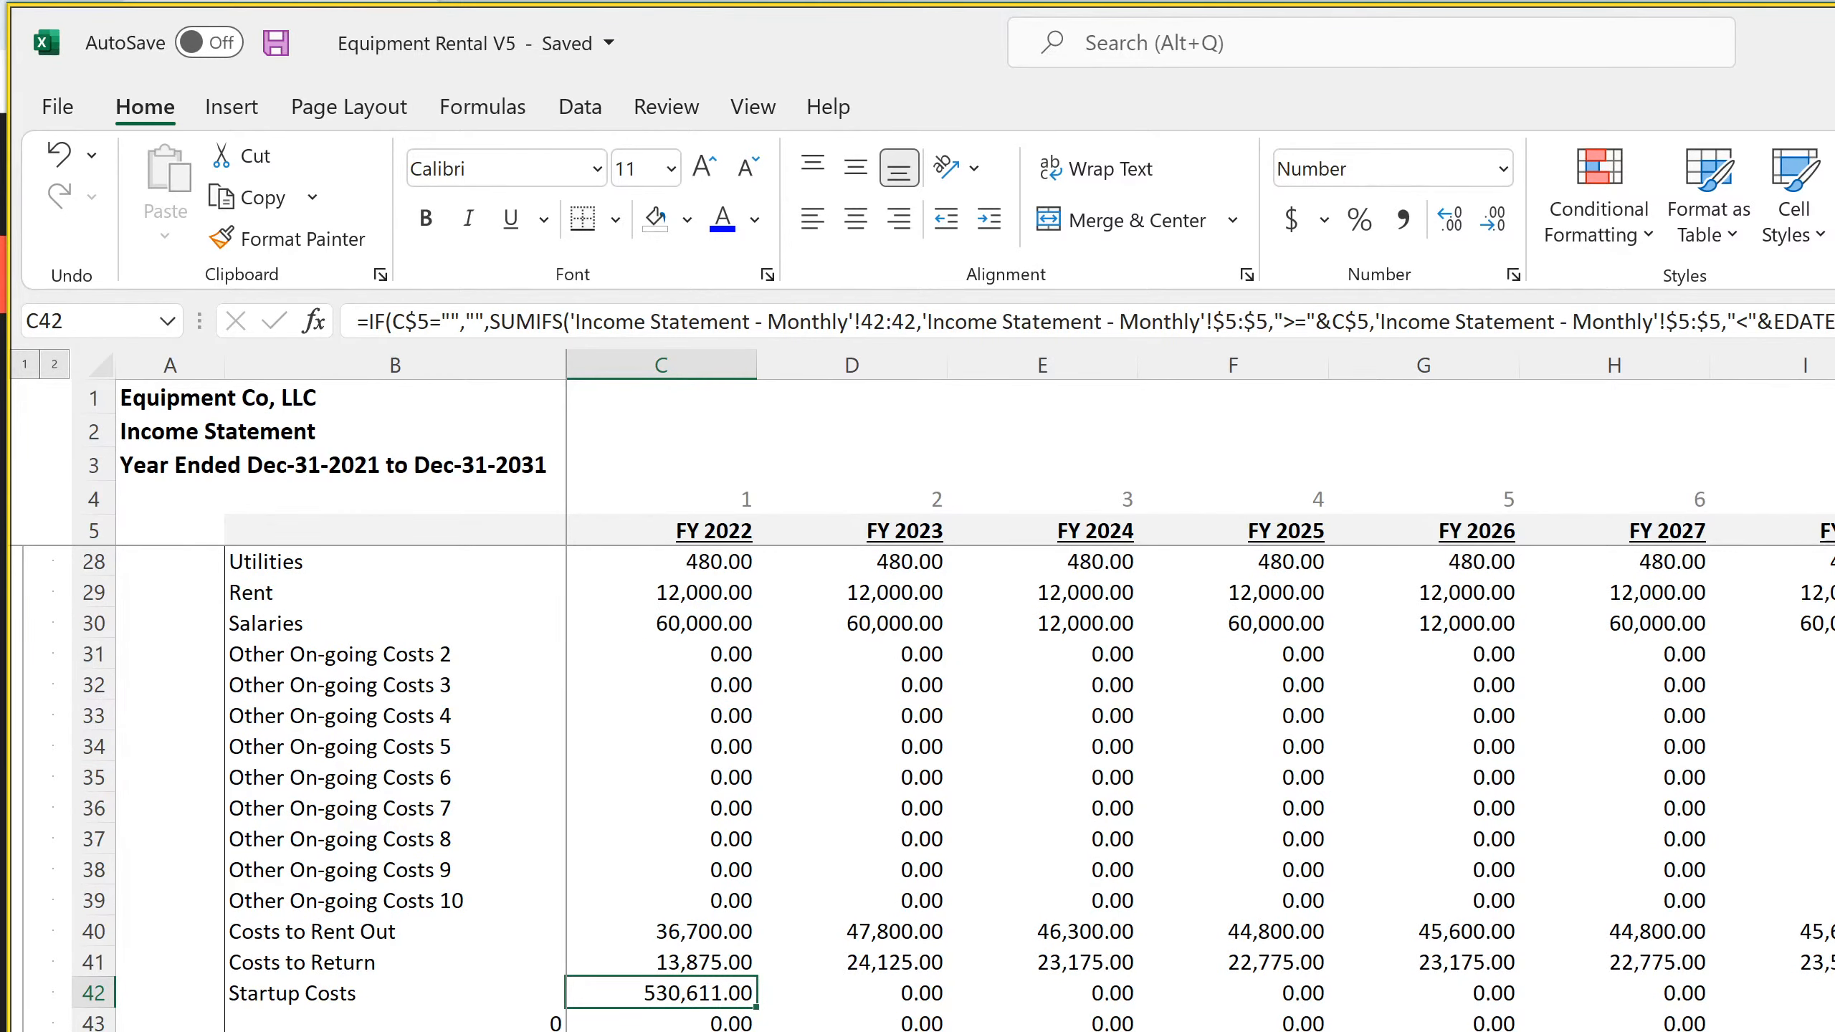
{"action": "key", "text": "ctrl+Page_Down"}
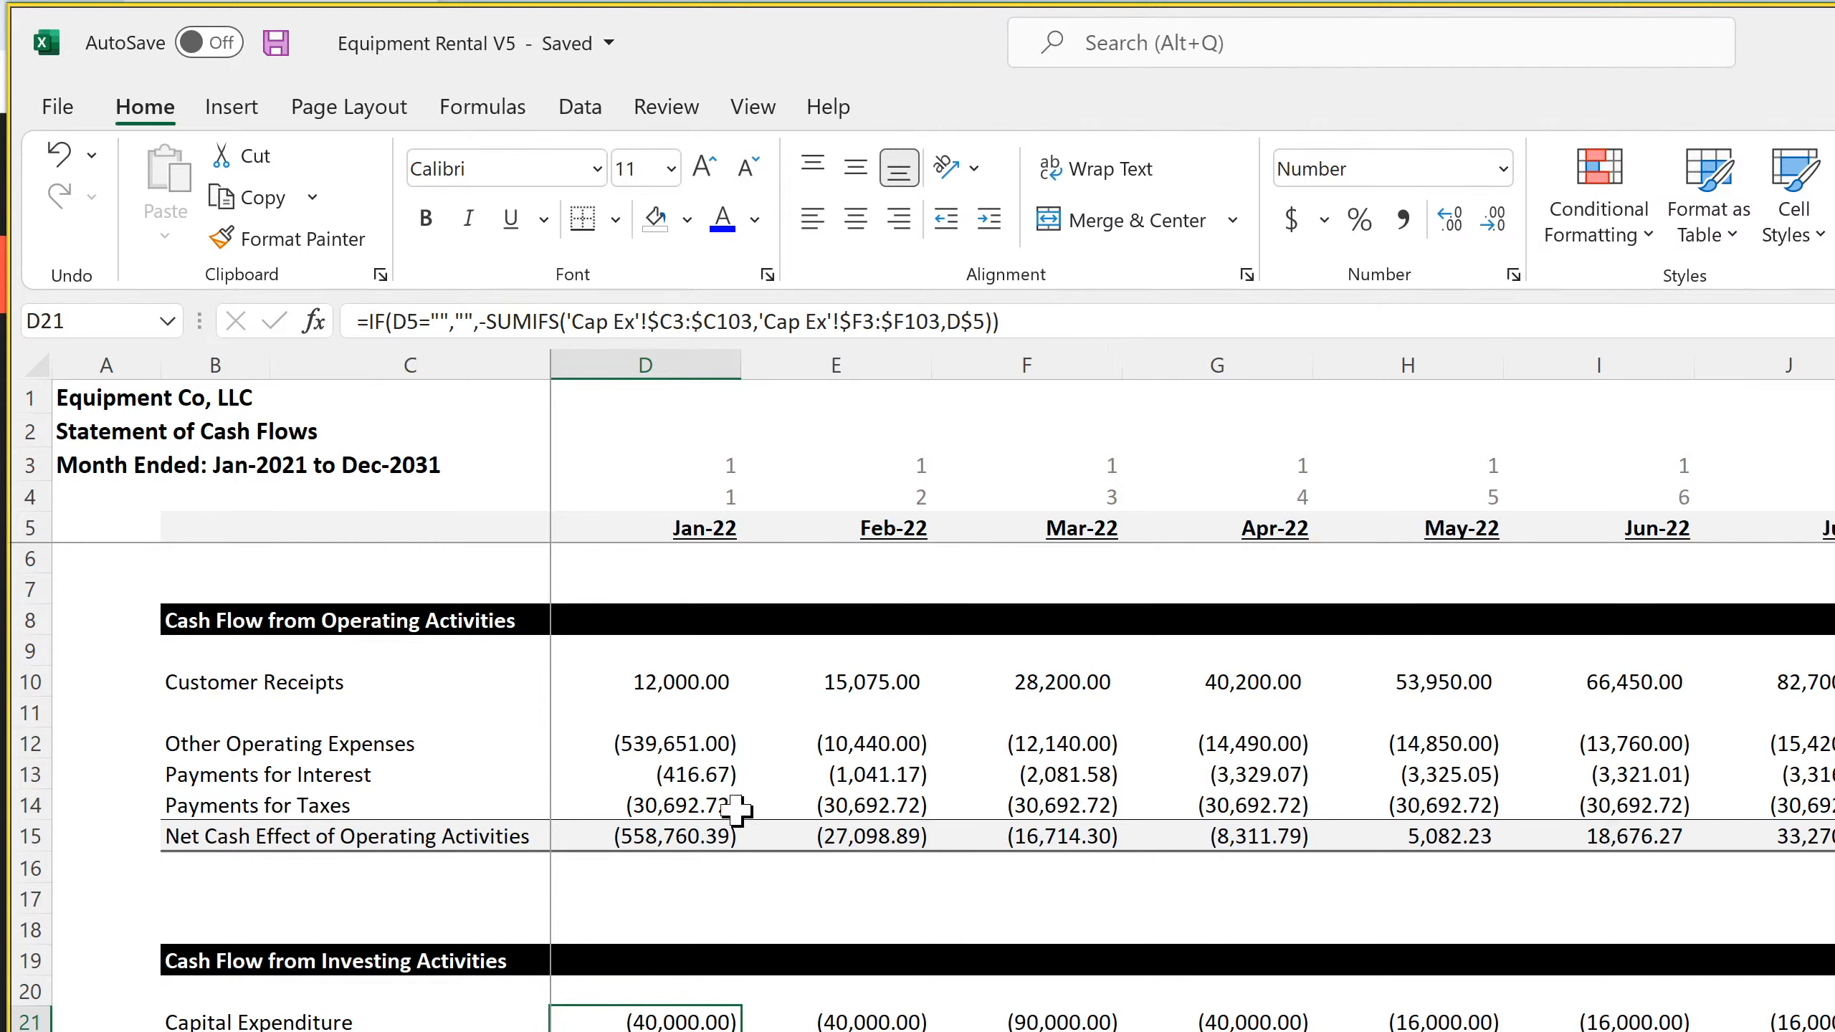
{"action": "left_click", "coordinate": [668, 743]}
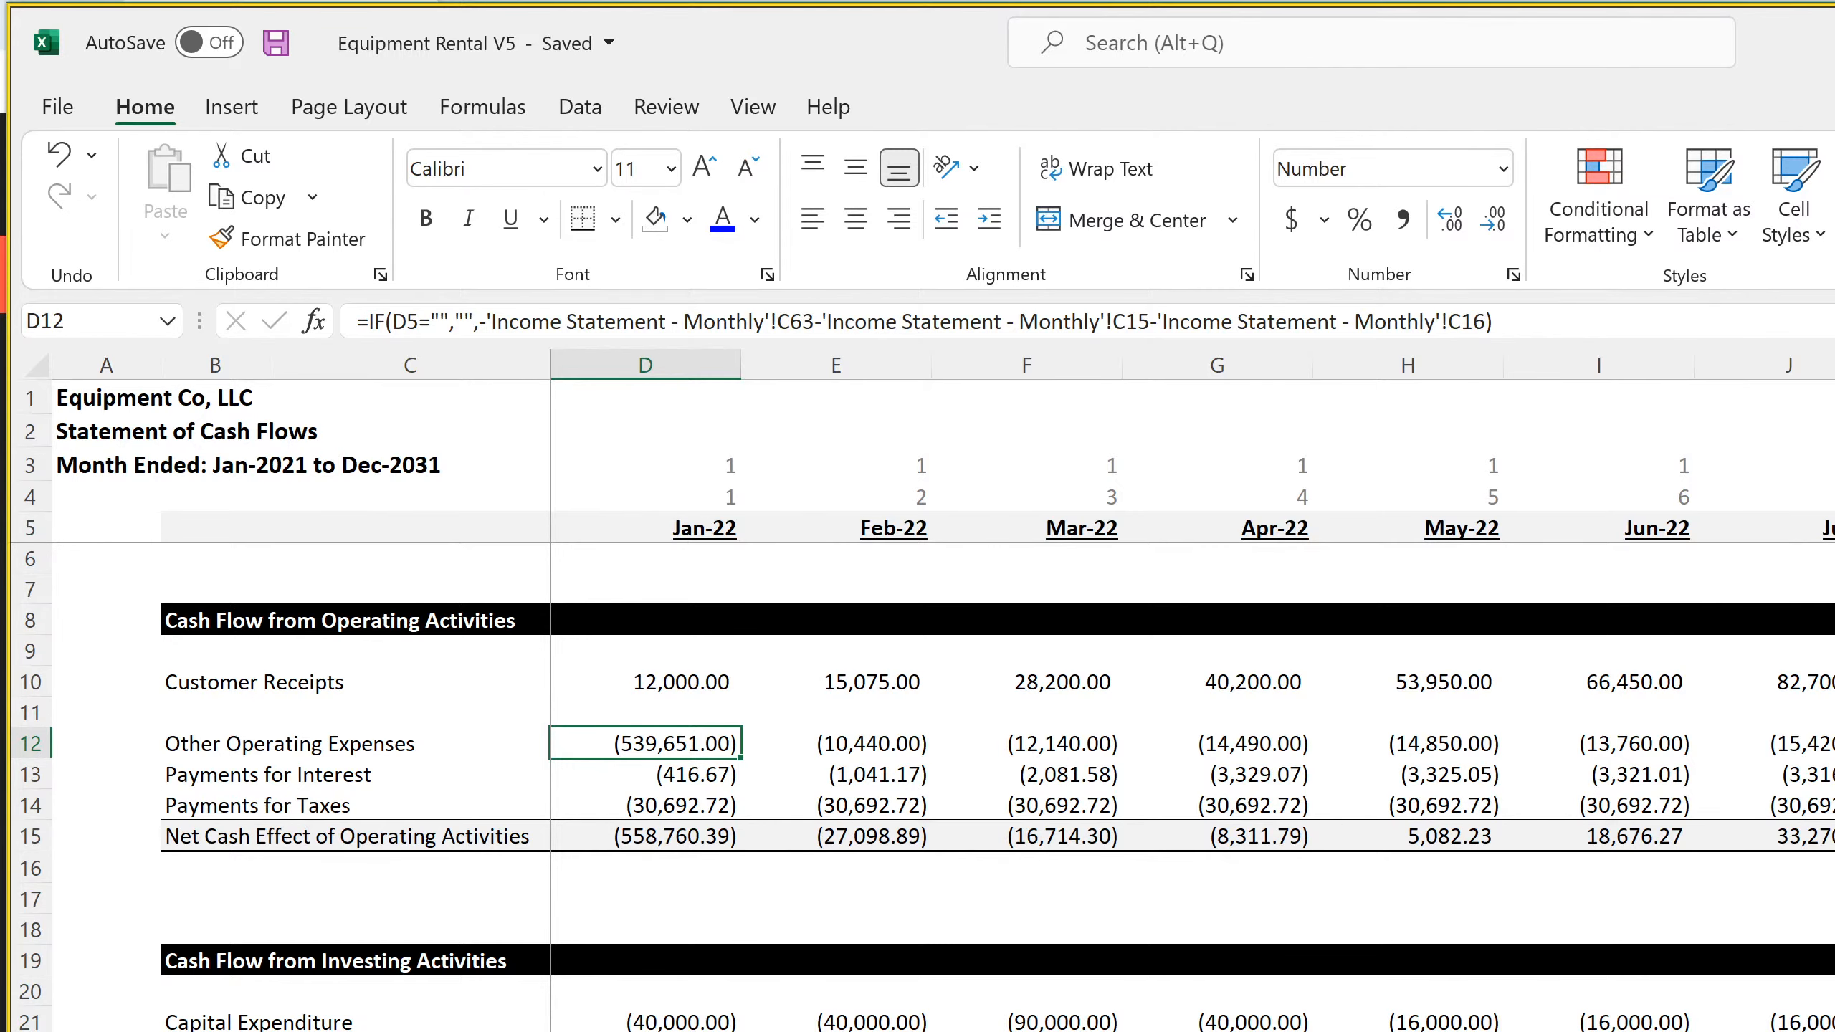
Set D162 of the 10-Year Monthly Cash Flow sheet to the negative of the Startup Costs total, =-'Startup Costs'!C21
{"action": "key", "text": "ctrl+Page_Up"}
{"action": "type", "text": "="}
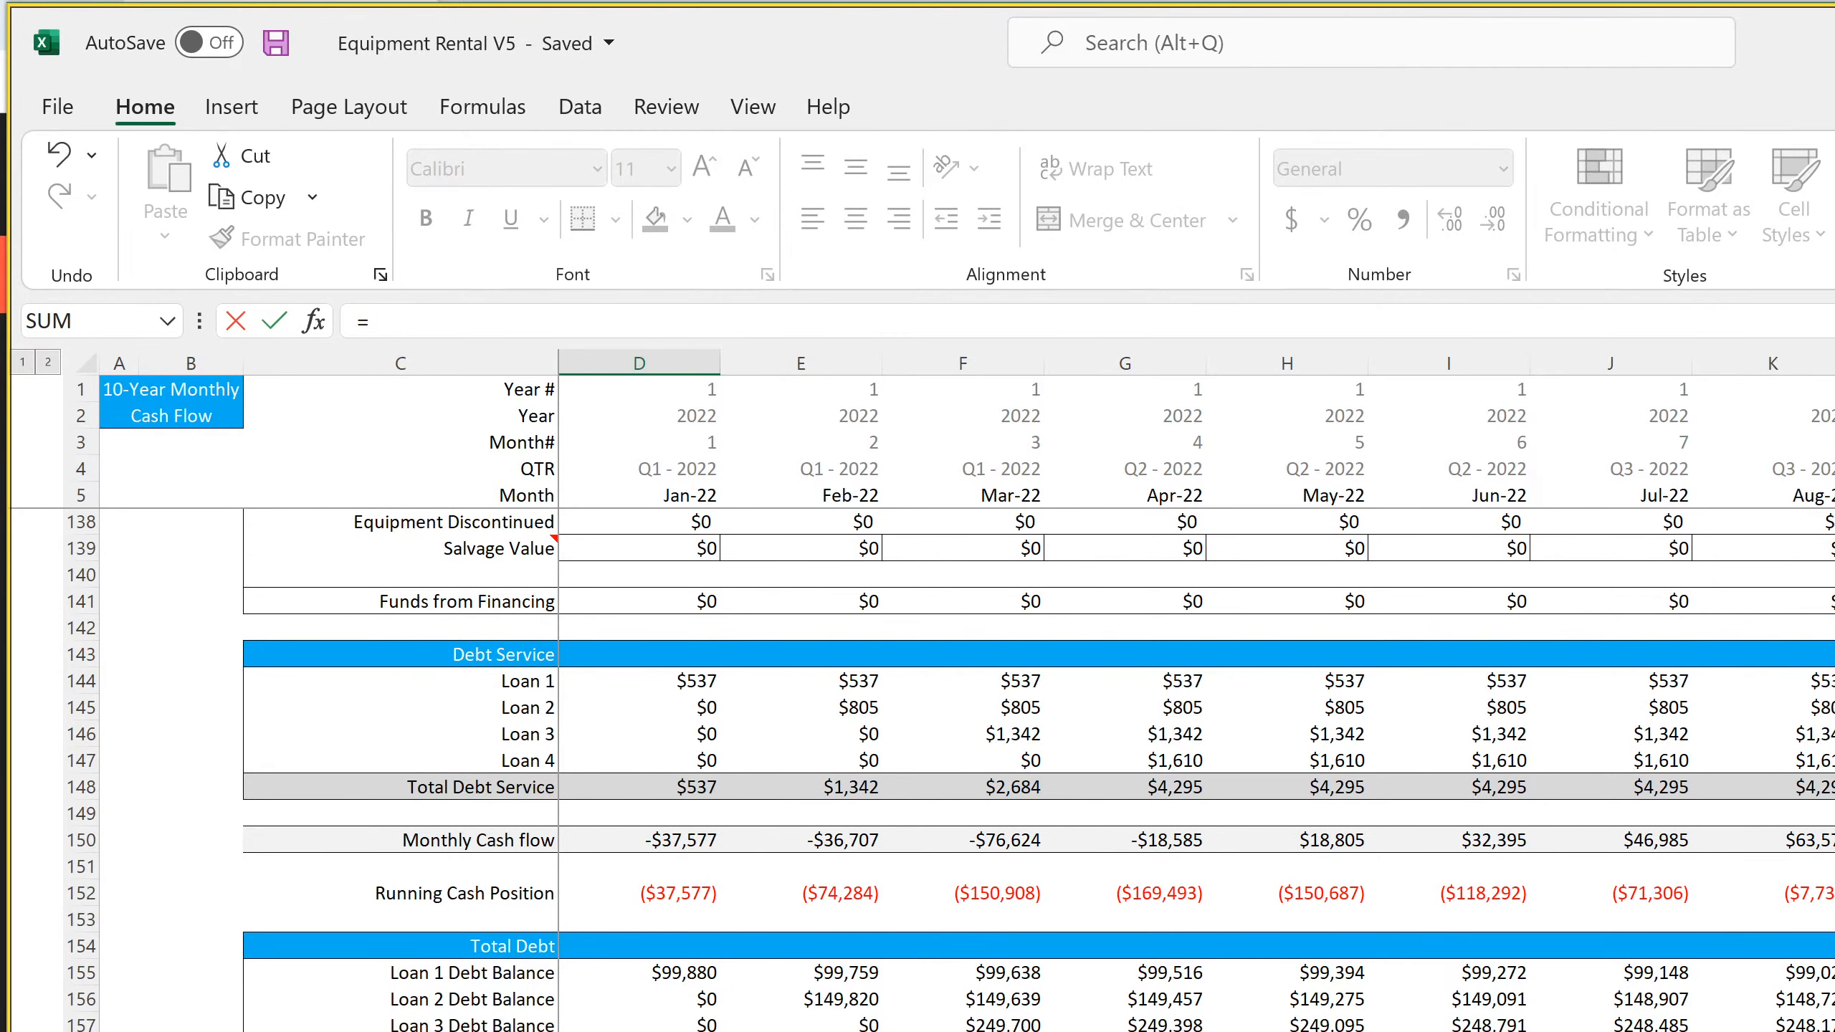
{"action": "key", "text": "ctrl+Page_Up"}
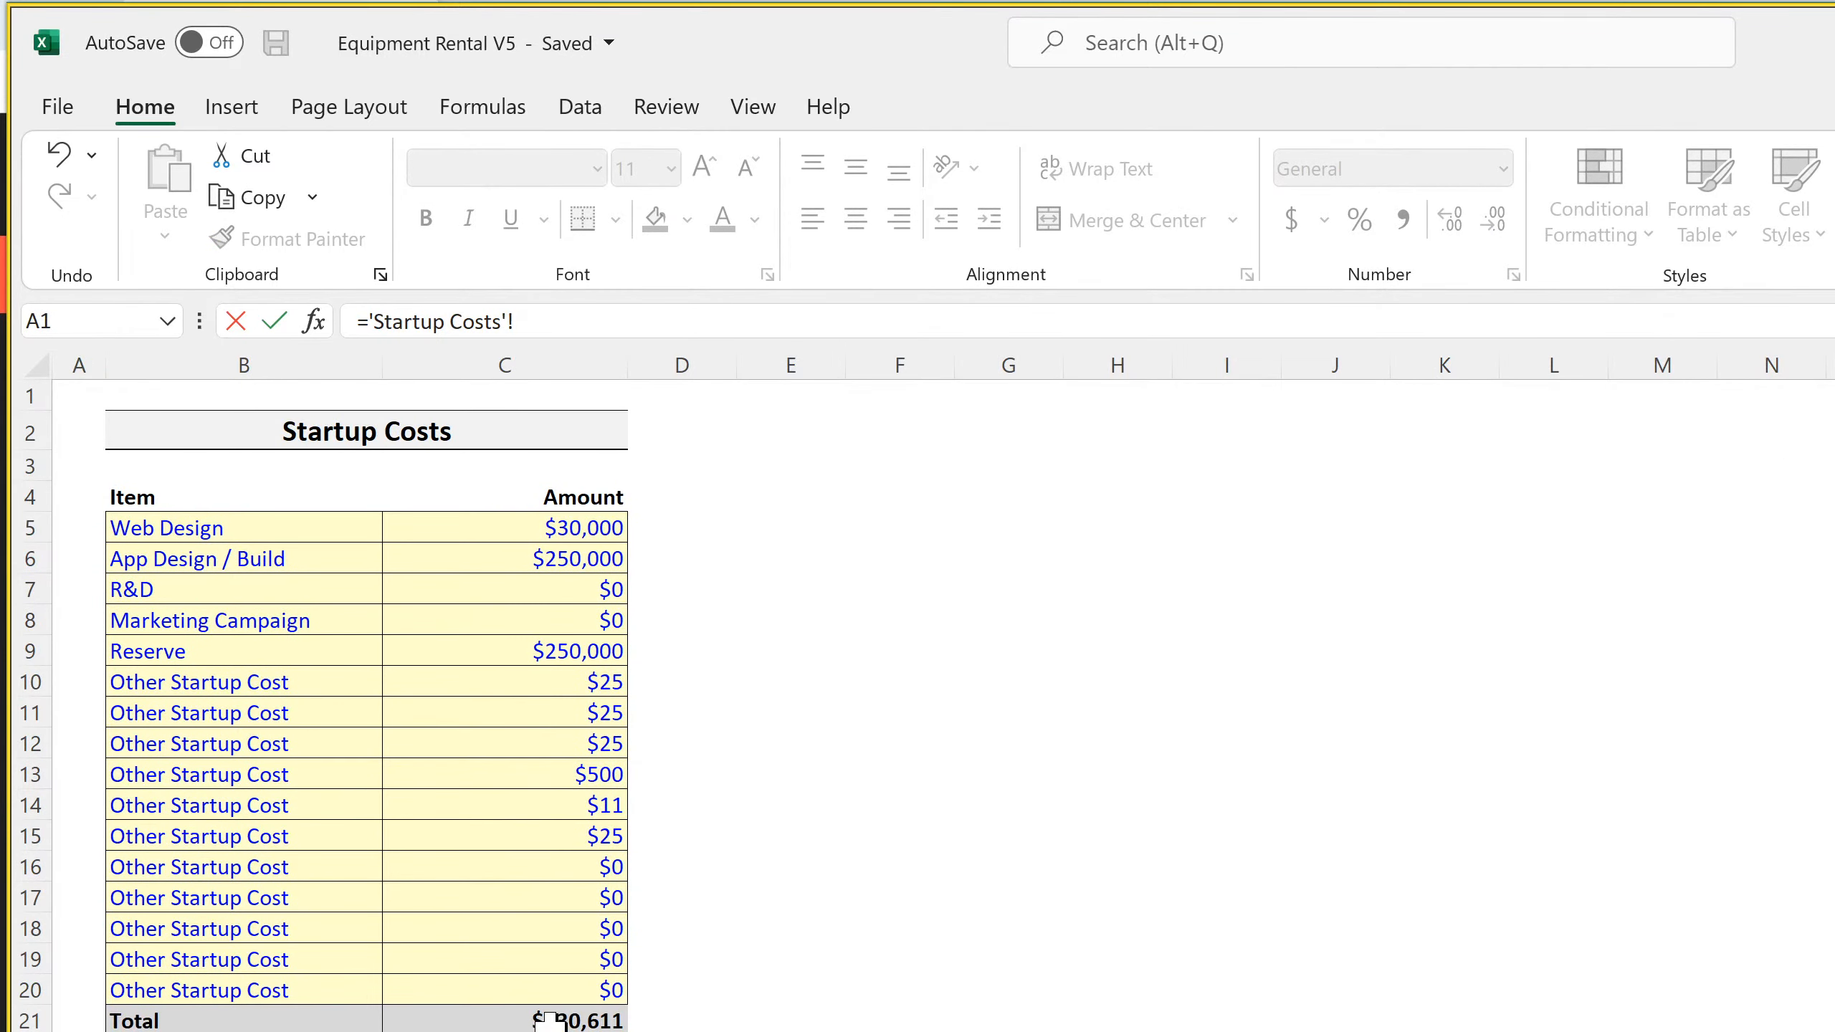
{"action": "left_click", "coordinate": [560, 1020]}
{"action": "key", "text": "Return"}
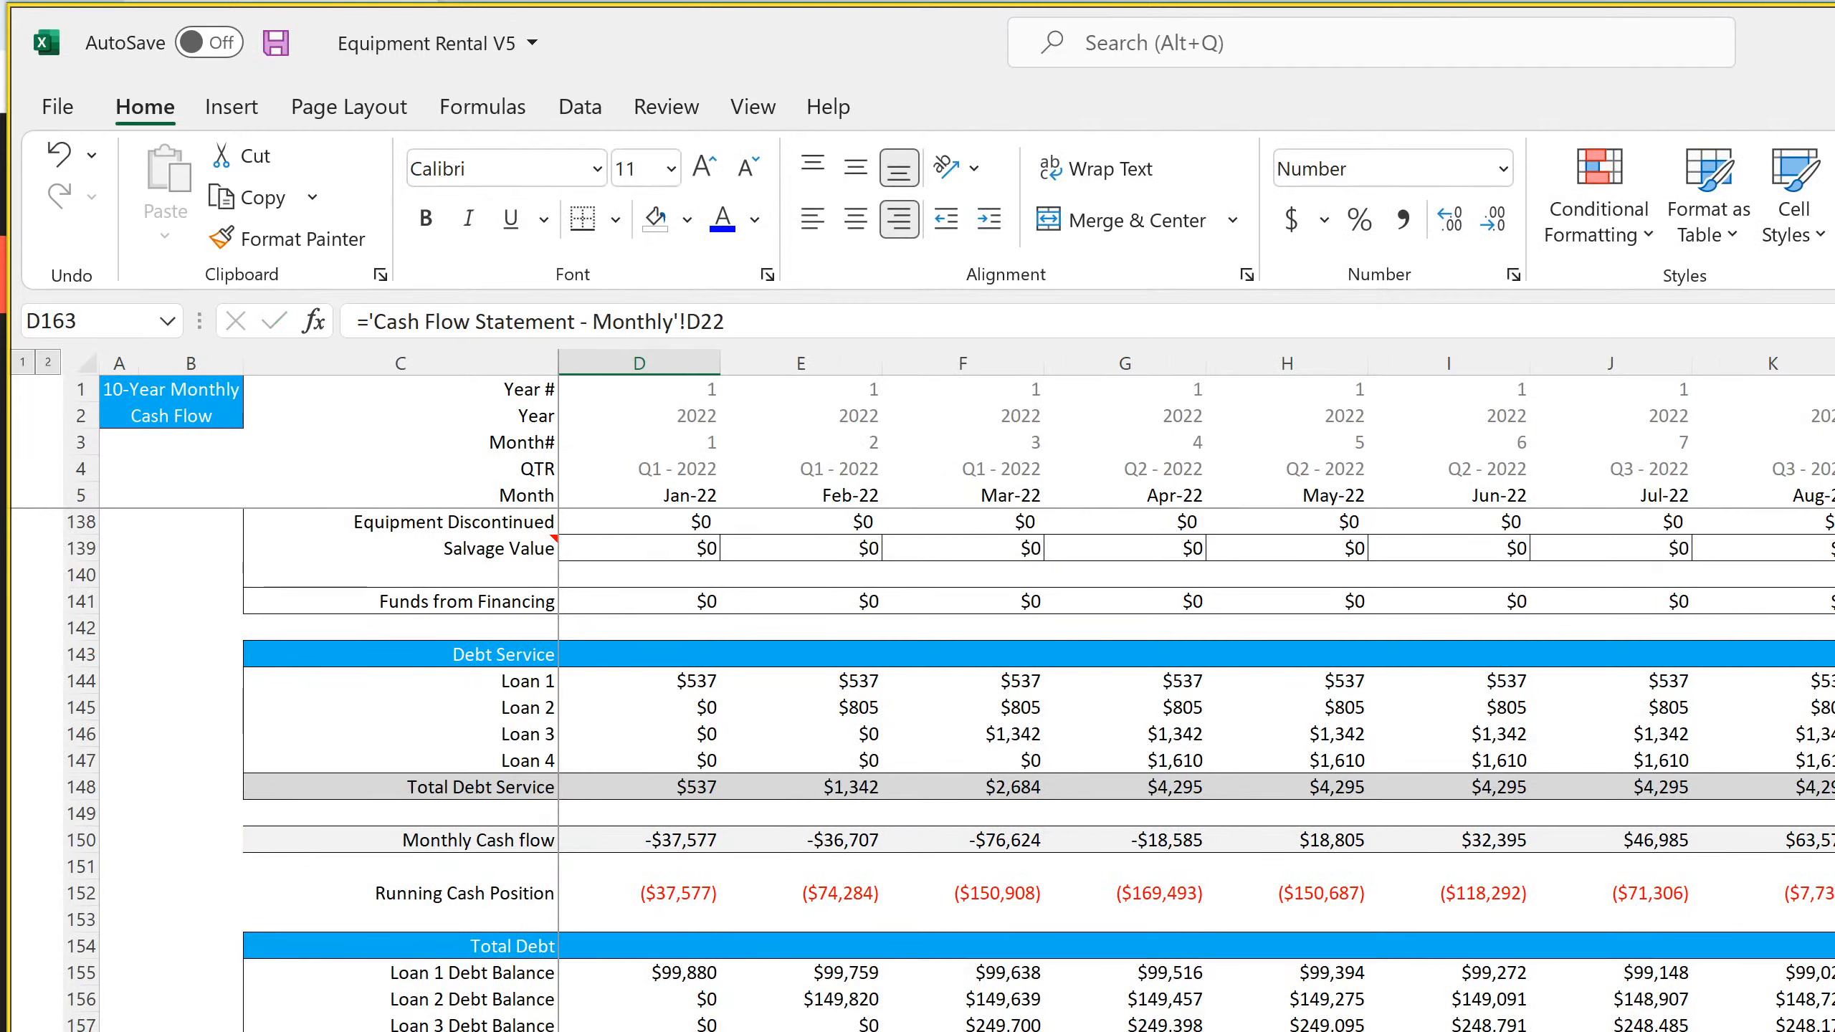
{"action": "key", "text": "Up"}
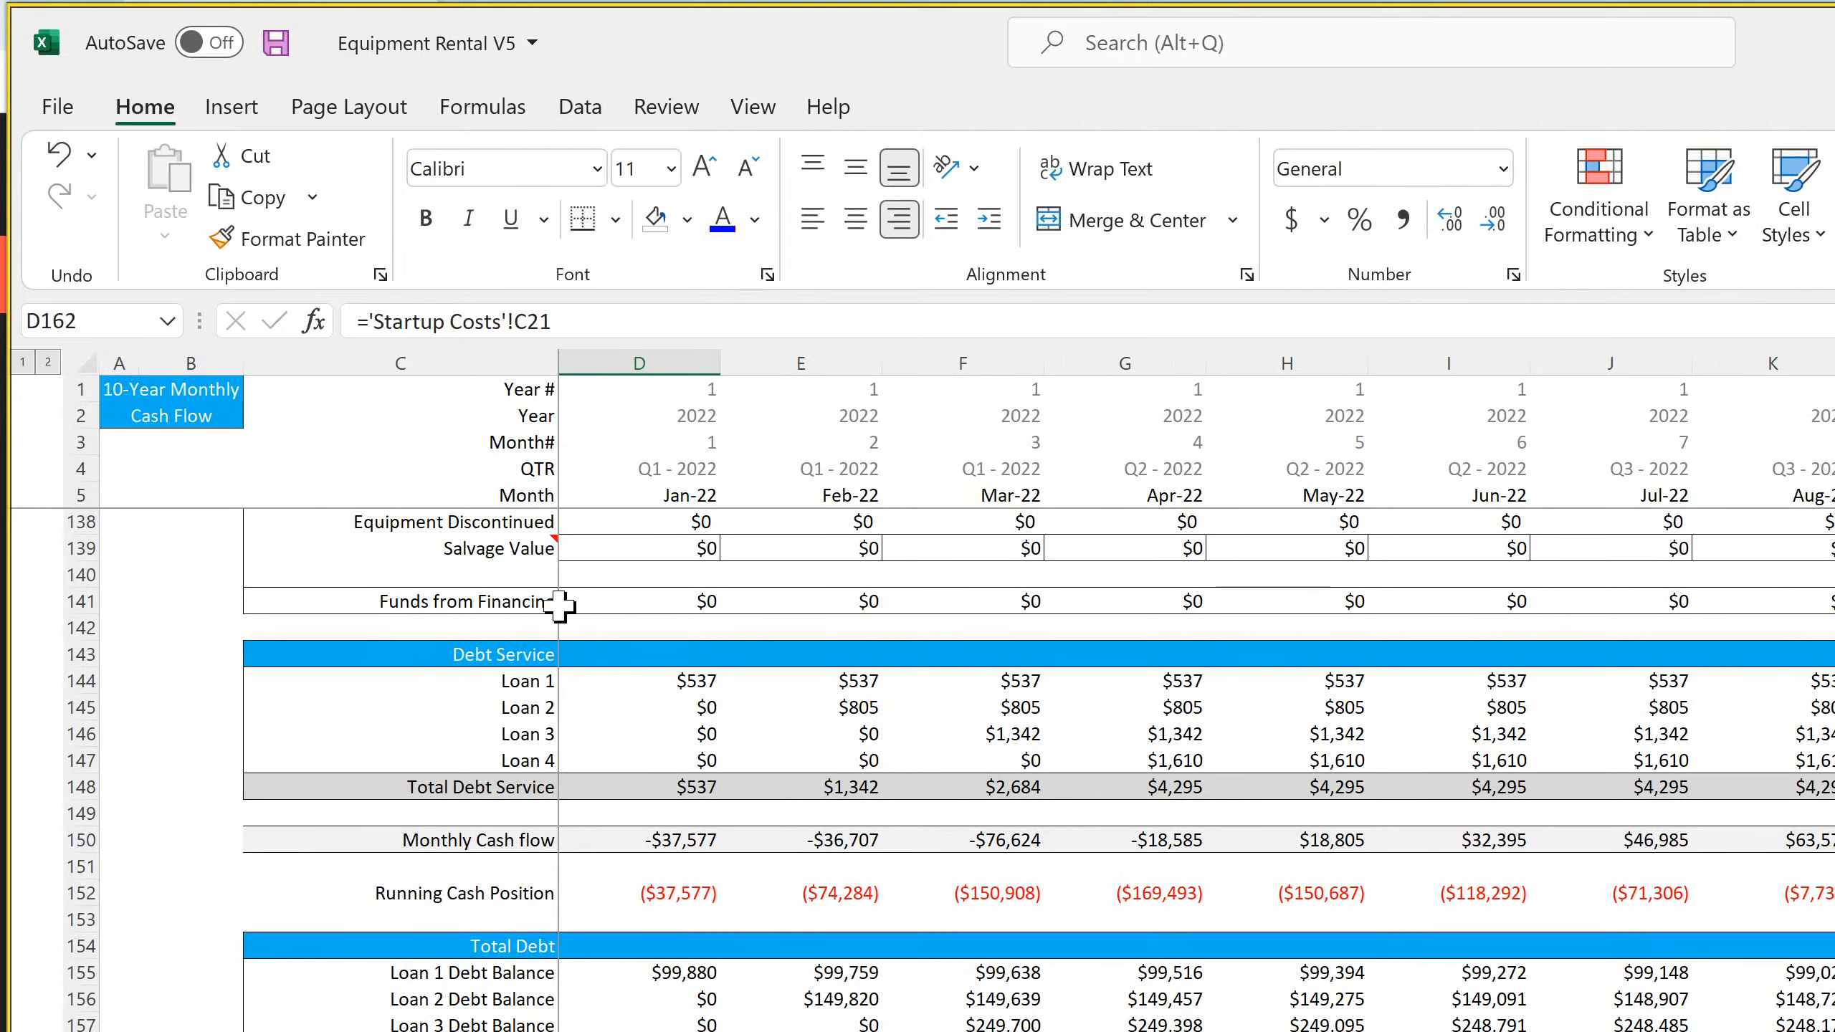
{"action": "left_click", "coordinate": [366, 321]}
{"action": "key", "text": "Return"}
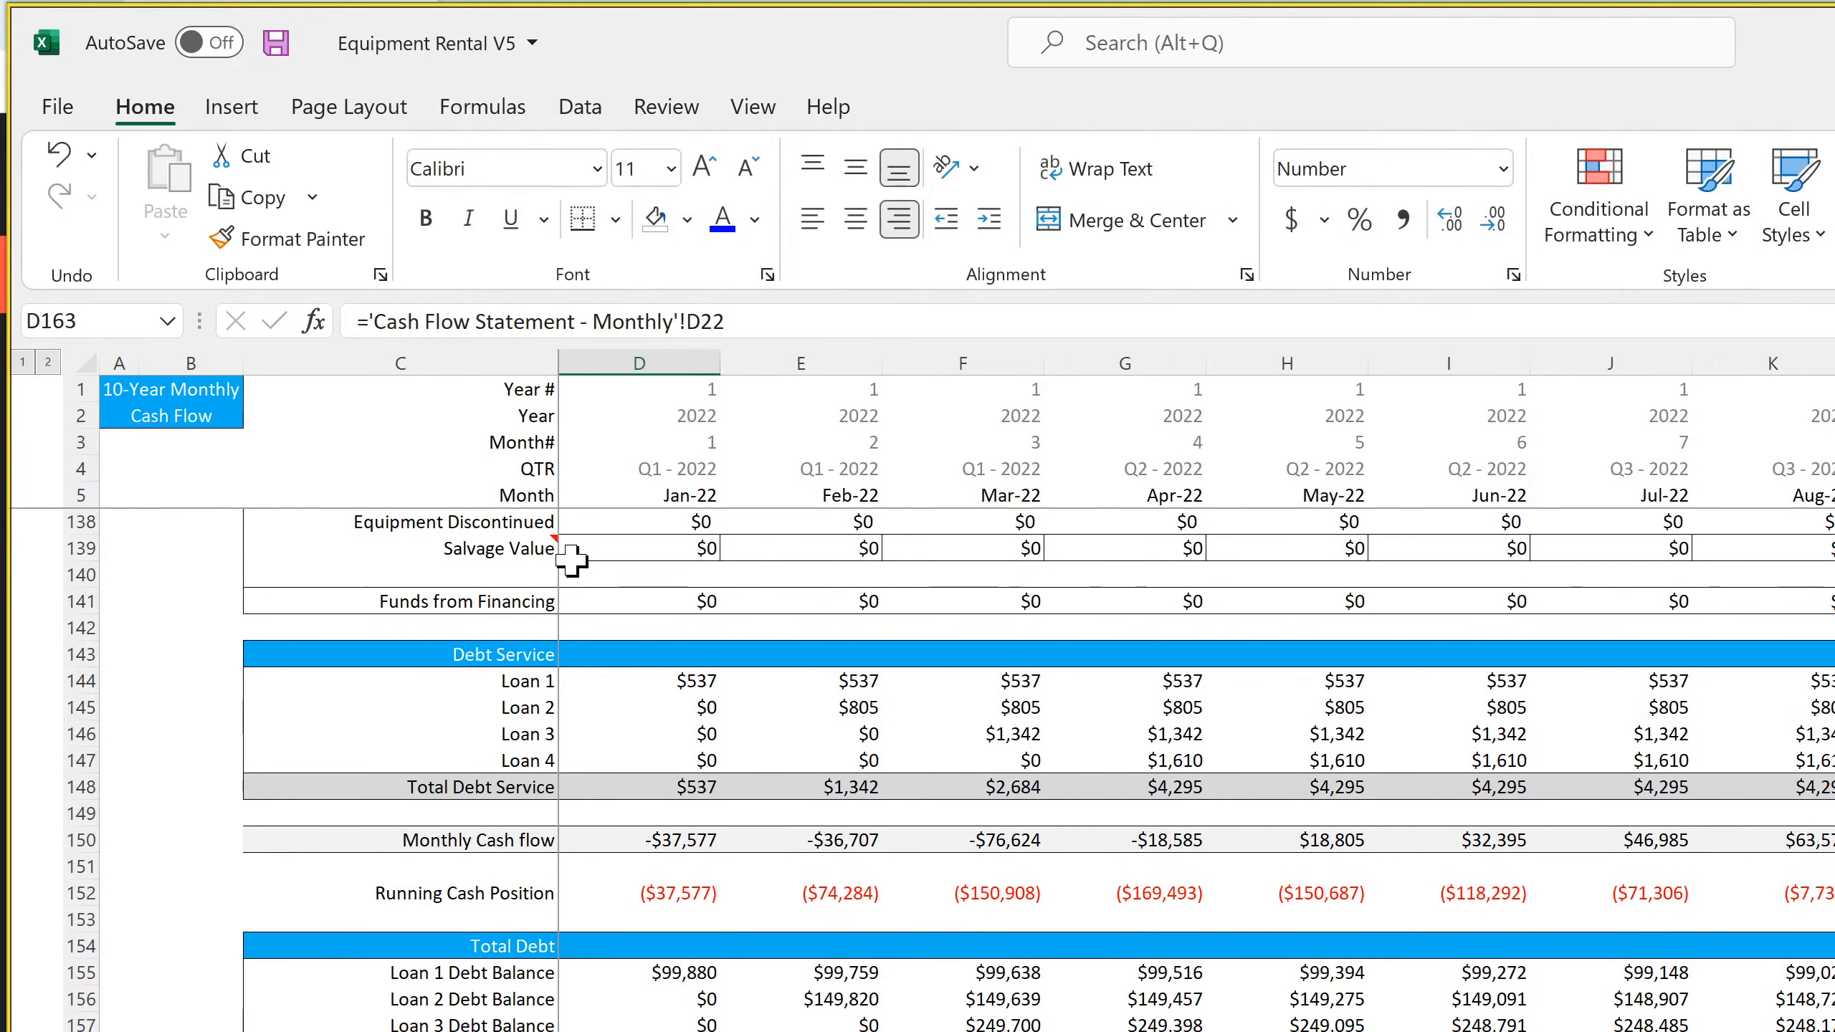
Format the startup costs cell D162 as Currency with zero decimal places and the $ symbol
{"action": "key", "text": "Up"}
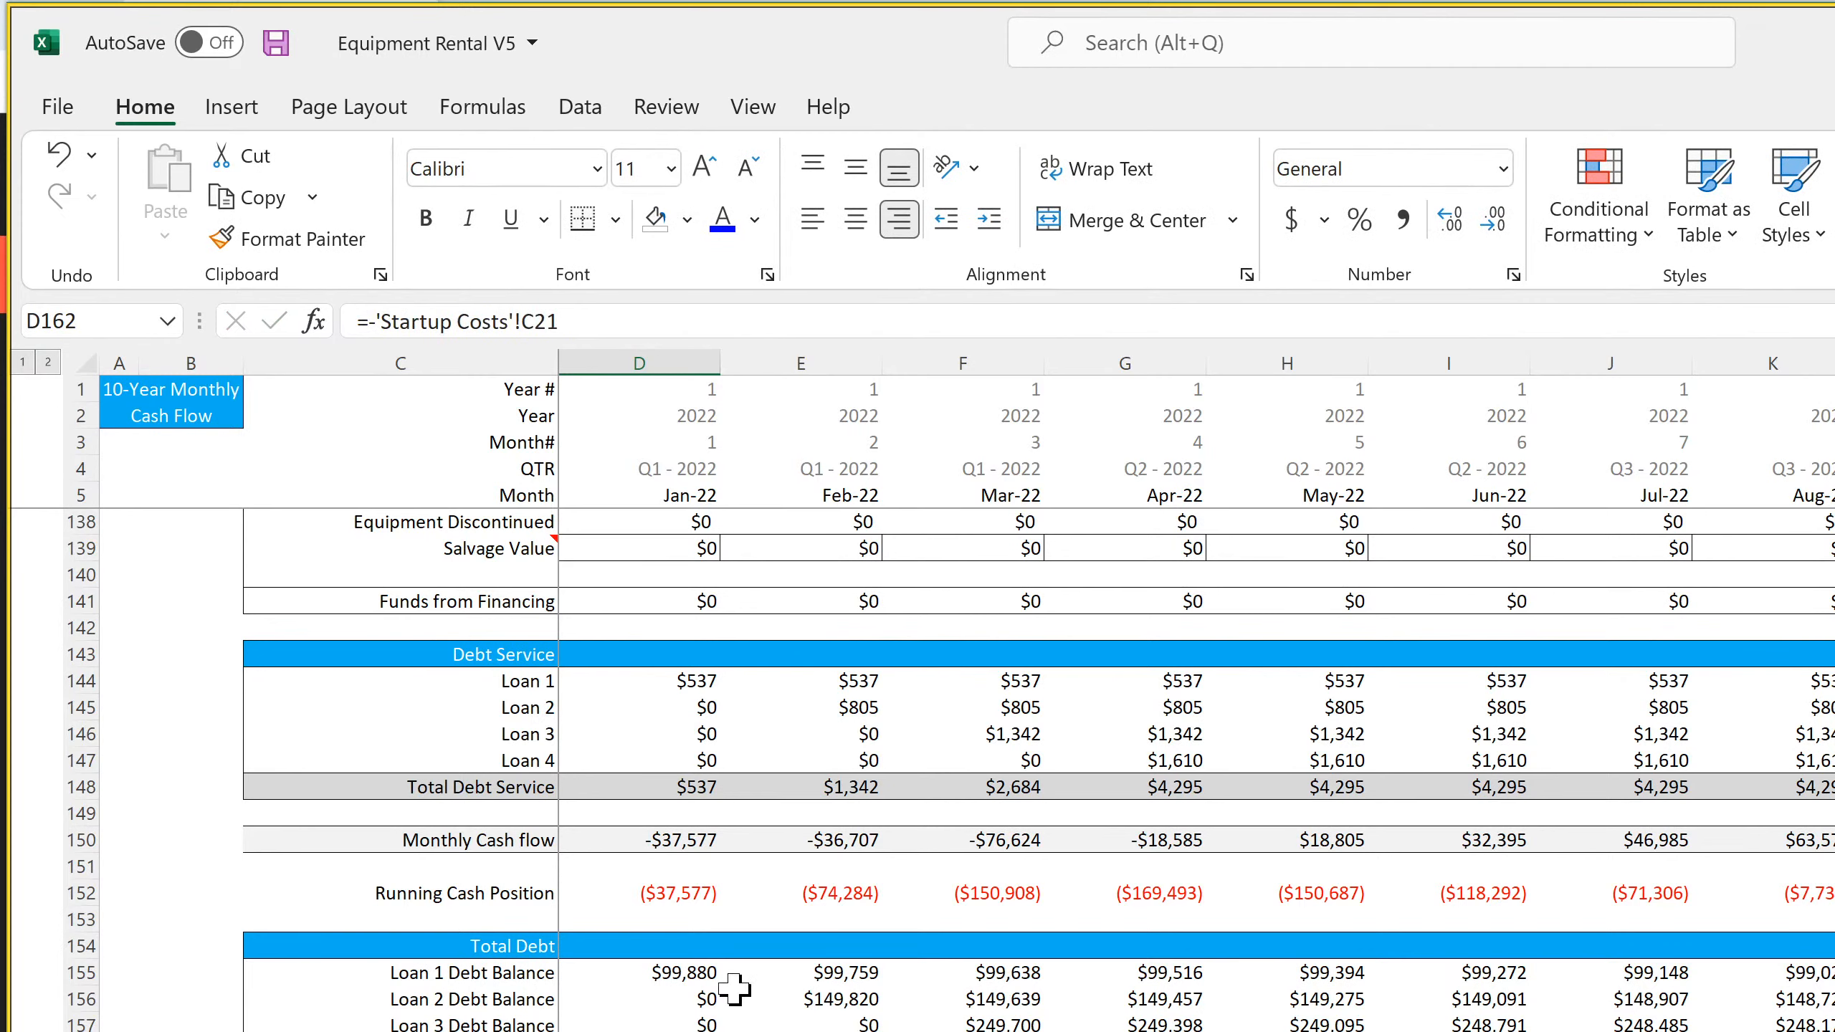
{"action": "left_click", "coordinate": [675, 838]}
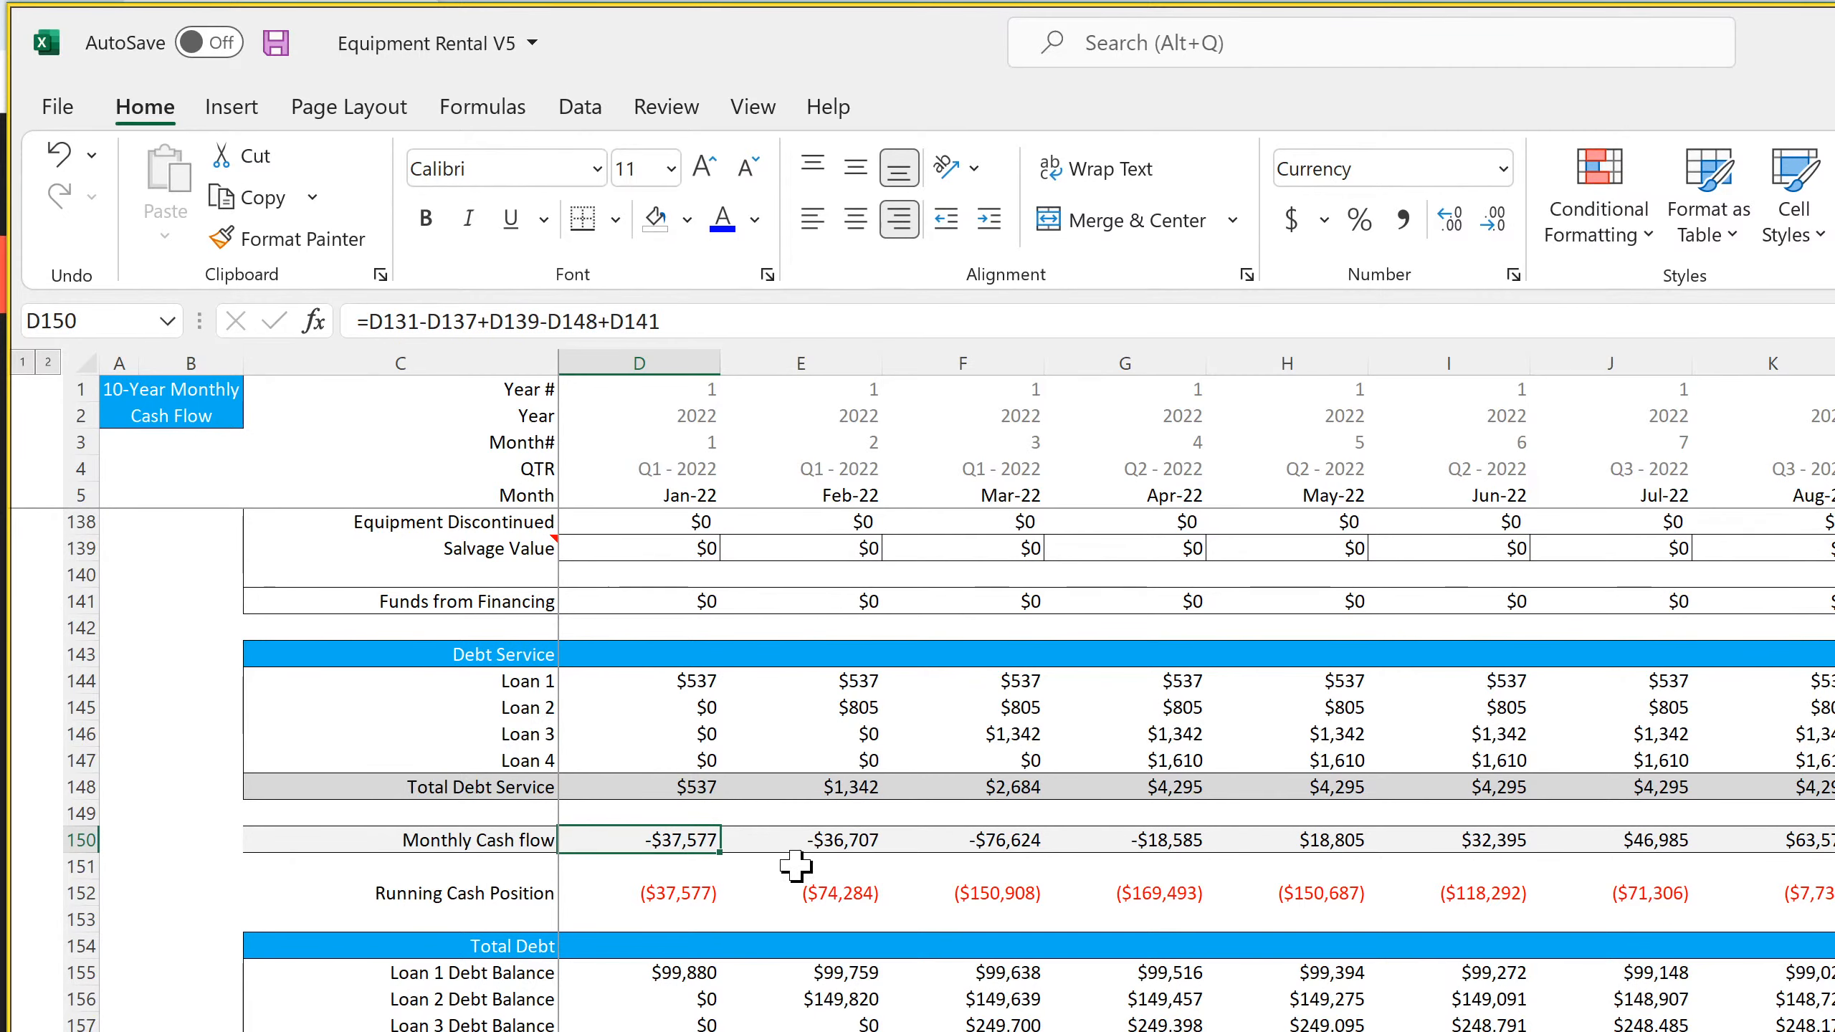
{"action": "left_click_drag", "start_coordinate": [650, 1026], "coordinate": [650, 1031]}
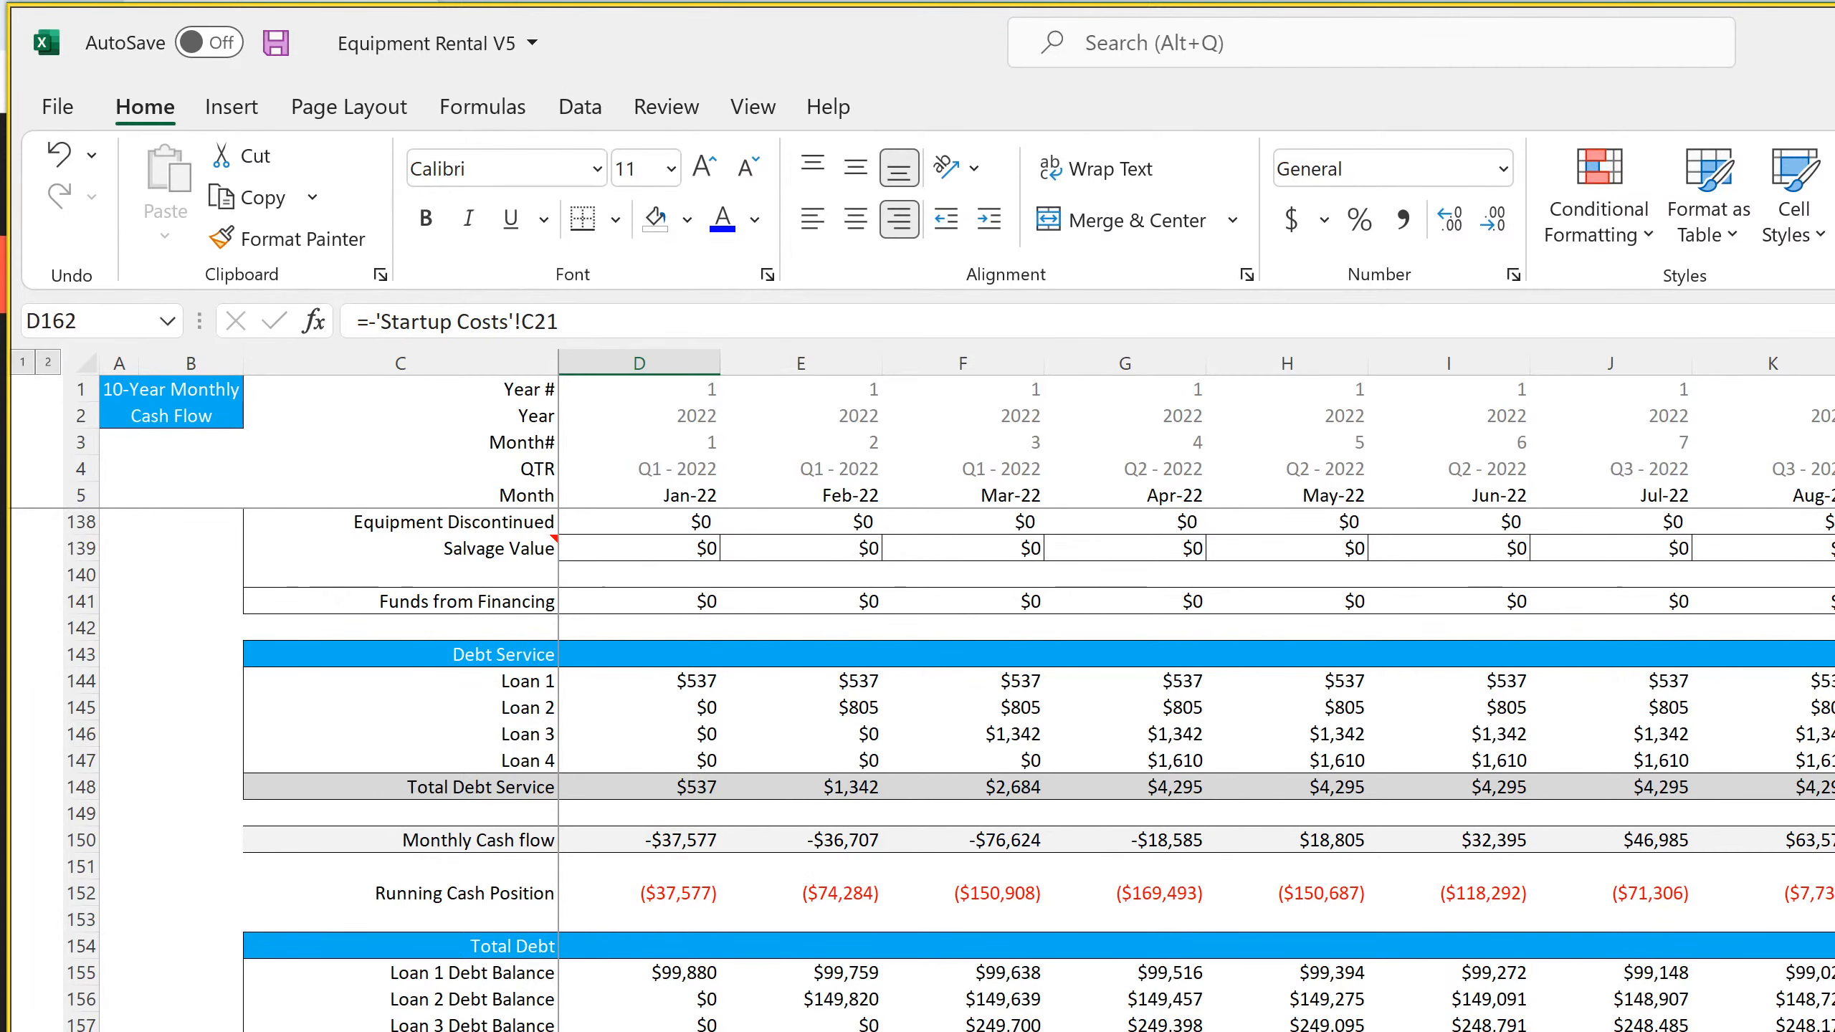
{"action": "left_click", "coordinate": [1512, 275]}
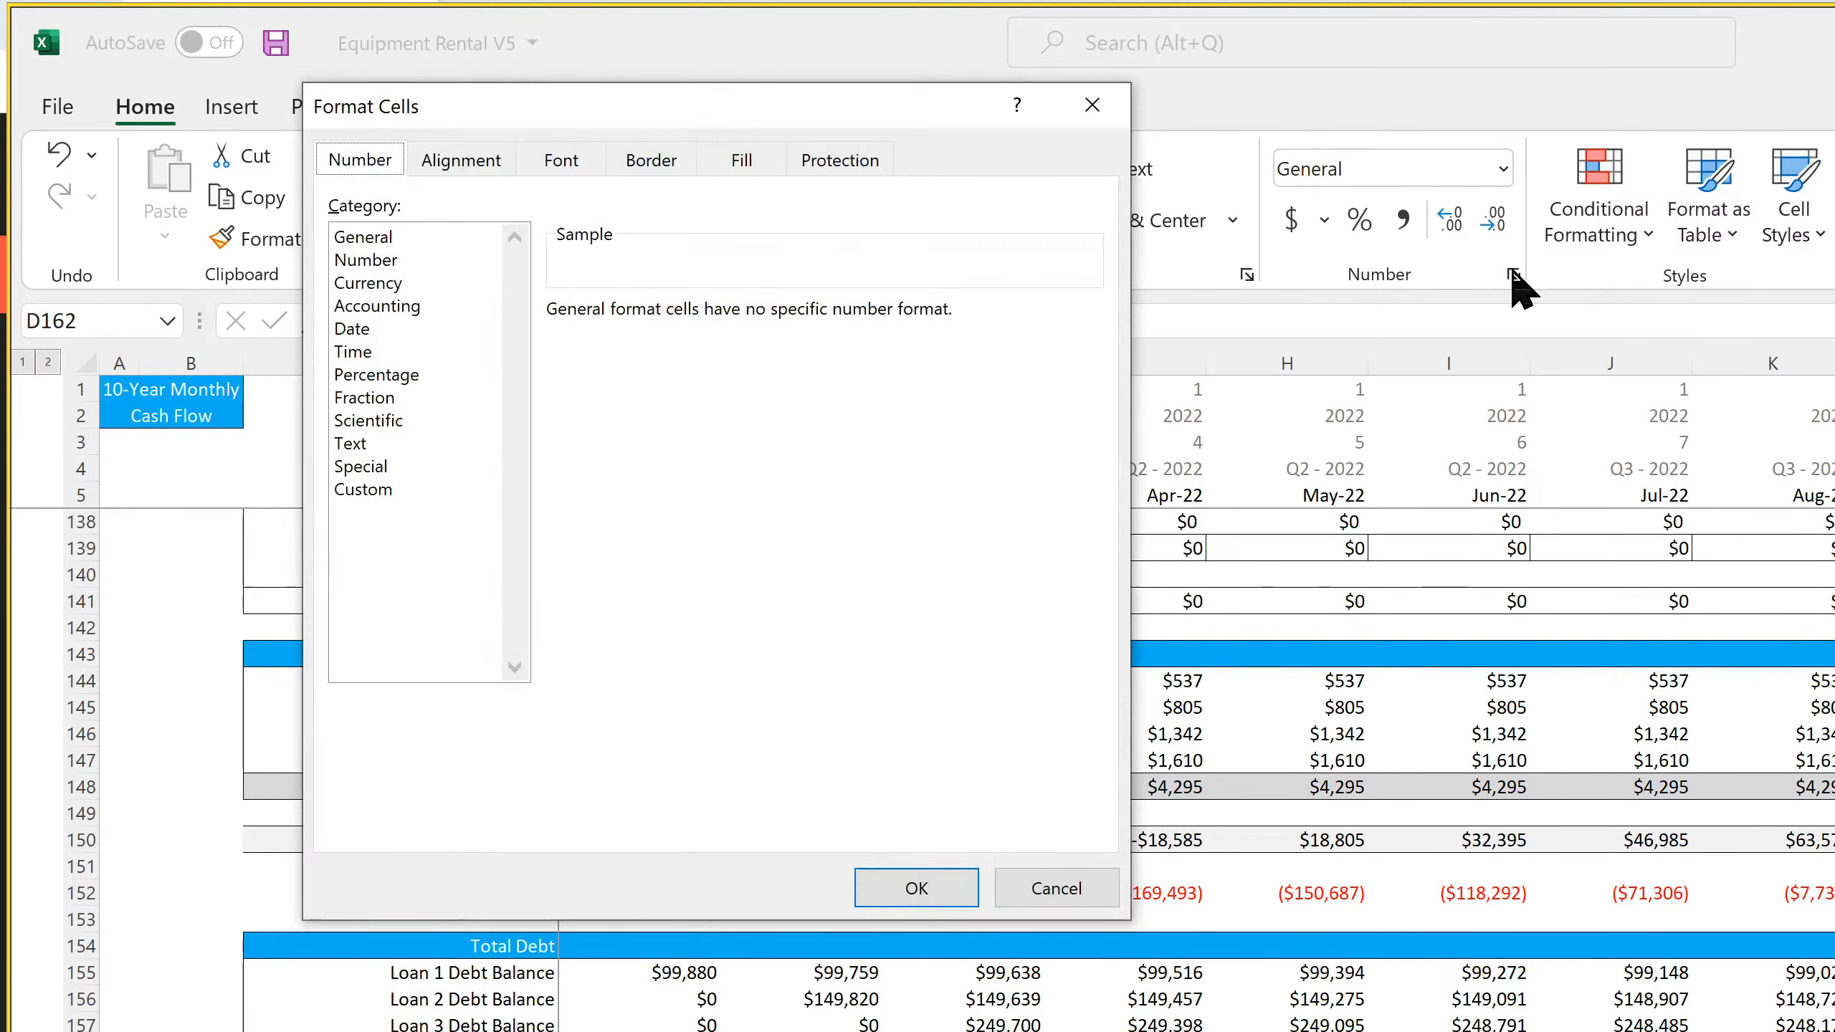
{"action": "left_click", "coordinate": [385, 282]}
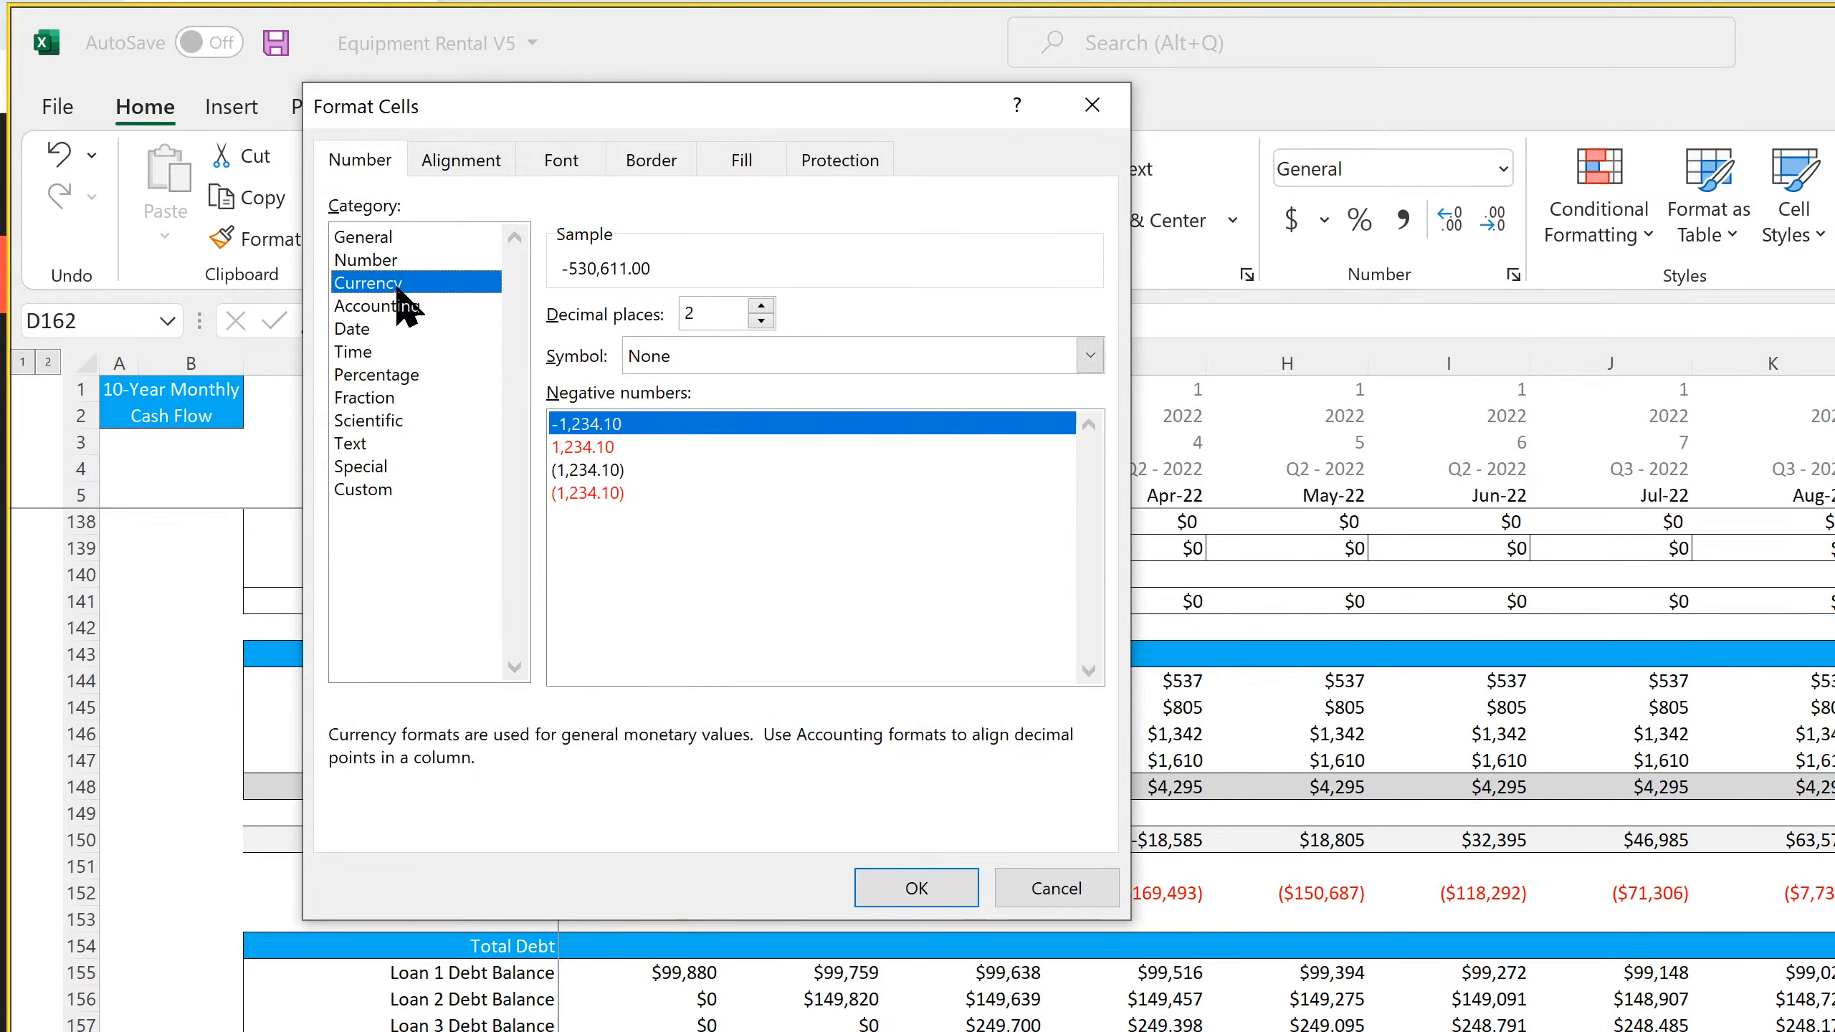
{"action": "double_click", "coordinate": [760, 321]}
{"action": "left_click", "coordinate": [733, 354]}
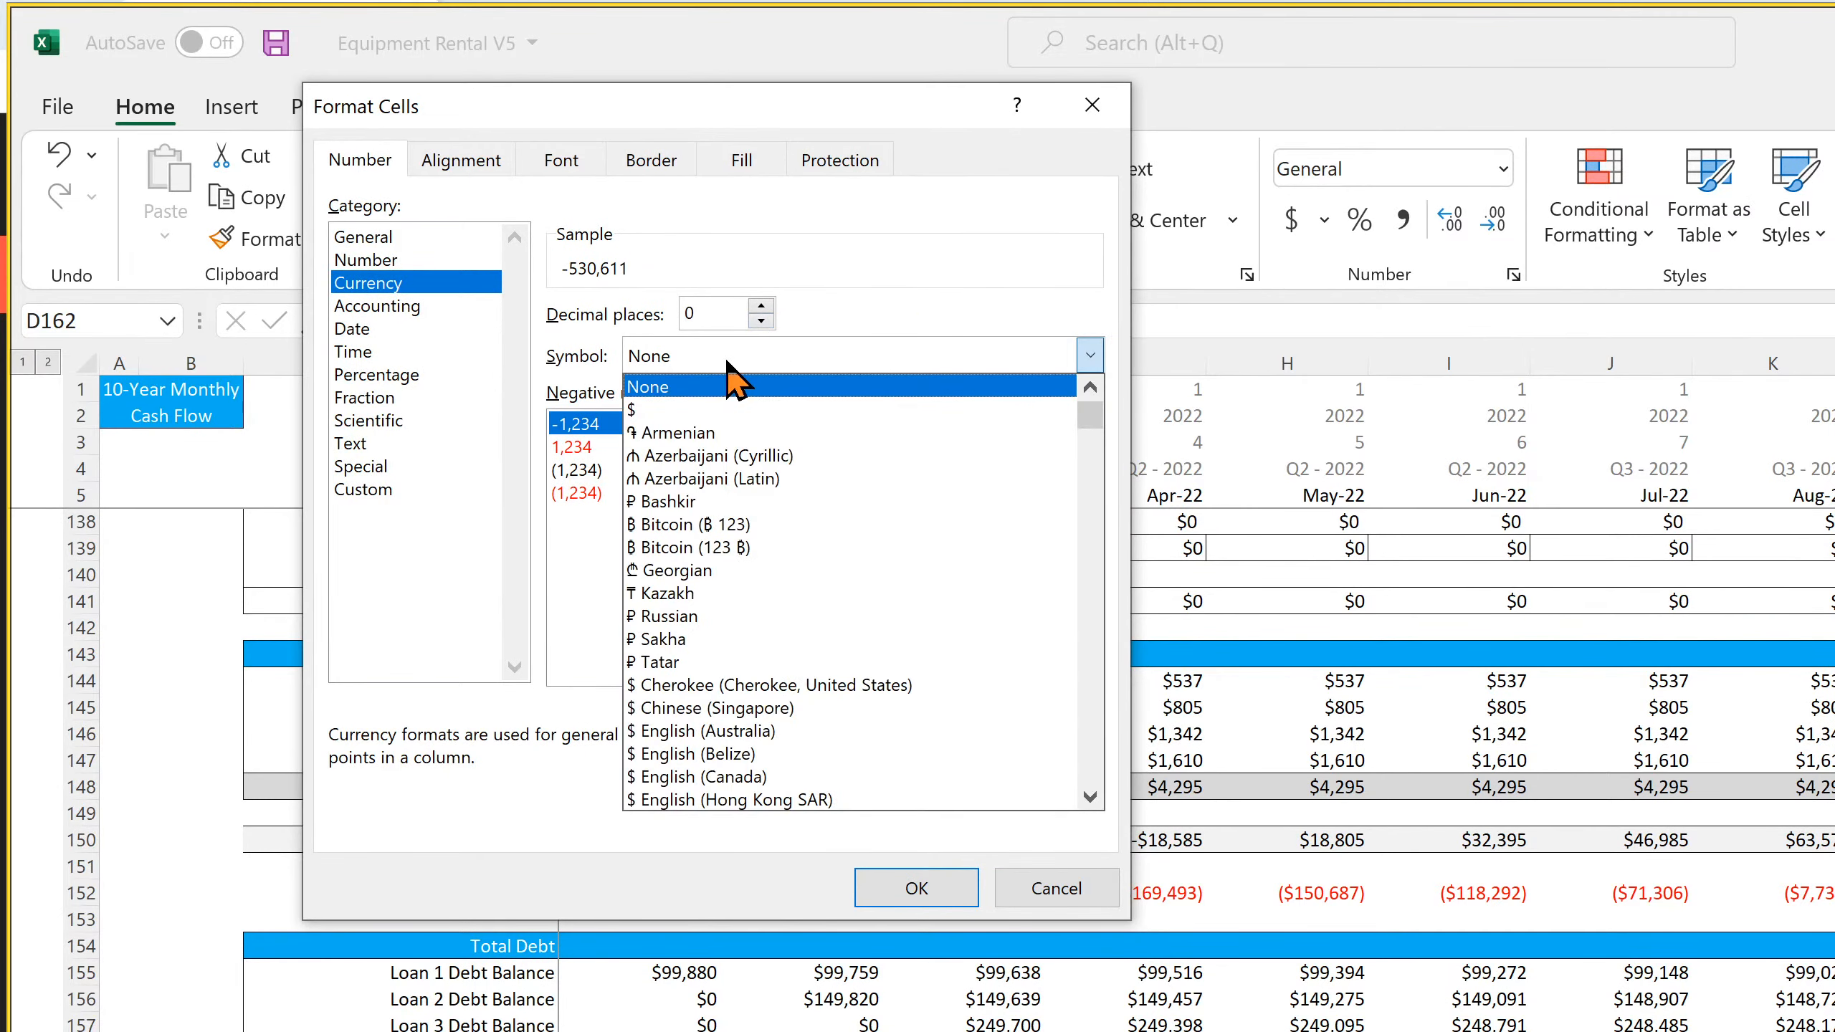
{"action": "left_click", "coordinate": [720, 407]}
{"action": "left_click", "coordinate": [916, 887]}
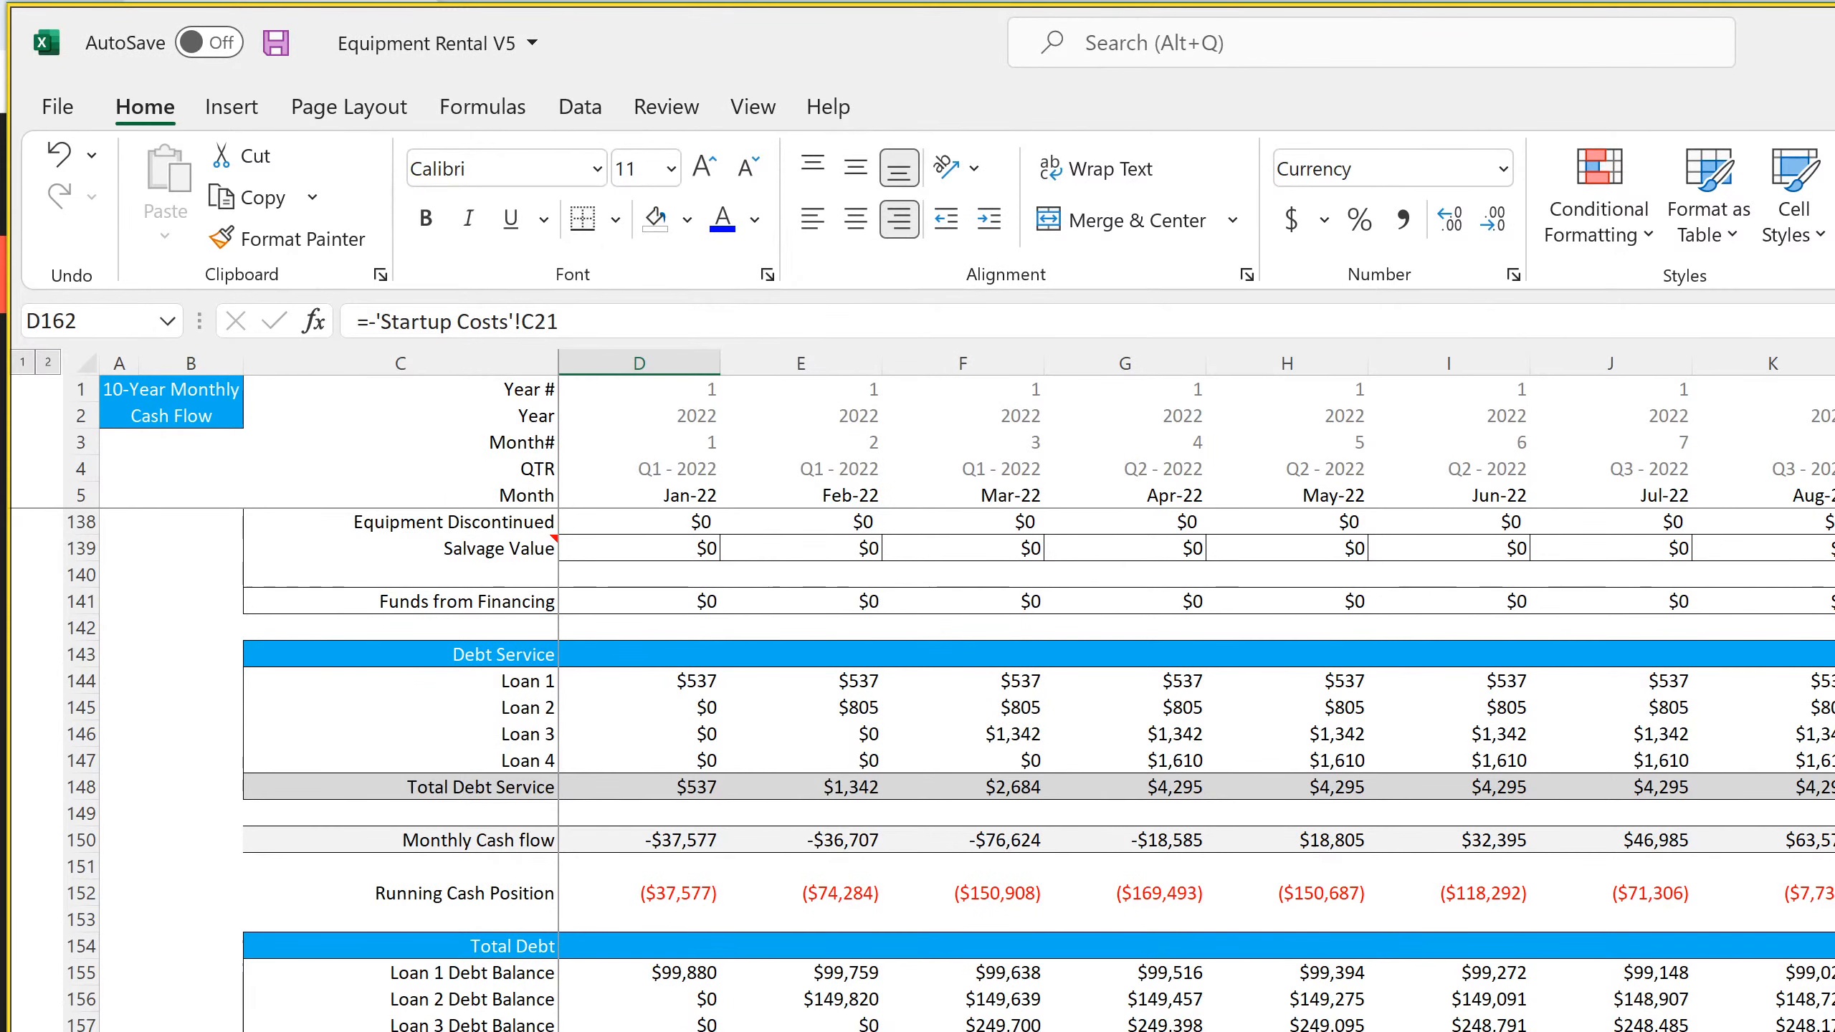
Examine rows 162 and 163 of the monthly cash flow out to Dec-31, and the terminal value formula in D22 of the monthly Cash Flow Statement
{"action": "left_click_drag", "start_coordinate": [639, 1030], "coordinate": [639, 1031]}
{"action": "scroll", "coordinate": [1192, 694], "scroll_direction": "right", "scroll_amount": 3}
{"action": "scroll", "coordinate": [1192, 693], "scroll_direction": "right", "scroll_amount": 14}
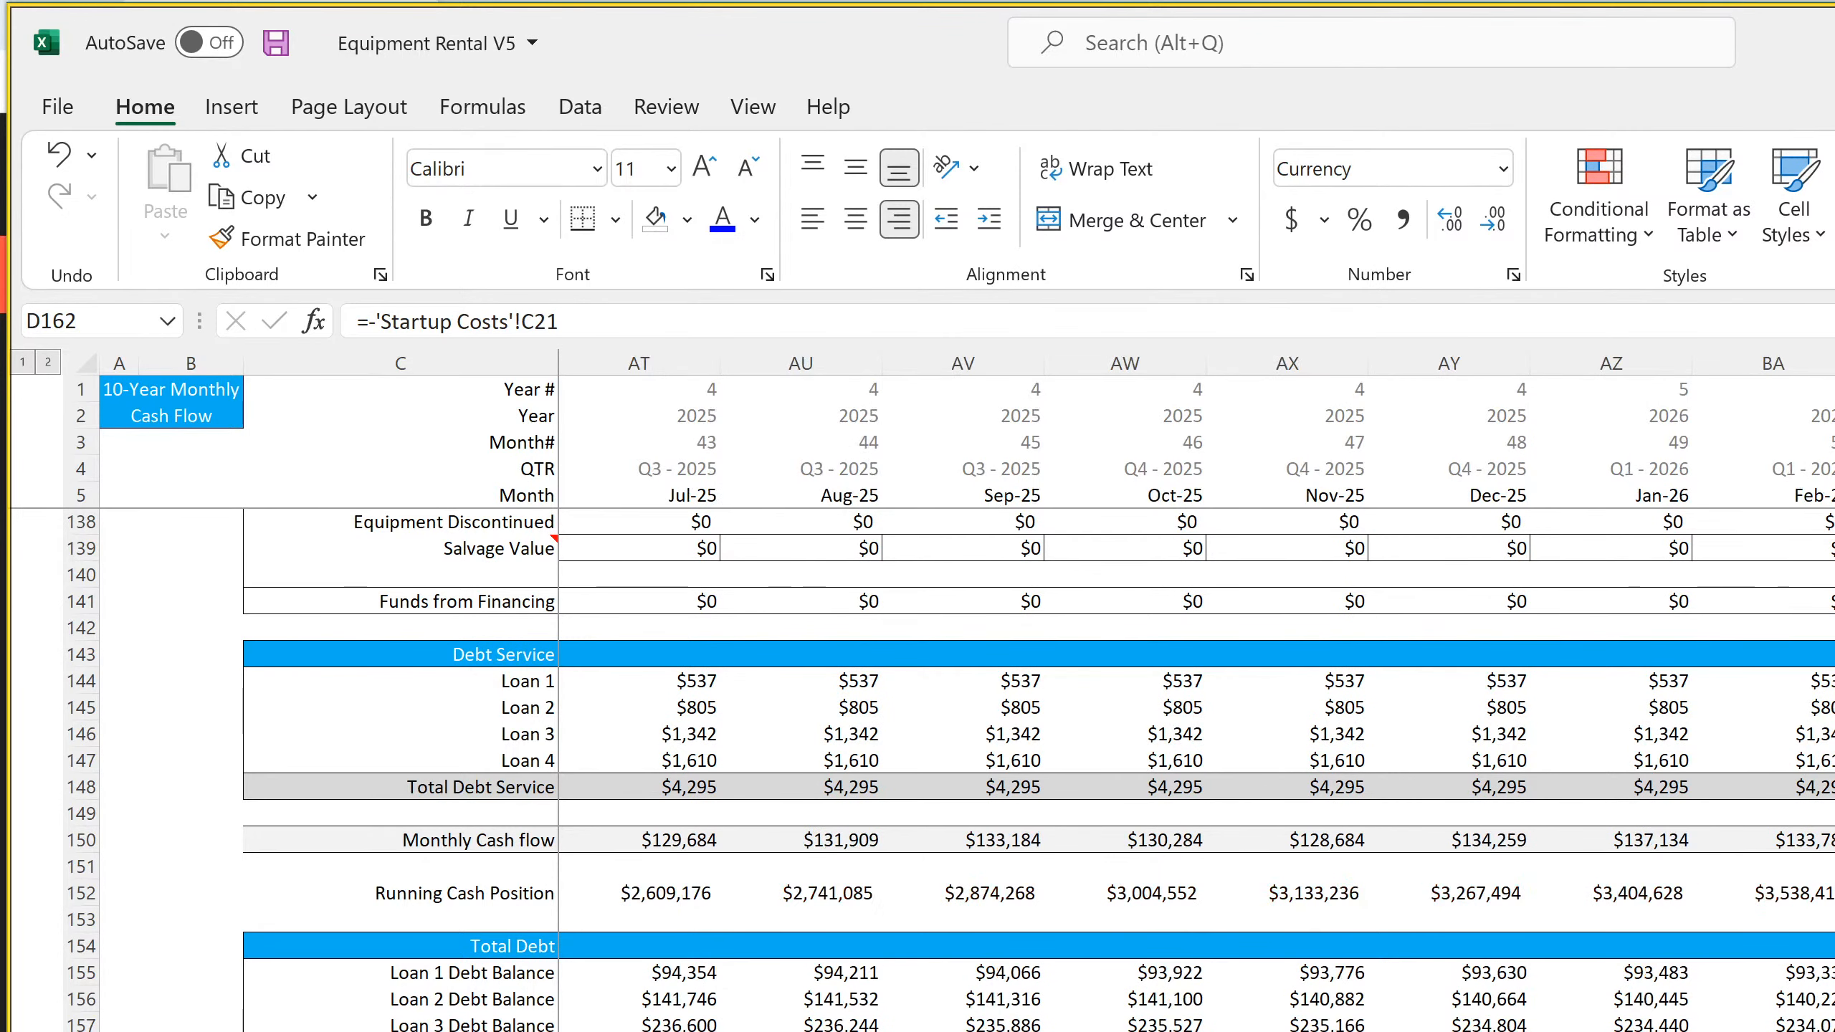
{"action": "scroll", "coordinate": [1191, 693], "scroll_direction": "right", "scroll_amount": 6}
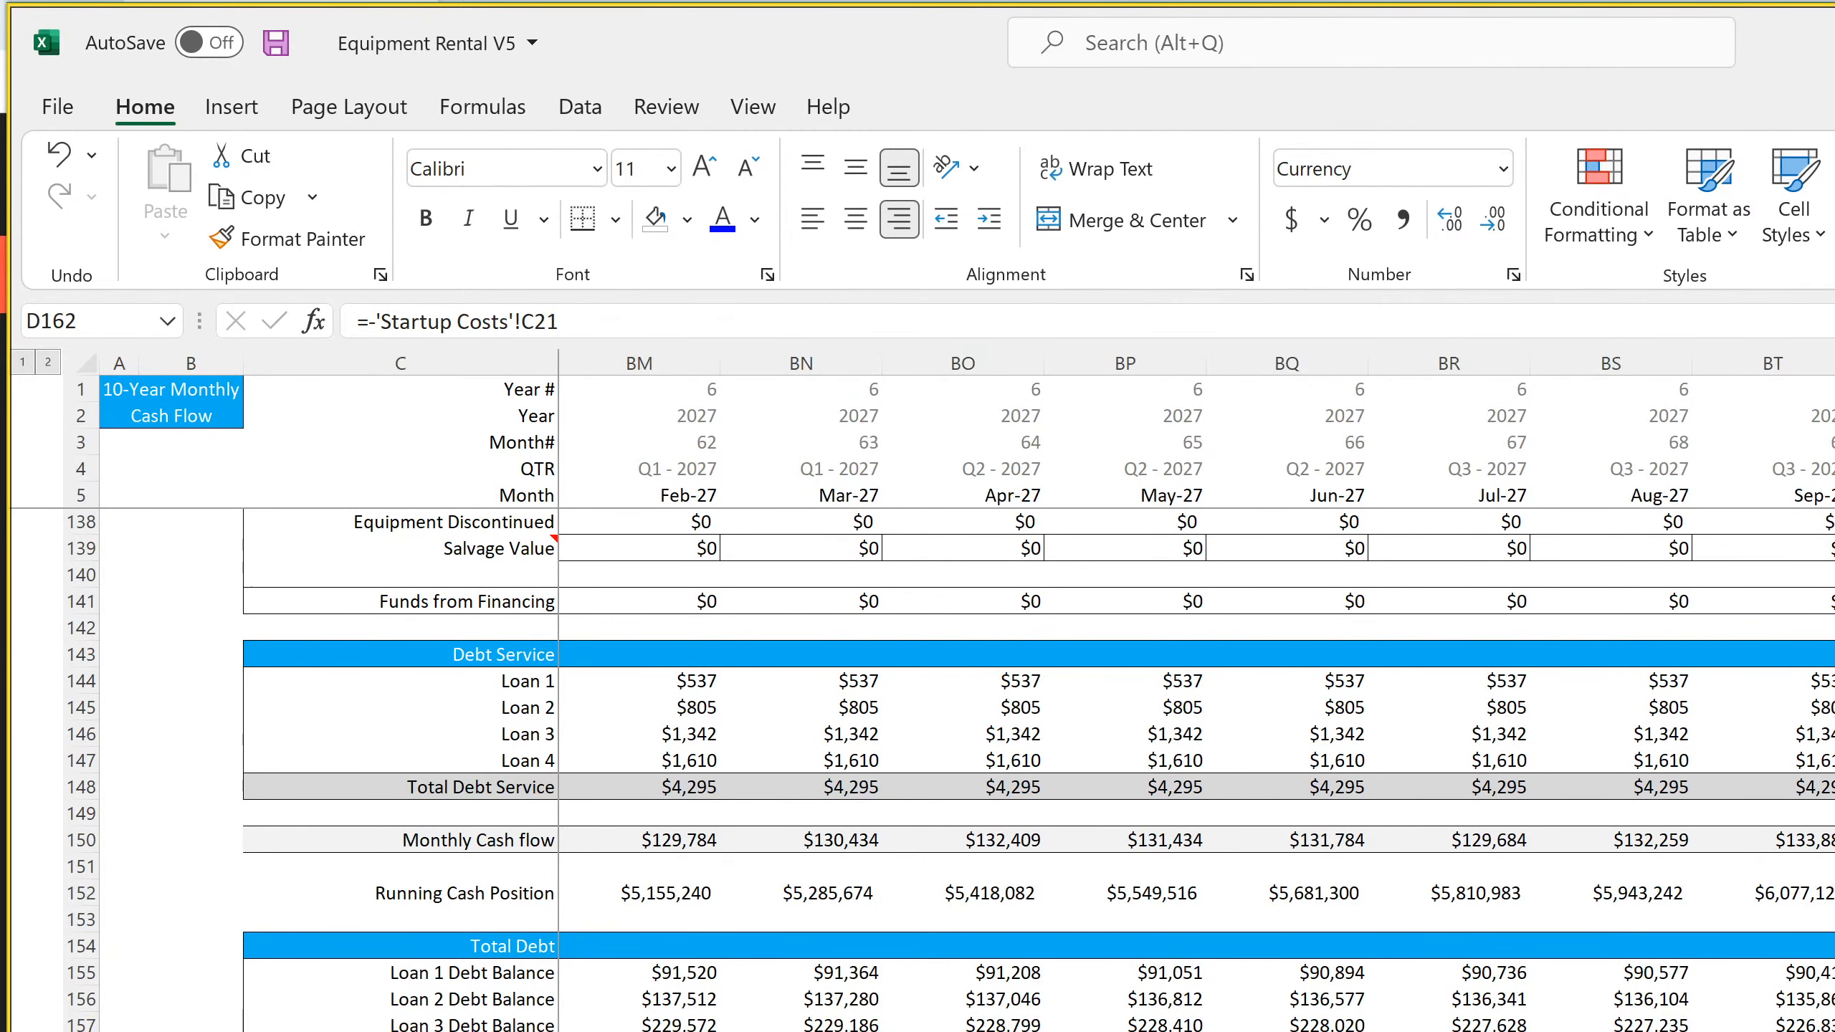
{"action": "scroll", "coordinate": [1192, 694], "scroll_direction": "right", "scroll_amount": 9}
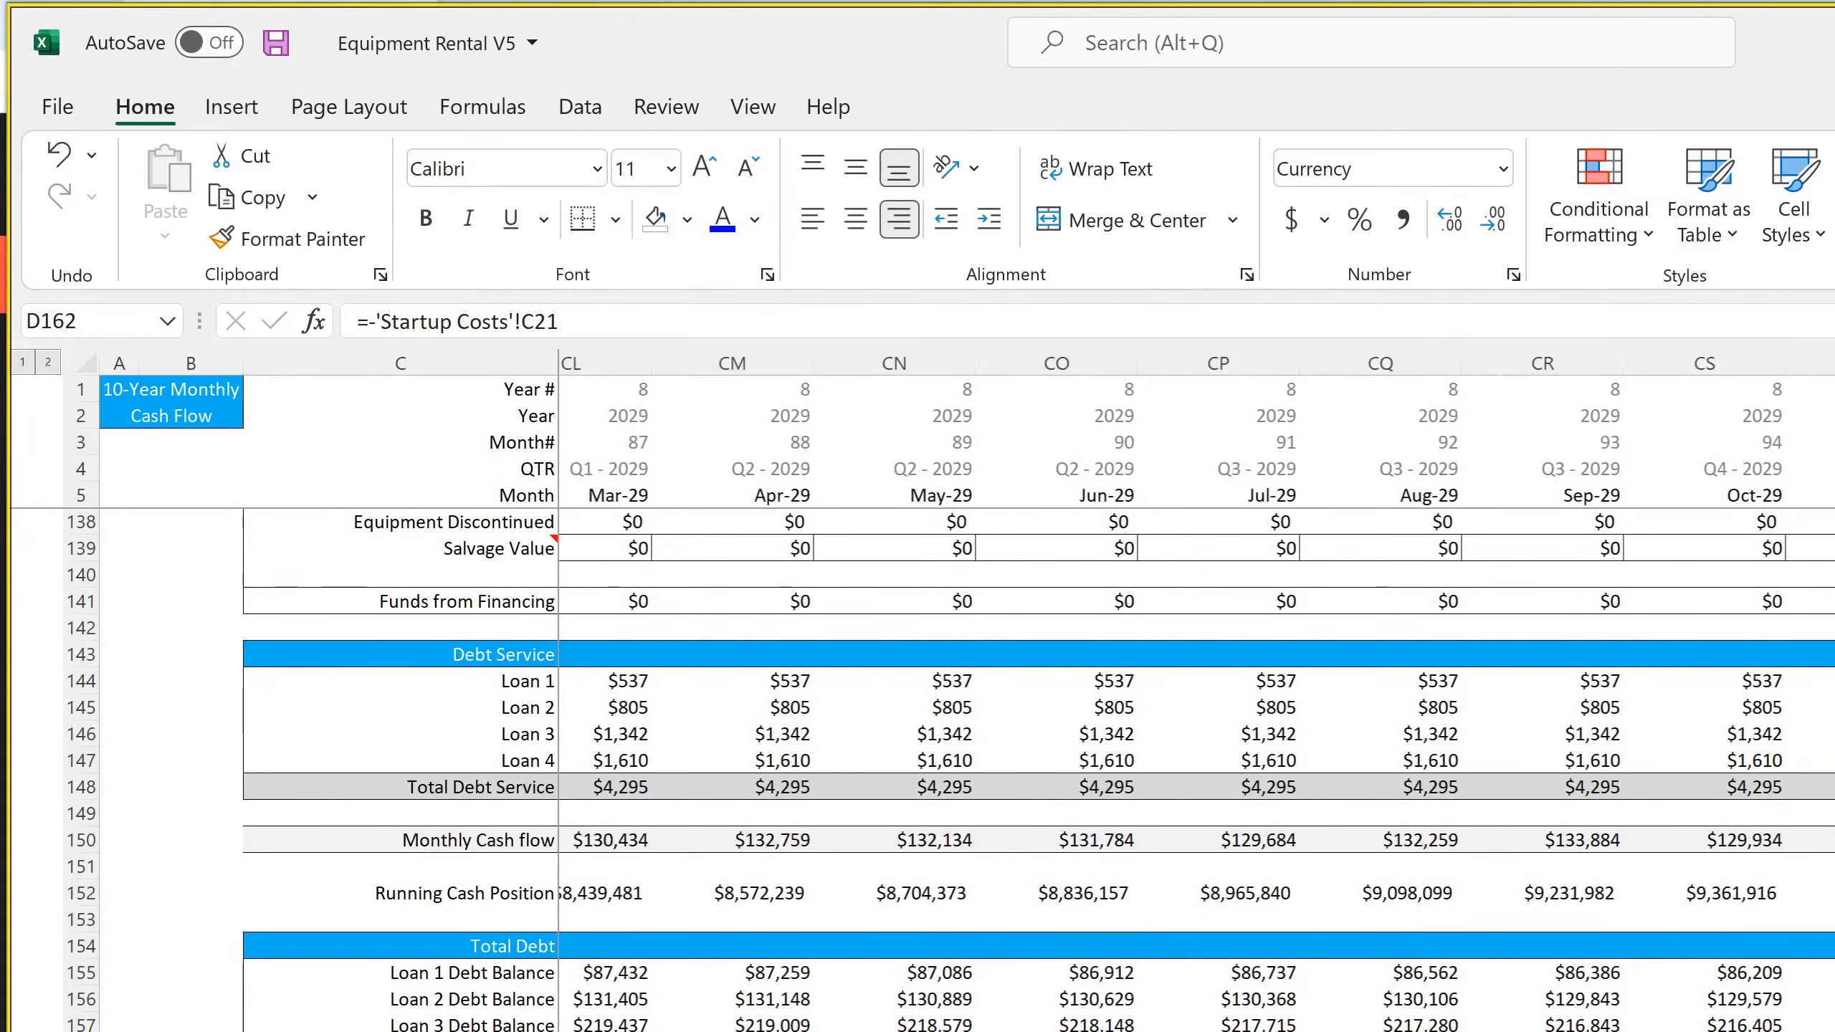
{"action": "scroll", "coordinate": [1192, 694], "scroll_direction": "right", "scroll_amount": 6}
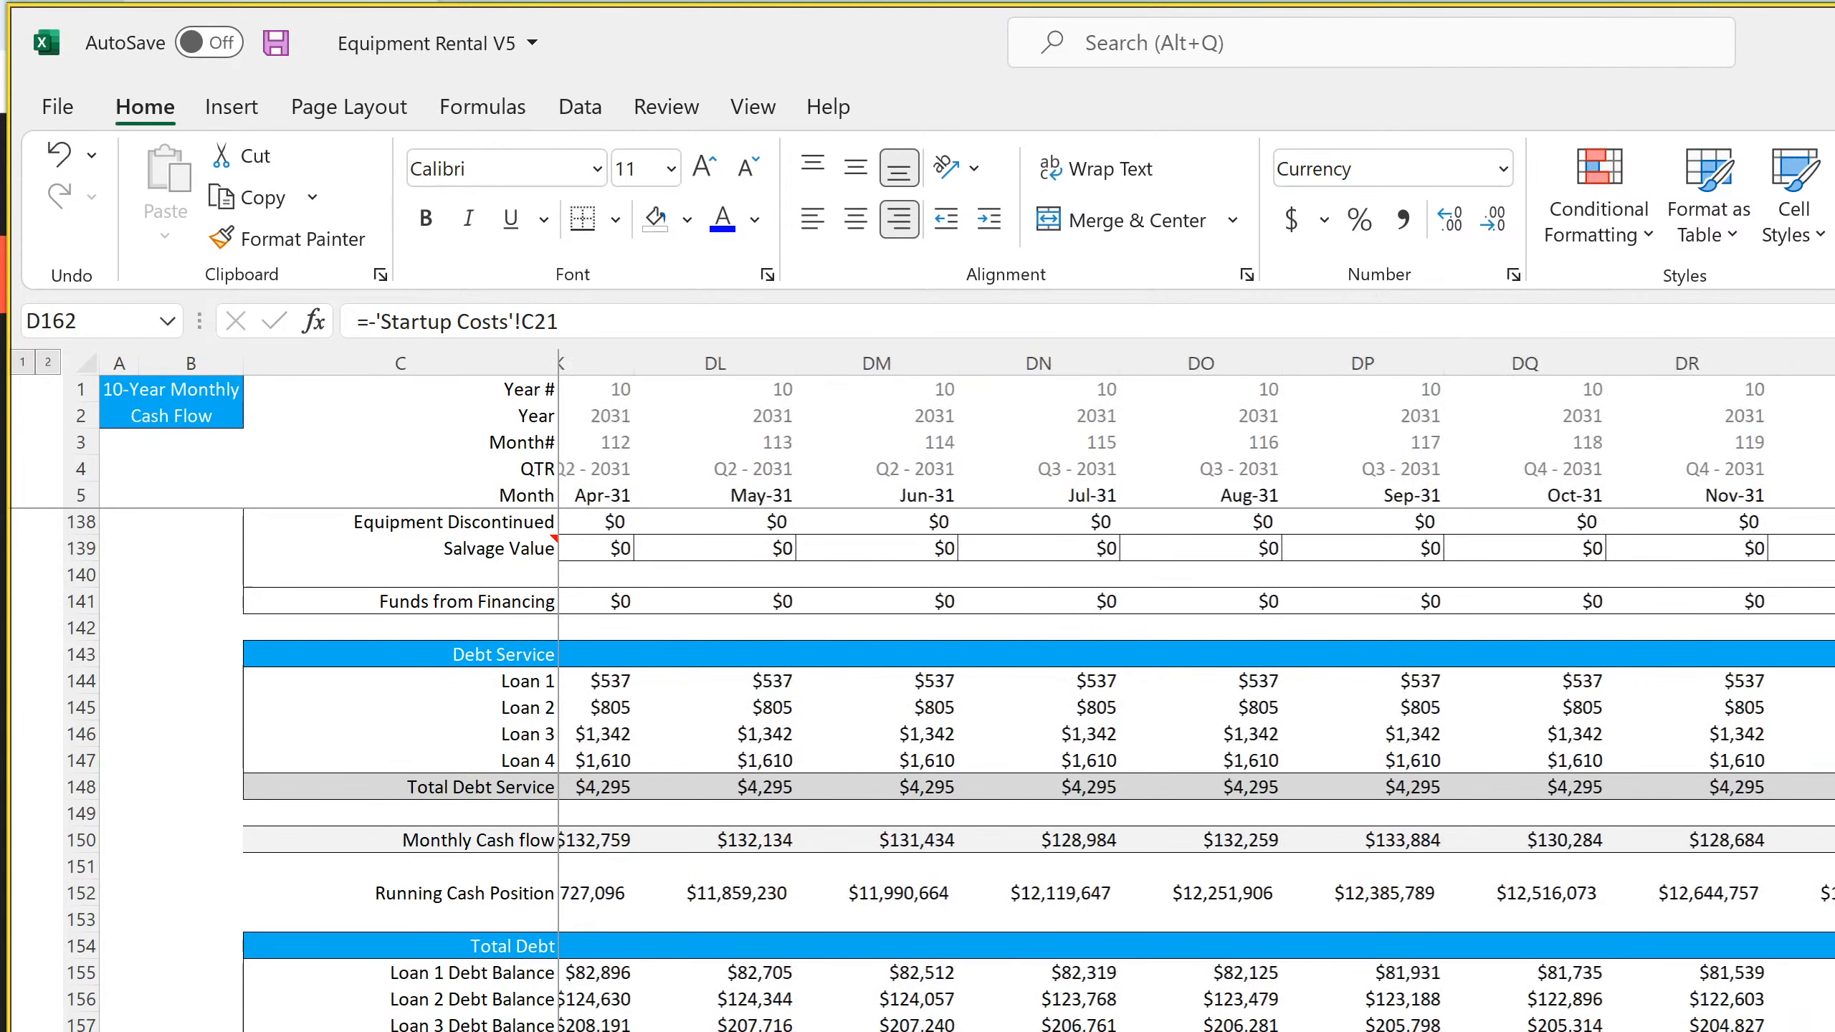
{"action": "key", "text": "ctrl+shift+Right"}
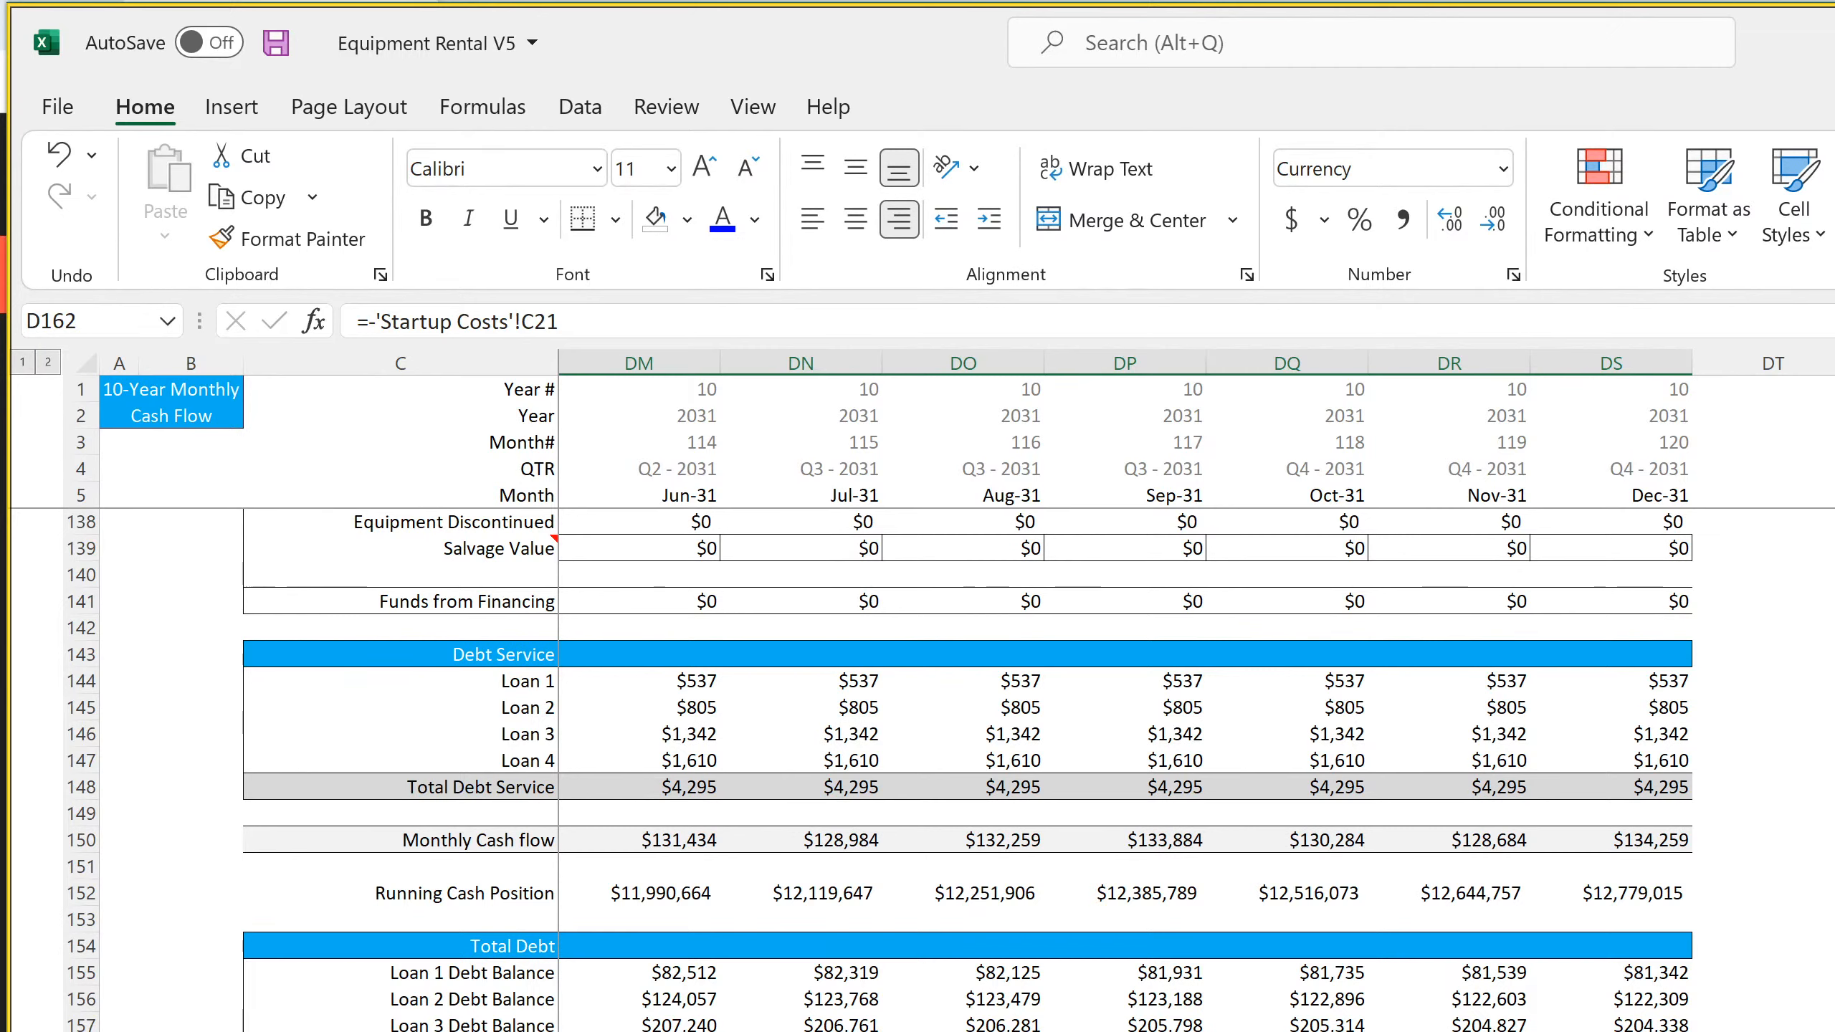
{"action": "left_click", "coordinate": [1611, 1030]}
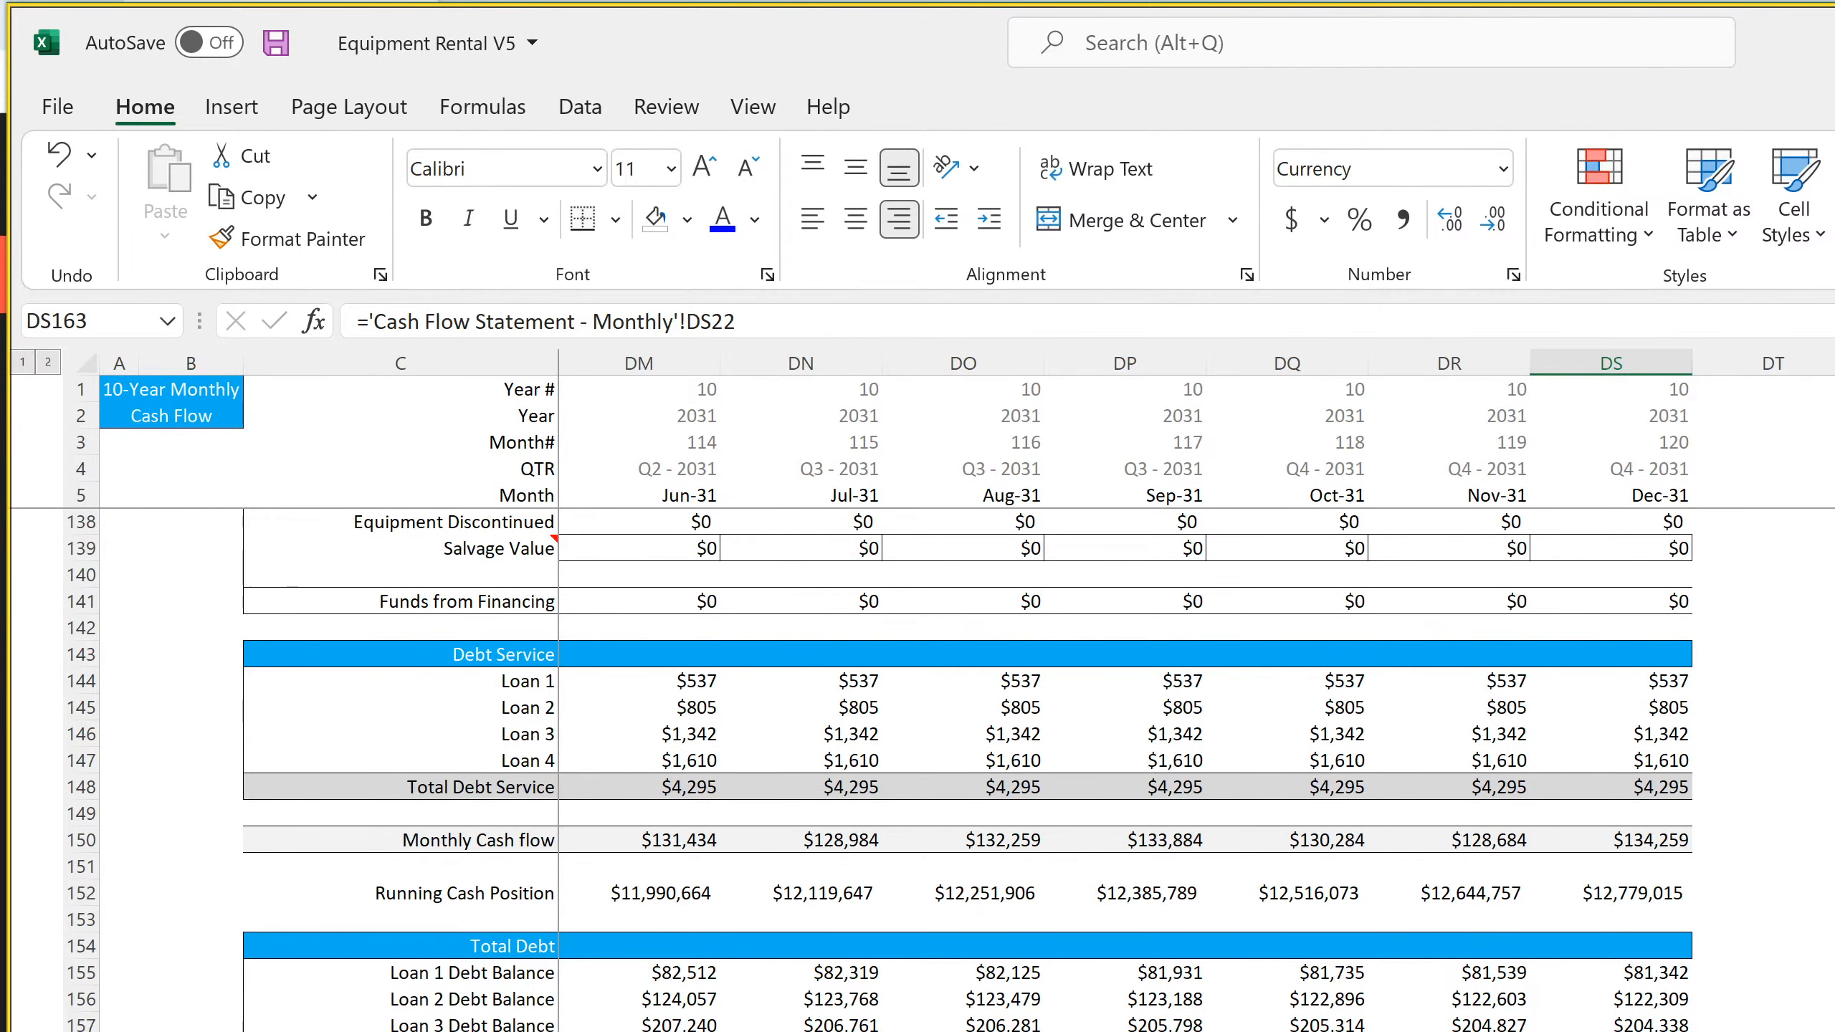
{"action": "key", "text": "ctrl+Page_Down"}
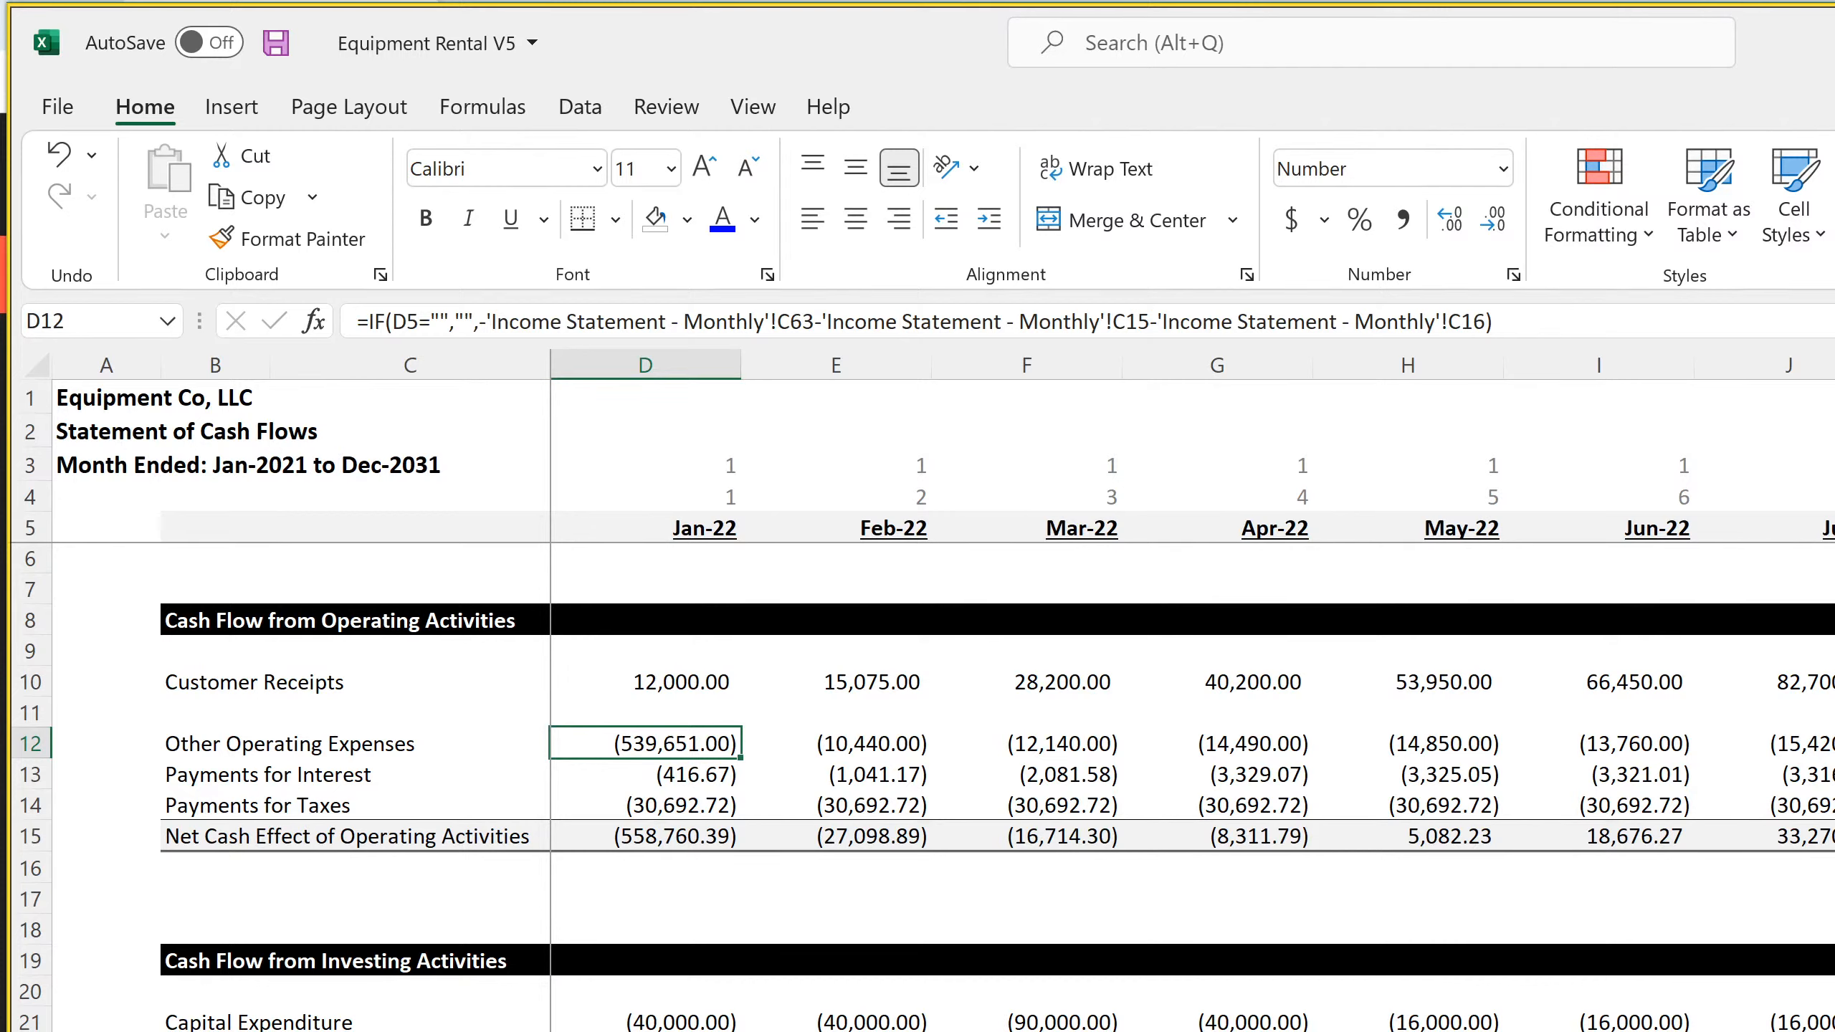
{"action": "left_click", "coordinate": [657, 1031]}
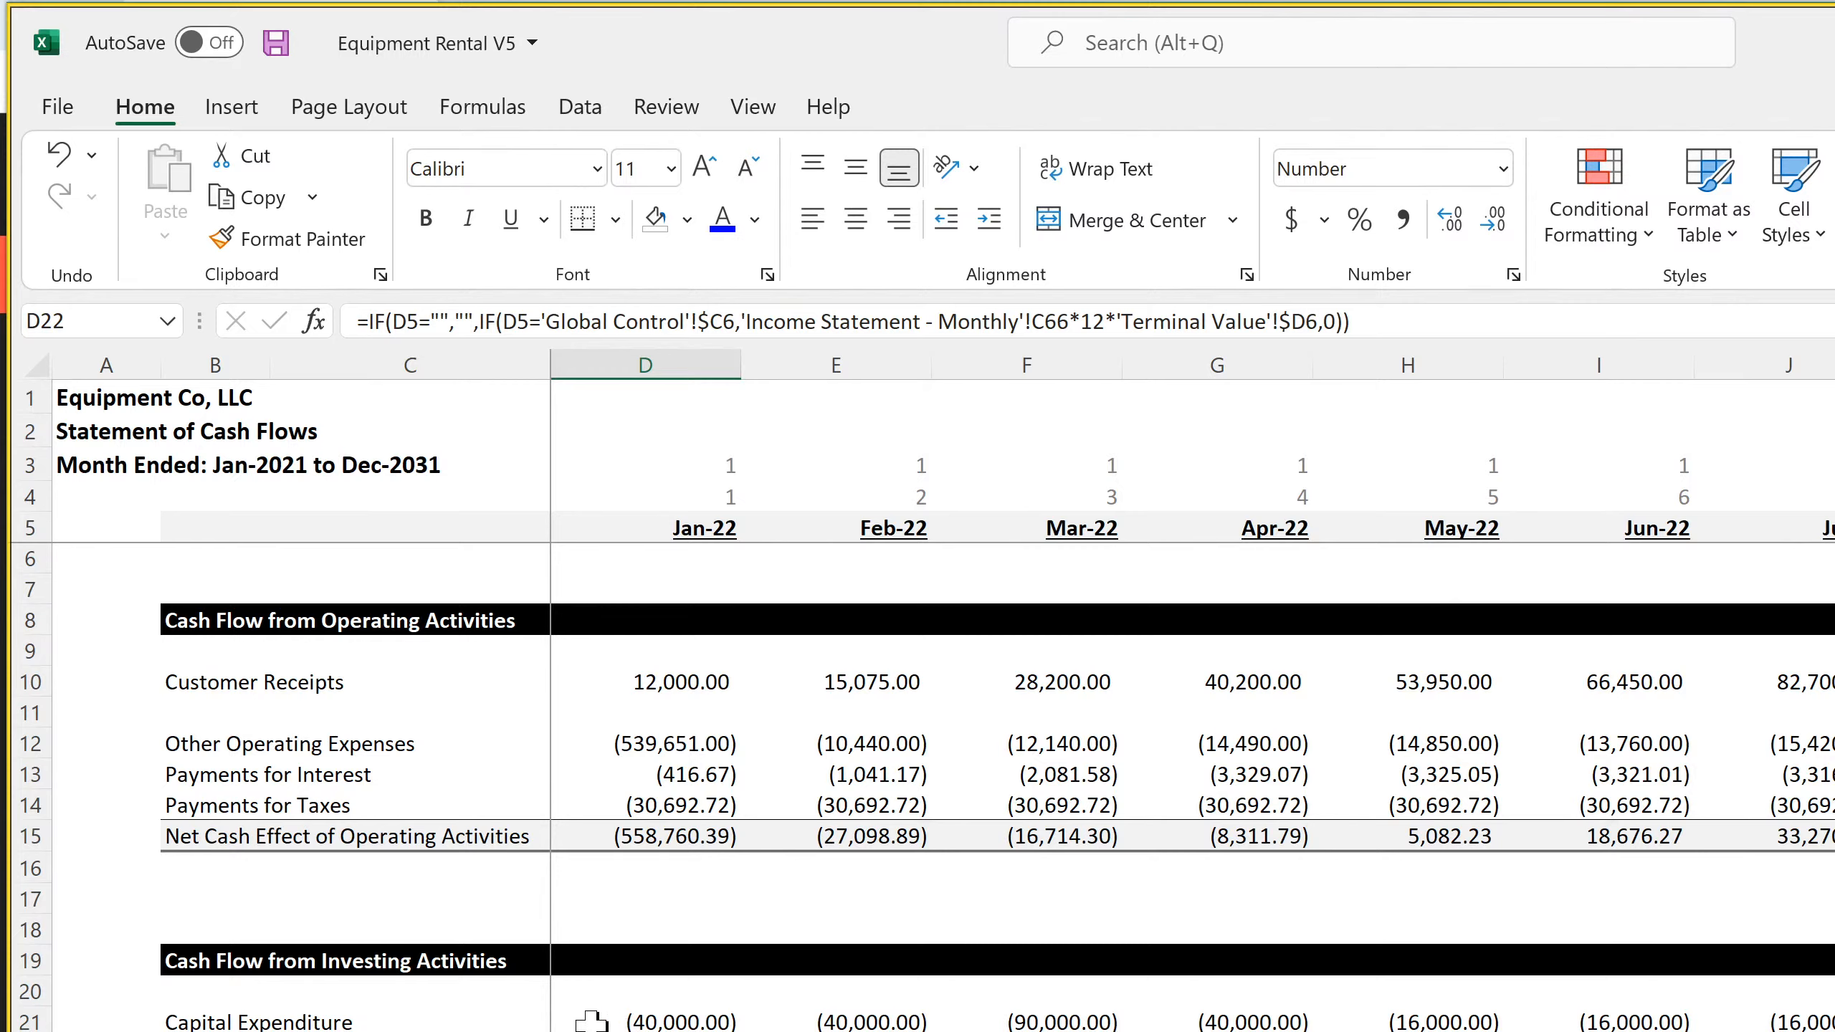
{"action": "left_click", "coordinate": [313, 1031]}
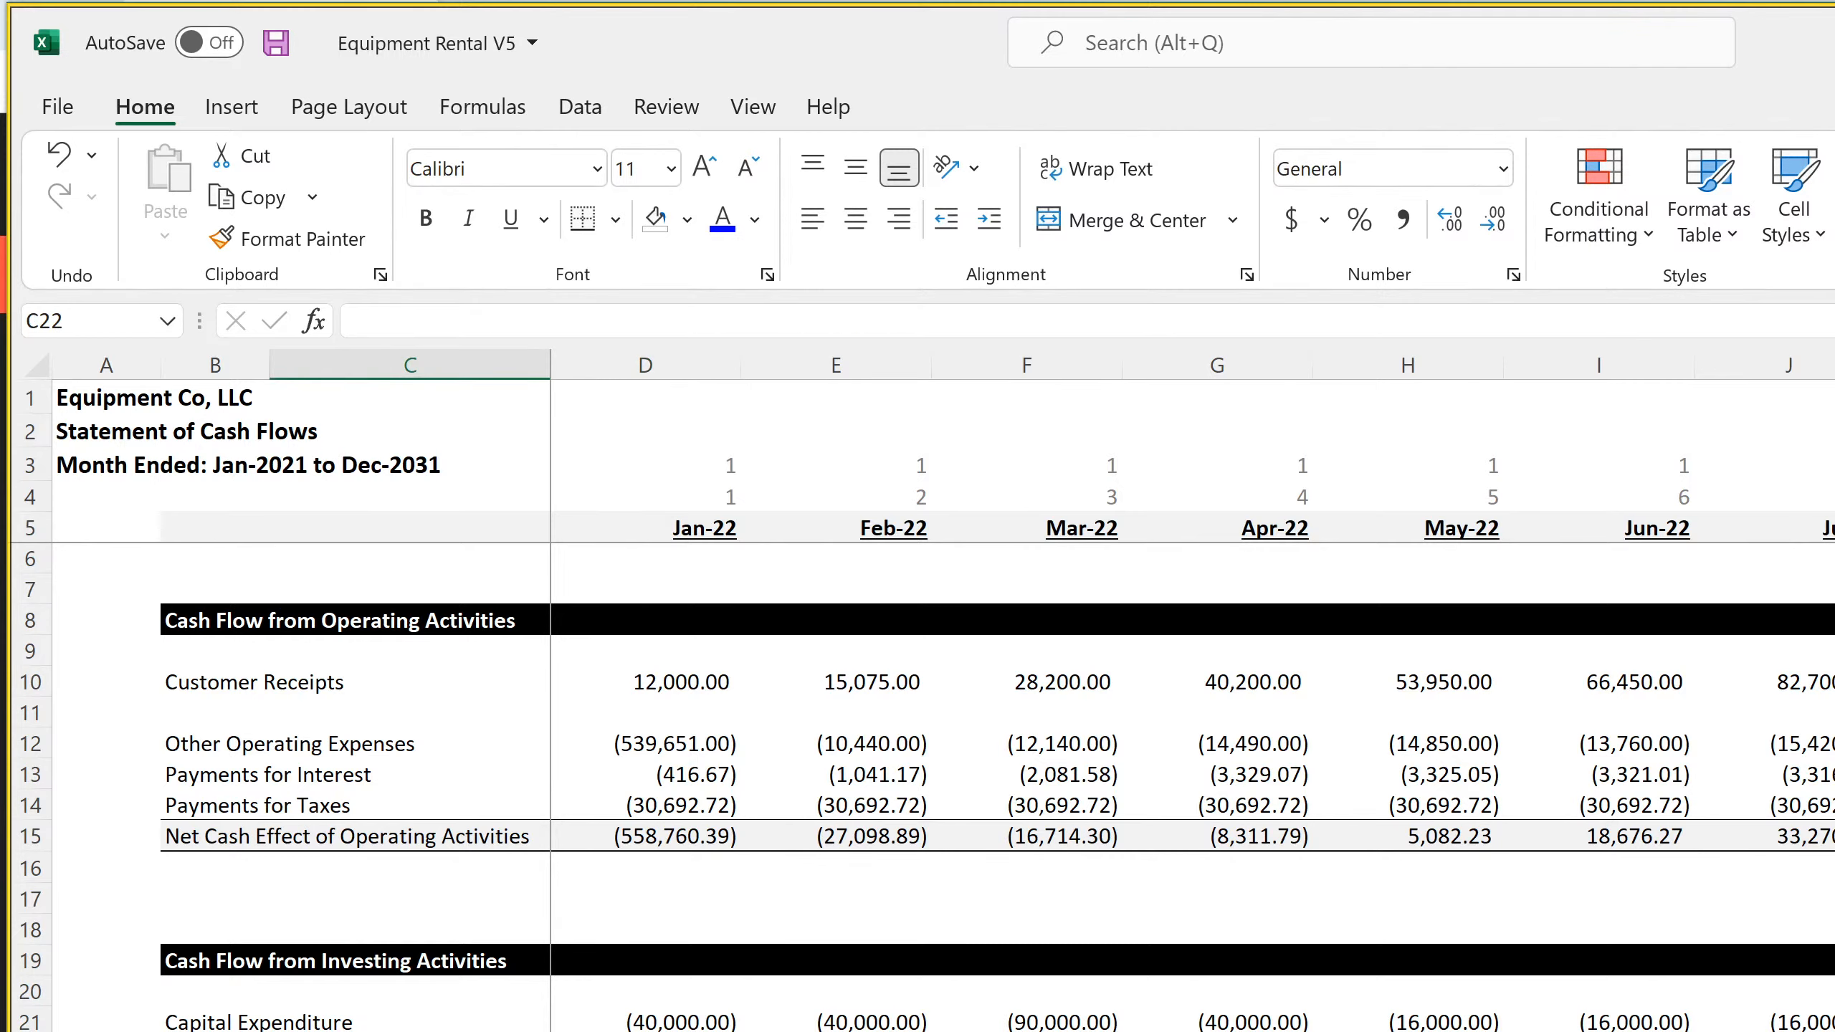
{"action": "left_click", "coordinate": [179, 1029]}
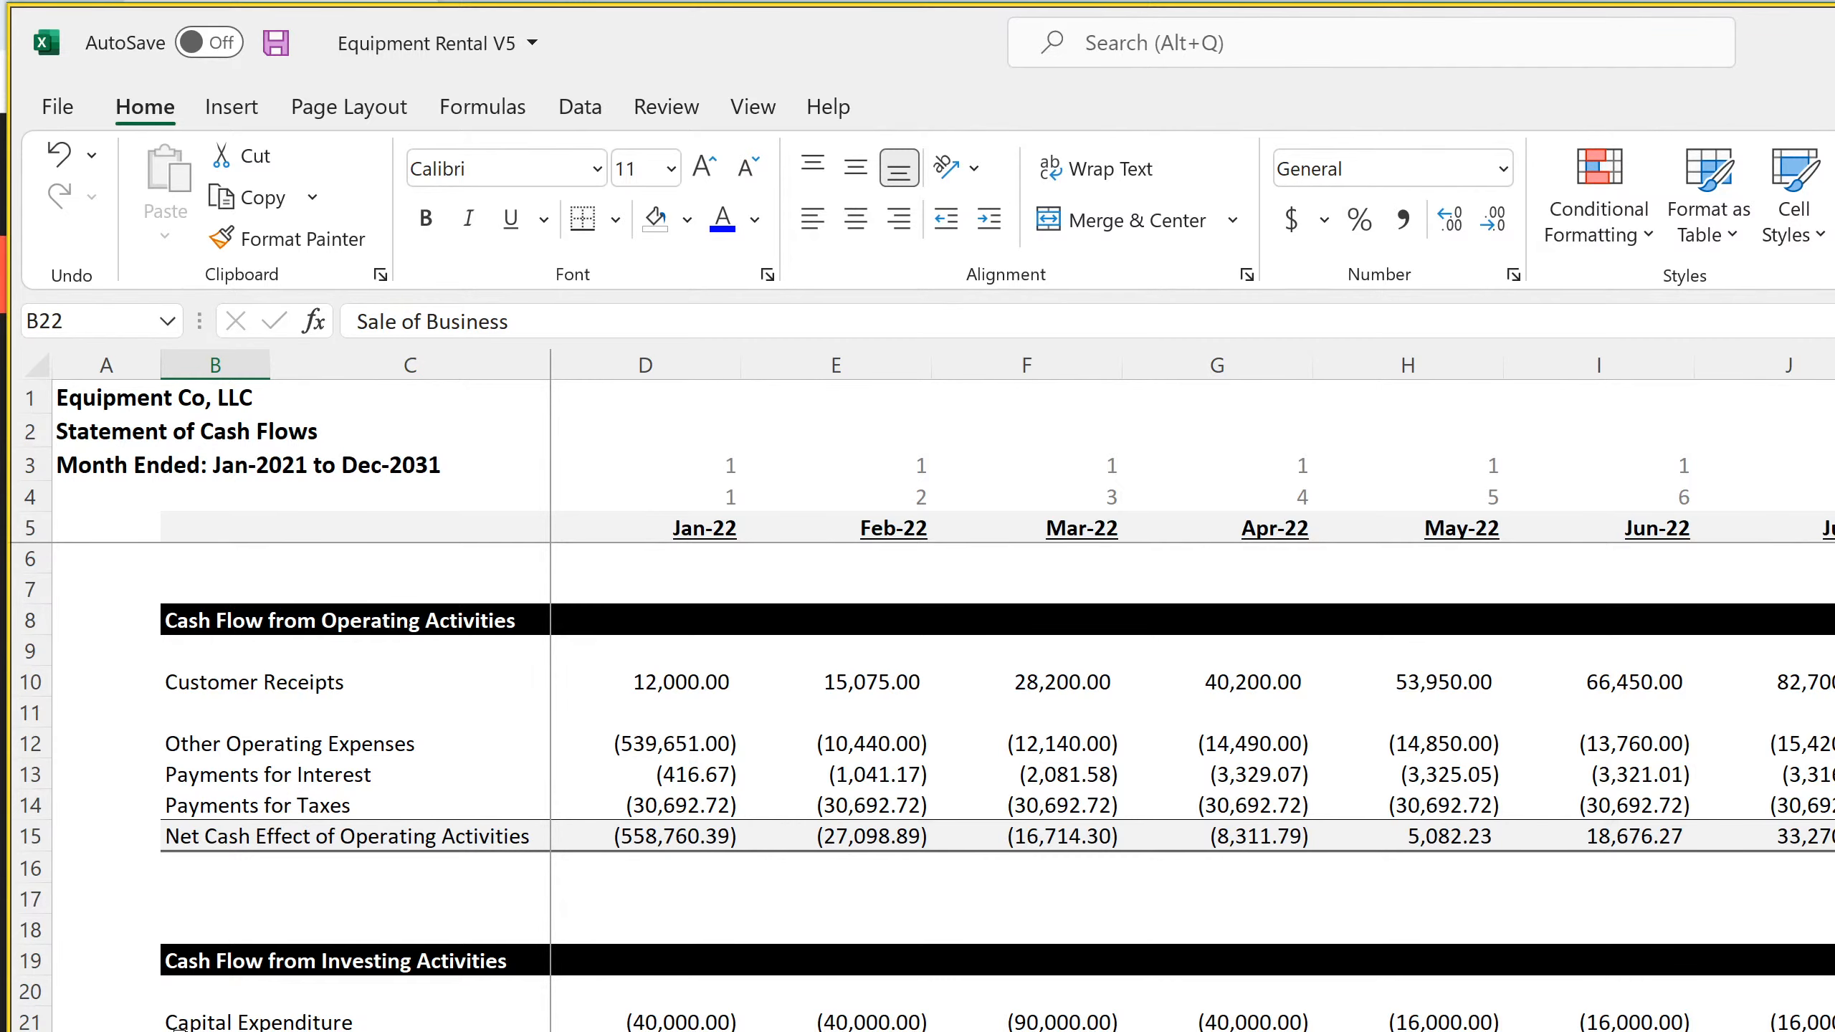
{"action": "scroll", "coordinate": [179, 1029], "scroll_direction": "down", "scroll_amount": 4}
{"action": "scroll", "coordinate": [180, 1029], "scroll_direction": "up", "scroll_amount": 4}
Set the Building's Value at Sale in H3 of the Cap Ex sheet to 20,000,000
{"action": "key", "text": "ctrl+Page_Down"}
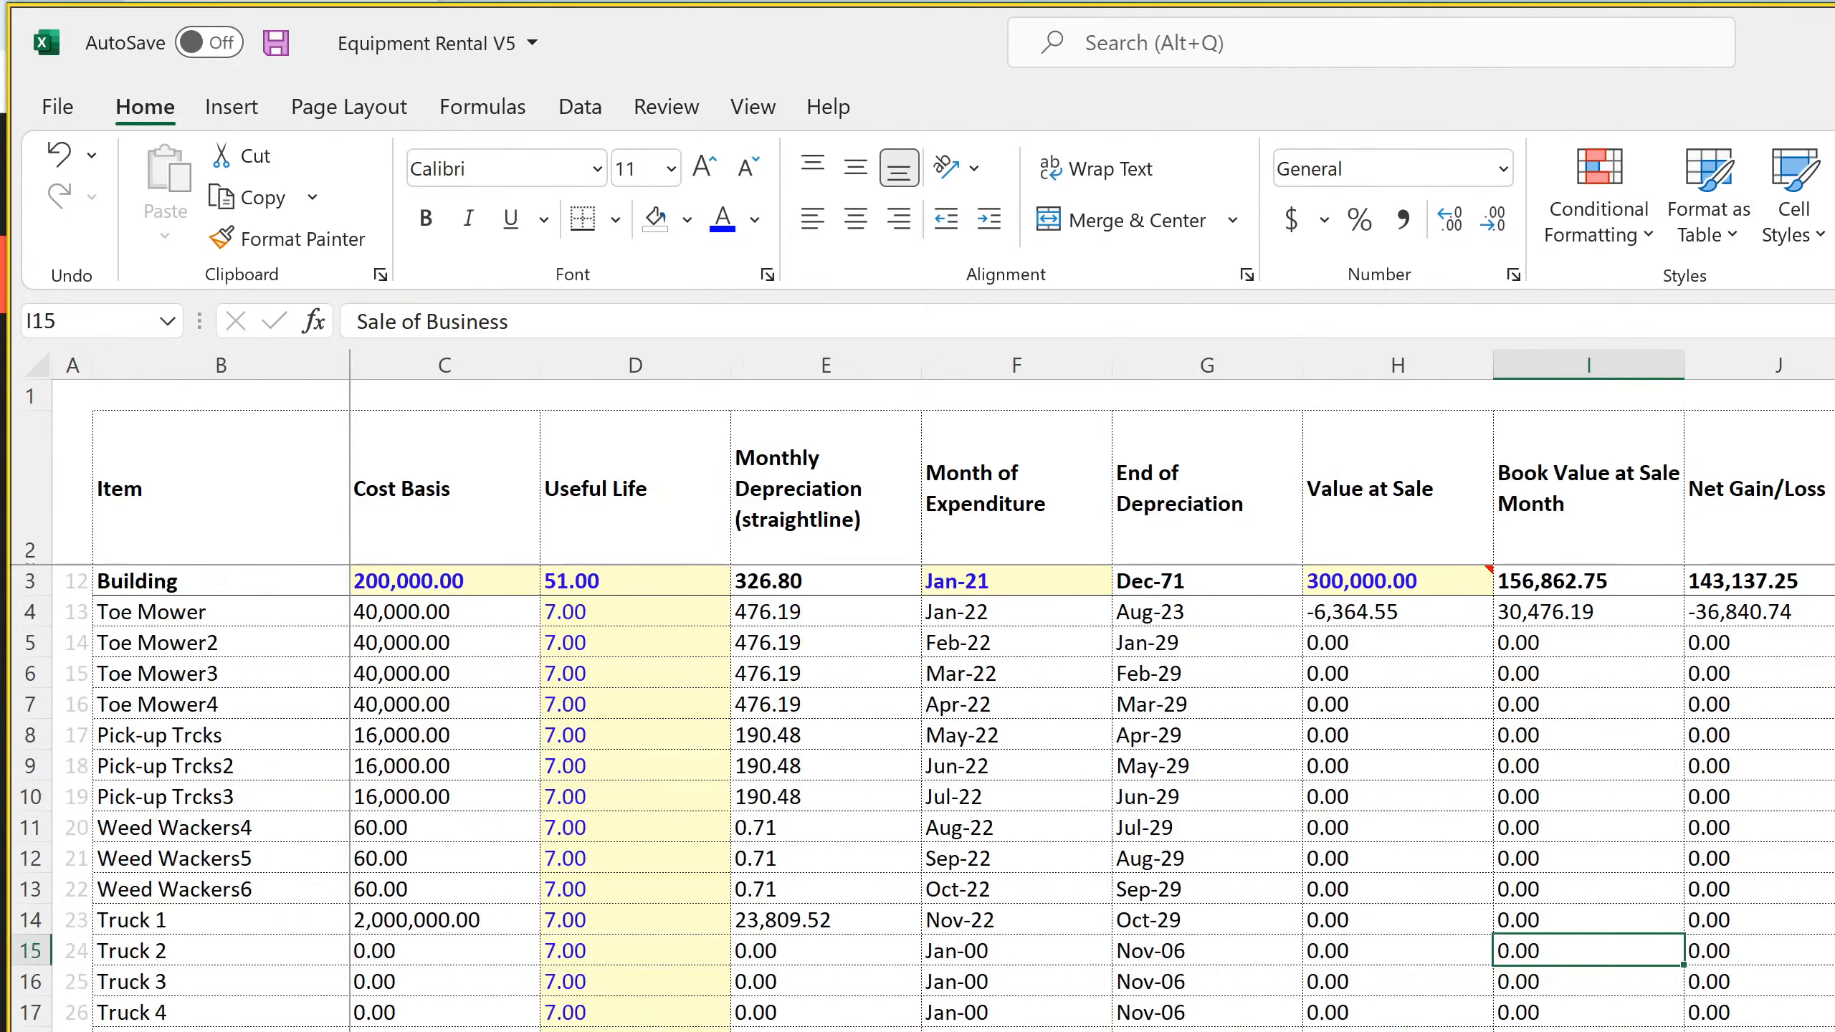
{"action": "left_click", "coordinate": [1373, 582]}
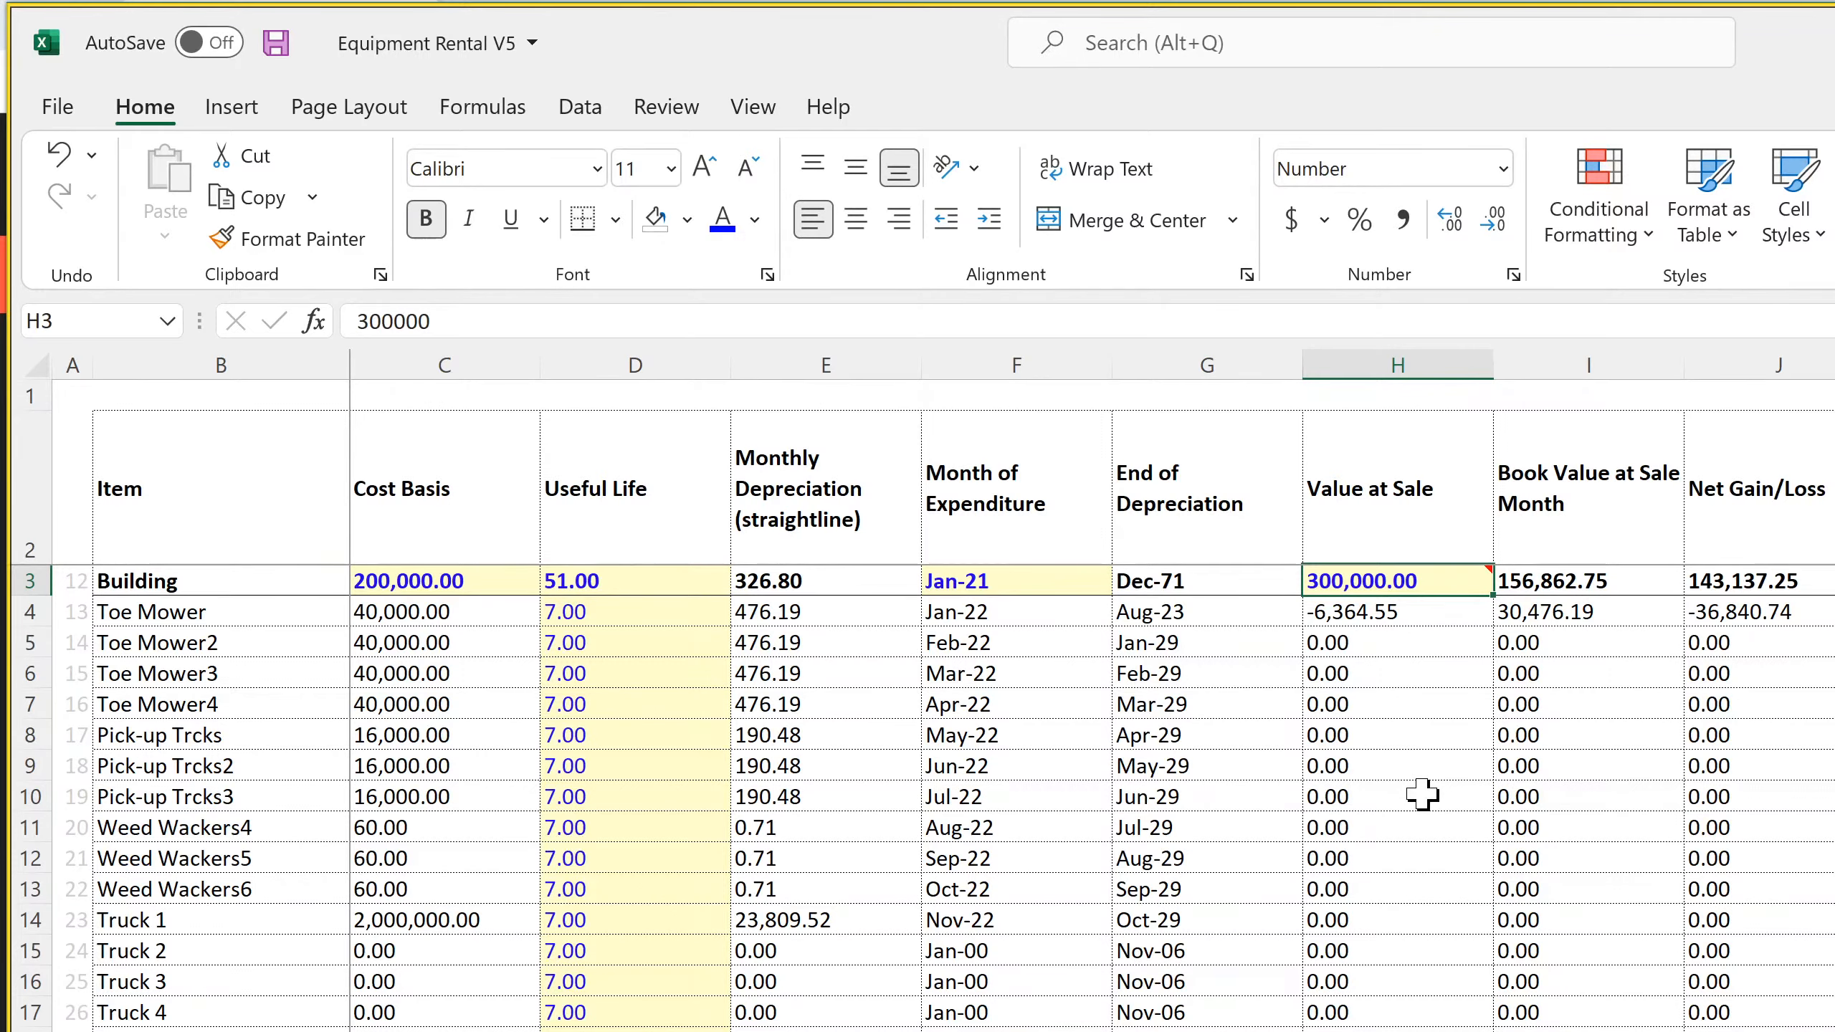
{"action": "type", "text": "2"}
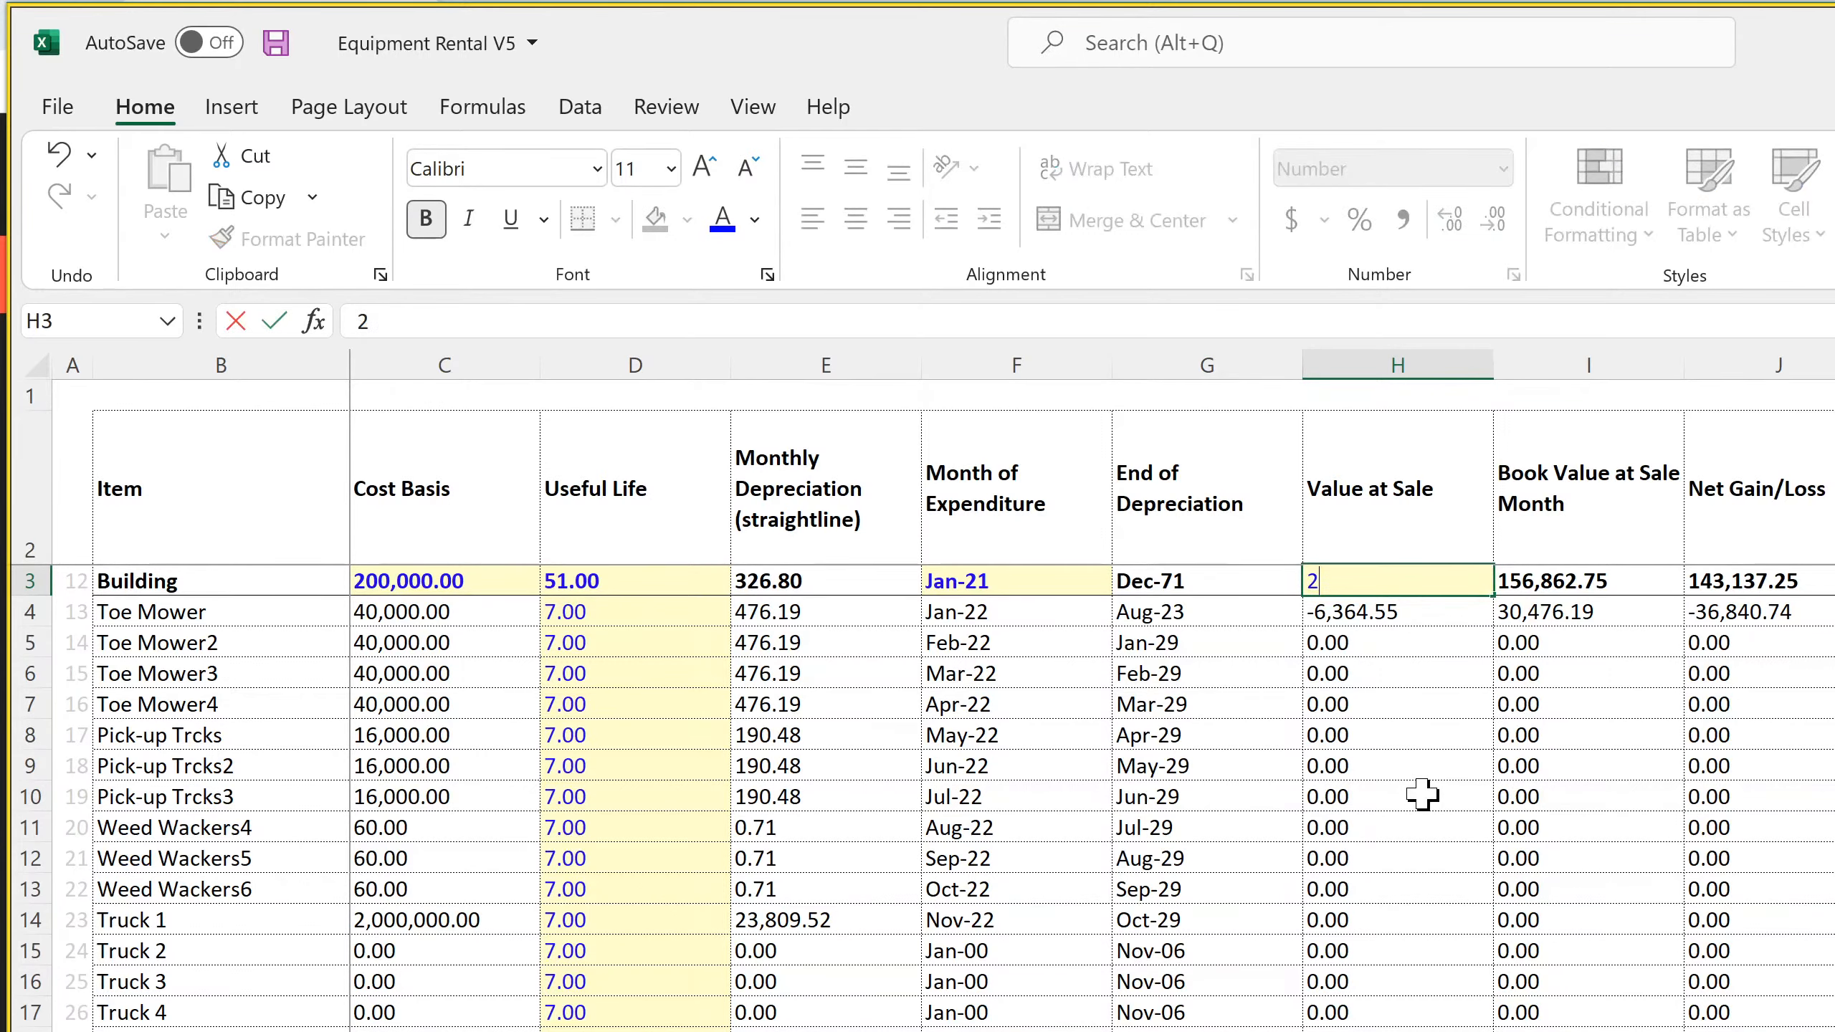
{"action": "type", "text": "00,000,000"}
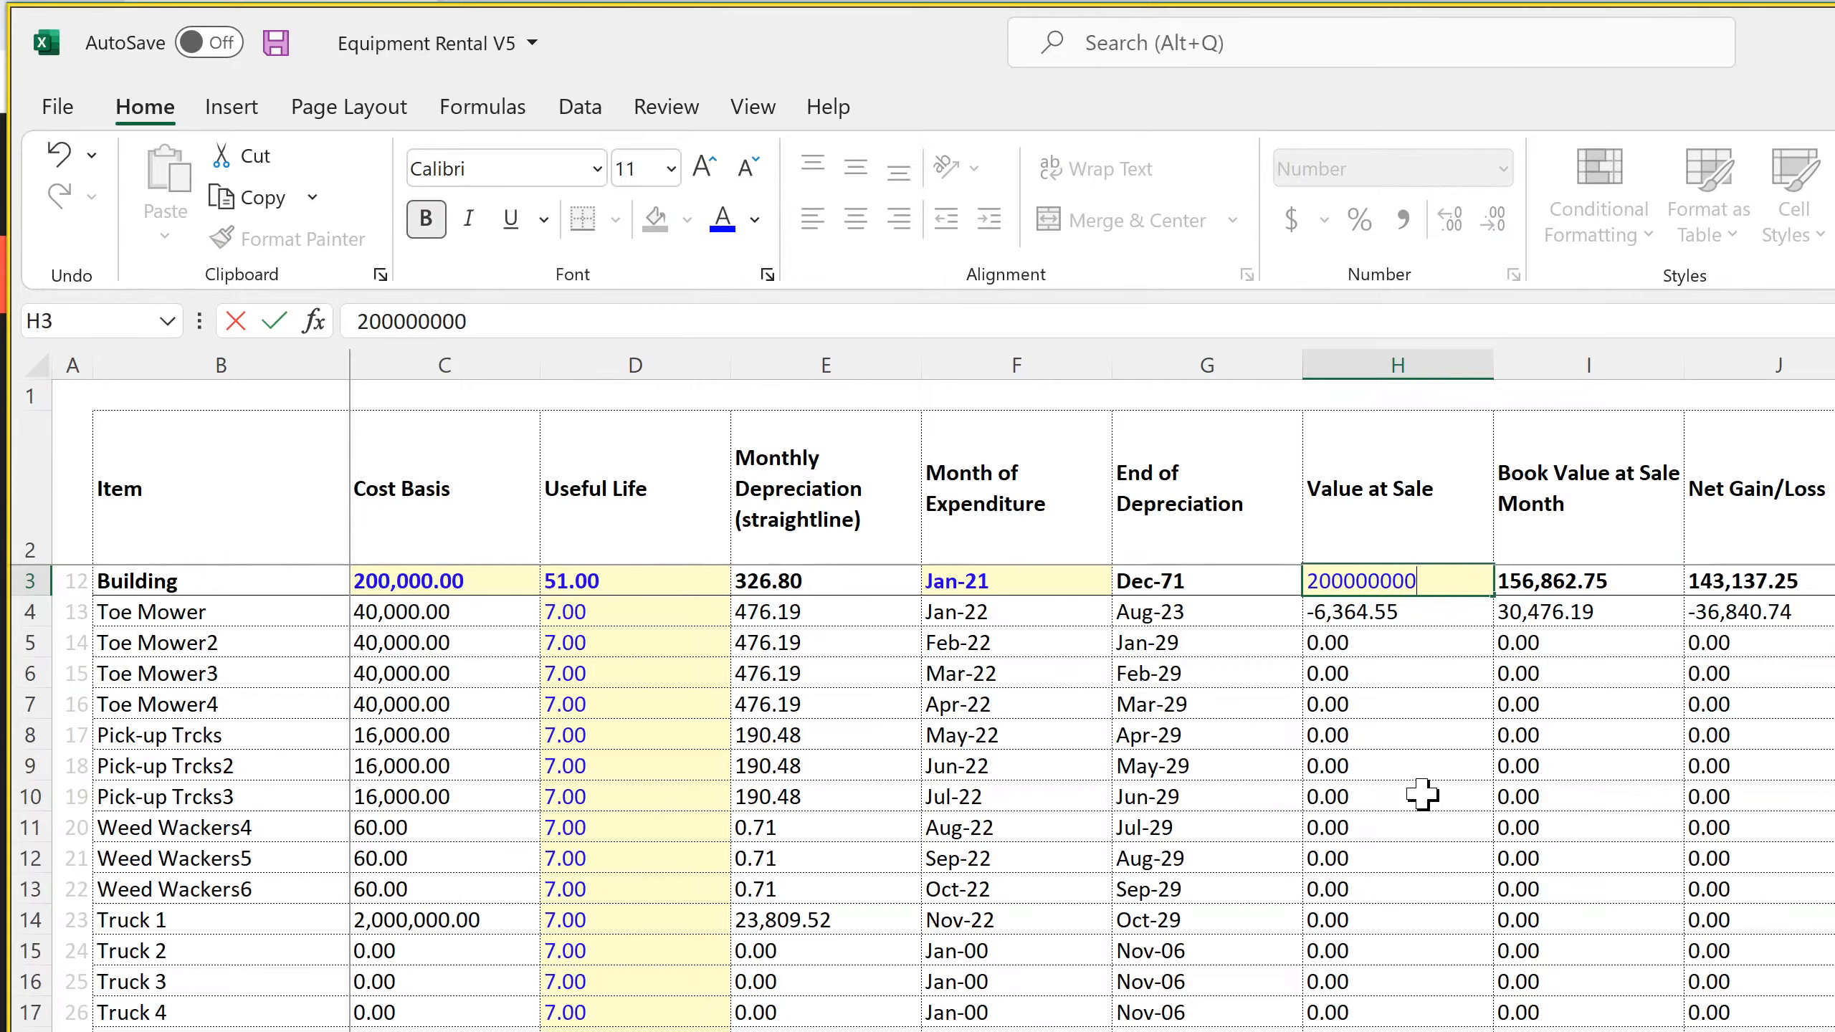
{"action": "key", "text": "Return"}
{"action": "key", "text": "Up"}
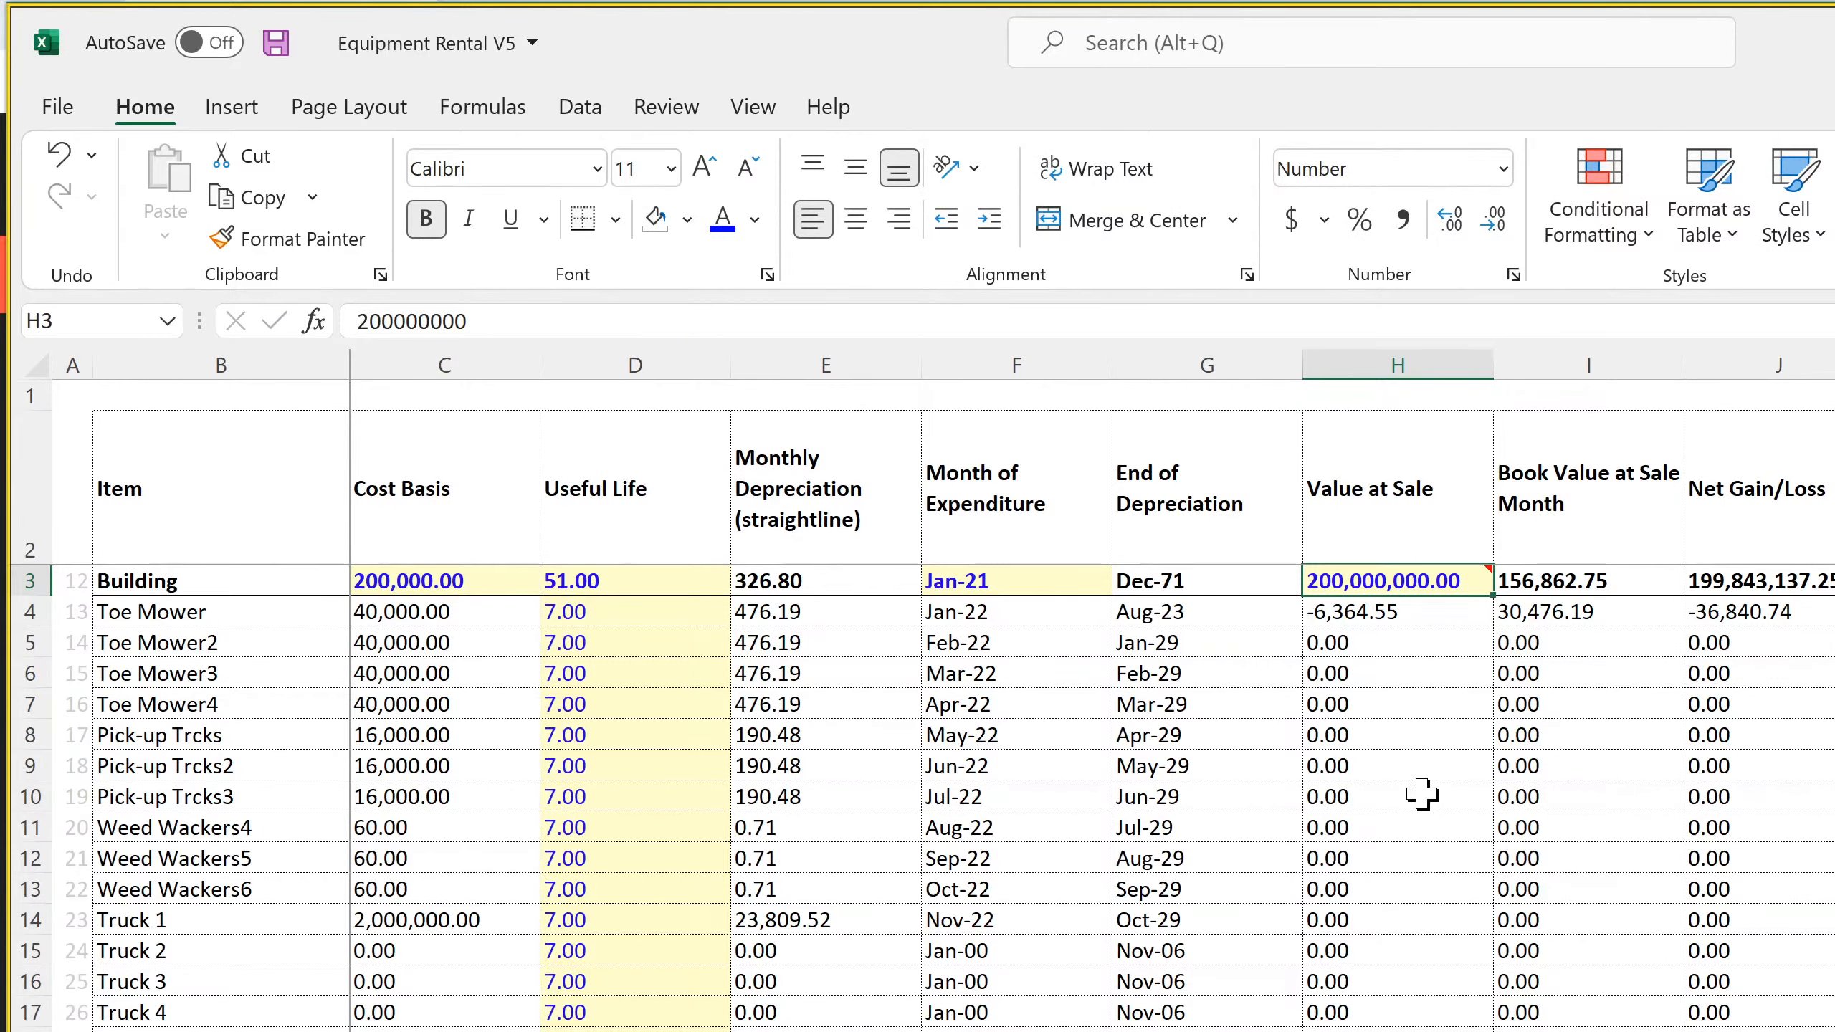
{"action": "type", "text": "20000000"}
{"action": "key", "text": "Return"}
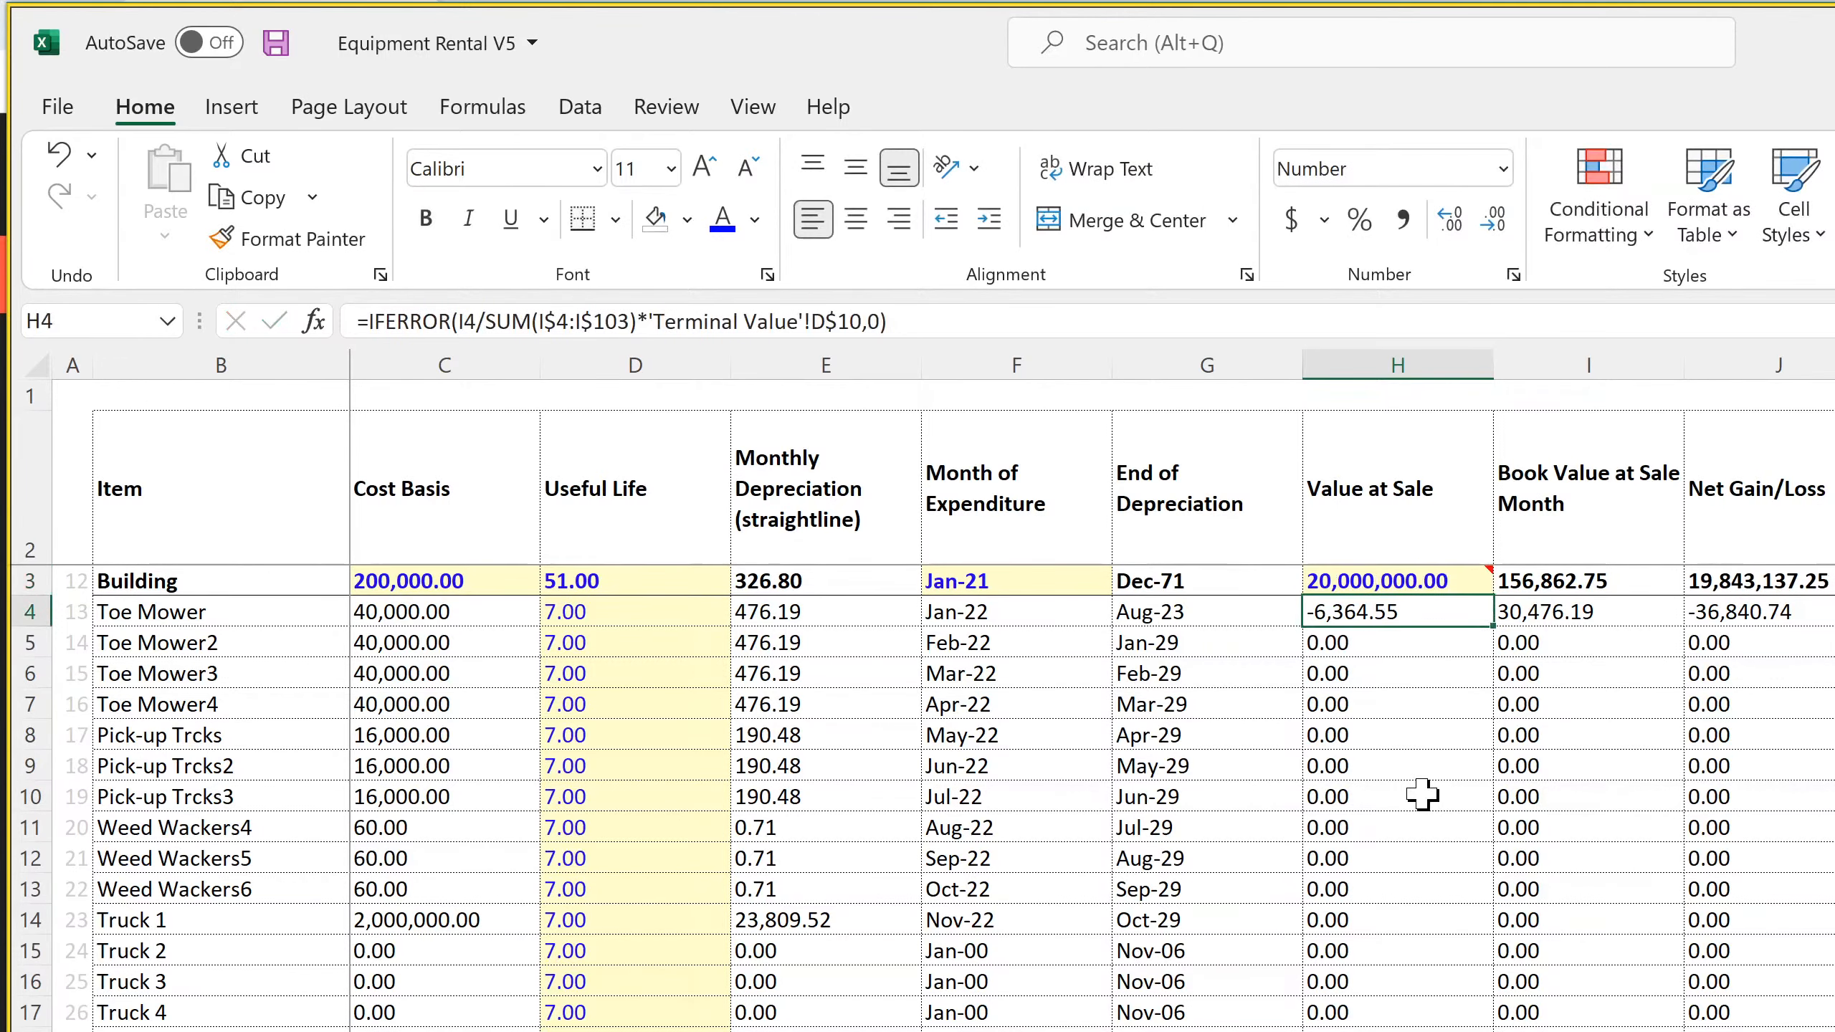
Check the Building's Net Gain/Loss formula on the Cap Ex sheet and the Dec-31 Net Income formula on the monthly Income Statement
{"action": "left_click", "coordinate": [1422, 575]}
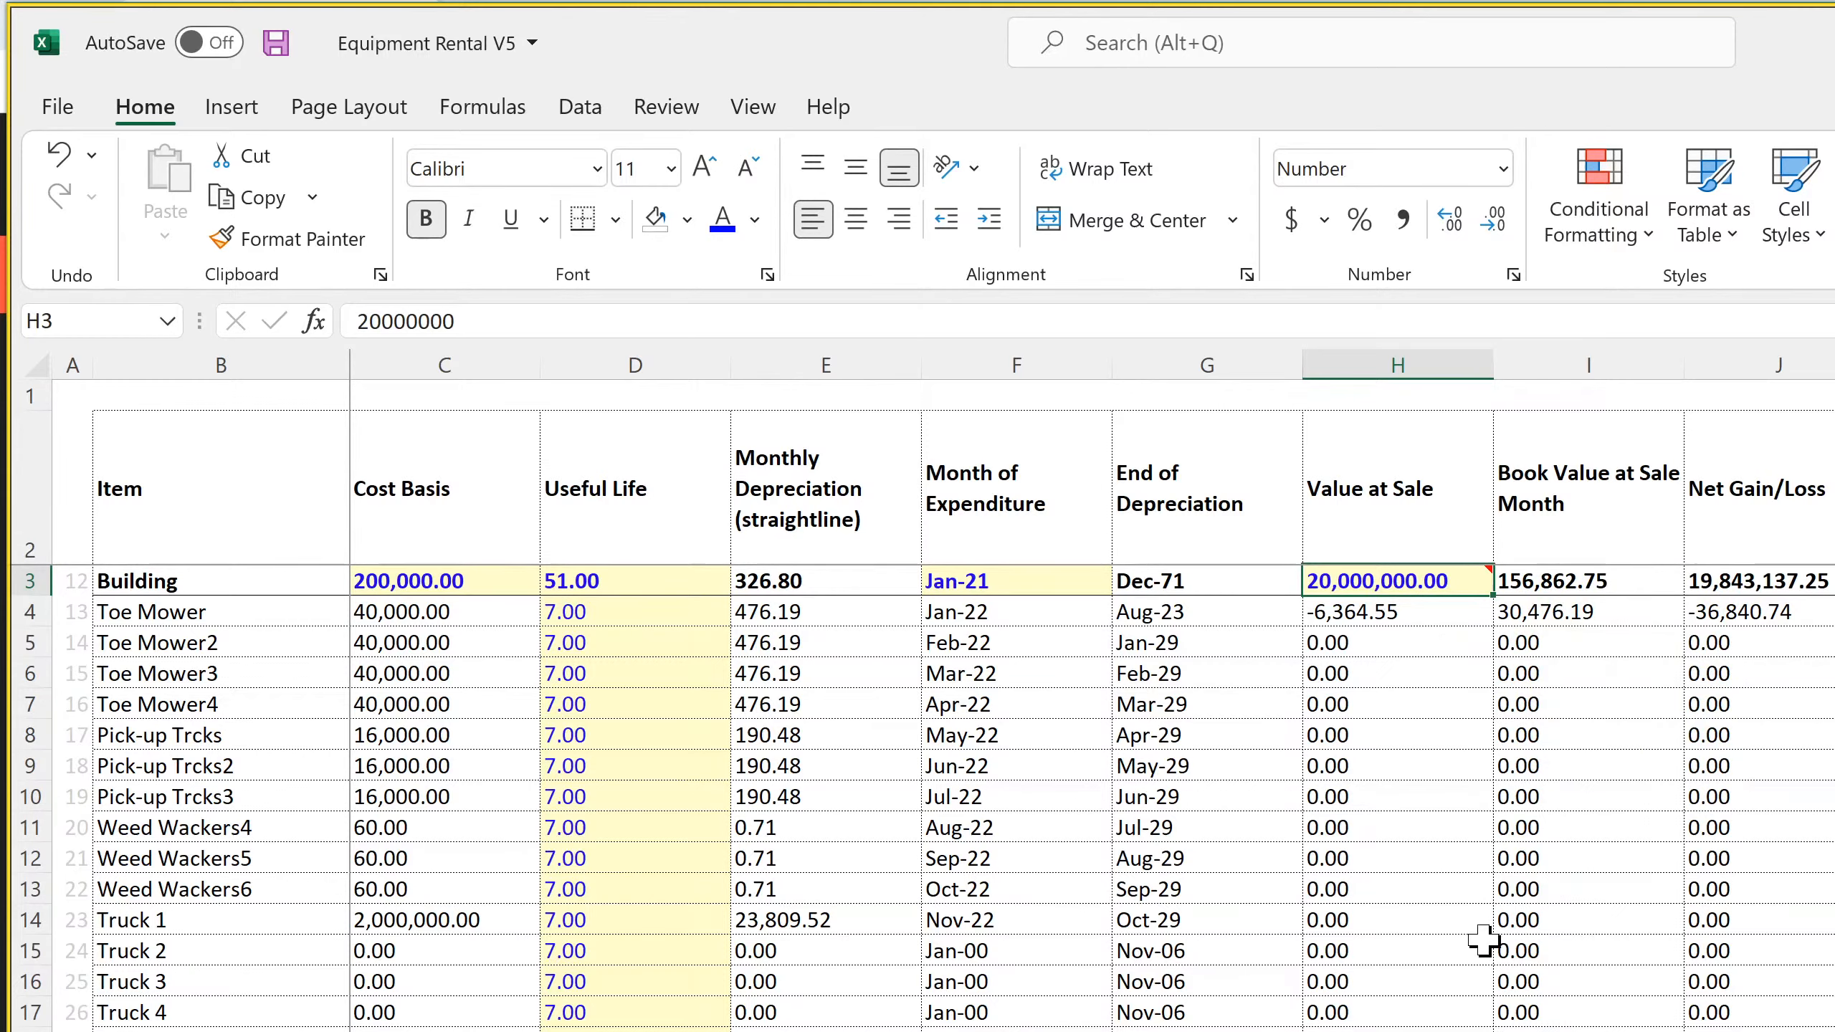
{"action": "left_click", "coordinate": [1817, 578]}
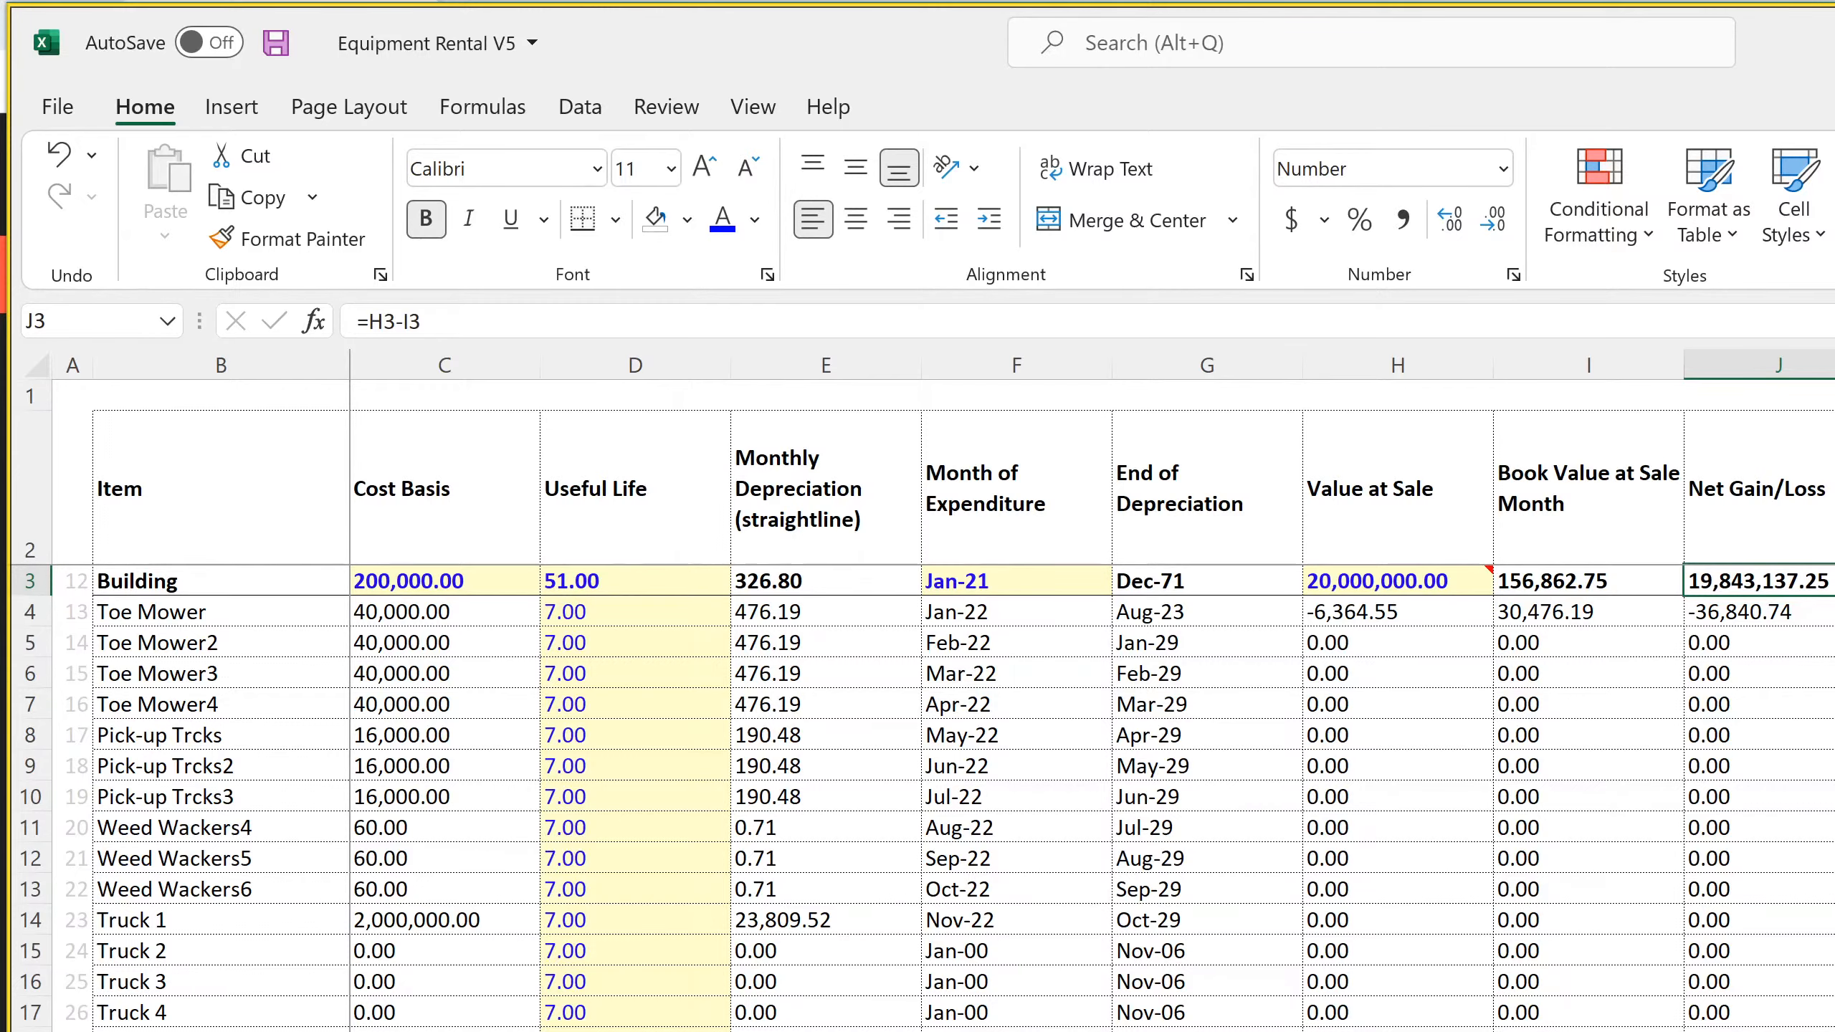
{"action": "key", "text": "ctrl+Page_Down"}
{"action": "scroll", "coordinate": [1004, 788], "scroll_direction": "down", "scroll_amount": 17}
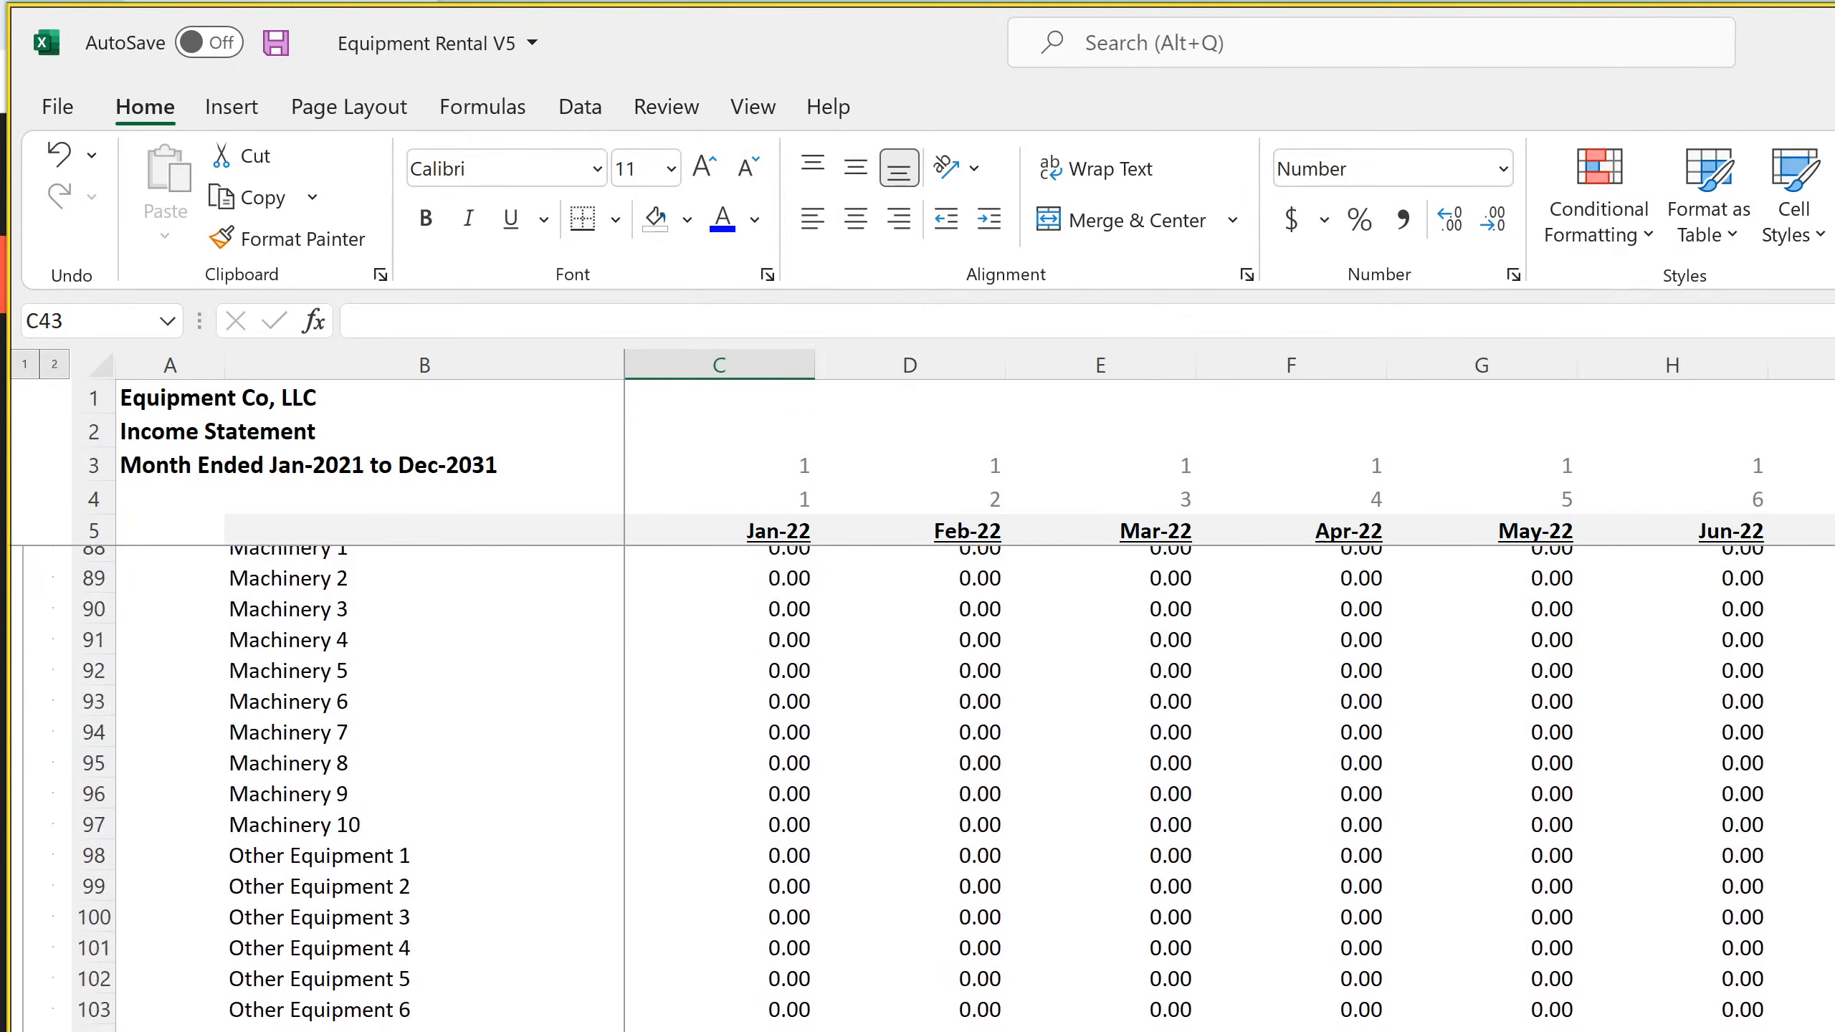
{"action": "scroll", "coordinate": [1004, 787], "scroll_direction": "down", "scroll_amount": 15}
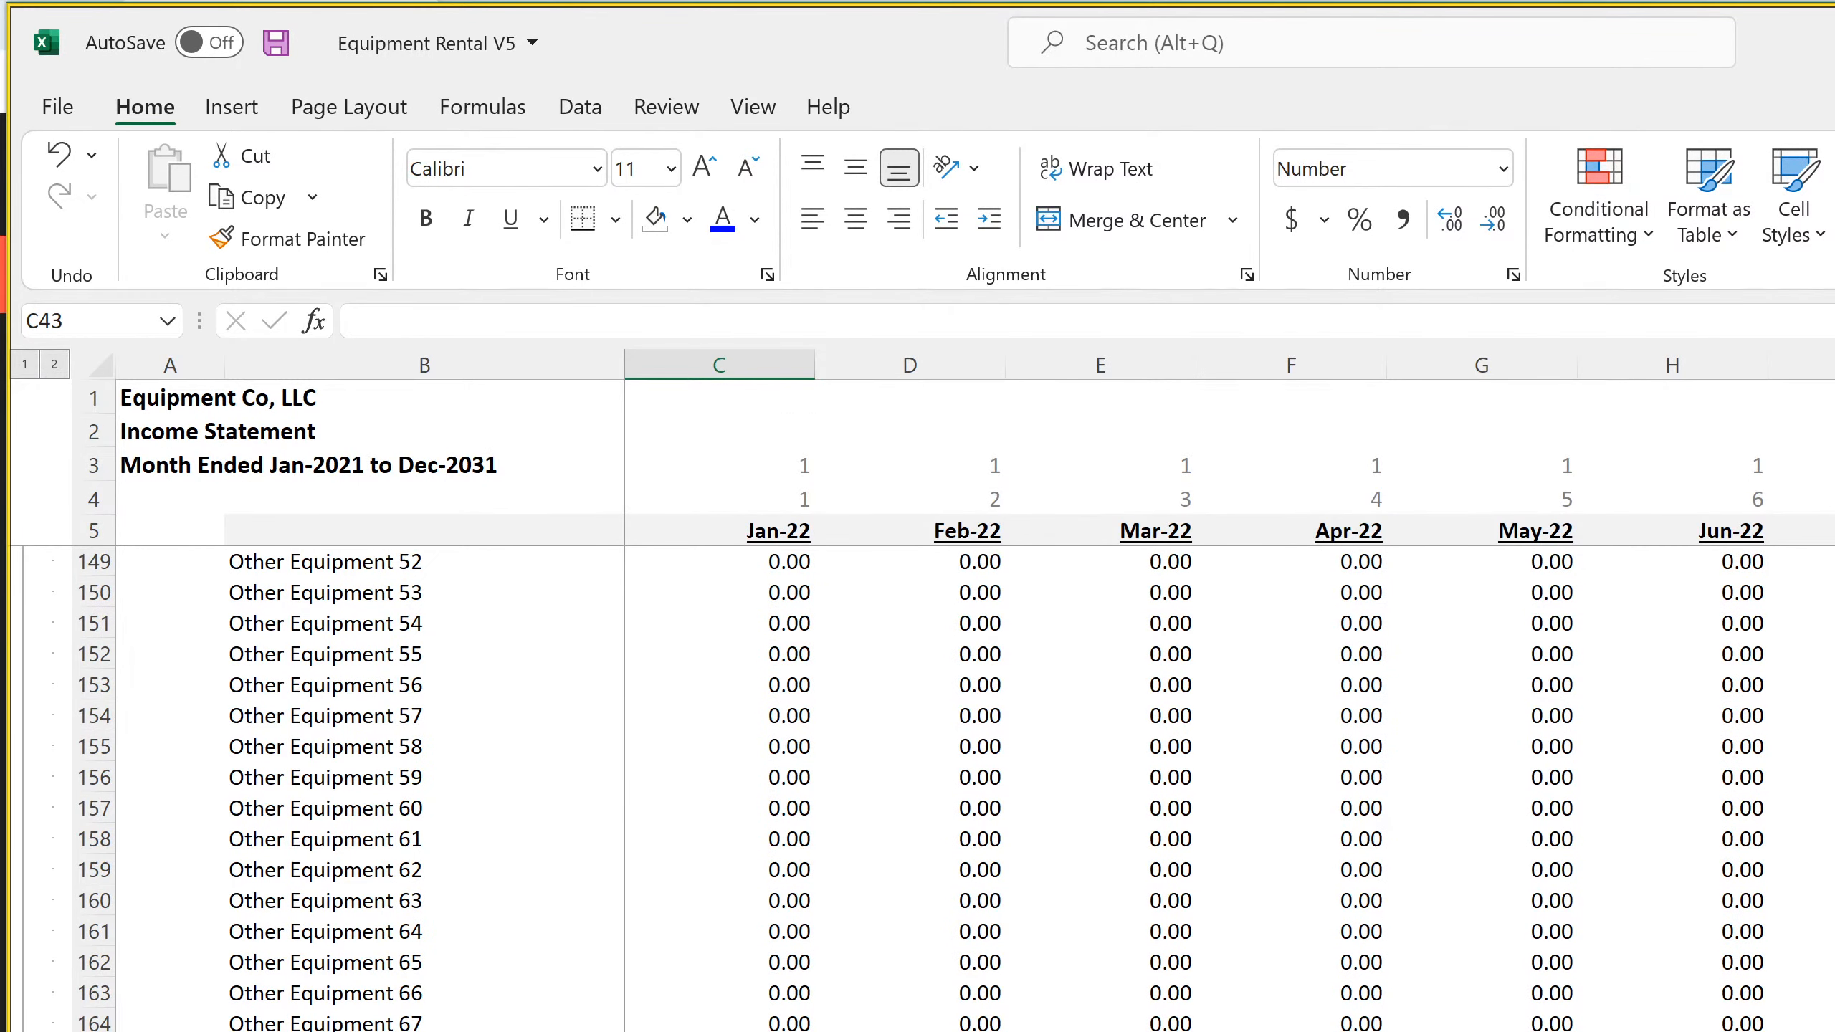
{"action": "scroll", "coordinate": [1004, 788], "scroll_direction": "down", "scroll_amount": 20}
{"action": "scroll", "coordinate": [1004, 788], "scroll_direction": "up", "scroll_amount": 15}
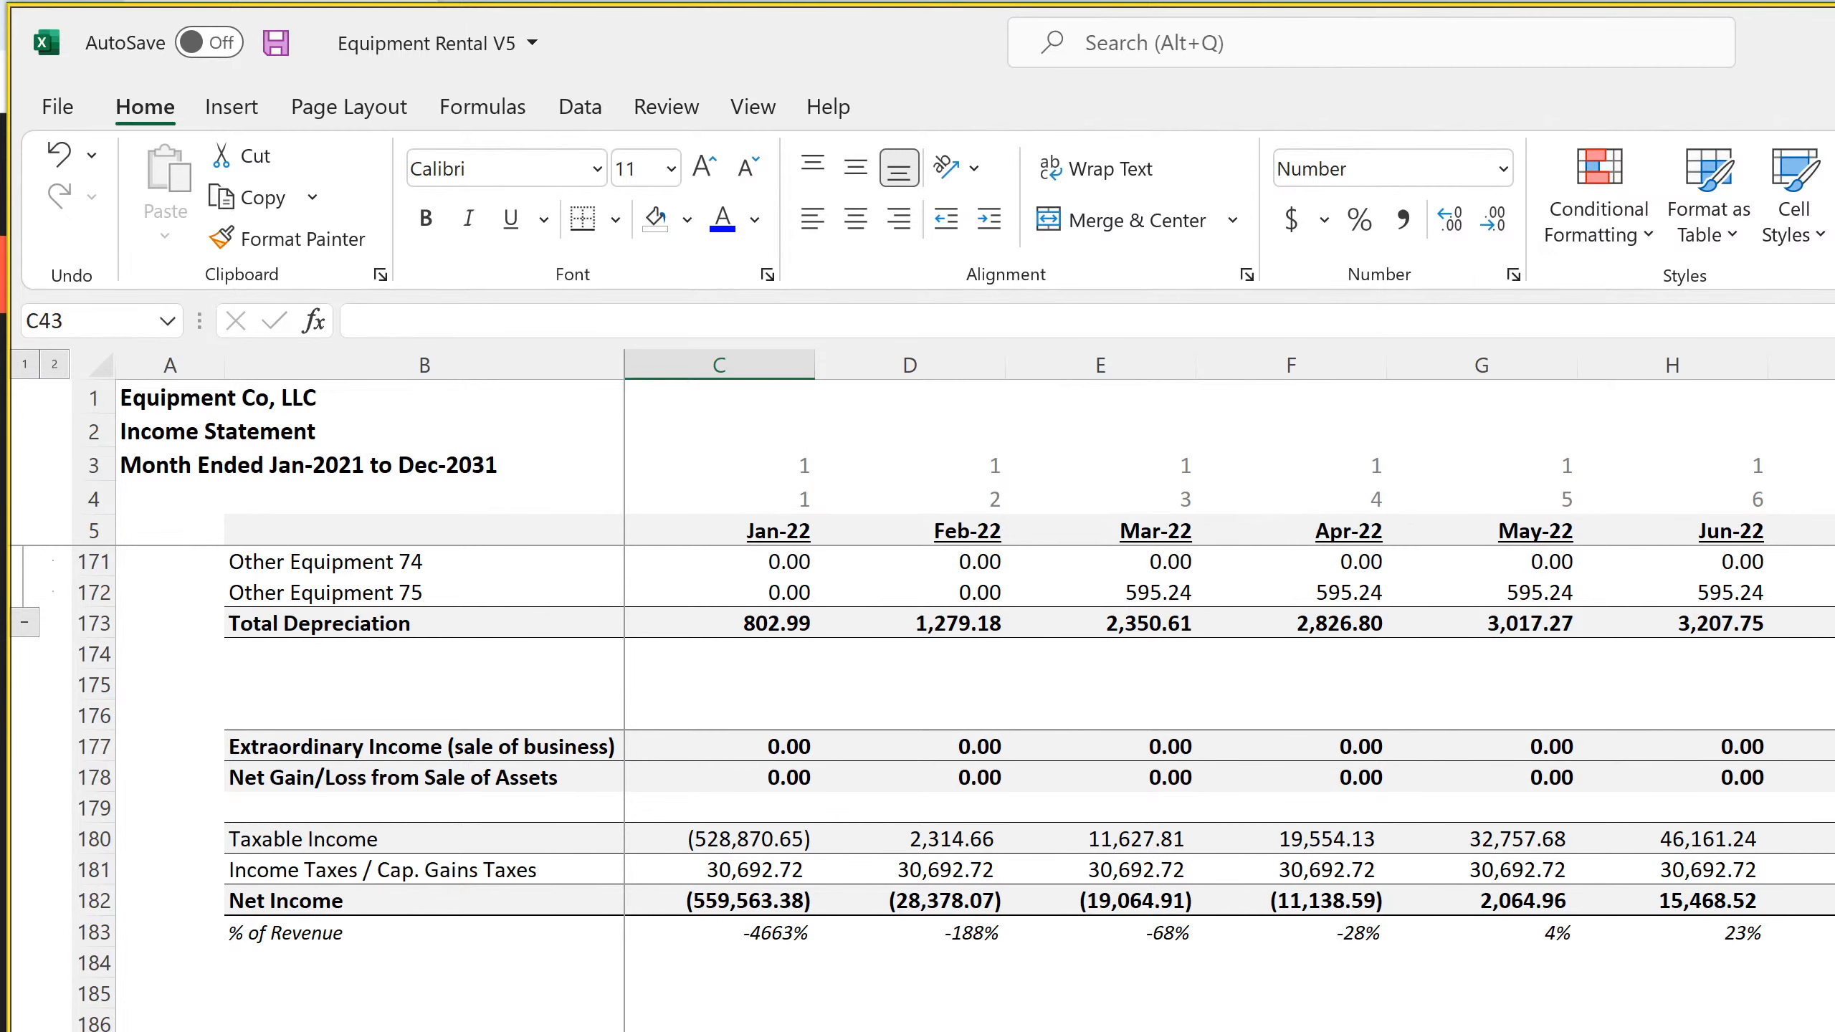
{"action": "scroll", "coordinate": [1227, 643], "scroll_direction": "right", "scroll_amount": 20}
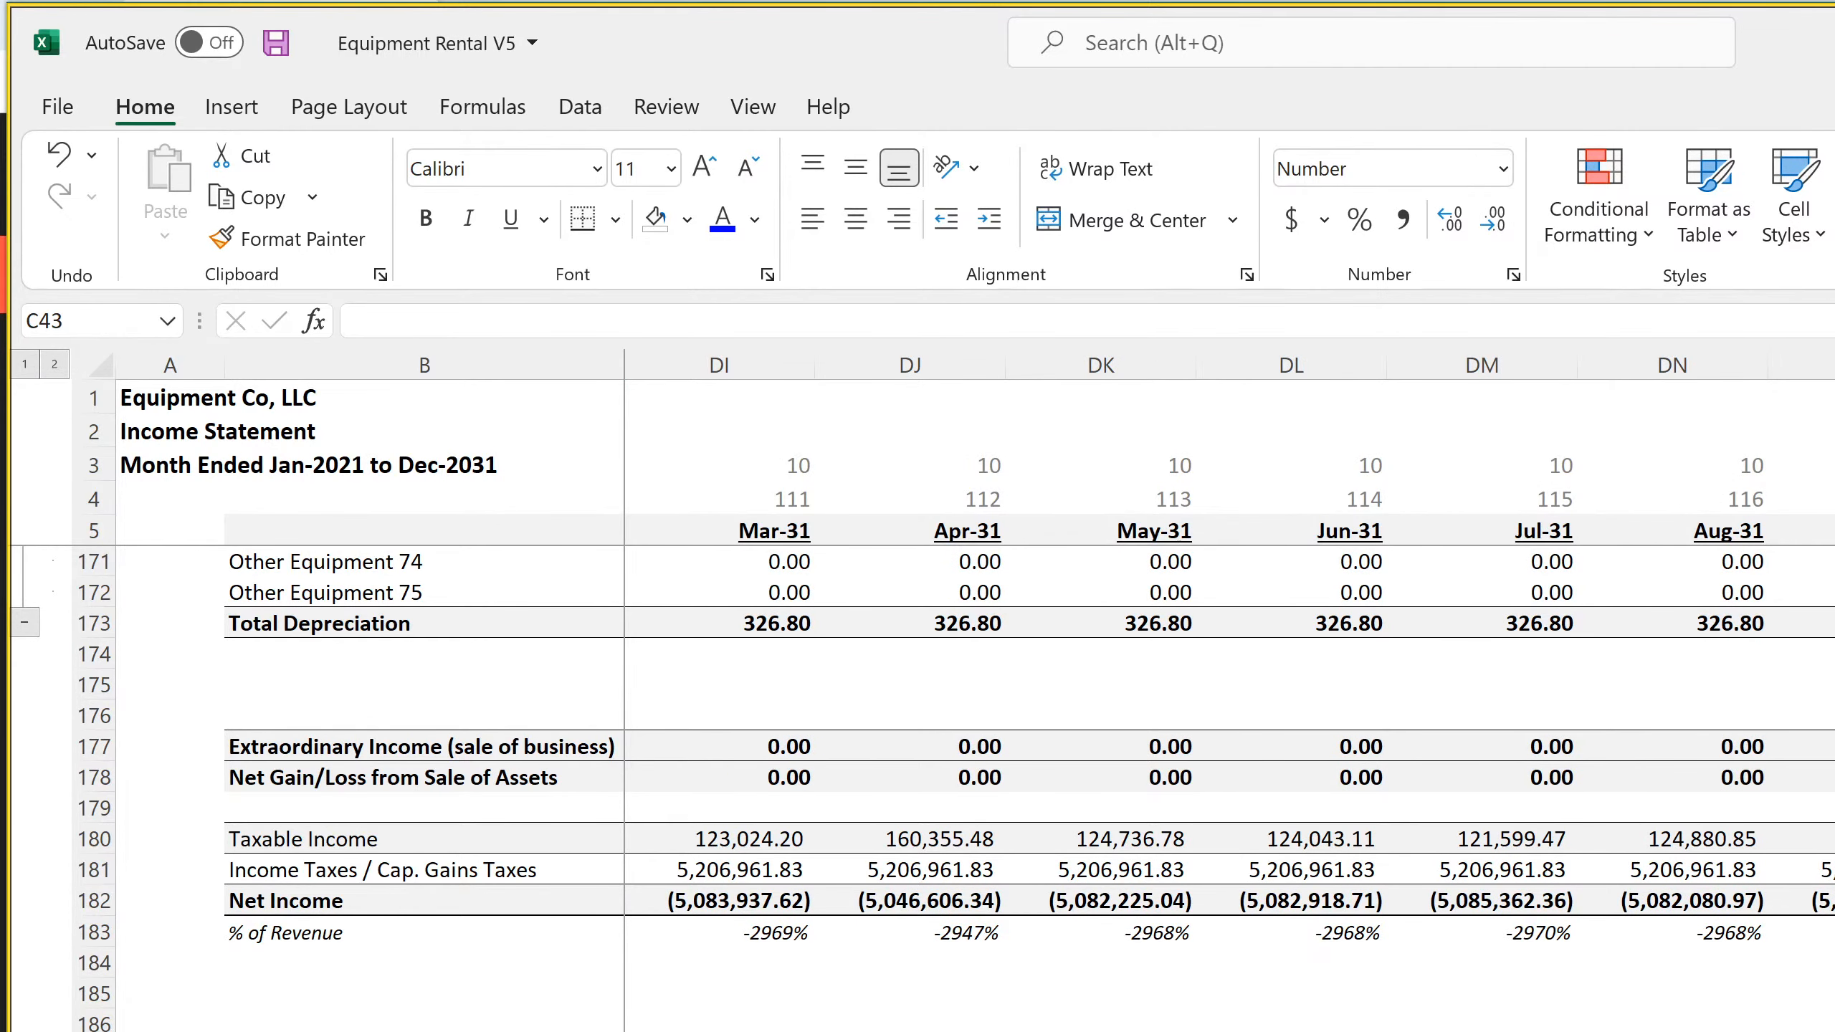
{"action": "left_click", "coordinate": [1832, 900]}
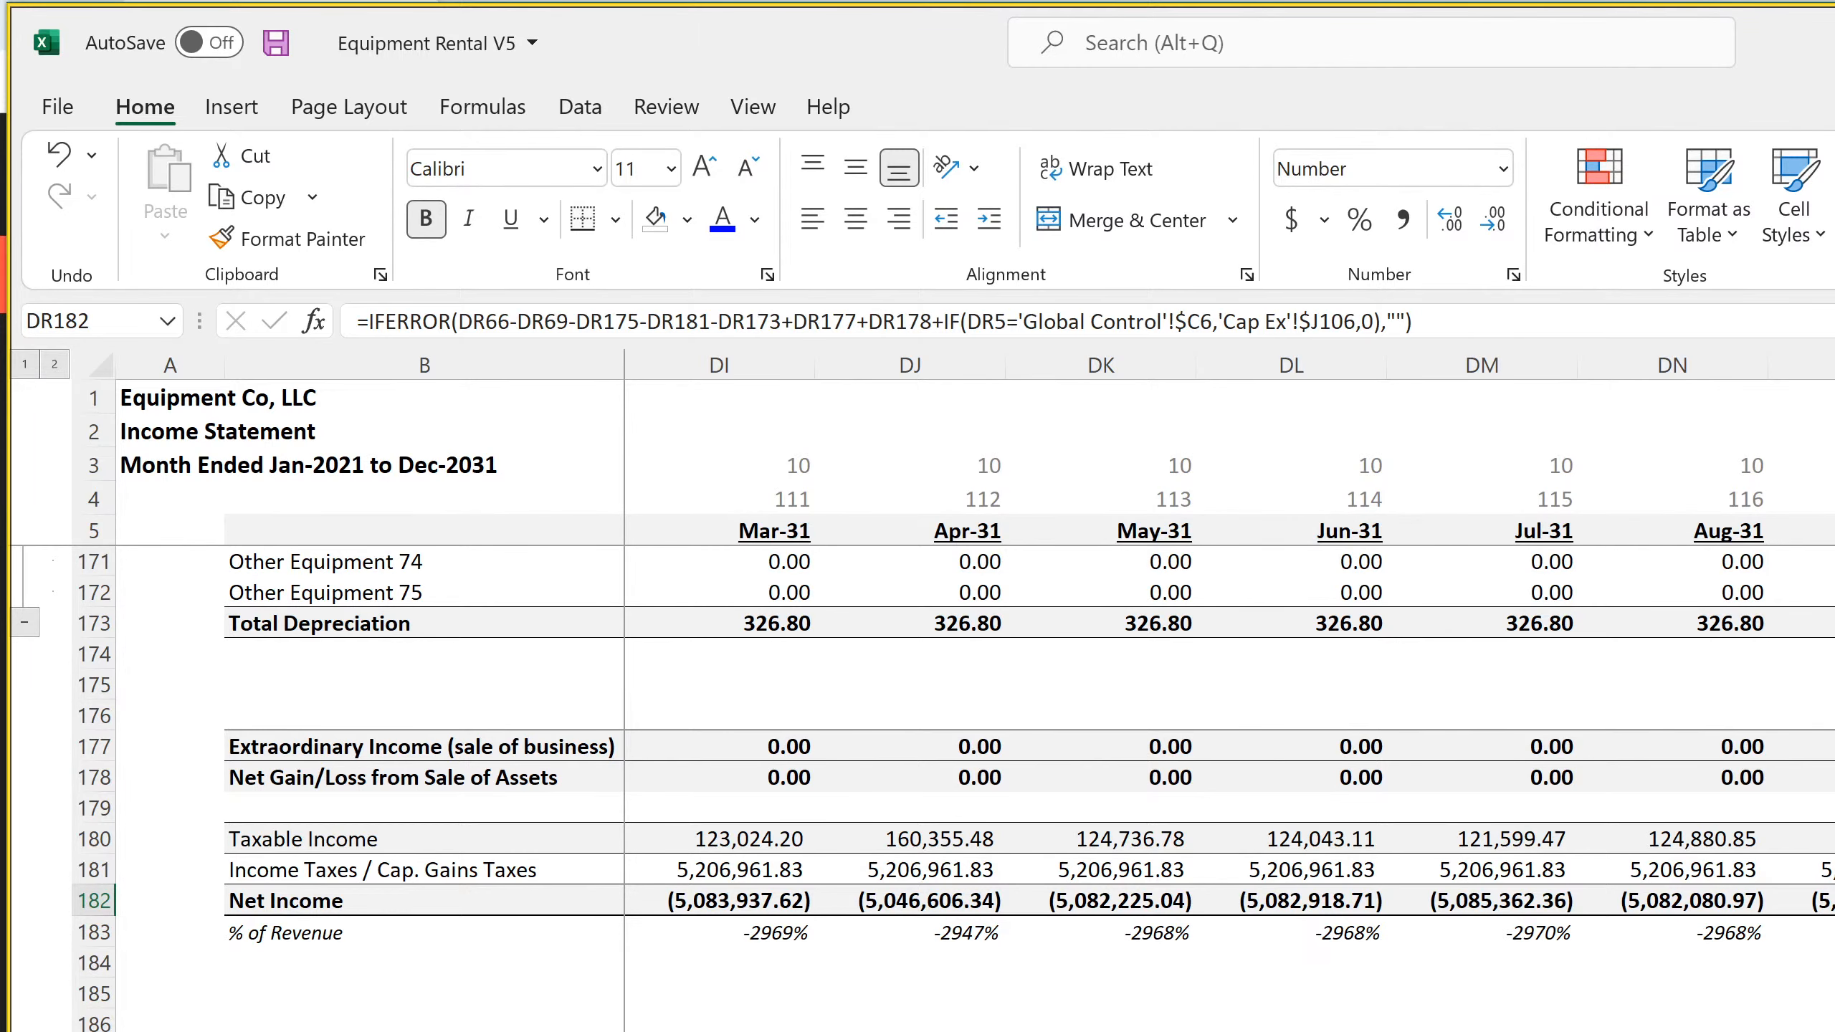
Examine the Dec-31 formulas in DS14, DS22 and DS23 of the monthly Cash Flow Statement for taxes and sale proceeds
{"action": "key", "text": "ctrl+Page_Down"}
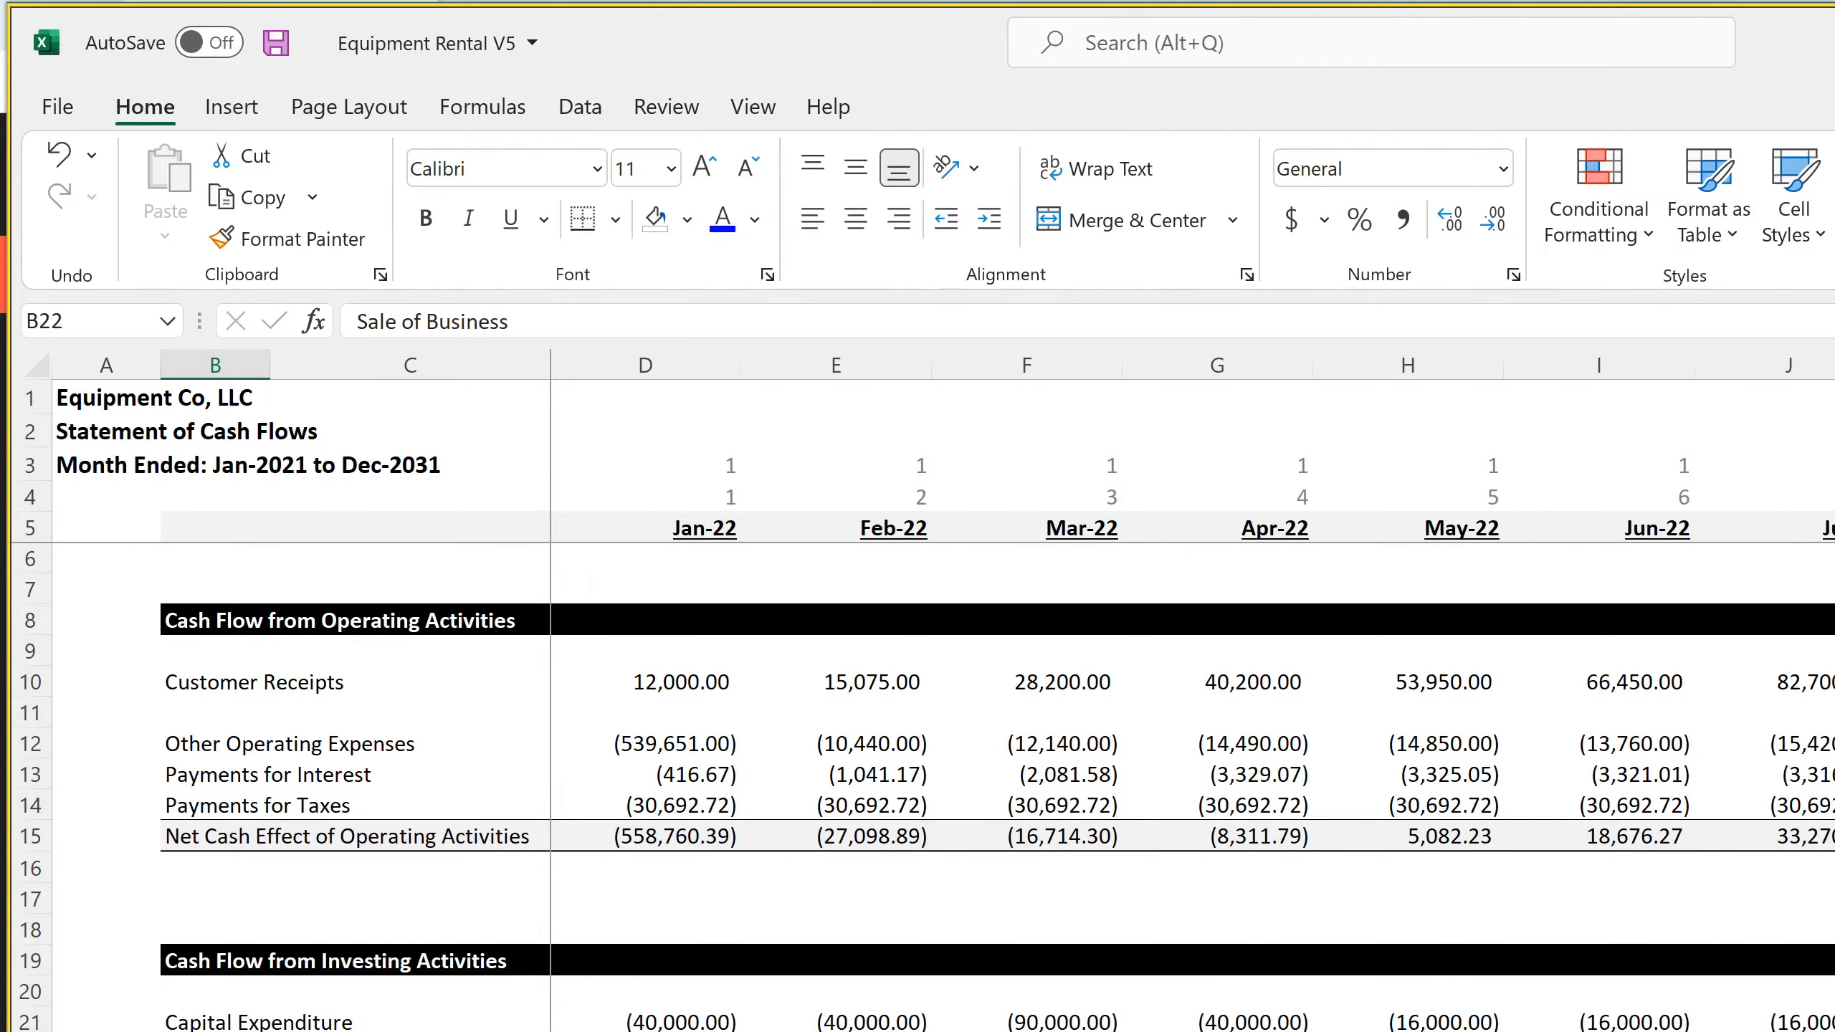
{"action": "scroll", "coordinate": [1213, 693], "scroll_direction": "right", "scroll_amount": 20}
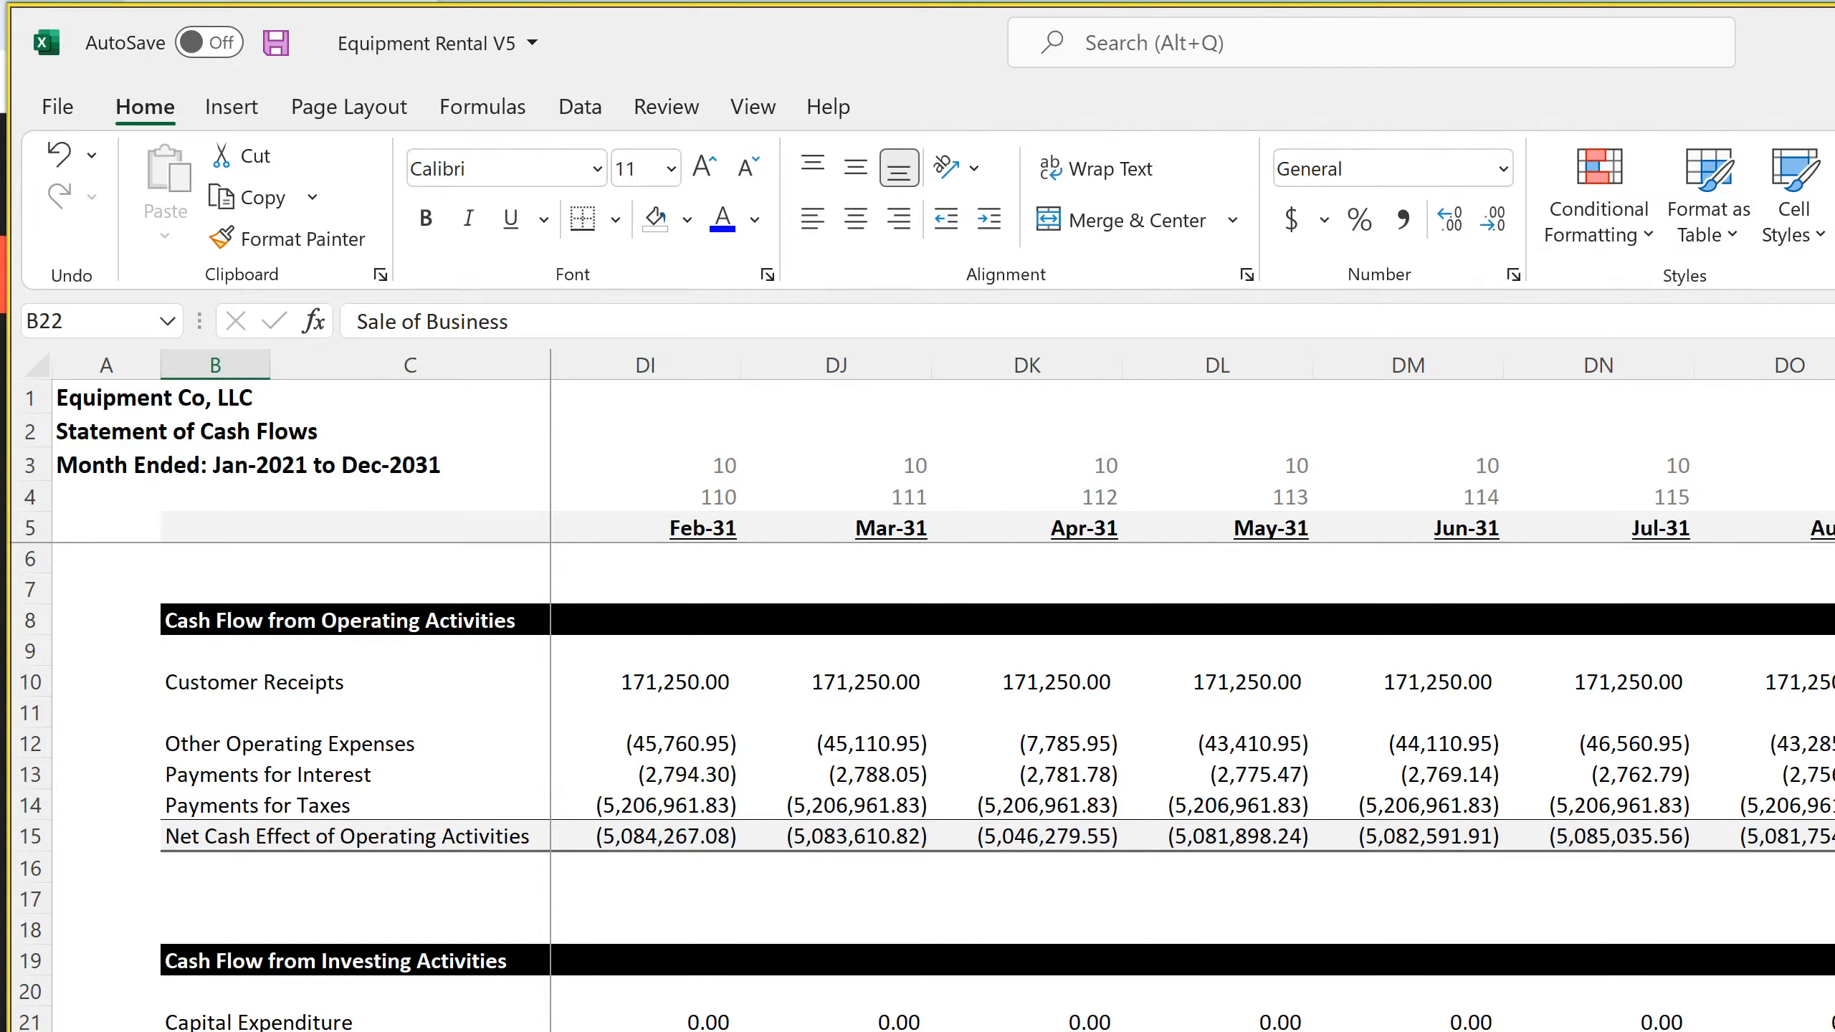
{"action": "left_click", "coordinate": [1834, 804]}
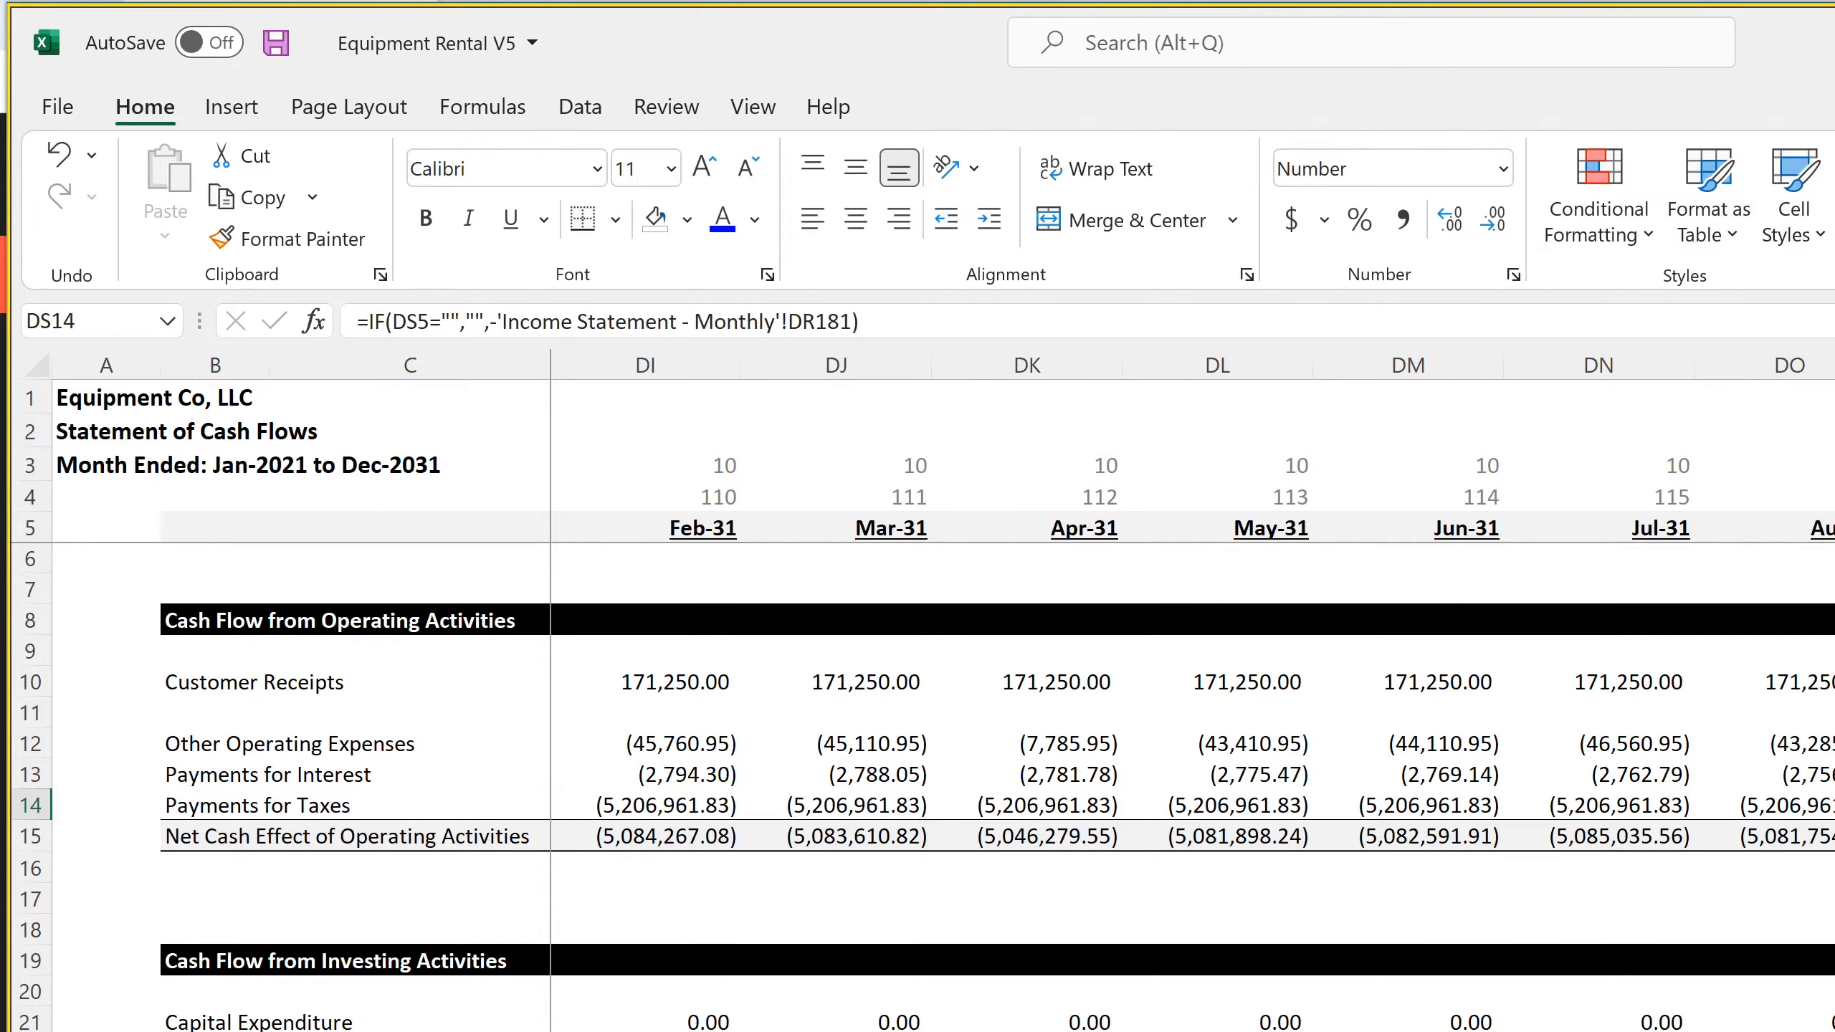
{"action": "left_click", "coordinate": [1834, 1031]}
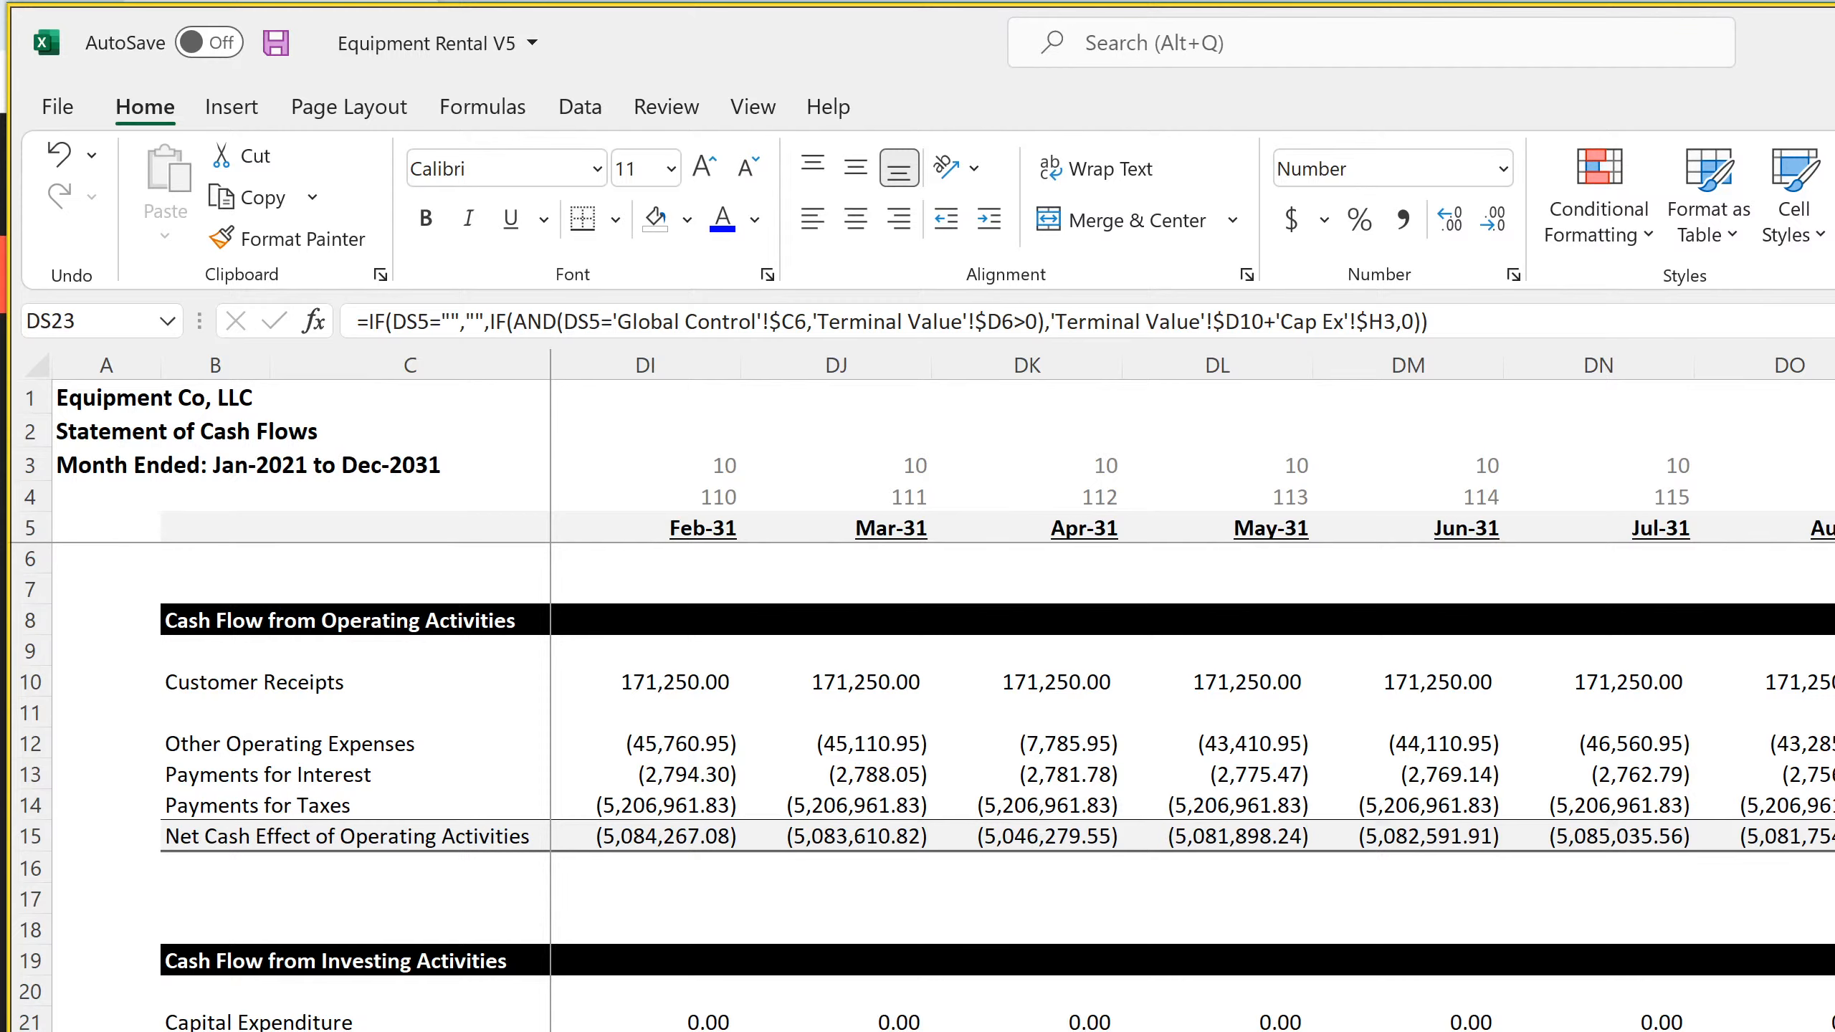
{"action": "key", "text": "Up"}
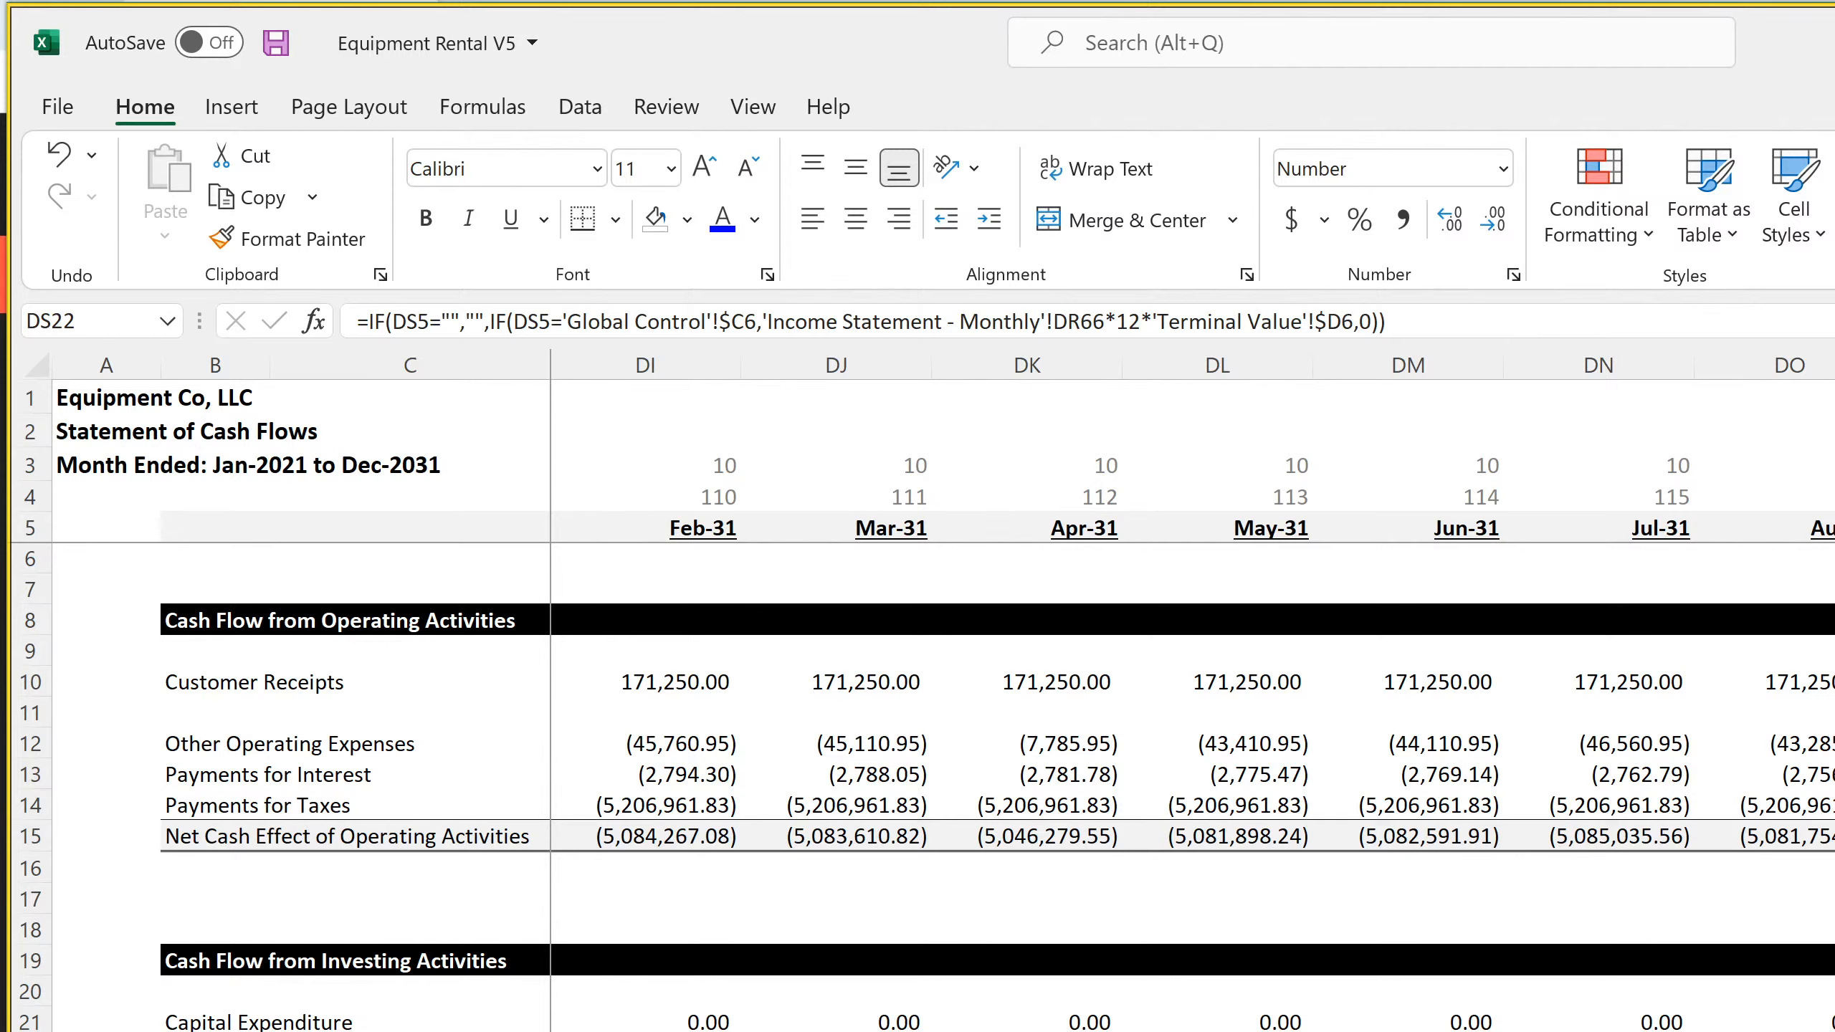
{"action": "key", "text": "Down"}
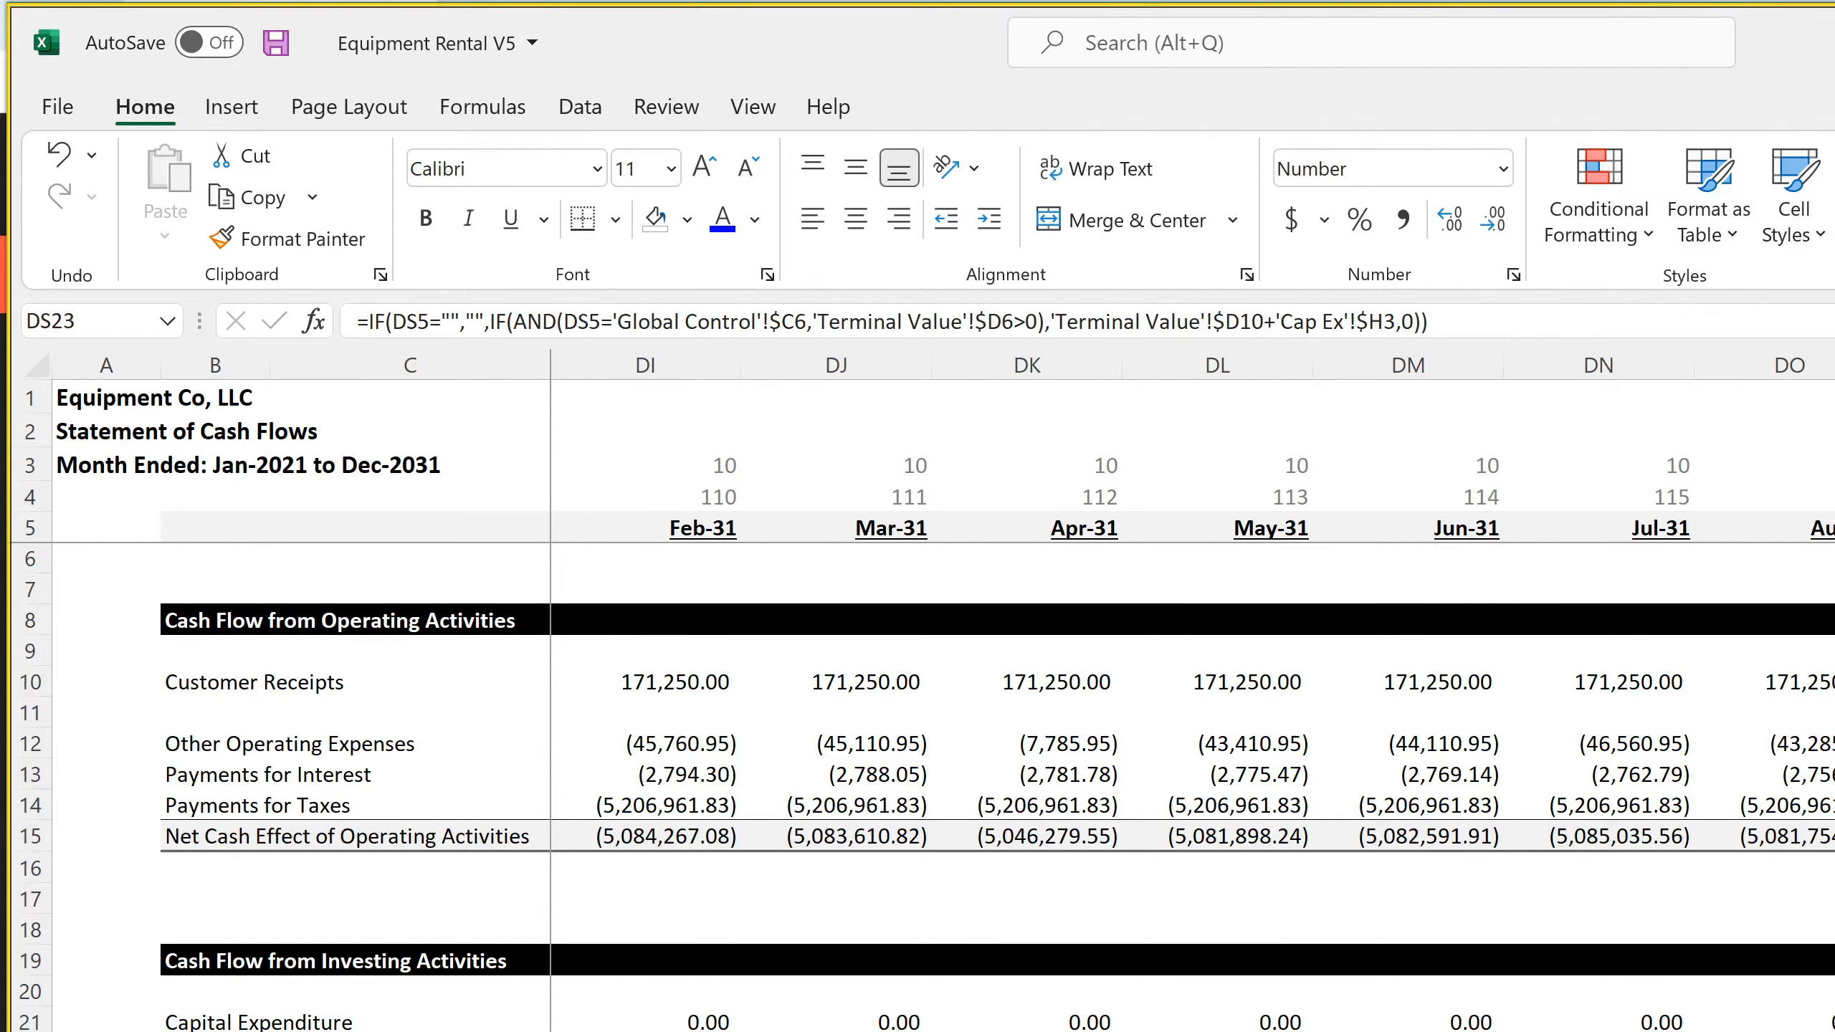
Switch to the SaaS Startup Model smarthelping V3.0 workbook and set the Building's Value at Sale in H3 of Cap Ex to 20,000,000
{"action": "key", "text": "alt+Tab"}
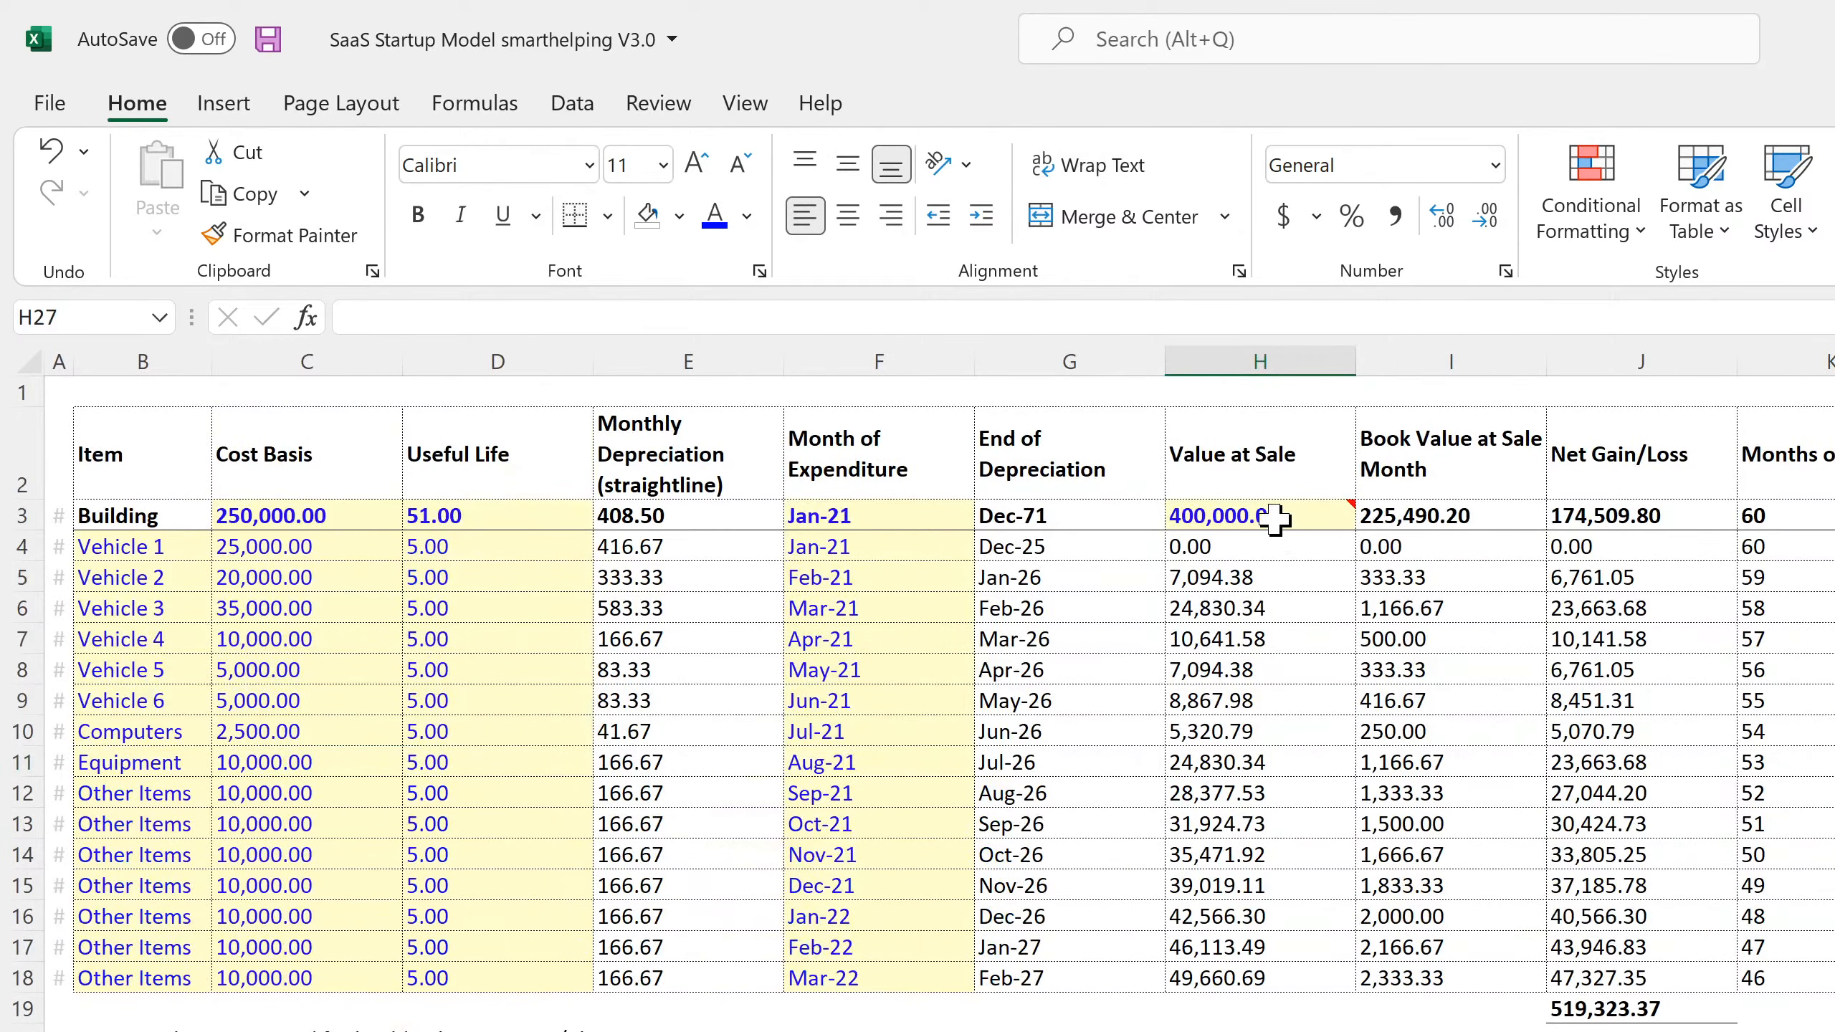
{"action": "left_click", "coordinate": [1282, 516]}
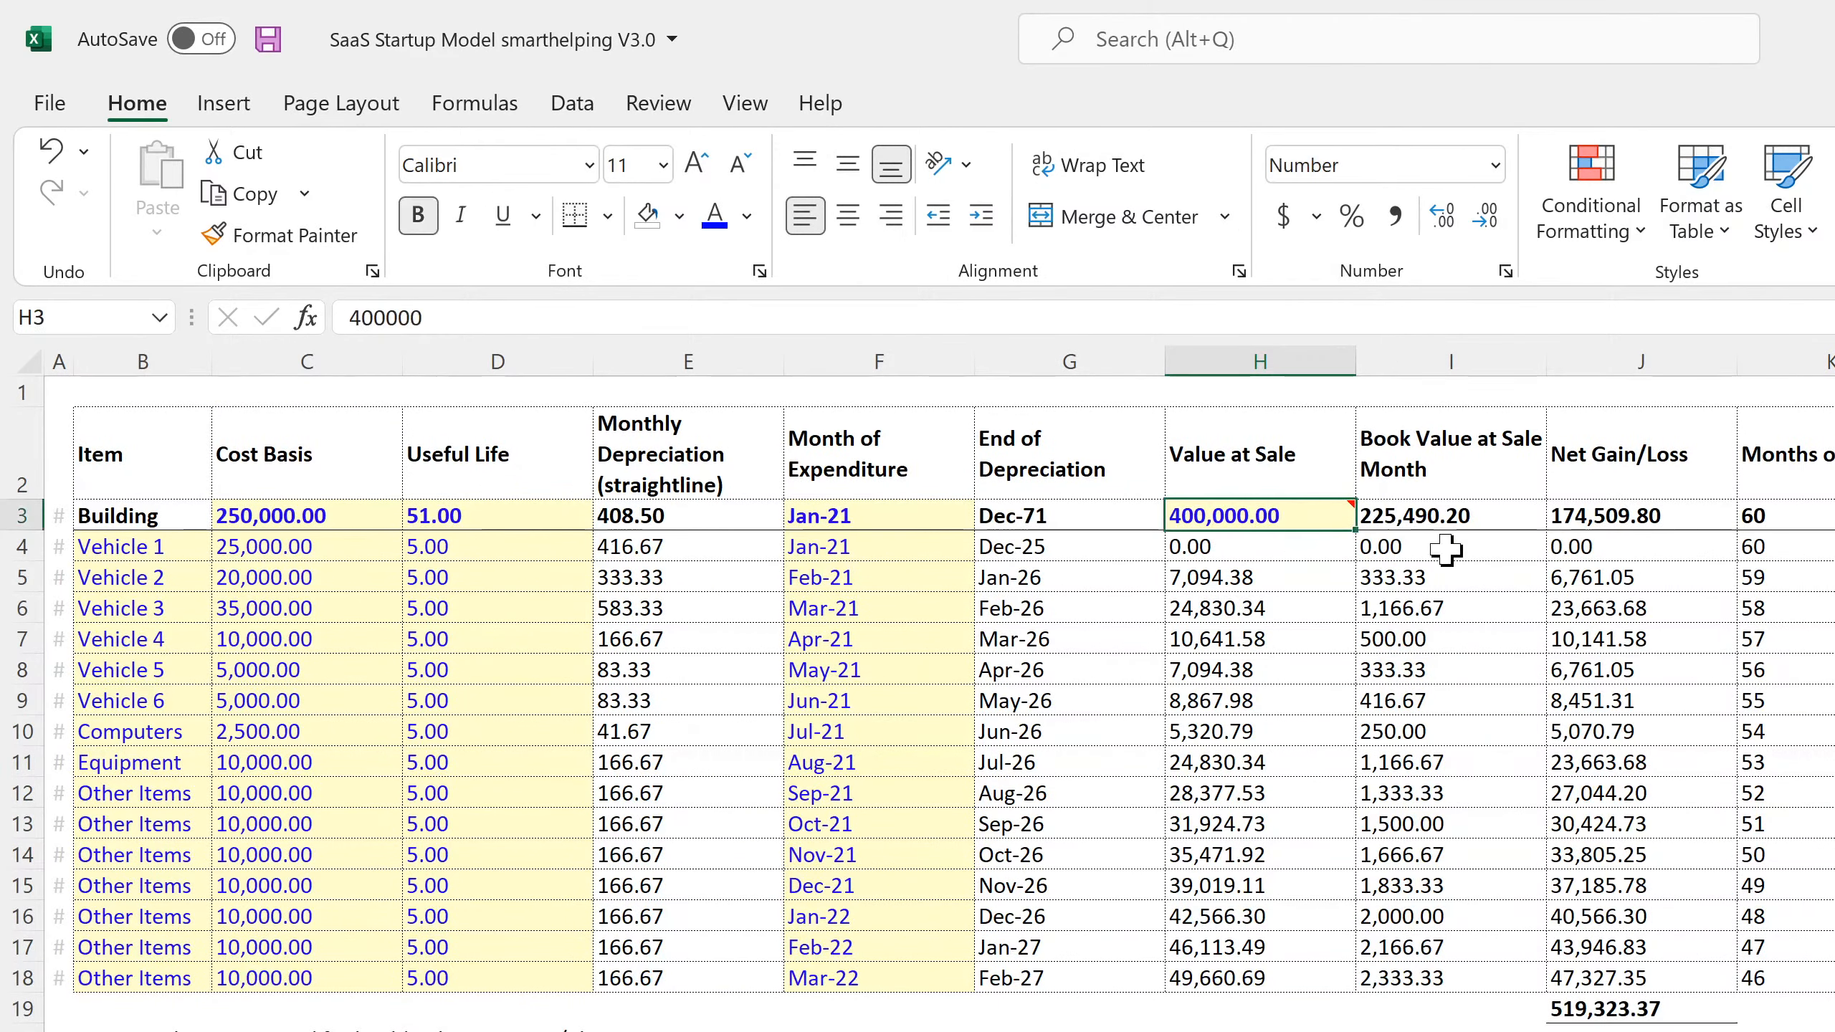
{"action": "type", "text": "2000000"}
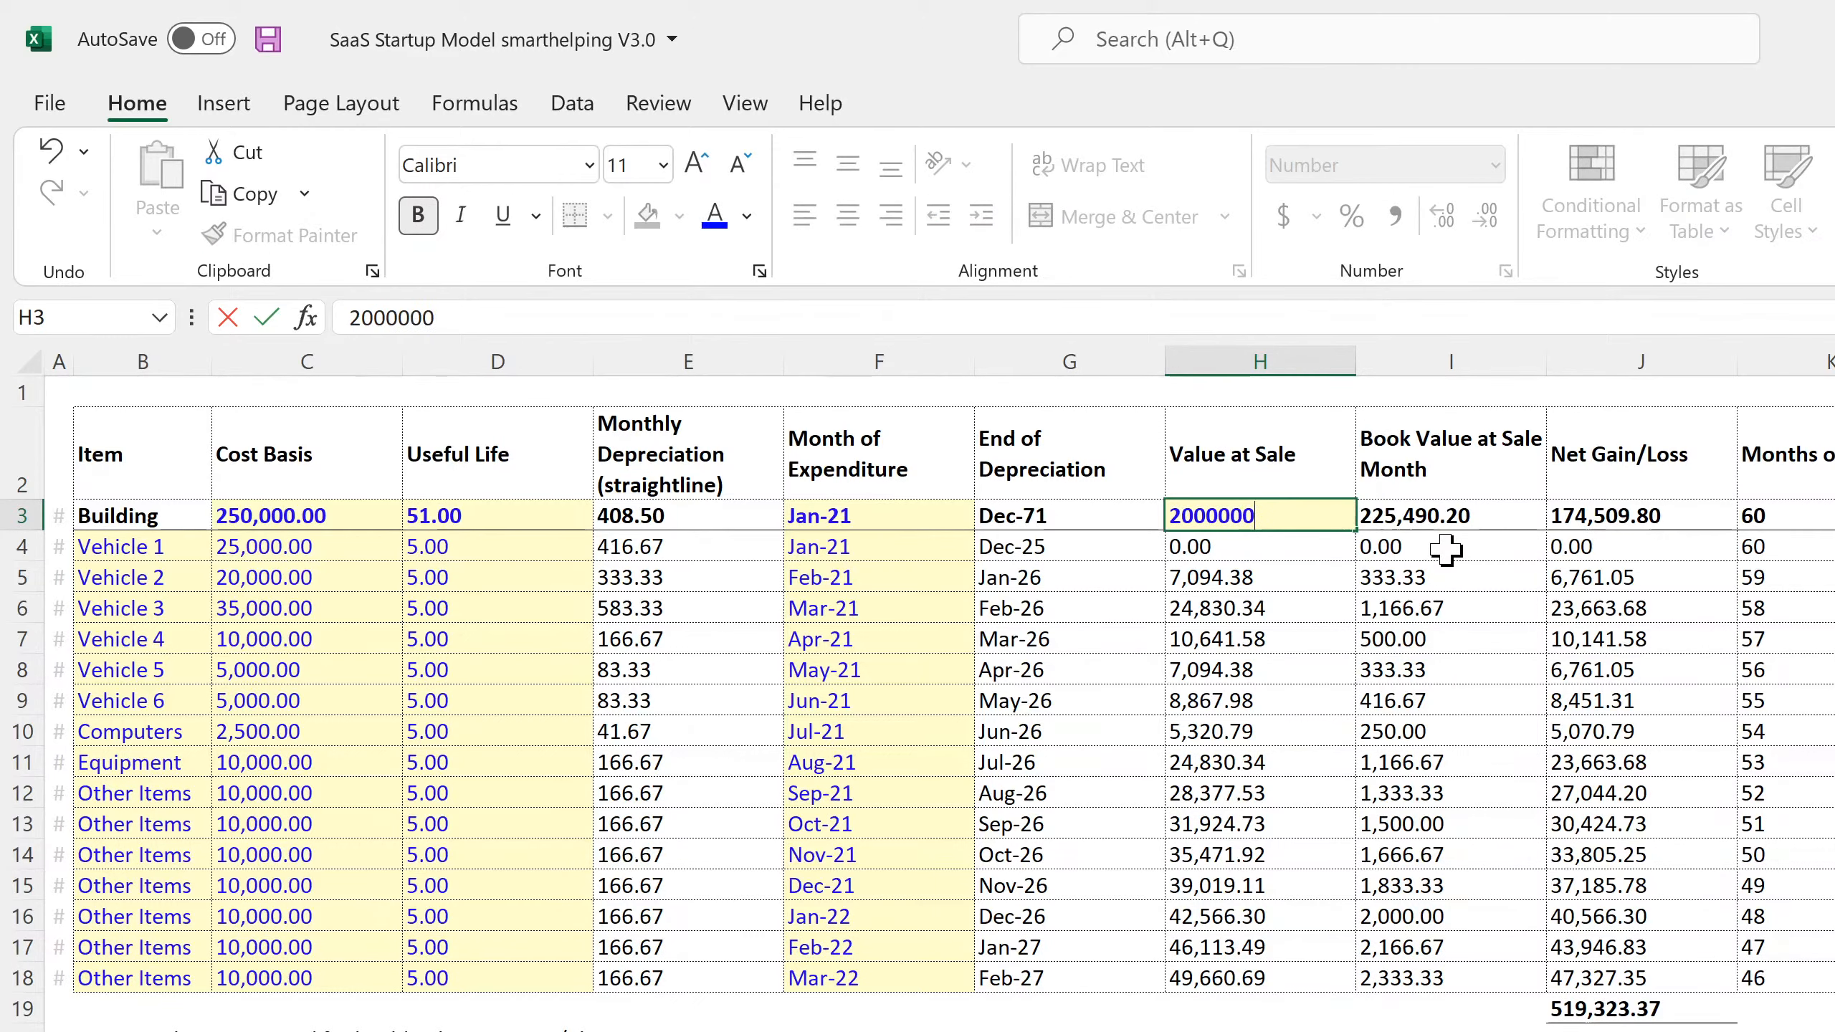
{"action": "key", "text": "Return"}
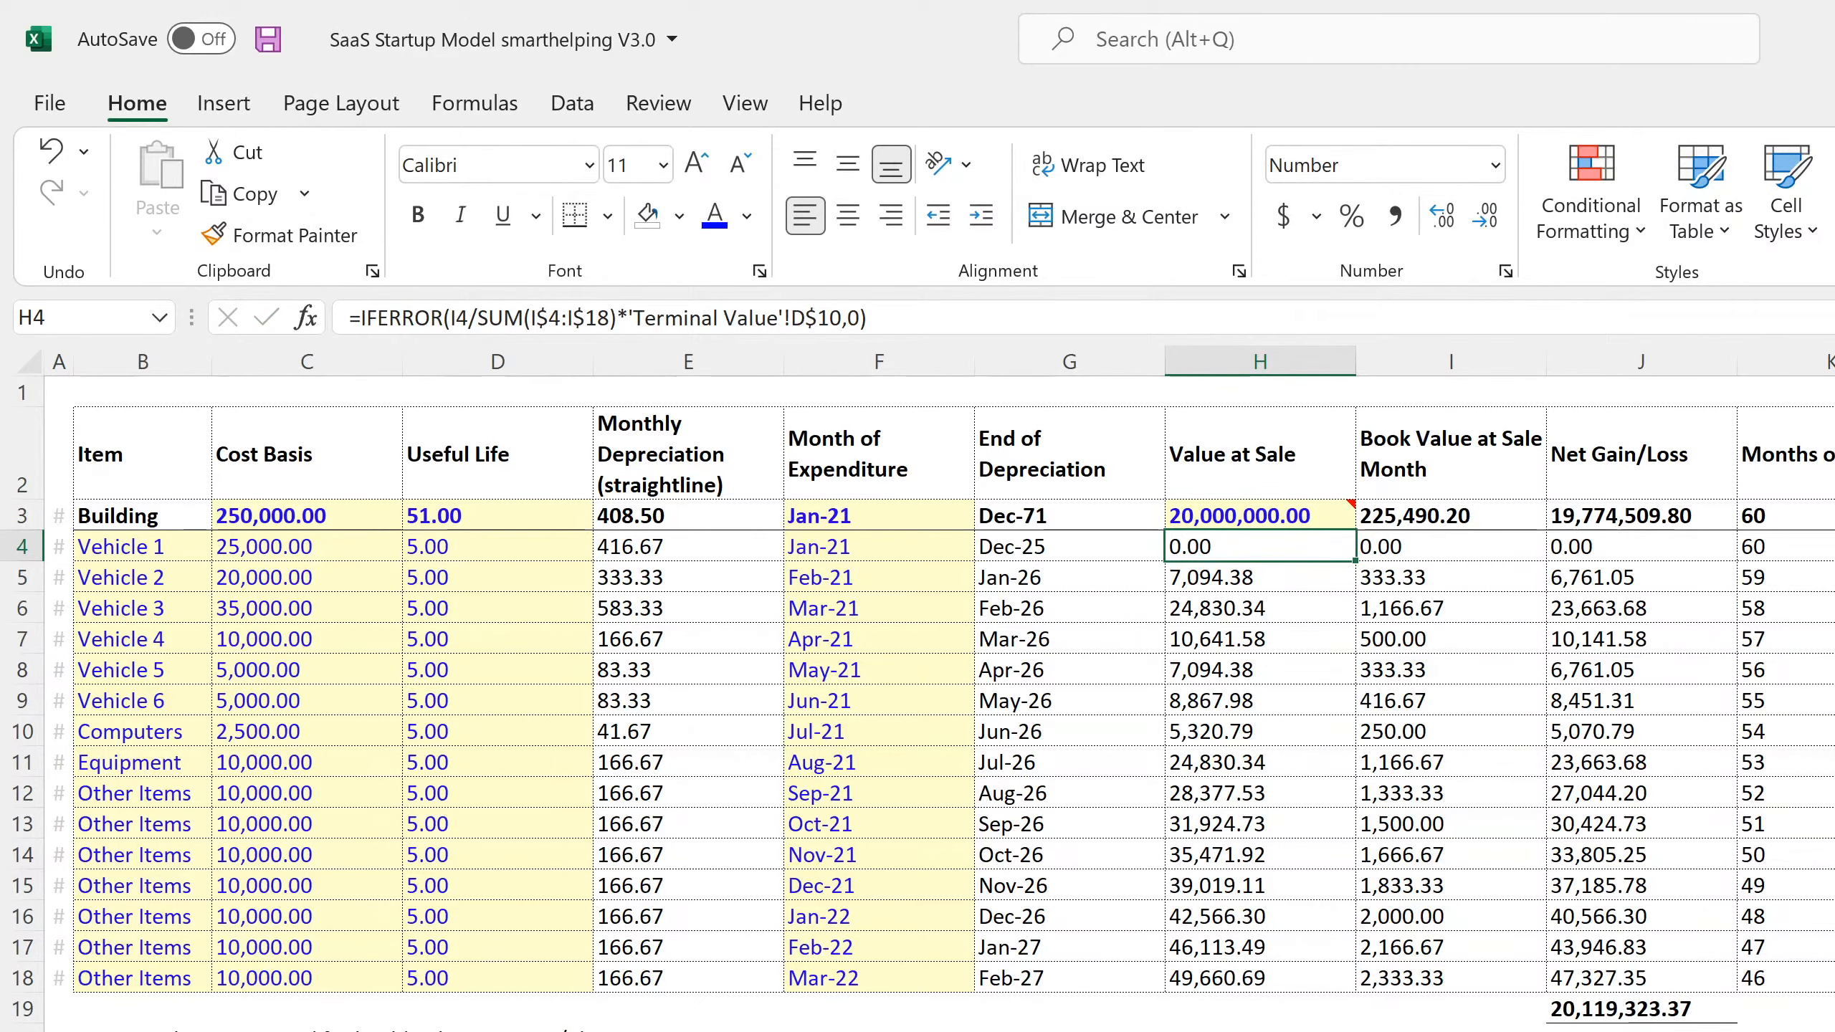
Check the Dec-25 Net Income formula in BJ61 of the SaaS model's monthly Income Statement
{"action": "key", "text": "ctrl+Page_Down"}
{"action": "scroll", "coordinate": [1231, 787], "scroll_direction": "right", "scroll_amount": 17}
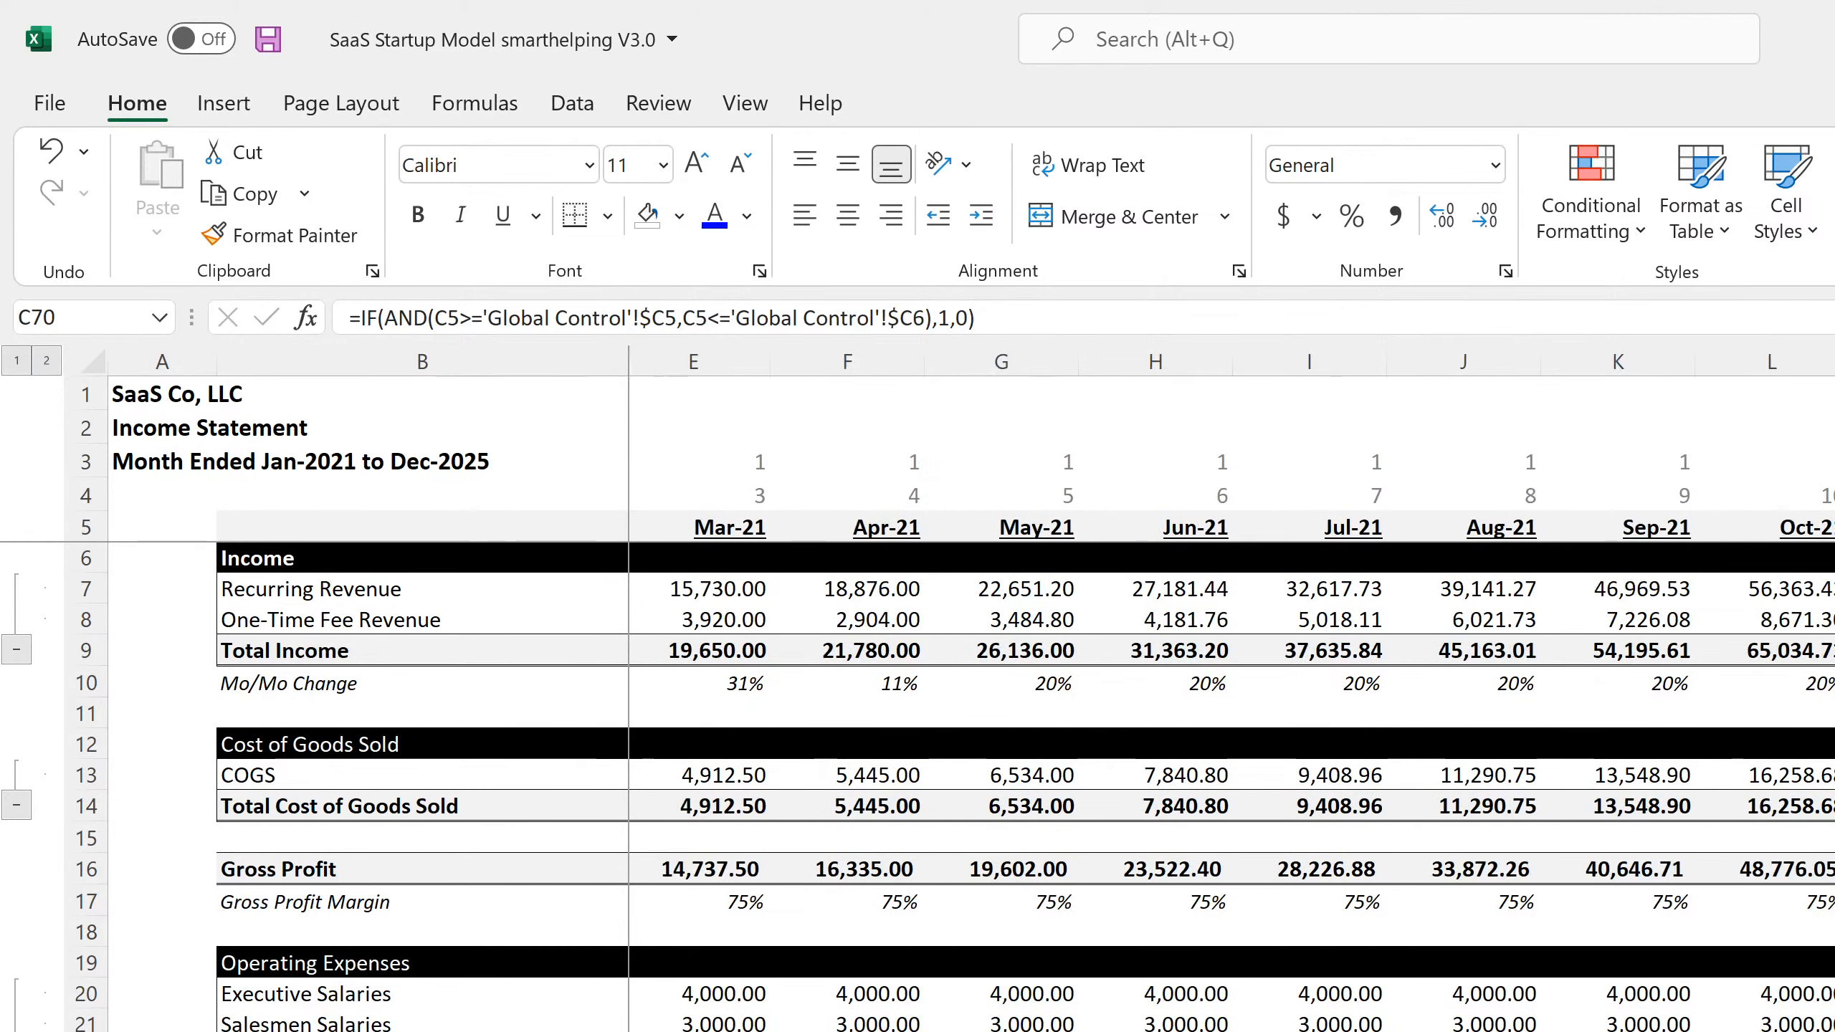
{"action": "scroll", "coordinate": [1011, 787], "scroll_direction": "down", "scroll_amount": 18}
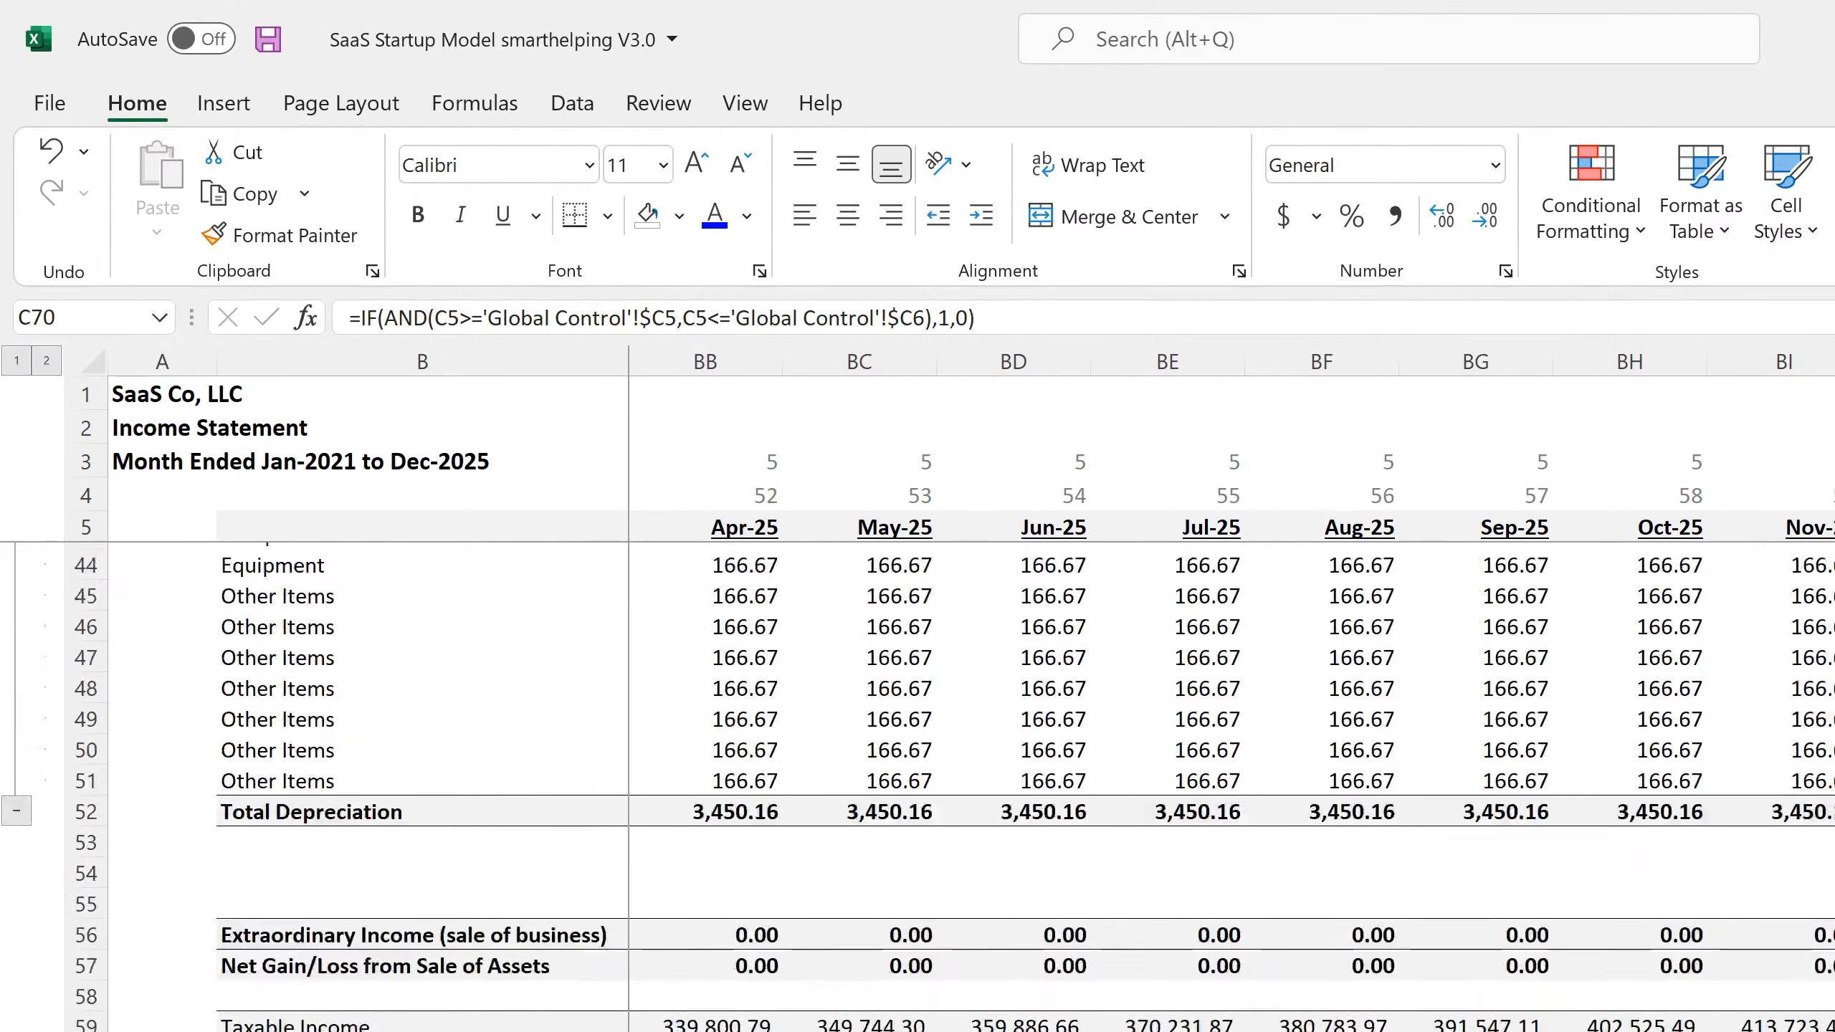
{"action": "scroll", "coordinate": [1011, 788], "scroll_direction": "up", "scroll_amount": 3}
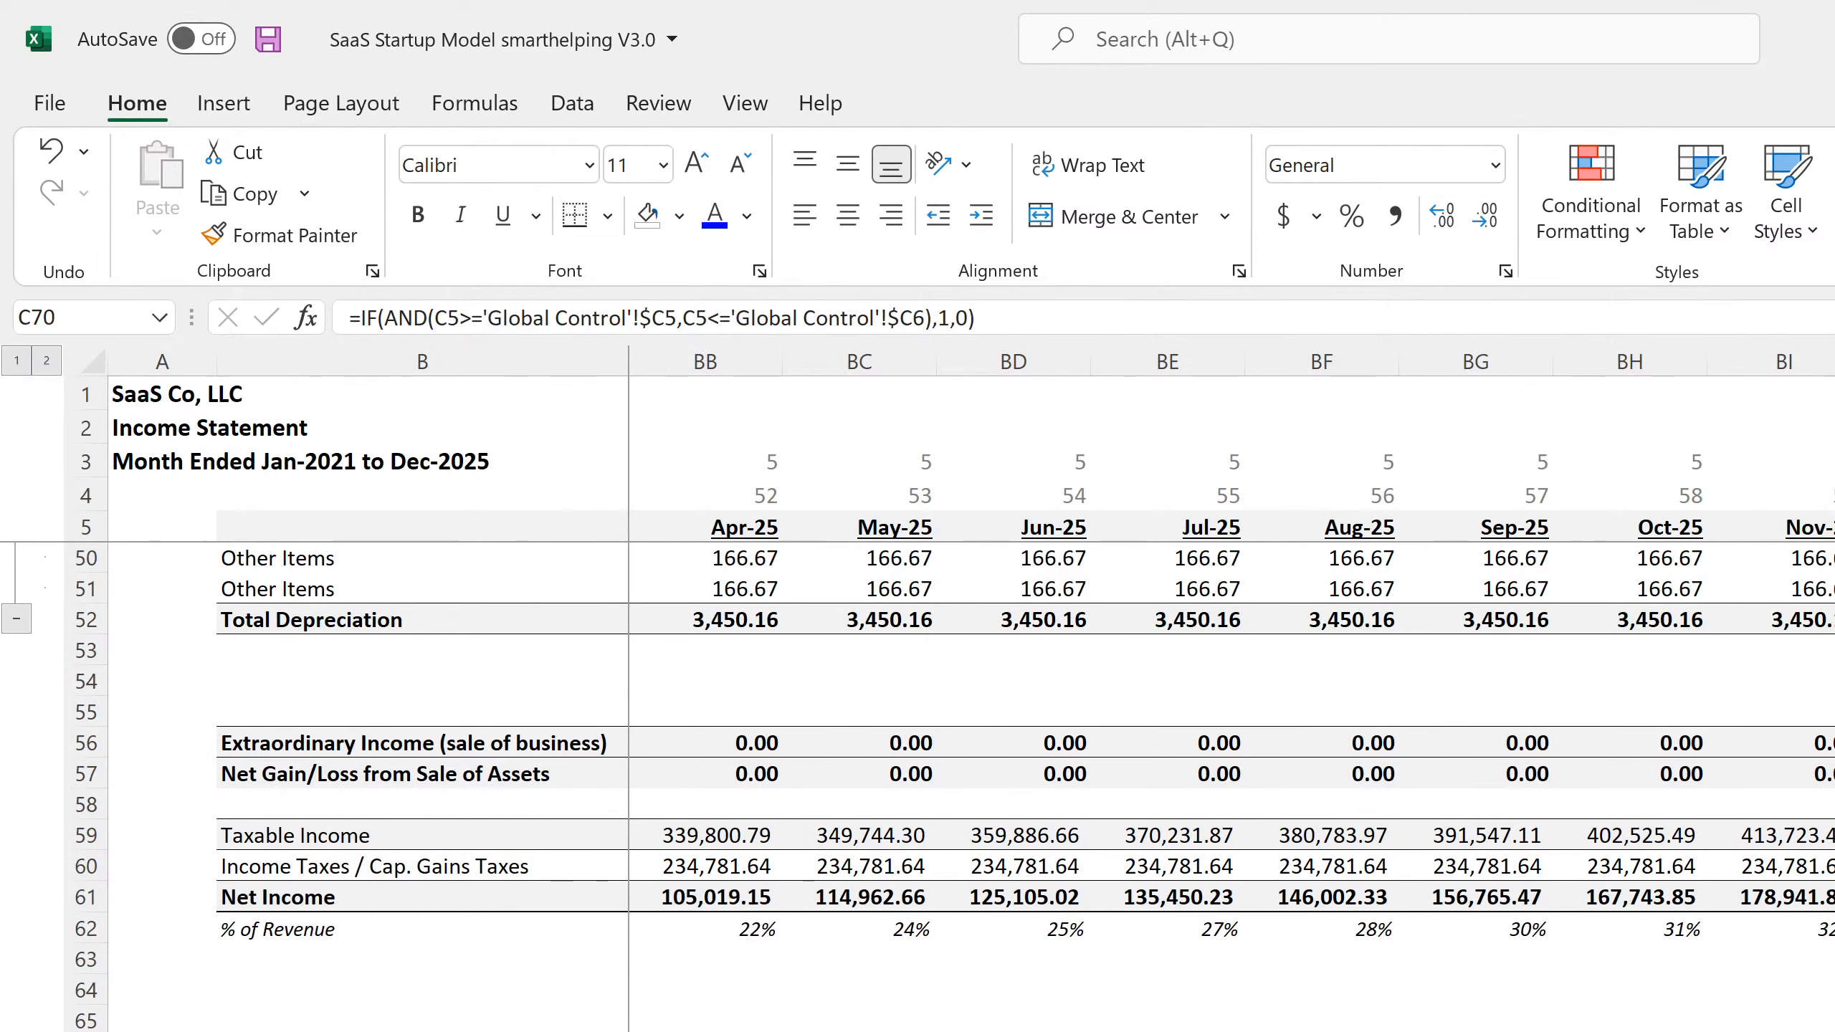
{"action": "left_click", "coordinate": [1834, 897]}
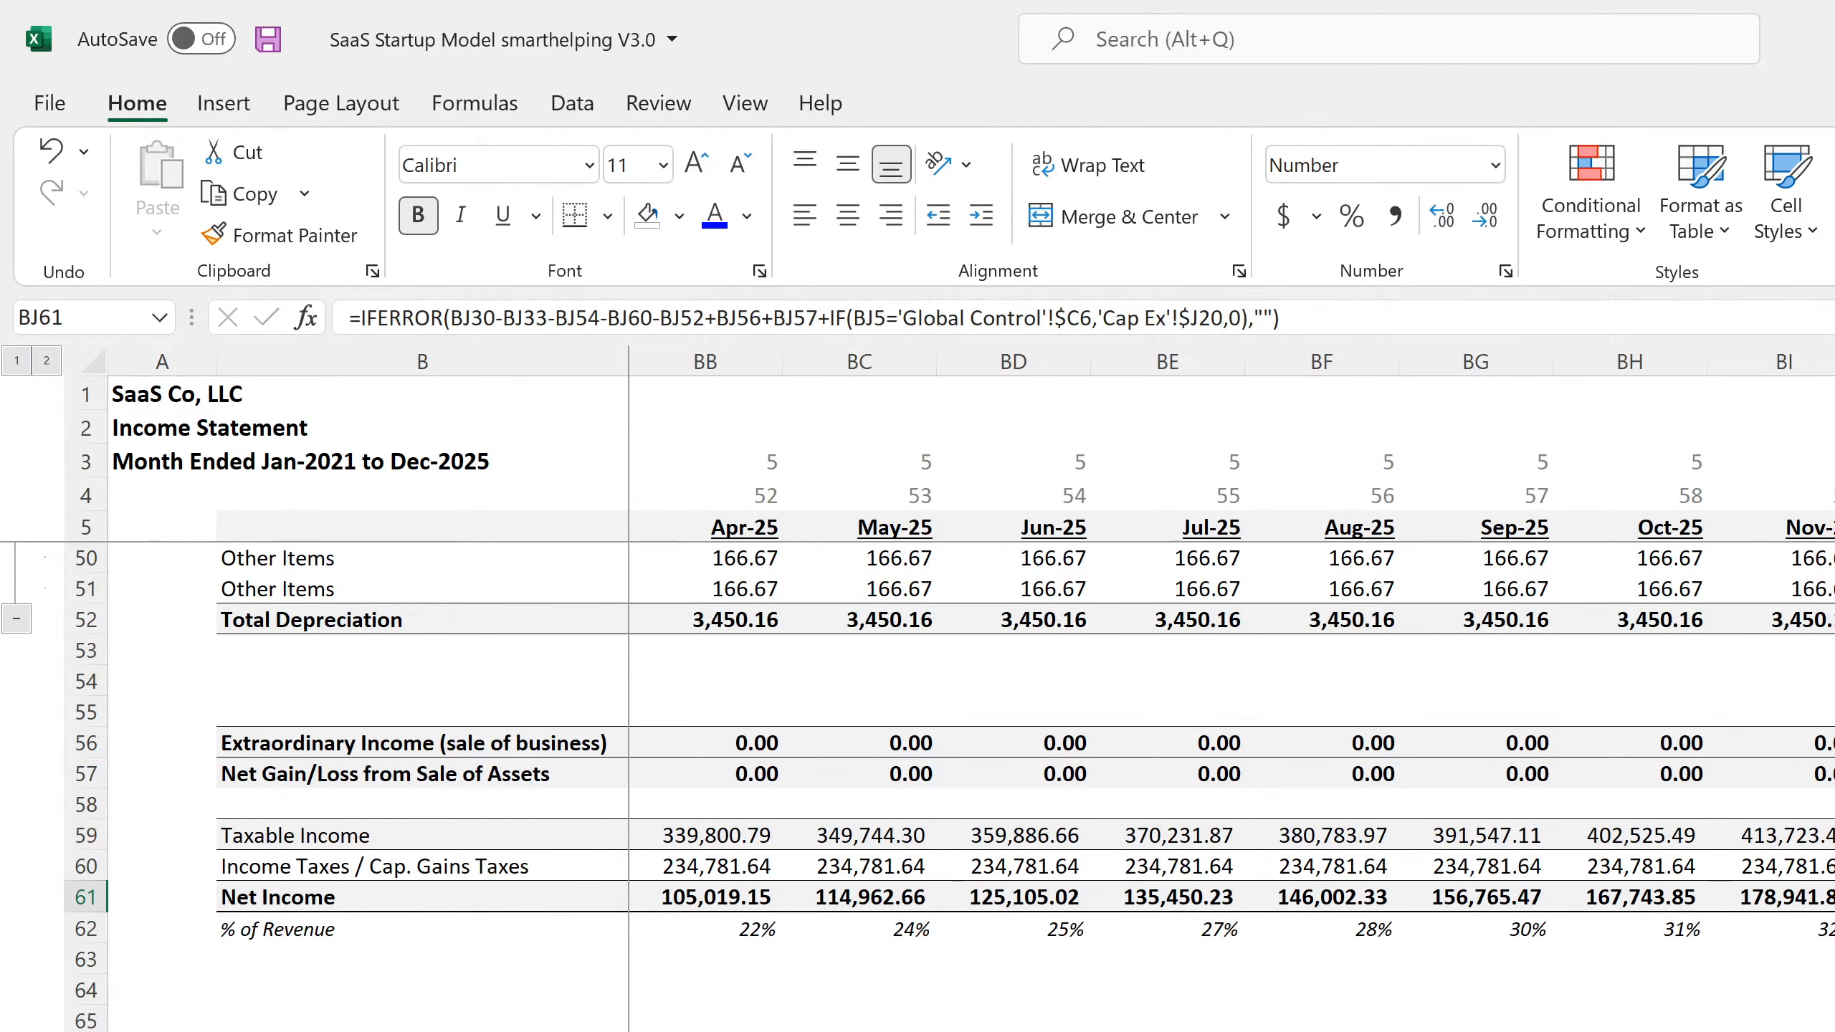
Compare the Dec-25 sale proceeds formulas in BK21 and BK22 of the SaaS Cash Flow Statement with the exit valuation formula on the Valuation sheet
{"action": "key", "text": "ctrl+Page_Down"}
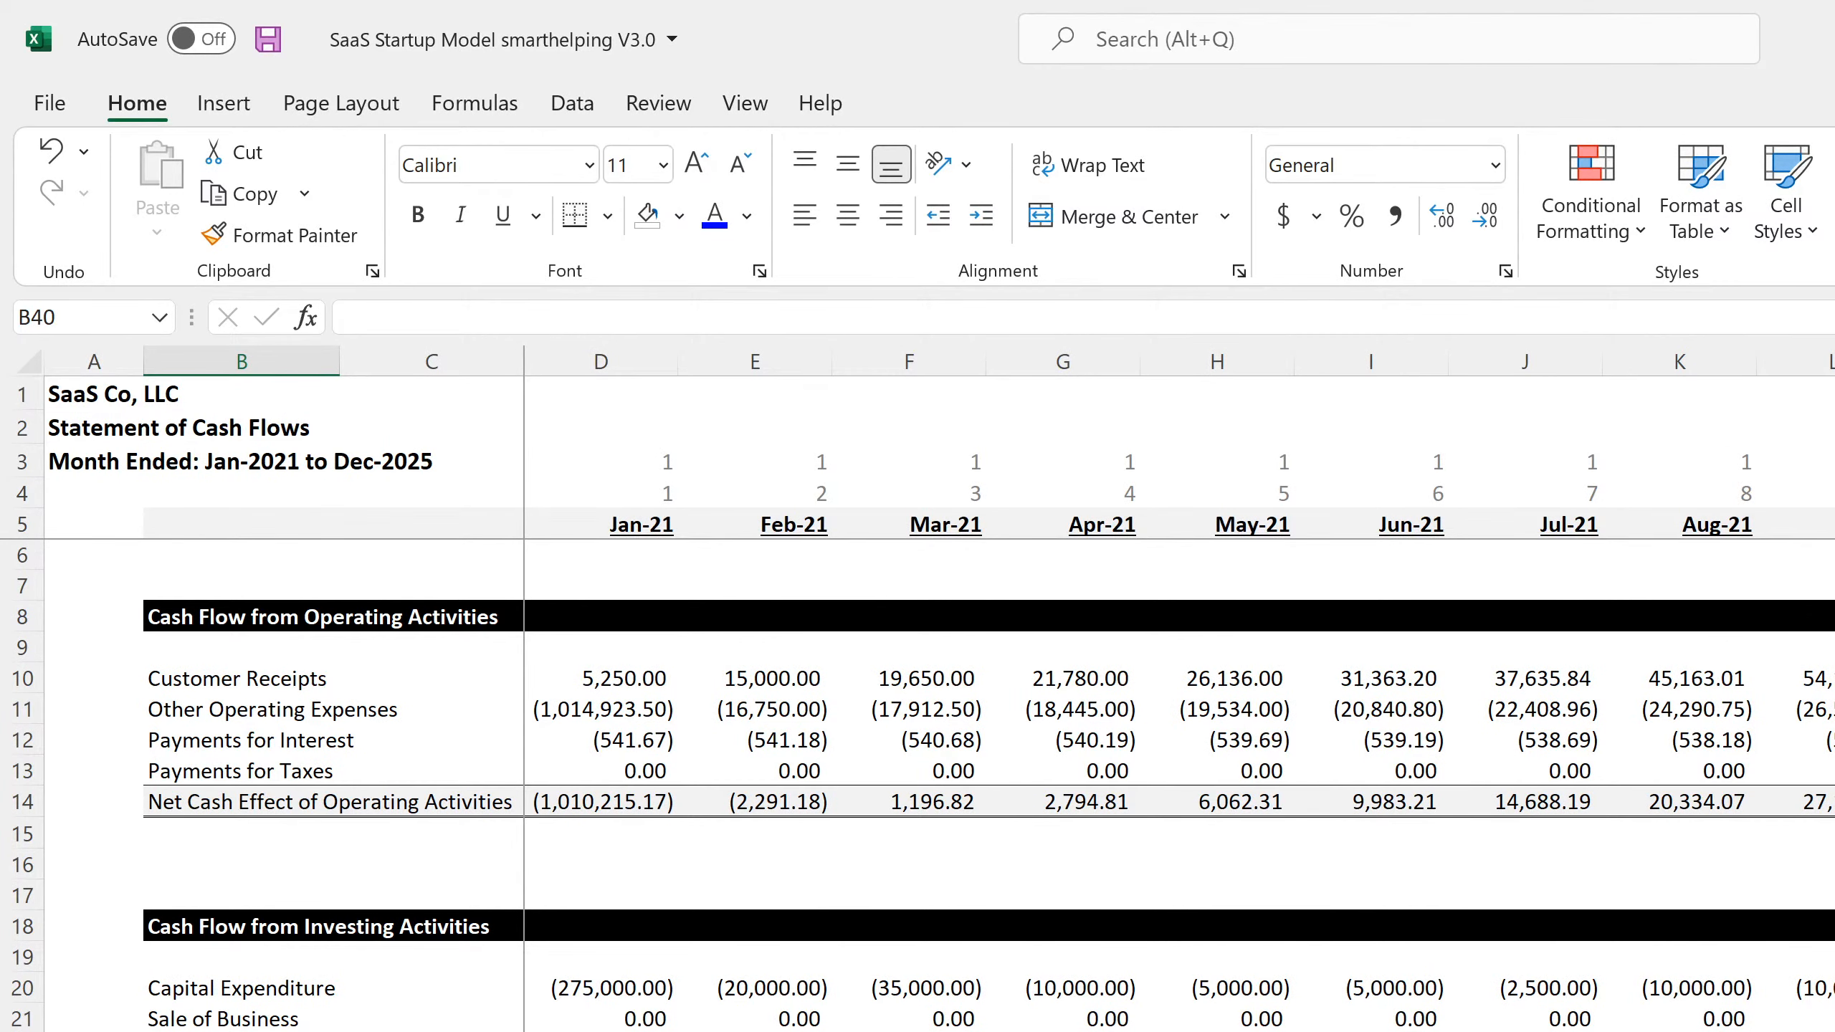
{"action": "scroll", "coordinate": [1596, 813], "scroll_direction": "right", "scroll_amount": 15}
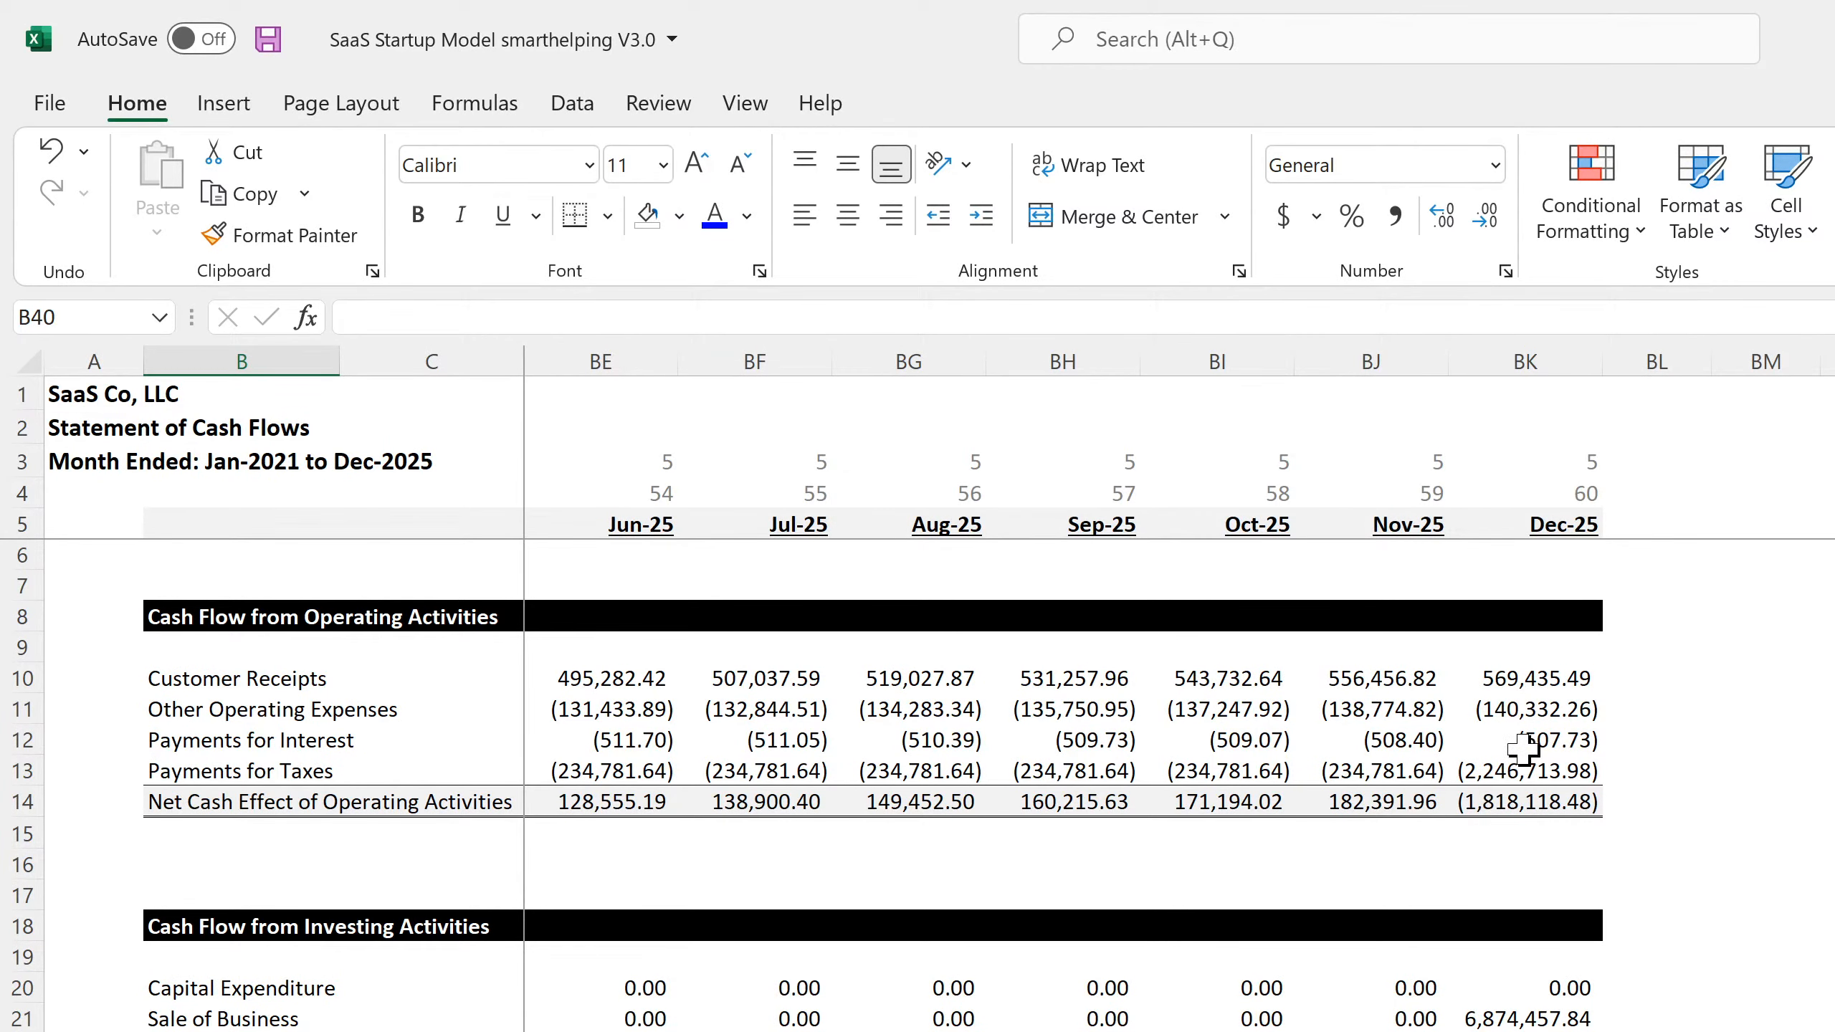
{"action": "left_click", "coordinate": [1525, 1031]}
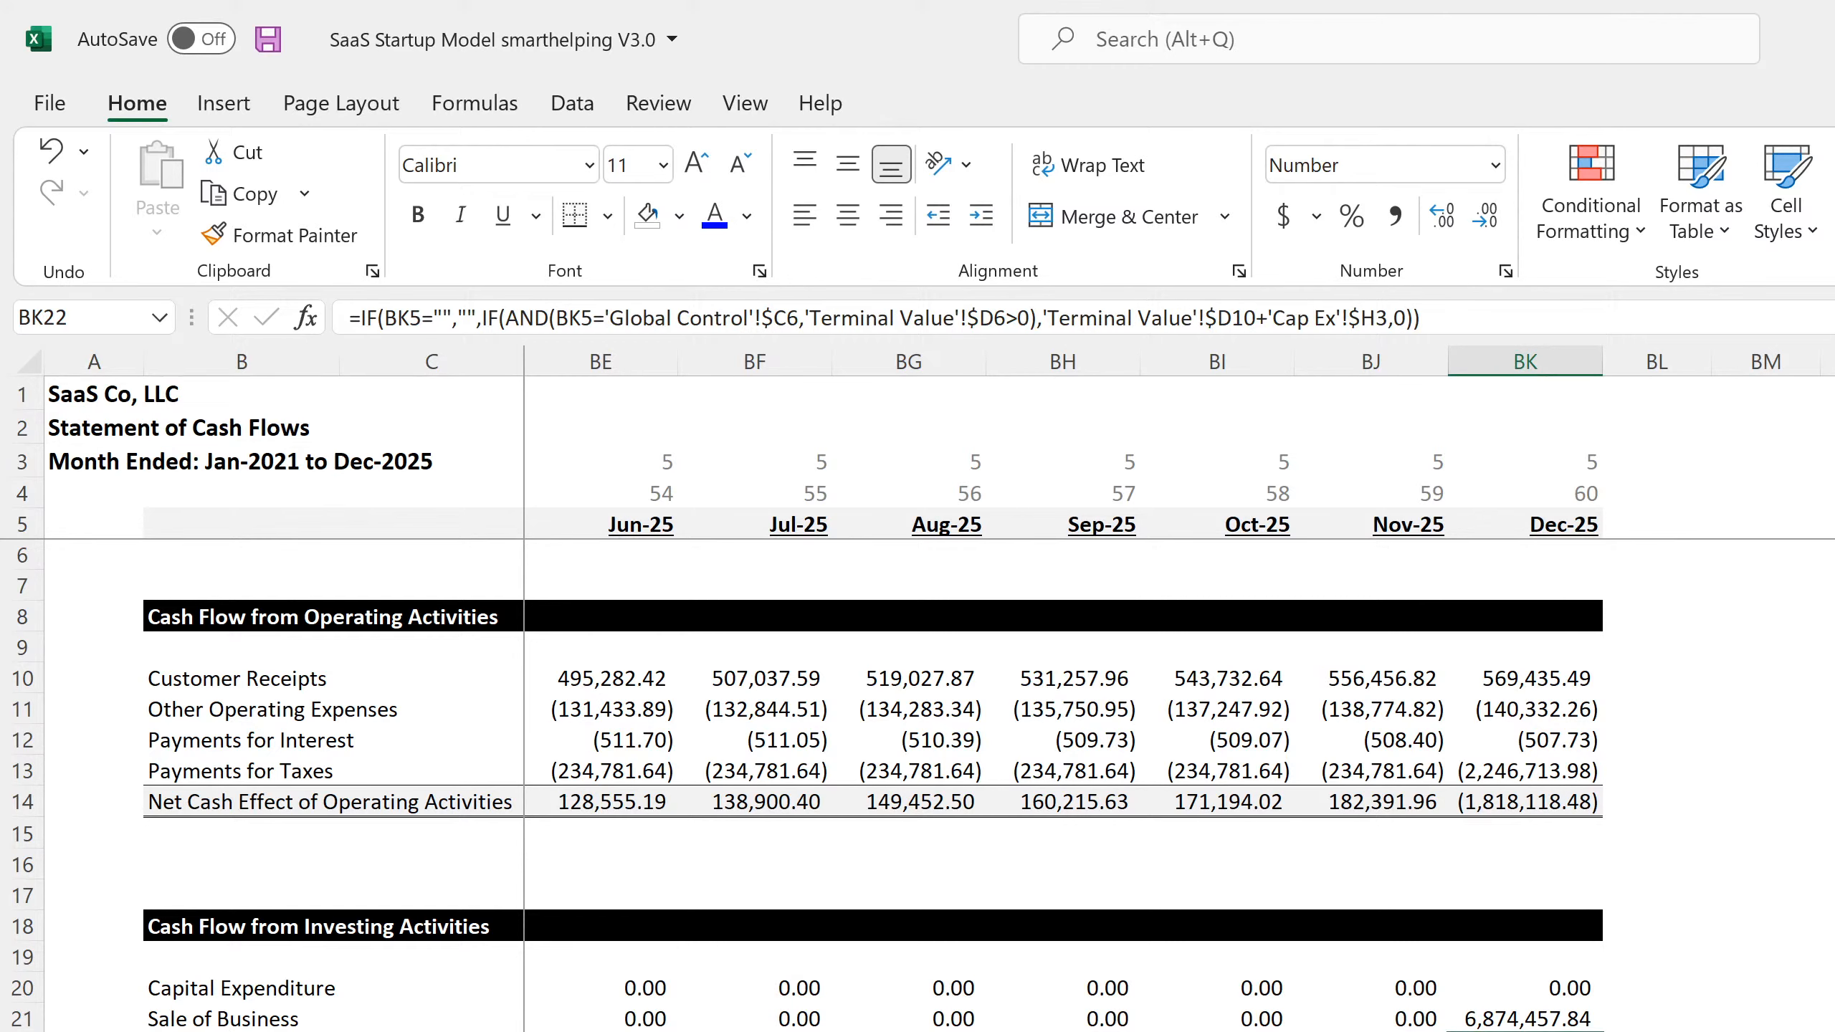
{"action": "left_click", "coordinate": [1213, 1031]}
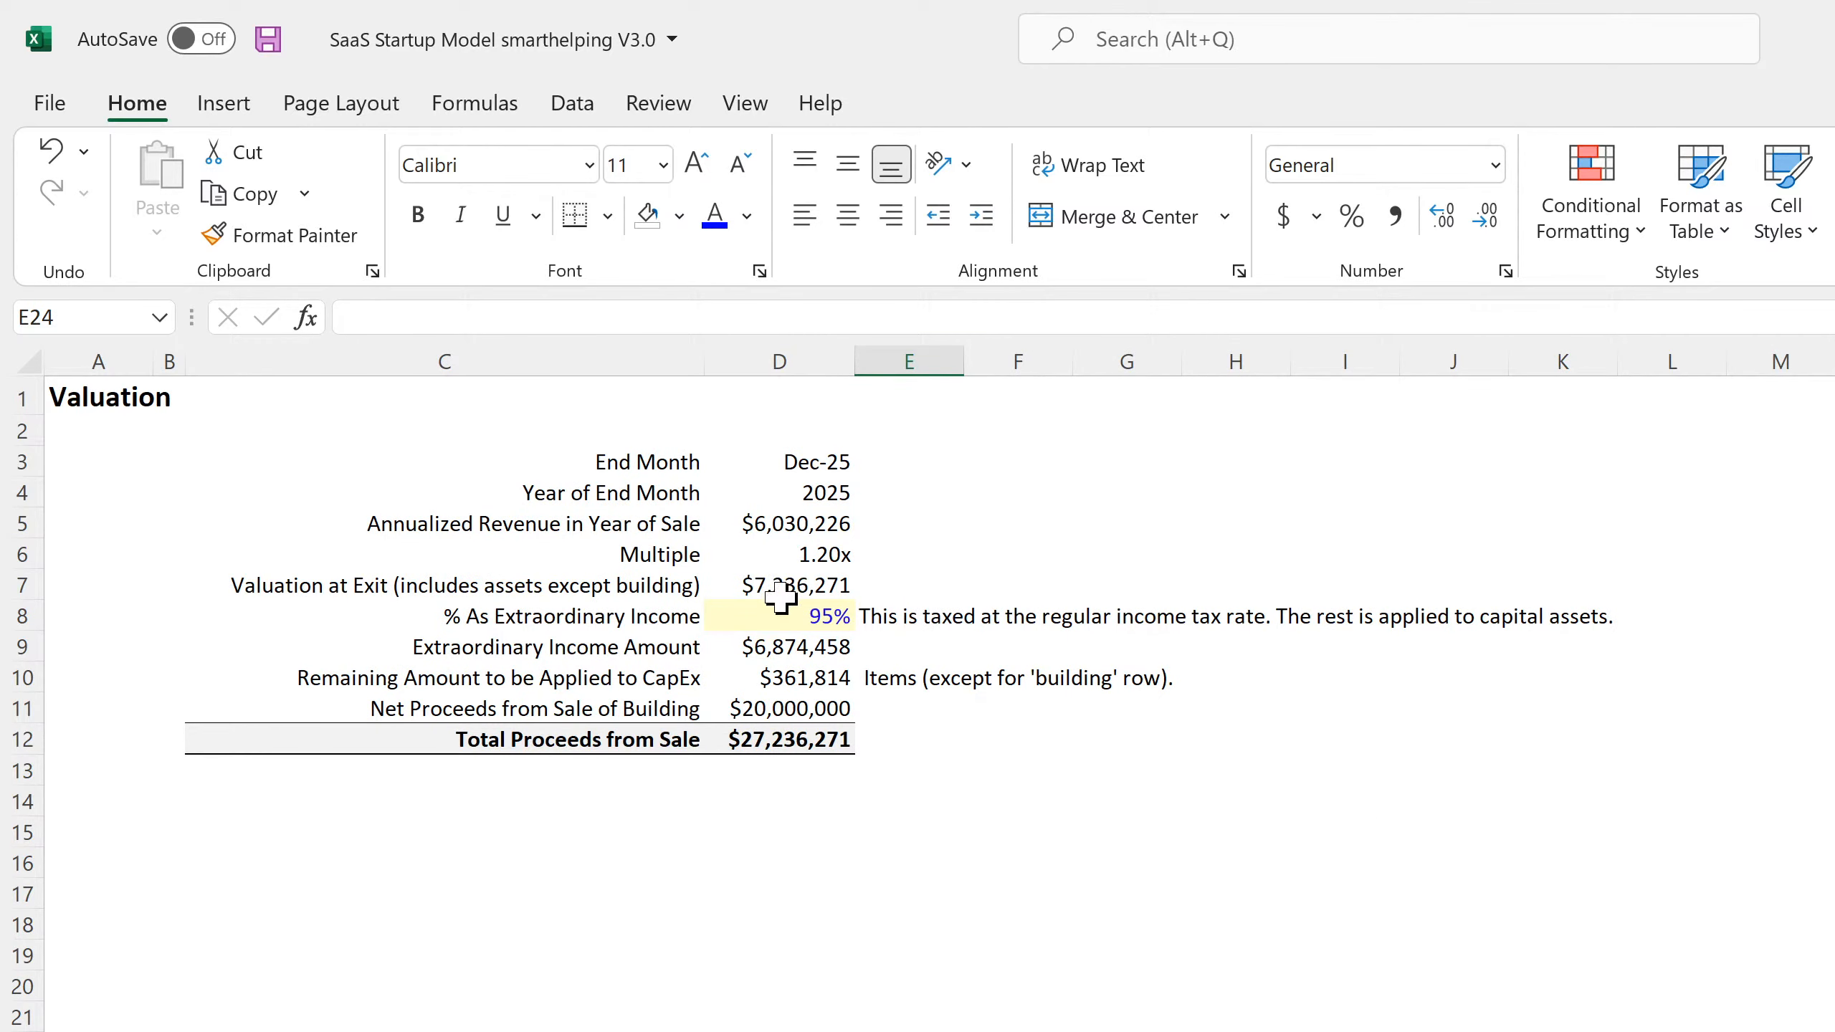
{"action": "left_click", "coordinate": [832, 585]}
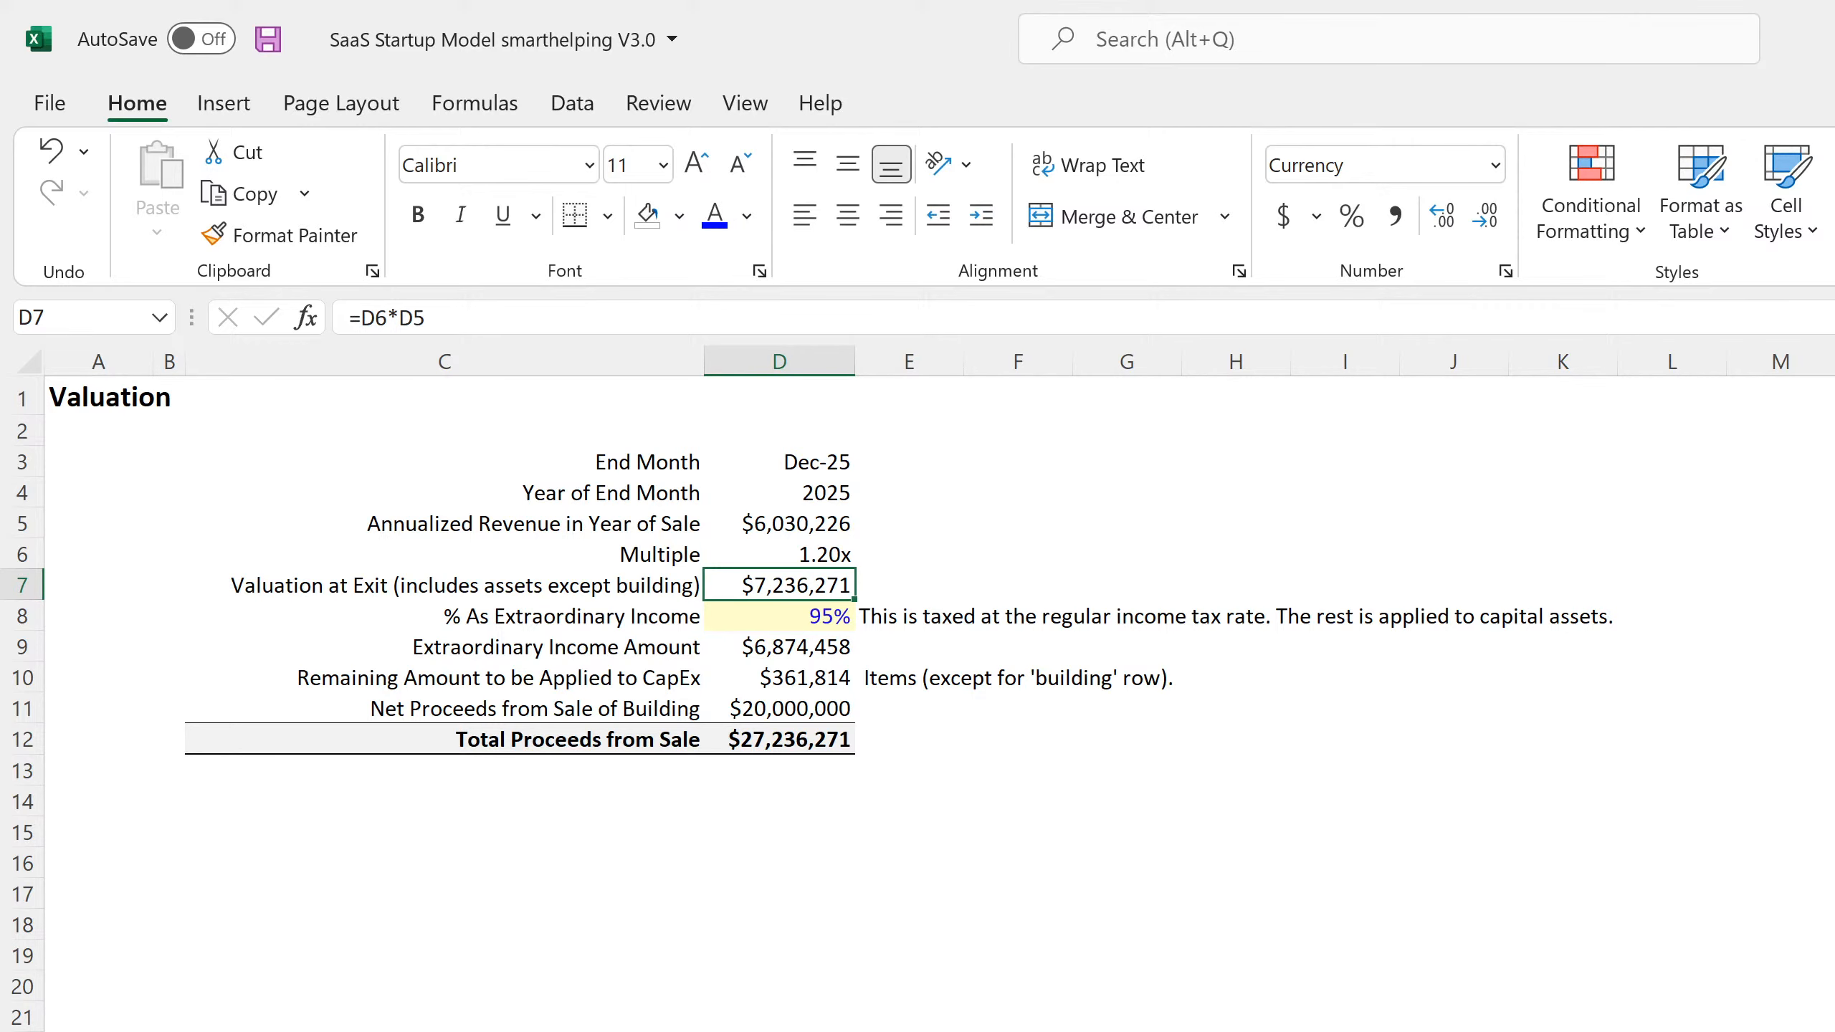
{"action": "key", "text": "ctrl+Page_Up"}
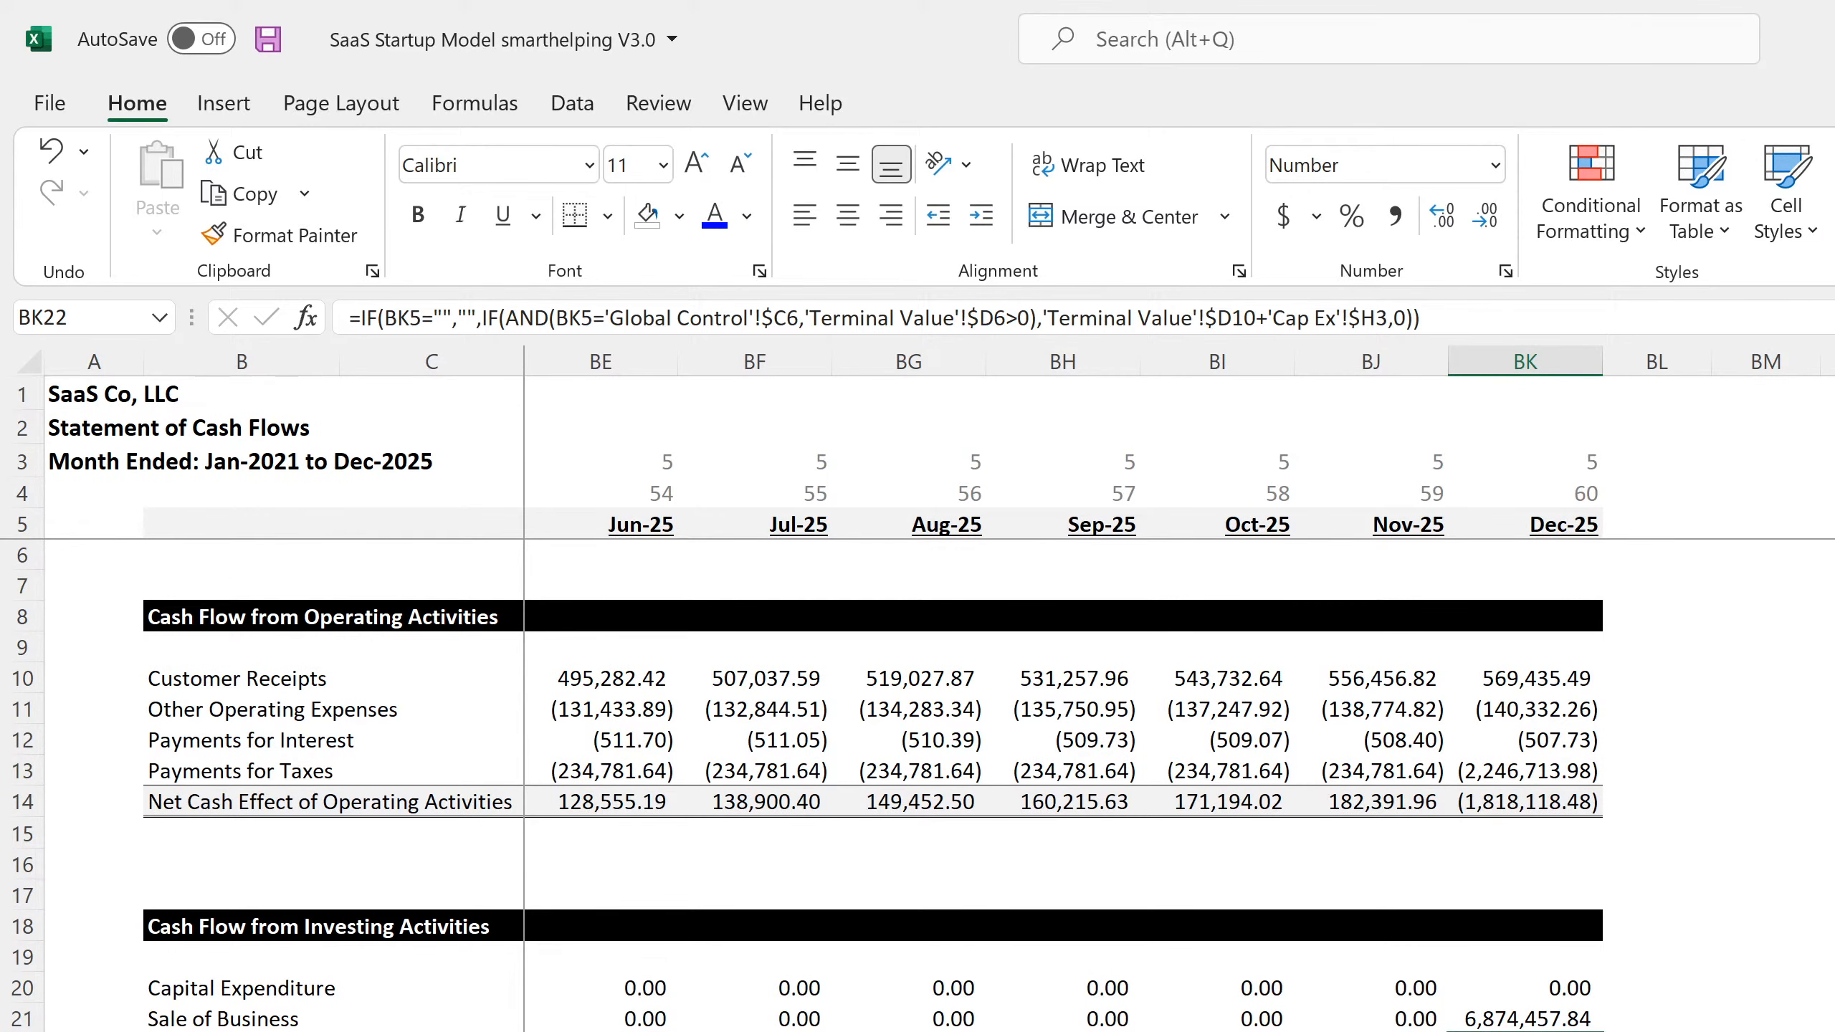
{"action": "left_click", "coordinate": [1535, 1019]}
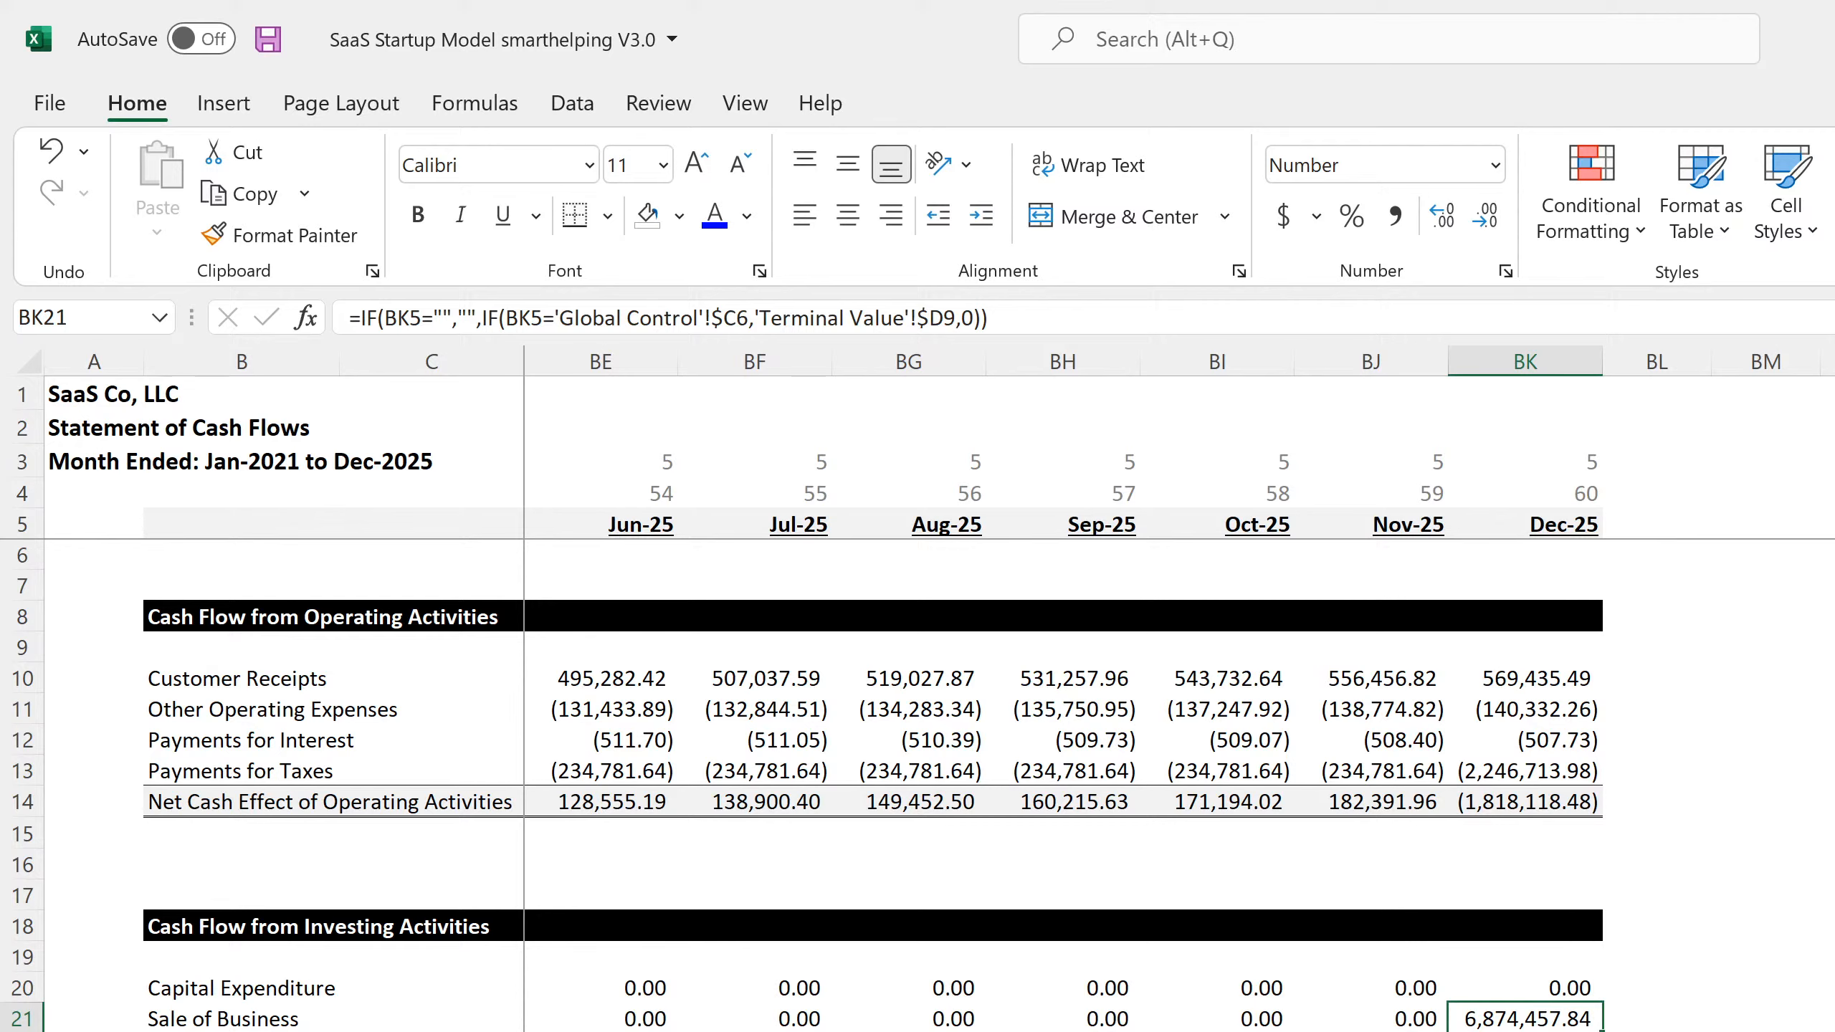
{"action": "key", "text": "Down"}
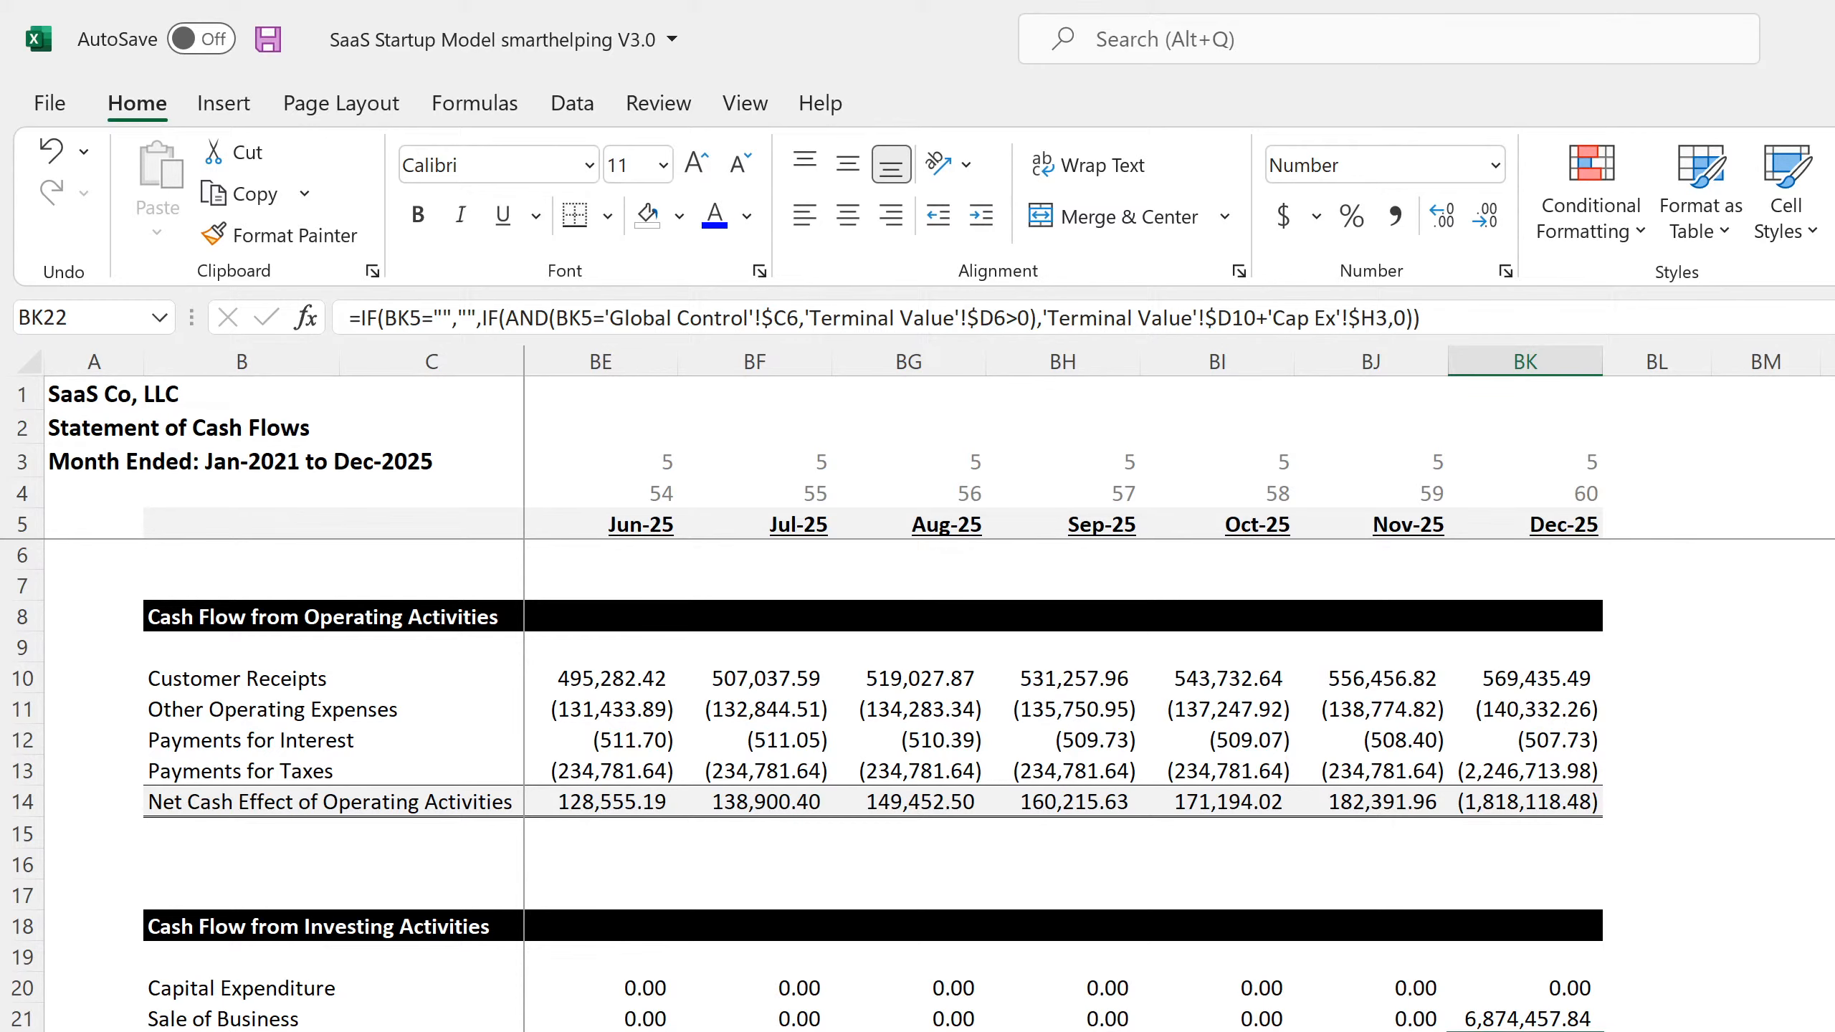
Examine the CapEx and Building Proceeds rows of the SaaS model's 5-Year Monthly P&L Detail through its final months
{"action": "left_click", "coordinate": [337, 1031]}
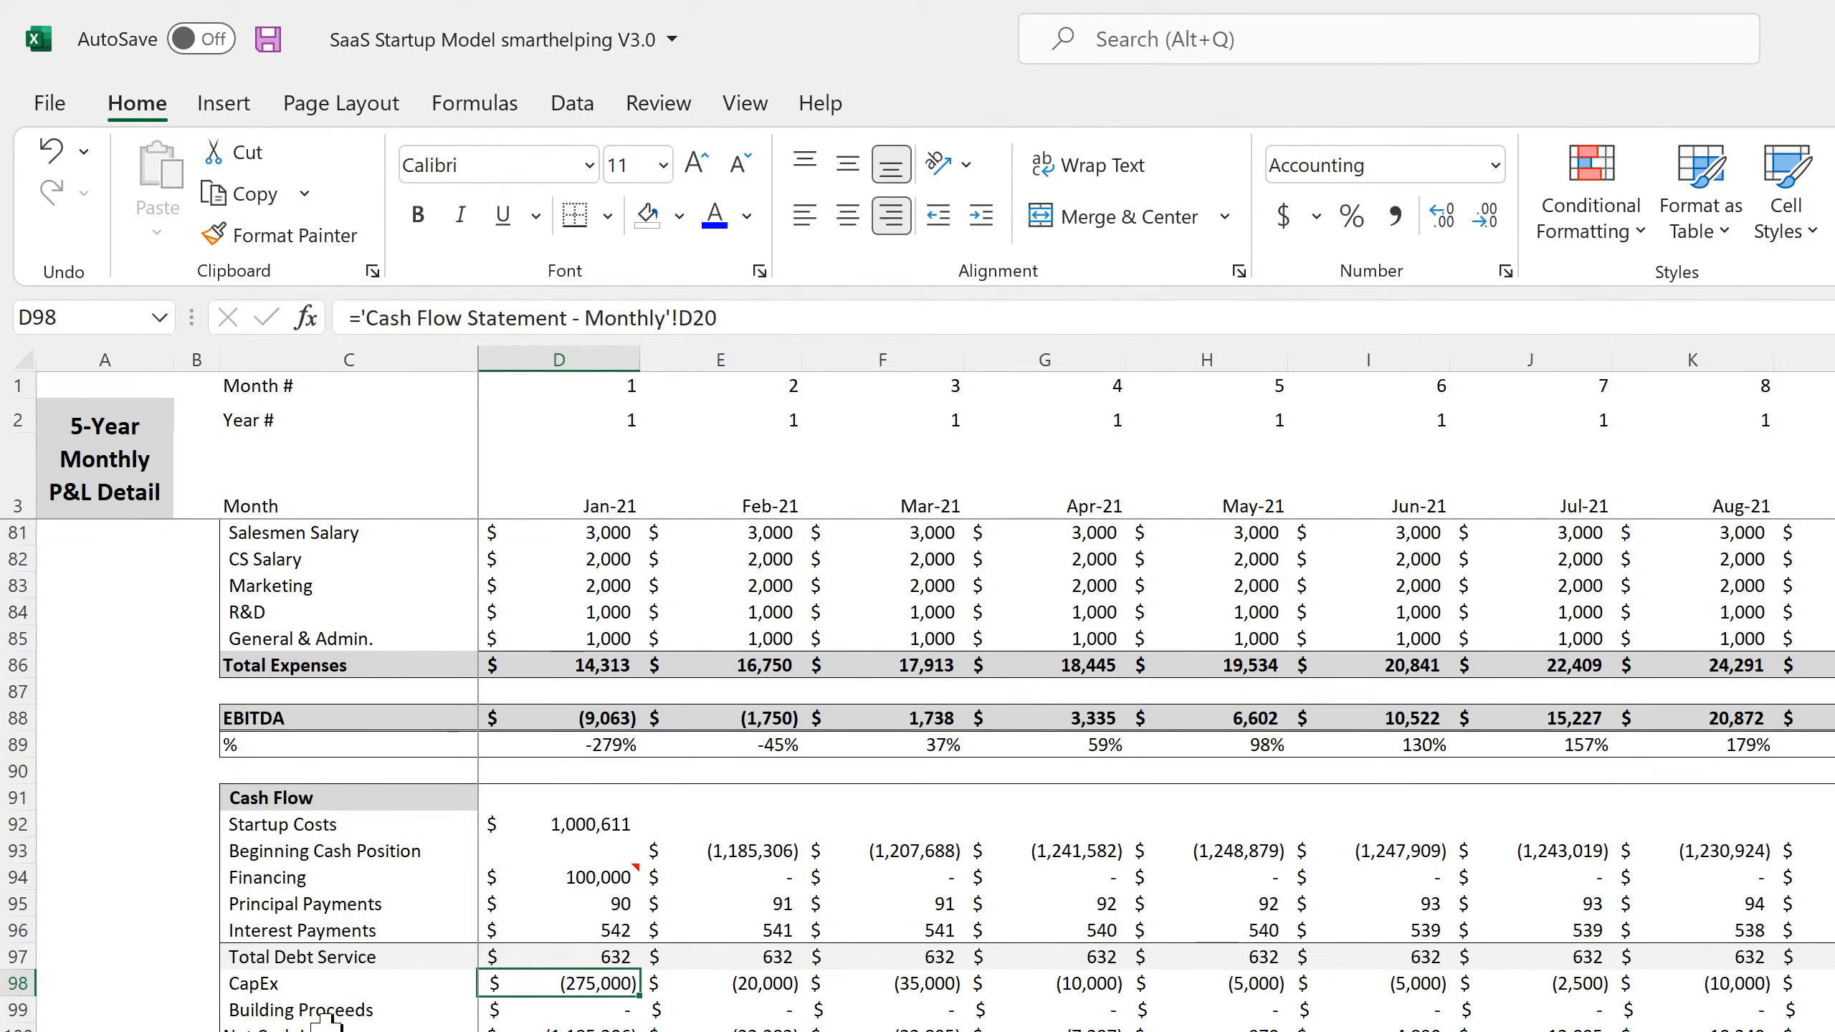
{"action": "left_click", "coordinate": [324, 982]}
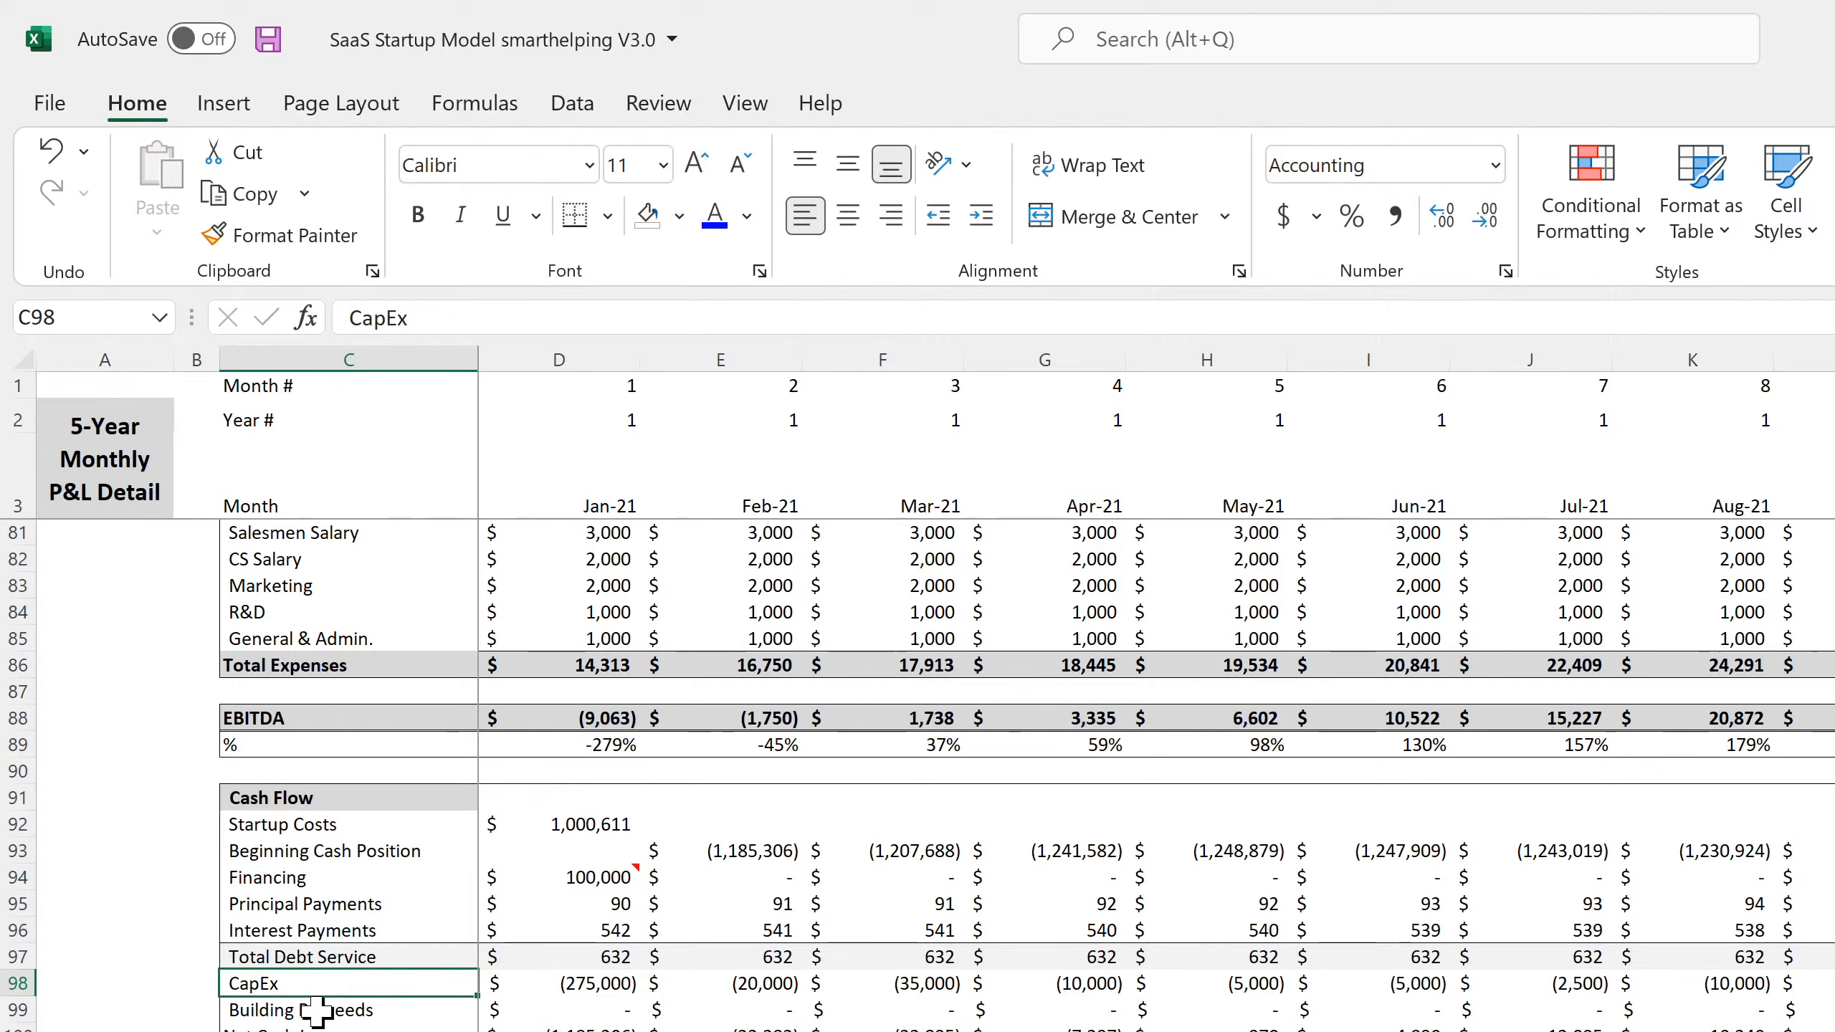
{"action": "left_click", "coordinate": [315, 1010]}
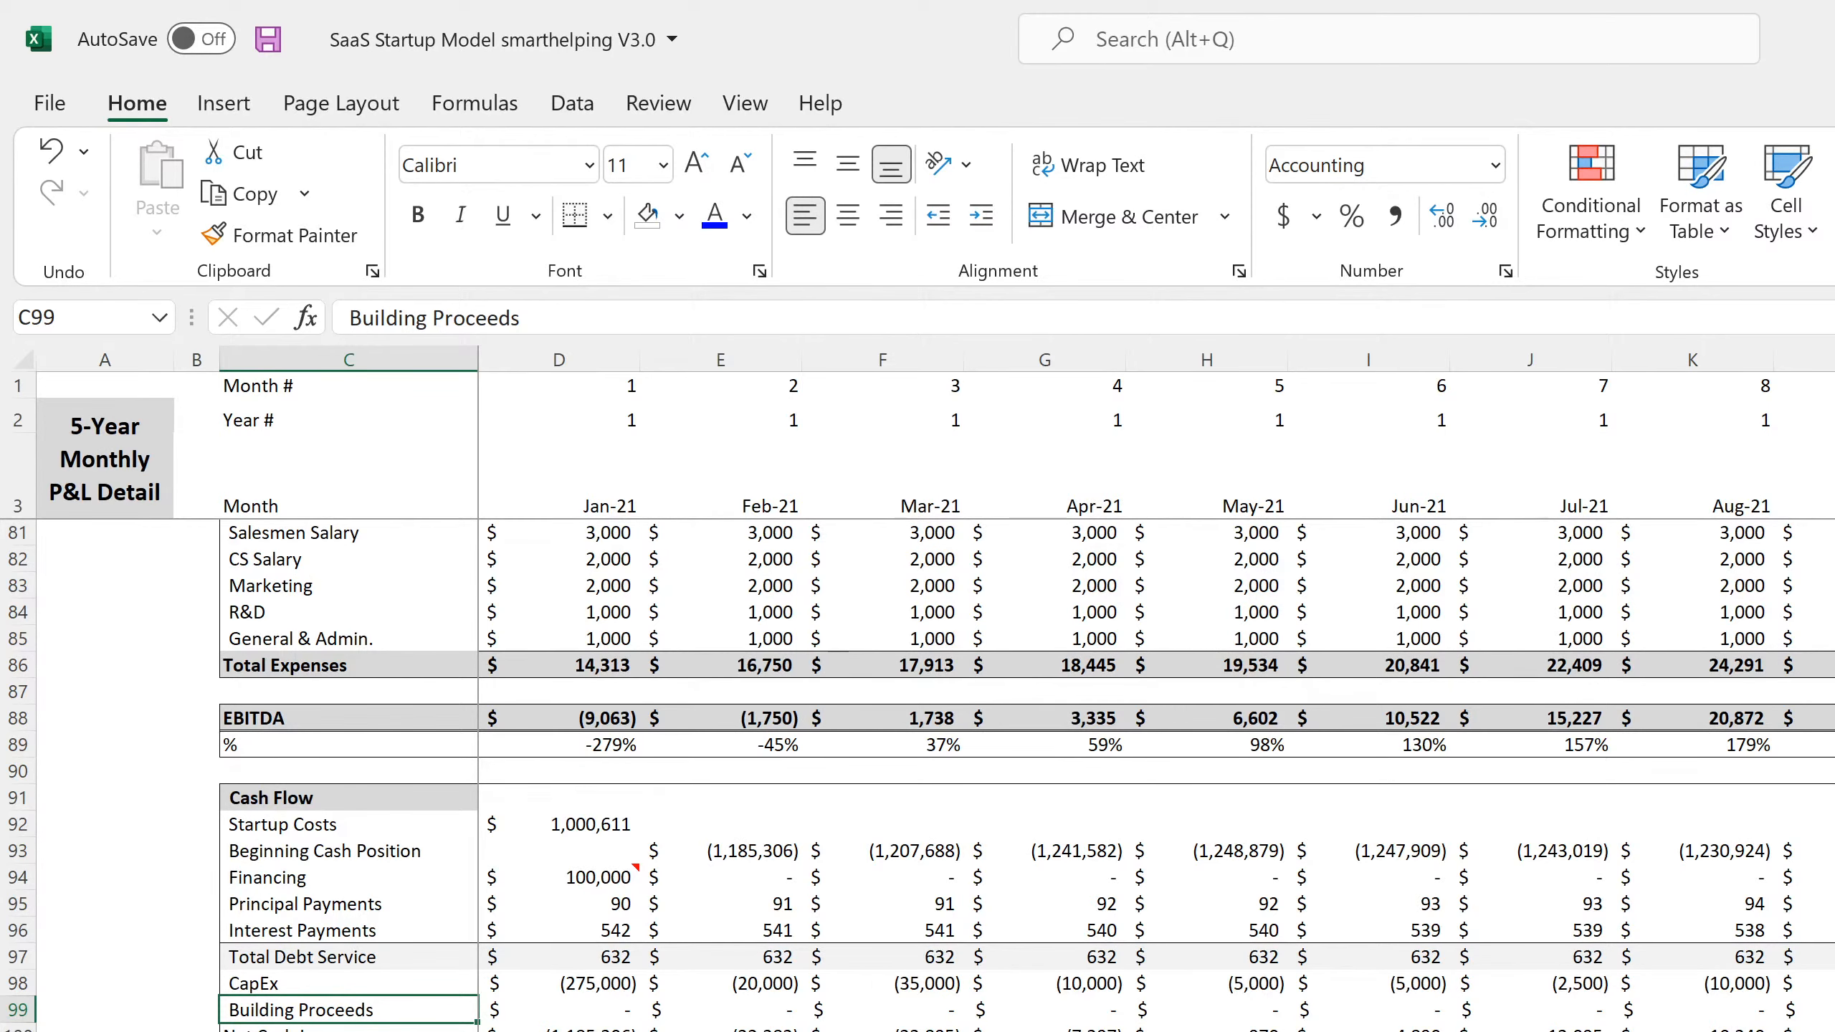
{"action": "scroll", "coordinate": [1156, 701], "scroll_direction": "right", "scroll_amount": 20}
{"action": "scroll", "coordinate": [1156, 701], "scroll_direction": "left", "scroll_amount": 4}
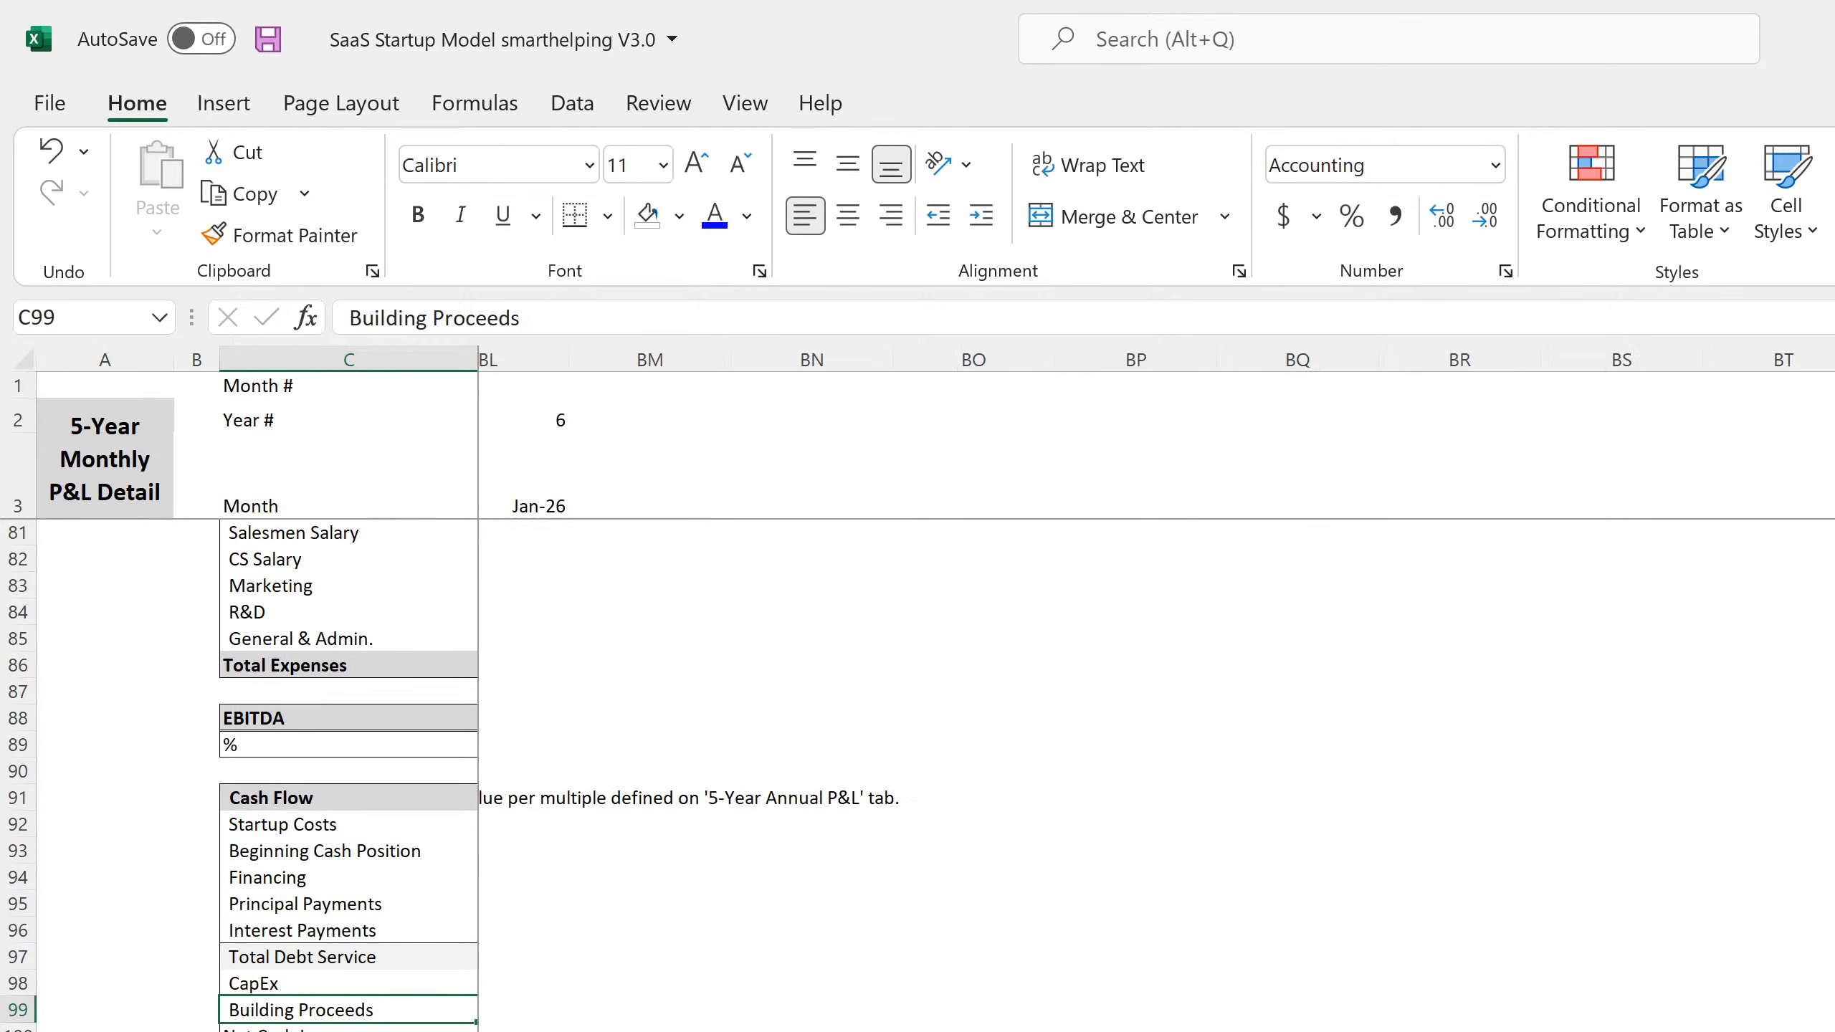
{"action": "scroll", "coordinate": [1156, 701], "scroll_direction": "left", "scroll_amount": 3}
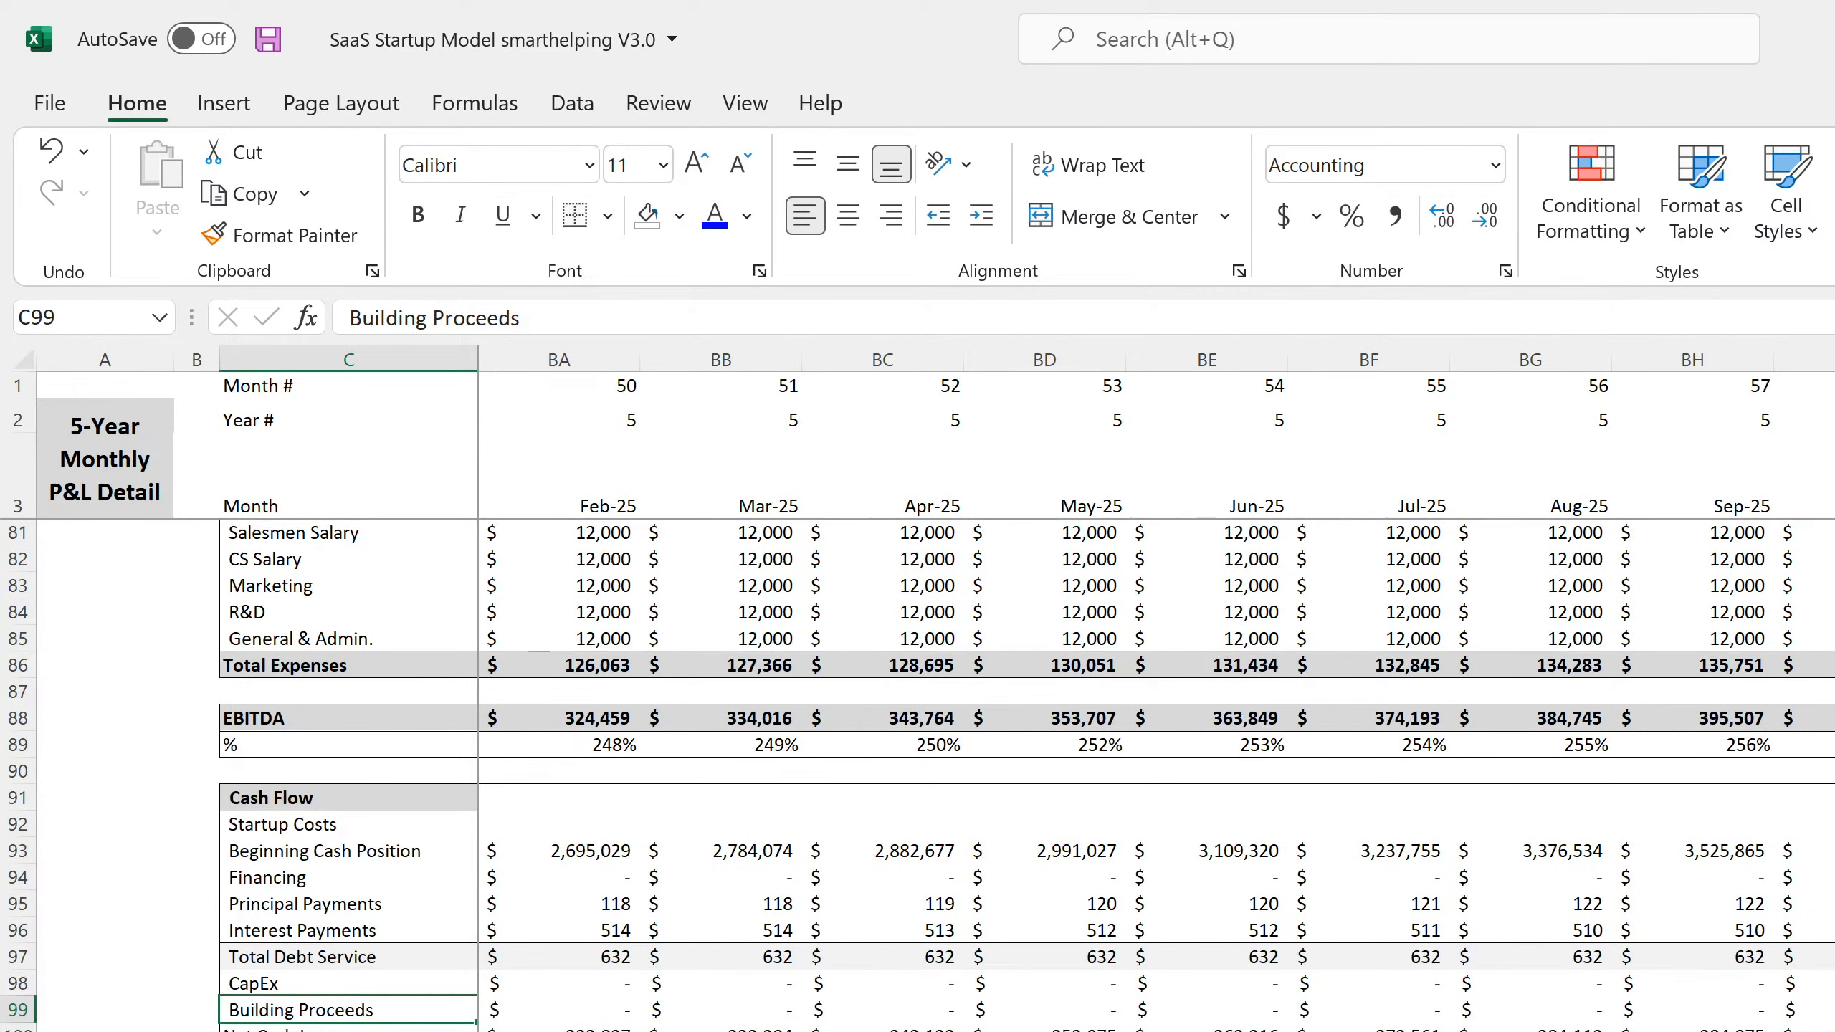
{"action": "left_click", "coordinate": [1647, 1010]}
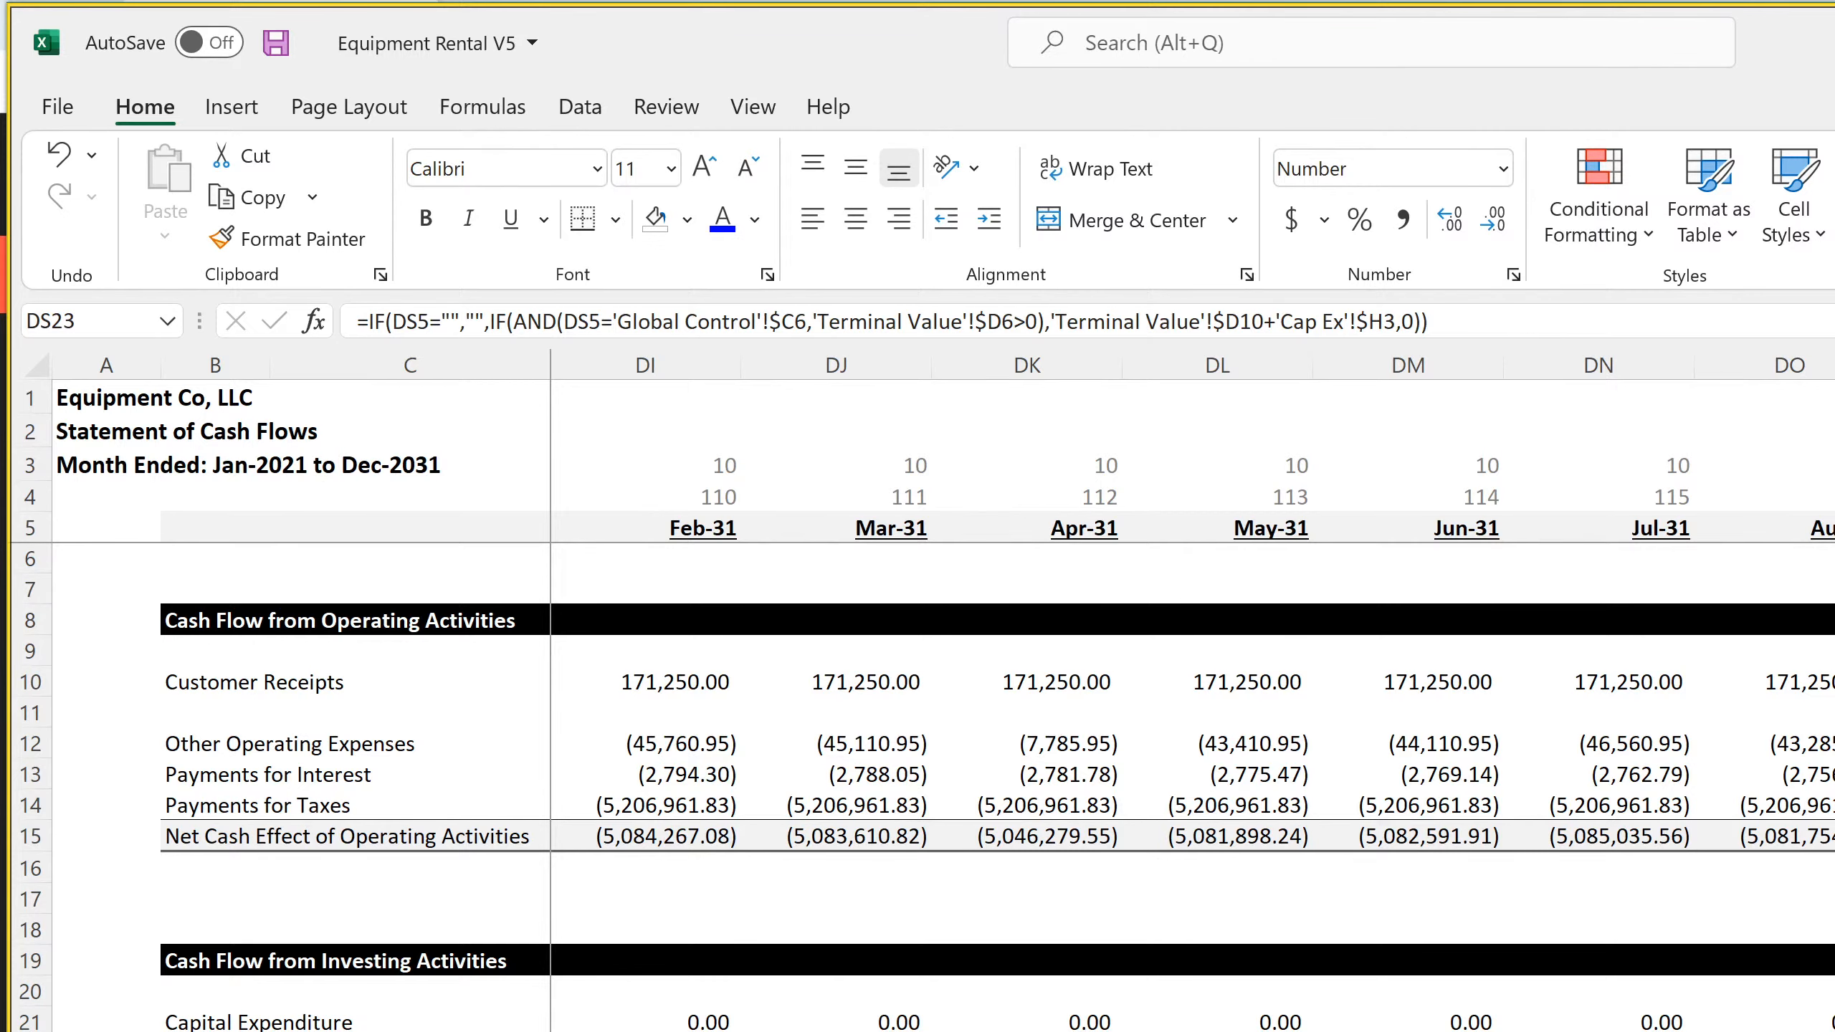
Switch to the Equipment Rental V5 workbook and enter the label Exit Value in C165 of the 10-Year Monthly Cash Flow sheet
{"action": "key", "text": "ctrl+Page_Up"}
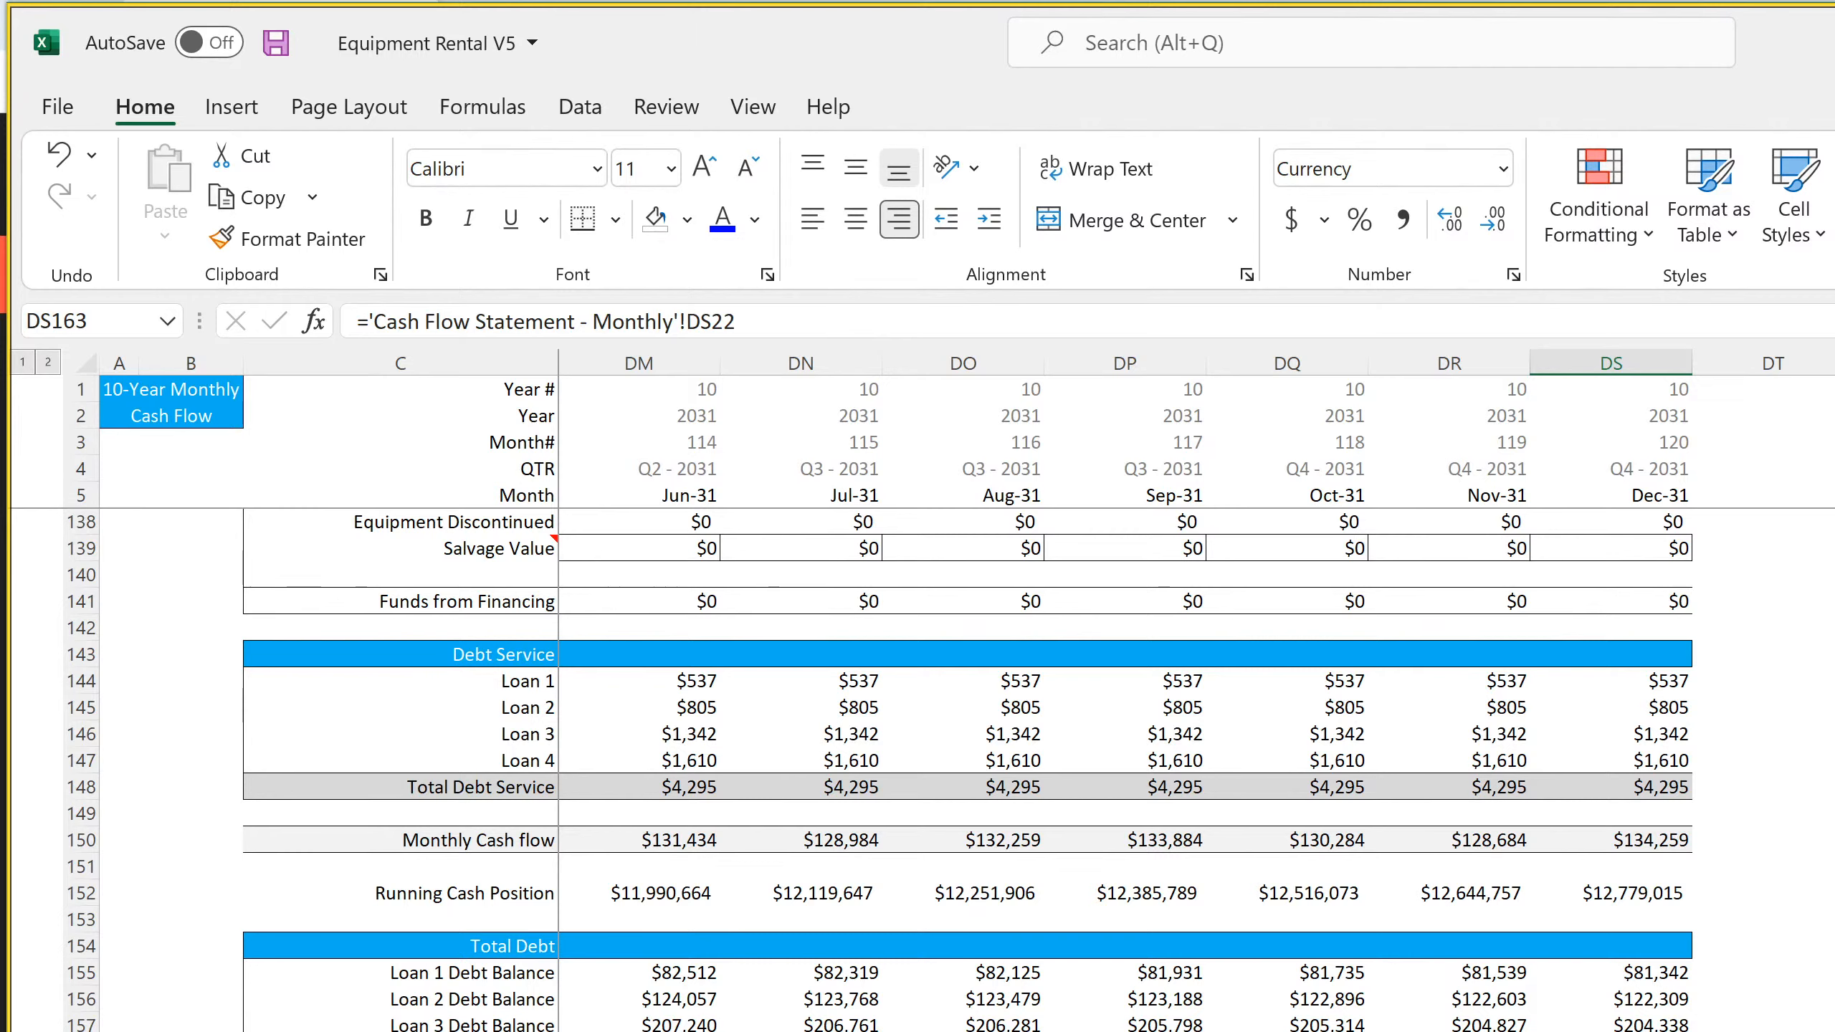
{"action": "left_click", "coordinate": [400, 1031]}
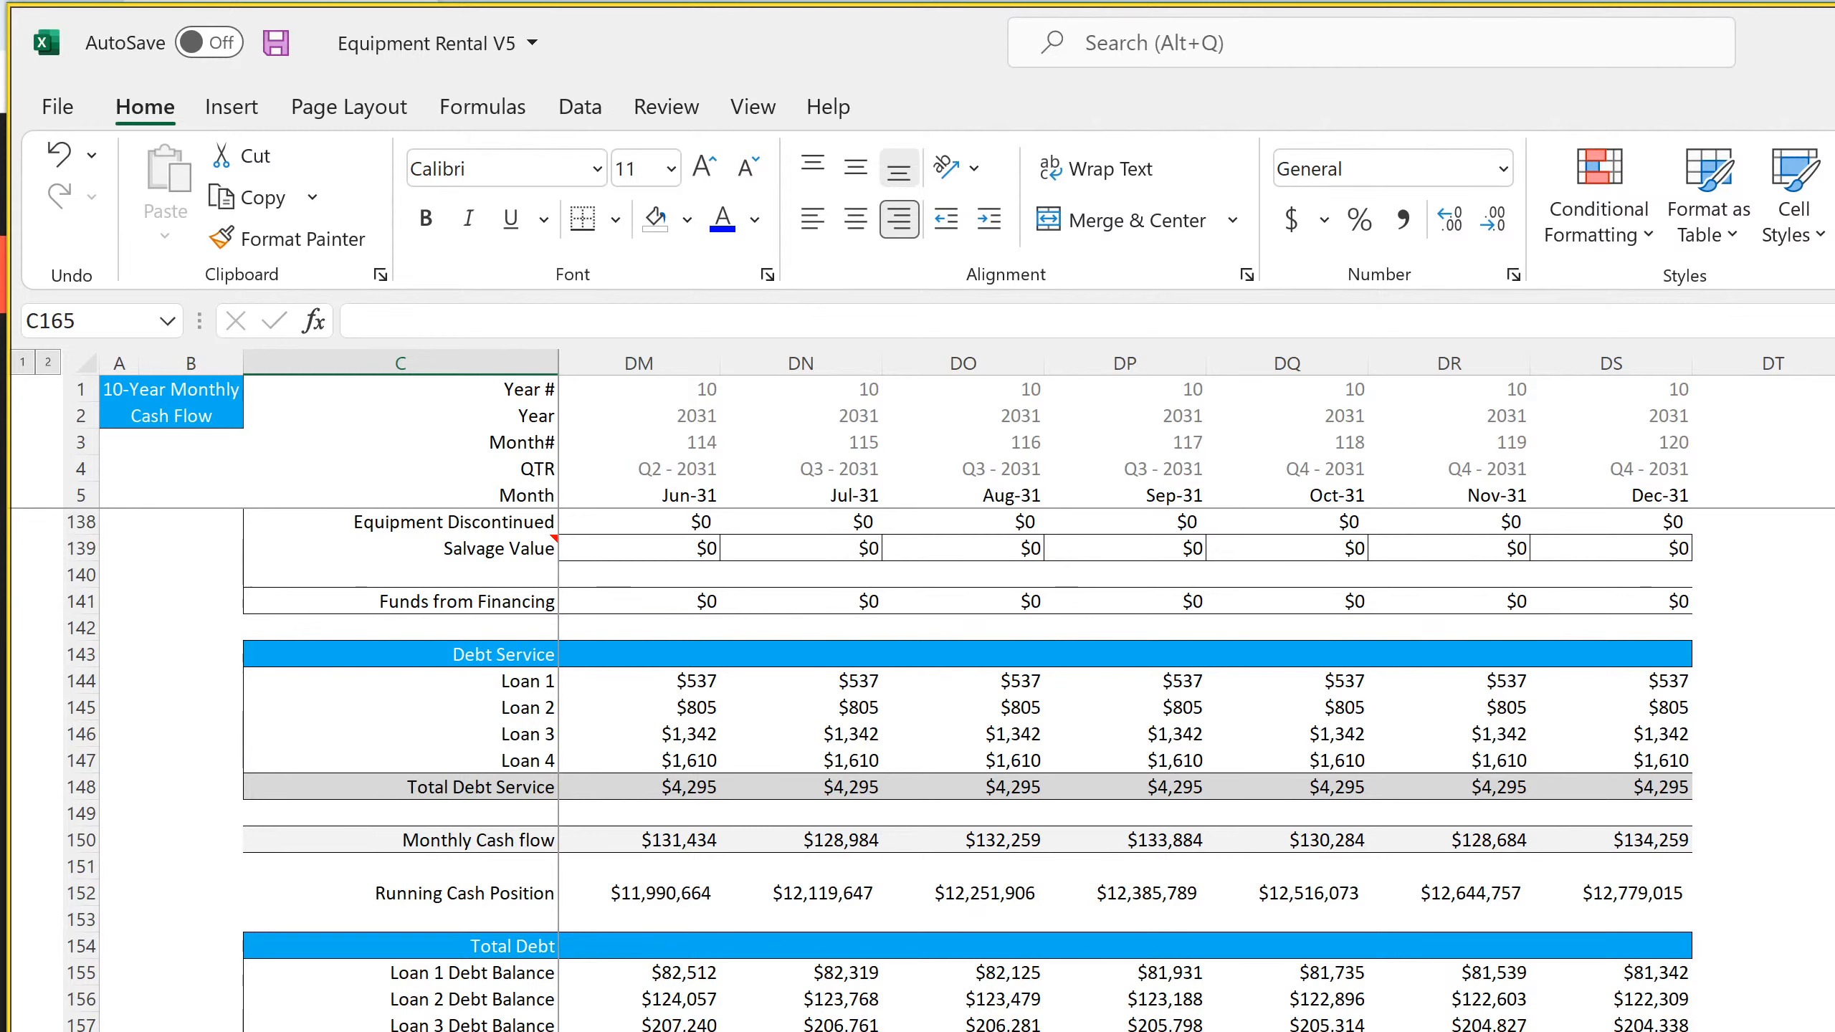
{"action": "type", "text": "Exit Value"}
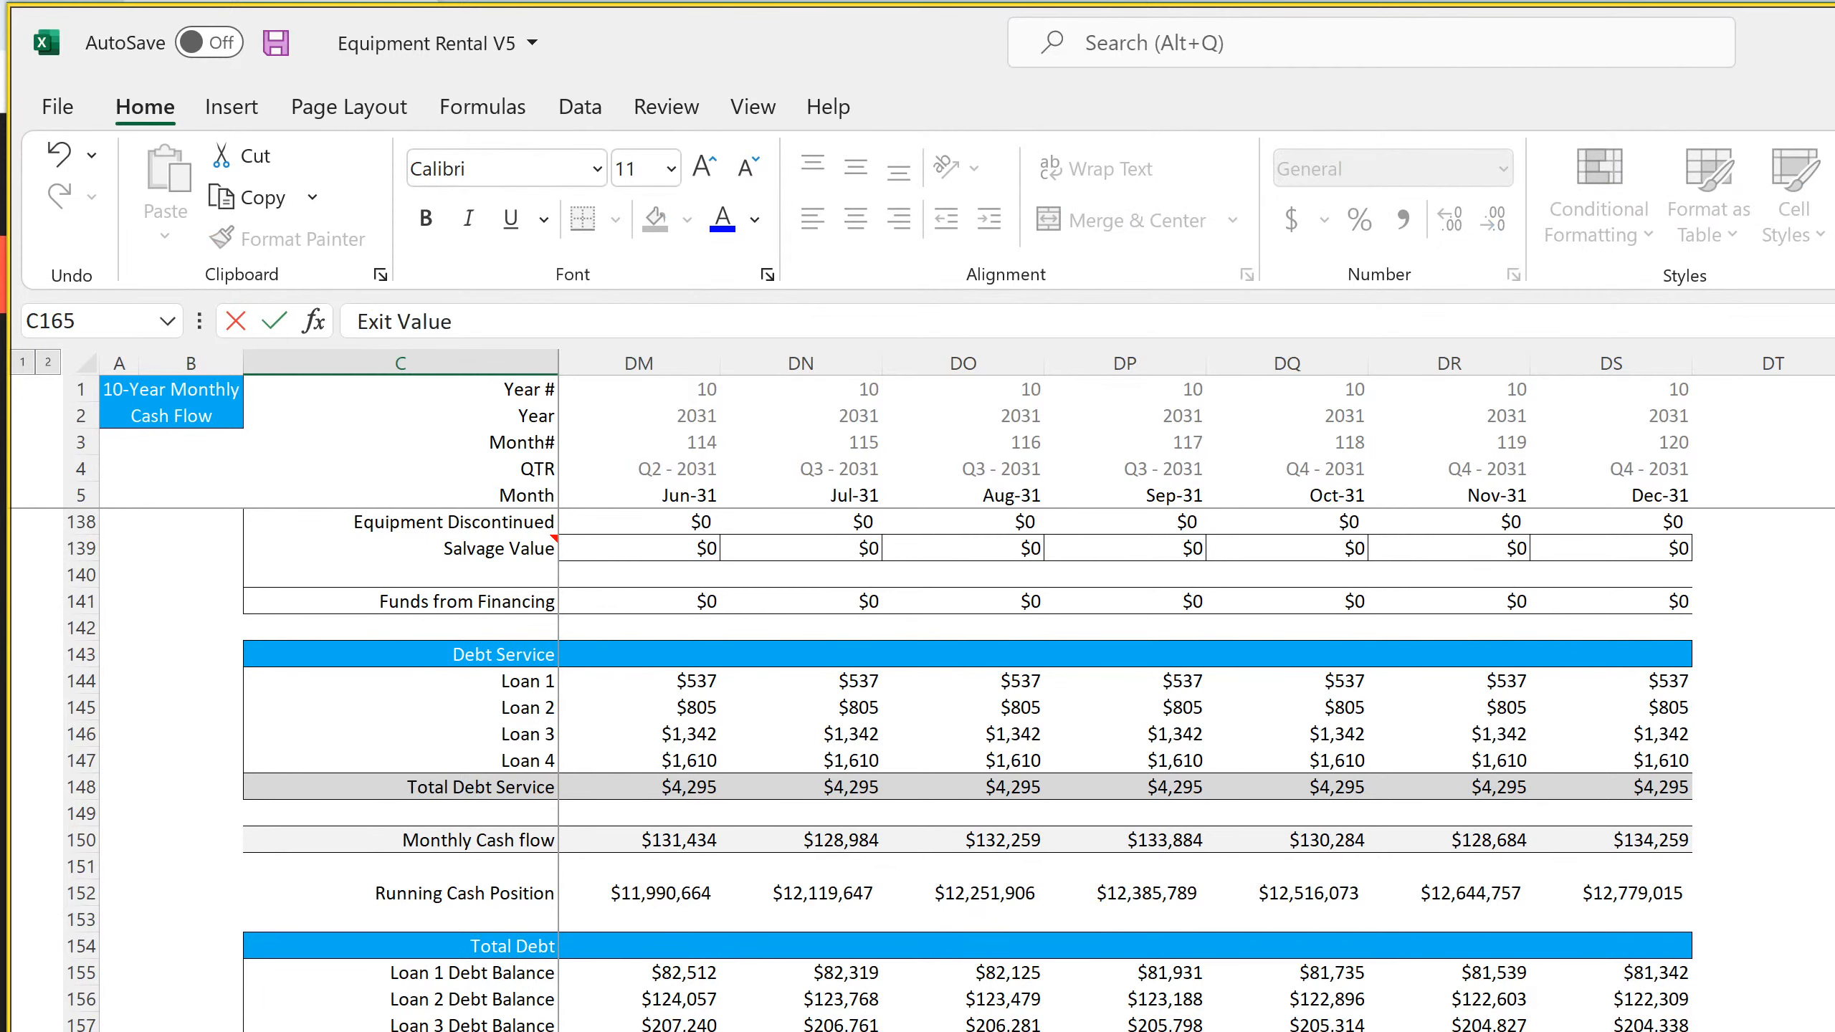
{"action": "key", "text": "Return"}
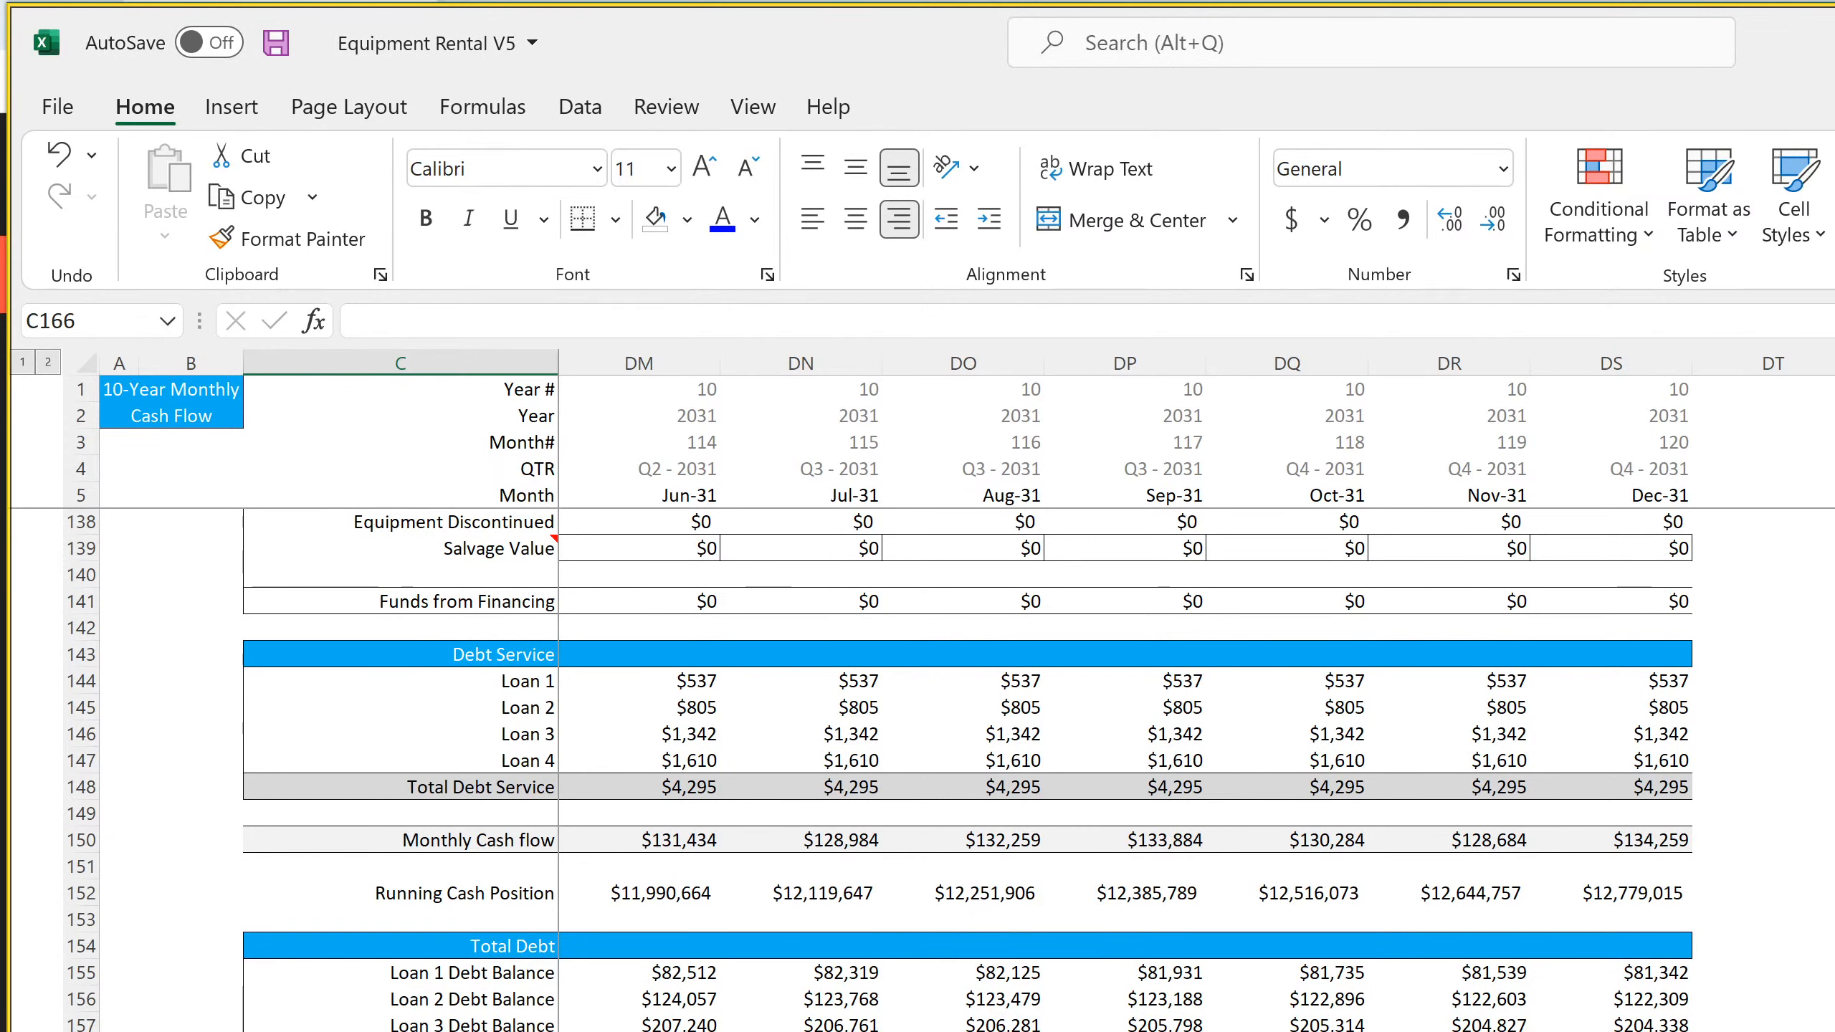
In Building Proceeds cell DS163, build an IF formula returning Terminal Value D11 when DS5 equals Terminal Value D3, otherwise 0
{"action": "left_click", "coordinate": [400, 1031]}
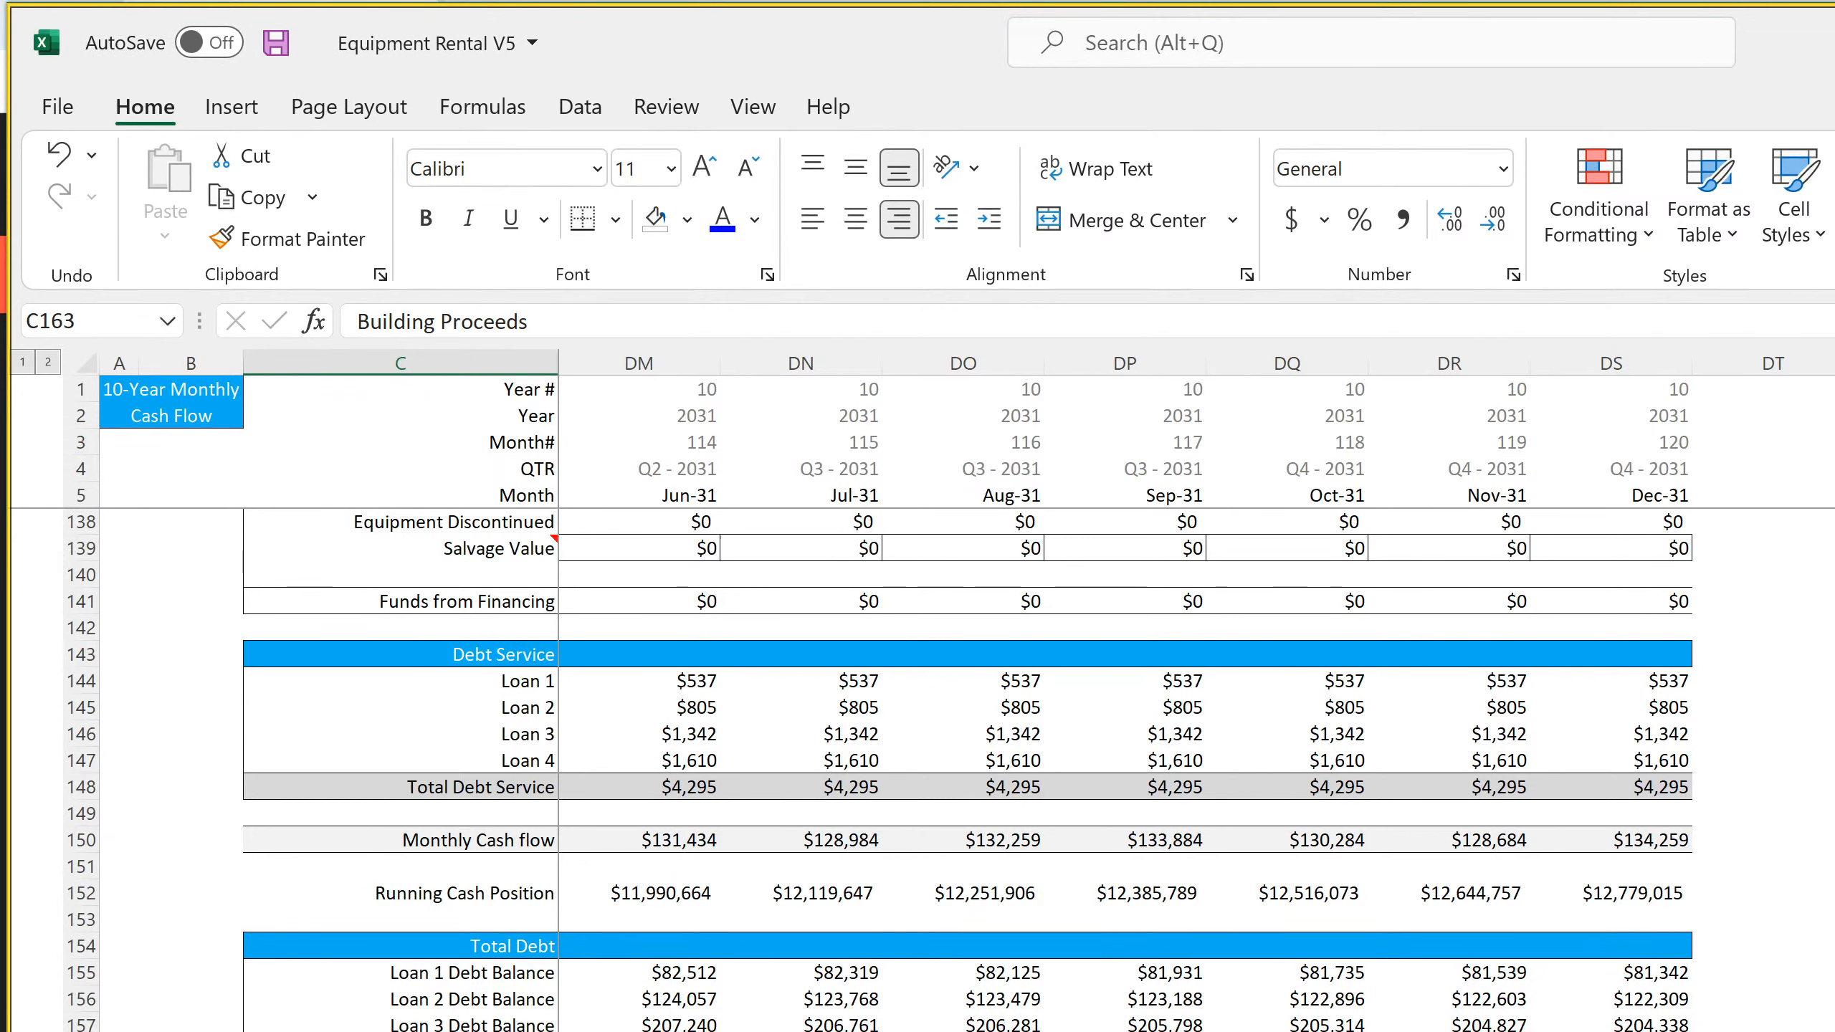
{"action": "key", "text": "ctrl+Right"}
{"action": "type", "text": "=if("}
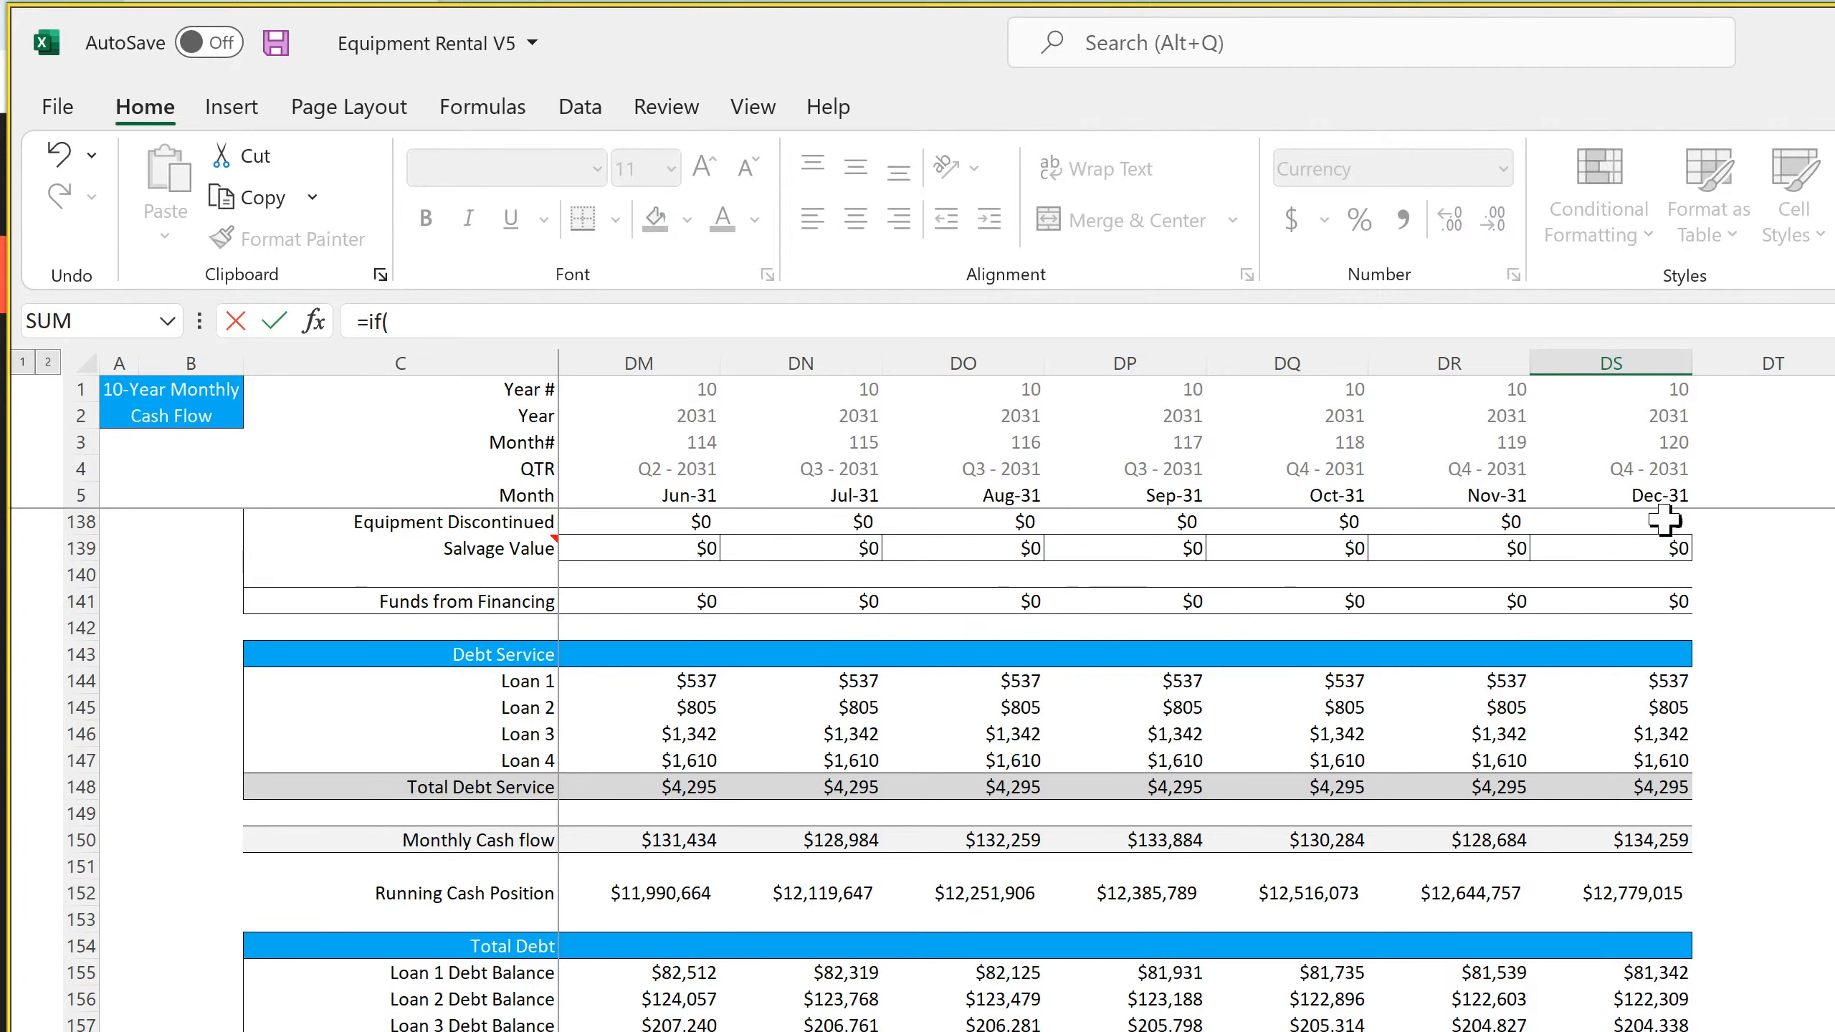
{"action": "left_click", "coordinate": [1661, 497]}
{"action": "type", "text": "="}
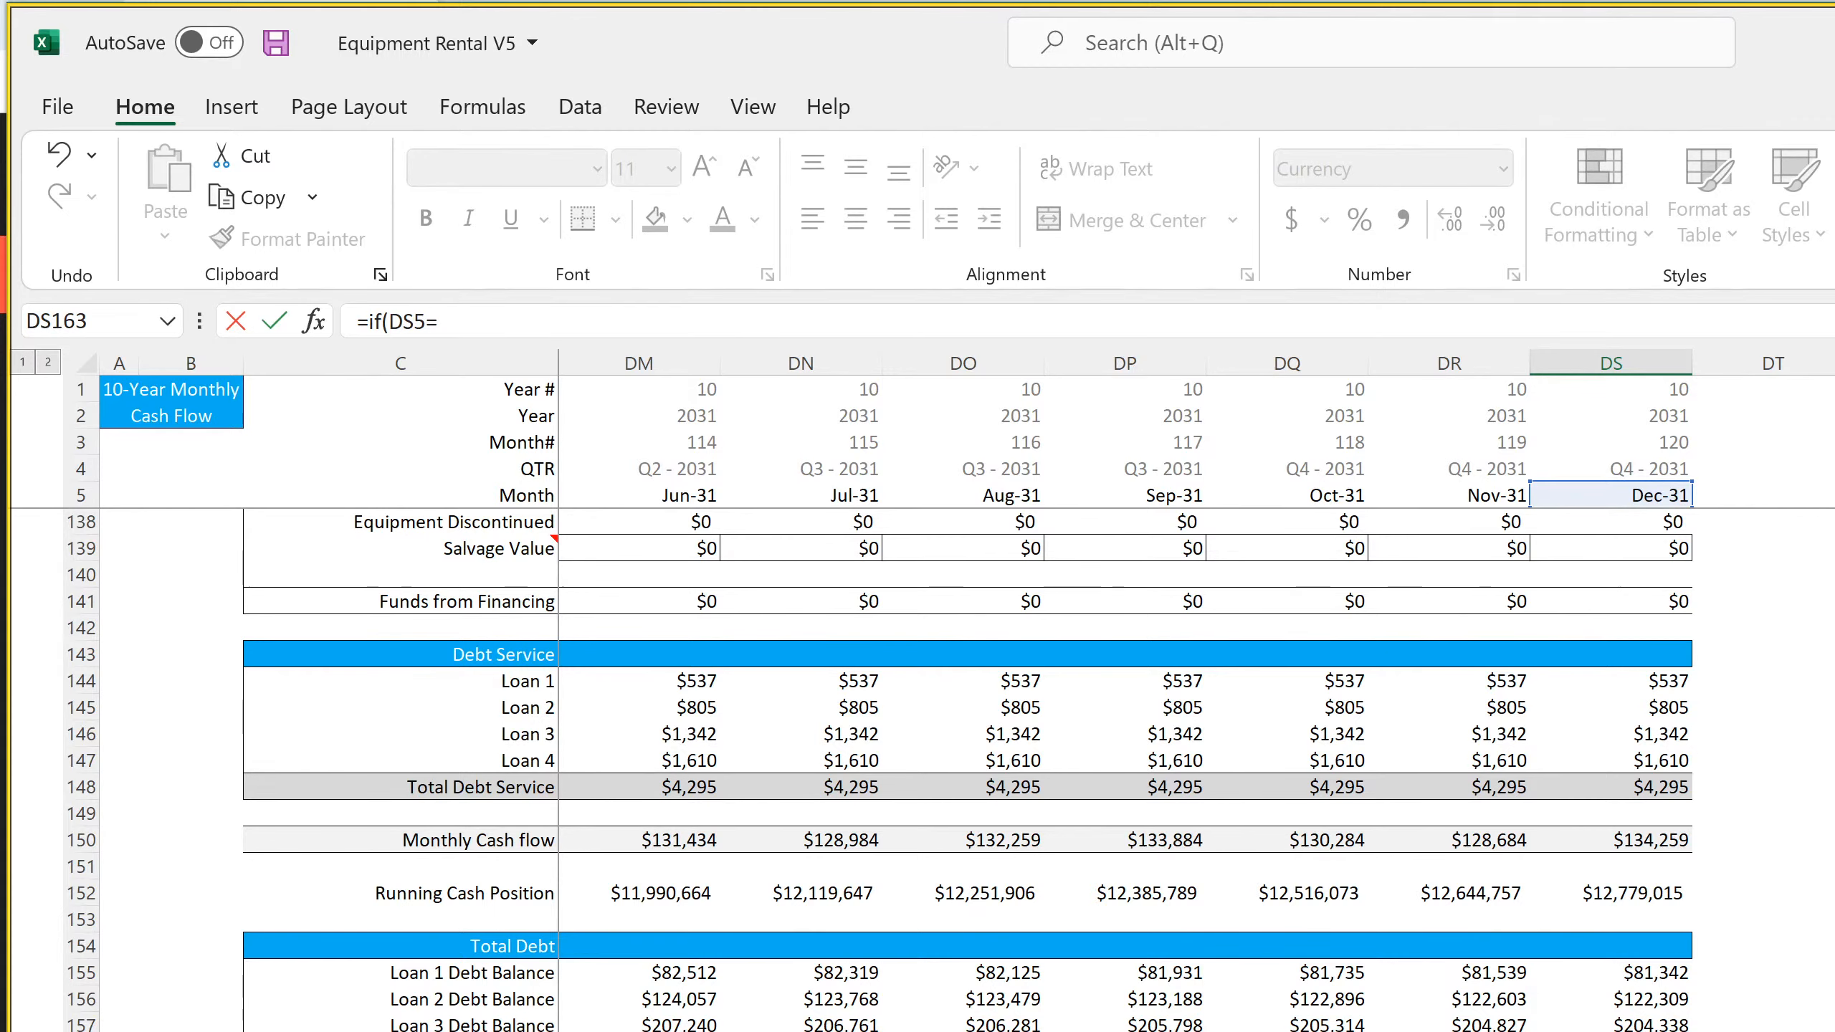
{"action": "left_click", "coordinate": [788, 1030]}
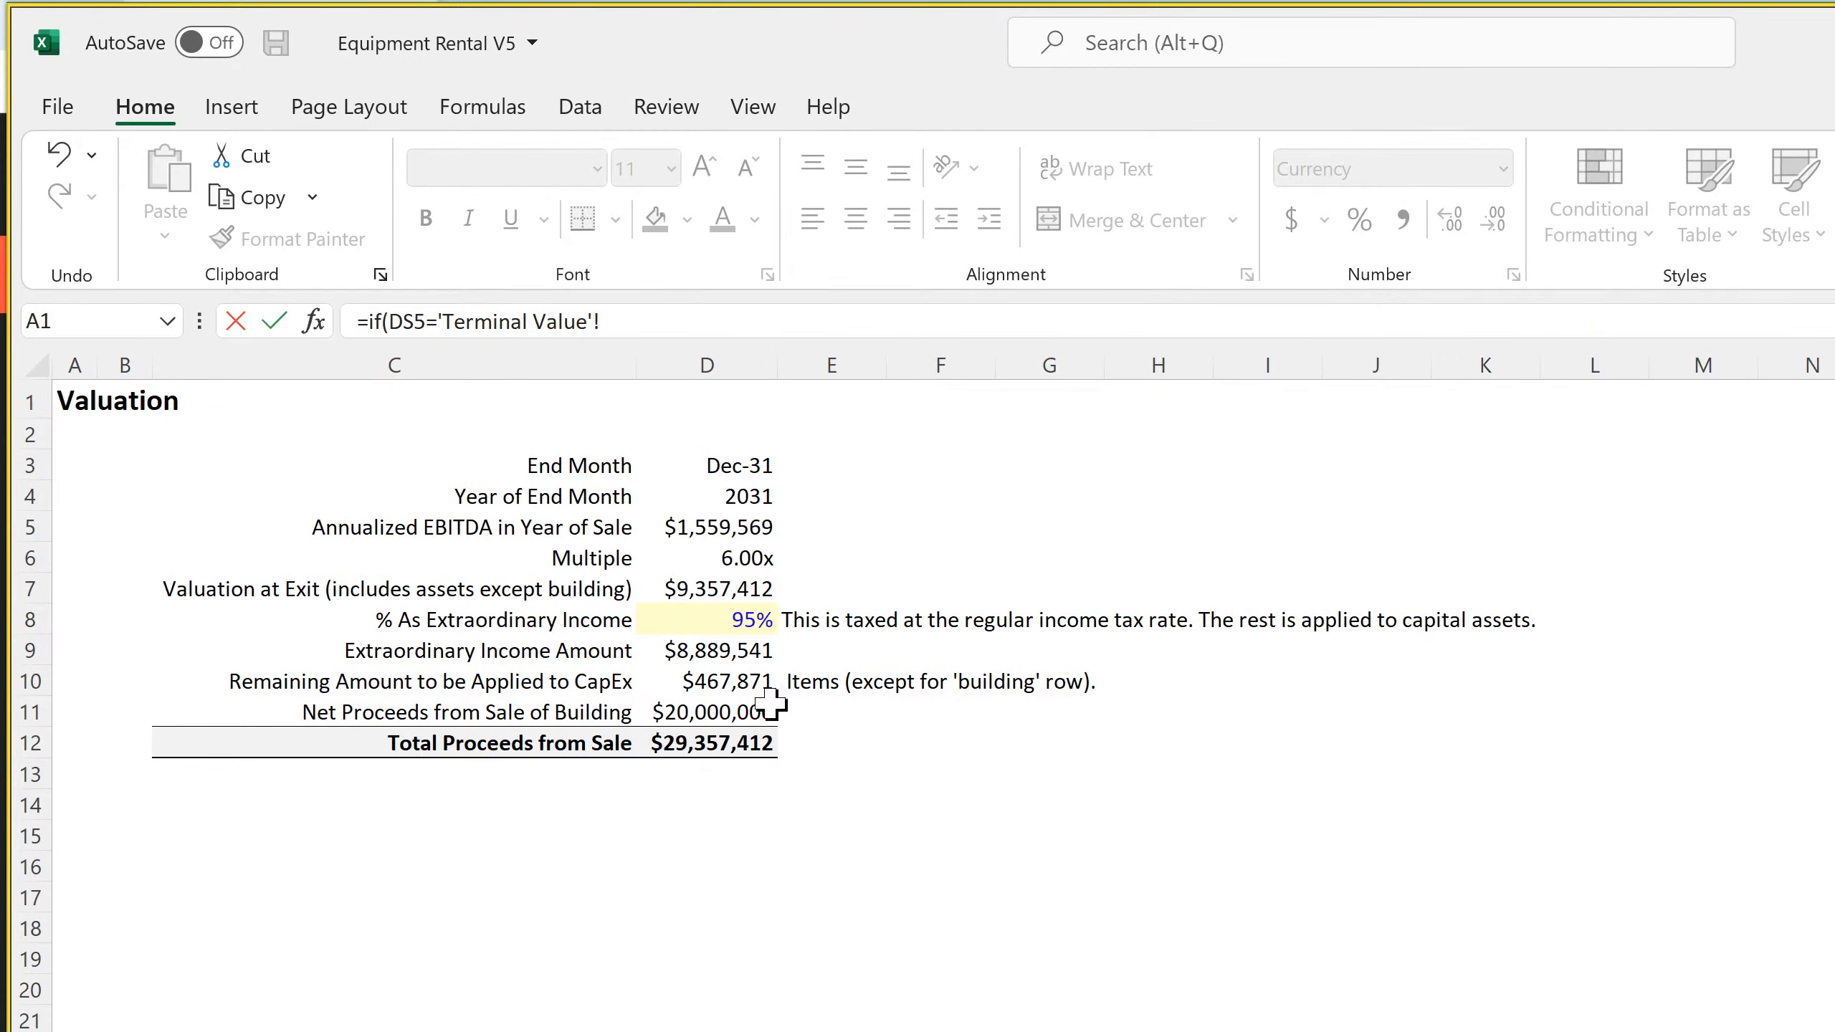
{"action": "left_click", "coordinate": [729, 465]}
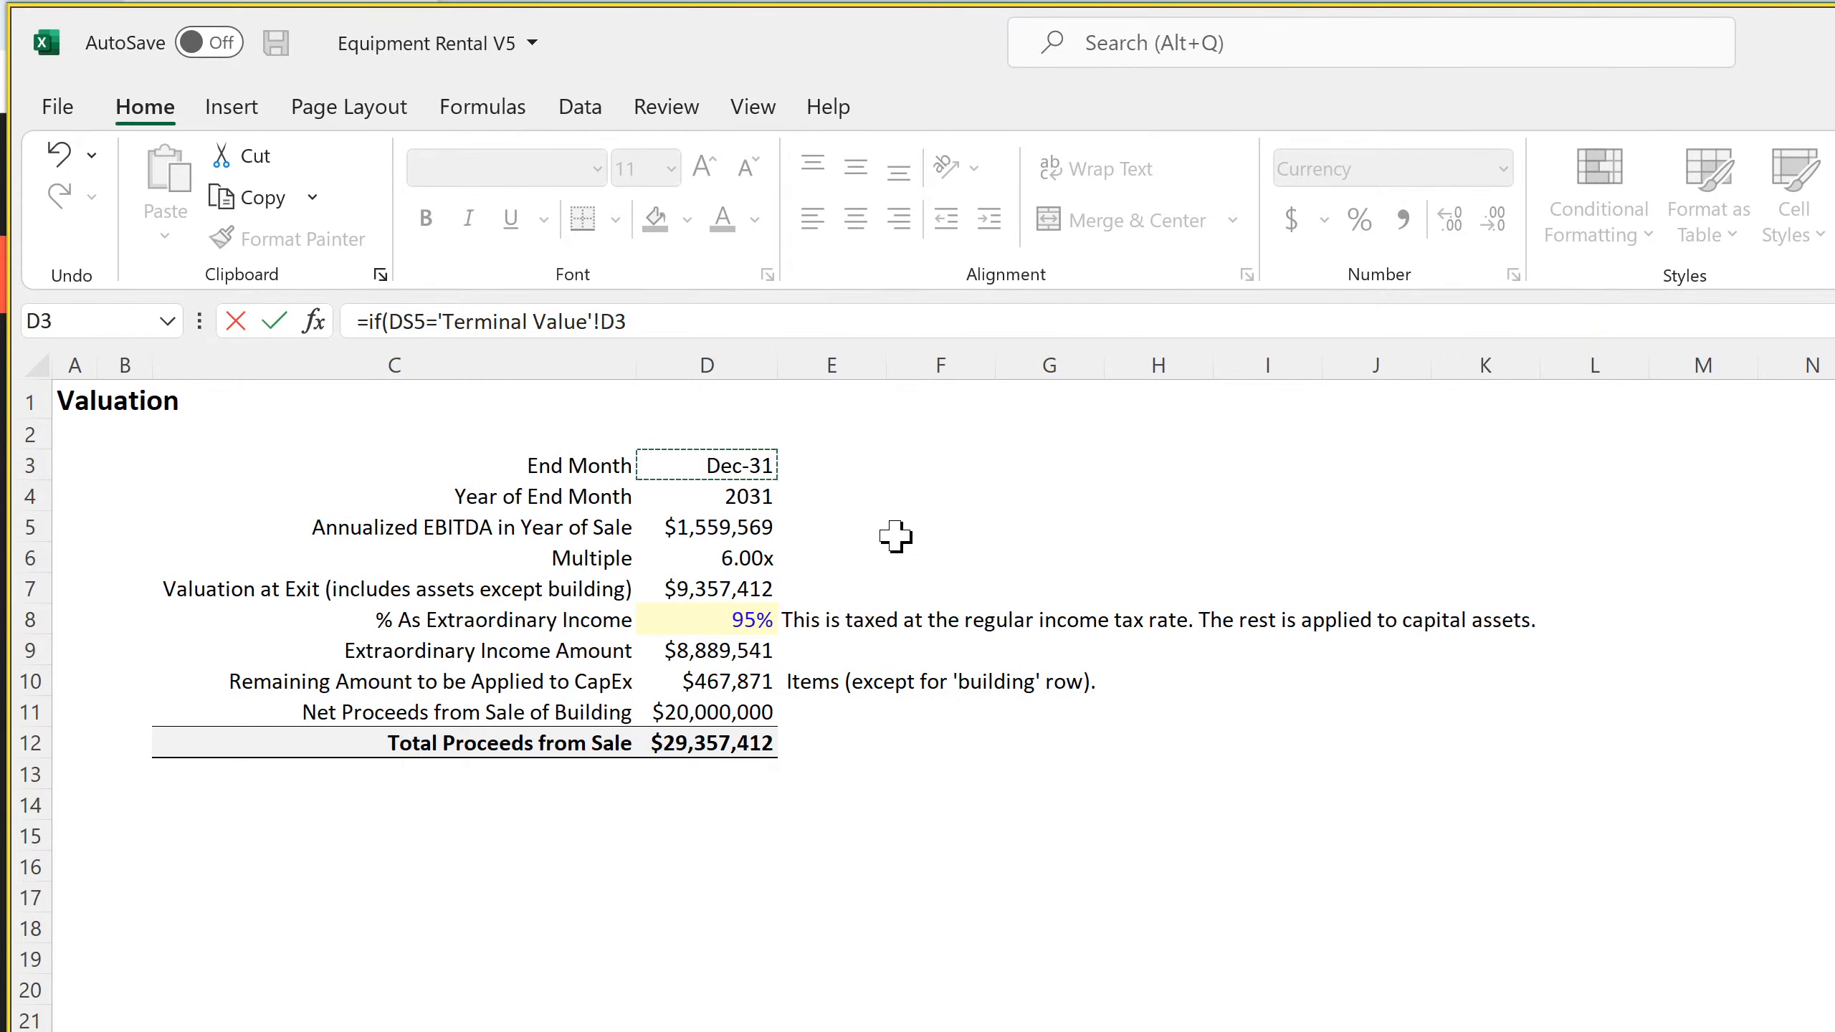
{"action": "type", "text": ","}
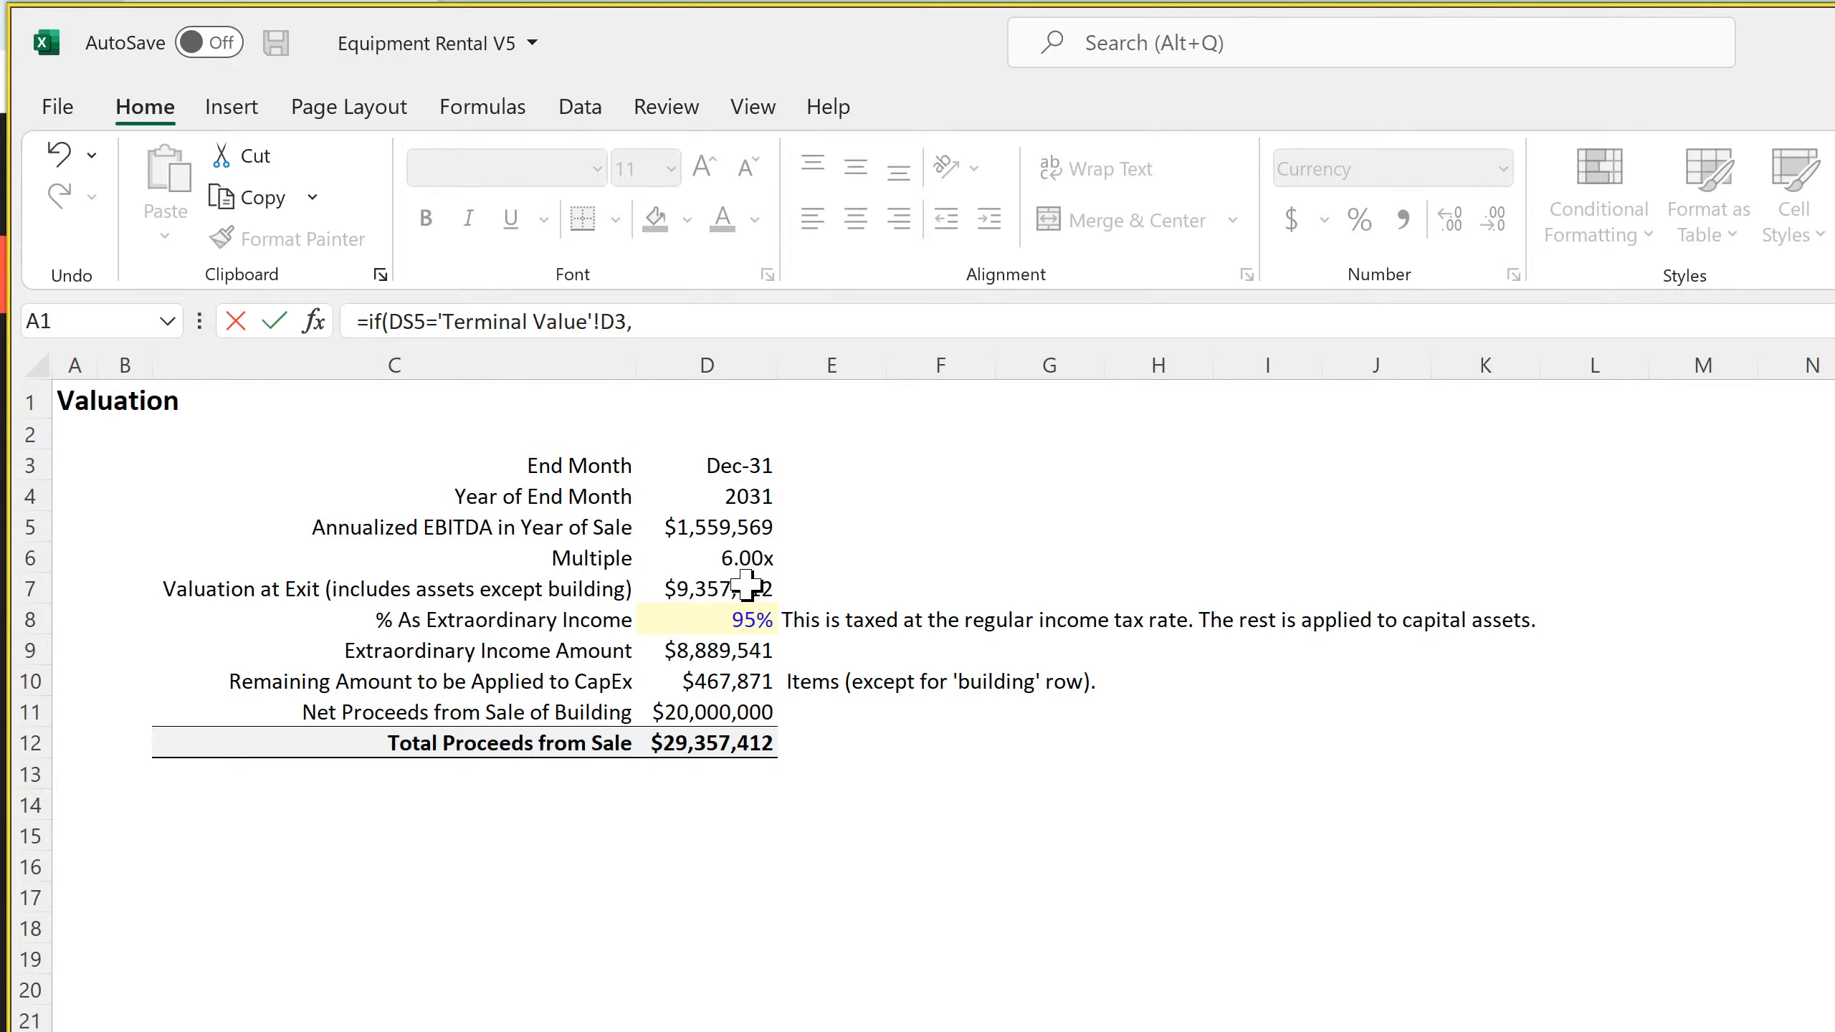
{"action": "left_click", "coordinate": [726, 715]}
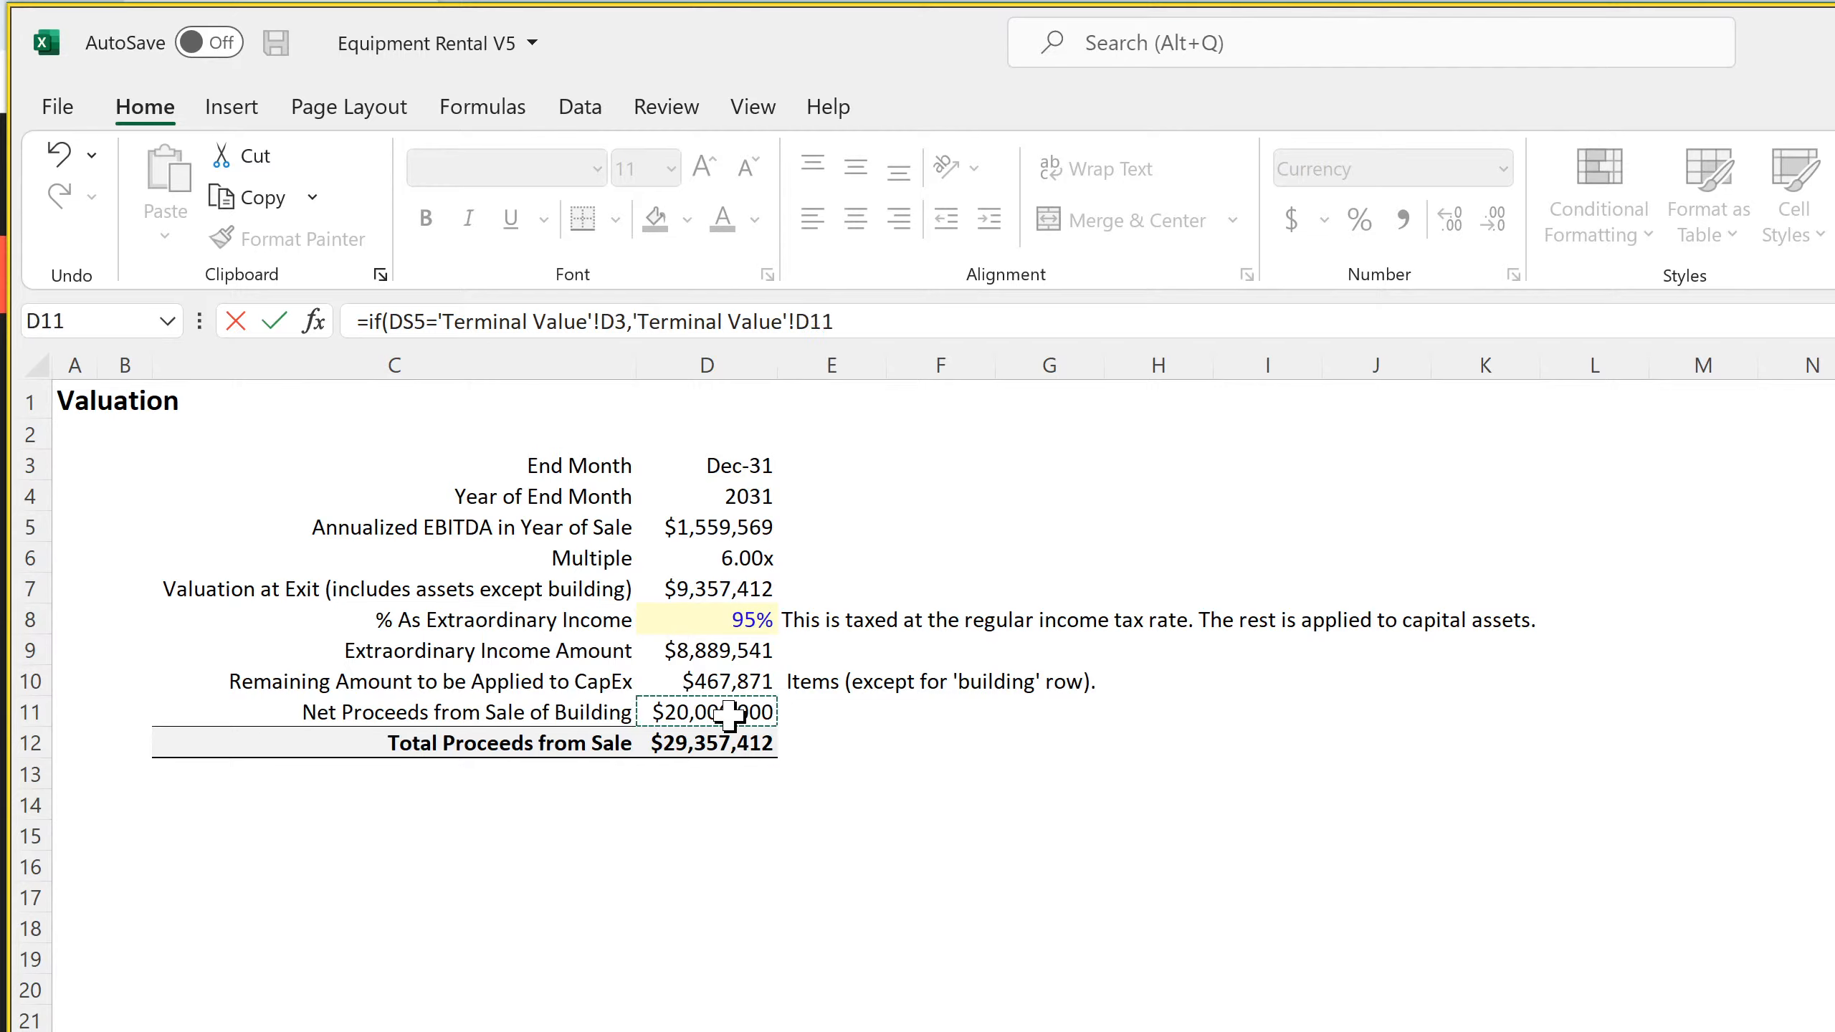
{"action": "type", "text": ",0"}
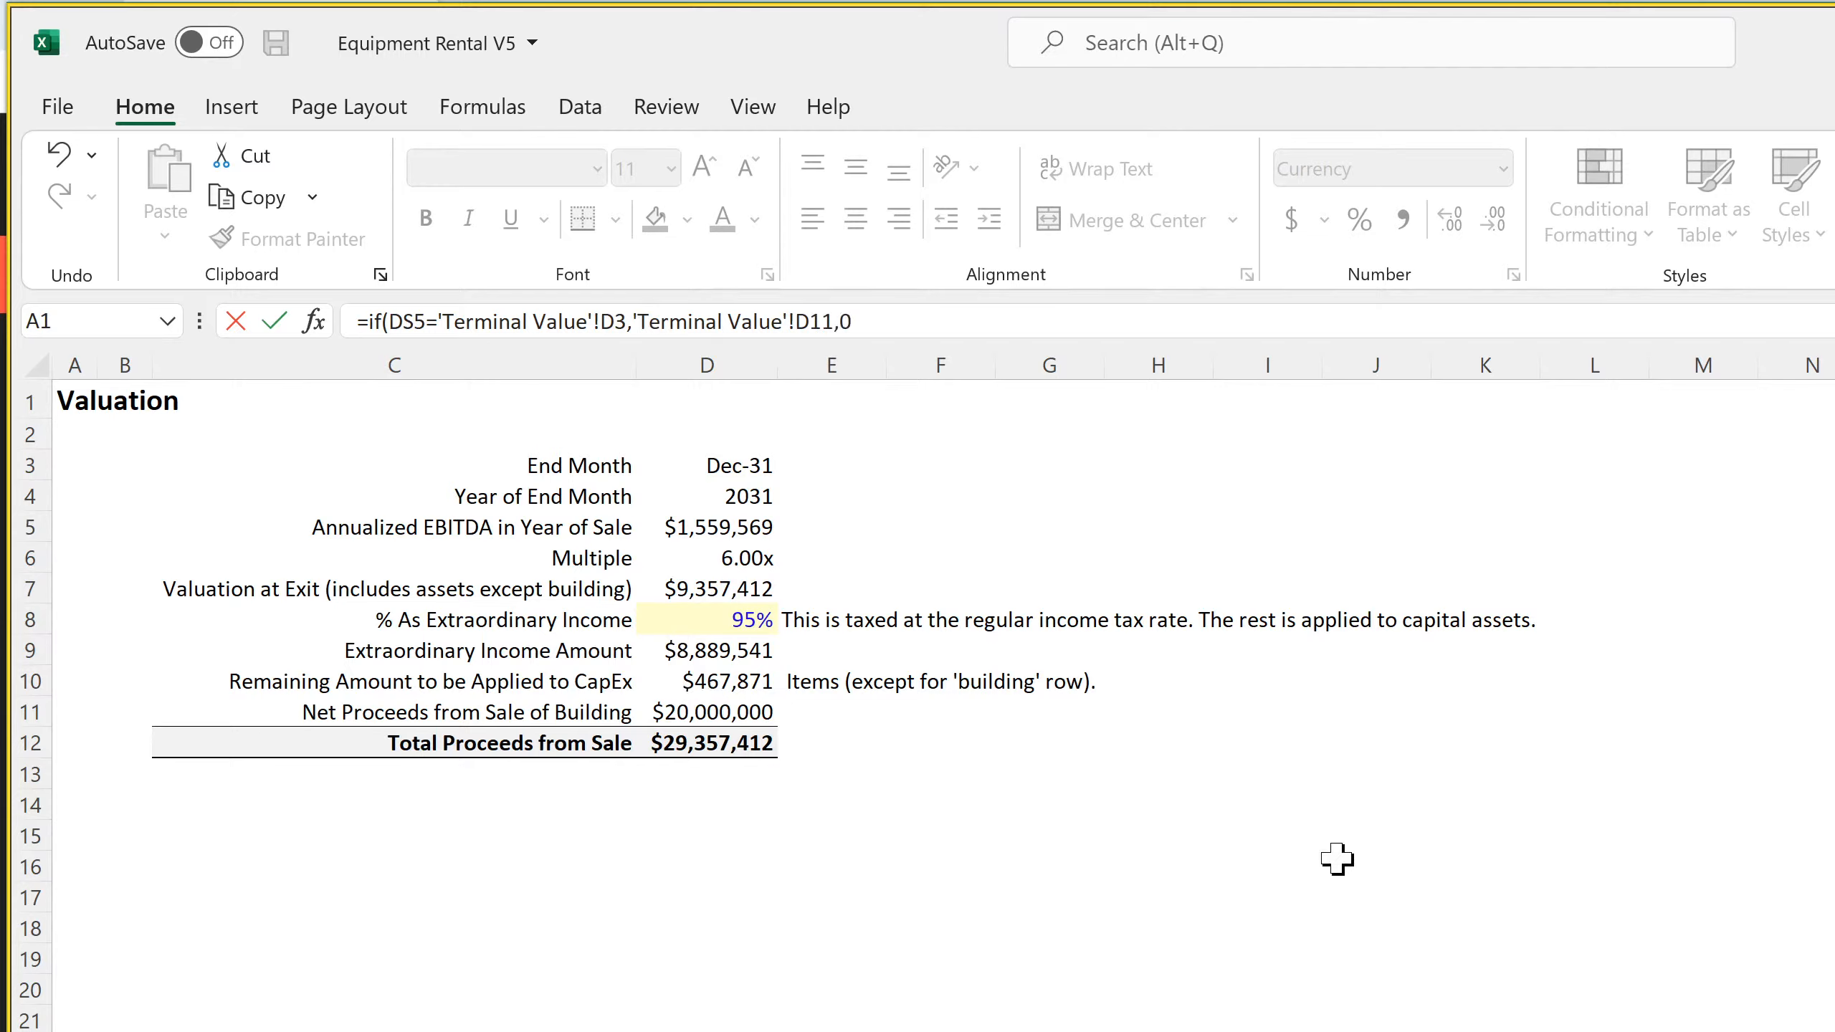
Lock the columns of both Terminal Value references in the DS163 formula as $D3 and $D11 and commit it
{"action": "left_click", "coordinate": [799, 316]}
{"action": "type", "text": "$"}
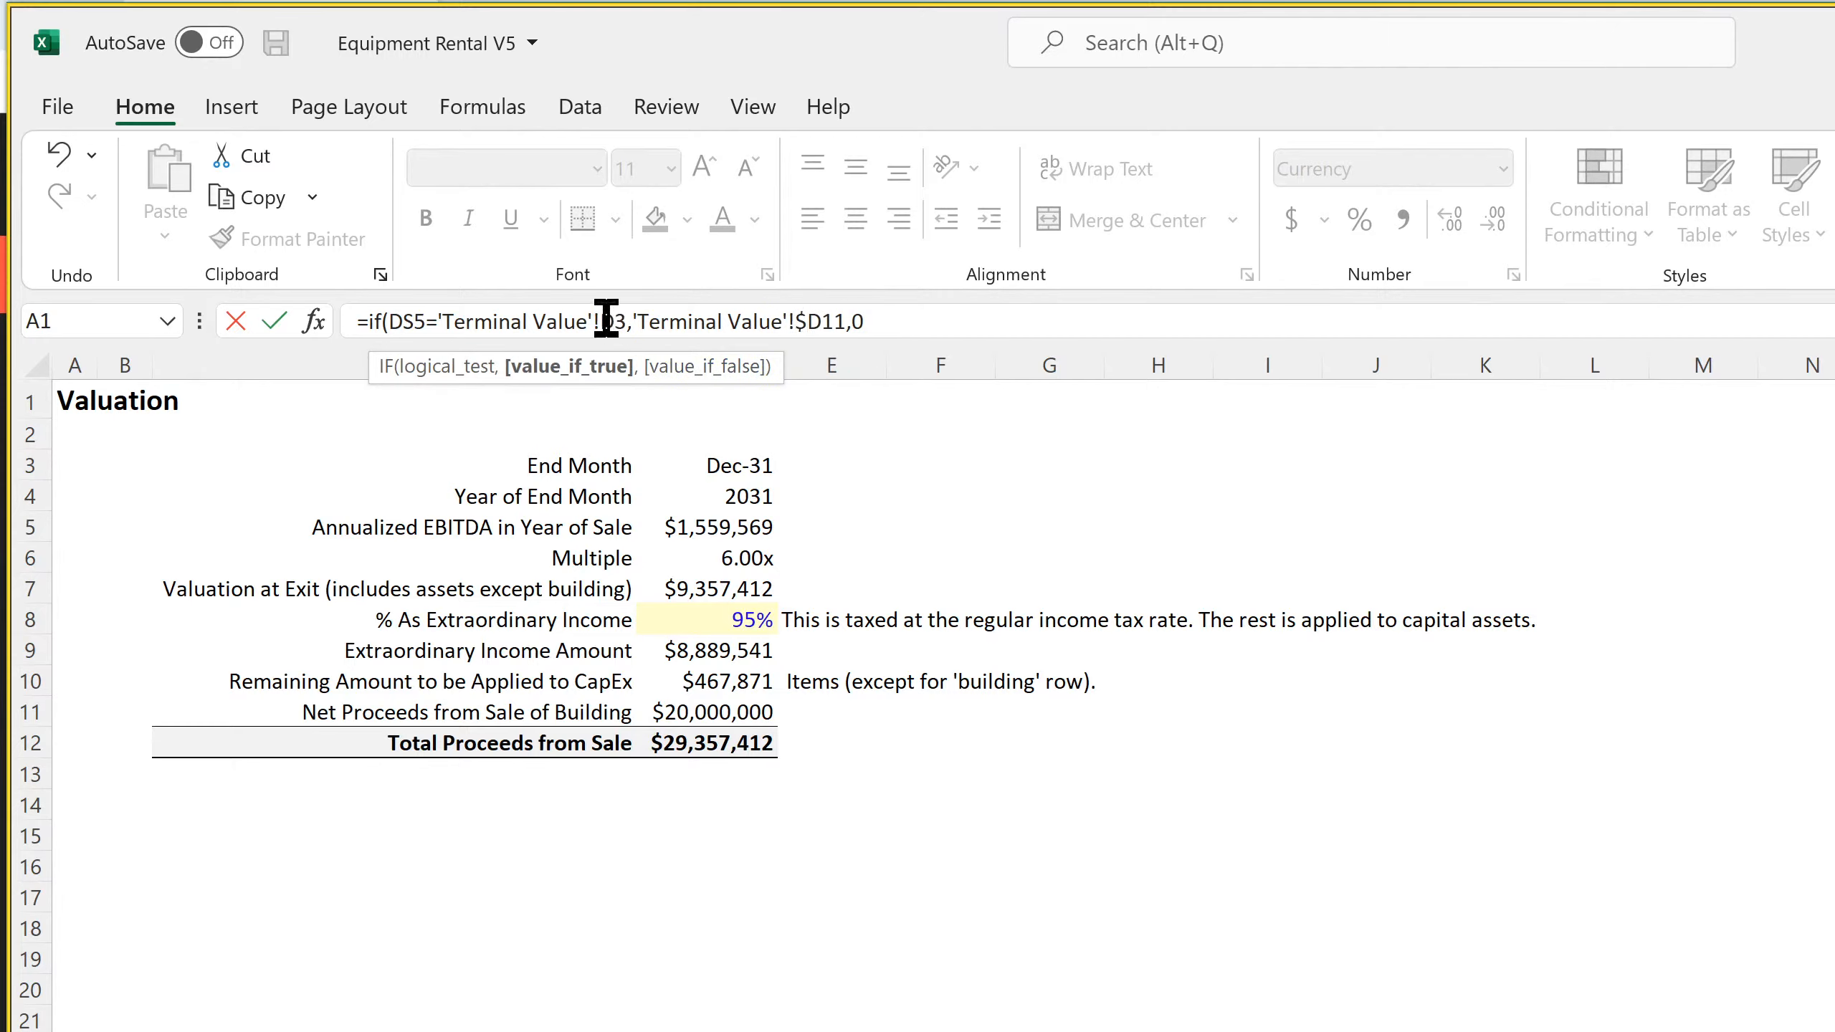
{"action": "left_click", "coordinate": [606, 321]}
{"action": "type", "text": "$"}
{"action": "key", "text": "Return"}
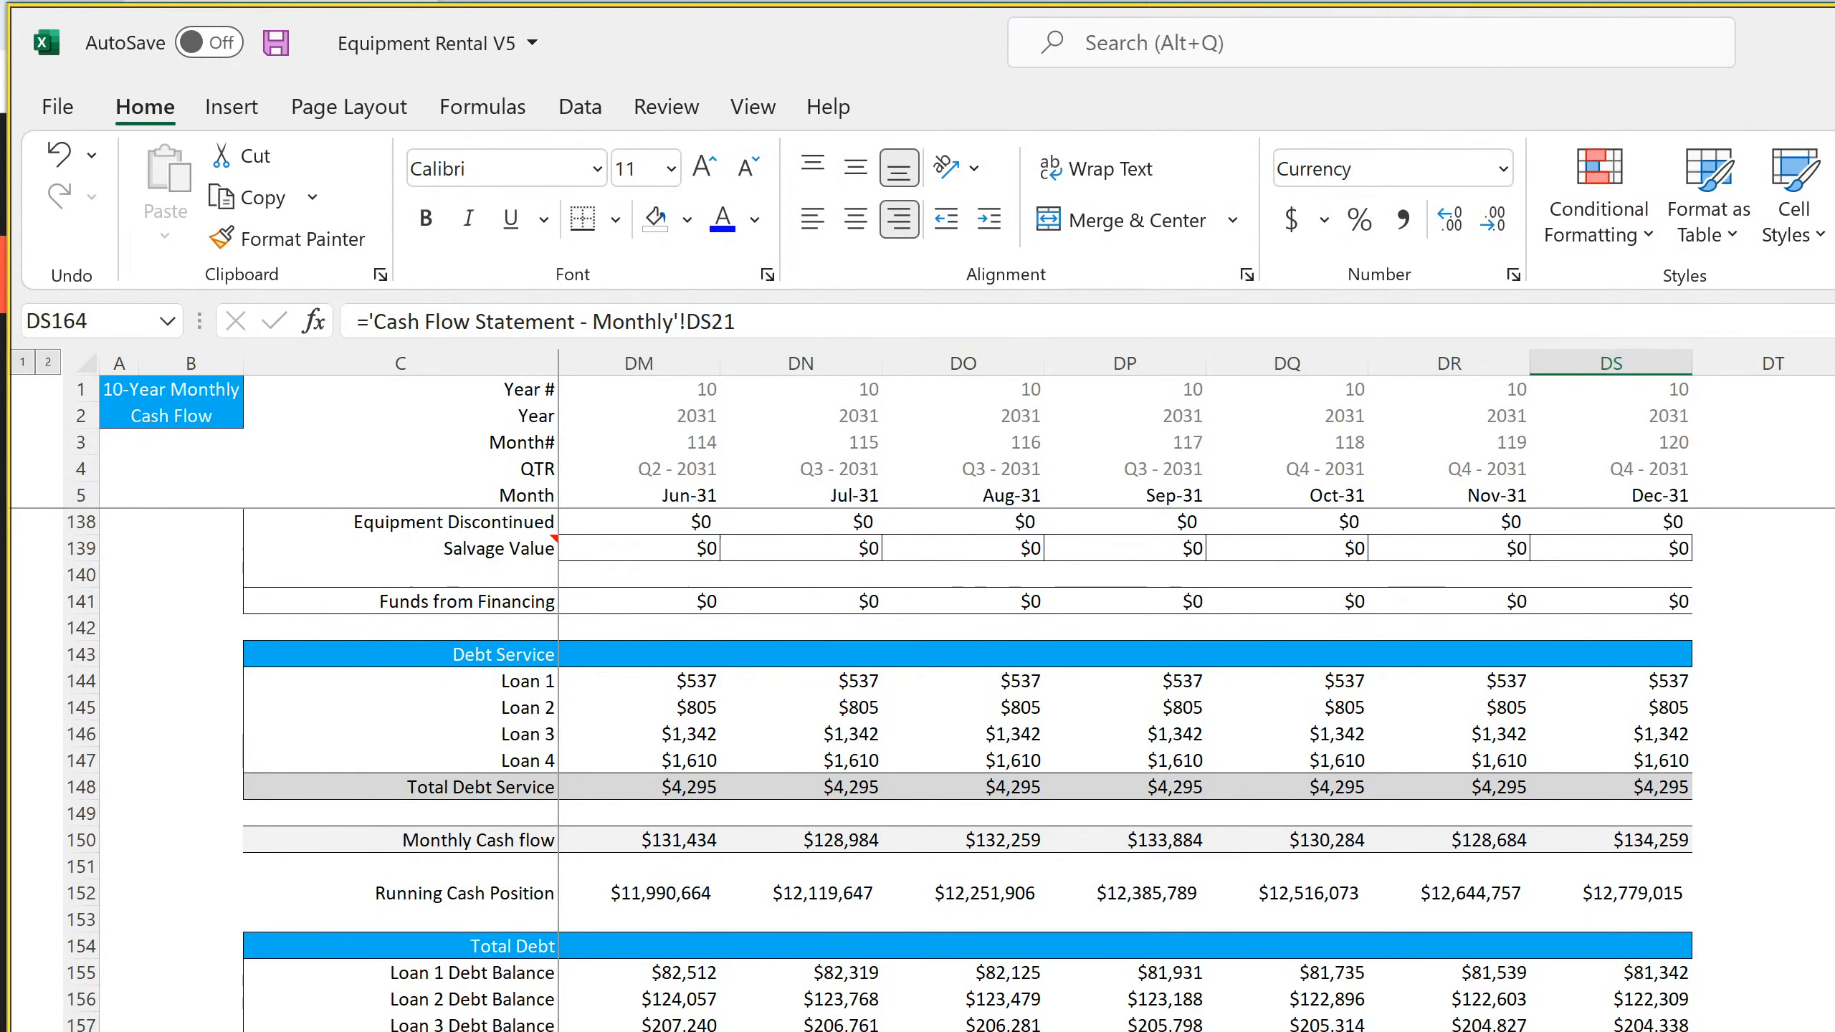
Check the formulas for building sale proceeds, remaining CapEx amount and end month in D11, D10 and D3 of the Terminal Value sheet
{"action": "key", "text": "ctrl+Page_Down"}
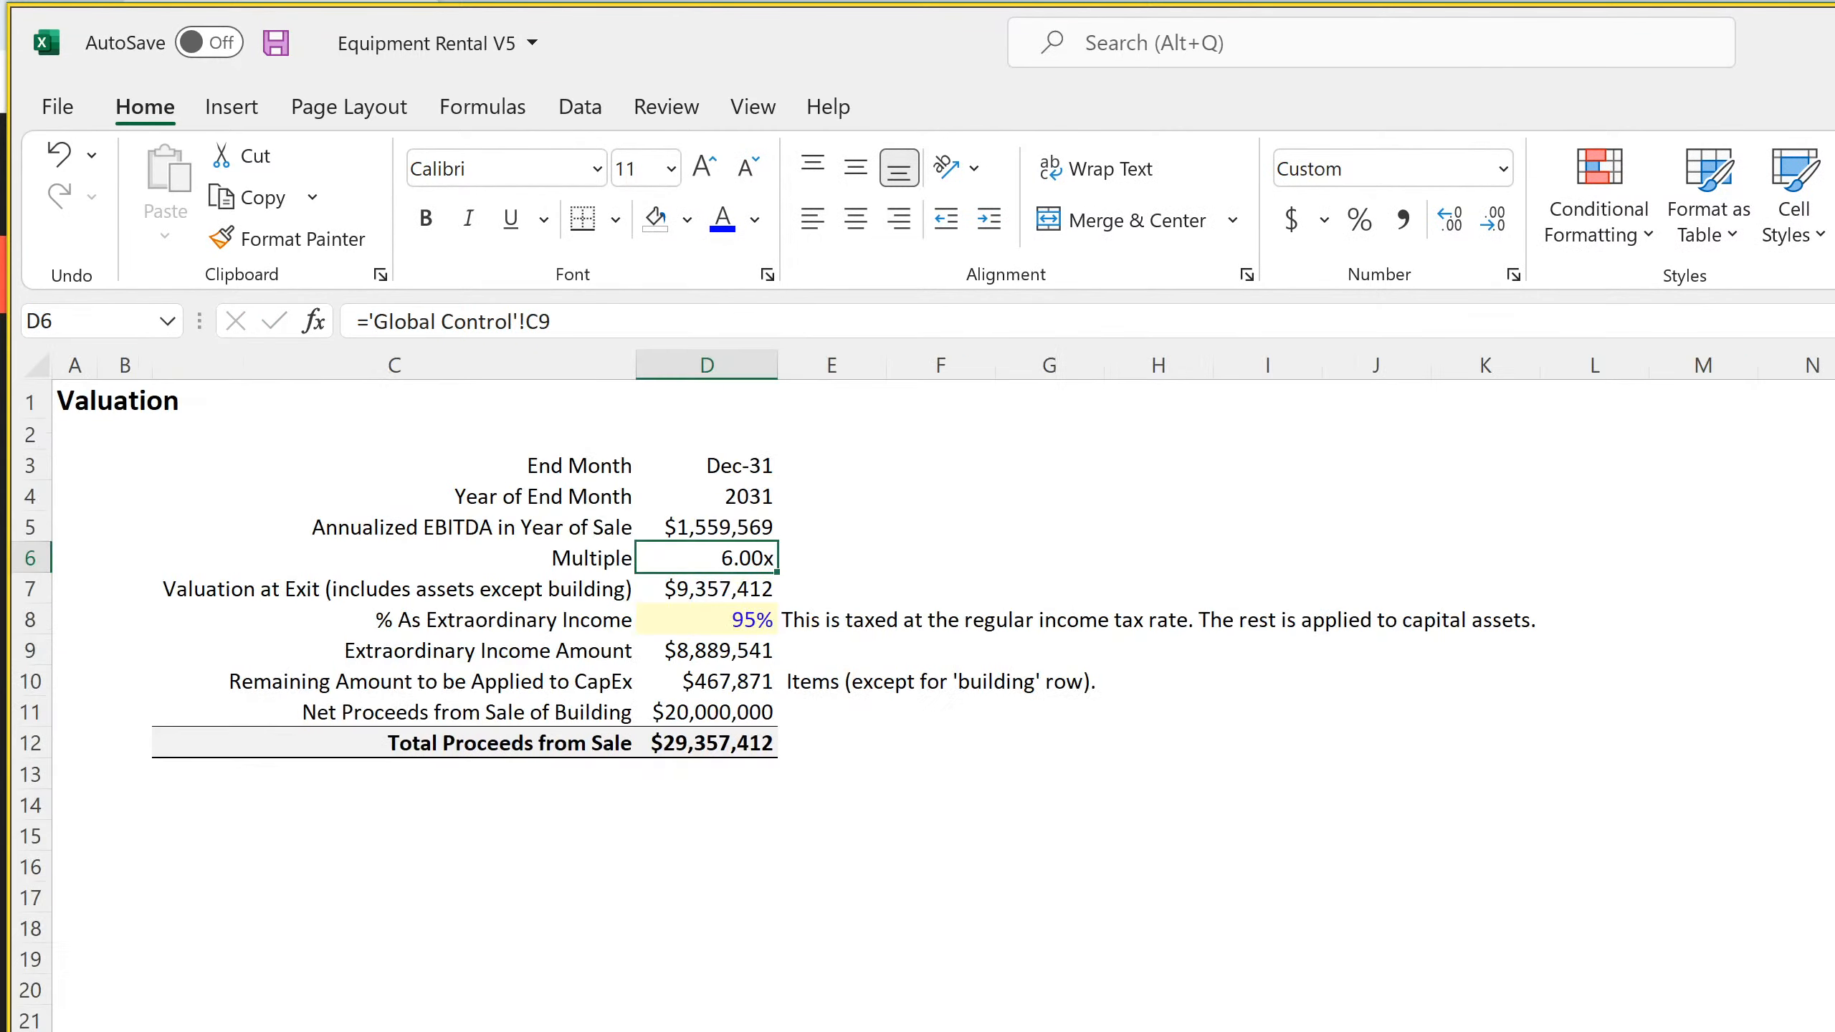
{"action": "left_click", "coordinate": [721, 718]}
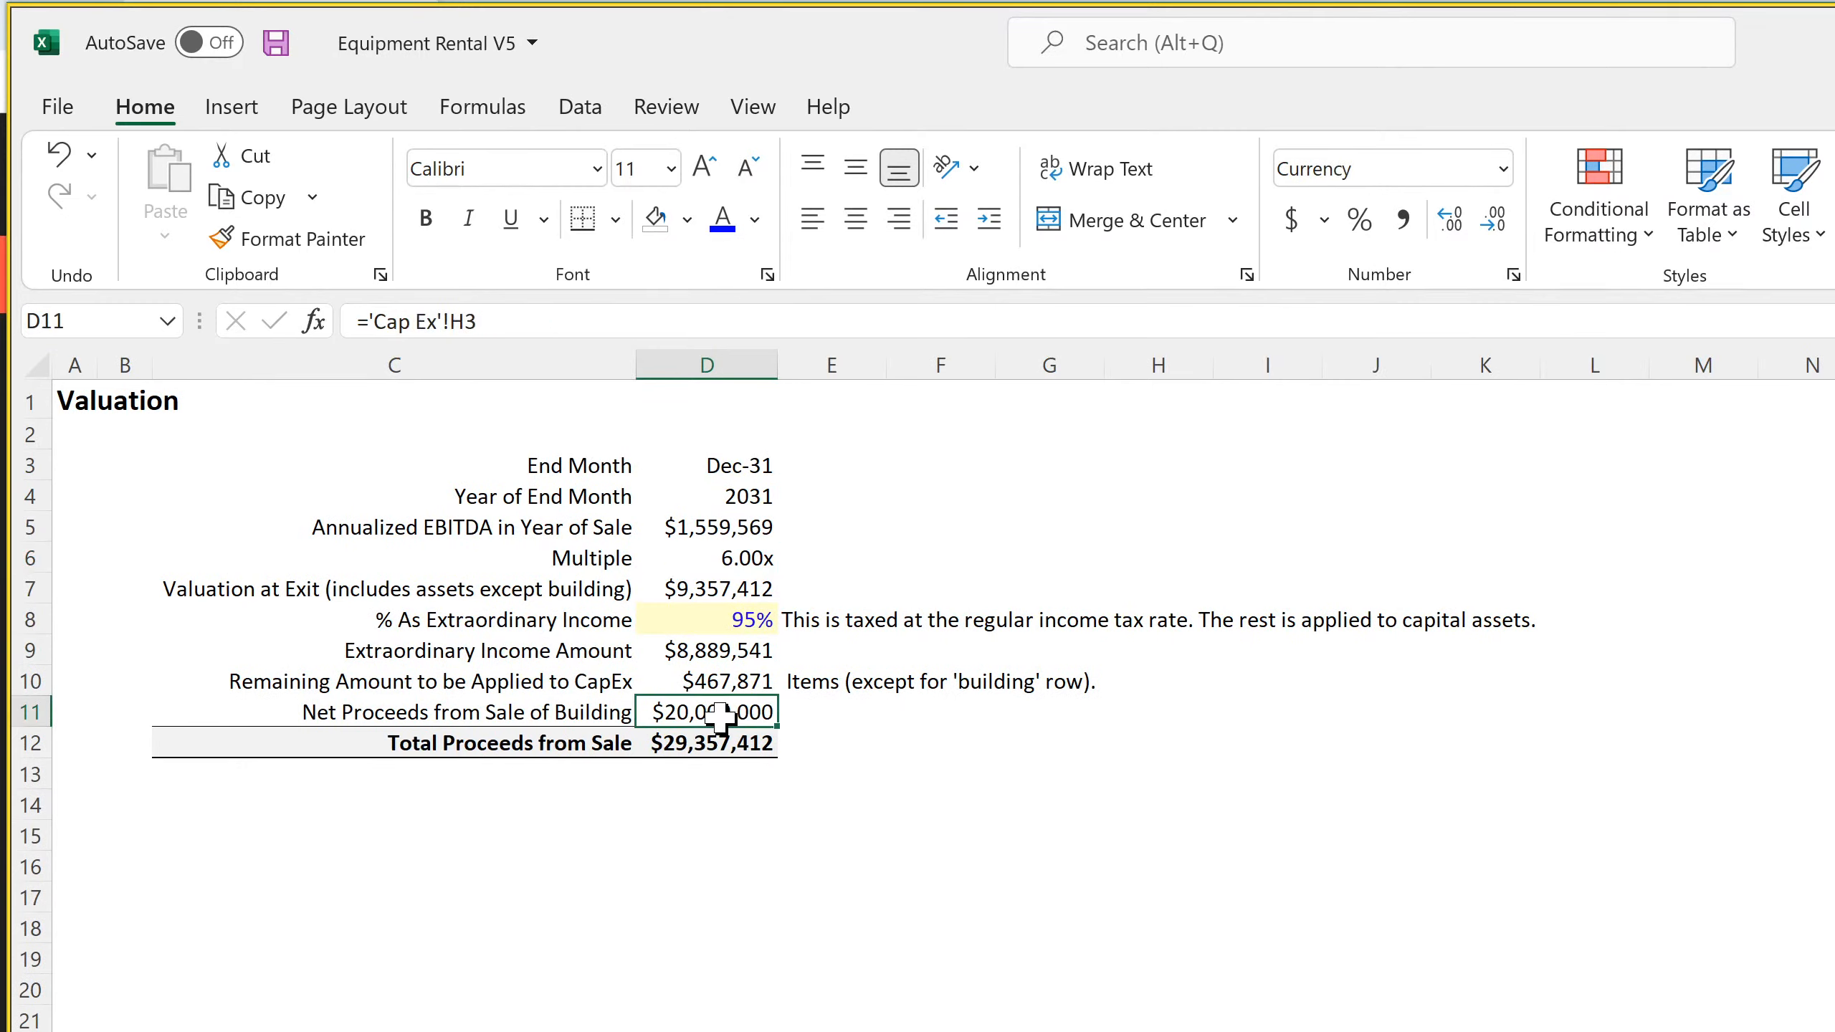
{"action": "left_click", "coordinate": [717, 683]}
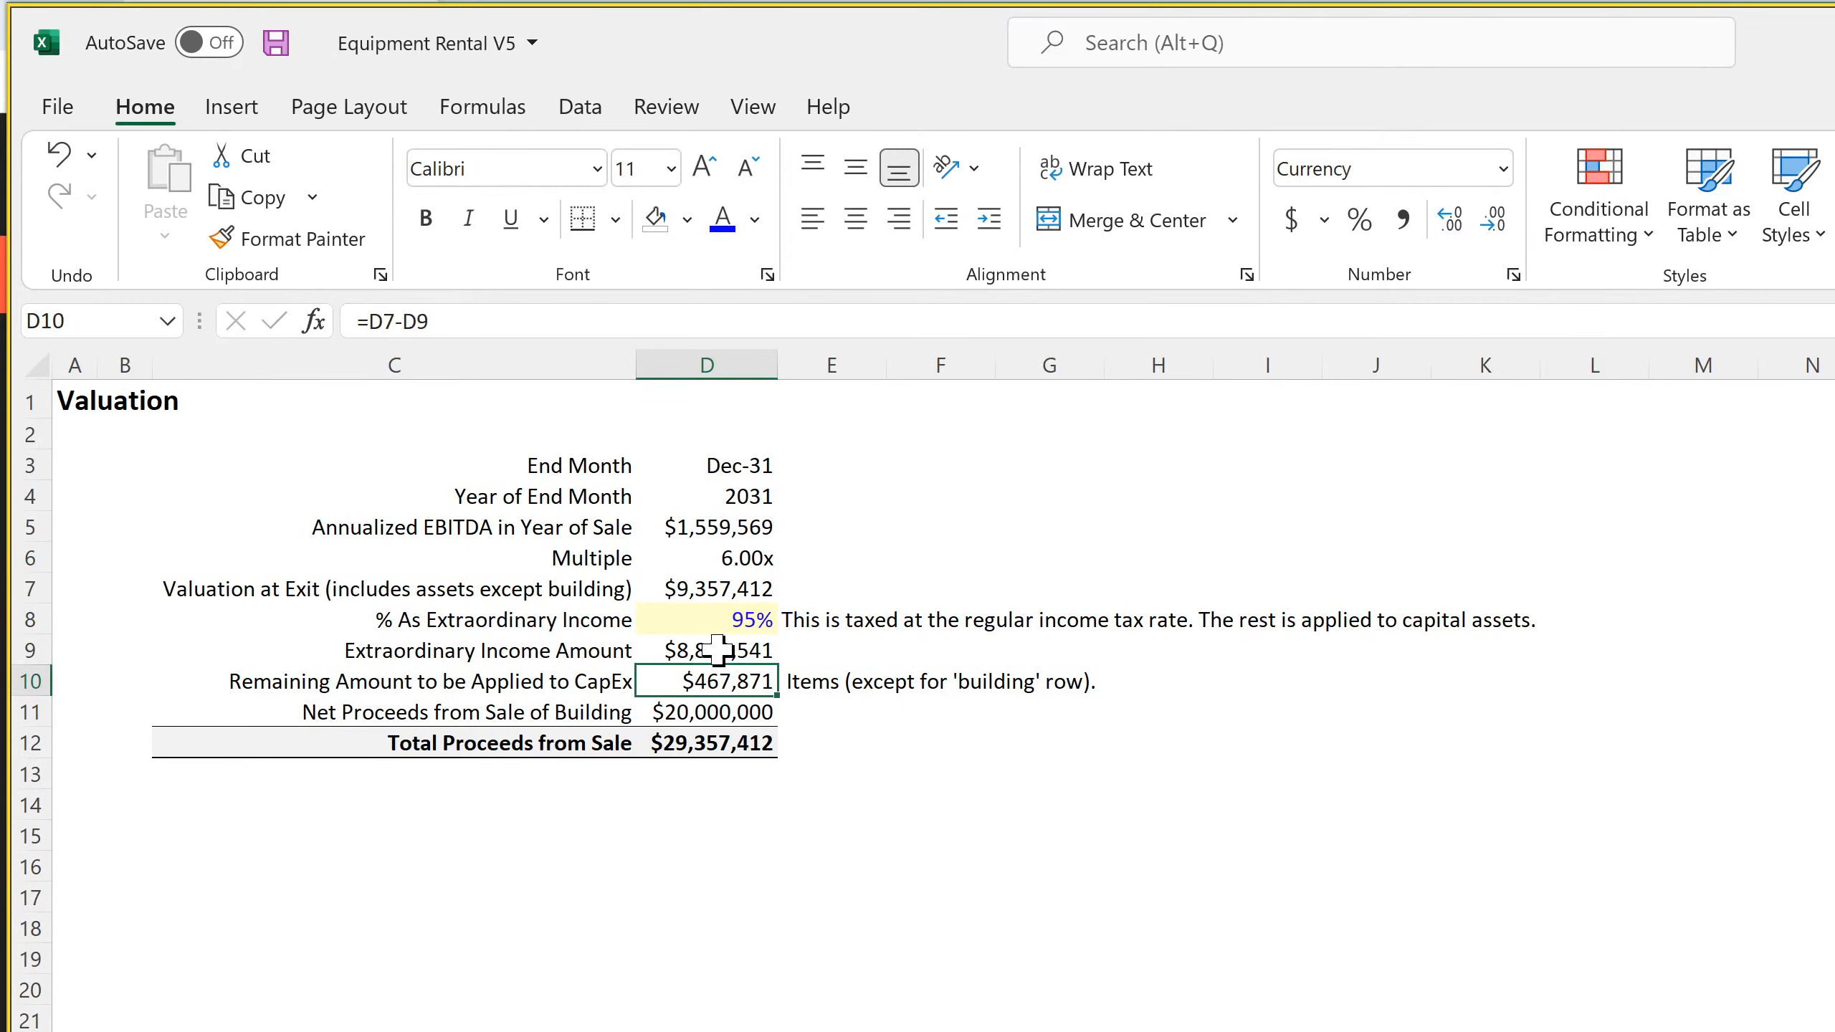
{"action": "left_click", "coordinate": [729, 464]}
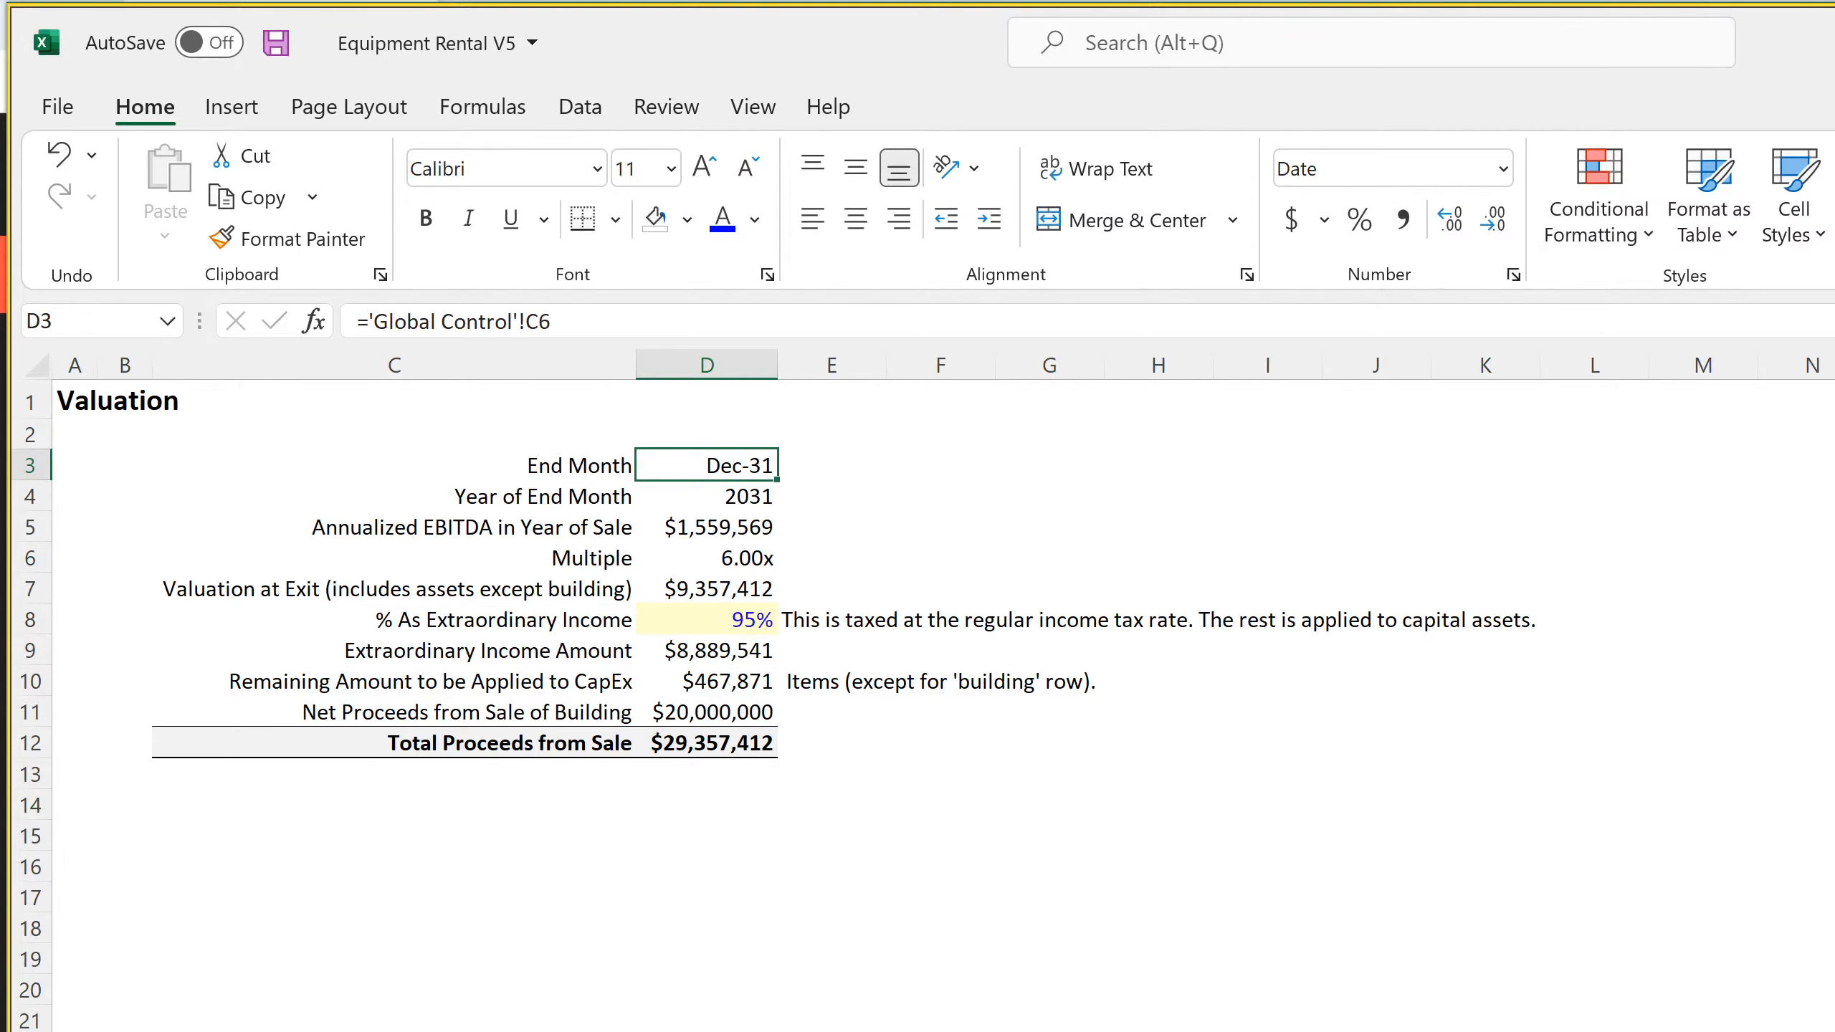
Copy the DS163 Building Proceeds formula across row 163 of the monthly cash flow sheet back to D163 for Jan-22
{"action": "key", "text": "ctrl+Page_Up"}
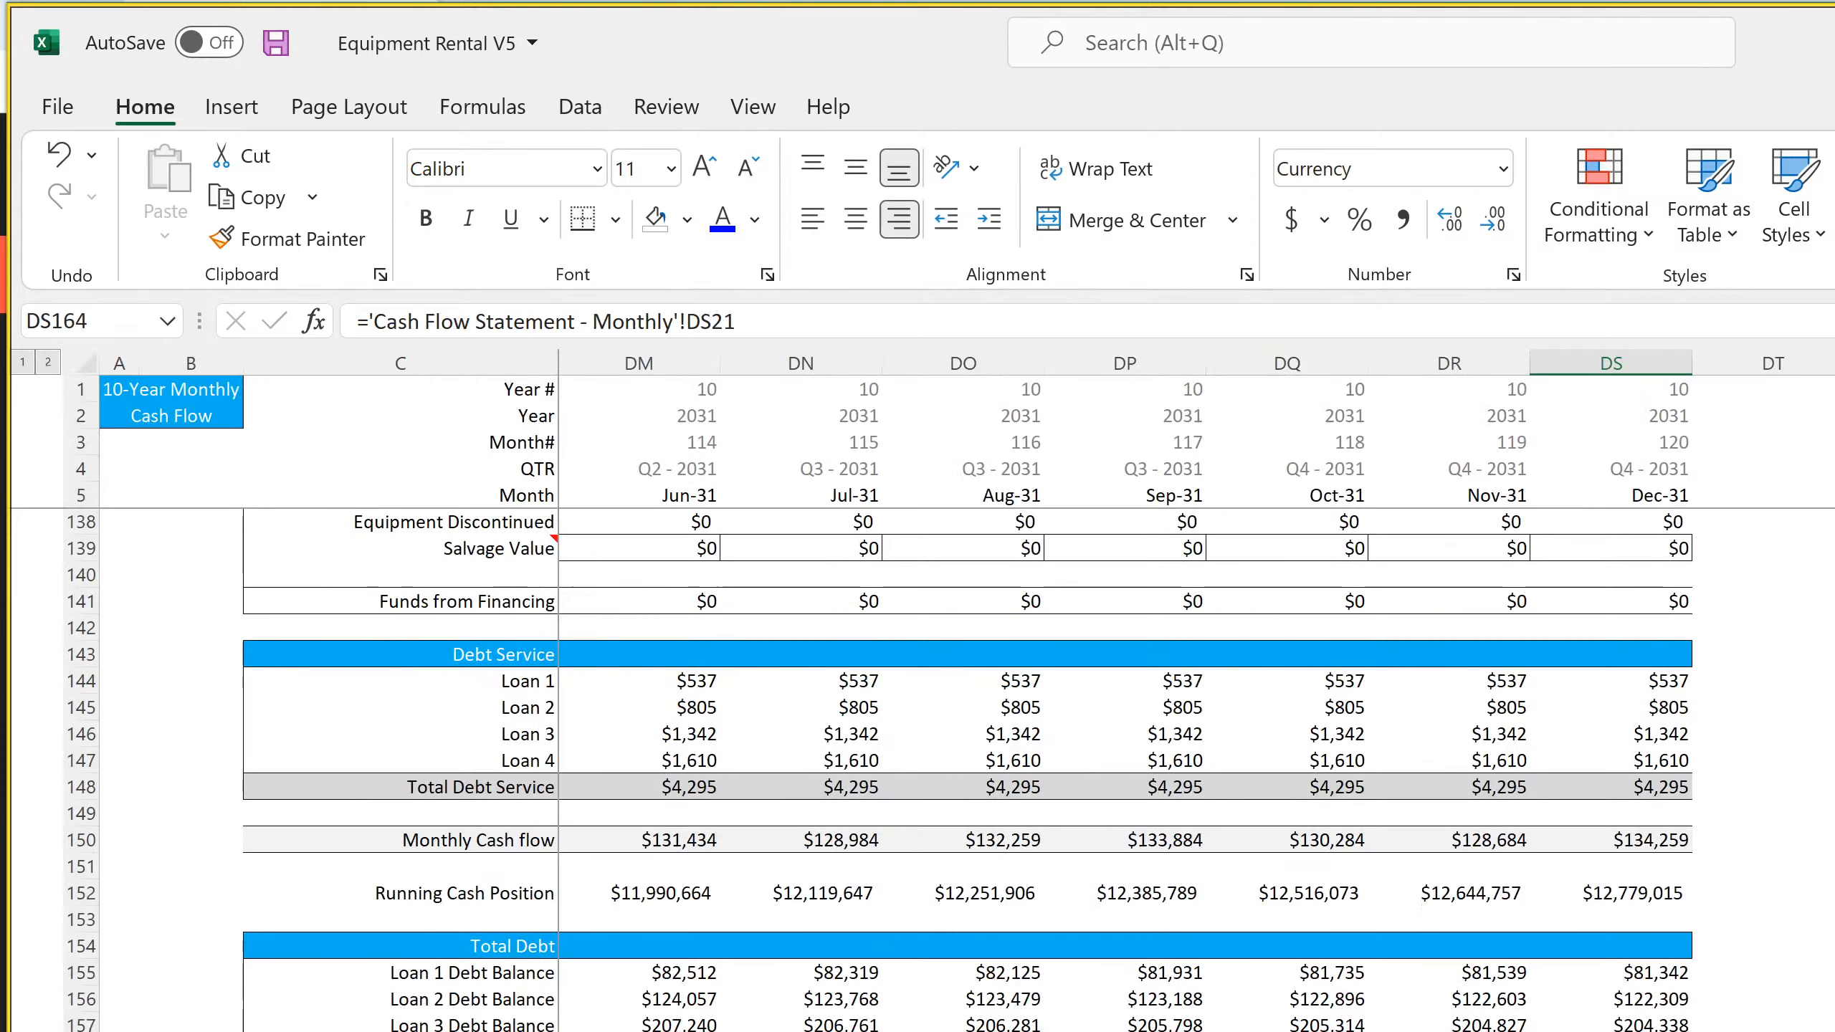
{"action": "key", "text": "Up"}
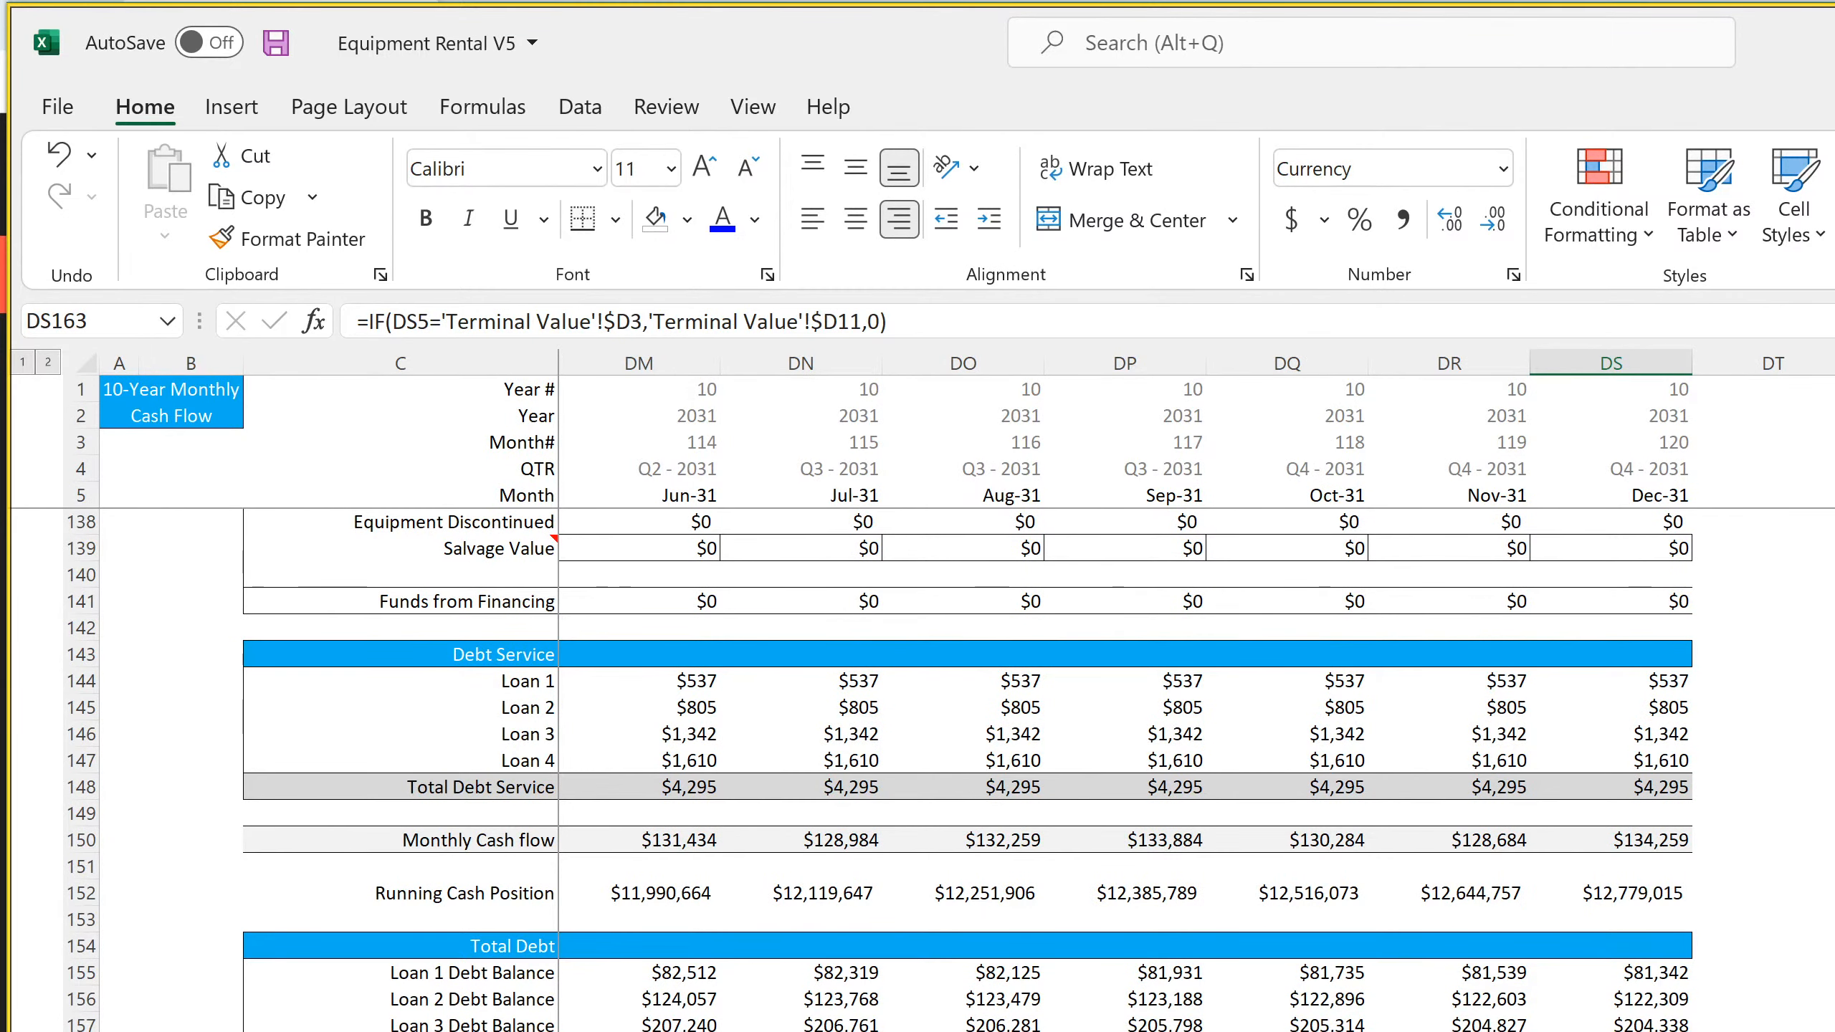
{"action": "scroll", "coordinate": [1197, 694], "scroll_direction": "left", "scroll_amount": 4}
{"action": "scroll", "coordinate": [1197, 694], "scroll_direction": "left", "scroll_amount": 20}
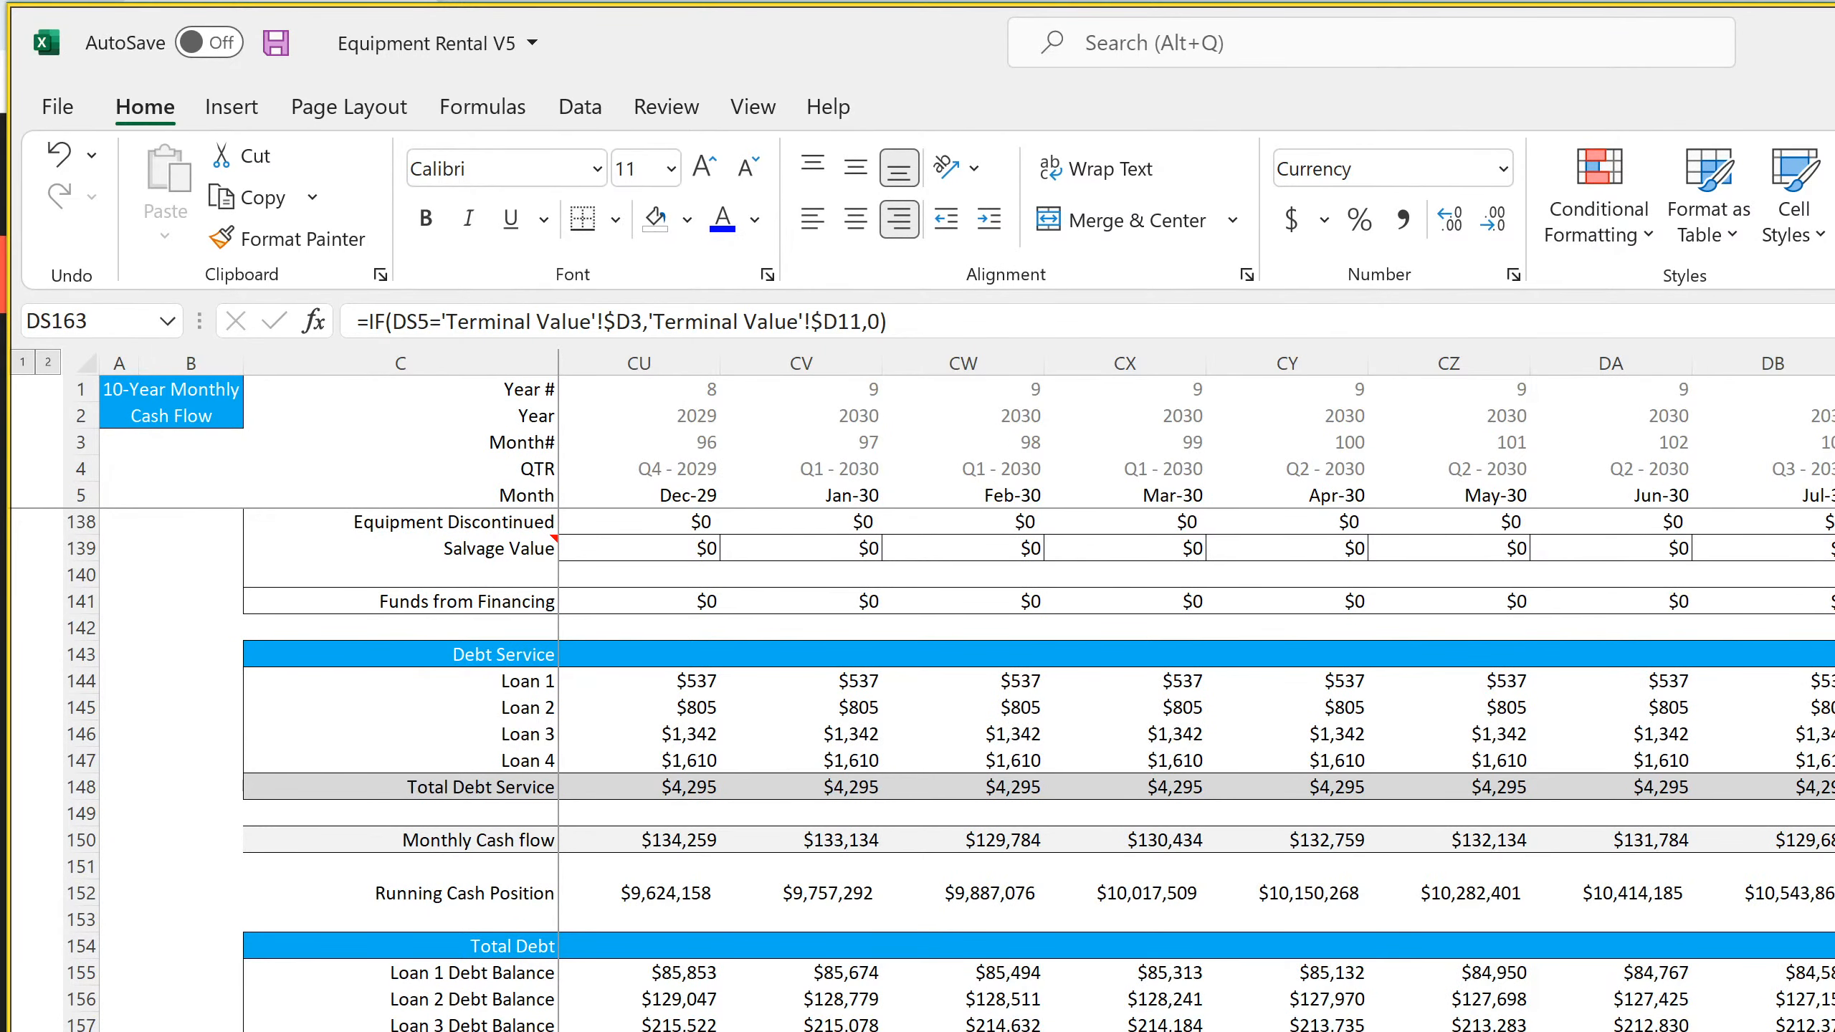
{"action": "scroll", "coordinate": [1197, 693], "scroll_direction": "left", "scroll_amount": 20}
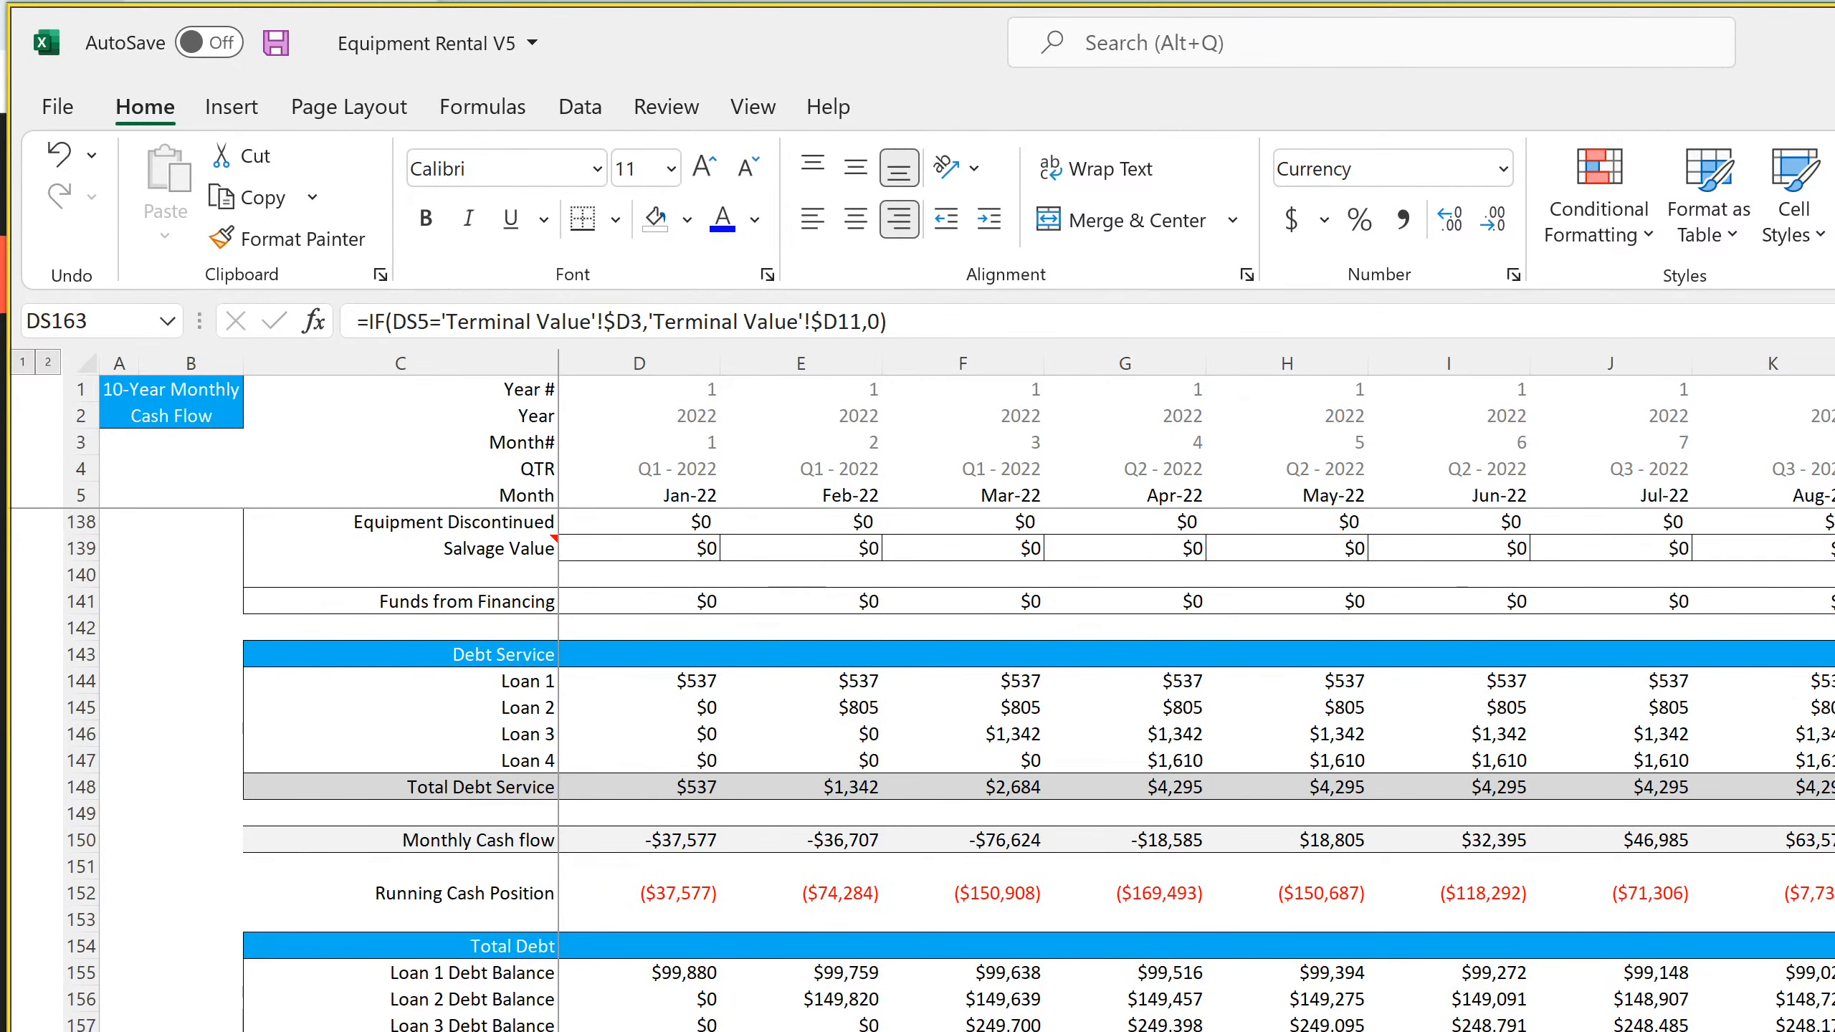
{"action": "key", "text": "Home"}
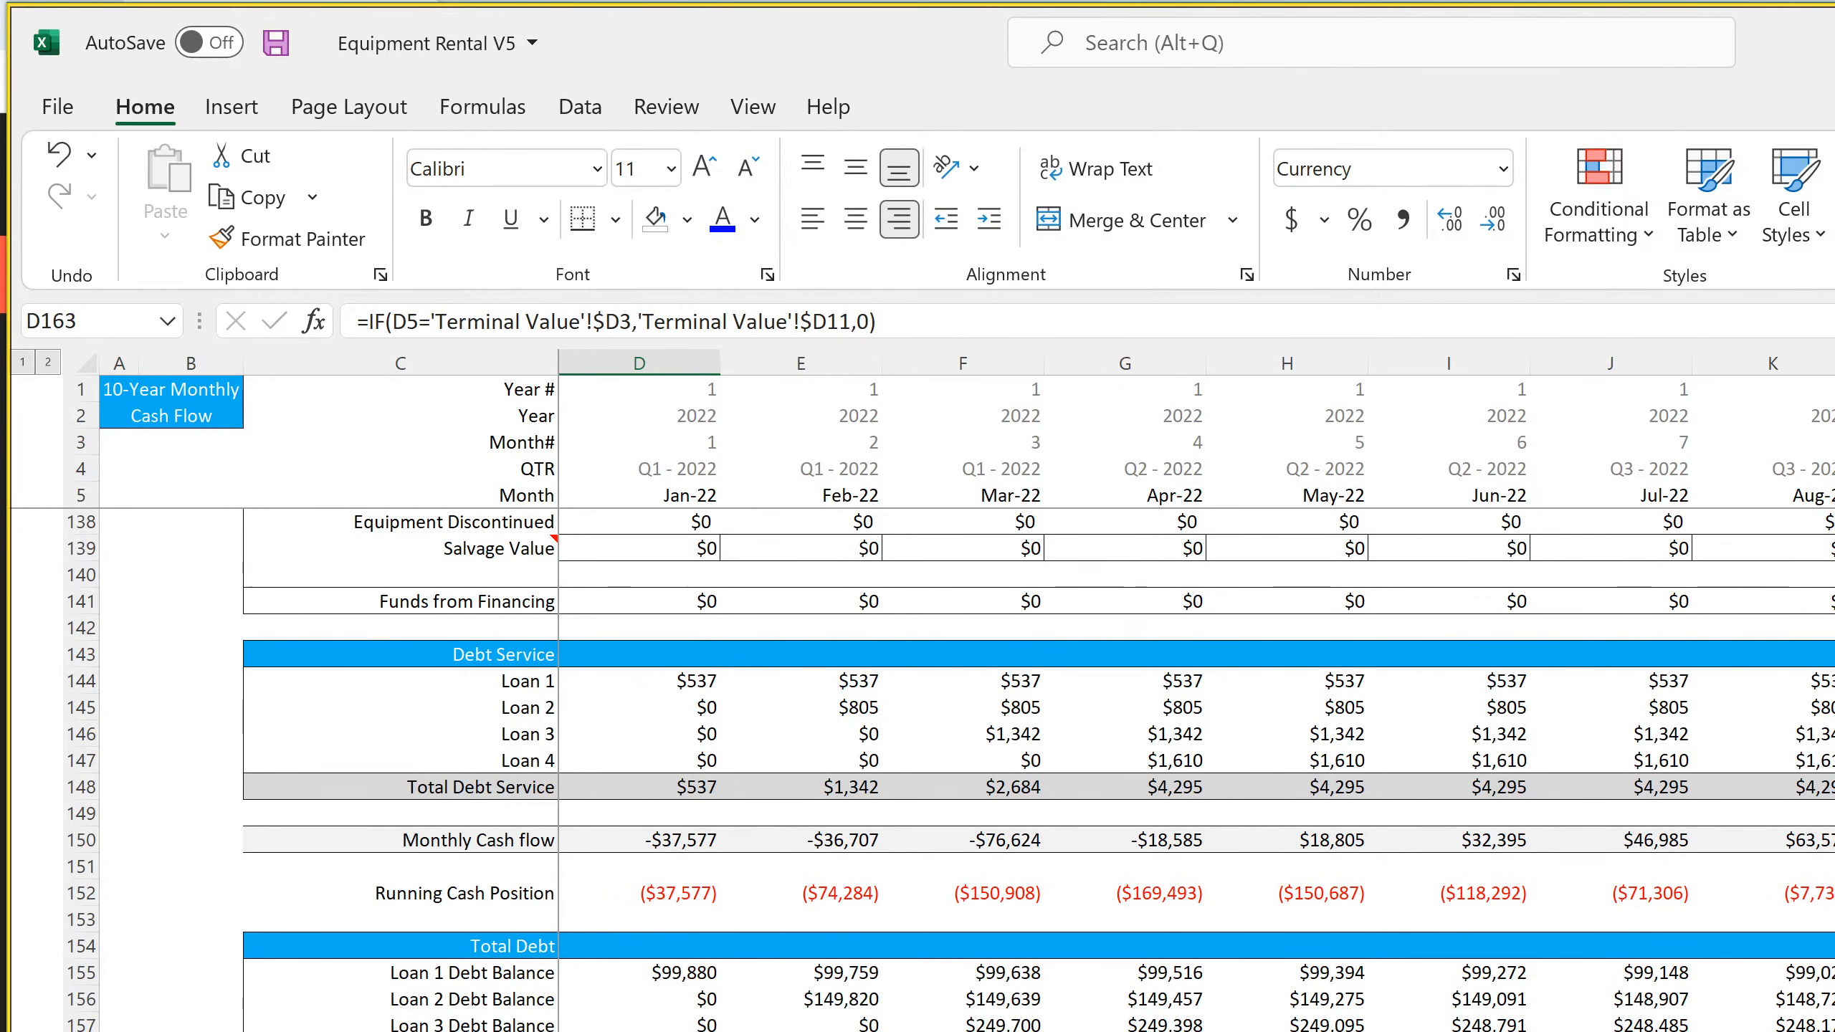
{"action": "key", "text": "Right"}
{"action": "key", "text": "Left"}
Examine the startup cost formulas in D162 and E162 and the Cash Flow Statement link in D164 of the monthly cash flow sheet
{"action": "key", "text": "Up"}
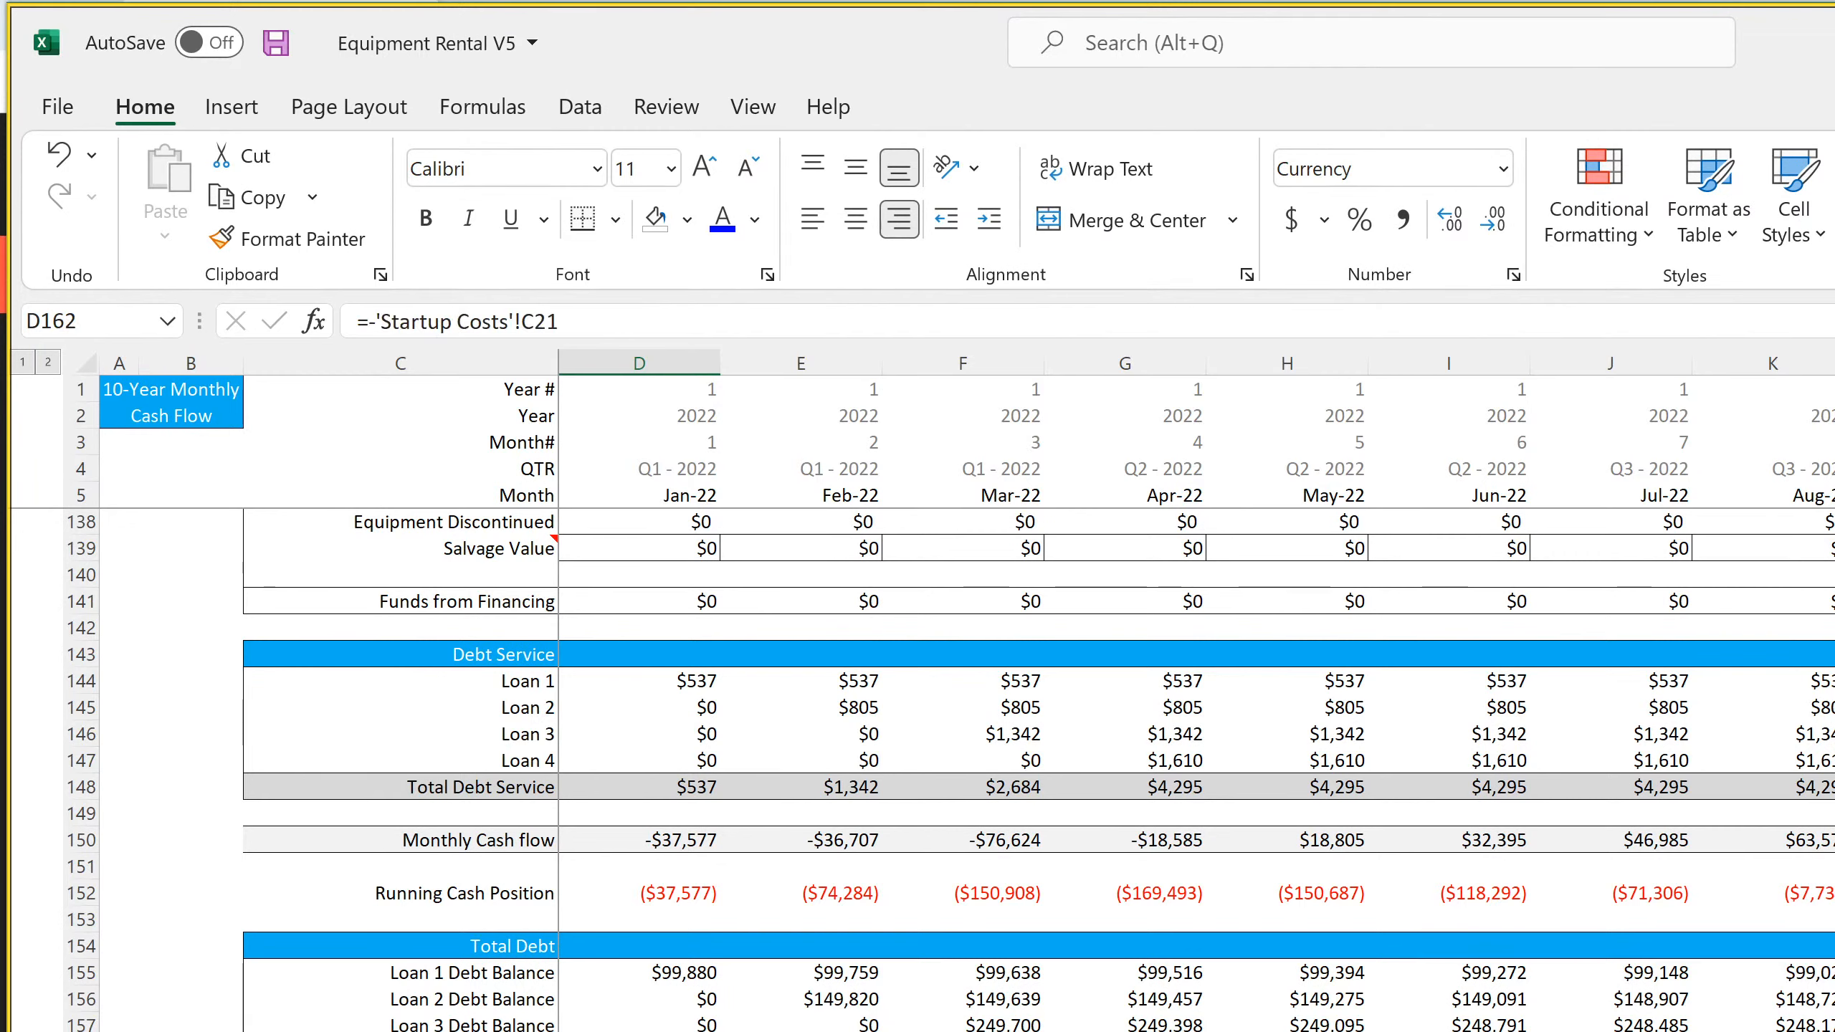
{"action": "key", "text": "Right"}
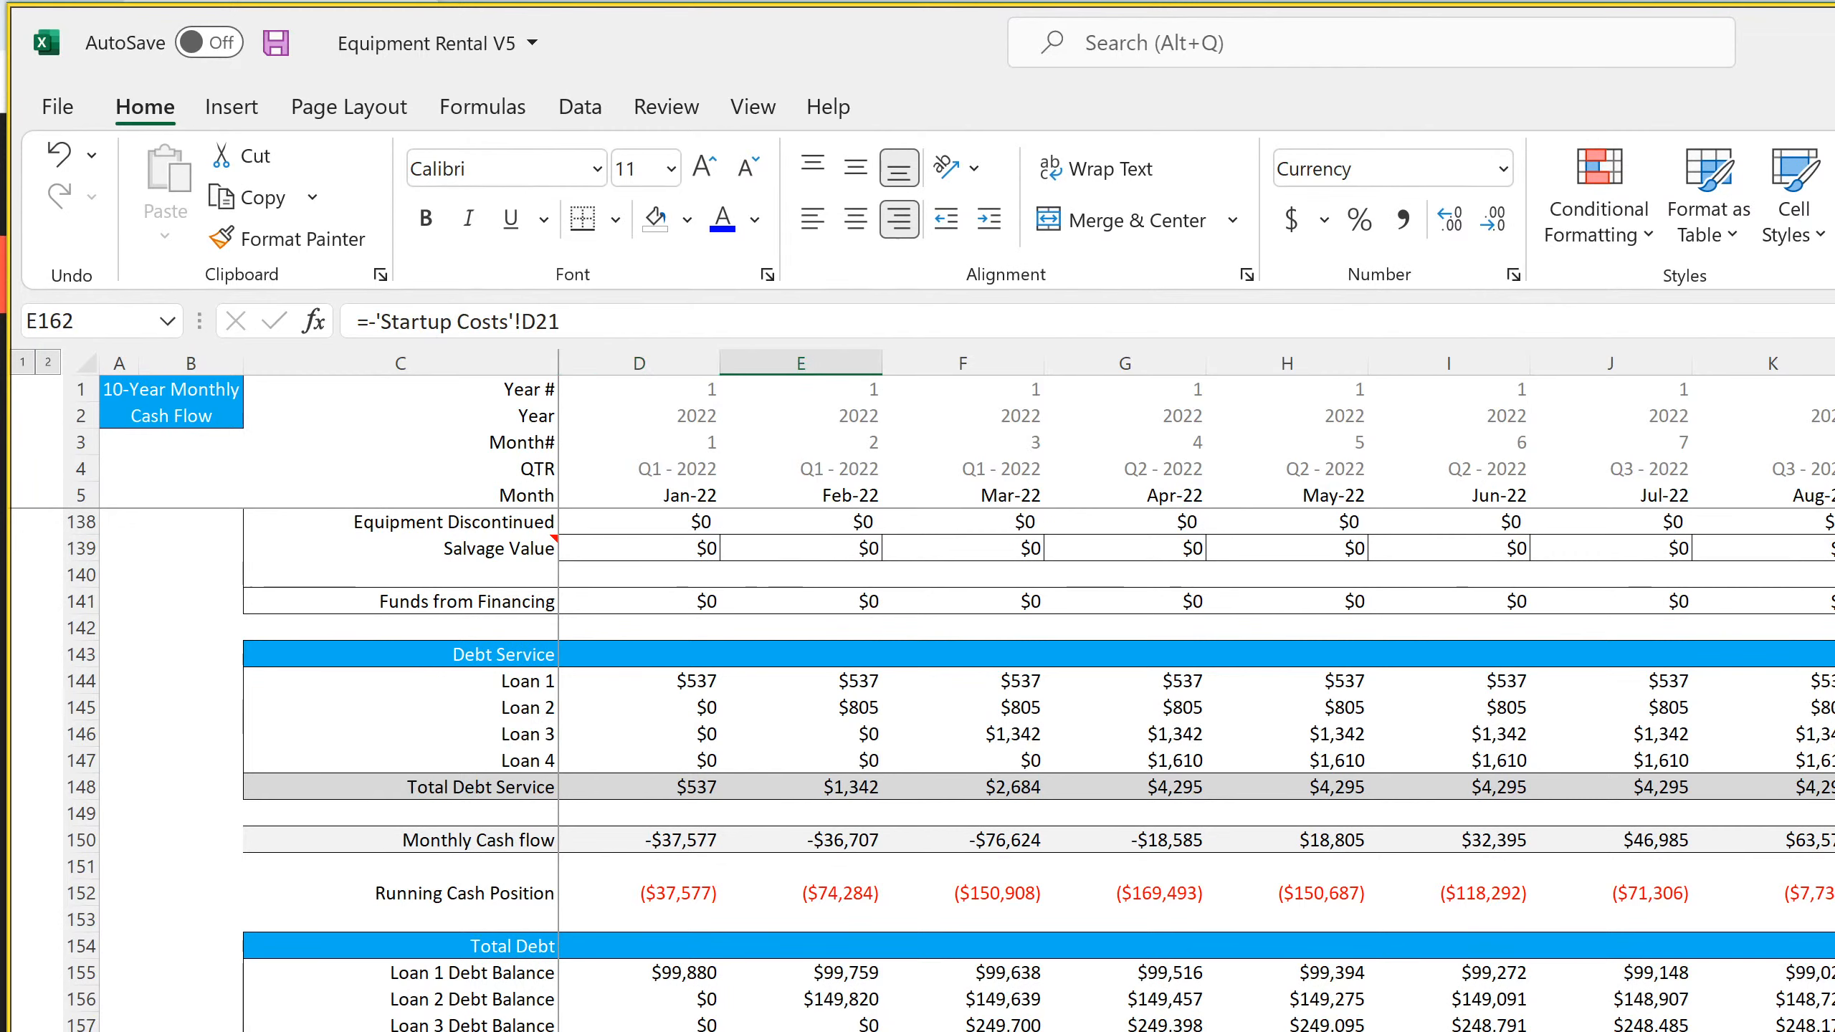
{"action": "key", "text": "Left"}
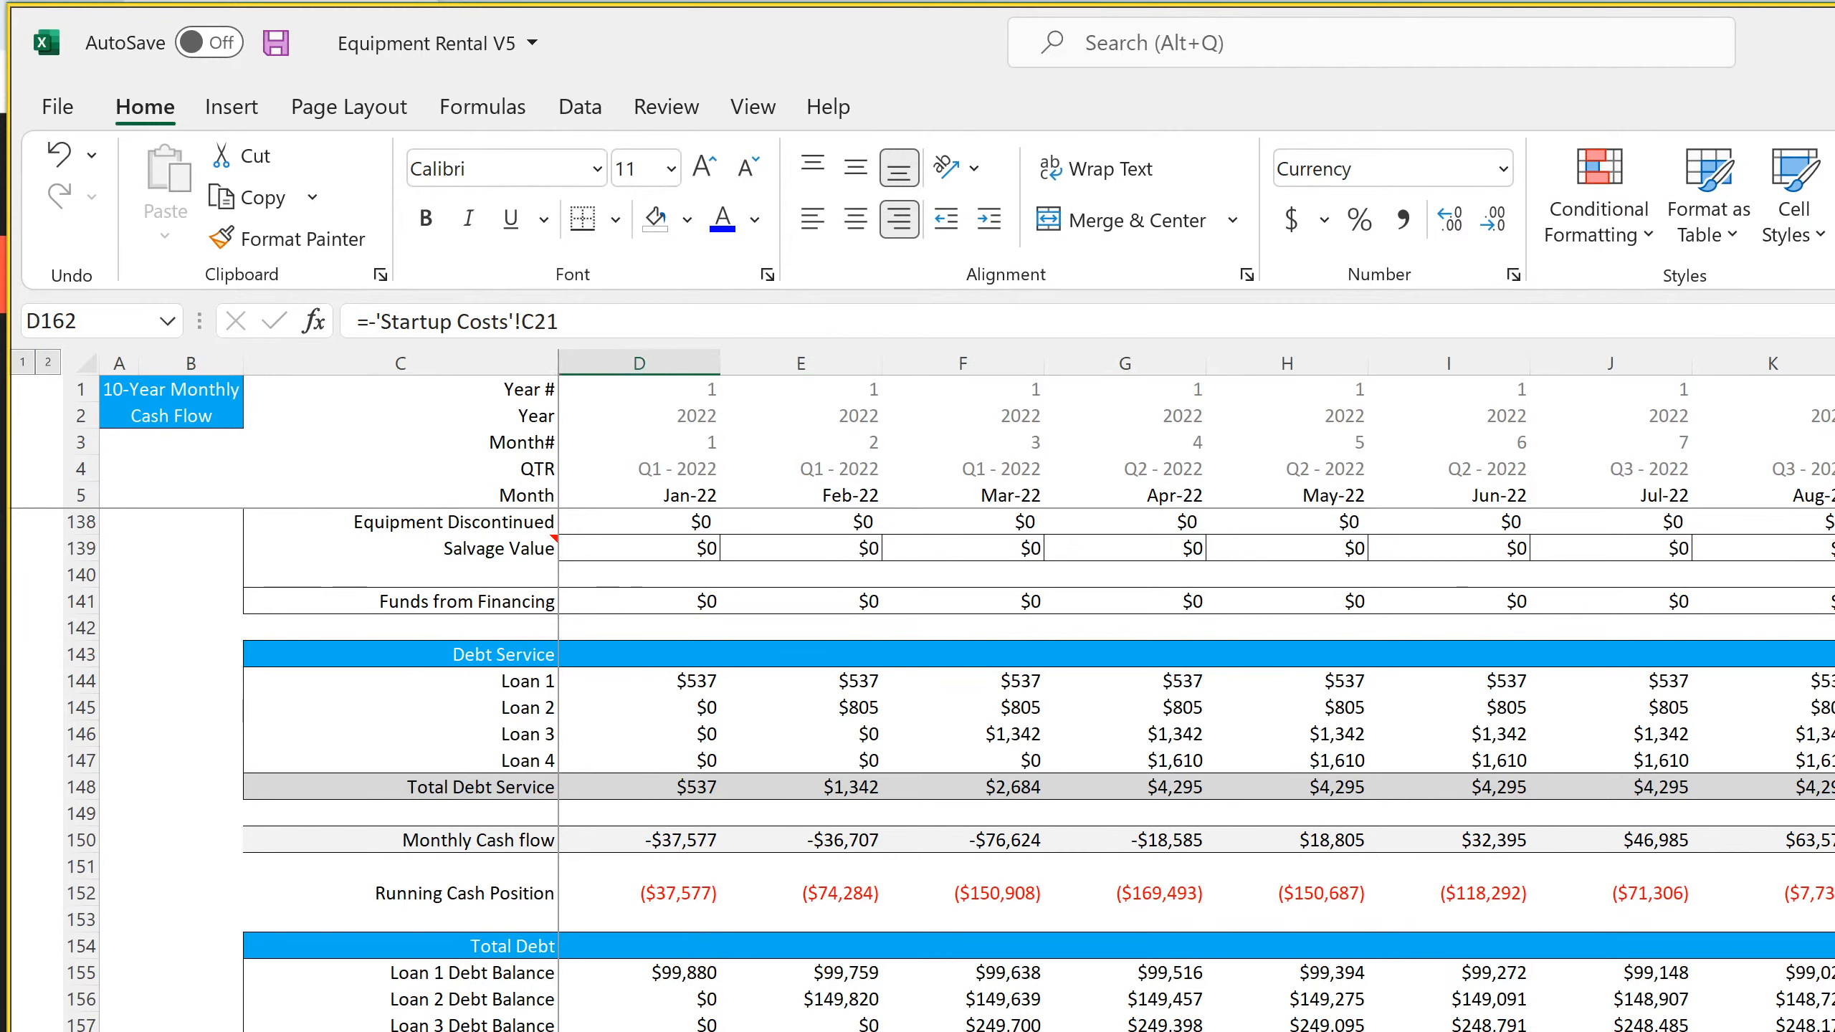
{"action": "key", "text": "Right"}
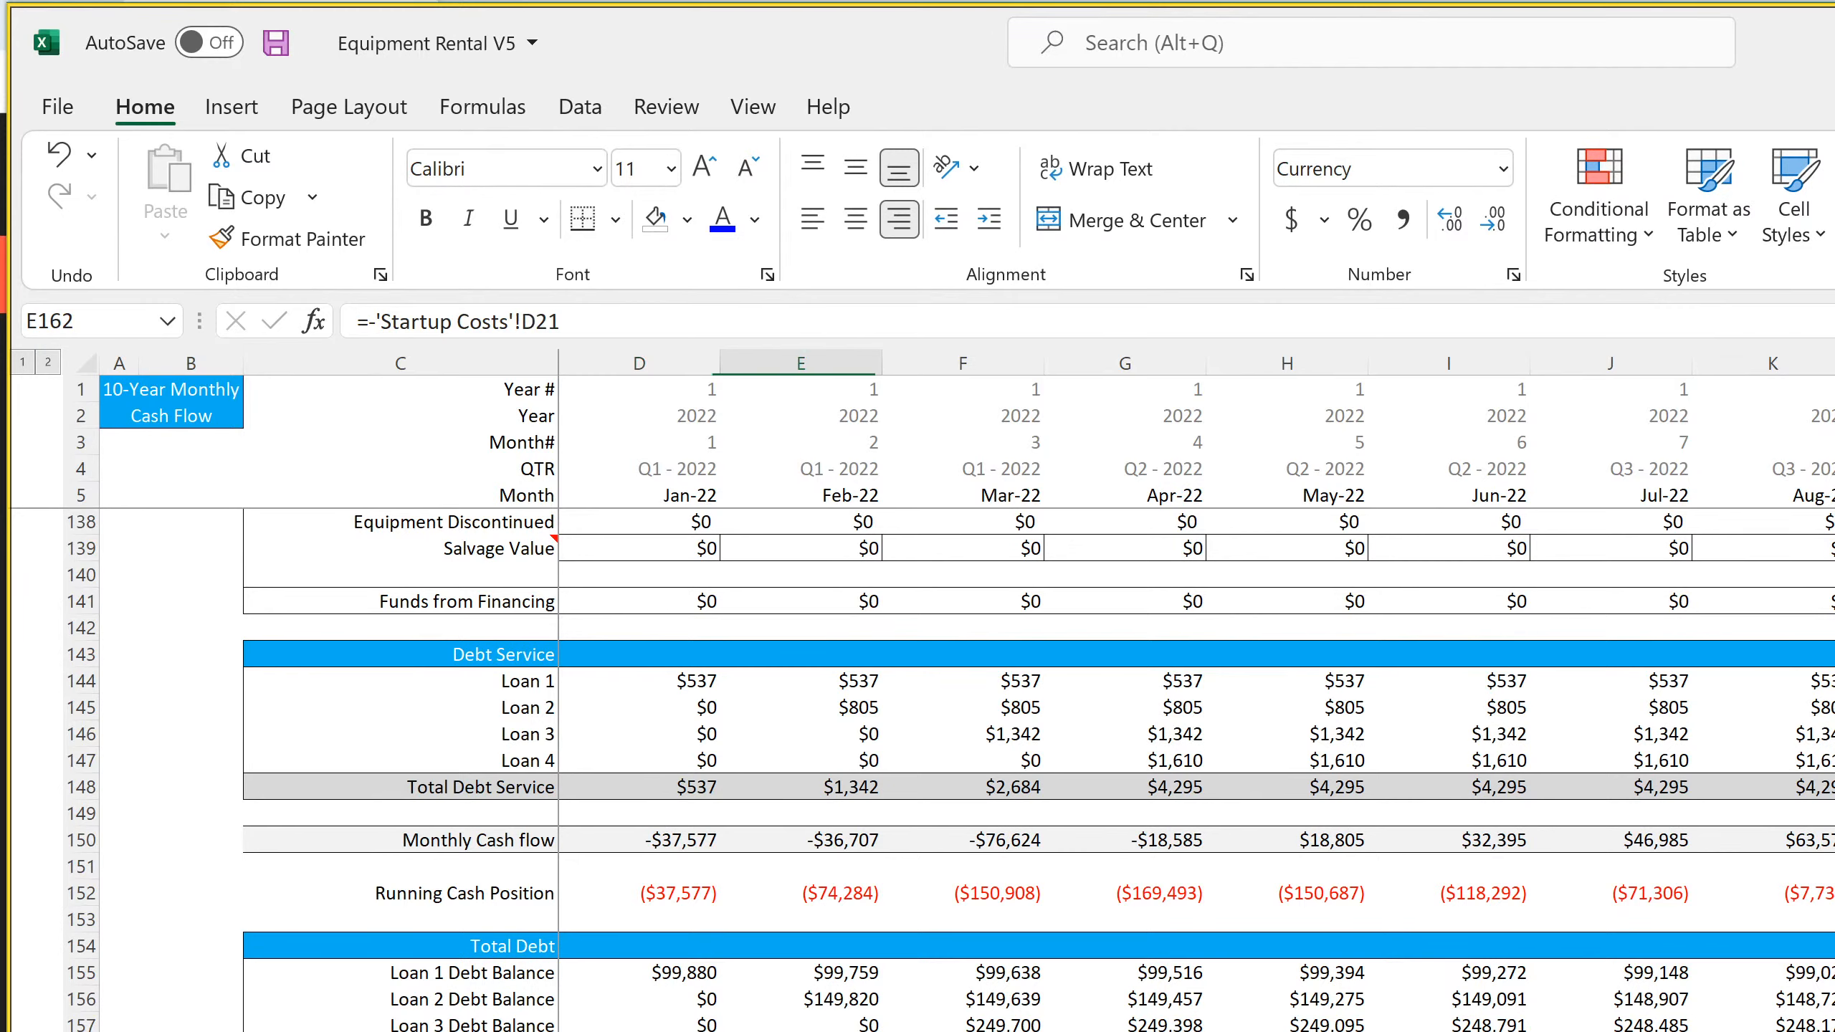
{"action": "key", "text": "Left"}
{"action": "key", "text": "Down"}
{"action": "key", "text": "Down"}
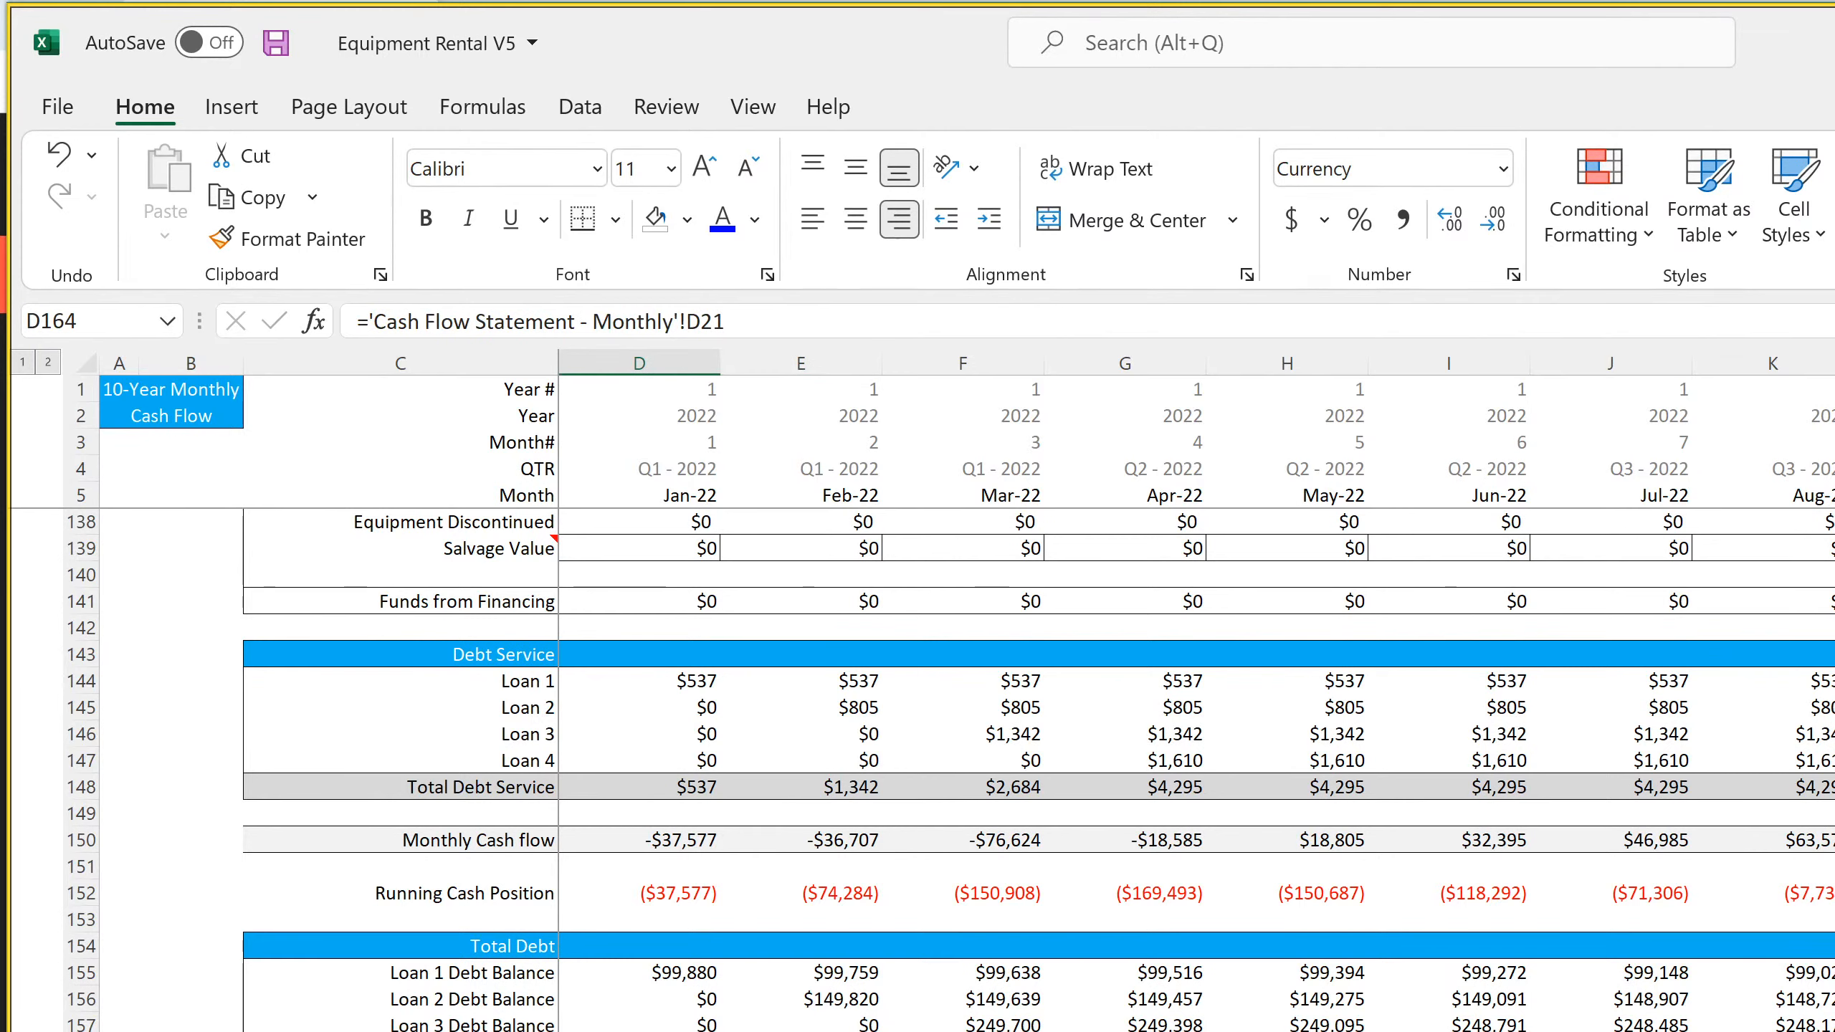
{"action": "key", "text": "Down"}
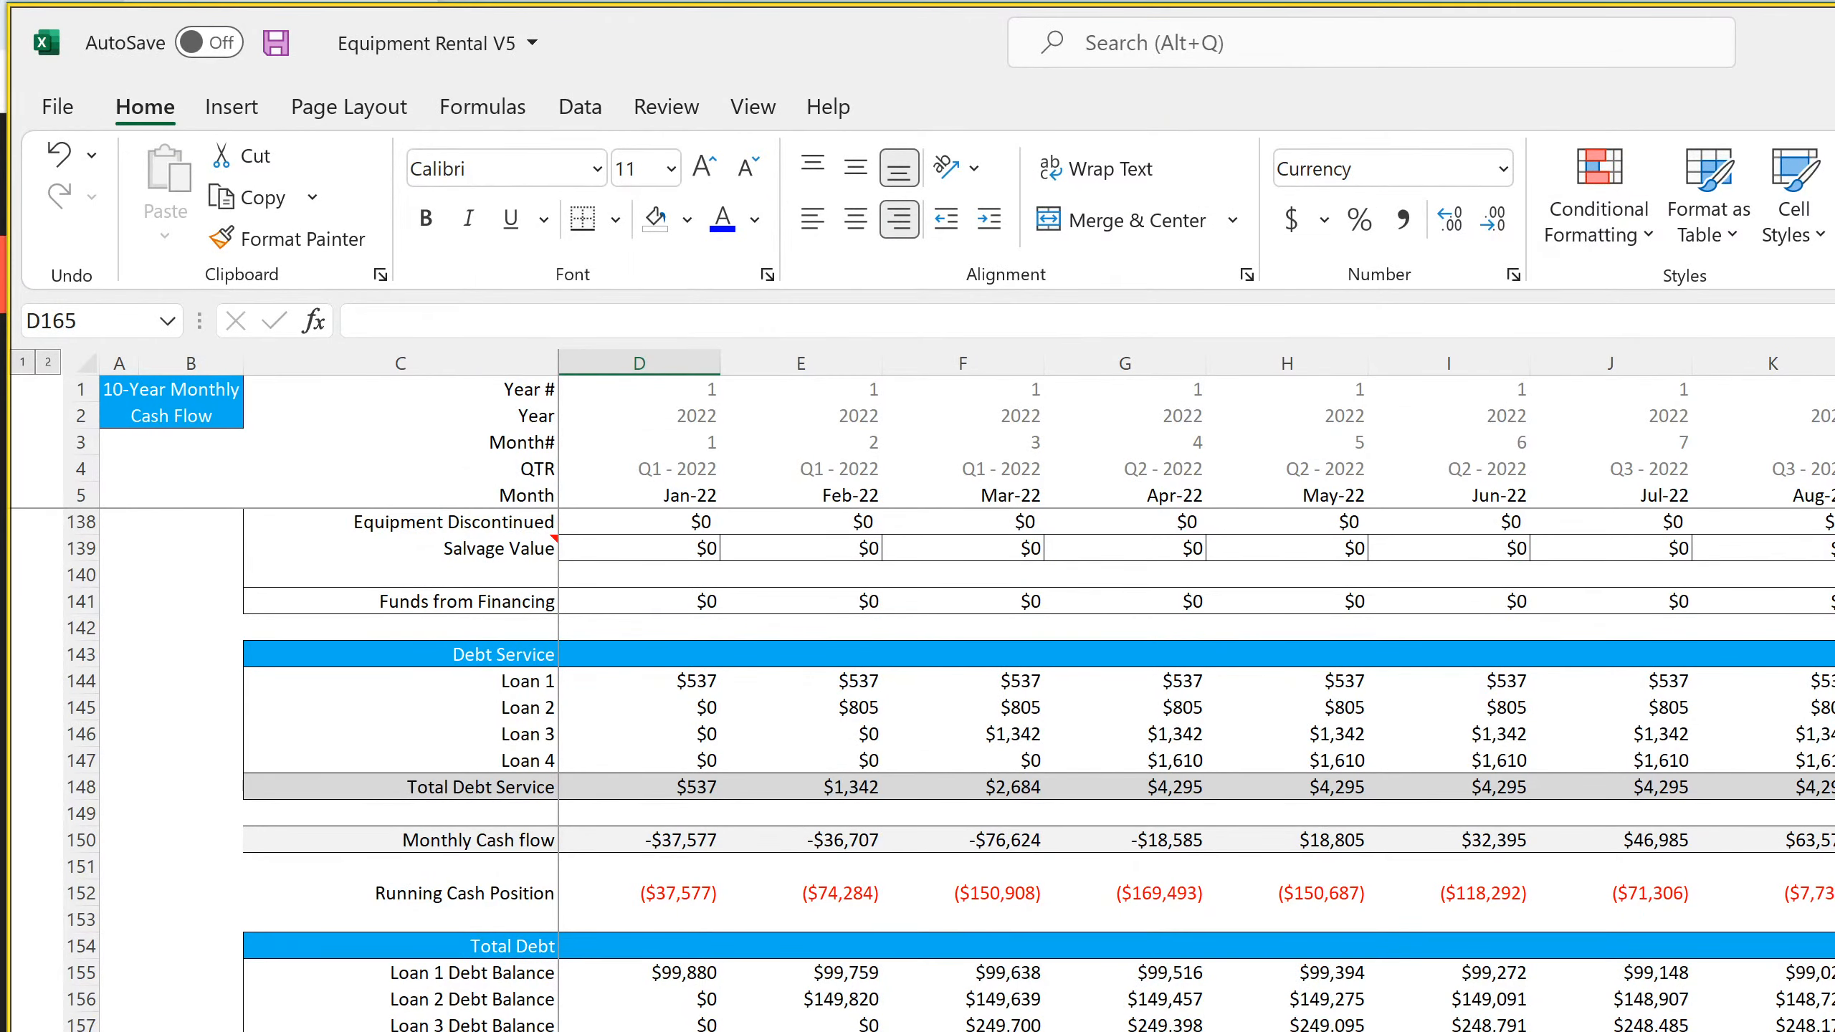
Enter an IF formula in D165 for Exit Value that returns Terminal Value D7 when month D5 equals Terminal Value D3, otherwise 0
{"action": "type", "text": "=if("}
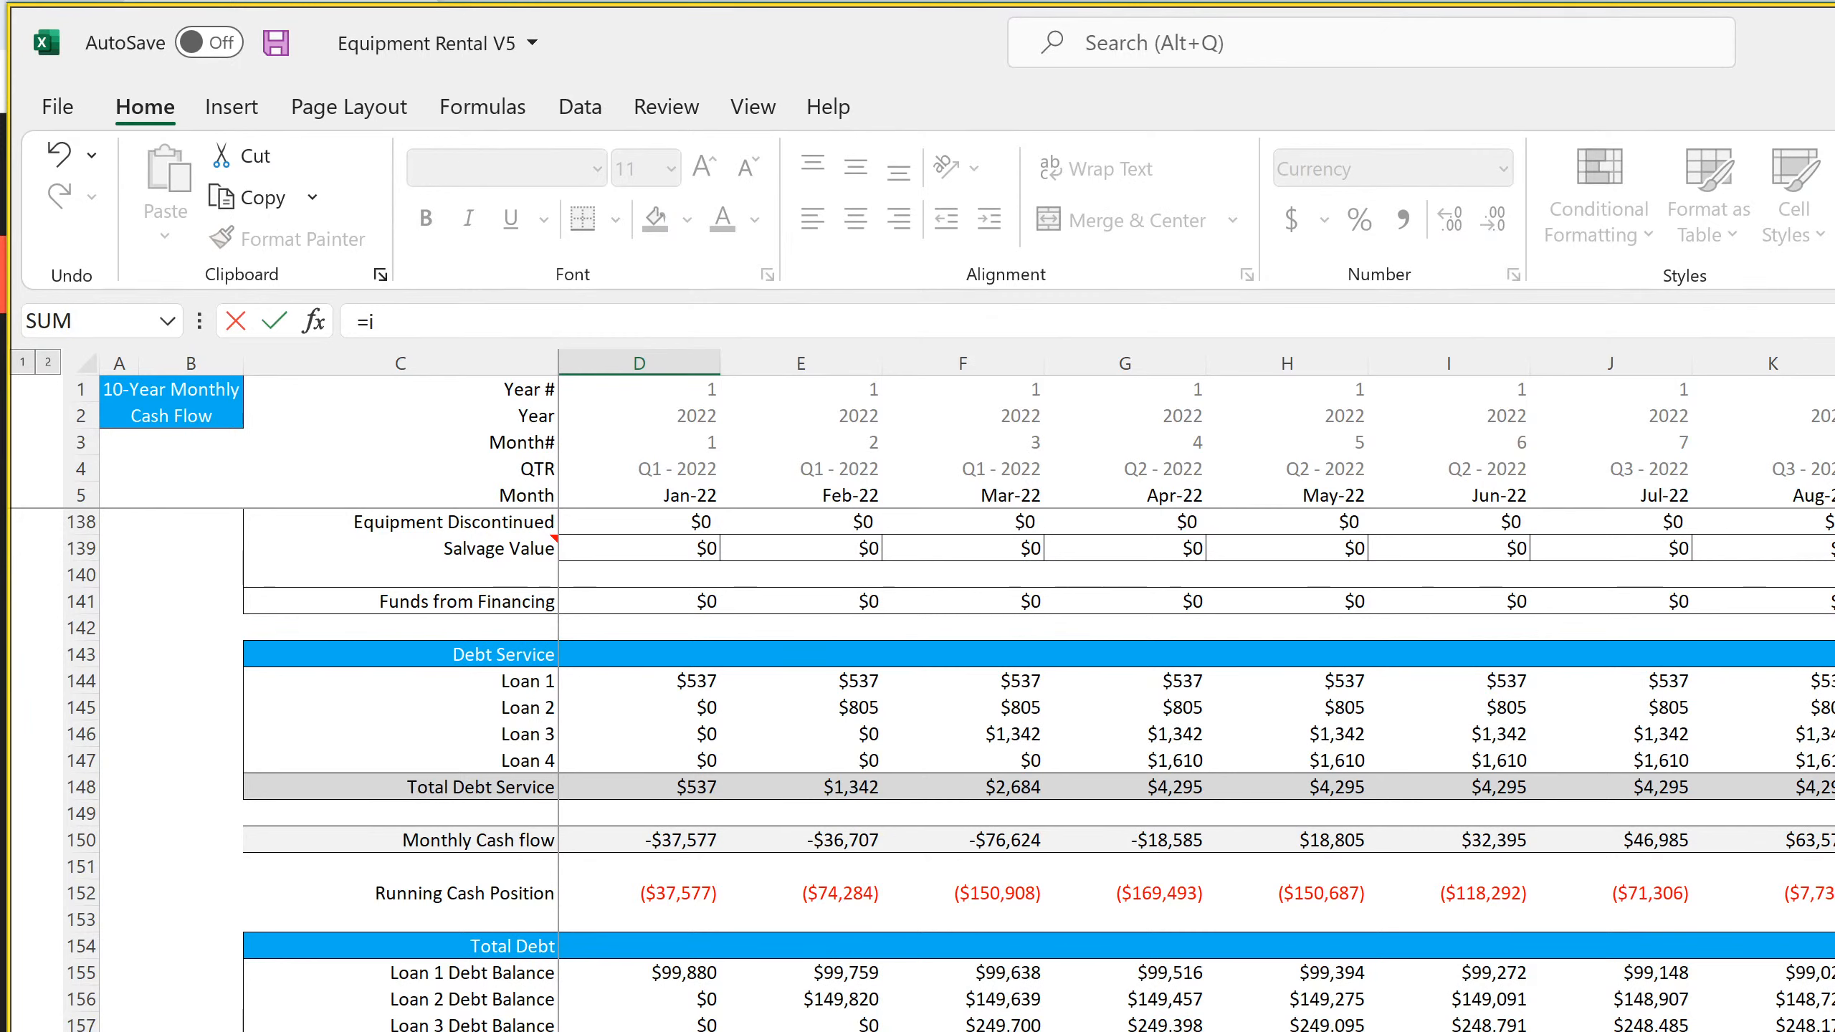
{"action": "left_click", "coordinate": [662, 493]}
{"action": "type", "text": "="}
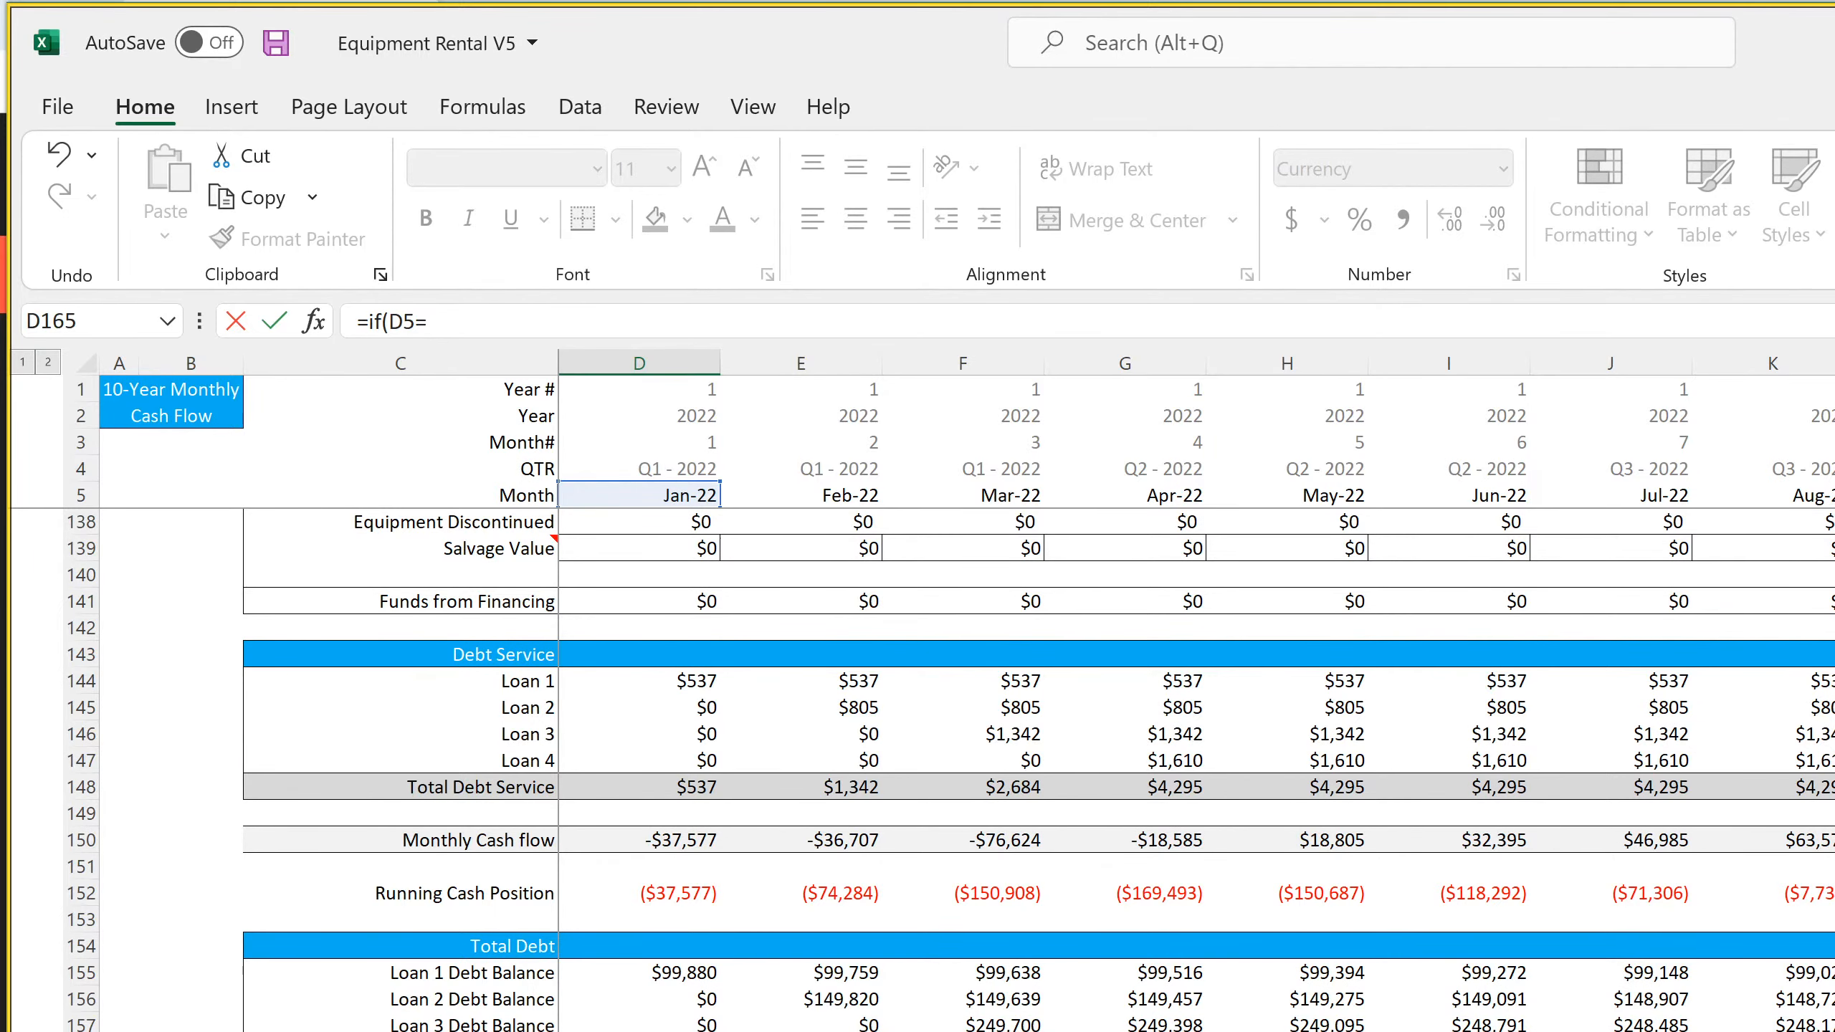
{"action": "key", "text": "ctrl+Page_Down"}
{"action": "left_click", "coordinate": [734, 466]}
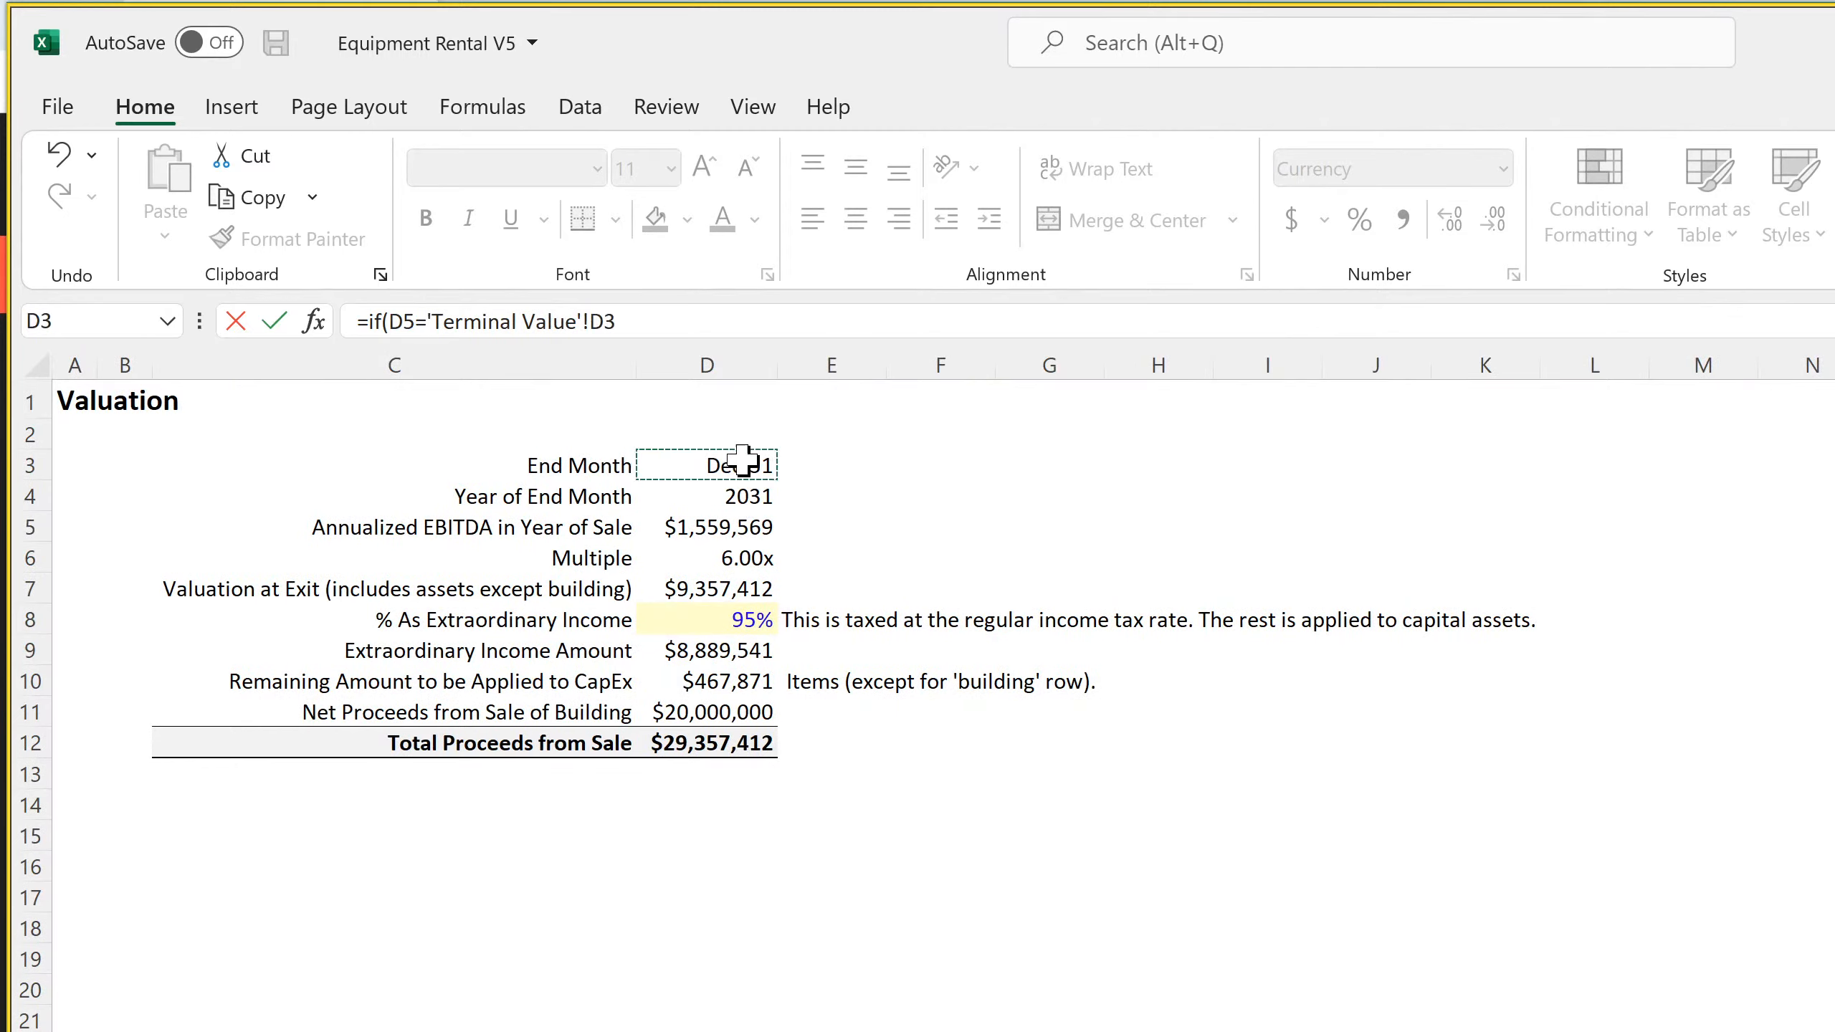
{"action": "type", "text": ","}
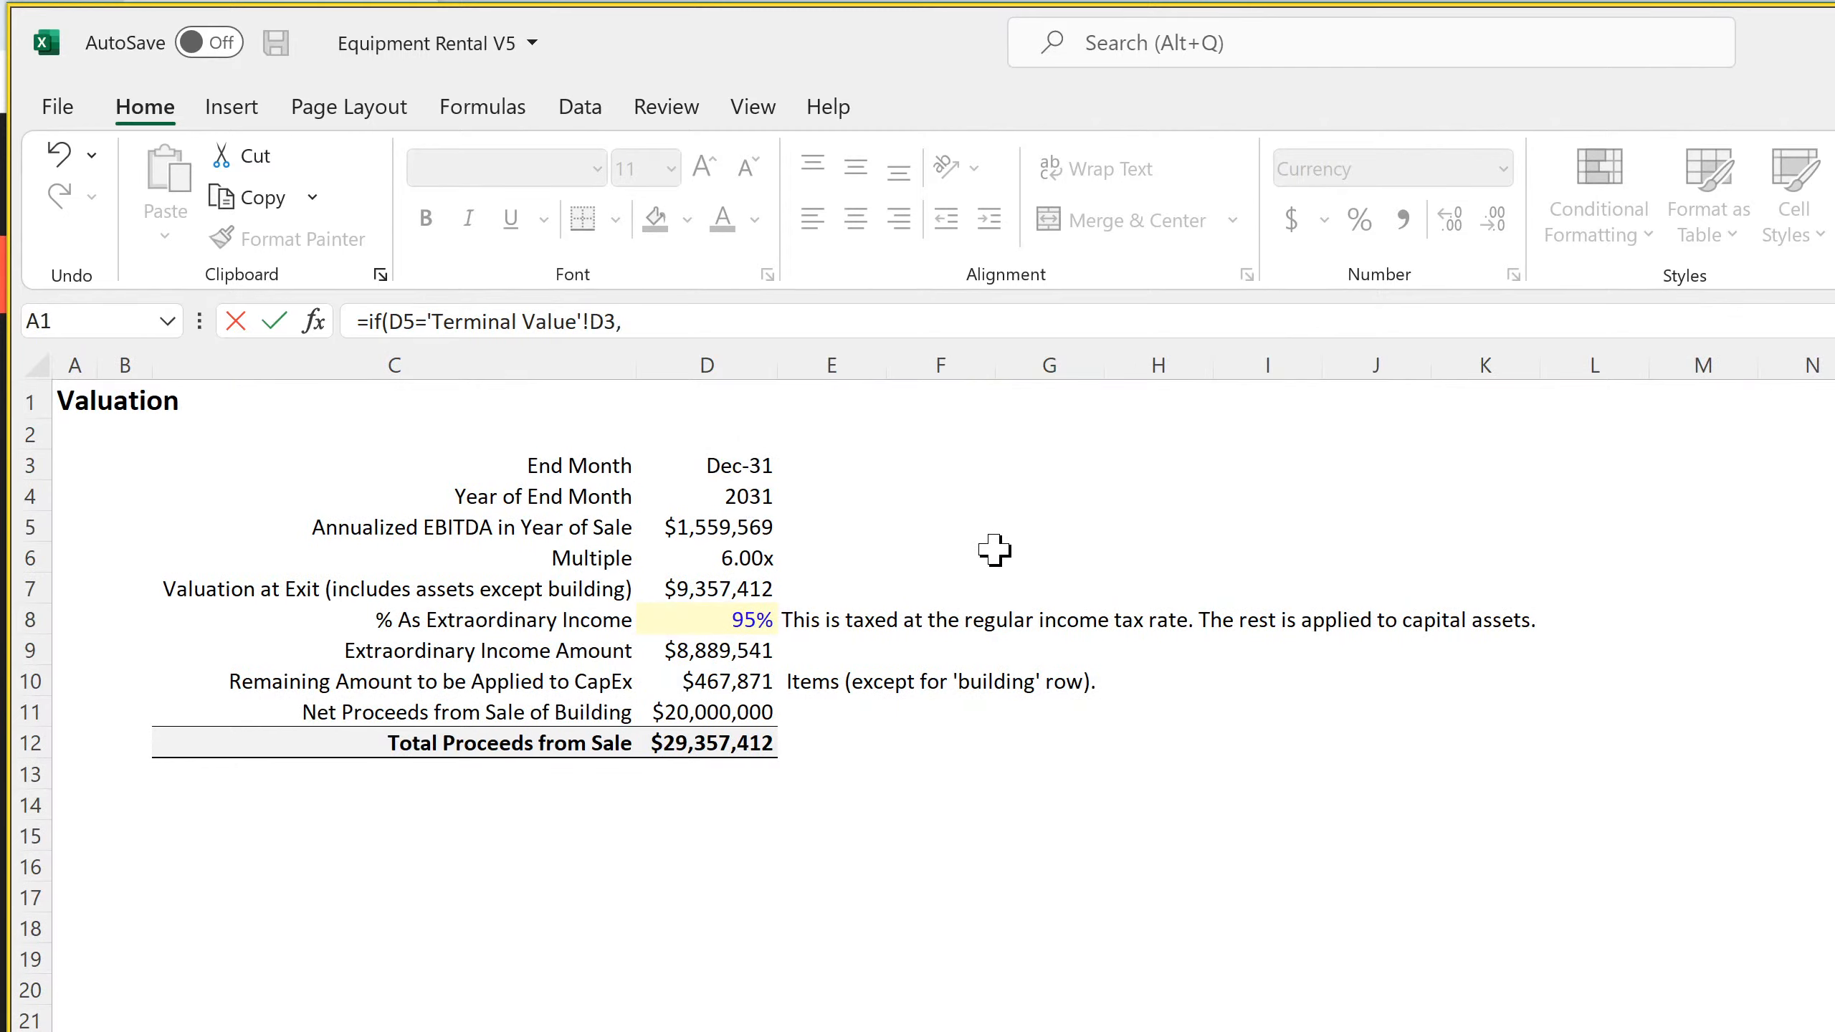
{"action": "left_click", "coordinate": [713, 587]}
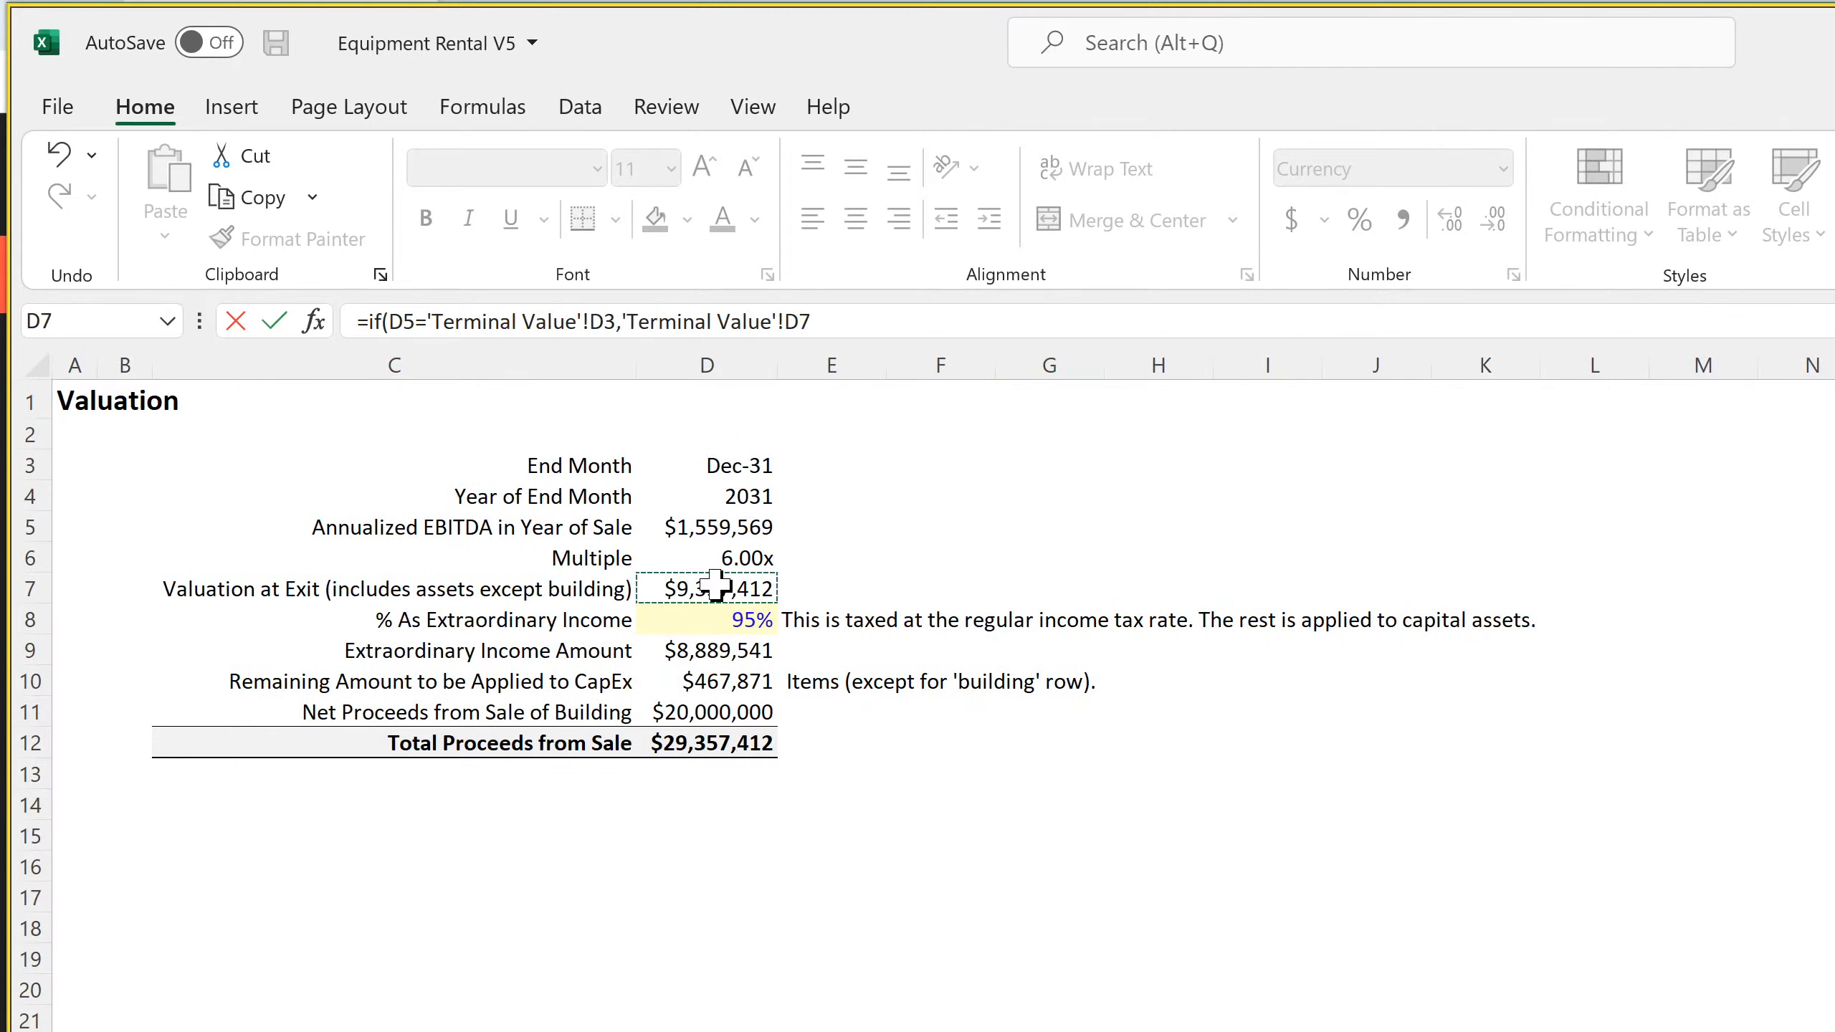
{"action": "left_click", "coordinate": [817, 322]}
{"action": "type", "text": ",0"}
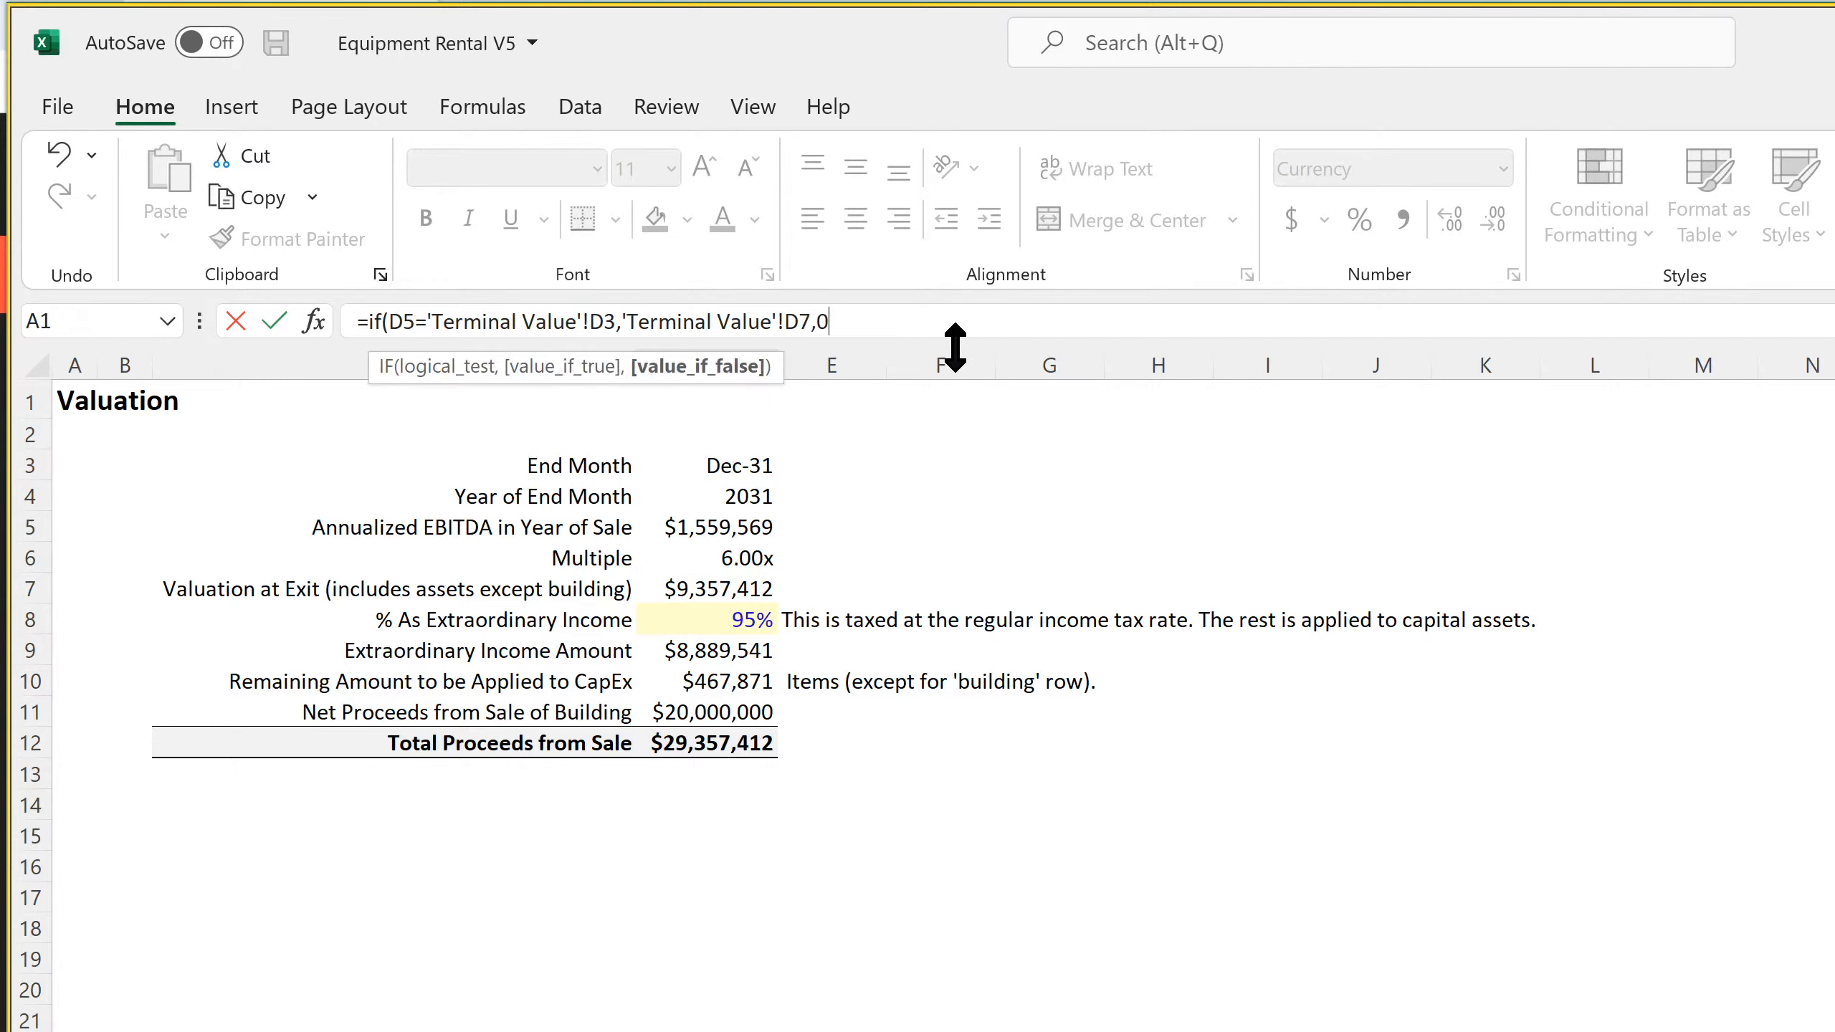
Lock the columns of both Terminal Value references in the D165 formula as $D7 and $D3 and commit it
{"action": "left_click", "coordinate": [784, 322]}
{"action": "type", "text": "$"}
{"action": "left_click", "coordinate": [591, 322]}
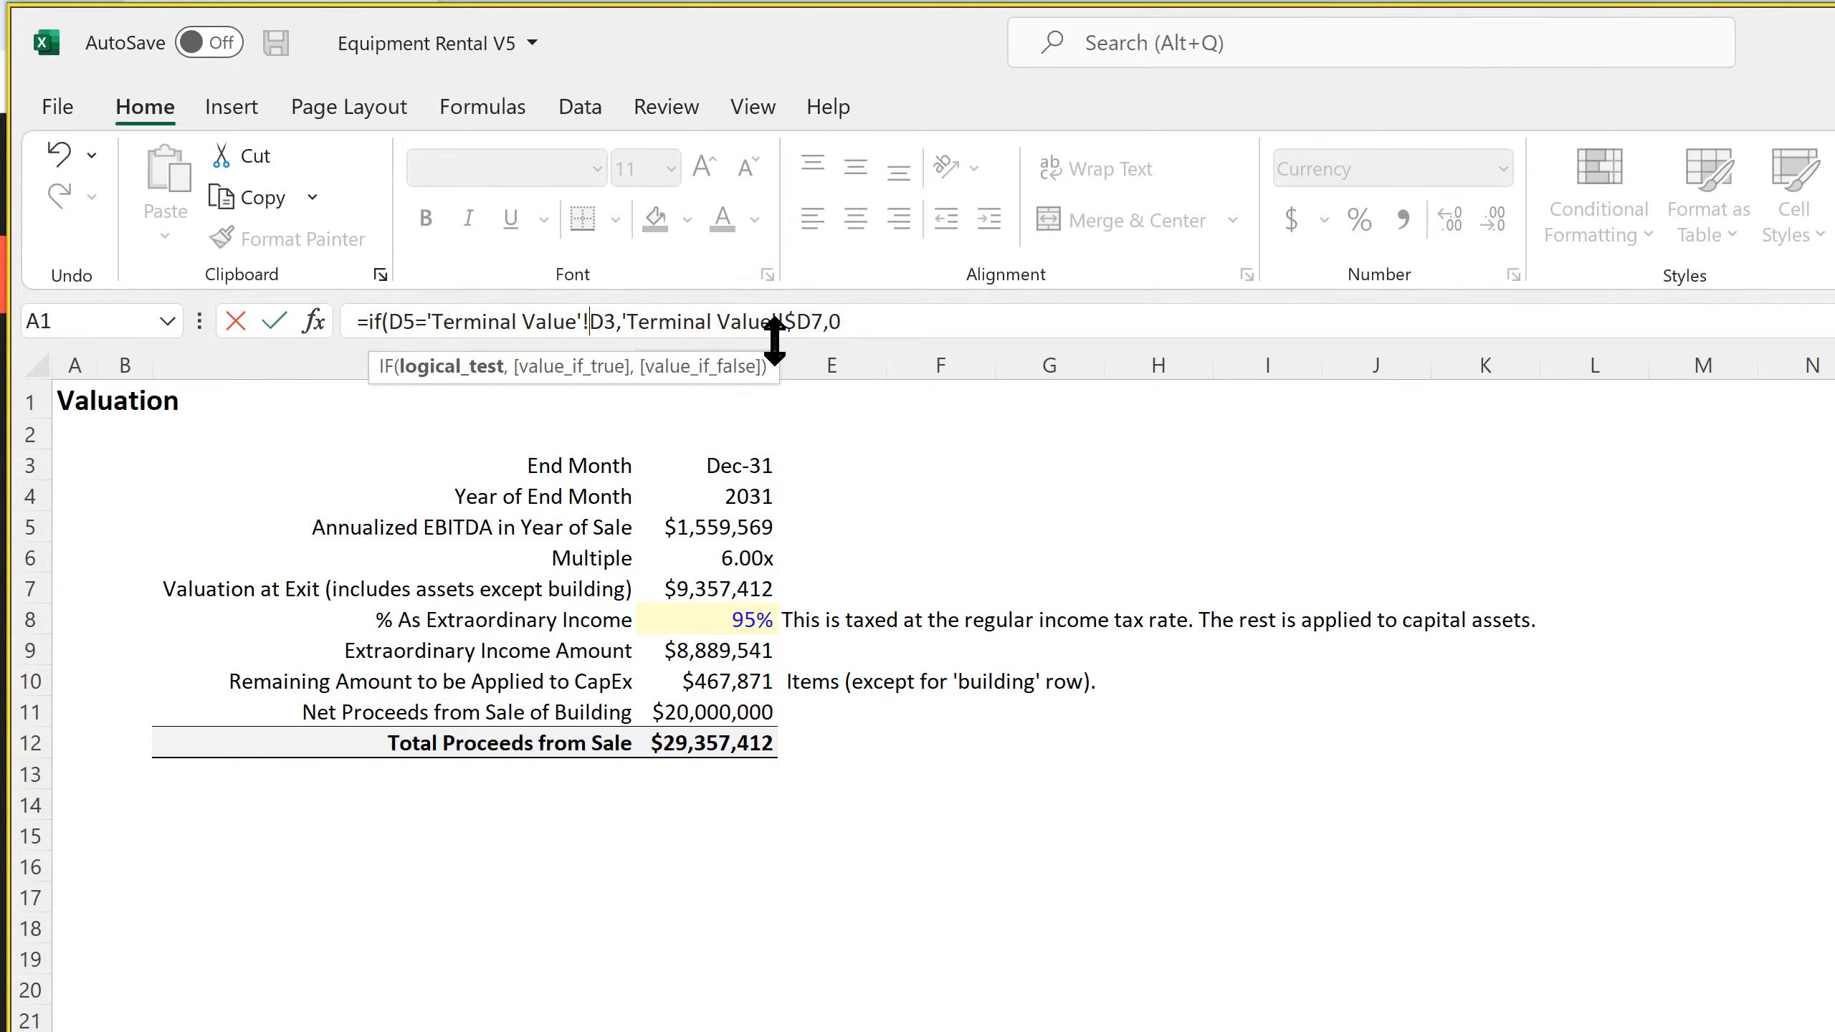
{"action": "type", "text": "$"}
{"action": "key", "text": "Return"}
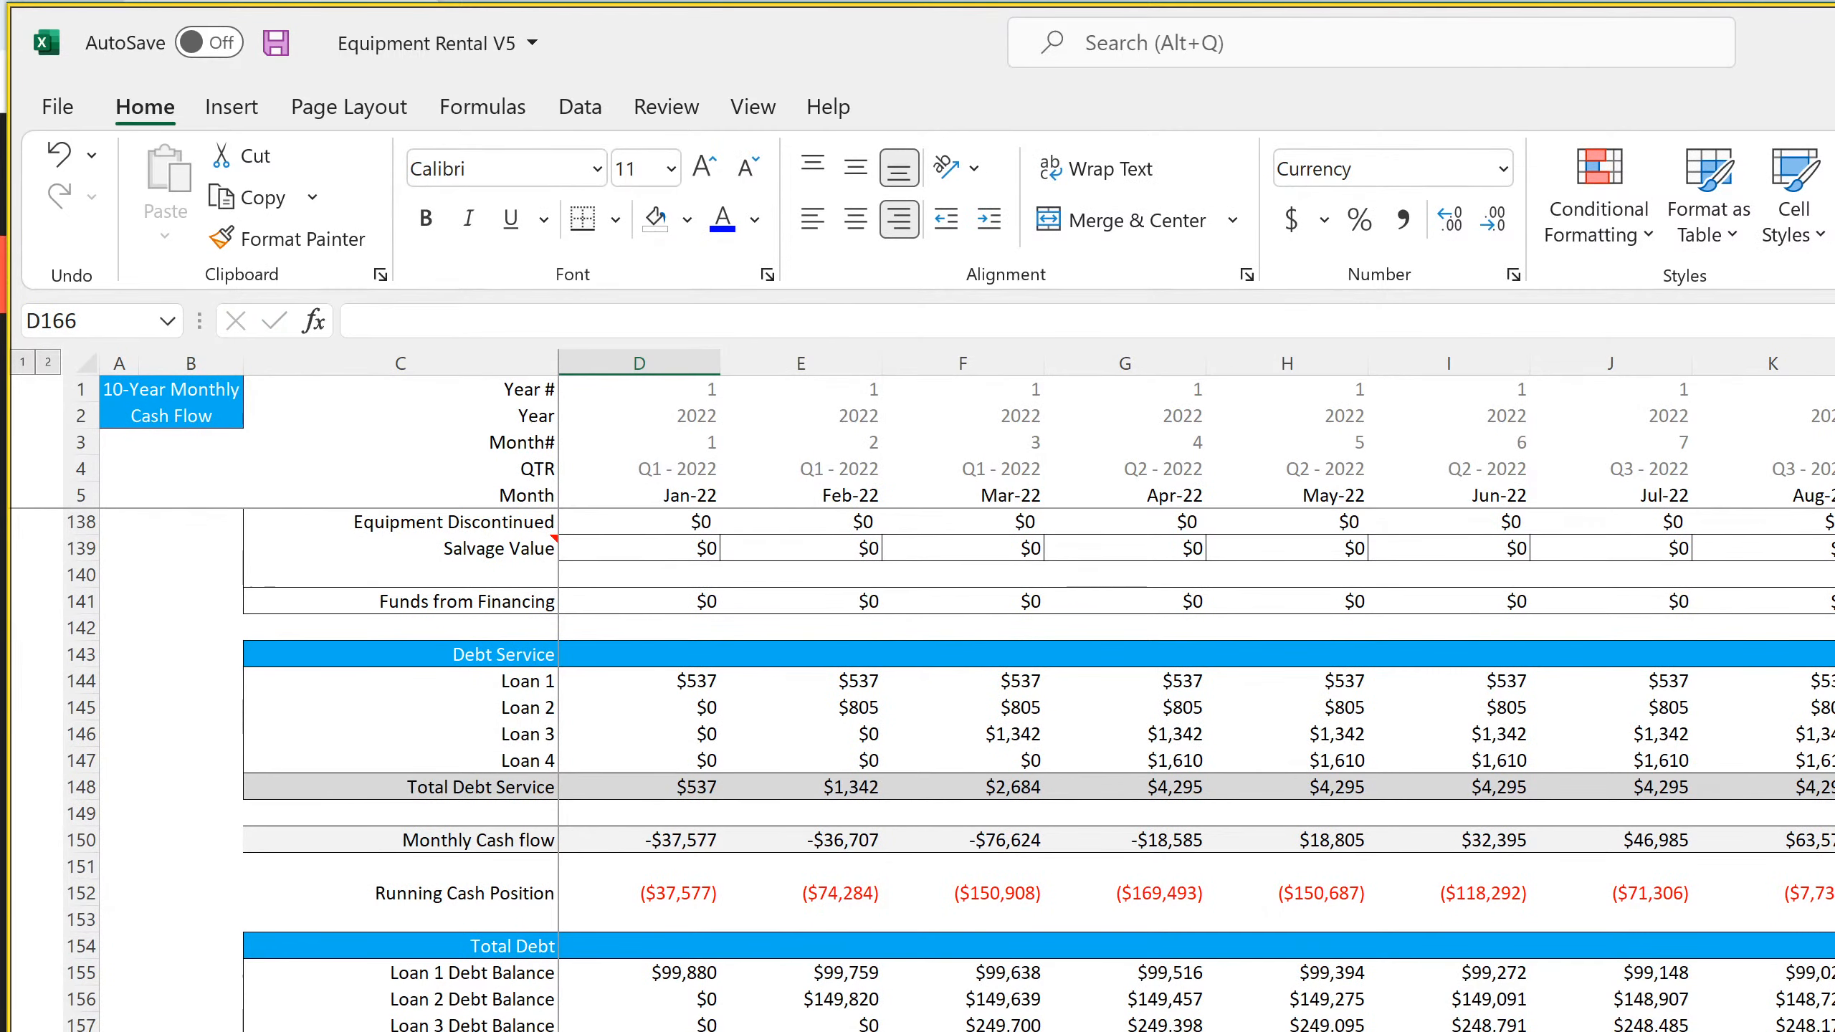
{"action": "key", "text": "Up"}
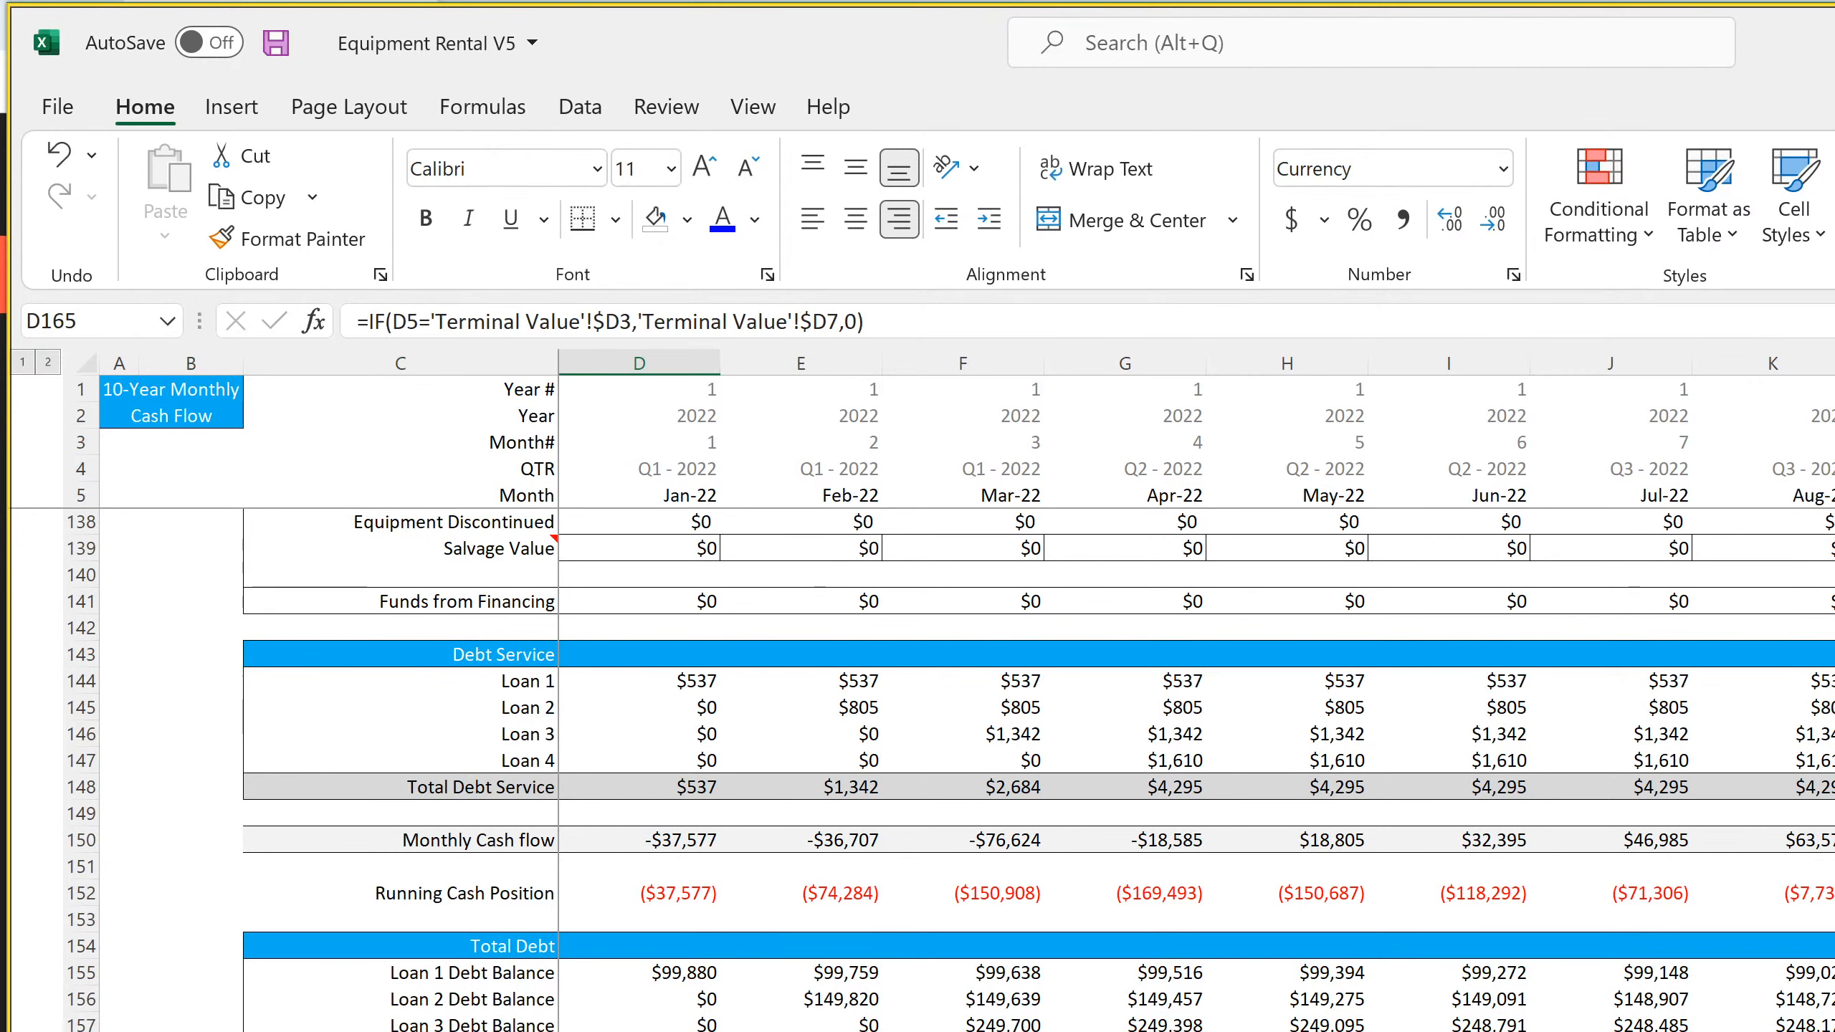
Copy the D165 Exit Value formula across row 165 to DS165 and check it against the Building Proceeds formula in DS163
{"action": "scroll", "coordinate": [1192, 693], "scroll_direction": "right", "scroll_amount": 10}
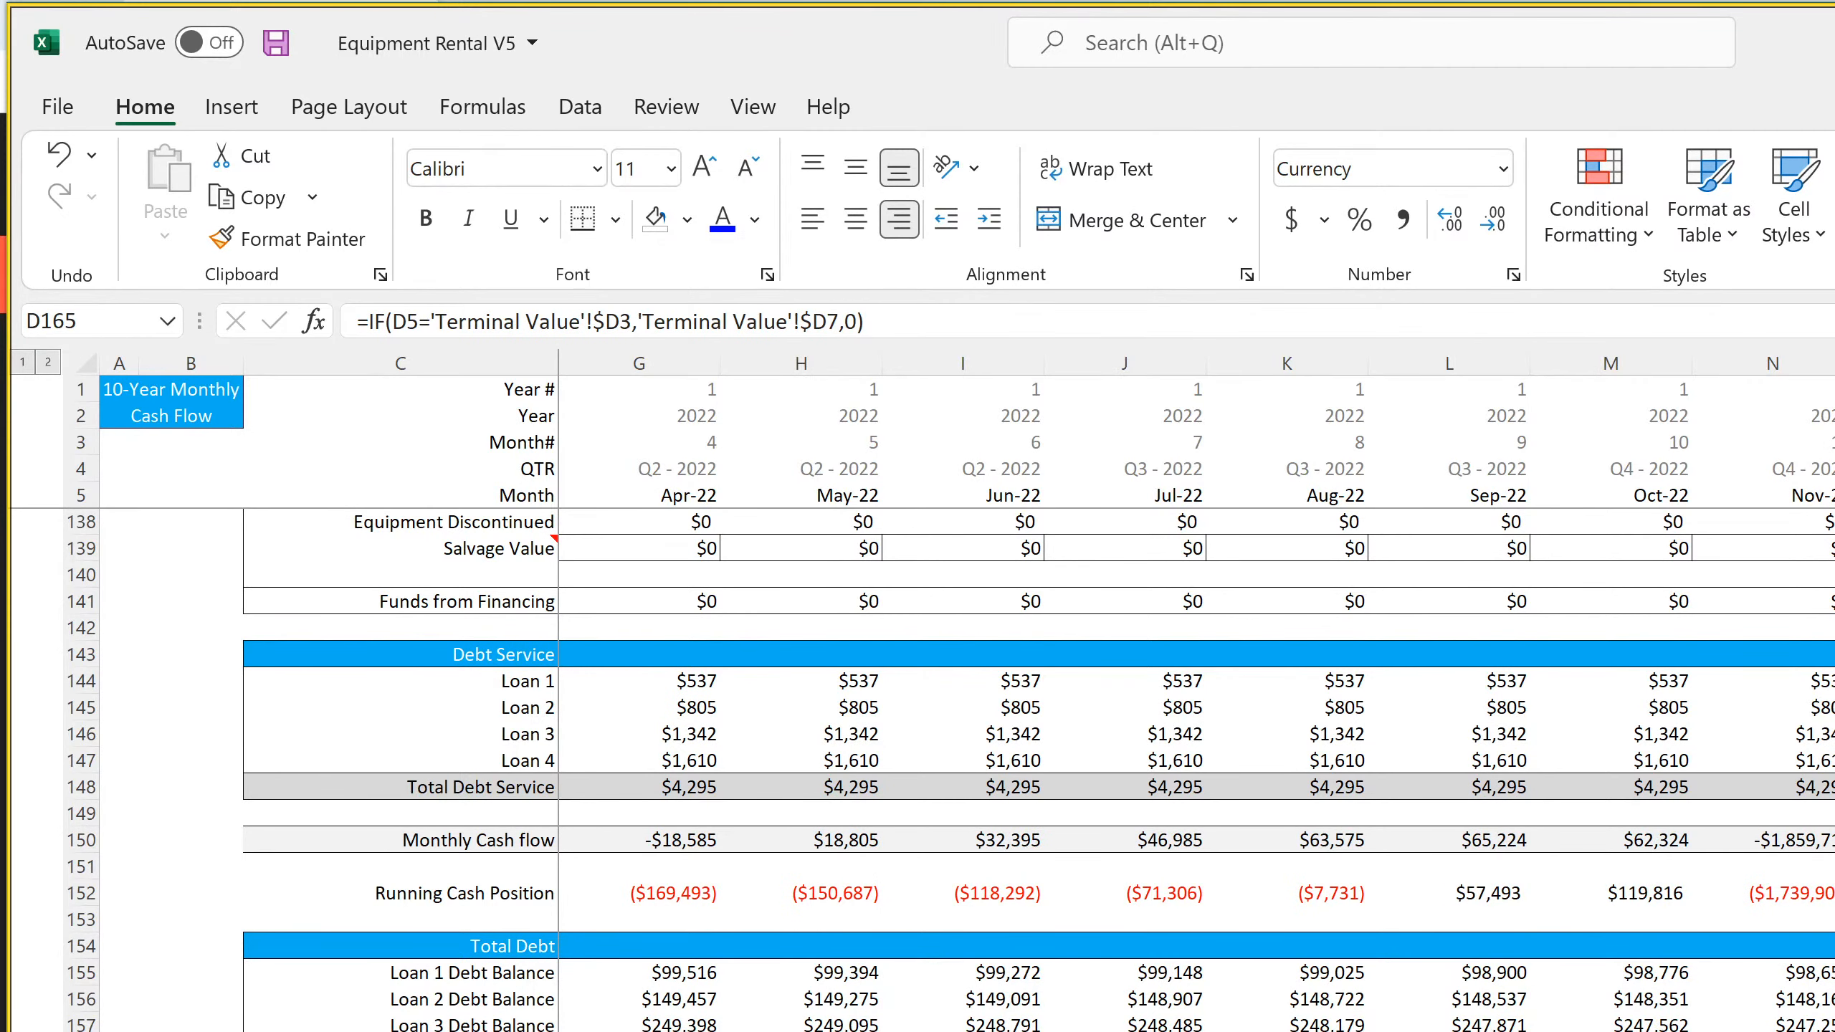
{"action": "scroll", "coordinate": [1199, 694], "scroll_direction": "right", "scroll_amount": 15}
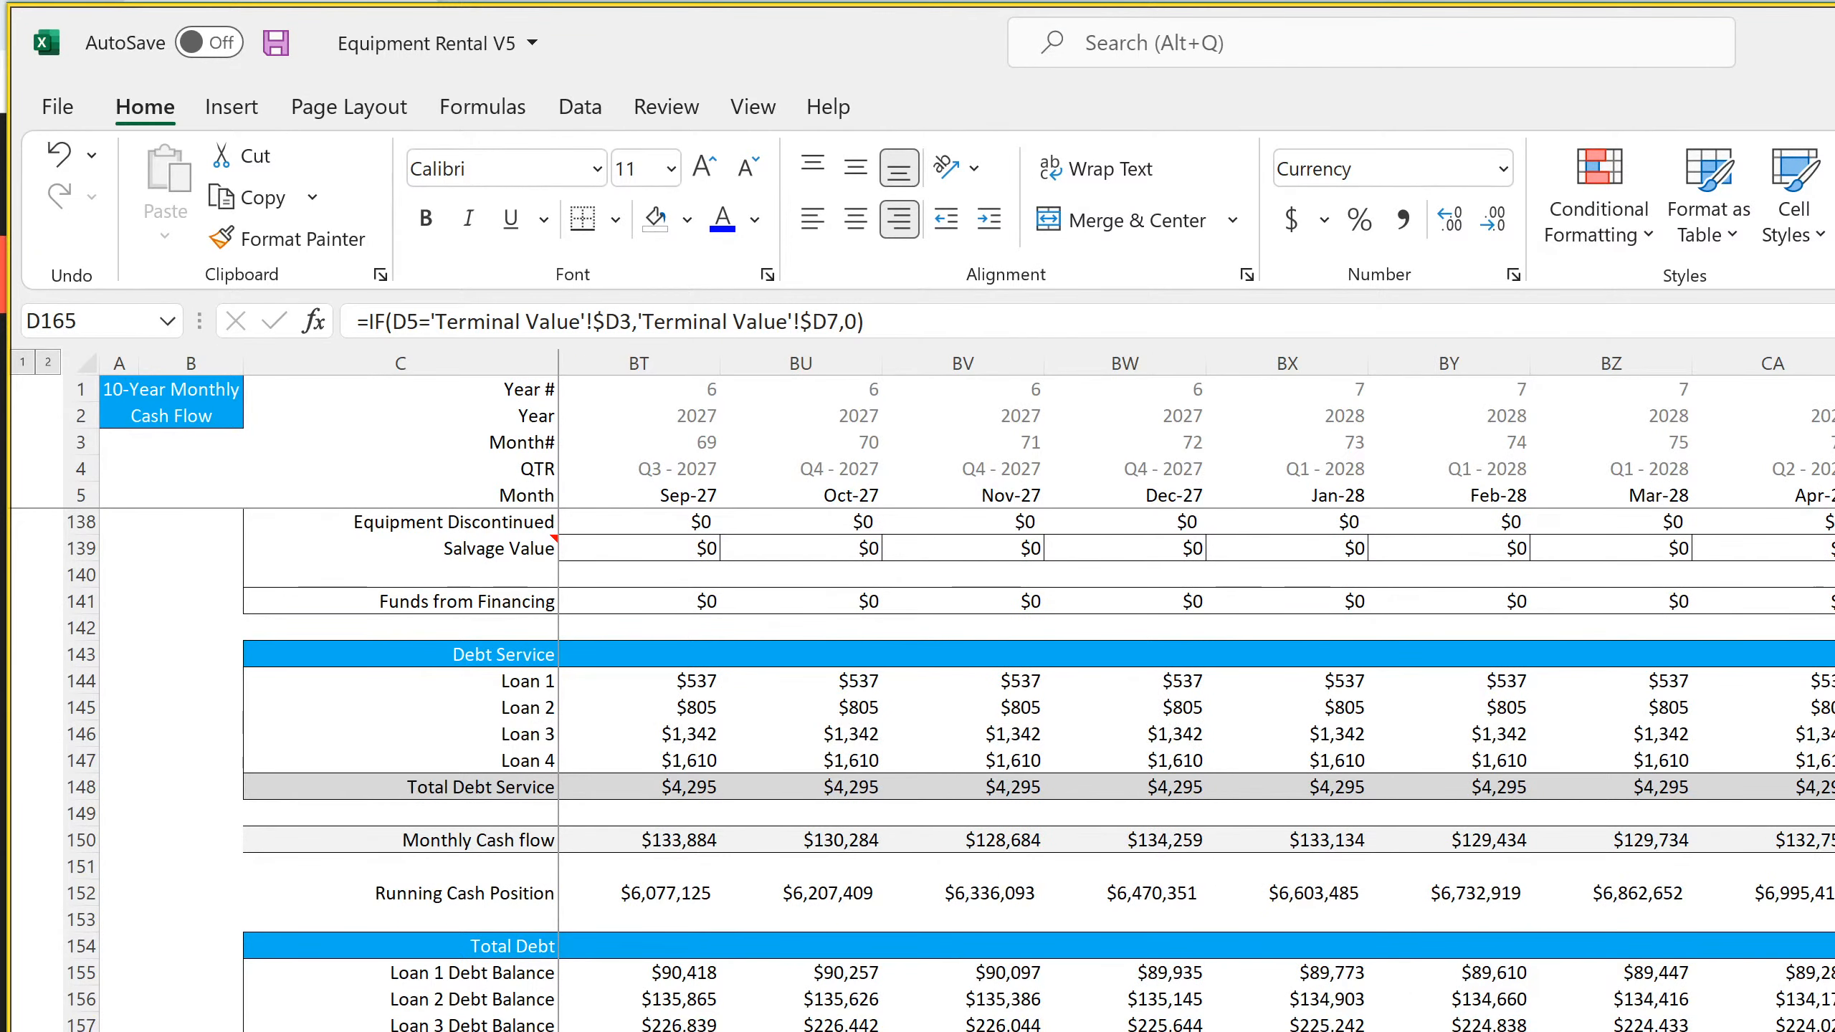
{"action": "scroll", "coordinate": [1199, 694], "scroll_direction": "right", "scroll_amount": 1}
{"action": "scroll", "coordinate": [1199, 694], "scroll_direction": "right", "scroll_amount": 6}
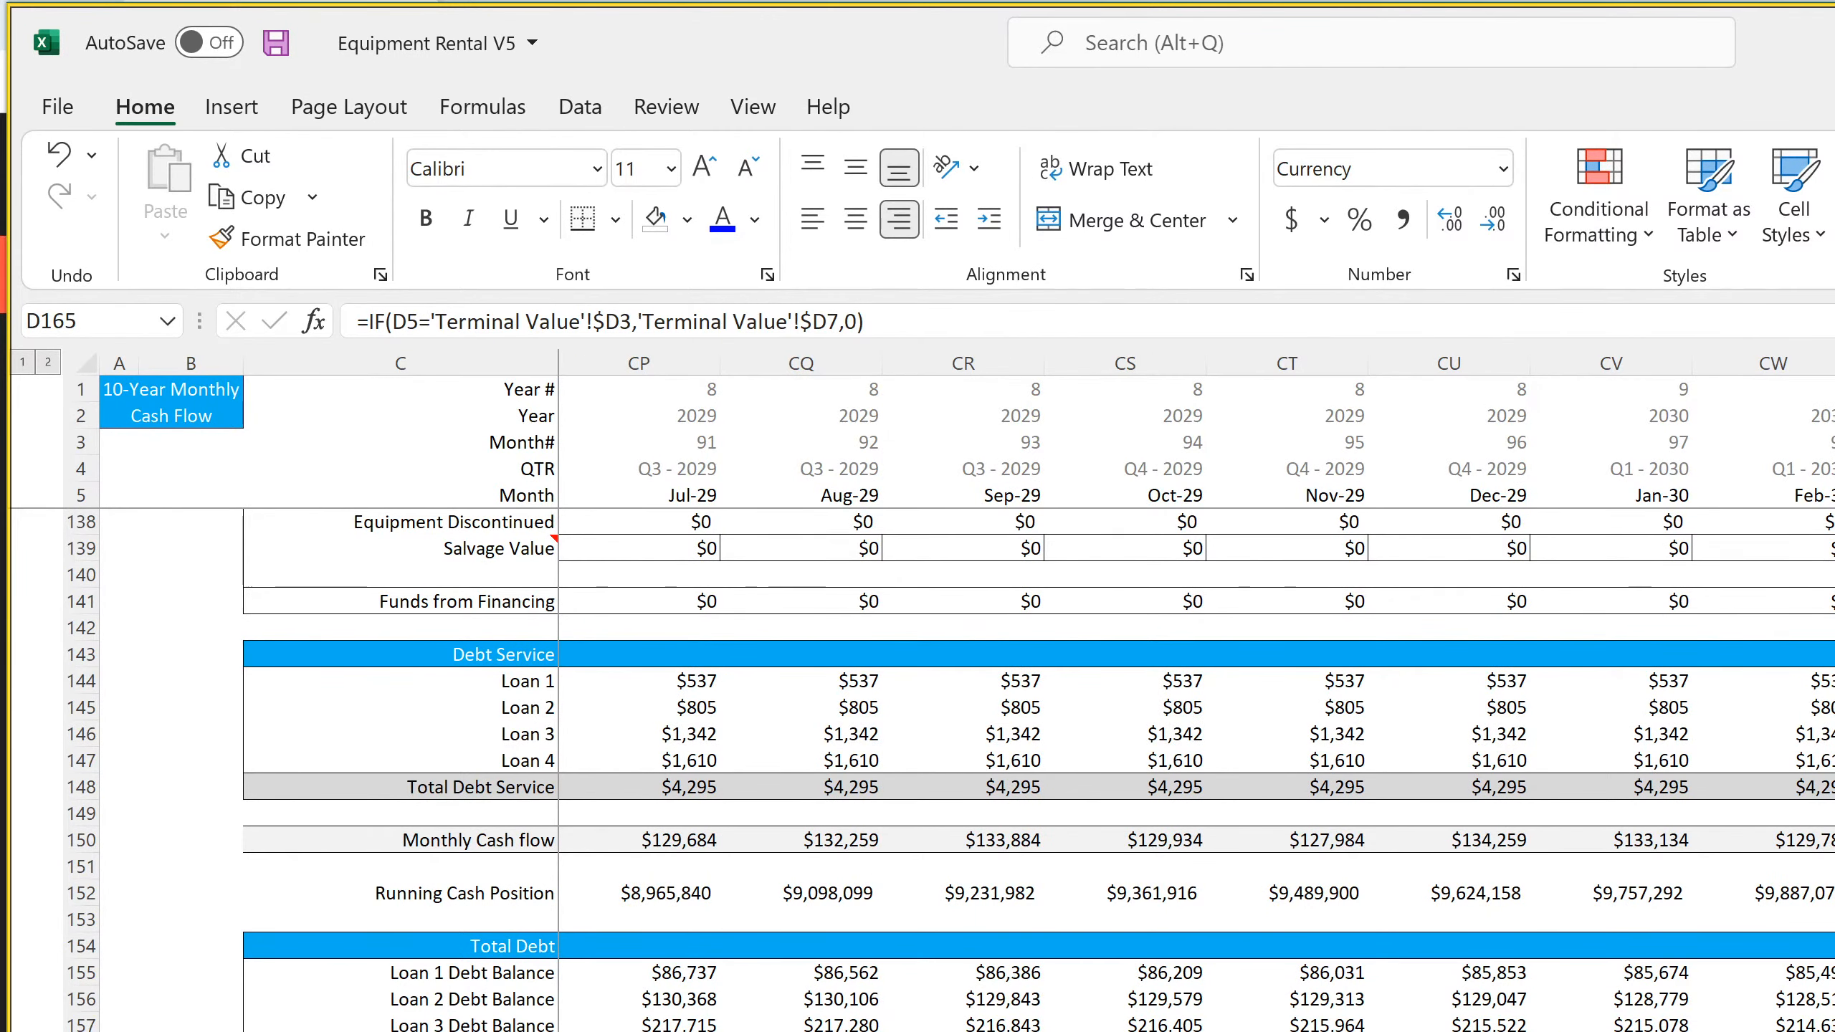
{"action": "scroll", "coordinate": [1199, 694], "scroll_direction": "right", "scroll_amount": 6}
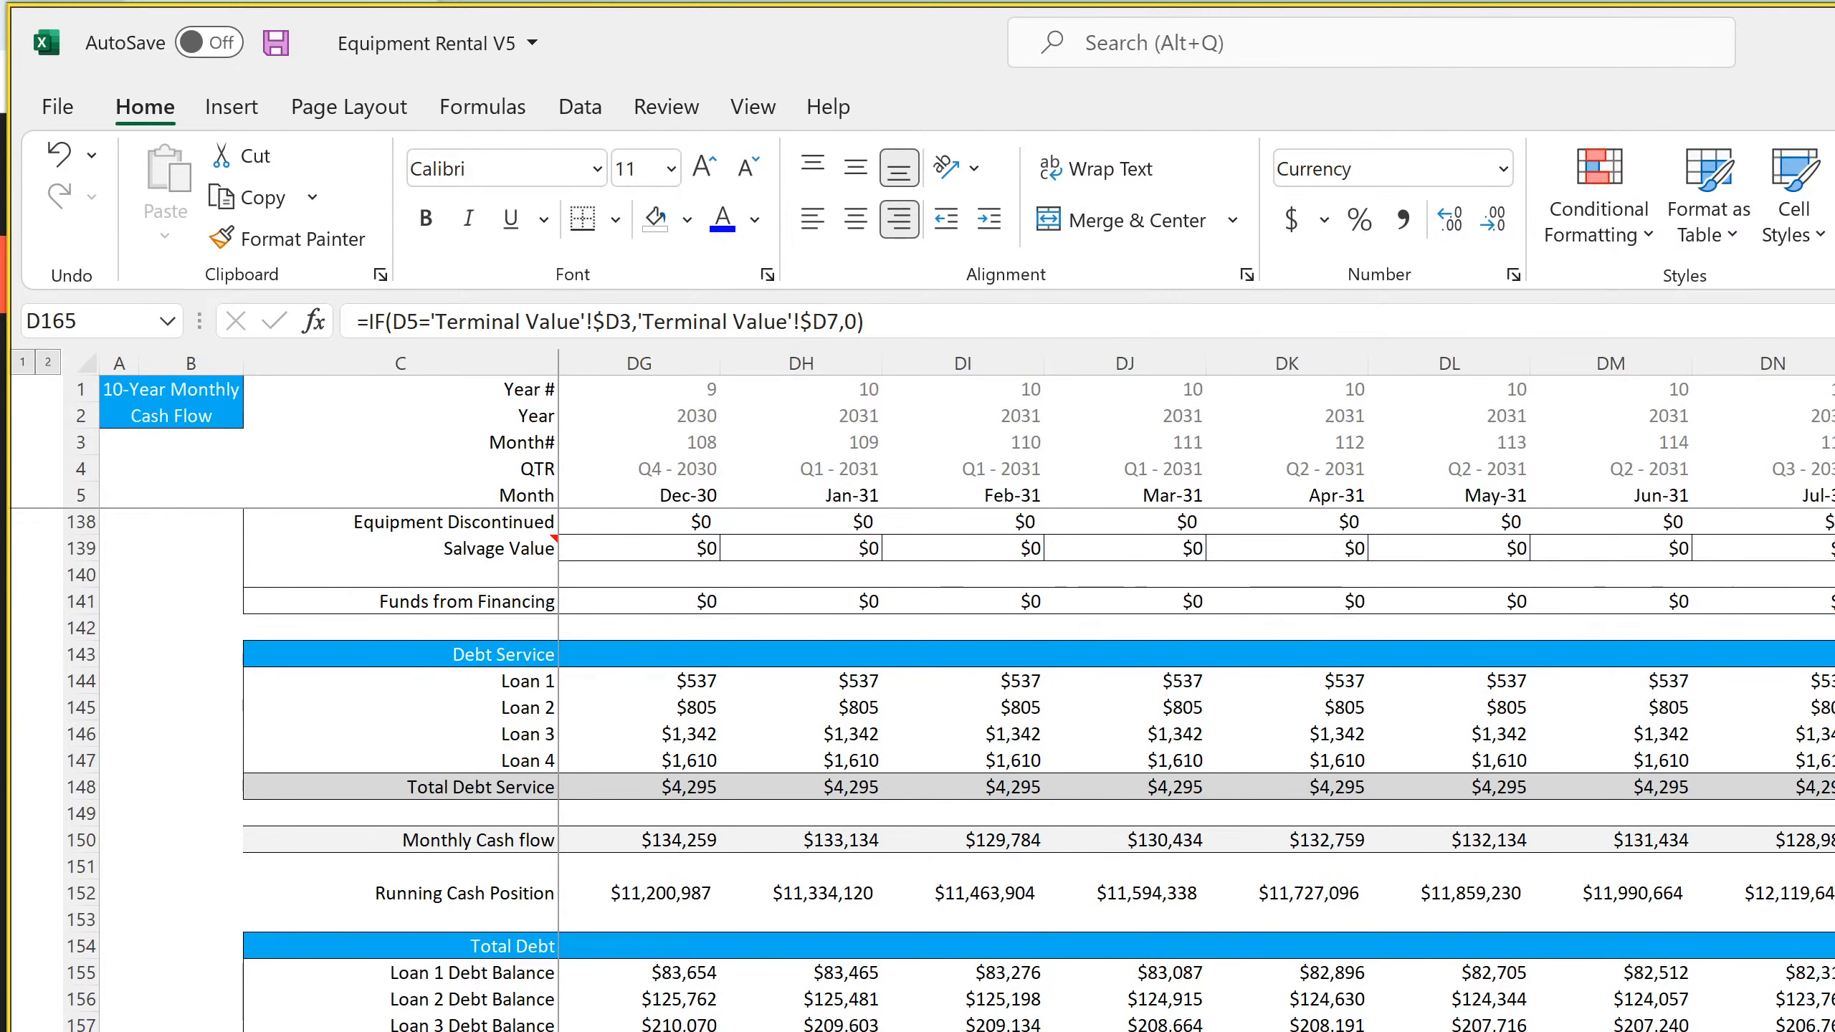
{"action": "scroll", "coordinate": [1199, 694], "scroll_direction": "right", "scroll_amount": 2}
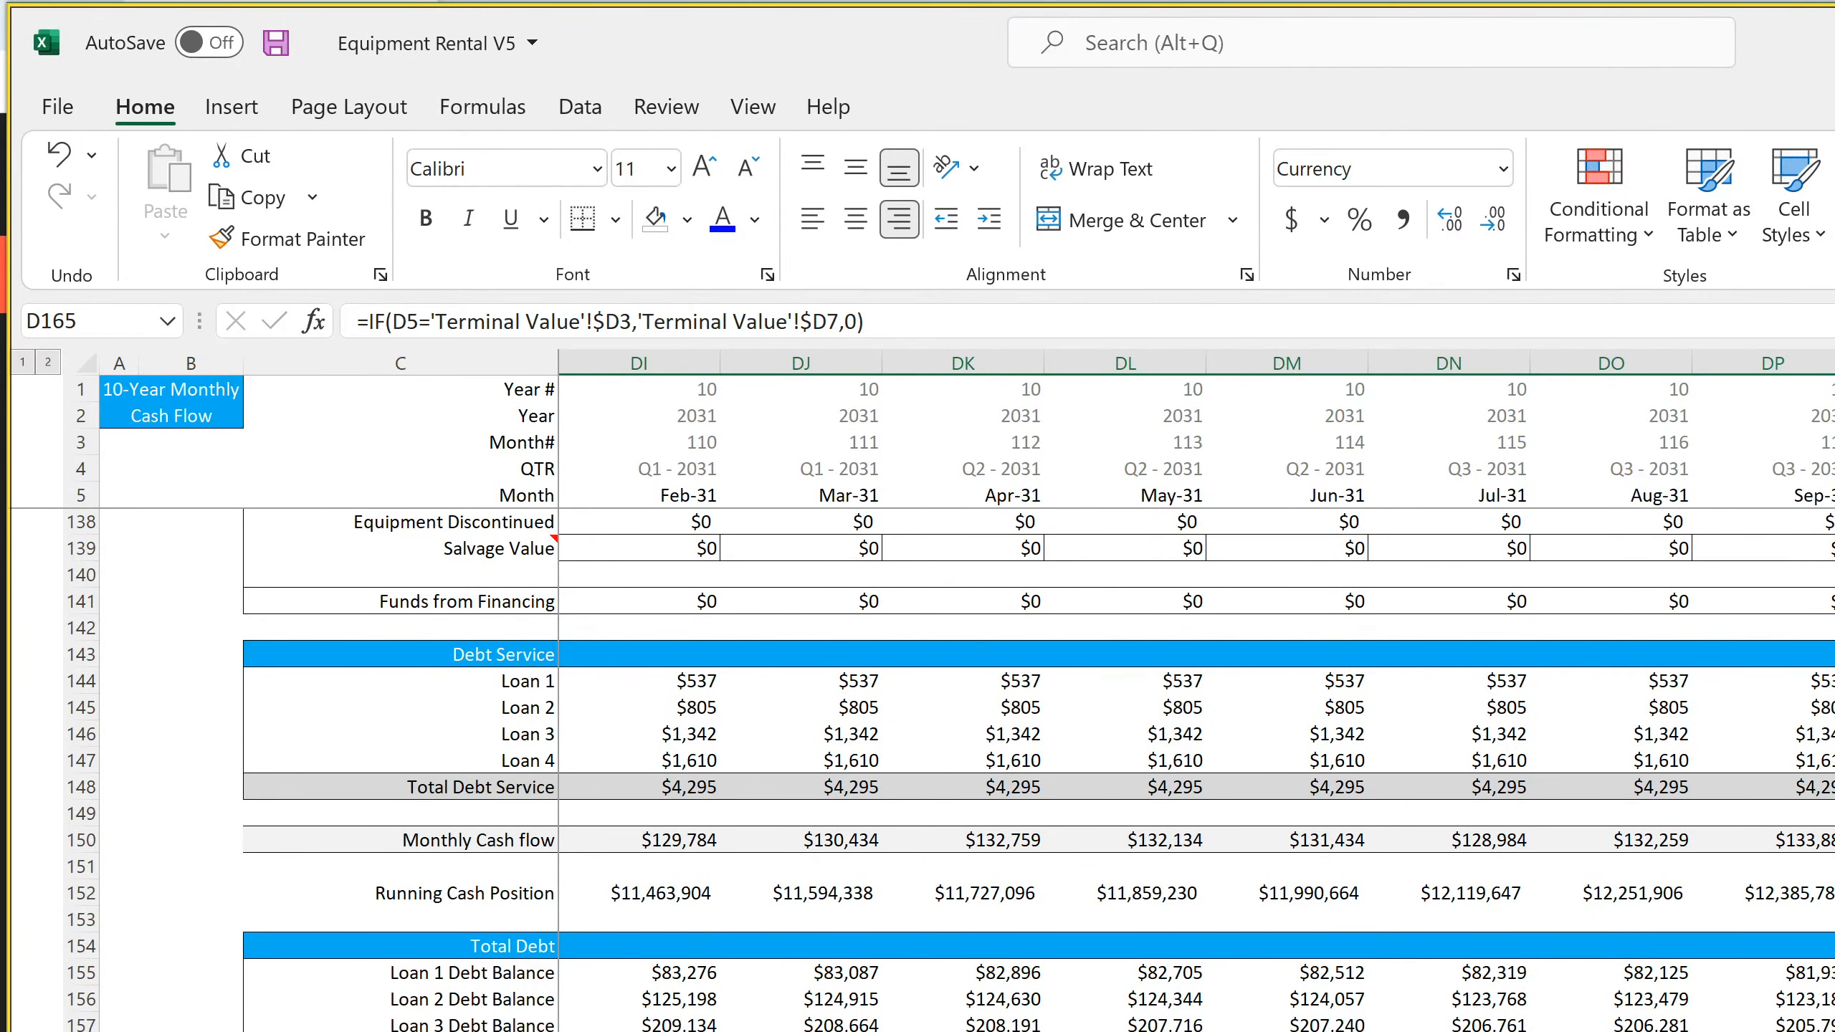
{"action": "left_click", "coordinate": [1831, 1028]}
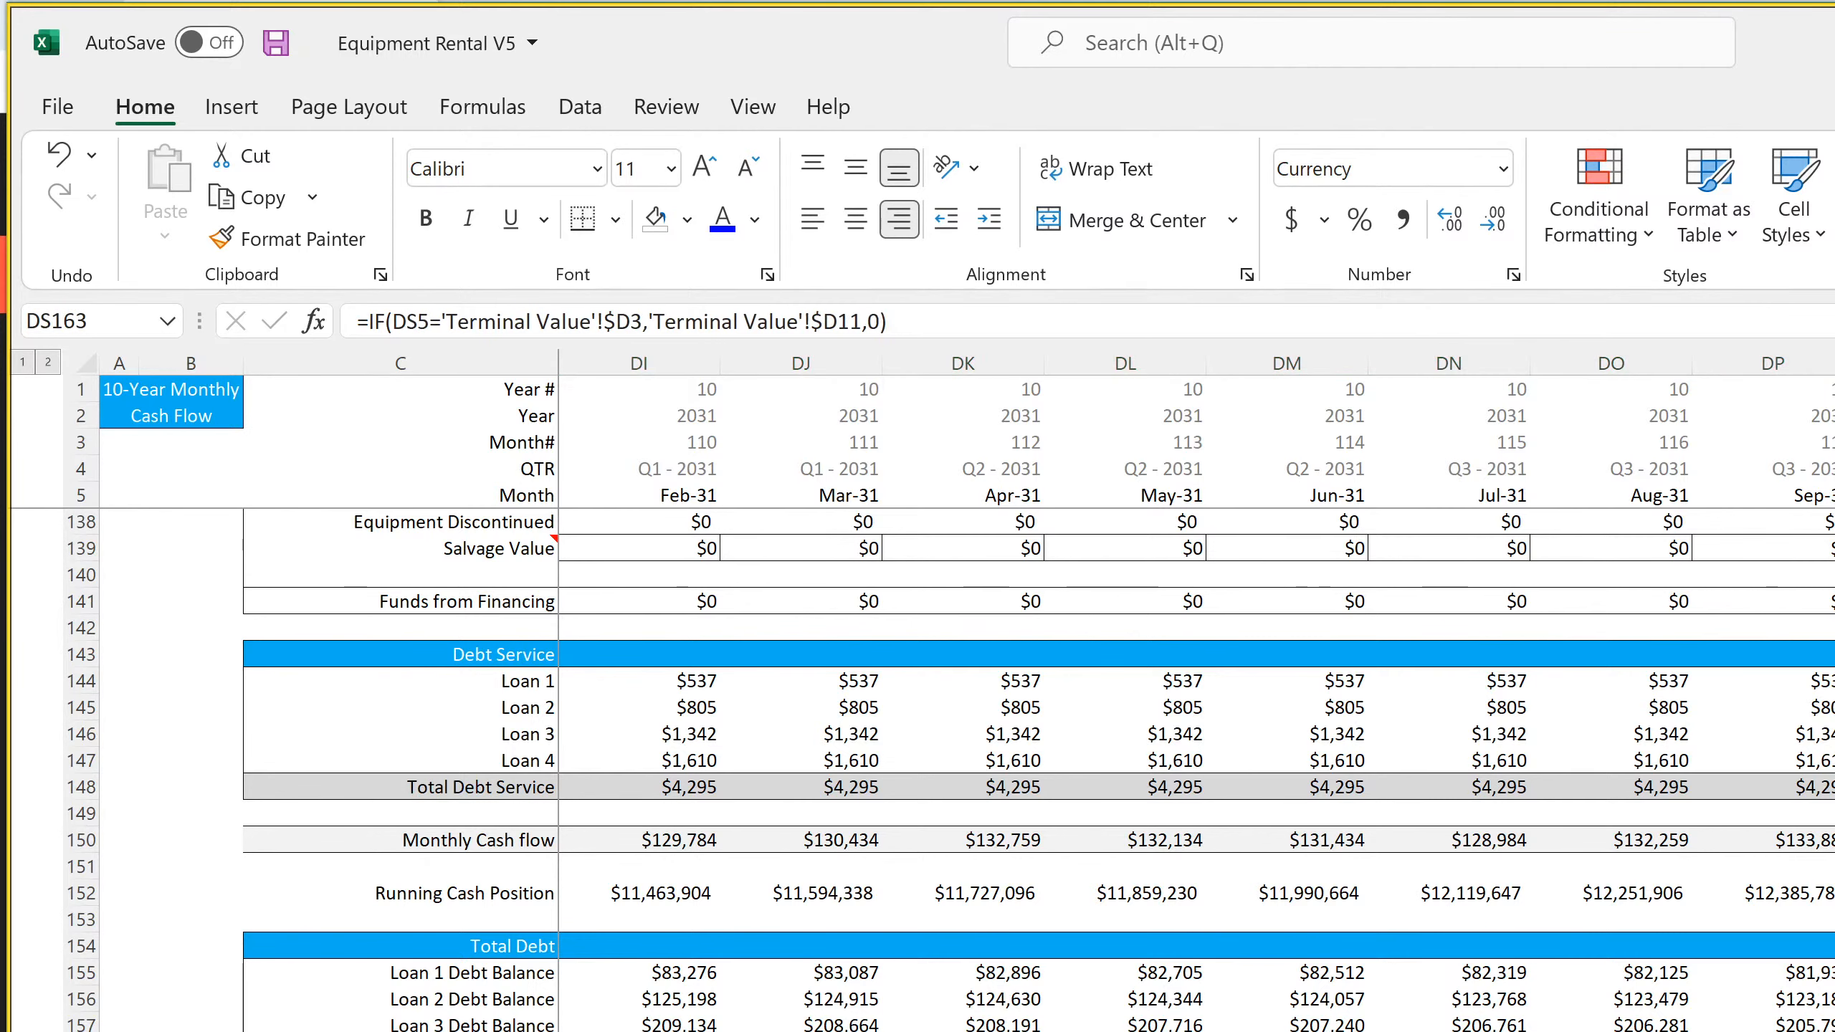
{"action": "left_click", "coordinate": [1831, 1029]}
{"action": "left_click", "coordinate": [1831, 1029]}
Add SUM(D162:D165) to the Monthly Cash flow formula in D150, accepting the closing-parenthesis correction
{"action": "left_click_drag", "start_coordinate": [1827, 1030], "coordinate": [1047, 1029]}
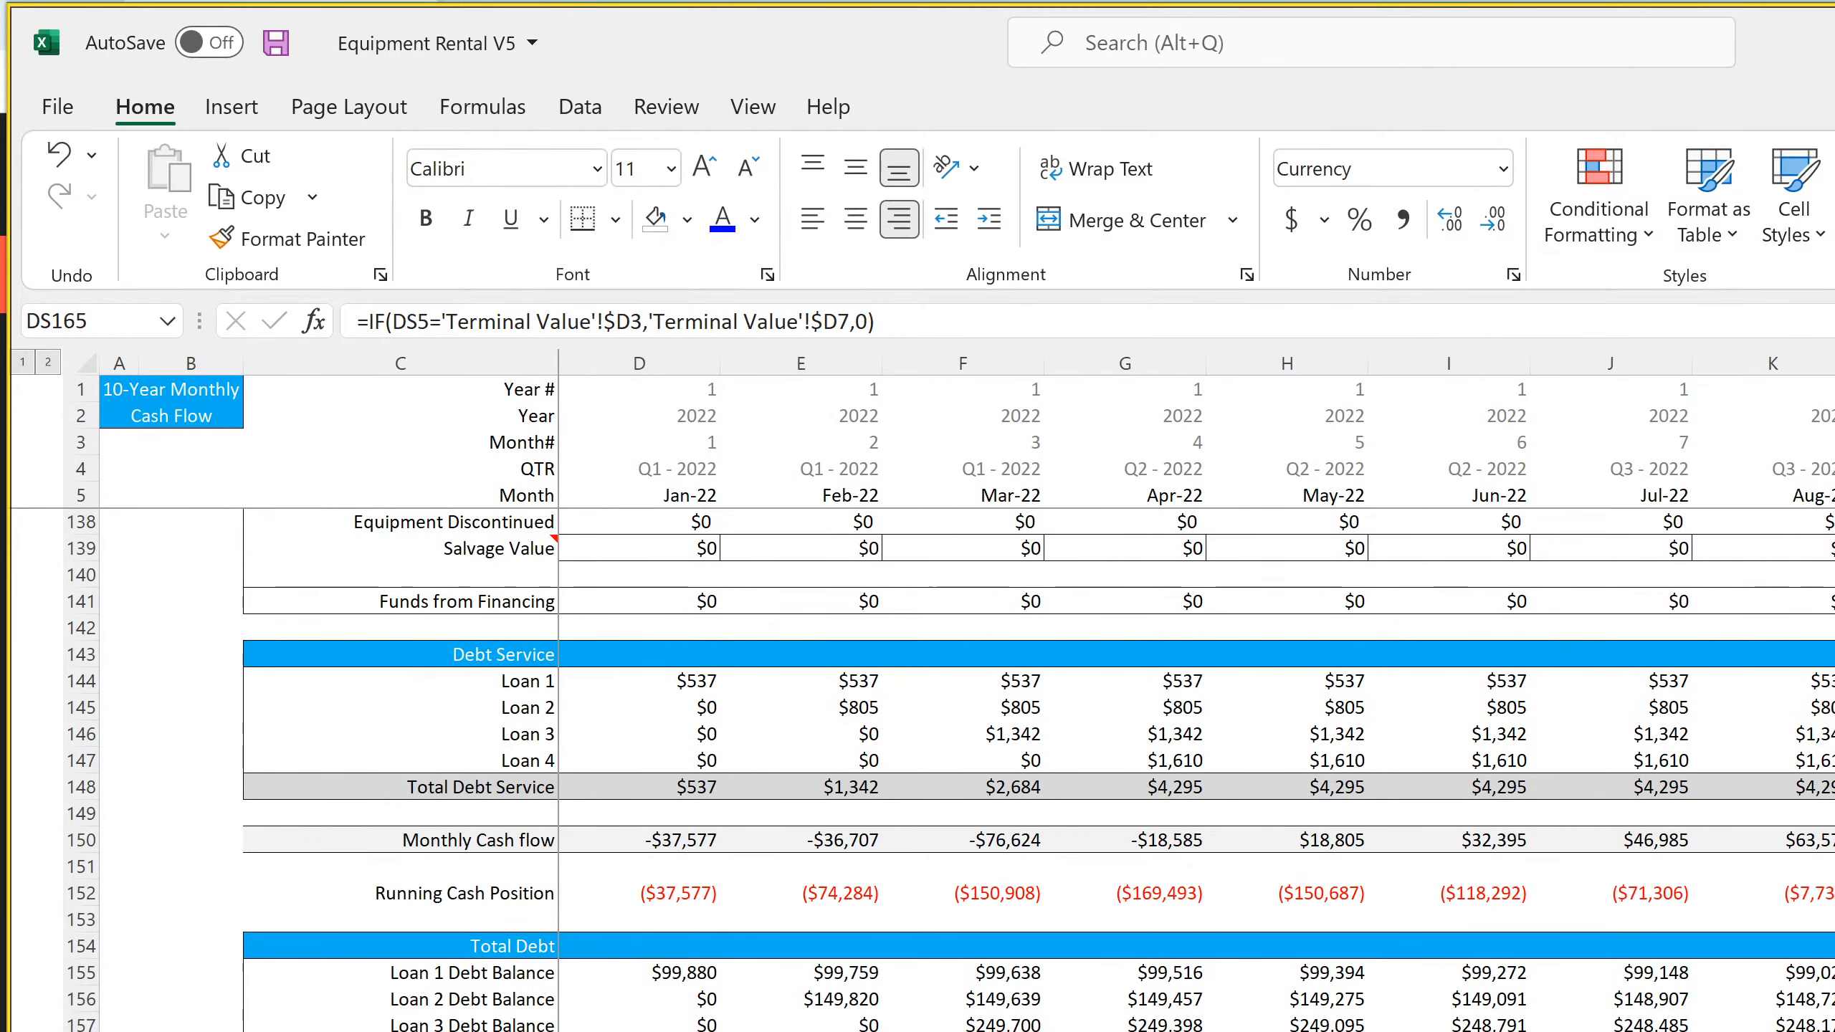
{"action": "left_click", "coordinate": [669, 841]}
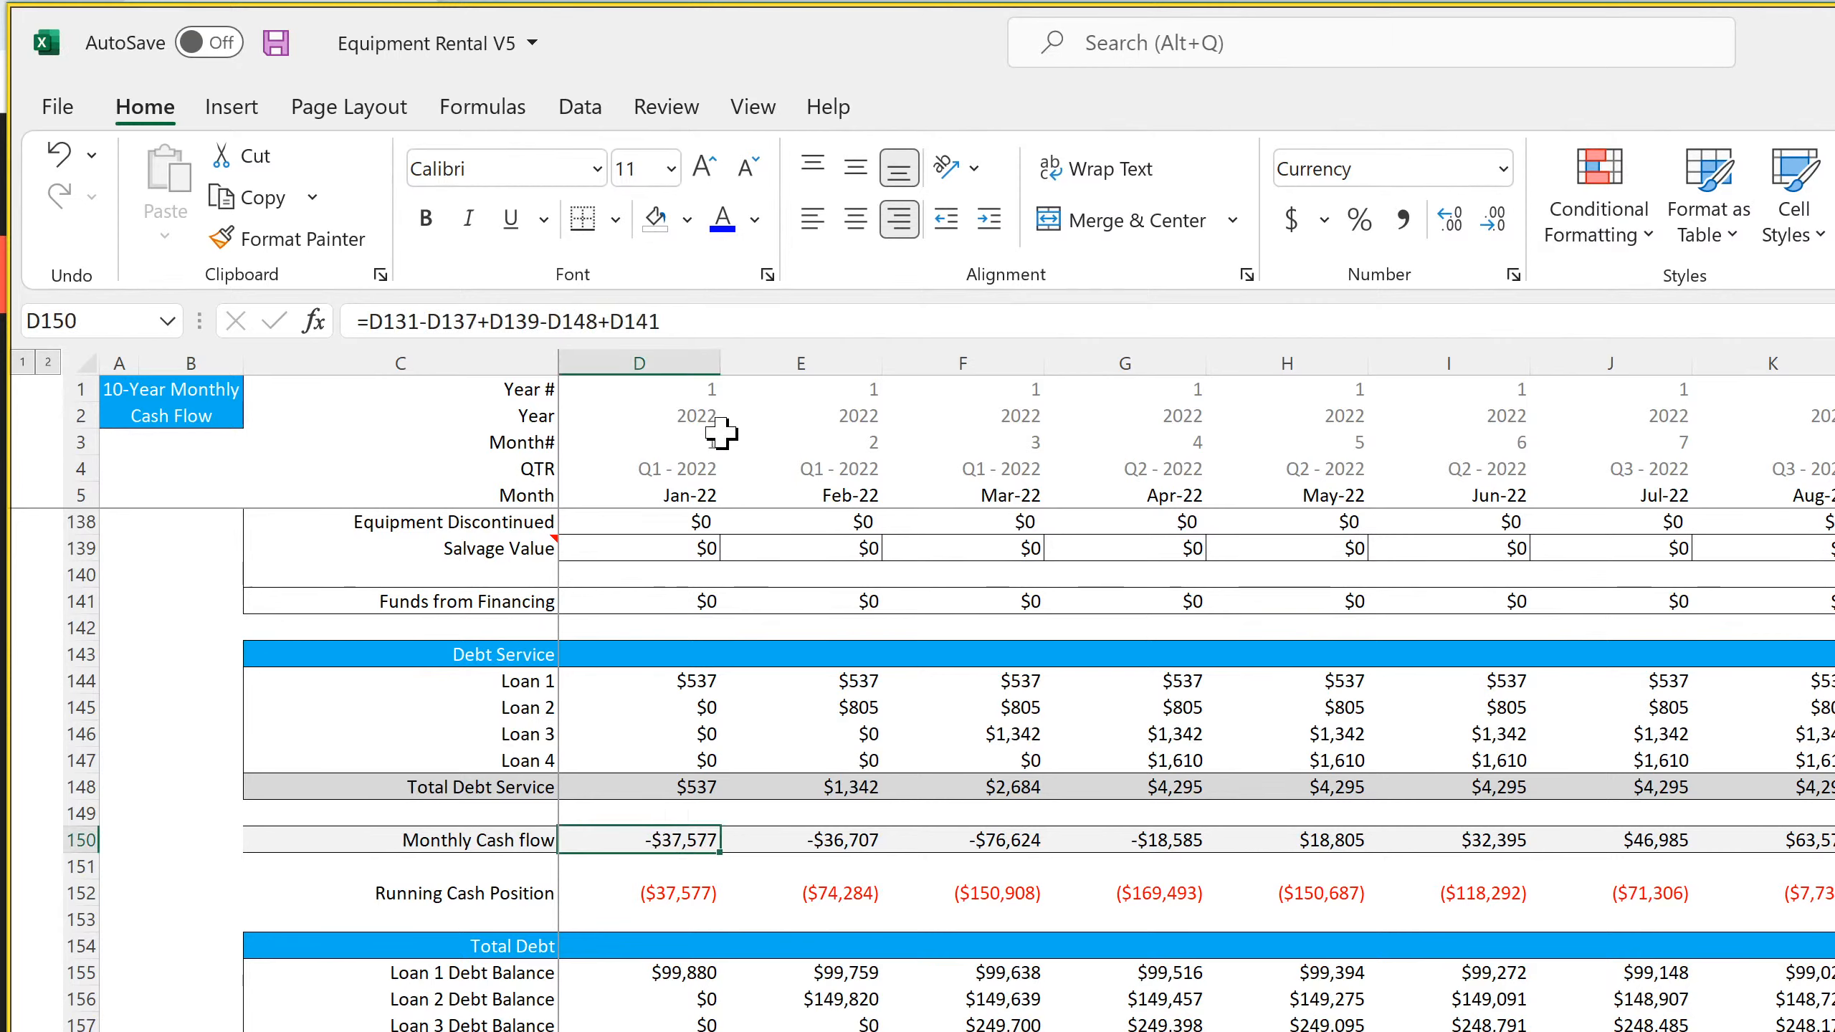
{"action": "left_click", "coordinate": [742, 325]}
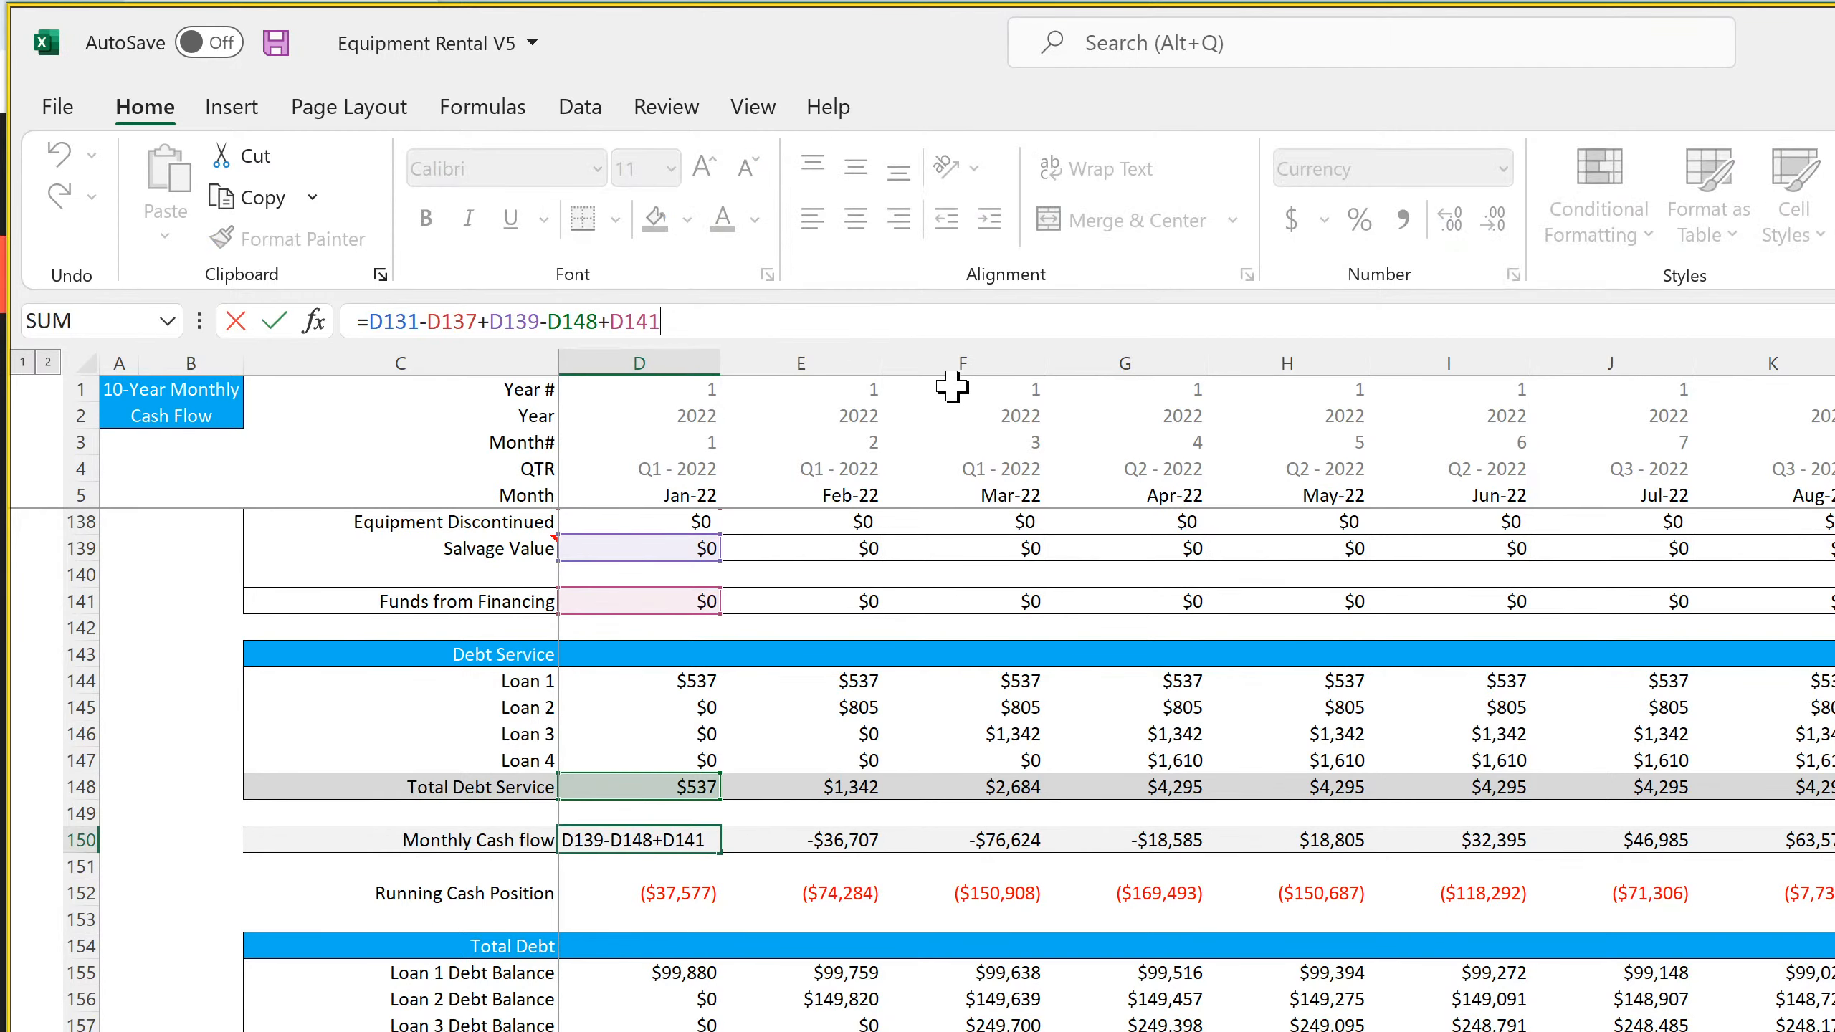
{"action": "type", "text": "+sum("}
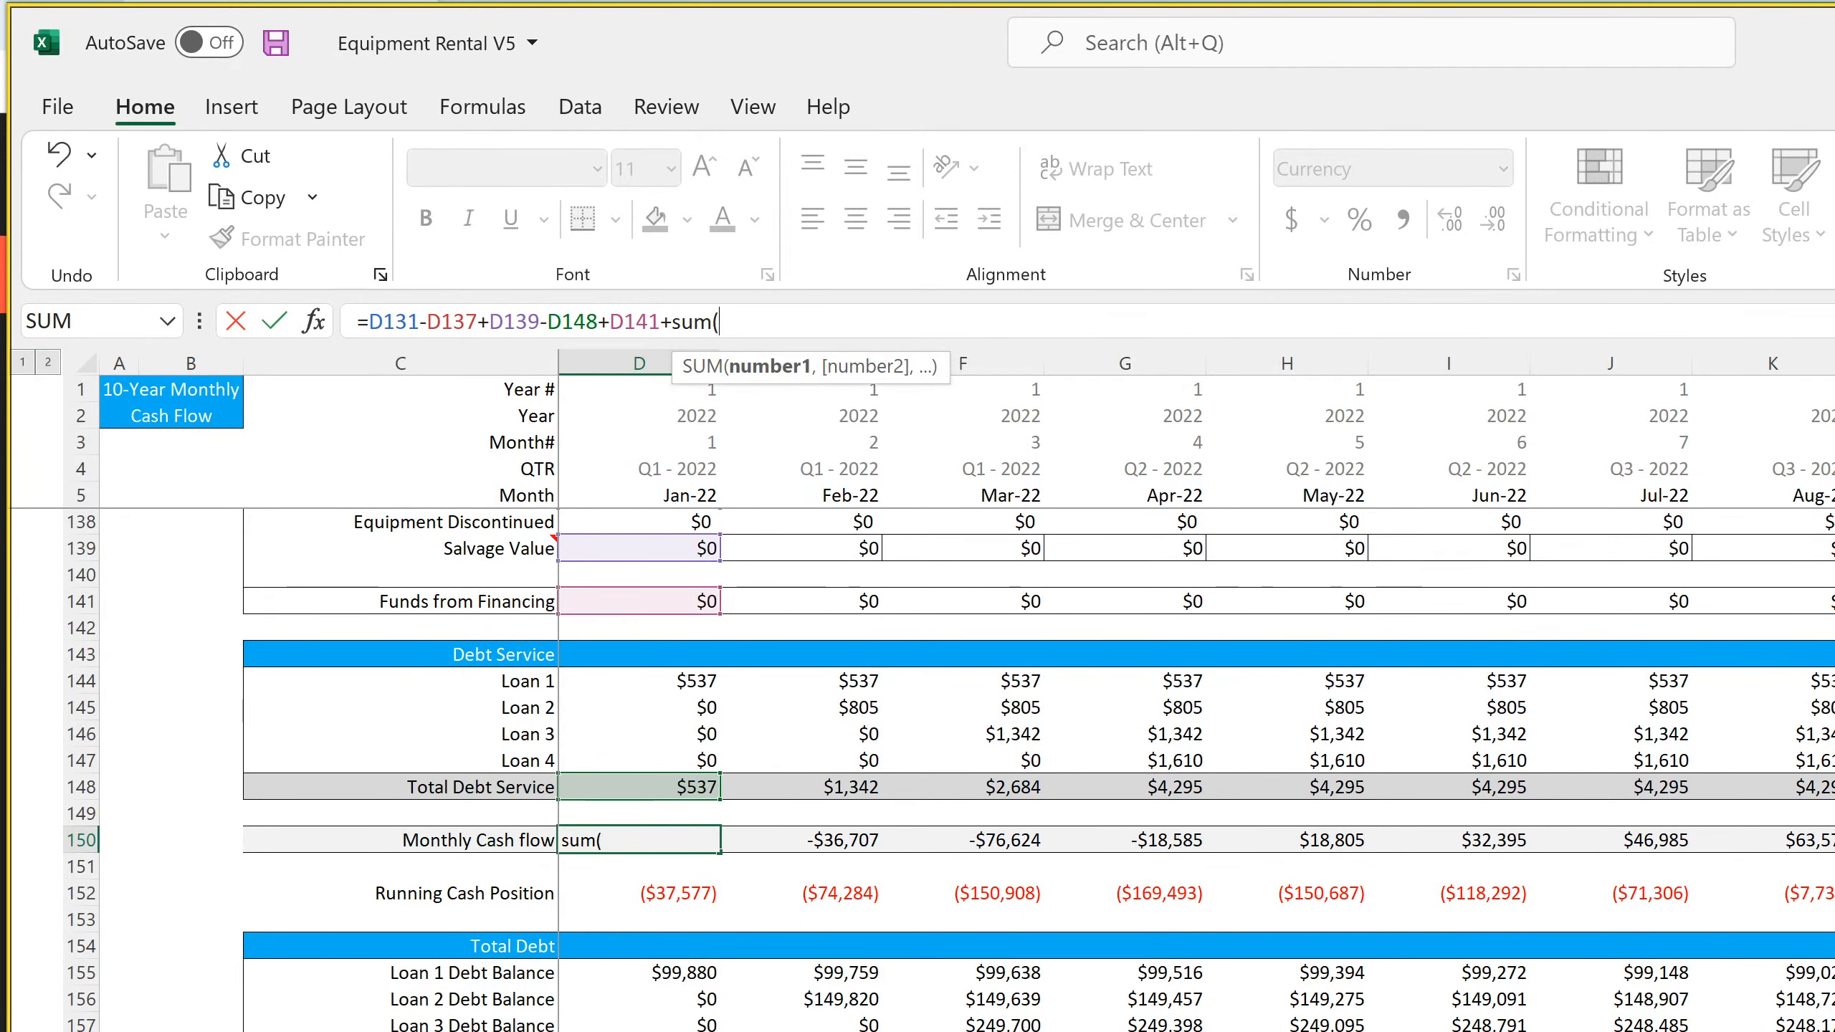
{"action": "left_click_drag", "start_coordinate": [639, 1026], "coordinate": [640, 1031]}
{"action": "key", "text": "Return"}
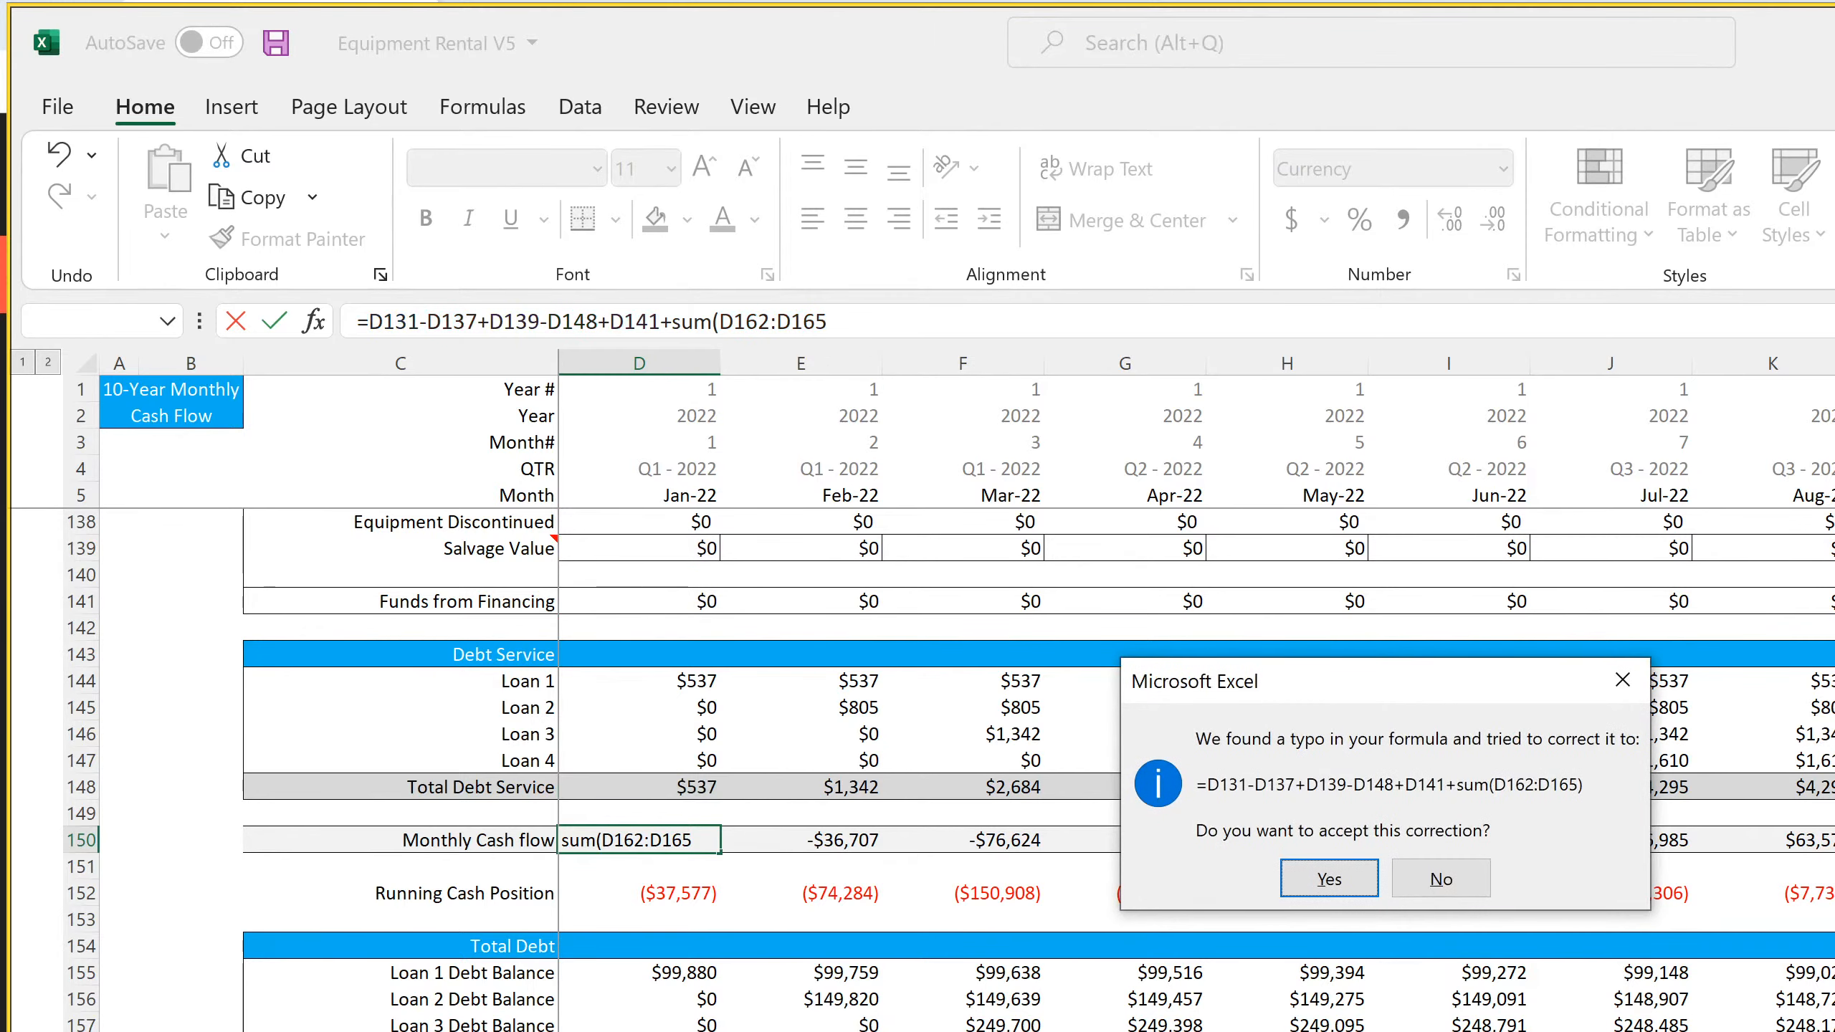
{"action": "left_click", "coordinate": [1336, 880]}
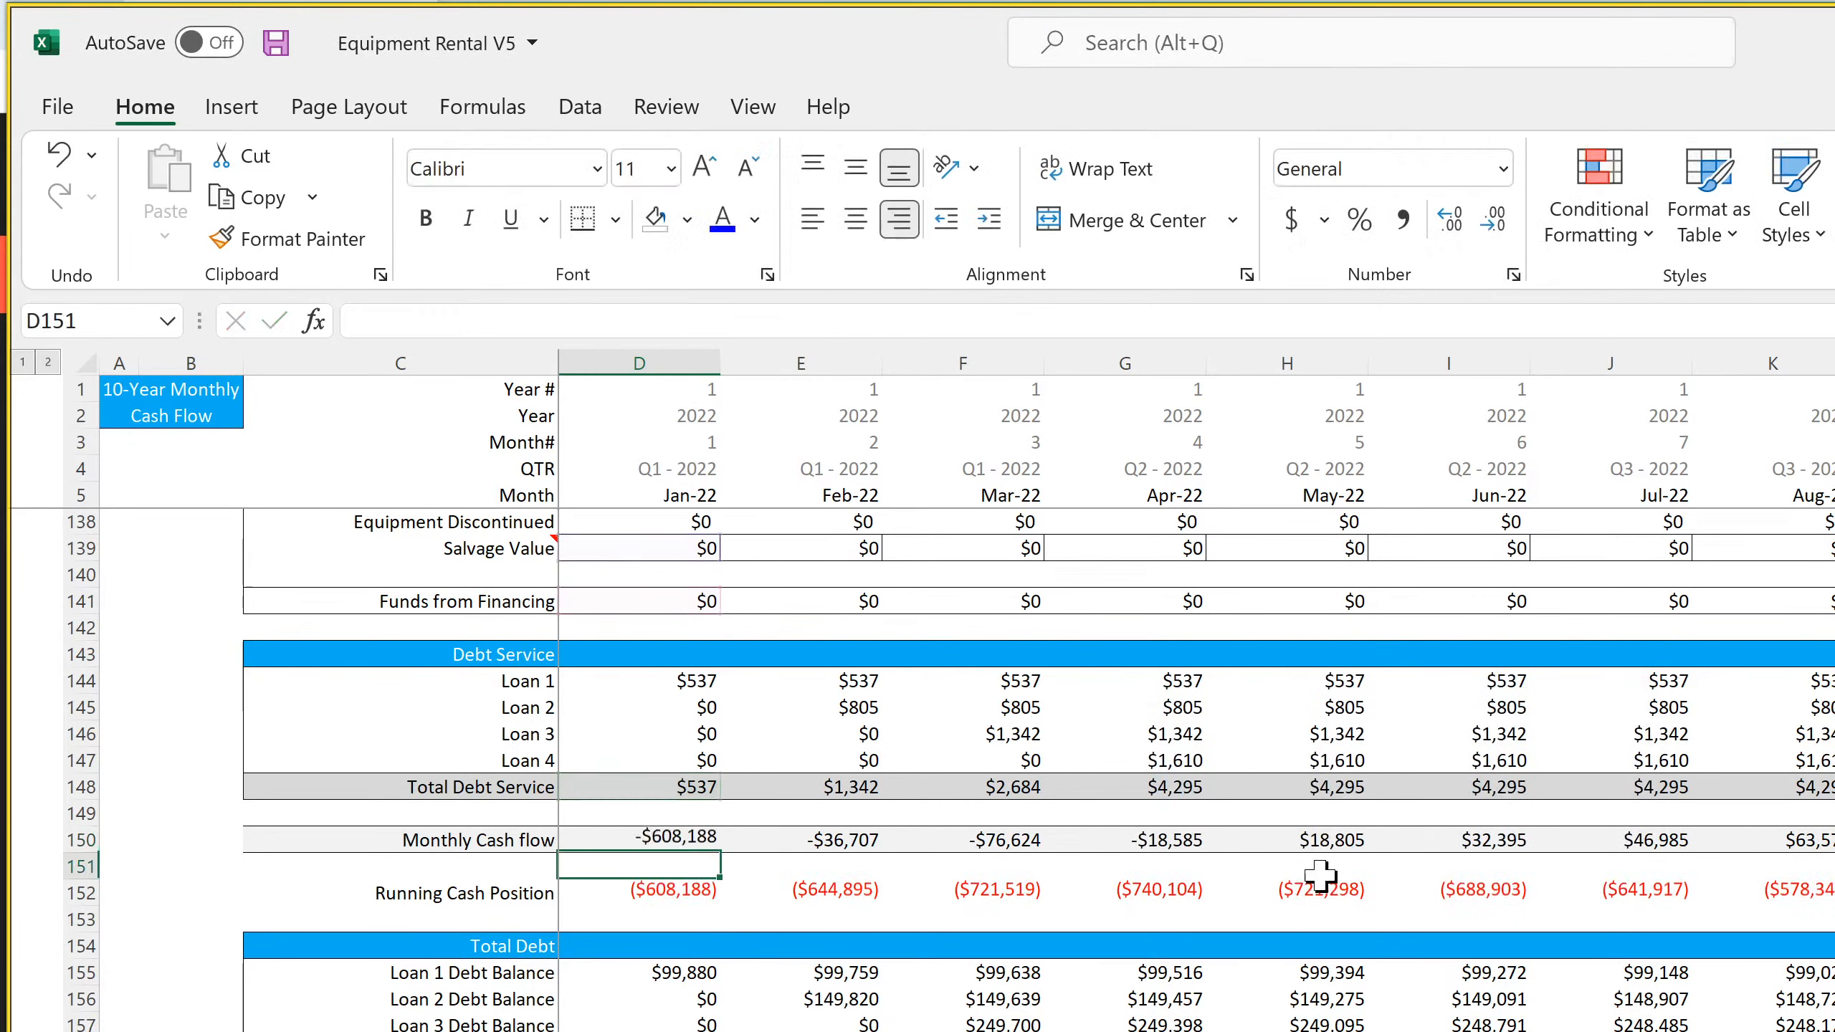
Copy the extended Monthly Cash flow formula from D150 across row 150 through the 2031 months
{"action": "left_click", "coordinate": [689, 831]}
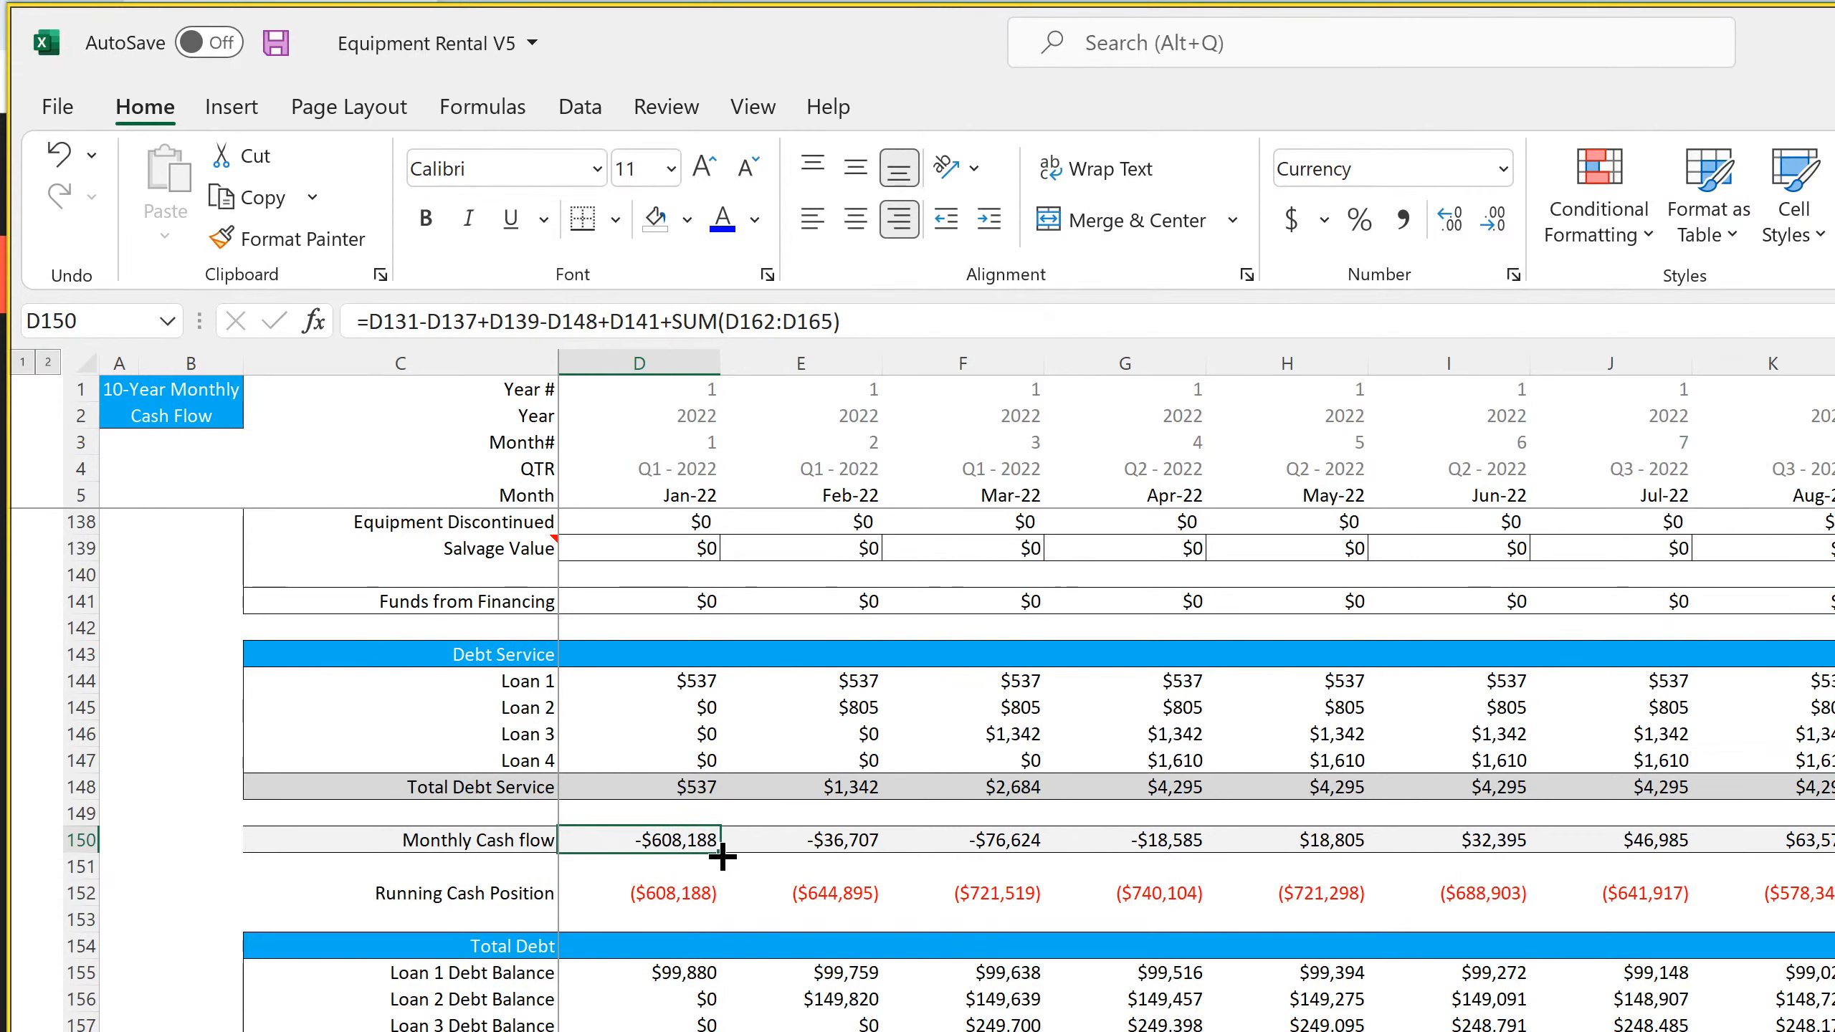
{"action": "left_click_drag", "start_coordinate": [721, 857], "coordinate": [1827, 842]}
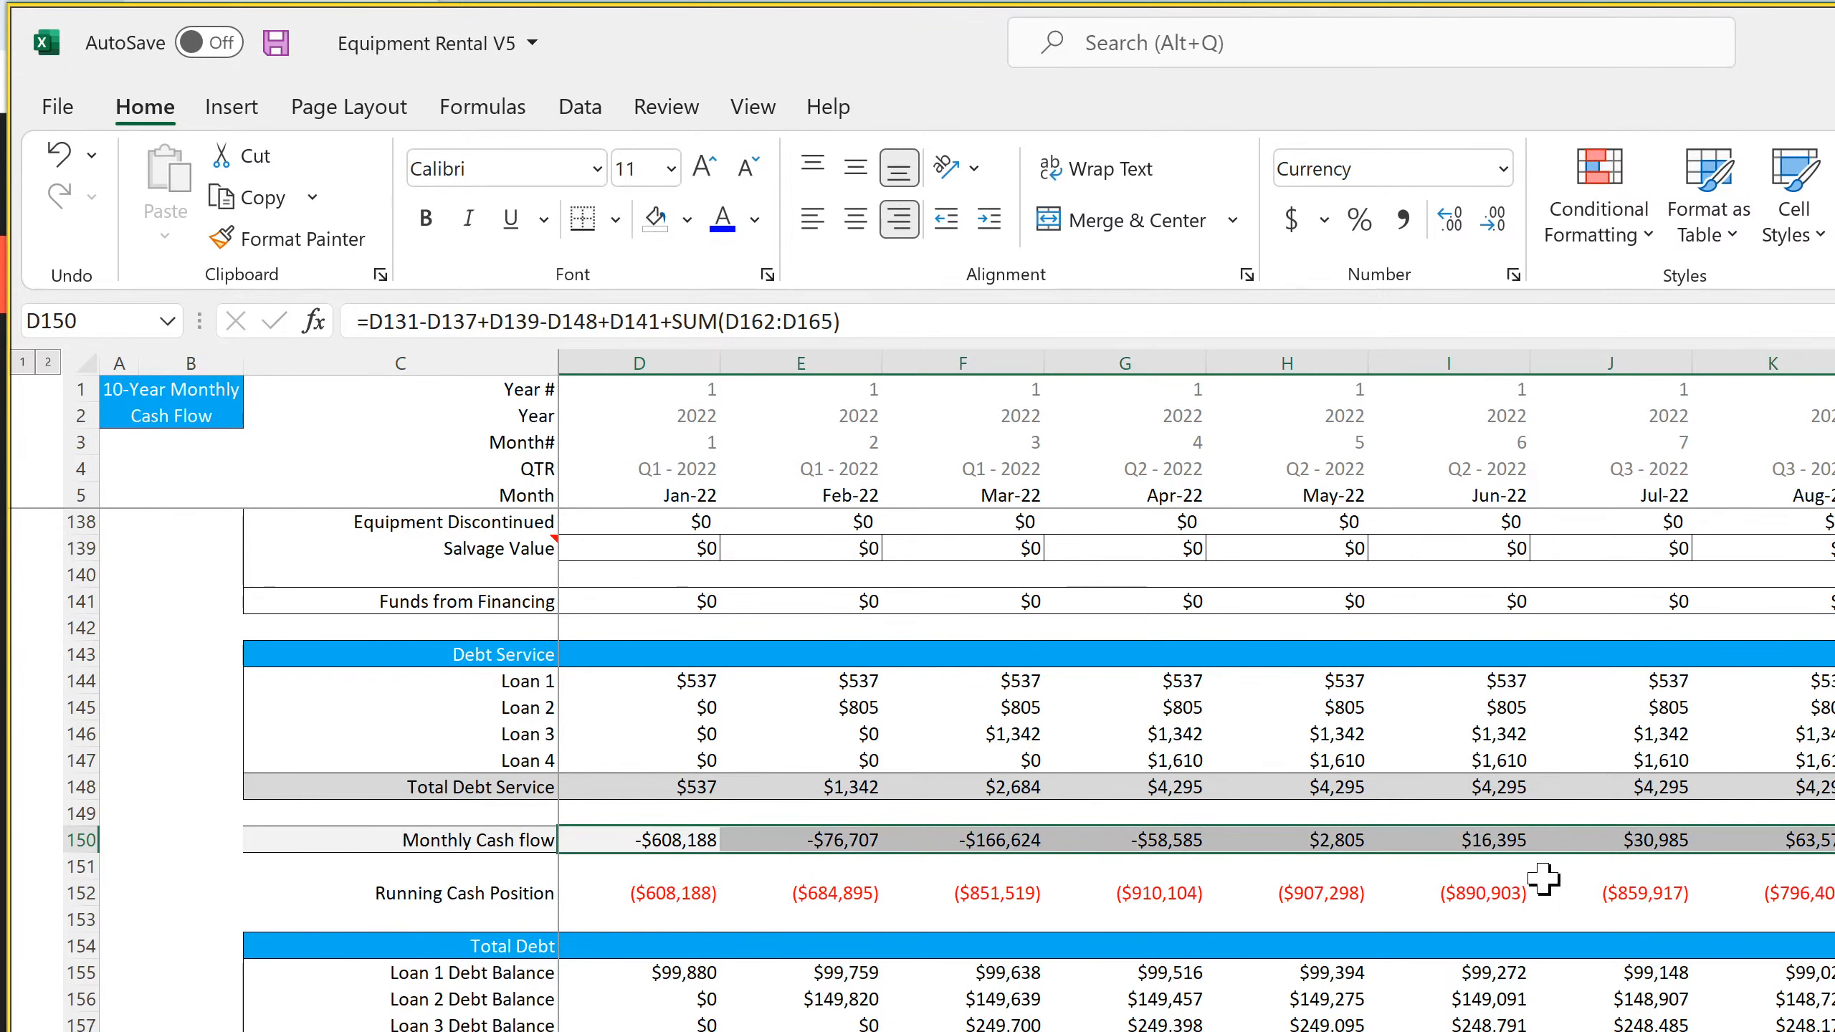
{"action": "left_click", "coordinate": [809, 840]}
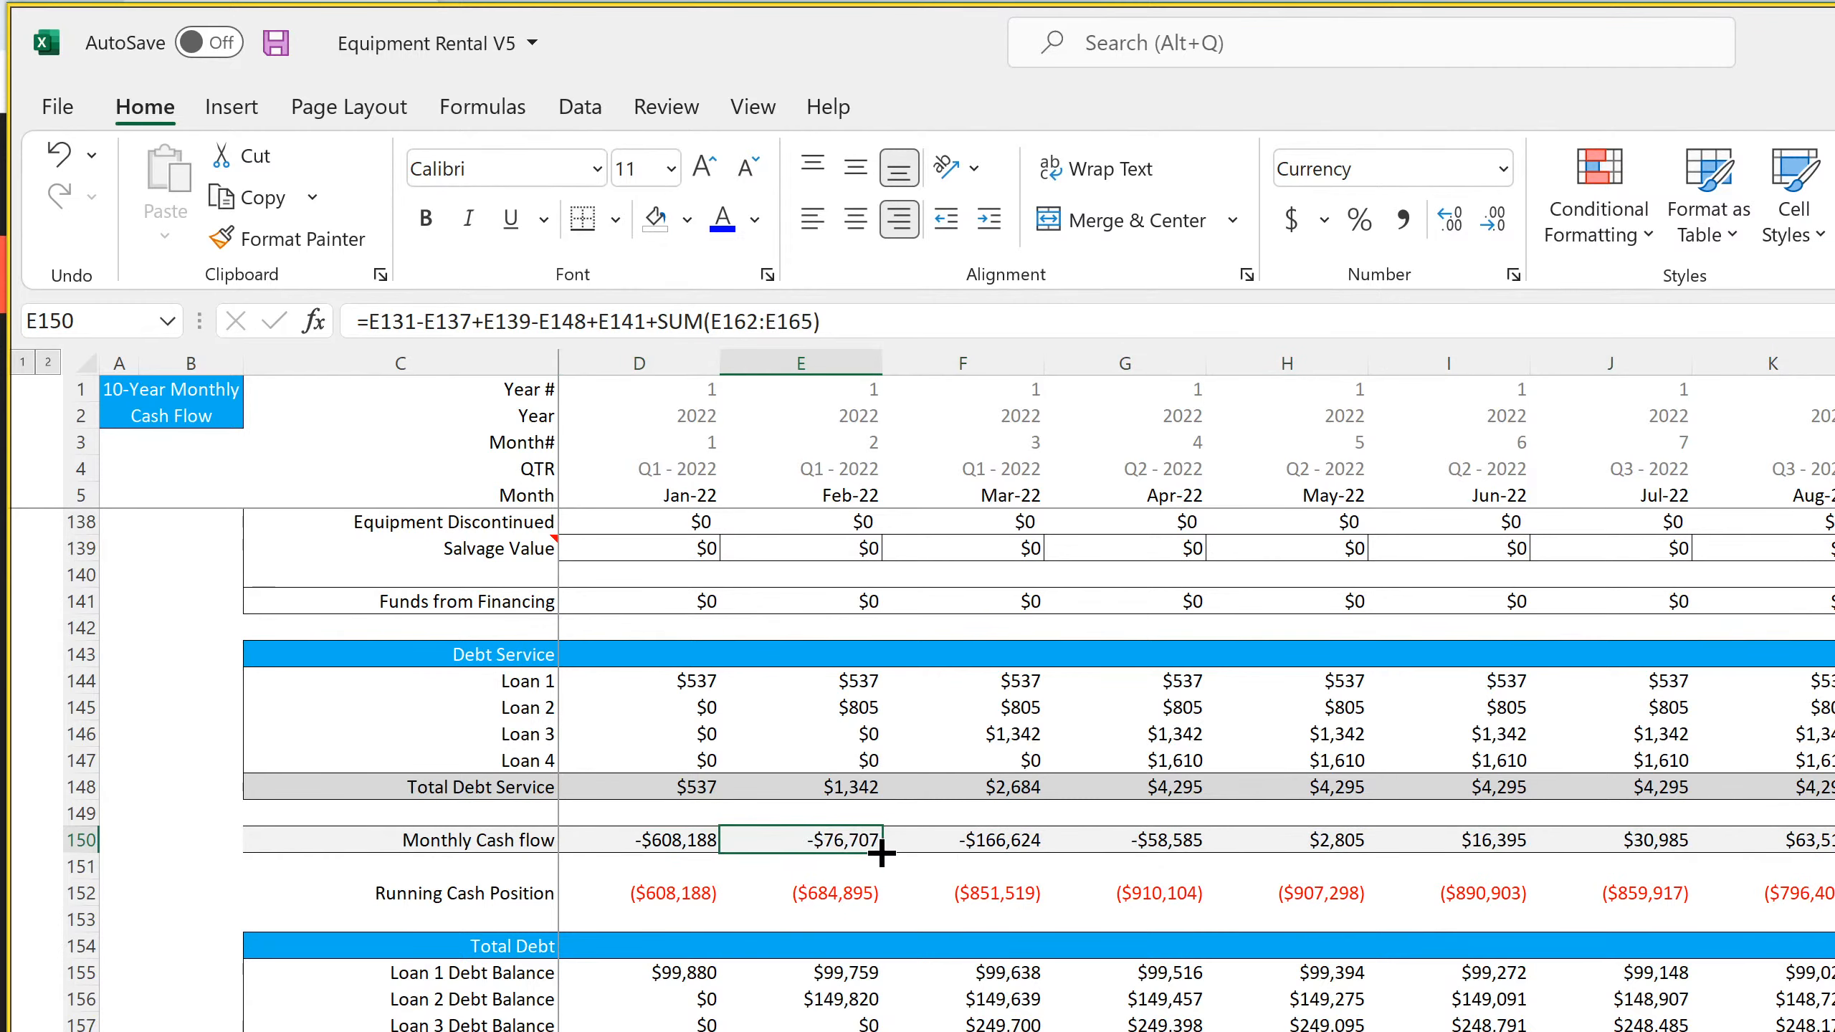
{"action": "left_click_drag", "start_coordinate": [883, 854], "coordinate": [1831, 860]}
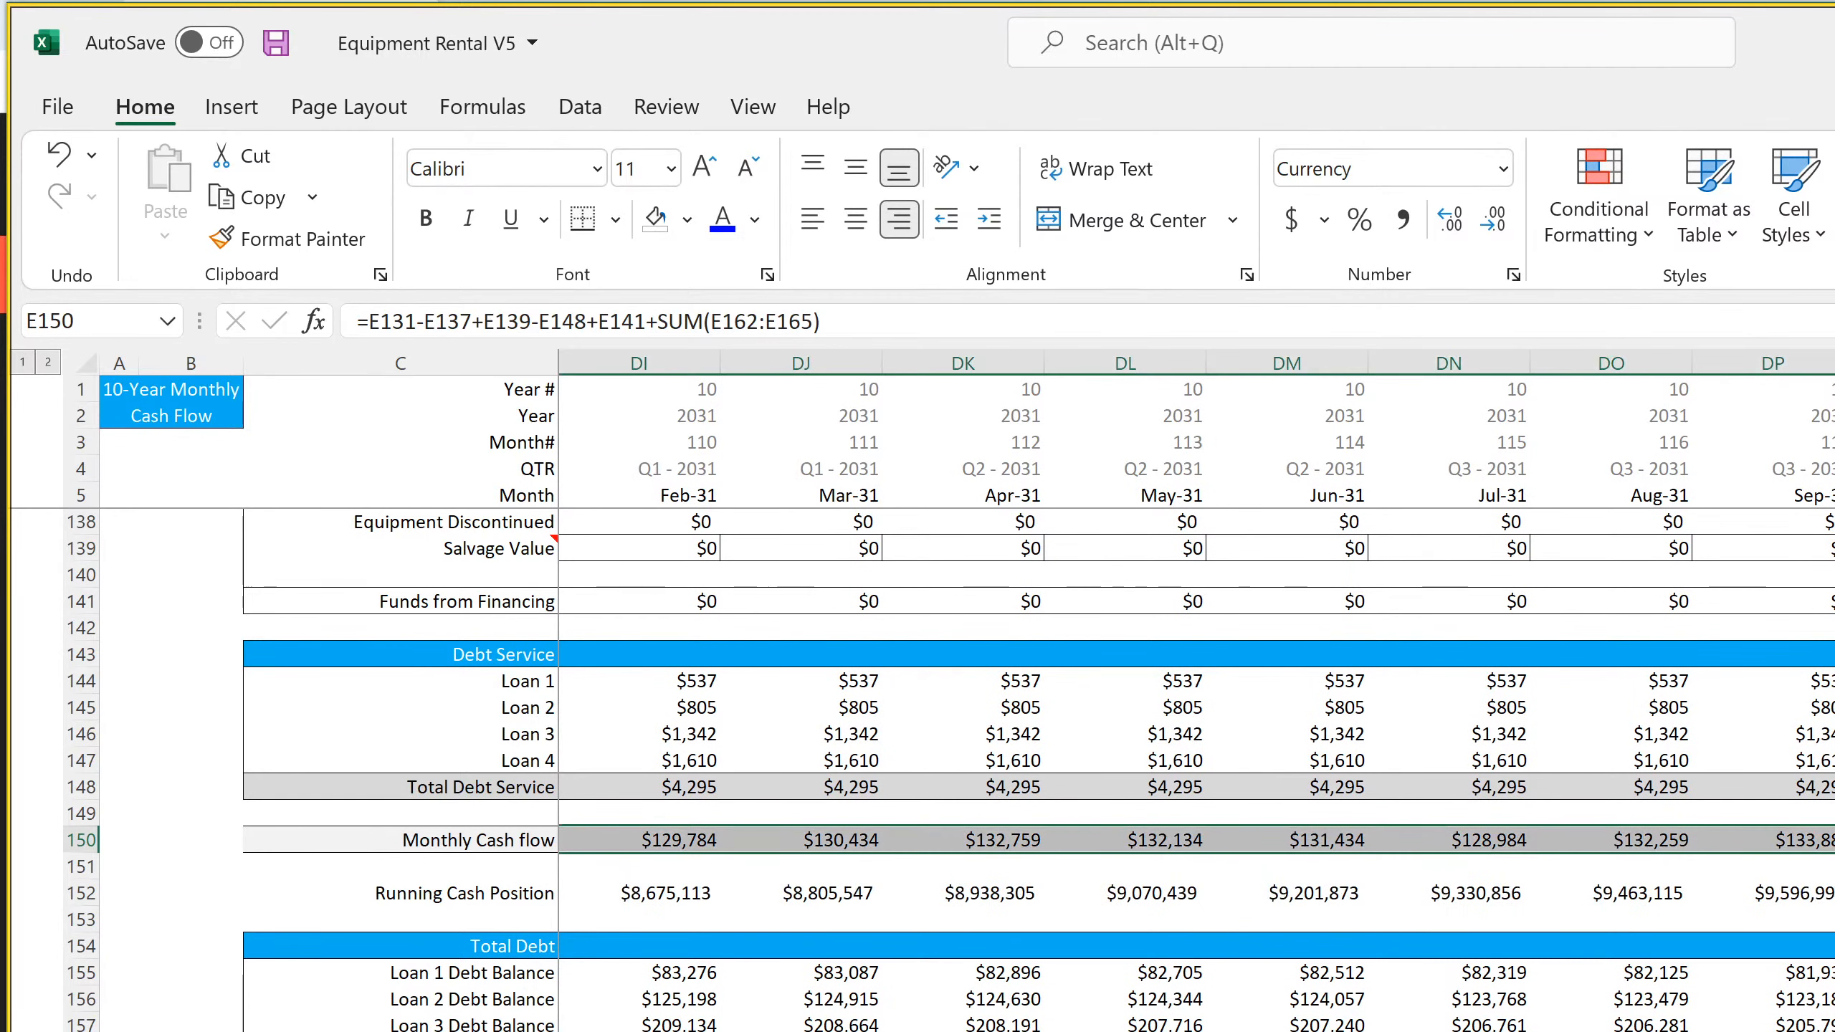
{"action": "scroll", "coordinate": [1196, 770], "scroll_direction": "left", "scroll_amount": 20}
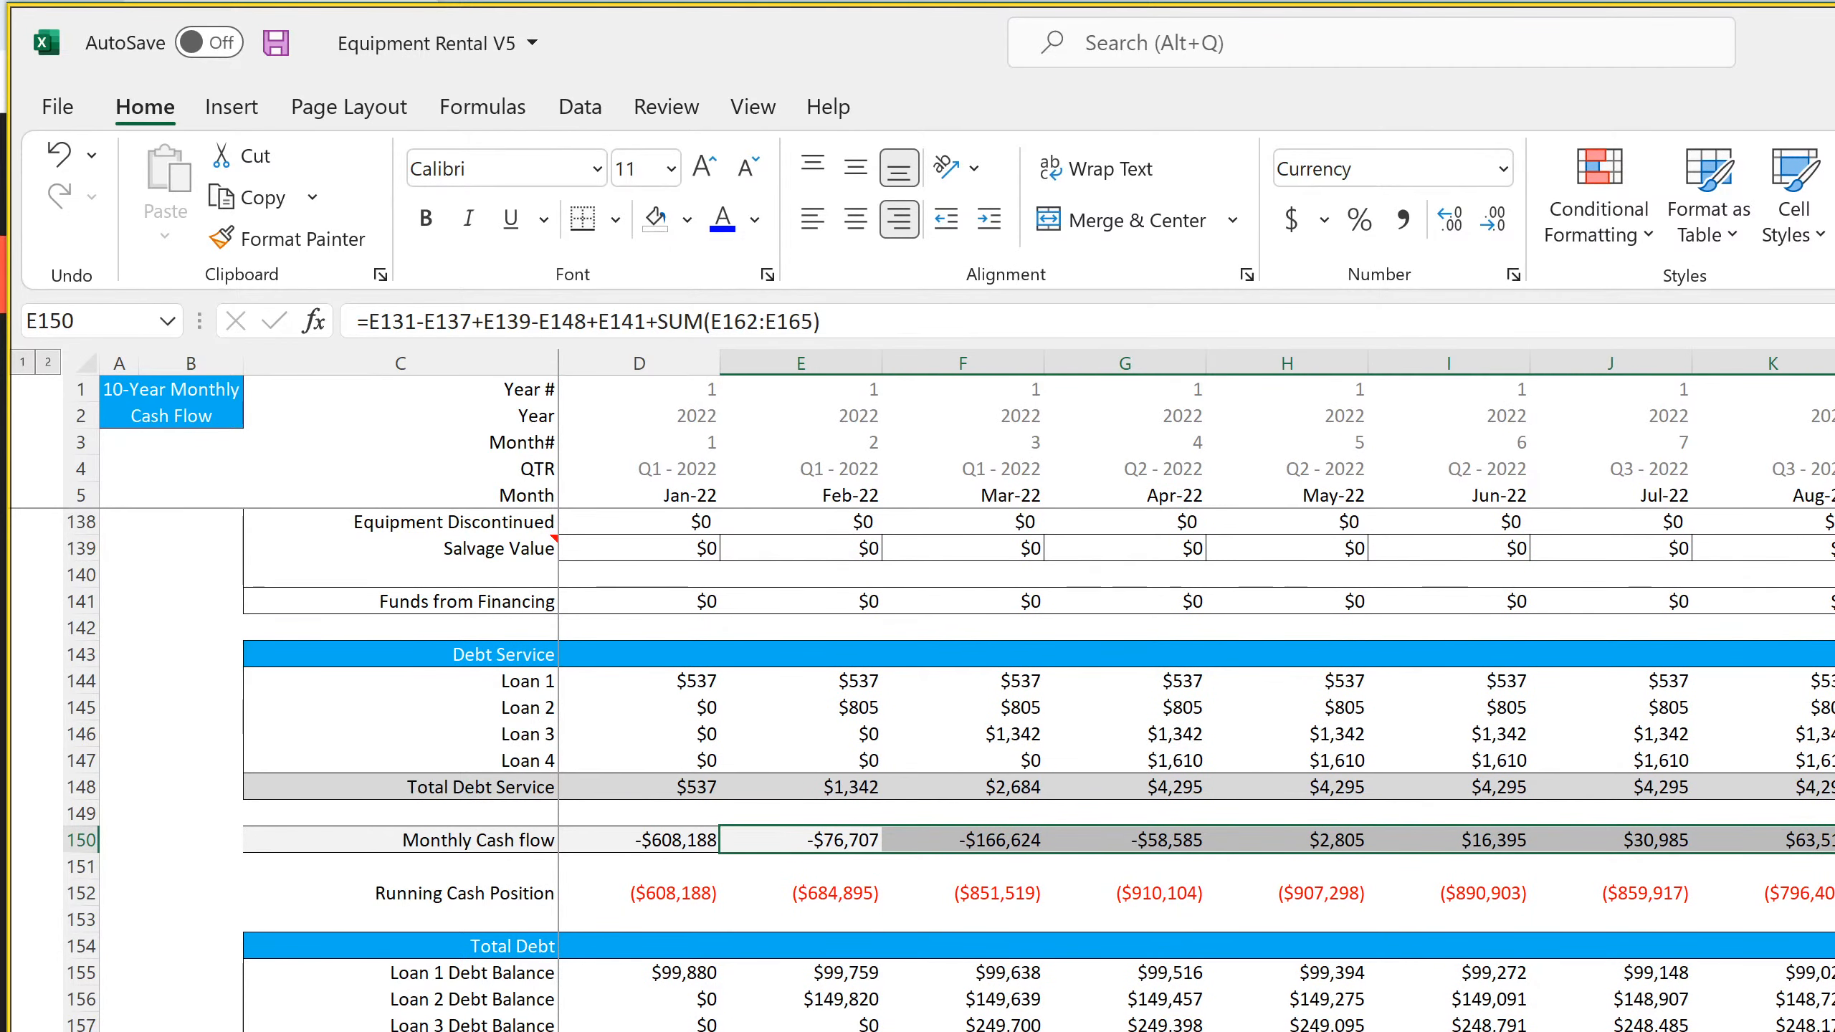
Check the Equipment Purchases formulas in D137 and E137 and save the workbook
{"action": "scroll", "coordinate": [897, 960], "scroll_direction": "up", "scroll_amount": 4}
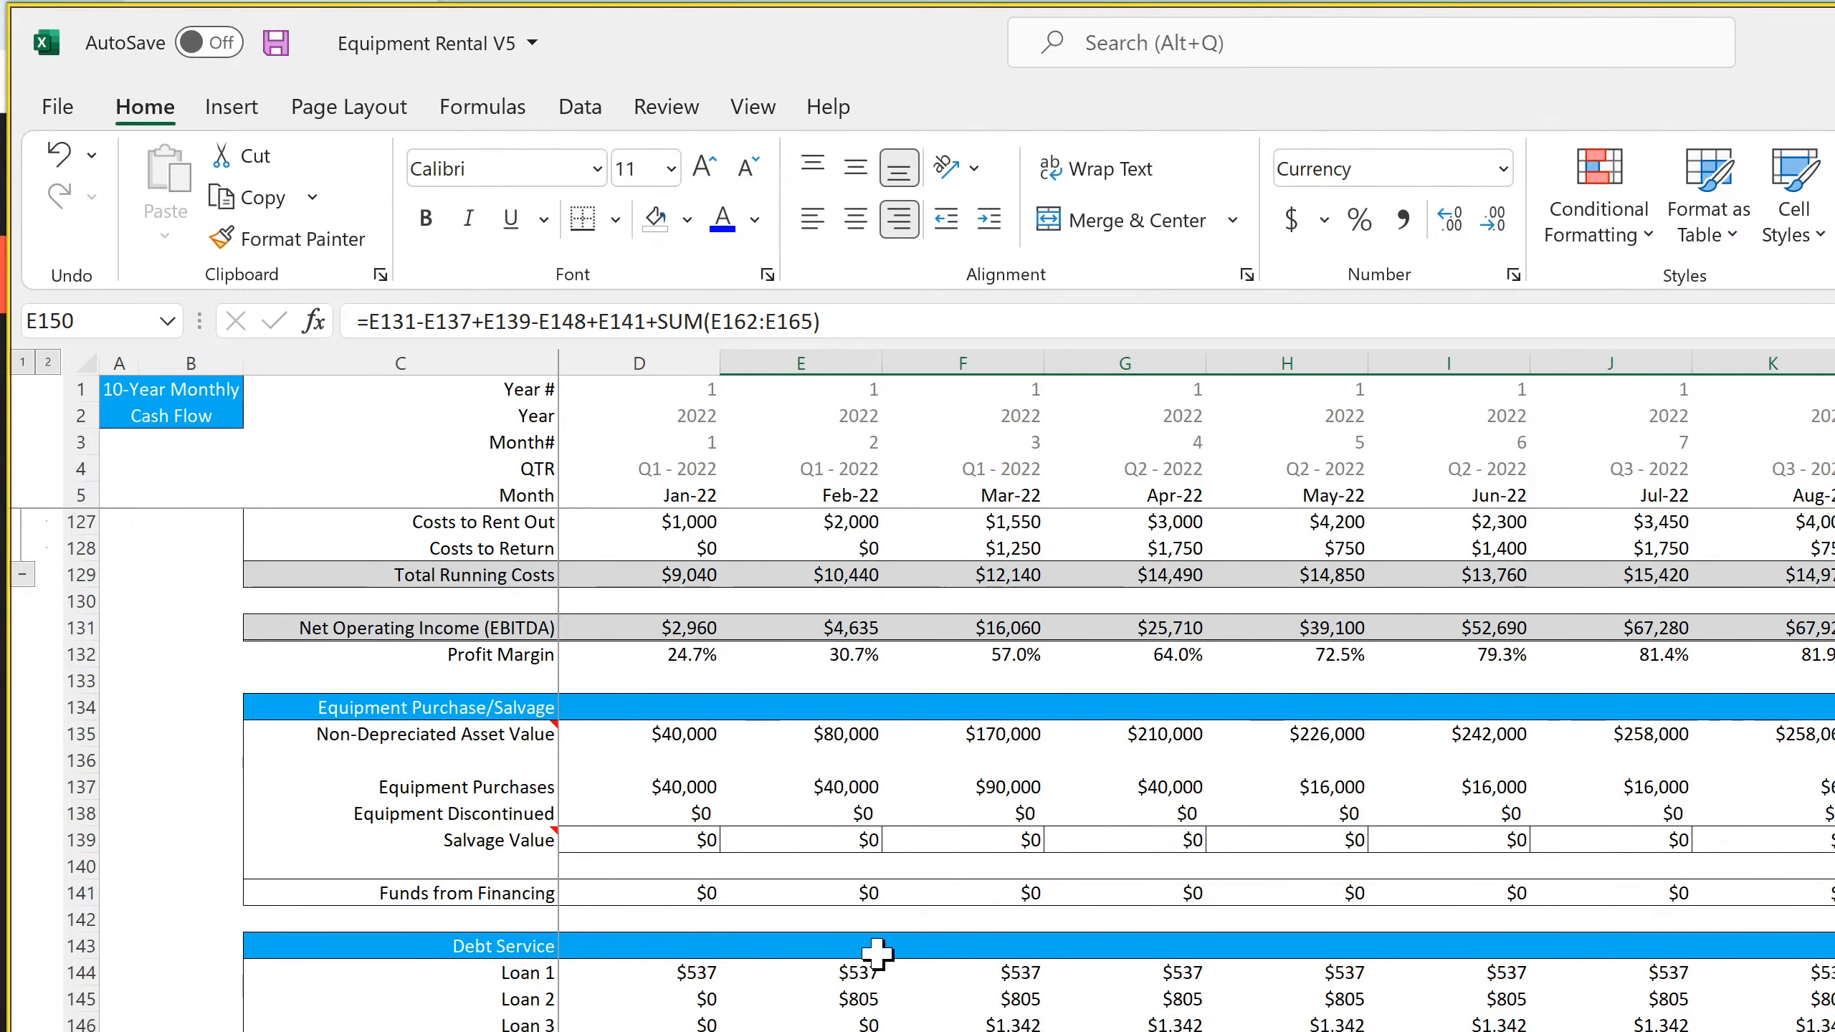
{"action": "left_click", "coordinate": [696, 785]}
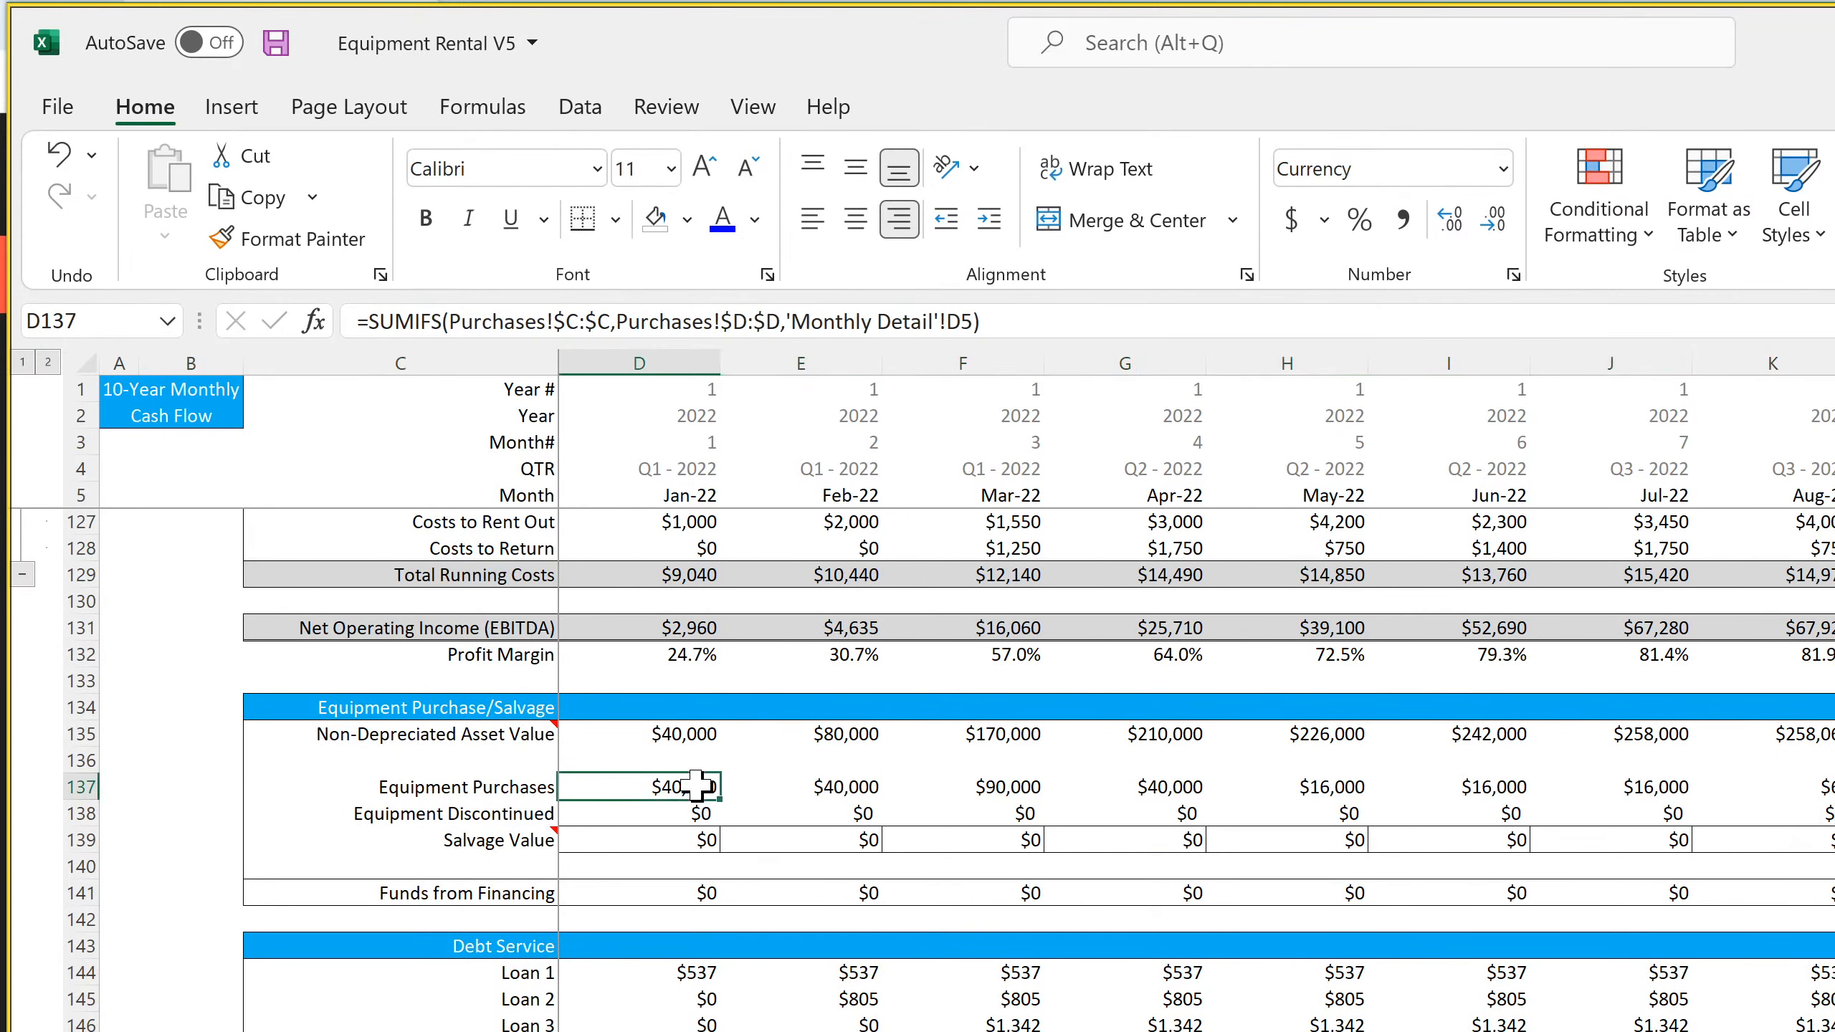
{"action": "left_click", "coordinate": [799, 785]}
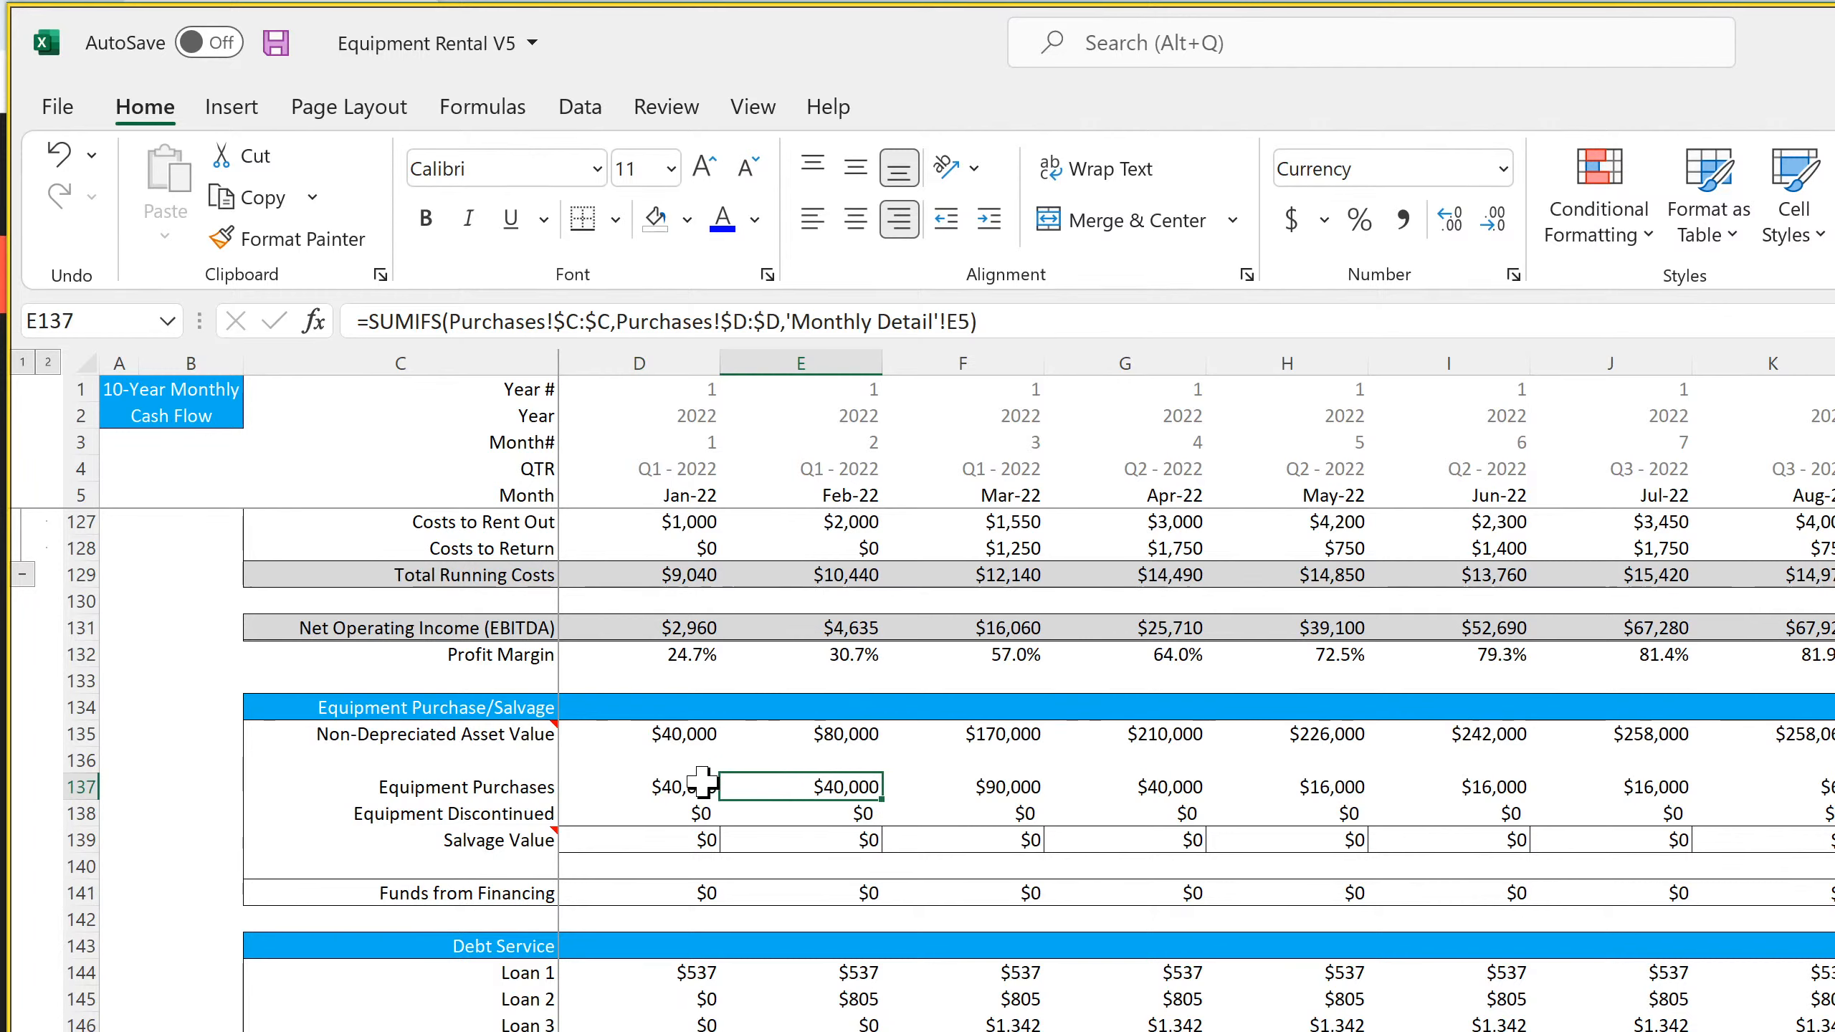
{"action": "left_click", "coordinate": [679, 785]}
{"action": "left_click", "coordinate": [789, 786]}
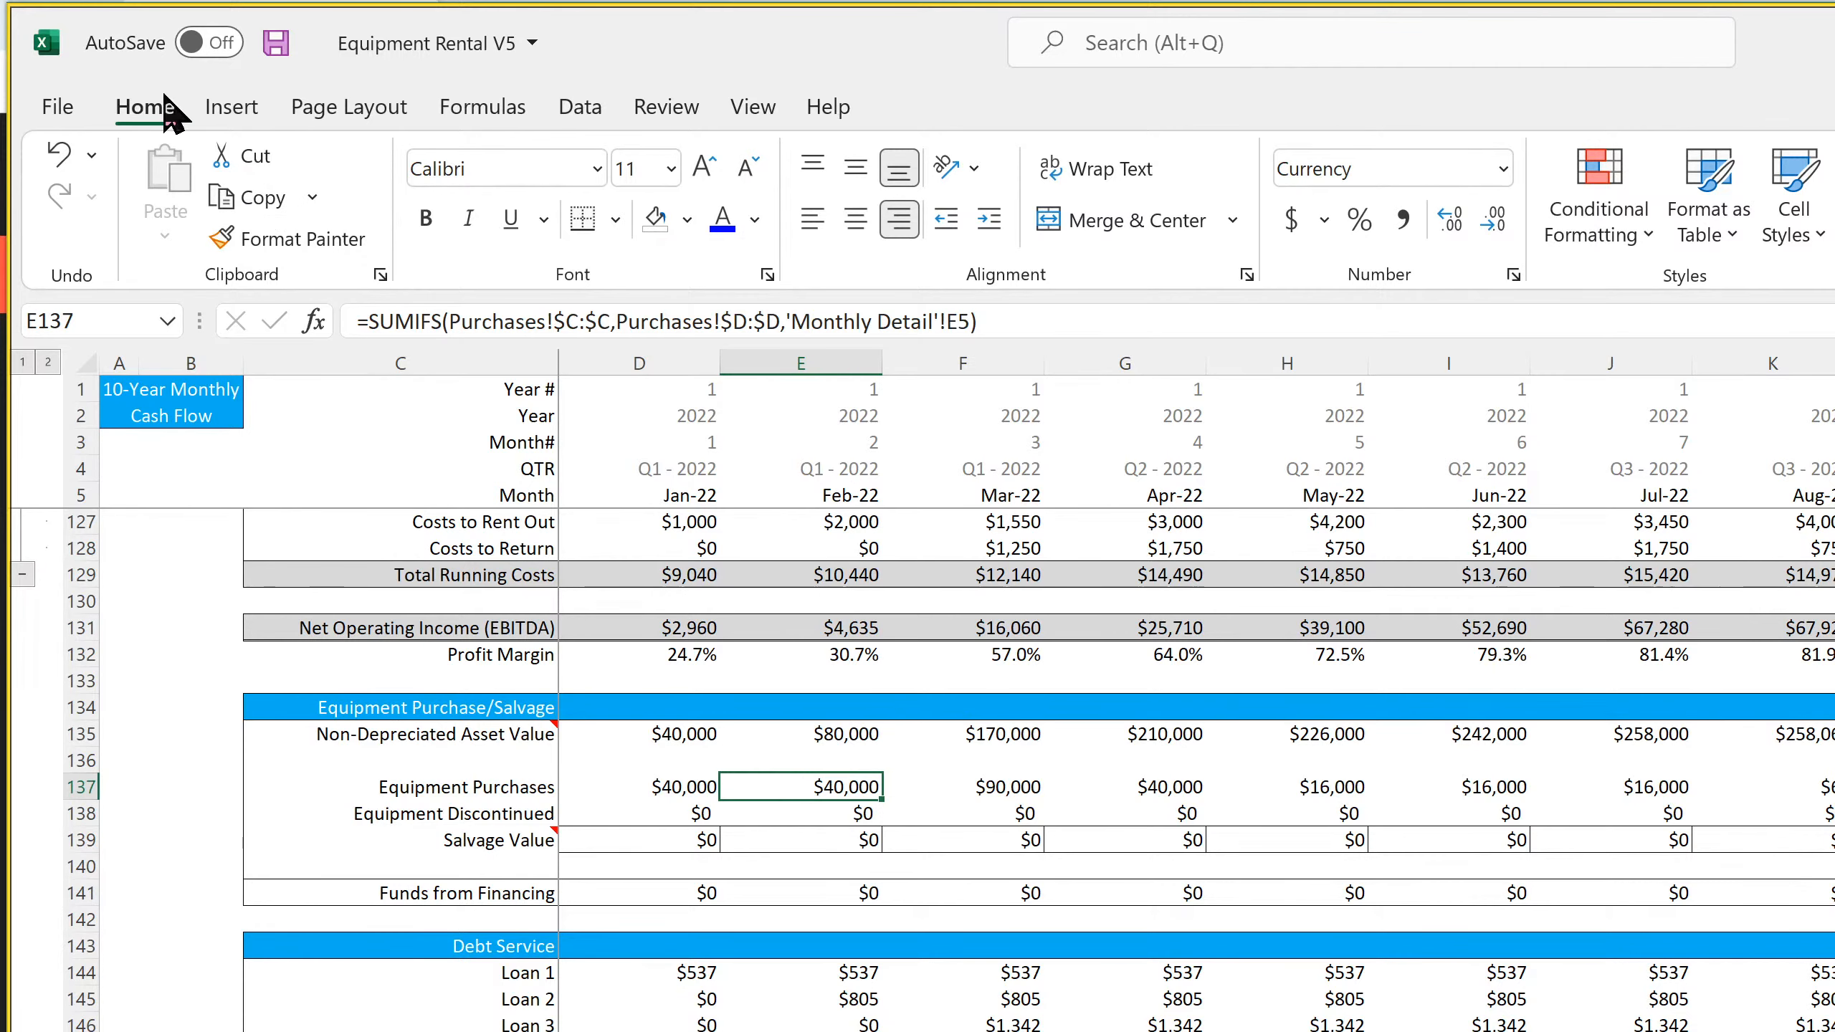
{"action": "left_click", "coordinate": [276, 44]}
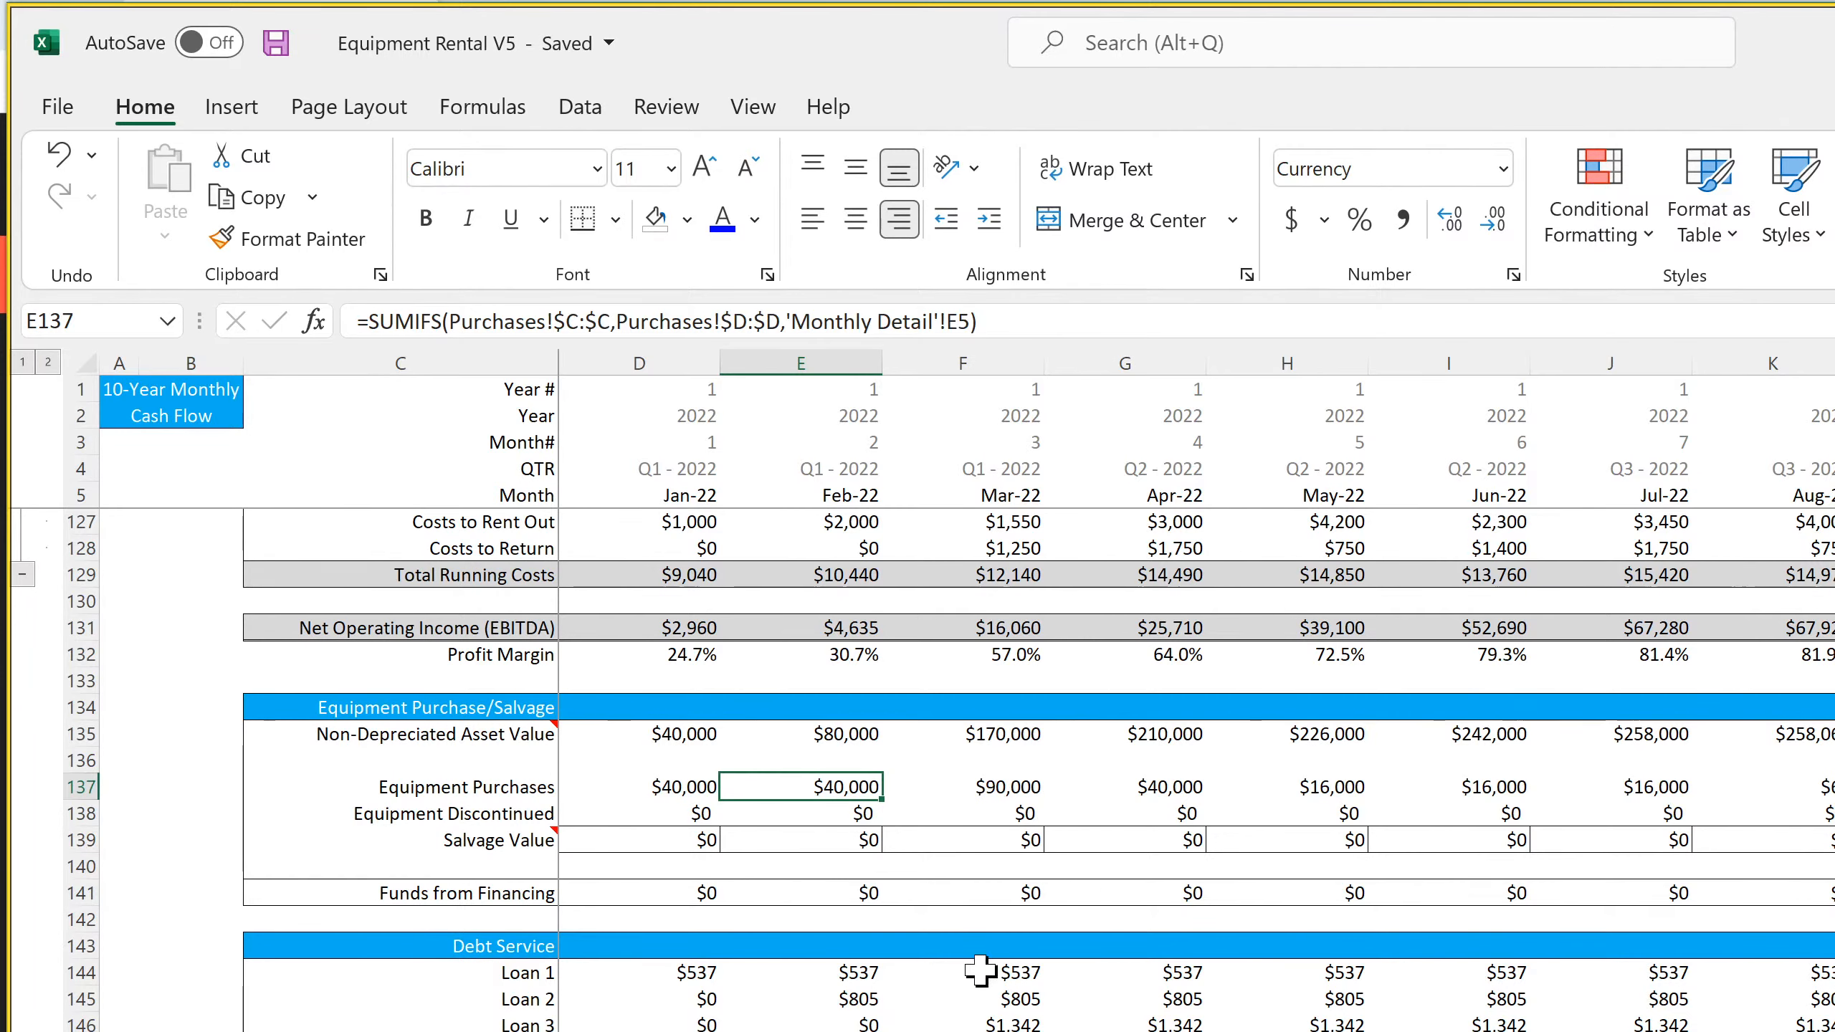
Check the CapEx link in D164, and inspect the Building's cost basis and month of expenditure in the depreciation schedule
{"action": "scroll", "coordinate": [976, 983], "scroll_direction": "down", "scroll_amount": 7}
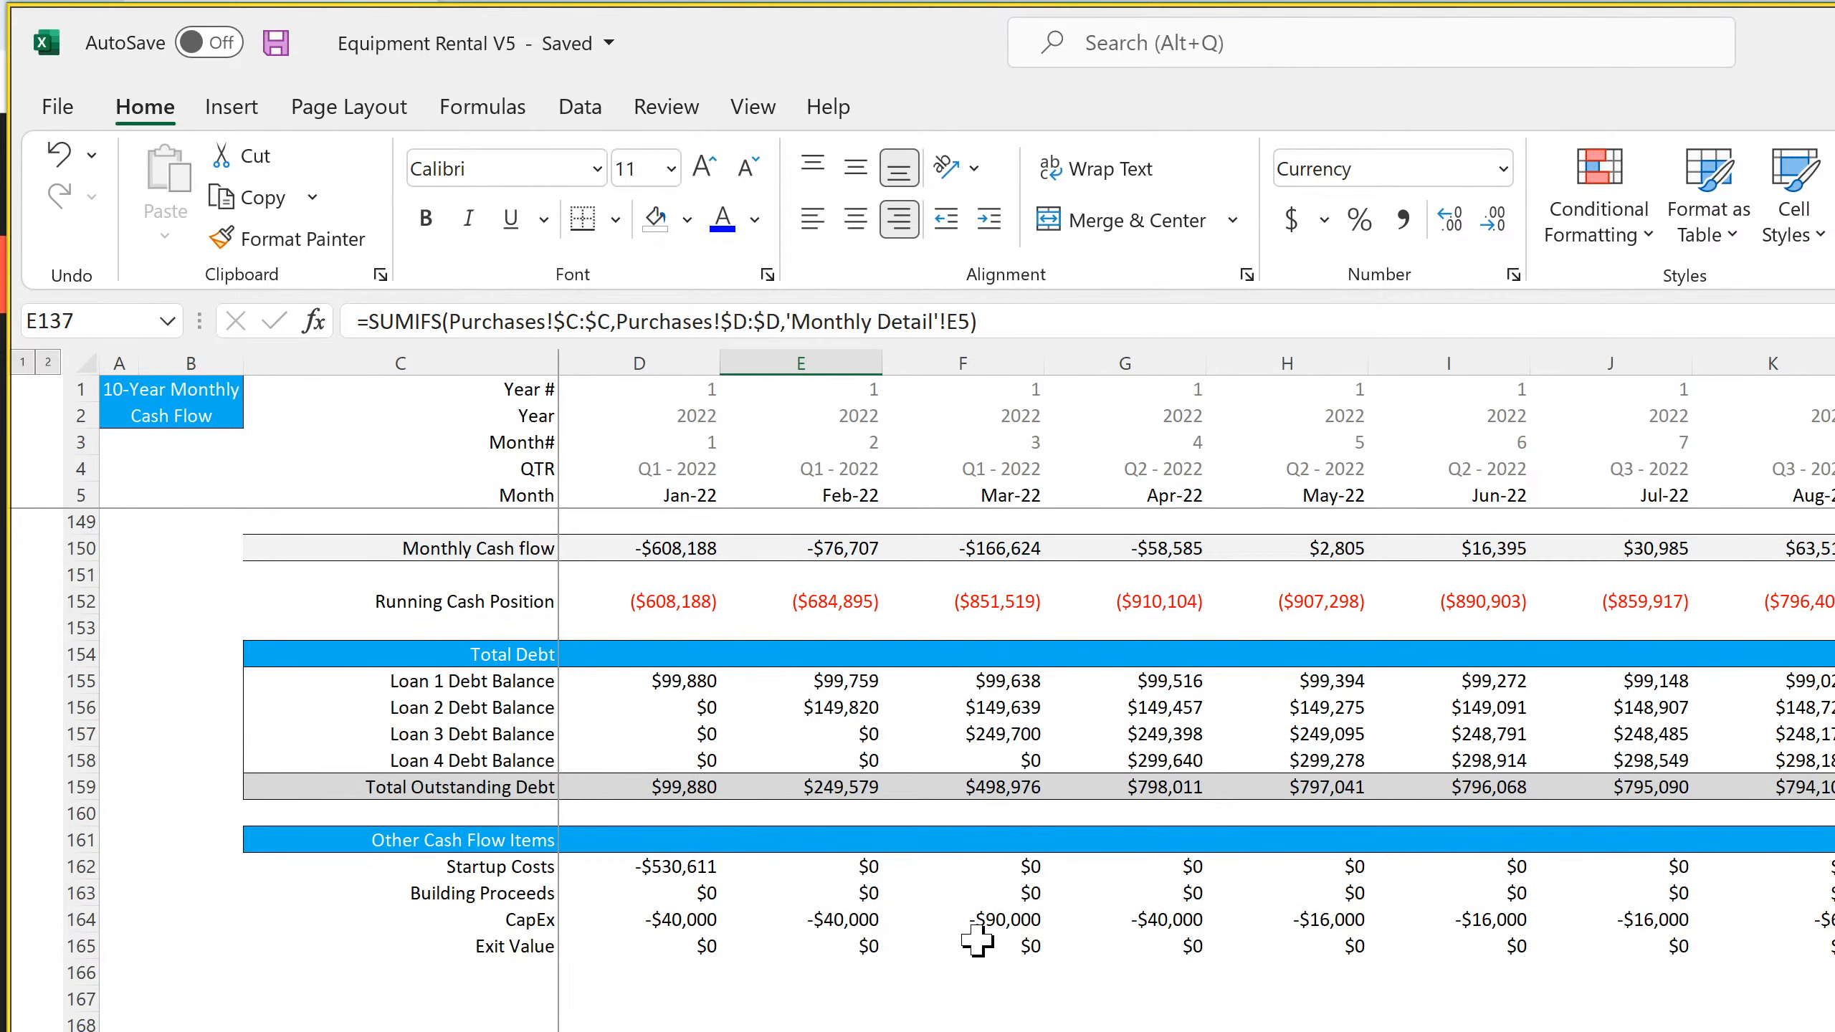
{"action": "left_click", "coordinate": [698, 928]}
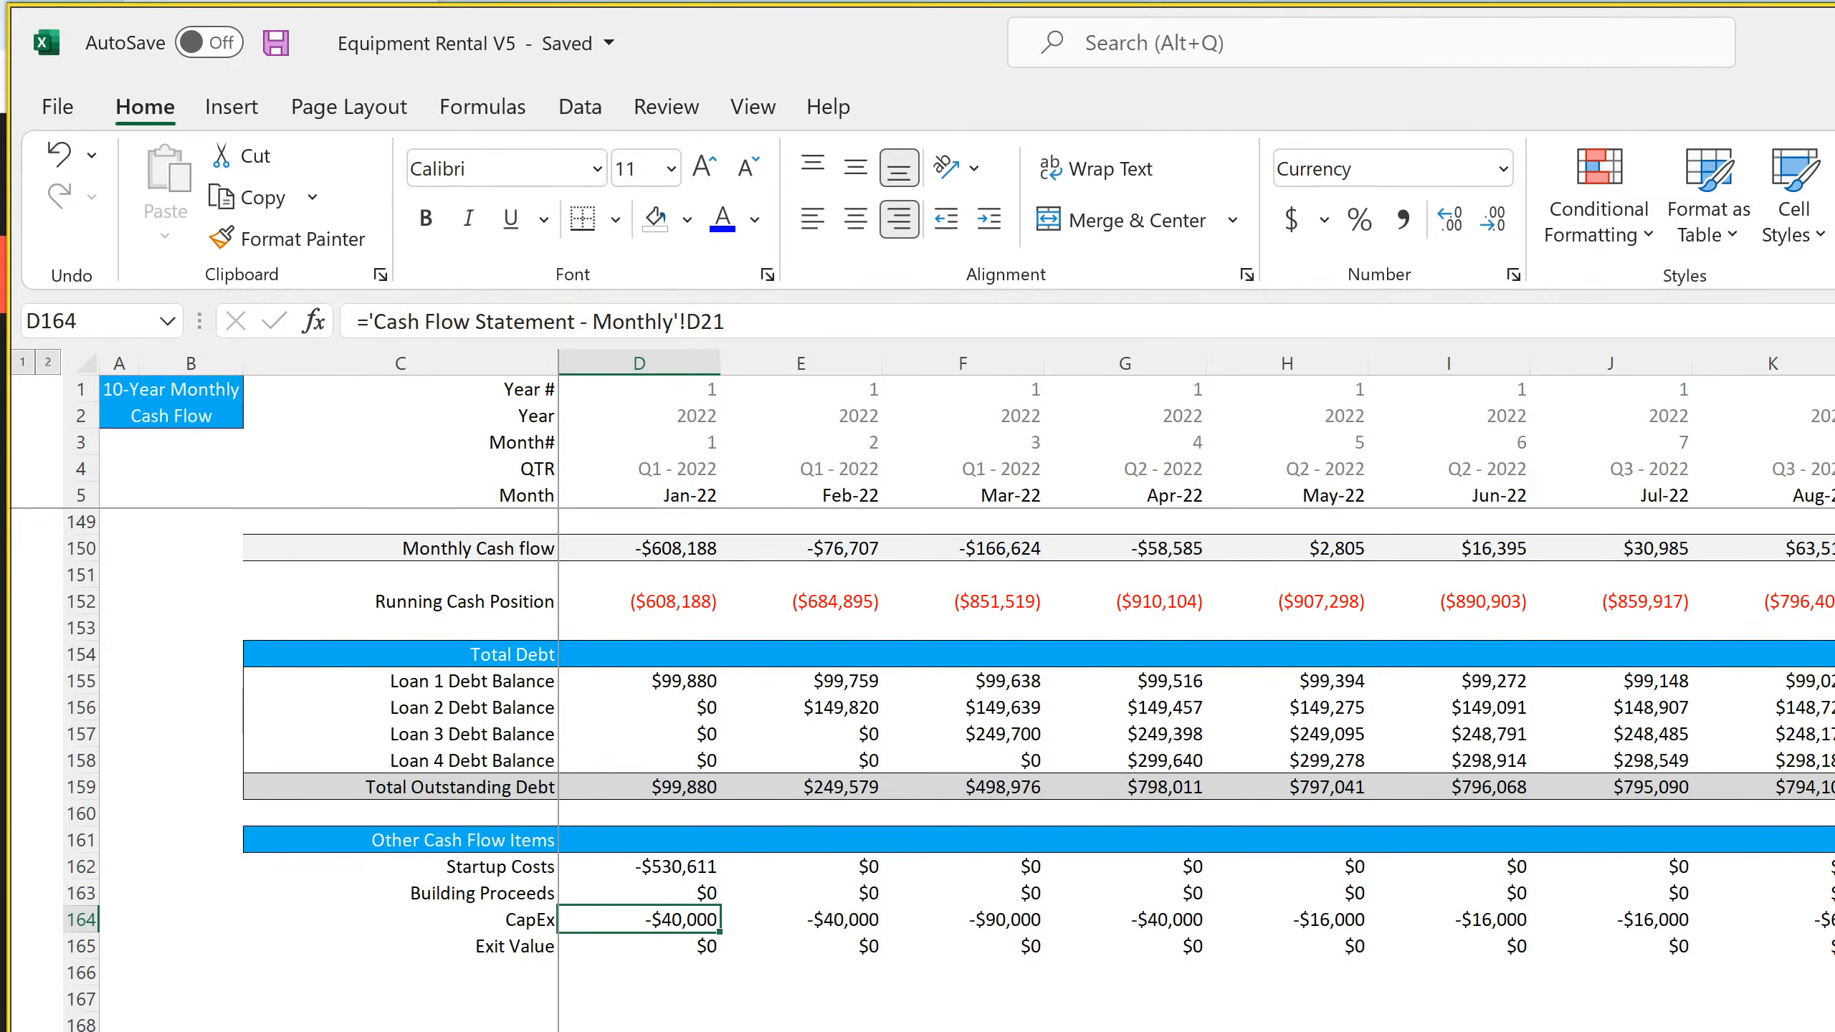
{"action": "left_click", "coordinate": [1054, 1029]}
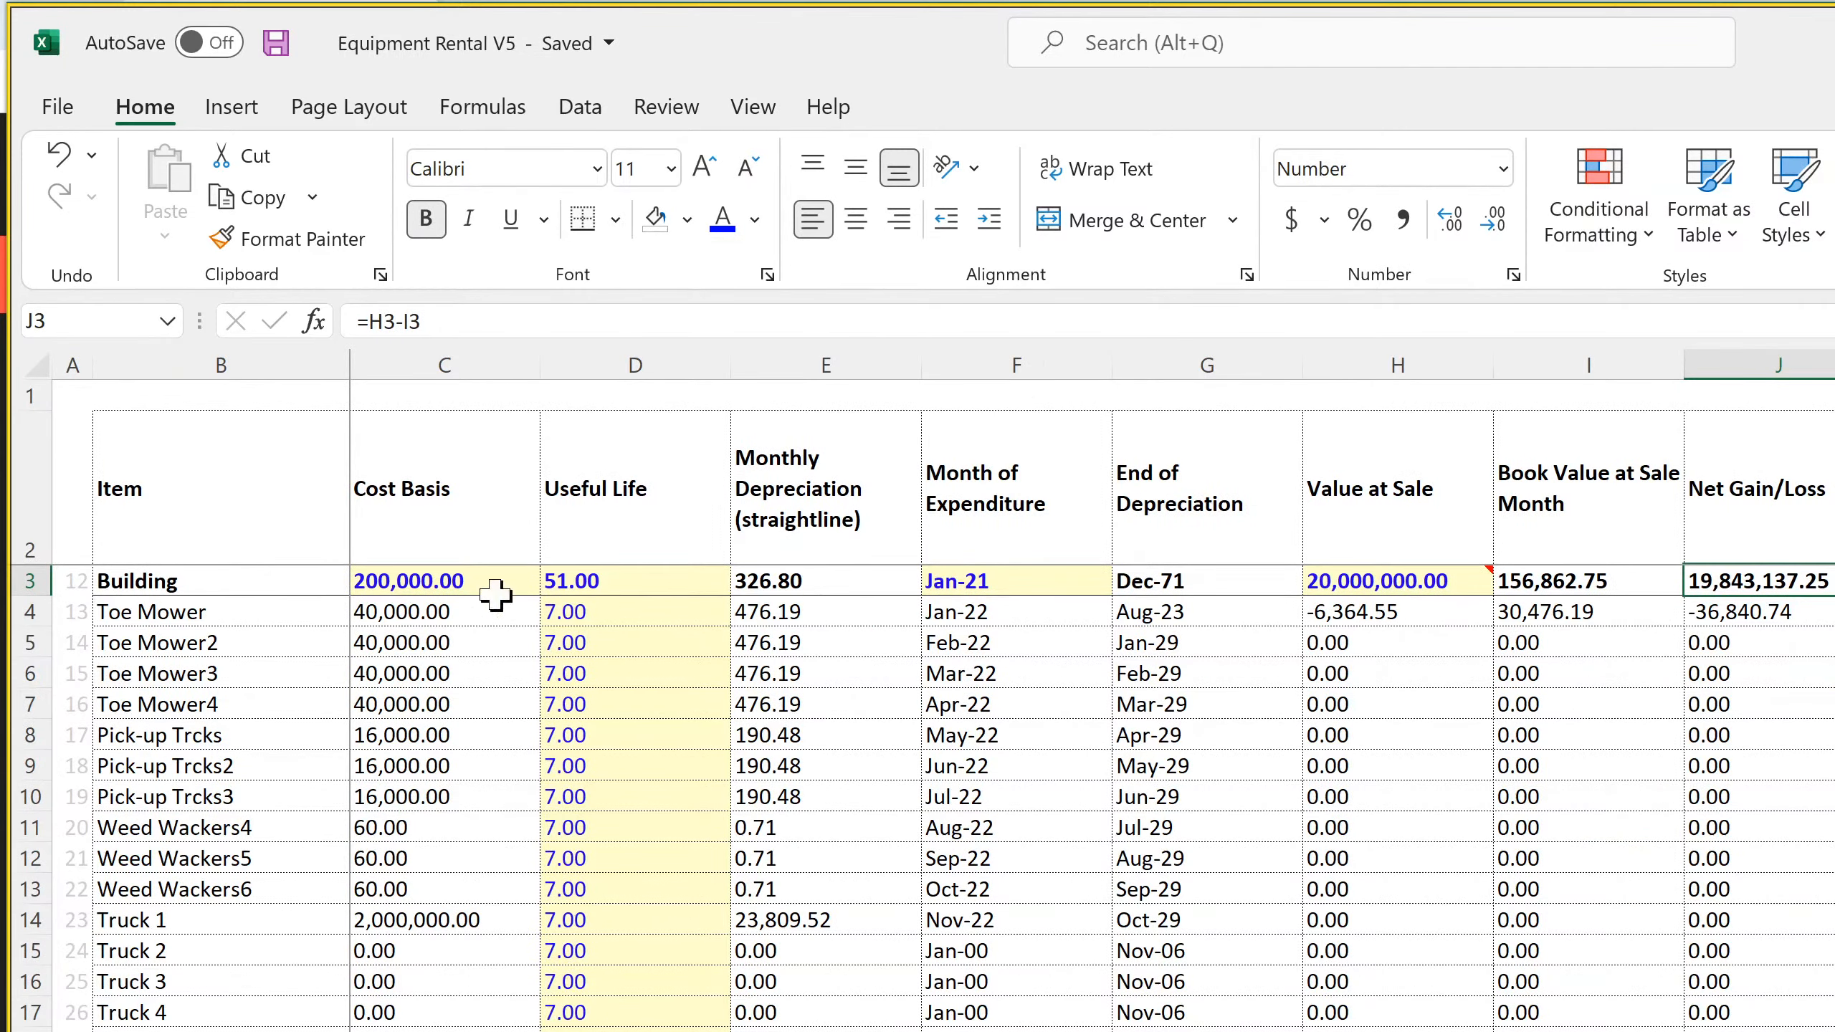
{"action": "left_click", "coordinate": [424, 587]}
{"action": "left_click", "coordinate": [1019, 578]}
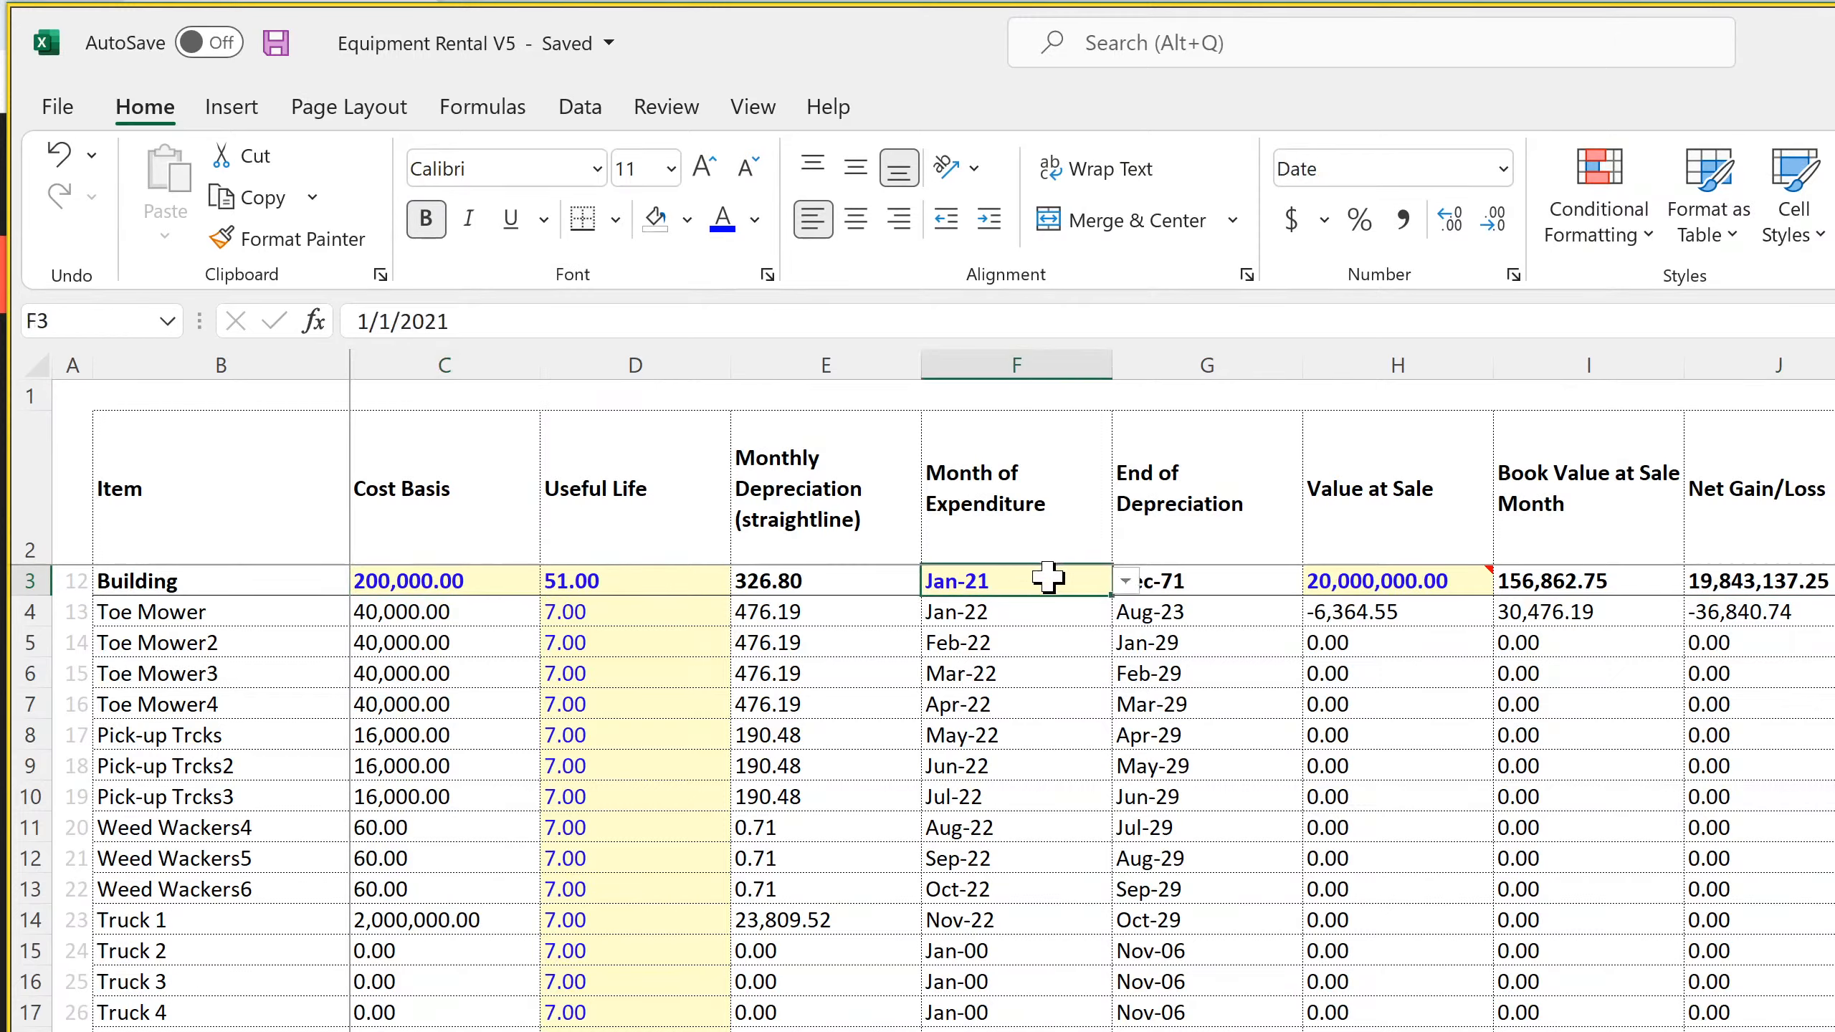
Set the Building's month of expenditure in F3 to Jan-22 and return to the monthly cash flow sheet
{"action": "left_click", "coordinate": [1124, 581]}
{"action": "left_click", "coordinate": [1037, 633]}
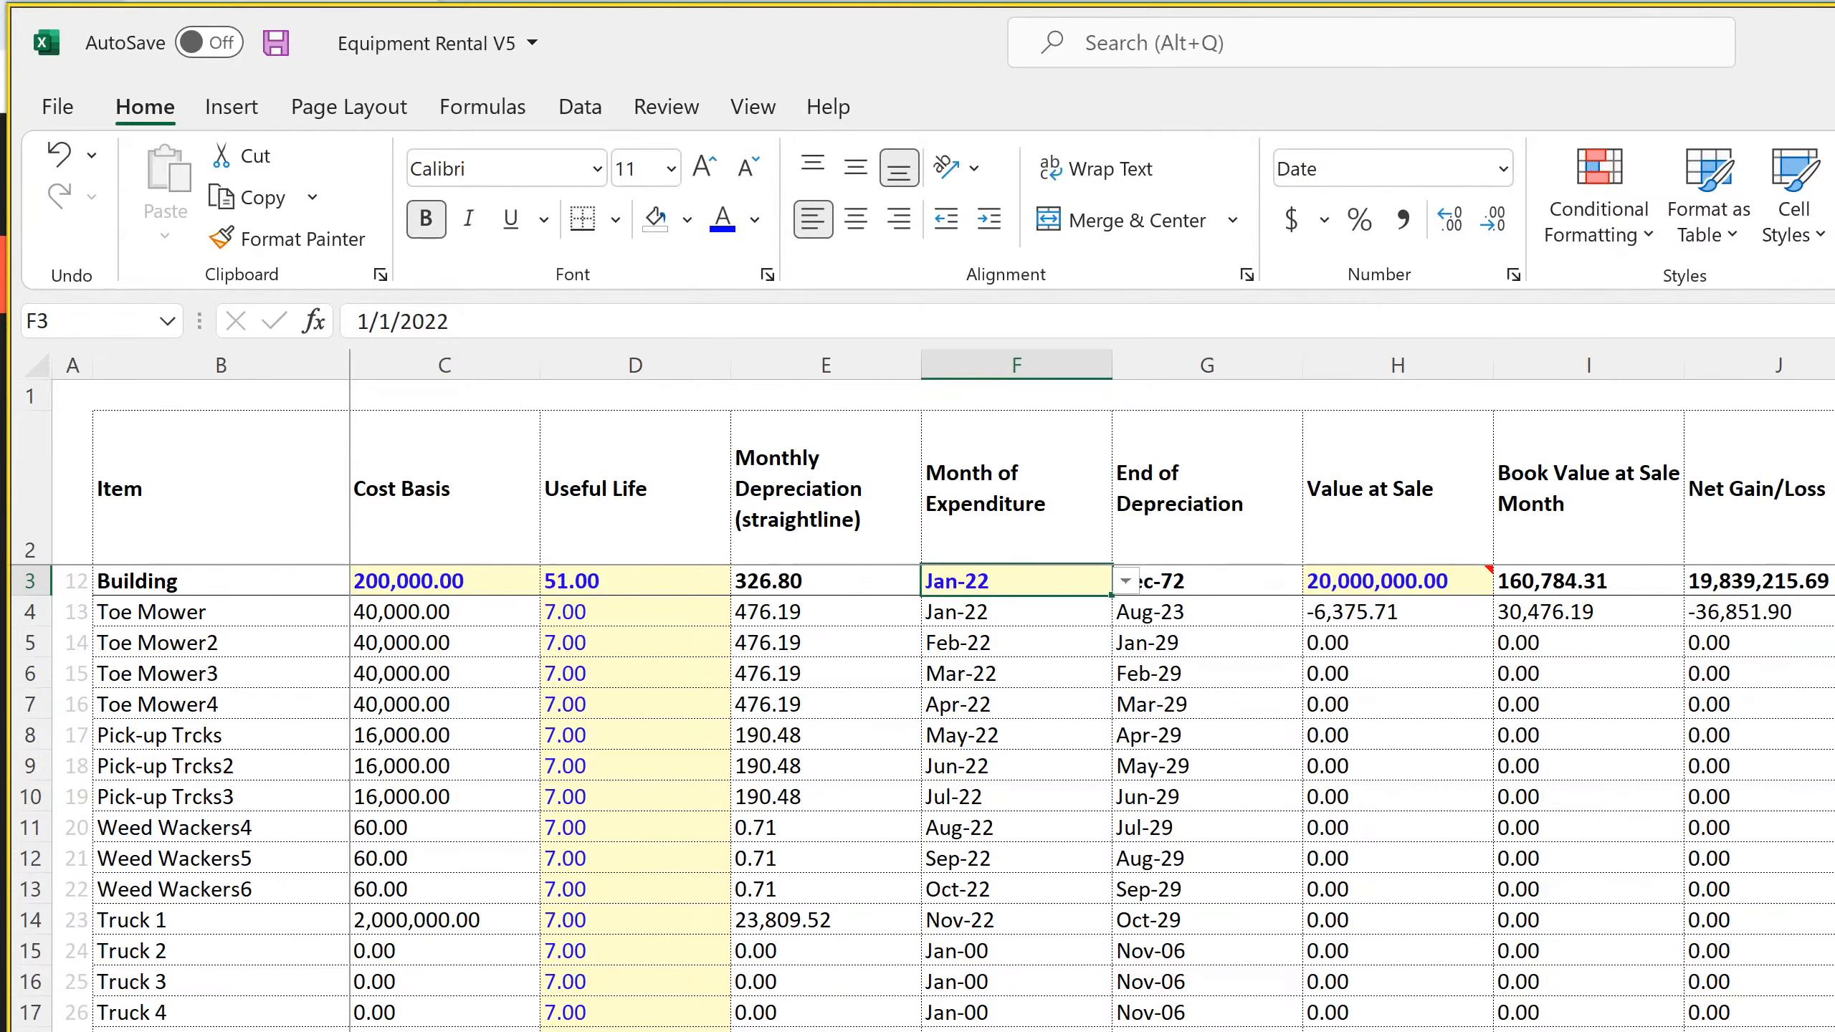
{"action": "key", "text": "ctrl+Page_Up"}
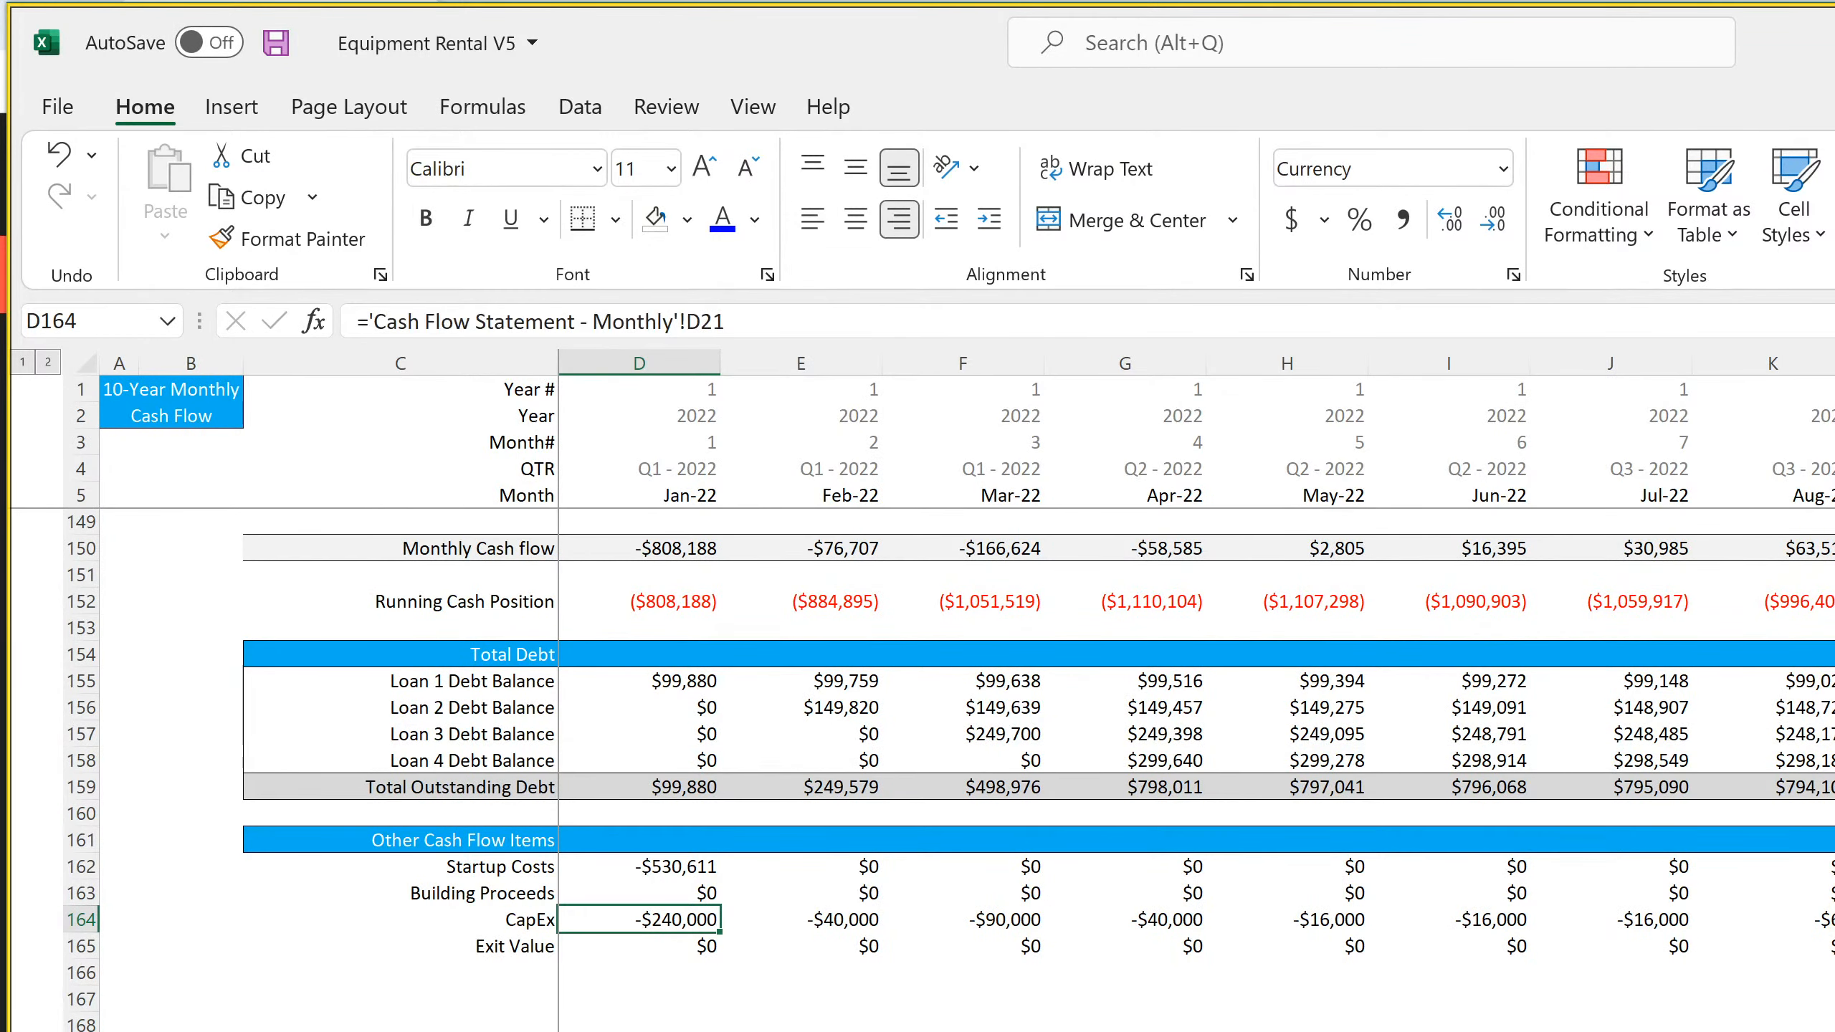
Rename the CapEx label in C164 under Other Cash Flow Items as Building Purchase
{"action": "scroll", "coordinate": [922, 770], "scroll_direction": "up", "scroll_amount": 4}
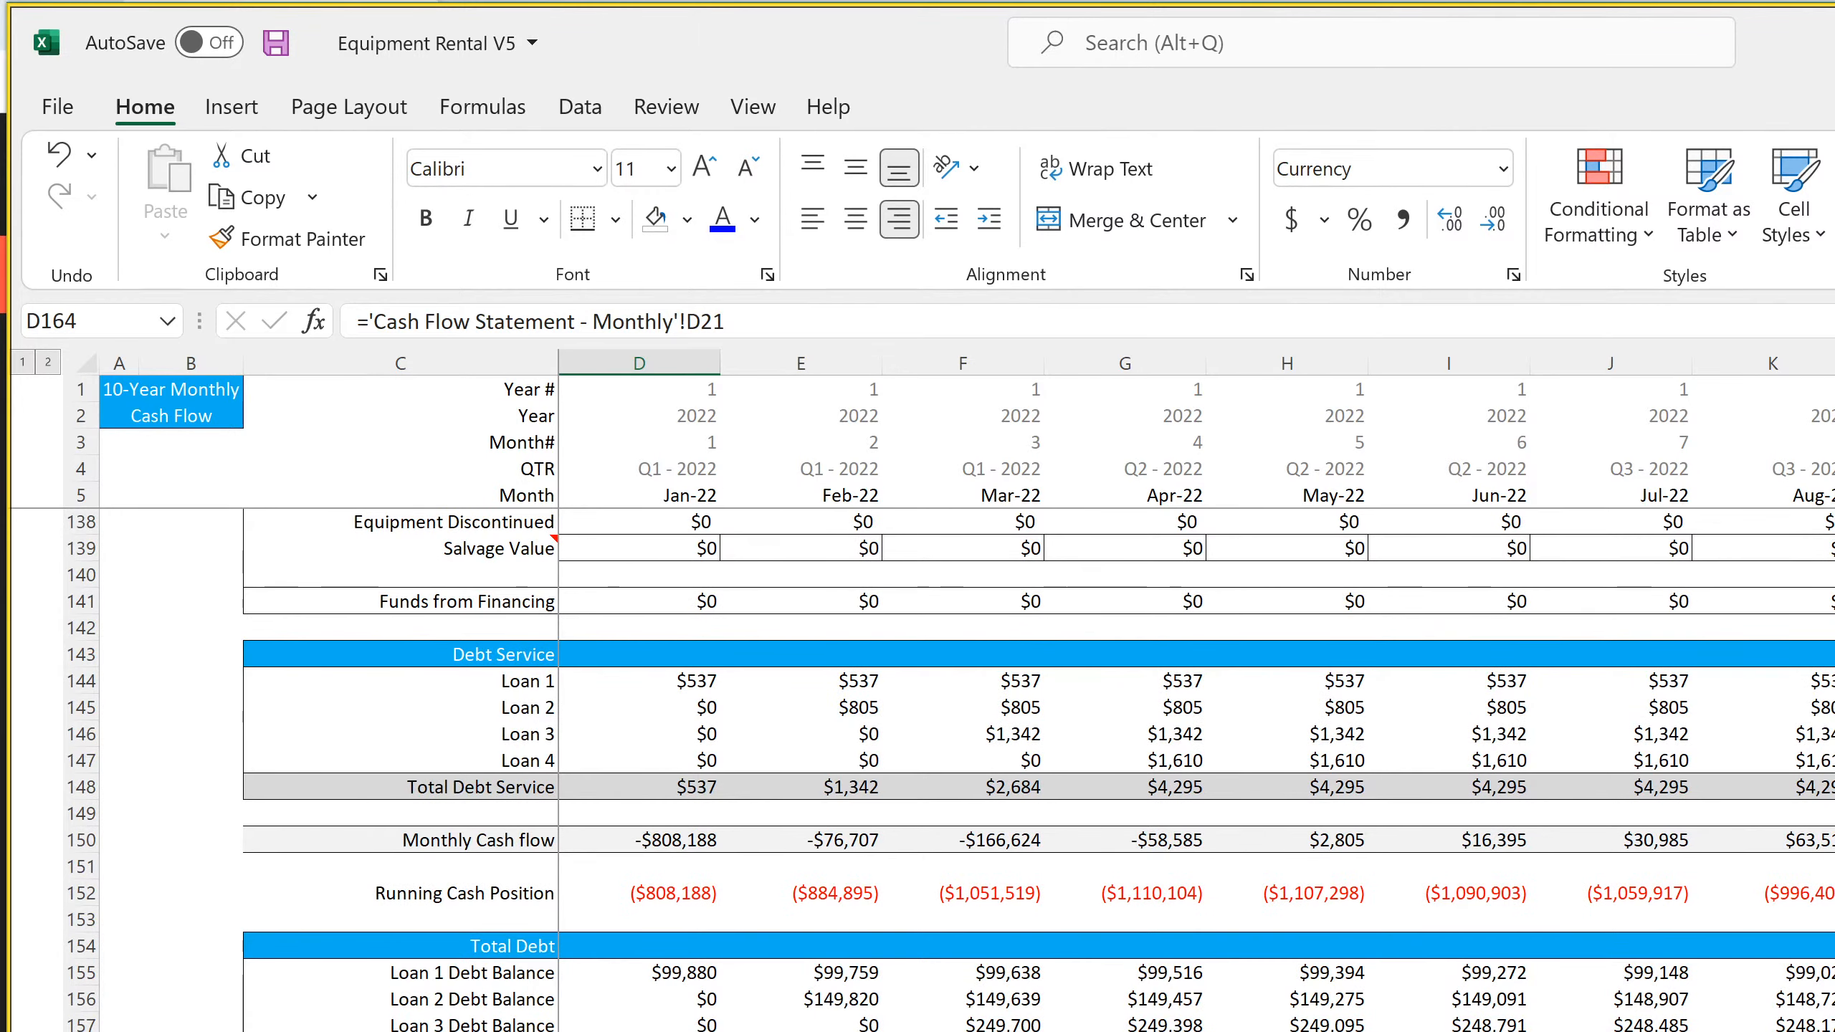
{"action": "scroll", "coordinate": [922, 770], "scroll_direction": "up", "scroll_amount": 4}
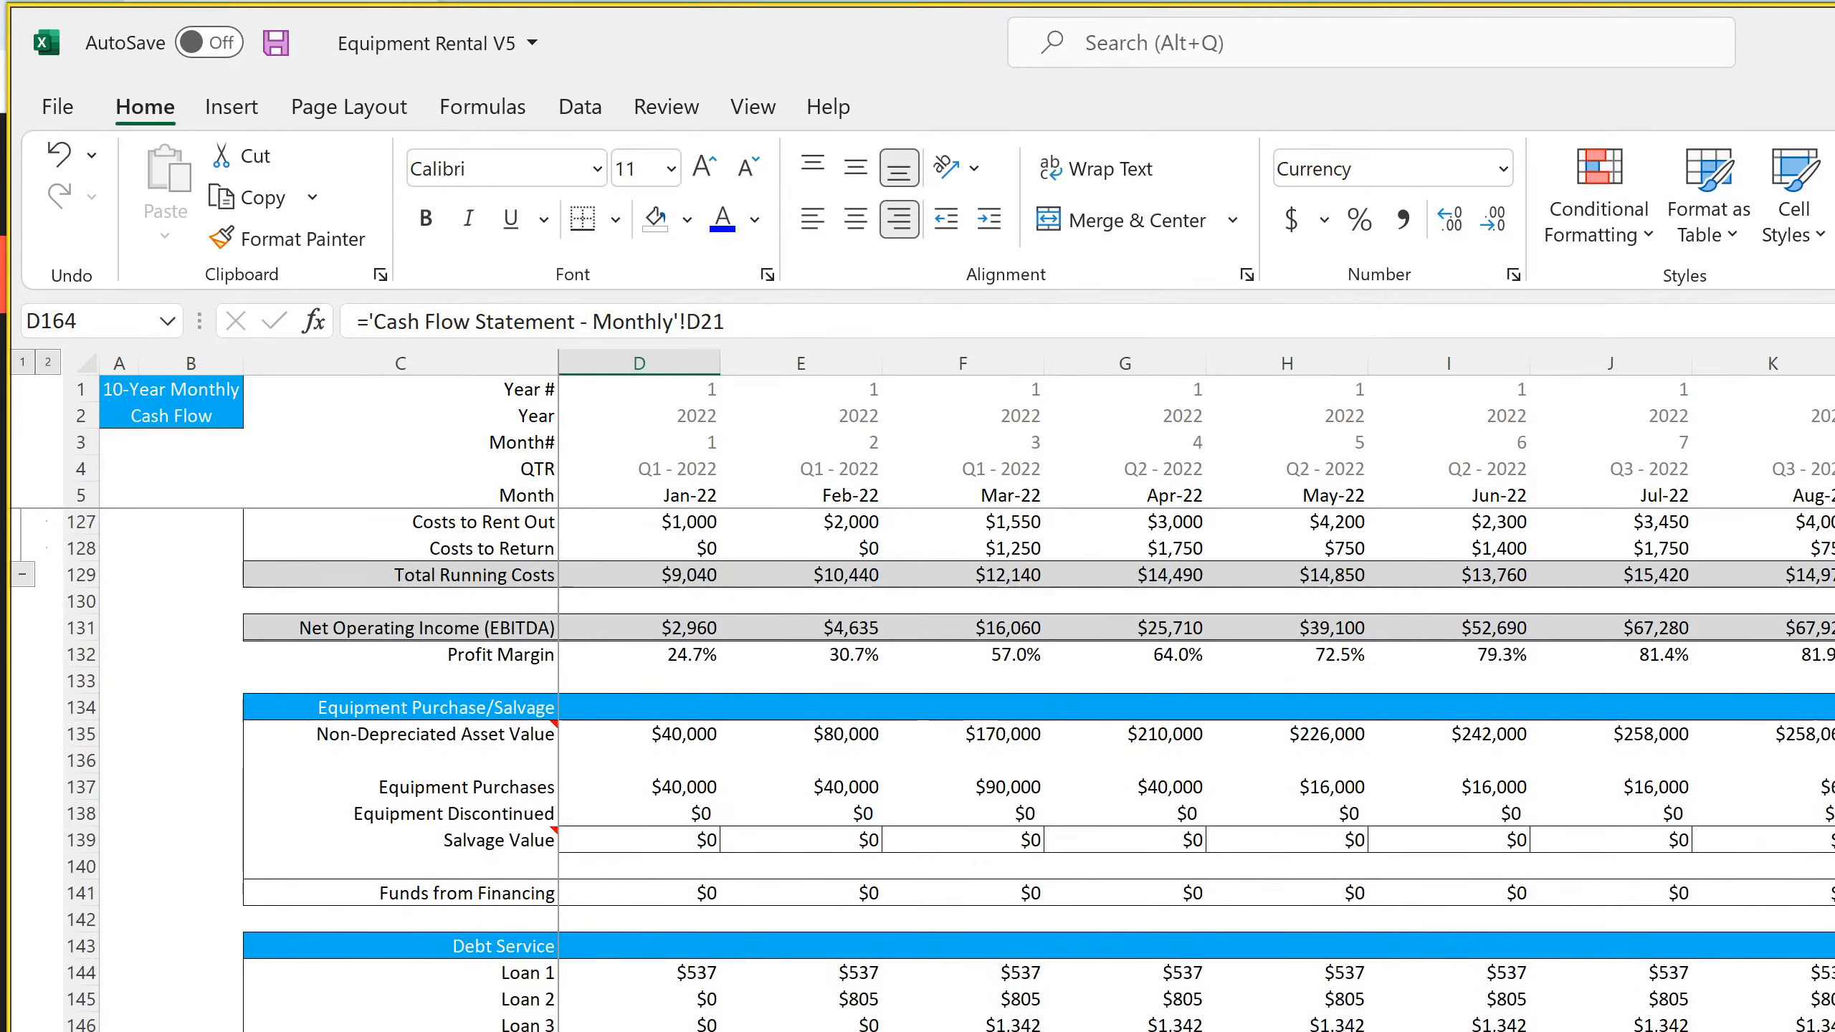
{"action": "left_click", "coordinate": [684, 736]}
{"action": "scroll", "coordinate": [602, 981], "scroll_direction": "down", "scroll_amount": 7}
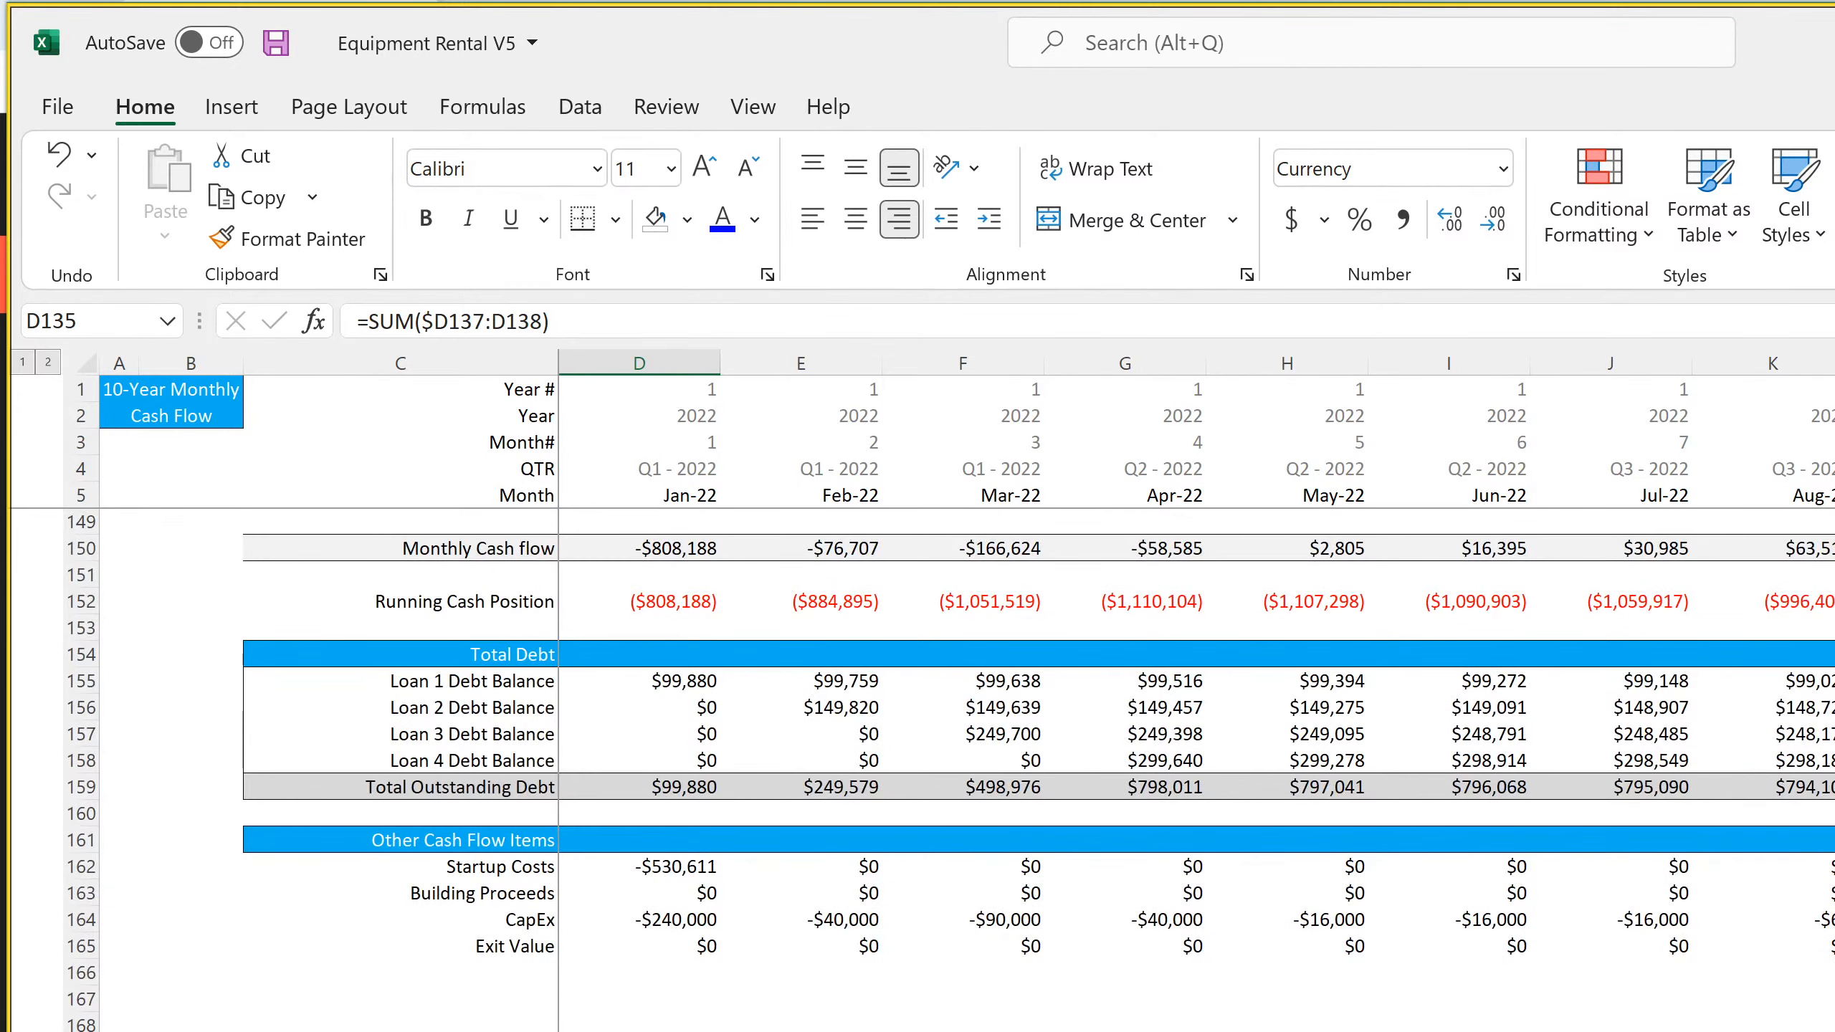
{"action": "left_click", "coordinate": [525, 917]}
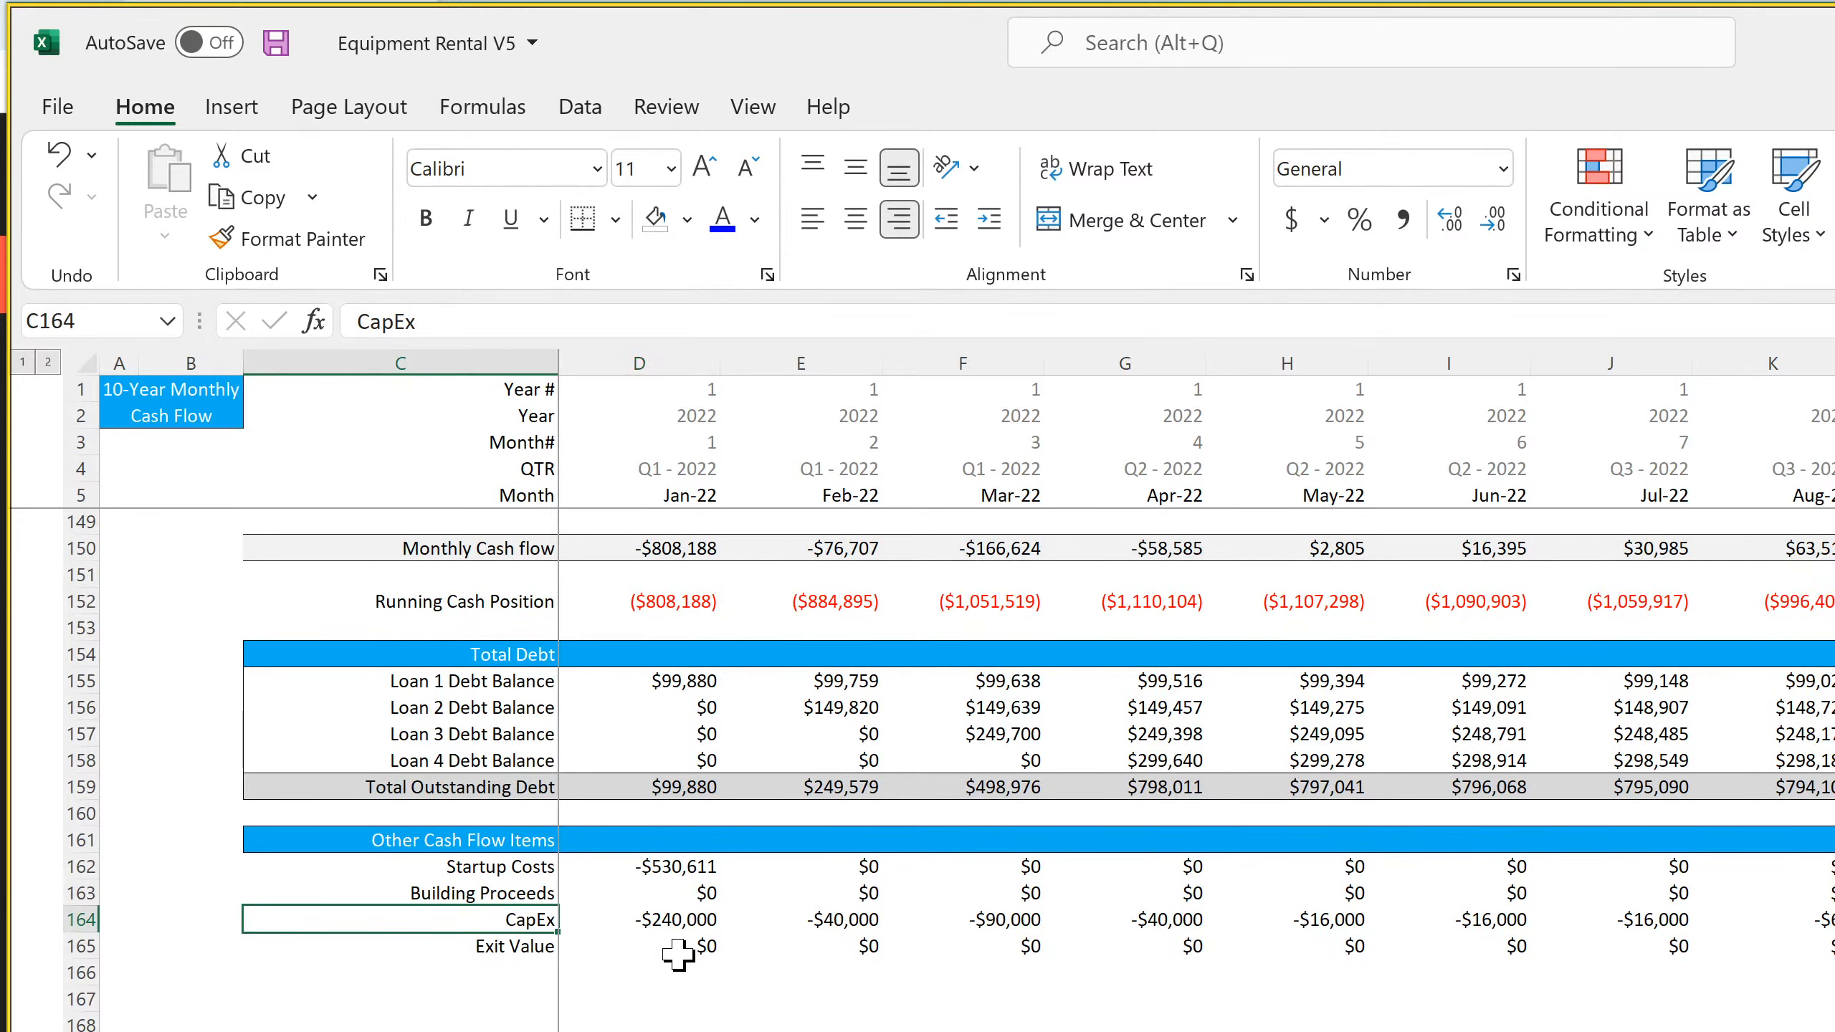
{"action": "type", "text": "Building P"}
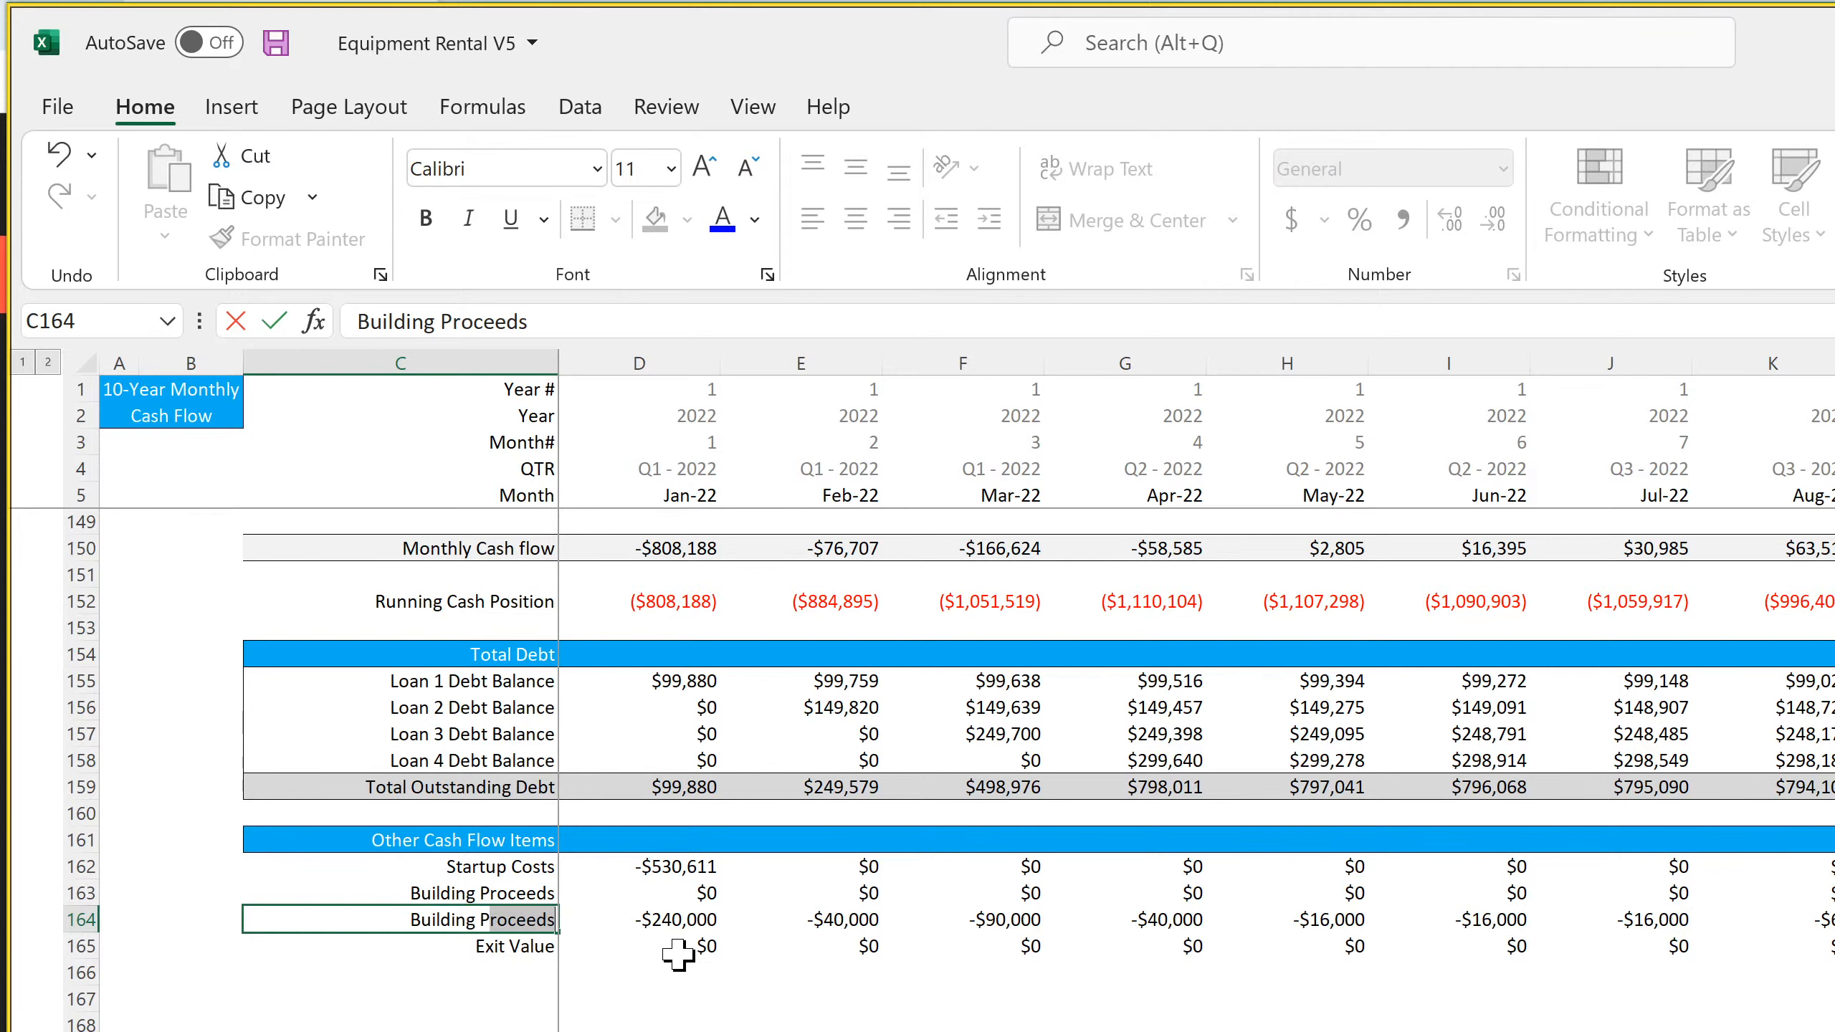
{"action": "type", "text": "urchase"}
{"action": "key", "text": "Return"}
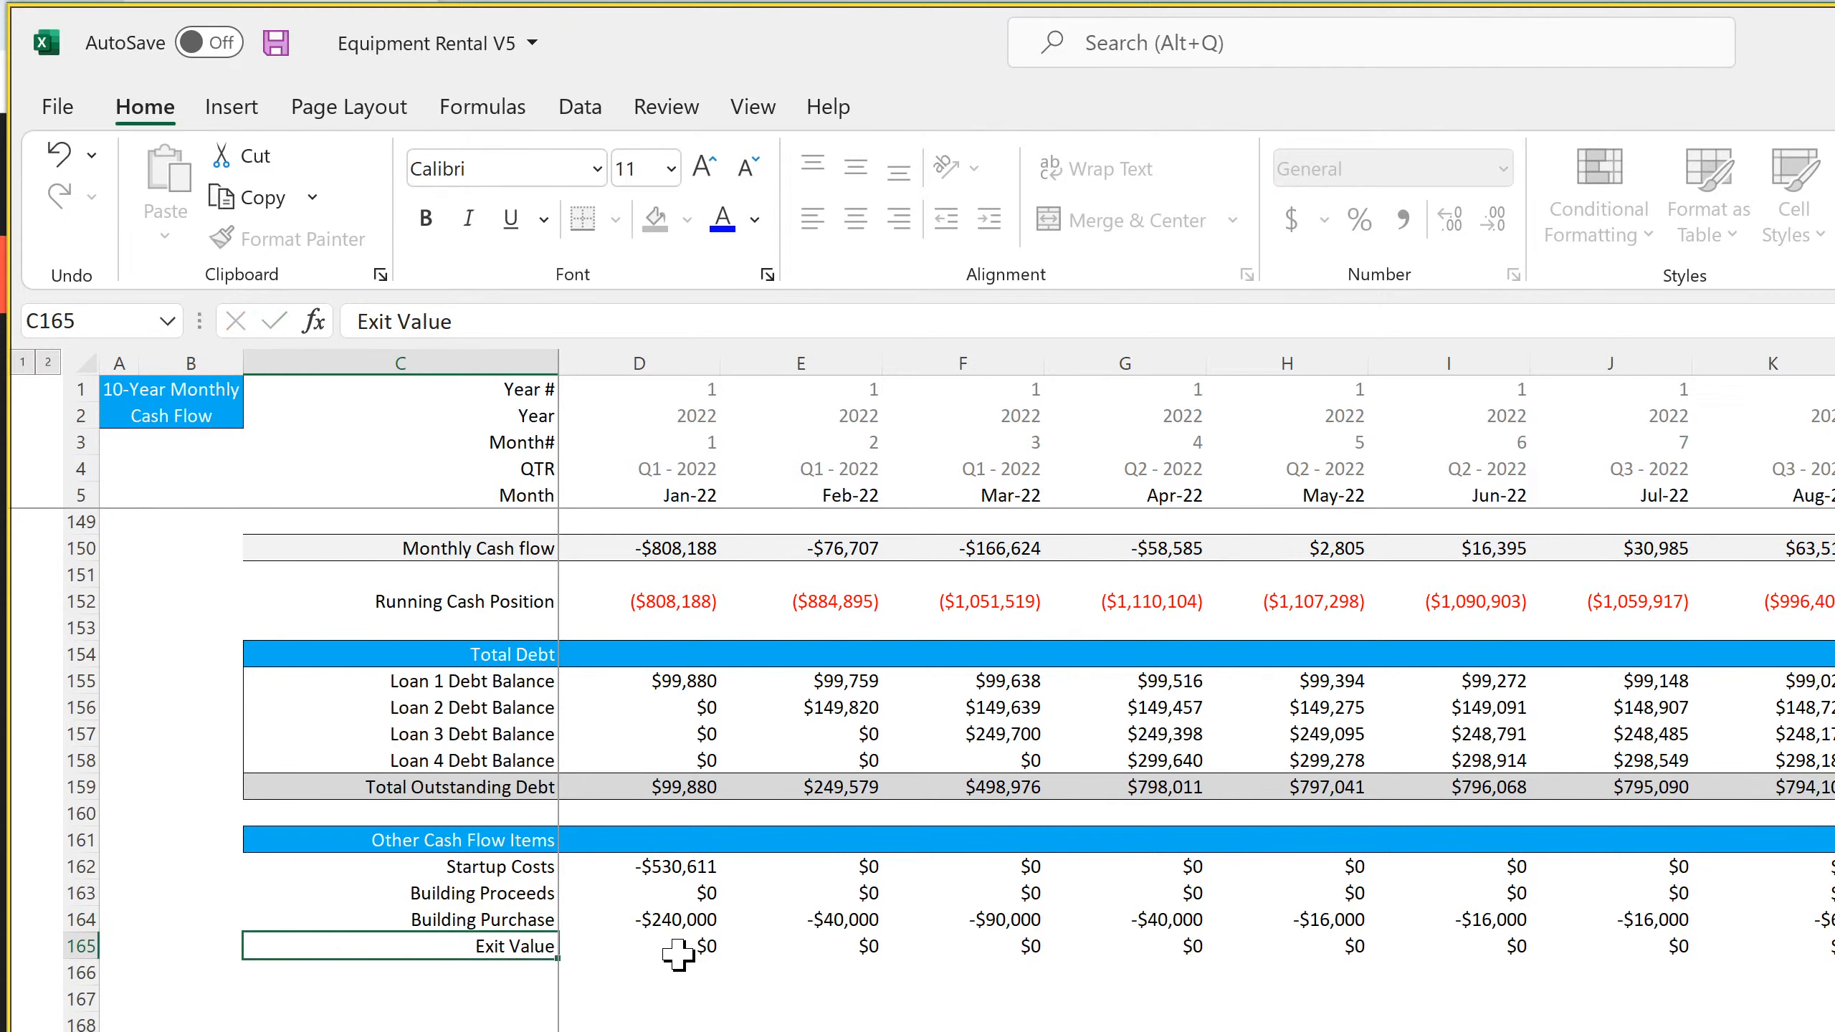
Enter =IF(D5='Cap Ex'!F3,-'Cap Ex'!C3,0) in D164 for the January 2022 Building Purchase
{"action": "key", "text": "Up"}
{"action": "key", "text": "Right"}
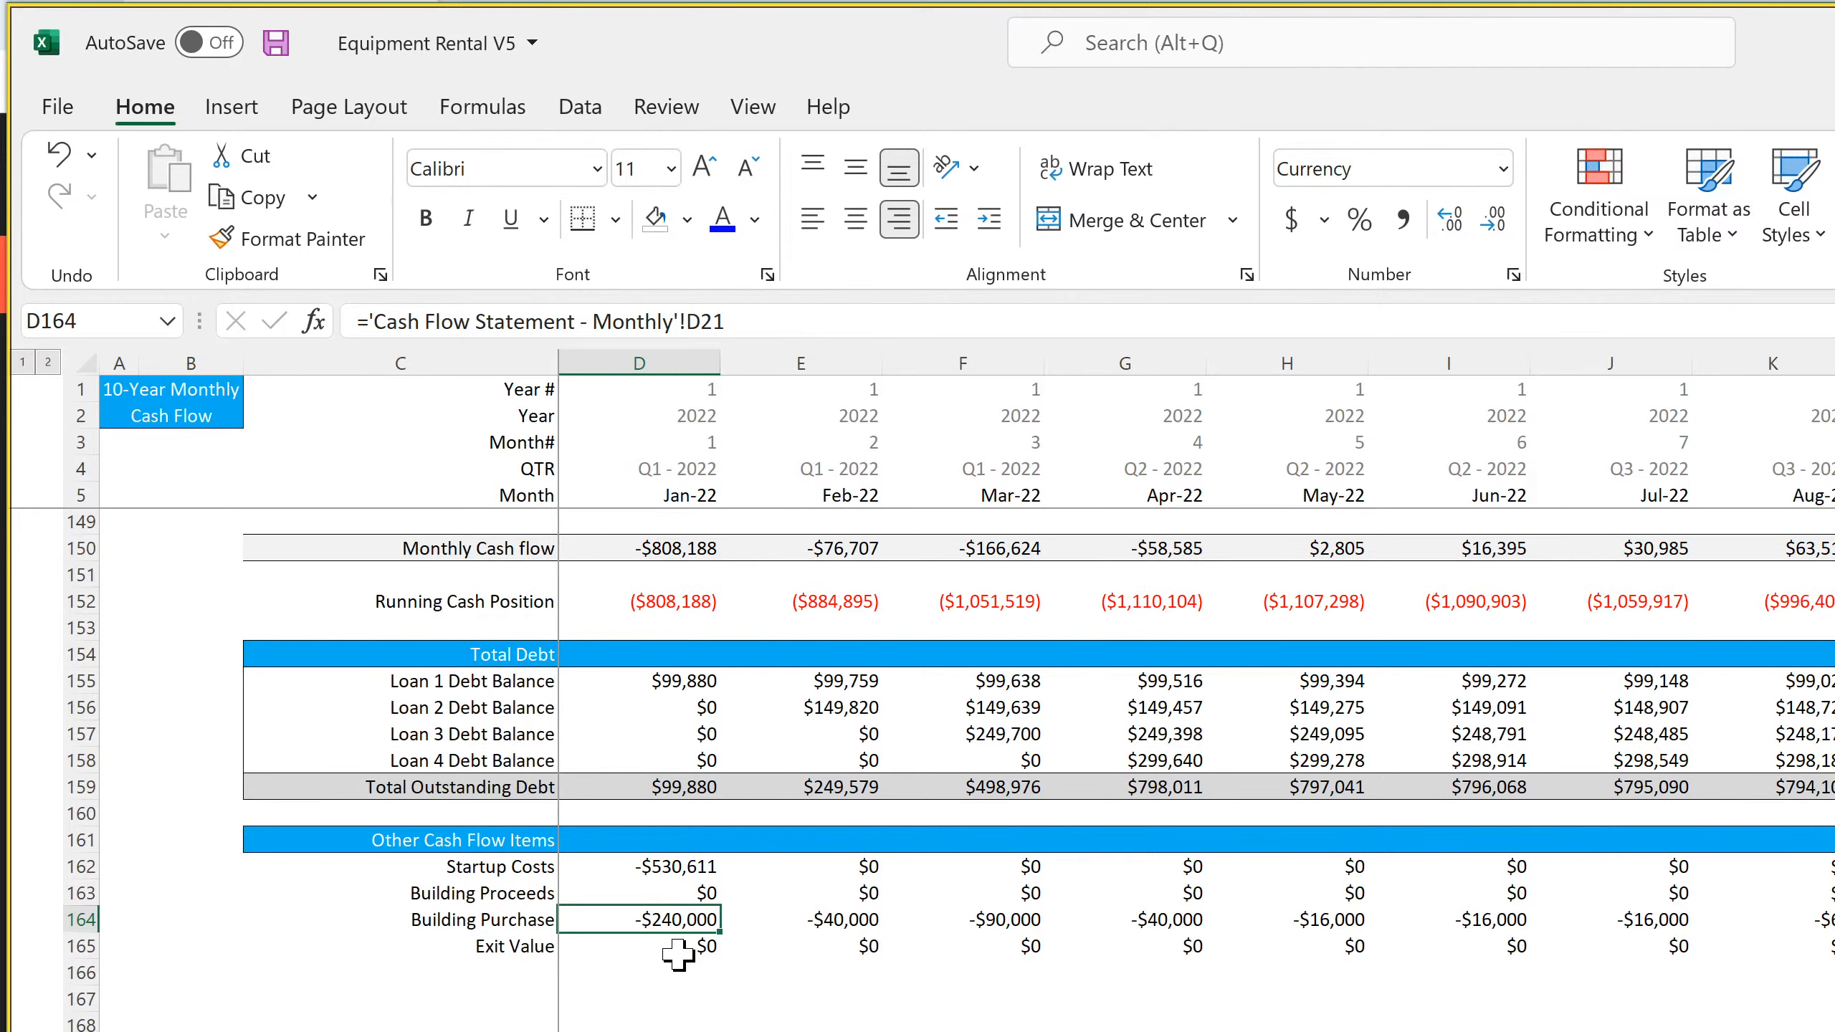
{"action": "type", "text": "=if("}
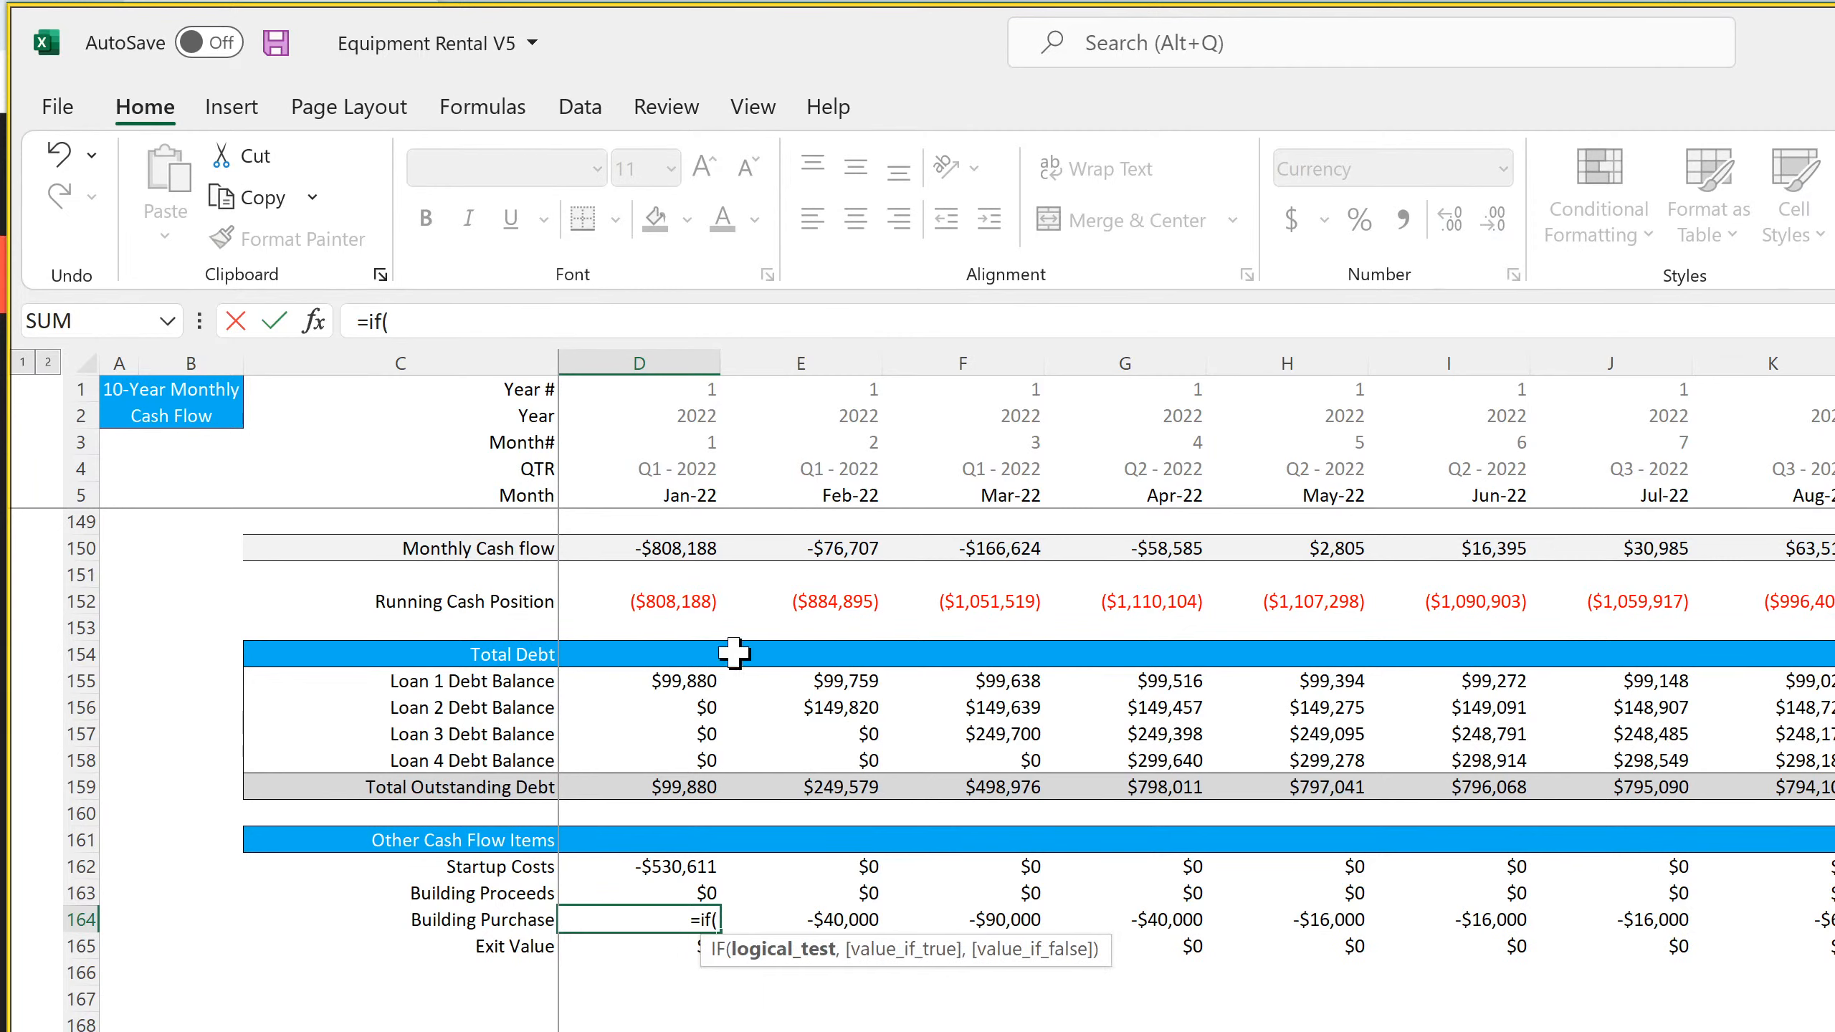
{"action": "left_click", "coordinate": [683, 497]}
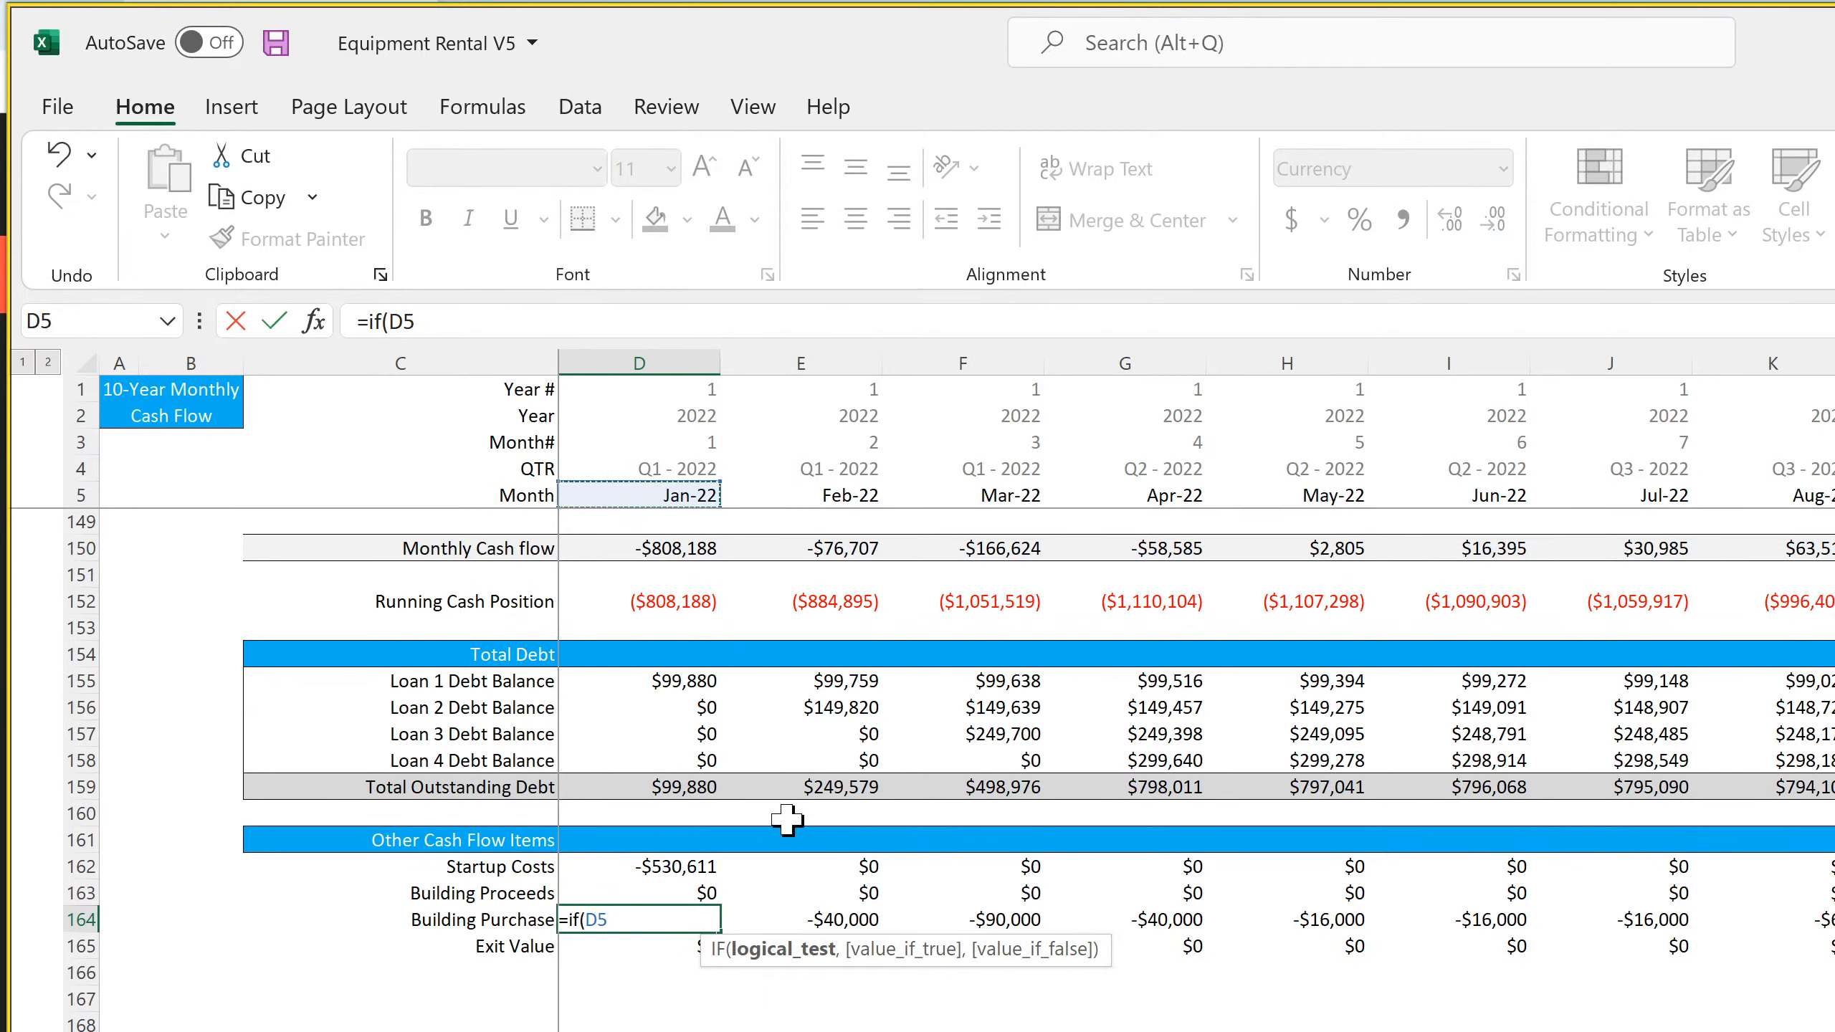
{"action": "type", "text": "="}
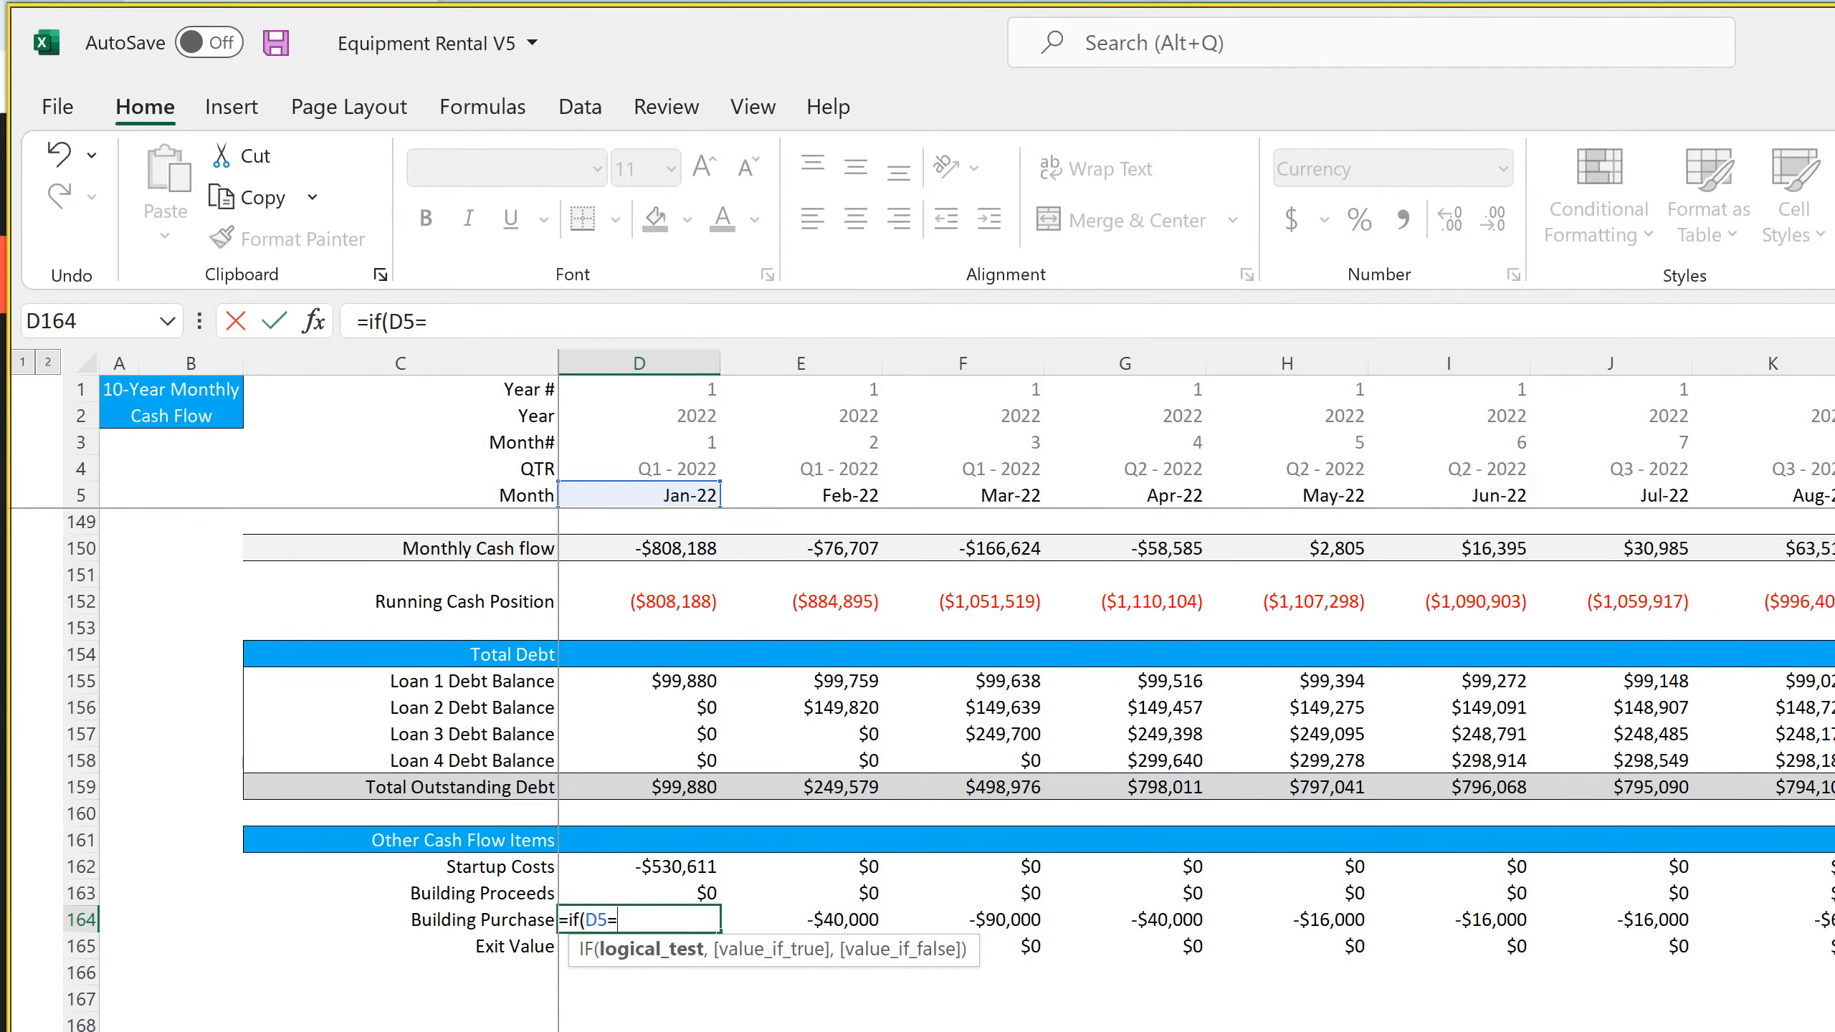
{"action": "key", "text": "ctrl+Page_Down"}
{"action": "key", "text": "ctrl+Page_Down"}
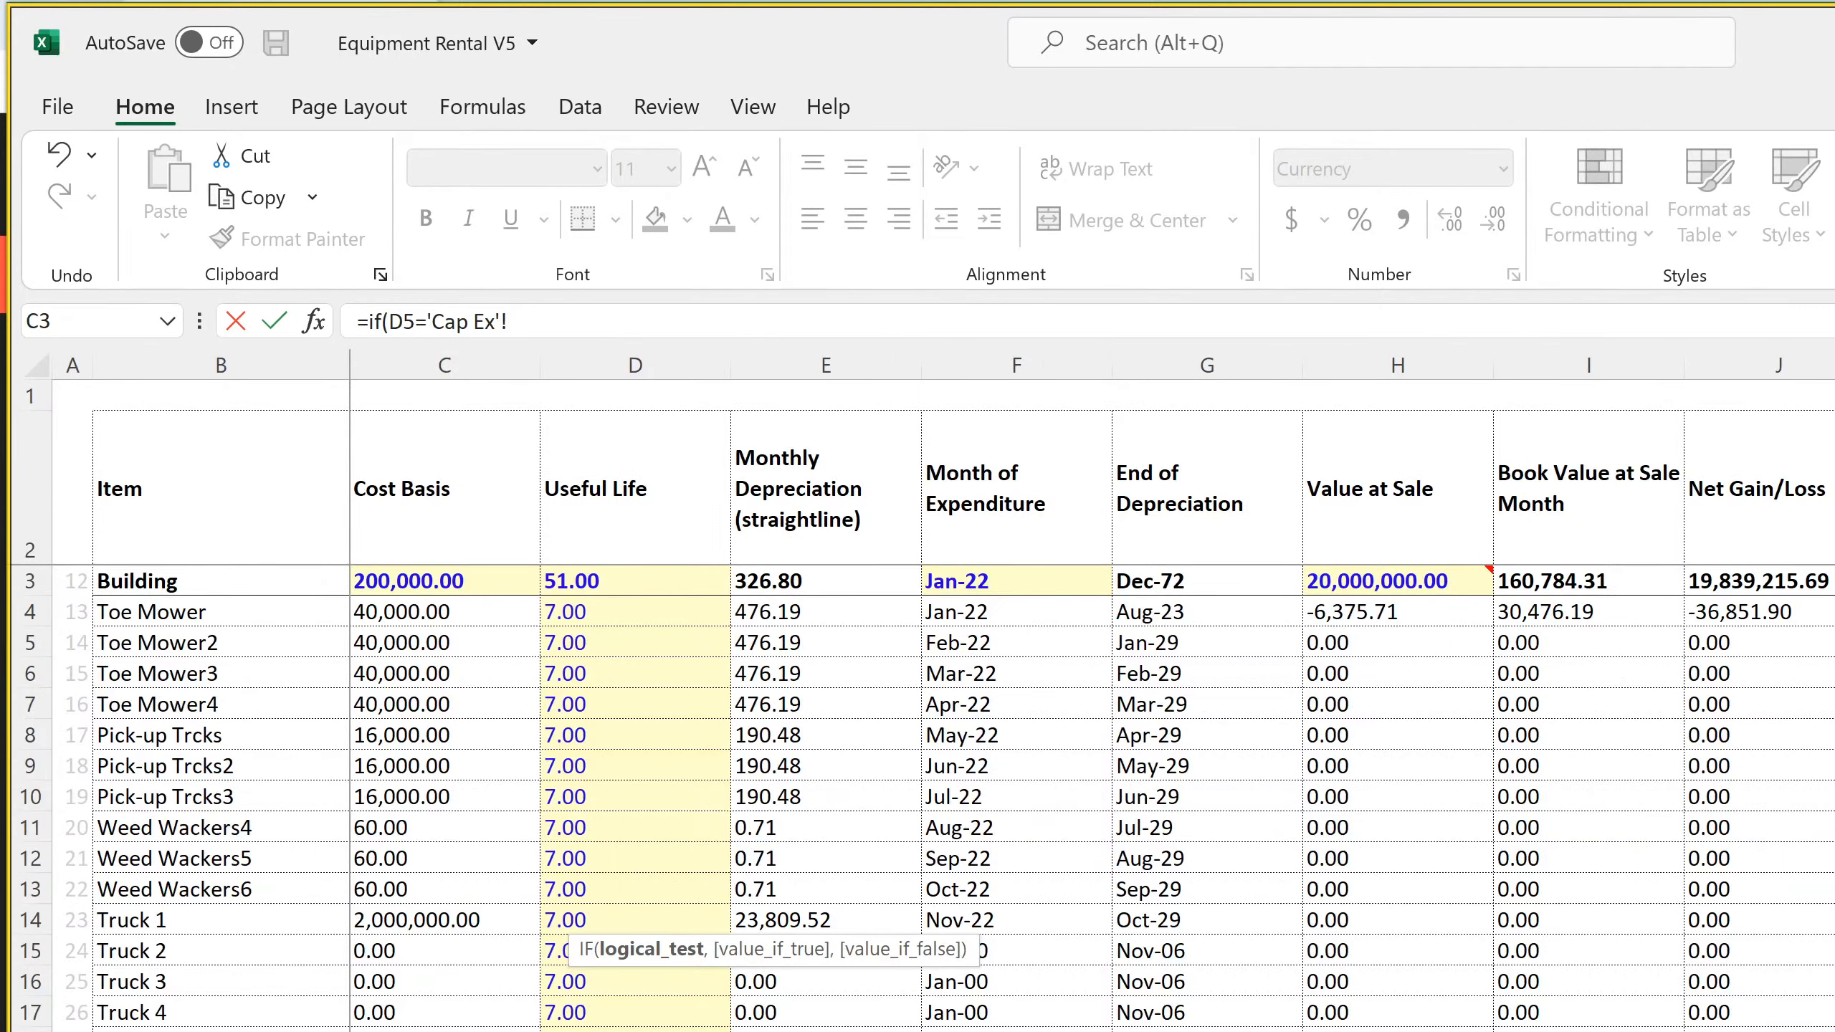
{"action": "key", "text": "ctrl+Page_Up"}
{"action": "left_click", "coordinate": [1015, 583]}
{"action": "type", "text": ",-"}
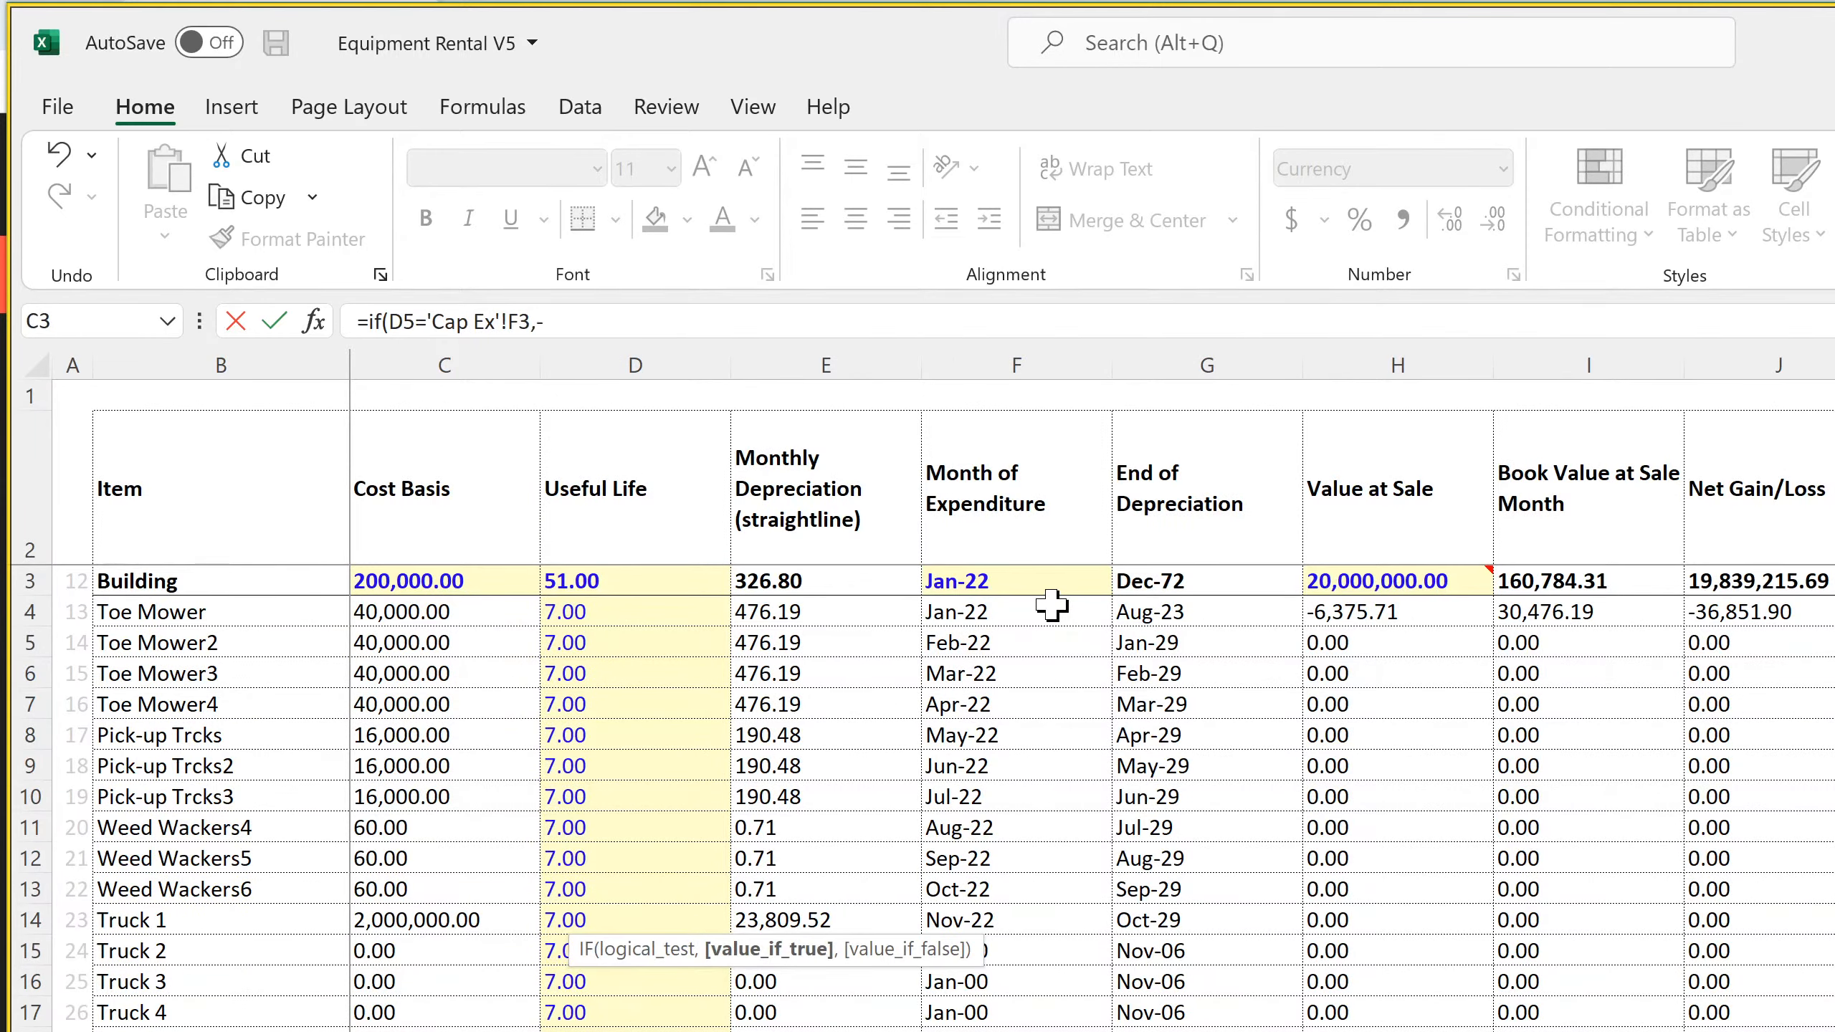
{"action": "left_click", "coordinate": [422, 581]}
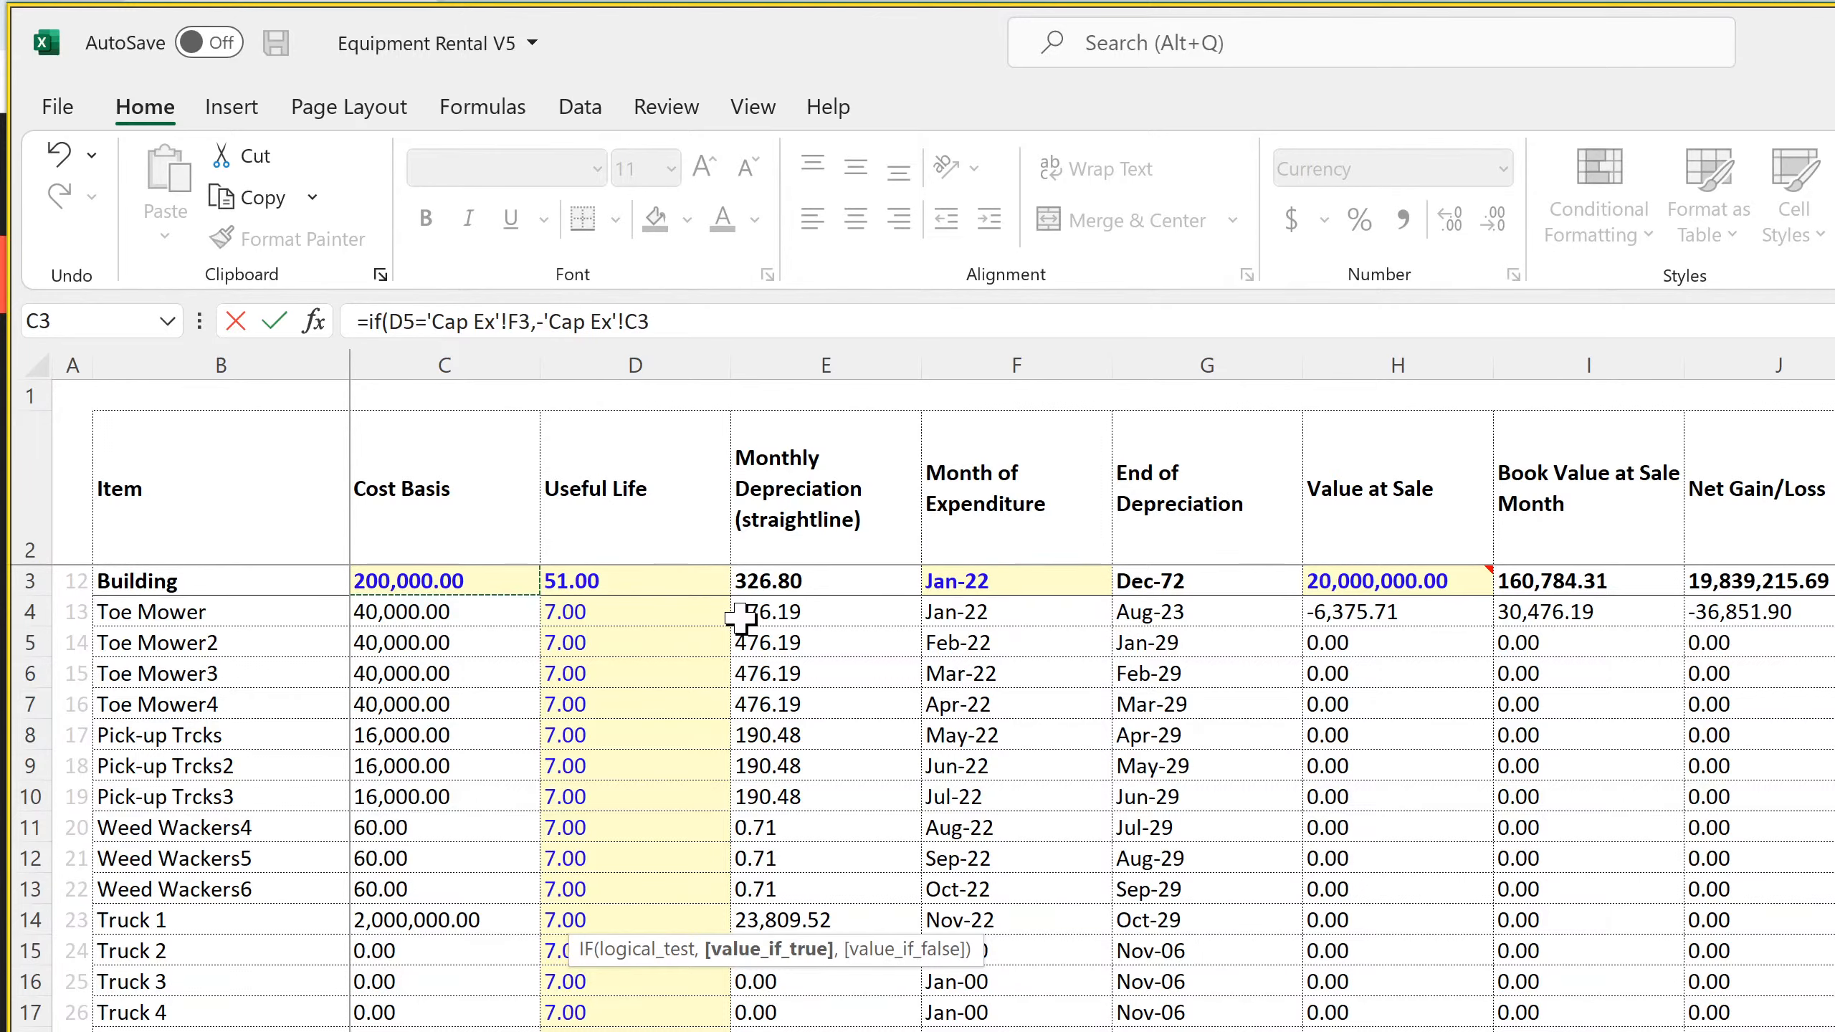
{"action": "type", "text": ",0"}
{"action": "key", "text": "Return"}
{"action": "key", "text": "Return"}
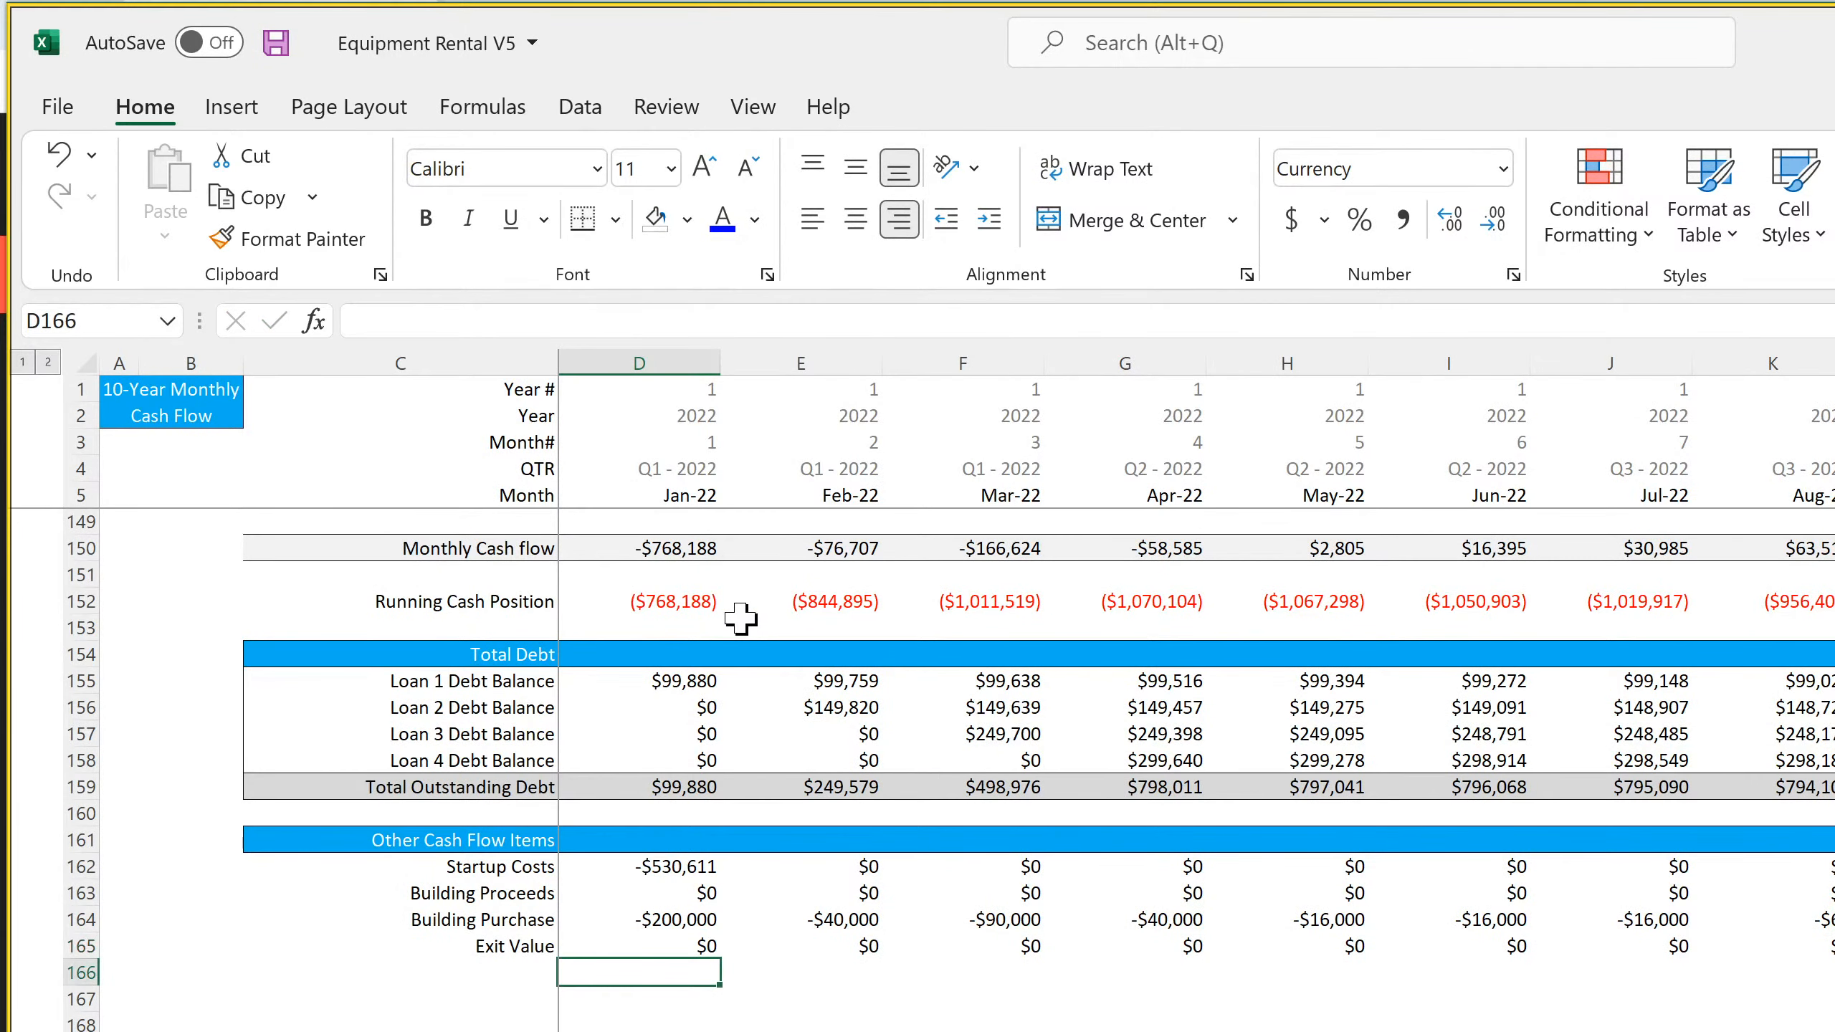
Lock the columns of both Cap Ex references in the D164 formula as $F3 and $C3
{"action": "key", "text": "Up"}
{"action": "key", "text": "Up"}
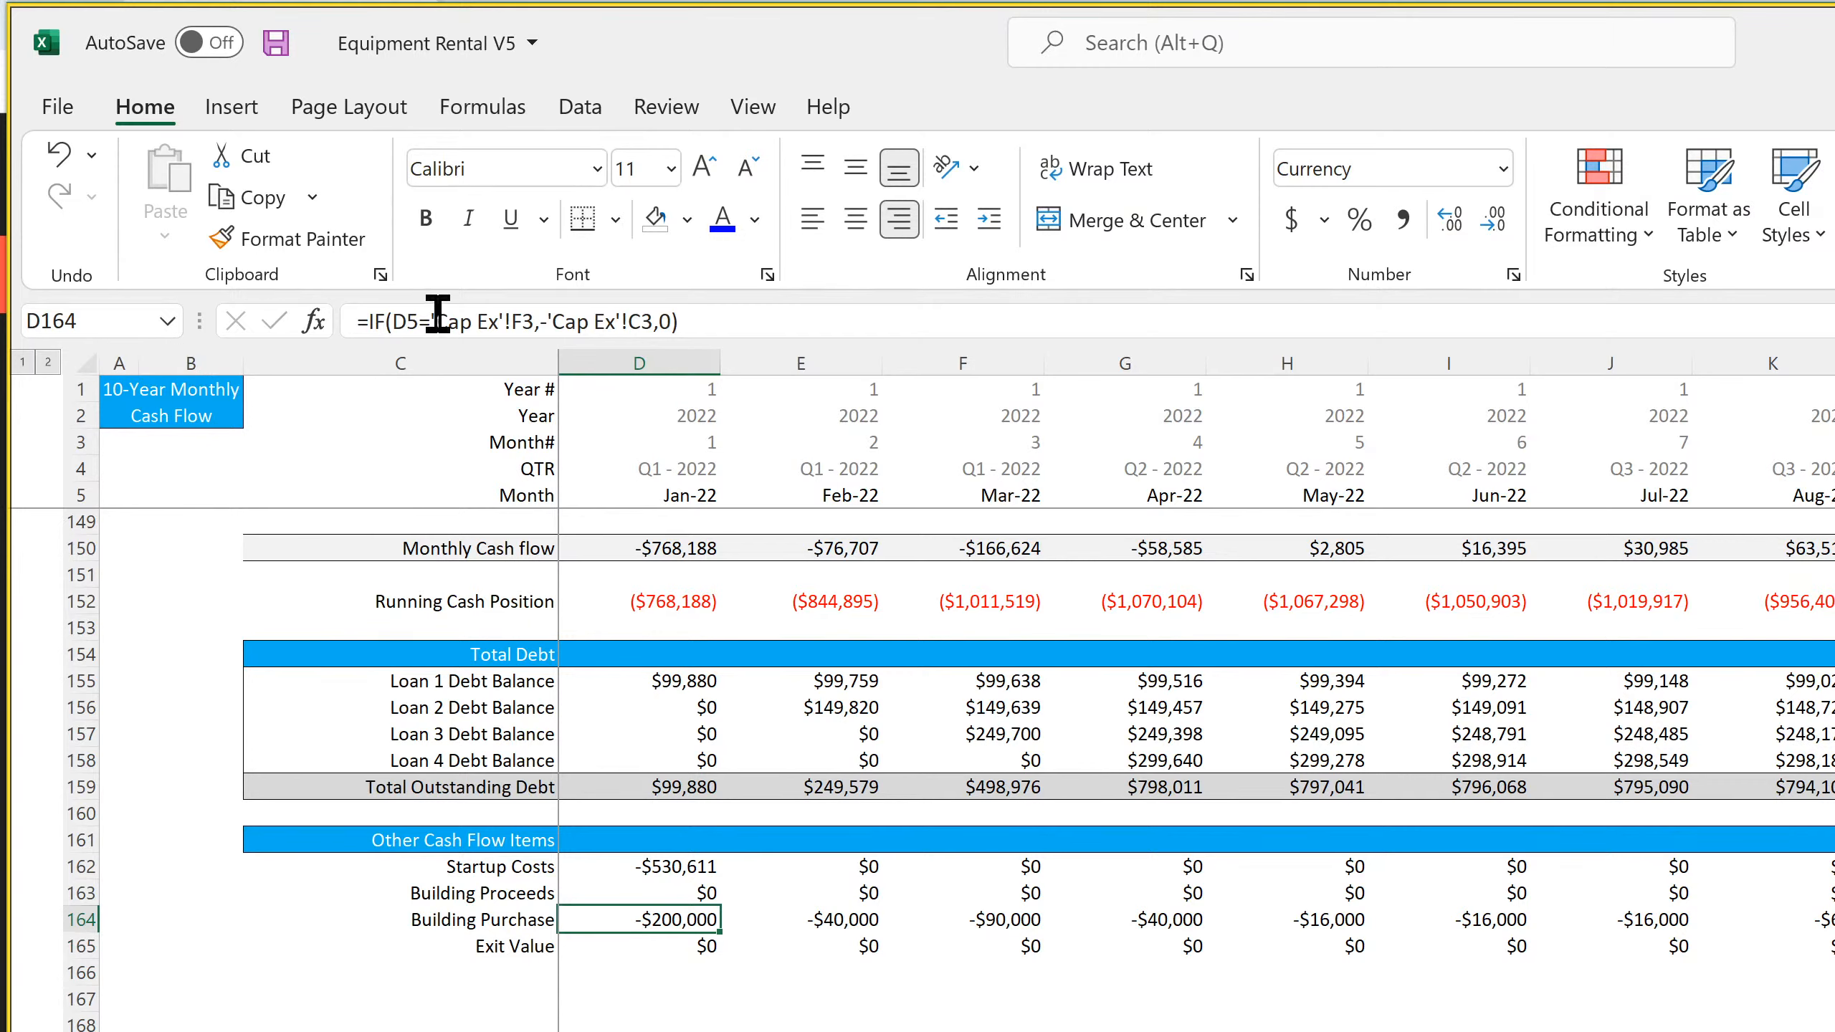
{"action": "left_click", "coordinate": [522, 321]}
{"action": "key", "text": "F4"}
{"action": "key", "text": "F4"}
{"action": "key", "text": "F4"}
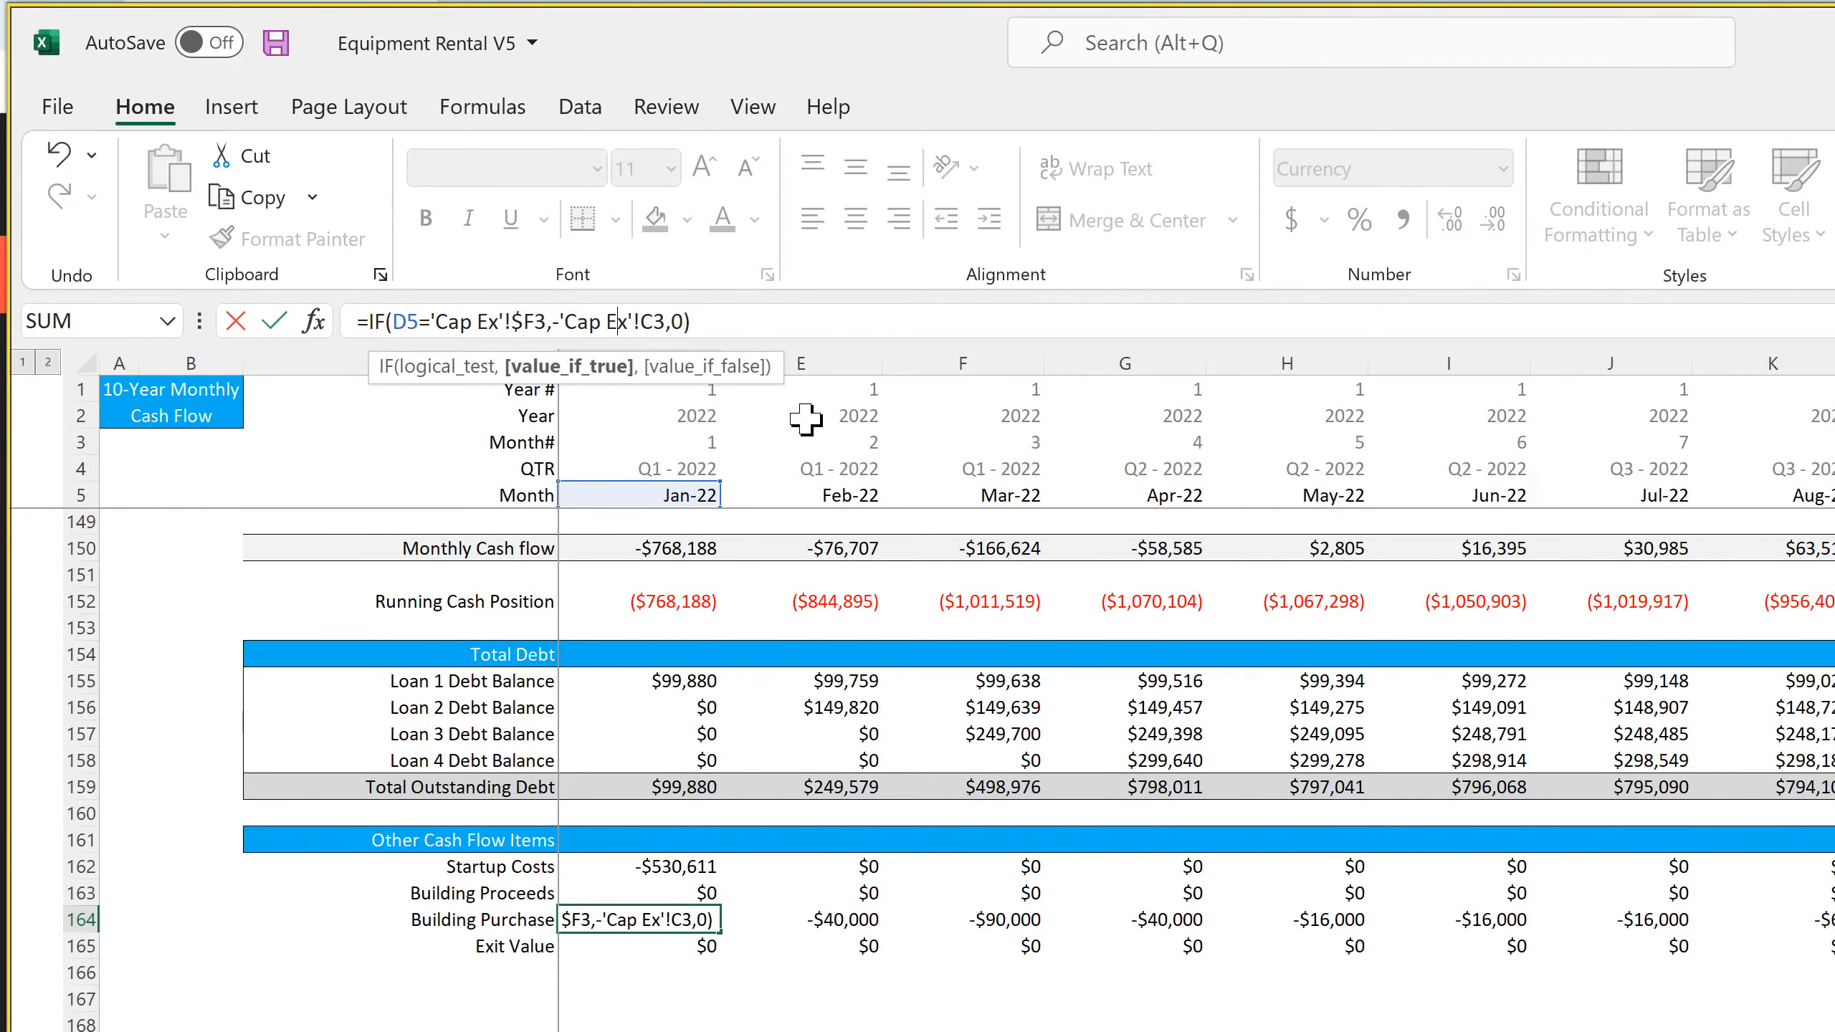
{"action": "key", "text": "F4"}
{"action": "key", "text": "Return"}
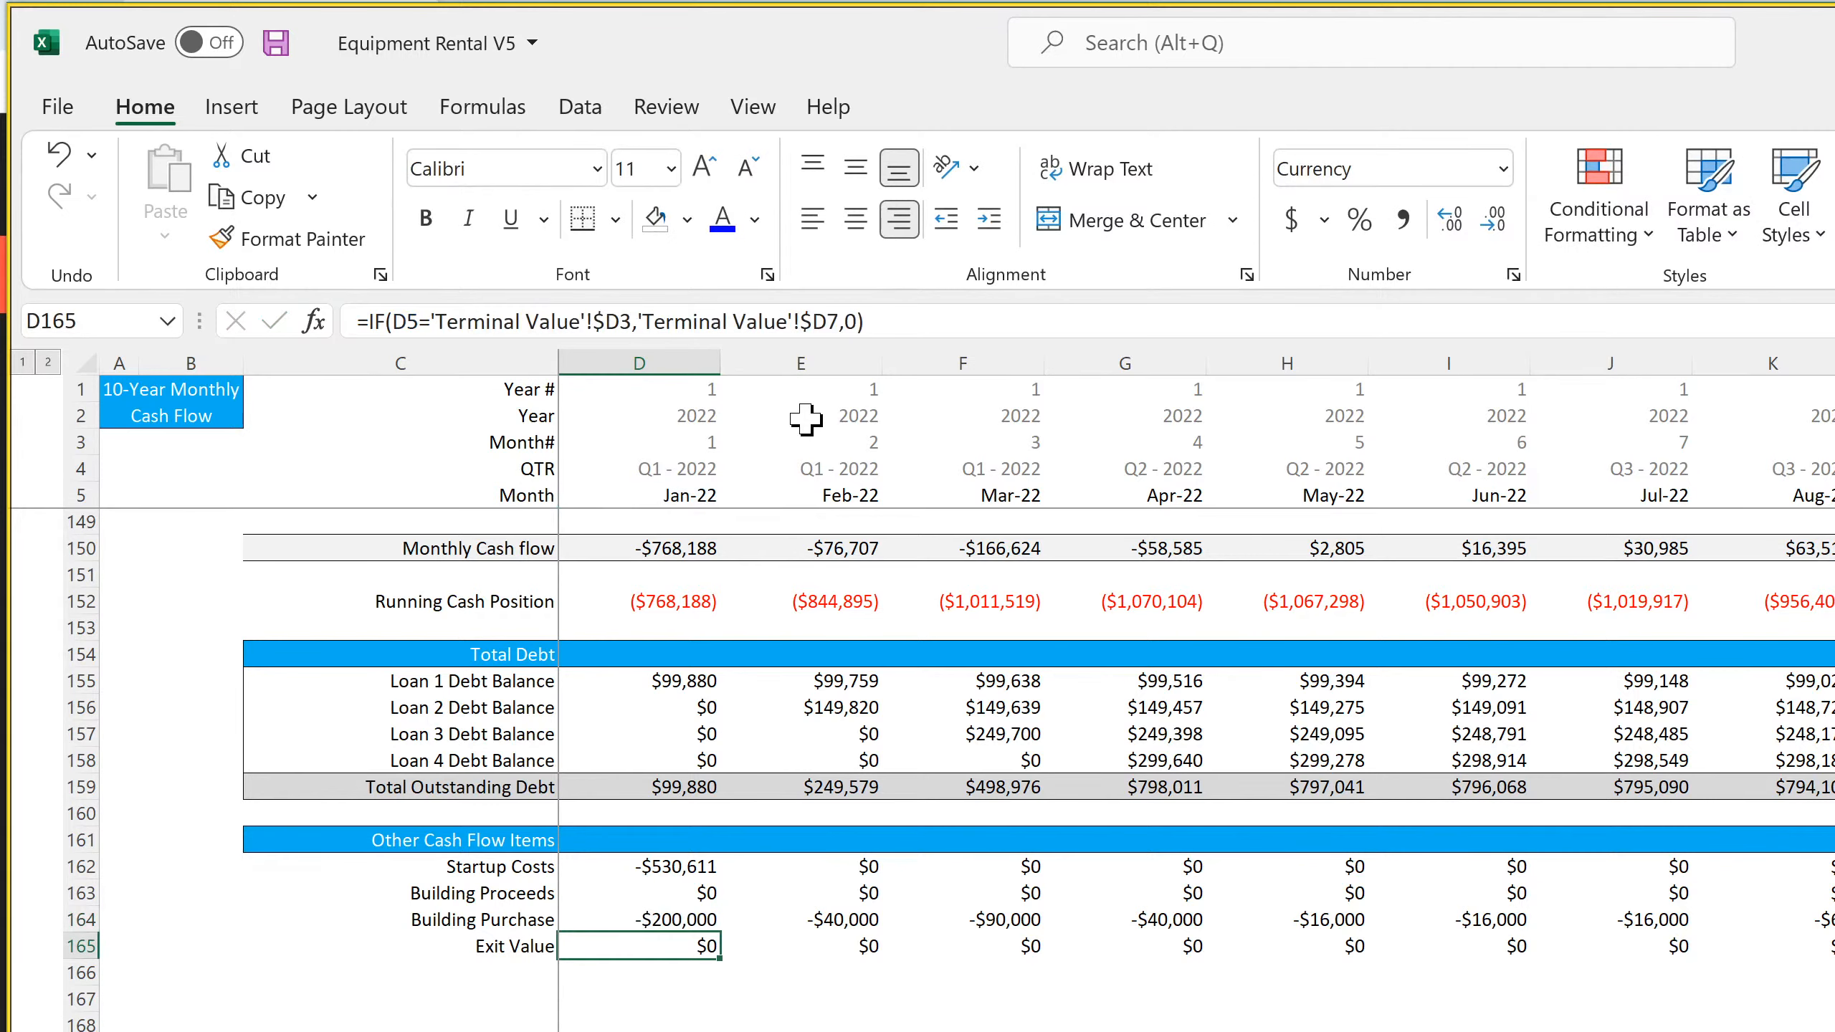
Copy the Building Purchase formula from D164 across row 164 through the 2031 months
{"action": "left_click", "coordinate": [698, 921]}
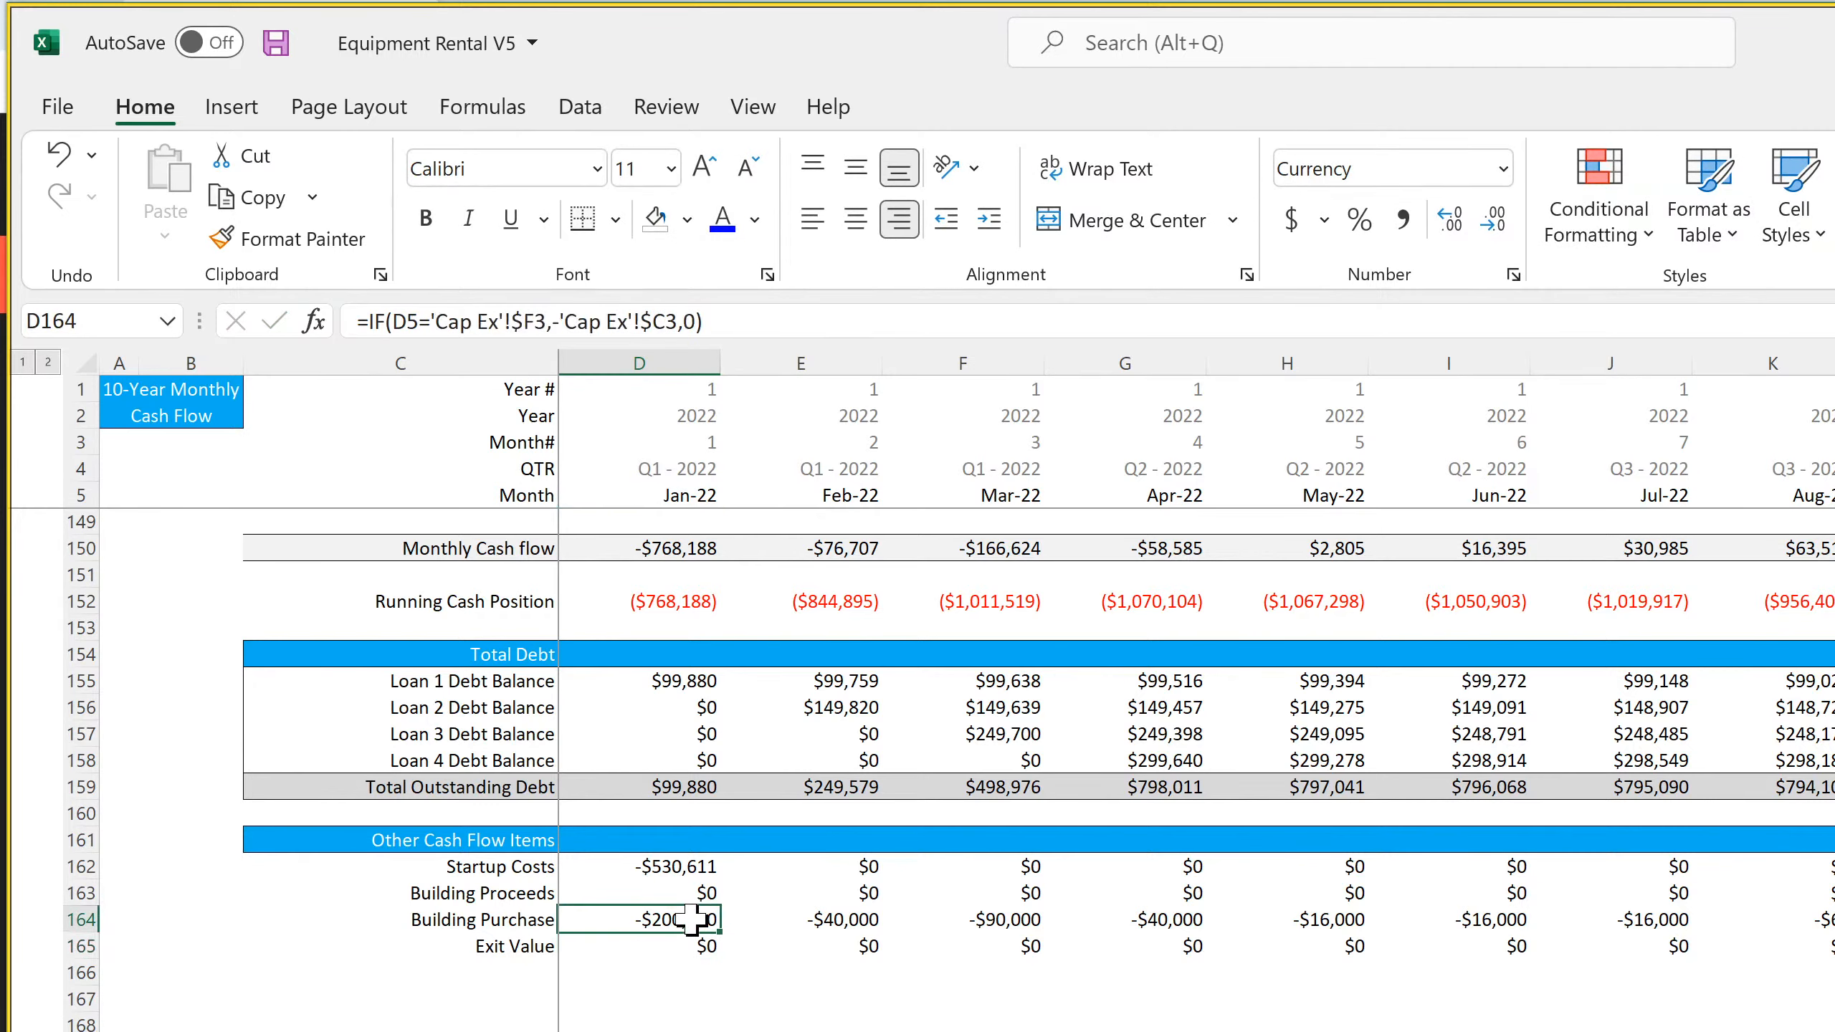
{"action": "left_click_drag", "start_coordinate": [719, 931], "coordinate": [1831, 932]}
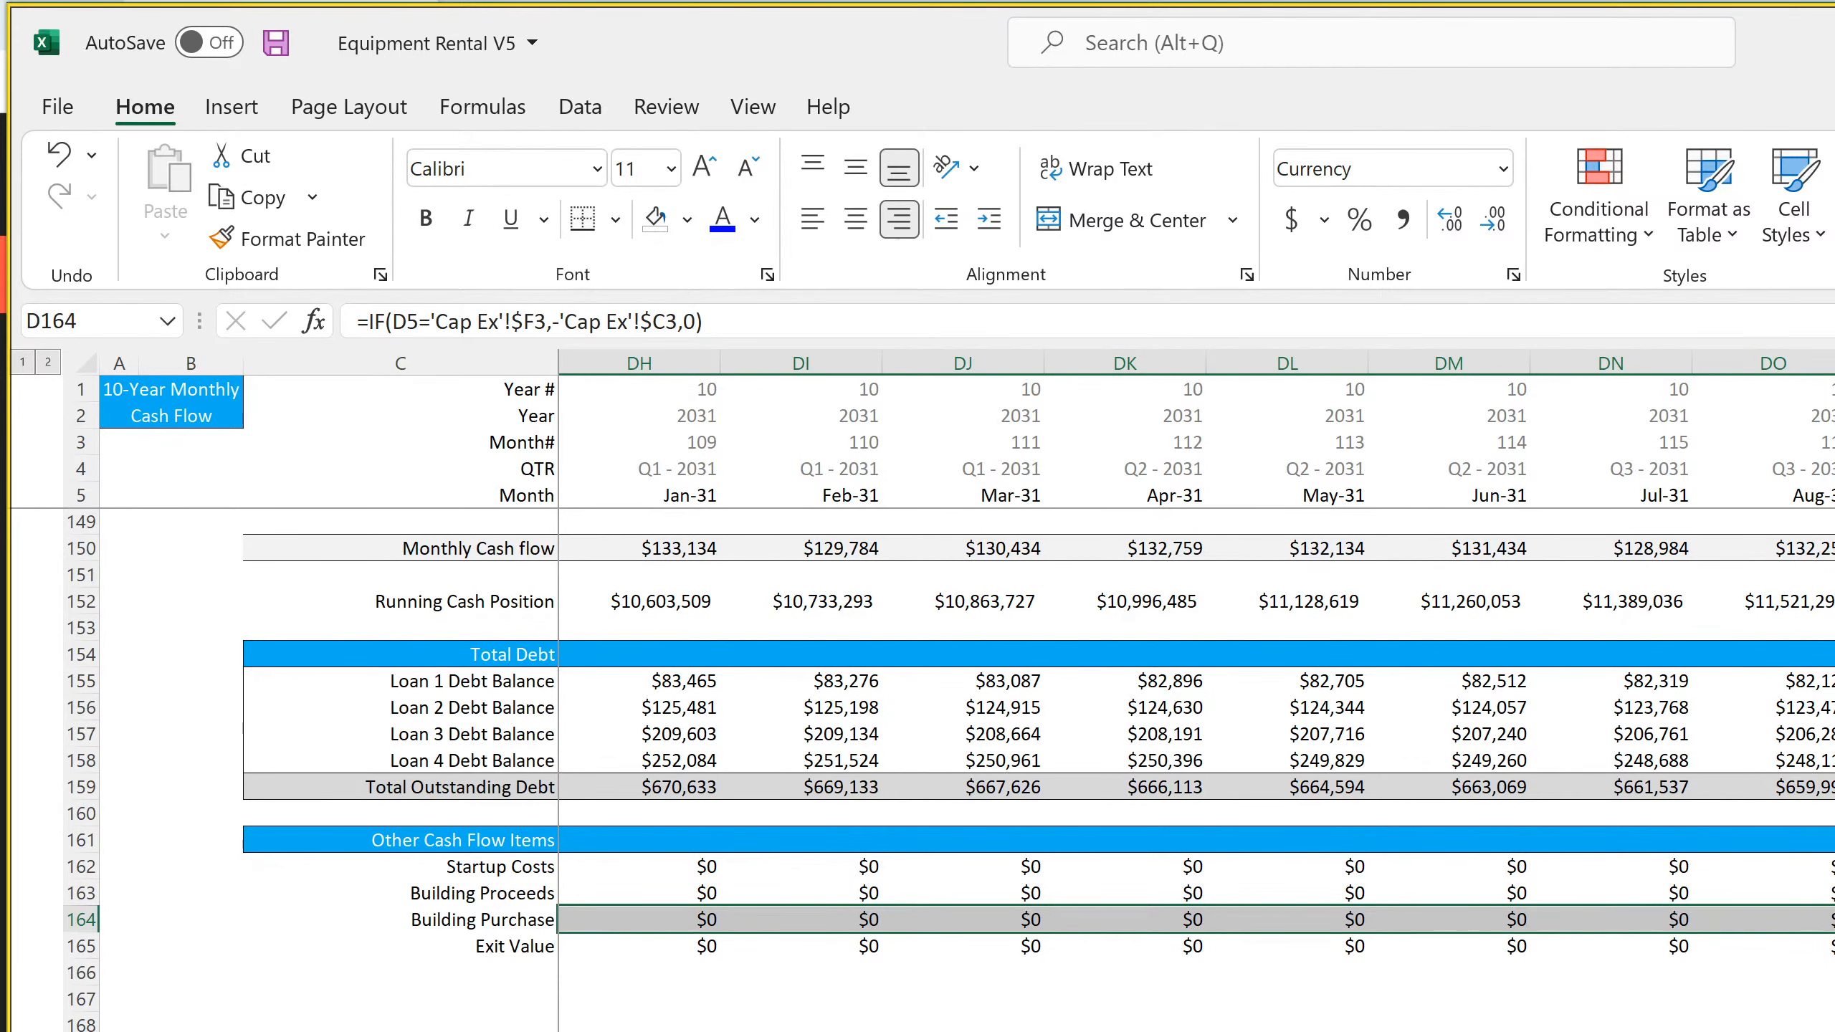
{"action": "key", "text": "ctrl+BackSpace"}
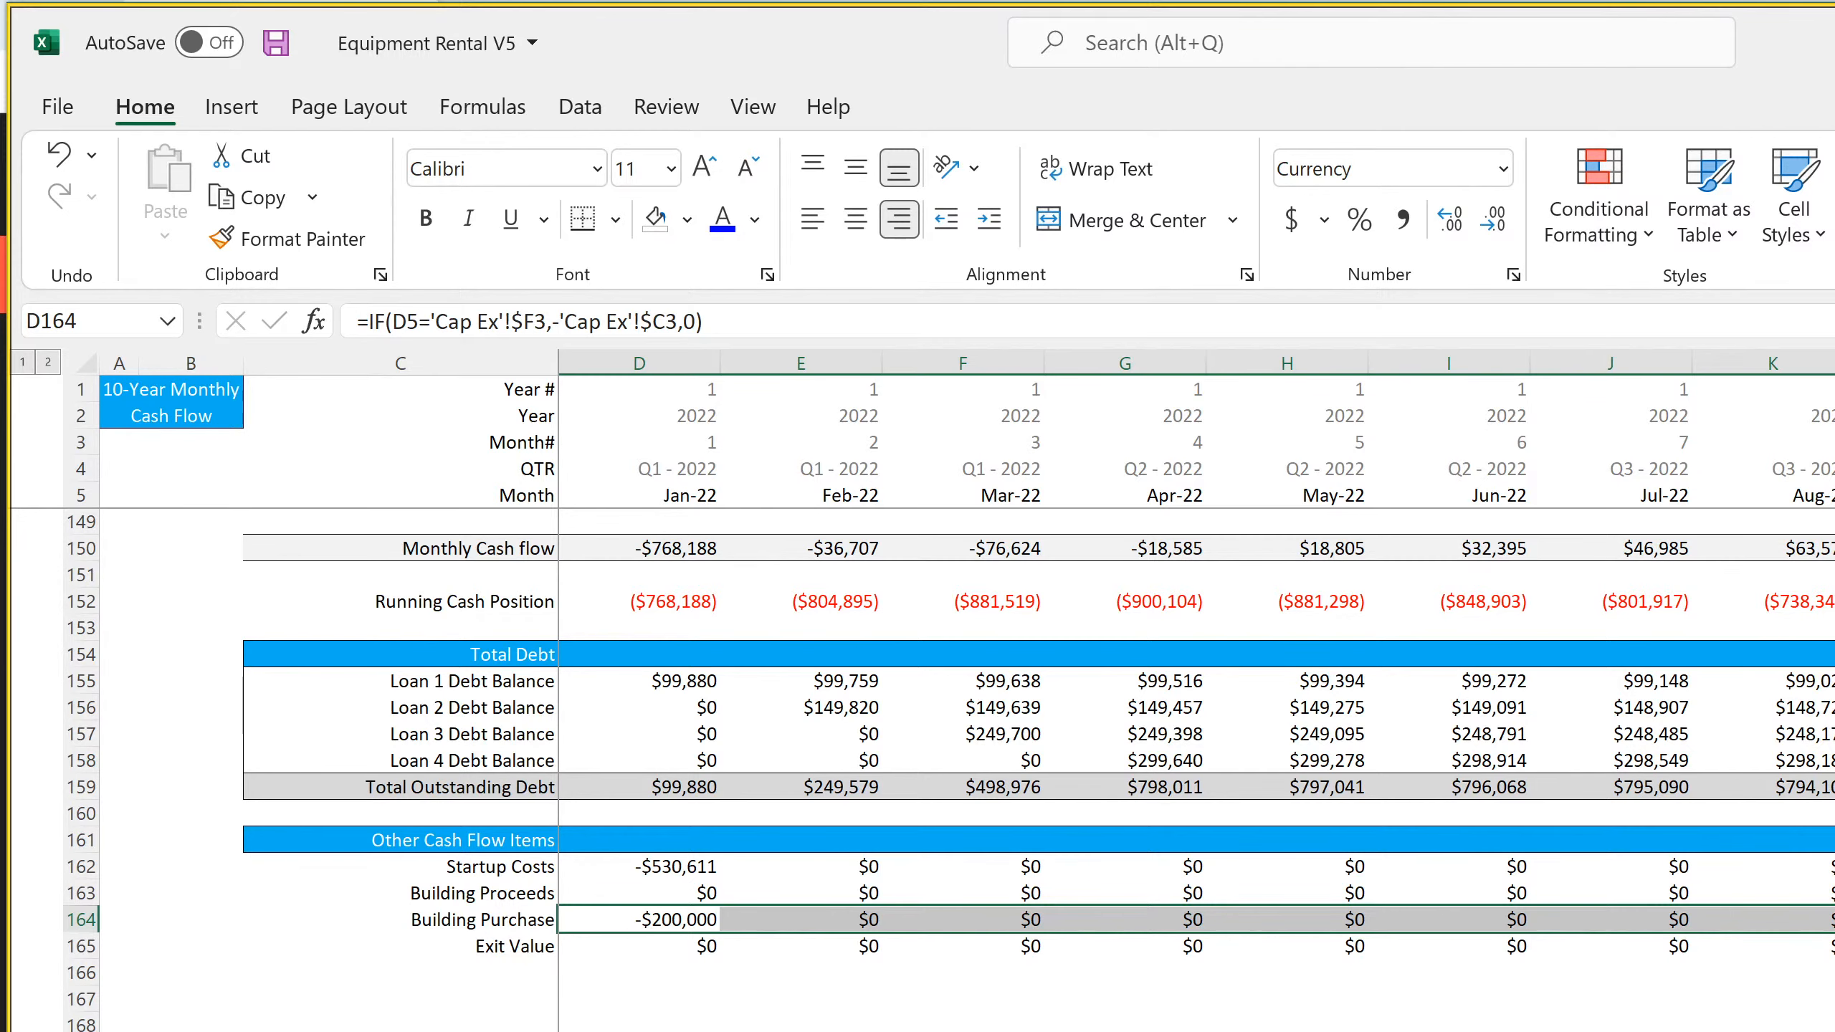
Try linking the Global Control Terminal Value in C8 to 'Terminal Value'!D7, then undo the change
{"action": "left_click", "coordinate": [777, 1030]}
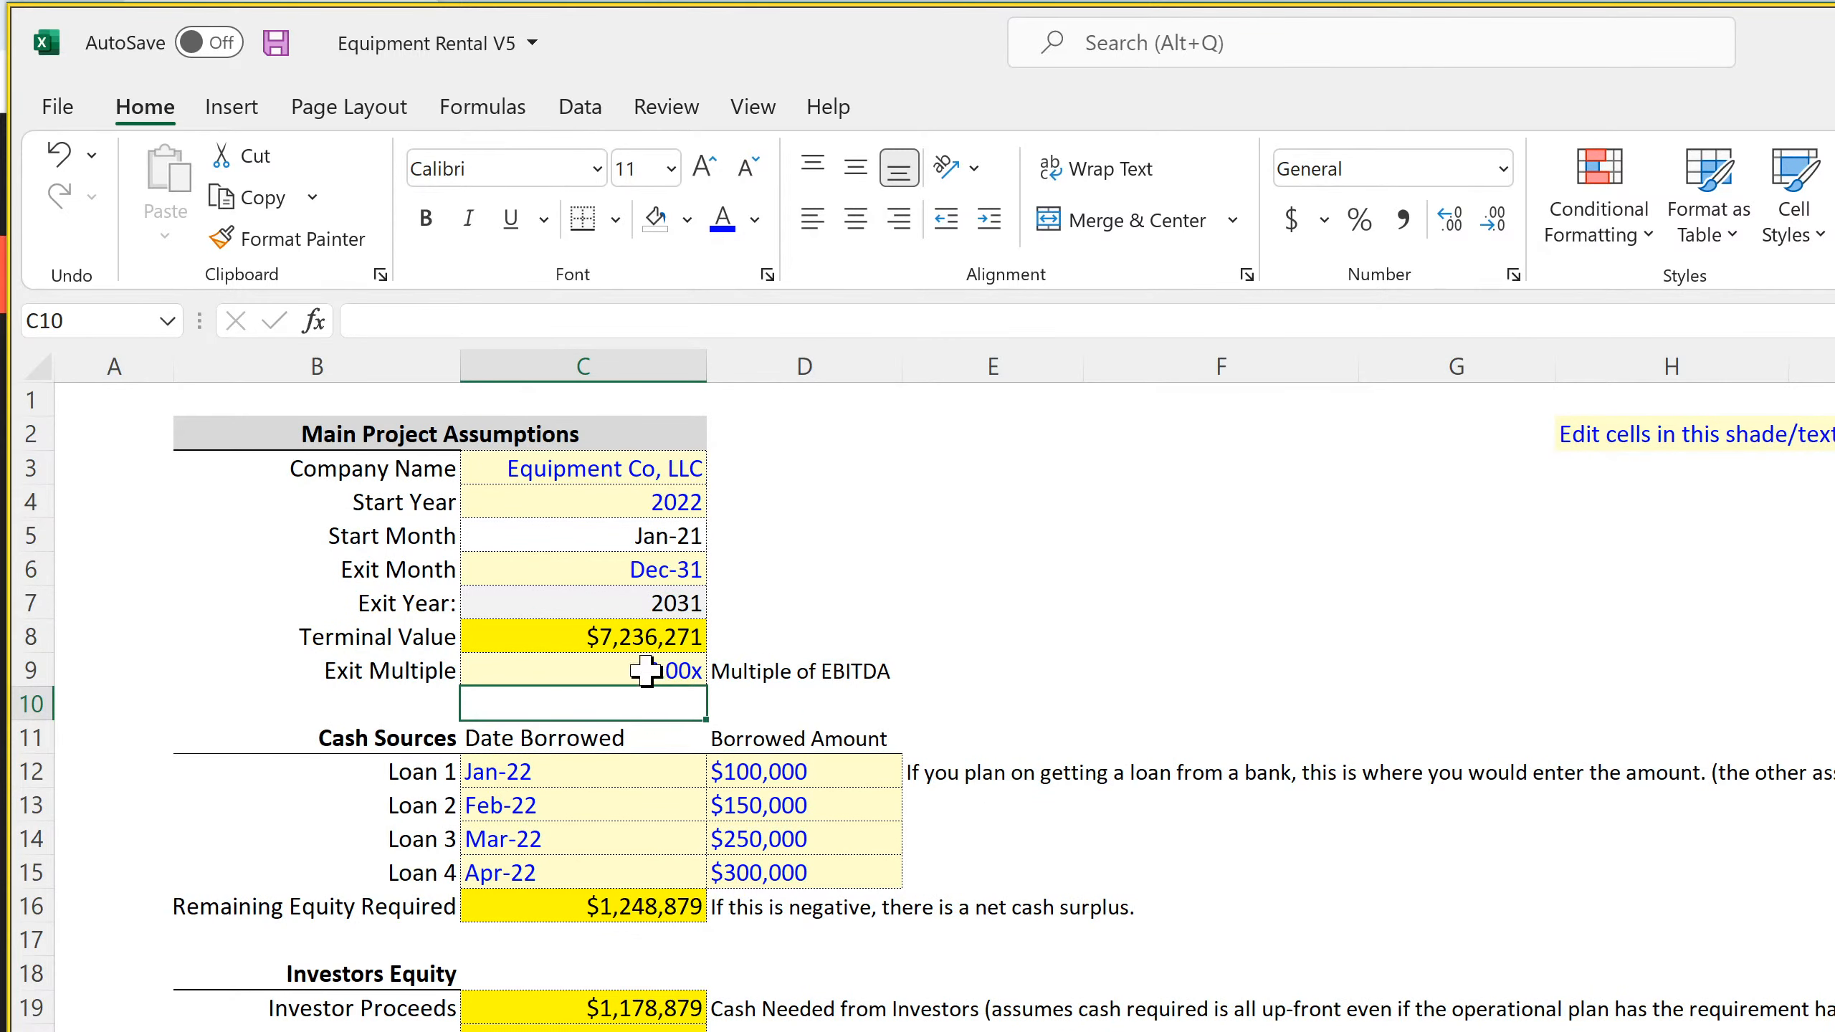
{"action": "left_click", "coordinate": [626, 633]}
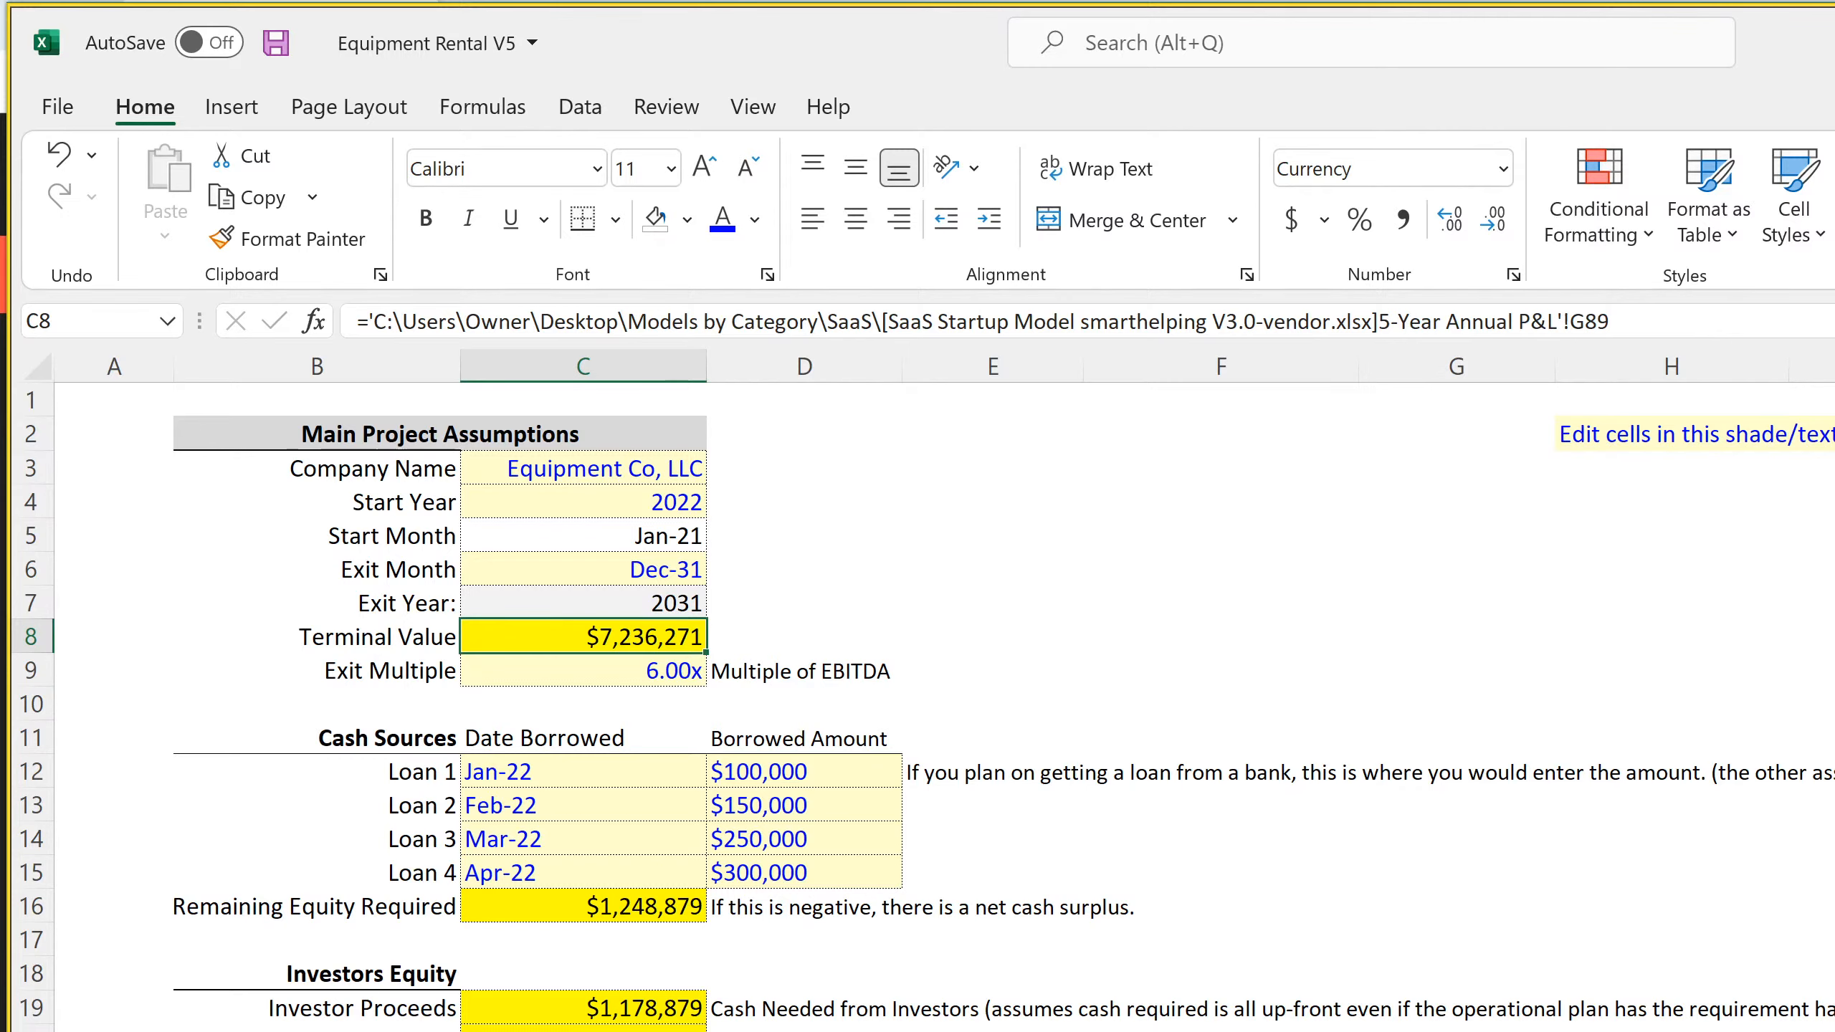
{"action": "type", "text": "="}
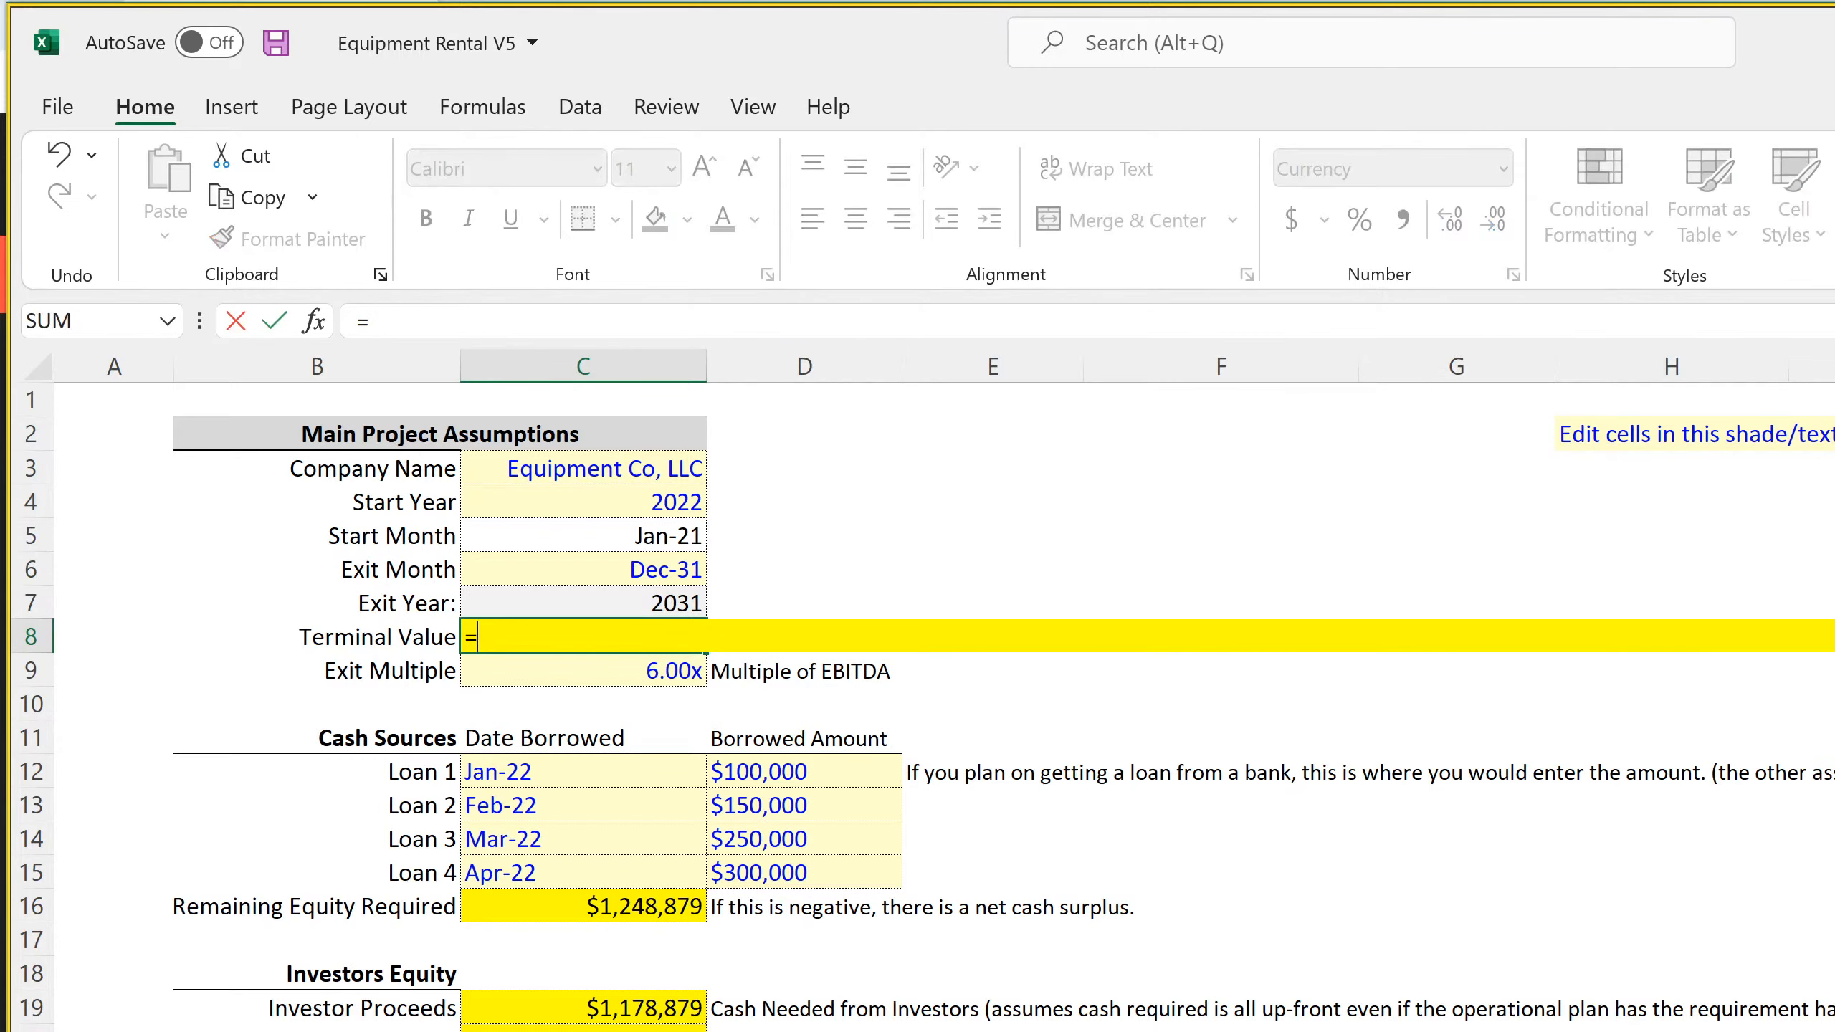
{"action": "left_click", "coordinate": [961, 1031]}
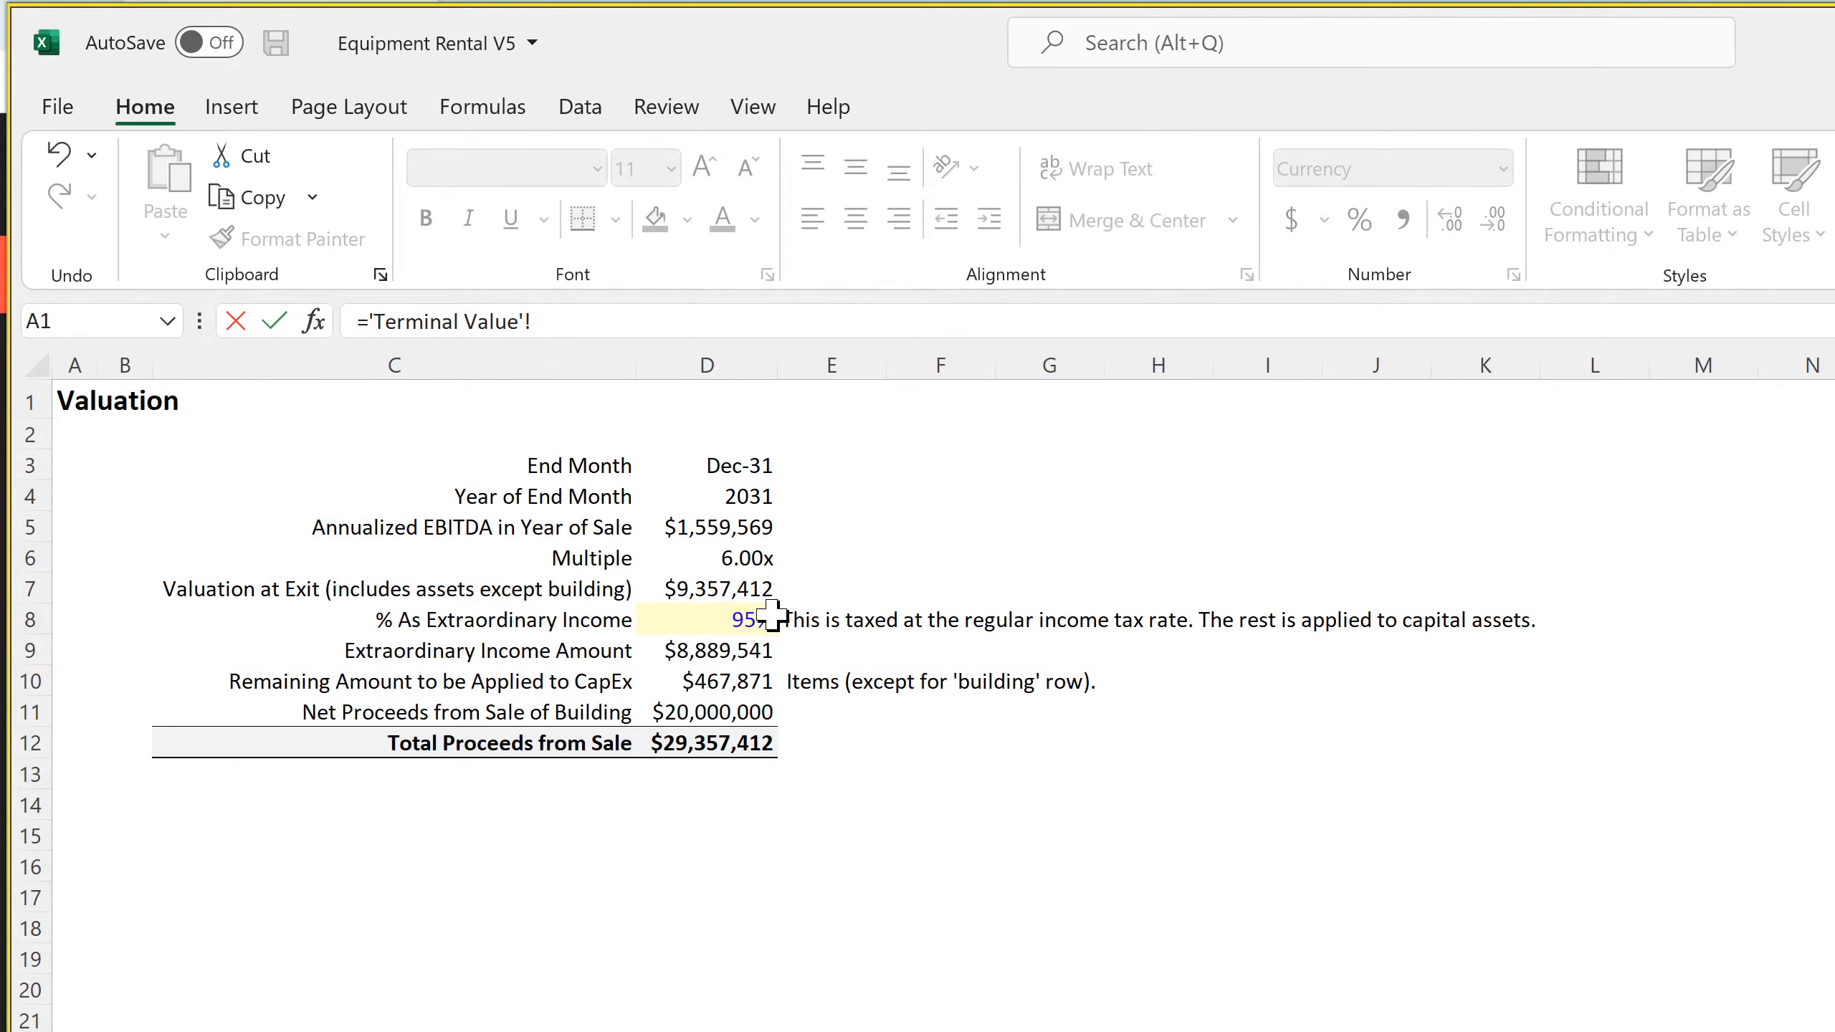
{"action": "left_click", "coordinate": [732, 589]}
{"action": "key", "text": "Return"}
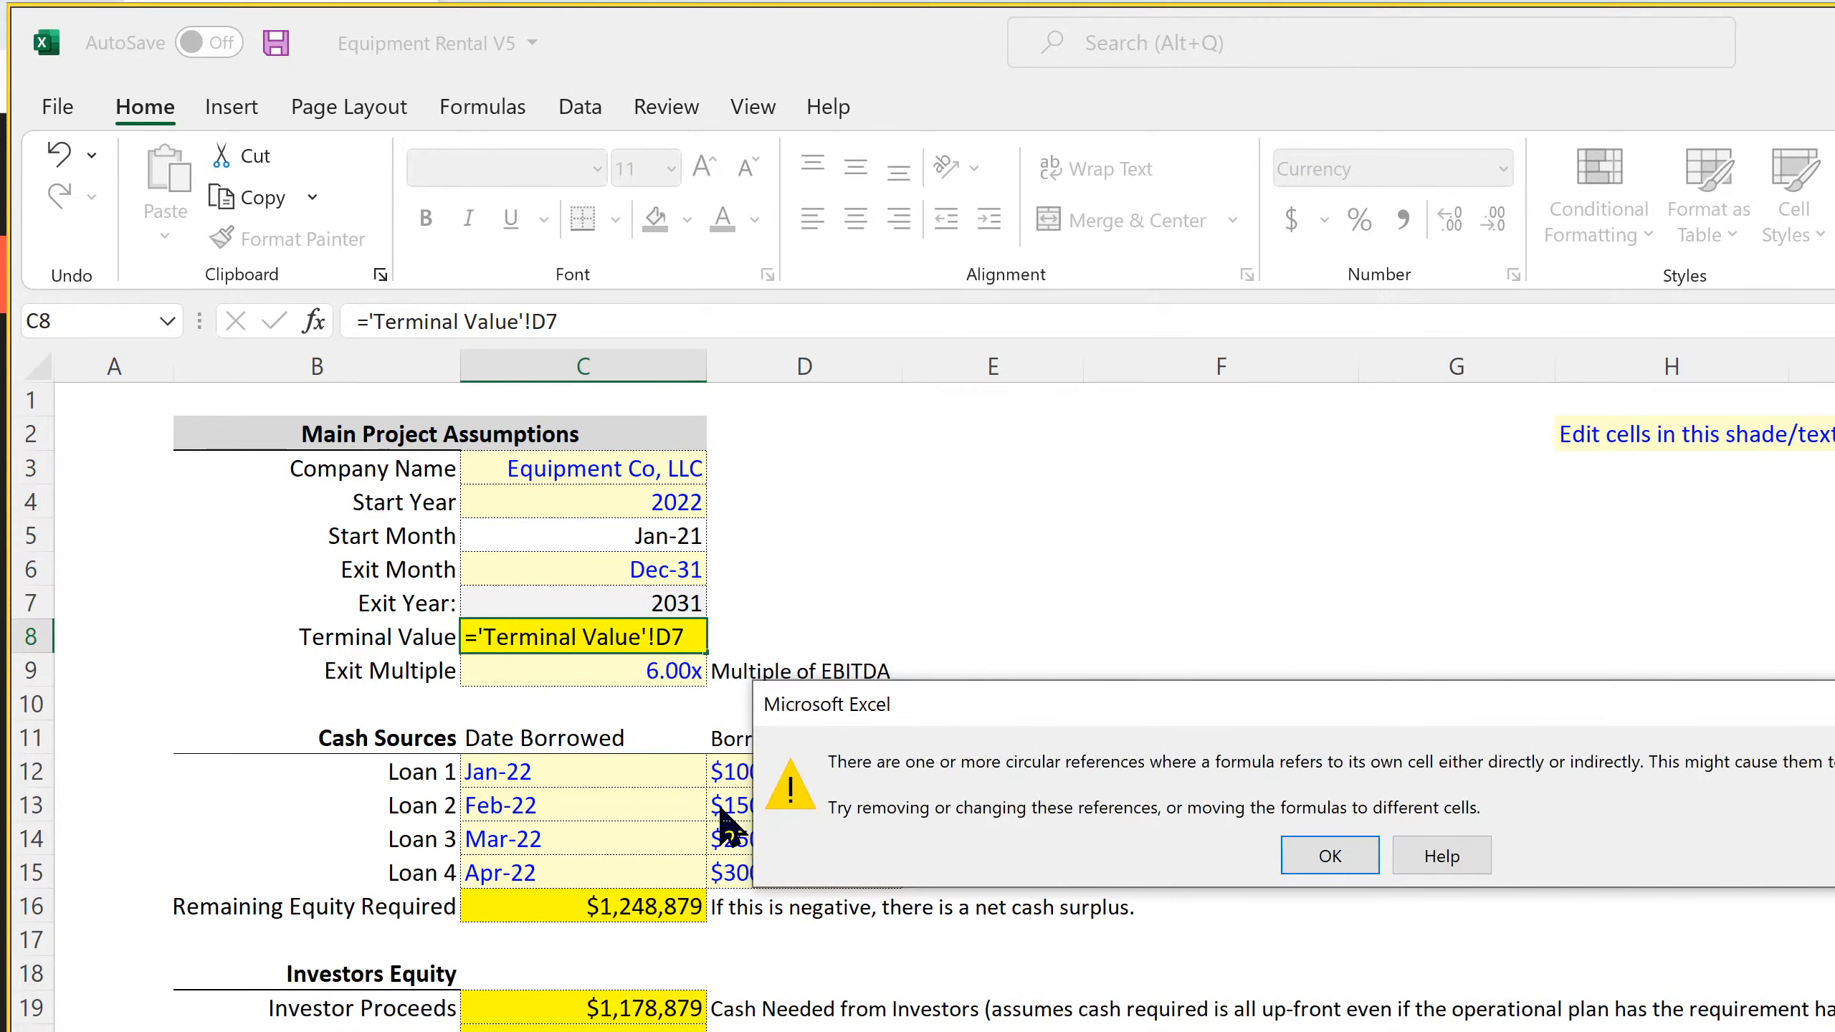
{"action": "key", "text": "Return"}
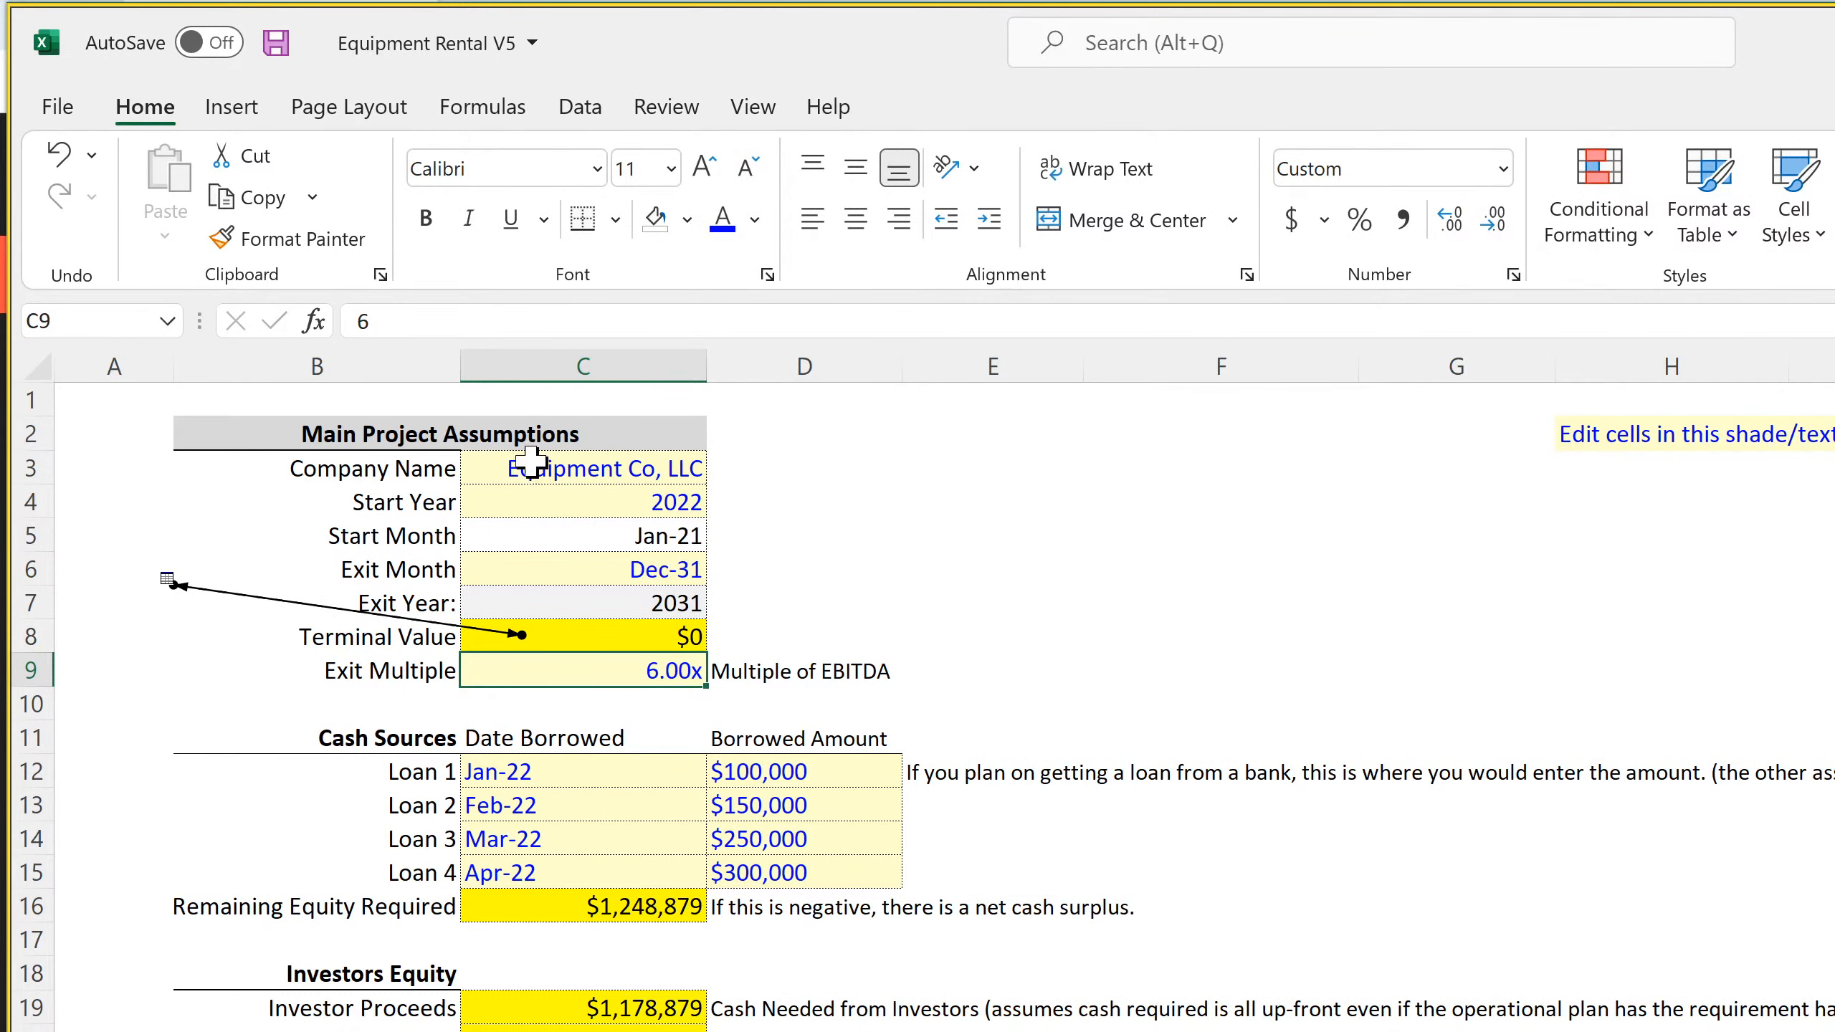
{"action": "left_click", "coordinate": [60, 154]}
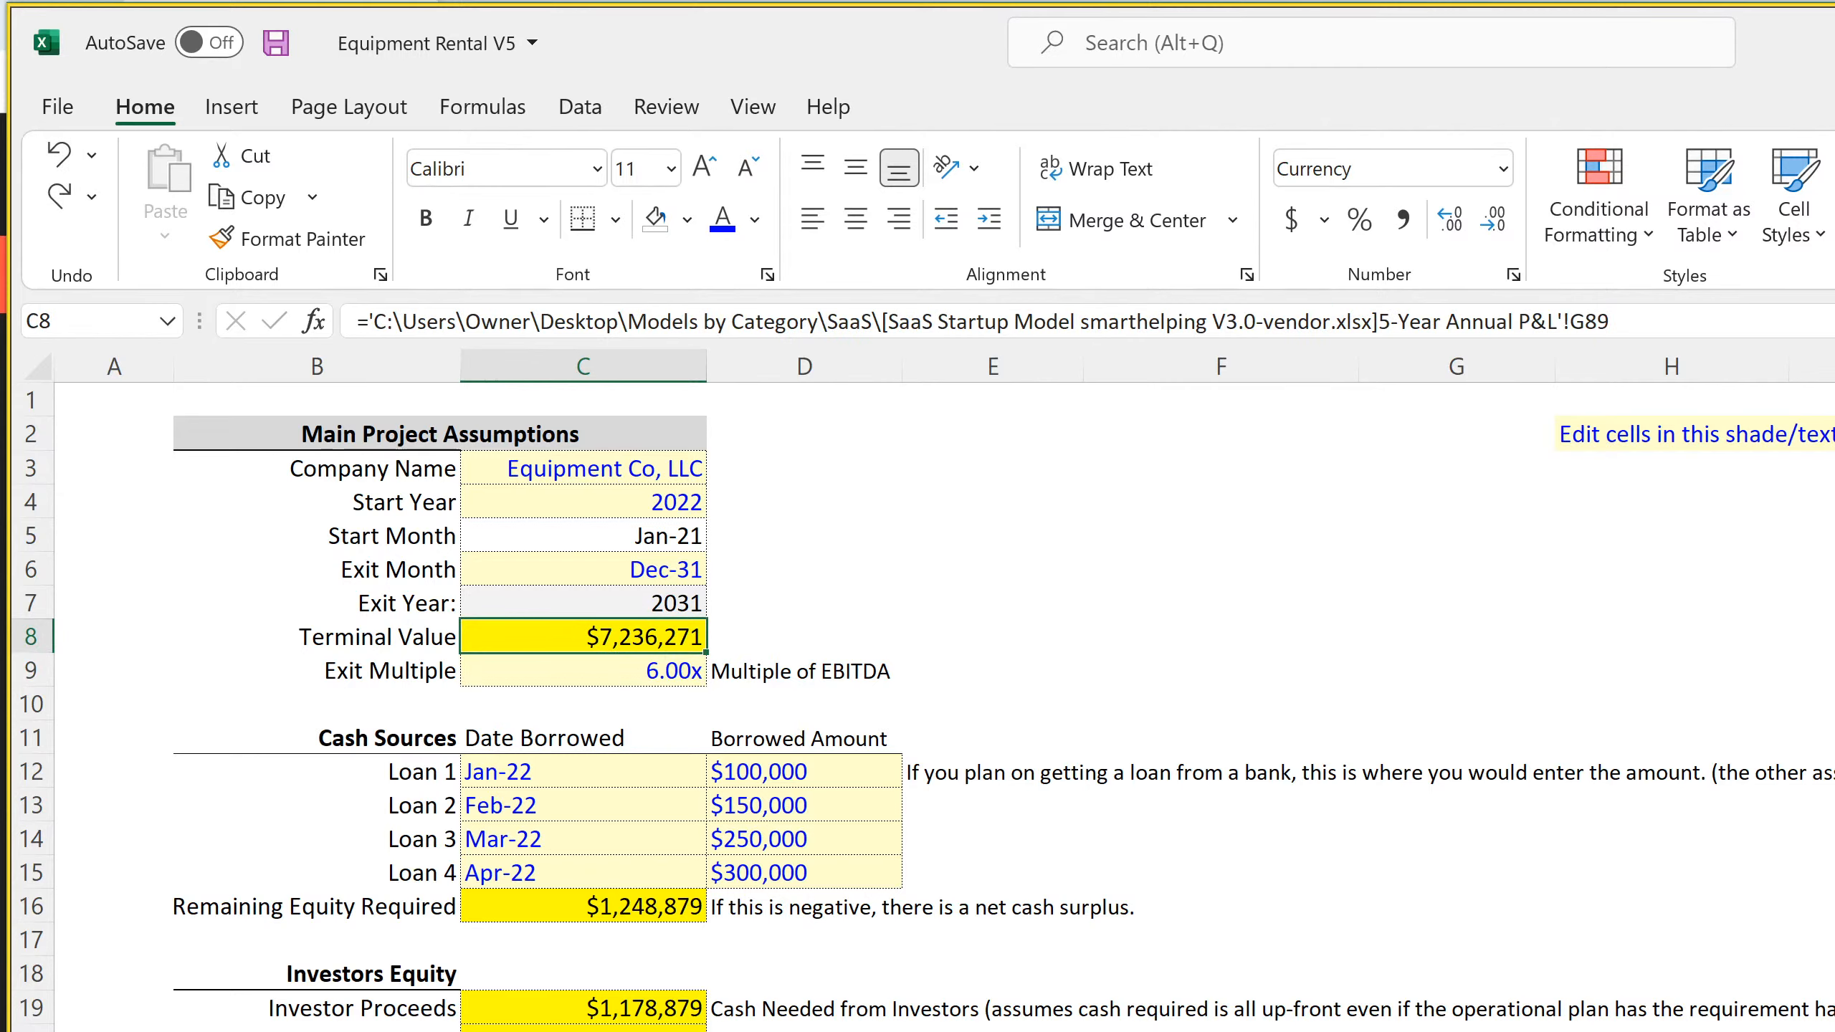
Check the Valuation at Exit formula in D7 and the Annualized EBITDA formula in D5 on the Terminal Value sheet
{"action": "key", "text": "ctrl+Page_Down"}
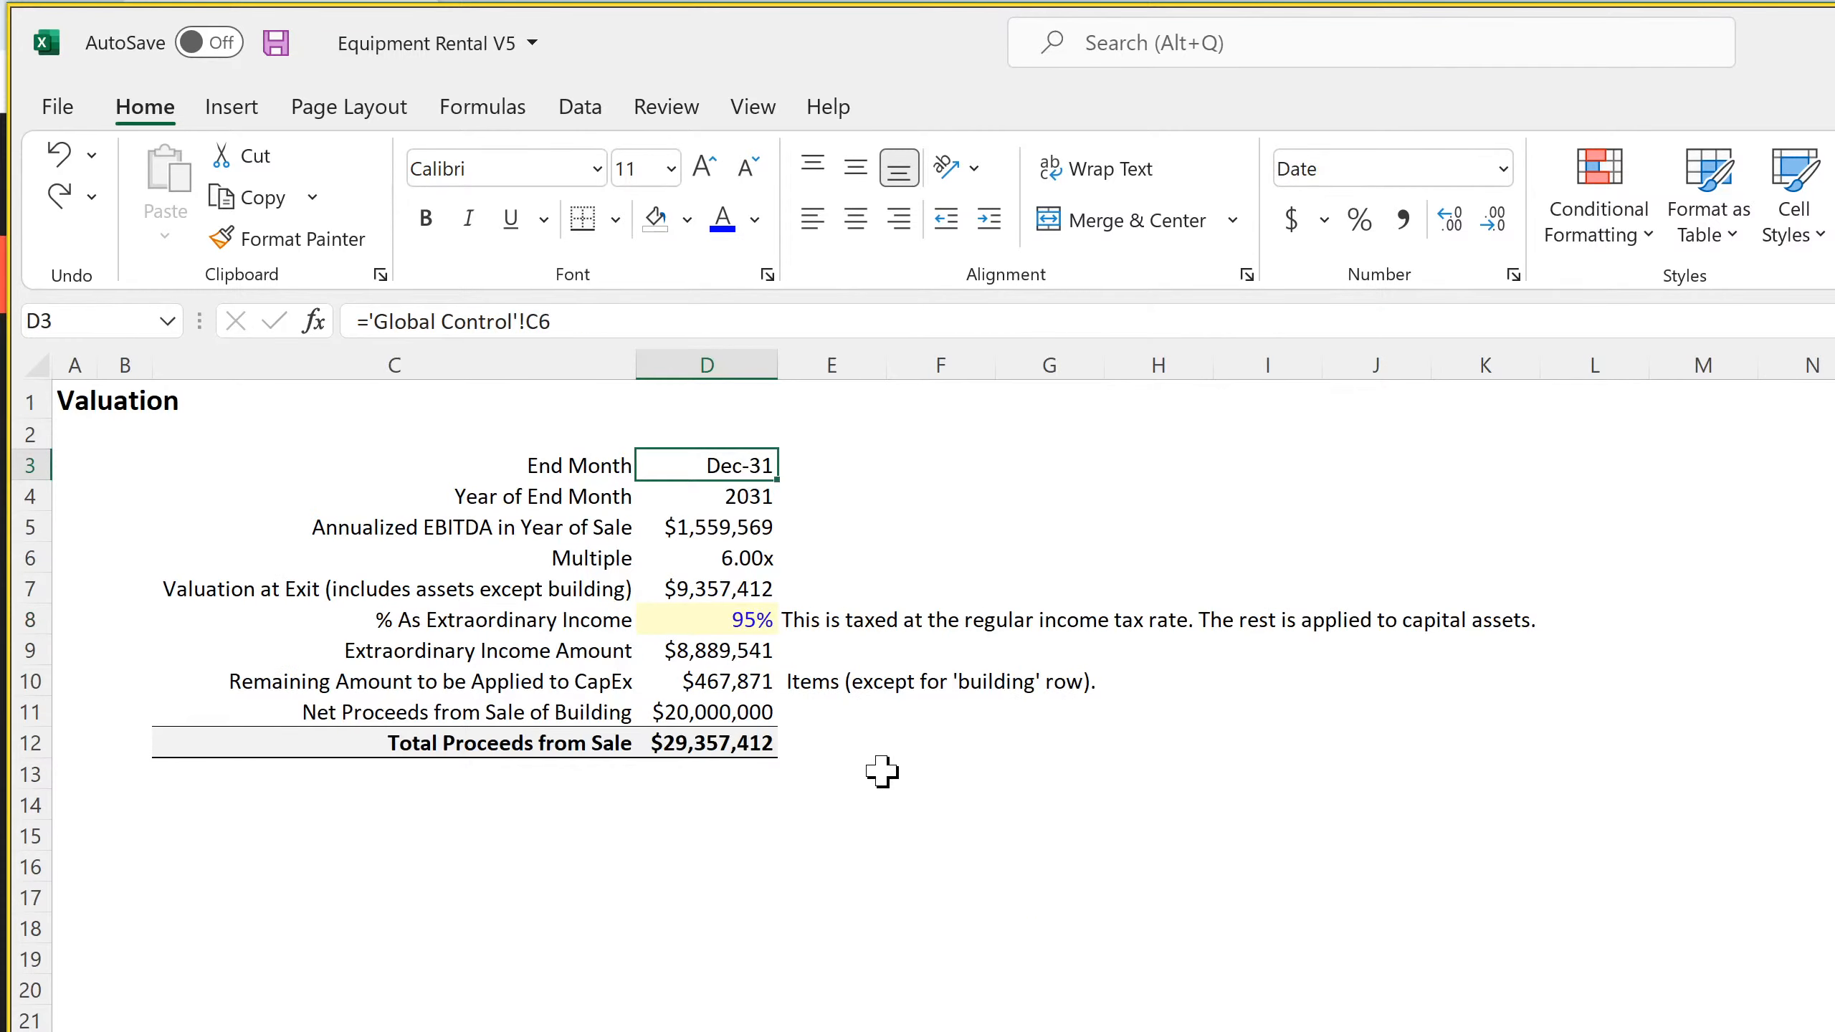
{"action": "left_click", "coordinate": [720, 580]}
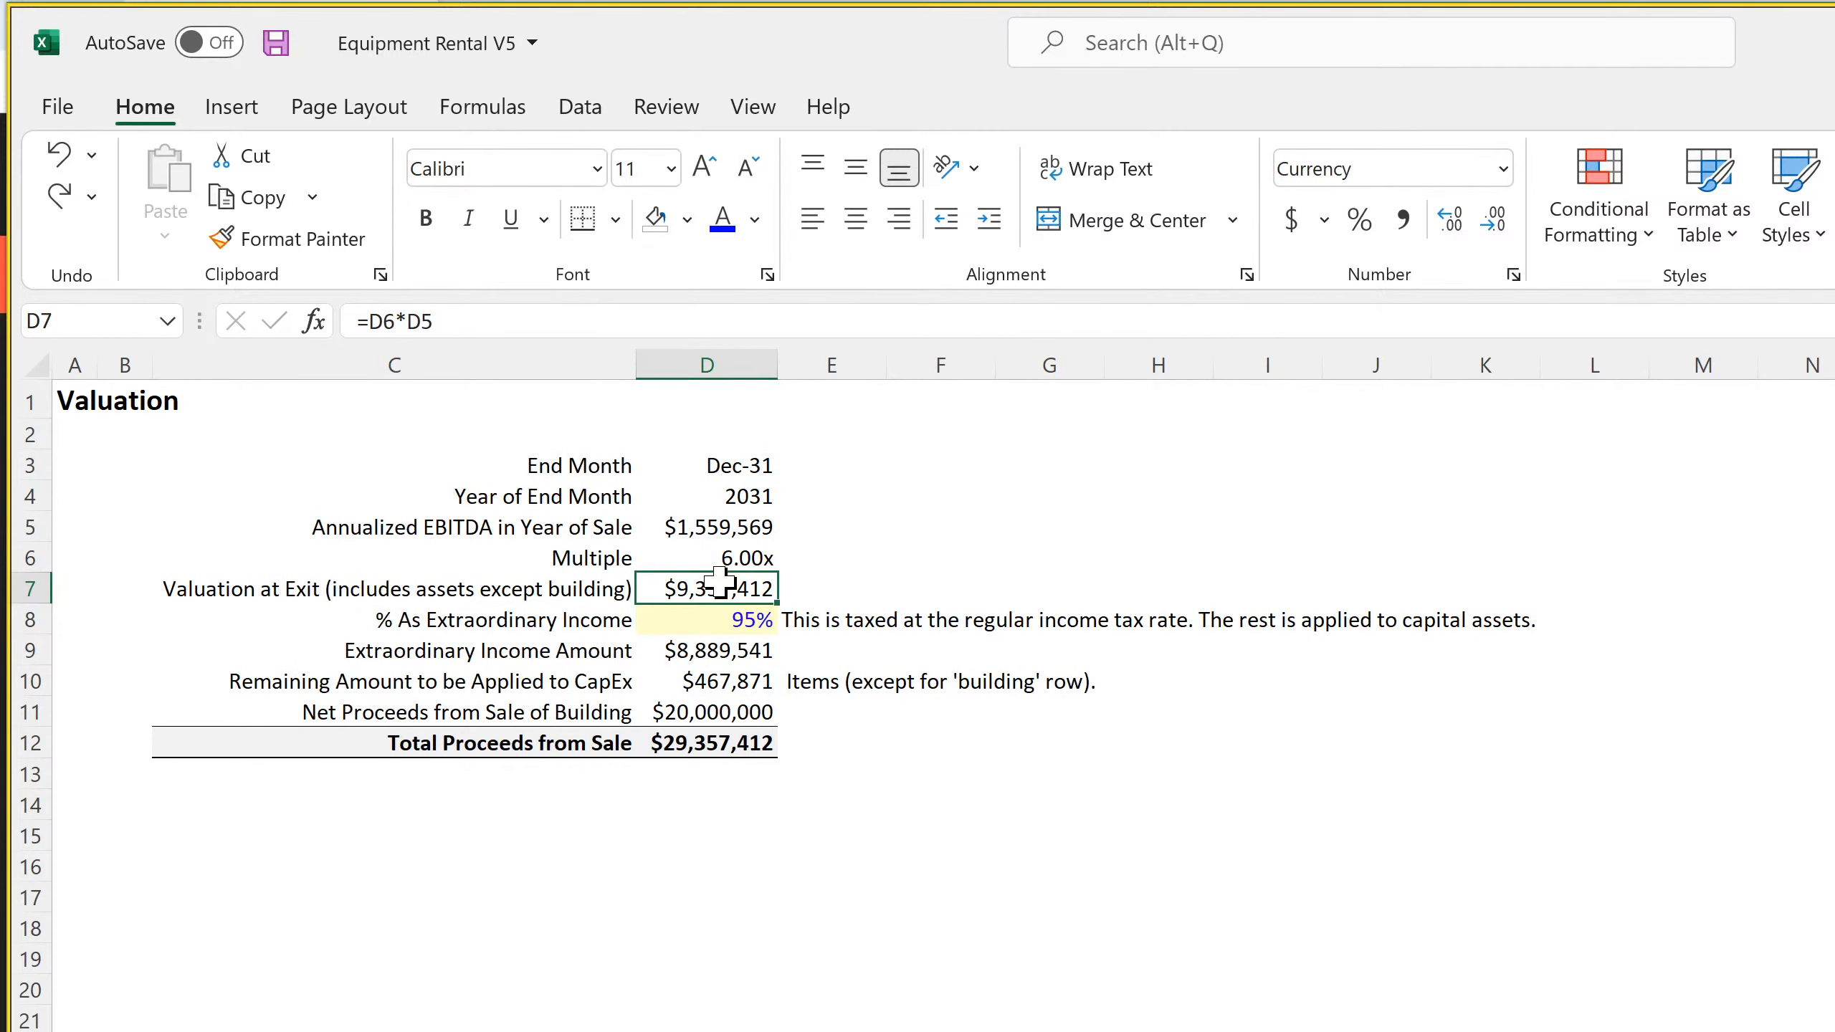
{"action": "double_click", "coordinate": [720, 587]}
{"action": "key", "text": "Return"}
{"action": "left_click", "coordinate": [725, 527]}
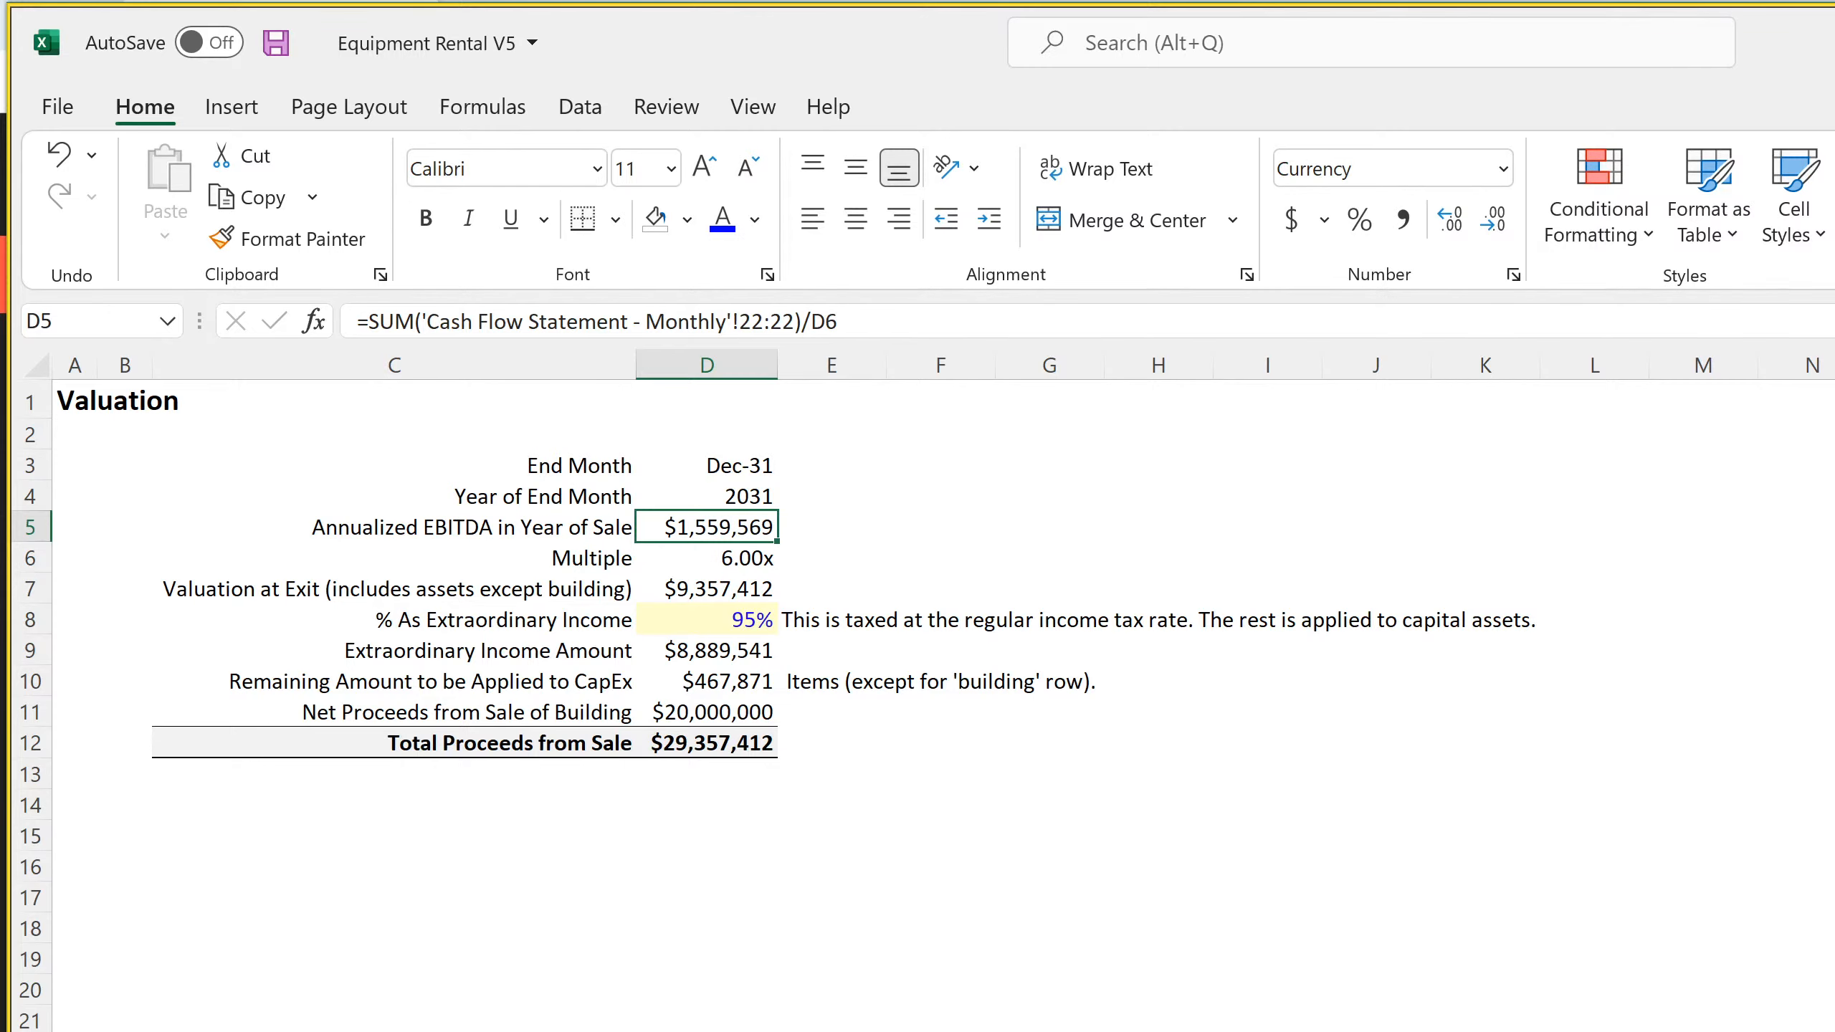
Replace the yellow fill of the Terminal Value cell C8 on Global Control with light gray
{"action": "left_click", "coordinate": [551, 1030]}
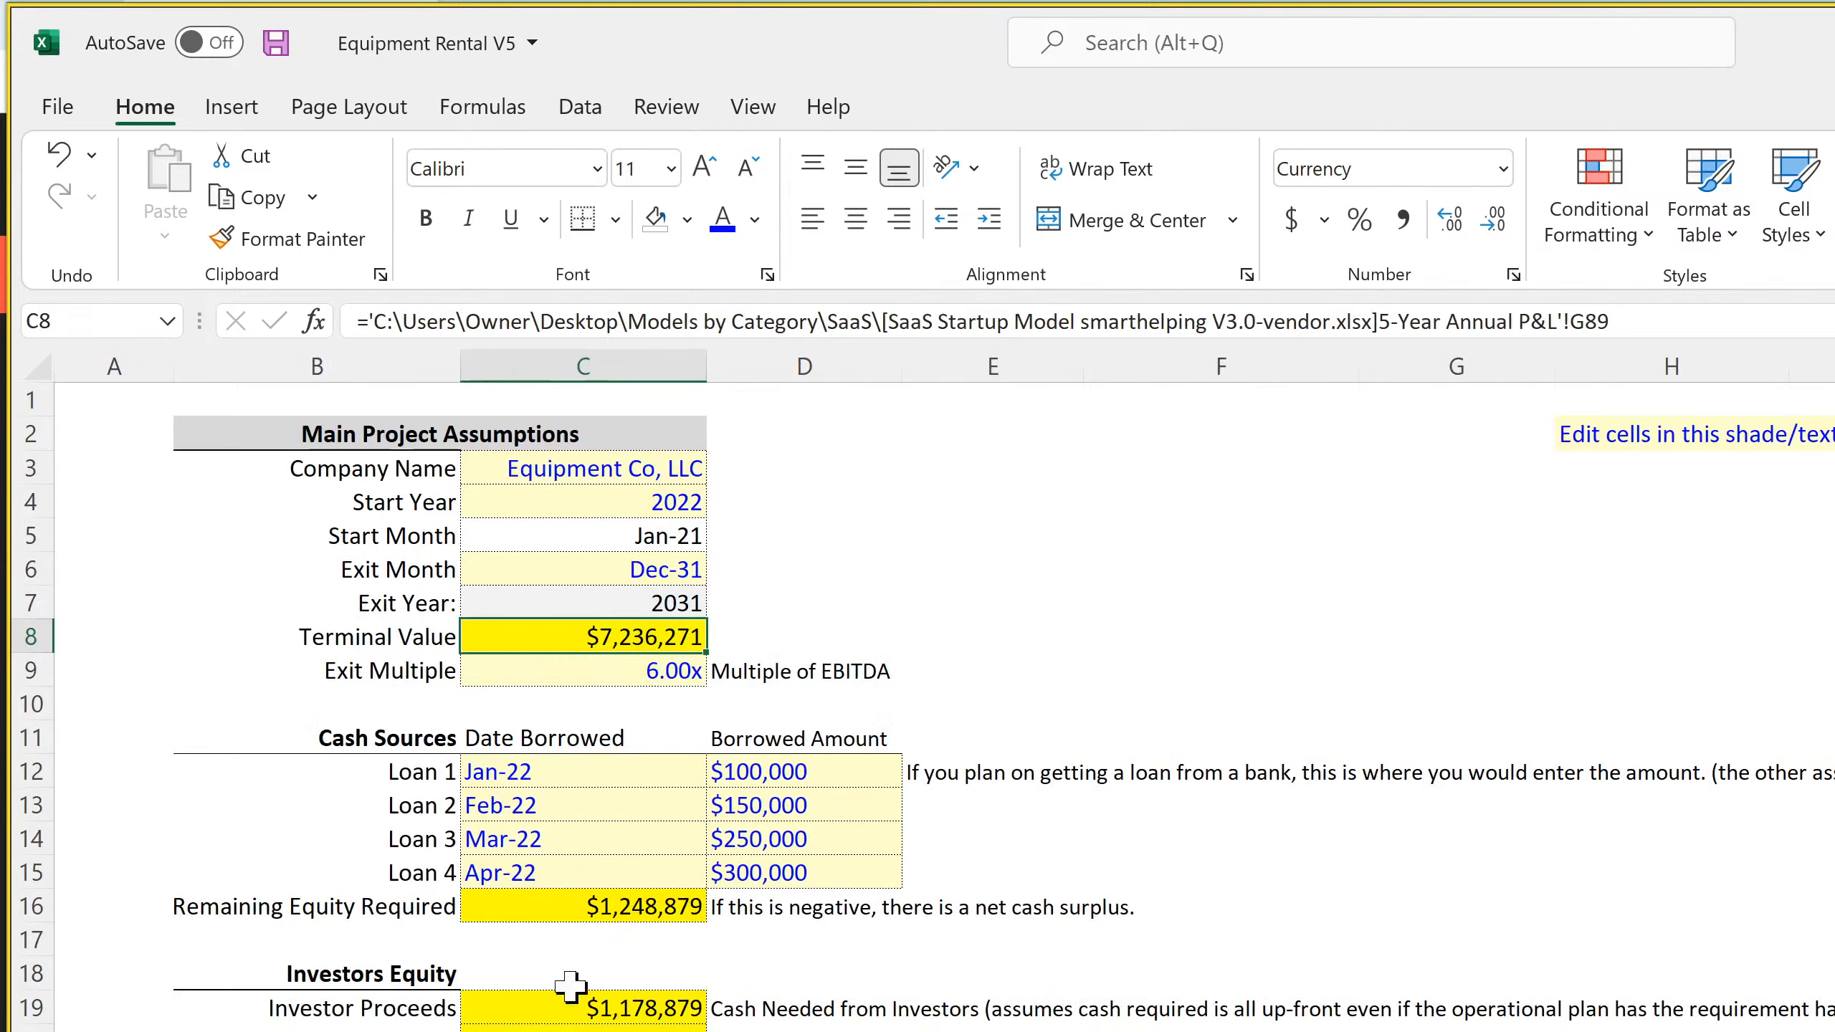
{"action": "left_click", "coordinate": [656, 219]}
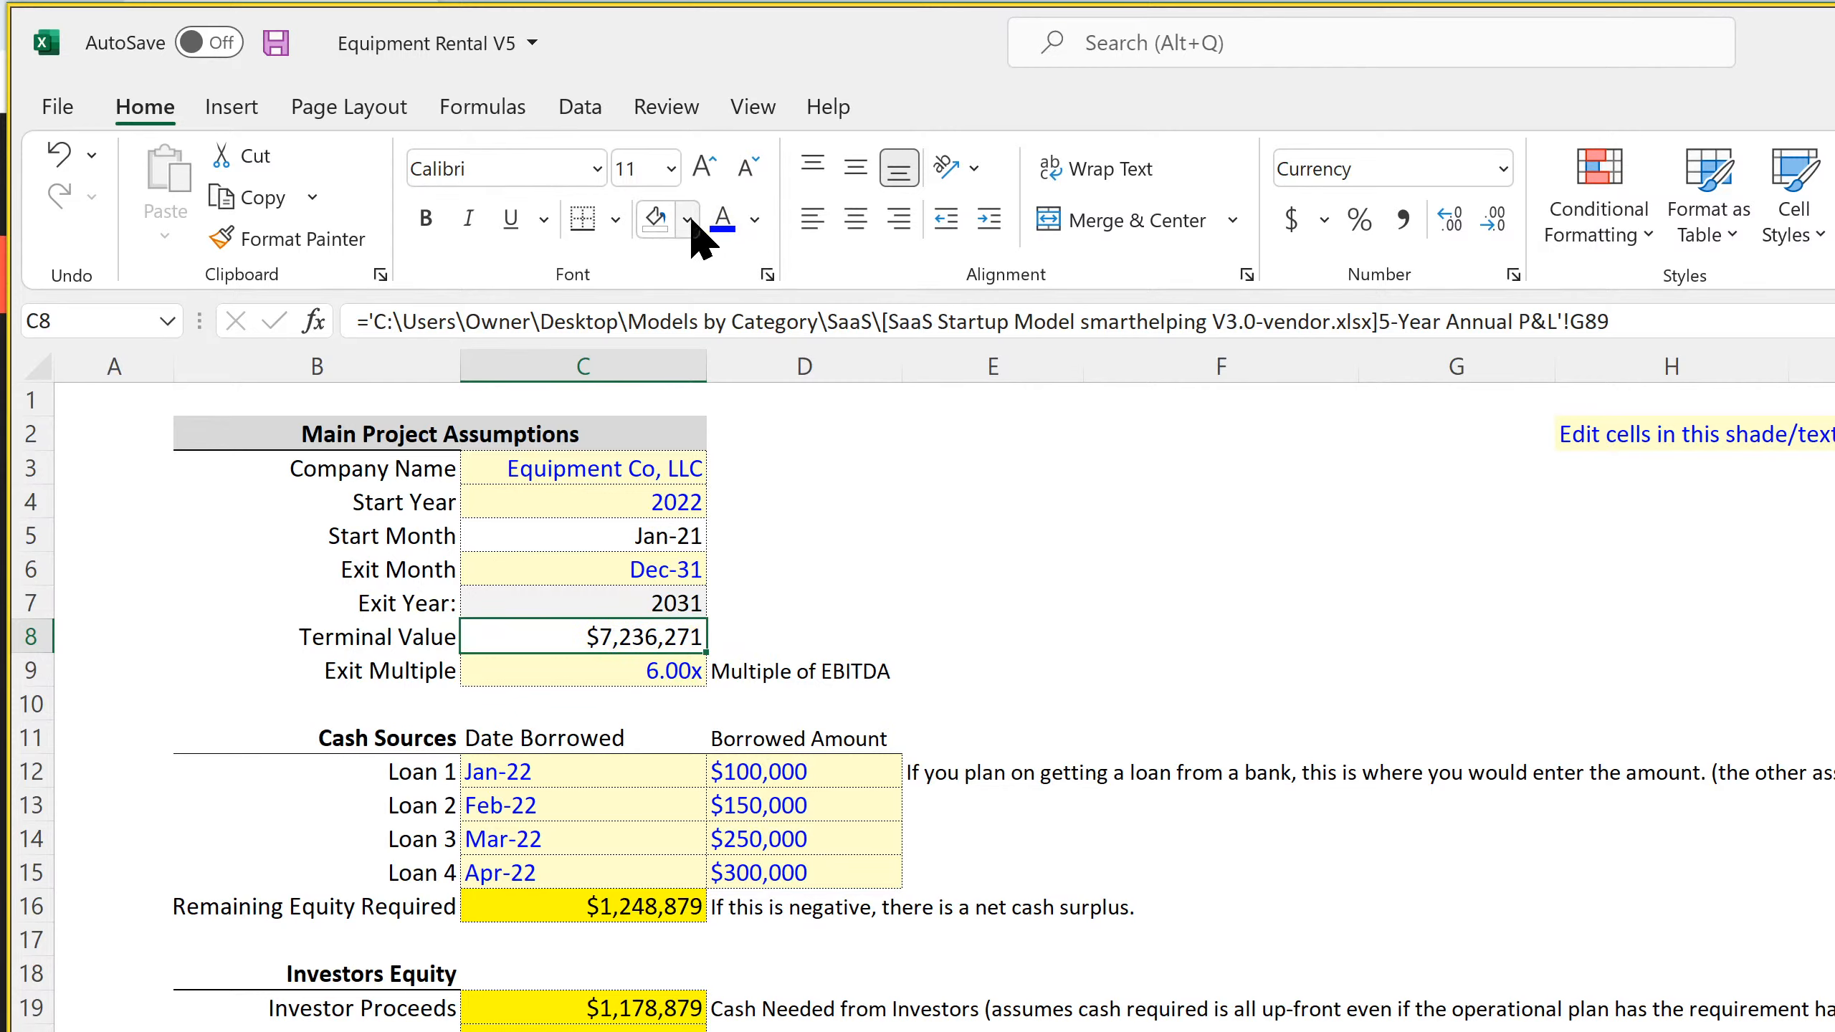
{"action": "left_click", "coordinate": [686, 218]}
{"action": "left_click", "coordinate": [659, 344]}
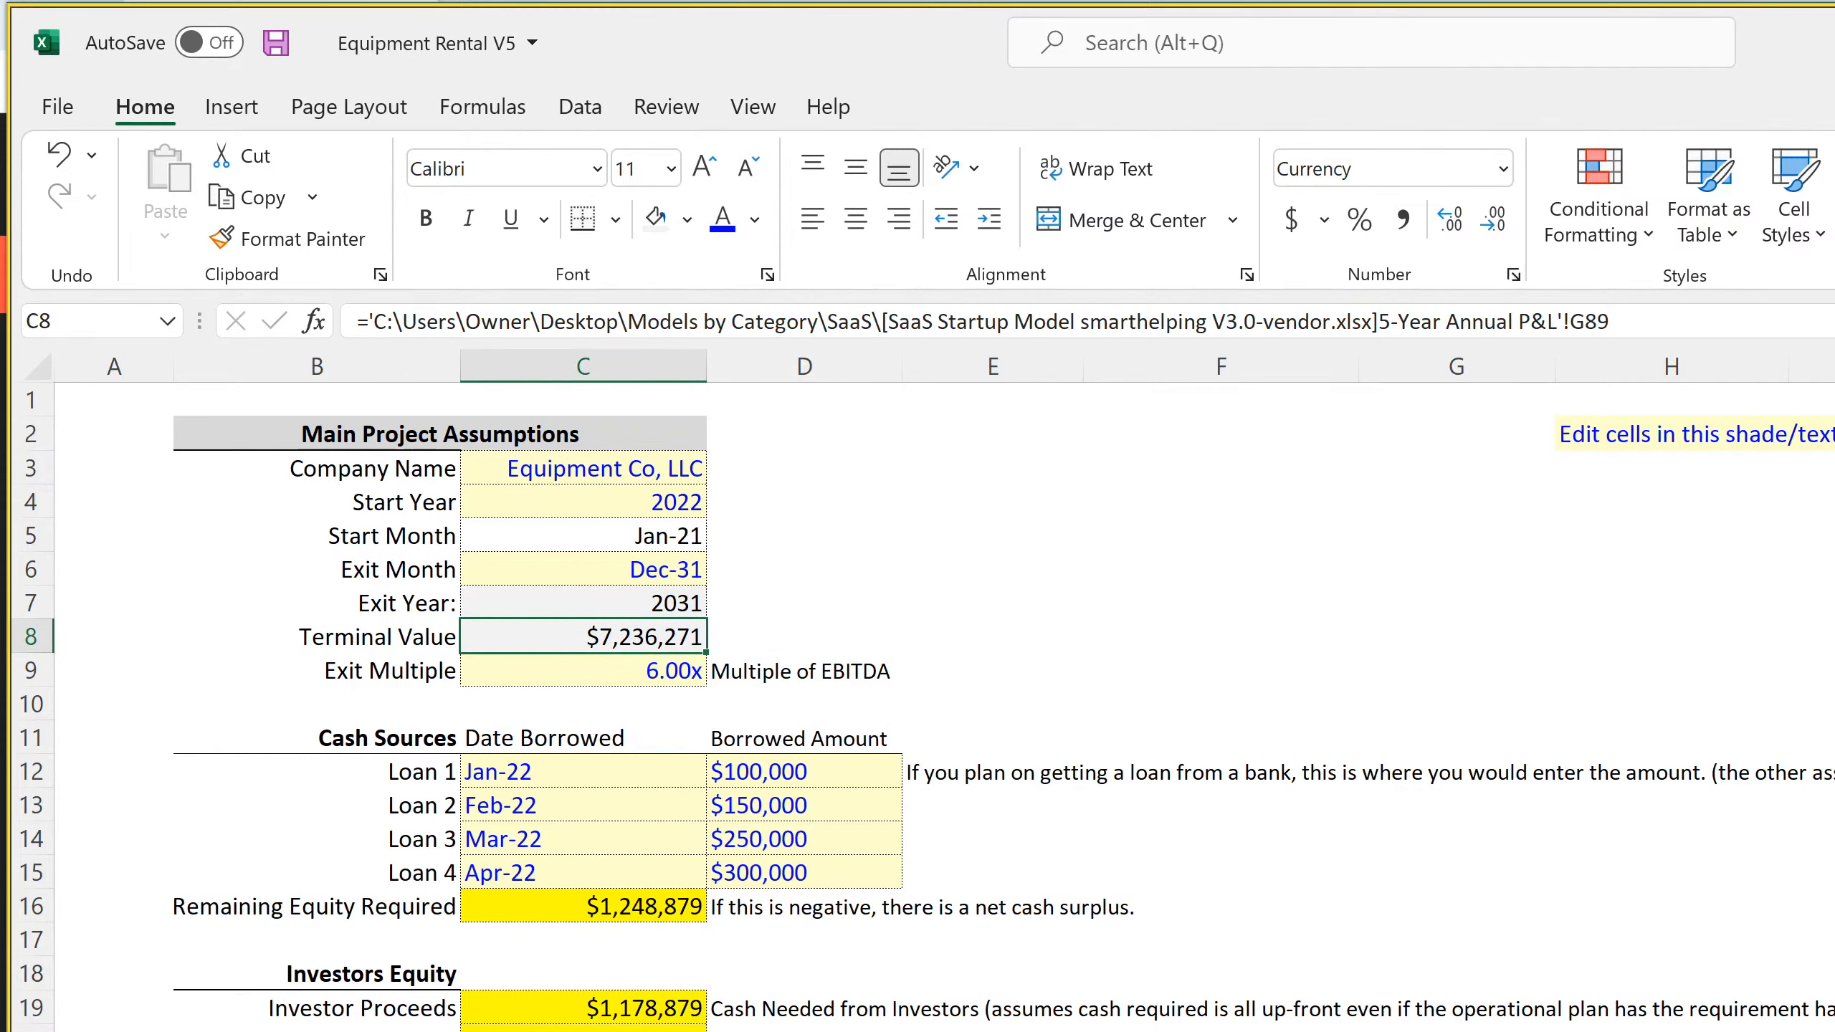
Try setting the Terminal Value in C8 to the sum of row 22 on 'Cash Flow Statement - Monthly', then clear the cell
{"action": "key", "text": "alt+equal"}
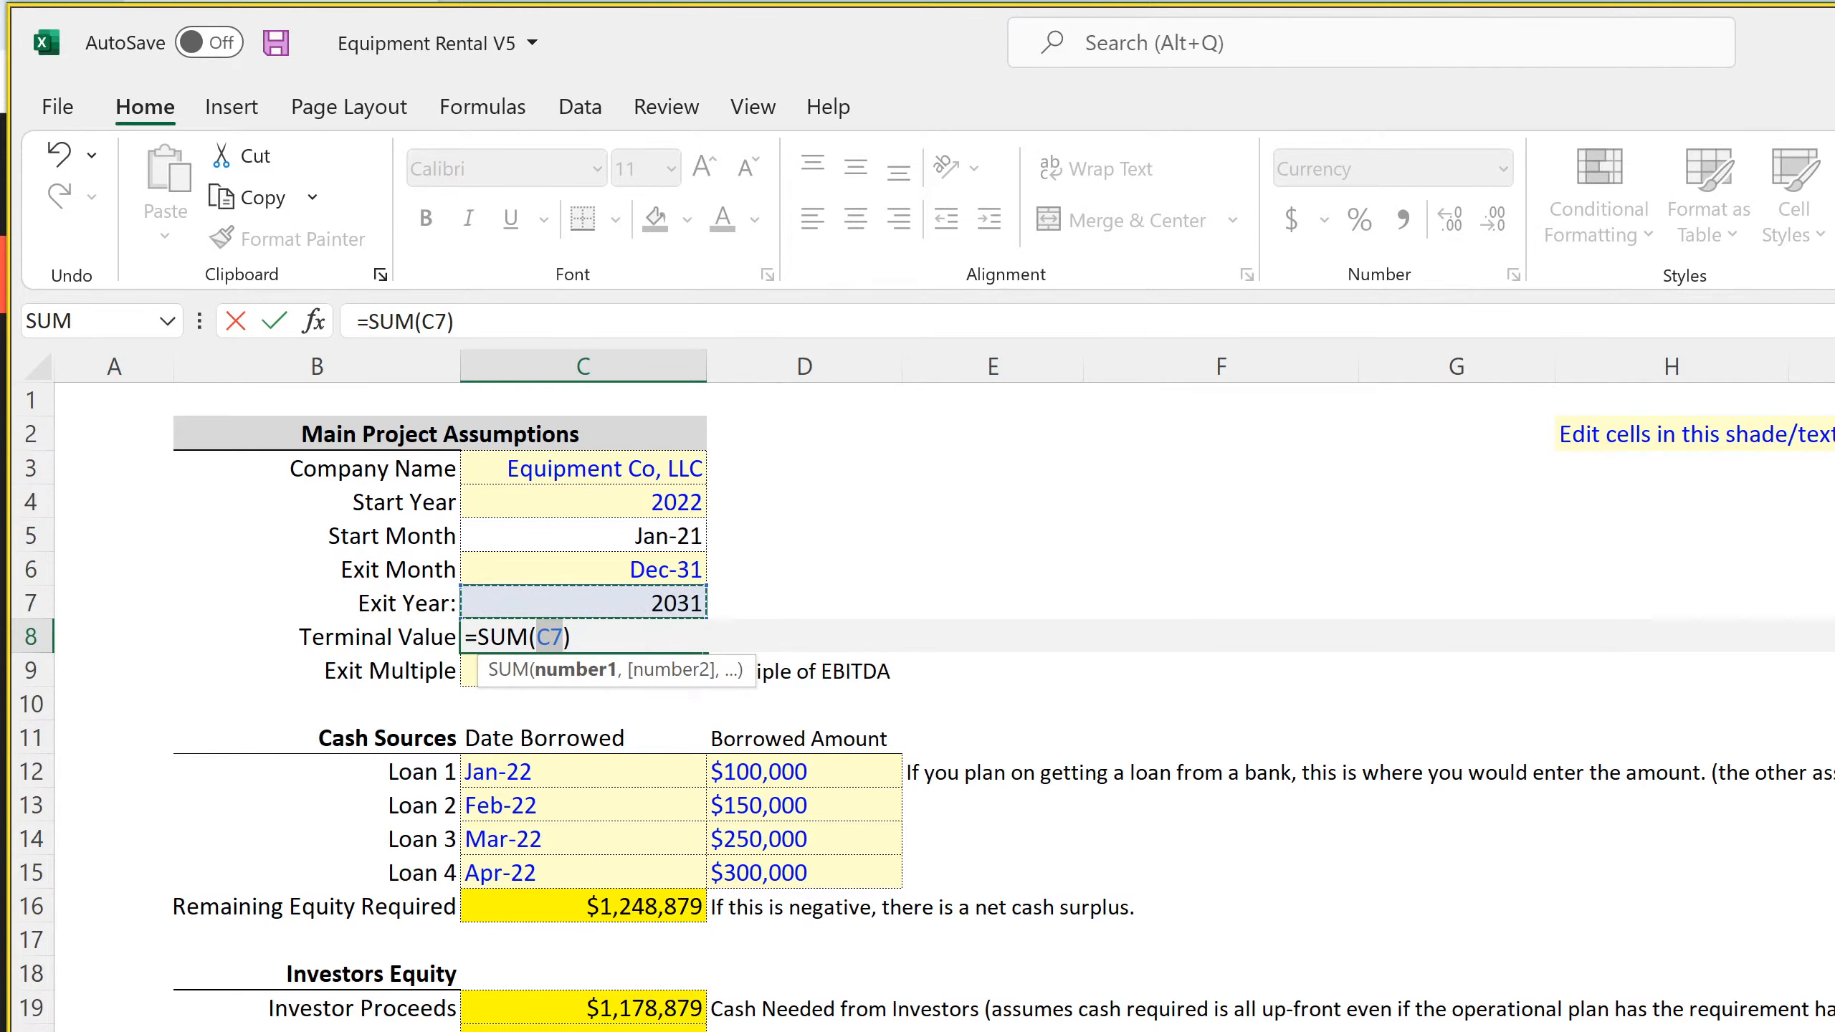
{"action": "key", "text": "ctrl+Page_Down"}
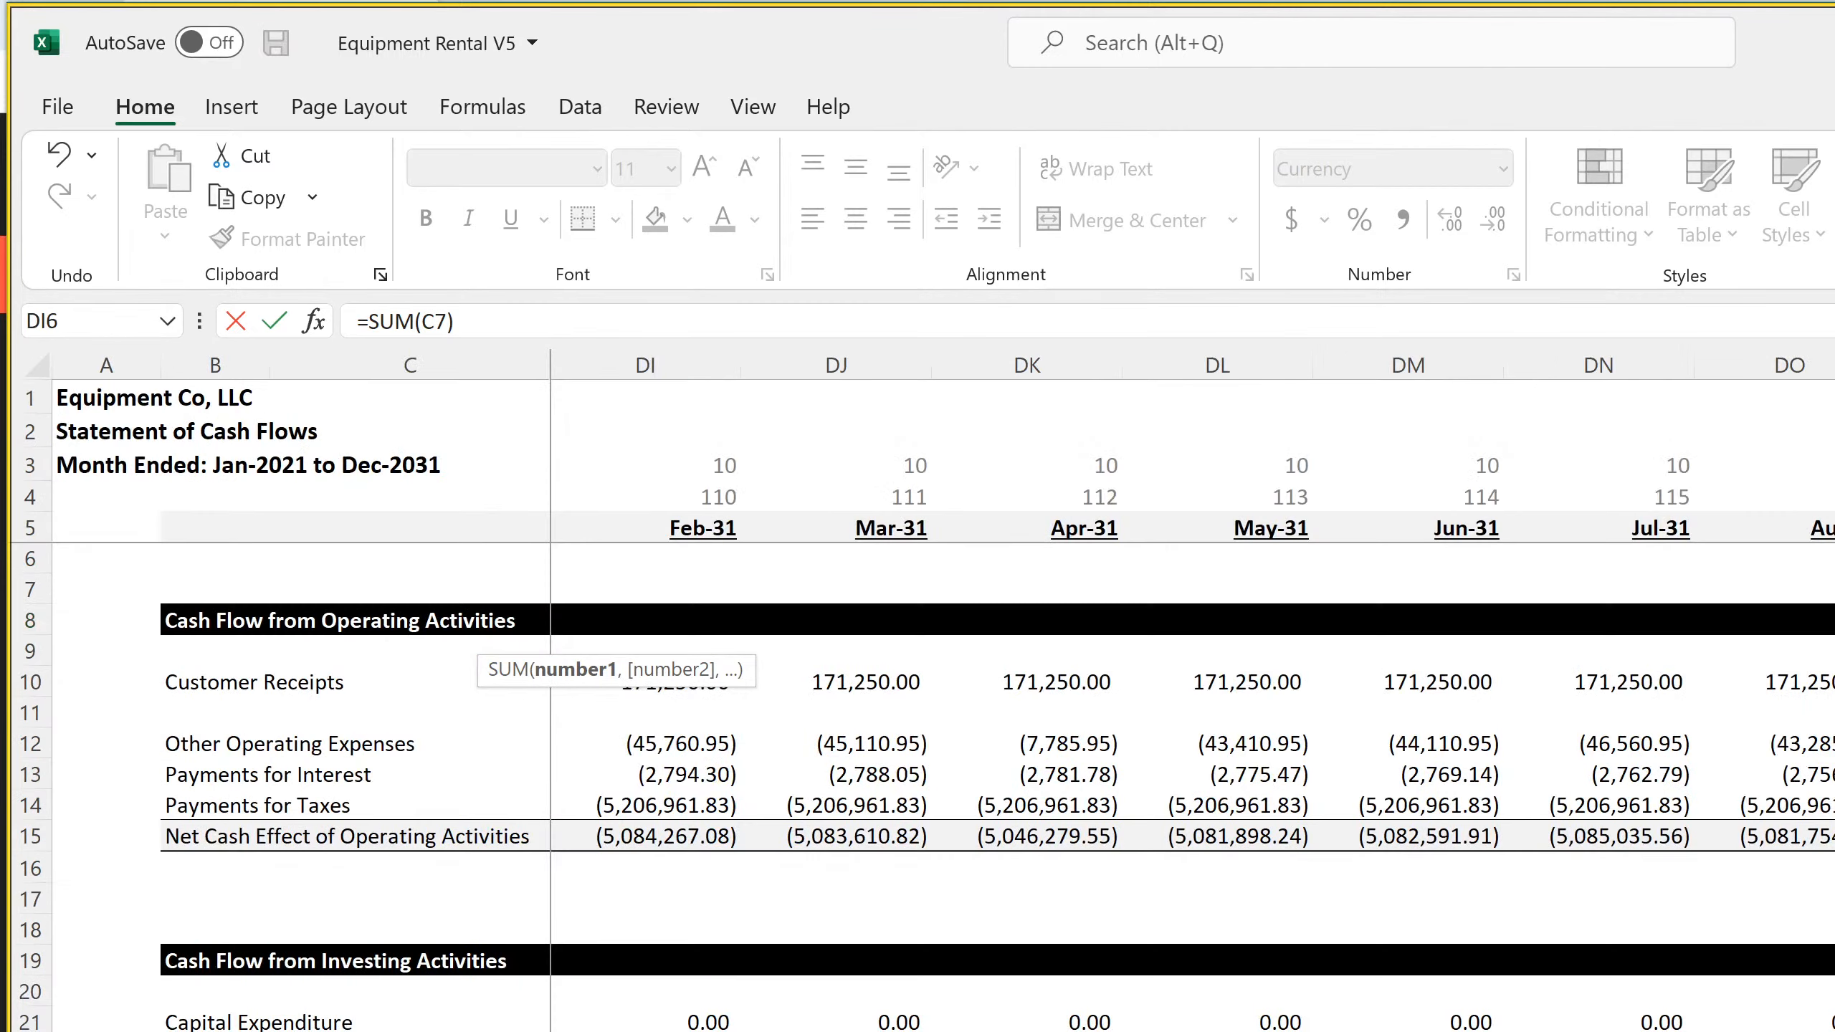
{"action": "scroll", "coordinate": [1191, 787], "scroll_direction": "down", "scroll_amount": 4}
{"action": "scroll", "coordinate": [216, 767], "scroll_direction": "down", "scroll_amount": 1}
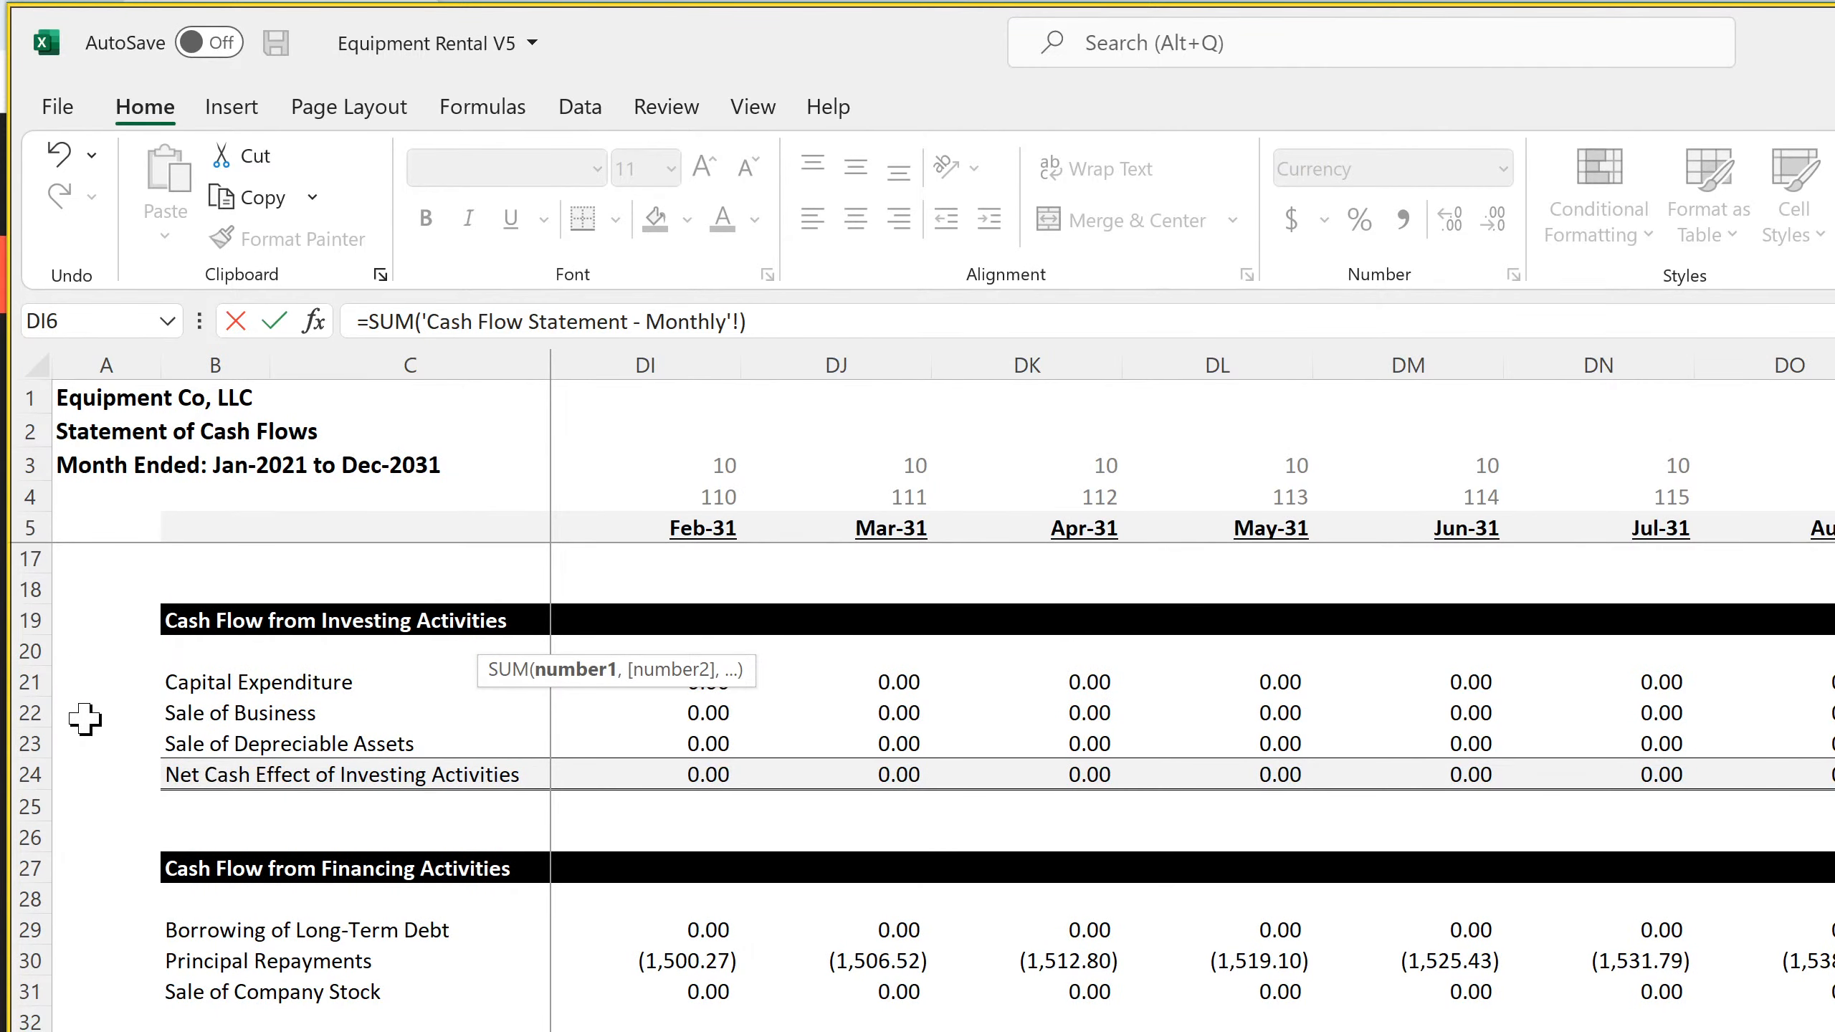
{"action": "left_click", "coordinate": [15, 710]}
{"action": "key", "text": "Return"}
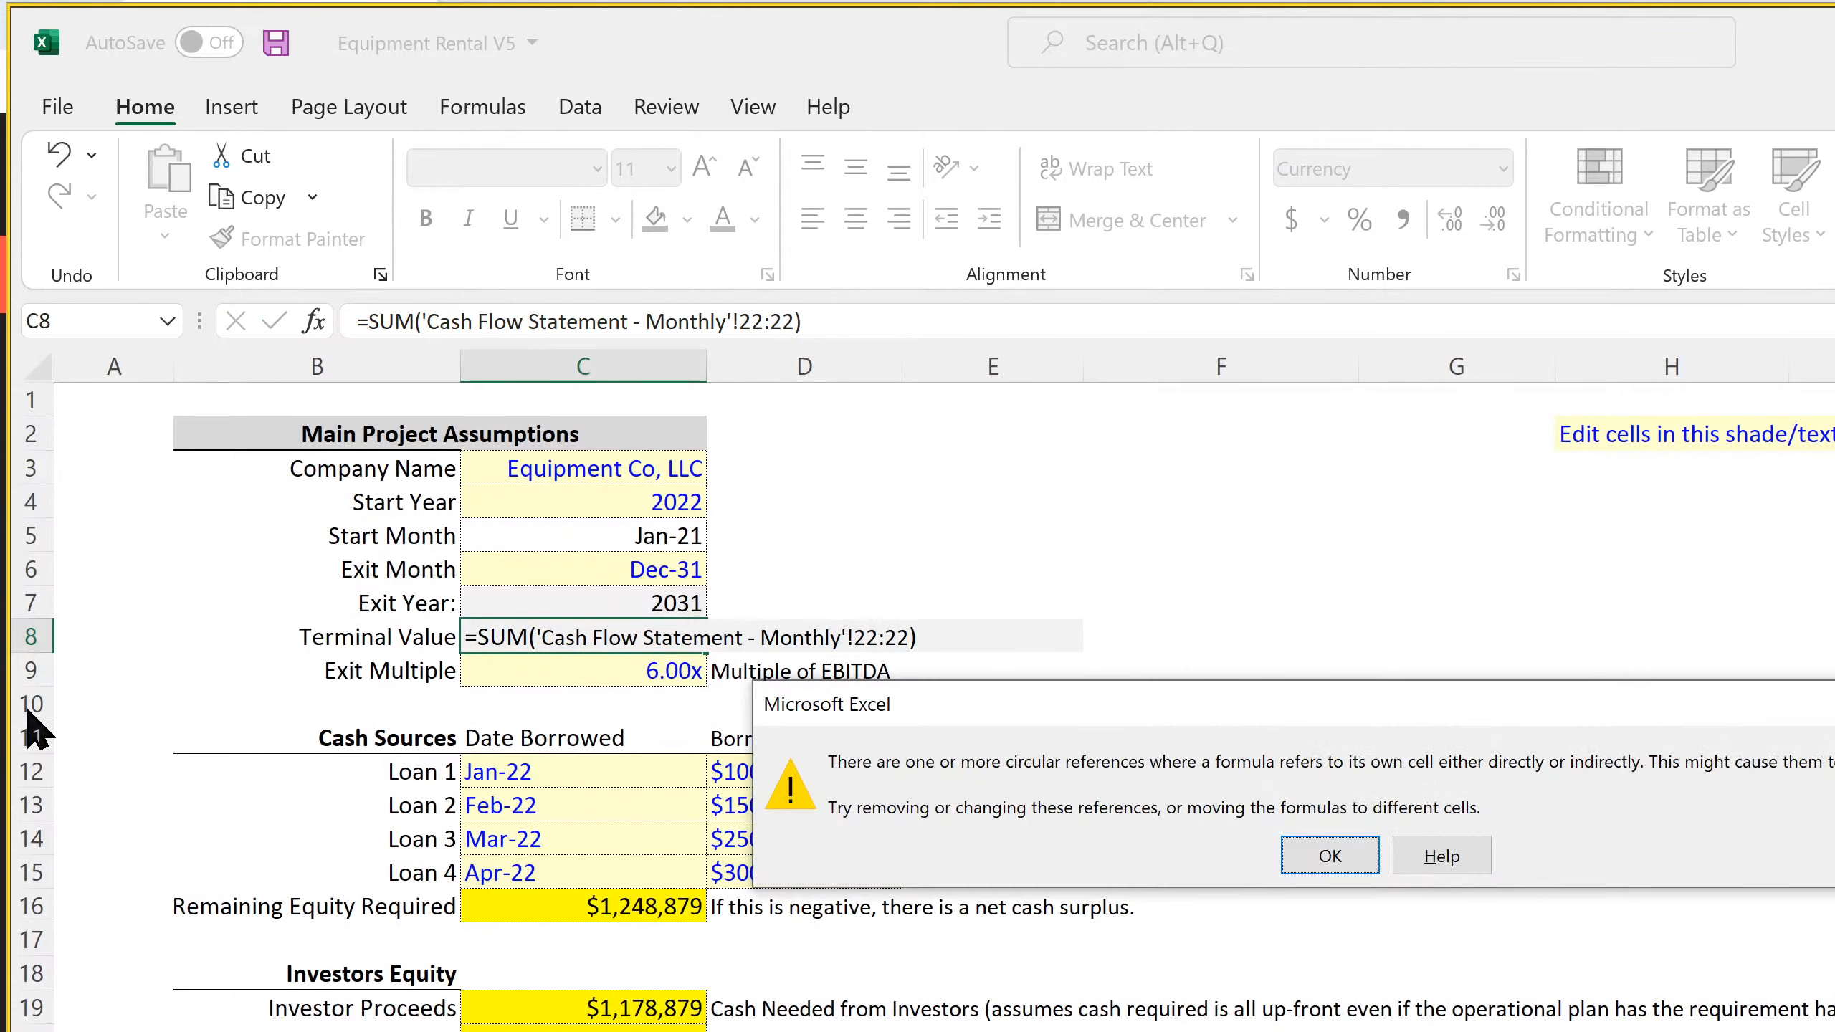
{"action": "key", "text": "Return"}
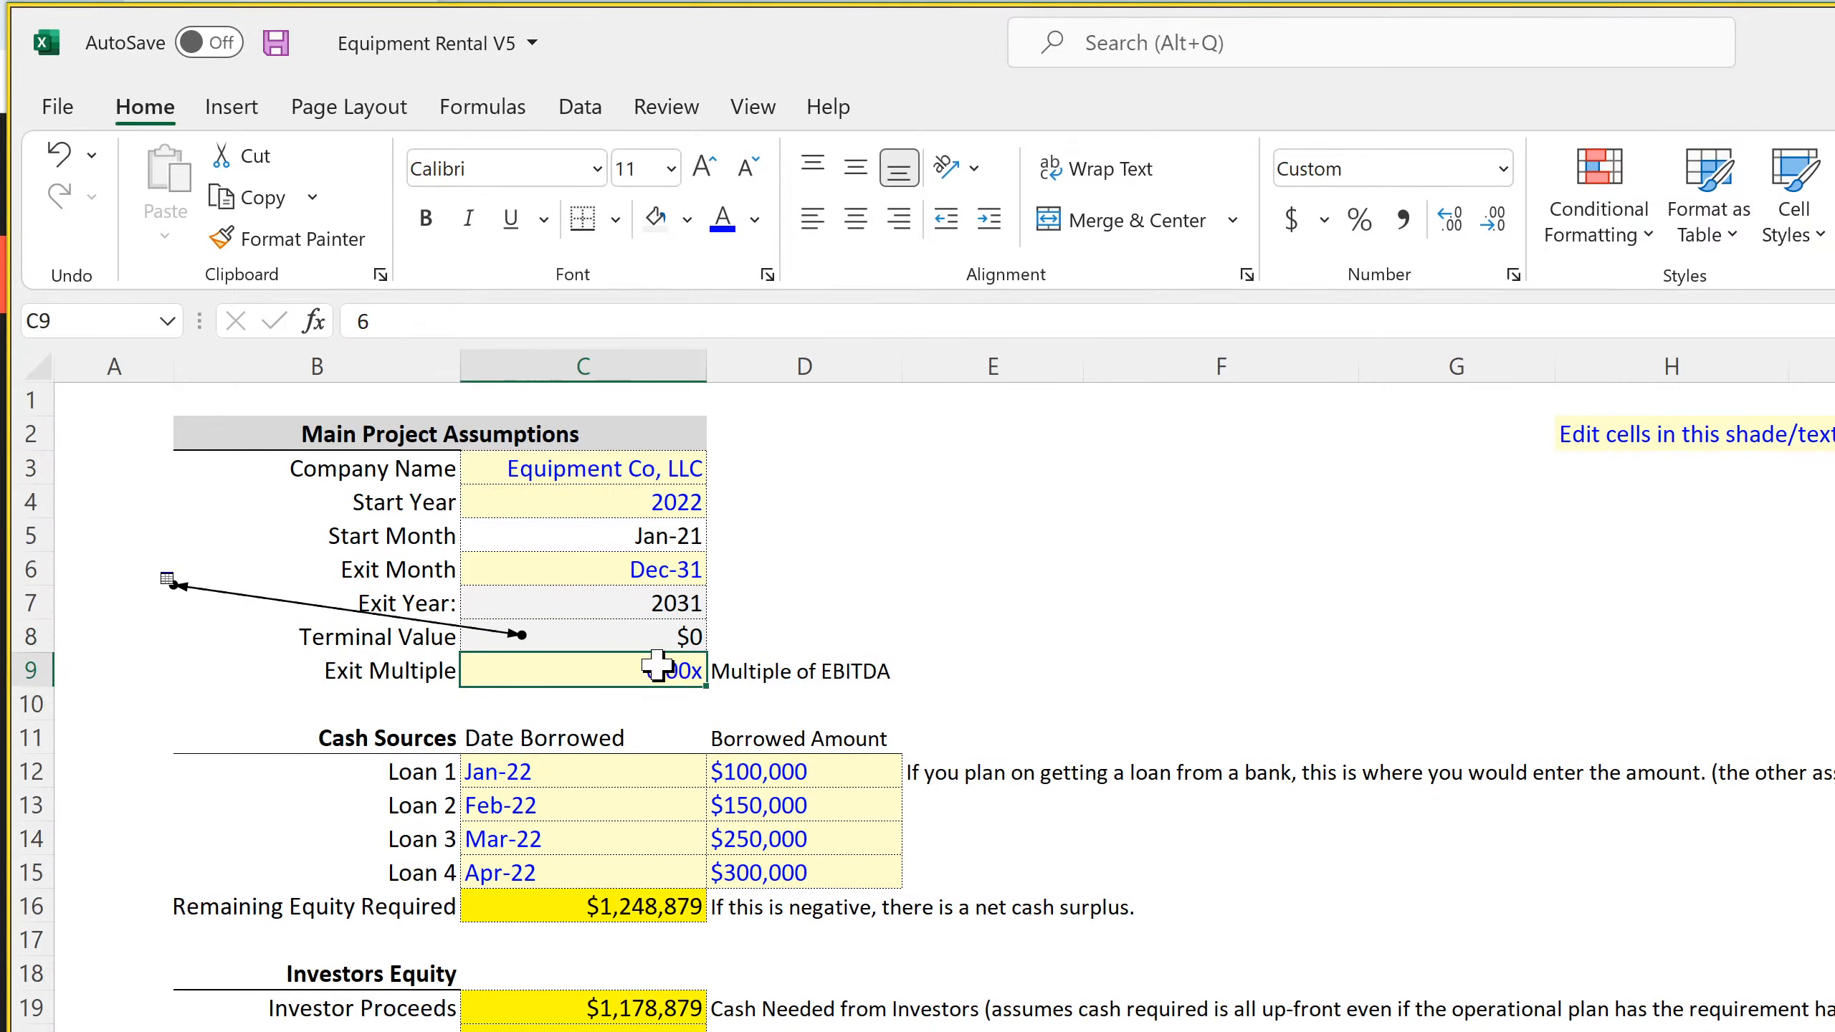
{"action": "left_click", "coordinate": [641, 638]}
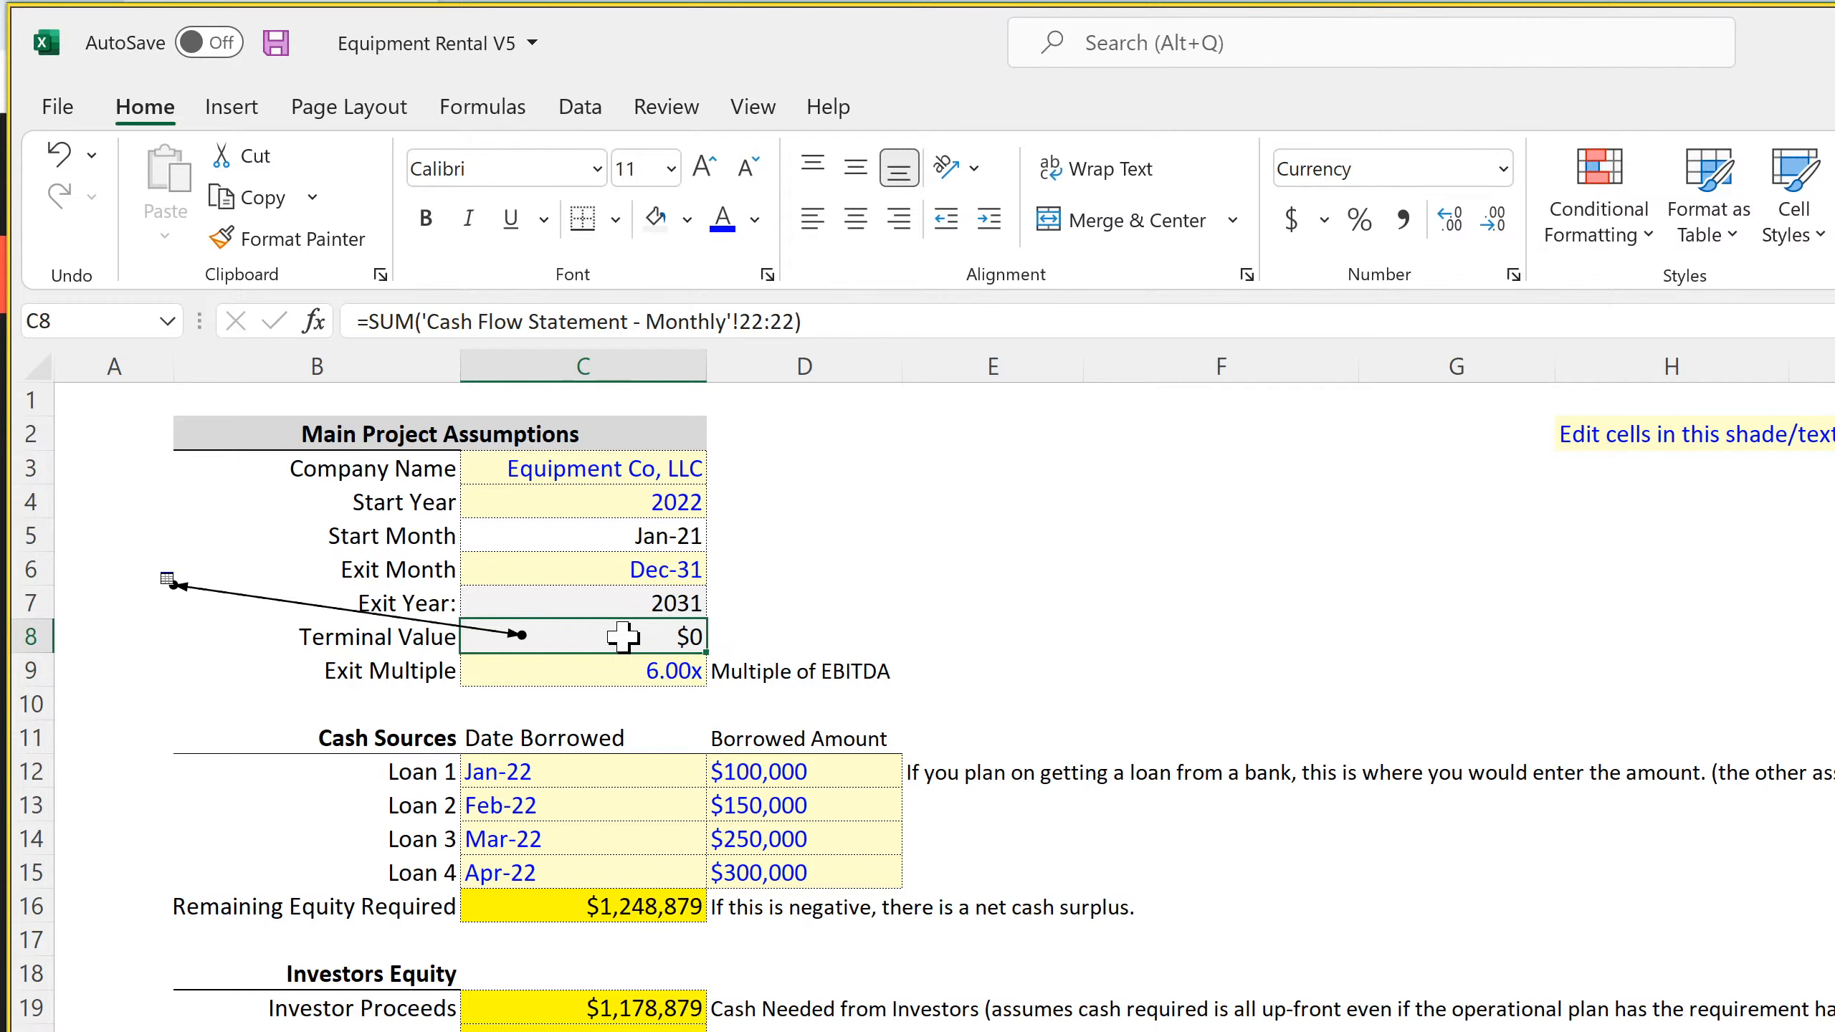
{"action": "key", "text": "Delete"}
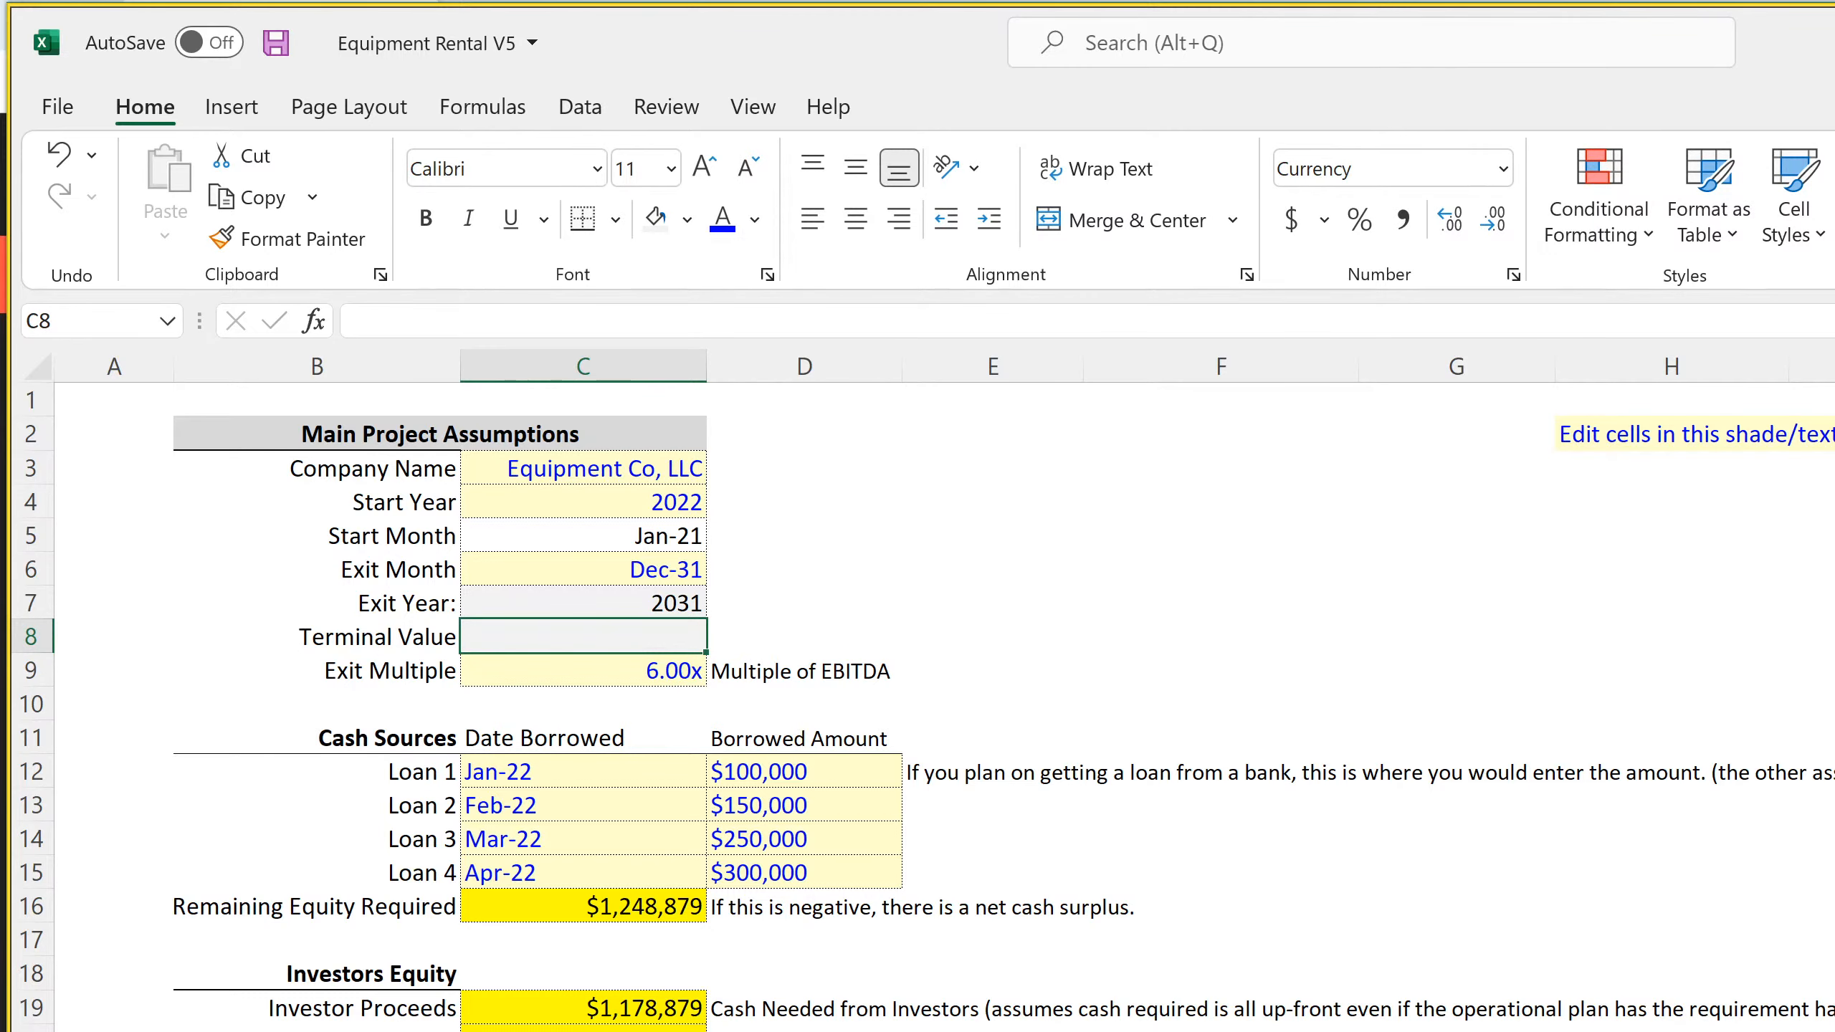
Check the Terminal Value sheet's valuation figures, then the Exit Year formula in C7 and Exit Month in C6 on Global Control
{"action": "key", "text": "ctrl+Page_Down"}
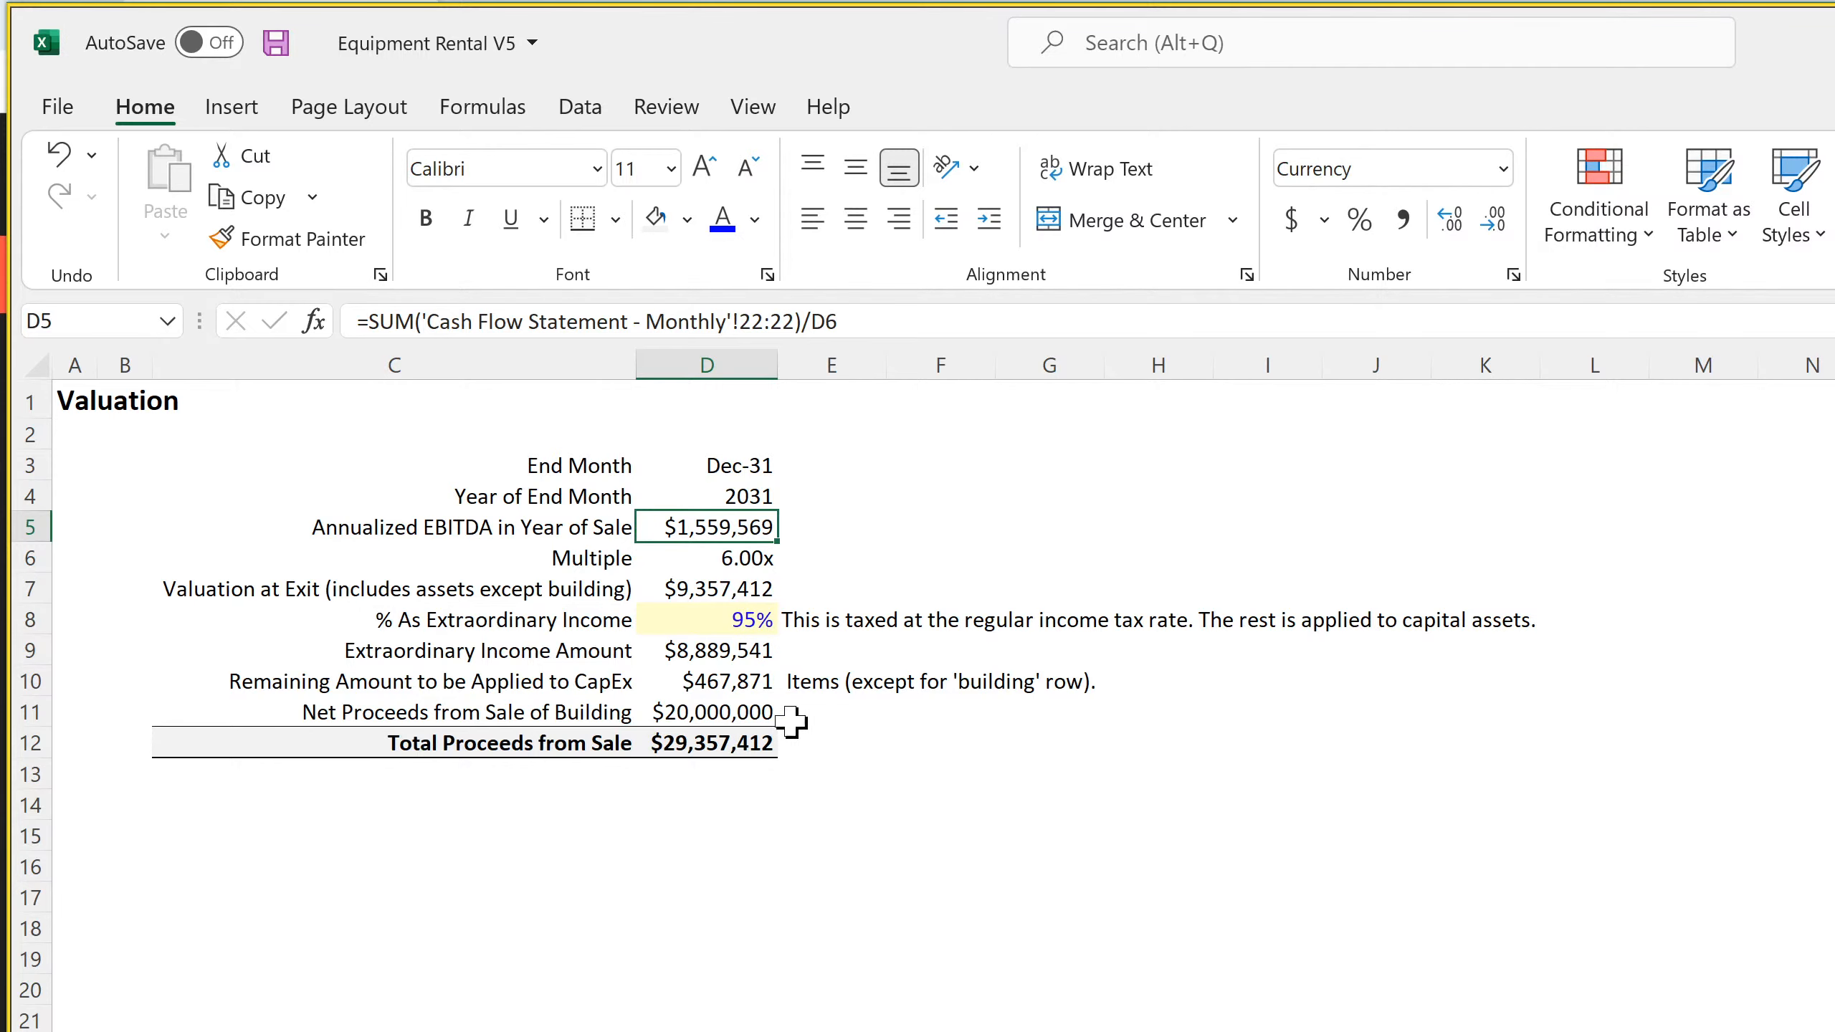
{"action": "key", "text": "ctrl+Page_Up"}
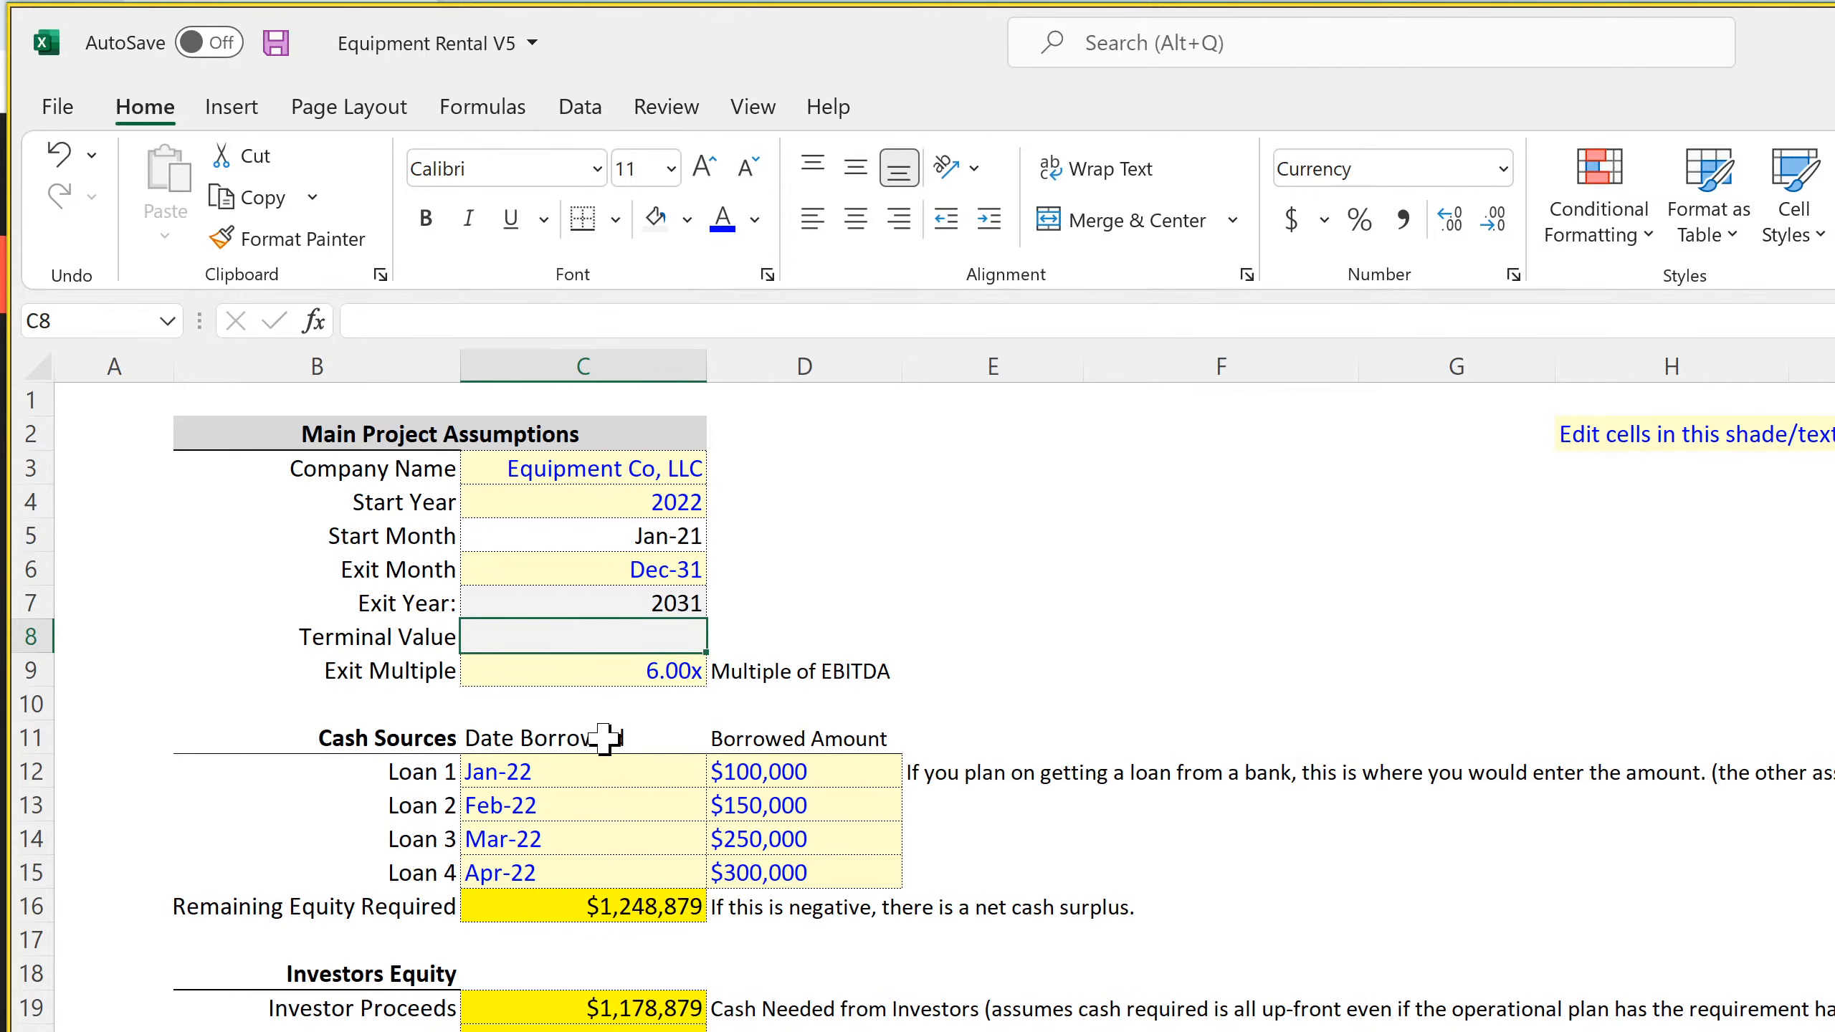
{"action": "left_click", "coordinate": [643, 606]}
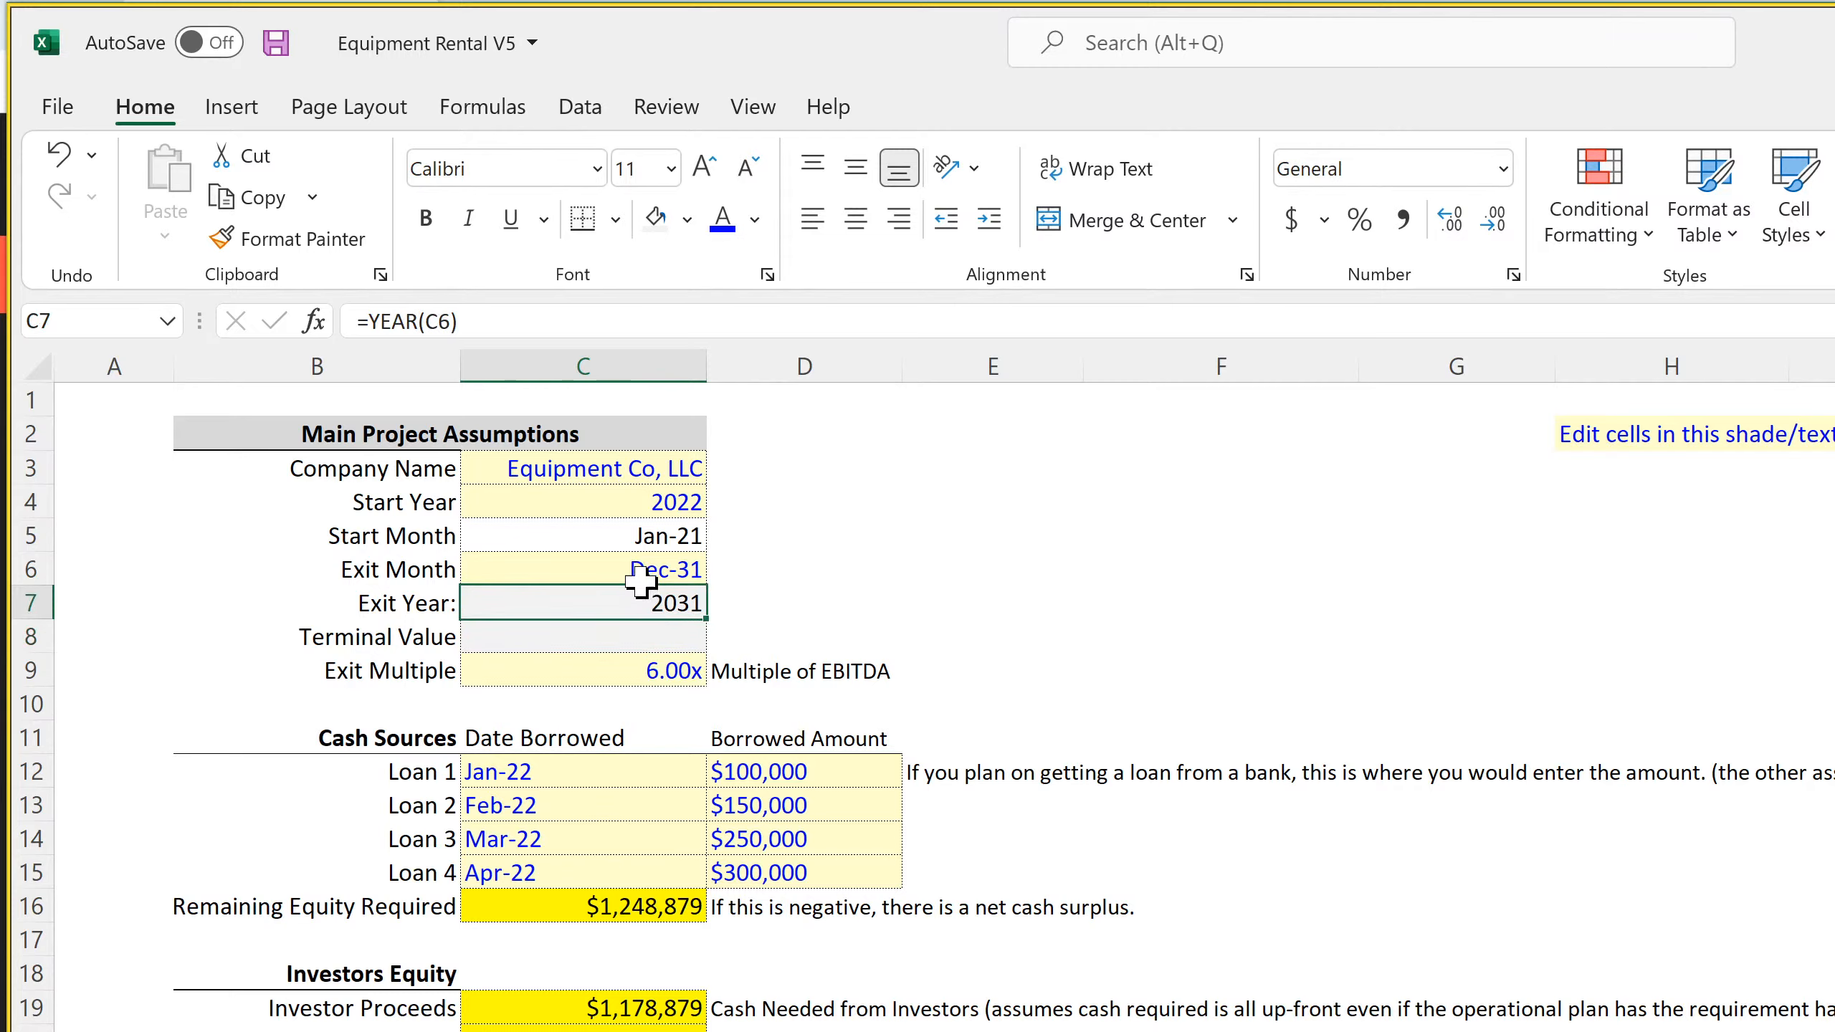
{"action": "left_click", "coordinate": [639, 571]}
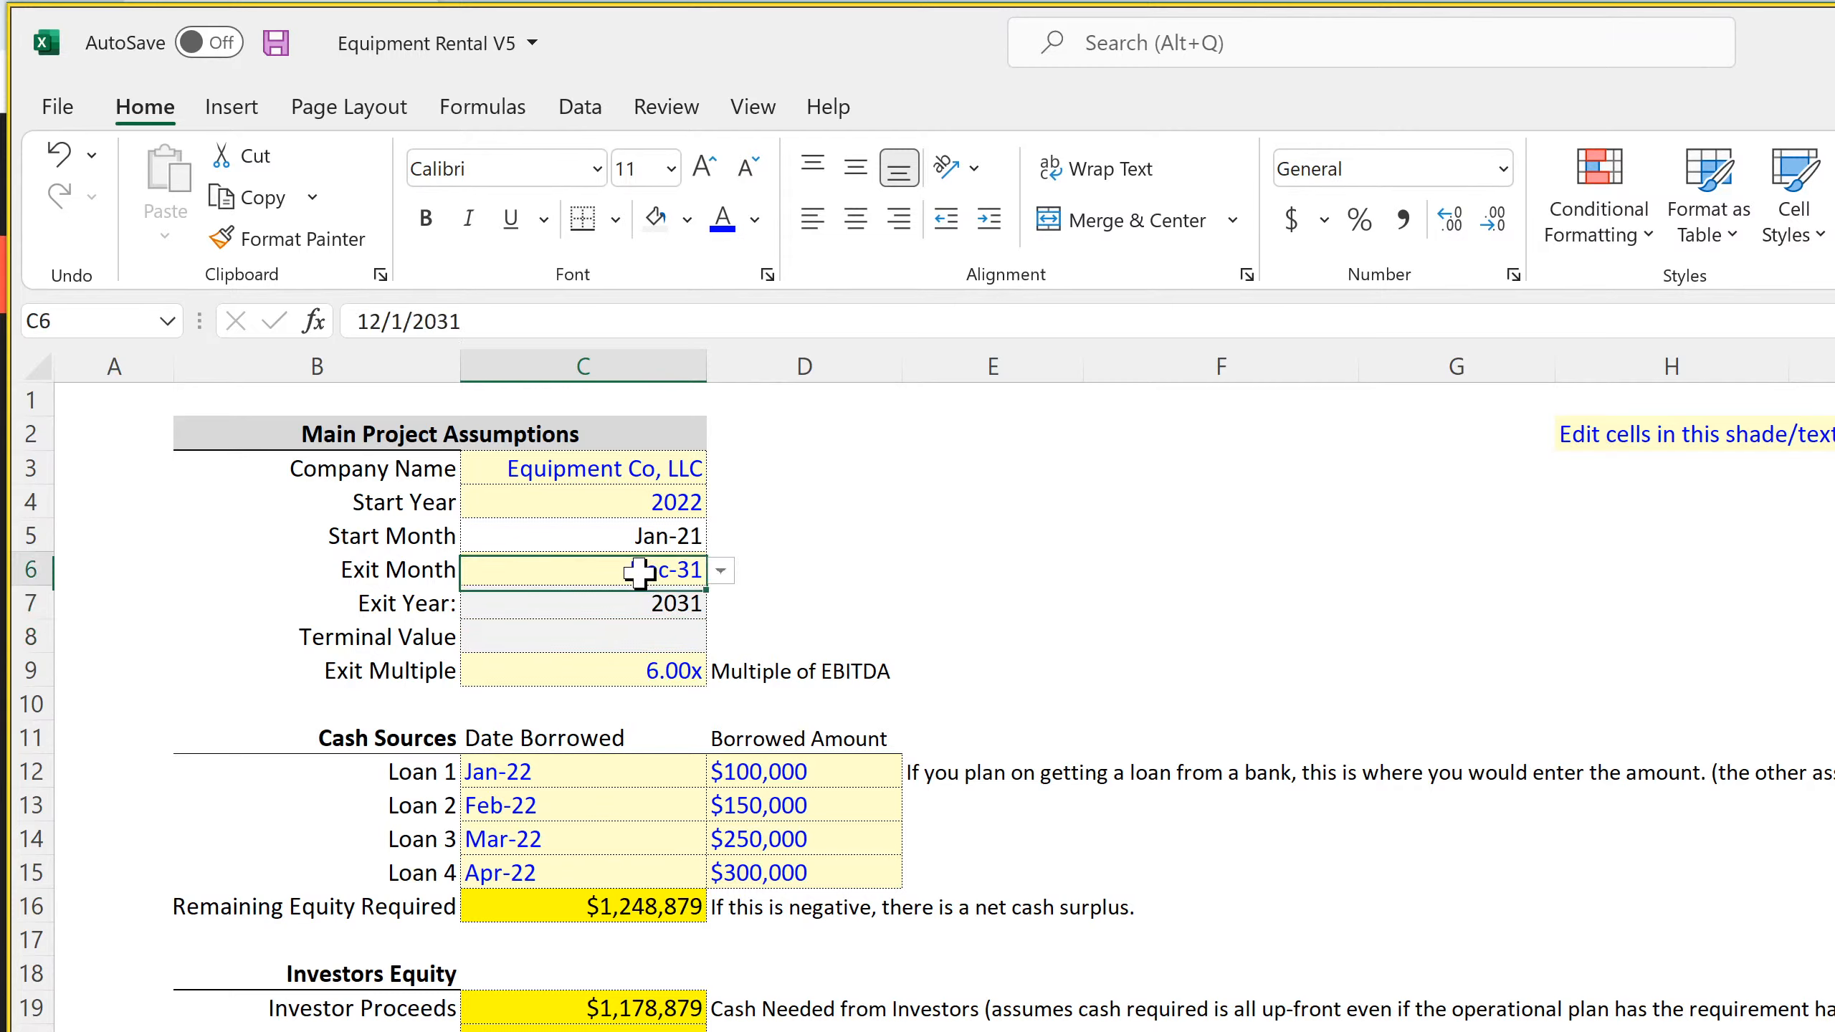
{"action": "left_click", "coordinate": [621, 625]}
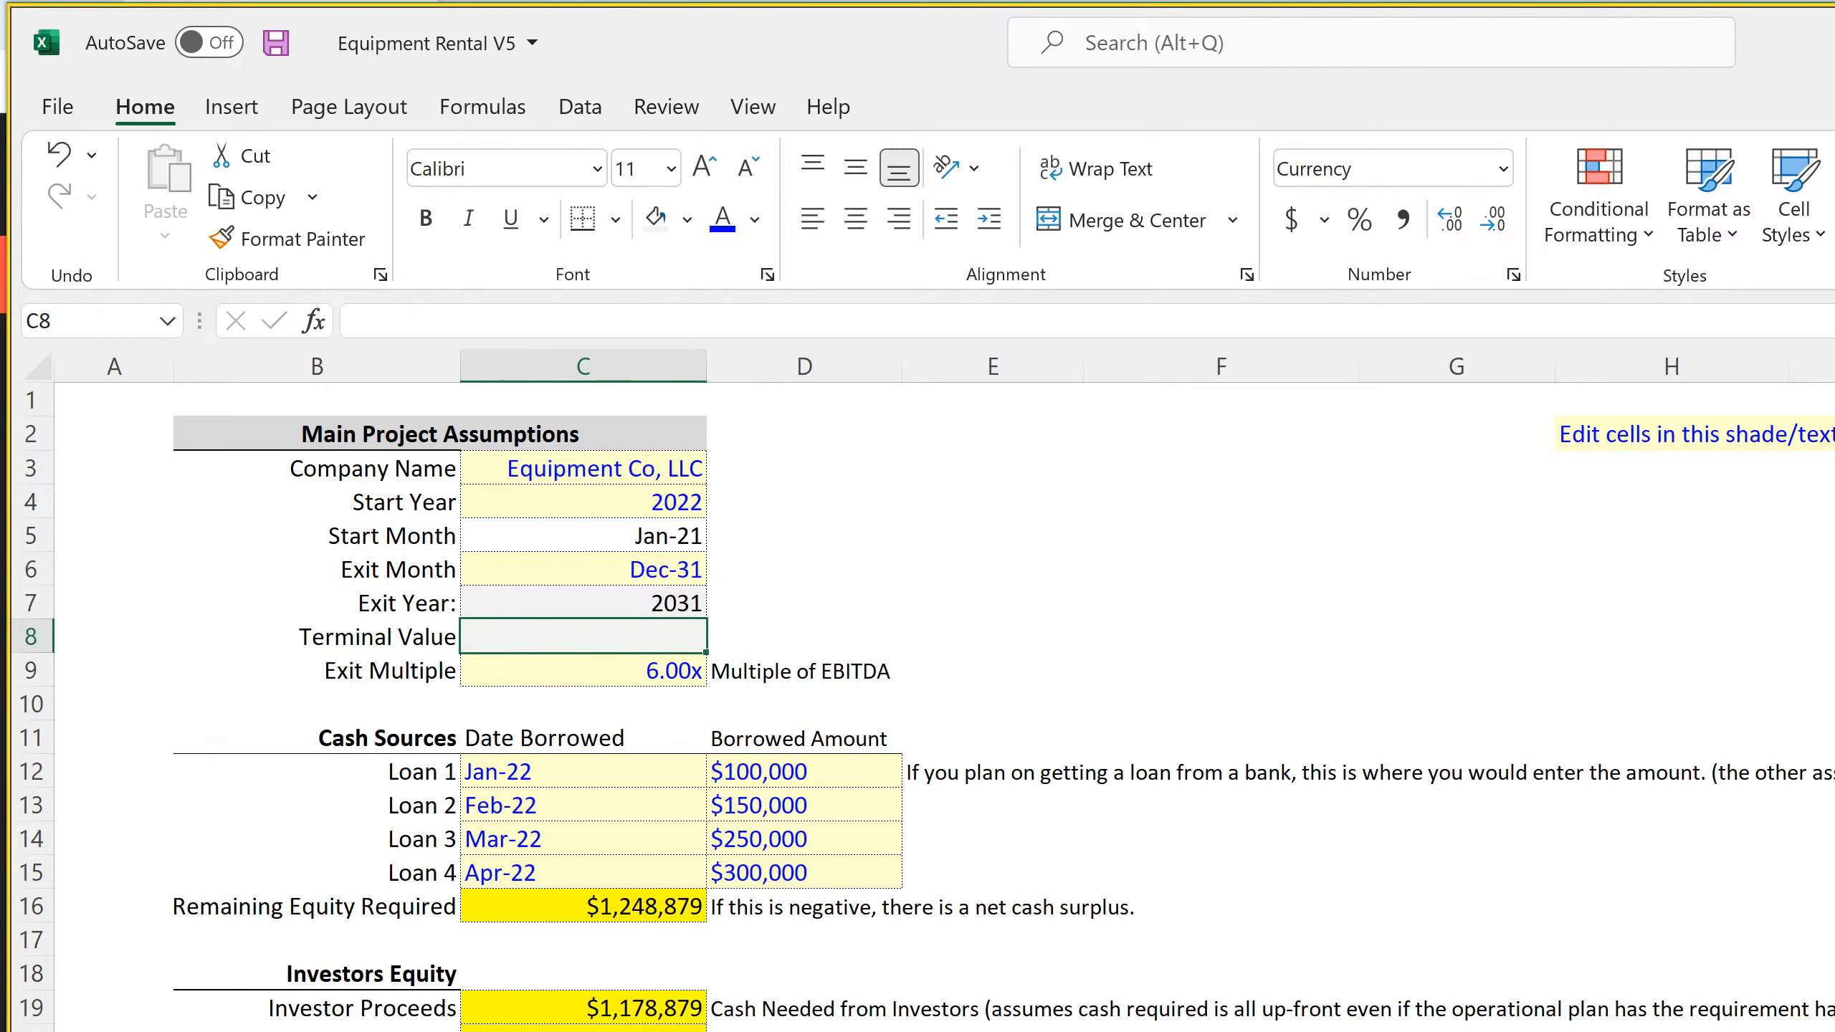
Check the Sale of Business formulas in DI22 and the last month, DS22, on the monthly cash flow statement
{"action": "left_click", "coordinate": [820, 1030]}
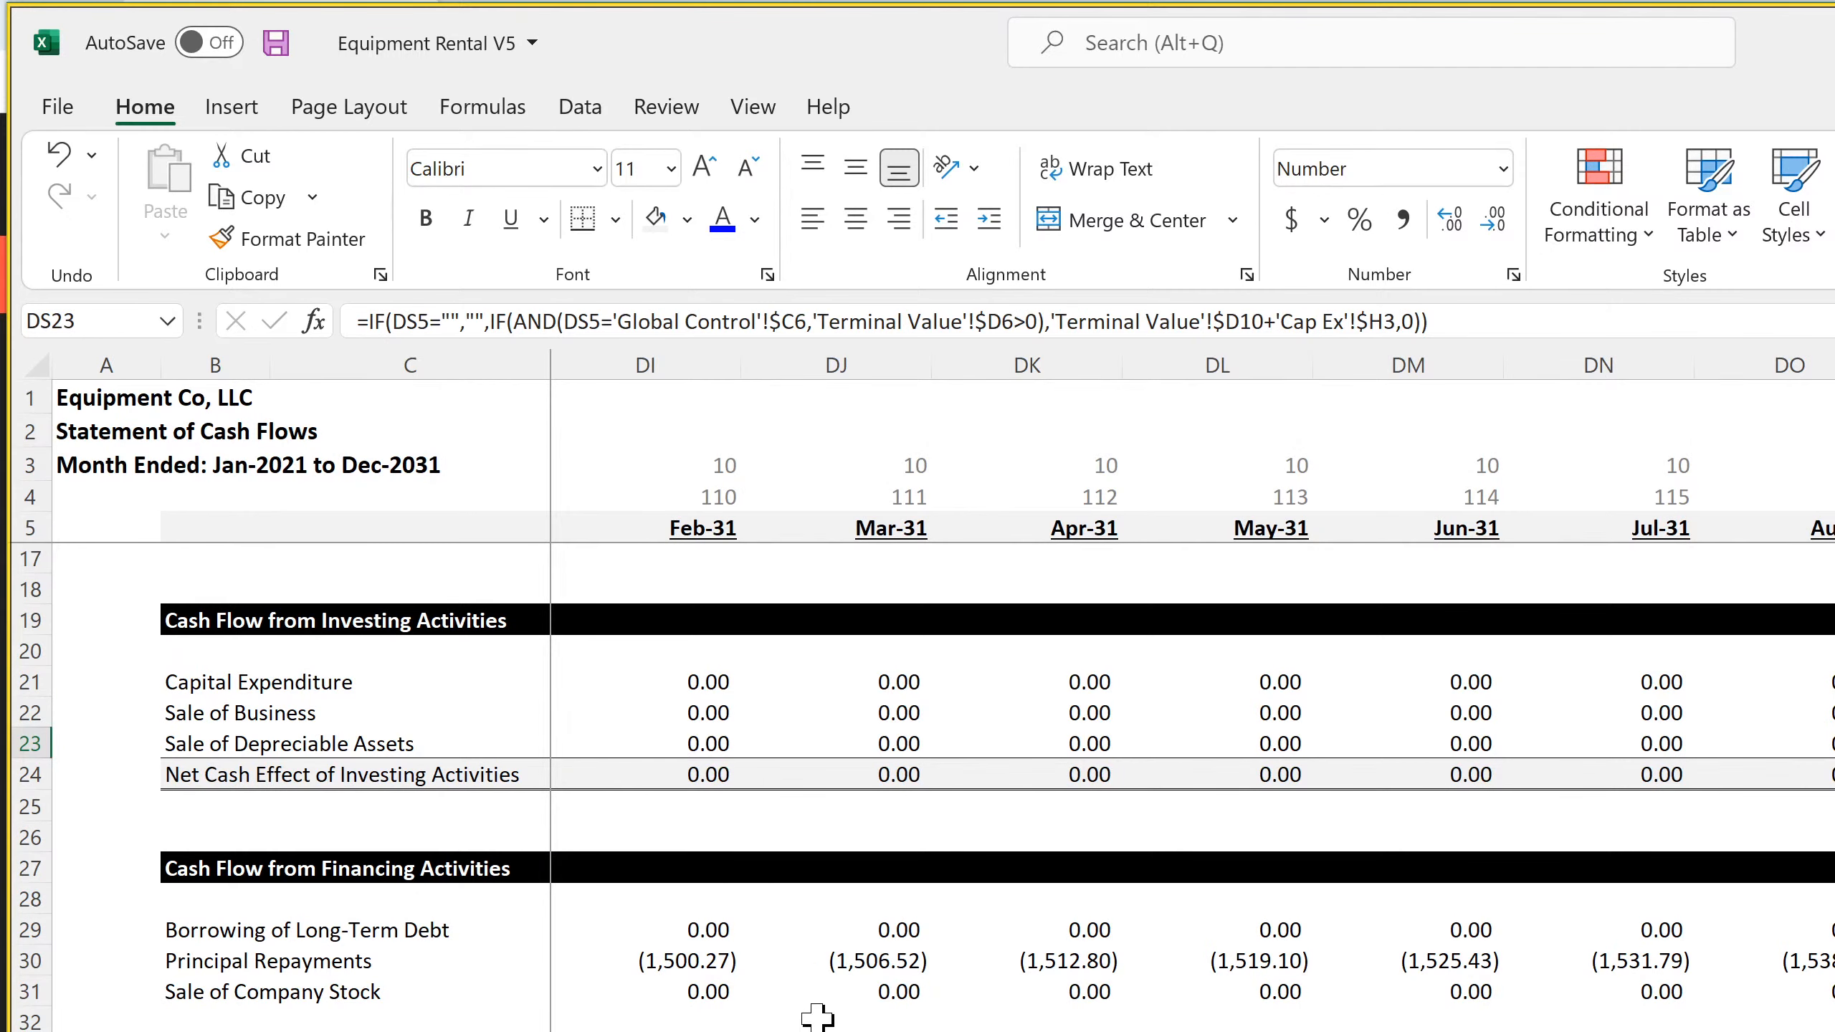
{"action": "scroll", "coordinate": [663, 947], "scroll_direction": "up", "scroll_amount": 4}
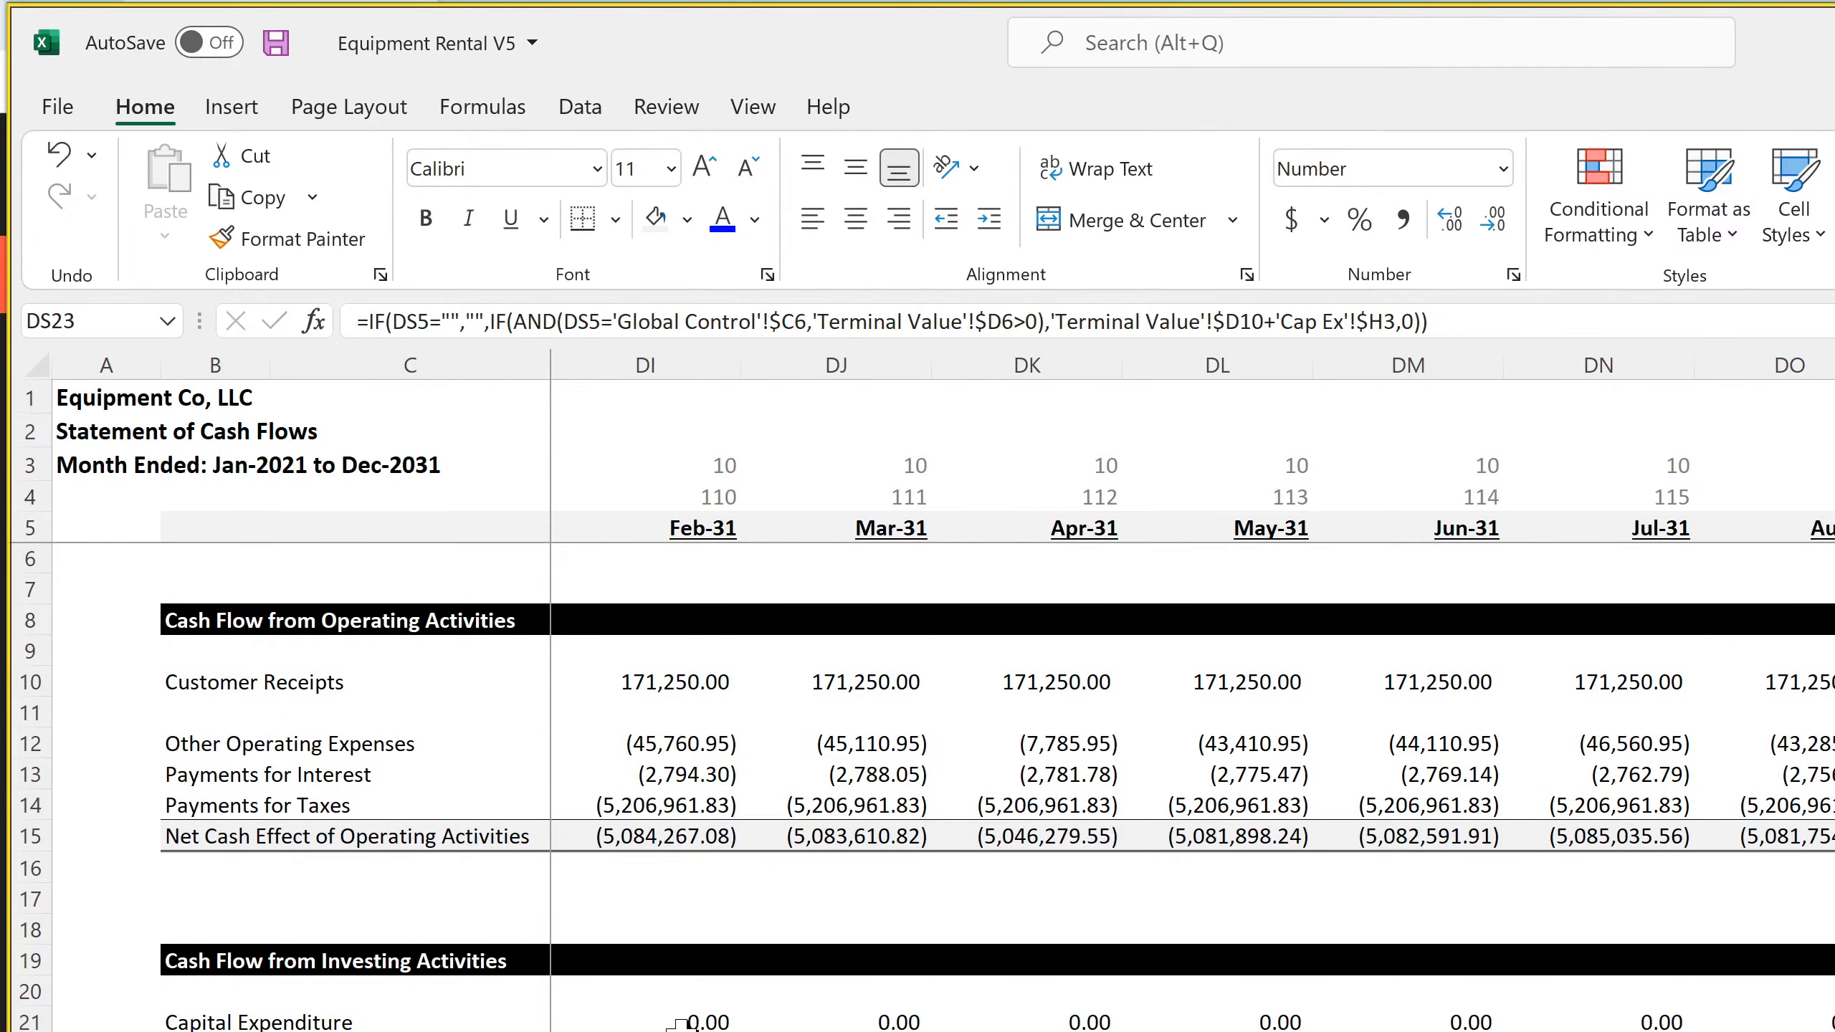
{"action": "left_click", "coordinate": [675, 1026]}
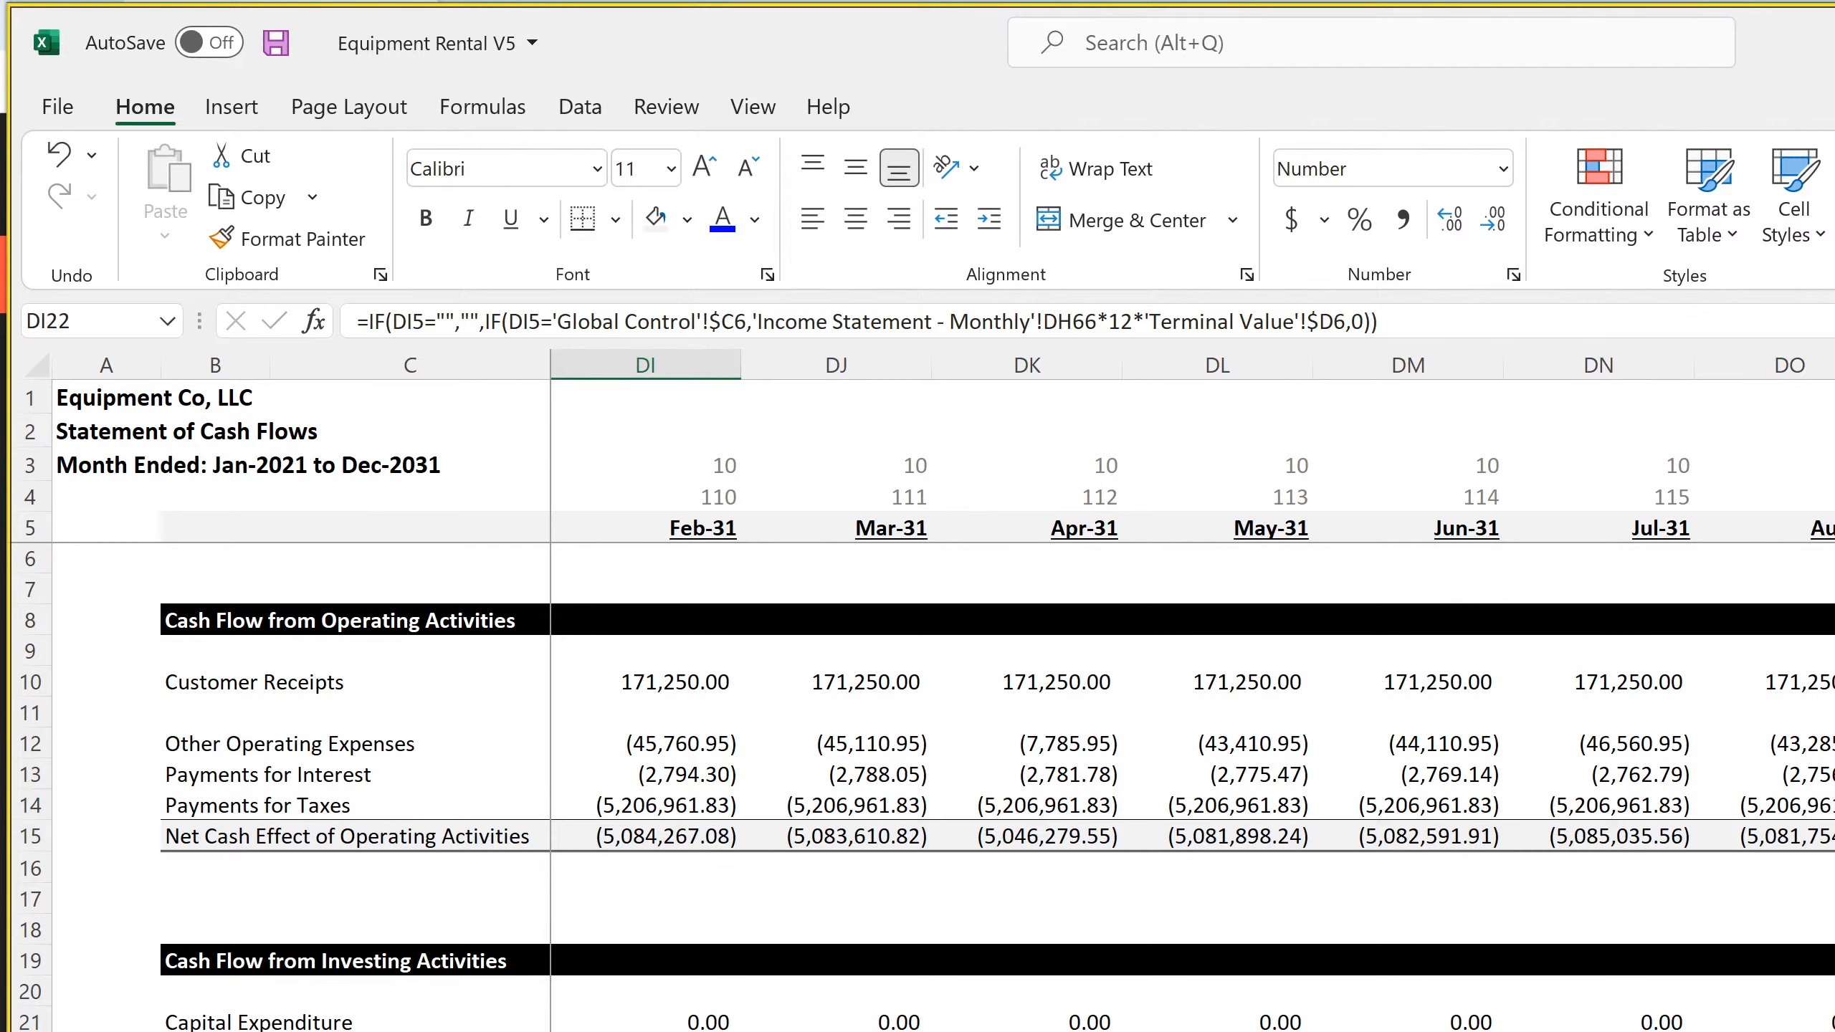
{"action": "key", "text": "ctrl+Right"}
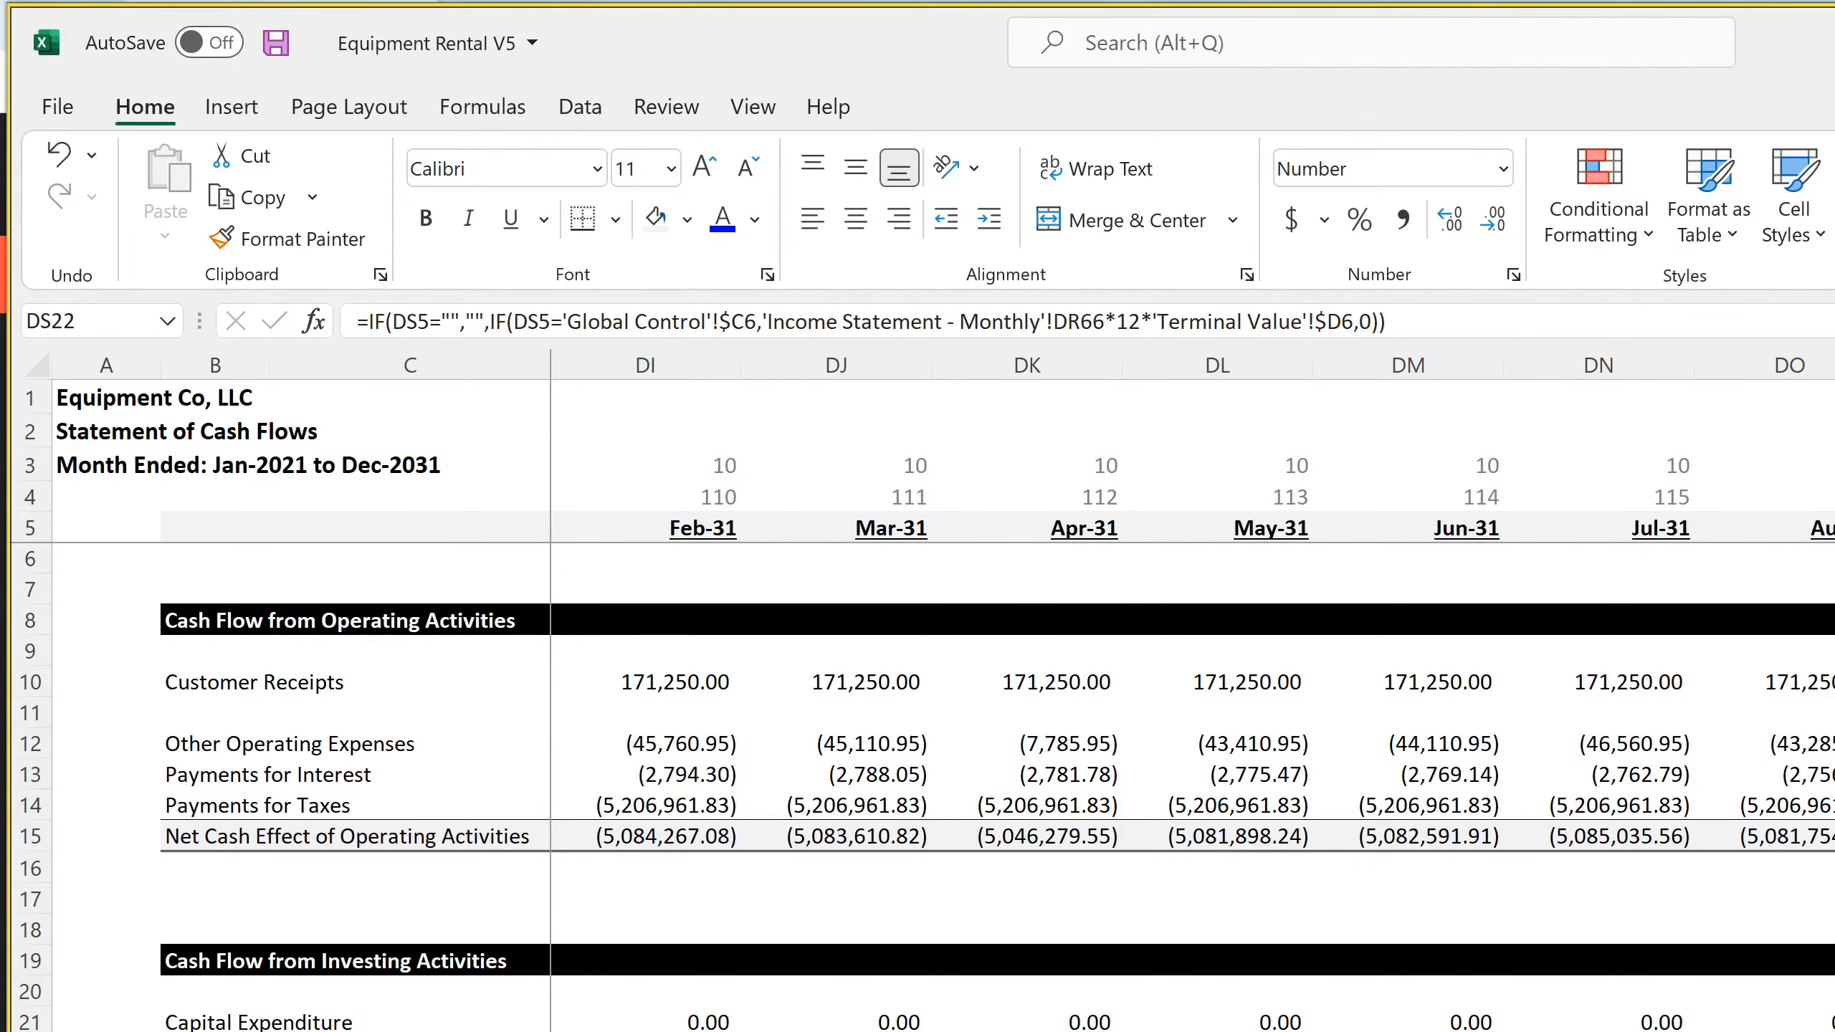
Check the Multiple formula in D6 and the Valuation at Exit formula in D7 on the Terminal Value sheet
{"action": "left_click", "coordinate": [765, 1030]}
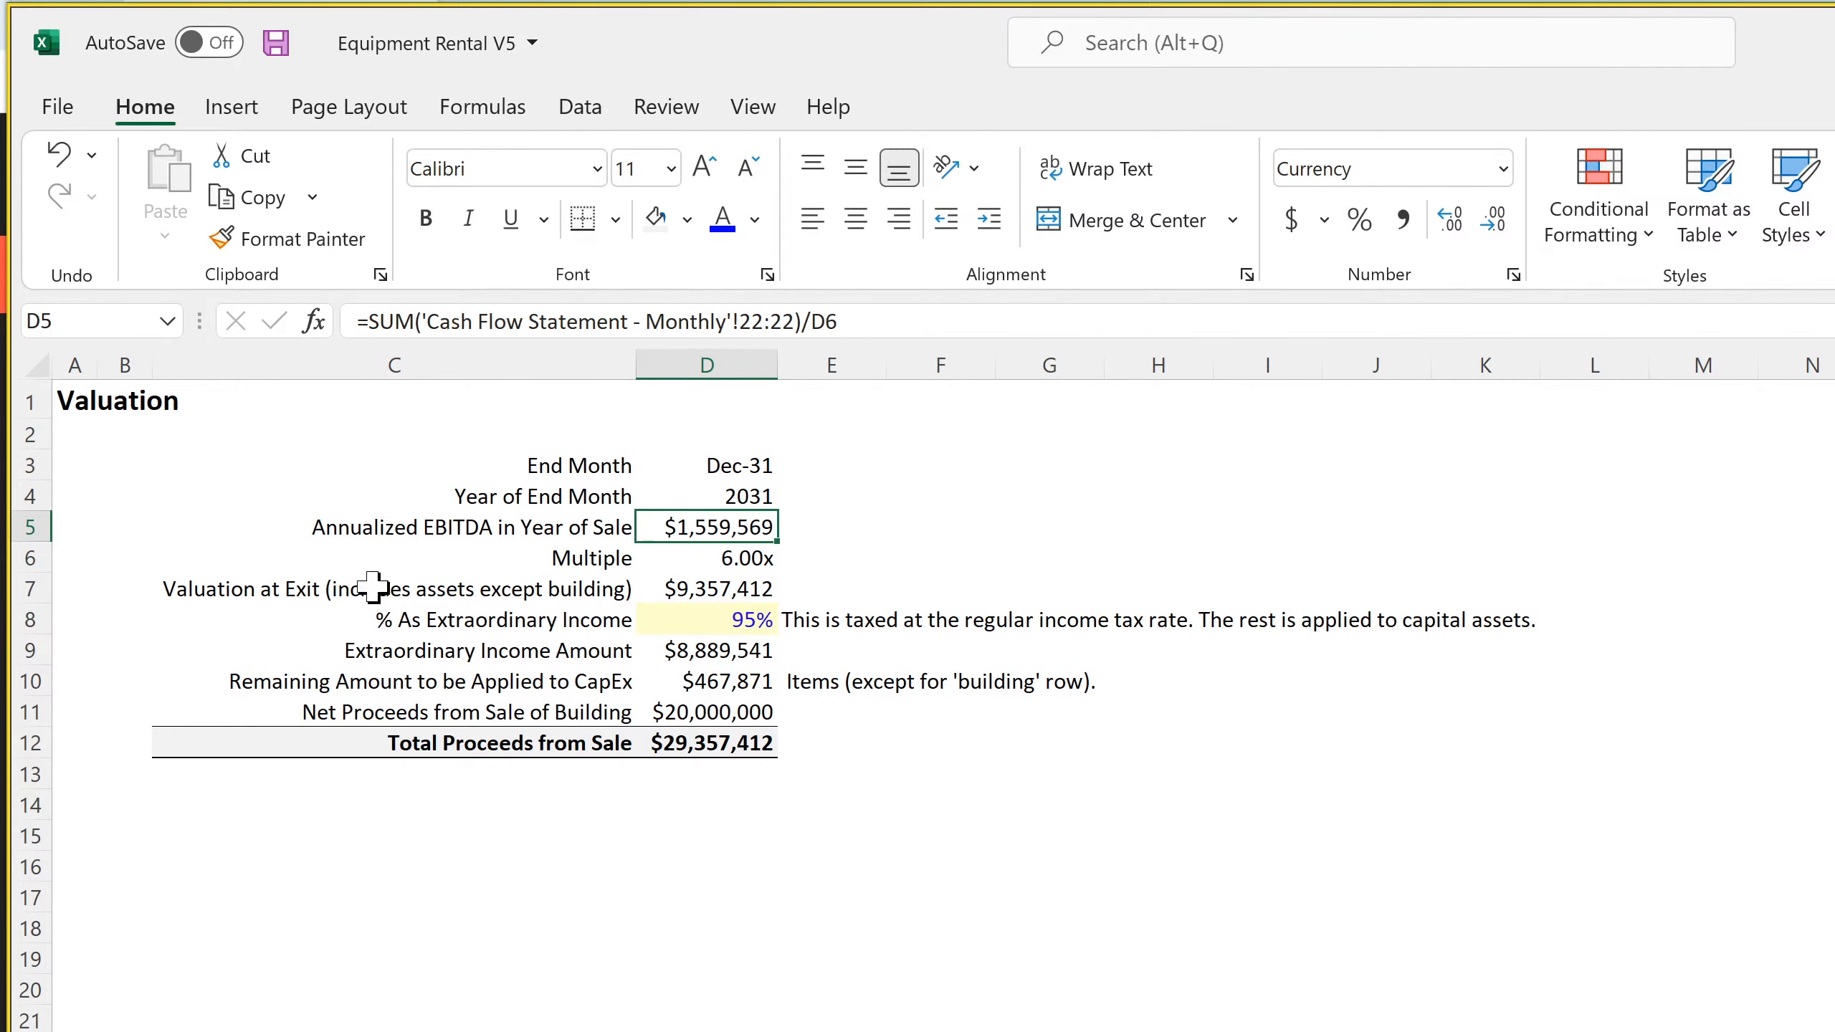
{"action": "left_click", "coordinate": [728, 562]}
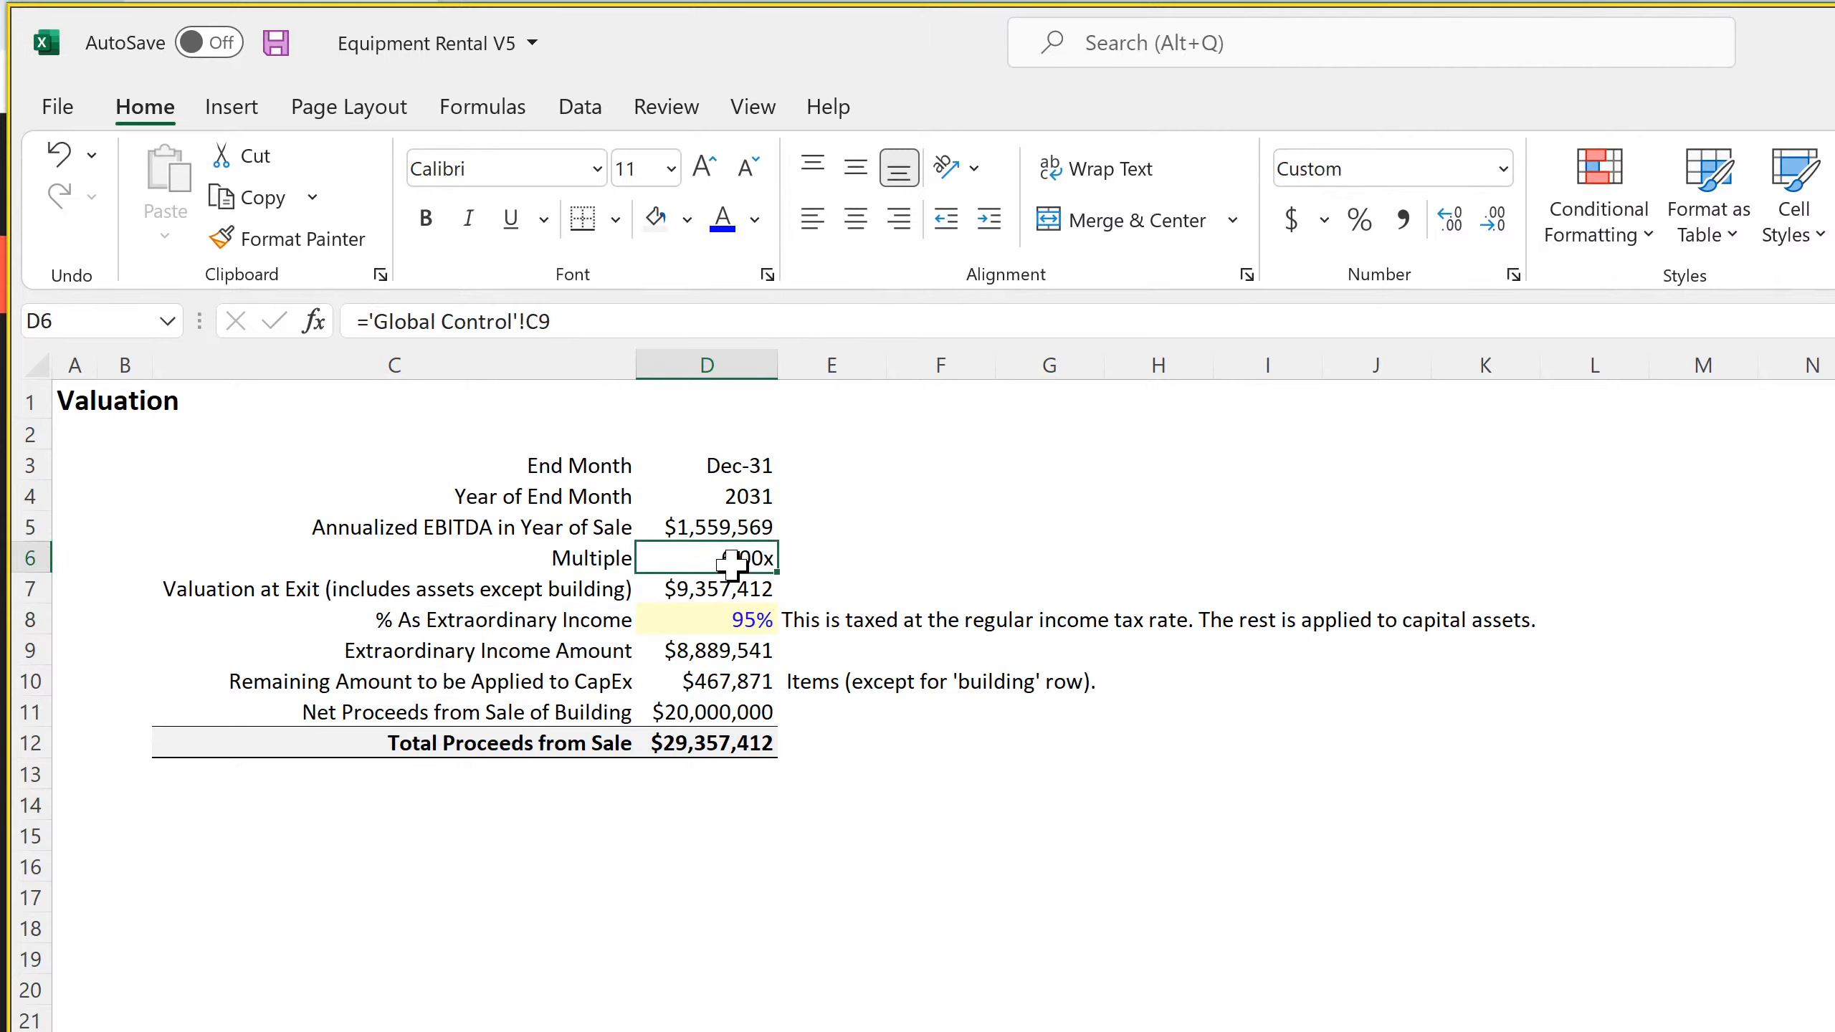
{"action": "left_click", "coordinate": [714, 597]}
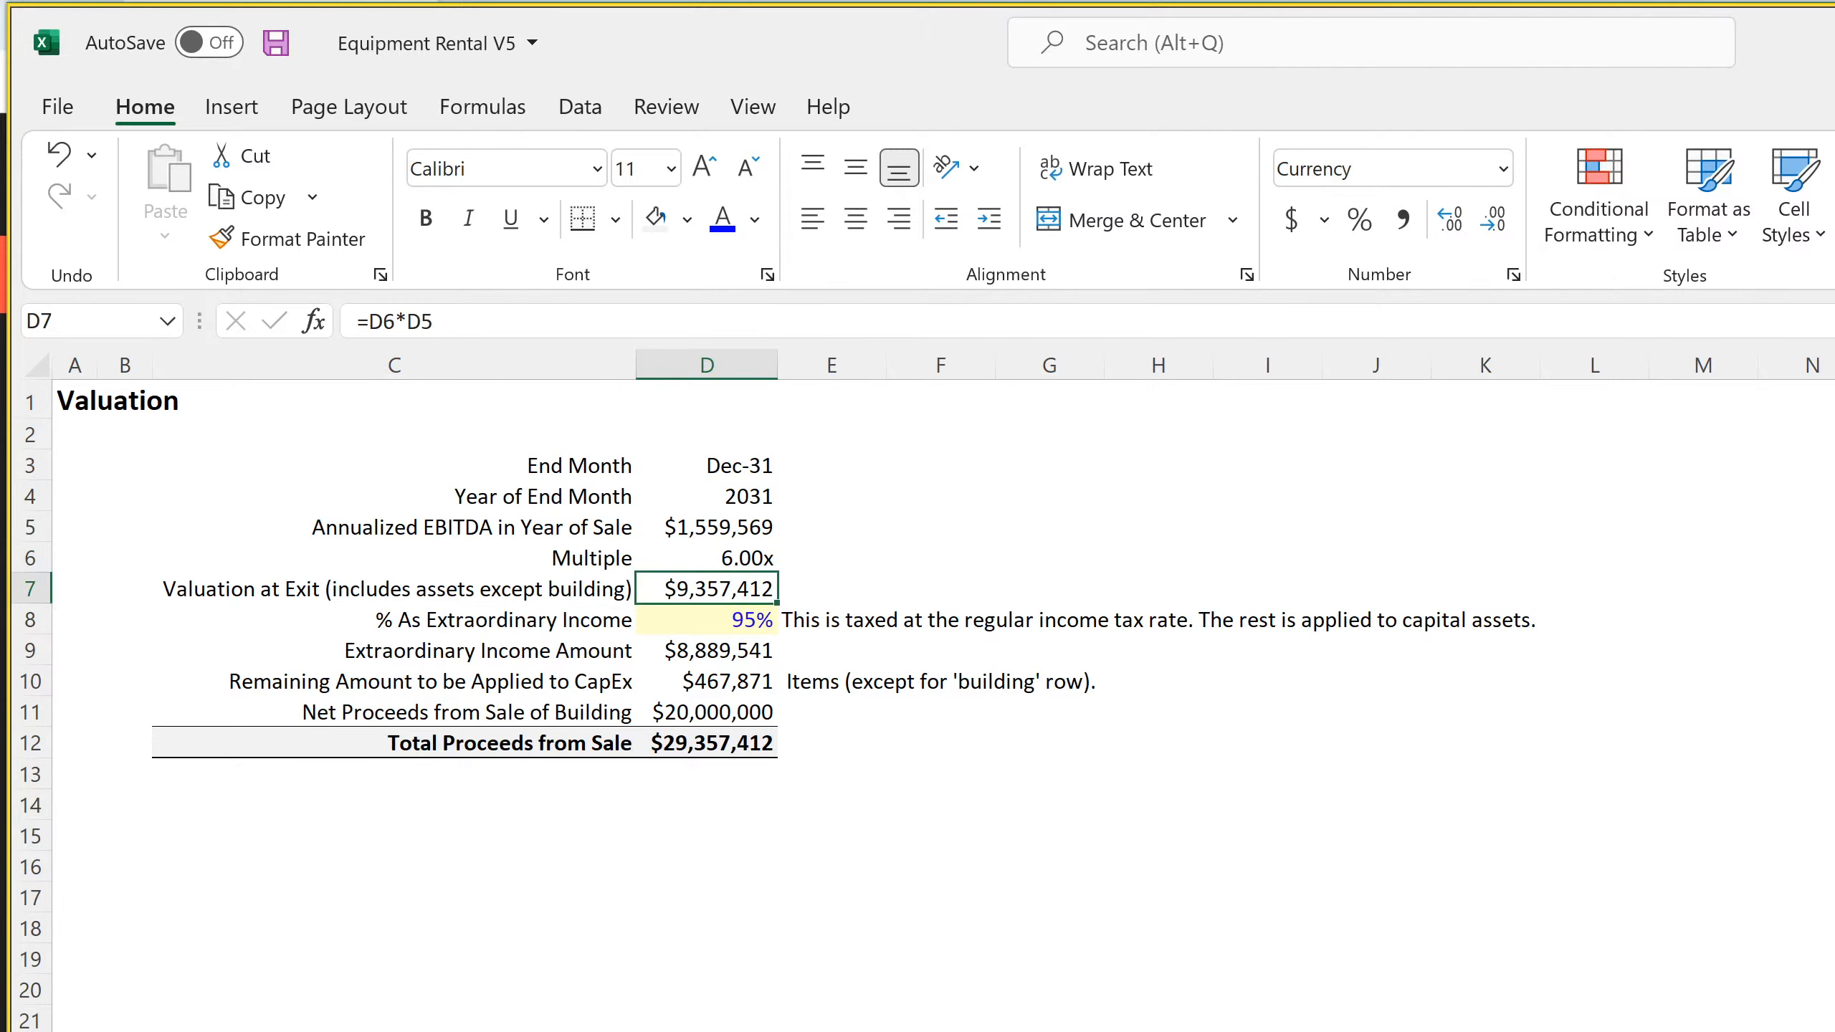
Set the Global Control Terminal Value in C8 to =SUM('Cash Flow Statement - Monthly'!DS22)
{"action": "left_click", "coordinate": [751, 1029]}
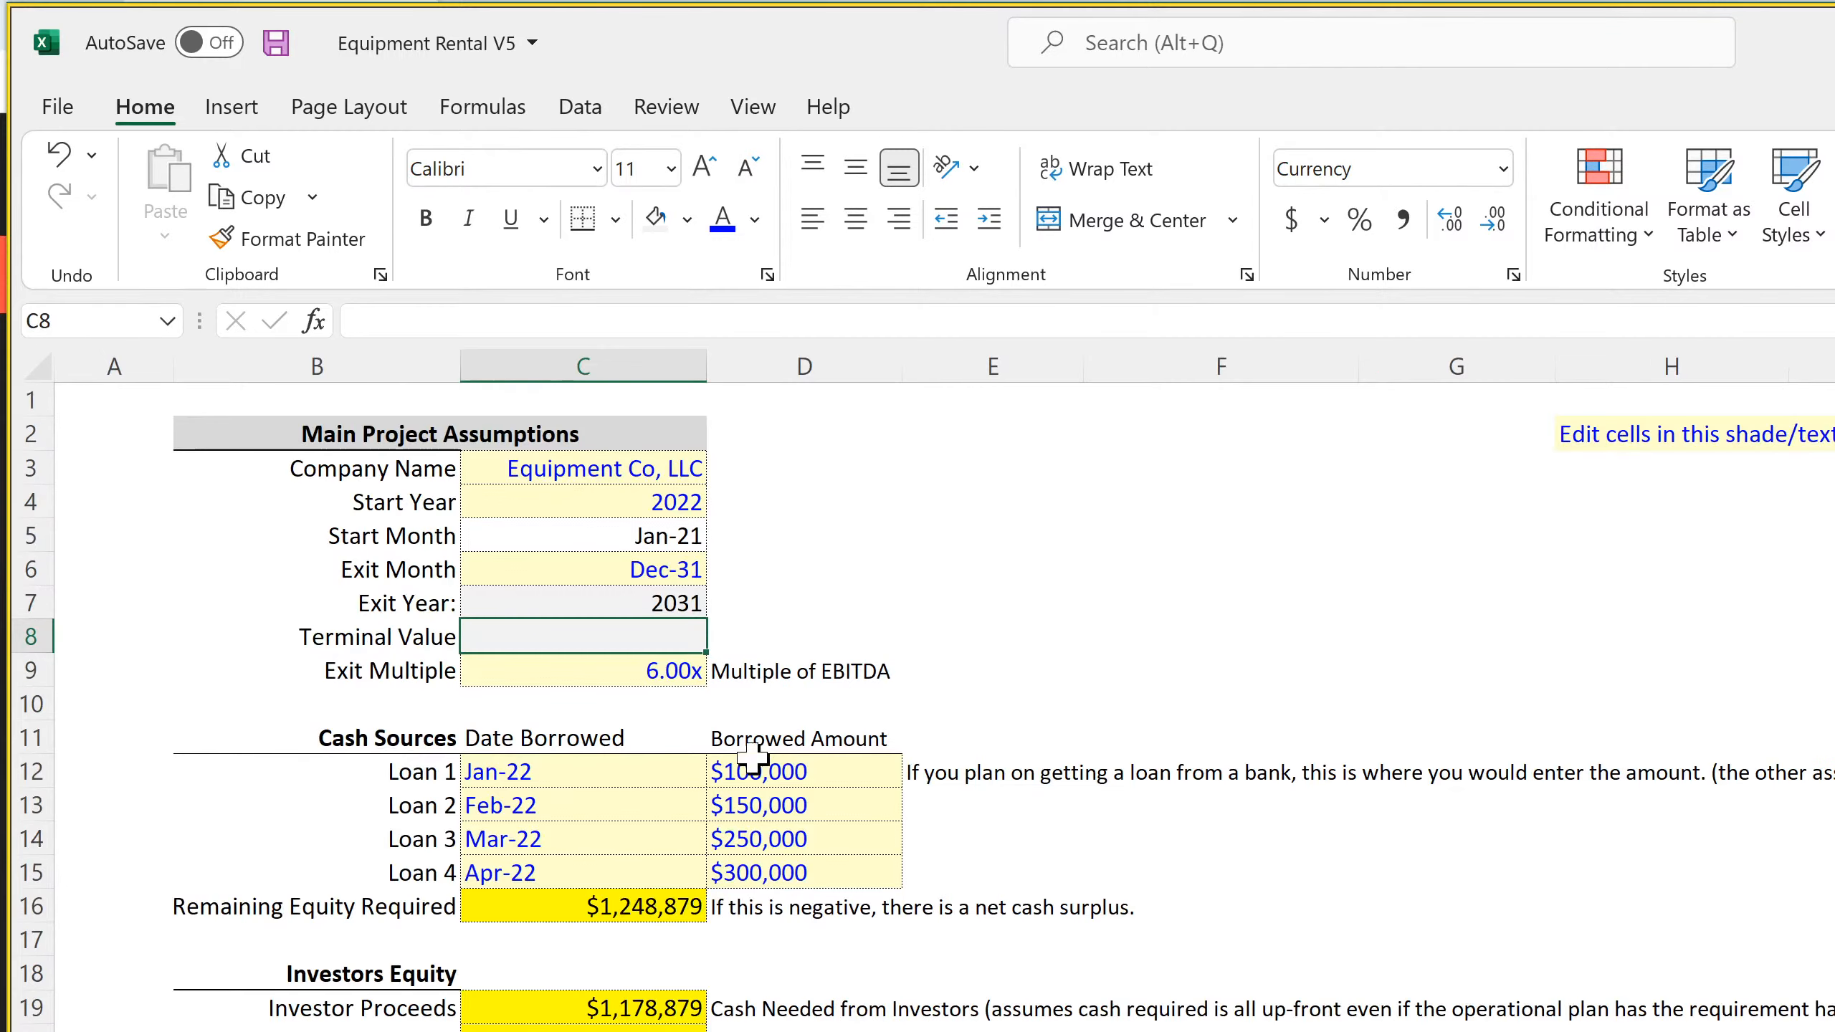
{"action": "left_click", "coordinate": [626, 579]}
{"action": "left_click", "coordinate": [622, 643]}
{"action": "key", "text": "alt+equal"}
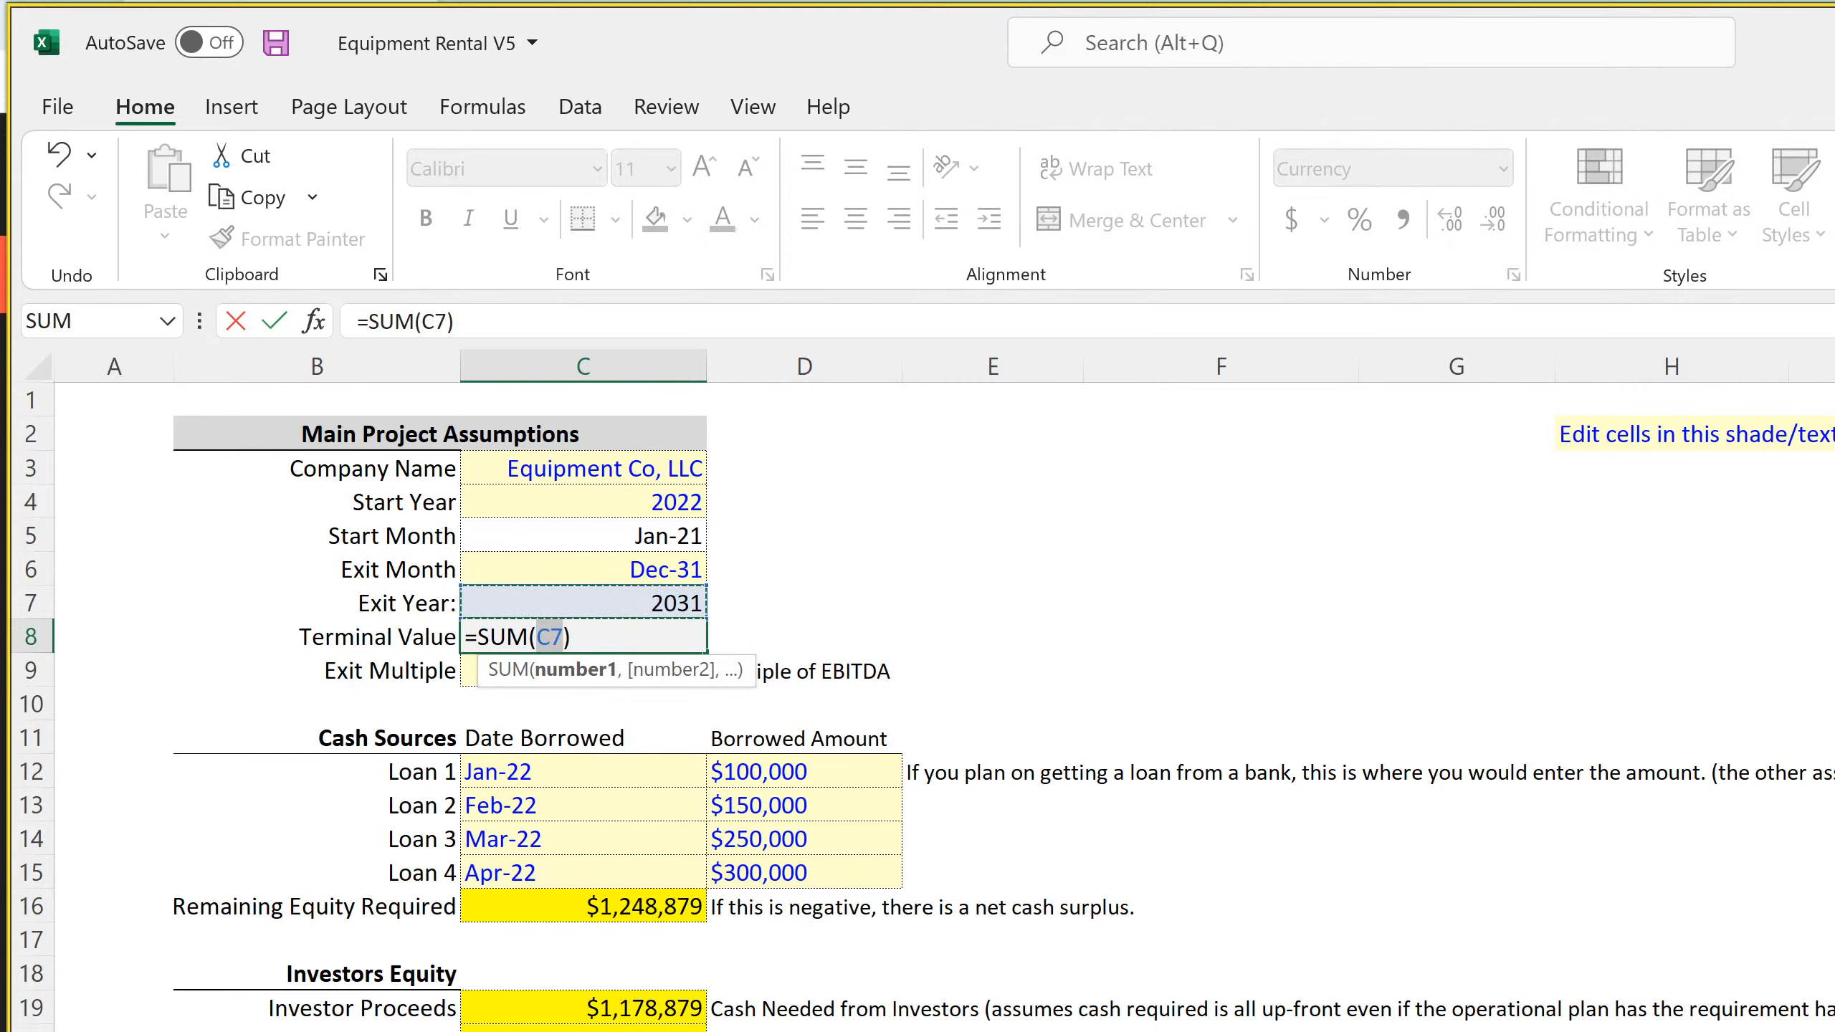
{"action": "key", "text": "ctrl+Page_Down"}
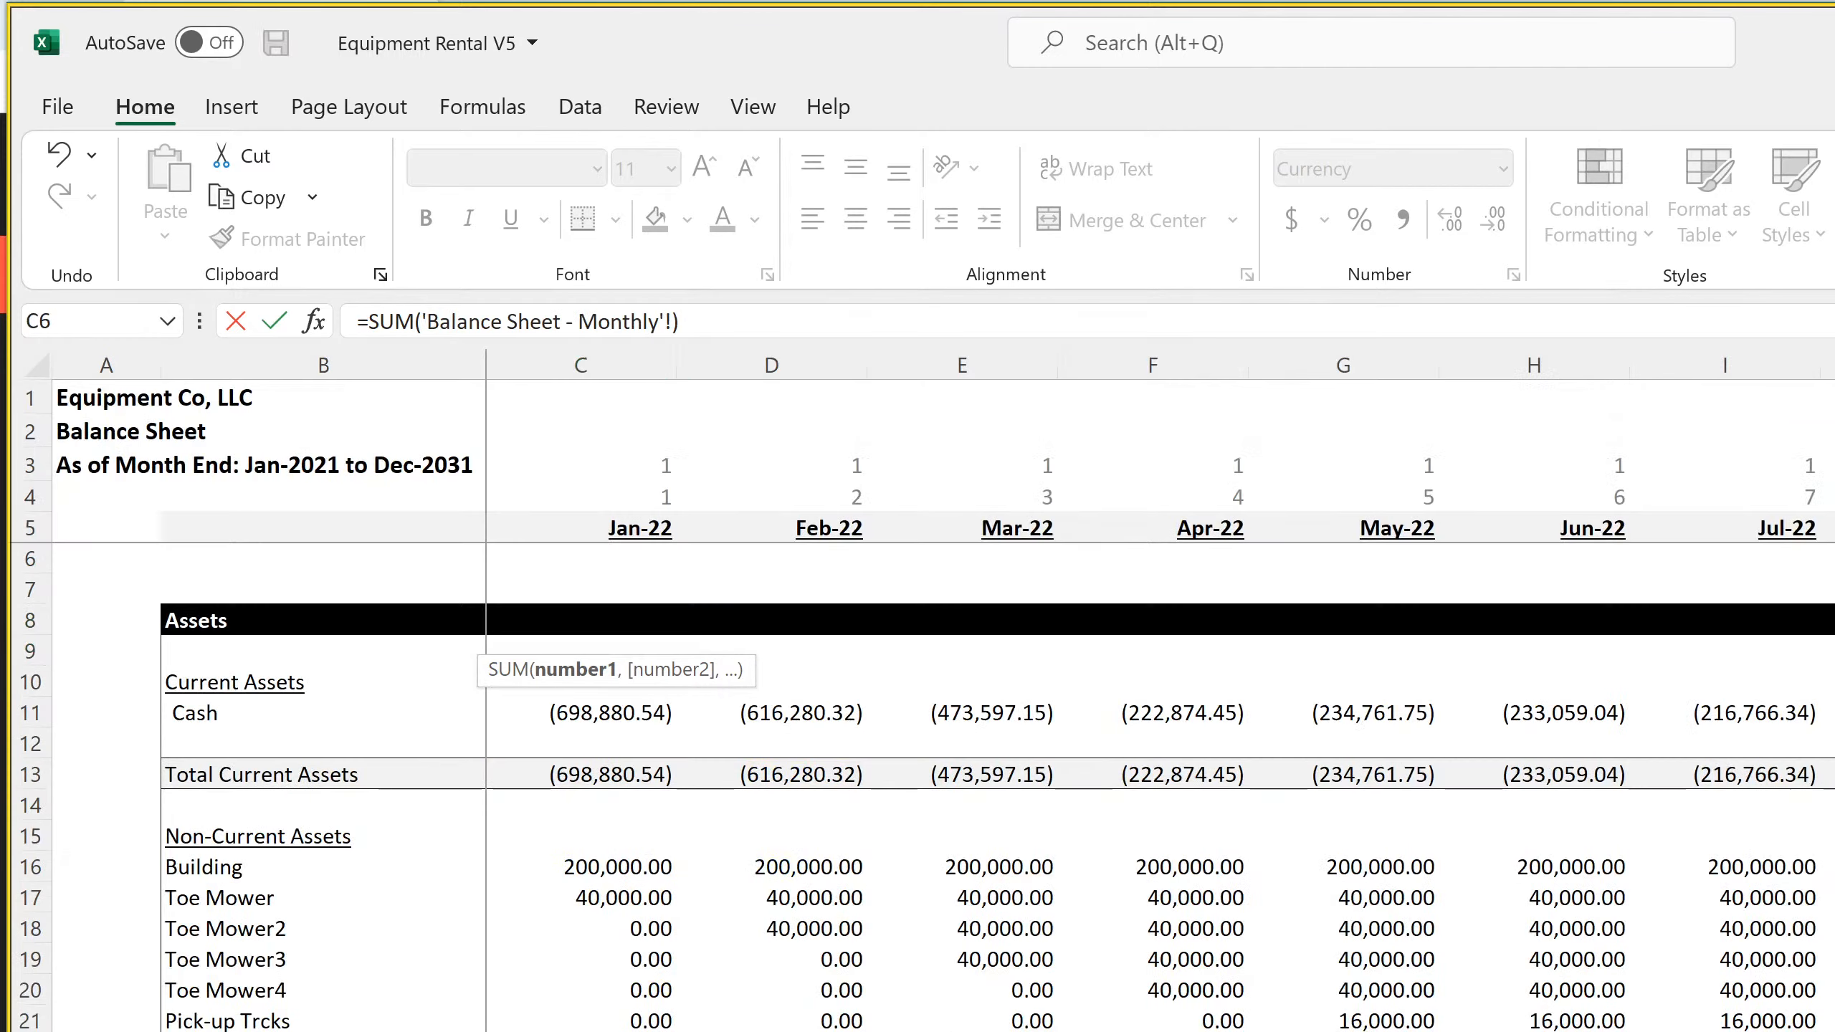
{"action": "key", "text": "ctrl+Page_Down"}
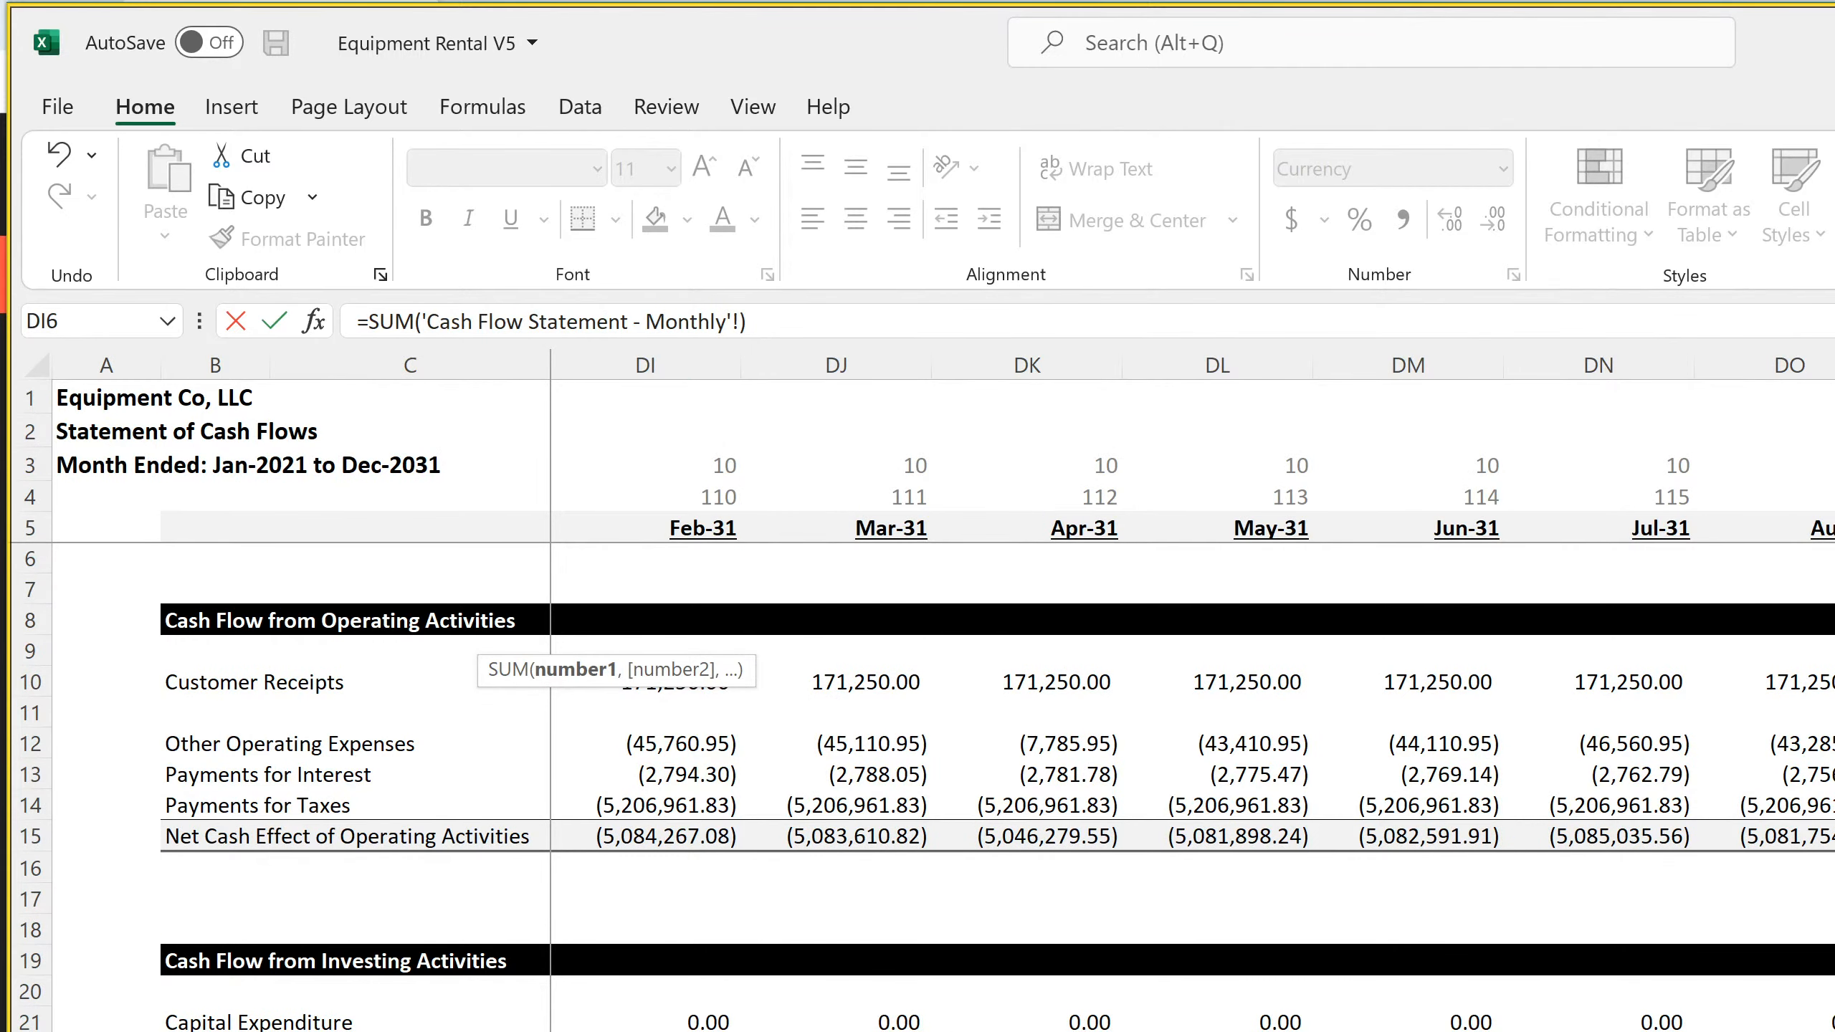
{"action": "key", "text": "Up"}
{"action": "key", "text": "Return"}
{"action": "key", "text": "Return"}
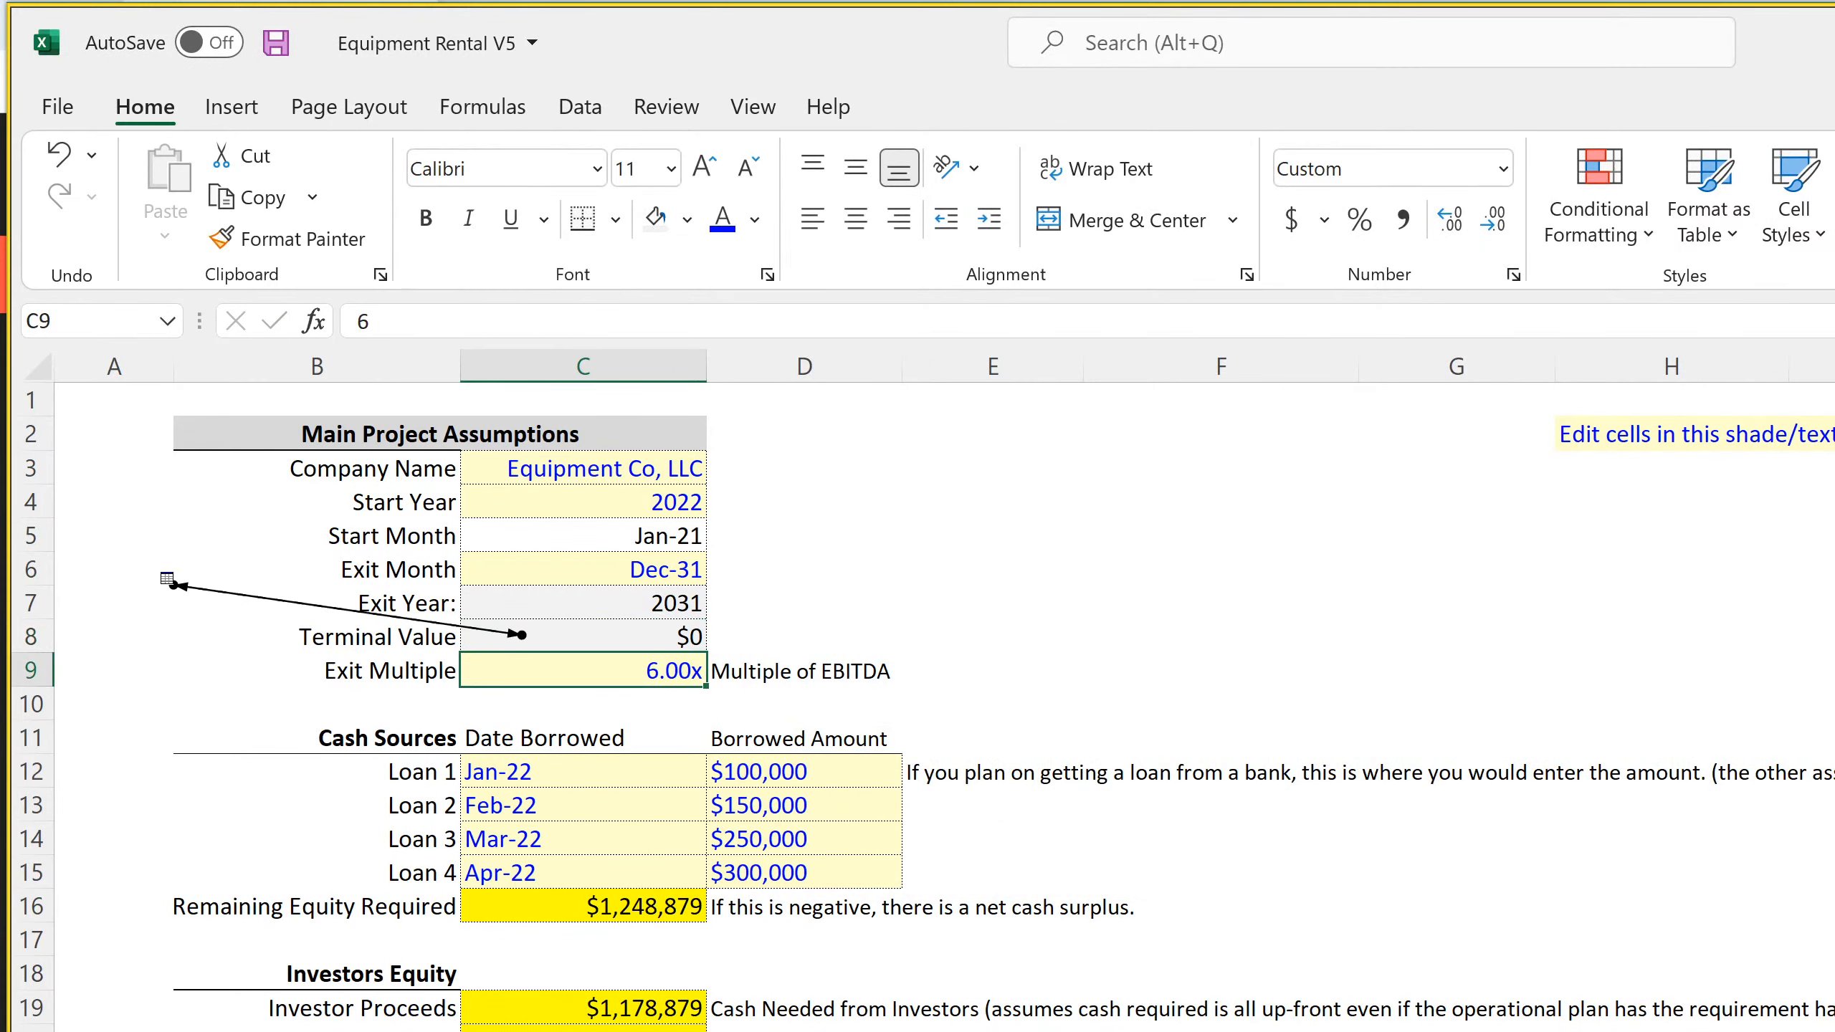
Examine the circular reference tracer on Global Control and the Terminal Value formula in C8
{"action": "left_click", "coordinate": [122, 578]}
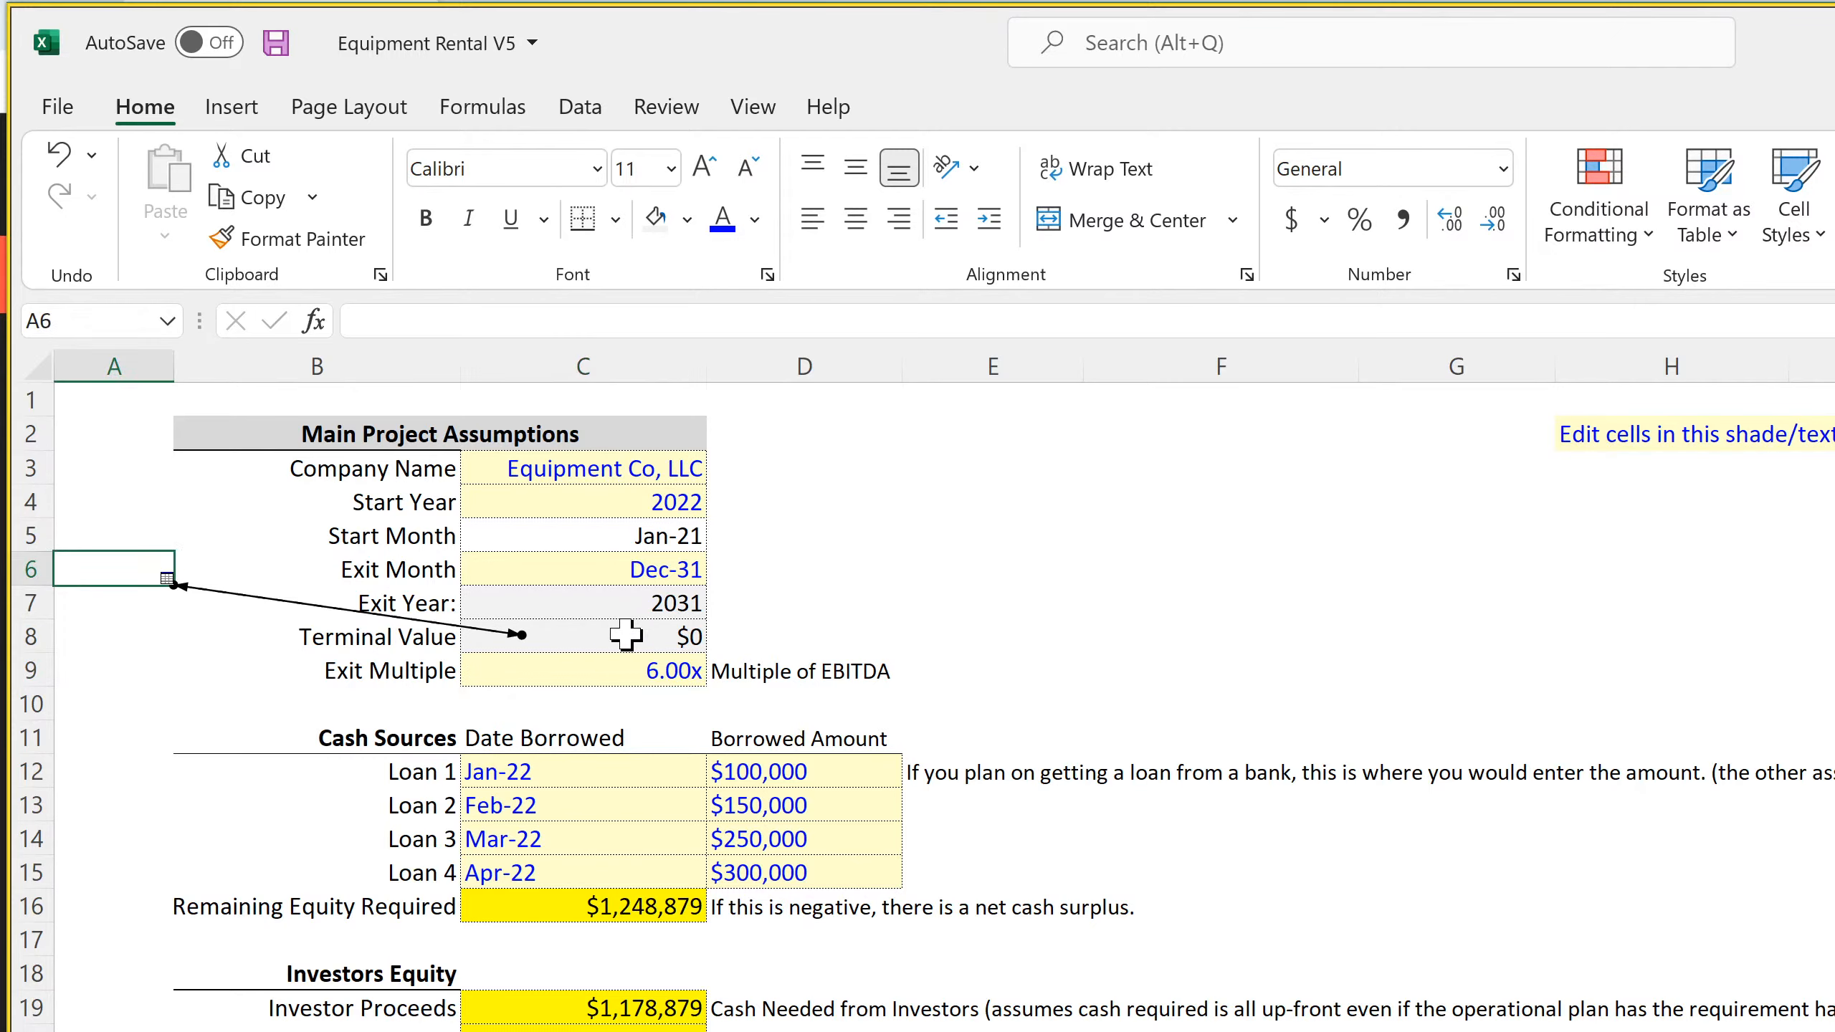
{"action": "key", "text": "Right"}
{"action": "key", "text": "Left"}
{"action": "key", "text": "Down"}
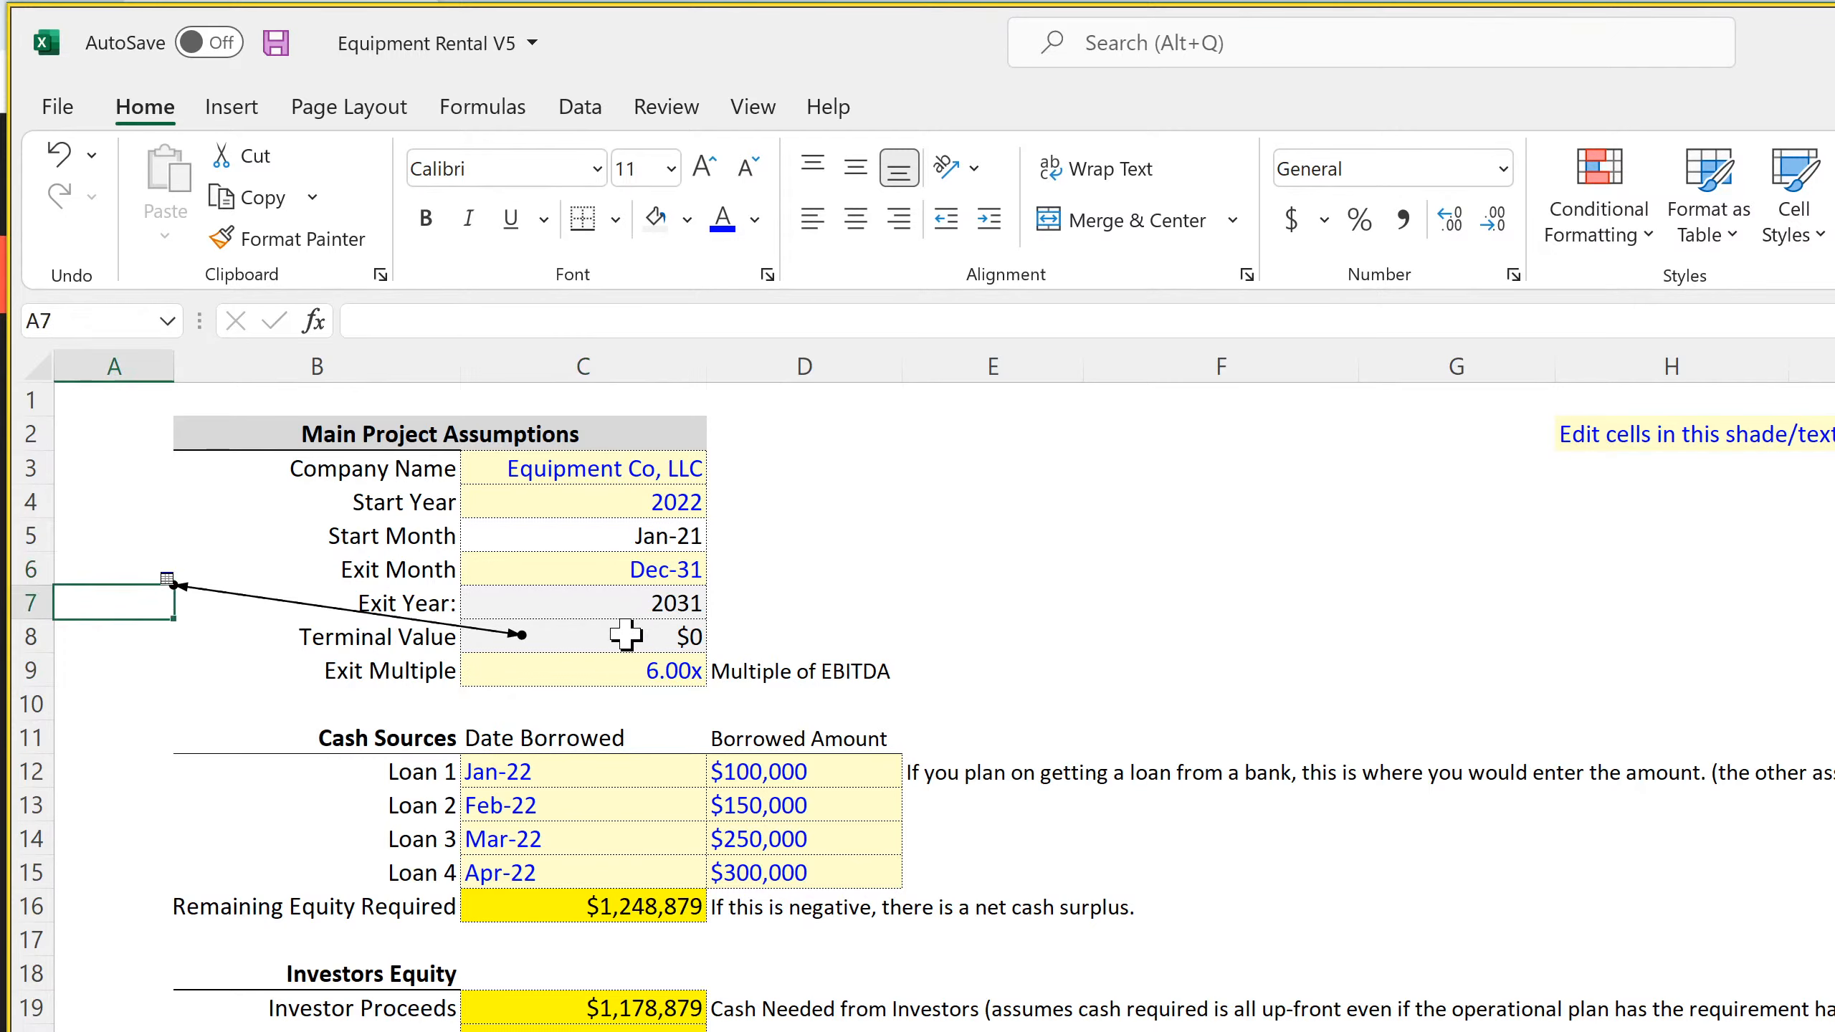
{"action": "key", "text": "Right"}
{"action": "key", "text": "Right"}
{"action": "key", "text": "Down"}
{"action": "key", "text": "Down"}
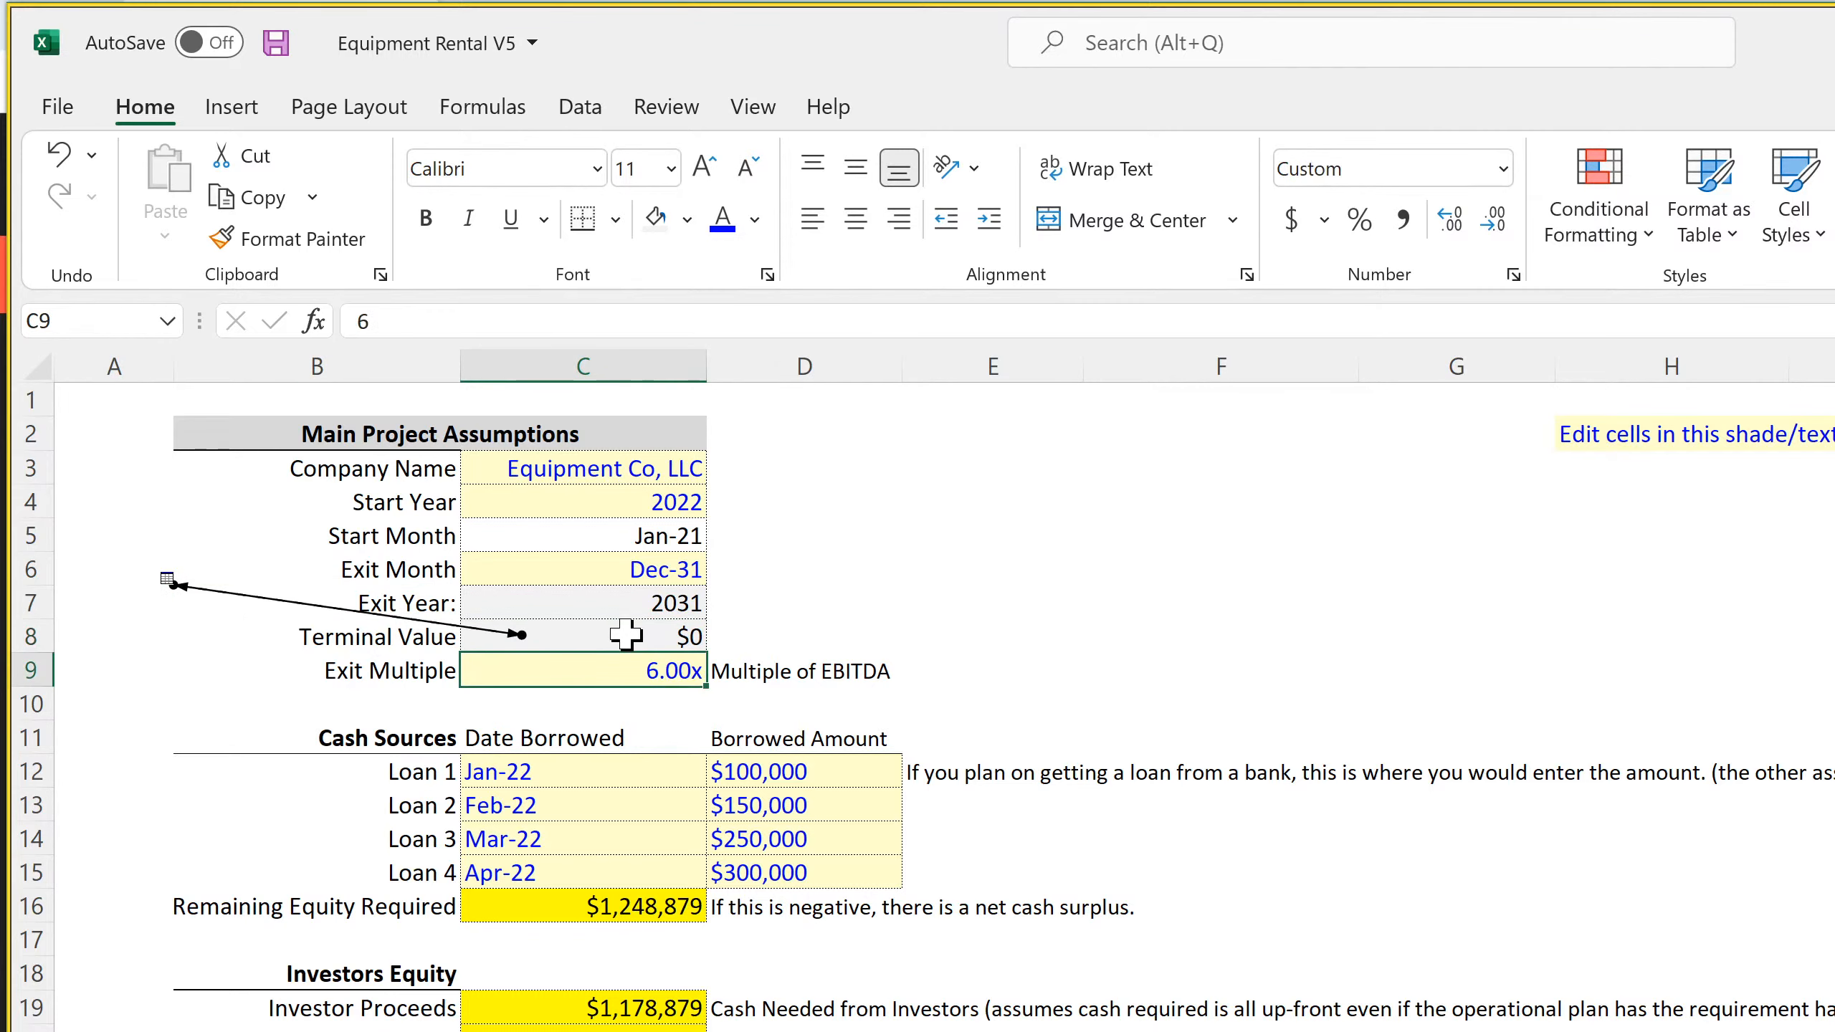
{"action": "key", "text": "Up"}
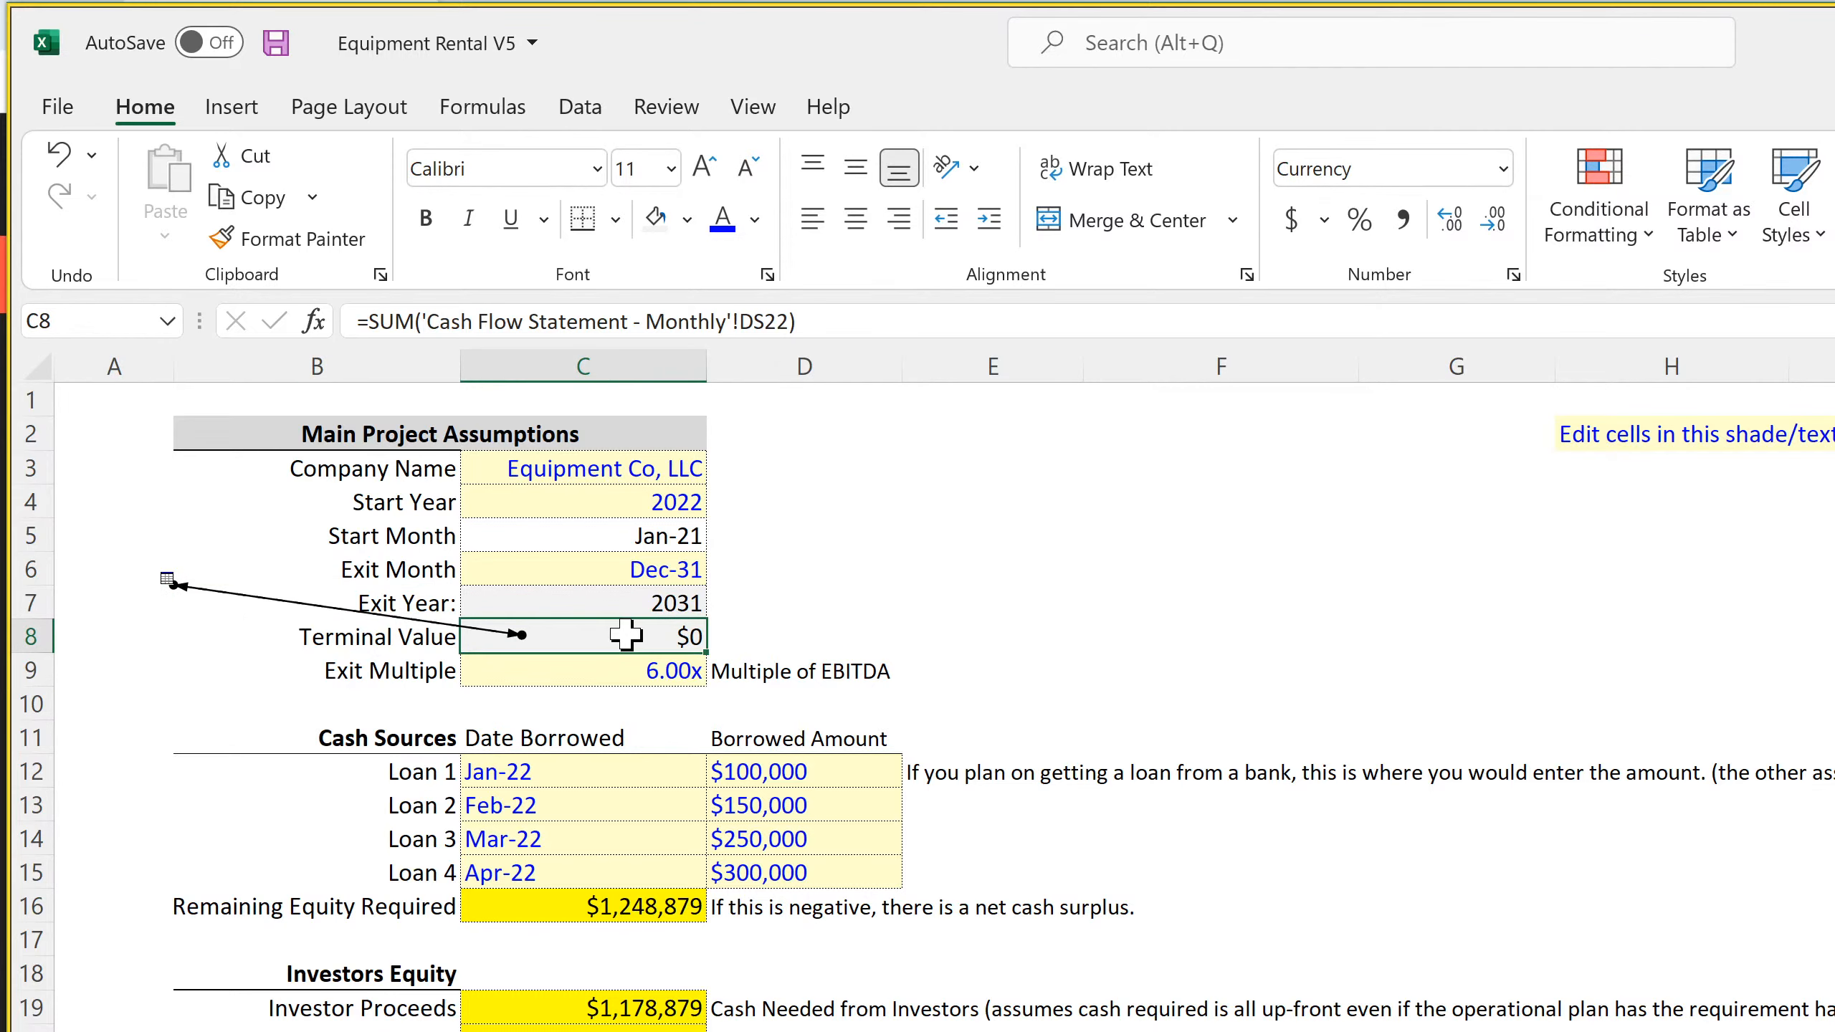
Set the Exit Month in C6 on Global Control to Nov-31
{"action": "key", "text": "Up"}
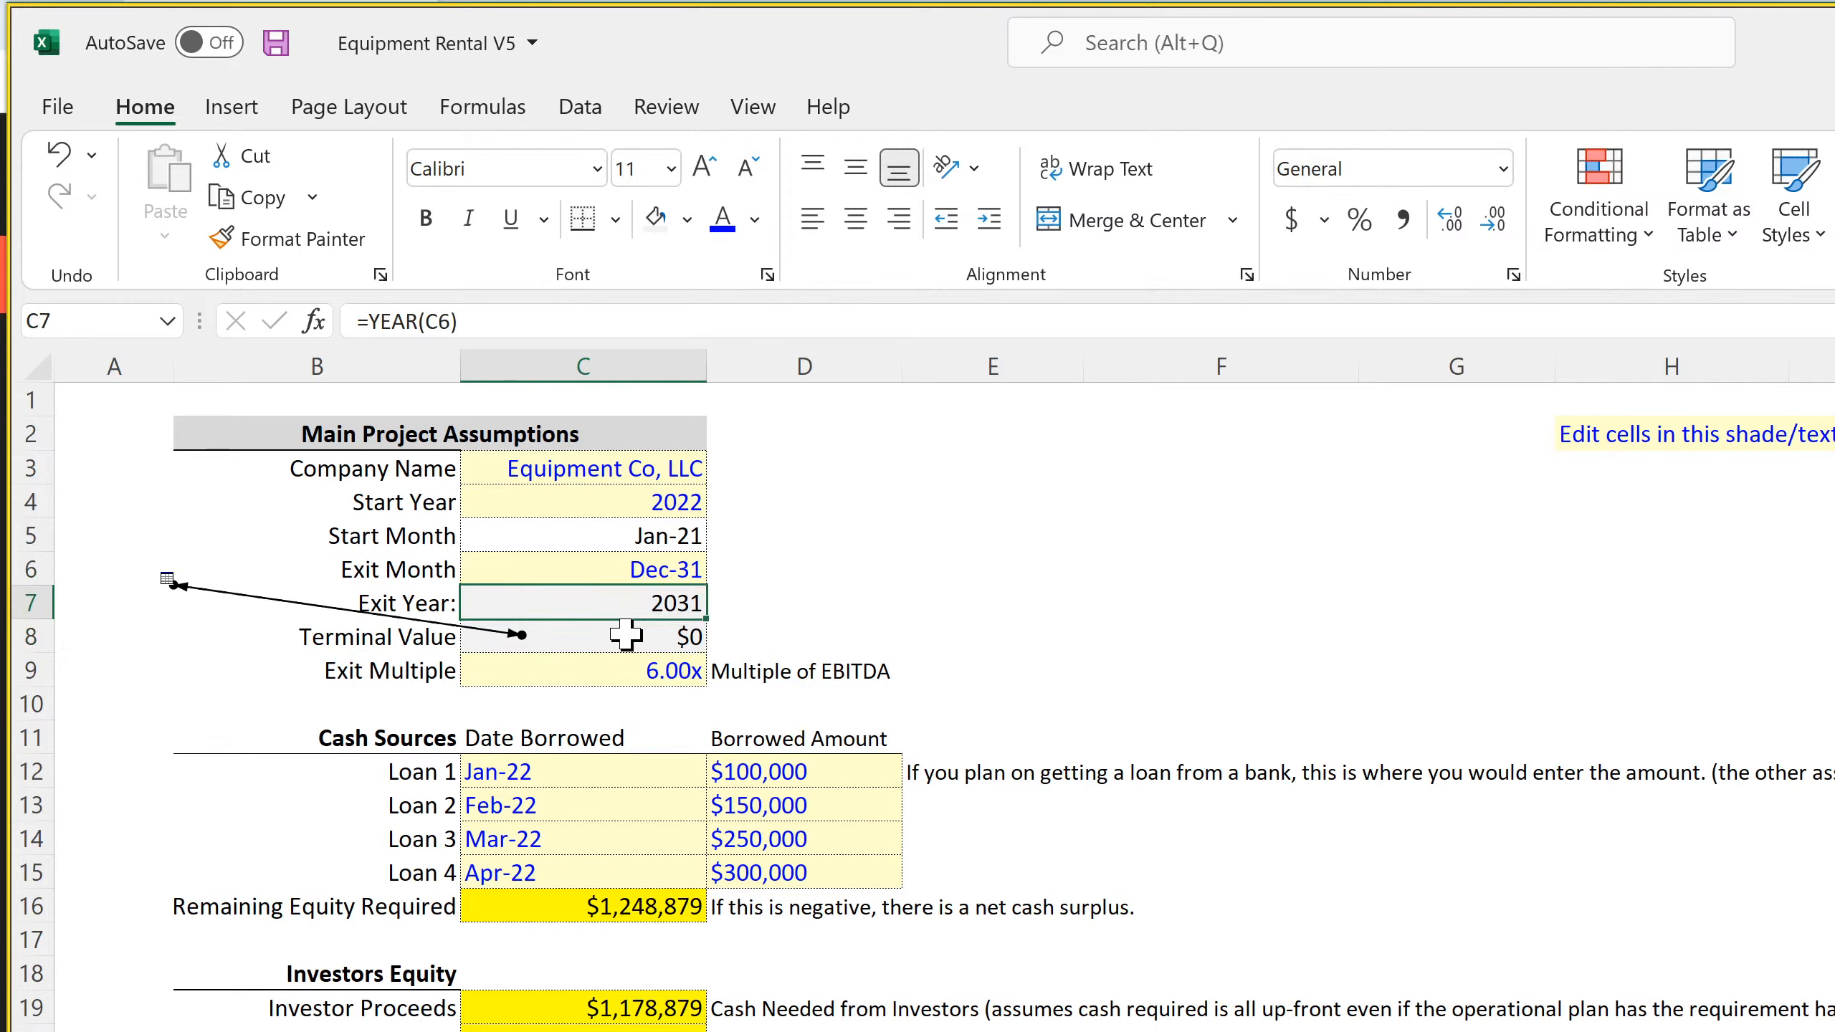
{"action": "key", "text": "Up"}
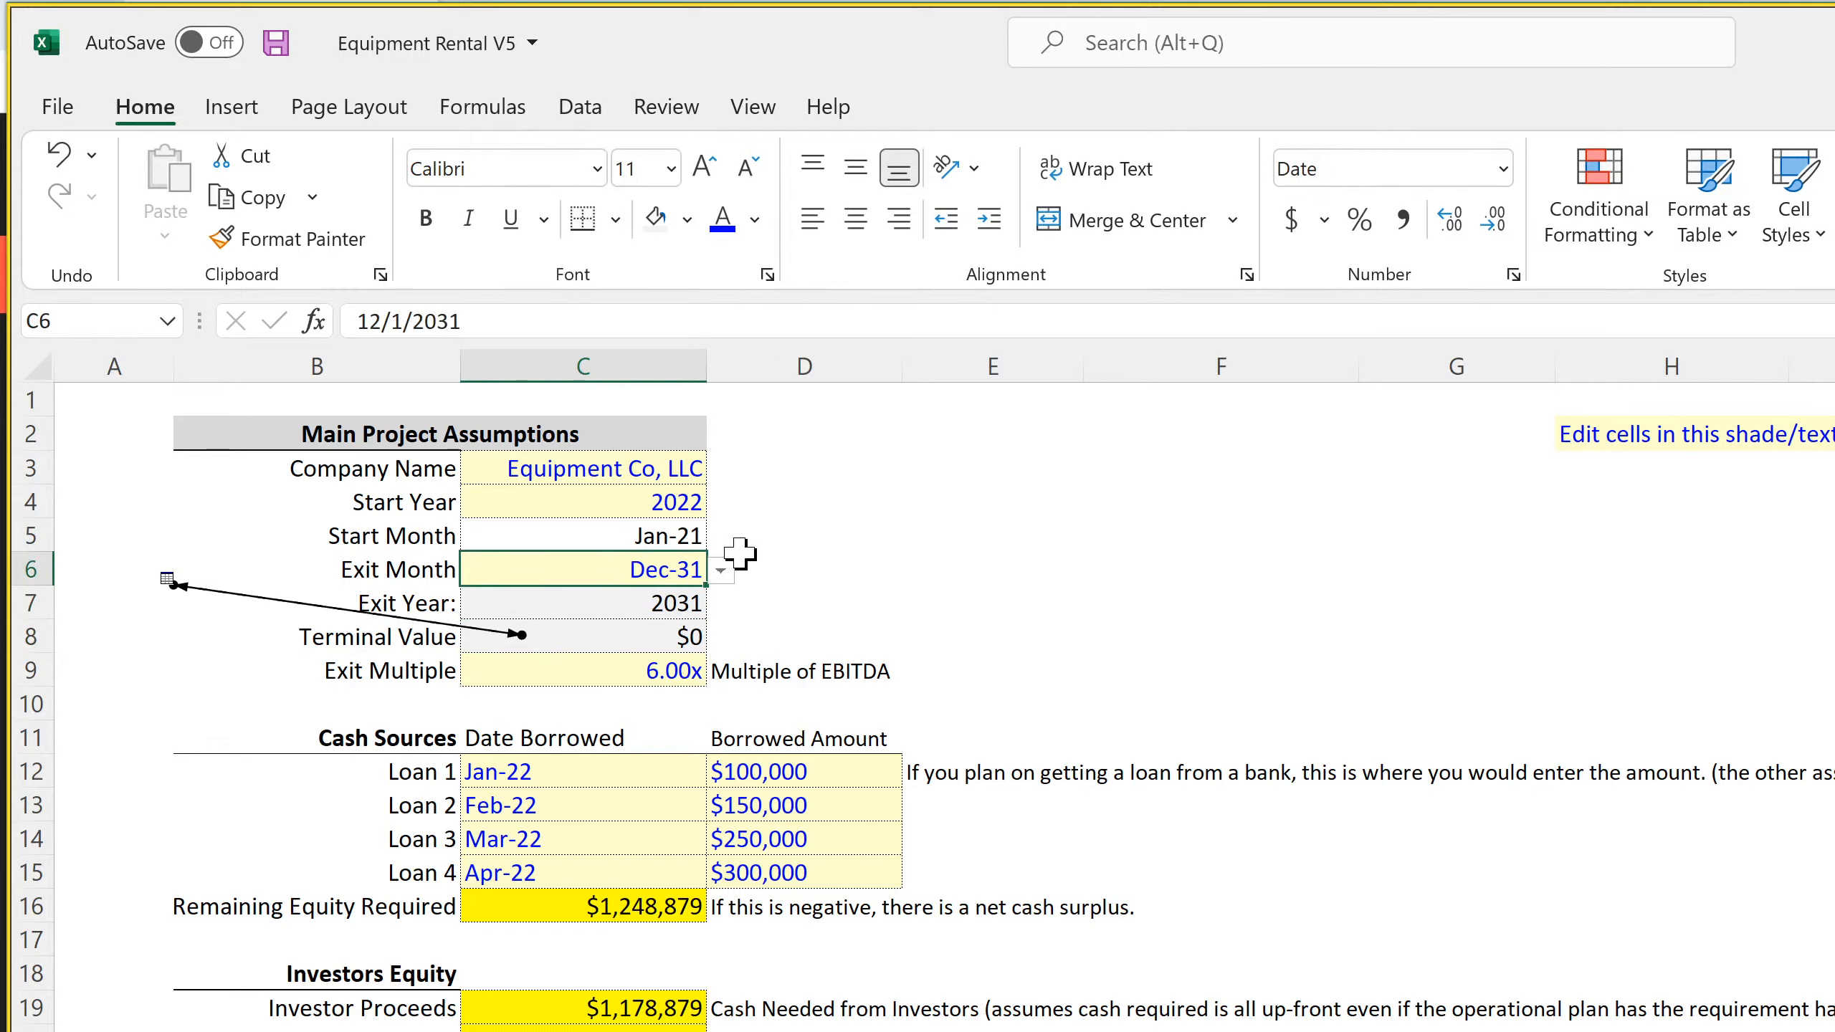
{"action": "left_click", "coordinate": [720, 571]}
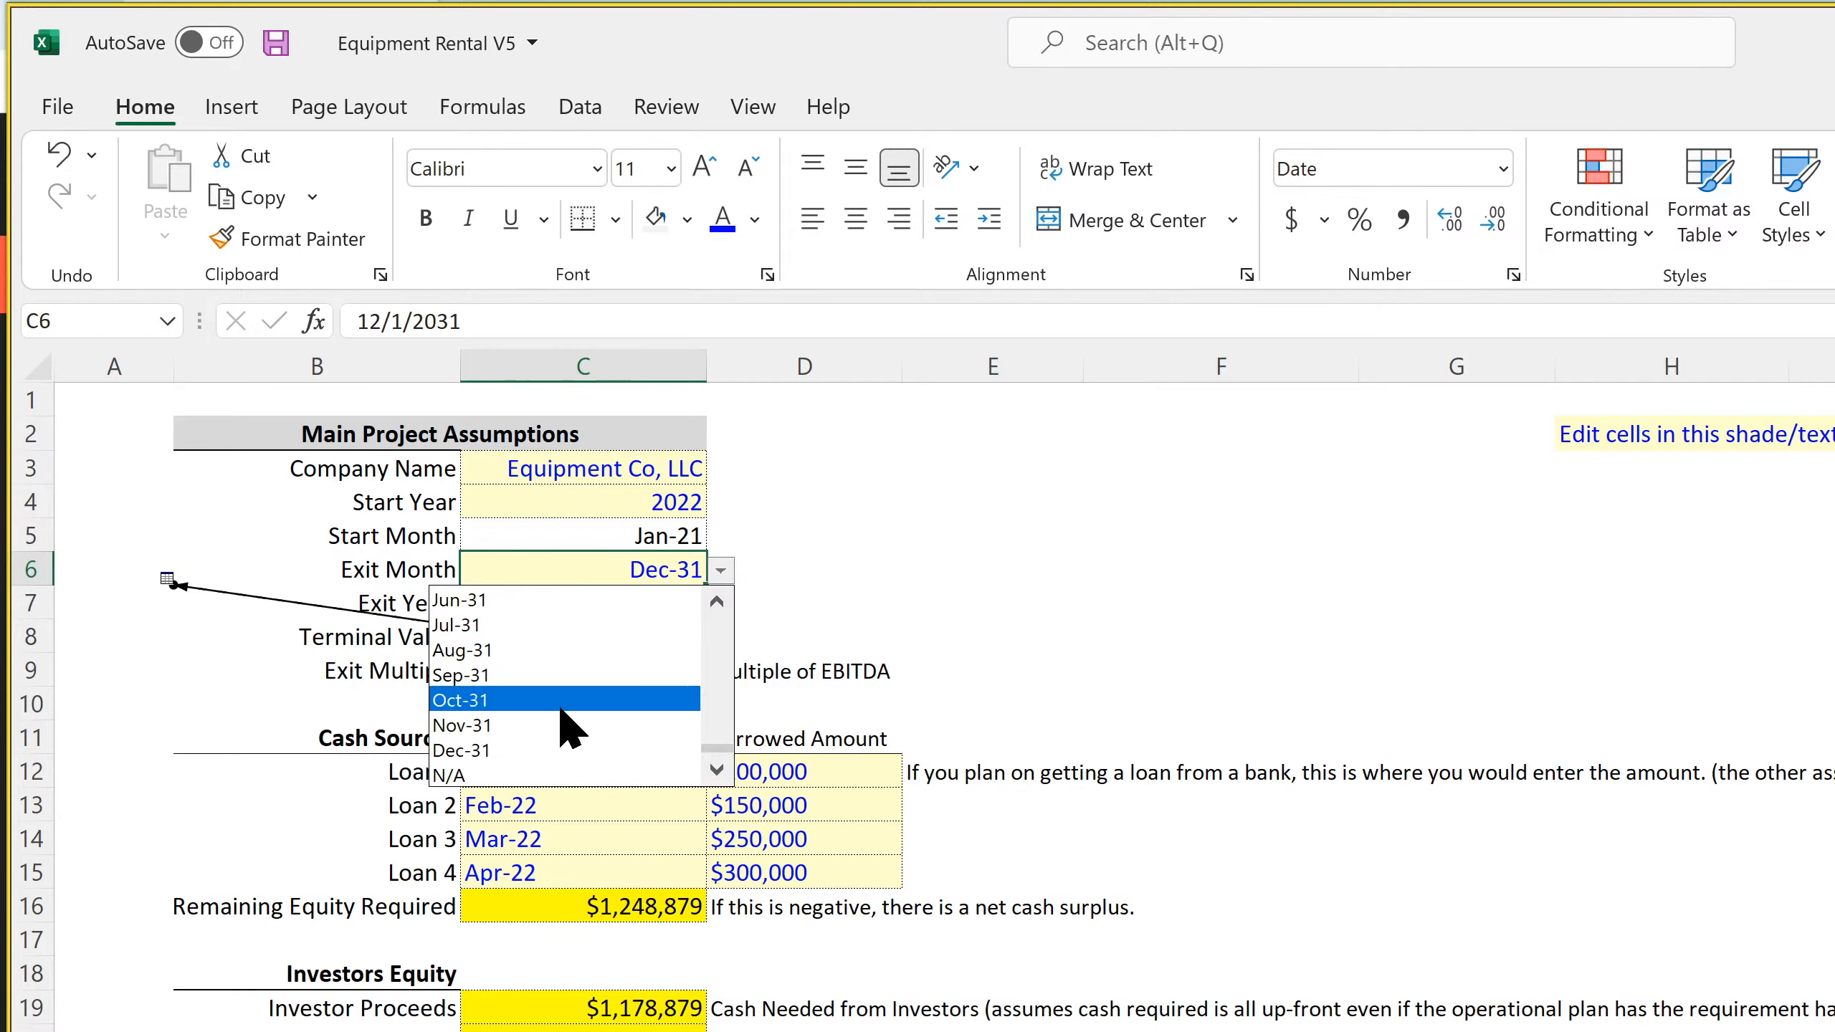
{"action": "left_click", "coordinate": [673, 725]}
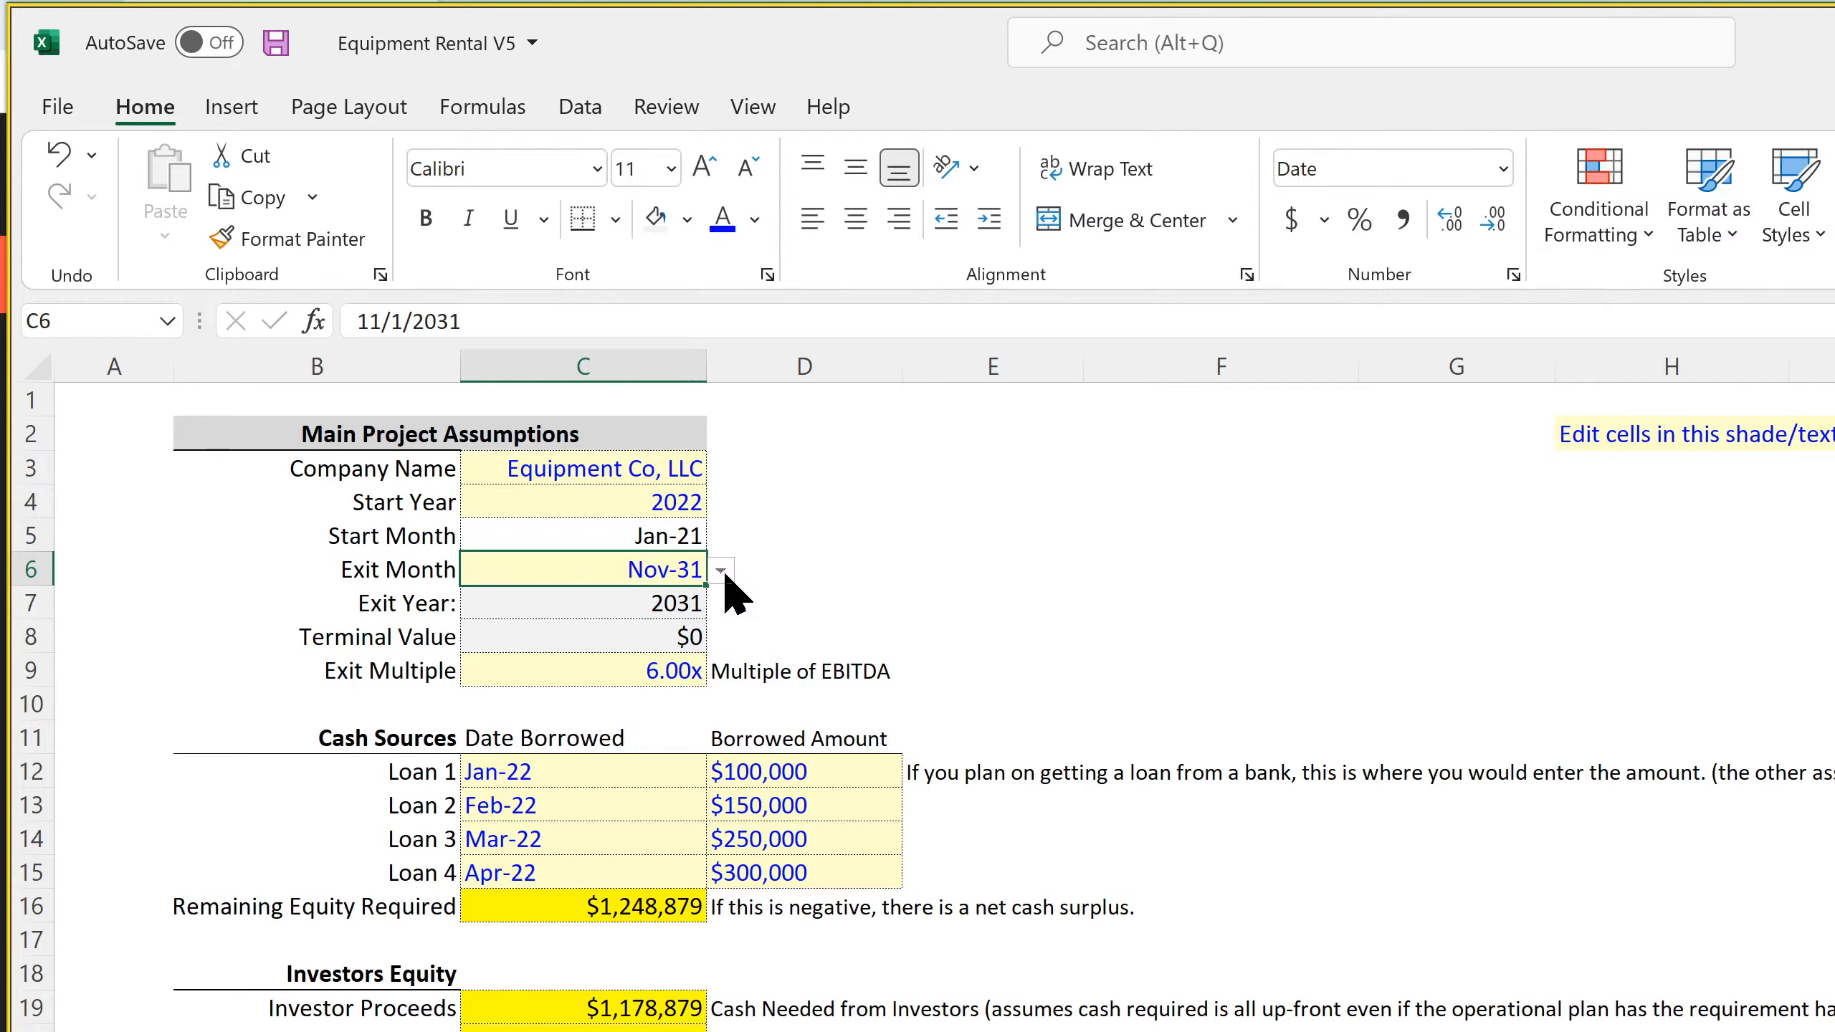
Review the monthly Income Statement from the operating expenses down through depreciation, net income and the loan schedules
{"action": "left_click", "coordinate": [648, 635]}
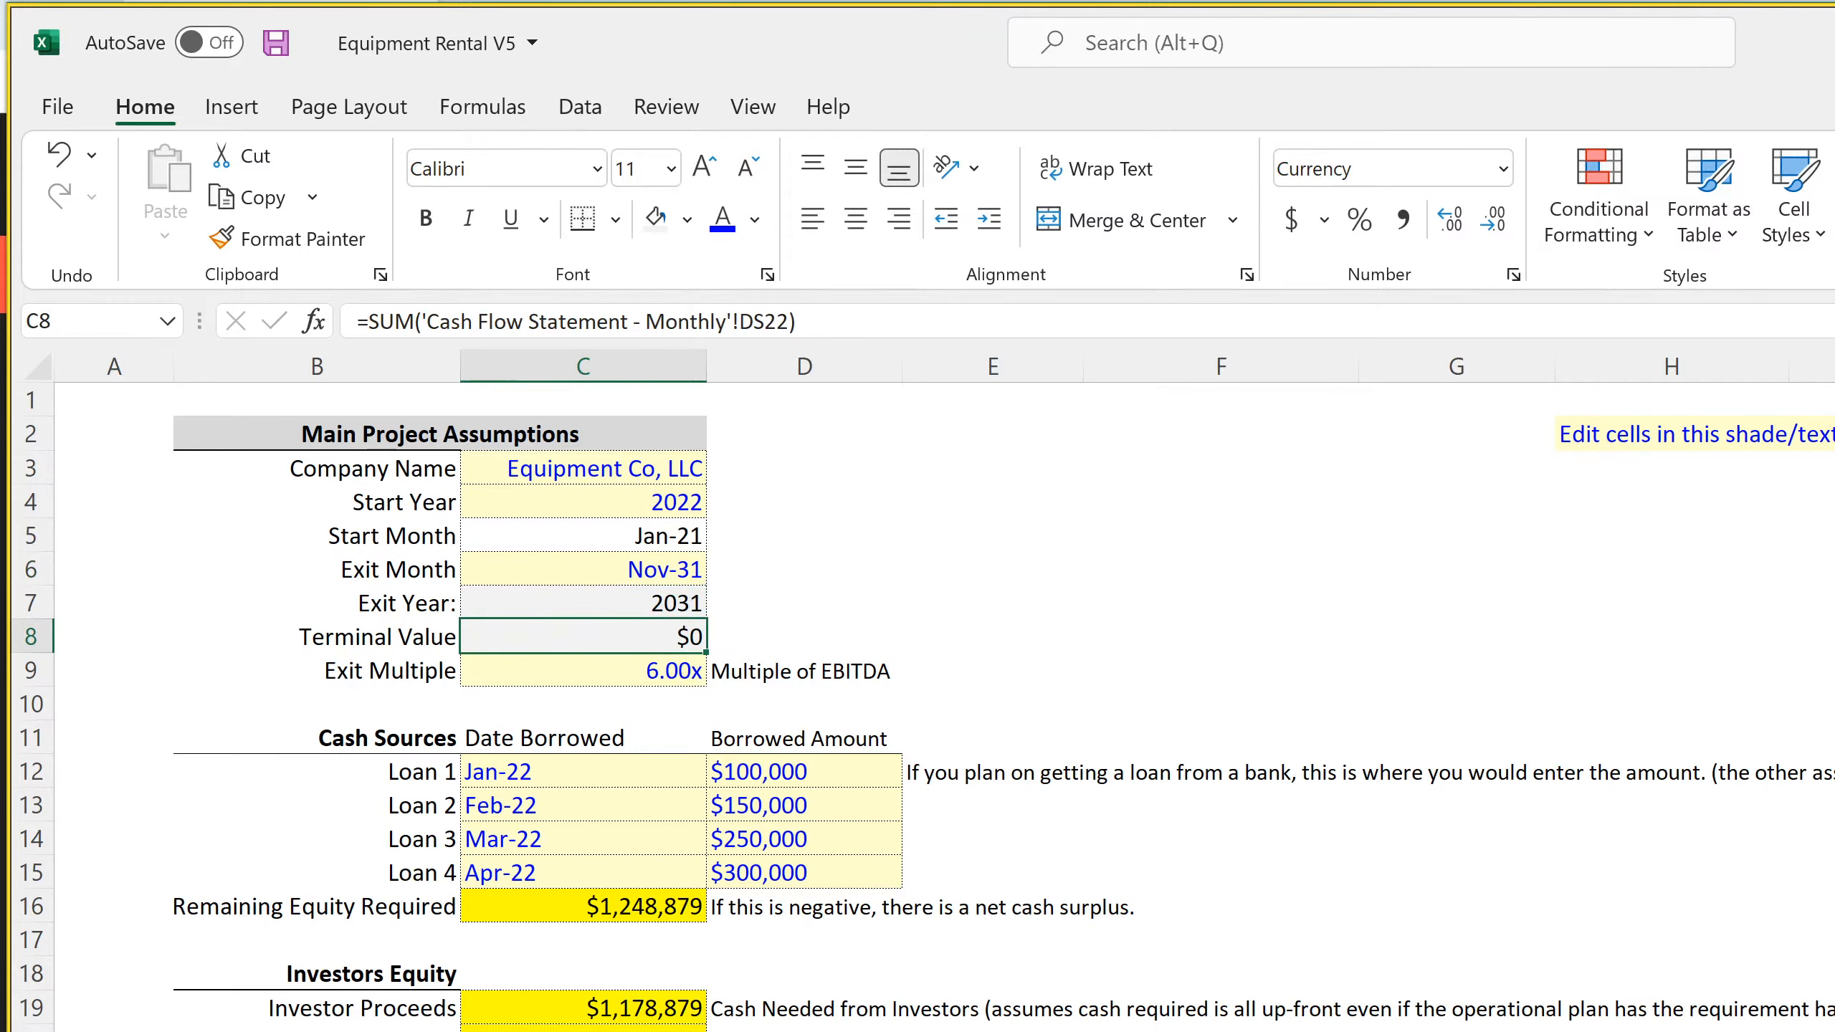
{"action": "key", "text": "ctrl+Page_Down"}
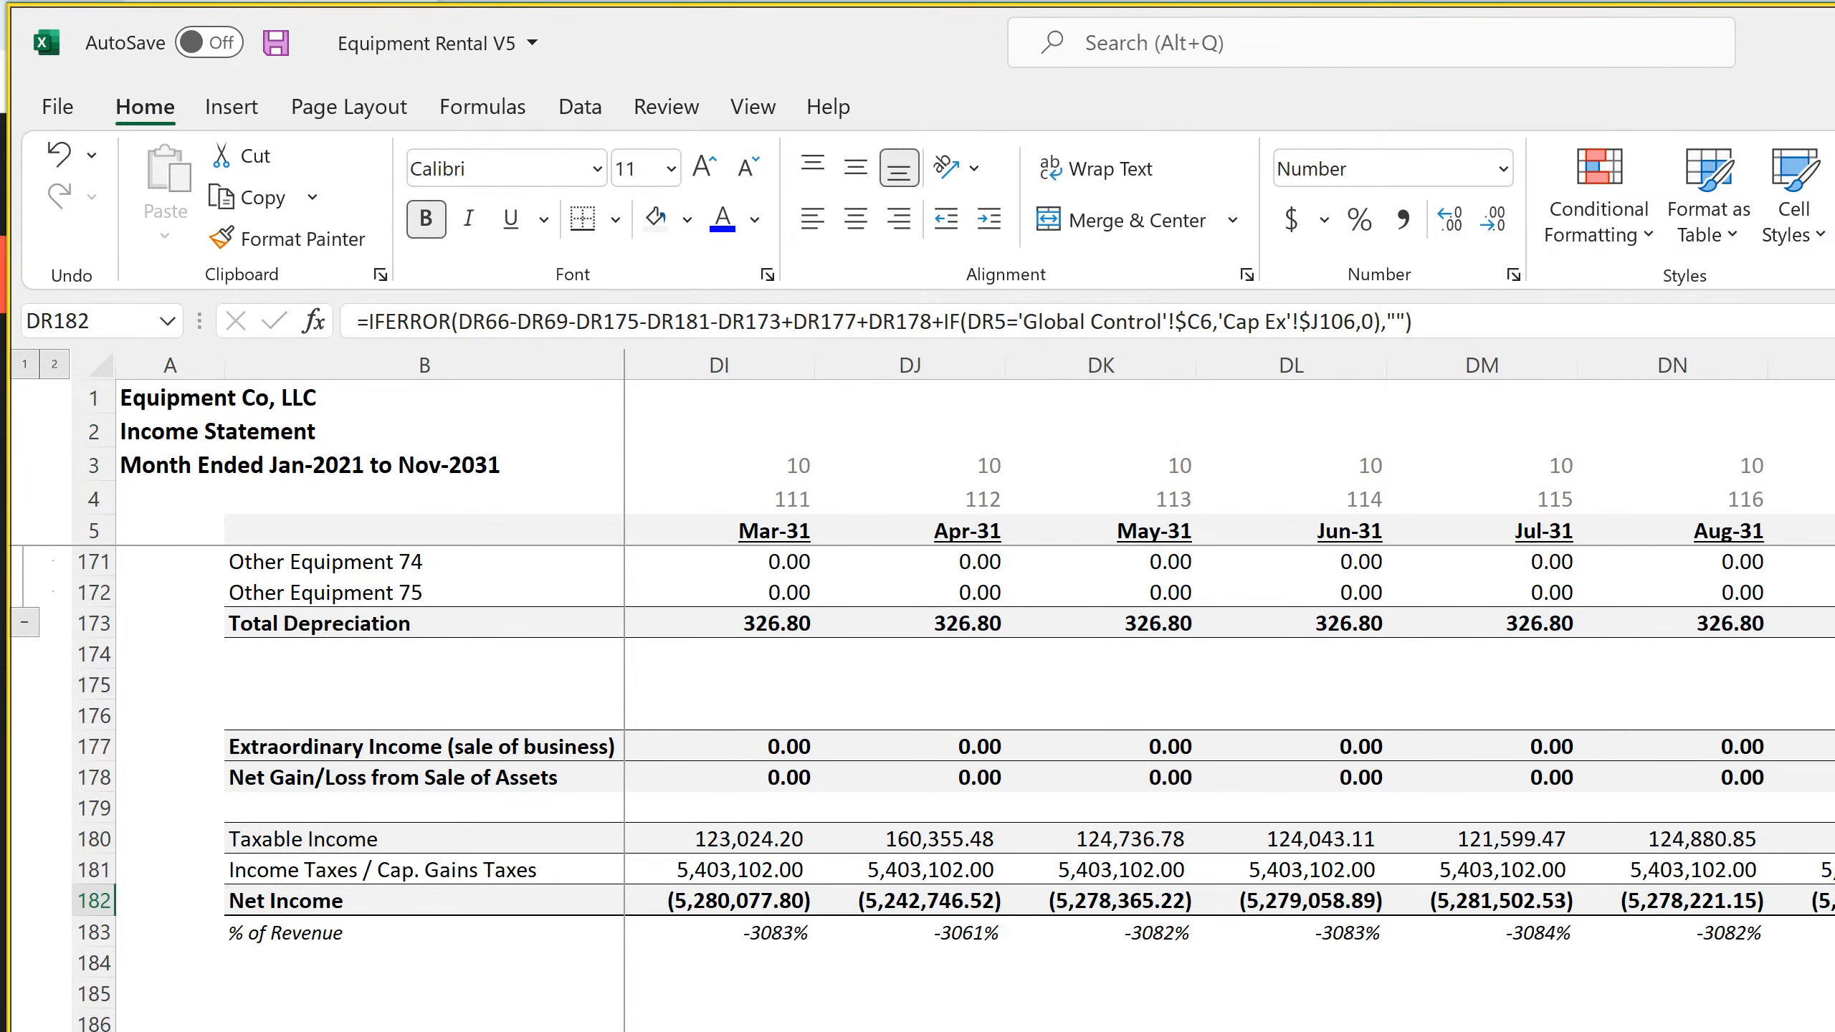
{"action": "scroll", "coordinate": [953, 787], "scroll_direction": "down", "scroll_amount": 7}
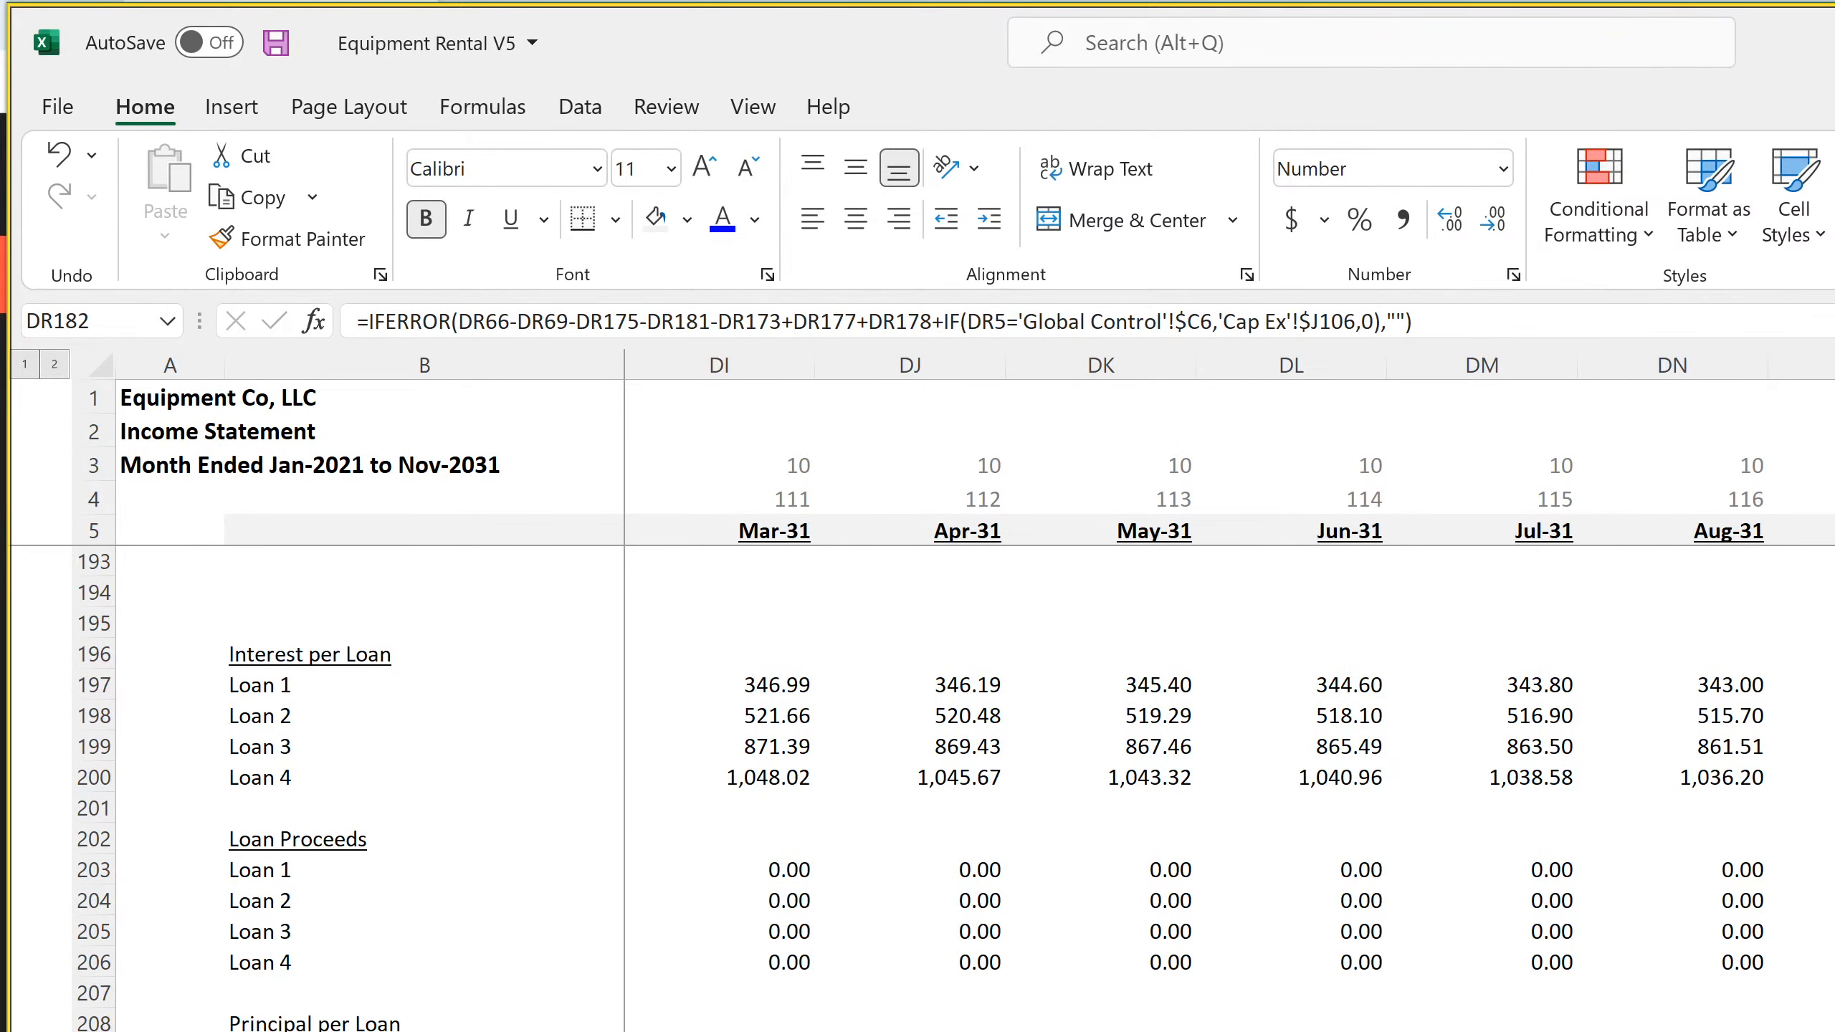
{"action": "key", "text": "alt+Tab"}
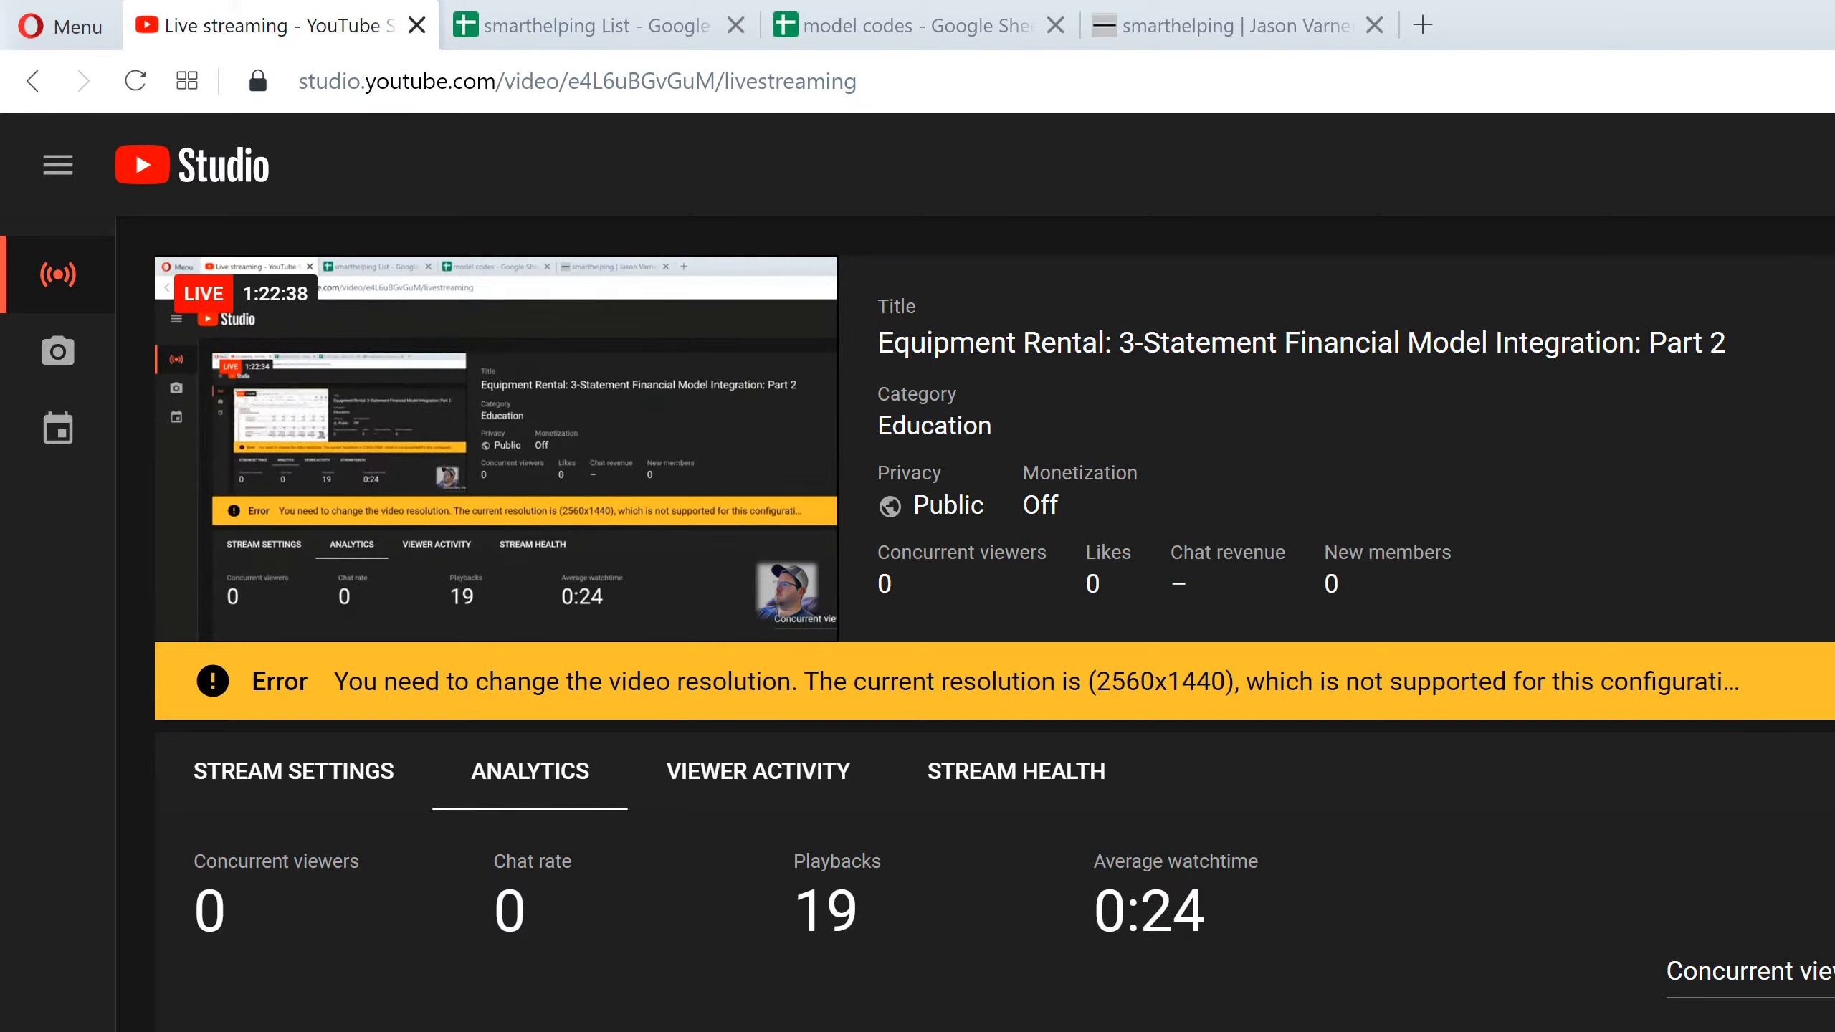
{"action": "key", "text": "alt+Tab"}
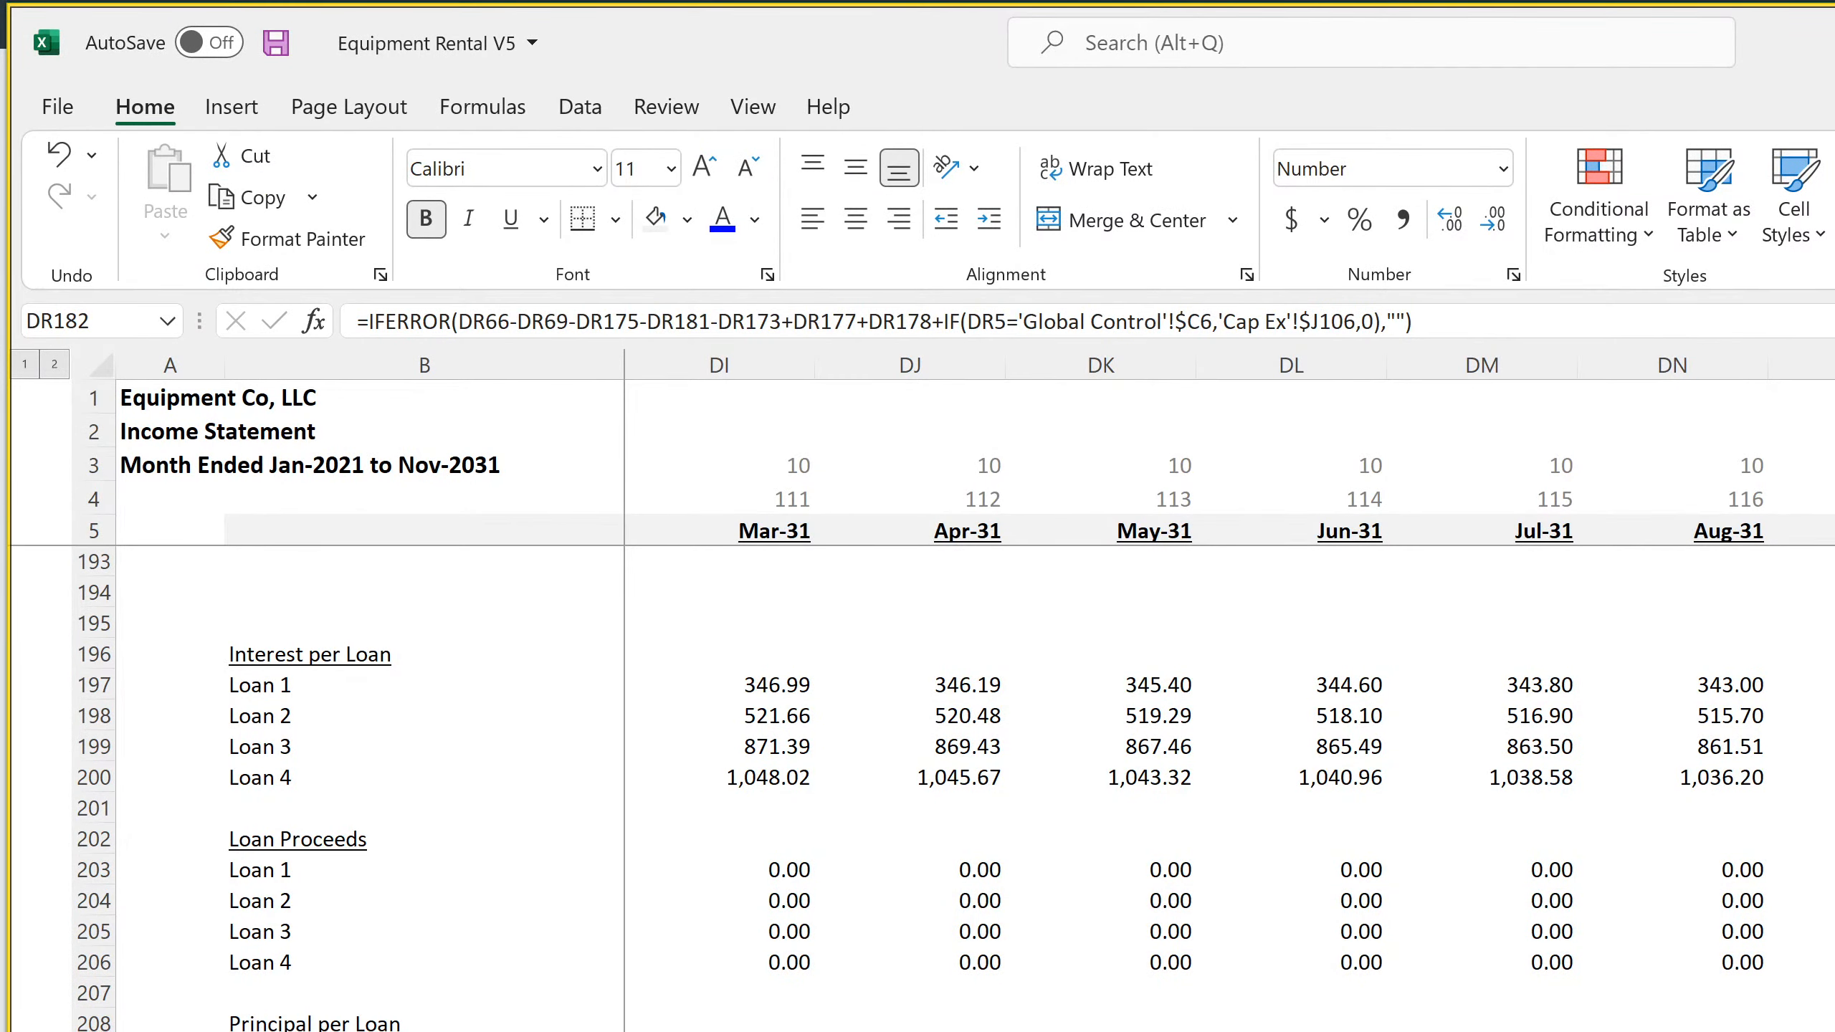
{"action": "scroll", "coordinate": [917, 788], "scroll_direction": "up", "scroll_amount": 20}
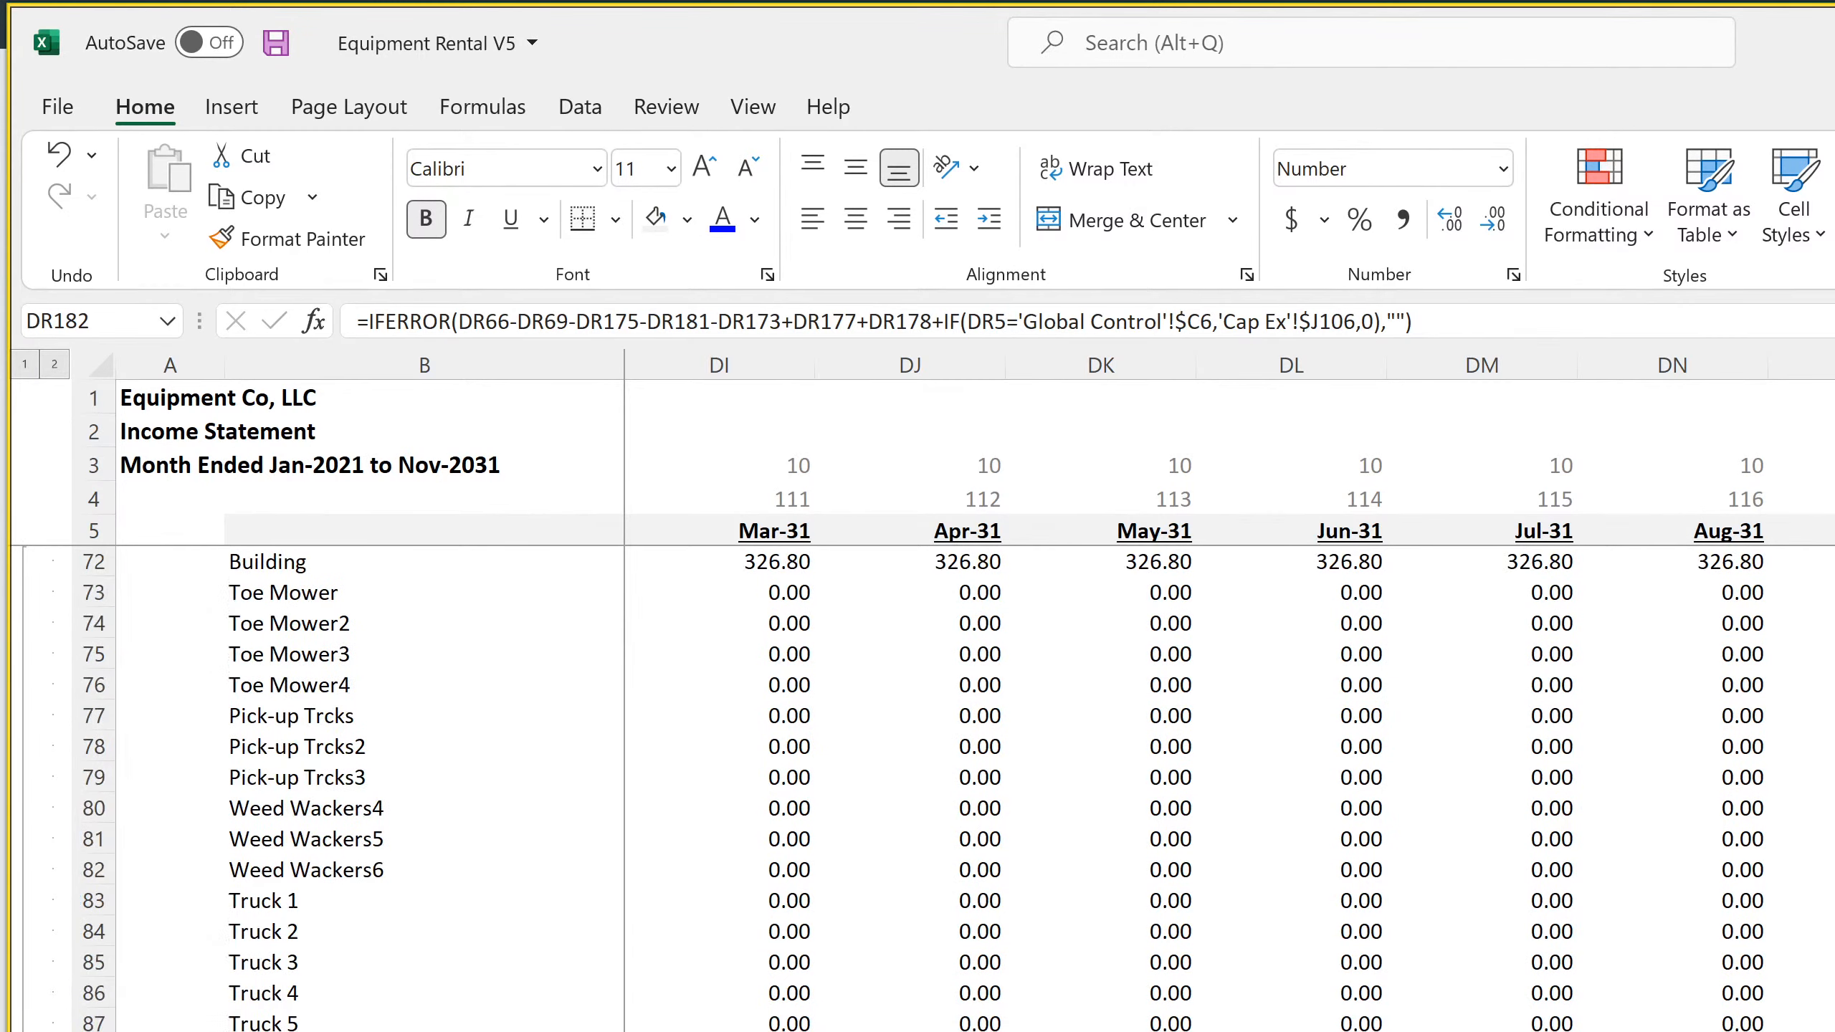
{"action": "scroll", "coordinate": [918, 787], "scroll_direction": "down", "scroll_amount": 4}
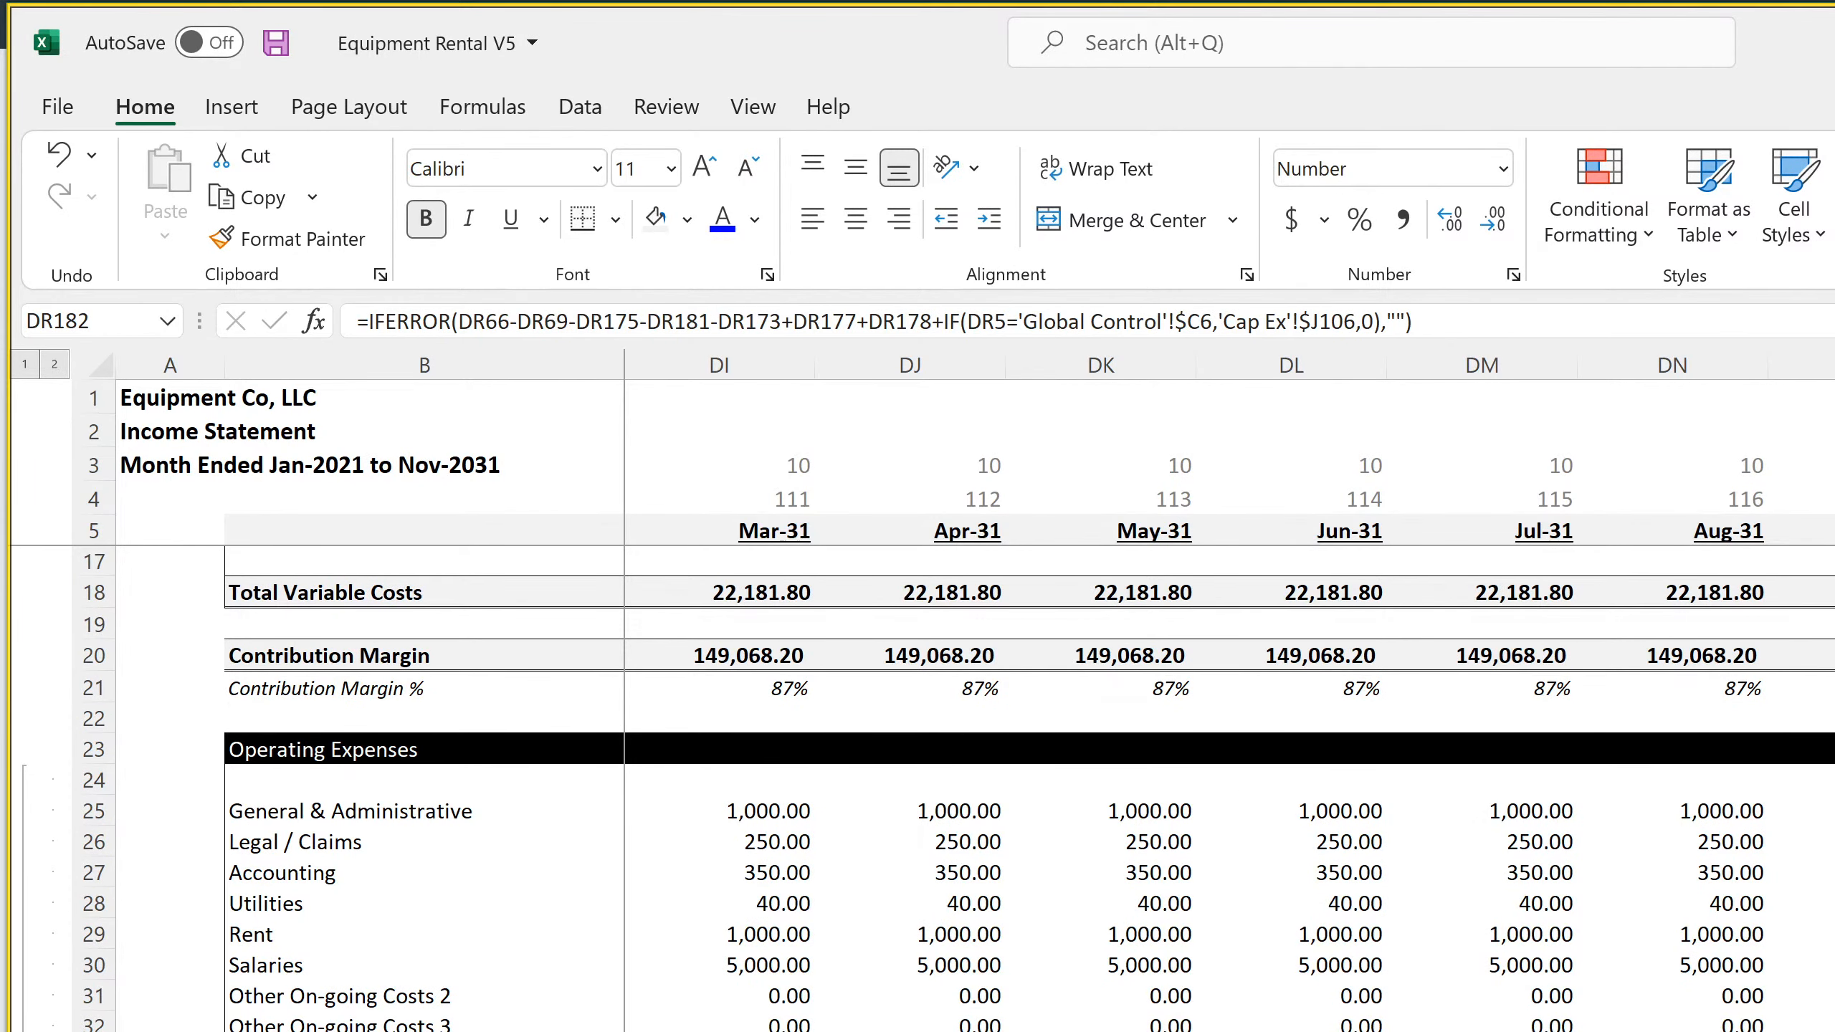
{"action": "scroll", "coordinate": [917, 788], "scroll_direction": "down", "scroll_amount": 11}
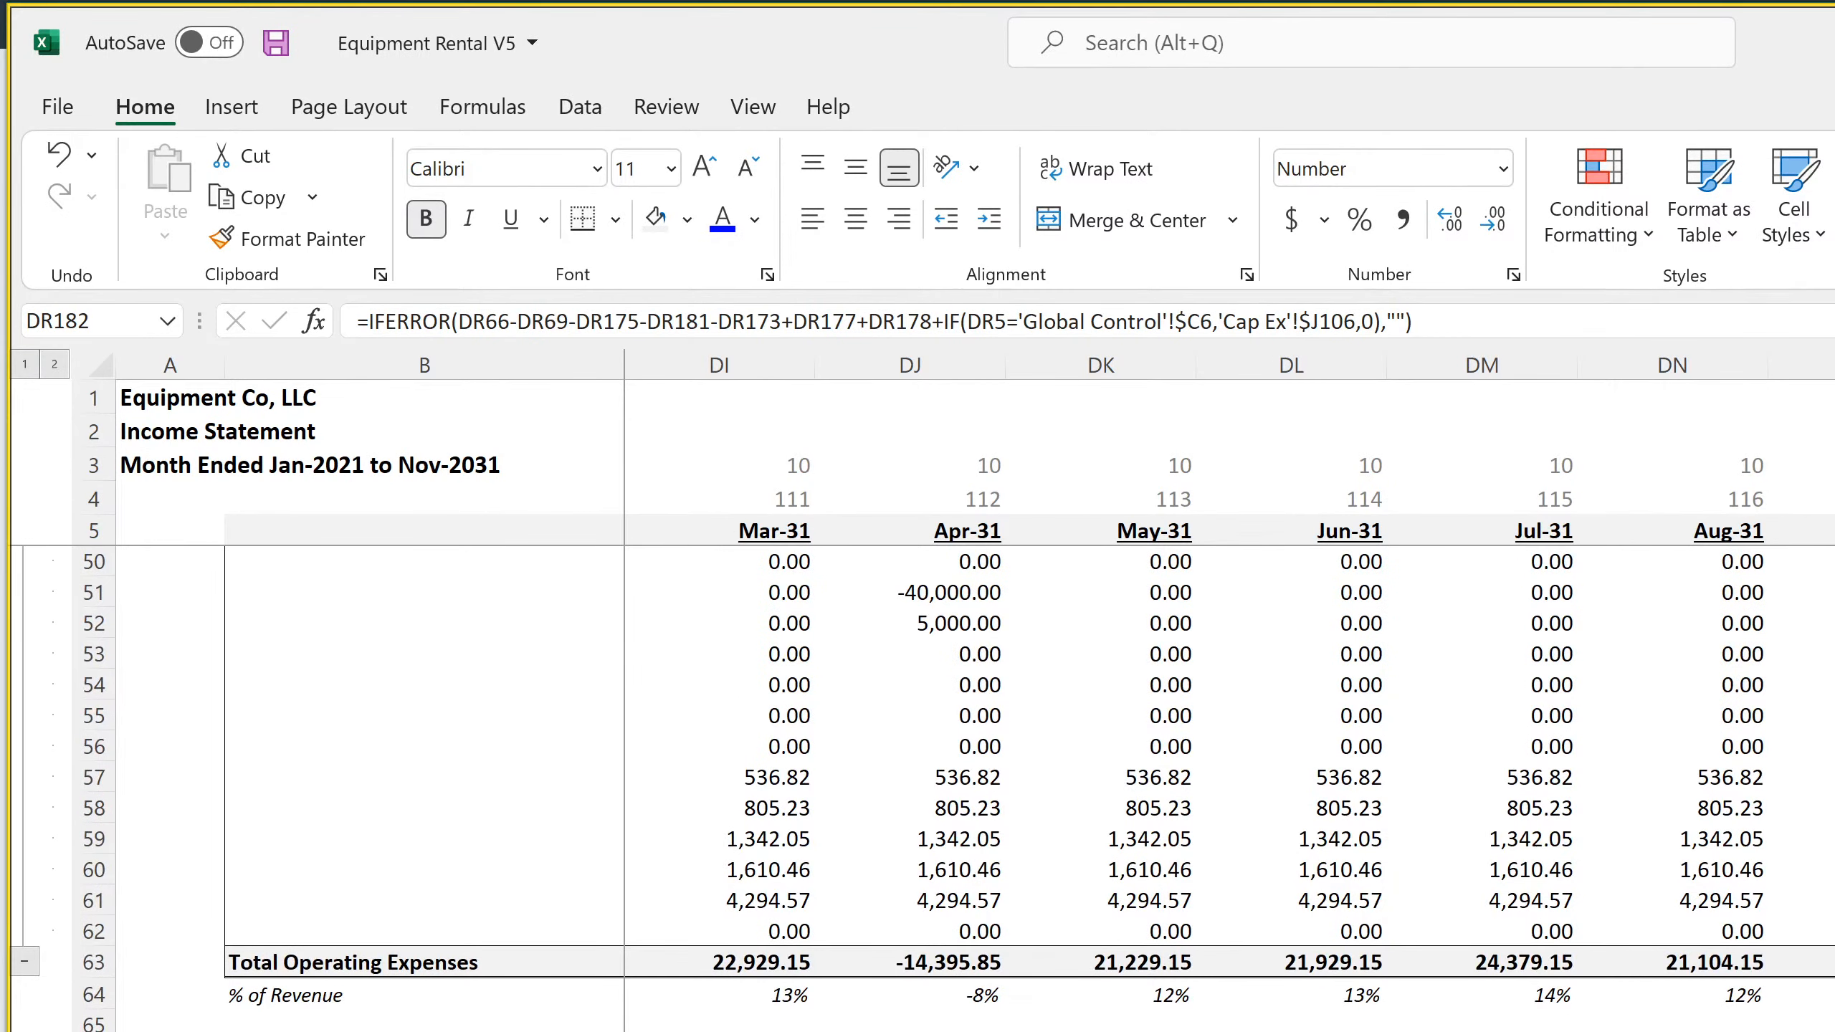
{"action": "scroll", "coordinate": [917, 788], "scroll_direction": "down", "scroll_amount": 11}
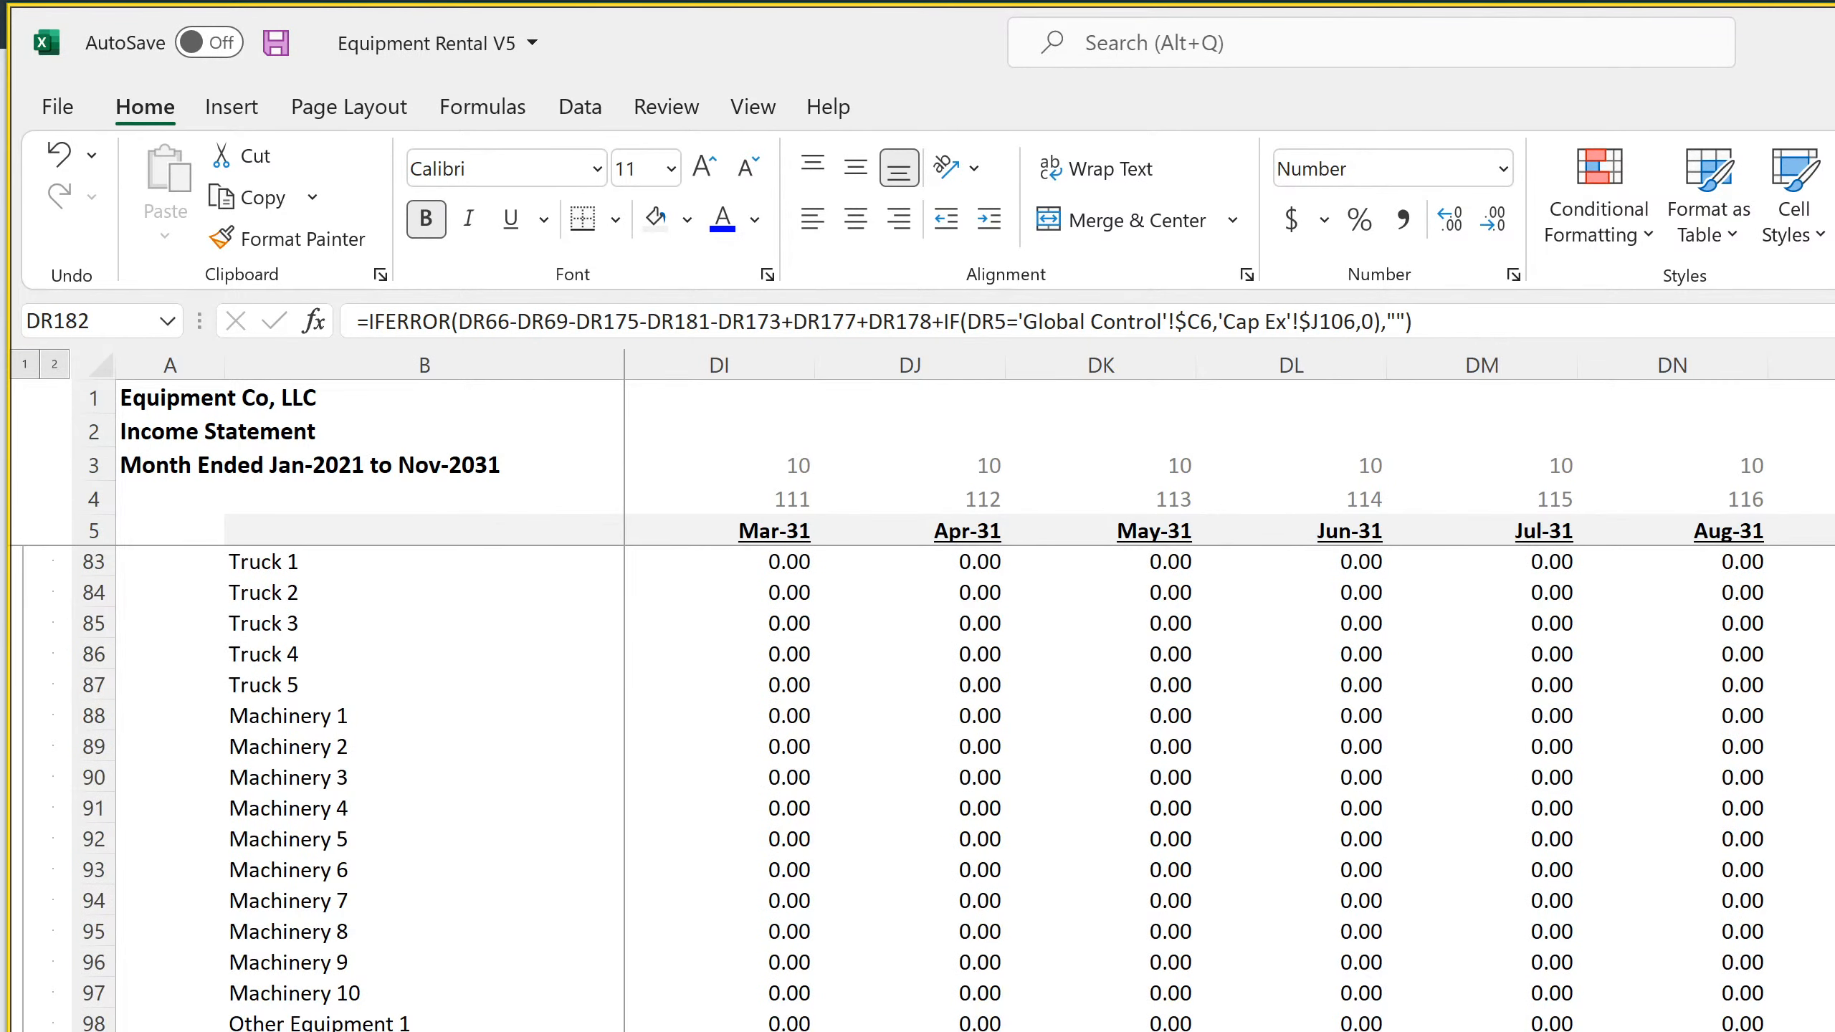
Inspect the exit proceeds formula in DR22 on the Cash Flow Statement - Monthly sheet
{"action": "key", "text": "ctrl+Page_Down"}
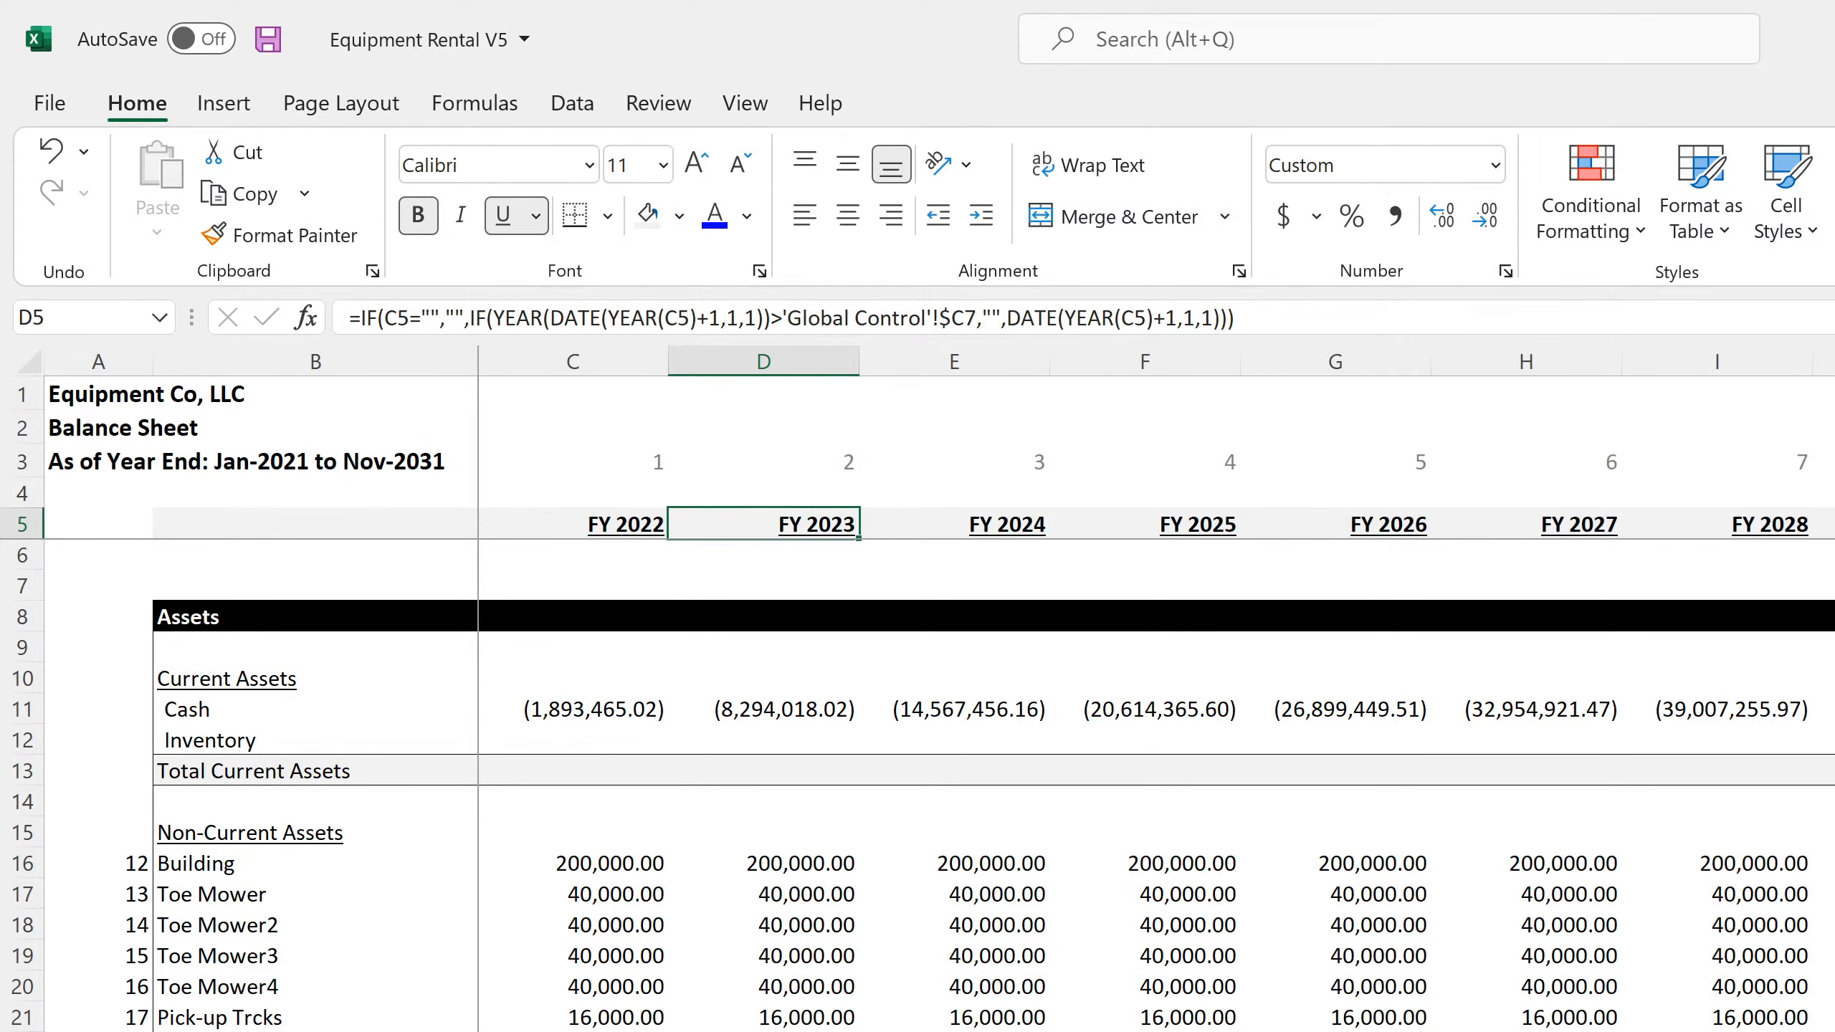
{"action": "key", "text": "ctrl+Page_Down"}
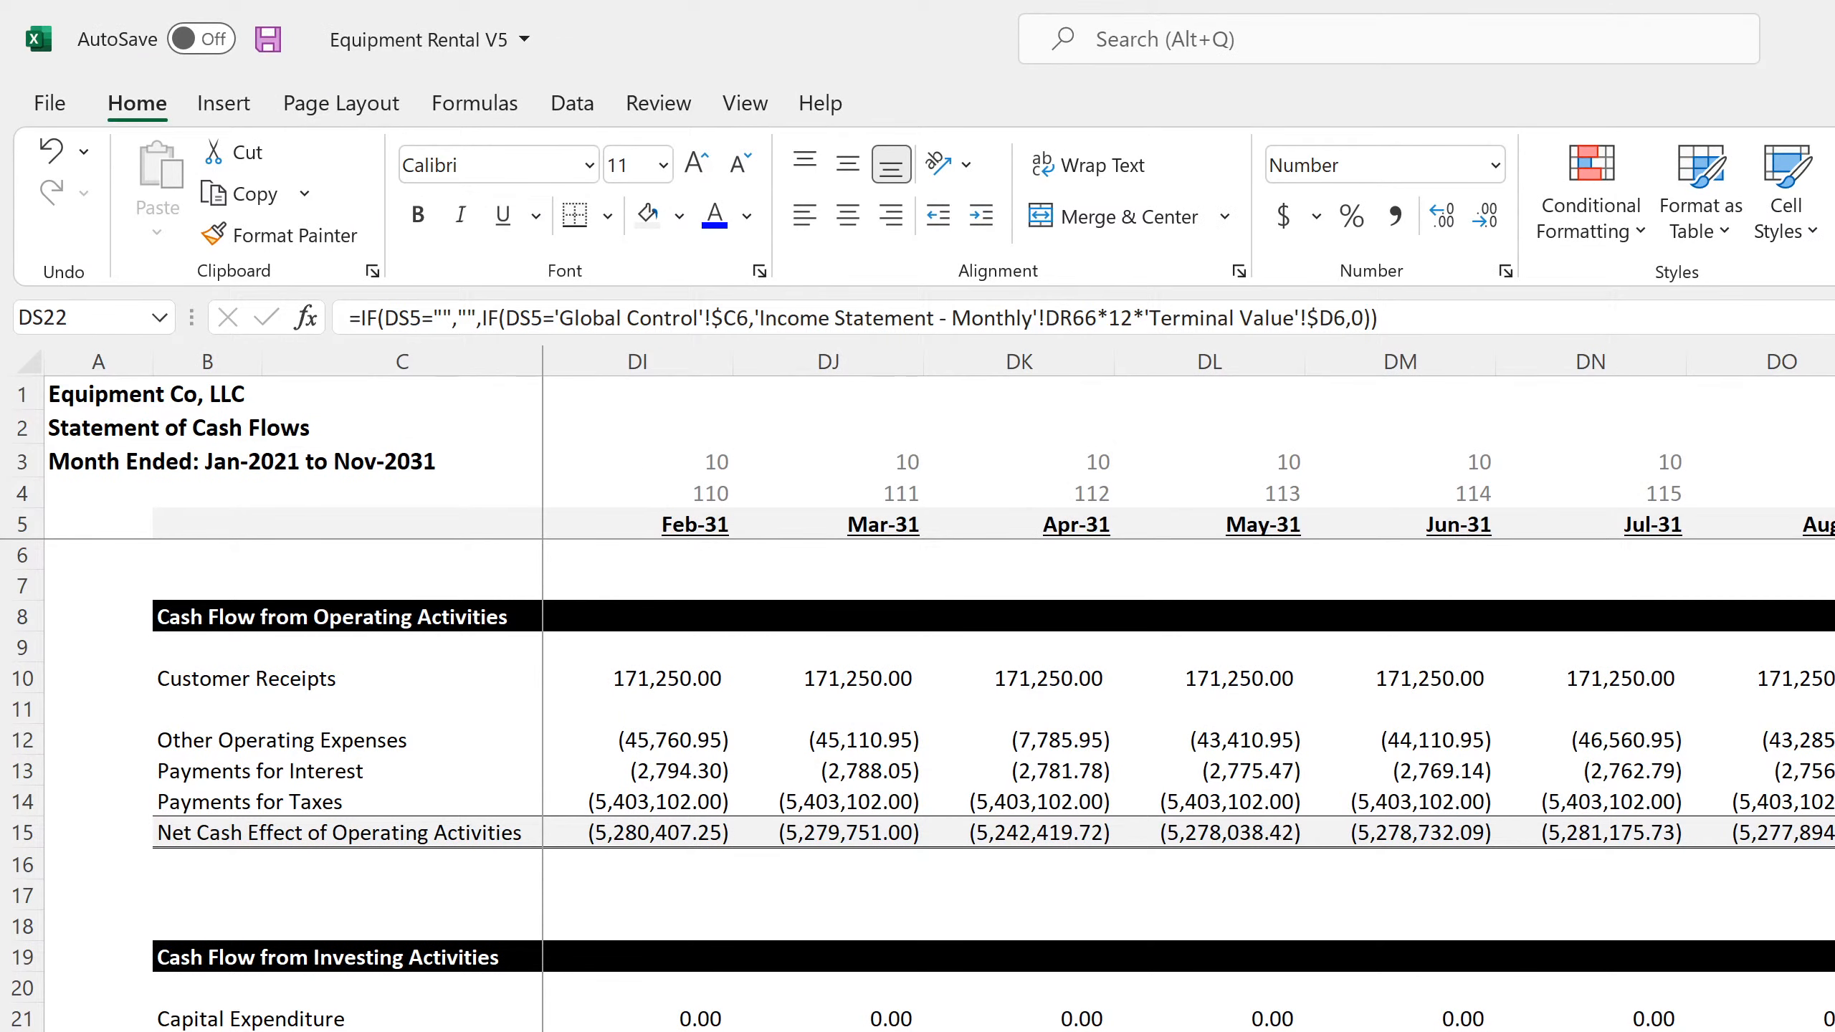
{"action": "key", "text": "Left"}
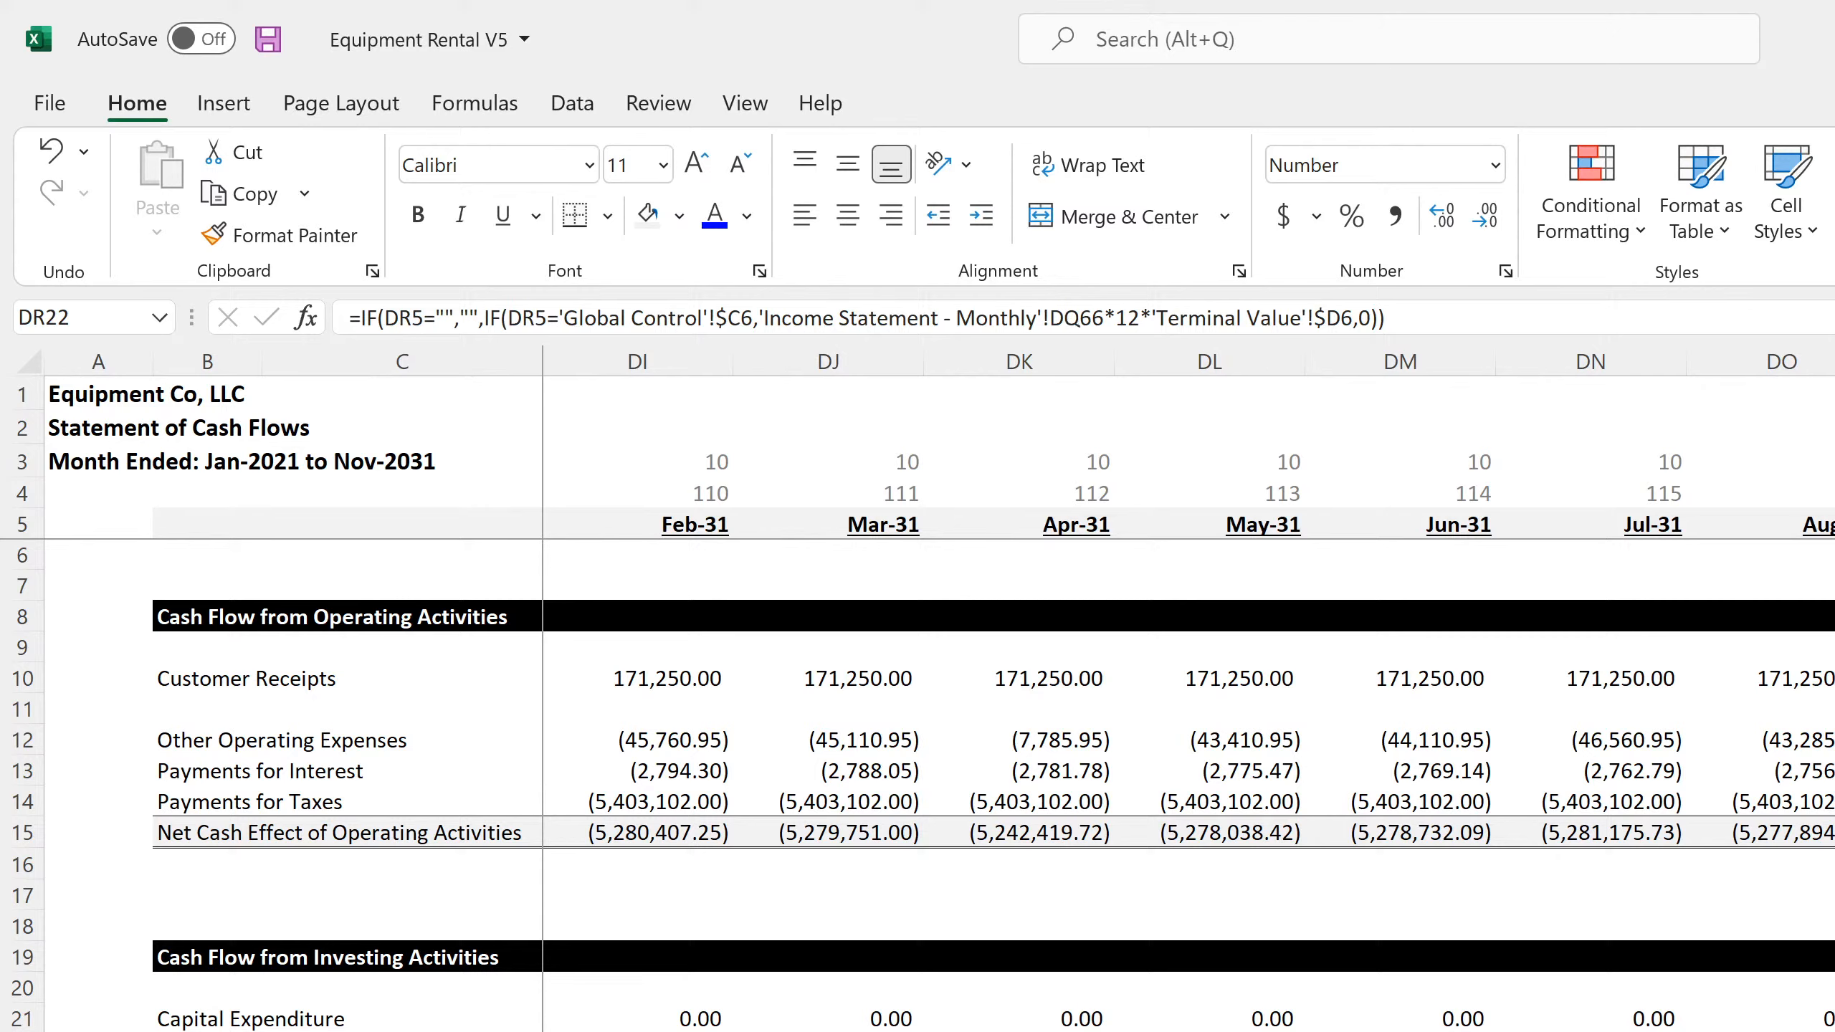
{"action": "key", "text": "F2"}
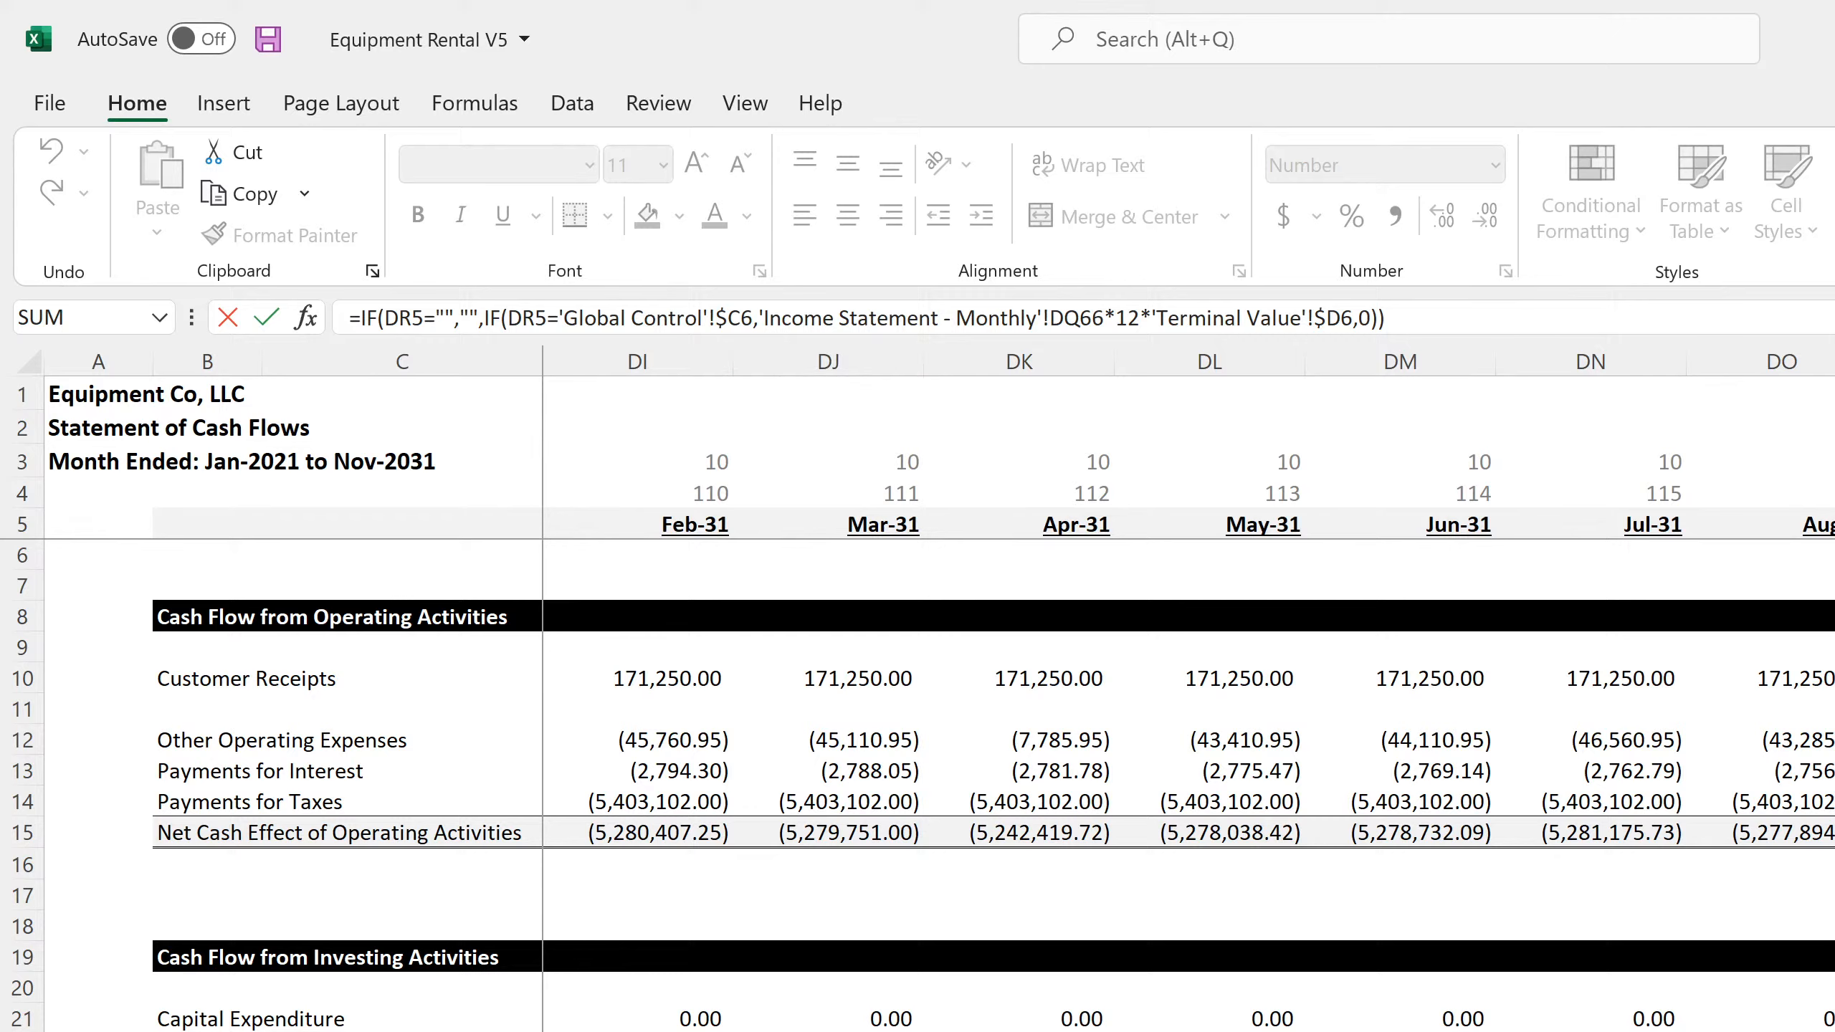
{"action": "key", "text": "Return"}
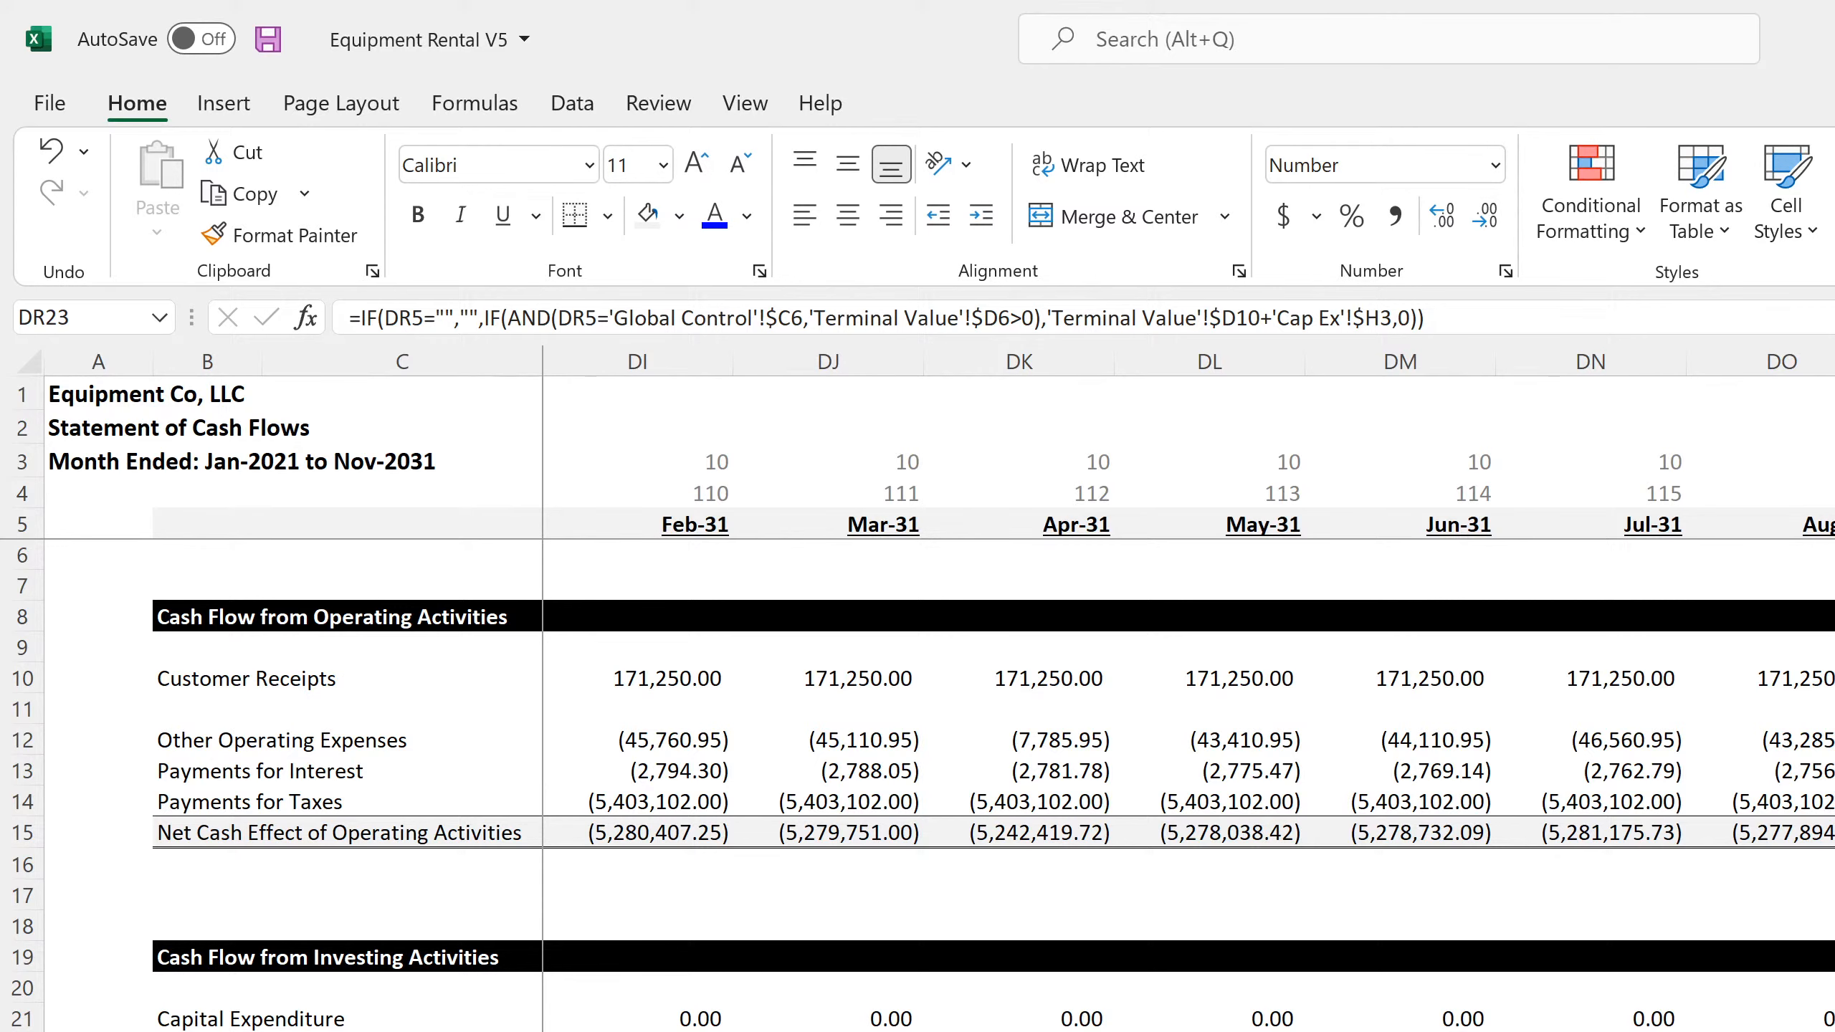
Check the formulas for Valuation at Exit, Multiple, Annualized EBITDA and End Month on the Terminal Value sheet
{"action": "key", "text": "ctrl+Page_Up"}
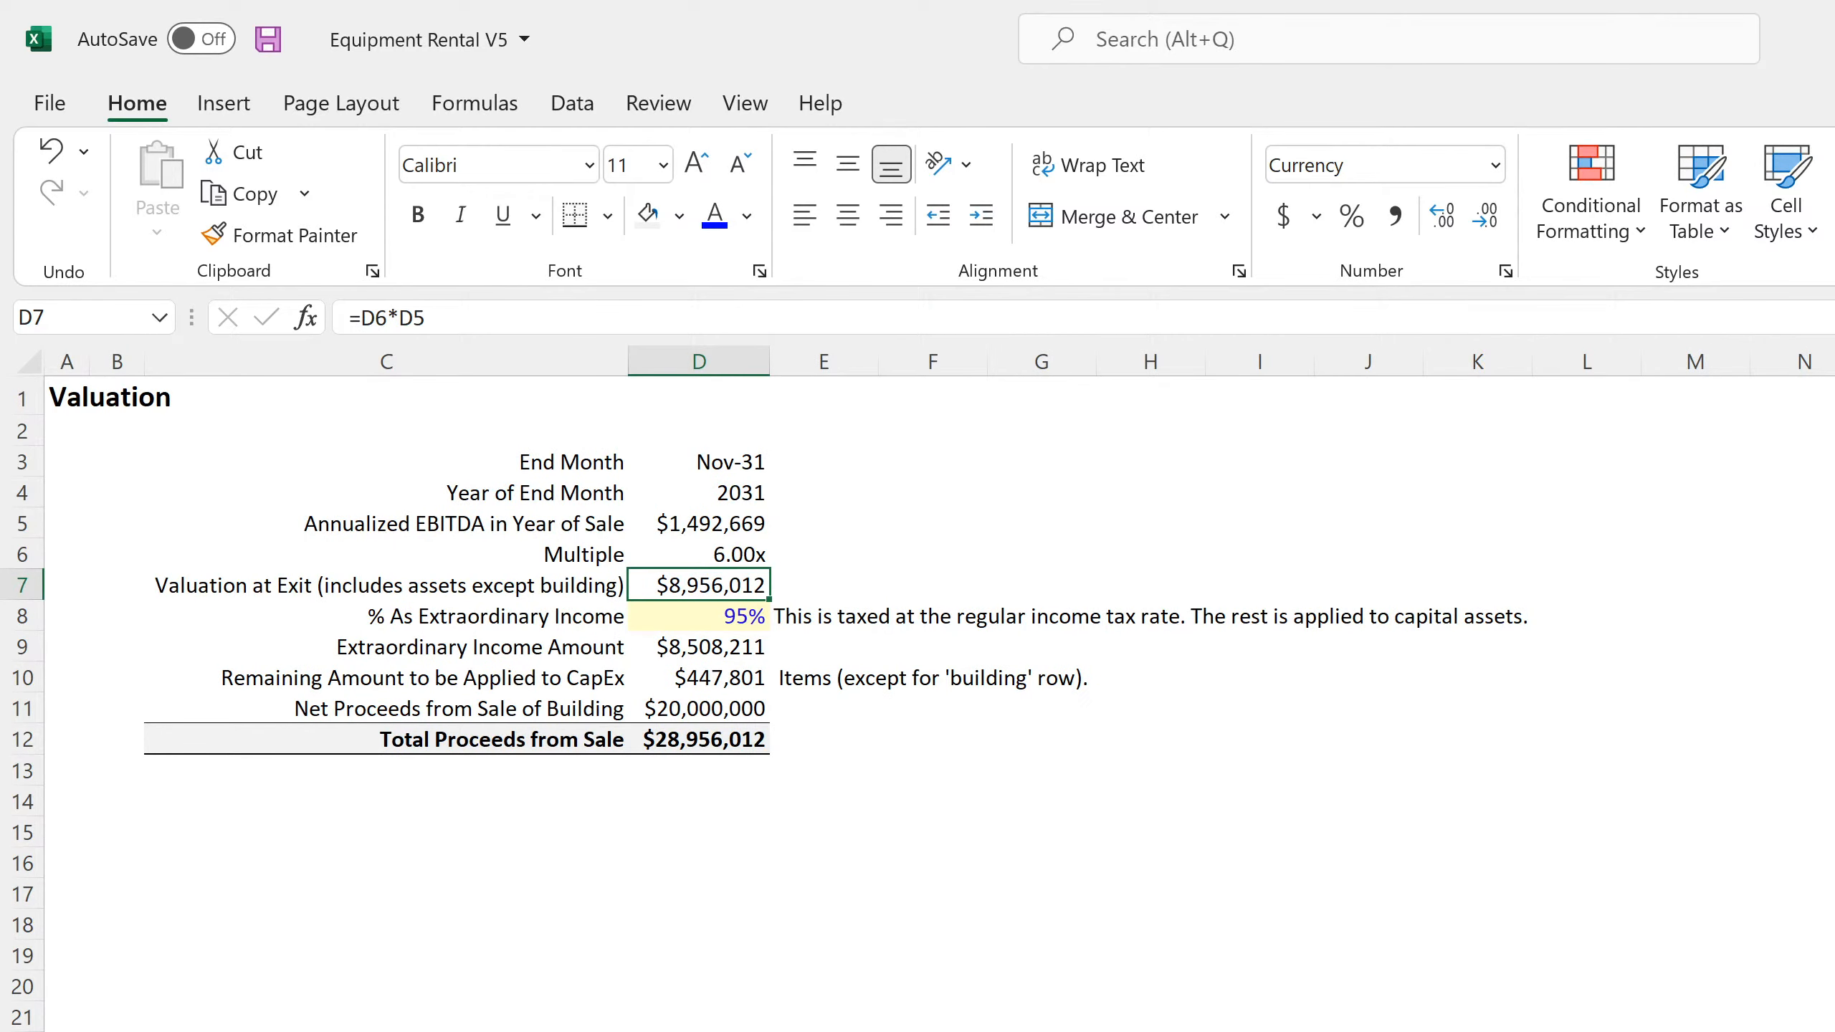
{"action": "double_click", "coordinate": [729, 585]}
{"action": "key", "text": "Return"}
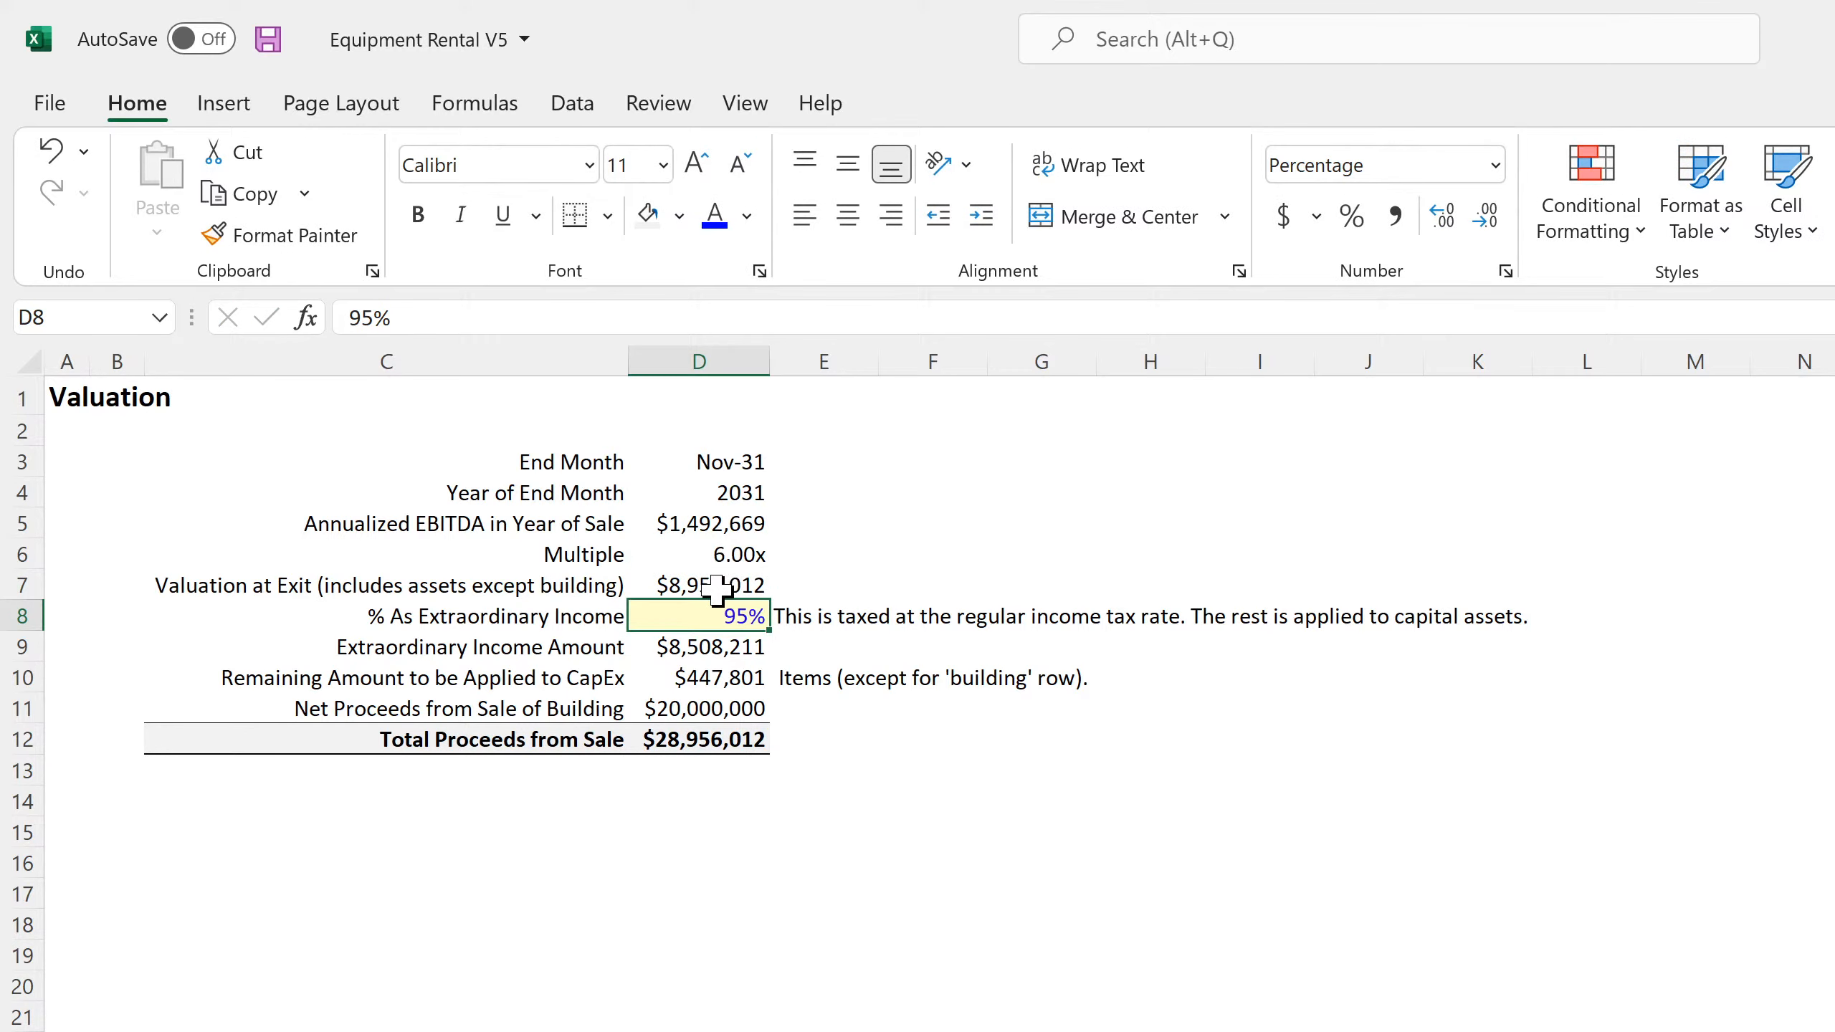
{"action": "left_click", "coordinate": [716, 590]}
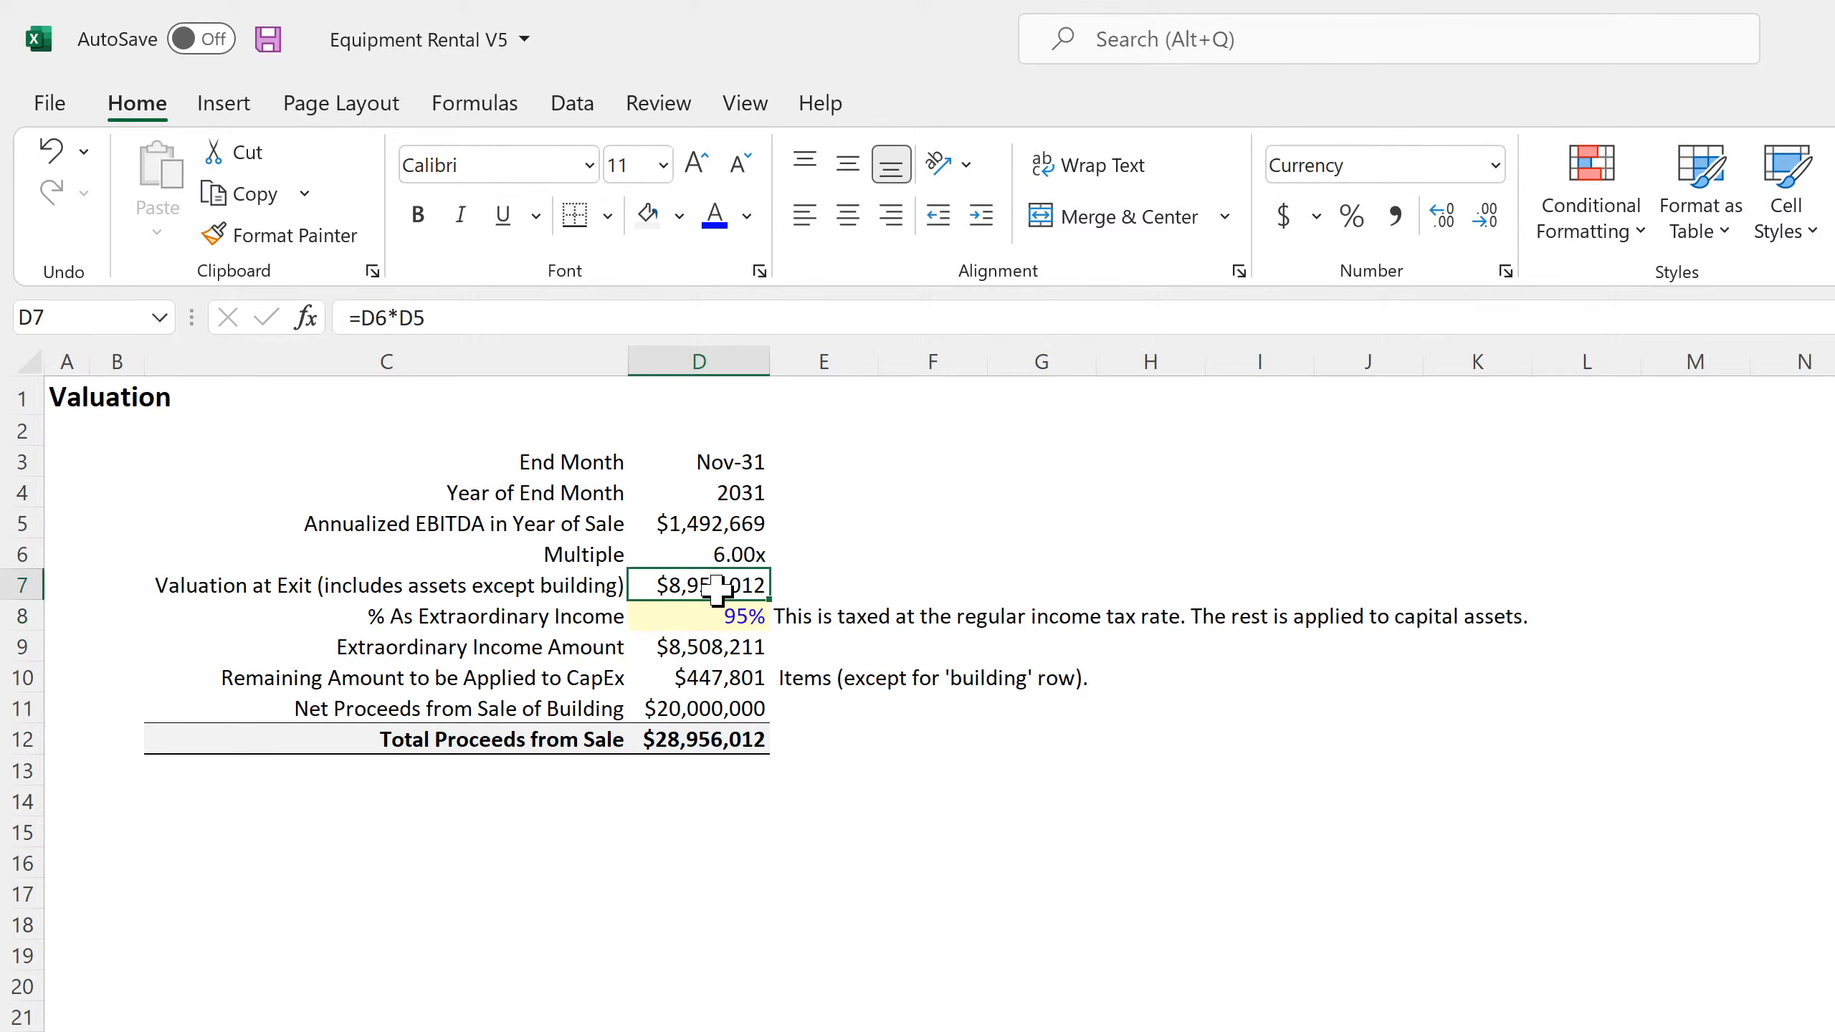
{"action": "left_click", "coordinate": [744, 556]}
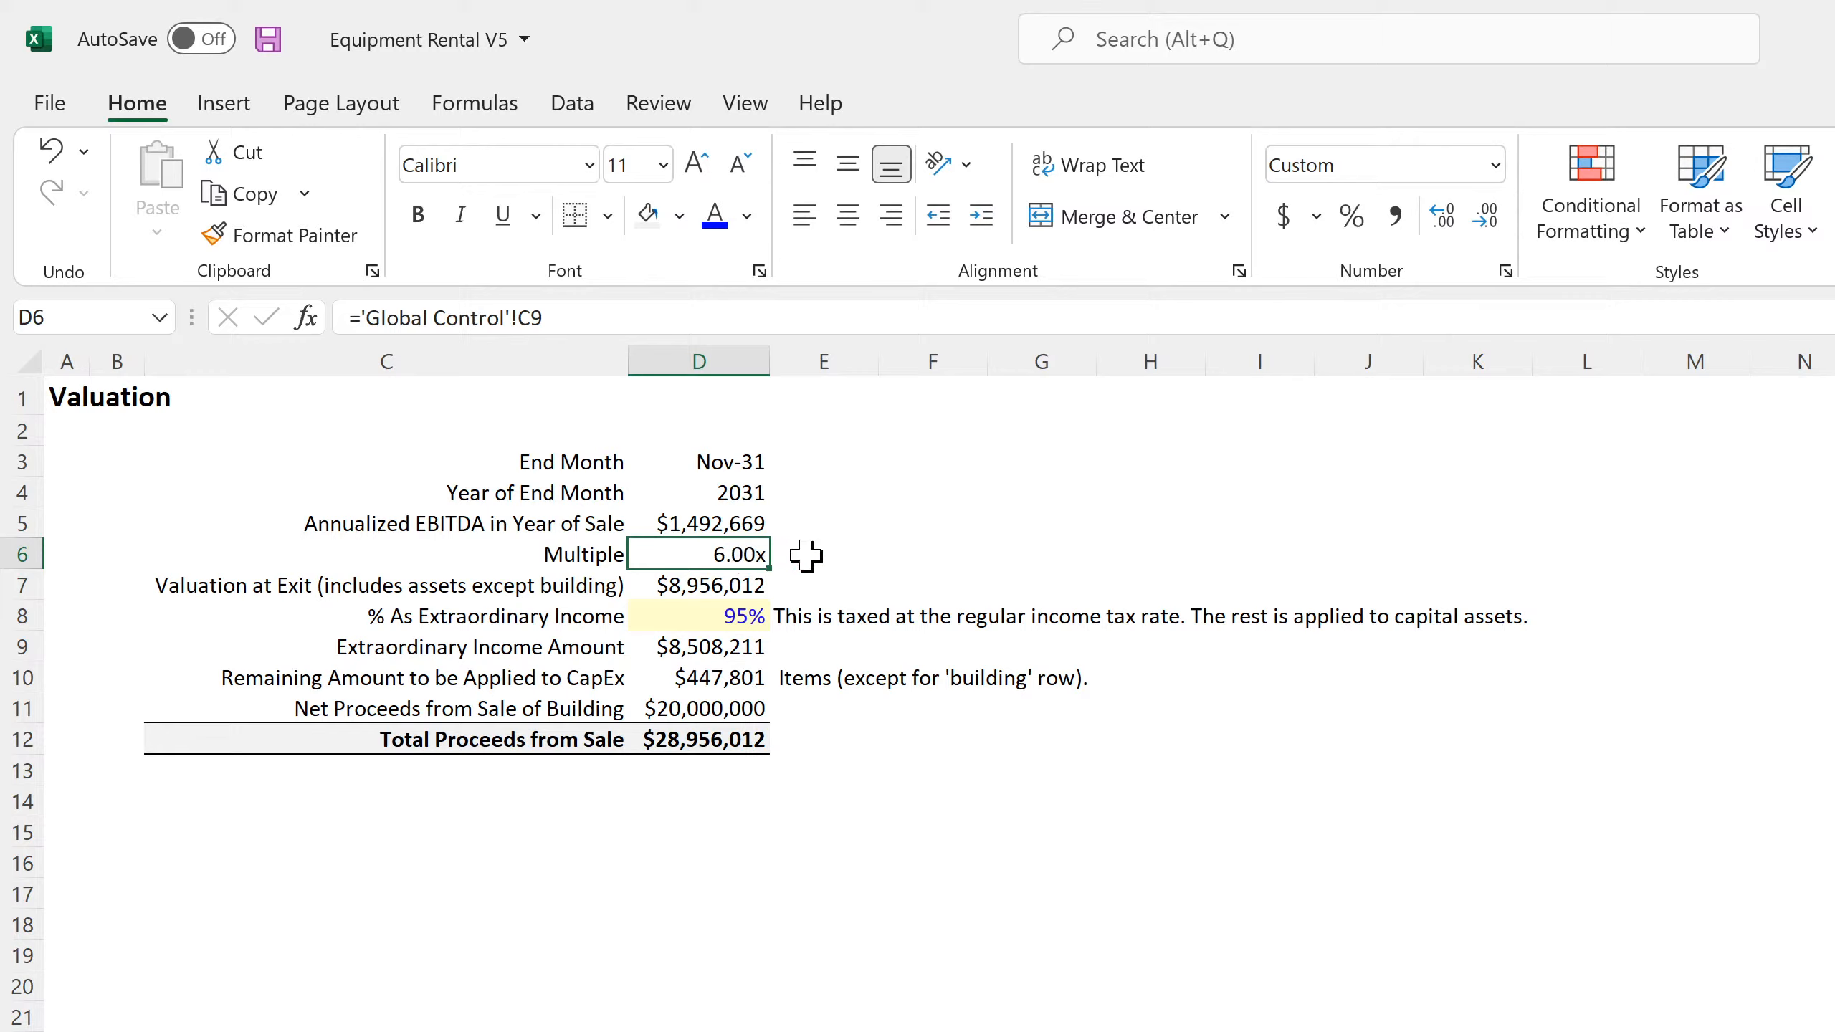
{"action": "left_click", "coordinate": [737, 522]}
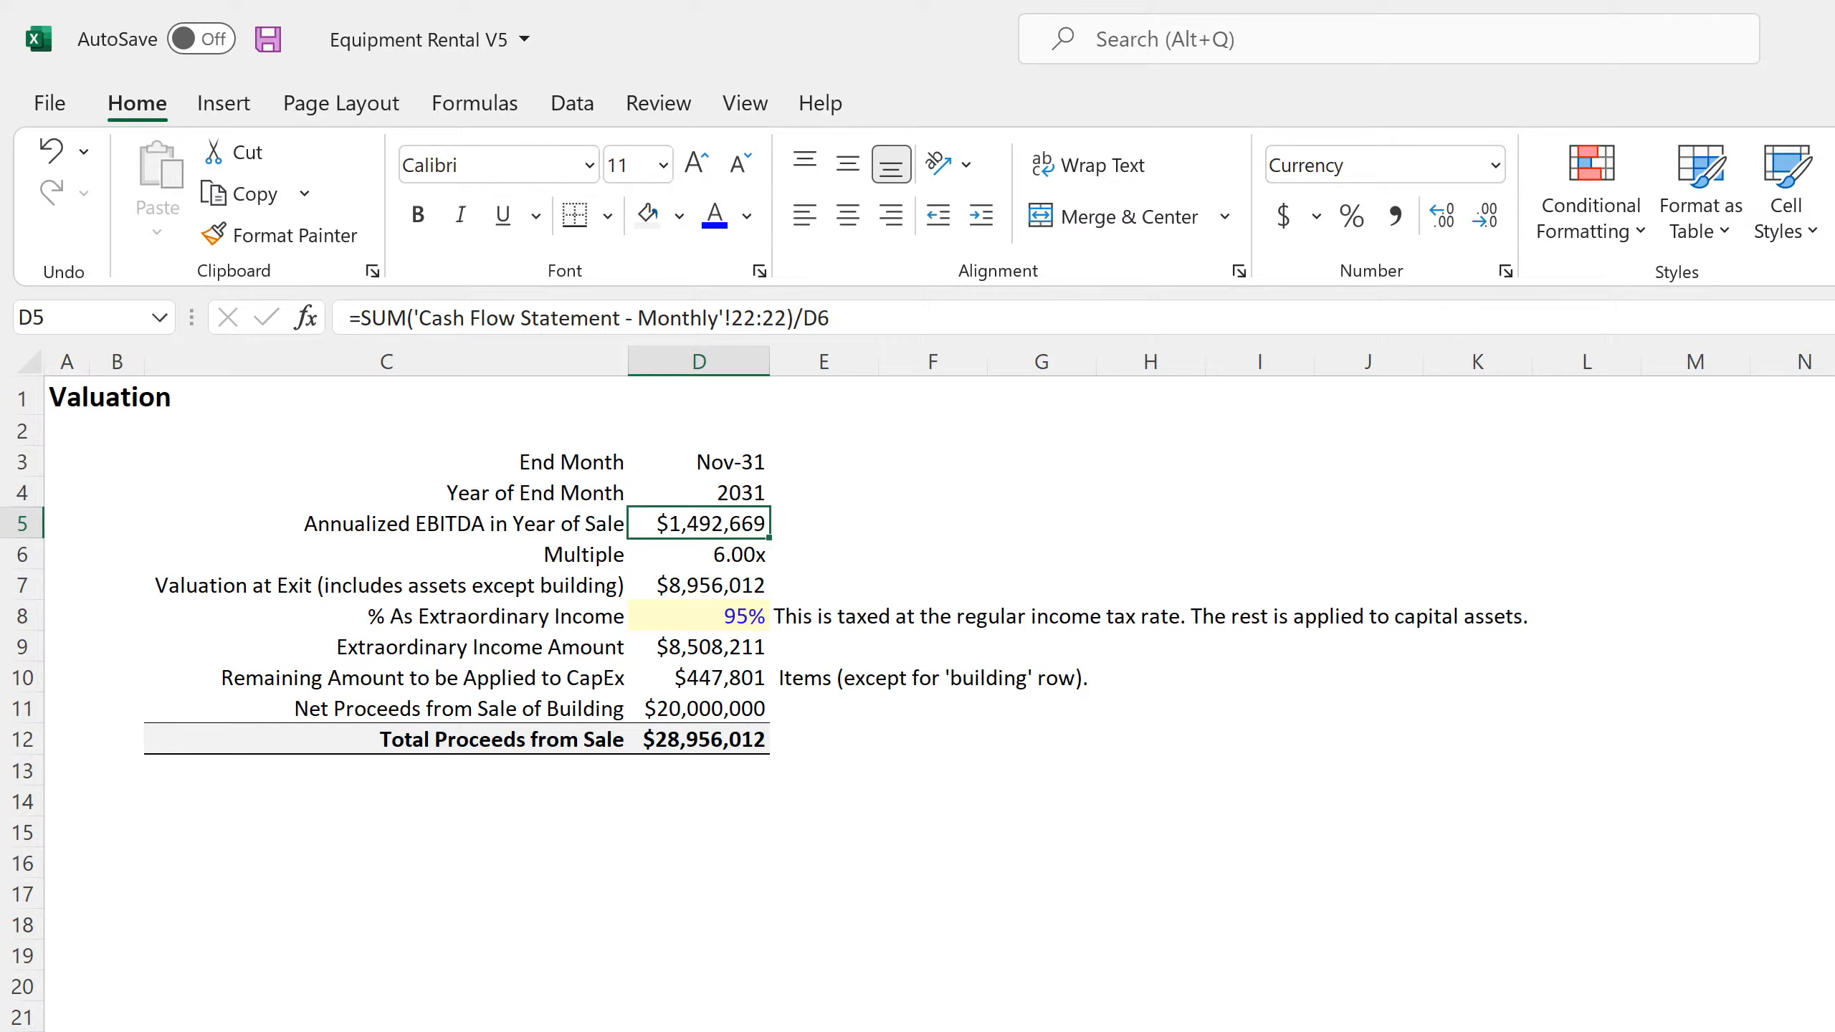
{"action": "double_click", "coordinate": [728, 527]}
{"action": "key", "text": "Return"}
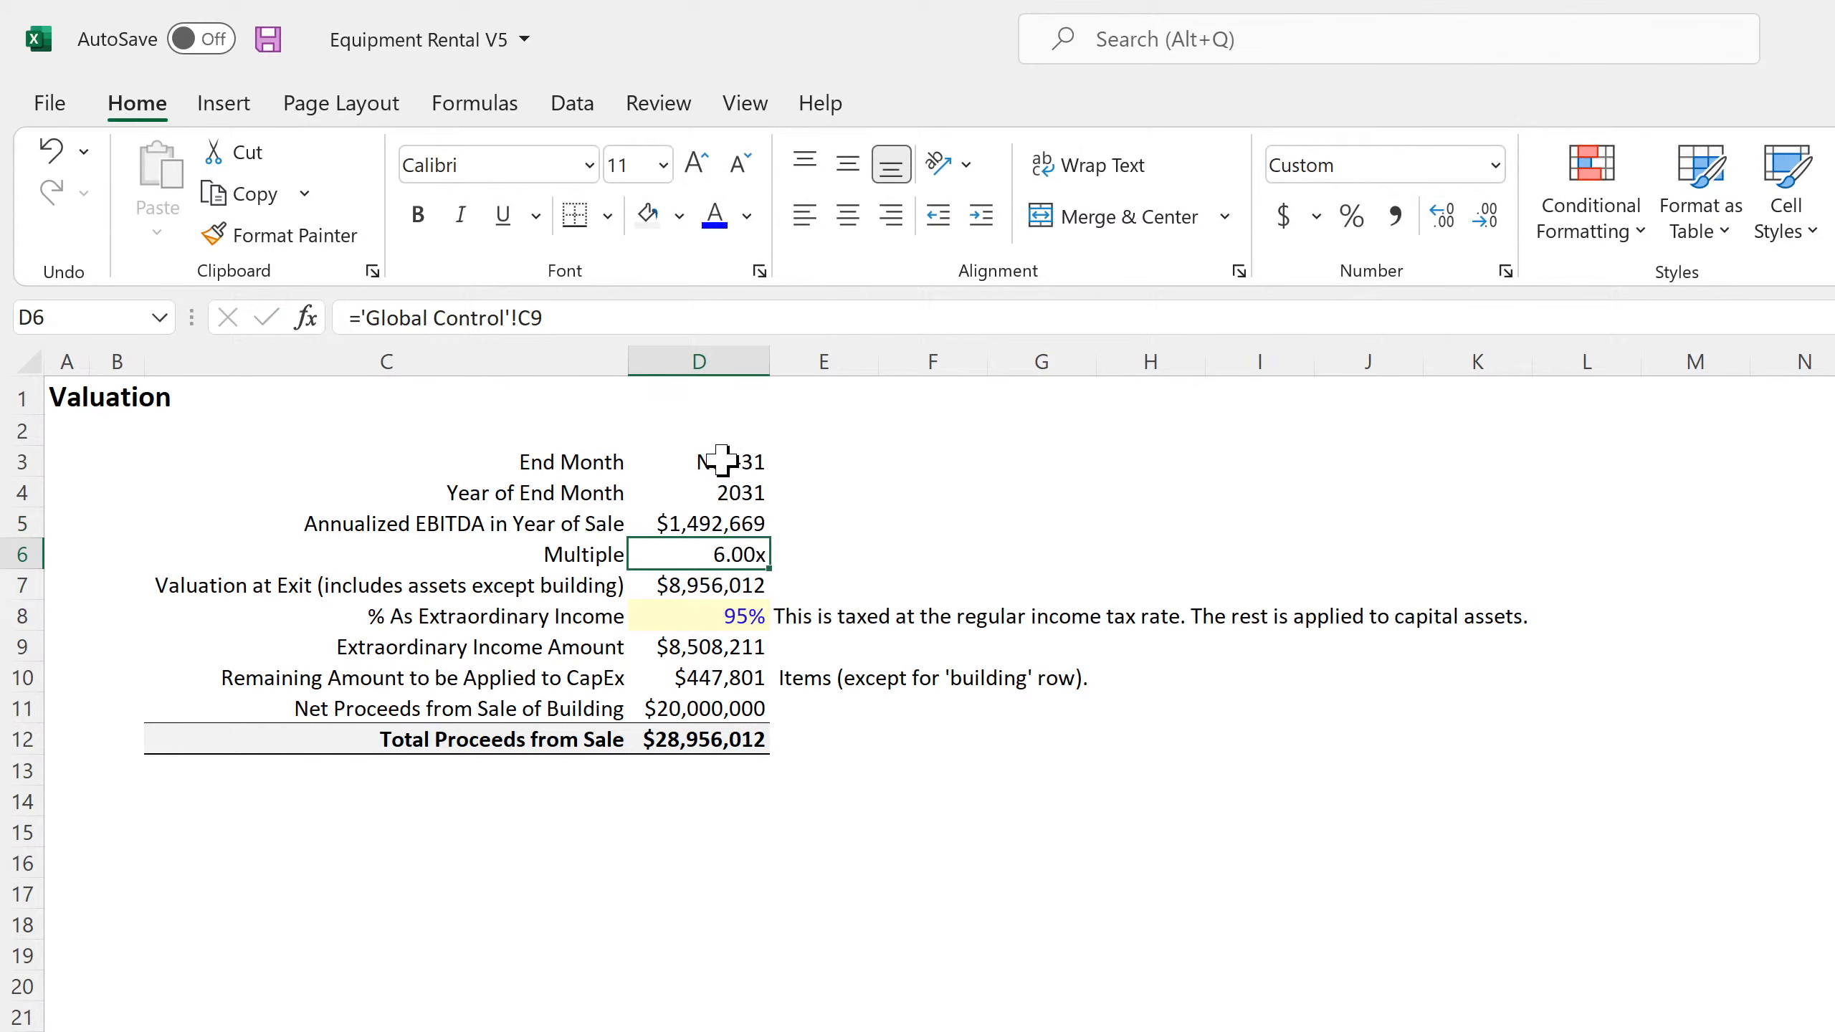
{"action": "left_click", "coordinate": [730, 463]}
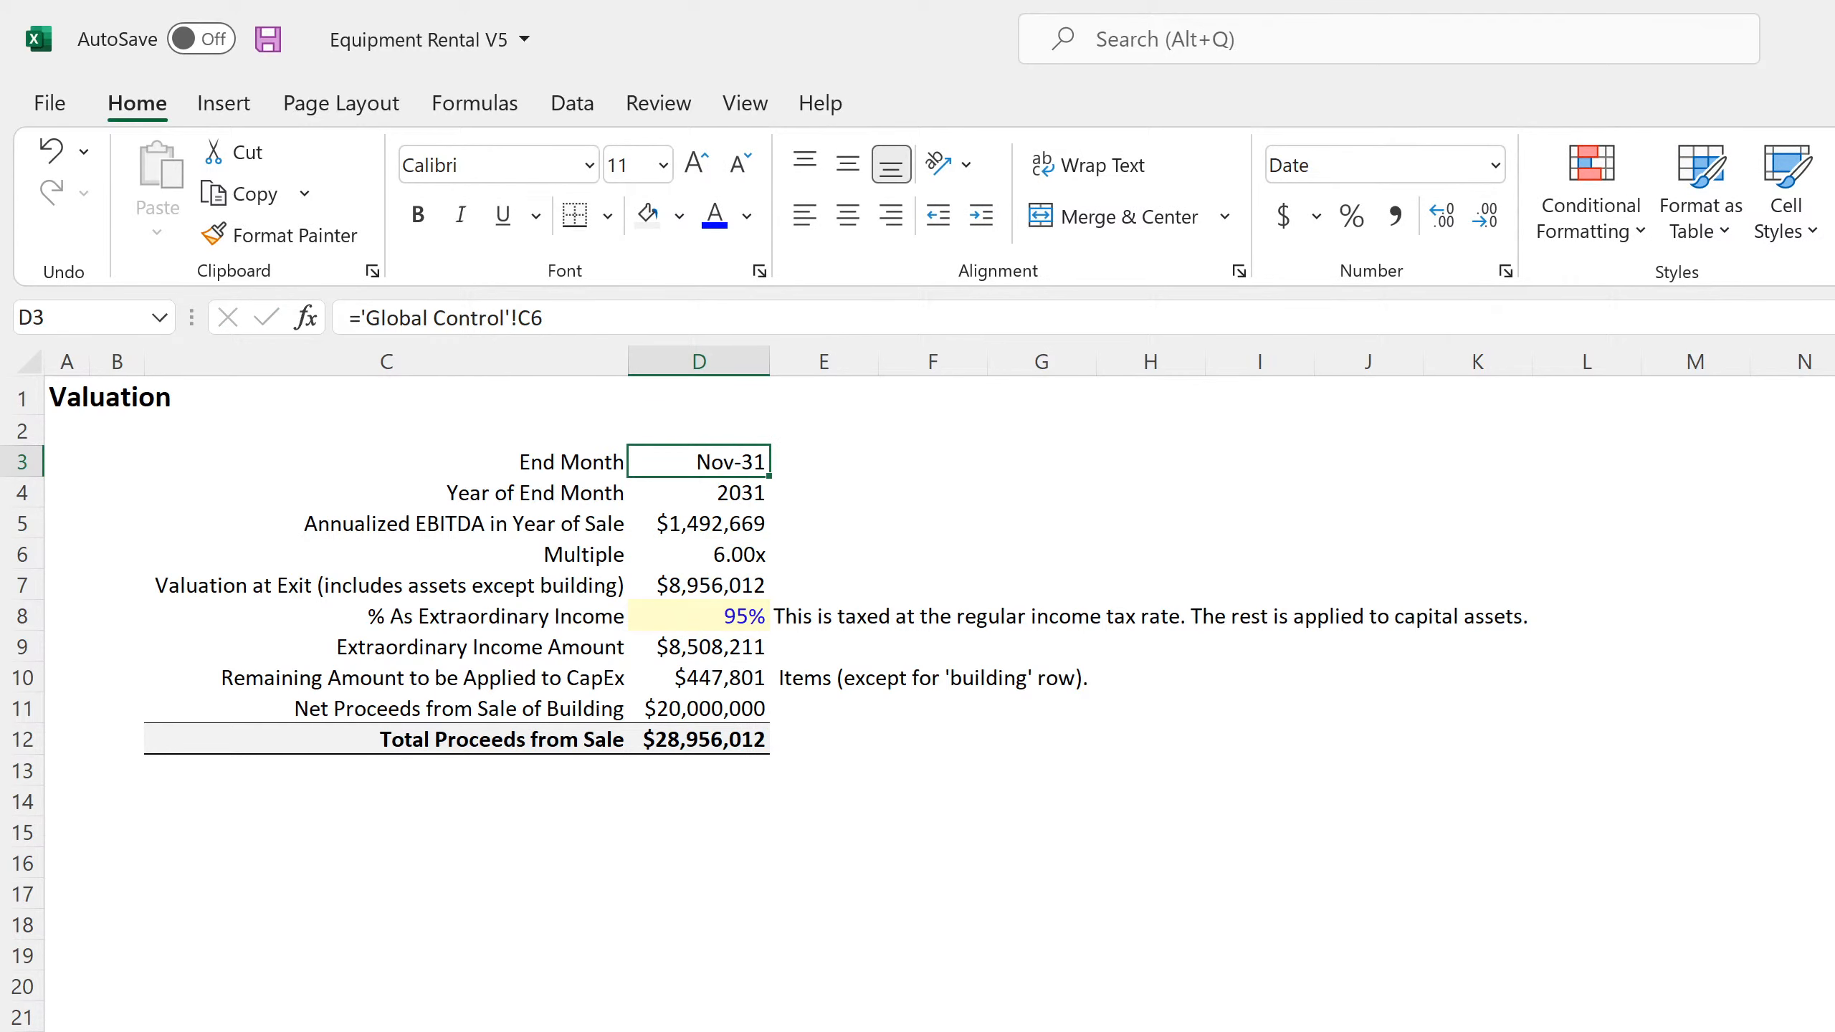
Examine the Interest formula in DQ69 and trace the EBITDA formula in DQ66 on the monthly Income Statement
{"action": "key", "text": "ctrl+Page_Up"}
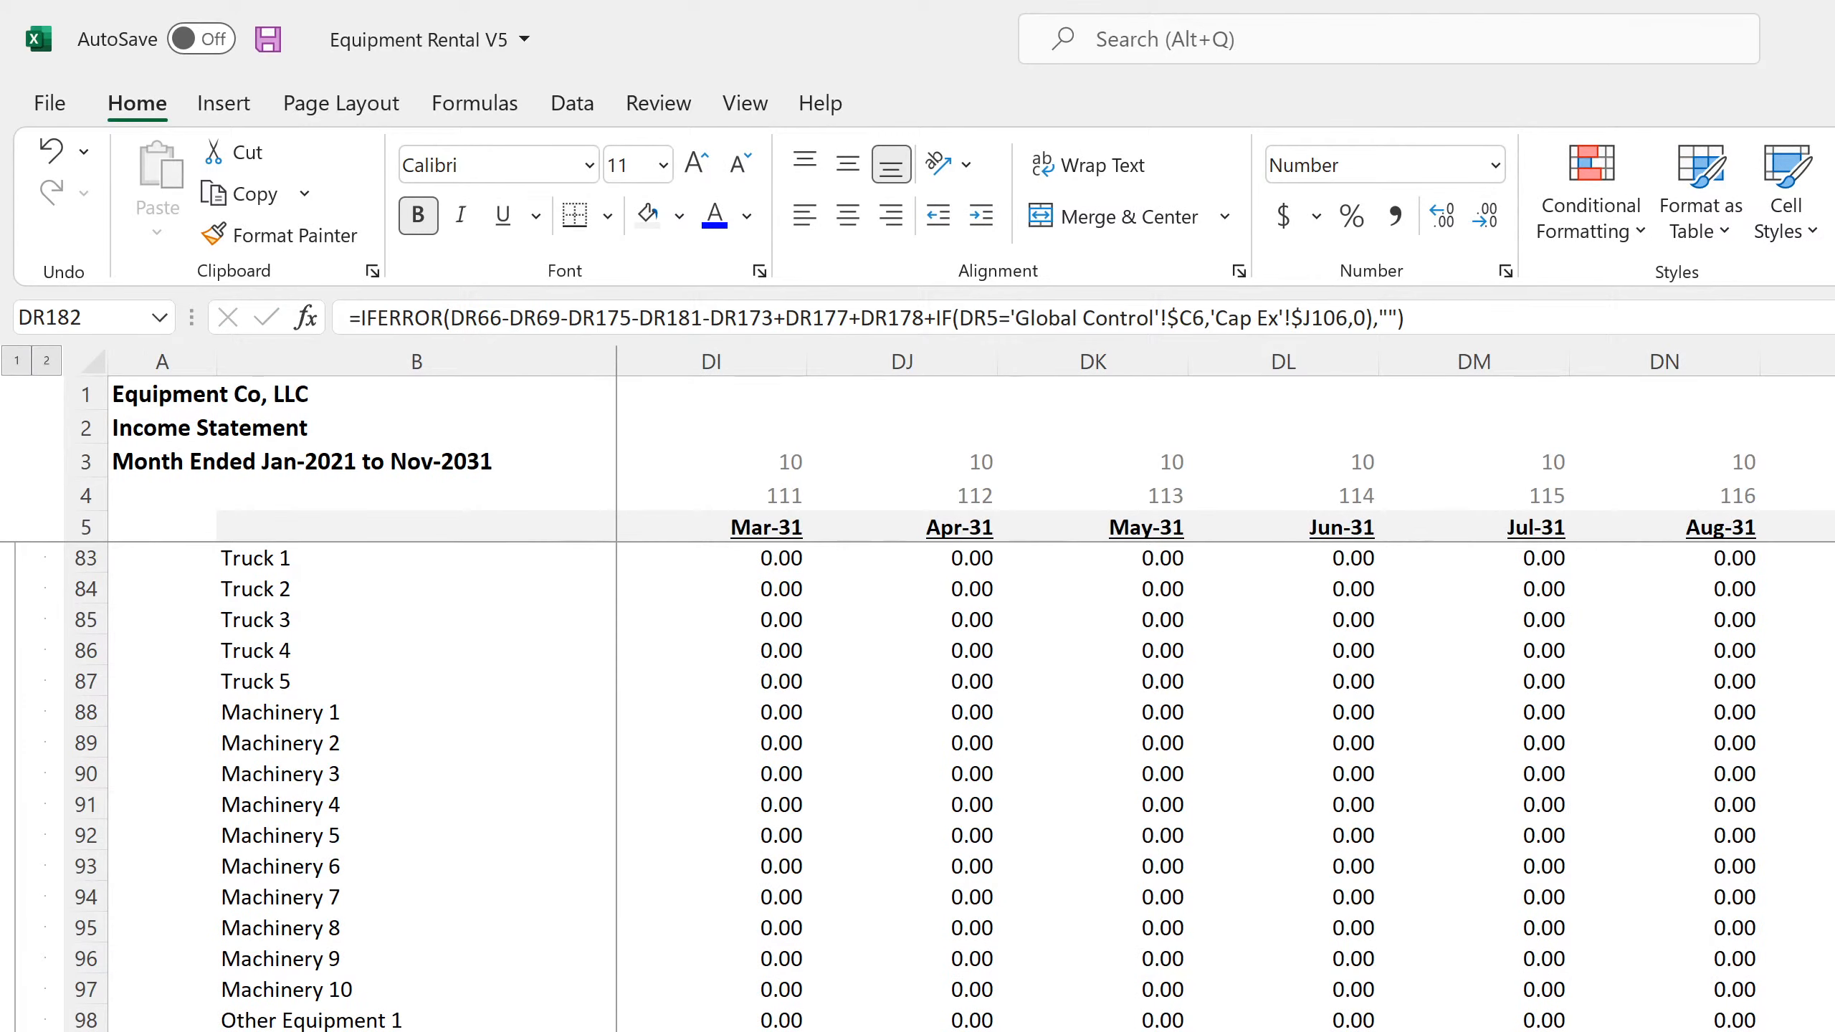
{"action": "scroll", "coordinate": [939, 787], "scroll_direction": "down", "scroll_amount": 20}
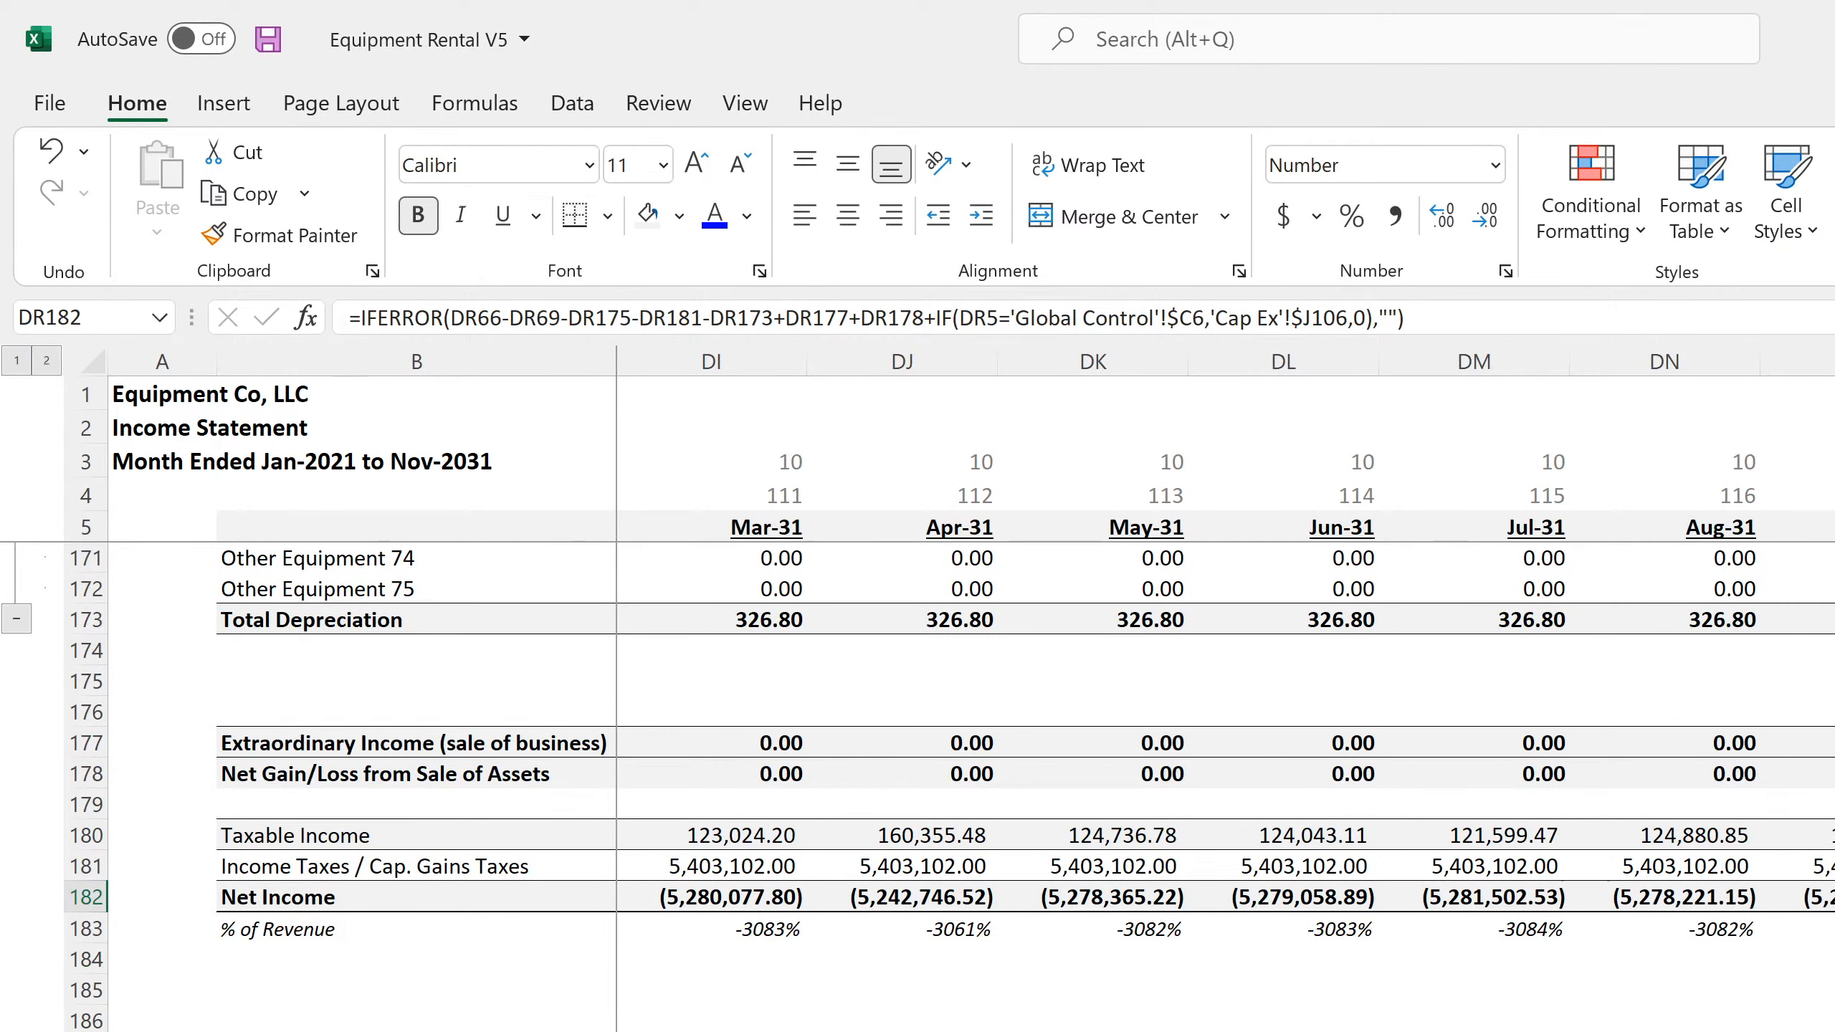
{"action": "scroll", "coordinate": [939, 788], "scroll_direction": "up", "scroll_amount": 20}
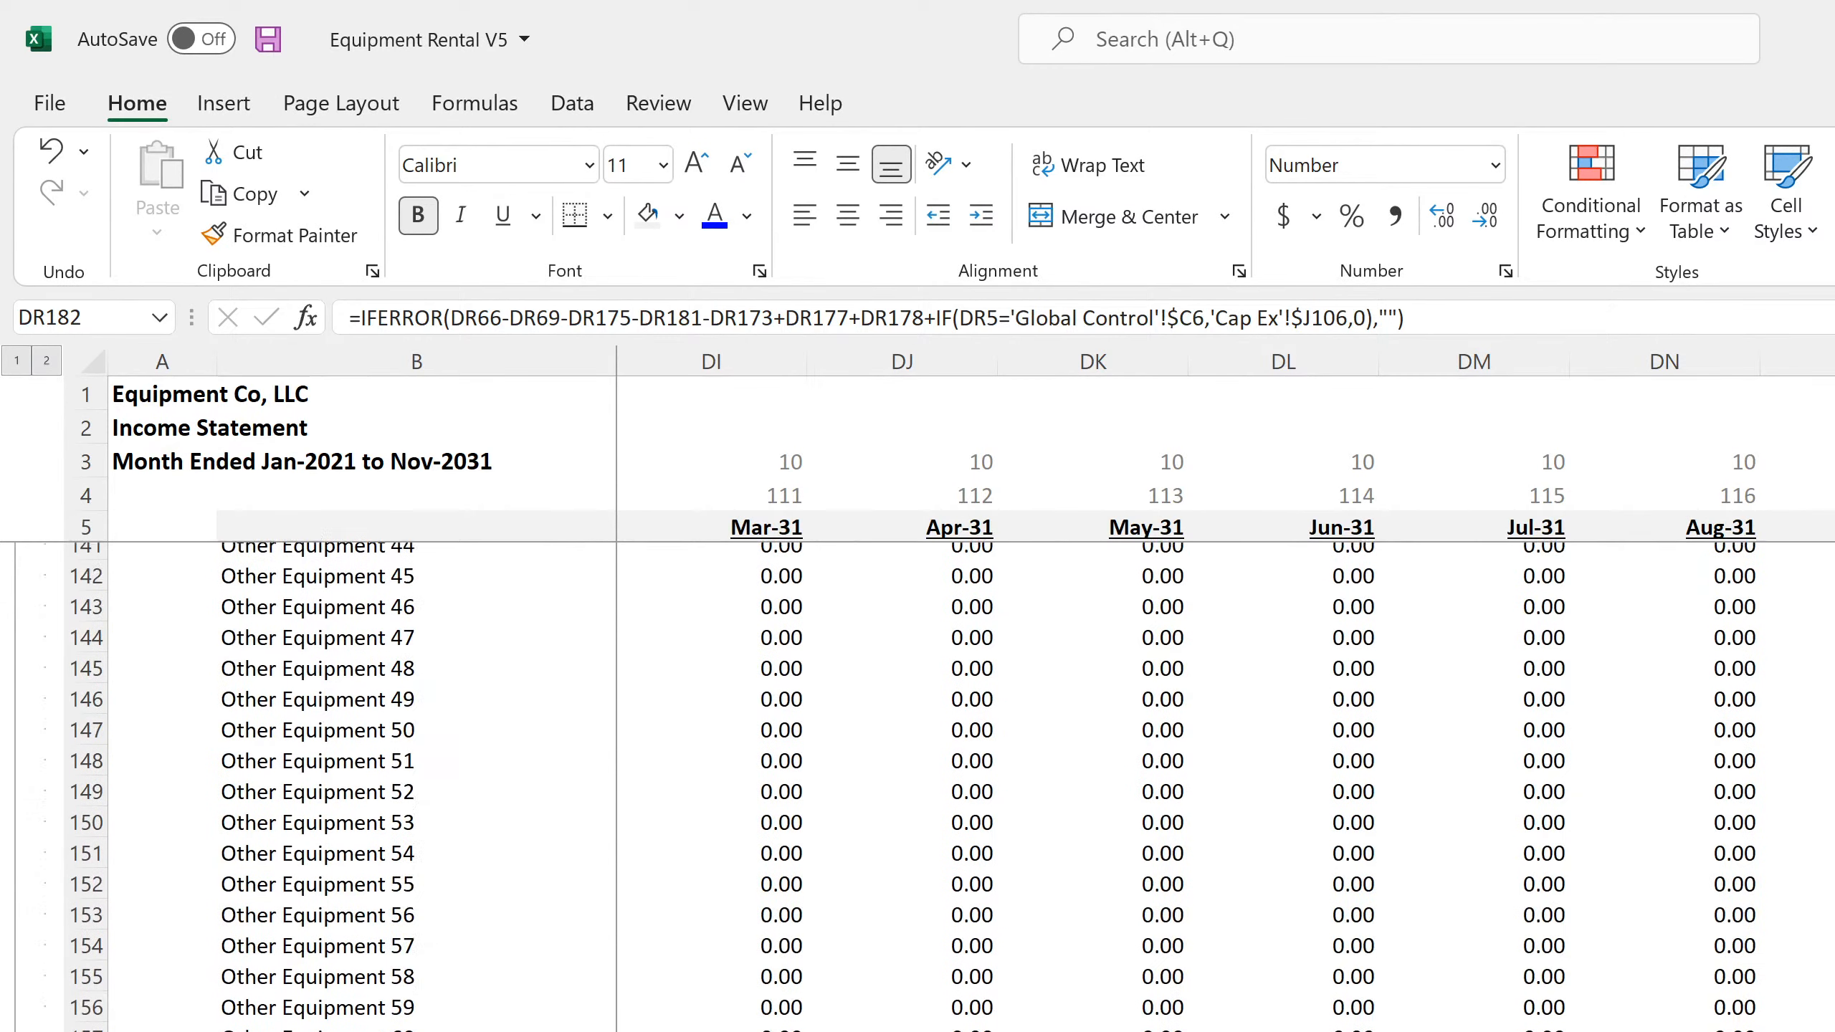
{"action": "scroll", "coordinate": [938, 788], "scroll_direction": "up", "scroll_amount": 15}
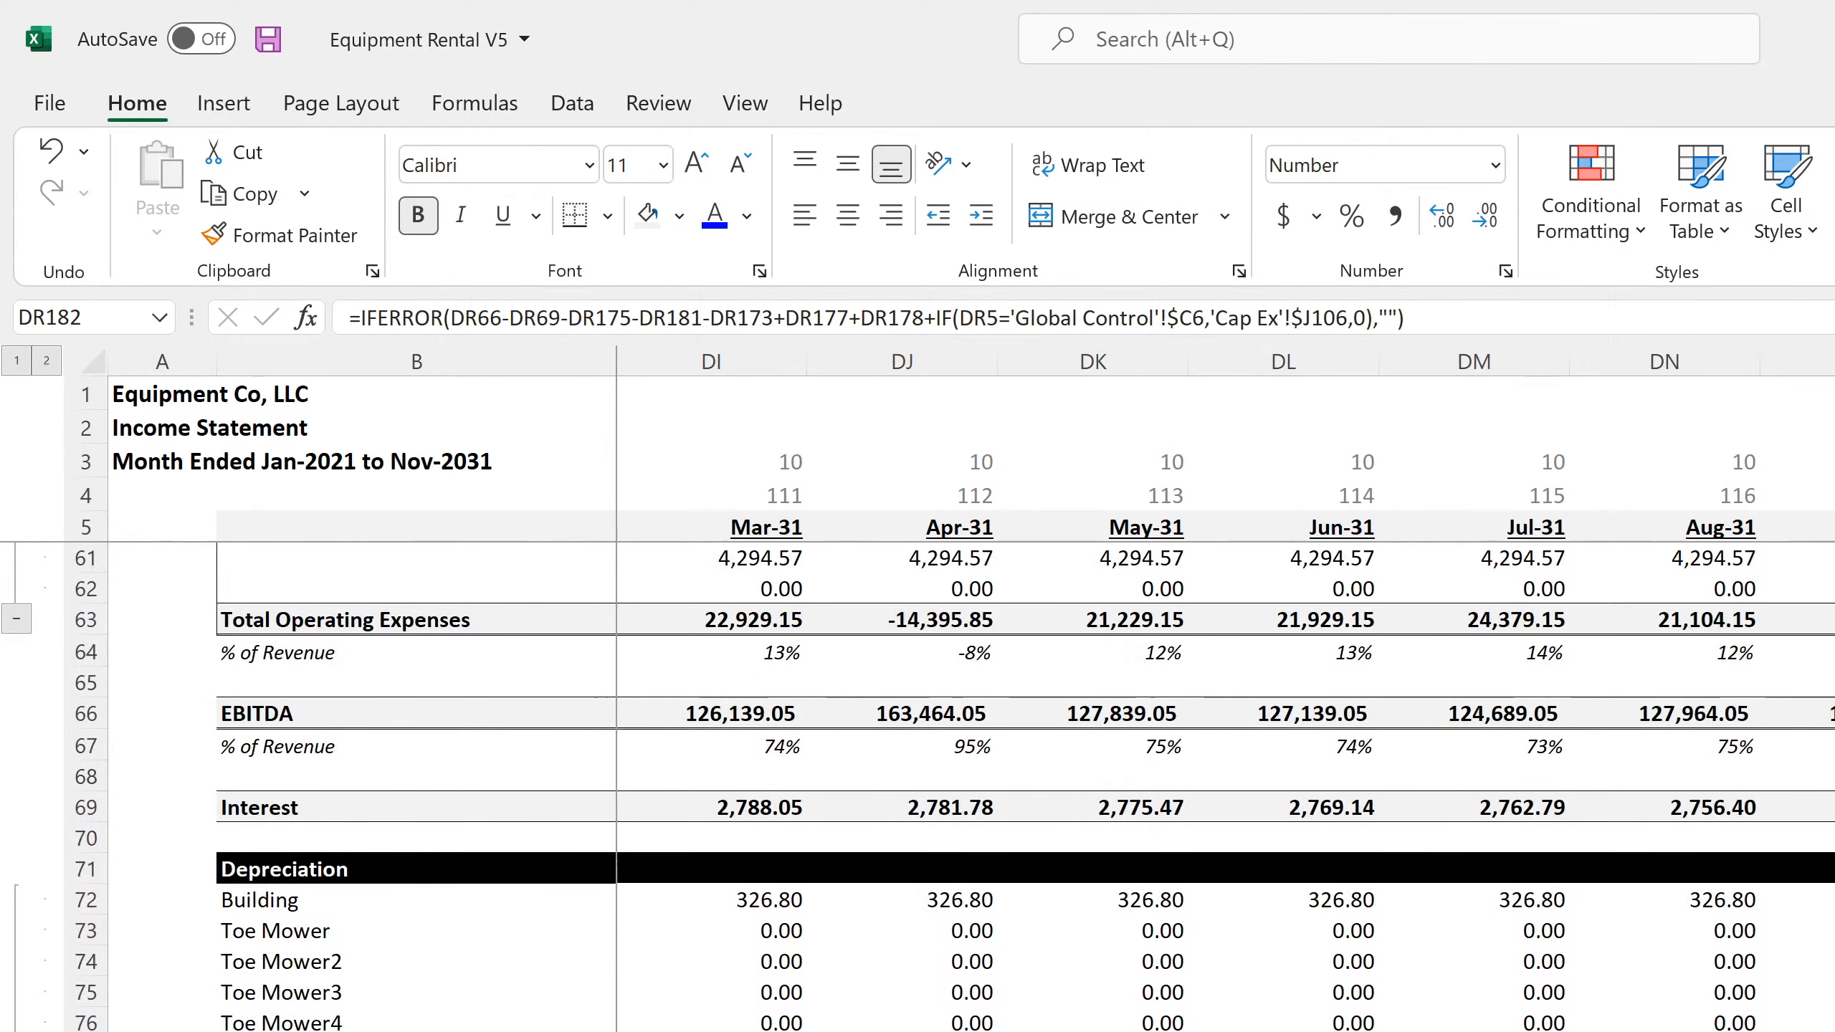
{"action": "left_click", "coordinate": [1831, 807]}
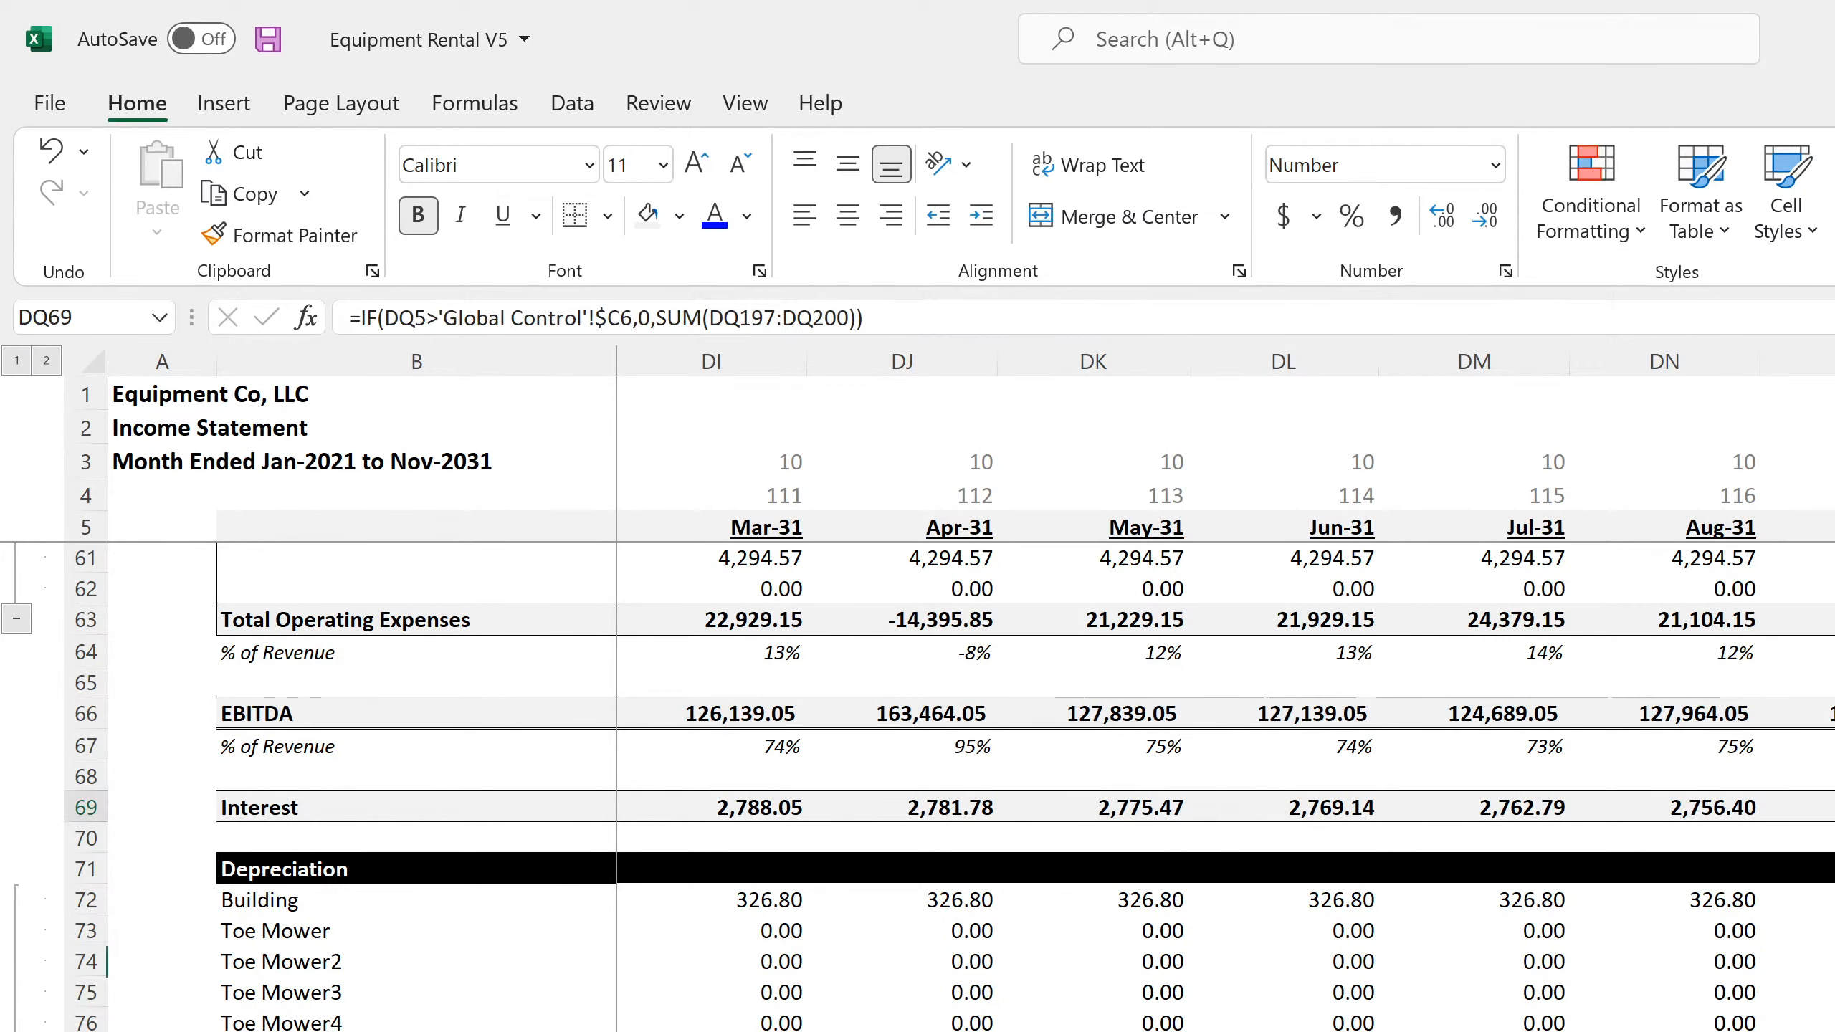
{"action": "scroll", "coordinate": [939, 787], "scroll_direction": "up", "scroll_amount": 4}
{"action": "key", "text": "Up"}
{"action": "key", "text": "Up"}
{"action": "key", "text": "Up"}
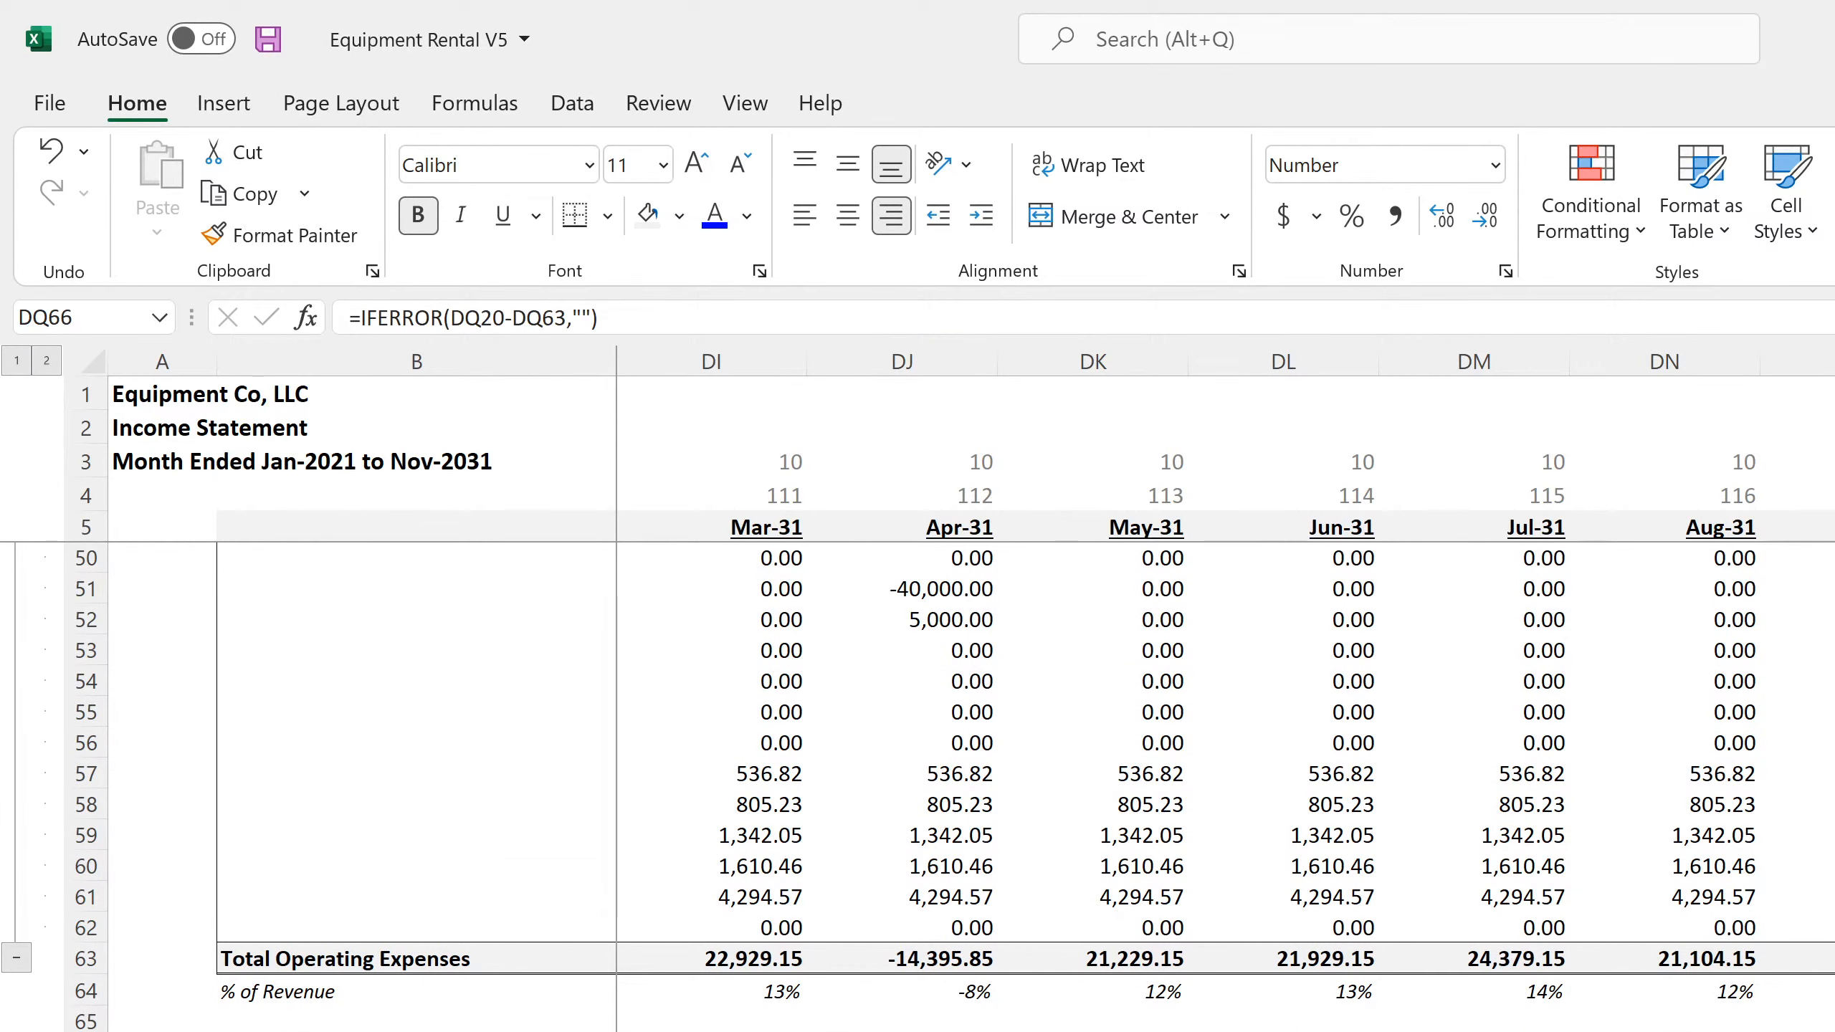
{"action": "key", "text": "F2"}
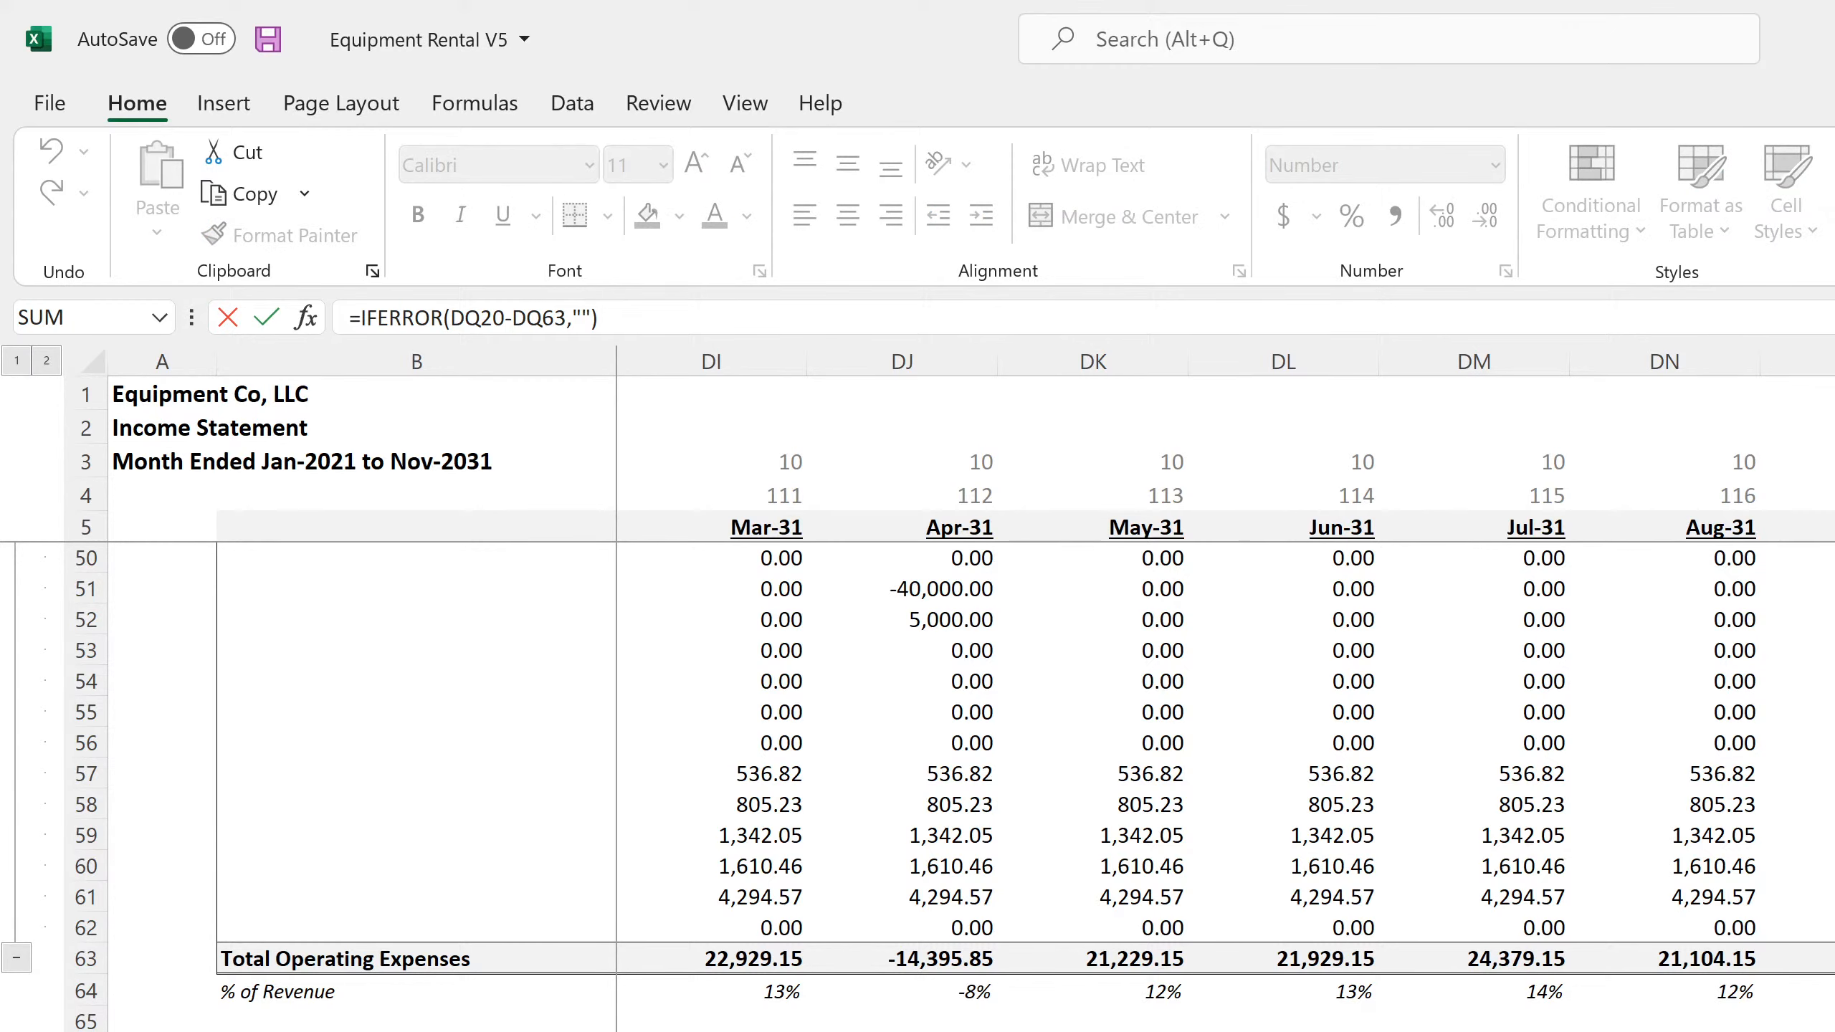
{"action": "scroll", "coordinate": [1828, 846], "scroll_direction": "up", "scroll_amount": 15}
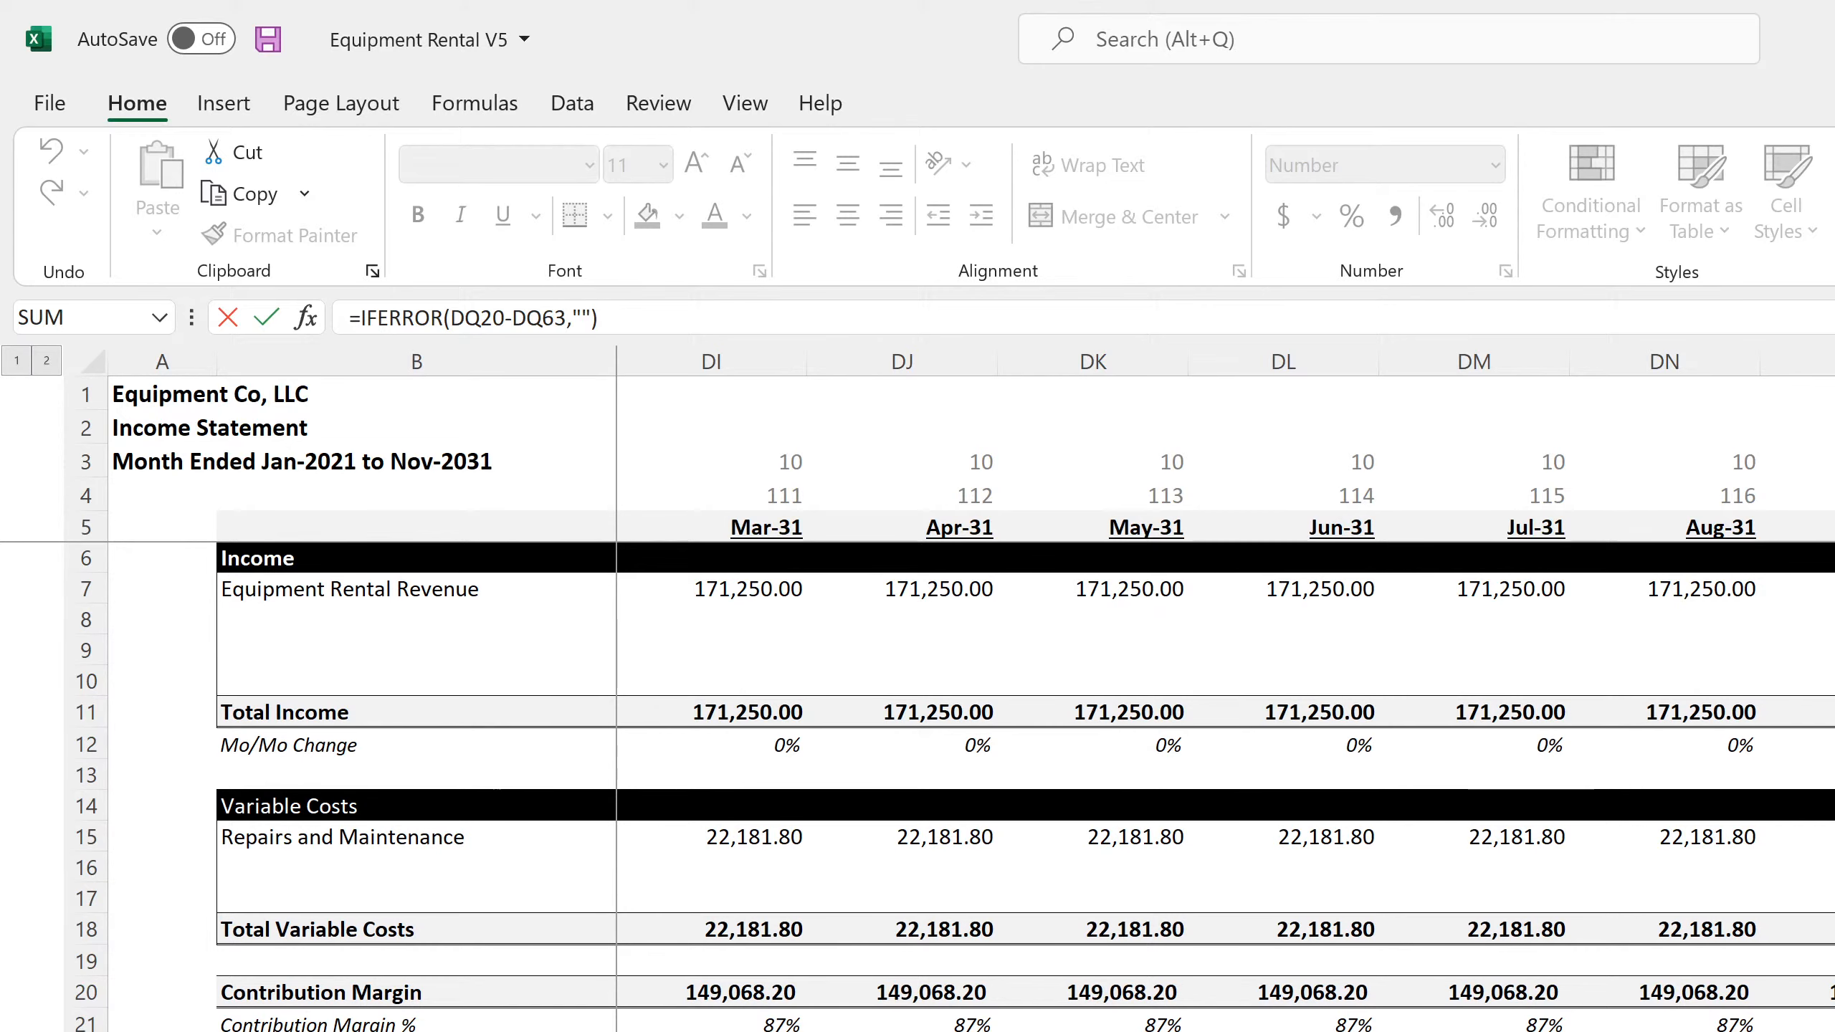
{"action": "key", "text": "Return"}
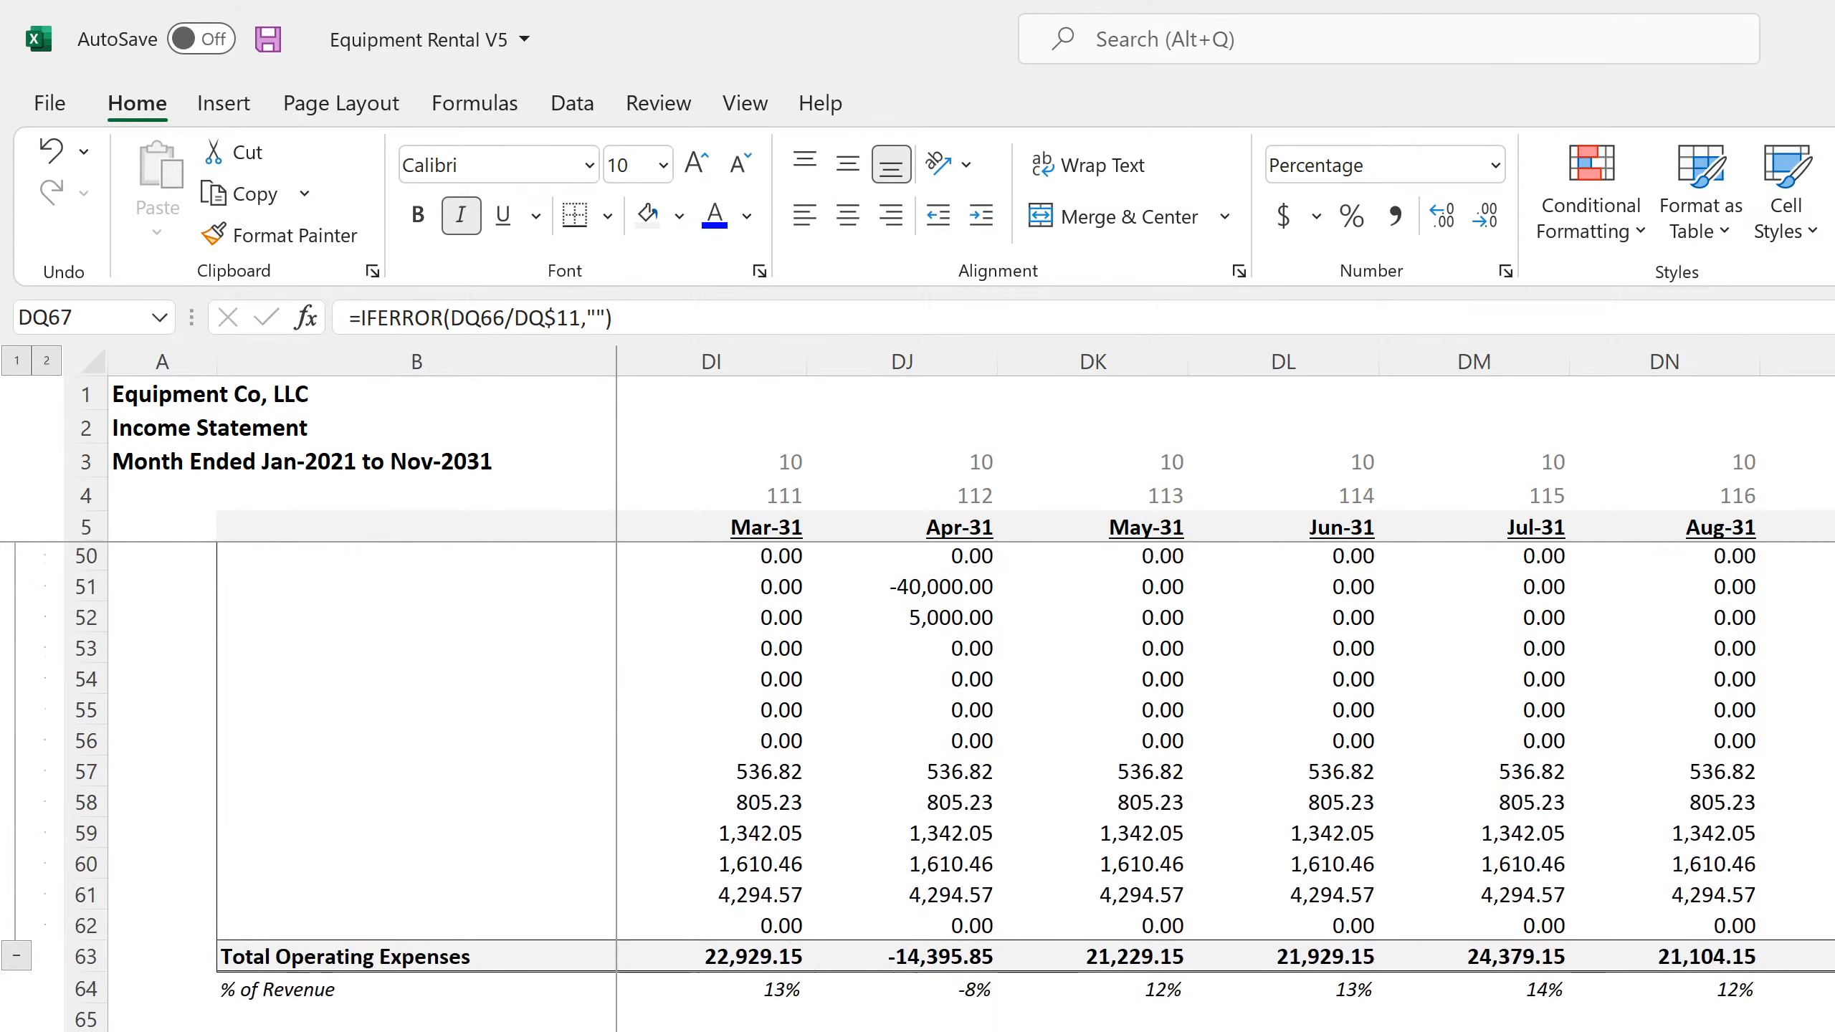
Check the month, year-number and month-number header formulas in DQ5, DQ3 and DQ4 on the monthly Income Statement
{"action": "left_click", "coordinate": [1831, 527]}
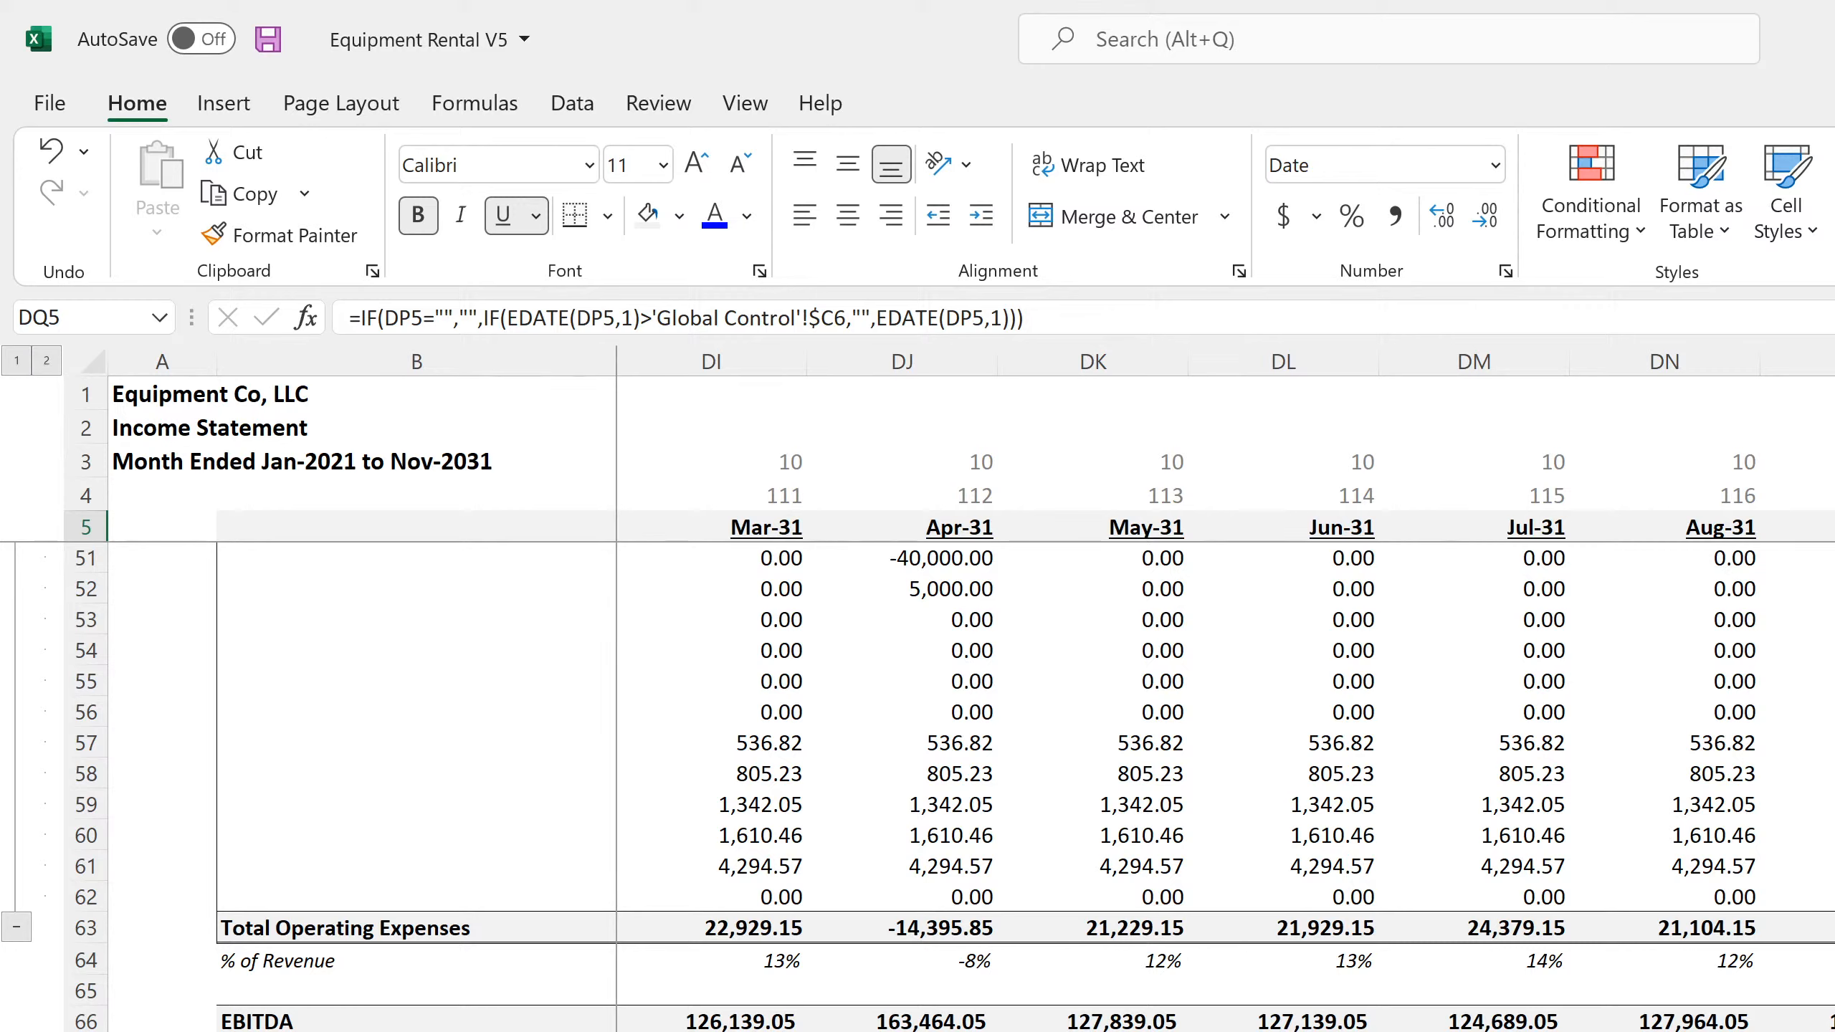
{"action": "key", "text": "Up"}
{"action": "key", "text": "Up"}
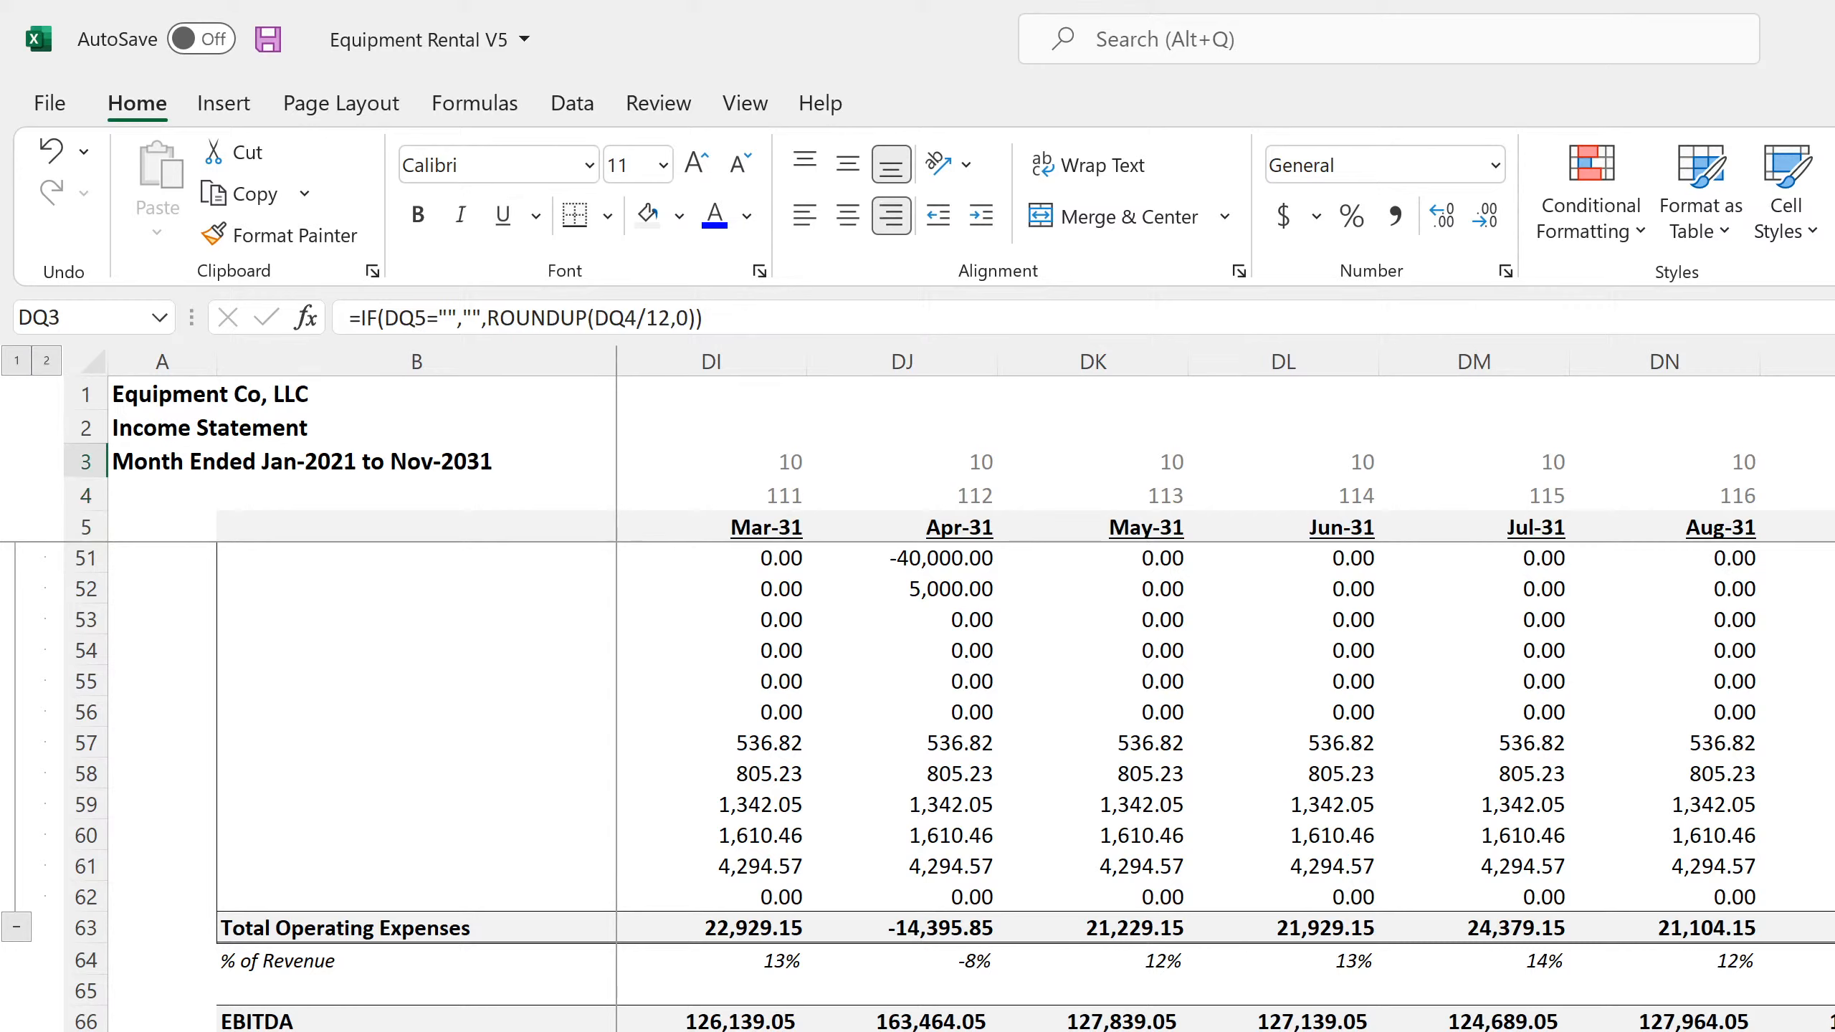
{"action": "key", "text": "Down"}
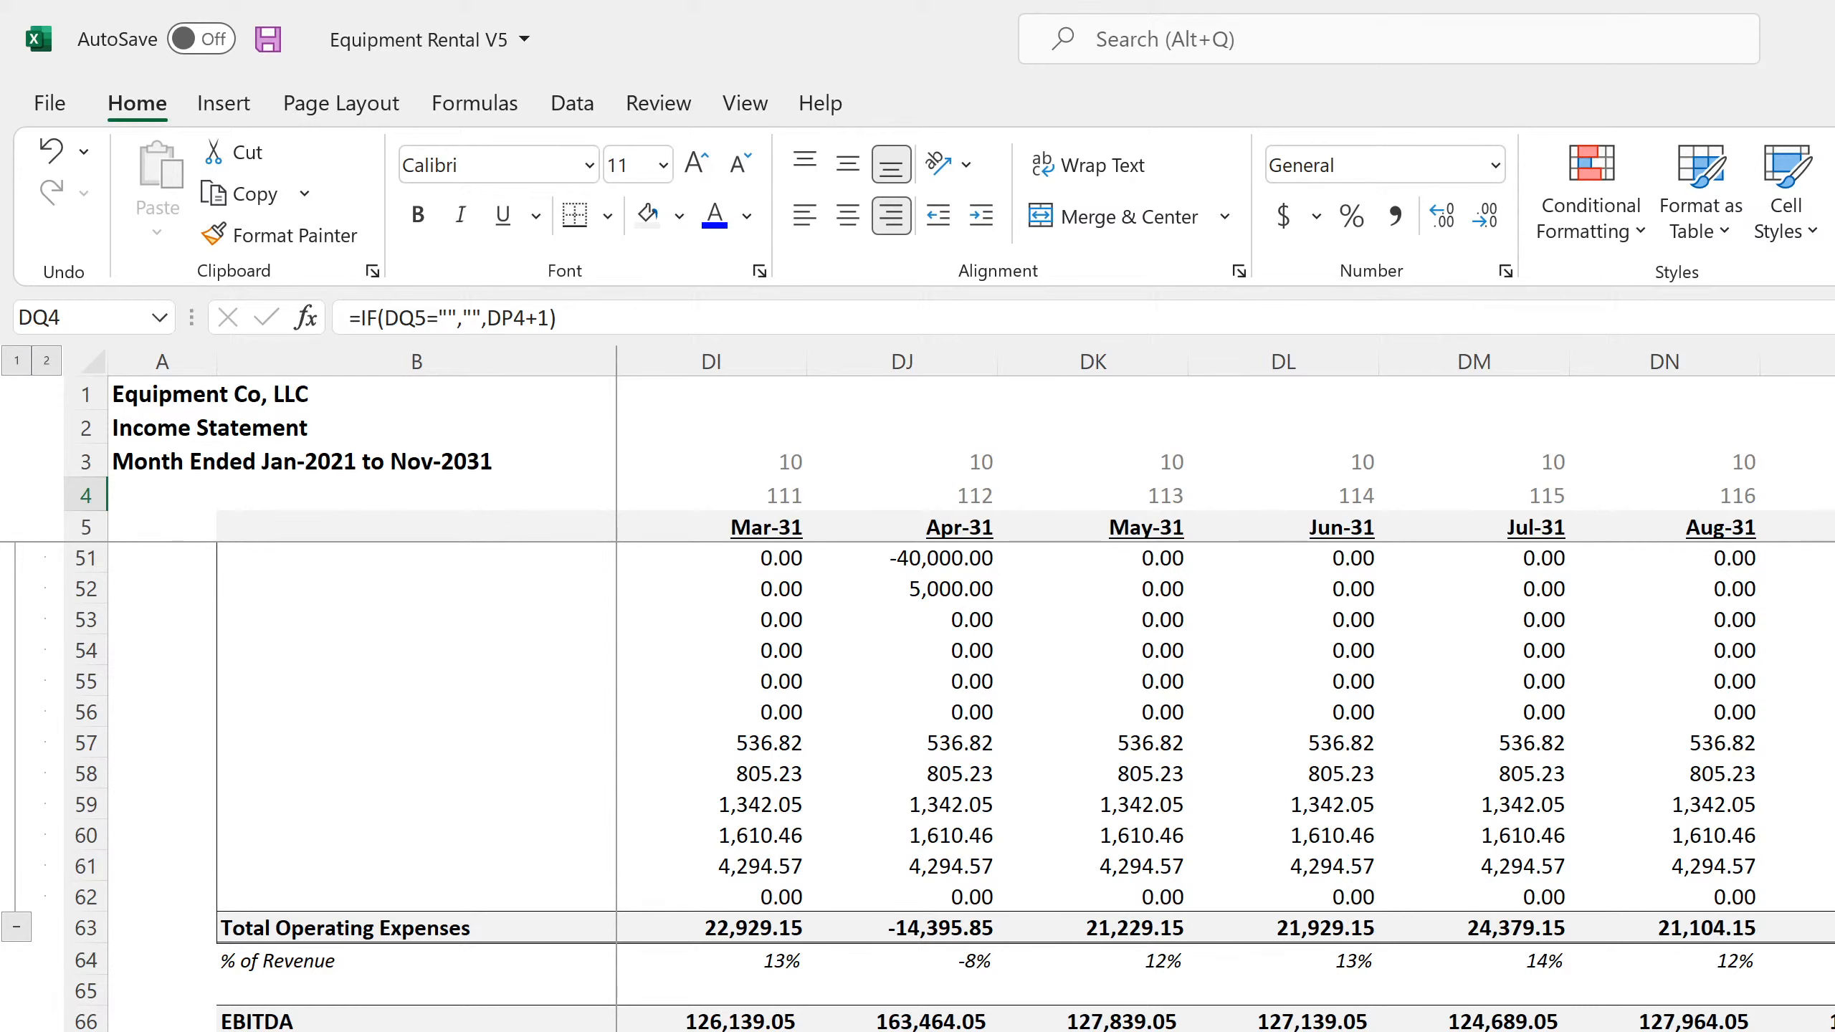
On Global Control, change the Terminal Value formula in C8 to sum all of row 22 on Cash Flow Statement - Monthly
{"action": "key", "text": "ctrl+Page_Up"}
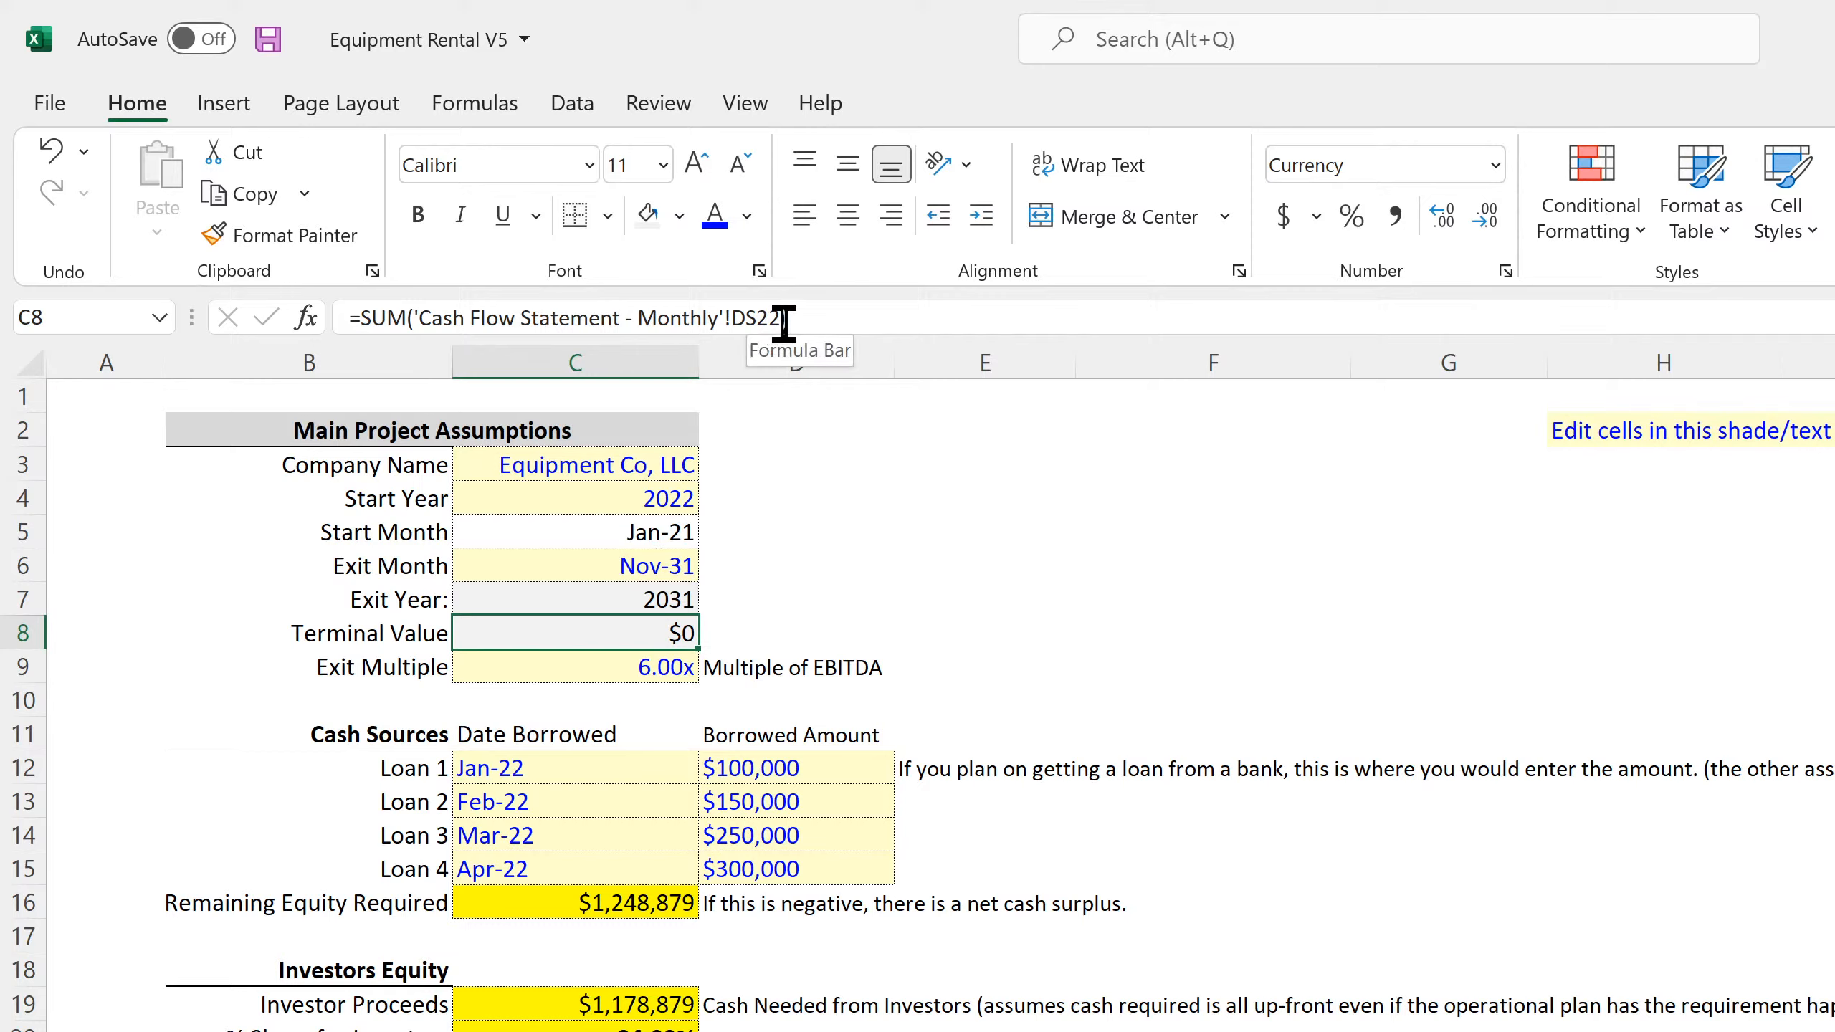
{"action": "left_click", "coordinate": [759, 318]}
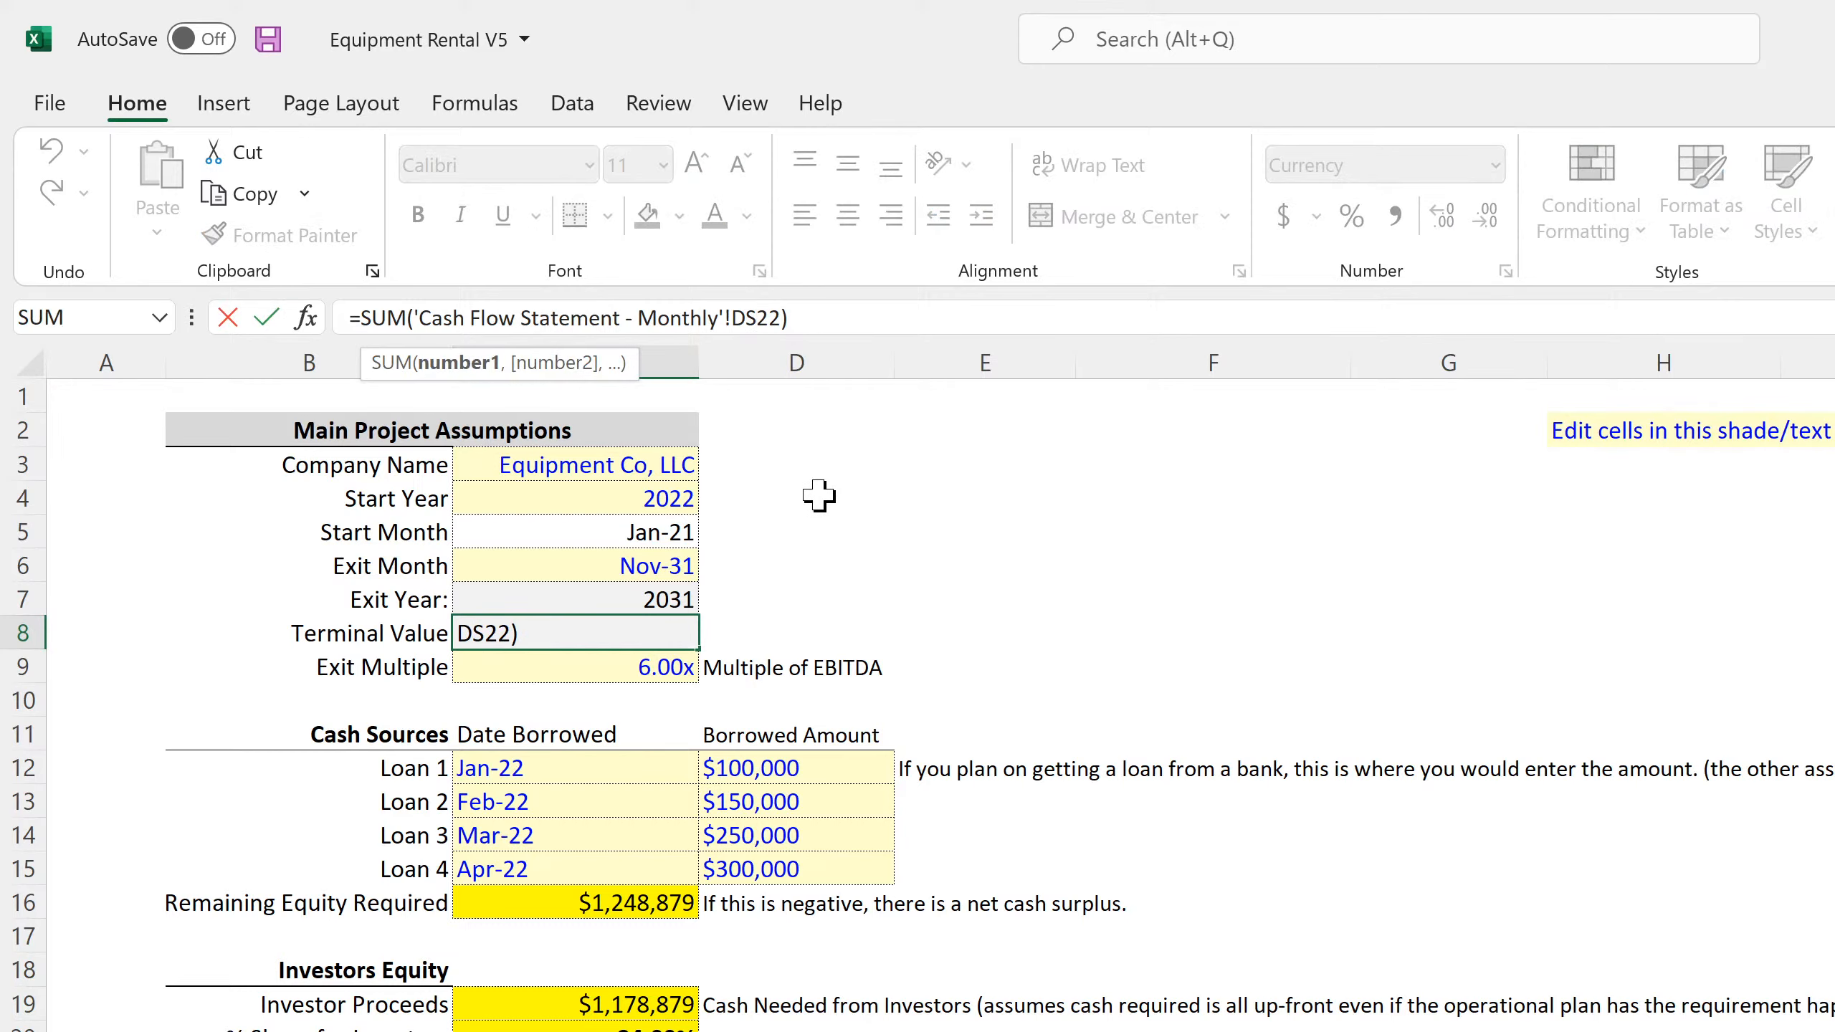
{"action": "key", "text": "BackSpace"}
{"action": "key", "text": "BackSpace"}
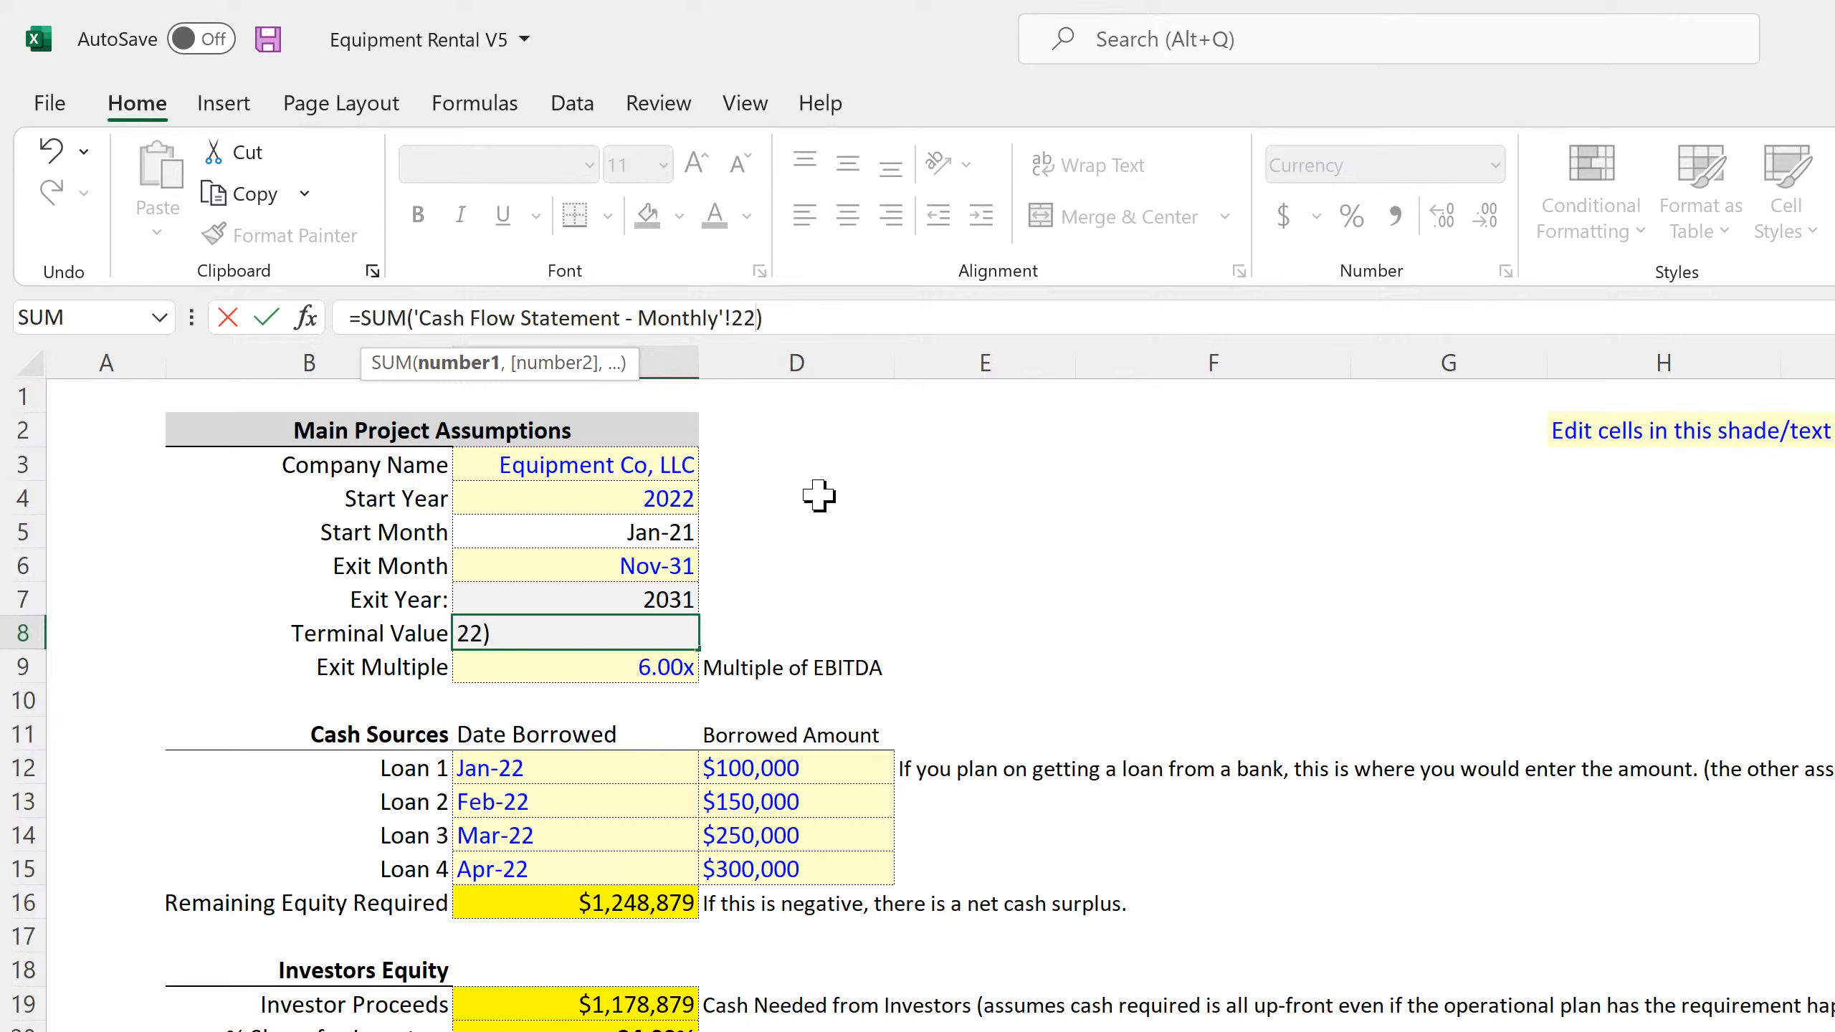
{"action": "type", "text": ":22"}
{"action": "key", "text": "Return"}
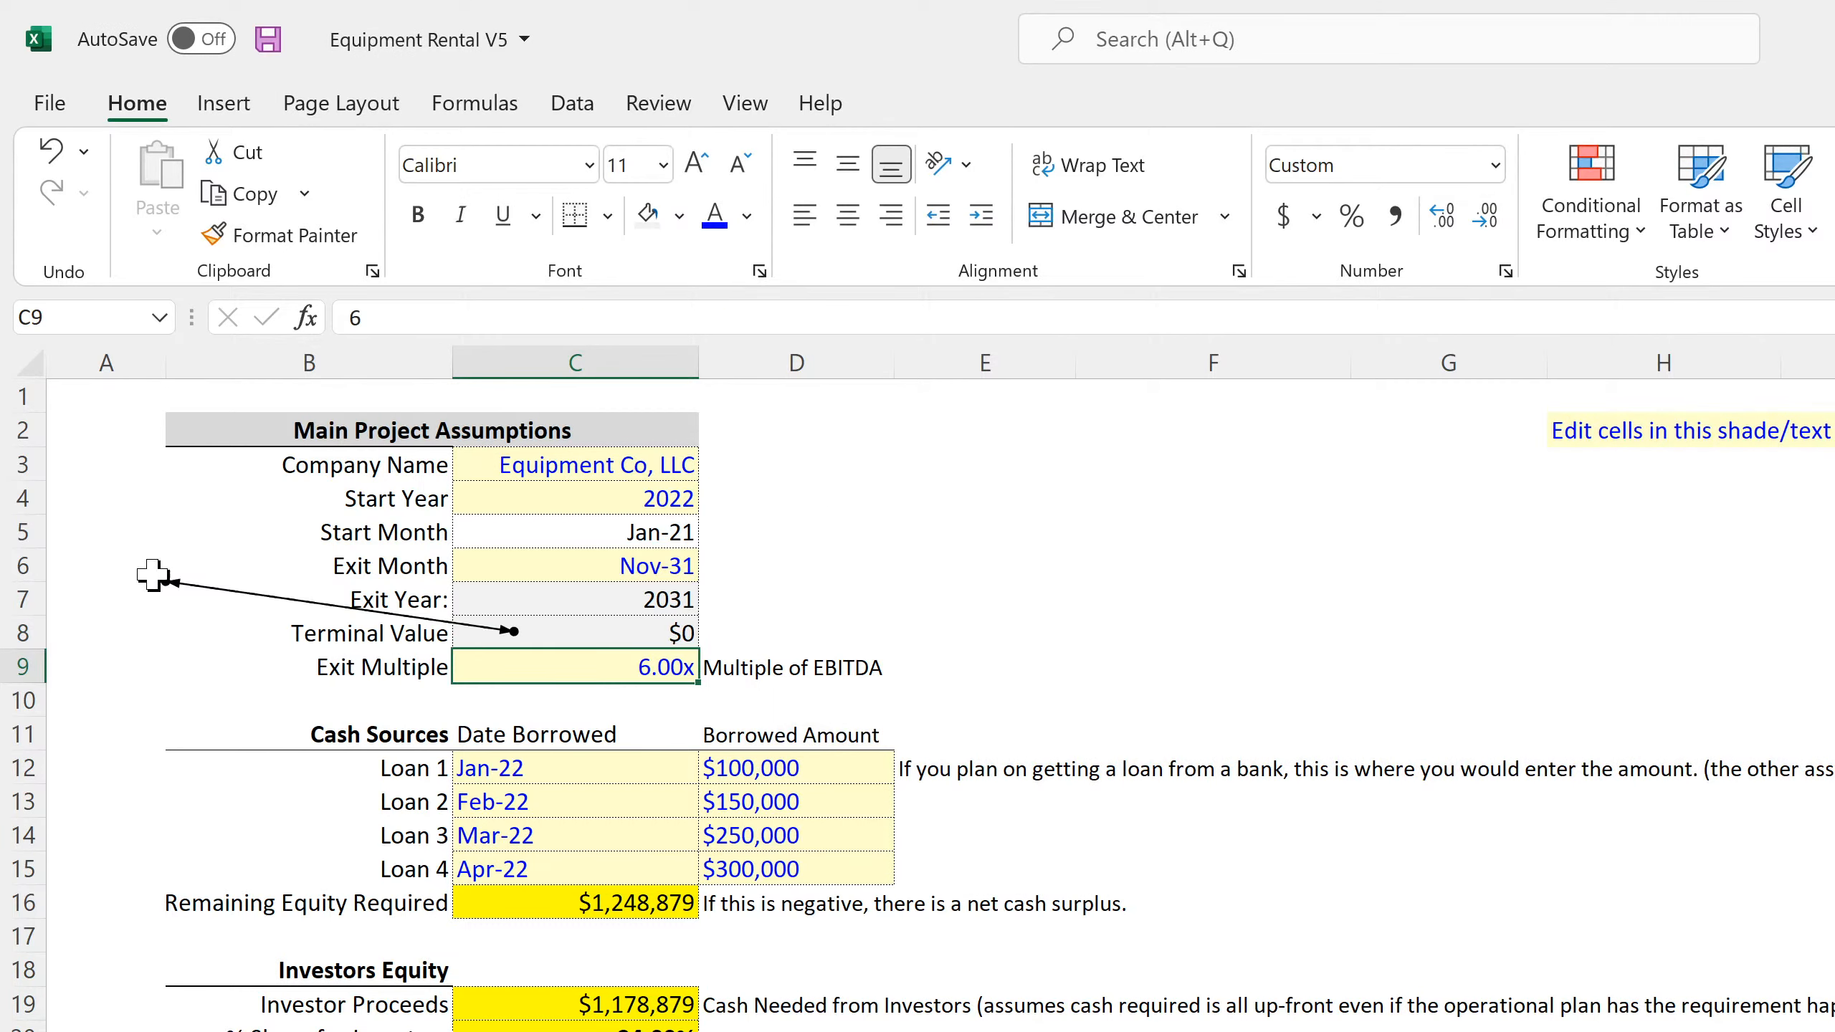
{"action": "left_click", "coordinate": [153, 576]}
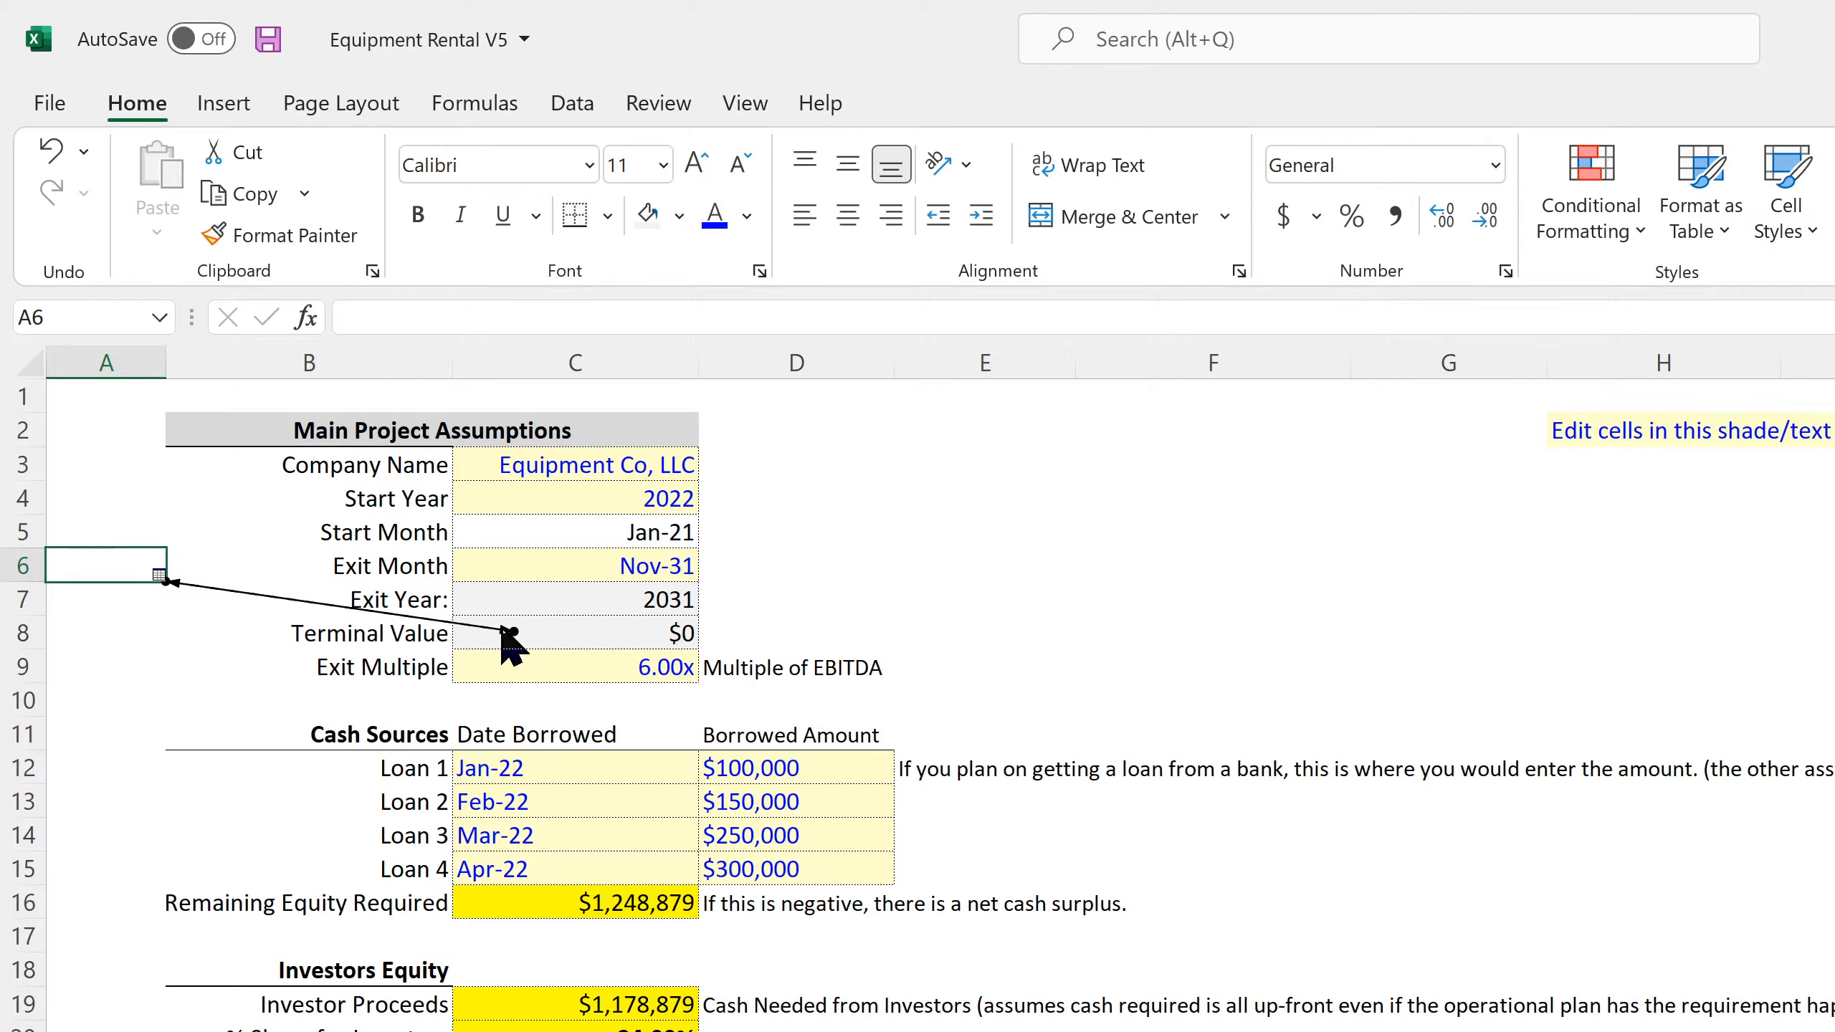
{"action": "left_click", "coordinate": [564, 628]}
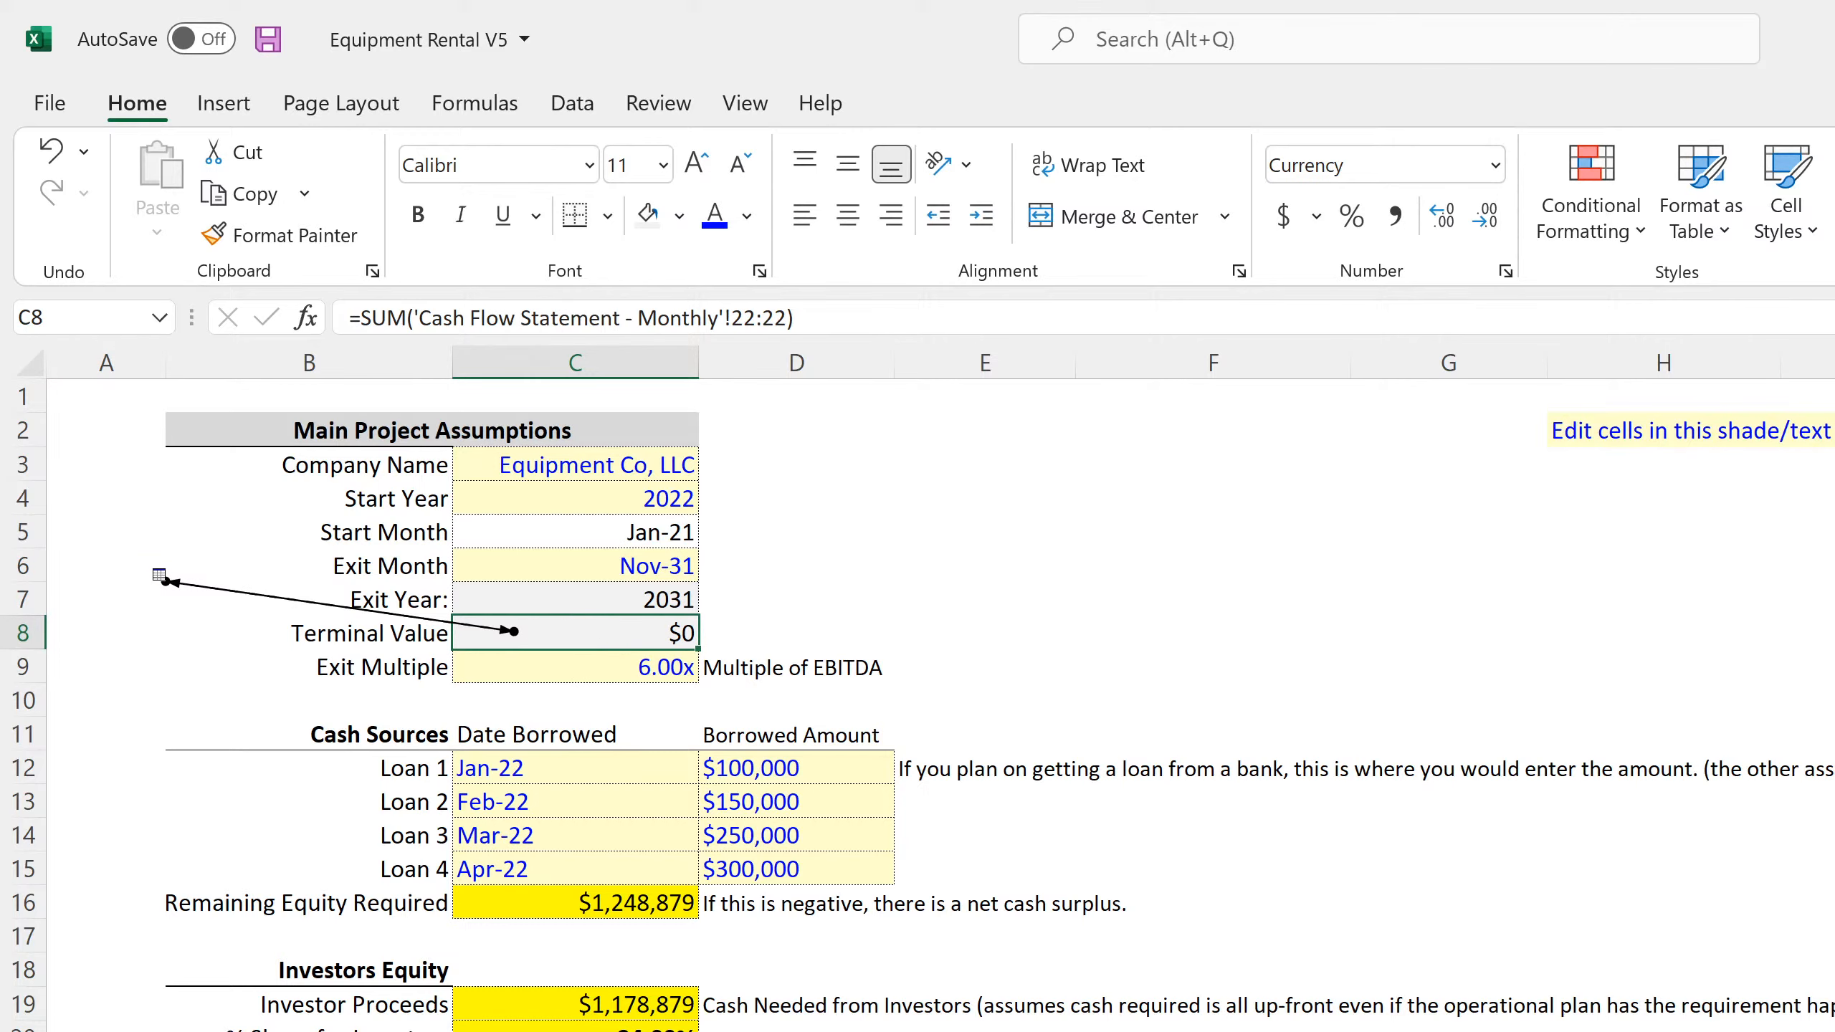
Check the Value at Sale formulas in column H of the equipment depreciation schedule, including H73 and H10
{"action": "key", "text": "ctrl+Page_Down"}
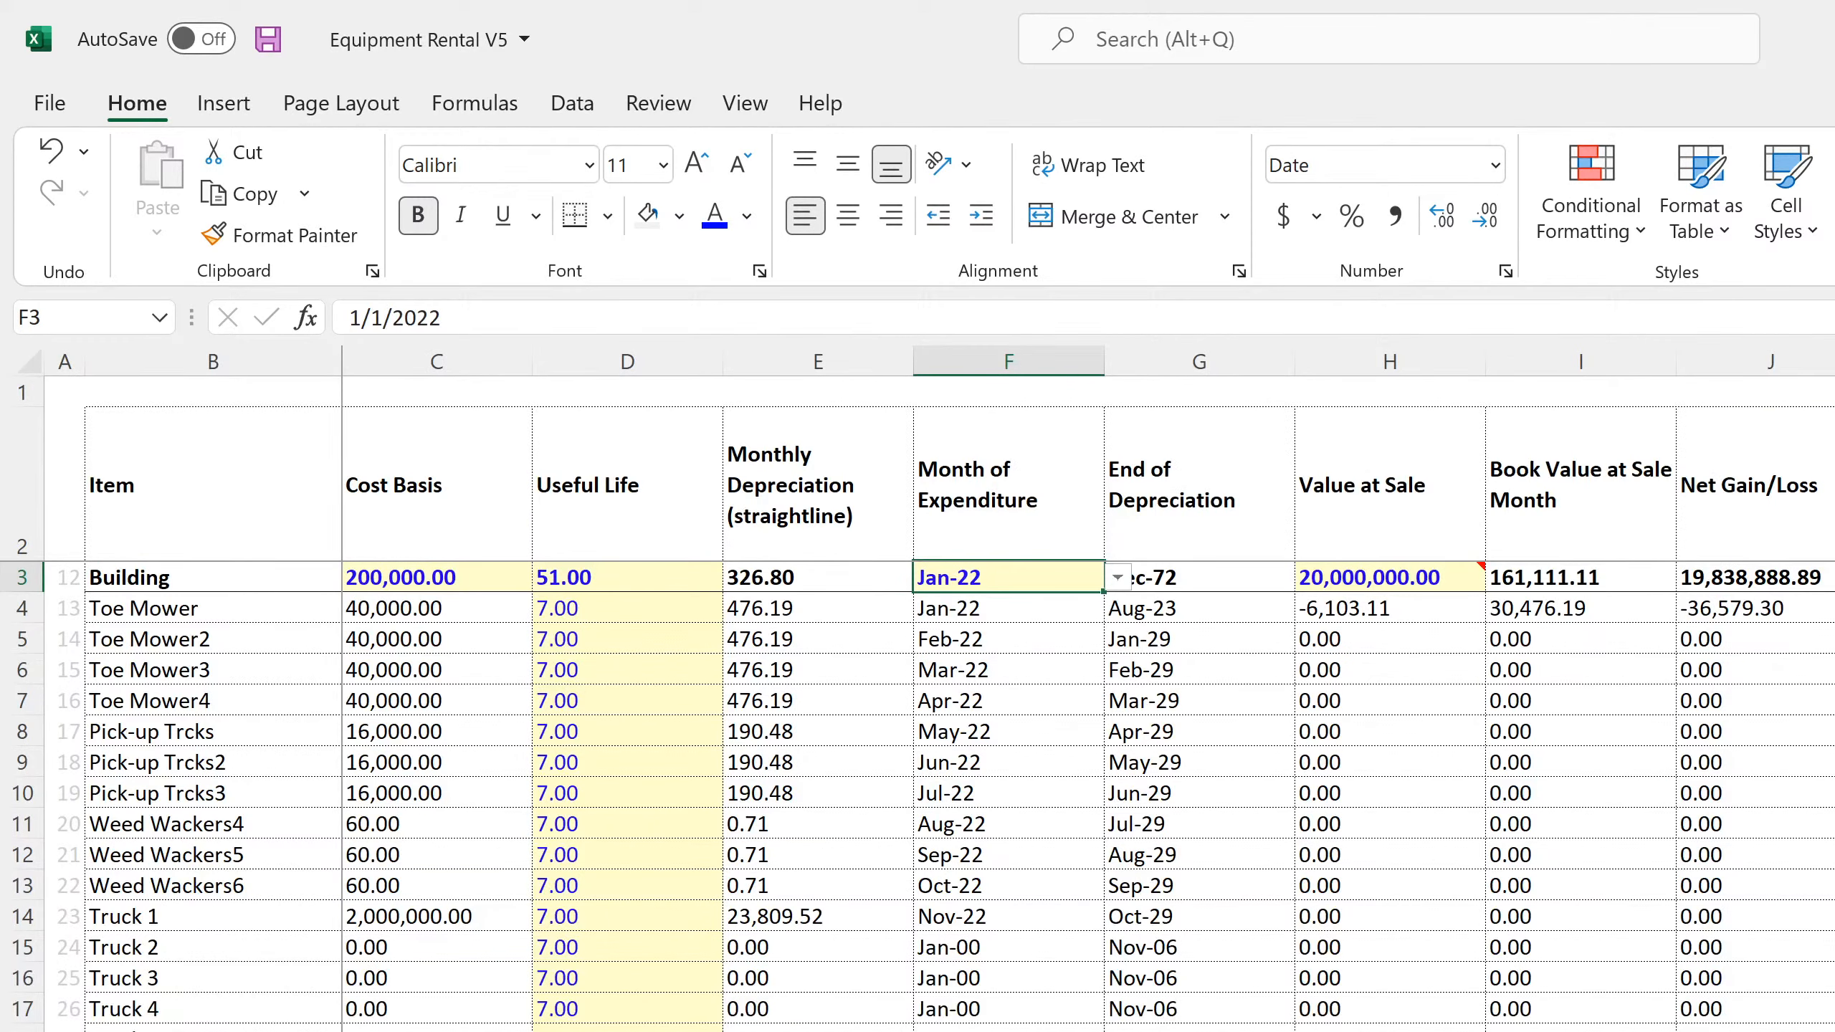
{"action": "scroll", "coordinate": [1316, 1007], "scroll_direction": "down", "scroll_amount": 18}
{"action": "left_click", "coordinate": [1300, 1019]}
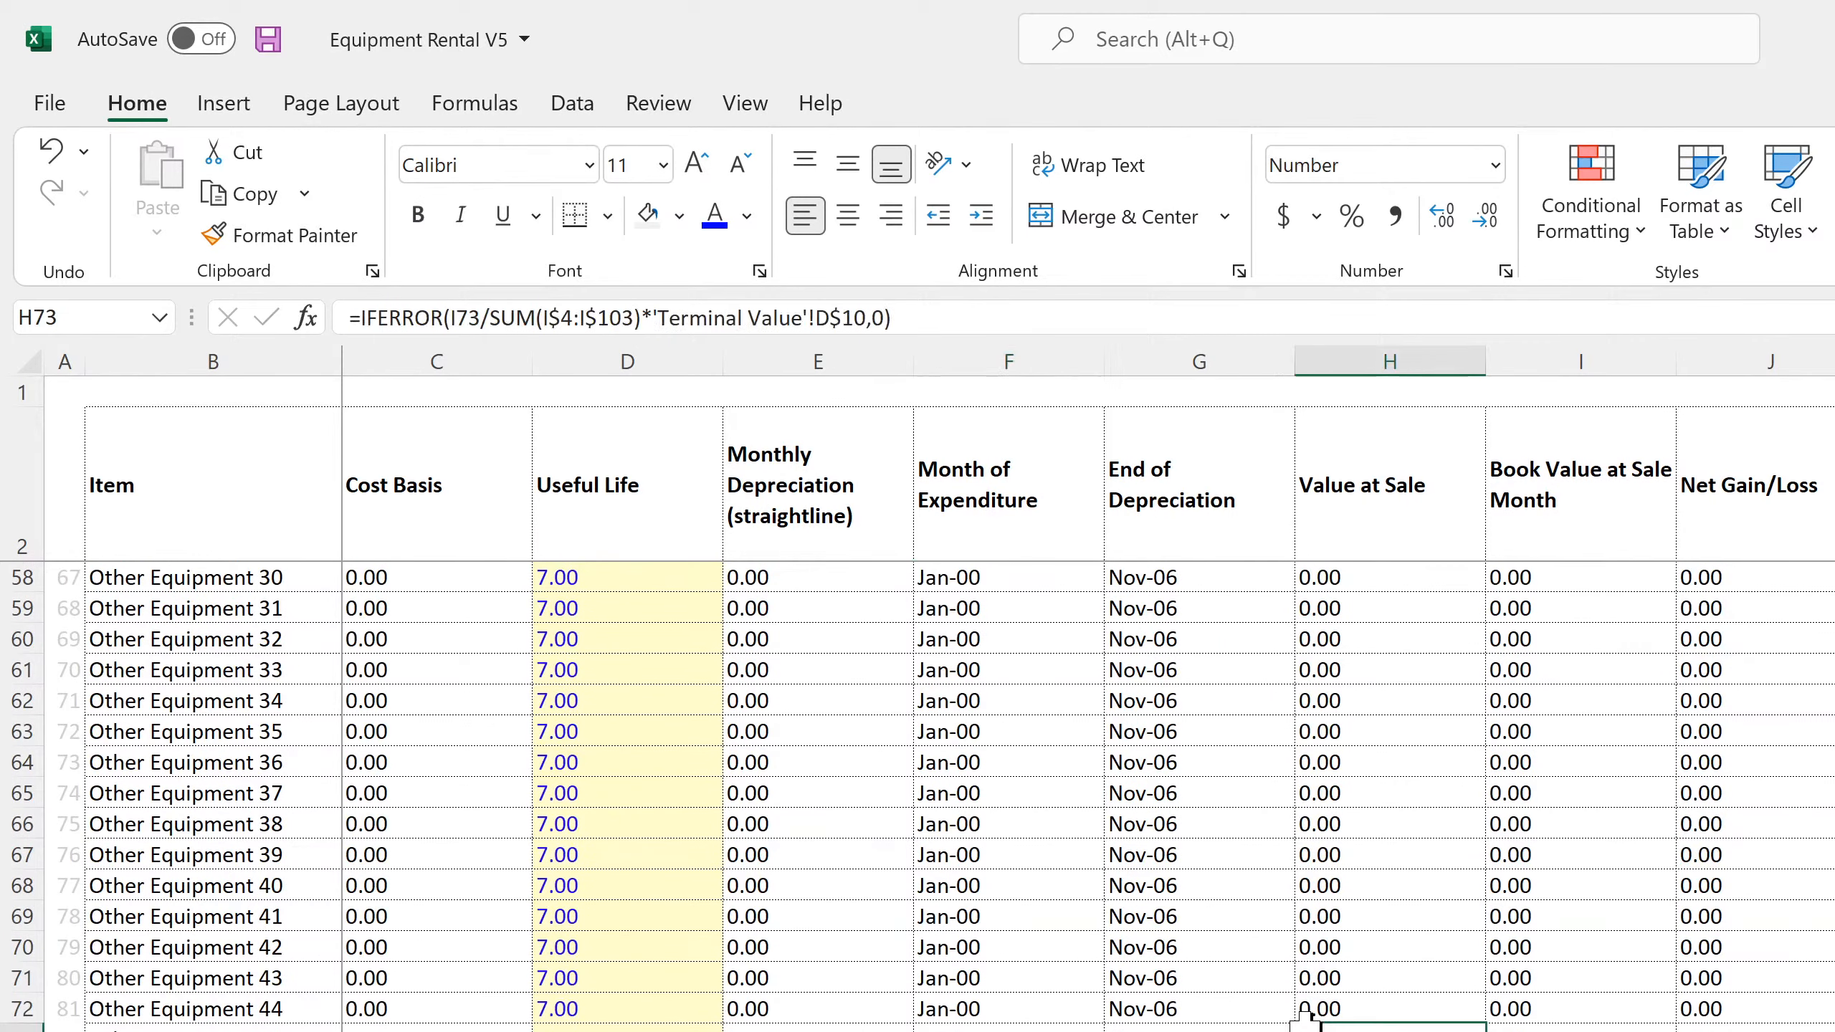
{"action": "scroll", "coordinate": [1300, 1019], "scroll_direction": "up", "scroll_amount": 18}
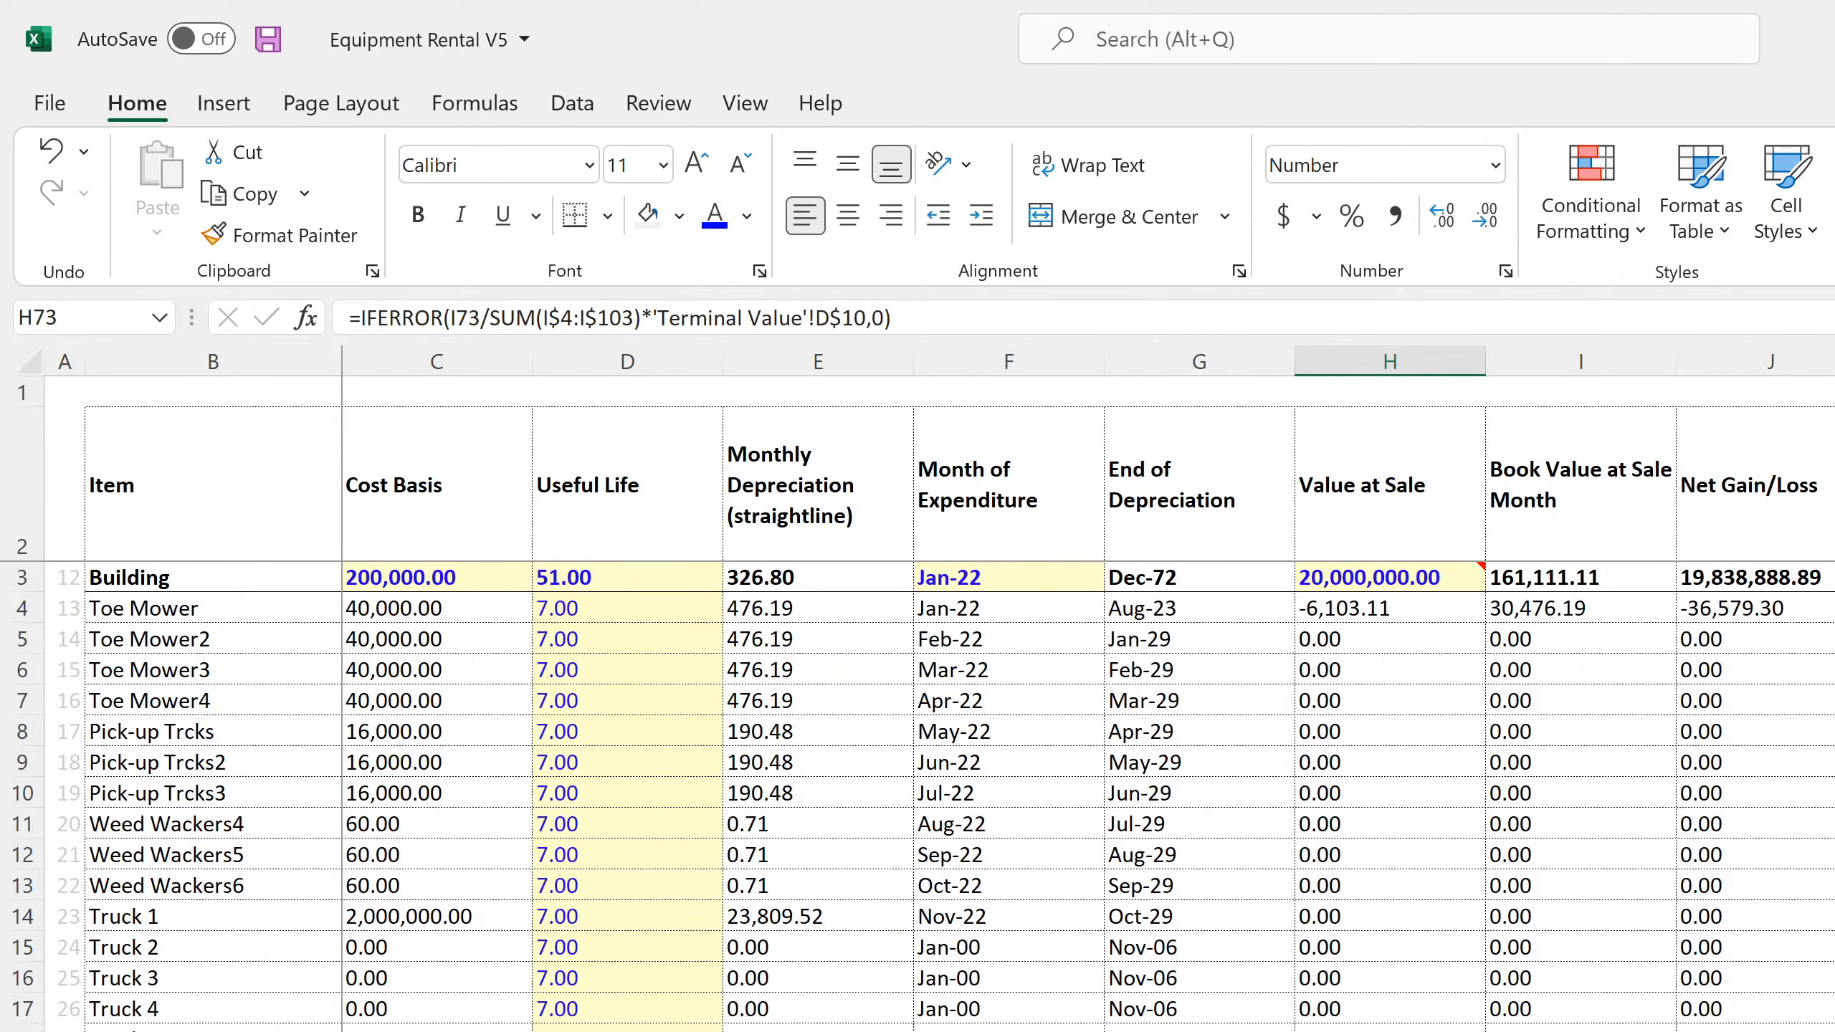
{"action": "left_click", "coordinate": [1376, 946]}
{"action": "left_click", "coordinate": [1372, 793]}
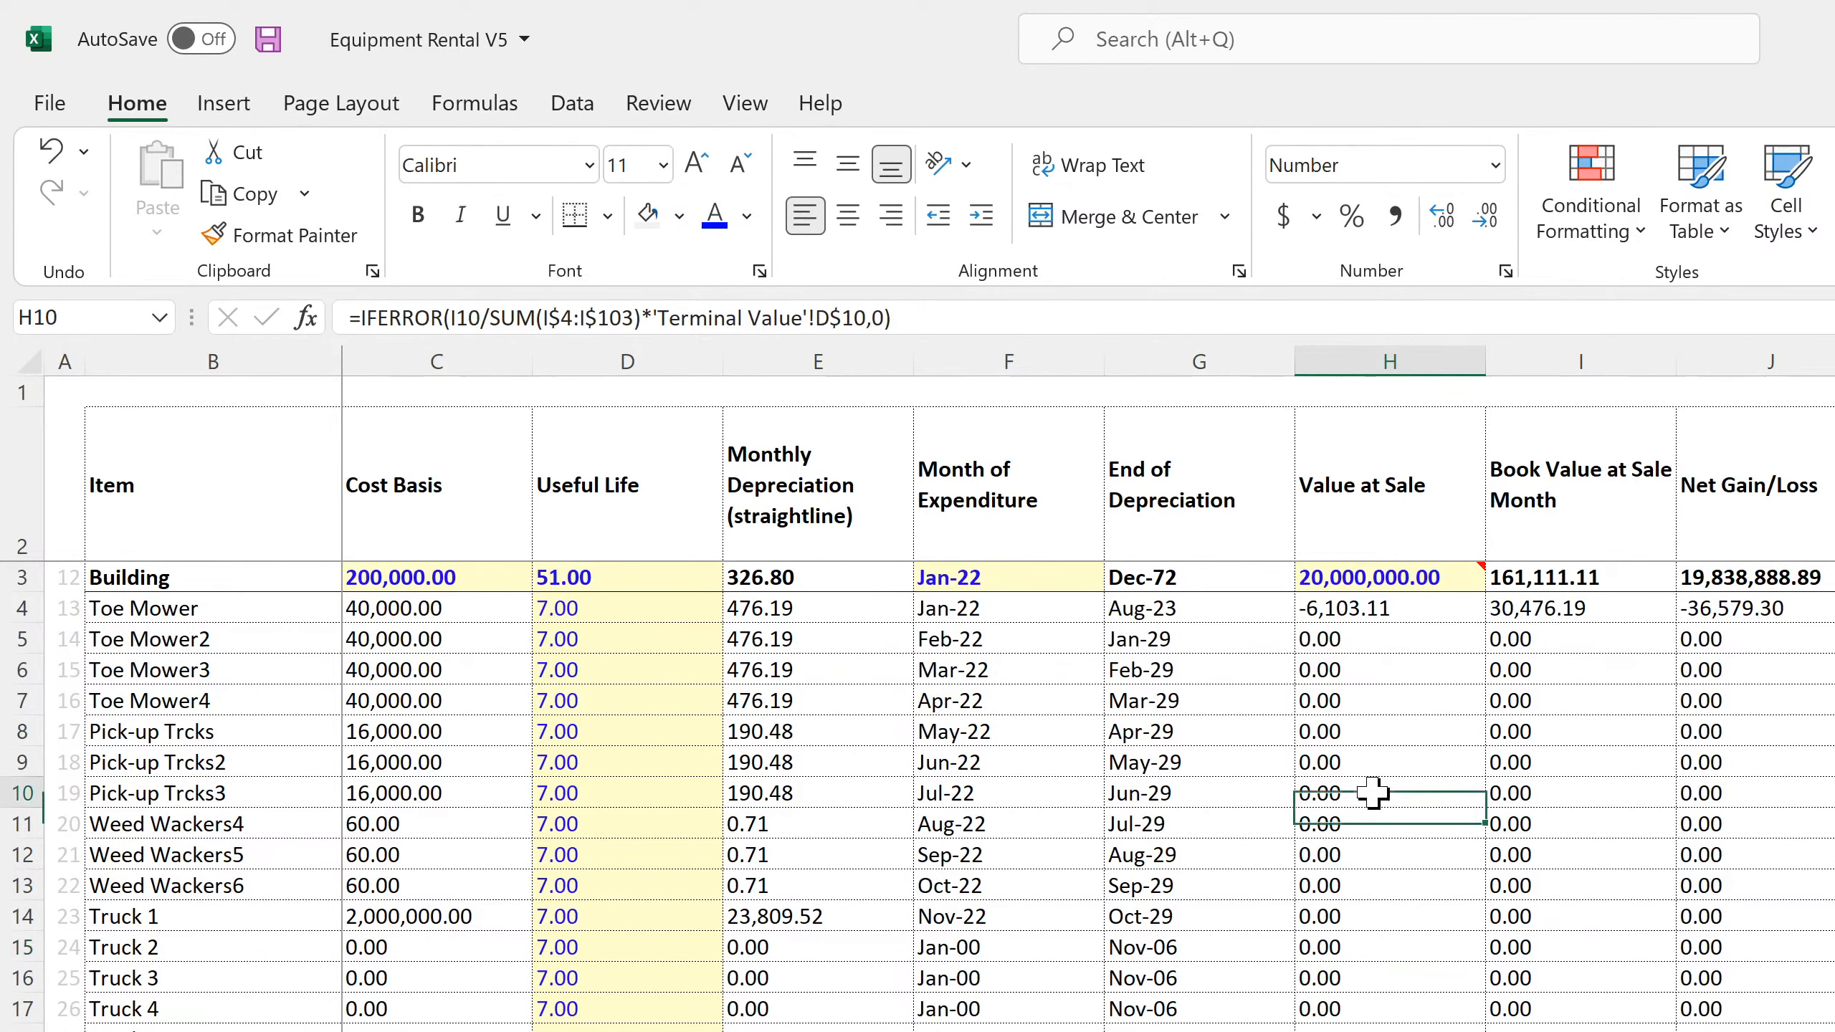
Start a new Annualized EBITDA formula in Terminal Value D5 with INDEX over row 66 of Income Statement - Monthly, blank row argument and a MATCH column argument
{"action": "left_click", "coordinate": [795, 1029]}
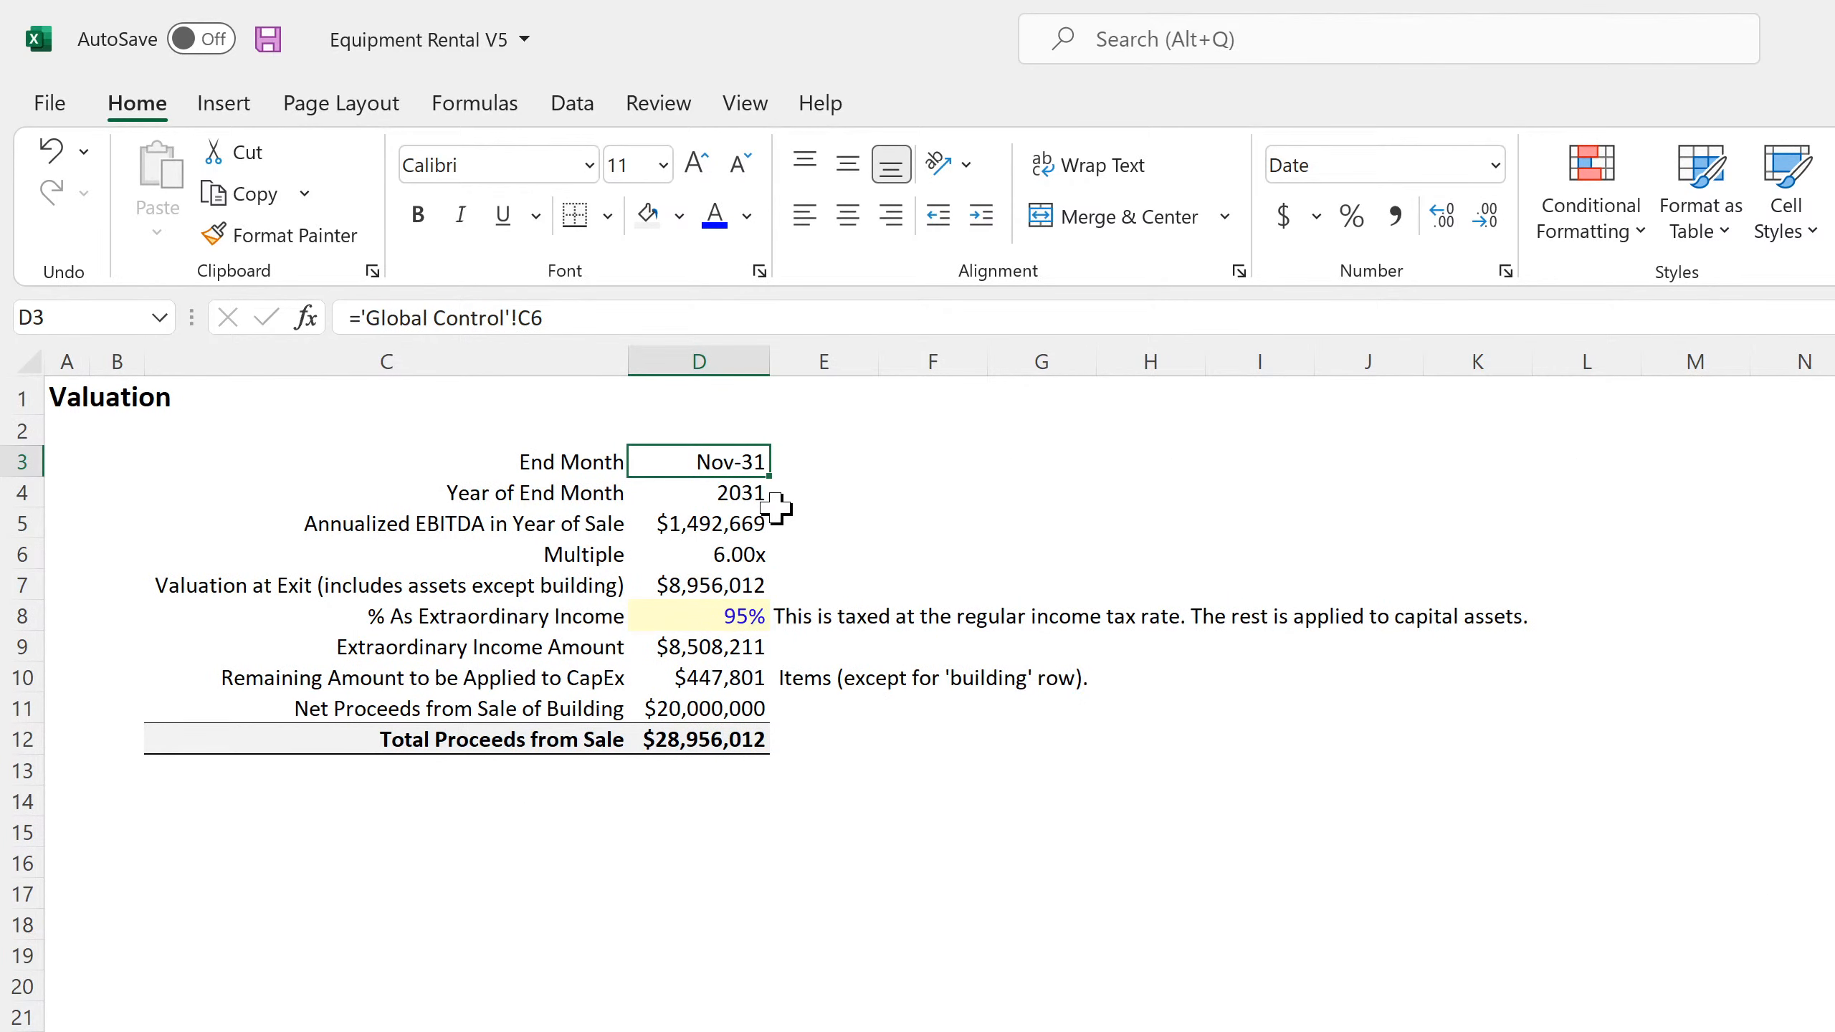
{"action": "left_click", "coordinate": [737, 494]}
{"action": "left_click", "coordinate": [733, 525]}
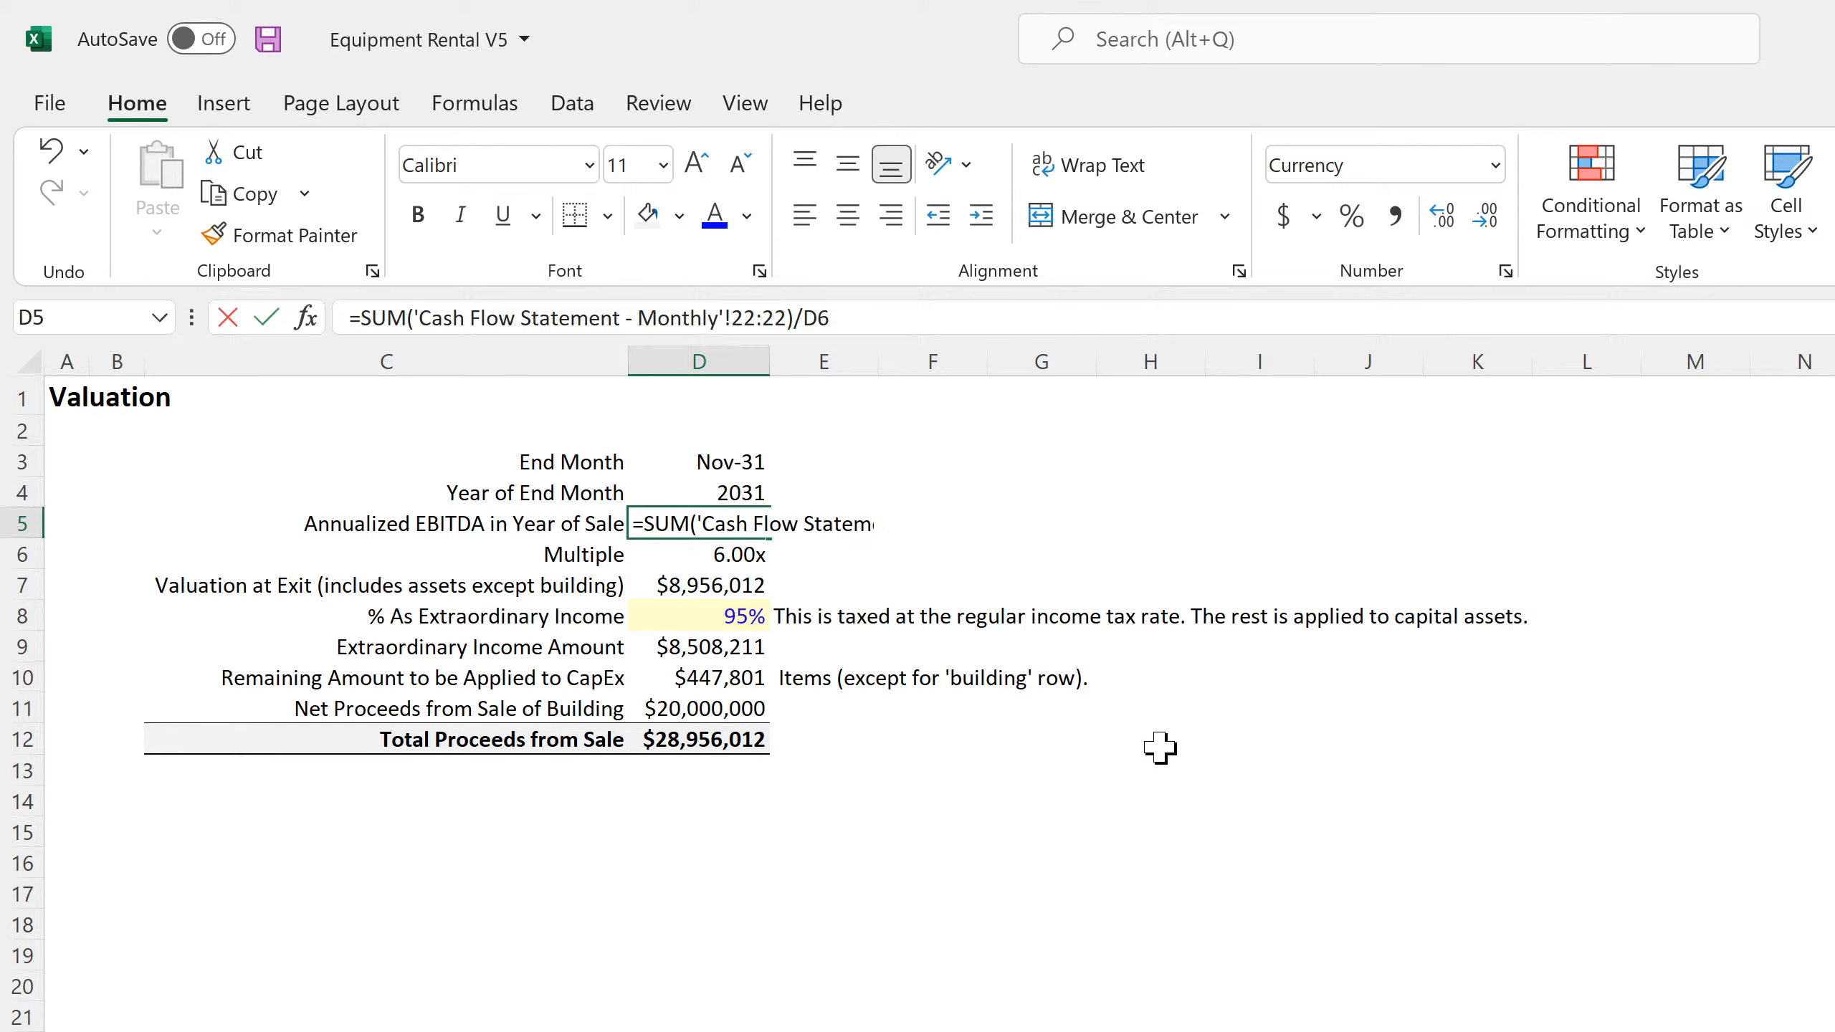
{"action": "type", "text": "=index("}
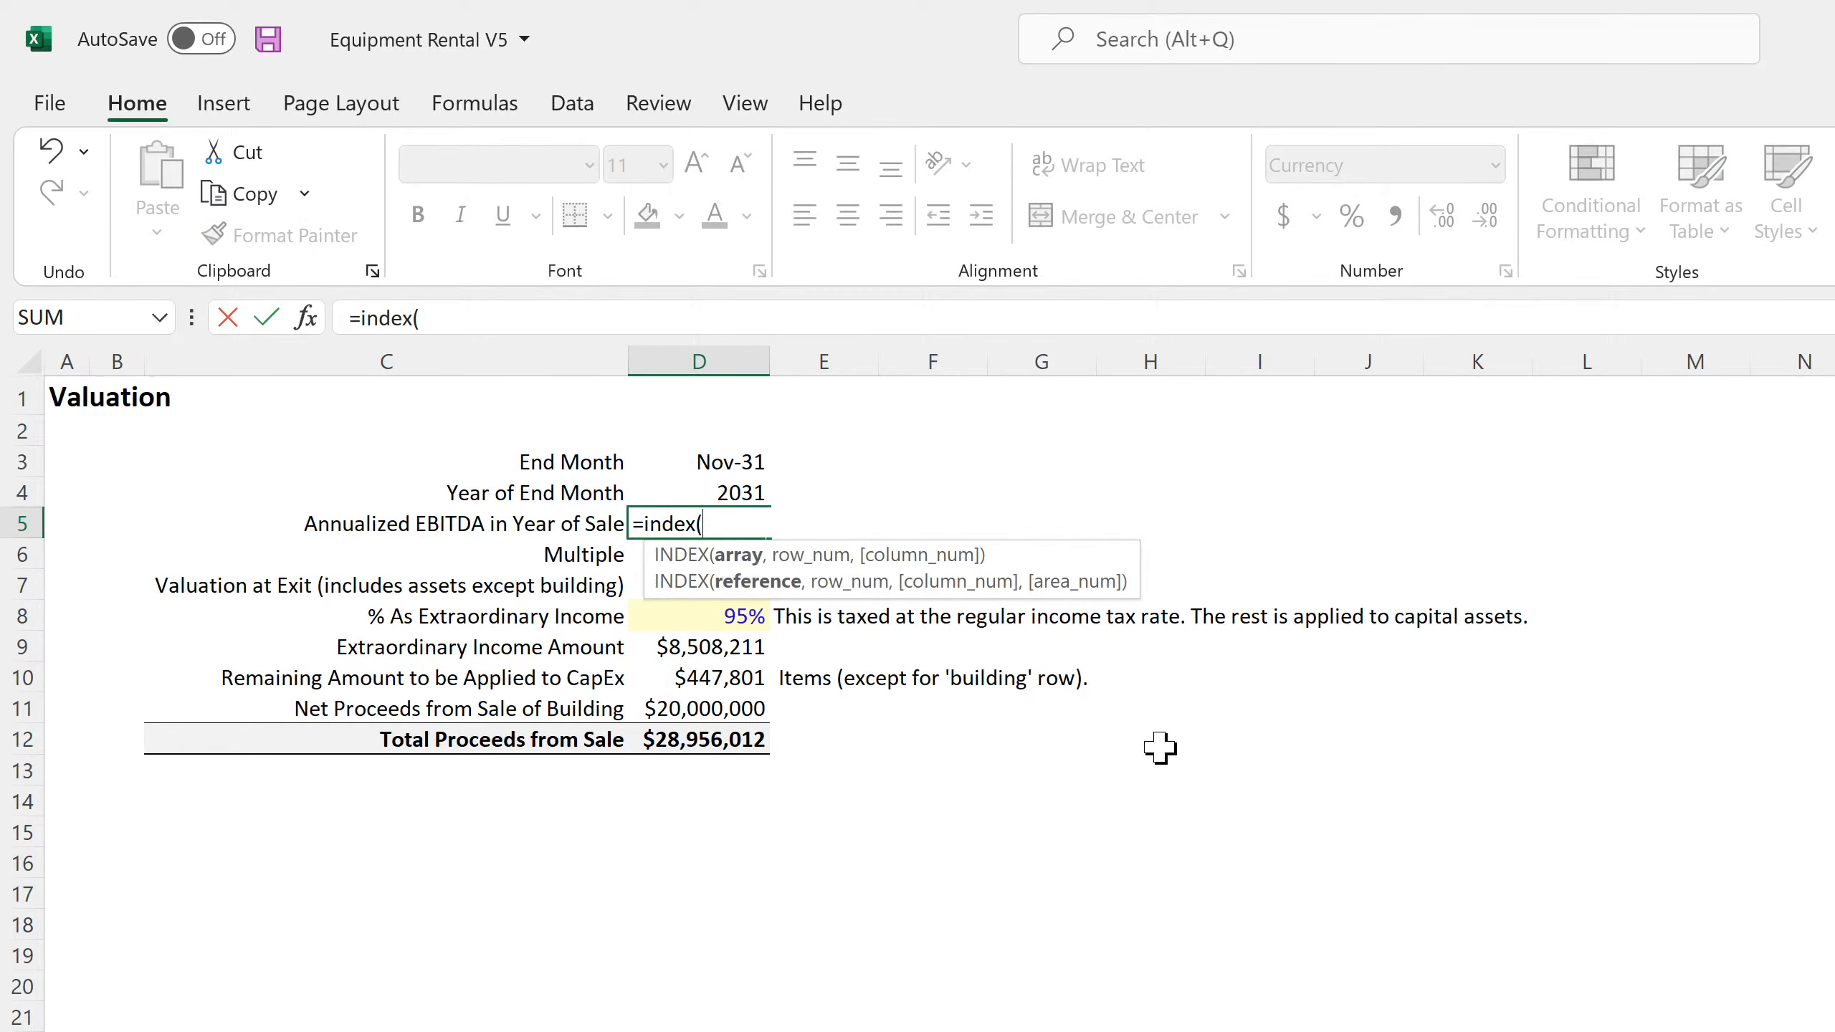
{"action": "left_click", "coordinate": [145, 1031]}
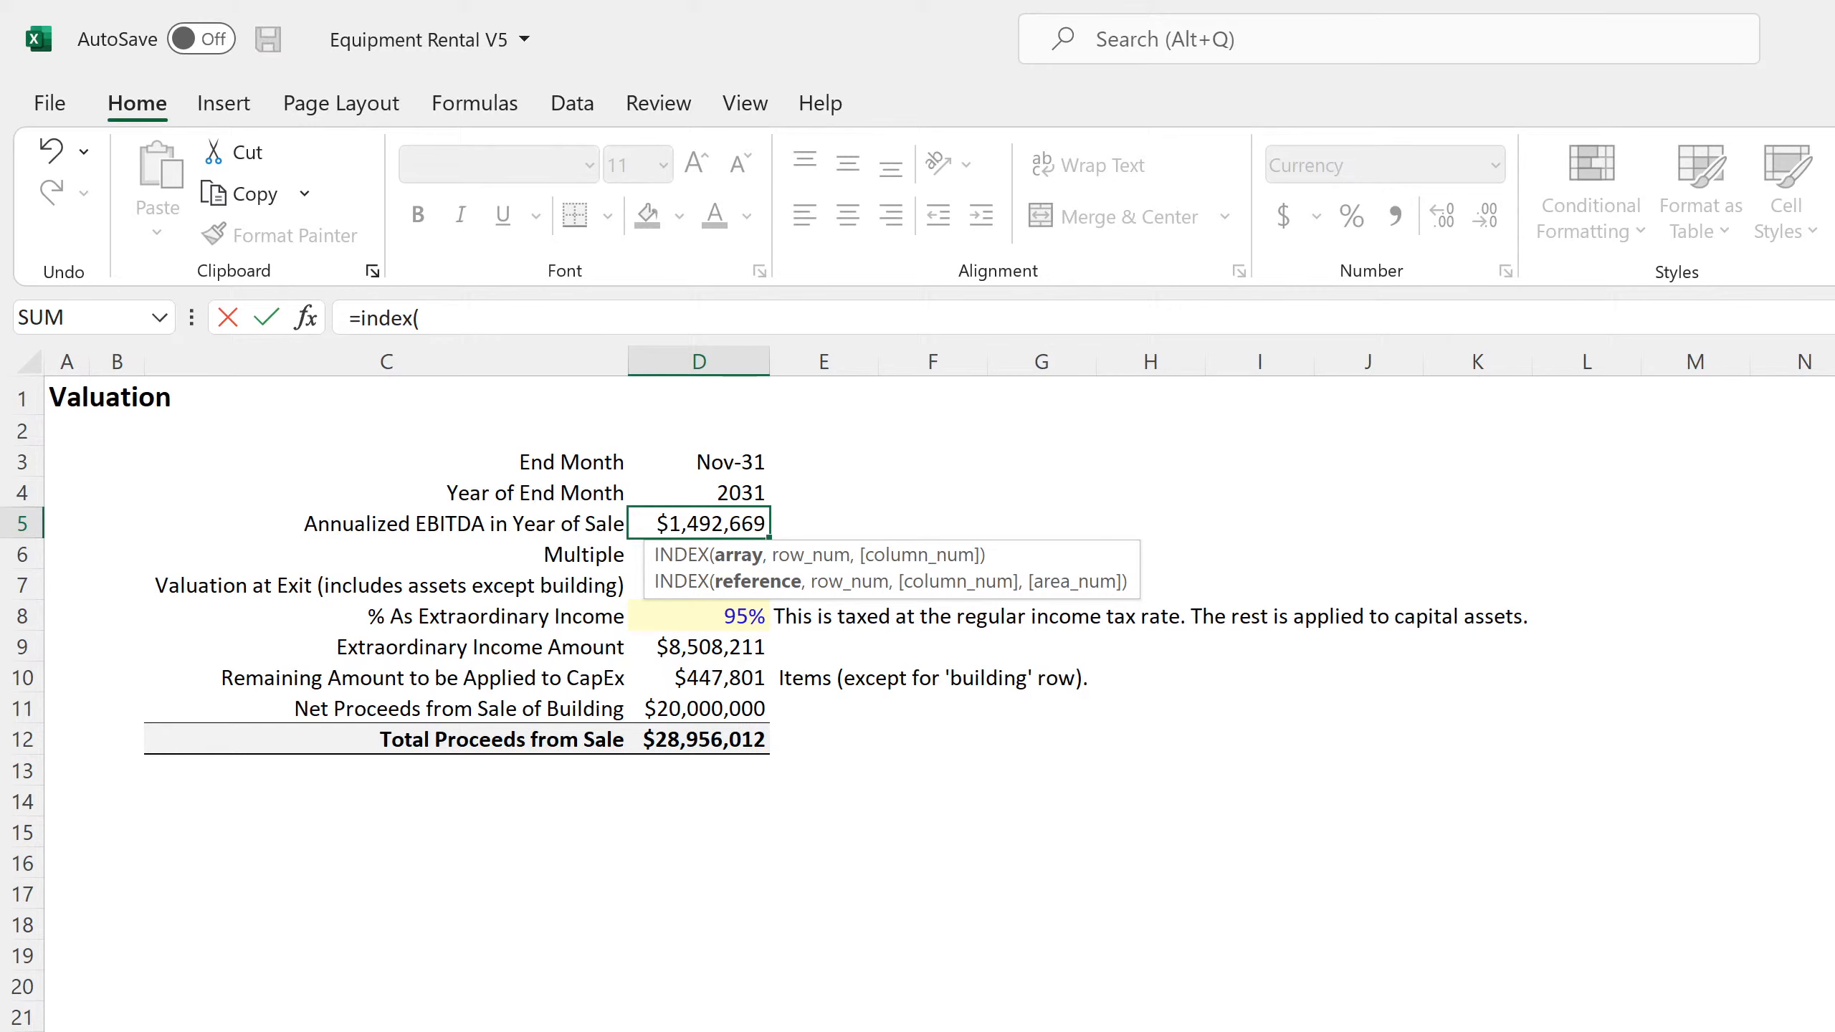
{"action": "left_click", "coordinate": [90, 1023]}
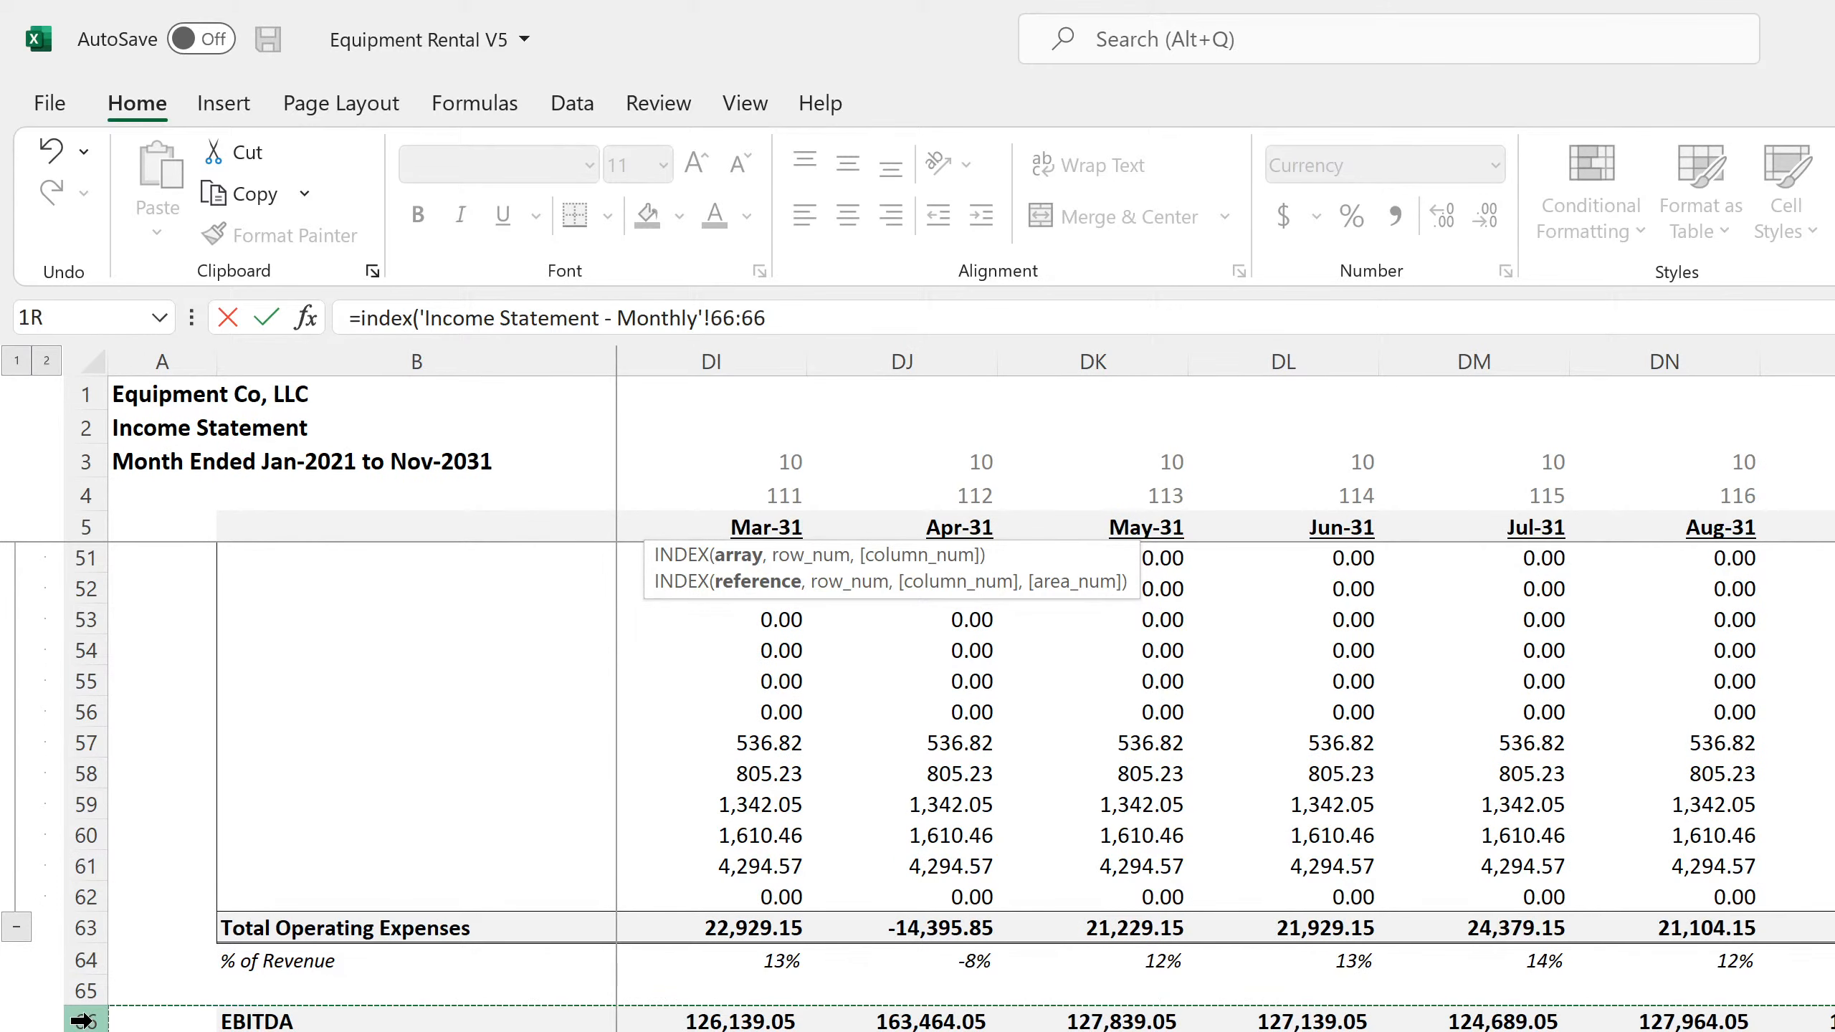
{"action": "type", "text": ",,match("}
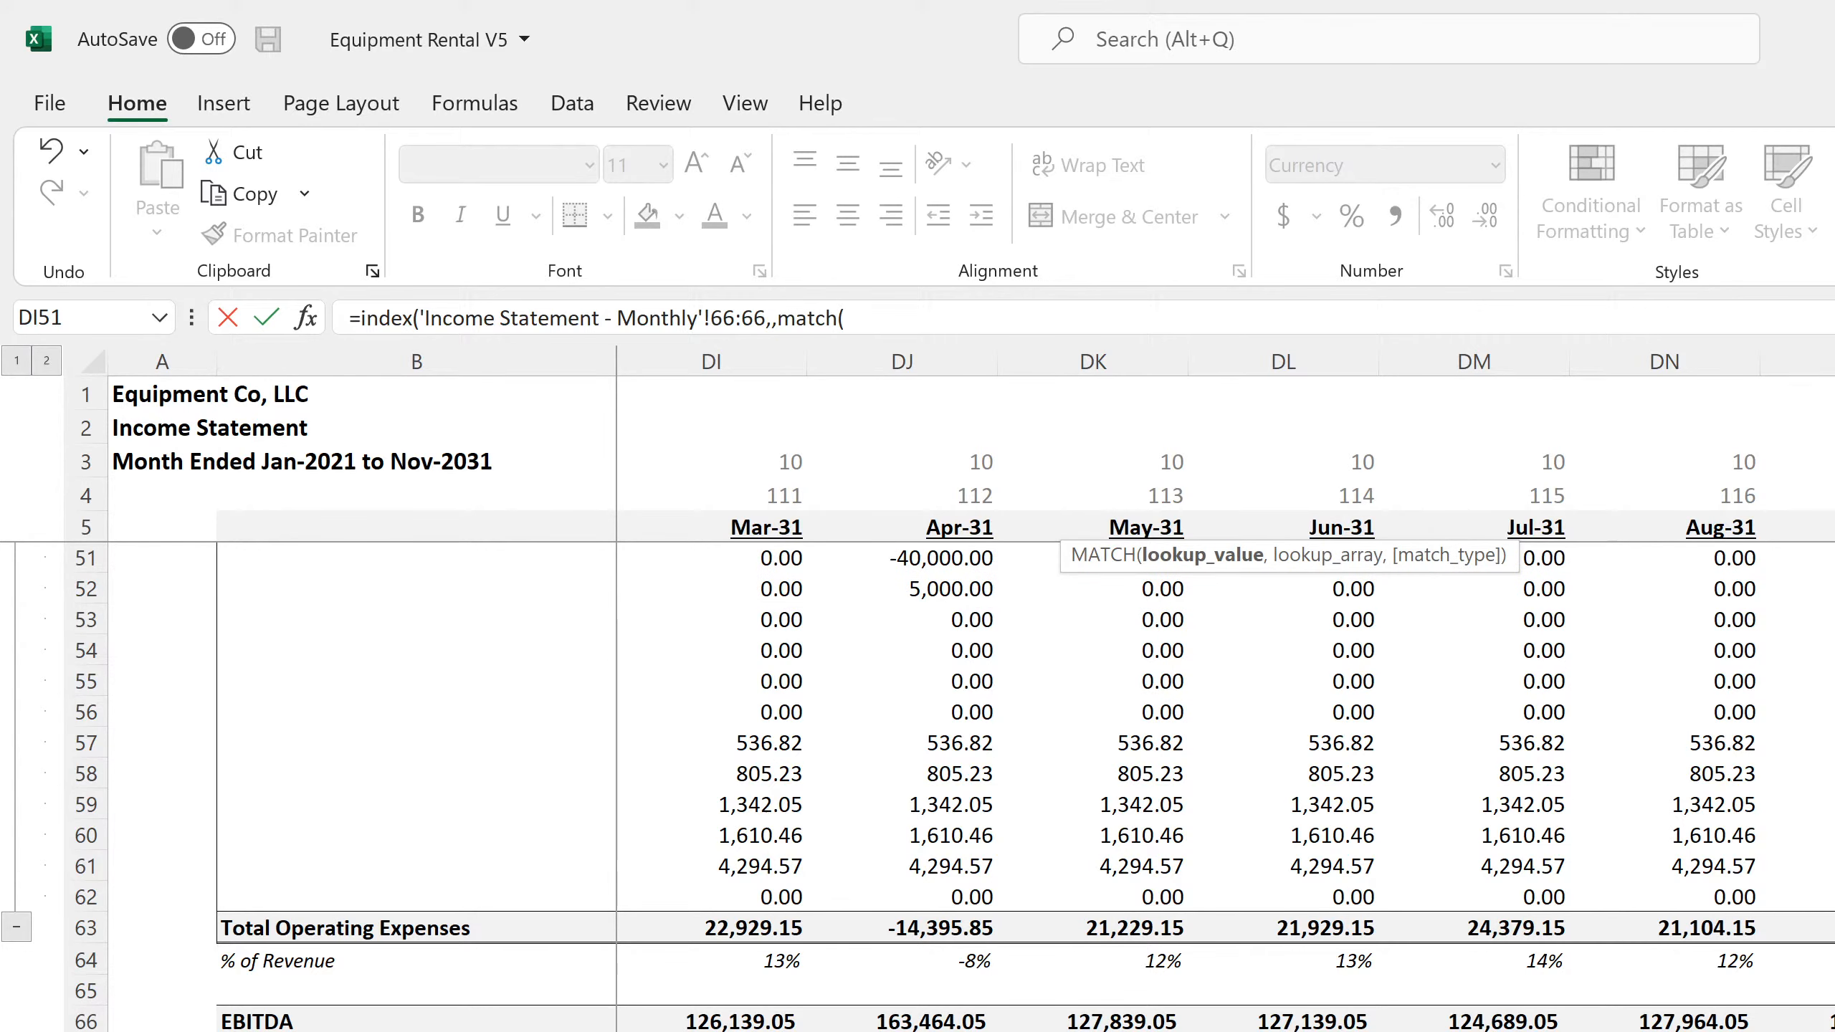
Complete the MATCH with Global Control C6 as lookup value, row 5 of Income Statement - Monthly as lookup array and match type 0
{"action": "key", "text": "ctrl+Page_Up"}
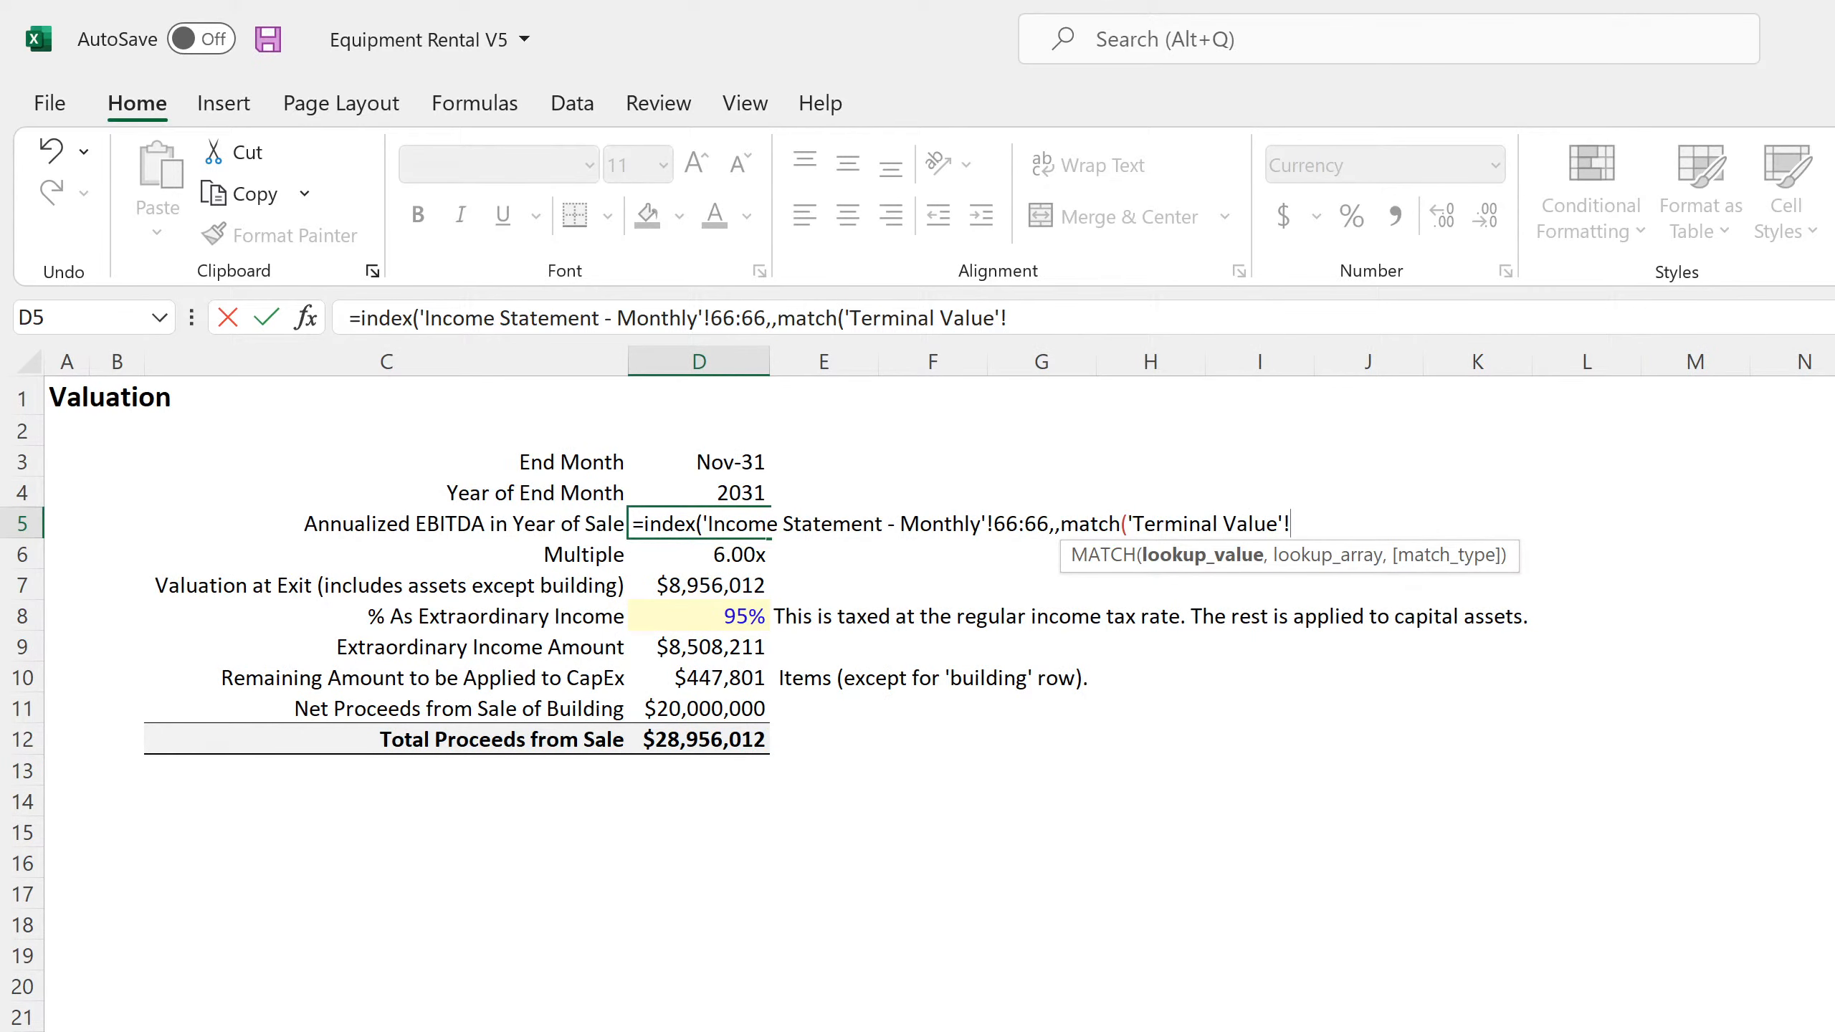
{"action": "key", "text": "ctrl+Page_Up"}
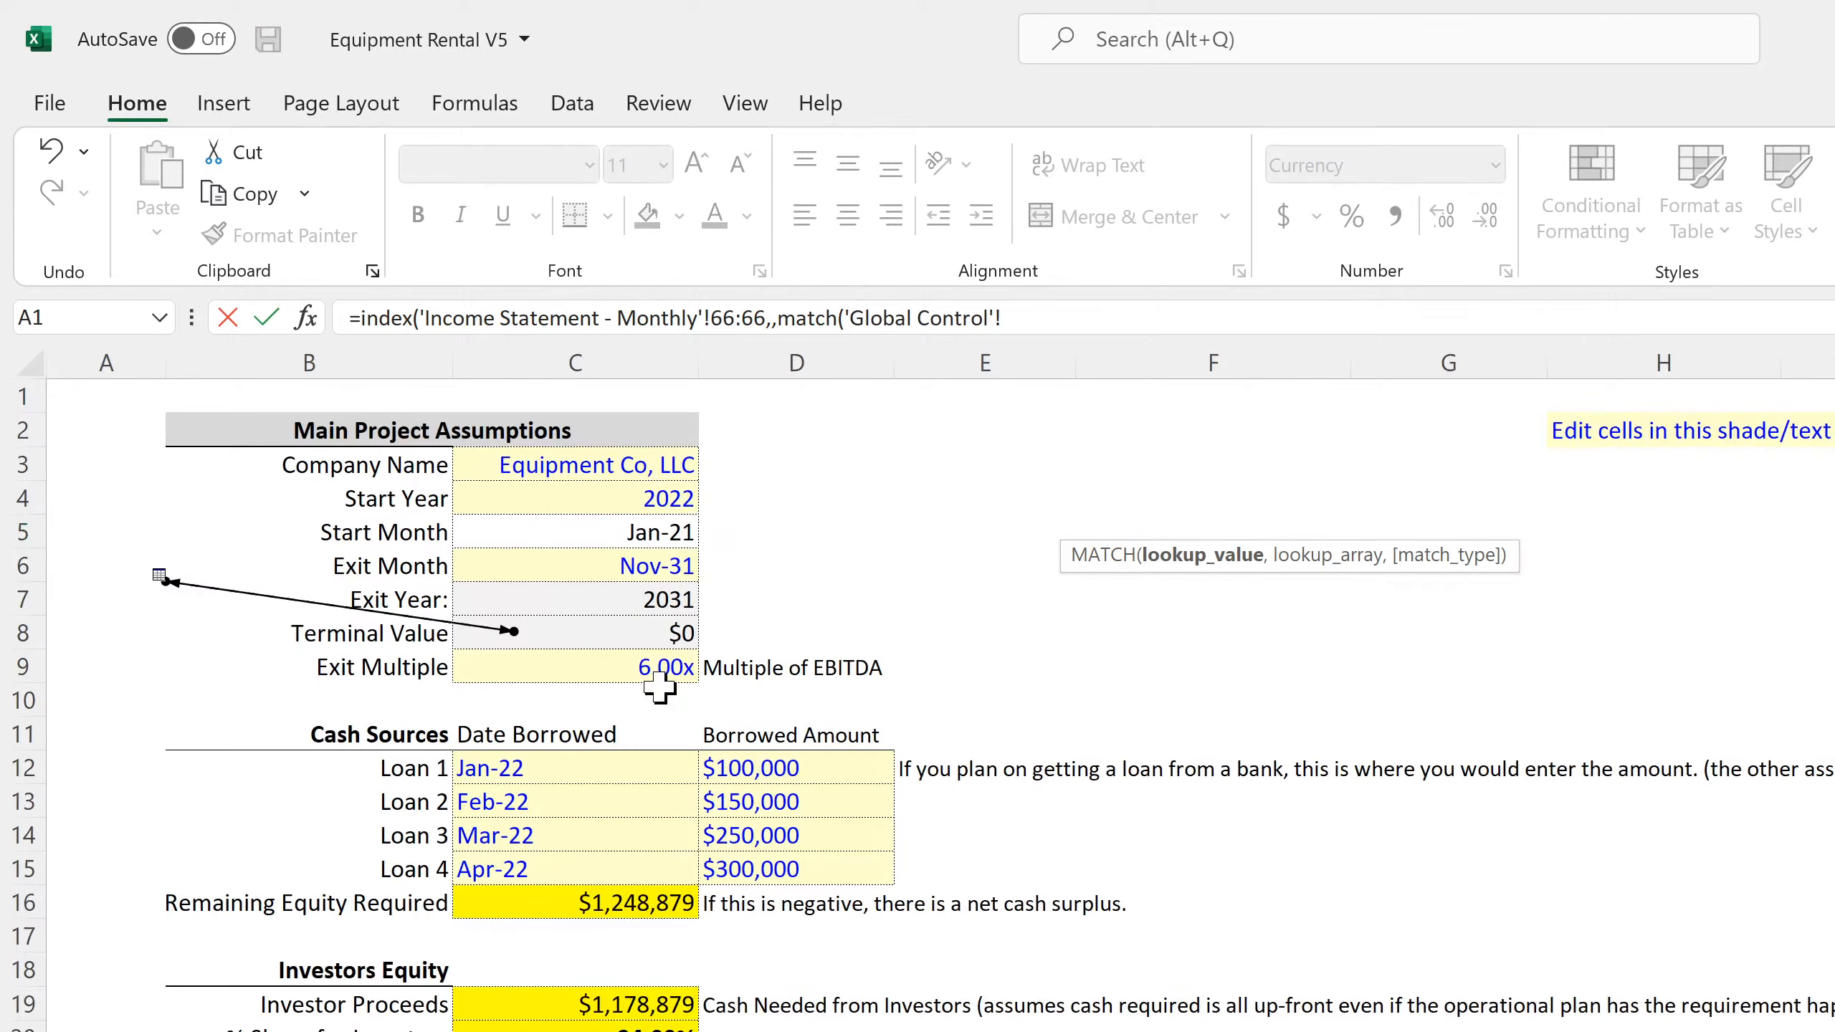
{"action": "left_click", "coordinate": [617, 573]}
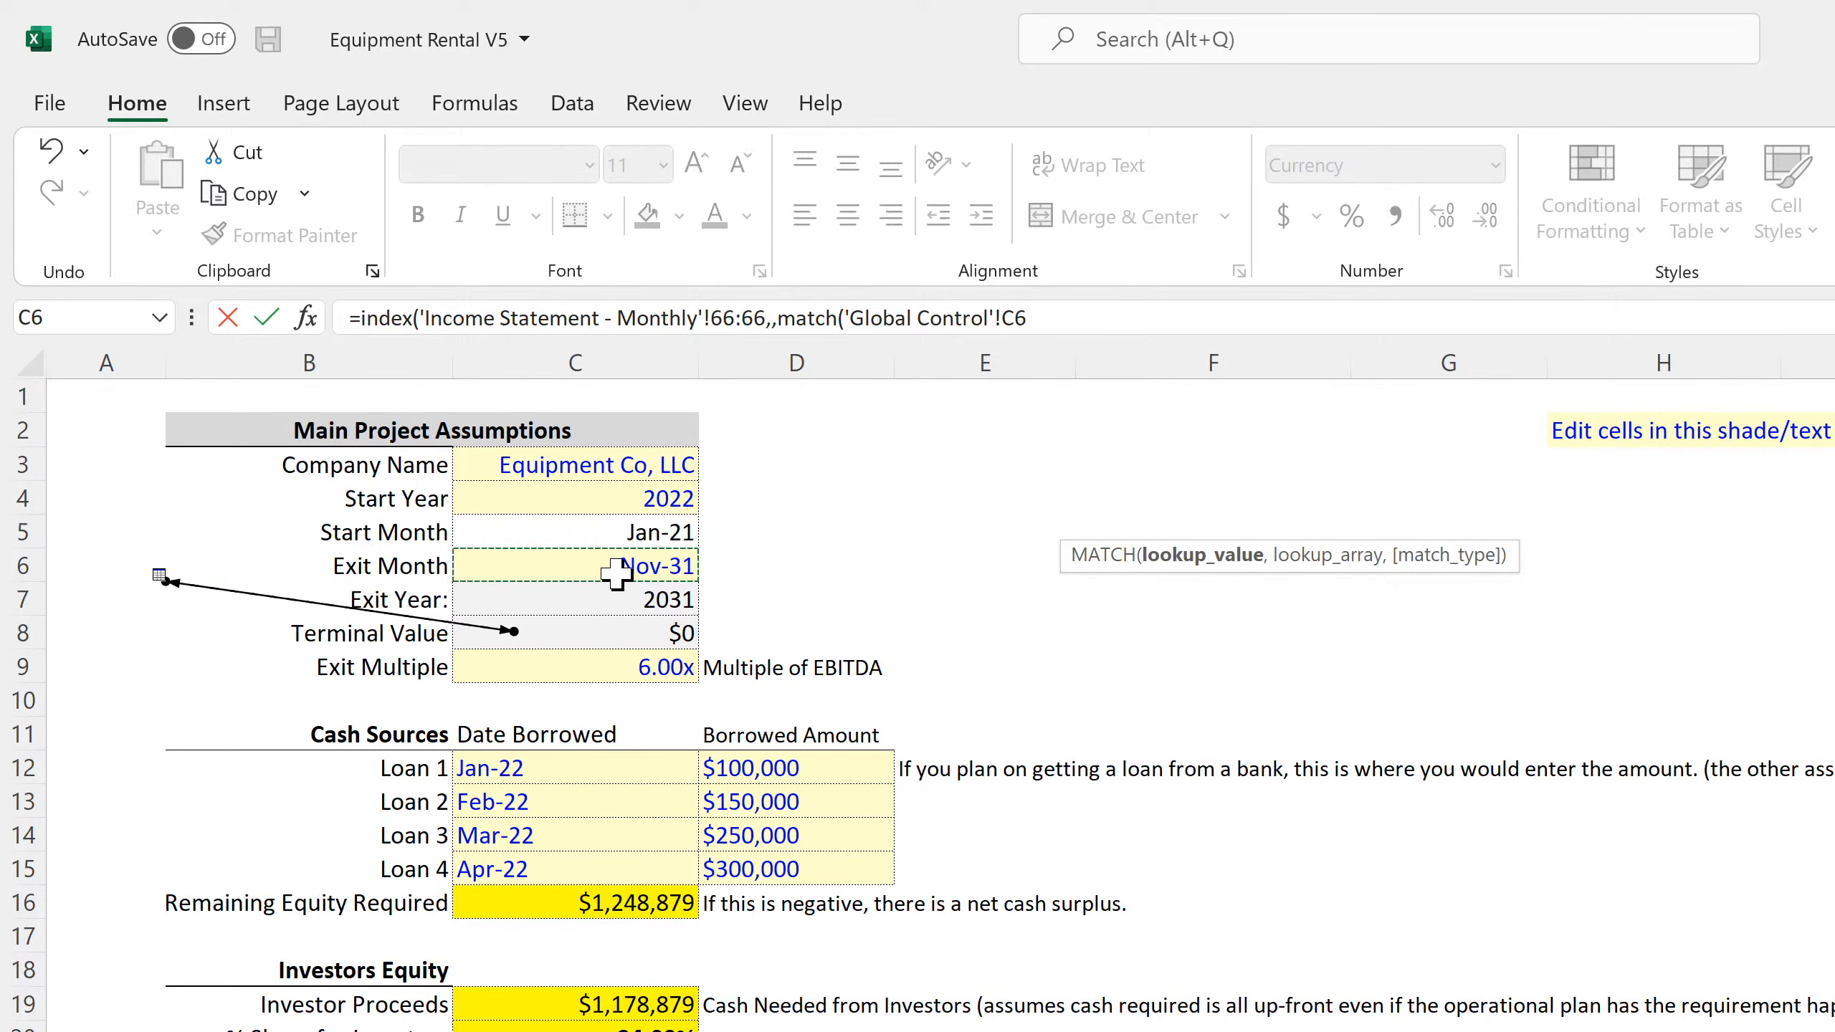
{"action": "type", "text": ","}
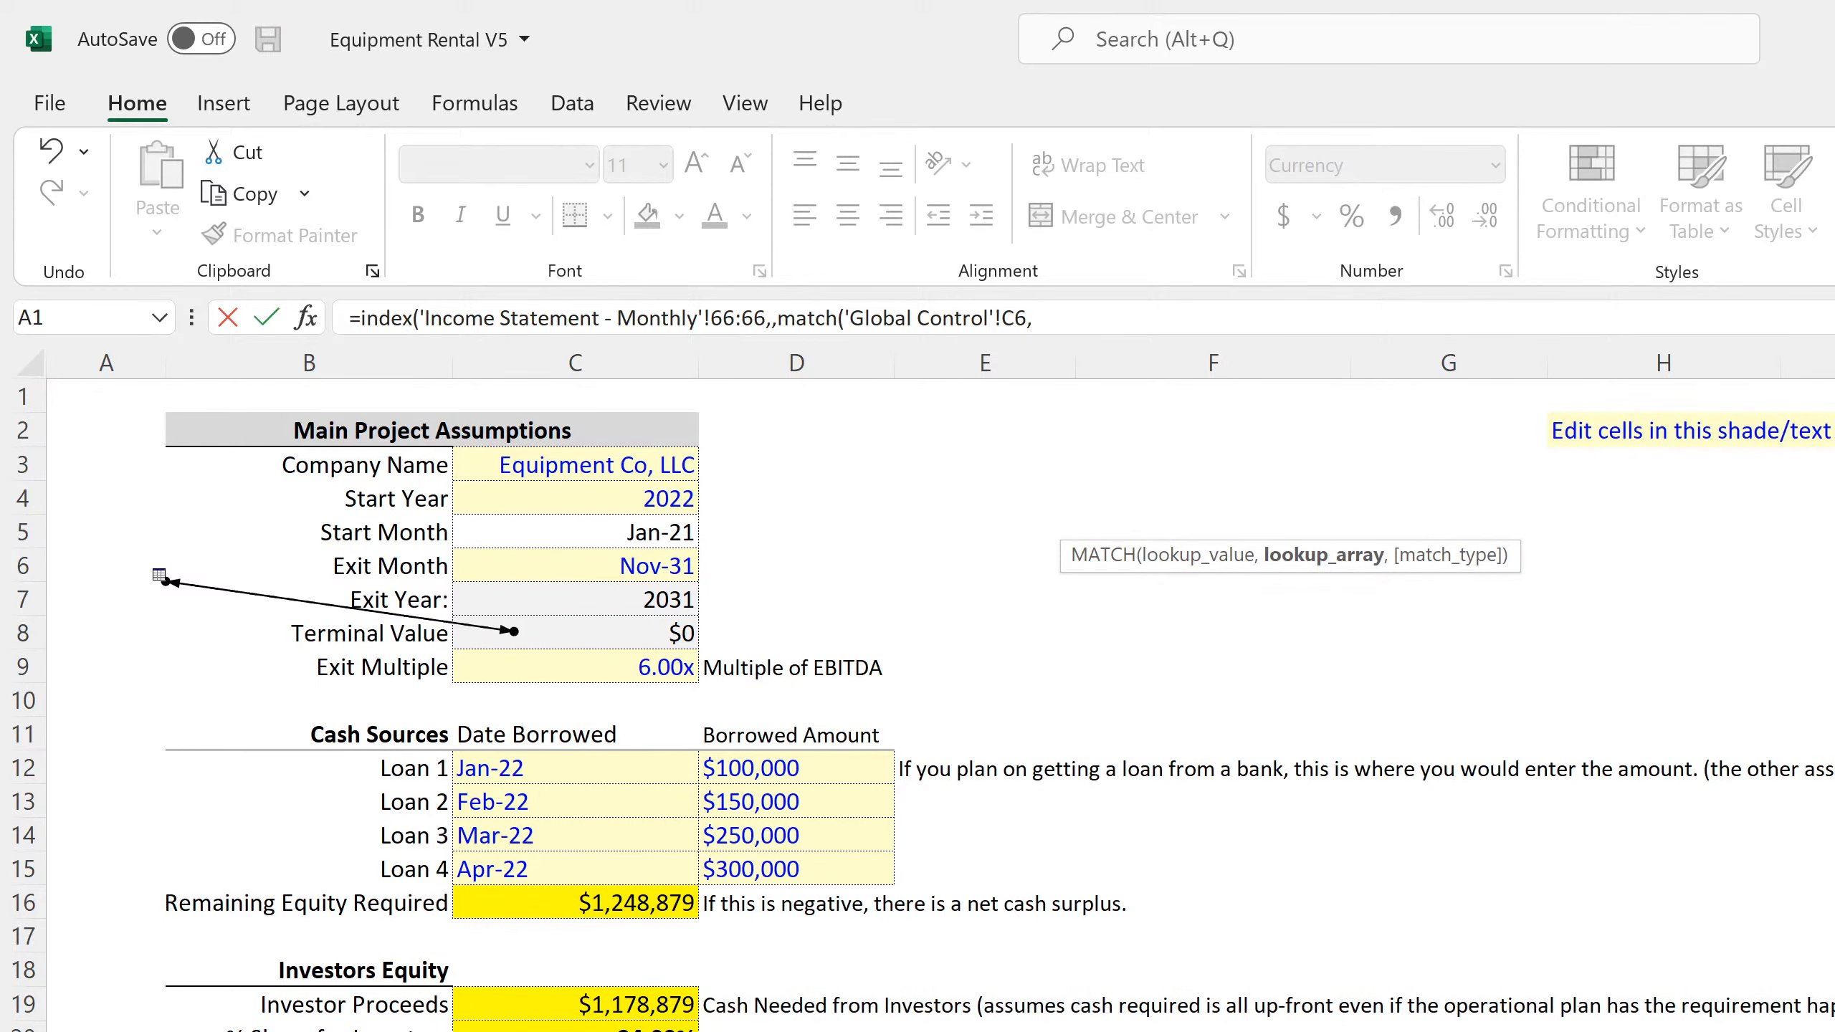
{"action": "key", "text": "ctrl+Page_Down"}
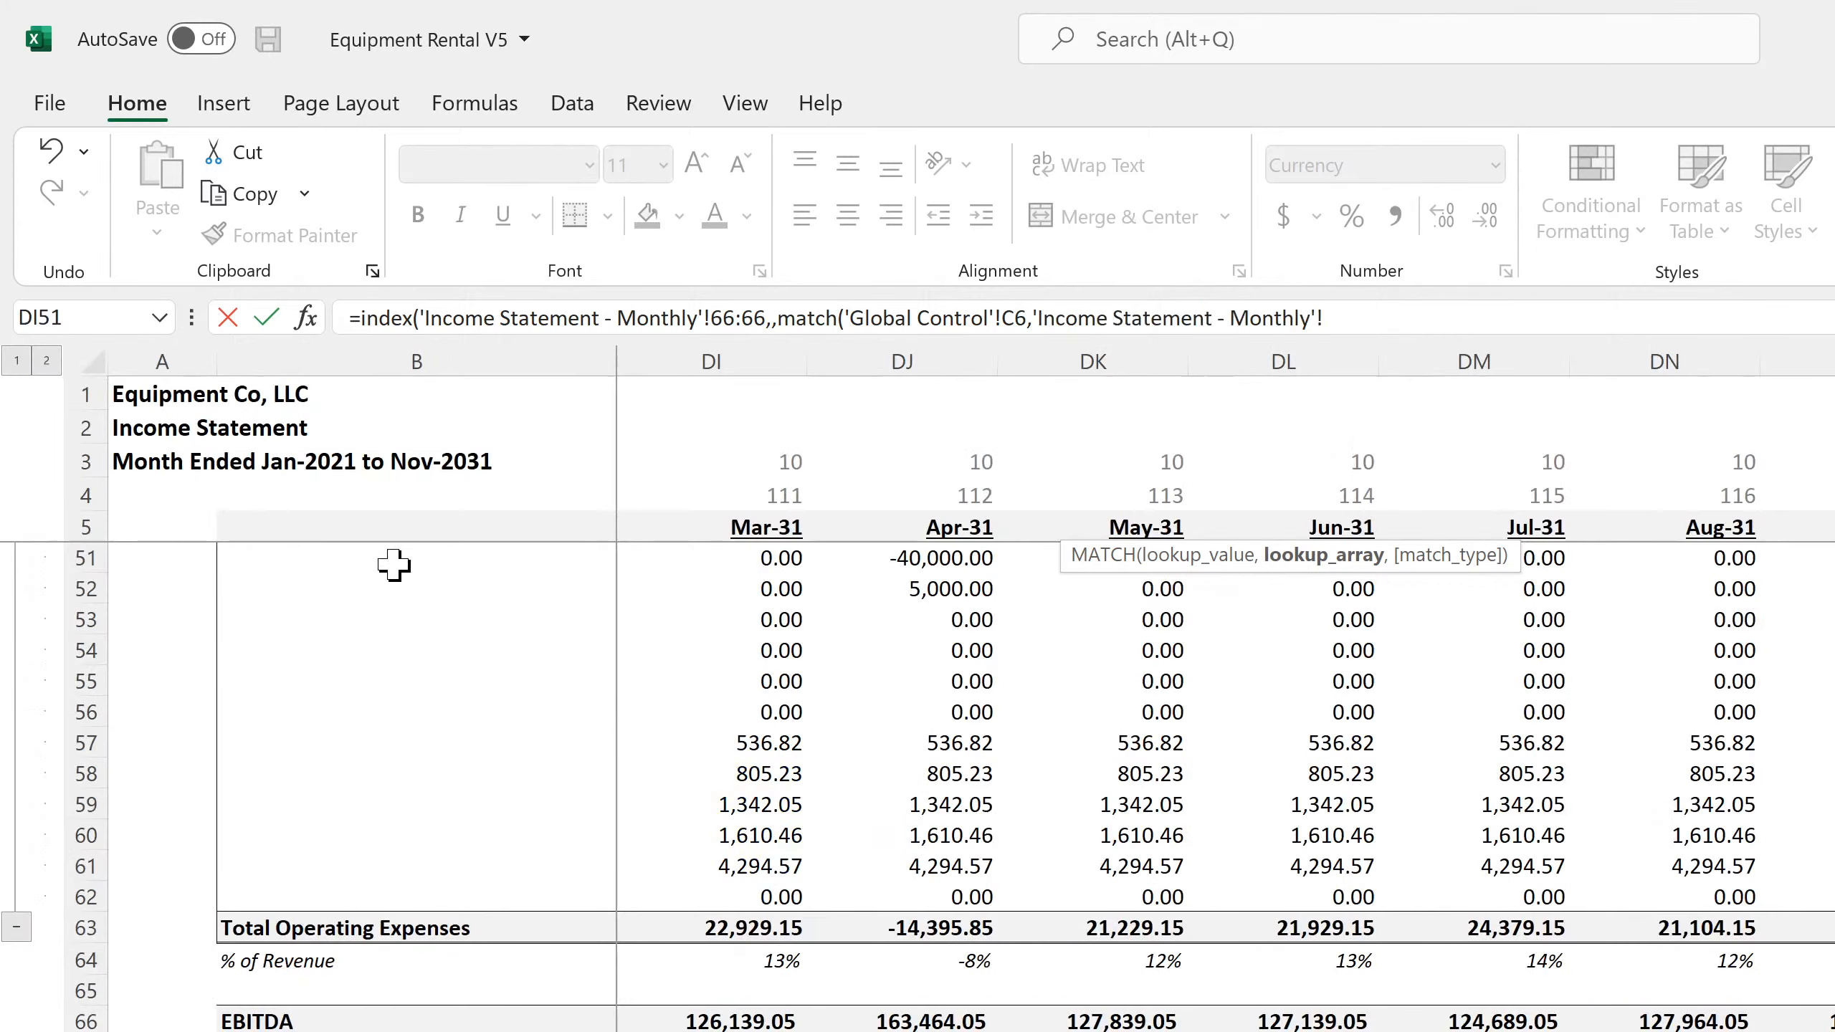
{"action": "left_click", "coordinate": [72, 526]}
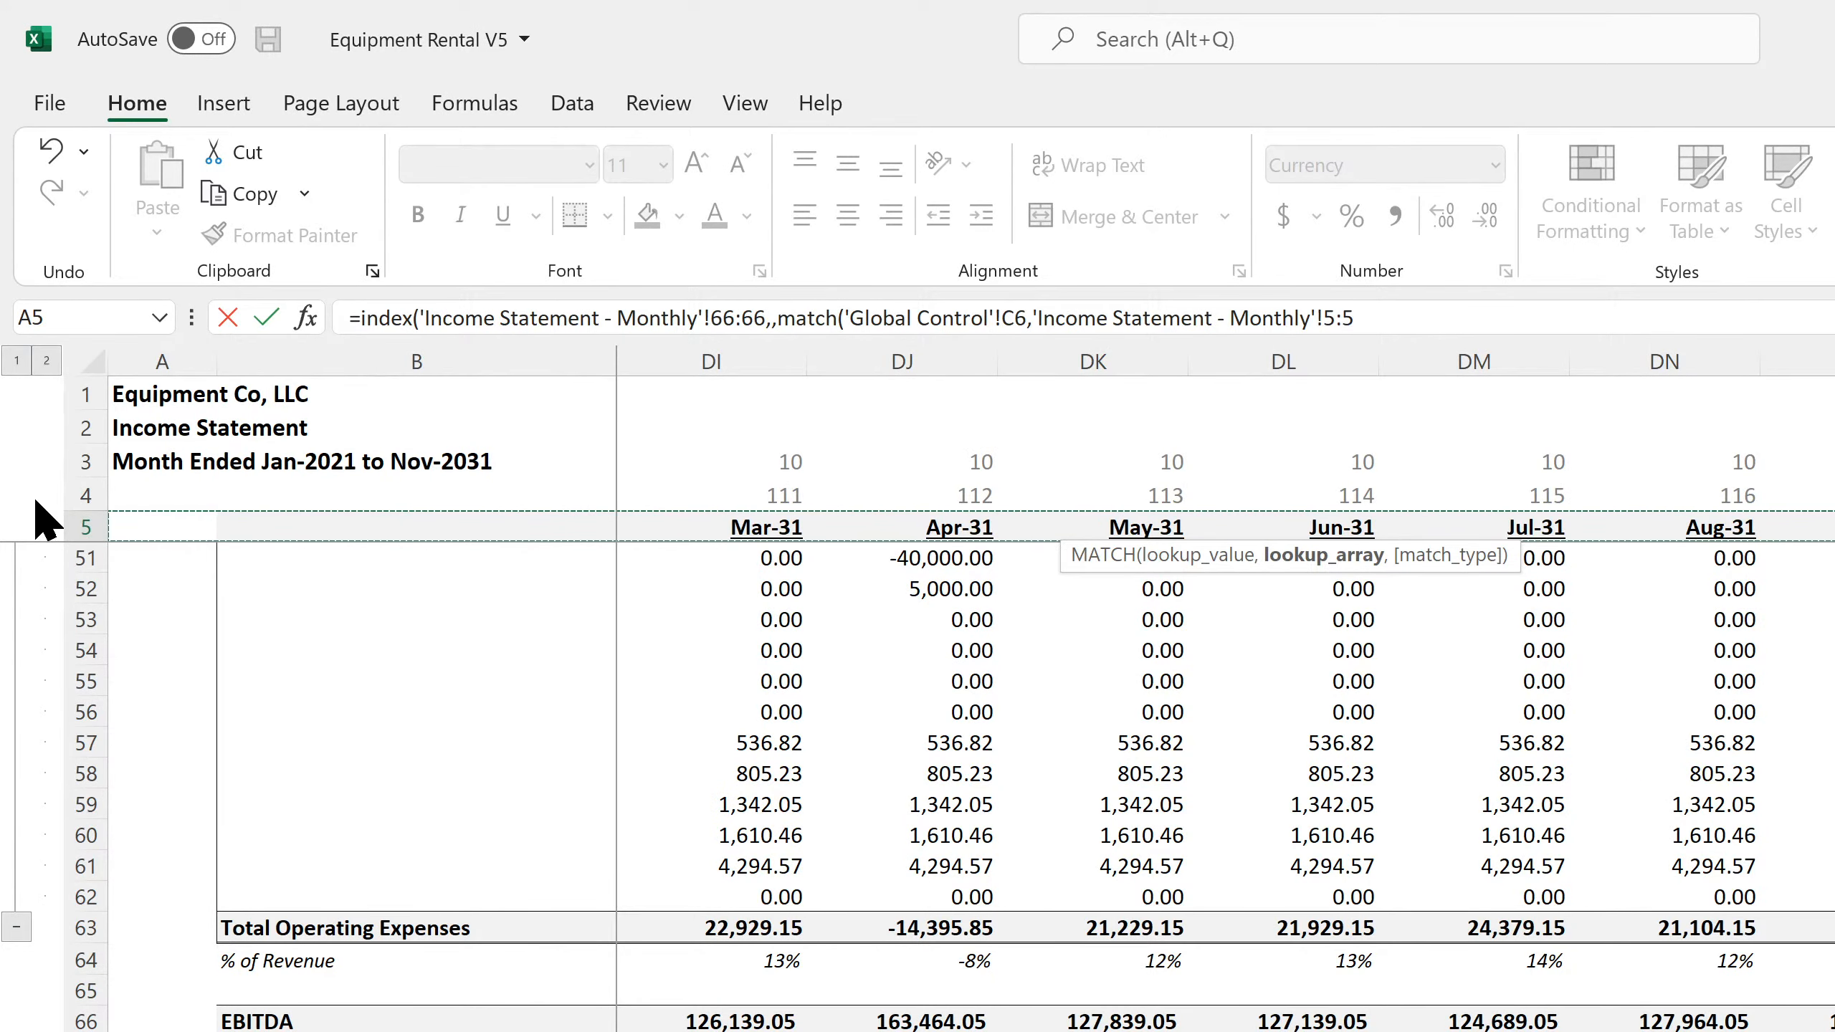
{"action": "type", "text": ",0"}
{"action": "key", "text": "Return"}
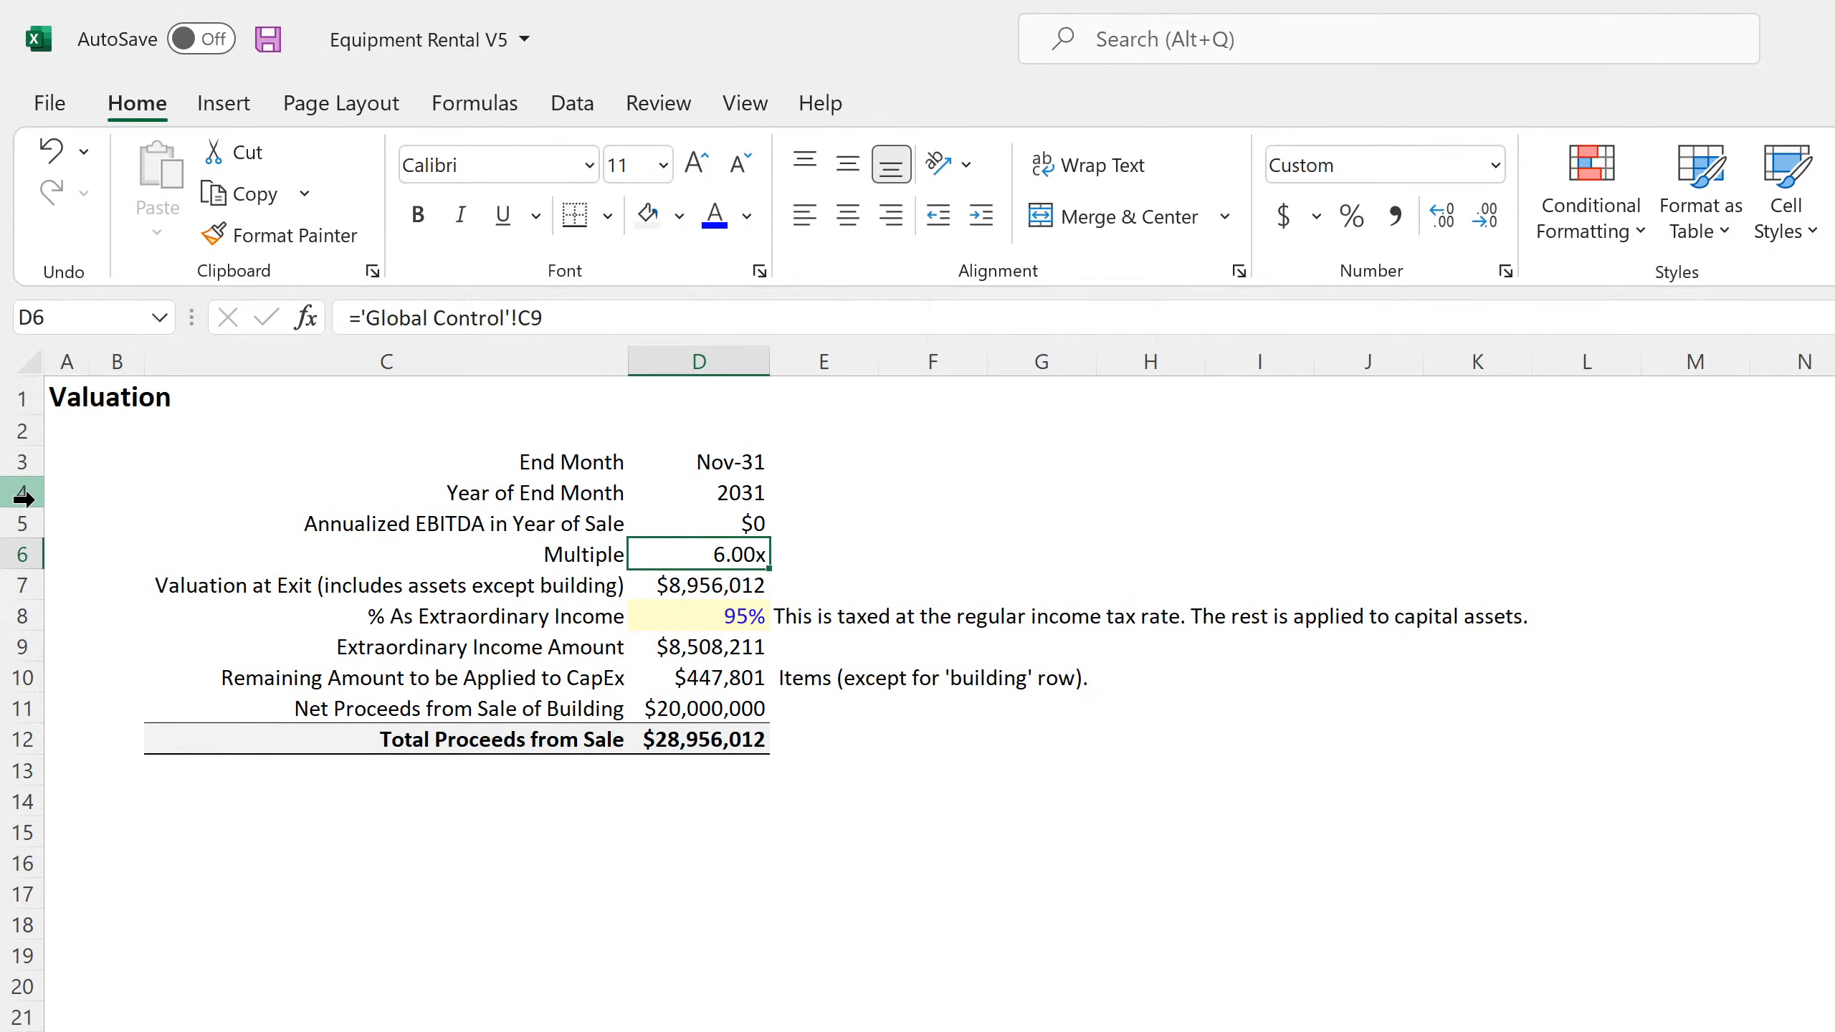
Review the Annualized EBITDA formula in D5 and trace it to its source on the monthly Income Statement
{"action": "key", "text": "Up"}
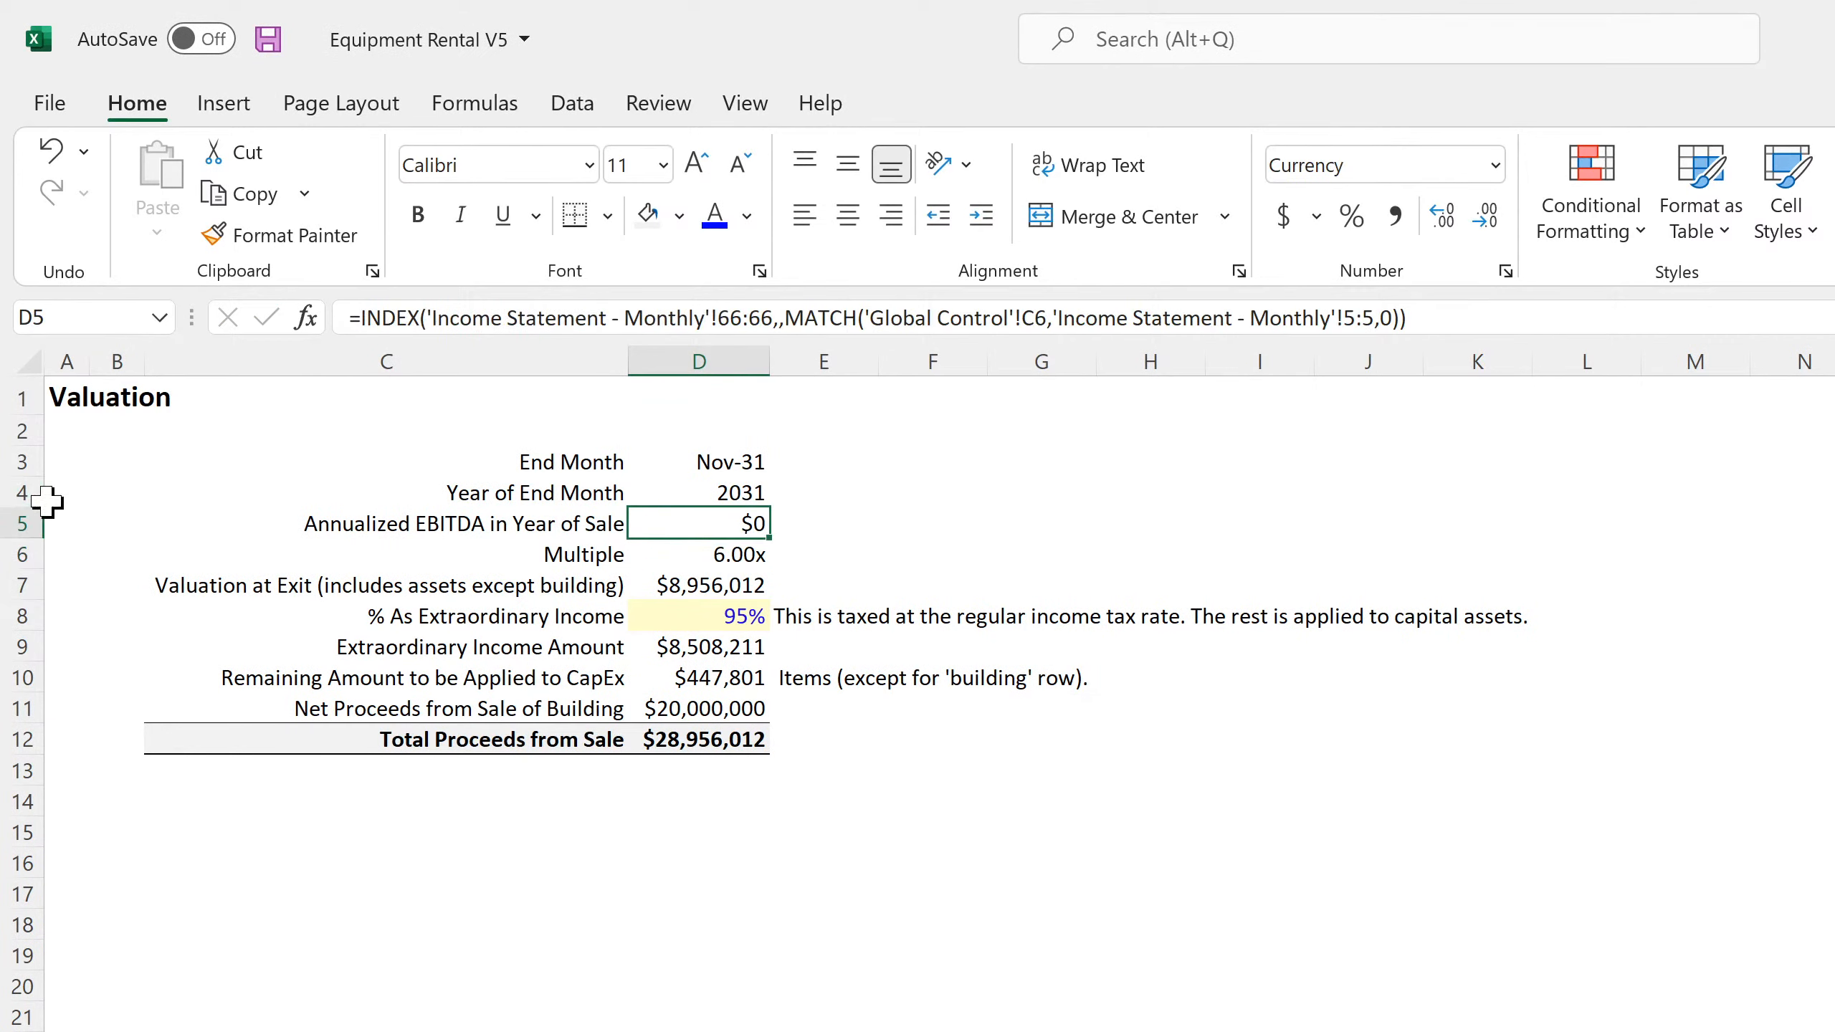
{"action": "double_click", "coordinate": [717, 525]}
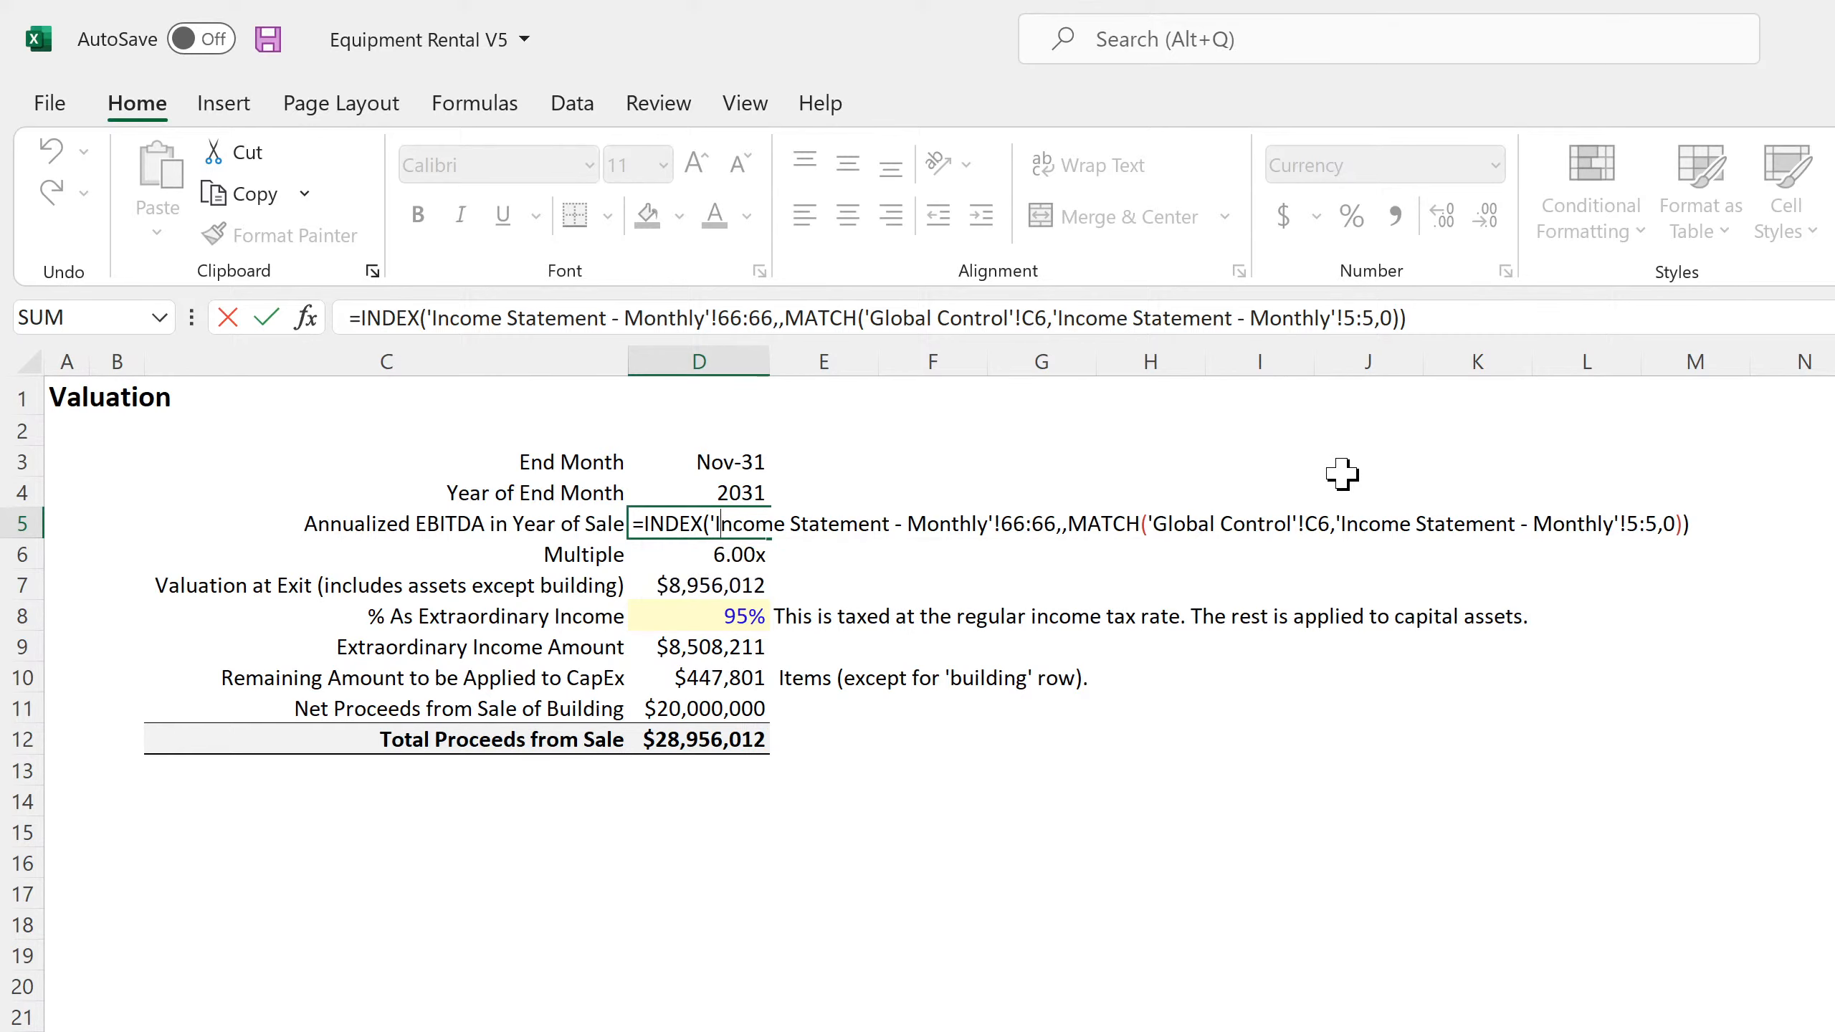
{"action": "key", "text": "Return"}
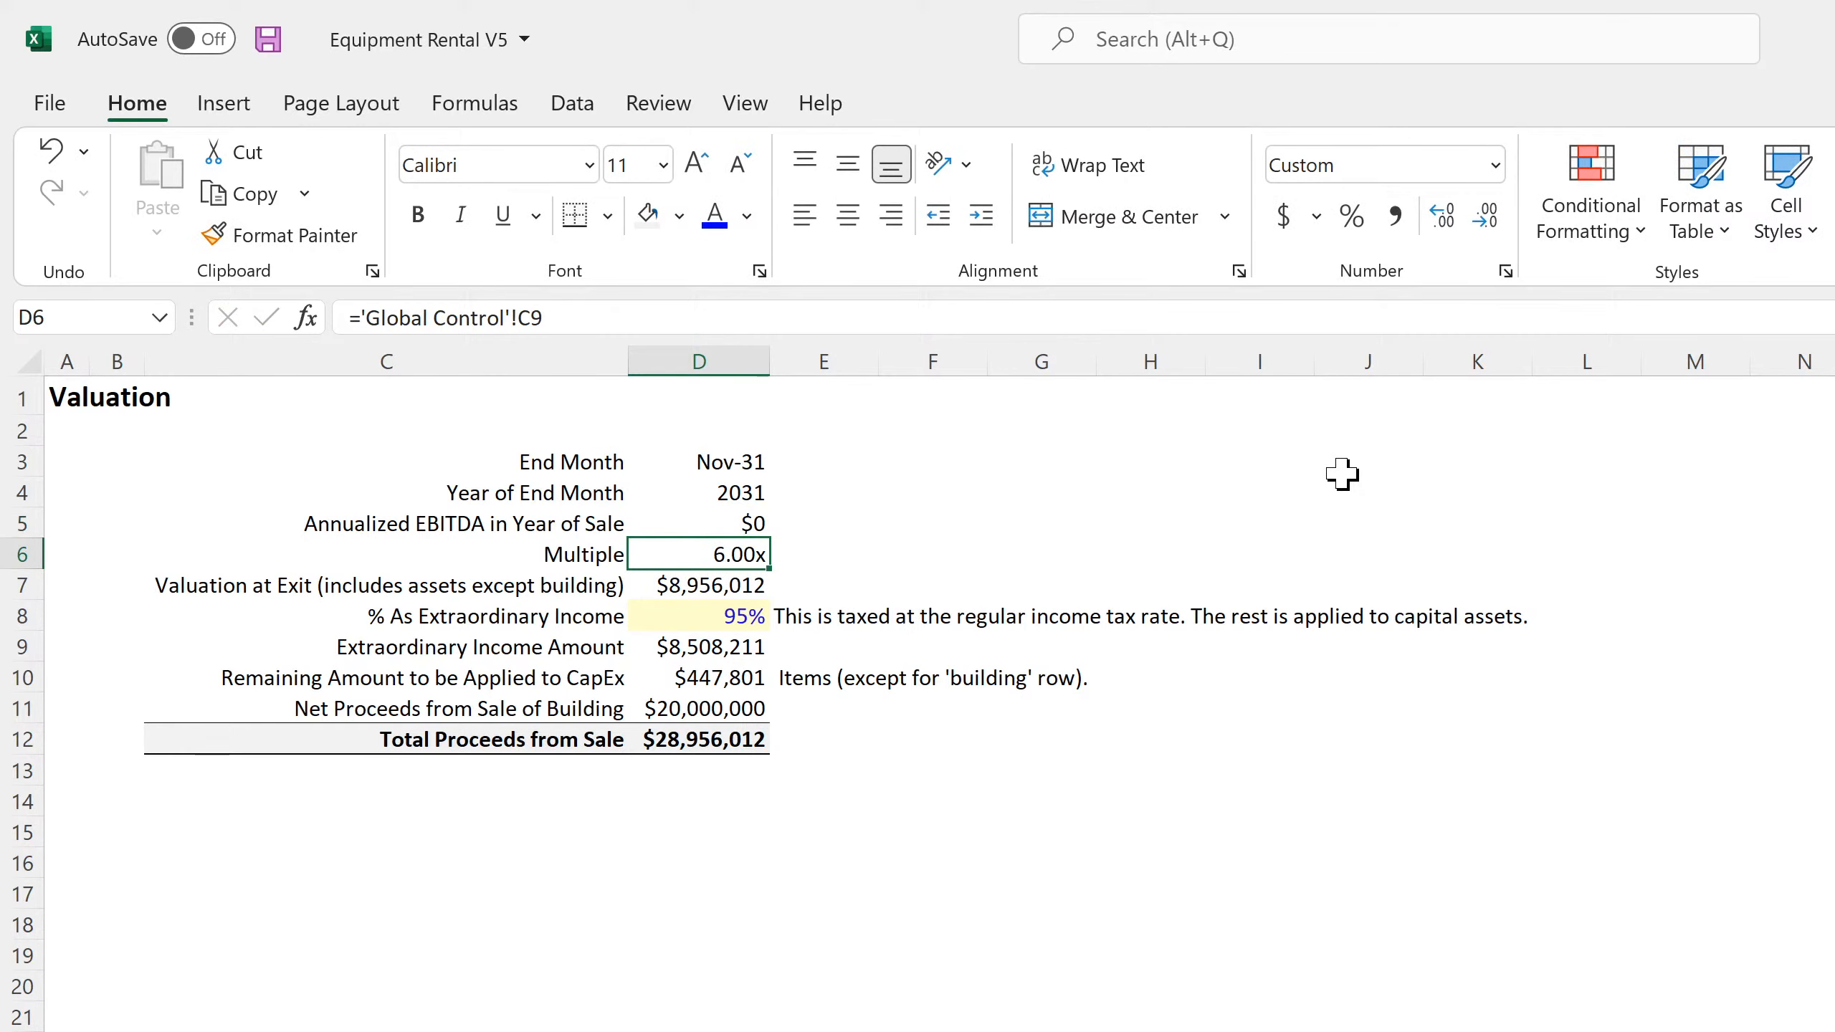
{"action": "left_click", "coordinate": [724, 523]}
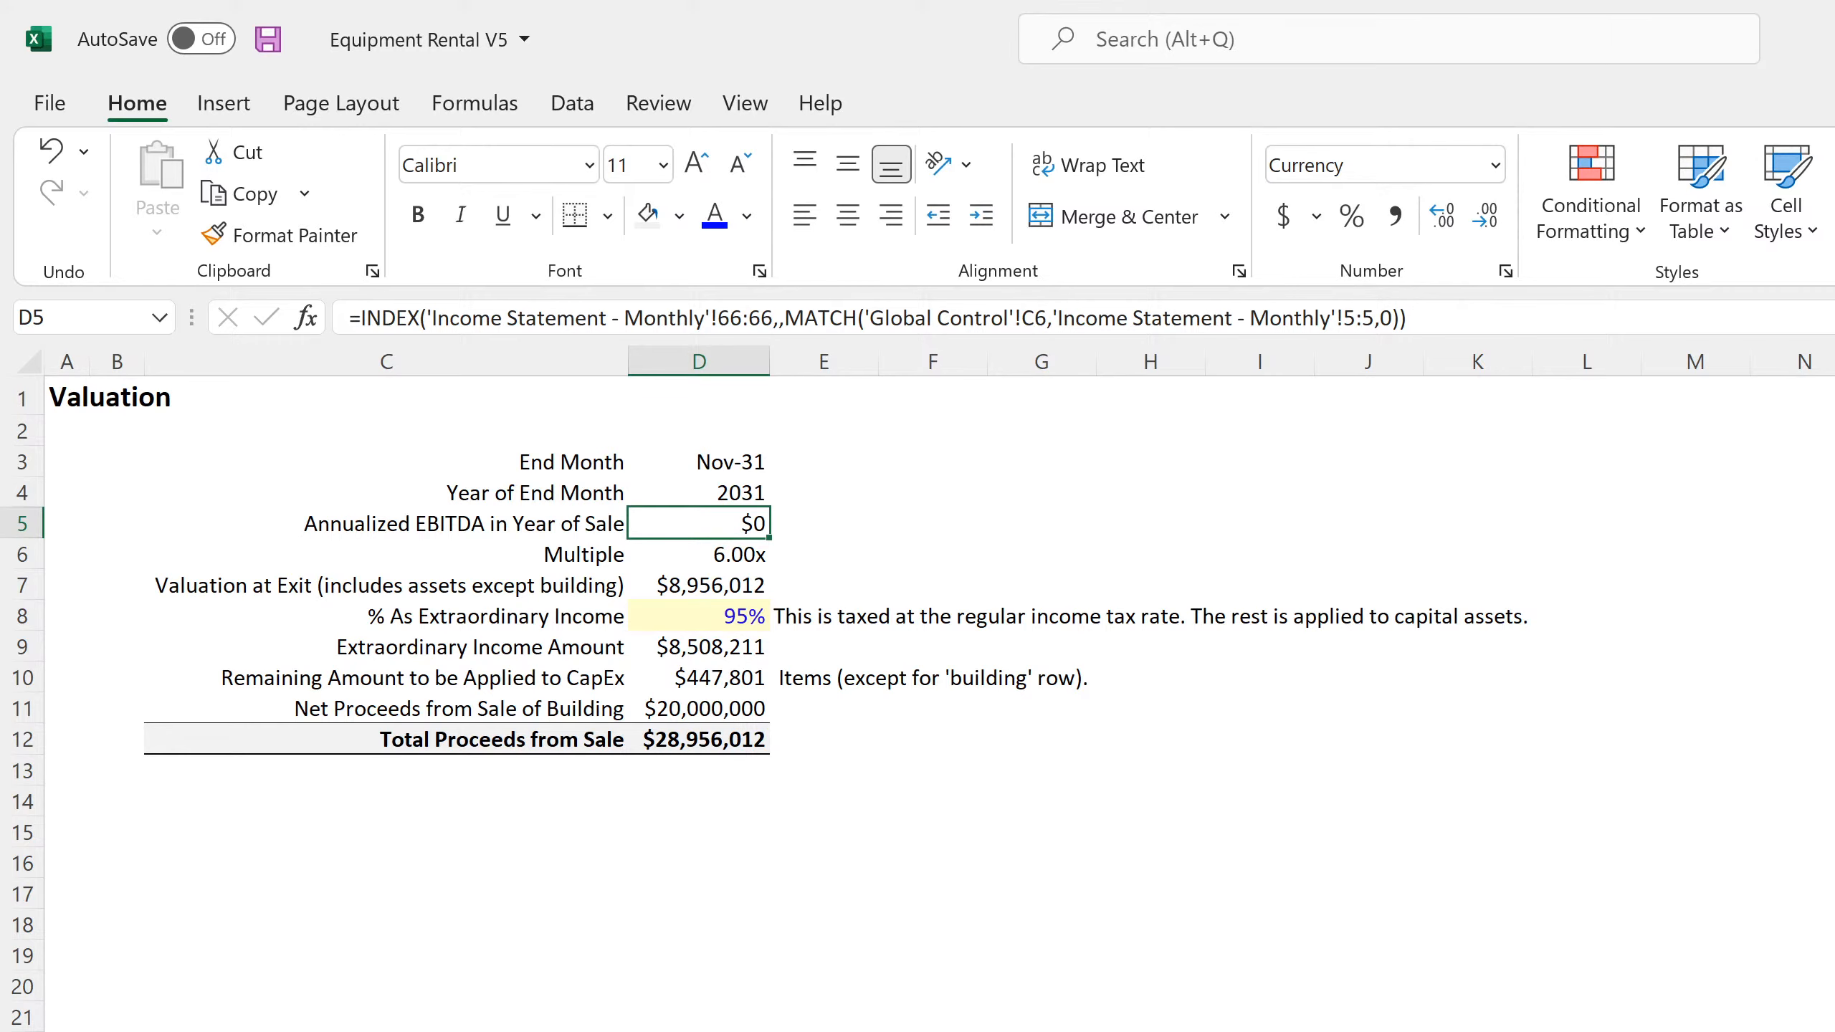
{"action": "key", "text": "ctrl+bracketleft"}
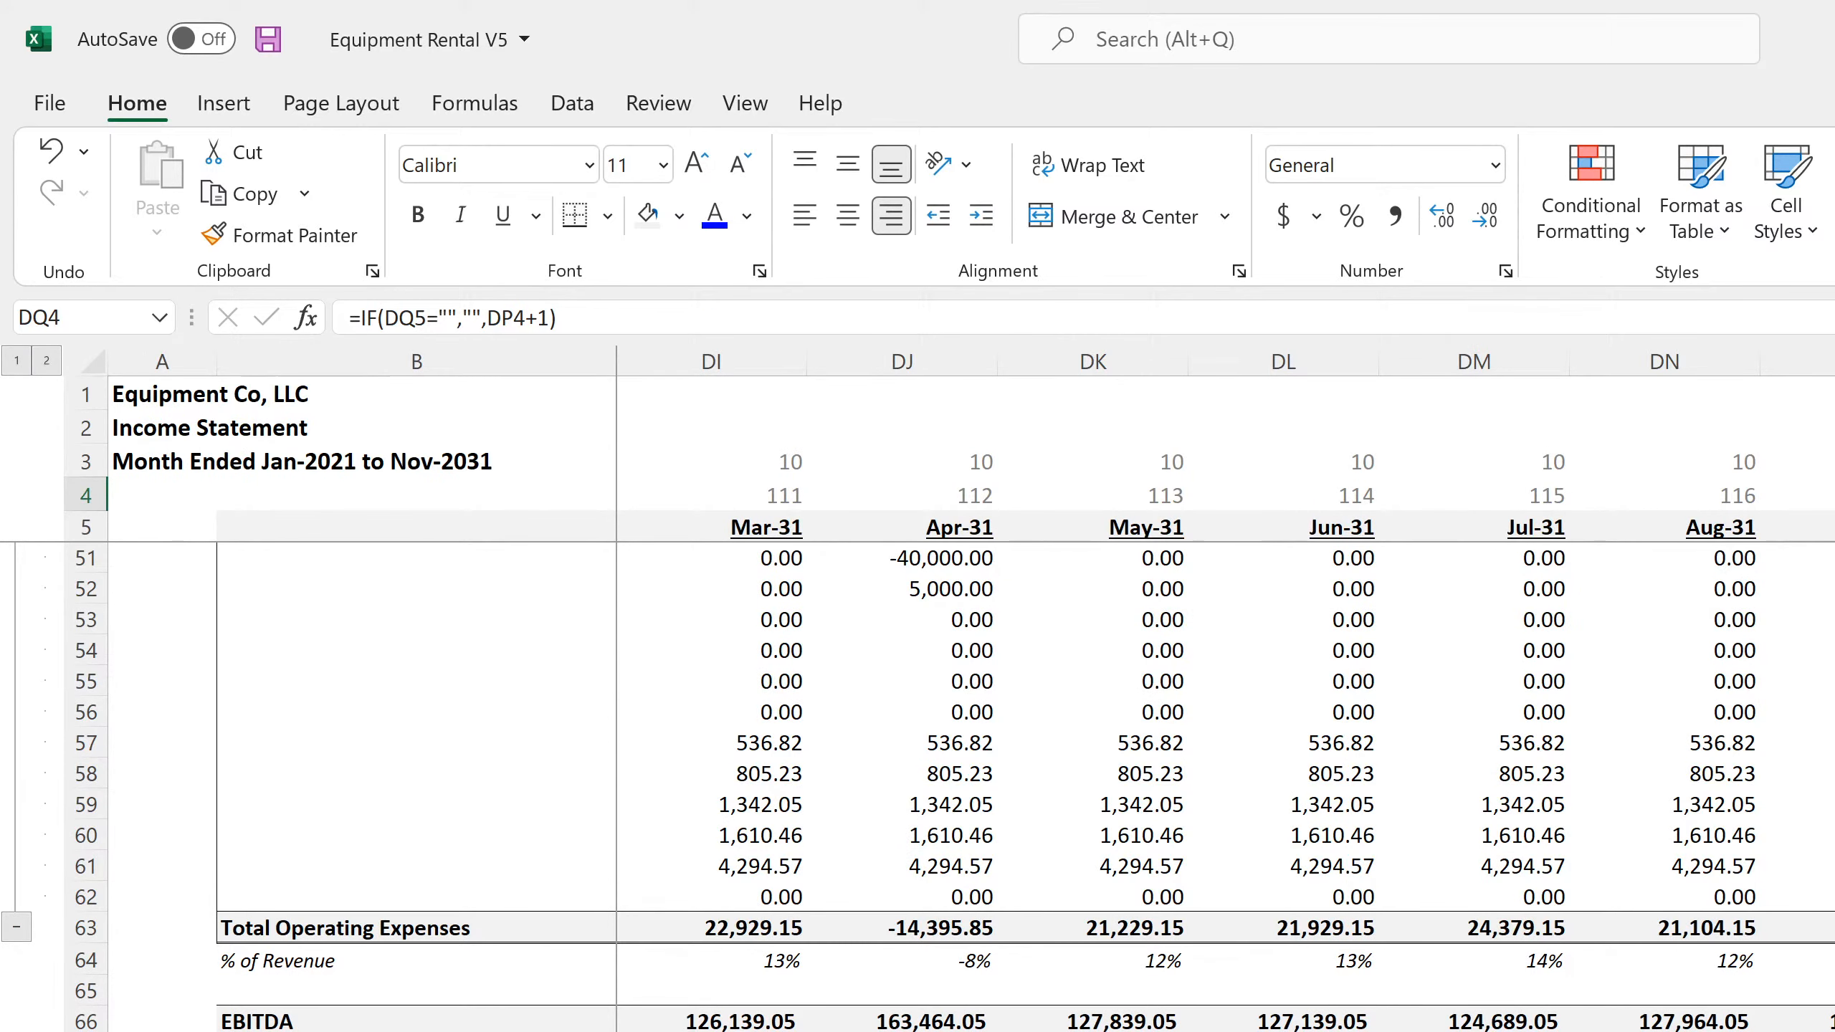
Examine the monthly Income Statement formulas for EBITDA in DQ66, operating expenses in DQ54 and DO54, and % of Revenue in DO64
{"action": "left_click", "coordinate": [1831, 1022]}
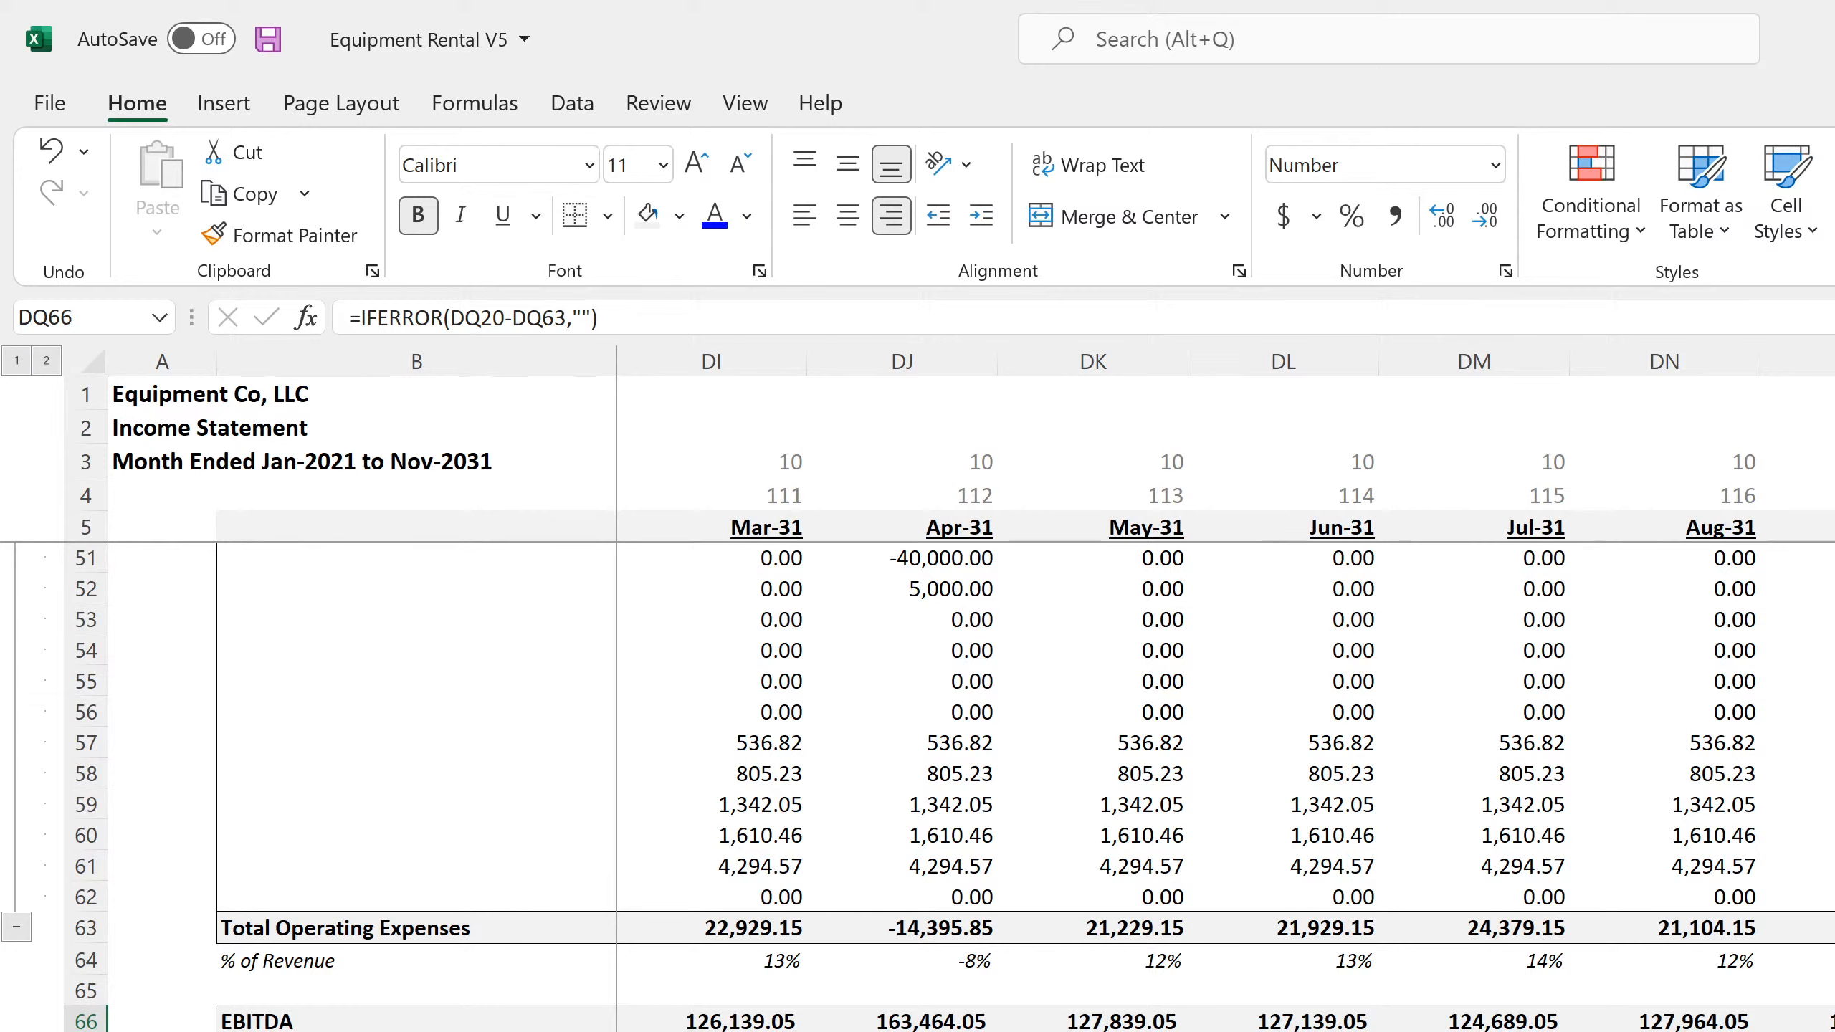
{"action": "left_click", "coordinate": [1831, 651]}
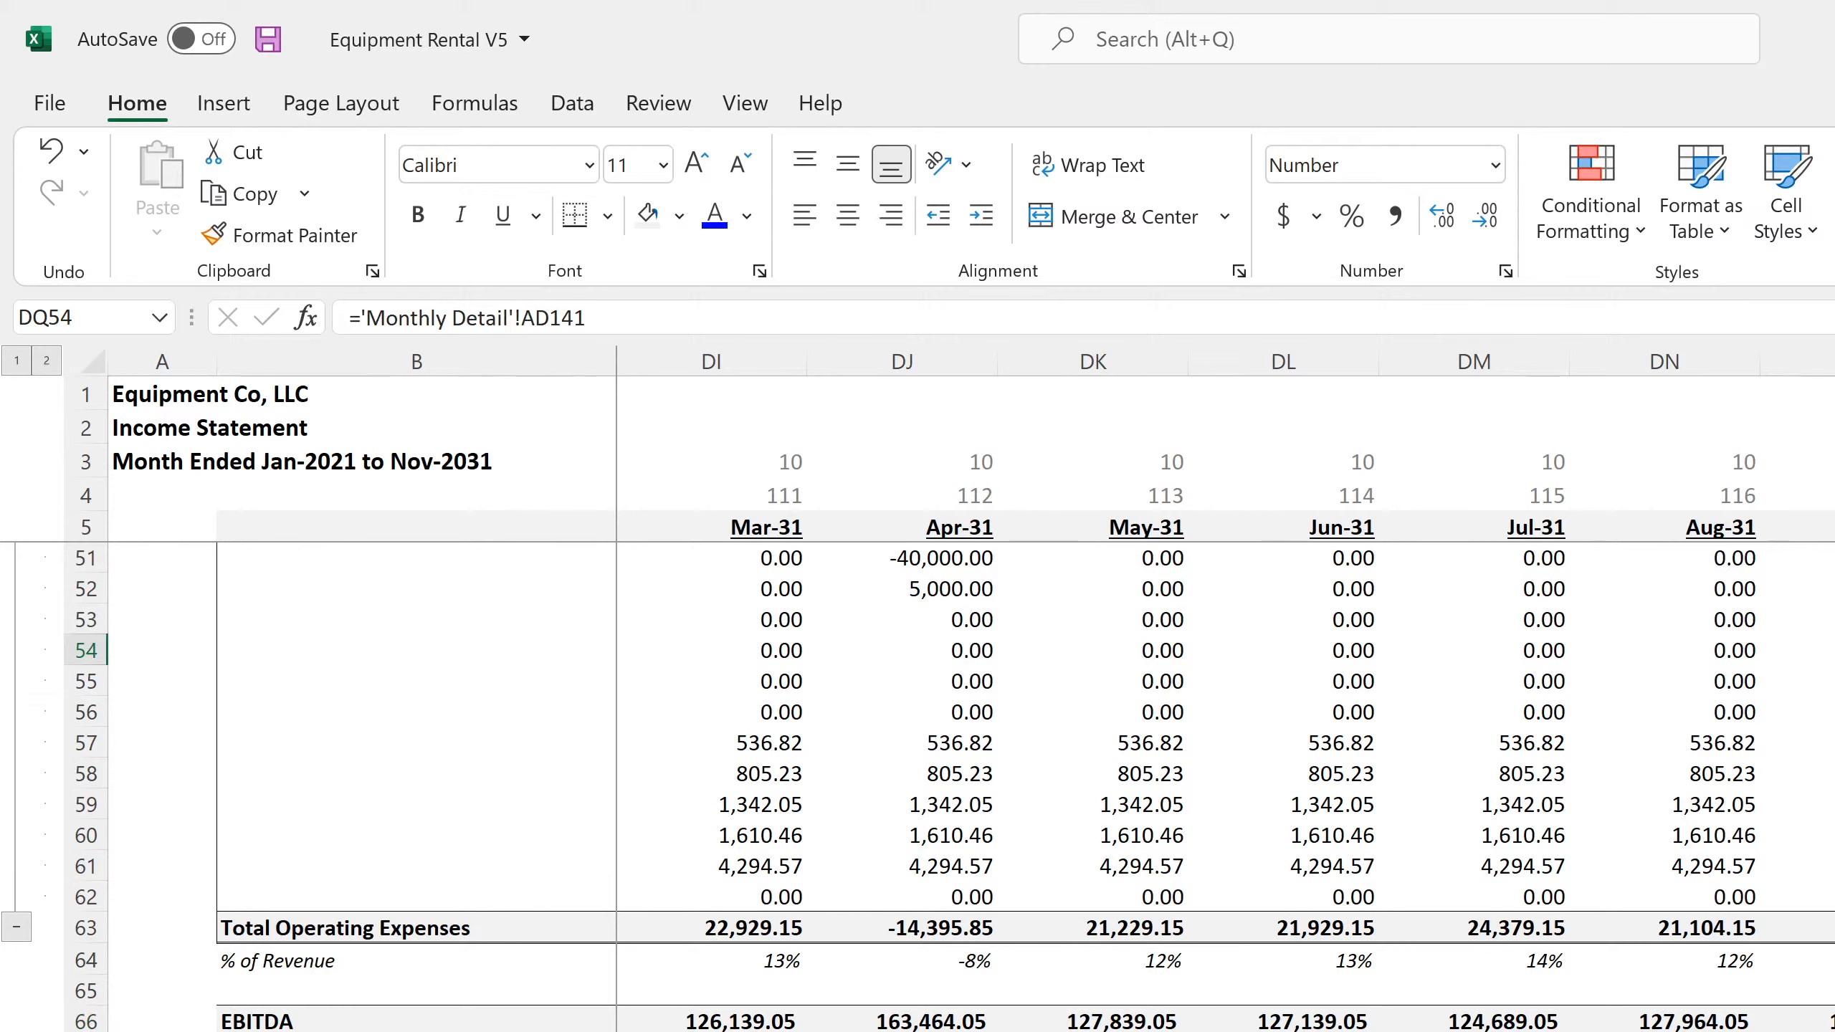
{"action": "key", "text": "Left"}
{"action": "key", "text": "Left"}
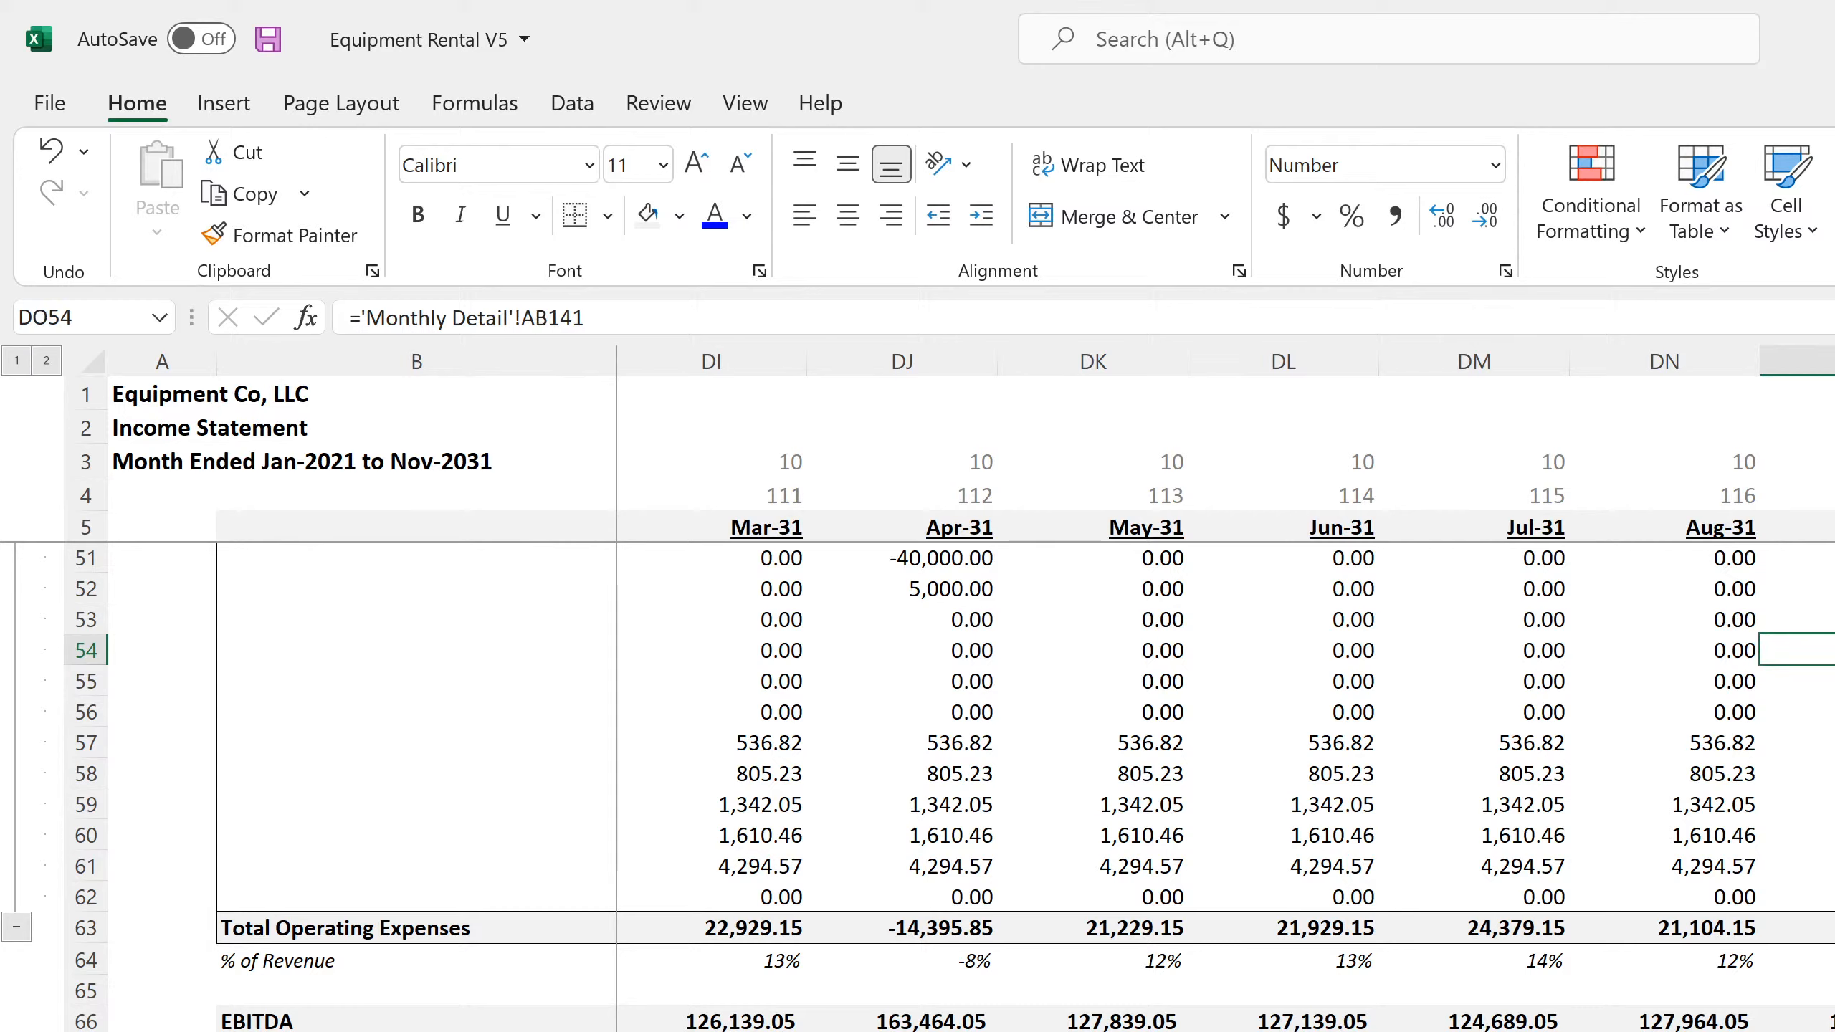
{"action": "key", "text": "Down"}
{"action": "key", "text": "ctrl+Down"}
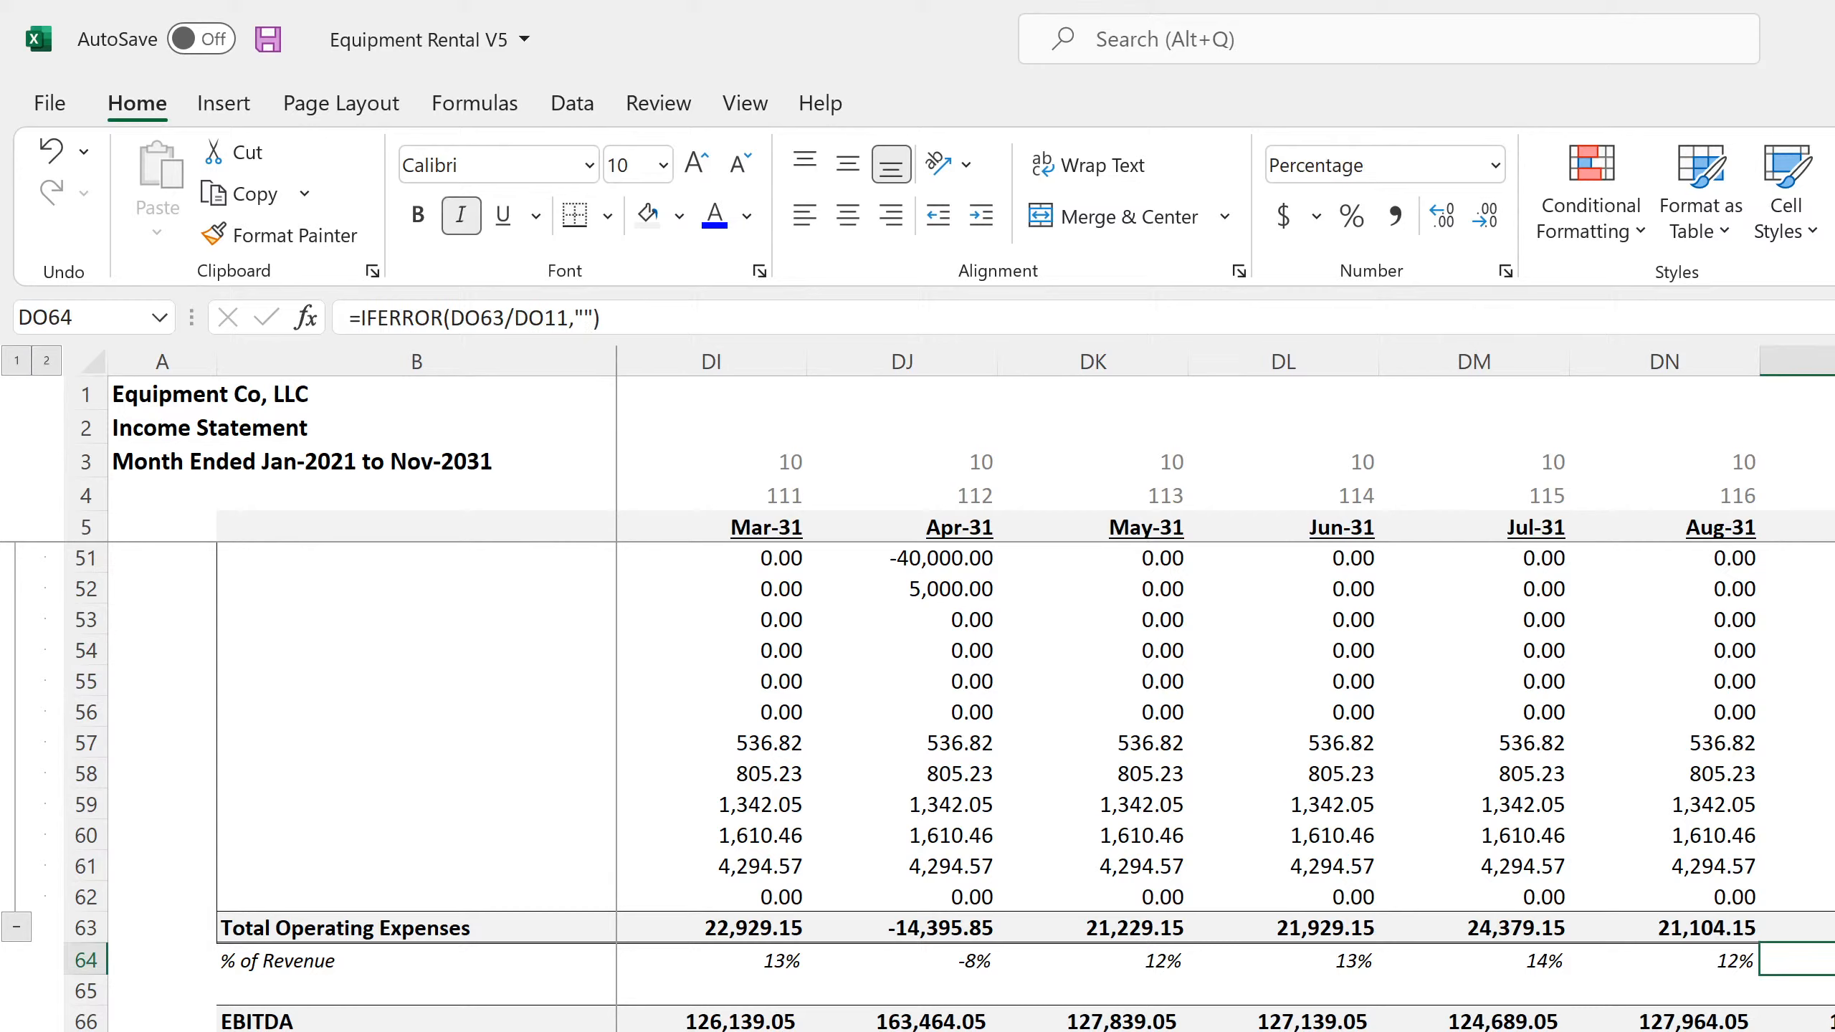
{"action": "key", "text": "F2"}
{"action": "scroll", "coordinate": [1548, 811], "scroll_direction": "up", "scroll_amount": 15}
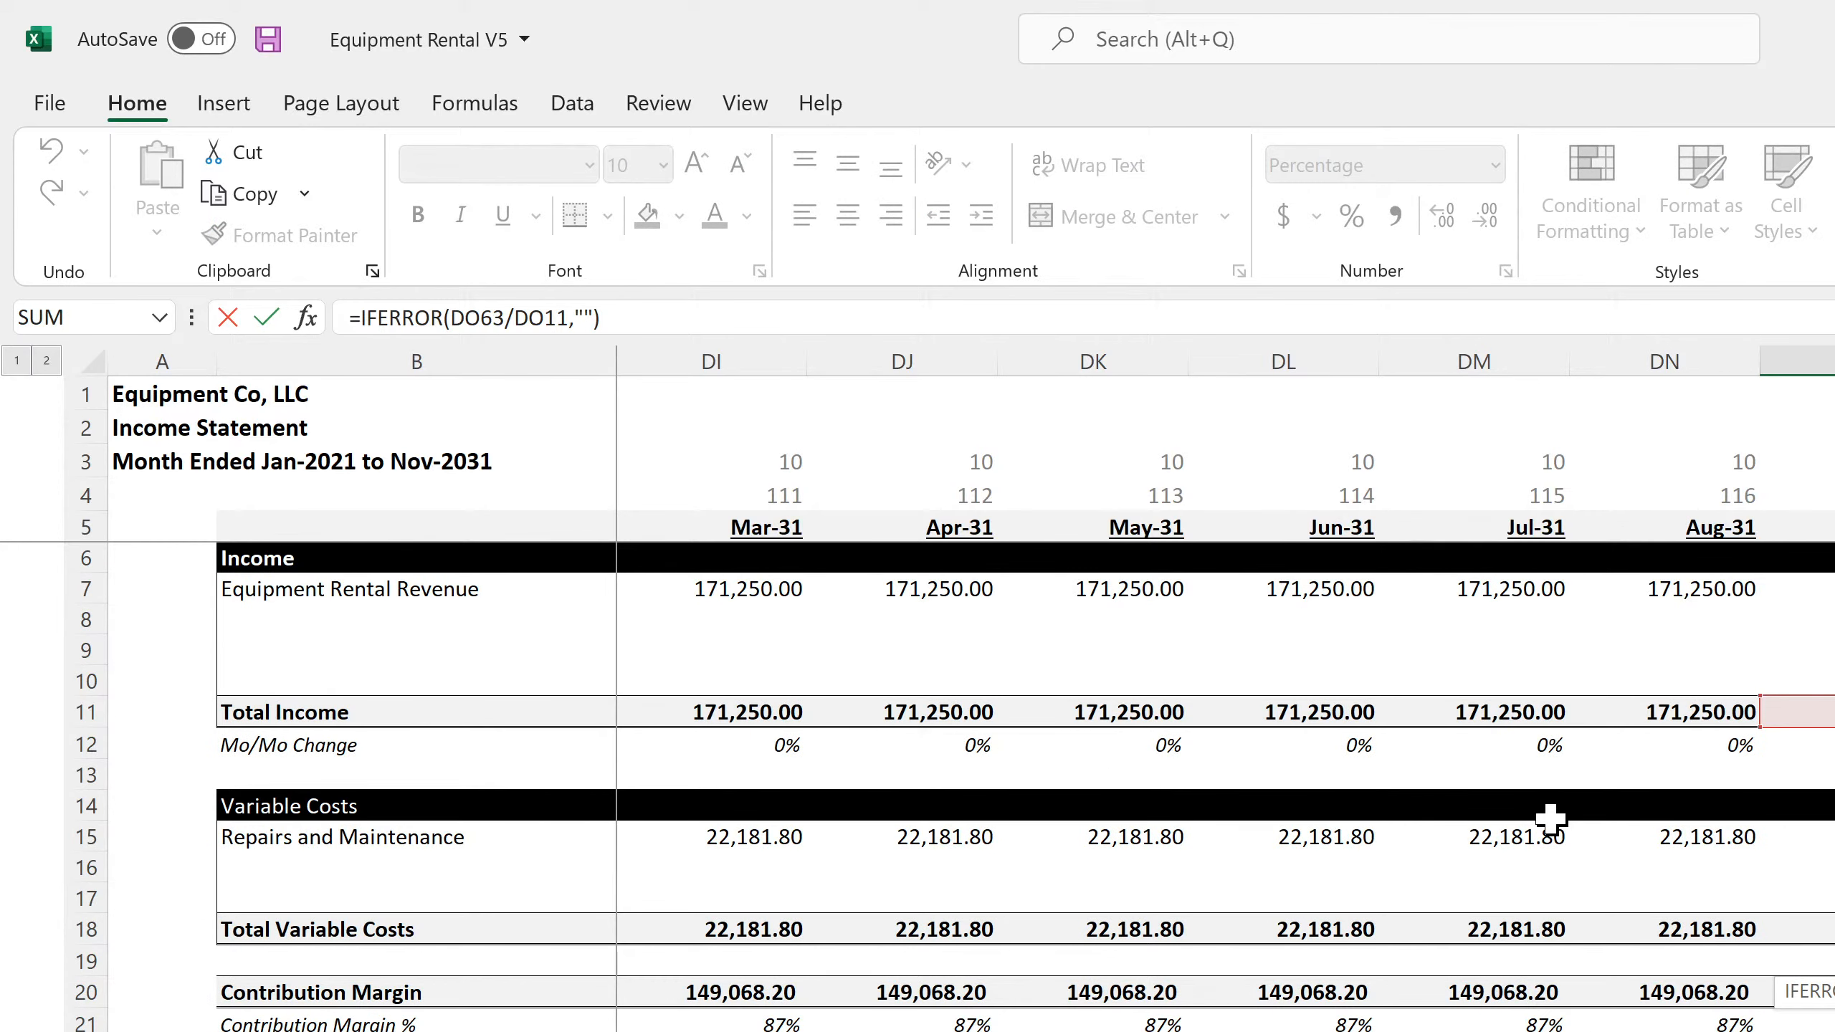
{"action": "key", "text": "Return"}
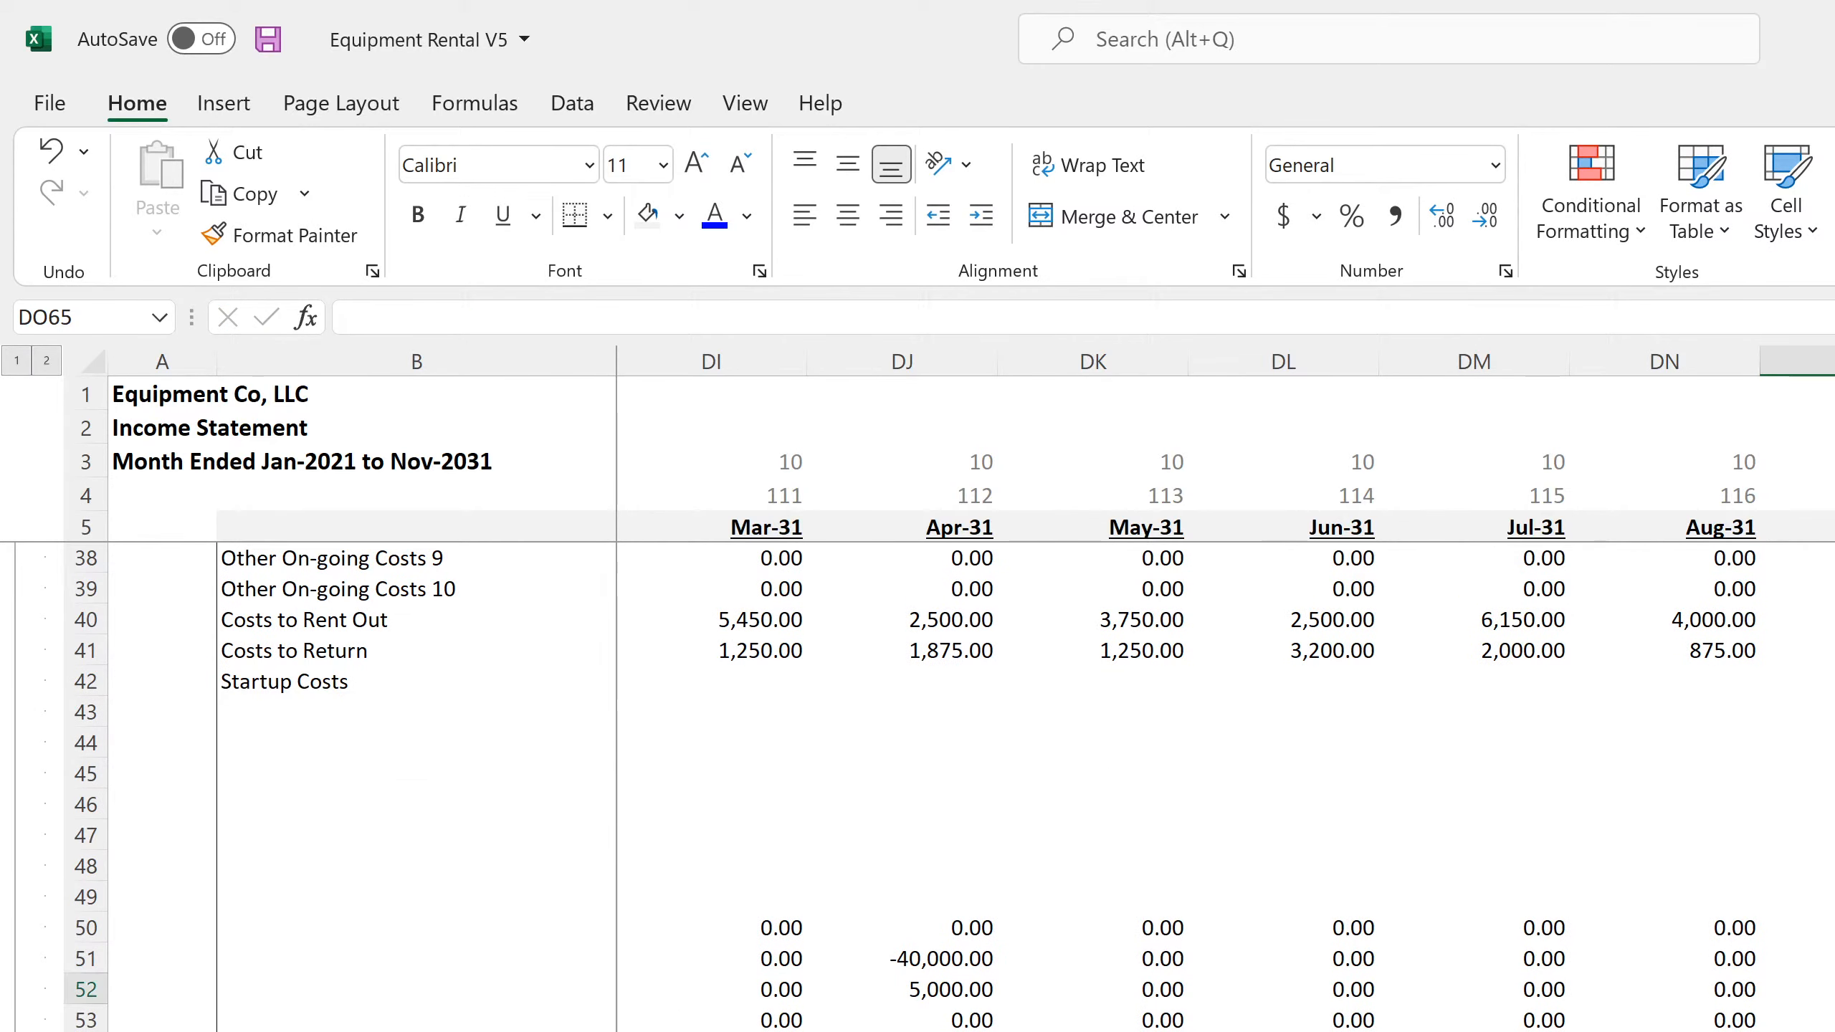
{"action": "key", "text": "Down"}
{"action": "key", "text": "Down"}
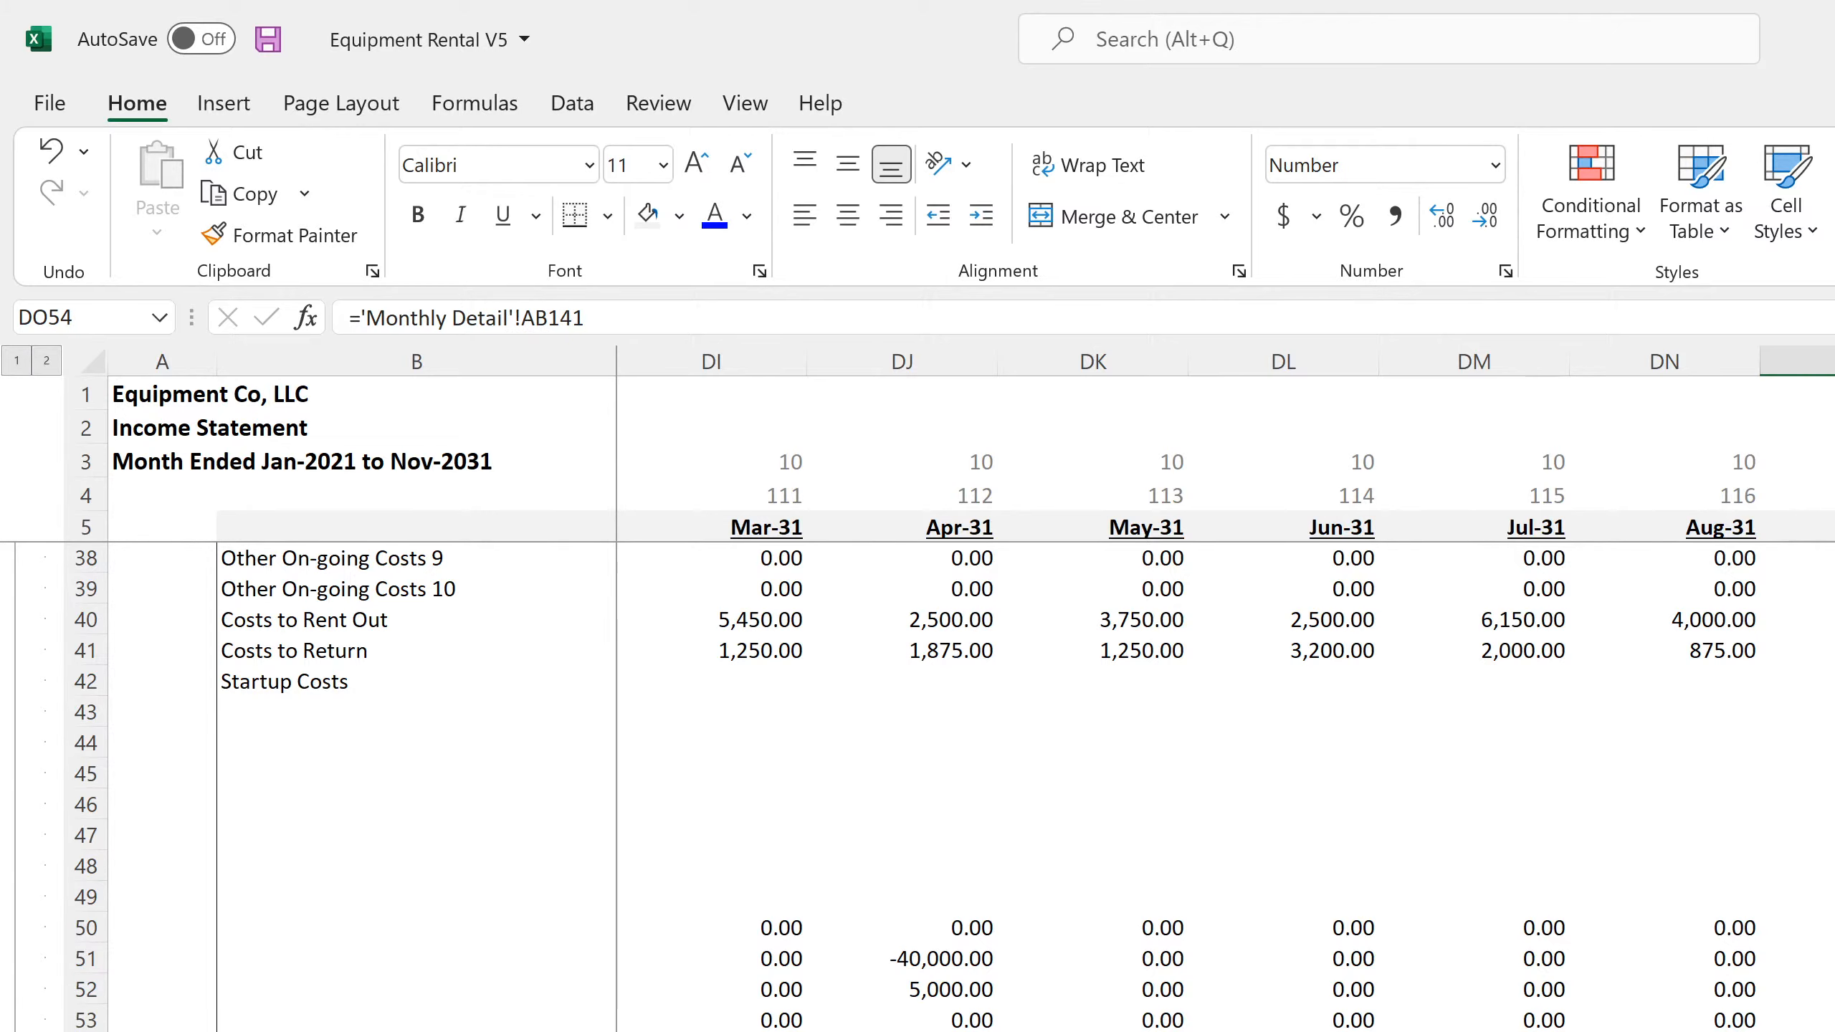
Inspect the linked expense formulas in DO53 and DO52, and trace the EBITDA formula in DQ66 back to Contribution Margin in row 20
{"action": "key", "text": "Up"}
{"action": "key", "text": "Left"}
{"action": "key", "text": "Right"}
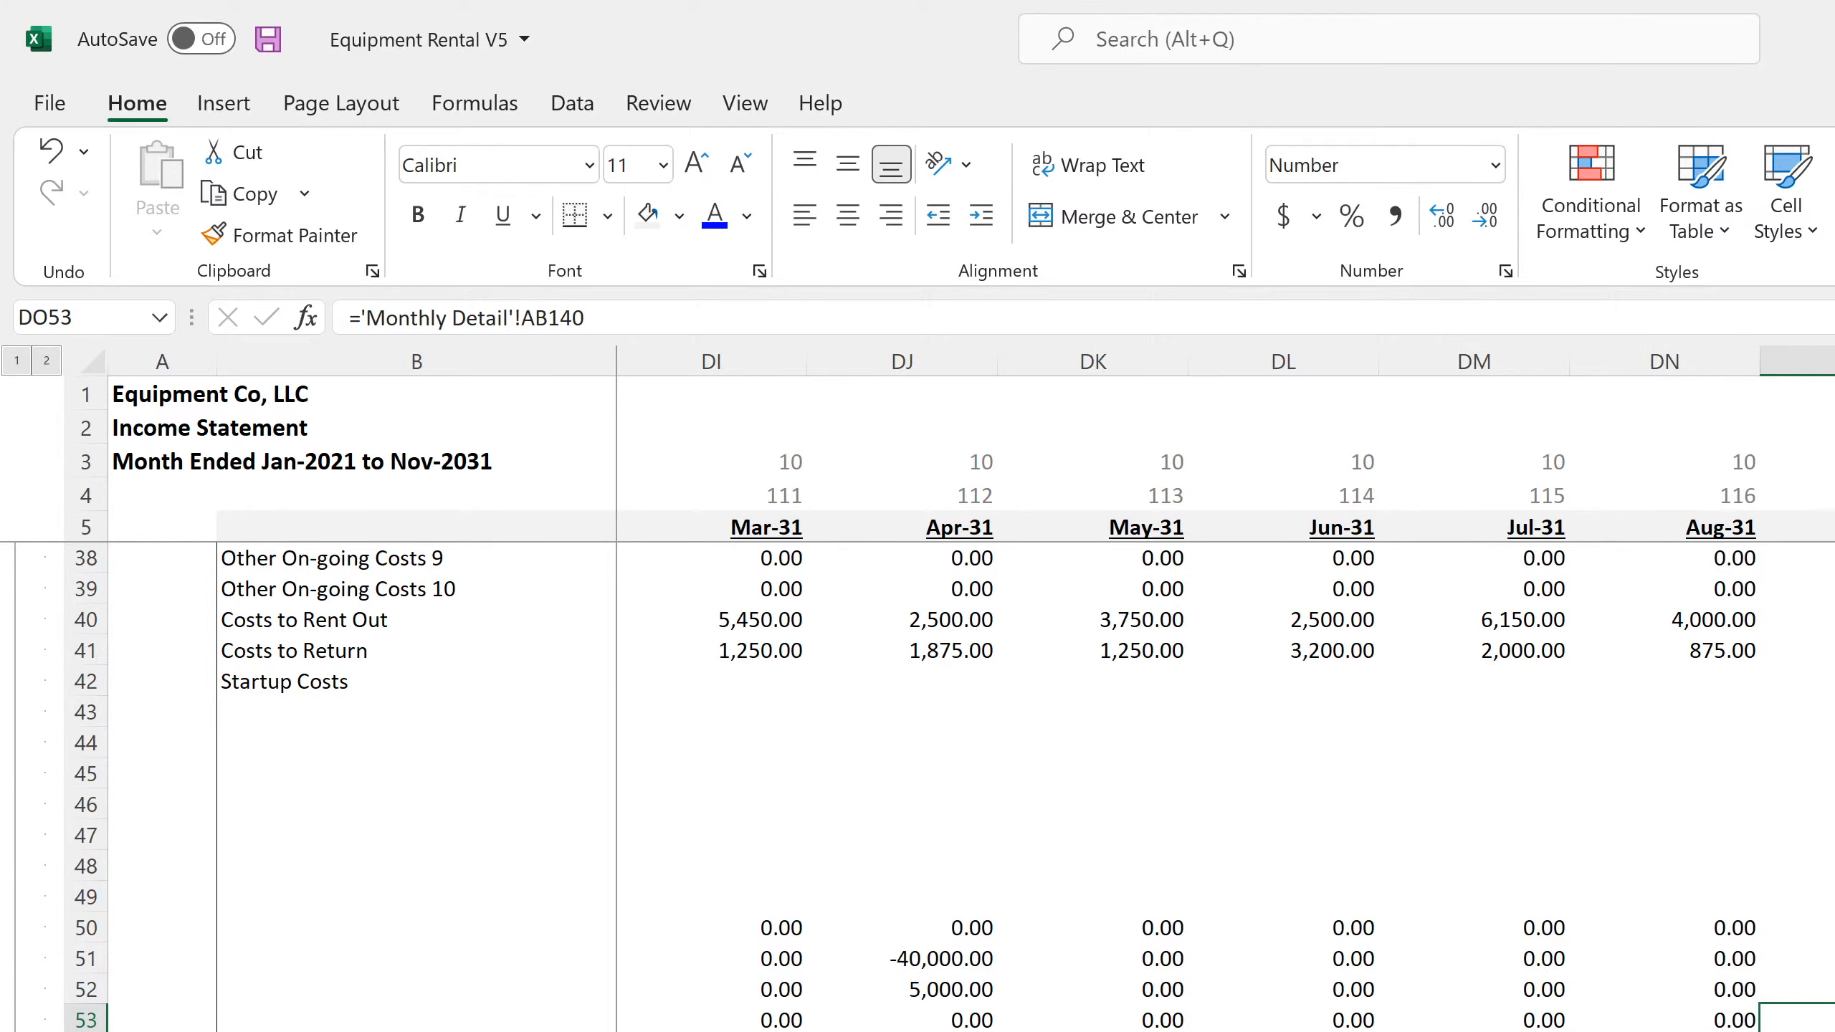
{"action": "key", "text": "Up"}
{"action": "scroll", "coordinate": [917, 787], "scroll_direction": "down", "scroll_amount": 4}
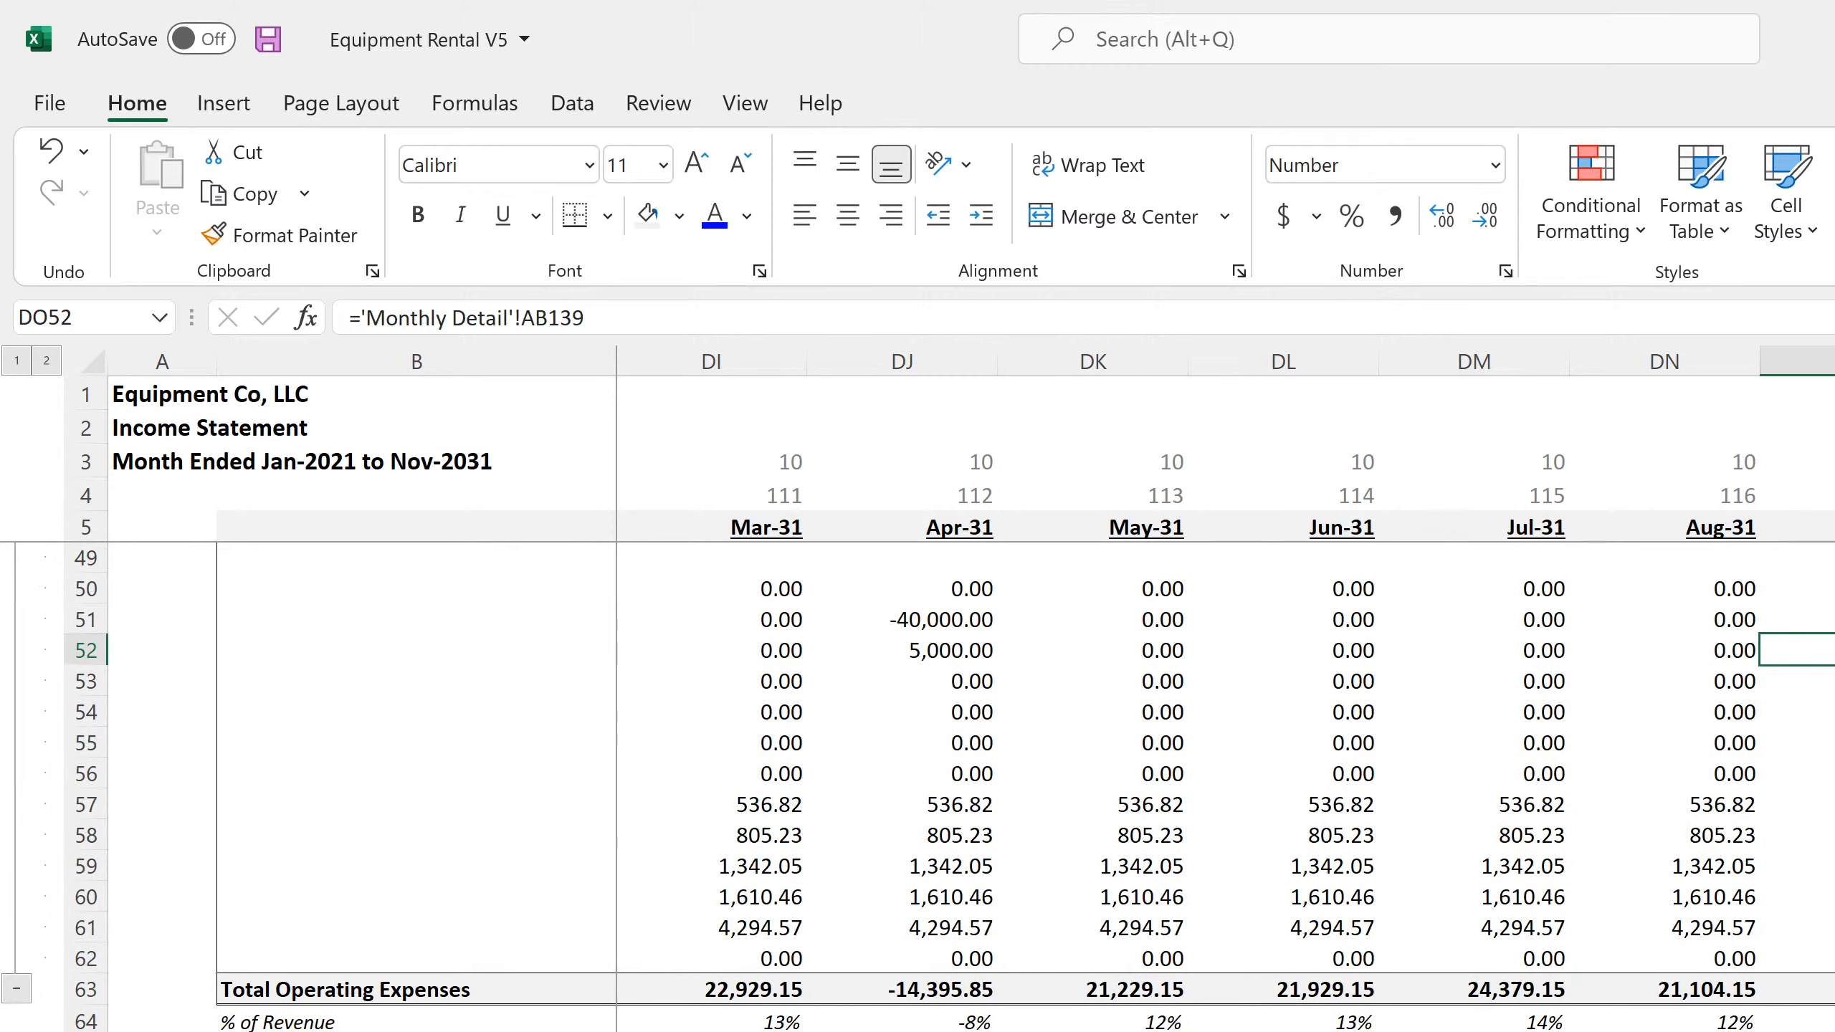
{"action": "left_click", "coordinate": [1834, 1031]}
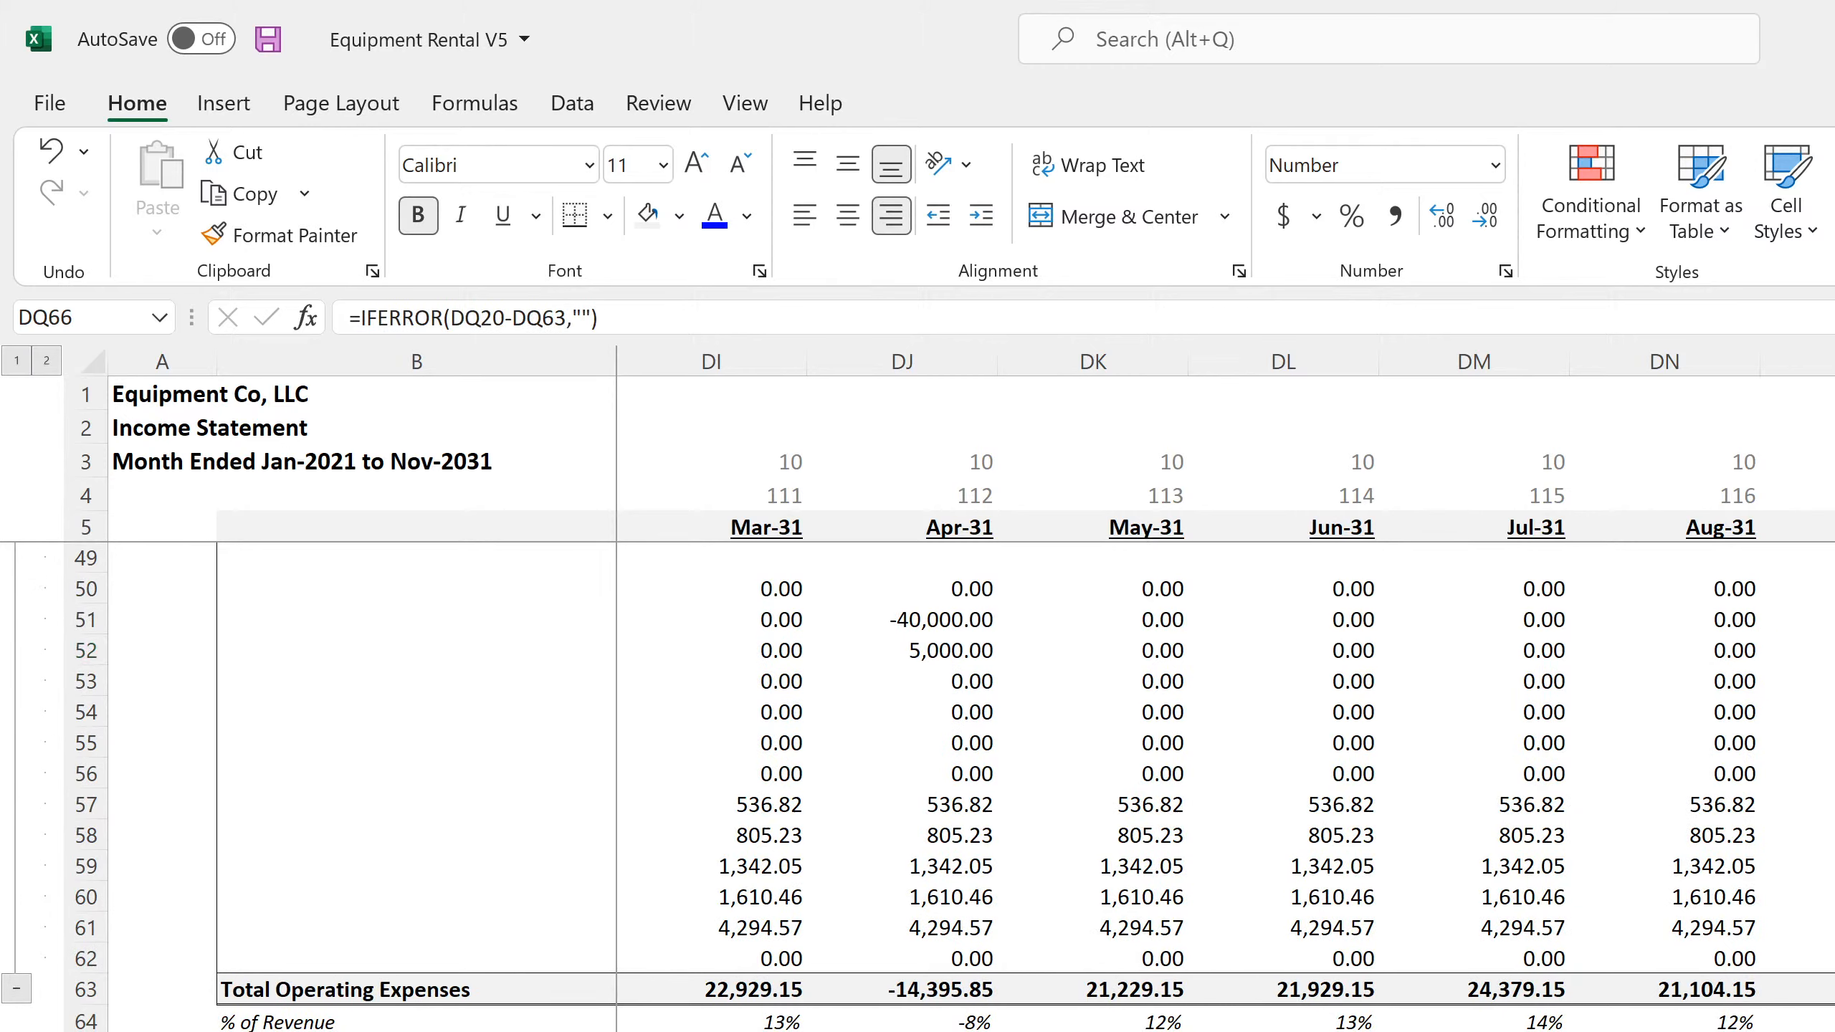
{"action": "key", "text": "F2"}
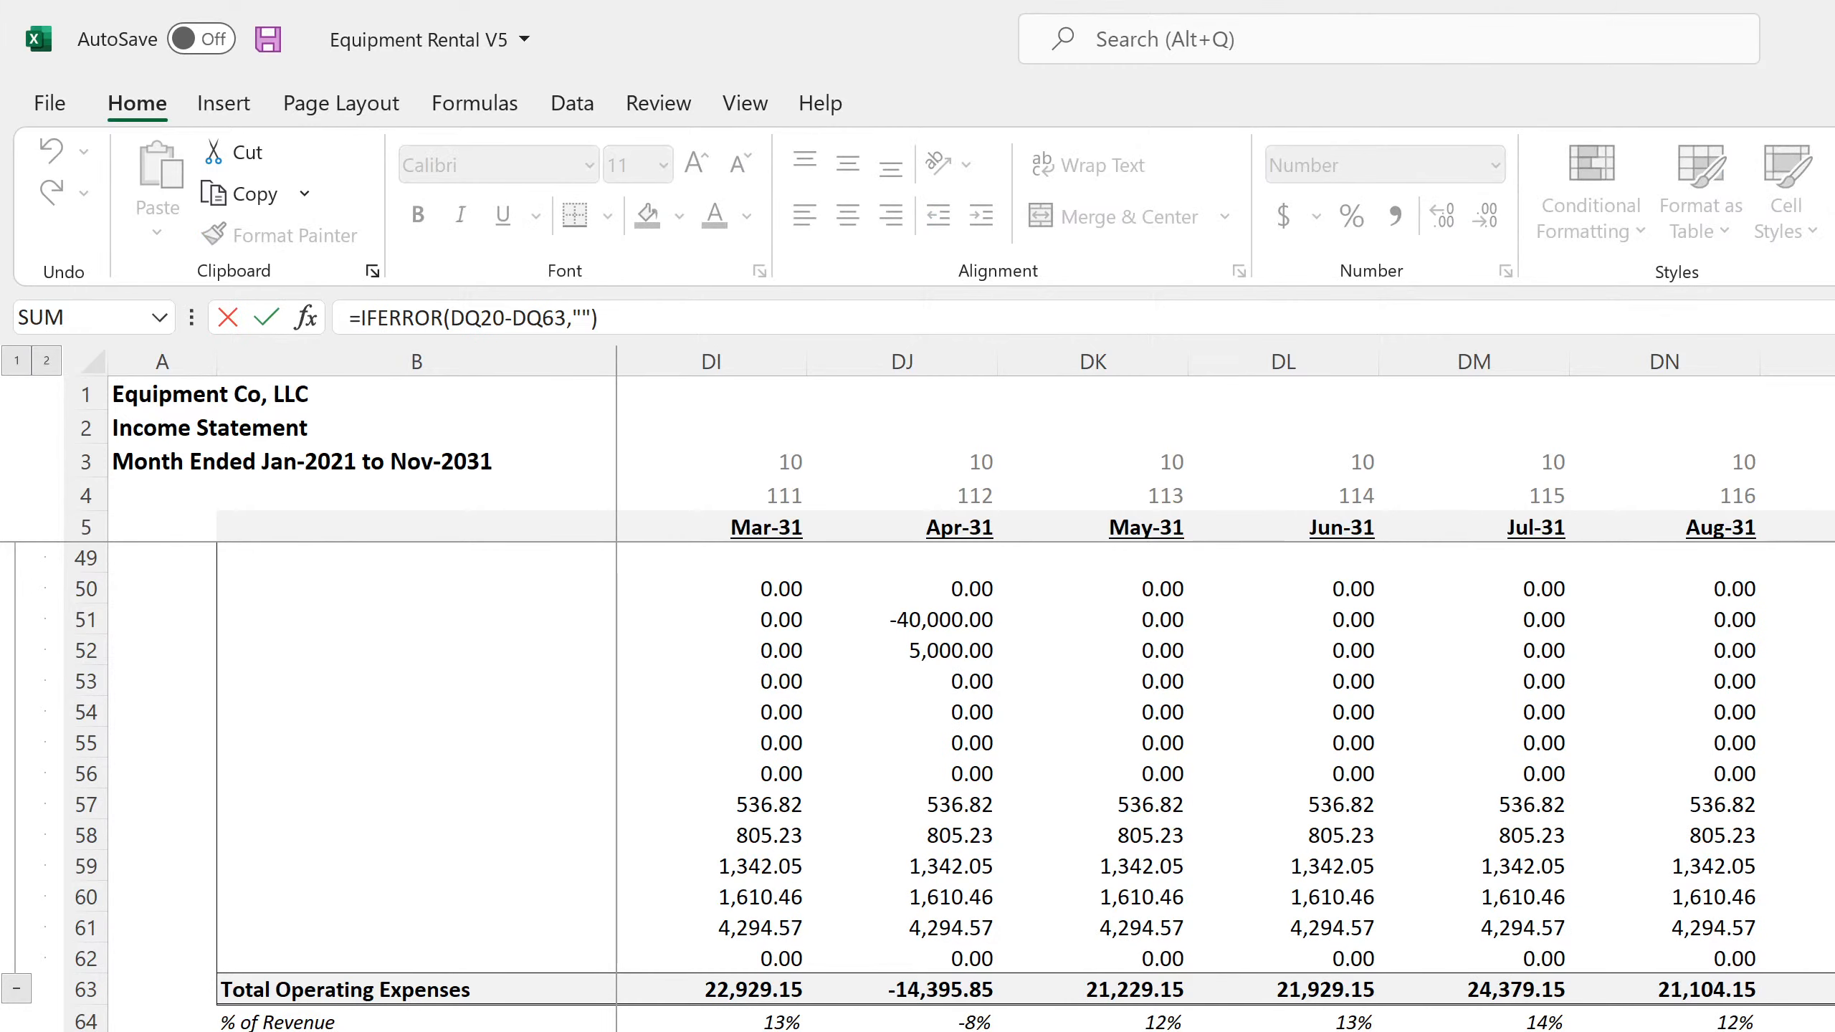
{"action": "key", "text": "Return"}
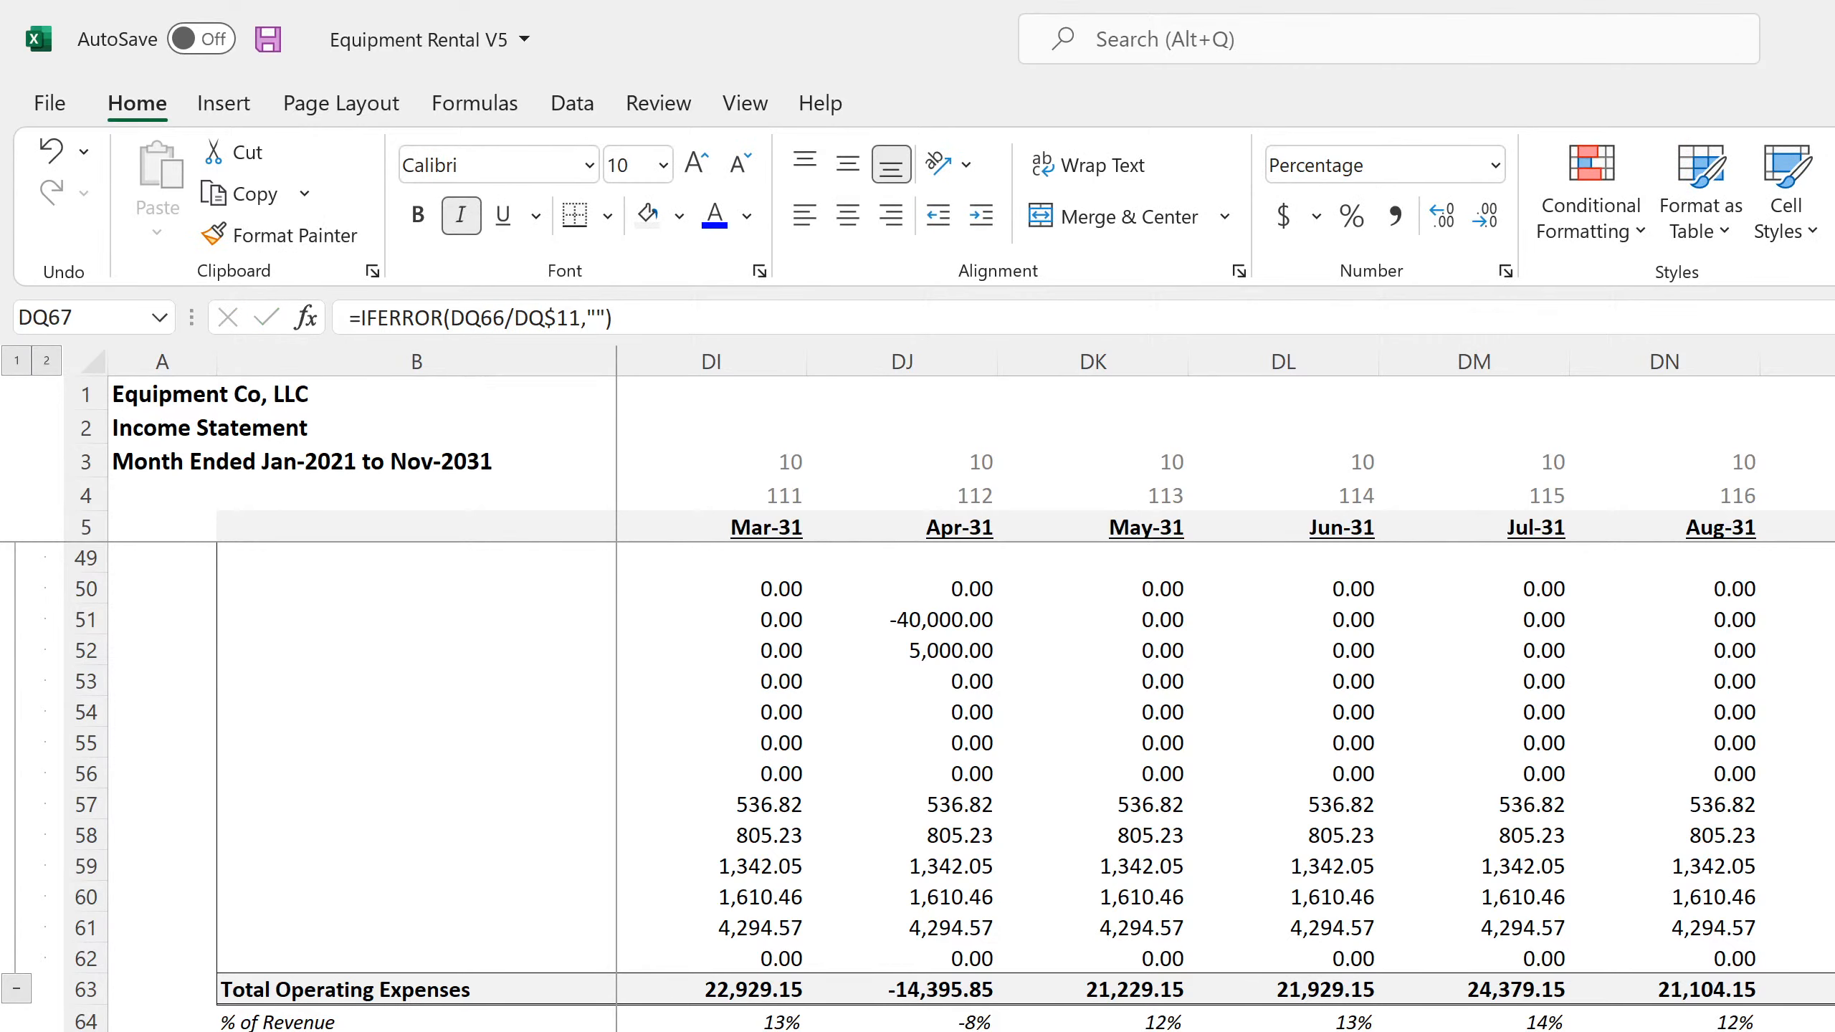
{"action": "key", "text": "Up"}
{"action": "key", "text": "F2"}
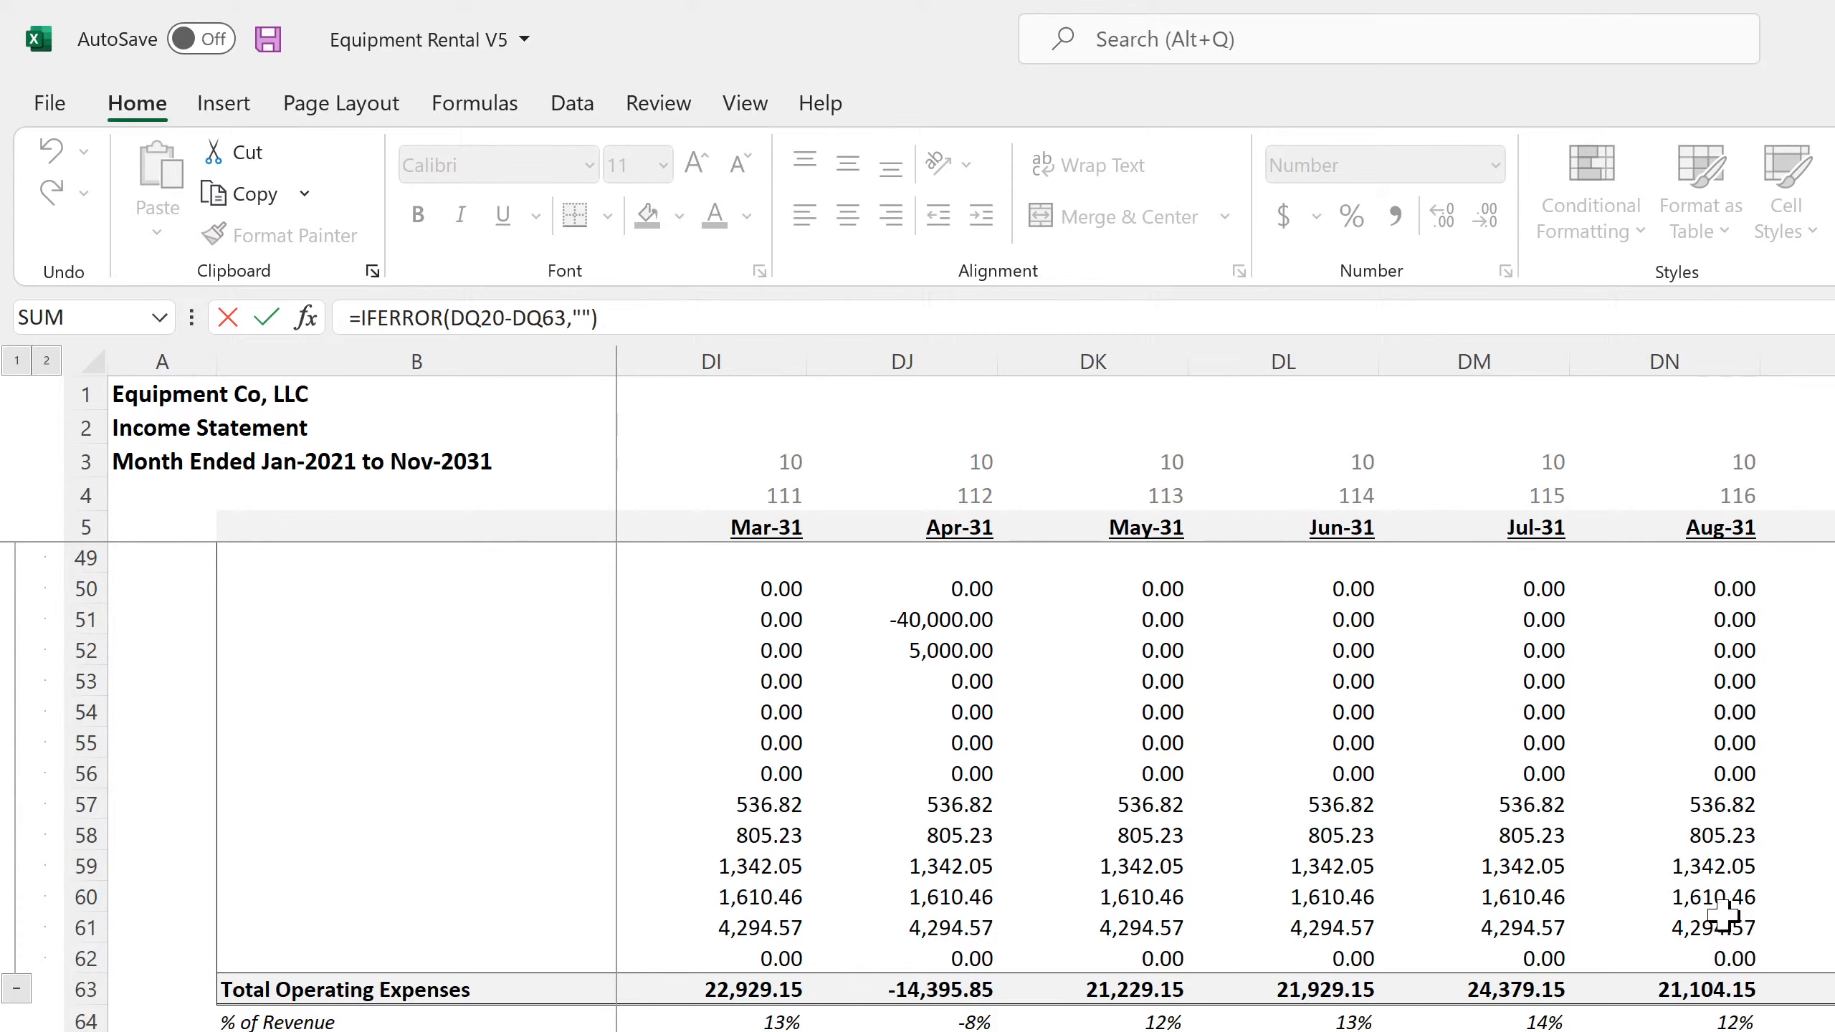
{"action": "scroll", "coordinate": [1669, 969], "scroll_direction": "up", "scroll_amount": 7}
{"action": "scroll", "coordinate": [1665, 997], "scroll_direction": "up", "scroll_amount": 7}
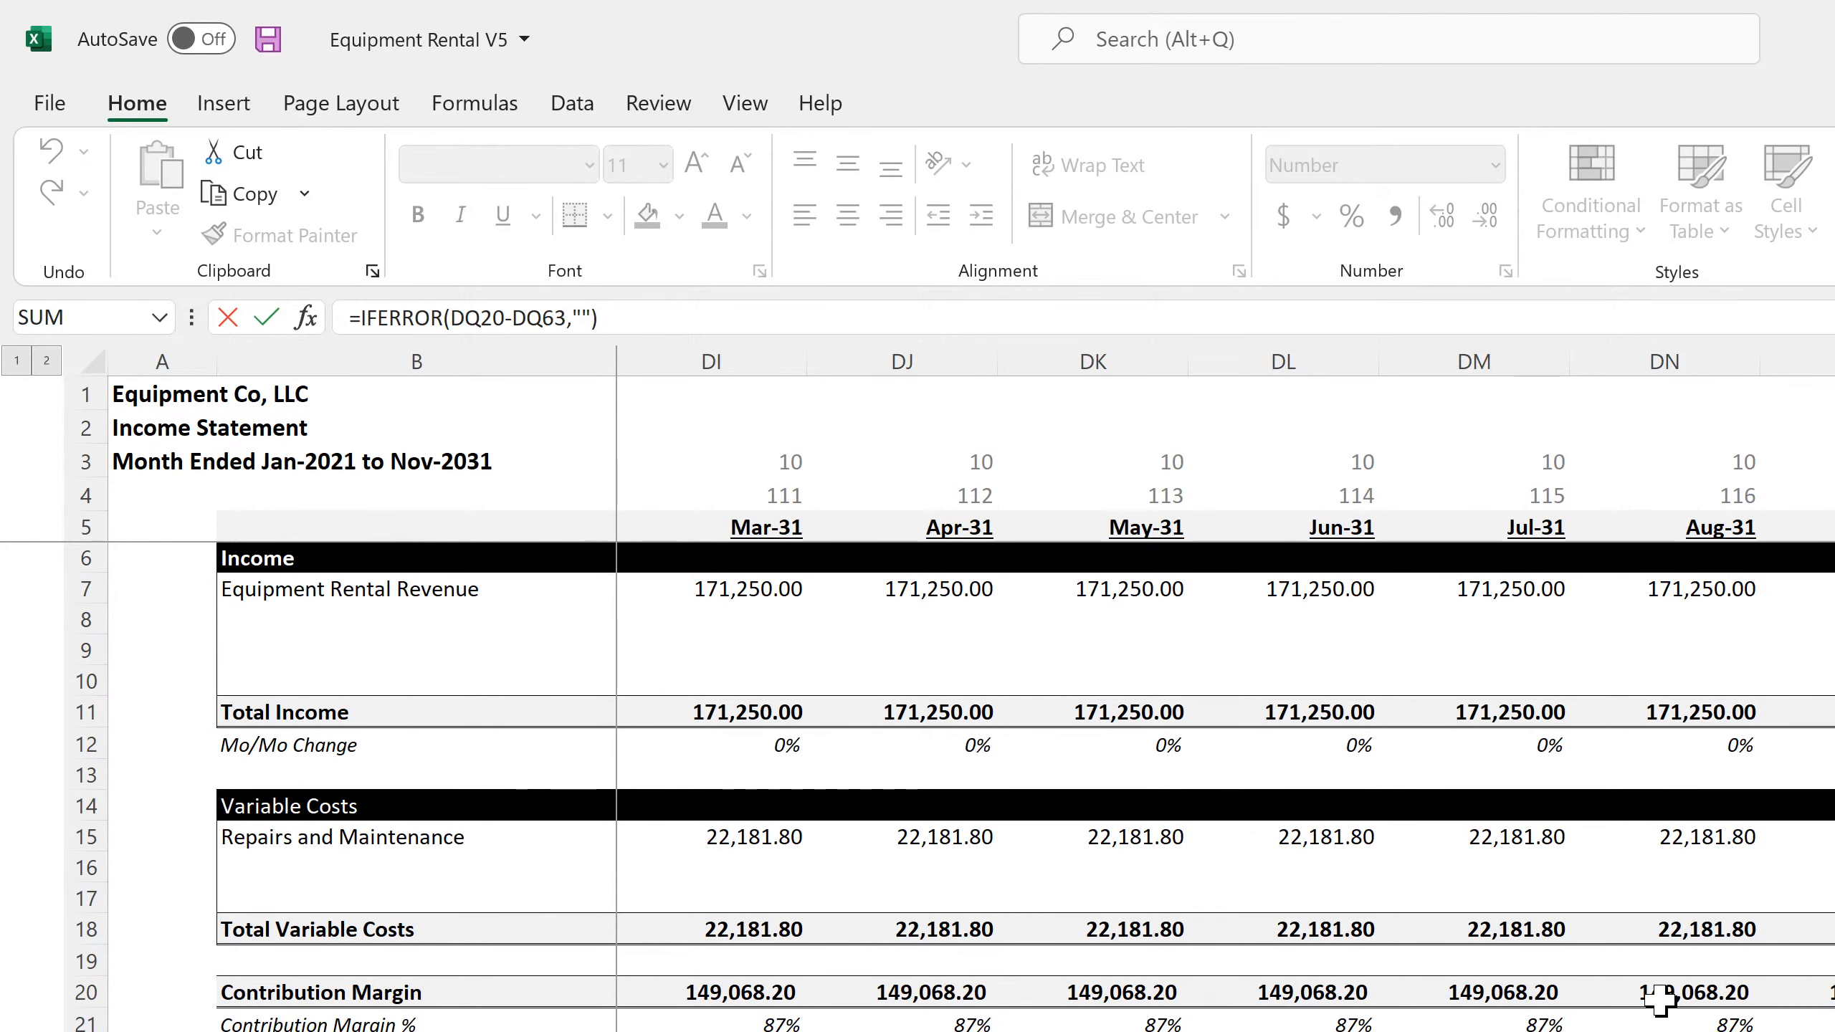
{"action": "key", "text": "Return"}
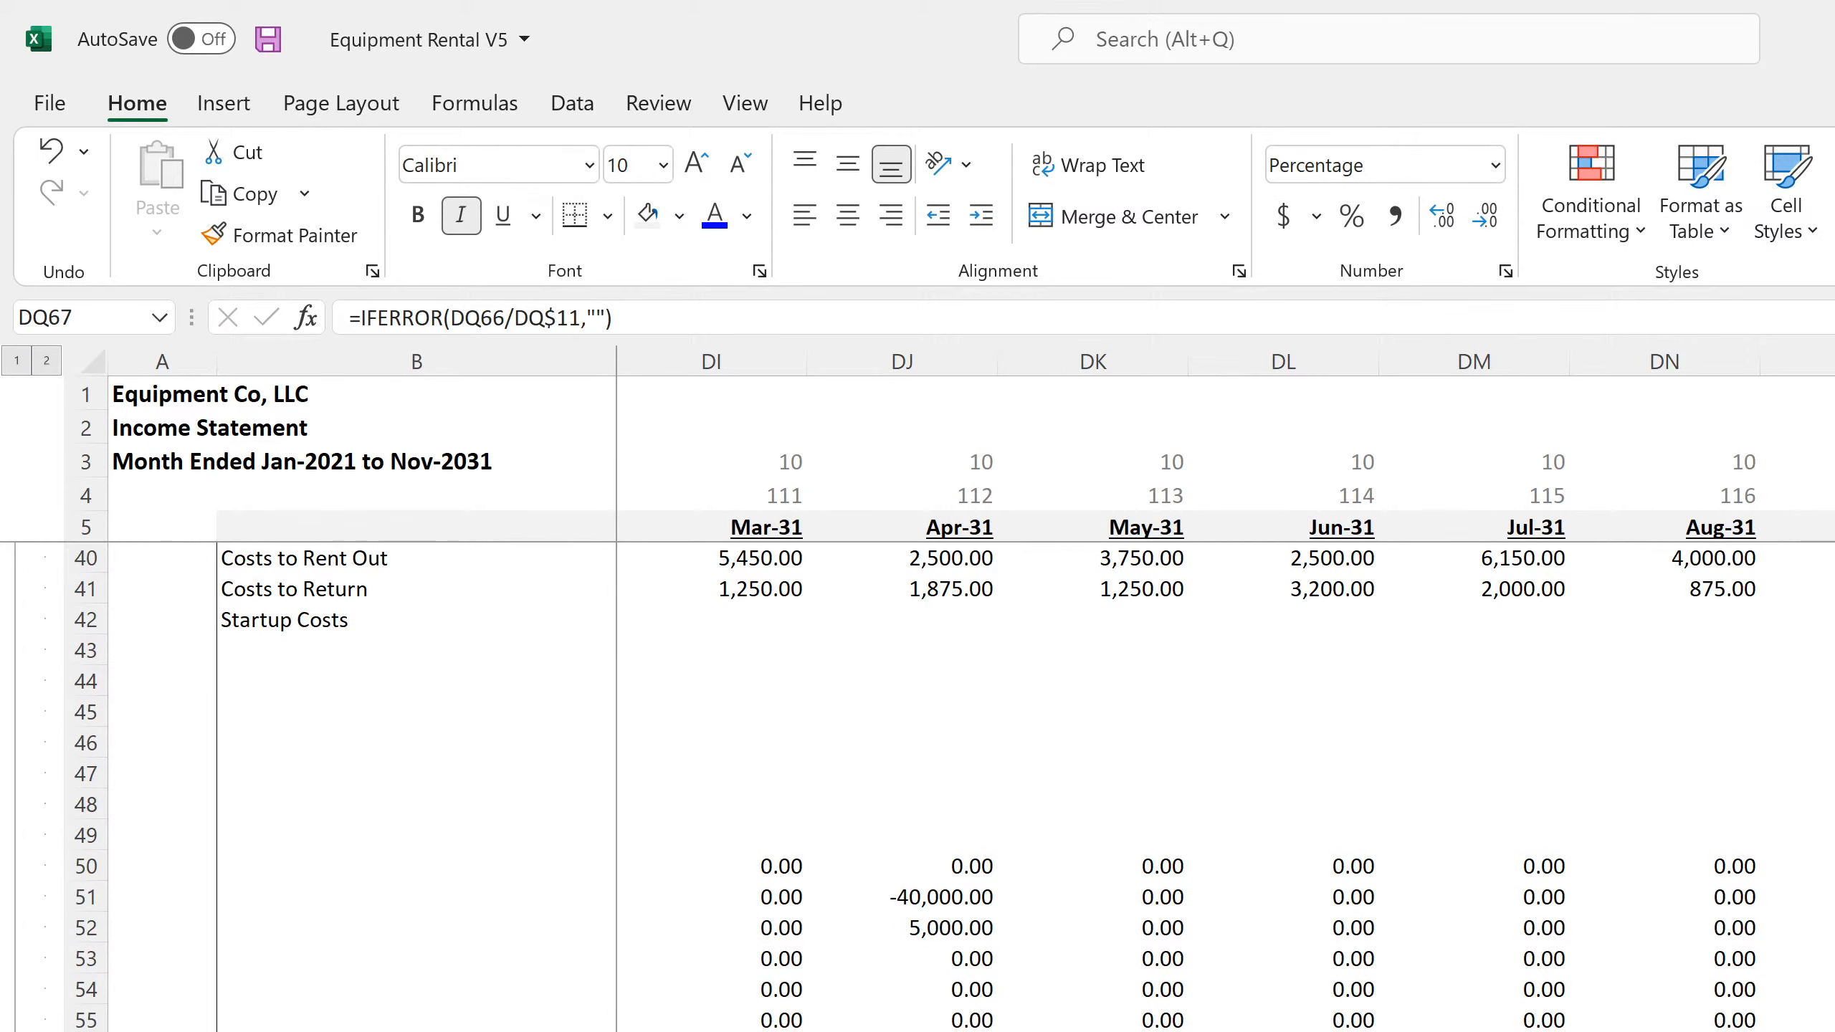
Inspect the Monthly Detail links in the unlabelled operating expense rows, from DQ54 across to DN58 and DN60
{"action": "left_click", "coordinate": [1831, 990]}
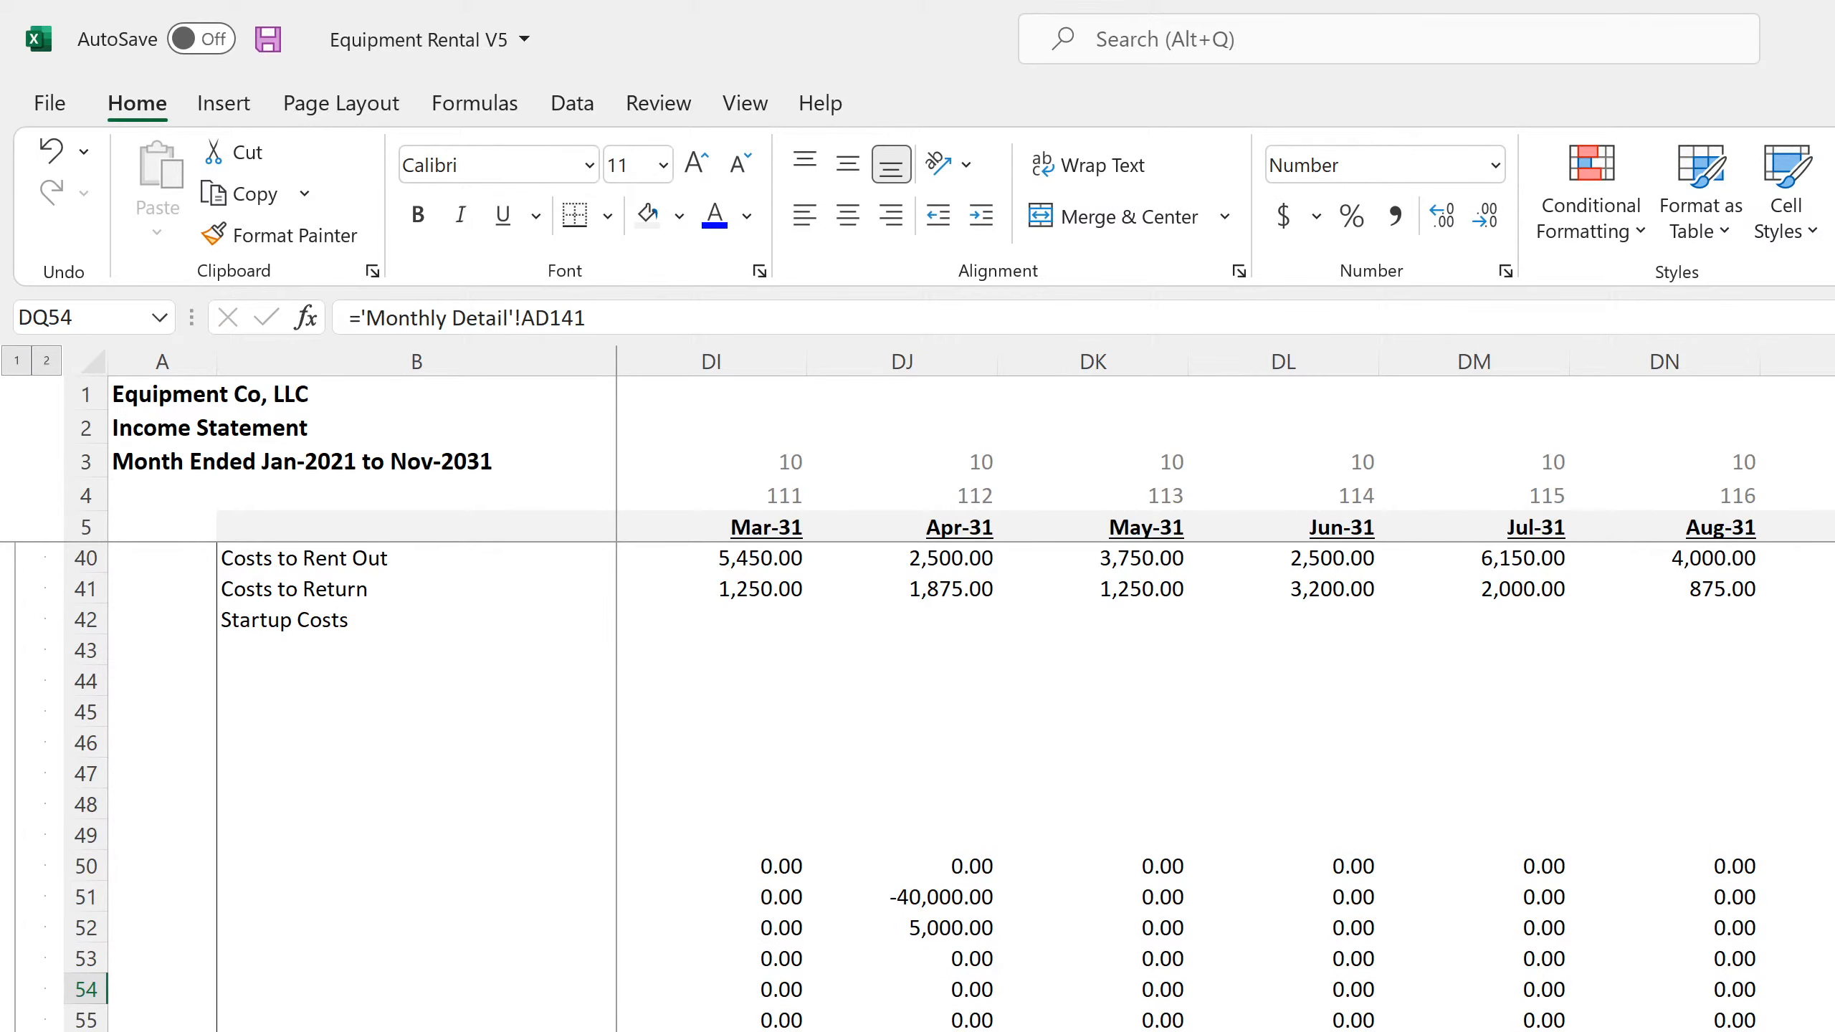
{"action": "key", "text": "Down"}
{"action": "key", "text": "Down"}
{"action": "key", "text": "Down"}
{"action": "key", "text": "Down"}
{"action": "key", "text": "Down"}
{"action": "key", "text": "Down"}
{"action": "key", "text": "Down"}
{"action": "key", "text": "Down"}
{"action": "key", "text": "Left"}
{"action": "key", "text": "Left"}
{"action": "key", "text": "Left"}
{"action": "key", "text": "Up"}
{"action": "key", "text": "Up"}
{"action": "key", "text": "Up"}
{"action": "key", "text": "Up"}
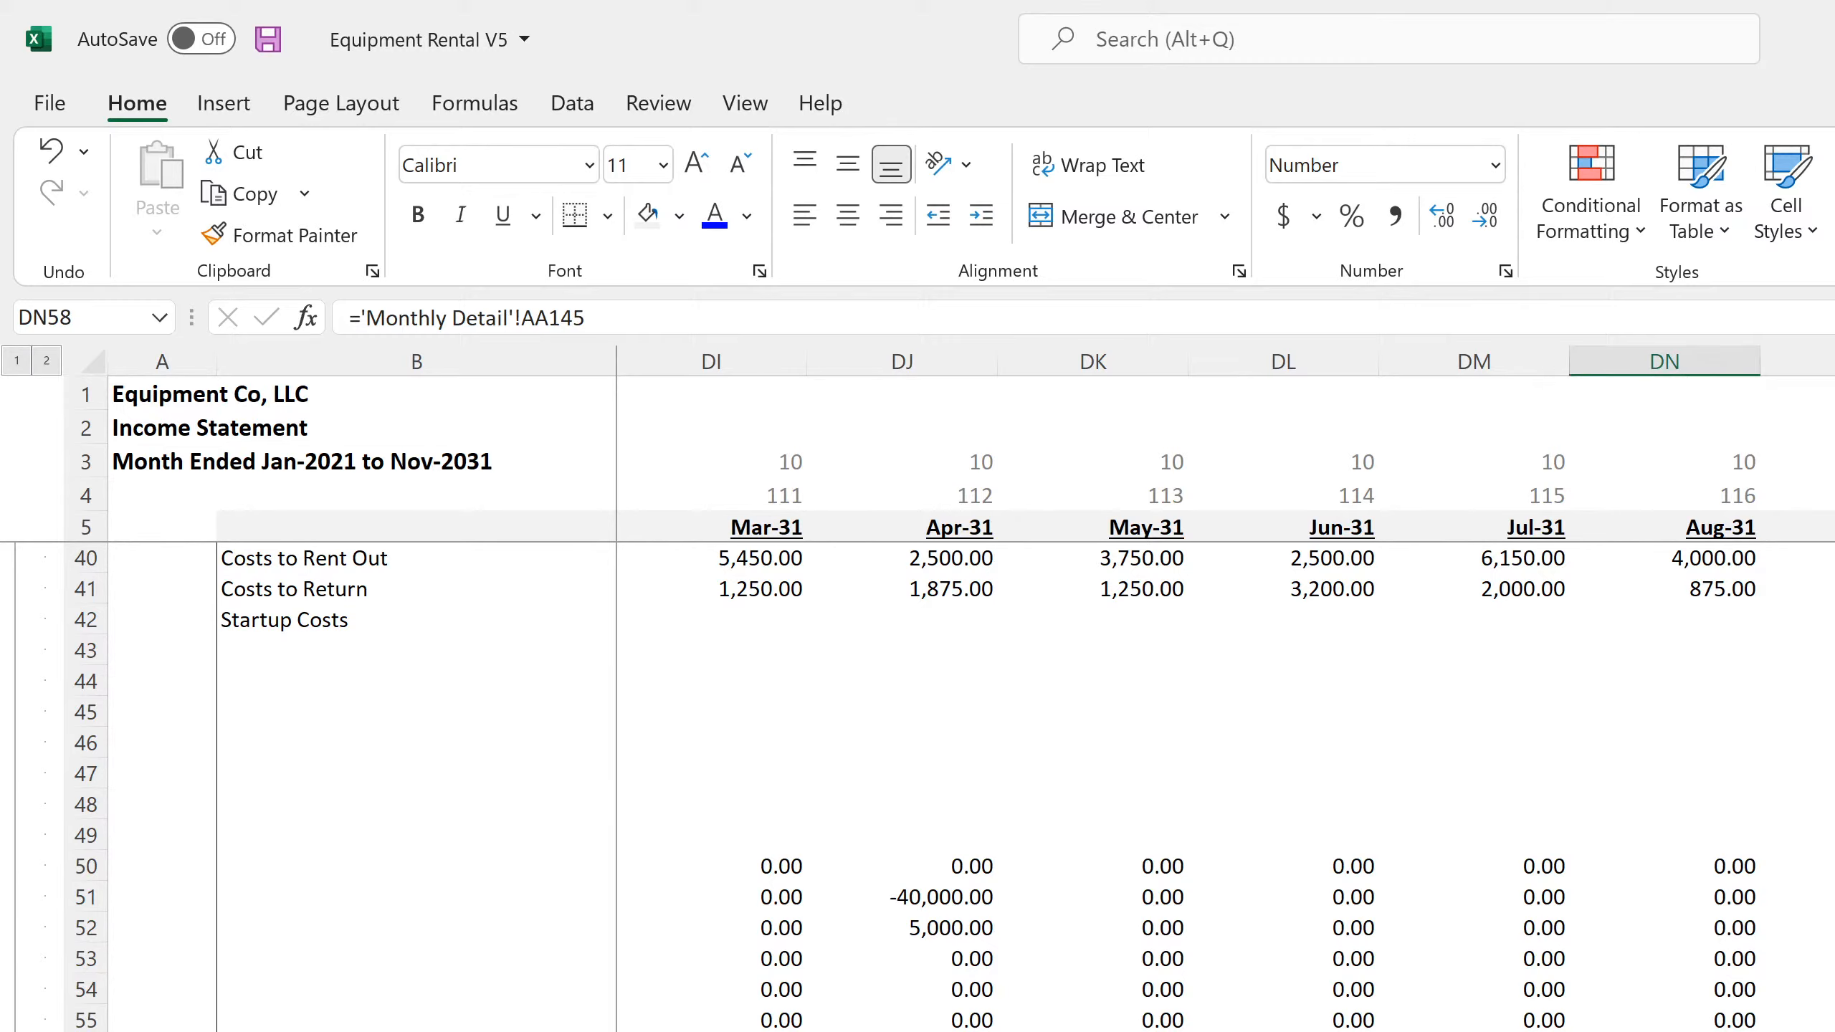
{"action": "key", "text": "Down"}
{"action": "key", "text": "Down"}
Compare the General & Administrative link in DM25 with the unlabelled expense row links in DM58 and DJ54
{"action": "scroll", "coordinate": [918, 788], "scroll_direction": "up", "scroll_amount": 4}
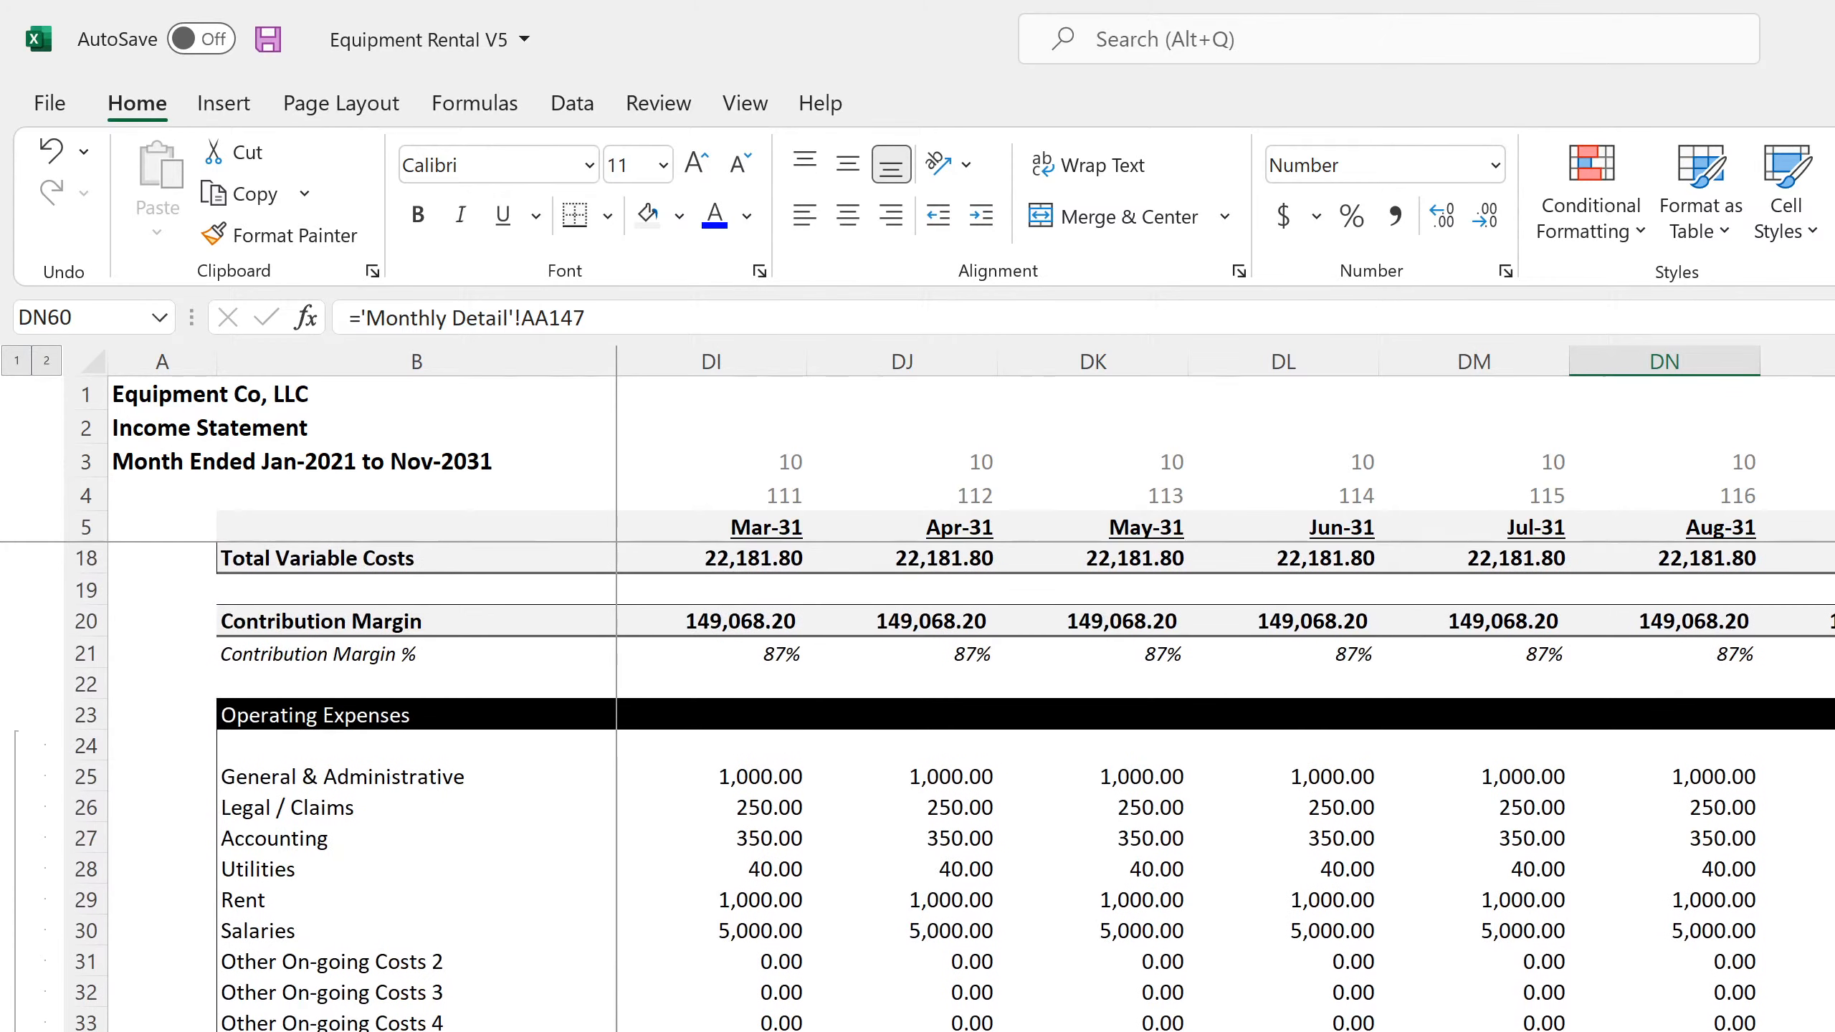
{"action": "left_click", "coordinate": [1535, 775]}
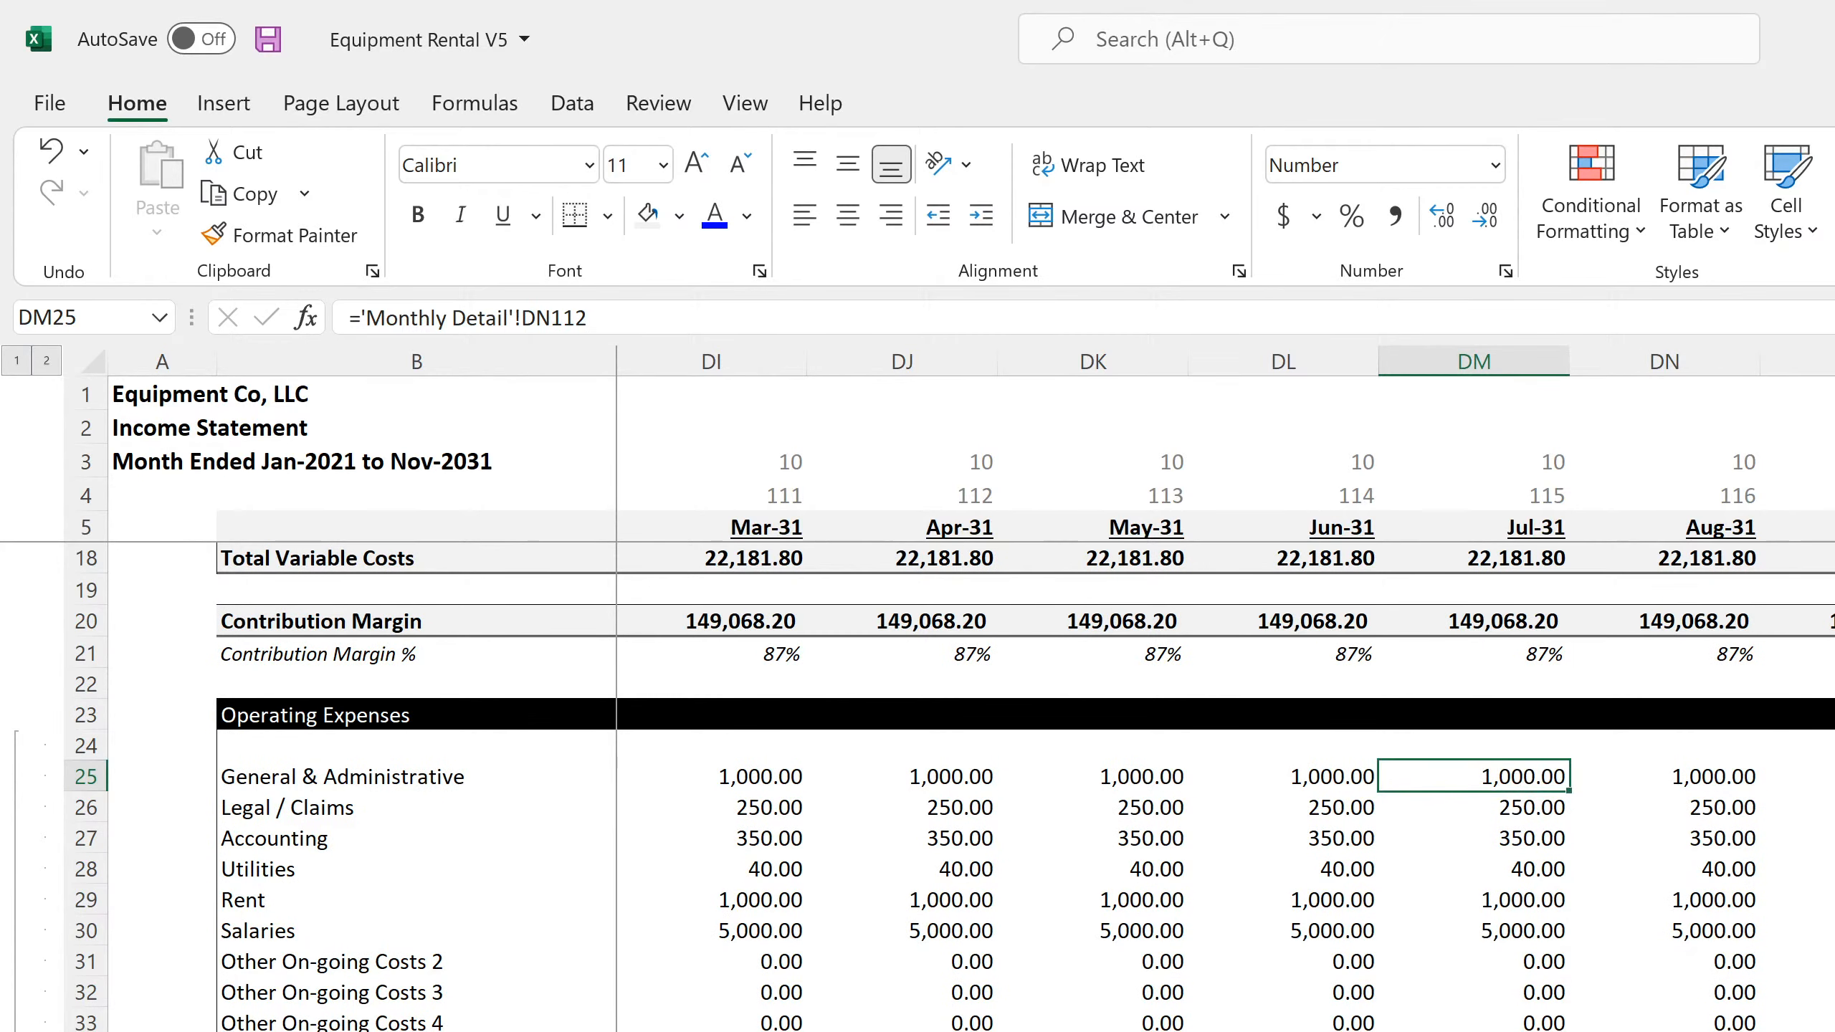
{"action": "scroll", "coordinate": [1536, 774], "scroll_direction": "down", "scroll_amount": 4}
{"action": "scroll", "coordinate": [918, 787], "scroll_direction": "down", "scroll_amount": 4}
{"action": "left_click", "coordinate": [1473, 1031]}
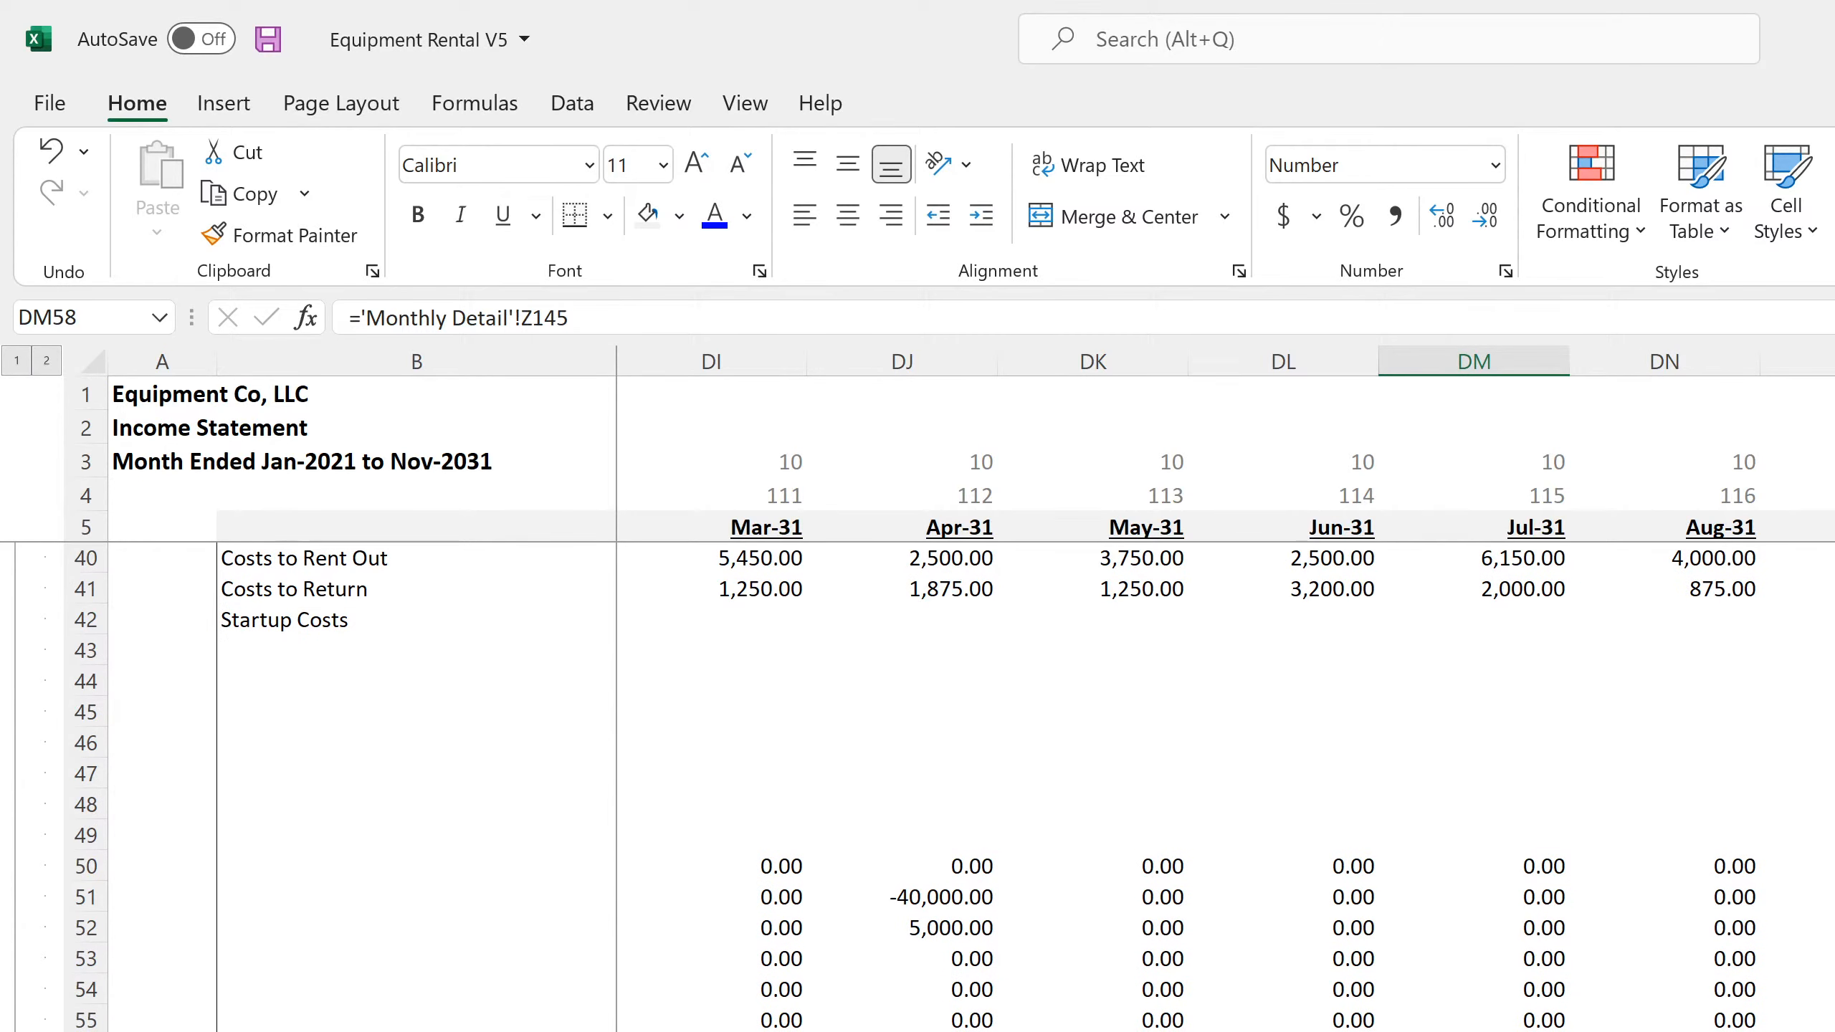
{"action": "left_click", "coordinate": [879, 996]}
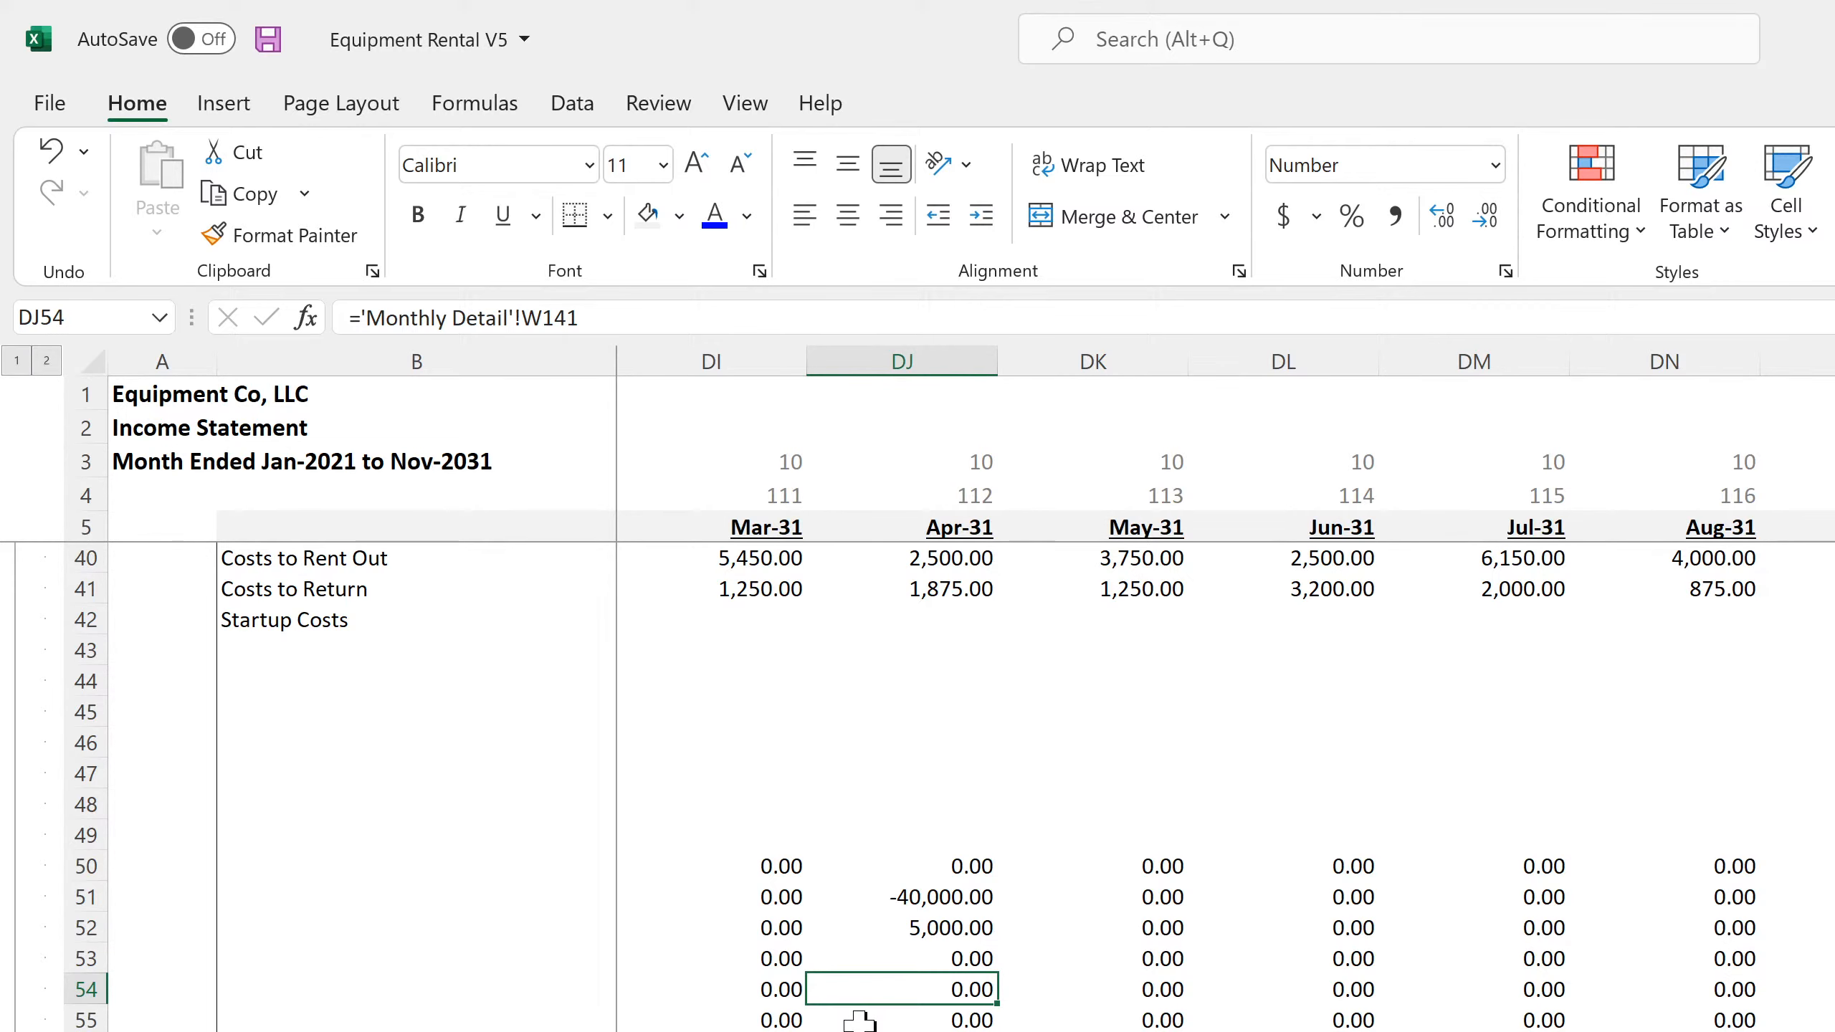
{"action": "scroll", "coordinate": [859, 1019], "scroll_direction": "up", "scroll_amount": 3}
{"action": "scroll", "coordinate": [859, 1019], "scroll_direction": "down", "scroll_amount": 4}
Clear the contents of the unlabelled operating expense rows 50 to 62 across all months of the monthly Income Statement
{"action": "left_click_drag", "start_coordinate": [1834, 866], "coordinate": [4, 1026]}
{"action": "right_click", "coordinate": [815, 896]}
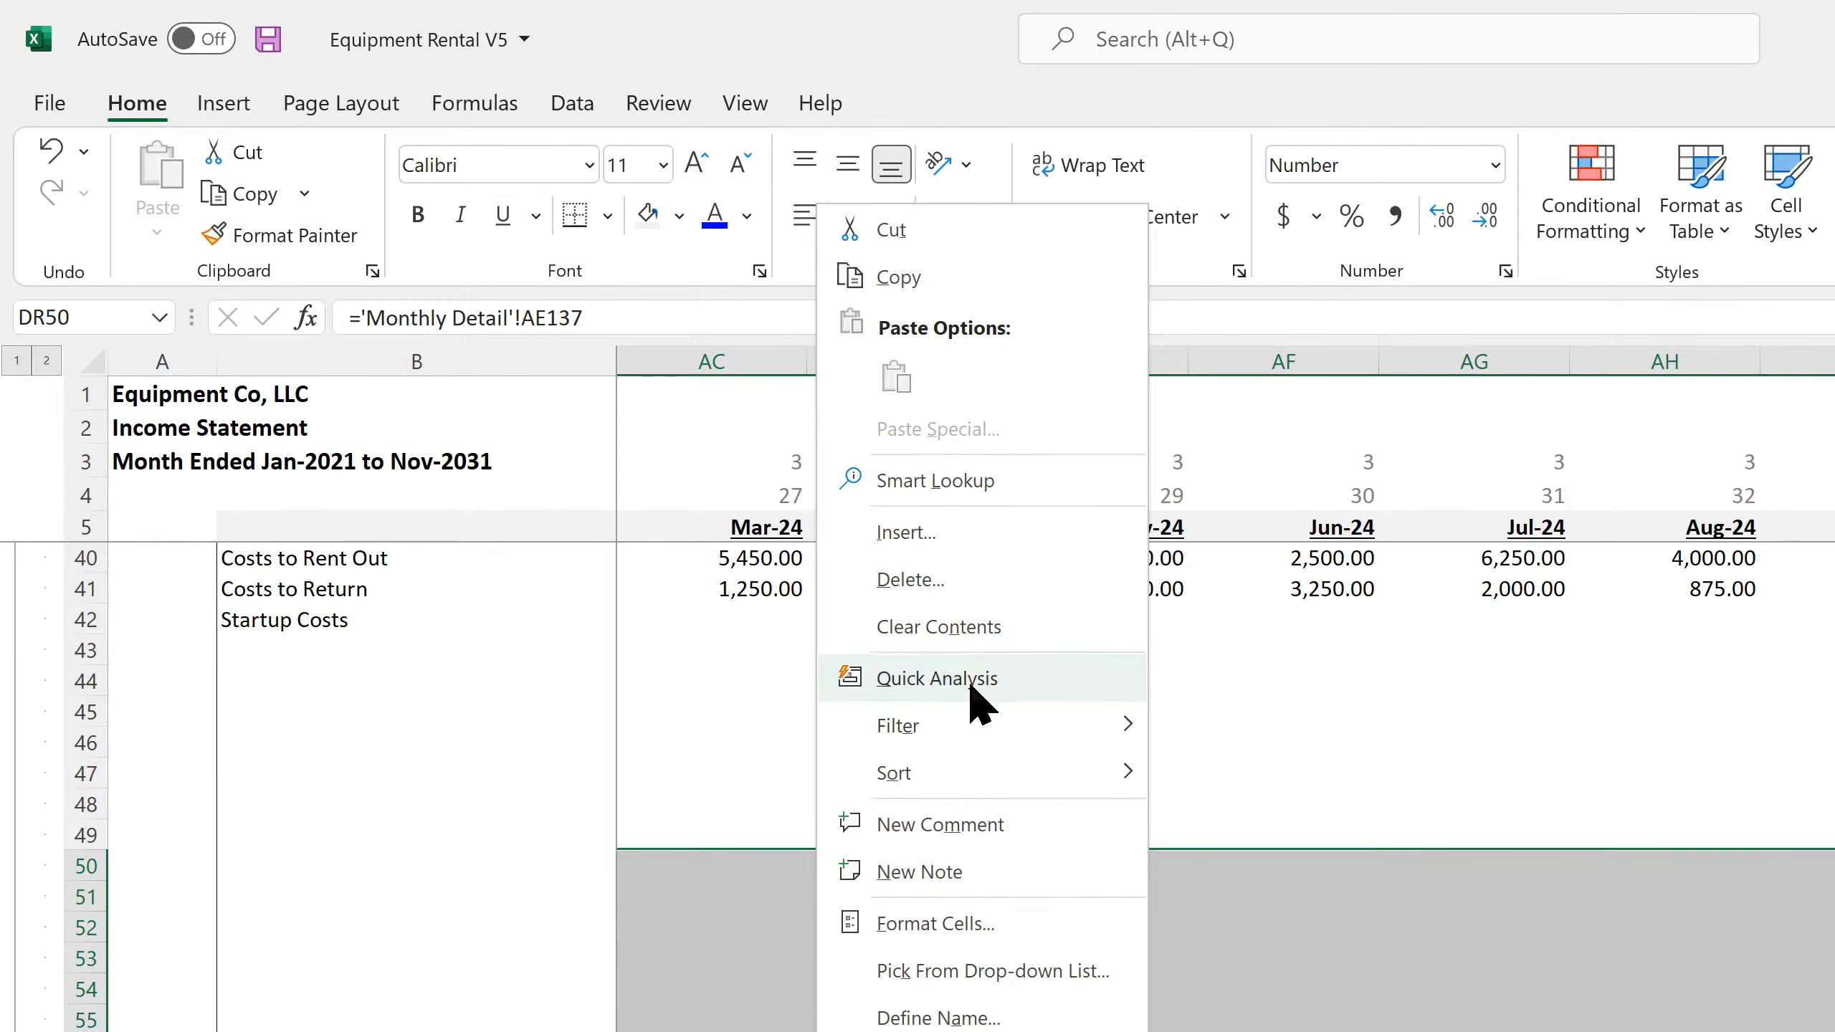
{"action": "left_click", "coordinate": [960, 642]}
{"action": "left_click", "coordinate": [868, 995]}
{"action": "scroll", "coordinate": [725, 889], "scroll_direction": "up", "scroll_amount": 4}
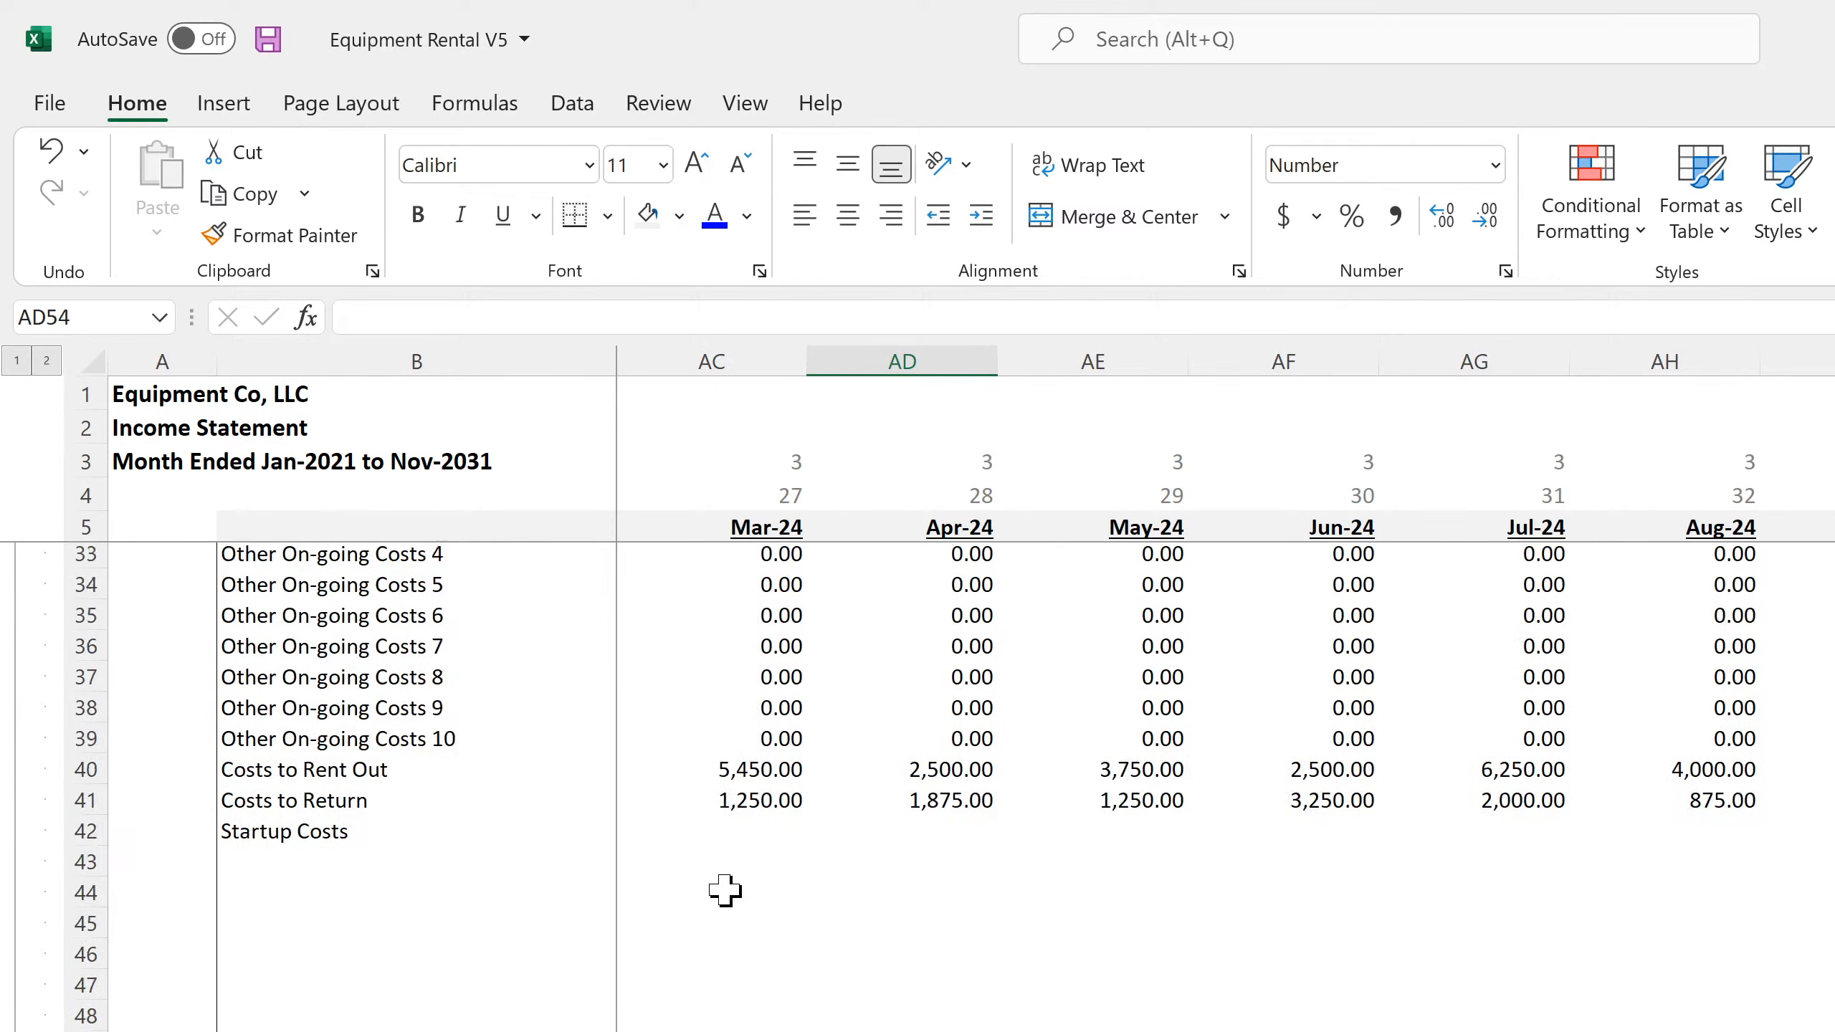
{"action": "left_click_drag", "start_coordinate": [735, 988], "coordinate": [417, 1012]}
{"action": "left_click", "coordinate": [712, 1029]}
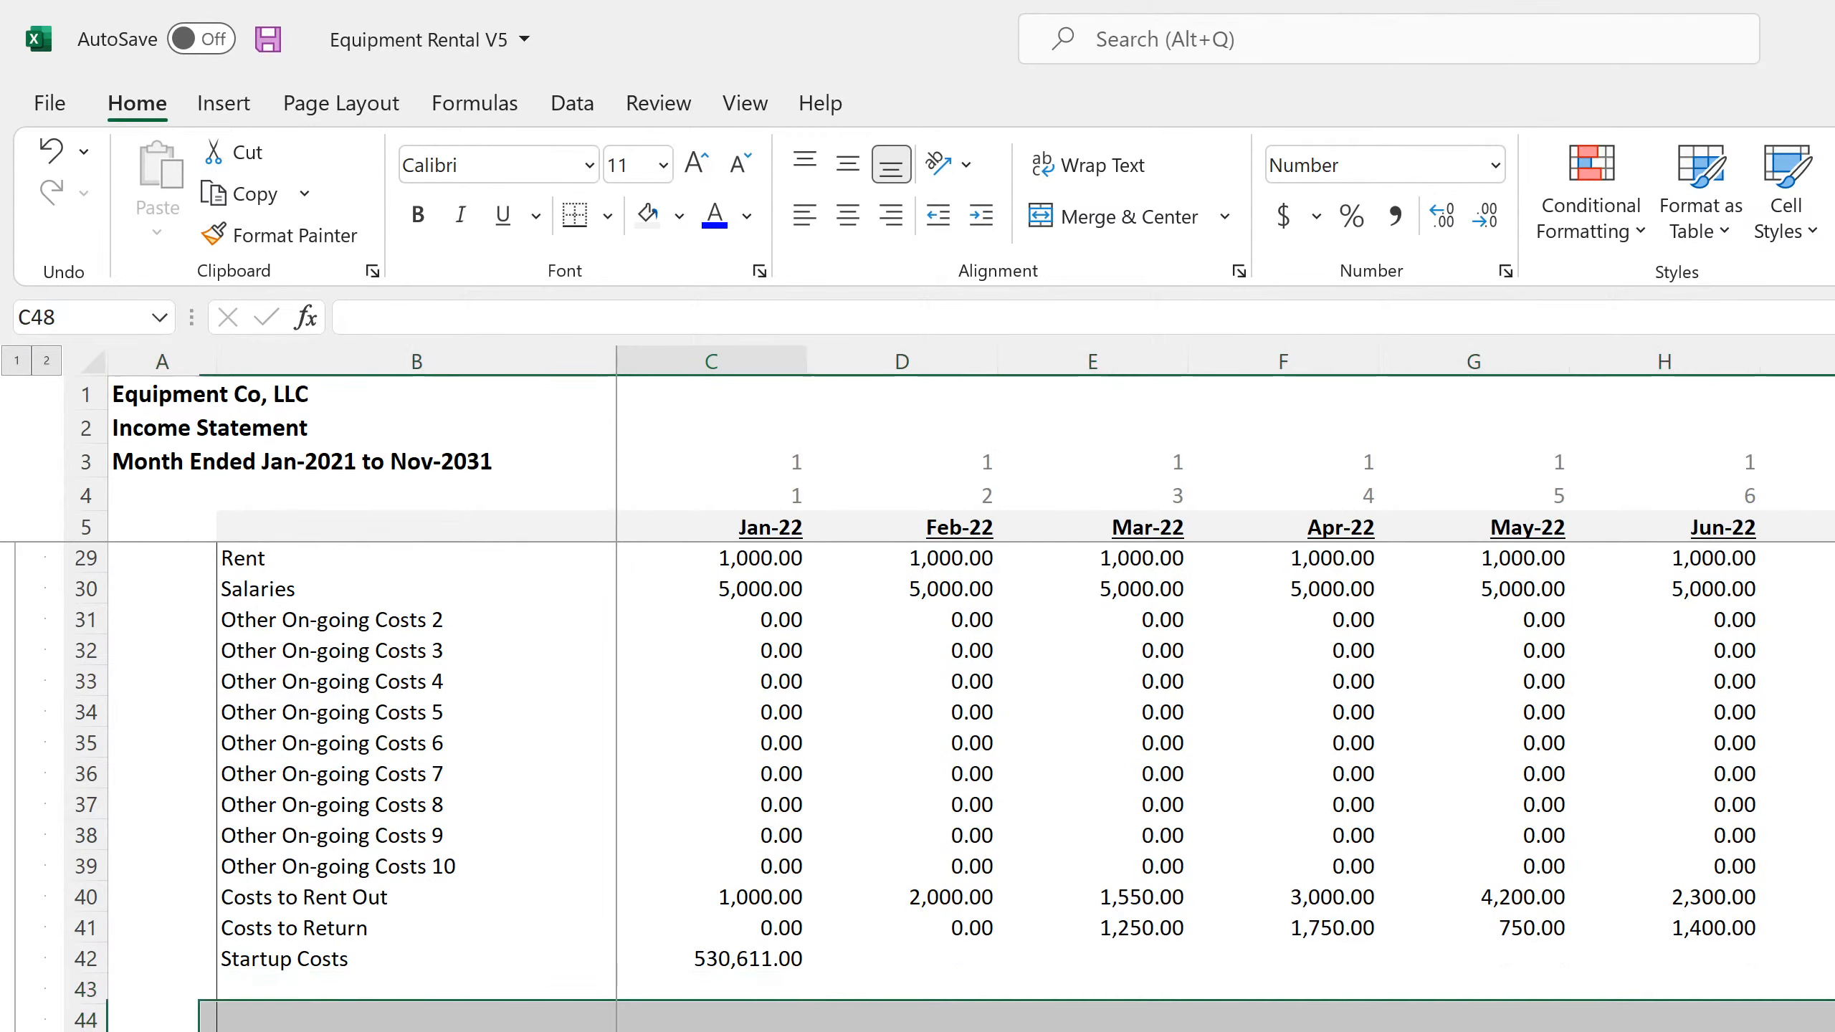
Check the cleared expense rows through the last months and the EBITDA formula in DR66, and save the workbook
{"action": "scroll", "coordinate": [712, 1027], "scroll_direction": "down", "scroll_amount": 4}
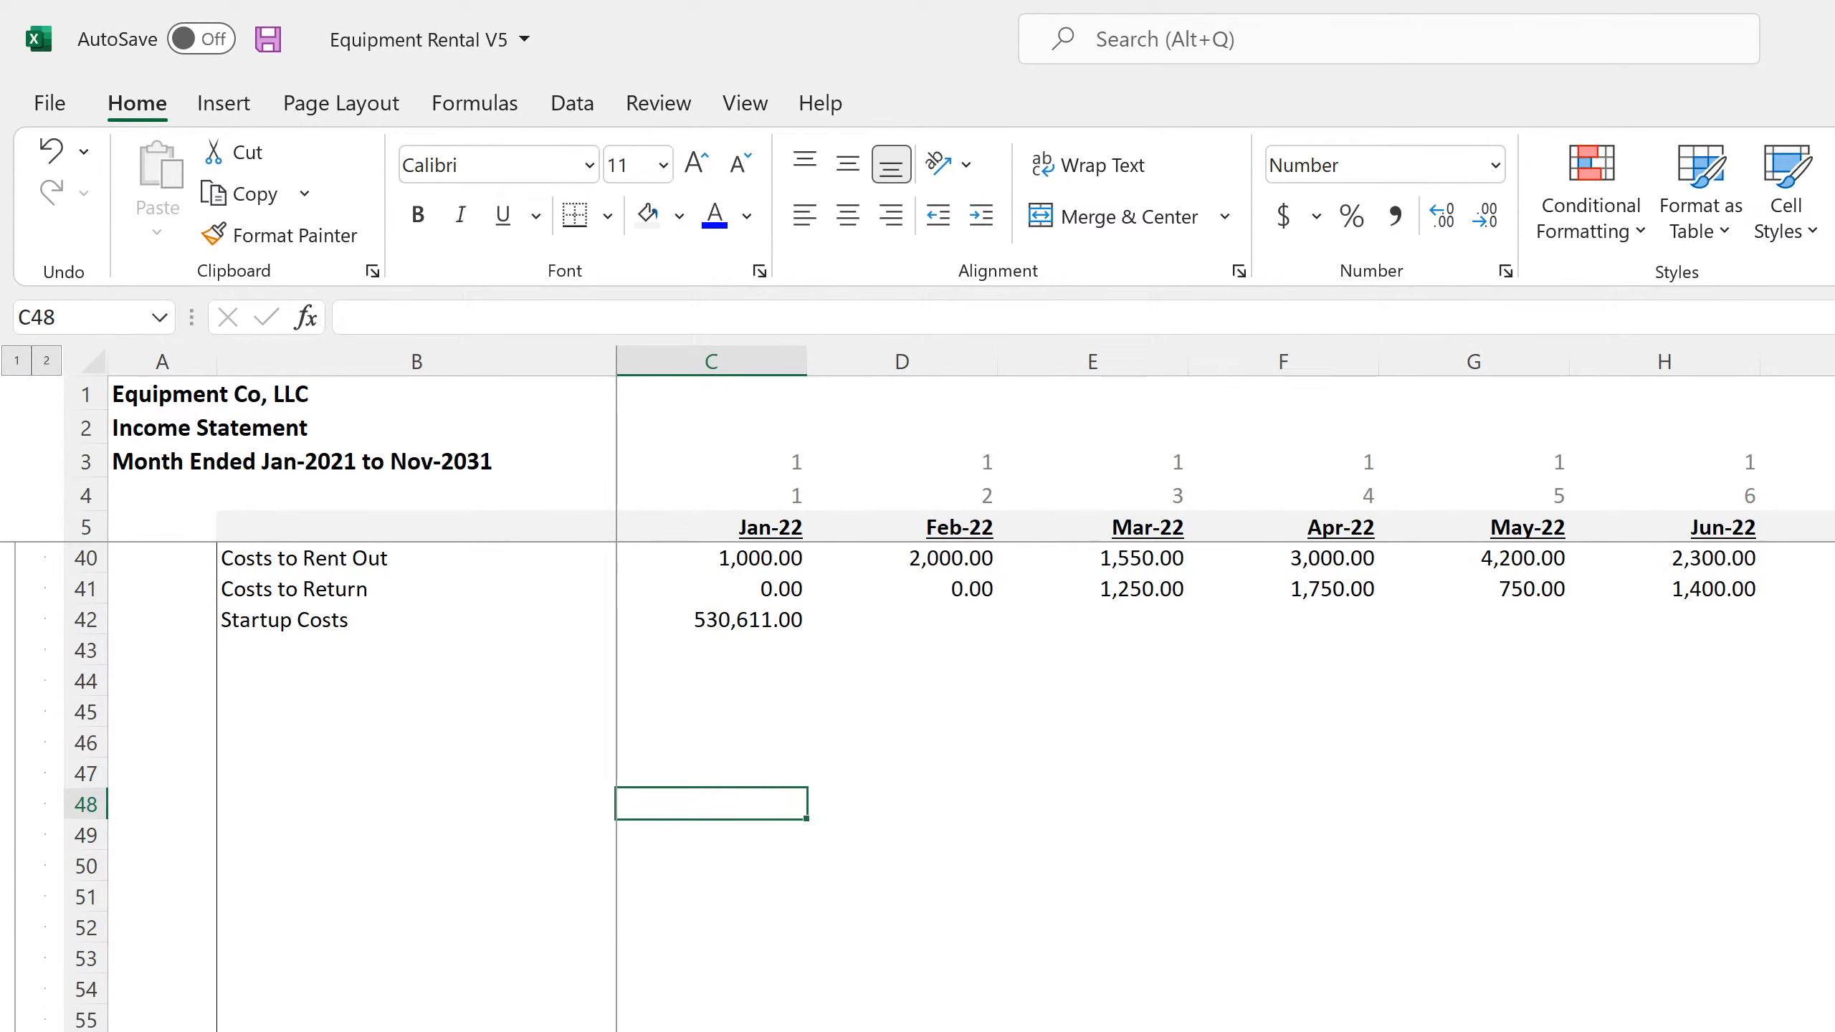
{"action": "scroll", "coordinate": [1221, 694], "scroll_direction": "right", "scroll_amount": 6}
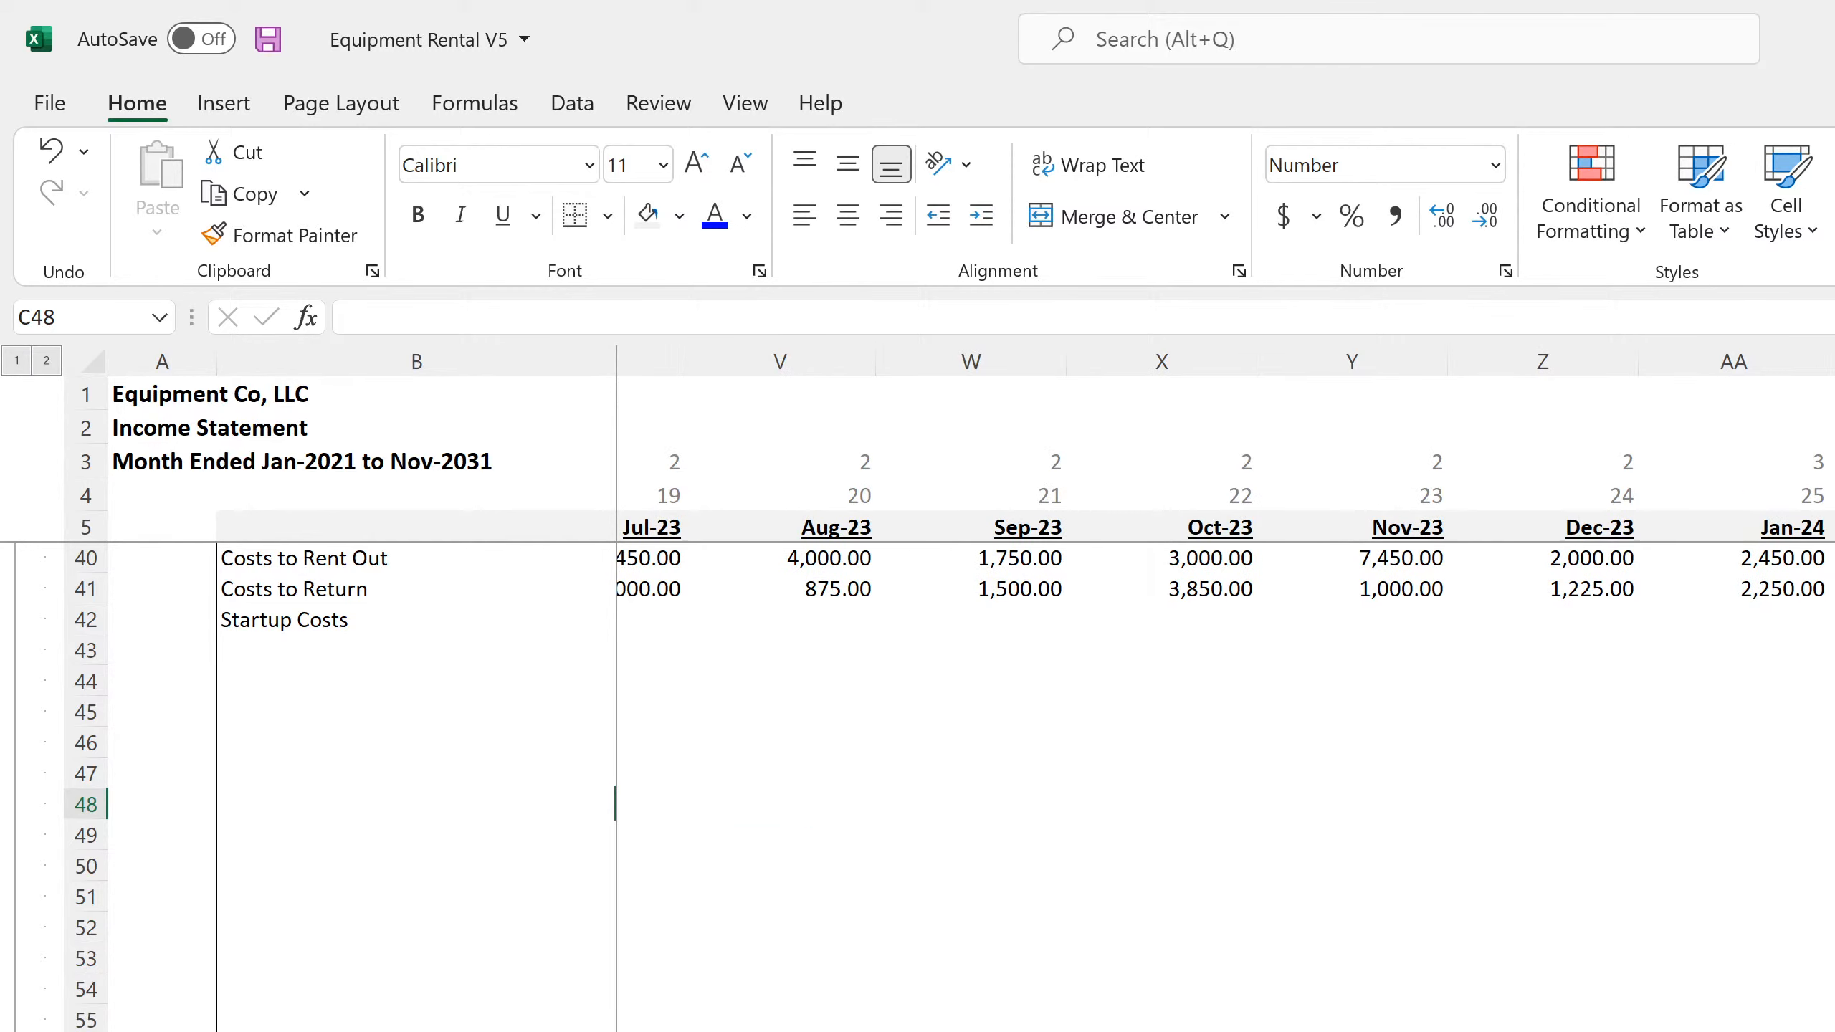
{"action": "scroll", "coordinate": [1220, 694], "scroll_direction": "right", "scroll_amount": 20}
{"action": "scroll", "coordinate": [1221, 693], "scroll_direction": "right", "scroll_amount": 3}
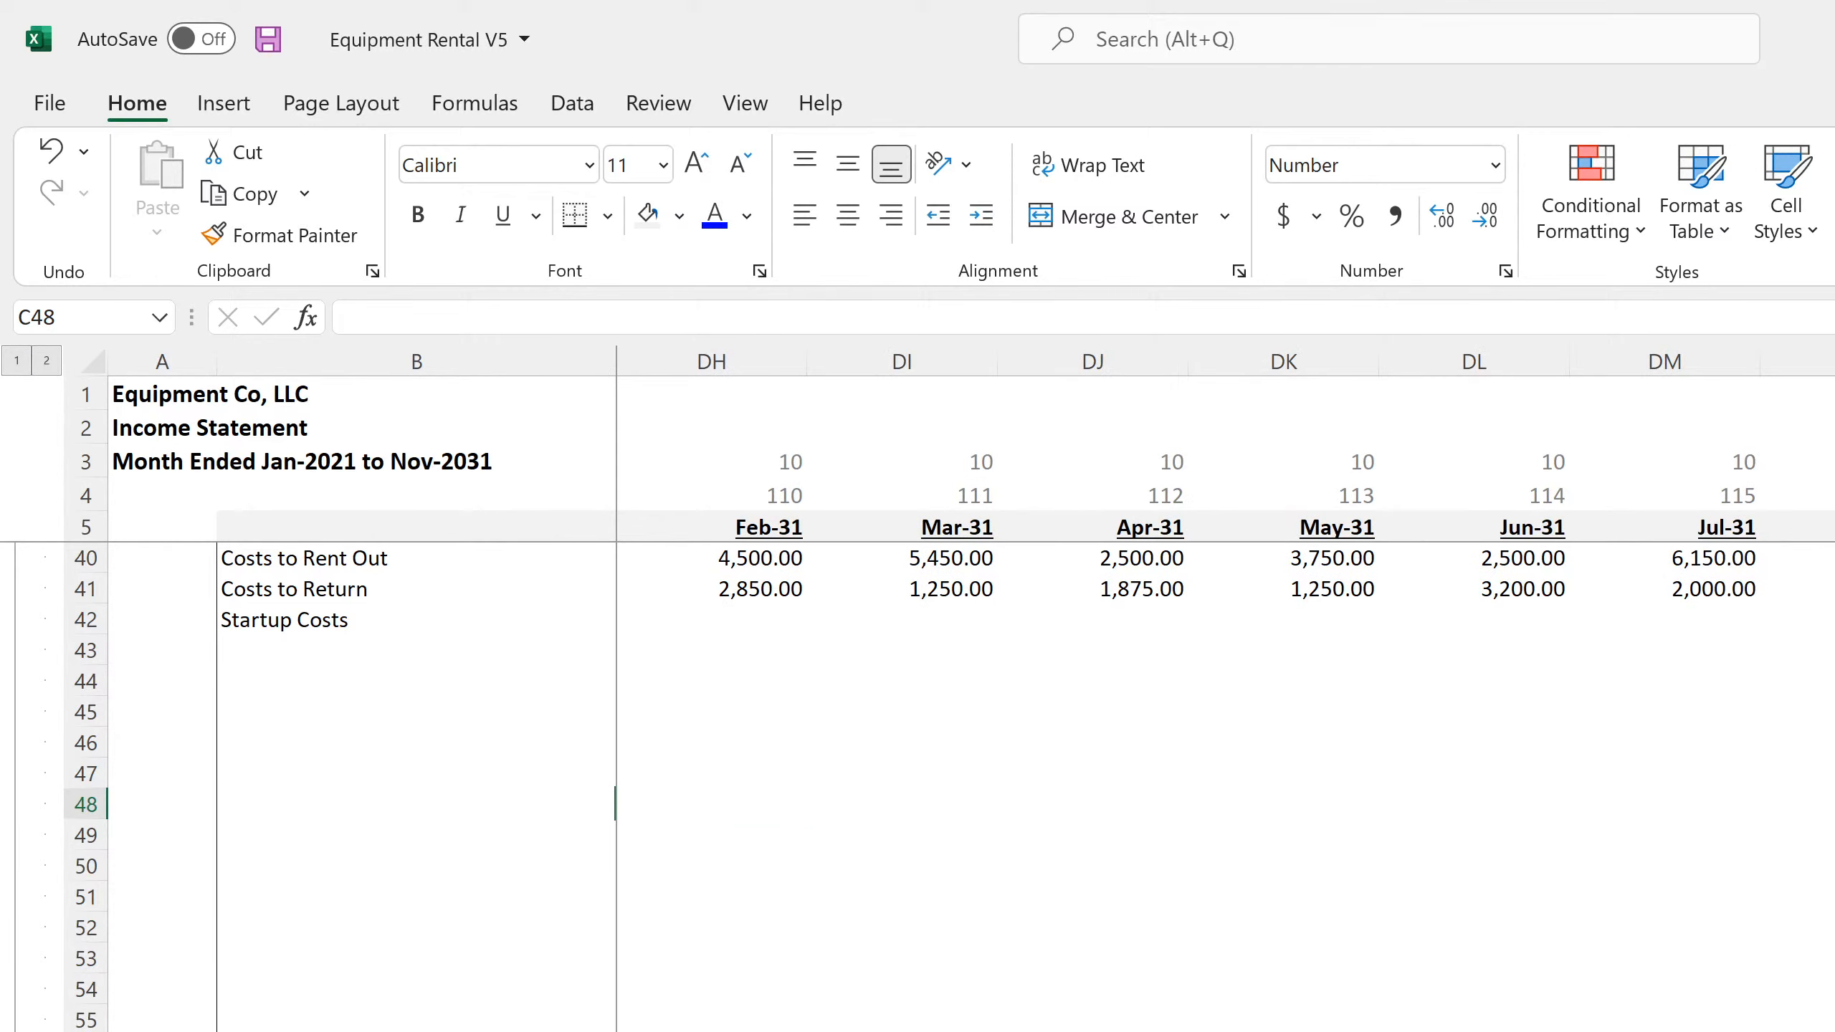
{"action": "left_click", "coordinate": [1832, 1029]}
{"action": "scroll", "coordinate": [1220, 787], "scroll_direction": "up", "scroll_amount": 4}
{"action": "scroll", "coordinate": [1221, 786], "scroll_direction": "down", "scroll_amount": 4}
{"action": "scroll", "coordinate": [1220, 786], "scroll_direction": "down", "scroll_amount": 4}
{"action": "left_click", "coordinate": [1832, 1021]}
{"action": "left_click", "coordinate": [1832, 1021]}
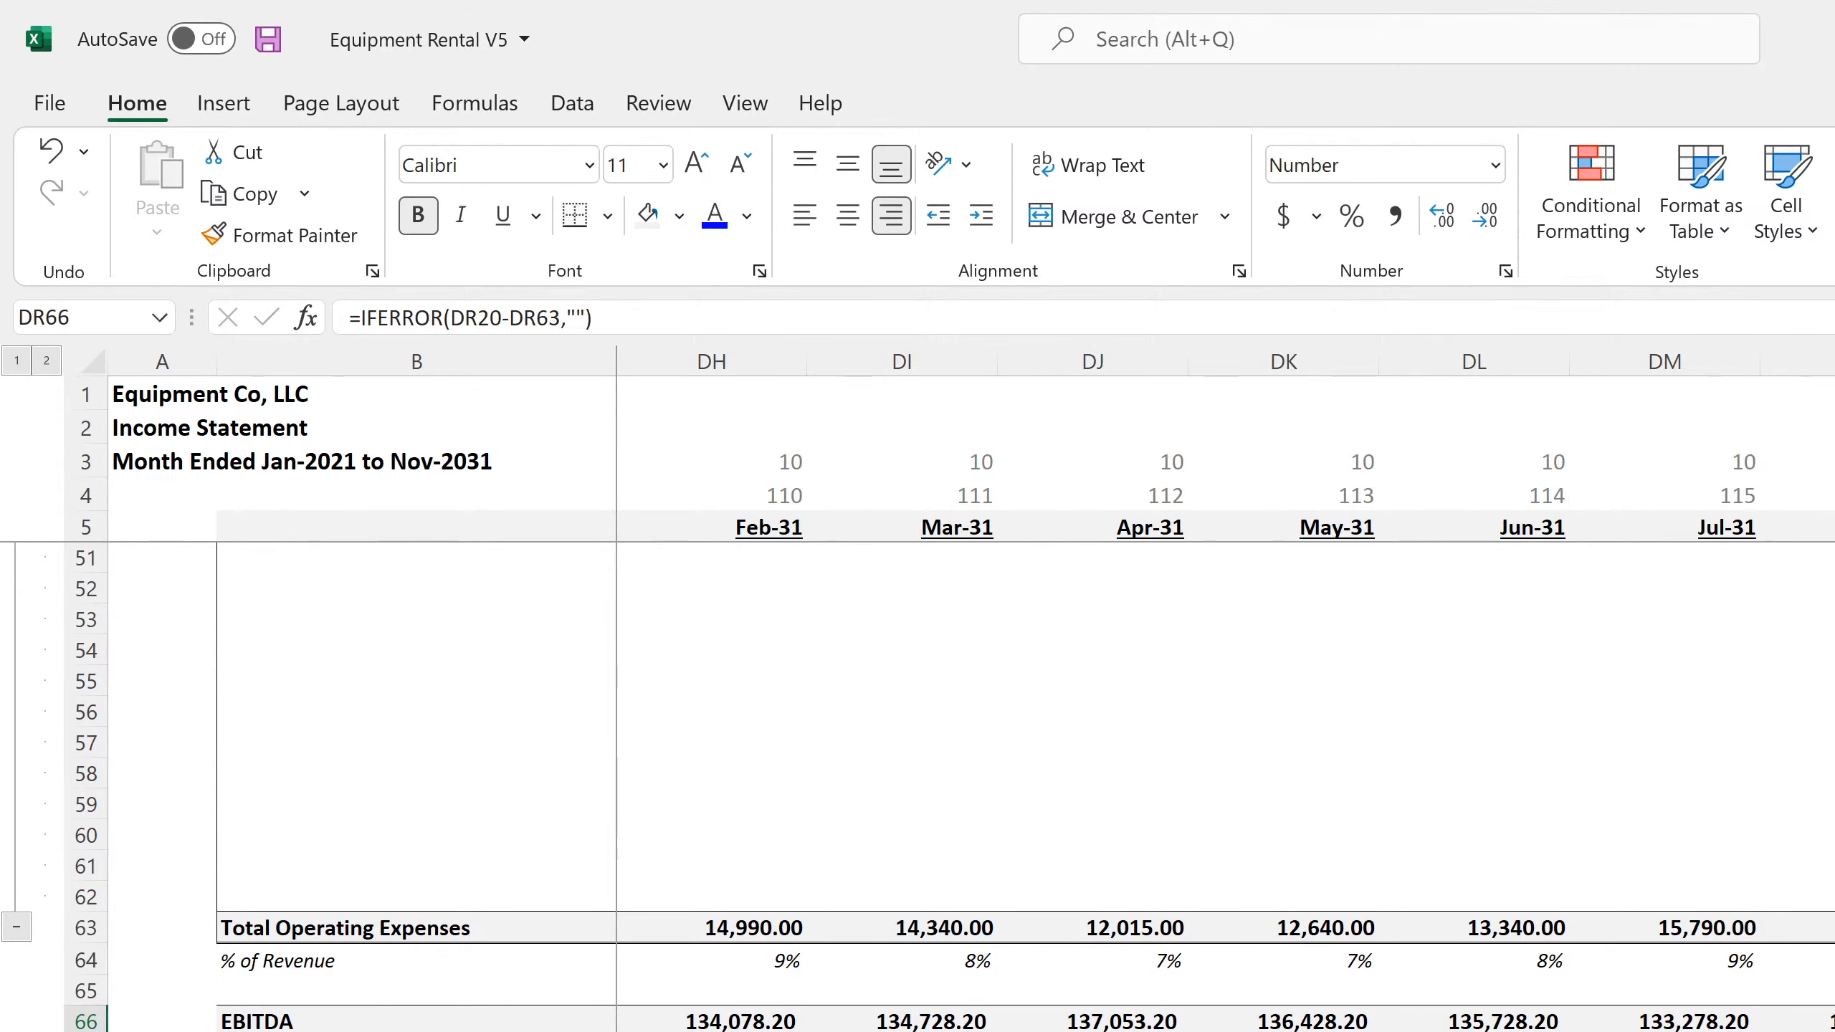
{"action": "left_click", "coordinate": [267, 39]}
Review the monthly Income Statement from revenue down to operating expenses, and check the Terminal Value on Global Control
{"action": "scroll", "coordinate": [1175, 751], "scroll_direction": "up", "scroll_amount": 7}
{"action": "scroll", "coordinate": [1175, 754], "scroll_direction": "up", "scroll_amount": 7}
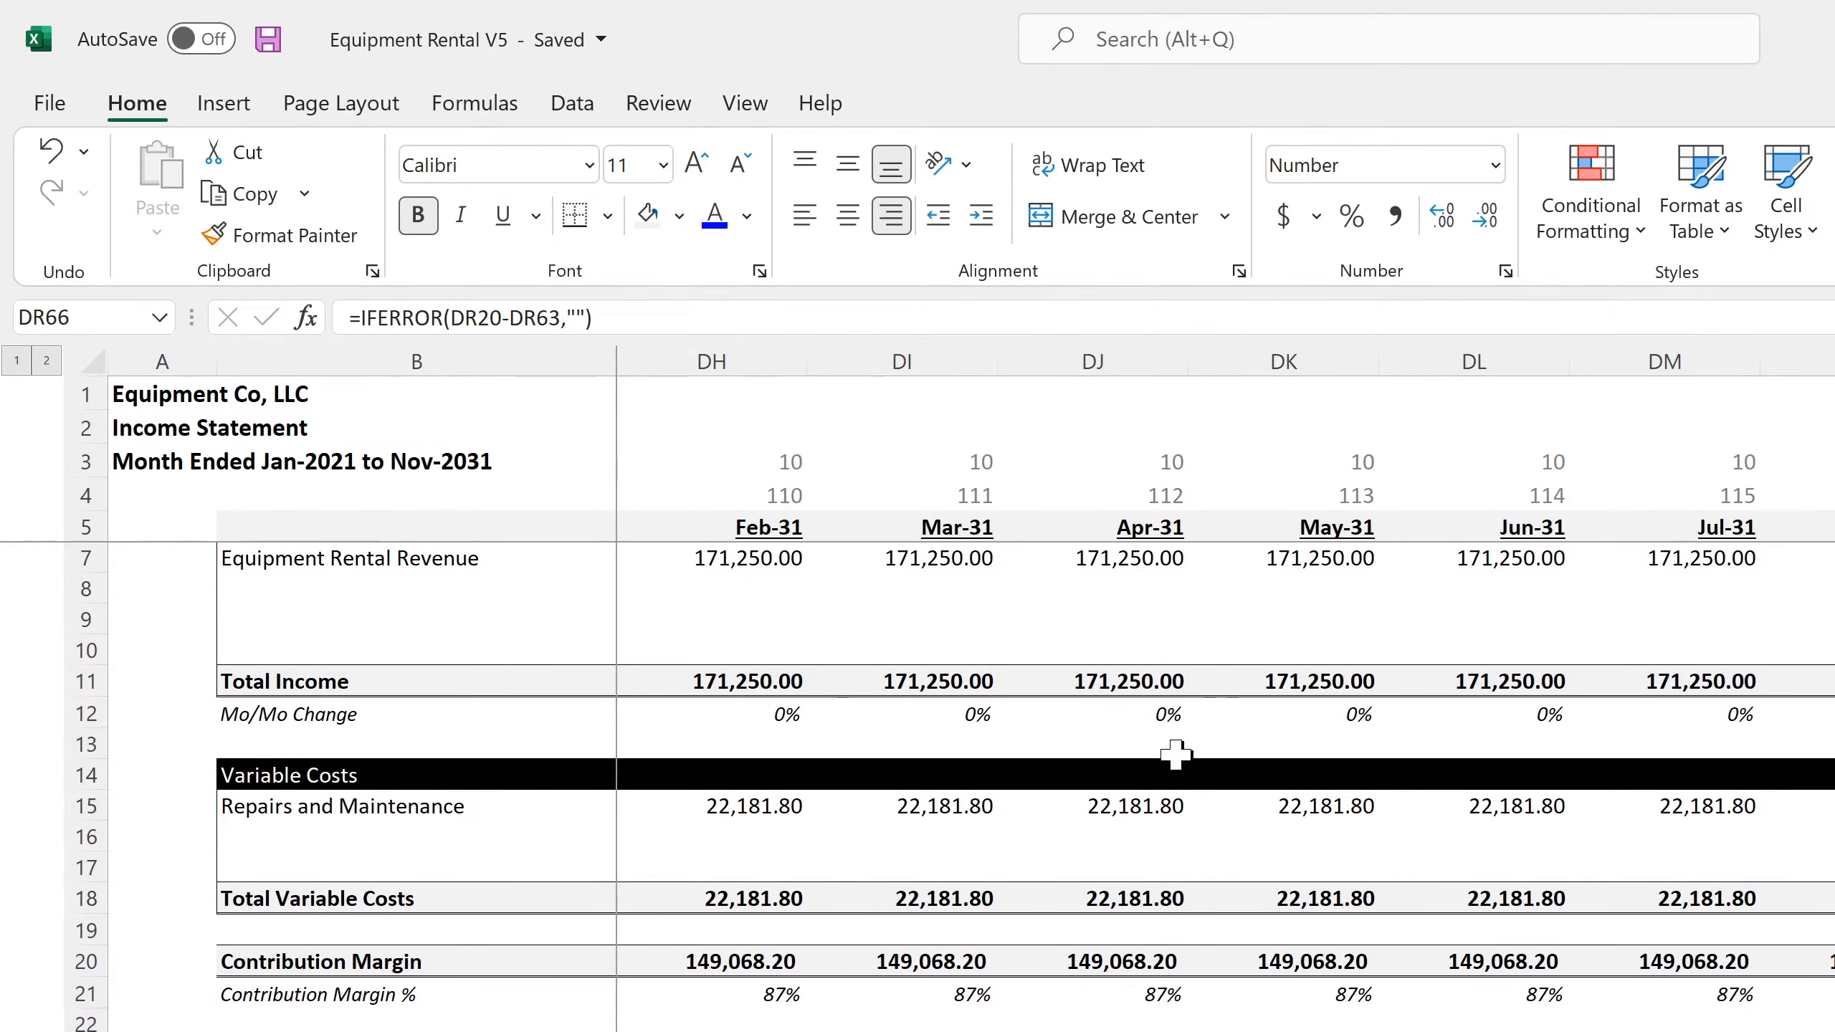
{"action": "scroll", "coordinate": [1175, 754], "scroll_direction": "down", "scroll_amount": 4}
{"action": "left_click", "coordinate": [1127, 899]}
{"action": "scroll", "coordinate": [1127, 900], "scroll_direction": "down", "scroll_amount": 7}
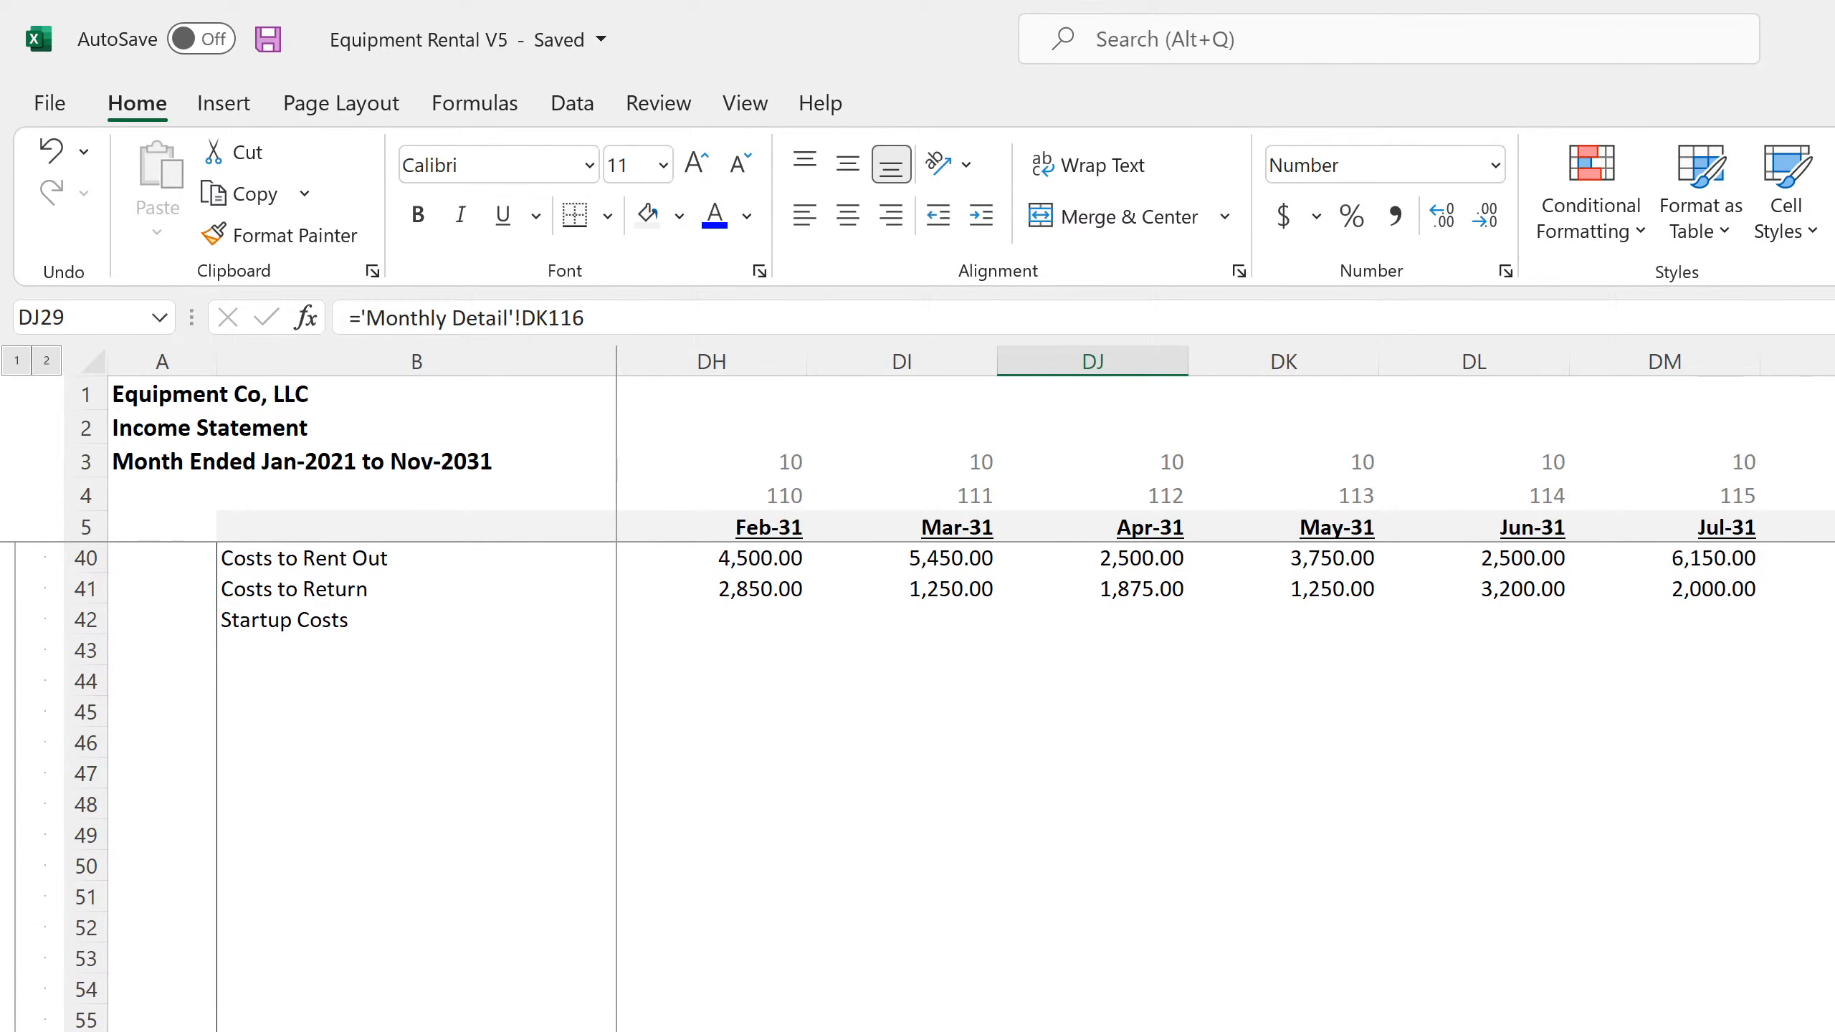
{"action": "key", "text": "ctrl+Page_Up"}
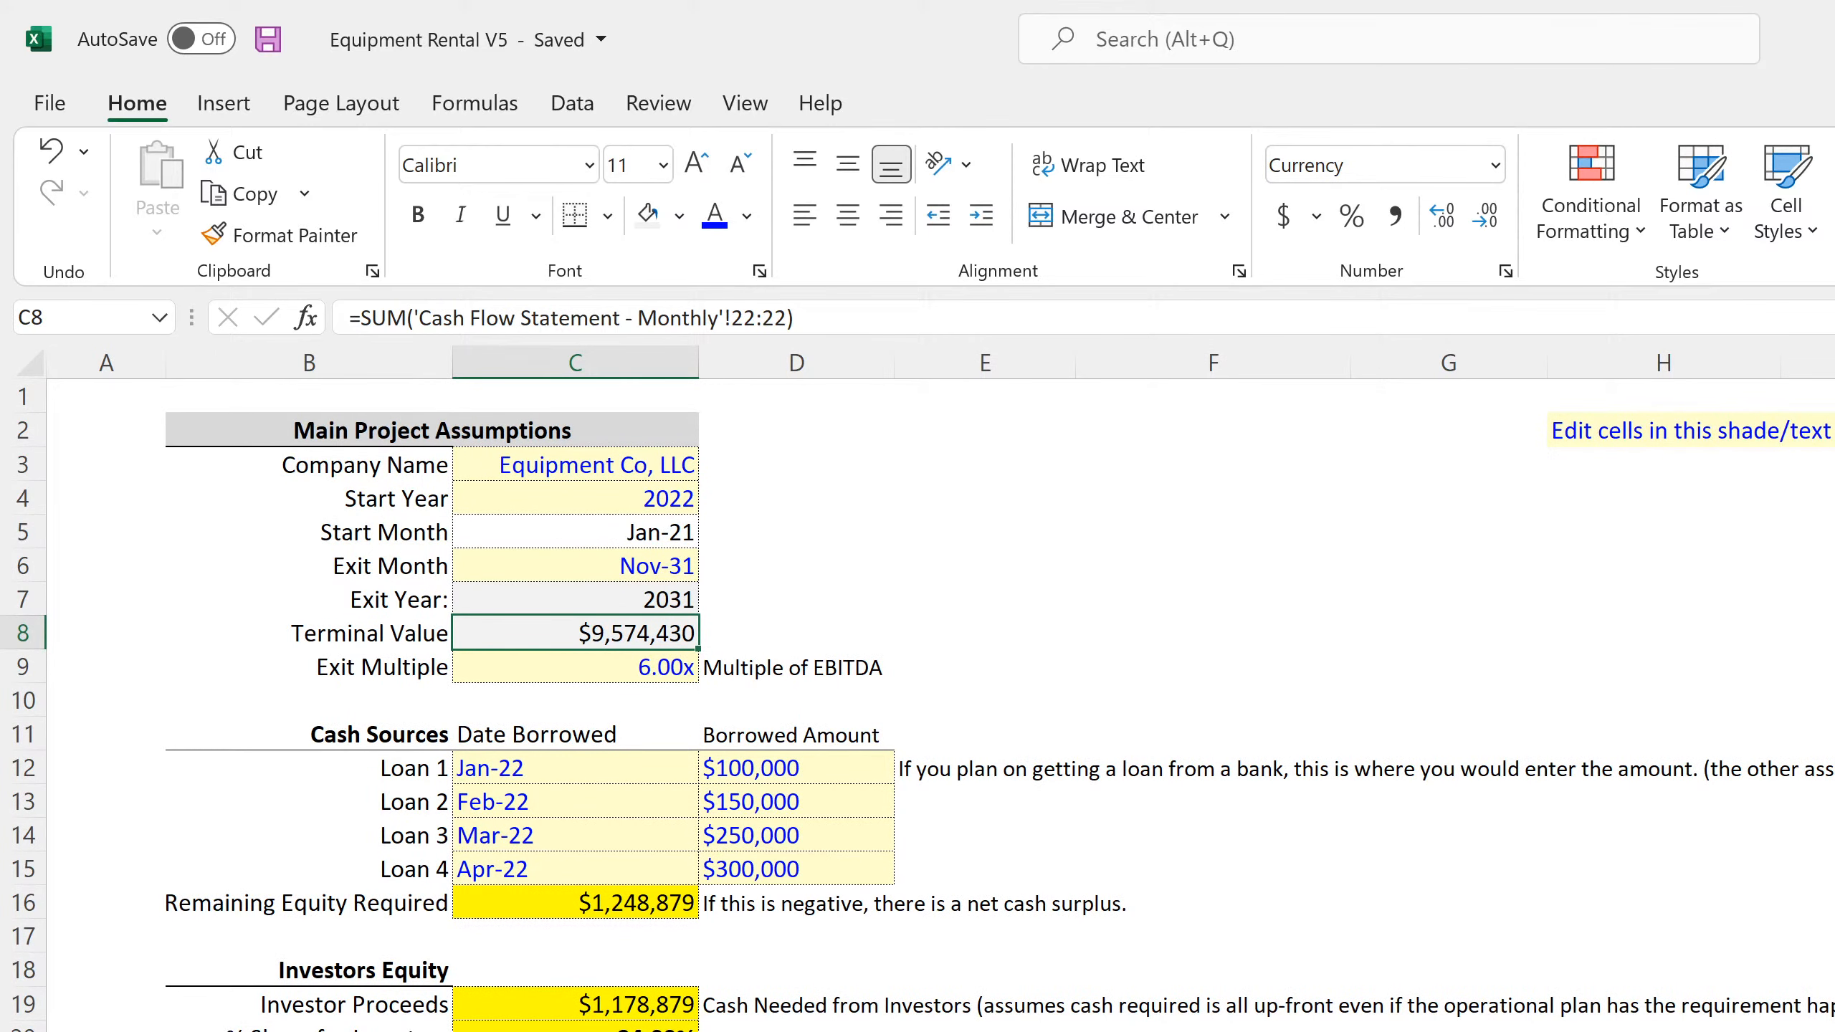
{"action": "key", "text": "ctrl+Page_Down"}
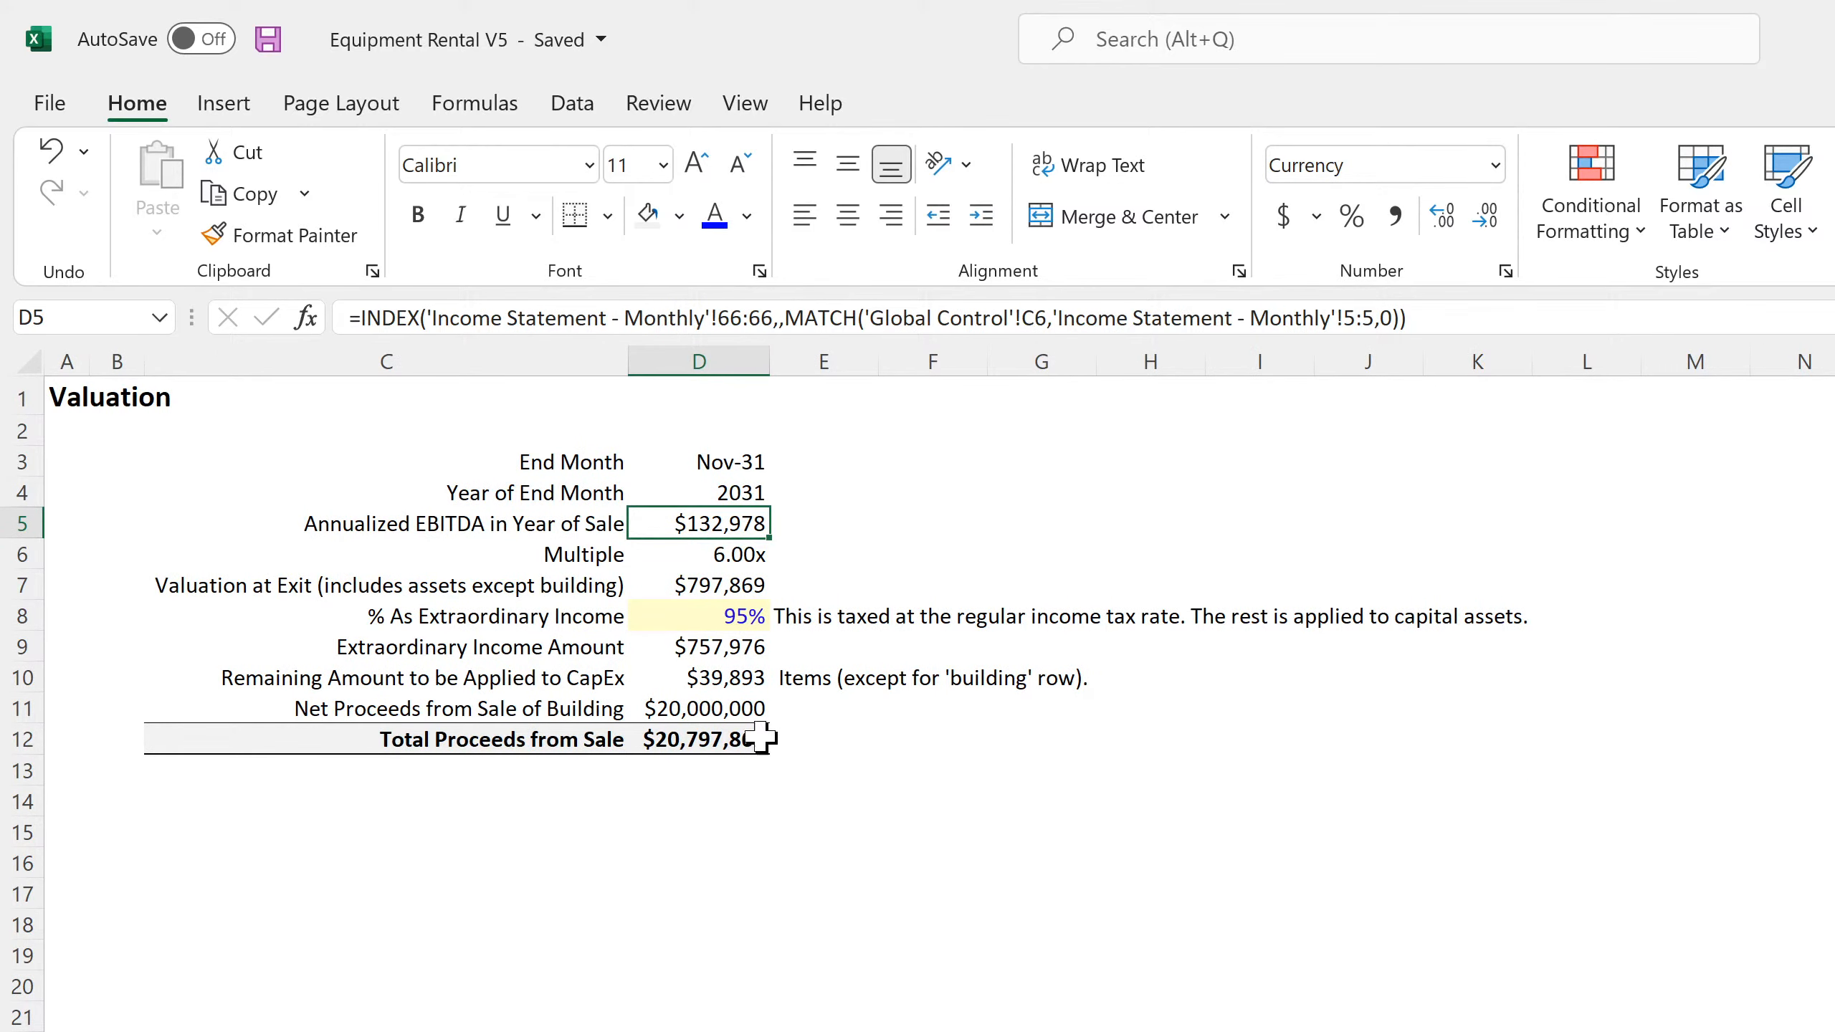
Multiply the Annualized EBITDA formula in D5 of the Valuation sheet by the Multiple in D6
{"action": "left_click", "coordinate": [1576, 308]}
{"action": "type", "text": "*"}
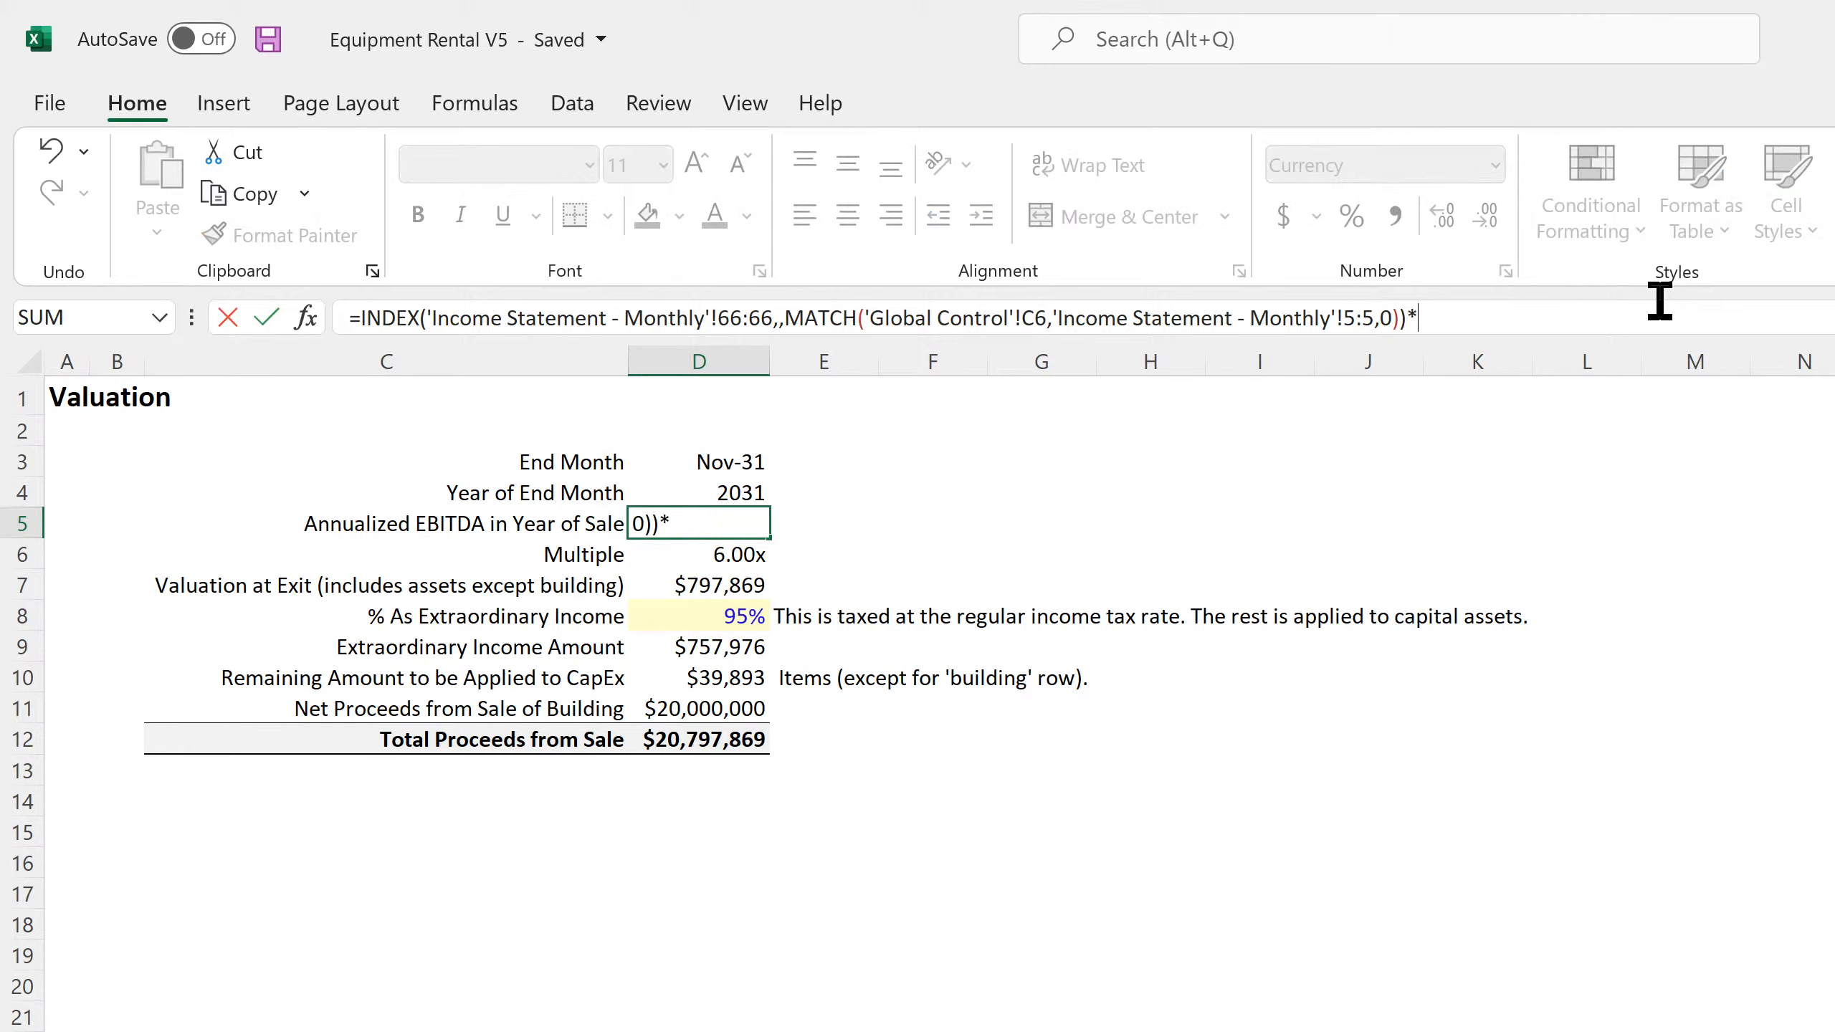
{"action": "left_click", "coordinate": [678, 558]}
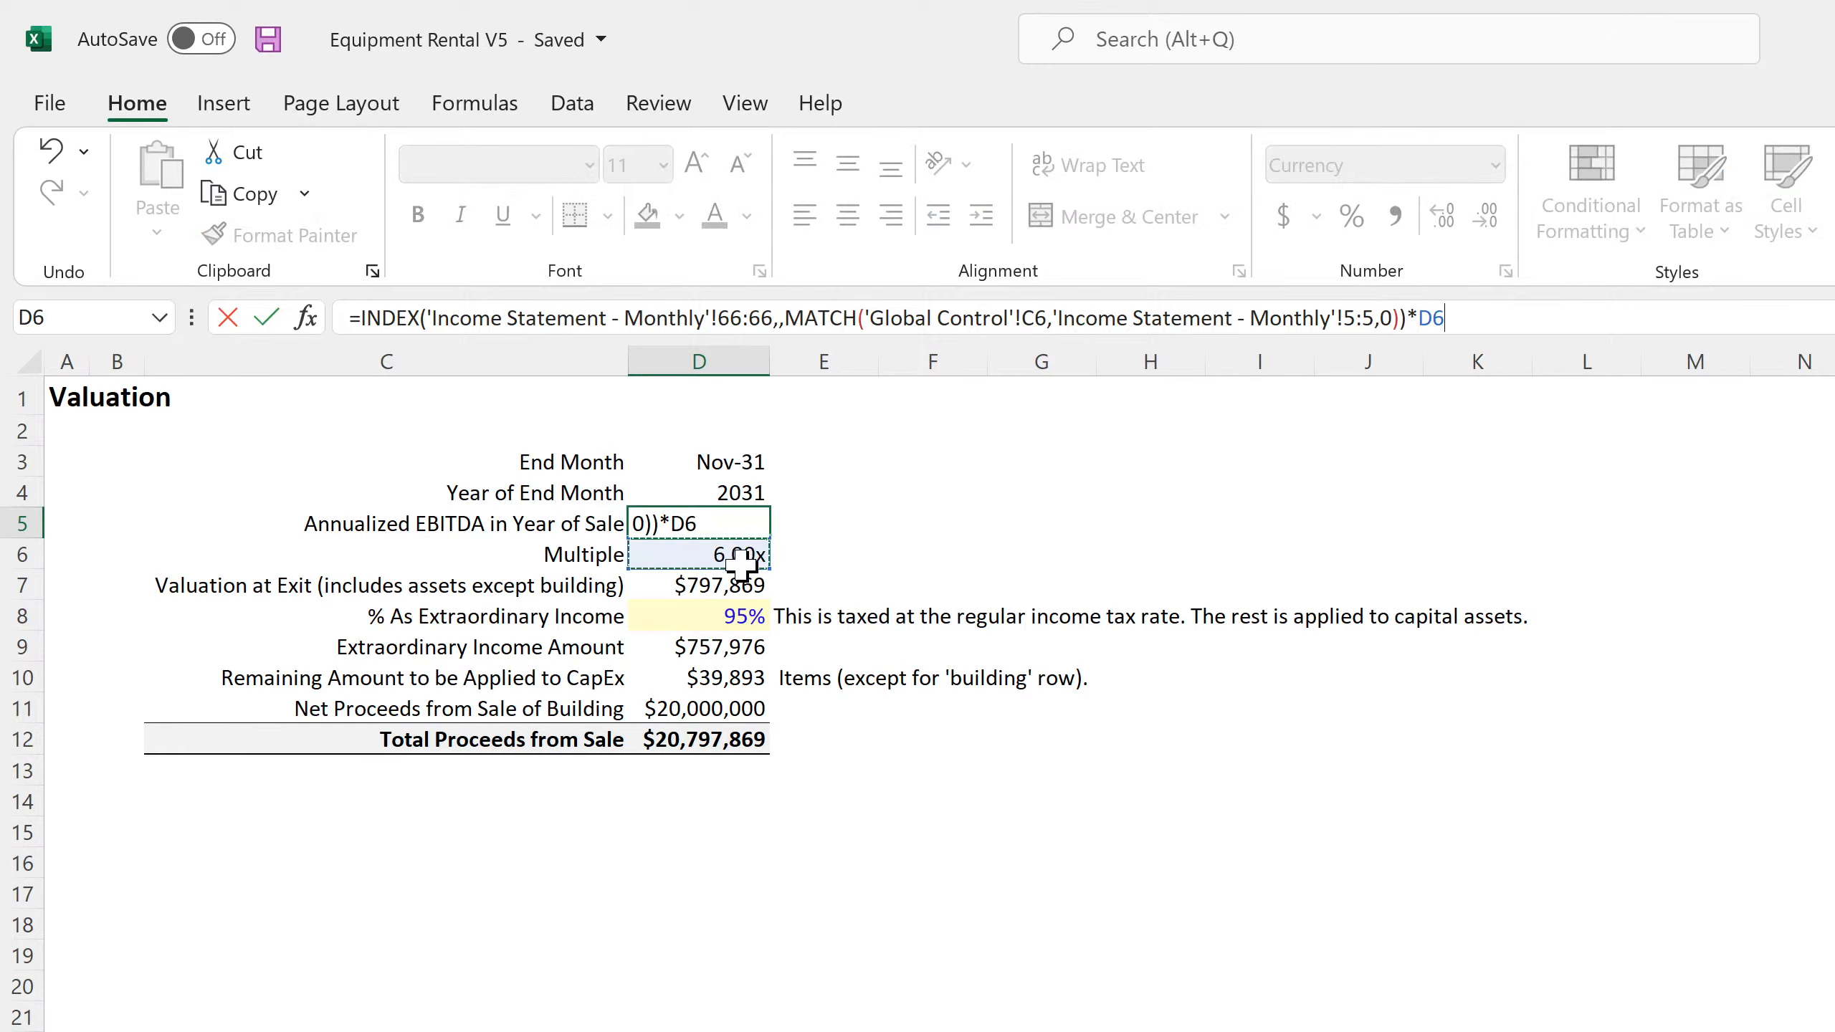
{"action": "key", "text": "Return"}
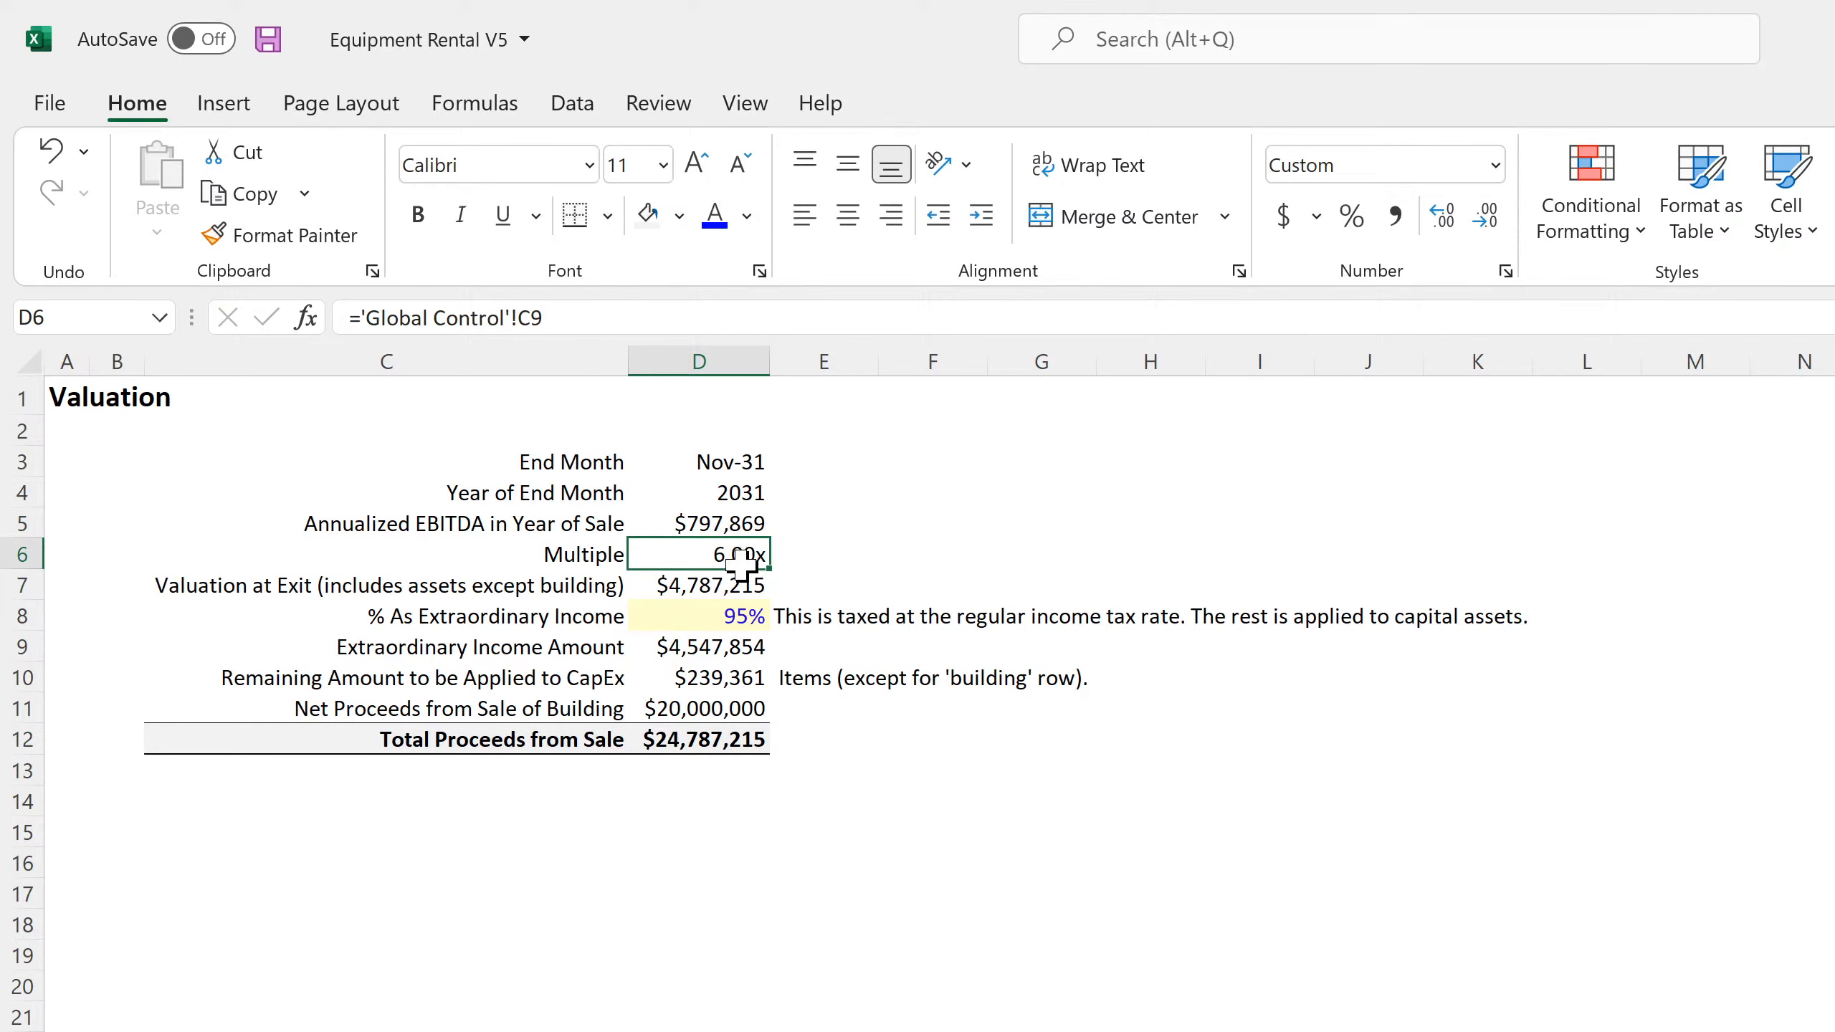
Append *12 to the Annualized EBITDA formula in D5 and save the workbook
{"action": "left_click", "coordinate": [724, 522]}
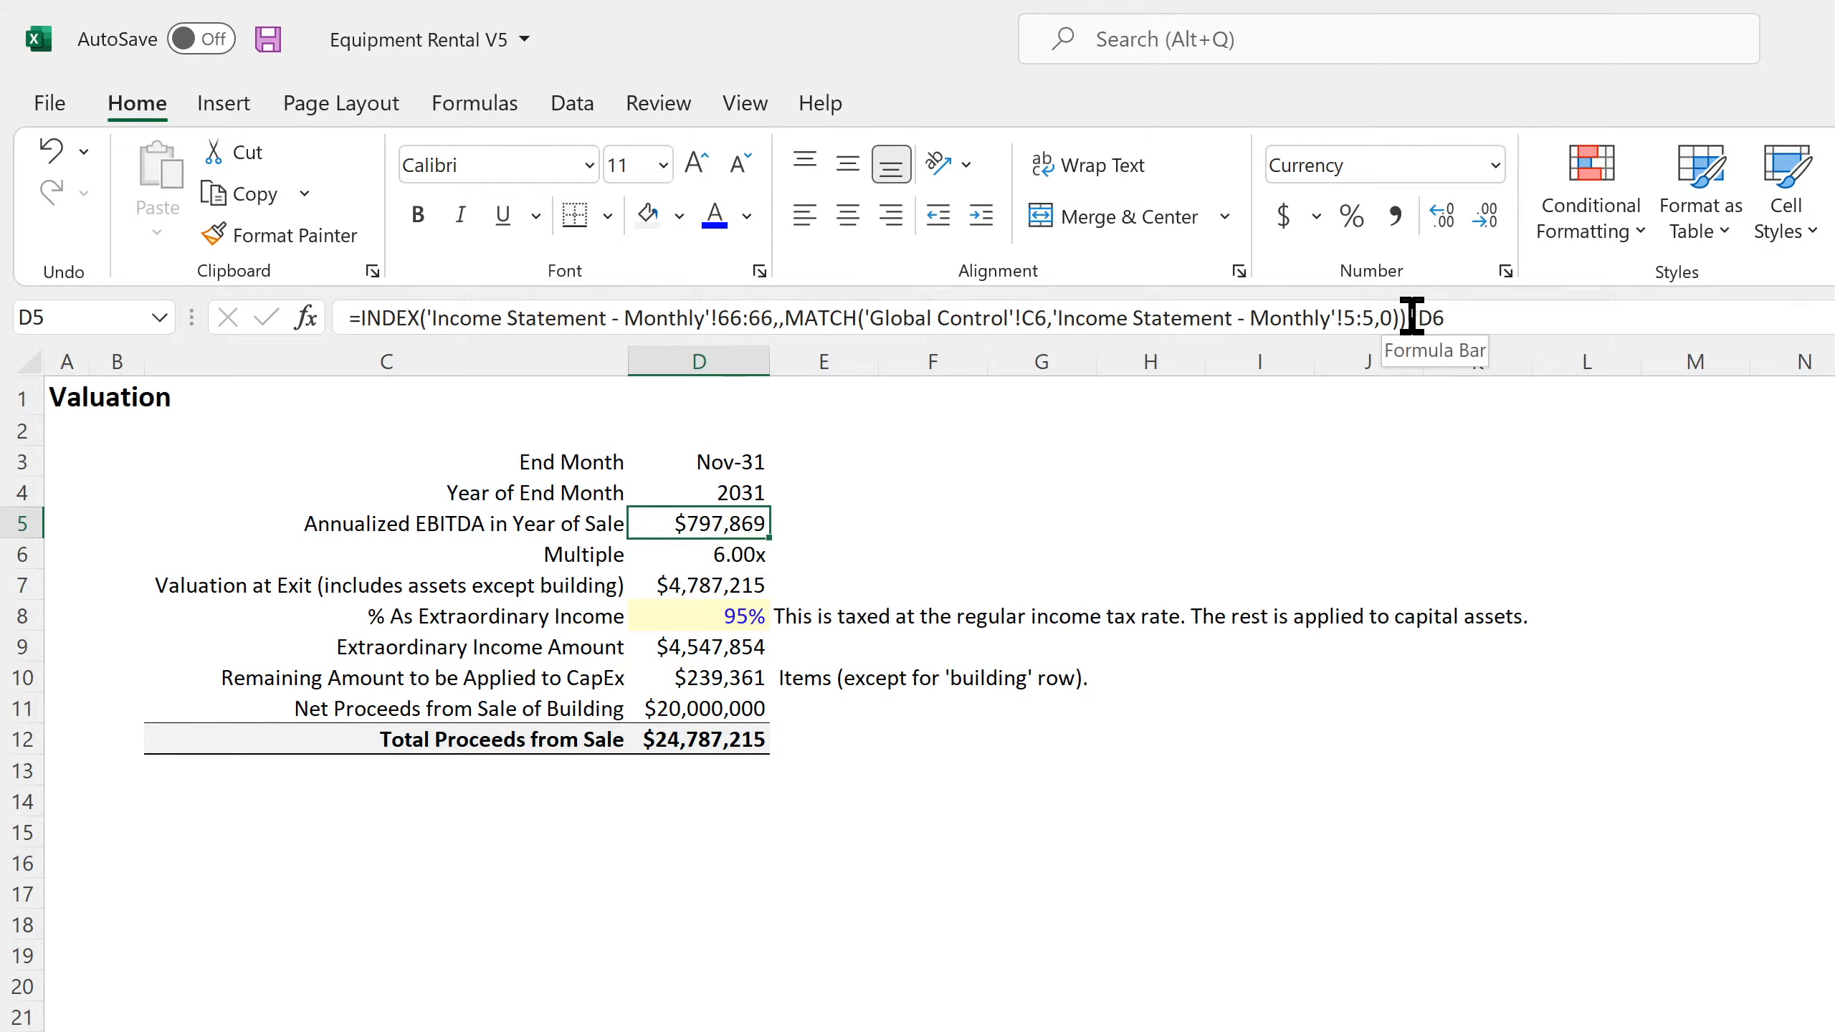
{"action": "left_click", "coordinate": [1560, 327]}
{"action": "type", "text": "*12"}
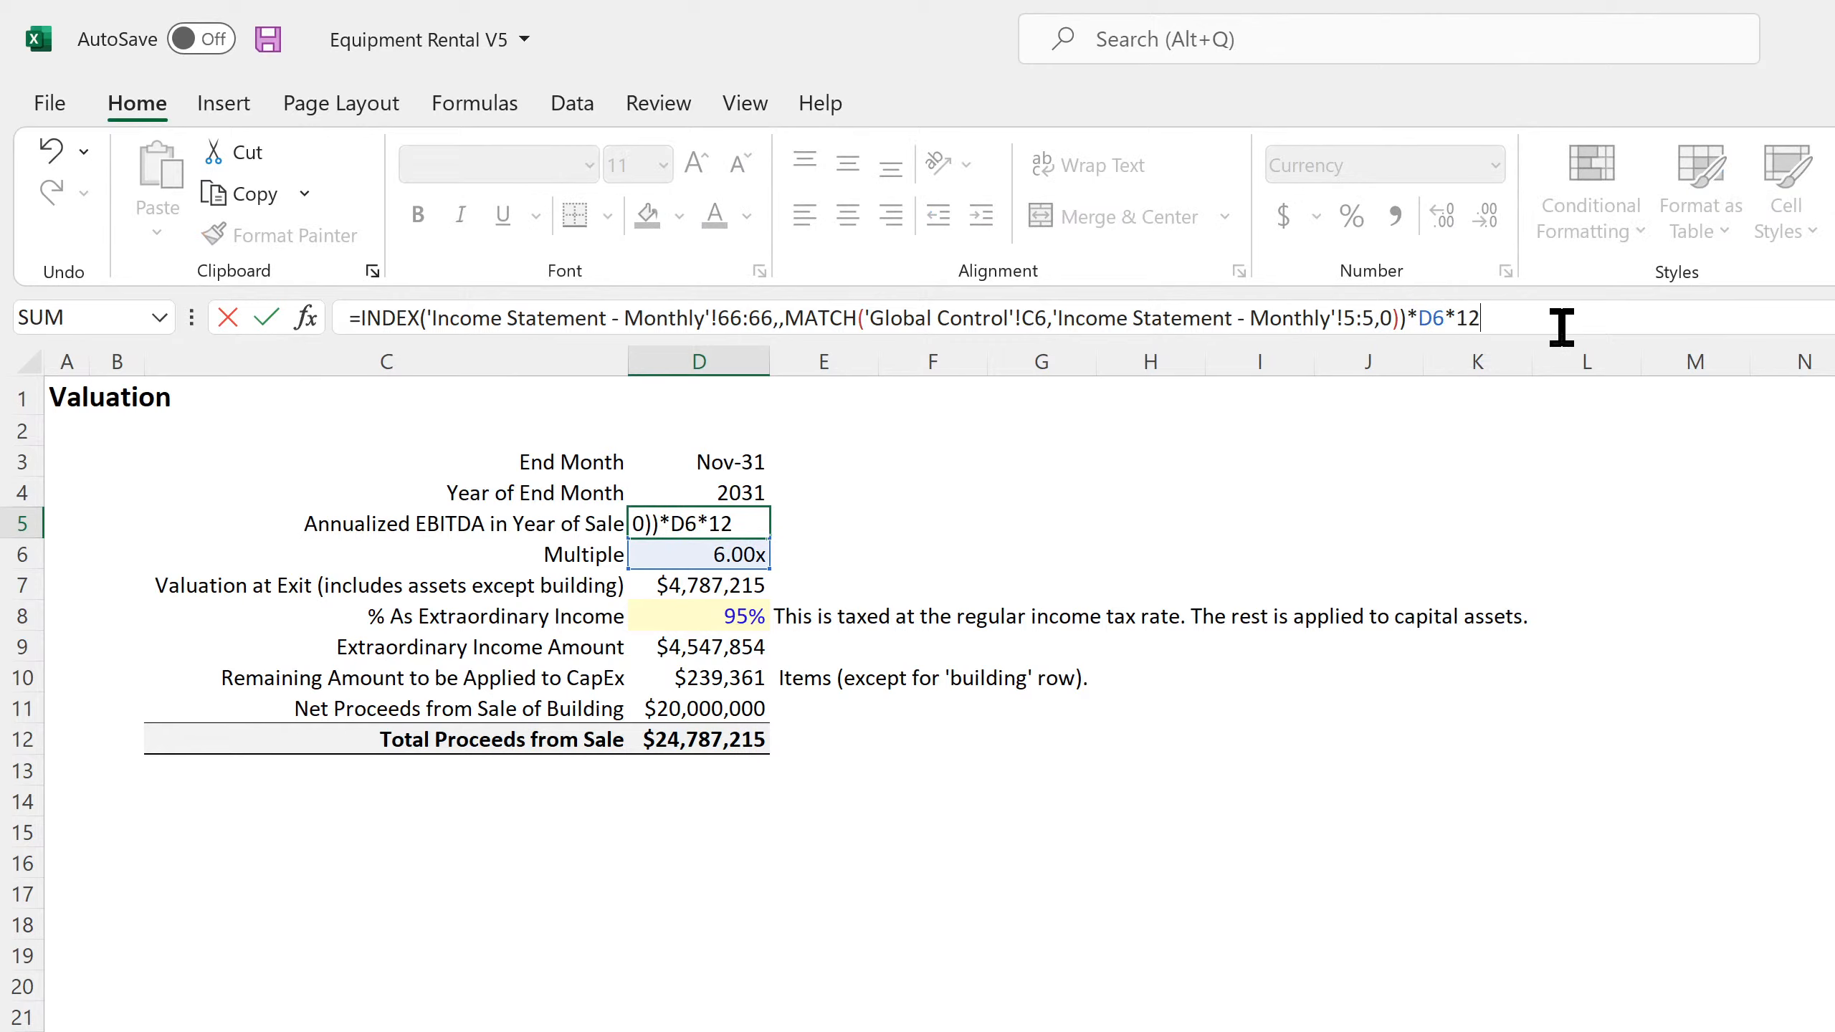
{"action": "key", "text": "Return"}
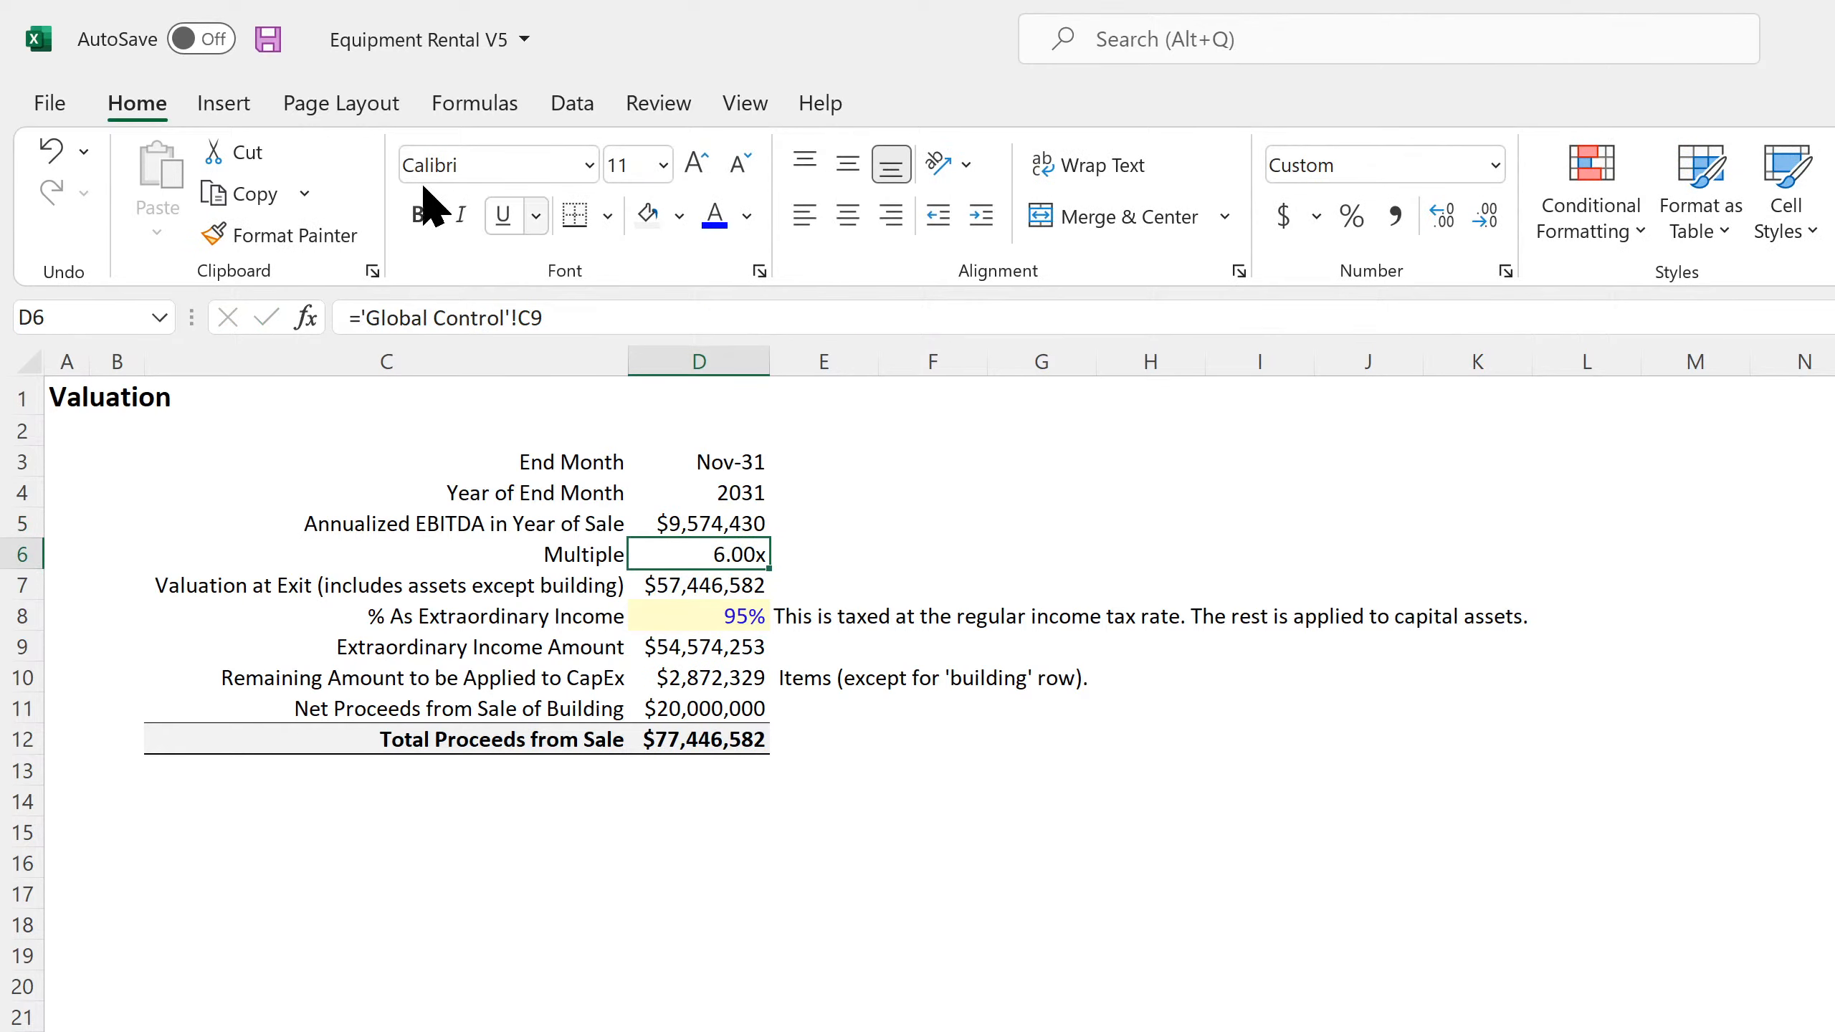
{"action": "left_click", "coordinate": [267, 52]}
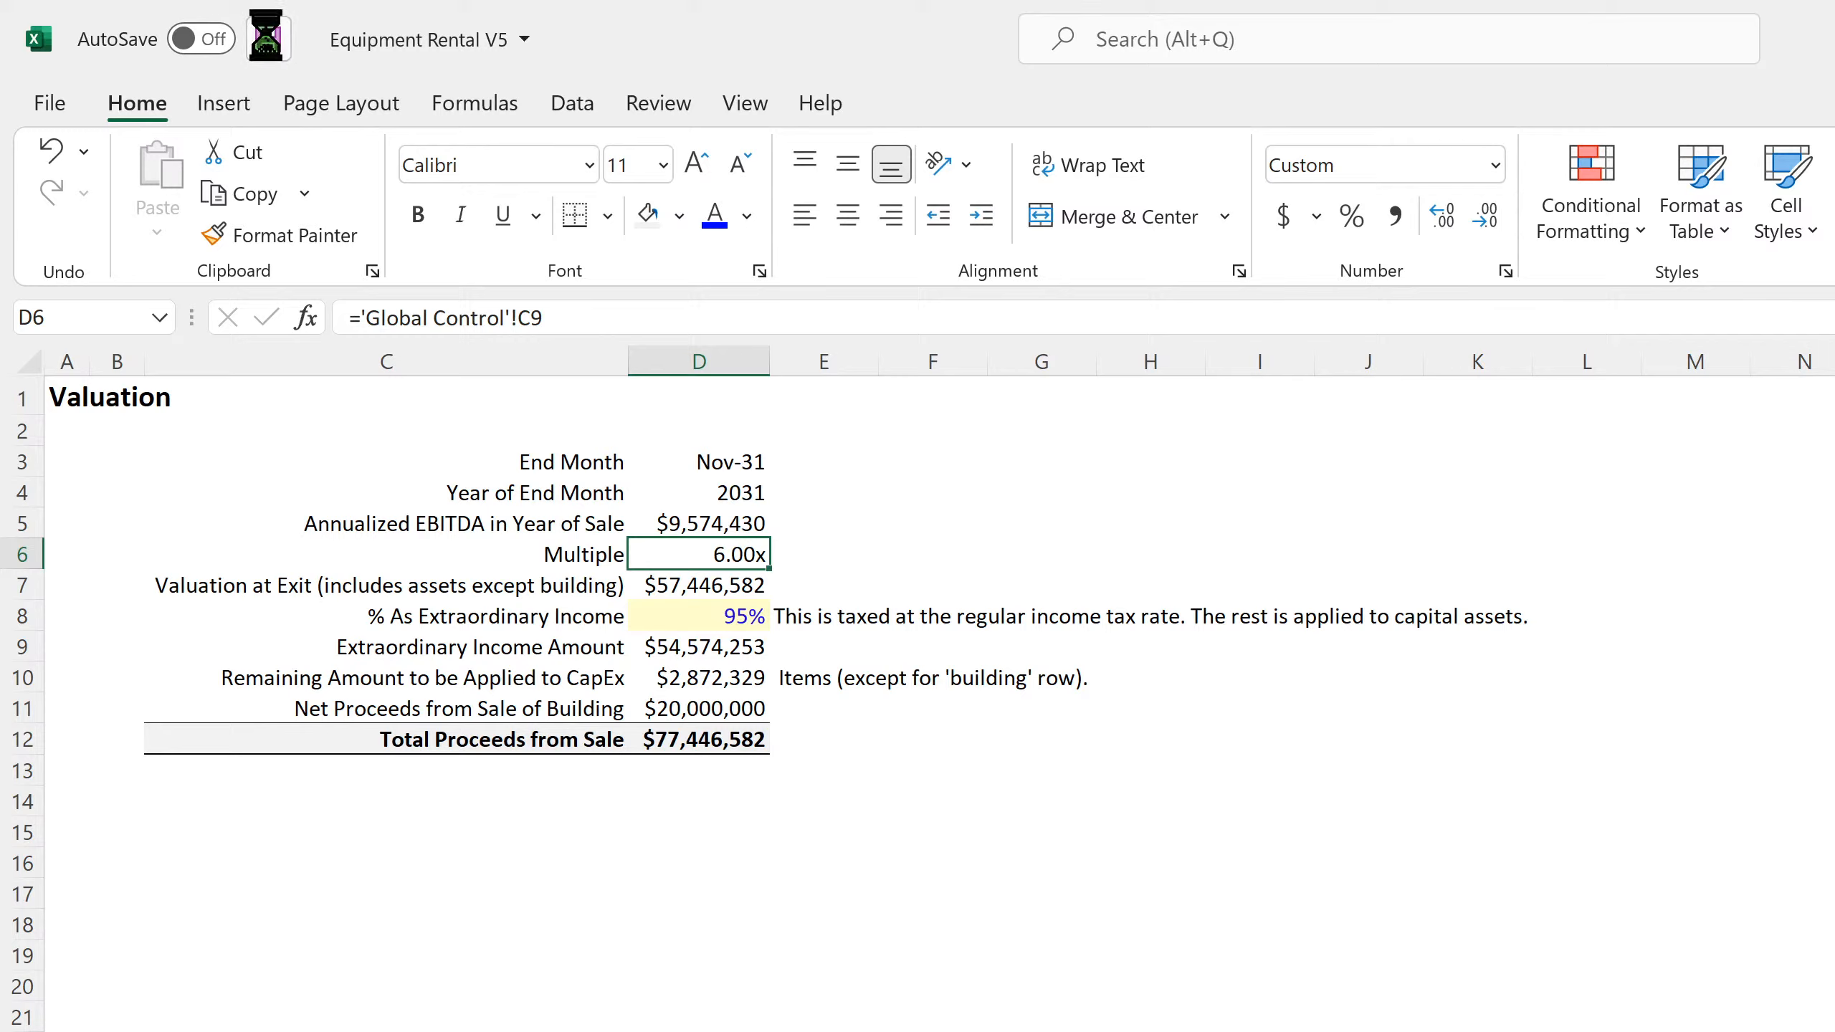
Check the Valuation at Exit in D7 and the Net Proceeds from Sale of Building formula in D11
{"action": "left_click", "coordinate": [744, 582]}
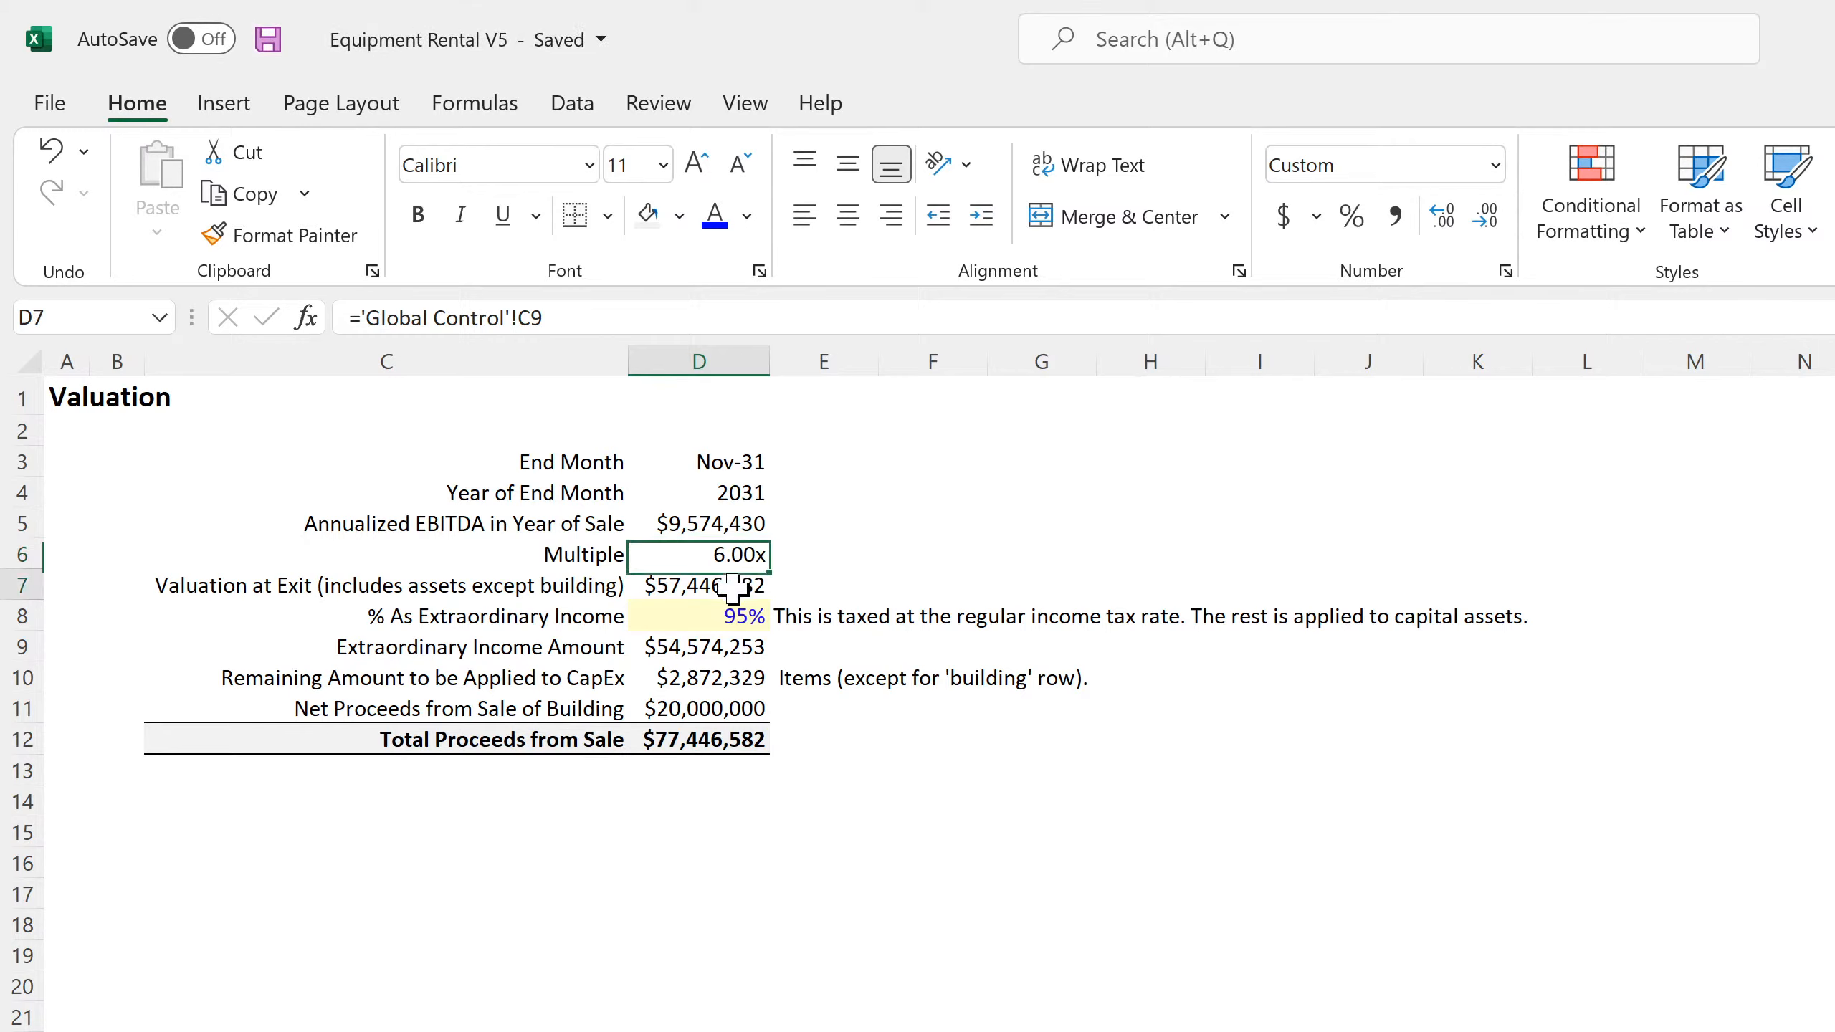
{"action": "left_click", "coordinate": [734, 719]}
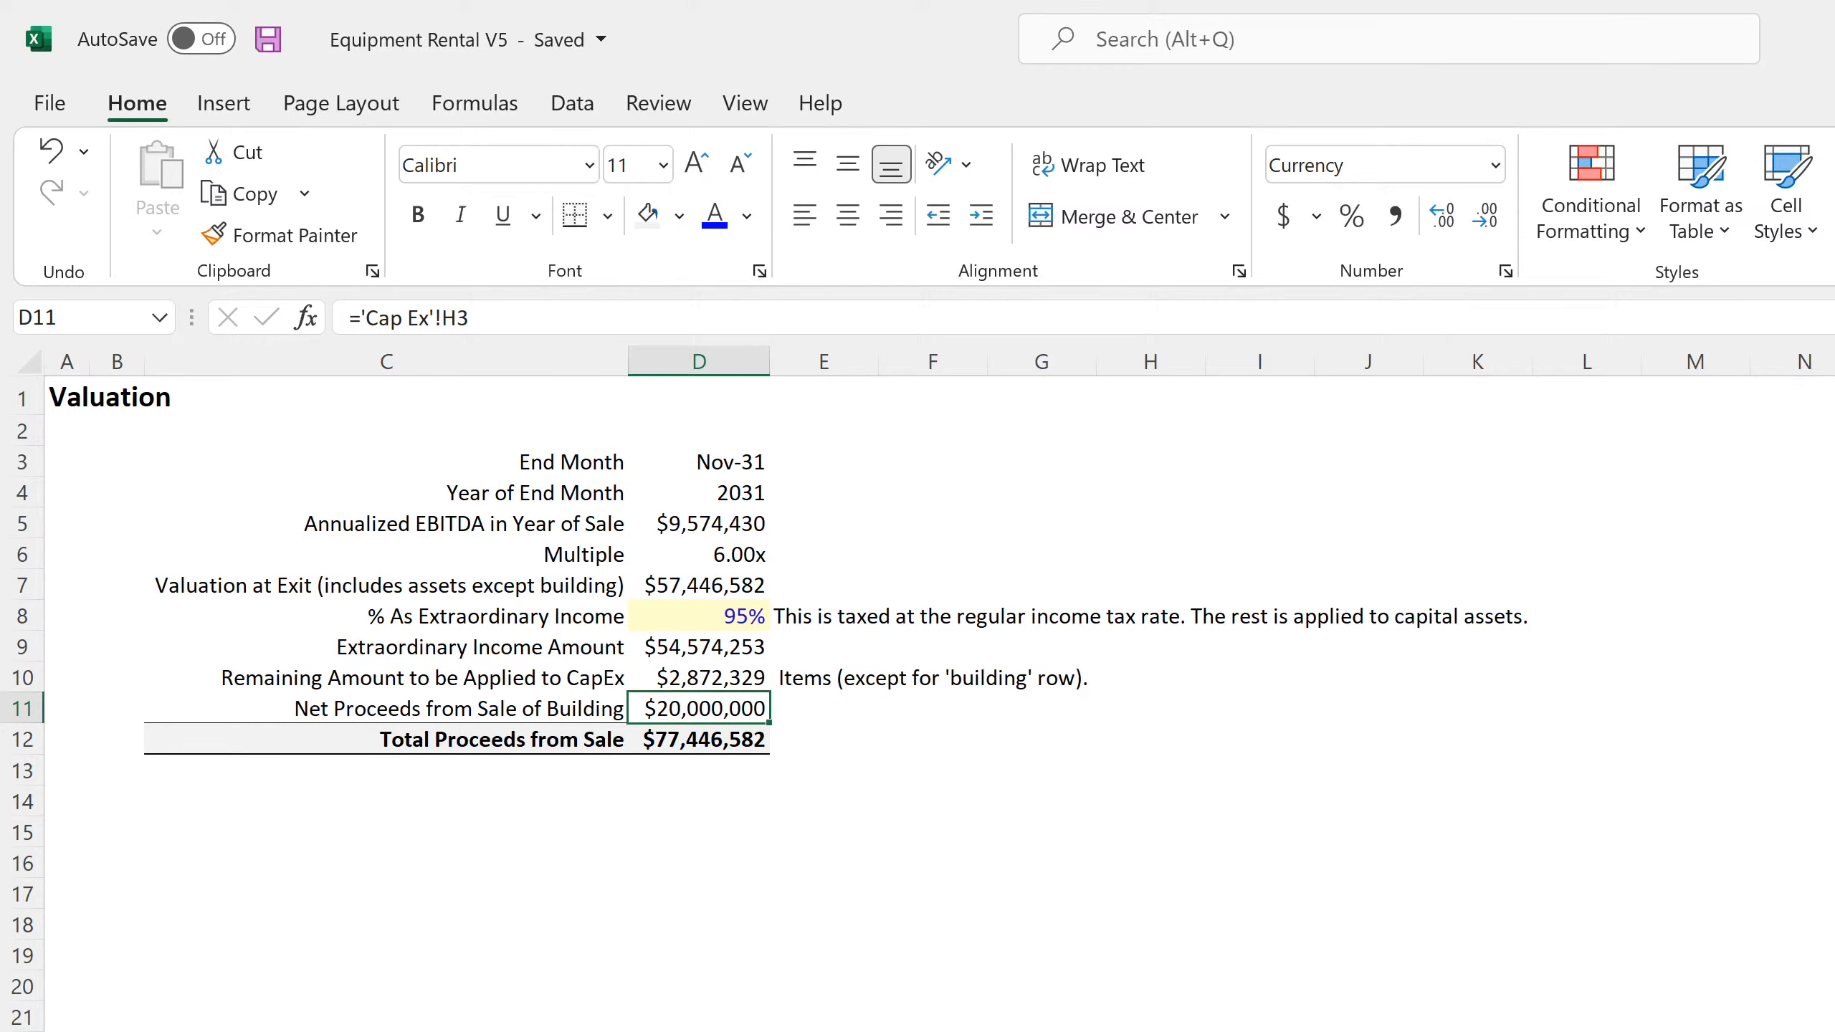
Set the building's Value at Sale in H3 of the Cap Ex sheet to 250,000
{"action": "key", "text": "ctrl+Page_Down"}
{"action": "key", "text": "ctrl+Page_Down"}
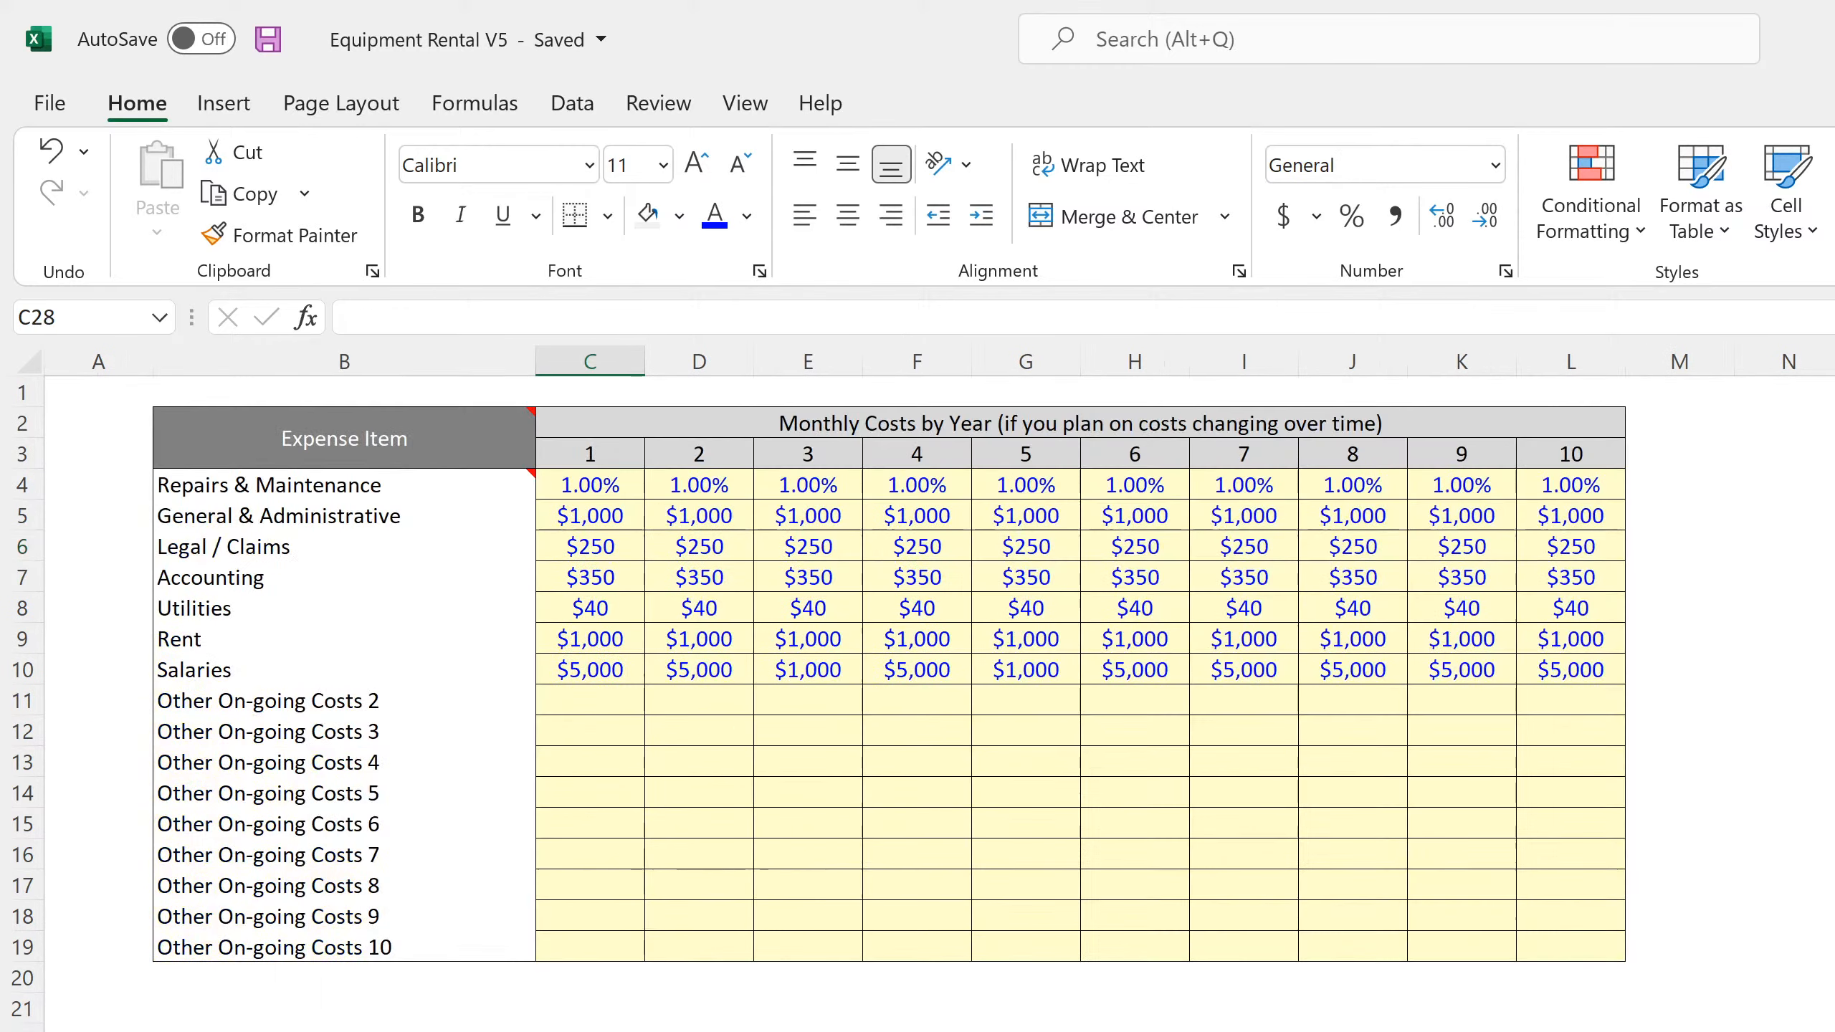
{"action": "key", "text": "ctrl+Page_Down"}
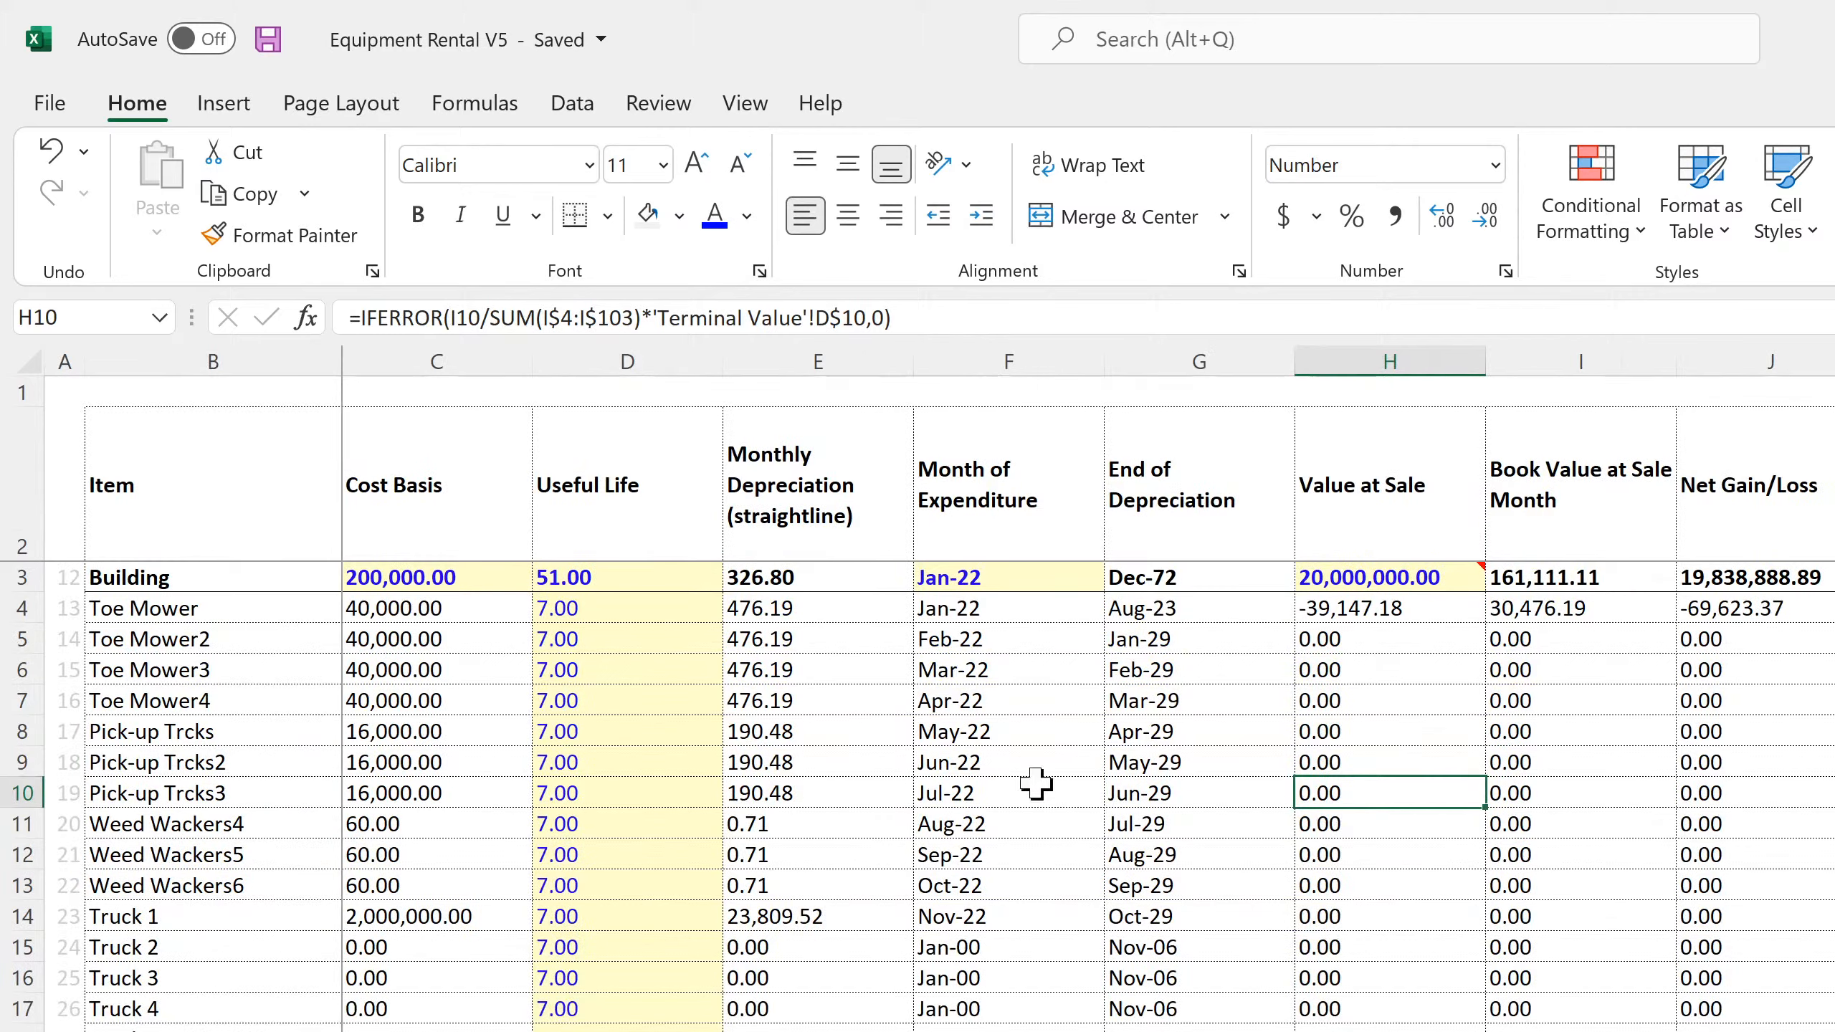
{"action": "left_click", "coordinate": [1371, 578]}
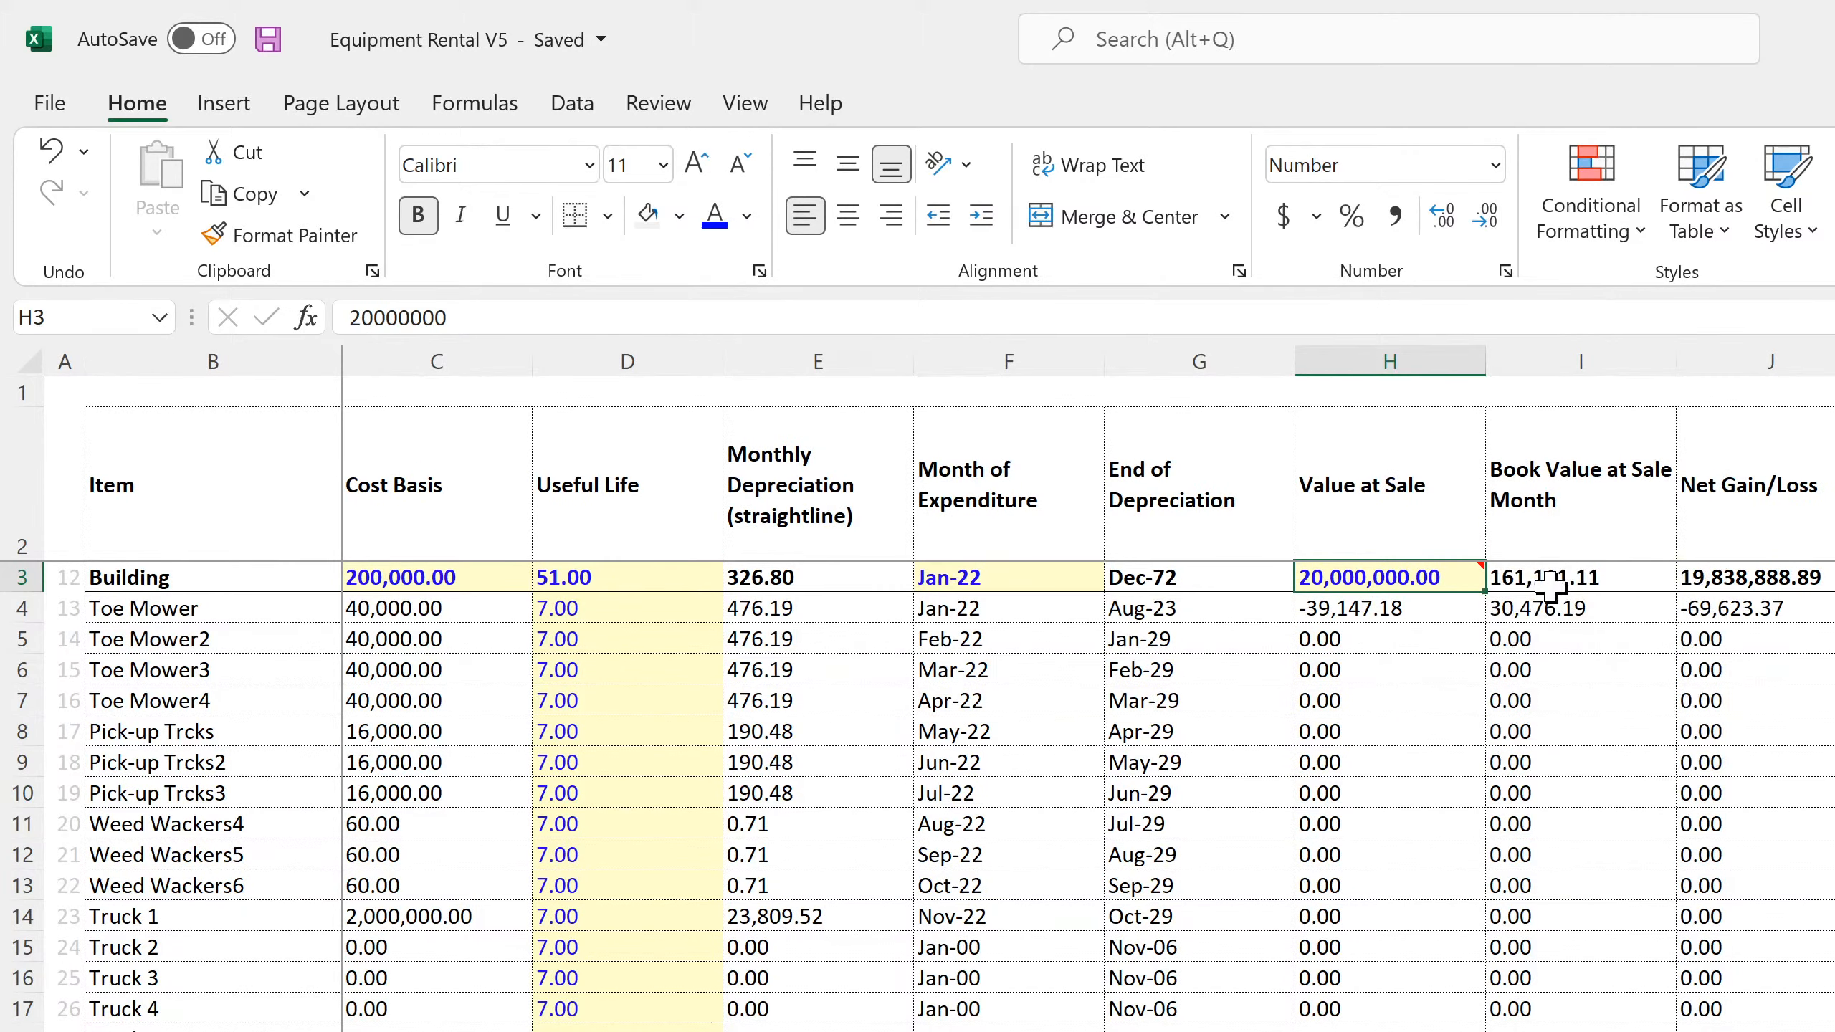
{"action": "type", "text": "250,000"}
{"action": "key", "text": "Return"}
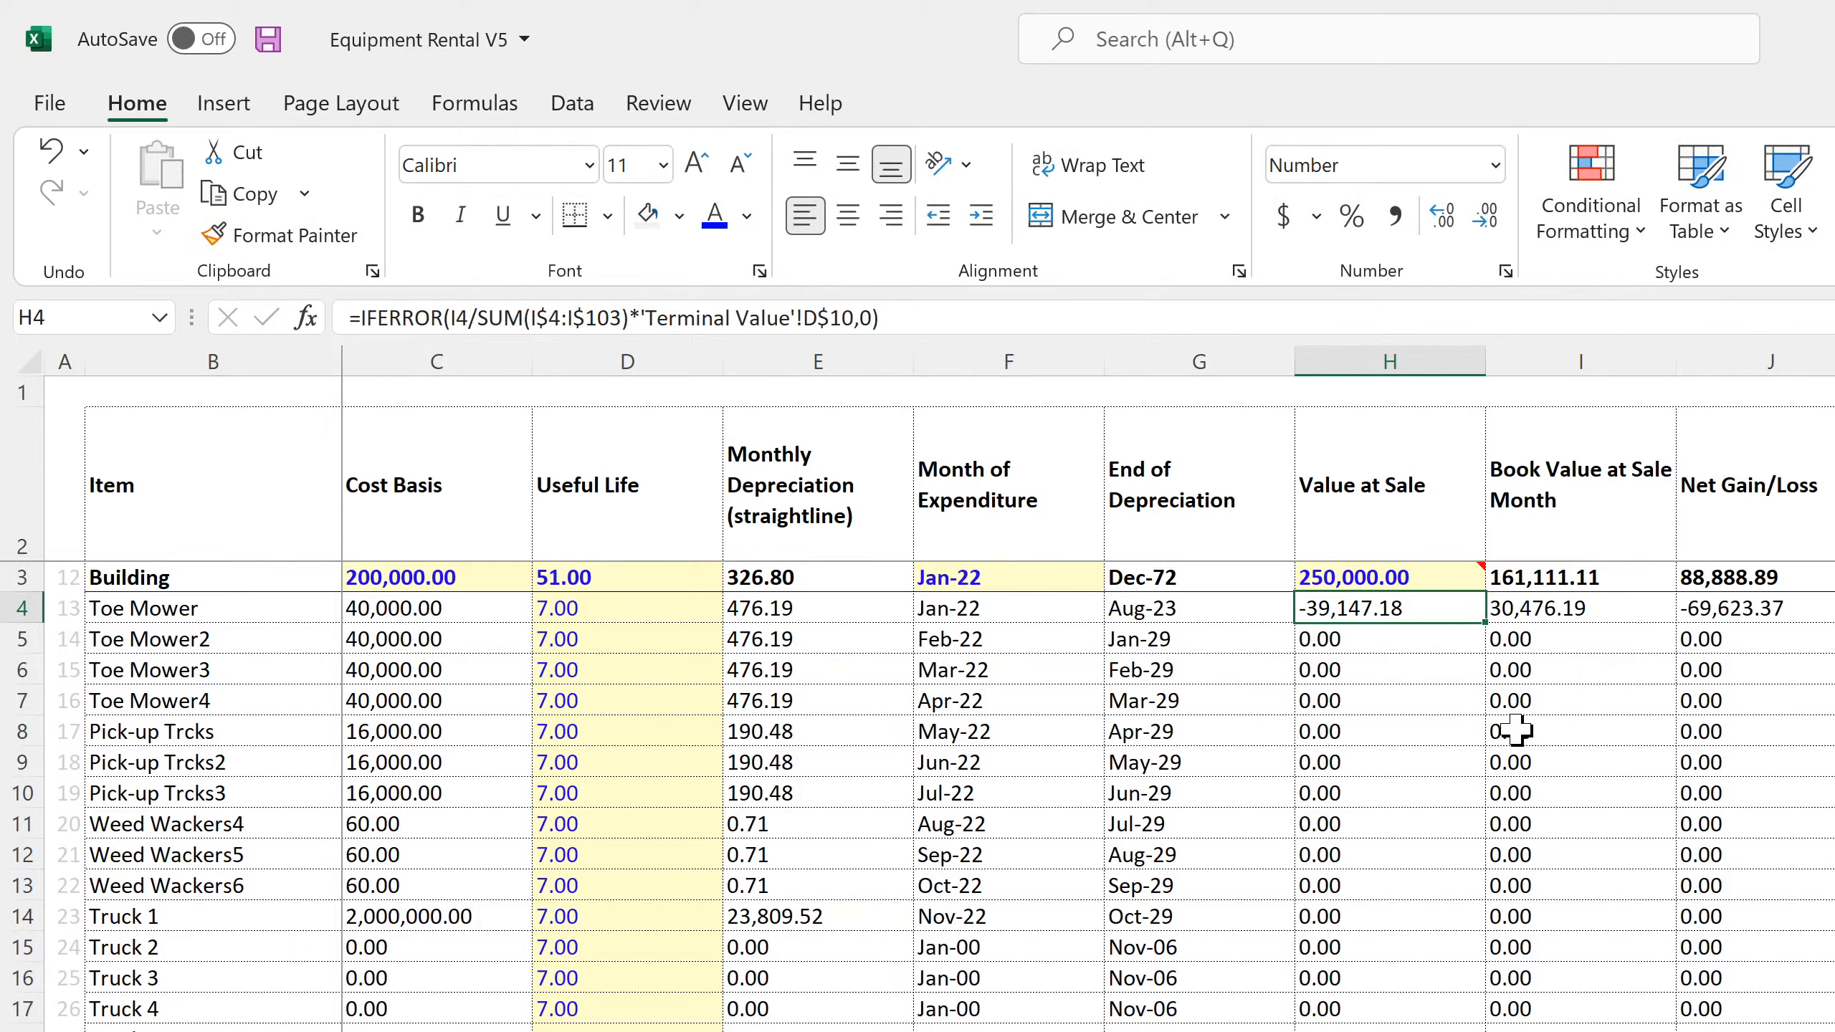
Check the Net Gain/Loss total in J105 of the Cap Ex sheet and the Valuation at Exit formula in D7
{"action": "scroll", "coordinate": [1575, 1007], "scroll_direction": "down", "scroll_amount": 20}
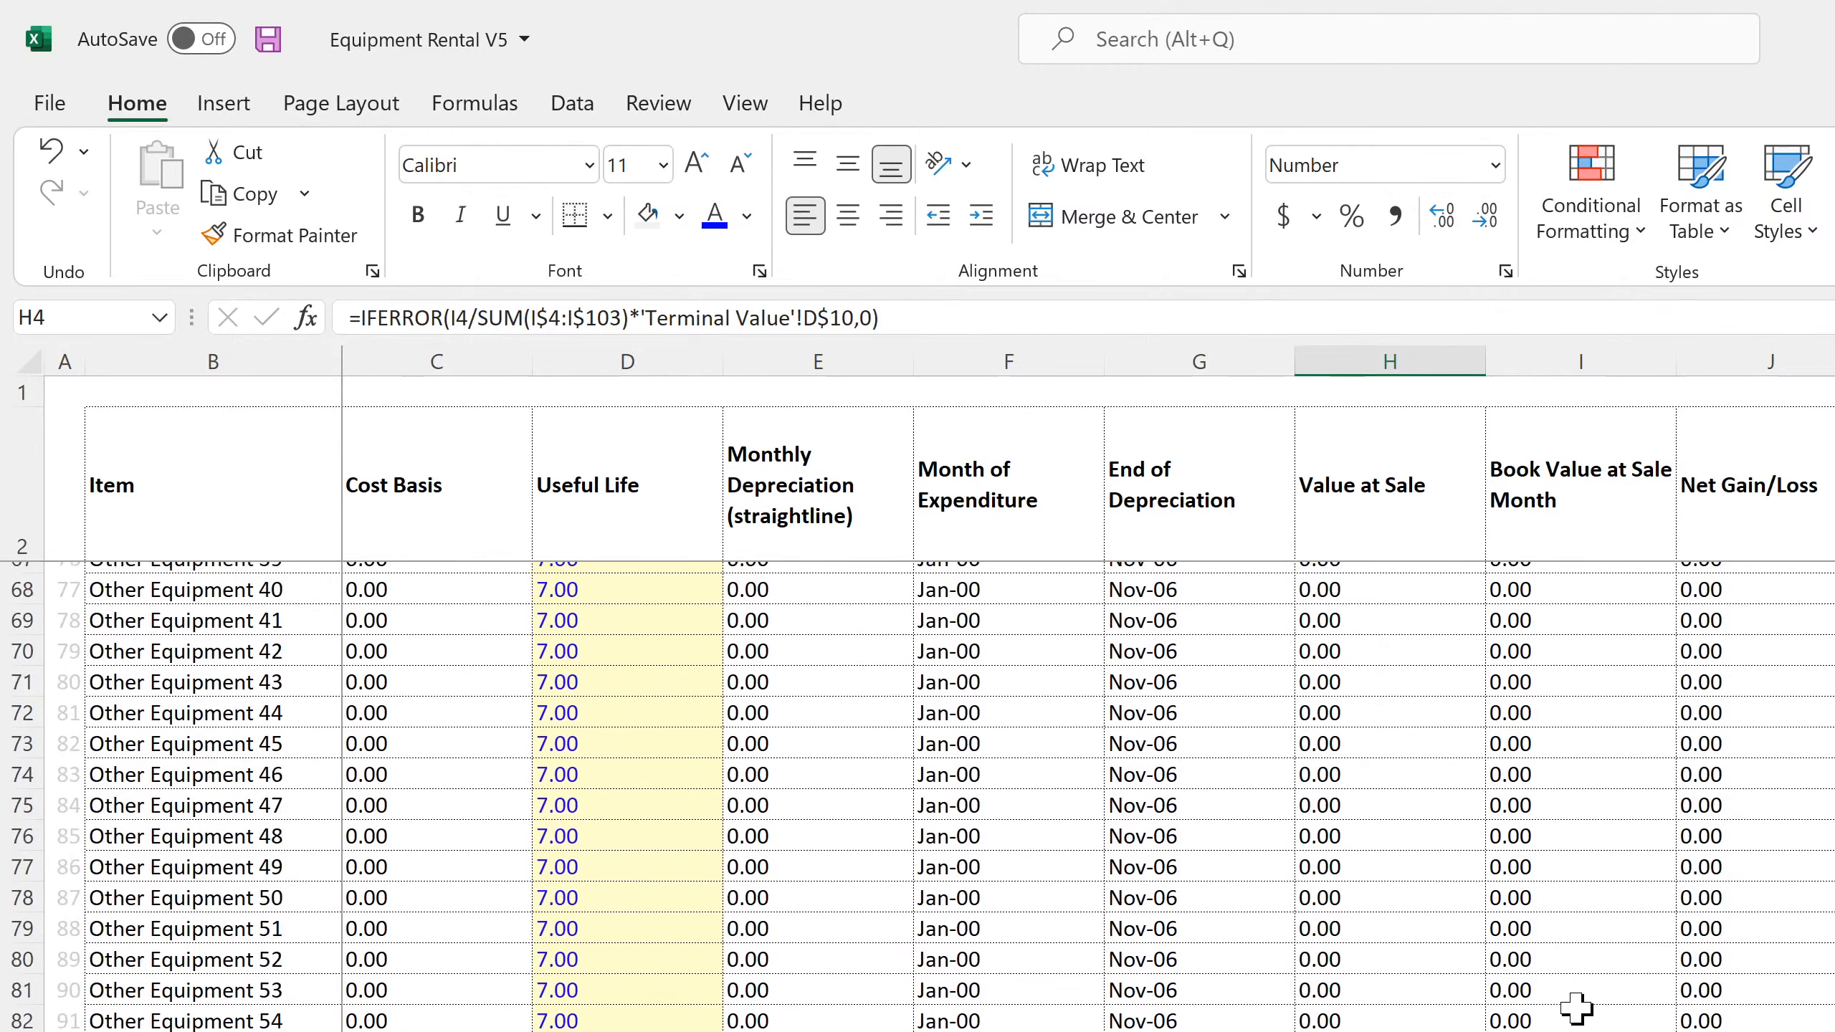
{"action": "scroll", "coordinate": [1576, 1007], "scroll_direction": "down", "scroll_amount": 11}
{"action": "left_click", "coordinate": [1744, 669]}
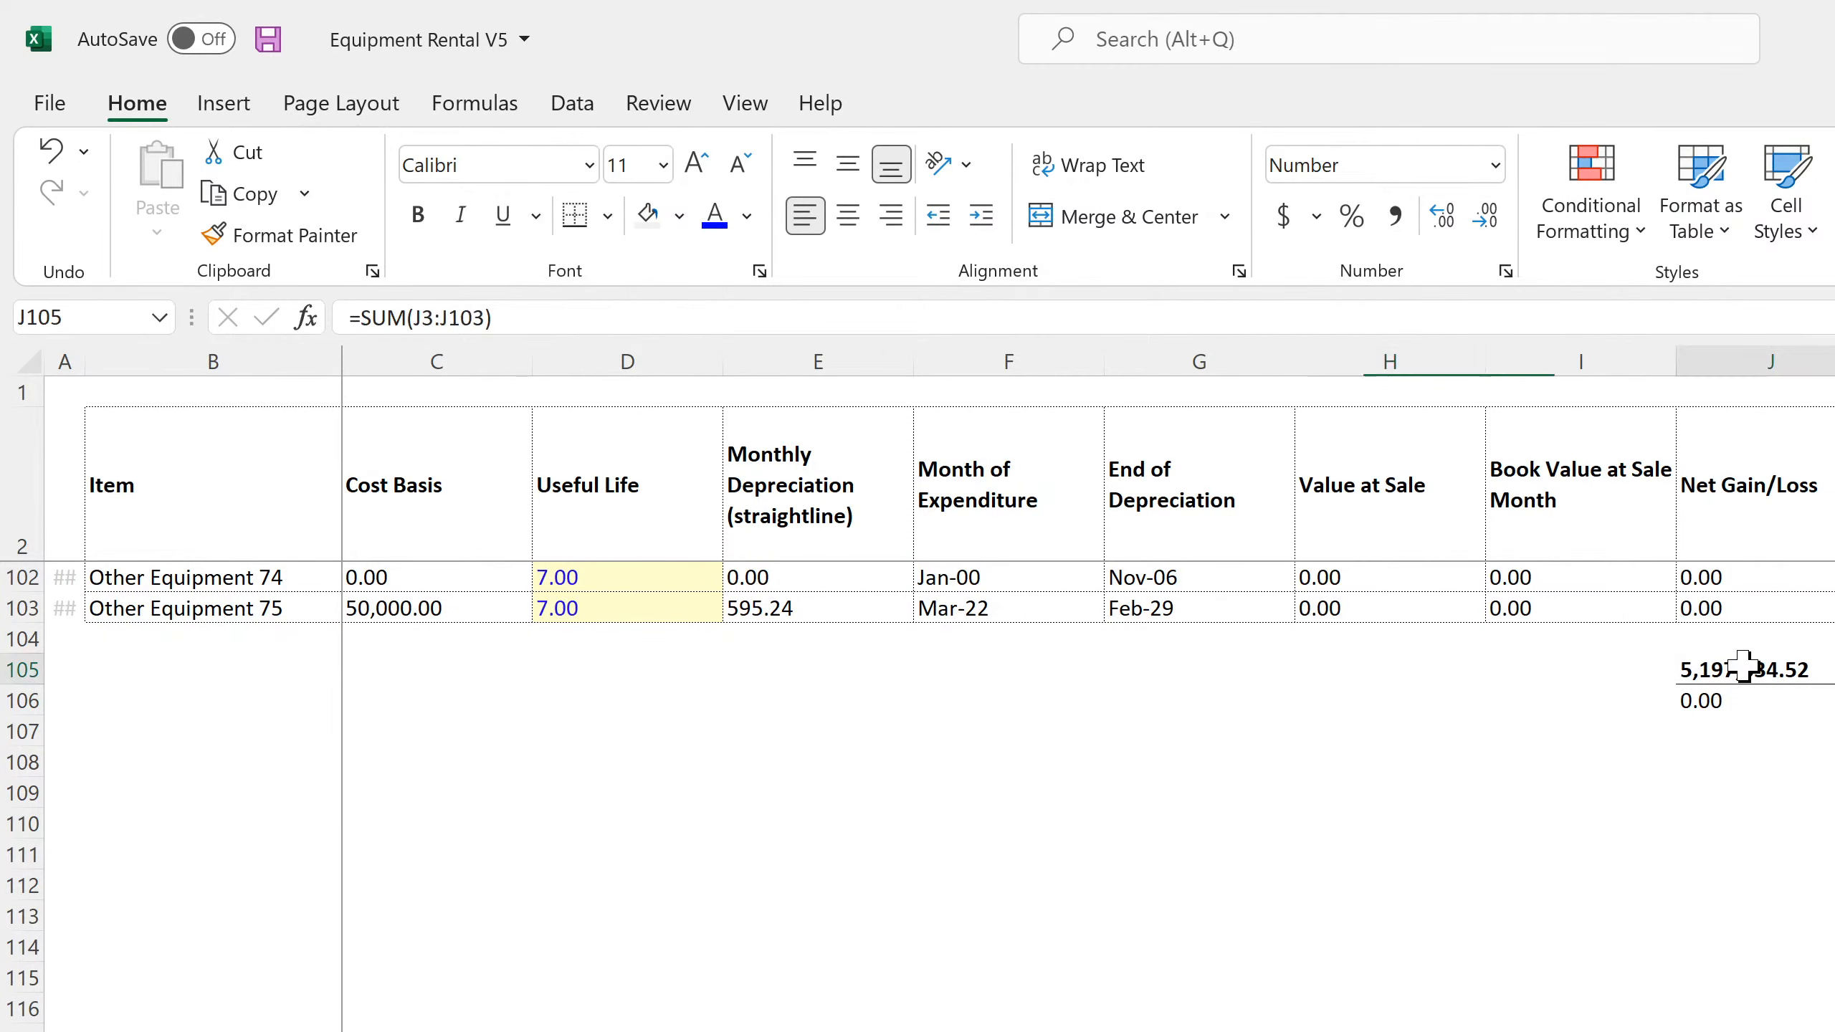
{"action": "scroll", "coordinate": [1525, 893], "scroll_direction": "up", "scroll_amount": 4}
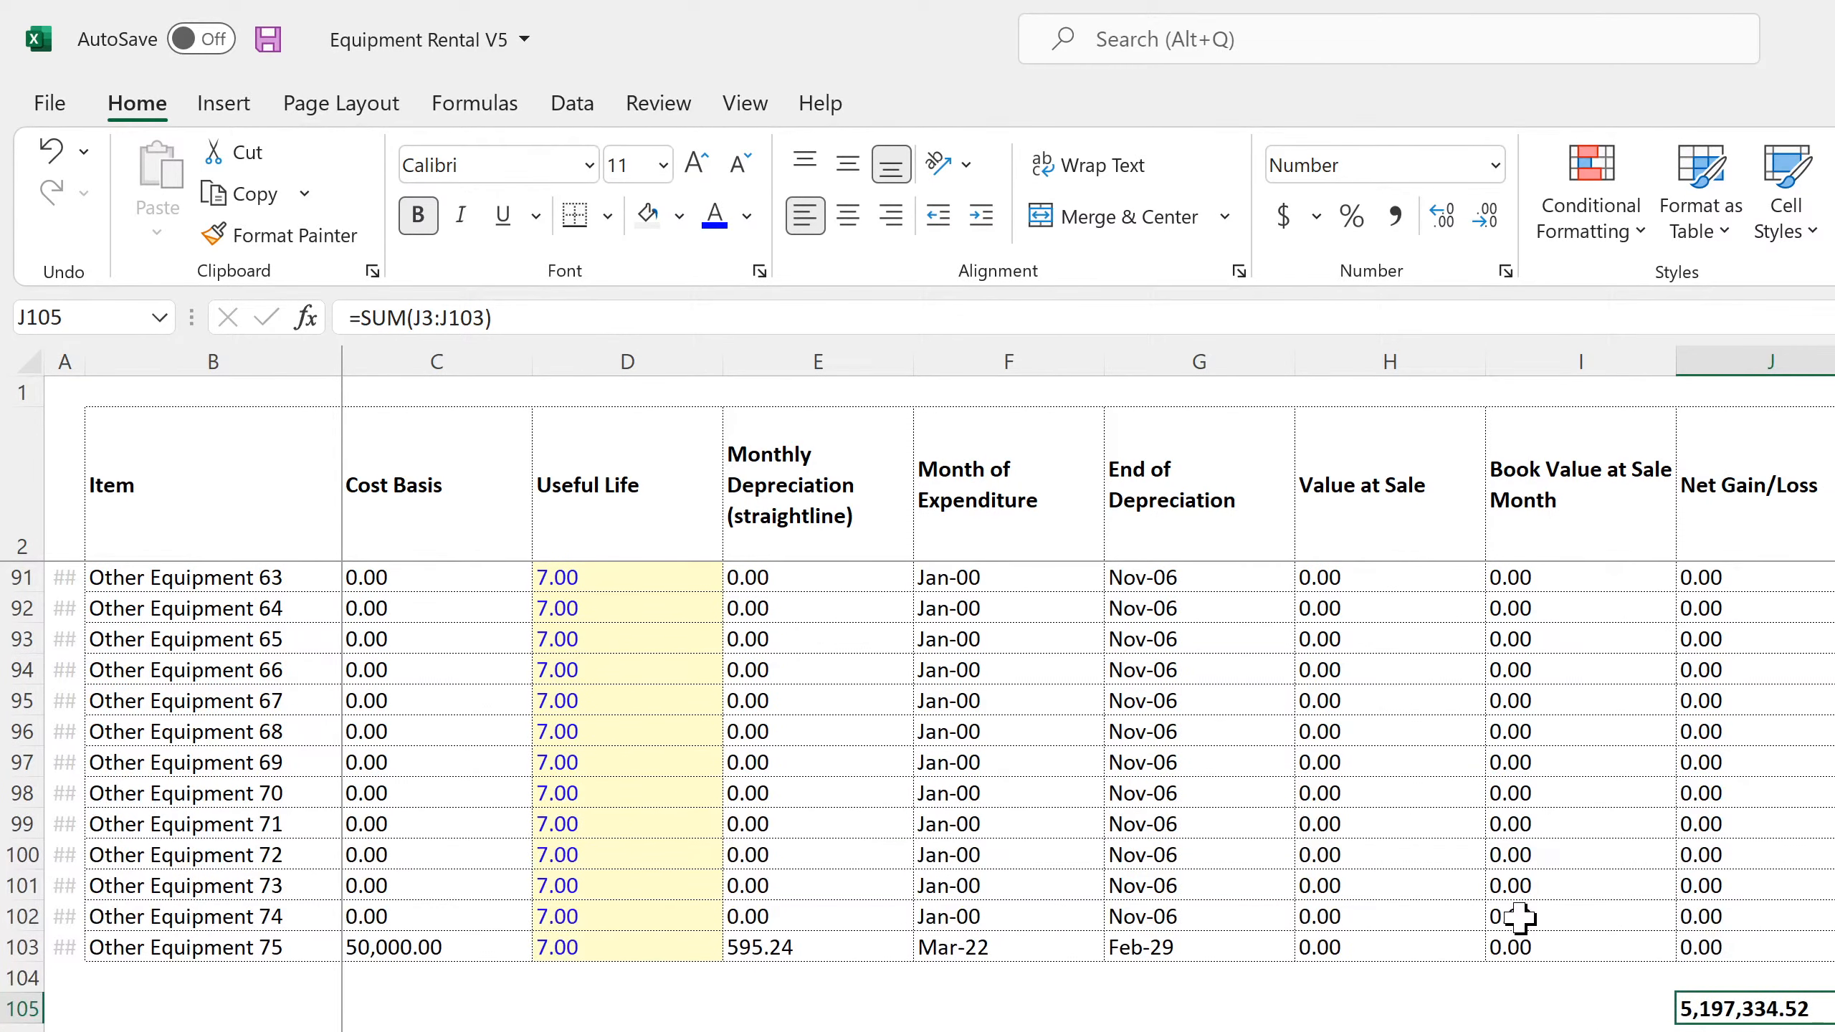
{"action": "scroll", "coordinate": [1519, 917], "scroll_direction": "up", "scroll_amount": 20}
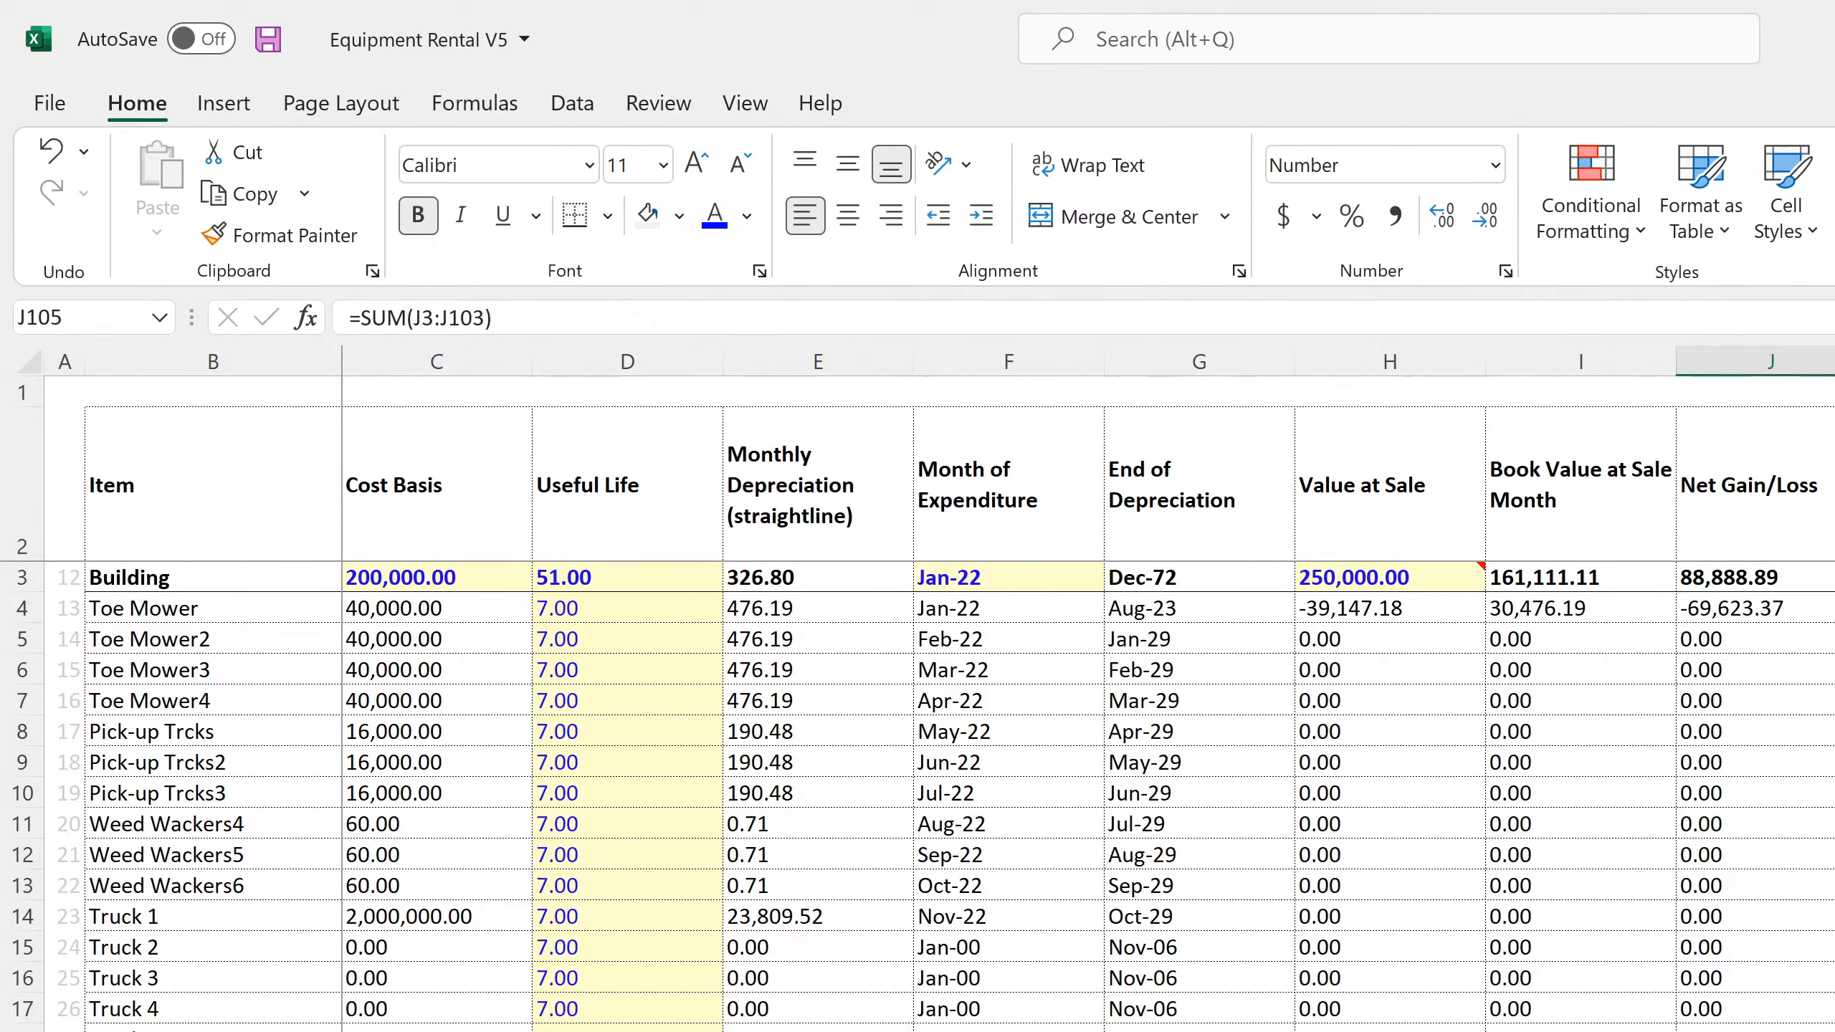
{"action": "key", "text": "ctrl+Page_Down"}
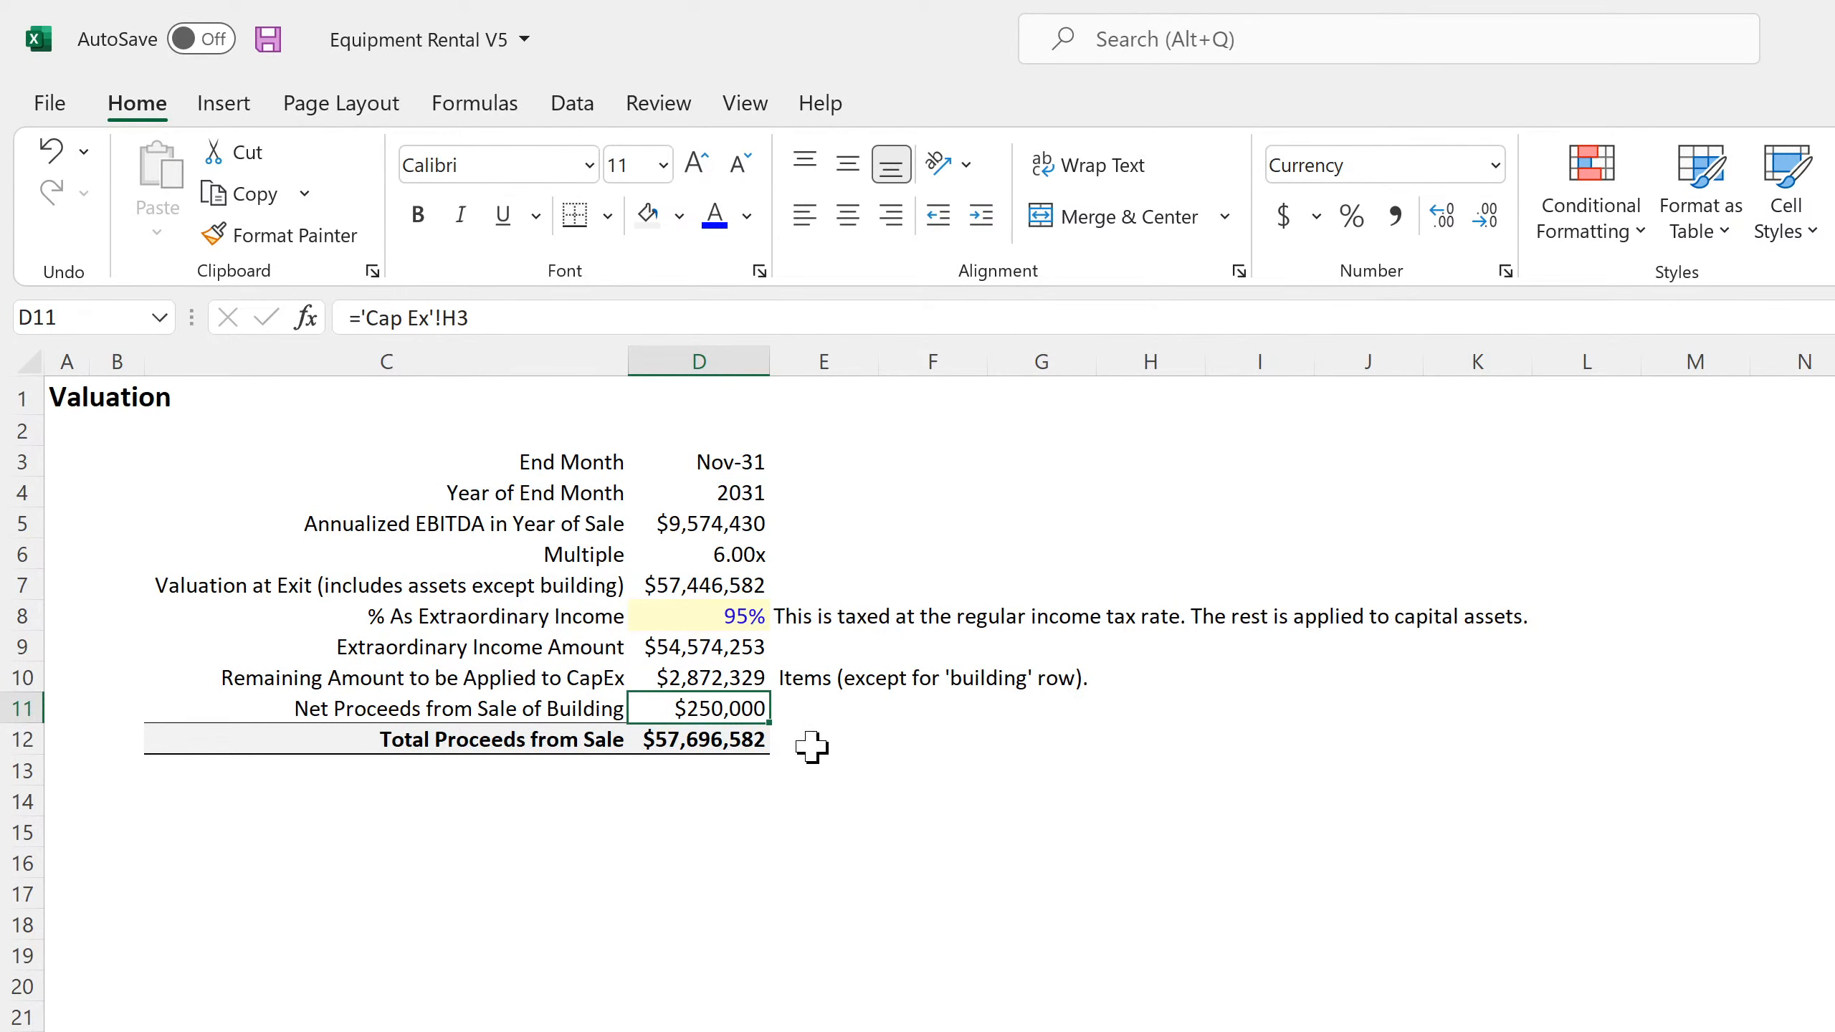
{"action": "left_click", "coordinate": [704, 584]}
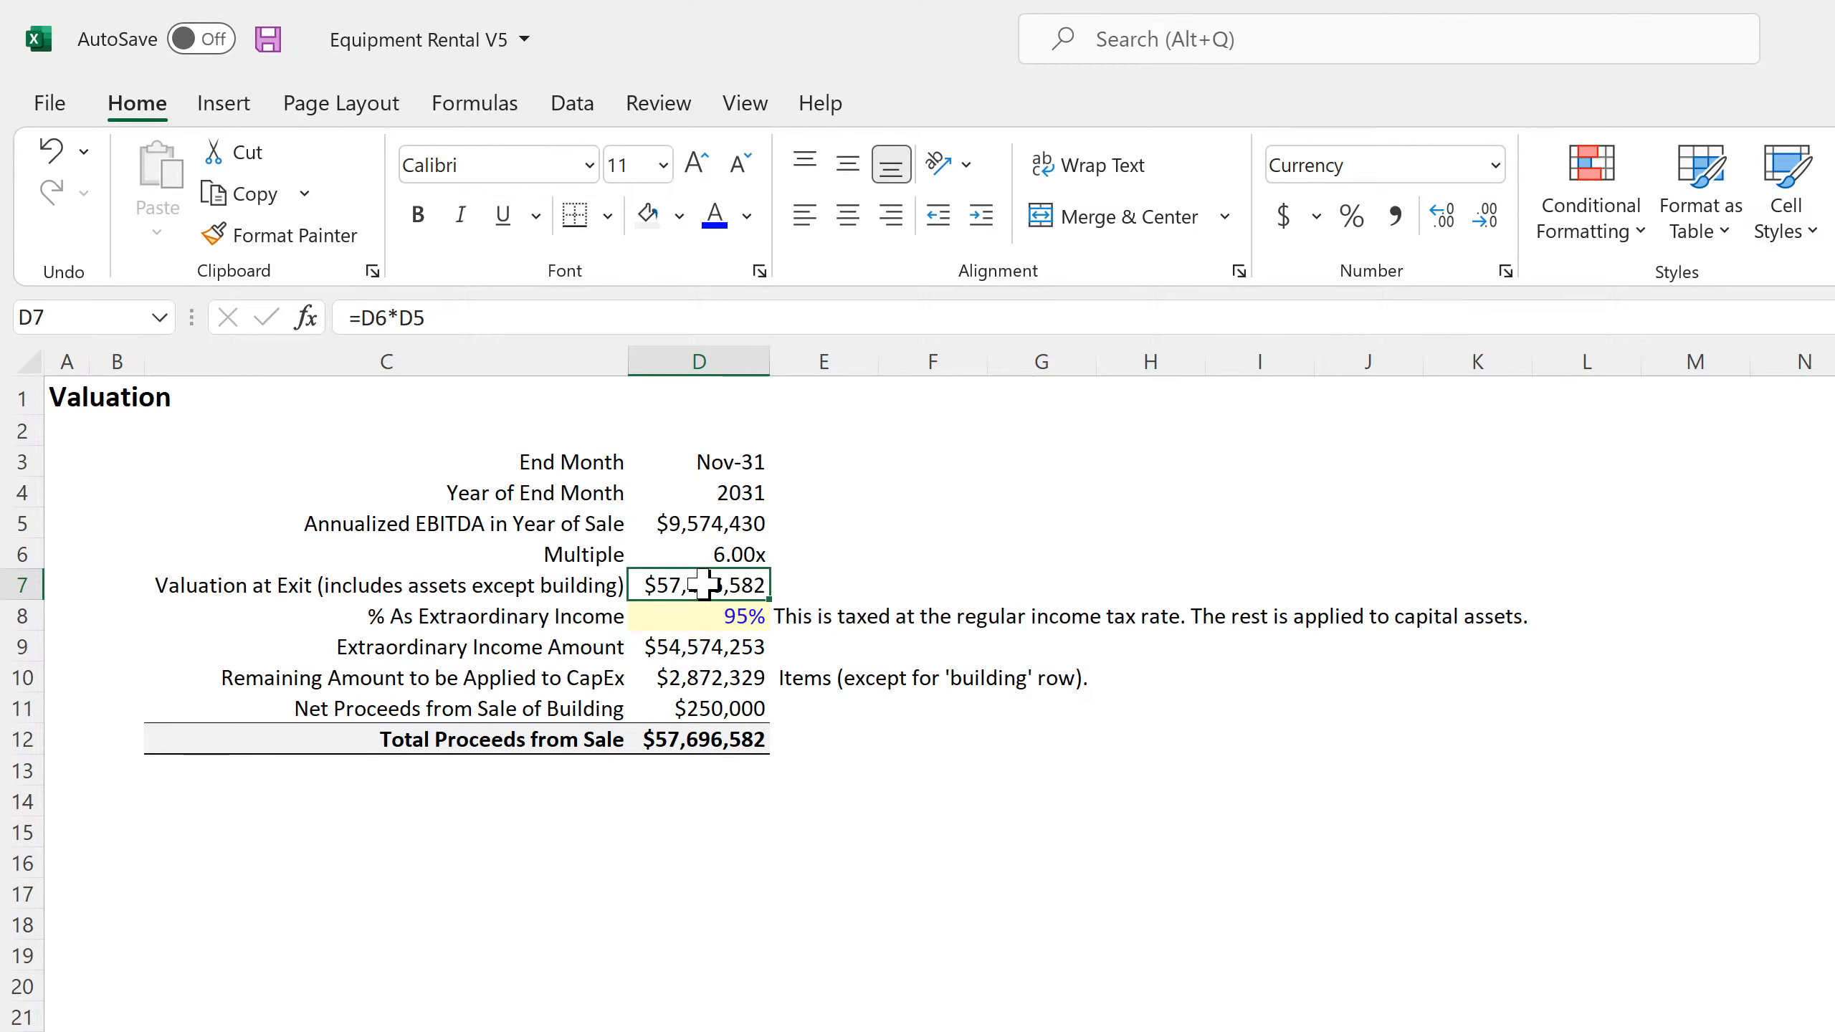
Remove *D6*12 from the end of the Annualized EBITDA formula in D5 of the Valuation sheet
{"action": "left_click", "coordinate": [715, 523]}
{"action": "left_click", "coordinate": [1504, 317]}
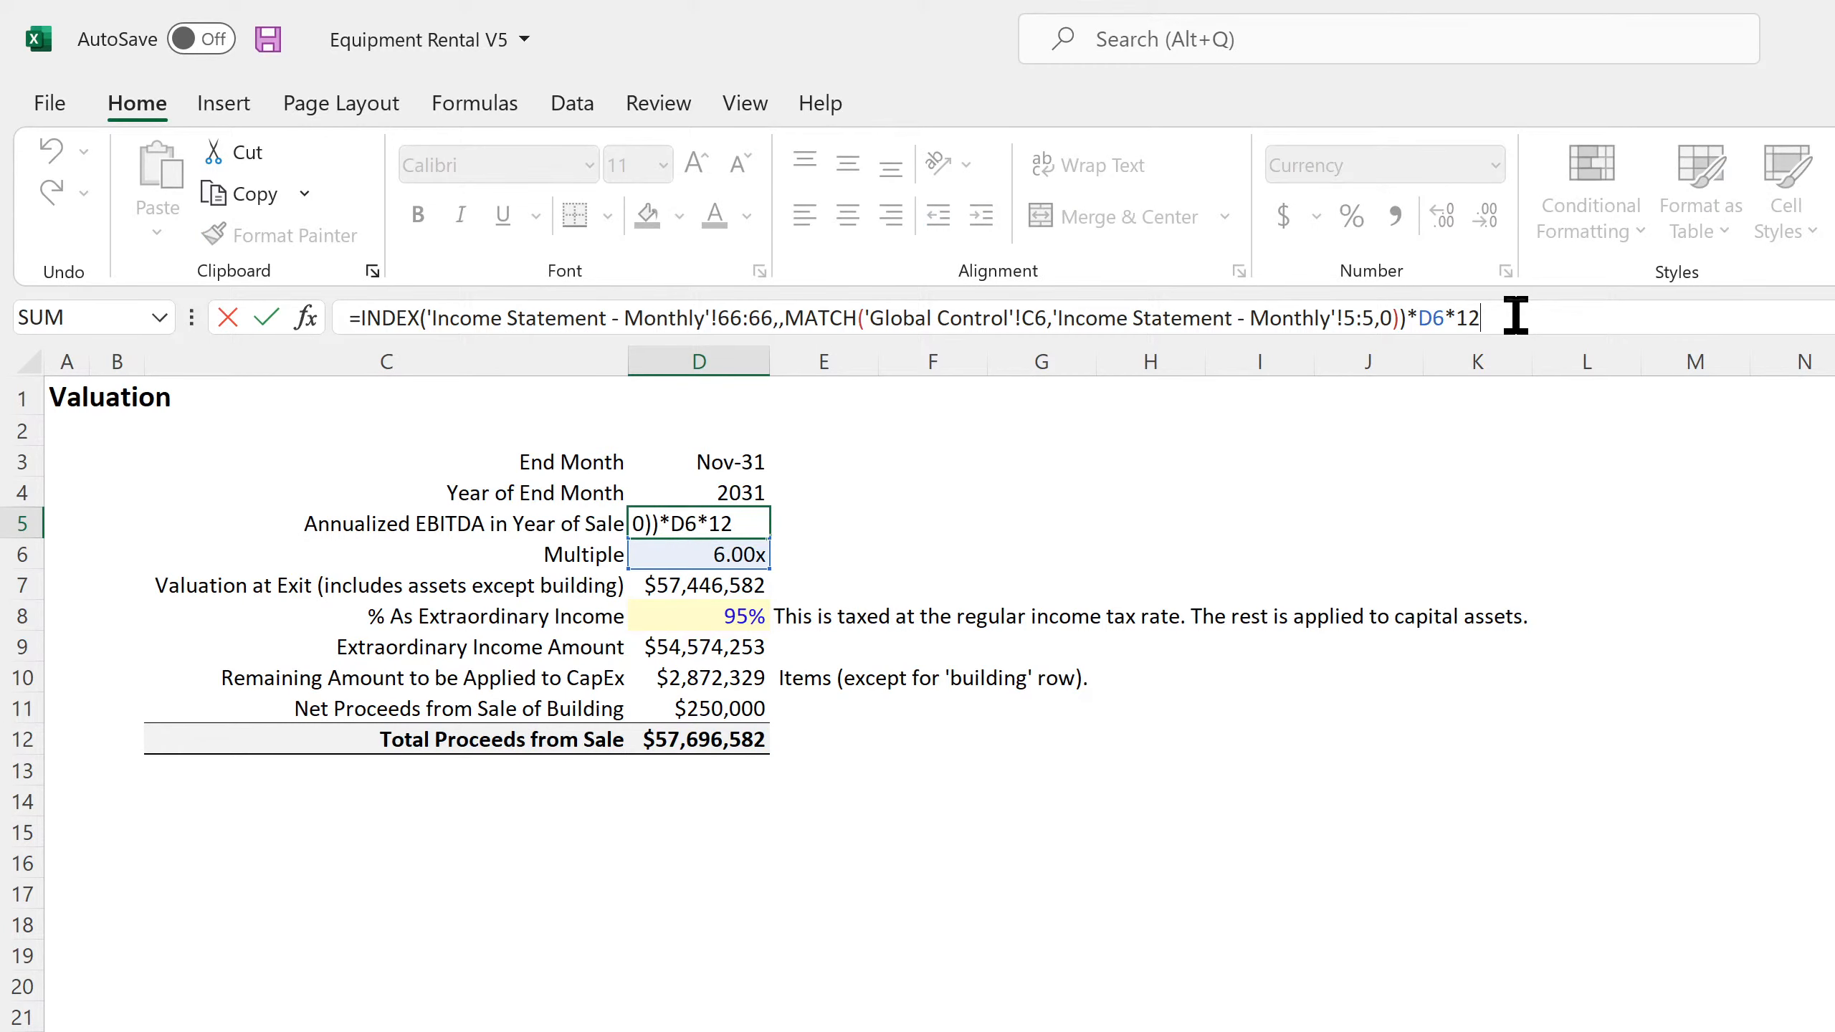
{"action": "key", "text": "BackSpace"}
{"action": "key", "text": "BackSpace"}
{"action": "key", "text": "BackSpace"}
{"action": "key", "text": "BackSpace"}
{"action": "key", "text": "BackSpace"}
{"action": "key", "text": "BackSpace"}
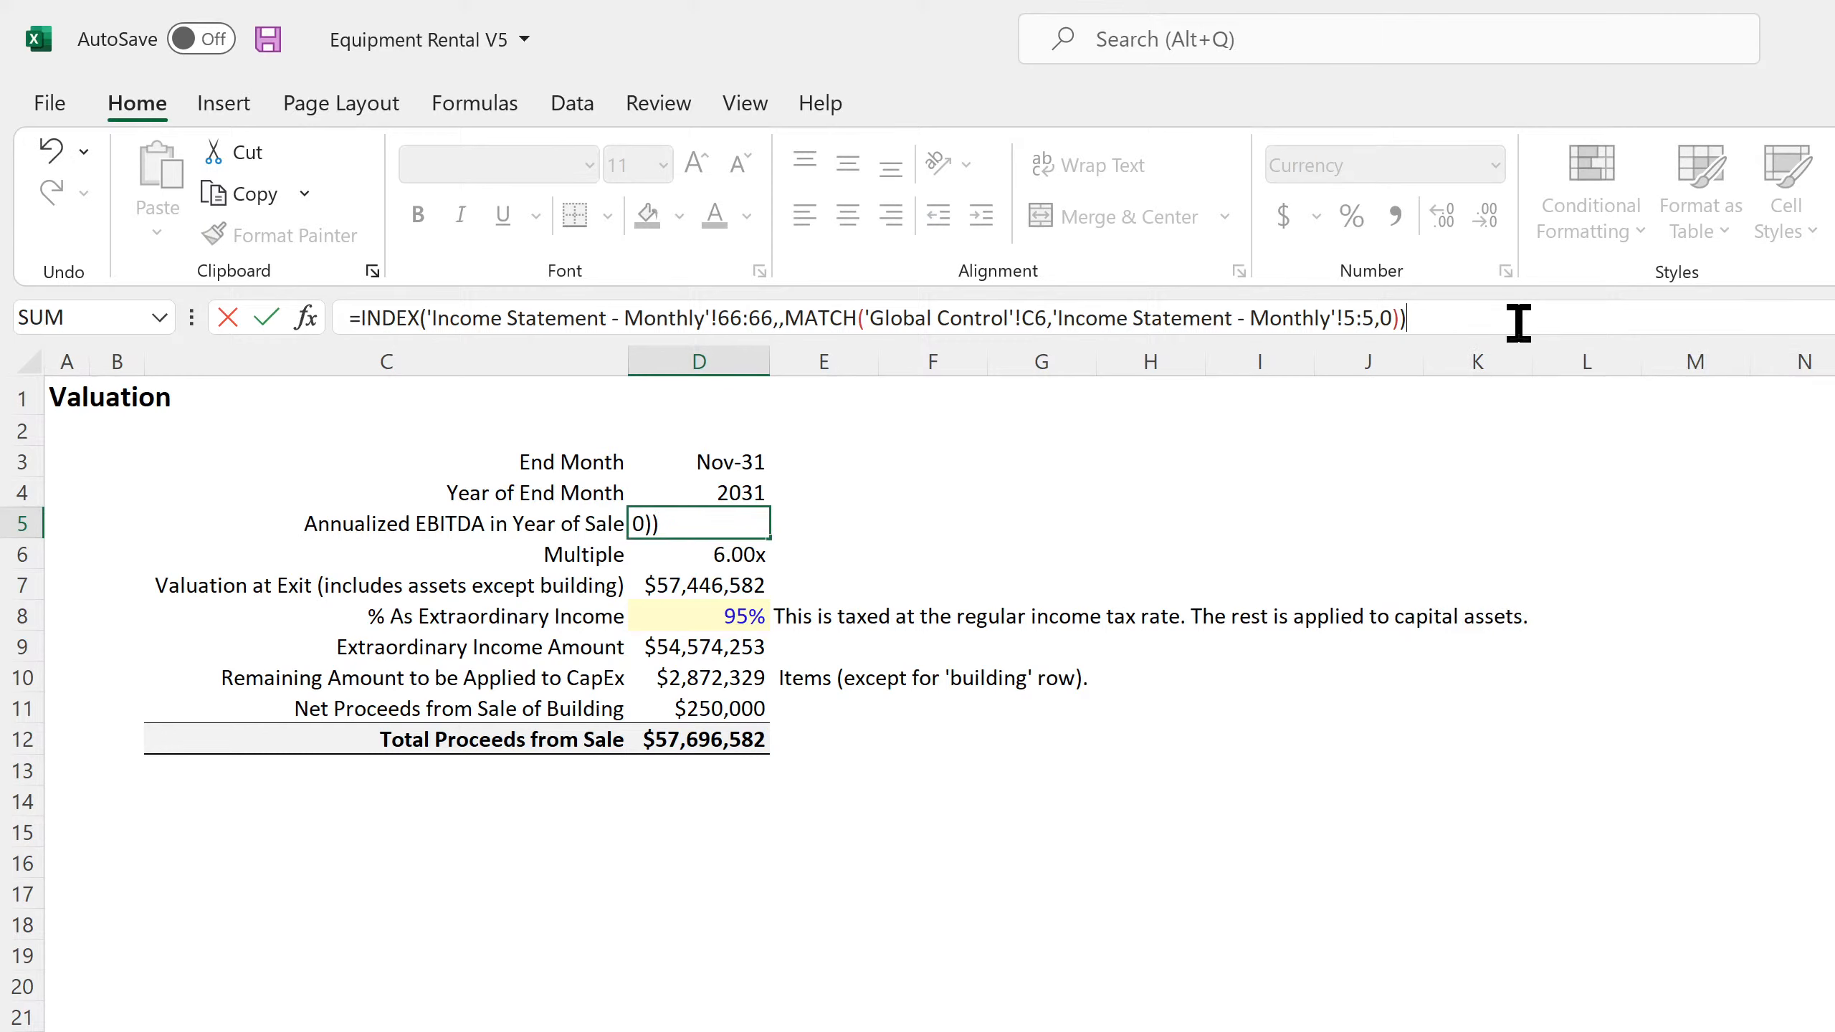
{"action": "key", "text": "Return"}
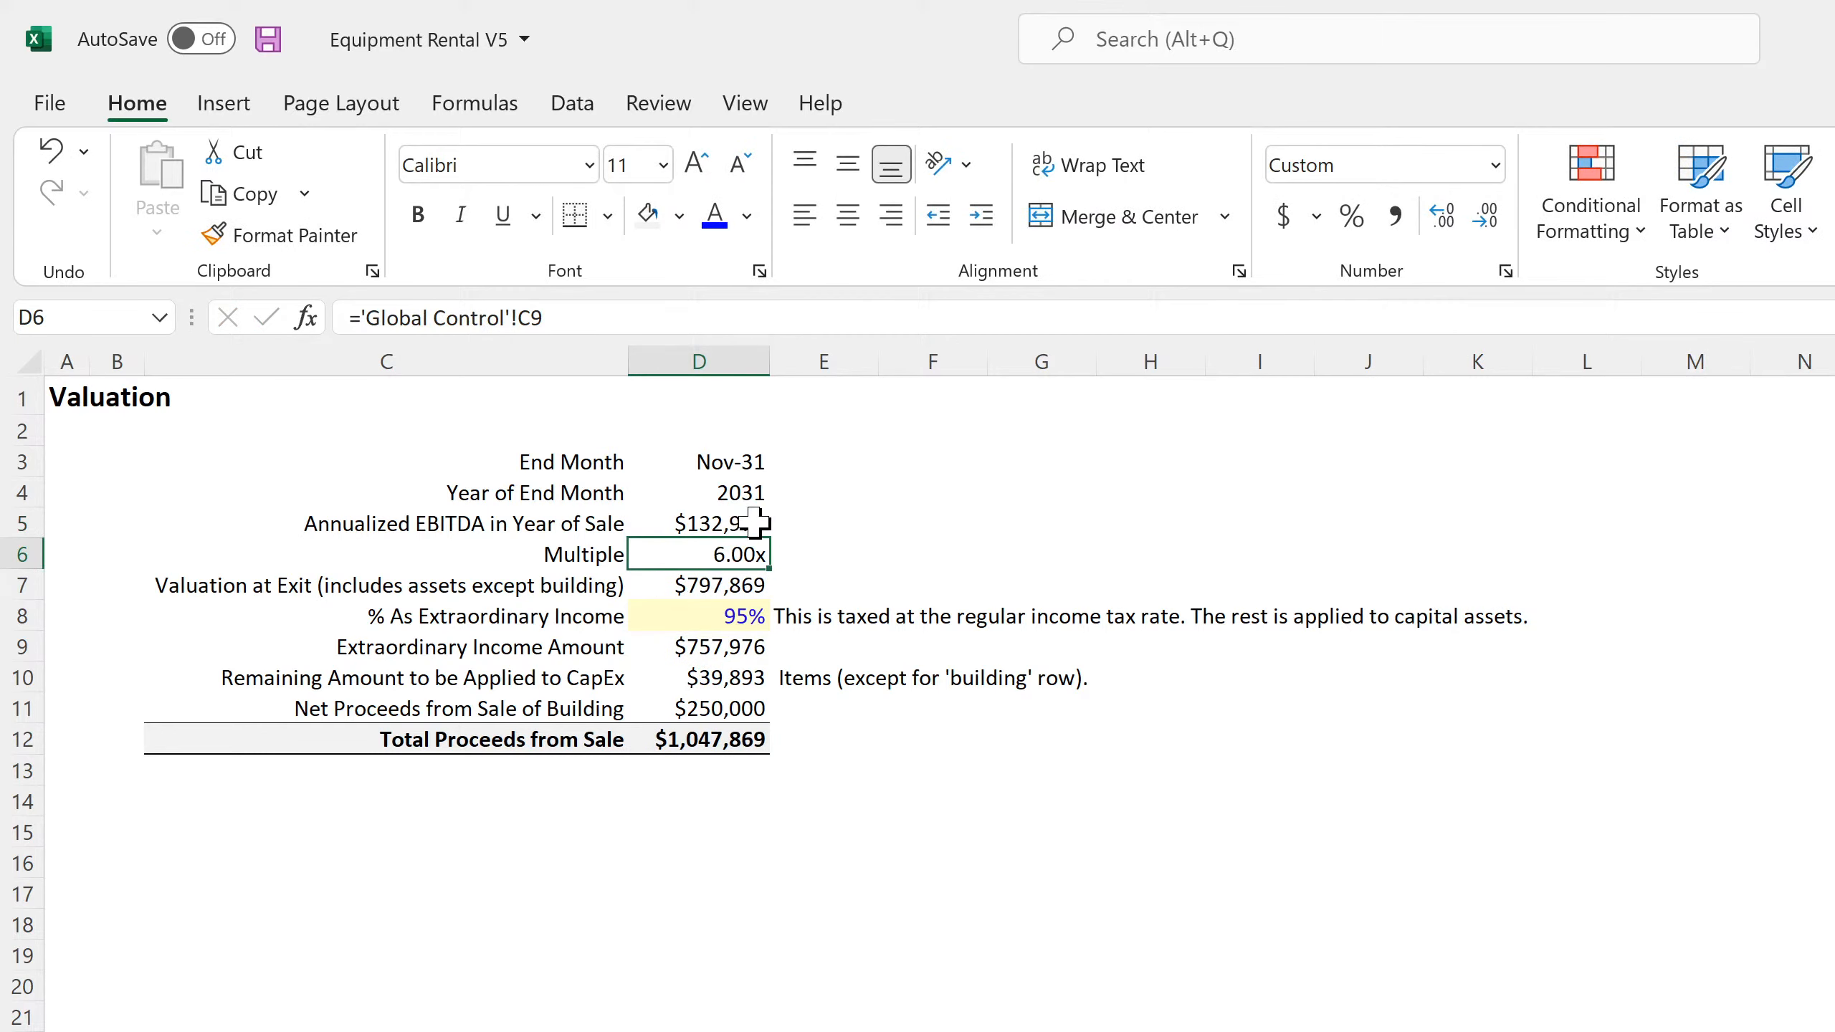
Multiply the Annualized EBITDA formula in D5 by 12, check it against the Valuation at Exit, and save the workbook
{"action": "left_click", "coordinate": [758, 523]}
{"action": "left_click", "coordinate": [1507, 326]}
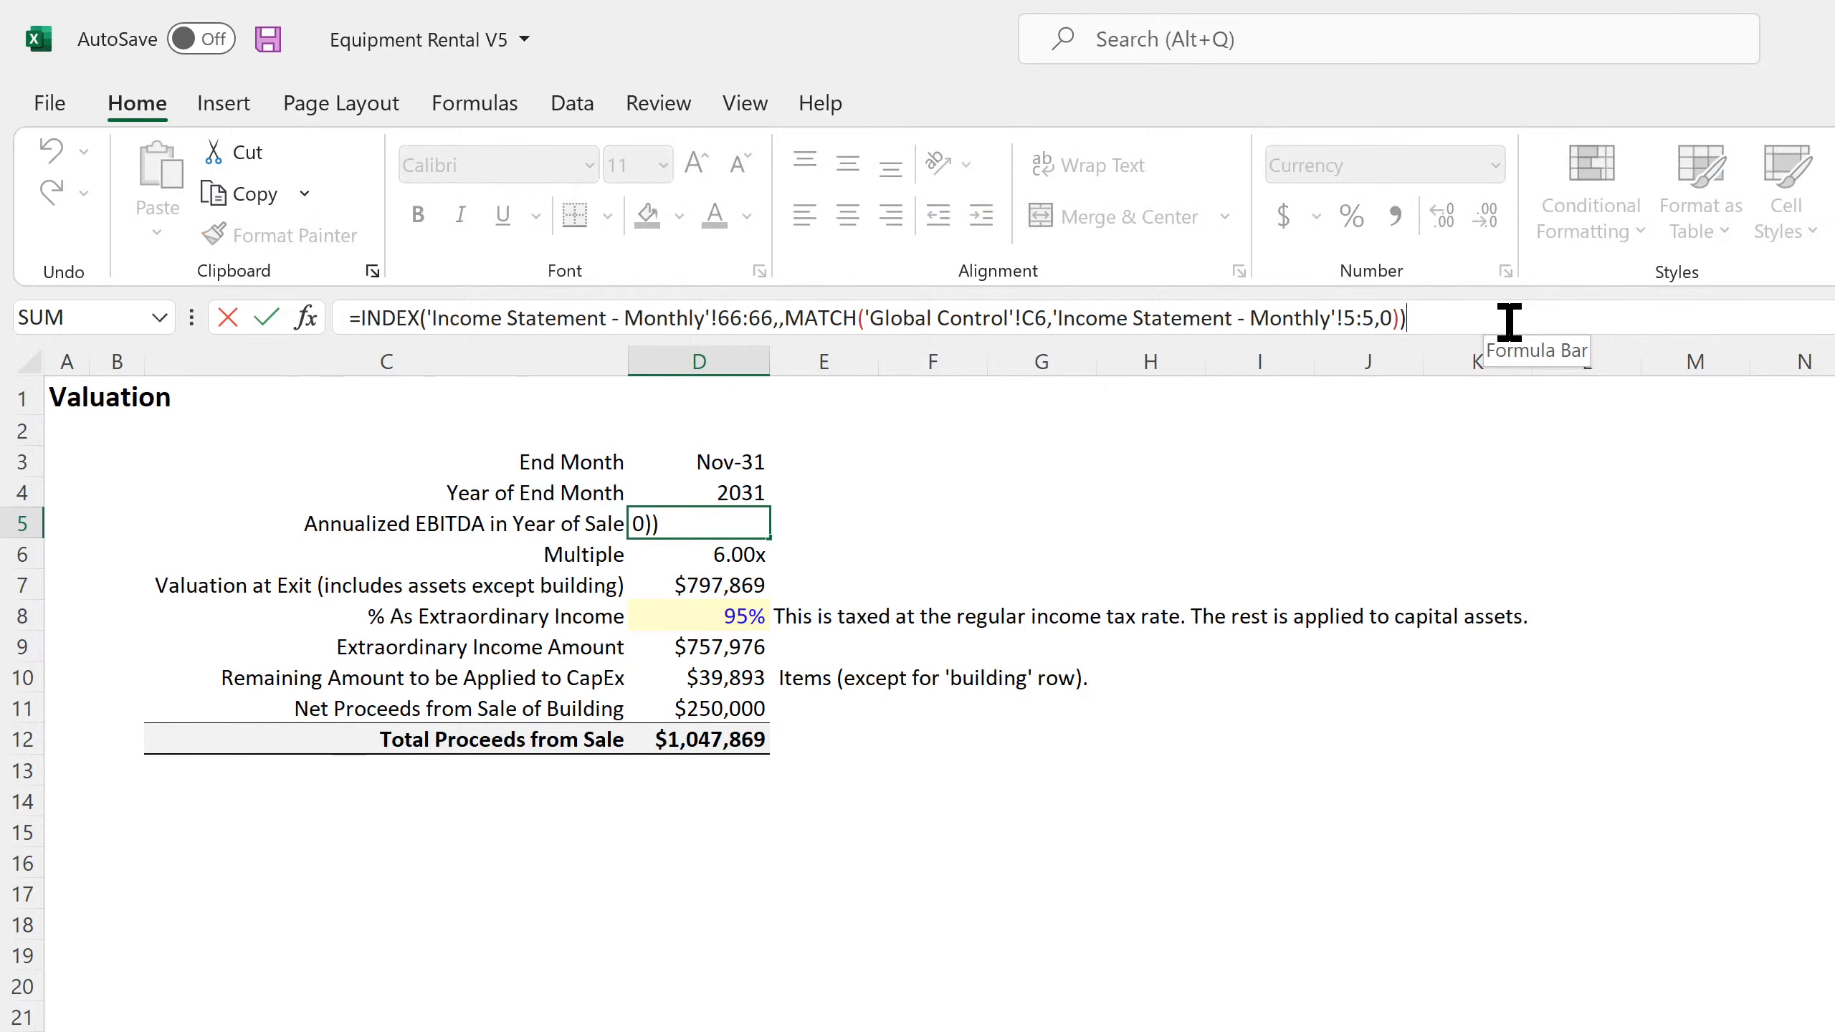
{"action": "type", "text": "*12"}
{"action": "key", "text": "Return"}
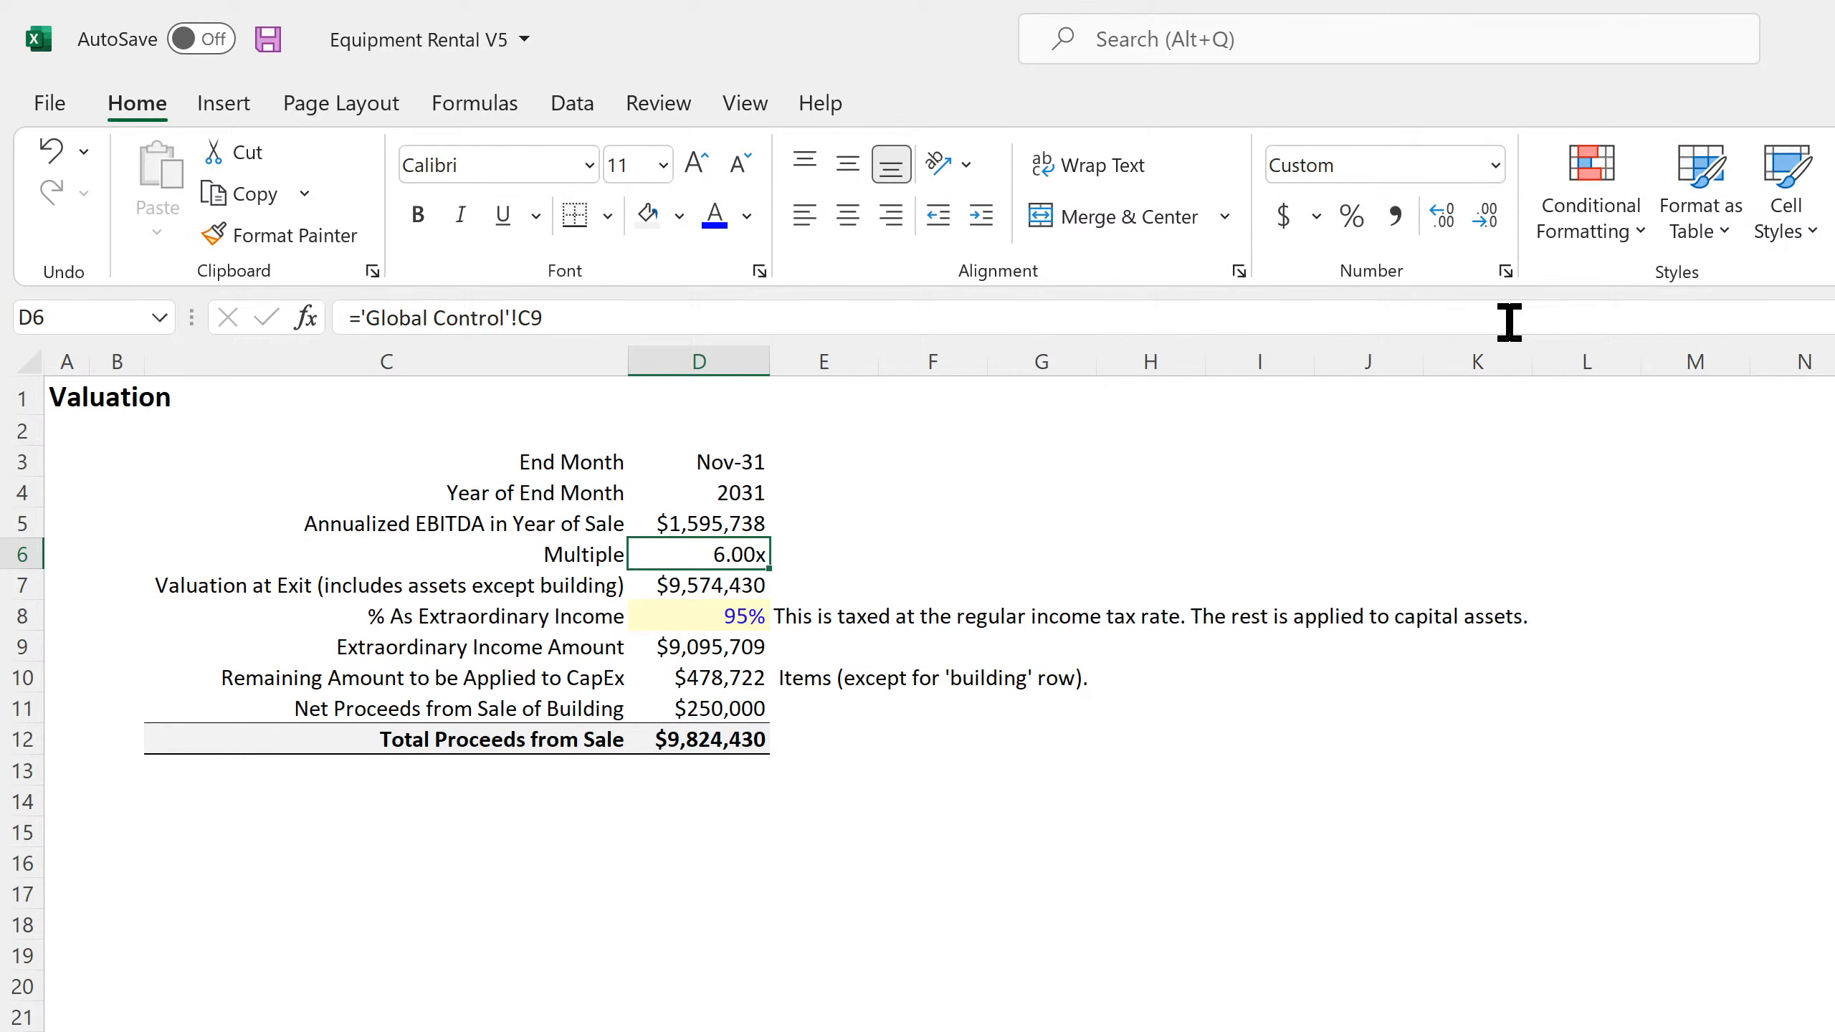
{"action": "left_click", "coordinate": [755, 523]}
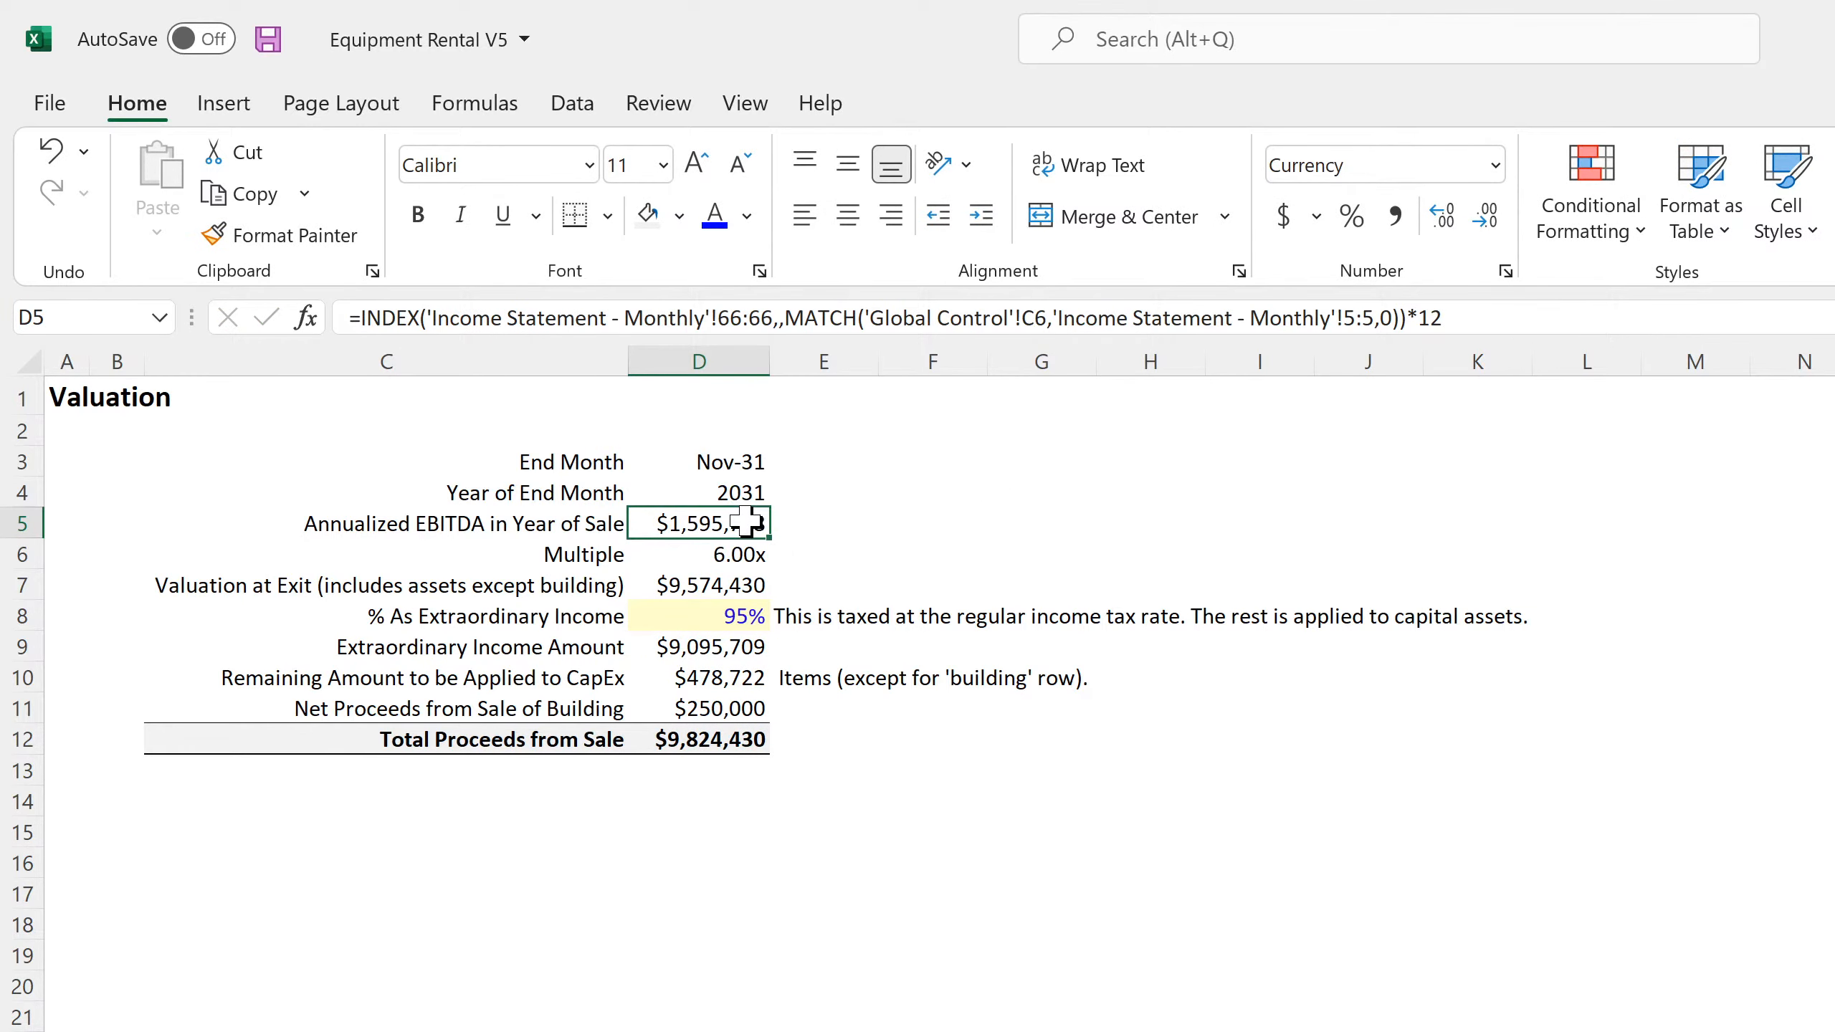
{"action": "left_click", "coordinate": [710, 594]}
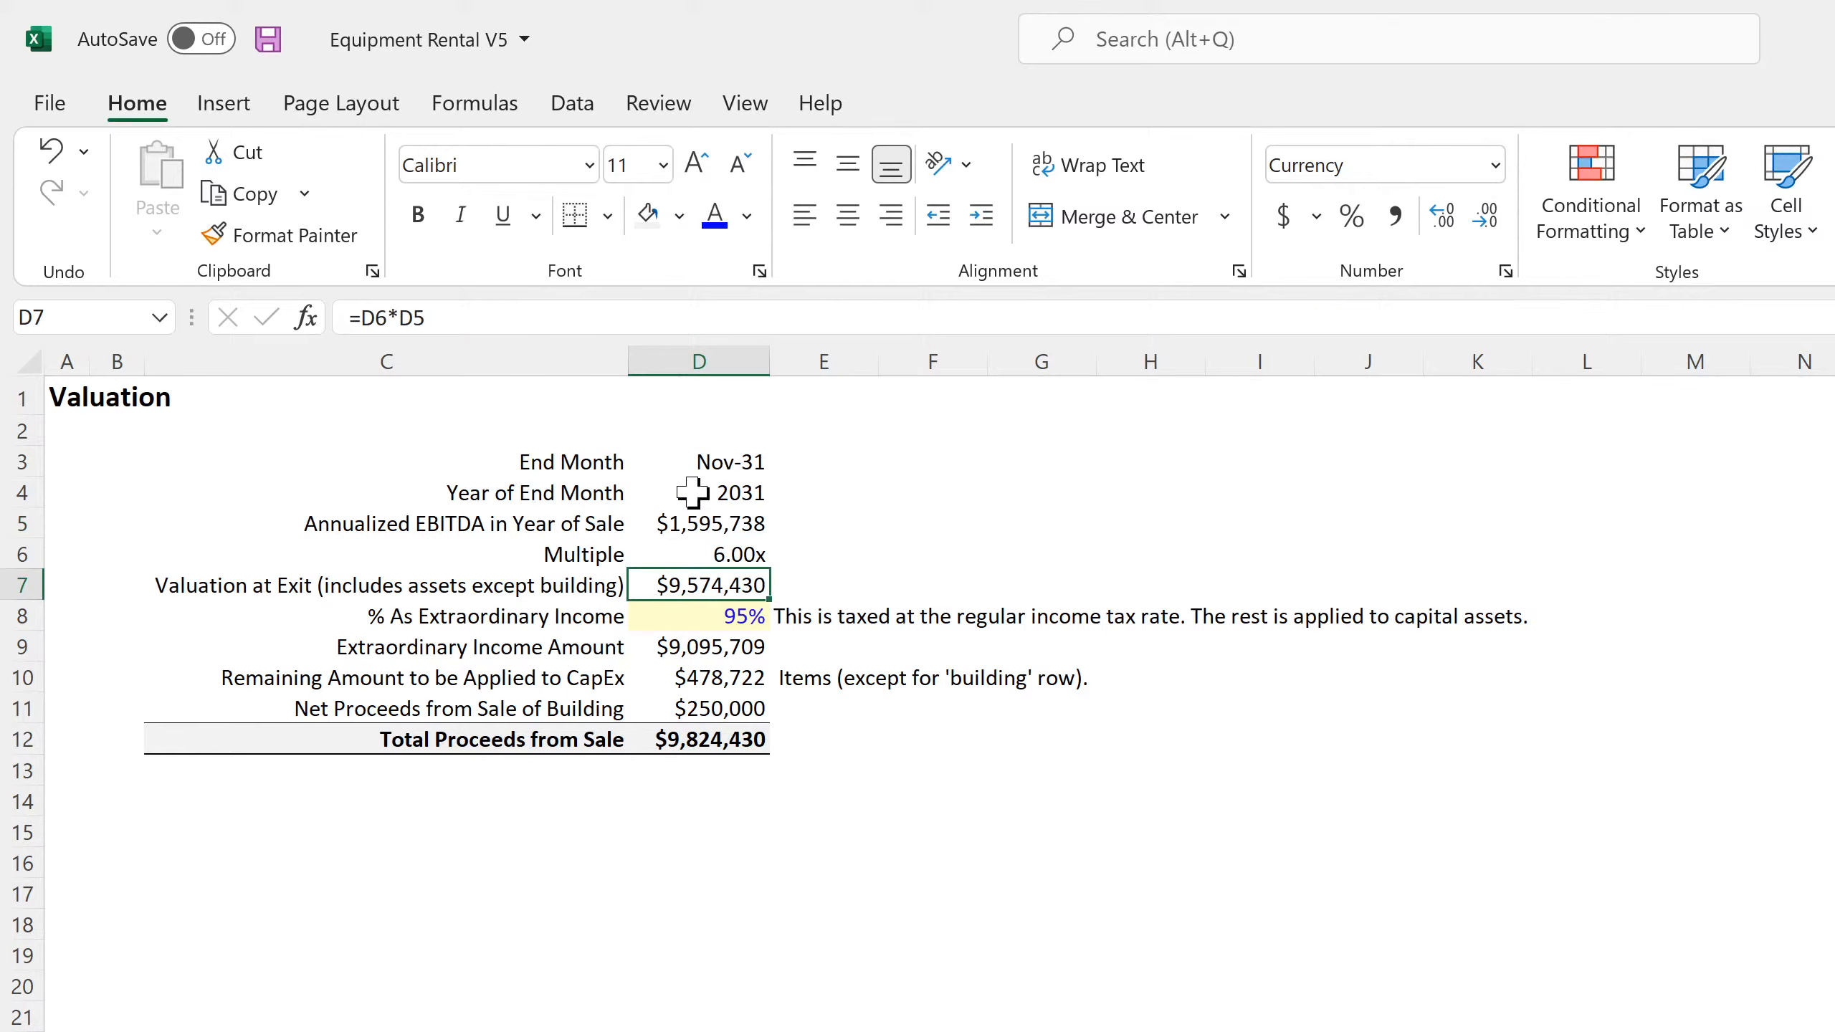
{"action": "left_click", "coordinate": [269, 39]}
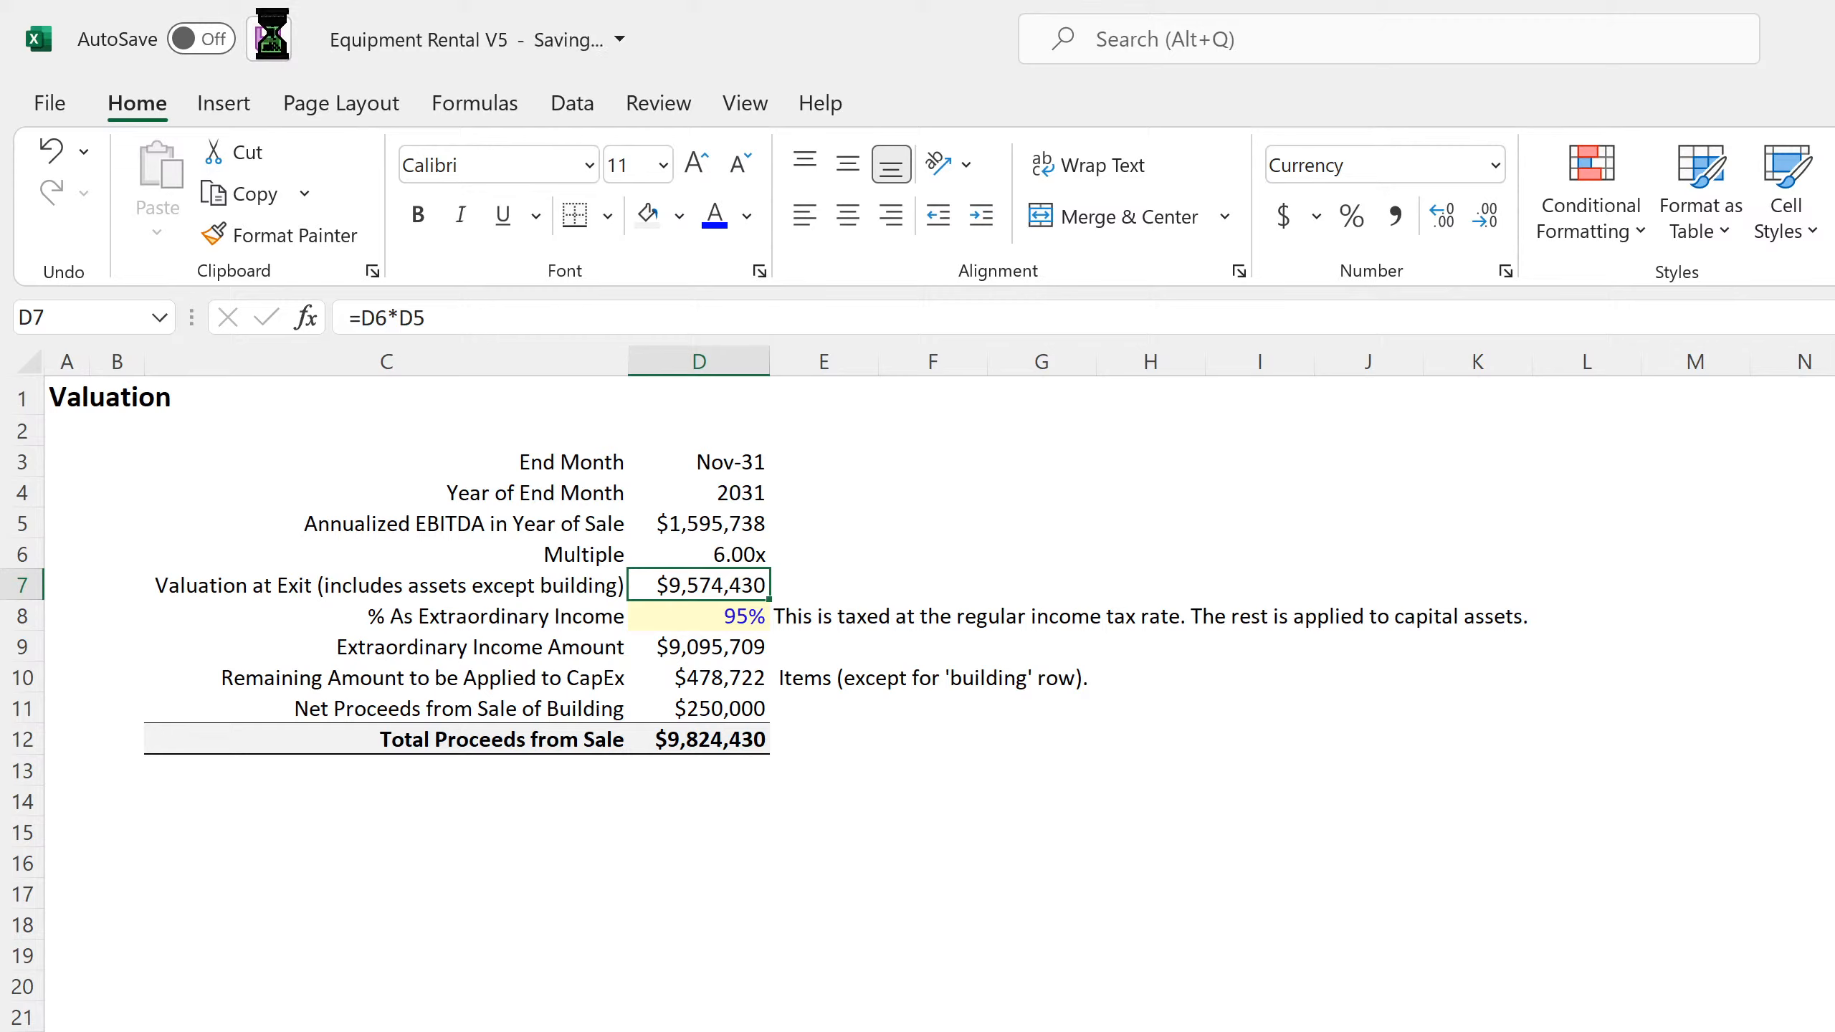
Review the extraordinary income and CapEx amounts in D9 and D10, the Cap Ex sale values, and the monthly Income Statement
{"action": "left_click", "coordinate": [725, 651]}
{"action": "left_click", "coordinate": [725, 681]}
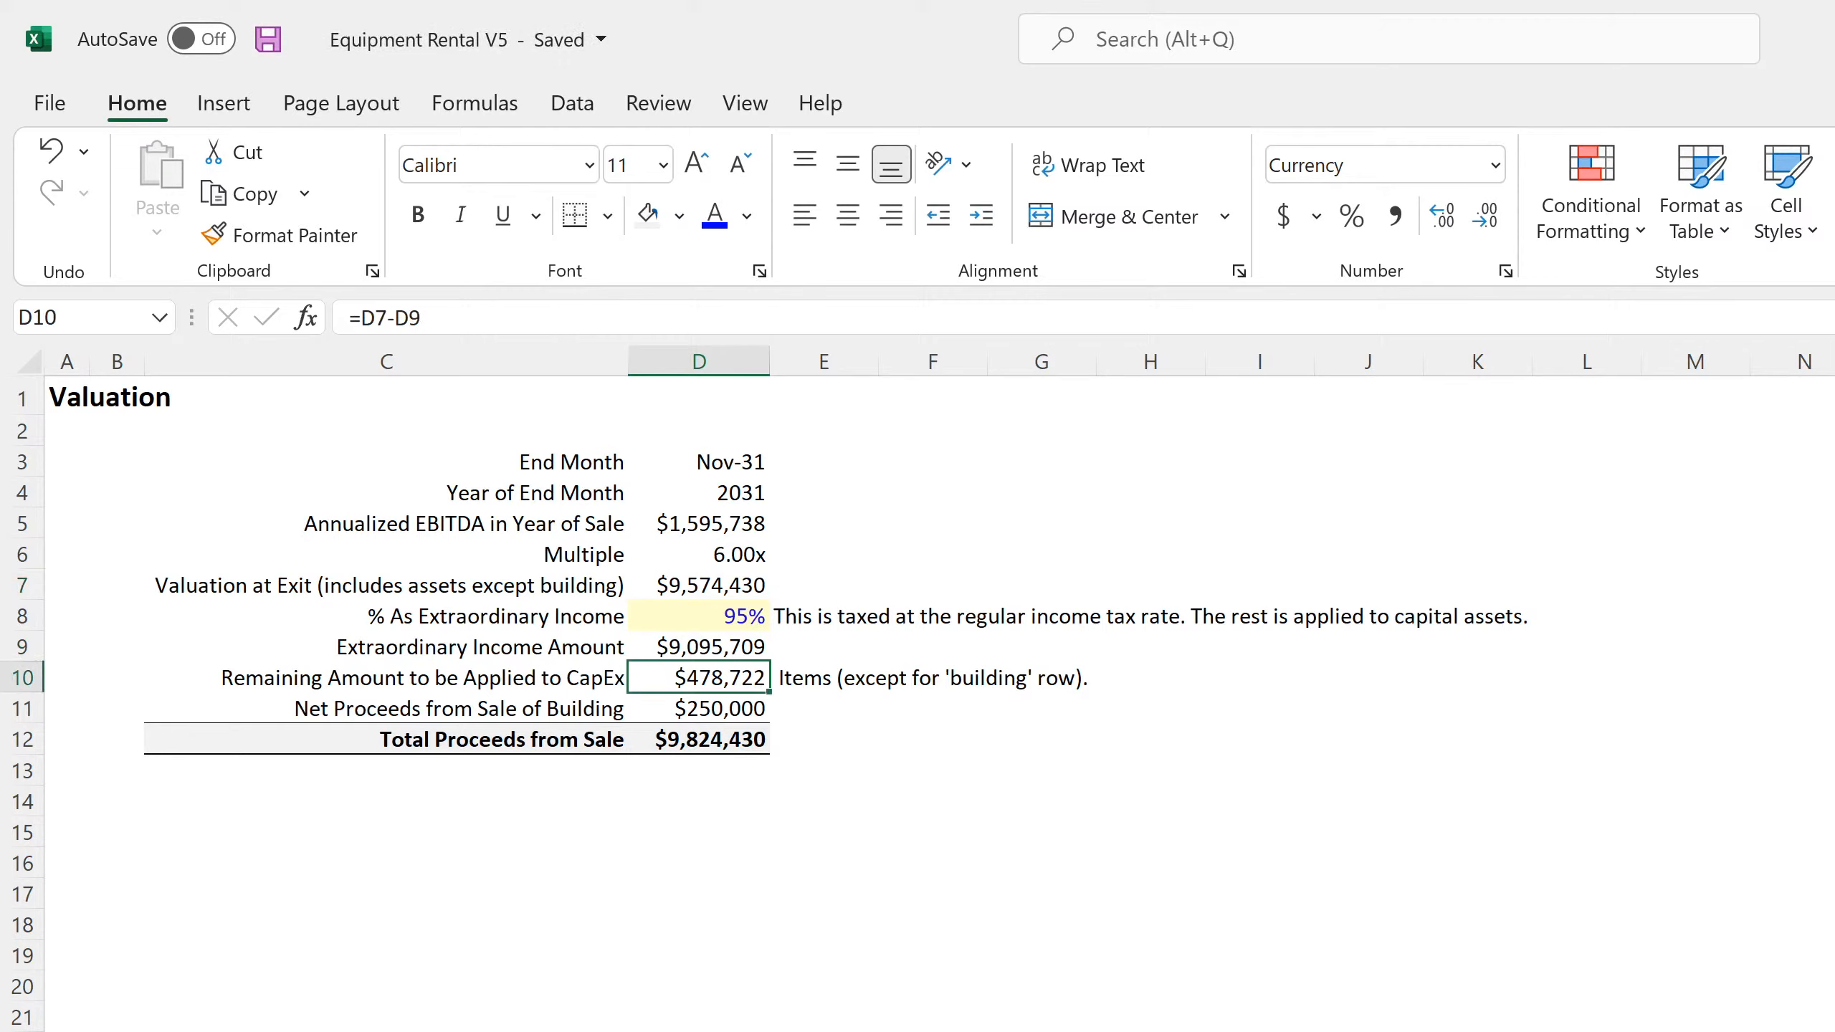
{"action": "key", "text": "ctrl+Page_Up"}
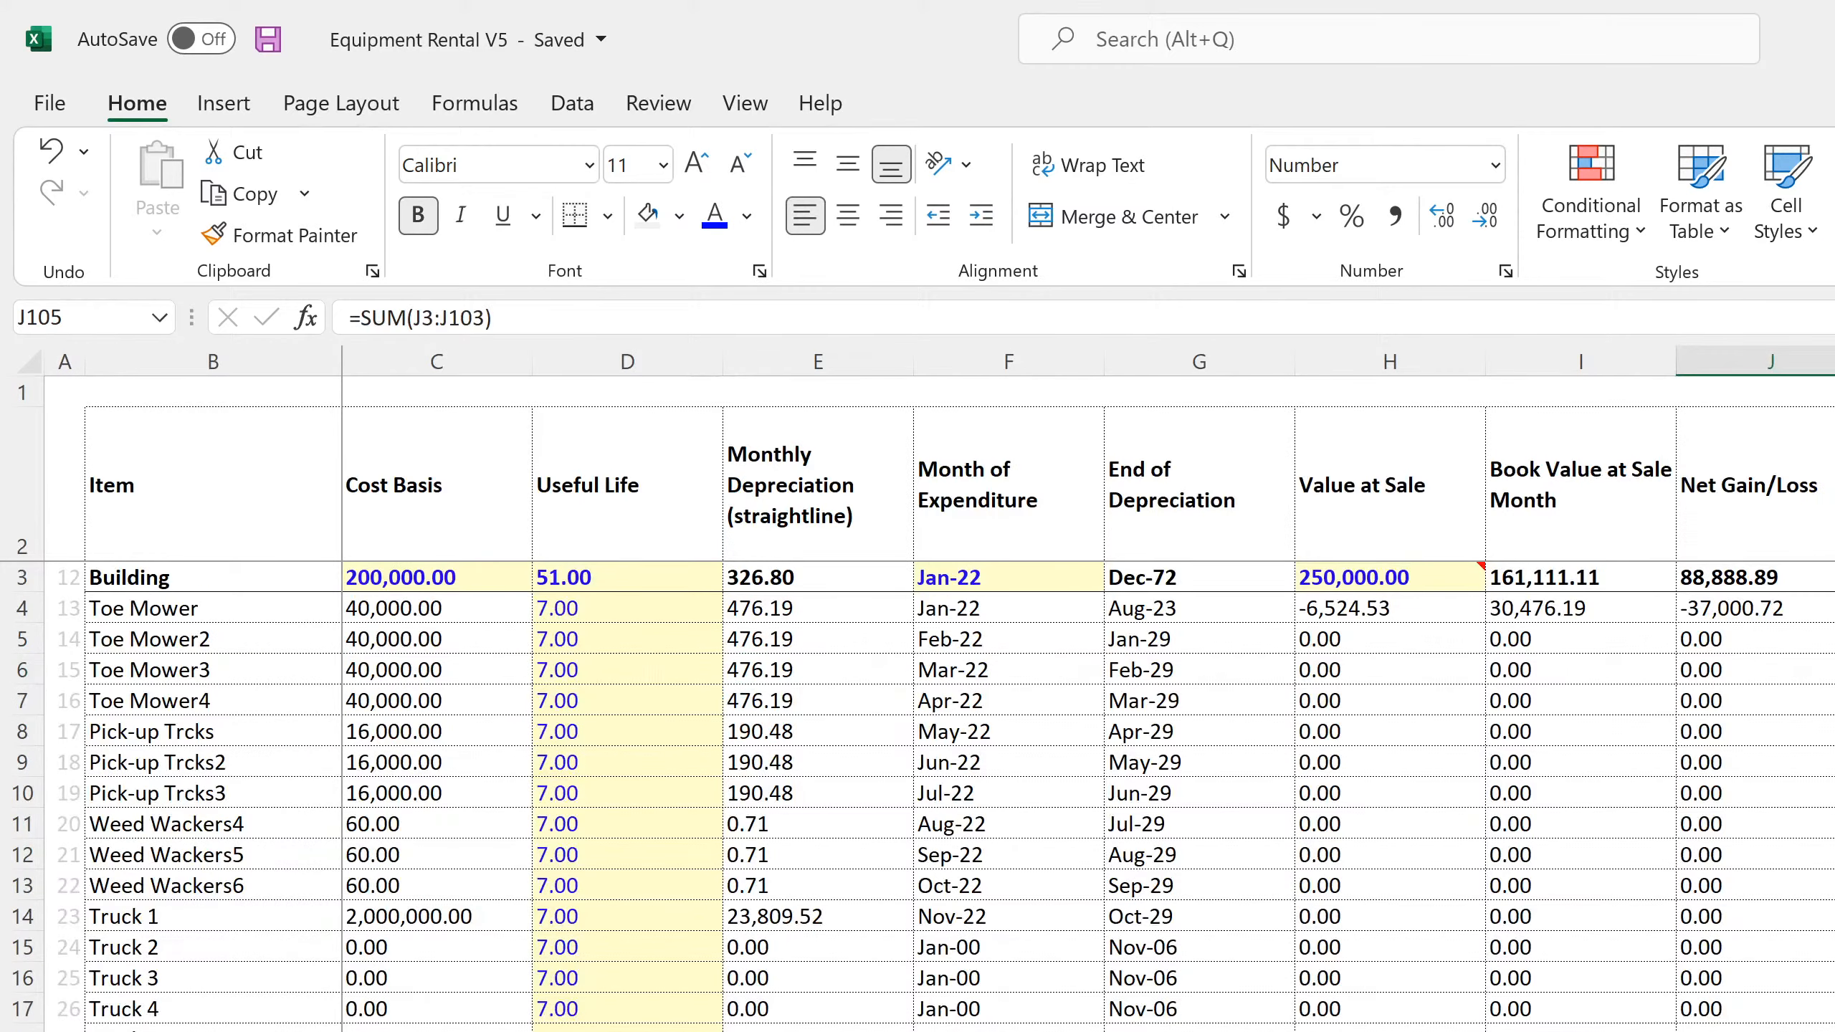
{"action": "scroll", "coordinate": [960, 795], "scroll_direction": "down", "scroll_amount": 20}
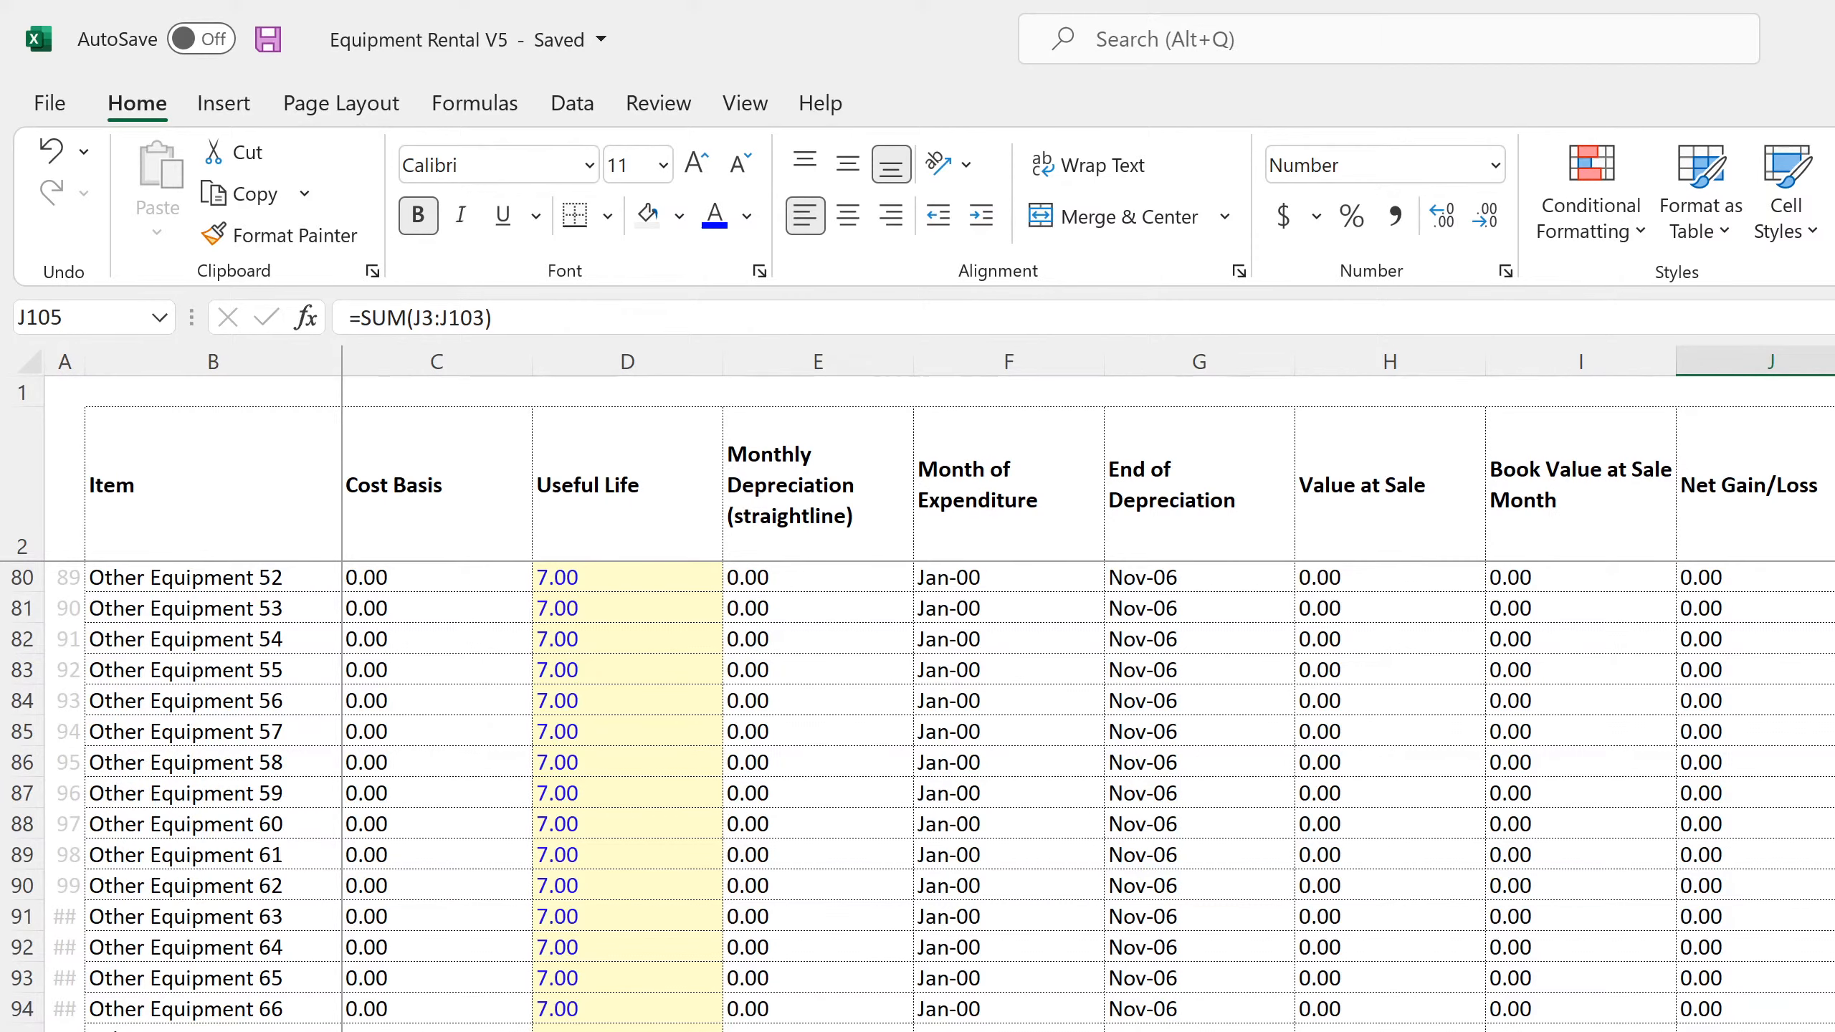
{"action": "scroll", "coordinate": [961, 794], "scroll_direction": "down", "scroll_amount": 4}
{"action": "scroll", "coordinate": [961, 795], "scroll_direction": "up", "scroll_amount": 20}
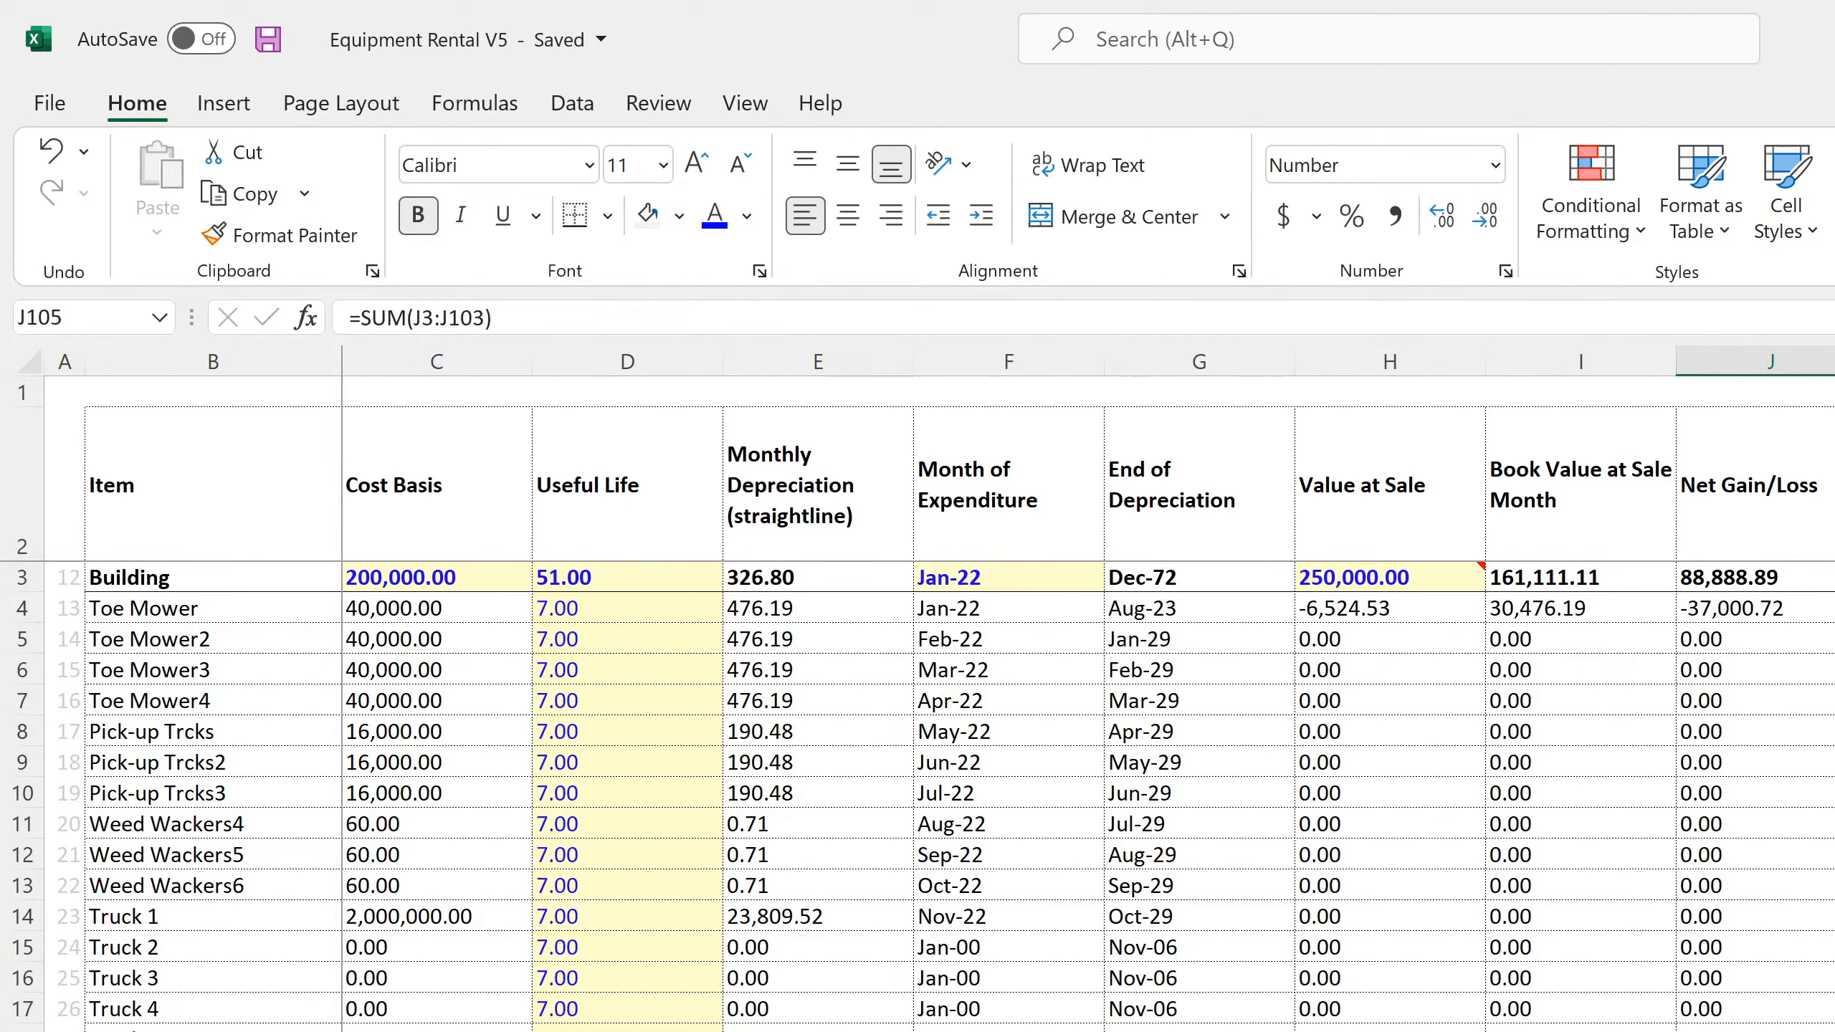
{"action": "key", "text": "ctrl+Page_Up"}
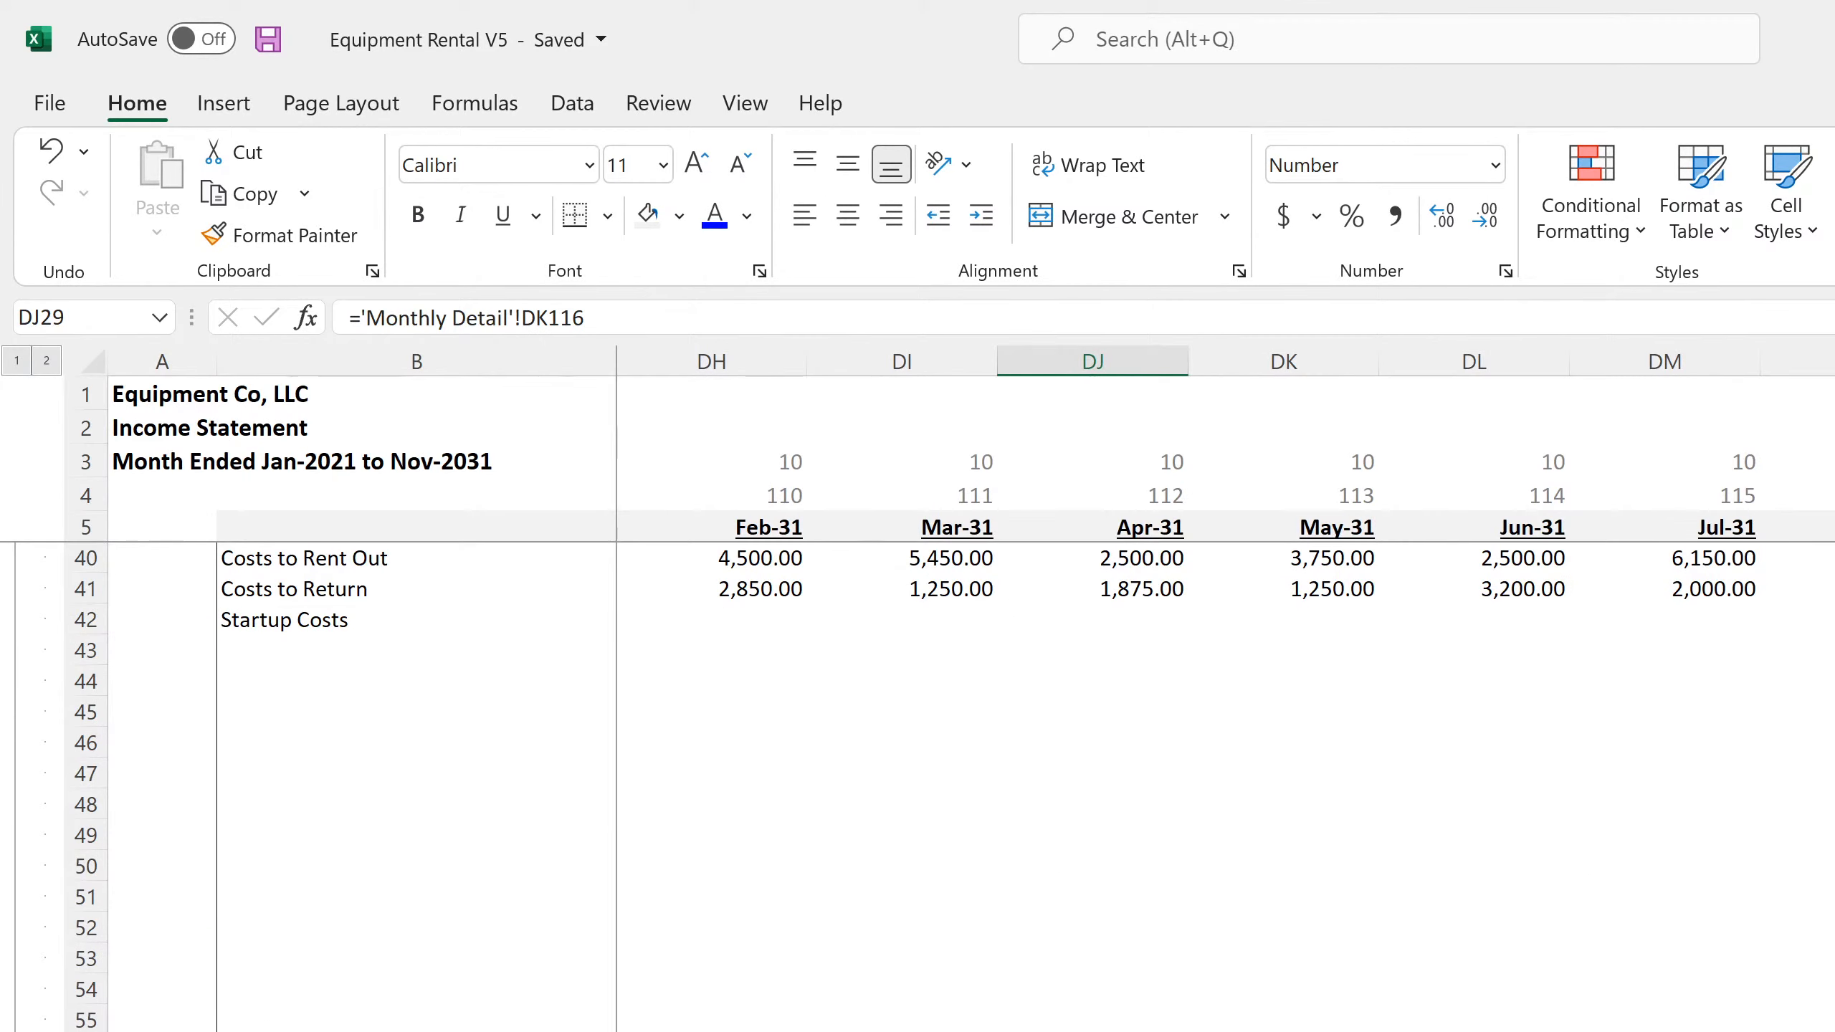
{"action": "scroll", "coordinate": [960, 795], "scroll_direction": "up", "scroll_amount": 11}
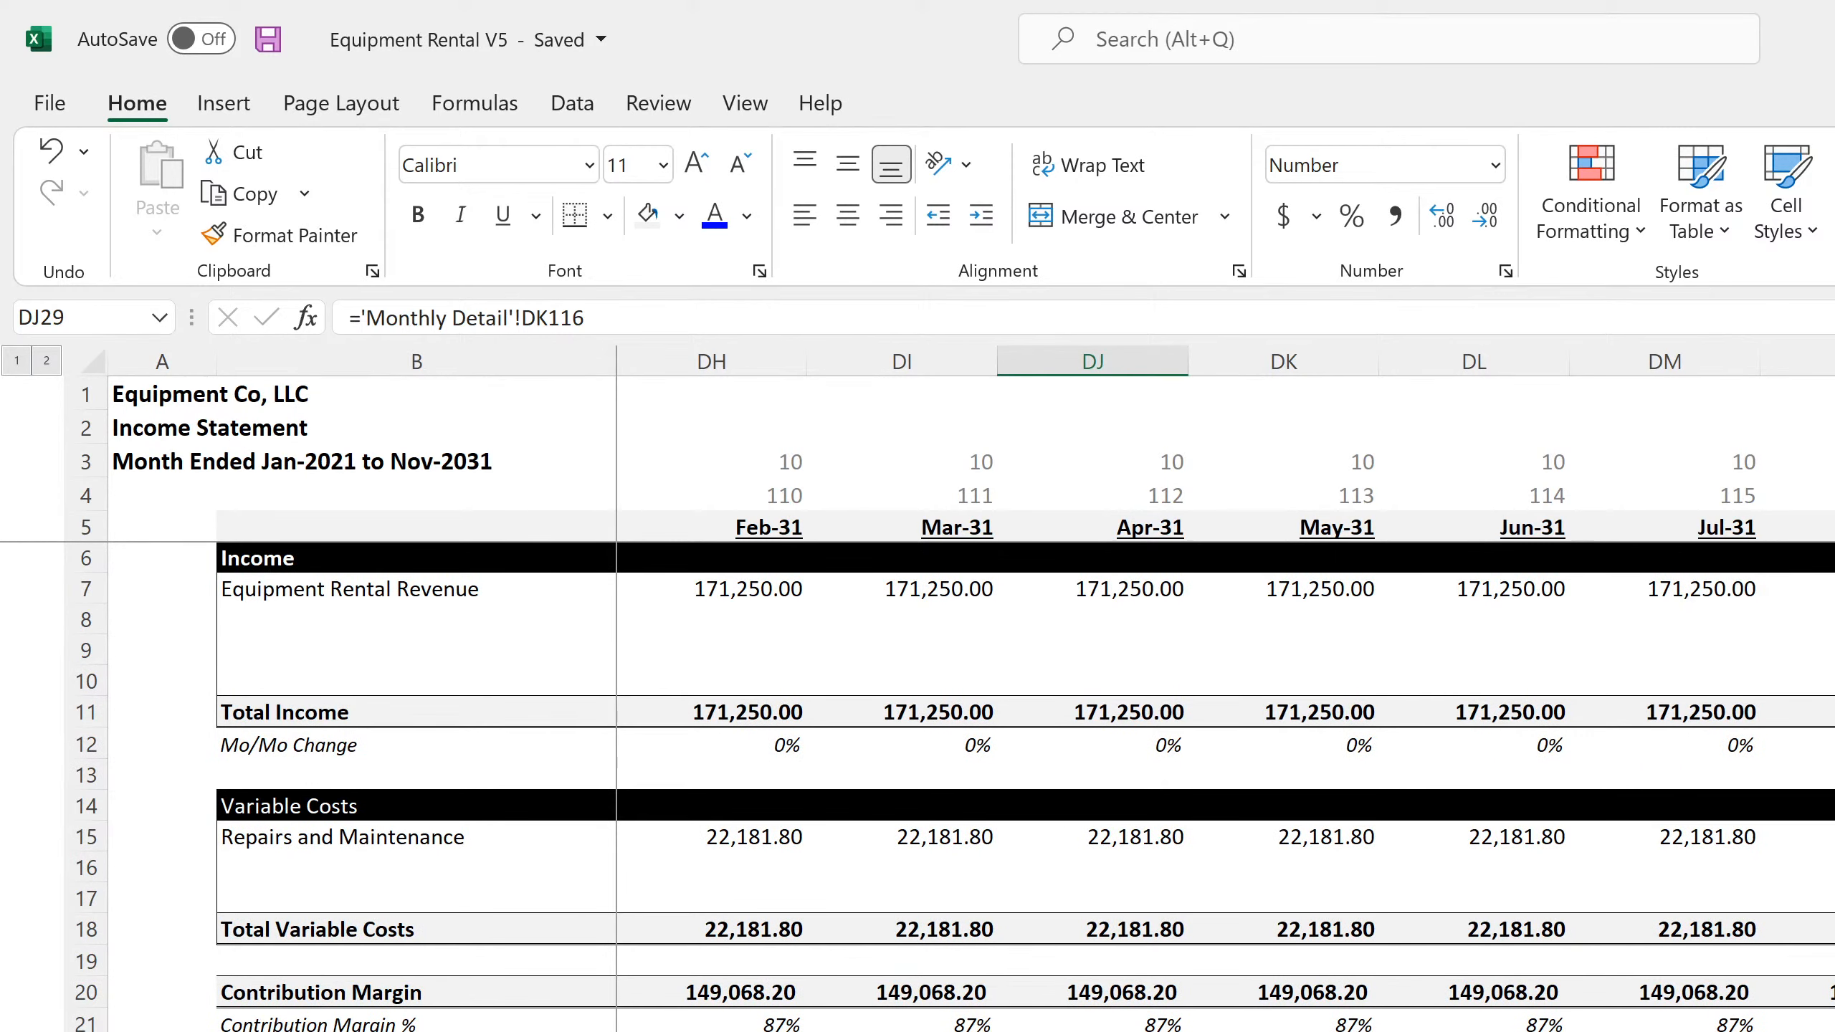
{"action": "key", "text": "alt+Tab"}
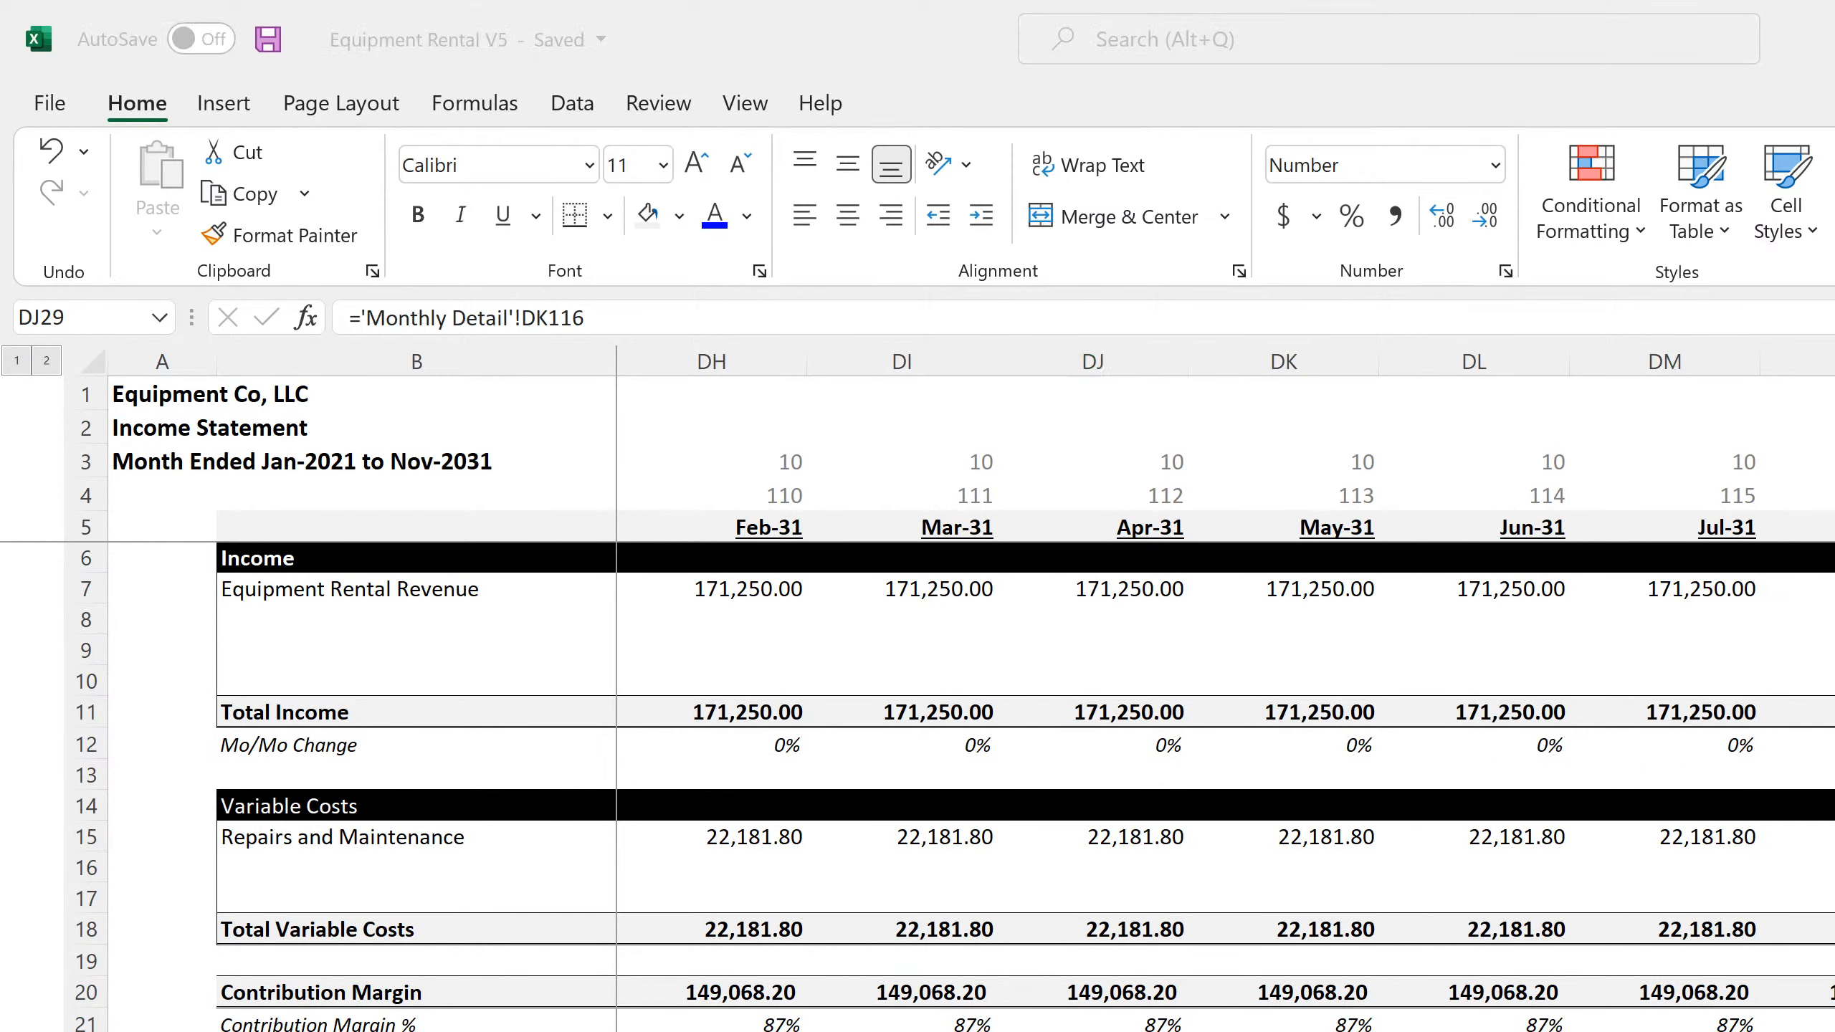
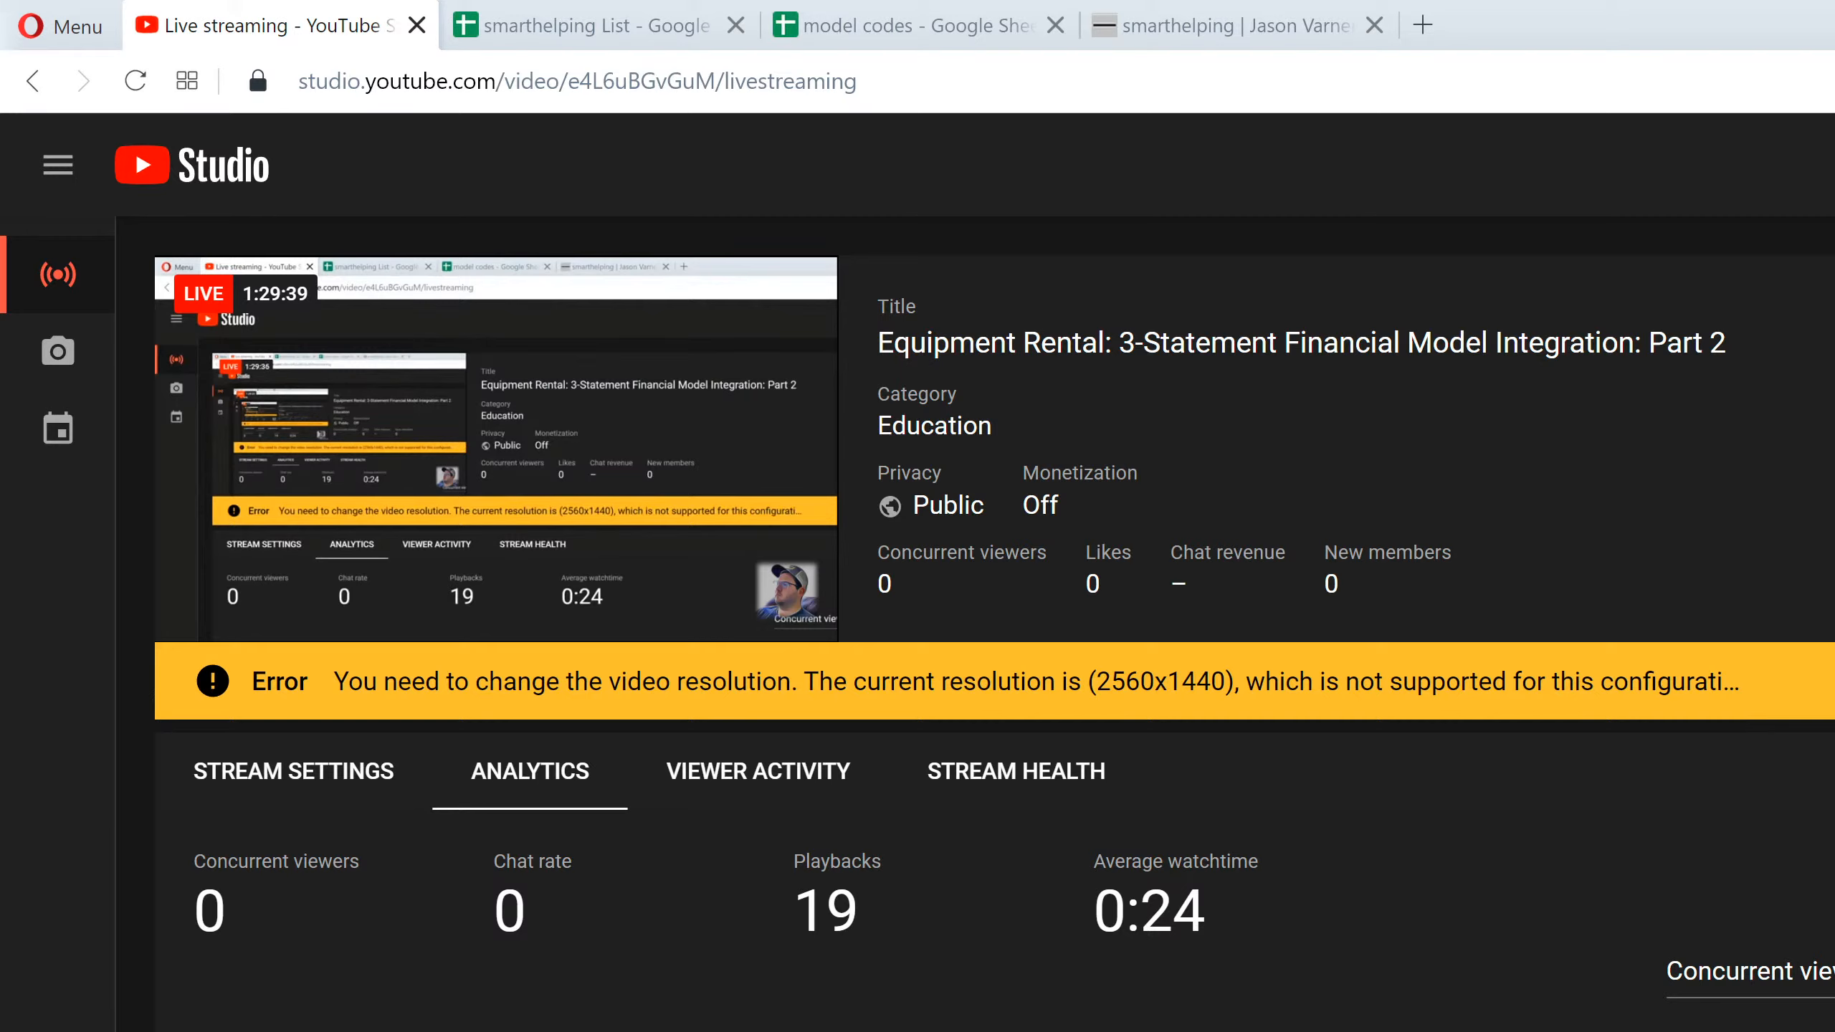
Return to the Excel workbook, save it, and examine the Income Taxes / Cap. Gains Taxes formula in DQ181 of the monthly Income Statement
{"action": "key", "text": "alt+Tab"}
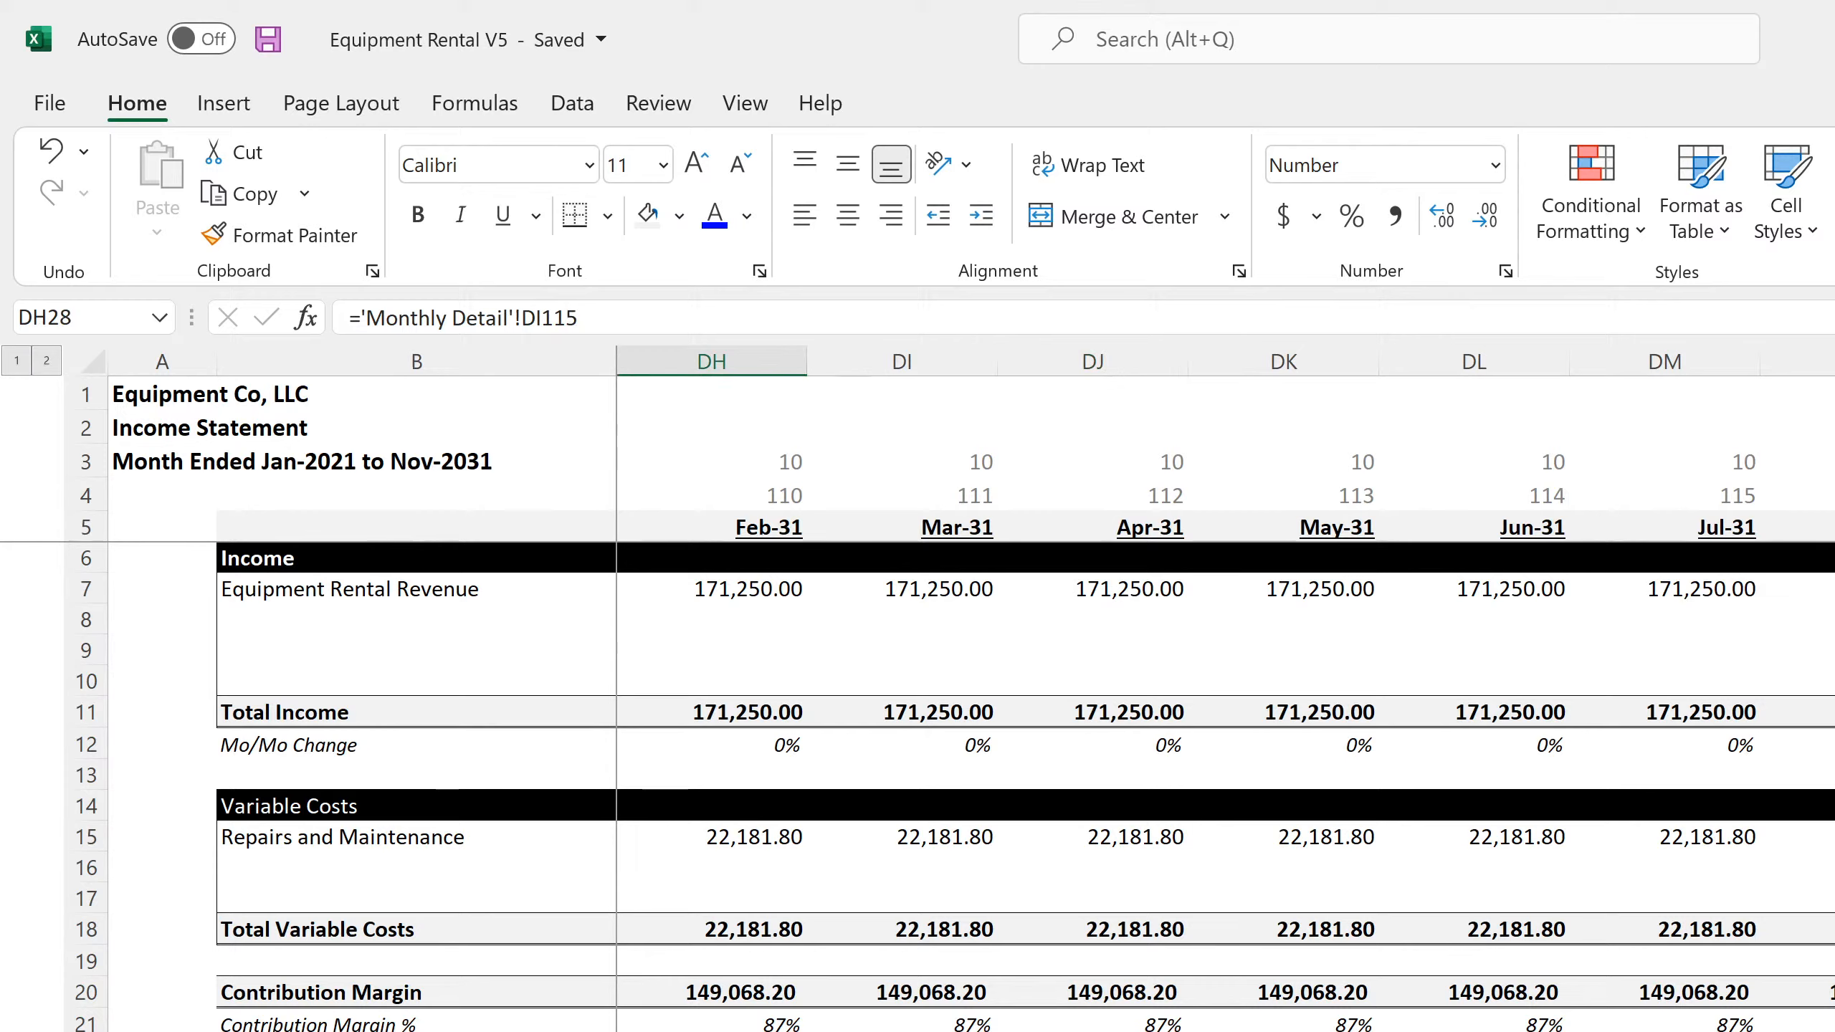
{"action": "key", "text": "Right"}
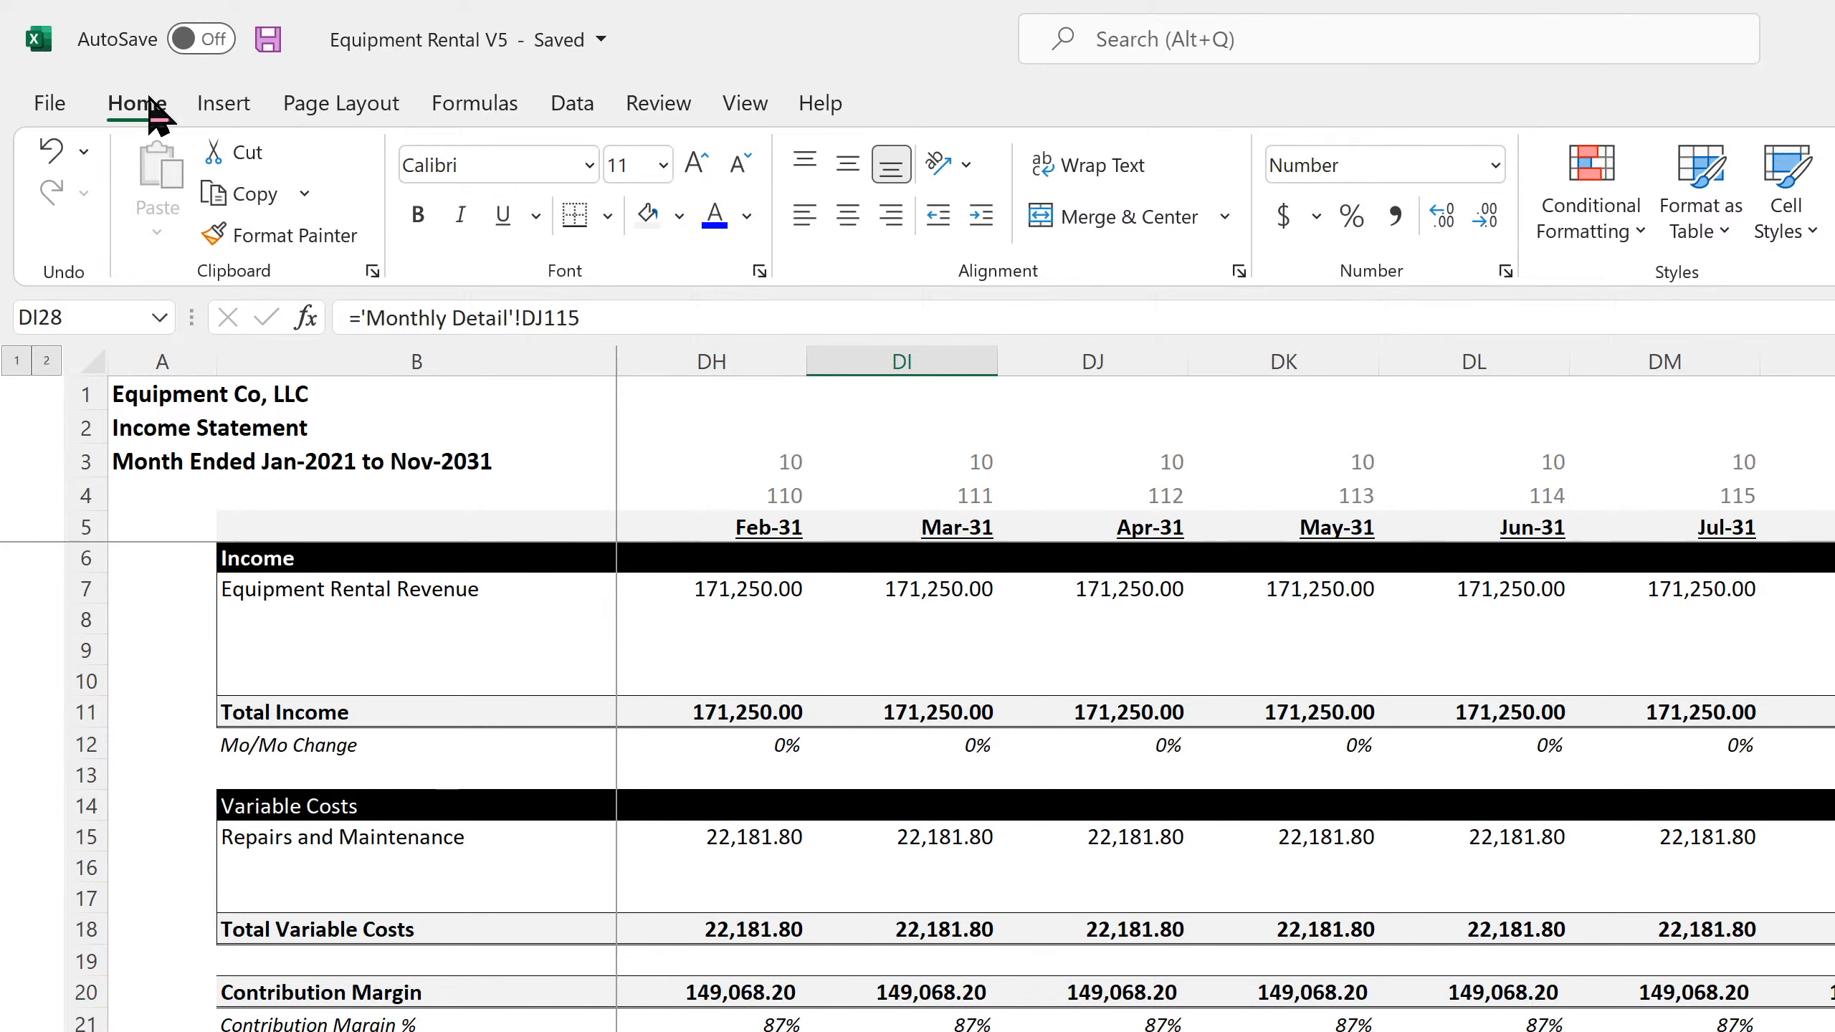
{"action": "left_click", "coordinate": [268, 39]}
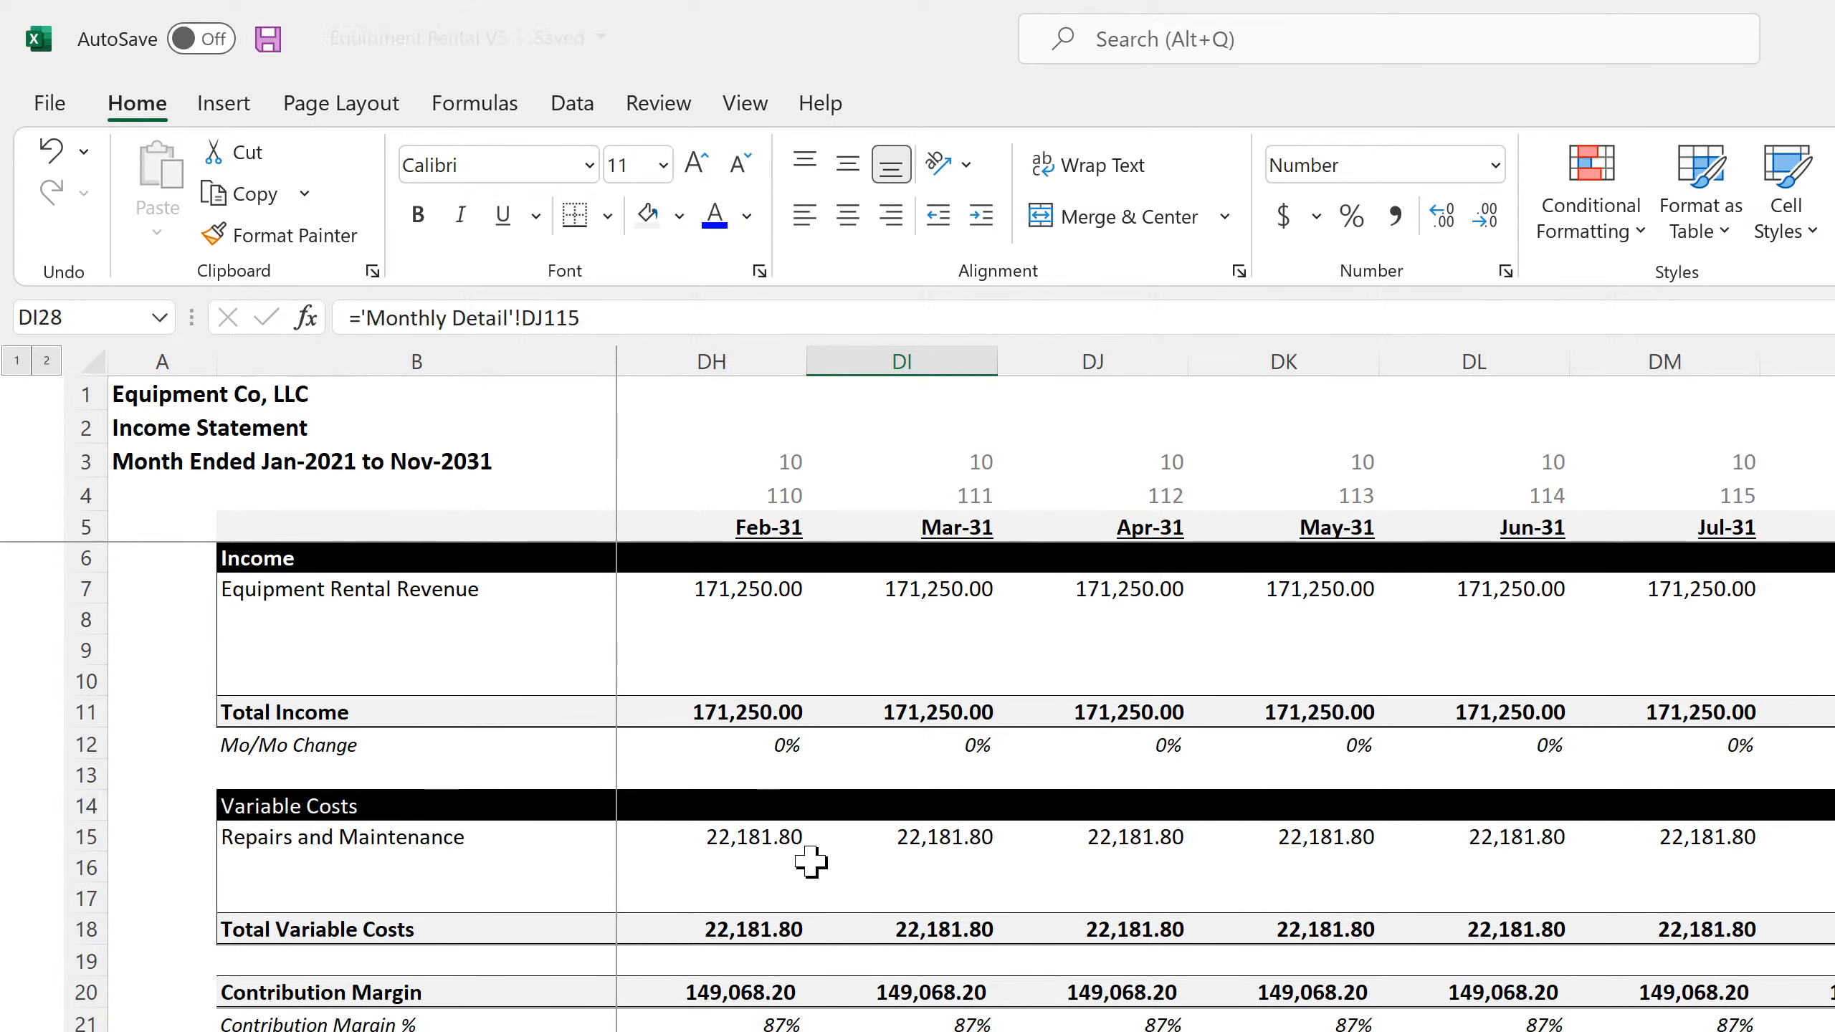
{"action": "scroll", "coordinate": [1347, 987], "scroll_direction": "down", "scroll_amount": 16}
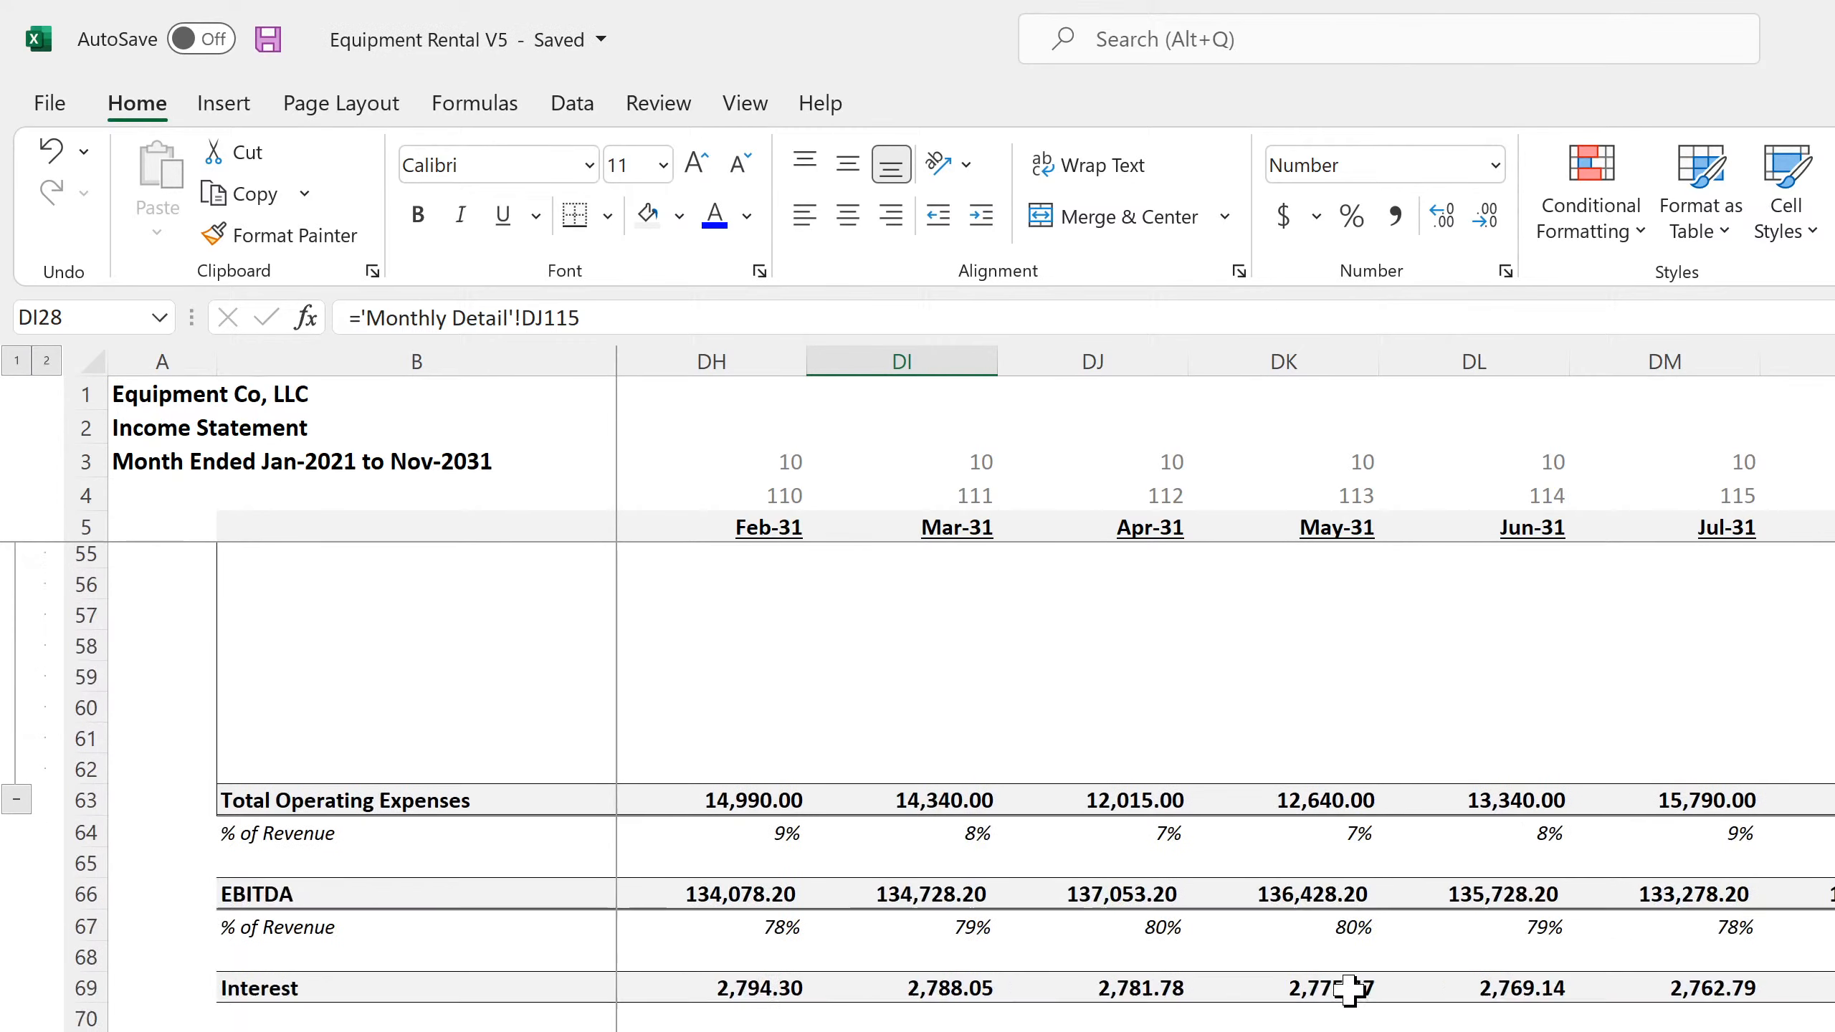
{"action": "scroll", "coordinate": [1347, 987], "scroll_direction": "down", "scroll_amount": 2}
{"action": "scroll", "coordinate": [1779, 969], "scroll_direction": "down", "scroll_amount": 15}
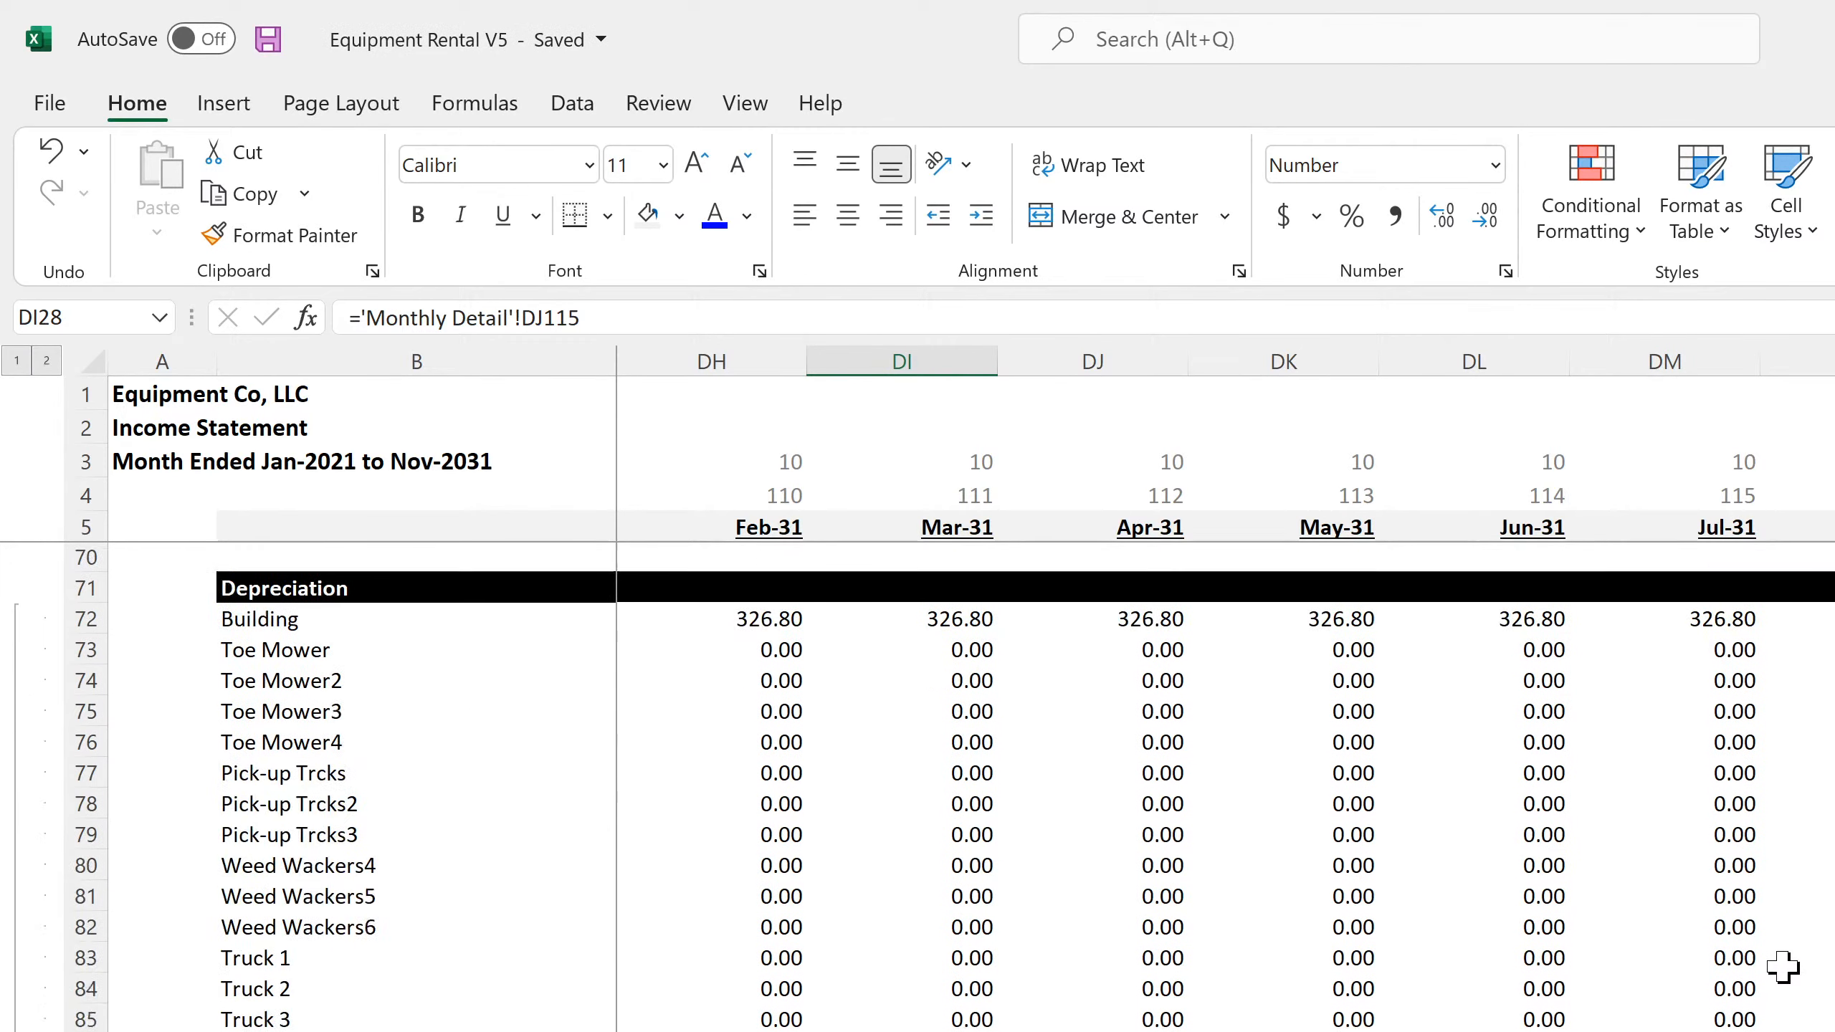
{"action": "scroll", "coordinate": [1782, 967], "scroll_direction": "down", "scroll_amount": 20}
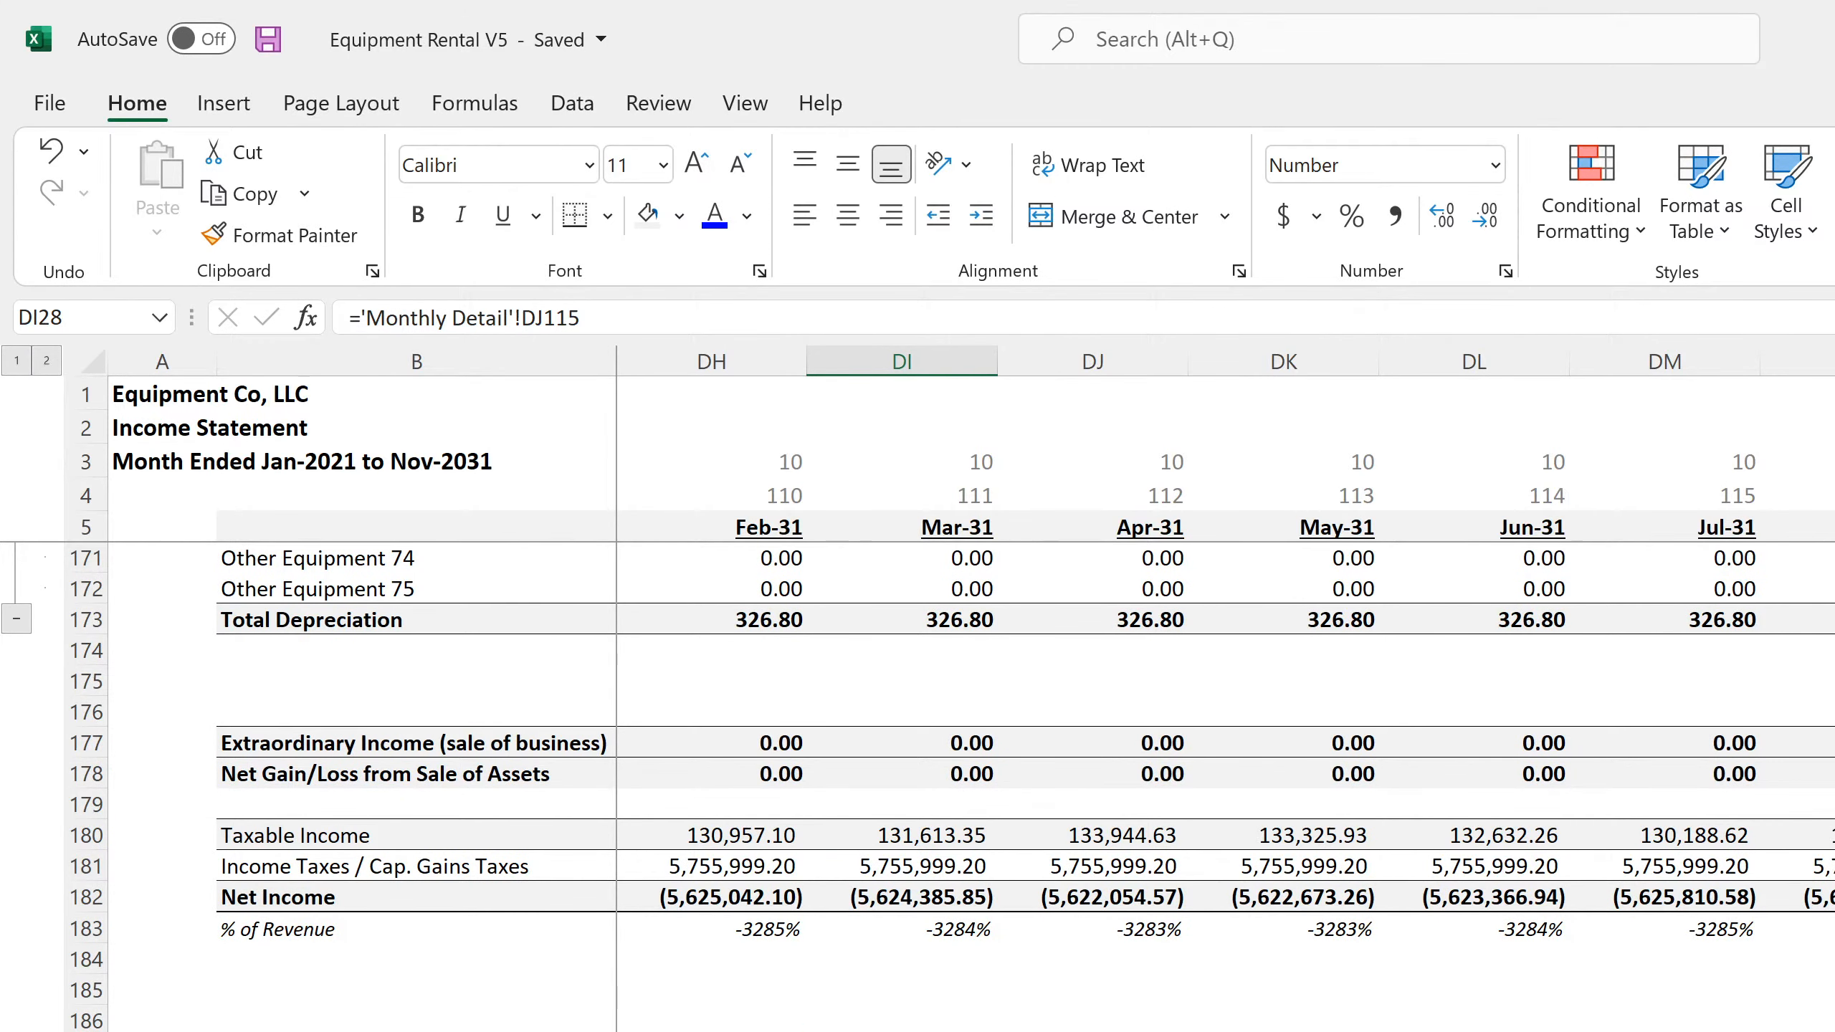
{"action": "left_click", "coordinate": [1833, 866]}
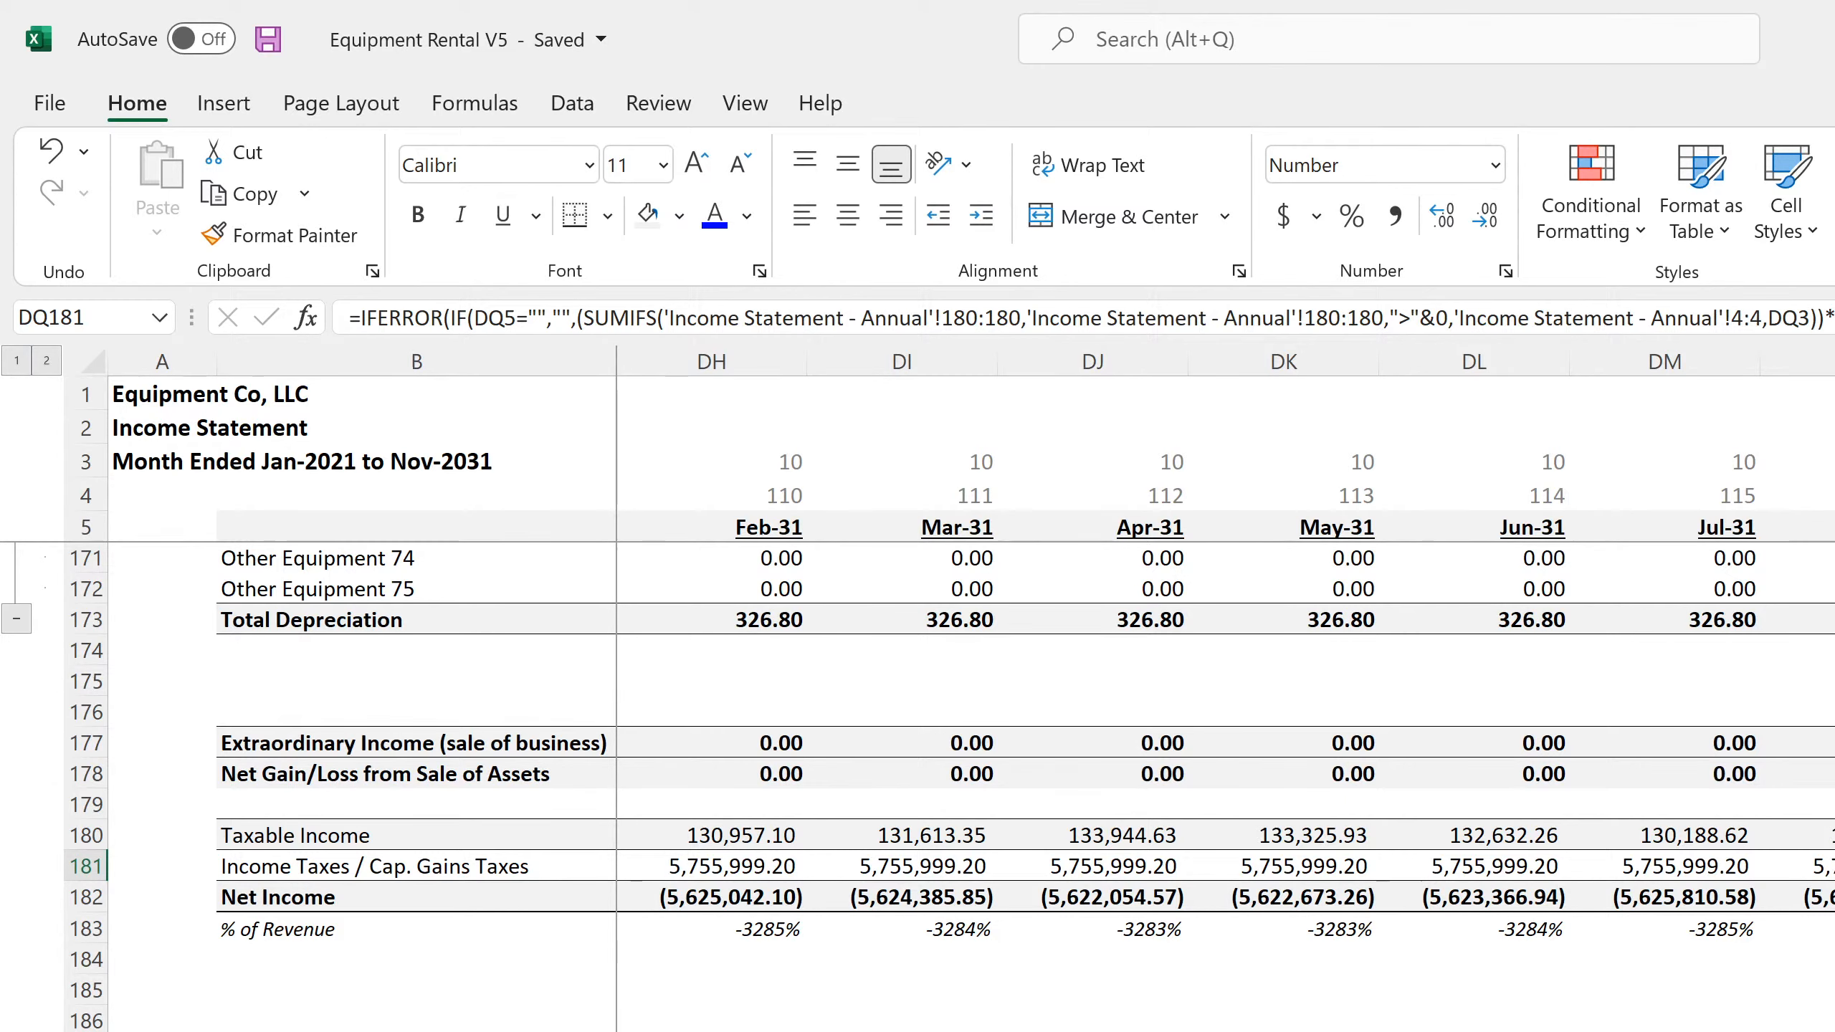
Set the Exit Month in C6 of the Main Project Assumptions to Dec-31
{"action": "left_click", "coordinate": [788, 1030]}
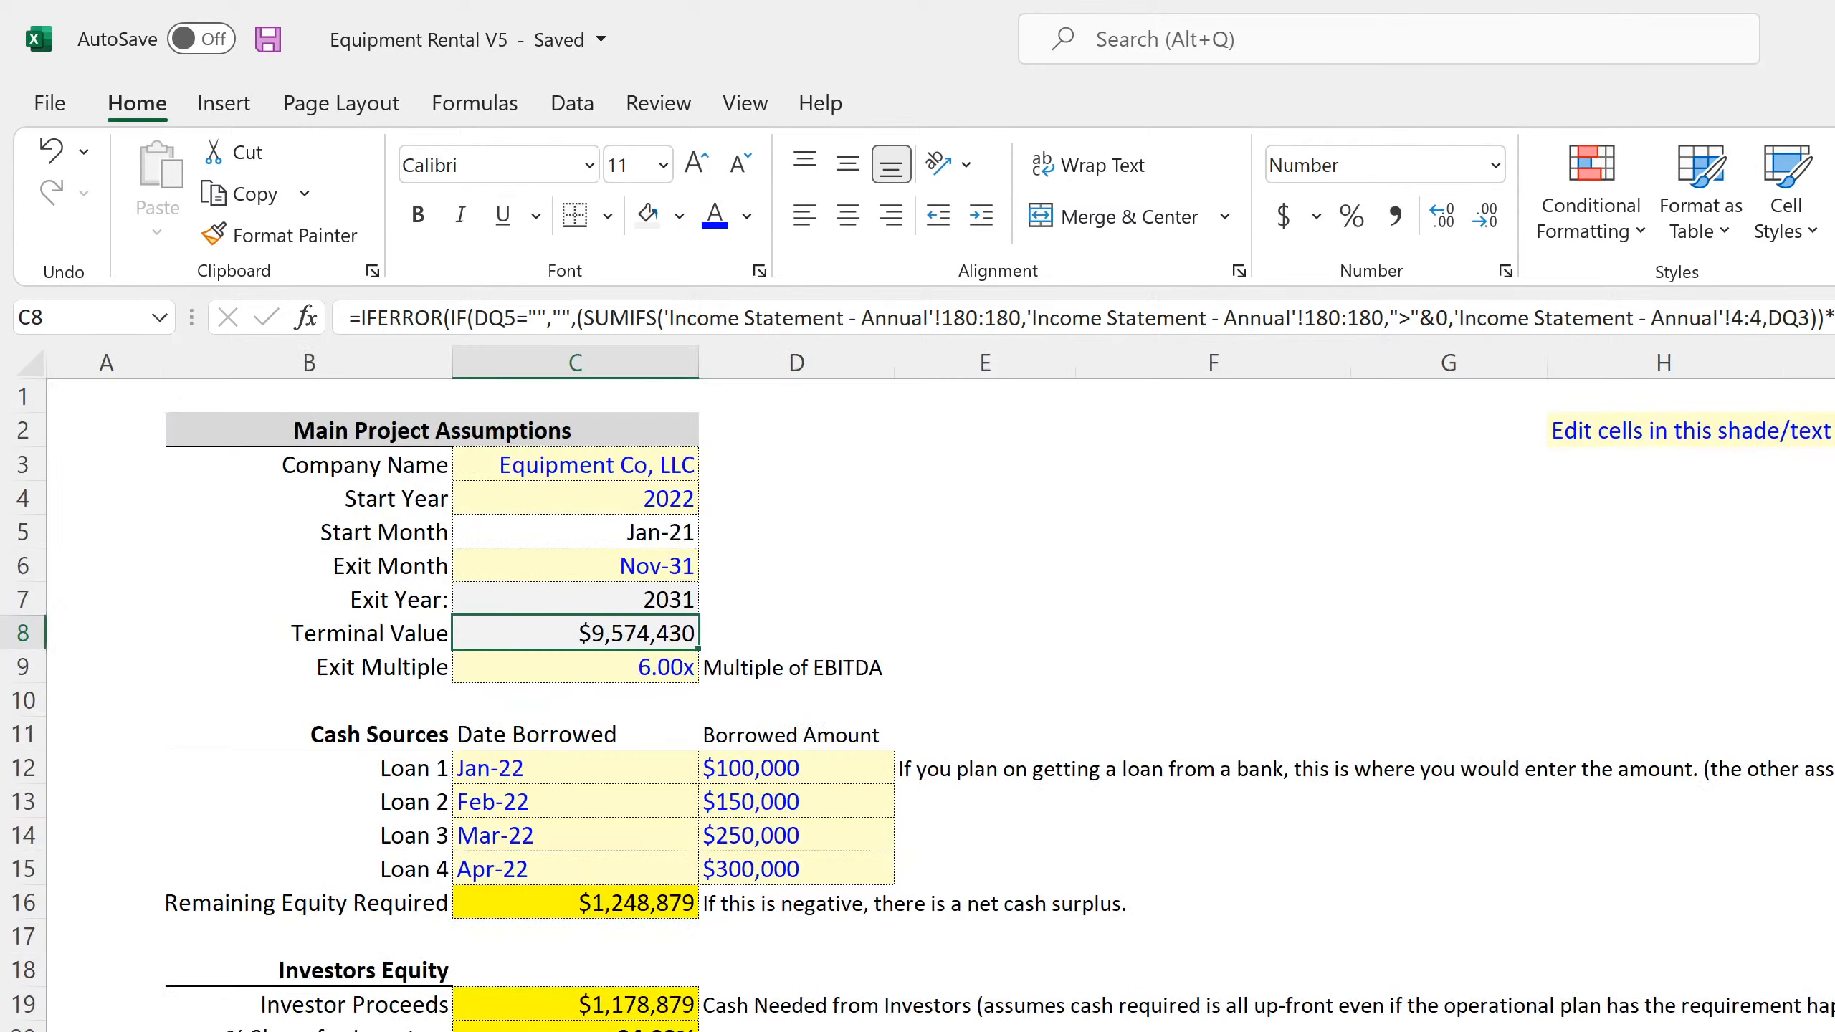
{"action": "left_click", "coordinate": [670, 565]}
{"action": "left_click", "coordinate": [713, 567]}
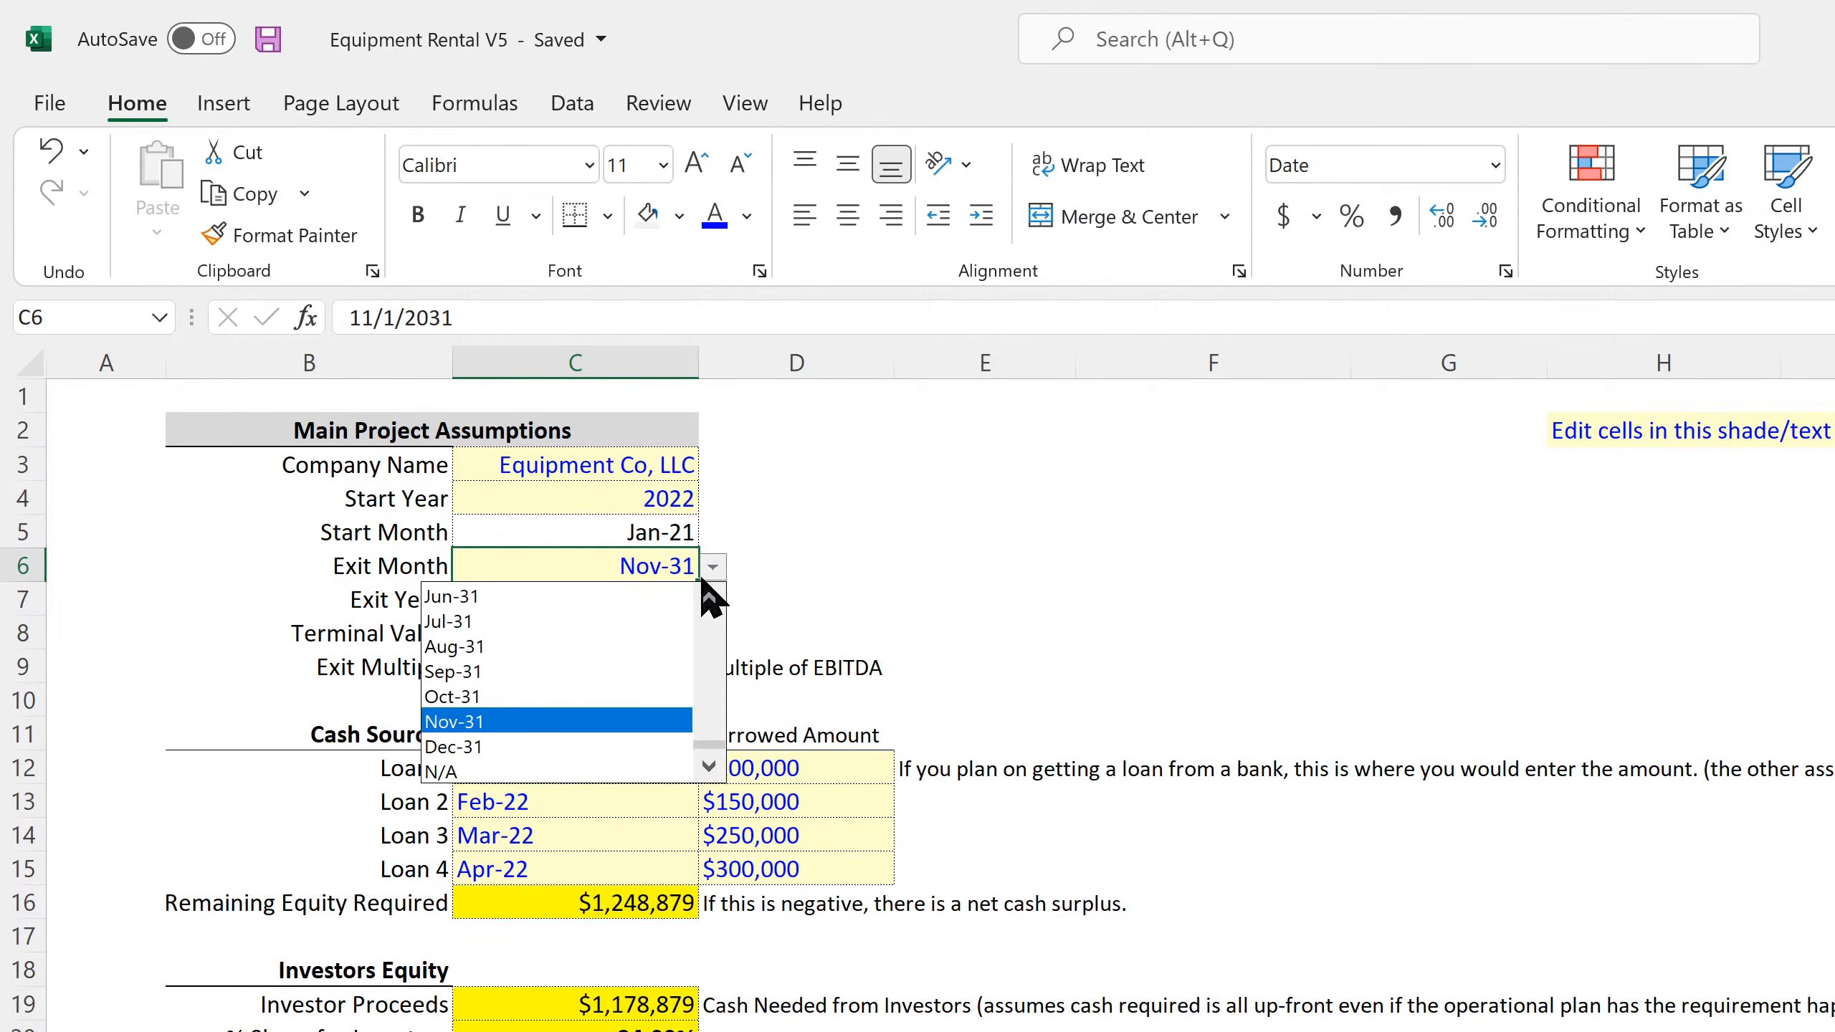
{"action": "left_click", "coordinate": [564, 742]}
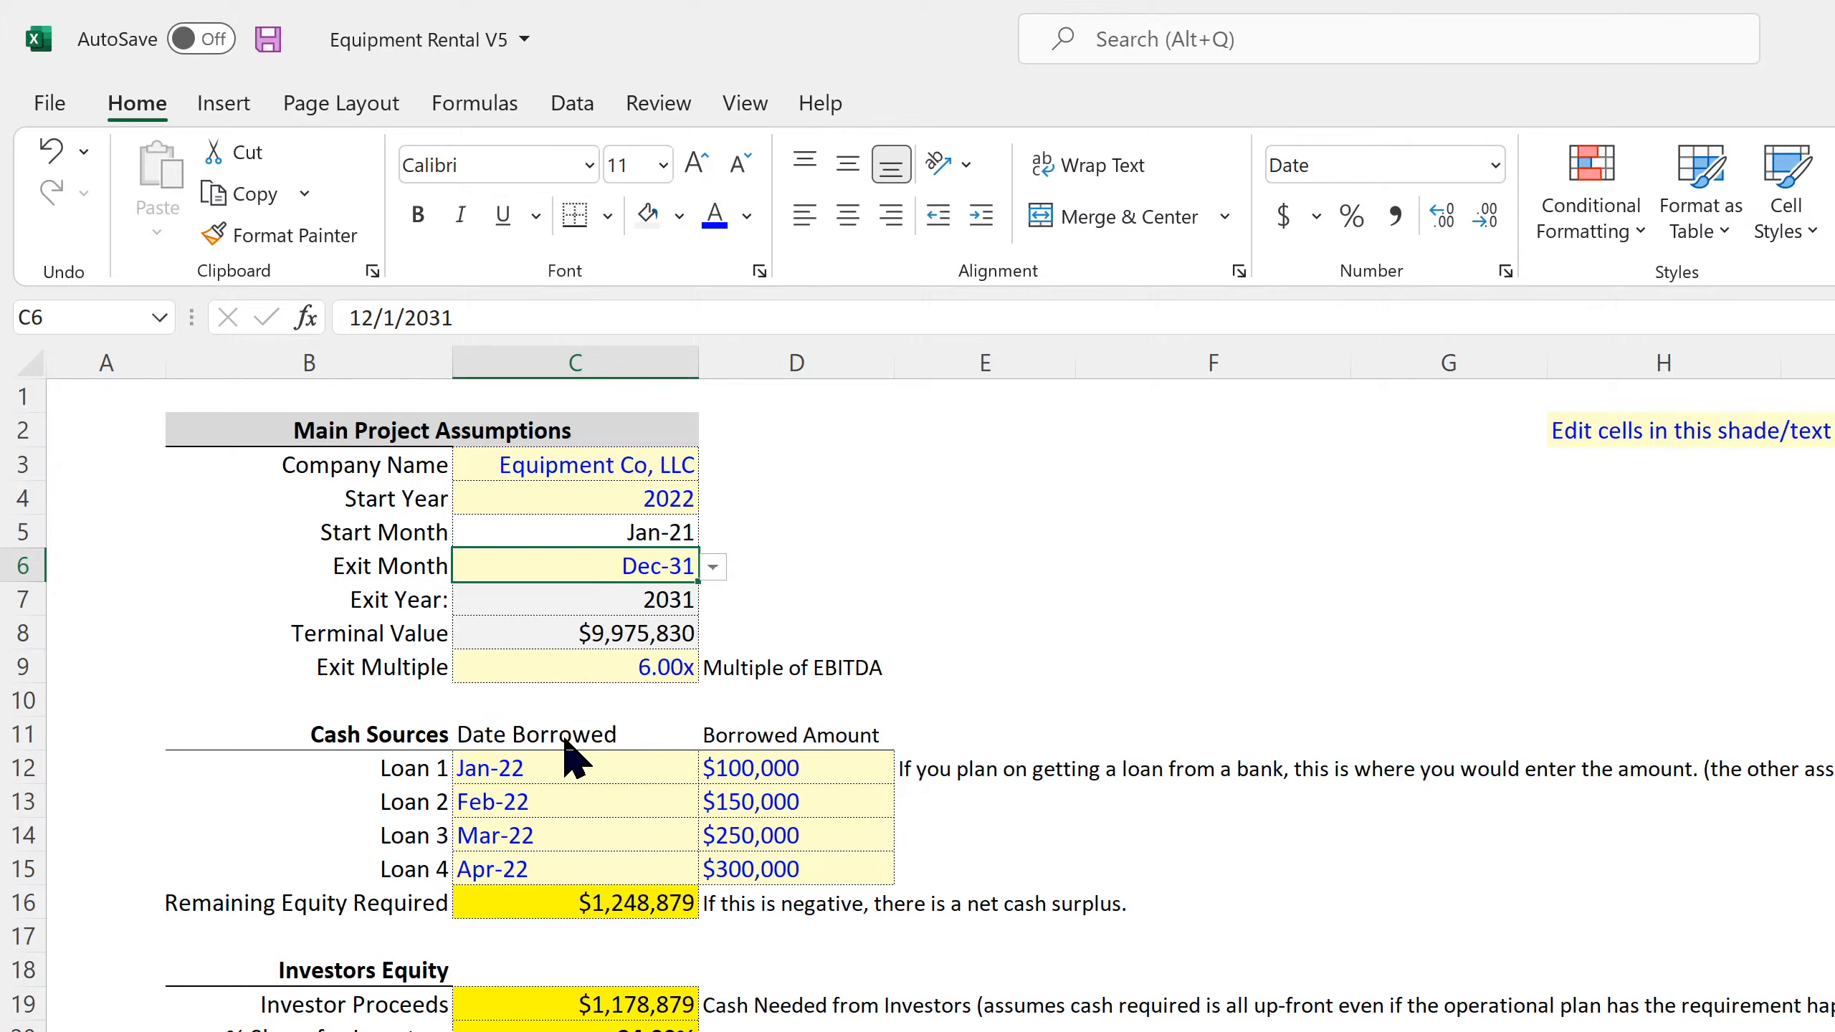
Replace the Remaining Equity Required formula in C16 with =-MIN('Monthly Detail'!152:152), using the Running Cash Position row
{"action": "left_click", "coordinate": [553, 896]}
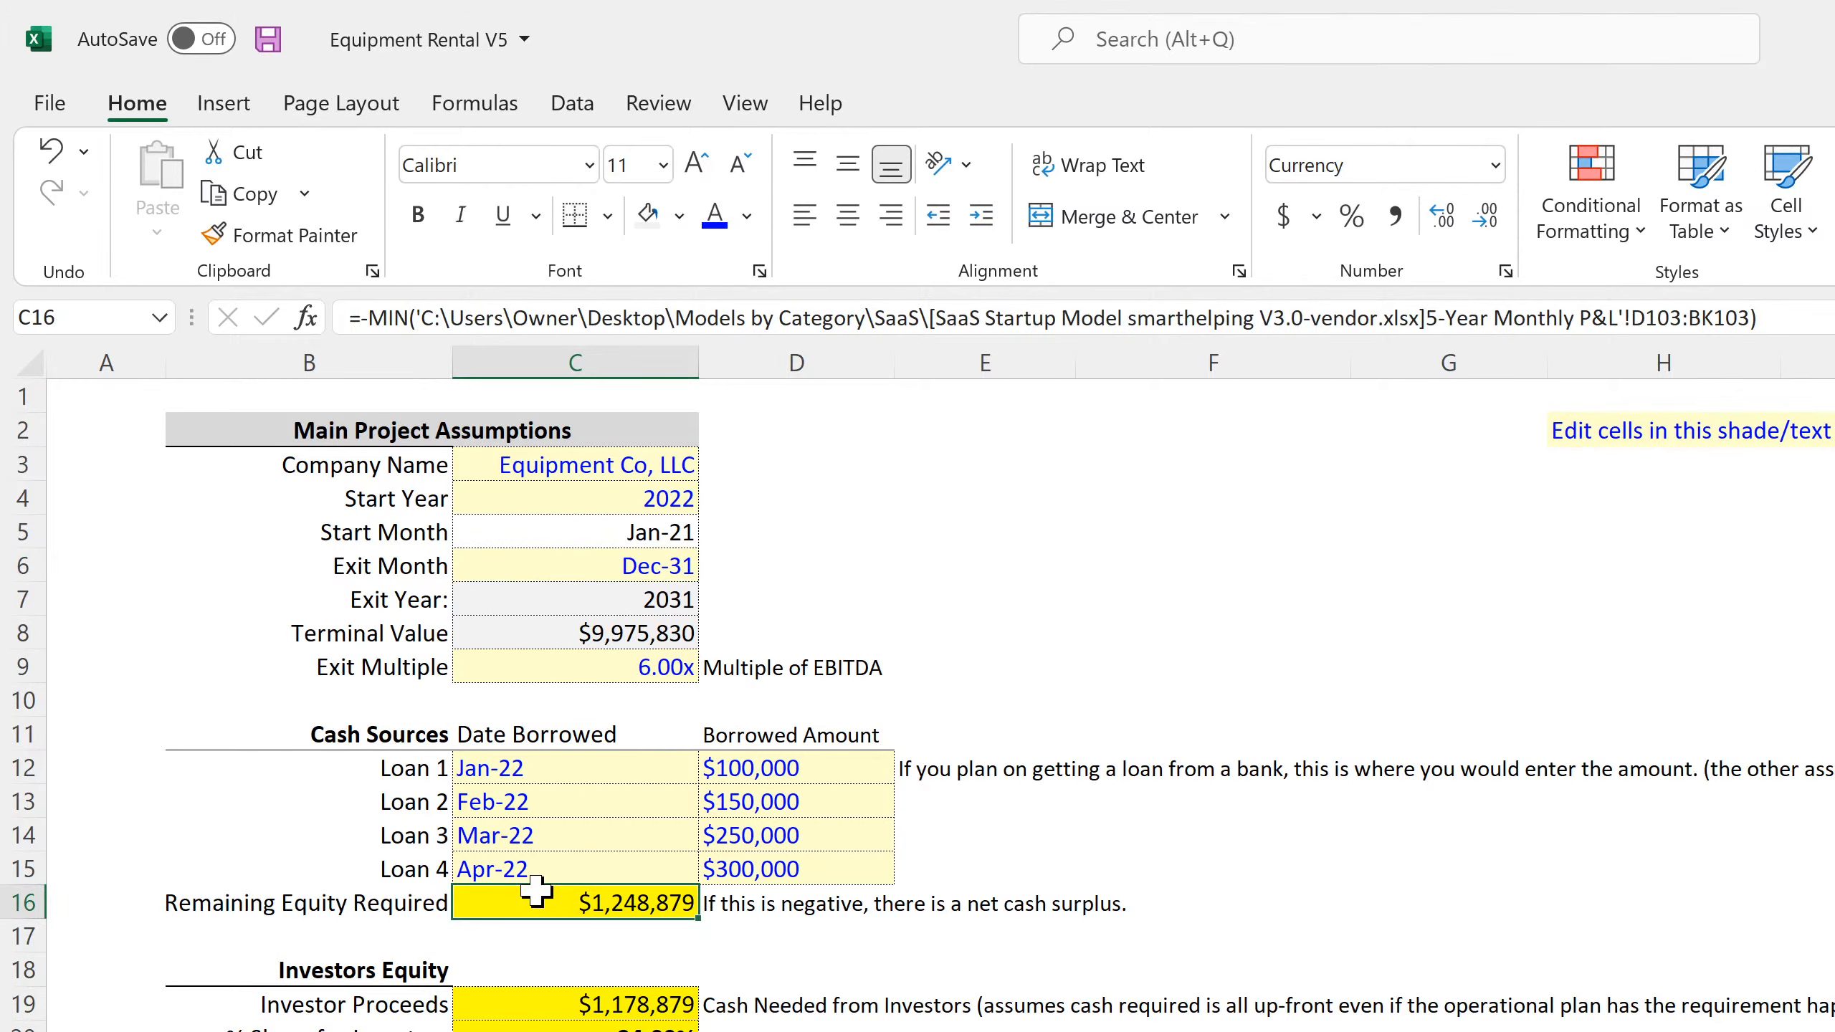
{"action": "double_click", "coordinate": [601, 907]}
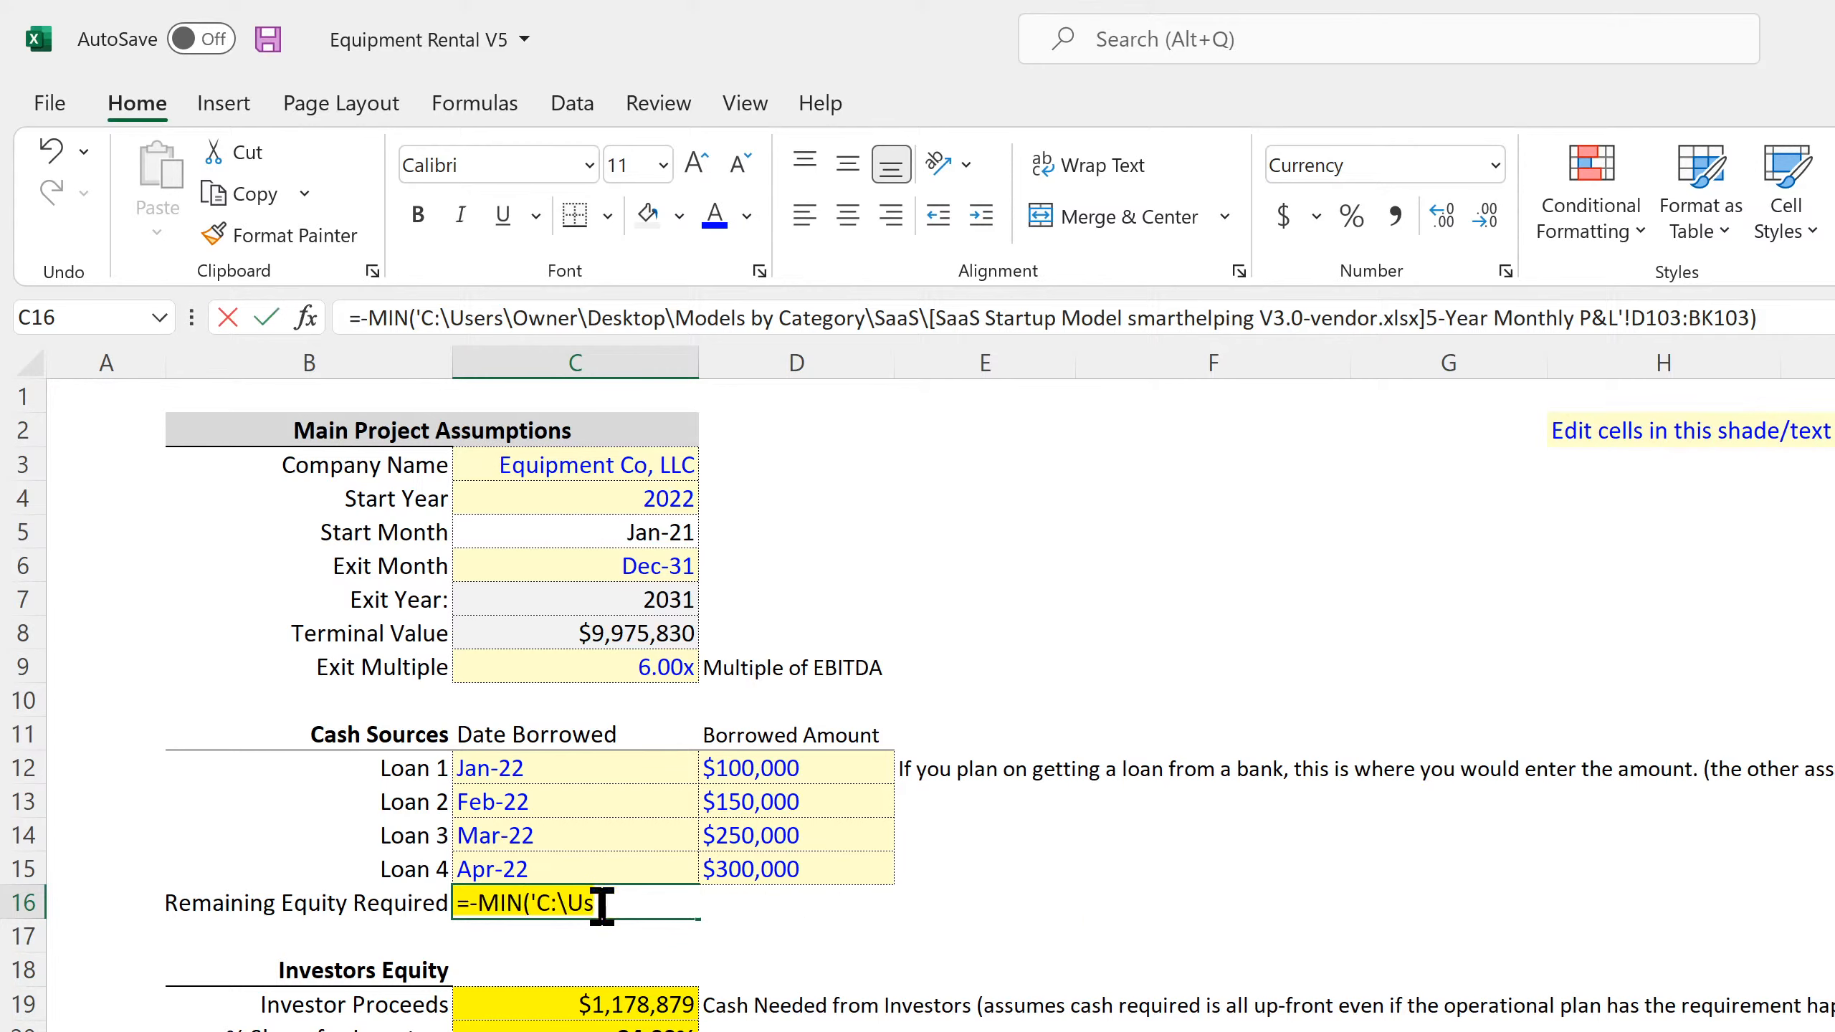
{"action": "key", "text": "ctrl+a"}
{"action": "type", "text": "=-min("}
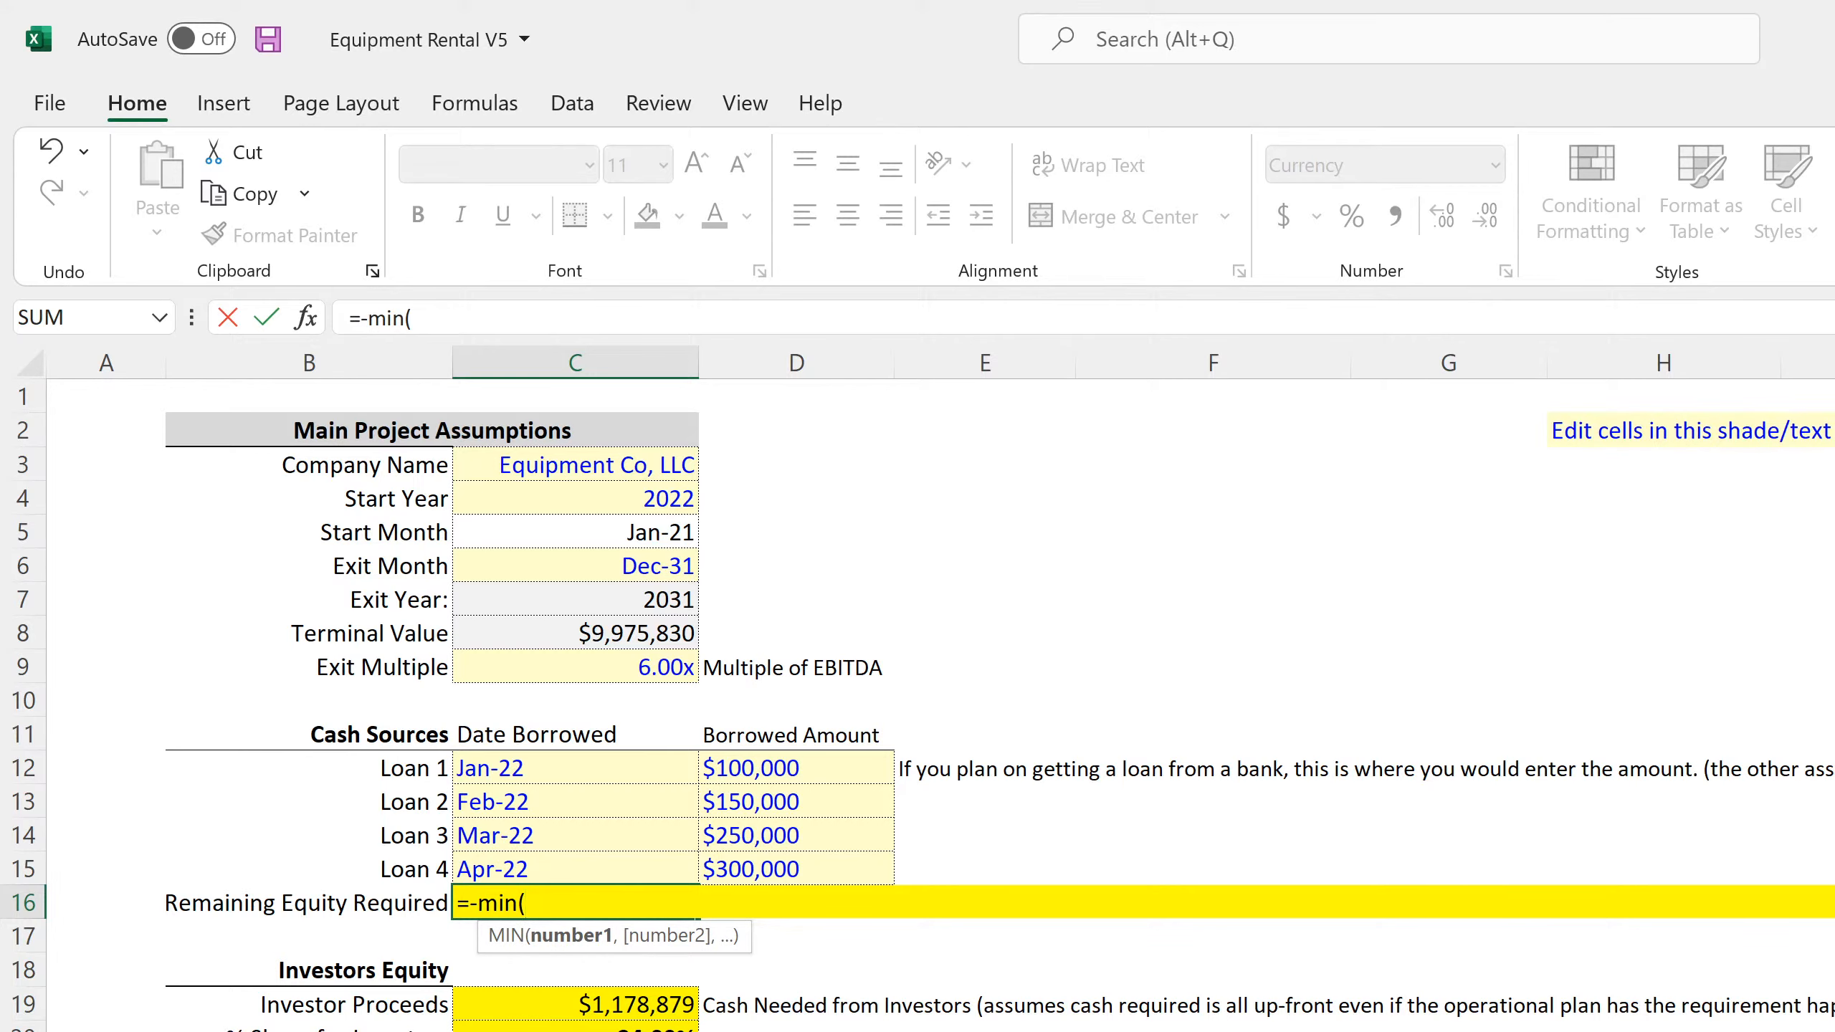
{"action": "key", "text": "ctrl+Page_Down"}
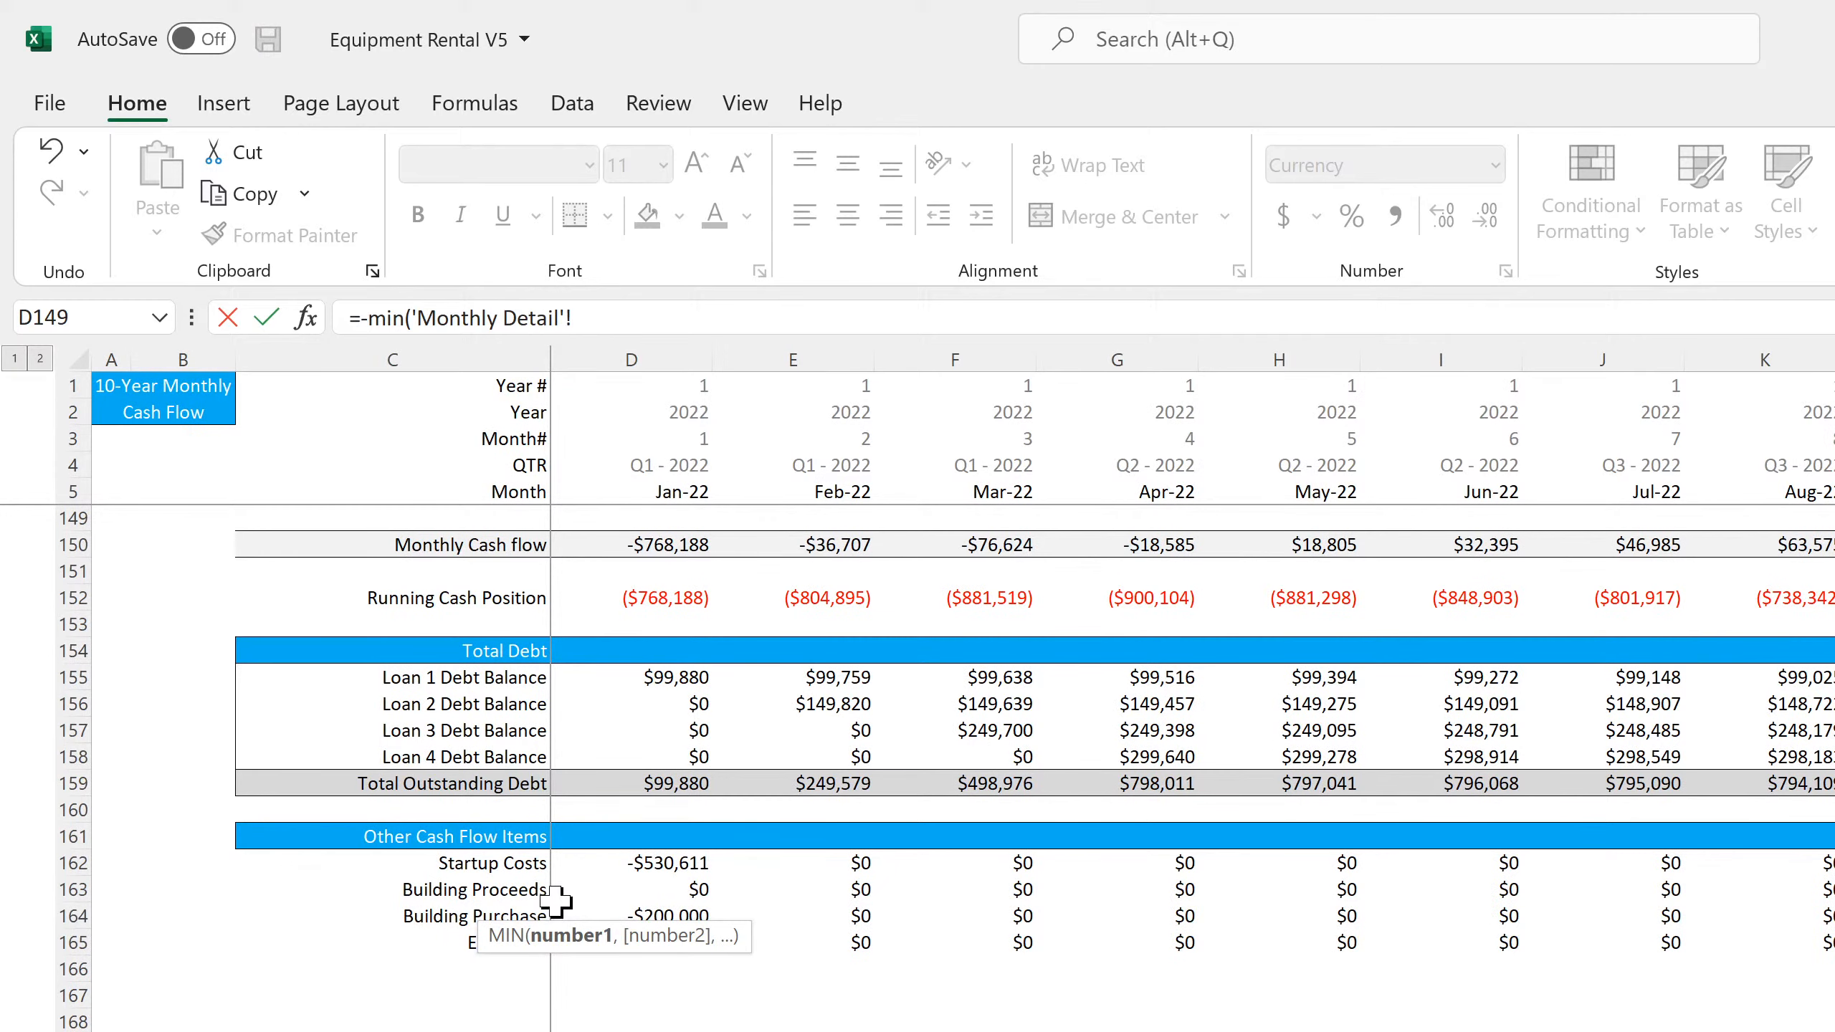
{"action": "left_click", "coordinate": [70, 597]}
{"action": "key", "text": "Return"}
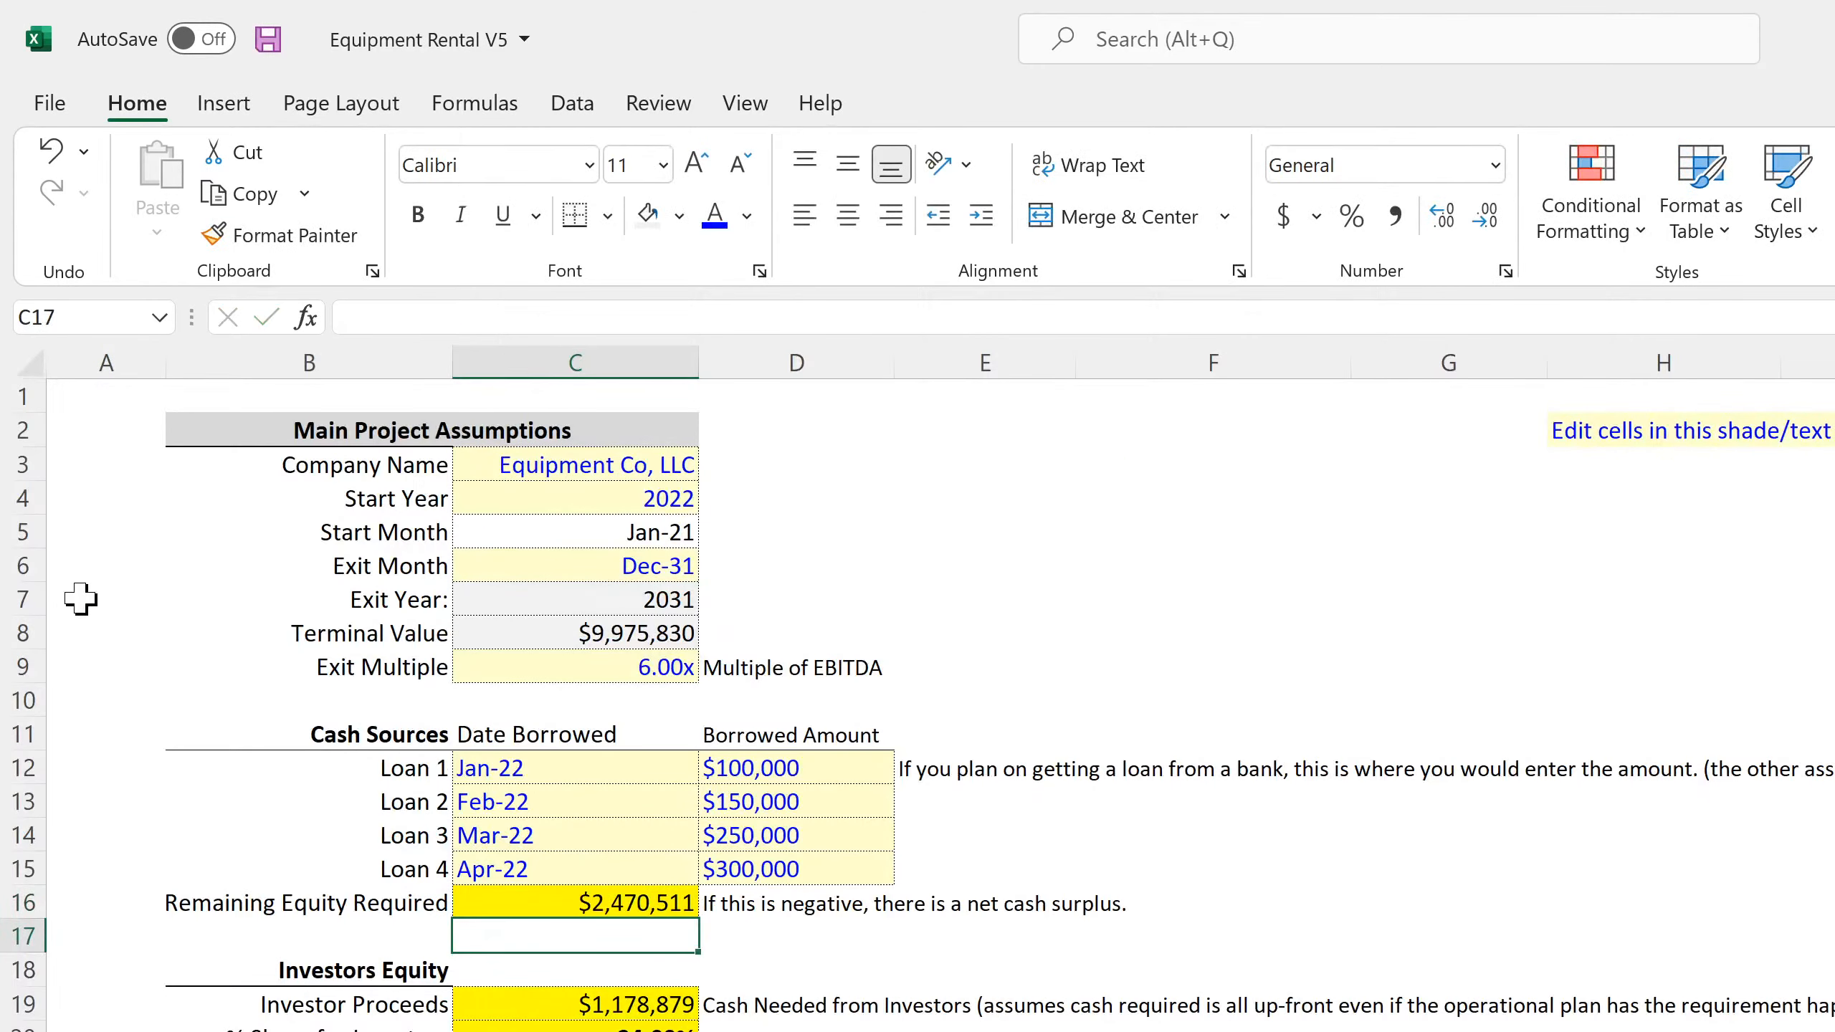
Change the fill of the Remaining Equity Required cell C16 to light gray
{"action": "left_click", "coordinate": [618, 900]}
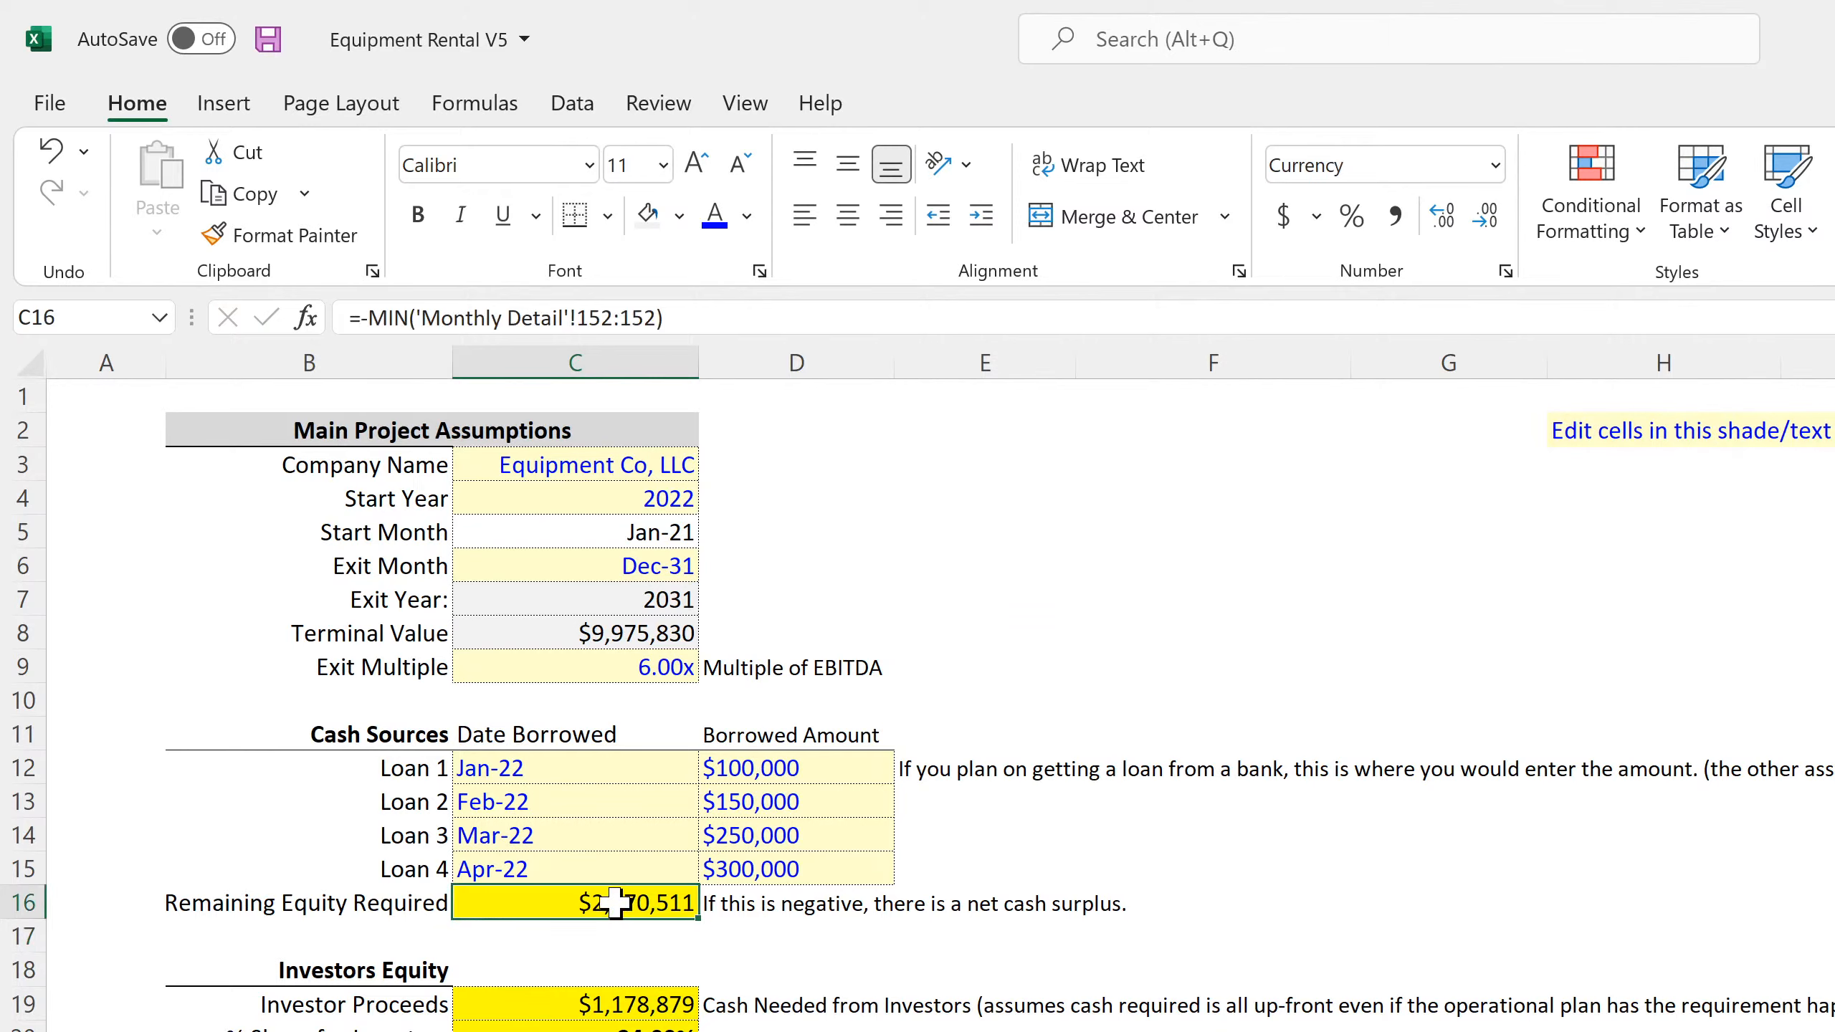
{"action": "left_click", "coordinate": [646, 215]}
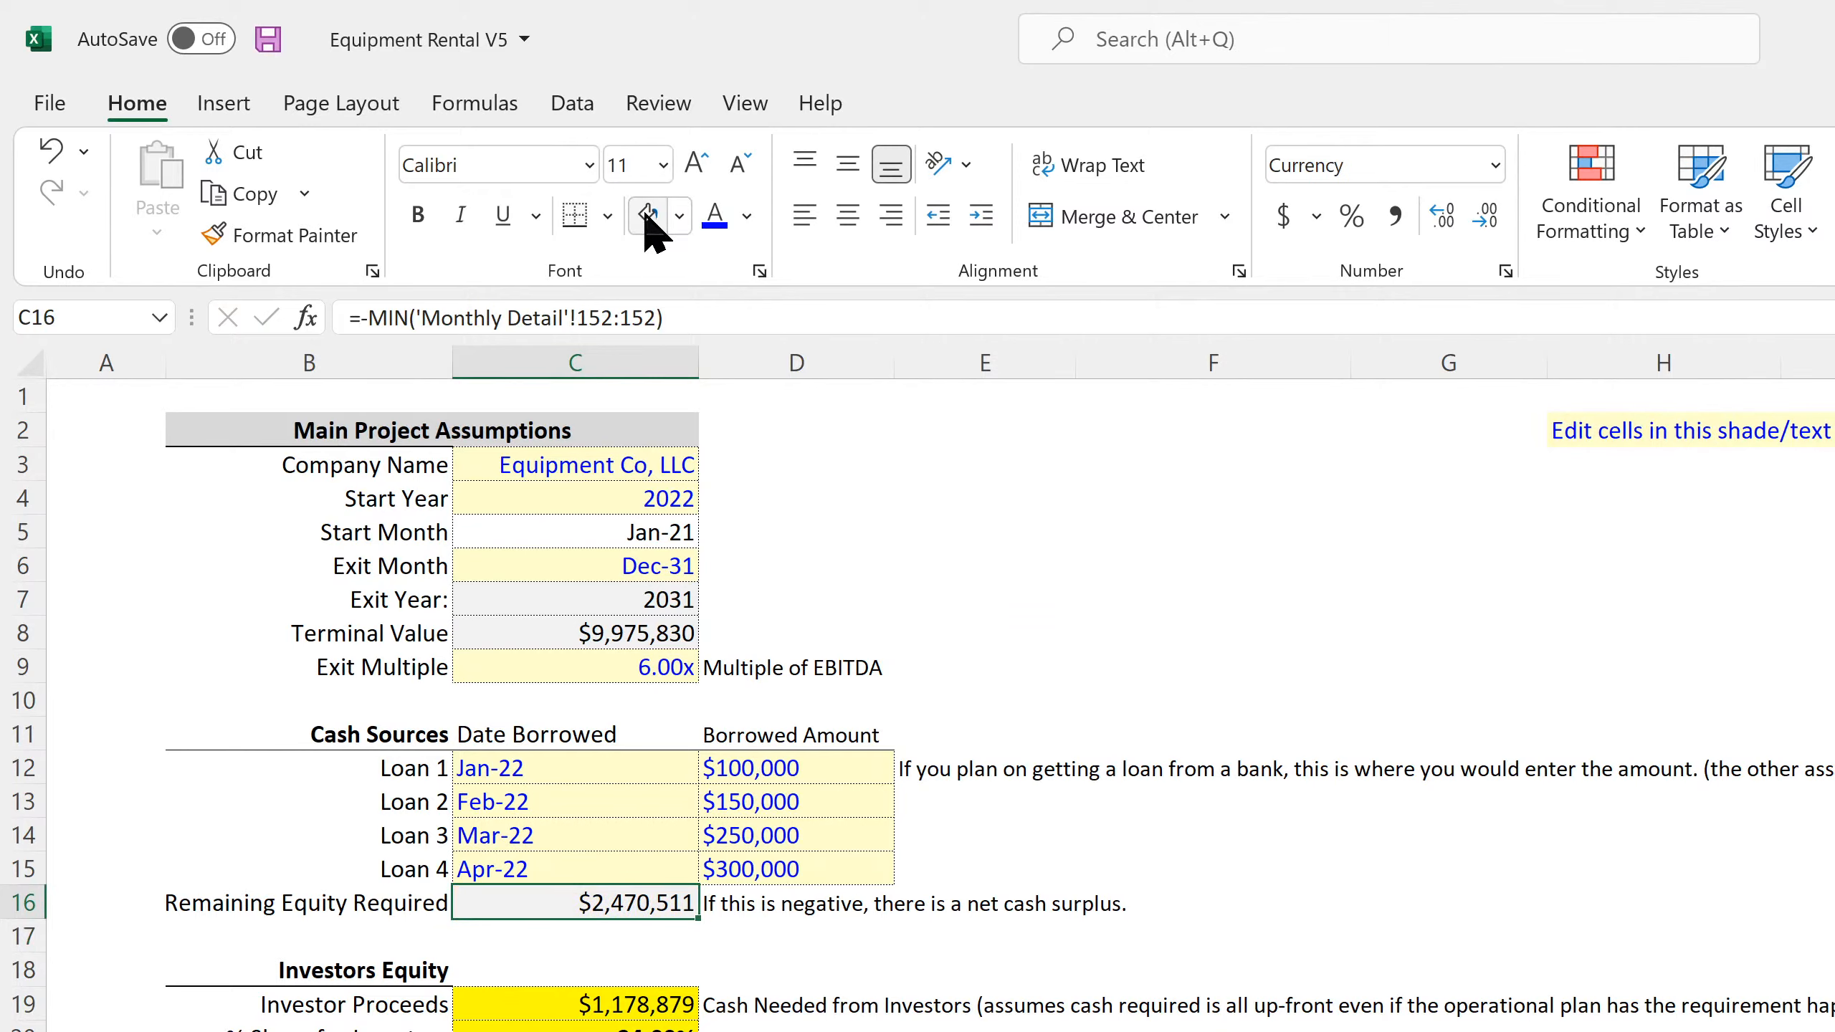
{"action": "left_click", "coordinate": [1412, 943]}
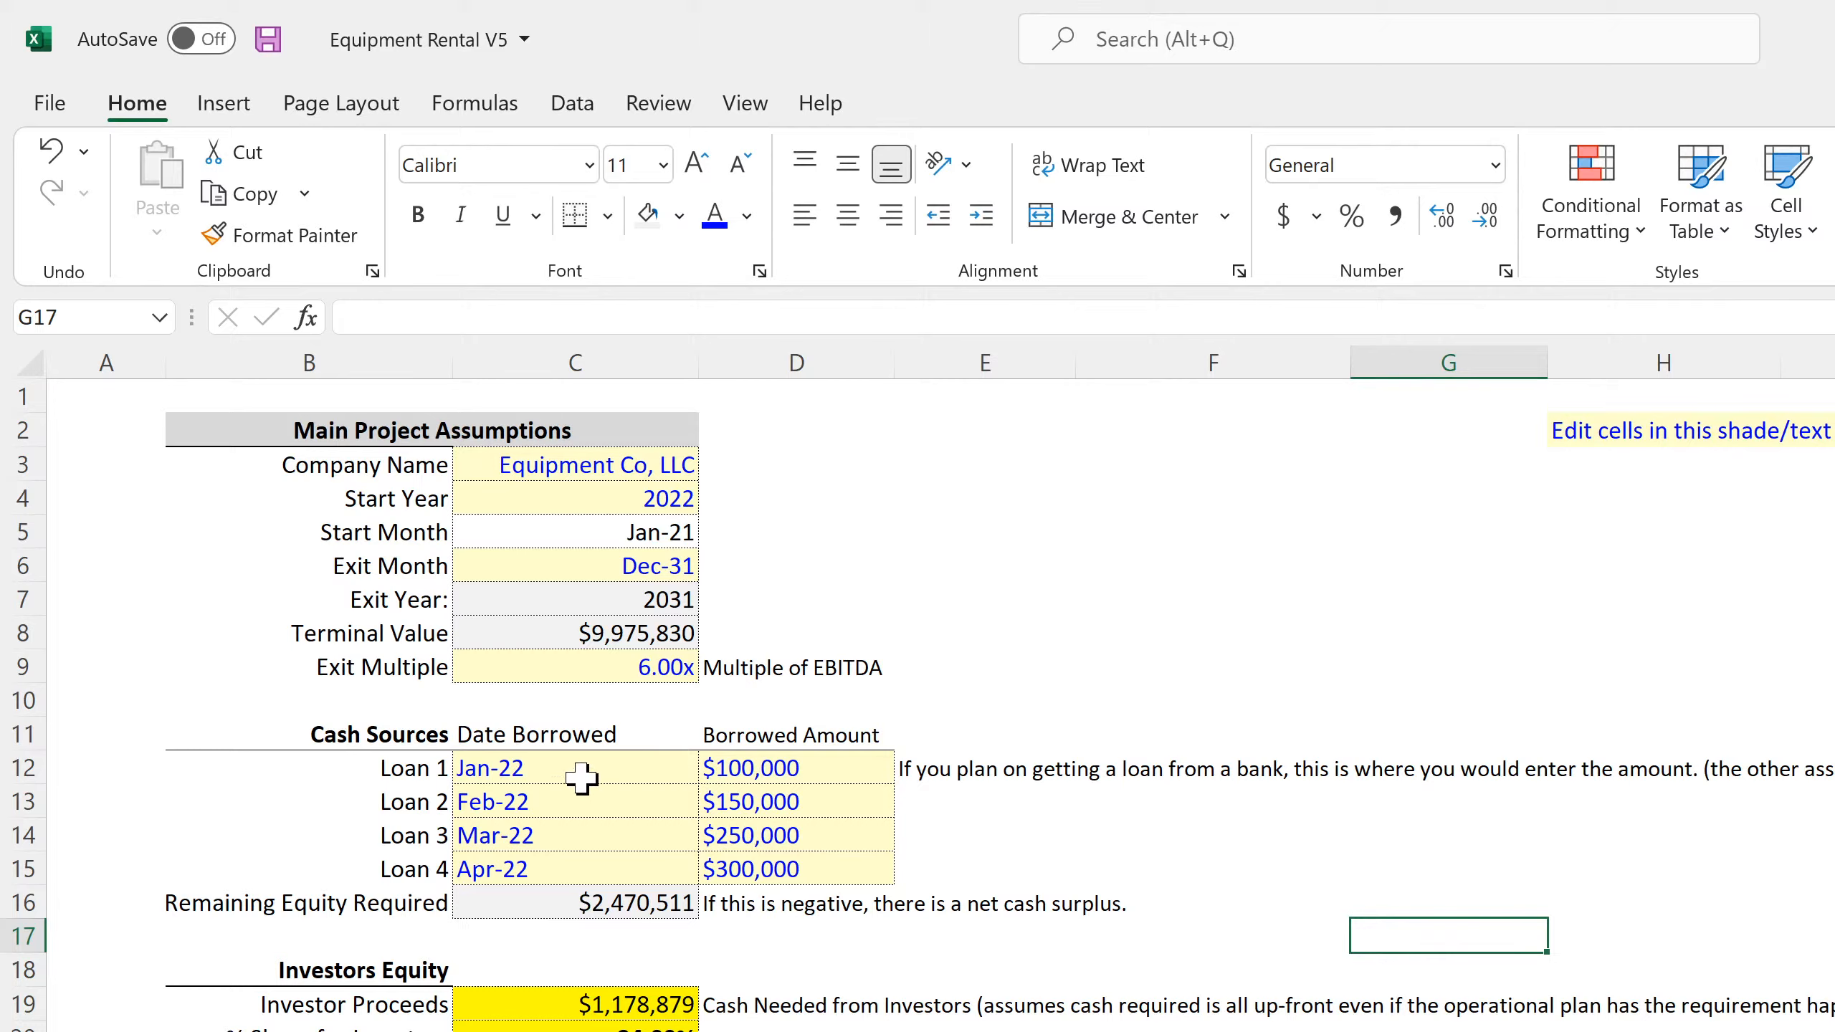
Right-align the loan dates in C12:C15 and the headers in C11:D11, and widen column D to 16.47
{"action": "left_click_drag", "start_coordinate": [583, 779], "coordinate": [577, 871]}
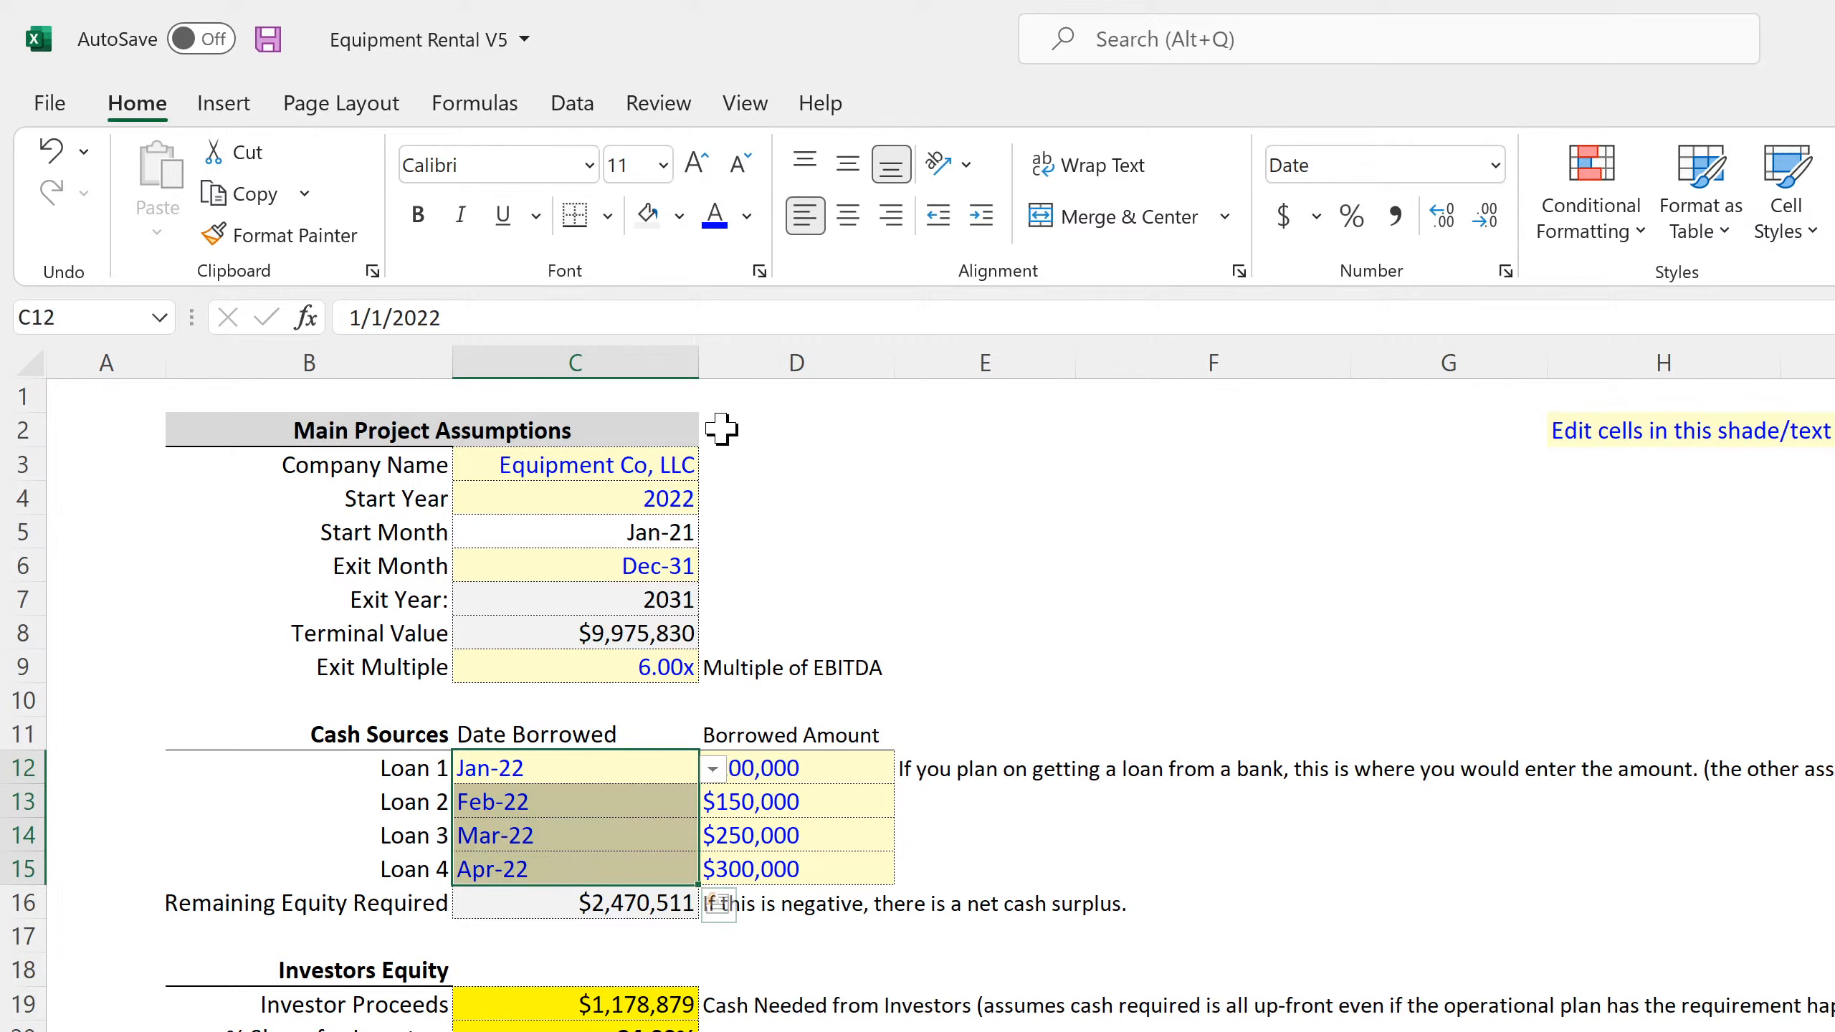
{"action": "left_click", "coordinate": [893, 216]}
{"action": "left_click", "coordinate": [1188, 820]}
{"action": "left_click_drag", "start_coordinate": [614, 734], "coordinate": [755, 735]}
{"action": "left_click", "coordinate": [893, 216]}
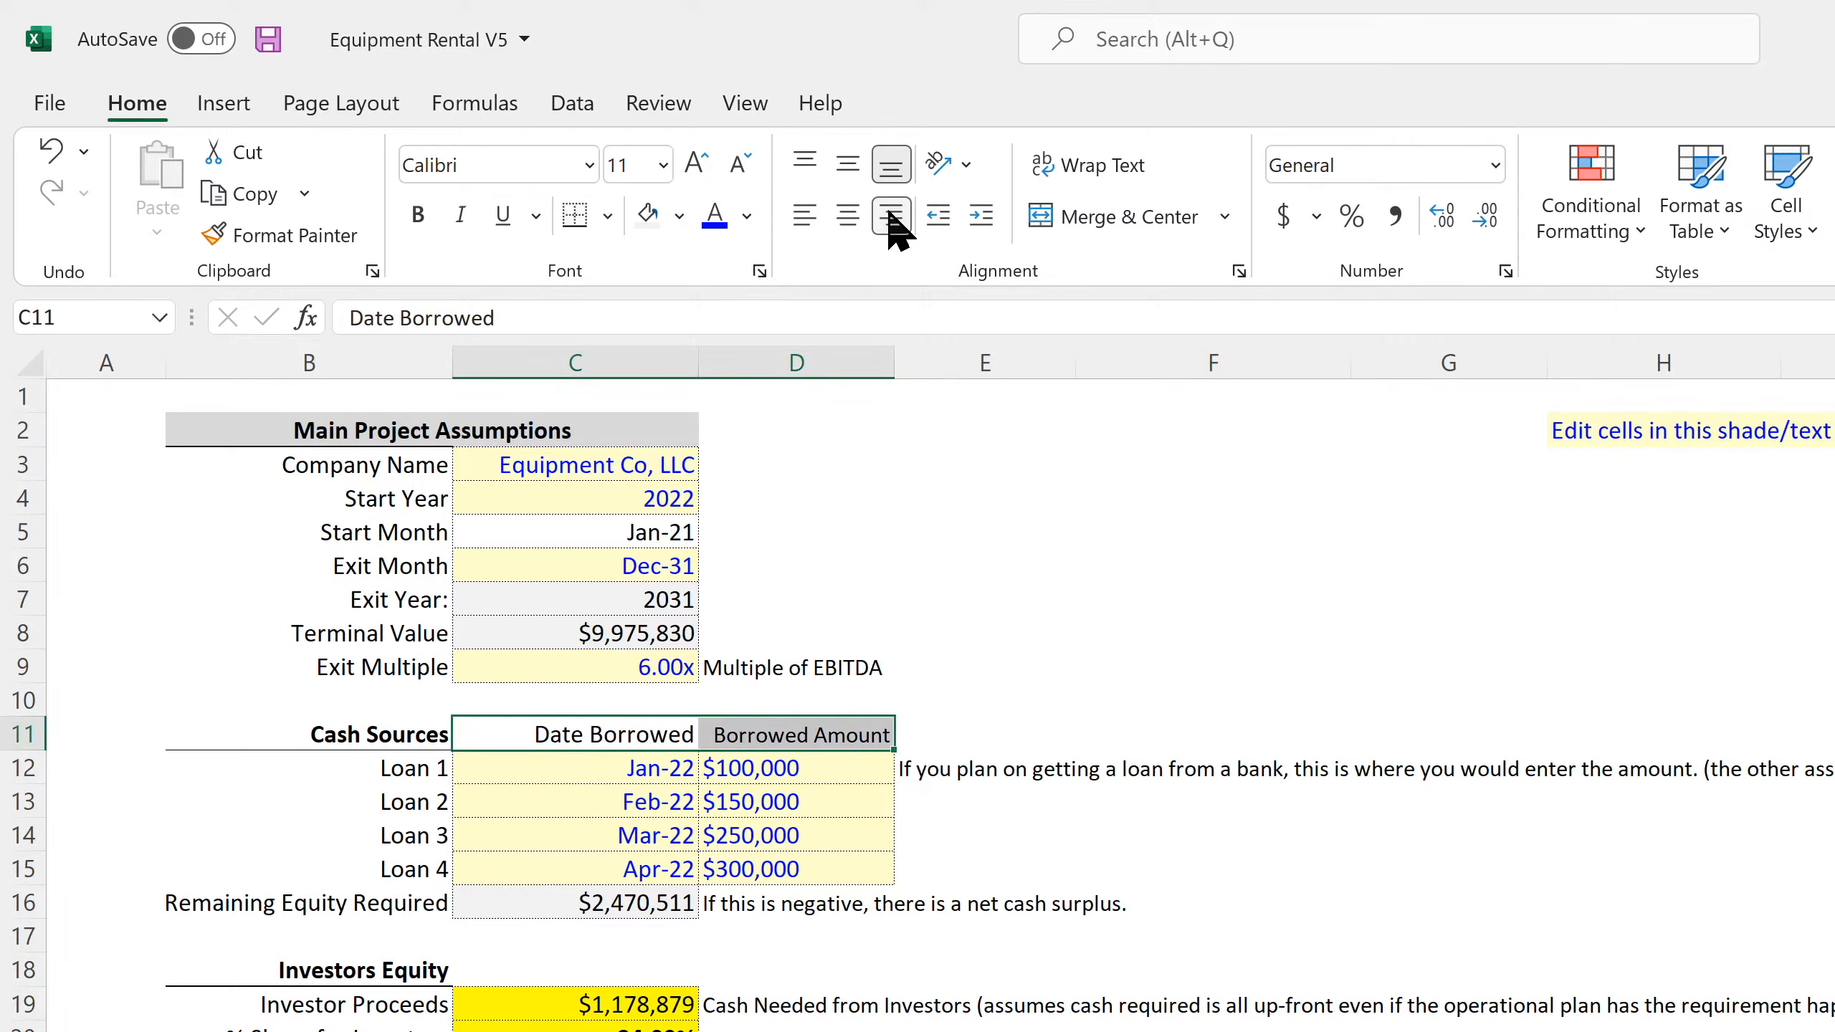
{"action": "left_click", "coordinate": [1103, 522]}
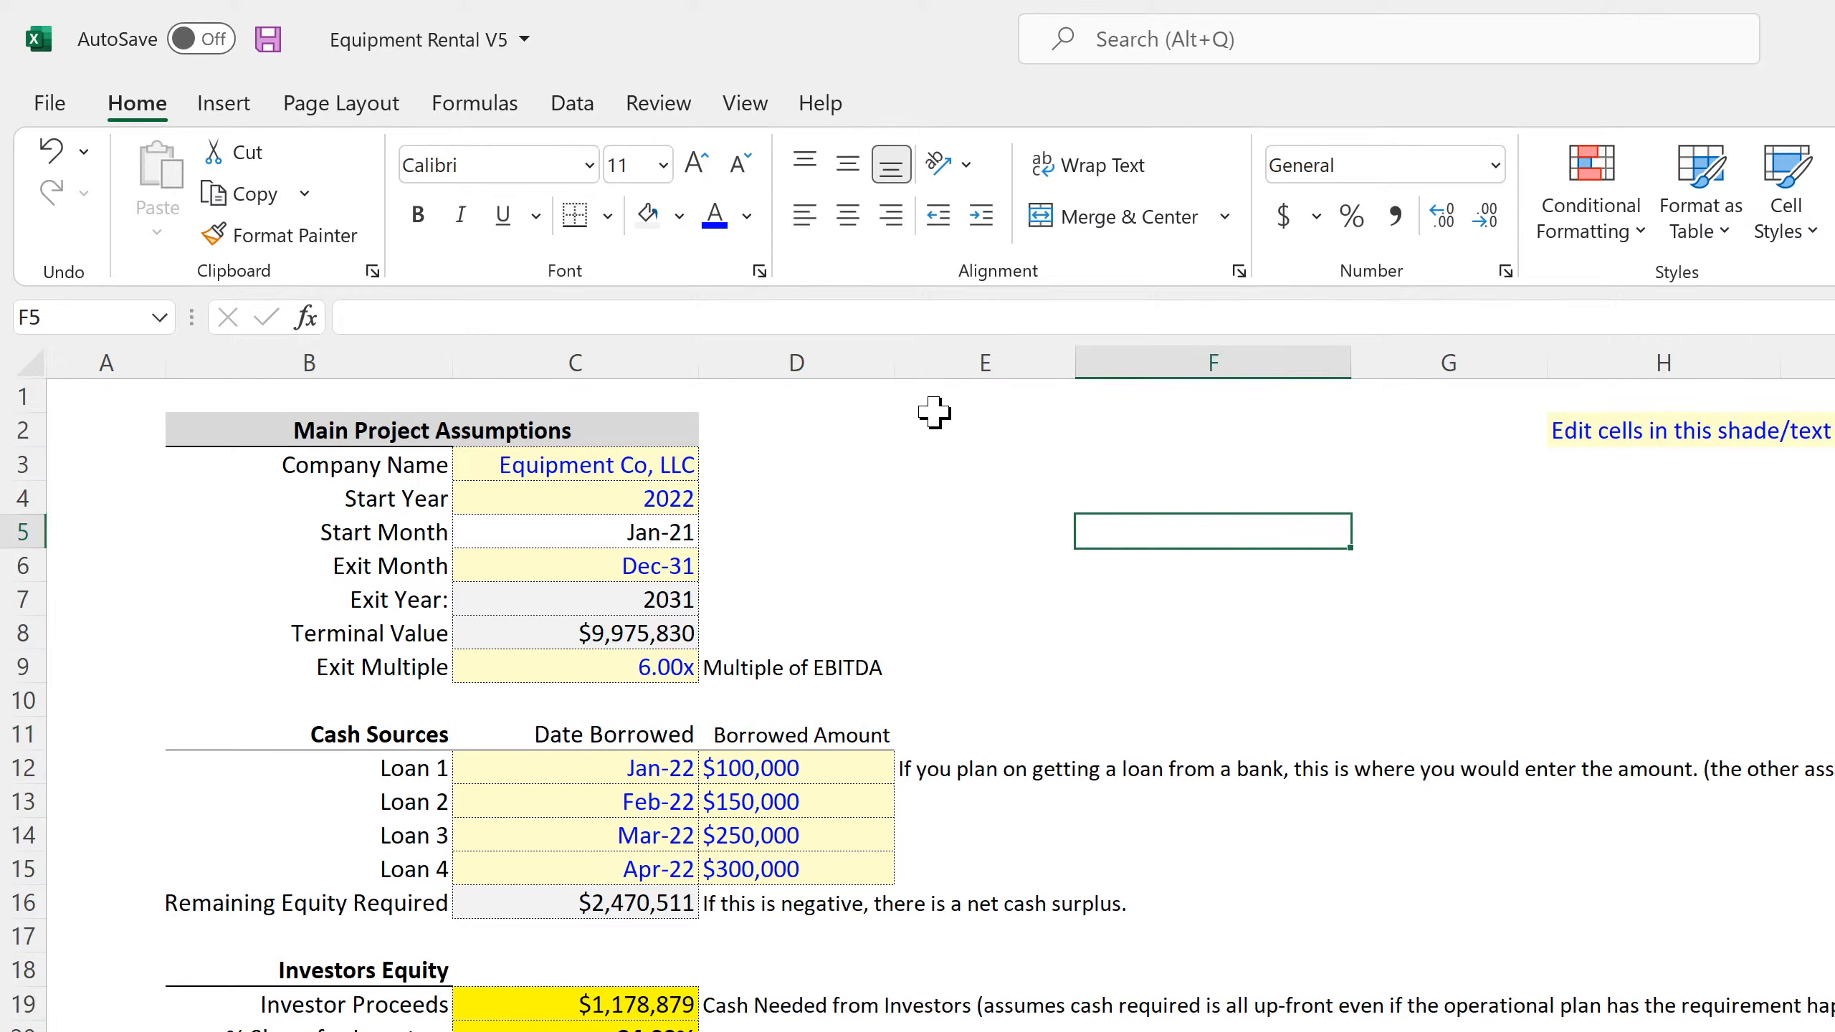
{"action": "left_click_drag", "start_coordinate": [894, 356], "coordinate": [925, 368]}
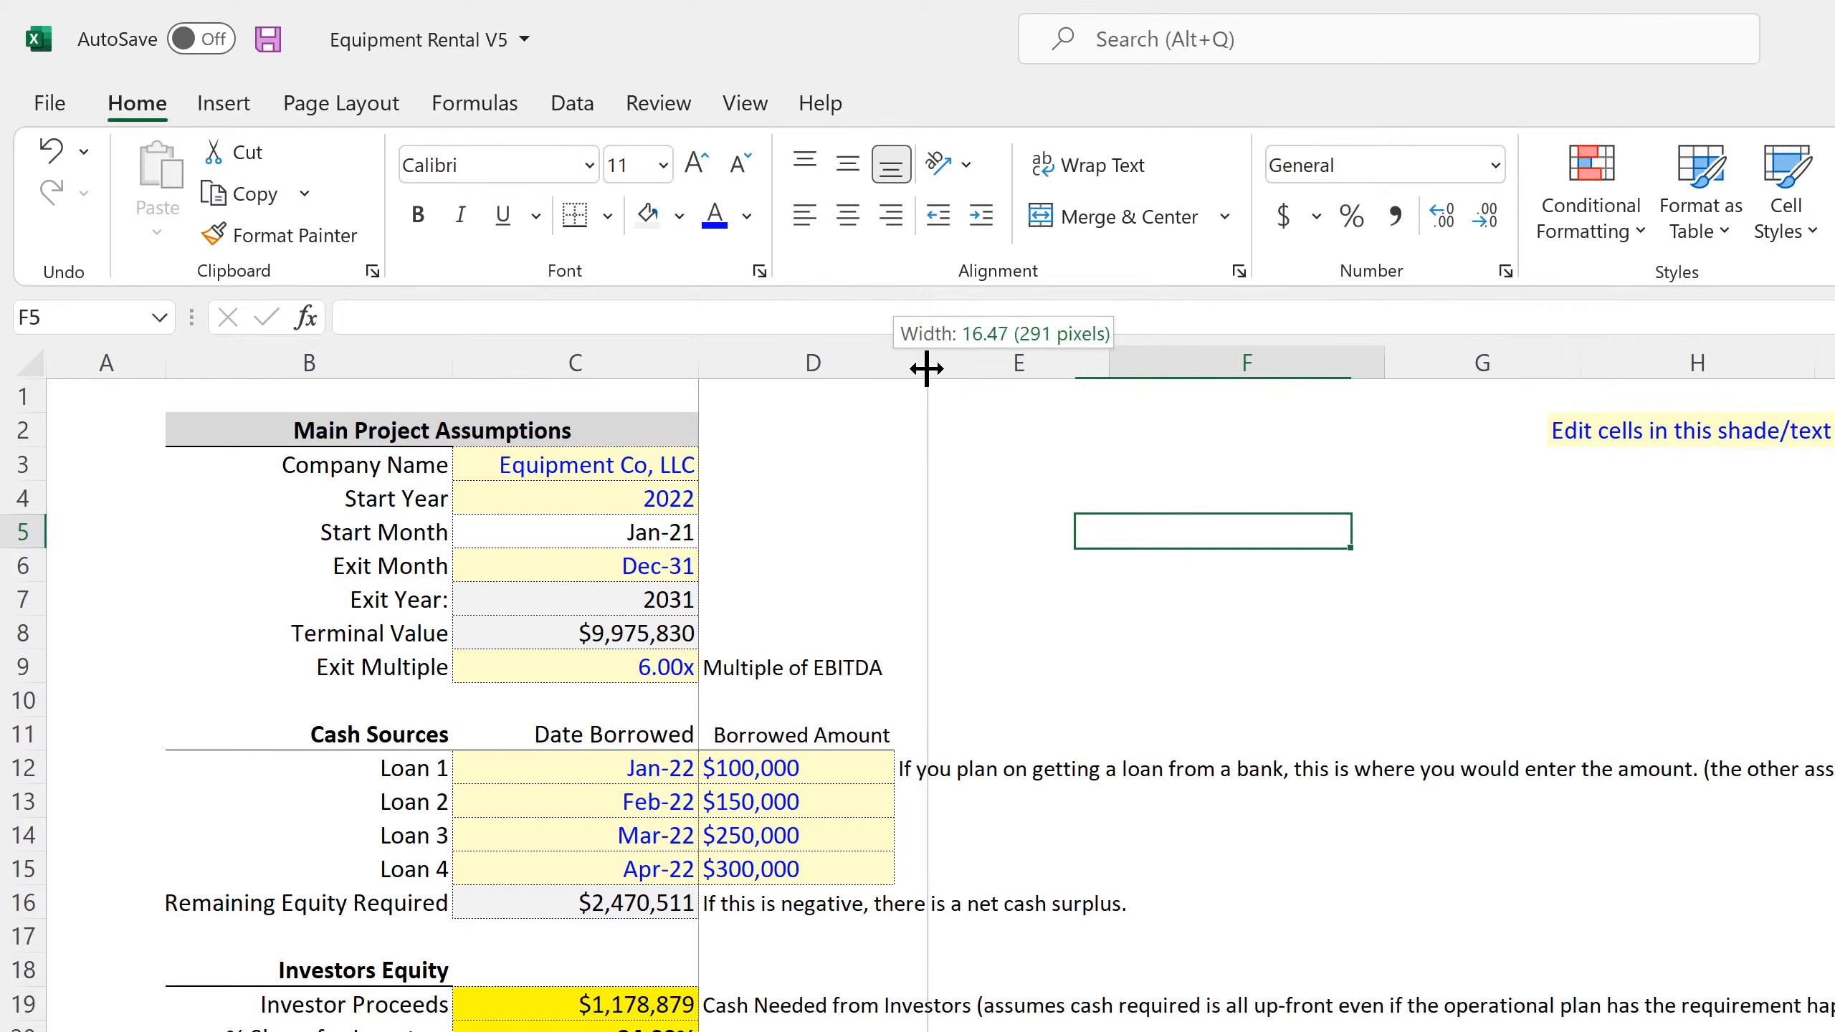
Right-align the Borrowed Amount header and loan amounts in D11:D15, and save the workbook
{"action": "left_click", "coordinate": [819, 738]}
{"action": "left_click_drag", "start_coordinate": [818, 737], "coordinate": [815, 864]}
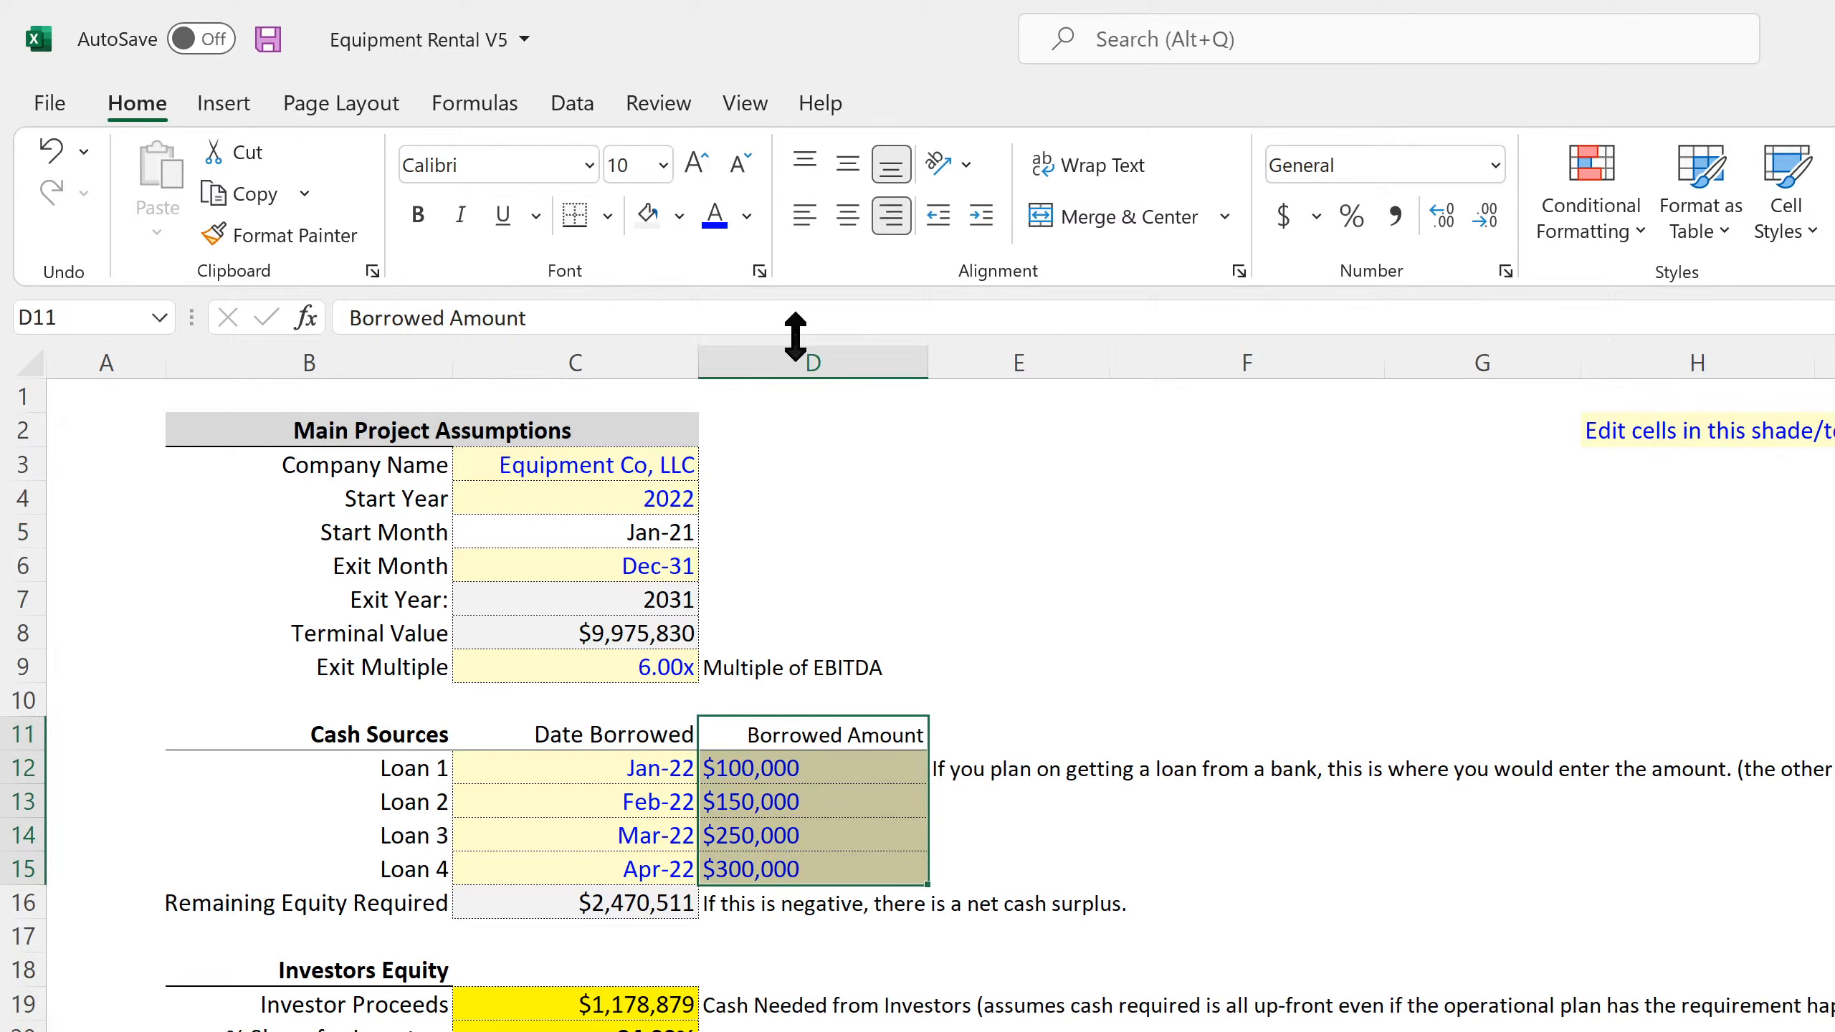
{"action": "left_click", "coordinate": [889, 217]}
{"action": "left_click", "coordinate": [888, 217]}
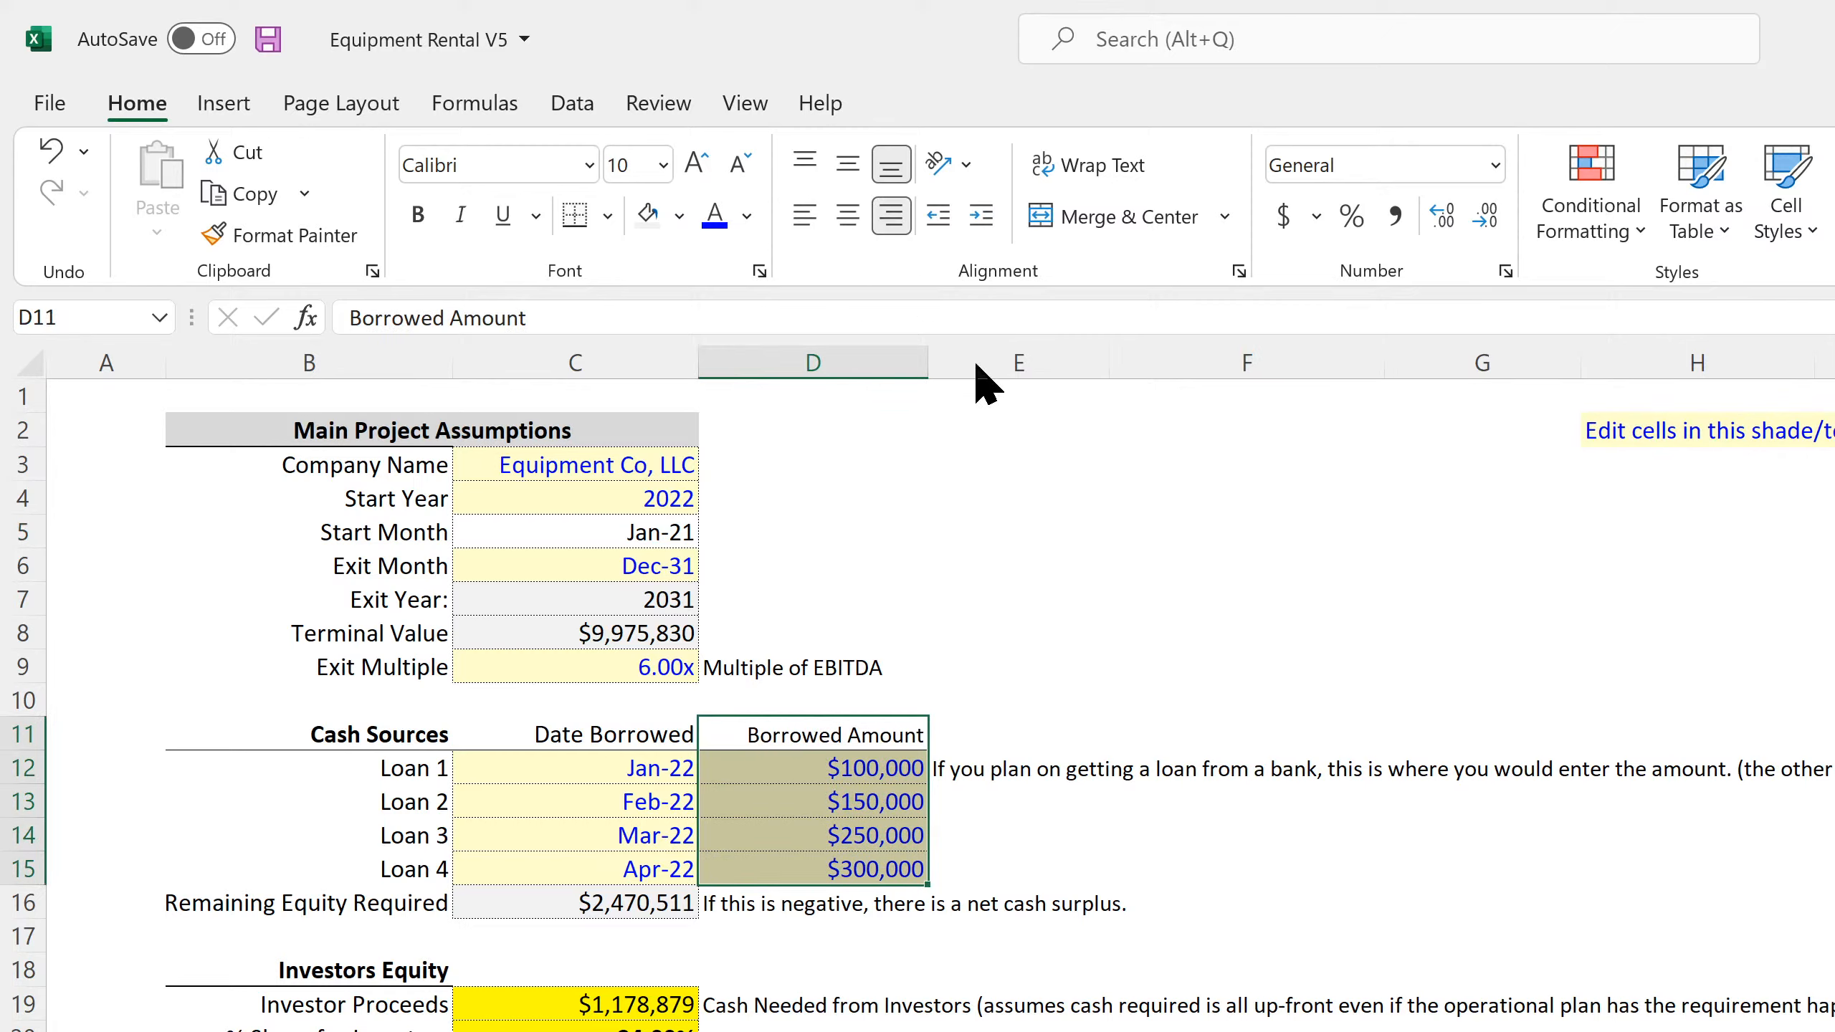
{"action": "left_click", "coordinate": [1094, 570]}
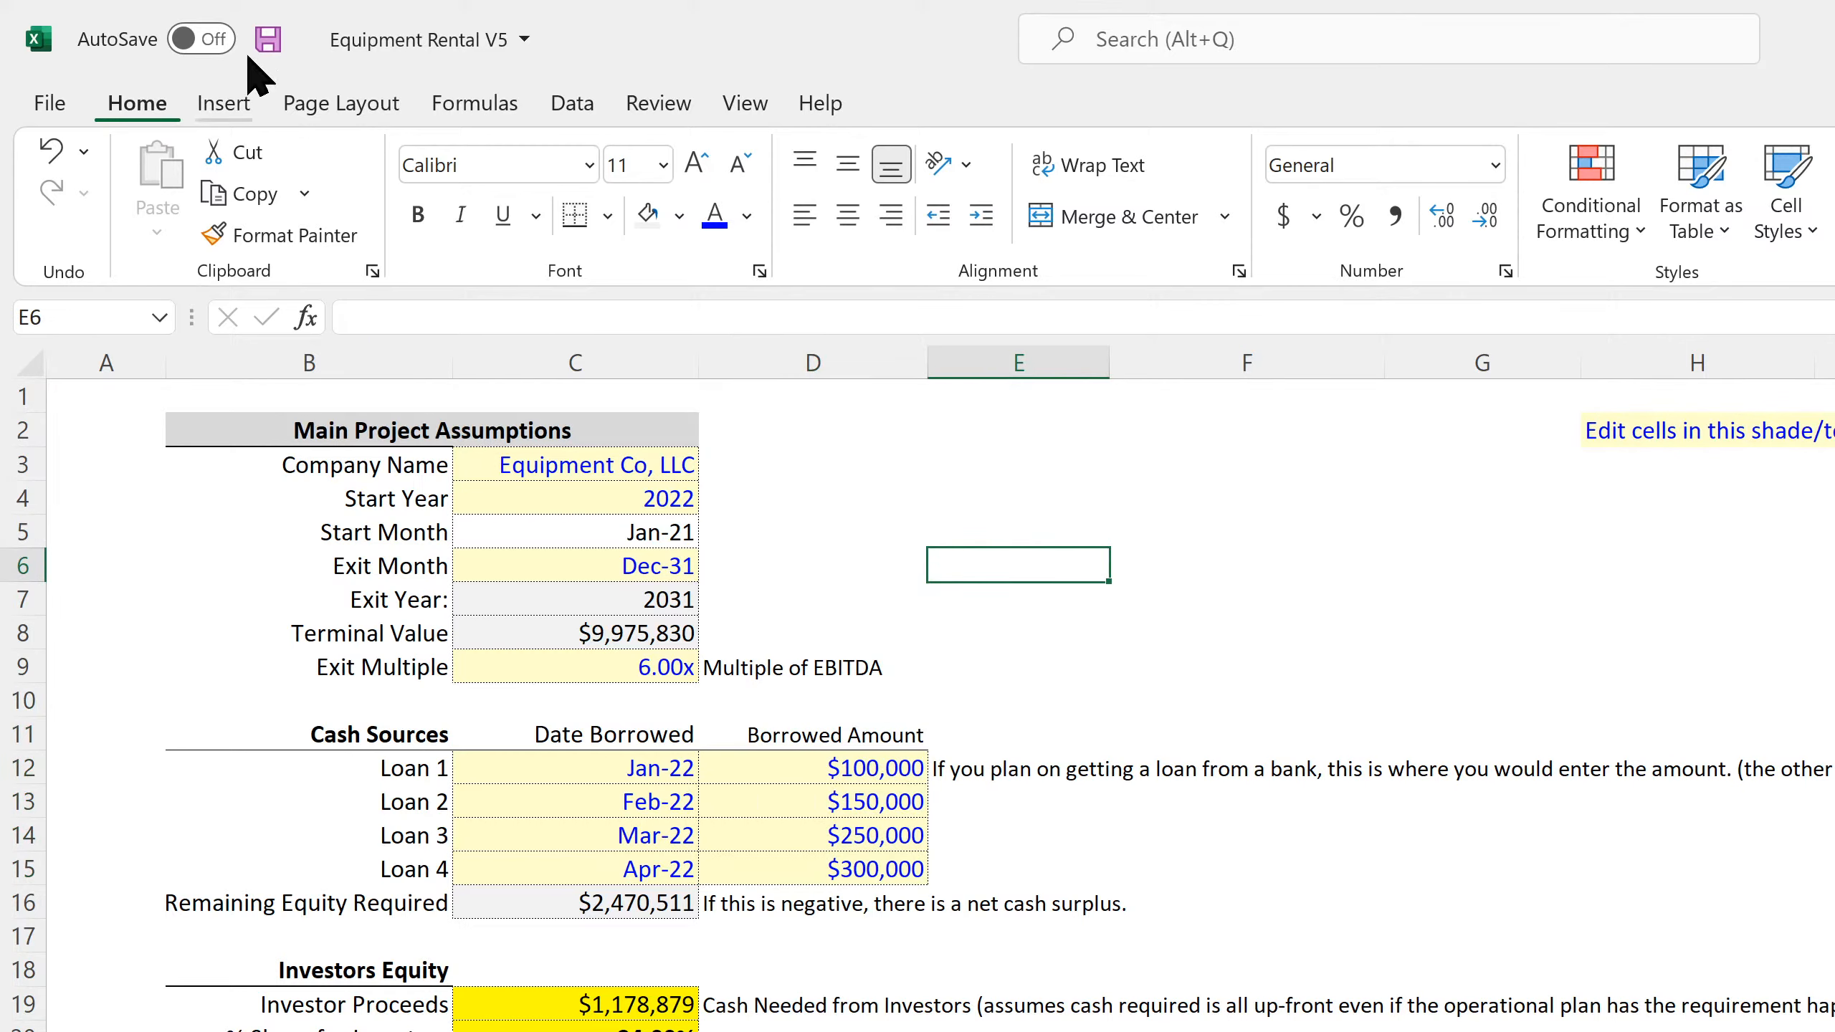
{"action": "left_click", "coordinate": [268, 39]}
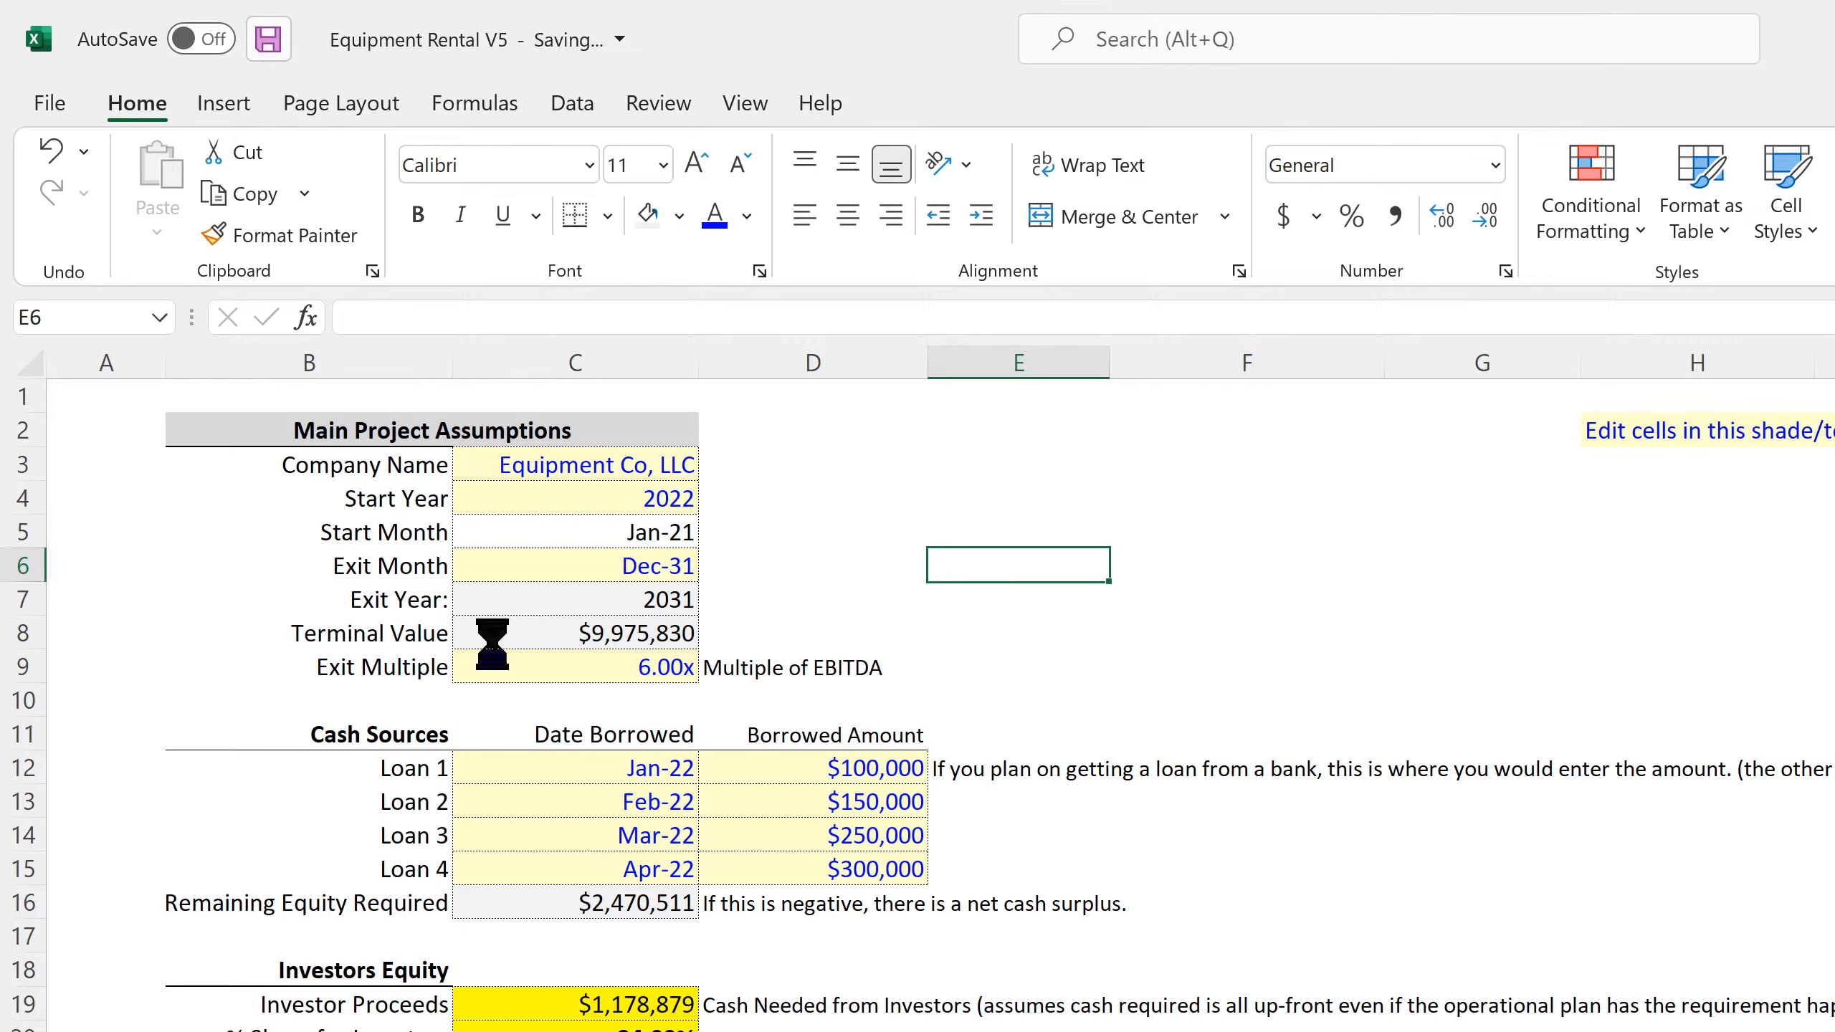
Replace the external link in Investor Proceeds (C19) with a reference to 'Cap Table'!C31 in this workbook
{"action": "left_click", "coordinate": [606, 906]}
{"action": "left_click", "coordinate": [584, 1004]}
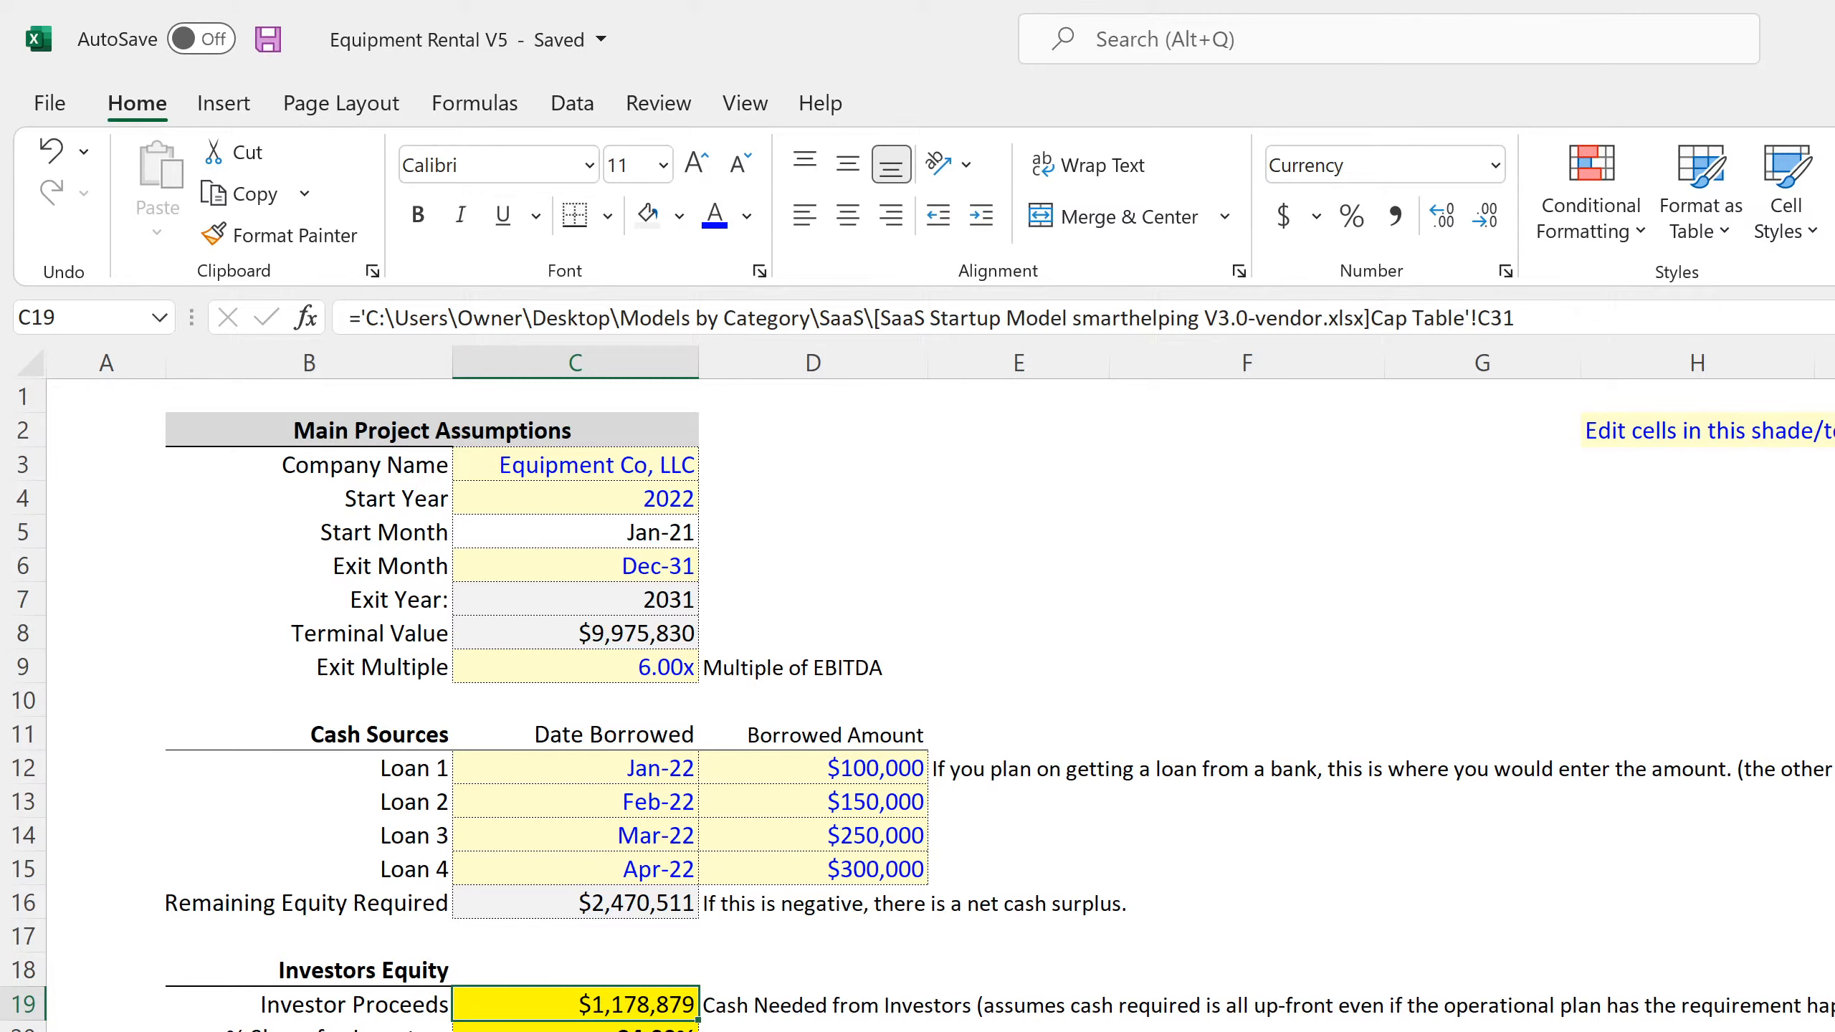
{"action": "type", "text": "="}
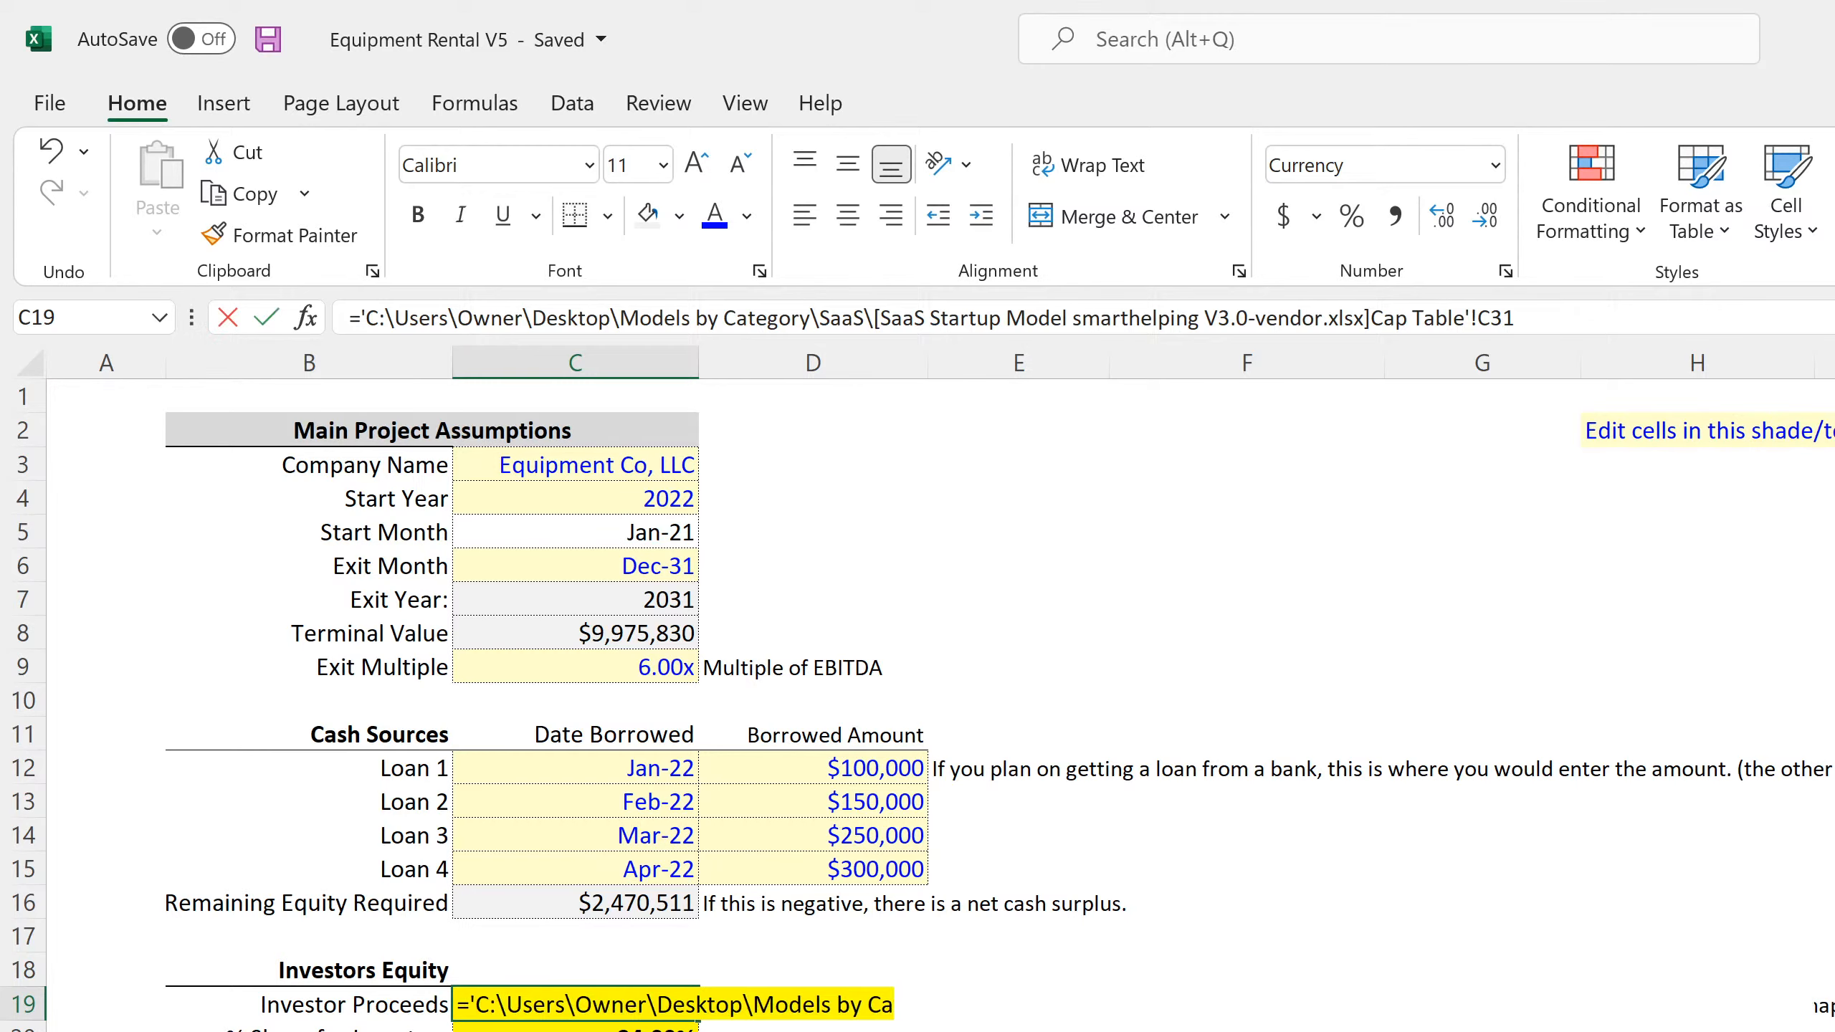
{"action": "key", "text": "ctrl+Page_Down"}
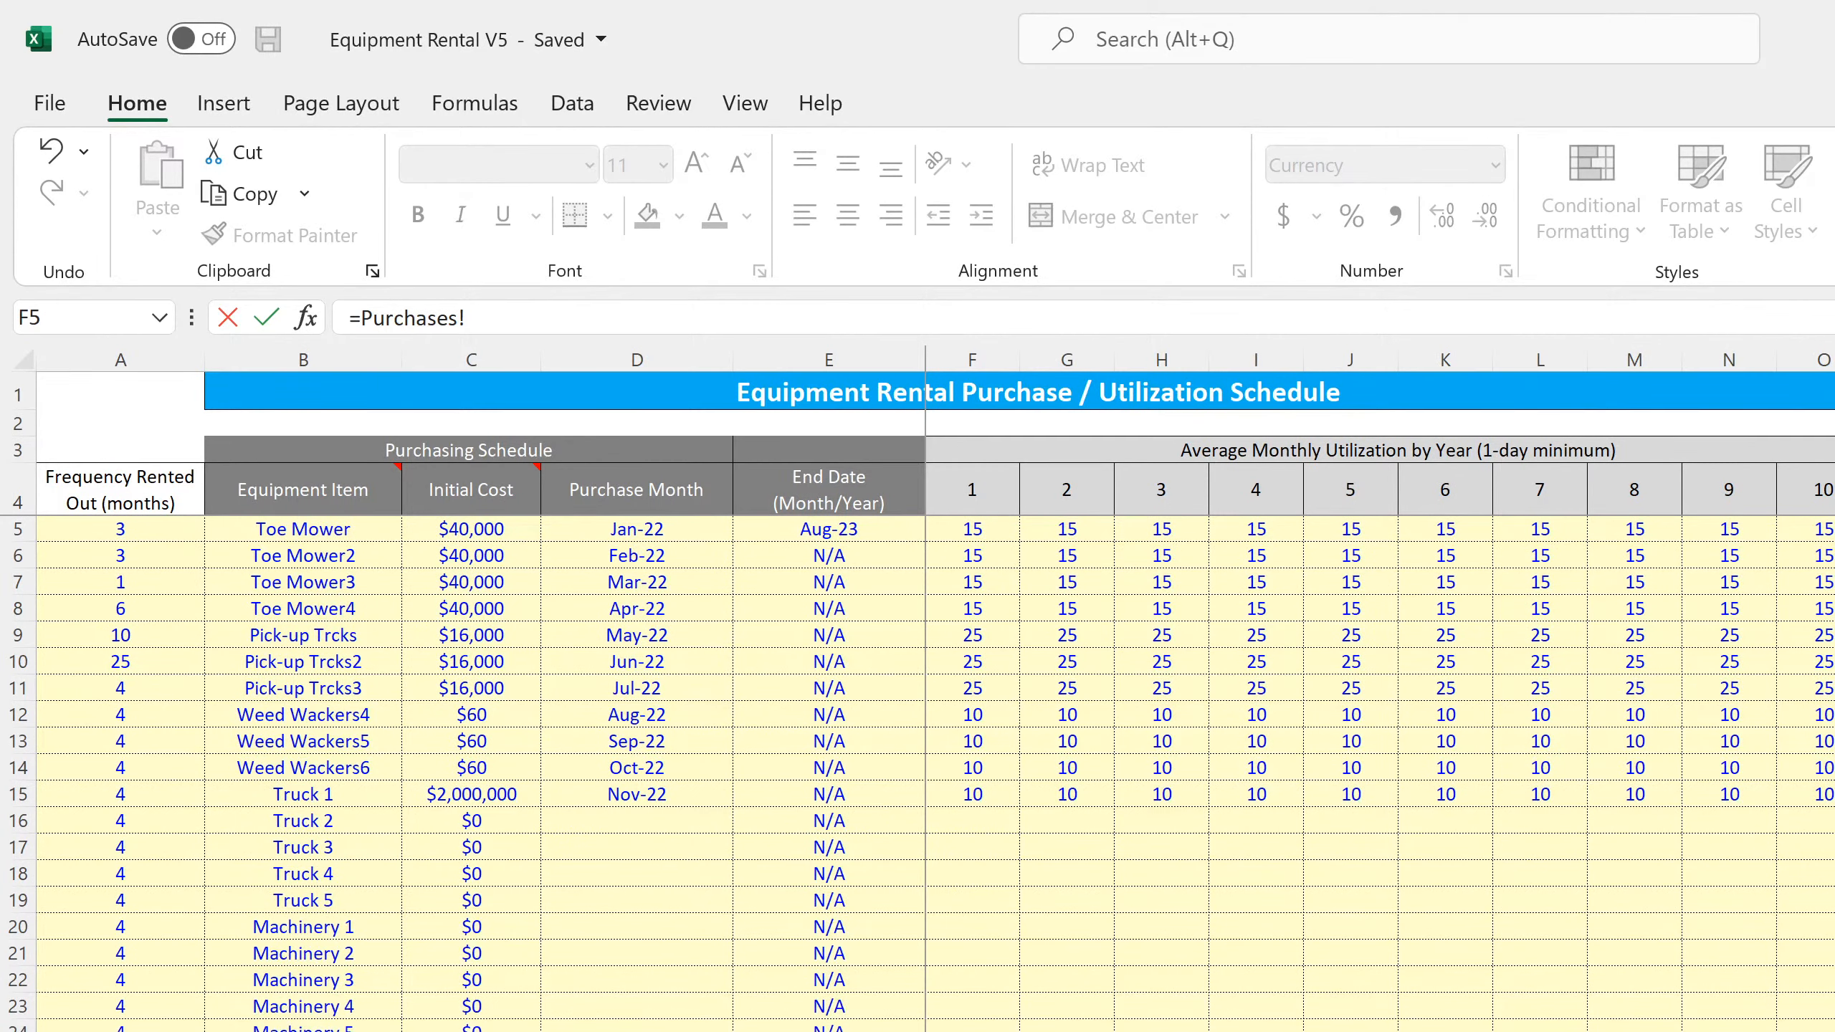
{"action": "key", "text": "ctrl+Page_Down"}
{"action": "scroll", "coordinate": [443, 915], "scroll_direction": "up", "scroll_amount": 15}
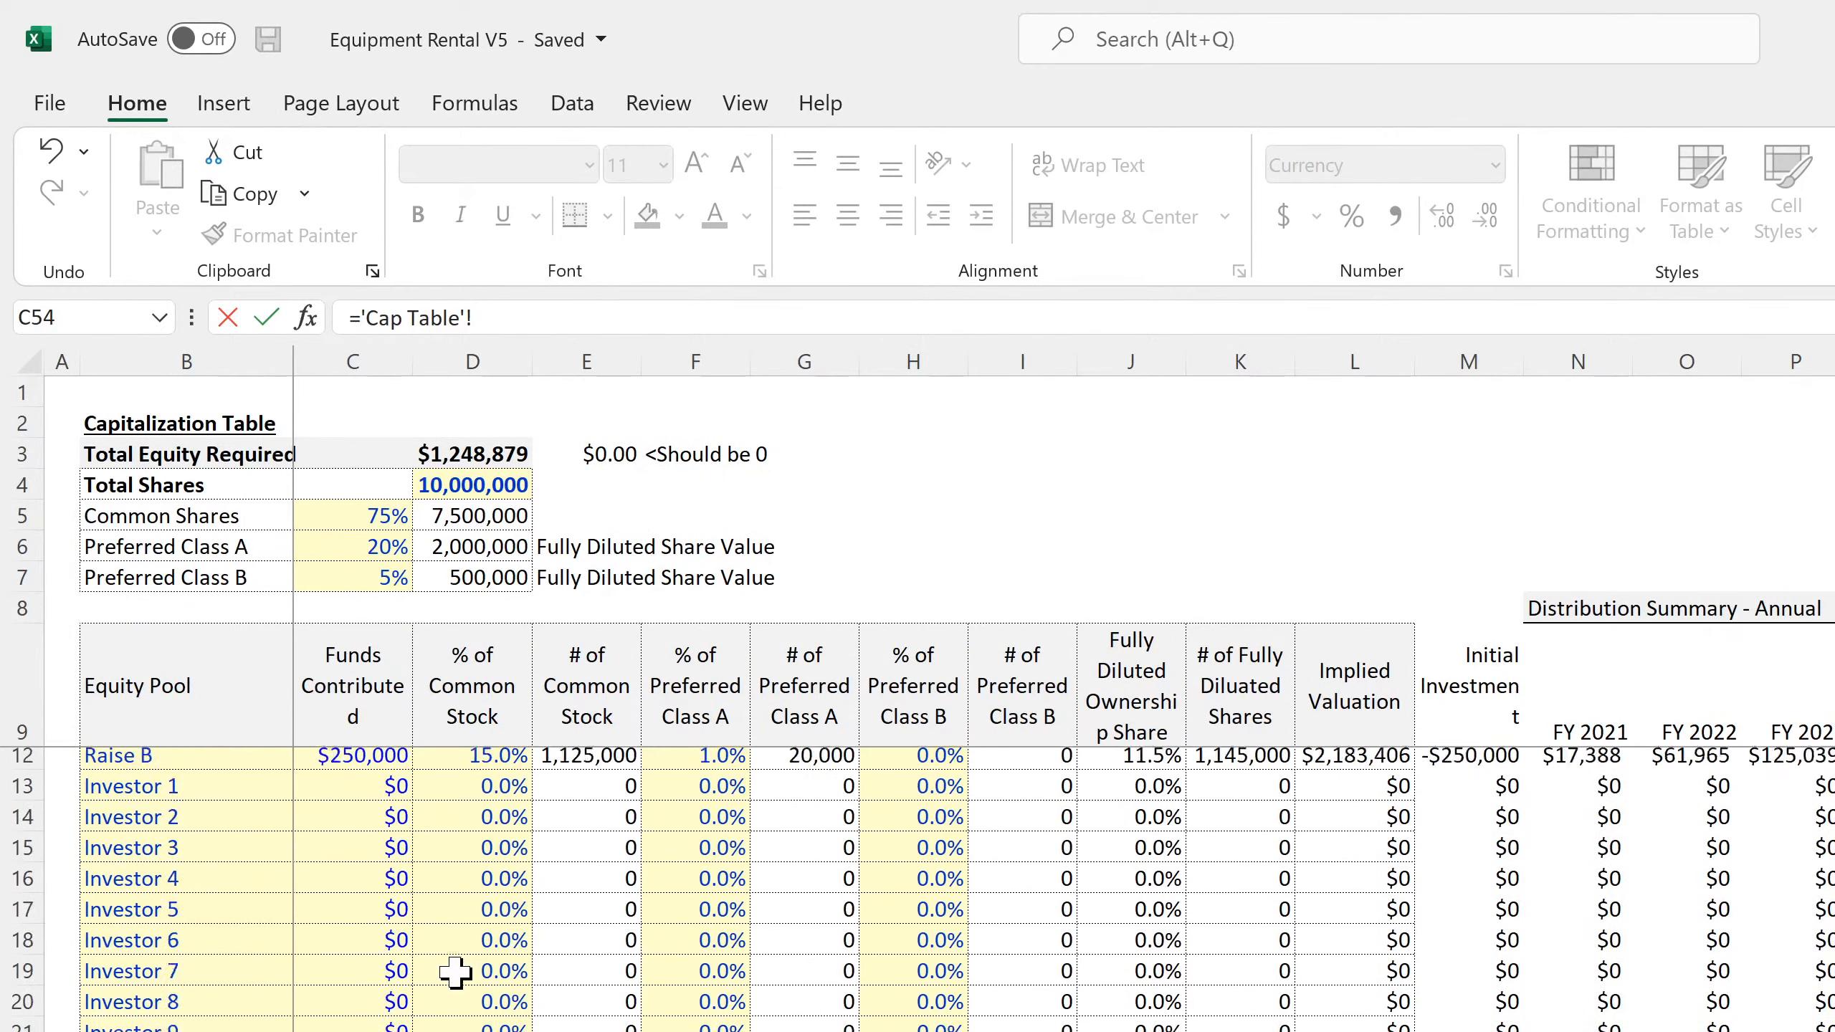
{"action": "scroll", "coordinate": [453, 973], "scroll_direction": "down", "scroll_amount": 3}
{"action": "left_click", "coordinate": [376, 1031]}
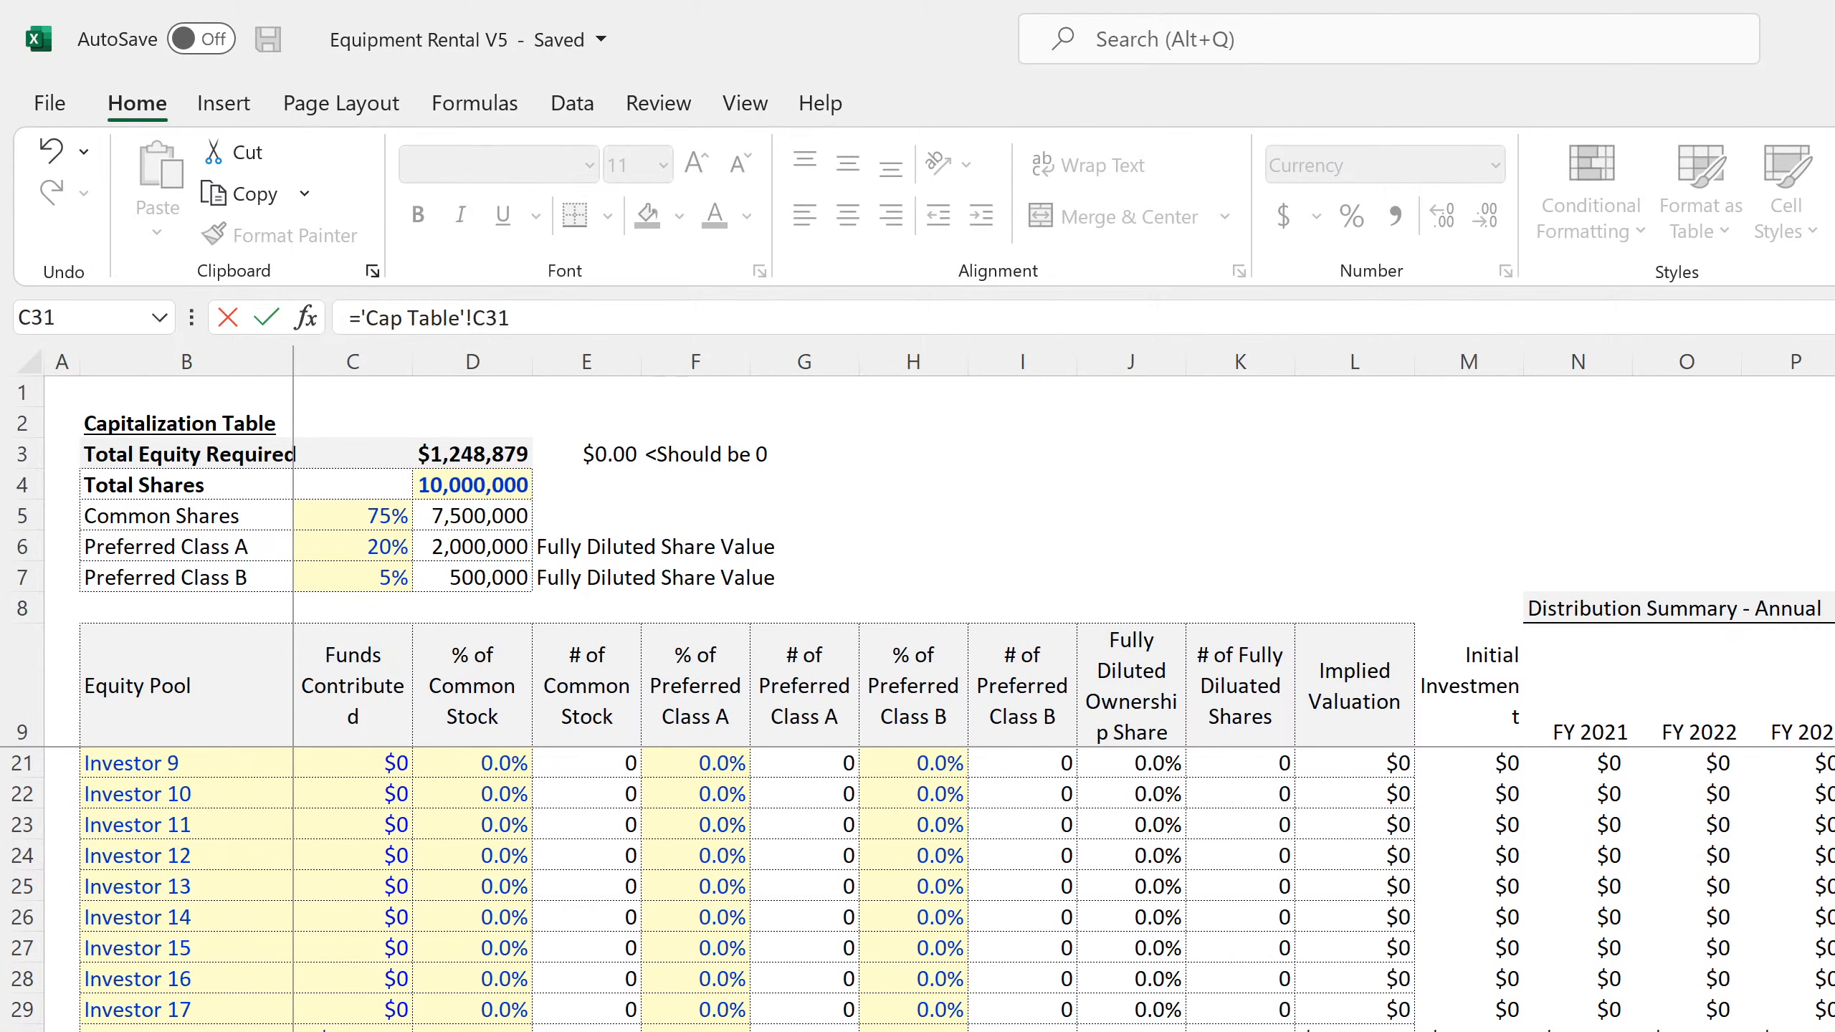
{"action": "key", "text": "Return"}
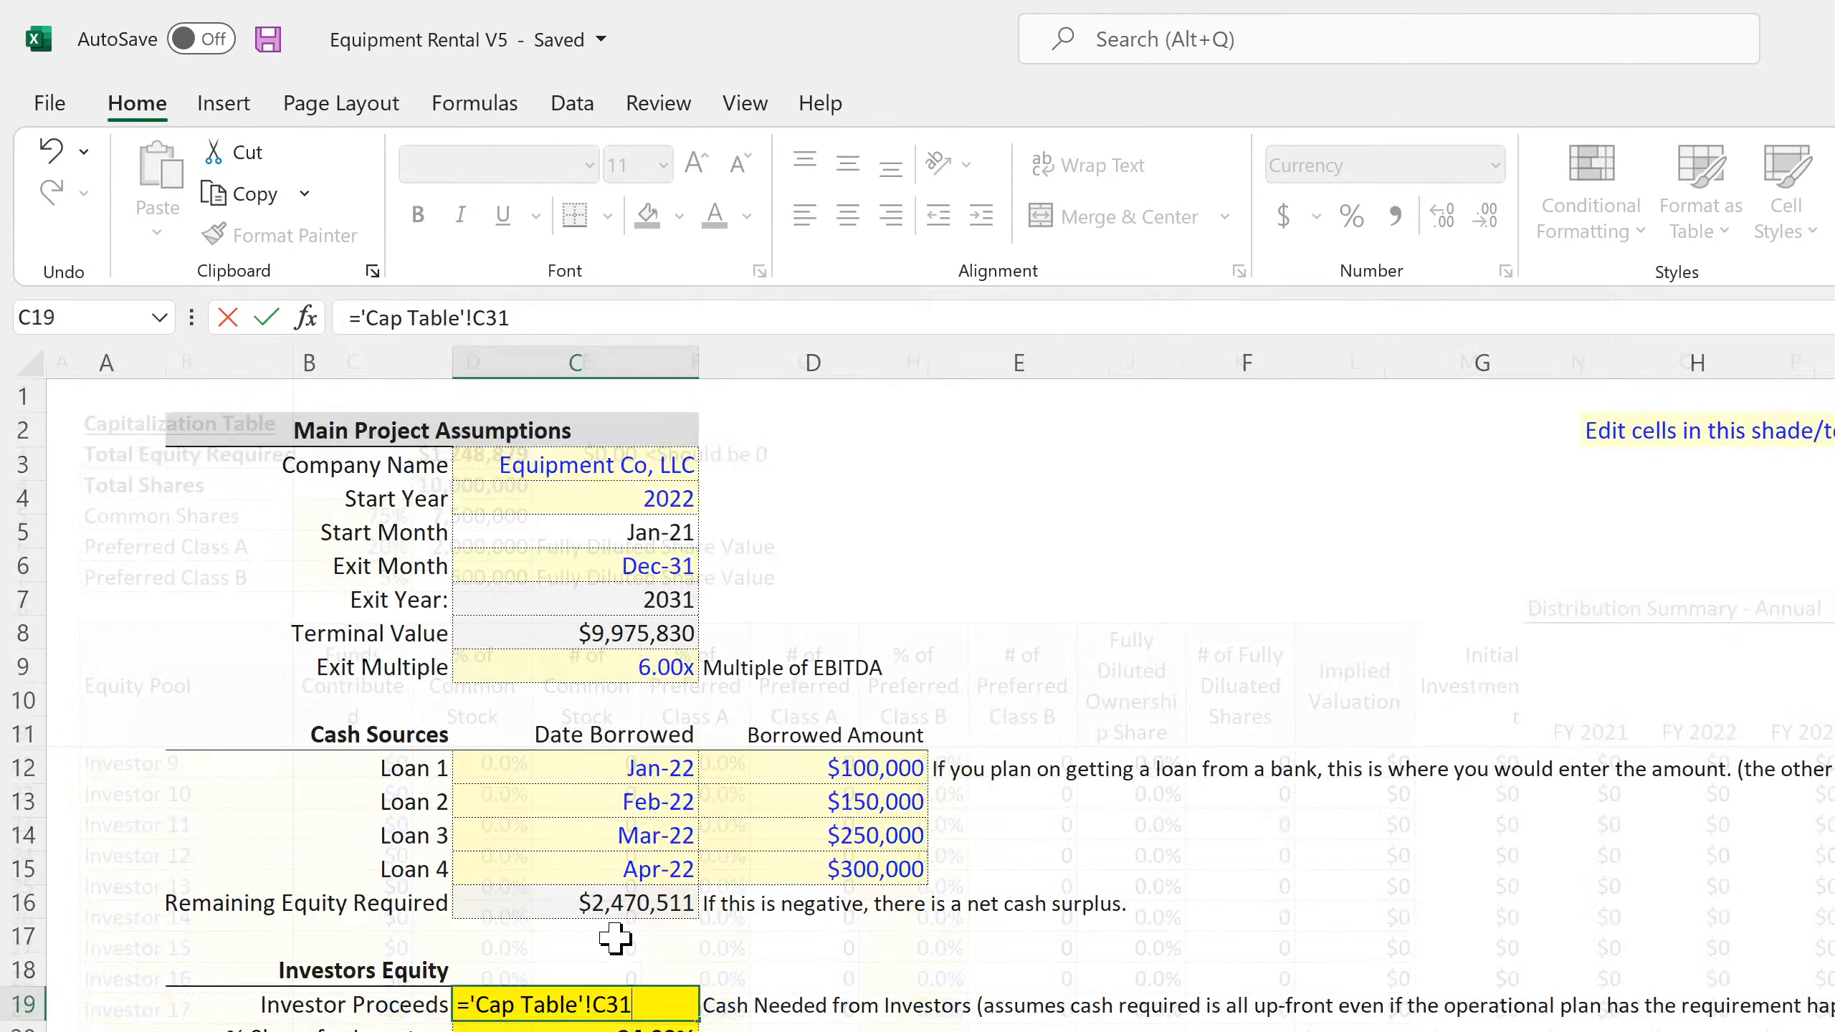
Replace the formula in % Share for Investors (C20) with a reference to 'Cap Table'!J31 in this workbook
{"action": "left_click", "coordinate": [615, 1005]}
{"action": "left_click", "coordinate": [616, 1027]}
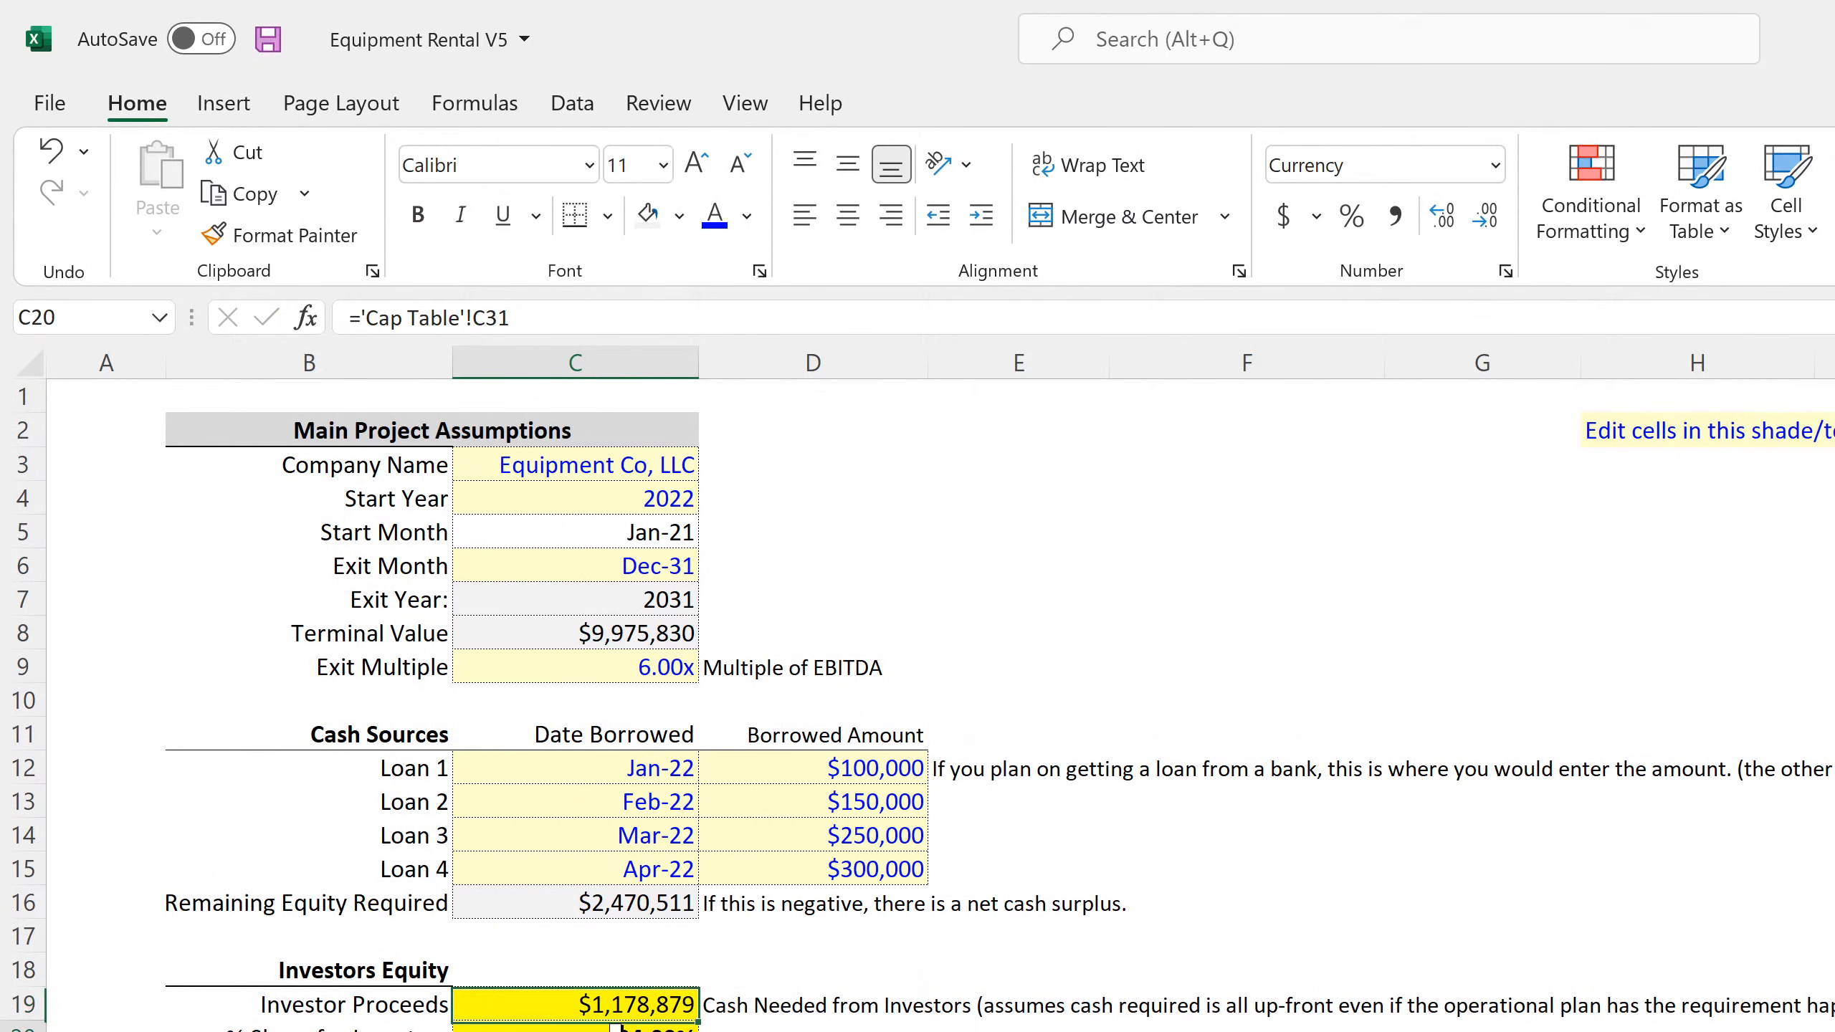
{"action": "type", "text": "="}
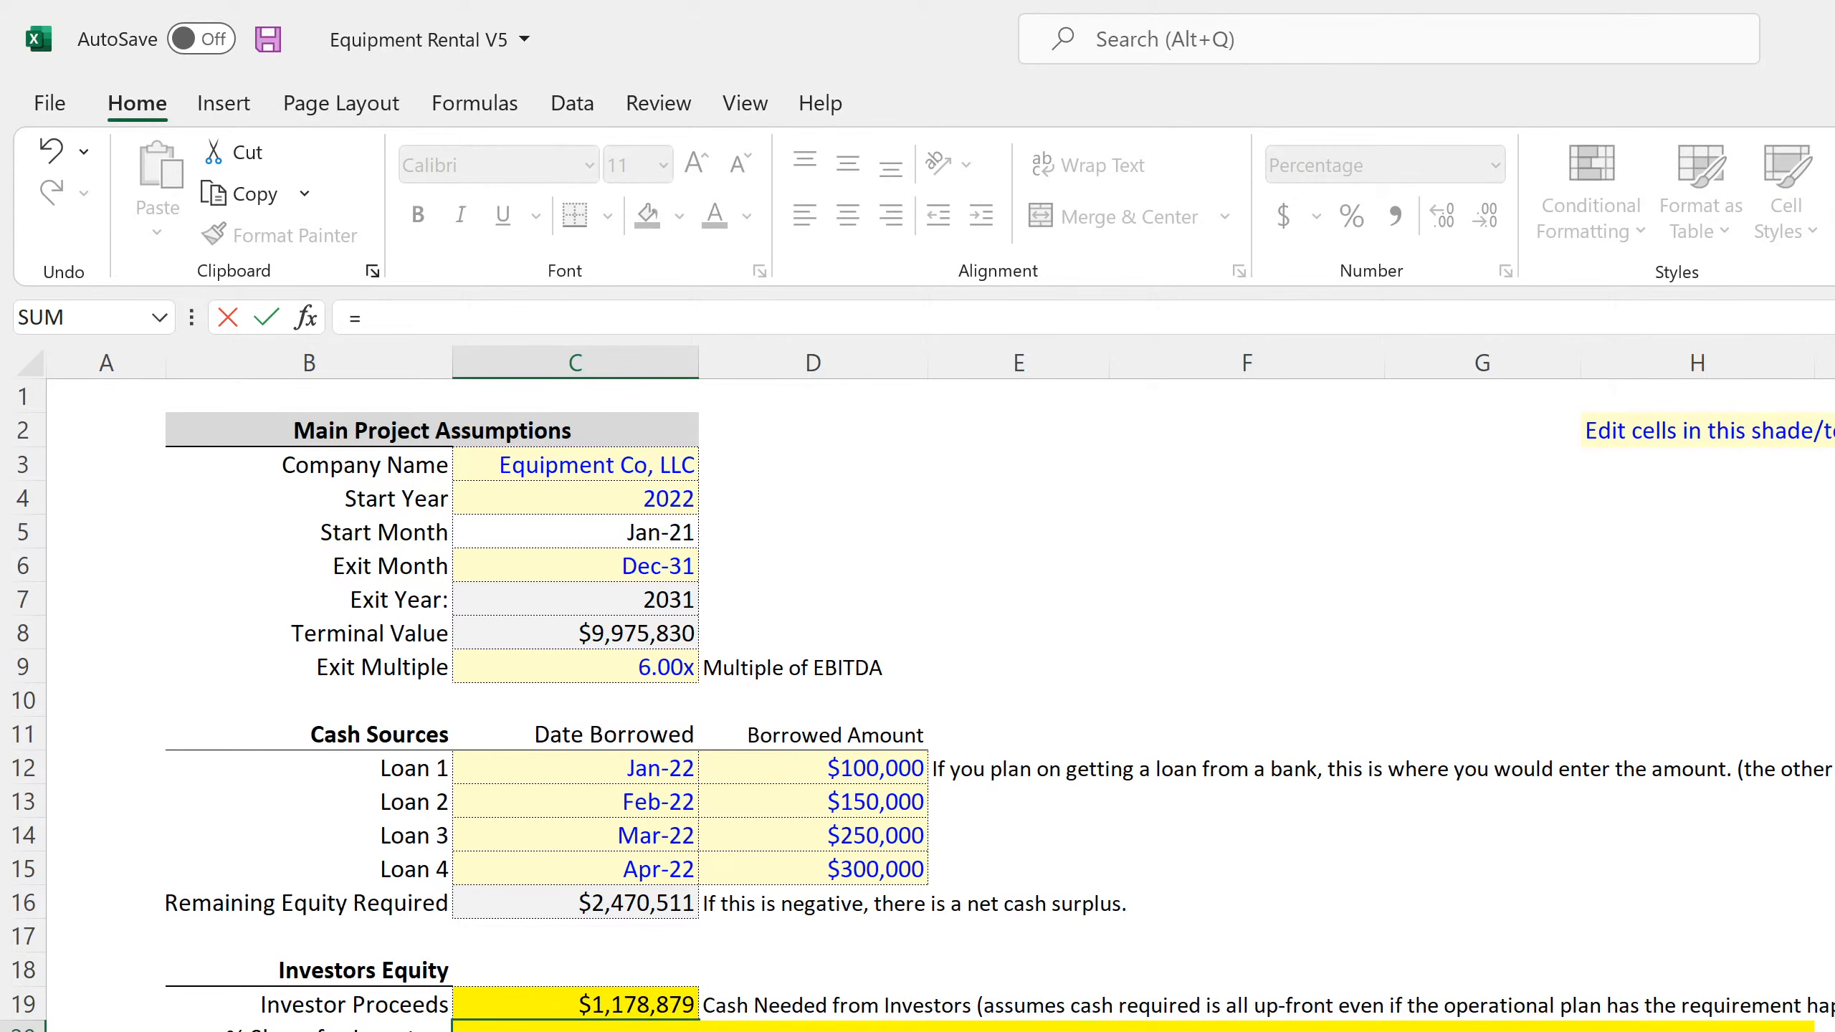
{"action": "key", "text": "ctrl+Page_Down"}
{"action": "scroll", "coordinate": [939, 797], "scroll_direction": "down", "scroll_amount": 4}
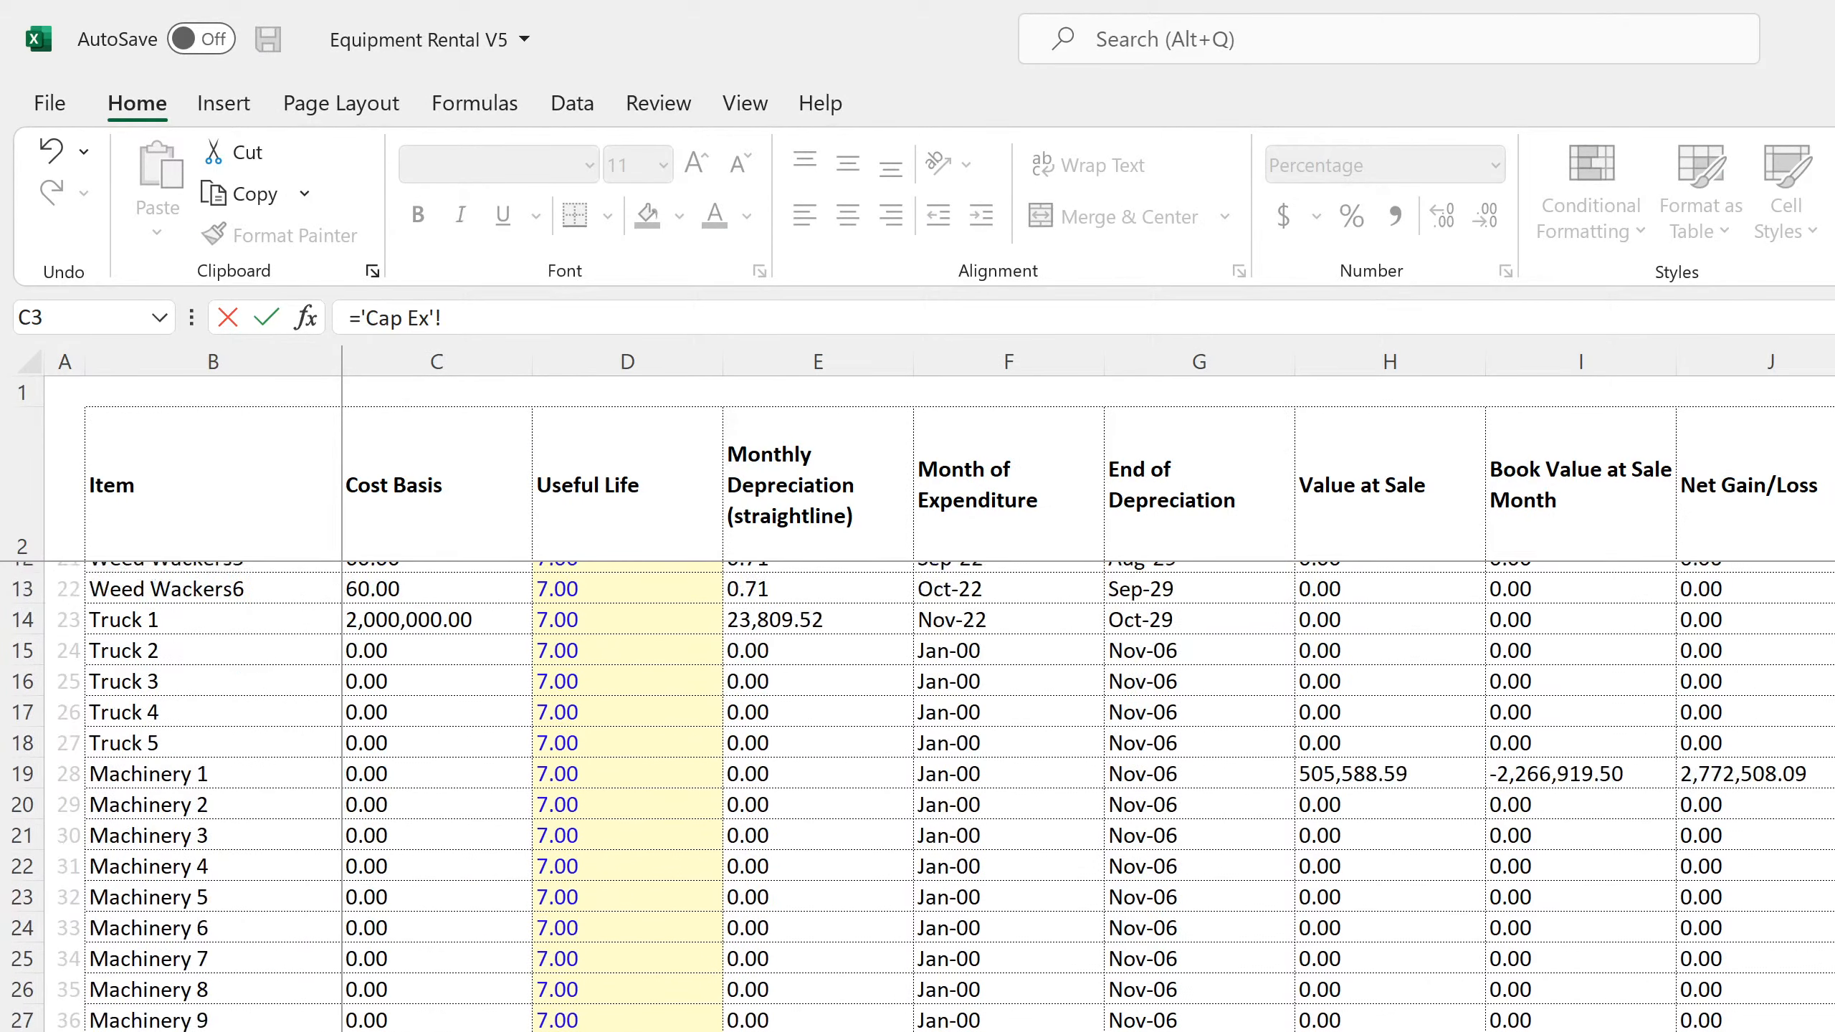
{"action": "key", "text": "ctrl+Page_Down"}
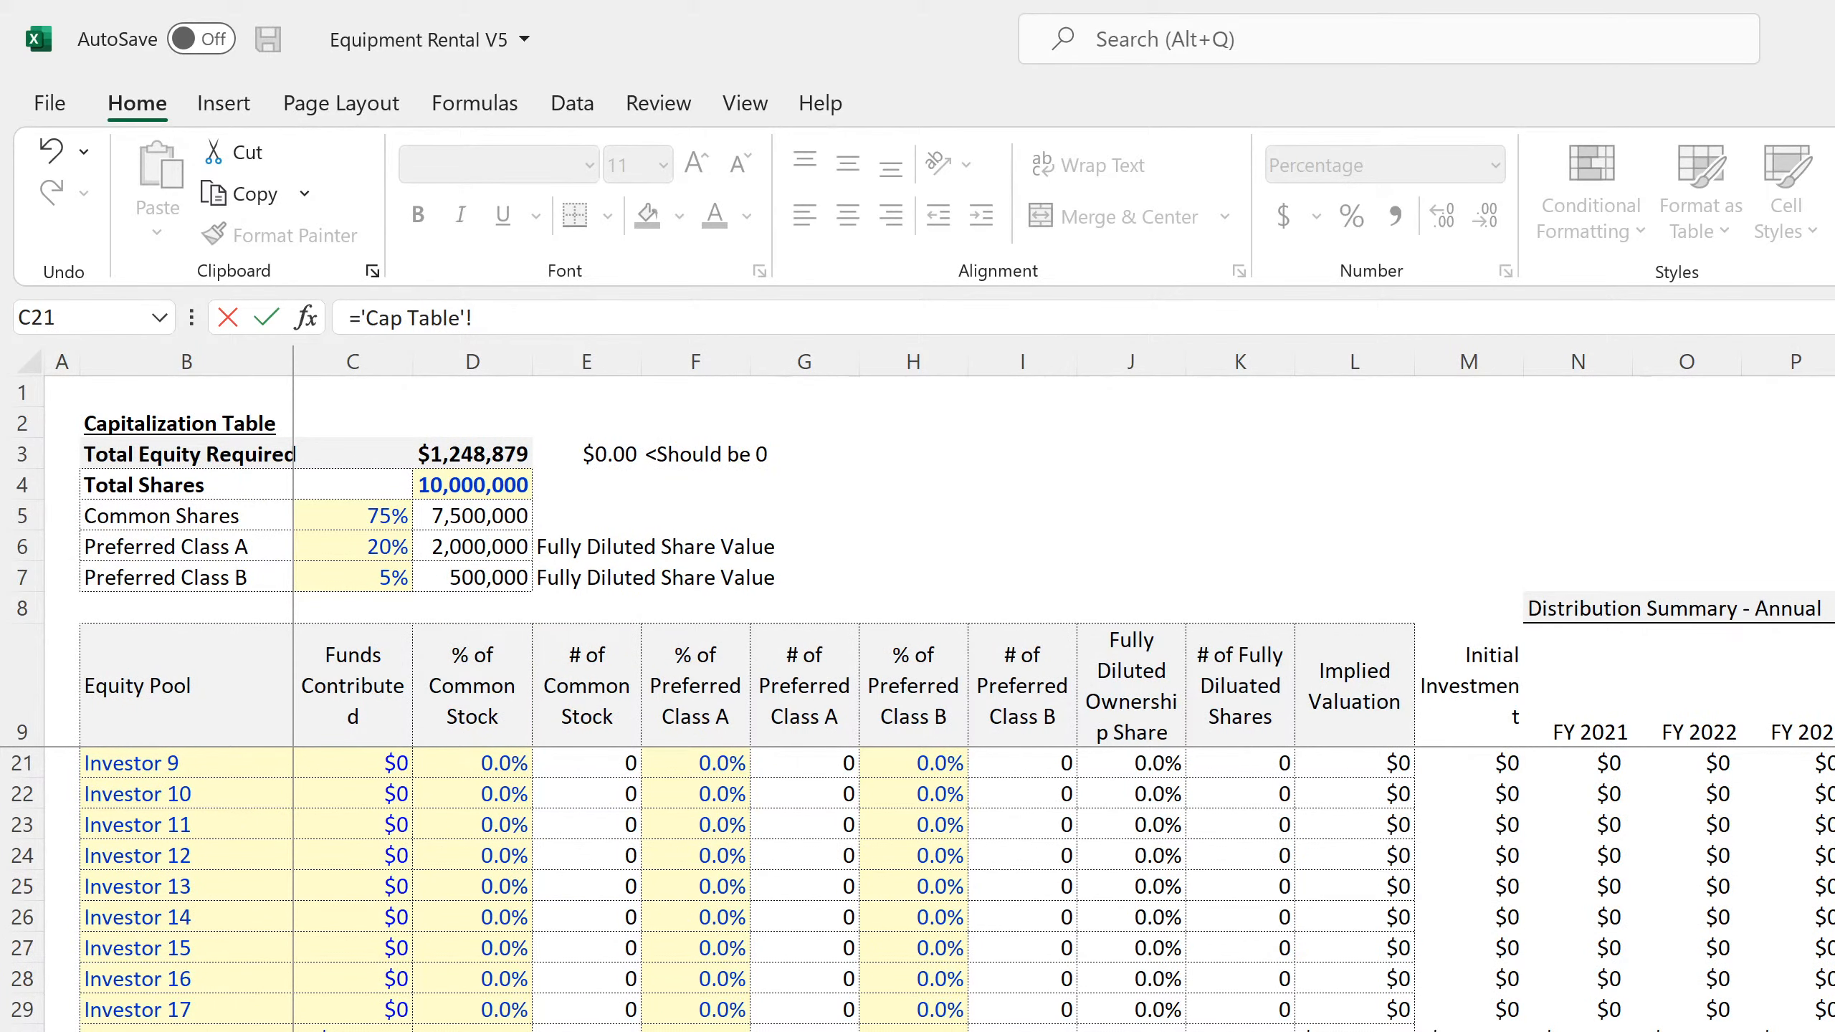
{"action": "type", "text": "J31"}
{"action": "key", "text": "Return"}
Change the fill of the Investors Equity cells C19:C21 to light gray
{"action": "left_click", "coordinate": [640, 1001]}
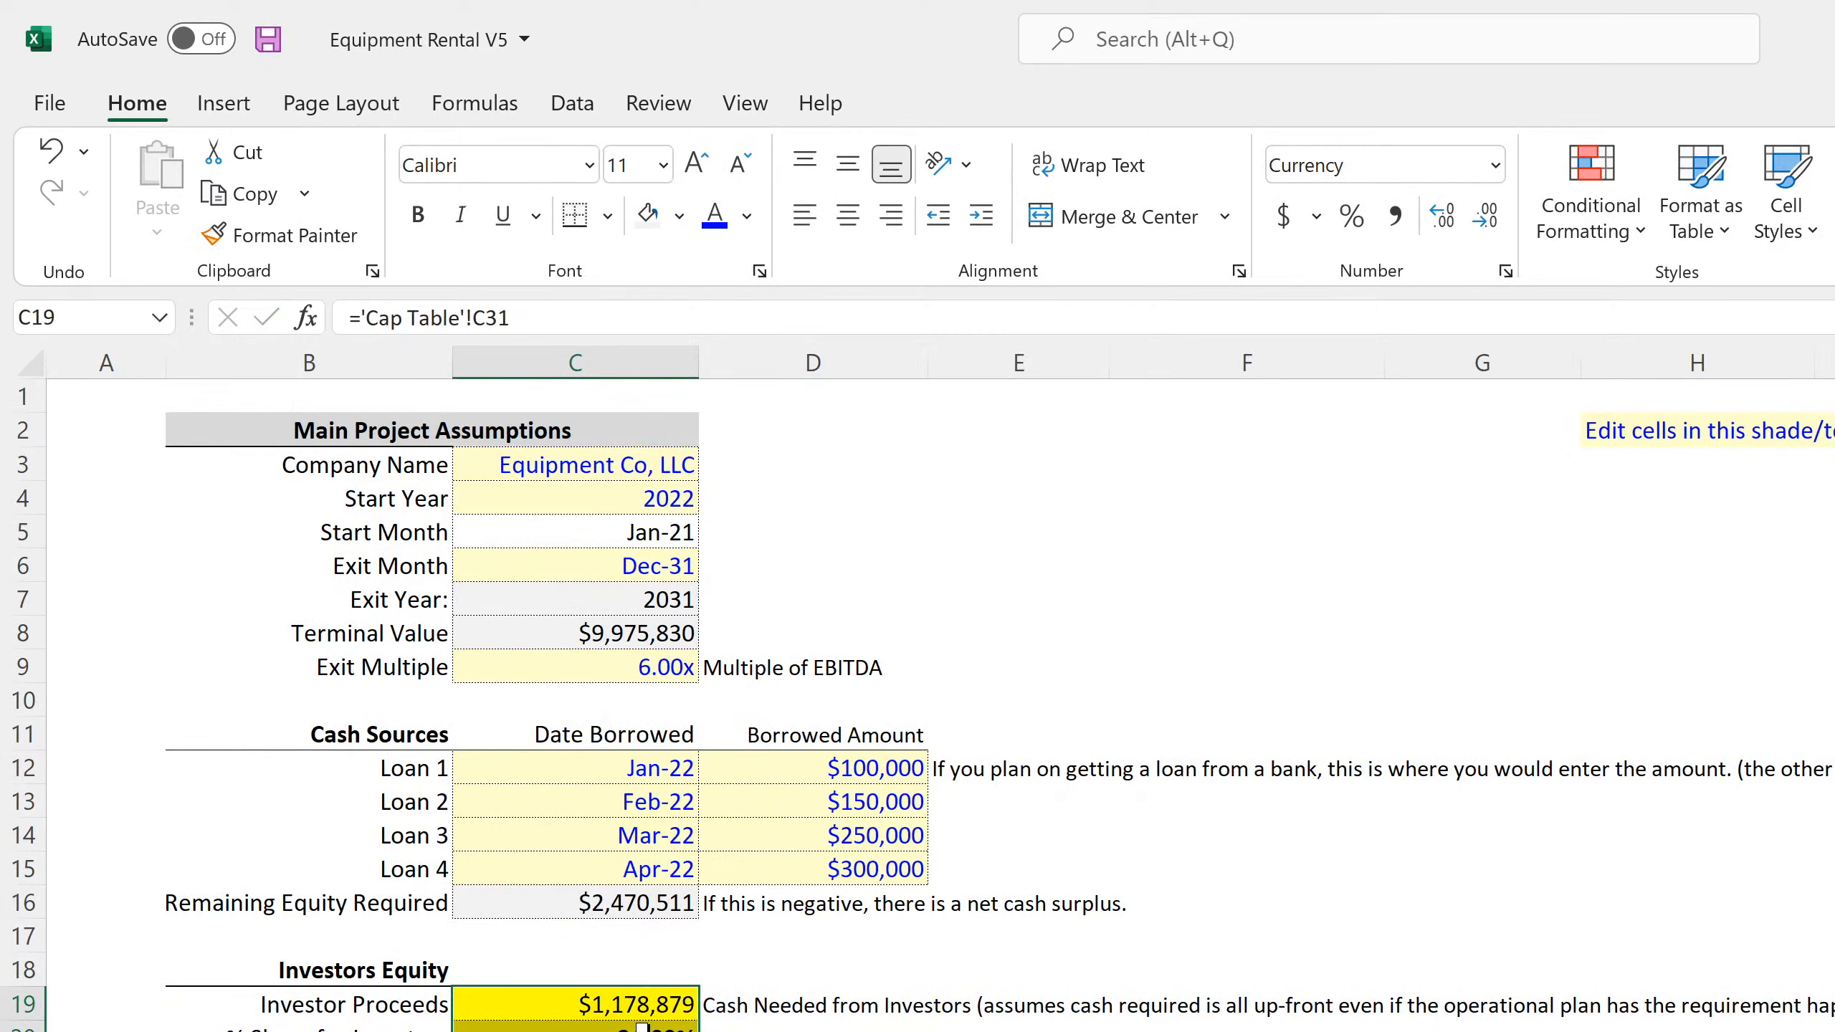
{"action": "left_click", "coordinate": [643, 221]}
{"action": "left_click", "coordinate": [1142, 496]}
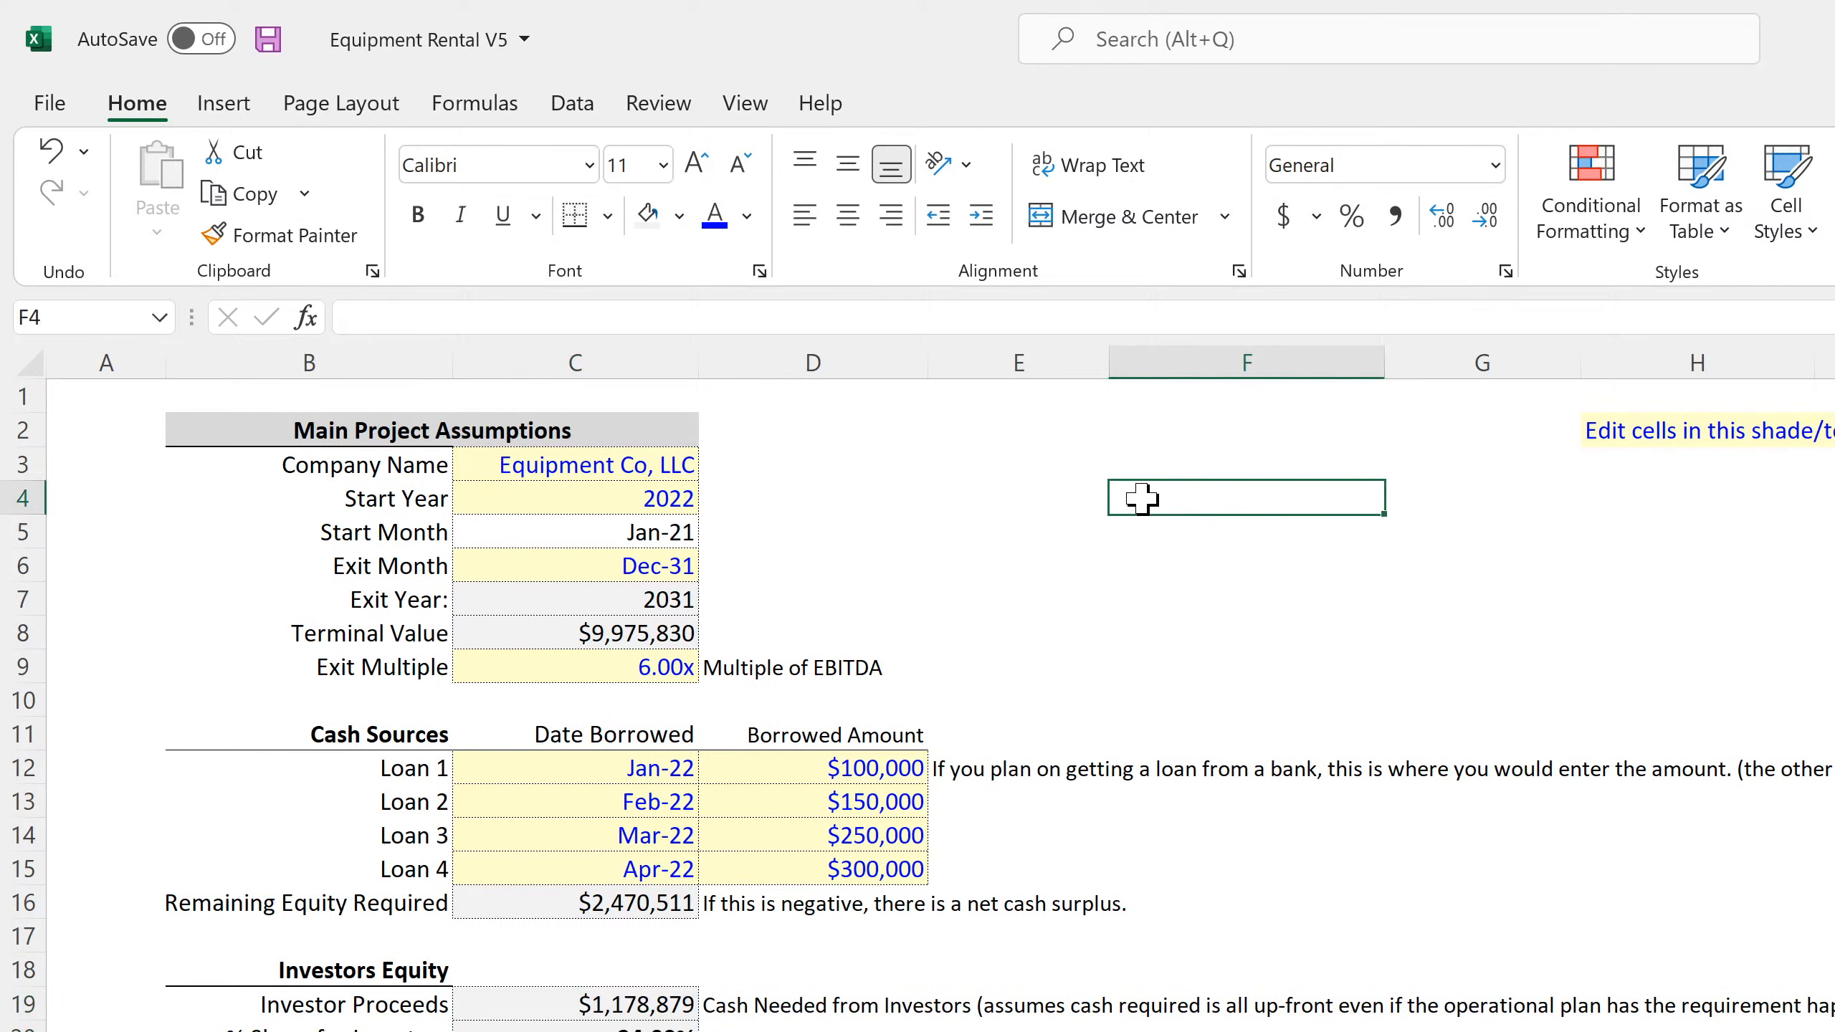
{"action": "left_click", "coordinate": [643, 1030]}
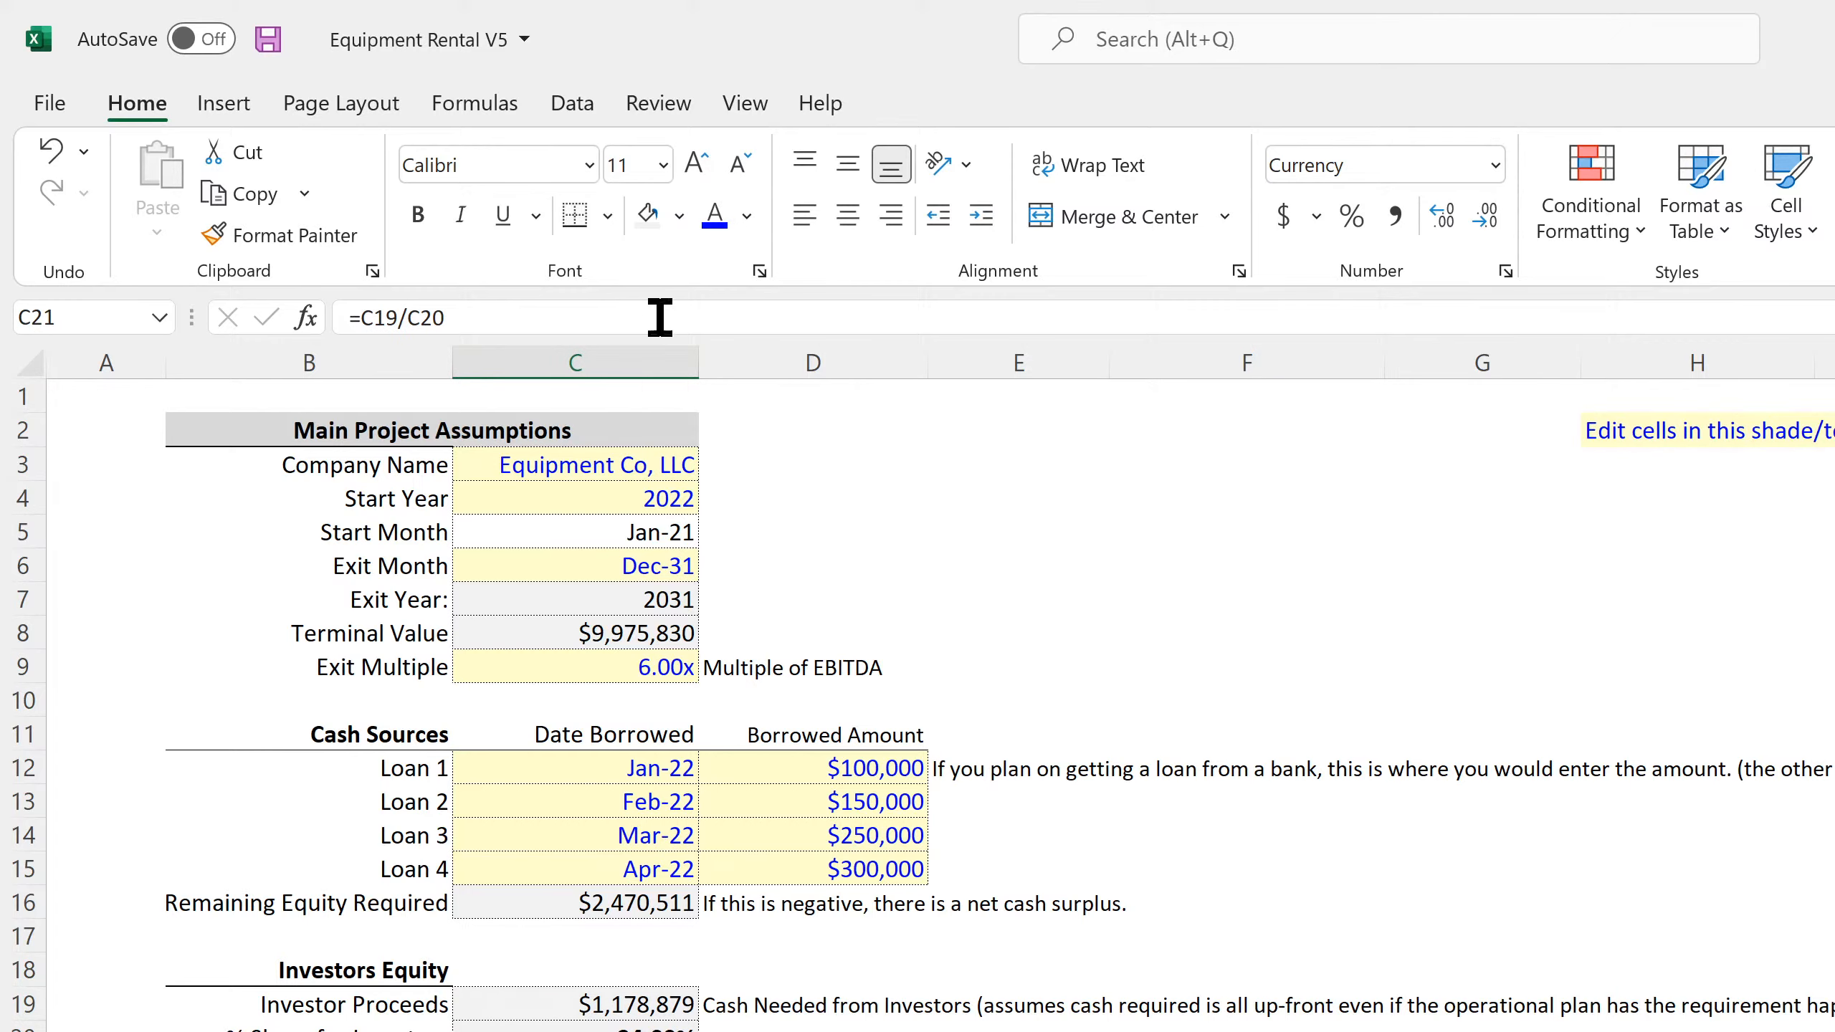
{"action": "left_click", "coordinate": [645, 208]}
Replace the external link in Total Equity Required (D3) on the Cap Table sheet with a reference to 'Global Control'!C16
{"action": "key", "text": "ctrl+Page_Down"}
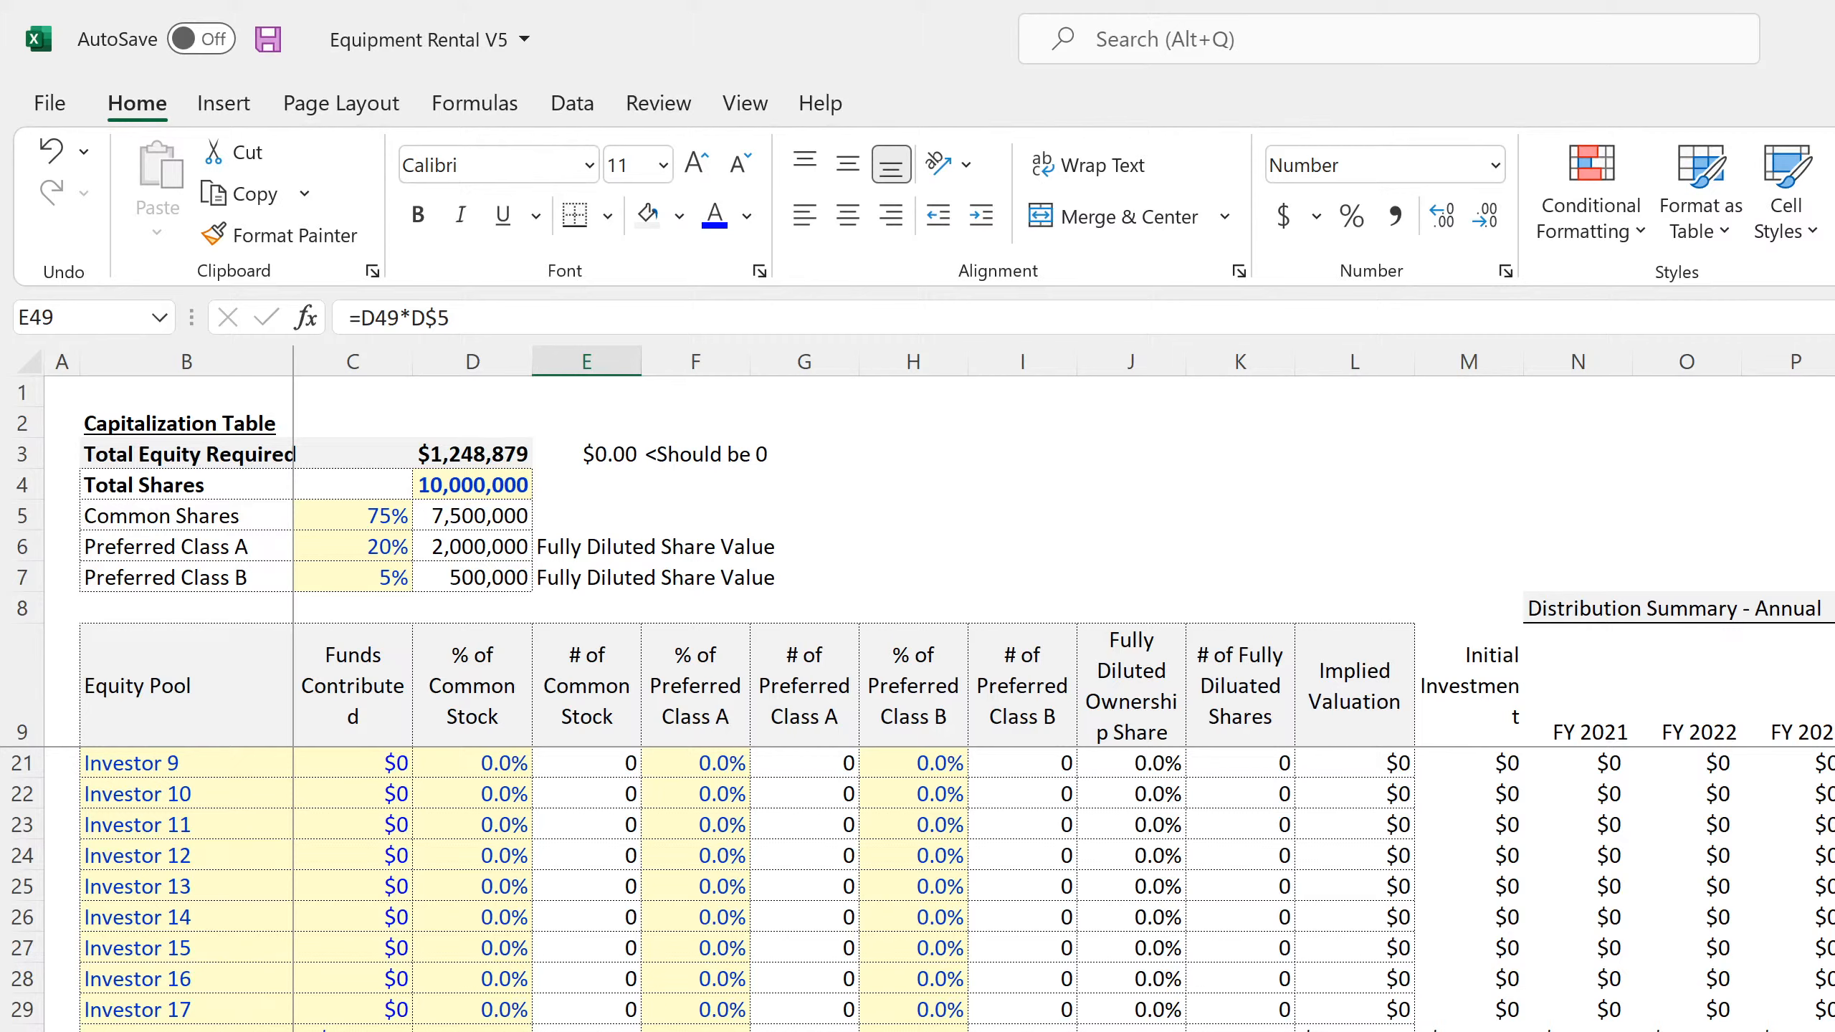
{"action": "left_click", "coordinate": [1833, 362]}
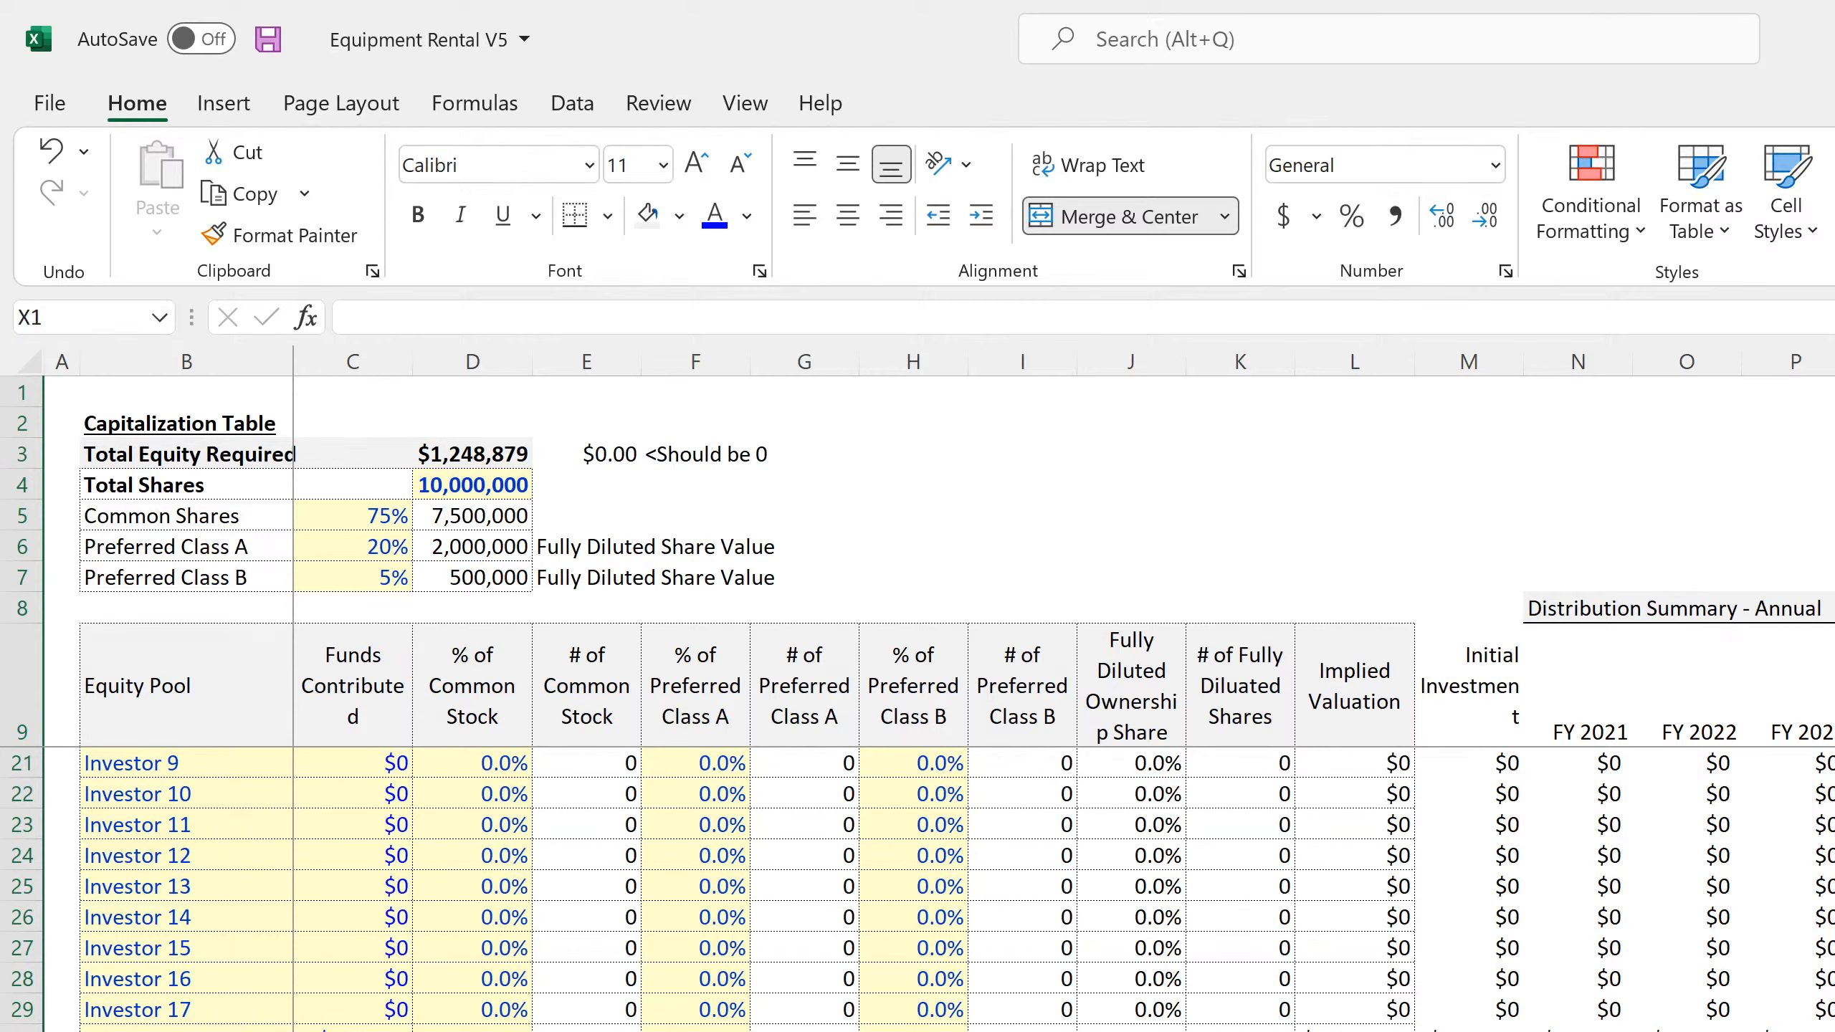
{"action": "key", "text": "shift+Right"}
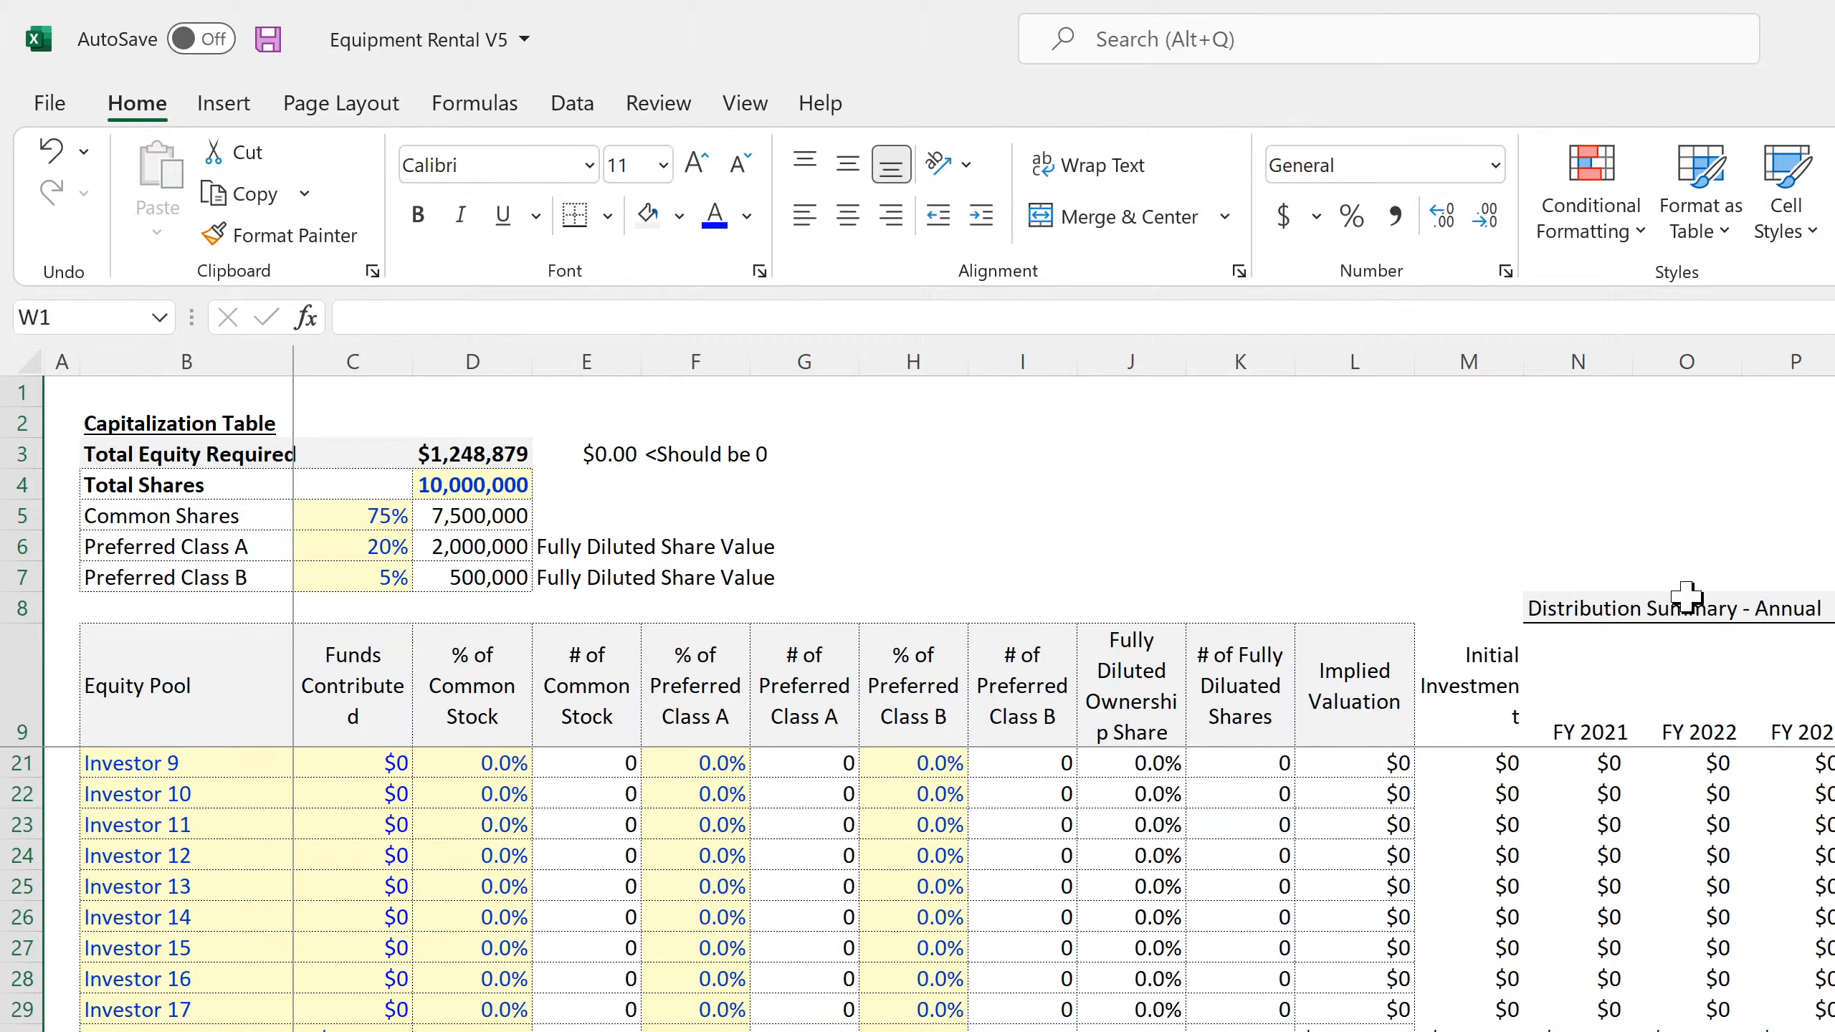
{"action": "left_click_drag", "start_coordinate": [1348, 819], "coordinate": [62, 886]}
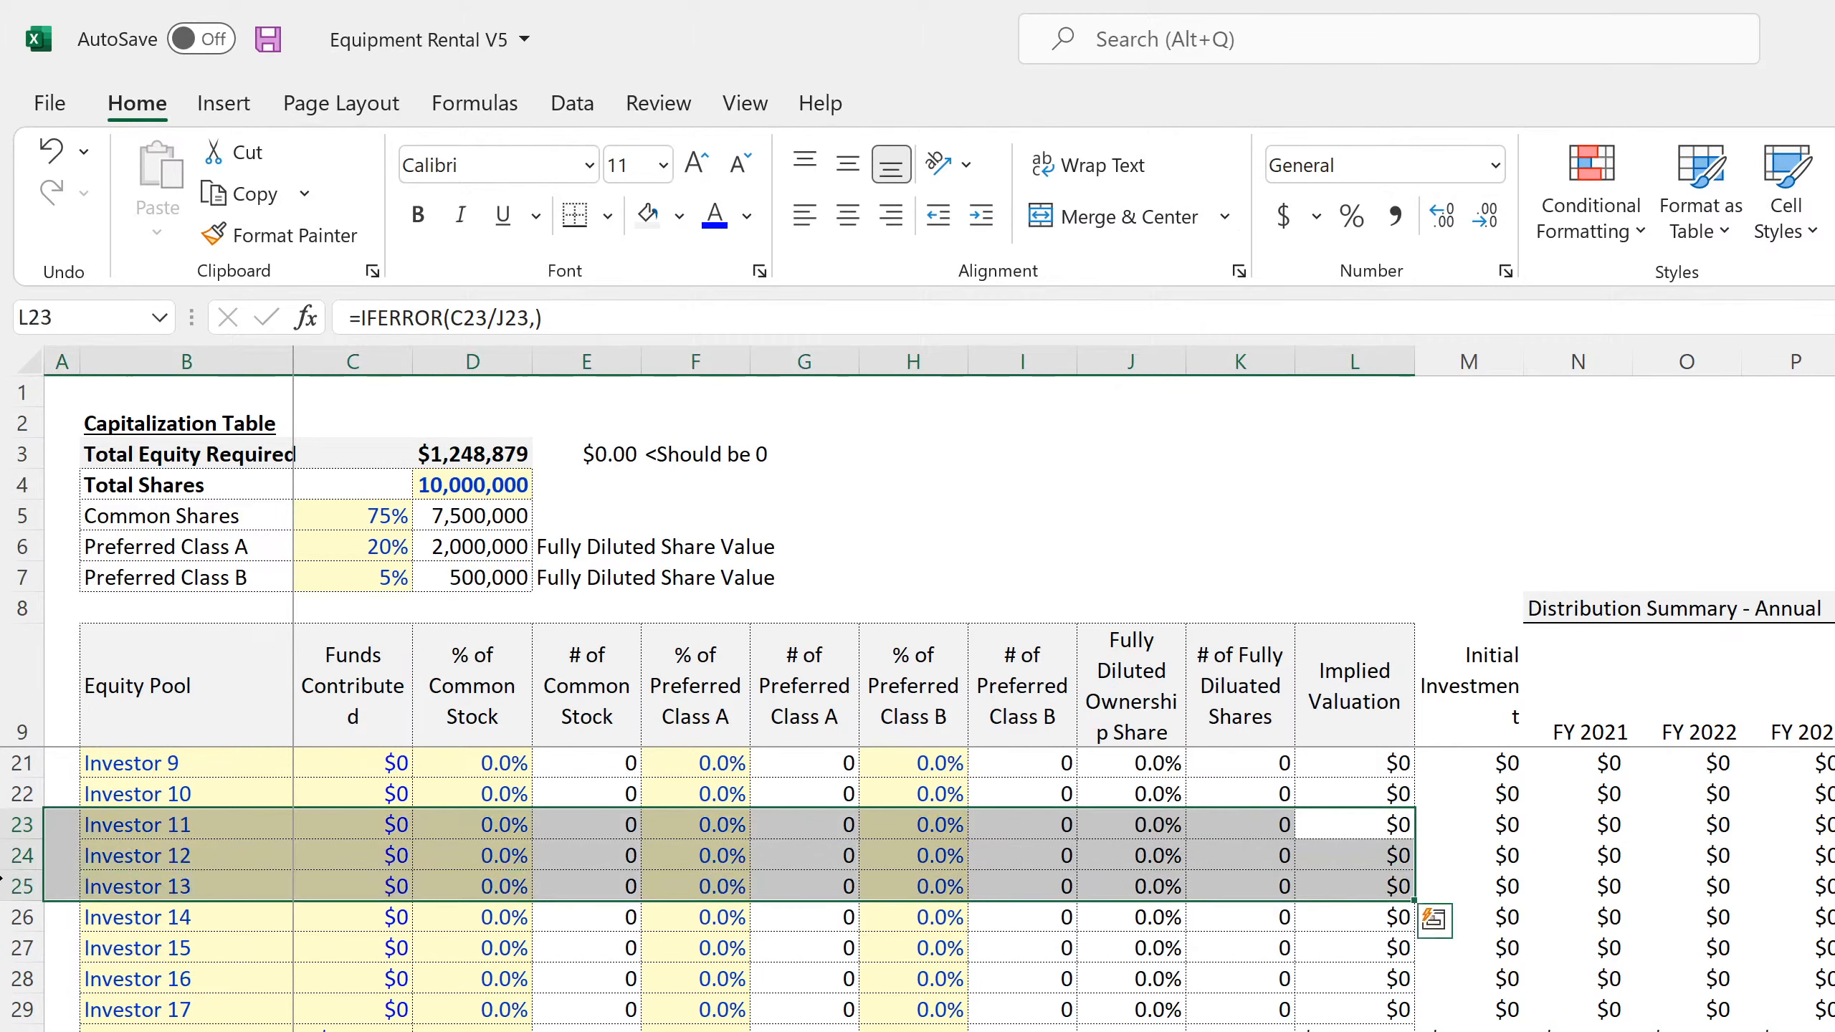
{"action": "scroll", "coordinate": [583, 974], "scroll_direction": "up", "scroll_amount": 4}
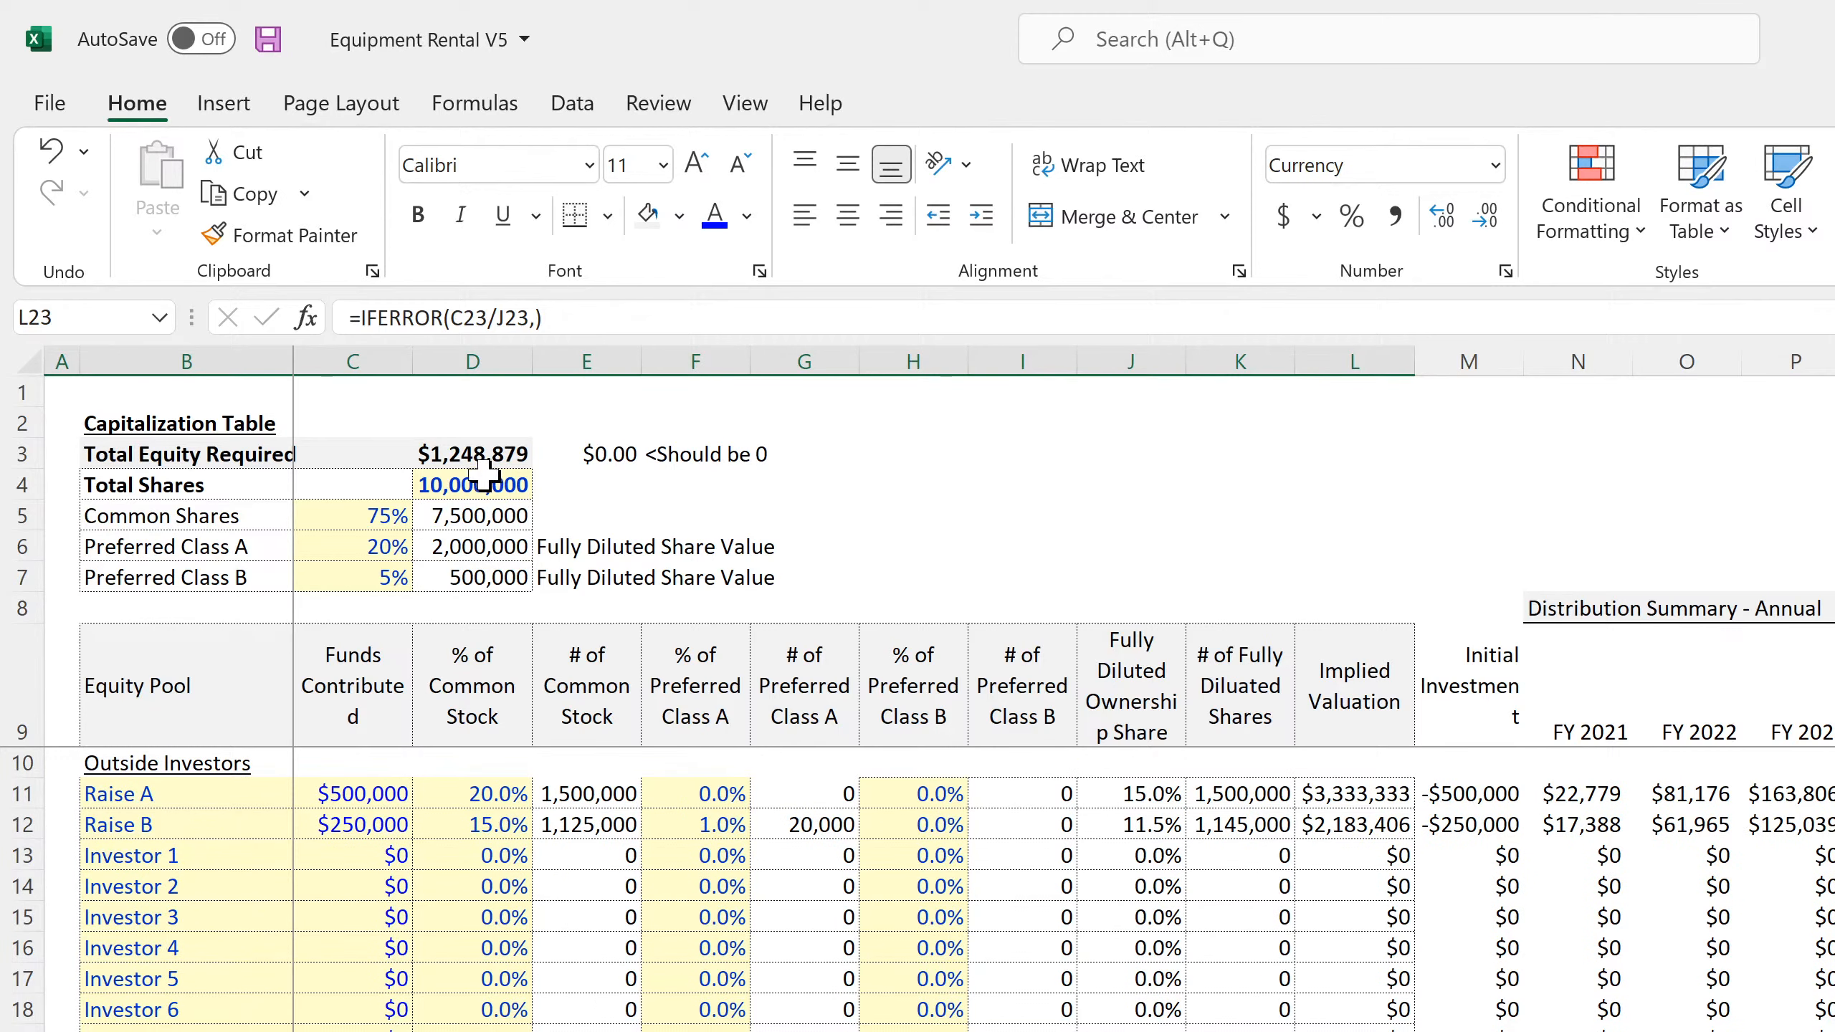
{"action": "left_click", "coordinate": [471, 454]}
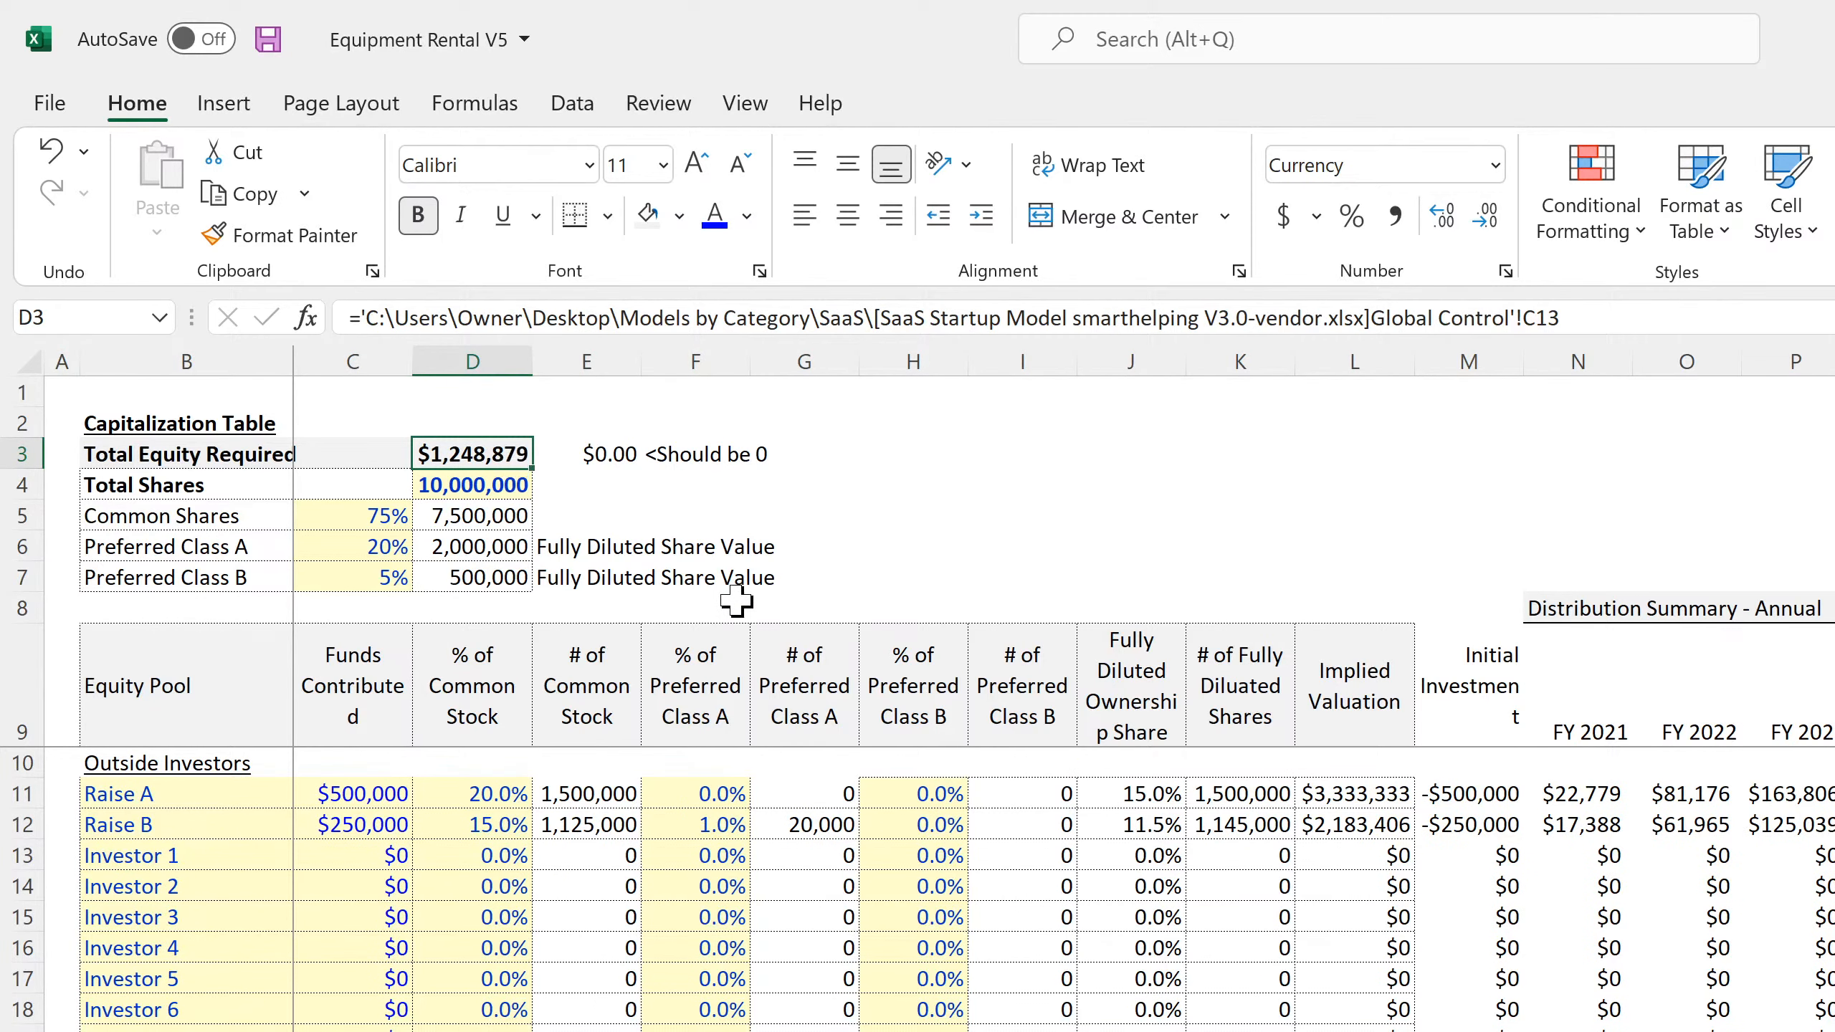
{"action": "type", "text": "="}
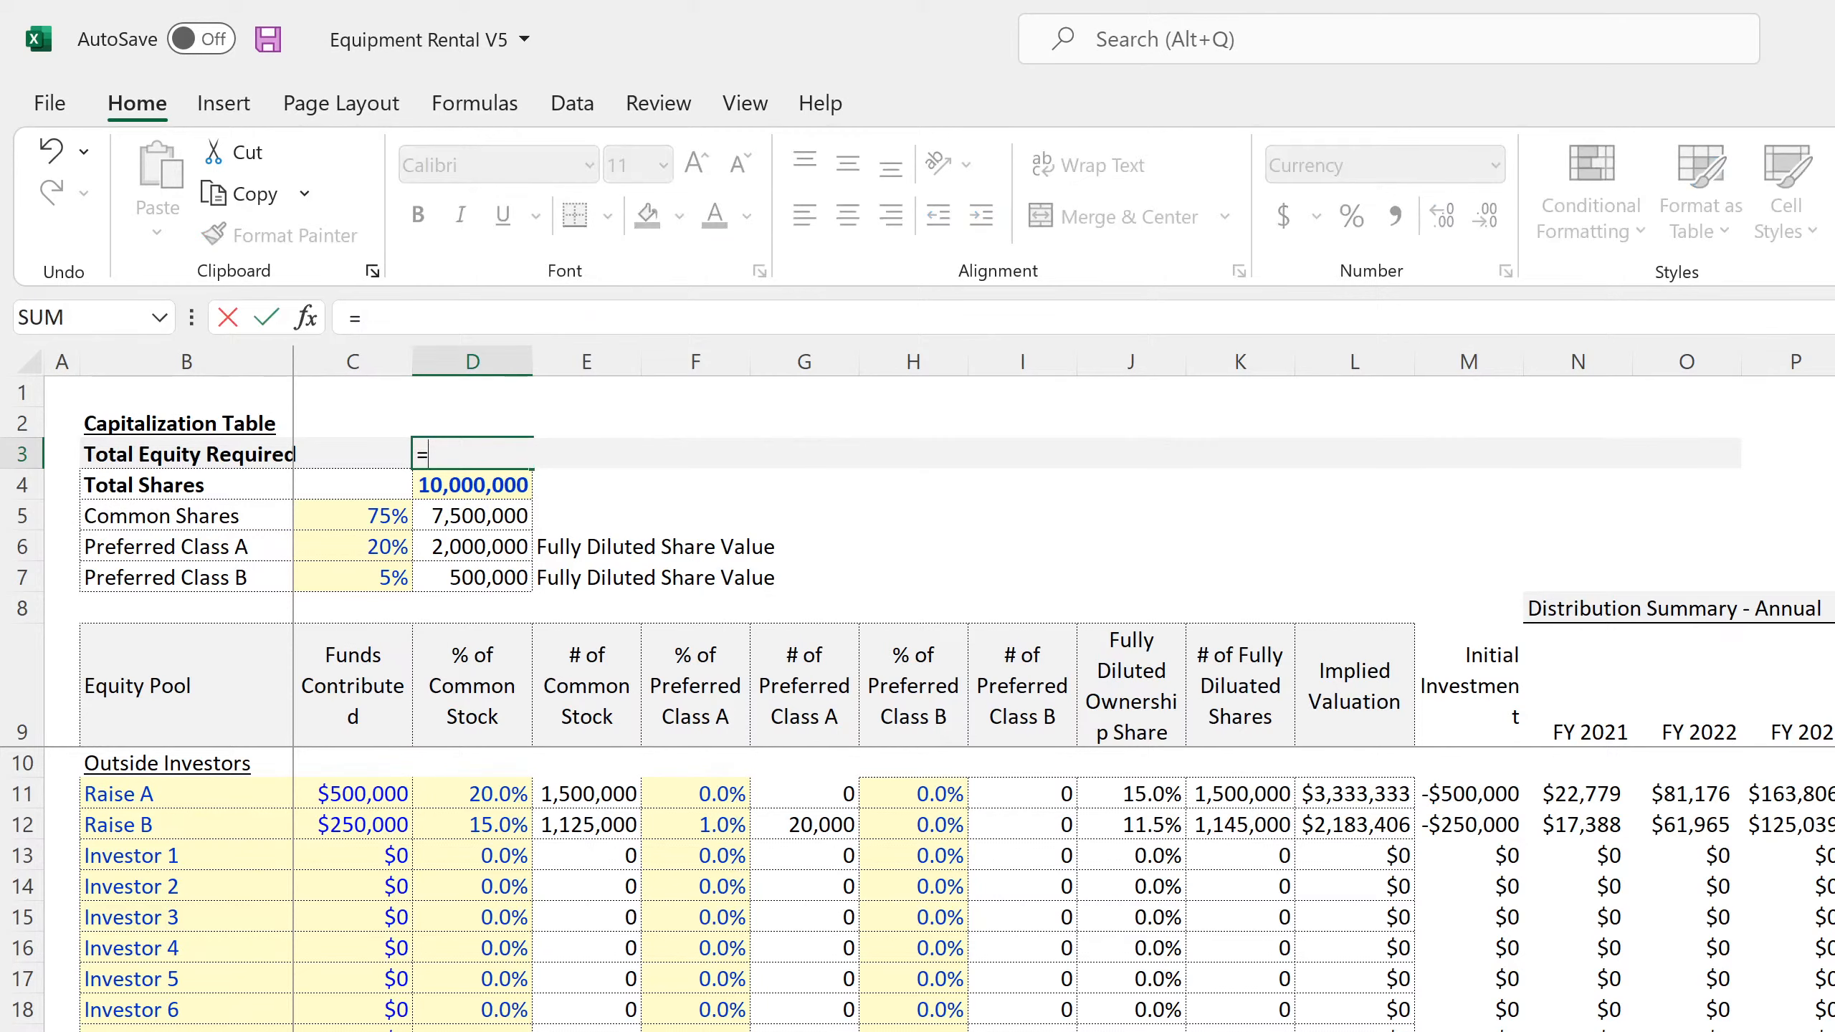
{"action": "left_click", "coordinate": [220, 1030]}
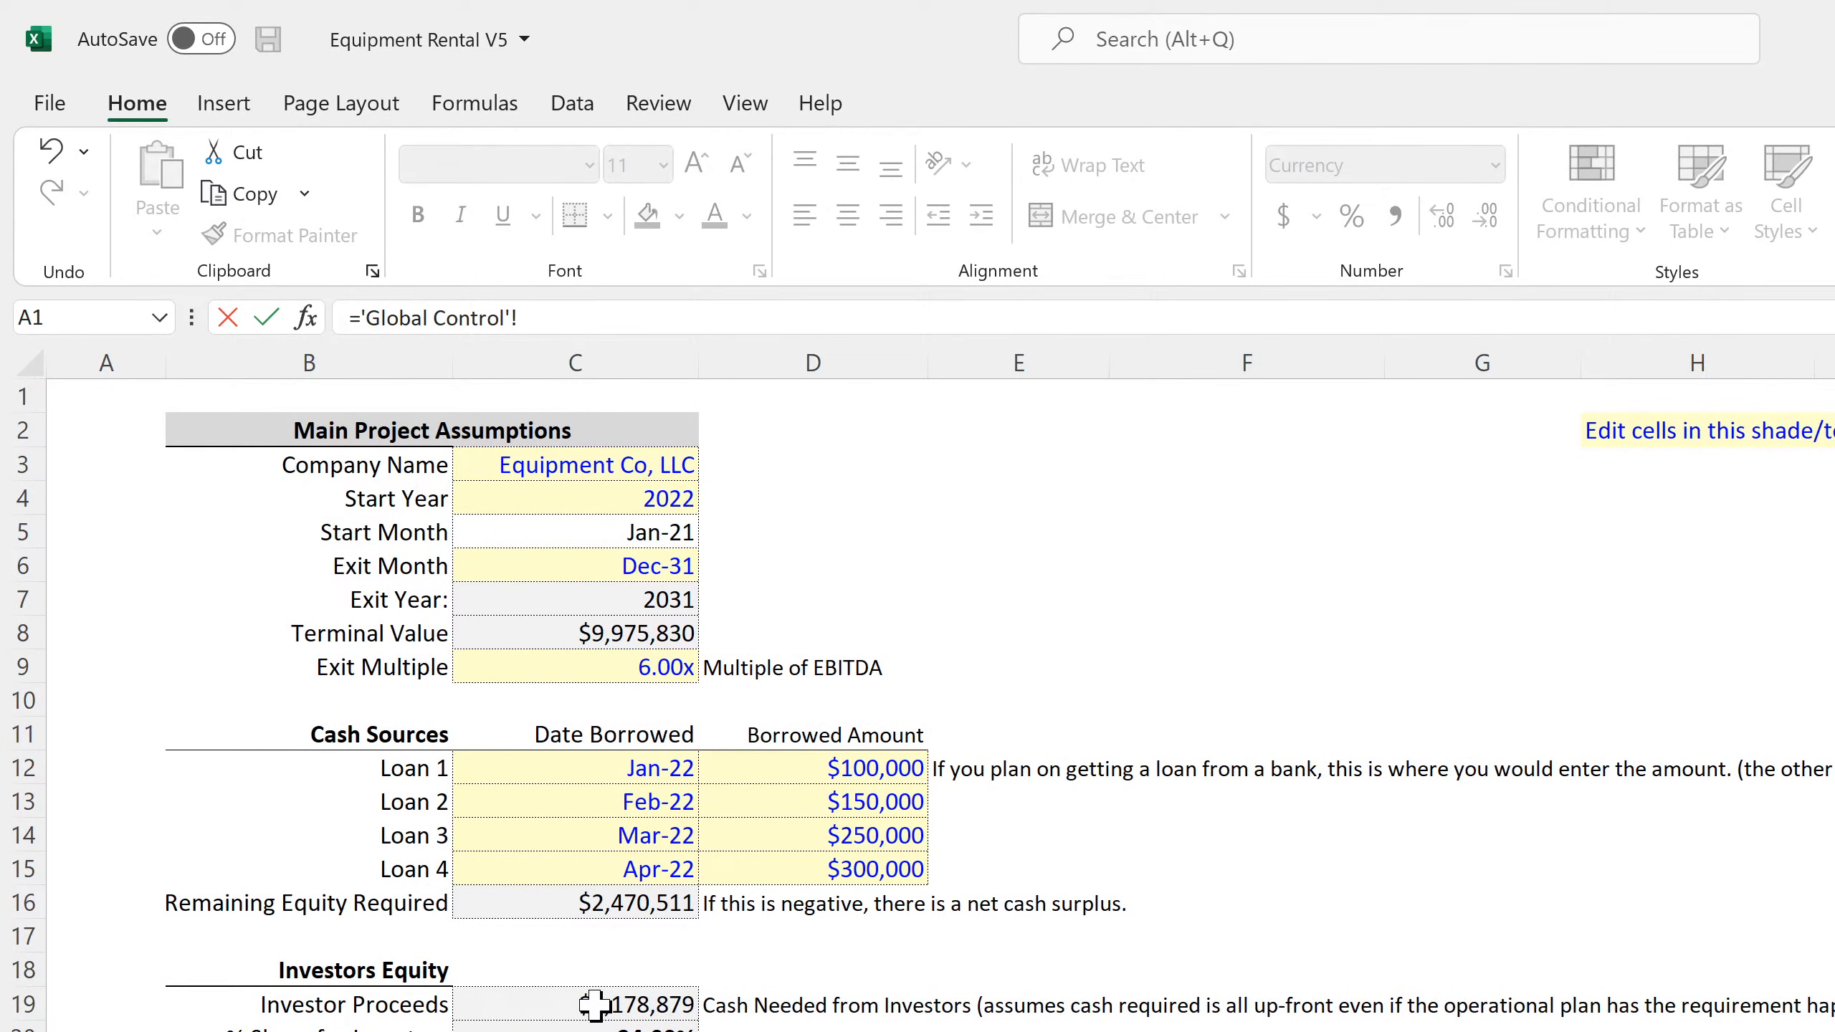
{"action": "left_click", "coordinate": [573, 903]}
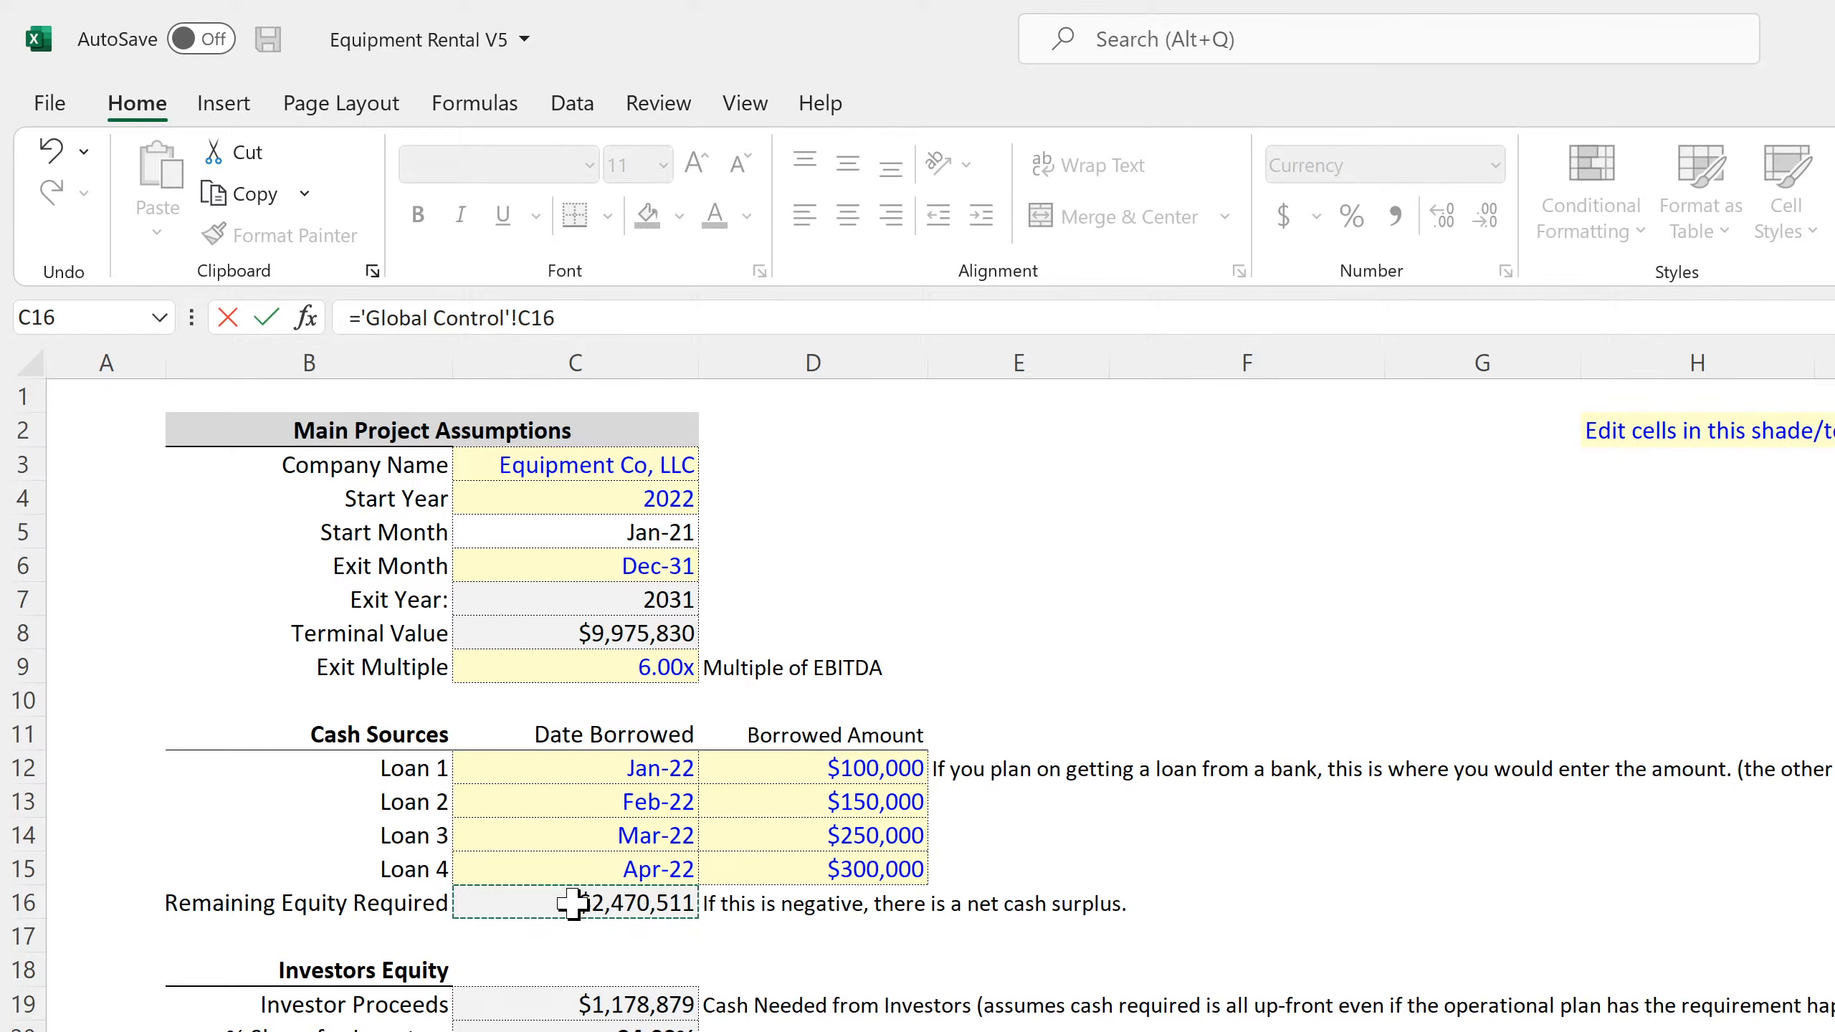
{"action": "key", "text": "Return"}
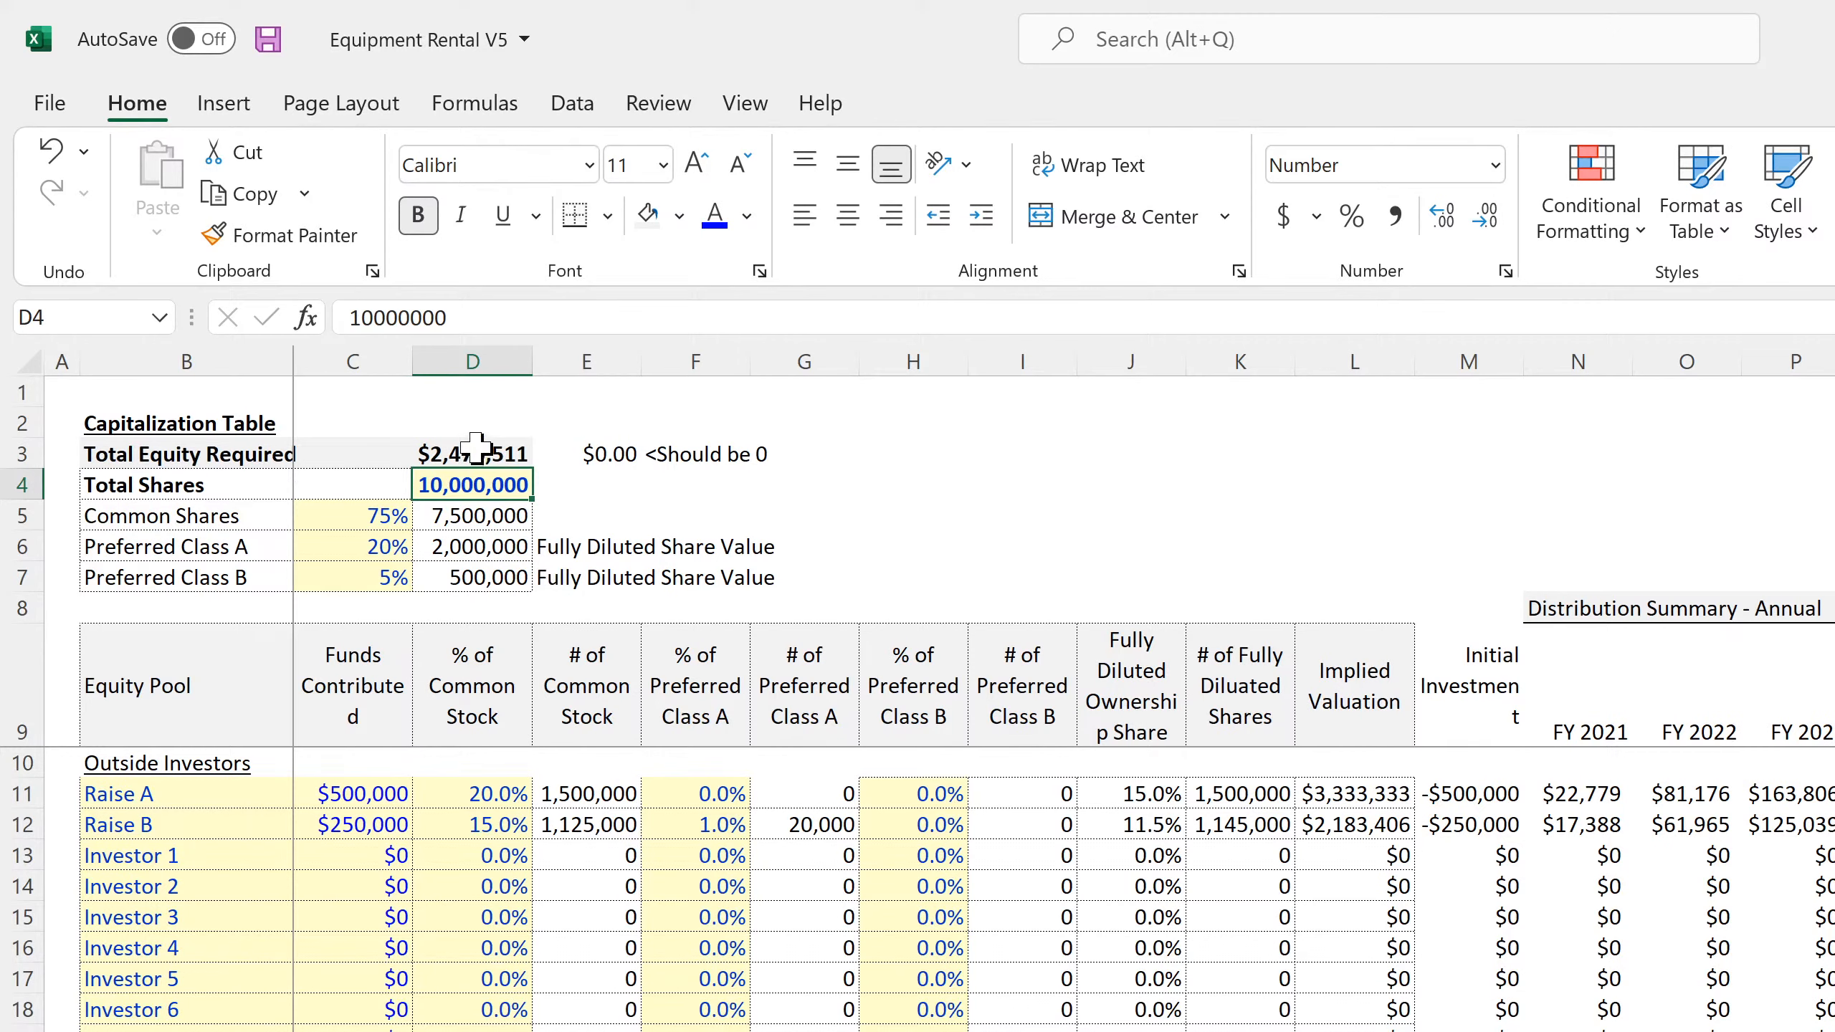
{"action": "left_click", "coordinate": [474, 450]}
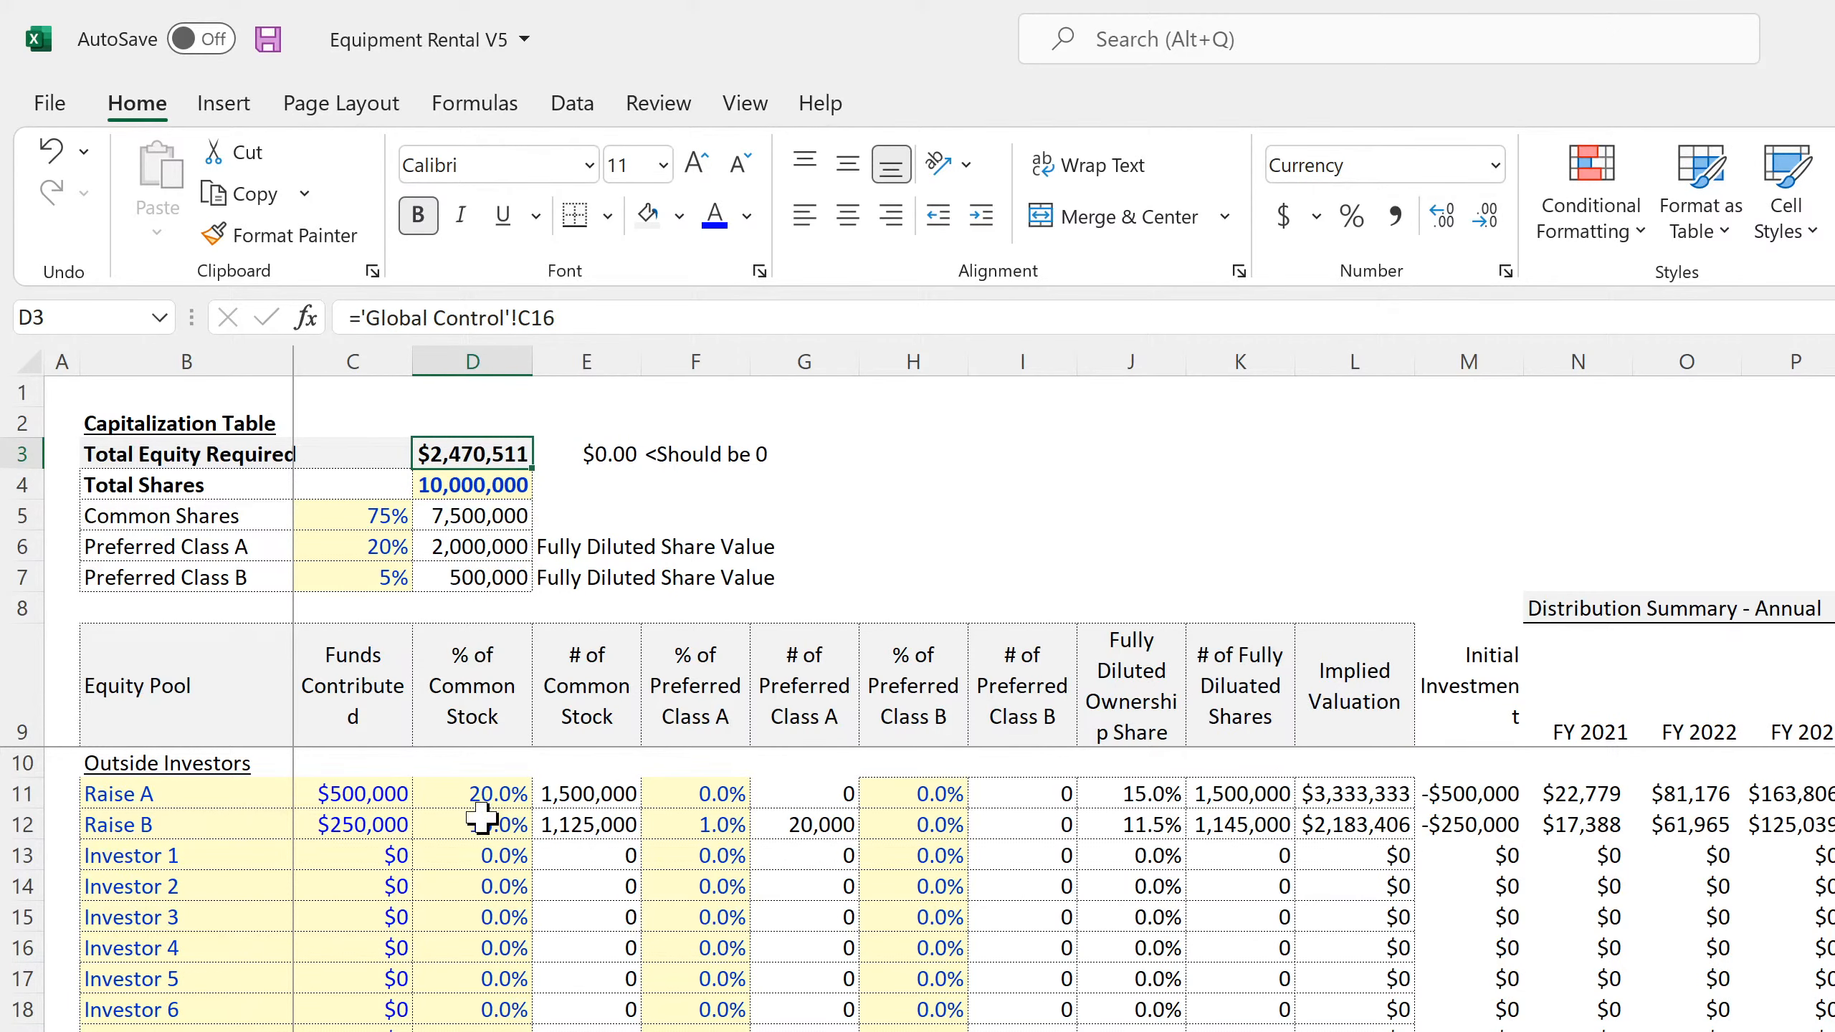
Examine the balancing formula in C30 and the TOTALS formula in C31 of the Funds Contributed column
{"action": "scroll", "coordinate": [481, 816], "scroll_direction": "down", "scroll_amount": 3}
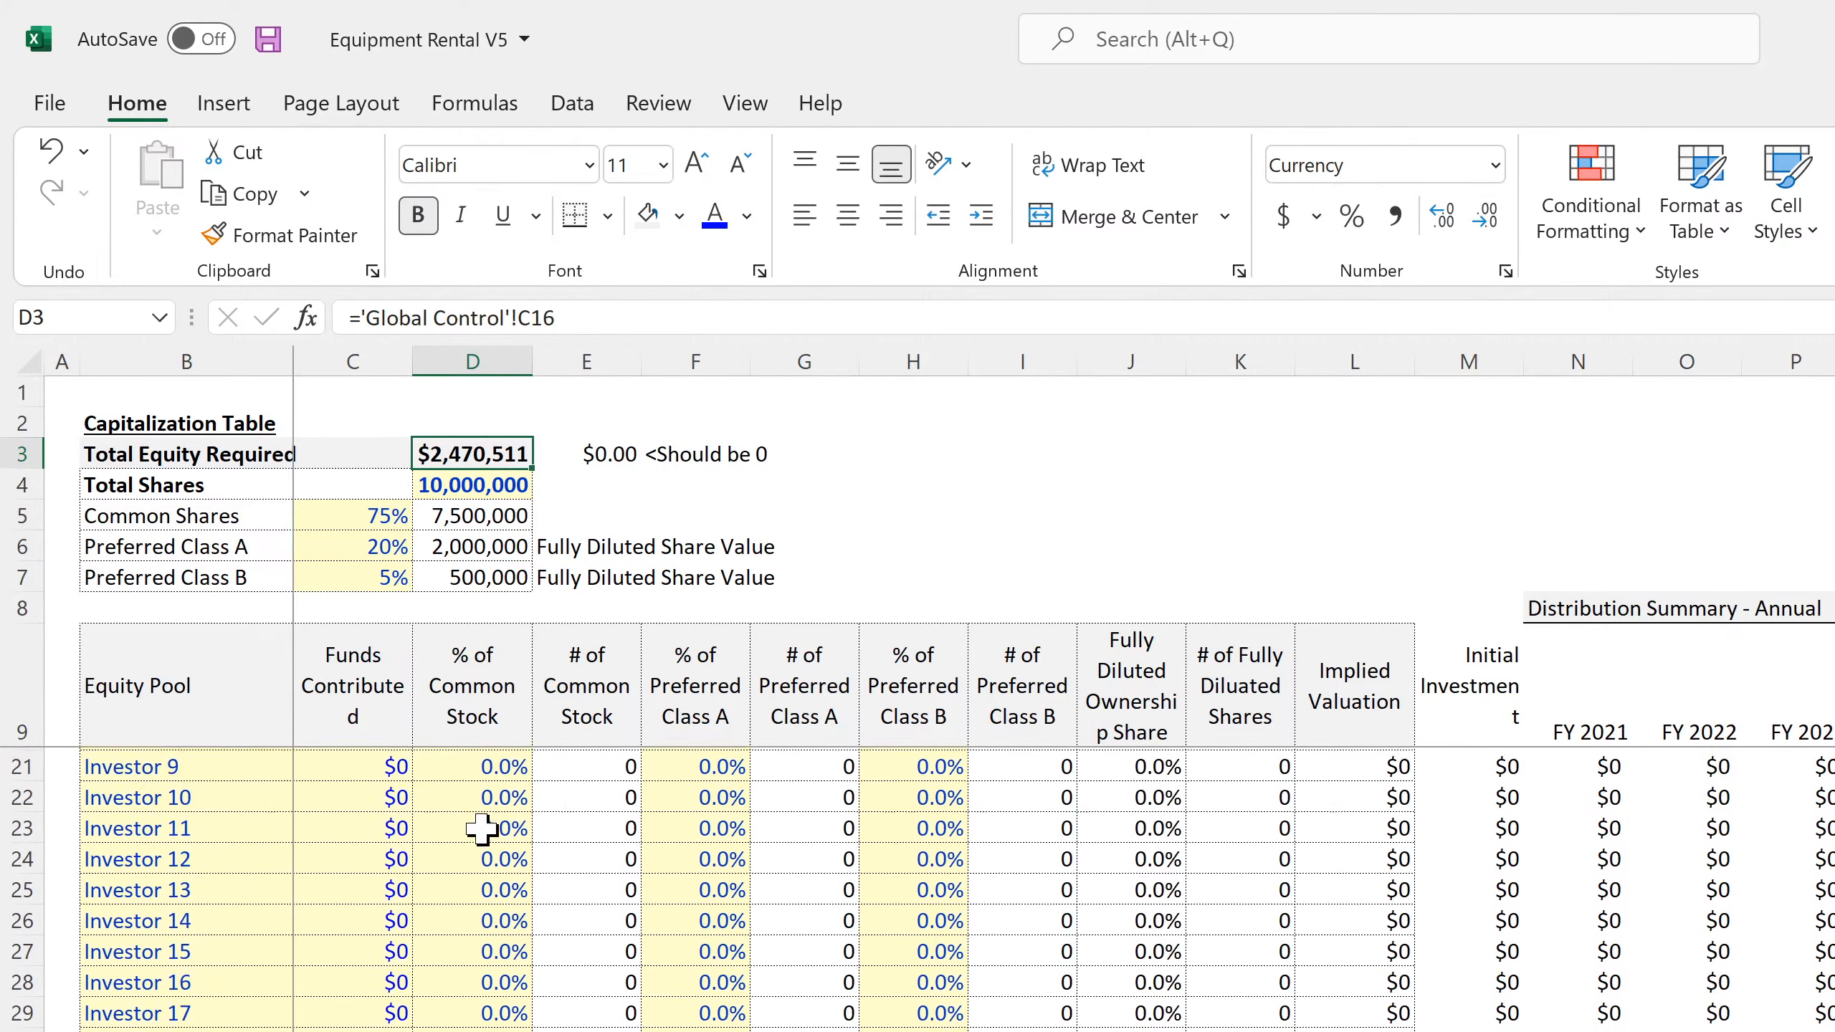
{"action": "left_click", "coordinate": [353, 1025]}
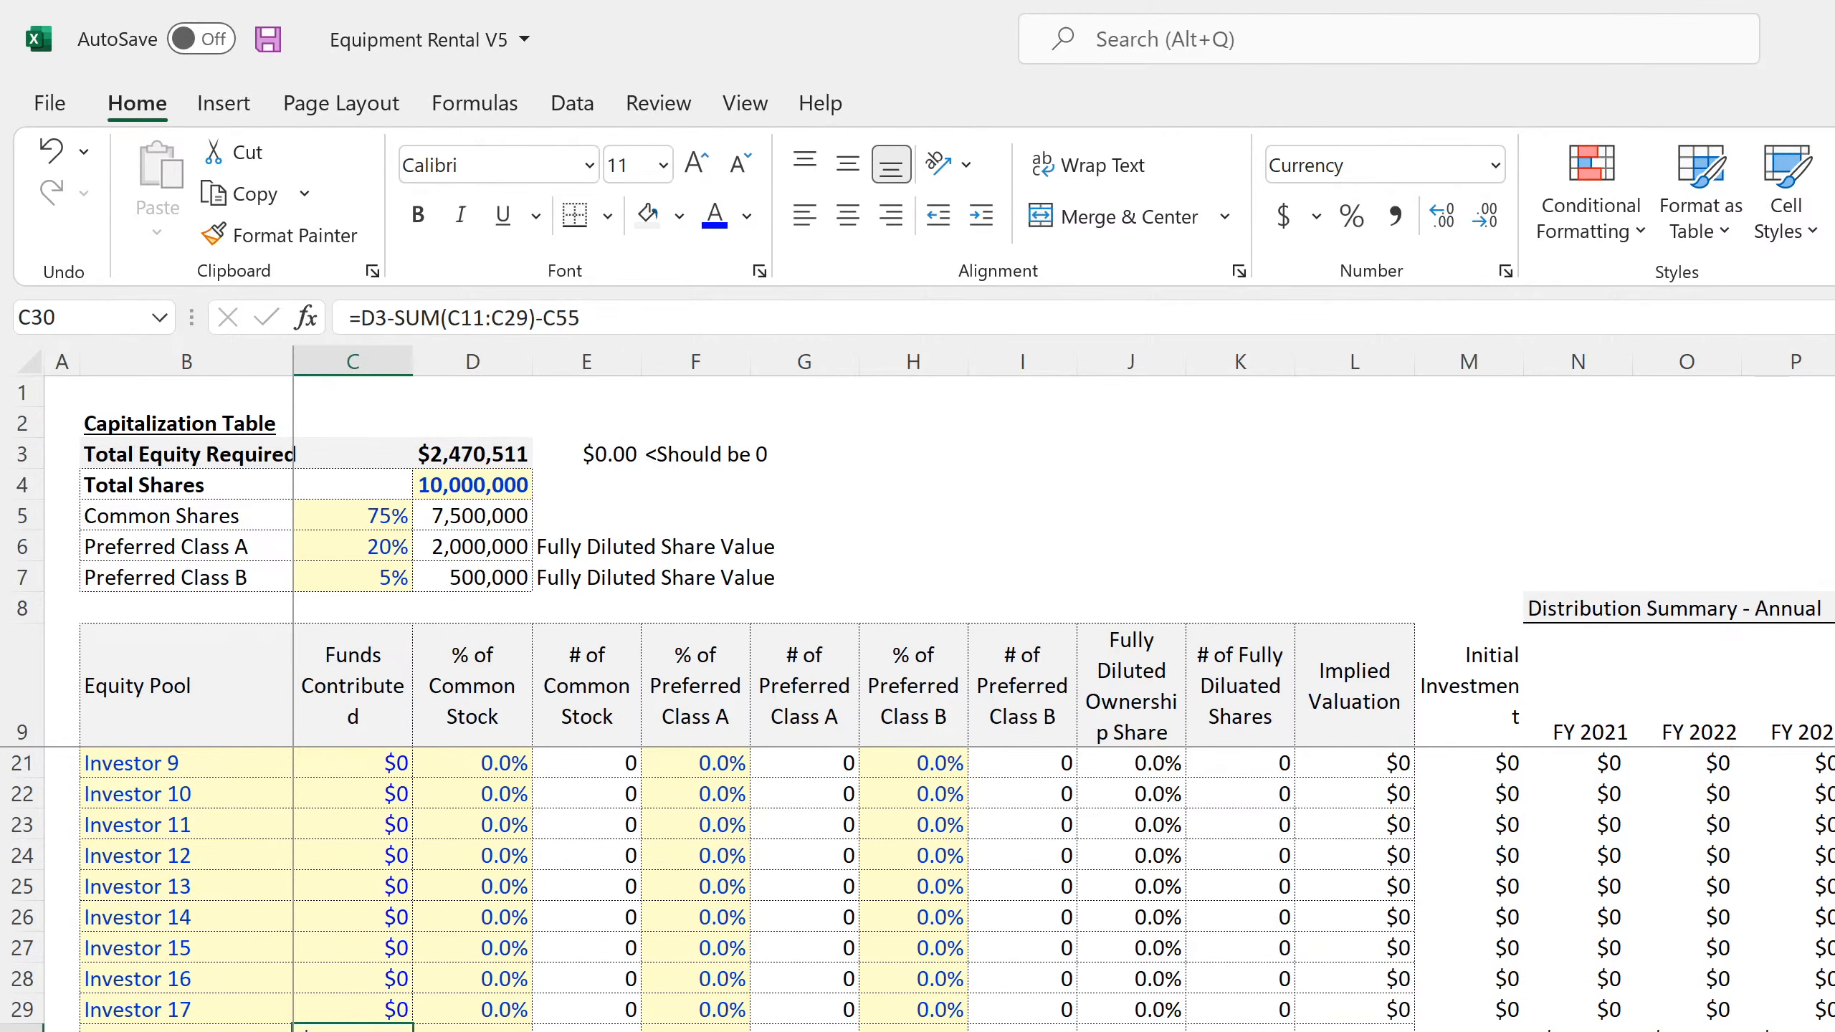
{"action": "key", "text": "F2"}
{"action": "scroll", "coordinate": [589, 972], "scroll_direction": "up", "scroll_amount": 4}
{"action": "scroll", "coordinate": [595, 967], "scroll_direction": "down", "scroll_amount": 3}
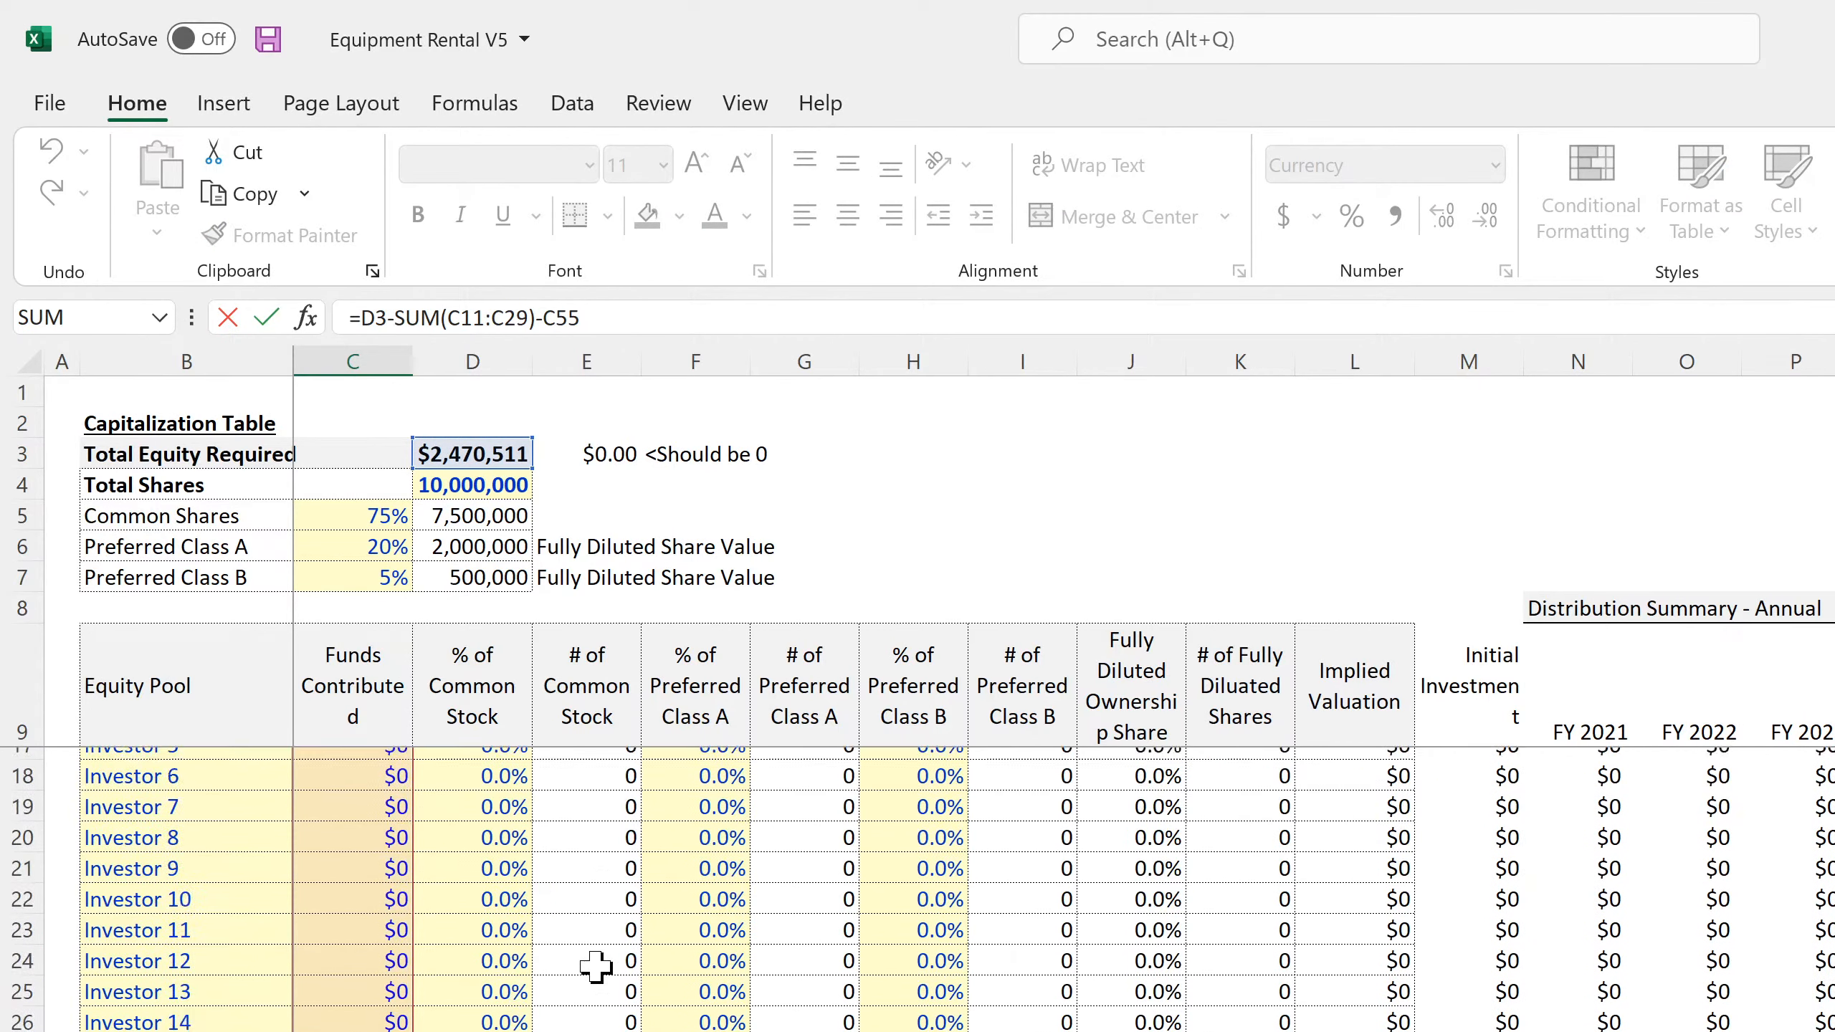
{"action": "scroll", "coordinate": [595, 966], "scroll_direction": "down", "scroll_amount": 8}
{"action": "key", "text": "Return"}
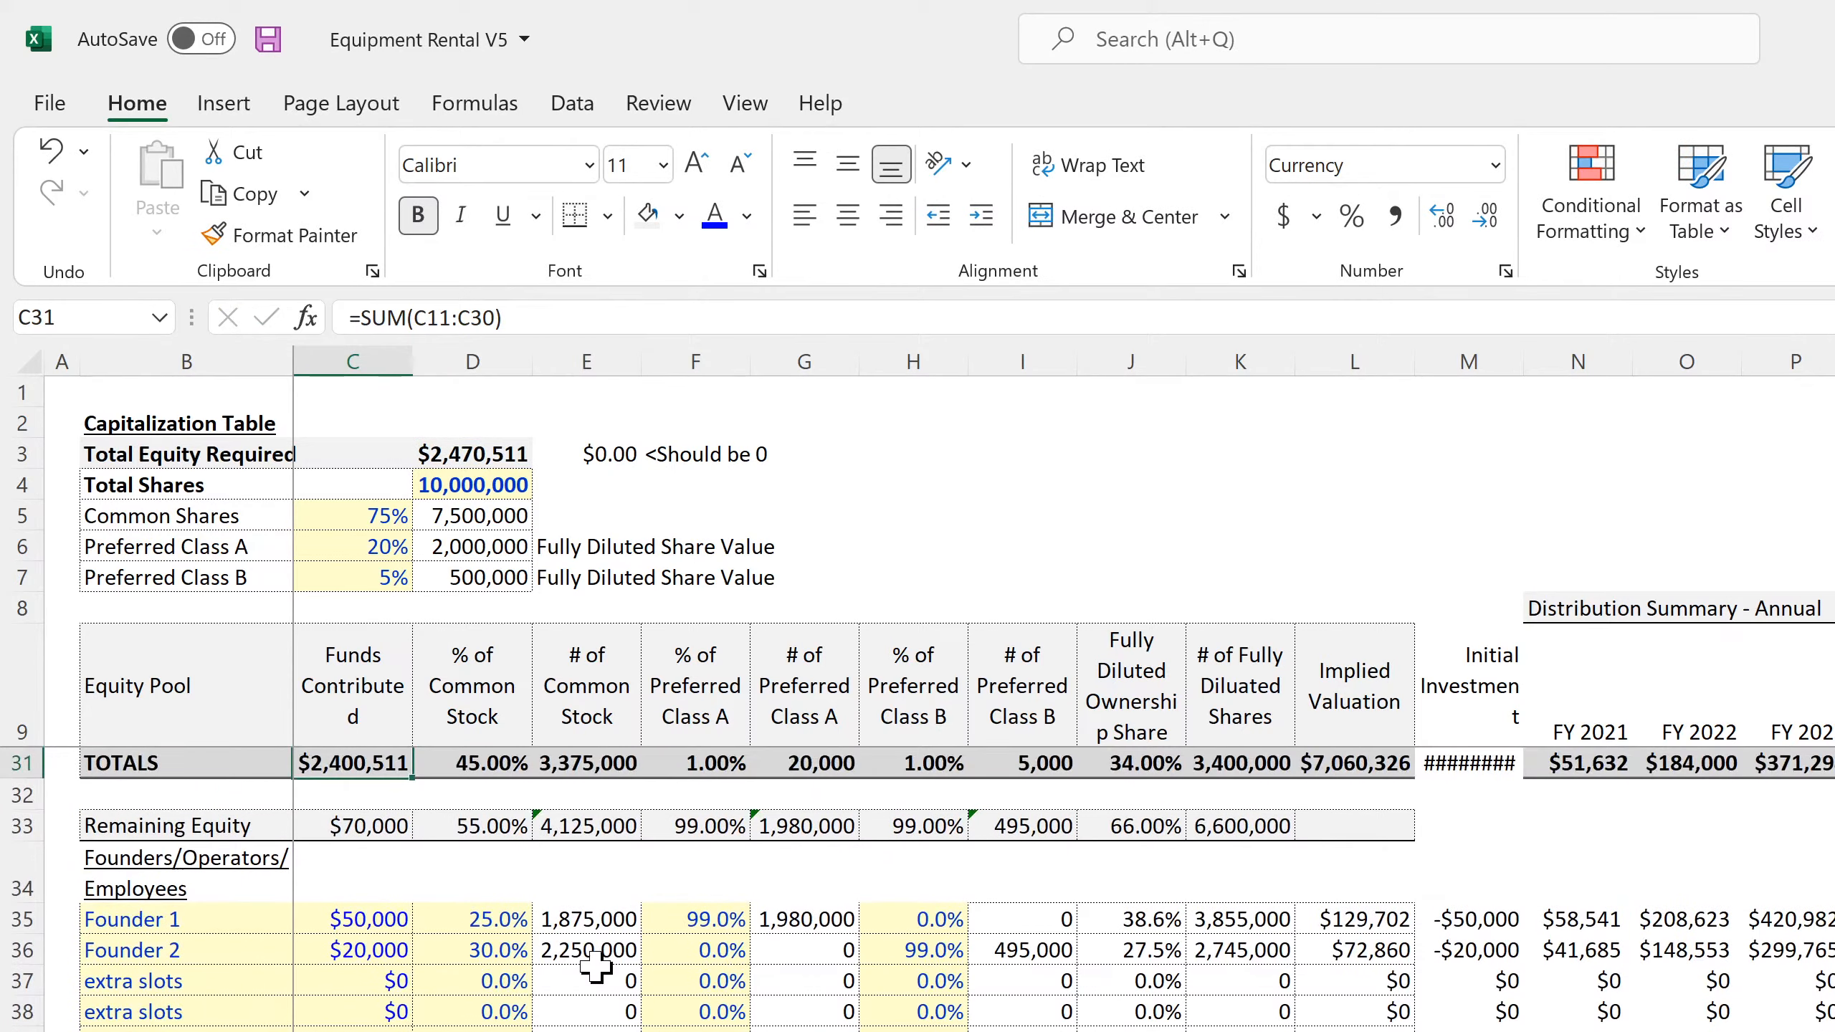
{"action": "scroll", "coordinate": [596, 966], "scroll_direction": "up", "scroll_amount": 7}
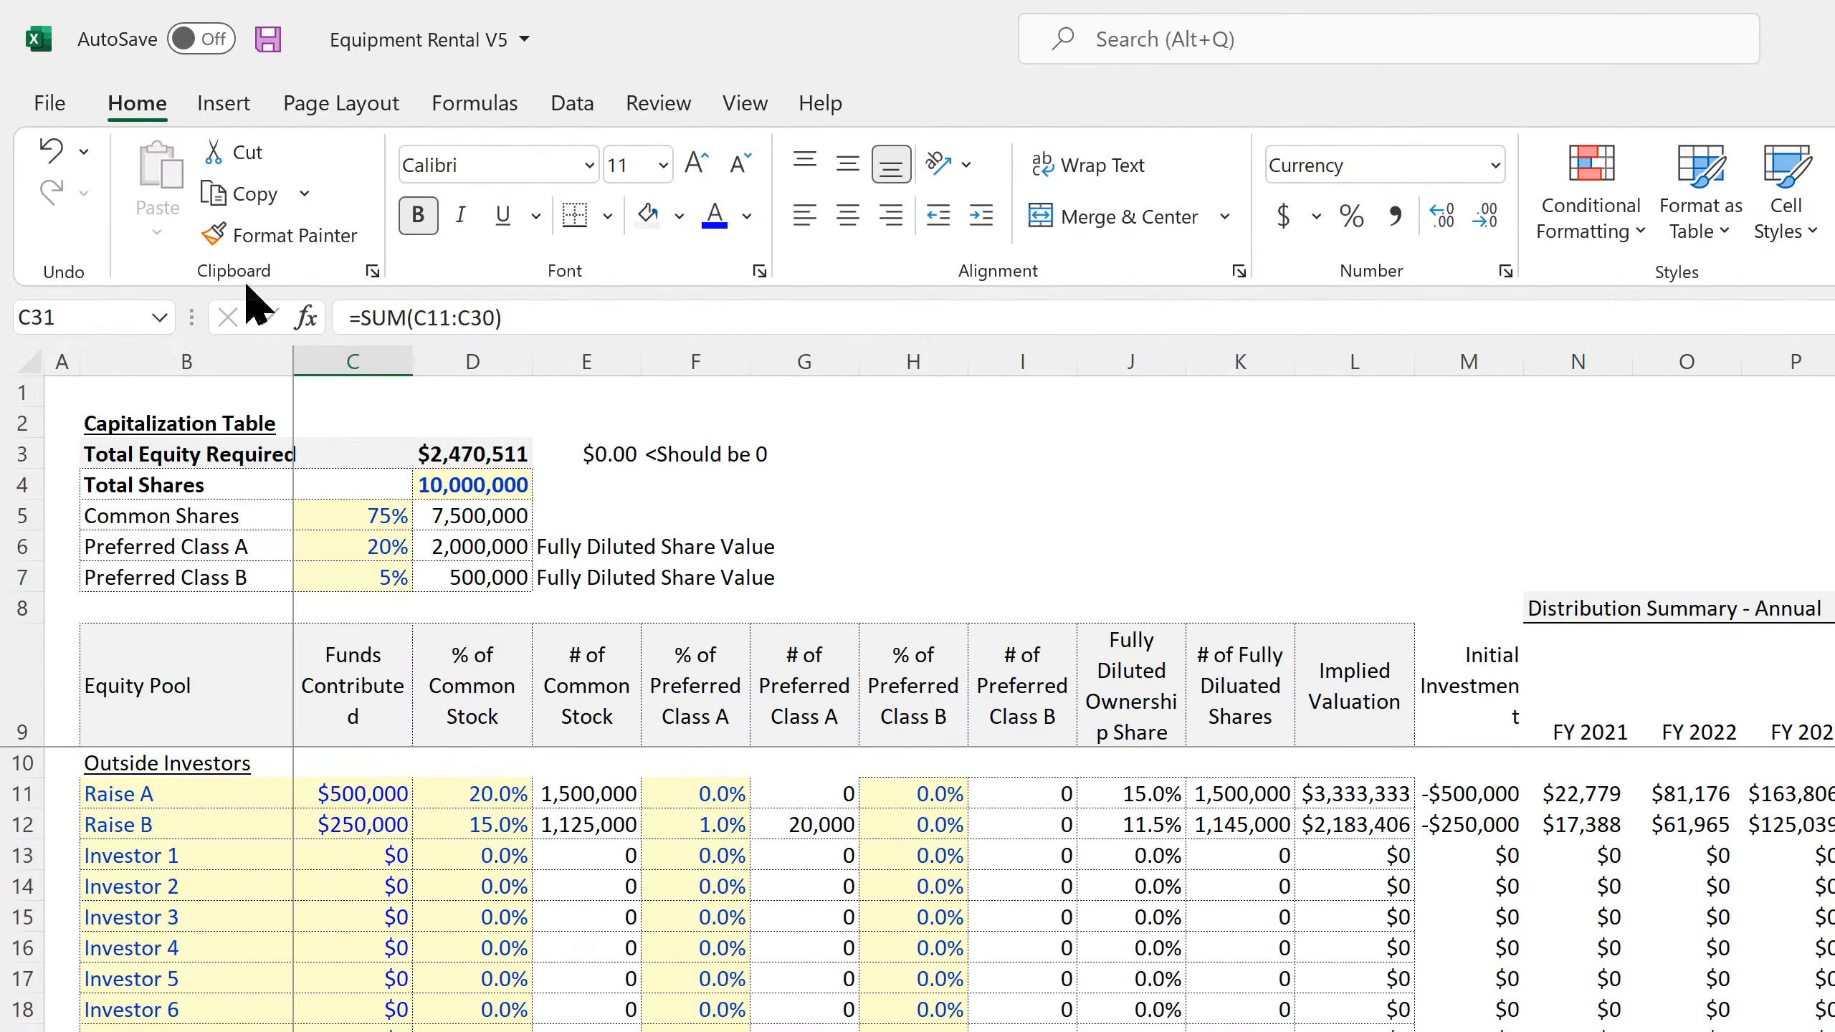
Save the workbook and slightly widen column D on the Cap Table sheet
{"action": "left_click", "coordinate": [270, 36]}
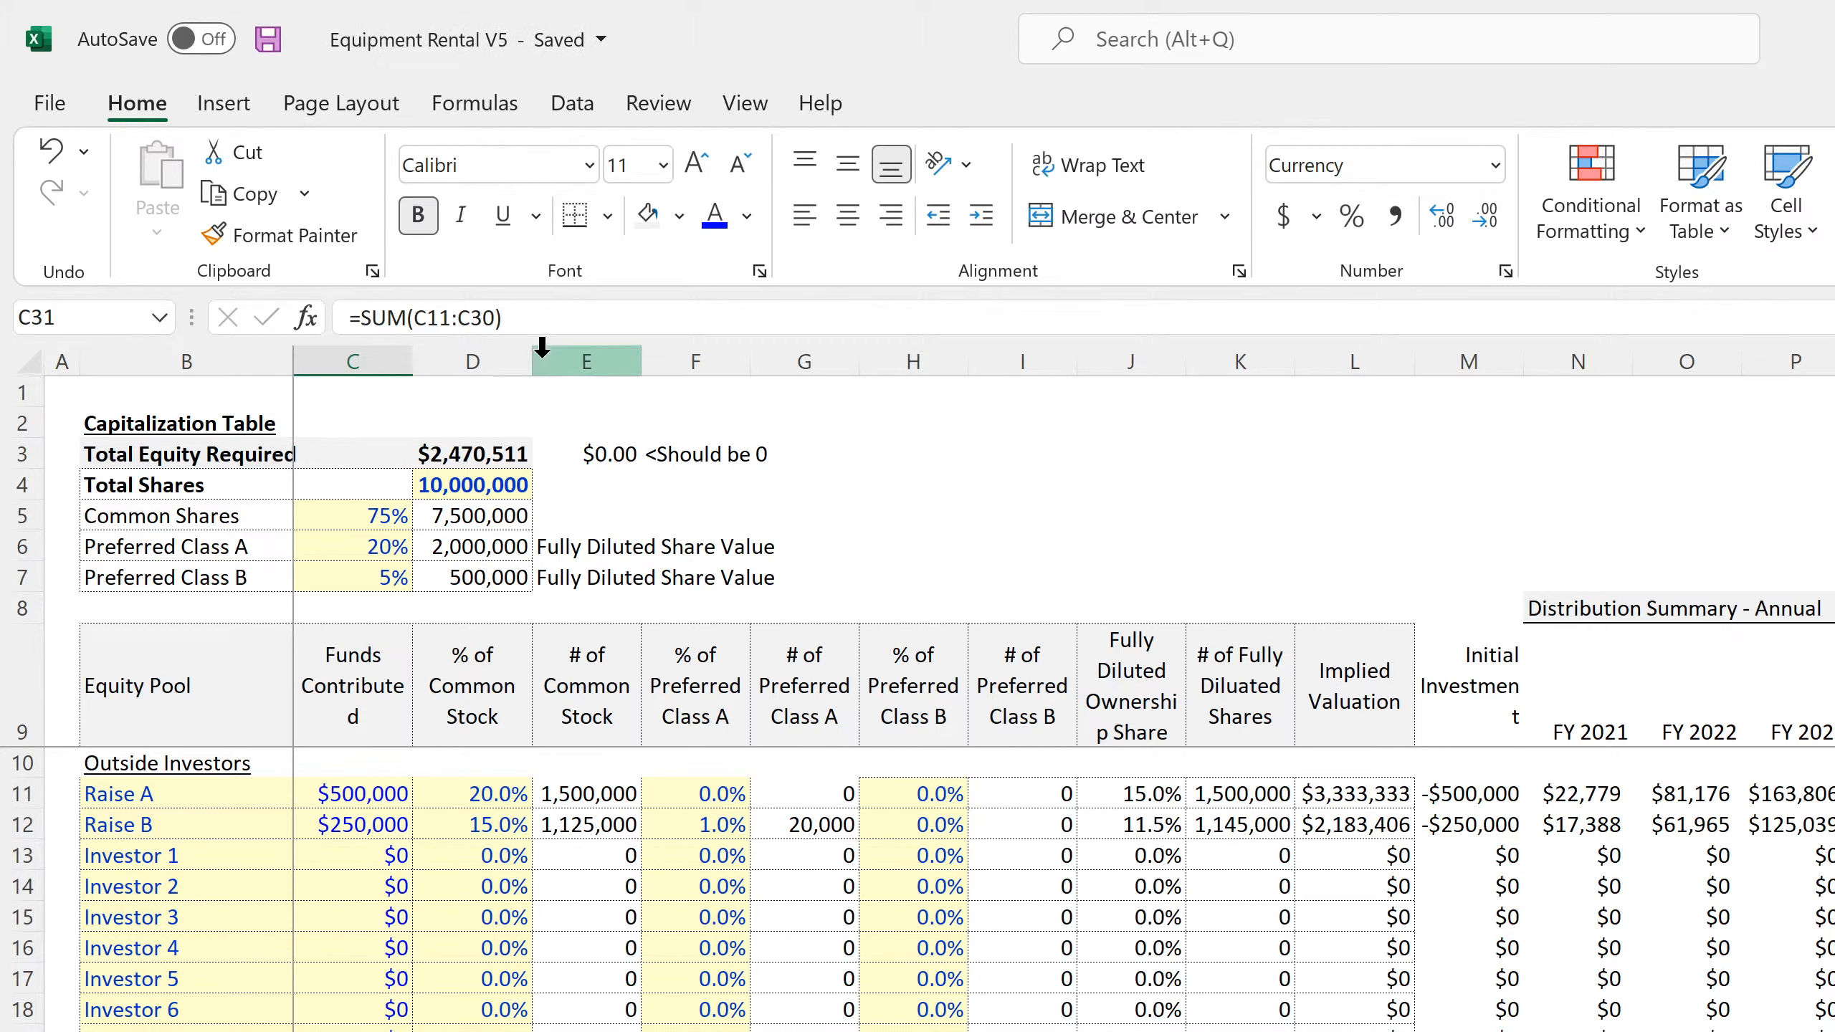
{"action": "left_click_drag", "start_coordinate": [533, 356], "coordinate": [560, 353]}
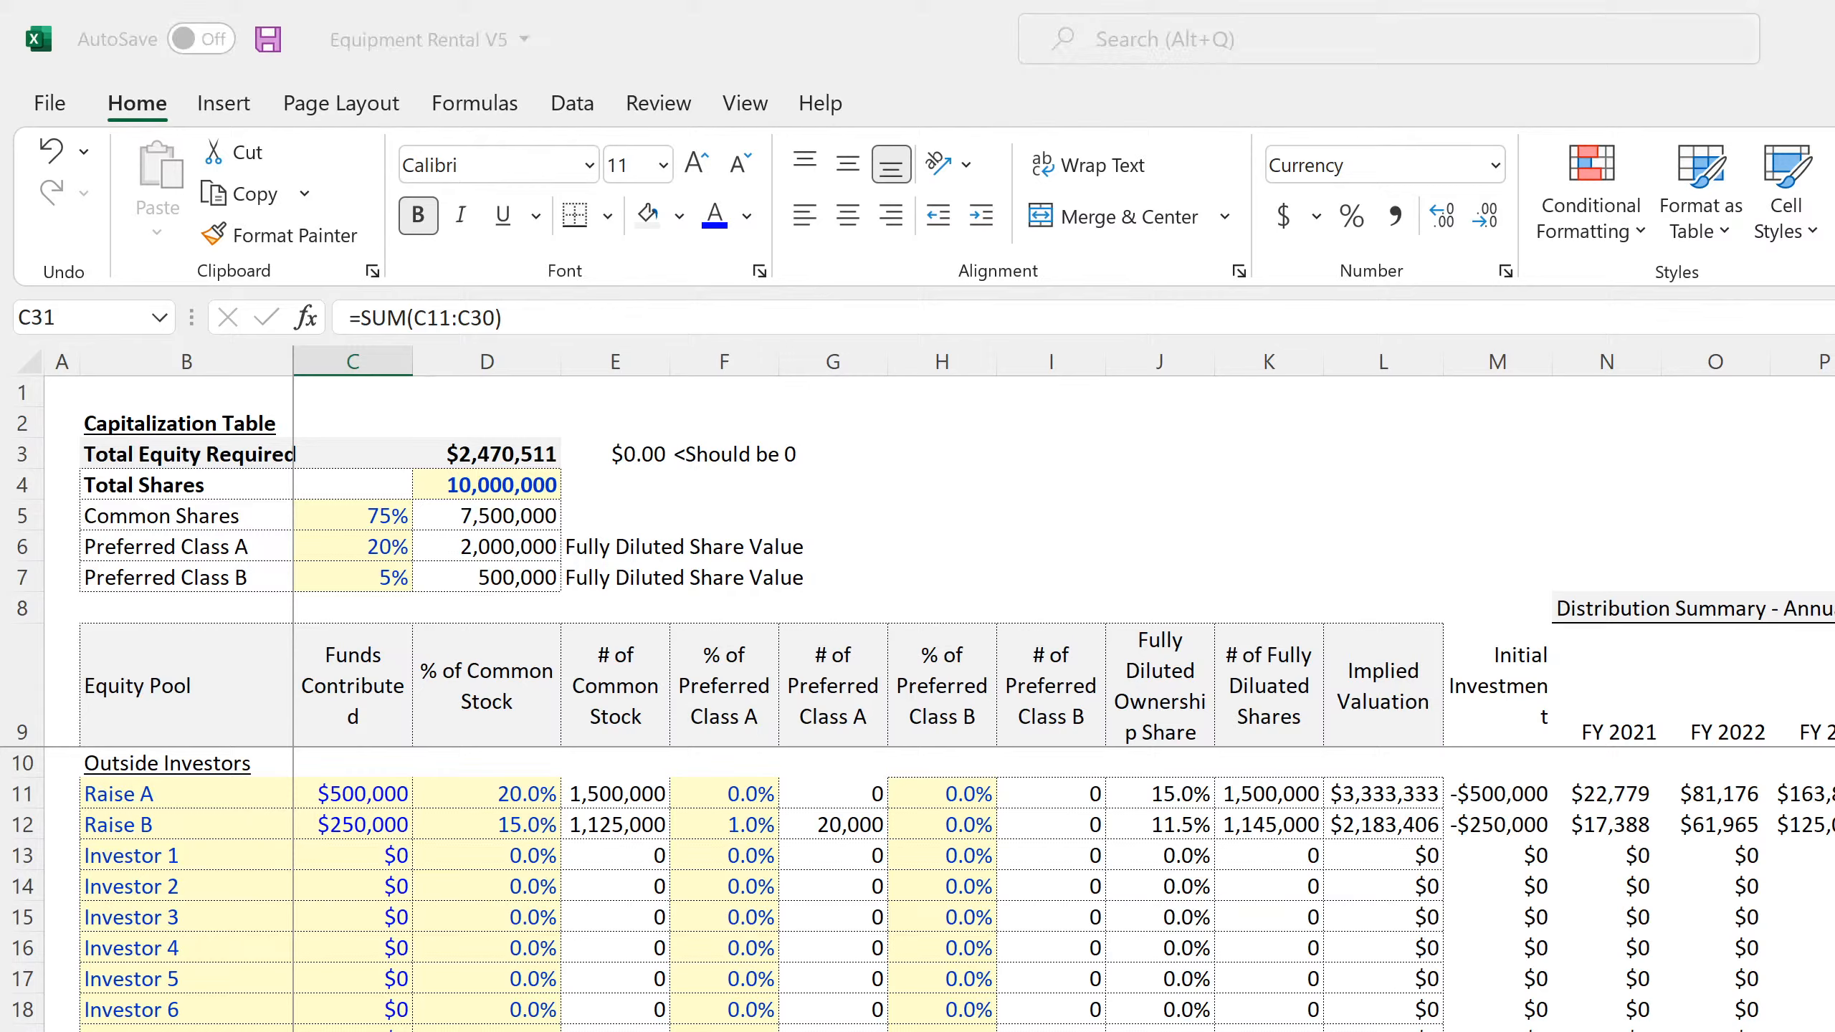
{"action": "key", "text": "alt+Tab"}
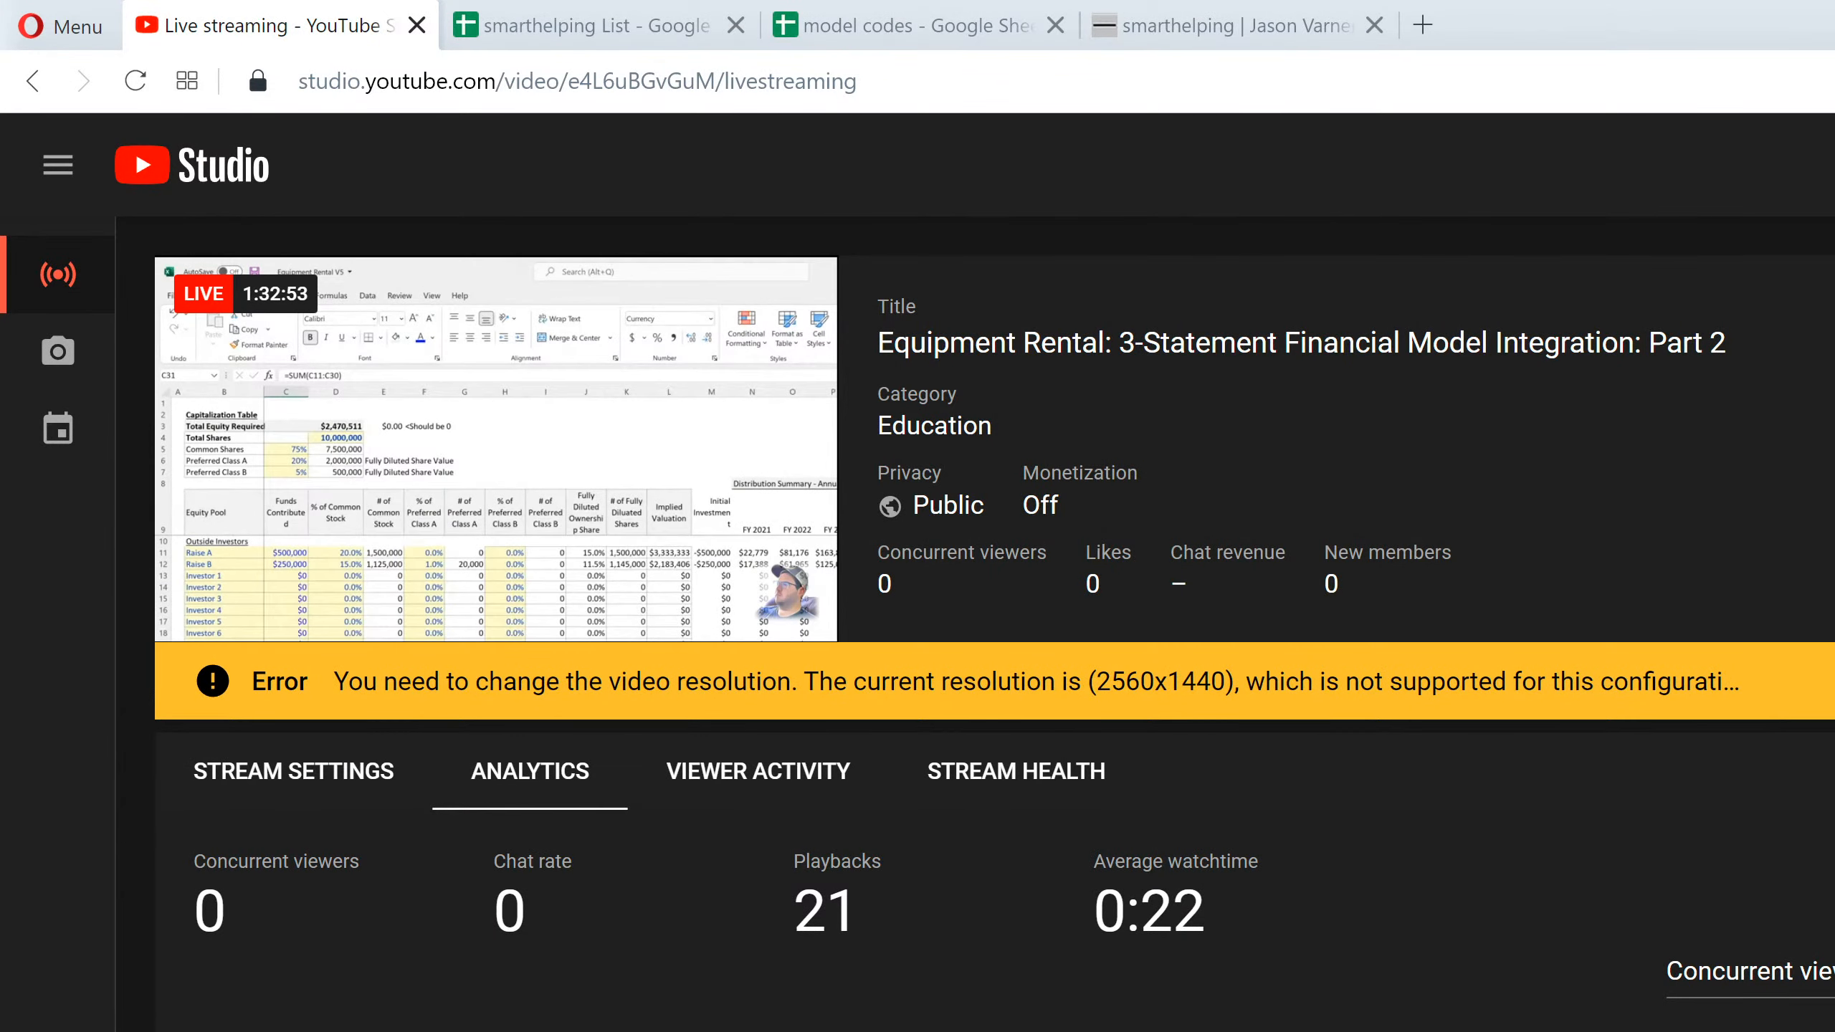
{"action": "key", "text": "alt+Tab"}
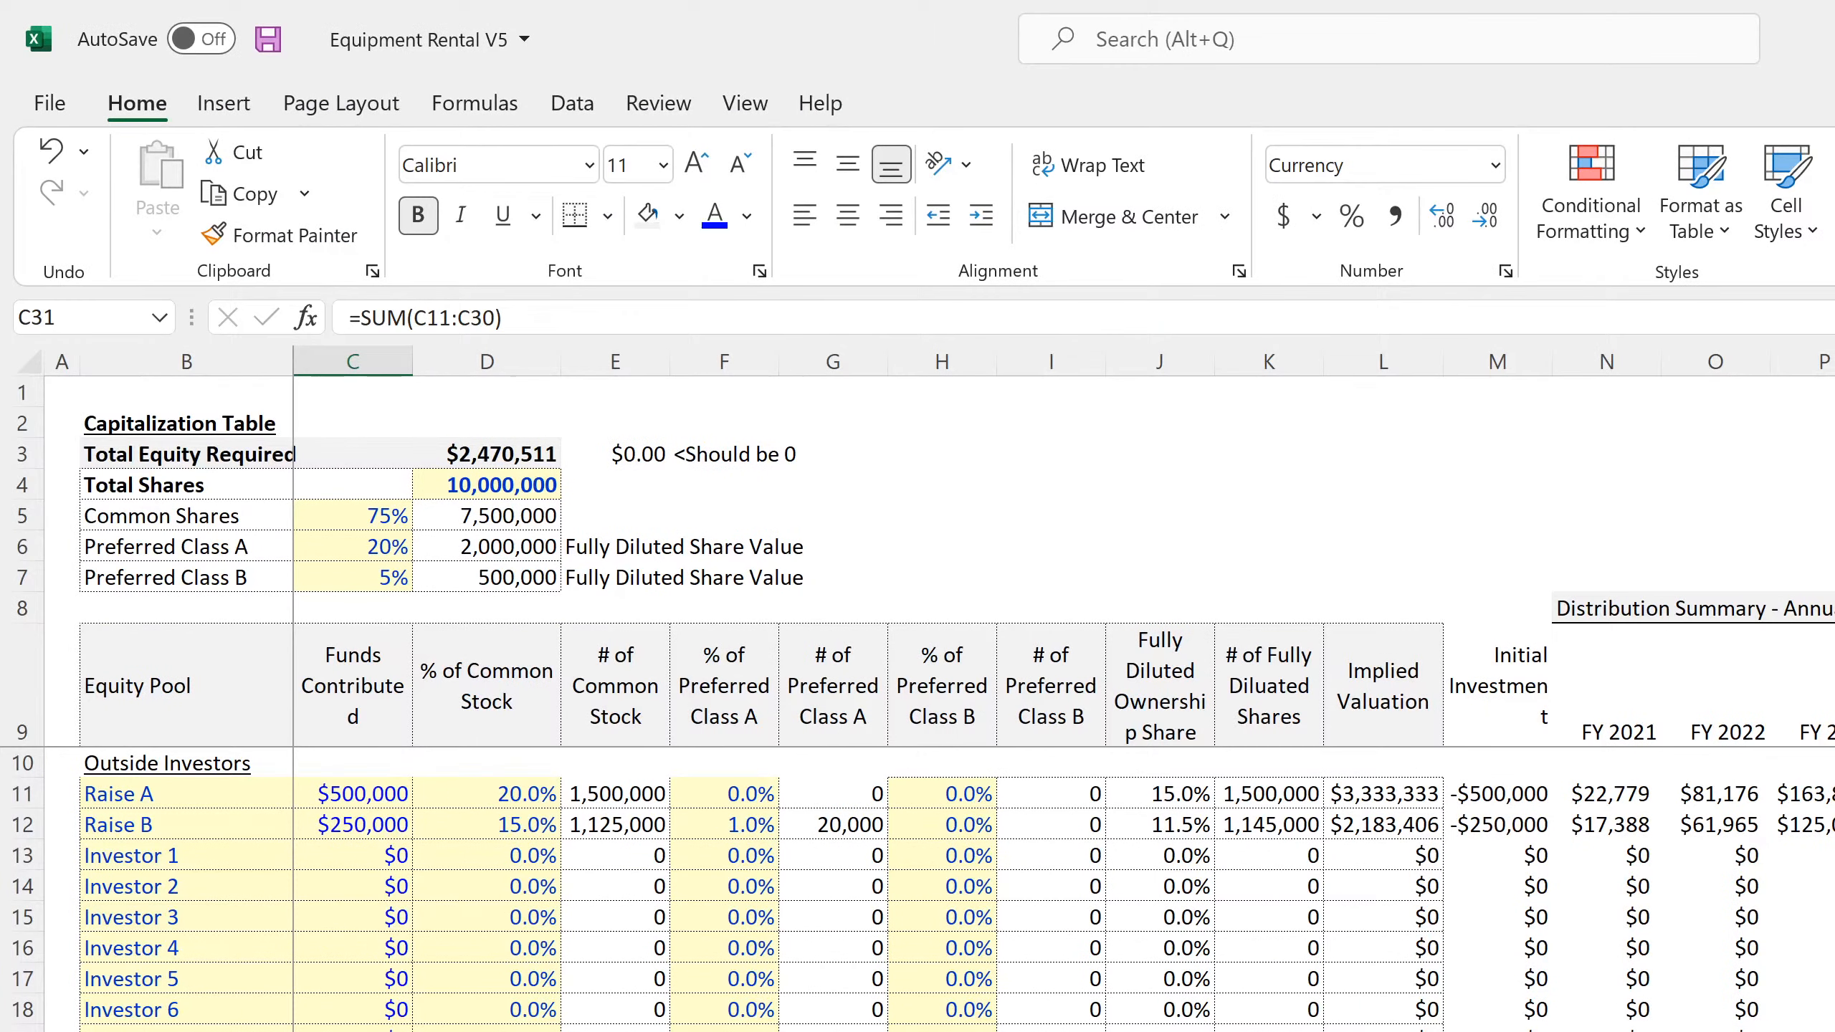
{"action": "left_click", "coordinate": [587, 927]}
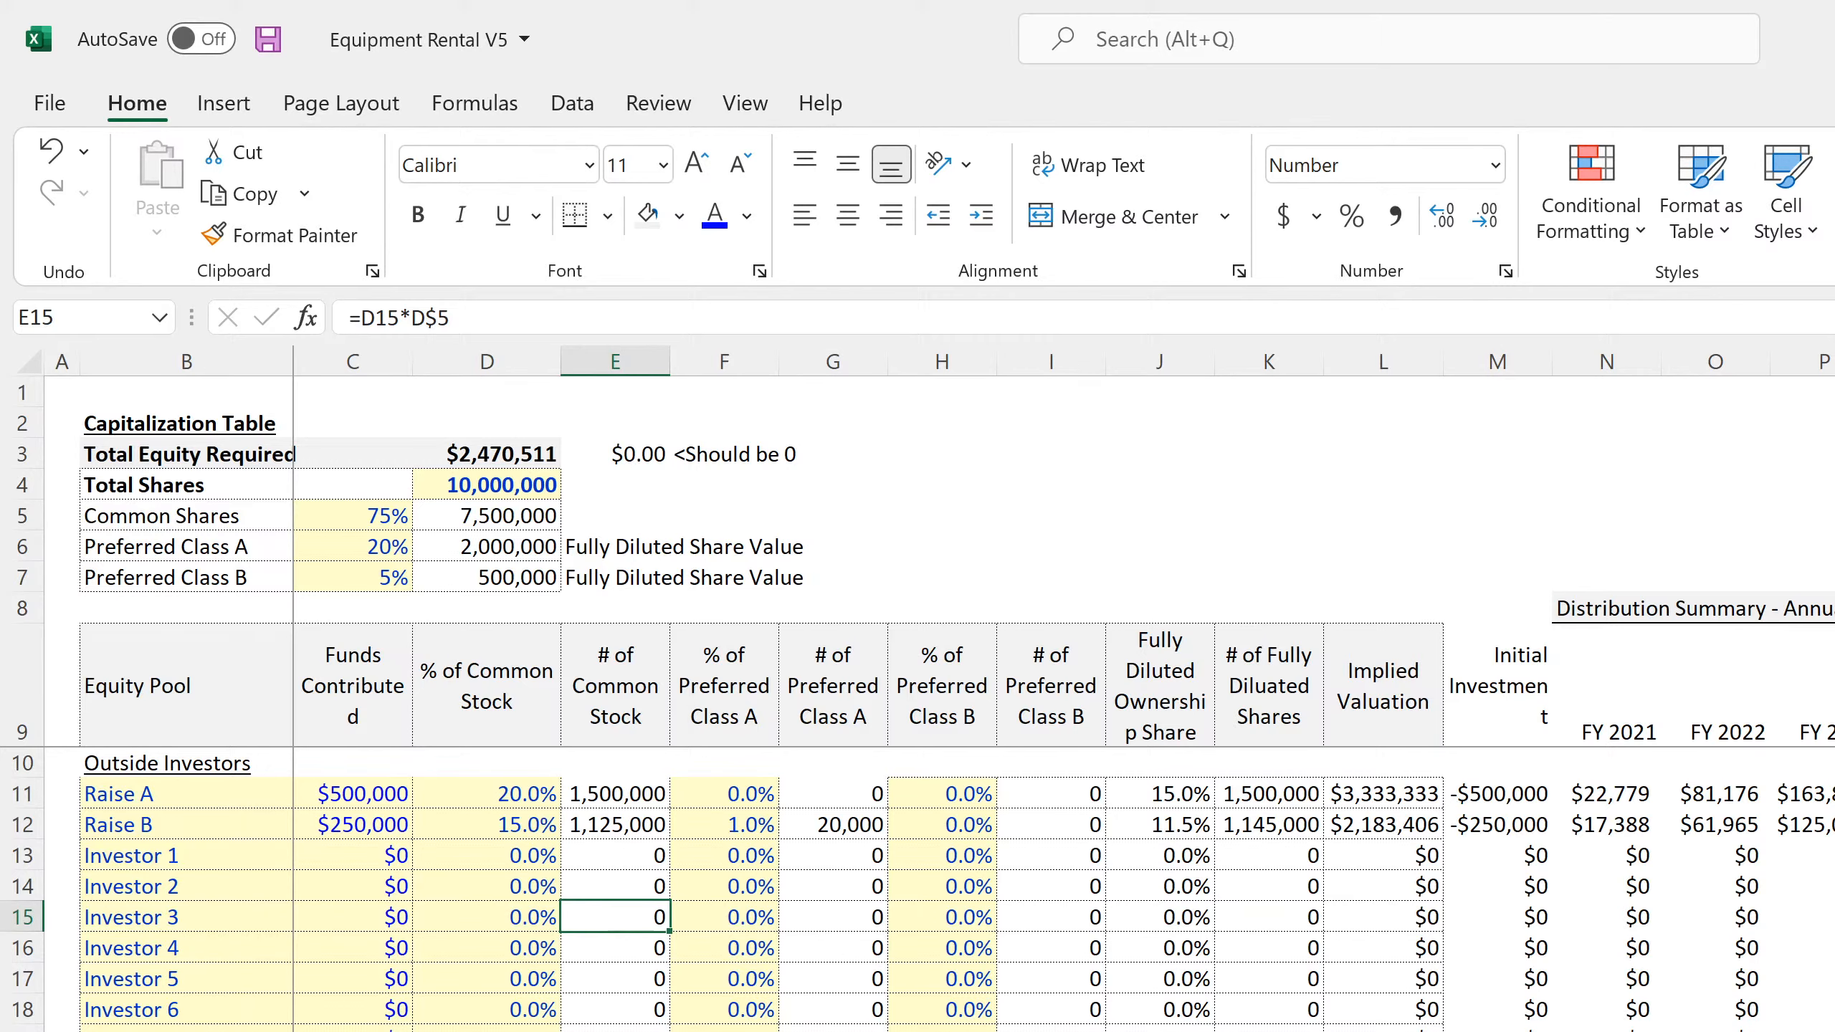
Check Investor Proceeds, the monthly Income Statement's Feb-31 formulas for taxable income, business sale and asset sale gains, and the Cap Table totals
{"action": "key", "text": "ctrl+Page_Up"}
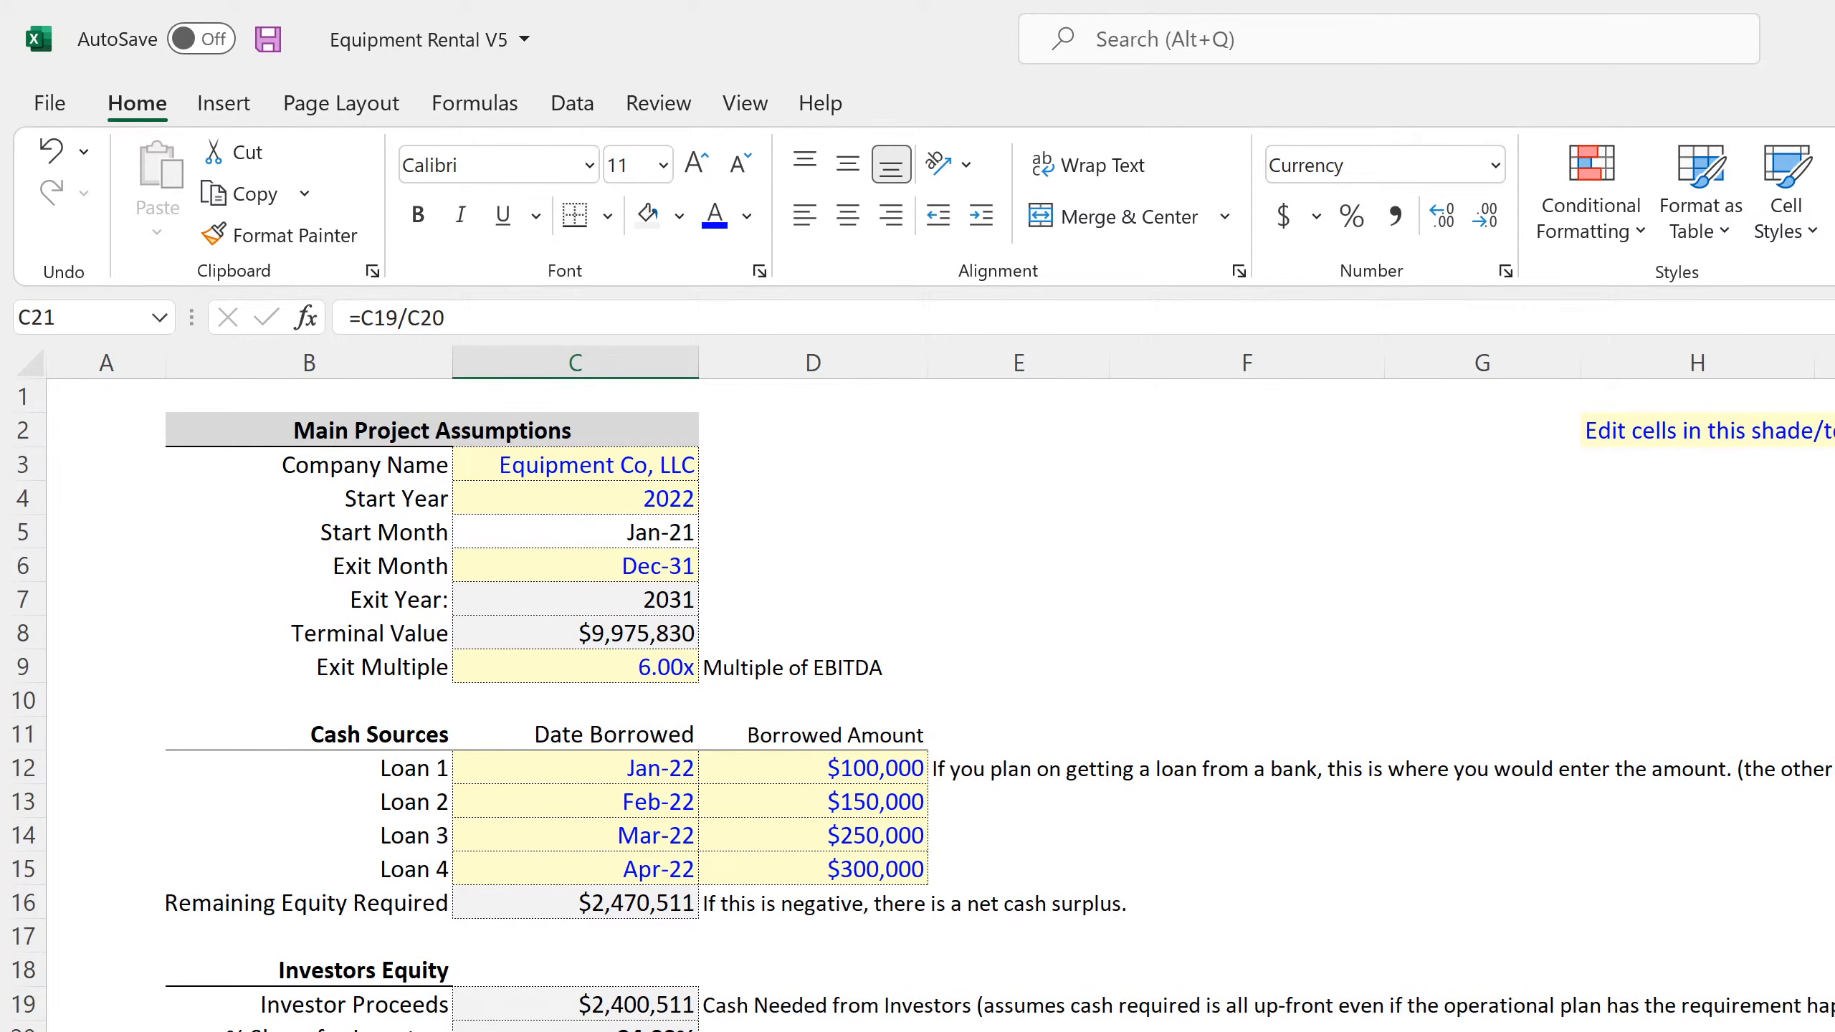
{"action": "key", "text": "ctrl+Page_Down"}
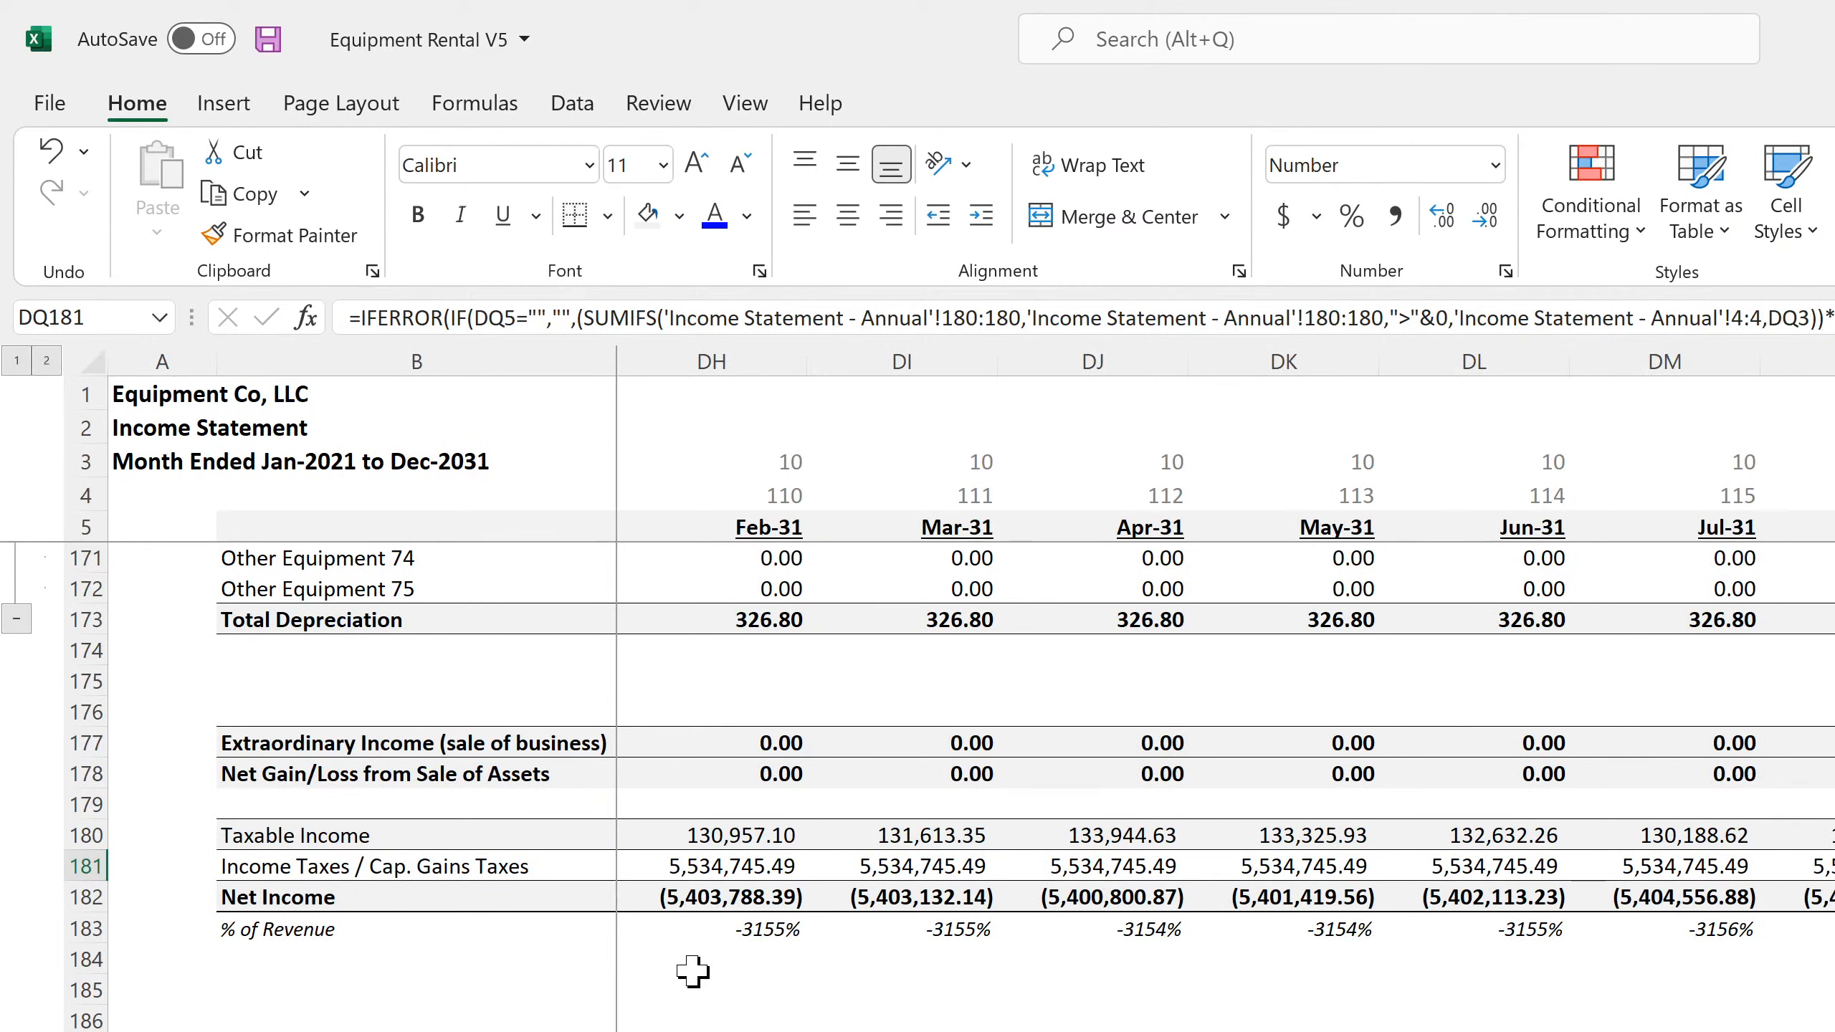
{"action": "left_click", "coordinate": [701, 873]}
{"action": "left_click", "coordinate": [720, 838]}
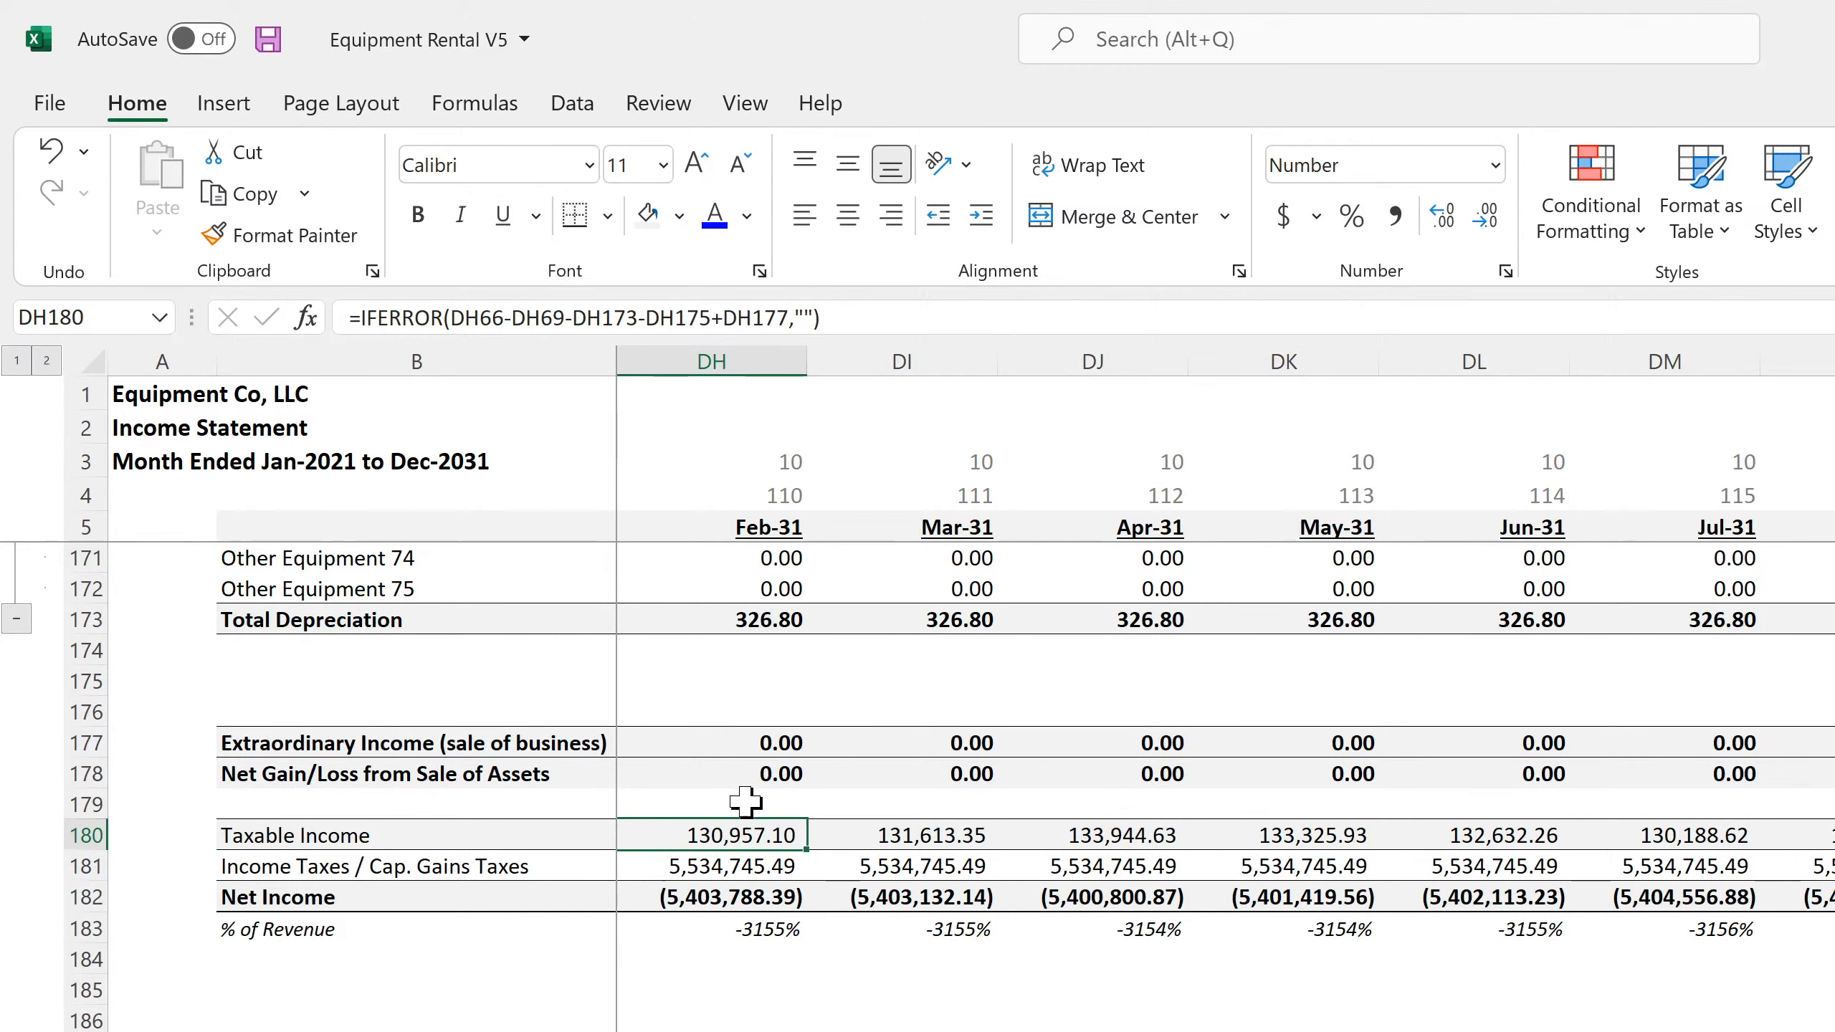
{"action": "left_click", "coordinate": [752, 743]}
{"action": "left_click", "coordinate": [753, 774]}
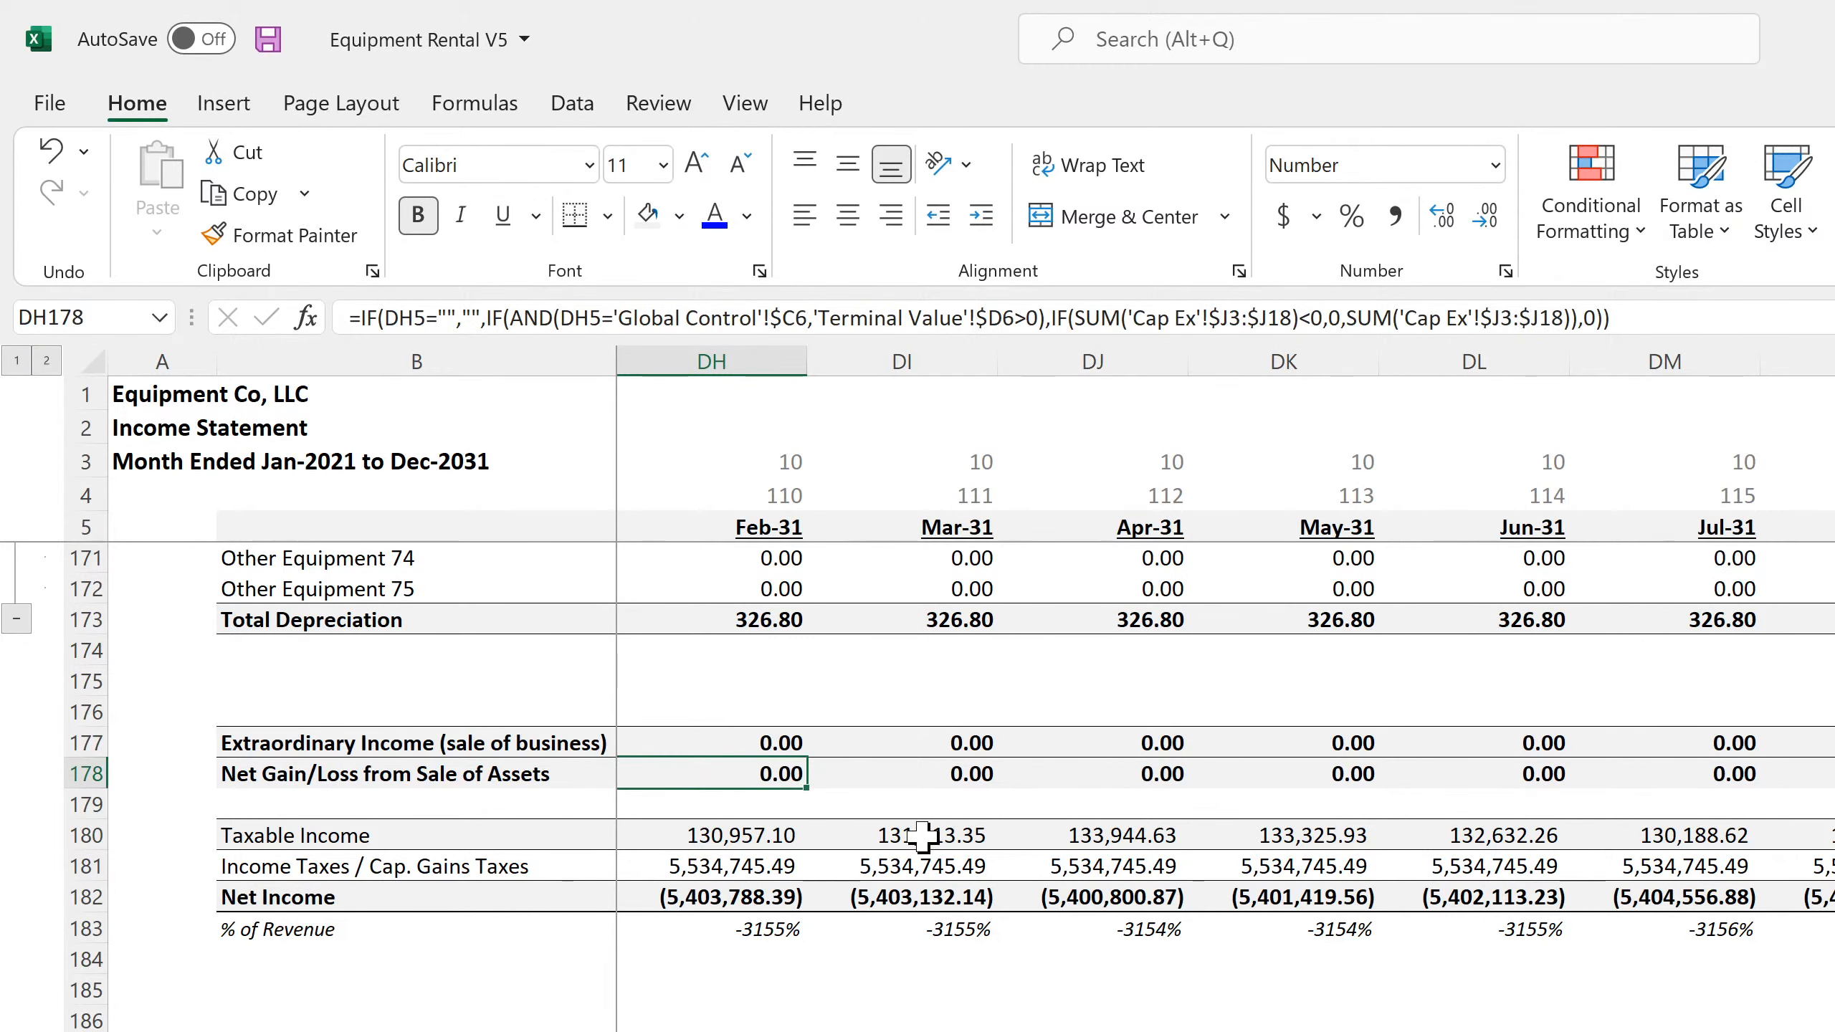
{"action": "key", "text": "Up"}
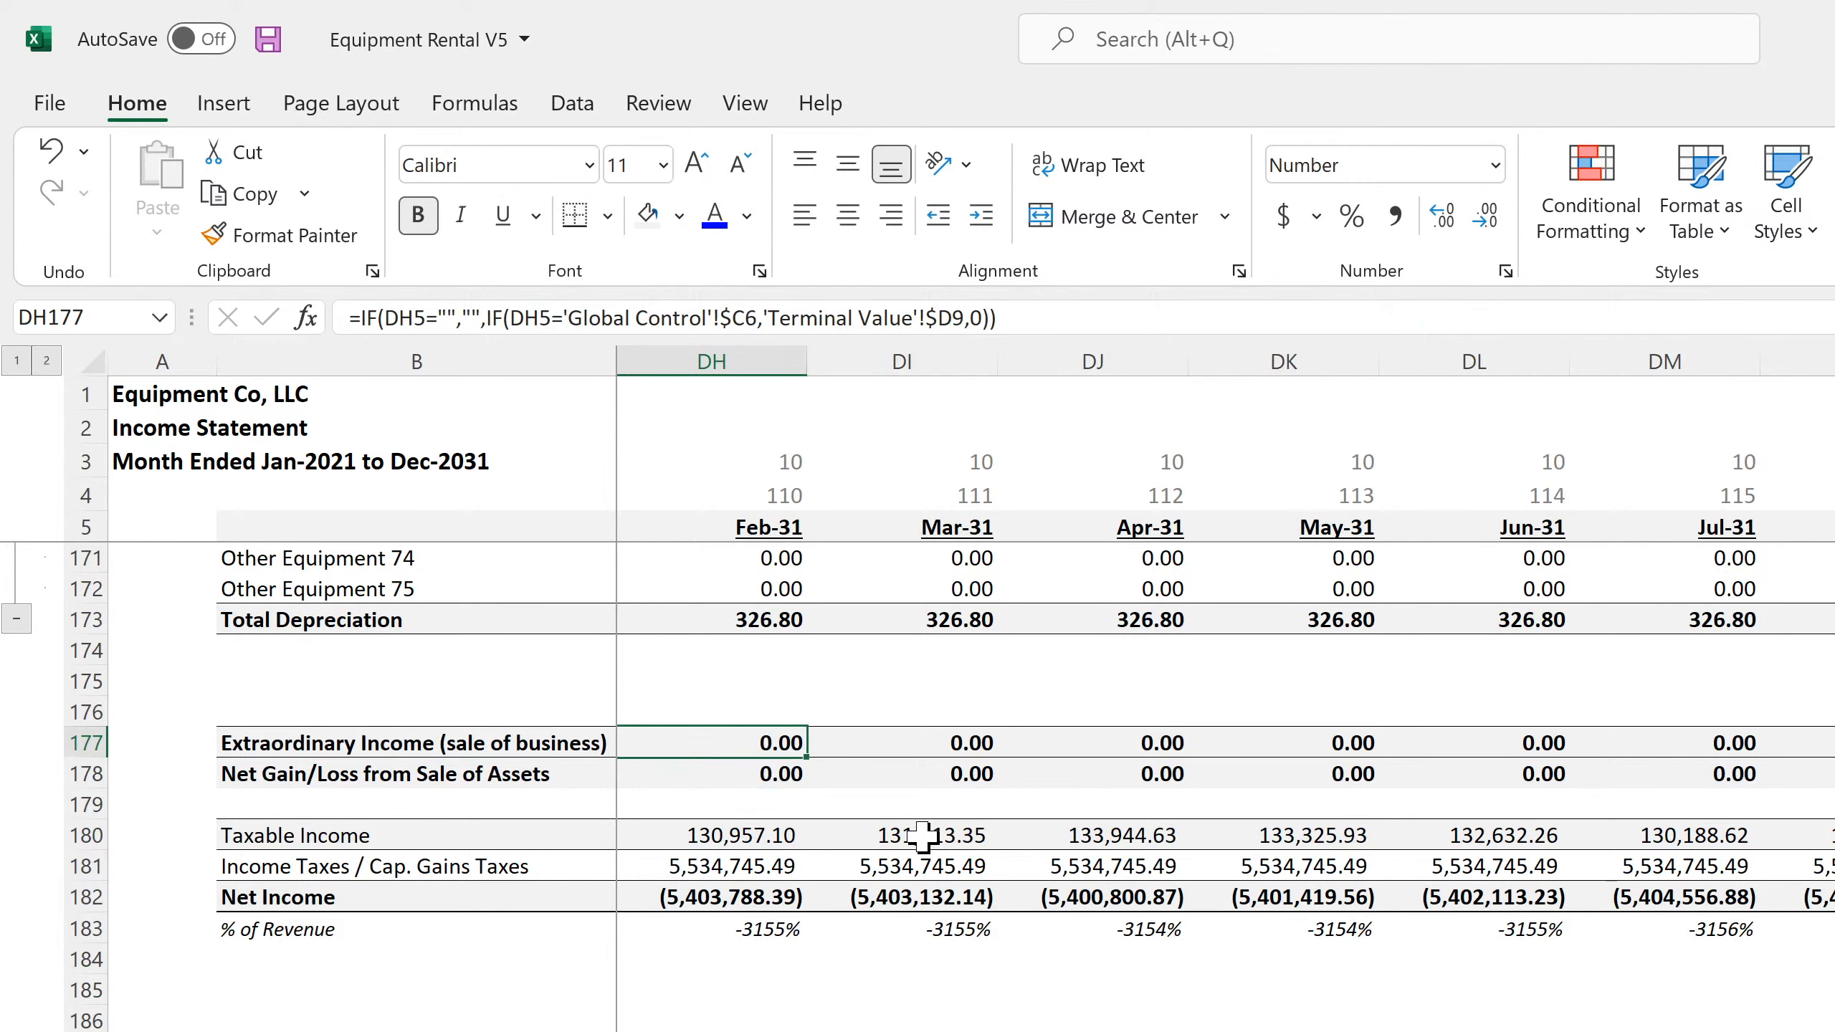
{"action": "key", "text": "Down"}
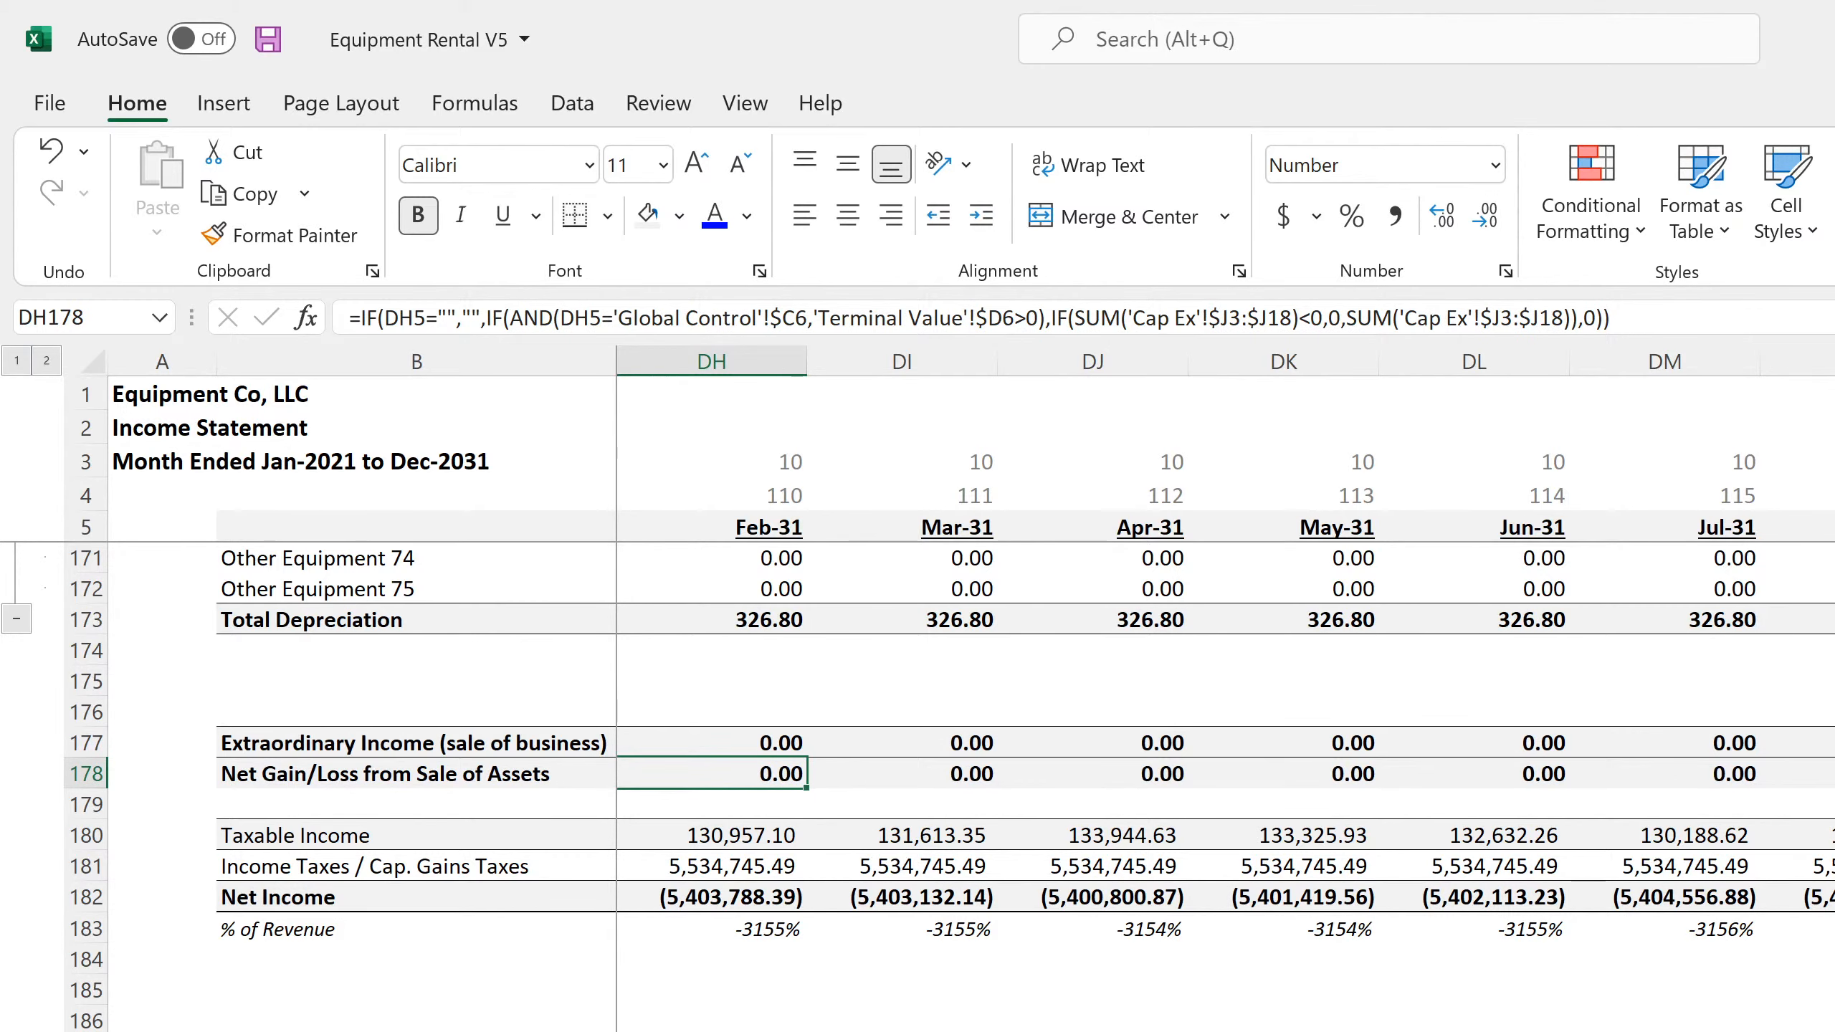
{"action": "key", "text": "ctrl+Page_Down"}
{"action": "scroll", "coordinate": [918, 889], "scroll_direction": "down", "scroll_amount": 7}
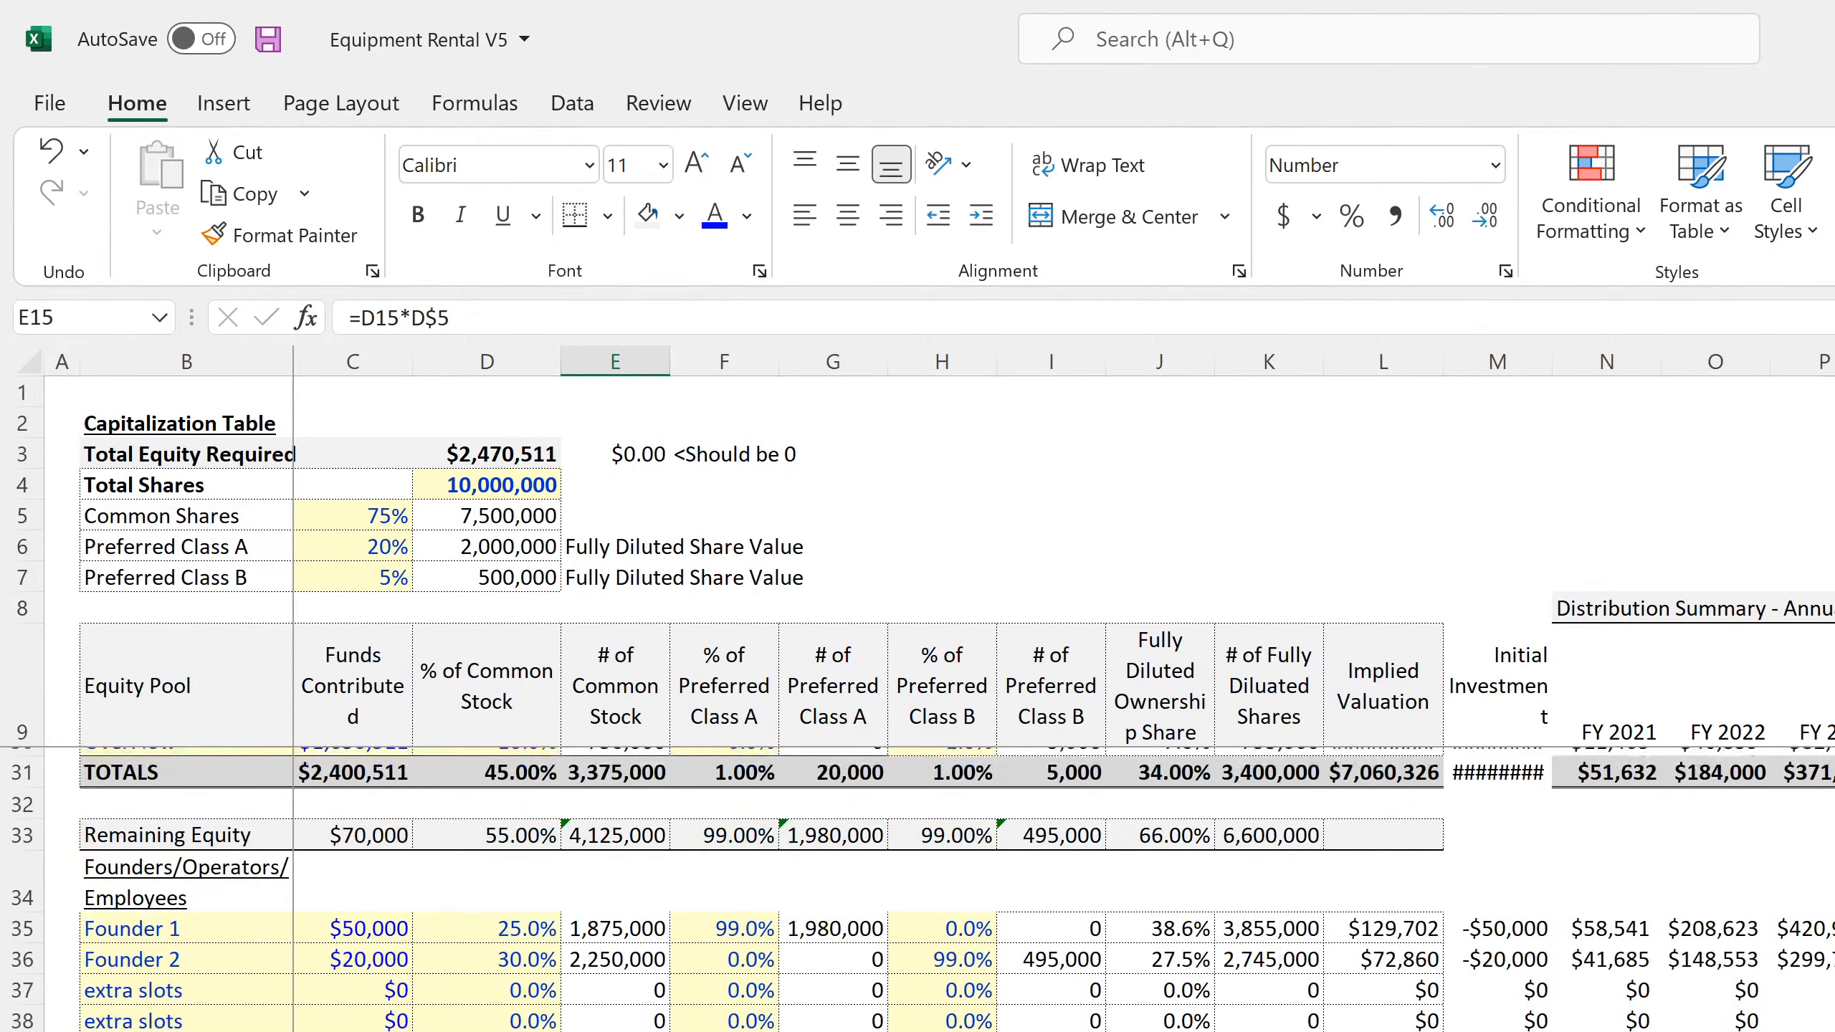
Check the last equipment row and the Net Gain/Loss total at the end of the Cap Ex sheet
{"action": "scroll", "coordinate": [917, 889], "scroll_direction": "up", "scroll_amount": 7}
{"action": "key", "text": "ctrl+Page_Down"}
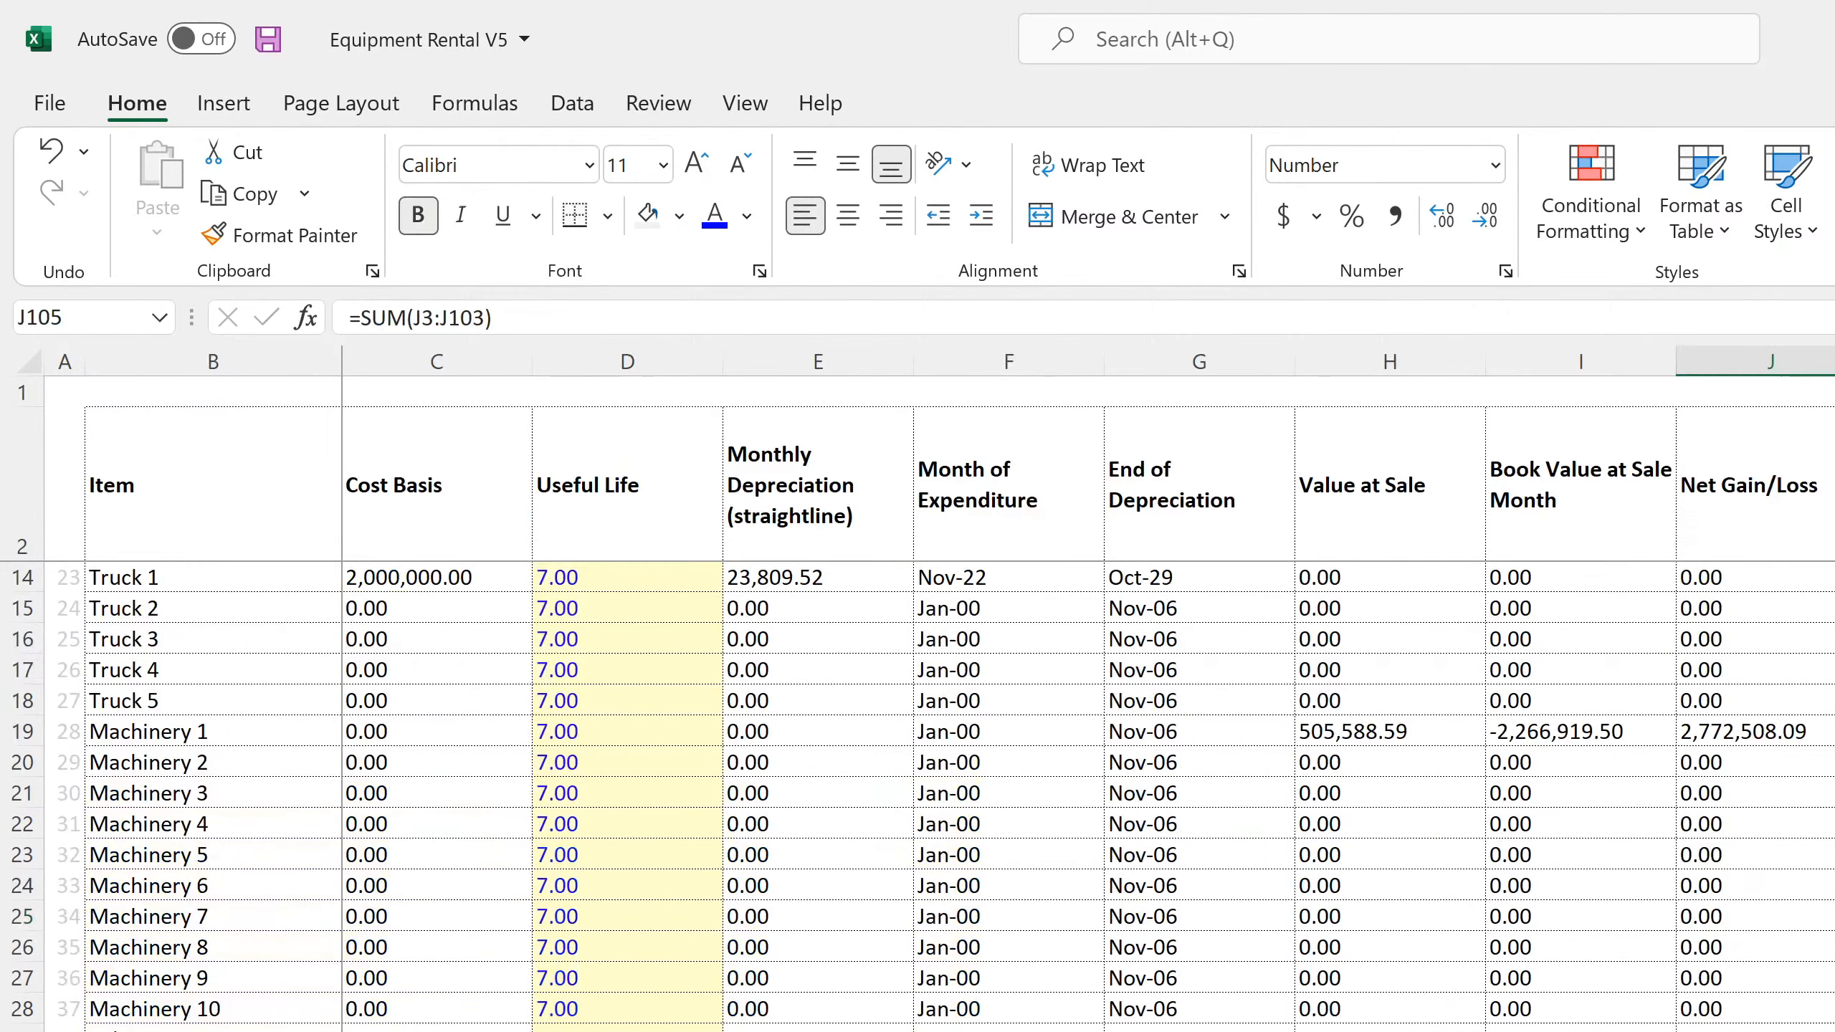
{"action": "scroll", "coordinate": [613, 687], "scroll_direction": "down", "scroll_amount": 11}
{"action": "scroll", "coordinate": [613, 687], "scroll_direction": "up", "scroll_amount": 3}
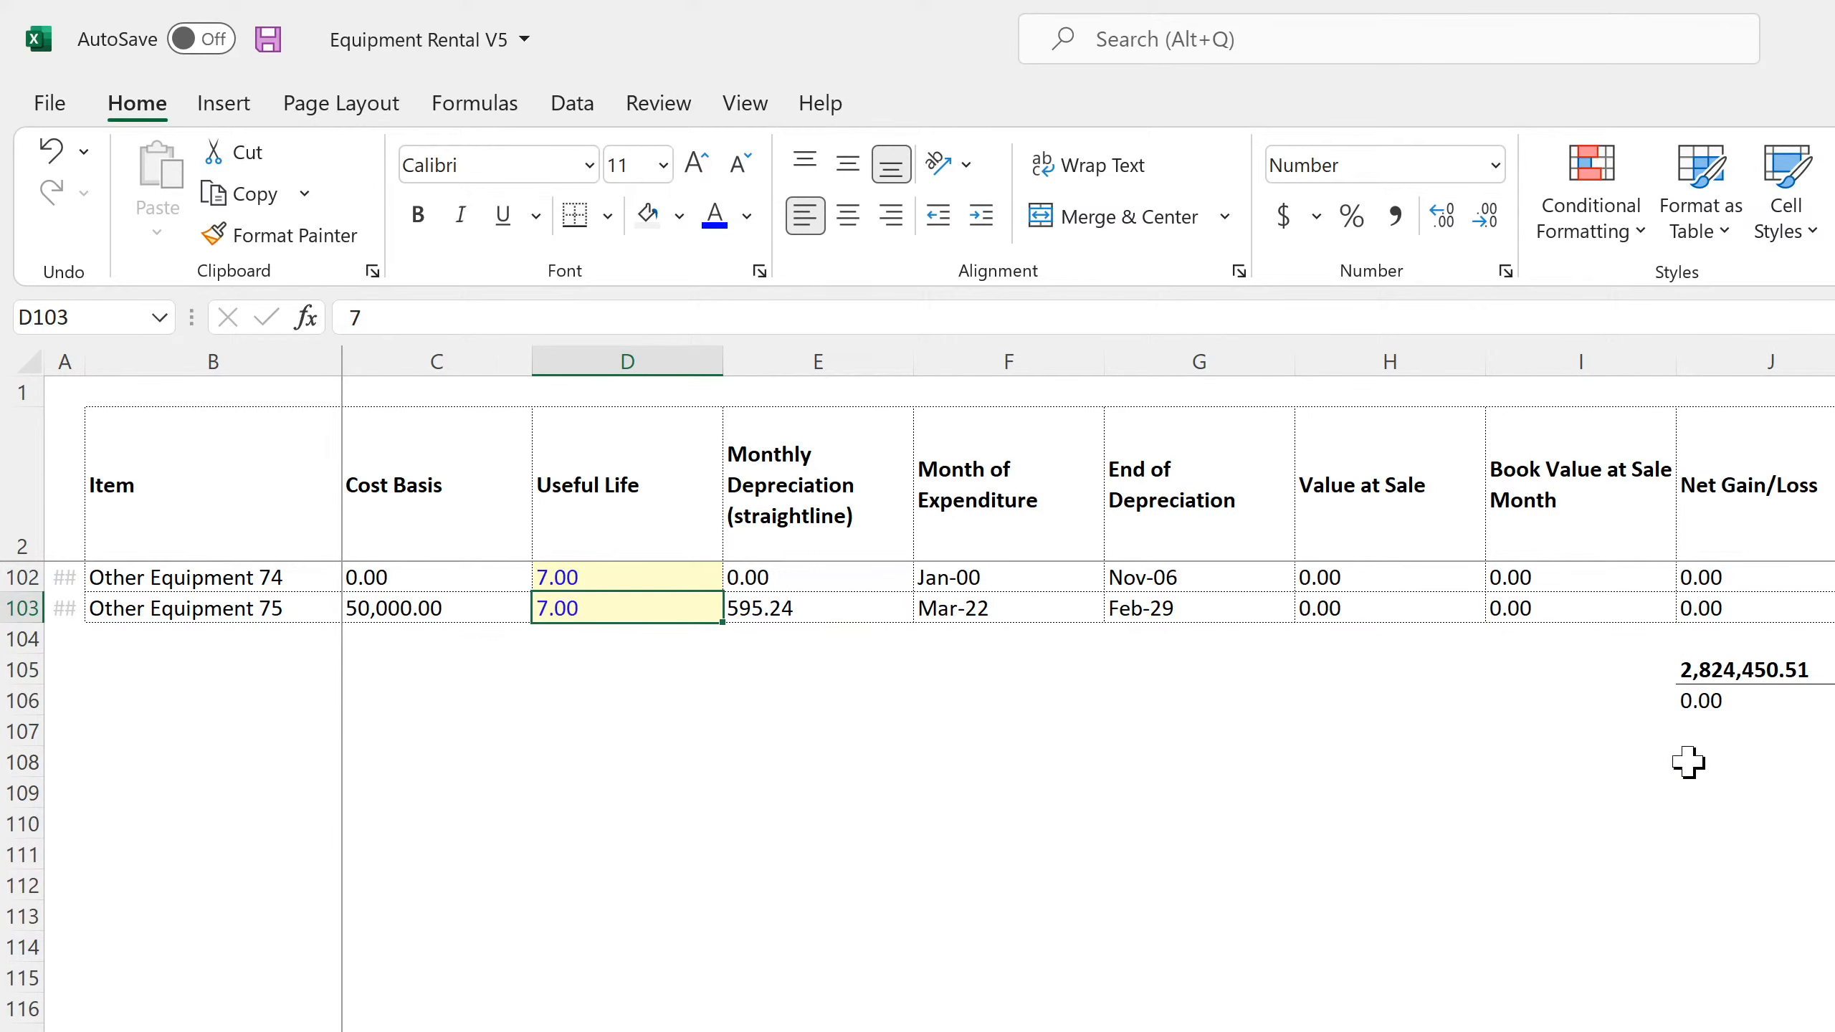
Extend both Cap Ex SUM ranges in the monthly Income Statement's Feb-31 Net Gain/Loss from Sale of Assets formula (DH178) to $J3:$J103
{"action": "left_click", "coordinate": [1019, 1030]}
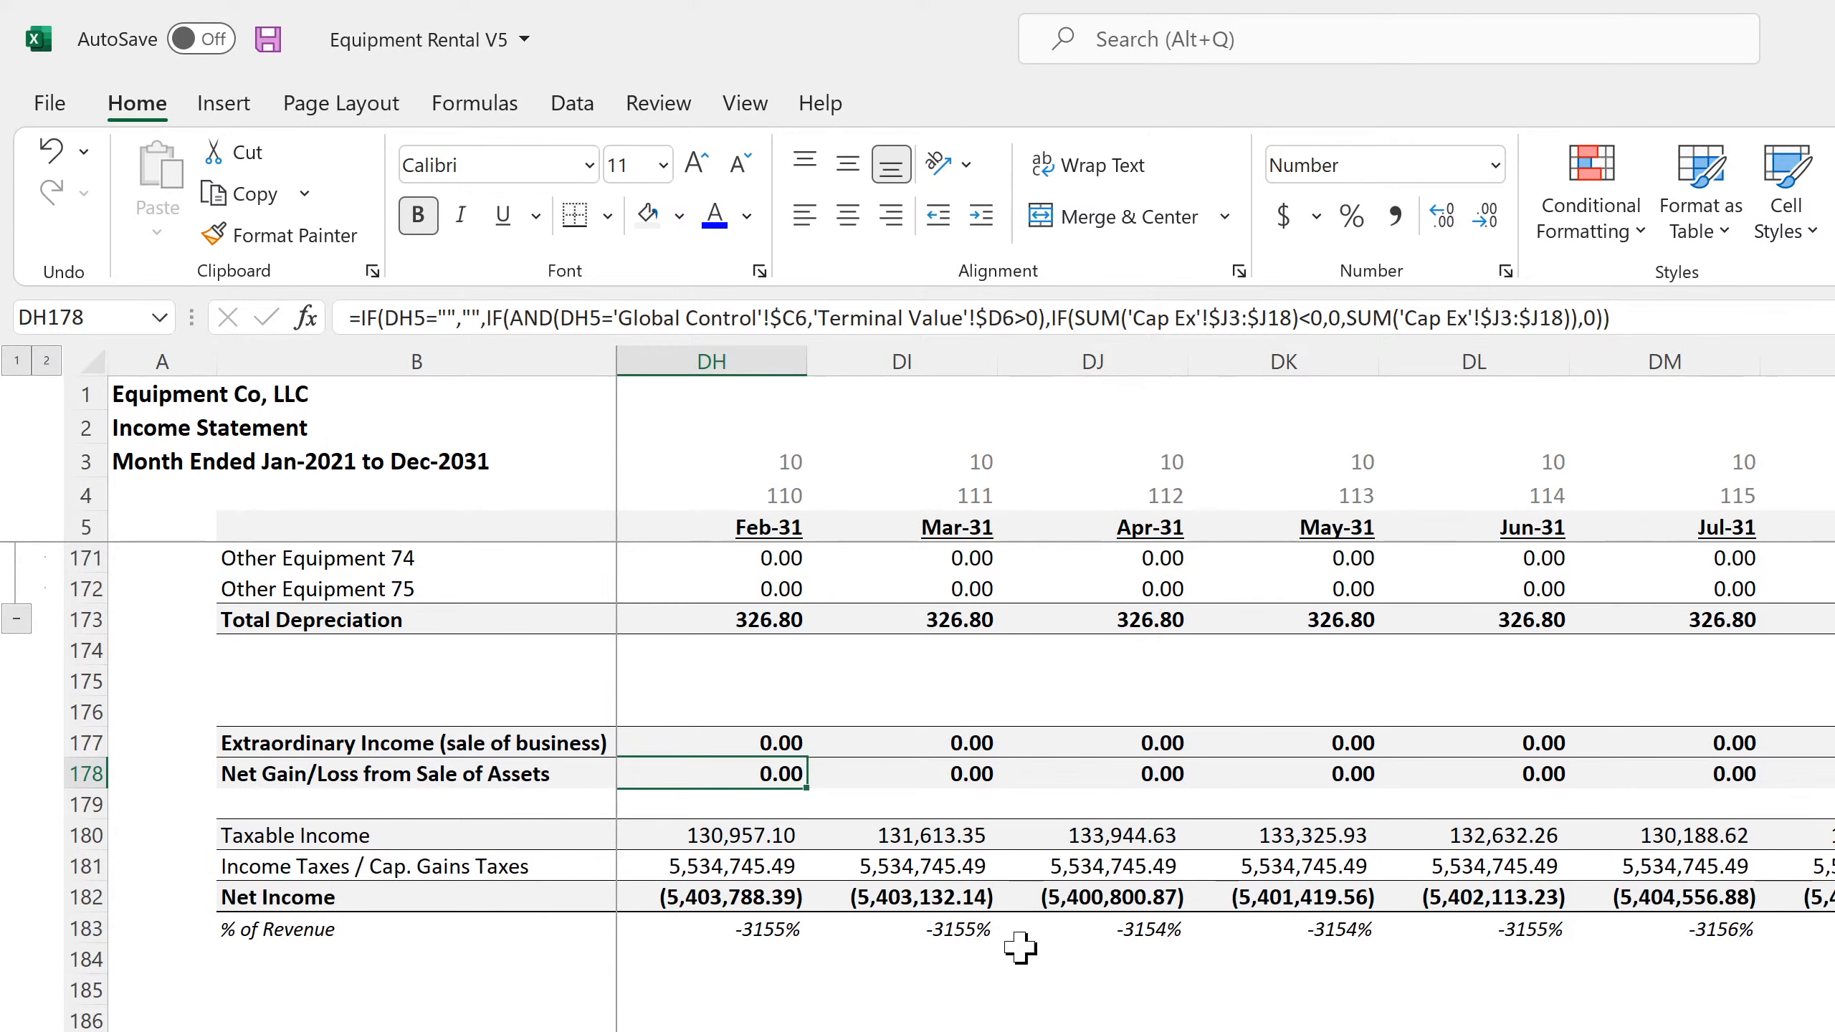
{"action": "left_click", "coordinate": [1293, 318]}
{"action": "key", "text": "BackSpace"}
{"action": "key", "text": "BackSpace"}
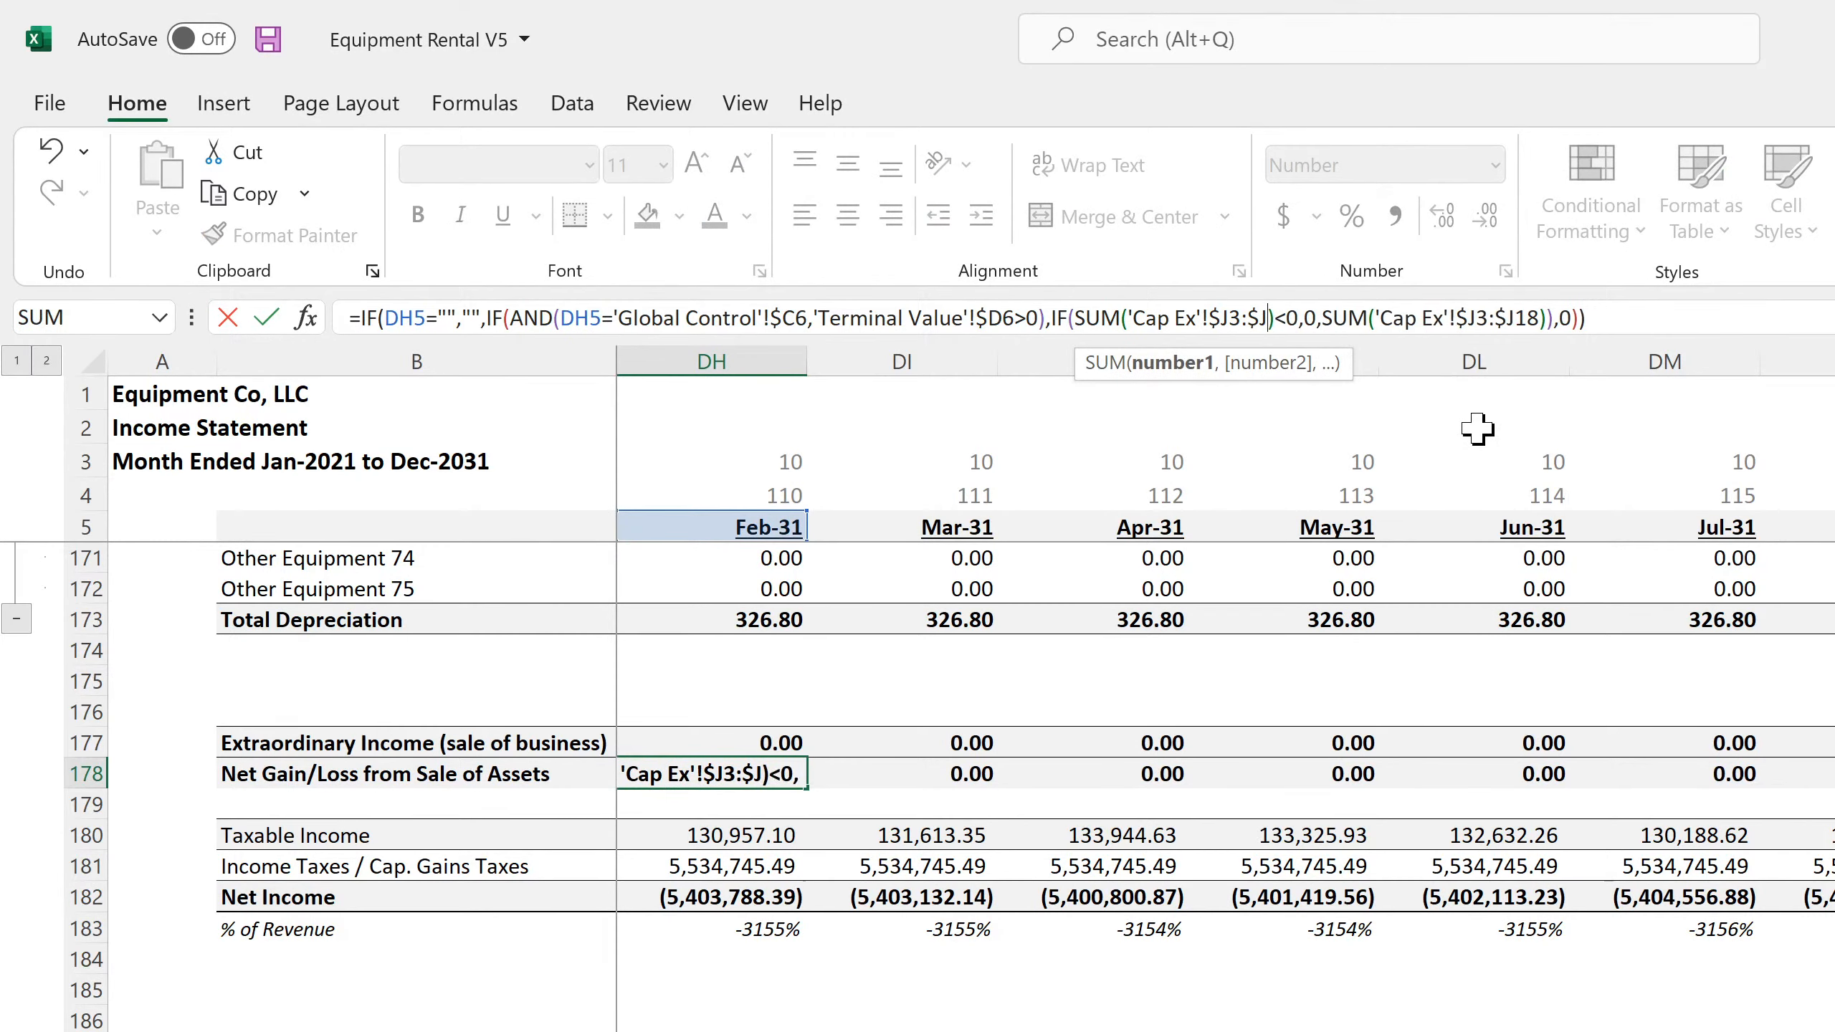
{"action": "type", "text": "103"}
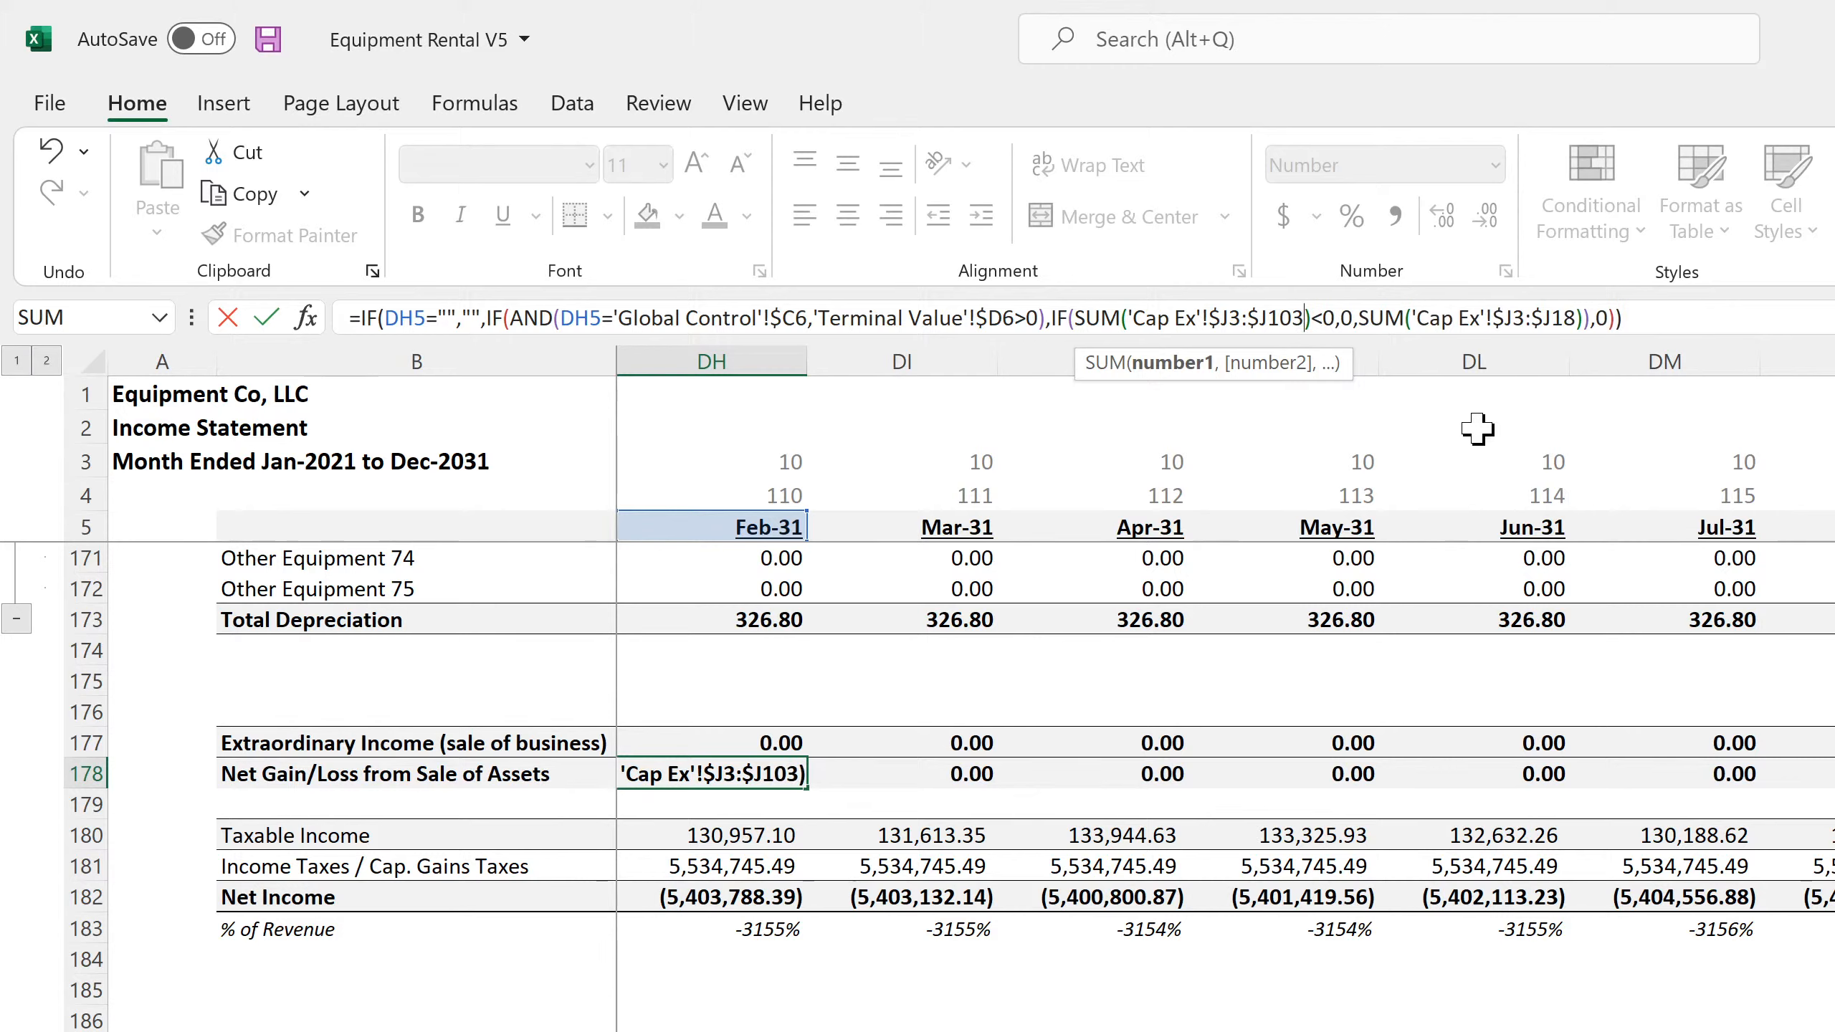
{"action": "key", "text": "Right"}
{"action": "key", "text": "Right"}
{"action": "key", "text": "Right"}
{"action": "key", "text": "Right"}
{"action": "key", "text": "Right"}
{"action": "key", "text": "Right"}
{"action": "key", "text": "Right"}
{"action": "key", "text": "Right"}
{"action": "key", "text": "Right"}
{"action": "key", "text": "Right"}
{"action": "key", "text": "Right"}
{"action": "key", "text": "Right"}
{"action": "key", "text": "Right"}
{"action": "key", "text": "Right"}
{"action": "key", "text": "Right"}
{"action": "key", "text": "Right"}
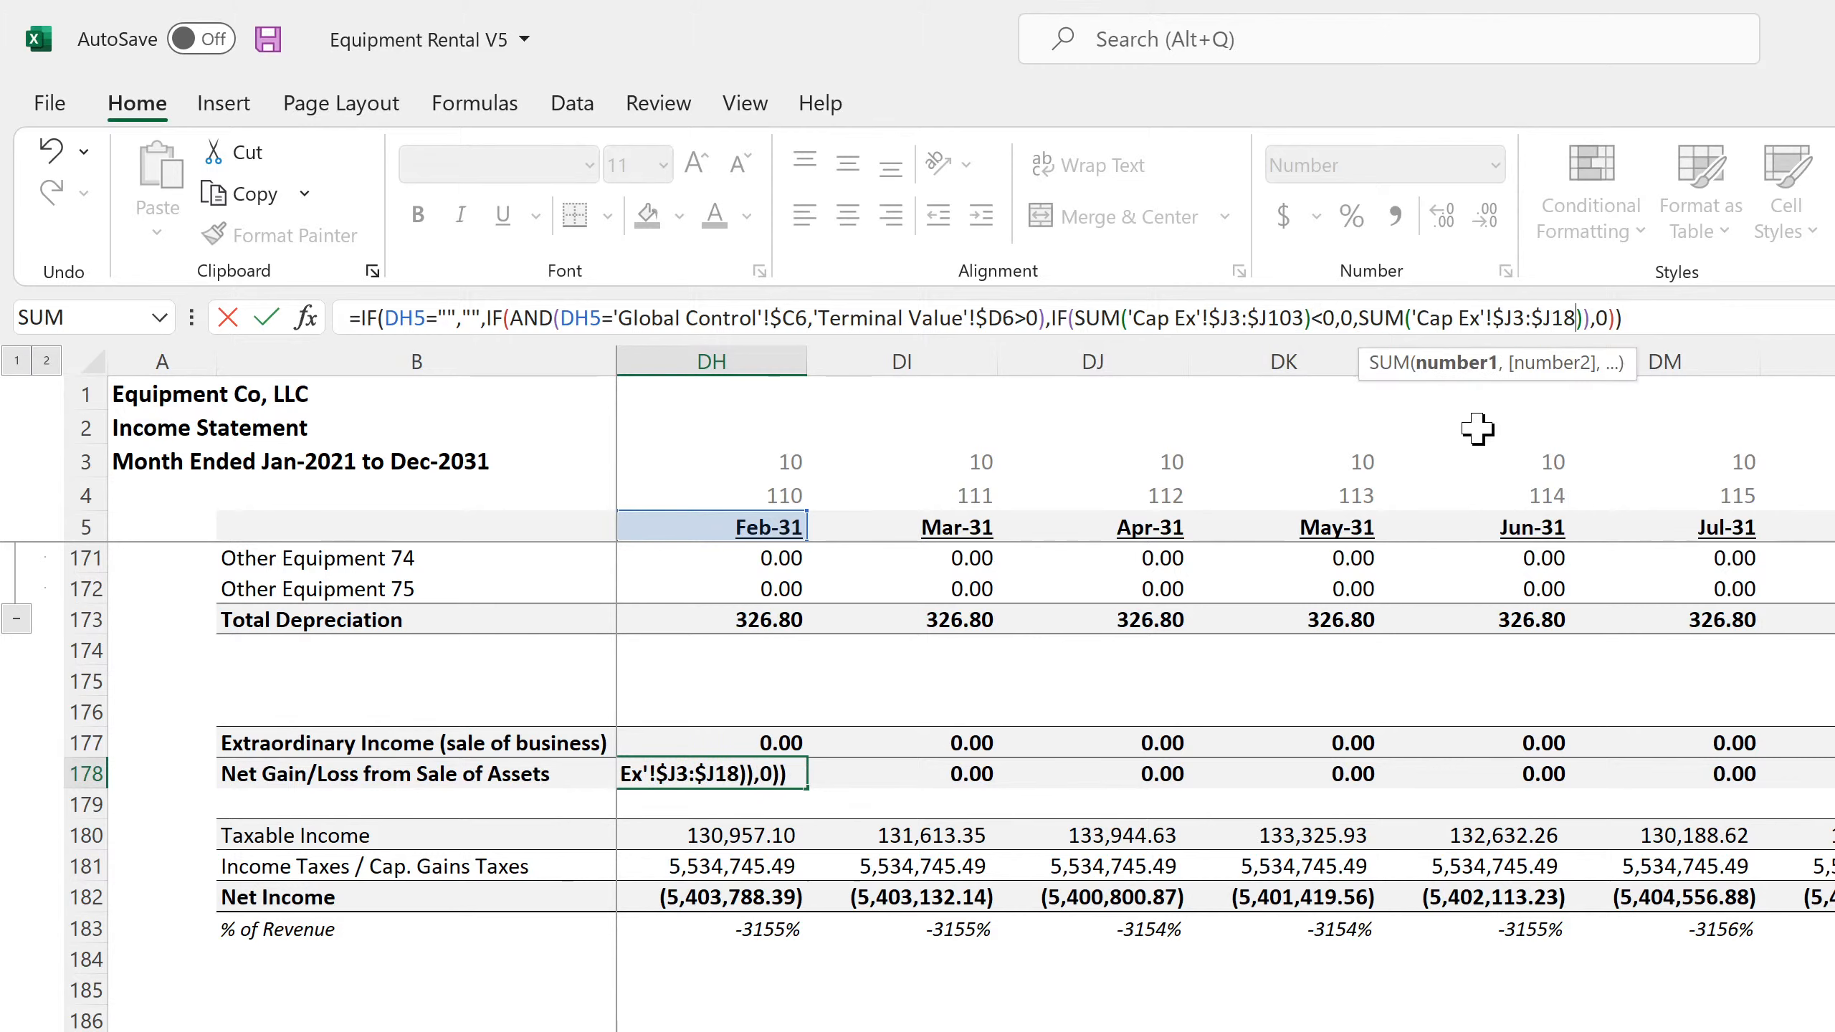
{"action": "key", "text": "Delete"}
{"action": "type", "text": "03"}
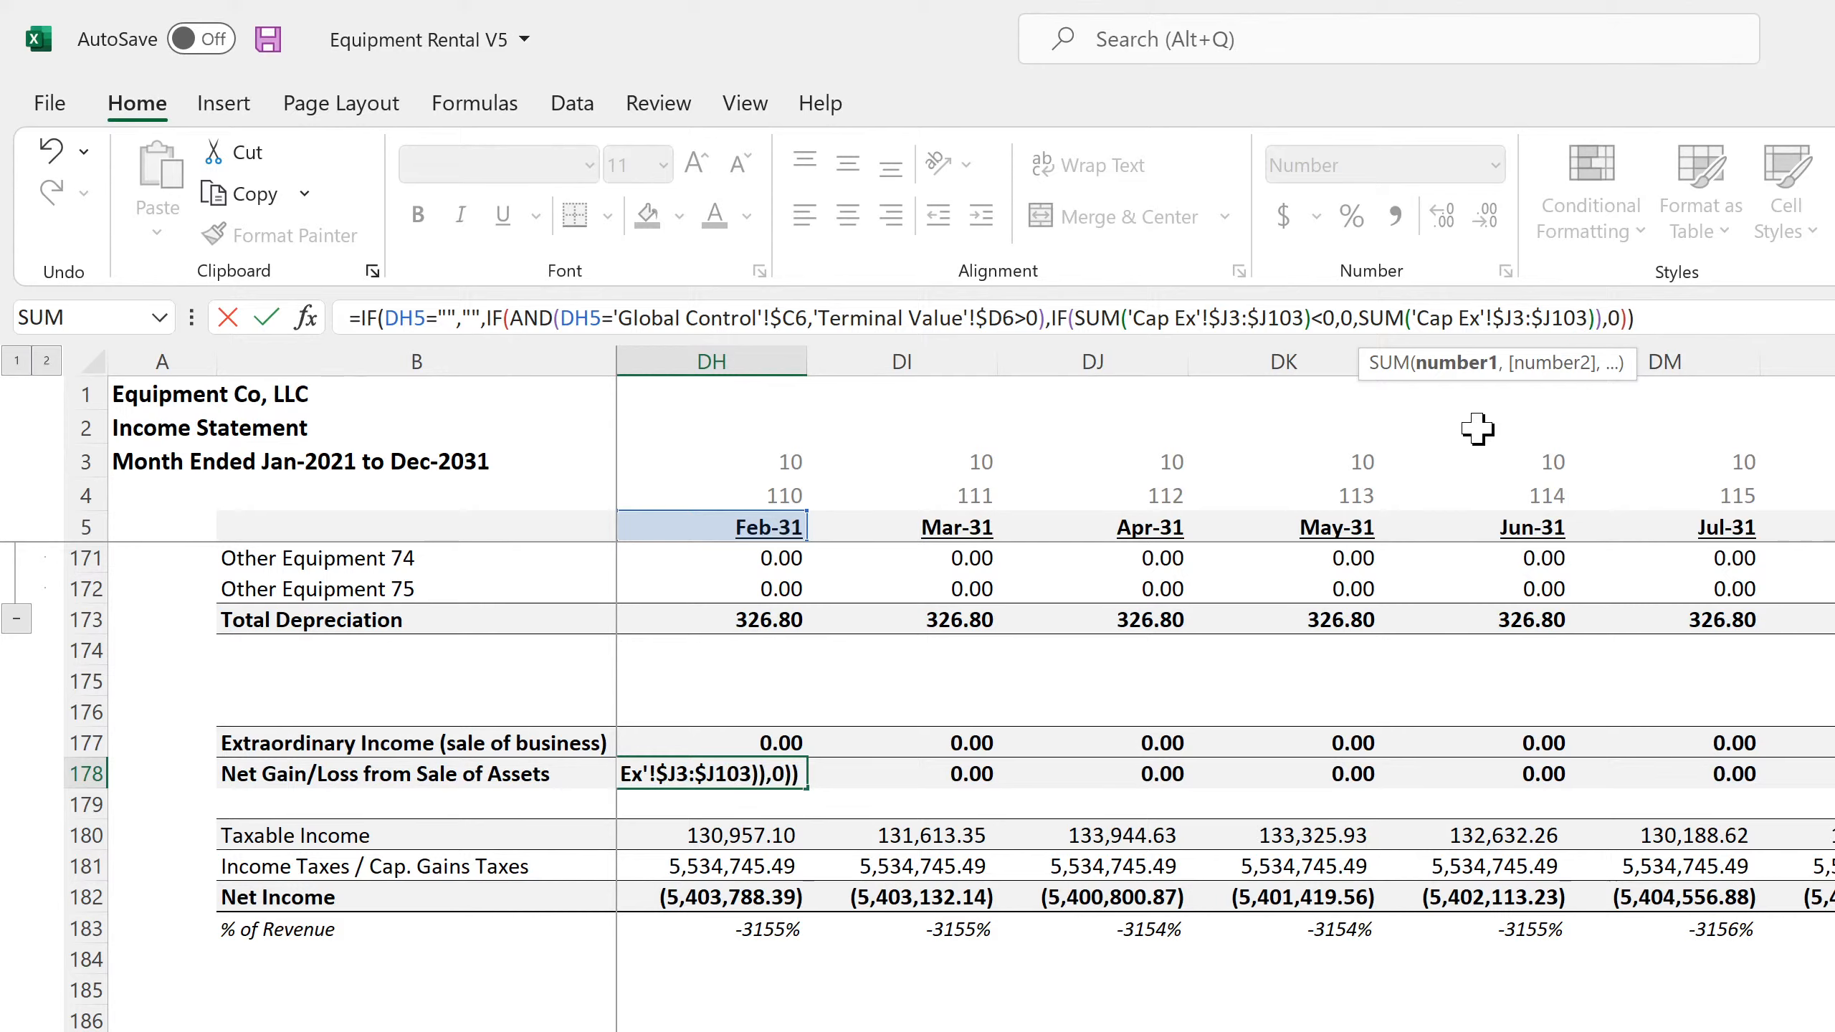
{"action": "key", "text": "Return"}
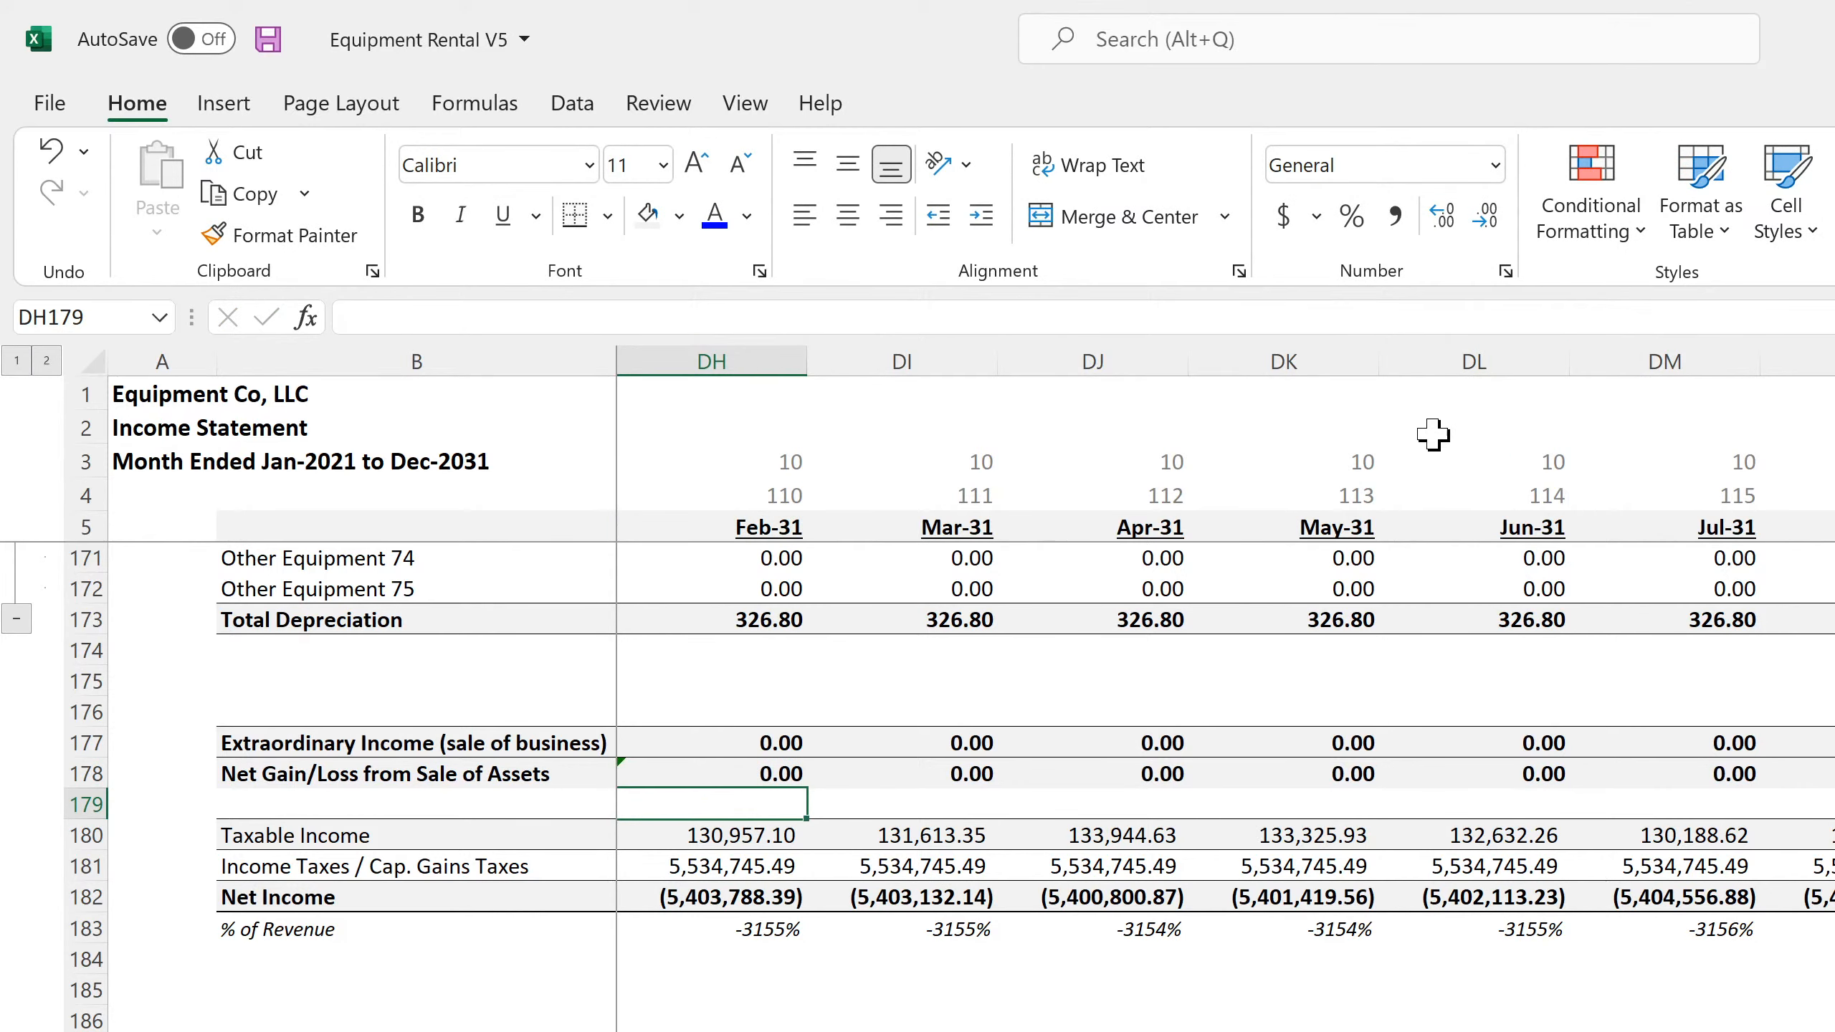
Copy the DH178 formula across the entire Net Gain/Loss from Sale of Assets row, from column C through DR
{"action": "left_click", "coordinate": [753, 773]}
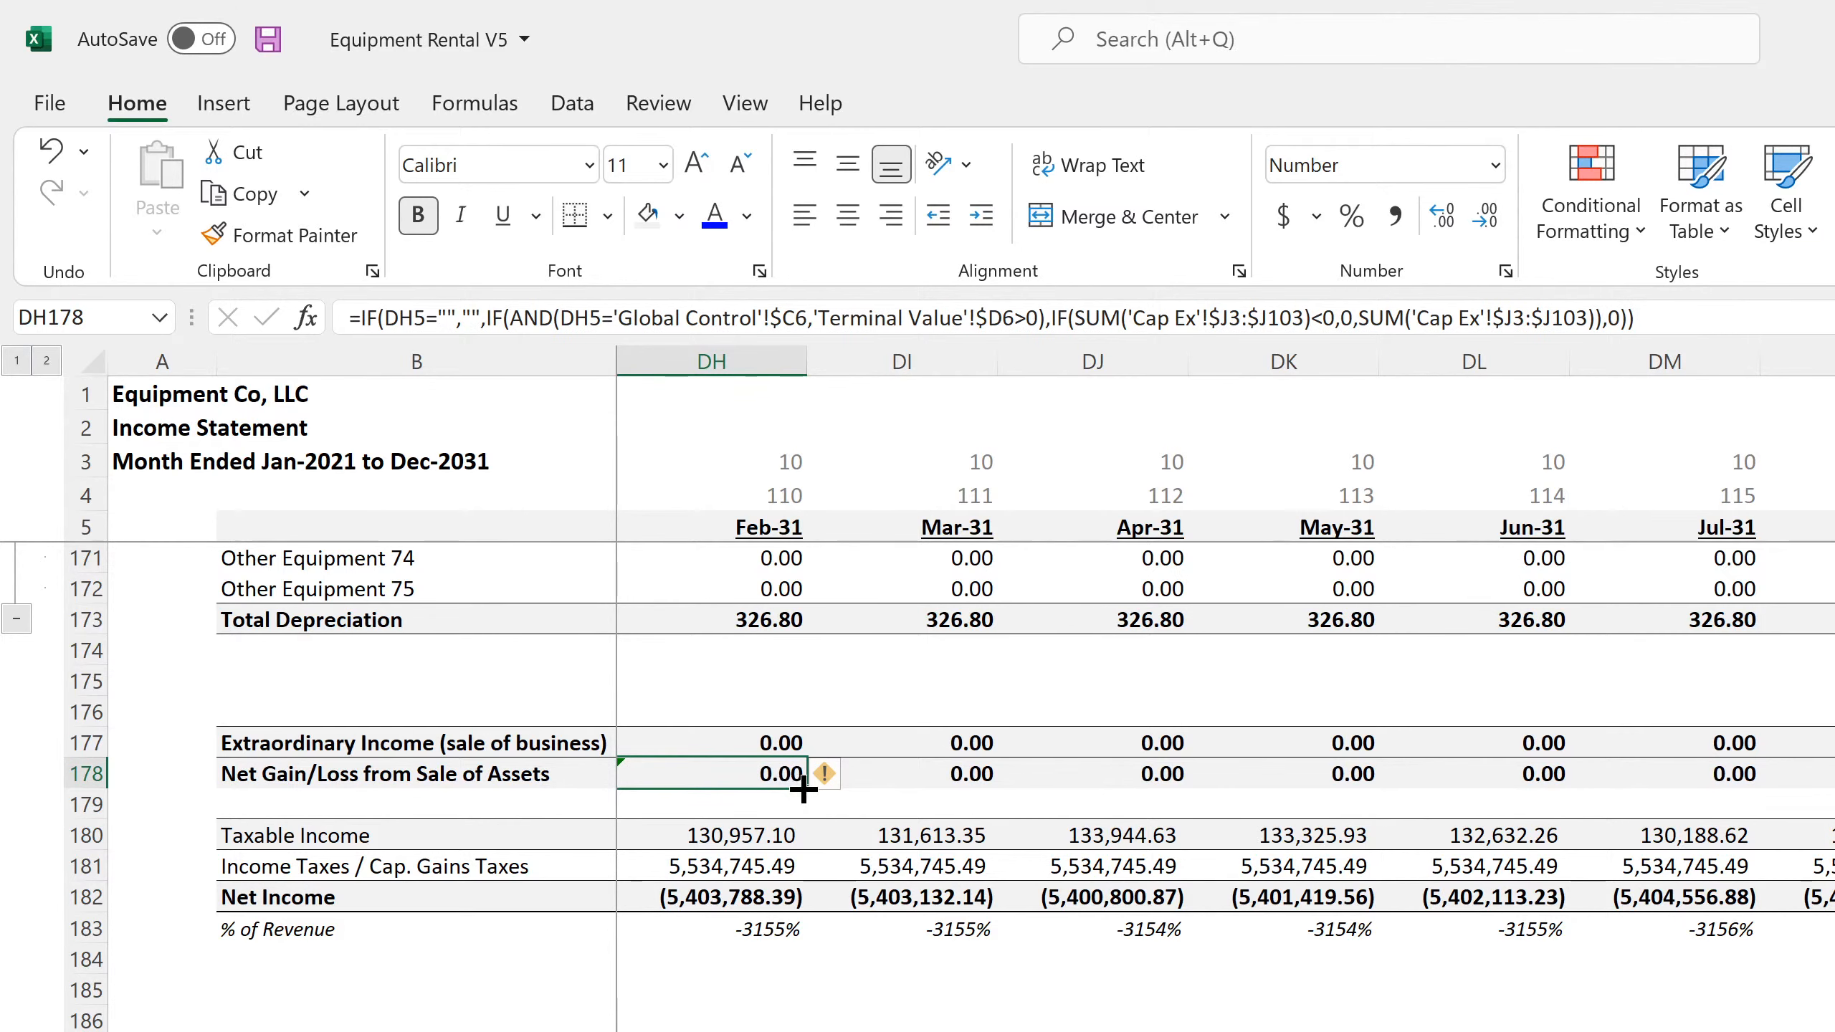
{"action": "left_click_drag", "start_coordinate": [777, 774], "coordinate": [715, 776]}
{"action": "left_click", "coordinate": [1831, 774]}
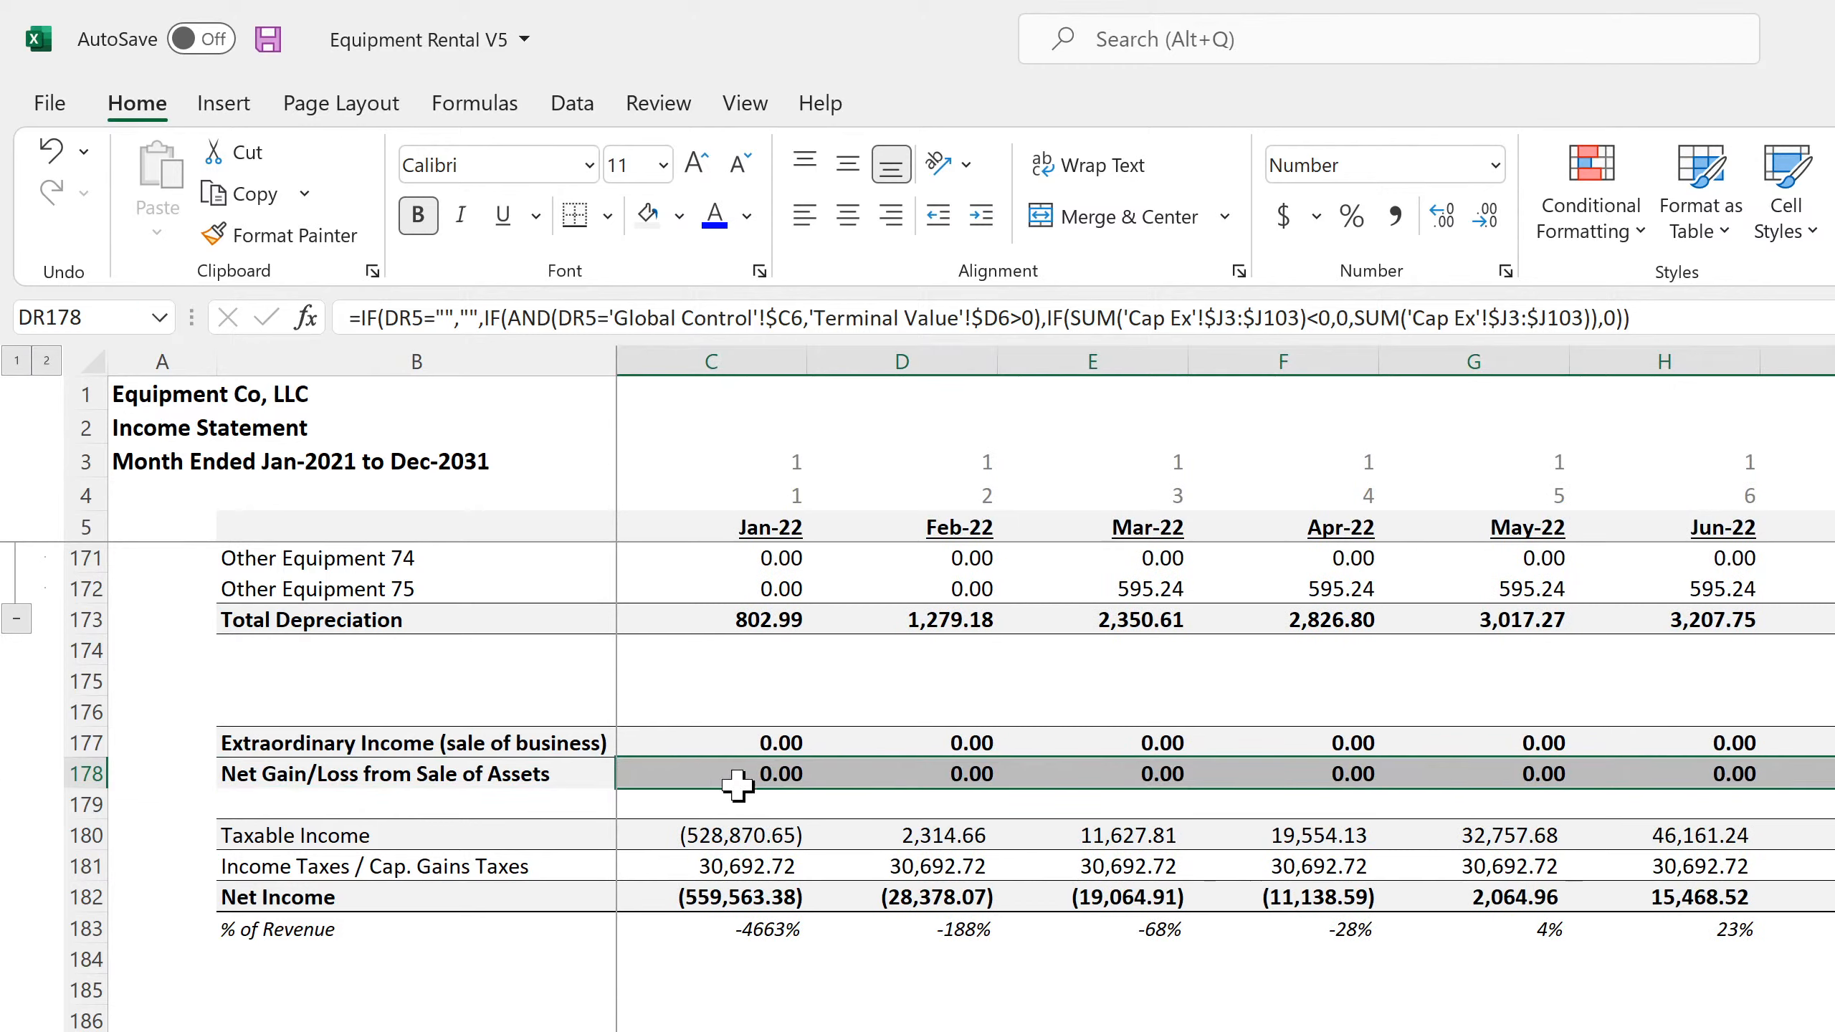
Check the Jan-22 formulas for extraordinary income, taxable income and income taxes, and save the workbook
{"action": "left_click", "coordinate": [667, 741]}
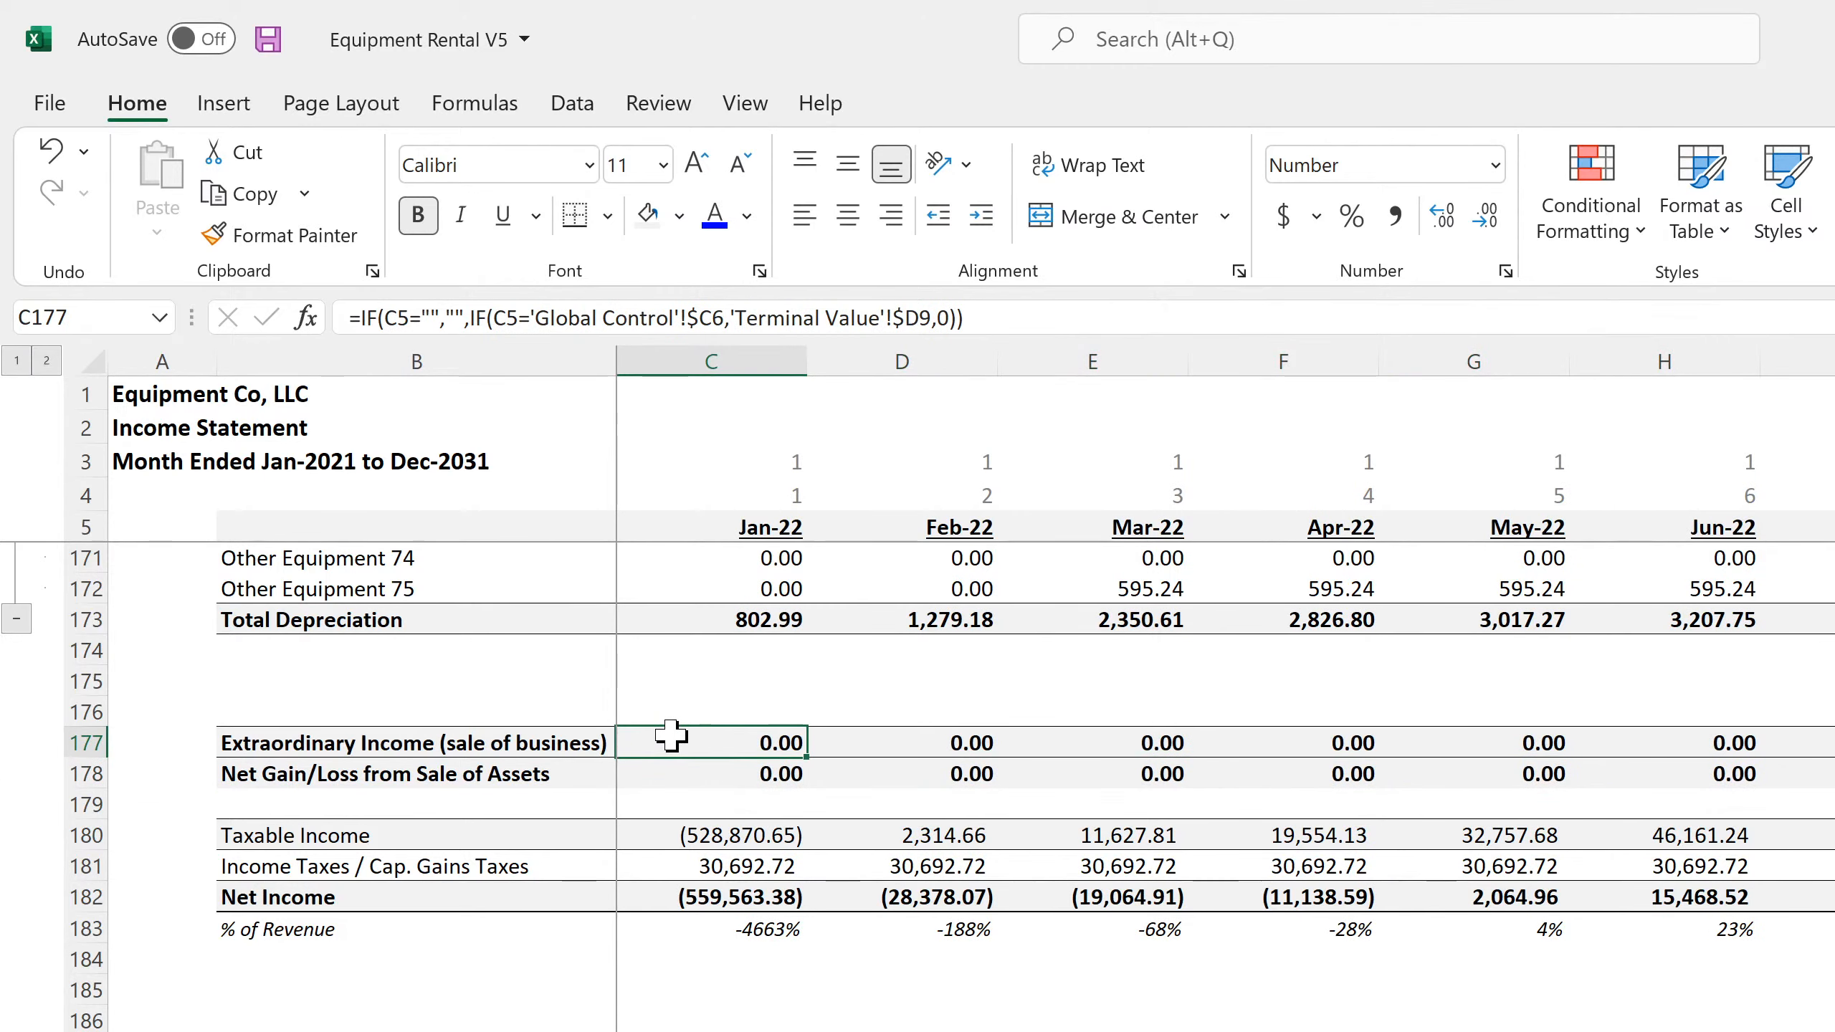
{"action": "left_click", "coordinate": [750, 839]}
{"action": "left_click", "coordinate": [742, 871]}
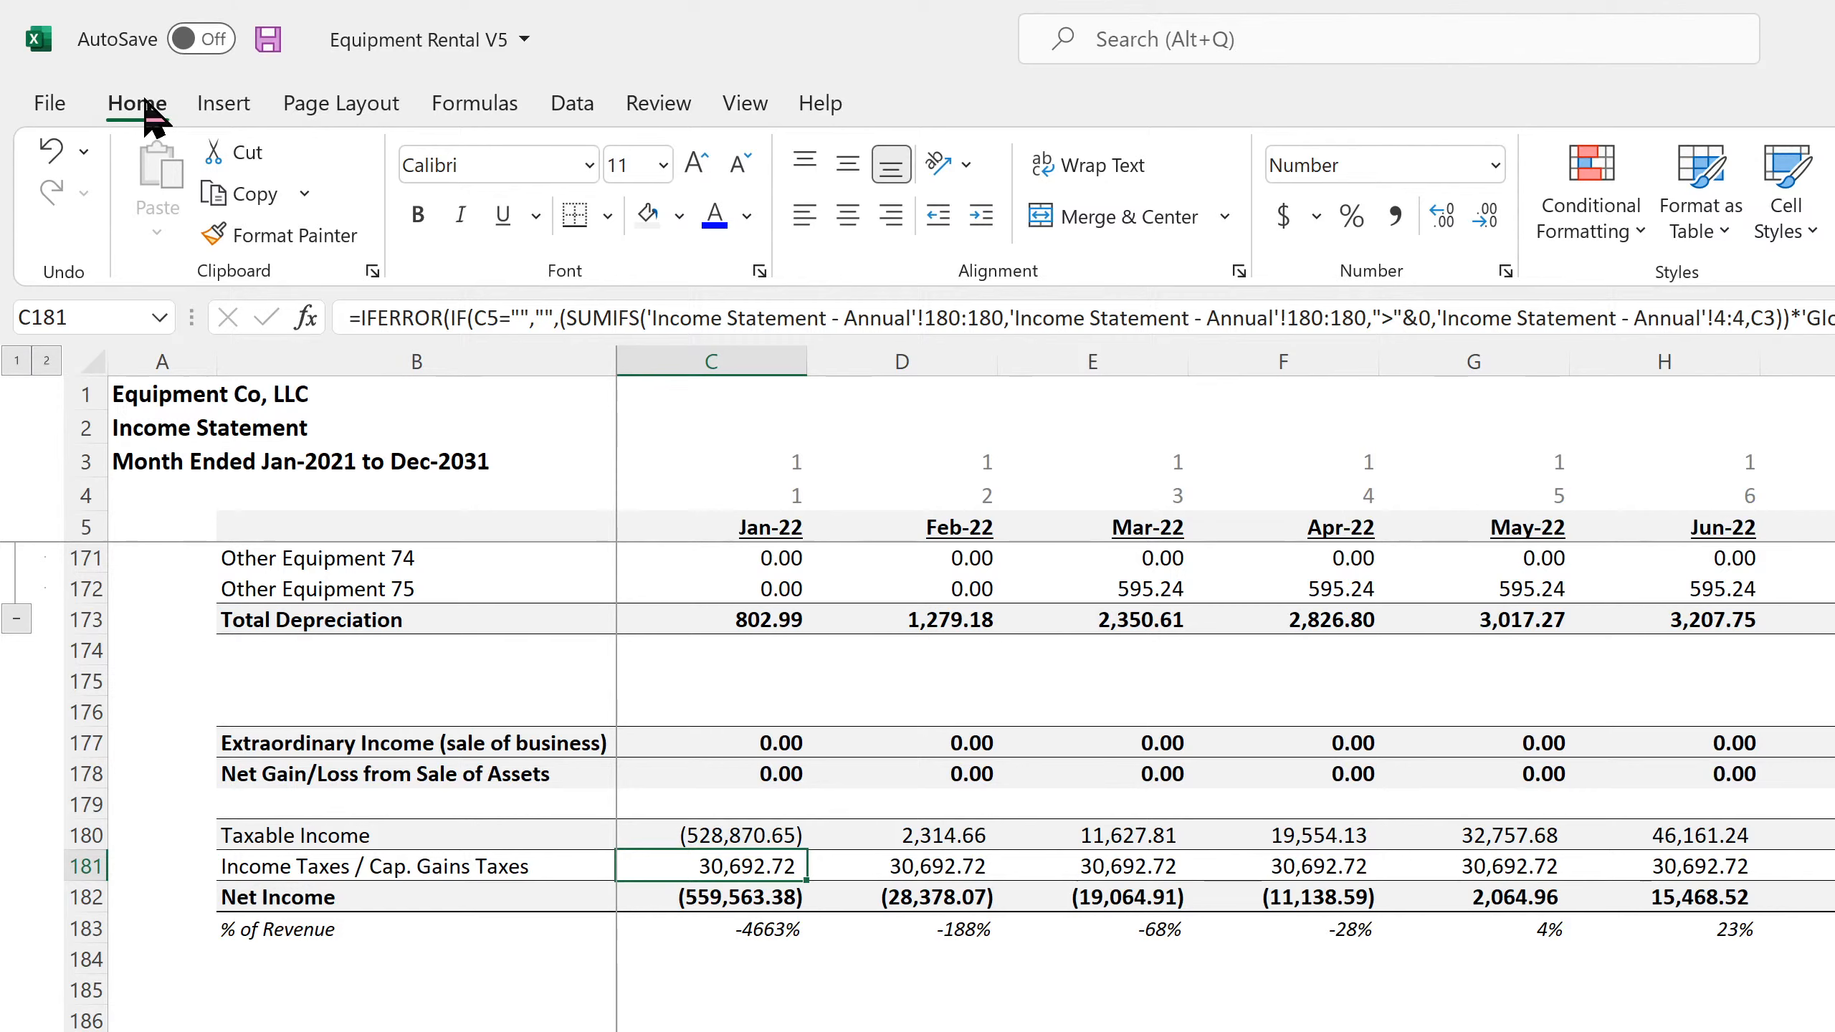
{"action": "left_click", "coordinate": [268, 39]}
Check the Extraordinary Income and Net Gain/Loss from Sale of Assets formulas in column DR
{"action": "scroll", "coordinate": [1225, 694], "scroll_direction": "right", "scroll_amount": 8}
{"action": "scroll", "coordinate": [1224, 693], "scroll_direction": "right", "scroll_amount": 20}
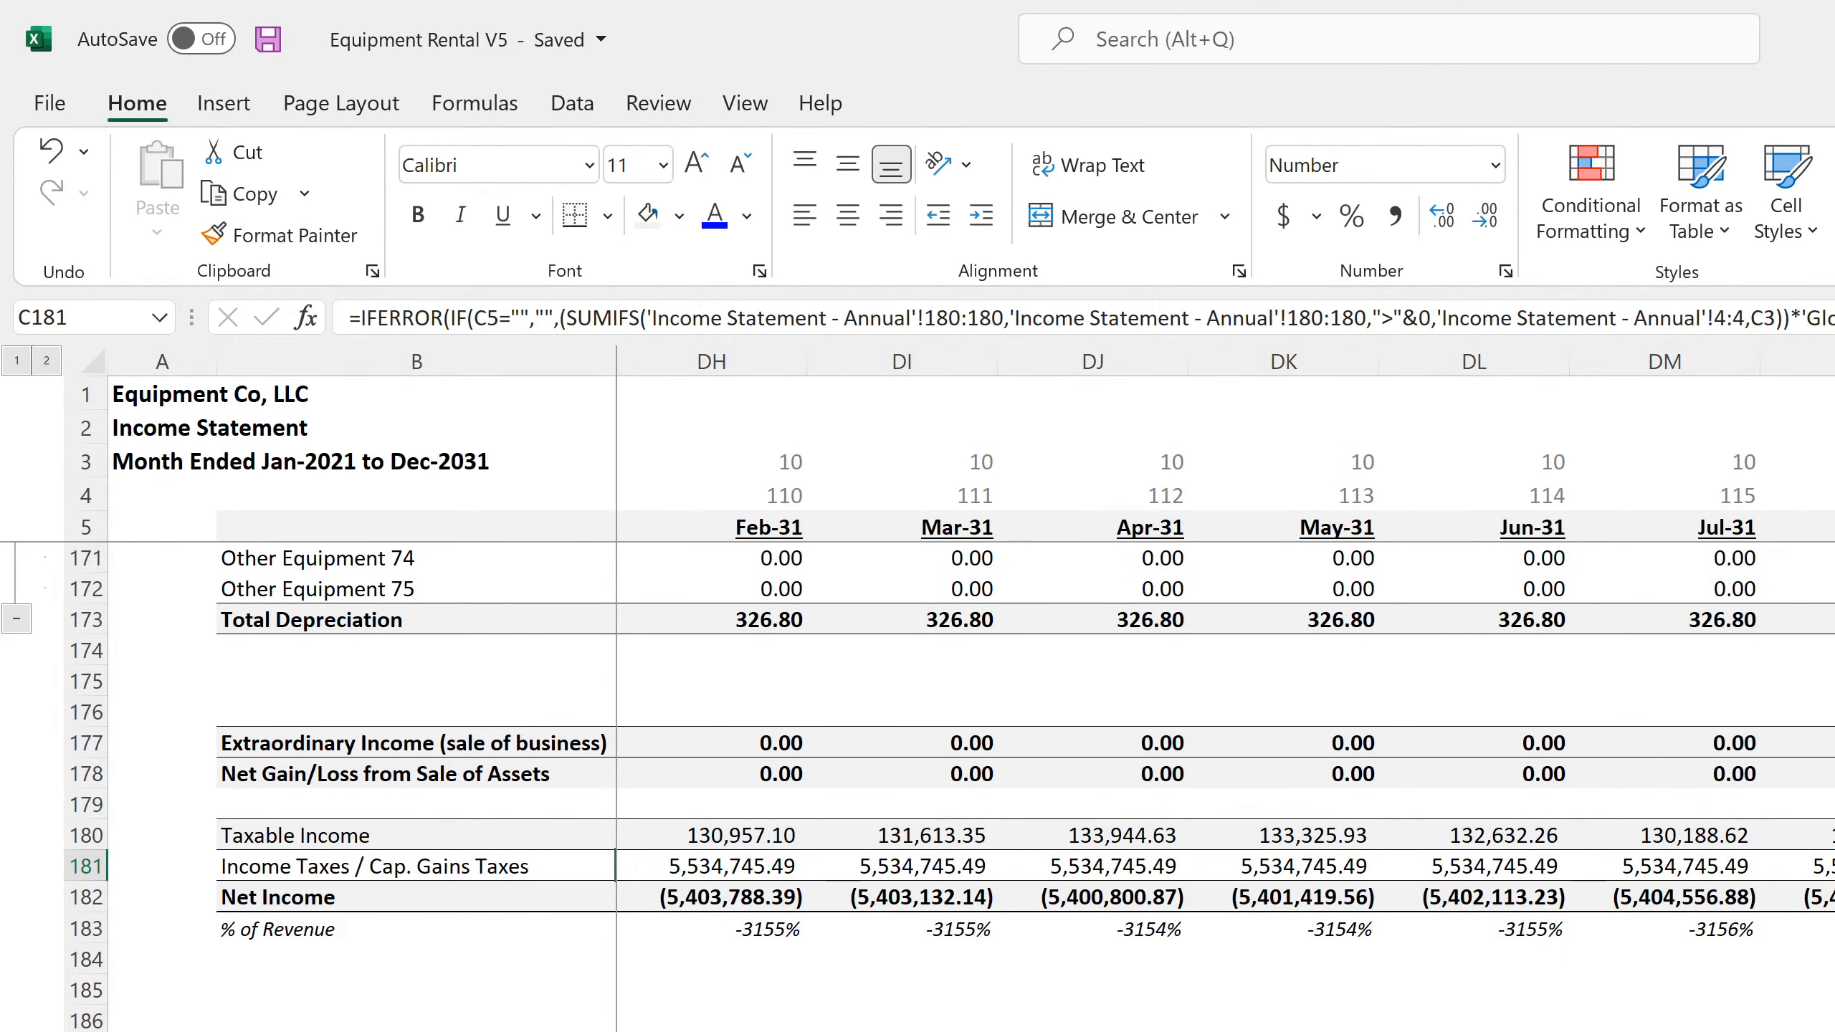
{"action": "left_click_drag", "start_coordinate": [1828, 1021], "coordinate": [1833, 1021]}
{"action": "left_click", "coordinate": [1827, 744]}
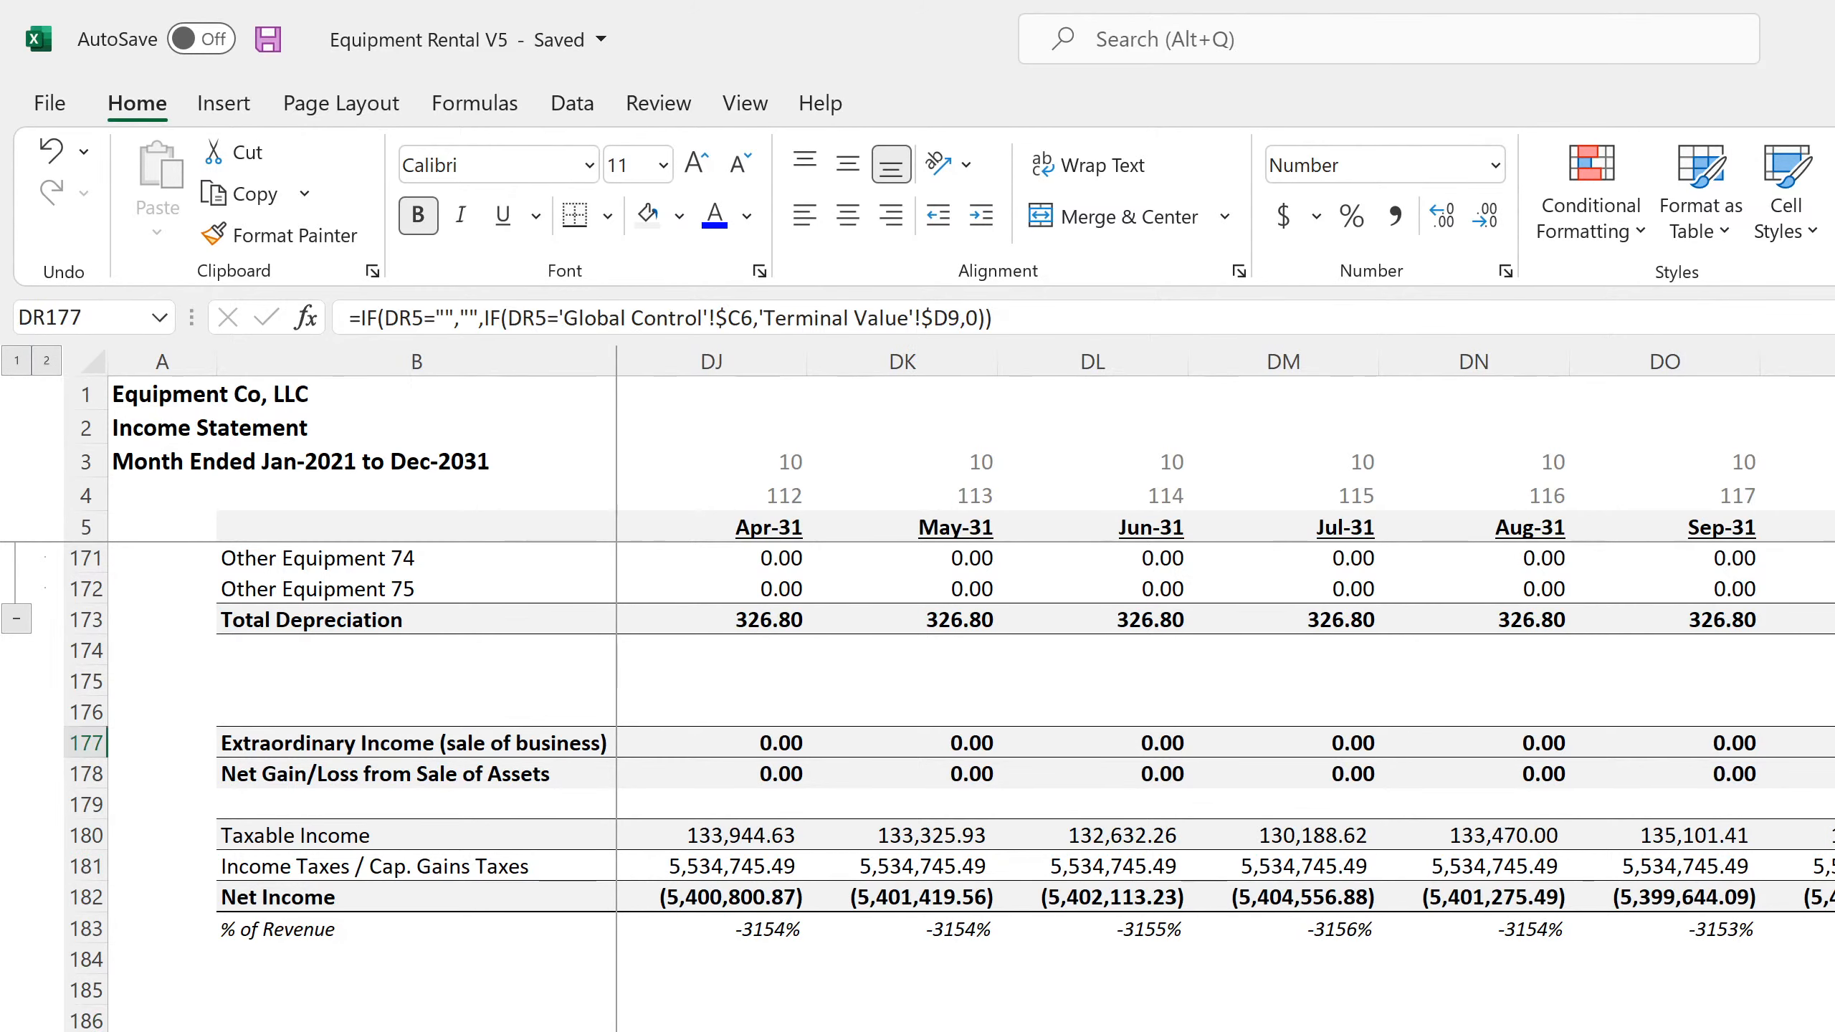
{"action": "key", "text": "Down"}
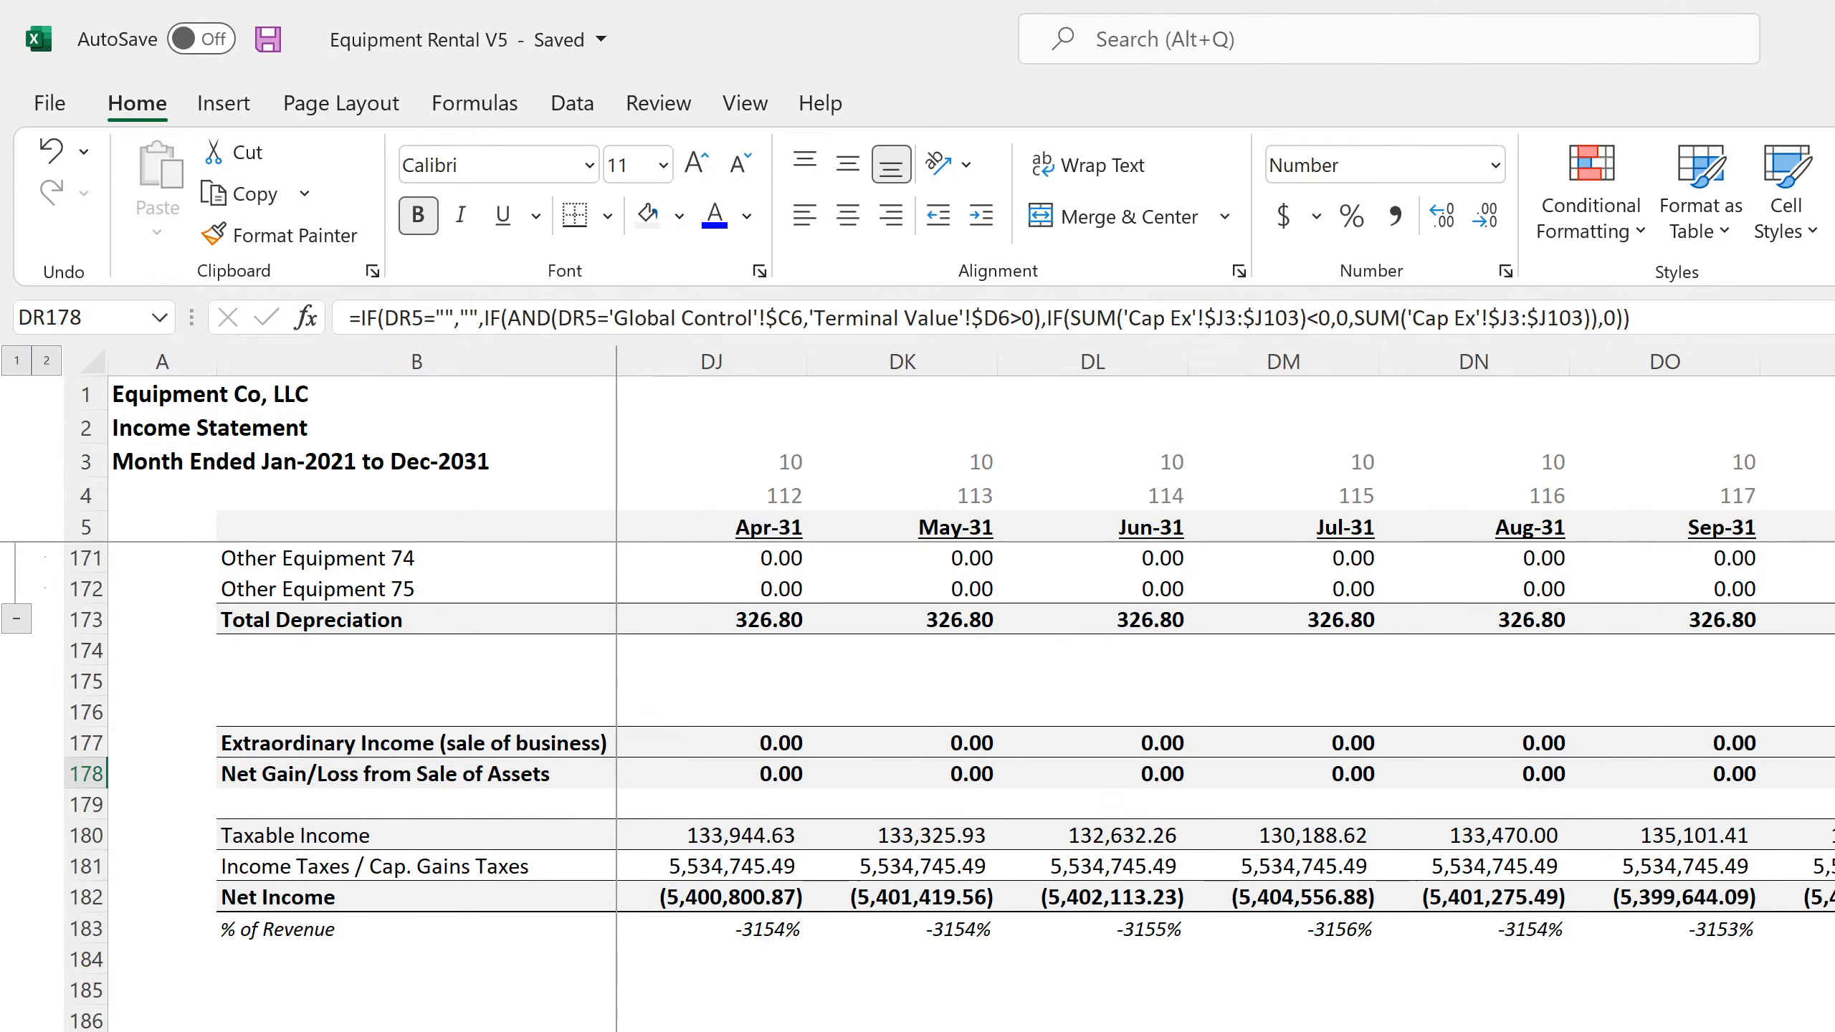
Inspect the income taxes and Net Income formulas in DR181 and DR182, and save the workbook
{"action": "key", "text": "Down"}
{"action": "key", "text": "Down"}
{"action": "key", "text": "Down"}
{"action": "key", "text": "F2"}
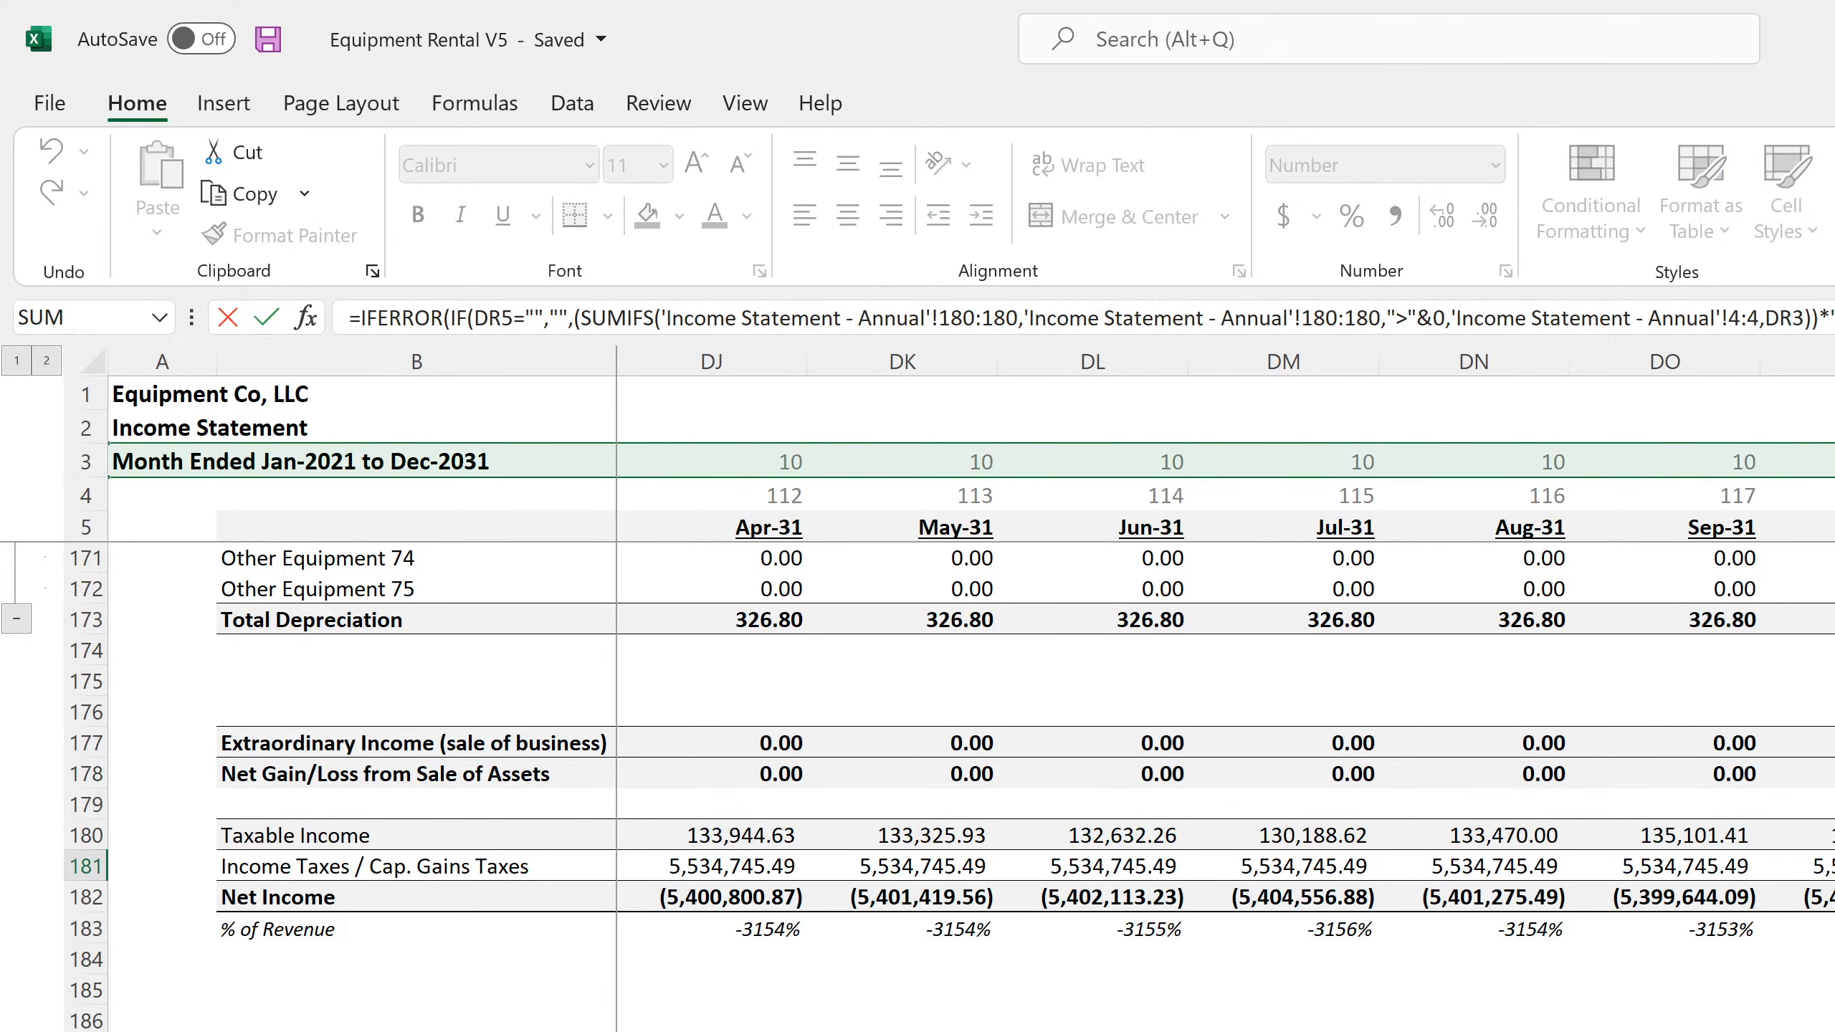
{"action": "key", "text": "Return"}
{"action": "key", "text": "F2"}
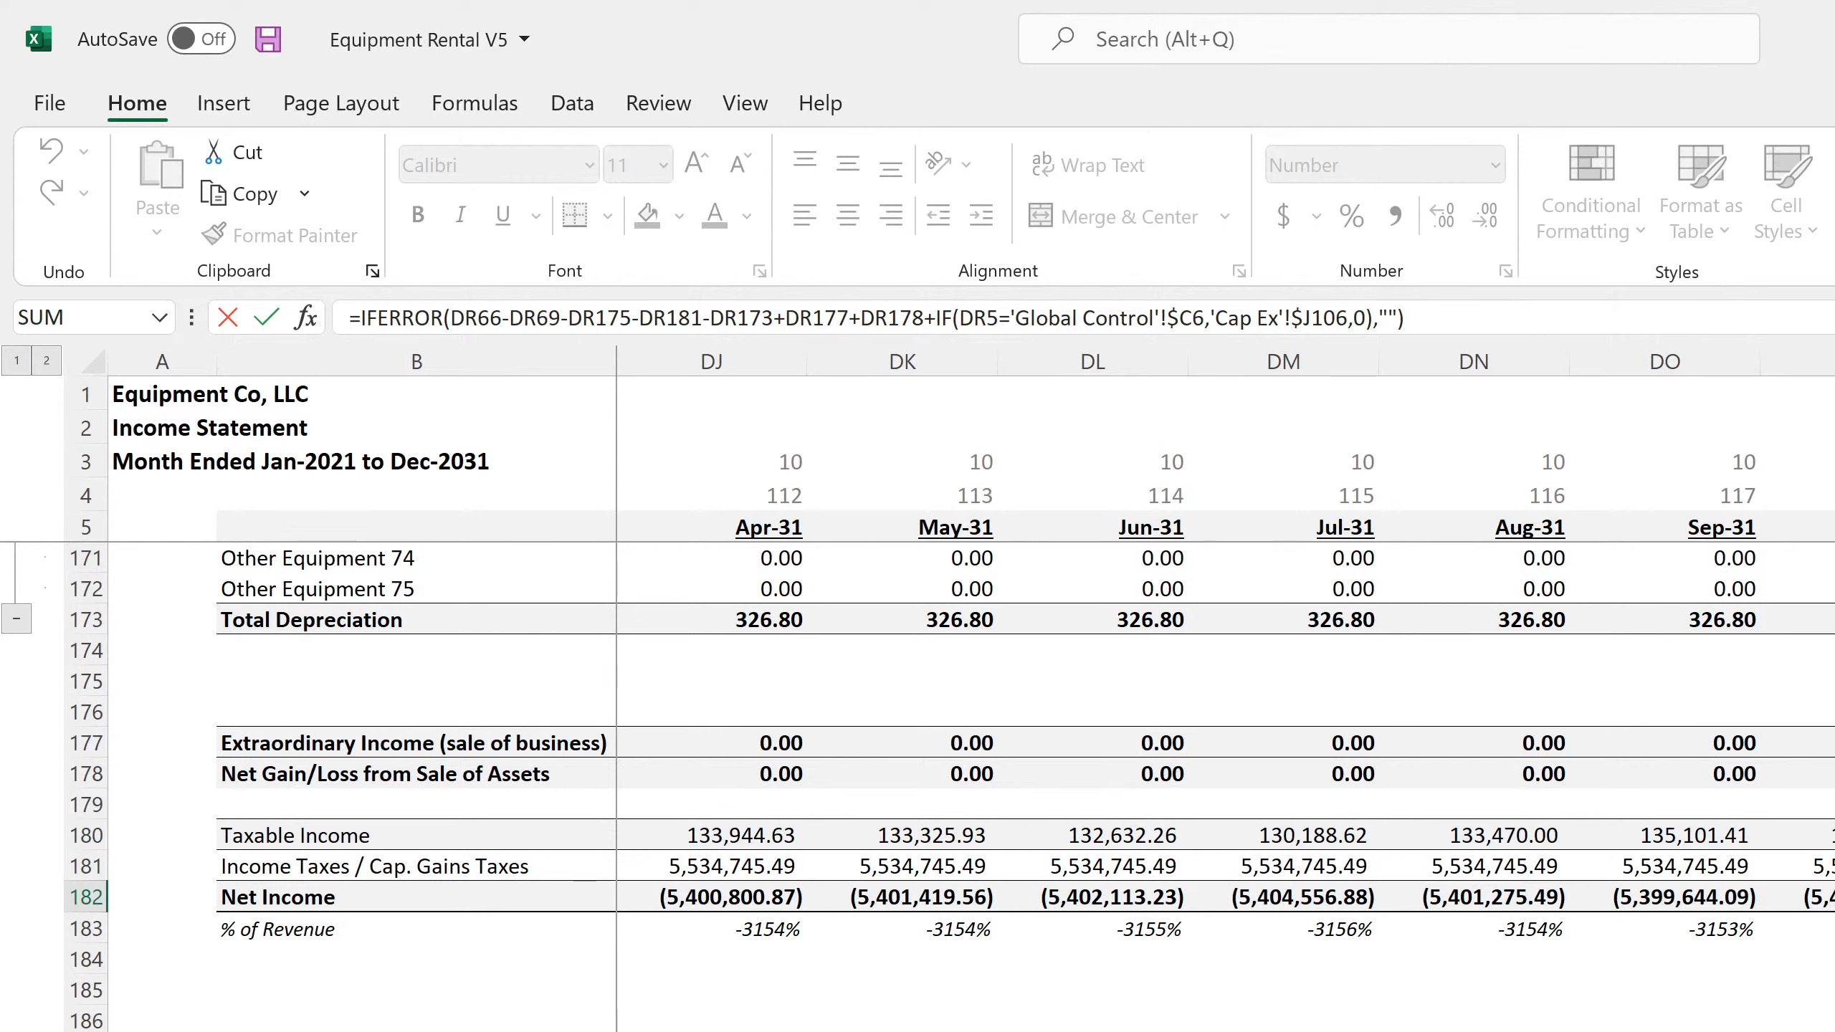
{"action": "key", "text": "Return"}
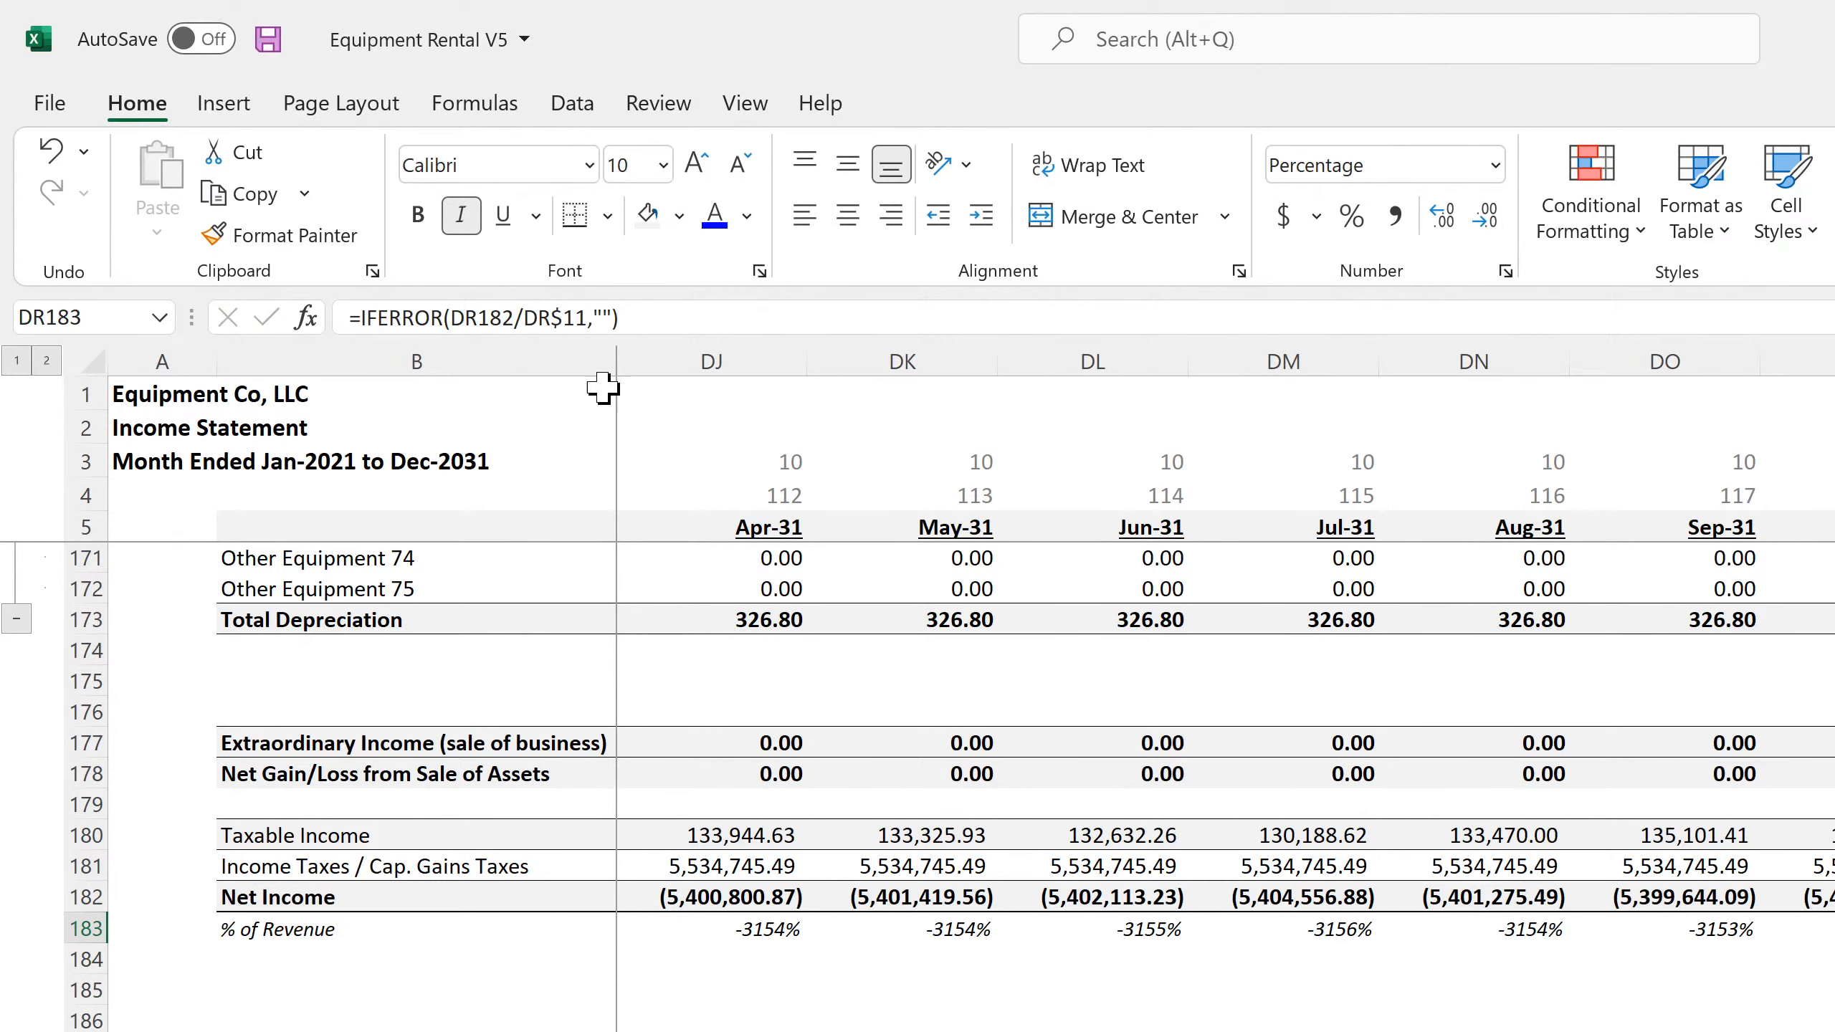
{"action": "left_click", "coordinate": [268, 39]}
Trace the Net Income formula's Cap Ex reference through J105 and J106, compare it with DQ182, and save the workbook
{"action": "key", "text": "Up"}
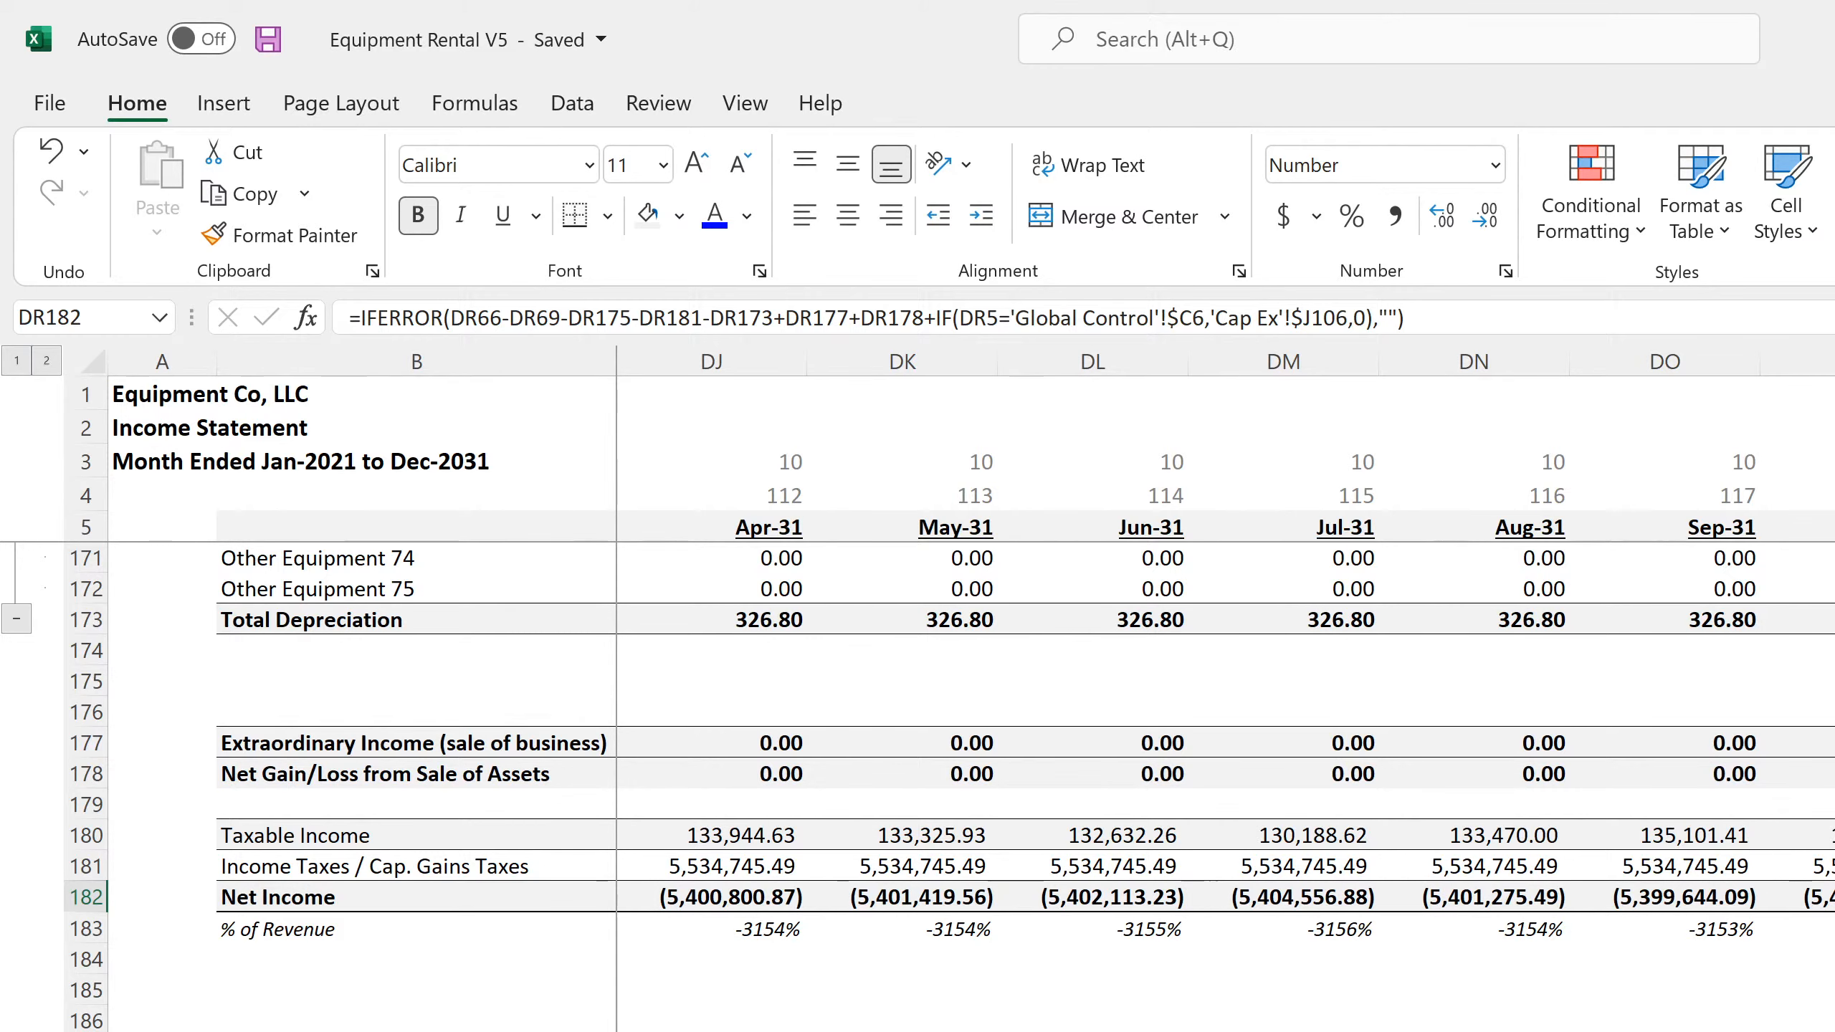
{"action": "key", "text": "ctrl+Page_Up"}
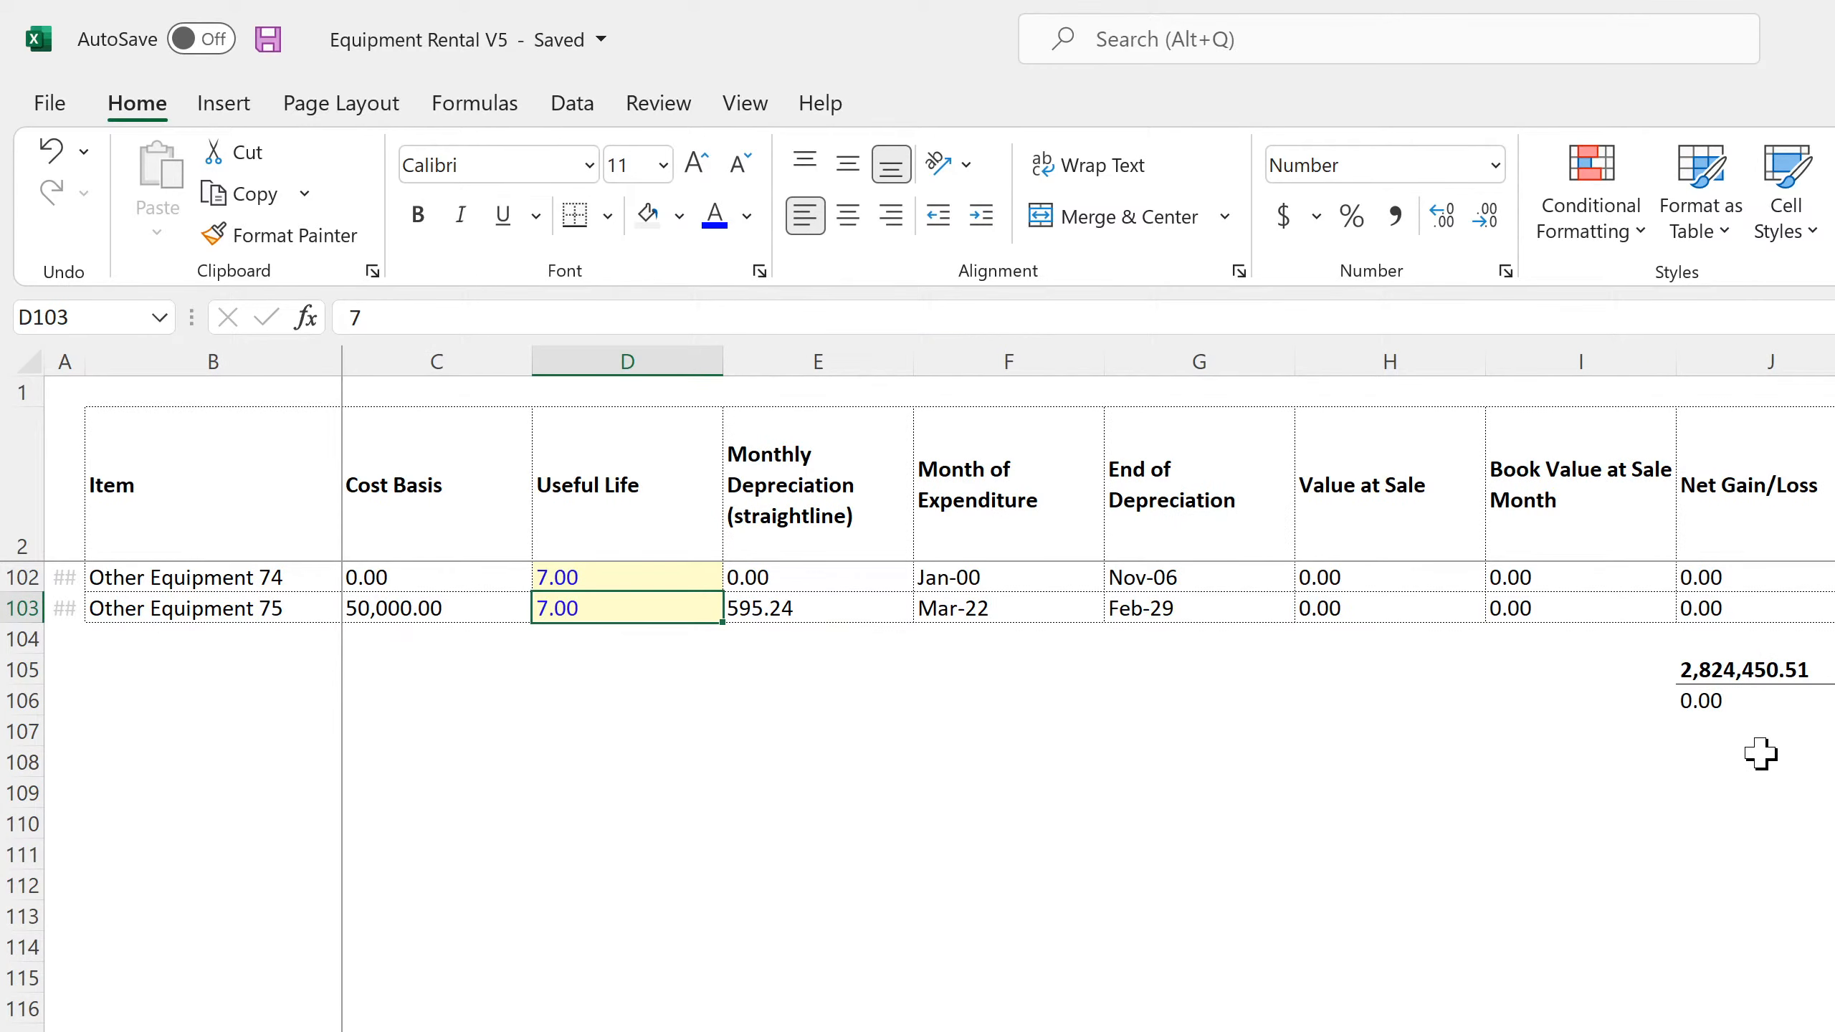
{"action": "left_click", "coordinate": [1758, 671]}
{"action": "left_click", "coordinate": [1749, 702]}
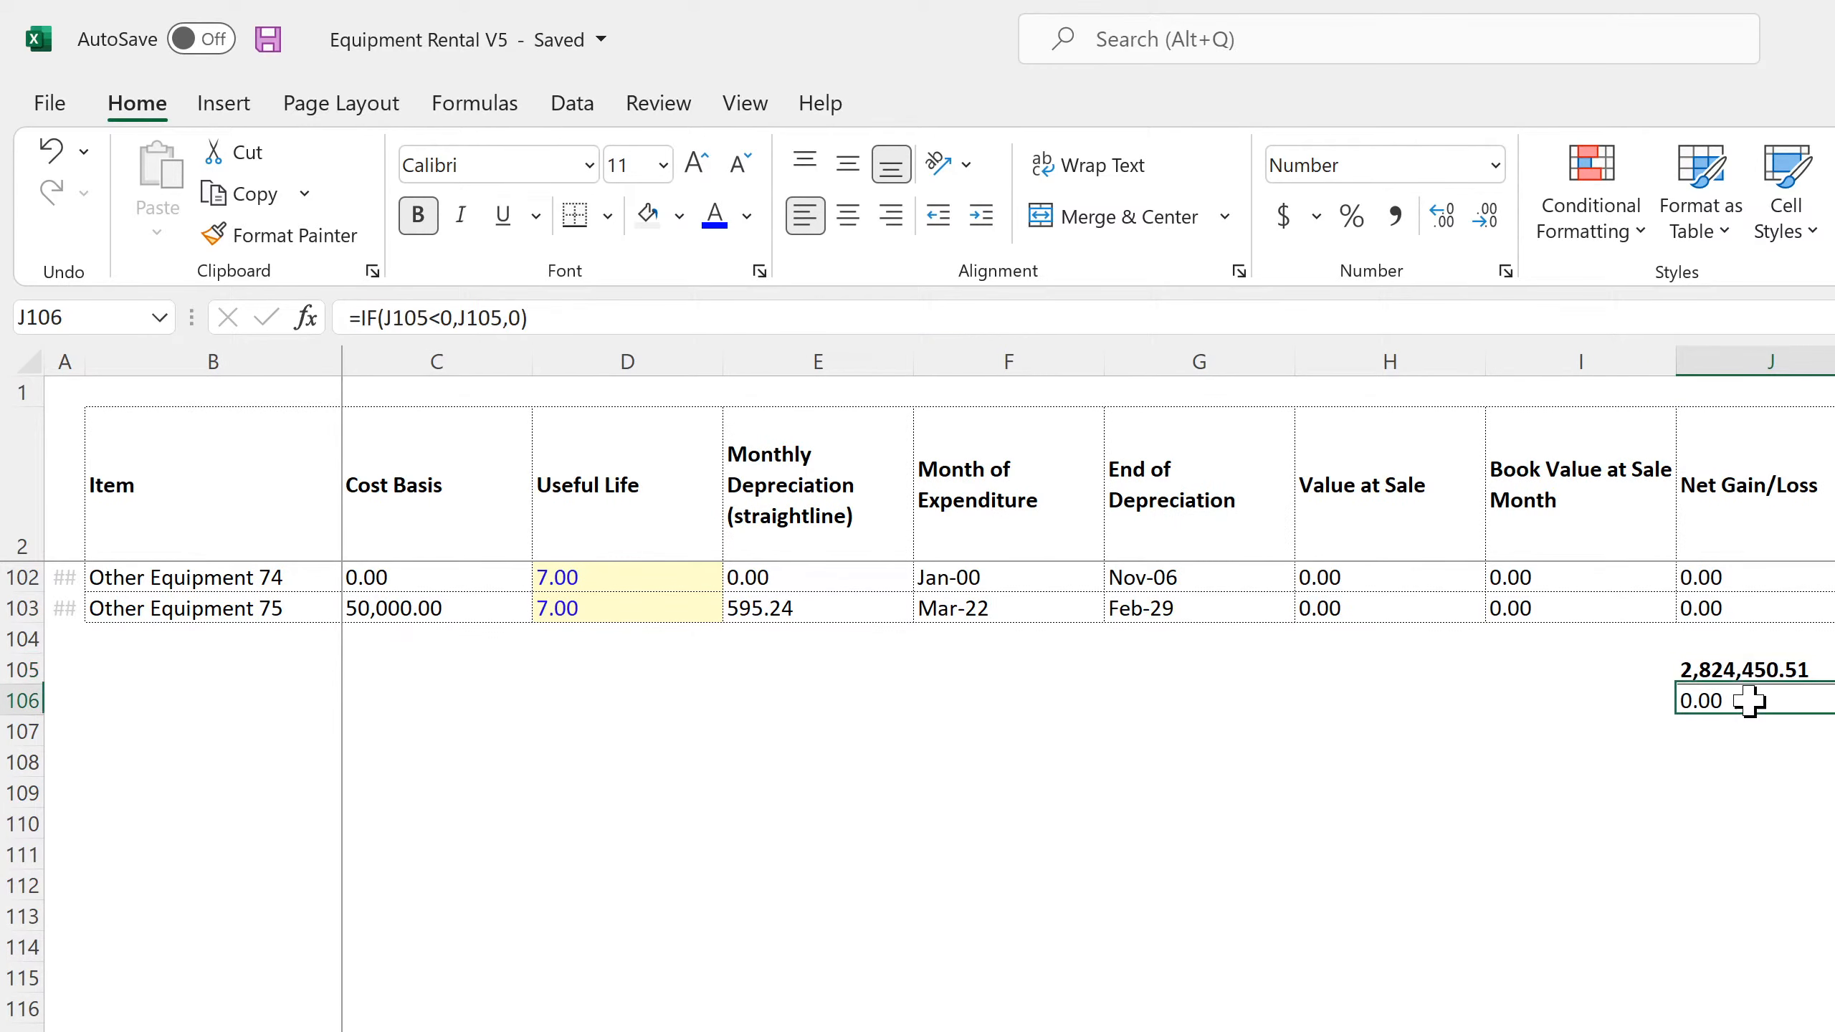
{"action": "key", "text": "ctrl+Page_Down"}
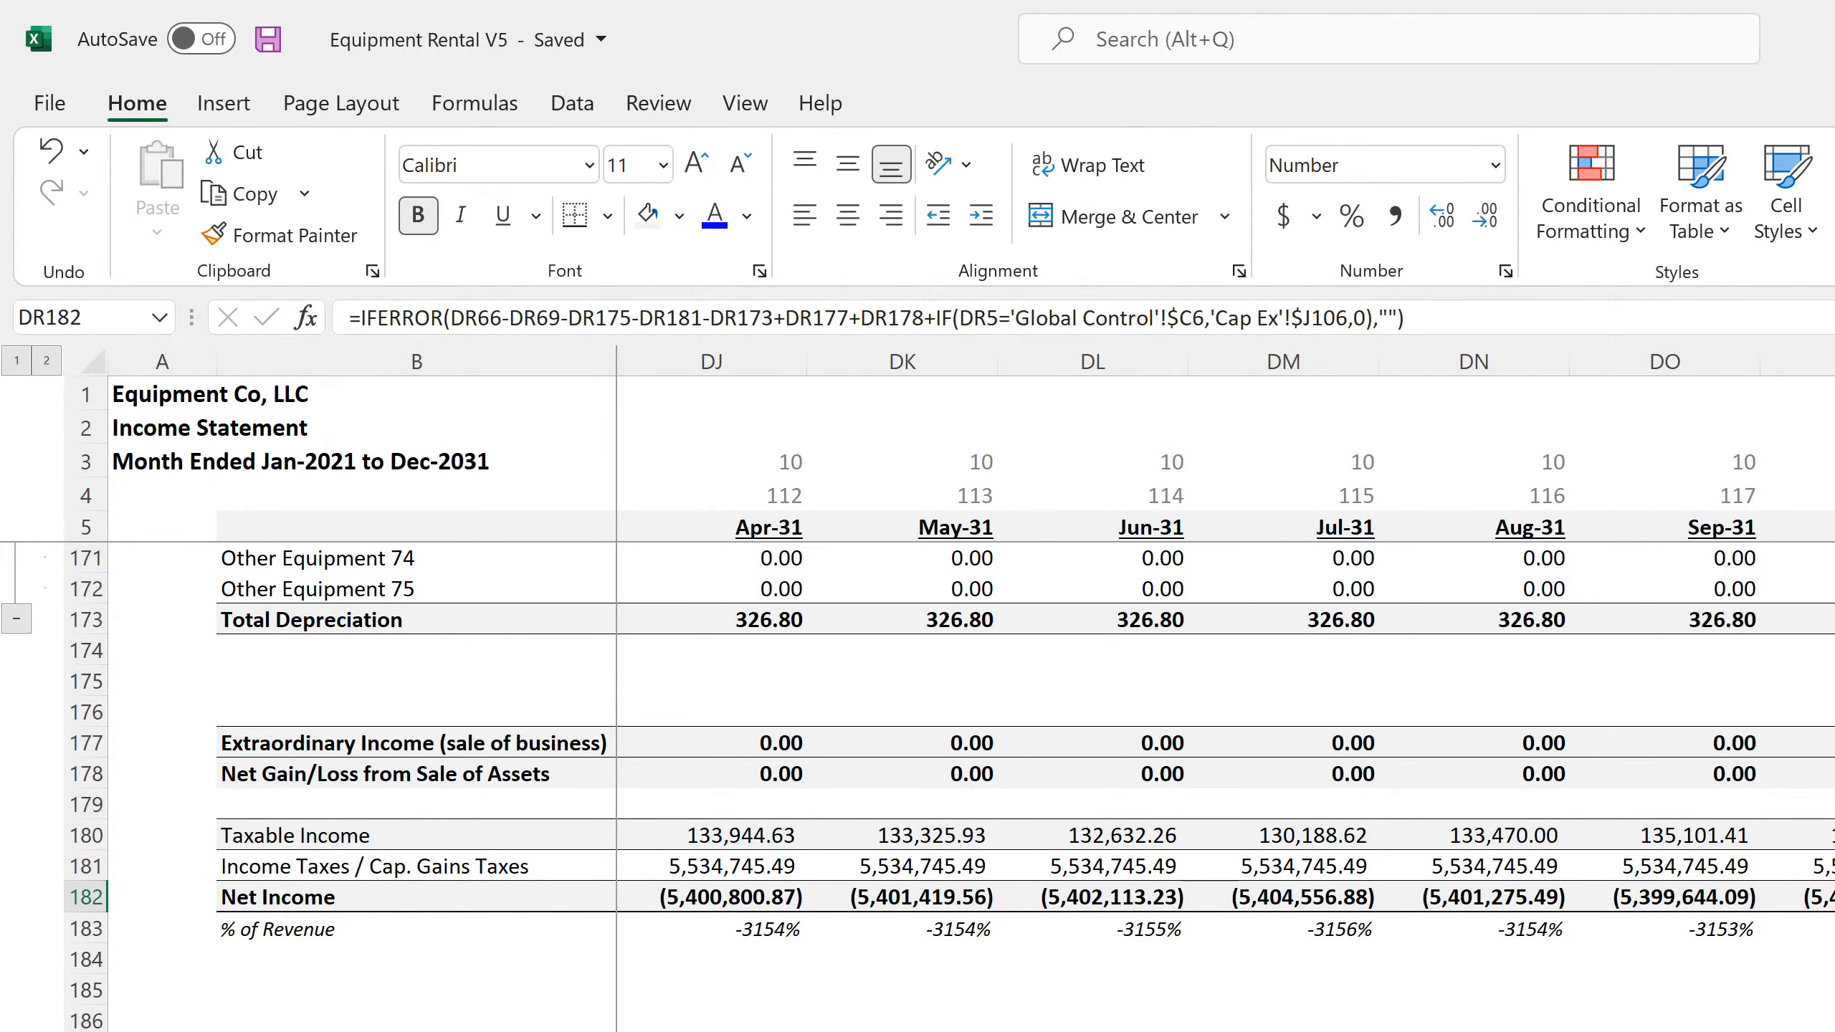
{"action": "key", "text": "Left"}
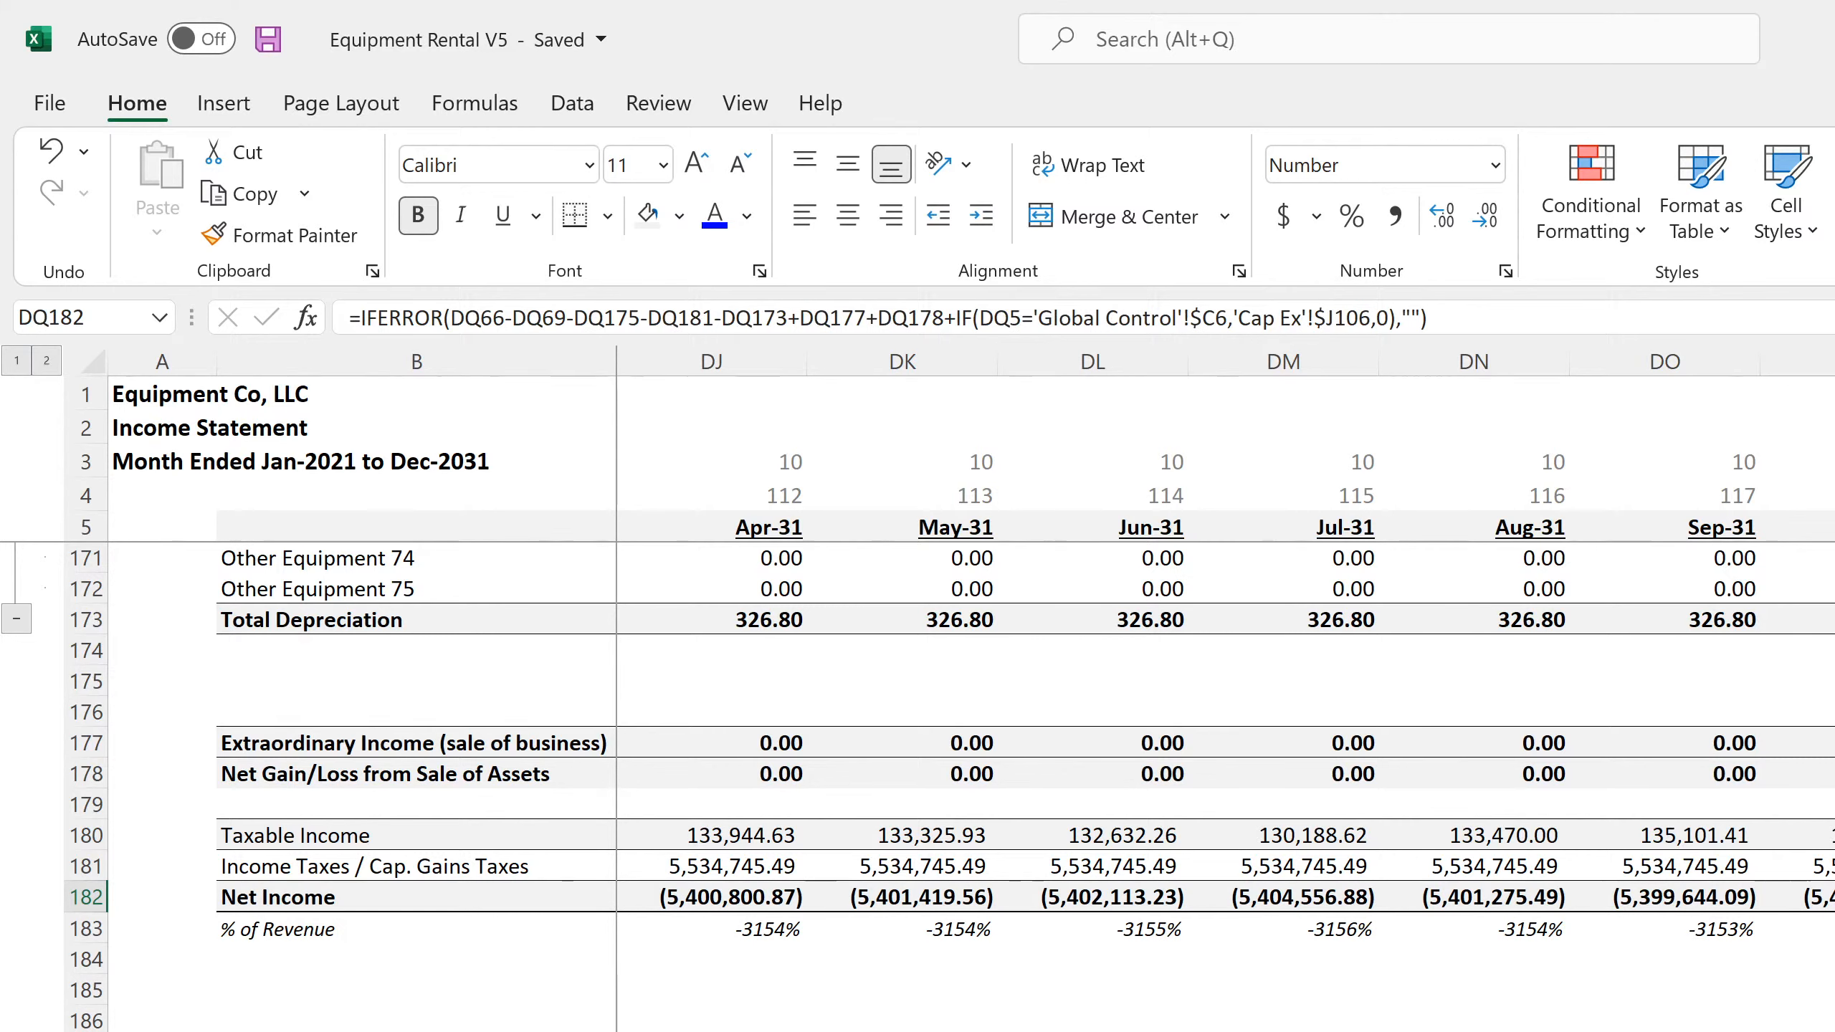
{"action": "key", "text": "Right"}
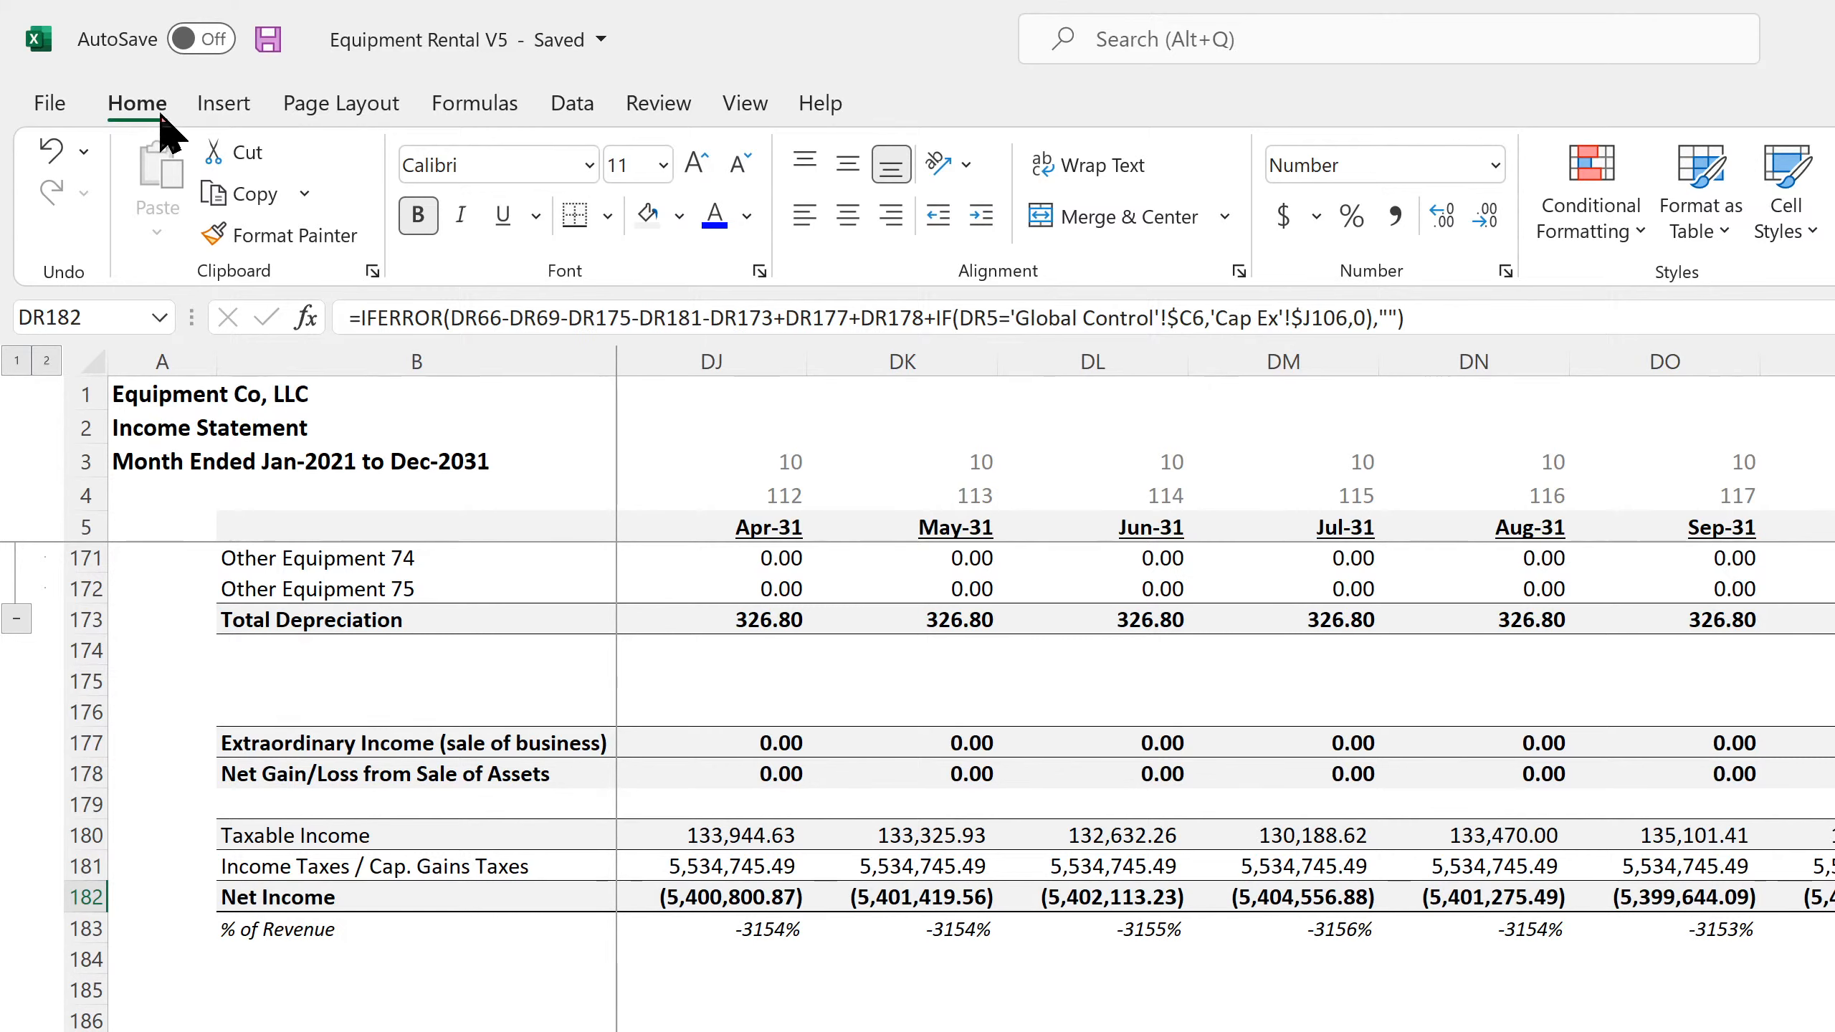
{"action": "left_click", "coordinate": [280, 33]}
Examine the annual Income Statement from revenue through net income, including the Income Taxes formula in L181
{"action": "key", "text": "Up"}
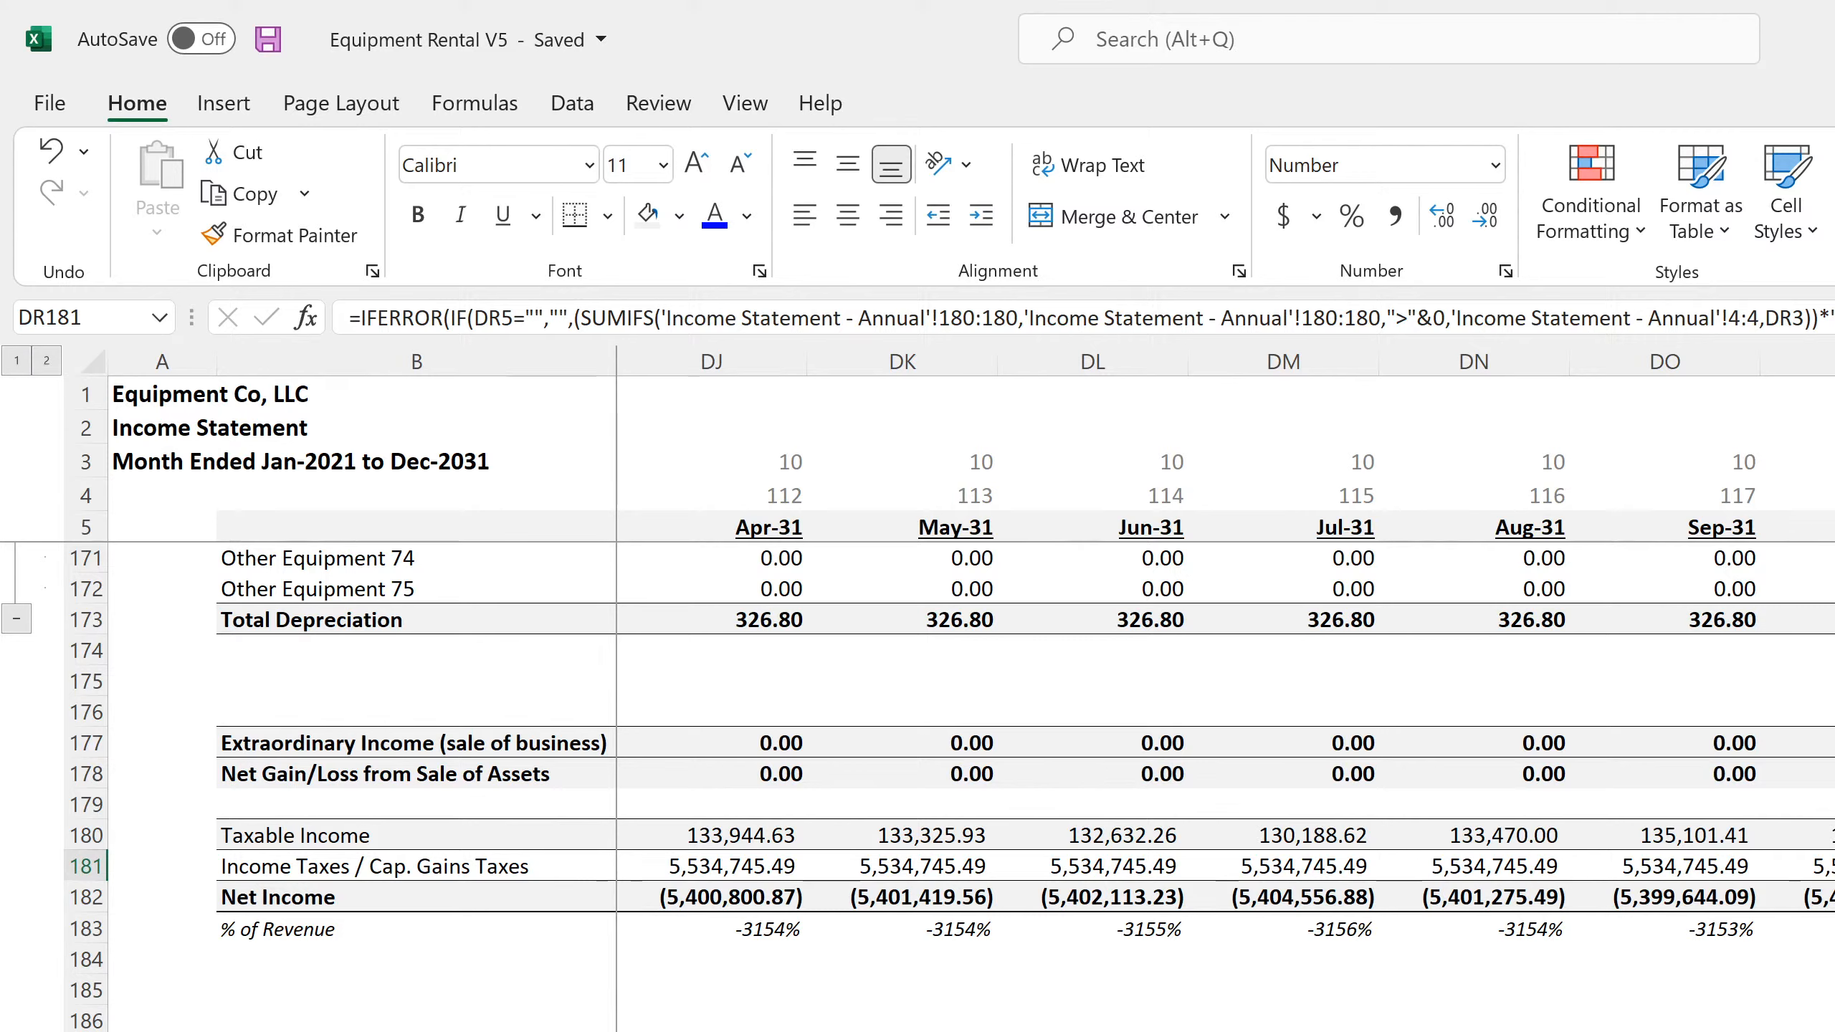
{"action": "key", "text": "ctrl+Page_Down"}
{"action": "scroll", "coordinate": [953, 787], "scroll_direction": "down", "scroll_amount": 10}
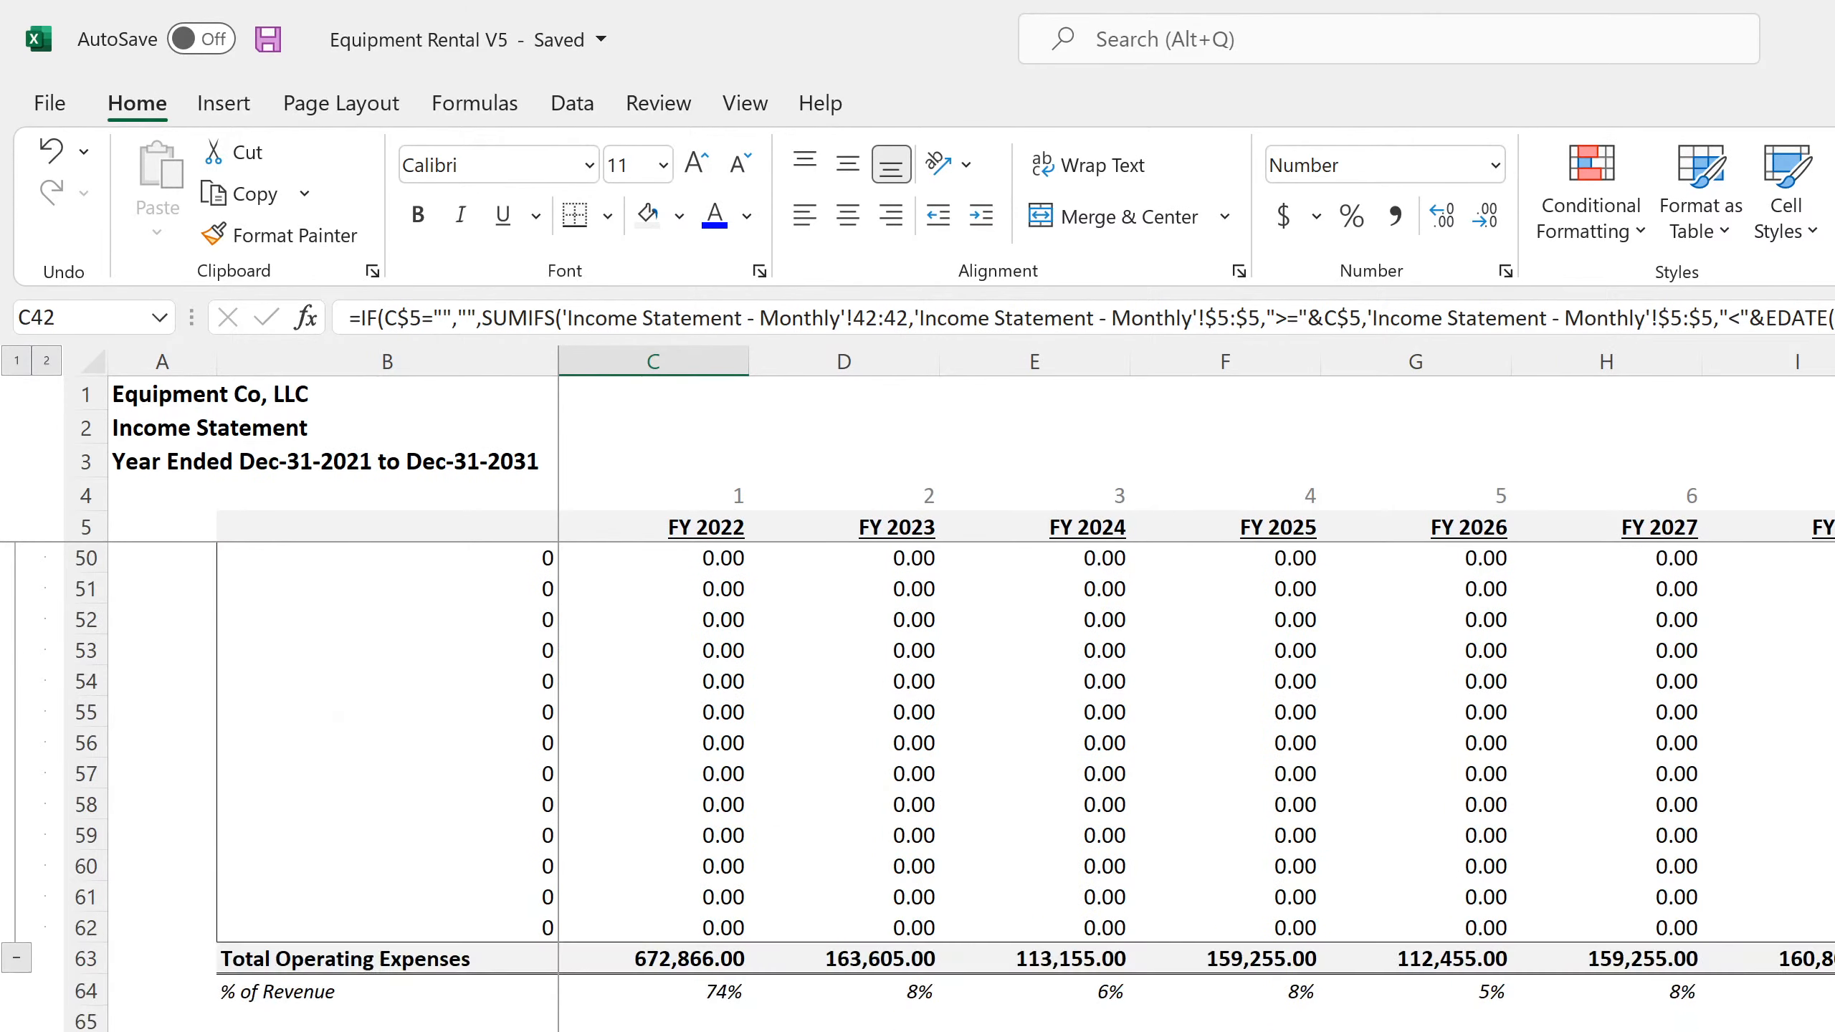
{"action": "scroll", "coordinate": [954, 788], "scroll_direction": "up", "scroll_amount": 18}
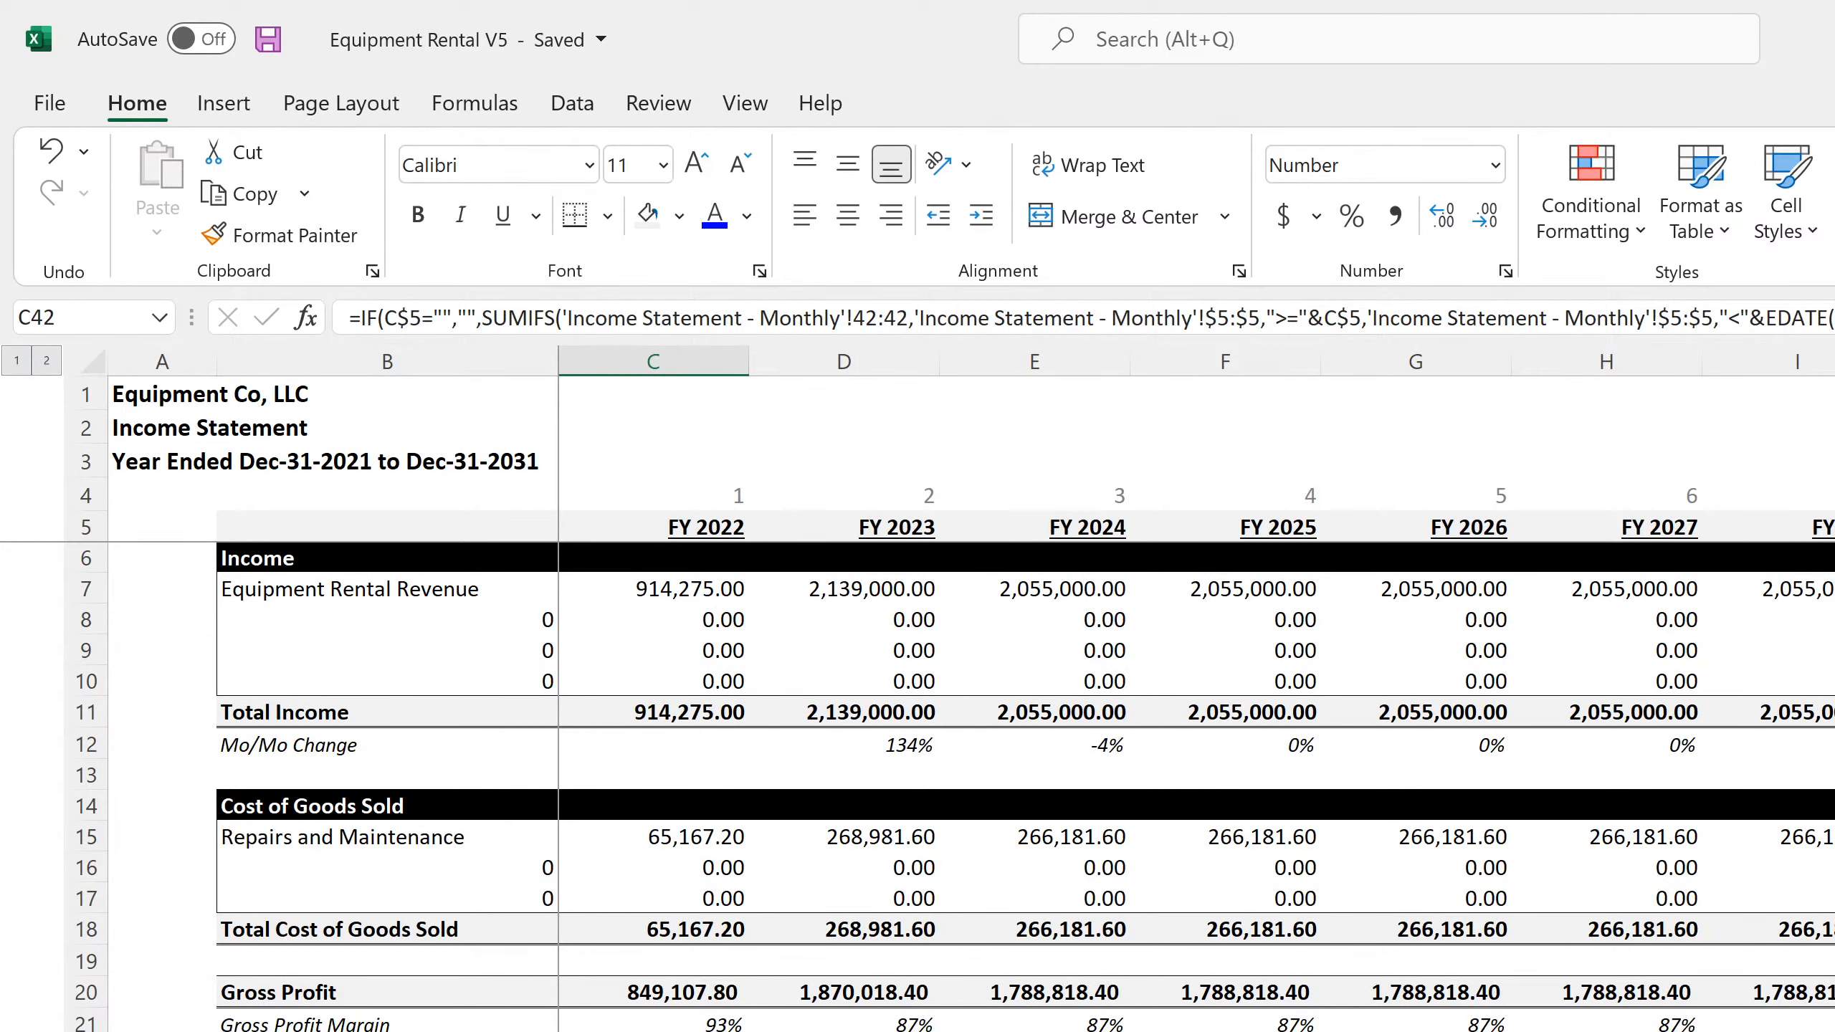
{"action": "left_click", "coordinate": [653, 1031]}
{"action": "left_click", "coordinate": [843, 1031]}
{"action": "left_click", "coordinate": [1225, 1031]}
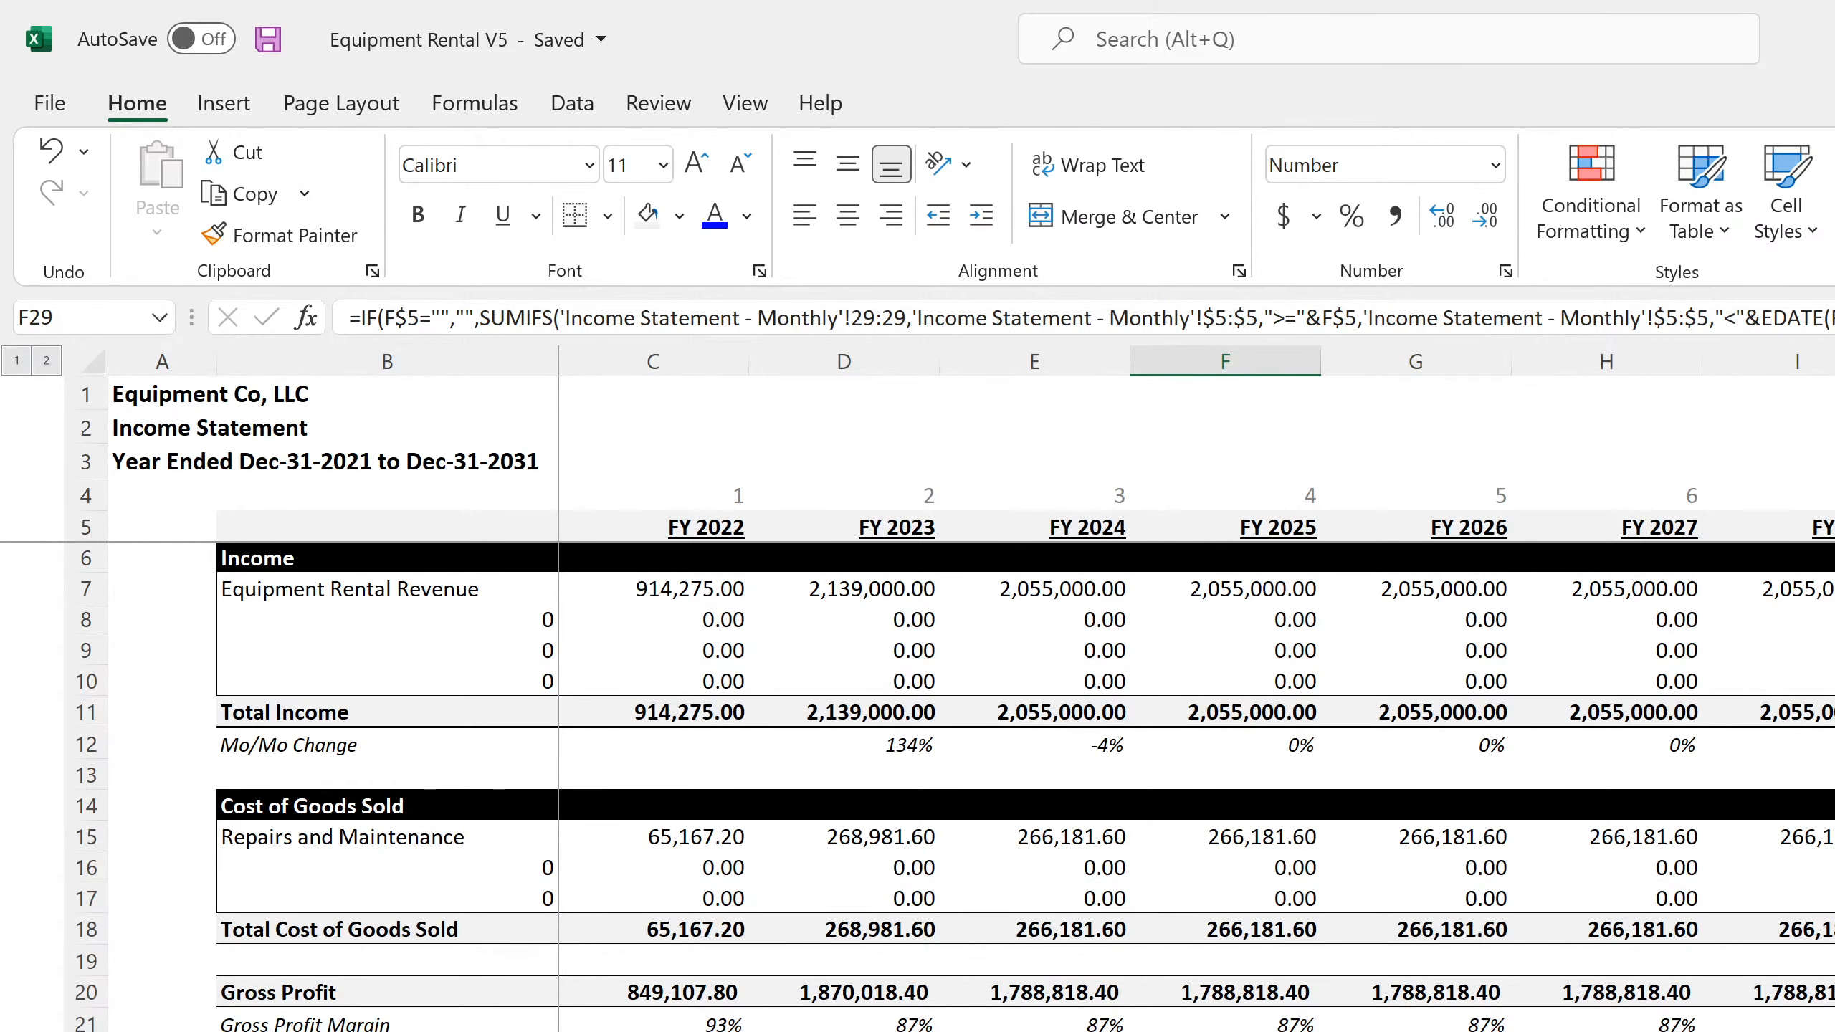
{"action": "scroll", "coordinate": [1143, 1019], "scroll_direction": "down", "scroll_amount": 7}
{"action": "scroll", "coordinate": [723, 997], "scroll_direction": "down", "scroll_amount": 7}
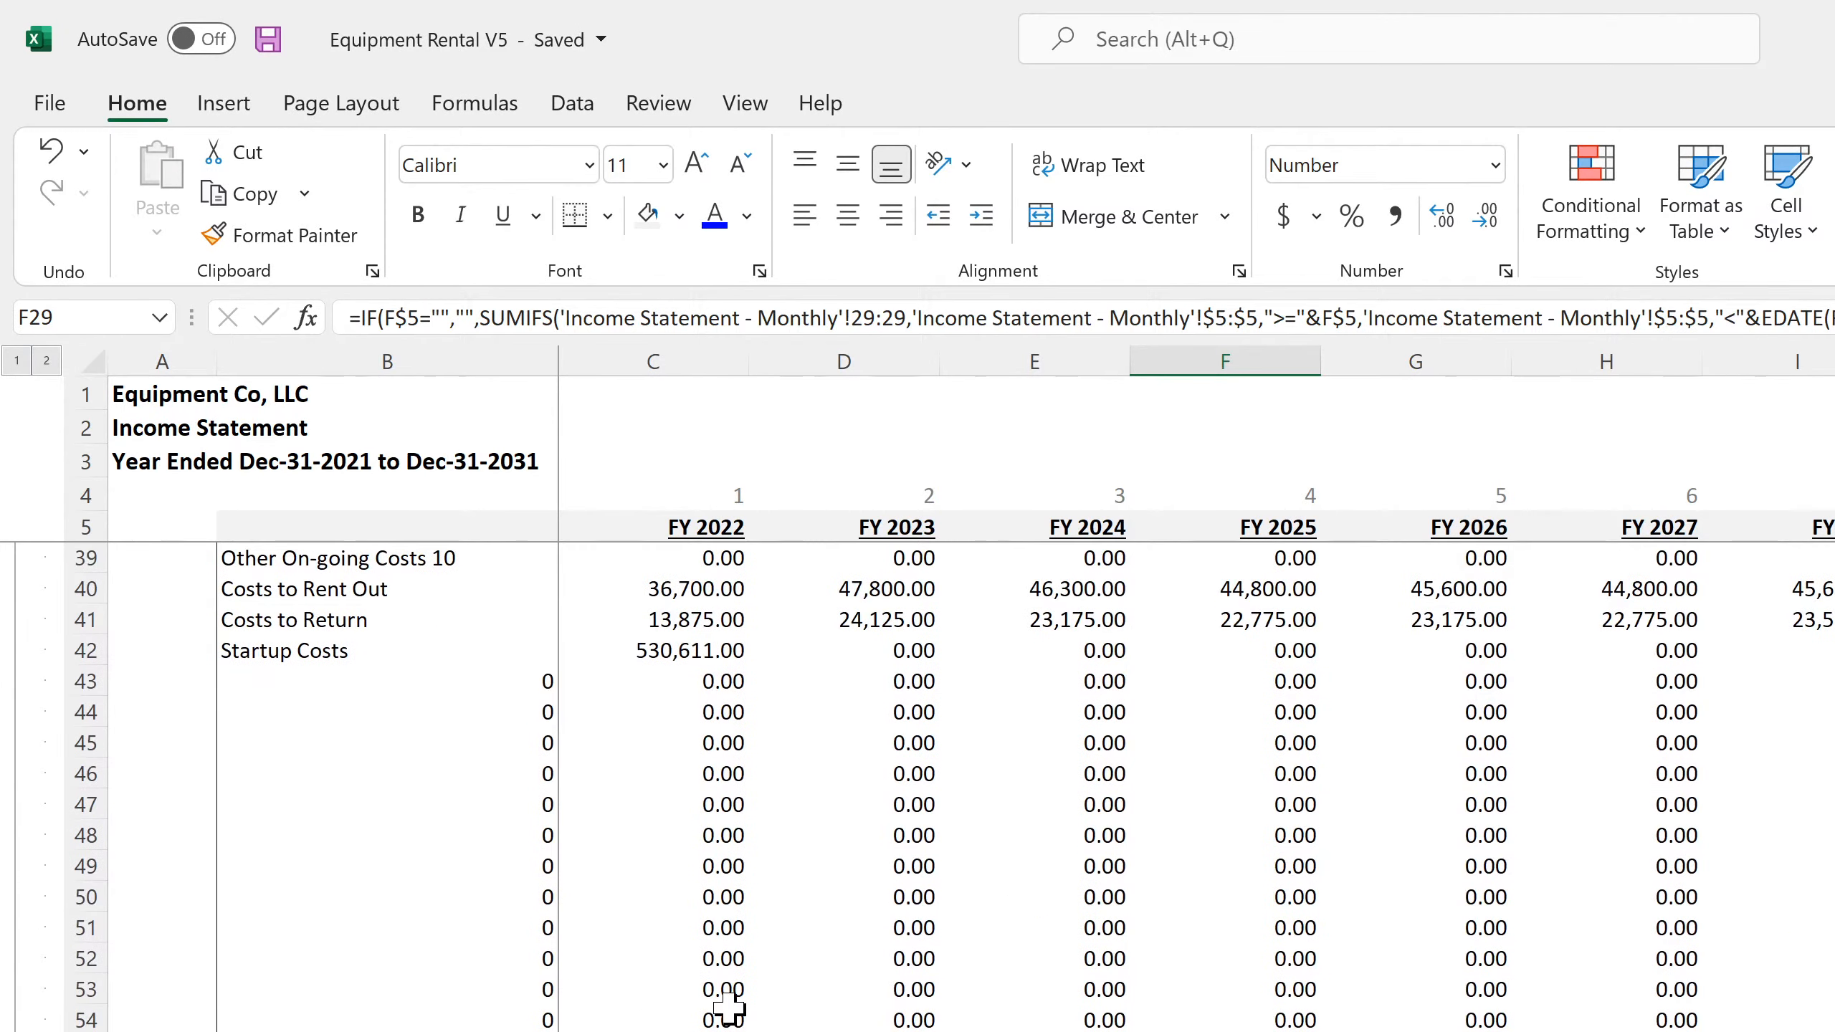
{"action": "scroll", "coordinate": [728, 1009], "scroll_direction": "down", "scroll_amount": 11}
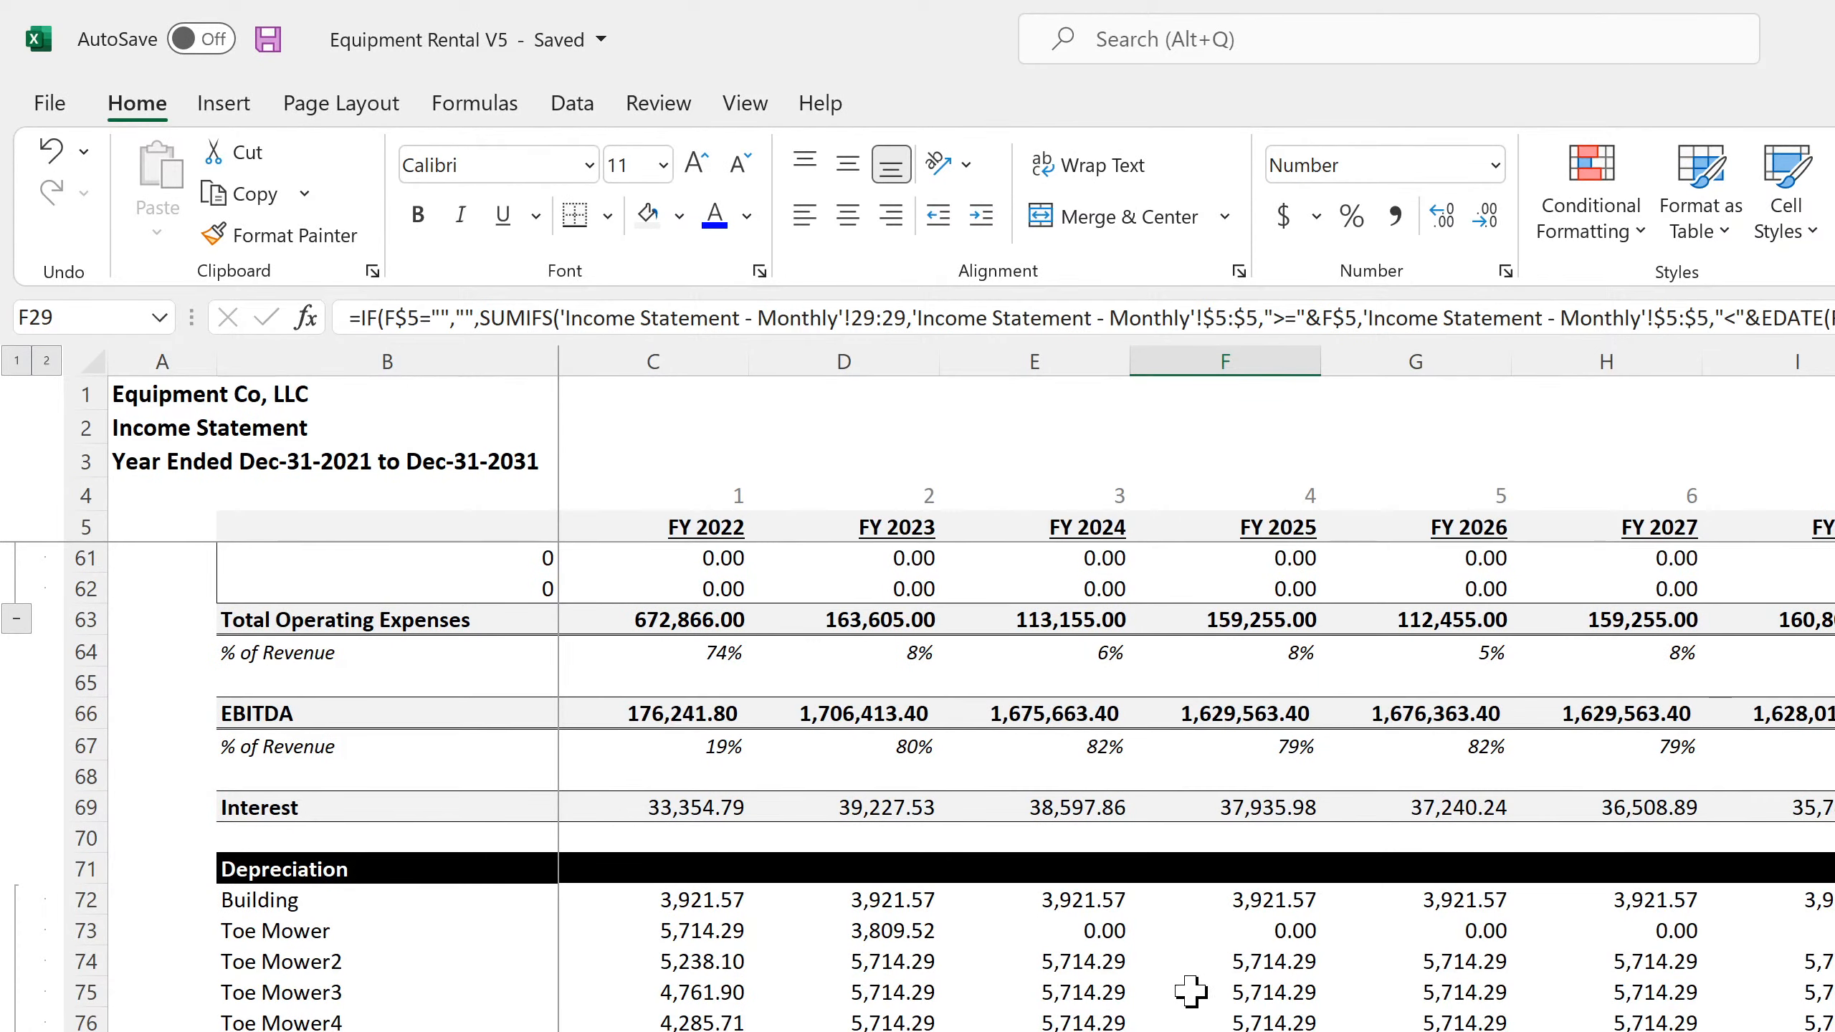
{"action": "scroll", "coordinate": [1190, 996], "scroll_direction": "down", "scroll_amount": 20}
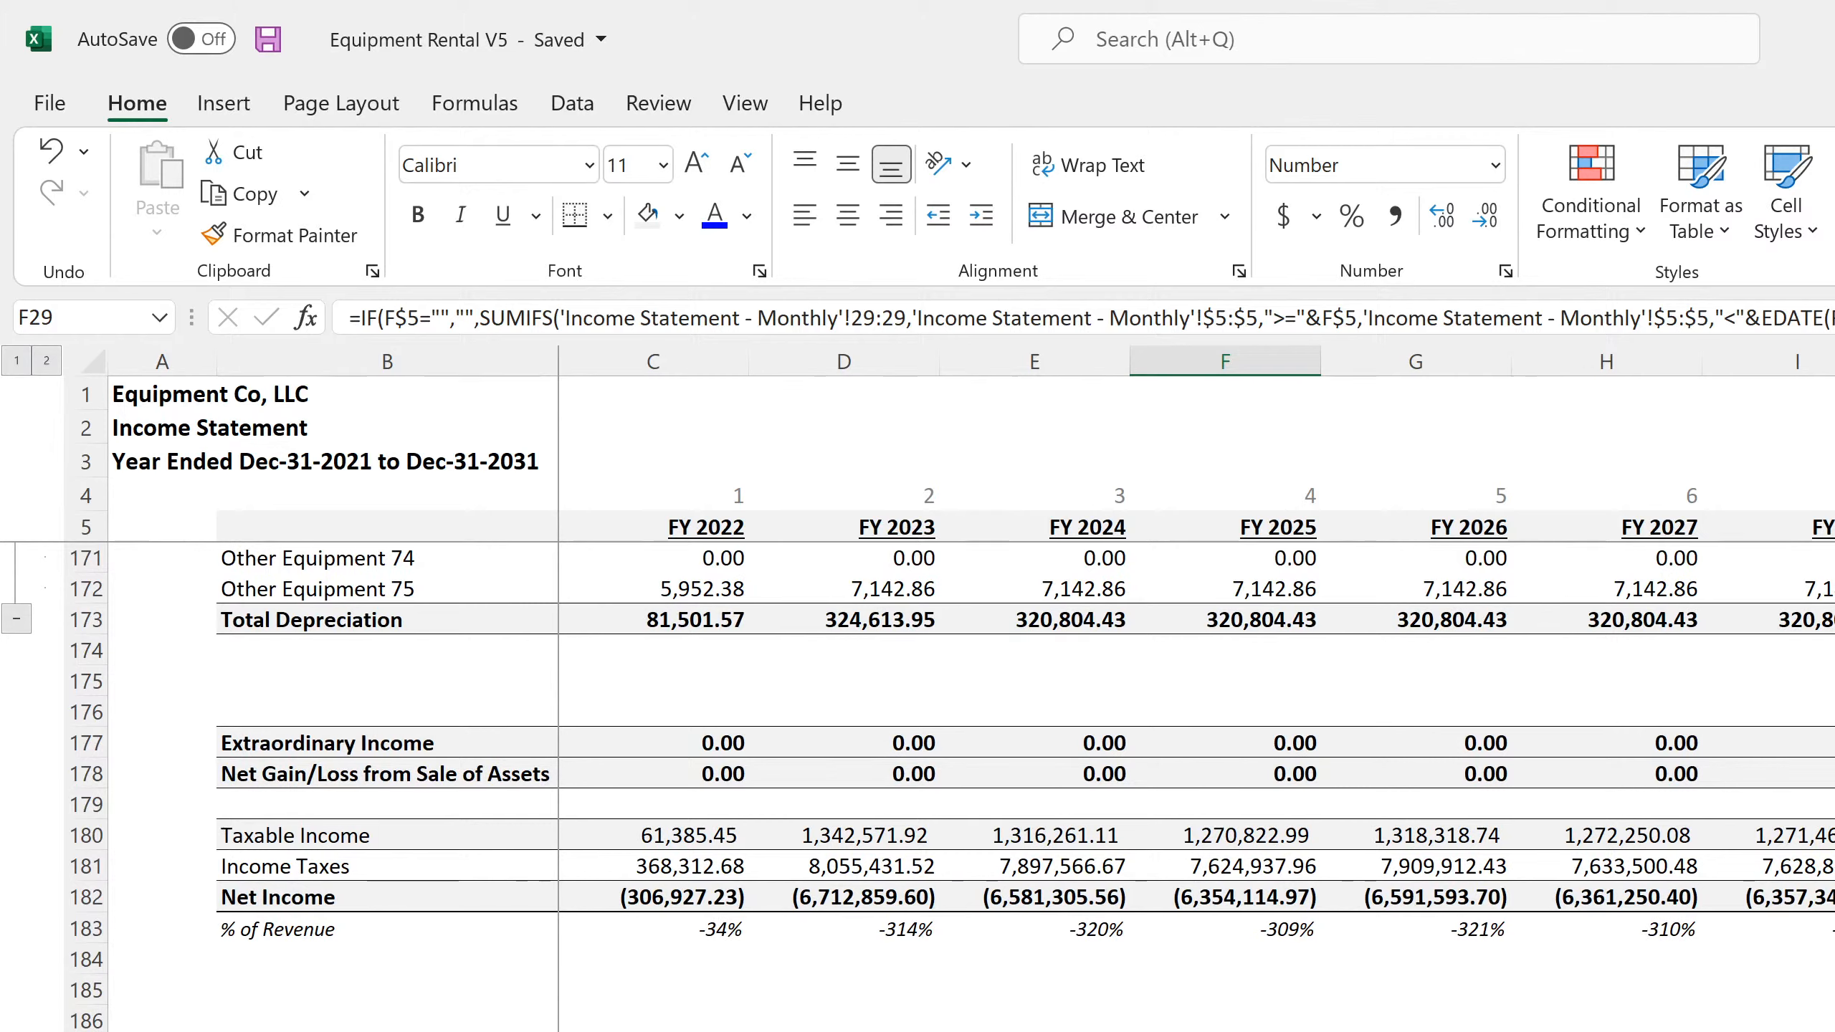
{"action": "left_click", "coordinate": [1833, 866]}
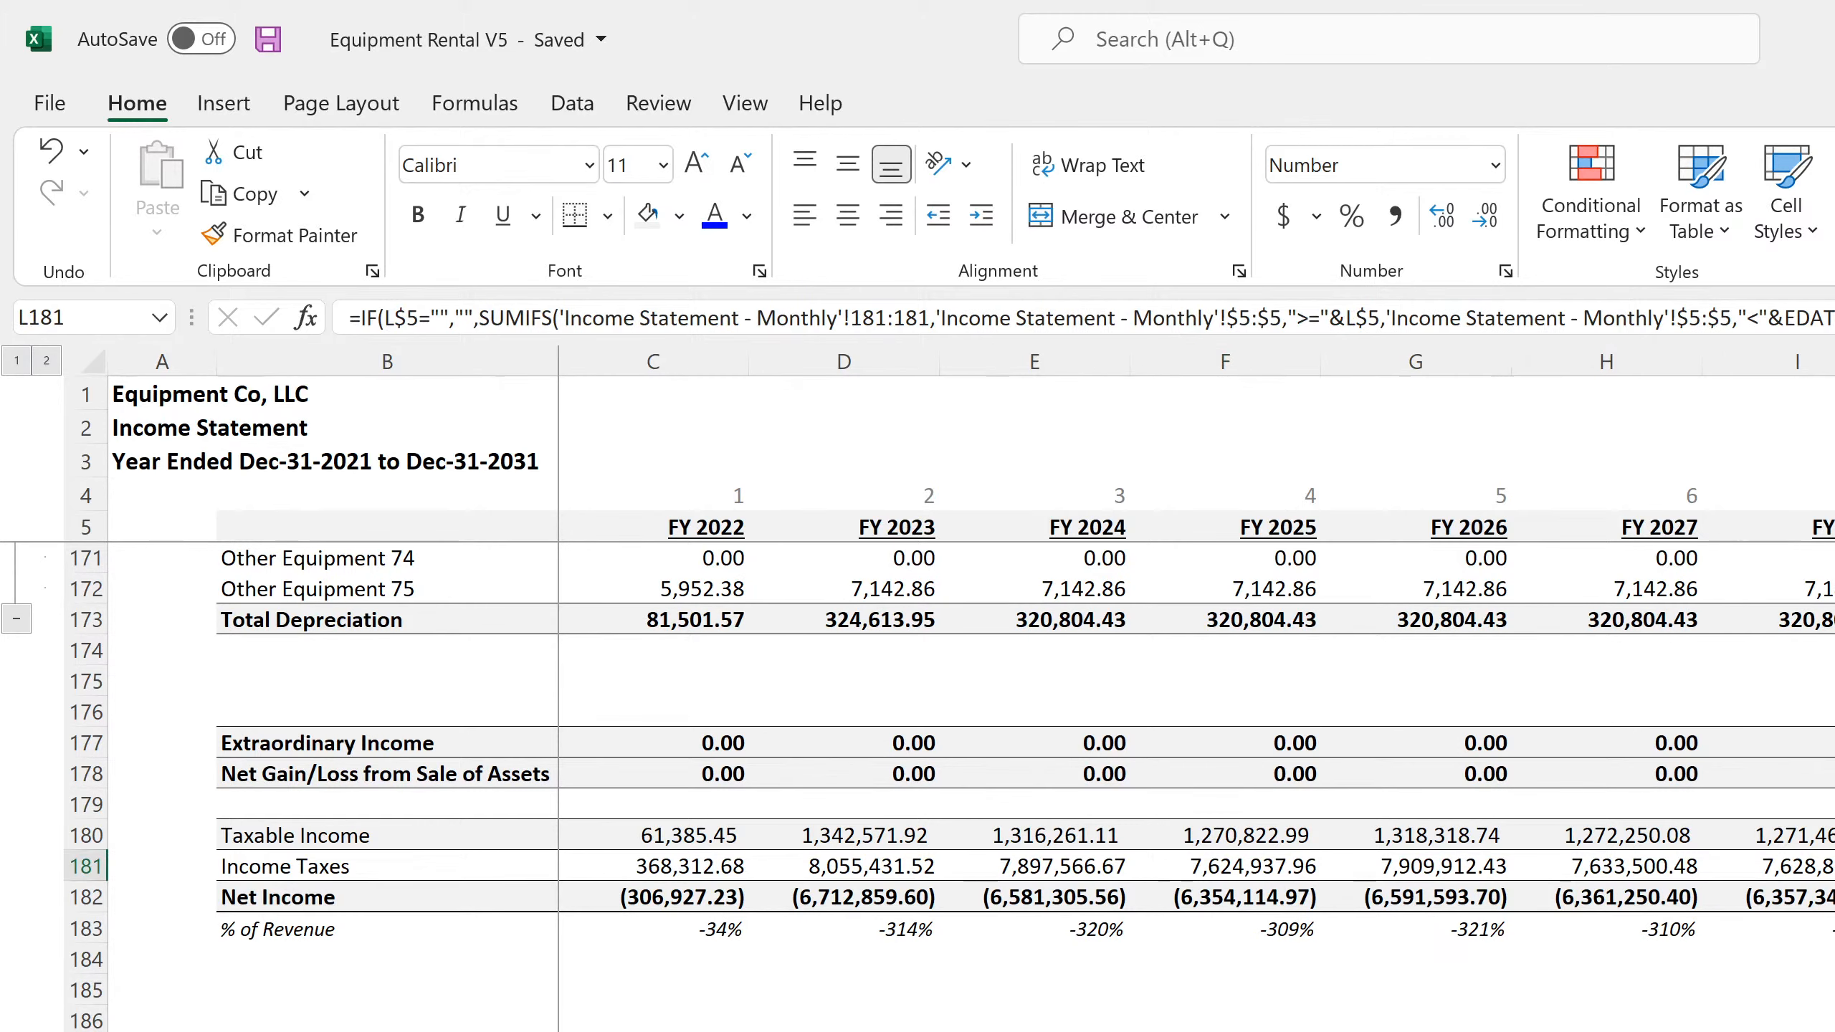
Label cell N182 beside the annual Net Income row as "check"
{"action": "left_click", "coordinate": [1833, 896]}
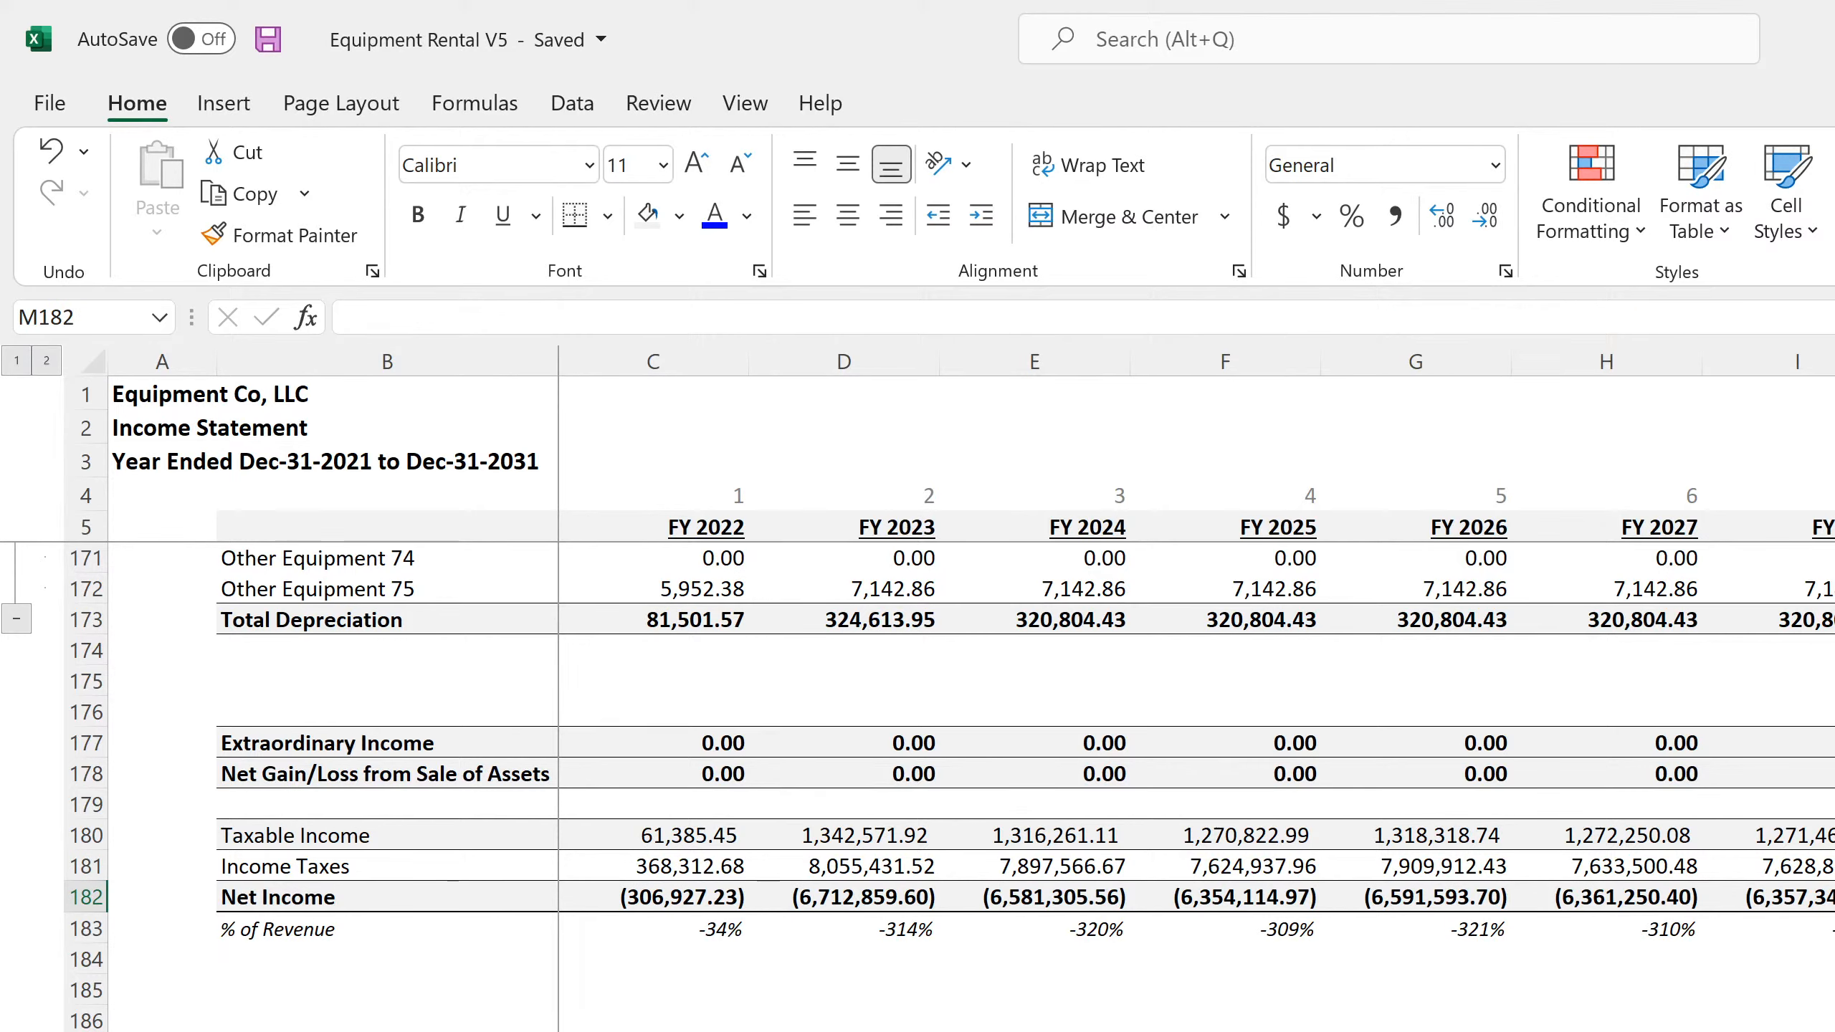
{"action": "key", "text": "Right"}
{"action": "type", "text": "check"}
{"action": "key", "text": "Return"}
{"action": "key", "text": "Up"}
{"action": "key", "text": "Left"}
Enter a check formula in M182 subtracting the sum of annual Net Income C182:L182 from the sum of monthly row 182, and save
{"action": "type", "text": "=sum("}
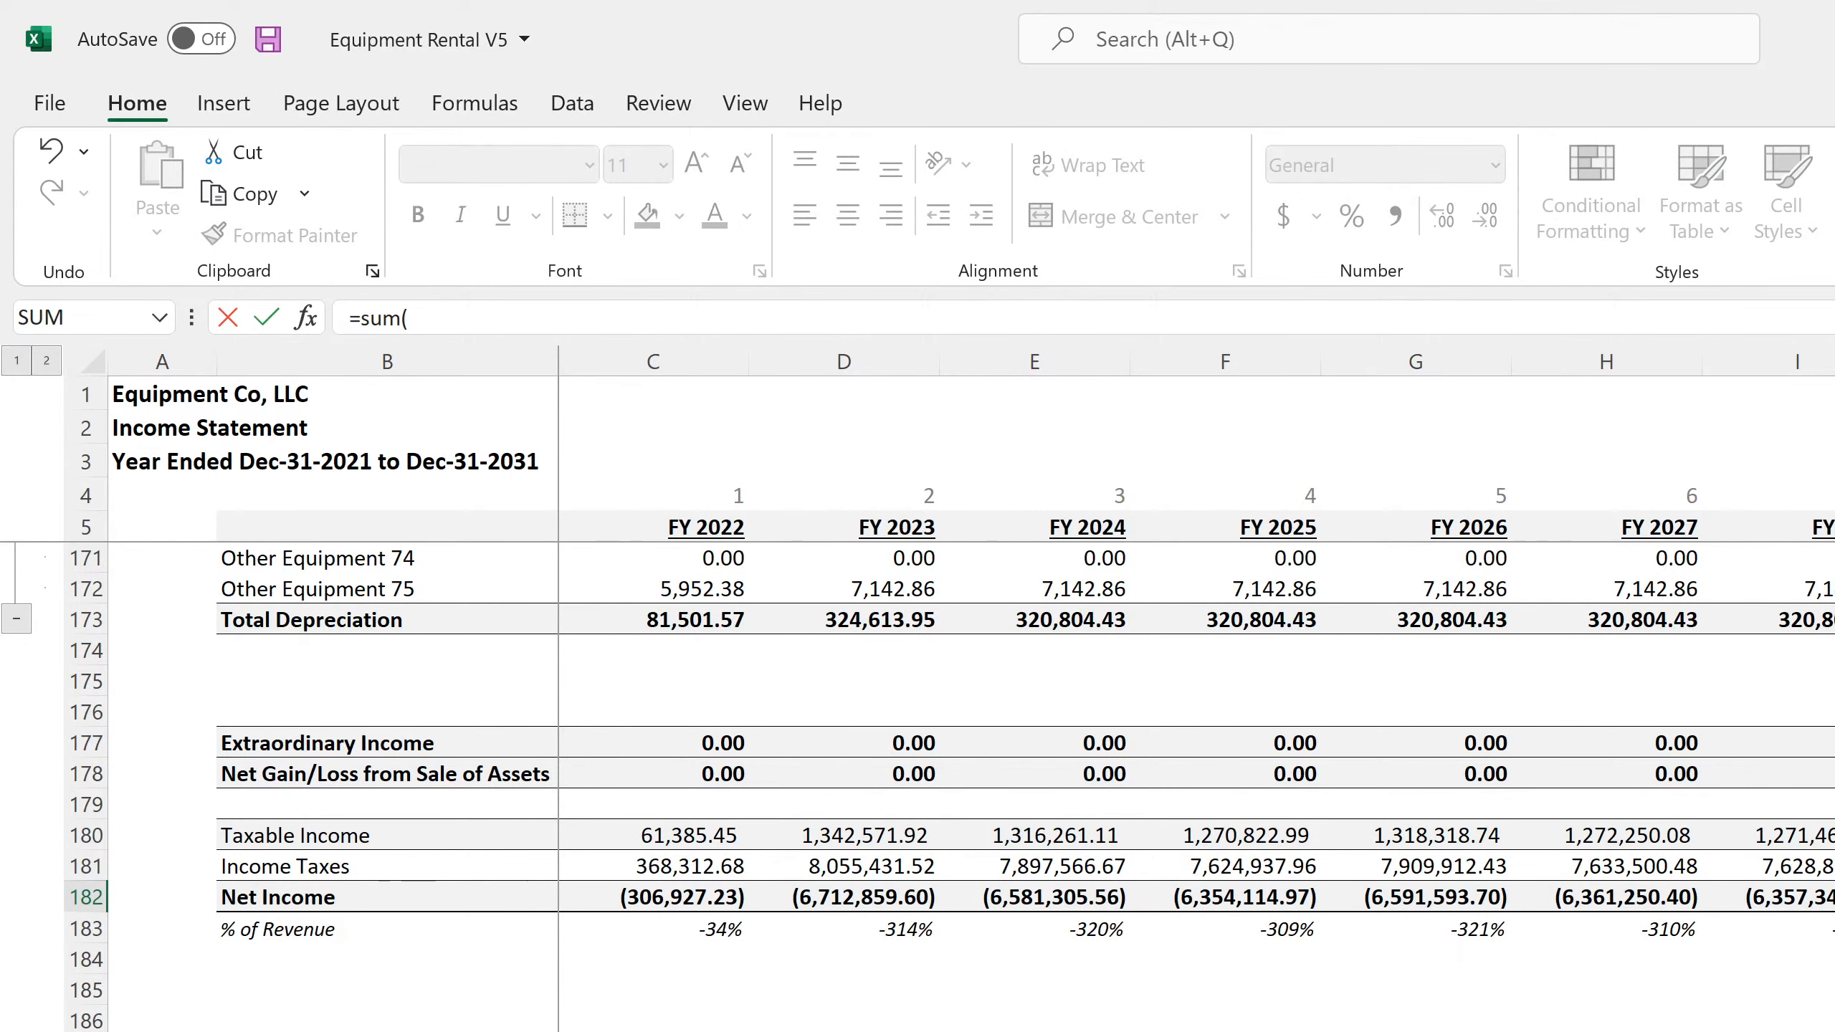
{"action": "key", "text": "ctrl+Page_Down"}
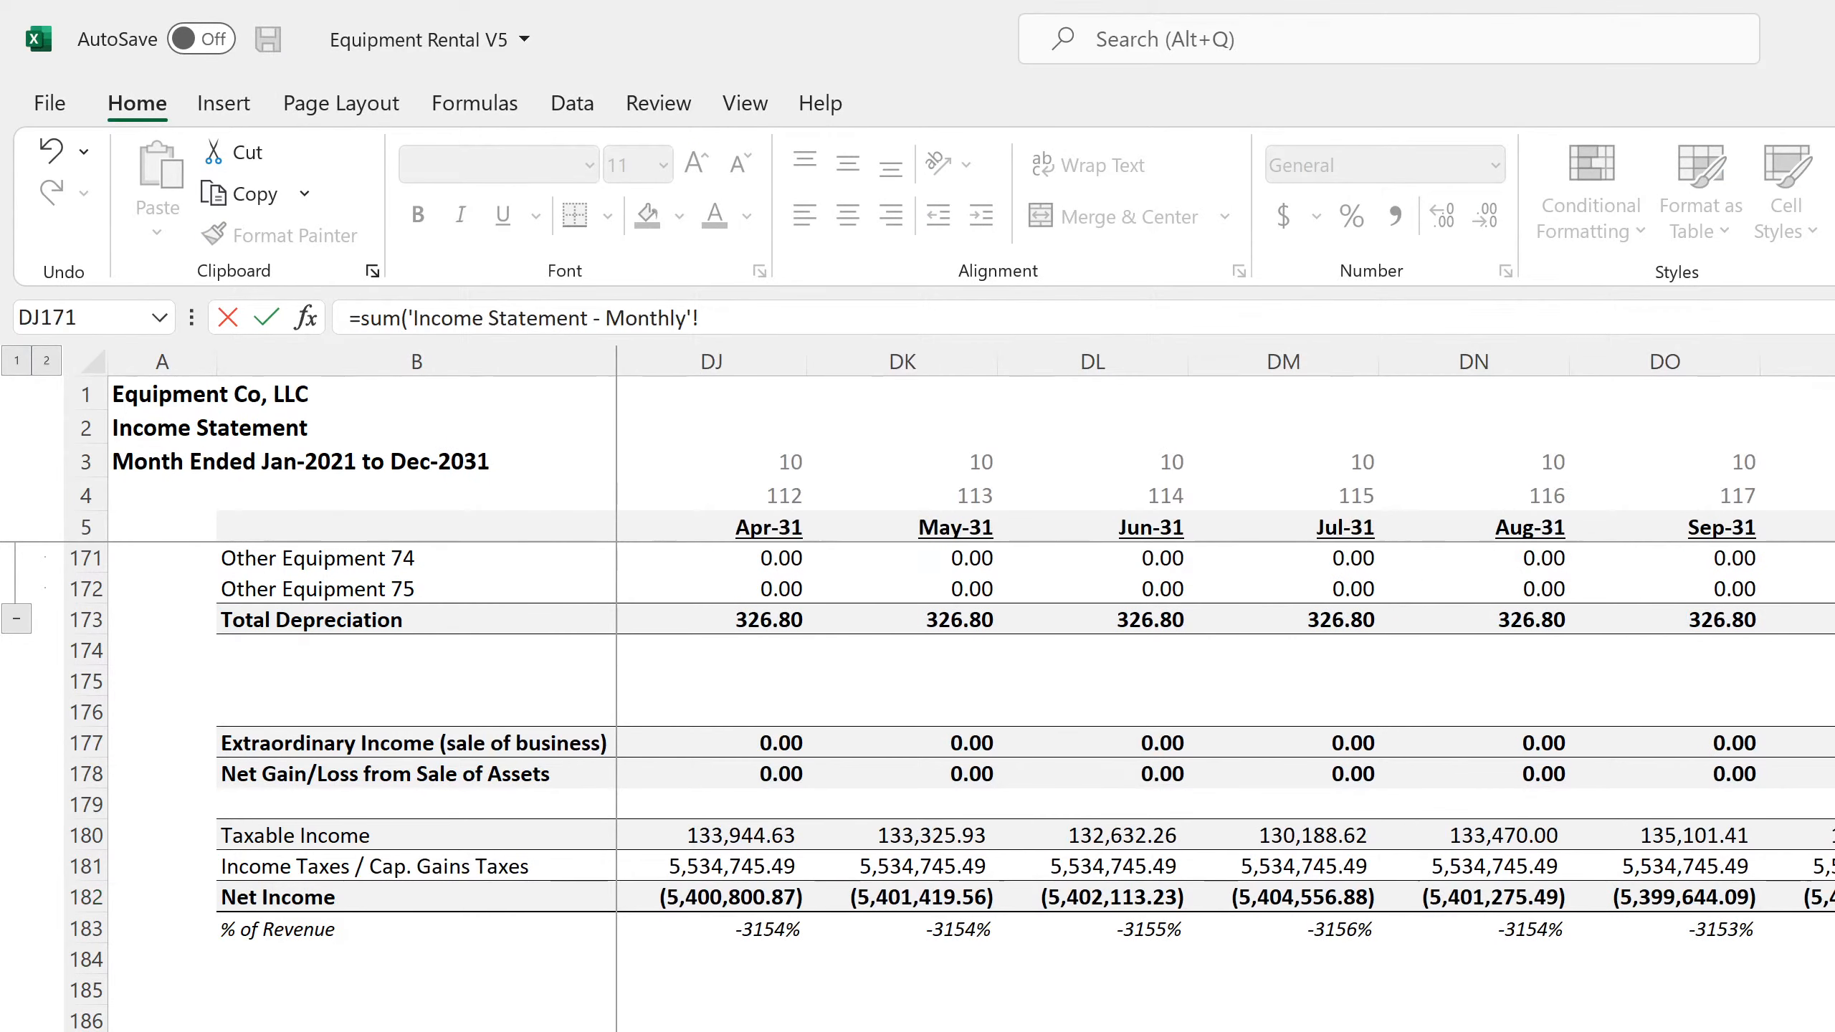
{"action": "left_click", "coordinate": [76, 901]}
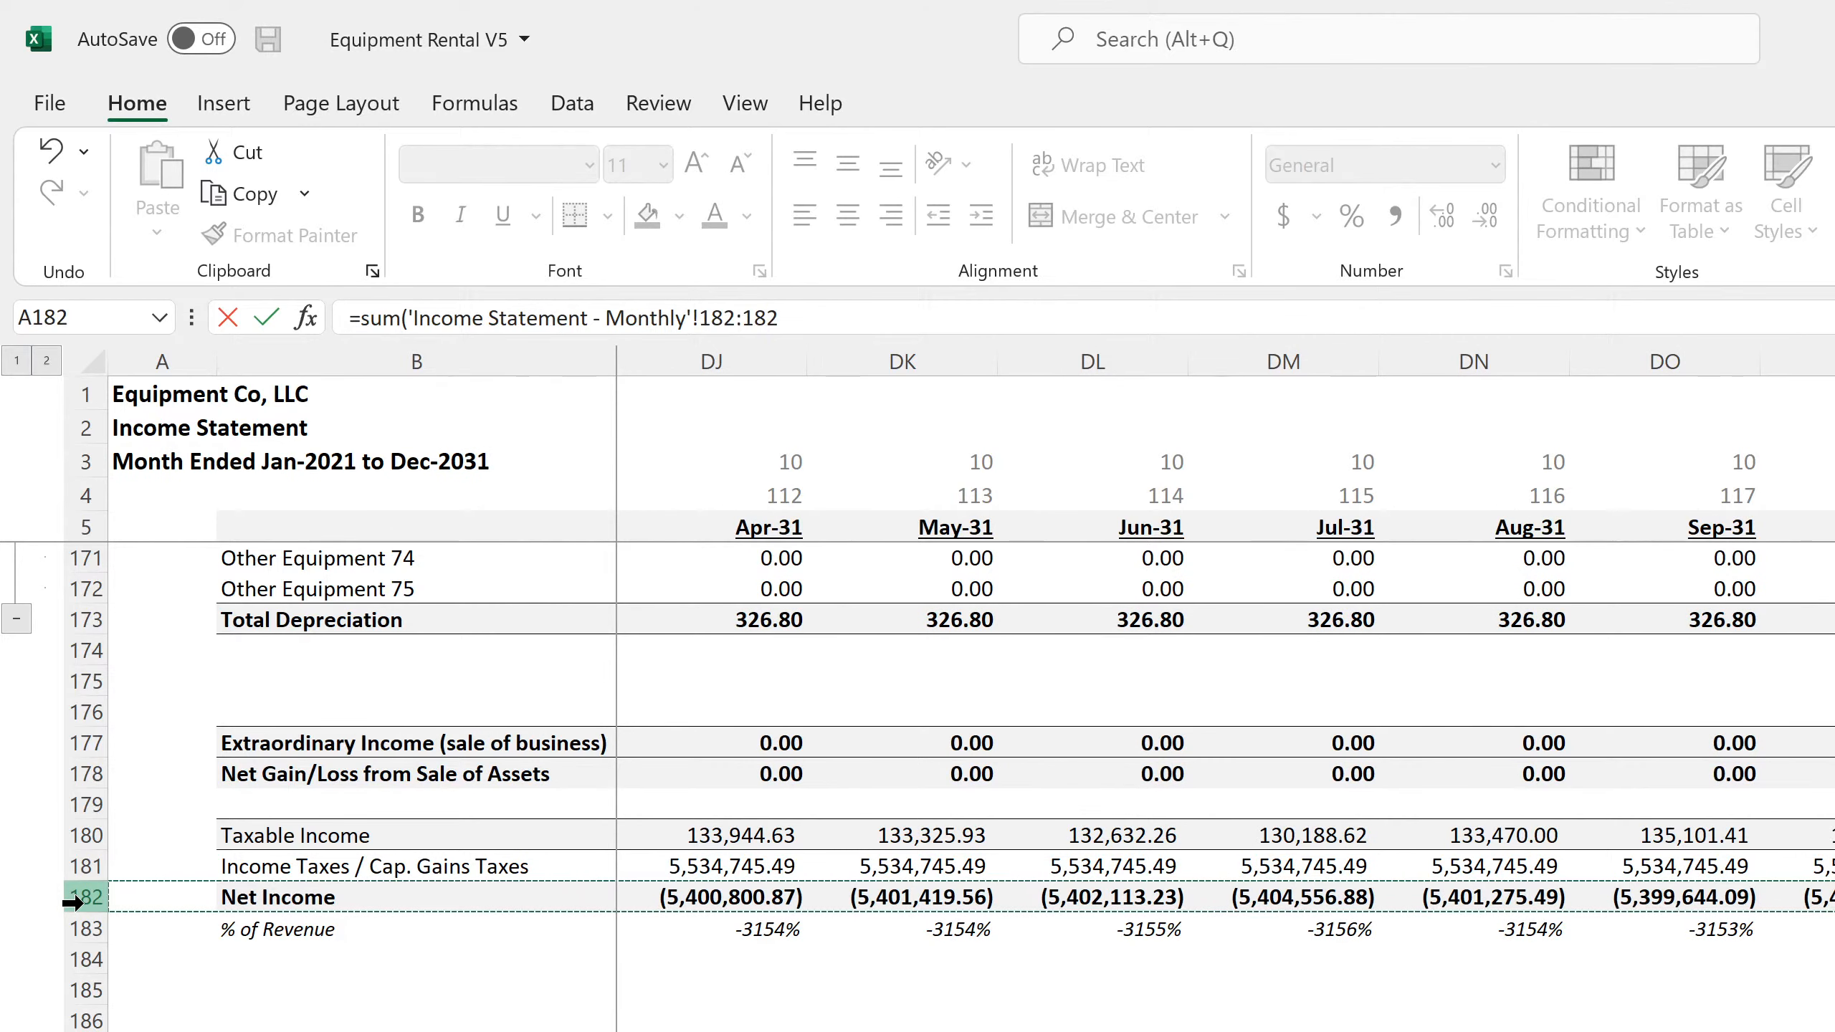
{"action": "left_click", "coordinate": [848, 319]}
{"action": "type", "text": ")"}
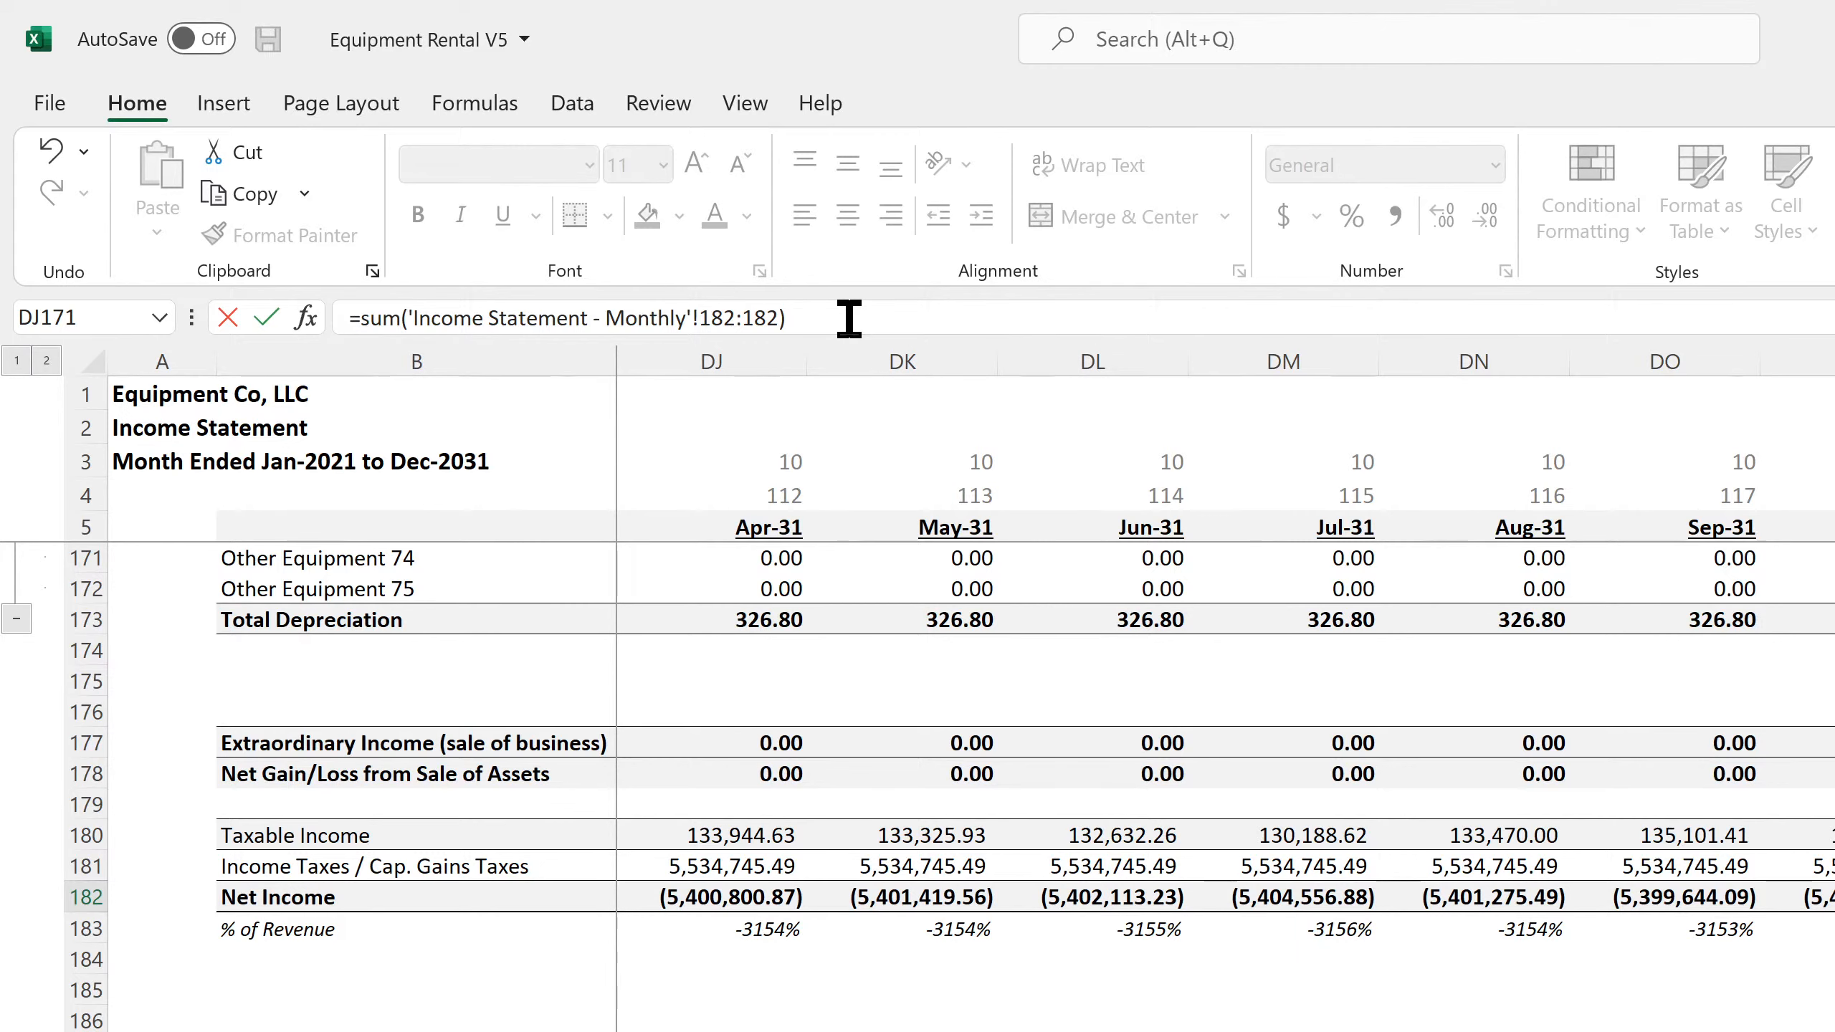
{"action": "type", "text": "-sum("}
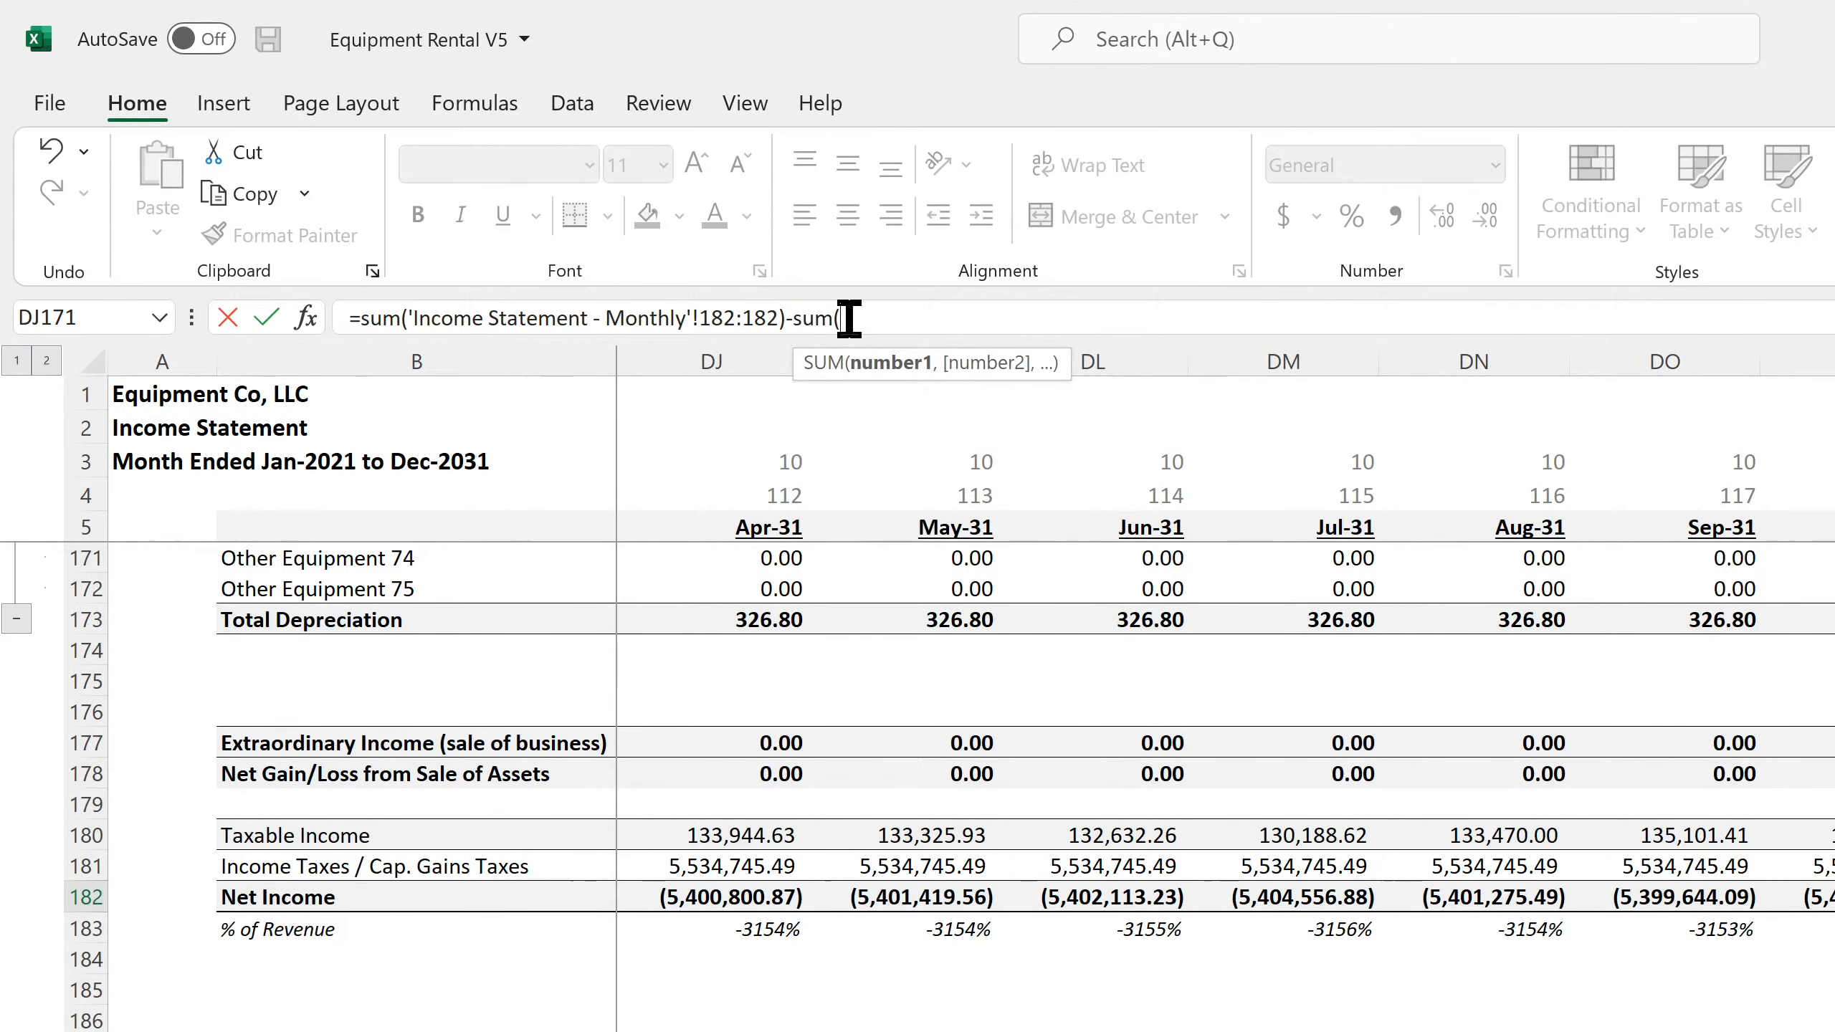
{"action": "key", "text": "ctrl+Page_Down"}
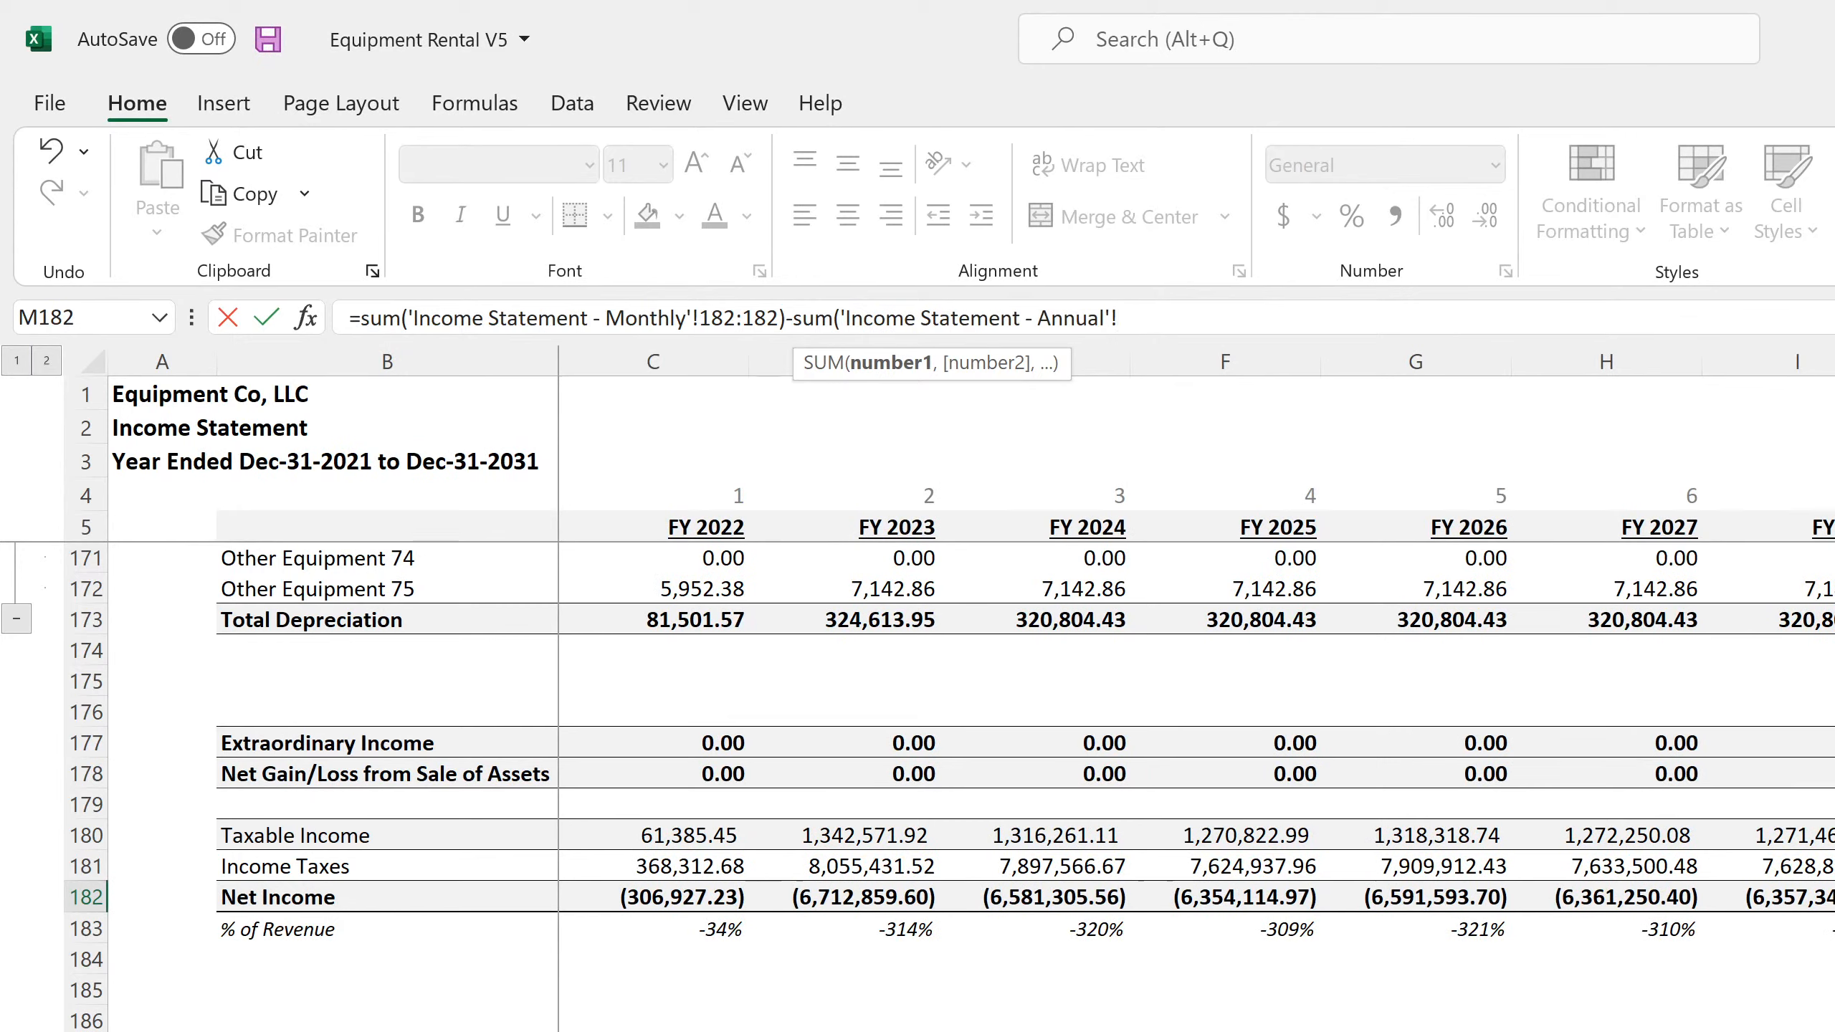
{"action": "left_click_drag", "start_coordinate": [1828, 896], "coordinate": [686, 896]}
{"action": "key", "text": "Return"}
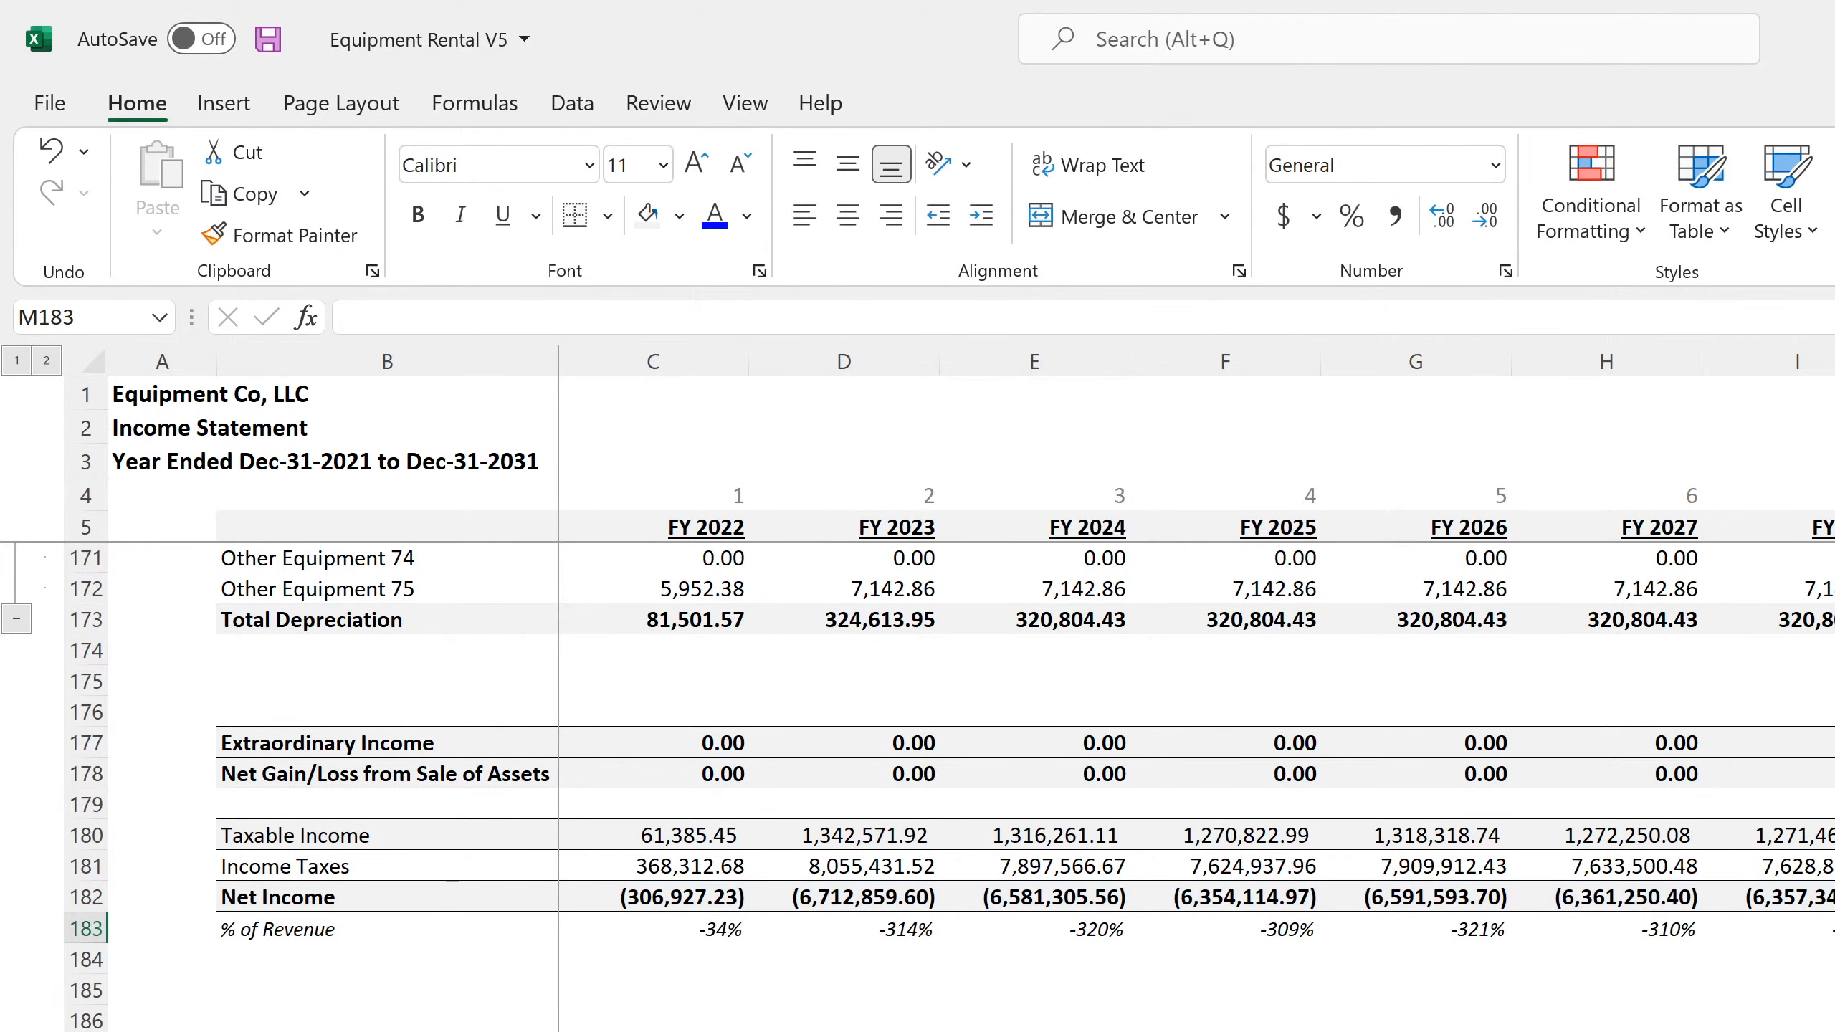
{"action": "key", "text": "Up"}
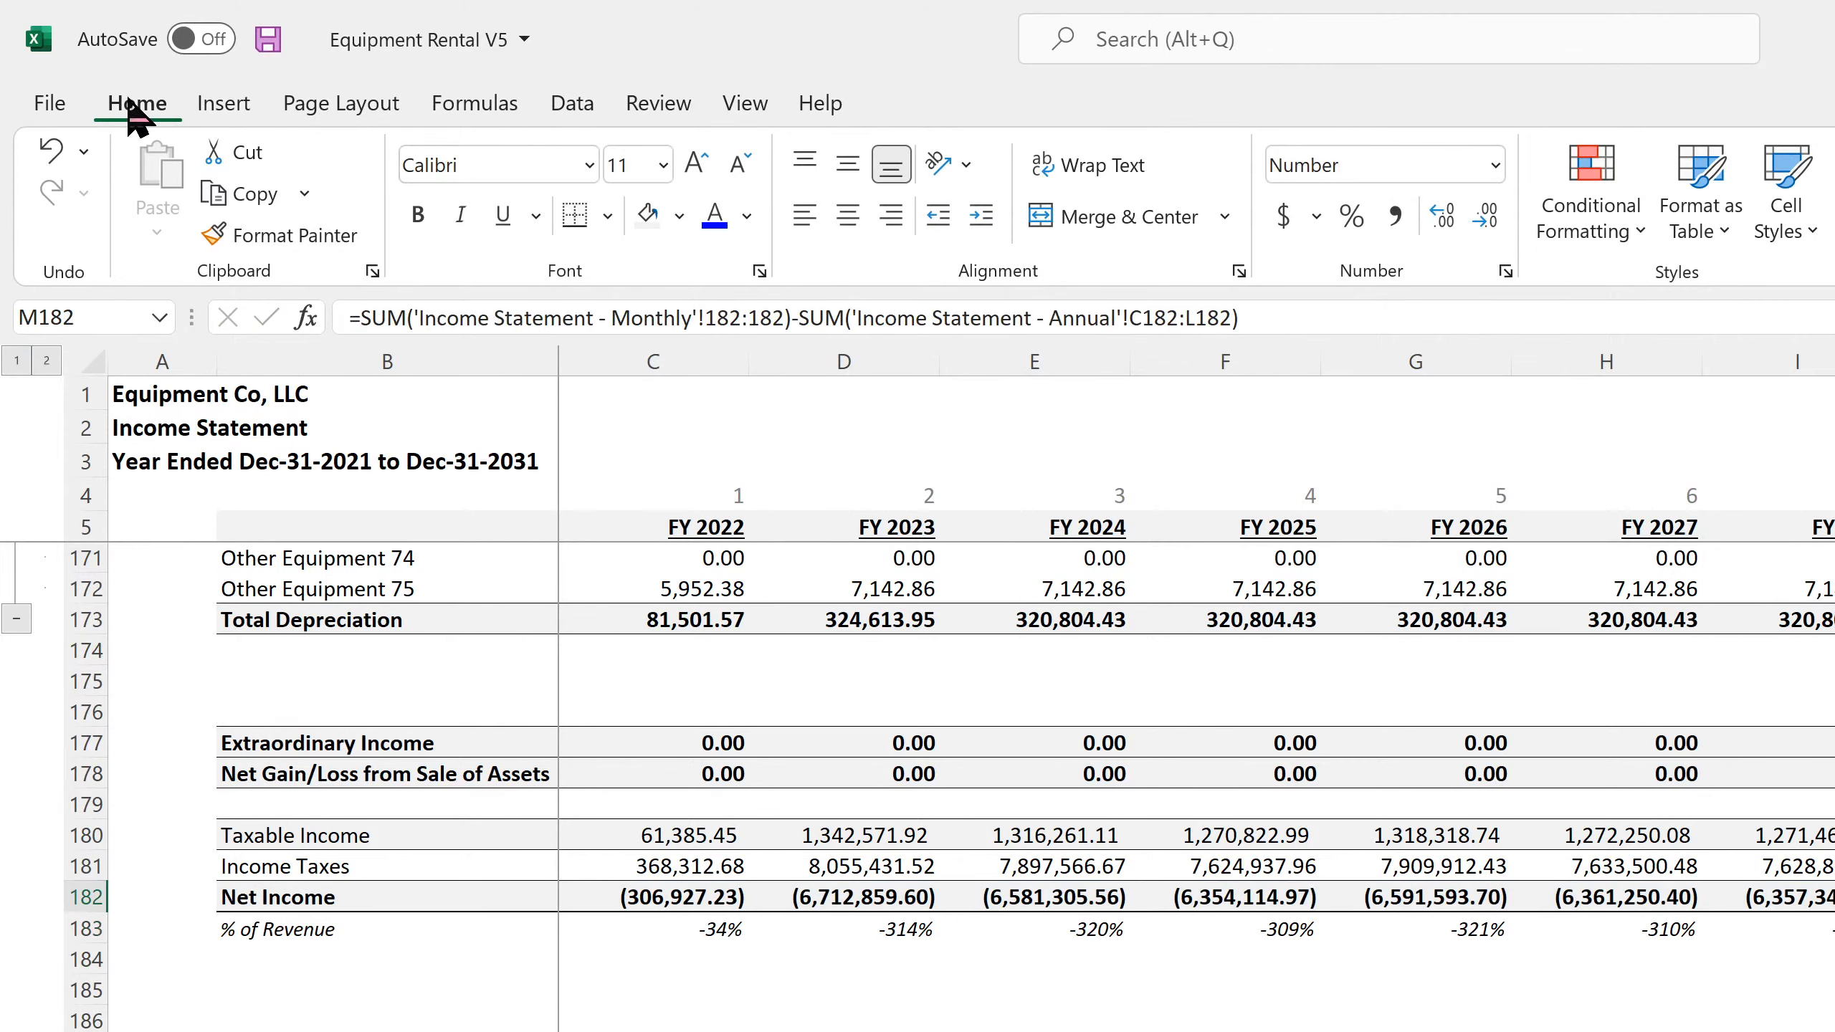
{"action": "left_click", "coordinate": [267, 39]}
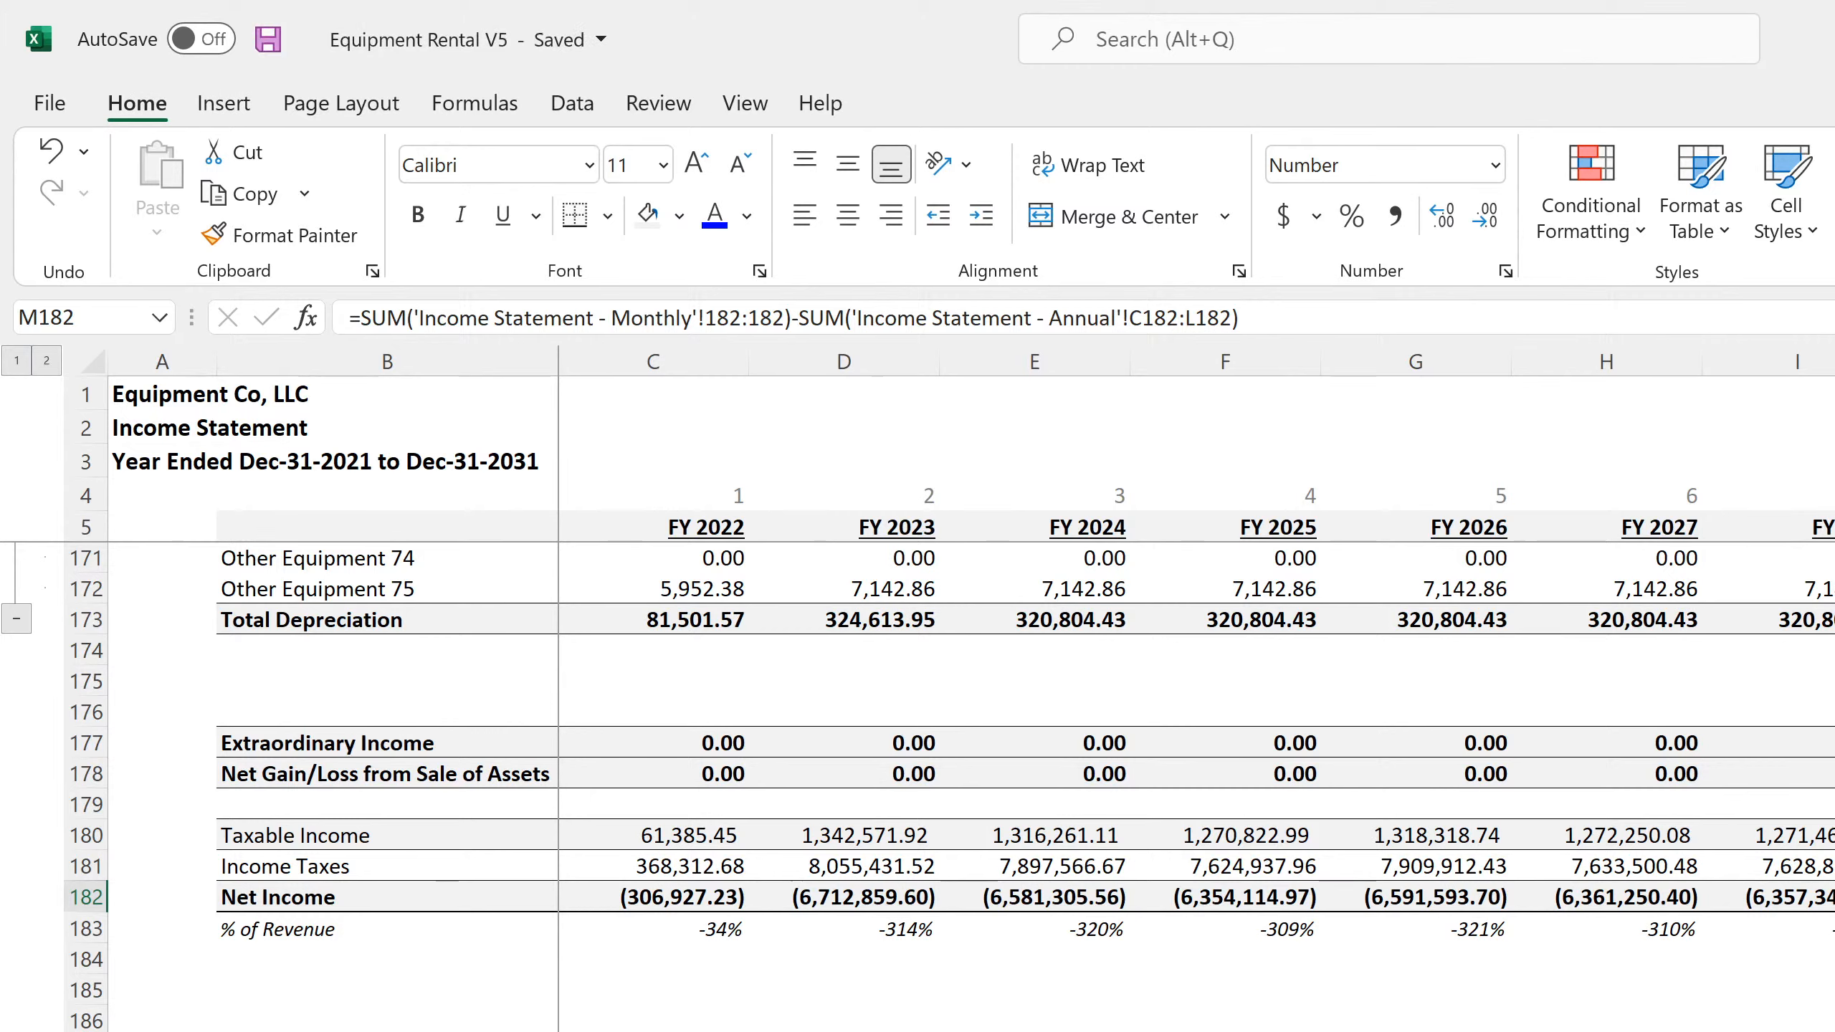
Check the Income Tax Rate and Long-Term Capital Gains Tax Rate assumptions and the annual formulas in L181 and L180
{"action": "key", "text": "Up"}
{"action": "key", "text": "Left"}
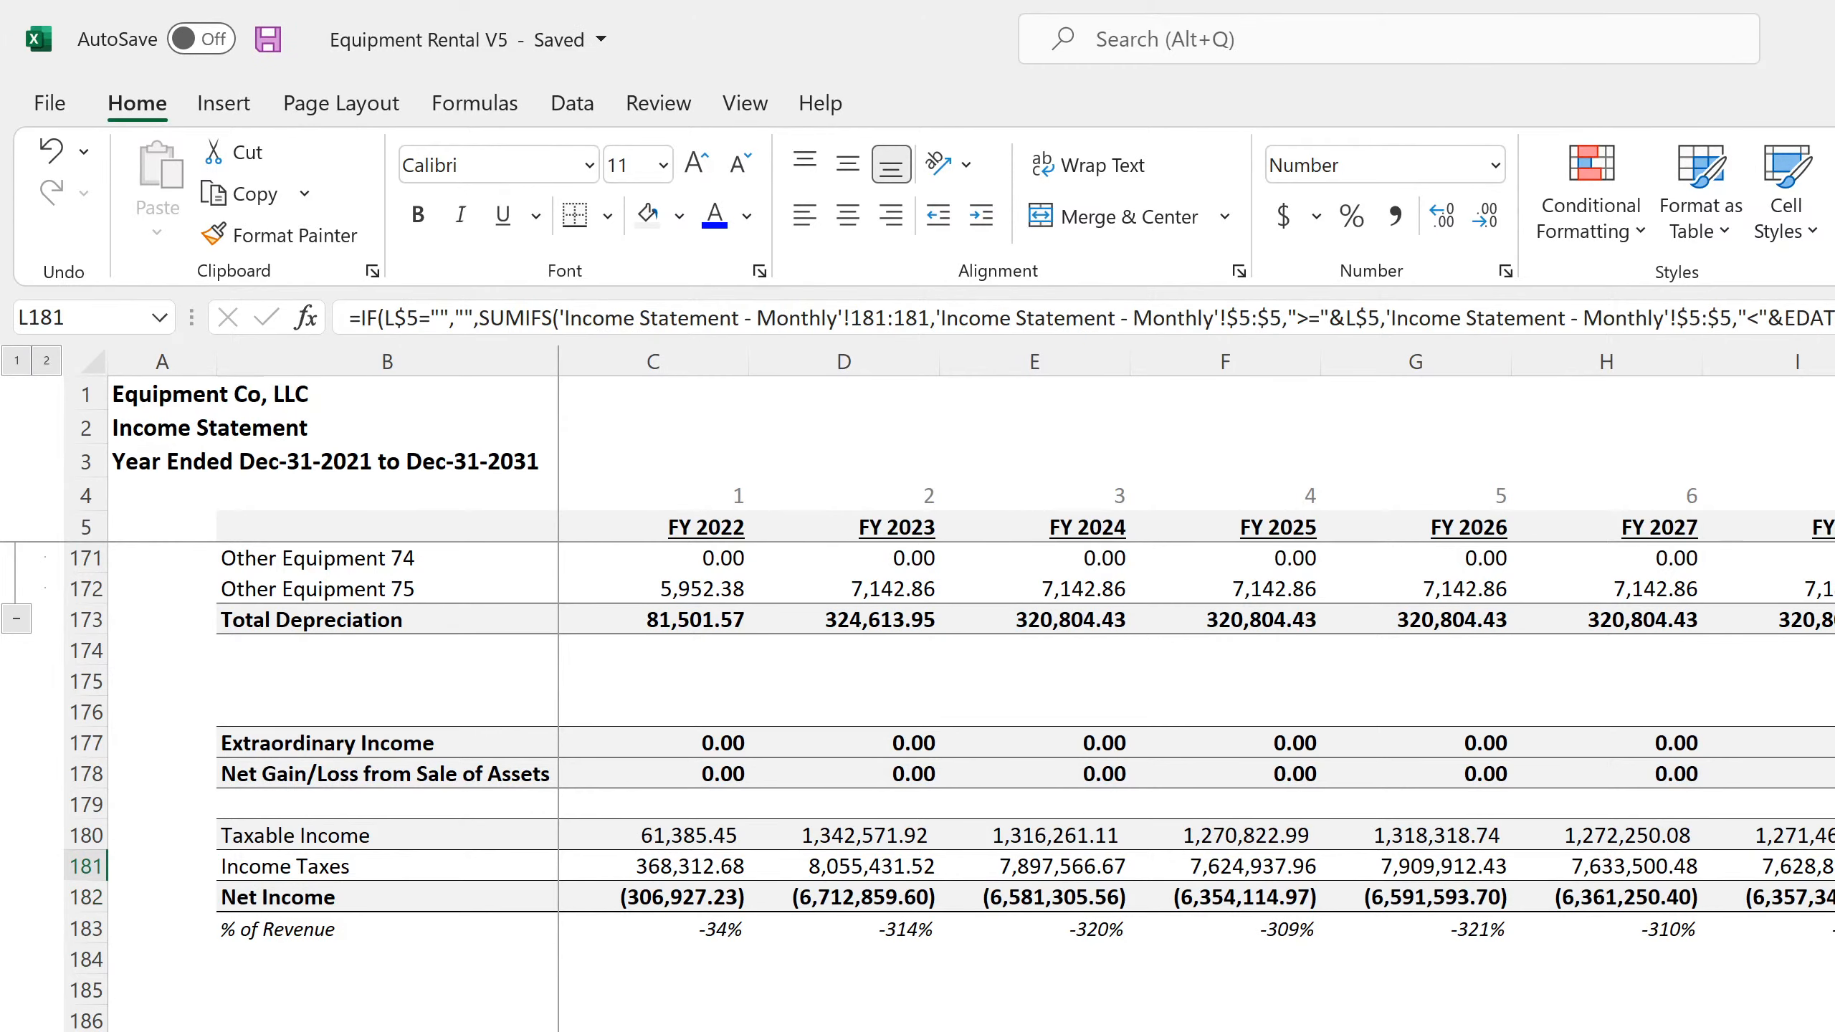
{"action": "key", "text": "ctrl+Page_Up"}
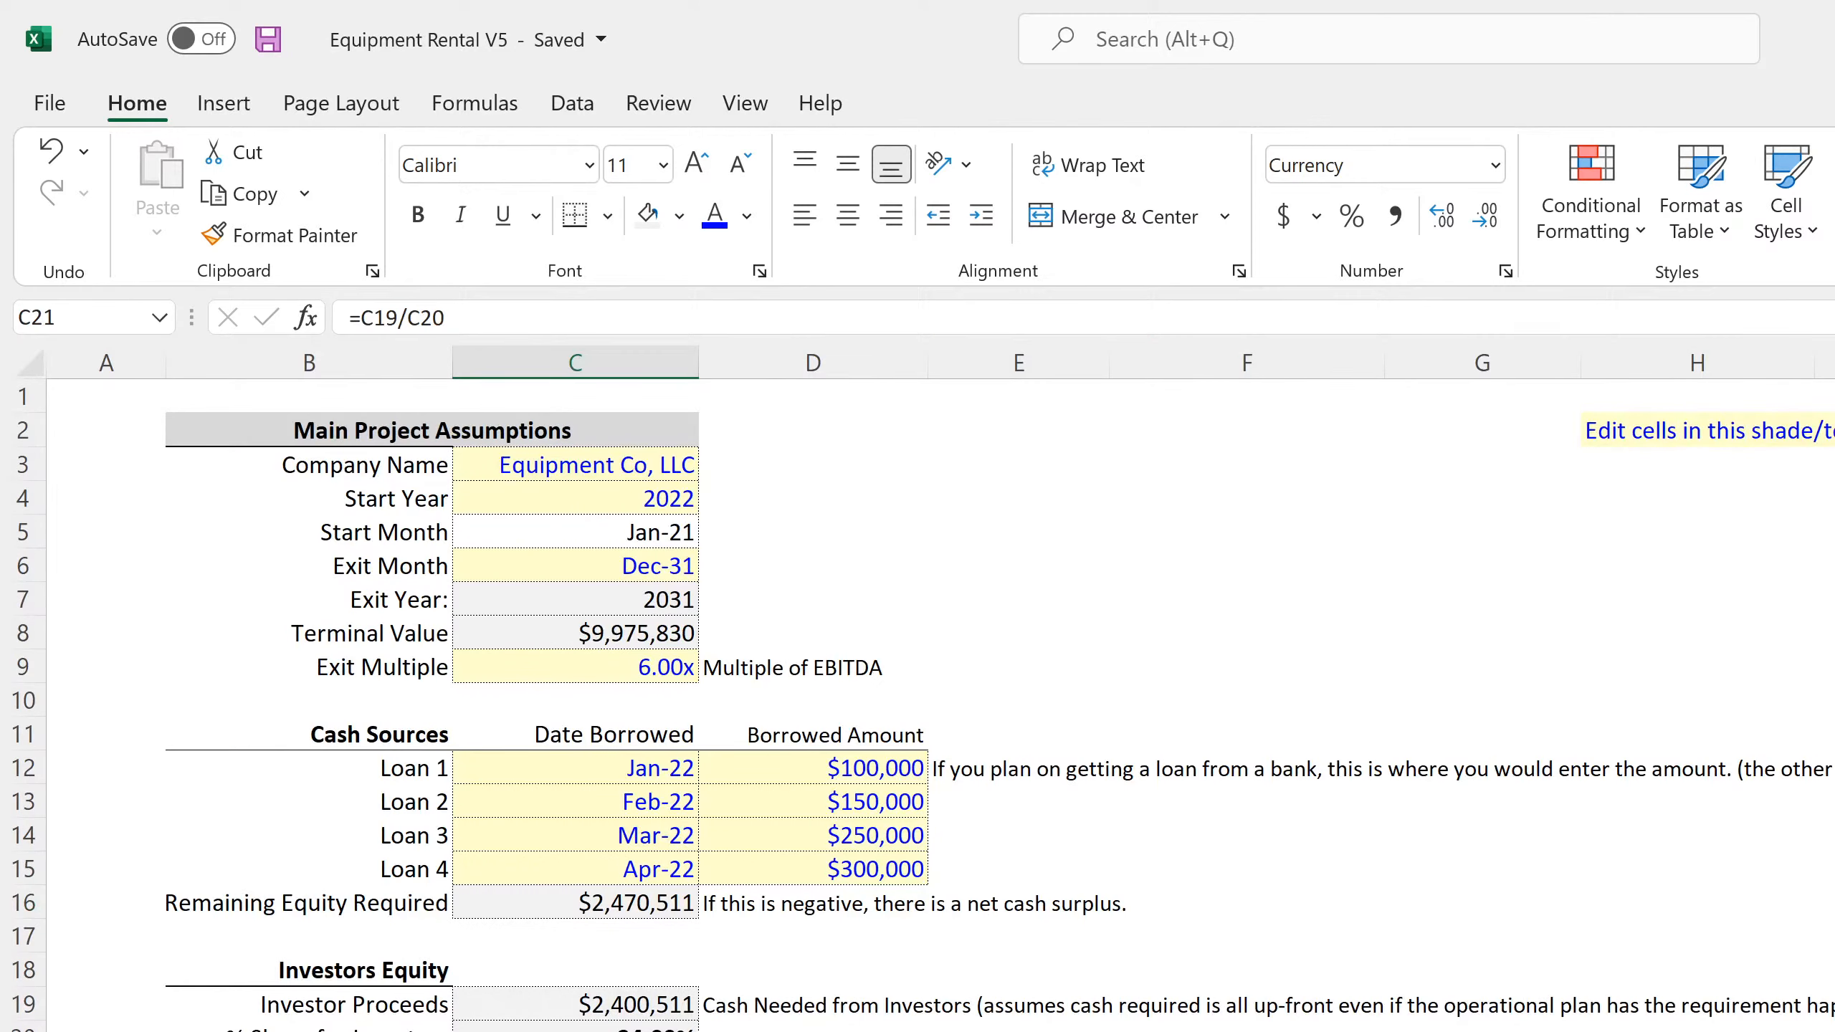
{"action": "scroll", "coordinate": [918, 694], "scroll_direction": "down", "scroll_amount": 1}
{"action": "scroll", "coordinate": [571, 722], "scroll_direction": "down", "scroll_amount": 3}
{"action": "left_click", "coordinate": [571, 1005]}
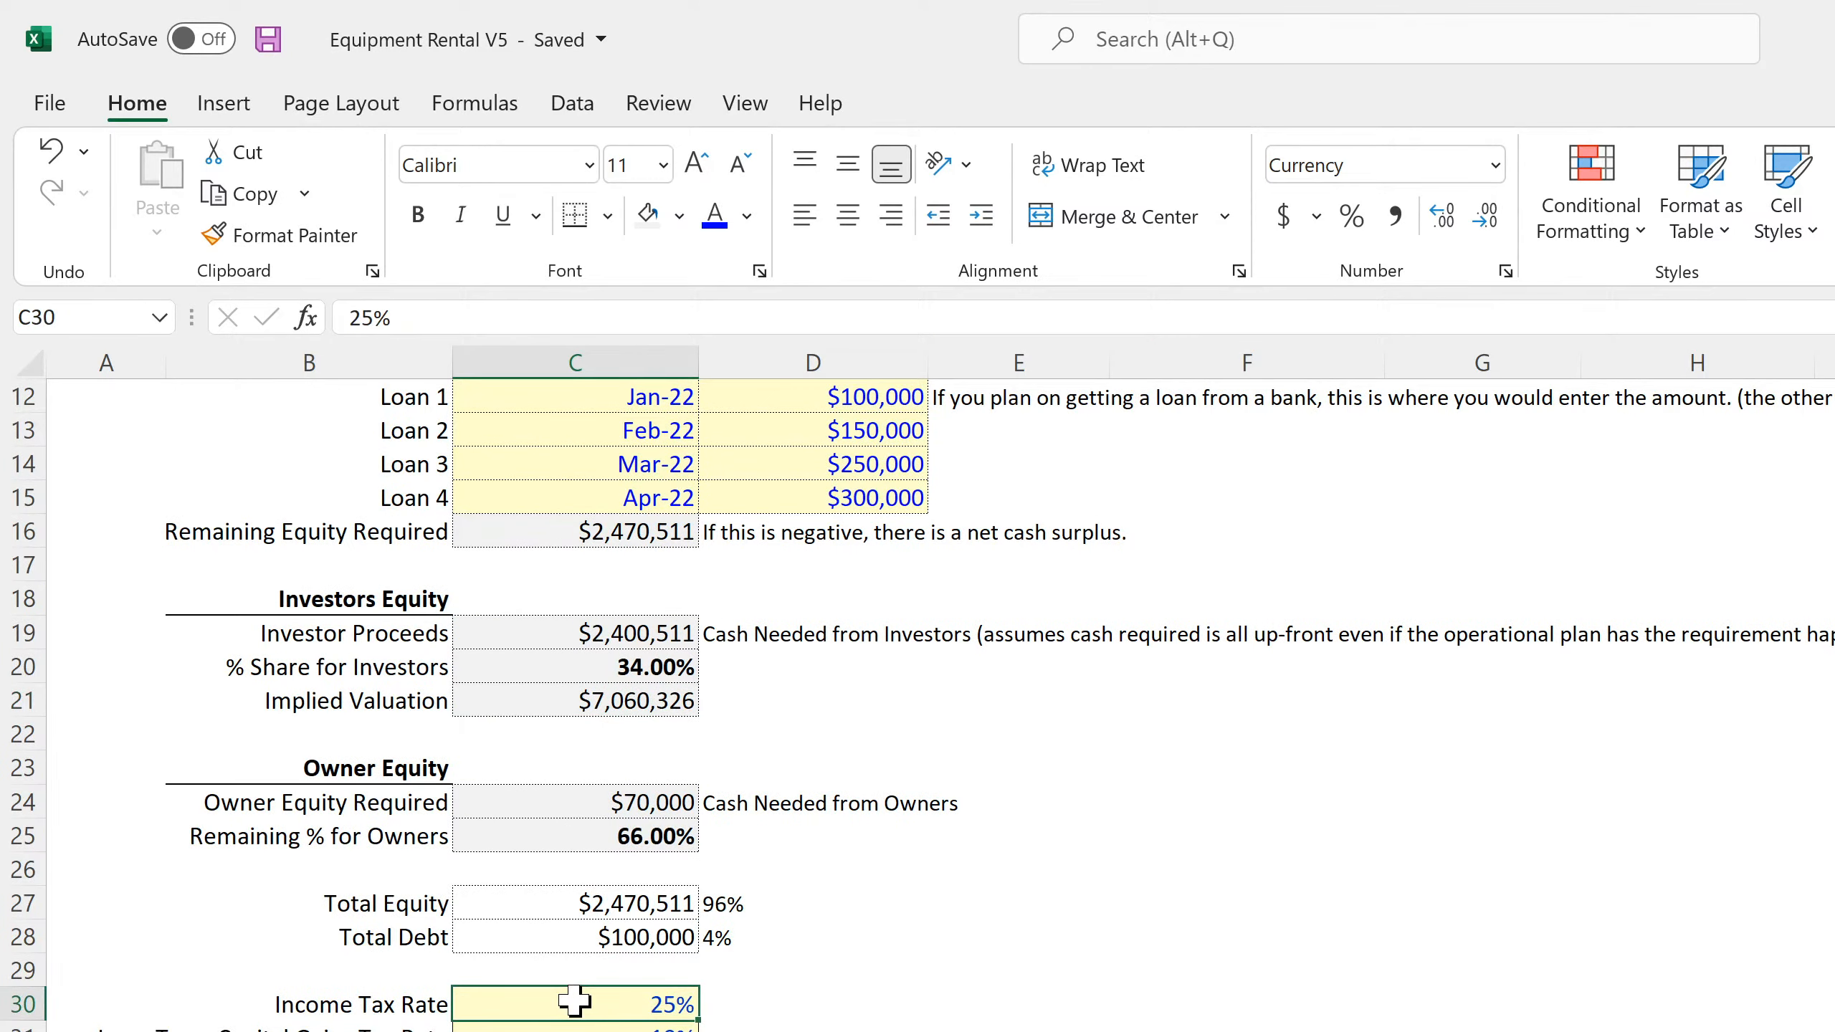
{"action": "left_click", "coordinate": [567, 1029]}
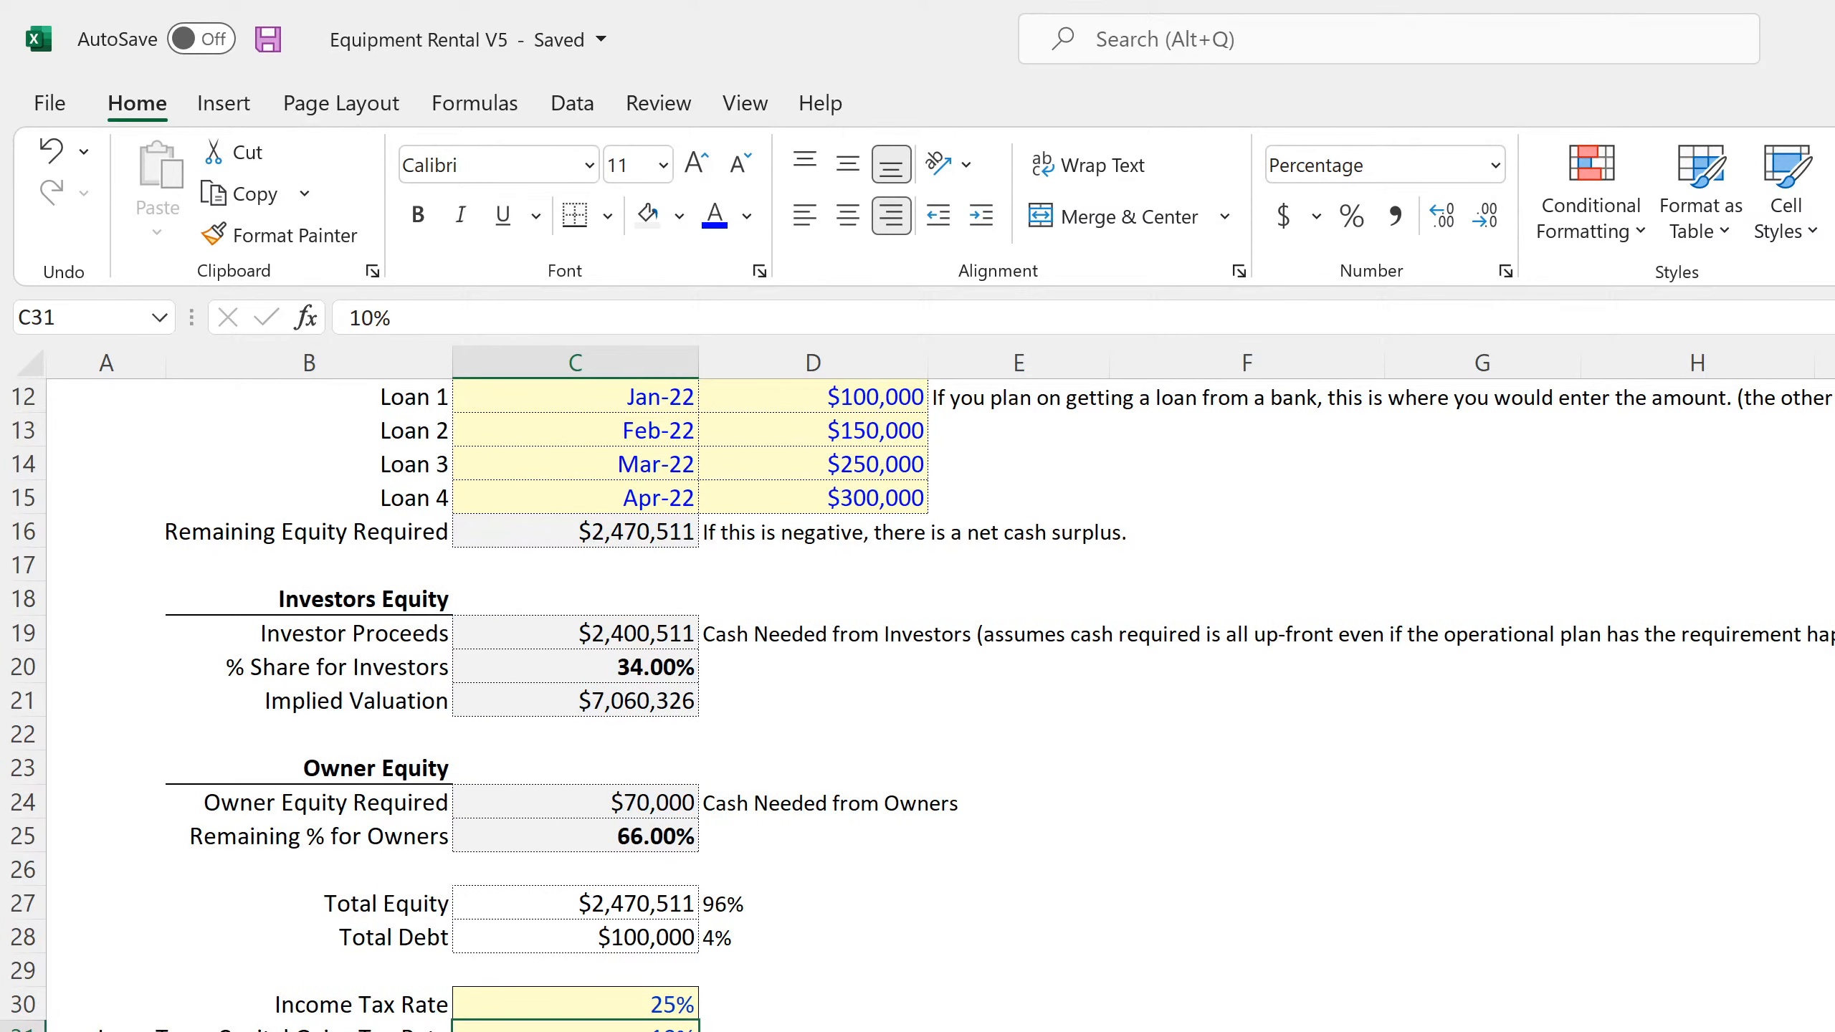
{"action": "key", "text": "ctrl+Page_Down"}
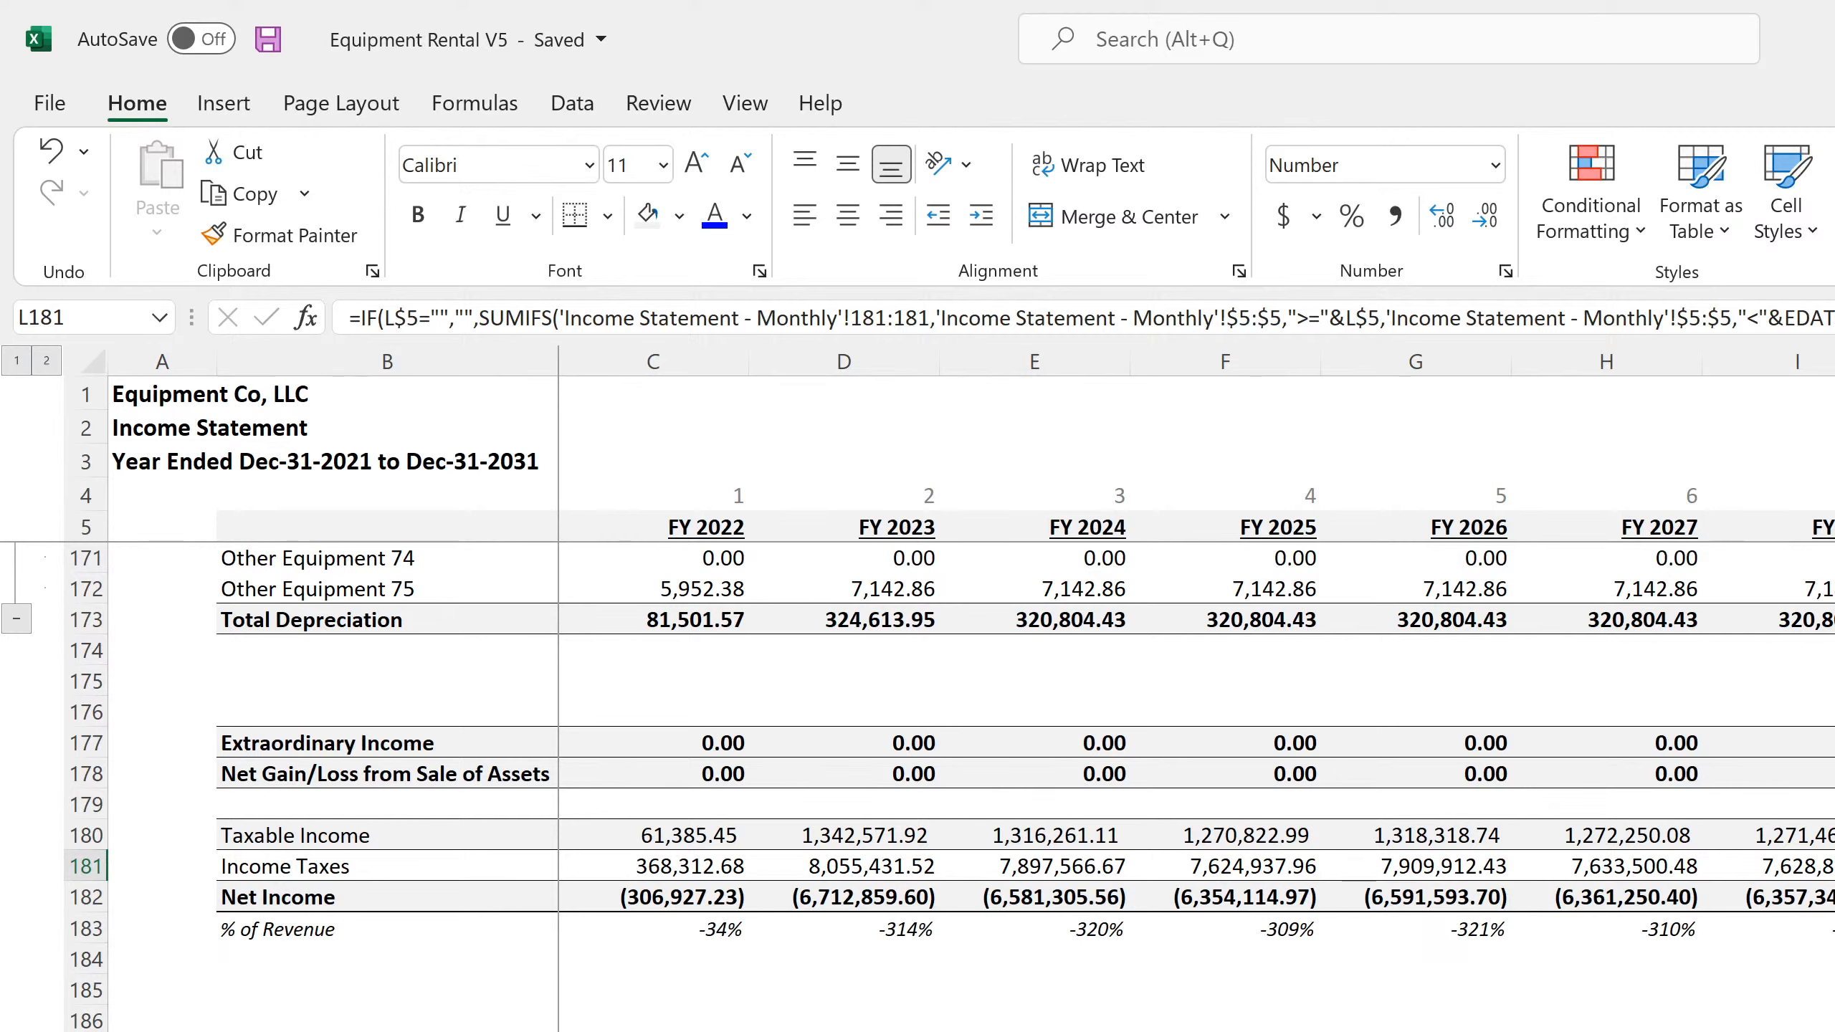
{"action": "key", "text": "Up"}
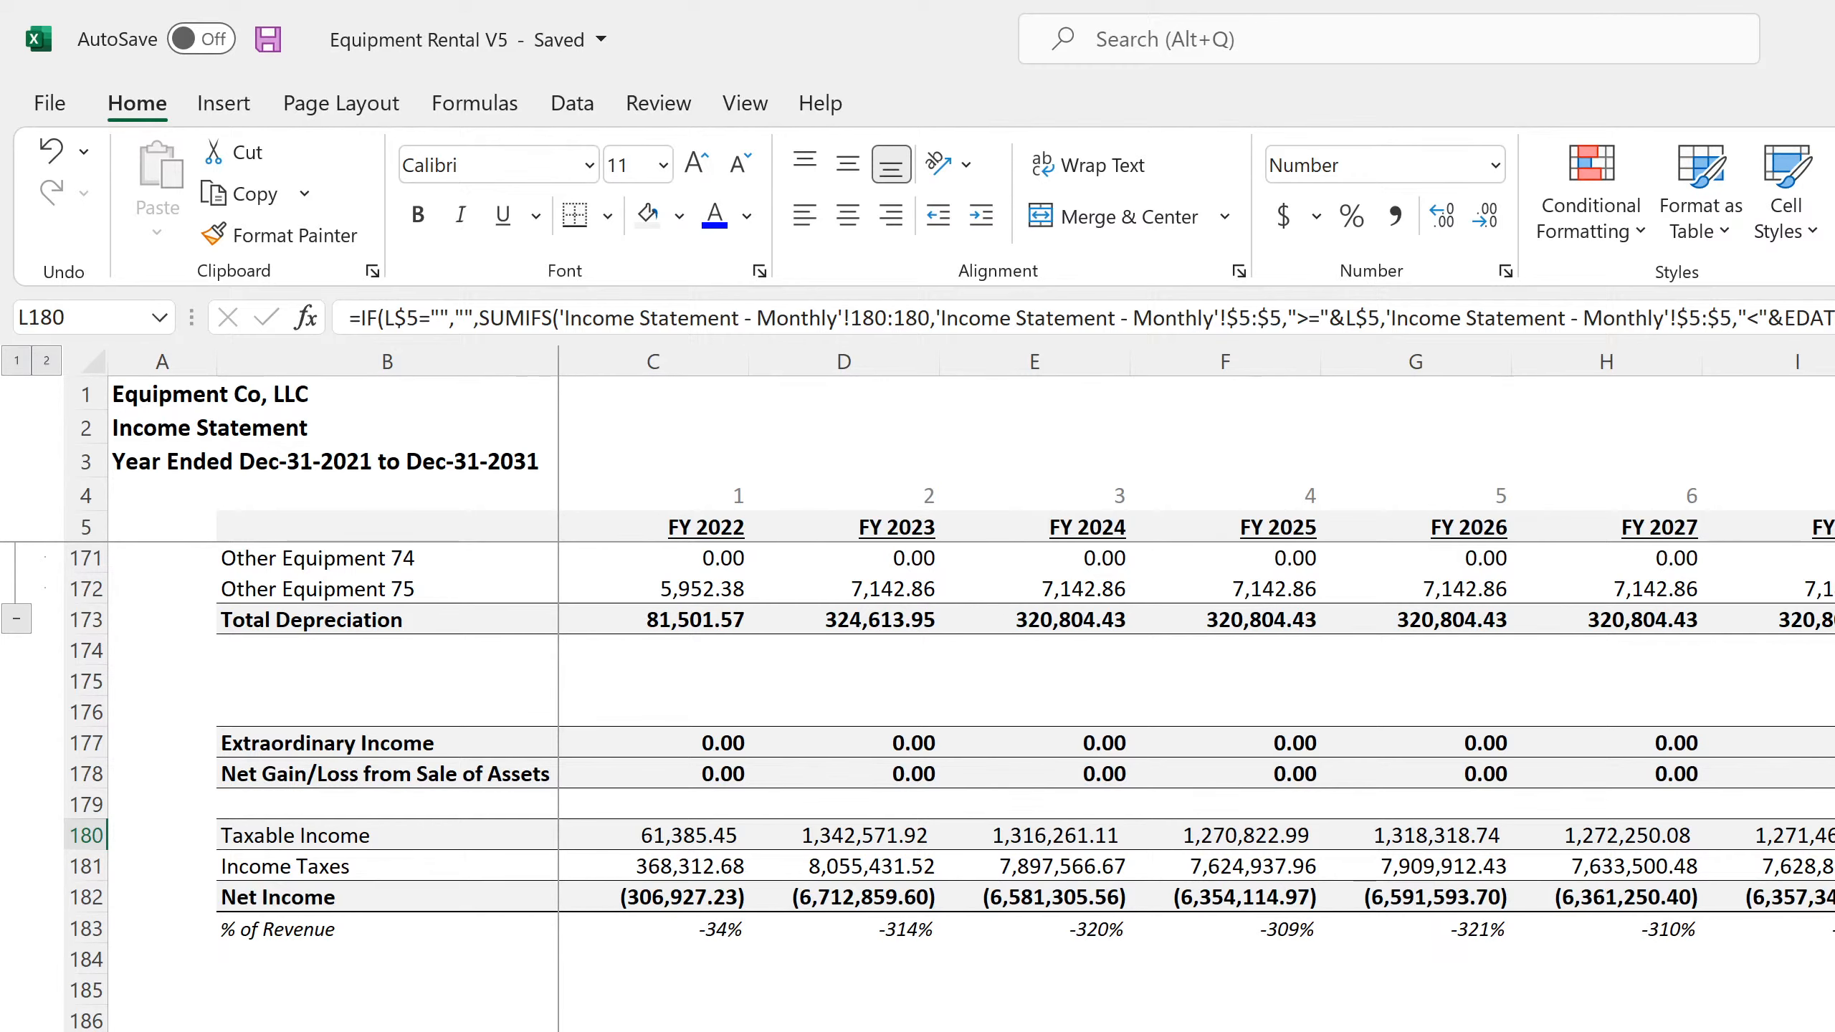
Examine the full monthly income tax formula in DR181, the Net Income formula in DR182, and the date flag in DQ191
{"action": "key", "text": "ctrl+Page_Up"}
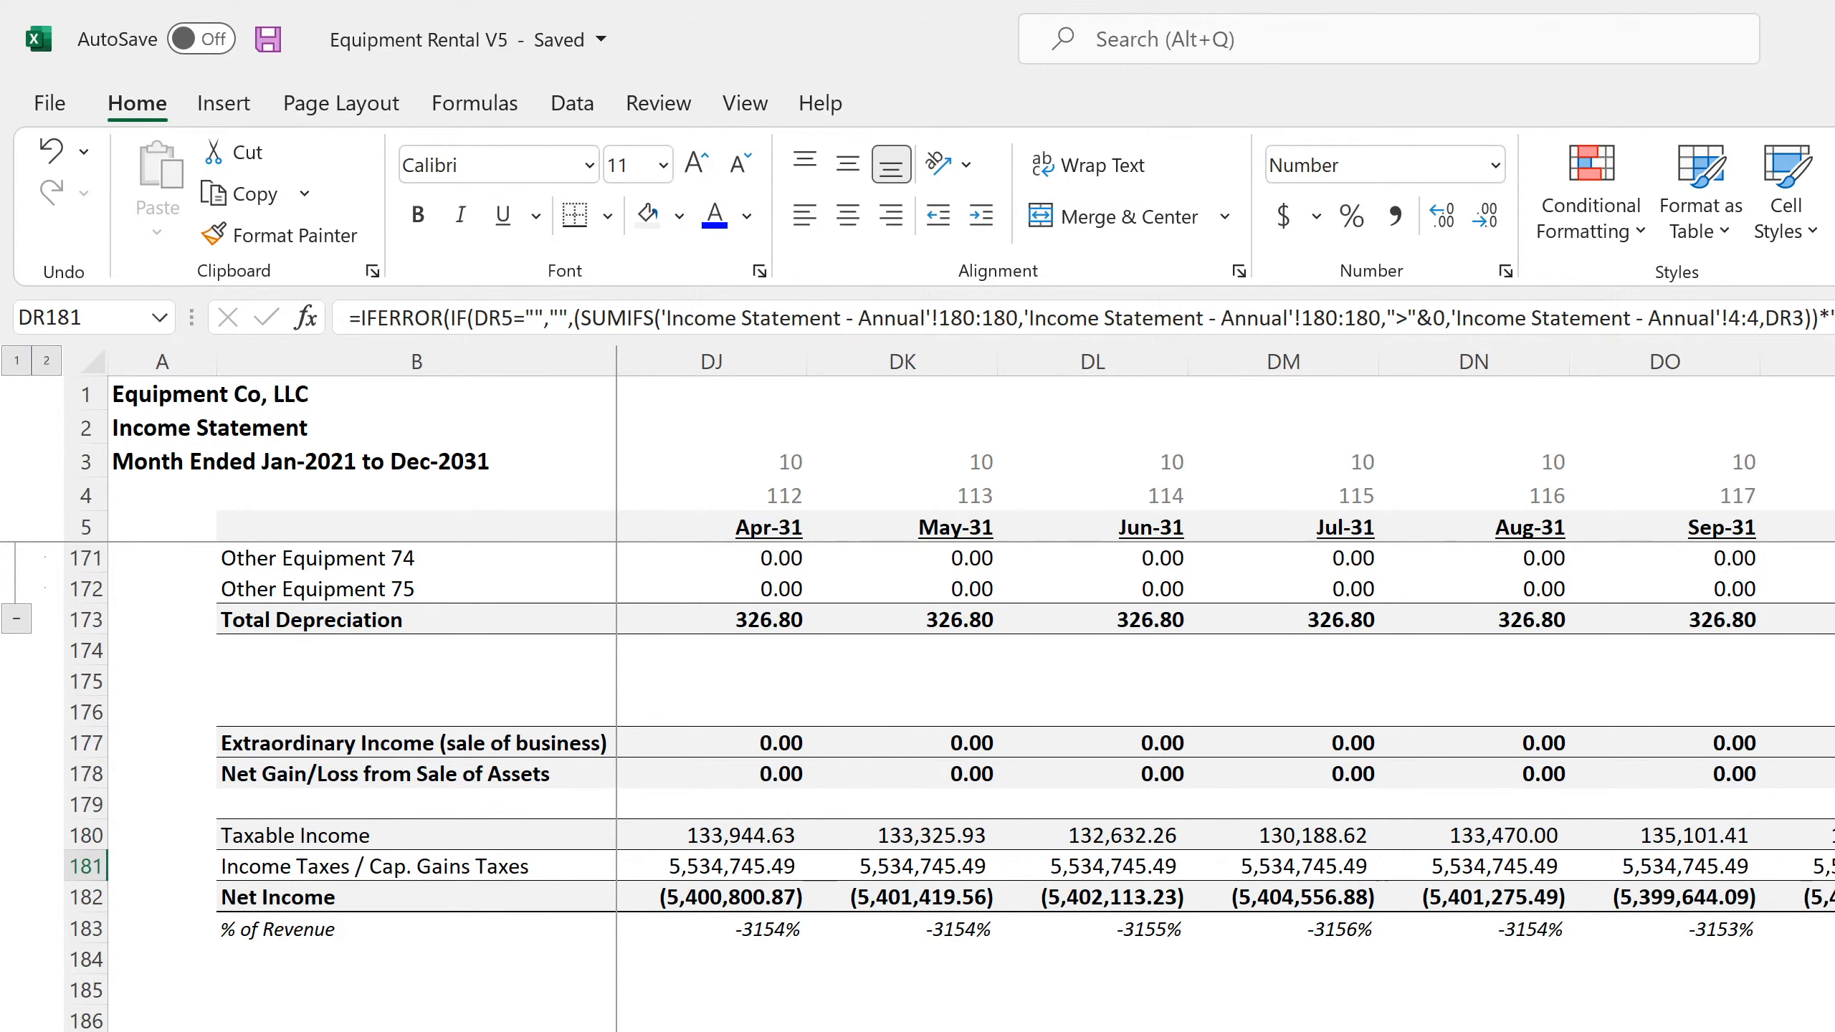
{"action": "key", "text": "ctrl+shift+u"}
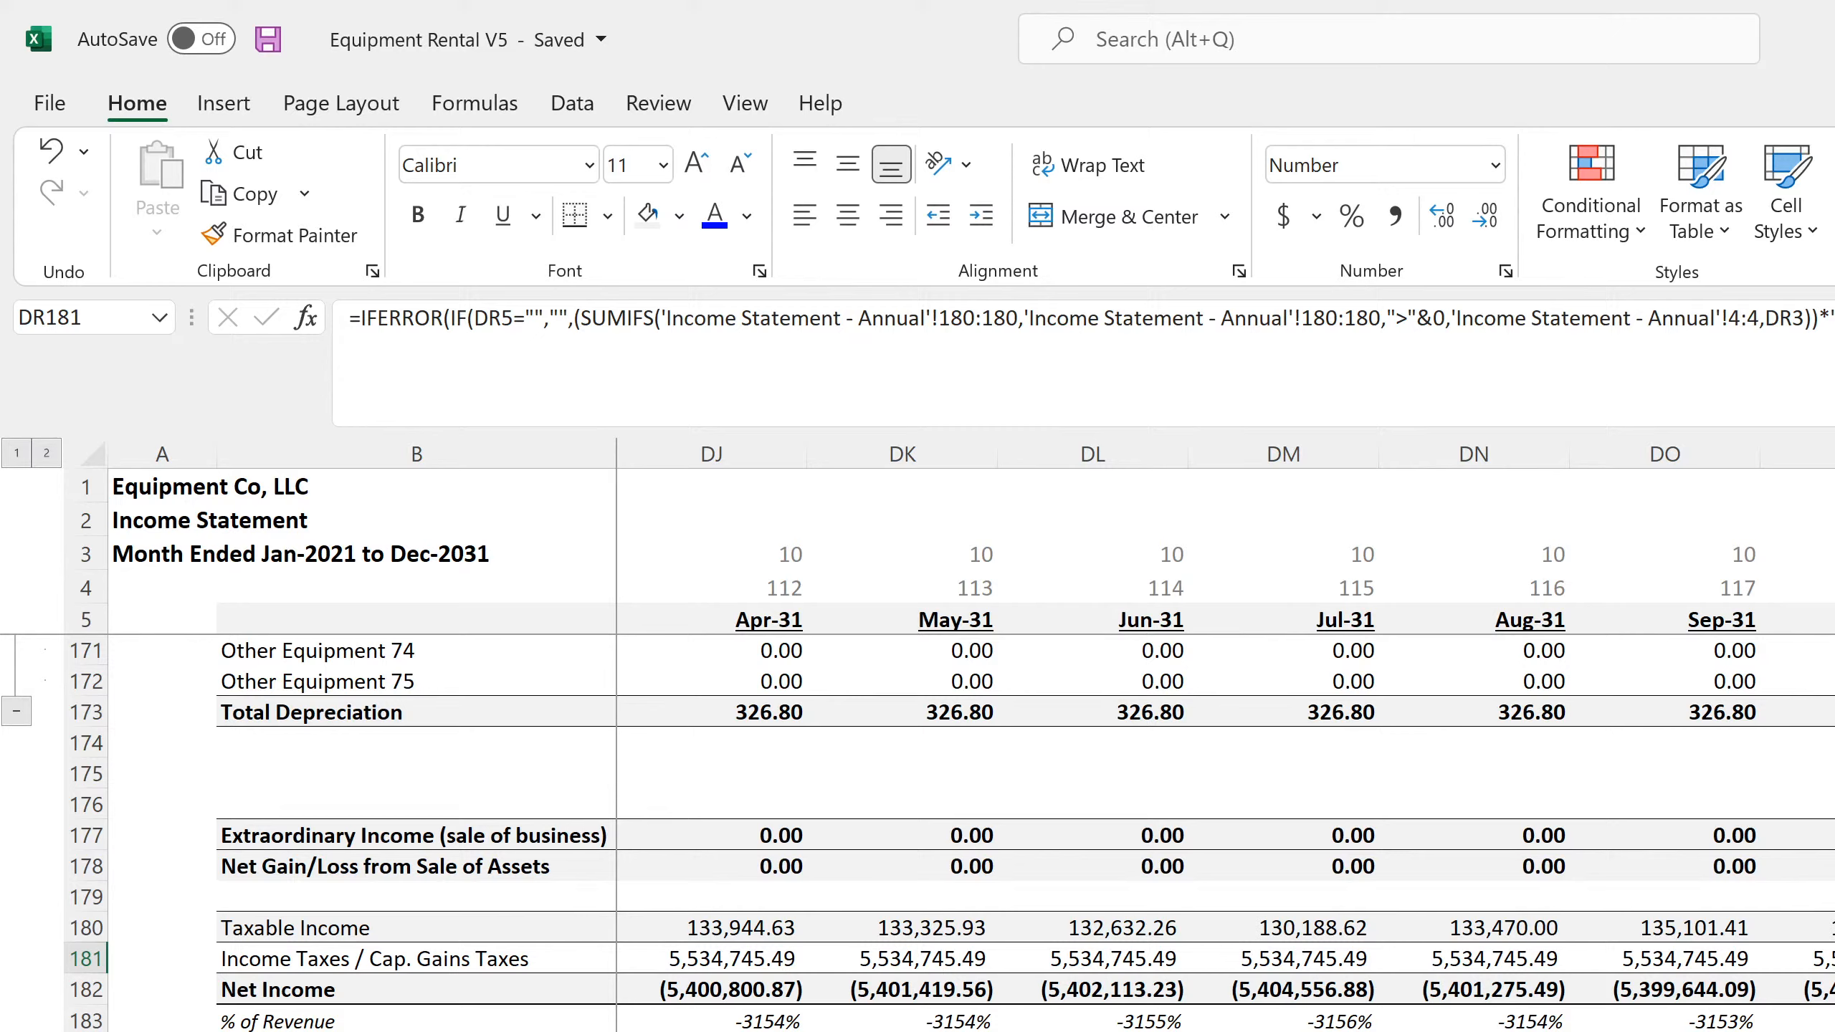
{"action": "key", "text": "Down"}
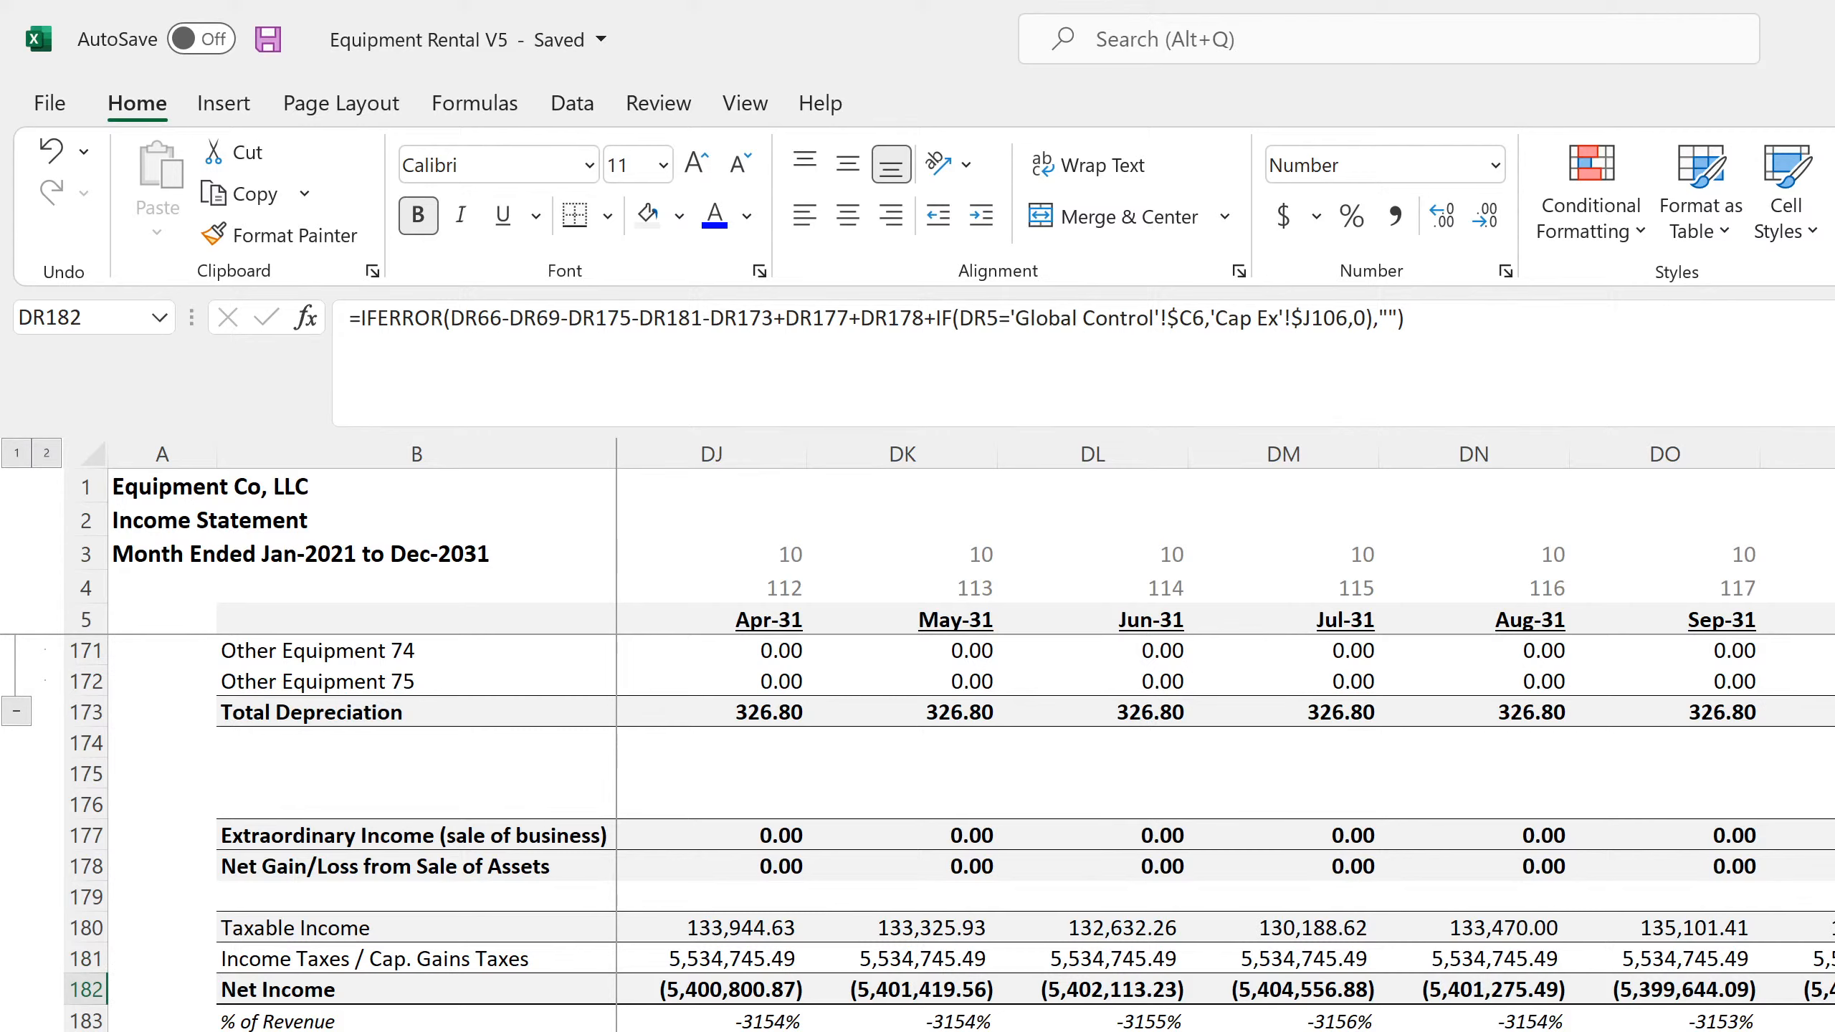
{"action": "key", "text": "ctrl+Down"}
{"action": "key", "text": "Left"}
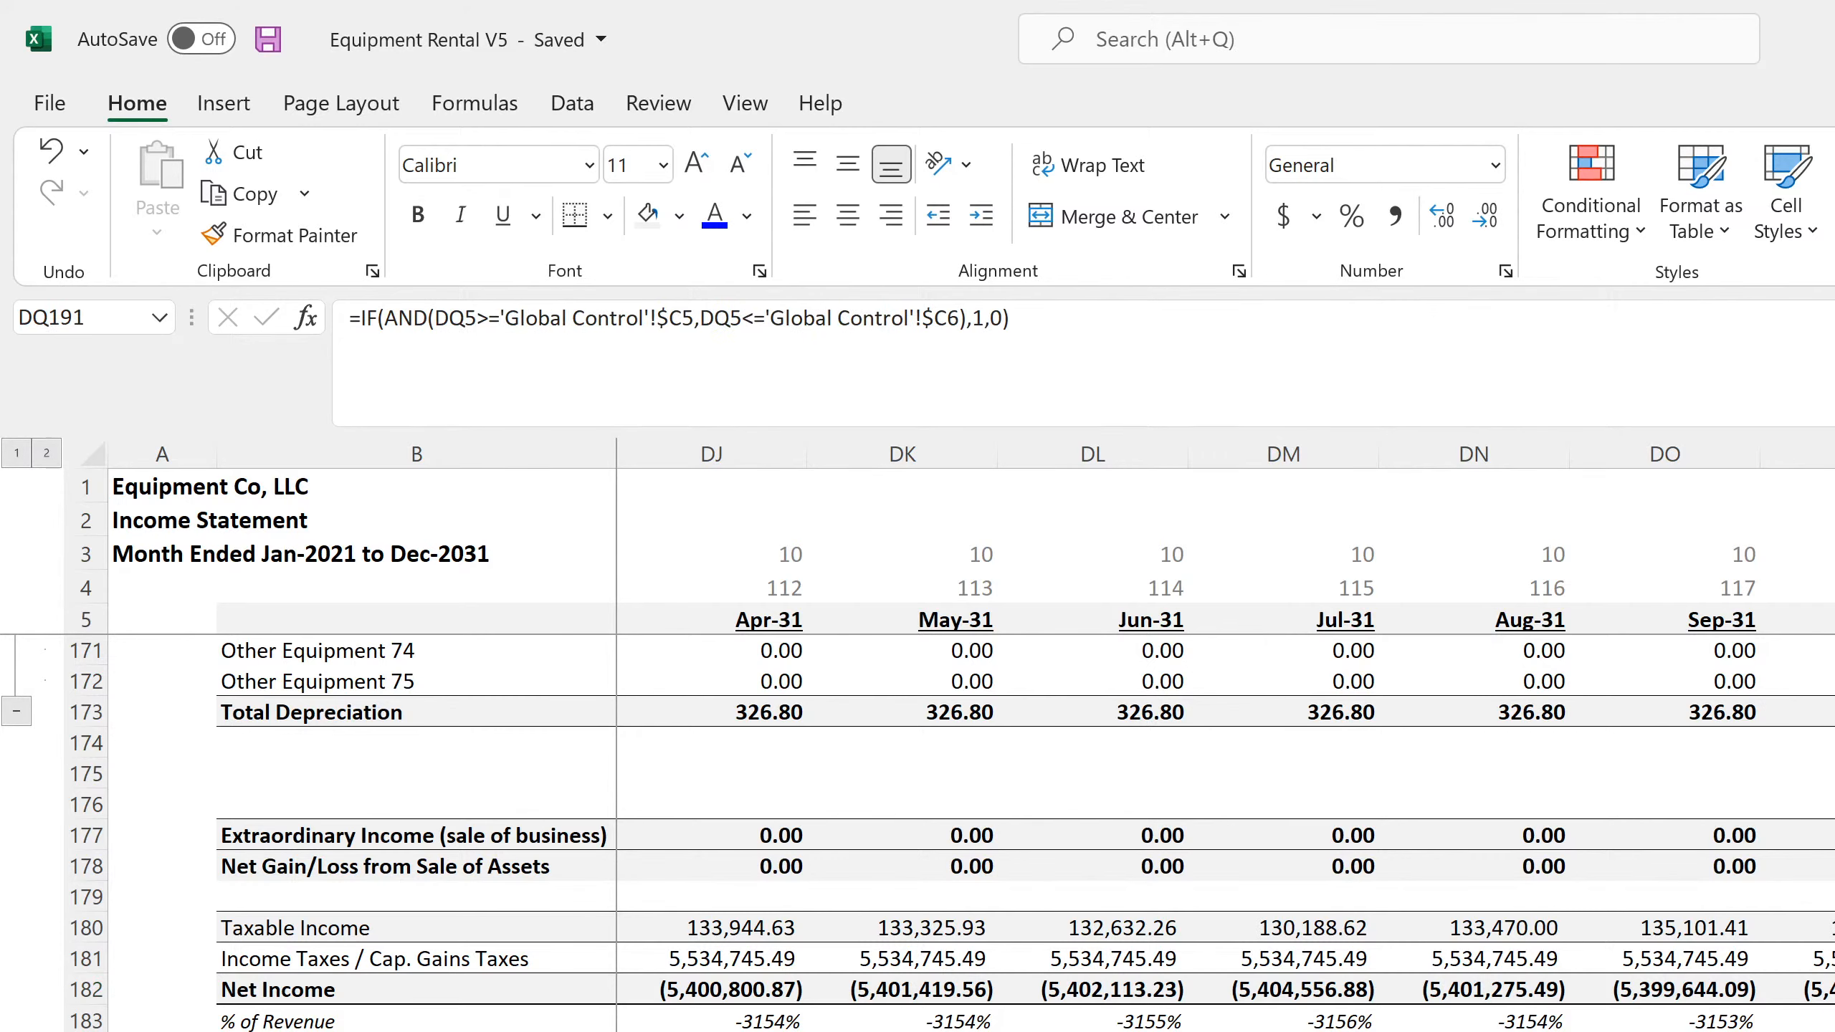
Review the Exit Month in C6 and the tax rate cells in the main project assumptions
{"action": "key", "text": "ctrl+Page_Up"}
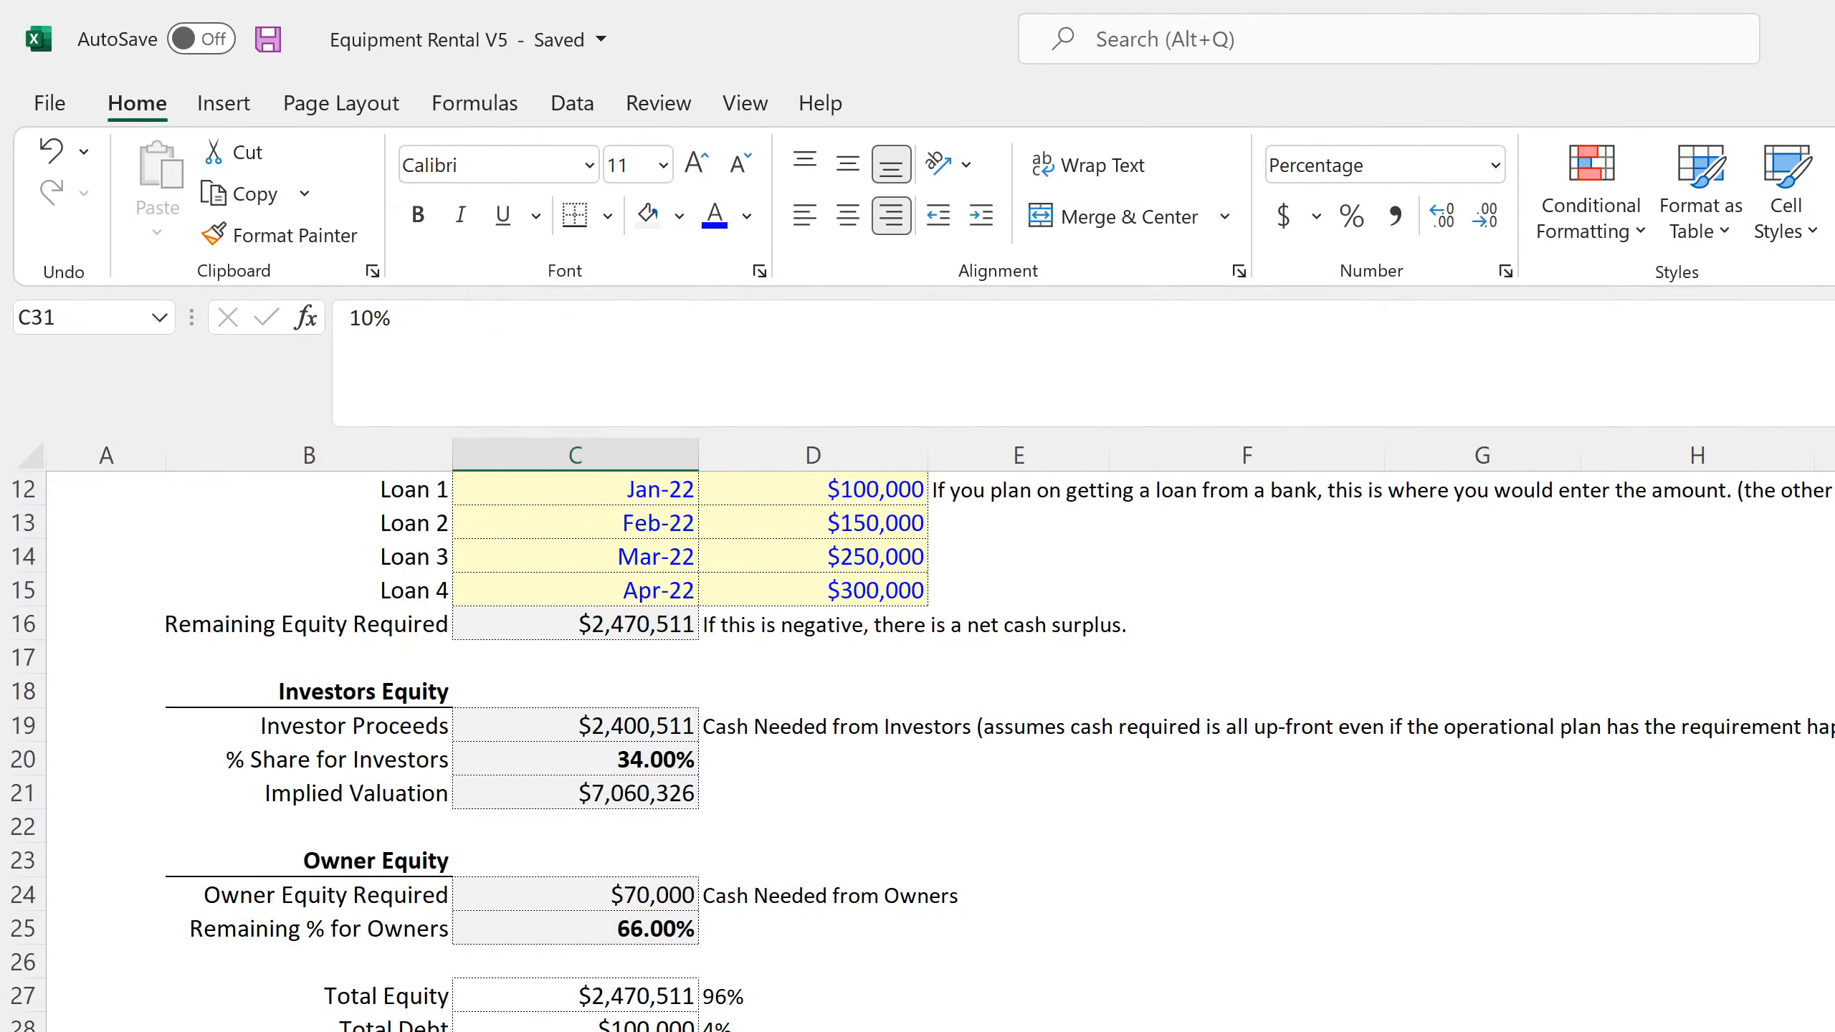
{"action": "scroll", "coordinate": [888, 840], "scroll_direction": "up", "scroll_amount": 4}
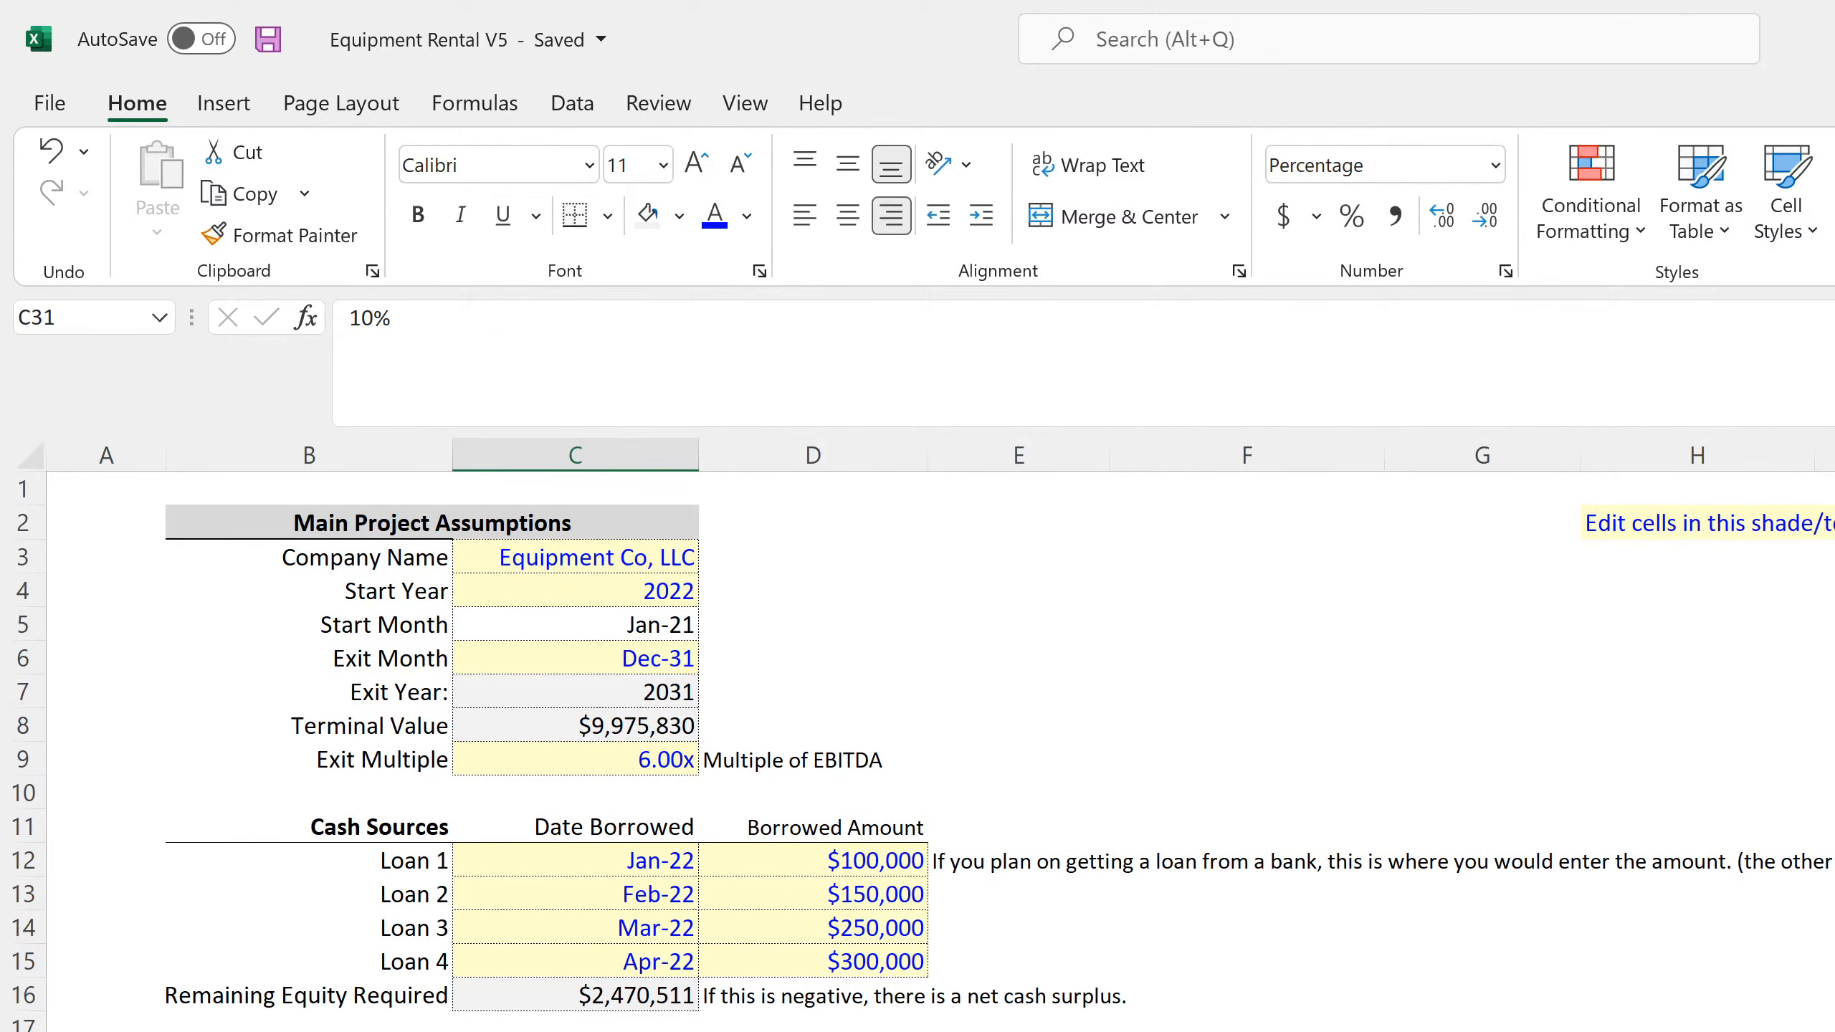
{"action": "key", "text": "ctrl+shift+u"}
{"action": "scroll", "coordinate": [1446, 484], "scroll_direction": "down", "scroll_amount": 1}
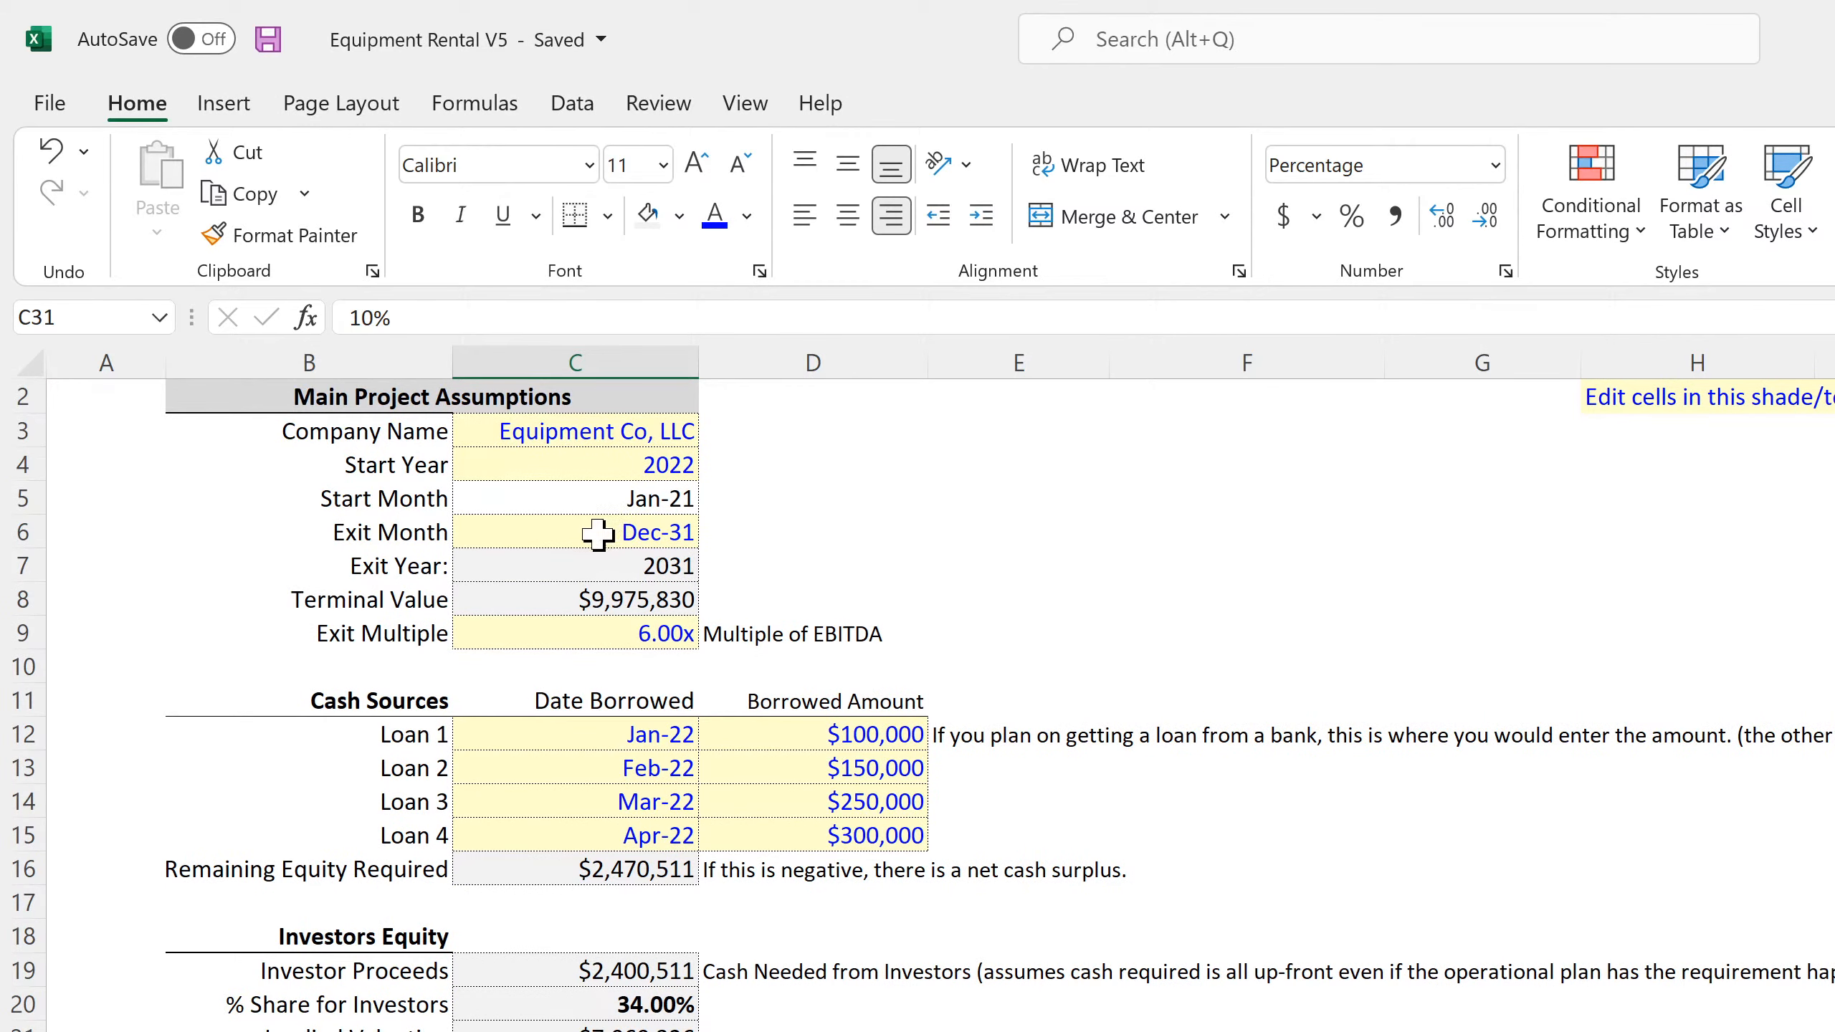
{"action": "left_click", "coordinate": [556, 535]}
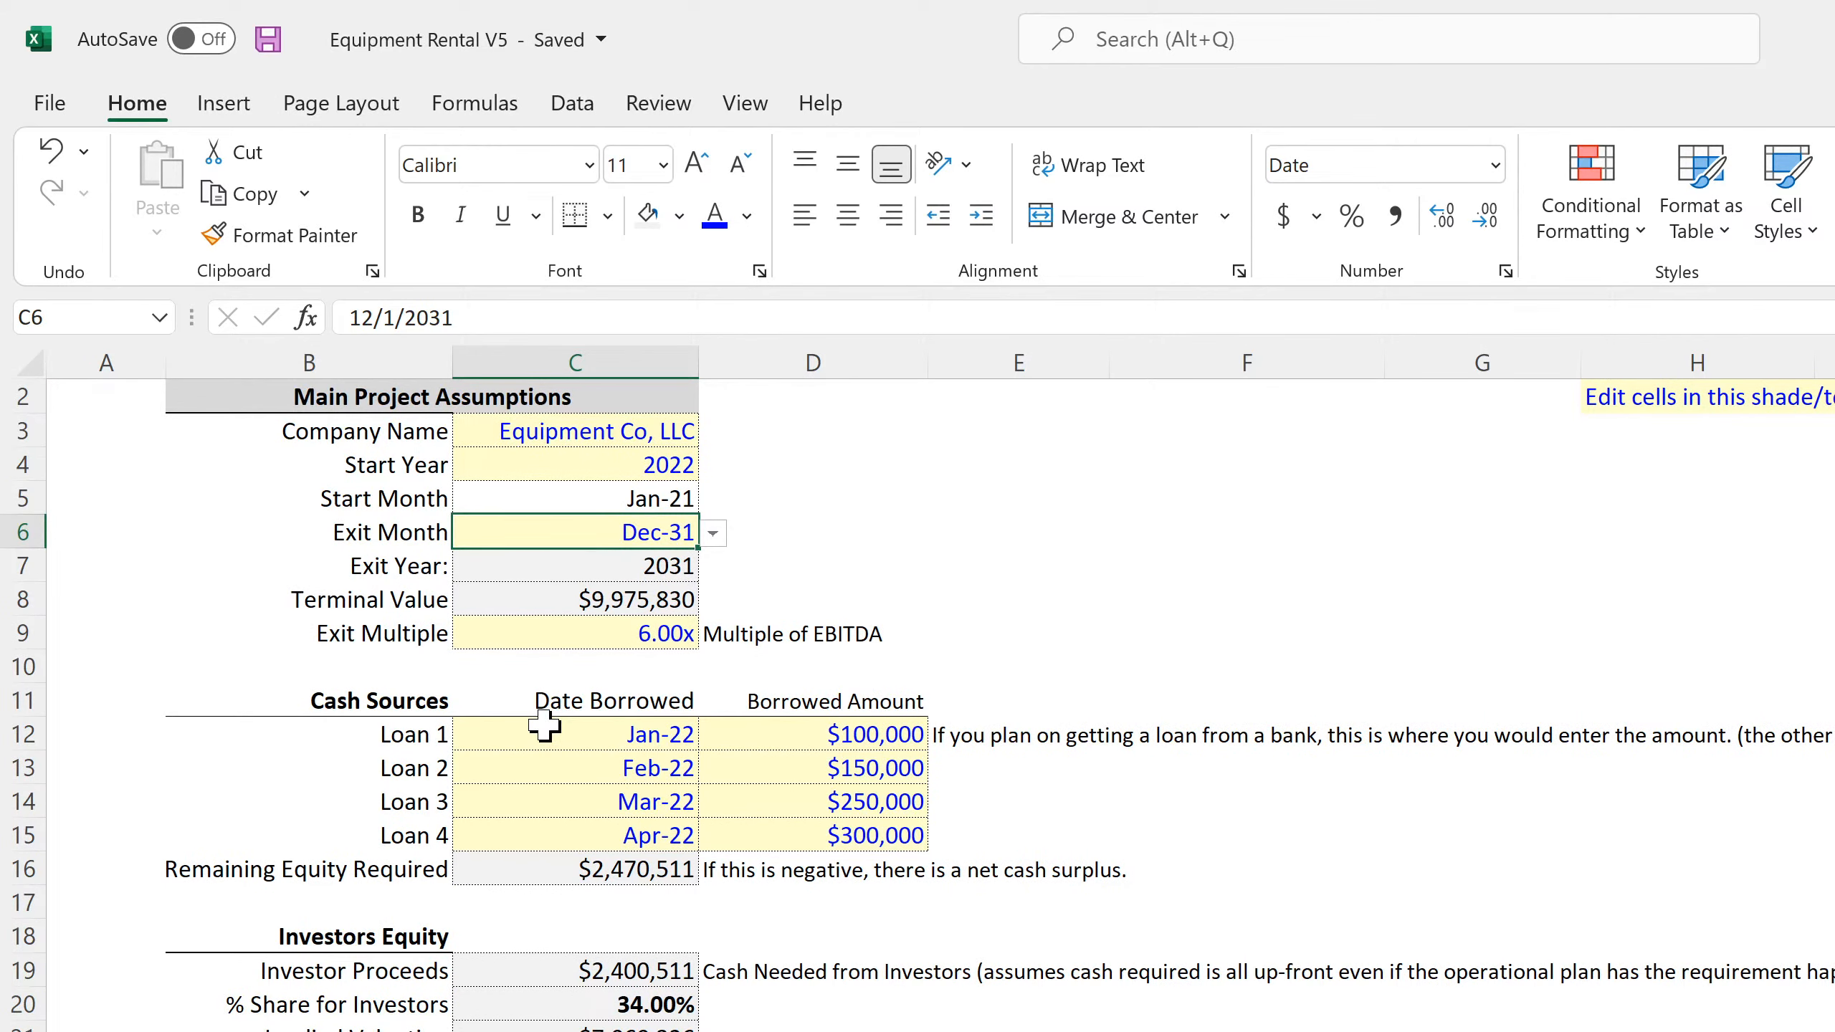
{"action": "scroll", "coordinate": [543, 726], "scroll_direction": "down", "scroll_amount": 4}
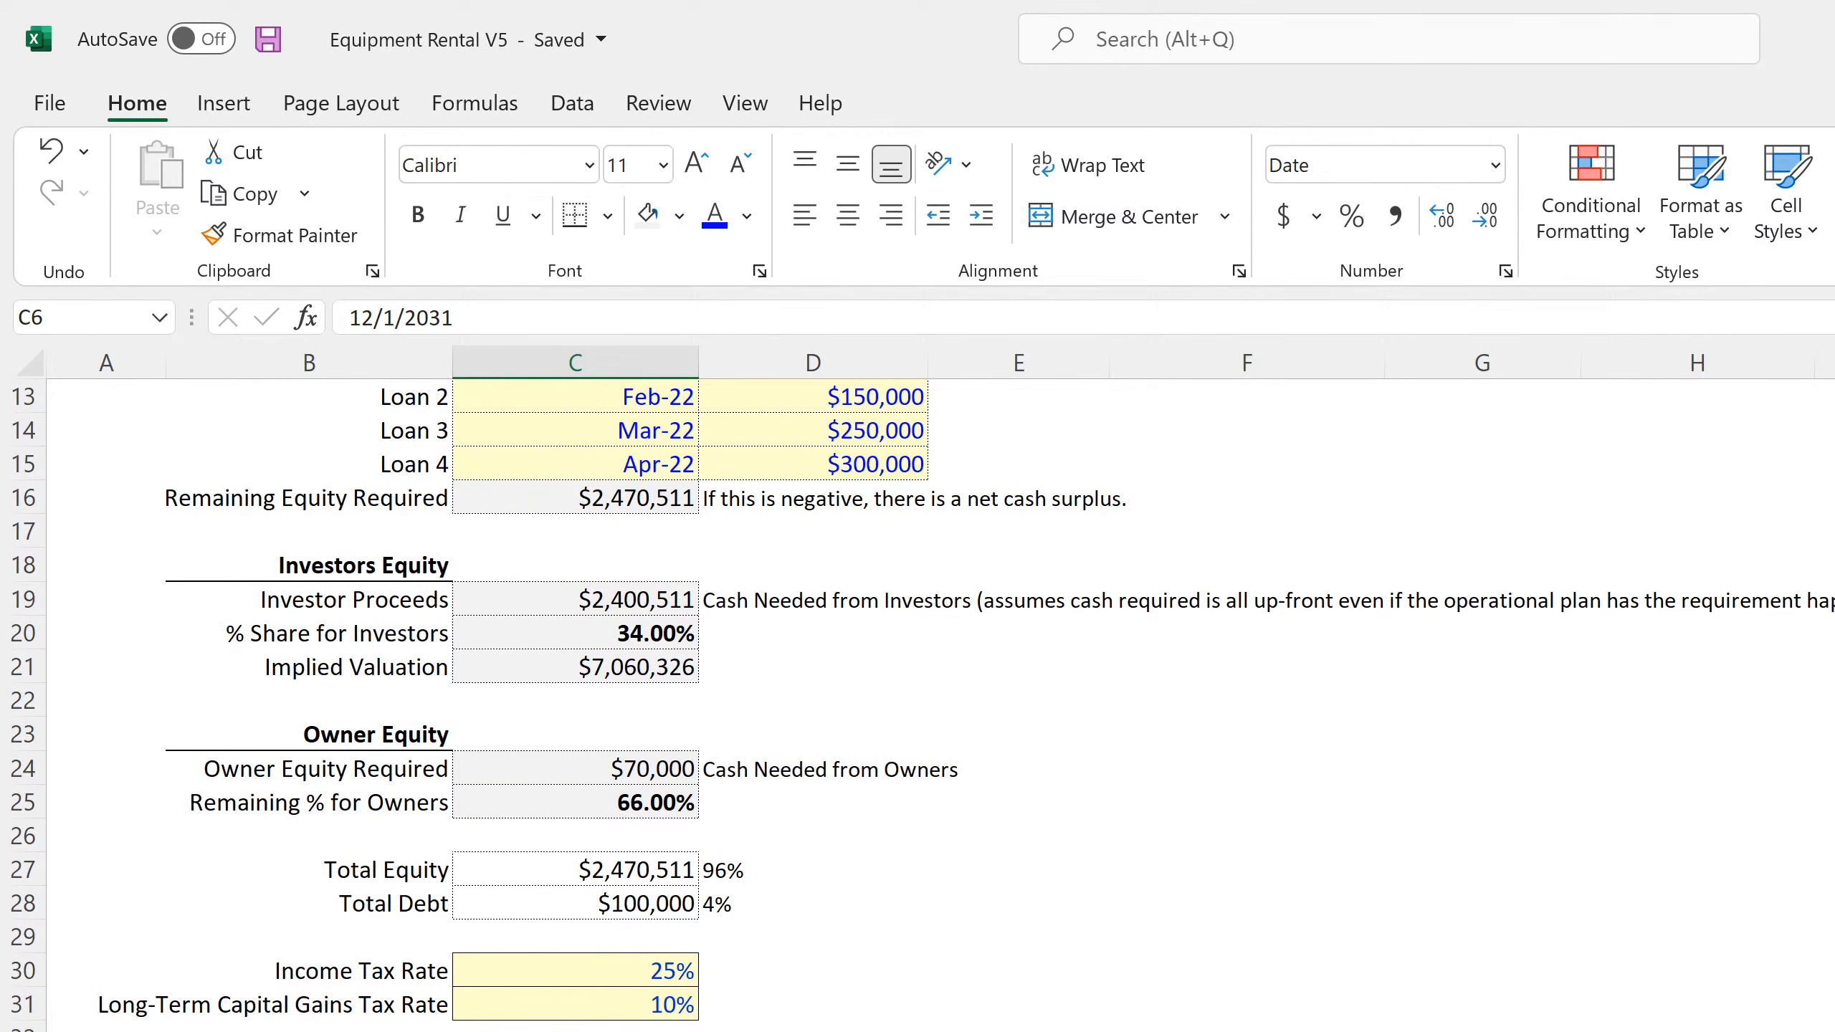
Correct the monthly income tax formula in DR181 so that it uses the Income Tax Rate assumption
{"action": "key", "text": "ctrl+Page_Down"}
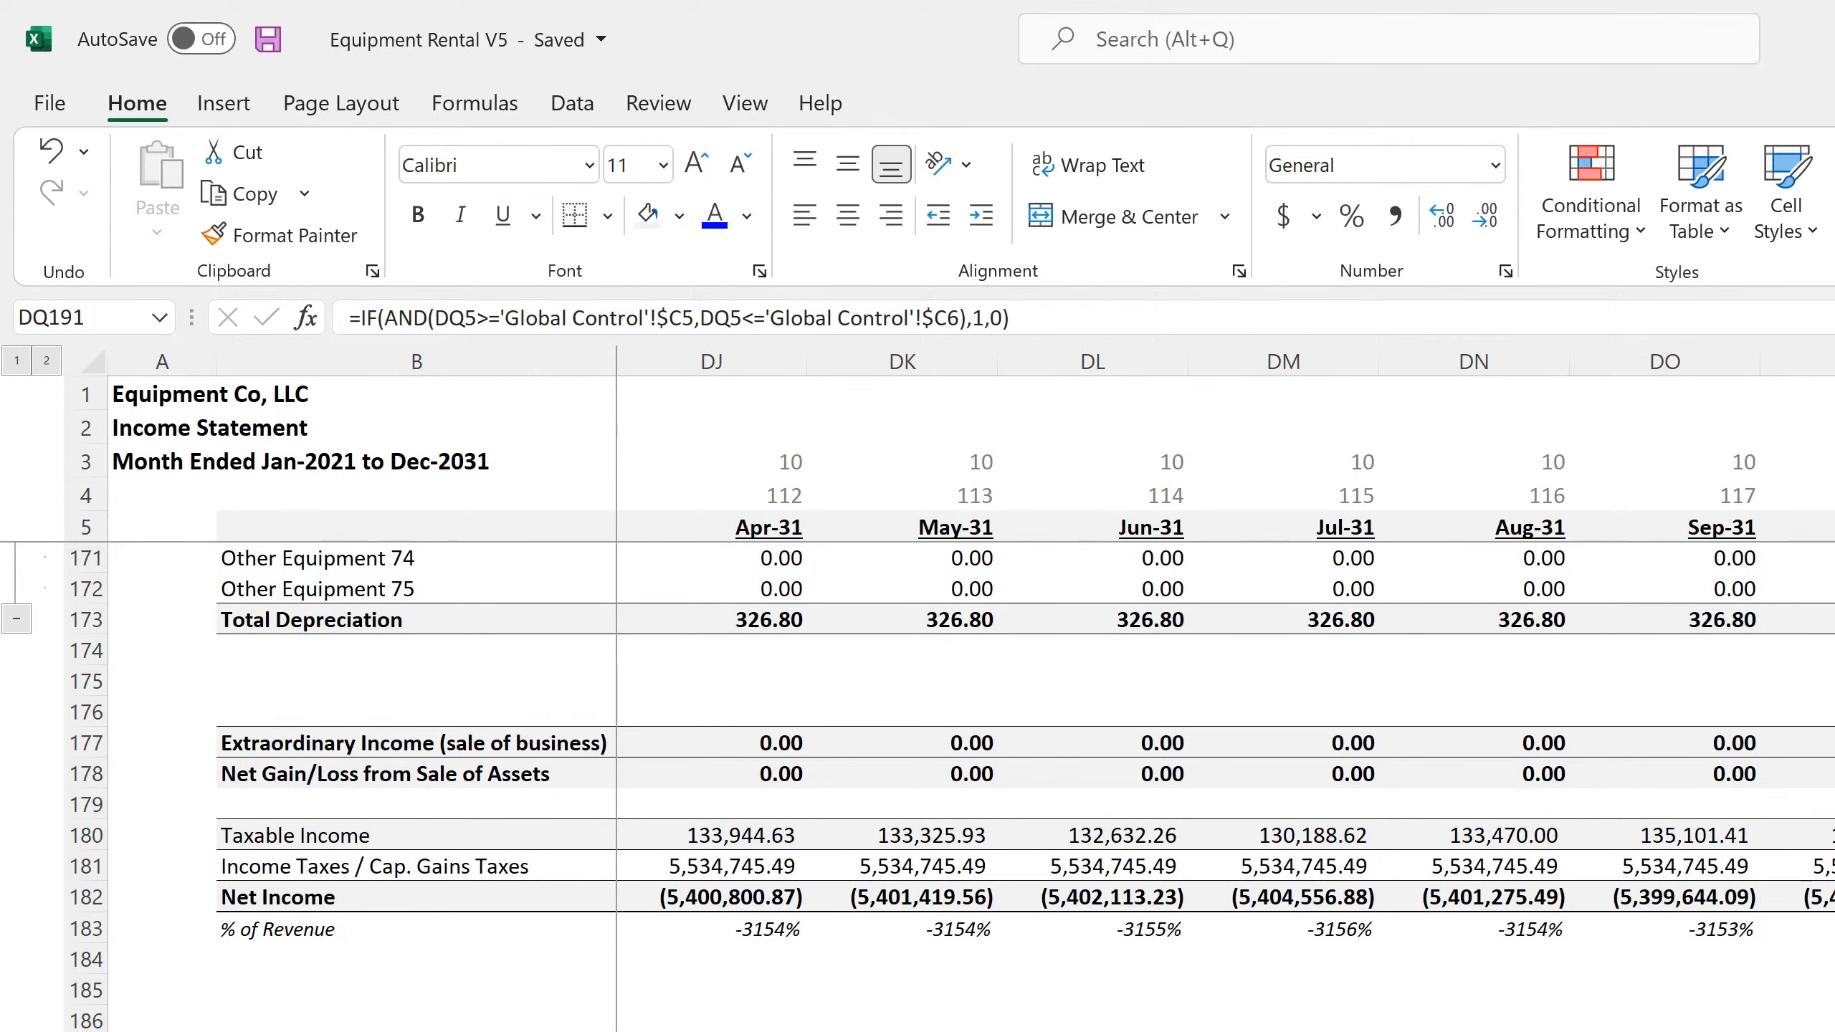
{"action": "left_click", "coordinate": [1831, 866]}
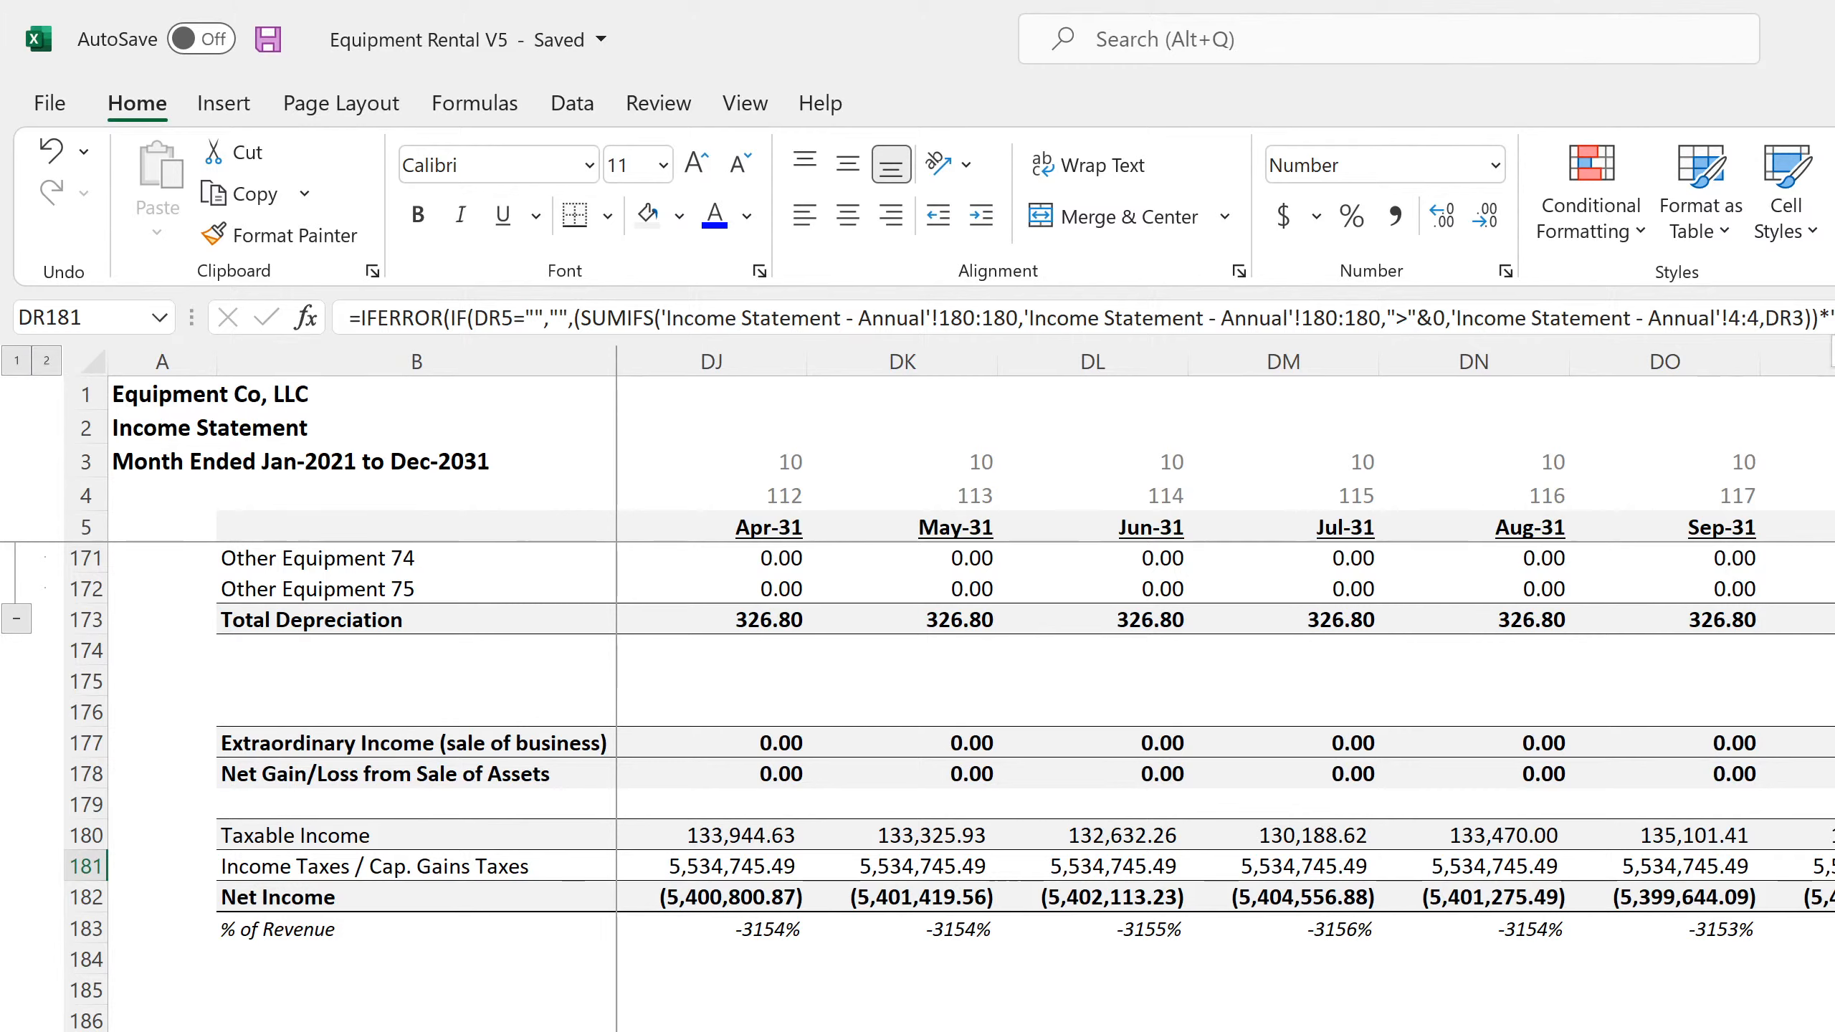
{"action": "key", "text": "F2"}
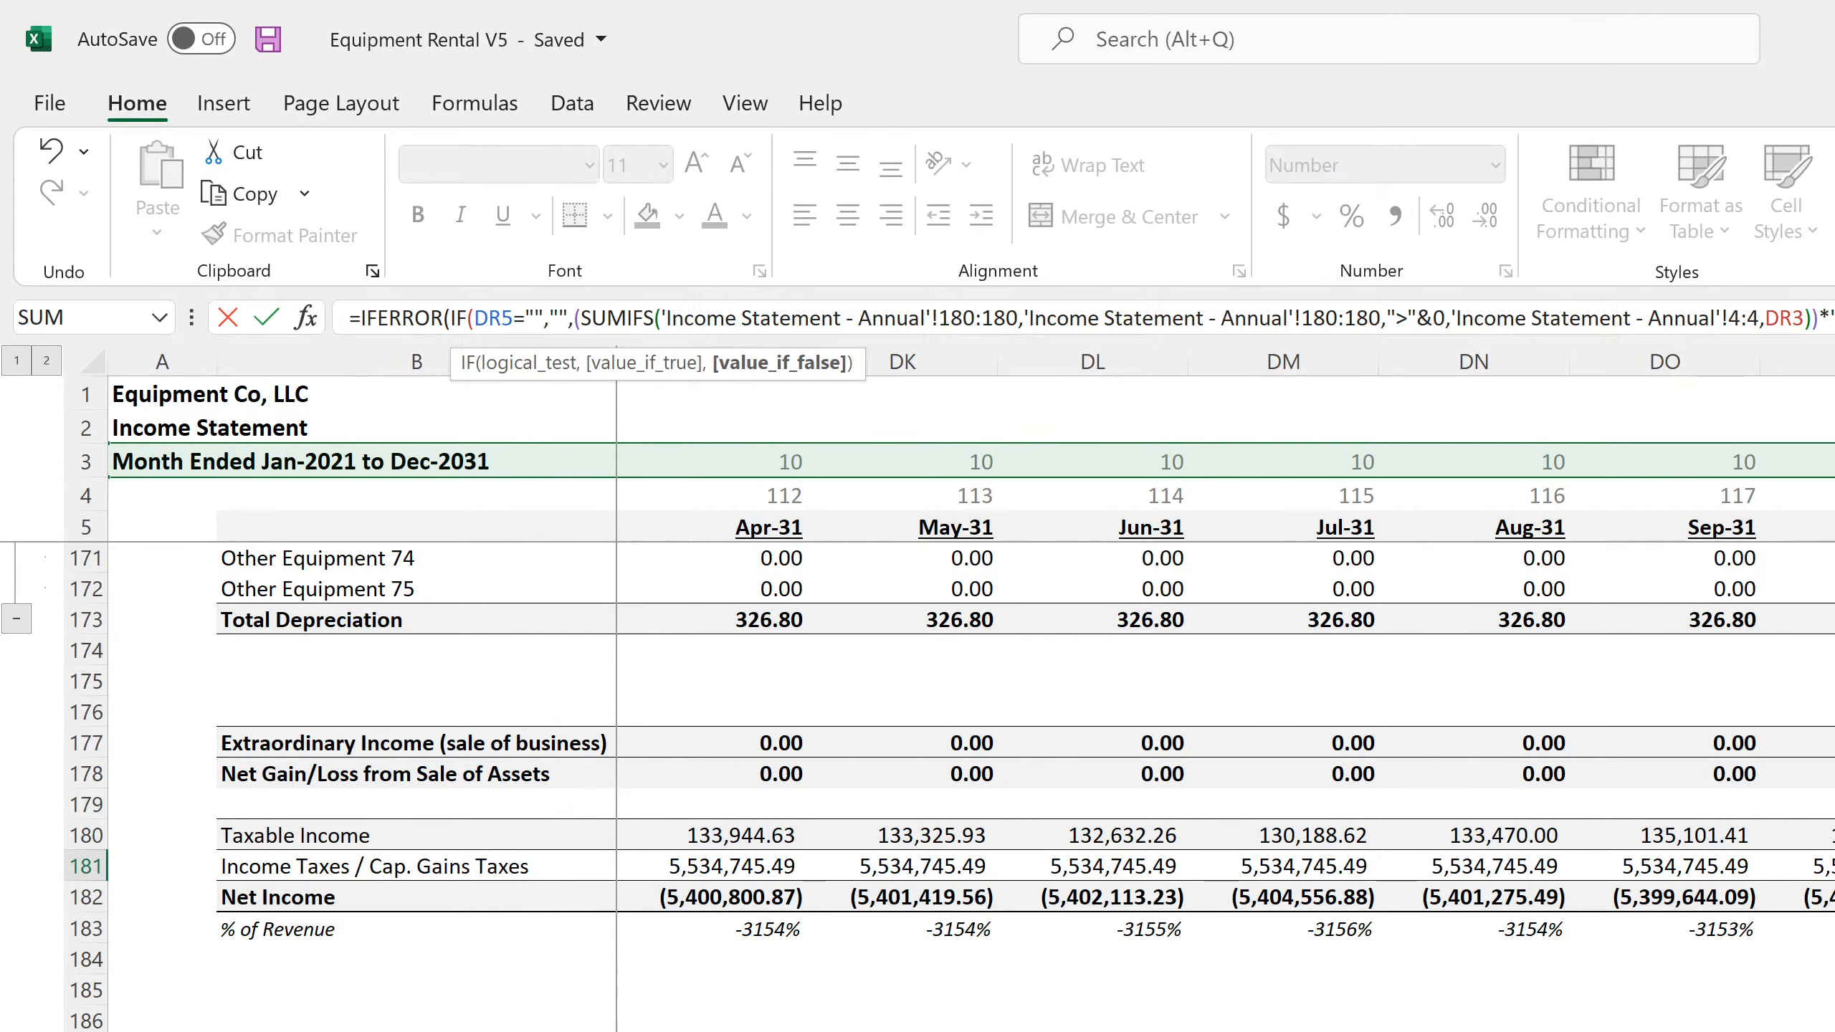
{"action": "key", "text": "Right"}
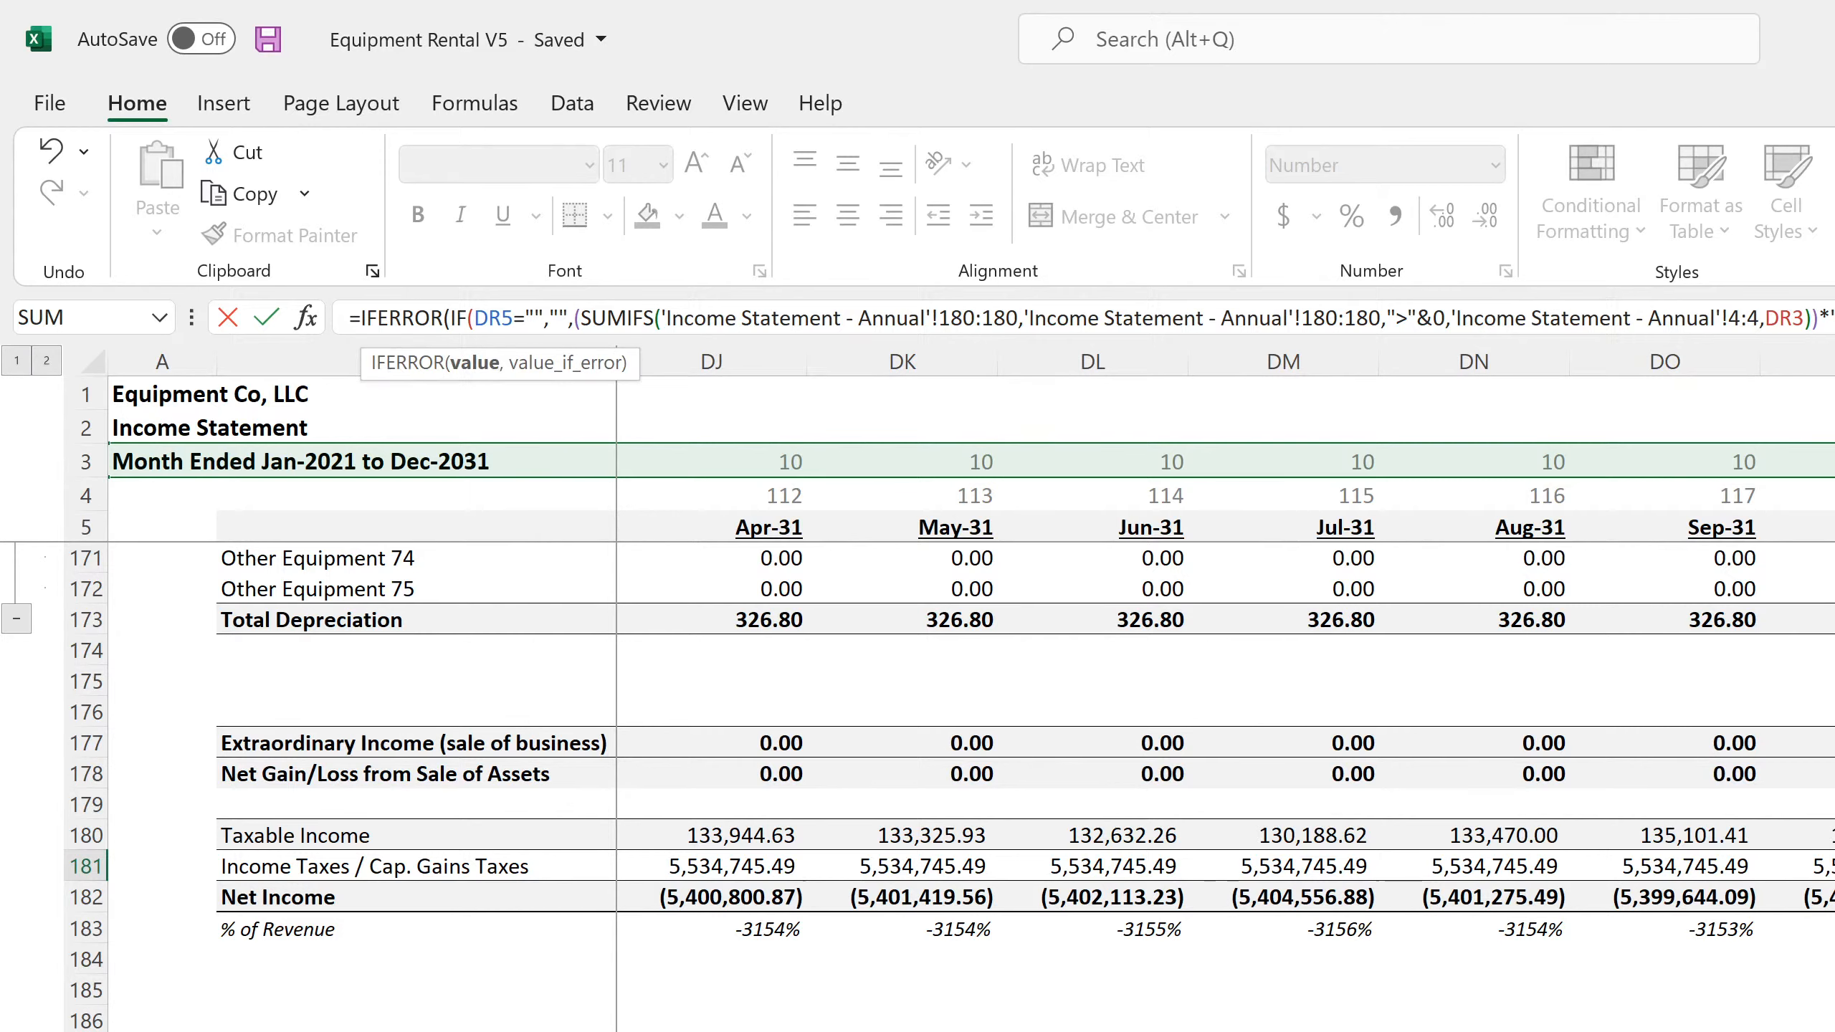
{"action": "key", "text": "Return"}
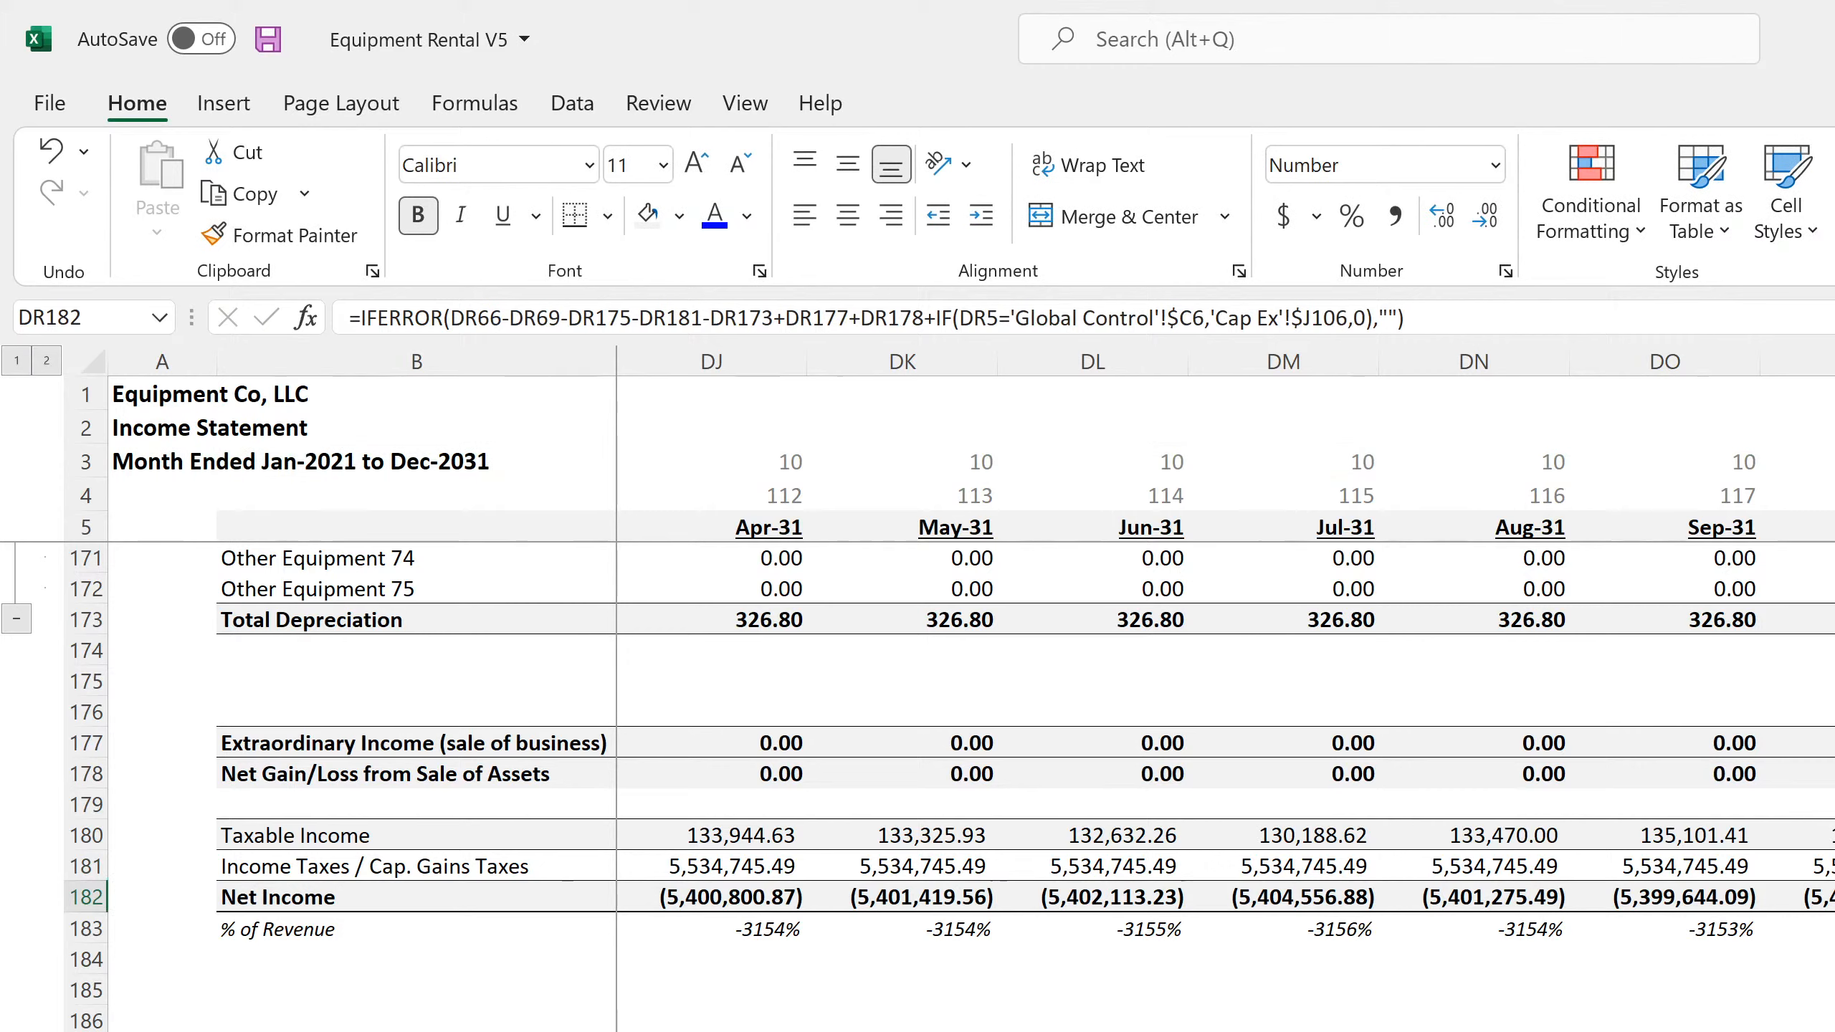
Fill the corrected income tax formula from DR181 back across the monthly row to C181
{"action": "key", "text": "Up"}
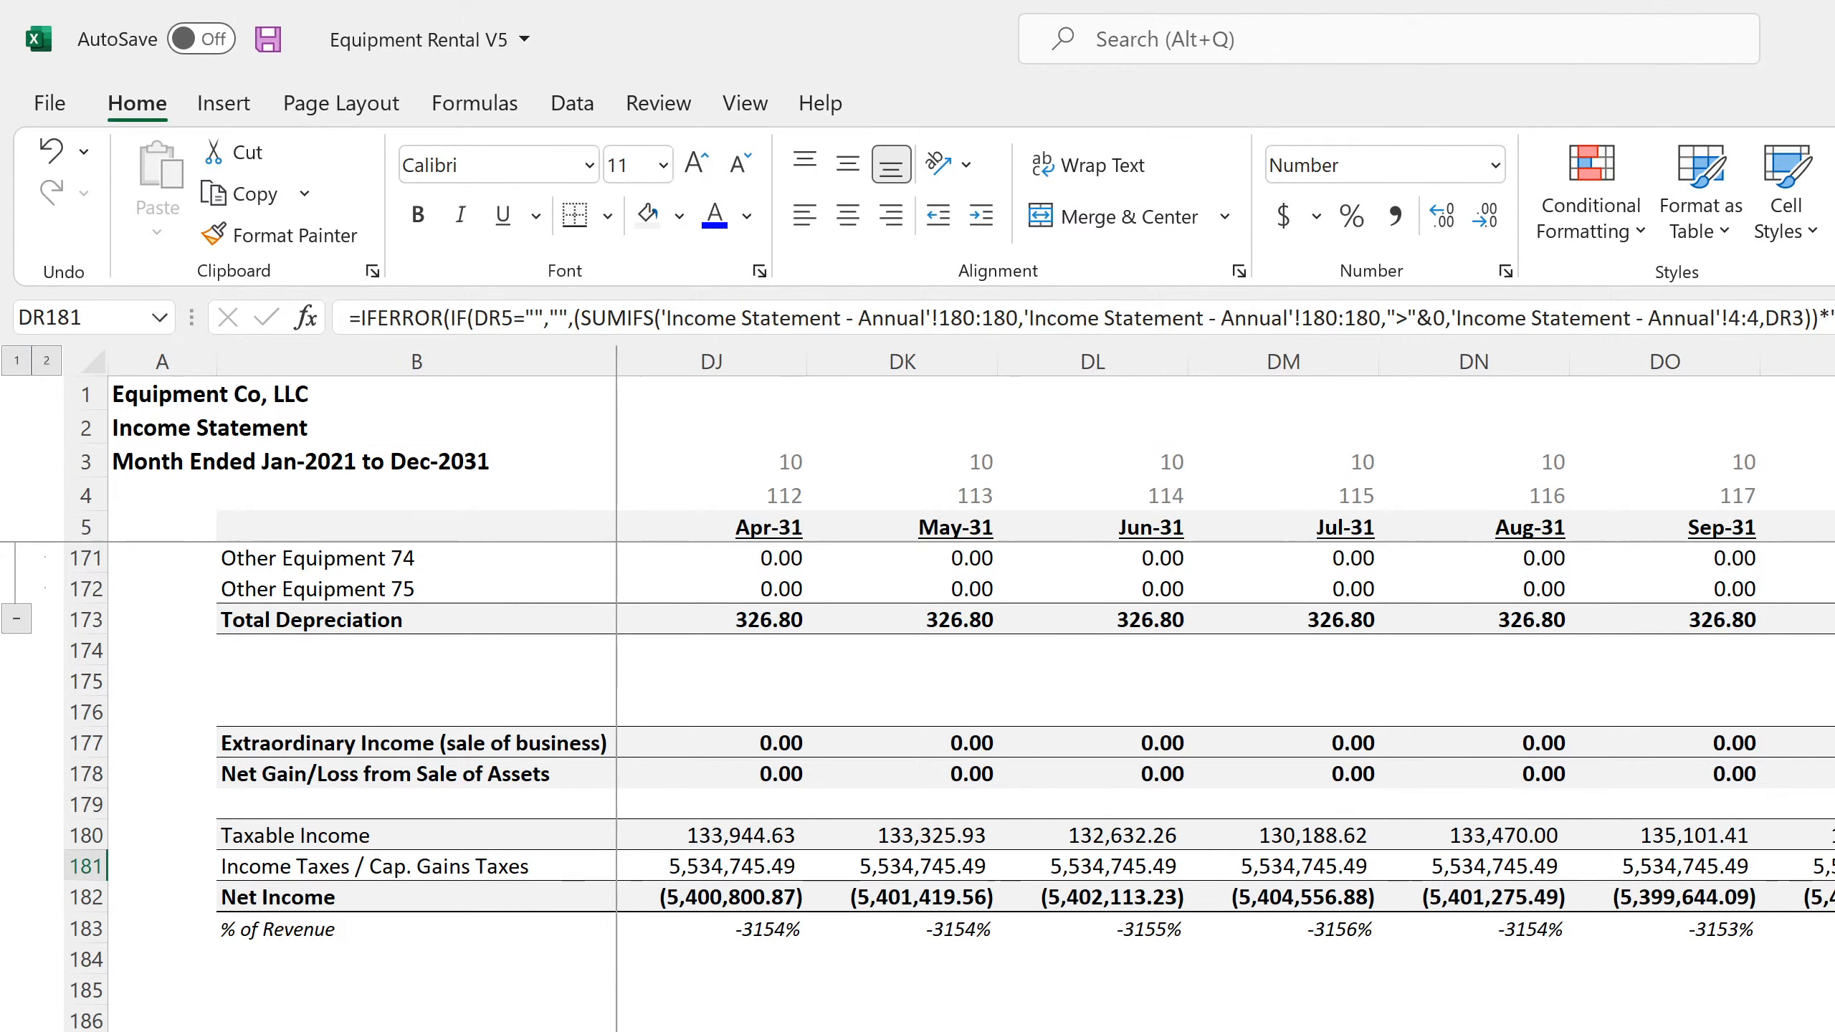
{"action": "scroll", "coordinate": [149, 928], "scroll_direction": "left", "scroll_amount": 15}
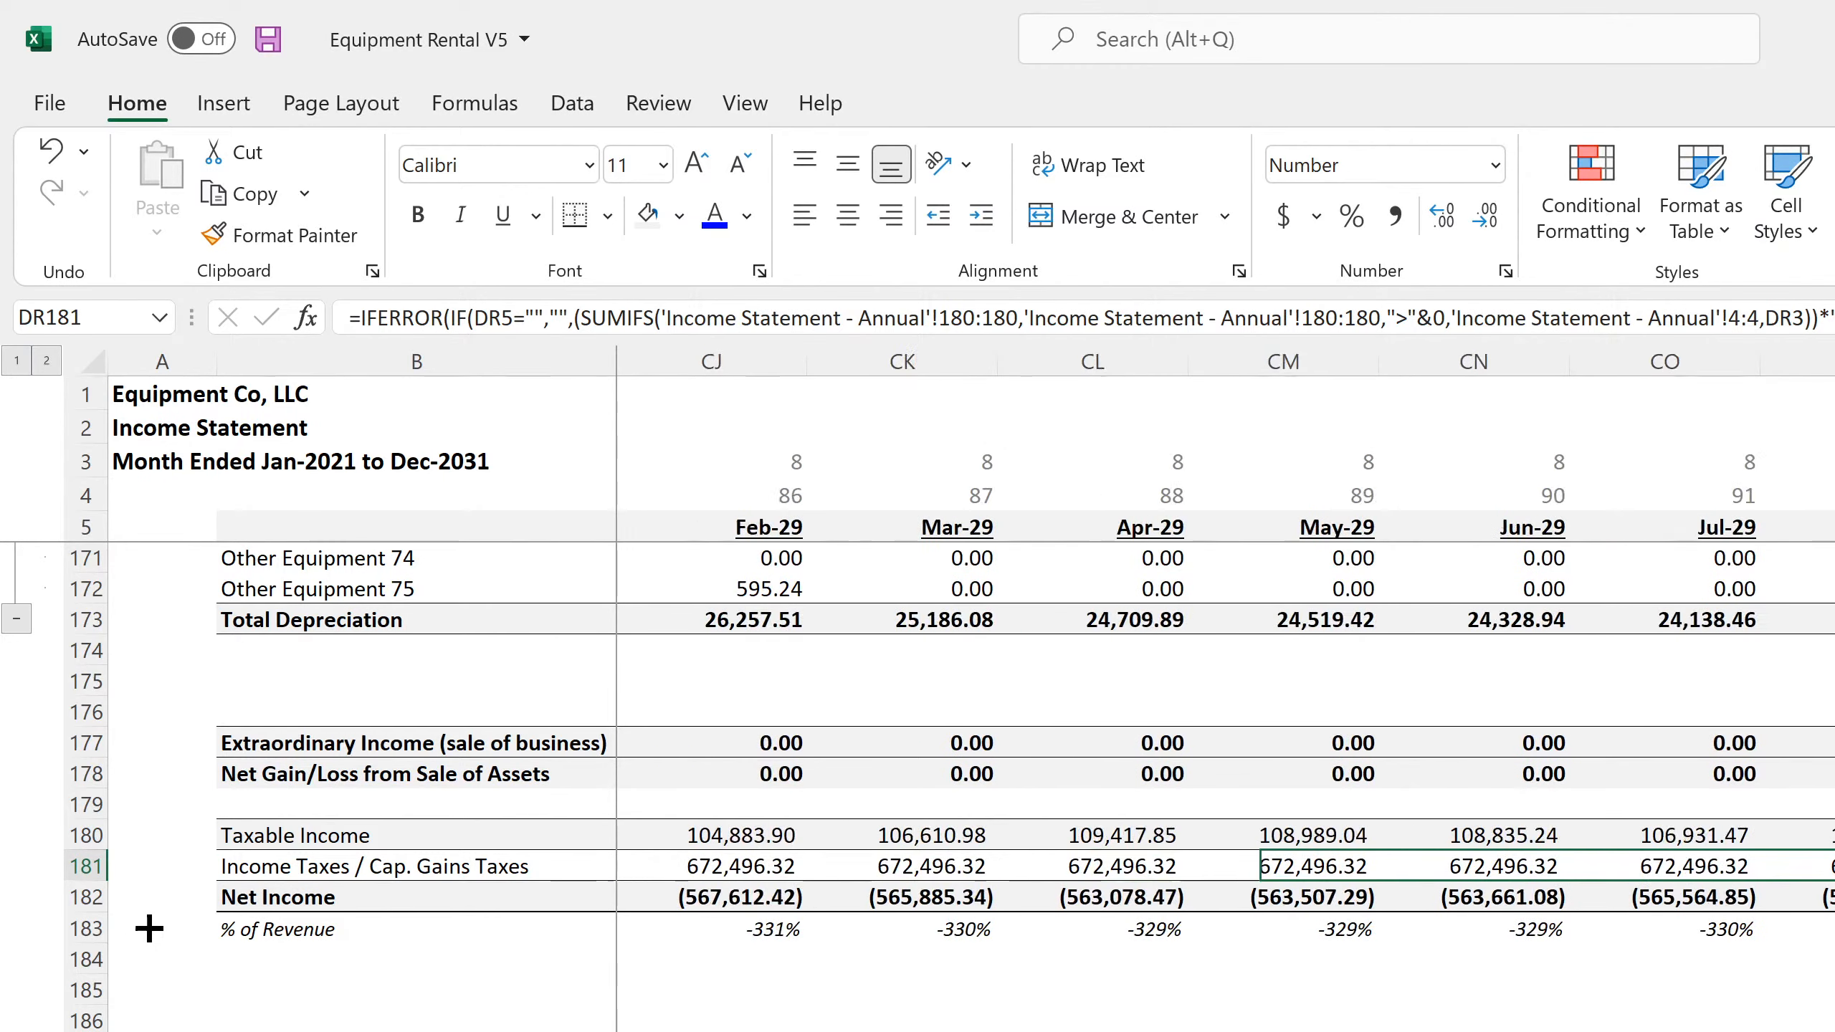
{"action": "scroll", "coordinate": [149, 928], "scroll_direction": "left", "scroll_amount": 20}
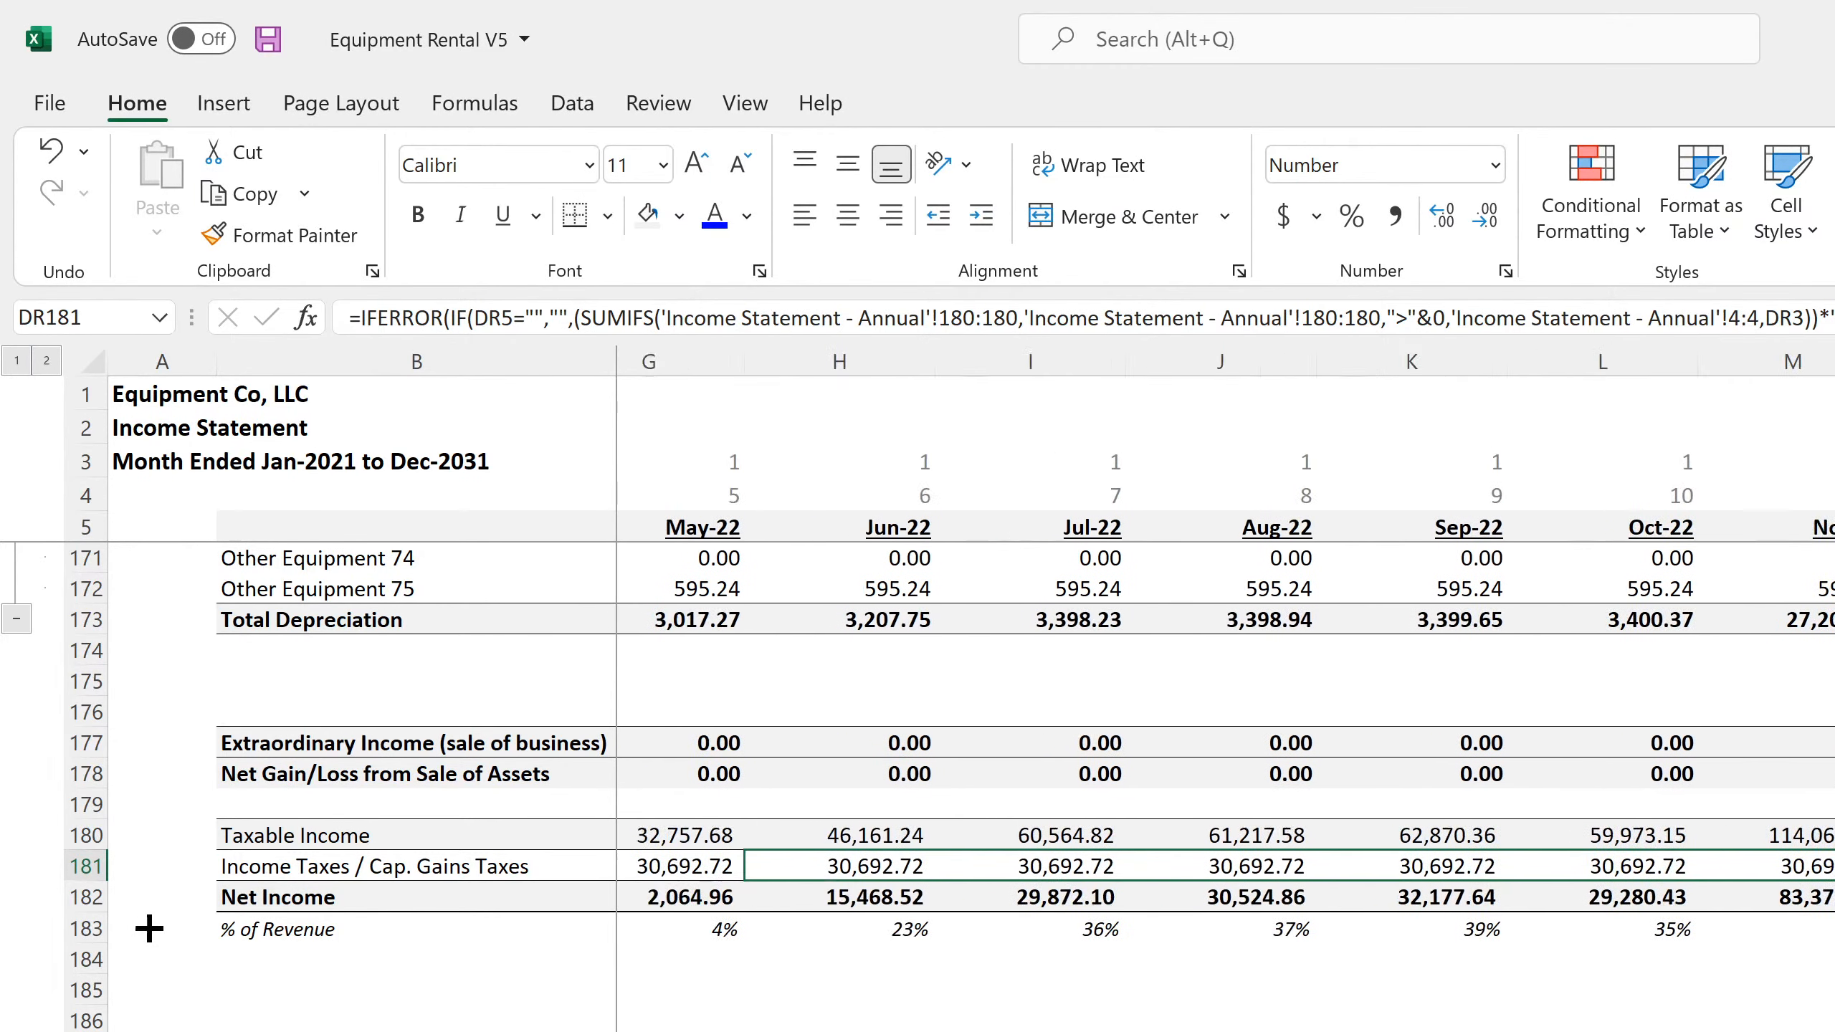
{"action": "left_click", "coordinate": [670, 876], "text": "shift"}
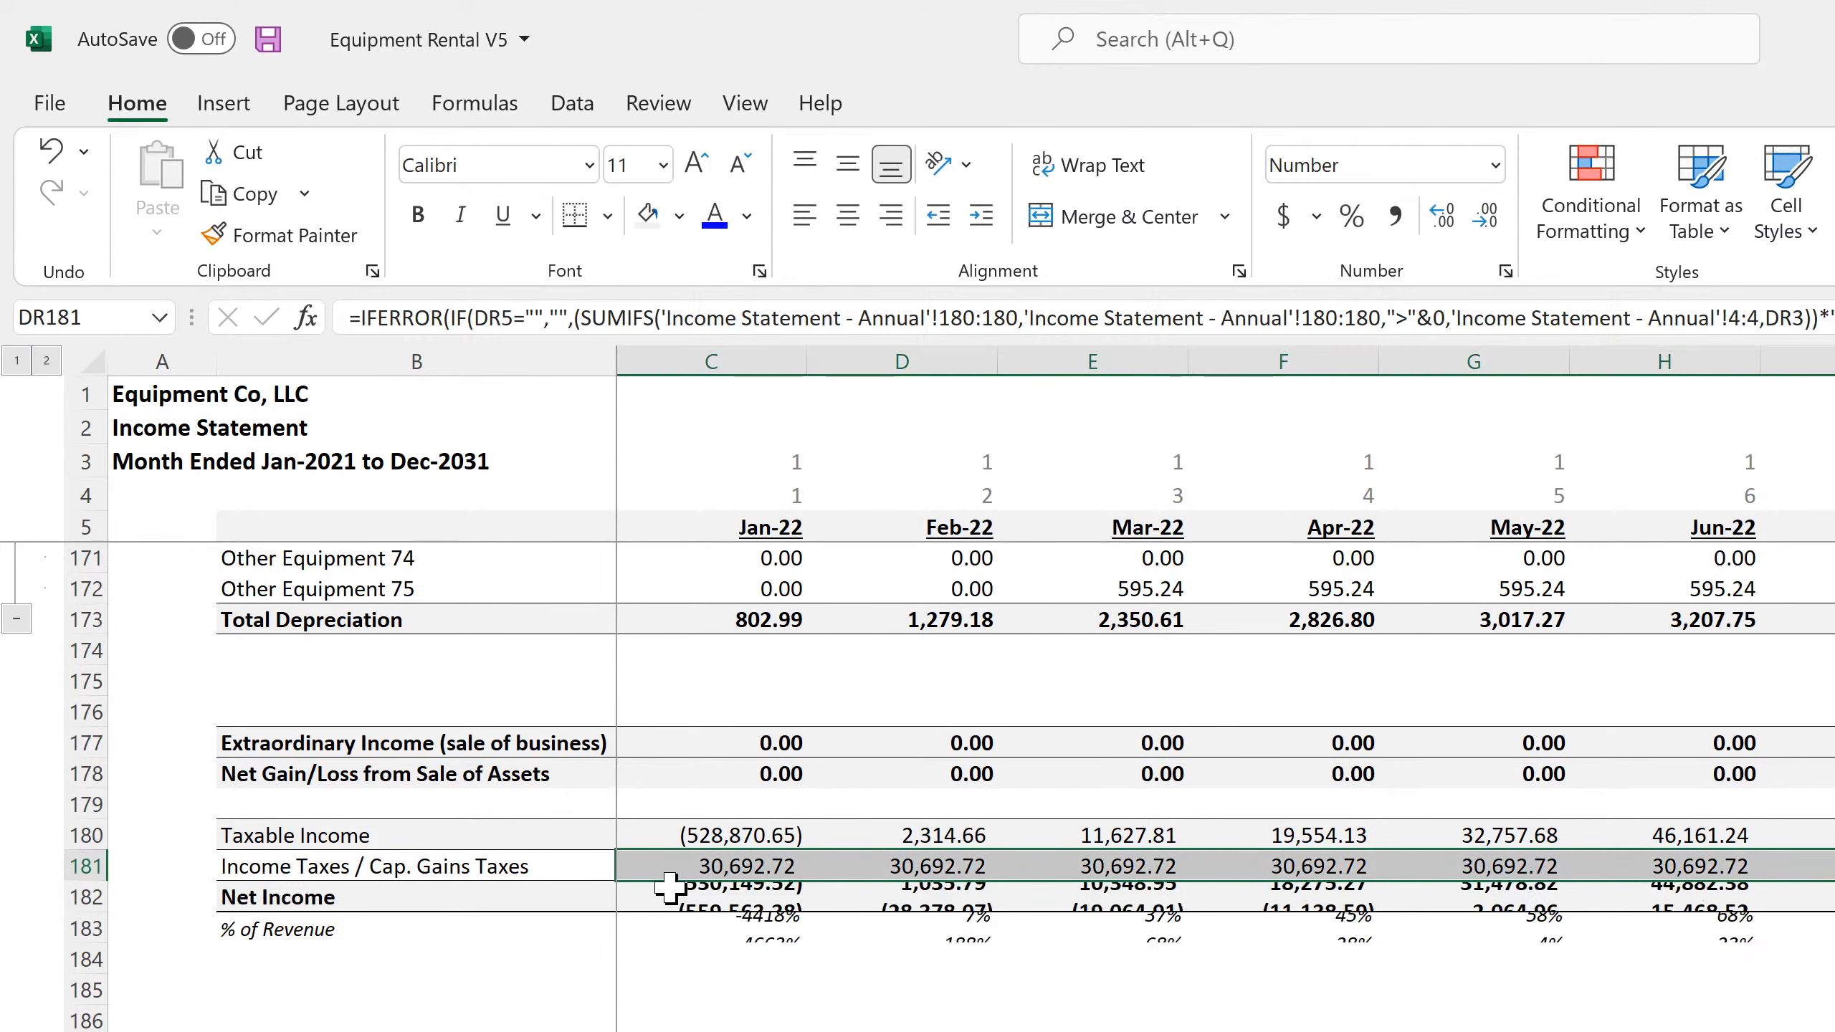
{"action": "left_click", "coordinate": [705, 864]}
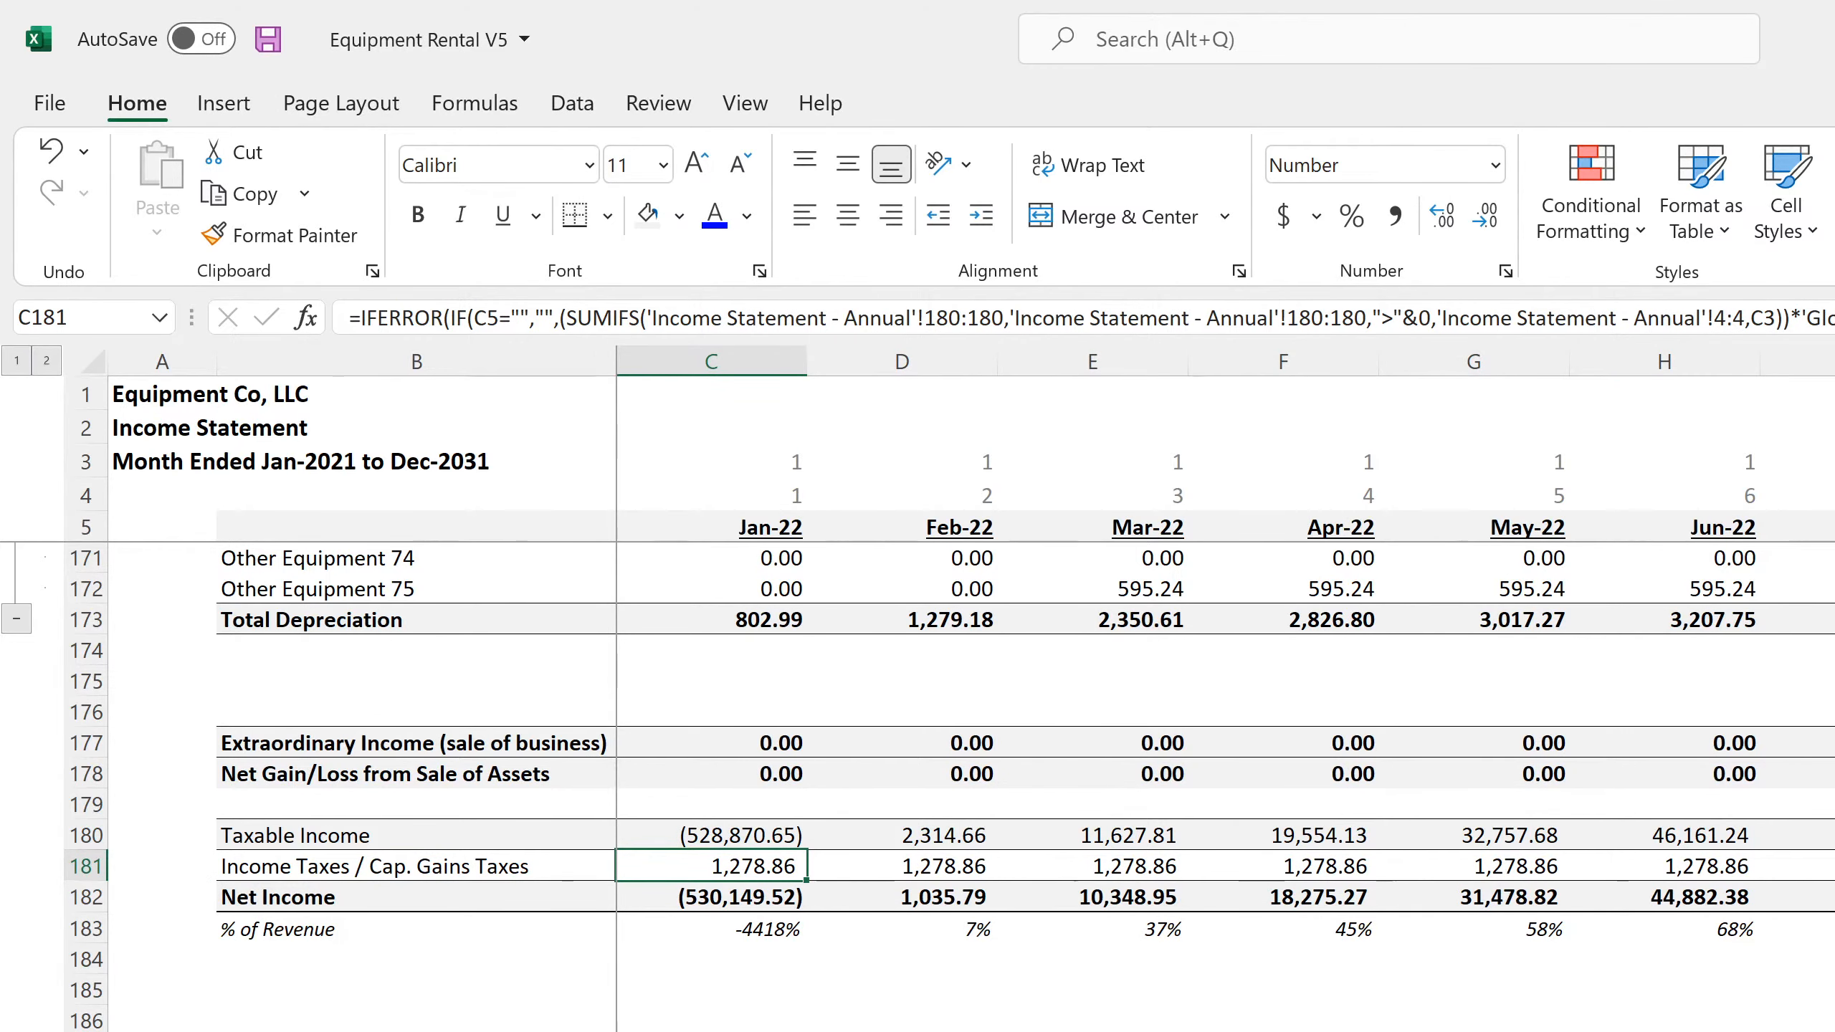
Check the annual Income Taxes formulas in L181 and K181, and save the workbook
{"action": "key", "text": "ctrl+Page_Down"}
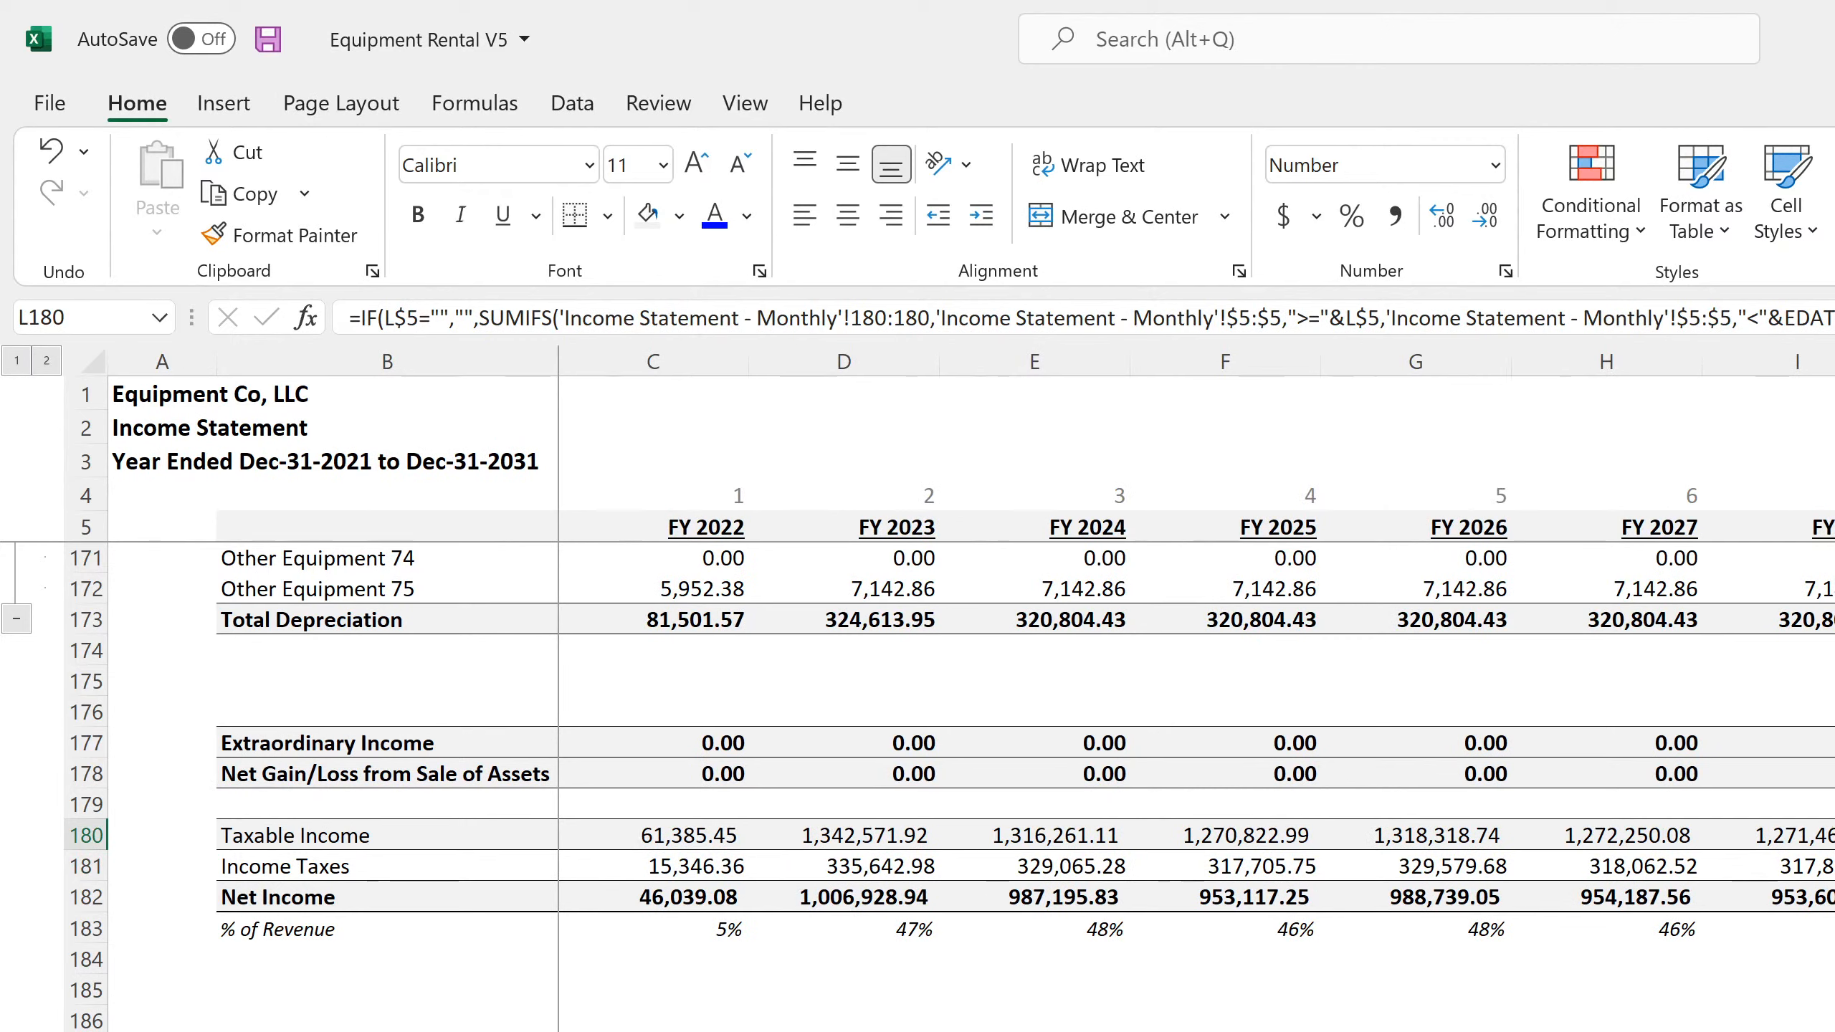
{"action": "key", "text": "Down"}
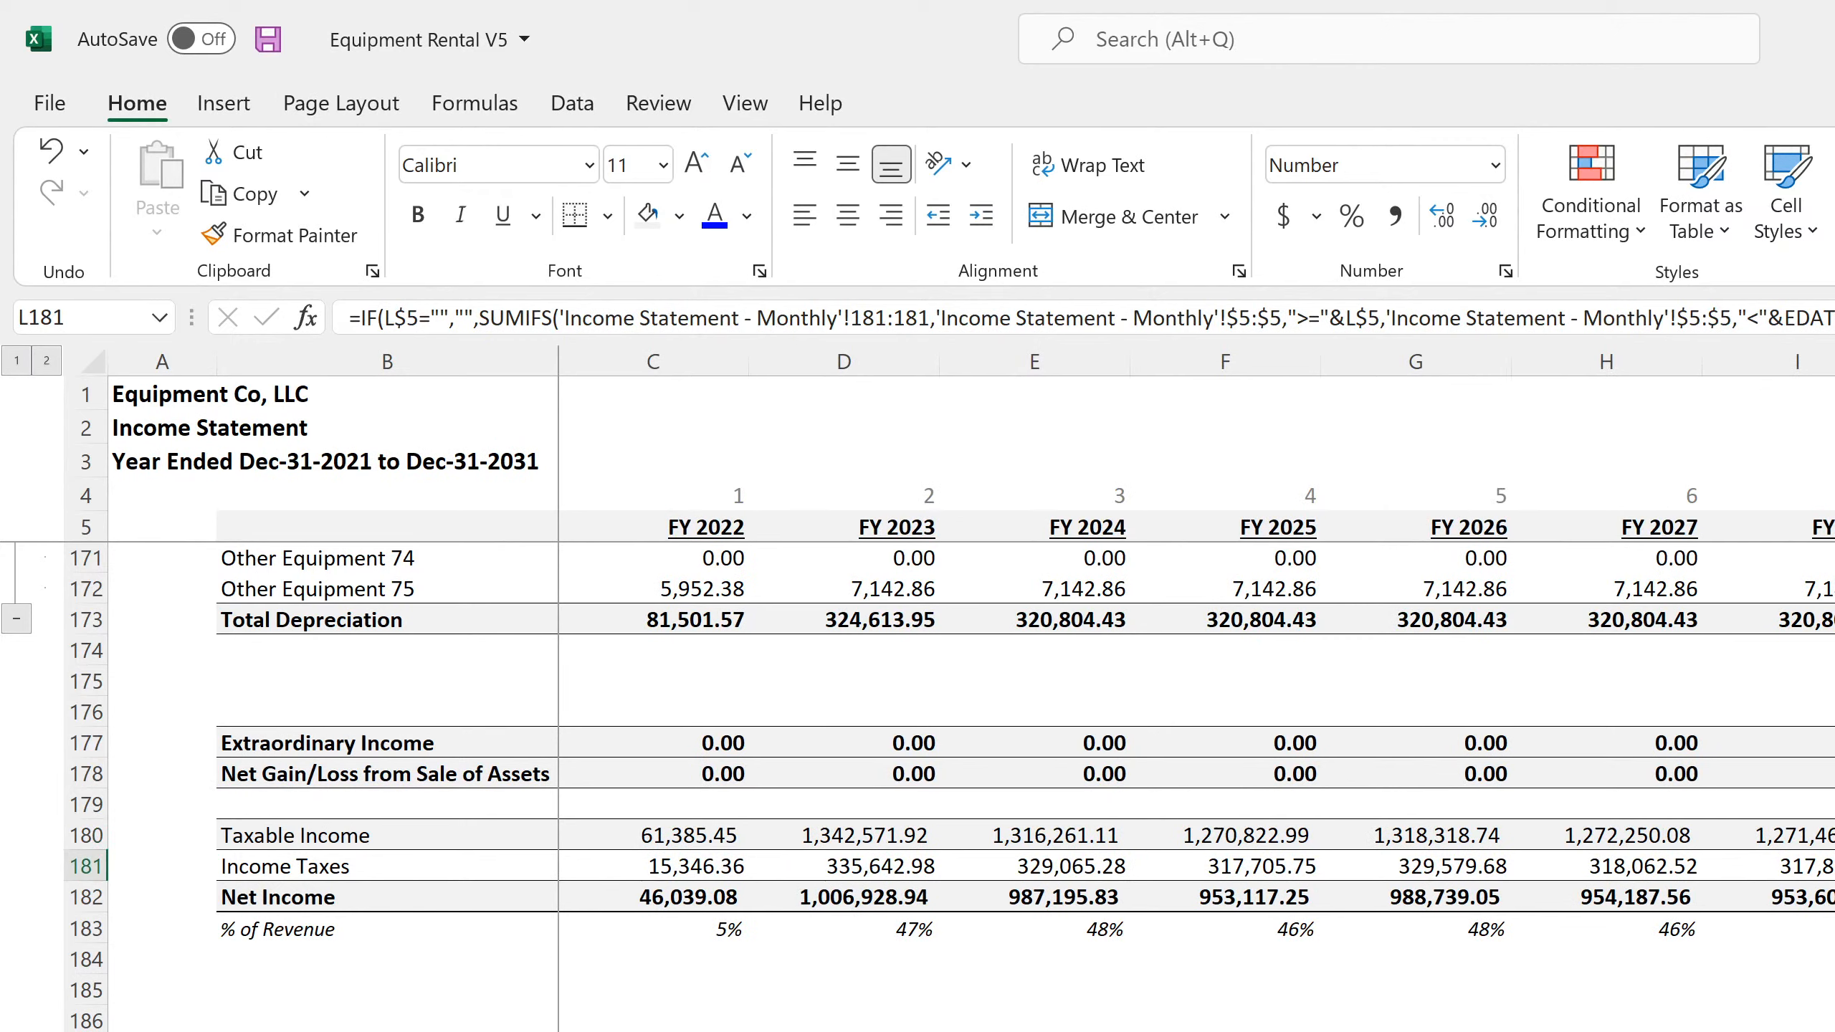
{"action": "key", "text": "Left"}
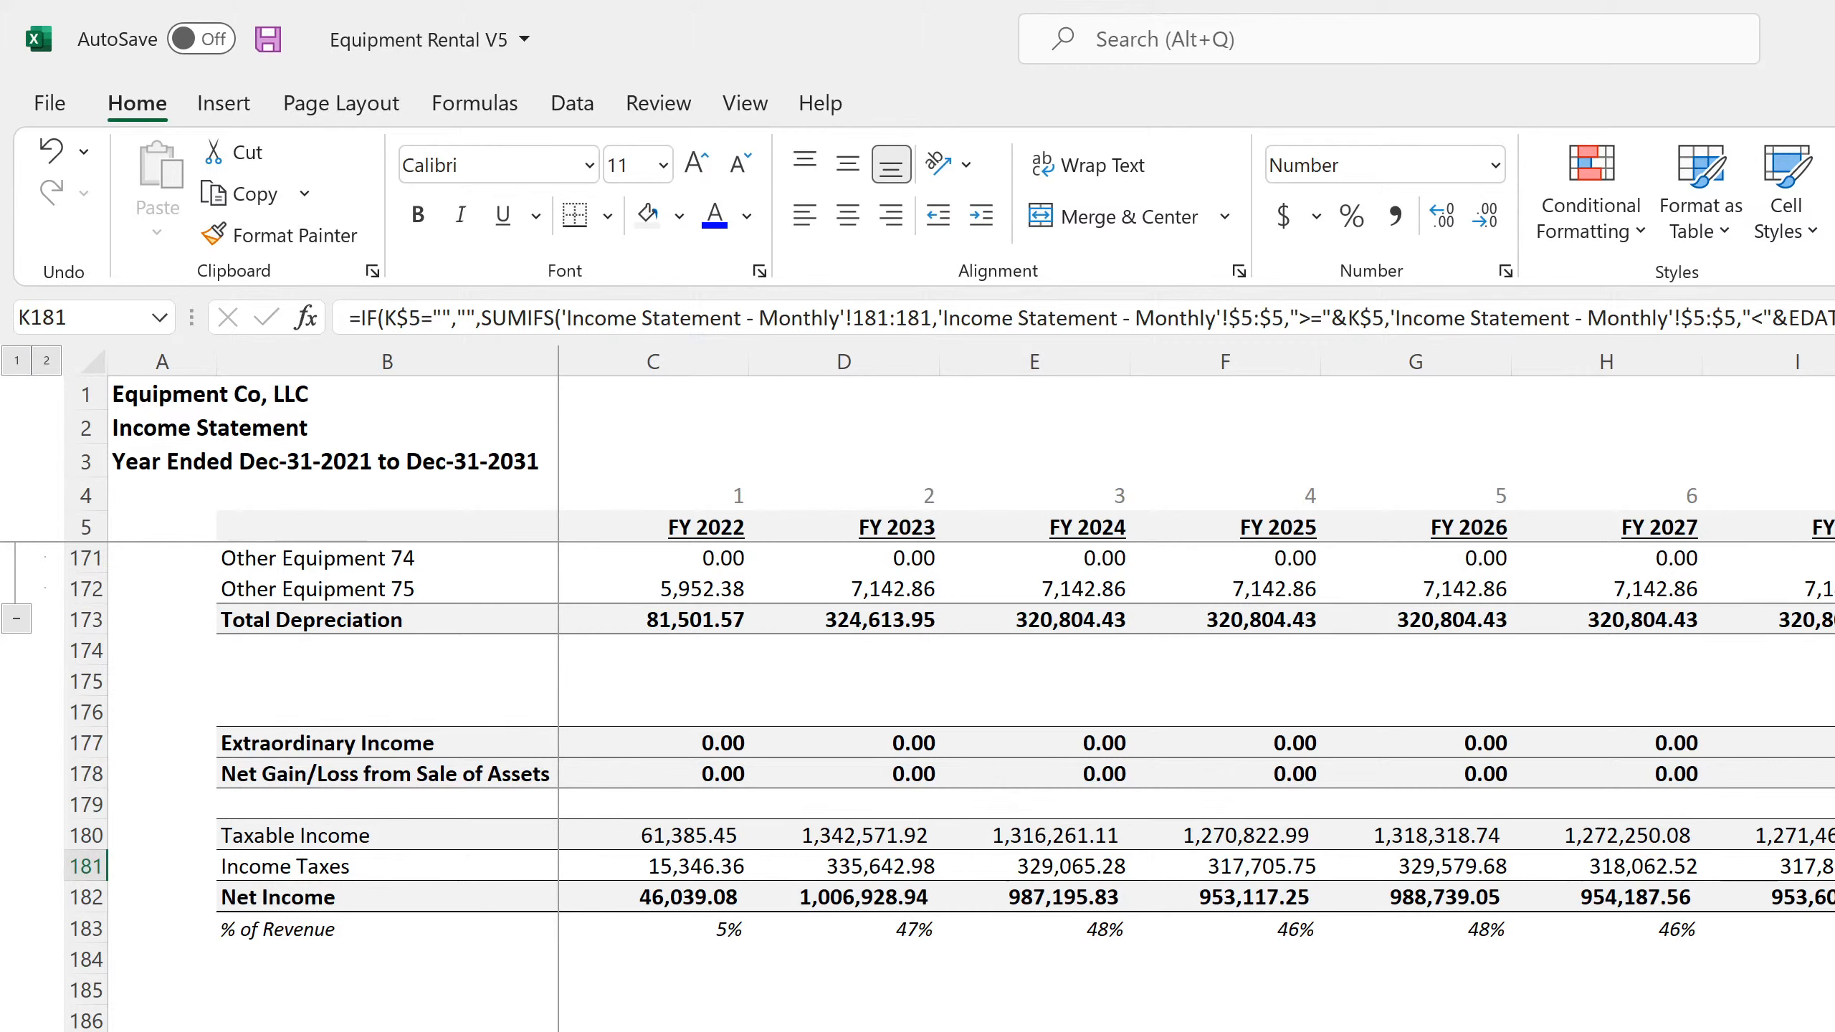
{"action": "left_click", "coordinate": [267, 32]}
Set the Exit Month in C6 of the main project assumptions to N/A and check the Exit Year formula in C7
{"action": "key", "text": "ctrl+Page_Up"}
{"action": "scroll", "coordinate": [642, 598], "scroll_direction": "up", "scroll_amount": 4}
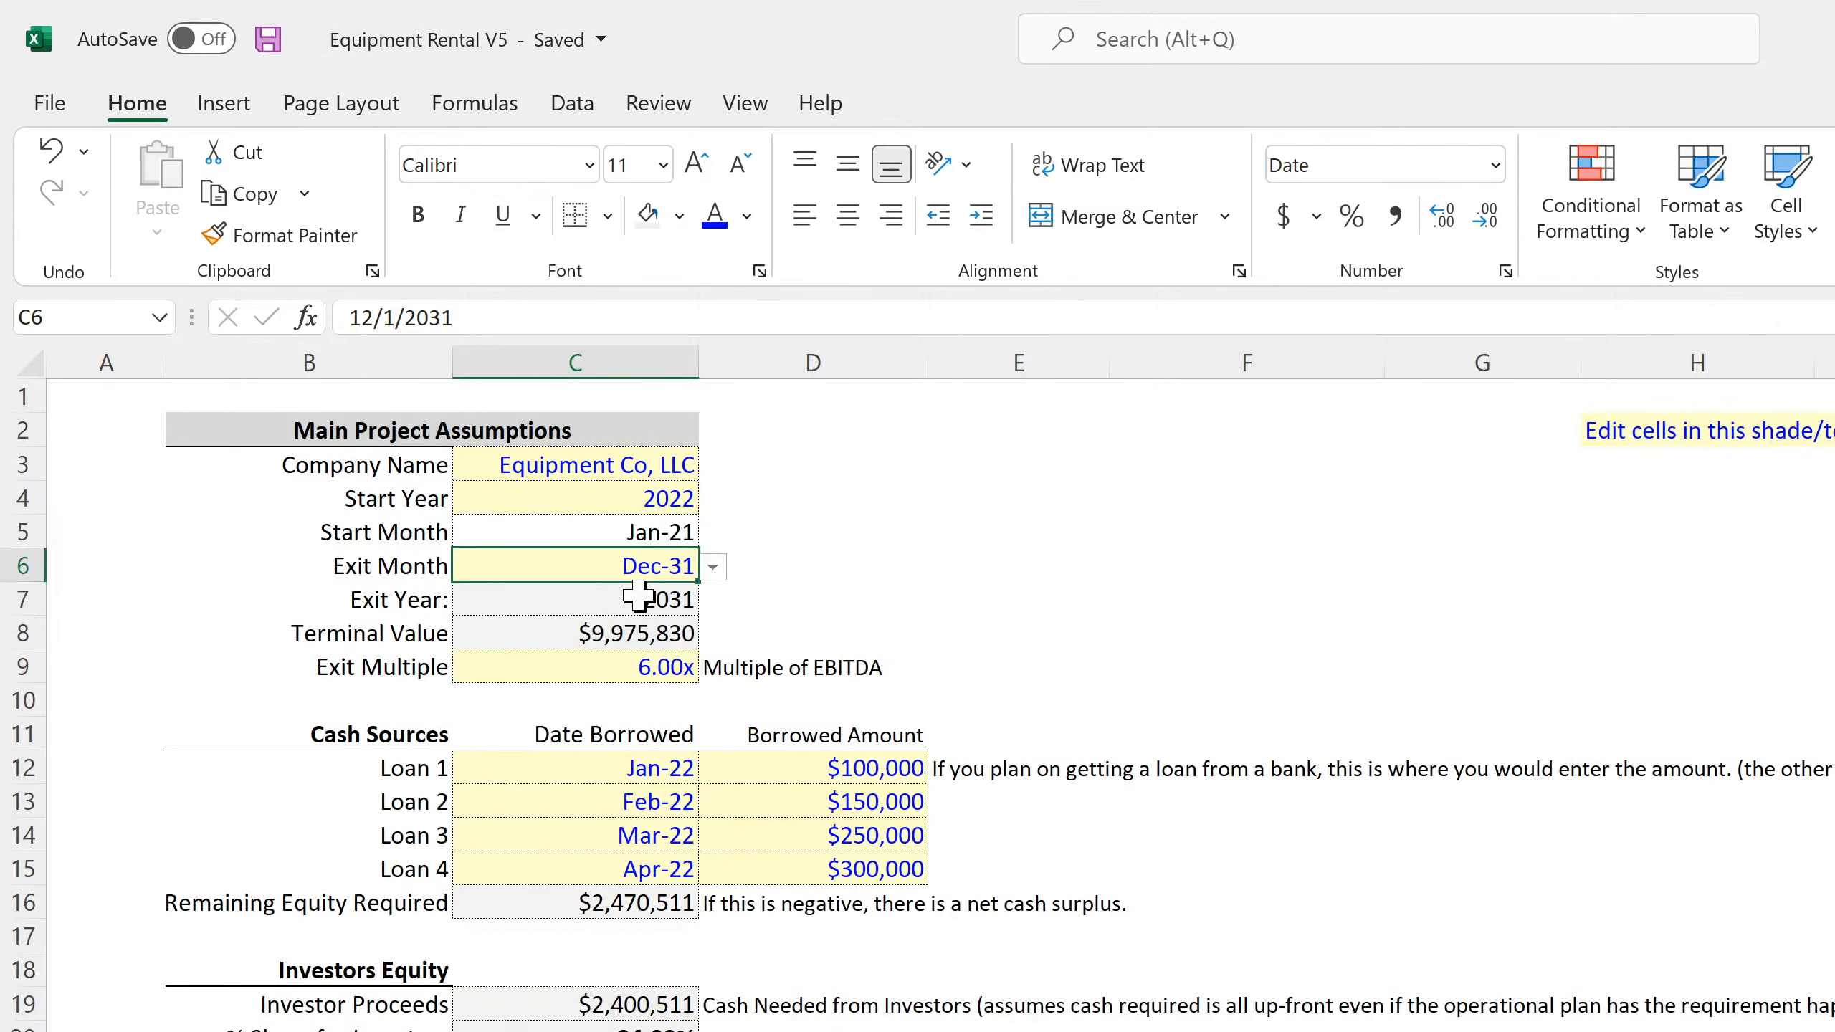
{"action": "left_click", "coordinate": [713, 567]}
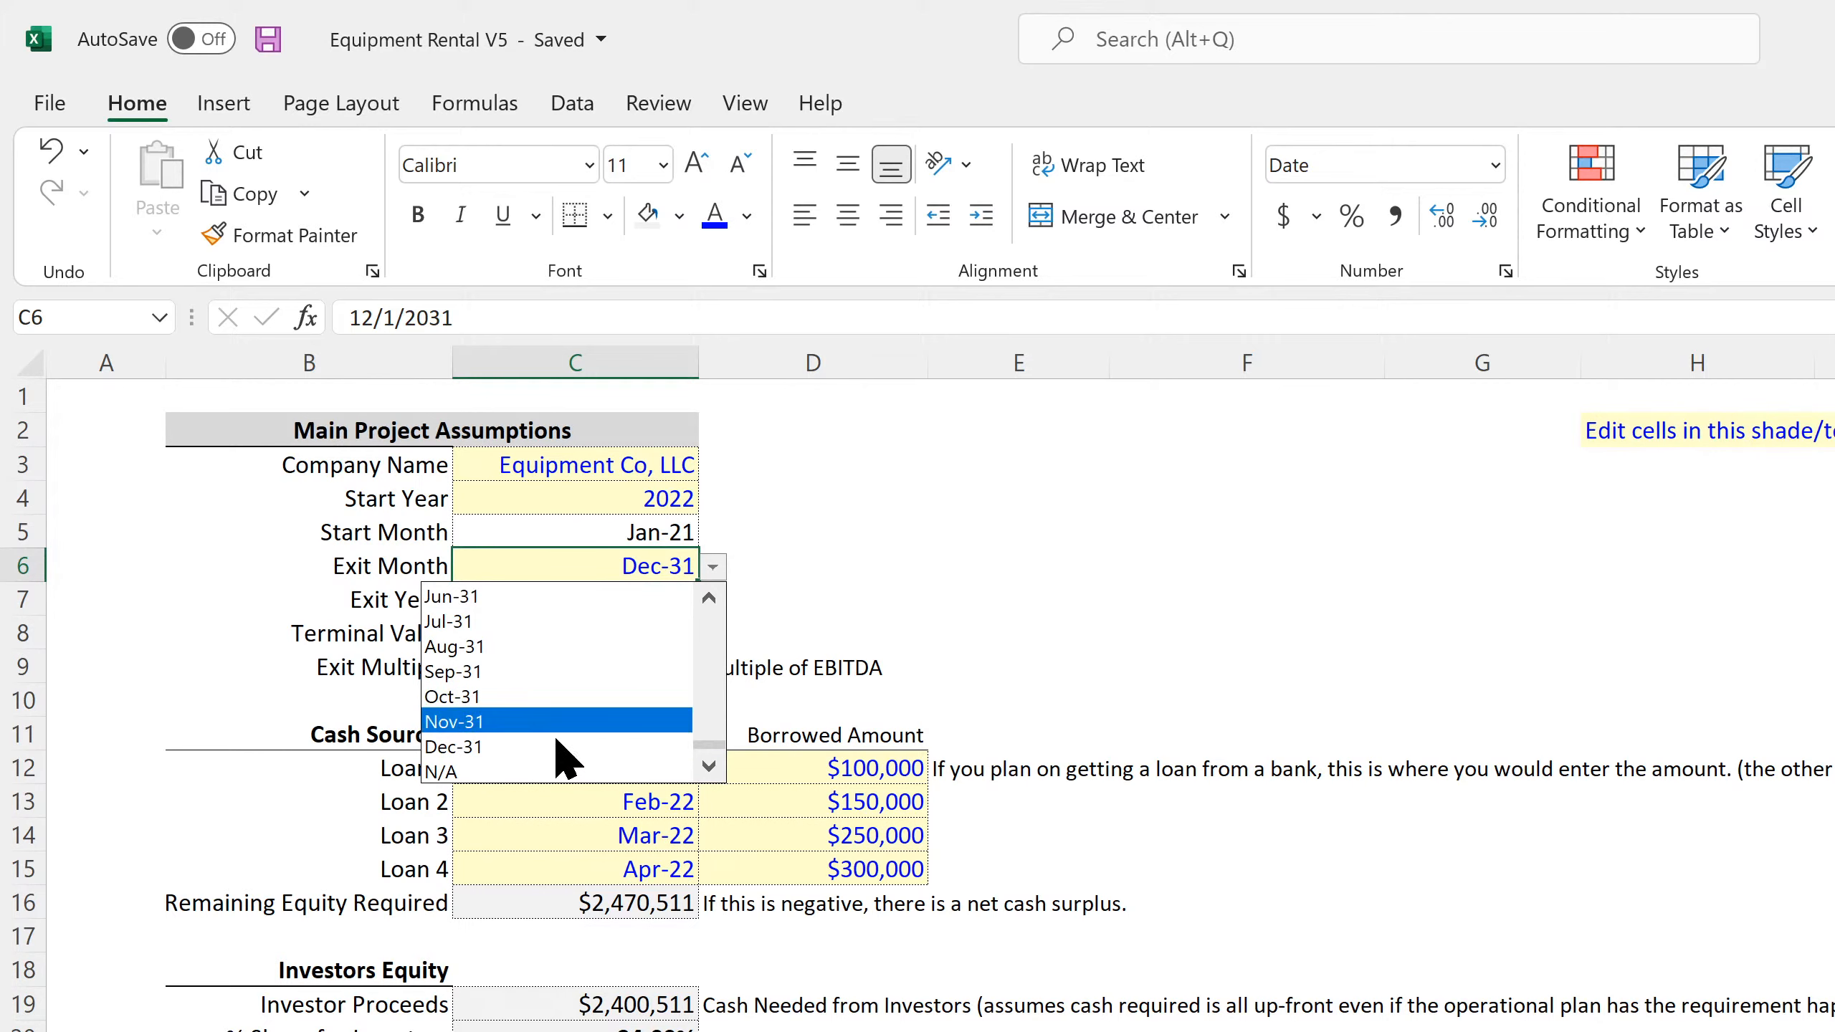
{"action": "left_click", "coordinate": [544, 770]}
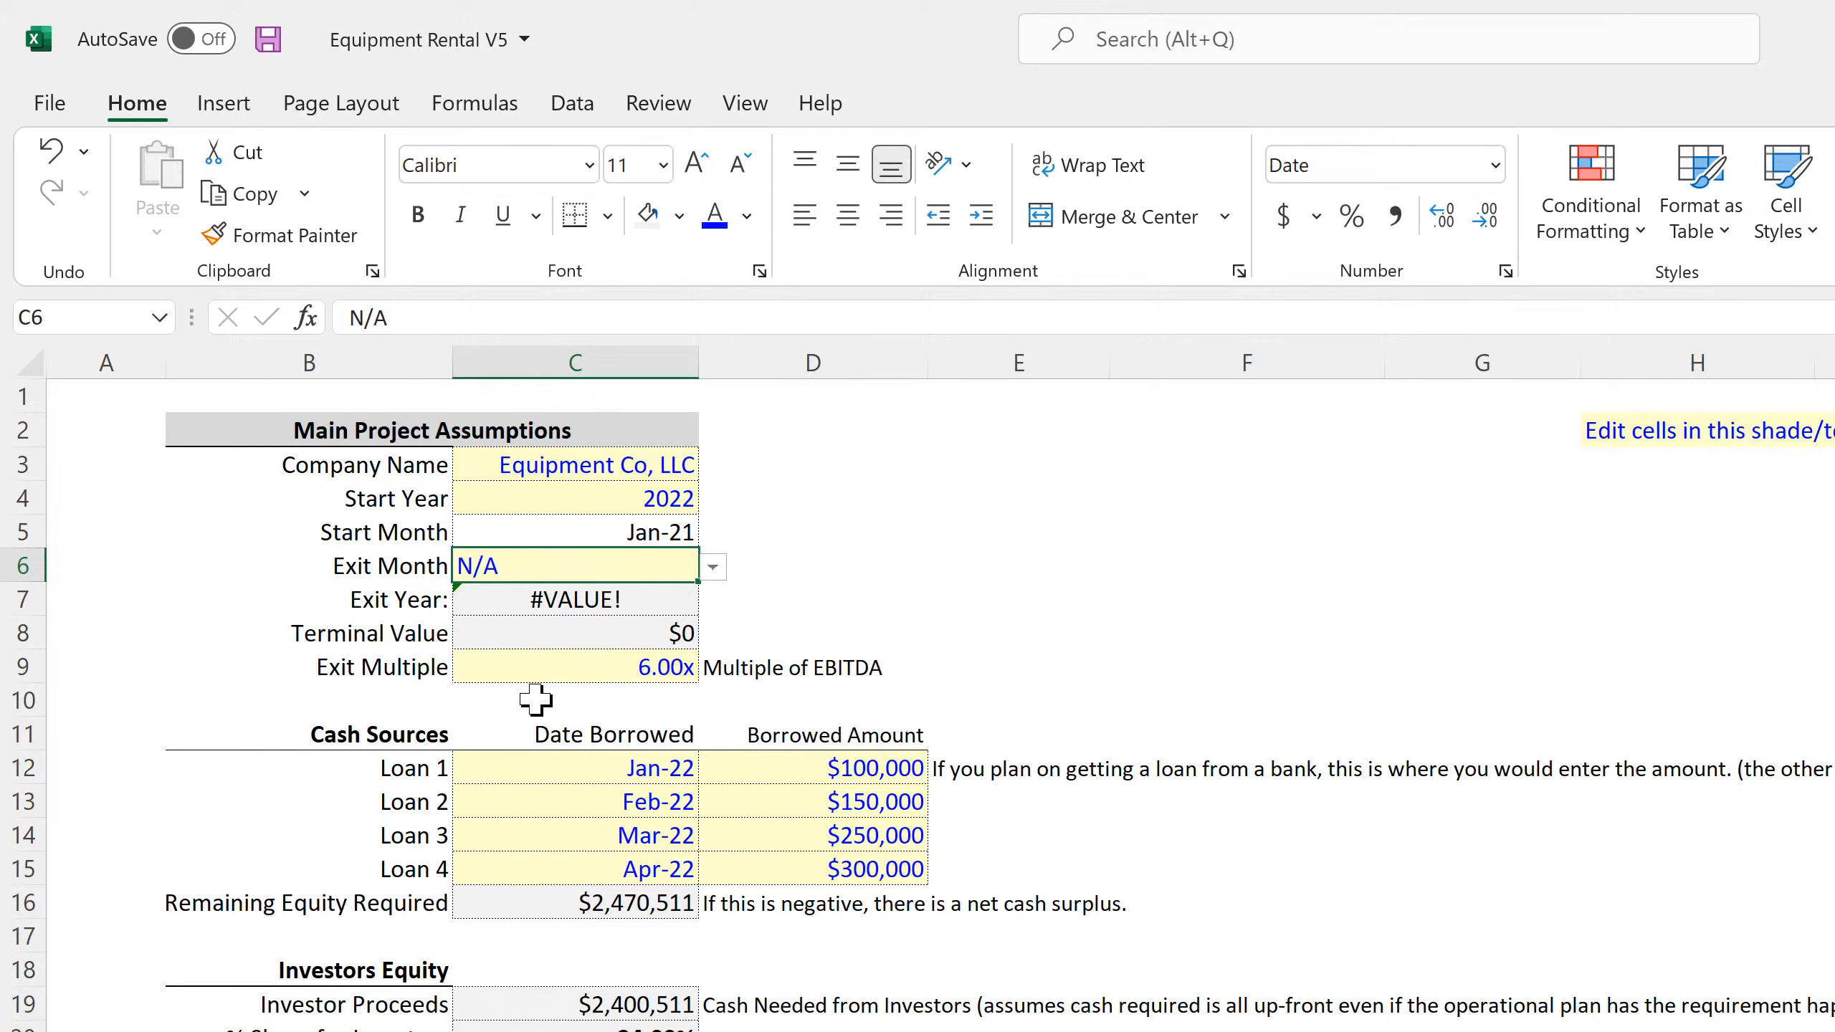
{"action": "left_click", "coordinate": [604, 596]}
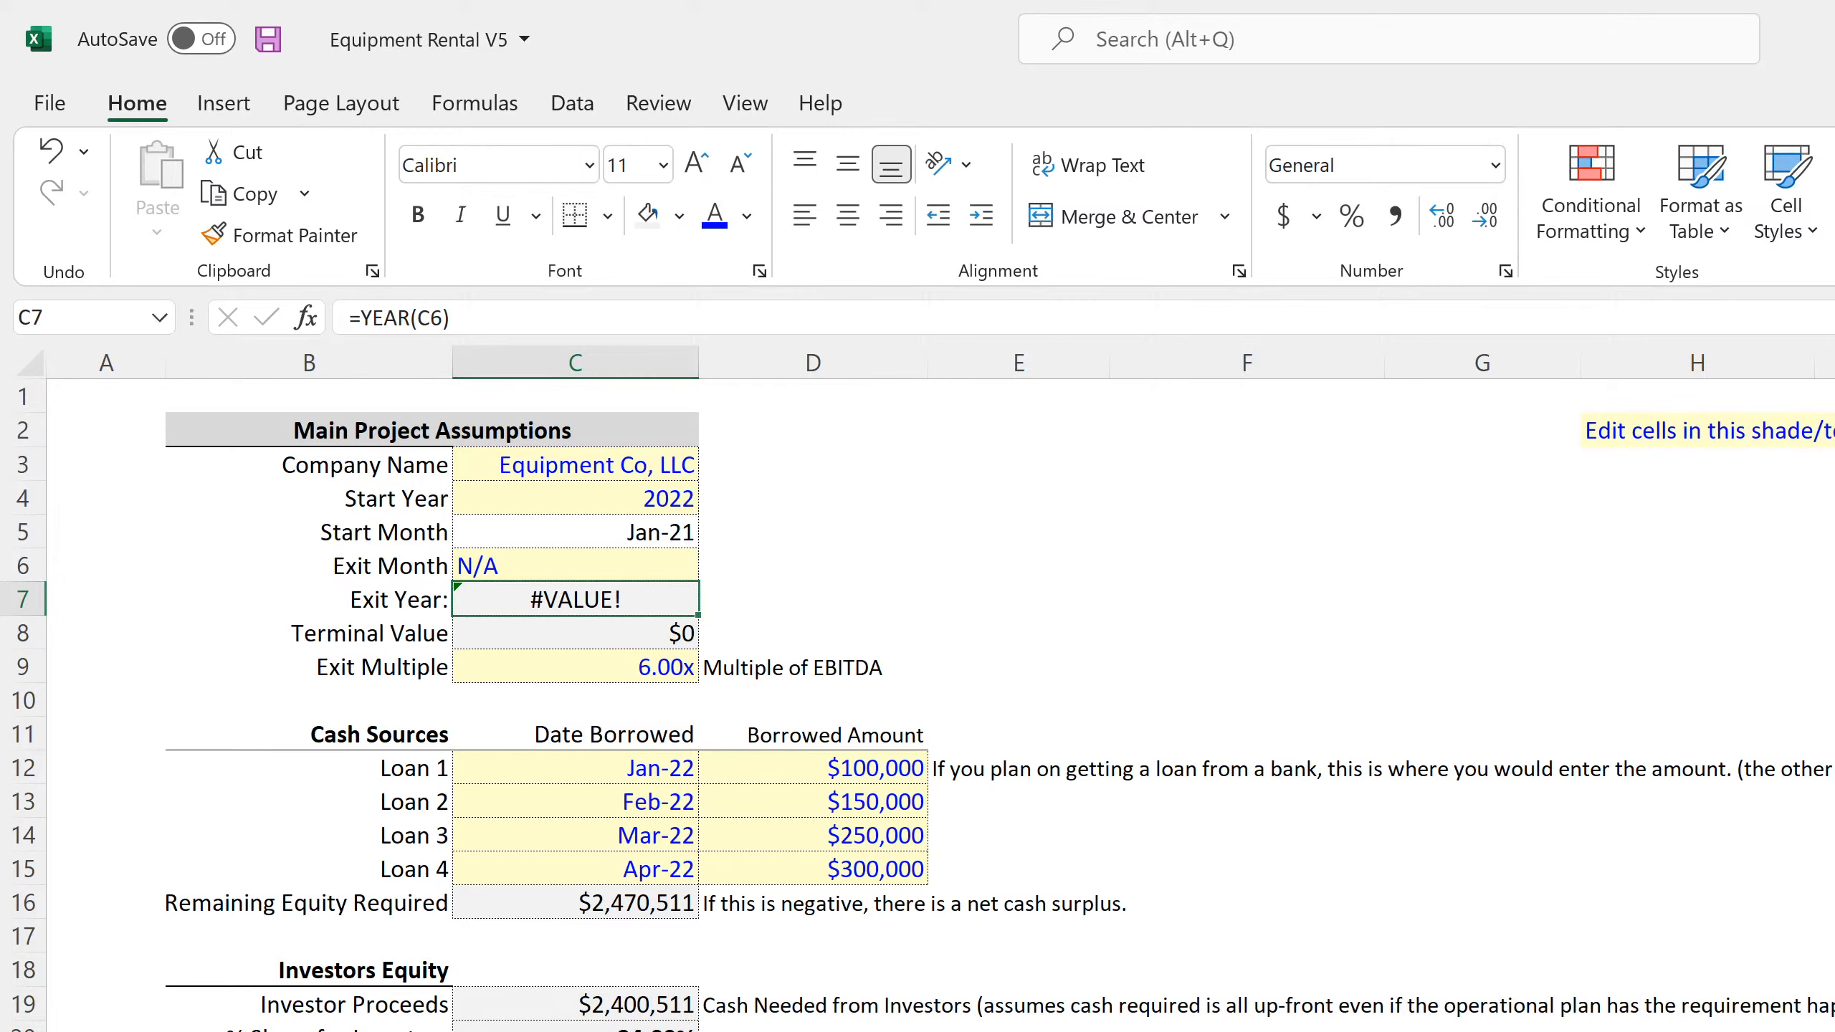
Review the monthly and annual Income Statements with the Exit Month set to N/A
{"action": "key", "text": "ctrl+Page_Down"}
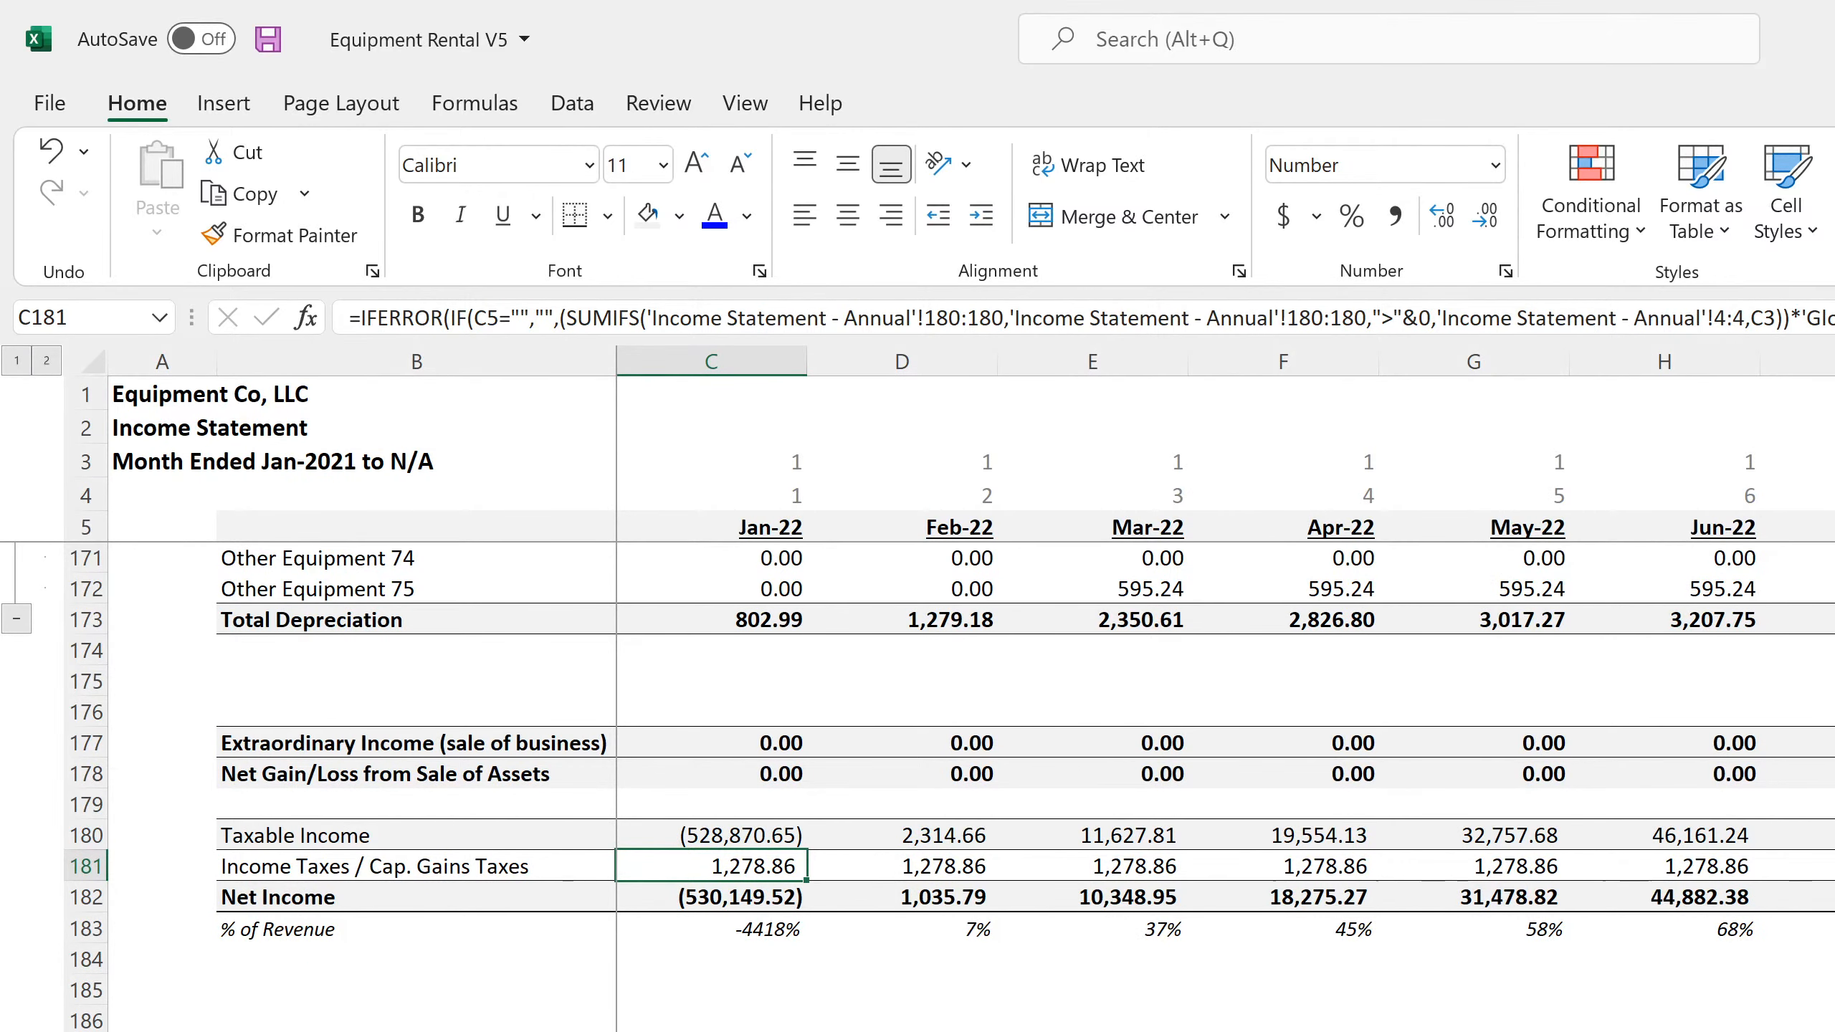
{"action": "key", "text": "ctrl+Page_Down"}
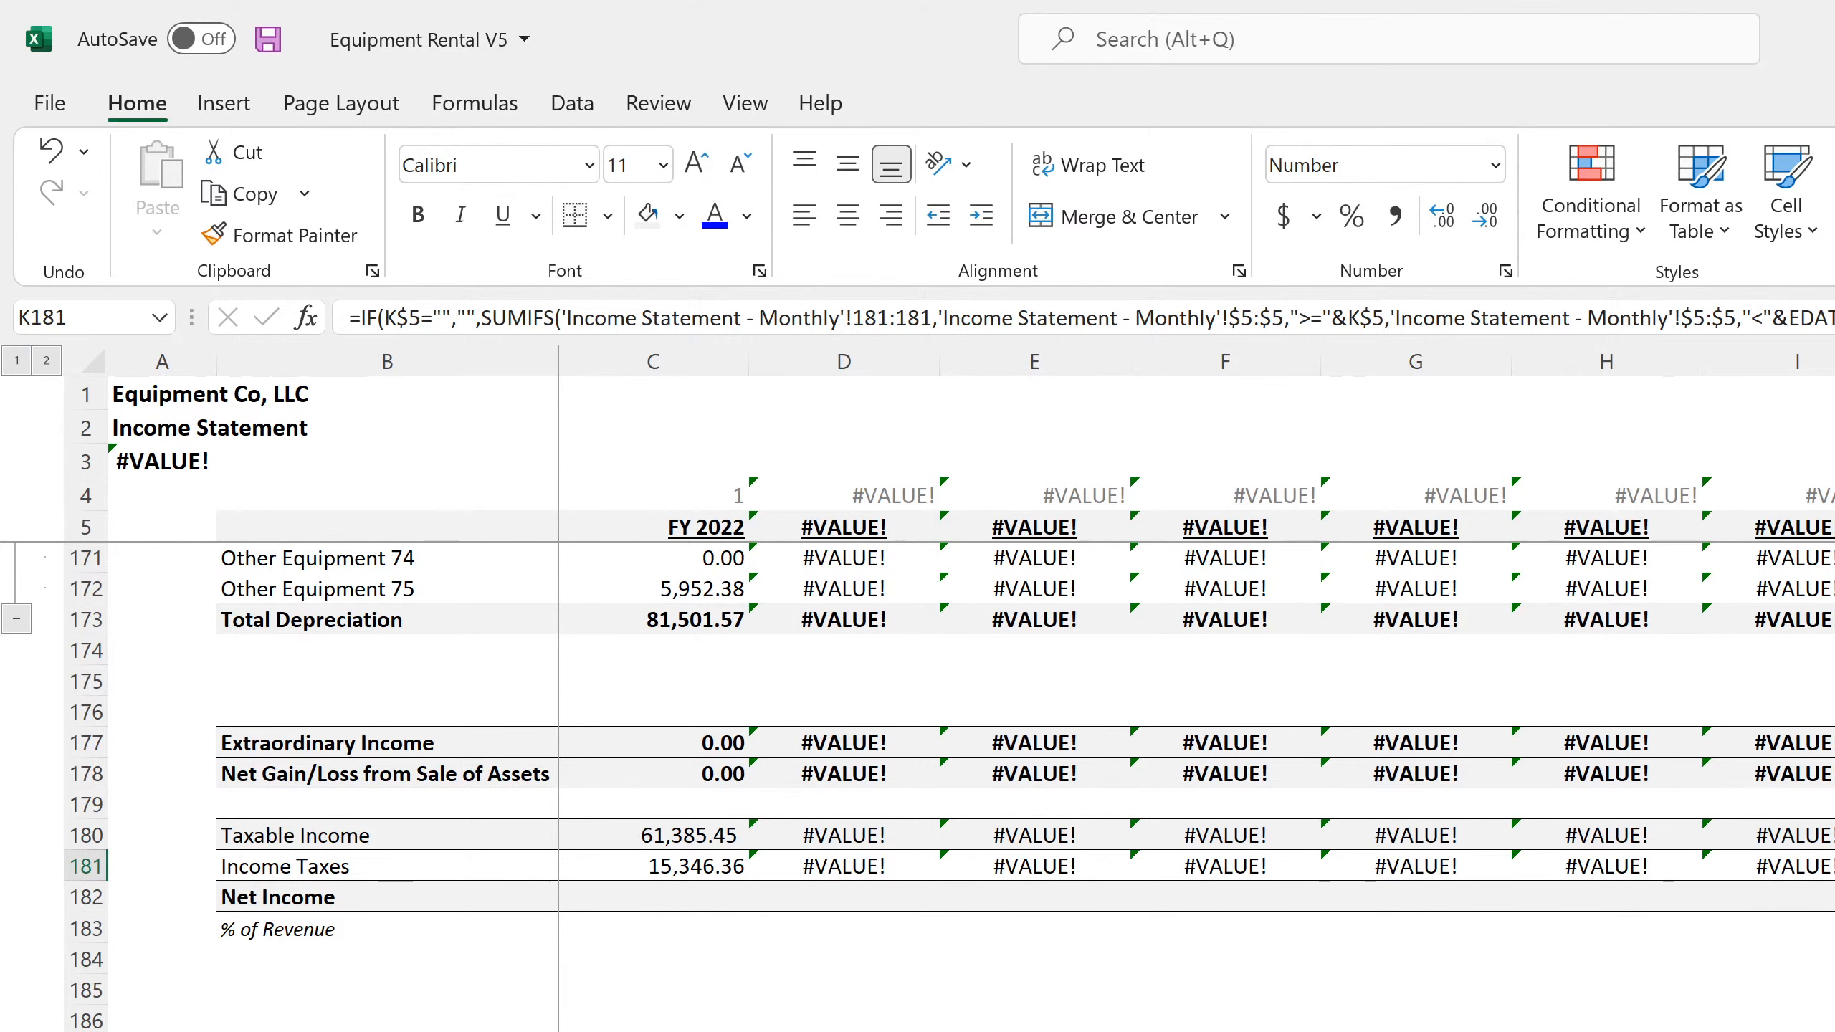
{"action": "scroll", "coordinate": [952, 787], "scroll_direction": "up", "scroll_amount": 7}
{"action": "scroll", "coordinate": [952, 787], "scroll_direction": "down", "scroll_amount": 4}
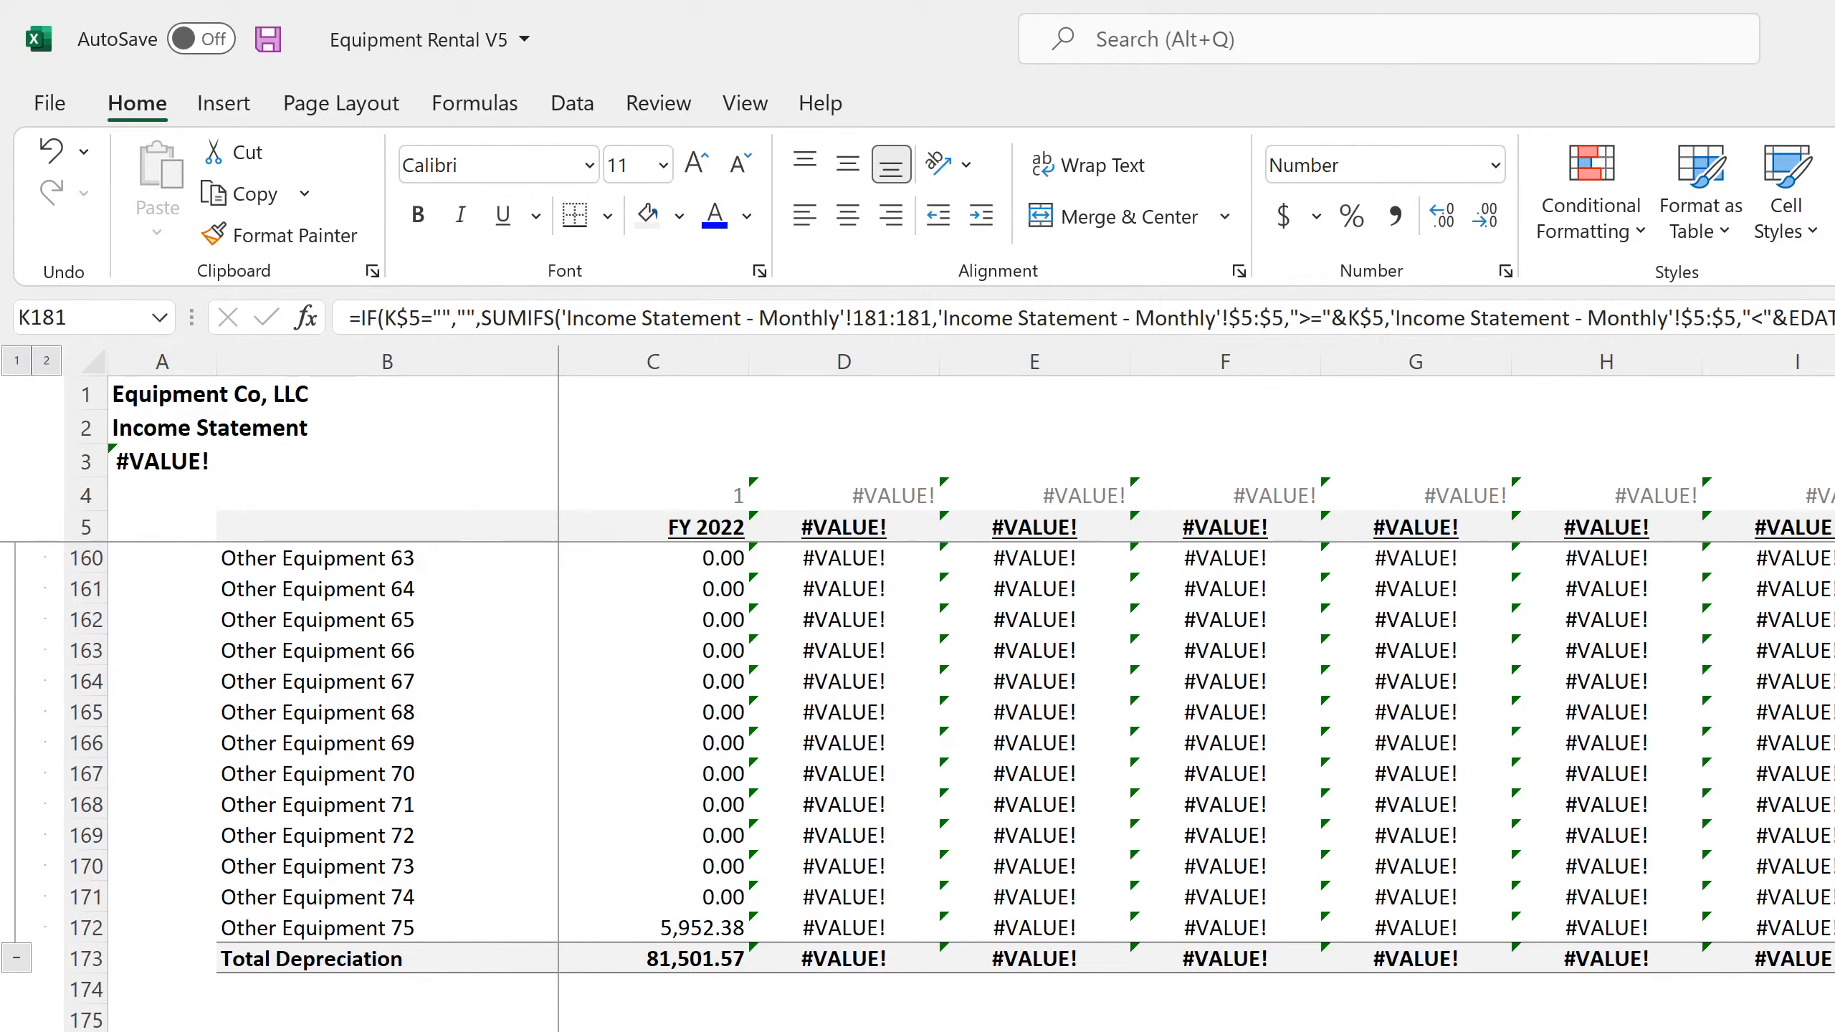
{"action": "scroll", "coordinate": [952, 788], "scroll_direction": "up", "scroll_amount": 20}
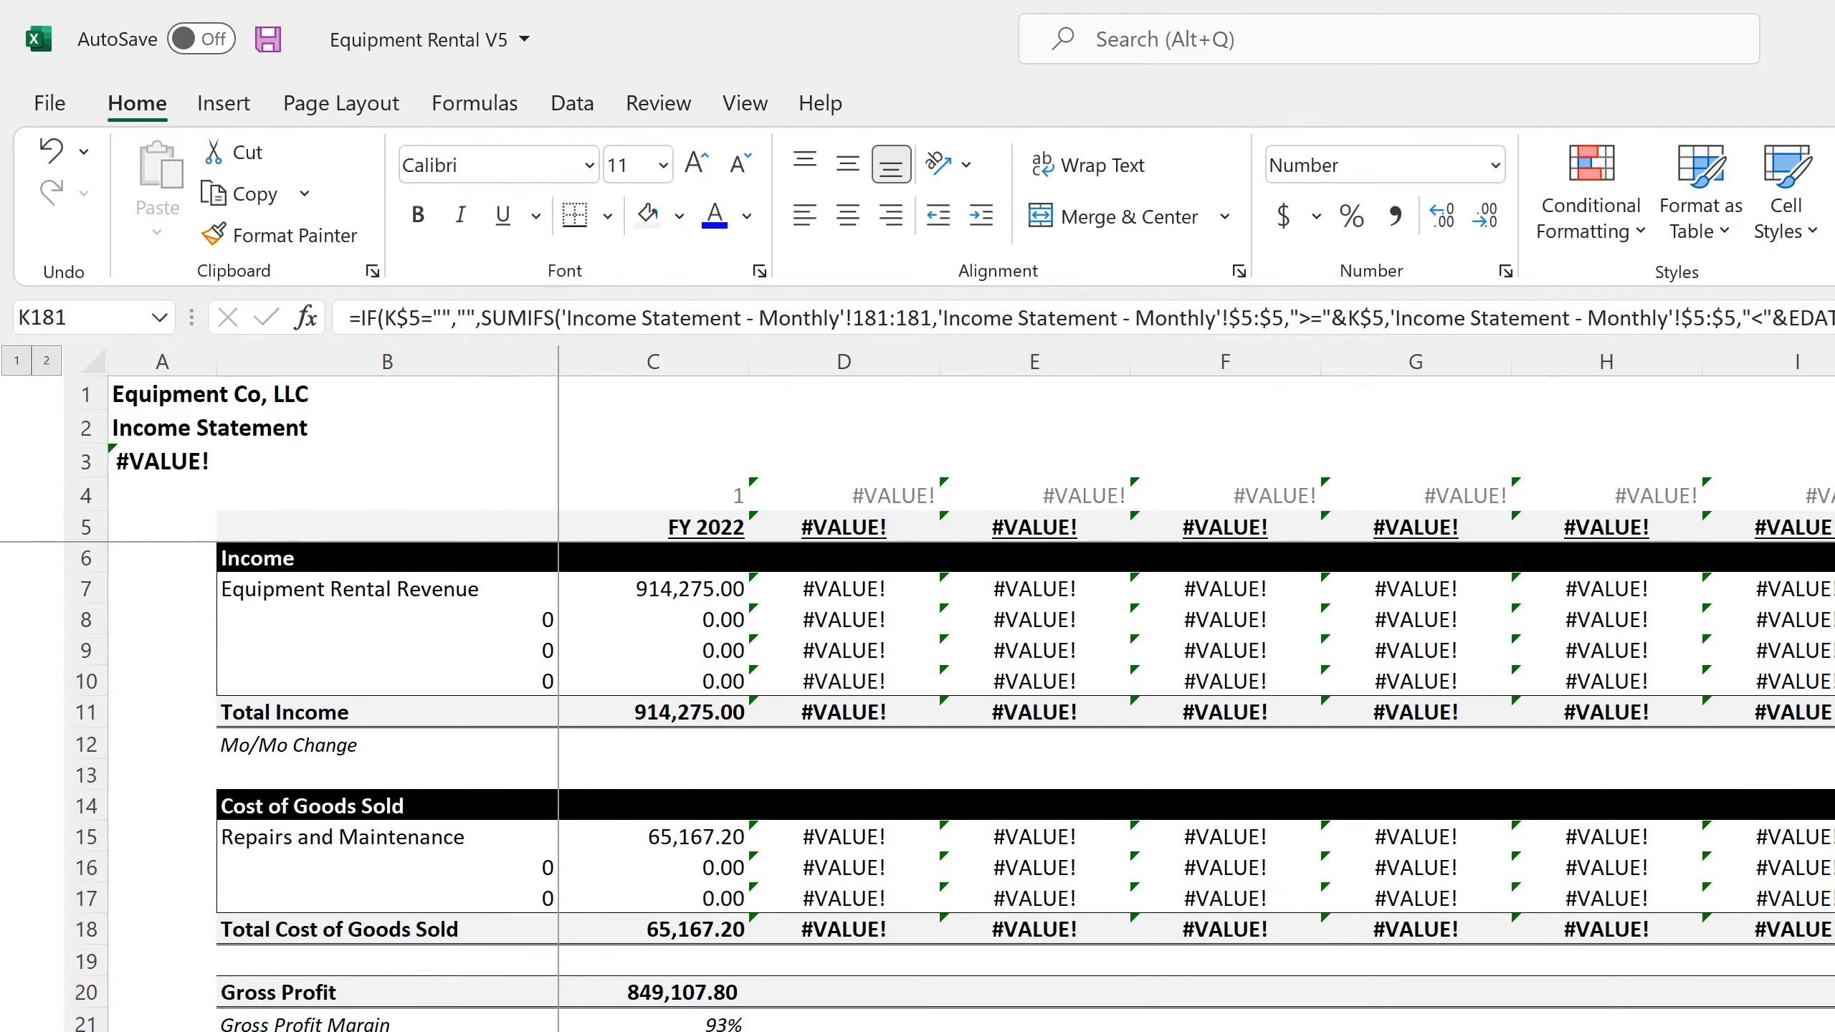
Examine the monthly Balance Sheet's assets, liabilities and Owner Equity lines
{"action": "key", "text": "ctrl+Page_Down"}
{"action": "scroll", "coordinate": [952, 788], "scroll_direction": "down", "scroll_amount": 18}
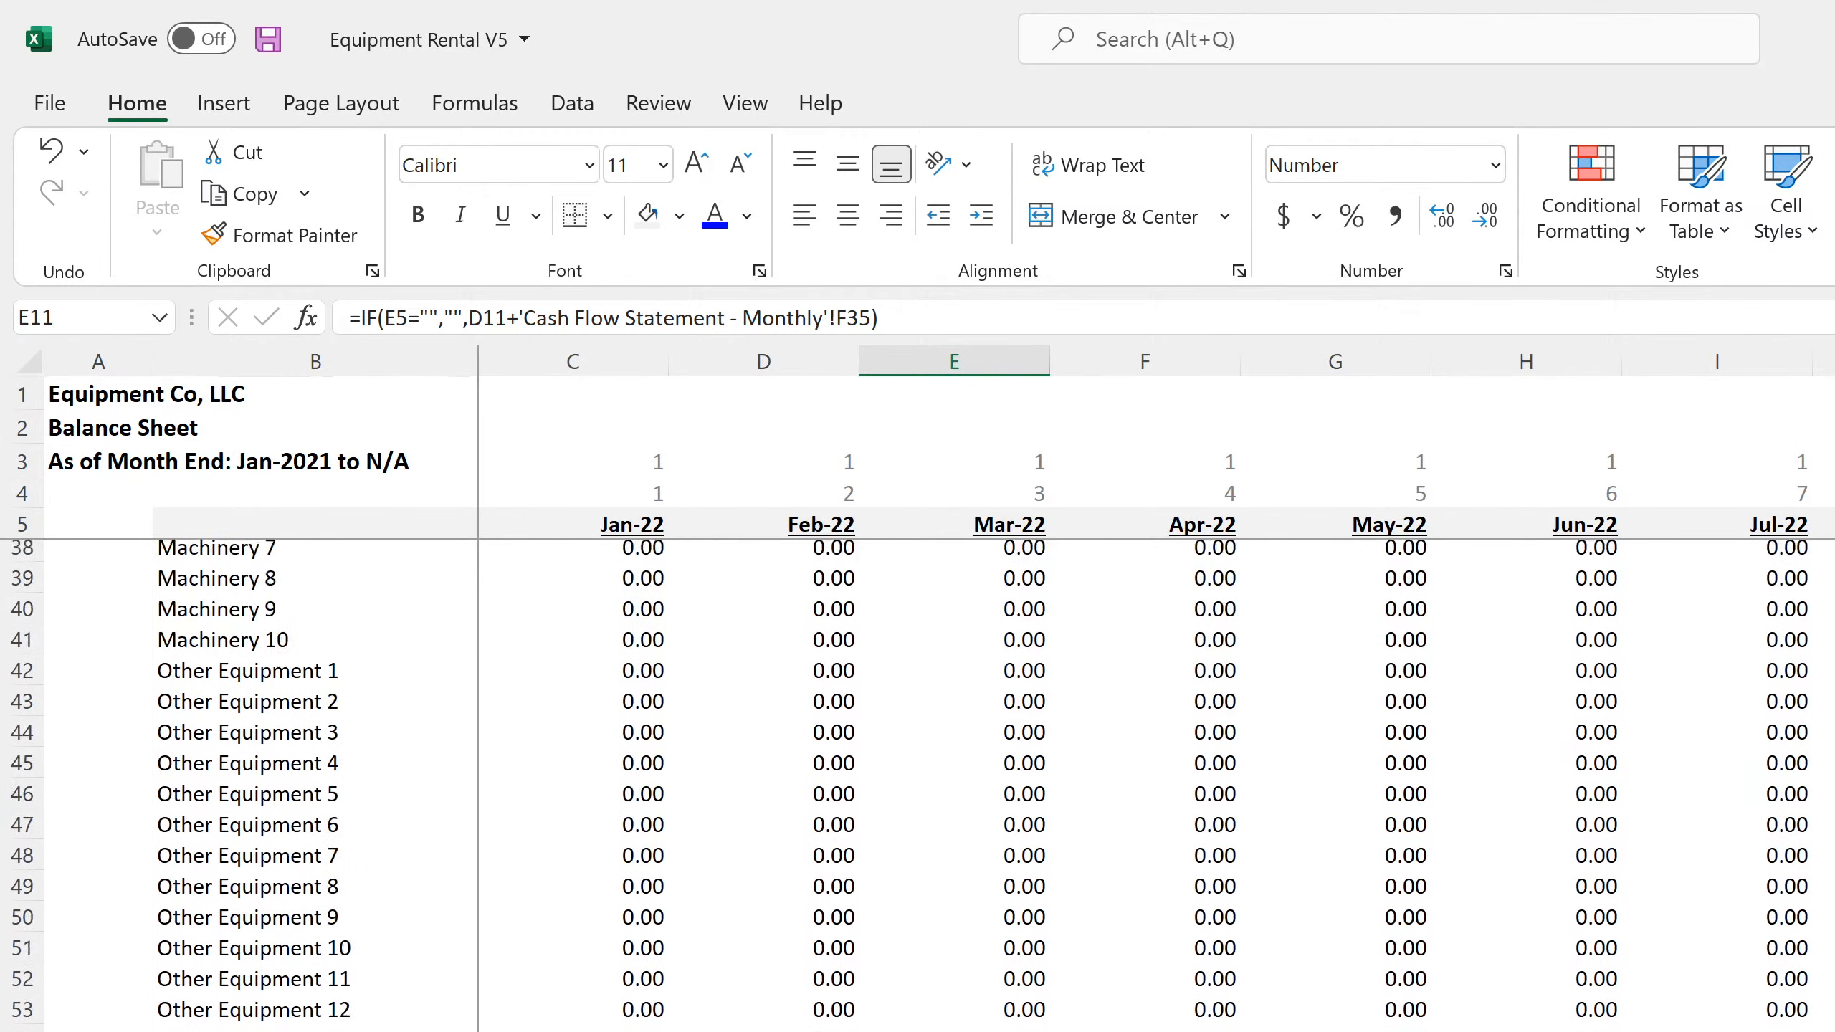
{"action": "scroll", "coordinate": [952, 787], "scroll_direction": "down", "scroll_amount": 20}
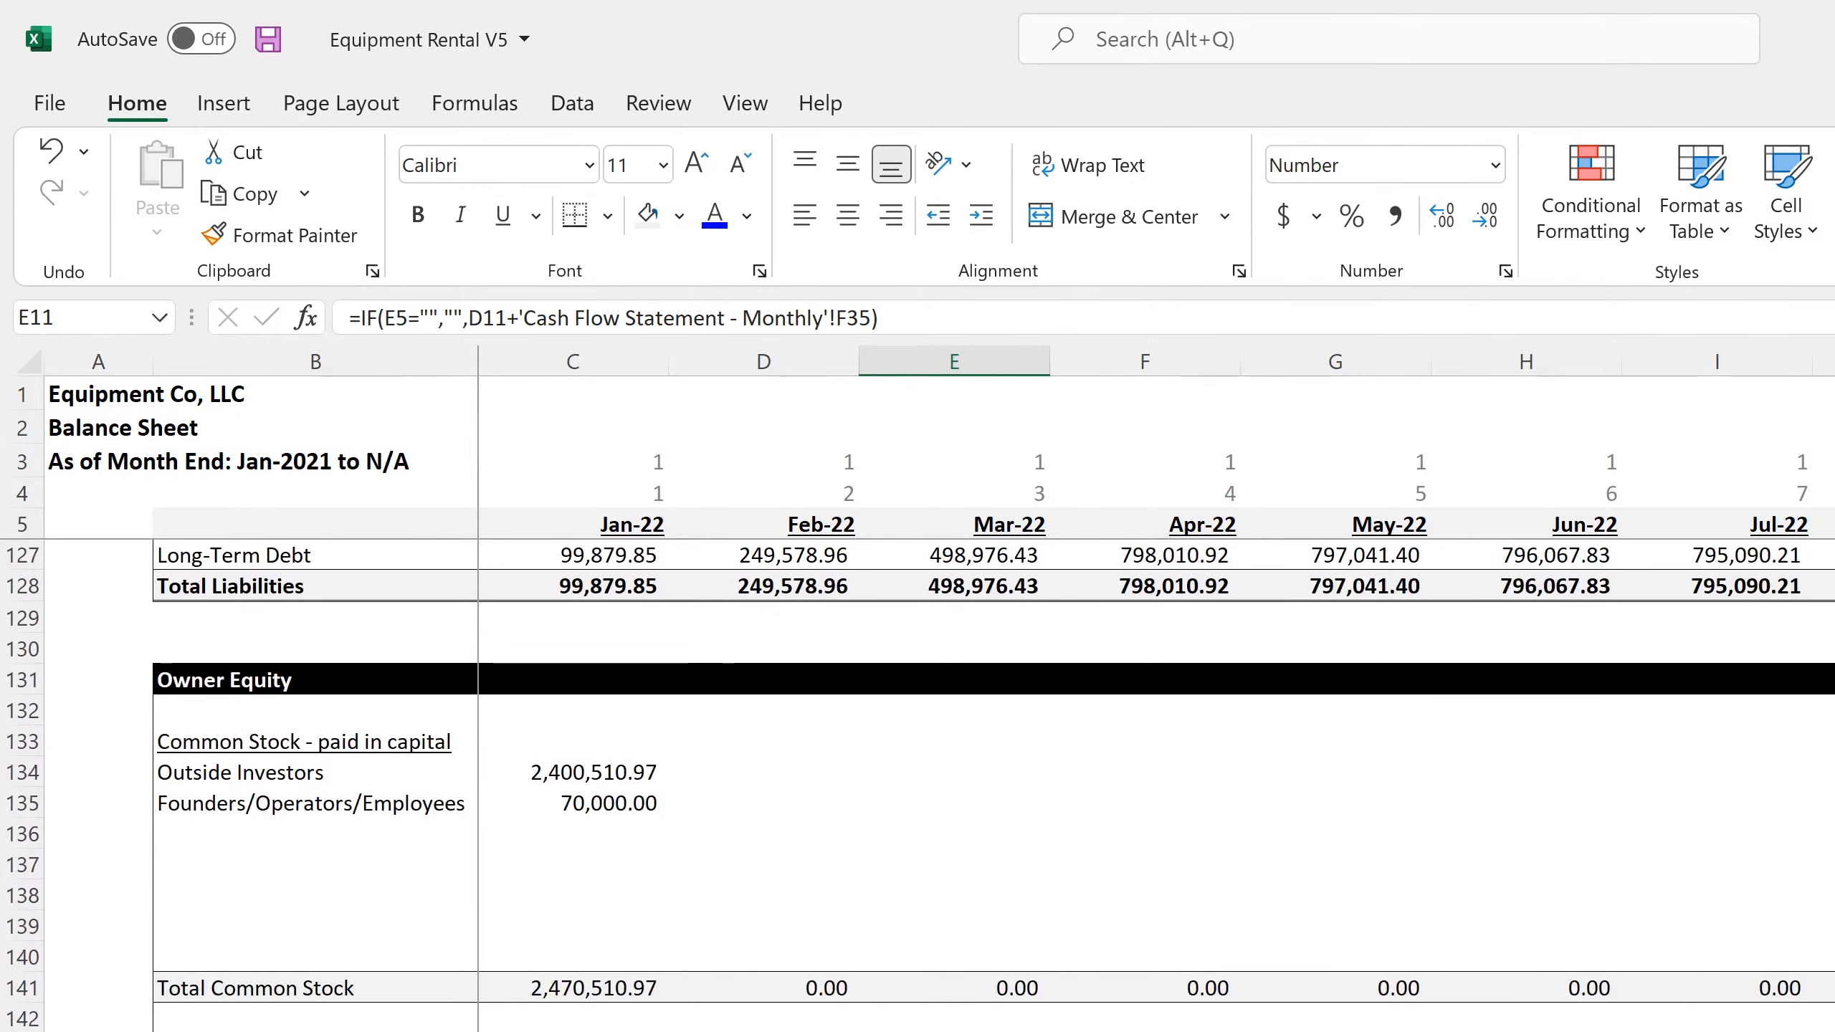
{"action": "scroll", "coordinate": [952, 788], "scroll_direction": "up", "scroll_amount": 20}
{"action": "scroll", "coordinate": [952, 787], "scroll_direction": "down", "scroll_amount": 20}
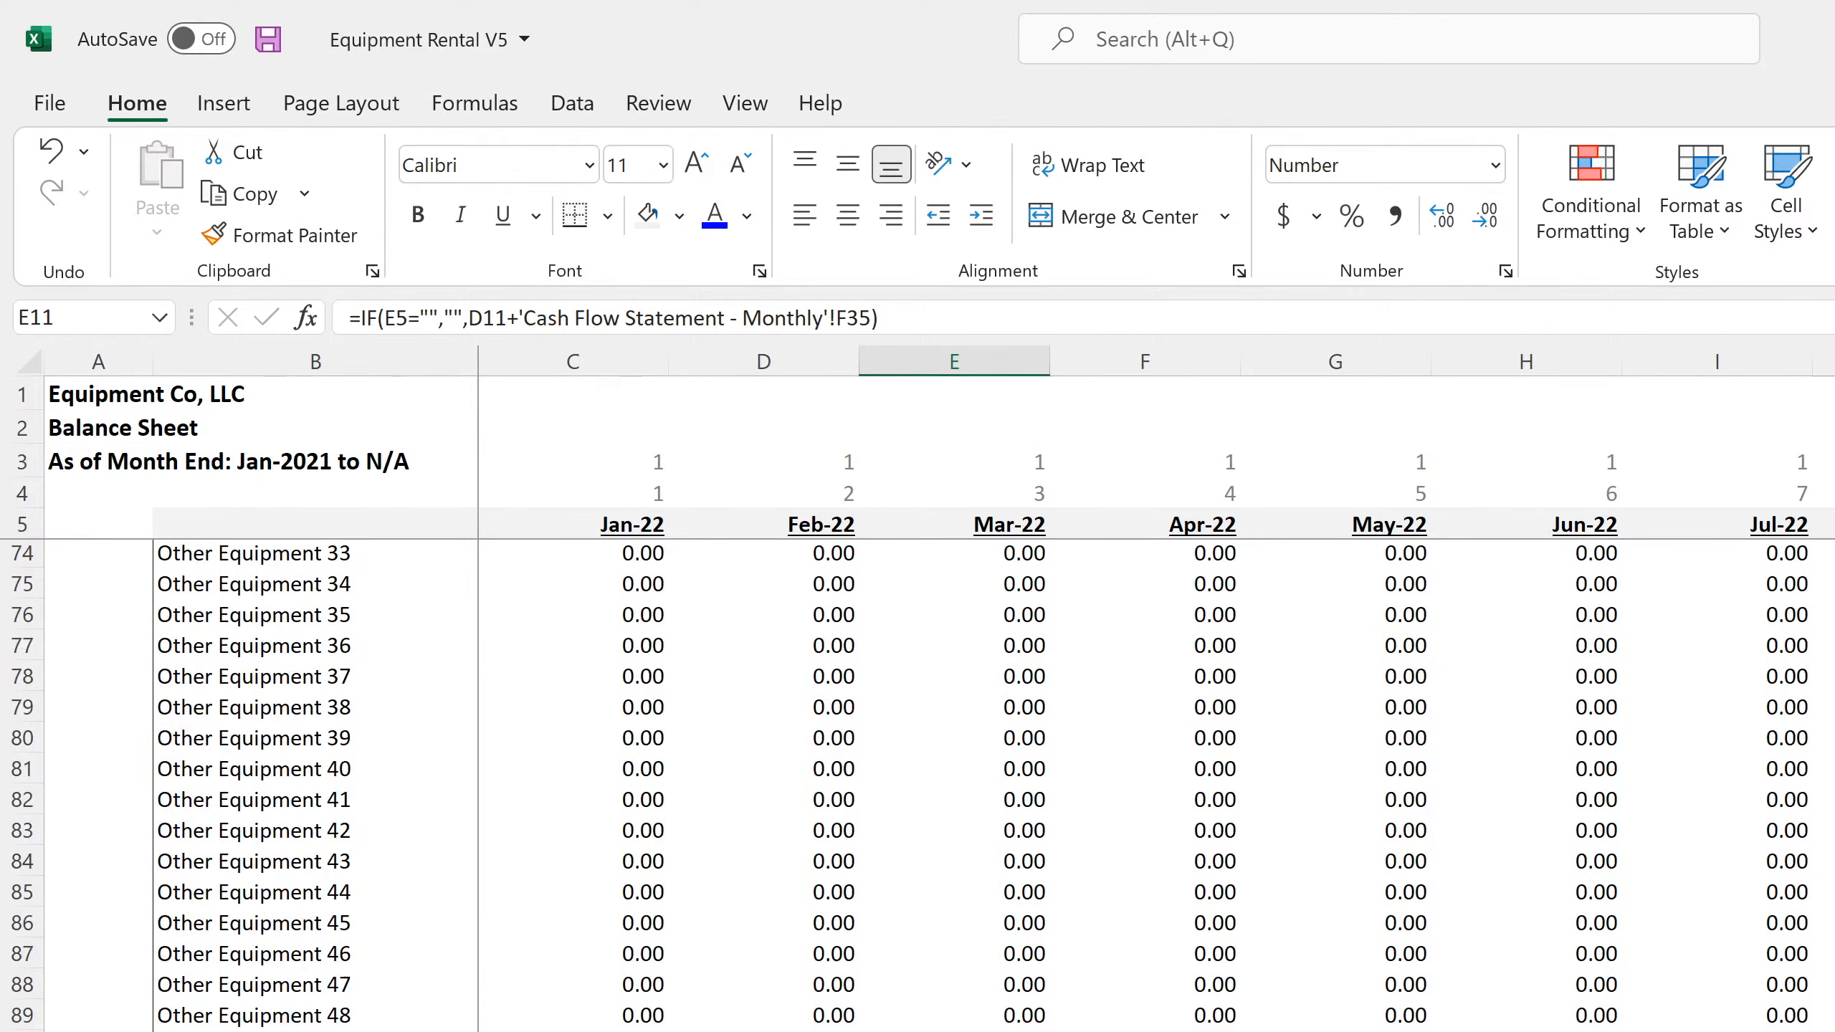
{"action": "scroll", "coordinate": [704, 990], "scroll_direction": "down", "scroll_amount": 4}
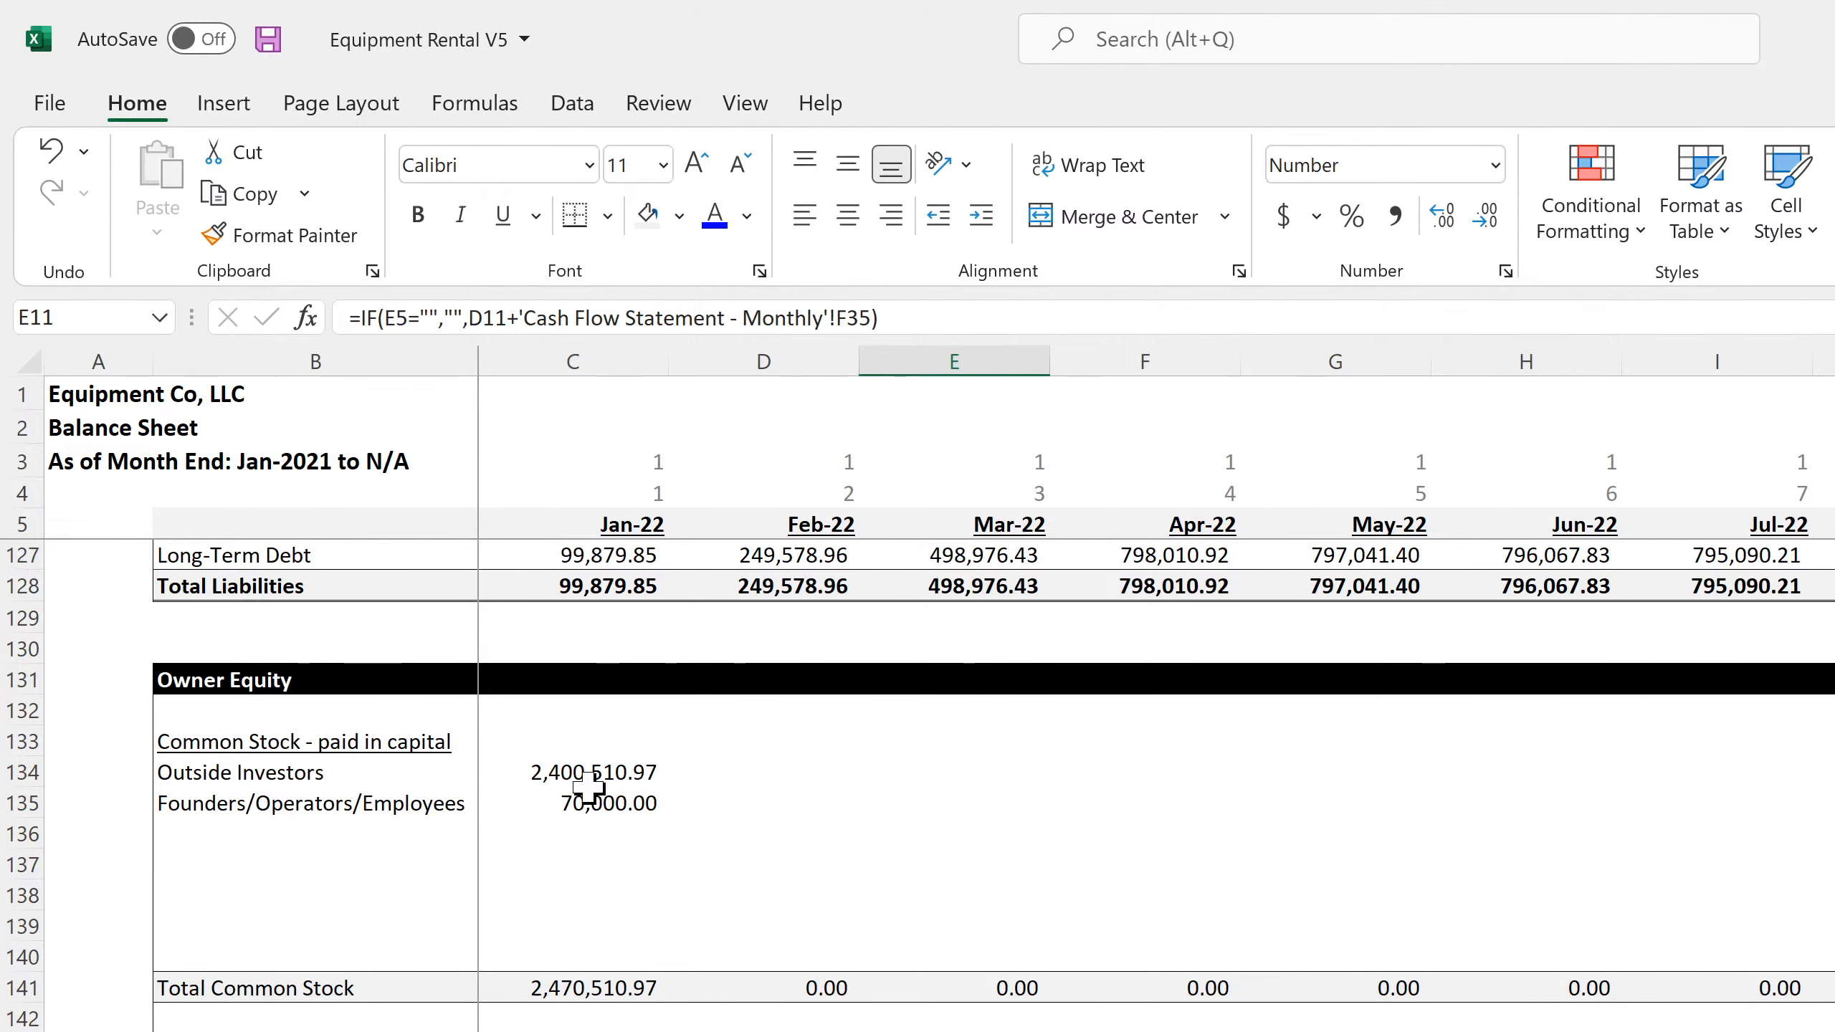
{"action": "scroll", "coordinate": [571, 954], "scroll_direction": "up", "scroll_amount": 3}
{"action": "scroll", "coordinate": [570, 954], "scroll_direction": "up", "scroll_amount": 1}
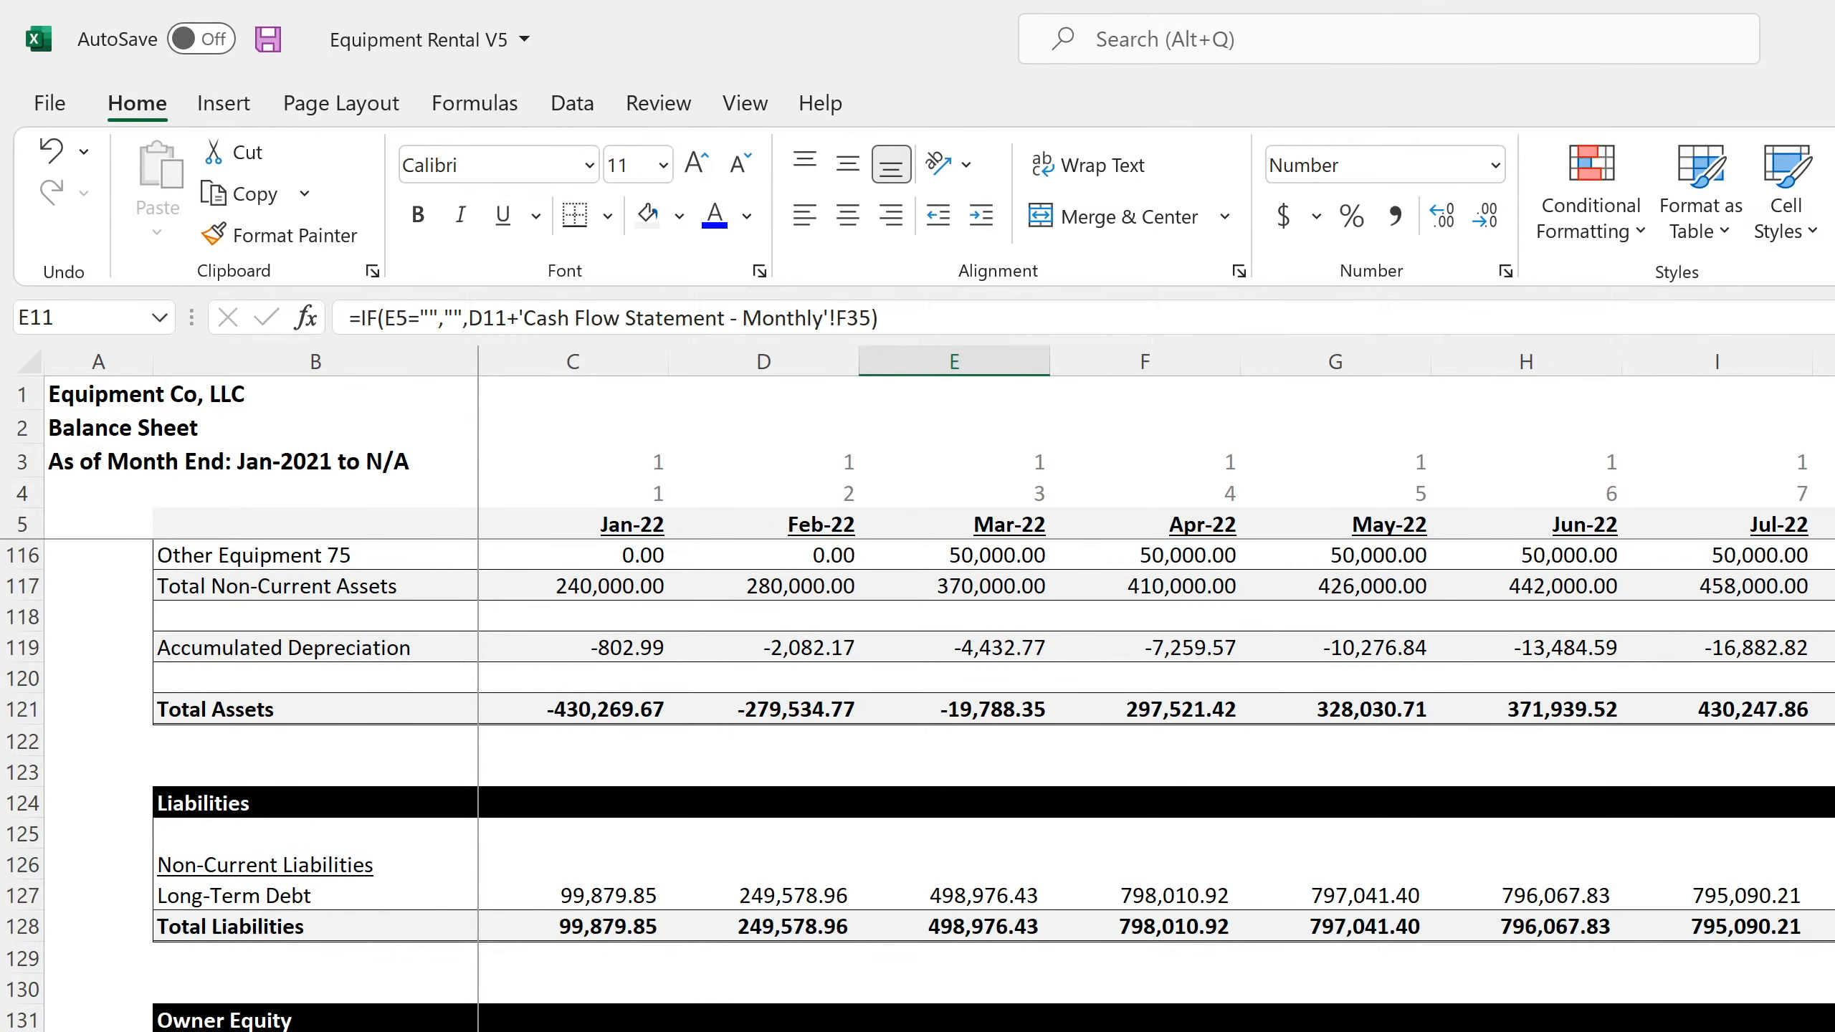
Link the Jan-22 Sale of Company Stock in D31 of the monthly cash flow statement to Remaining Equity Required on Global Control
{"action": "key", "text": "ctrl+Page_Down"}
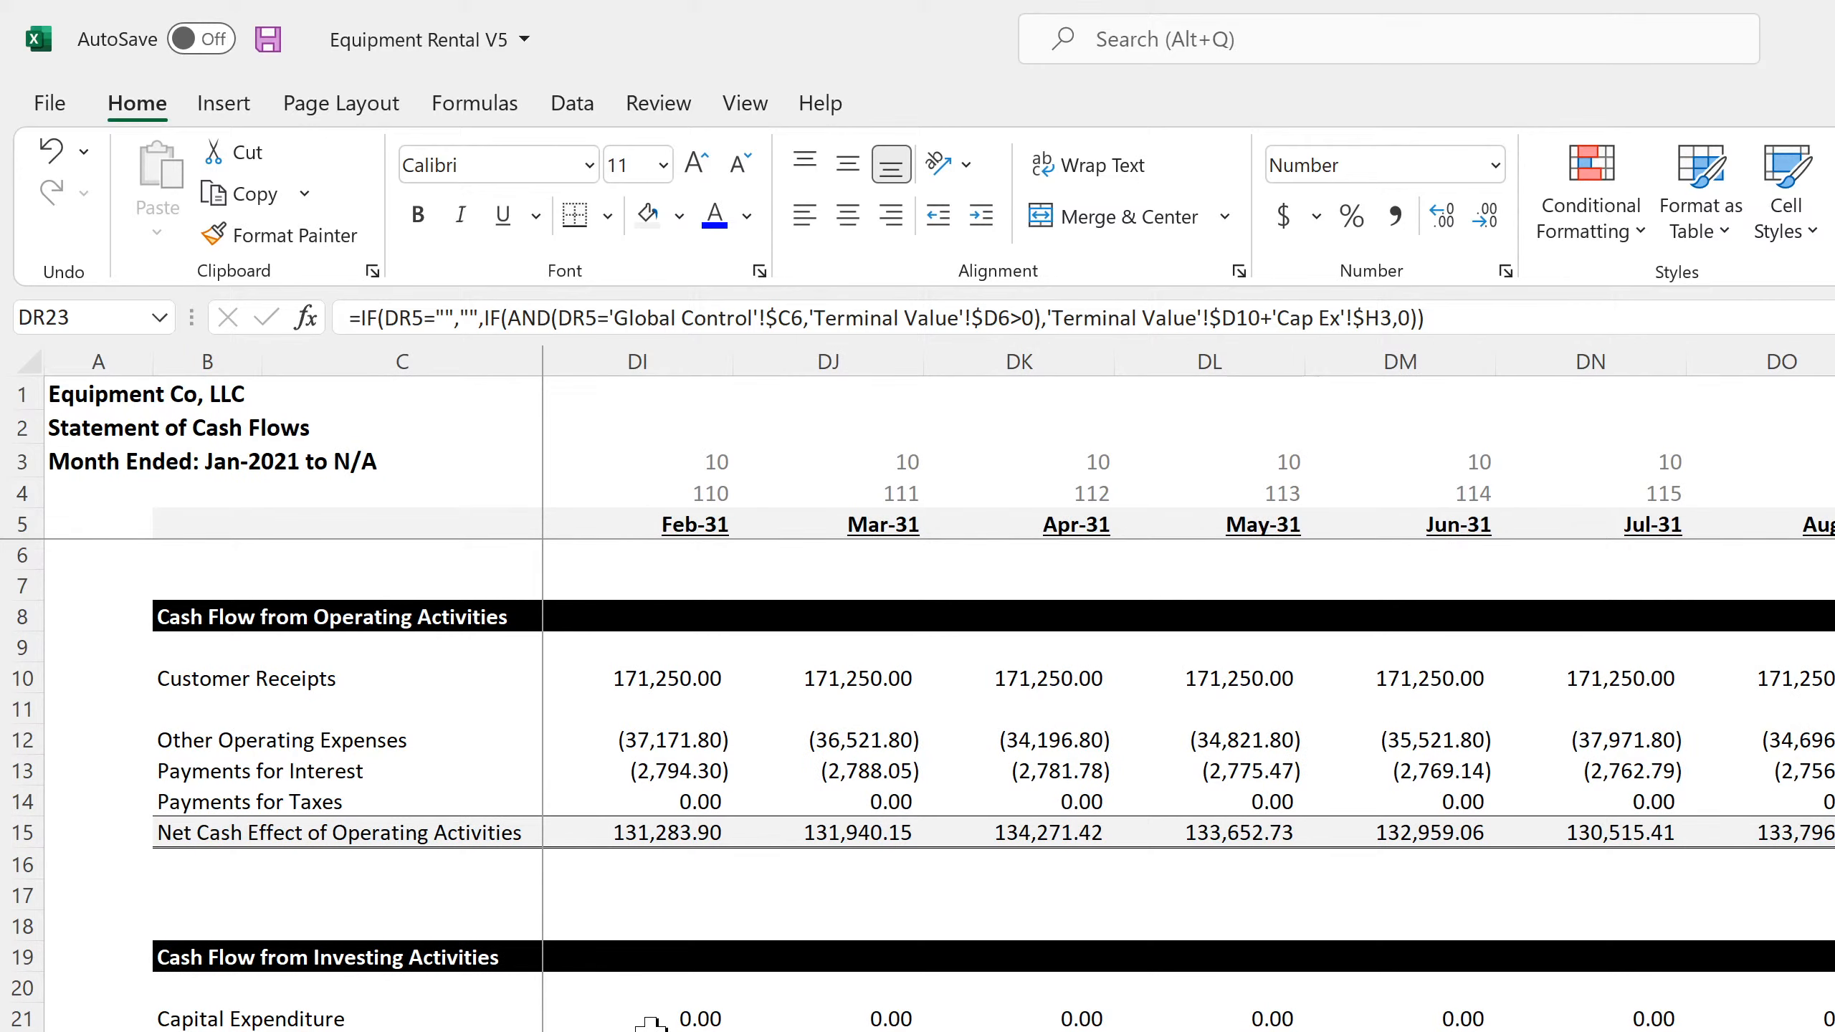
{"action": "scroll", "coordinate": [650, 1023], "scroll_direction": "down", "scroll_amount": 4}
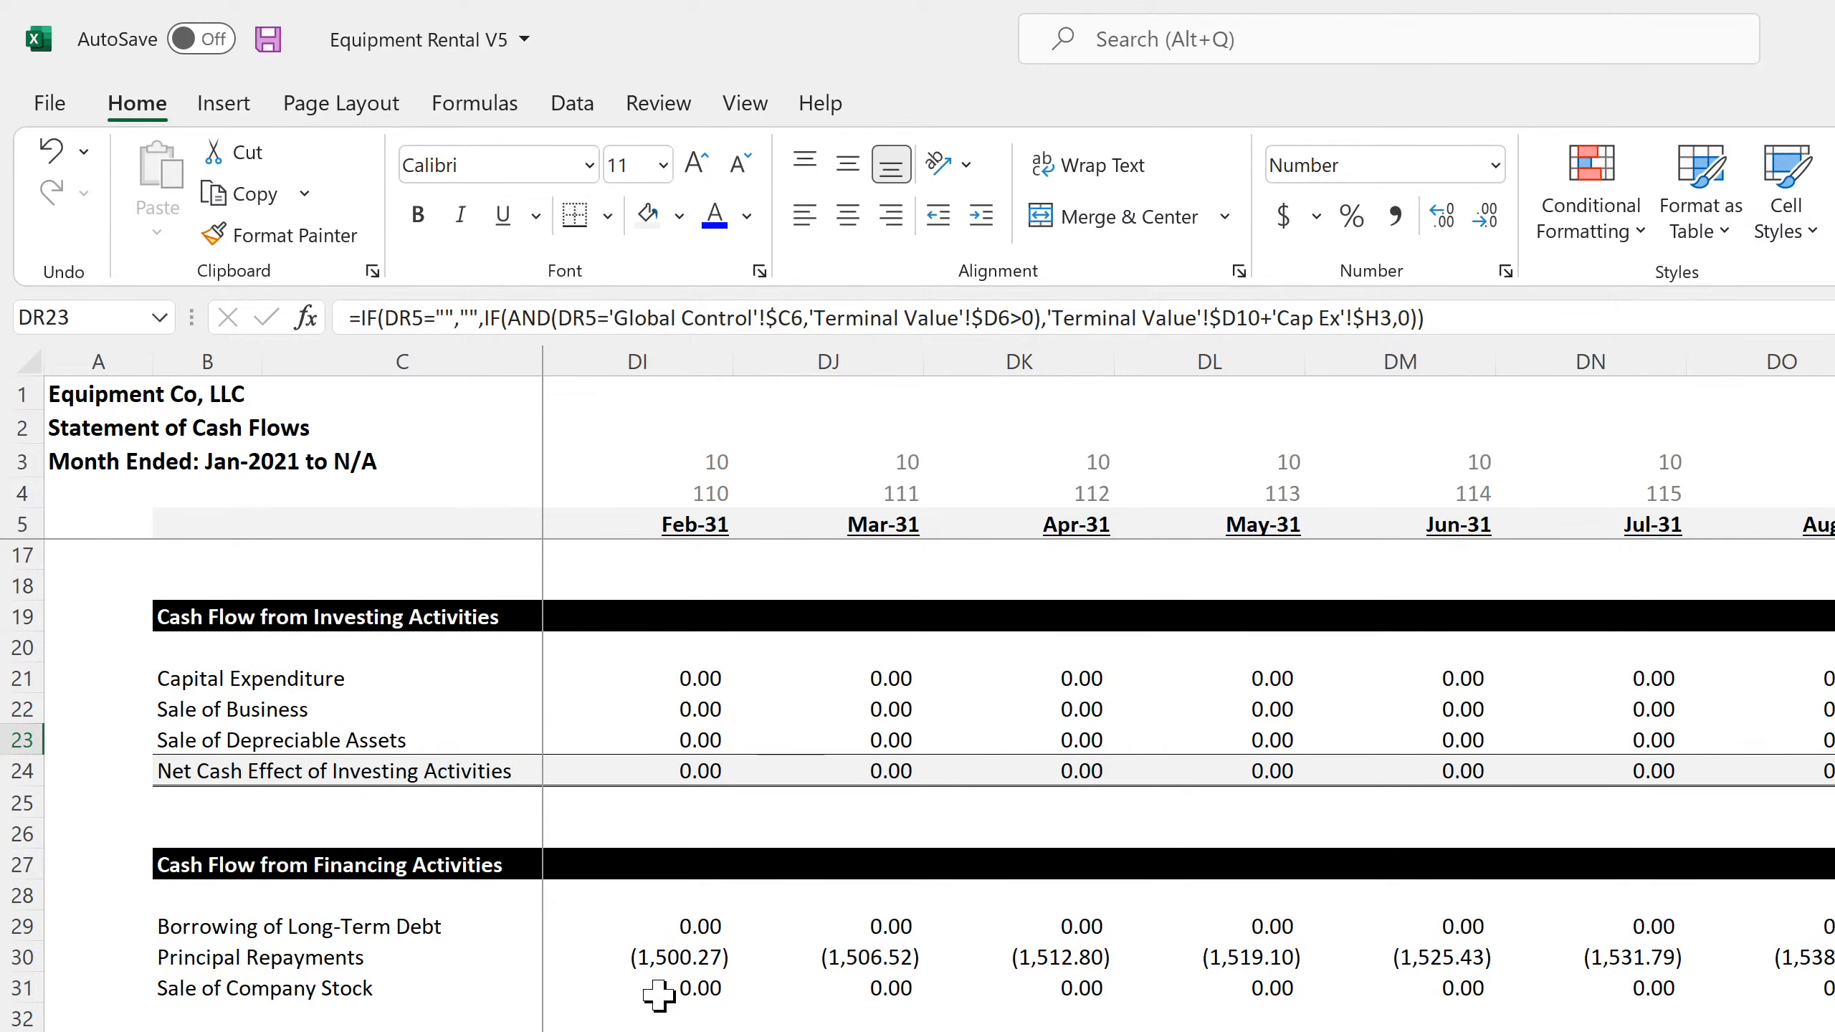
{"action": "left_click", "coordinate": [657, 990]}
{"action": "left_click_drag", "start_coordinate": [655, 988], "coordinate": [439, 1000]}
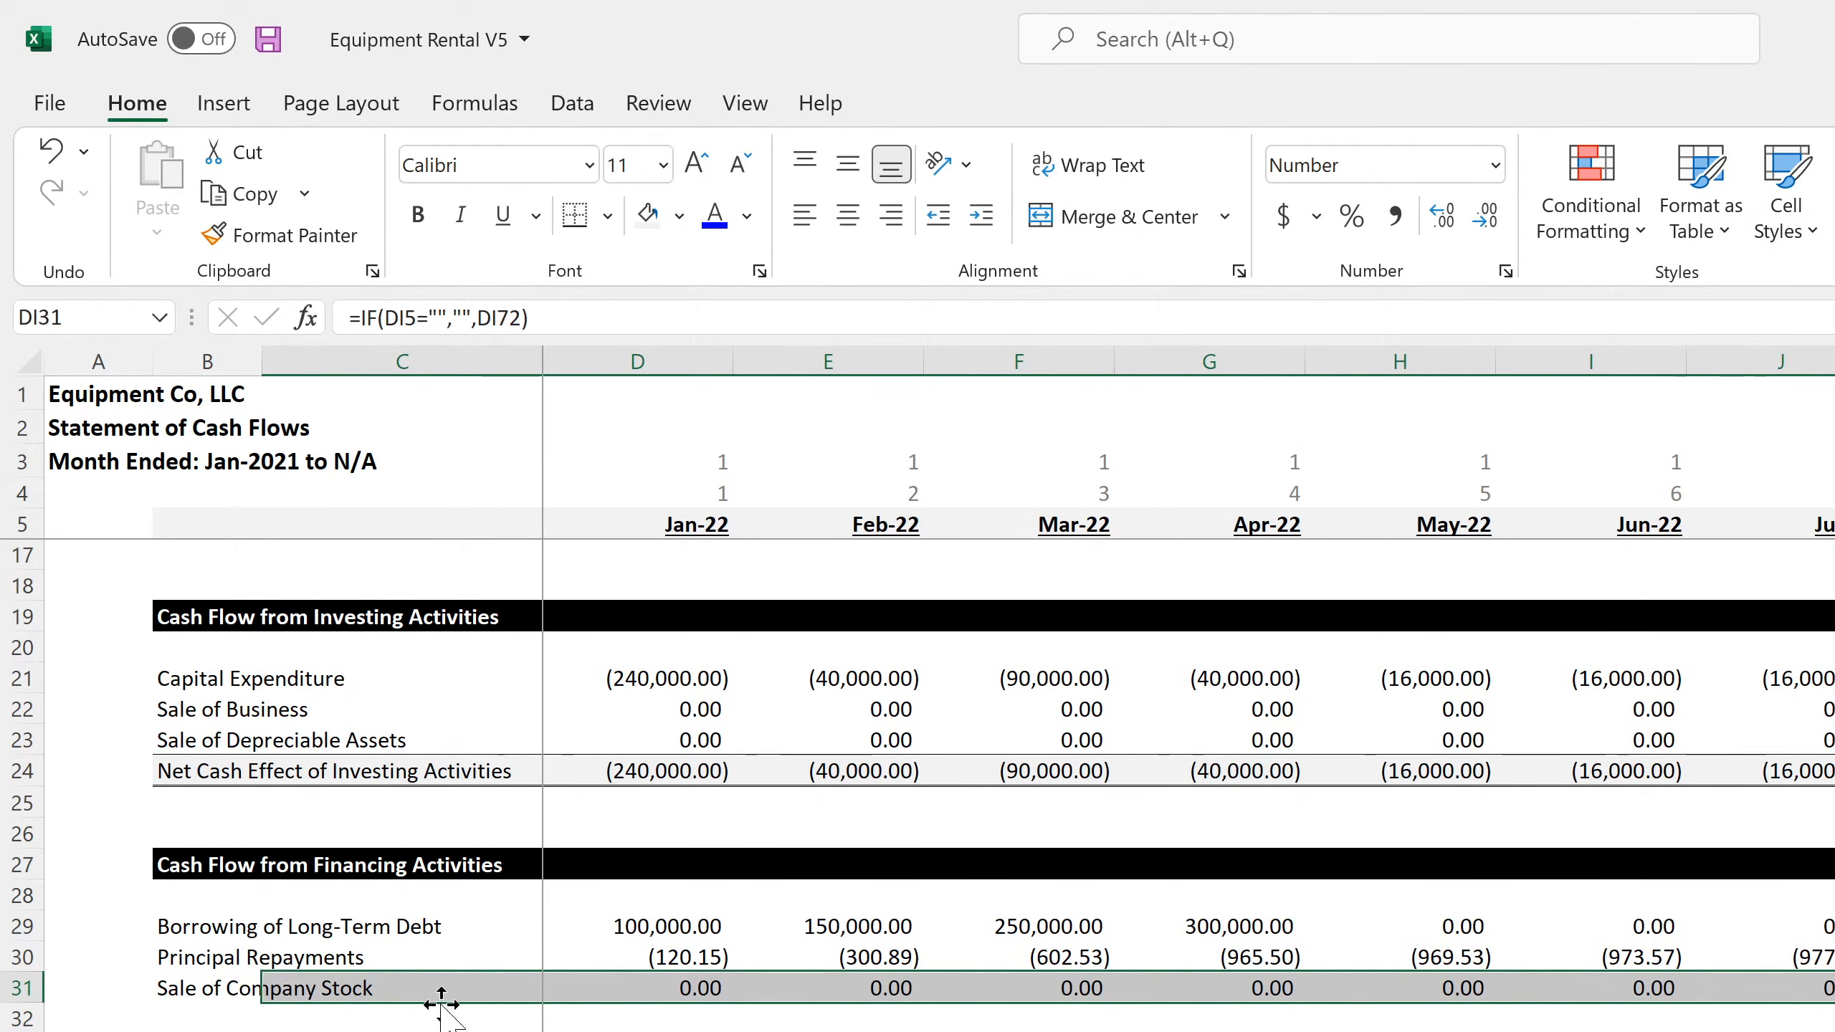
{"action": "left_click", "coordinate": [603, 996]}
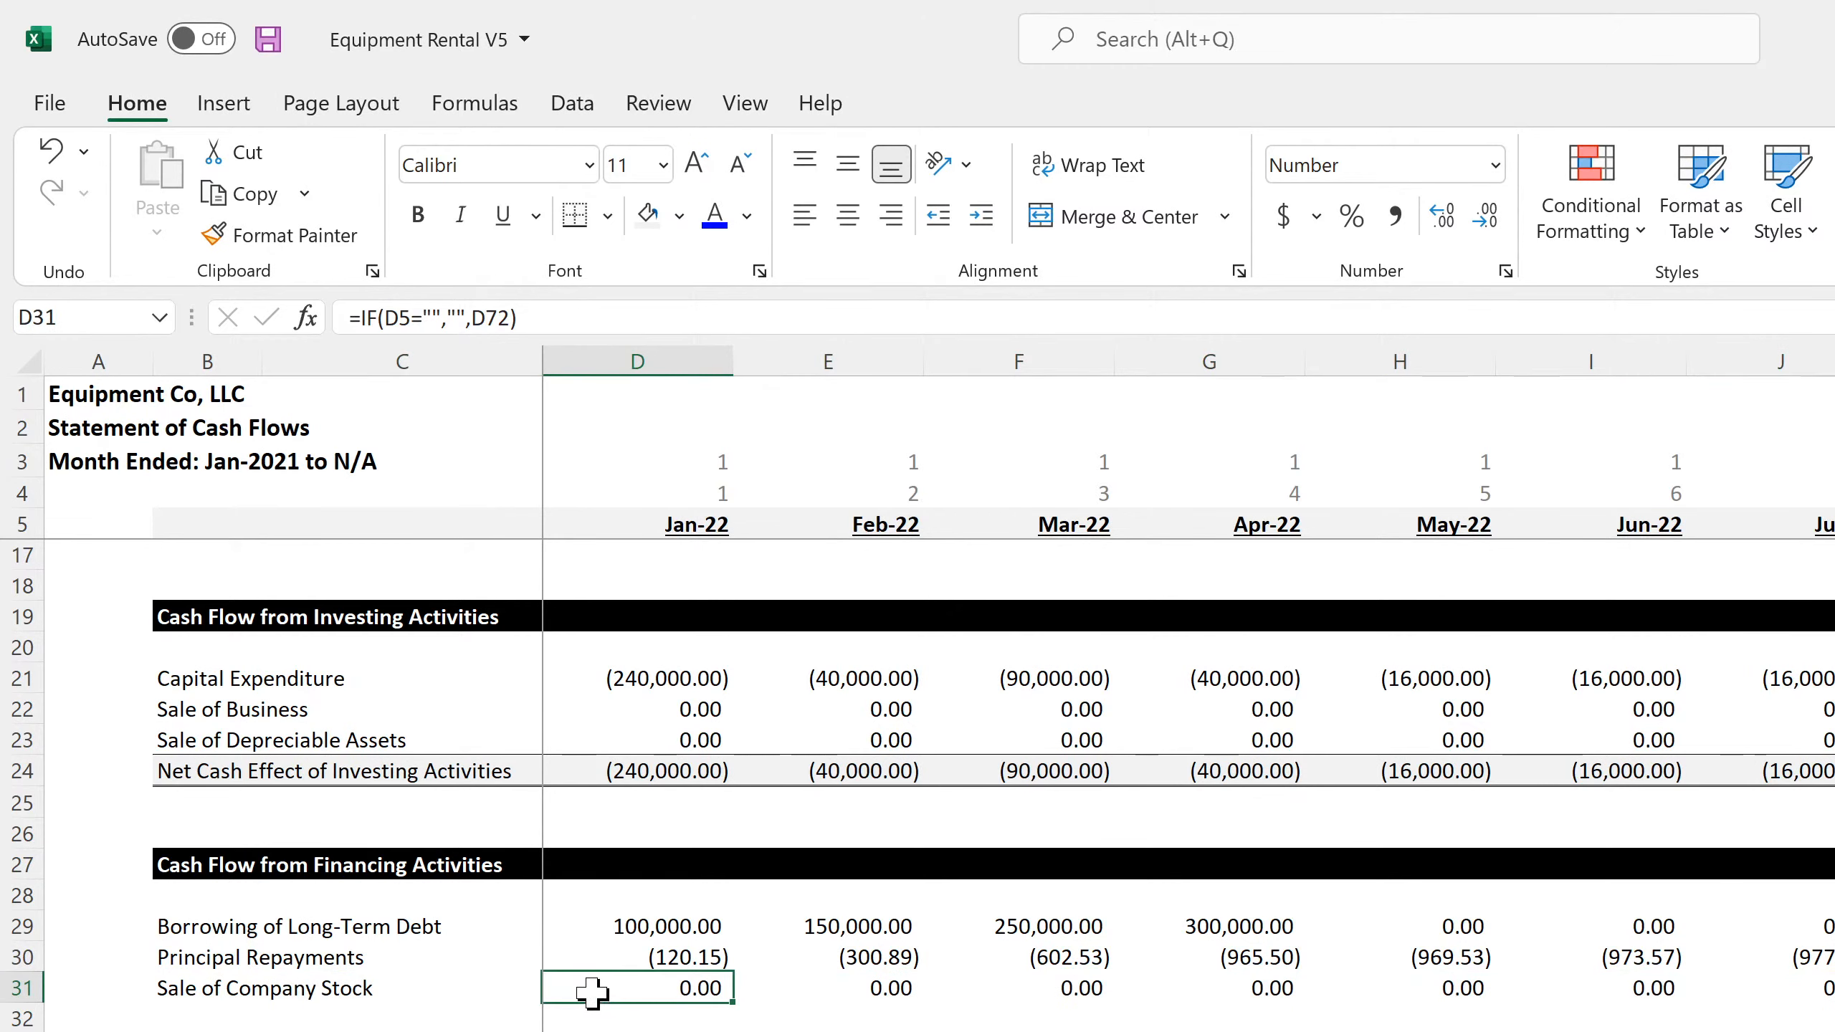
{"action": "type", "text": "="}
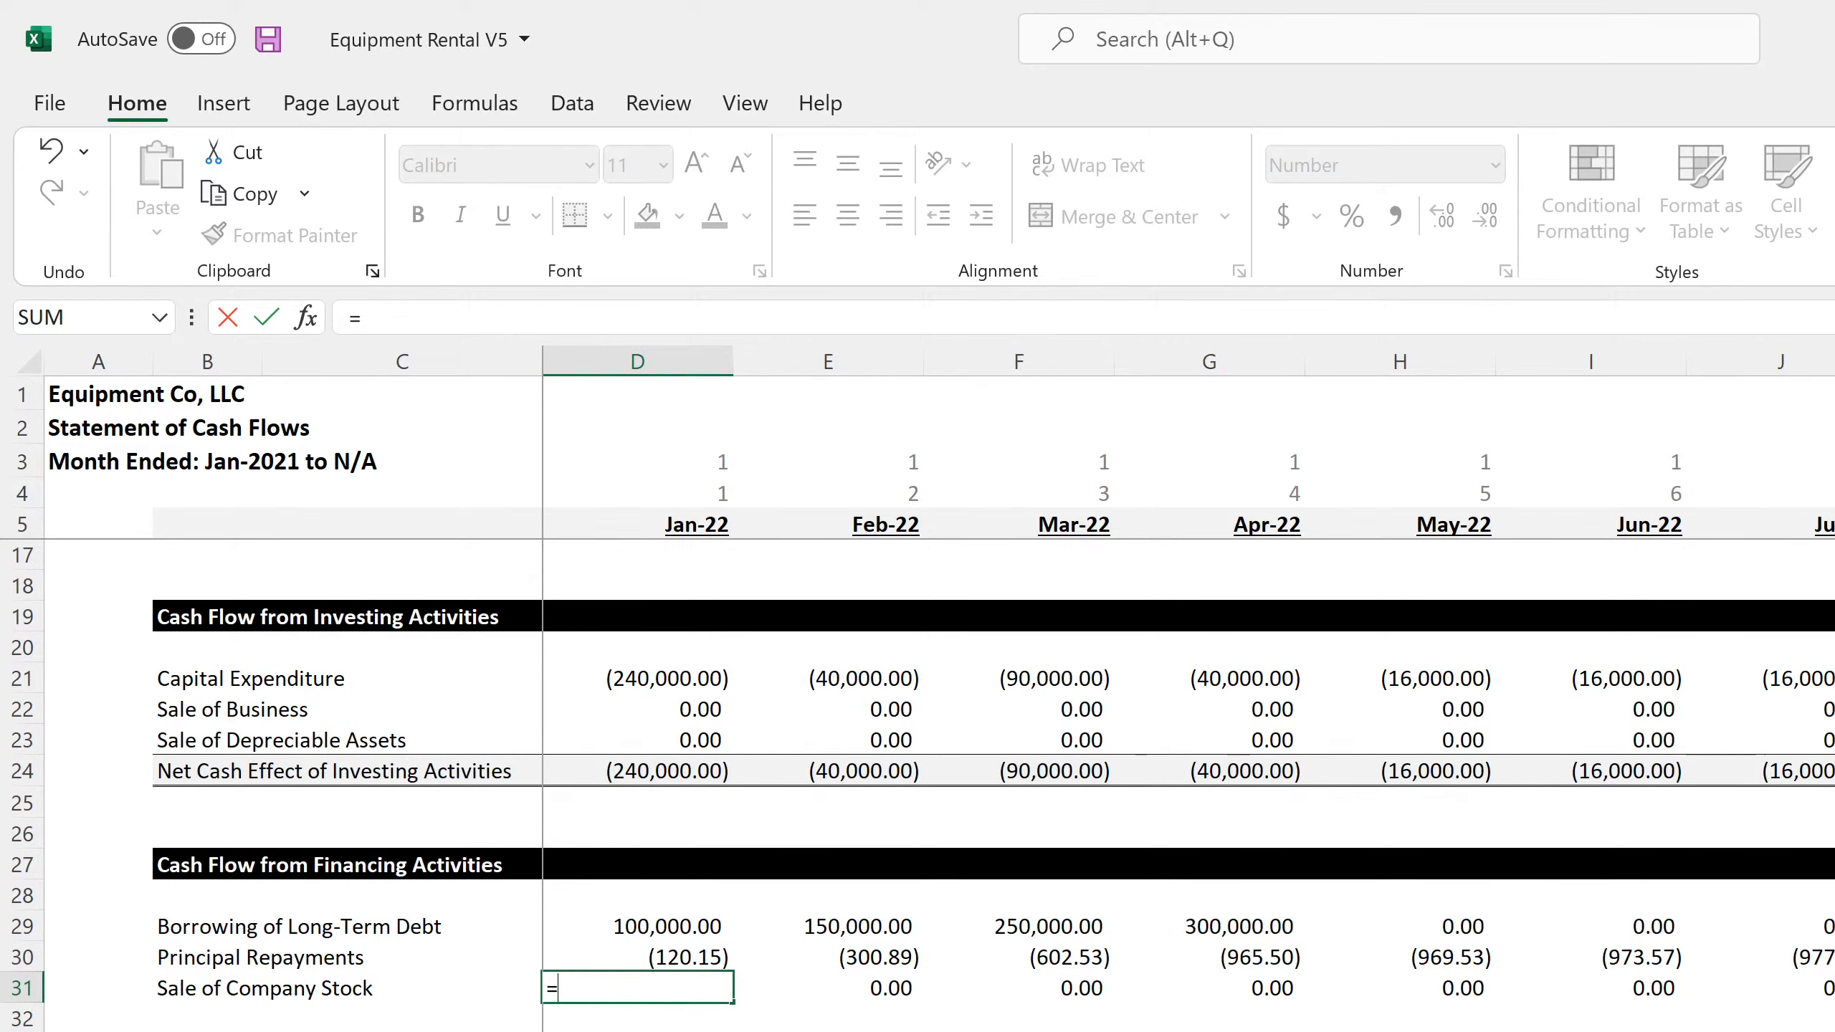
{"action": "key", "text": "ctrl+Page_Up"}
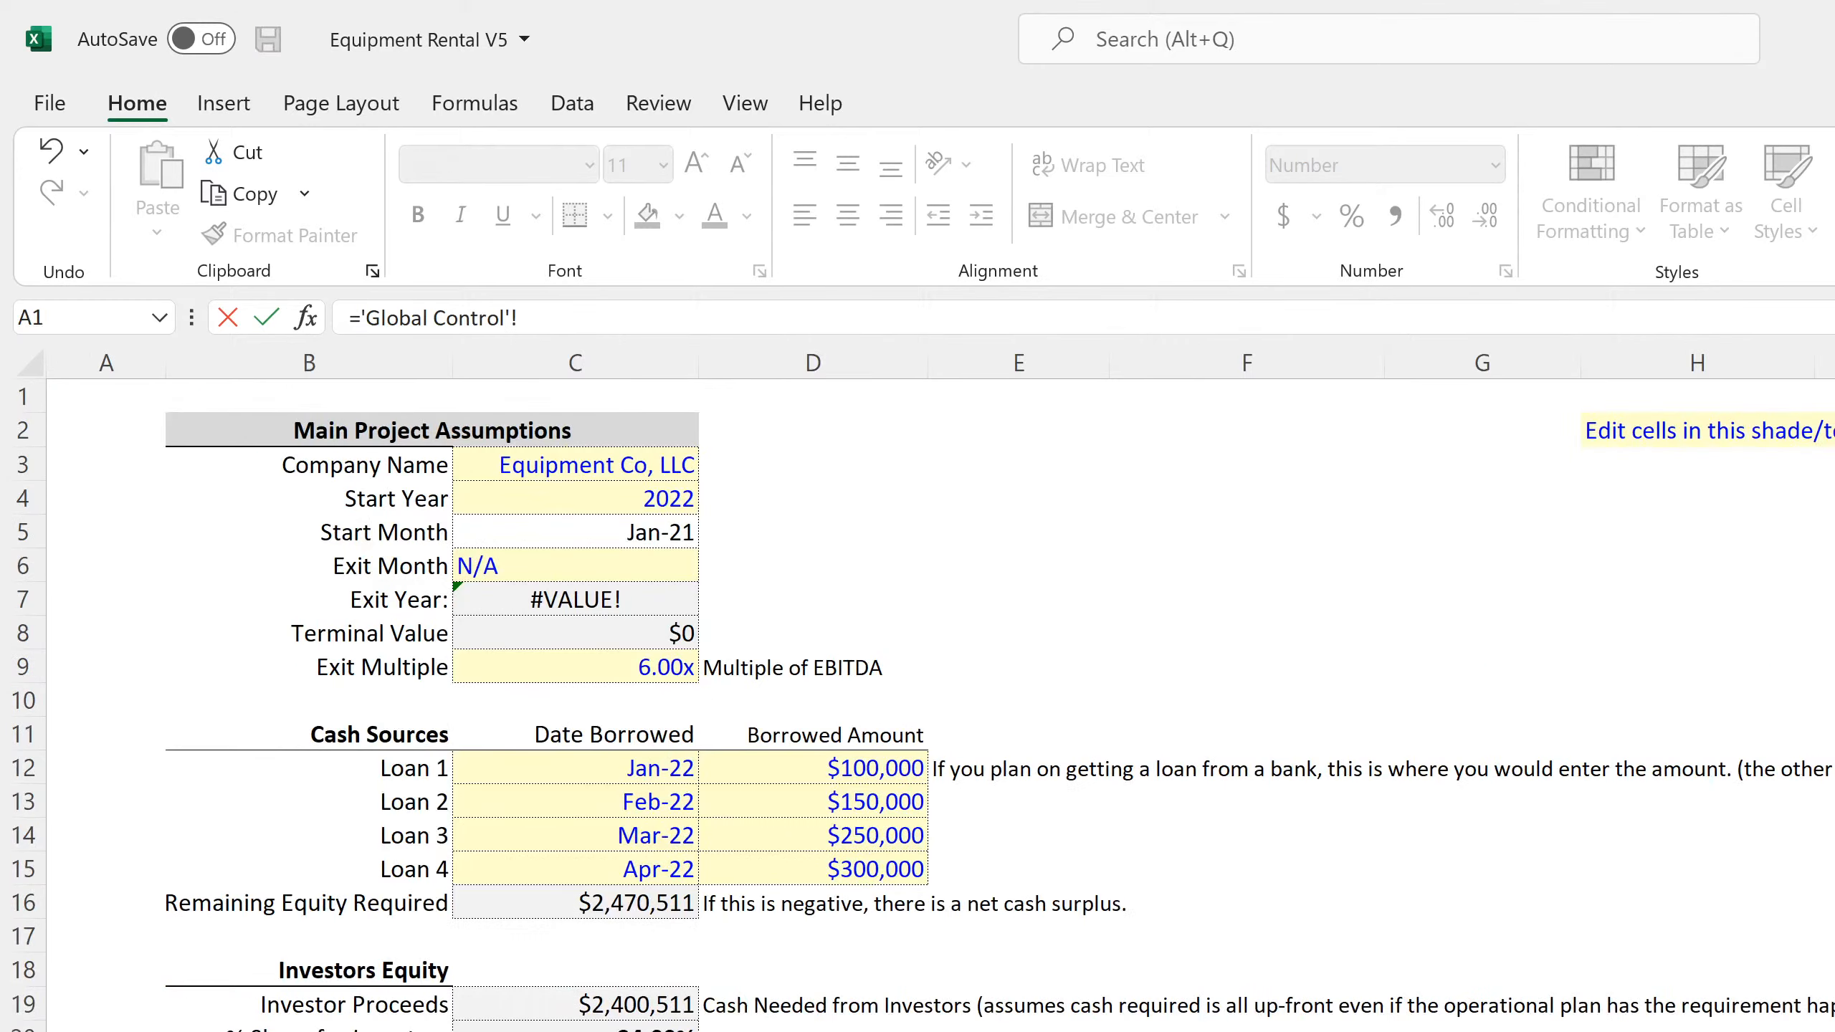
{"action": "left_click", "coordinate": [618, 902]}
{"action": "key", "text": "Return"}
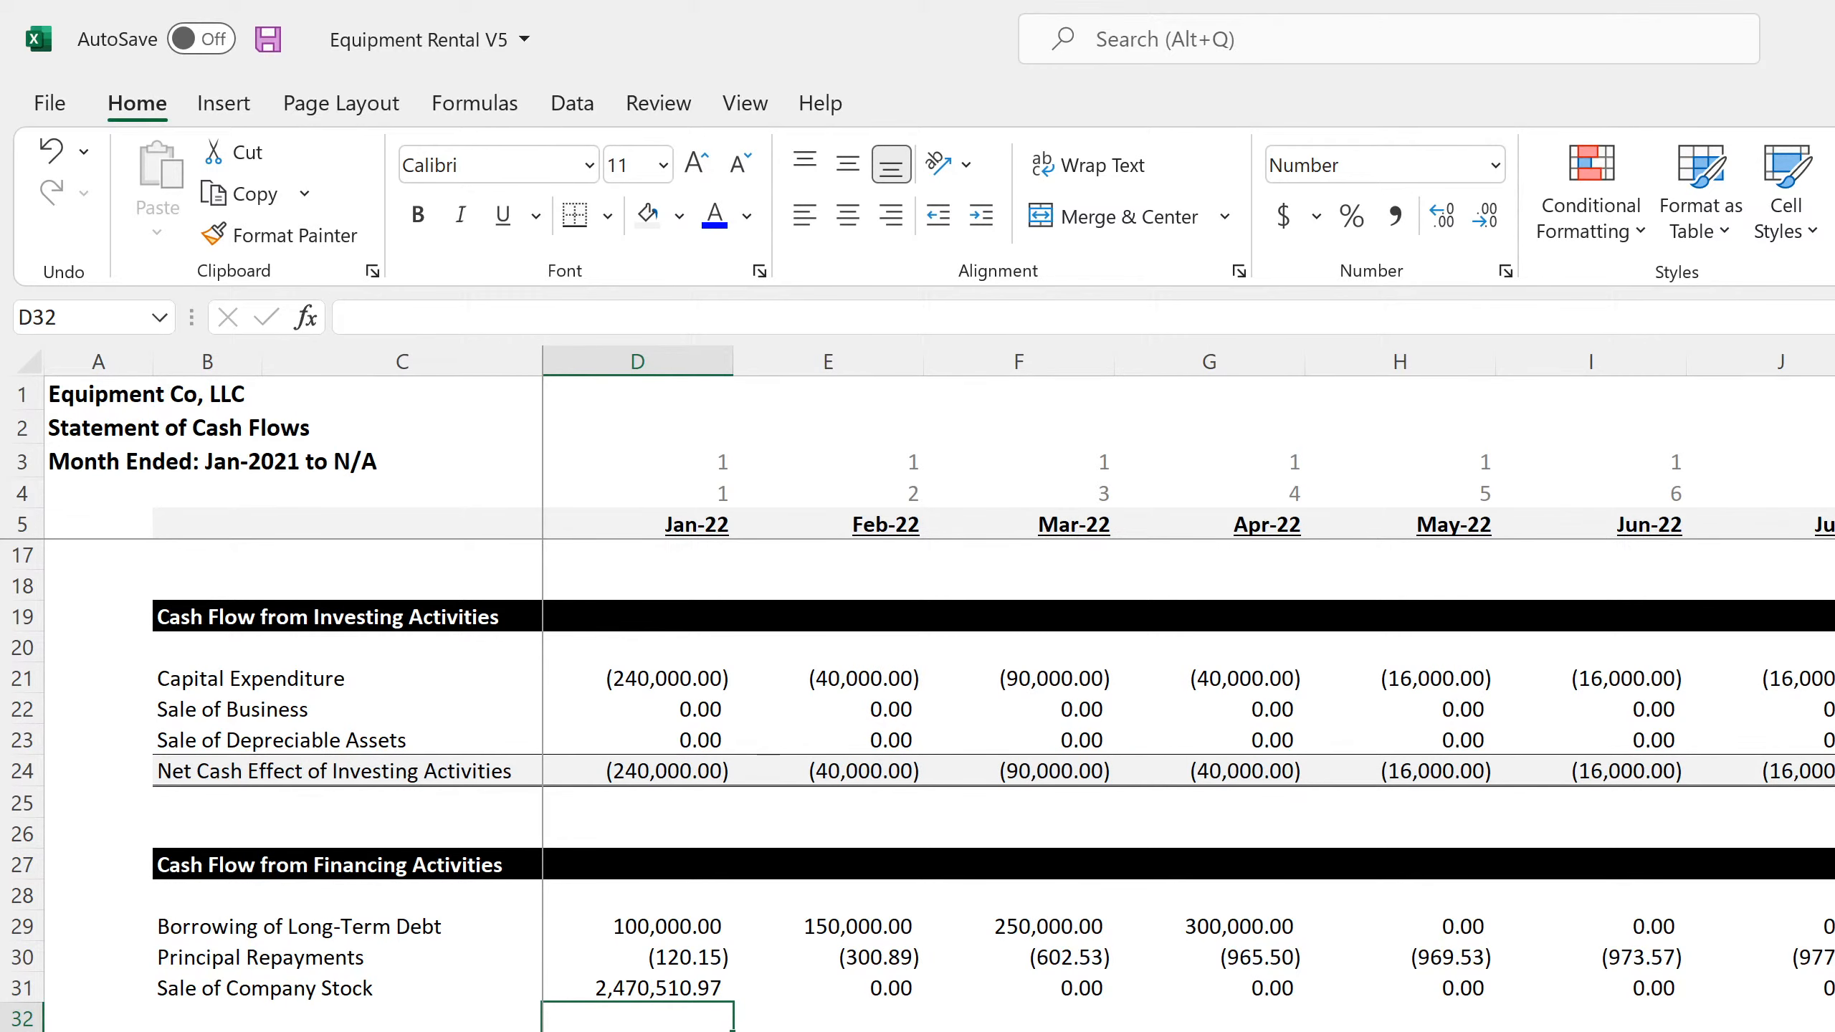
Inspect the monthly Balance Sheet's check formula in C152 and the equity formulas in D143 and E143
{"action": "key", "text": "ctrl+Page_Up"}
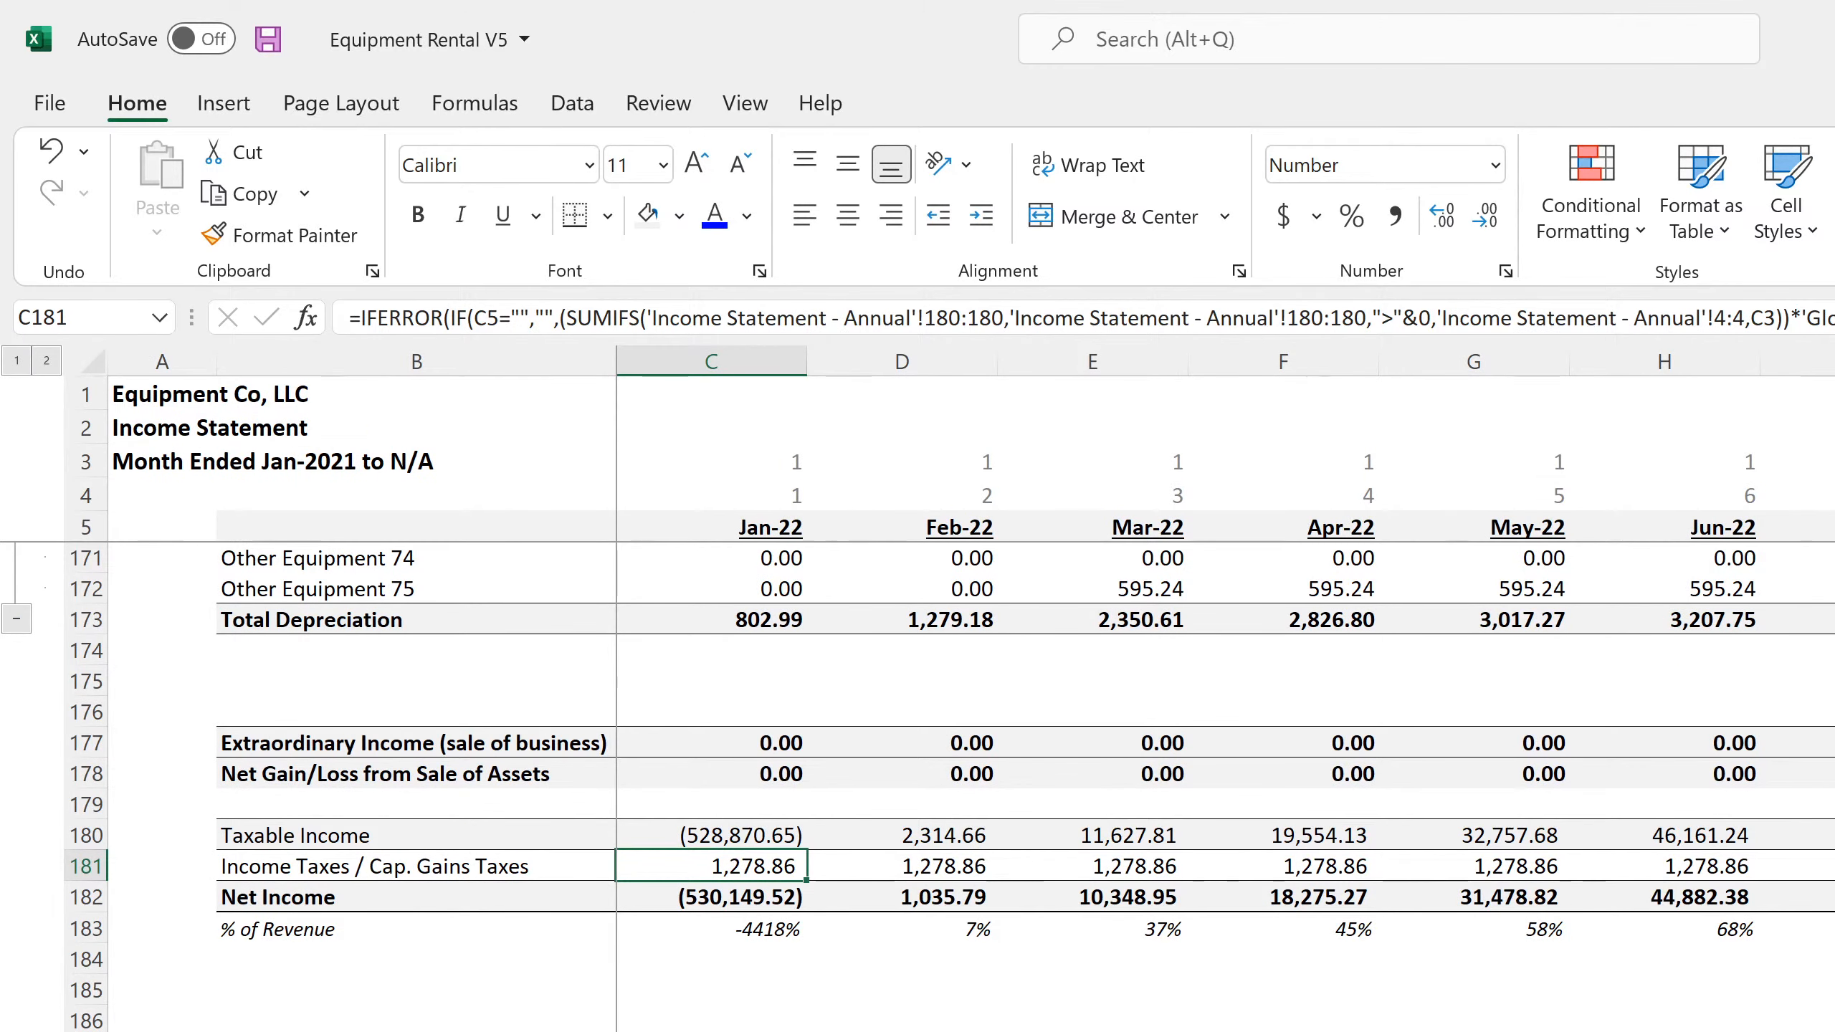
{"action": "key", "text": "ctrl+Page_Up"}
{"action": "scroll", "coordinate": [920, 786], "scroll_direction": "down", "scroll_amount": 4}
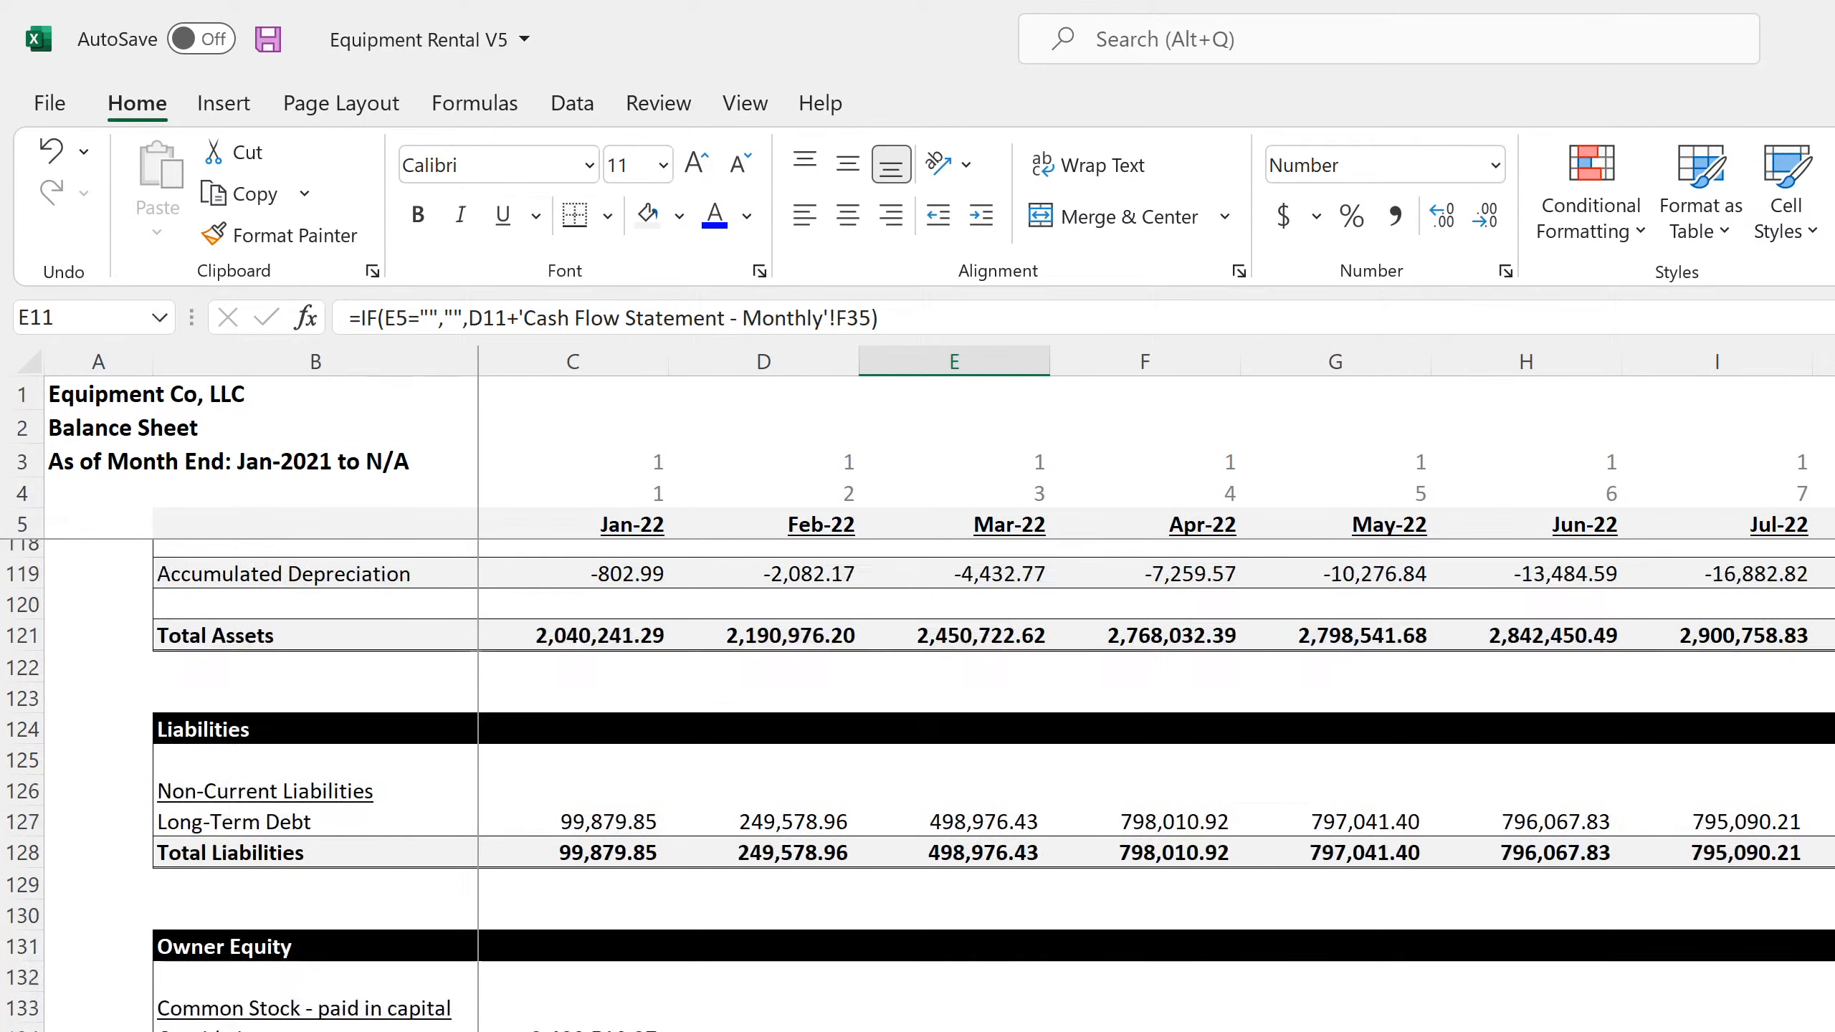
{"action": "left_click", "coordinate": [573, 1030]}
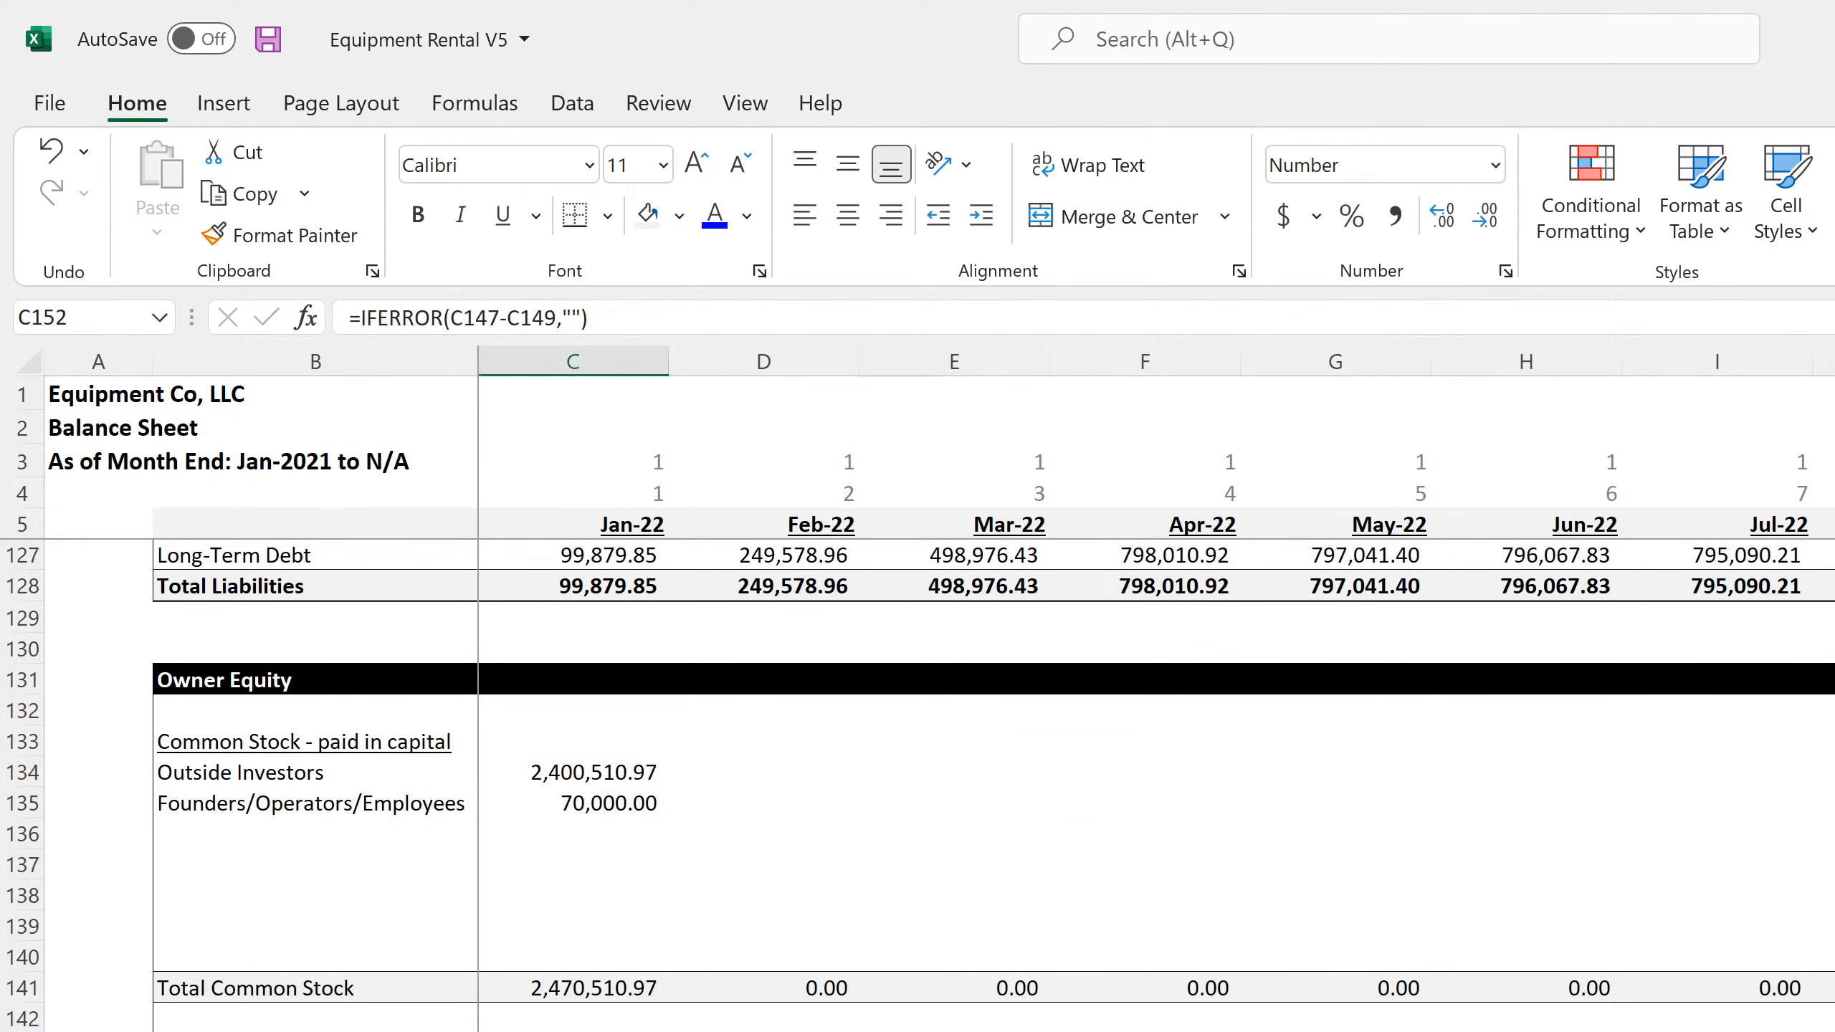
{"action": "left_click", "coordinate": [790, 1030]}
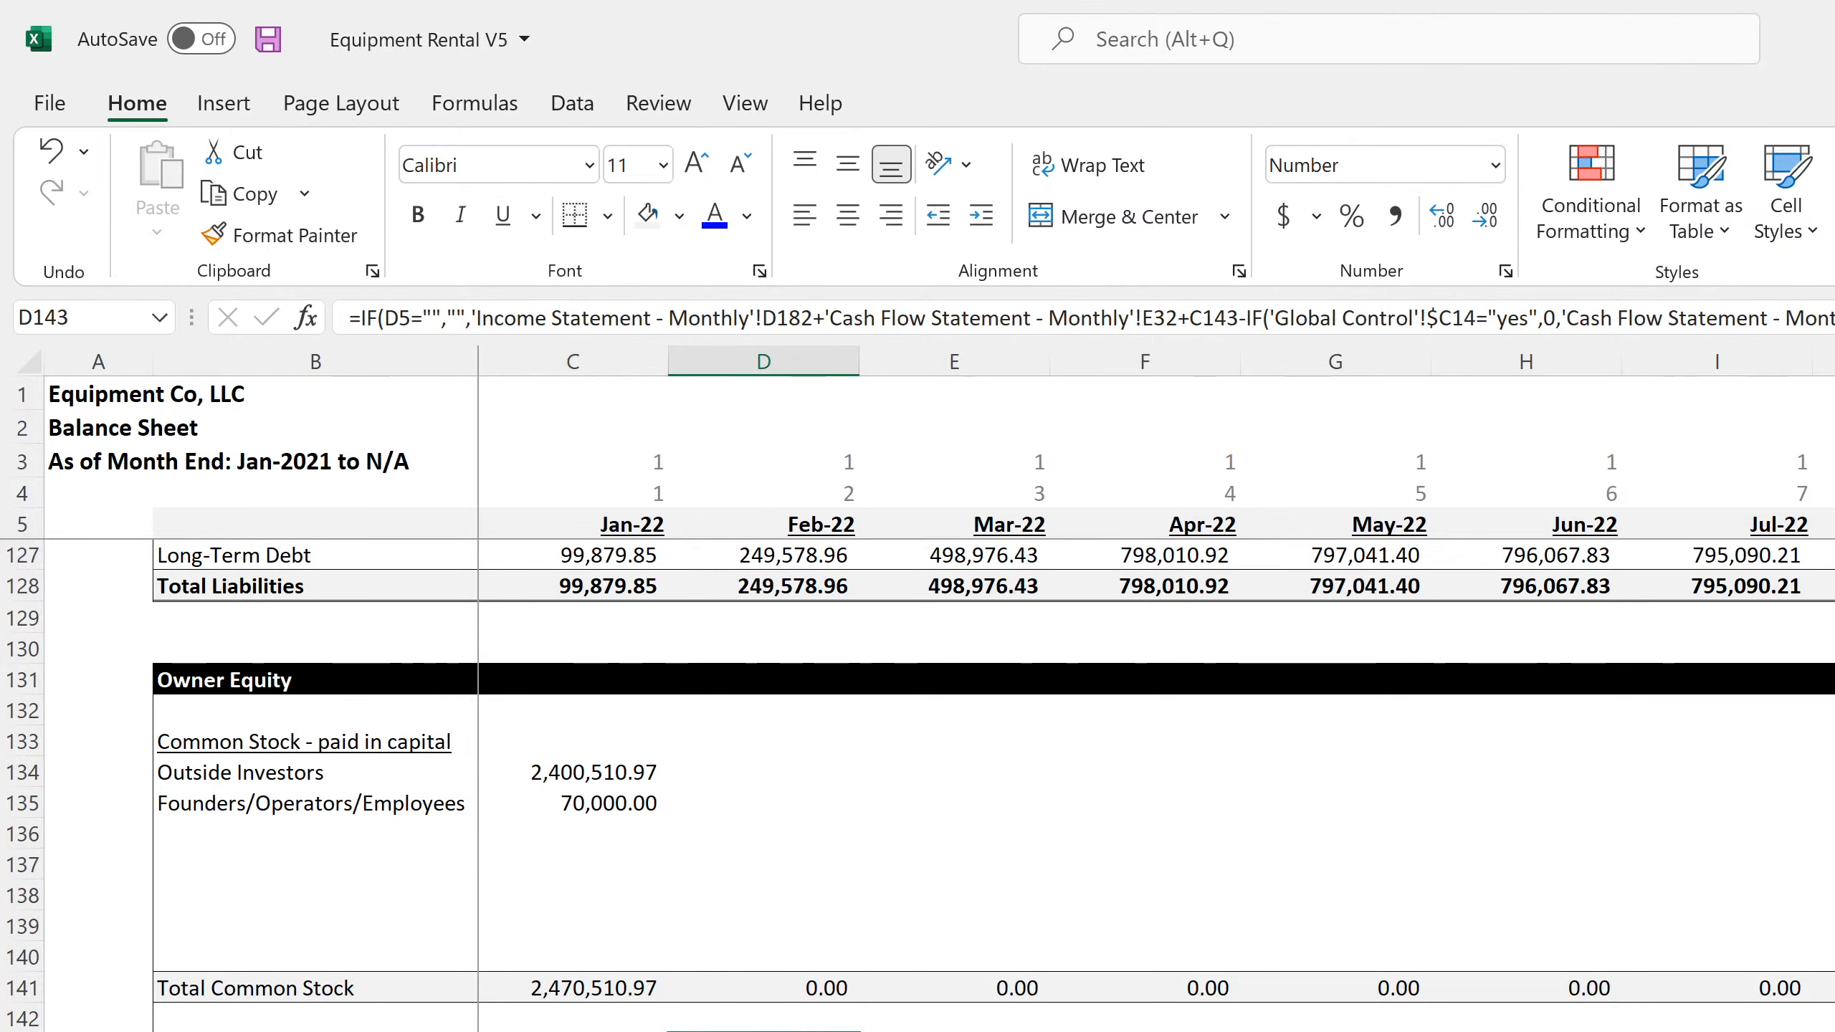
{"action": "left_click", "coordinate": [954, 1030]}
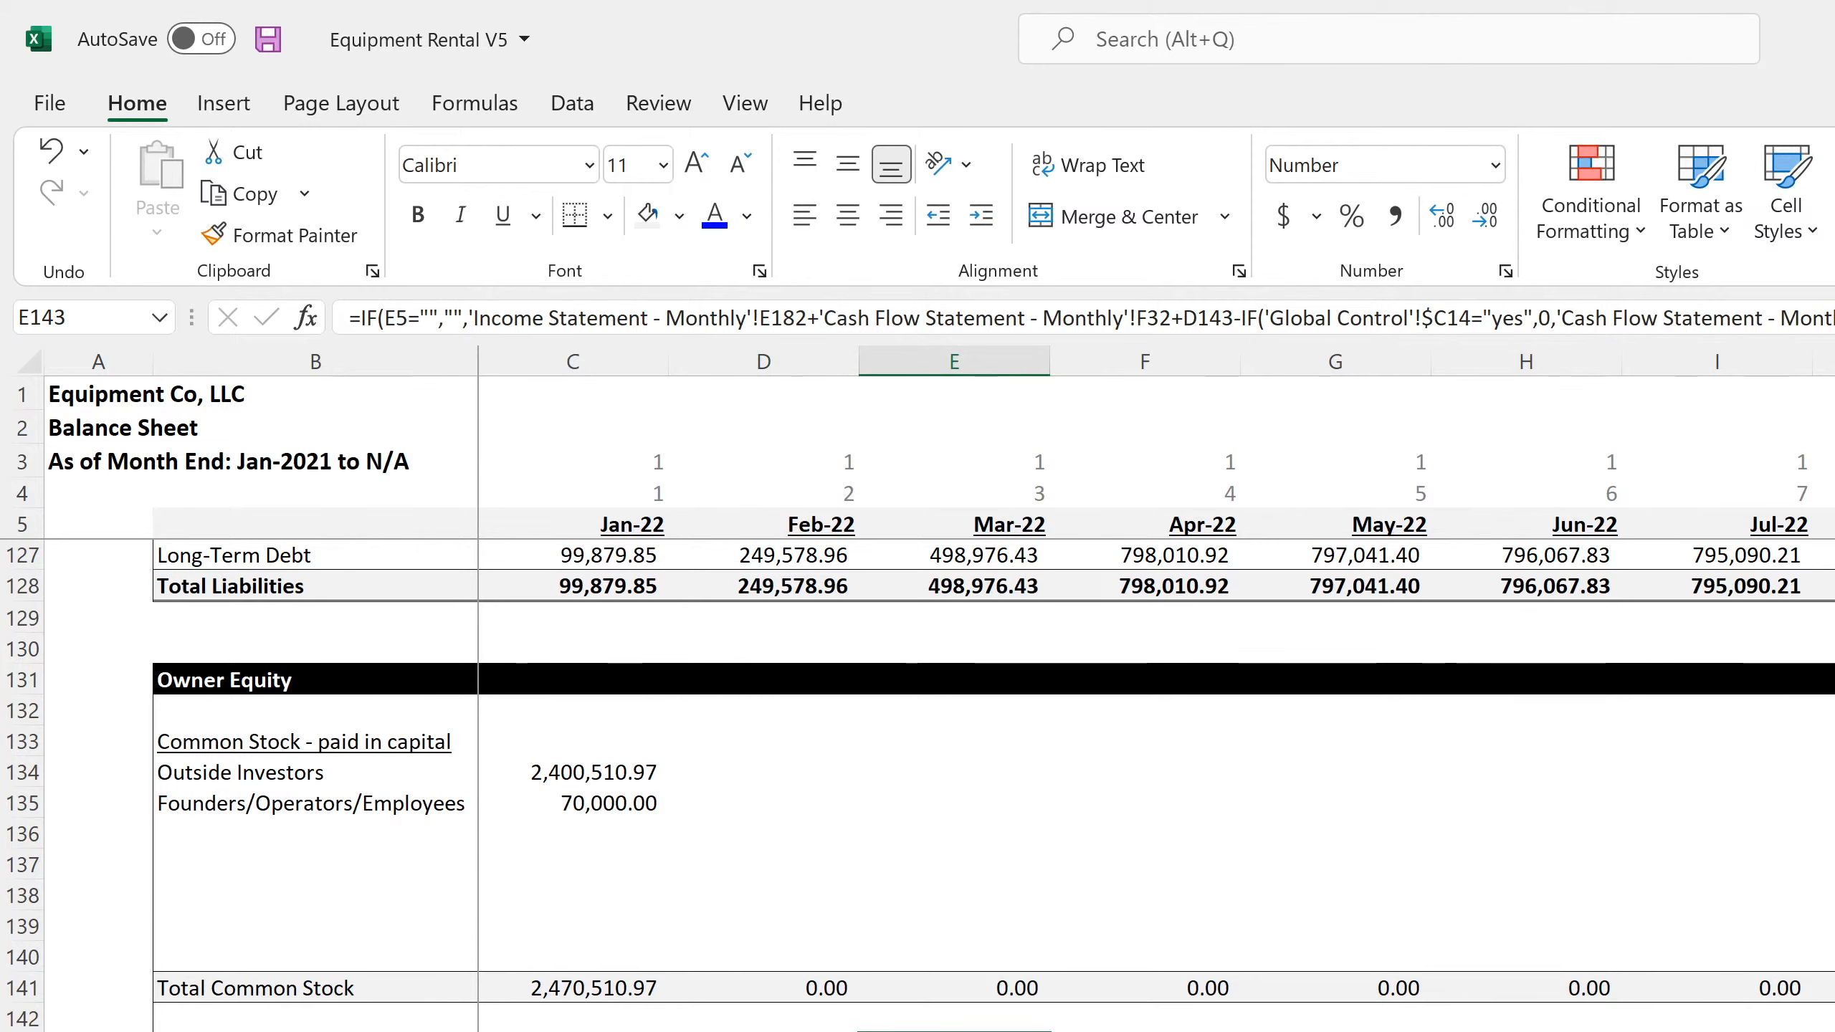
{"action": "double_click", "coordinate": [778, 1031]}
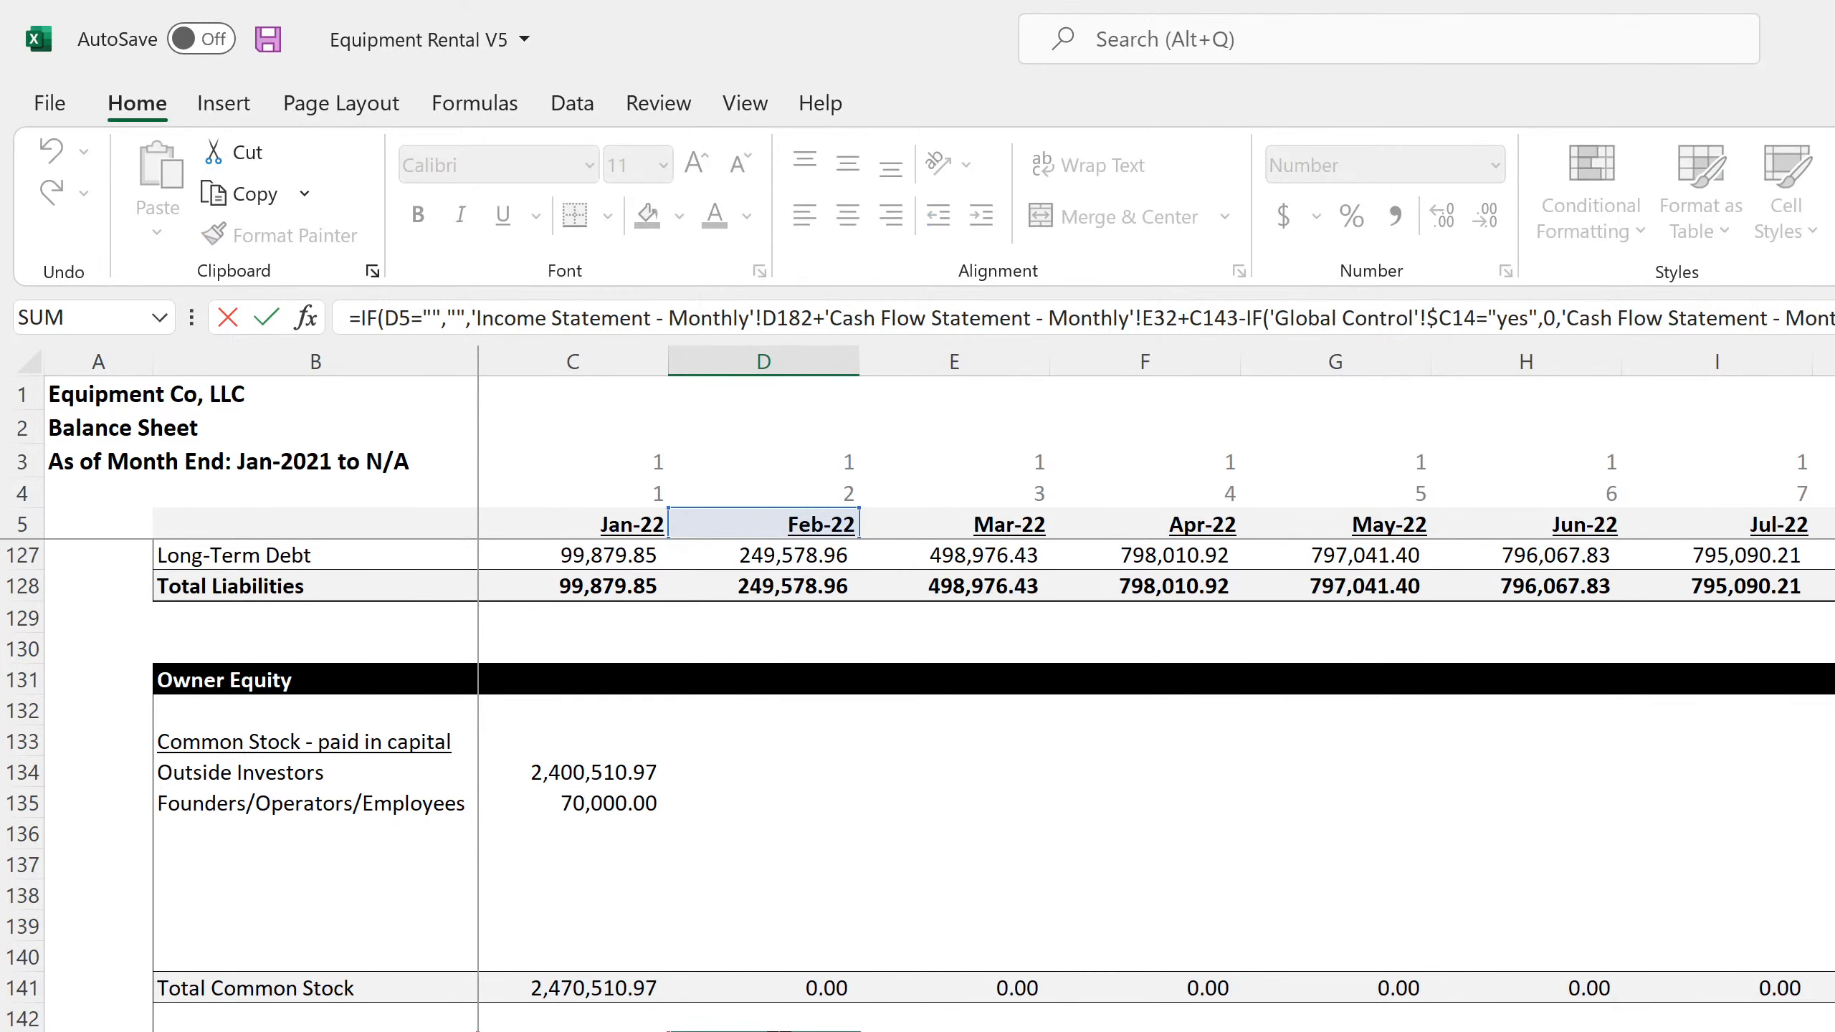
{"action": "key", "text": "Return"}
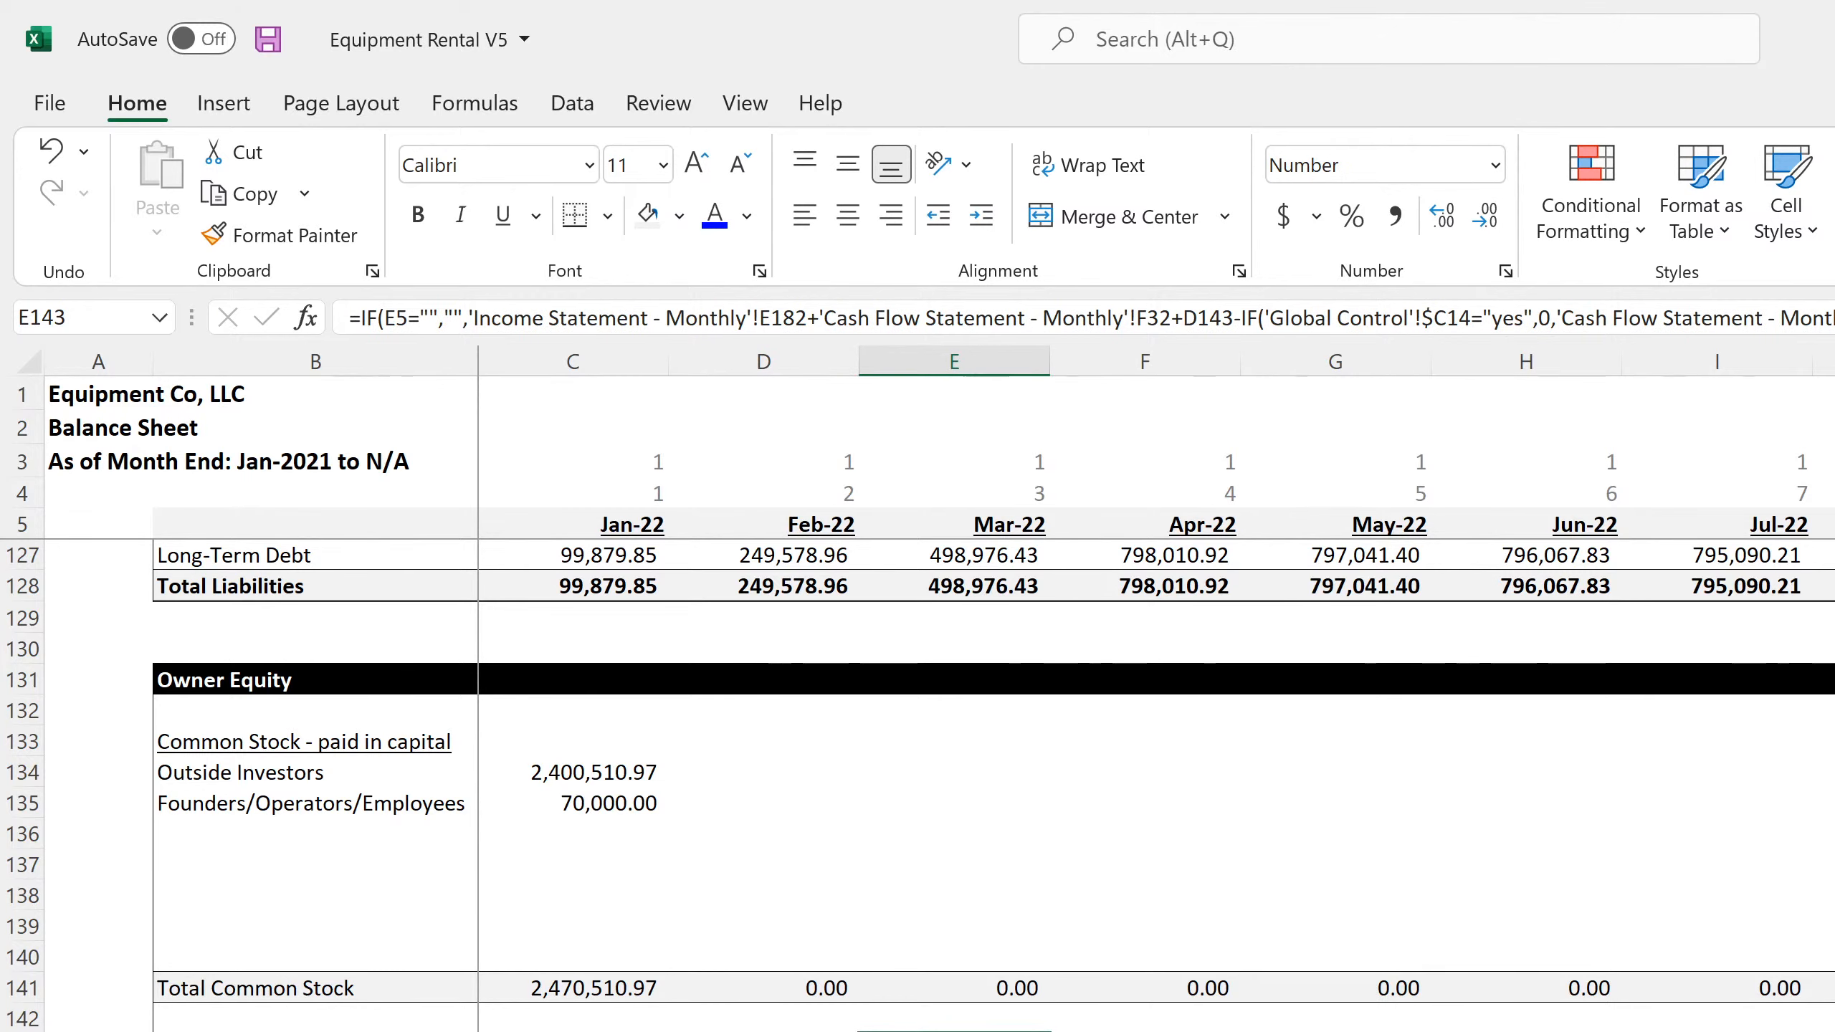
Compare the Balance Sheet check formulas in D152 and E152 with the paid-in capital cells C134:C135
{"action": "left_click", "coordinate": [763, 1031]}
{"action": "left_click", "coordinate": [953, 1031]}
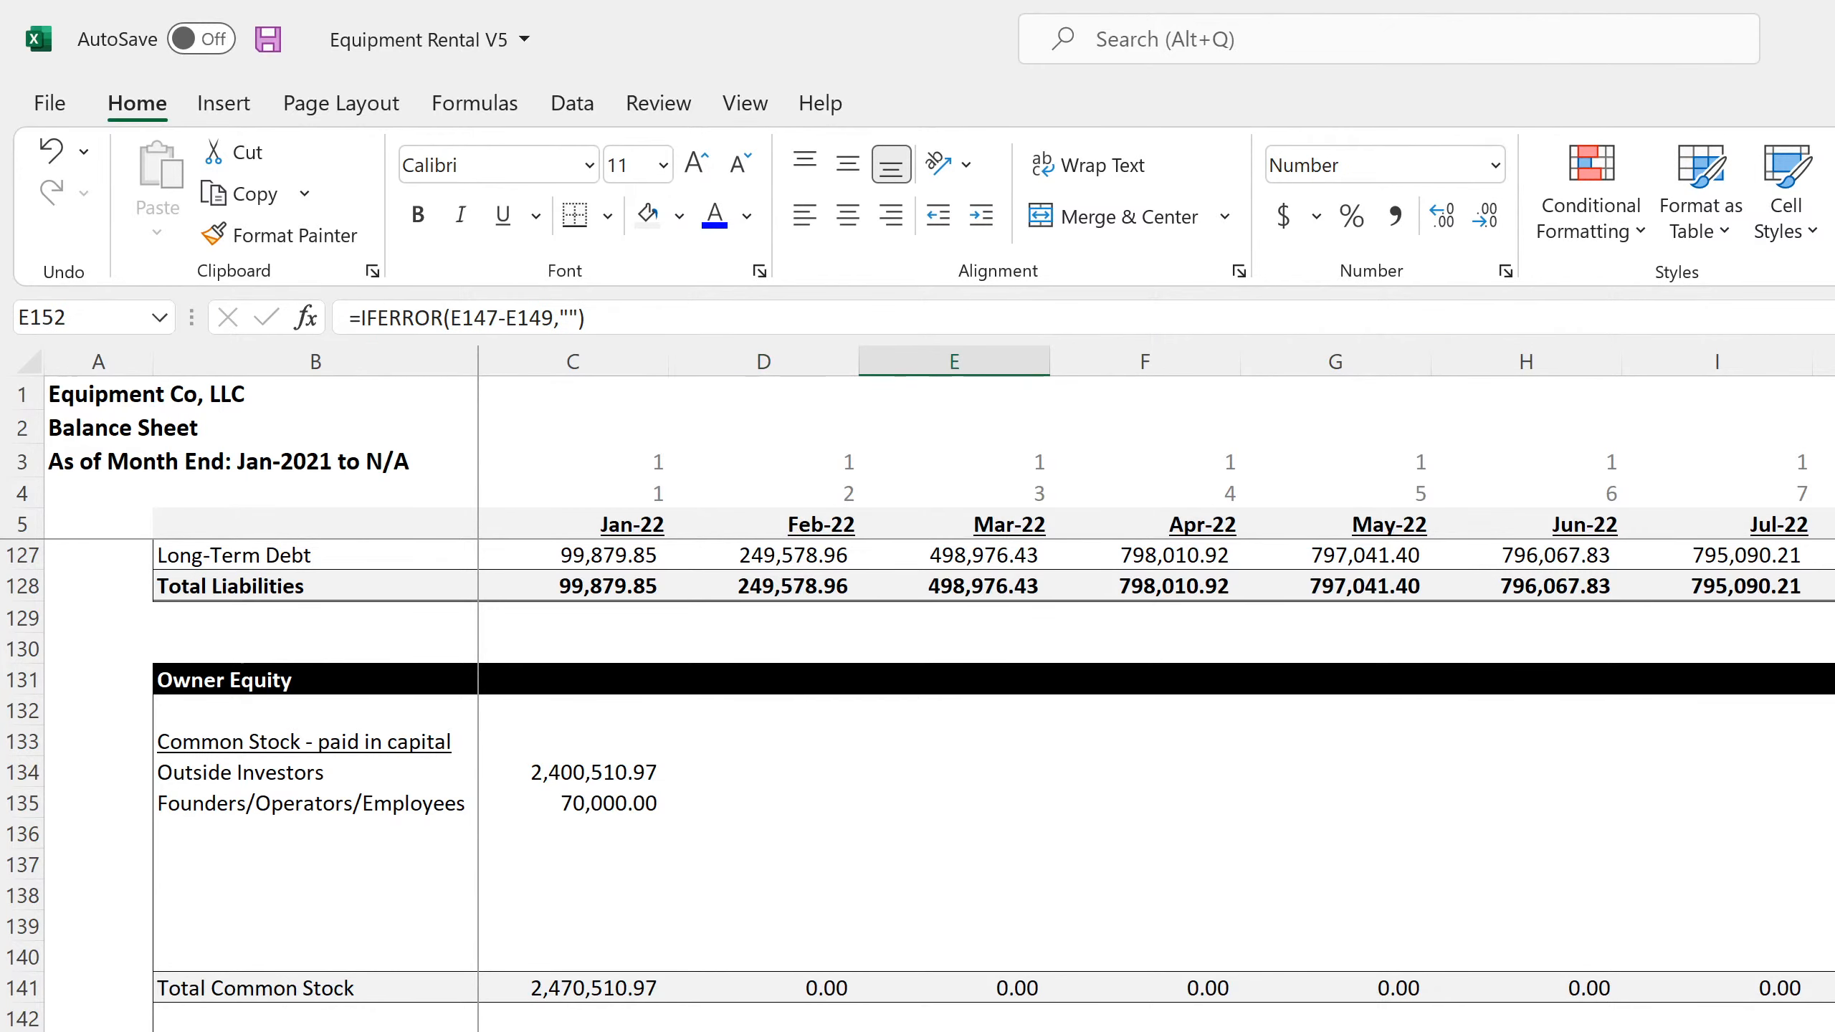
{"action": "scroll", "coordinate": [953, 786], "scroll_direction": "up", "scroll_amount": 4}
{"action": "left_click_drag", "start_coordinate": [573, 1030], "coordinate": [573, 1031]}
{"action": "scroll", "coordinate": [573, 1031], "scroll_direction": "down", "scroll_amount": 3}
{"action": "scroll", "coordinate": [917, 787], "scroll_direction": "down", "scroll_amount": 1}
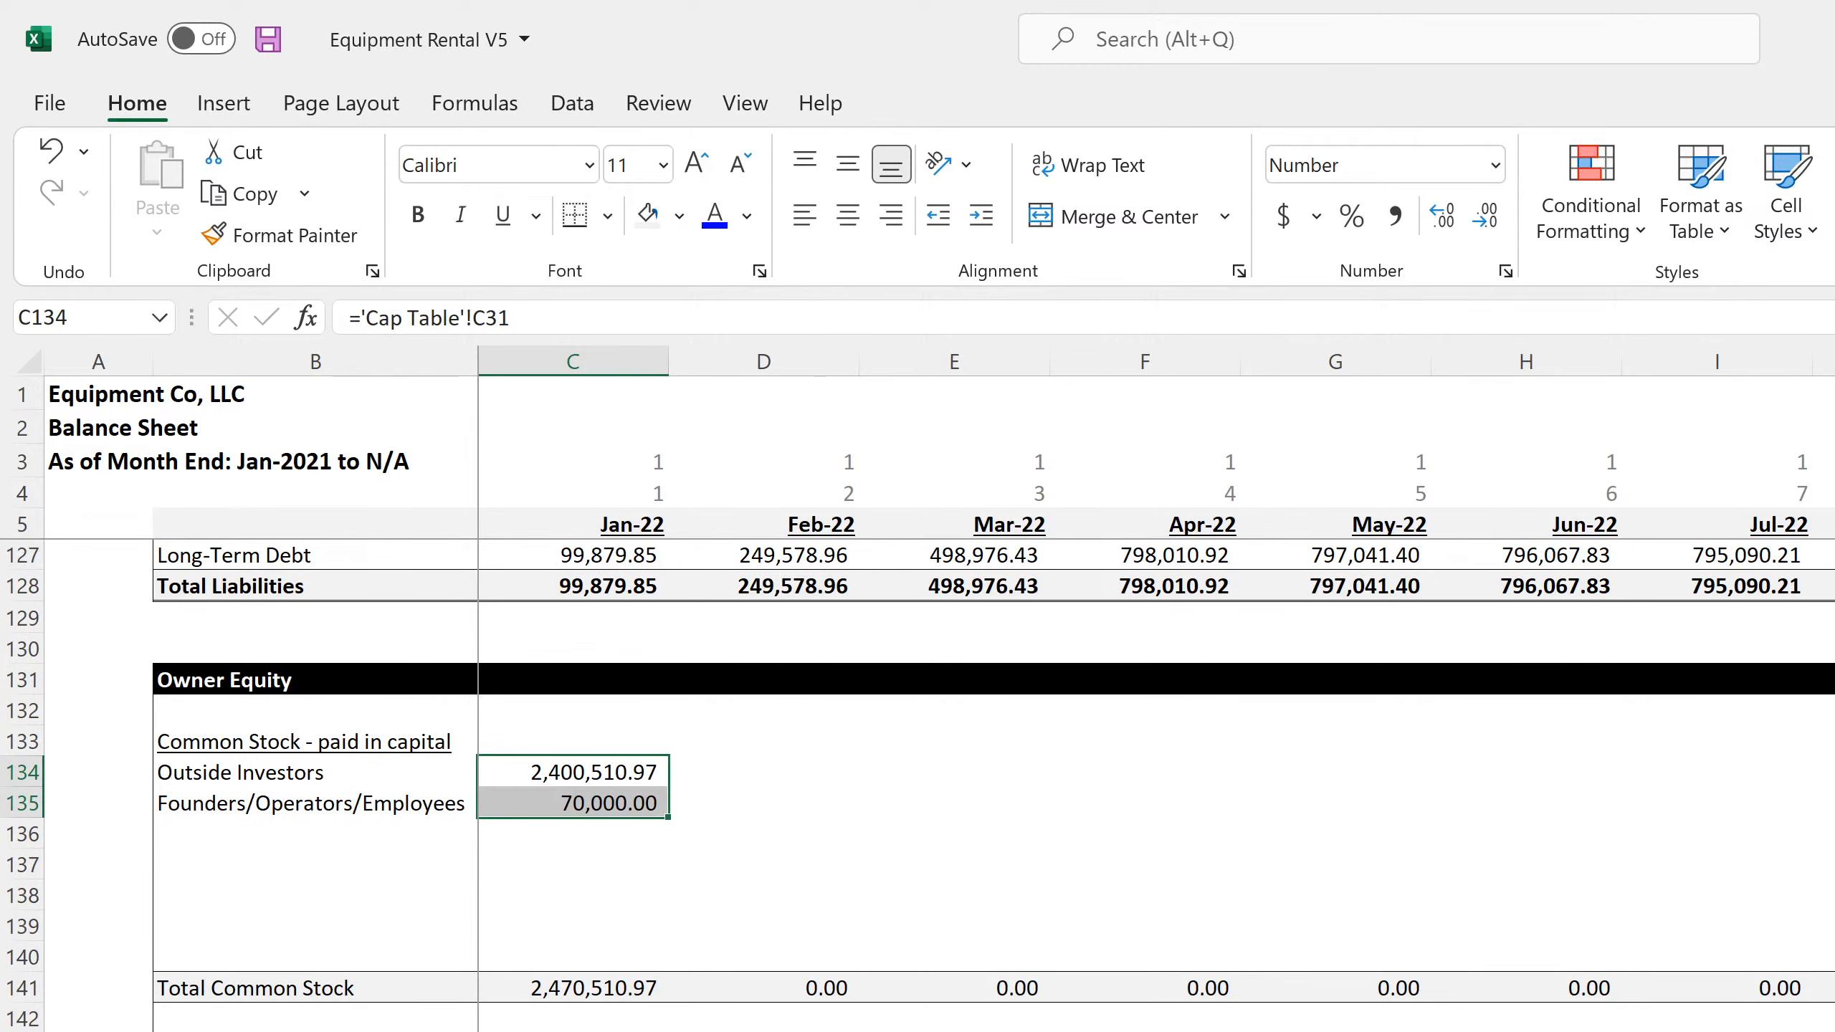
{"action": "left_click", "coordinate": [764, 1031]}
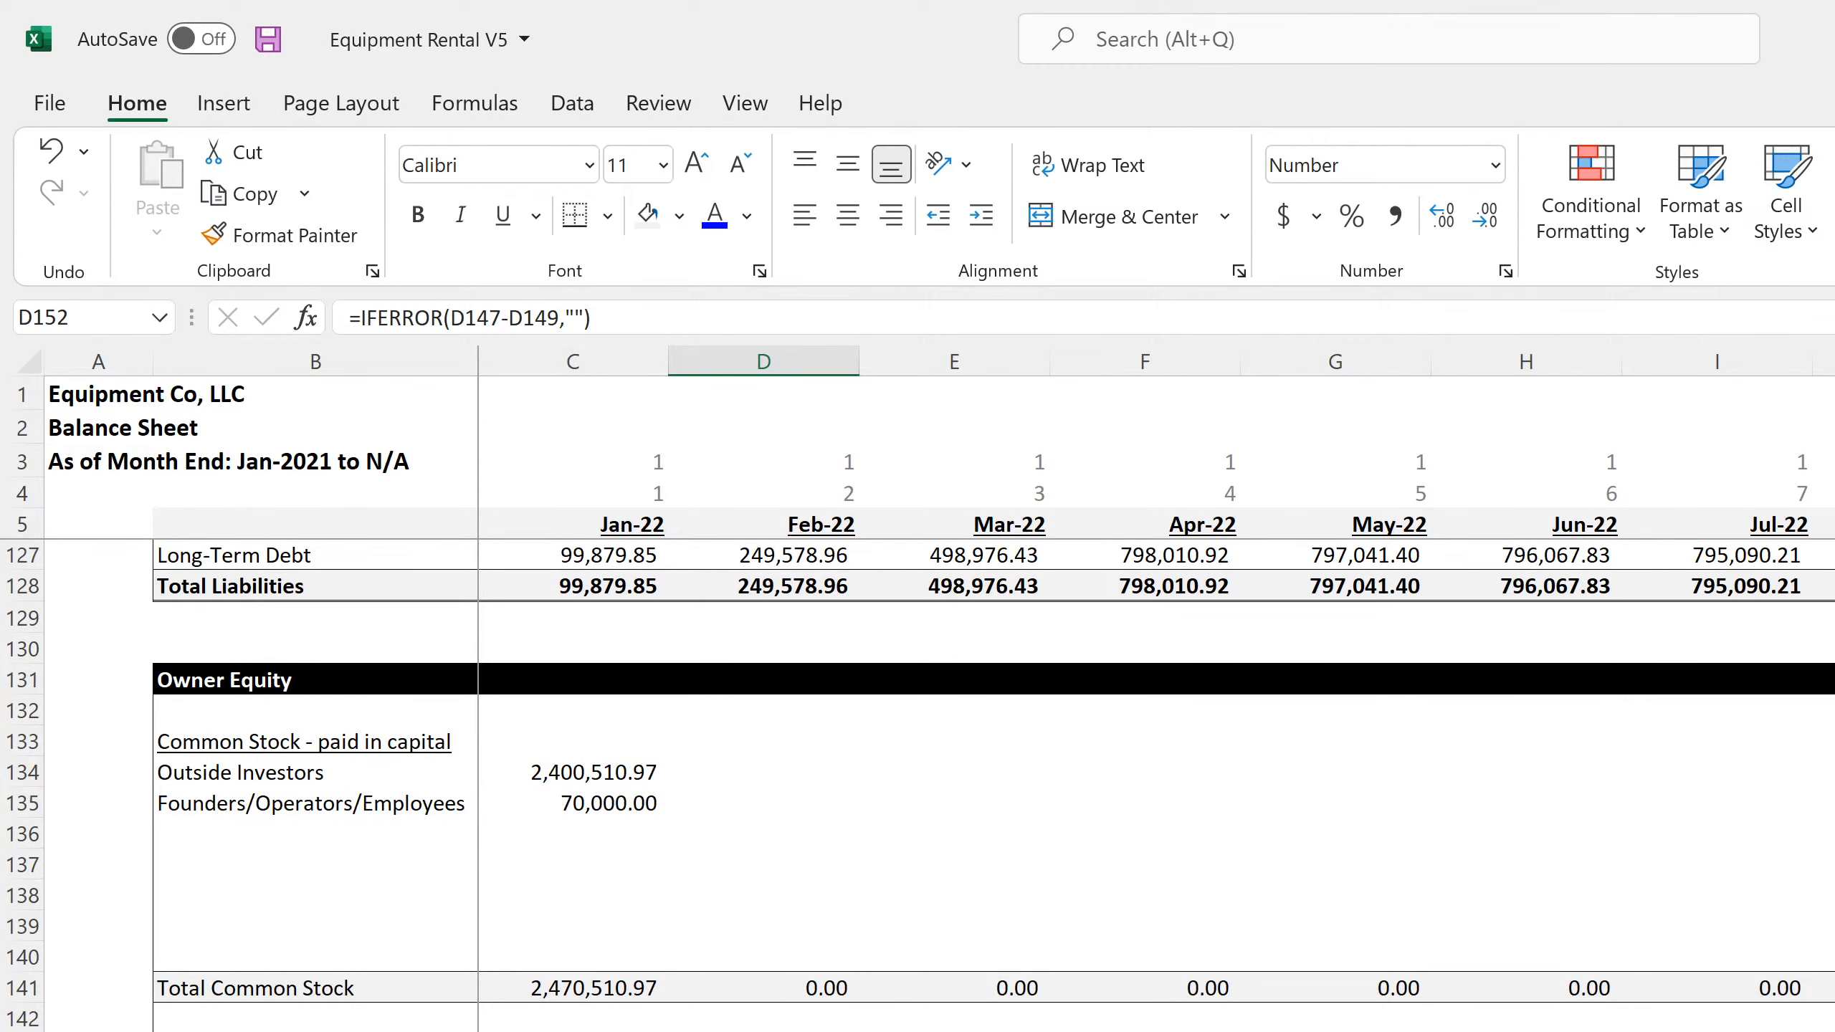
Link the Feb-22 Outside Investors and Founders/Operators/Employees balances in D134 and D135 to the prior month's cells, C134 and C135
{"action": "left_click", "coordinate": [748, 768]}
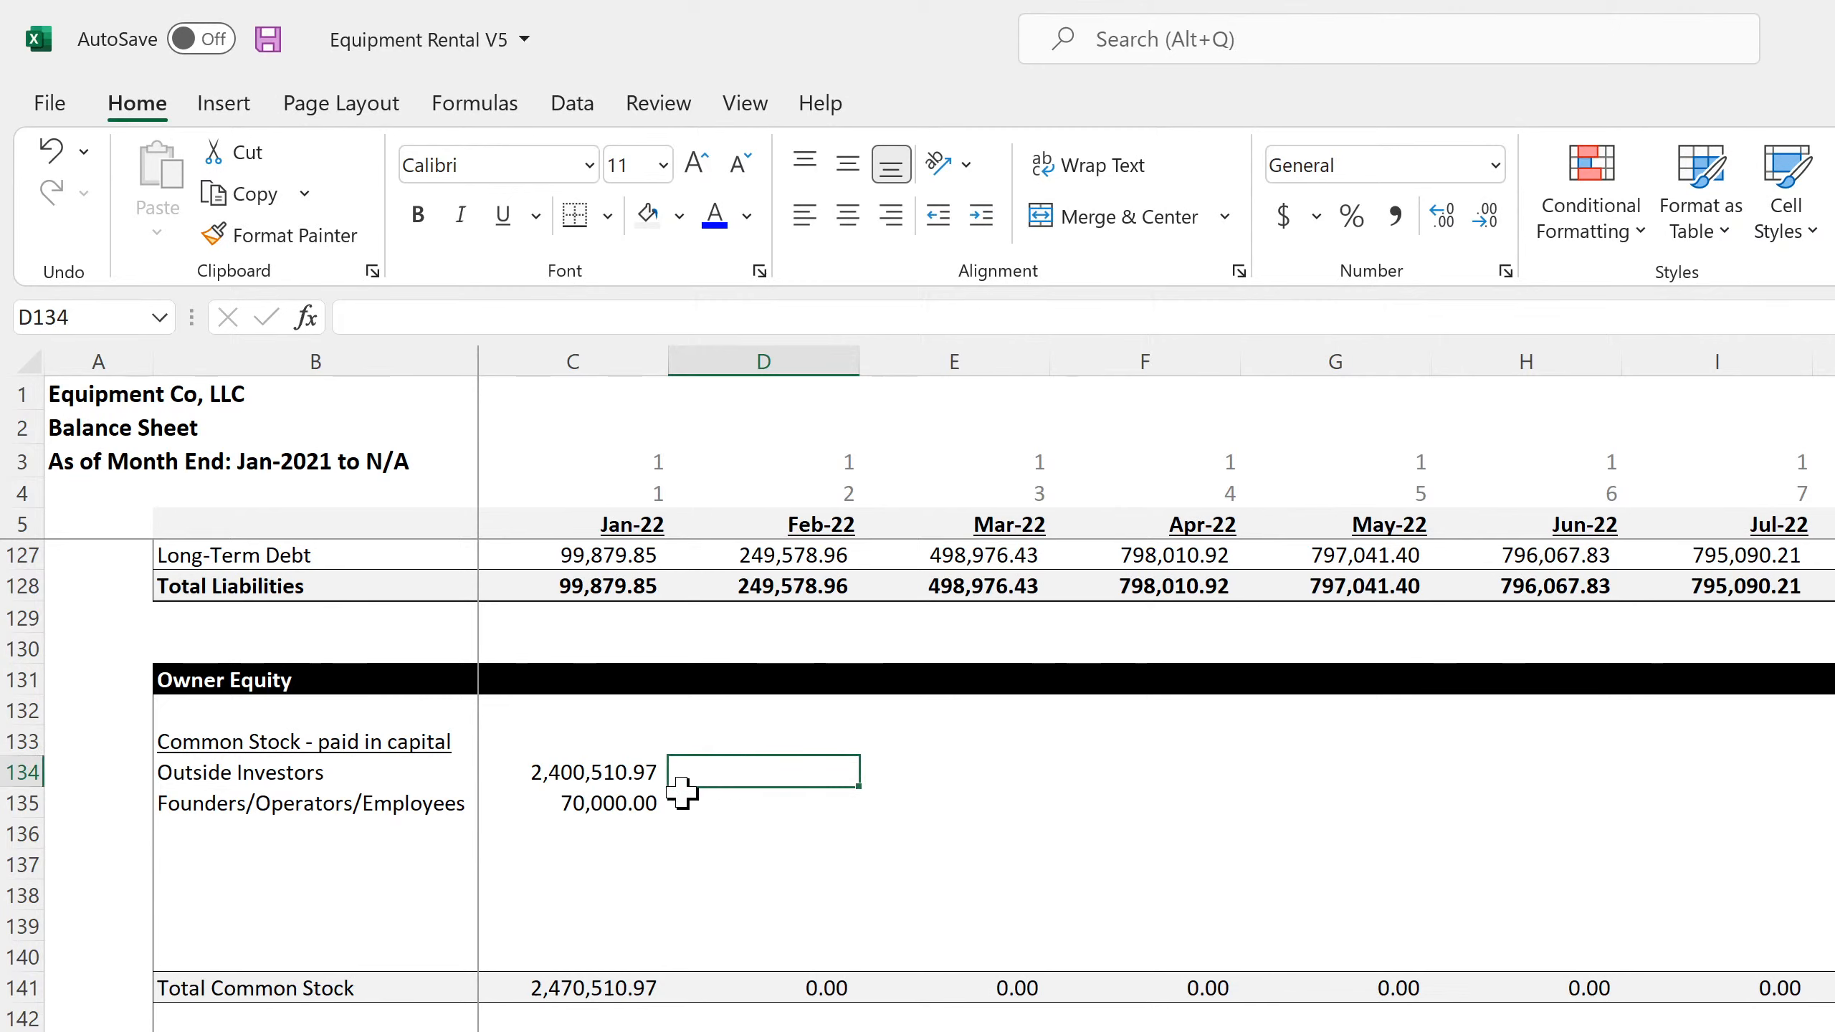
{"action": "type", "text": "="}
{"action": "left_click", "coordinate": [597, 772]}
{"action": "key", "text": "Return"}
{"action": "type", "text": "="}
{"action": "left_click", "coordinate": [600, 803]}
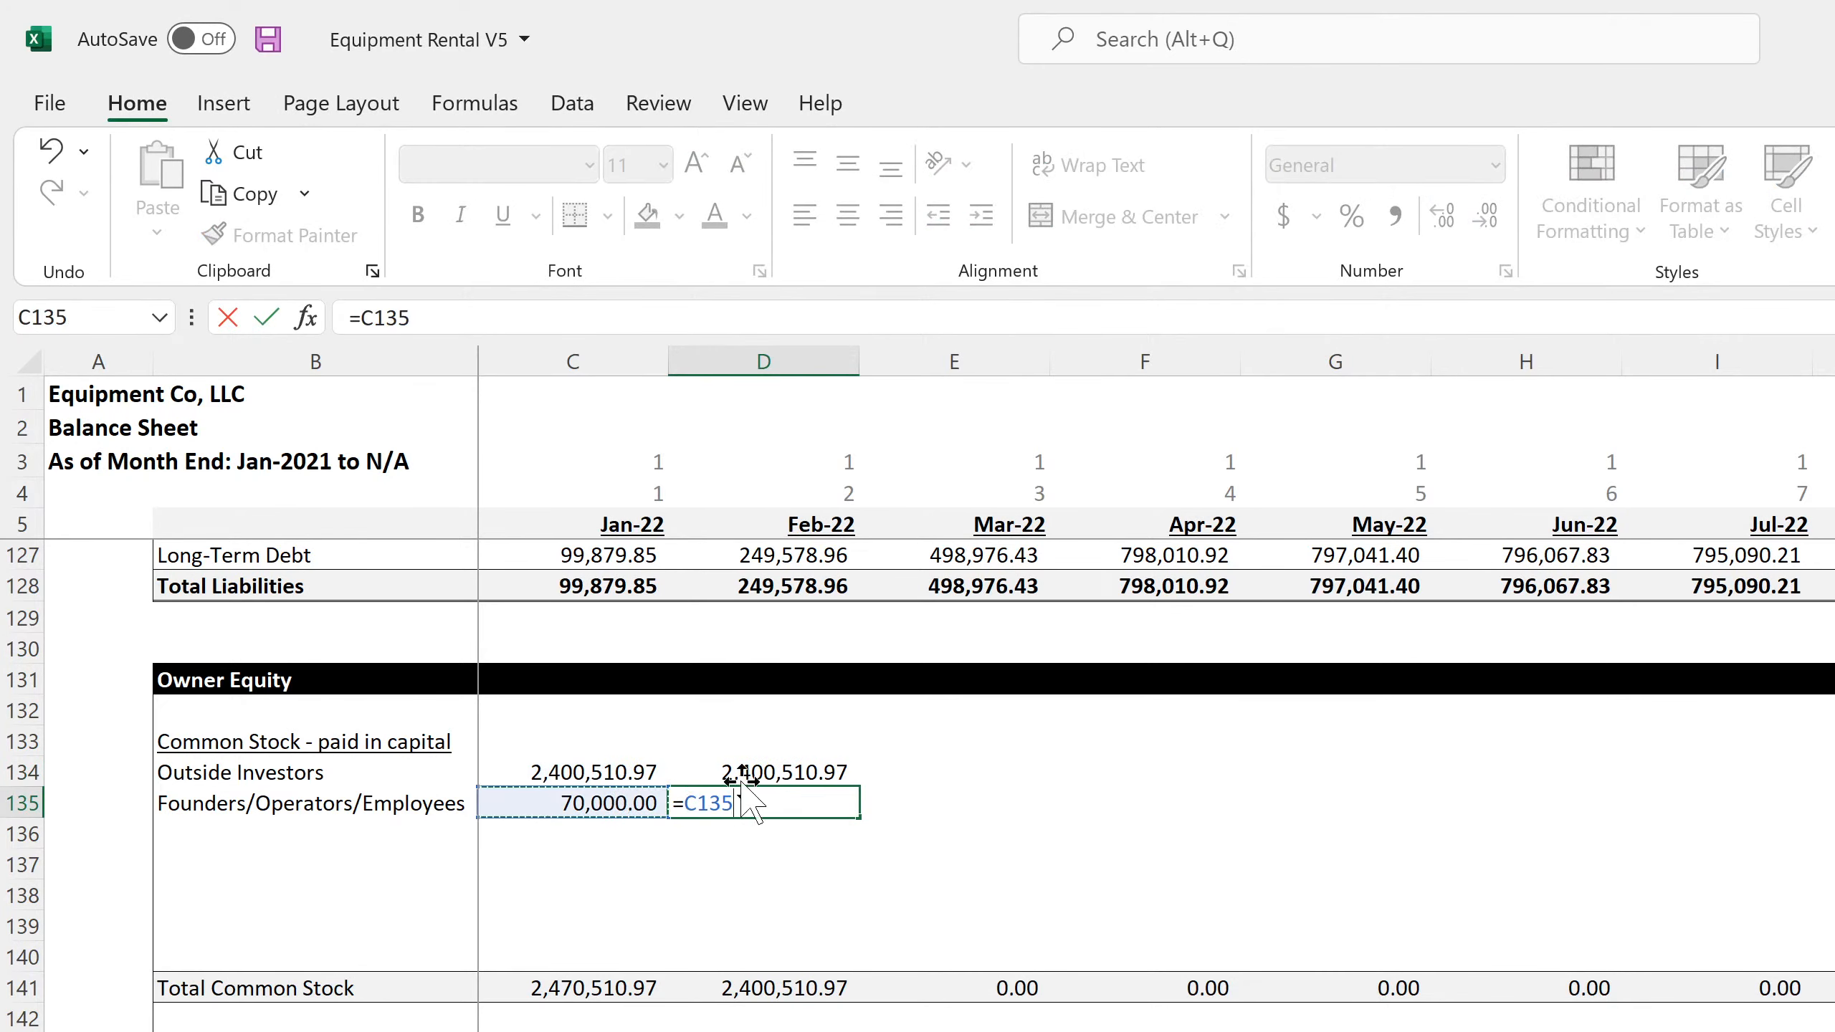
{"action": "key", "text": "Return"}
Copy the paid-in capital formulas in D134:D135 across all remaining months of the monthly Balance Sheet
{"action": "left_click", "coordinate": [778, 777]}
{"action": "left_click_drag", "start_coordinate": [778, 777], "coordinate": [1828, 802]}
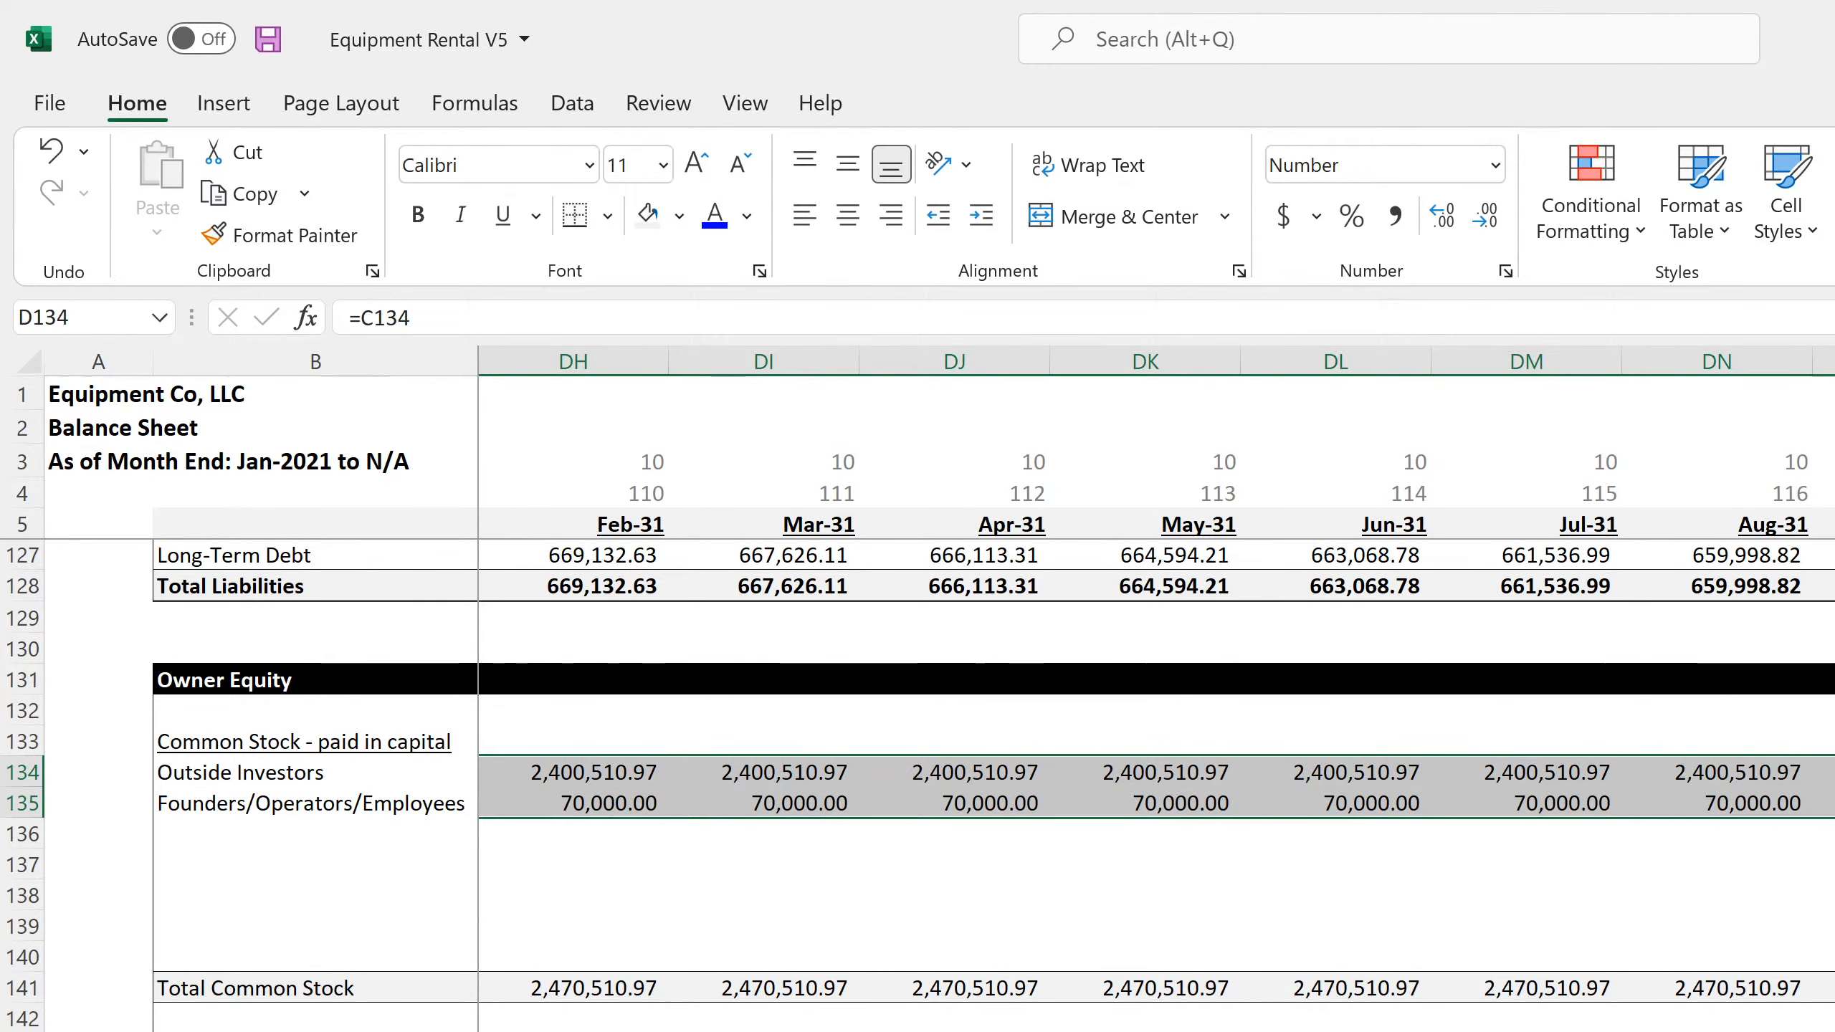
{"action": "key", "text": "ctrl+BackSpace"}
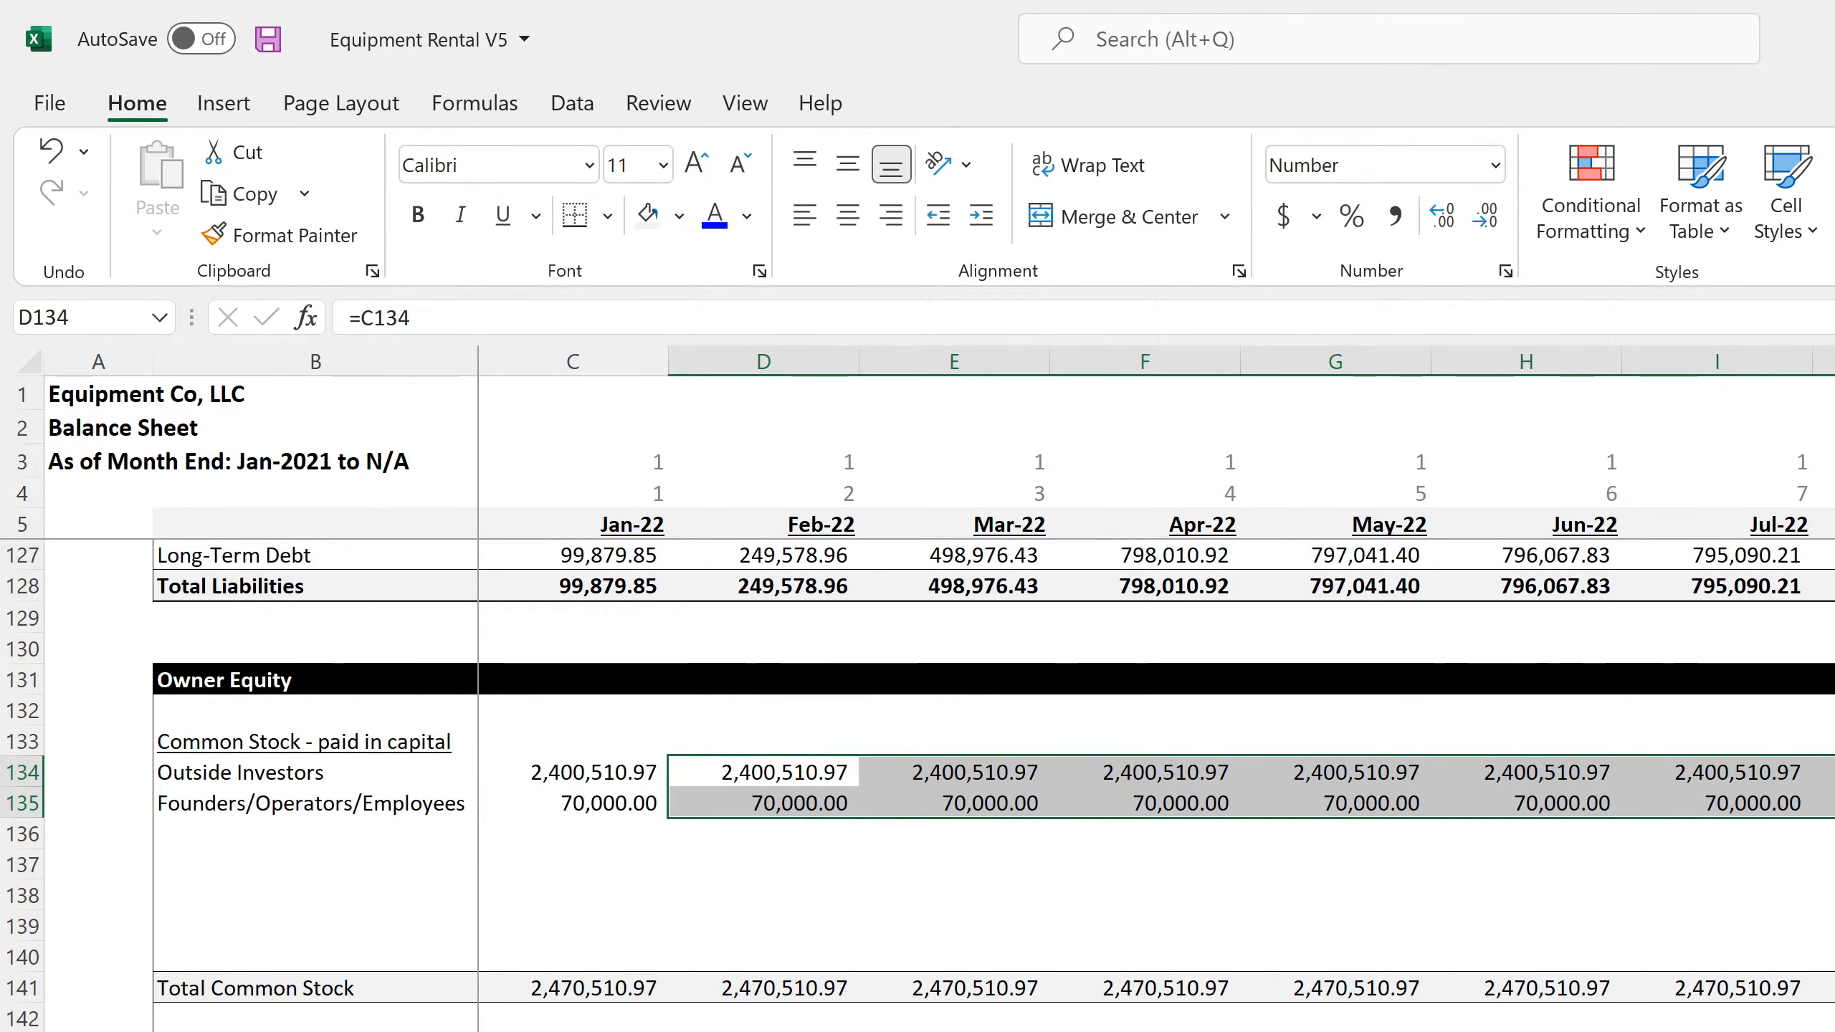
Set the annual Balance Sheet's year header in D5 to =EDATE(C5,12) and copy it across the remaining years
{"action": "key", "text": "ctrl+Page_Down"}
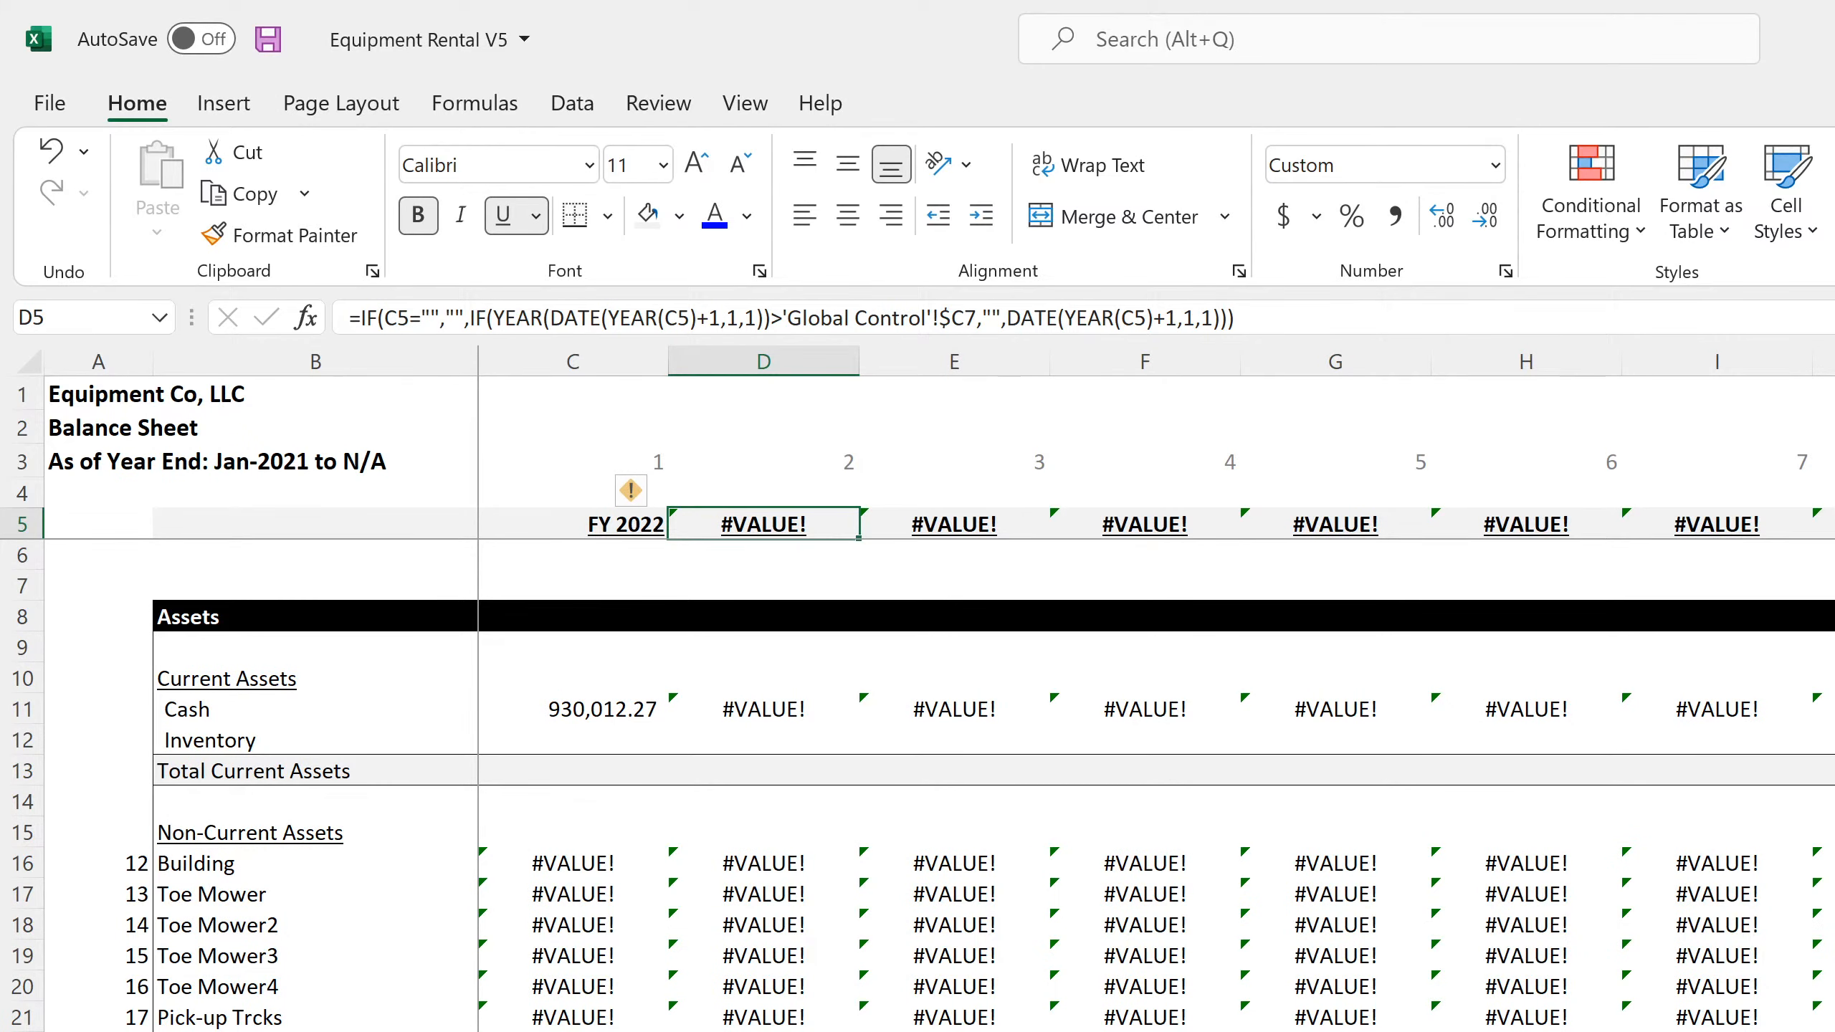
{"action": "left_click", "coordinate": [744, 710]}
{"action": "left_click", "coordinate": [759, 514]}
{"action": "type", "text": "=edate("}
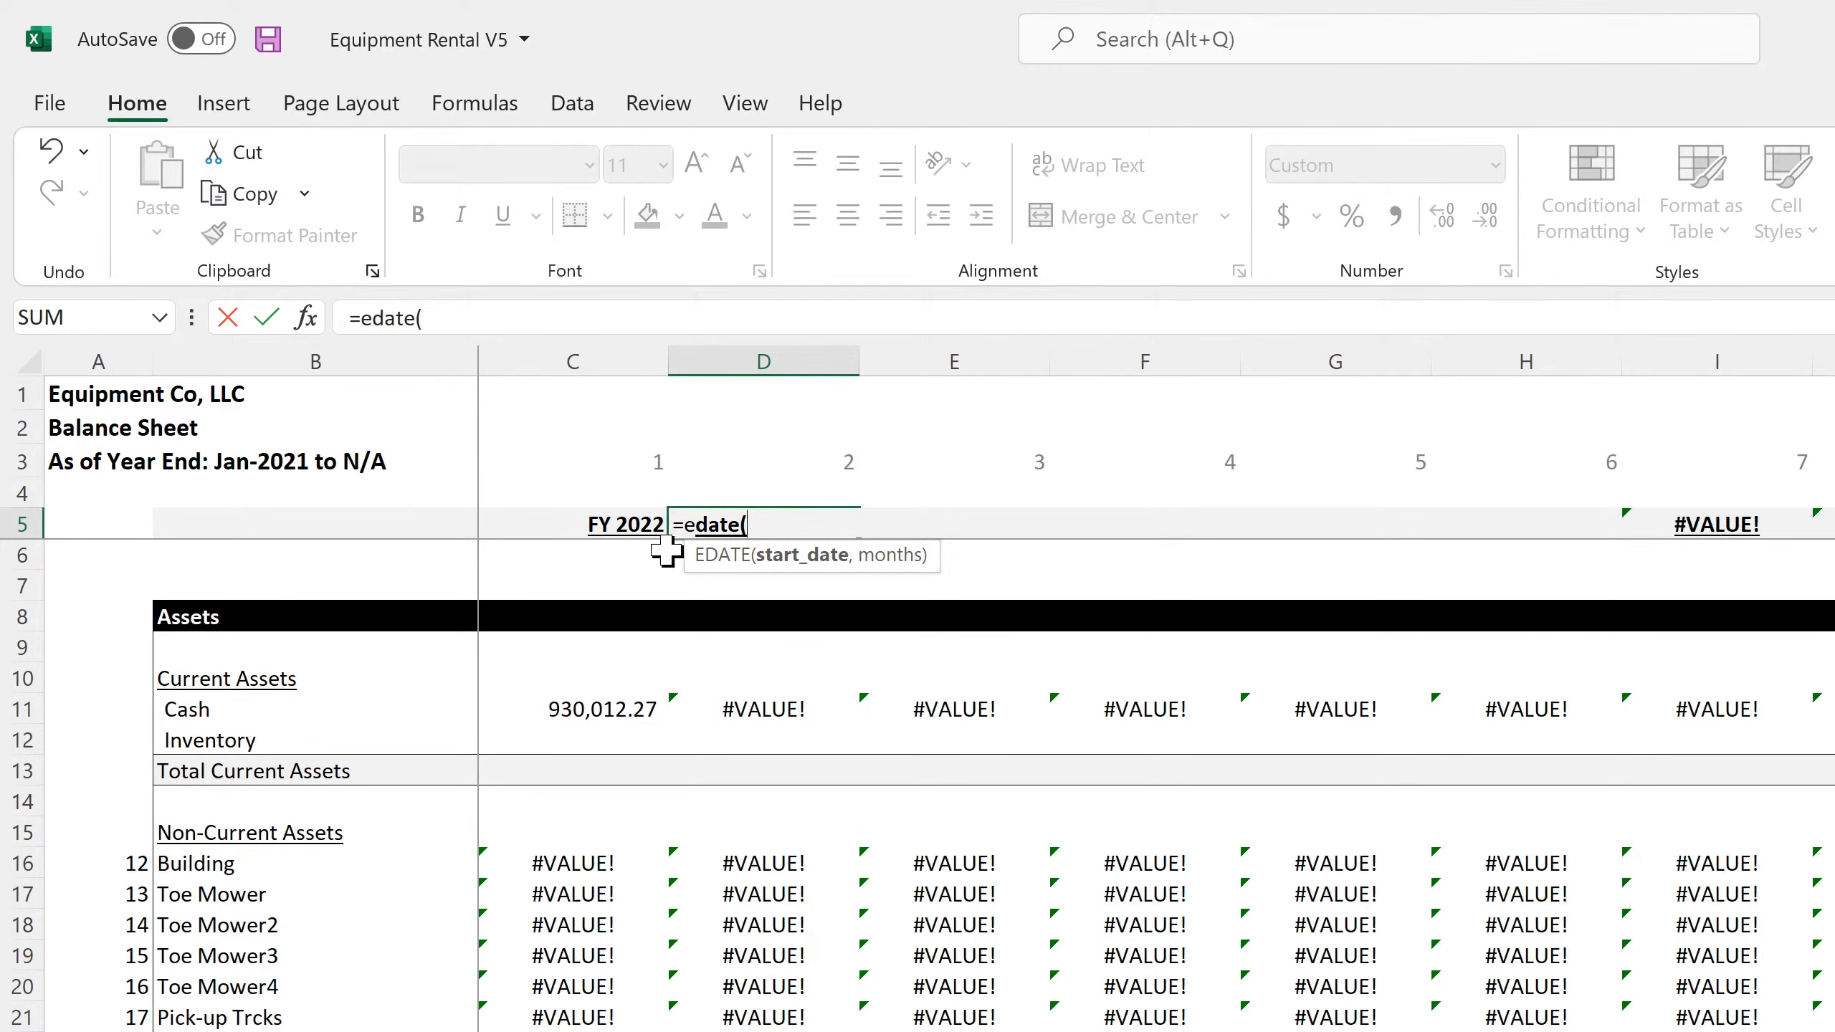
{"action": "left_click", "coordinate": [621, 521]}
{"action": "type", "text": ",12"}
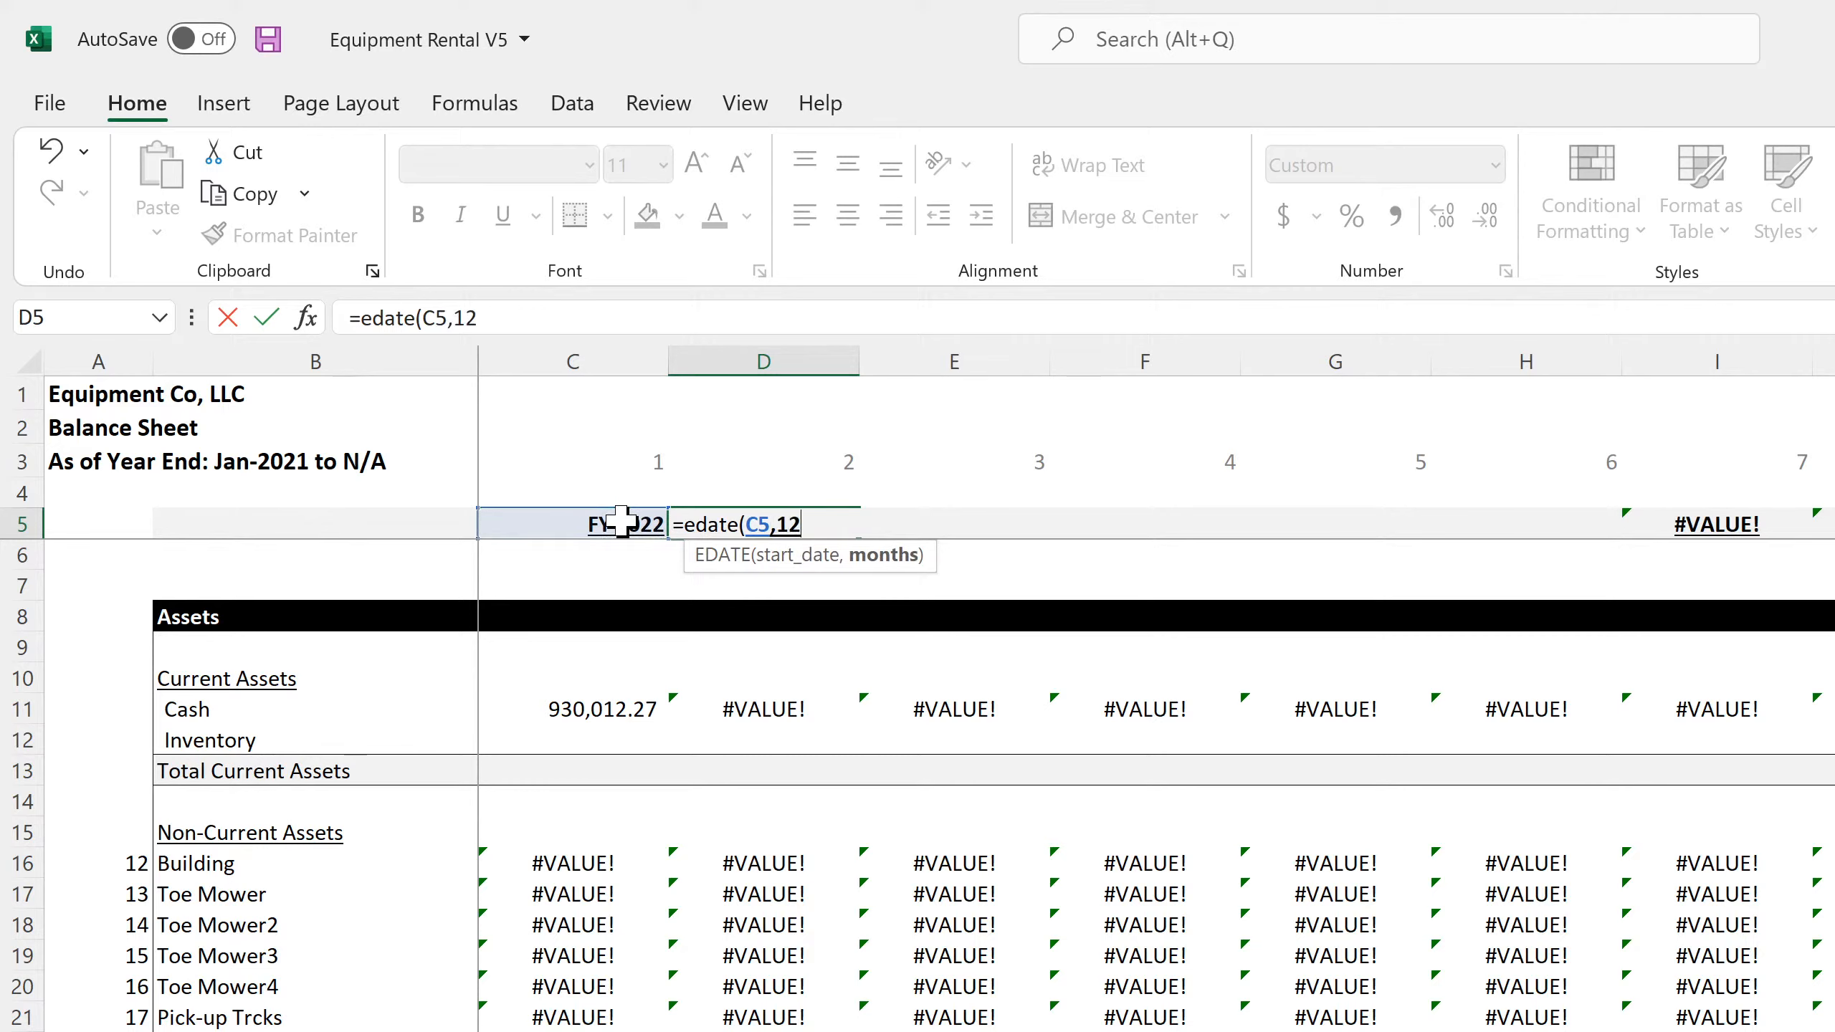
{"action": "key", "text": "Return"}
{"action": "left_click", "coordinate": [817, 519]}
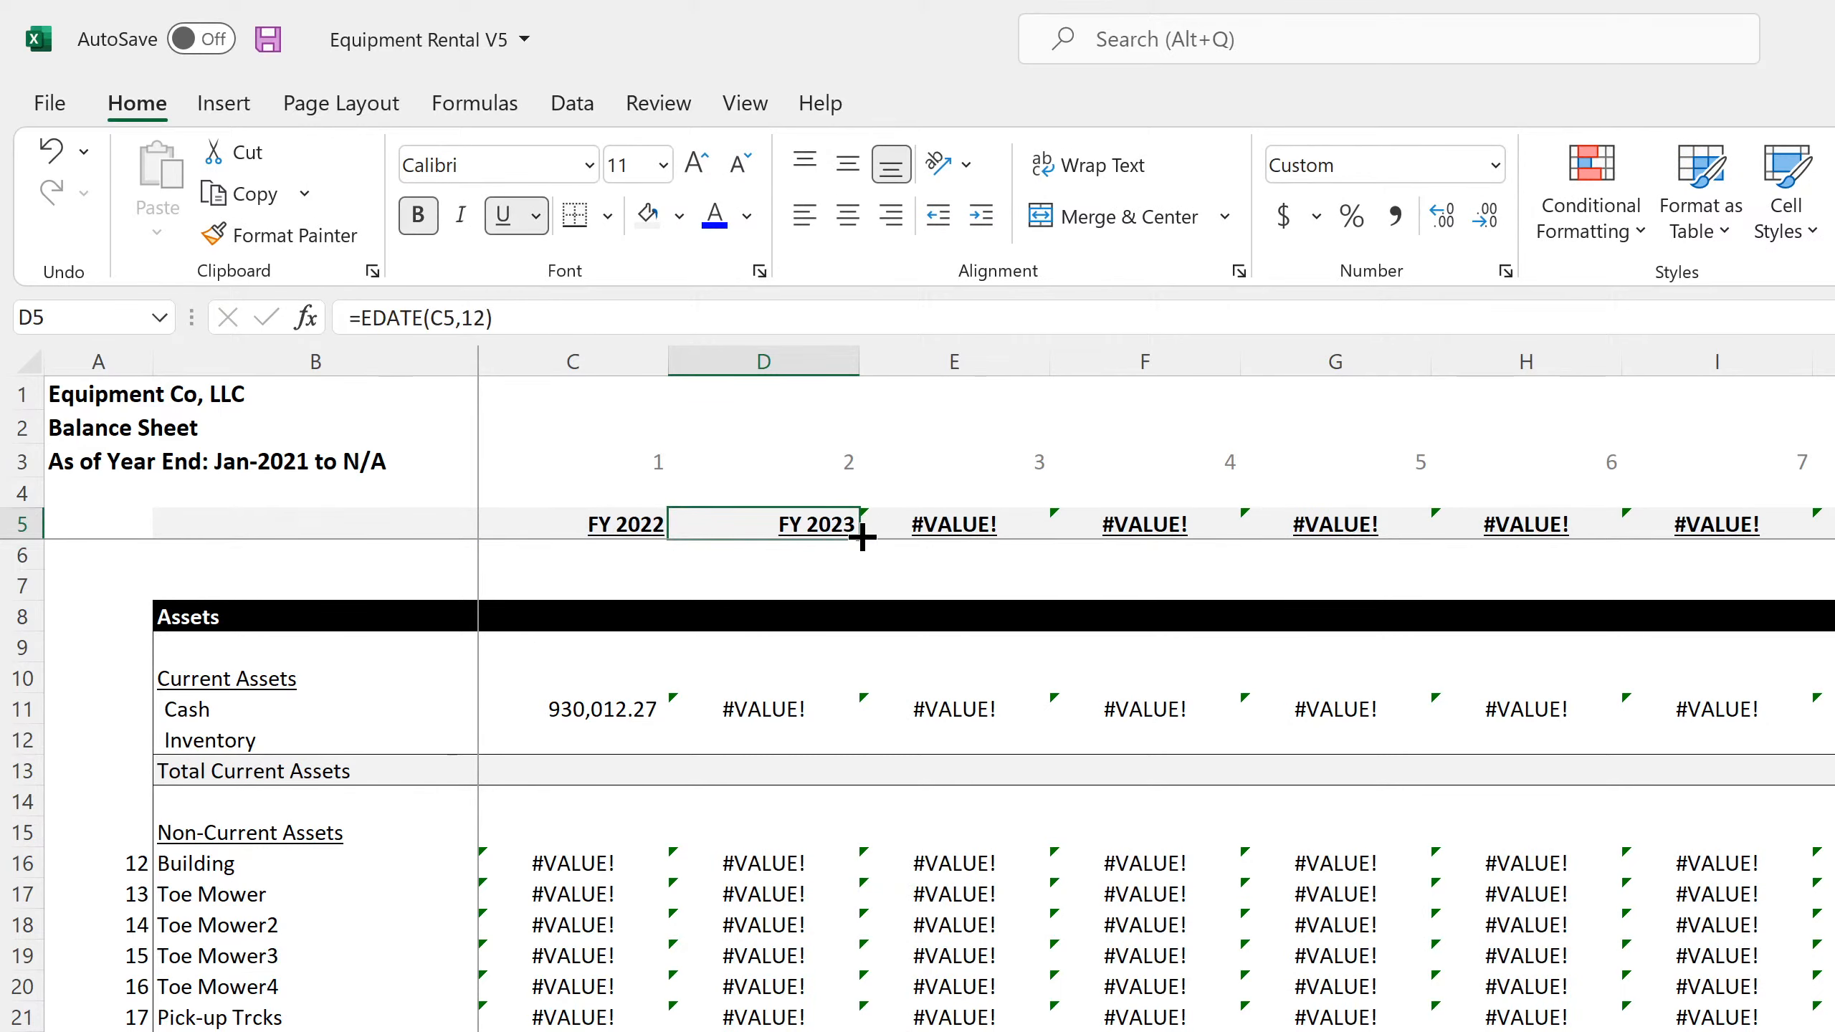
{"action": "left_click_drag", "start_coordinate": [859, 537], "coordinate": [1827, 571]}
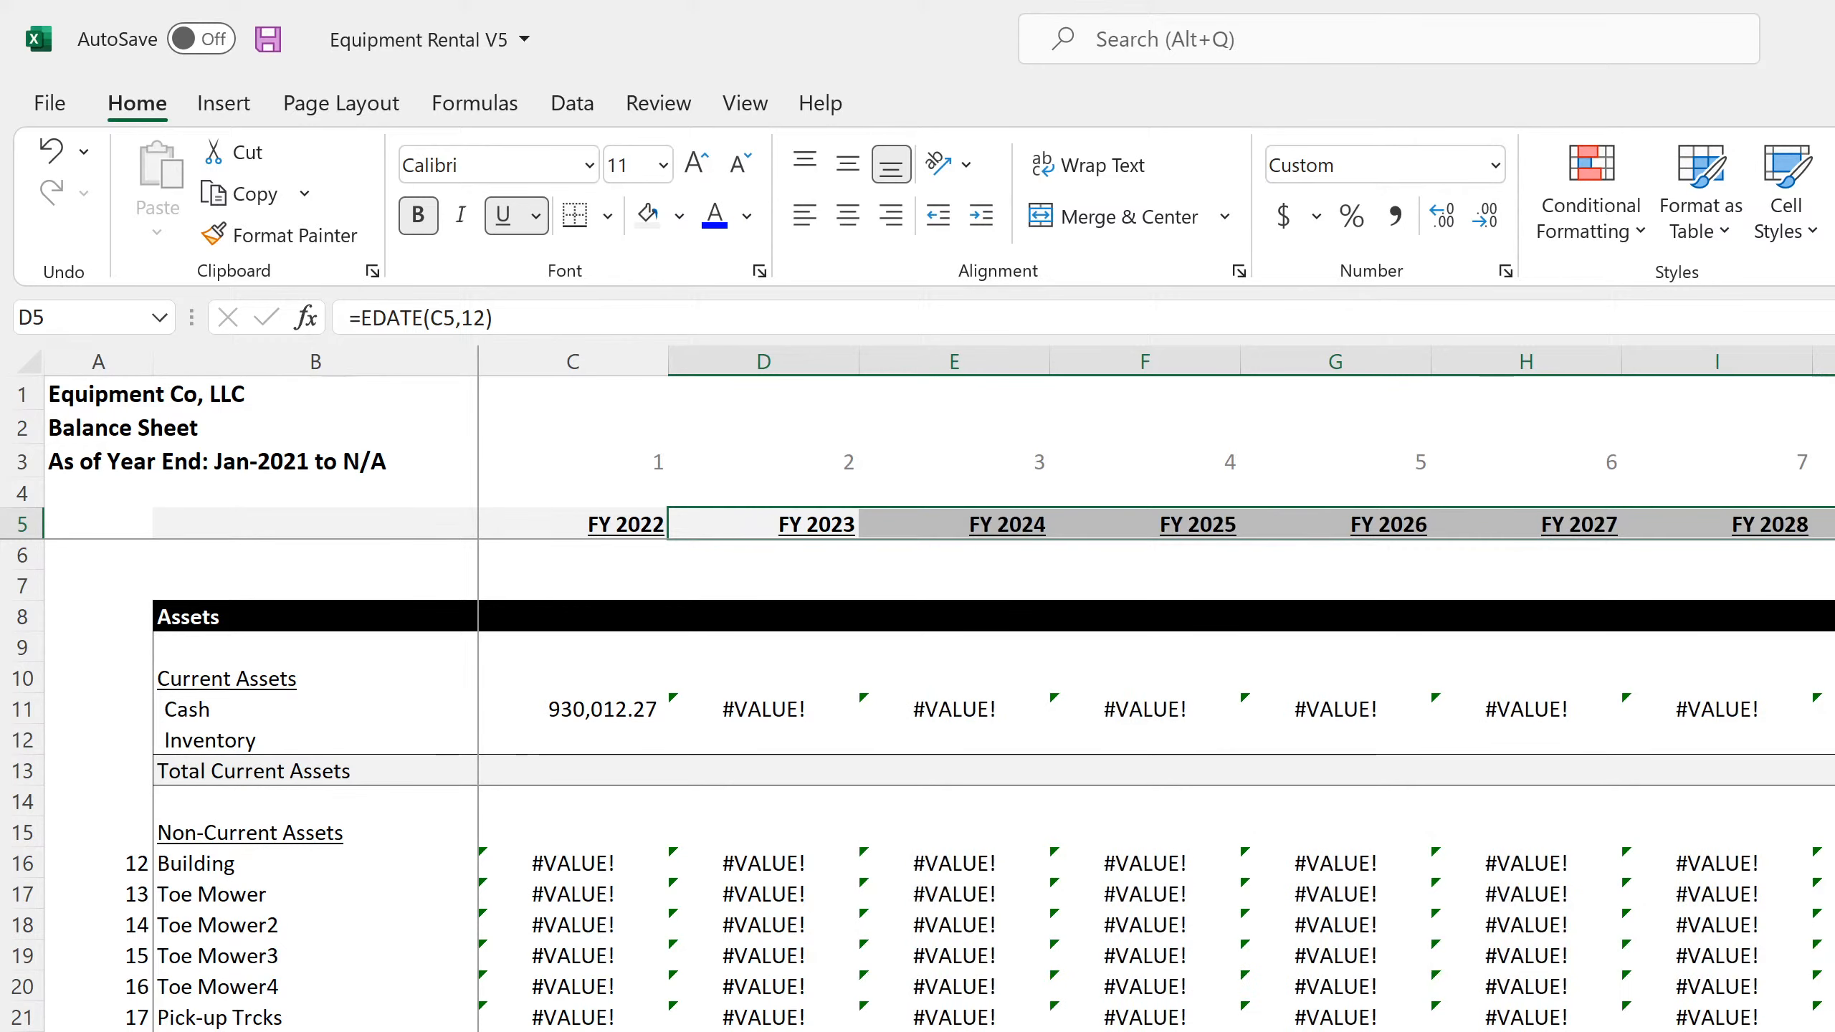
Trace the annual Building formula in C16 to Exit Year on Global Control, and compare with Exit Month in the SaaS Startup Model workbook
{"action": "left_click", "coordinate": [559, 865]}
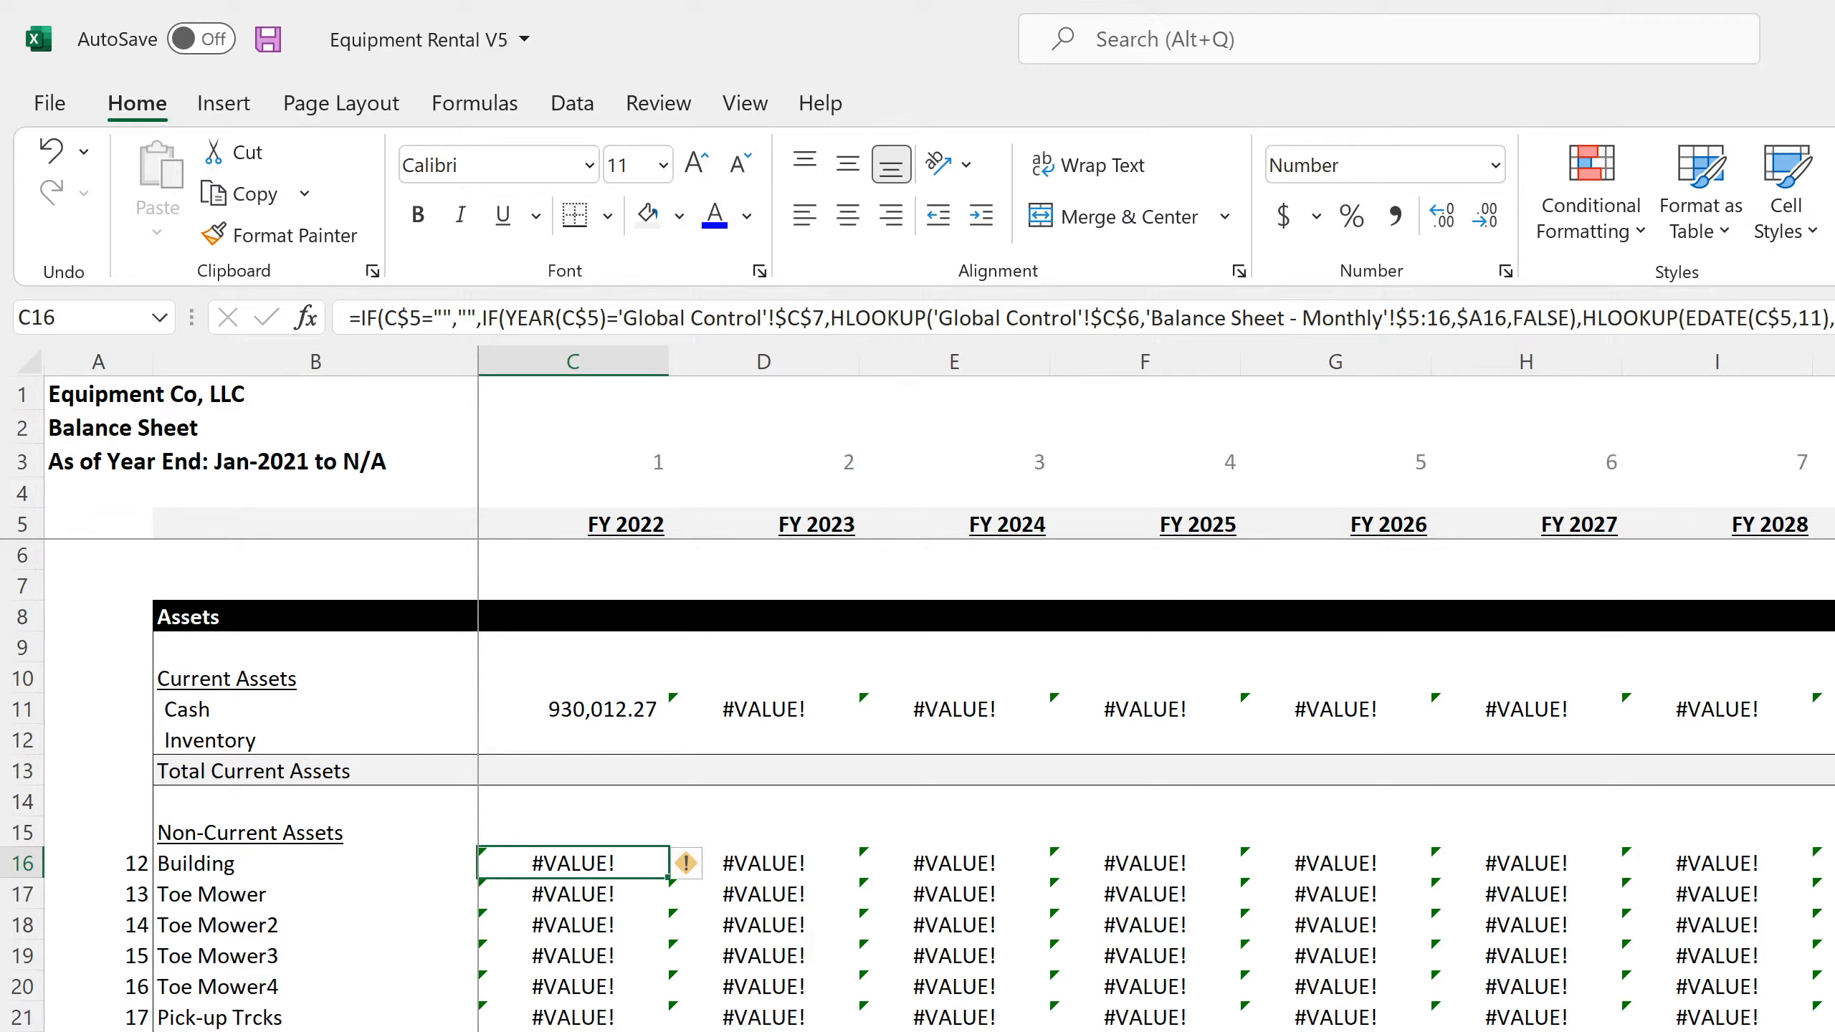
{"action": "left_click", "coordinate": [556, 1030]}
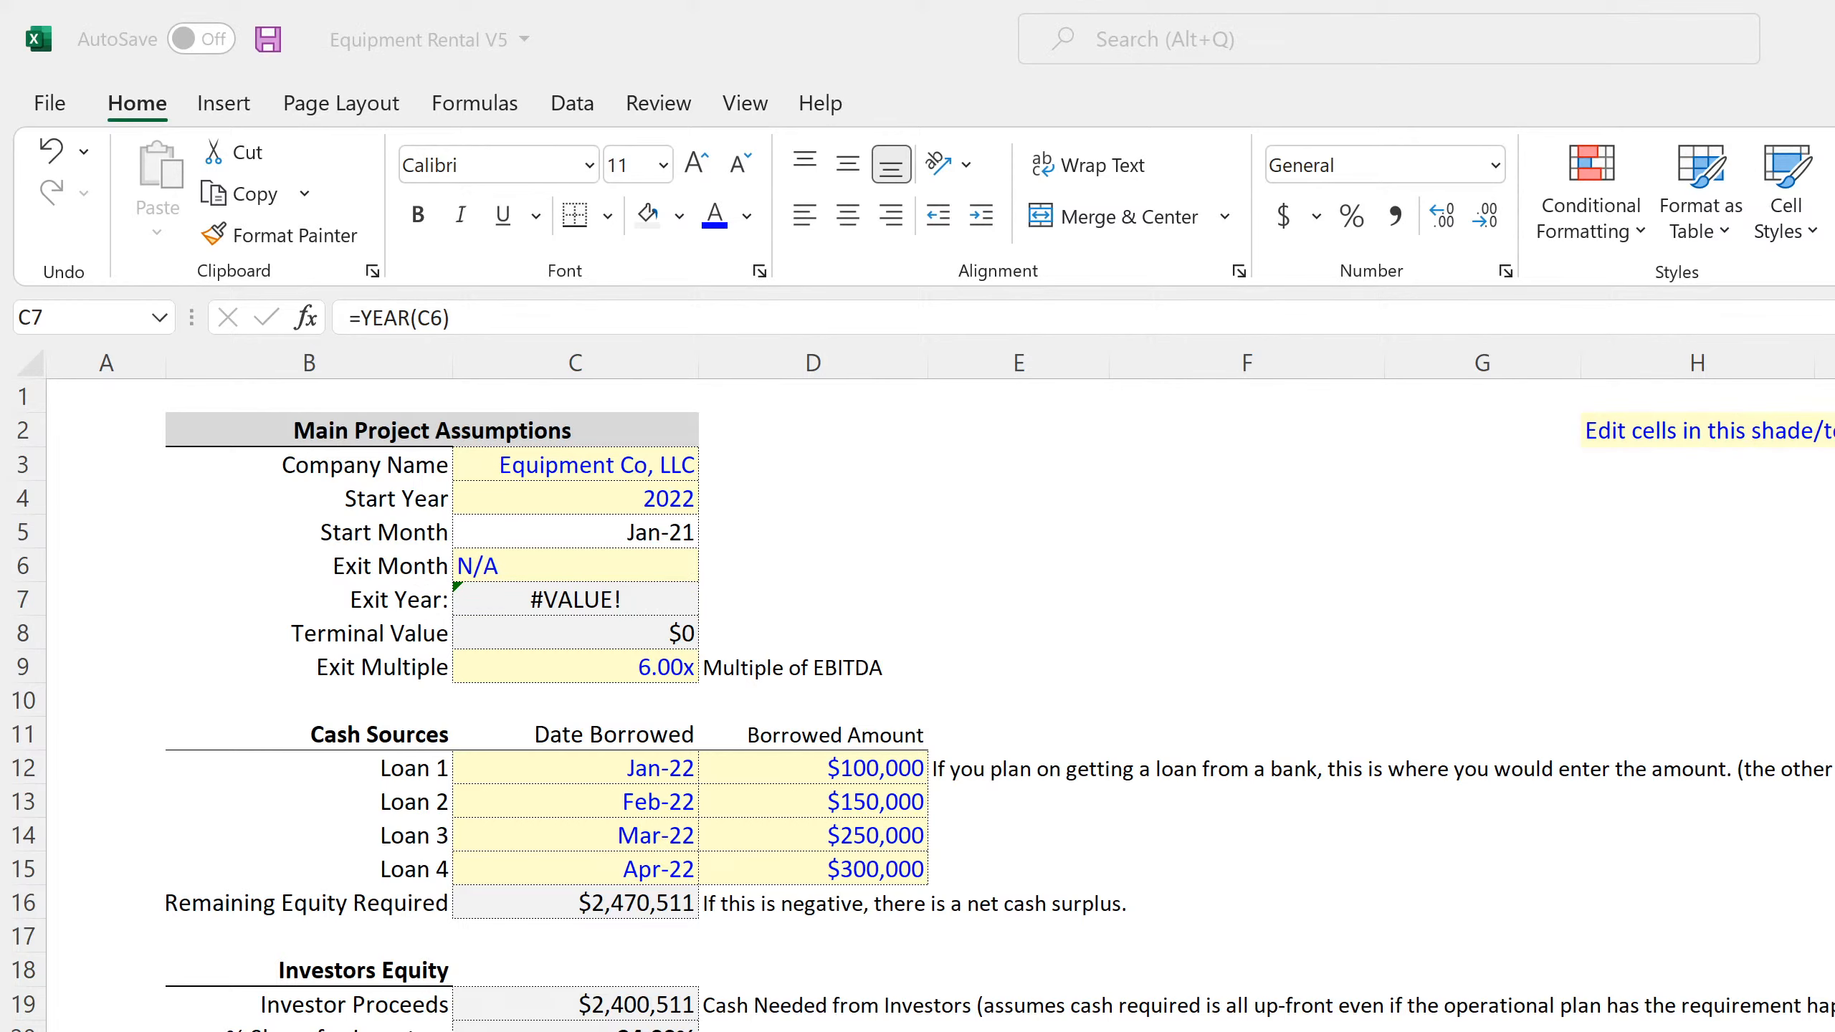
{"action": "key", "text": "alt+Tab"}
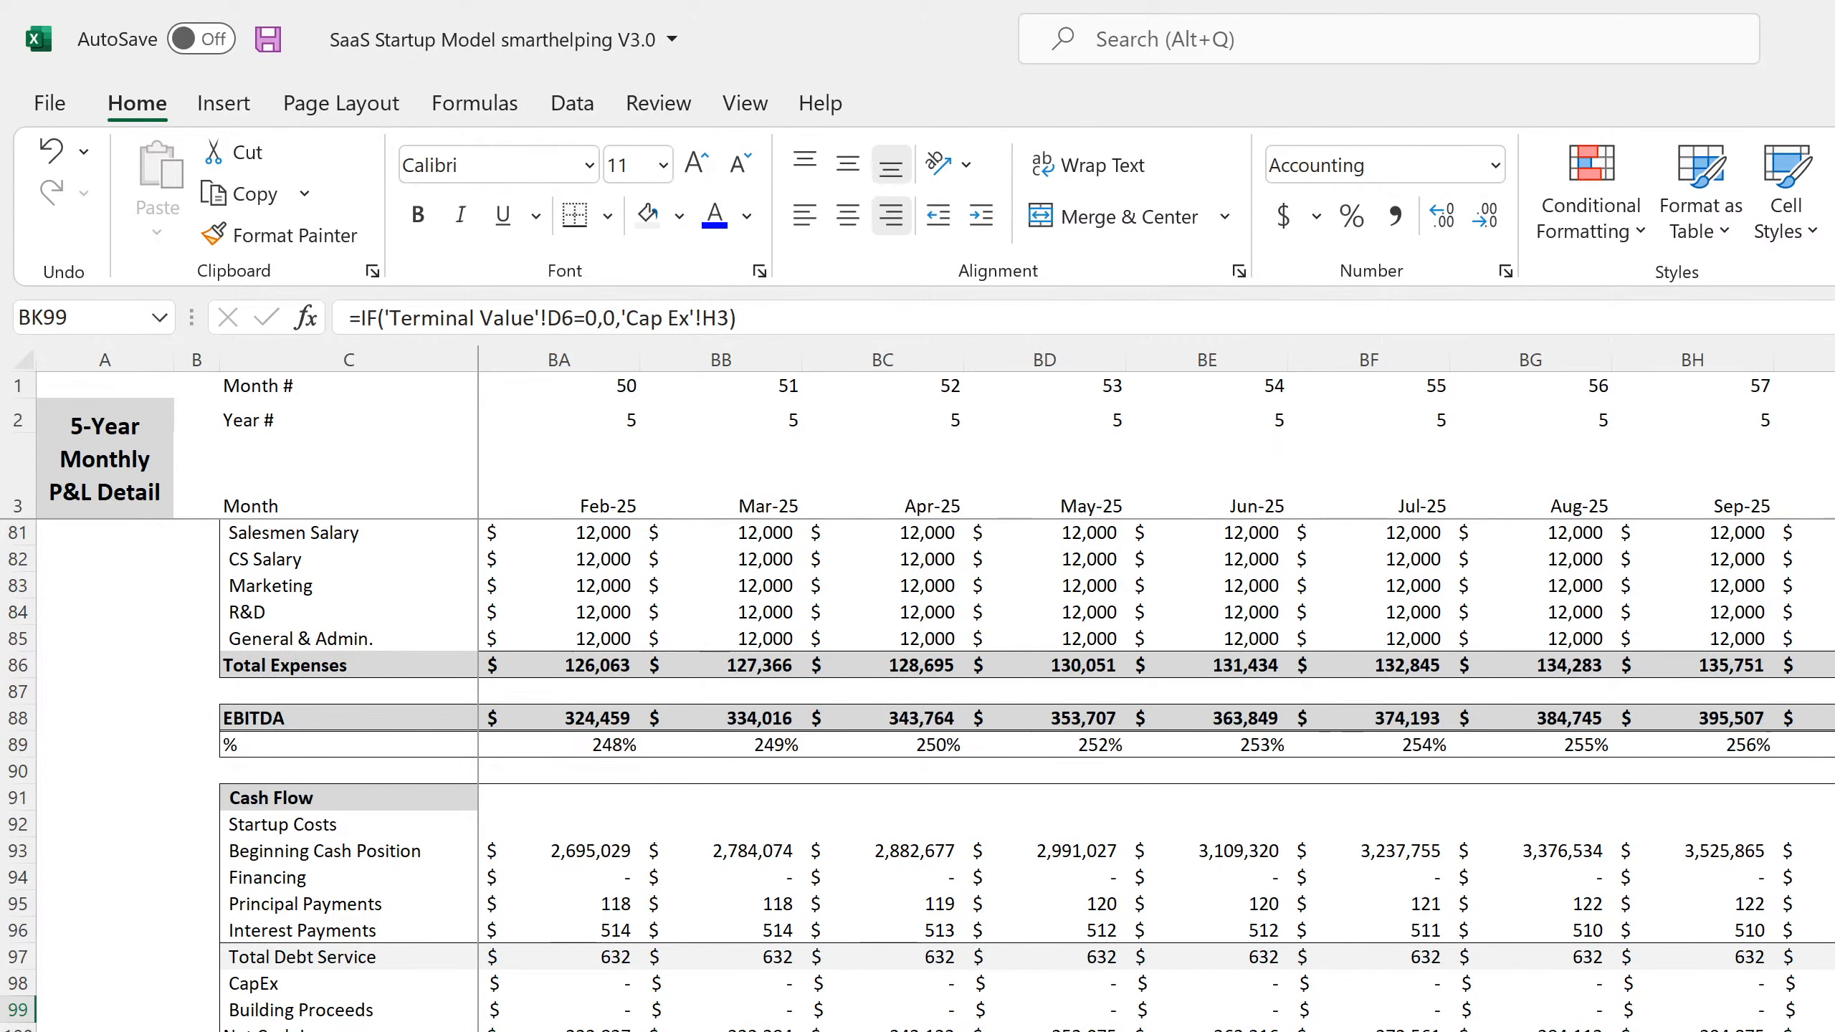
{"action": "left_click", "coordinate": [563, 1031]}
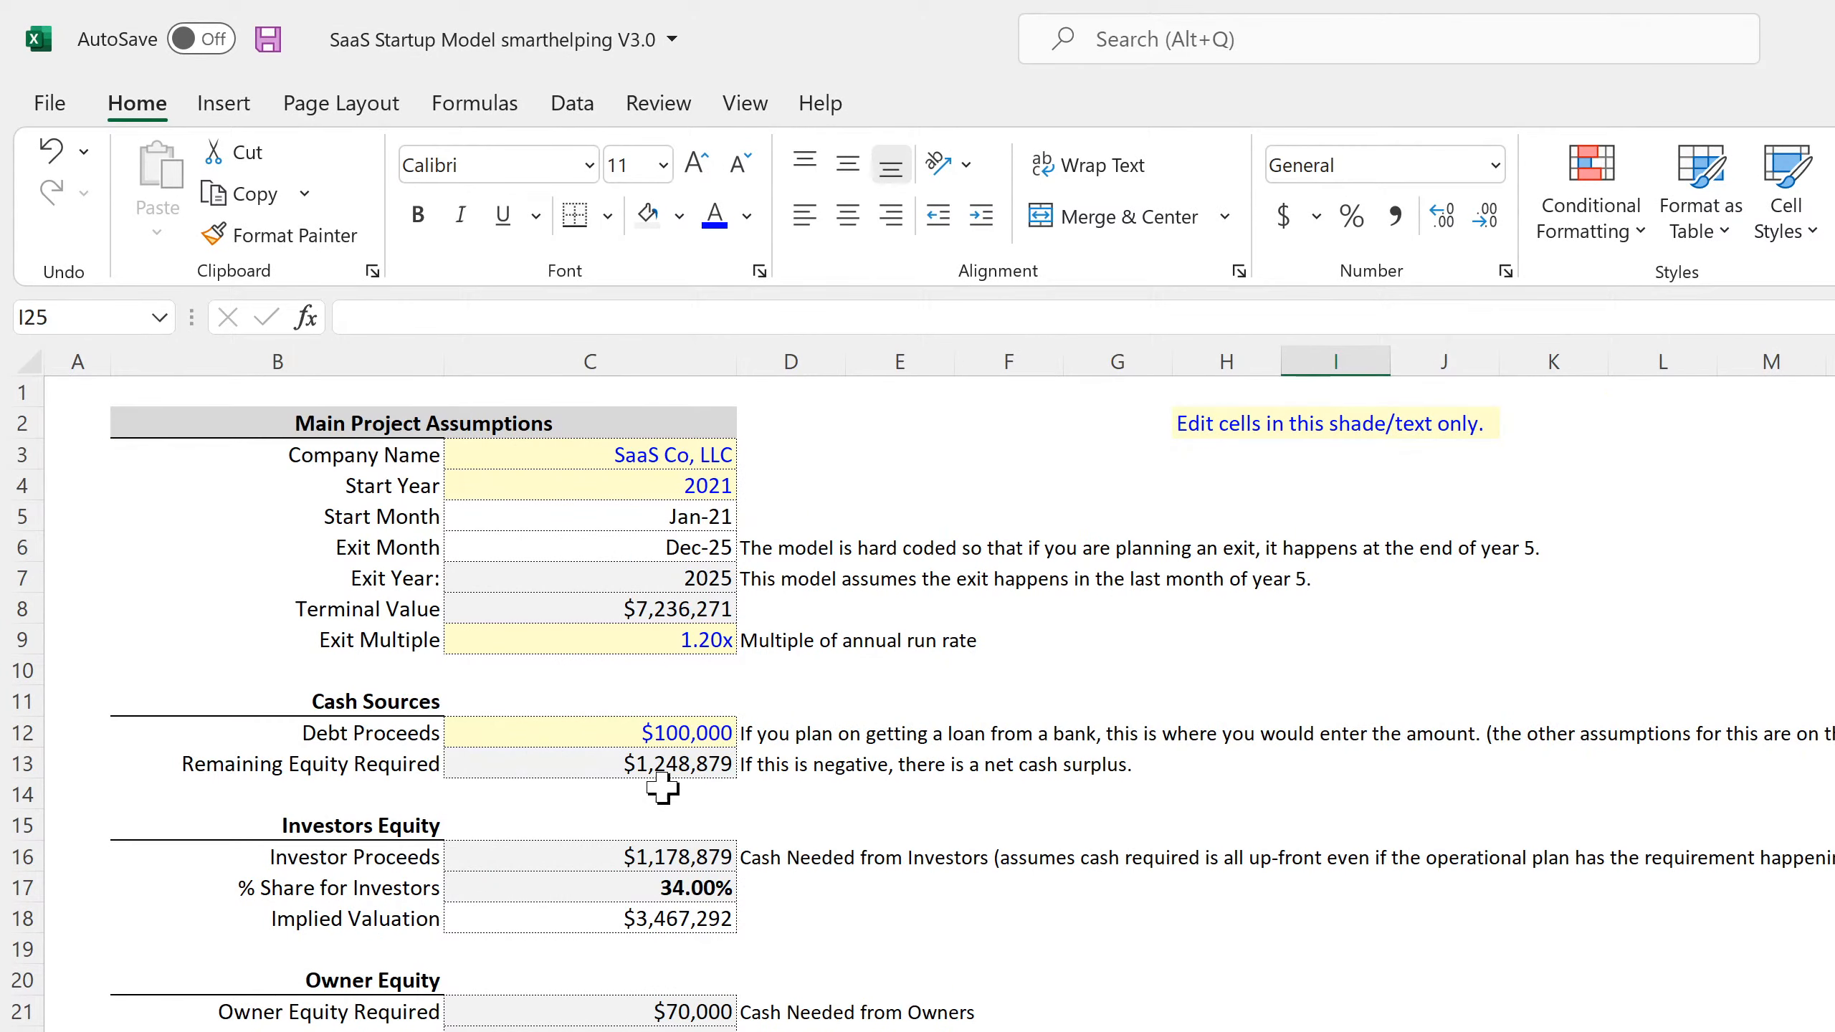
{"action": "left_click", "coordinate": [685, 547]}
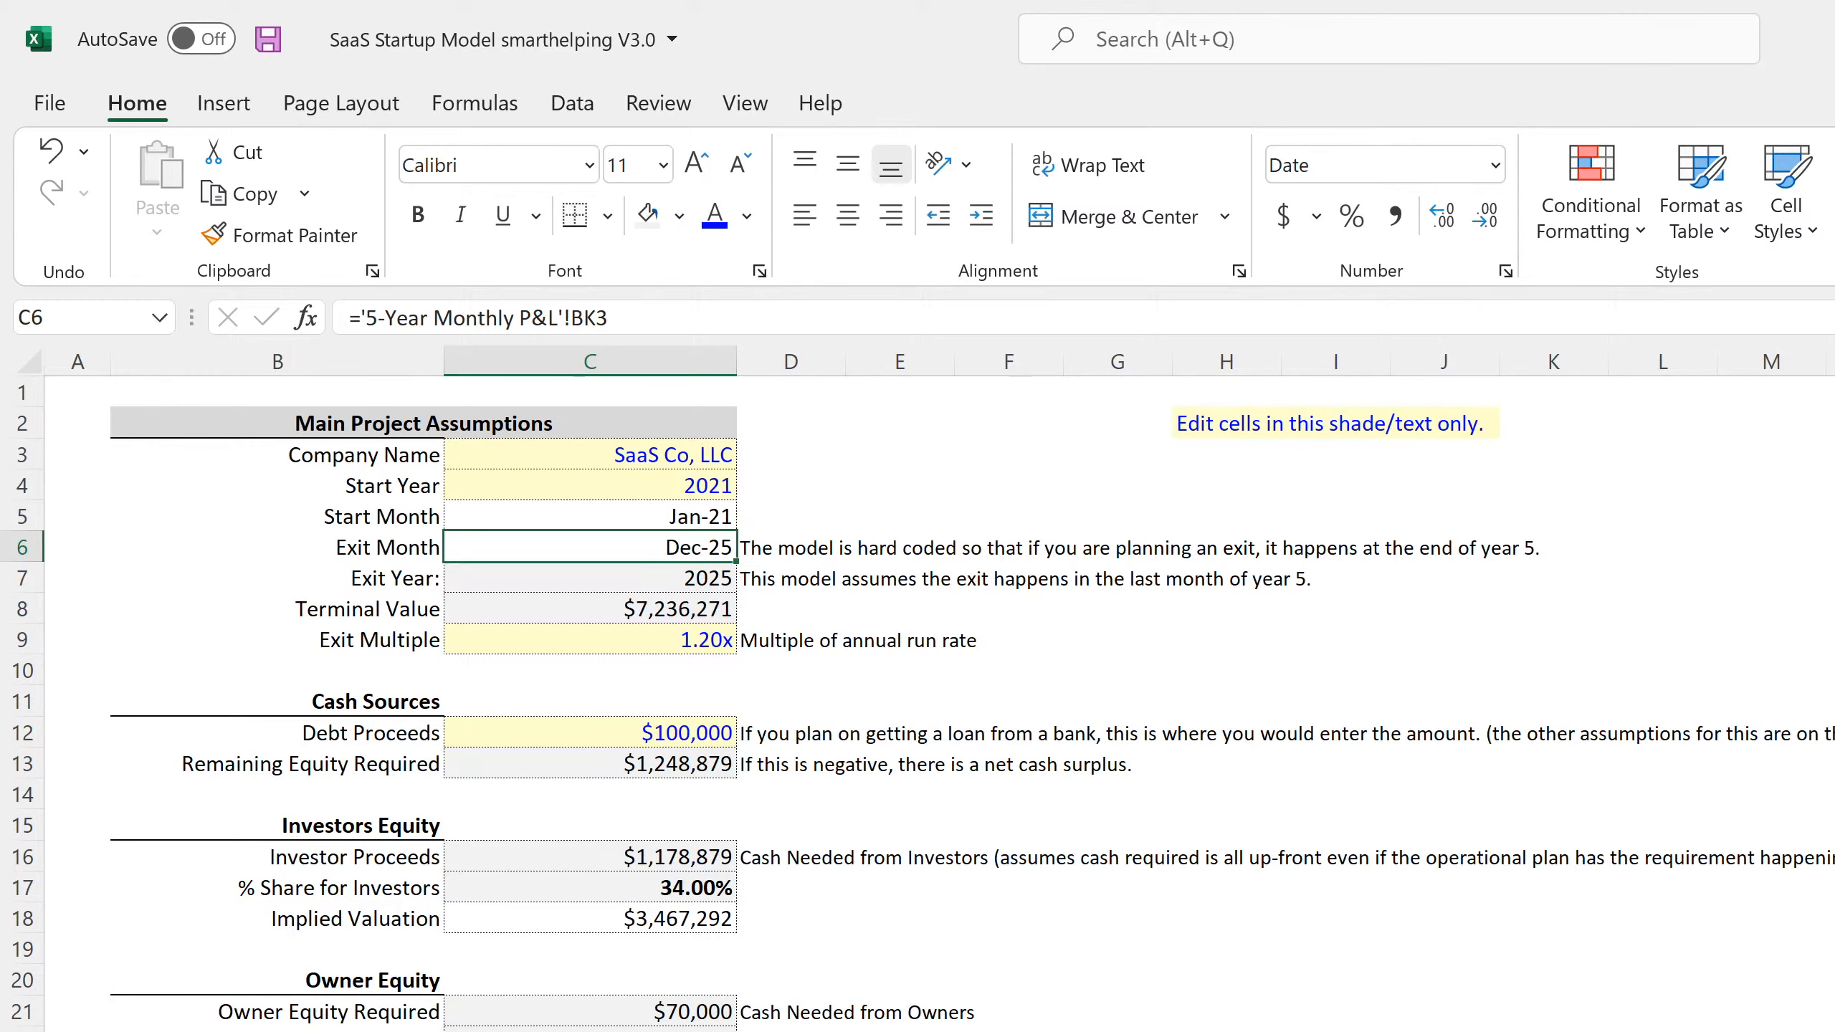
Open the Franchisor Licensing workbook from the Industry Specific folder as a formula reference
{"action": "key", "text": "alt+Tab"}
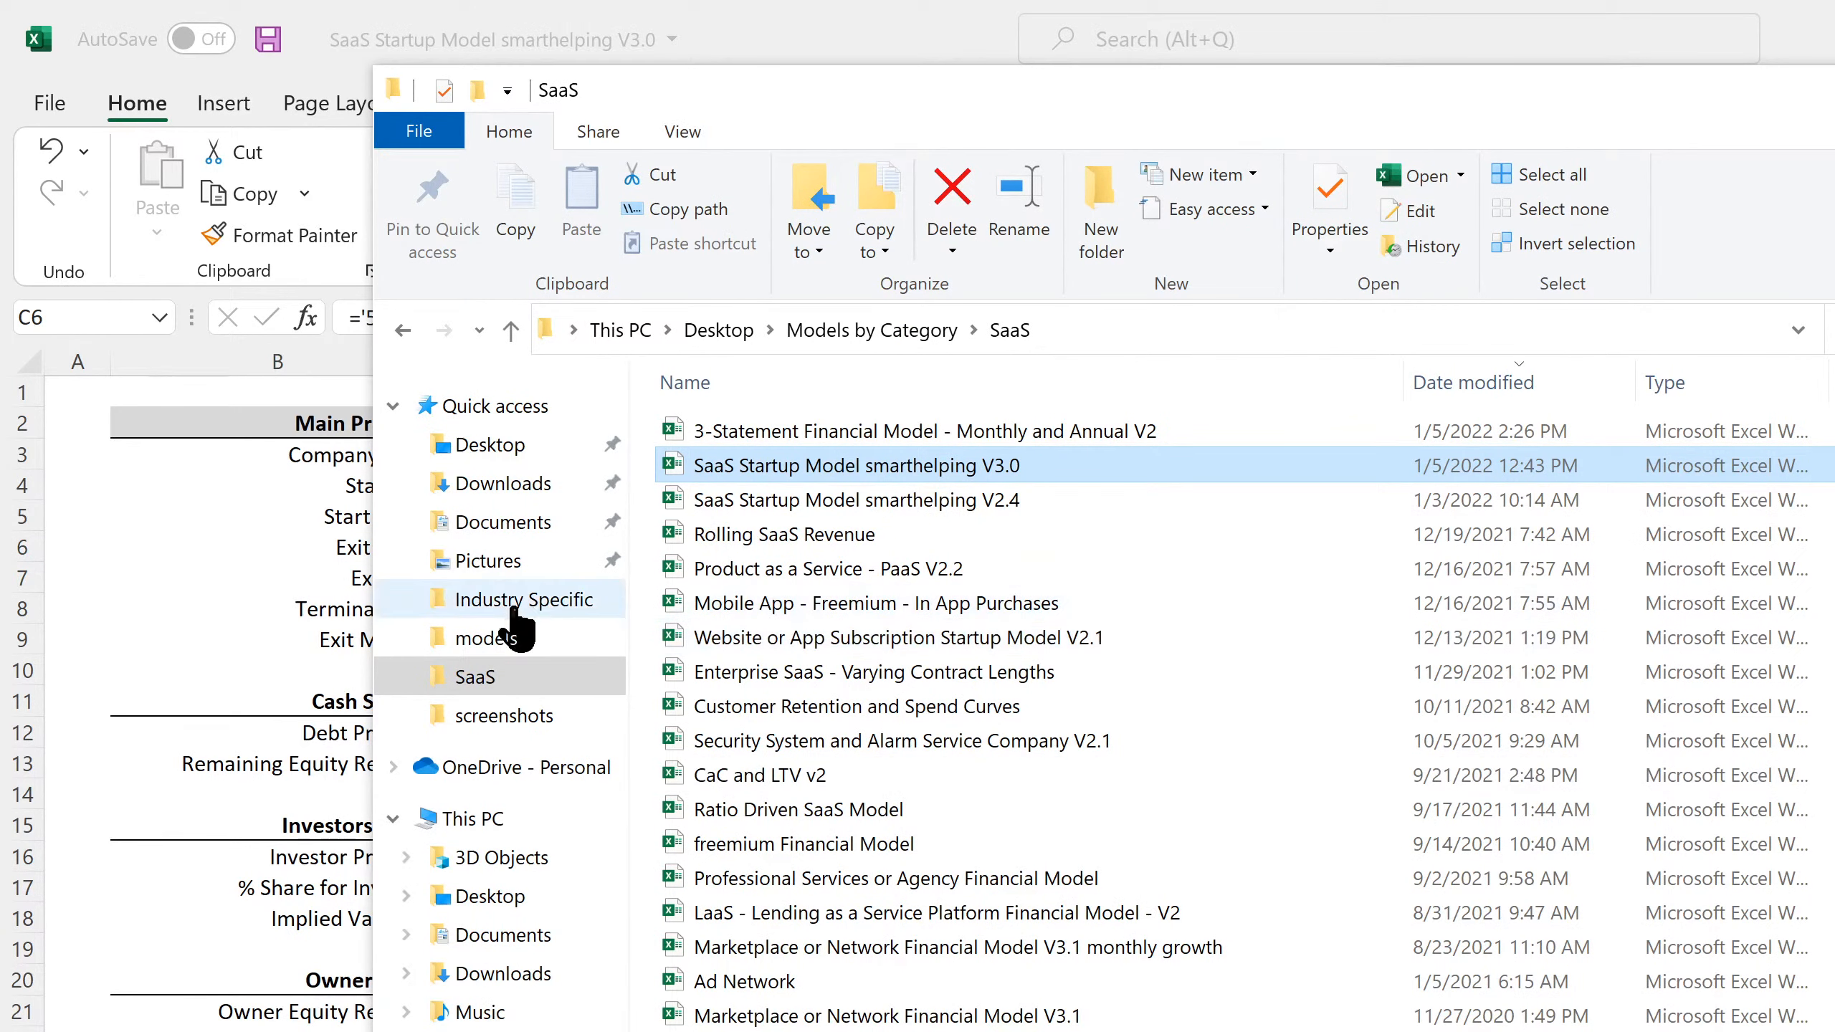
{"action": "left_click", "coordinate": [491, 642]}
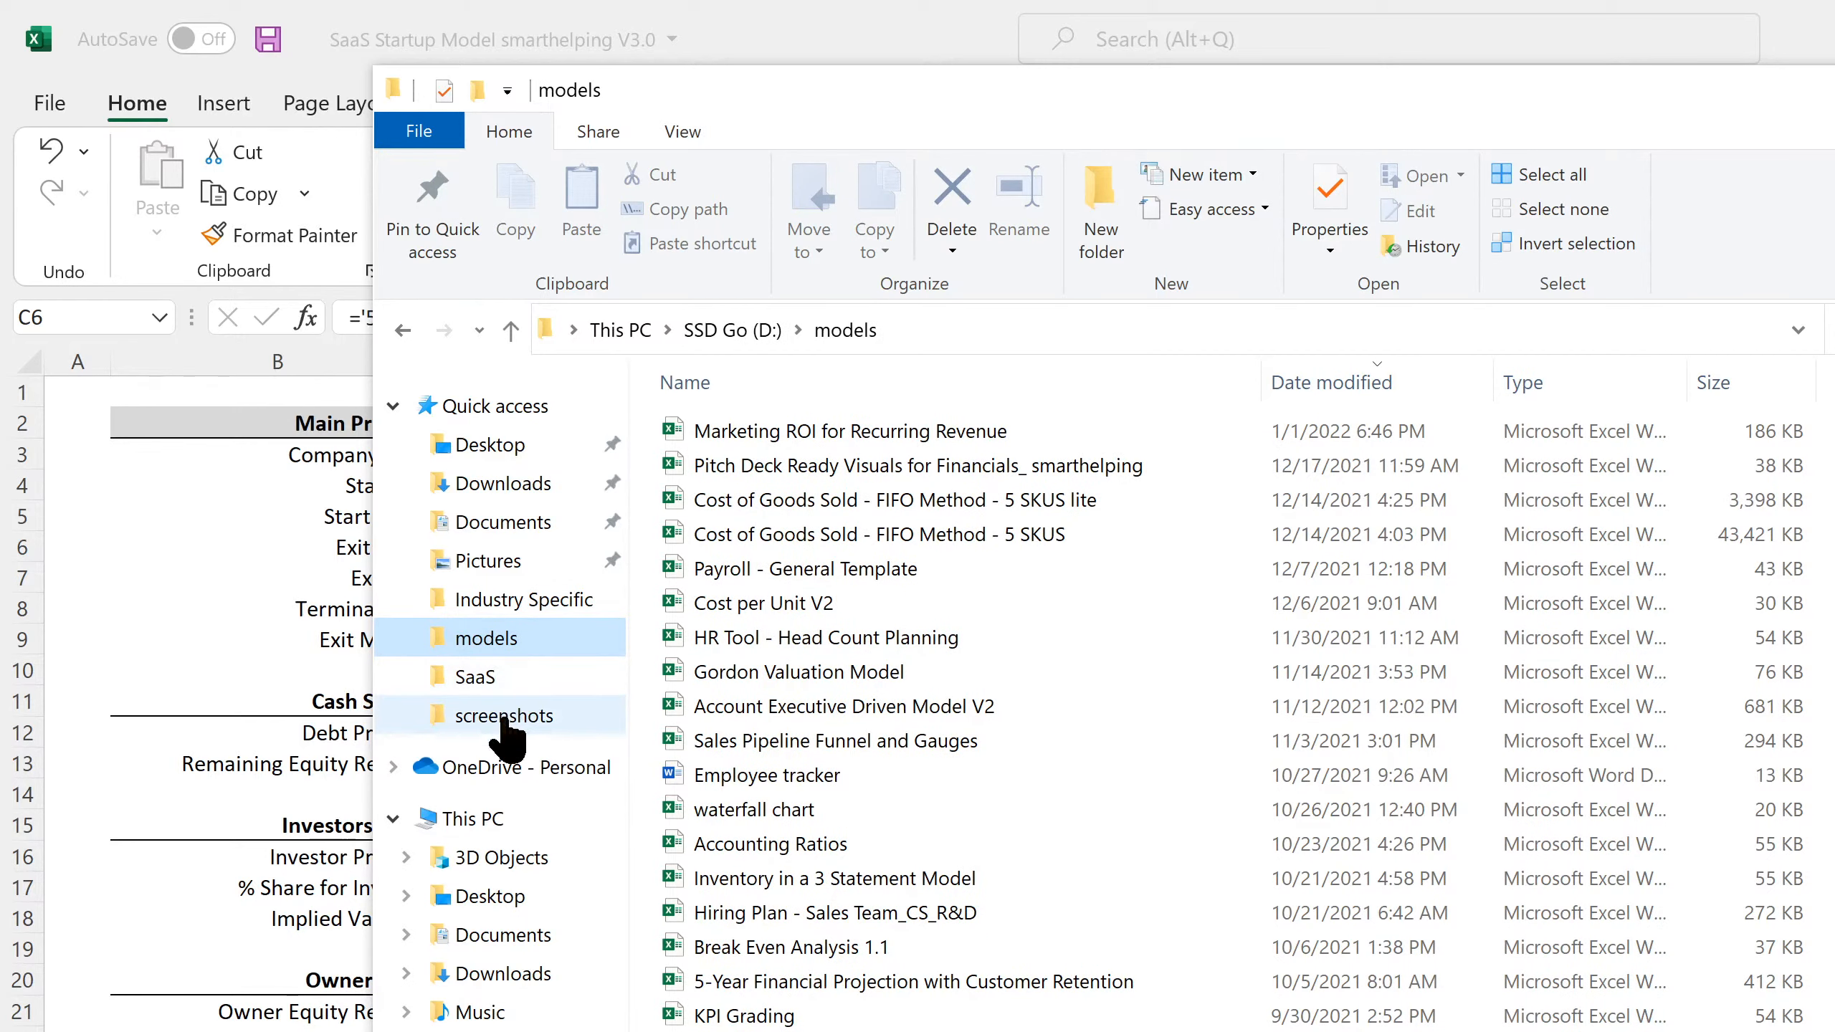
{"action": "left_click", "coordinate": [502, 716]}
{"action": "left_click", "coordinate": [477, 677]}
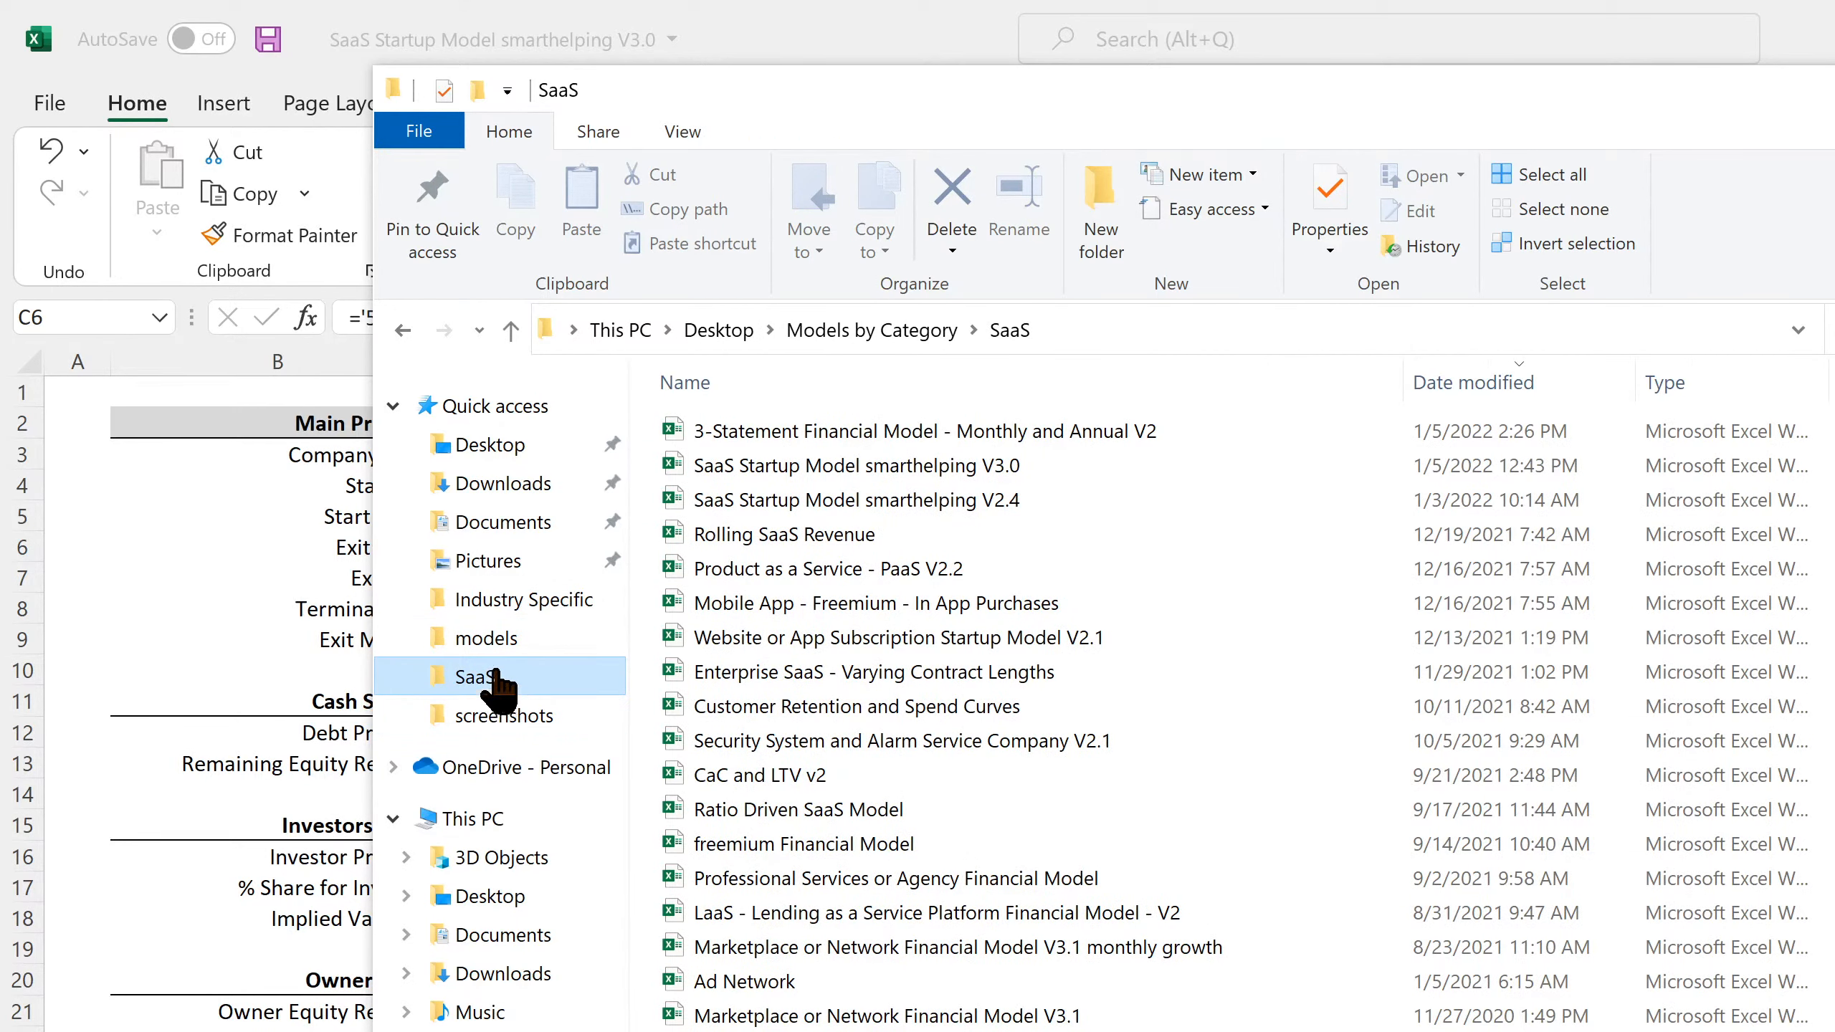
{"action": "left_click", "coordinate": [499, 602]}
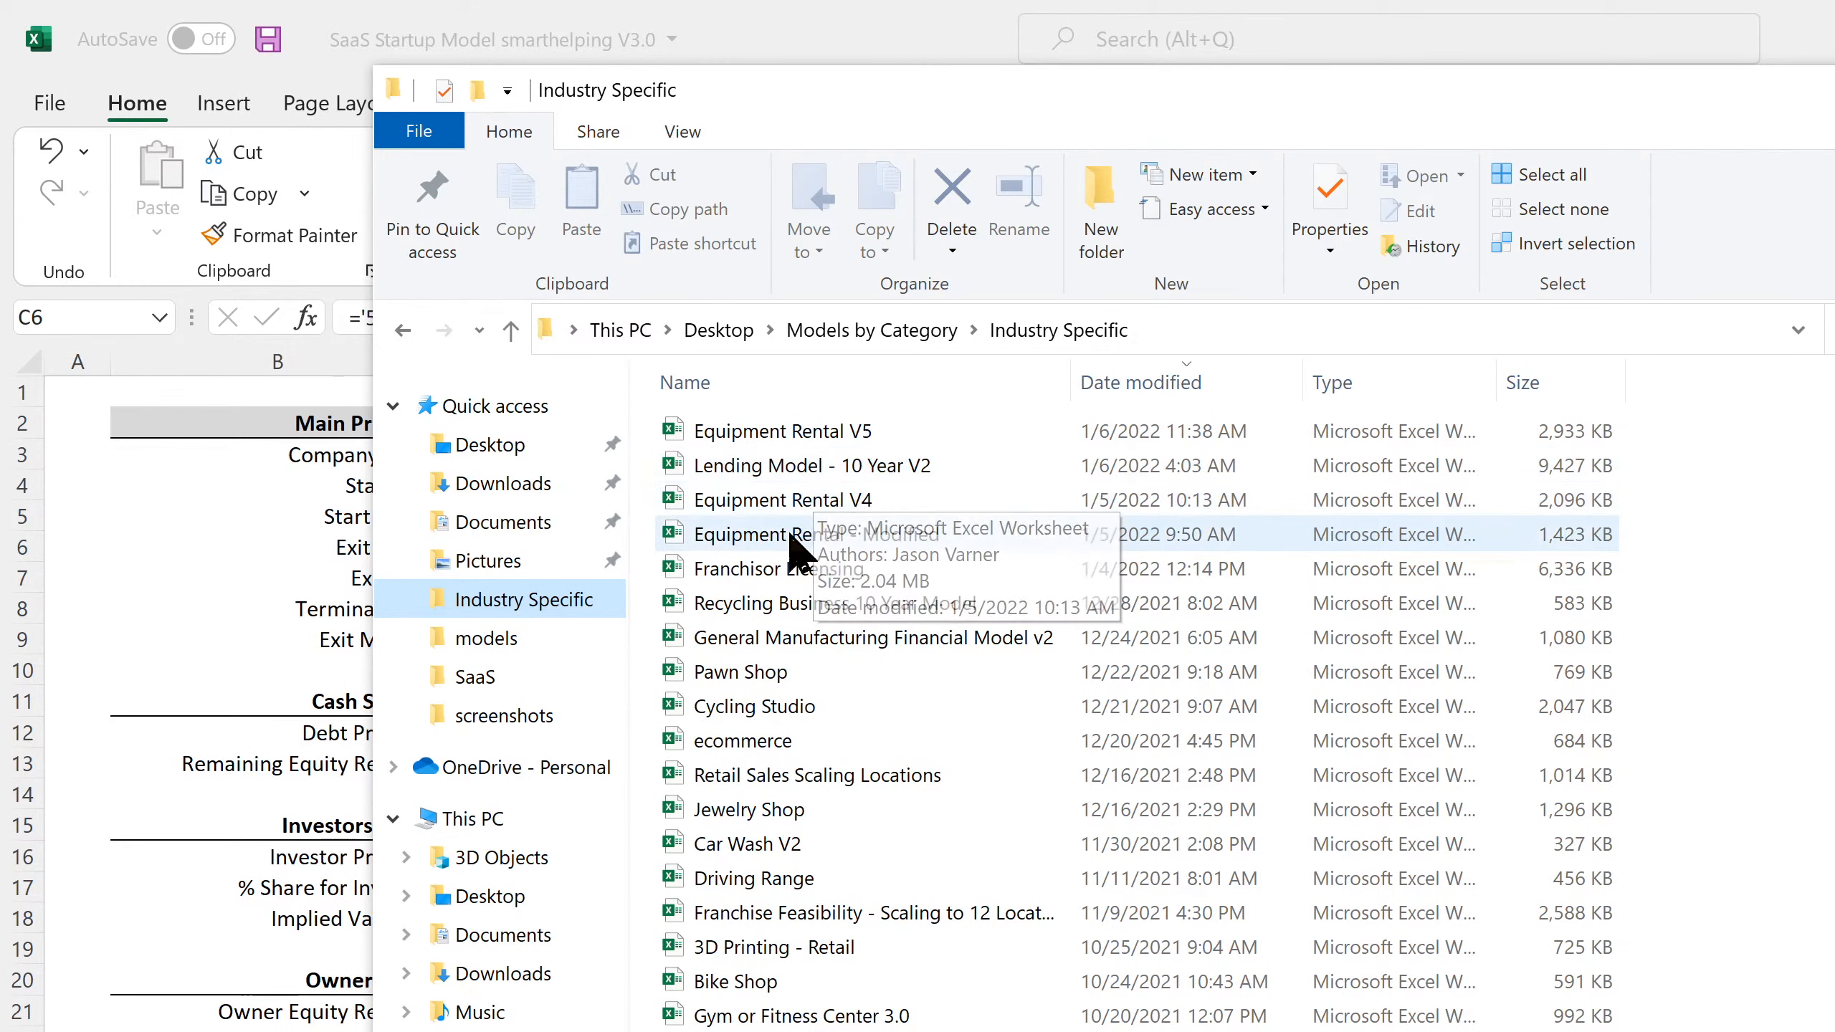
{"action": "double_click", "coordinate": [781, 568]}
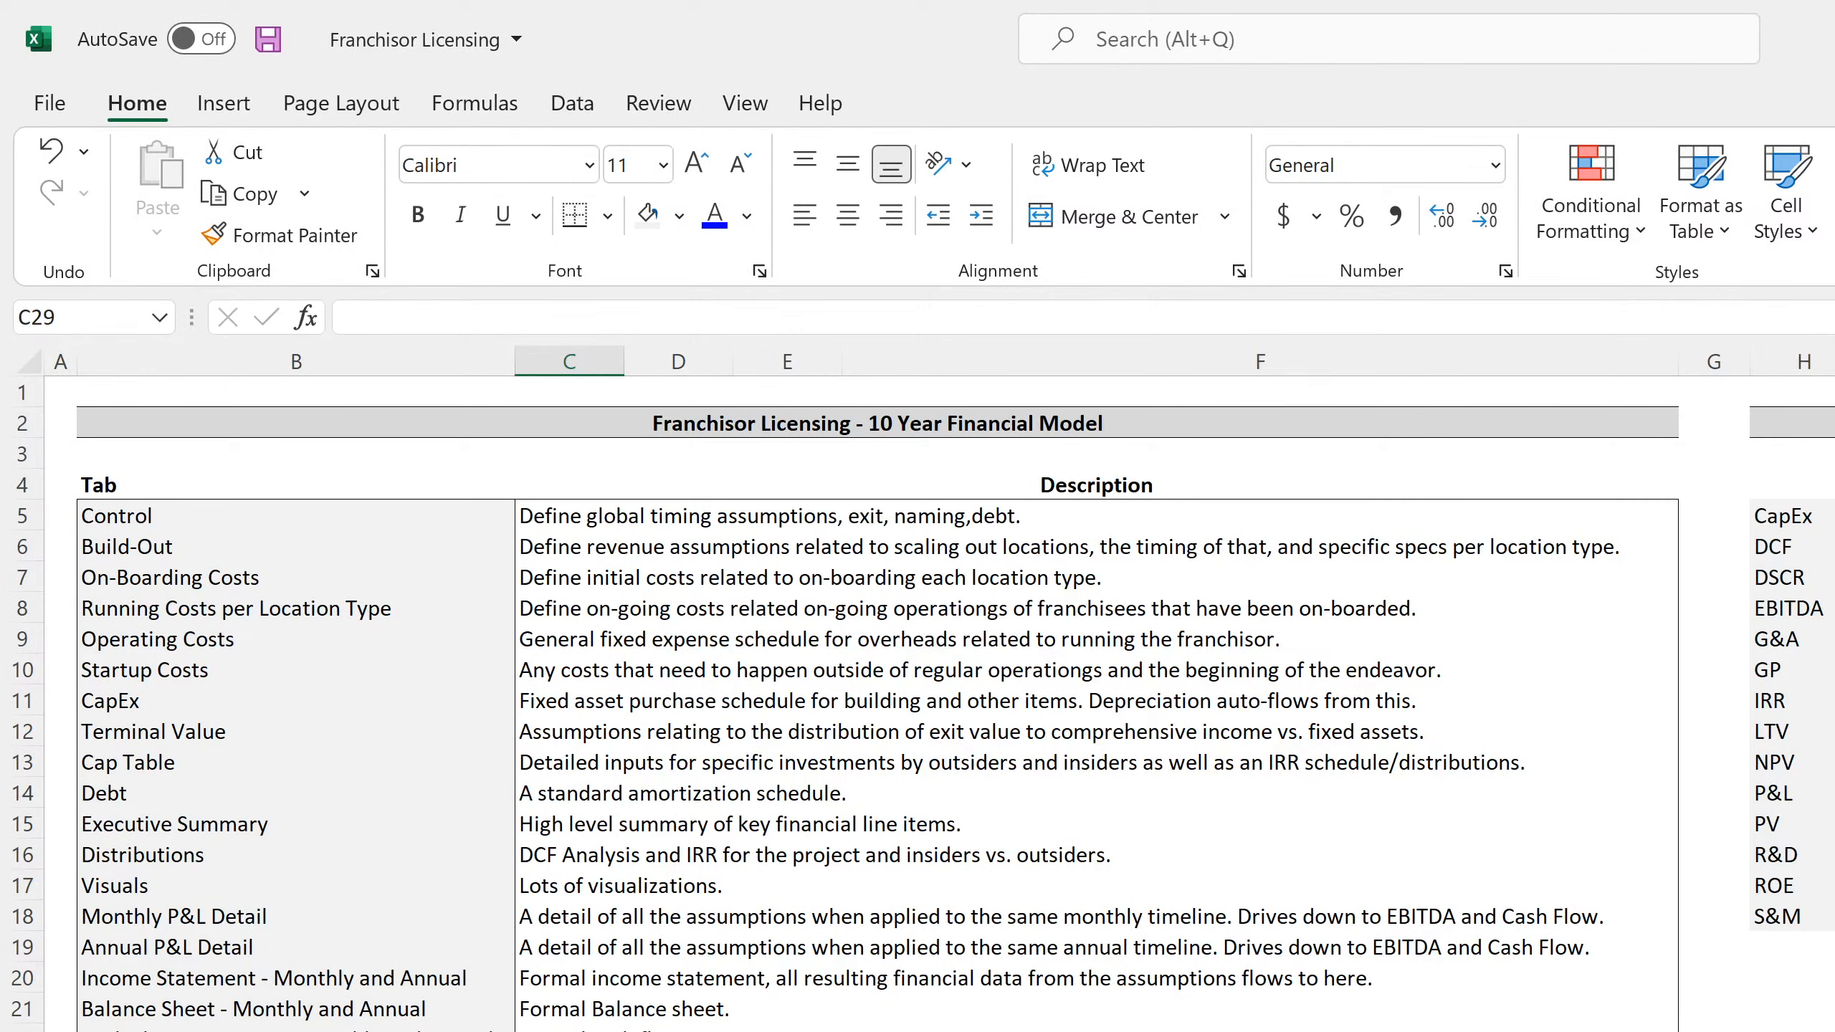
Check how the End Year formula in C6 handles an Exit Month of N/A, and close Franchisor Licensing without saving
{"action": "key", "text": "ctrl+Page_Down"}
{"action": "left_click", "coordinate": [837, 516]}
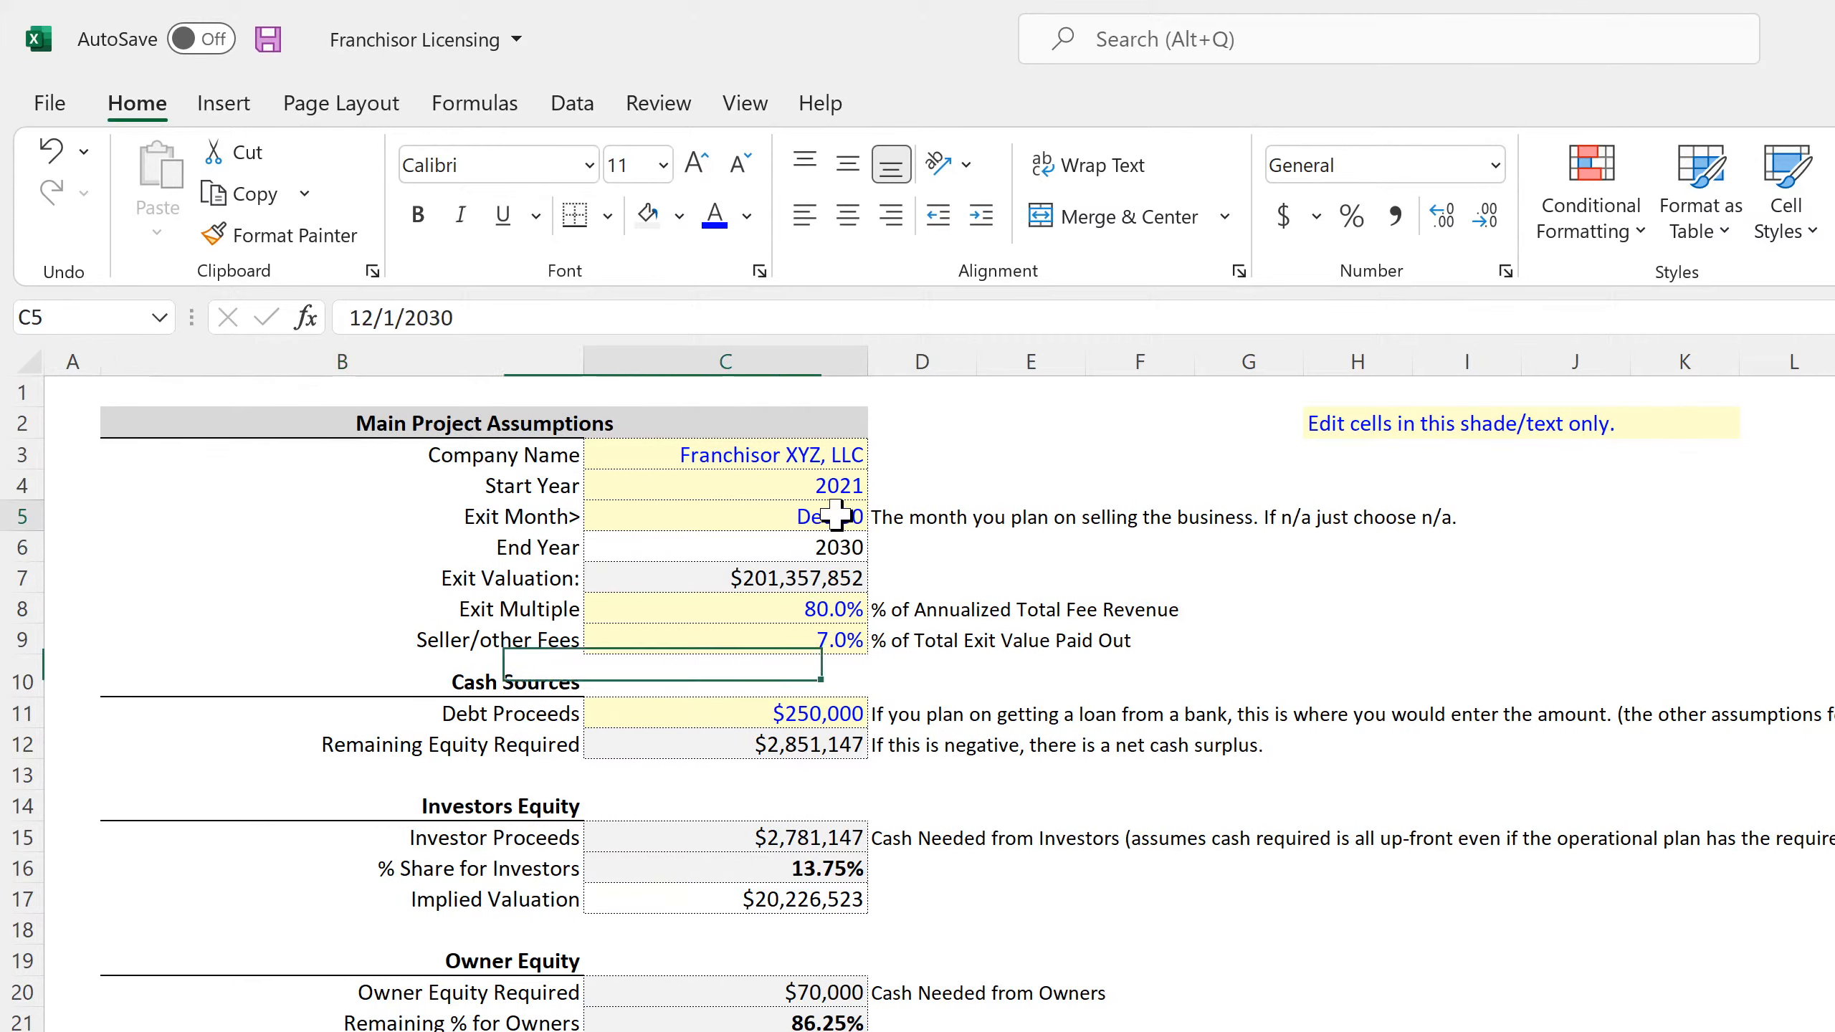
{"action": "left_click", "coordinate": [882, 516]}
{"action": "left_click", "coordinate": [723, 705]}
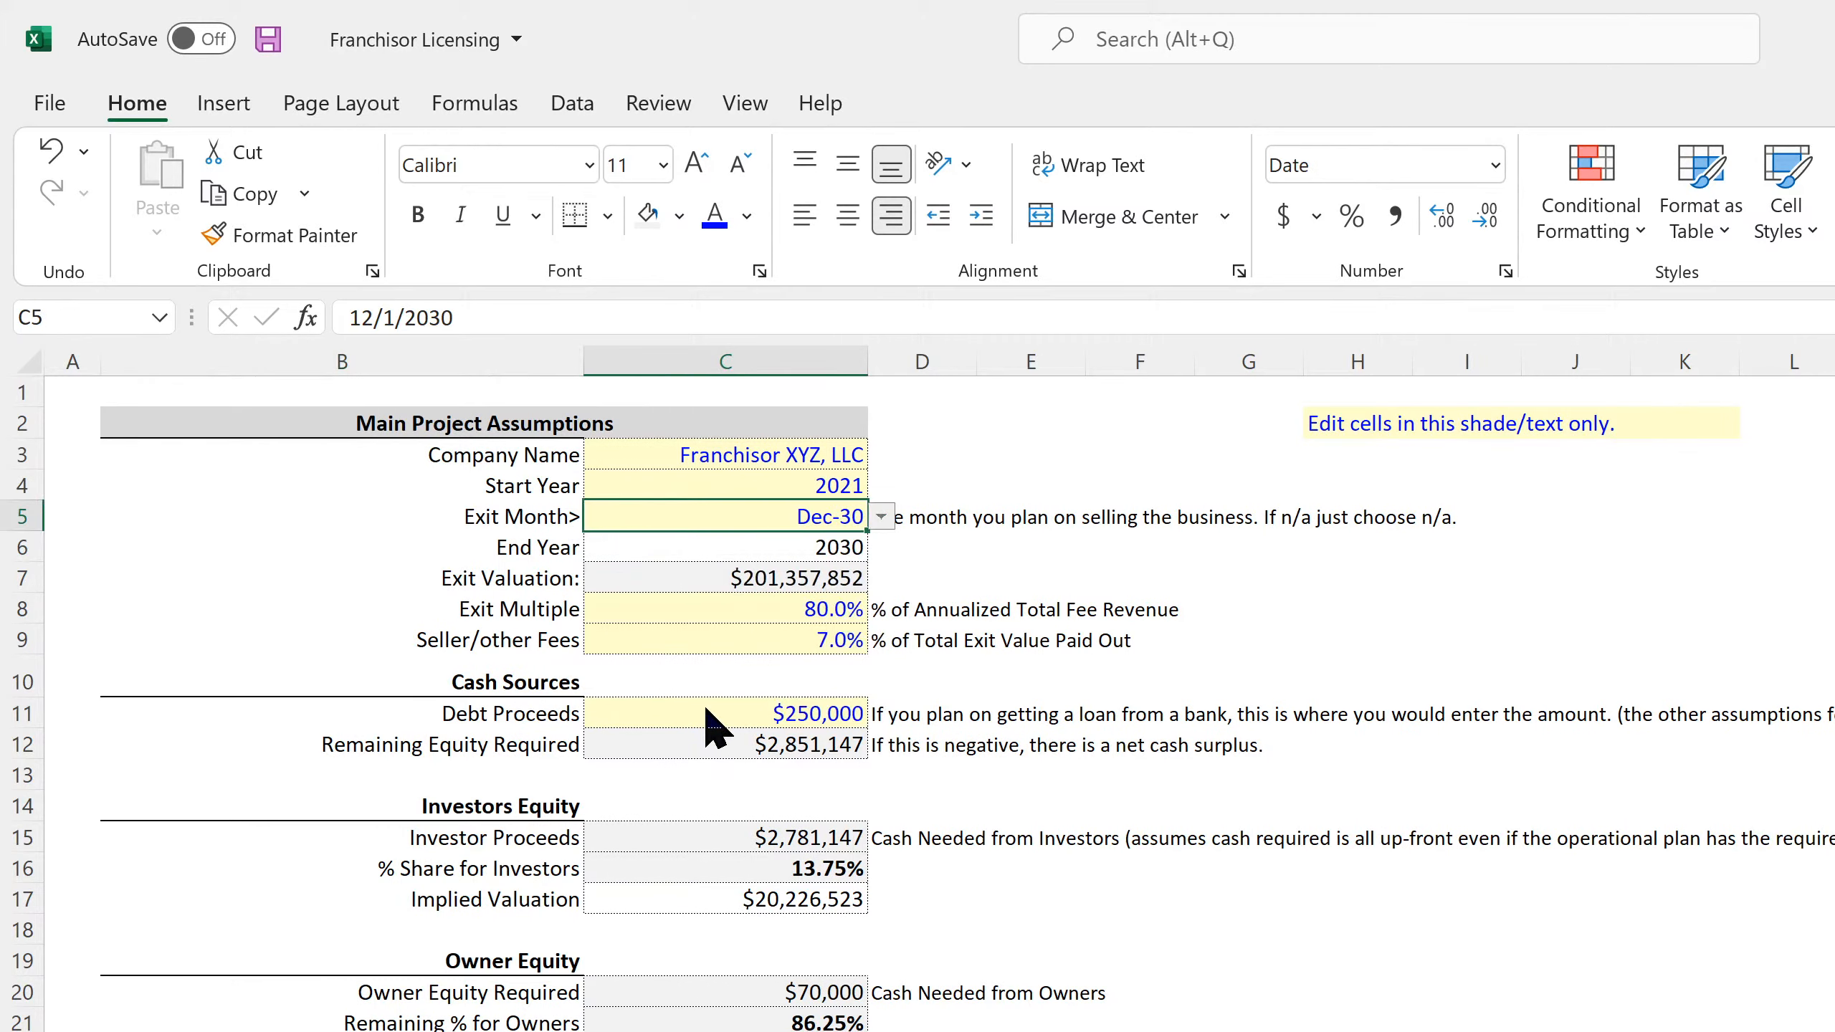
{"action": "left_click", "coordinate": [729, 549]}
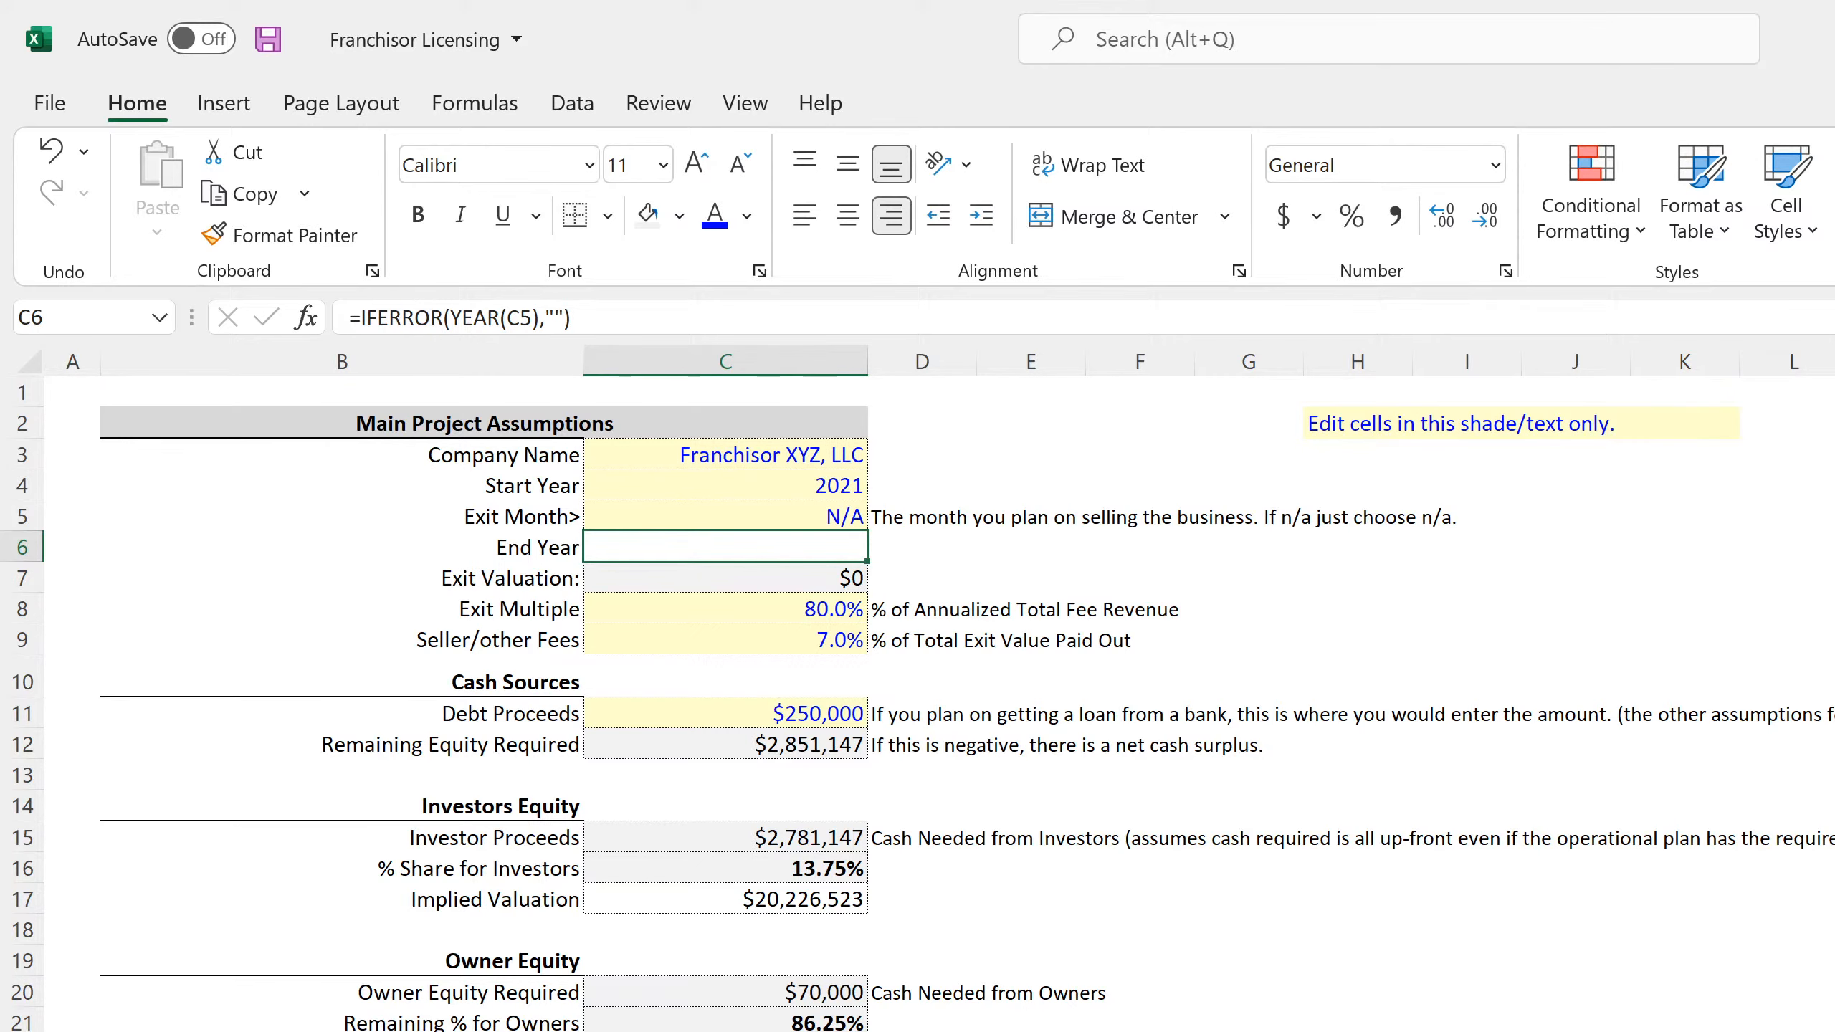
{"action": "key", "text": "ctrl+w"}
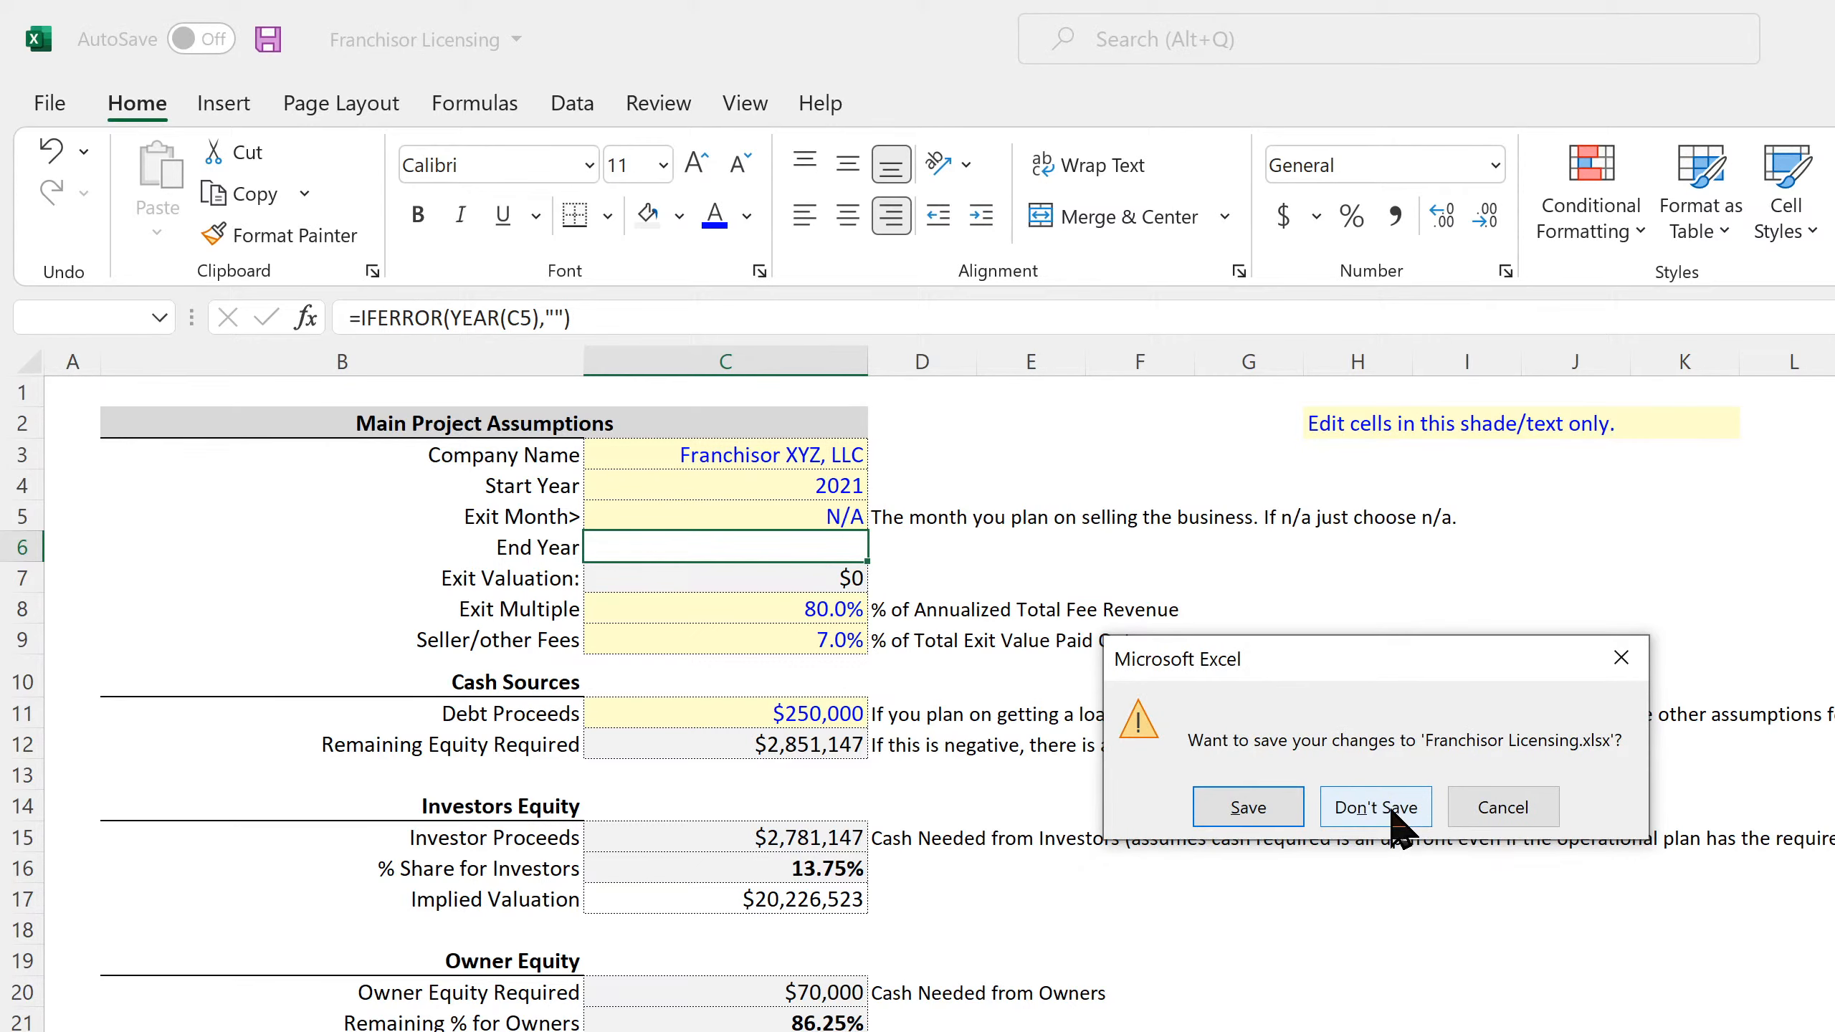
{"action": "left_click", "coordinate": [1376, 807]}
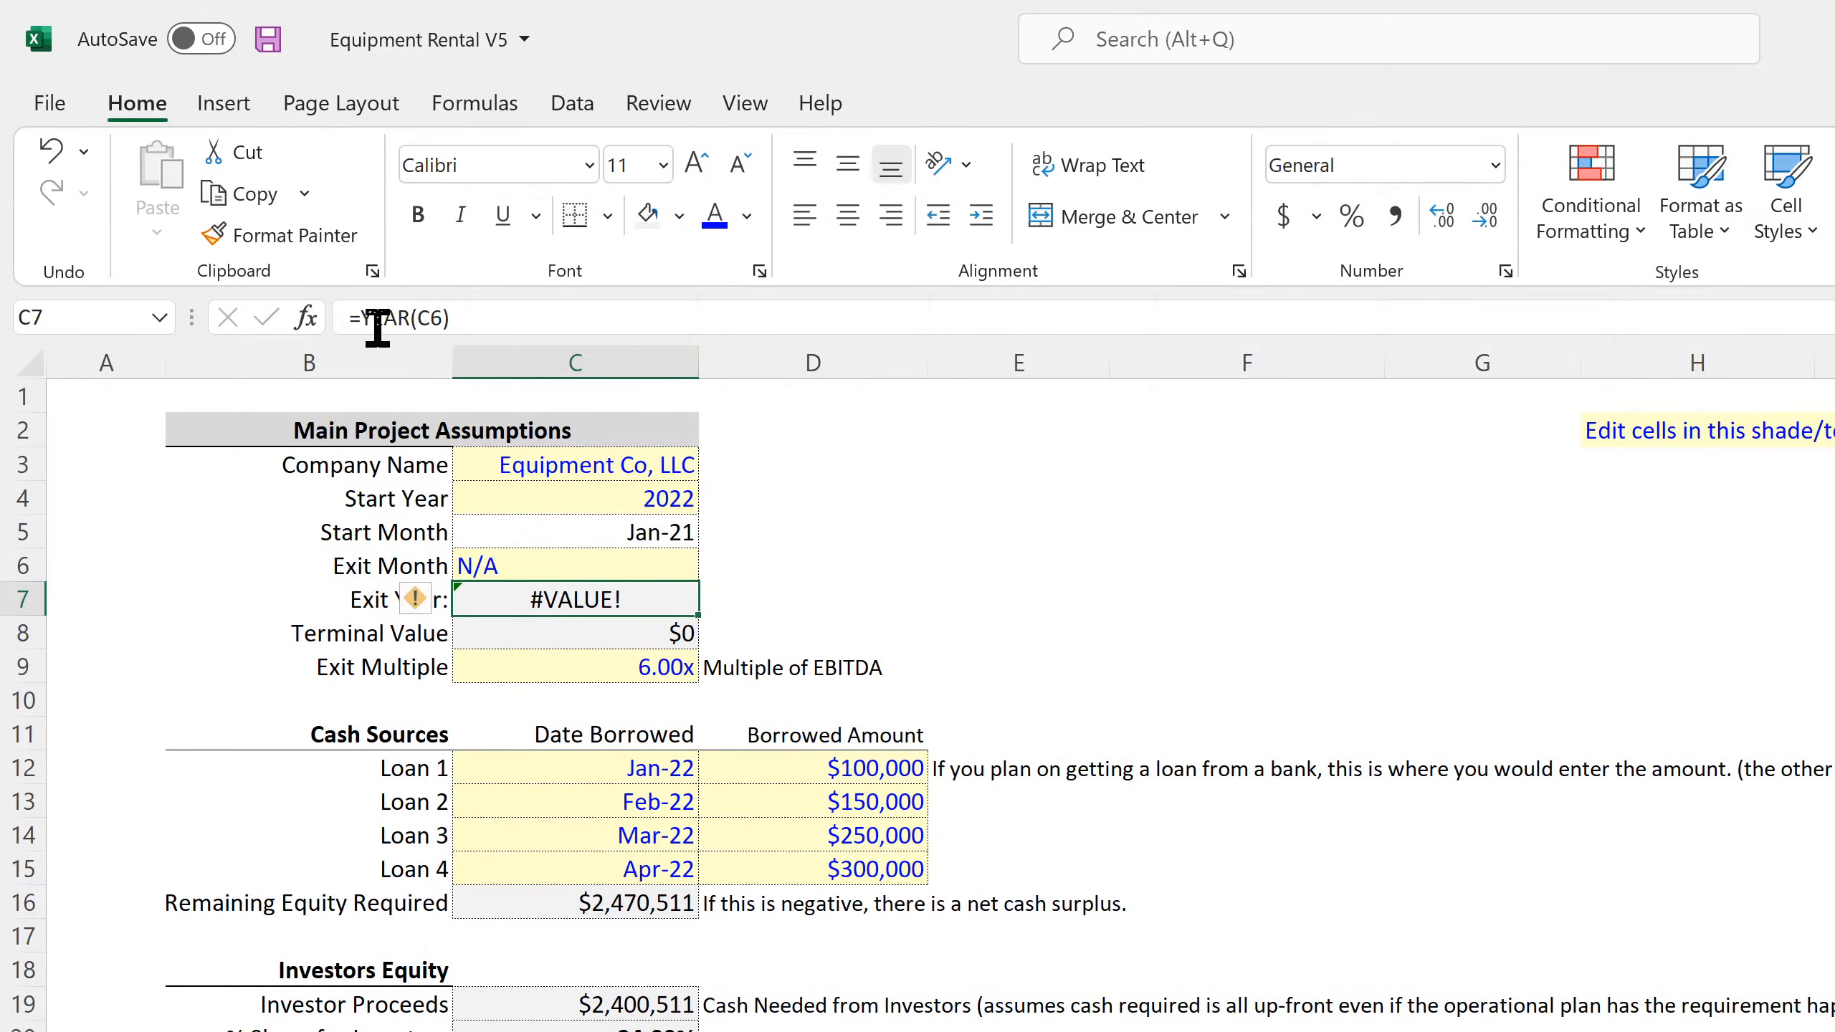
Change the Exit Year formula in C7 of Equipment Rental V5's Global Control to =IFERROR(YEAR(C6),"") and save the workbook
{"action": "left_click", "coordinate": [359, 318]}
{"action": "type", "text": "ifer"}
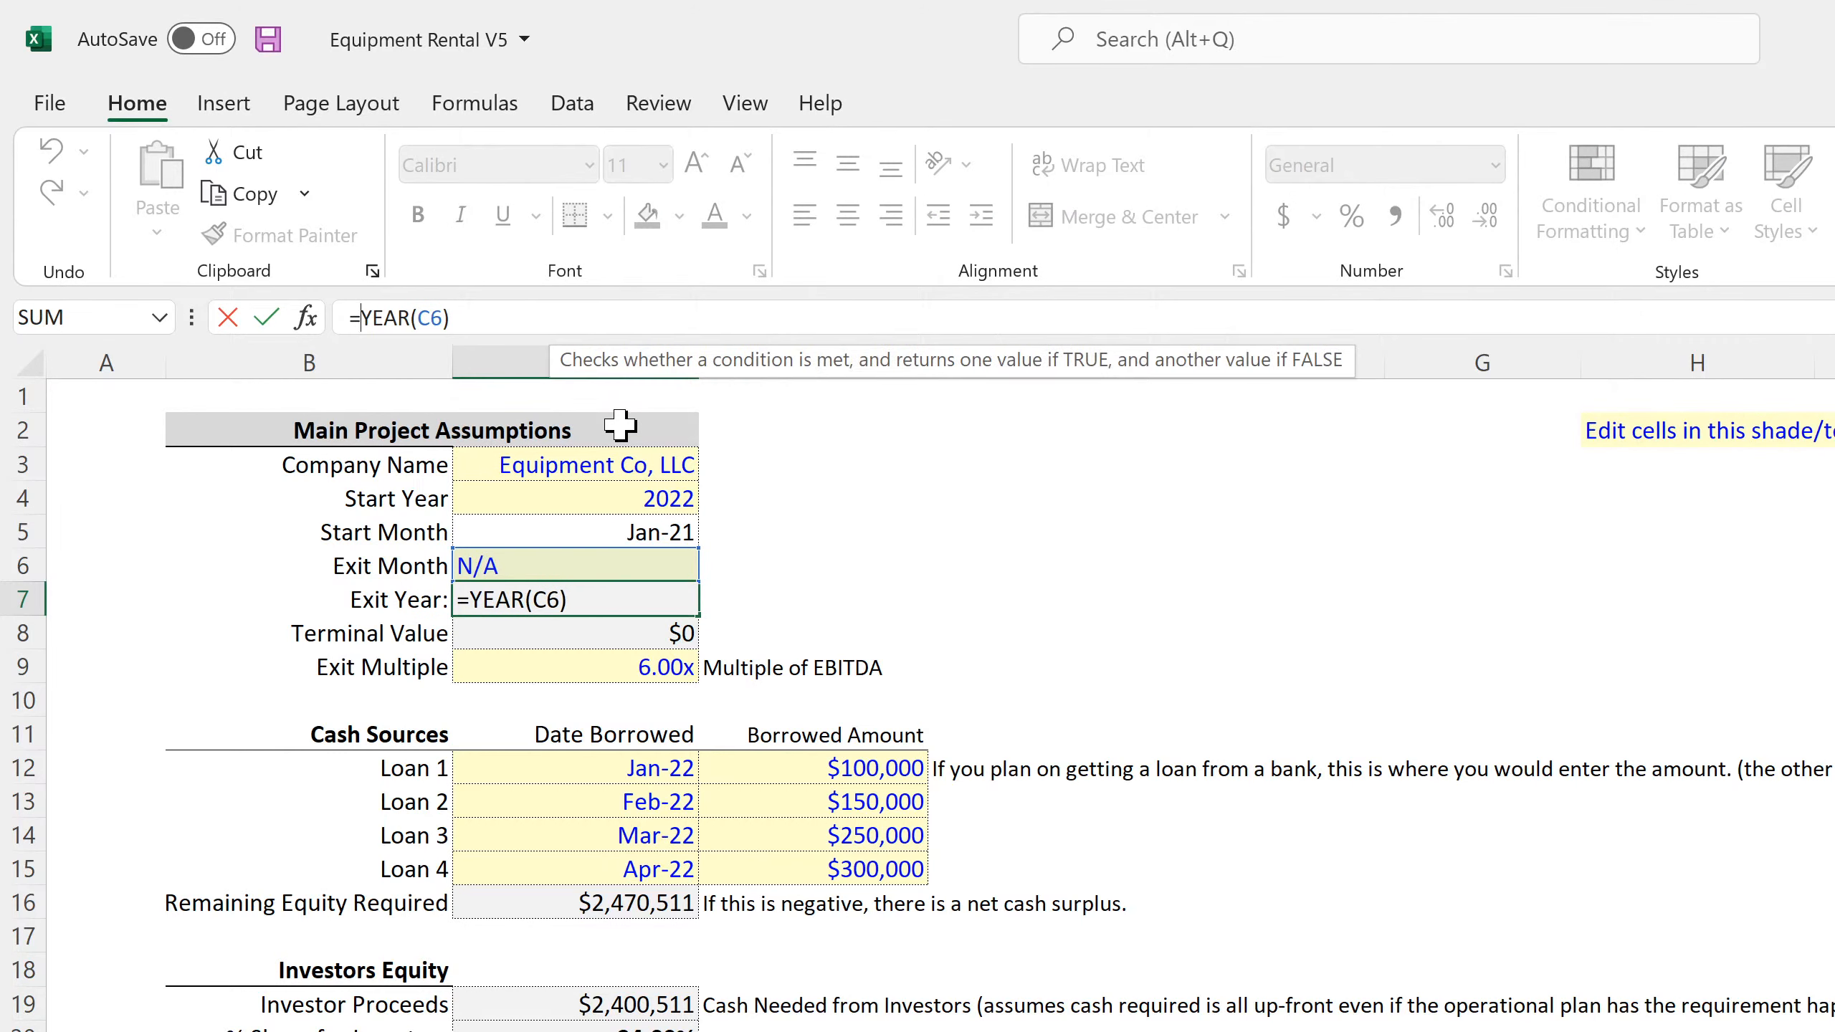
{"action": "type", "text": "ror(YEAR(C6)"}
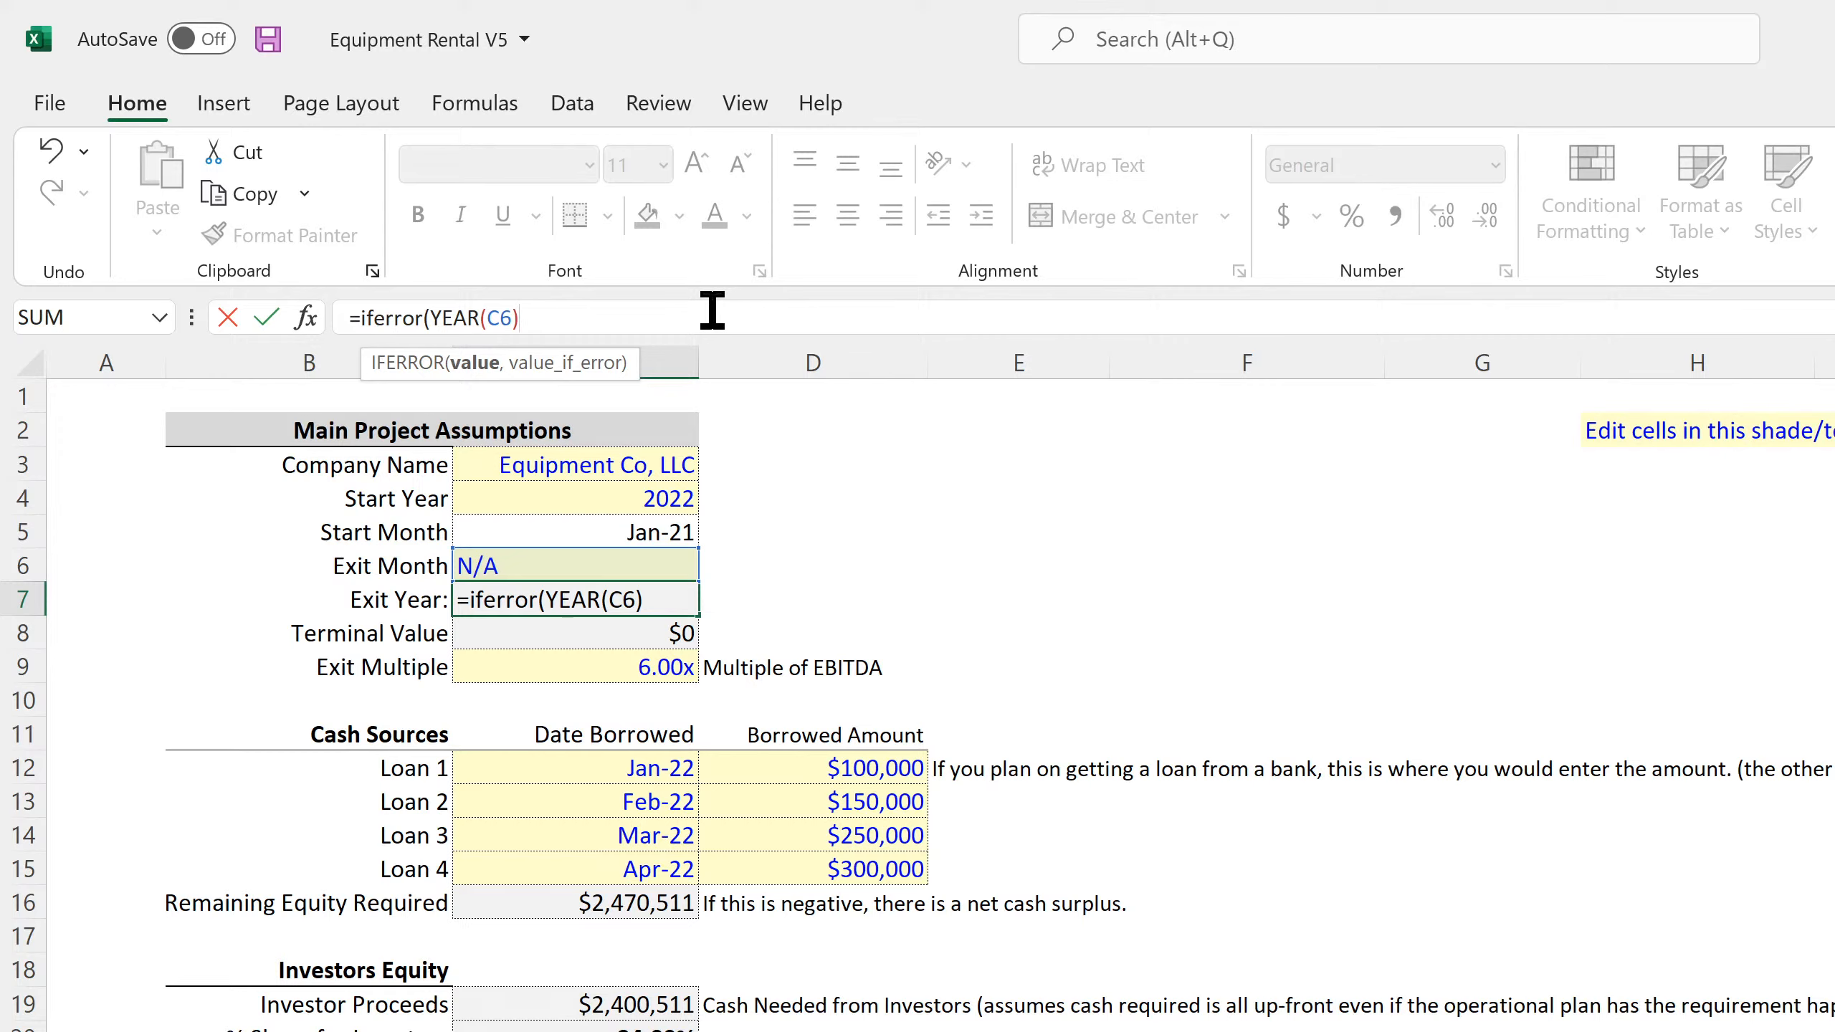
{"action": "type", "text": ",\"\""}
{"action": "key", "text": "Return"}
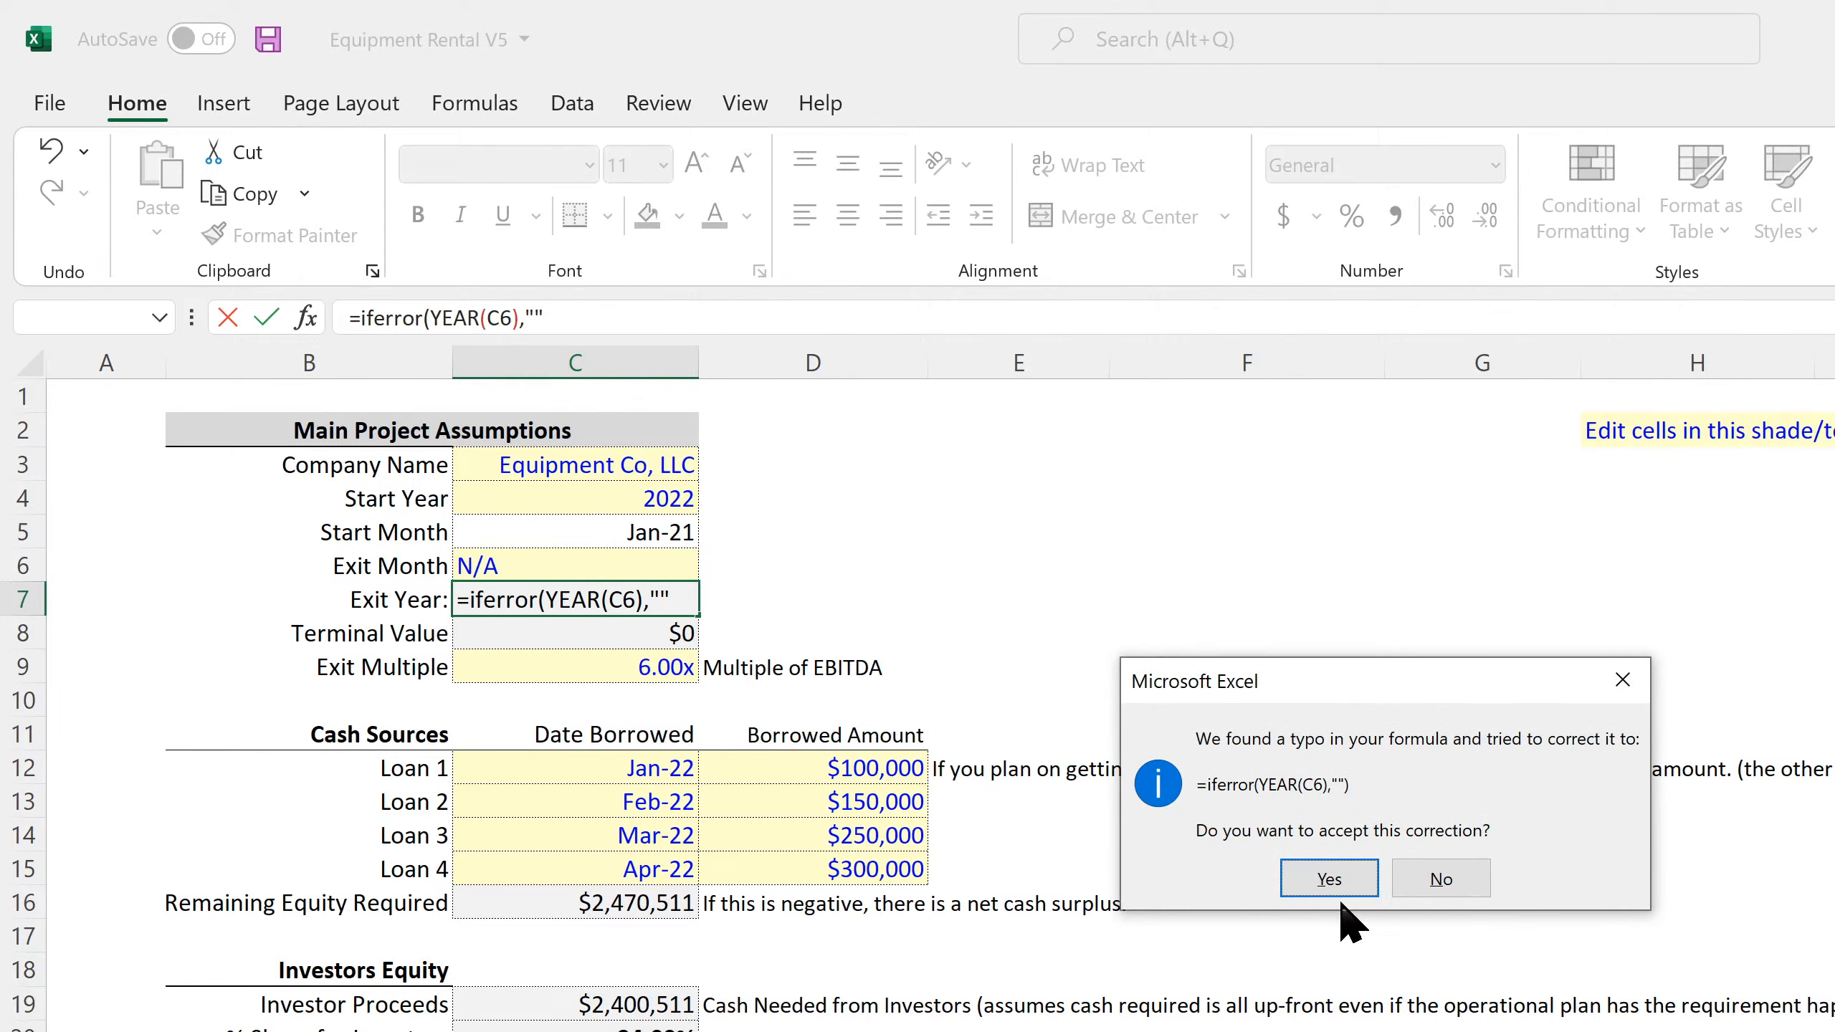
{"action": "left_click", "coordinate": [1328, 877]}
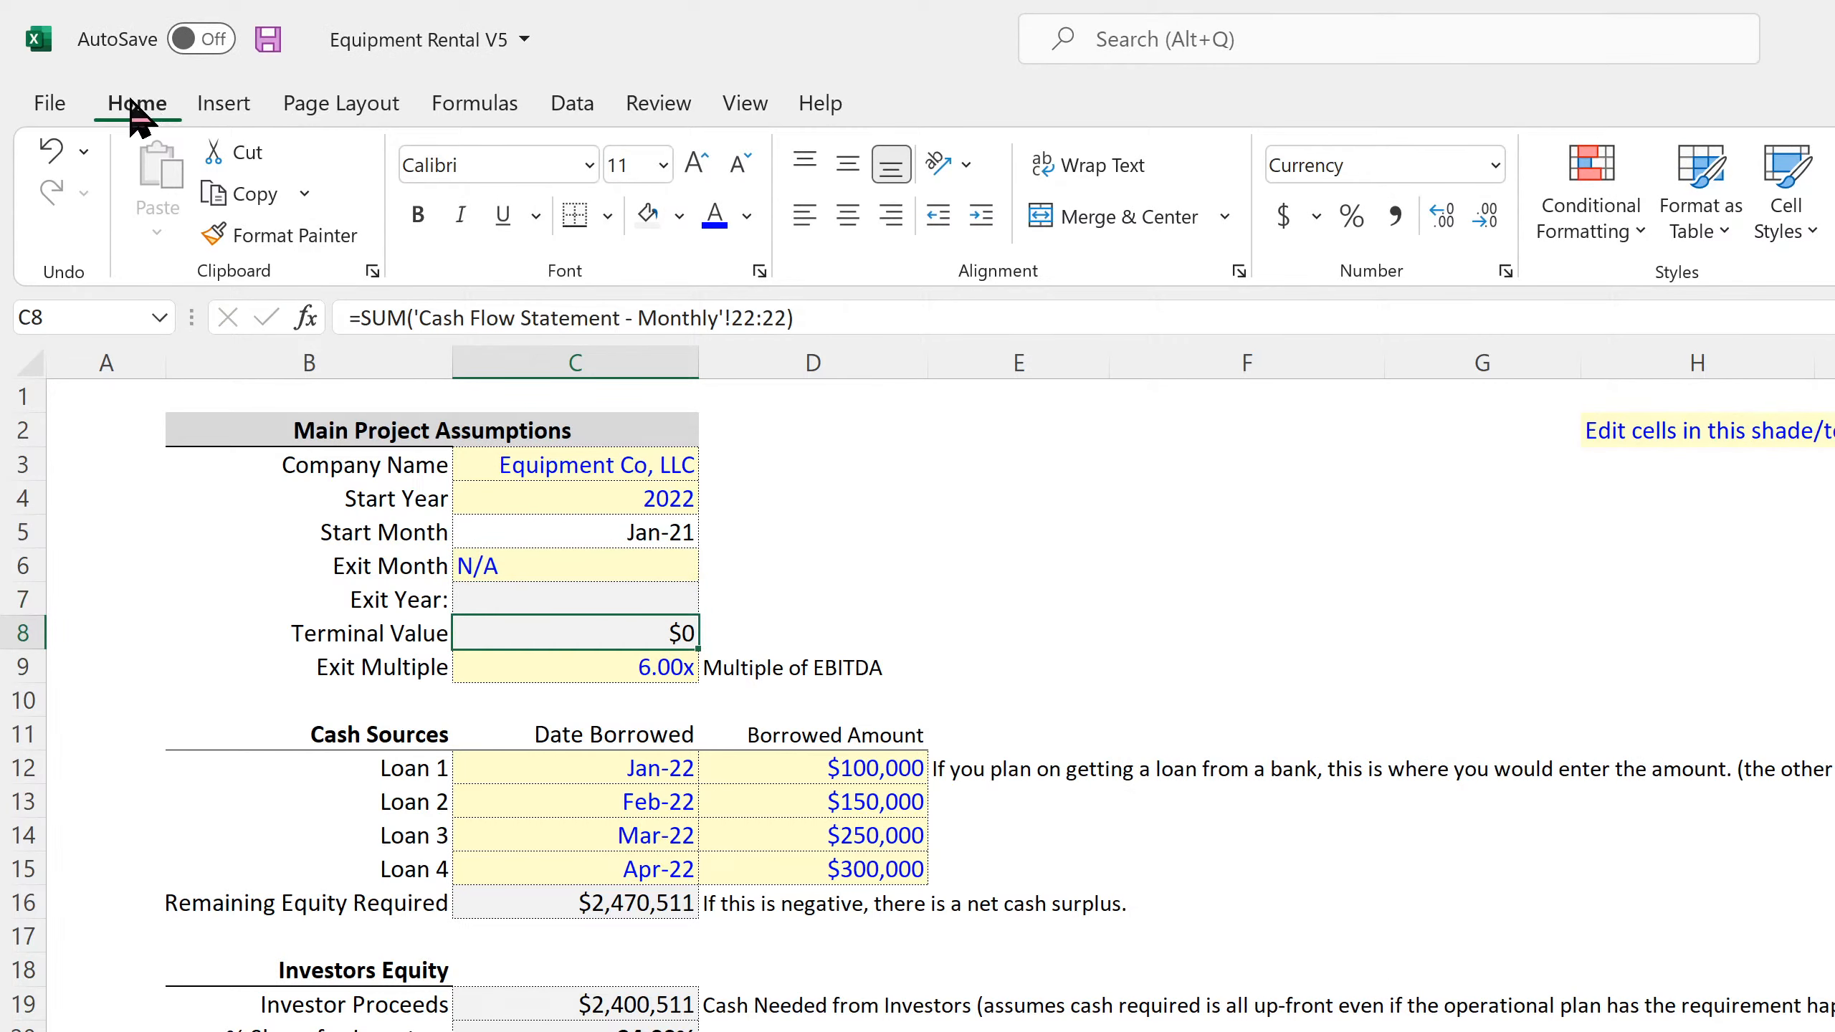
{"action": "left_click", "coordinate": [267, 41]}
Review the monthly and annual Income Statements and Balance Sheets, including the annual cash and non-current asset rows
{"action": "key", "text": "ctrl+Page_Down"}
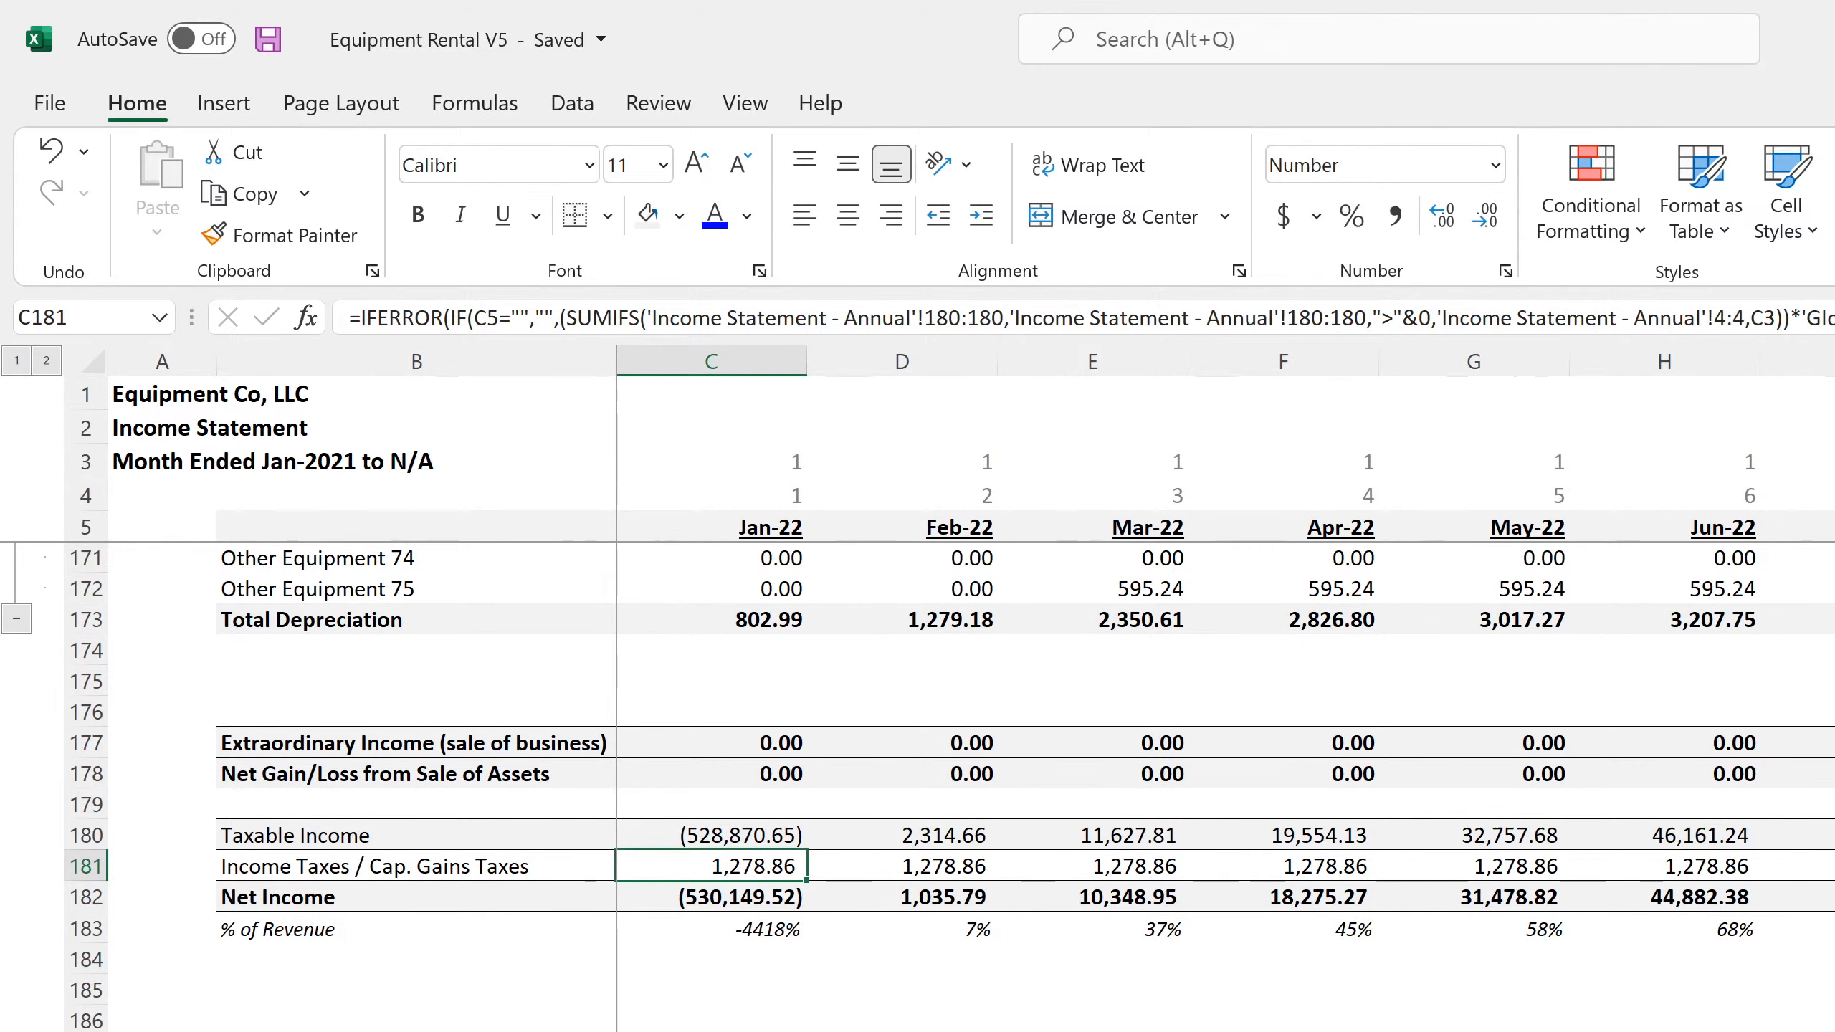
{"action": "key", "text": "ctrl+Page_Down"}
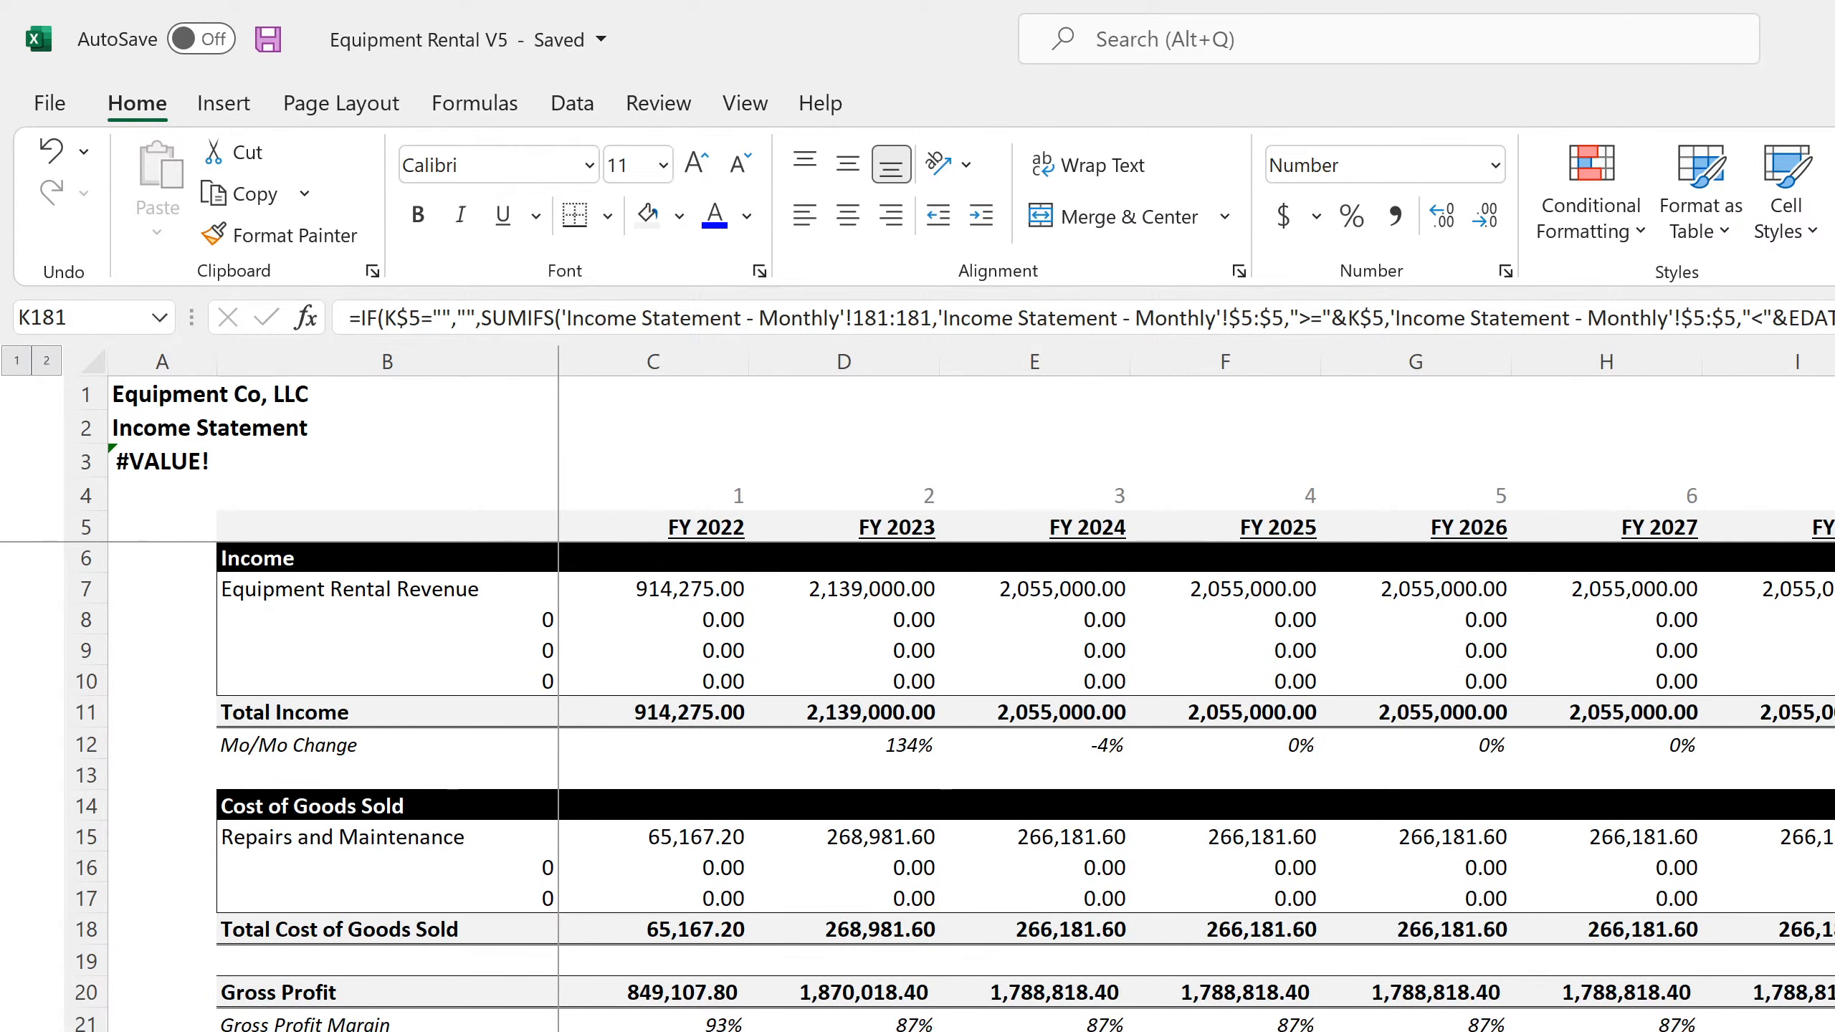
{"action": "key", "text": "ctrl+Page_Down"}
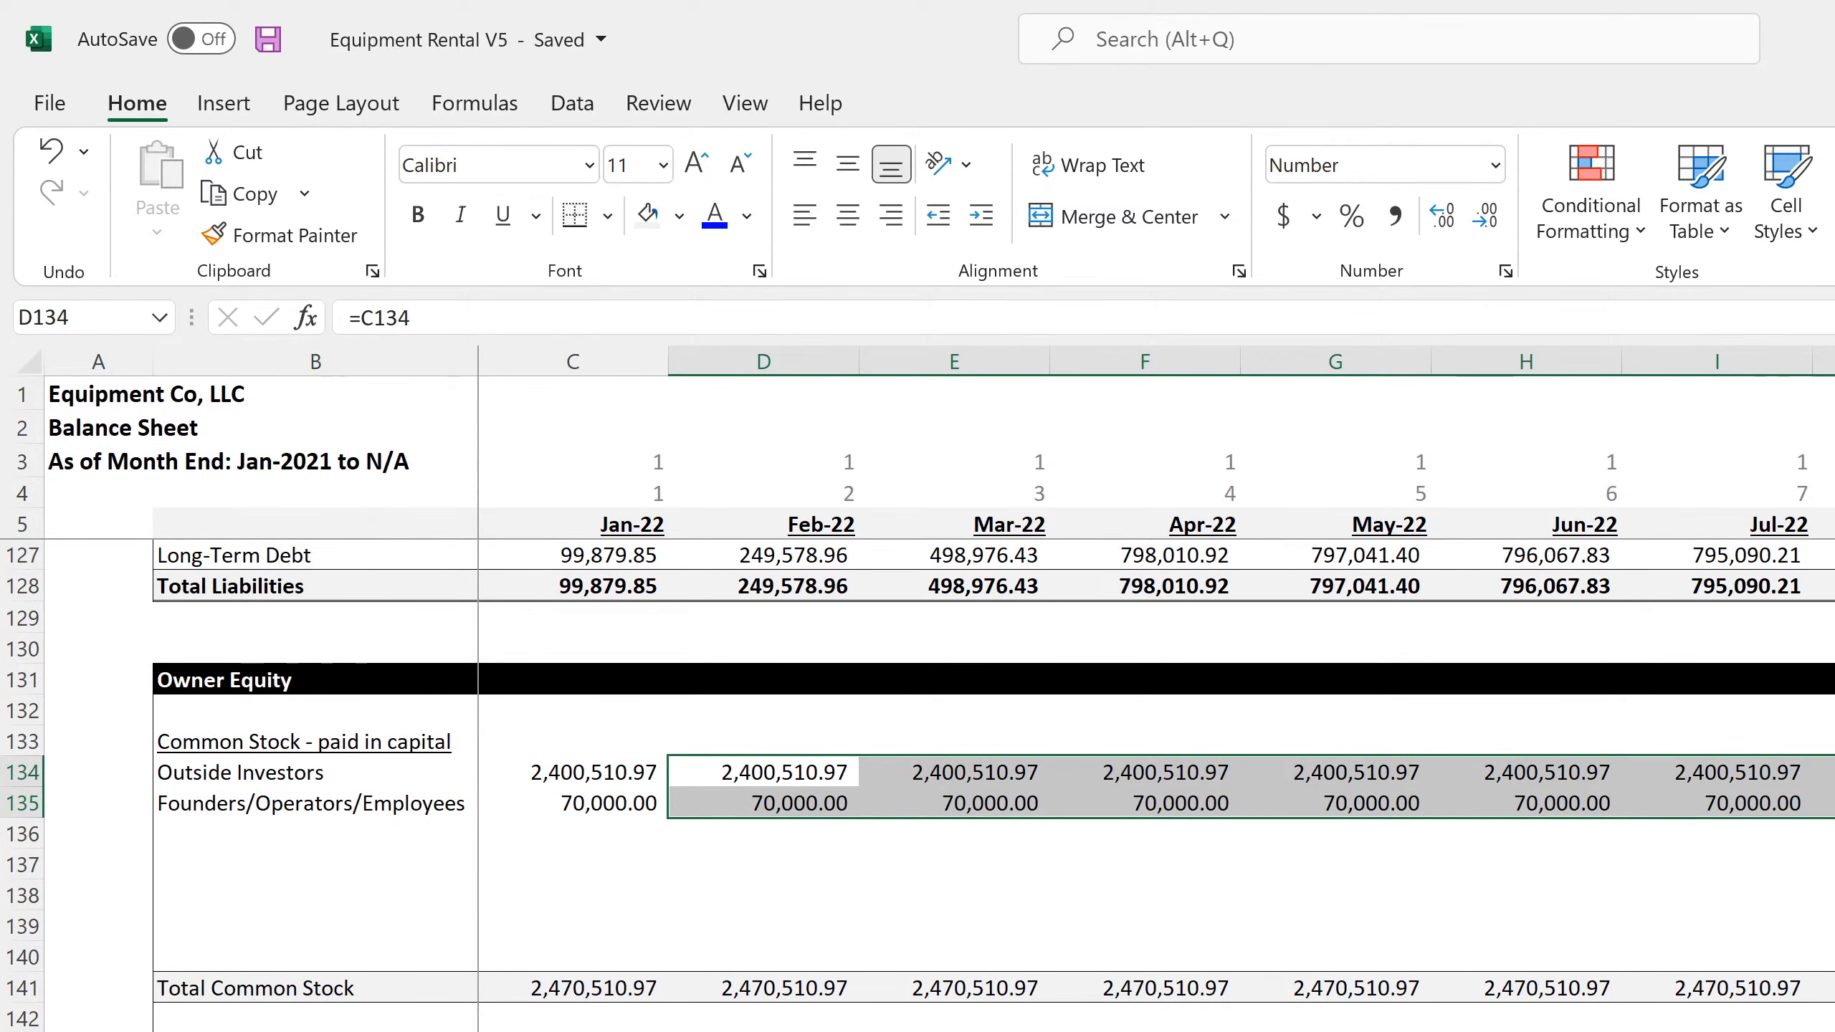
{"action": "key", "text": "ctrl+Page_Down"}
{"action": "left_click", "coordinate": [1208, 1019]}
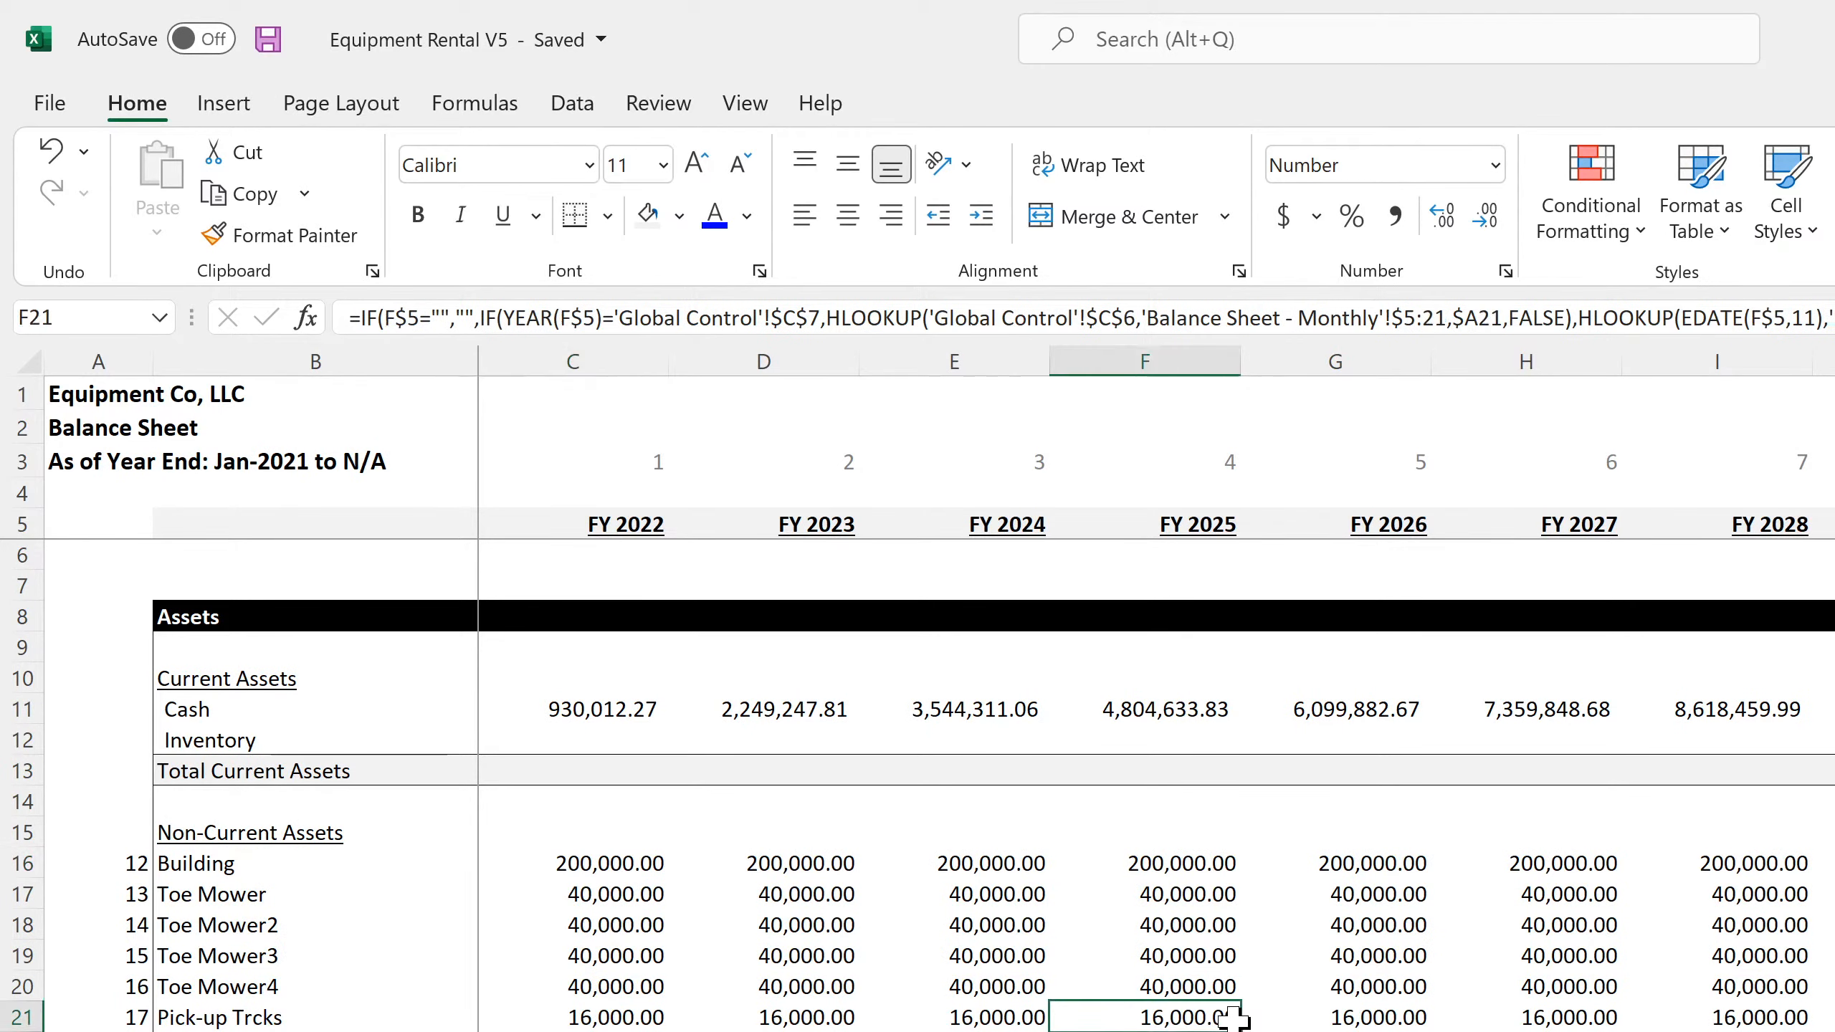
{"action": "left_click", "coordinate": [1337, 1030]}
Clear the contents of the annual Balance Sheet's broken Common Stock - paid in capital rows from row 49 down
{"action": "scroll", "coordinate": [1336, 1030], "scroll_direction": "down", "scroll_amount": 7}
{"action": "scroll", "coordinate": [993, 785], "scroll_direction": "down", "scroll_amount": 4}
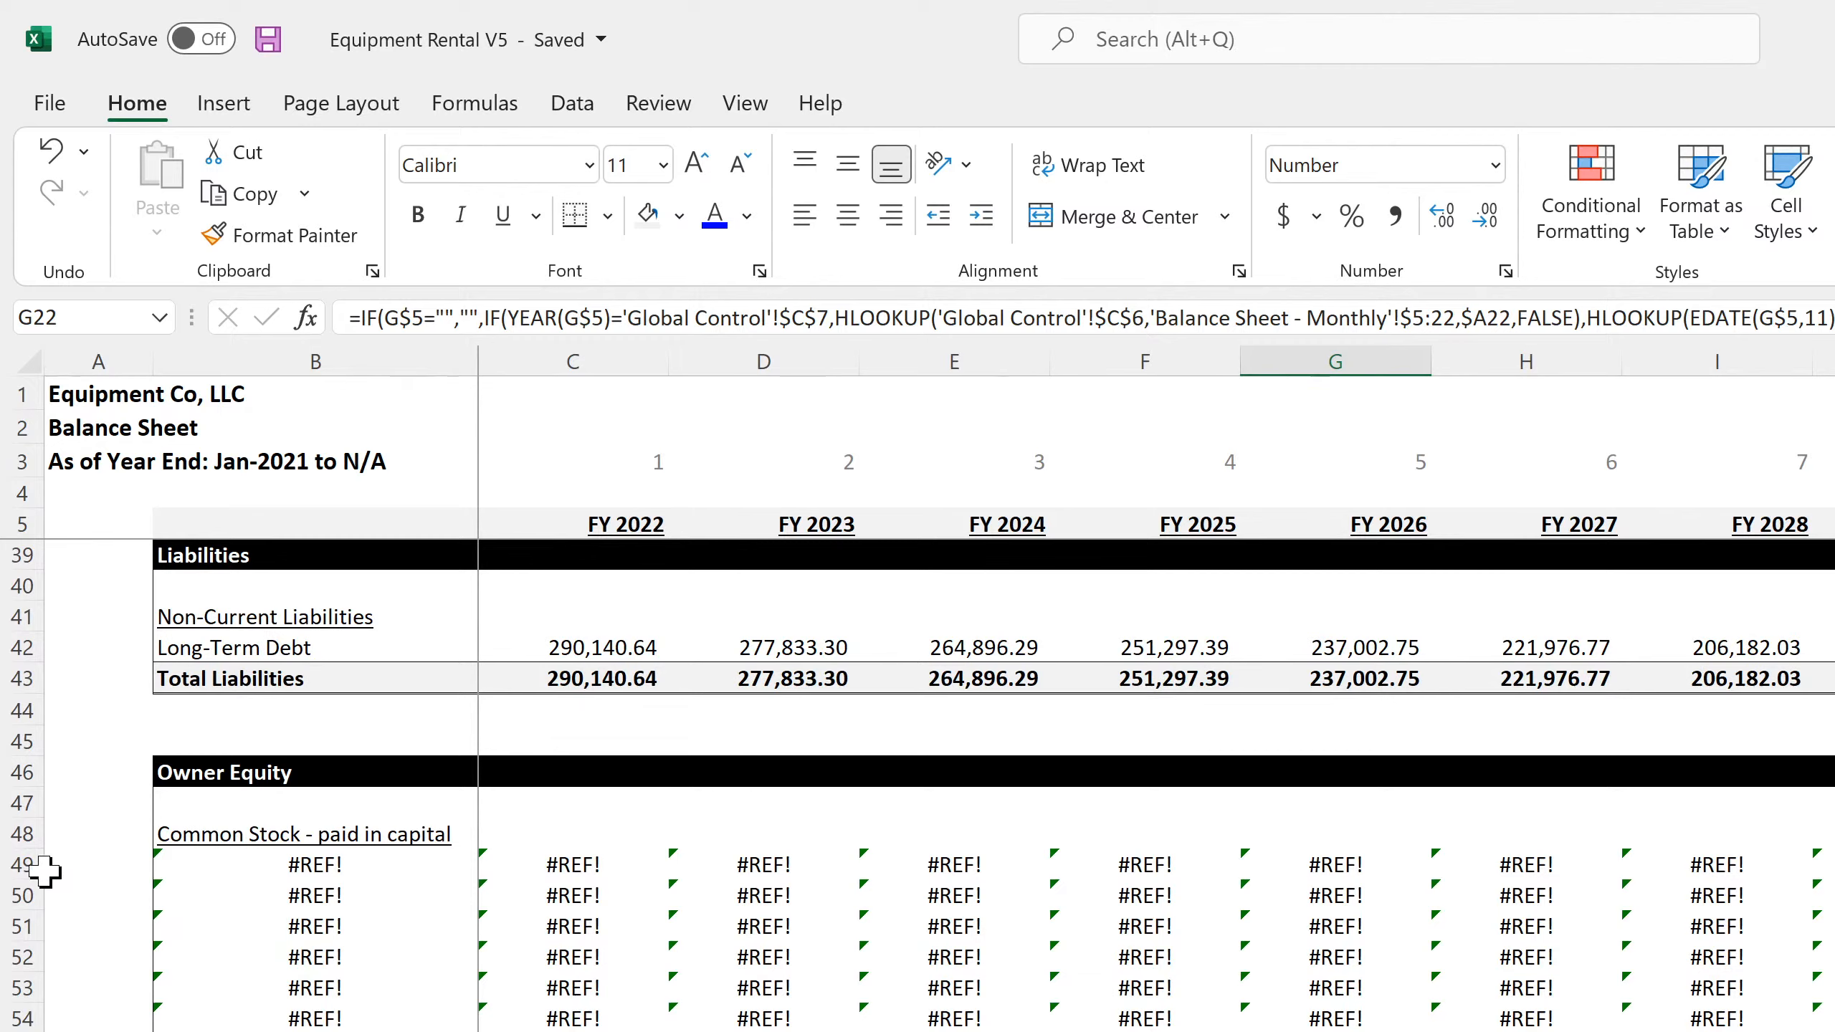
{"action": "left_click_drag", "start_coordinate": [18, 864], "coordinate": [18, 1030]}
{"action": "right_click", "coordinate": [21, 986]}
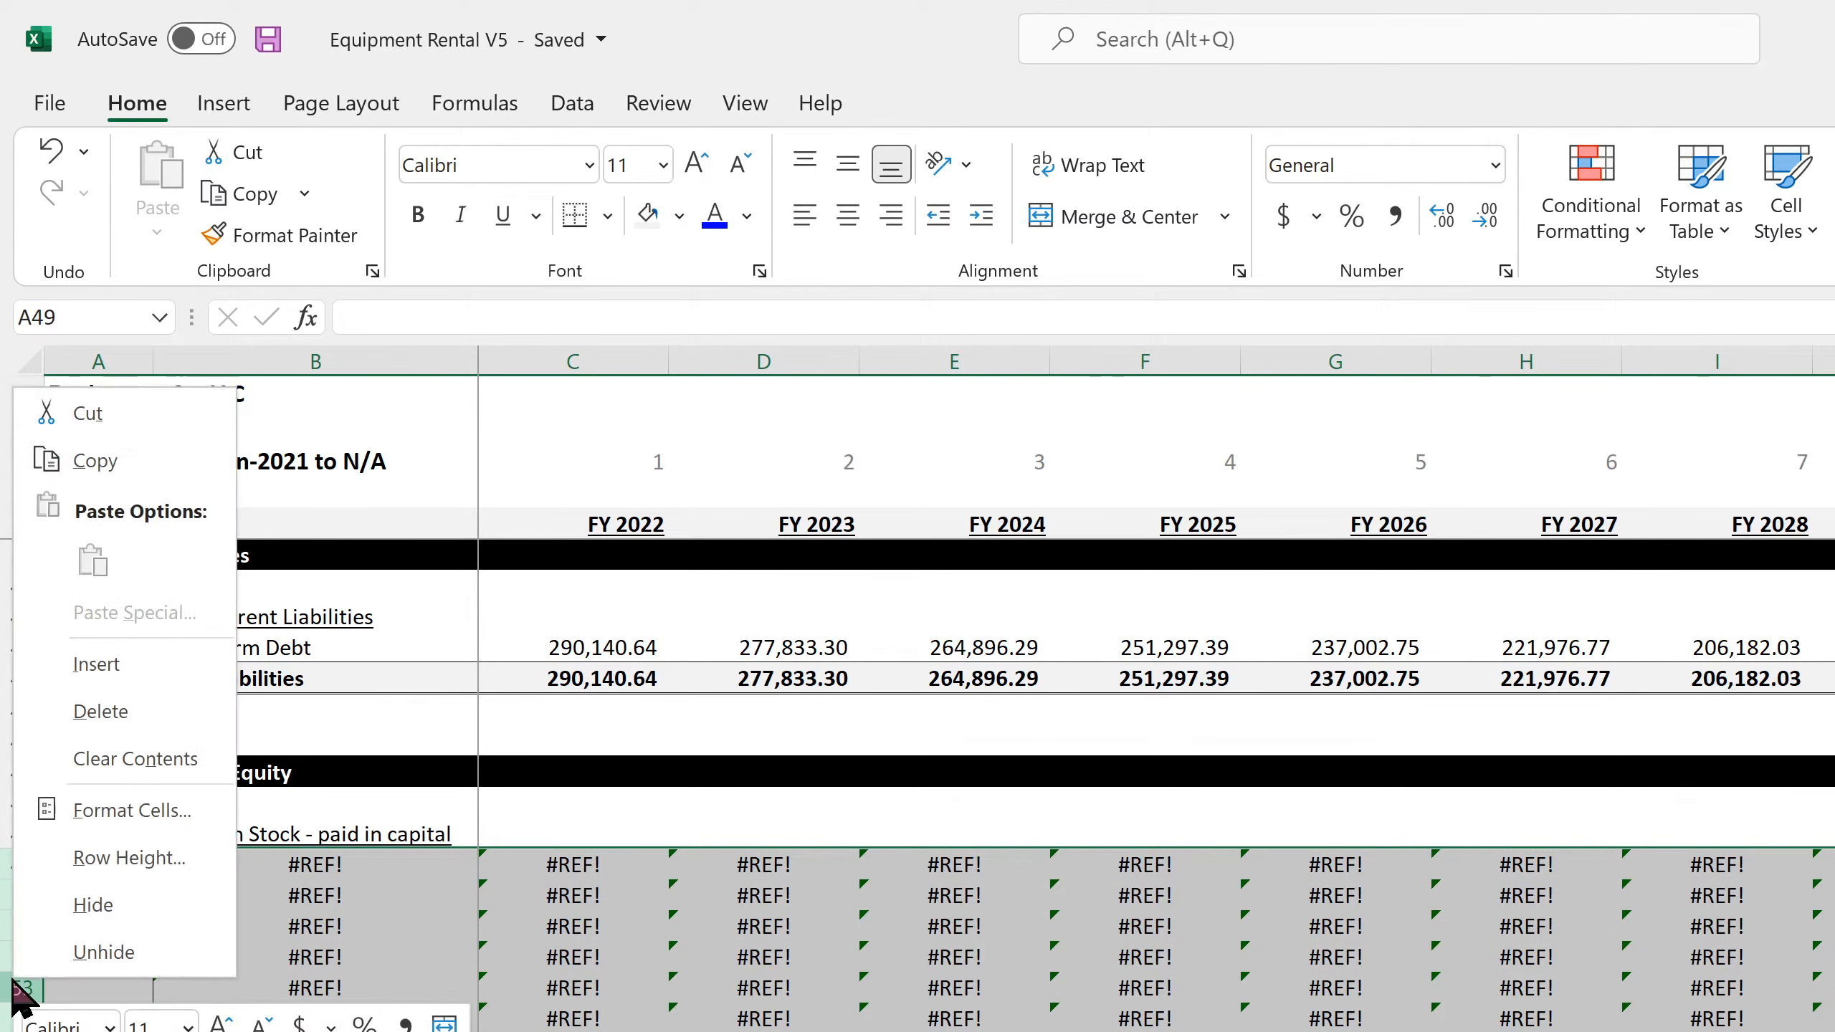
{"action": "left_click", "coordinate": [152, 766]}
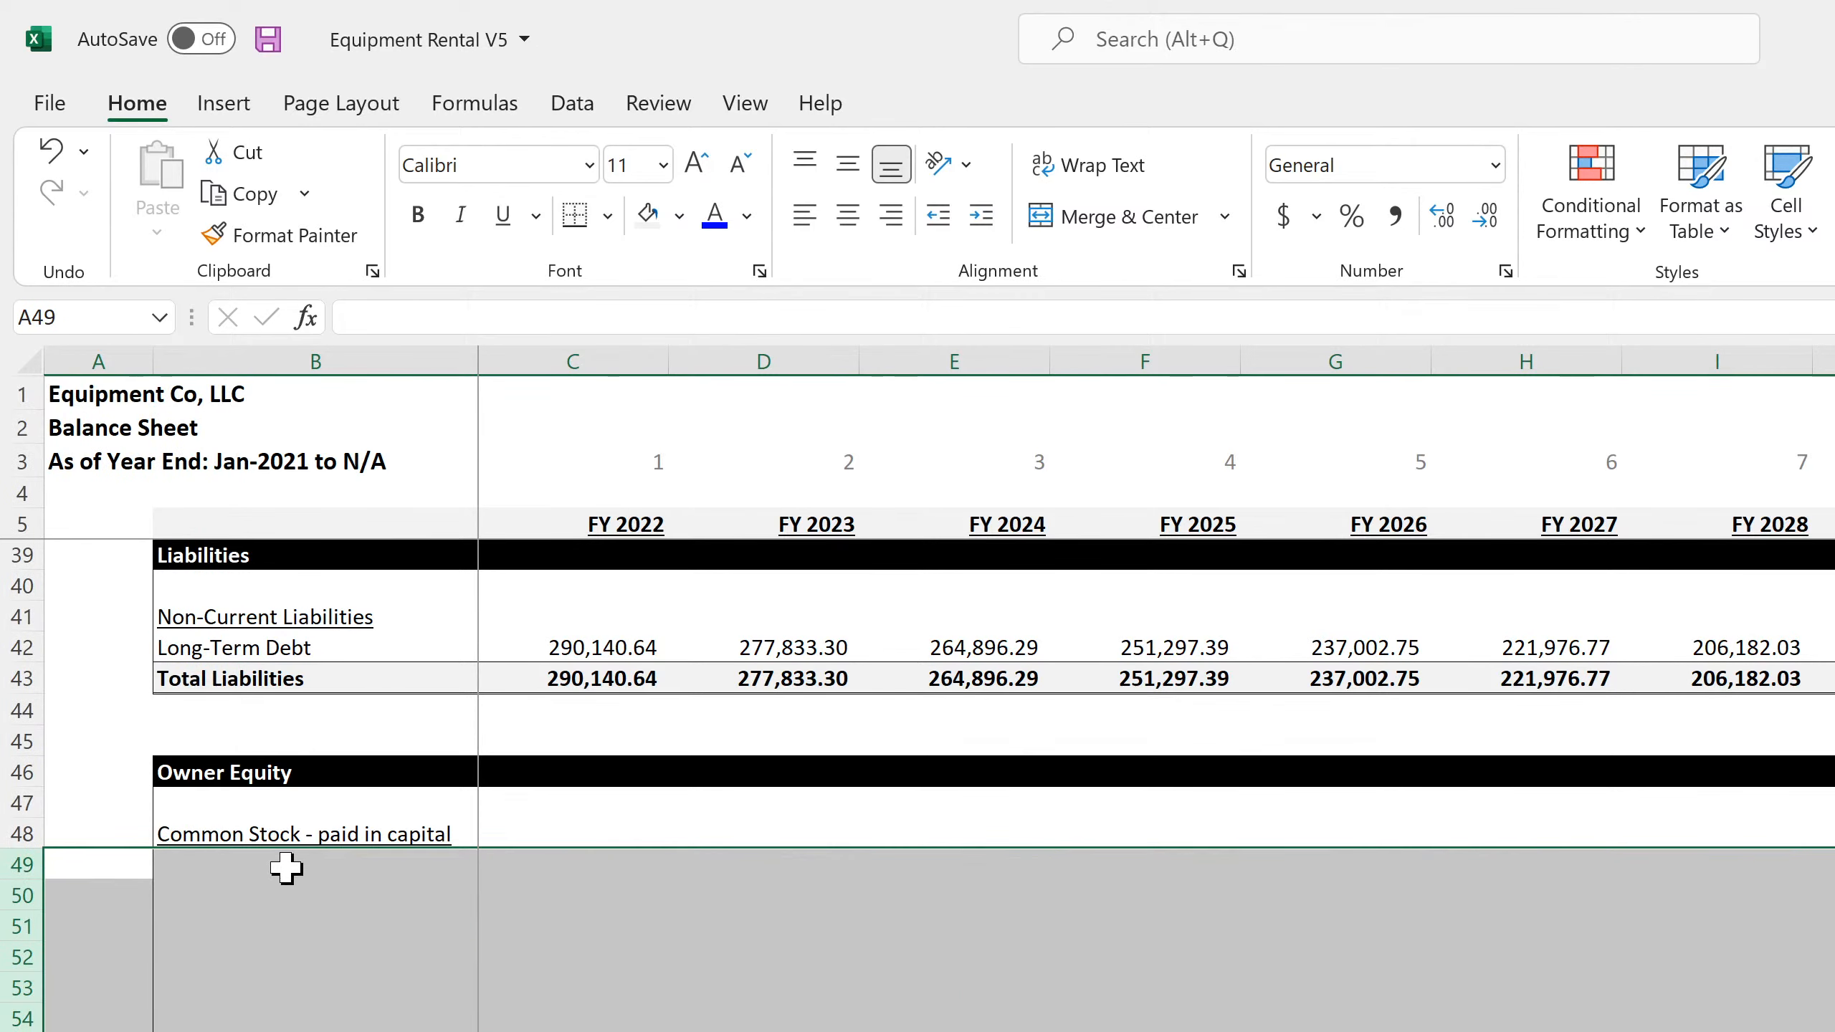
Link B49 of the annual Balance Sheet to 'Balance Sheet - Monthly'!B134 and fill the formula through C50
{"action": "left_click", "coordinate": [274, 867]}
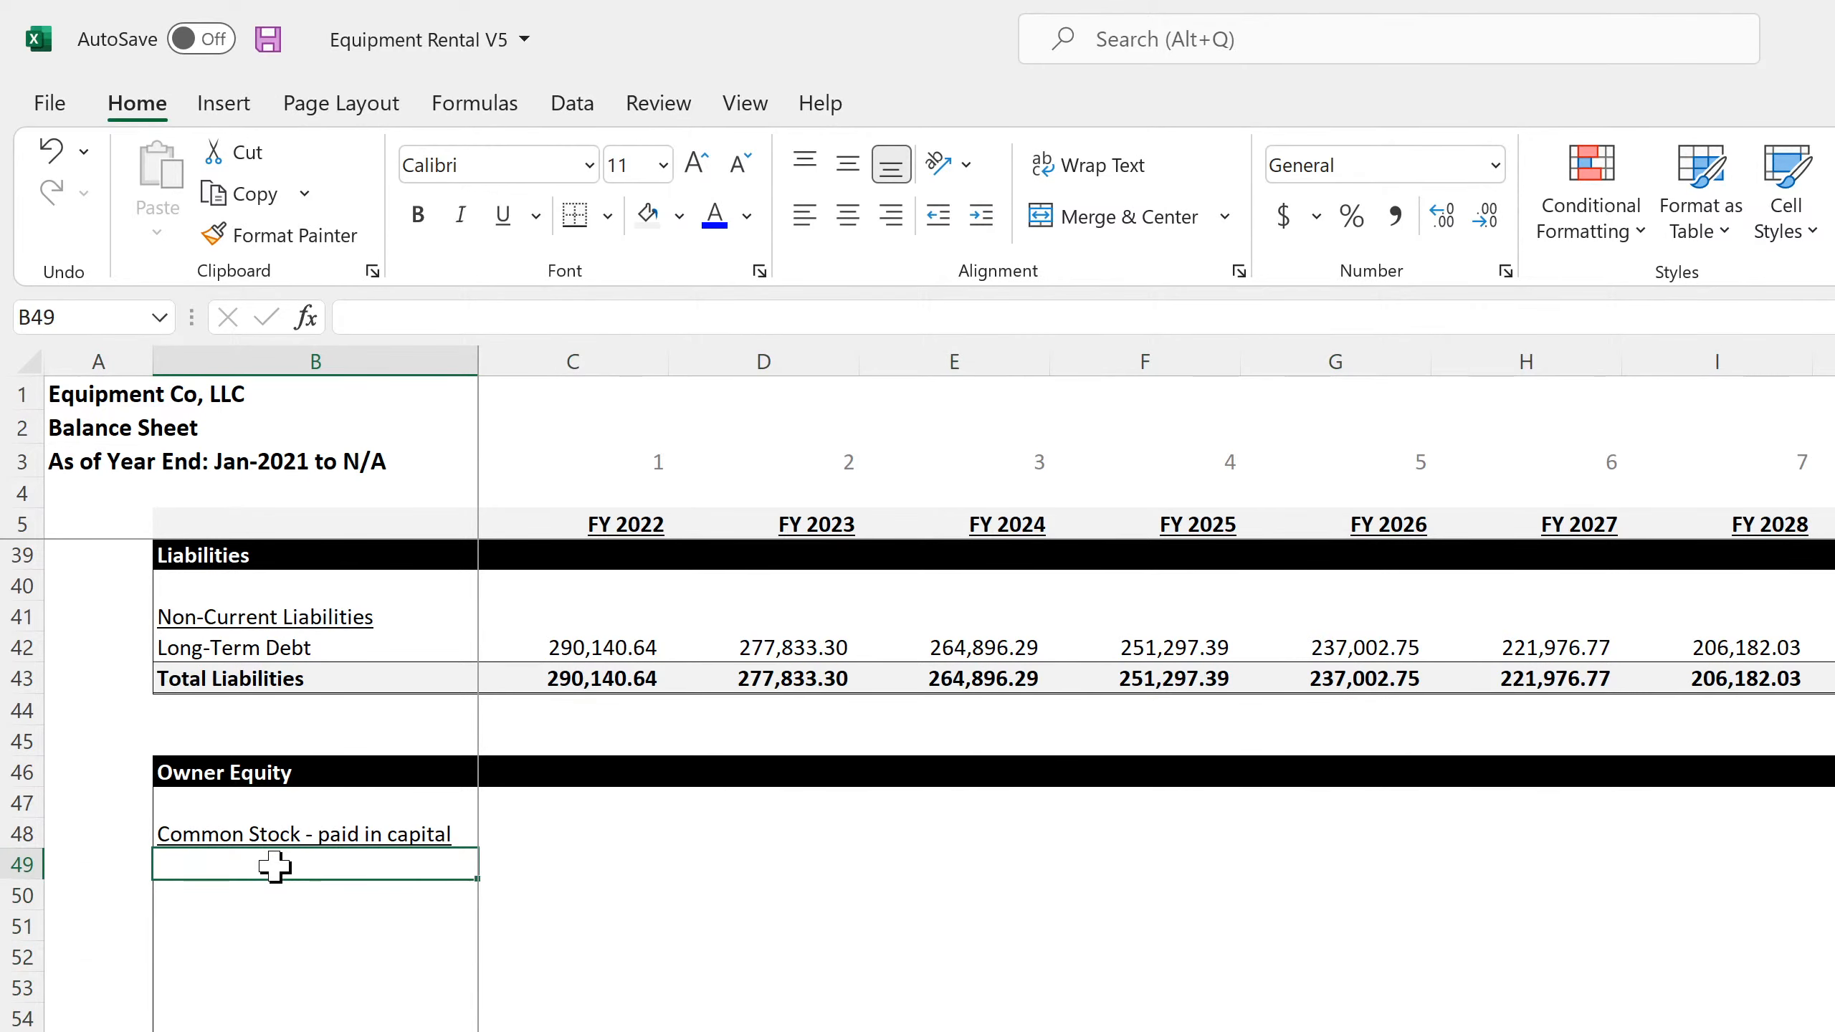
{"action": "type", "text": "="}
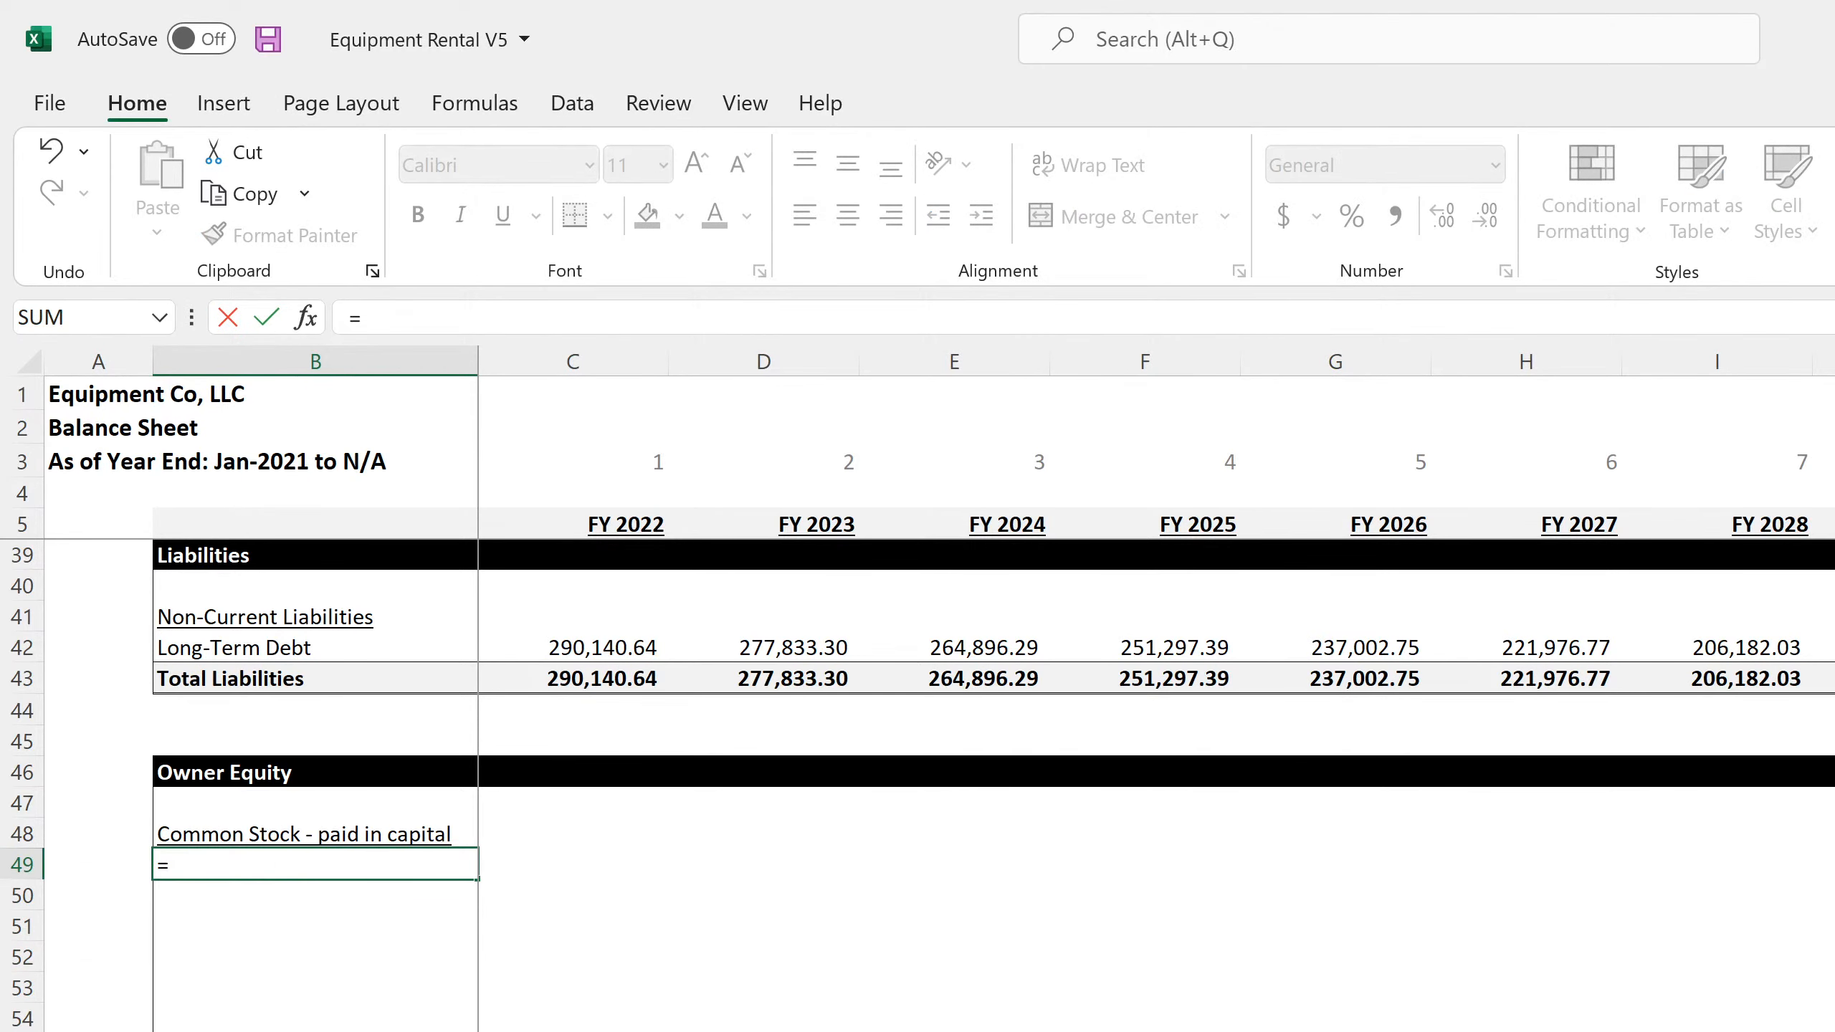
{"action": "key", "text": "ctrl+Page_Down"}
{"action": "left_click", "coordinate": [264, 772]}
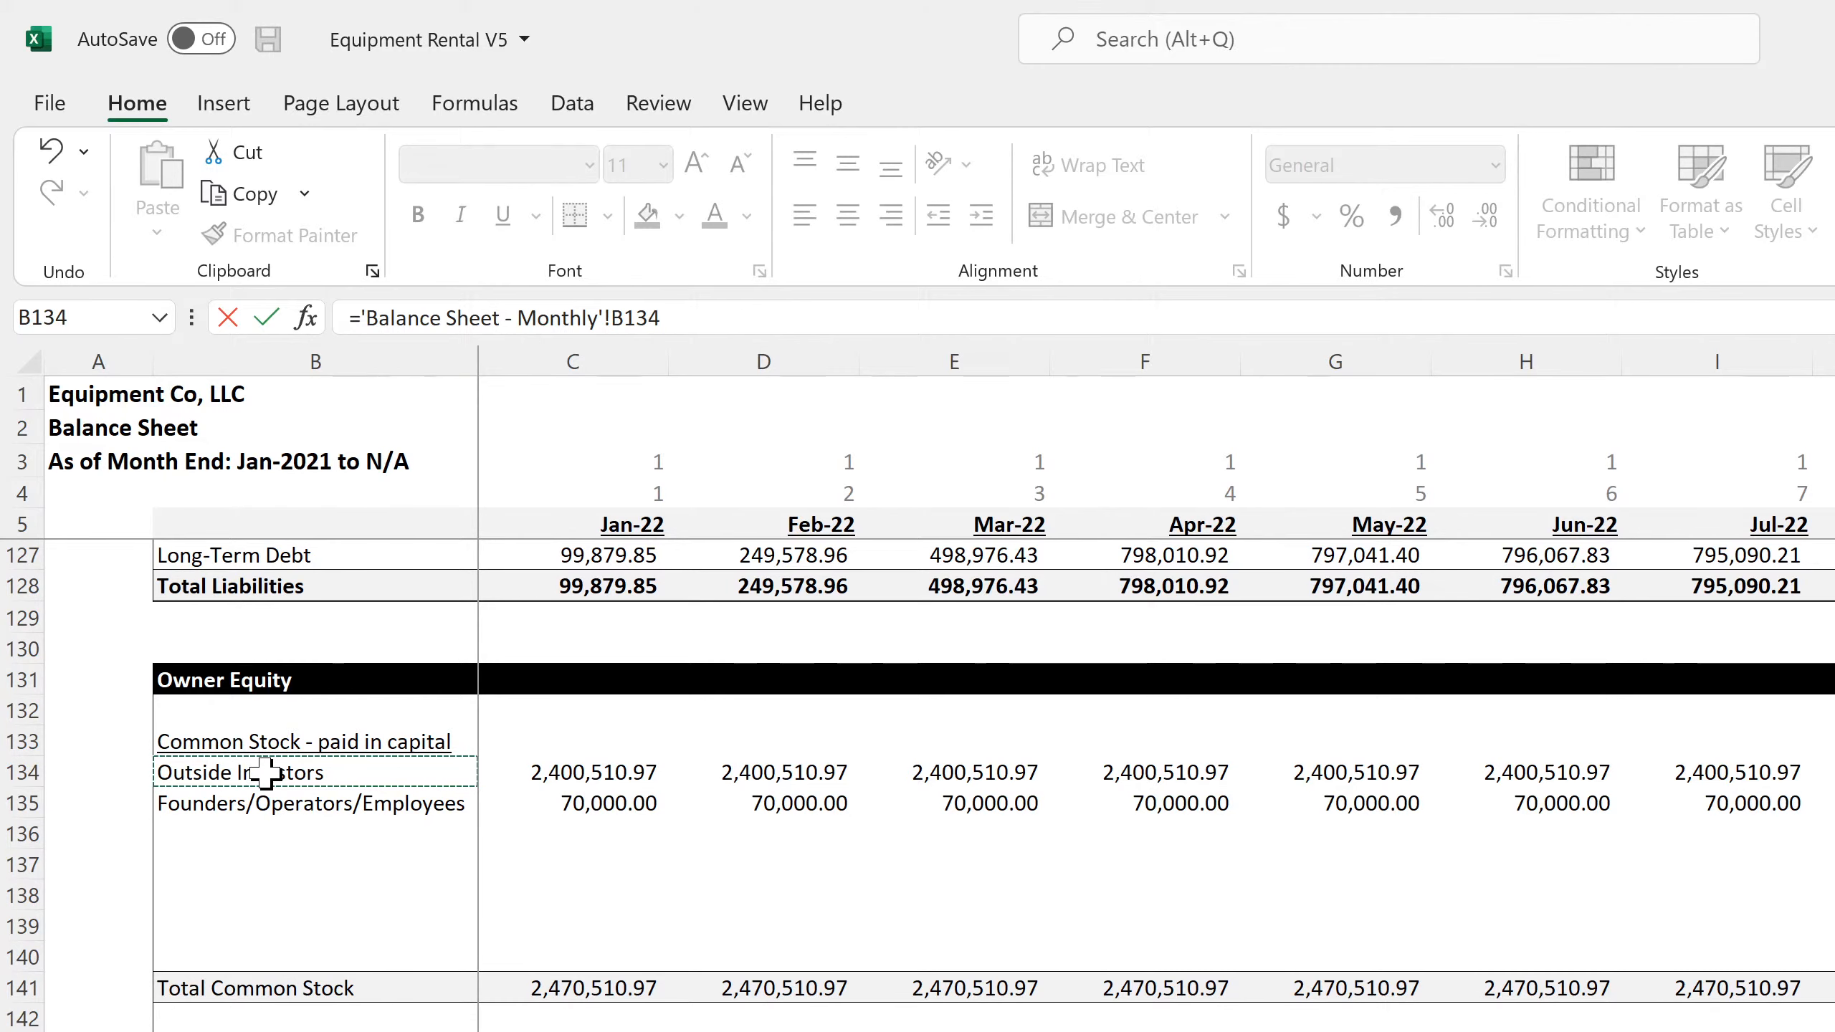
{"action": "key", "text": "Return"}
{"action": "left_click", "coordinate": [257, 865]}
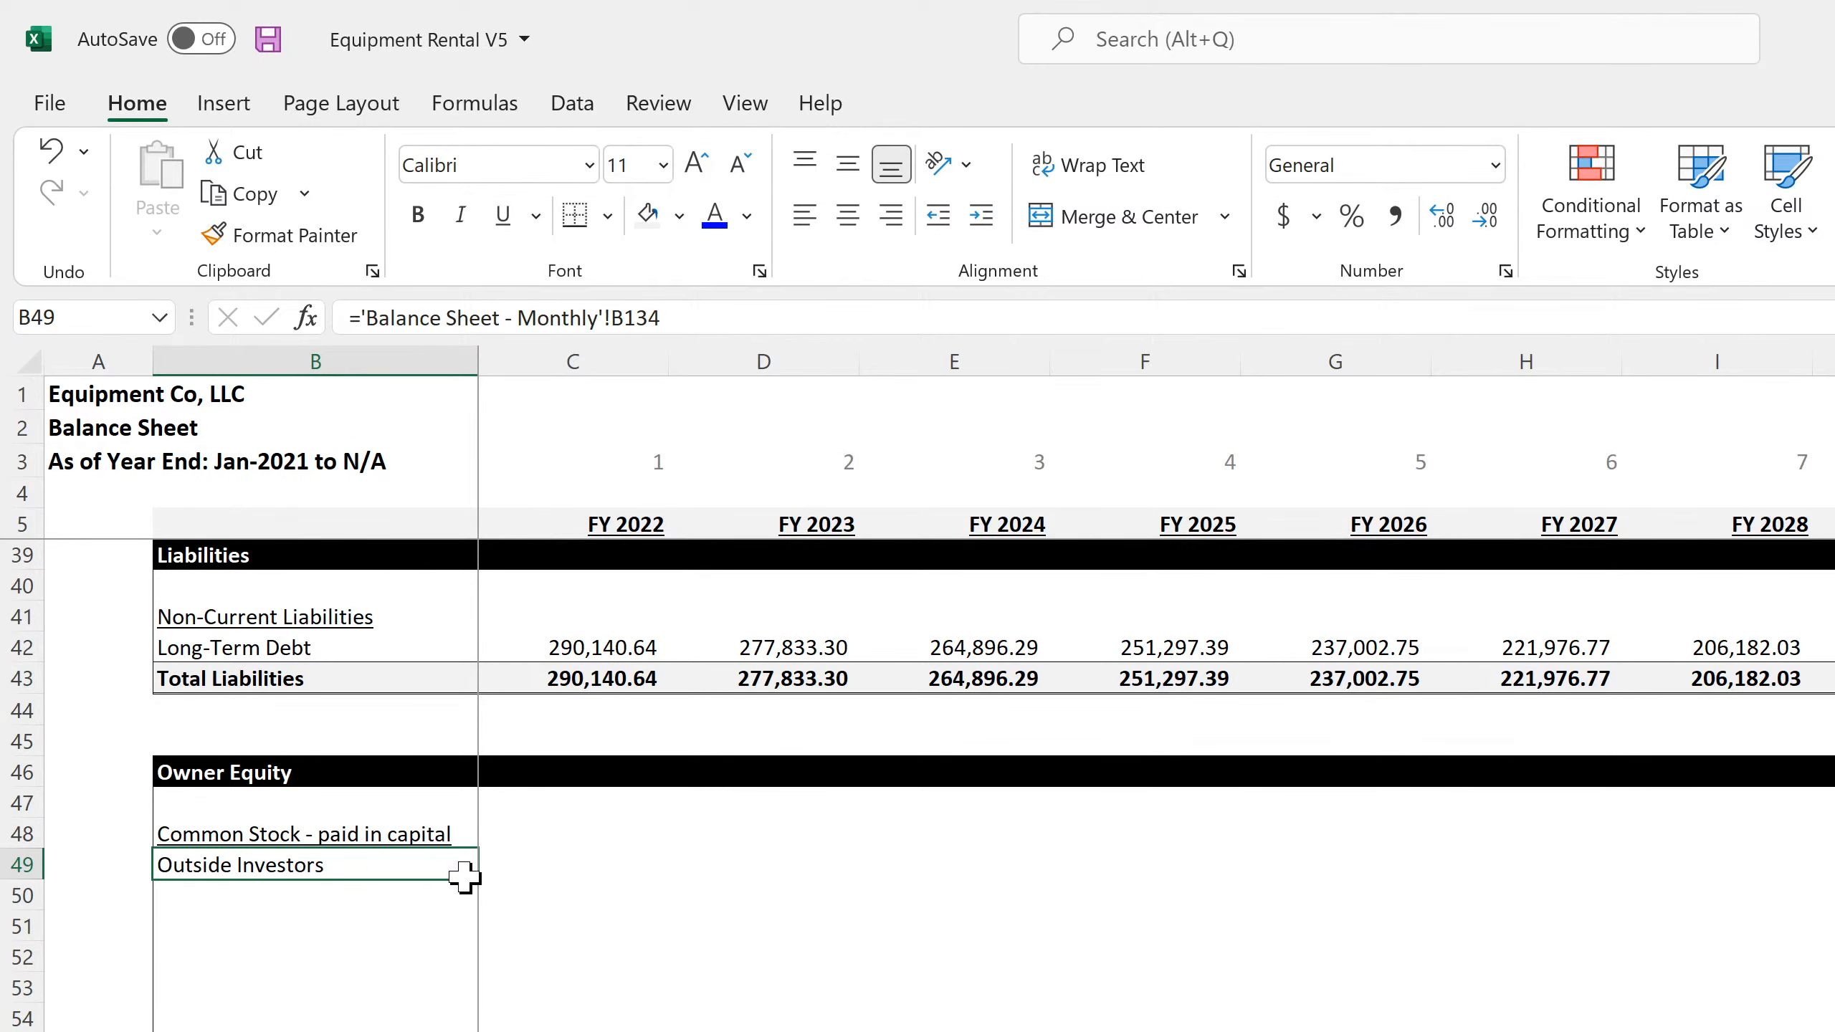
{"action": "left_click_drag", "start_coordinate": [470, 879], "coordinate": [614, 904]}
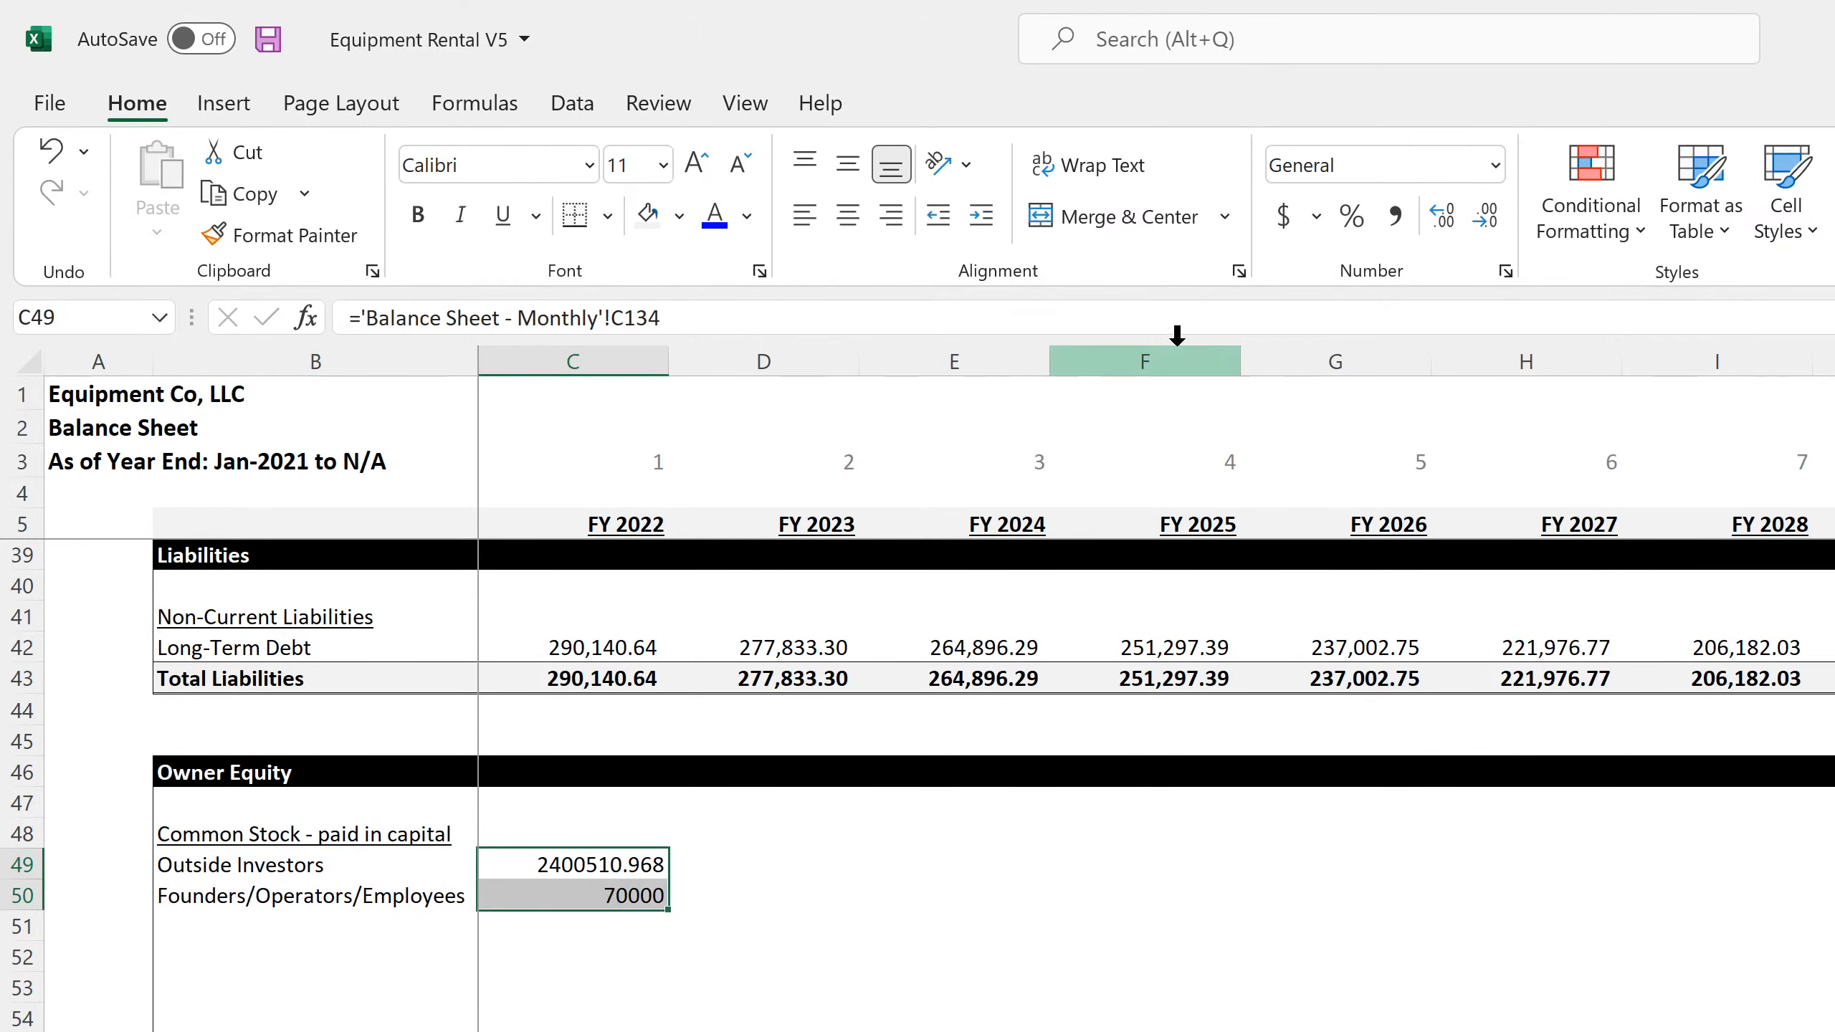
Format C49:C50 as Number with 0 decimal places and a thousands separator, and fill both rows across the fiscal-year columns
{"action": "left_click", "coordinate": [1506, 271]}
{"action": "left_click", "coordinate": [367, 256]}
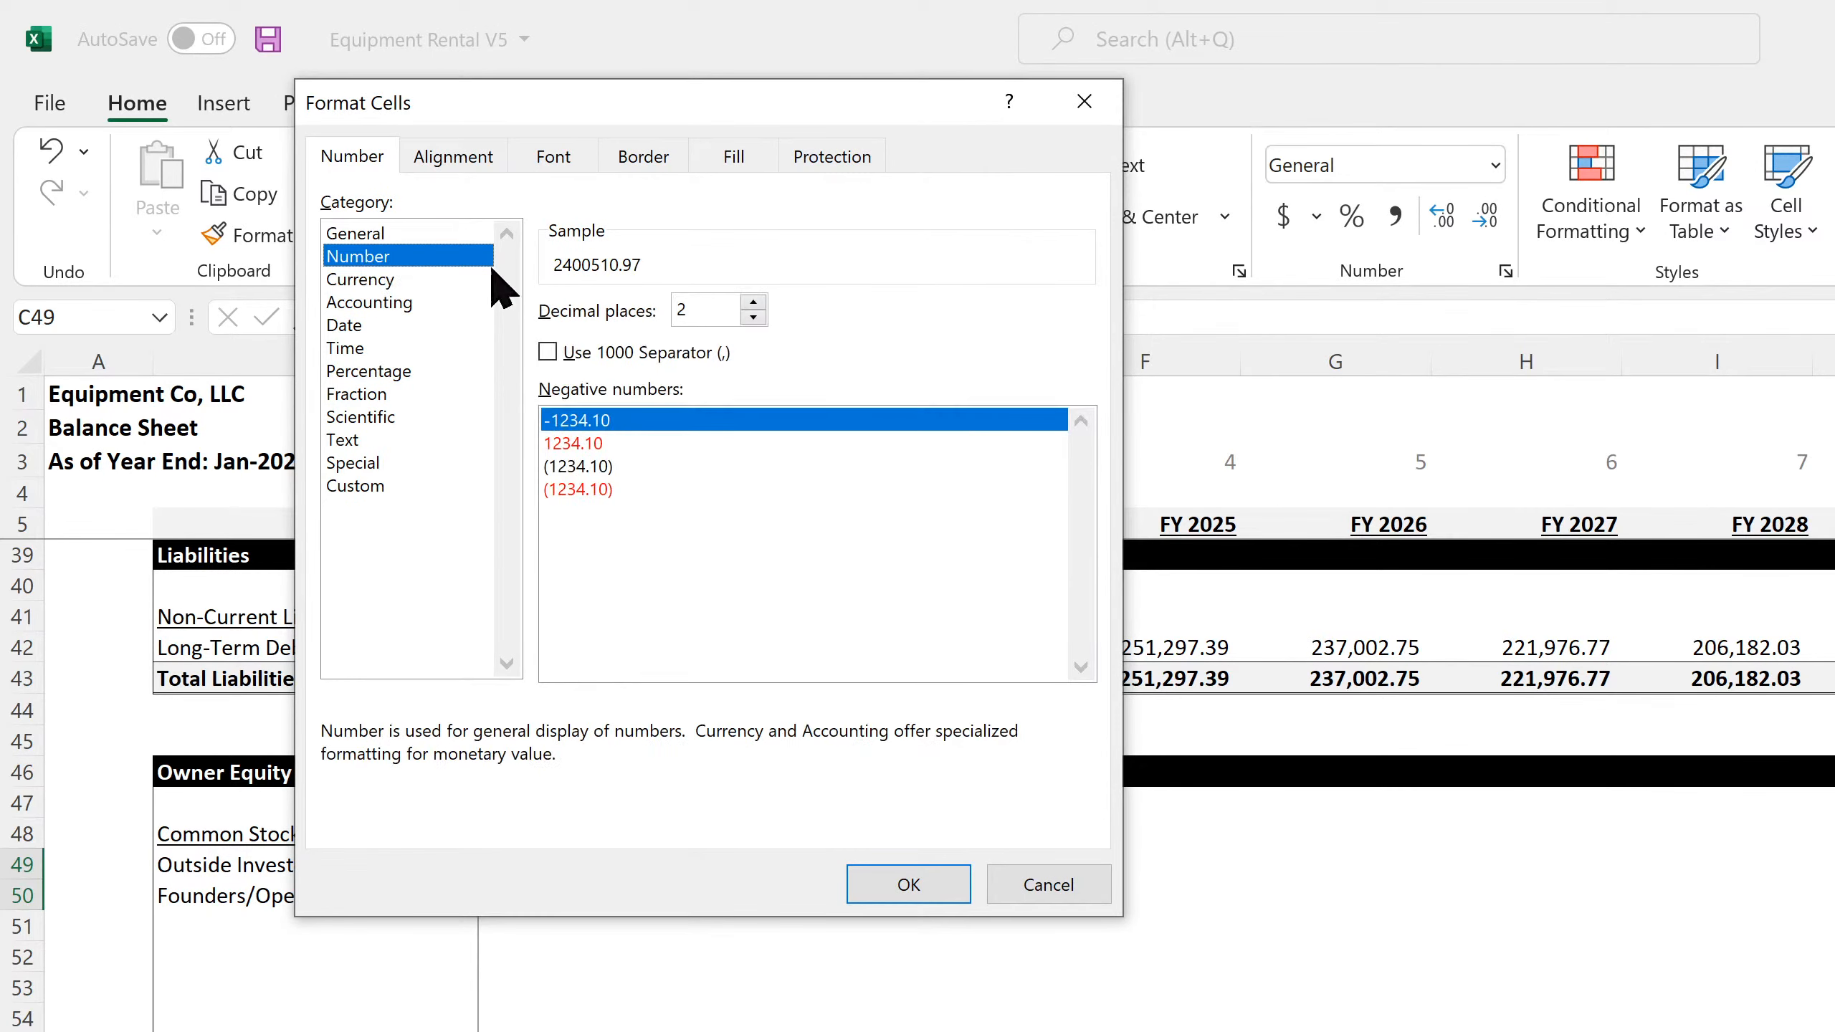
{"action": "left_click", "coordinate": [752, 316]}
{"action": "left_click", "coordinate": [752, 317]}
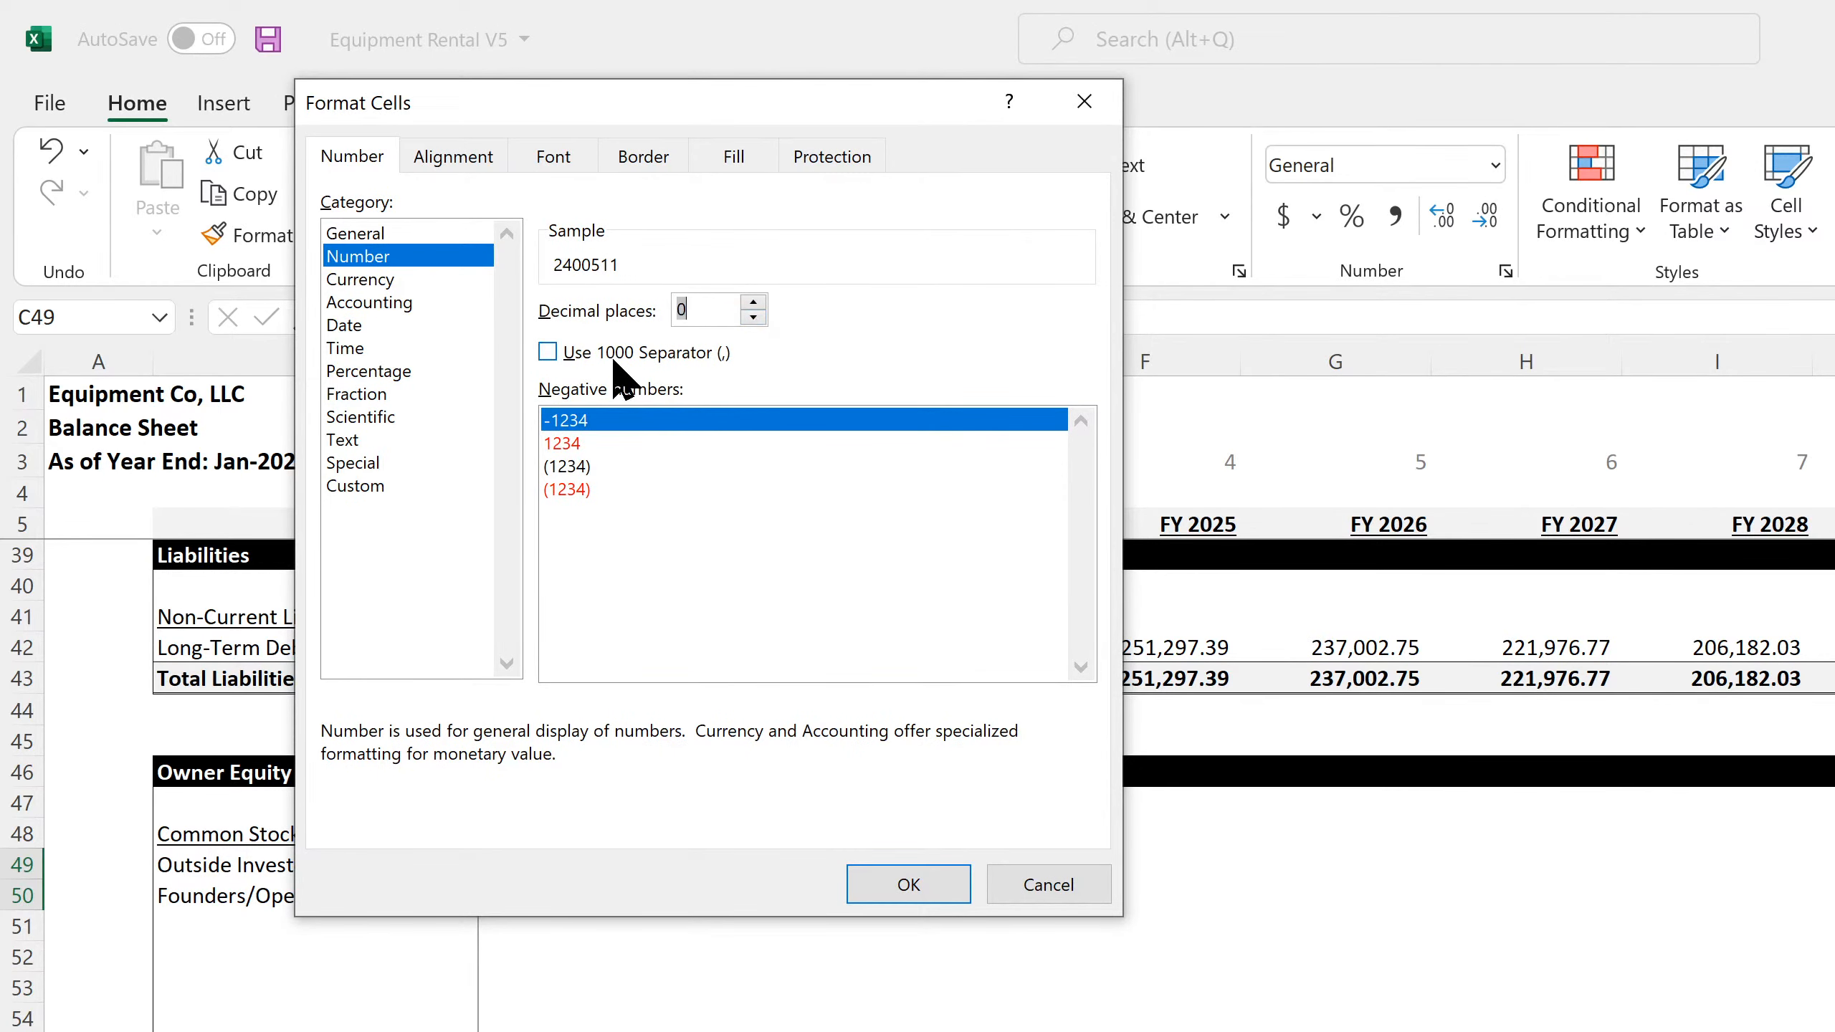
{"action": "left_click", "coordinate": [547, 352]}
{"action": "left_click", "coordinate": [908, 883]}
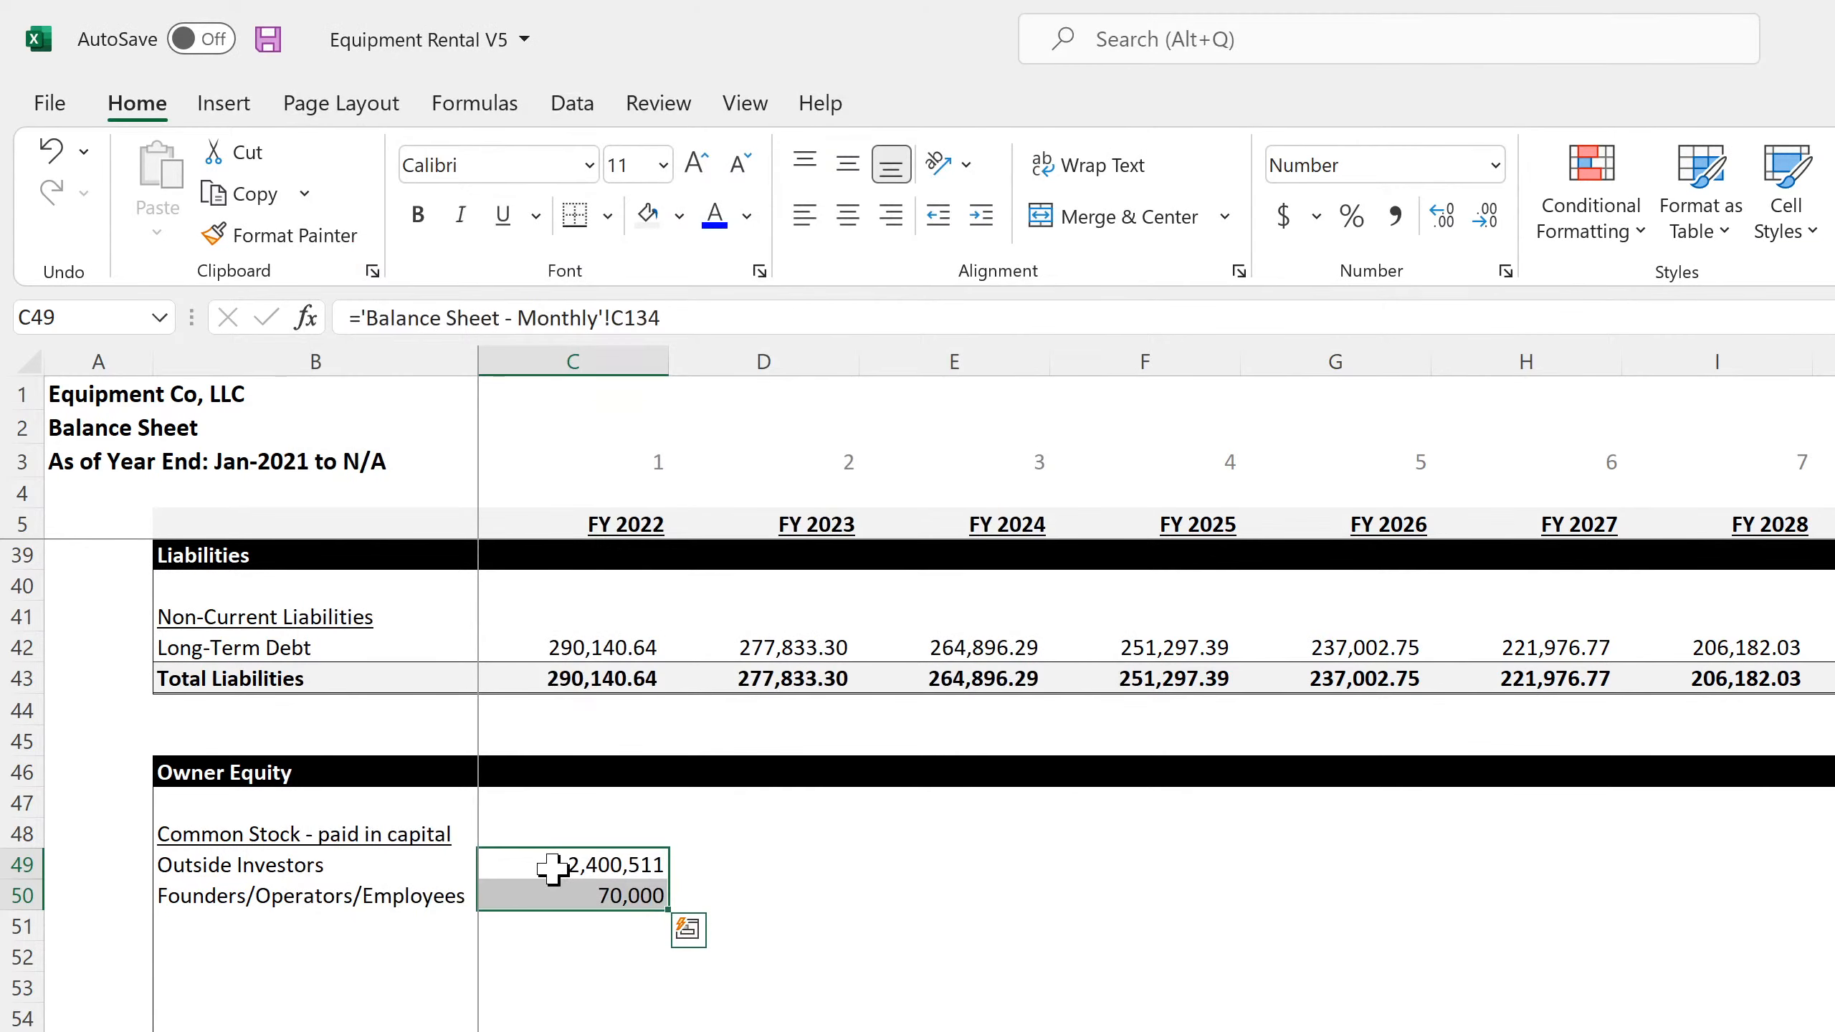
{"action": "left_click_drag", "start_coordinate": [654, 900], "coordinate": [1831, 897]}
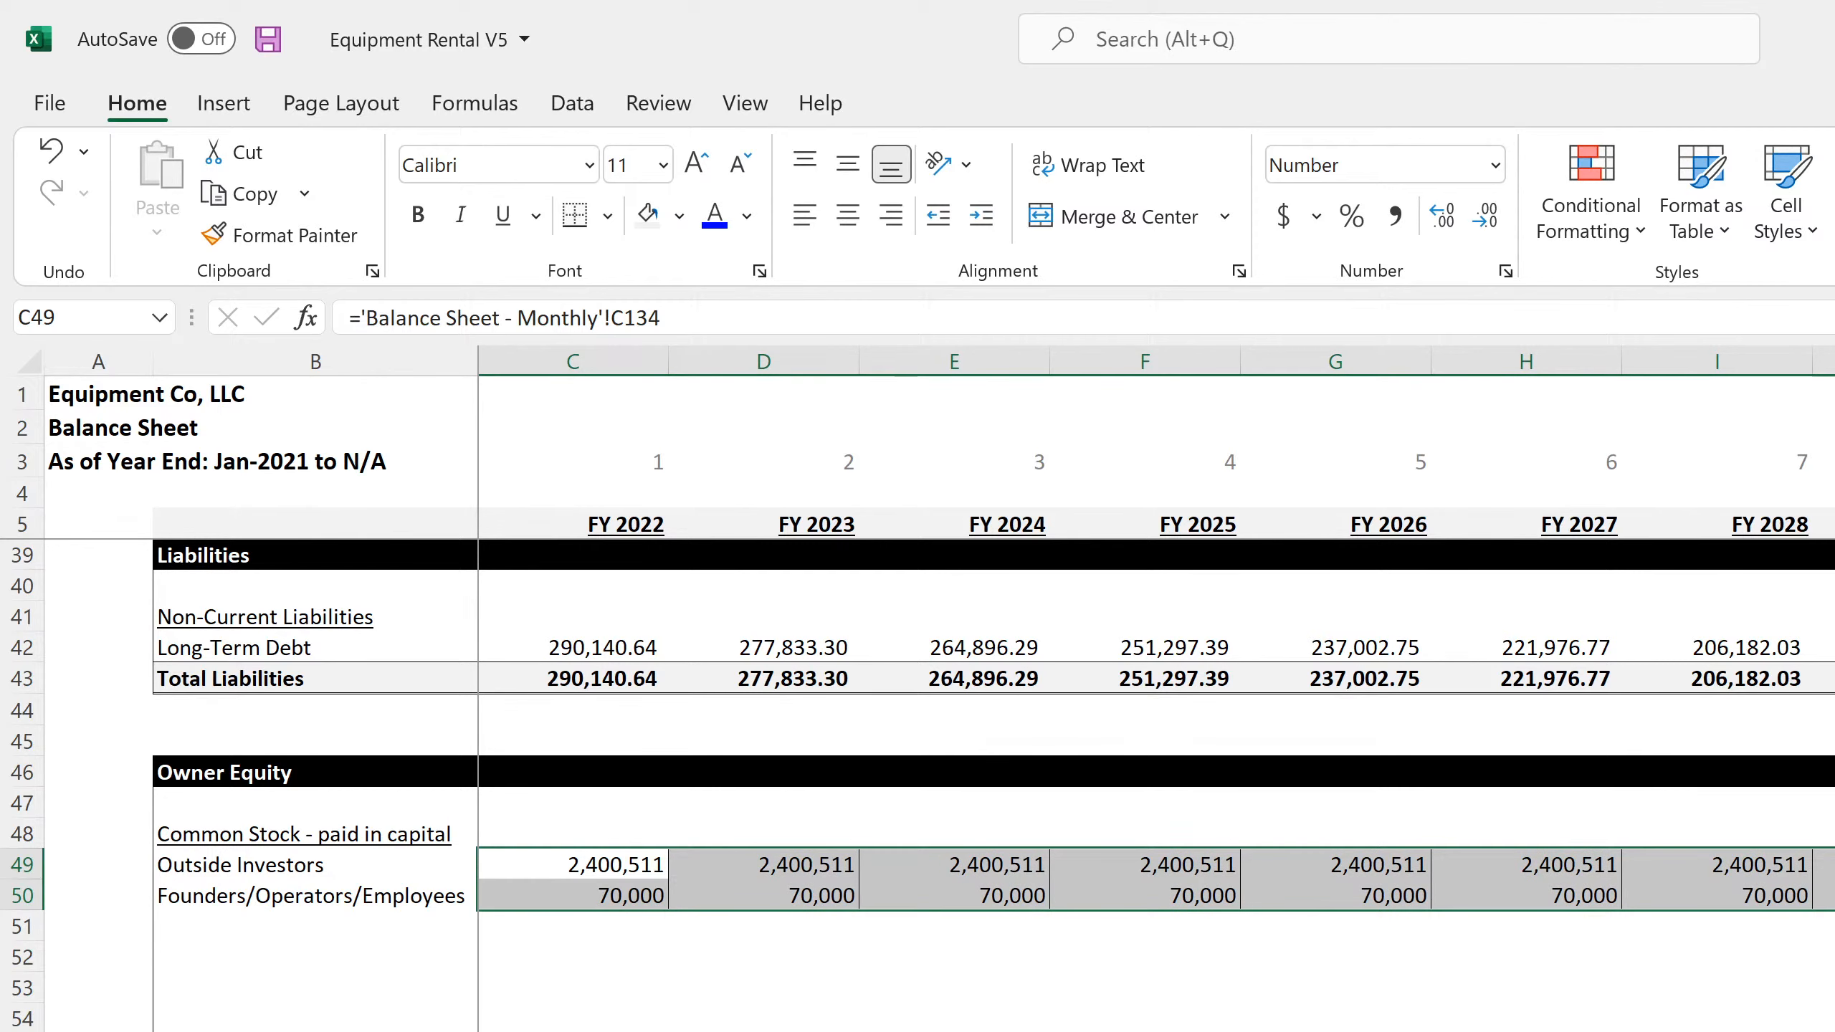
Trace the Total Assets reference in D64 back to row 36 of the annual Balance Sheet
{"action": "left_click", "coordinate": [763, 1031]}
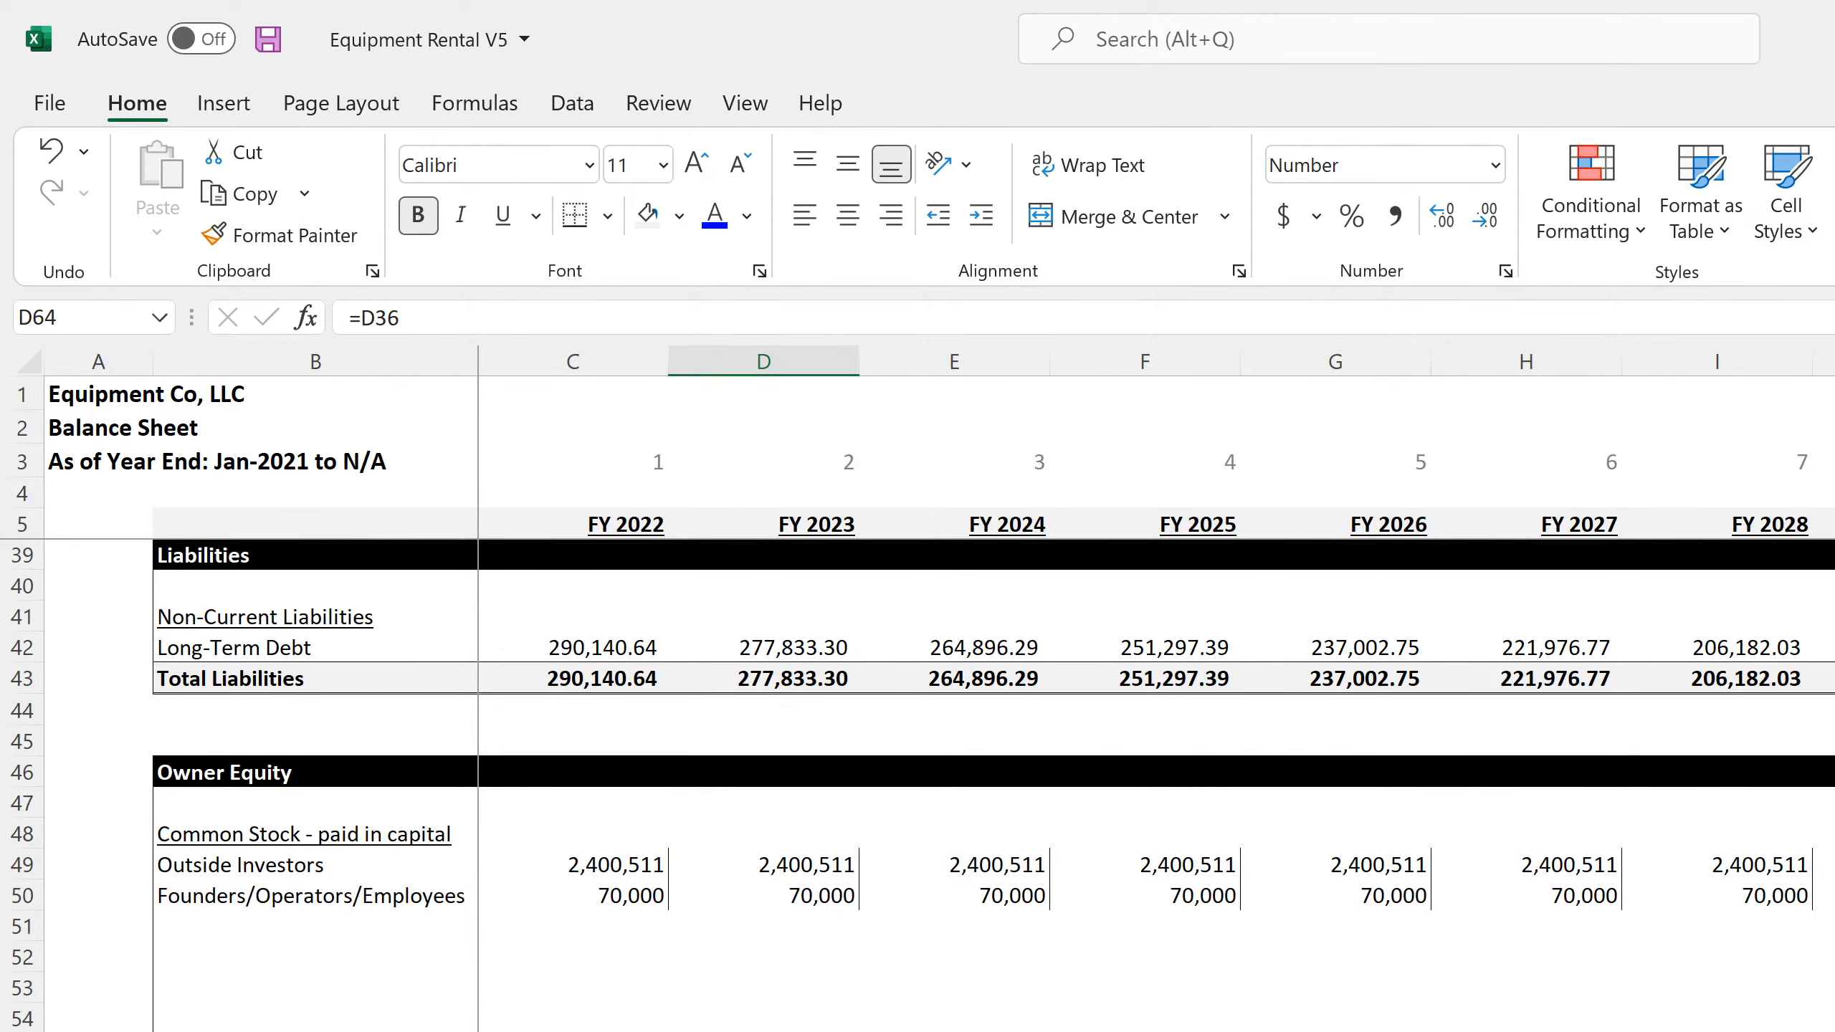
{"action": "key", "text": "F2"}
{"action": "scroll", "coordinate": [939, 785], "scroll_direction": "up", "scroll_amount": 11}
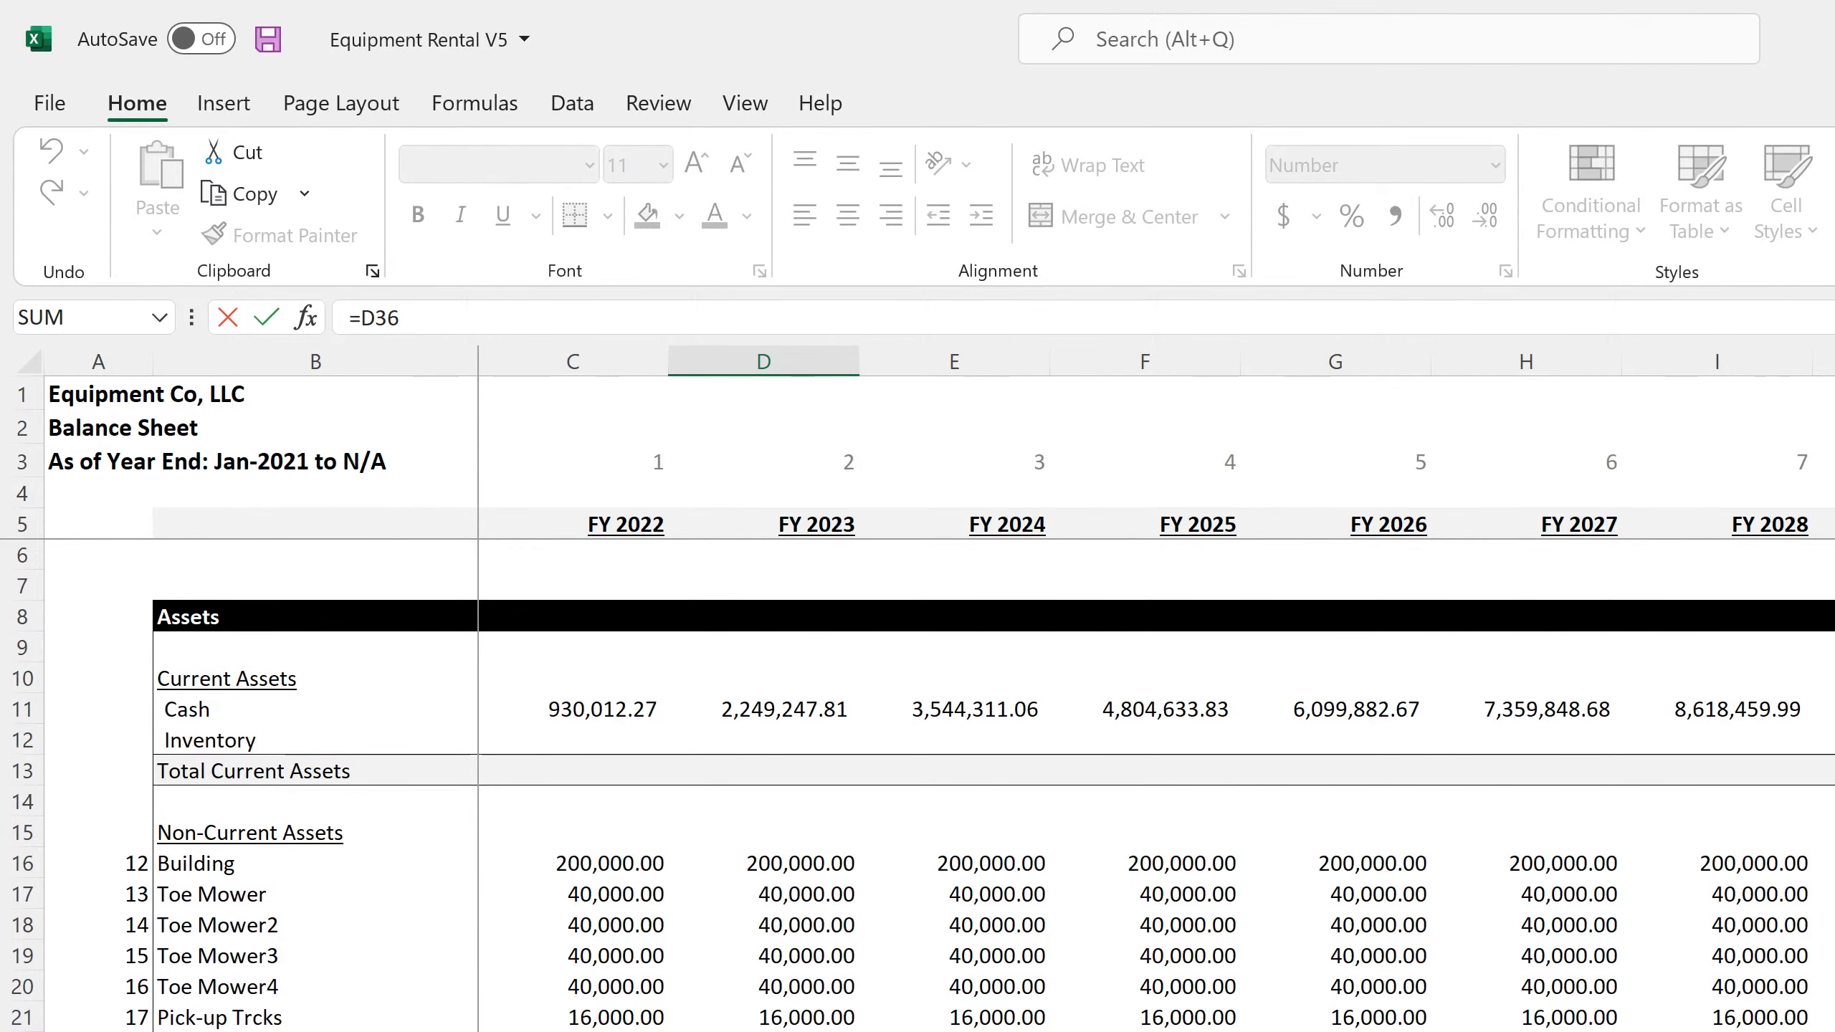
{"action": "scroll", "coordinate": [939, 785], "scroll_direction": "down", "scroll_amount": 7}
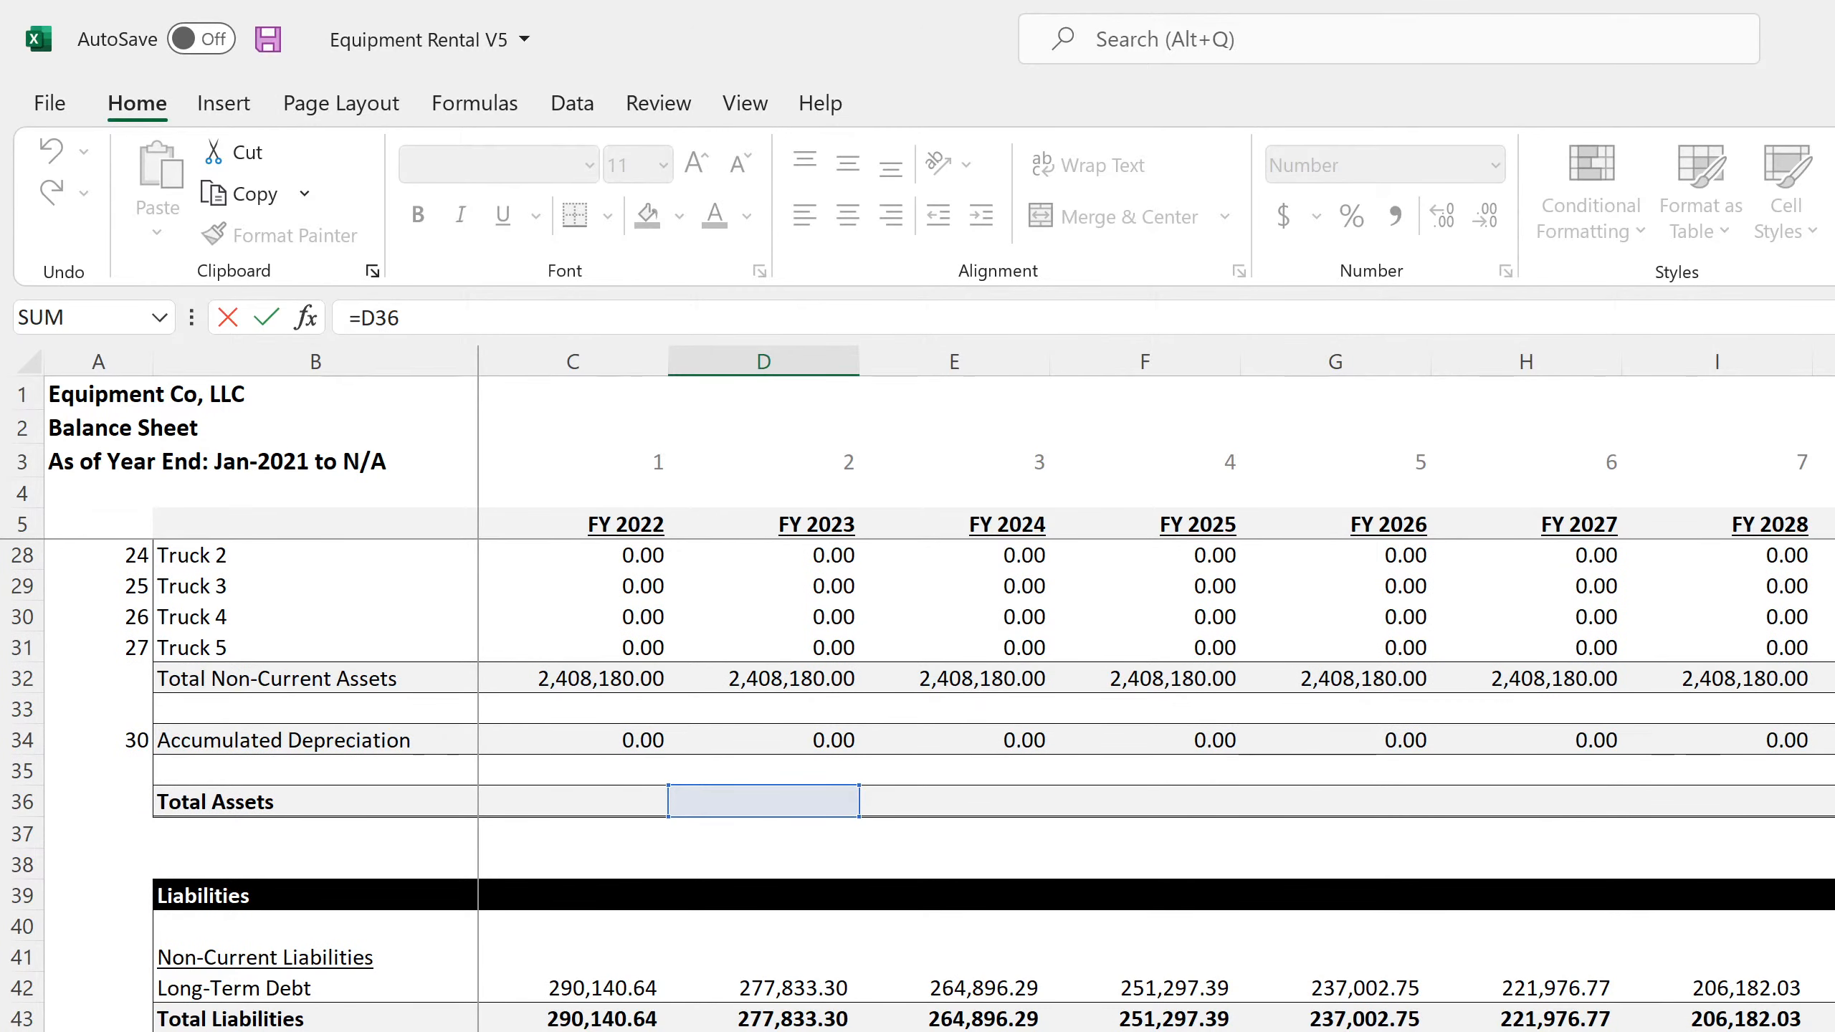
{"action": "key", "text": "Return"}
{"action": "scroll", "coordinate": [939, 785], "scroll_direction": "up", "scroll_amount": 8}
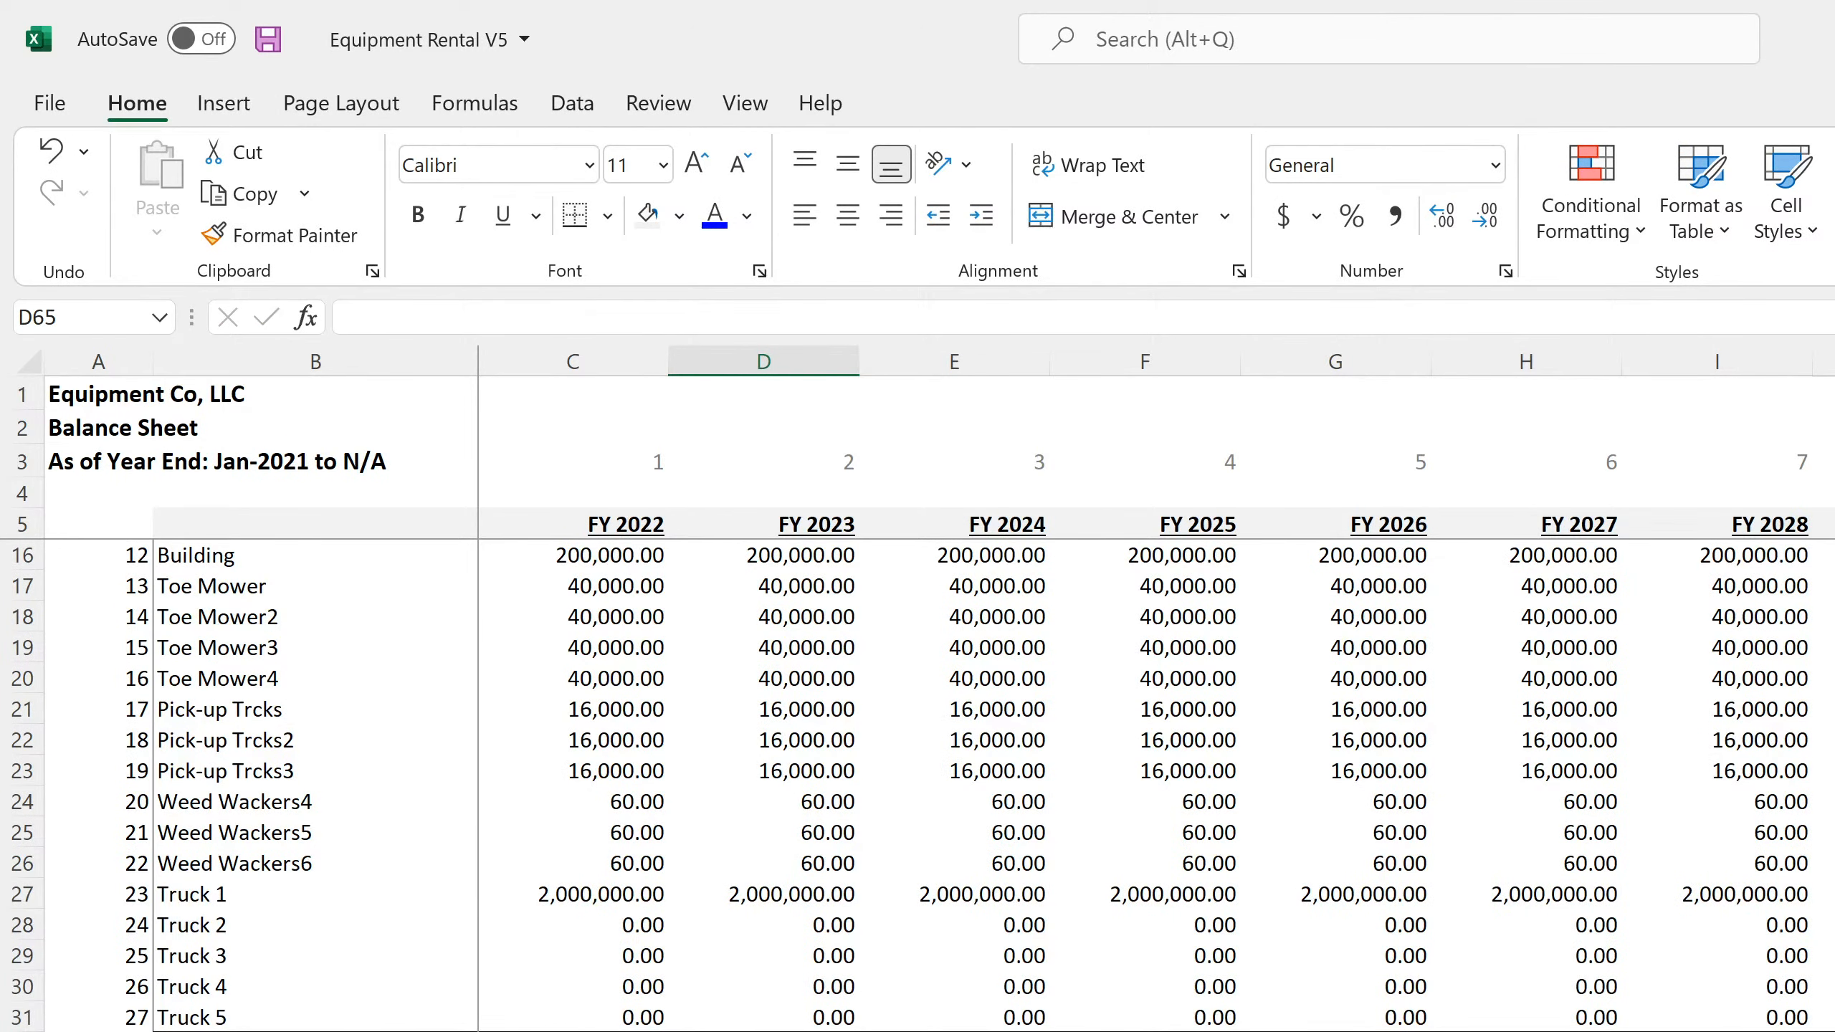
Inspect the Accumulated Depreciation formula in row 34 and trace the inputs of the Total Assets formula in C36
{"action": "left_click", "coordinate": [763, 1031]}
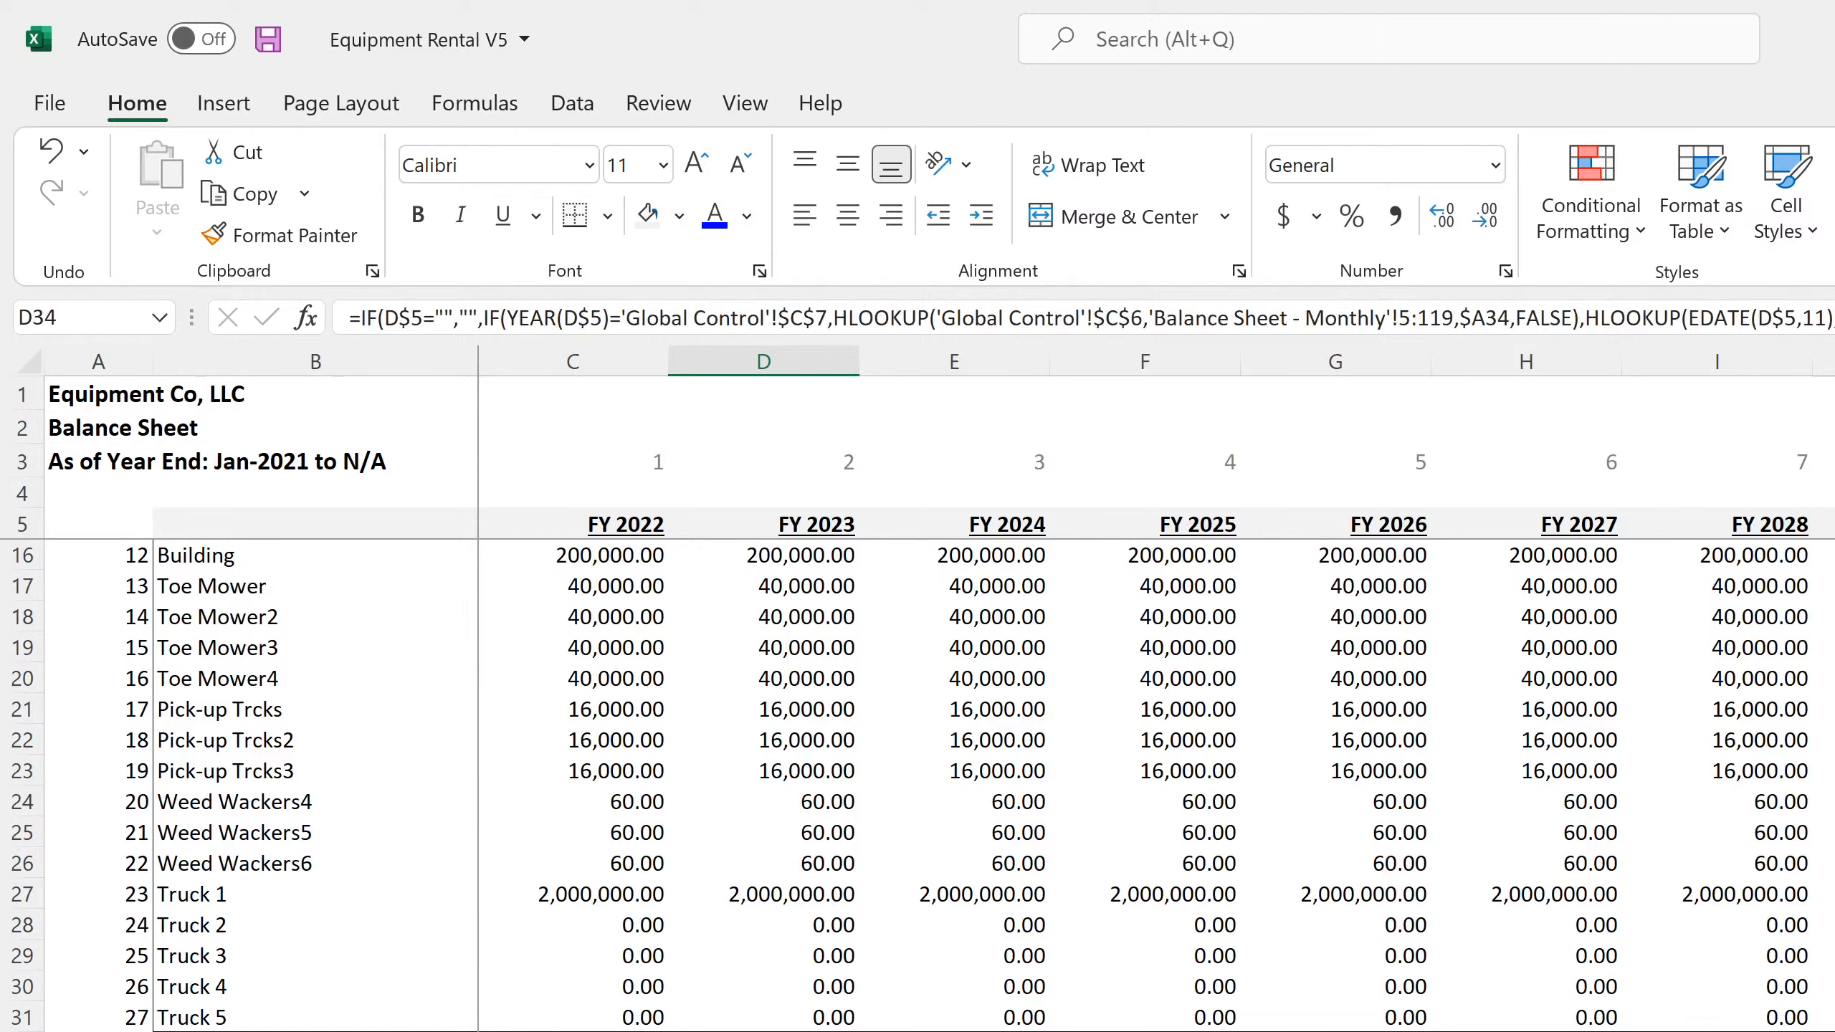
{"action": "left_click_drag", "start_coordinate": [763, 1031], "coordinate": [572, 1031]}
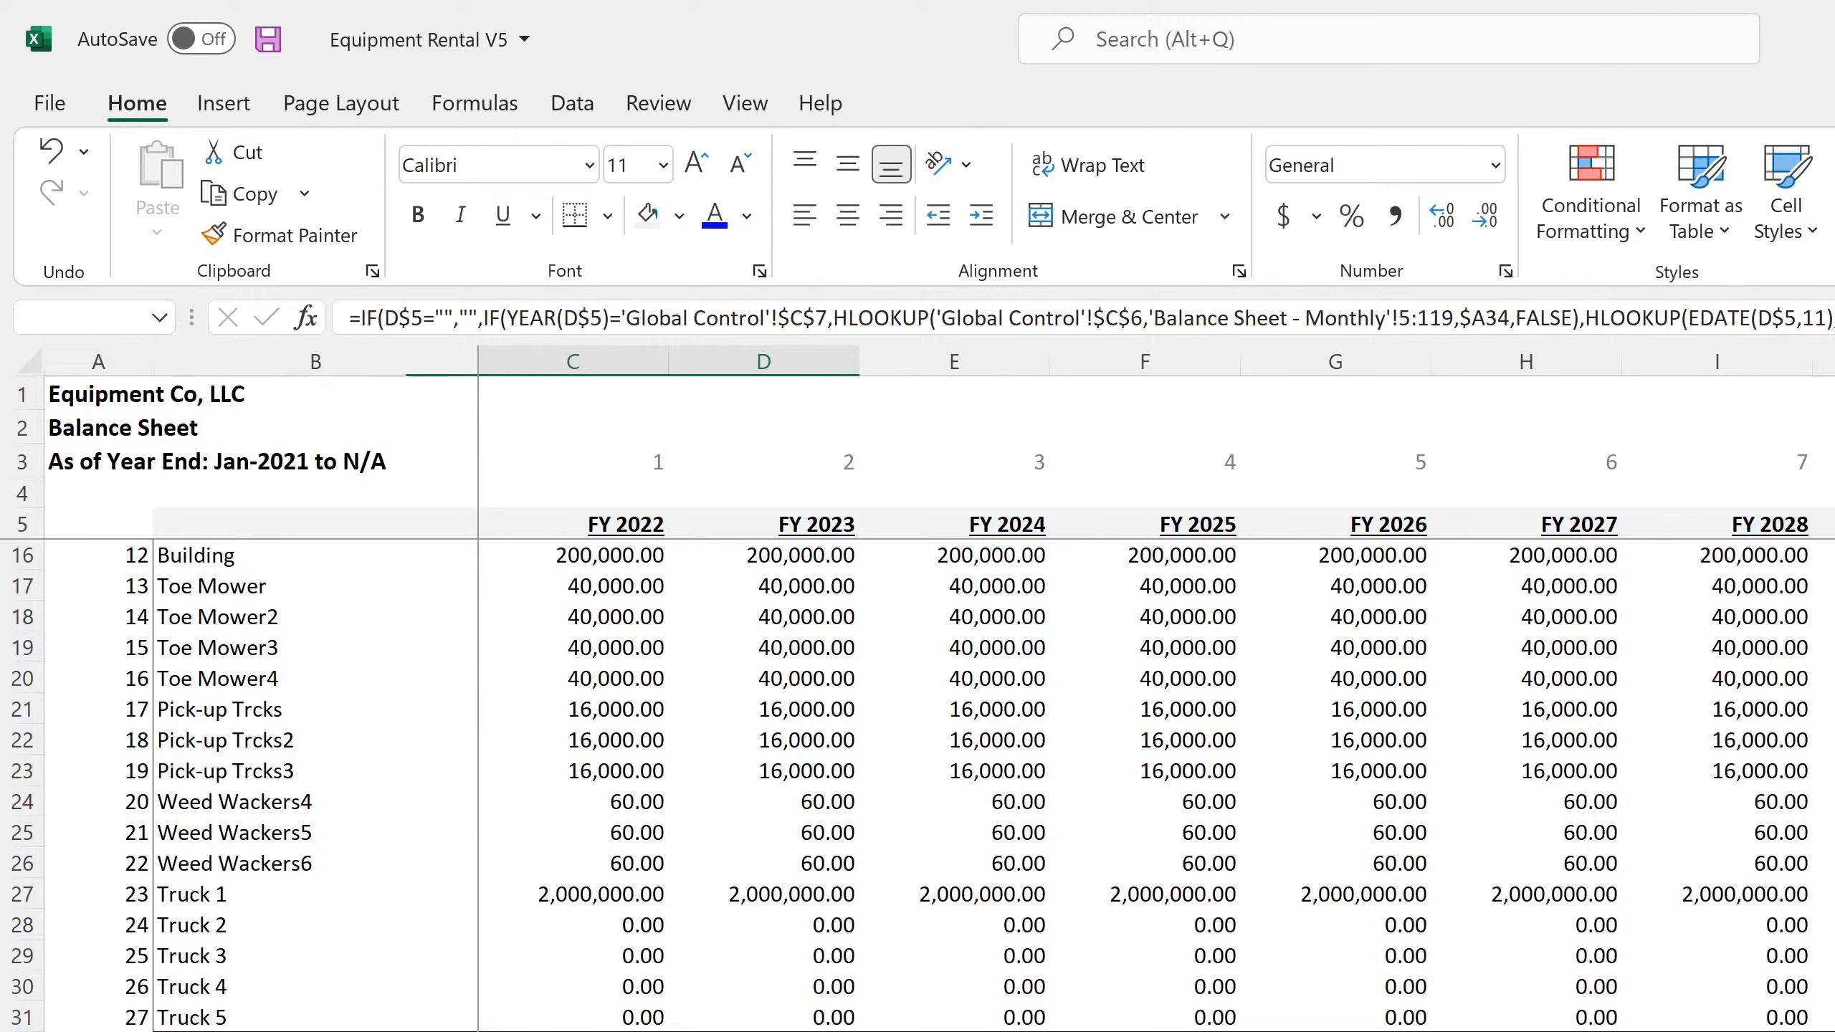
{"action": "left_click", "coordinate": [573, 1031]}
{"action": "left_click", "coordinate": [763, 1031]}
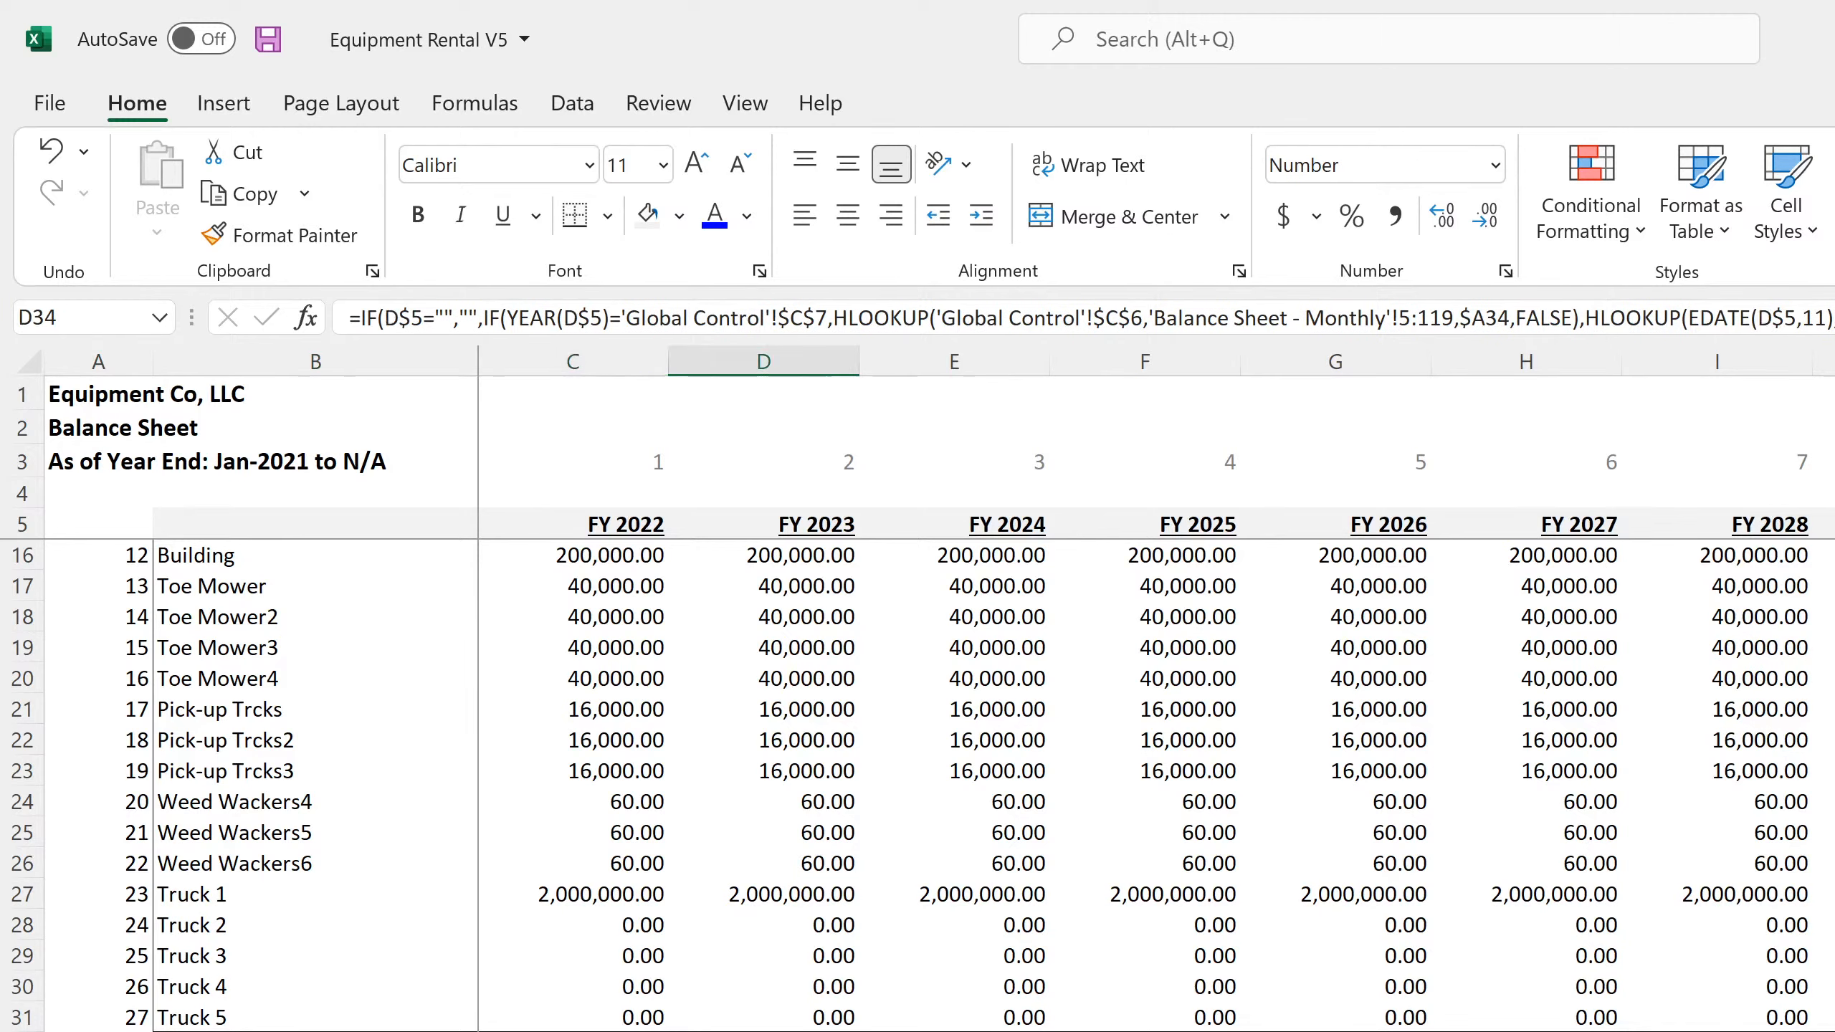
{"action": "left_click", "coordinate": [573, 1031]}
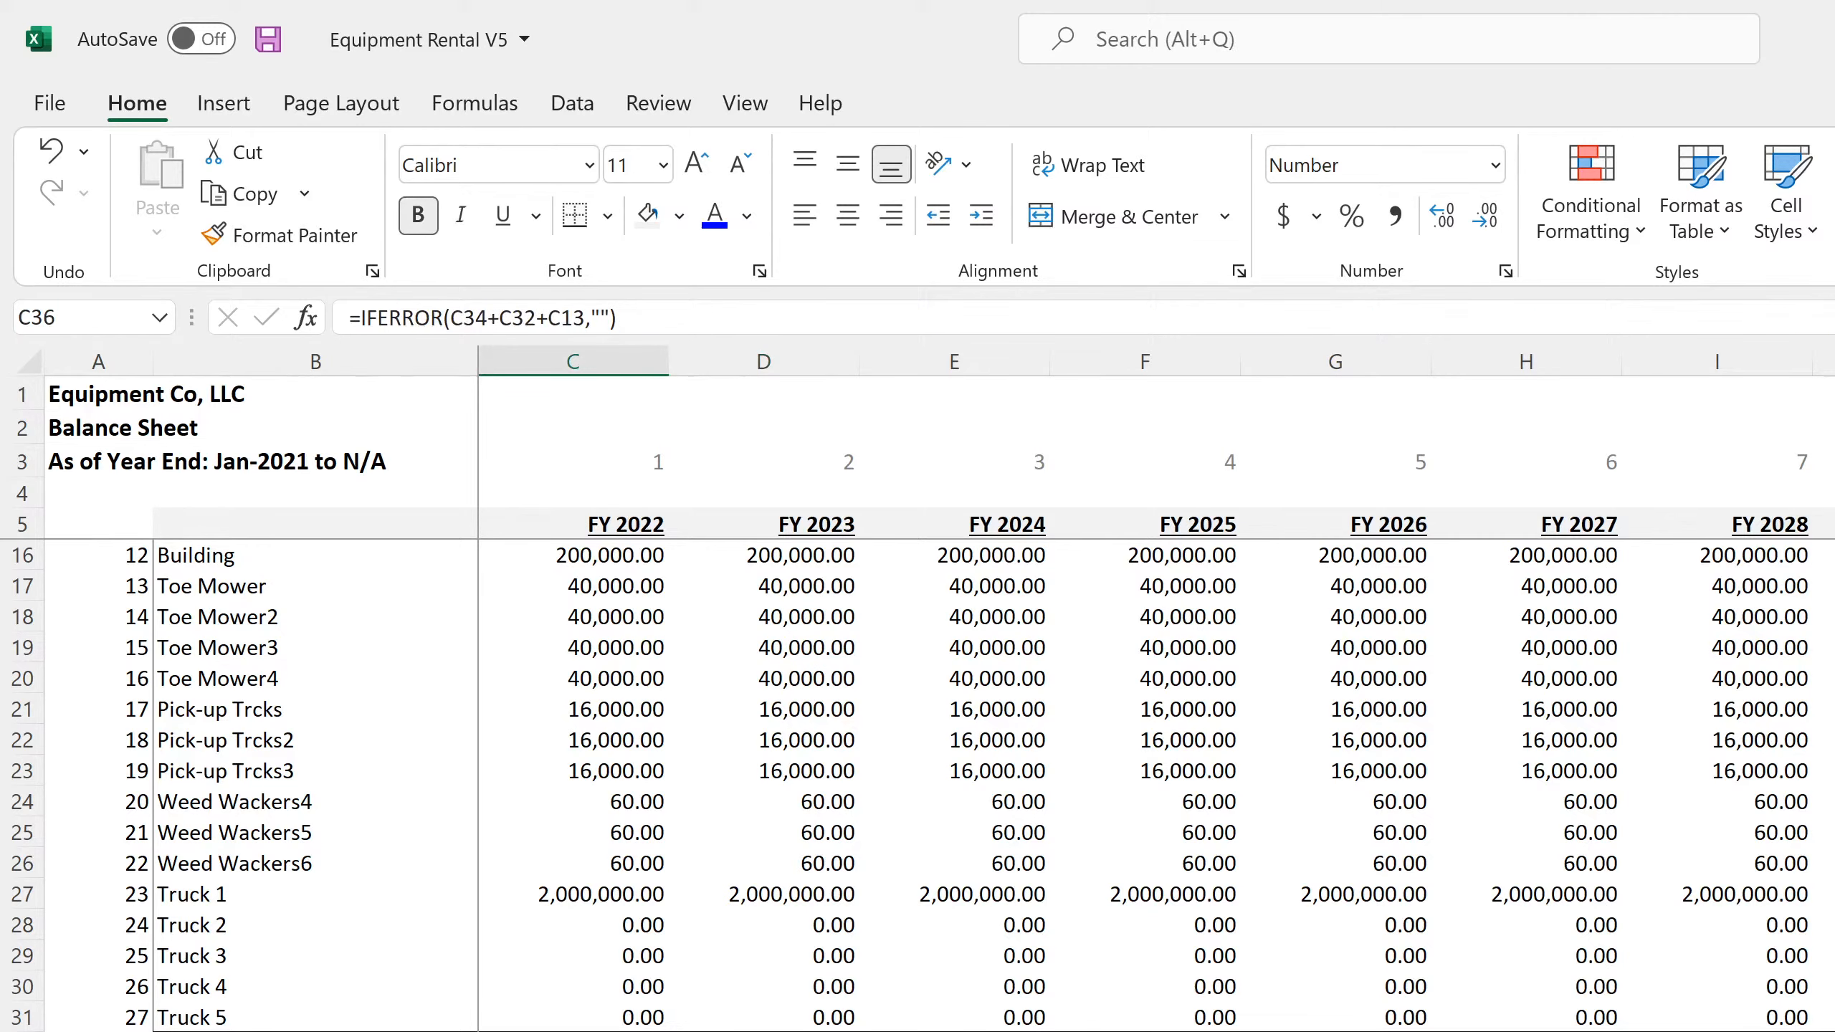
{"action": "key", "text": "F2"}
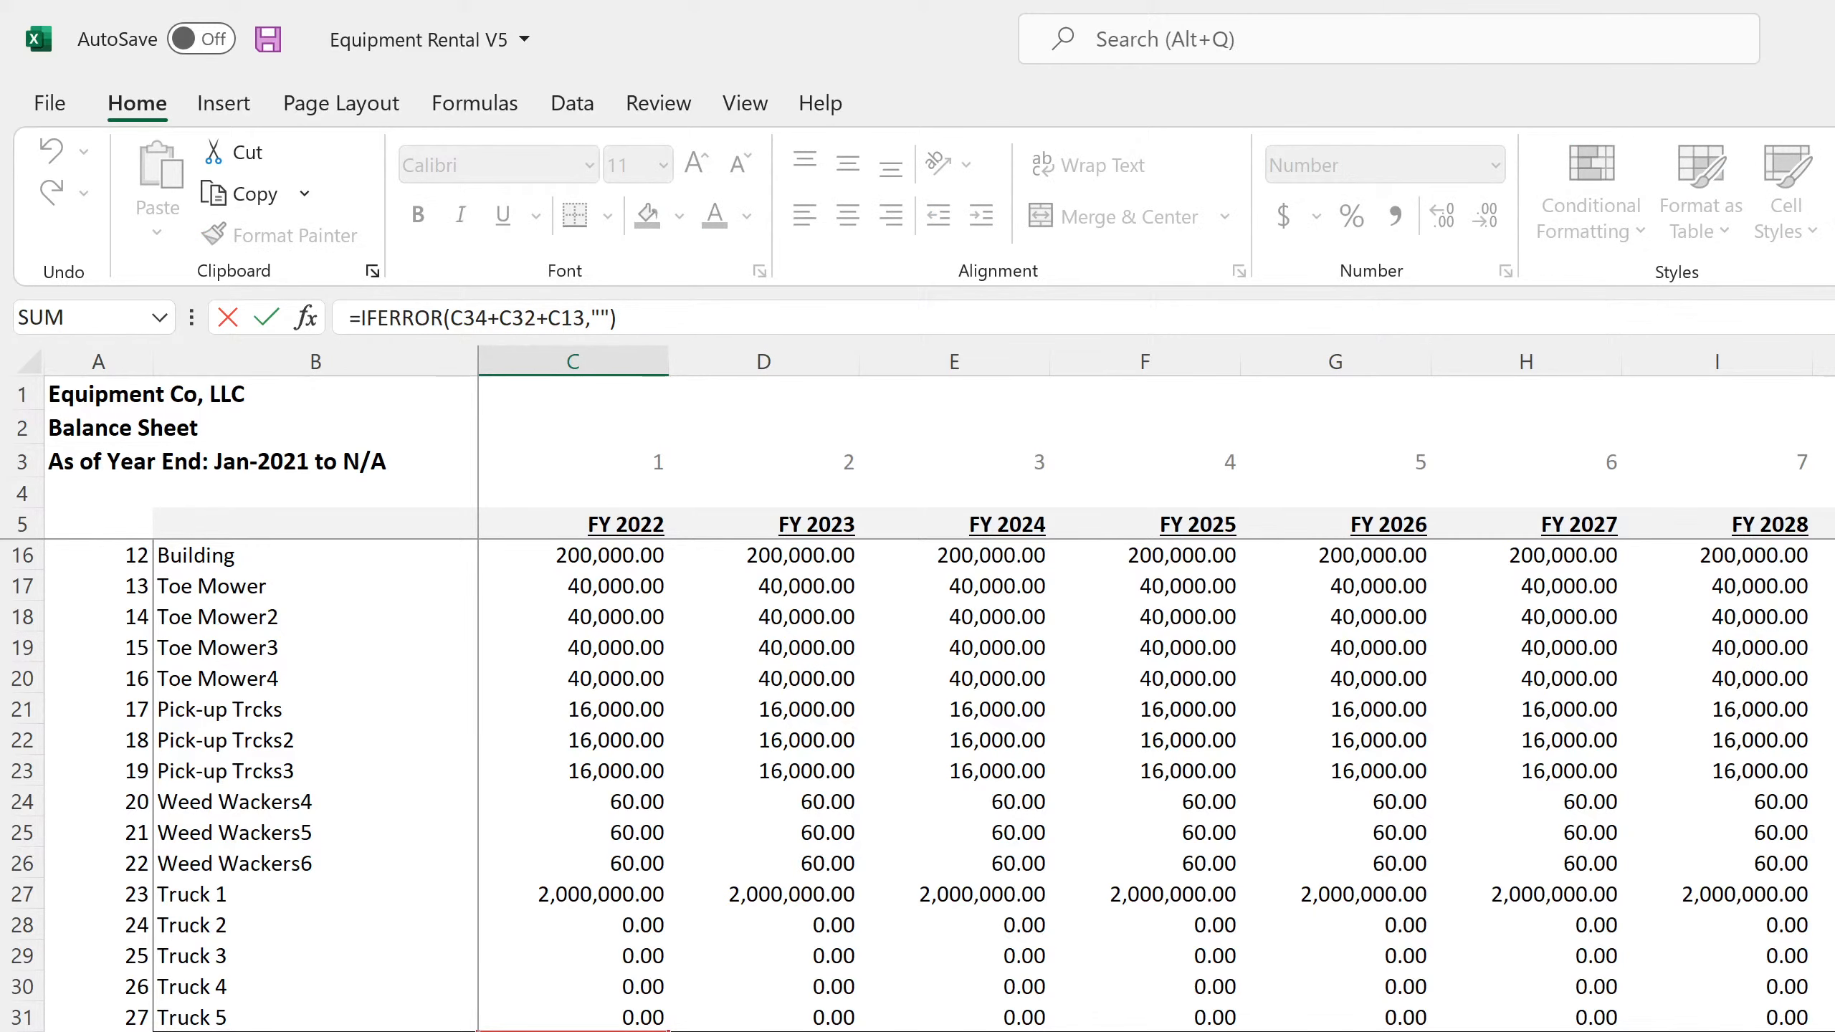
{"action": "scroll", "coordinate": [887, 954], "scroll_direction": "up", "scroll_amount": 3}
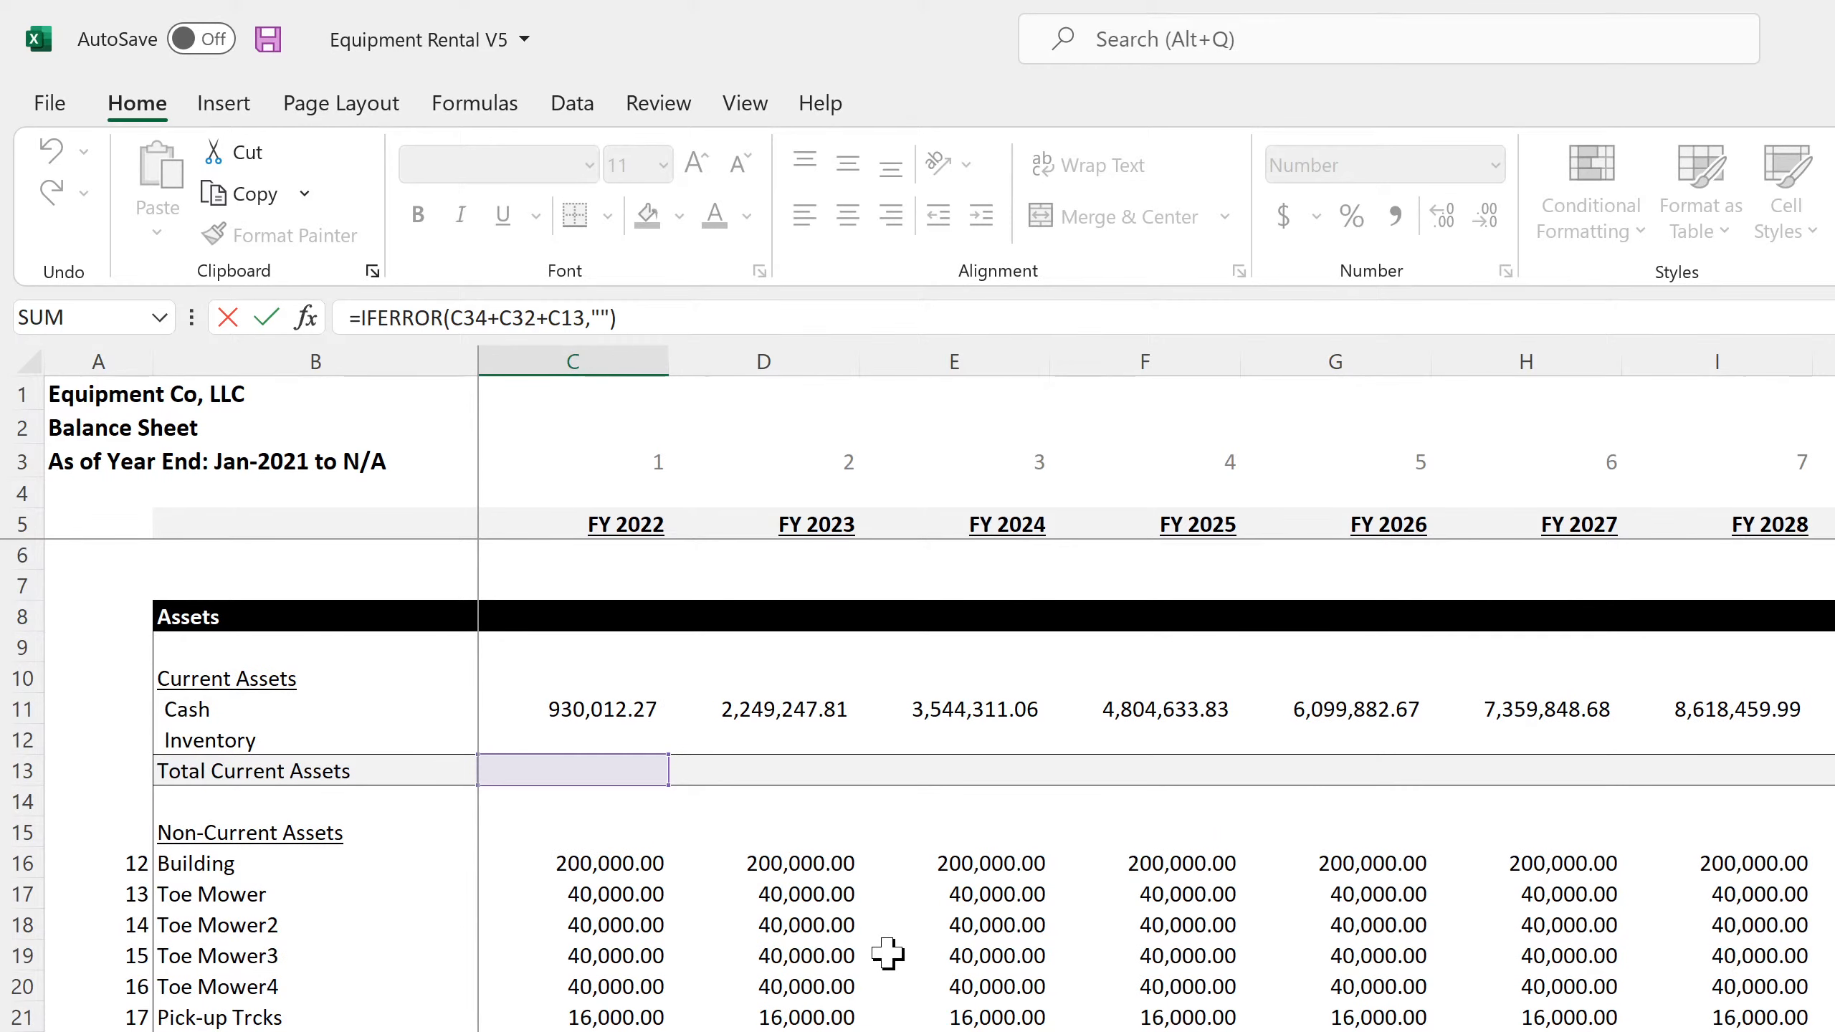
{"action": "key", "text": "Return"}
{"action": "scroll", "coordinate": [887, 954], "scroll_direction": "down", "scroll_amount": 1}
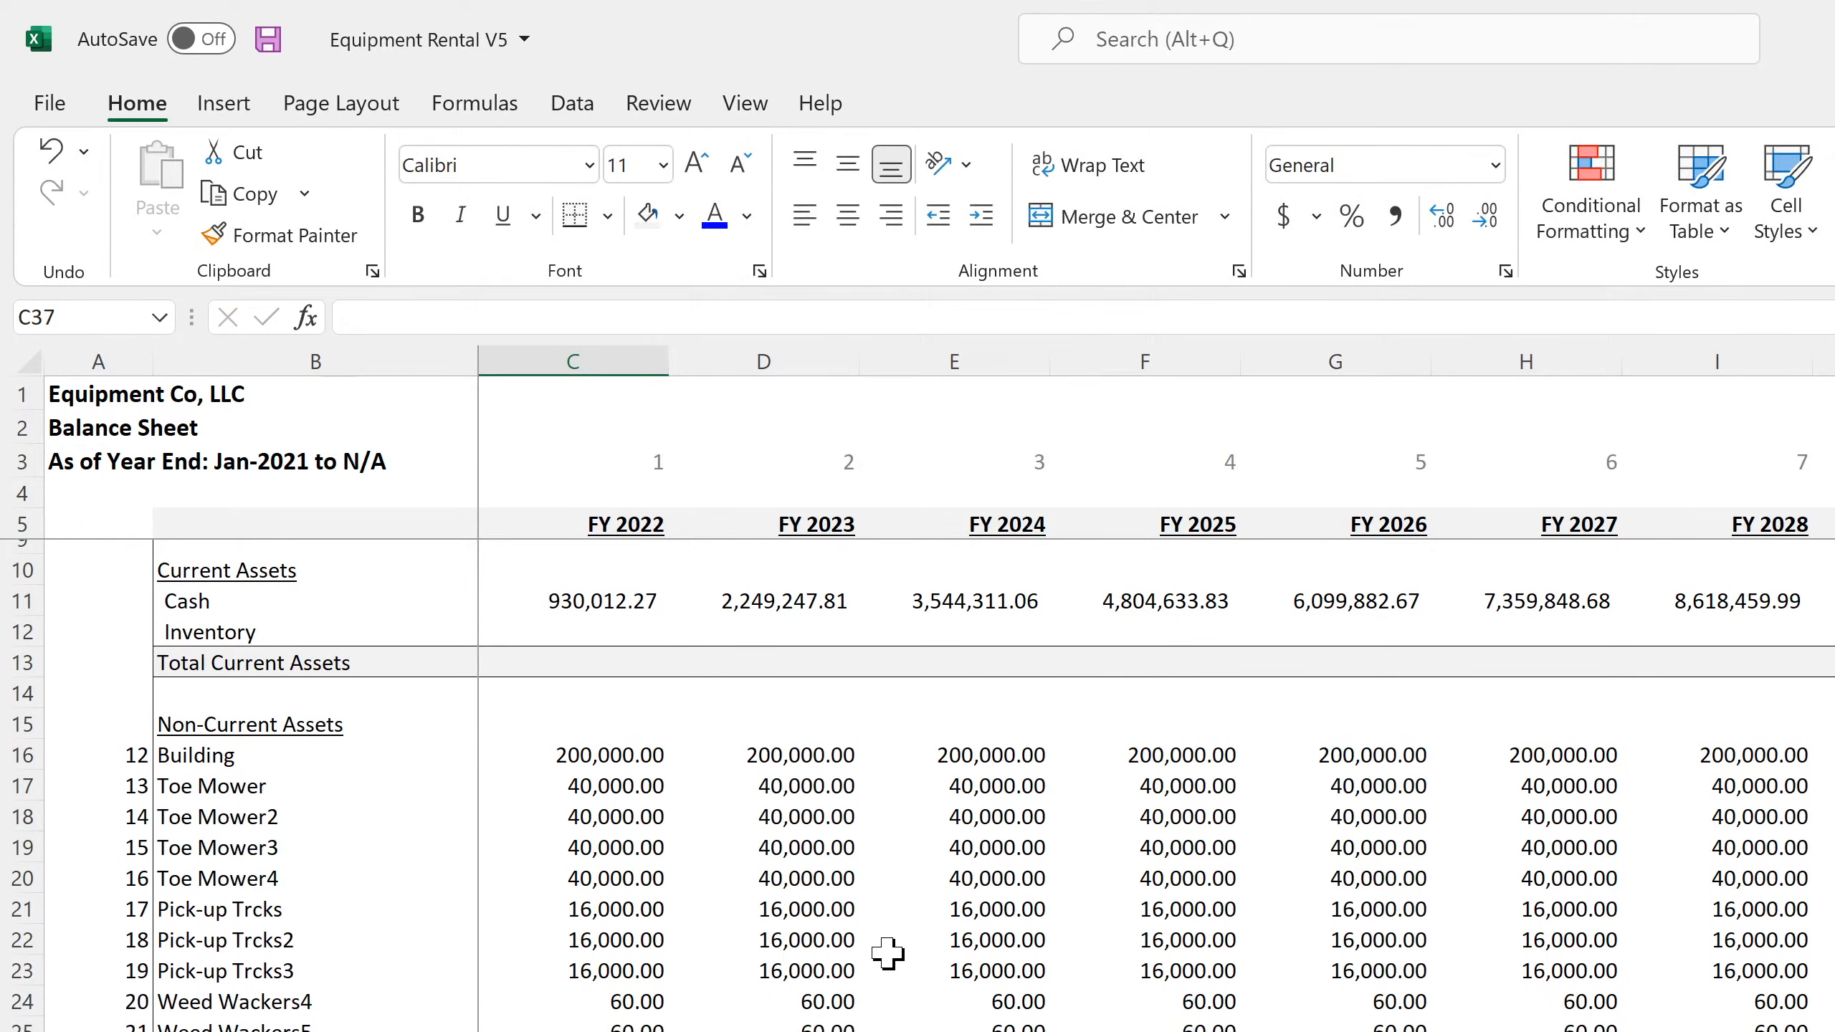
{"action": "scroll", "coordinate": [887, 954], "scroll_direction": "up", "scroll_amount": 1}
Change the Total Current Assets formula in C13 to =IFERROR(C11,"") and fill it across the fiscal-year columns
{"action": "left_click", "coordinate": [573, 771]}
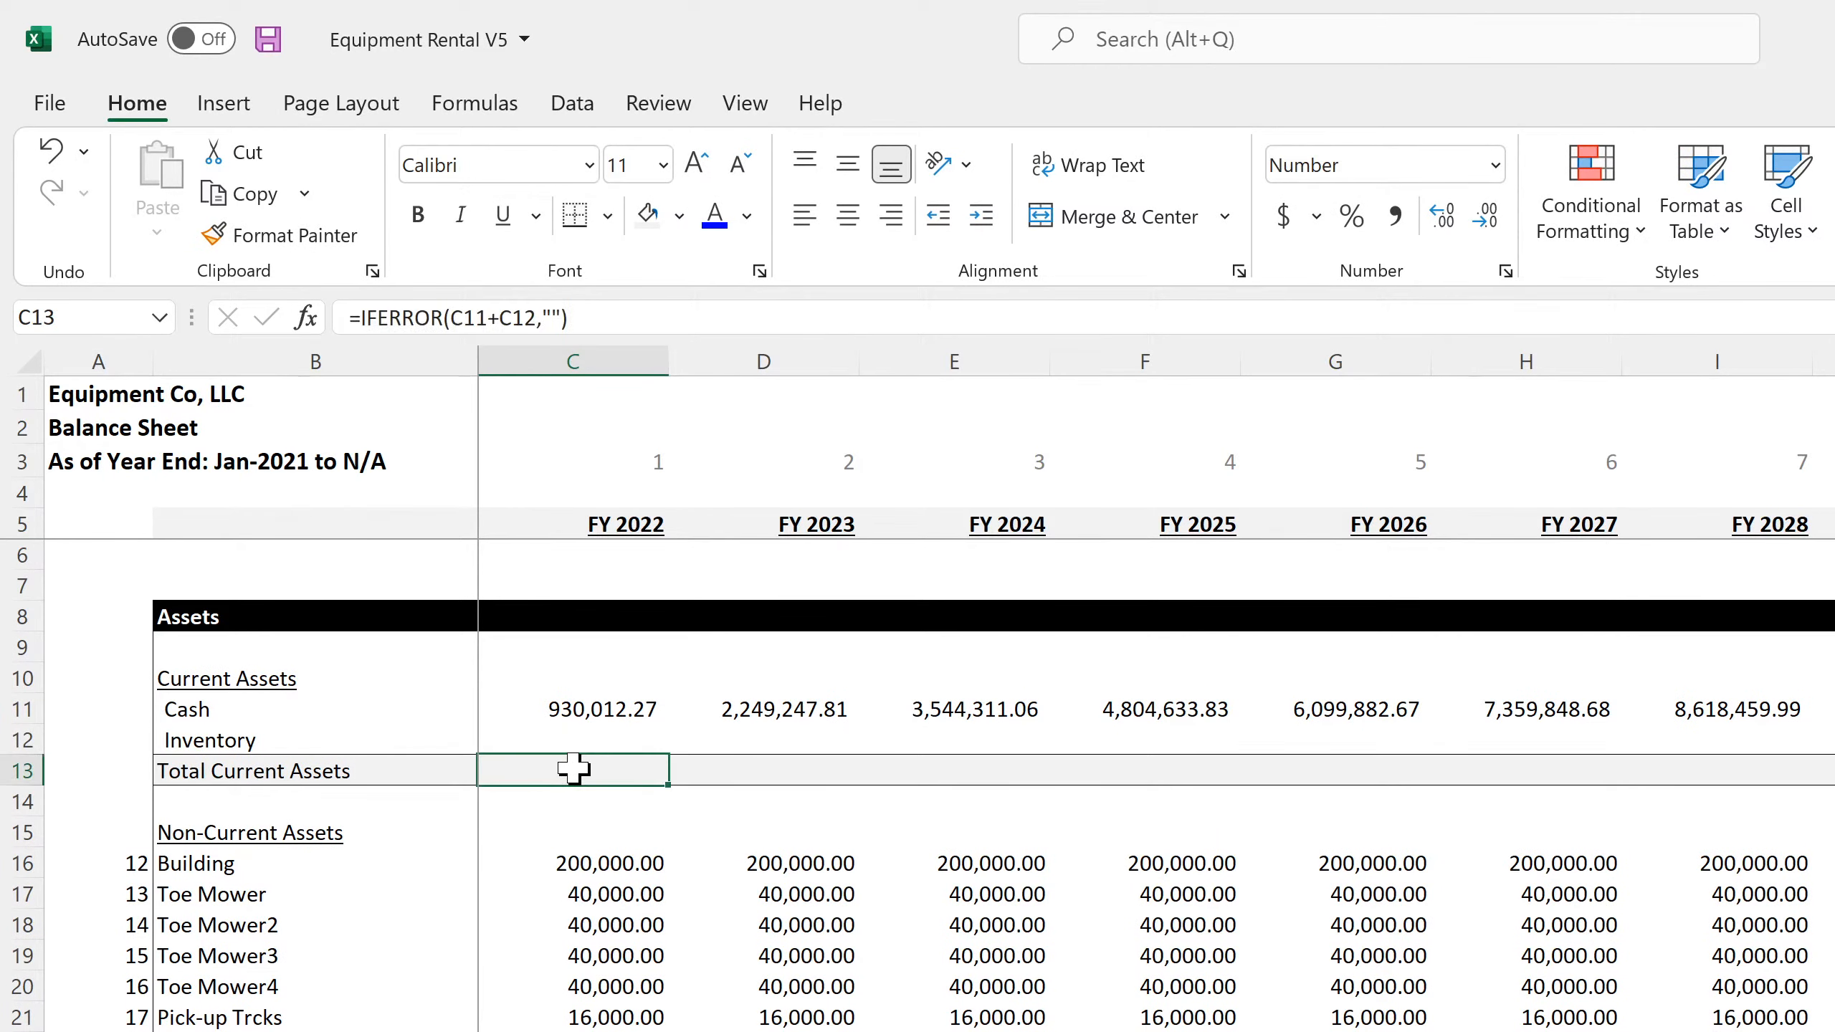
{"action": "double_click", "coordinate": [573, 770]}
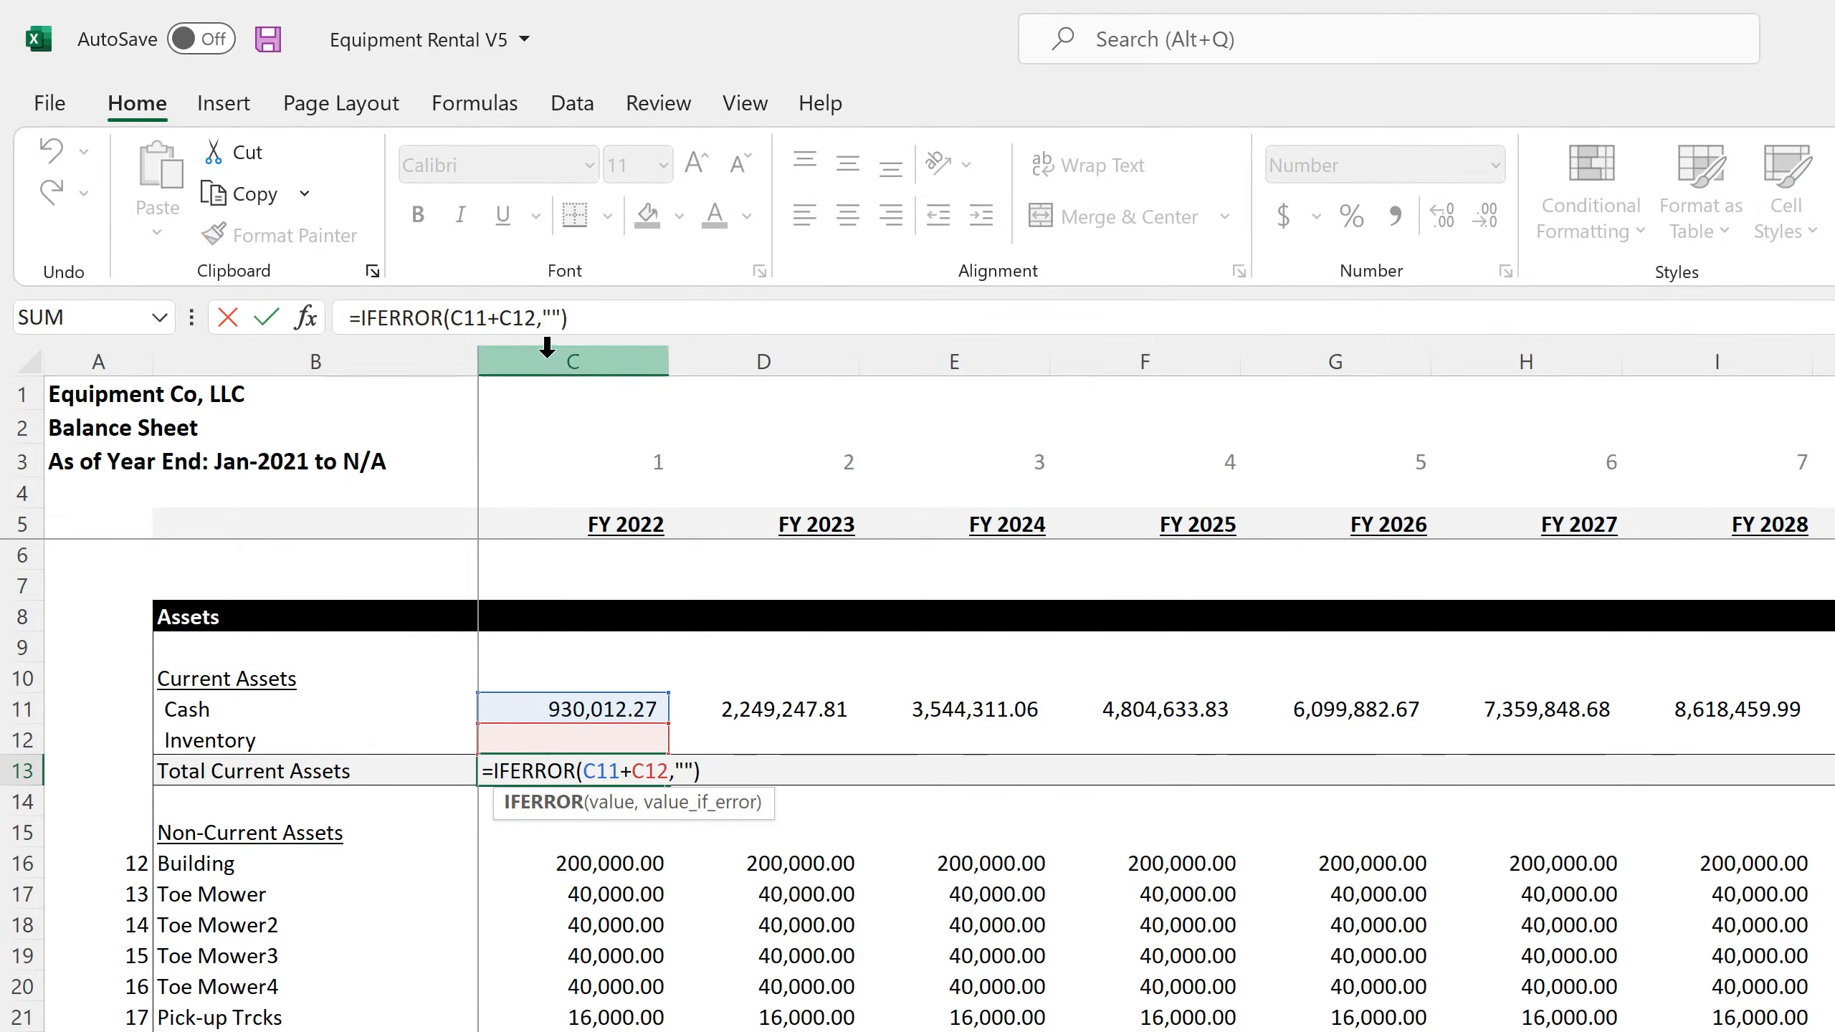
{"action": "left_click", "coordinate": [531, 317]}
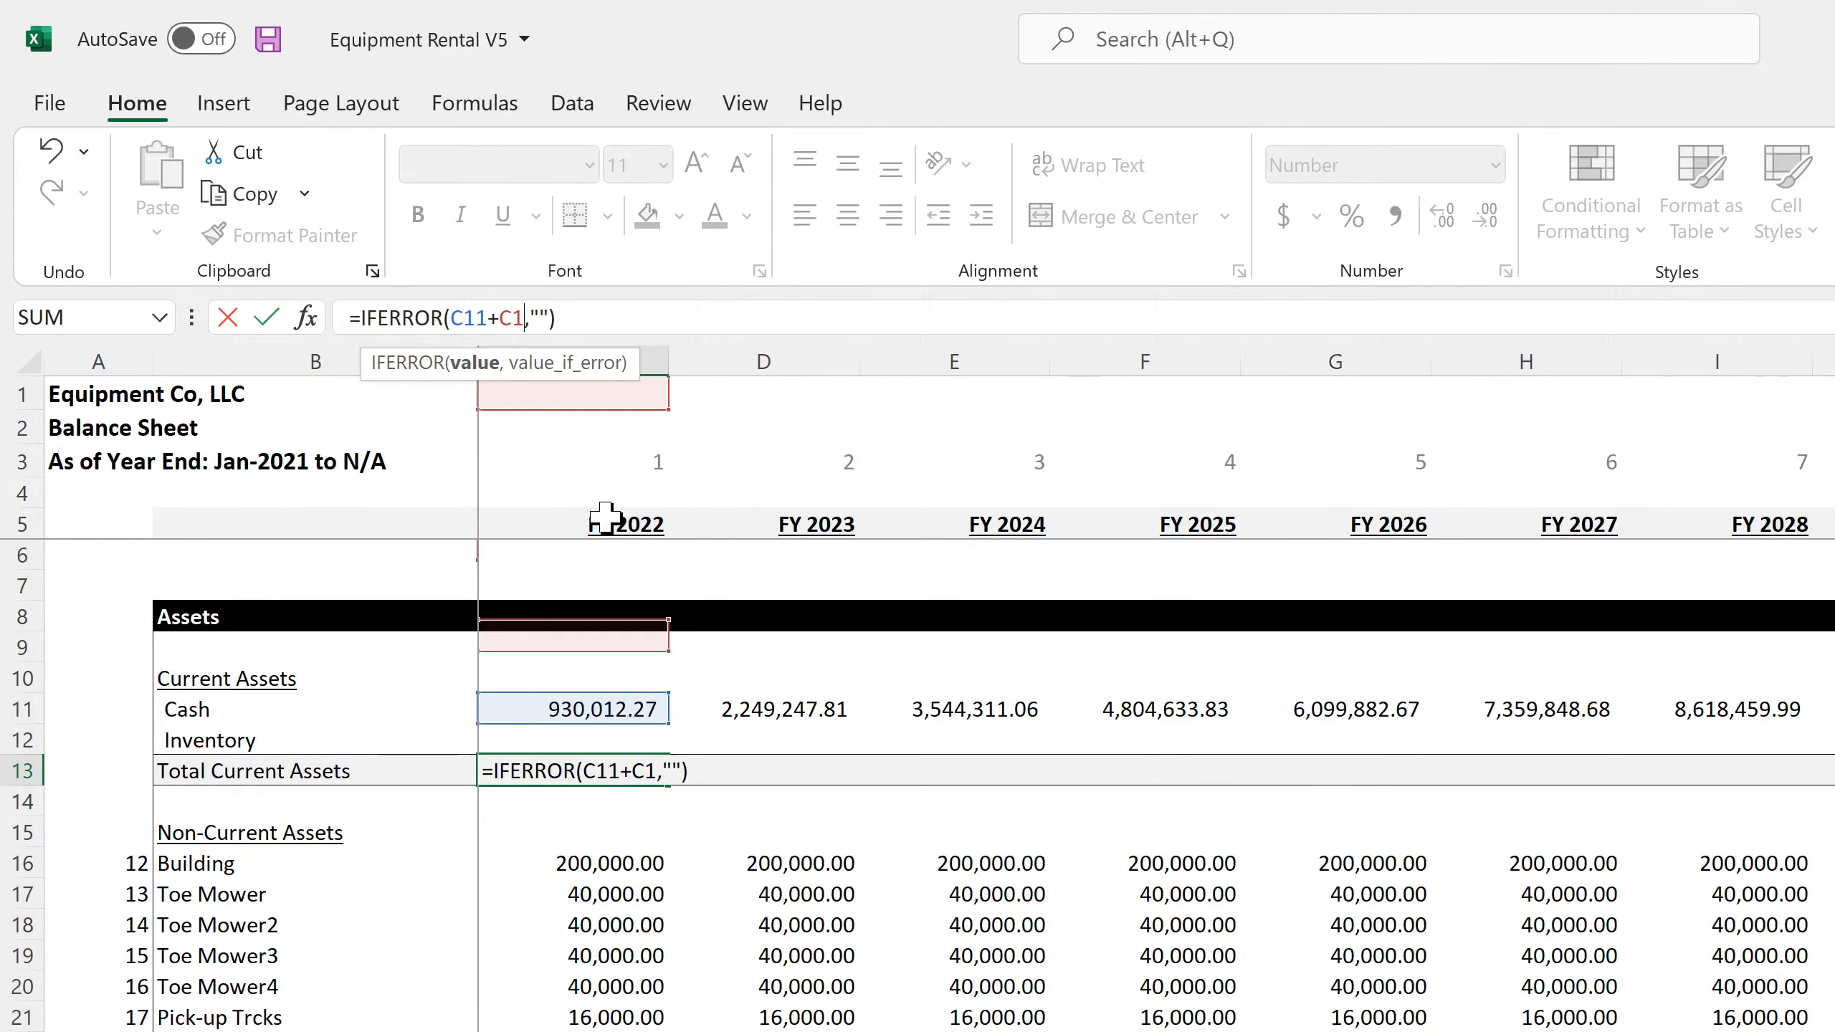
{"action": "key", "text": "Return"}
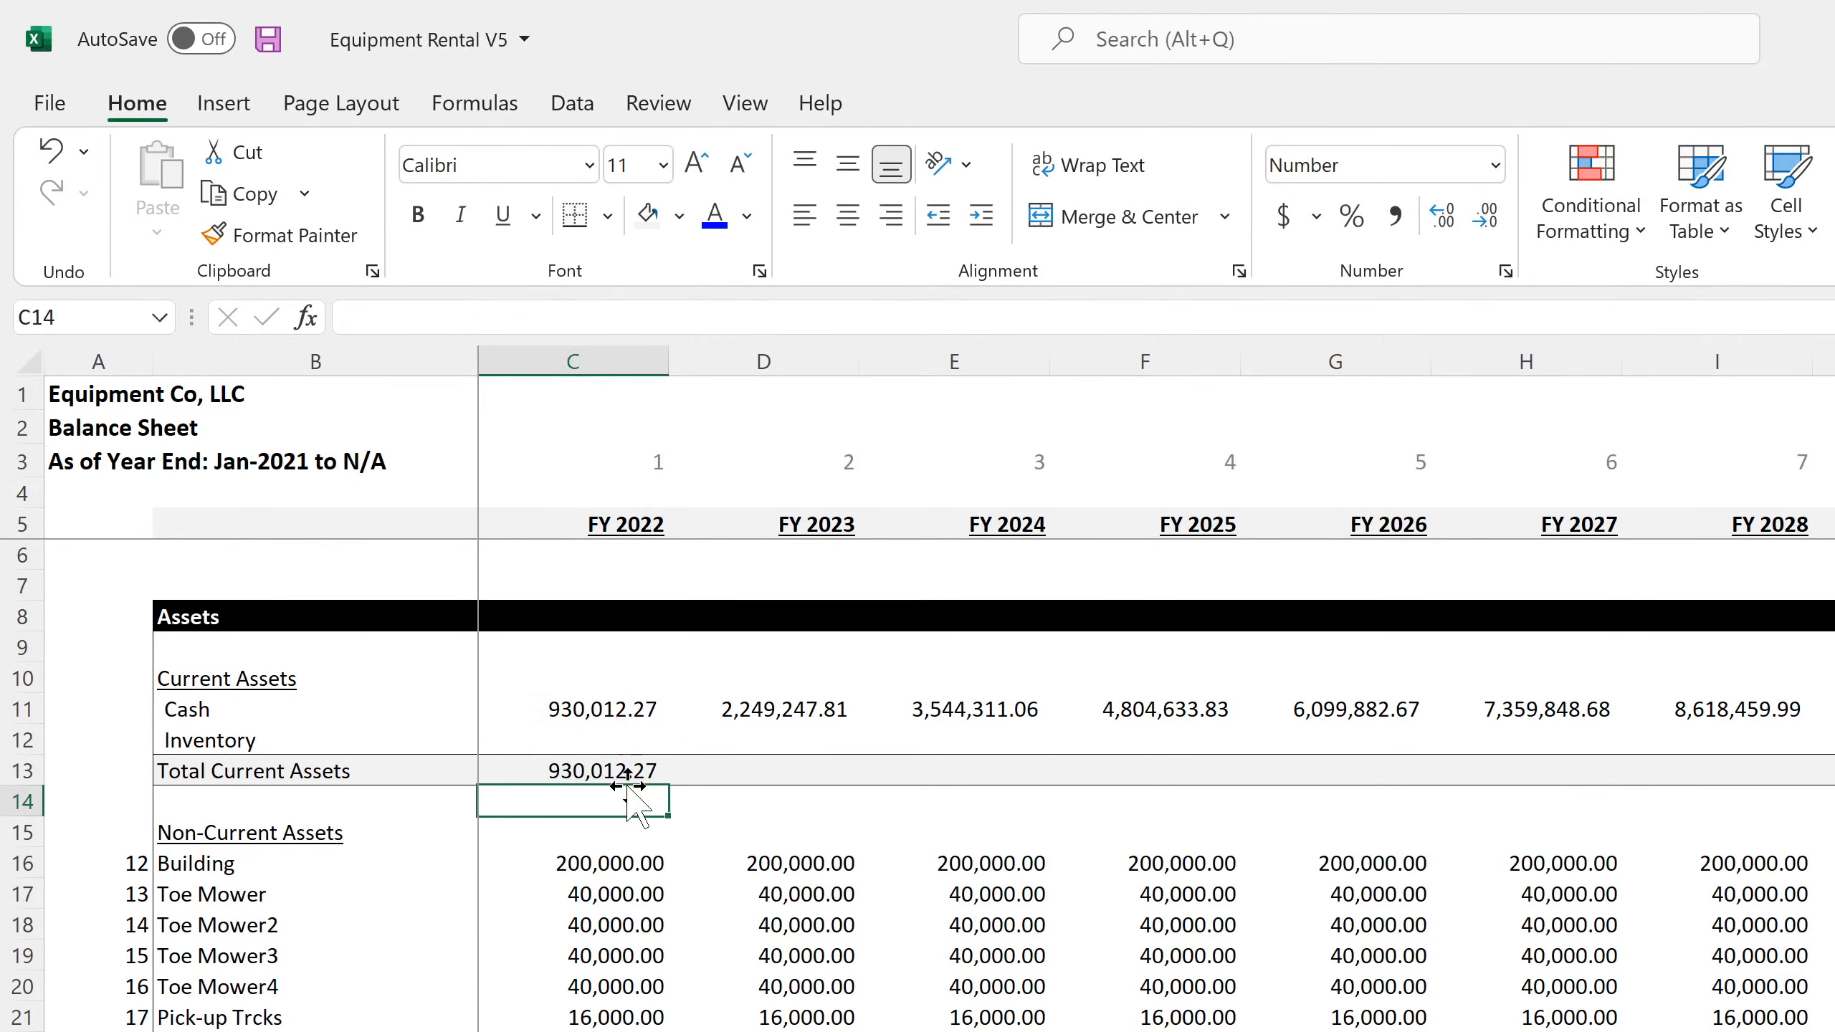
{"action": "left_click", "coordinate": [650, 771]}
{"action": "left_click_drag", "start_coordinate": [724, 786], "coordinate": [1734, 784]}
Remove the cell borders from the Common Stock values in rows 49 to 51, columns C to L
{"action": "scroll", "coordinate": [1084, 994], "scroll_direction": "down", "scroll_amount": 5}
{"action": "scroll", "coordinate": [1082, 994], "scroll_direction": "down", "scroll_amount": 6}
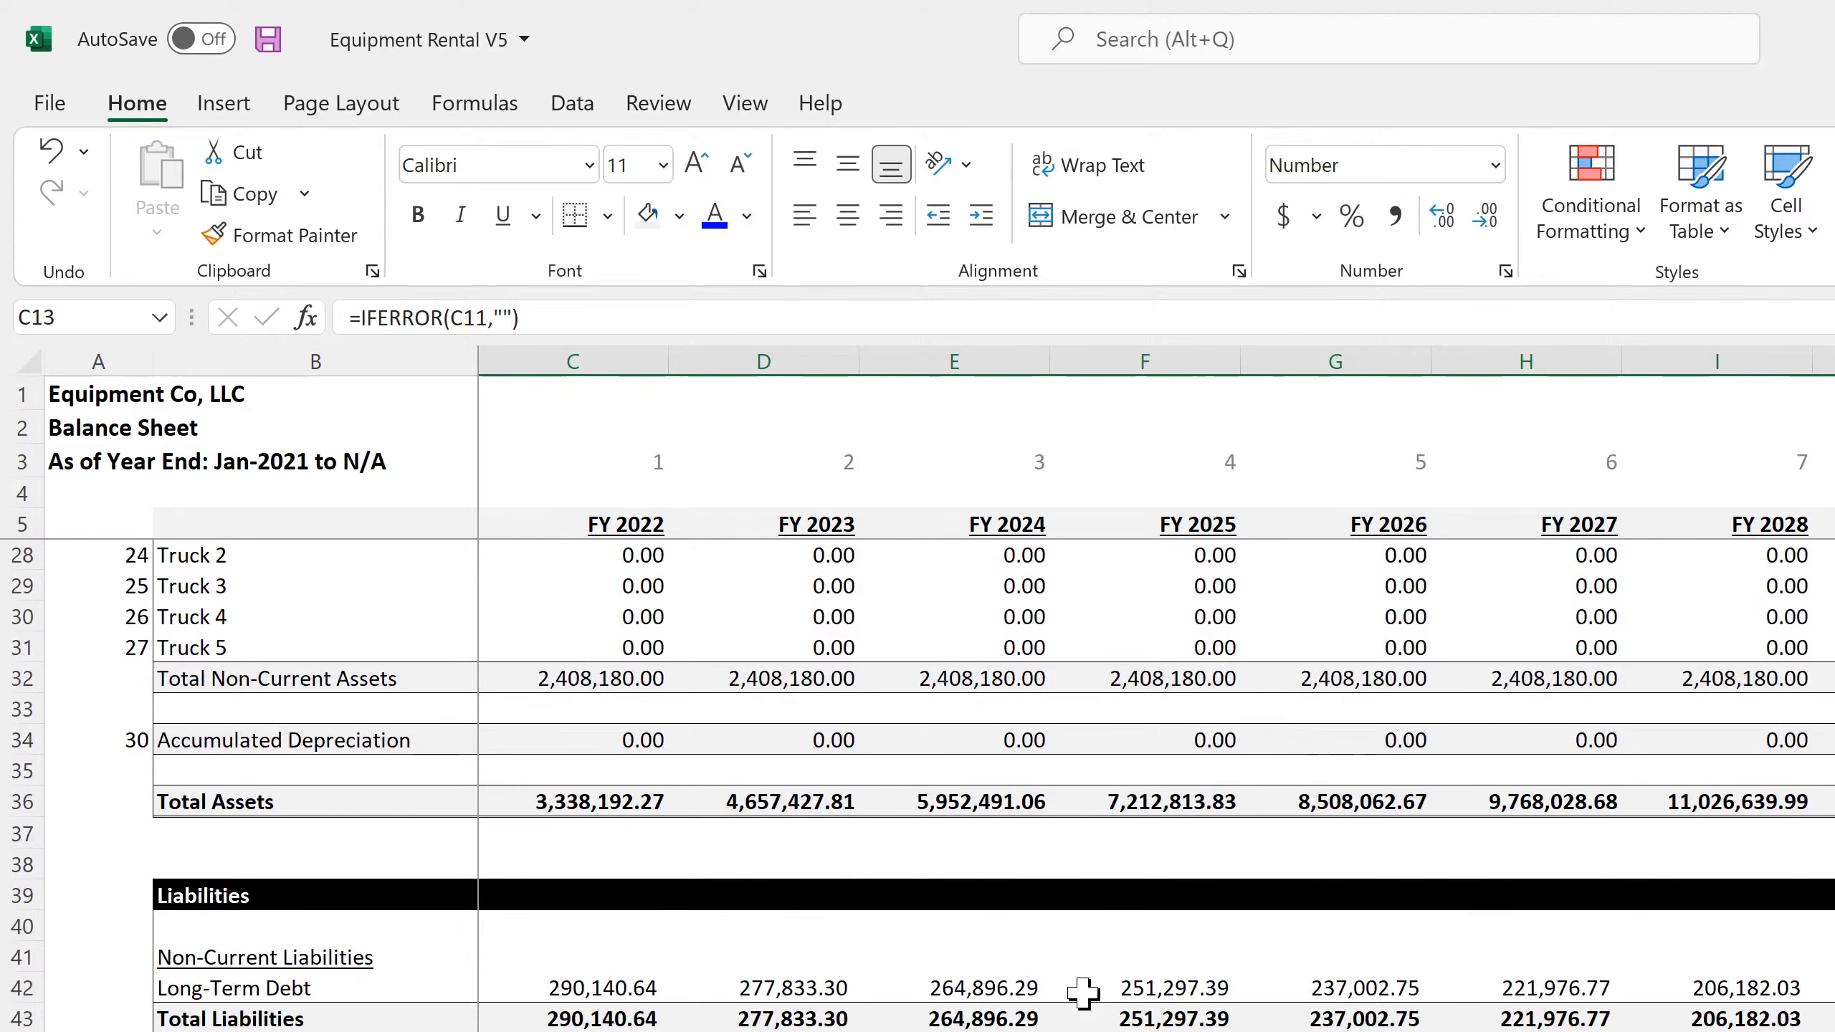
{"action": "left_click_drag", "start_coordinate": [1831, 865], "coordinate": [602, 918]}
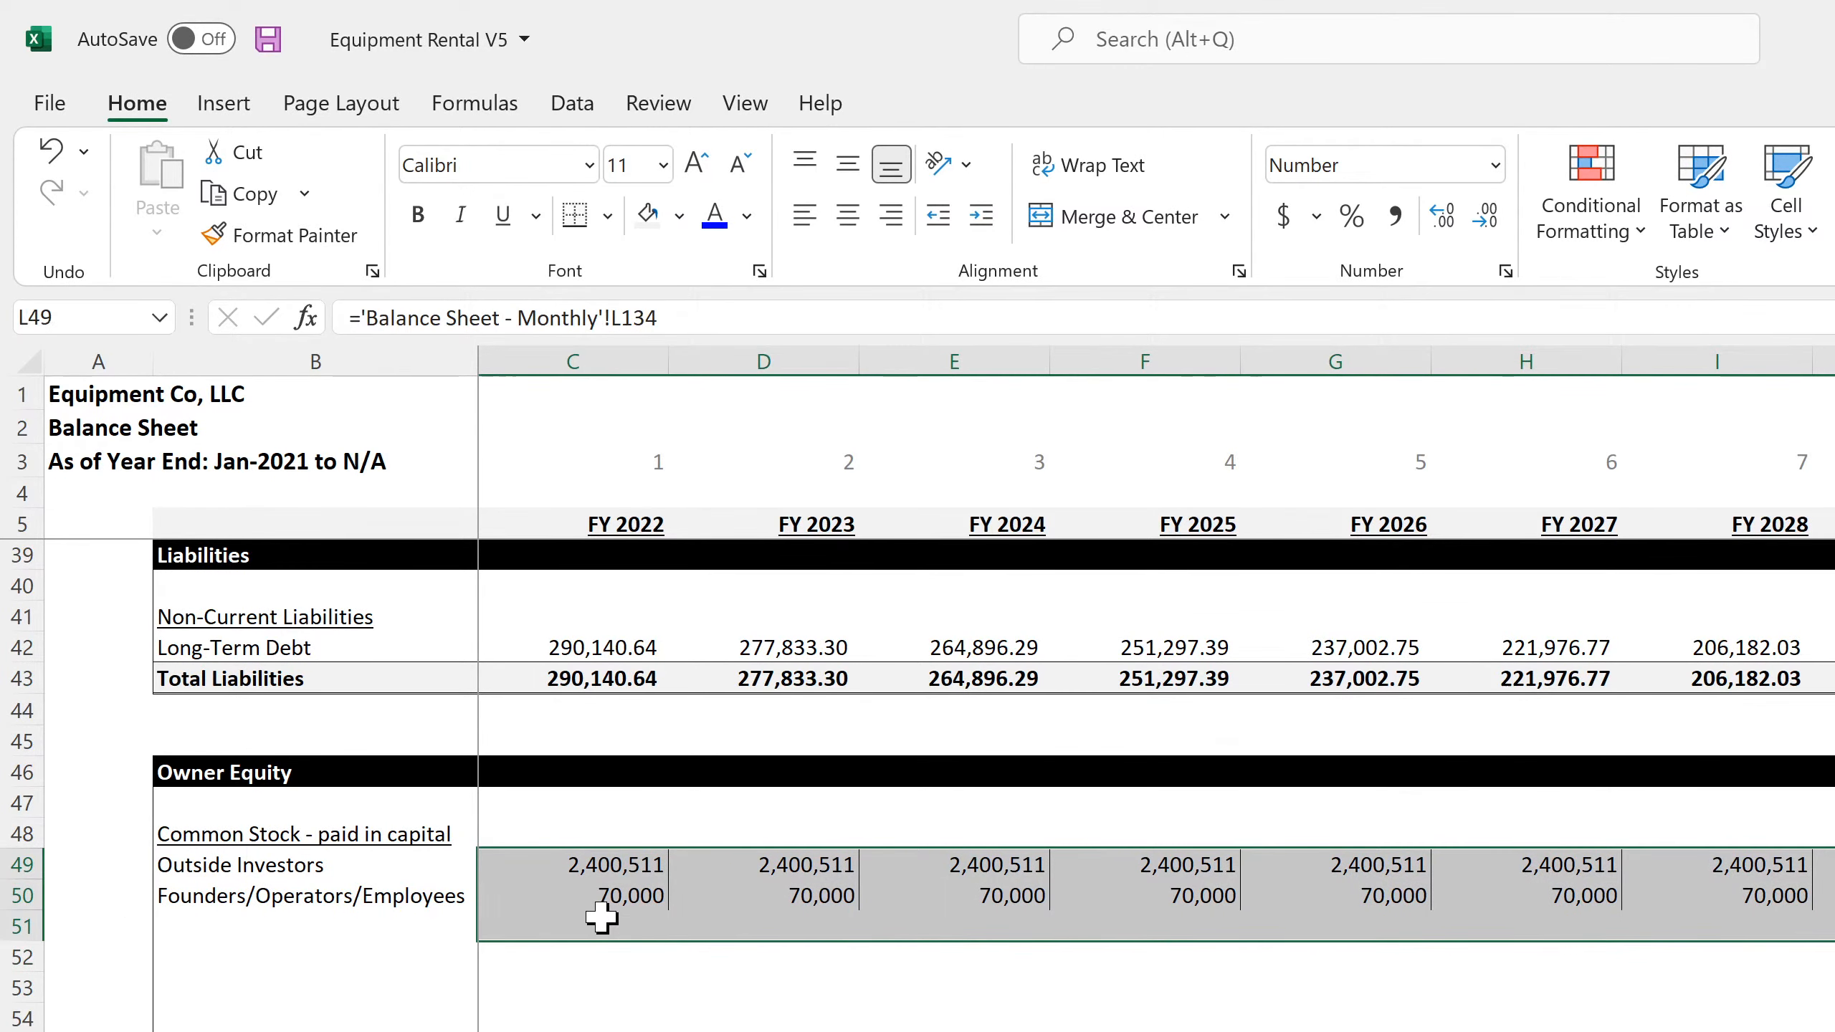
{"action": "left_click", "coordinate": [607, 216]}
{"action": "left_click", "coordinate": [661, 503]}
{"action": "left_click", "coordinate": [729, 896]}
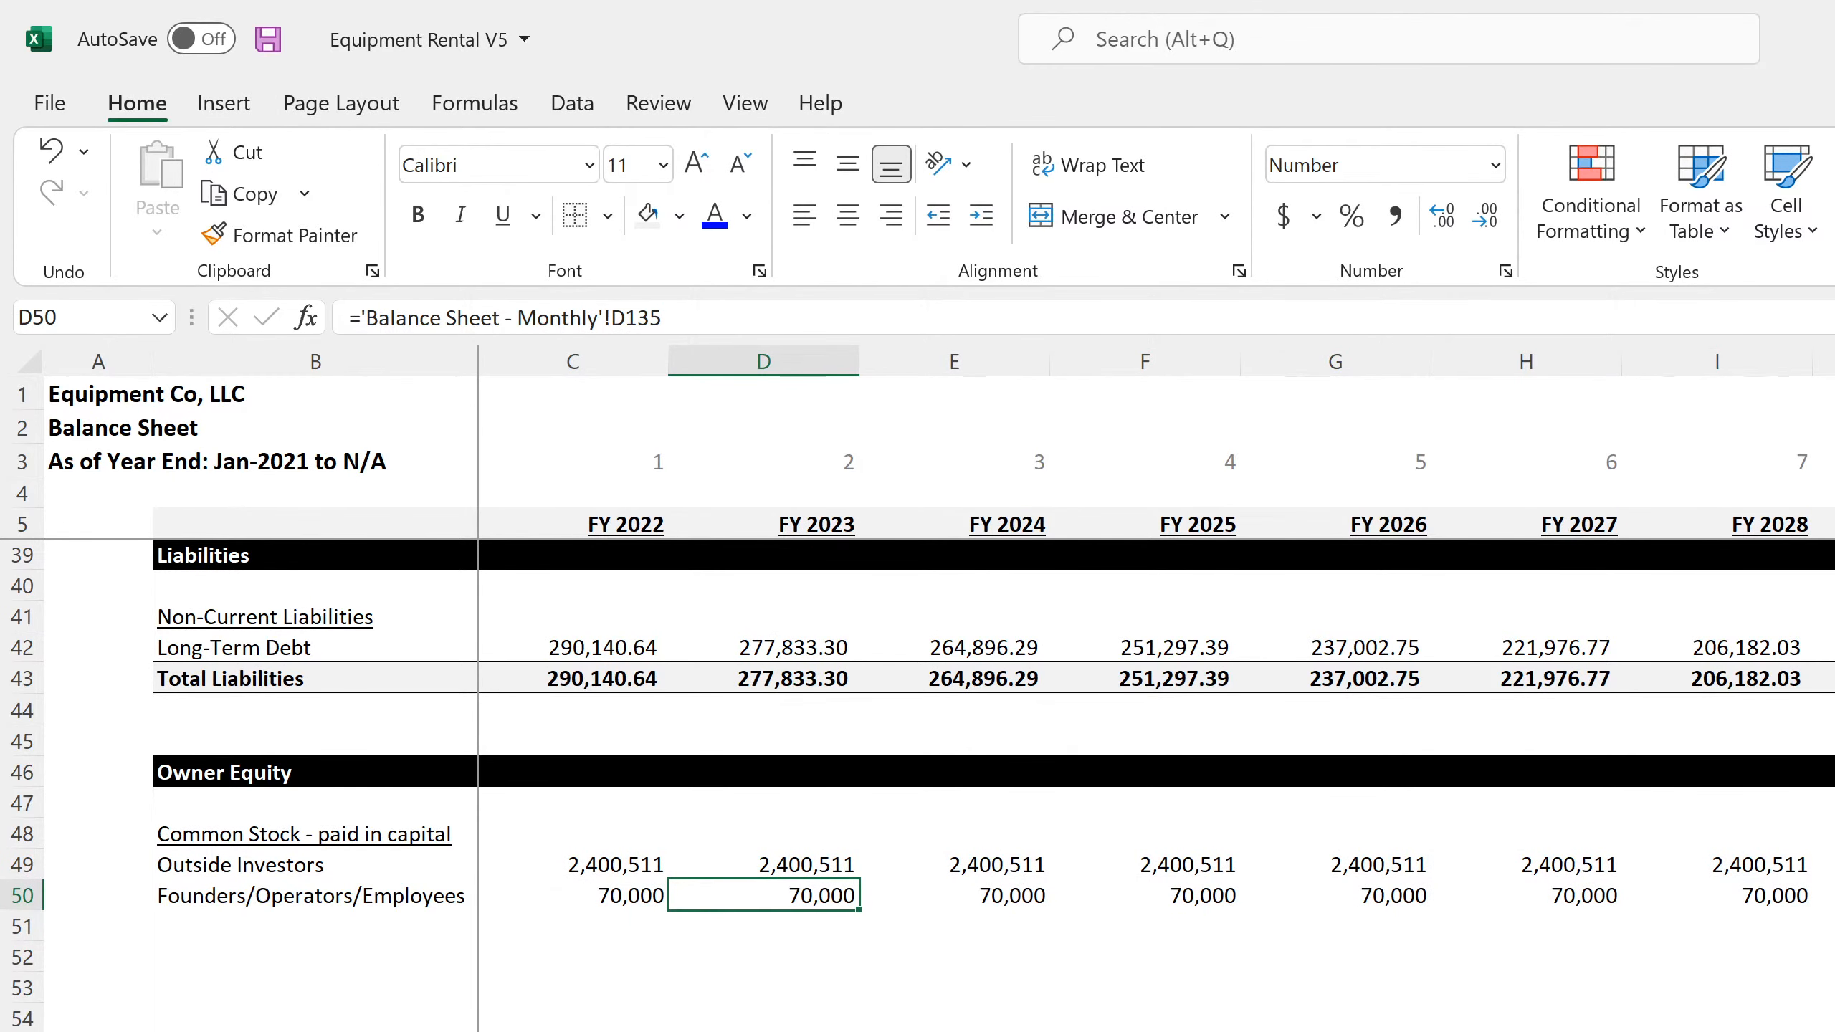
Check the Retained Earnings formulas in D58 and E58 of the annual Balance Sheet against the total rows
{"action": "scroll", "coordinate": [939, 722], "scroll_direction": "down", "scroll_amount": 4}
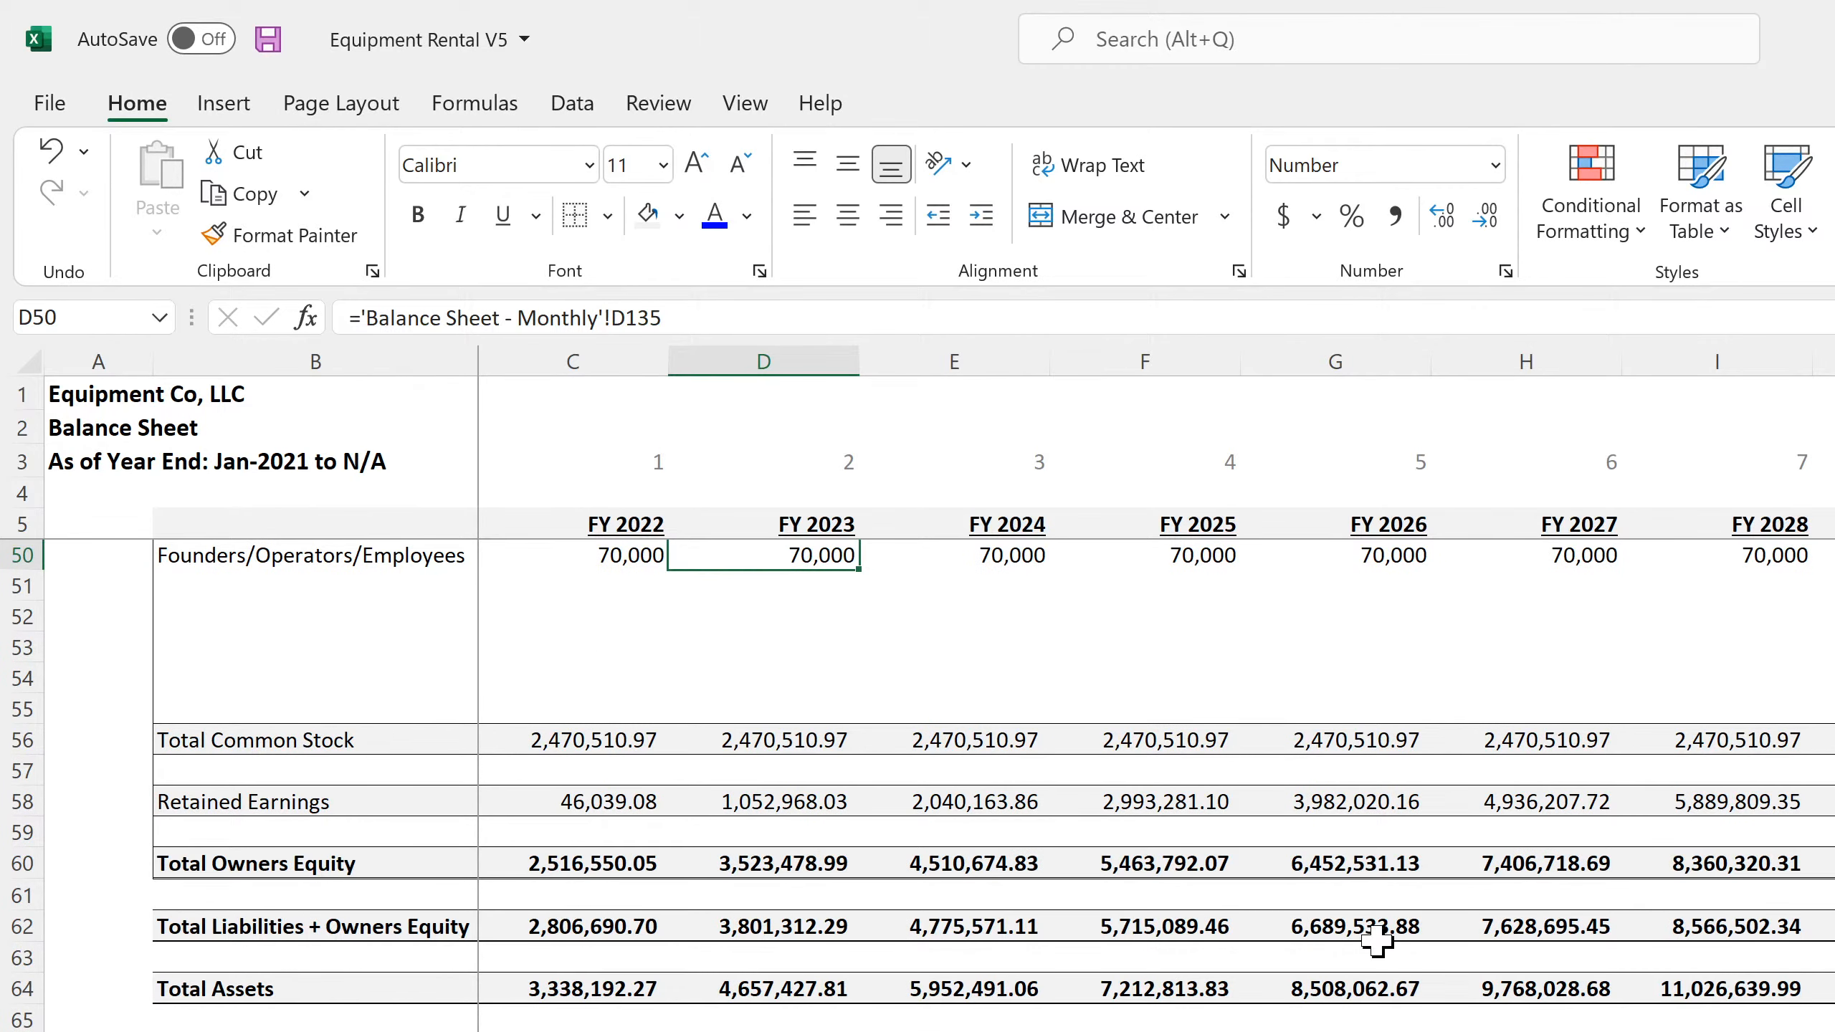
{"action": "left_click", "coordinate": [802, 802]}
{"action": "left_click", "coordinate": [994, 809]}
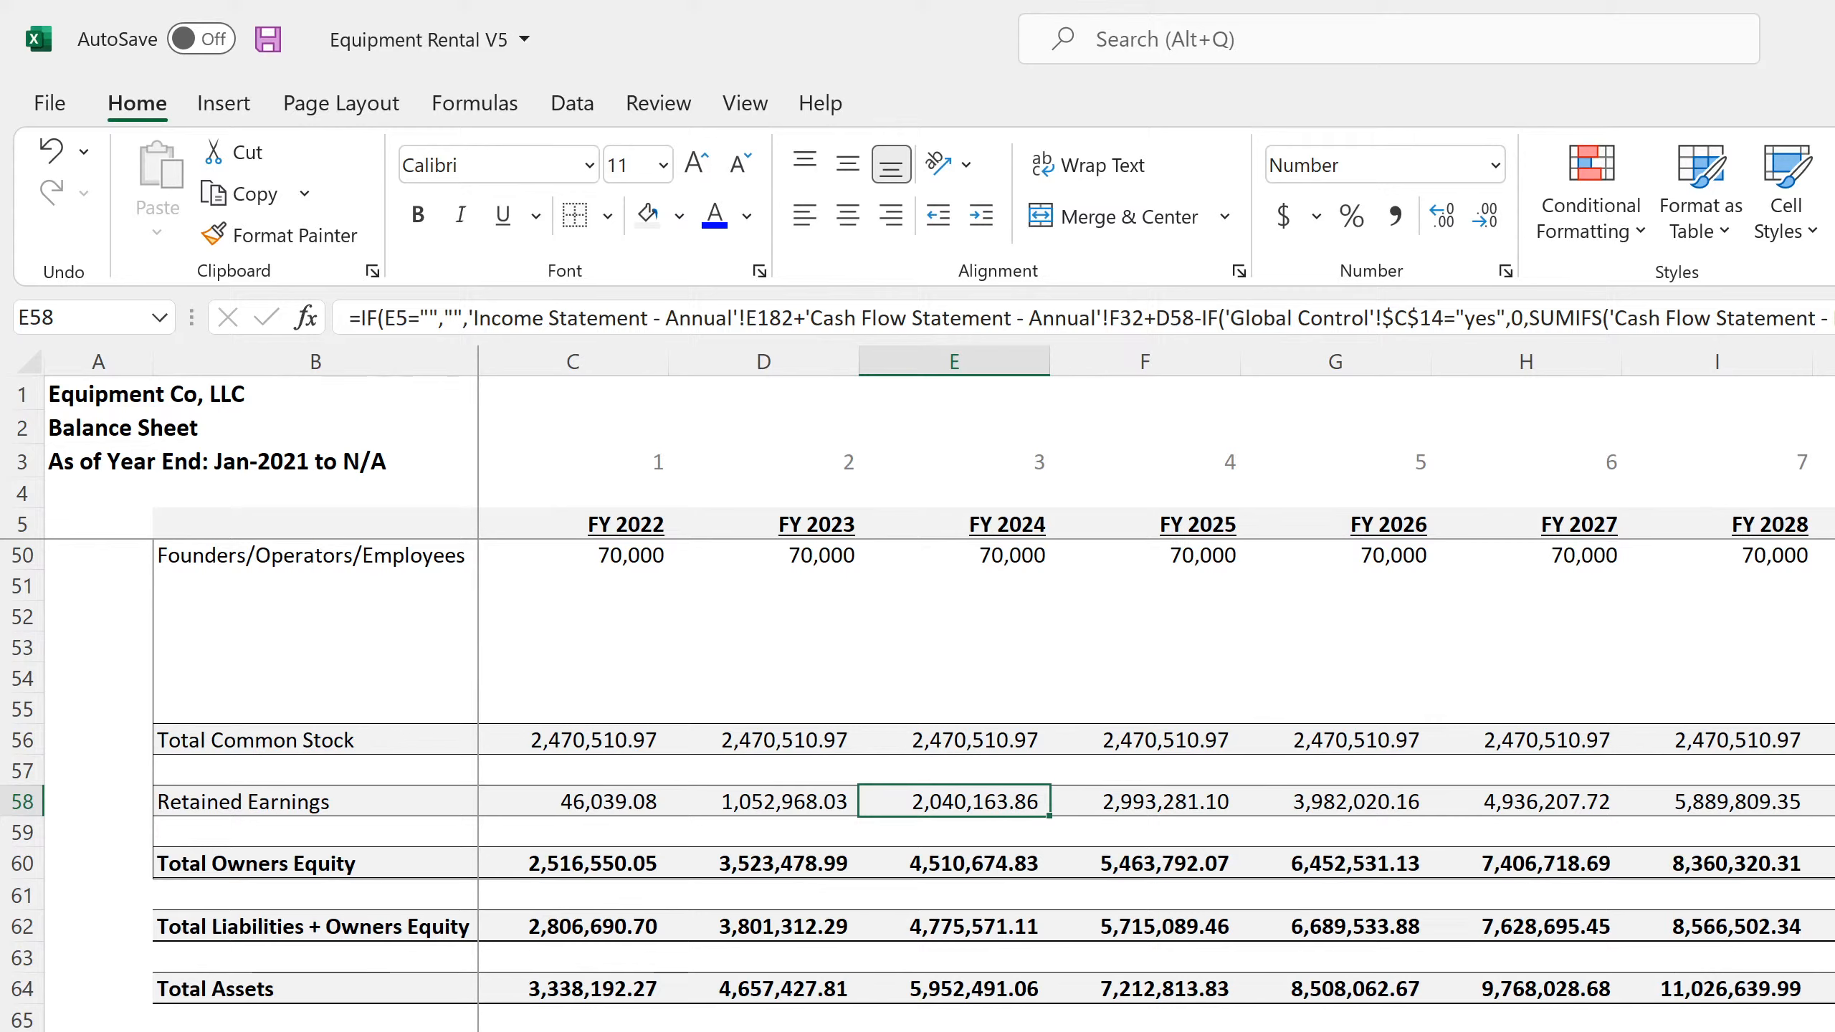
Review the Common Stock values in rows 134 and 135 of the monthly Balance Sheet across all months
{"action": "left_click_drag", "start_coordinate": [573, 1031], "coordinate": [98, 1031]}
{"action": "left_click", "coordinate": [953, 1031]}
{"action": "key", "text": "ctrl+Page_Up"}
{"action": "scroll", "coordinate": [1156, 788], "scroll_direction": "right", "scroll_amount": 20}
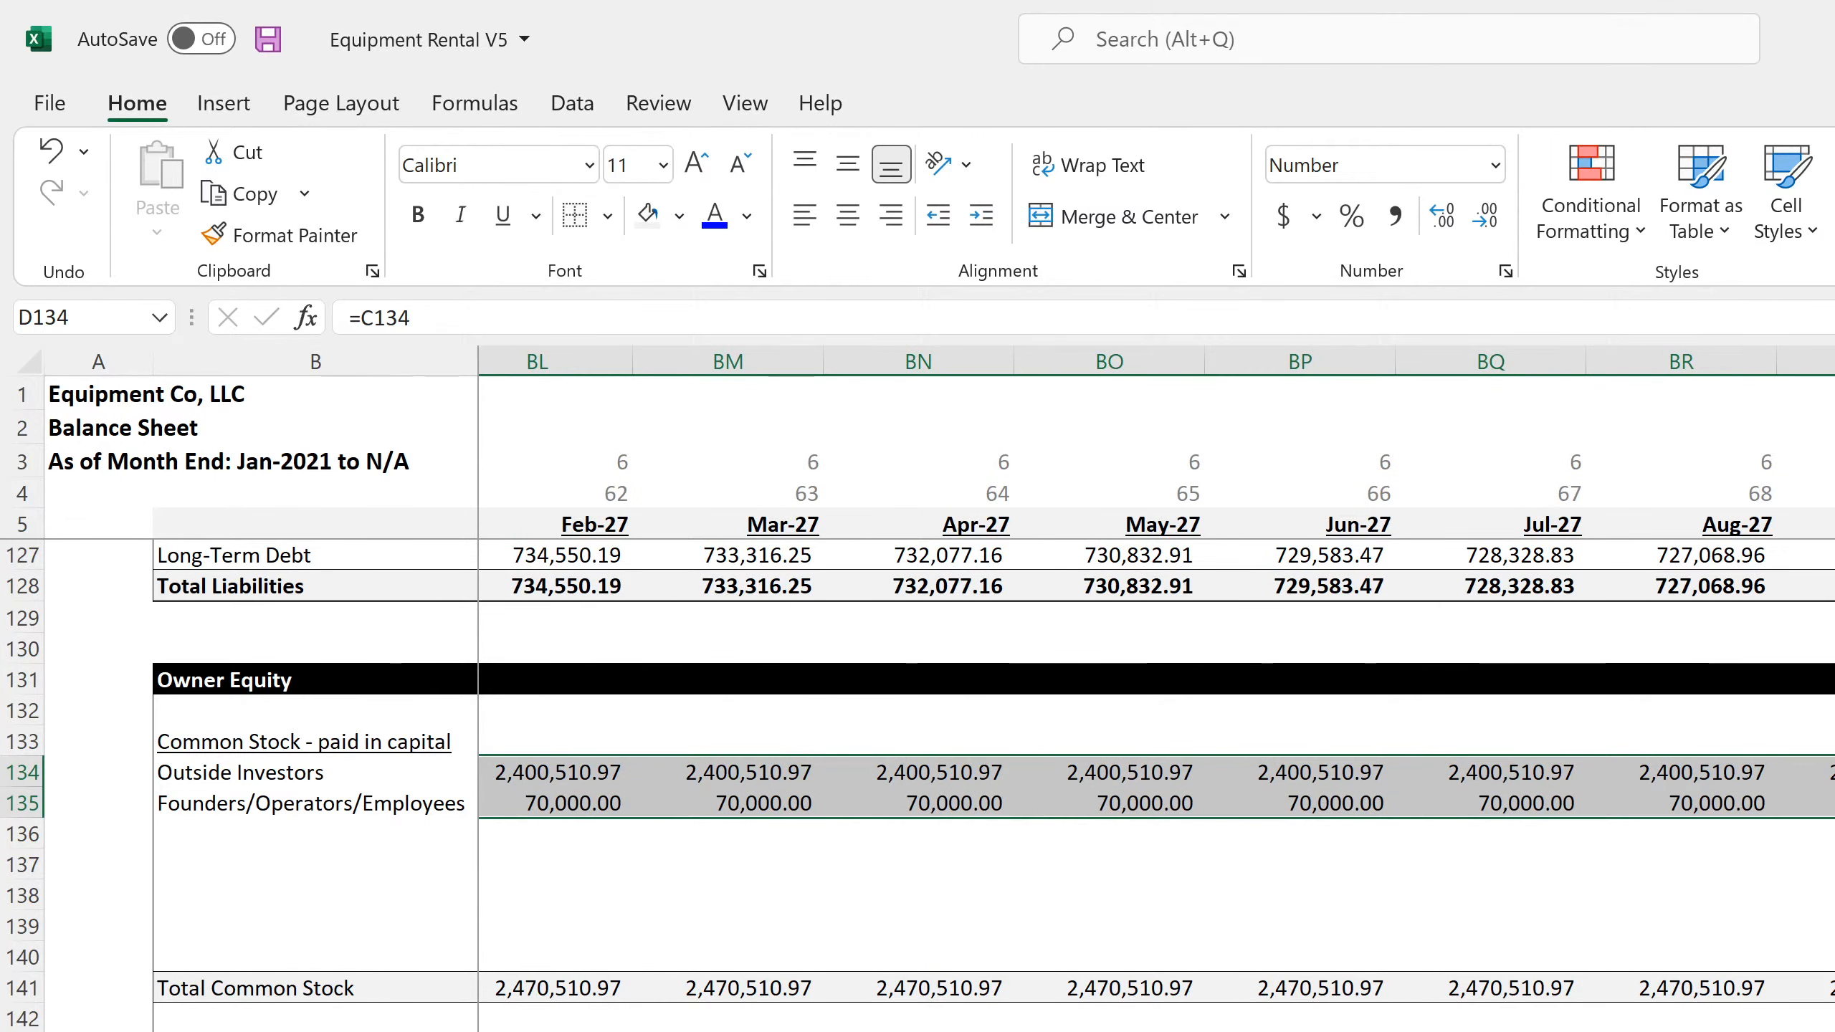
{"action": "scroll", "coordinate": [1156, 788], "scroll_direction": "right", "scroll_amount": 16}
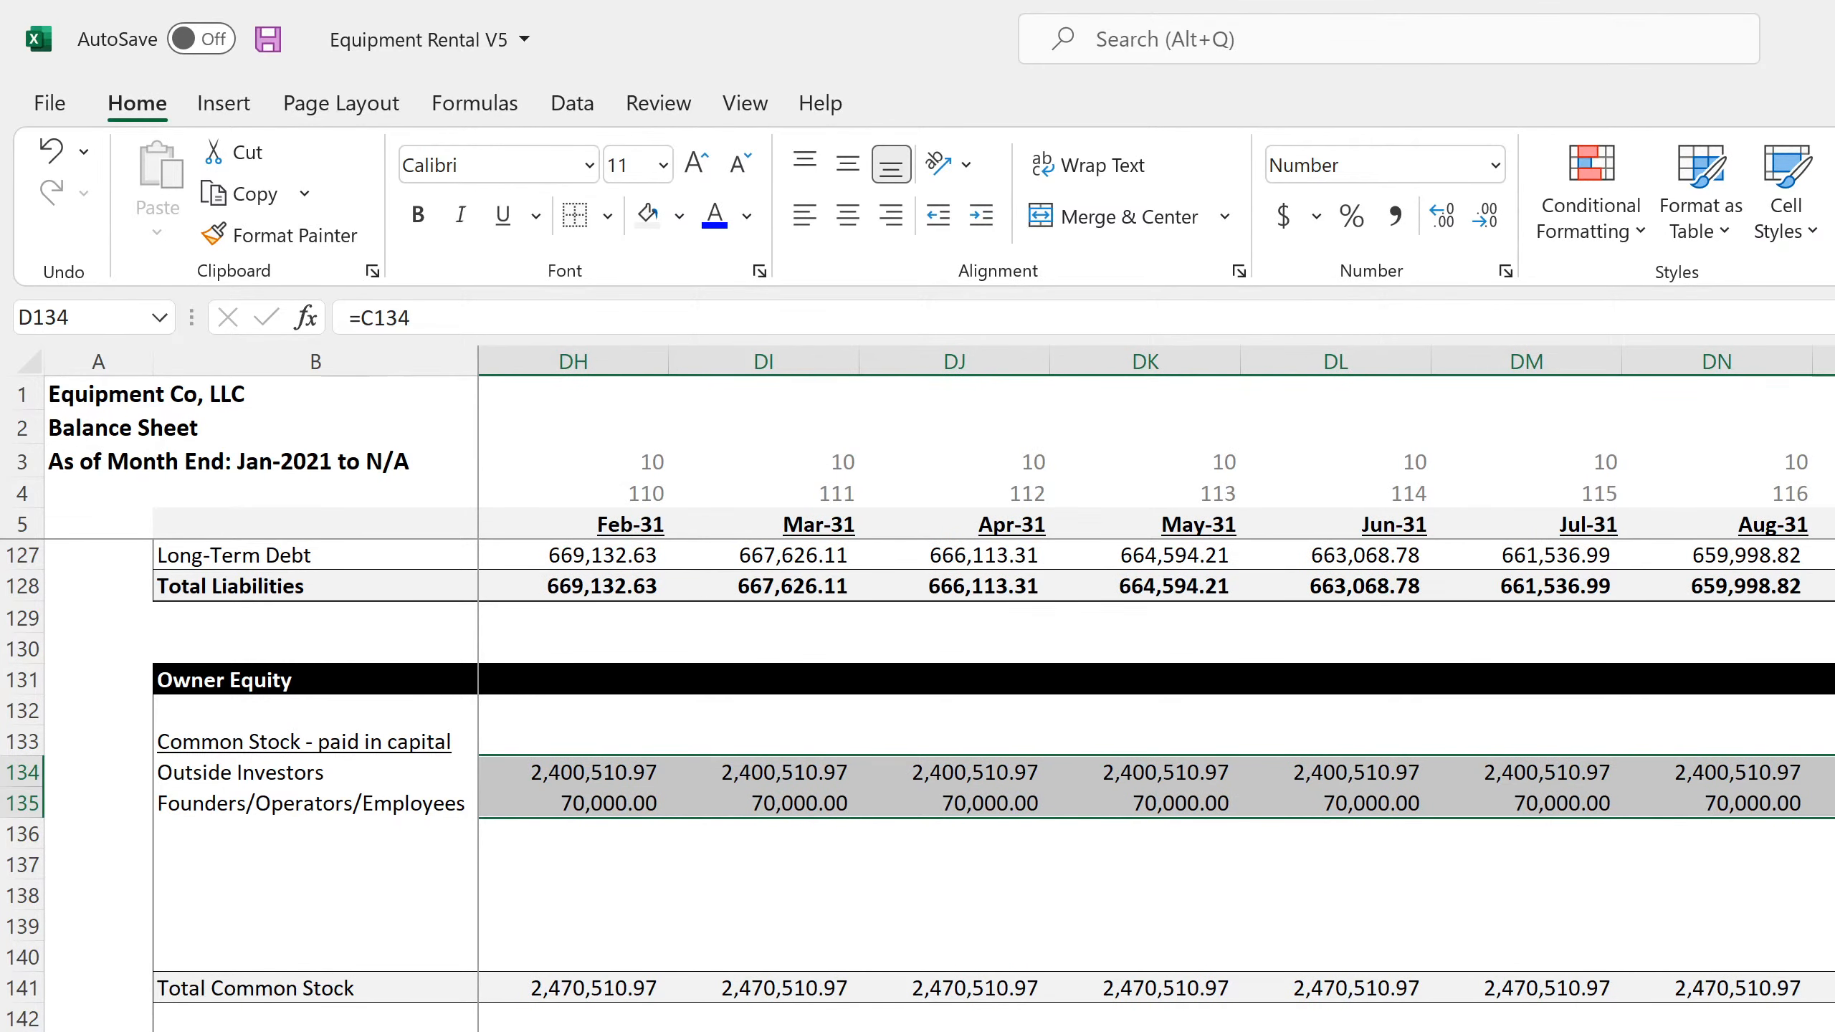
{"action": "scroll", "coordinate": [1156, 788], "scroll_direction": "left", "scroll_amount": 20}
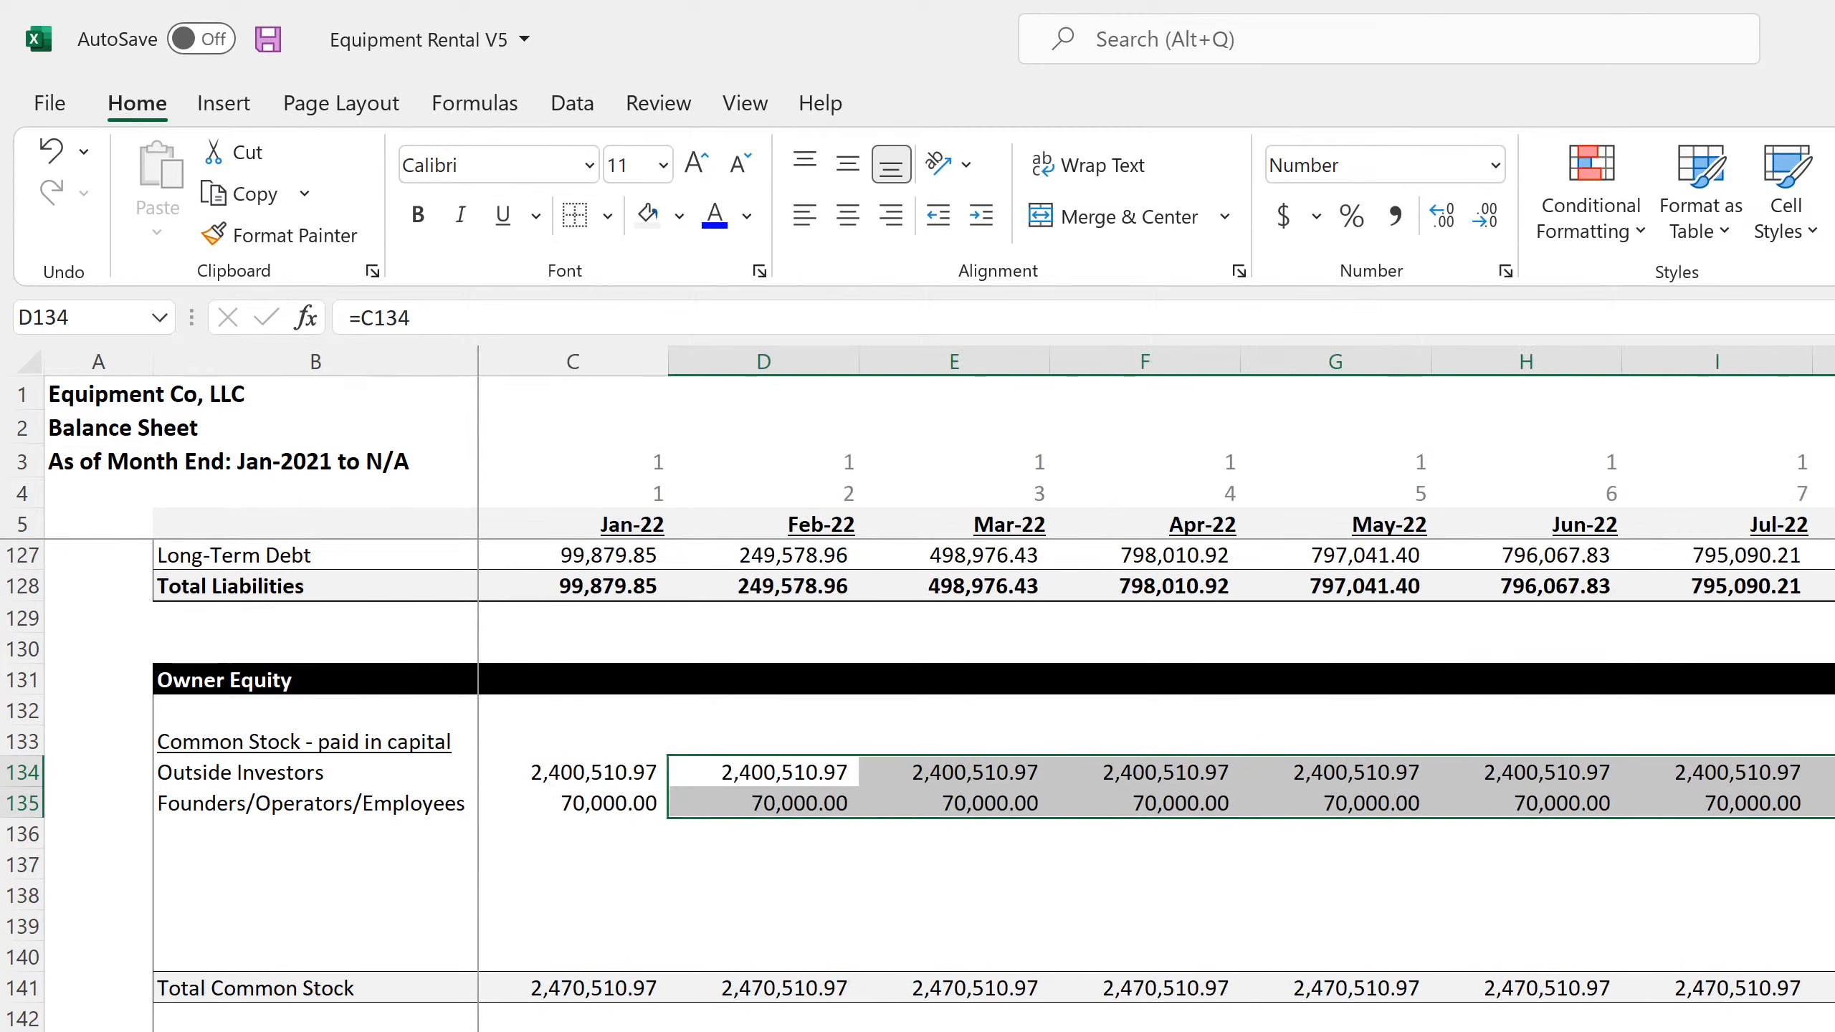
{"action": "scroll", "coordinate": [1156, 788], "scroll_direction": "up", "scroll_amount": 20}
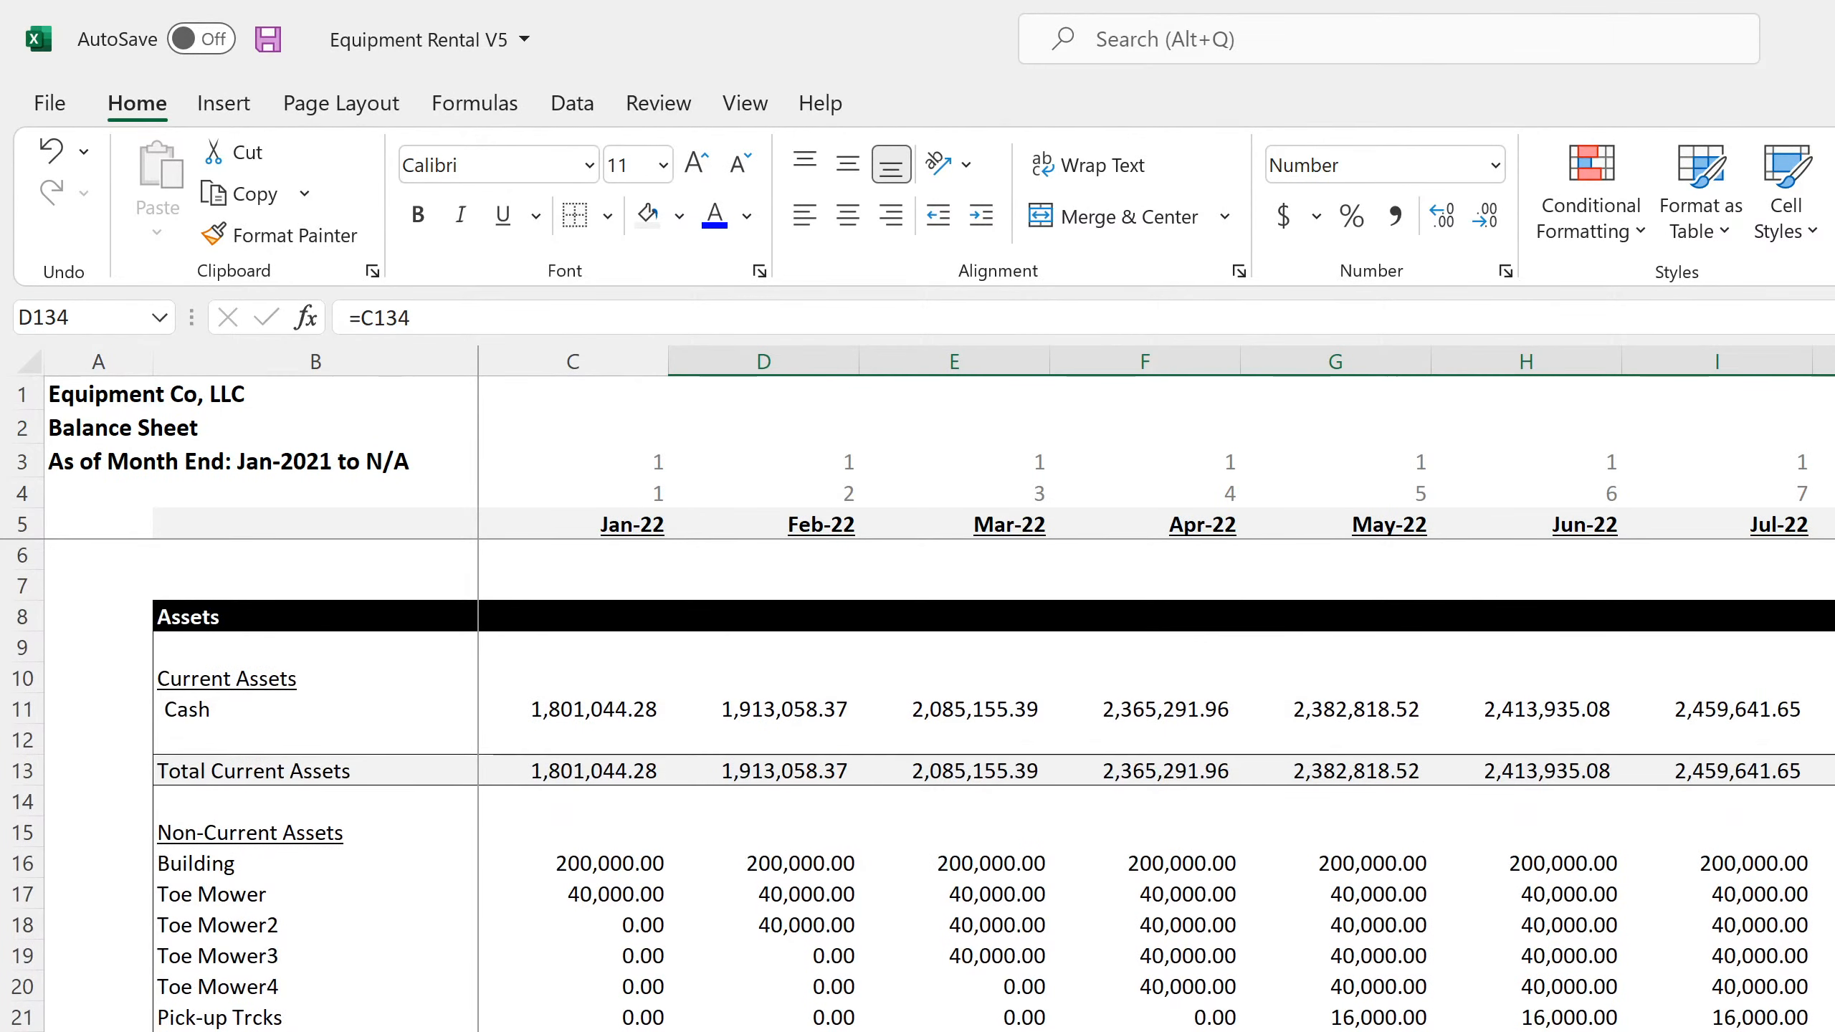
Check the Sale of Company Stock formulas in D31 and E31 of the monthly Statement of Cash Flows
{"action": "key", "text": "ctrl+Page_Down"}
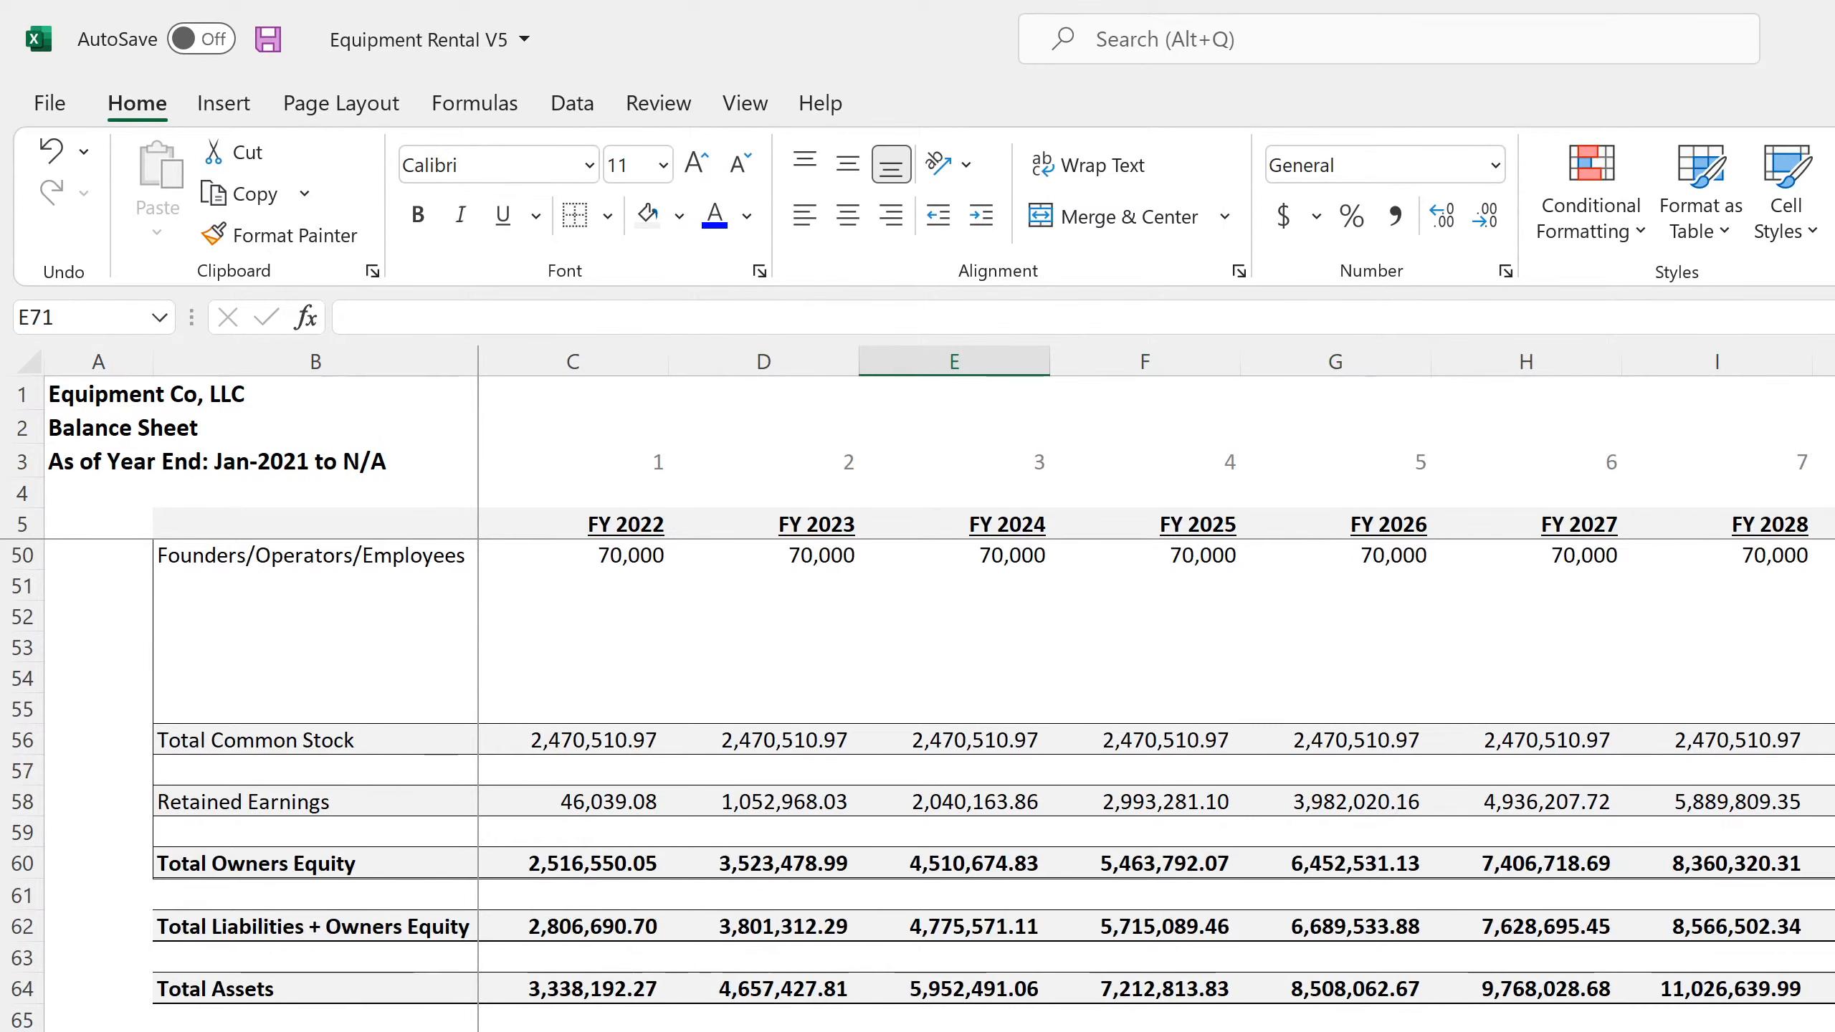
{"action": "key", "text": "ctrl+Page_Down"}
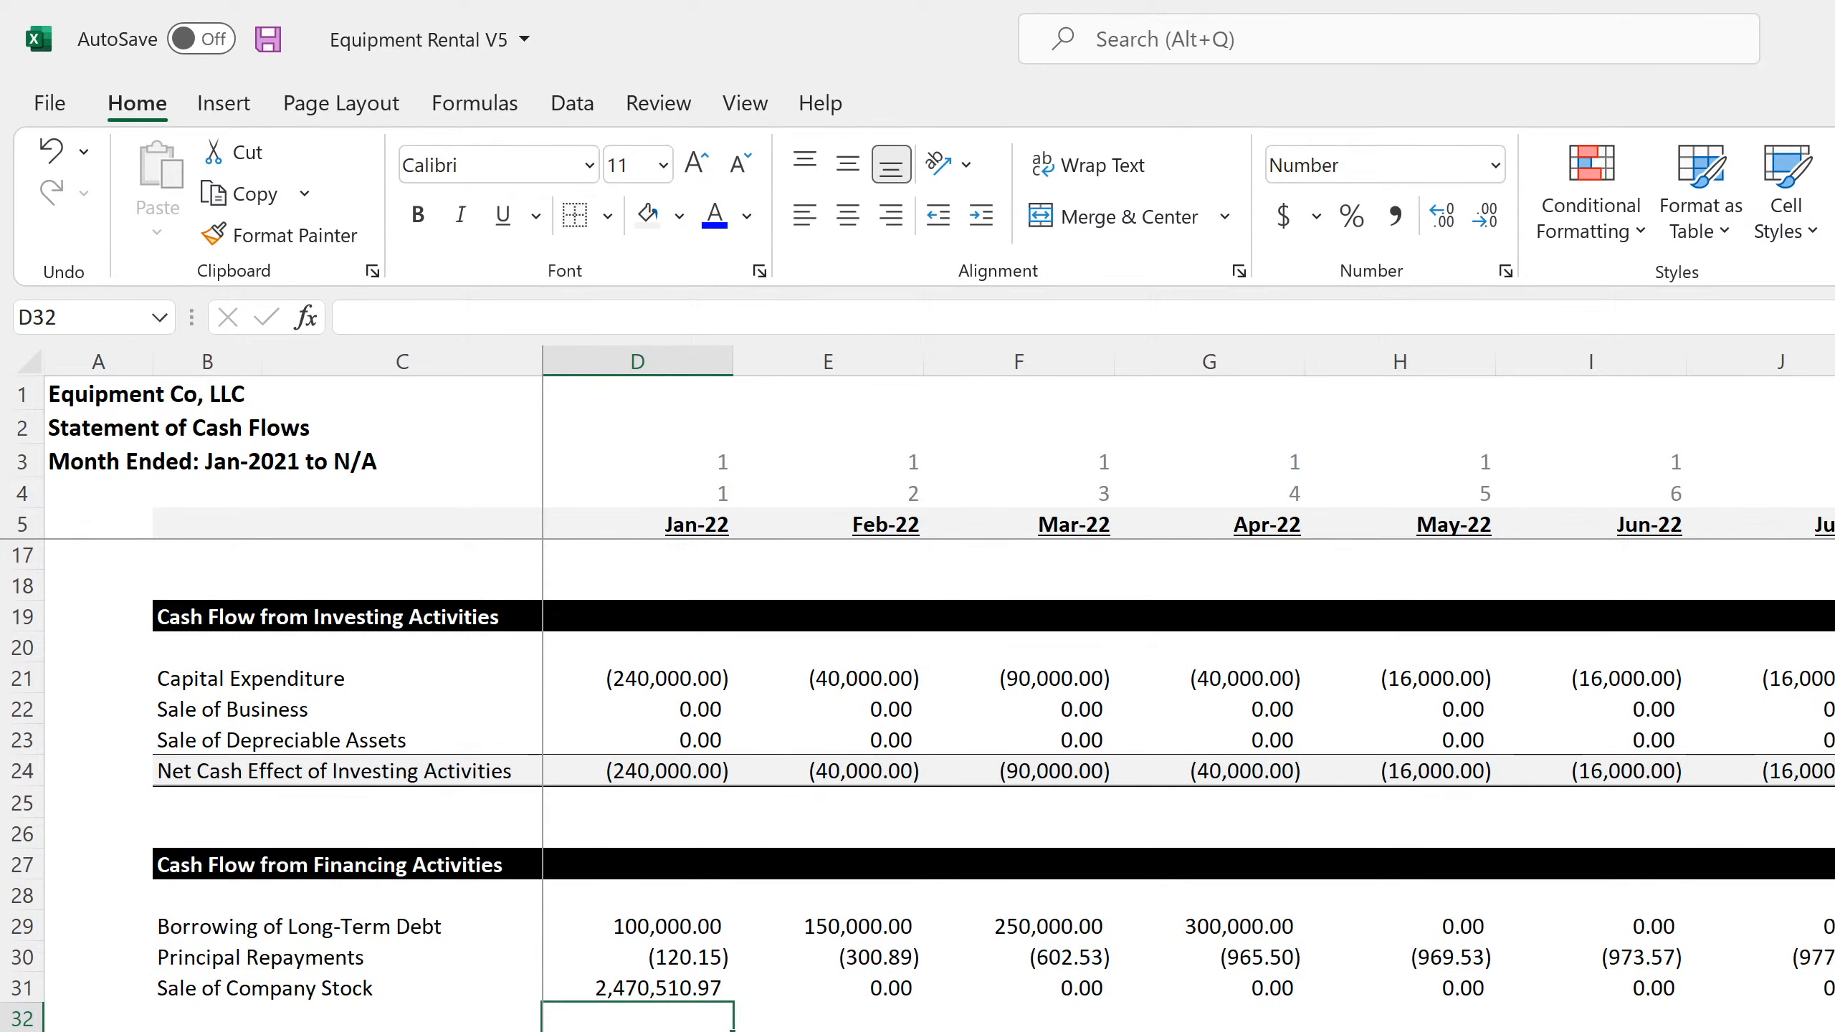
{"action": "left_click", "coordinate": [708, 987]}
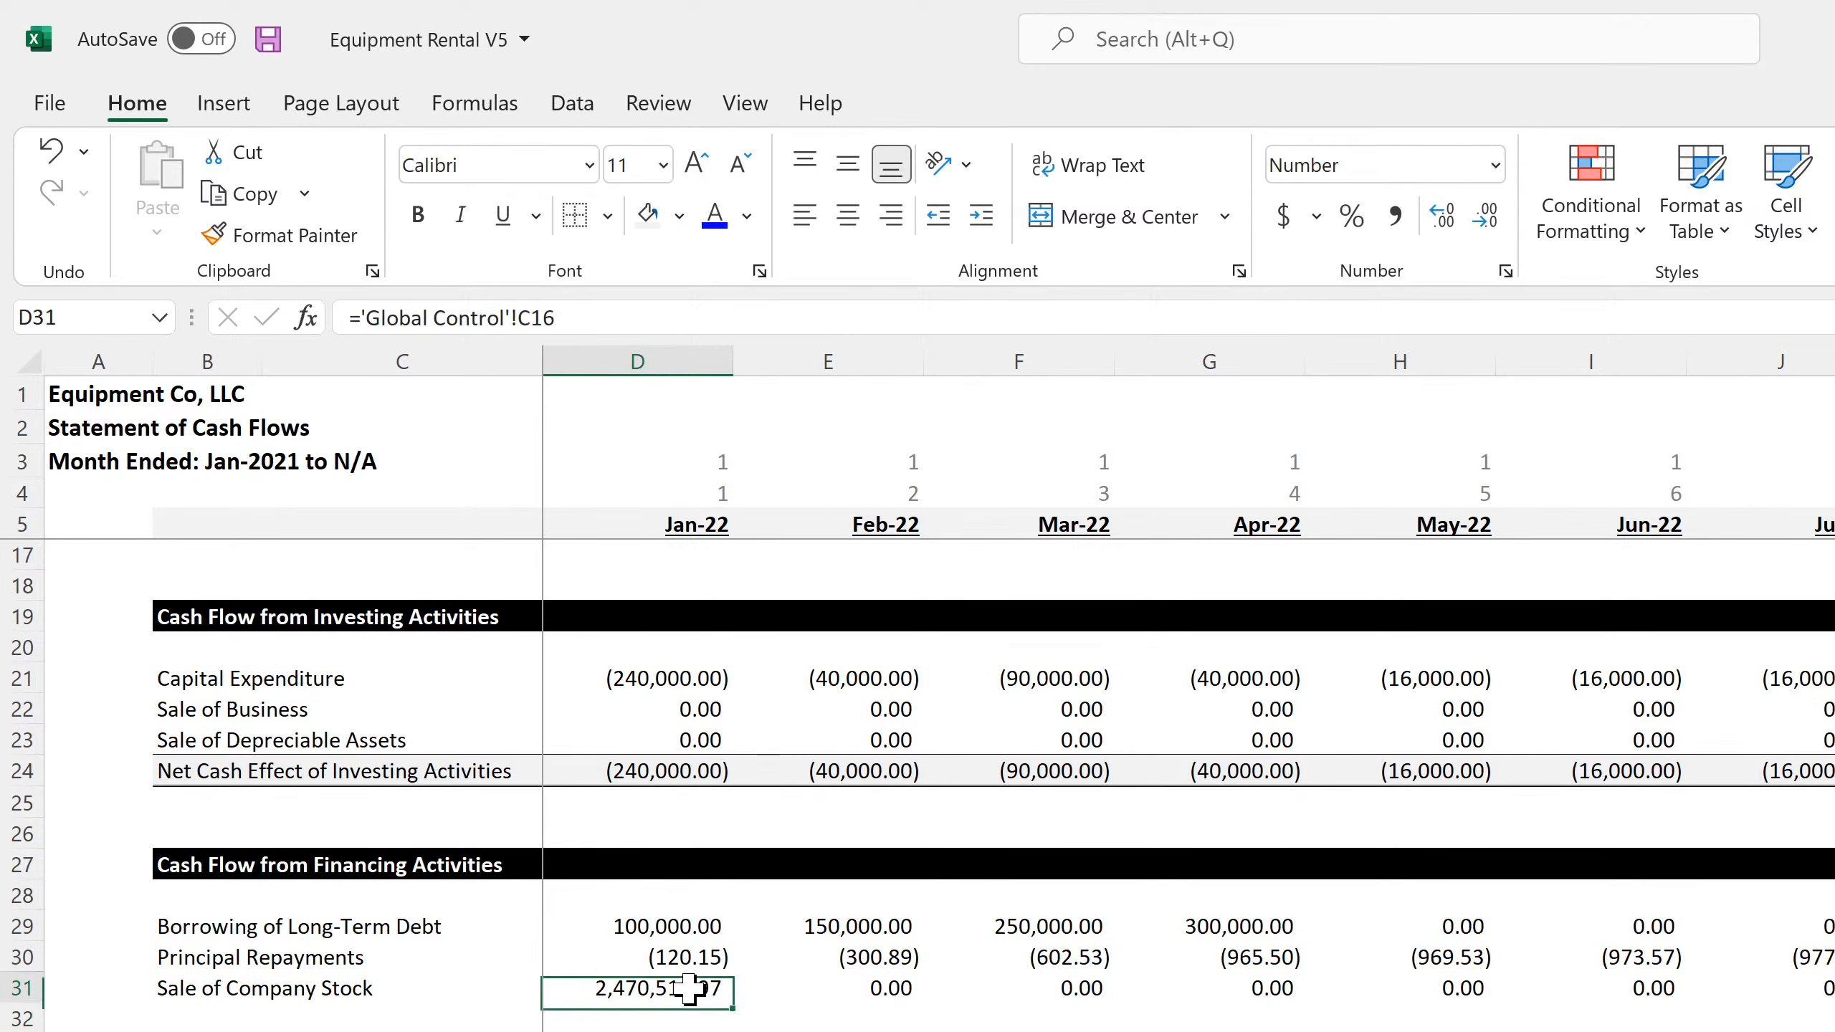
{"action": "left_click", "coordinate": [835, 986]}
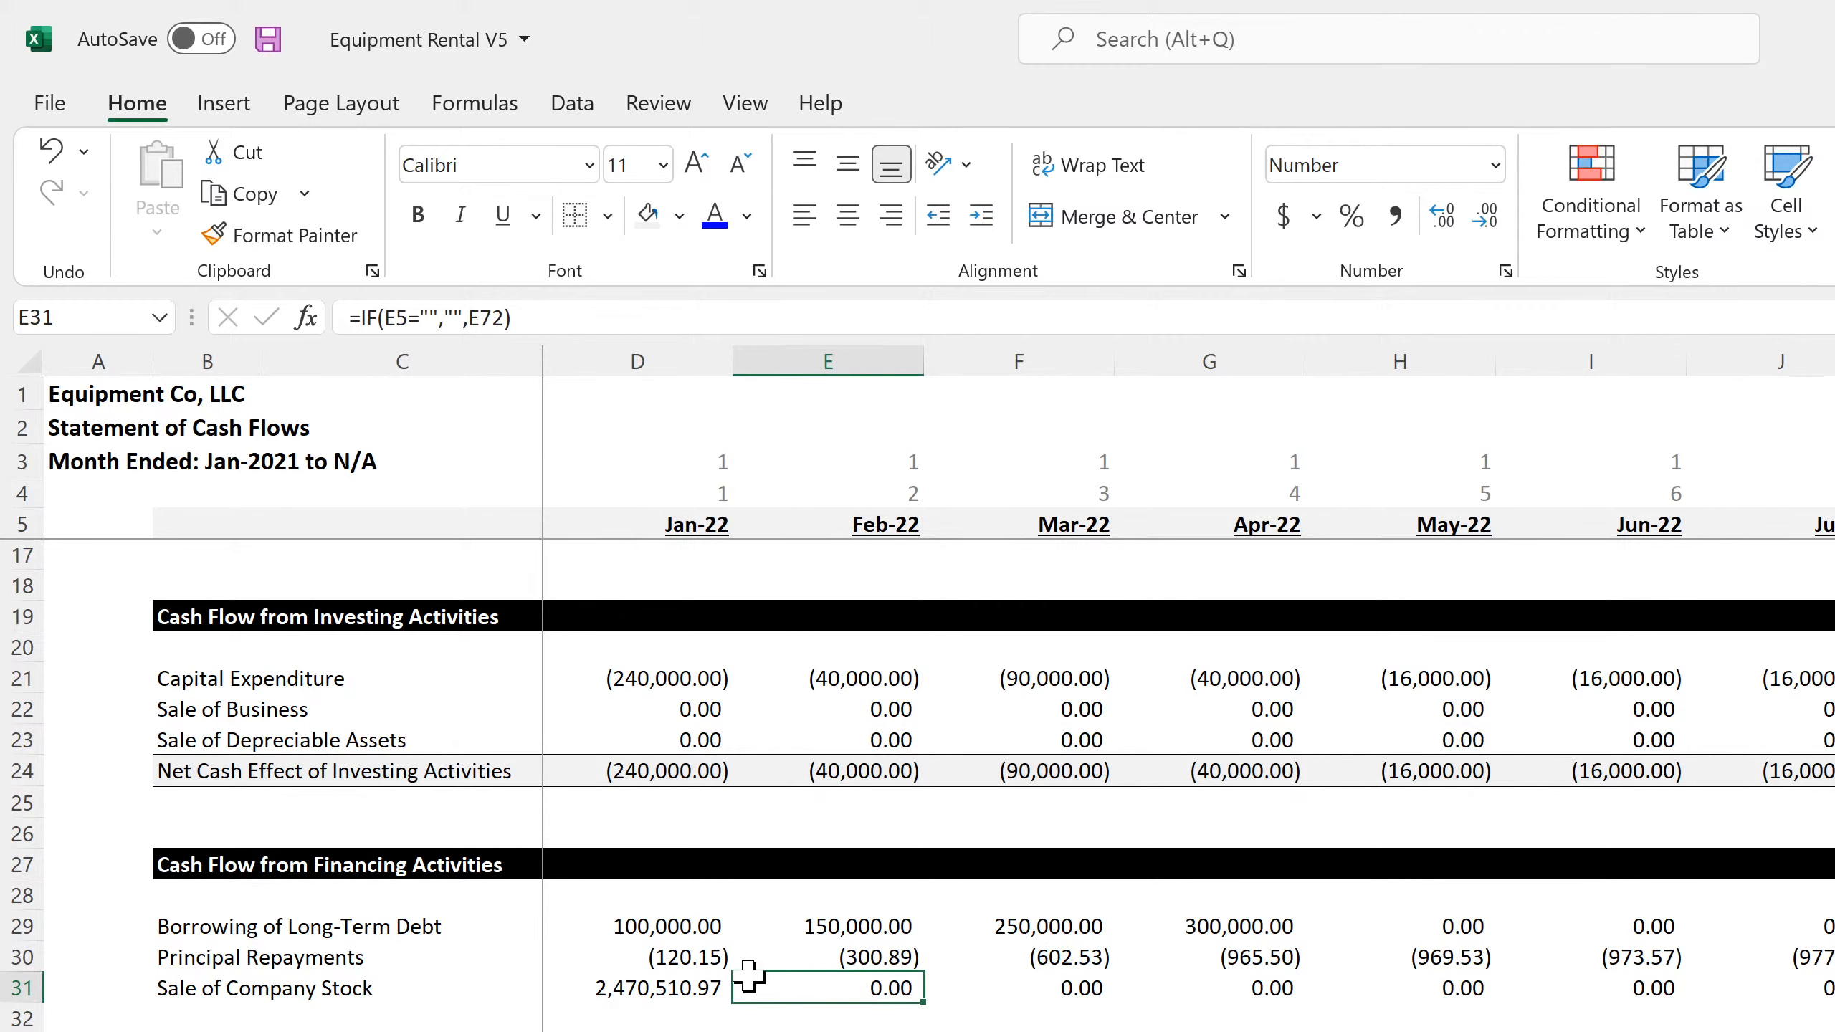
{"action": "key", "text": "alt+Tab"}
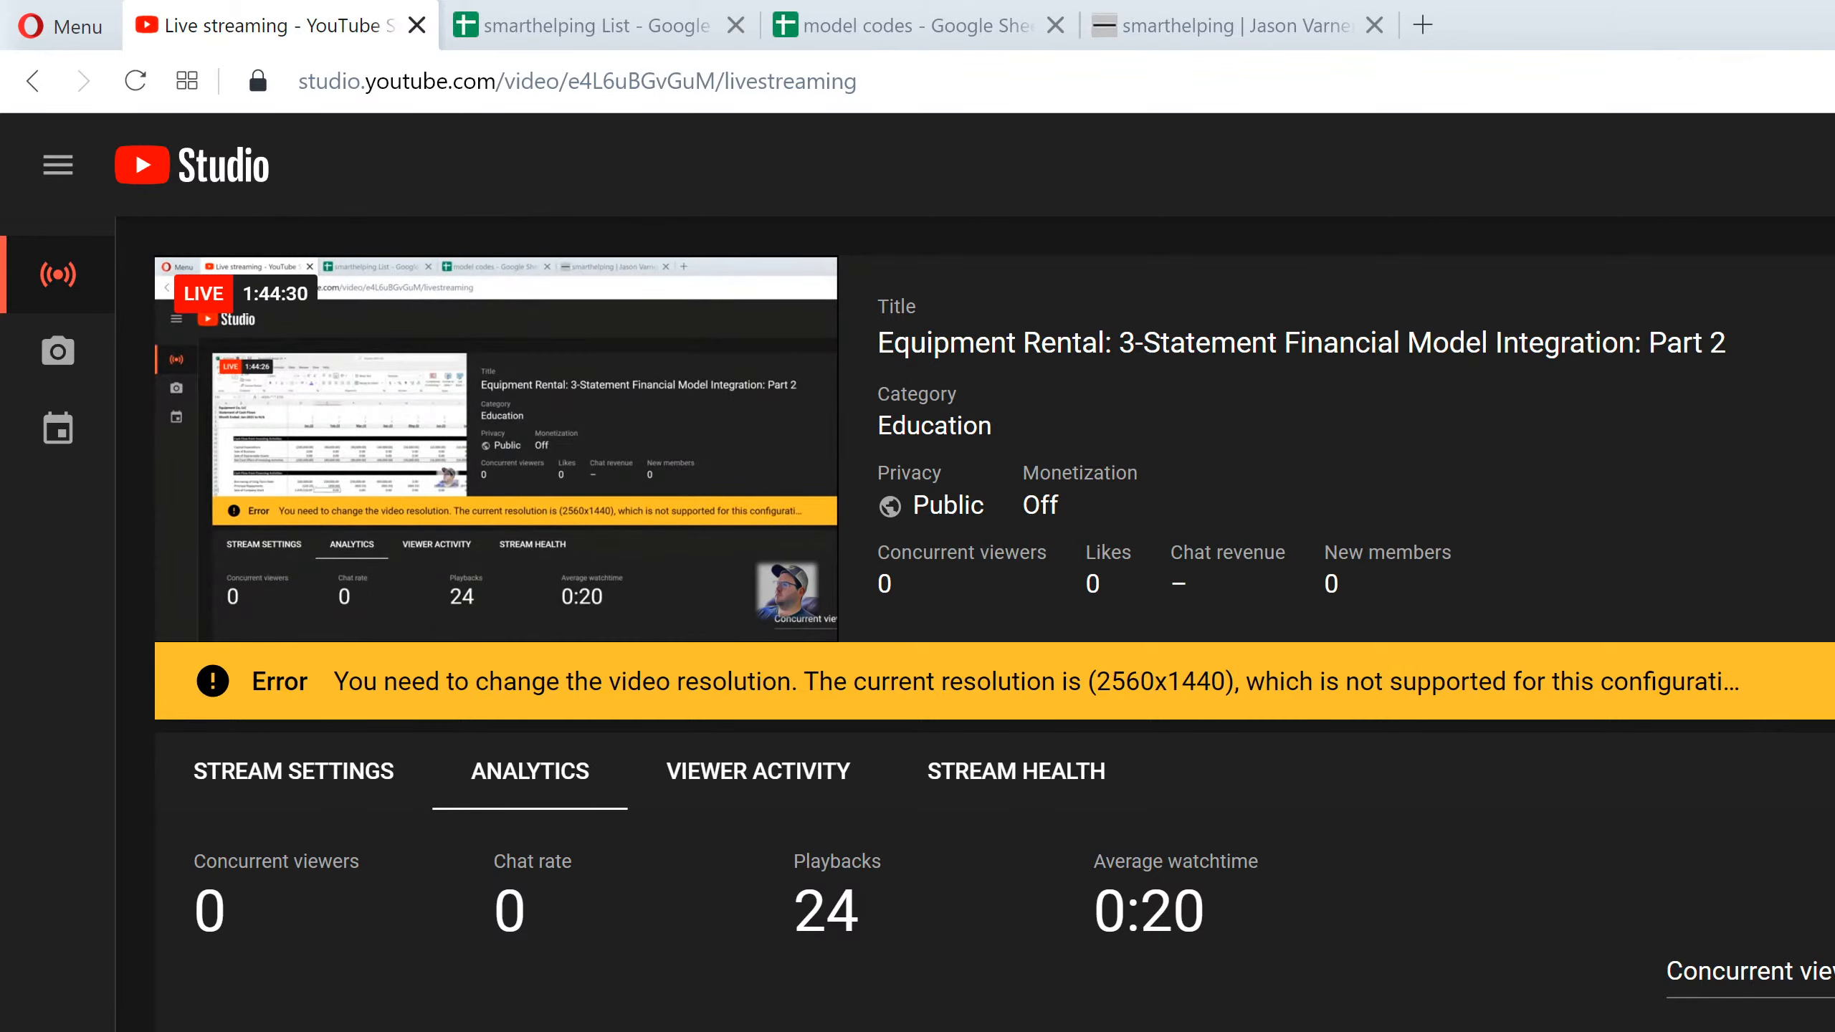
{"action": "key", "text": "alt+Tab"}
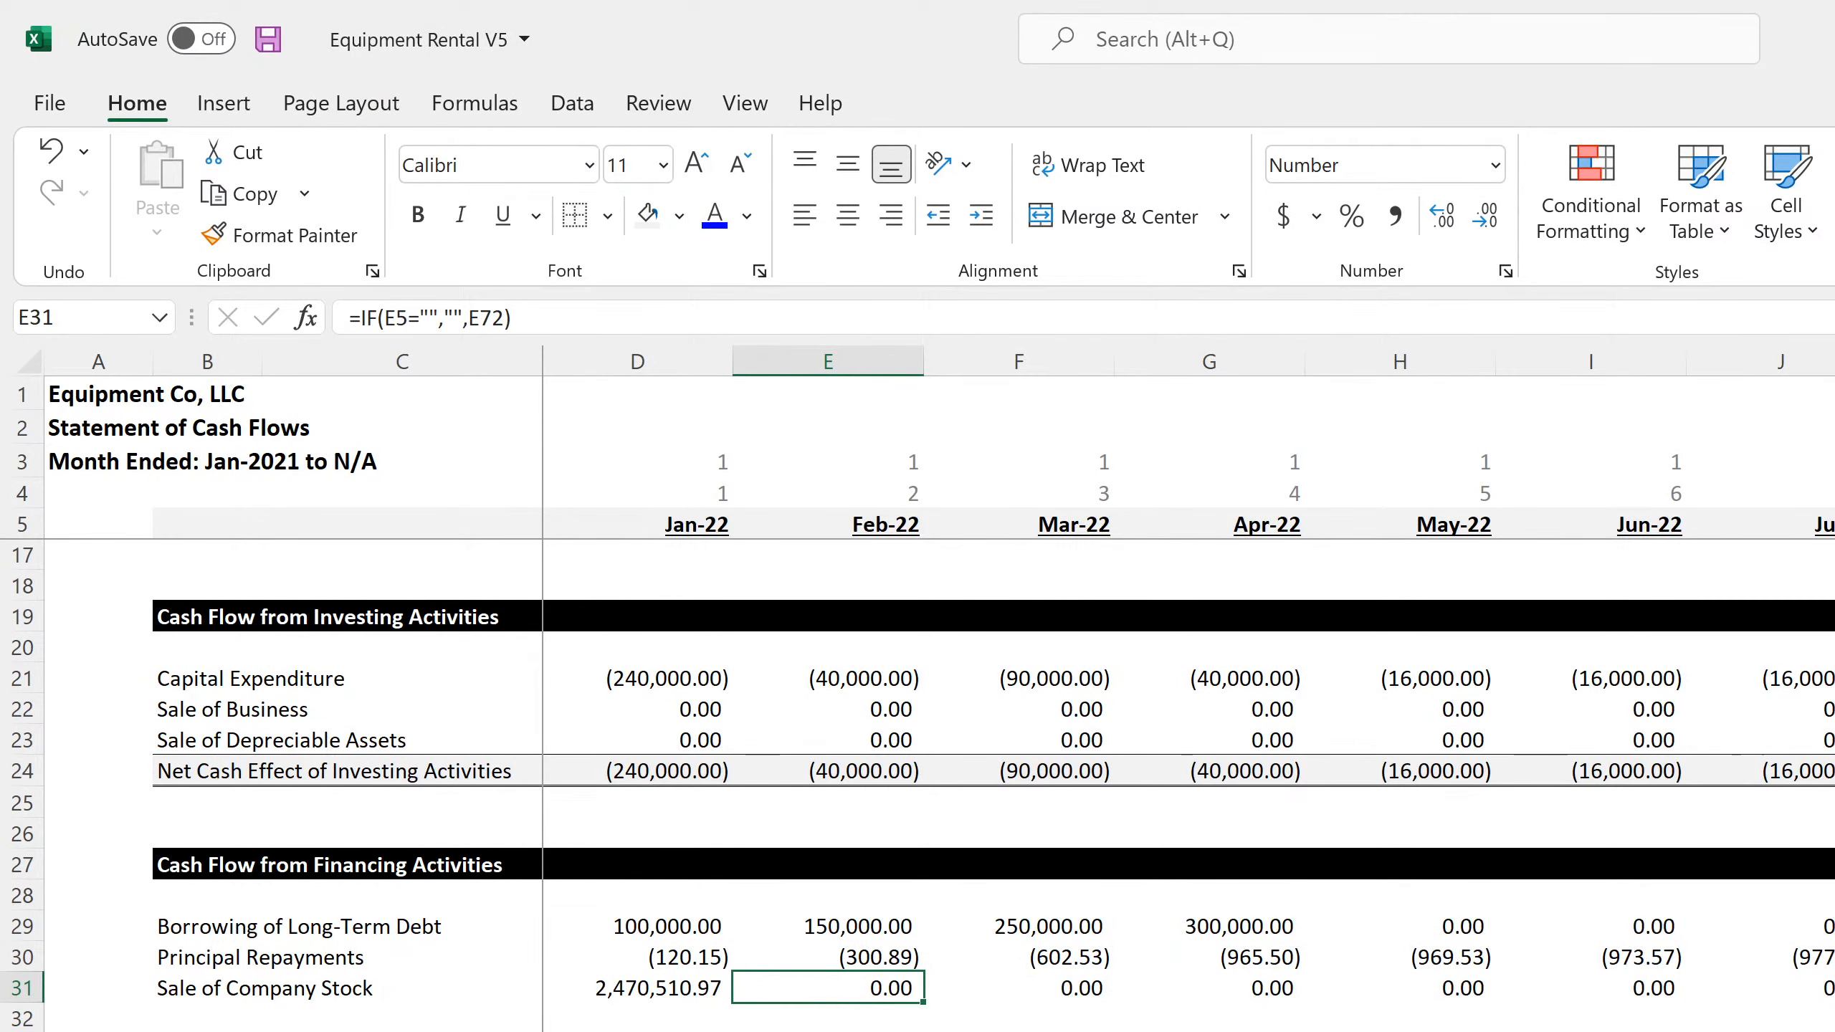
Check the financing formulas in column DS of the monthly Statement of Cash Flows, including Sale of Company Stock and Principal Repayments
{"action": "scroll", "coordinate": [1188, 675], "scroll_direction": "right", "scroll_amount": 20}
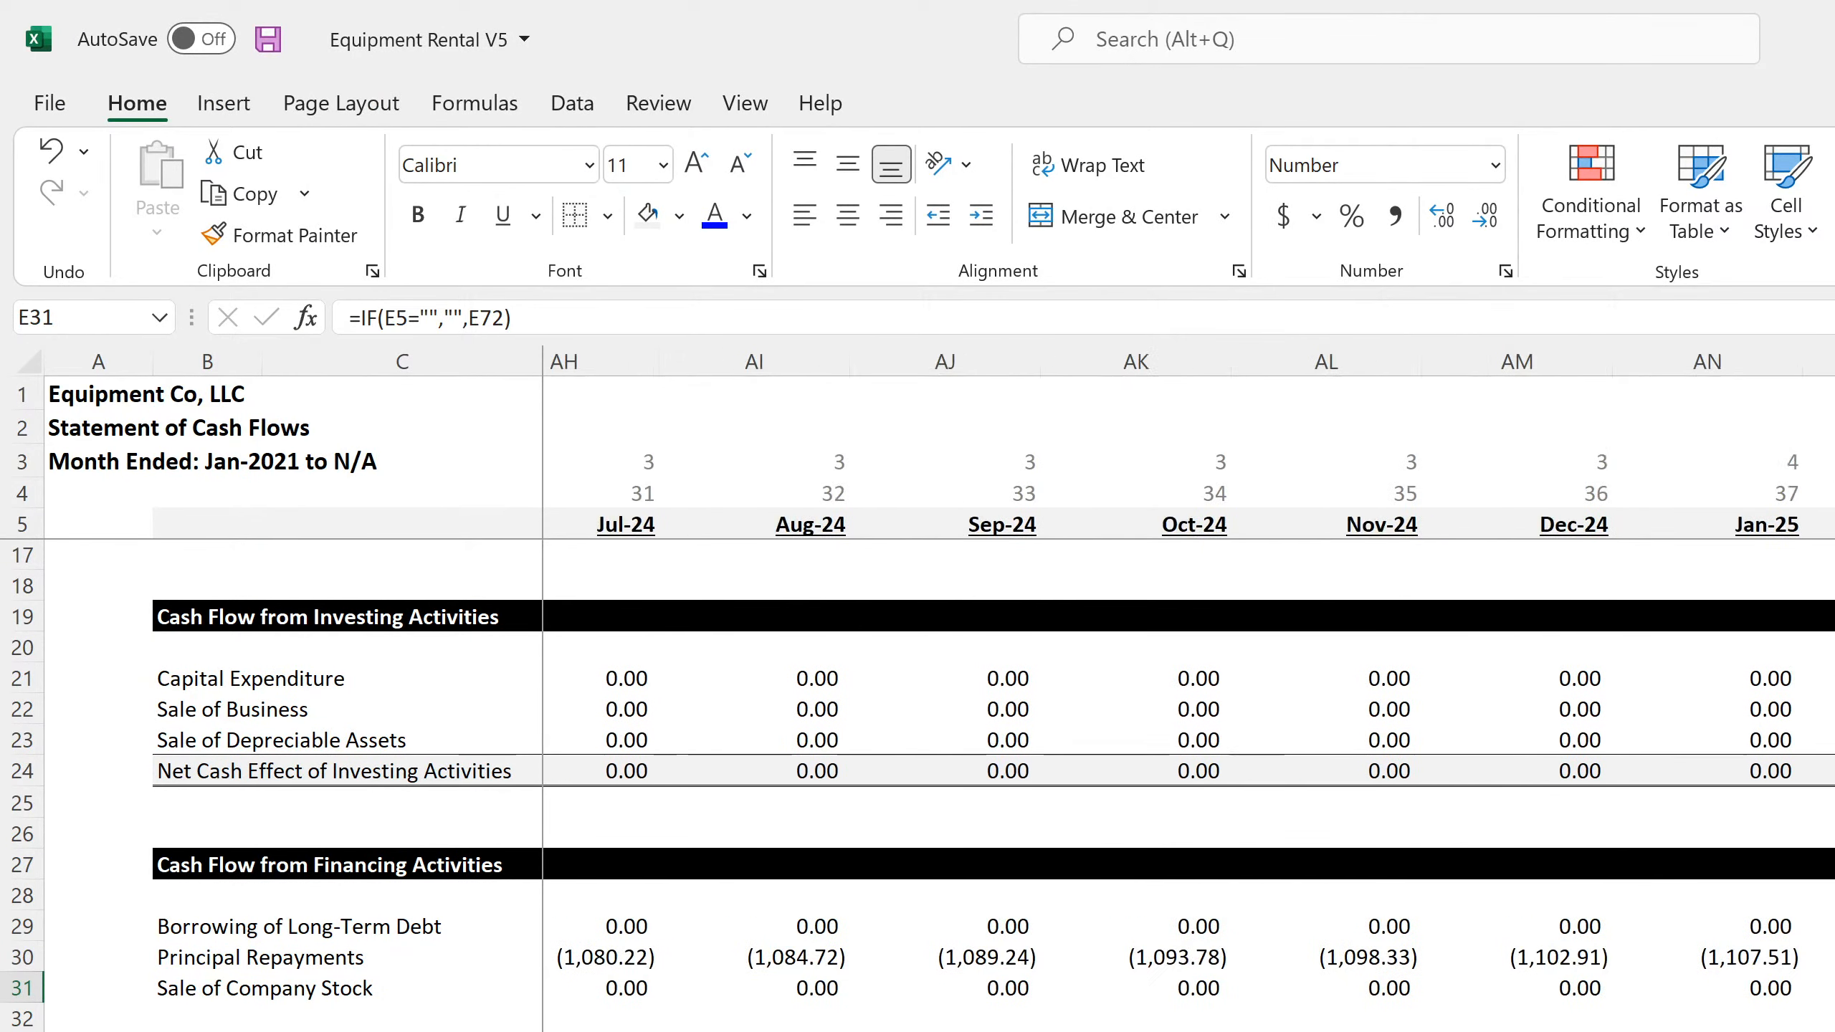
{"action": "scroll", "coordinate": [1189, 675], "scroll_direction": "right", "scroll_amount": 15}
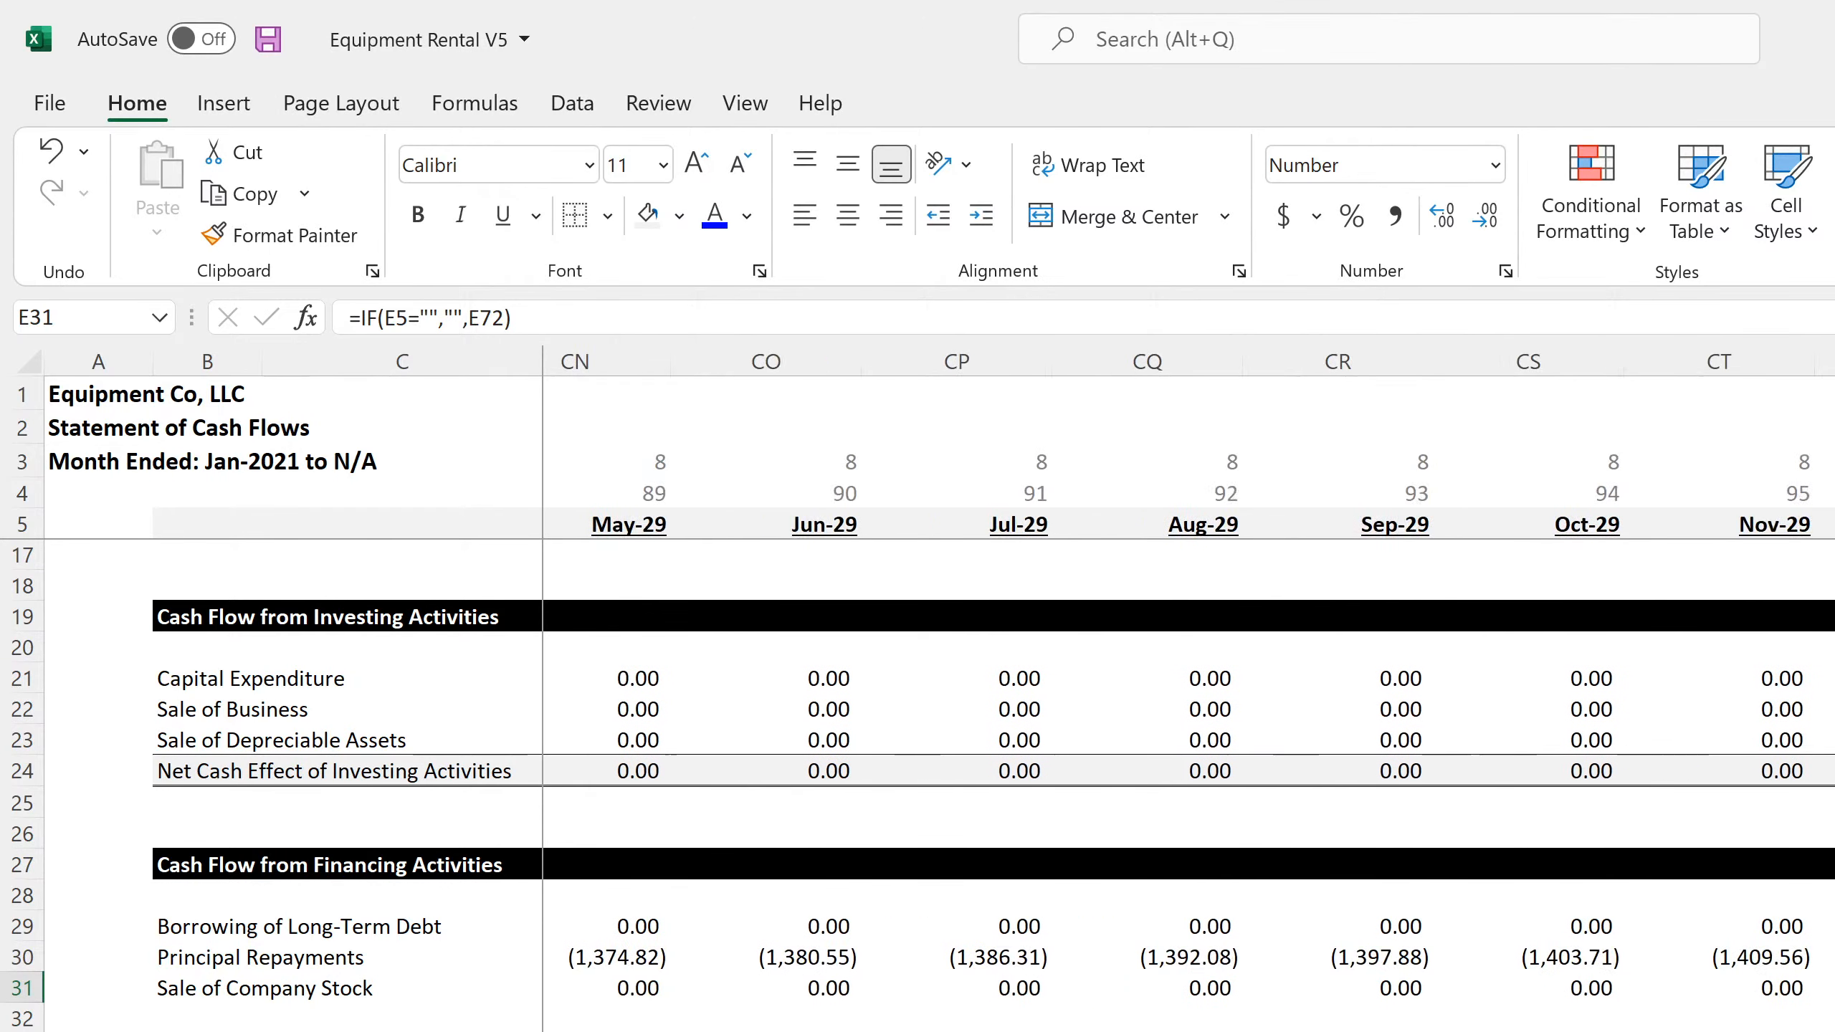
{"action": "scroll", "coordinate": [1188, 676], "scroll_direction": "right", "scroll_amount": 2}
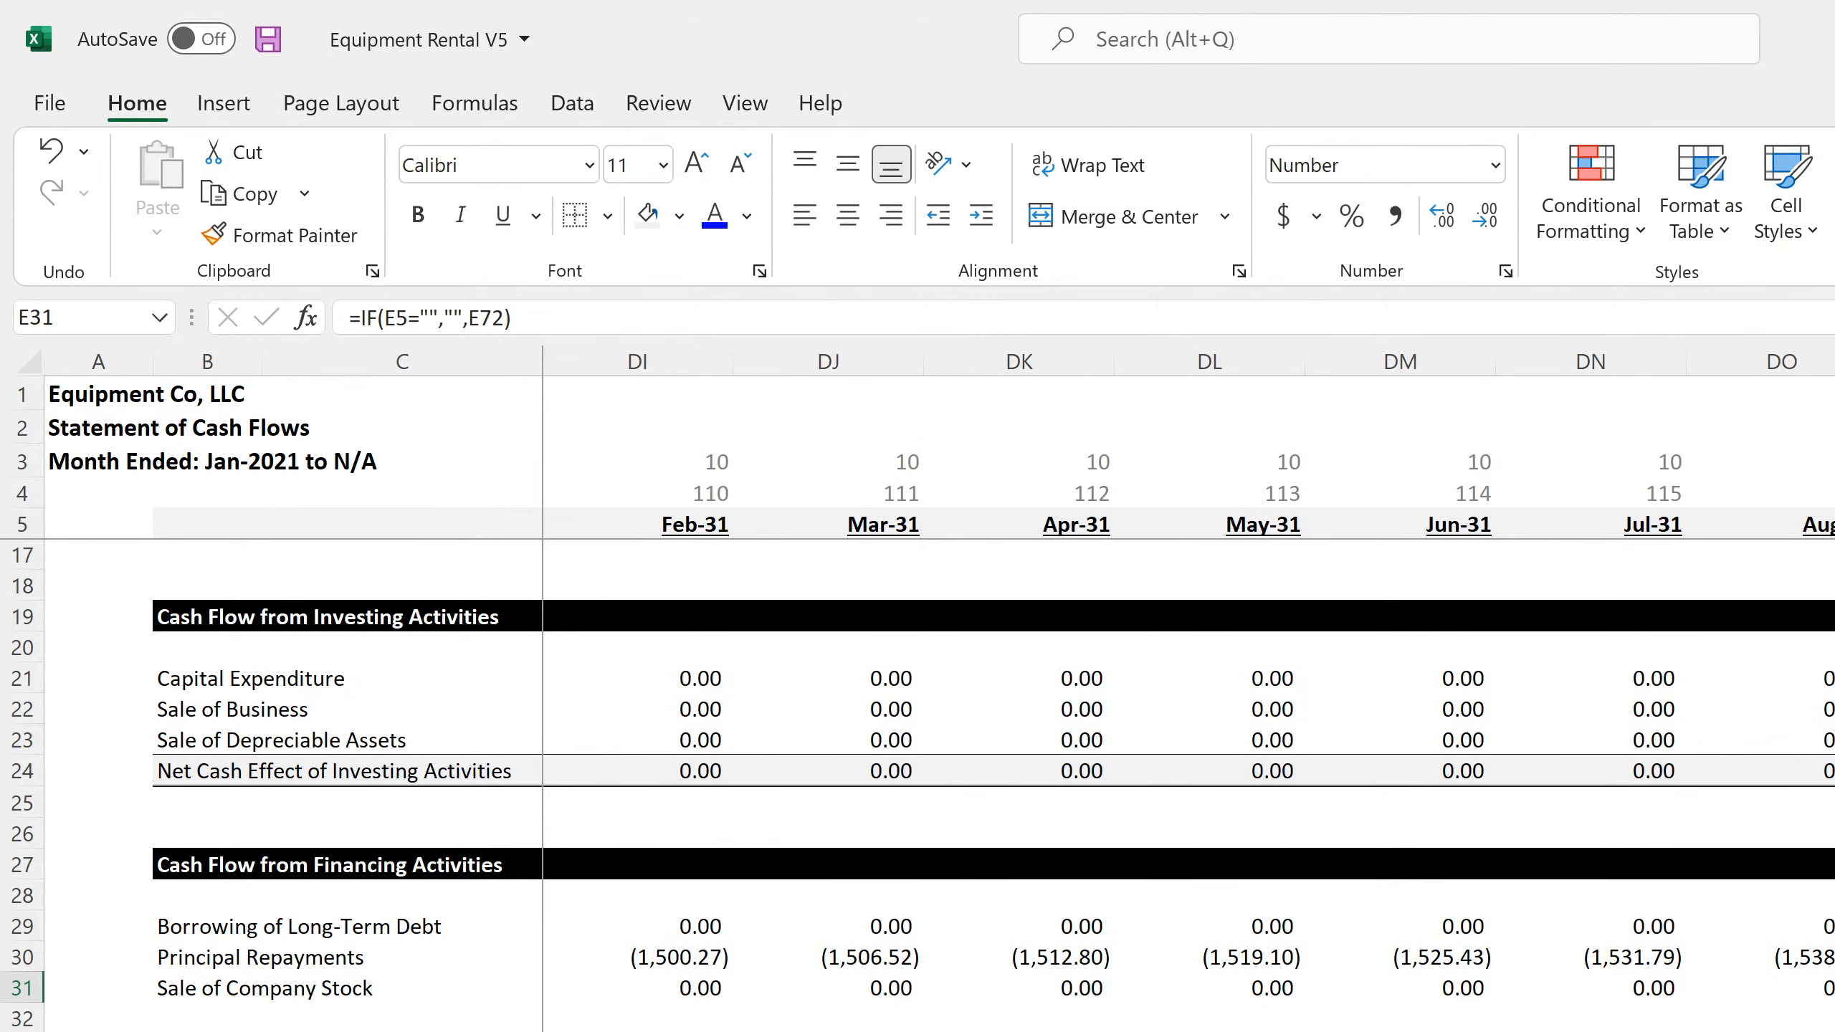
{"action": "left_click_drag", "start_coordinate": [1734, 1027], "coordinate": [1831, 1026]}
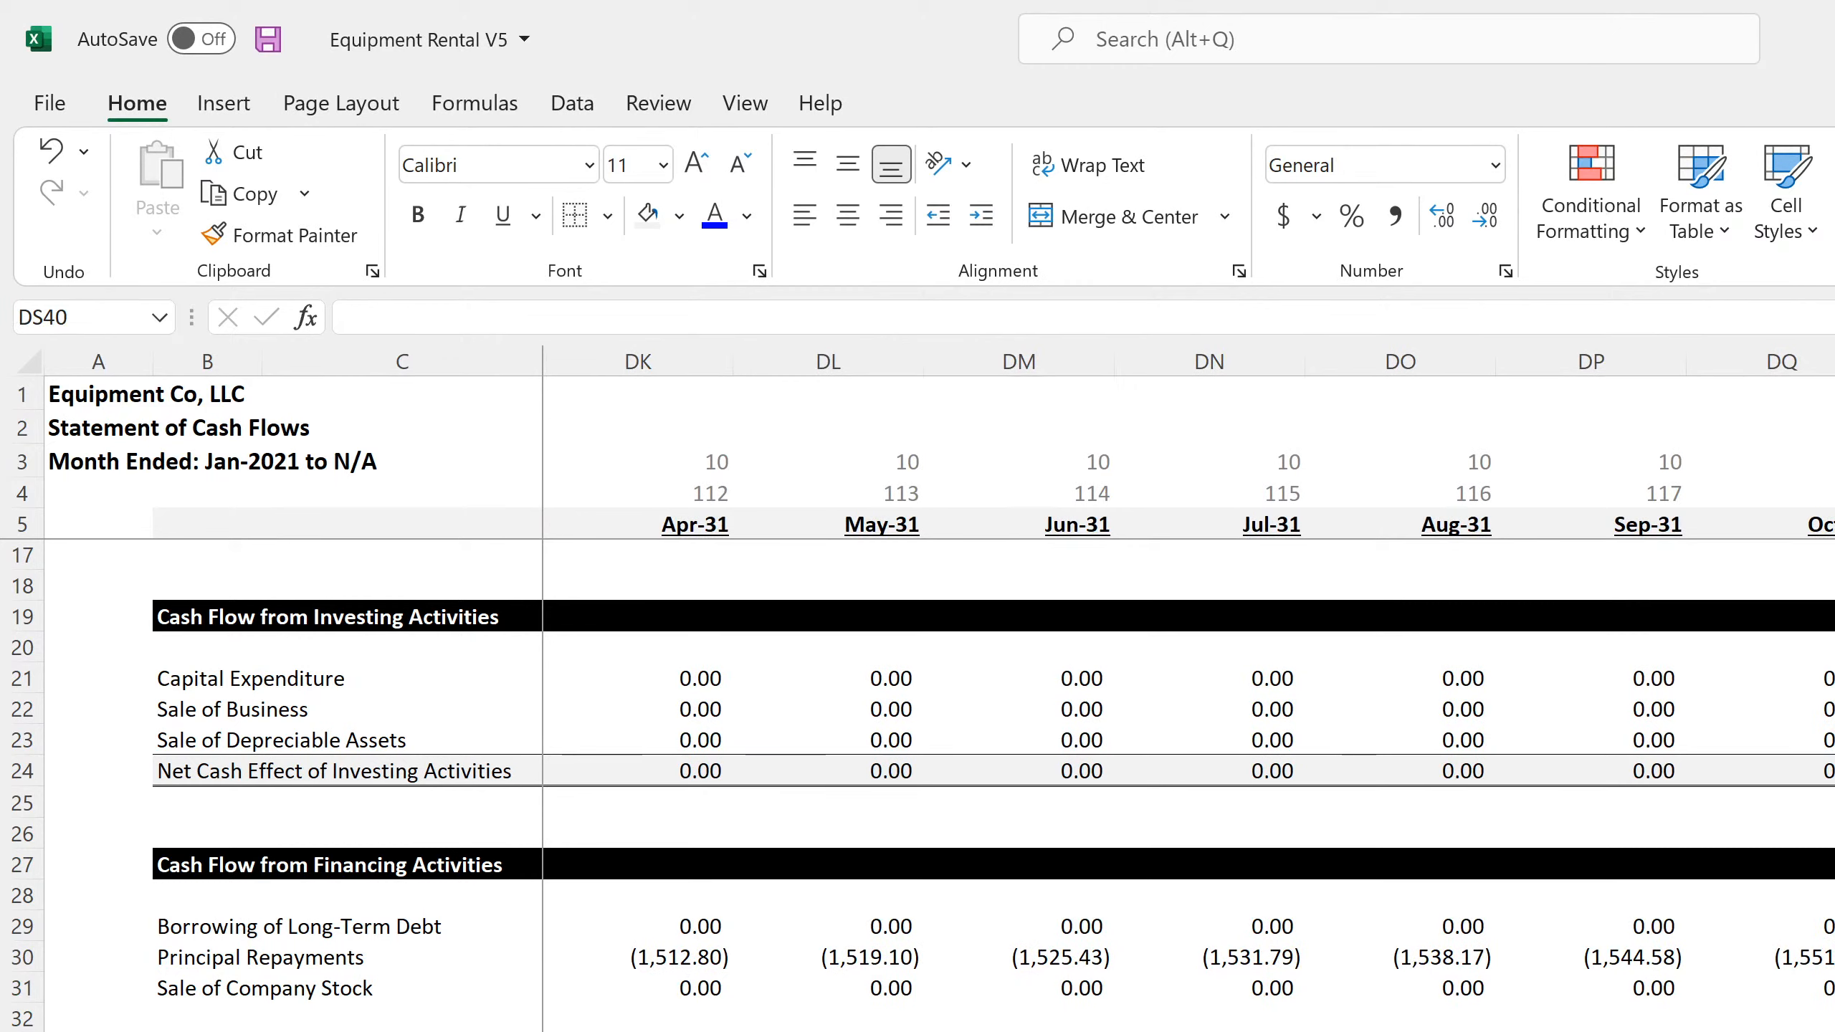
{"action": "left_click", "coordinate": [1831, 988]}
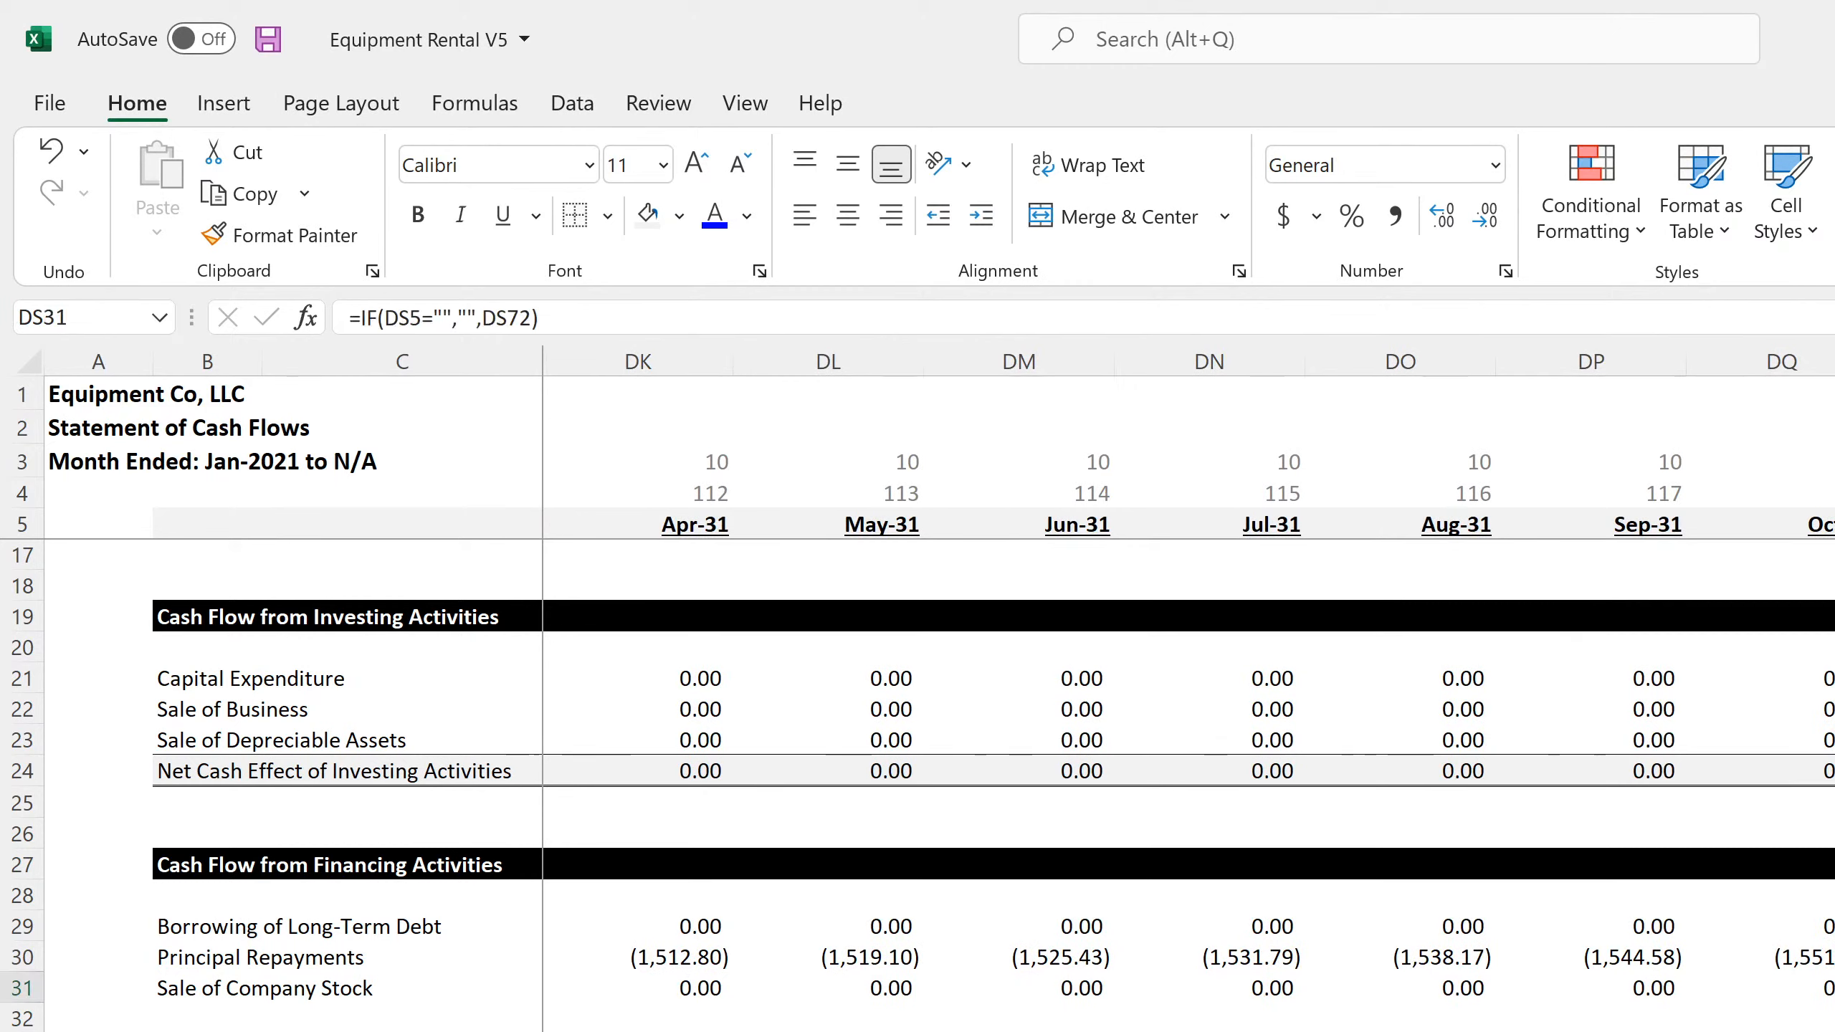
{"action": "key", "text": "Up"}
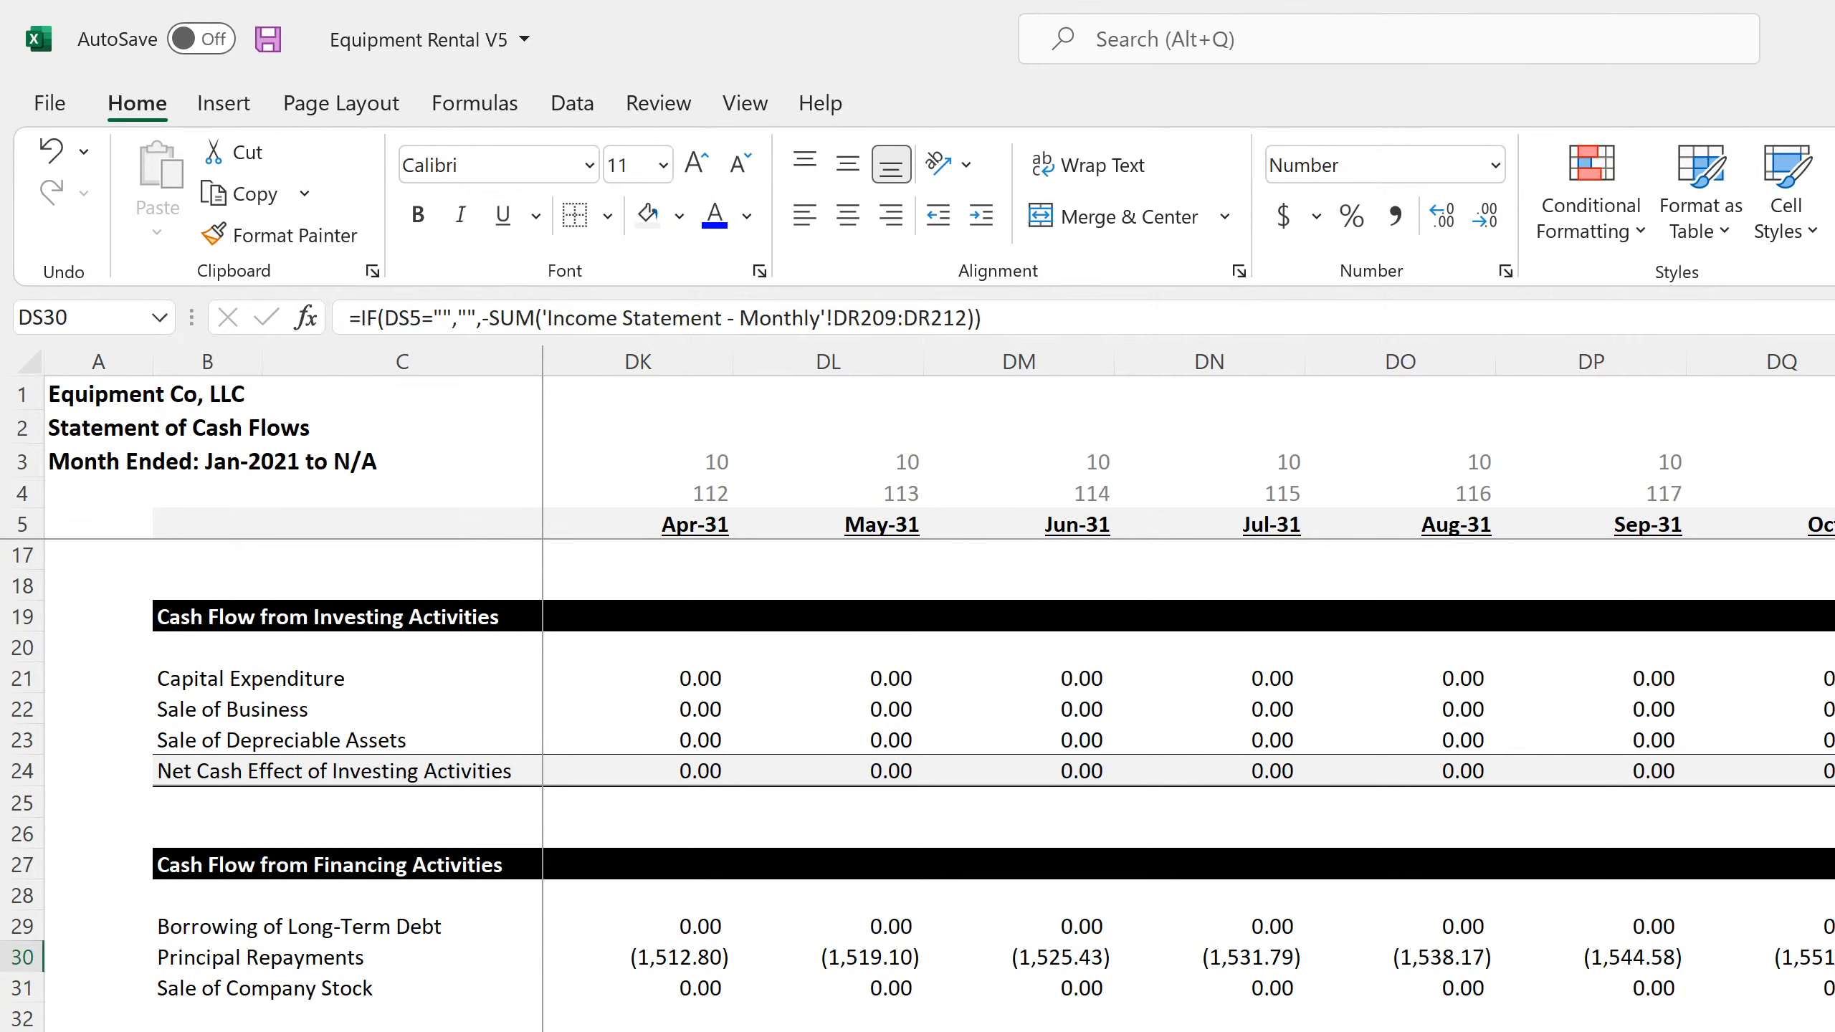
{"action": "key", "text": "Up"}
{"action": "key", "text": "Down"}
Check the Capital Expenditure and Sale of Business formulas in DS21 and DS22 of the monthly Statement of Cash Flows
{"action": "scroll", "coordinate": [939, 781], "scroll_direction": "up", "scroll_amount": 4}
{"action": "left_click", "coordinate": [1833, 1019]}
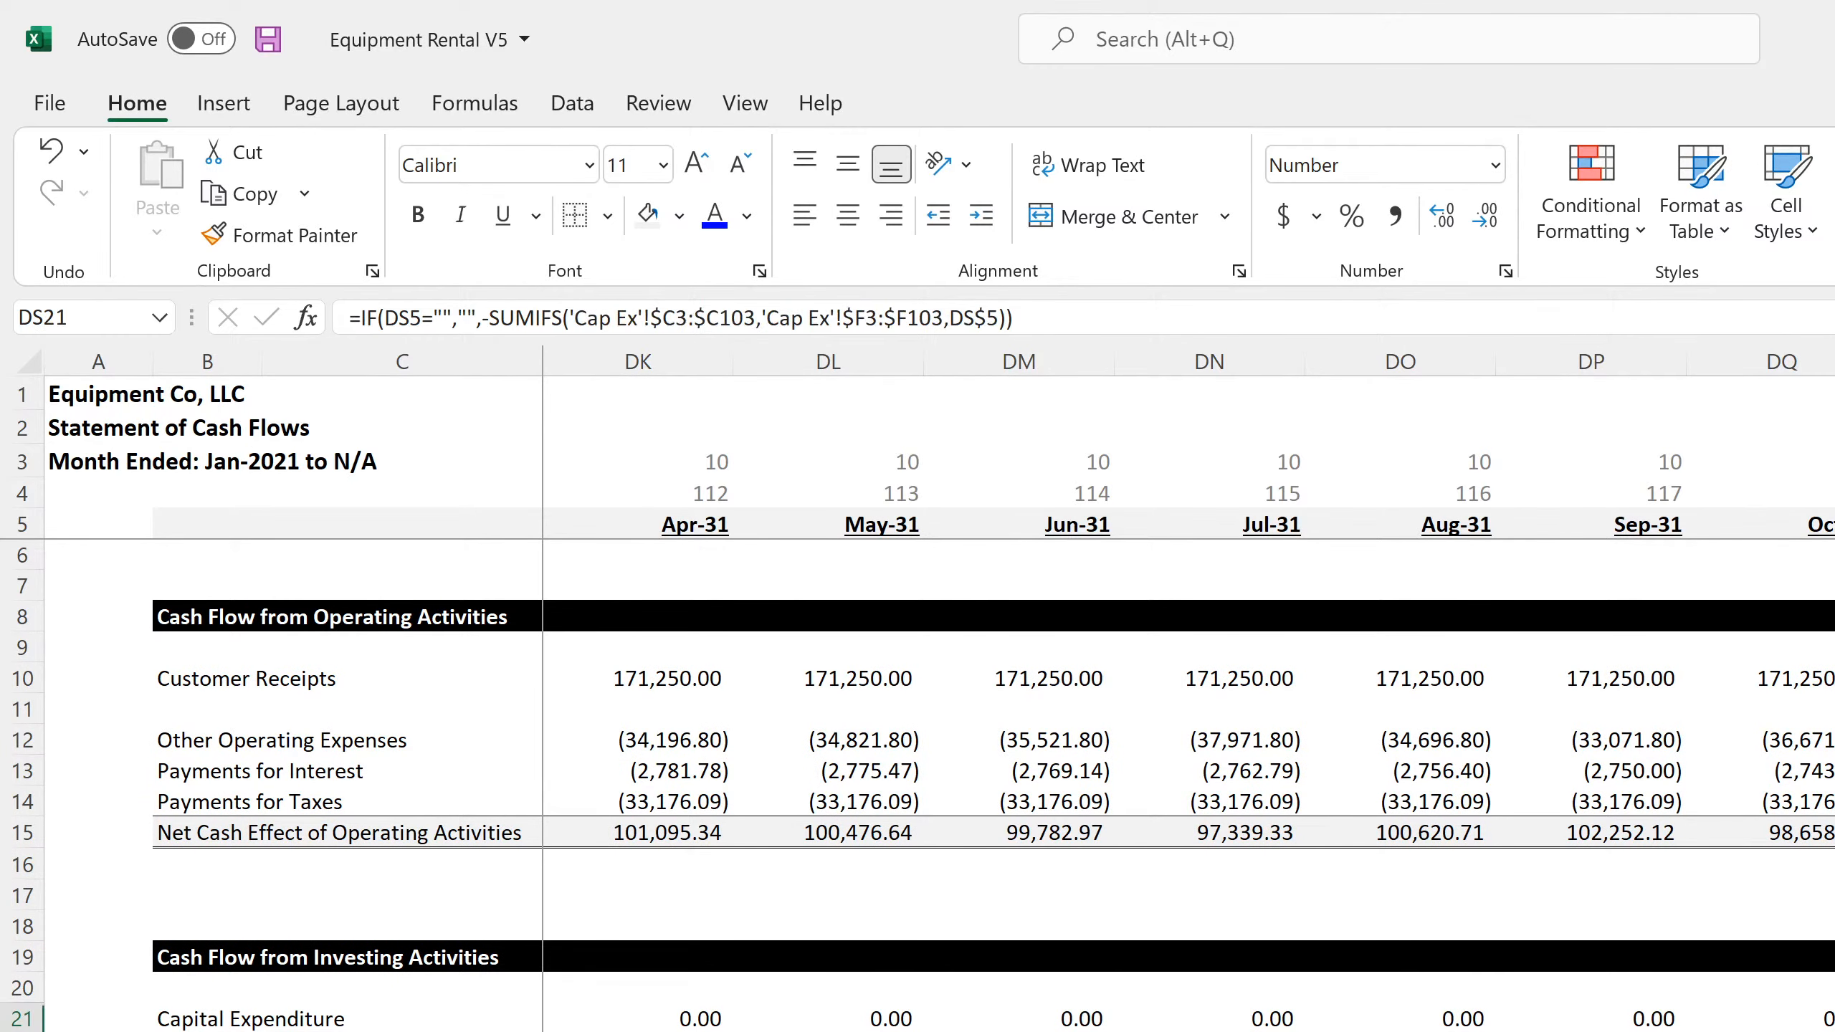
{"action": "key", "text": "Down"}
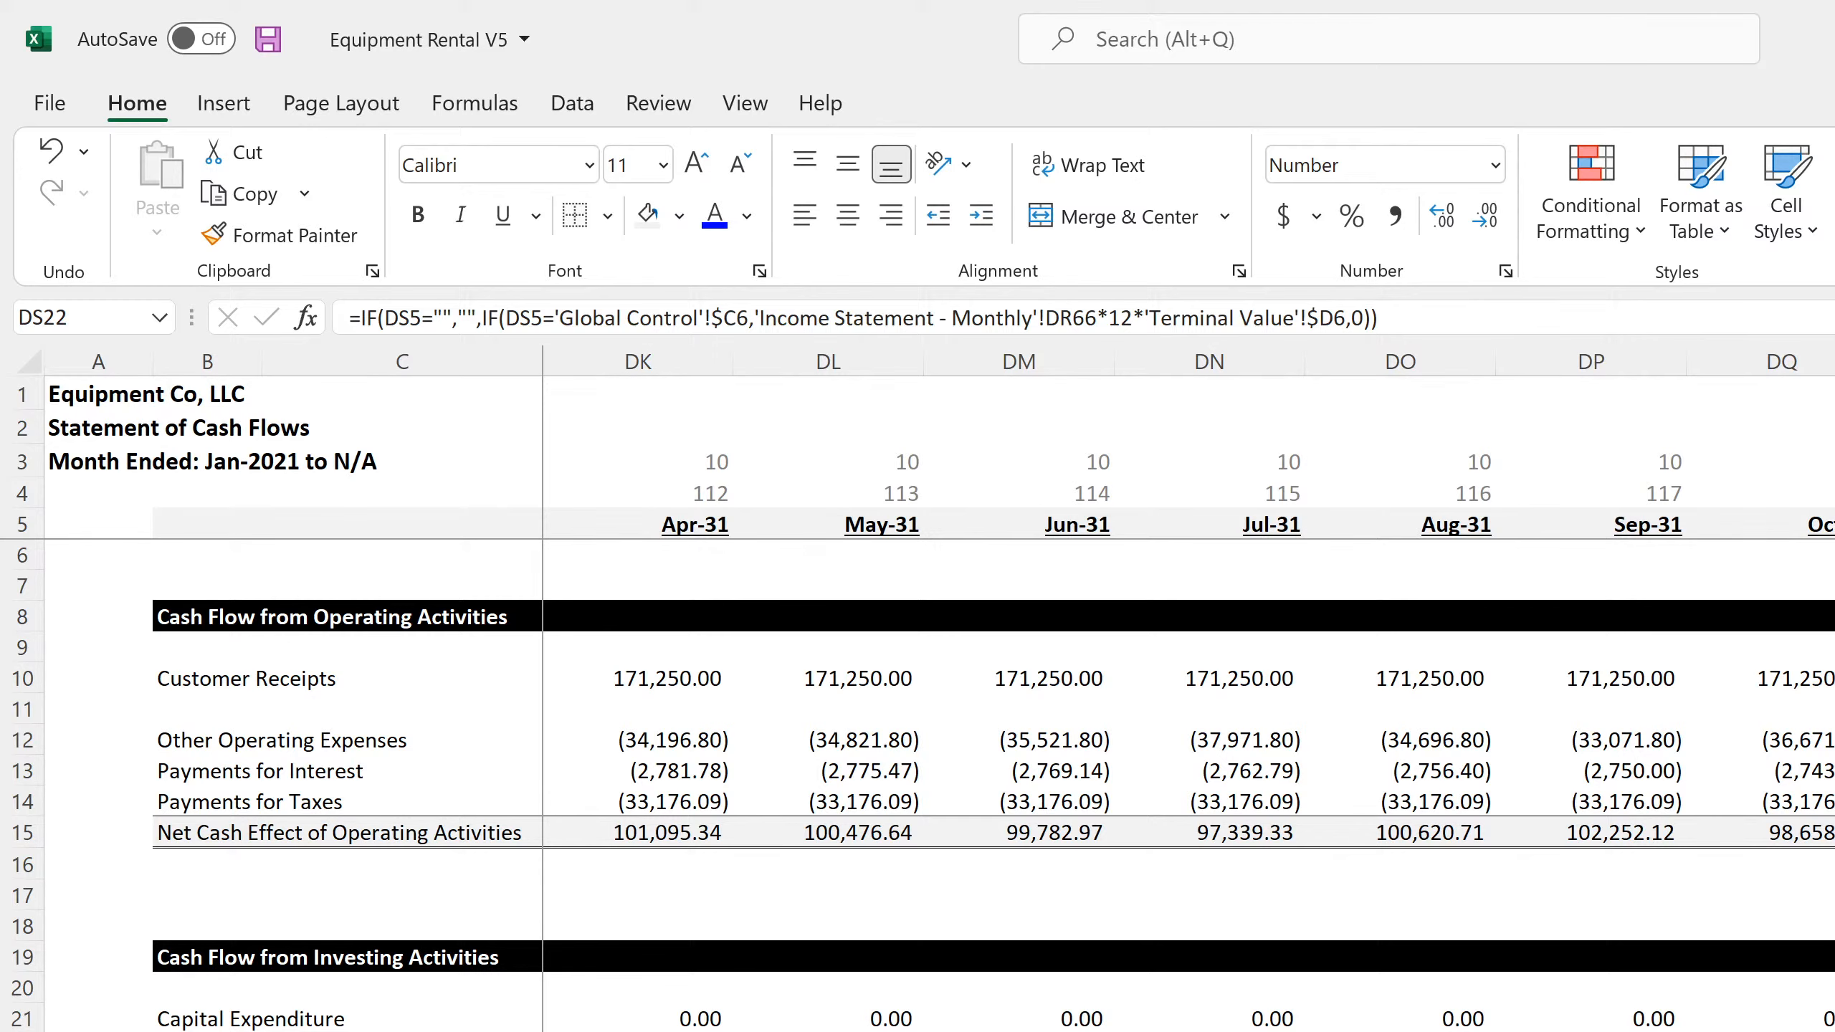
{"action": "scroll", "coordinate": [939, 788], "scroll_direction": "down", "scroll_amount": 4}
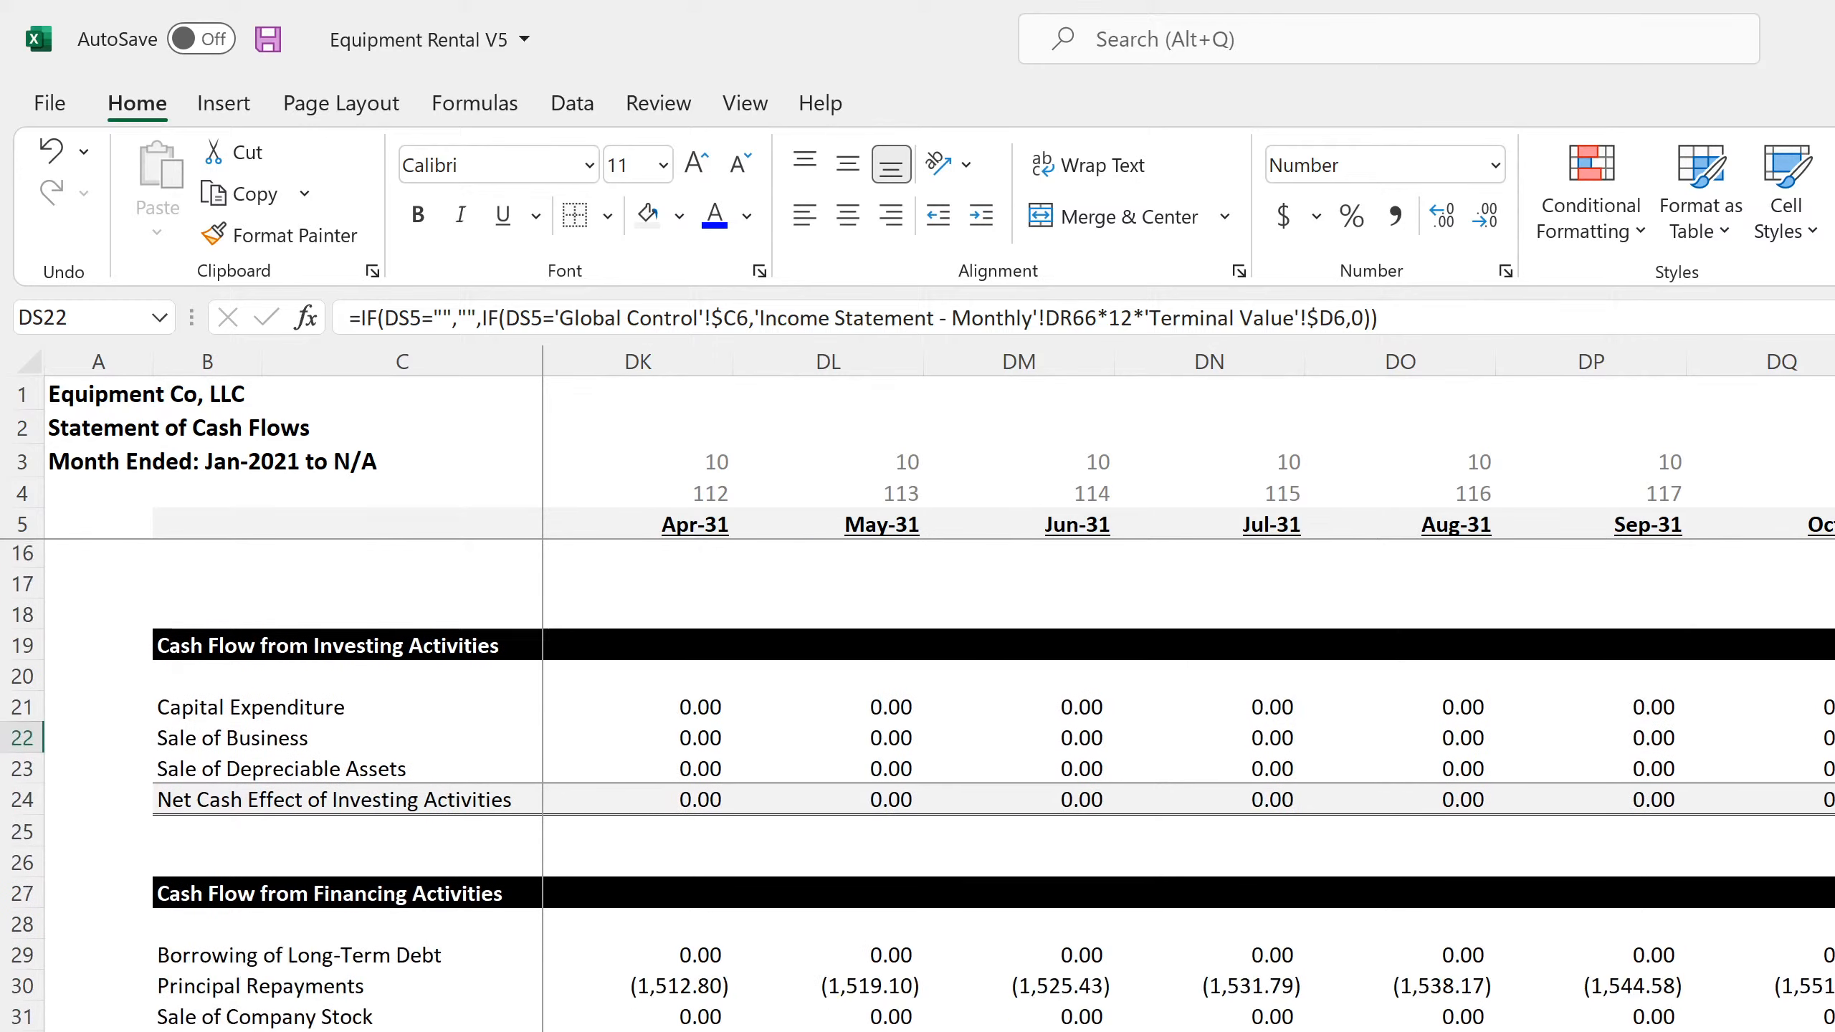
{"action": "scroll", "coordinate": [939, 788], "scroll_direction": "up", "scroll_amount": 4}
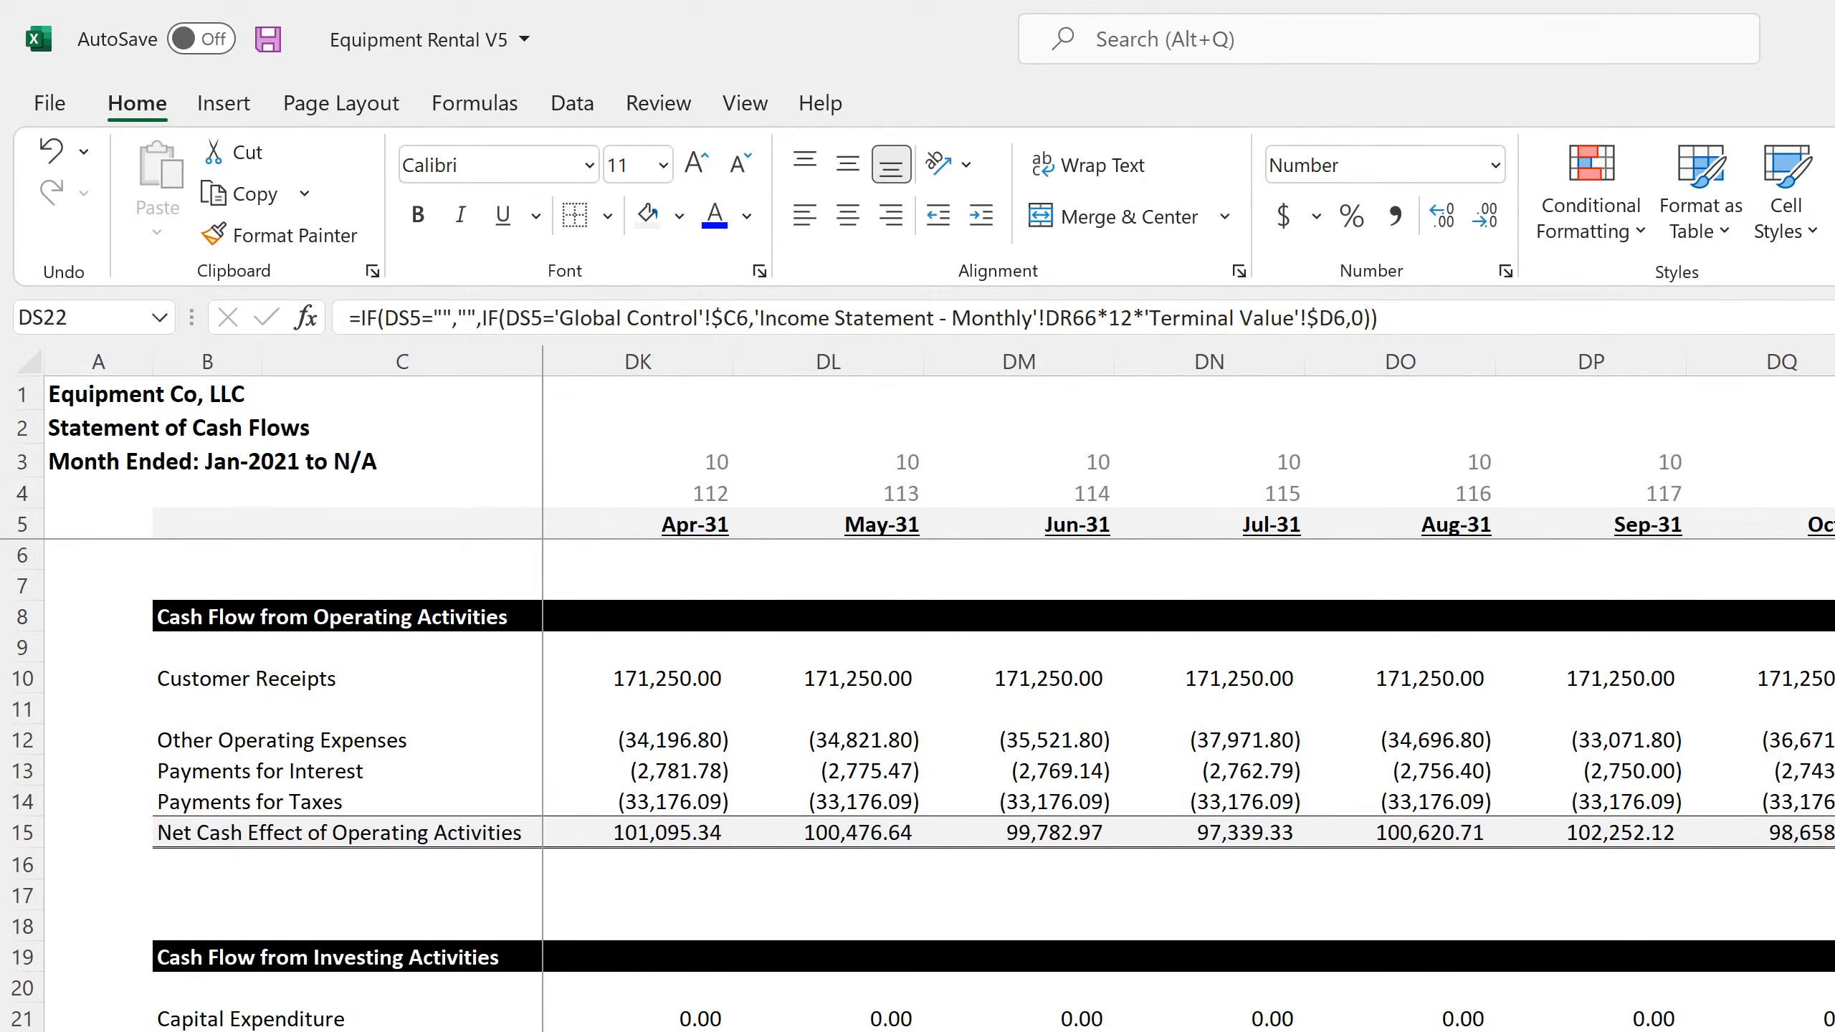
Clear the contents of the Payments for Goods Sold row 11 in the annual Statement of Cash Flows
{"action": "key", "text": "ctrl+Page_Down"}
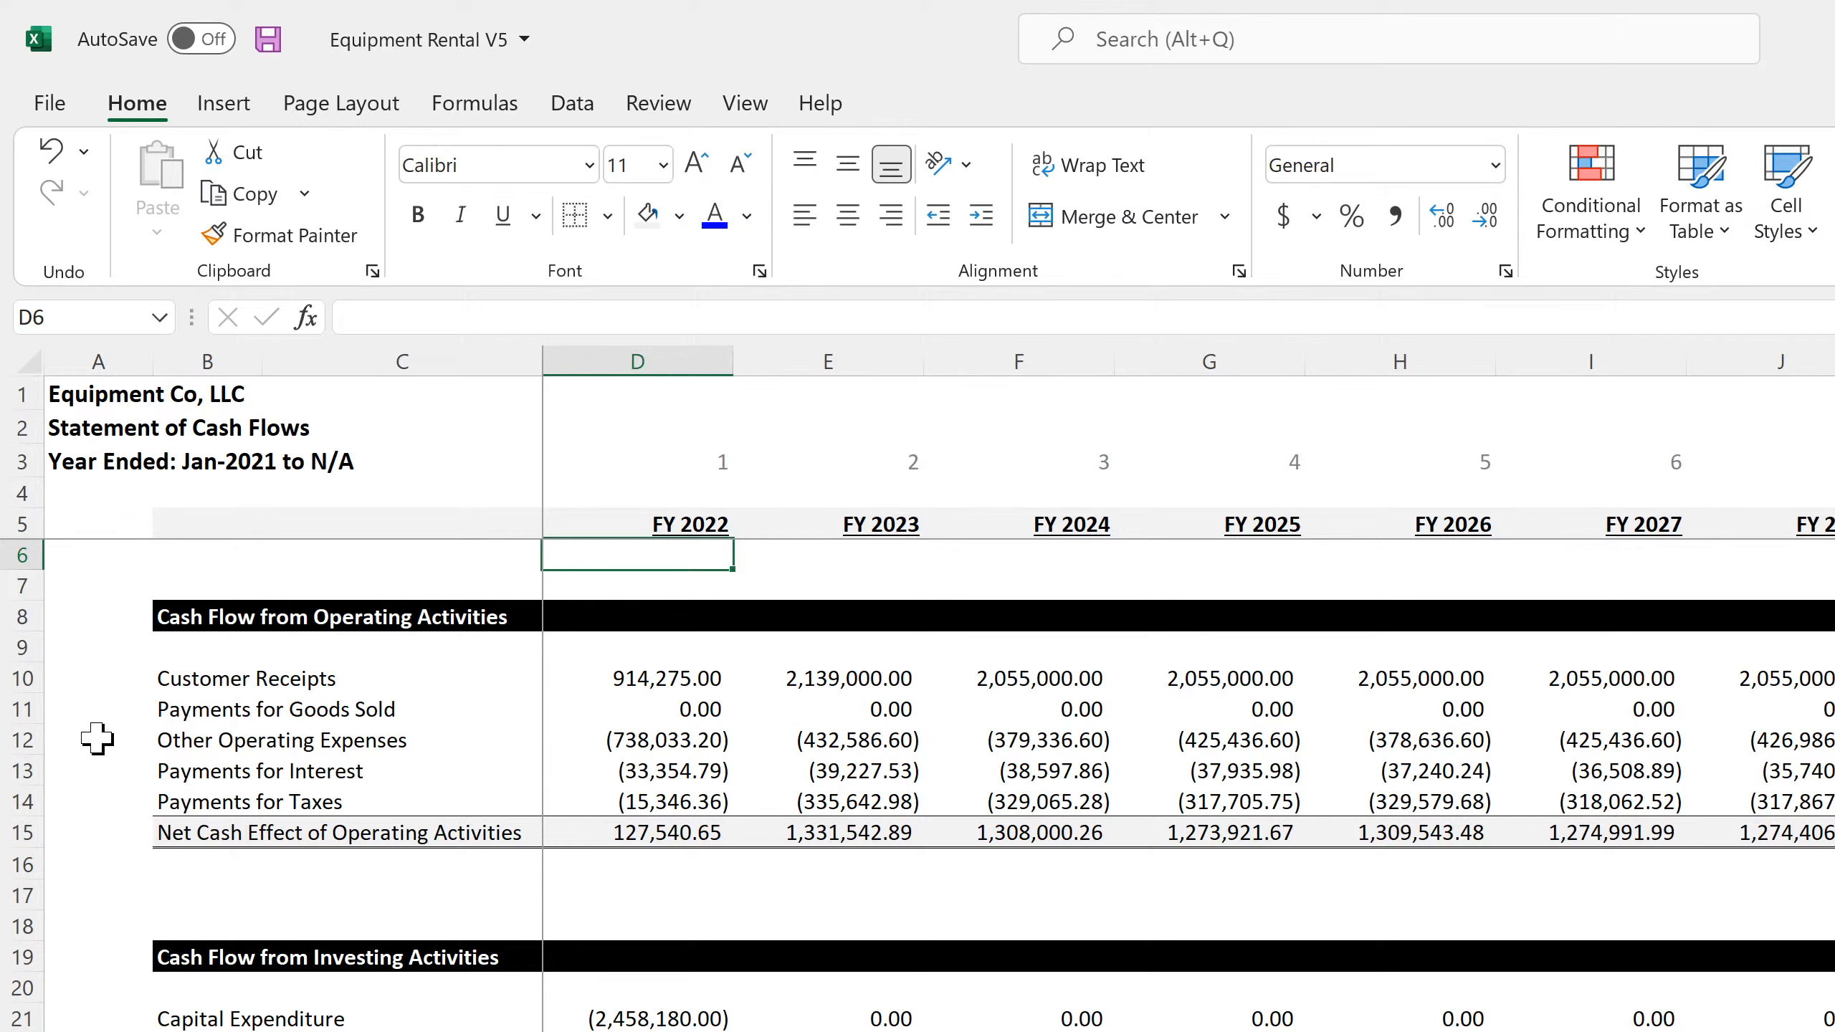
{"action": "left_click", "coordinate": [10, 712]}
{"action": "right_click", "coordinate": [4, 712]}
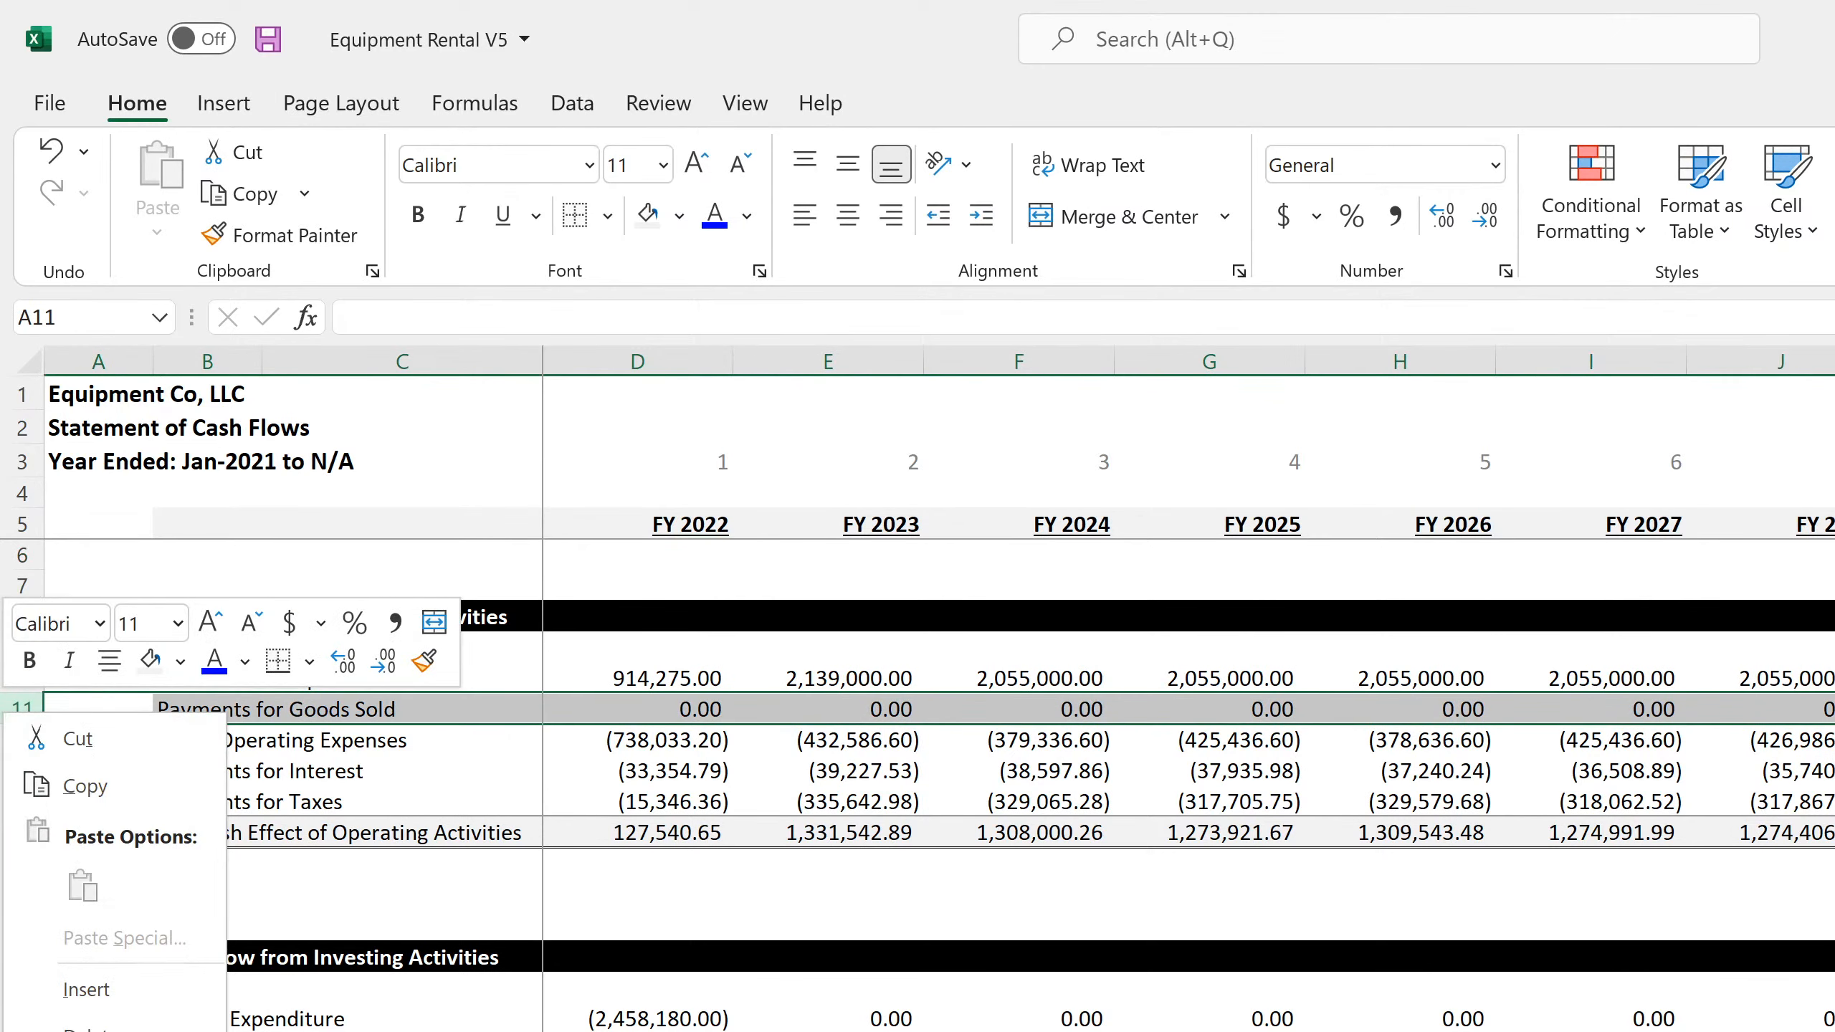
{"action": "left_click", "coordinate": [108, 1031]}
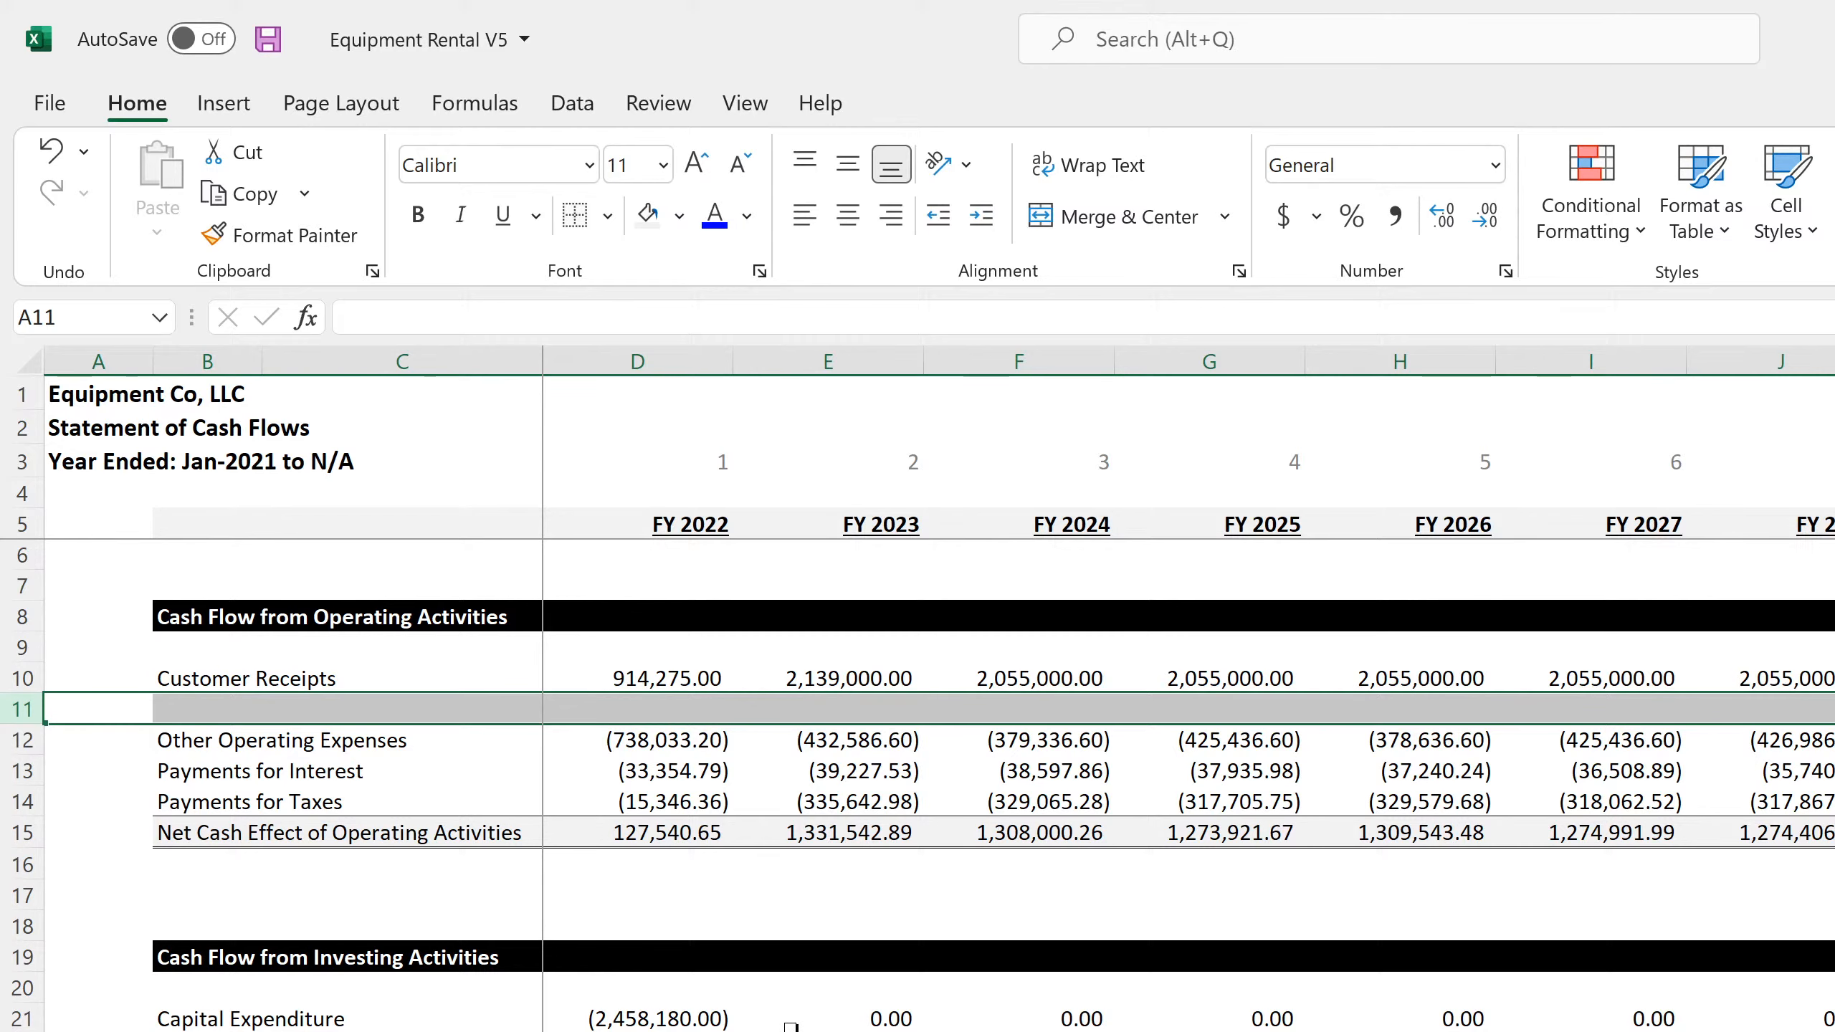
Clear the contents of the Cash Dividends row 32 in the annual Statement of Cash Flows
{"action": "scroll", "coordinate": [790, 1025], "scroll_direction": "down", "scroll_amount": 4}
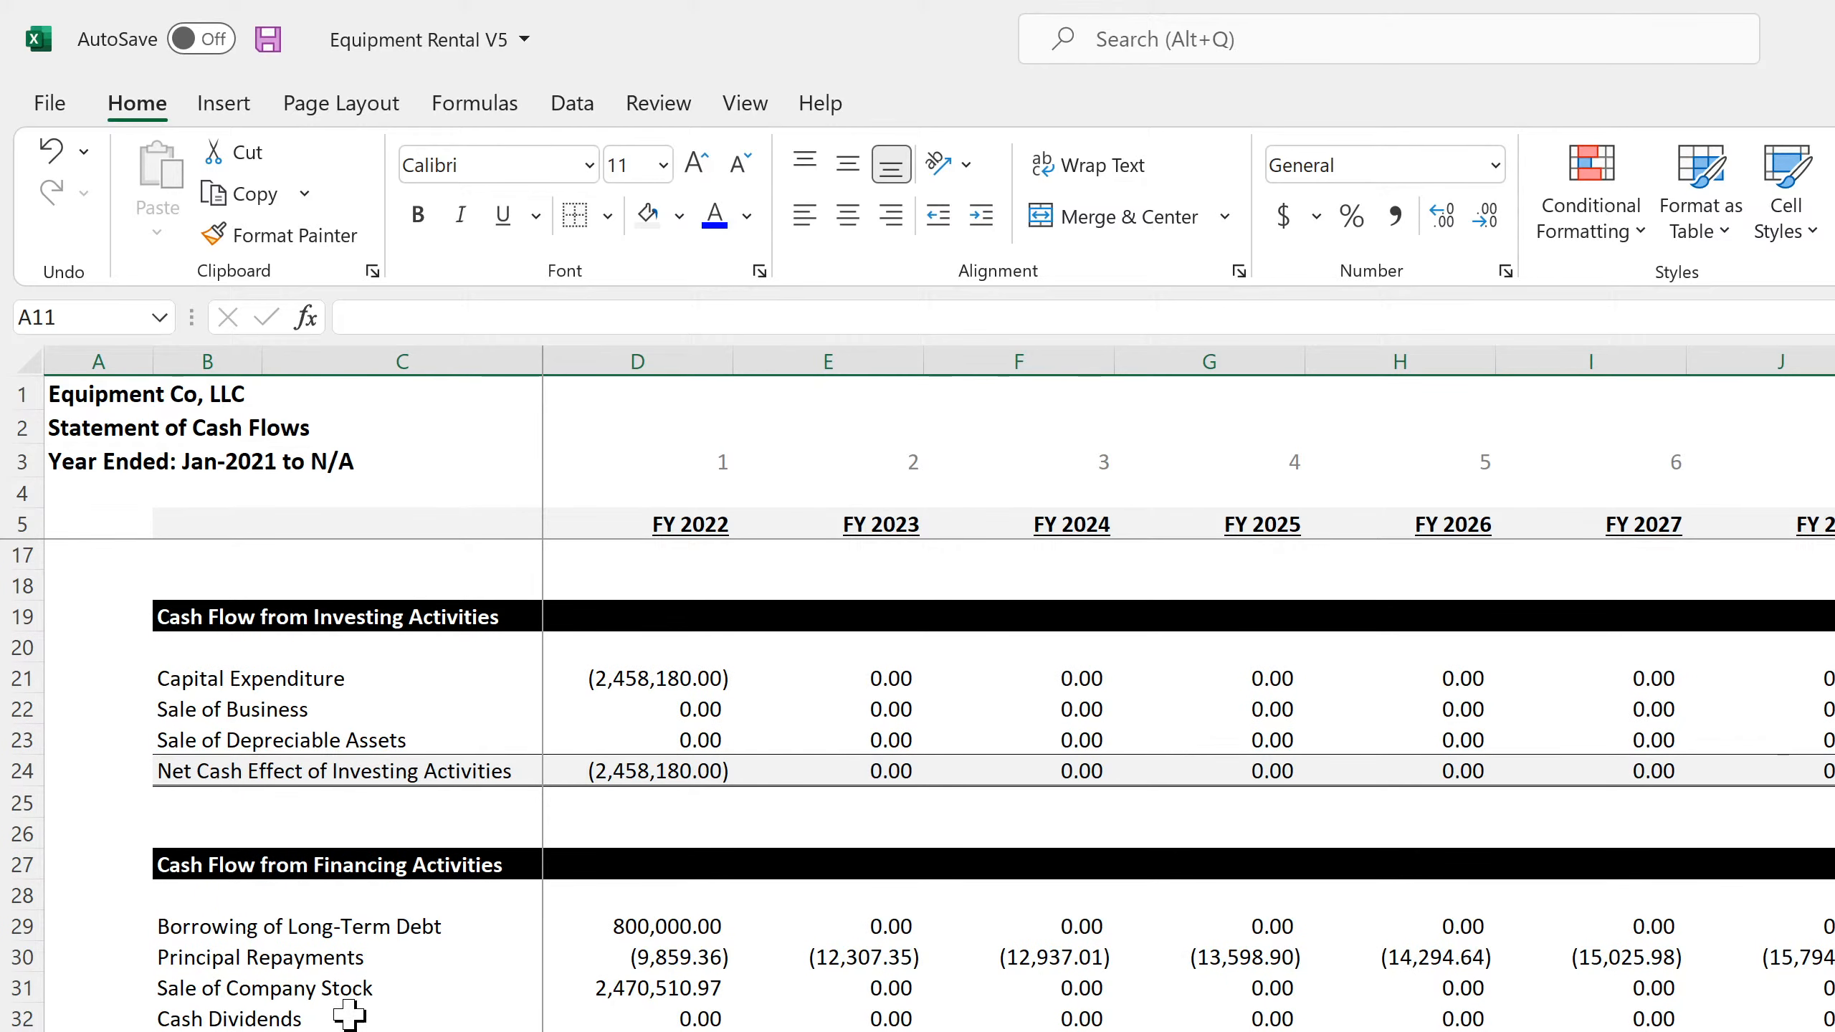
{"action": "left_click", "coordinate": [9, 1017]}
{"action": "right_click", "coordinate": [8, 1017]}
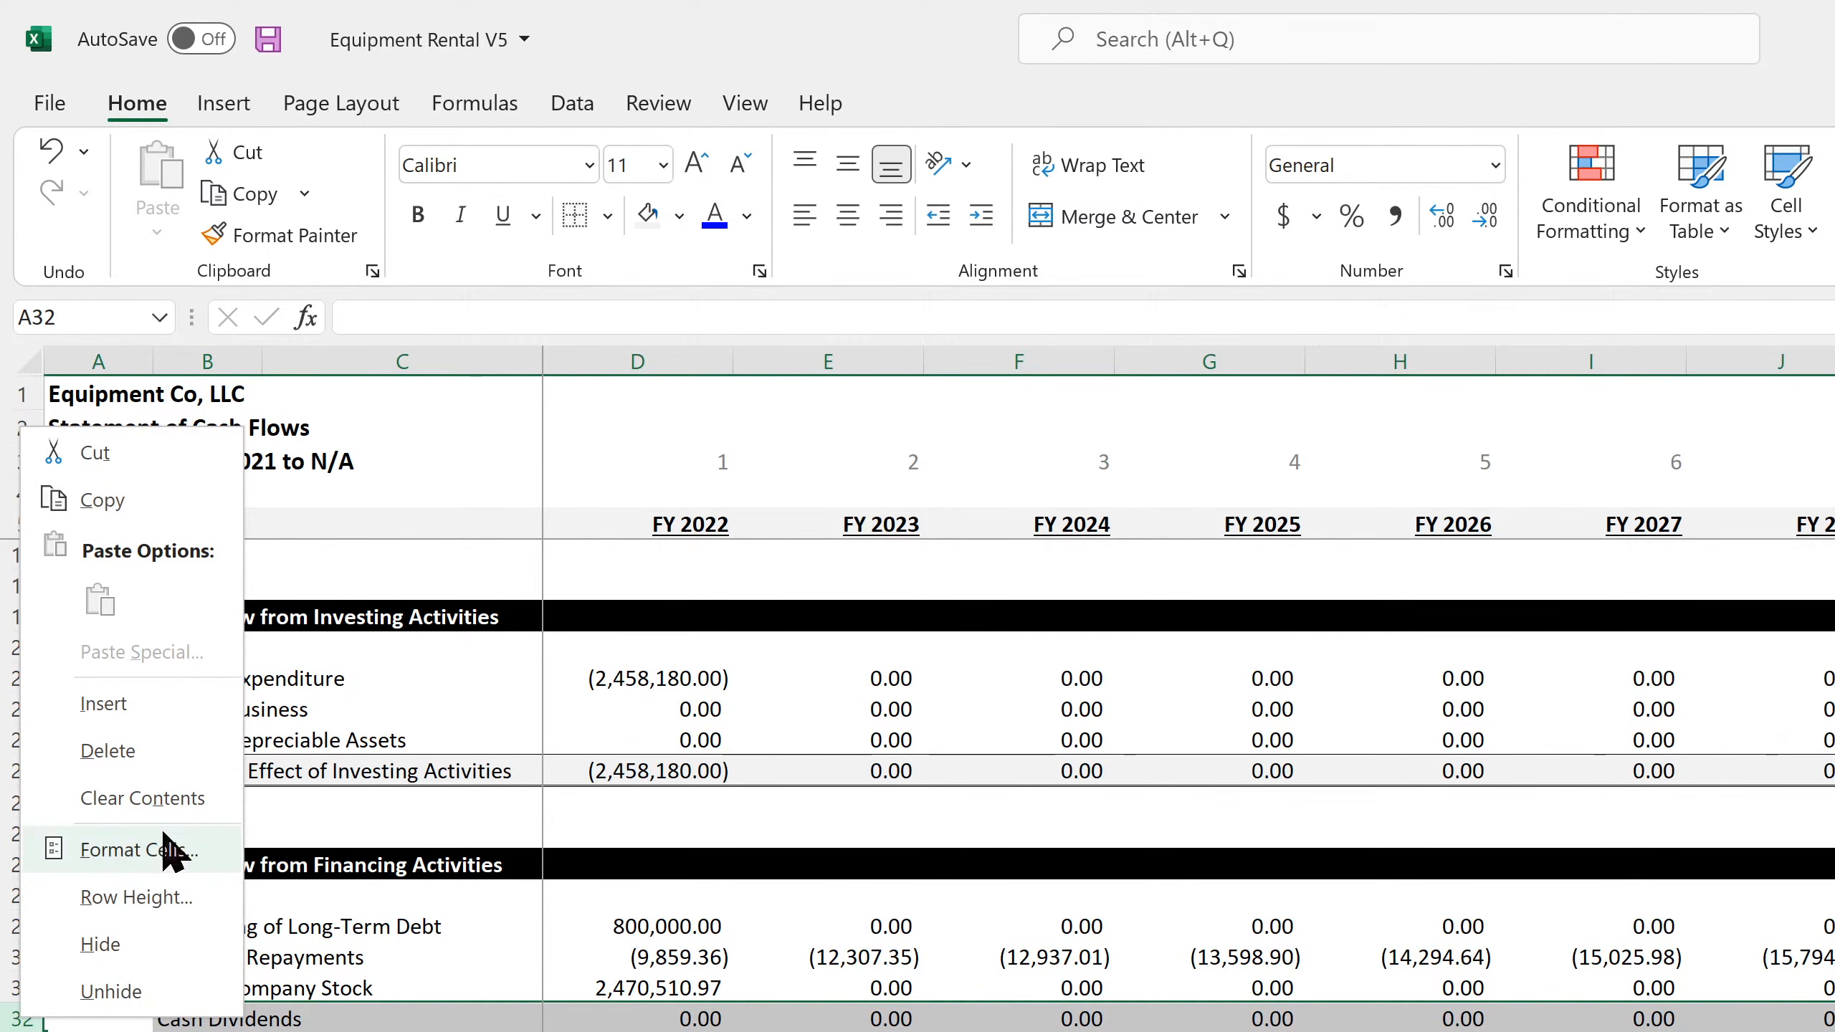
{"action": "left_click", "coordinate": [162, 797]}
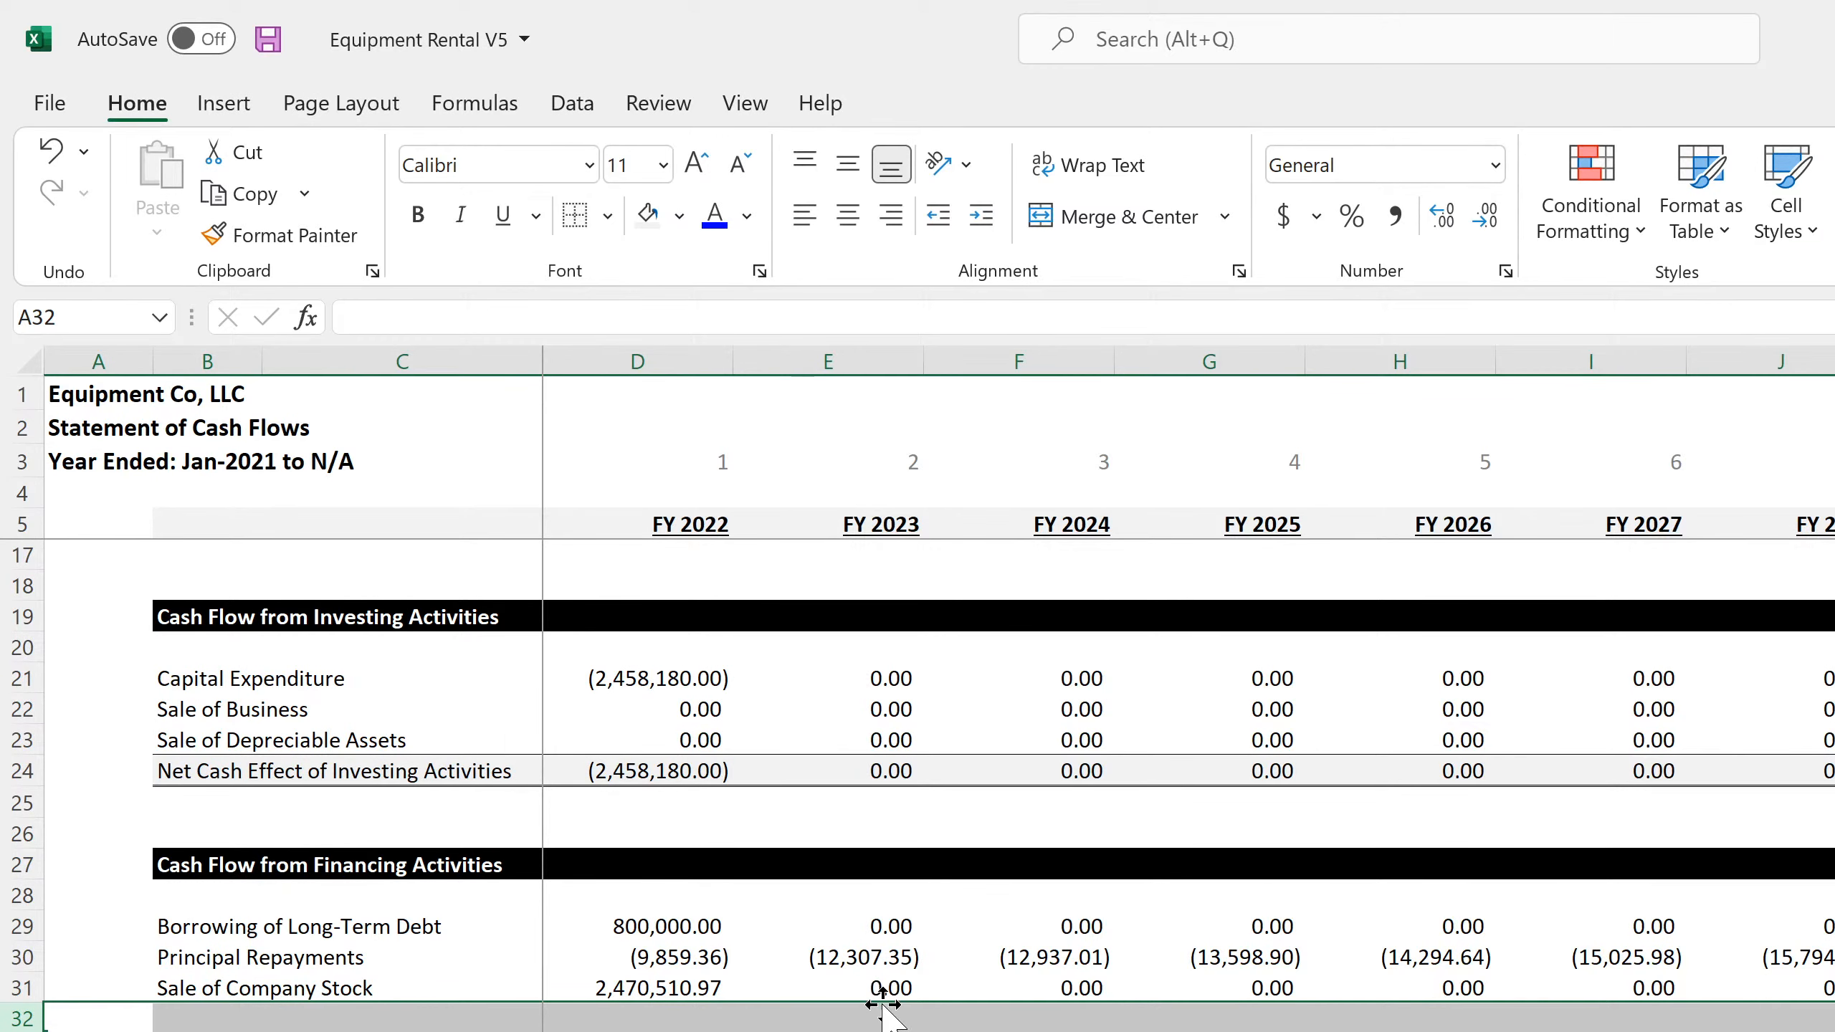
Clear the Supplemental Schedules section from row 41 down in the annual Statement of Cash Flows
{"action": "scroll", "coordinate": [881, 1001], "scroll_direction": "down", "scroll_amount": 4}
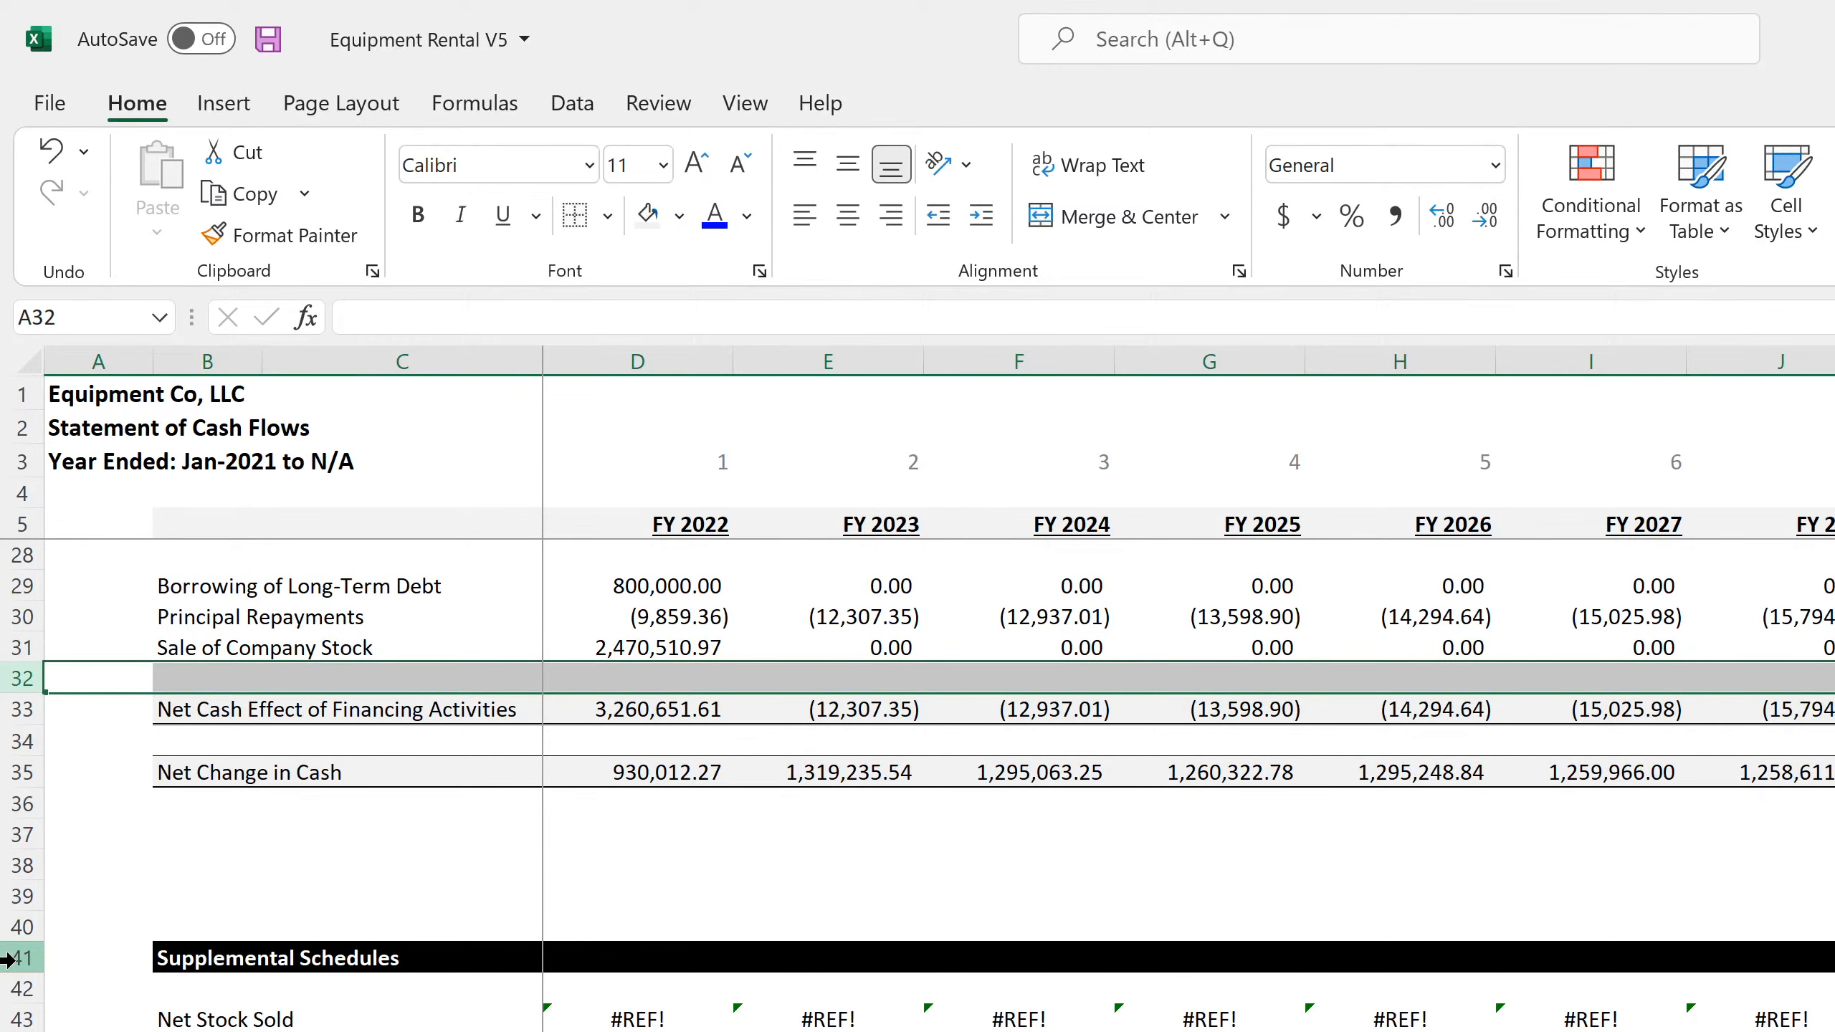
{"action": "left_click_drag", "start_coordinate": [18, 957], "coordinate": [18, 1030]}
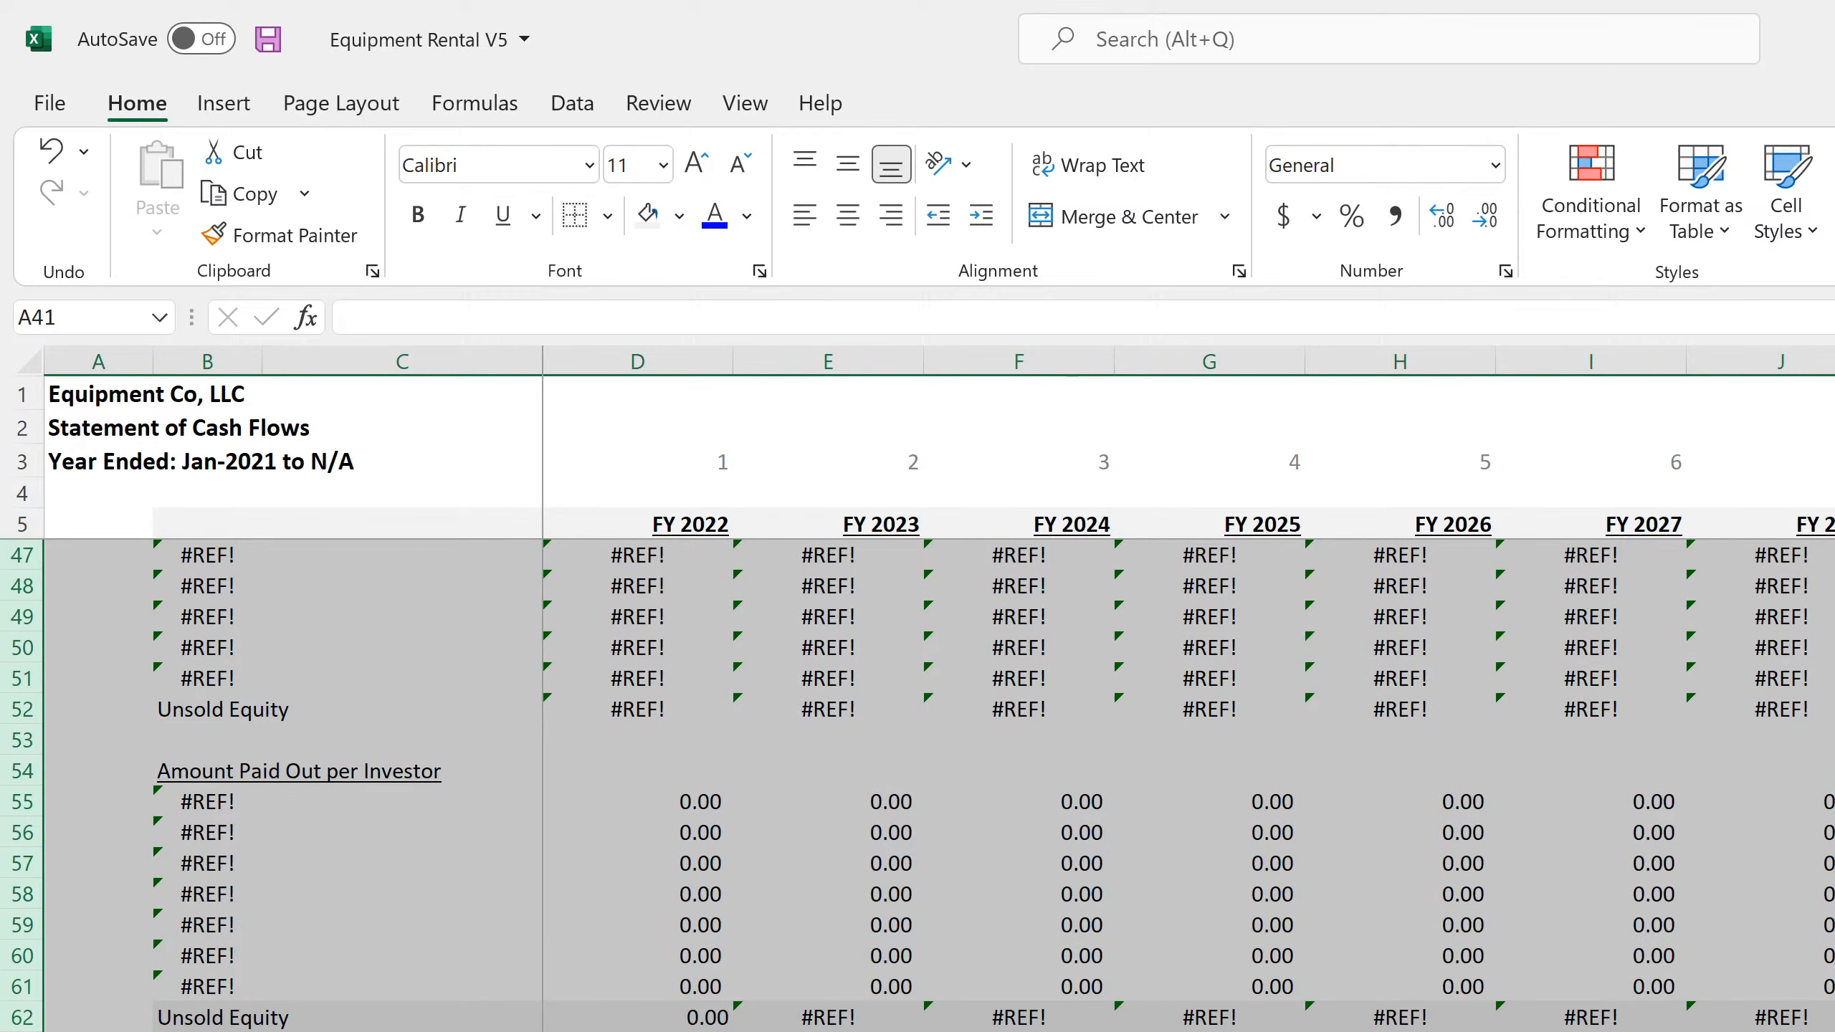
{"action": "key", "text": "Delete"}
{"action": "scroll", "coordinate": [1597, 938], "scroll_direction": "up", "scroll_amount": 7}
{"action": "left_click", "coordinate": [1604, 992]}
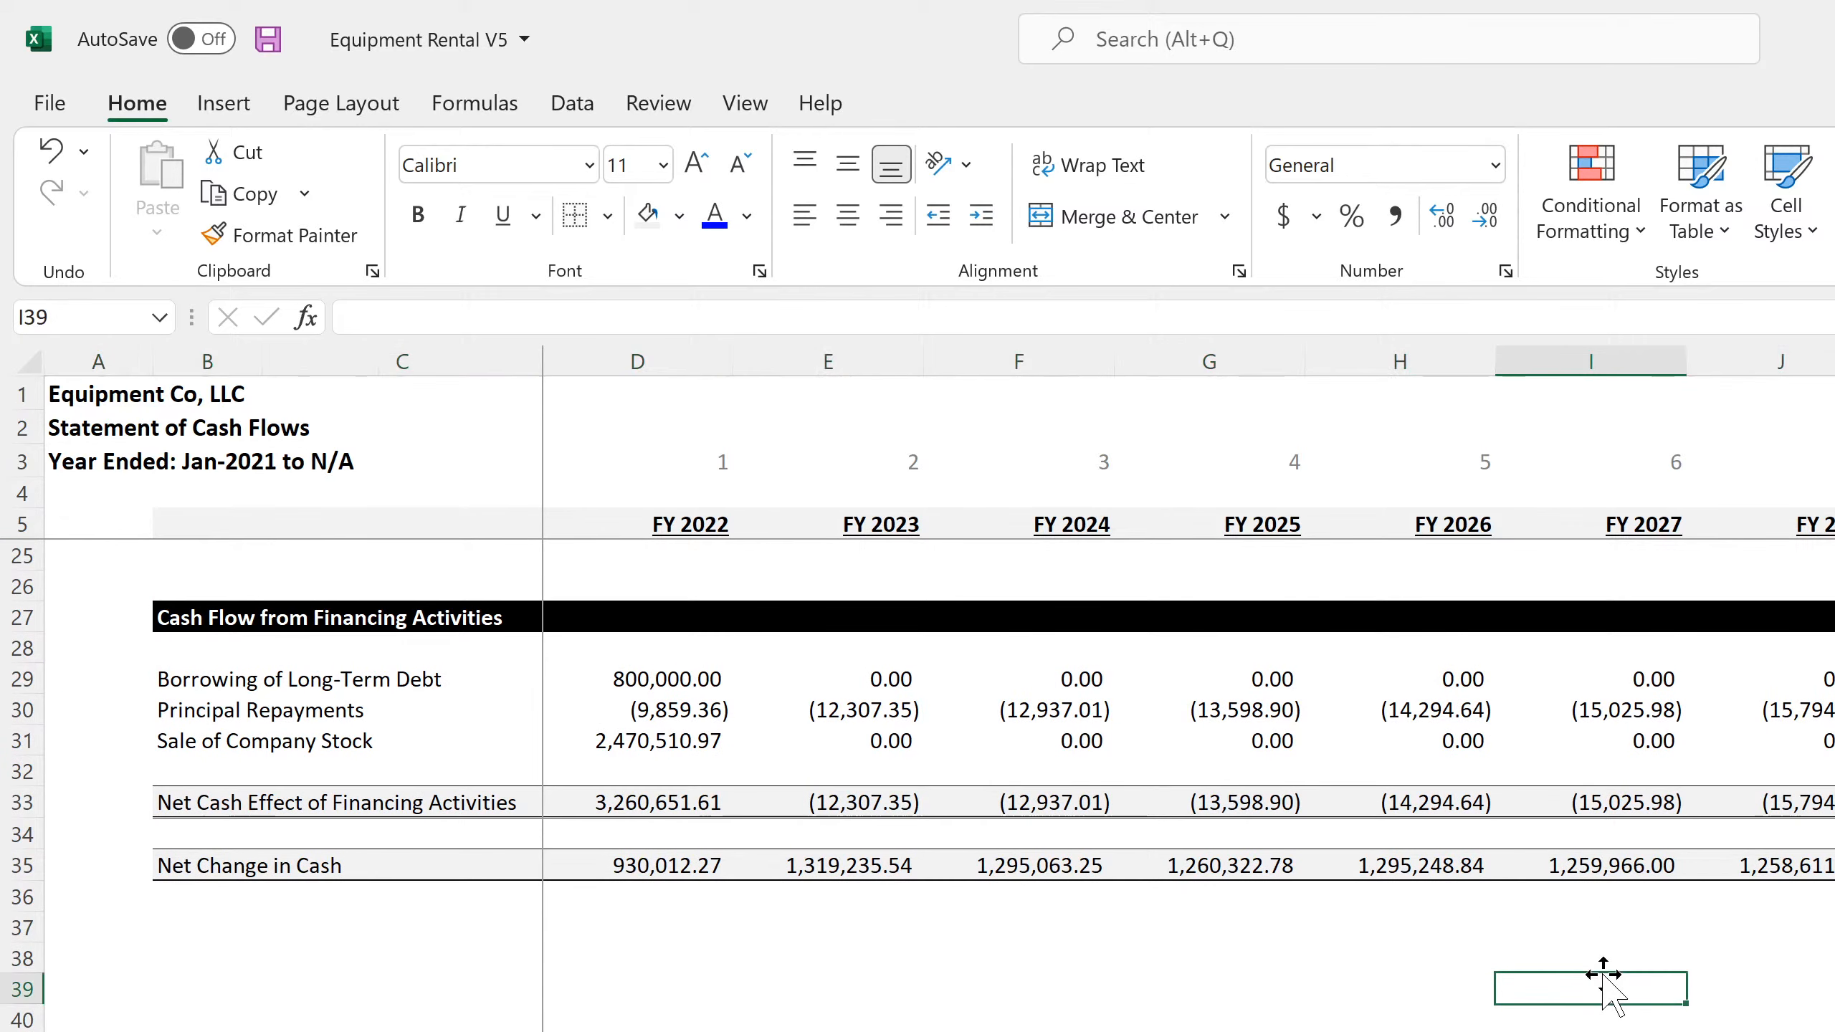
Total the Net Change in Cash row 35 for all ten years in N35 of the annual Statement of Cash Flows
{"action": "scroll", "coordinate": [1363, 998], "scroll_direction": "up", "scroll_amount": 6}
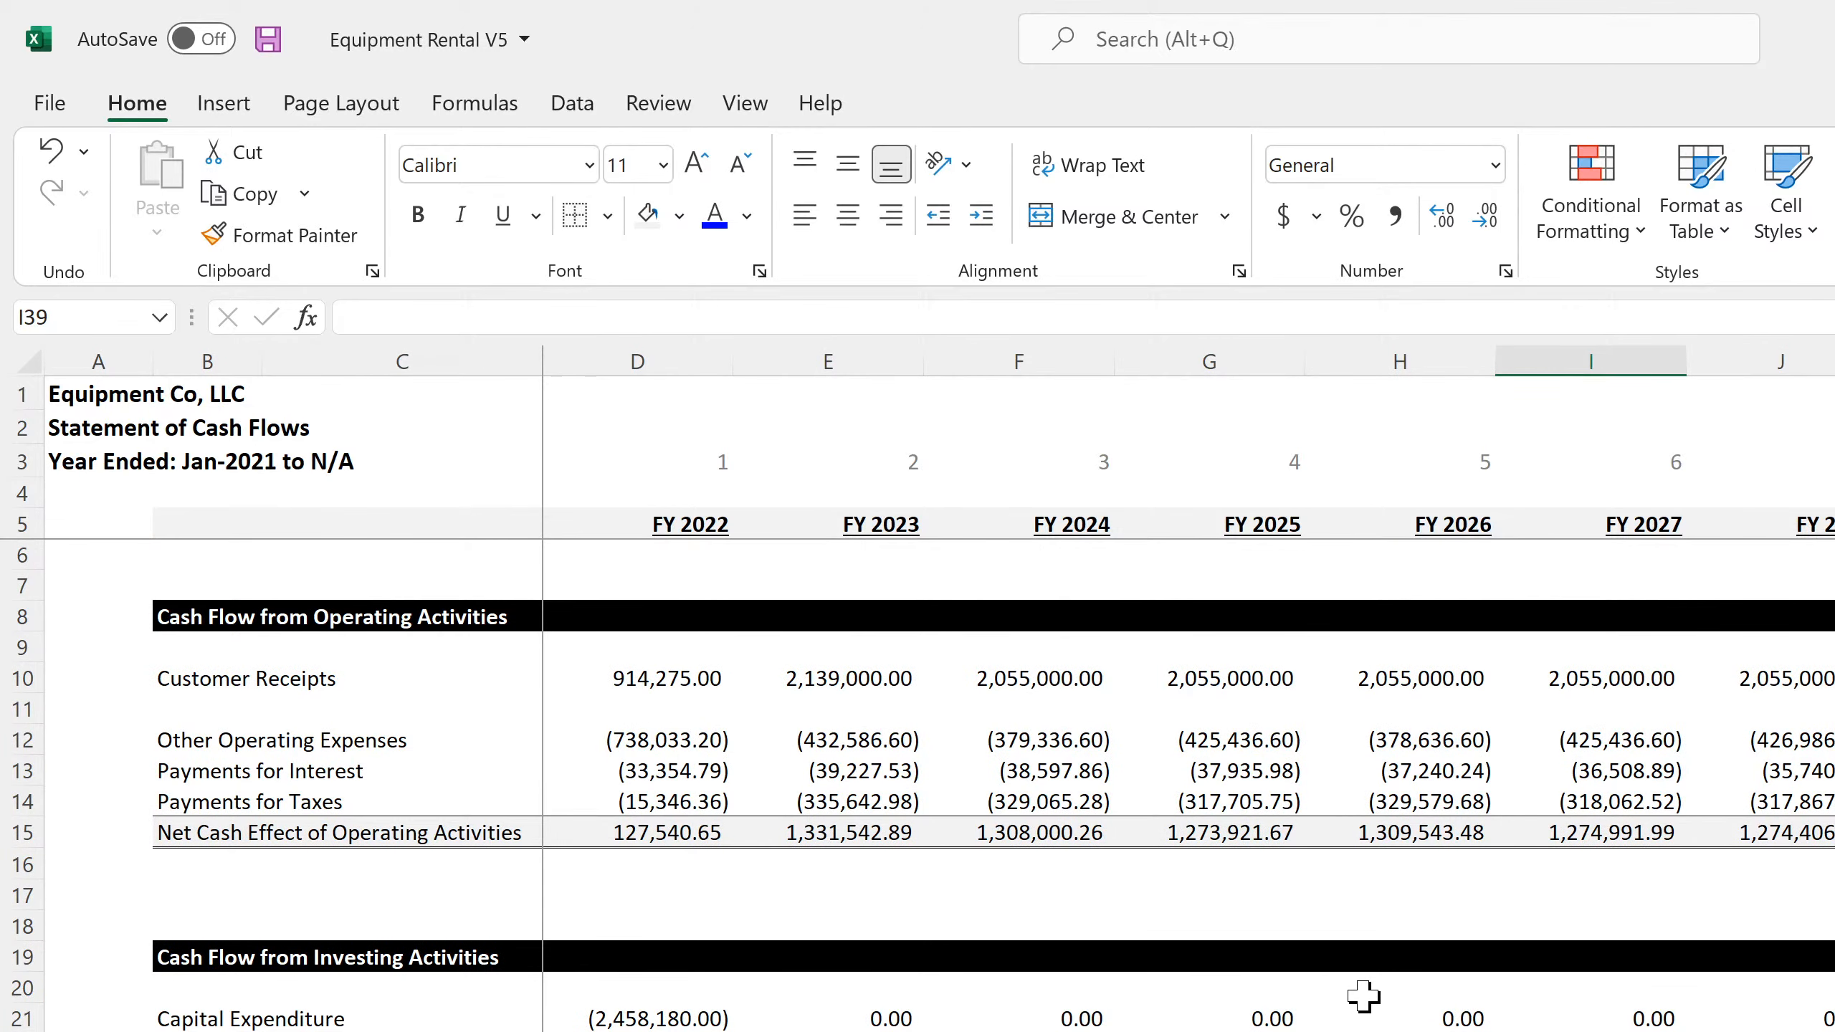
{"action": "scroll", "coordinate": [1363, 996], "scroll_direction": "down", "scroll_amount": 4}
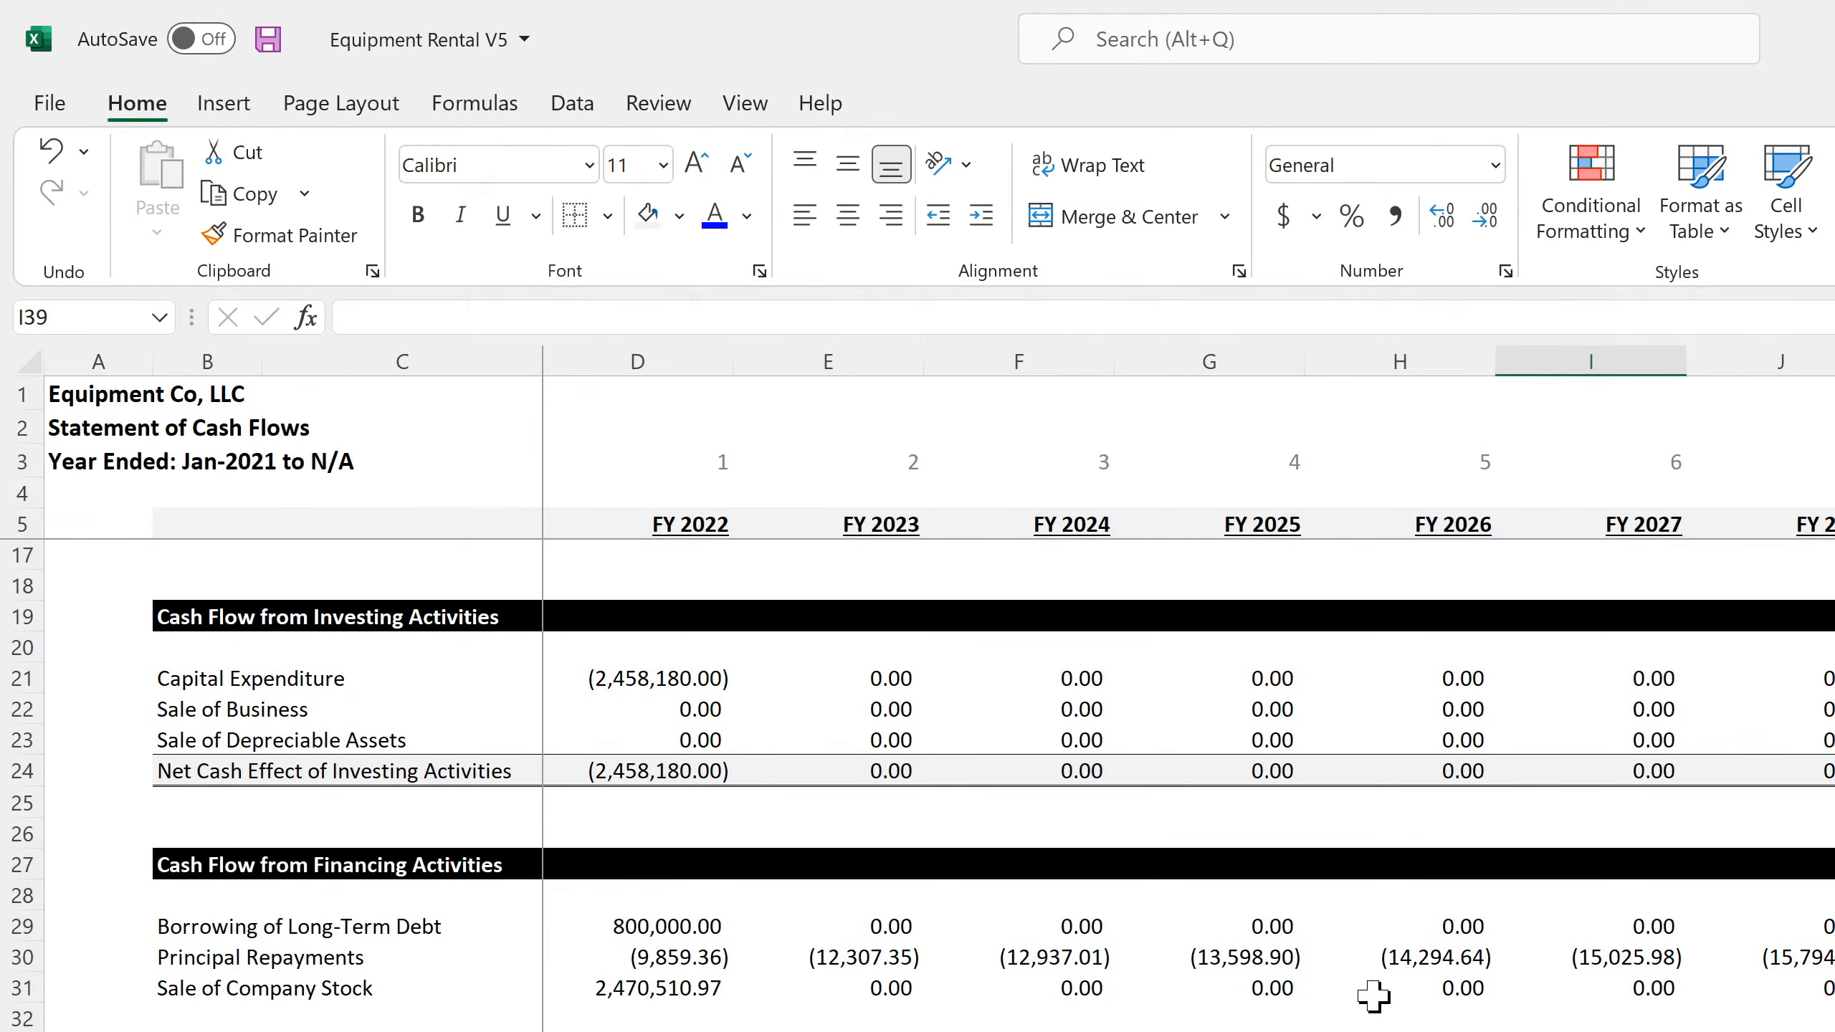
{"action": "scroll", "coordinate": [1370, 994], "scroll_direction": "up", "scroll_amount": 4}
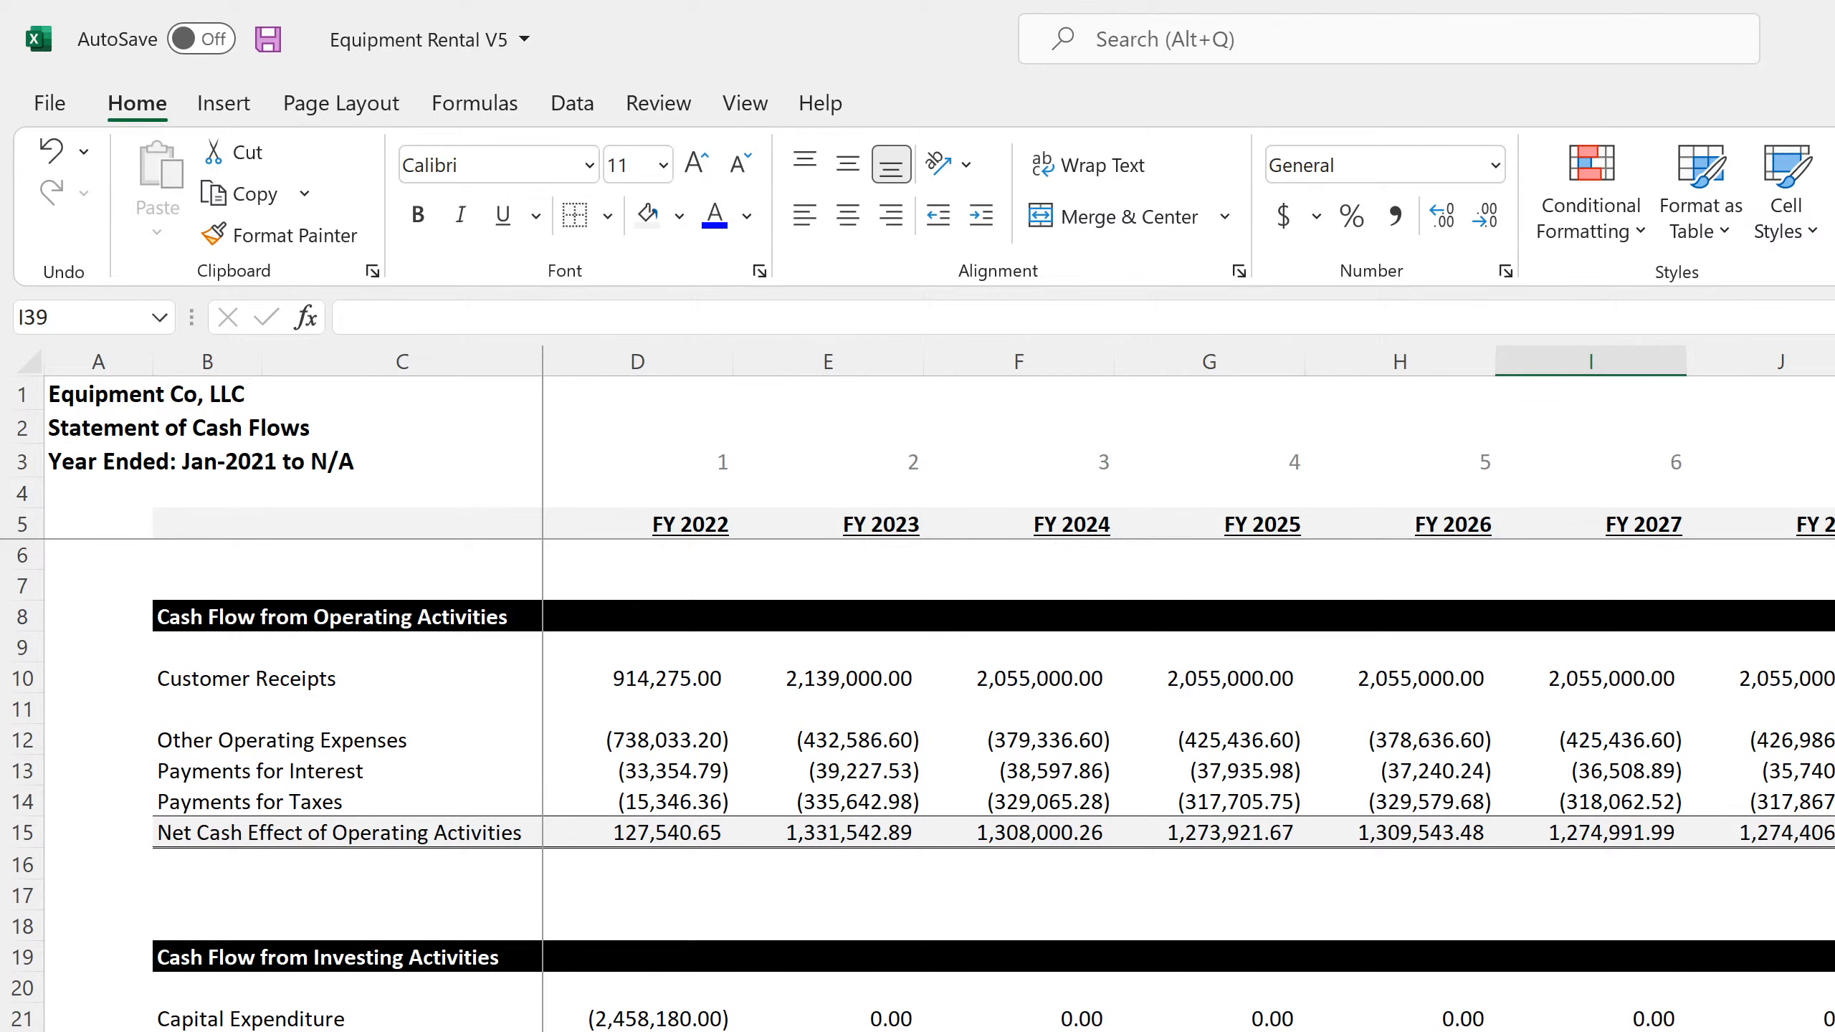
{"action": "scroll", "coordinate": [923, 785], "scroll_direction": "down", "scroll_amount": 7}
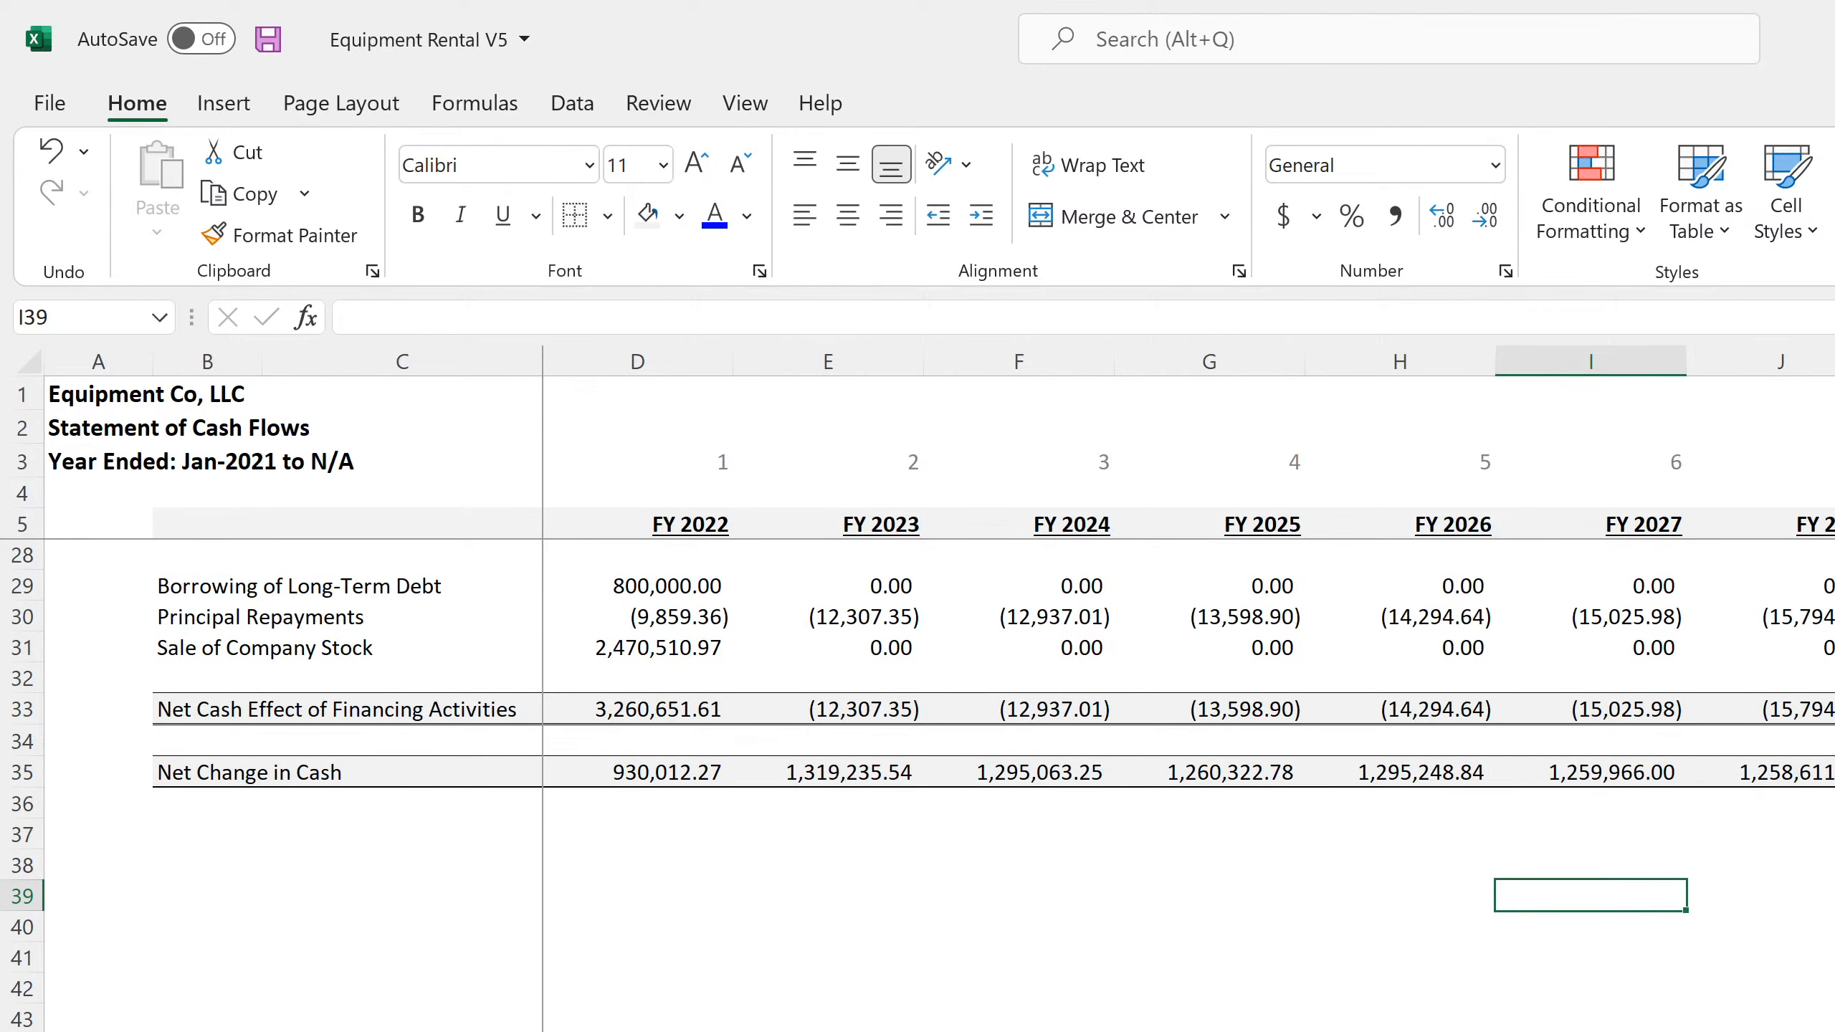
{"action": "left_click", "coordinate": [1832, 772]}
{"action": "key", "text": "alt+equal"}
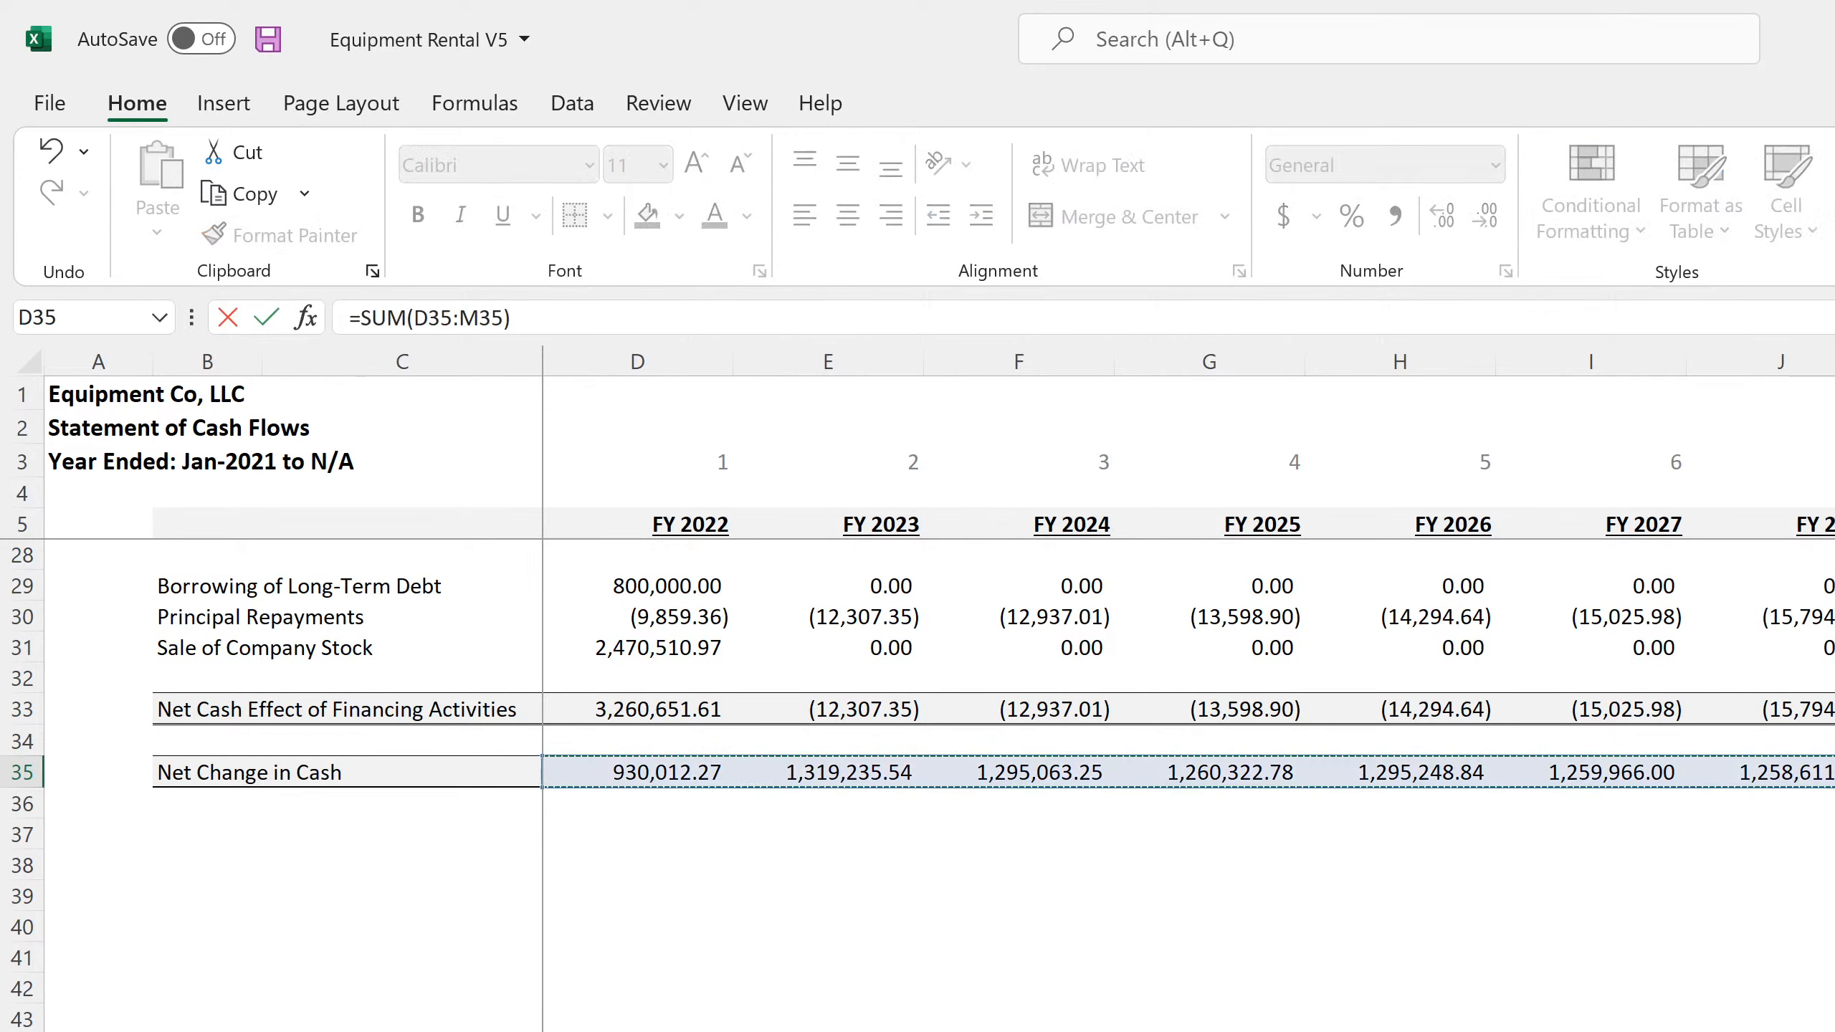
{"action": "left_click_drag", "start_coordinate": [1831, 771], "coordinate": [1712, 802]}
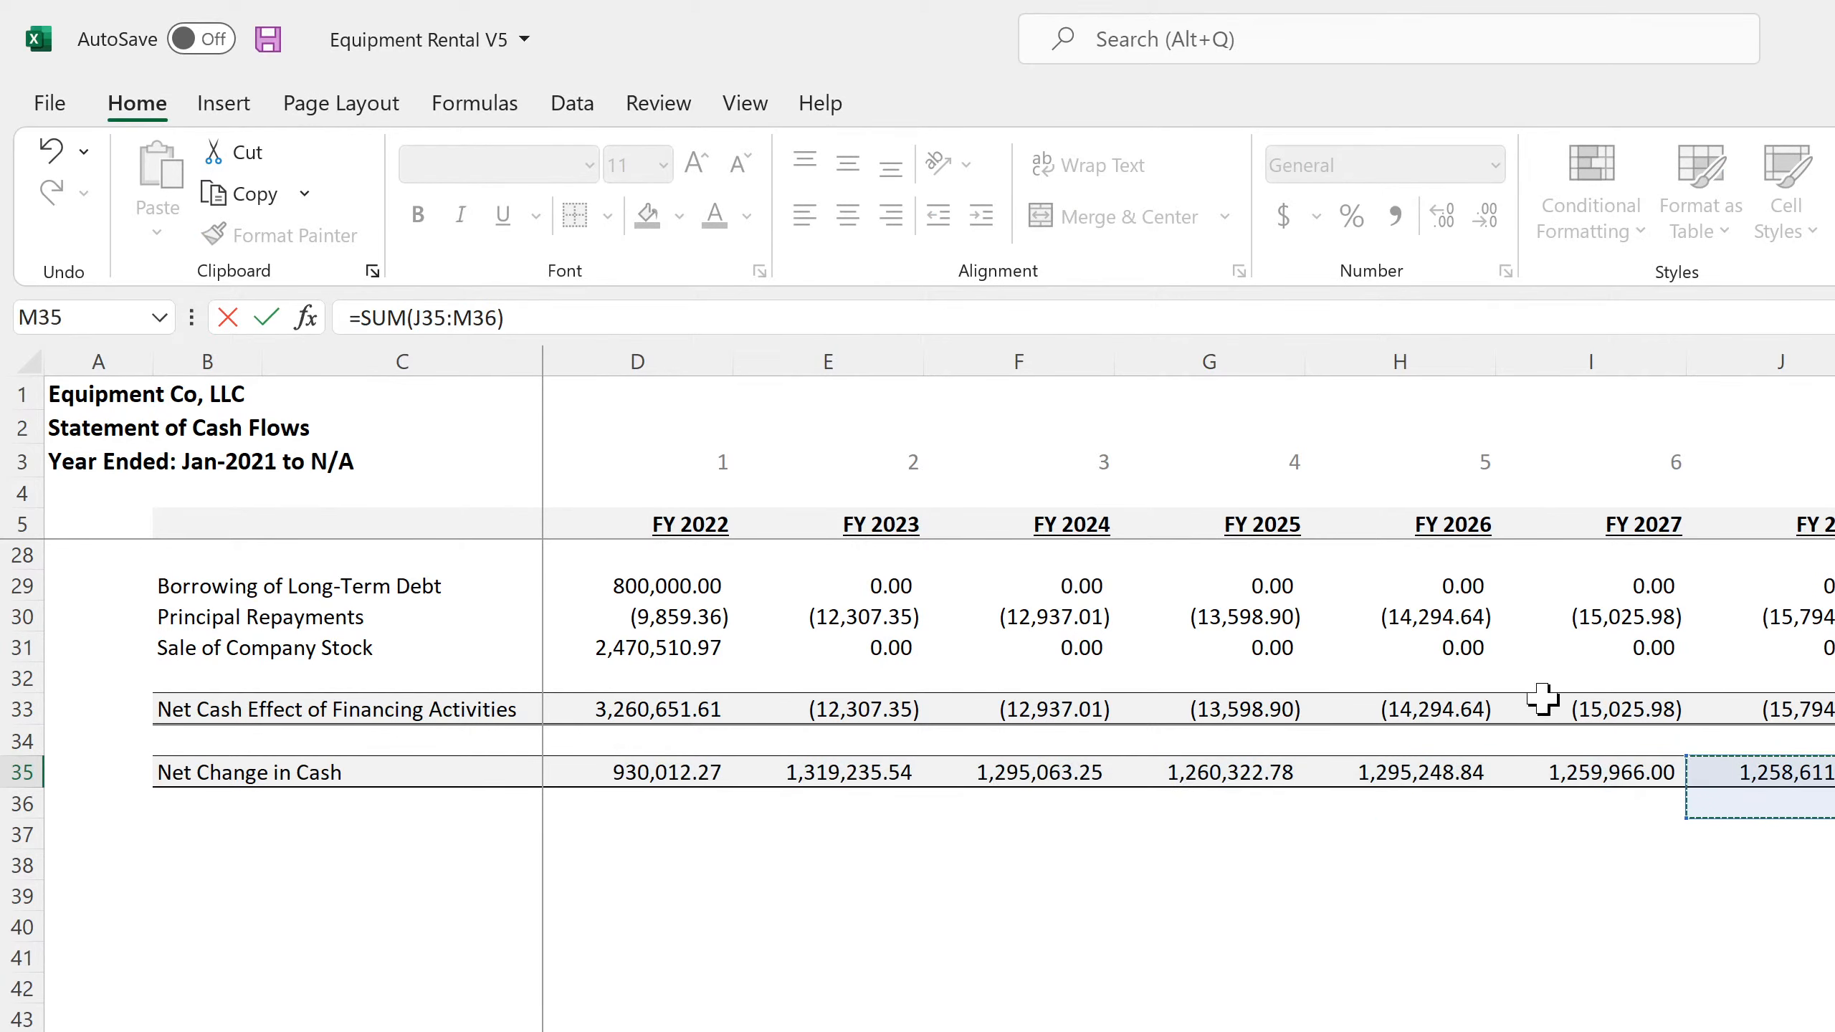
{"action": "left_click", "coordinate": [533, 317]}
{"action": "key", "text": "Return"}
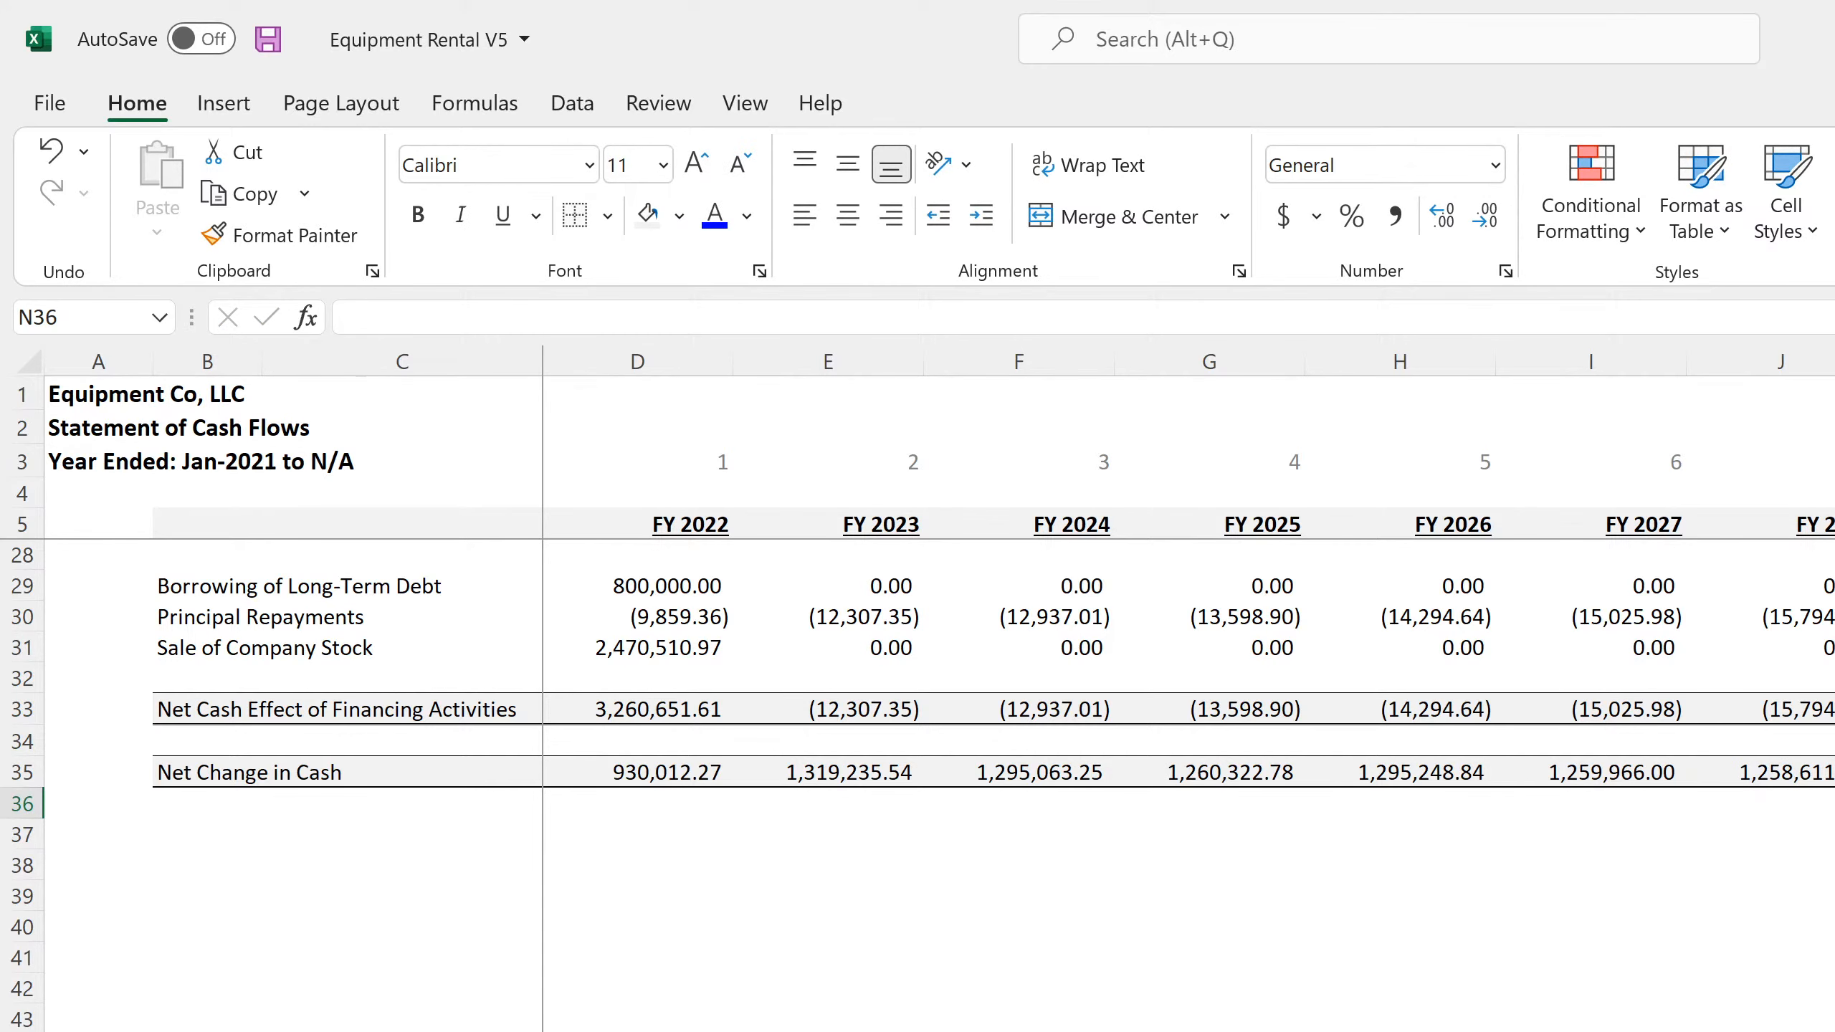
Switch to the 10-Year Annual Cash sheet and link its first Year header D5 to the start date with =validation!A1
{"action": "key", "text": "ctrl+Page_Up"}
{"action": "key", "text": "ctrl+Page_Up"}
{"action": "scroll", "coordinate": [953, 742], "scroll_direction": "down", "scroll_amount": 20}
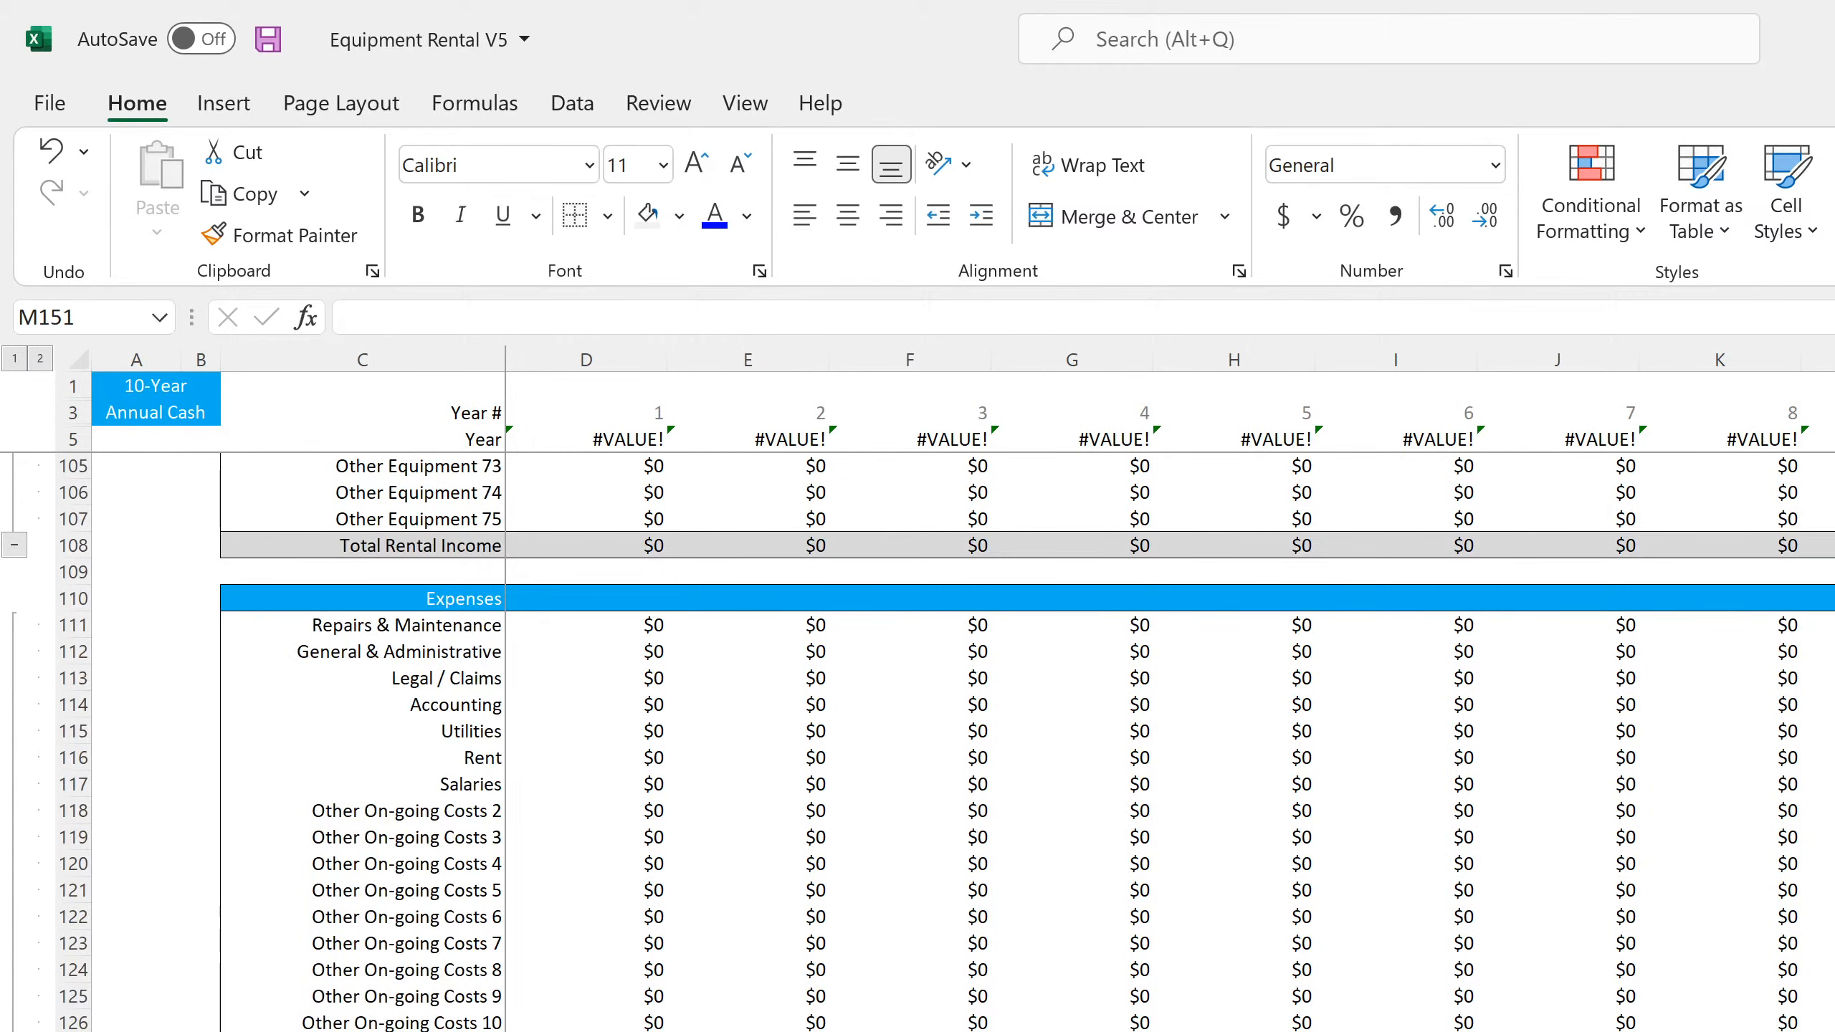
{"action": "scroll", "coordinate": [953, 741], "scroll_direction": "up", "scroll_amount": 11}
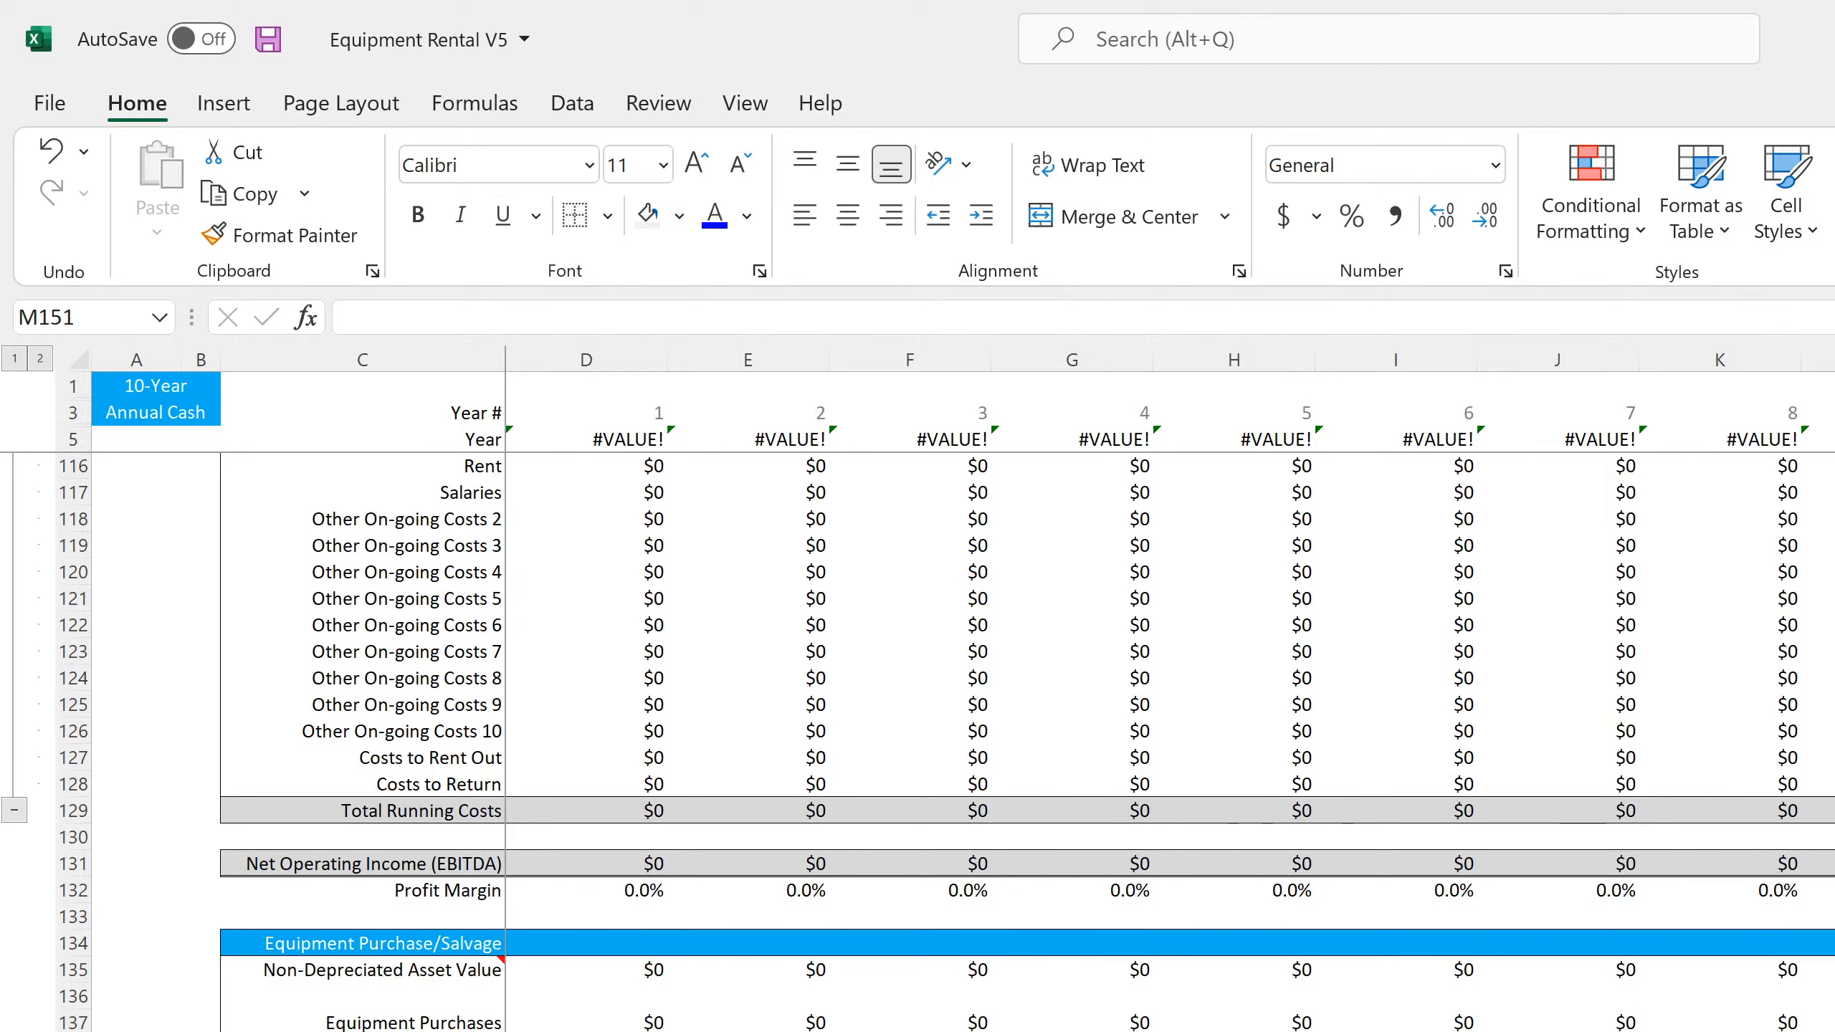
{"action": "left_click", "coordinate": [1834, 440]}
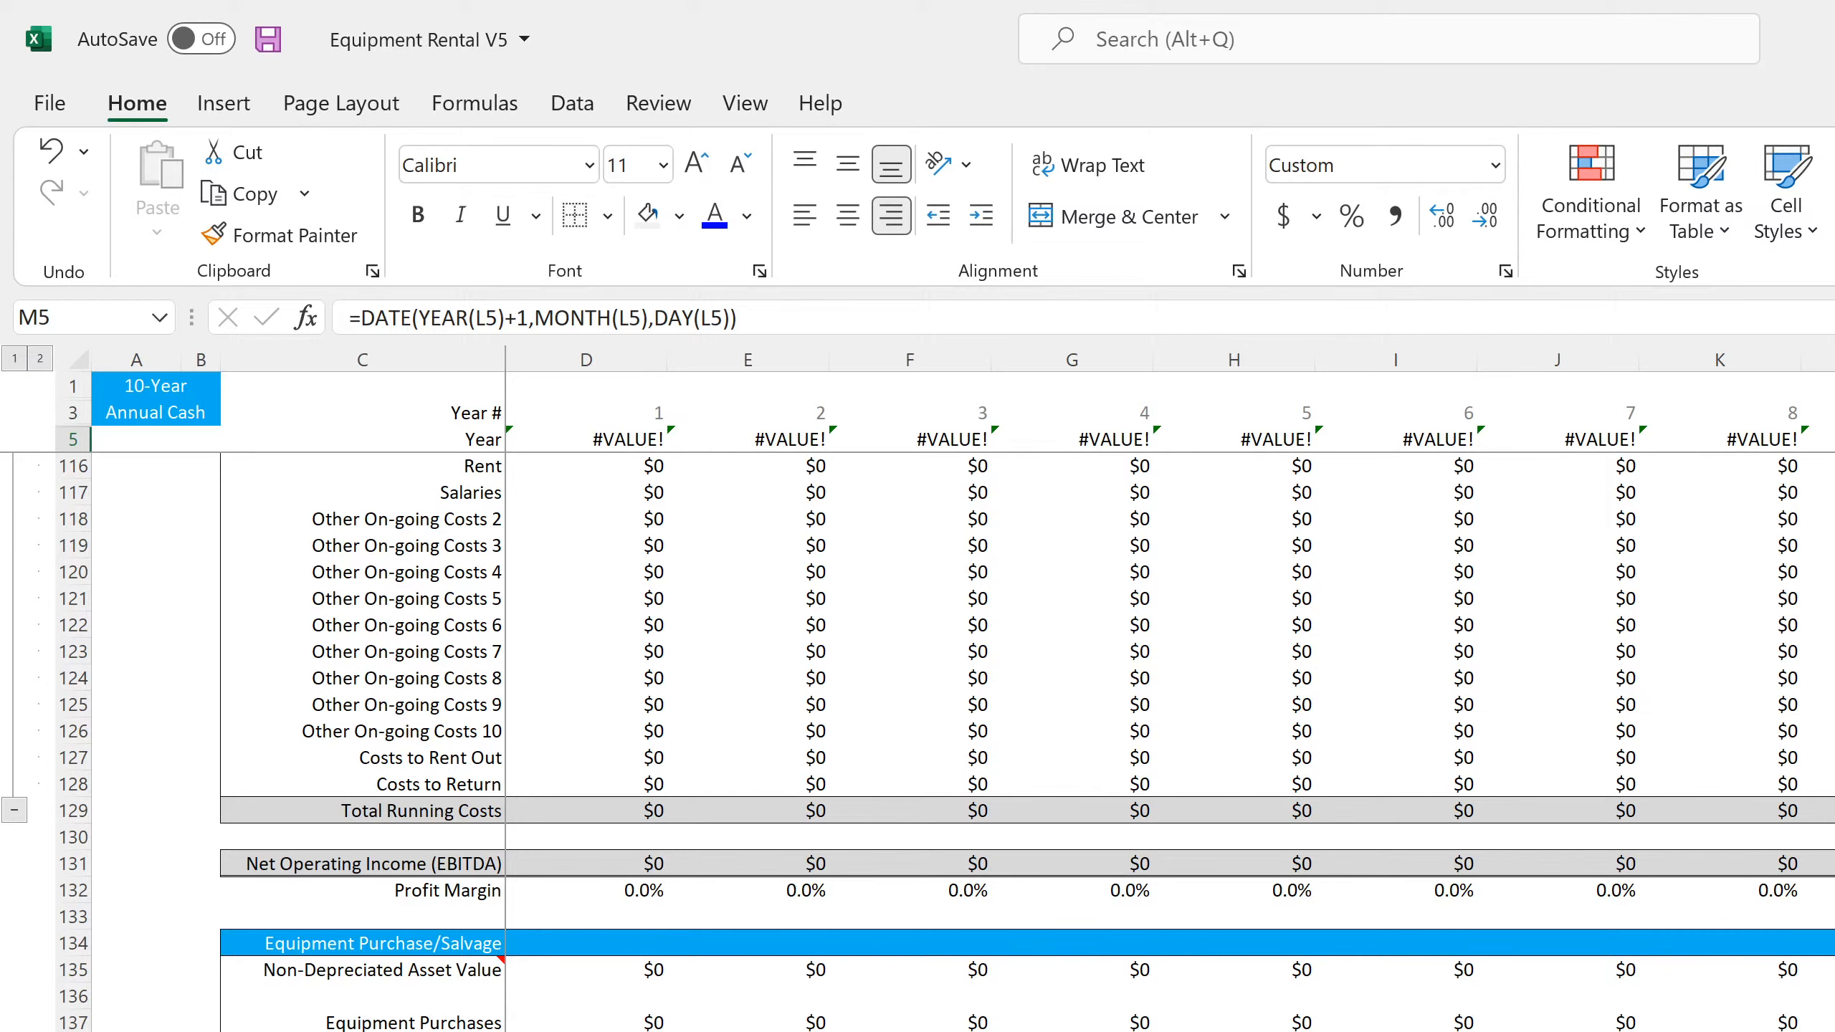
{"action": "left_click", "coordinate": [602, 437]}
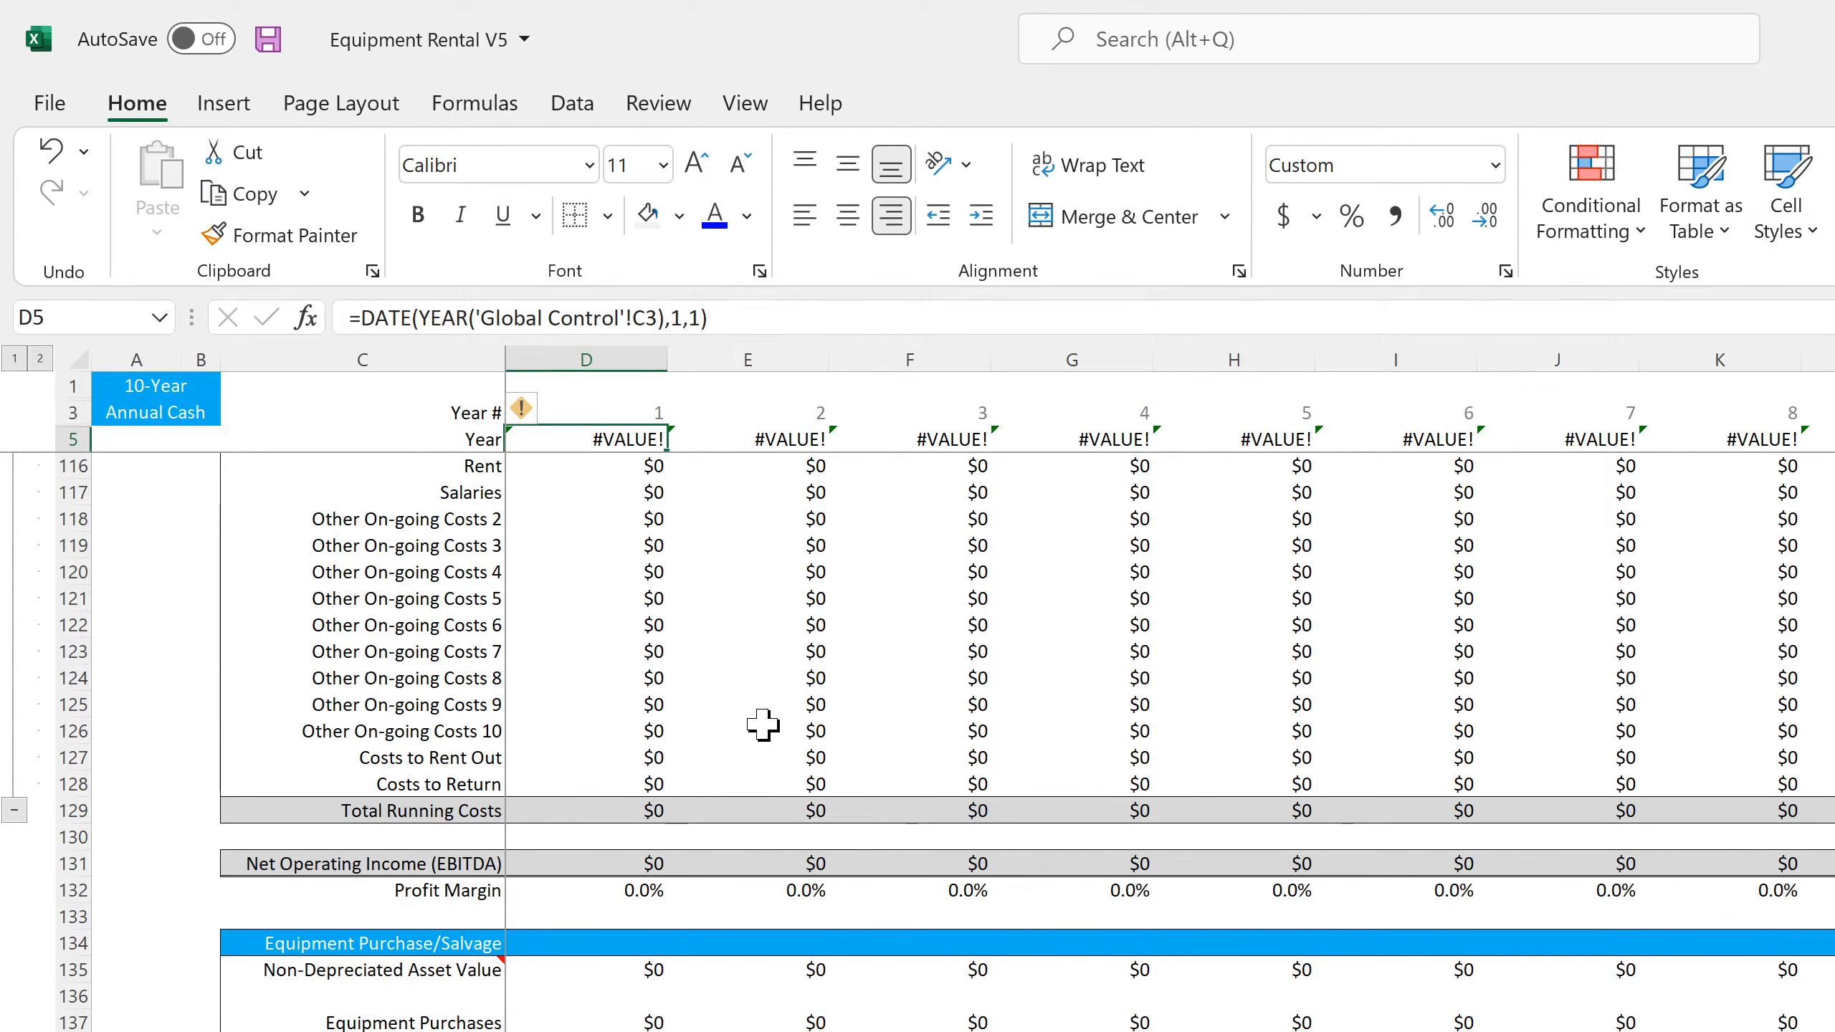
{"action": "type", "text": "="}
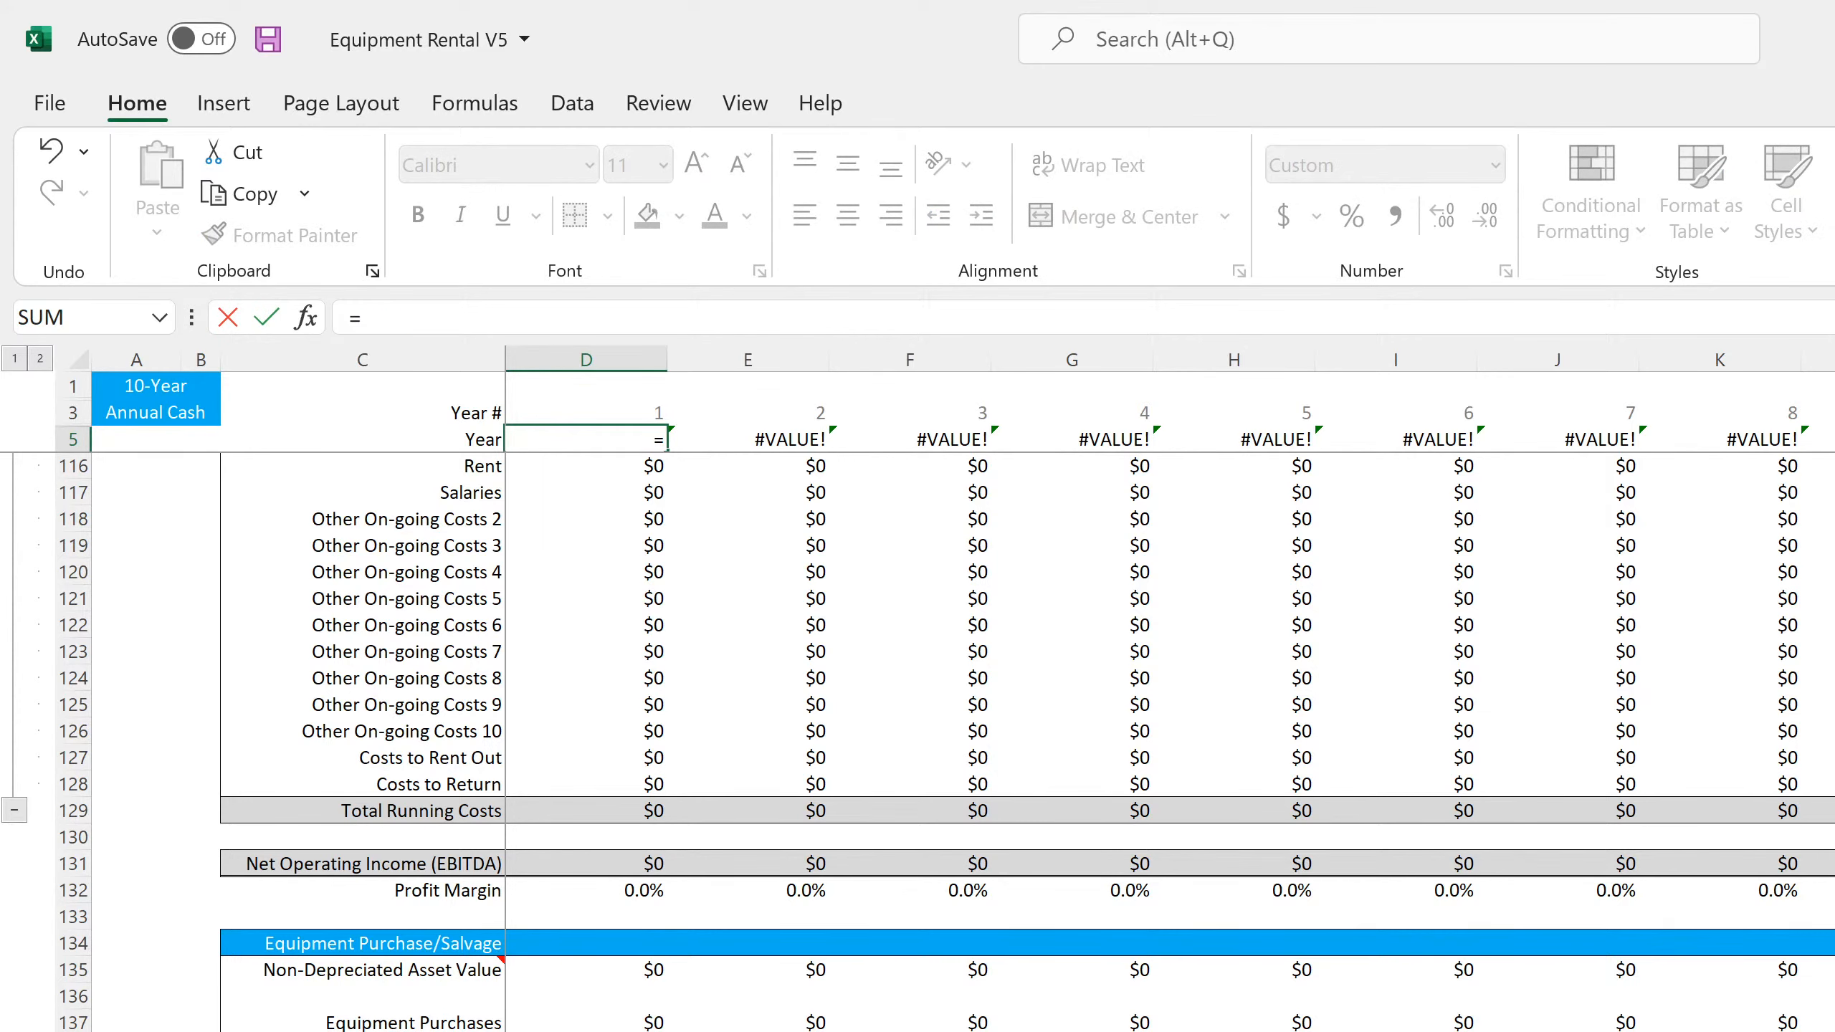
{"action": "left_click", "coordinate": [650, 1031]}
{"action": "scroll", "coordinate": [433, 534], "scroll_direction": "up", "scroll_amount": 20}
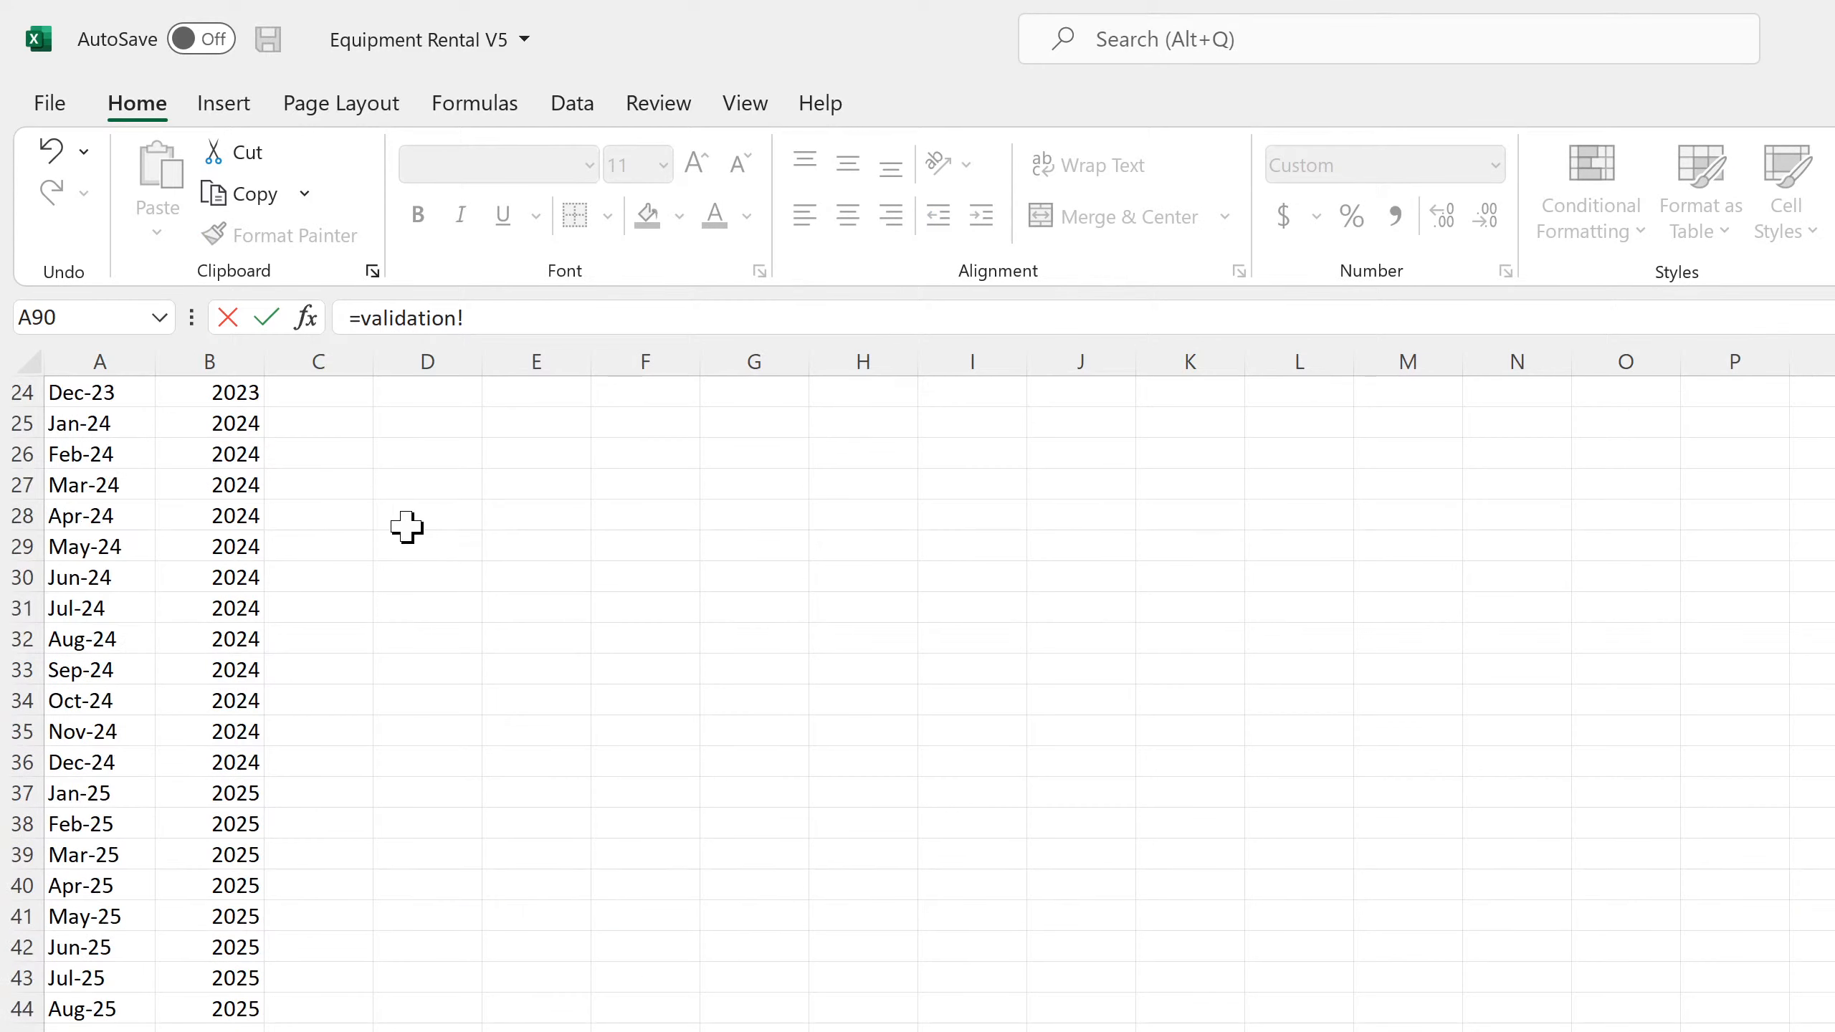
{"action": "left_click", "coordinate": [80, 392]}
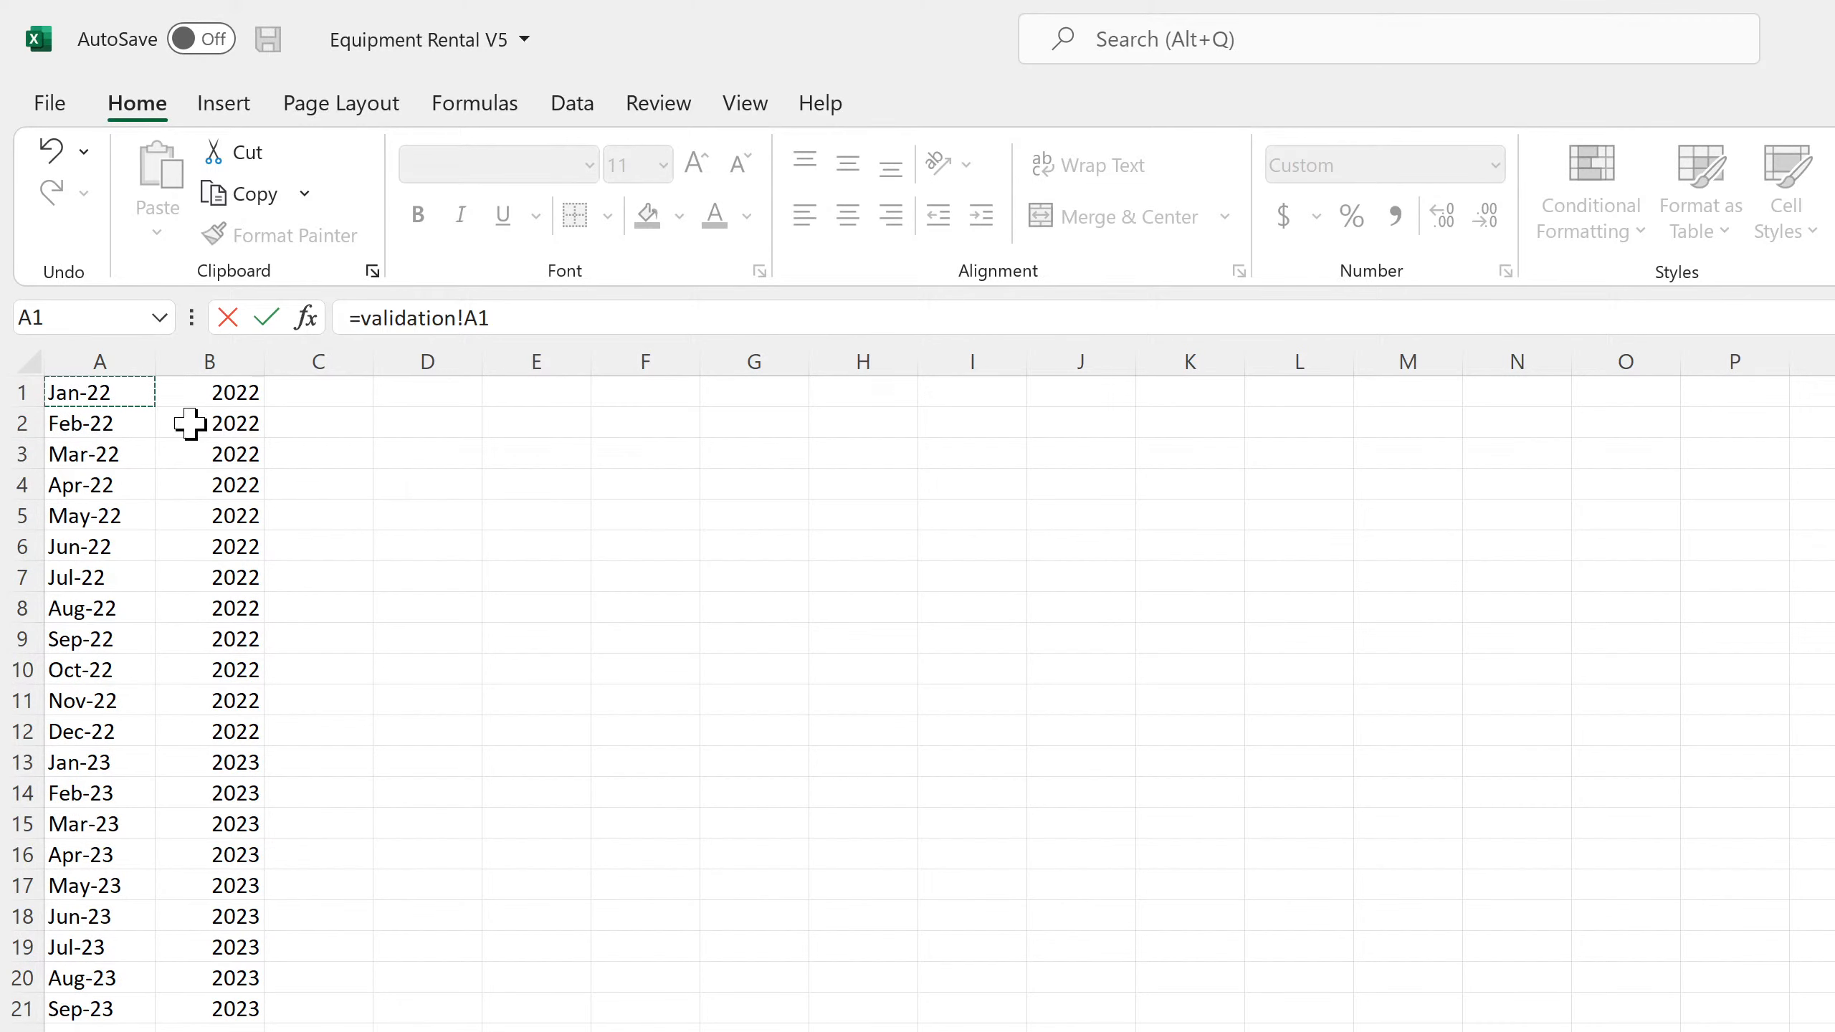
{"action": "key", "text": "Return"}
Replace the second Year header formula in E5 with =EDATE(E5,12)
{"action": "left_click", "coordinate": [759, 437]}
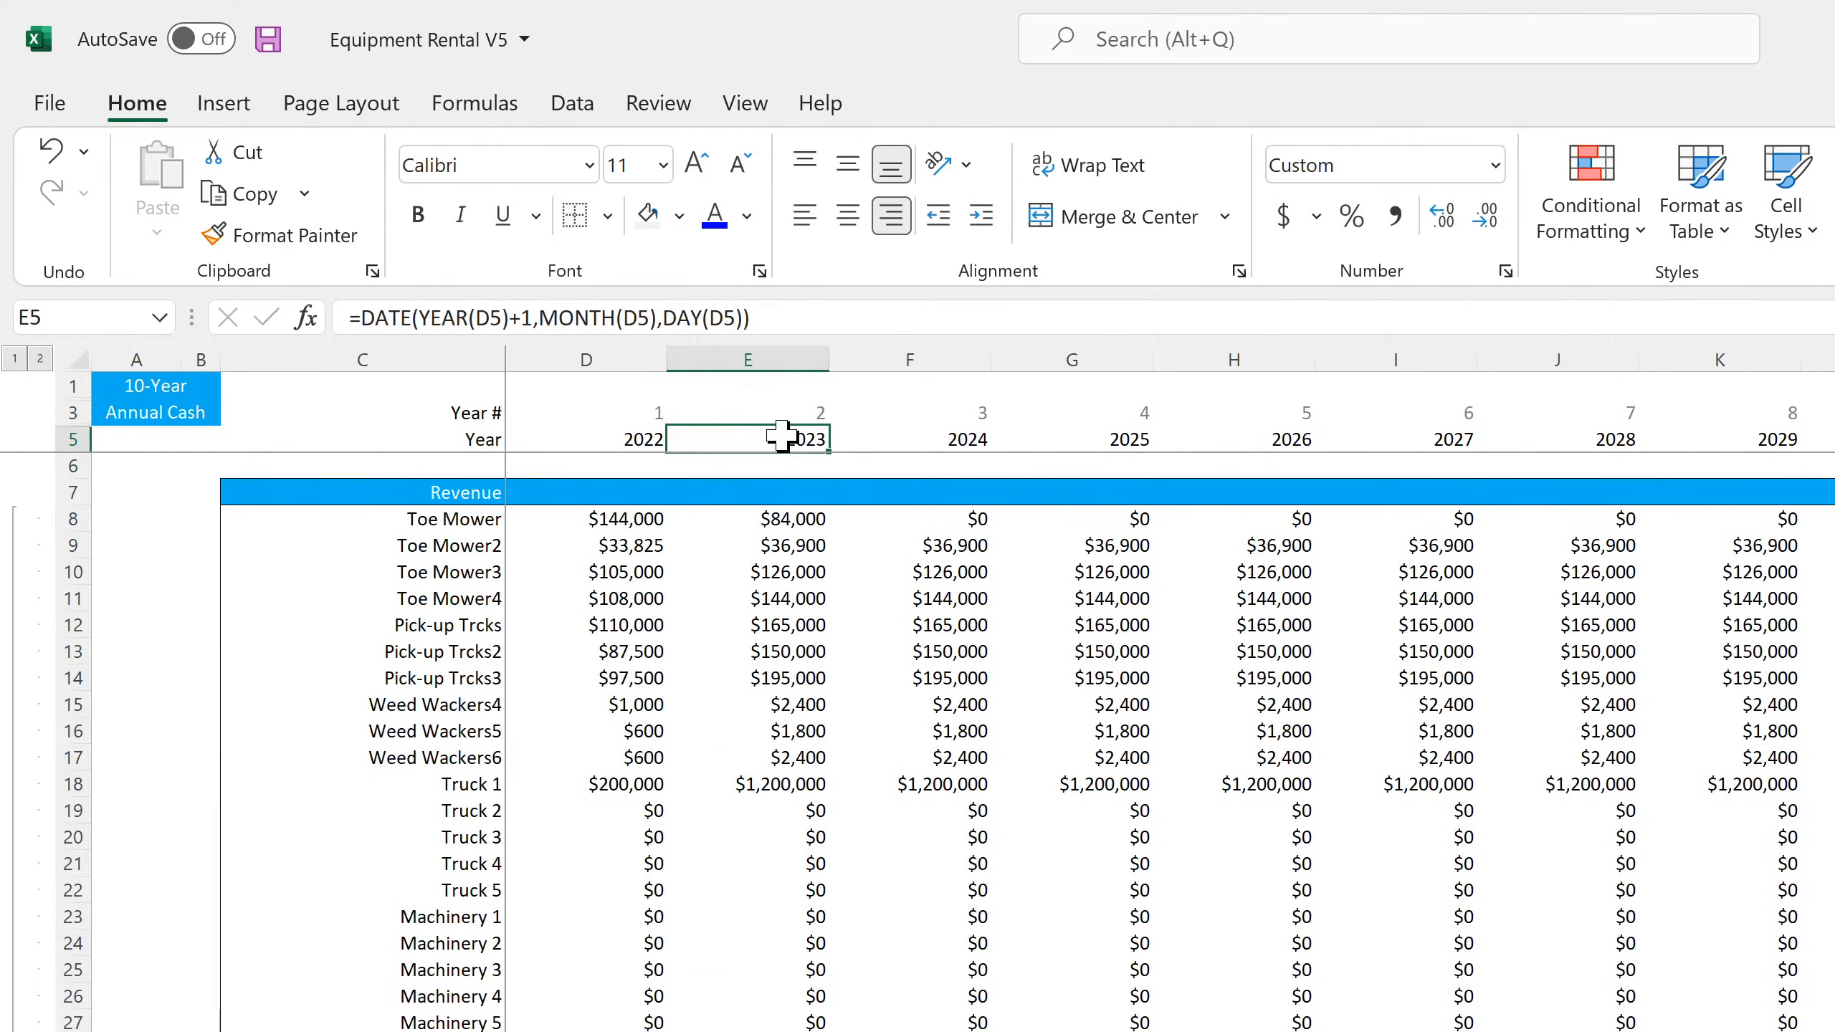
{"action": "type", "text": "=ed"}
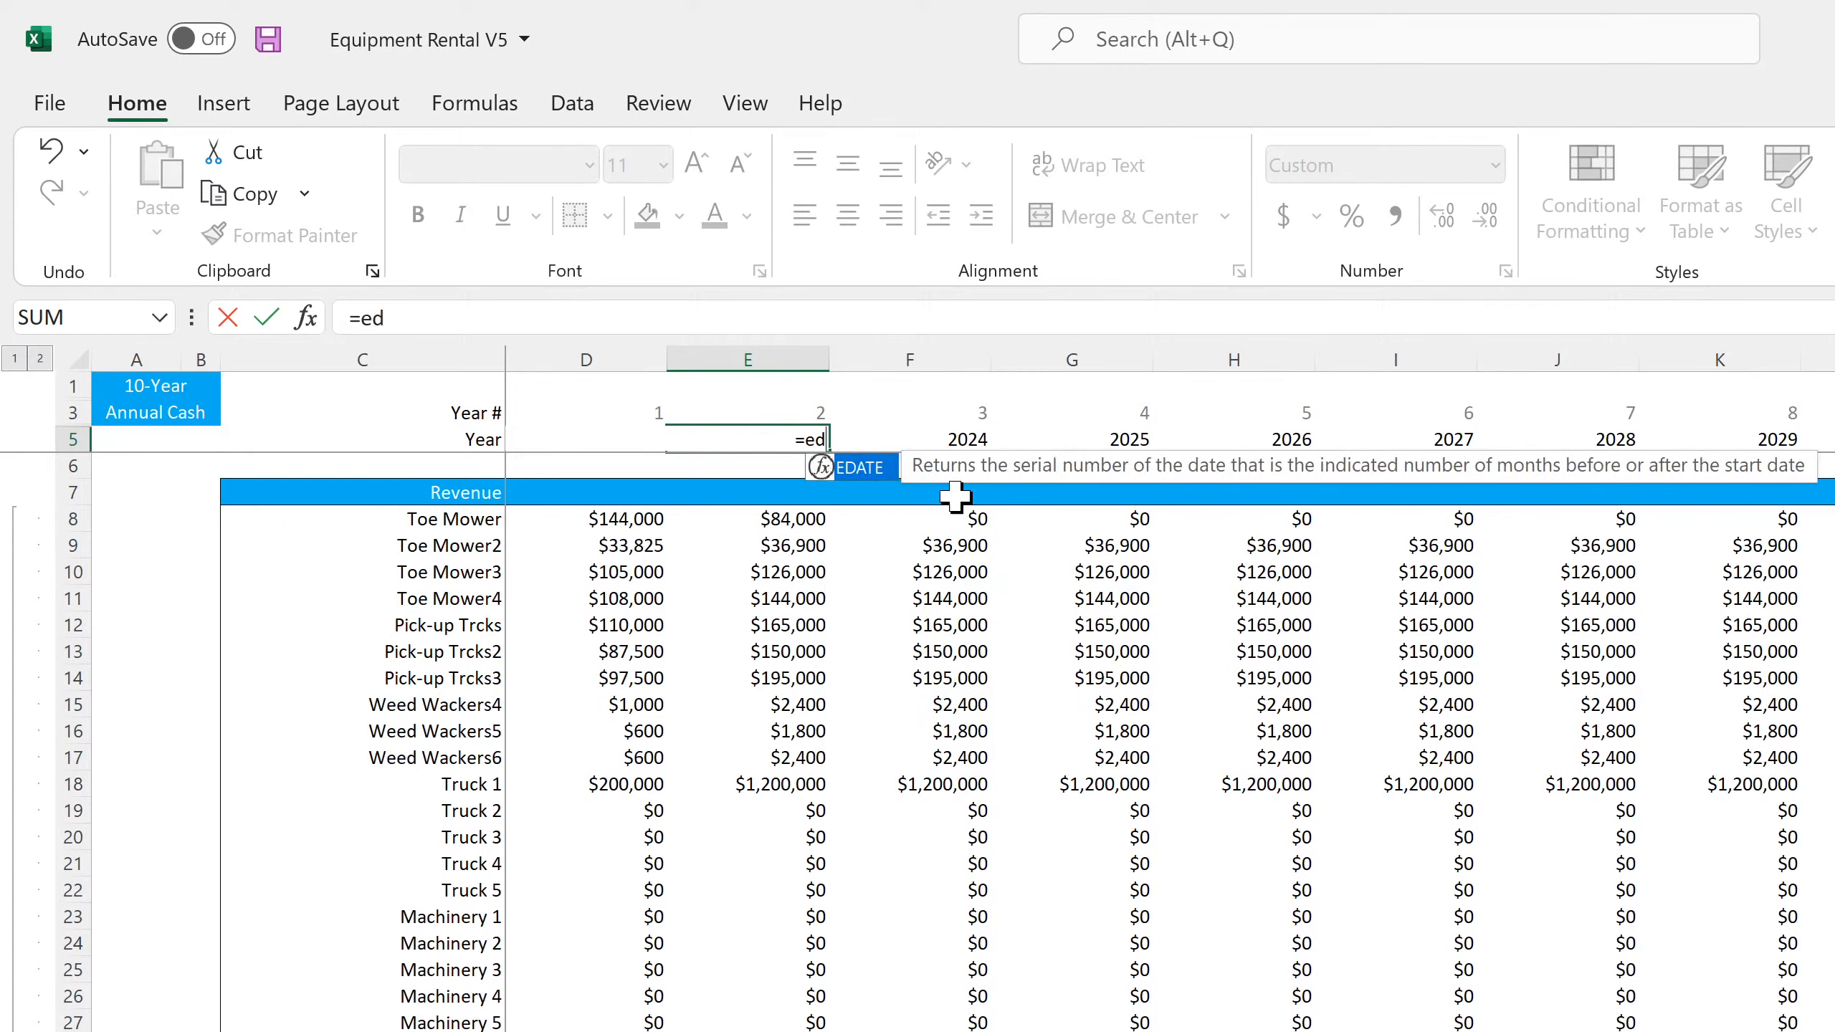
{"action": "type", "text": "ate(e5"}
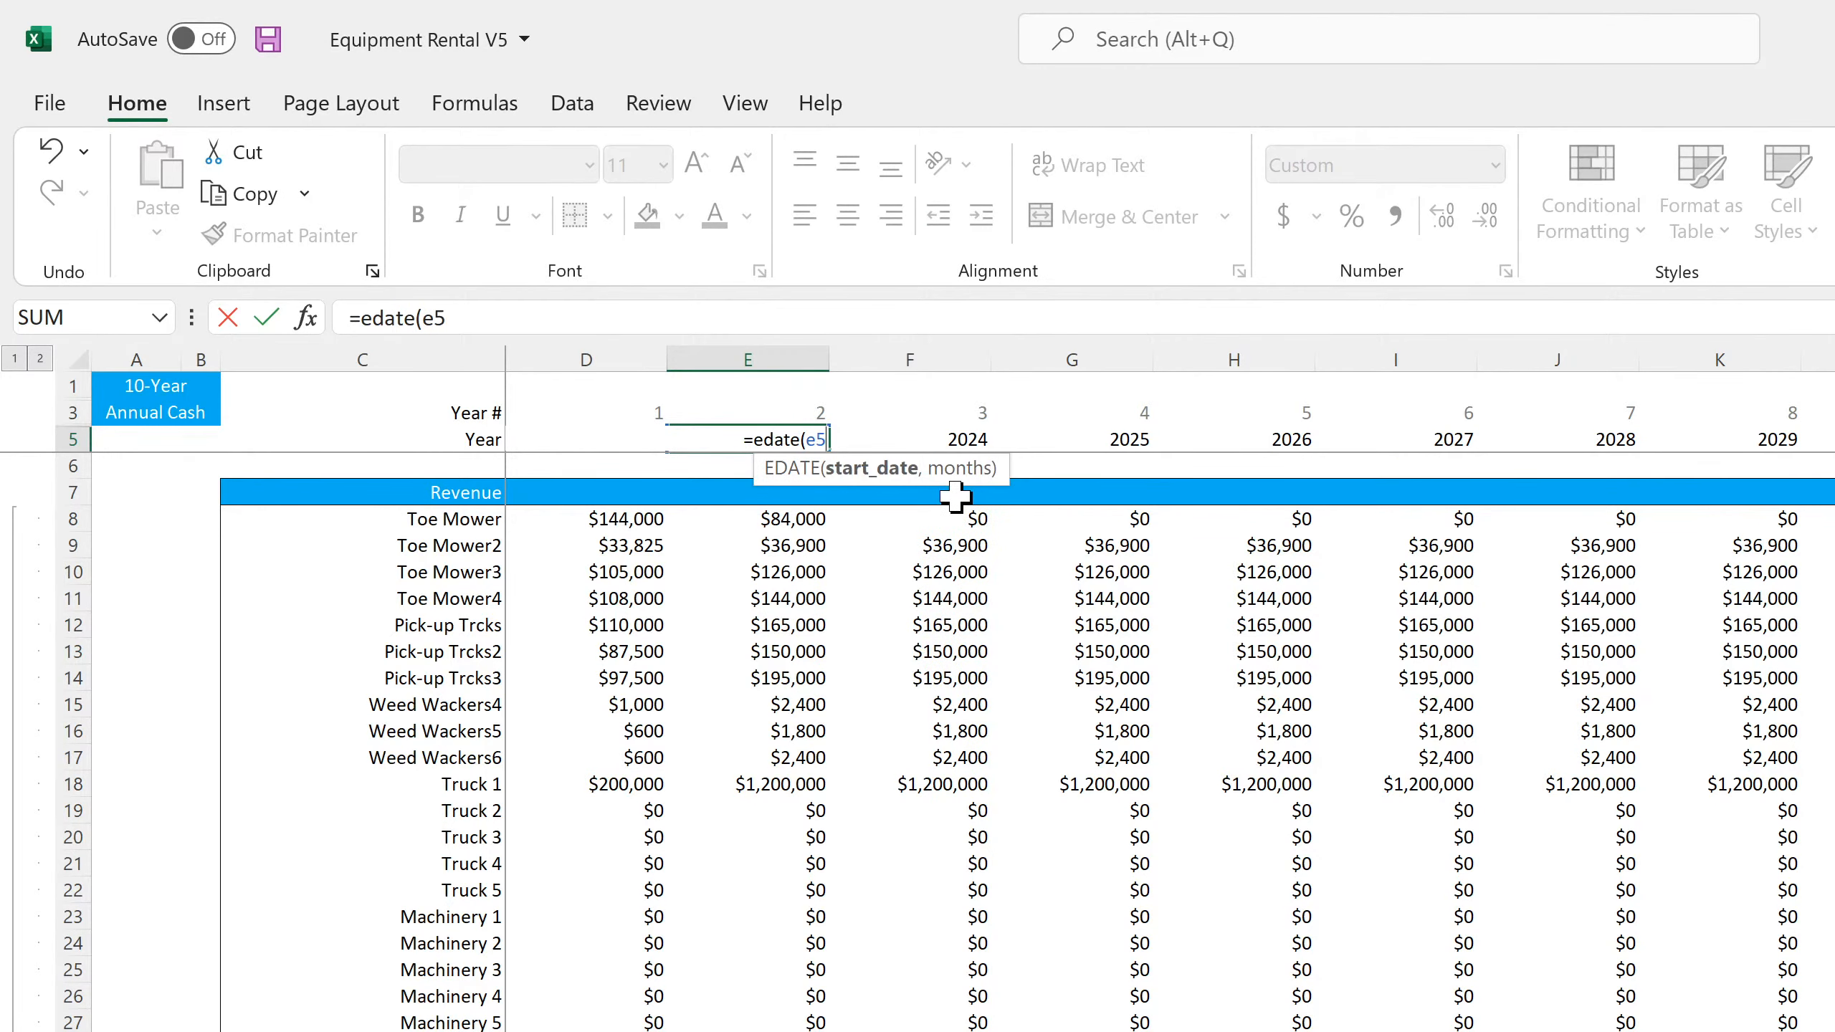
{"action": "type", "text": ",12"}
{"action": "key", "text": "Return"}
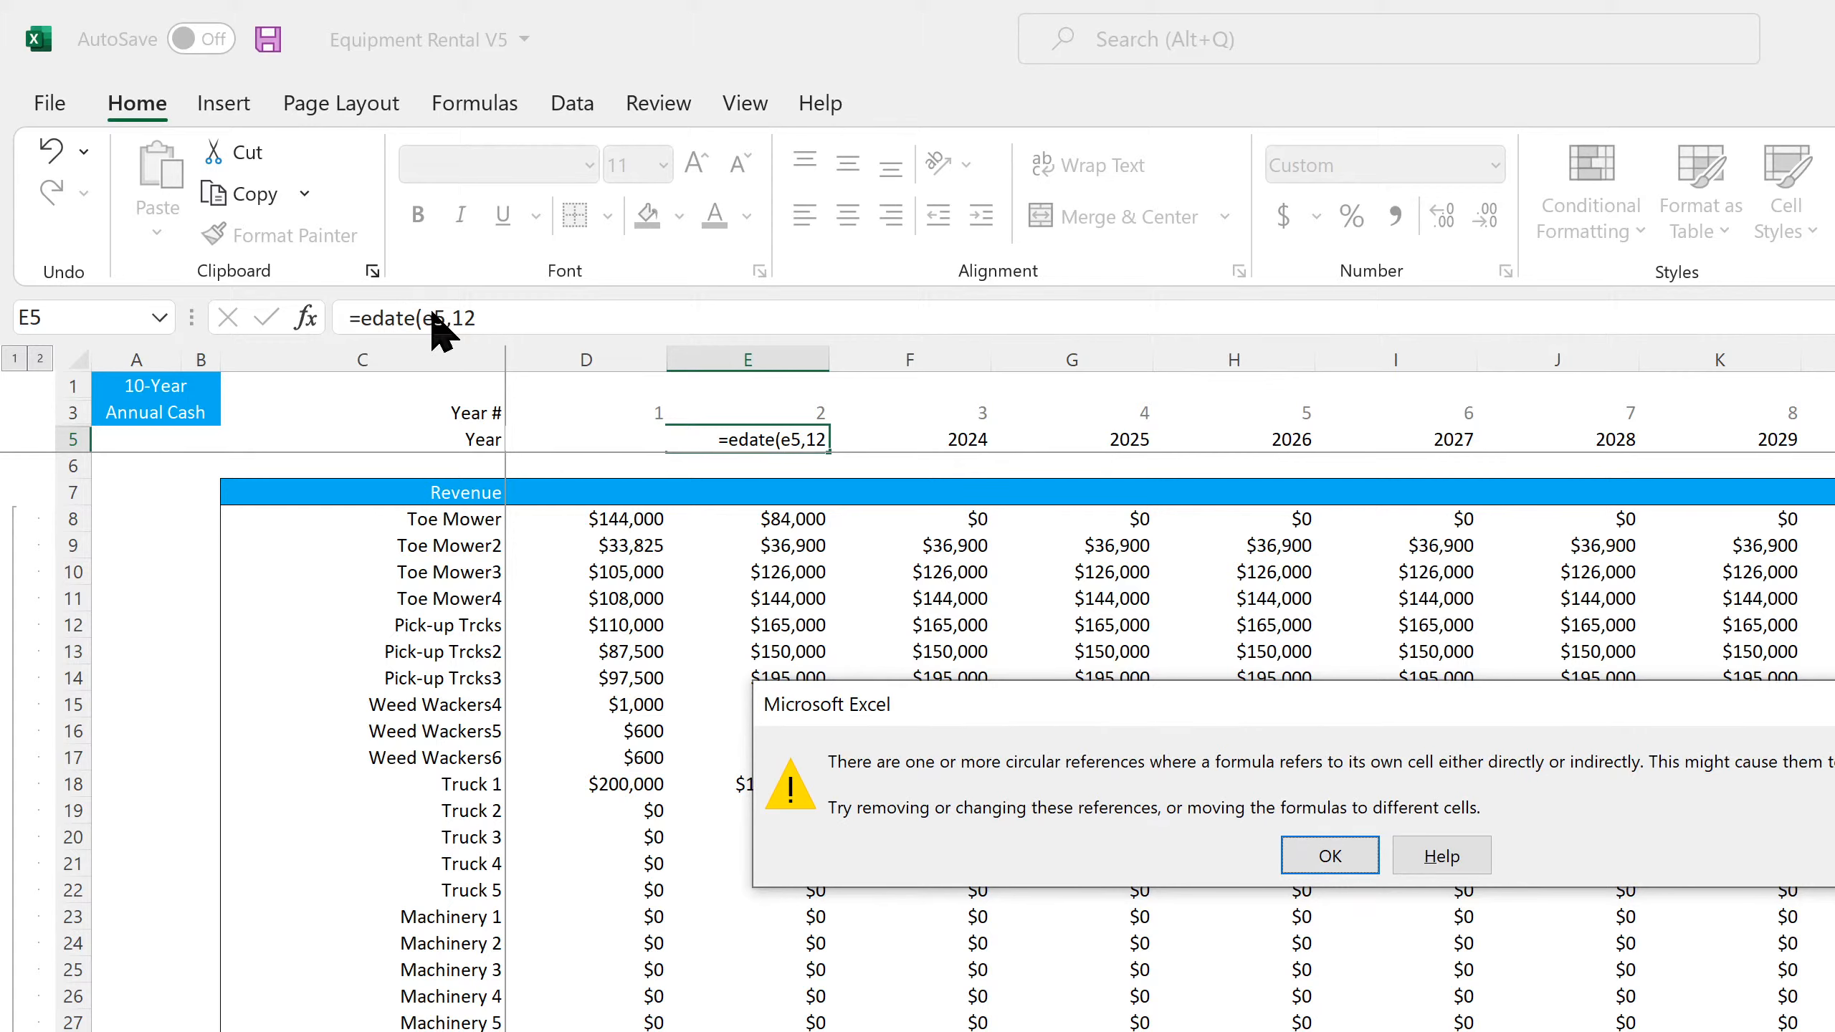
{"action": "left_click", "coordinate": [1350, 858]}
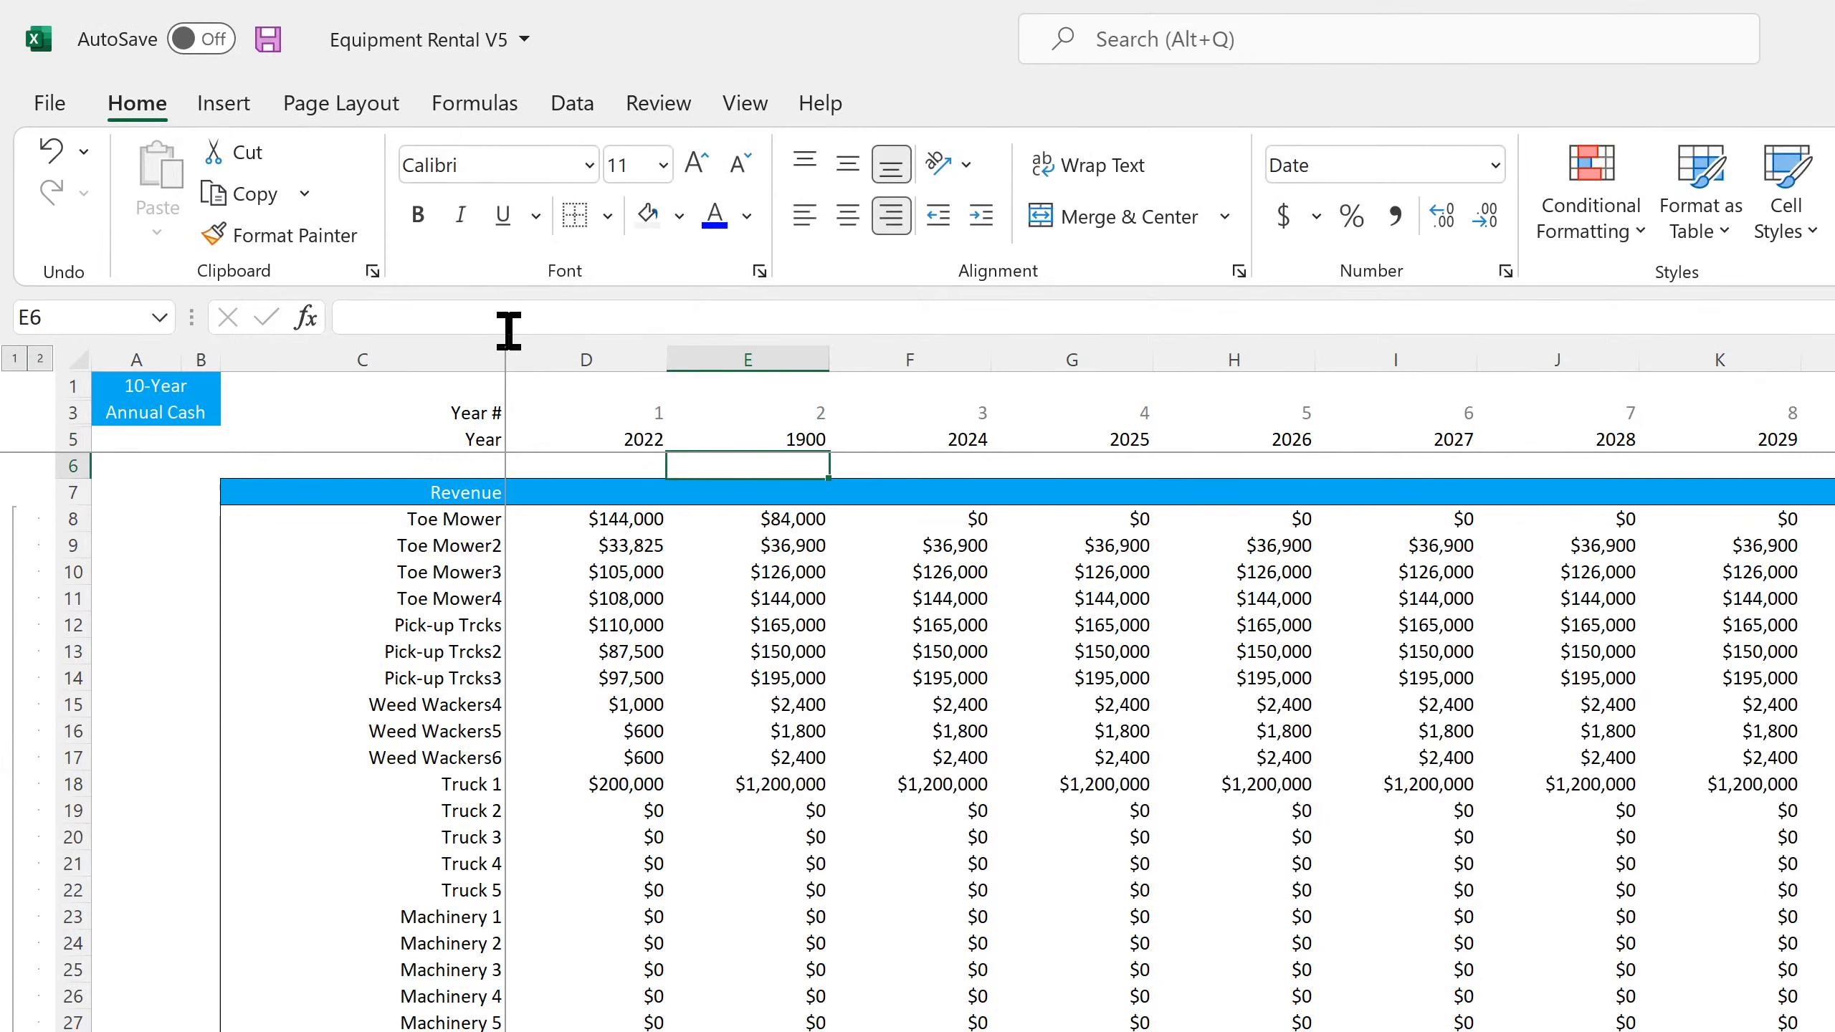
Correct the E5 formula to =EDATE(D5,12) and fill it across the remaining Year headers in row 5
{"action": "left_click", "coordinate": [778, 439]}
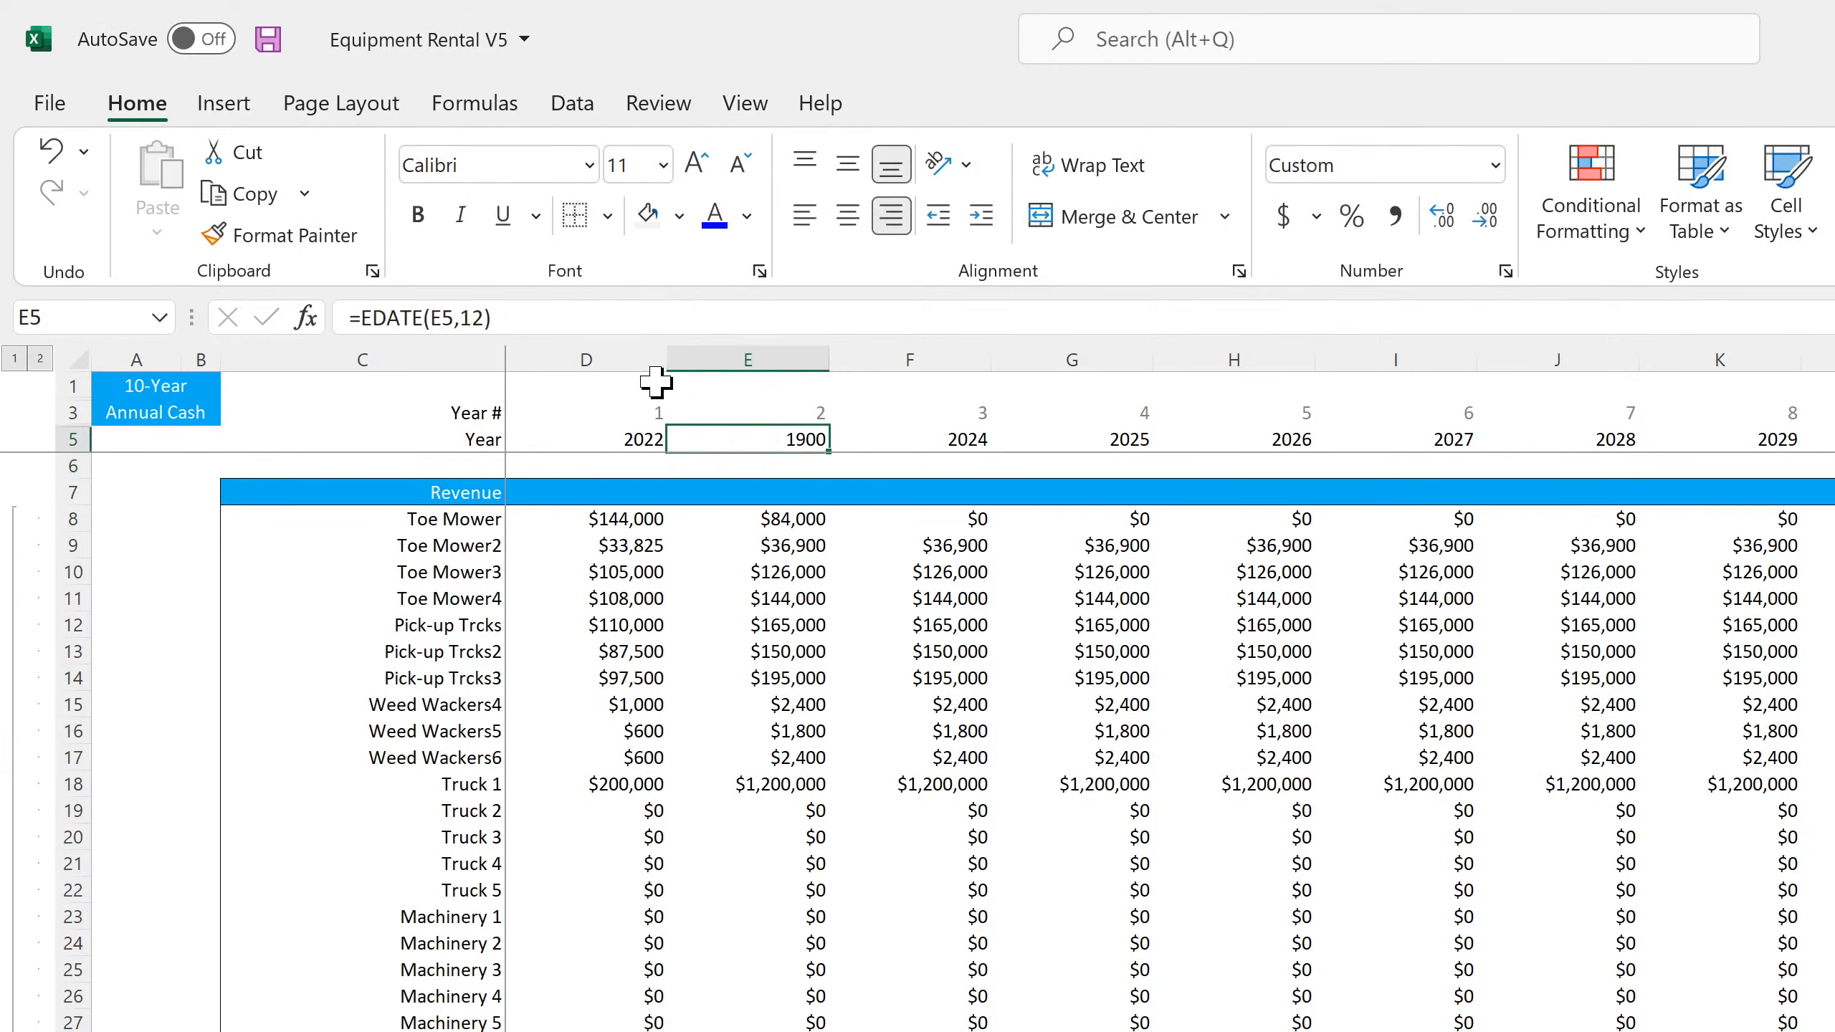
{"action": "left_click", "coordinate": [441, 318]}
{"action": "key", "text": "BackSpace"}
{"action": "type", "text": "D"}
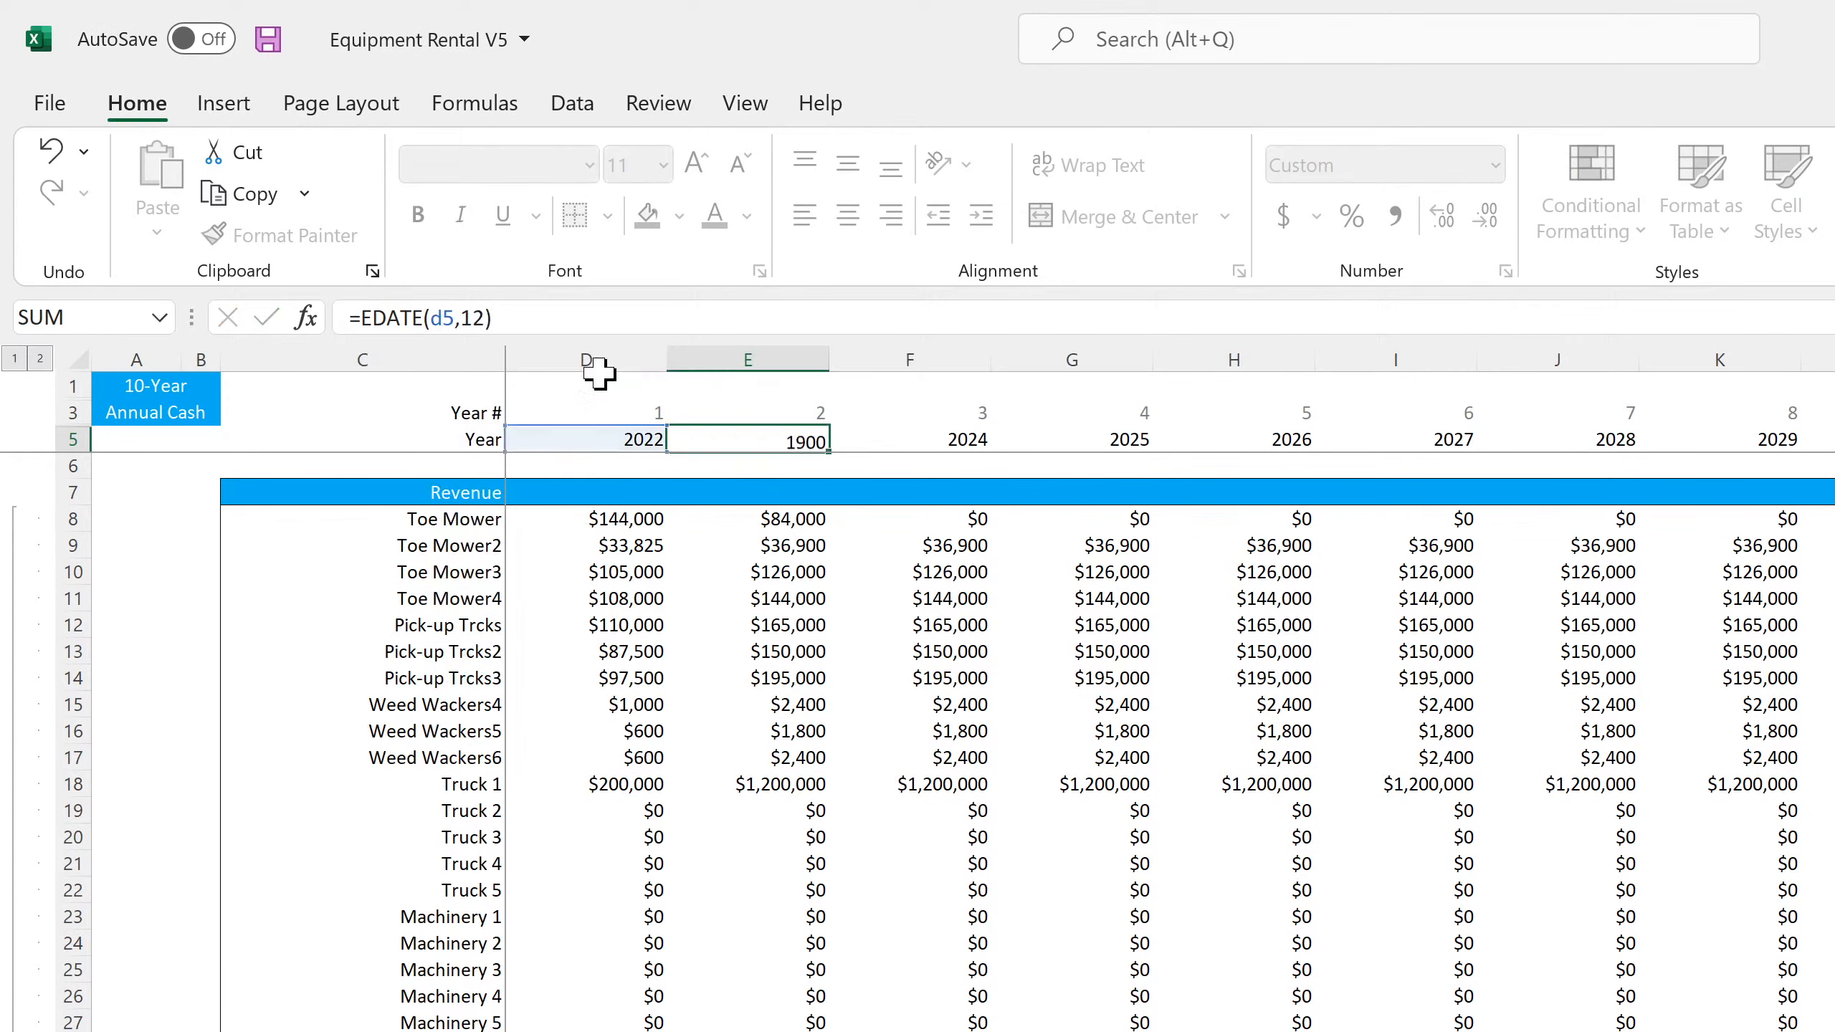
{"action": "key", "text": "Return"}
{"action": "left_click", "coordinate": [746, 432]}
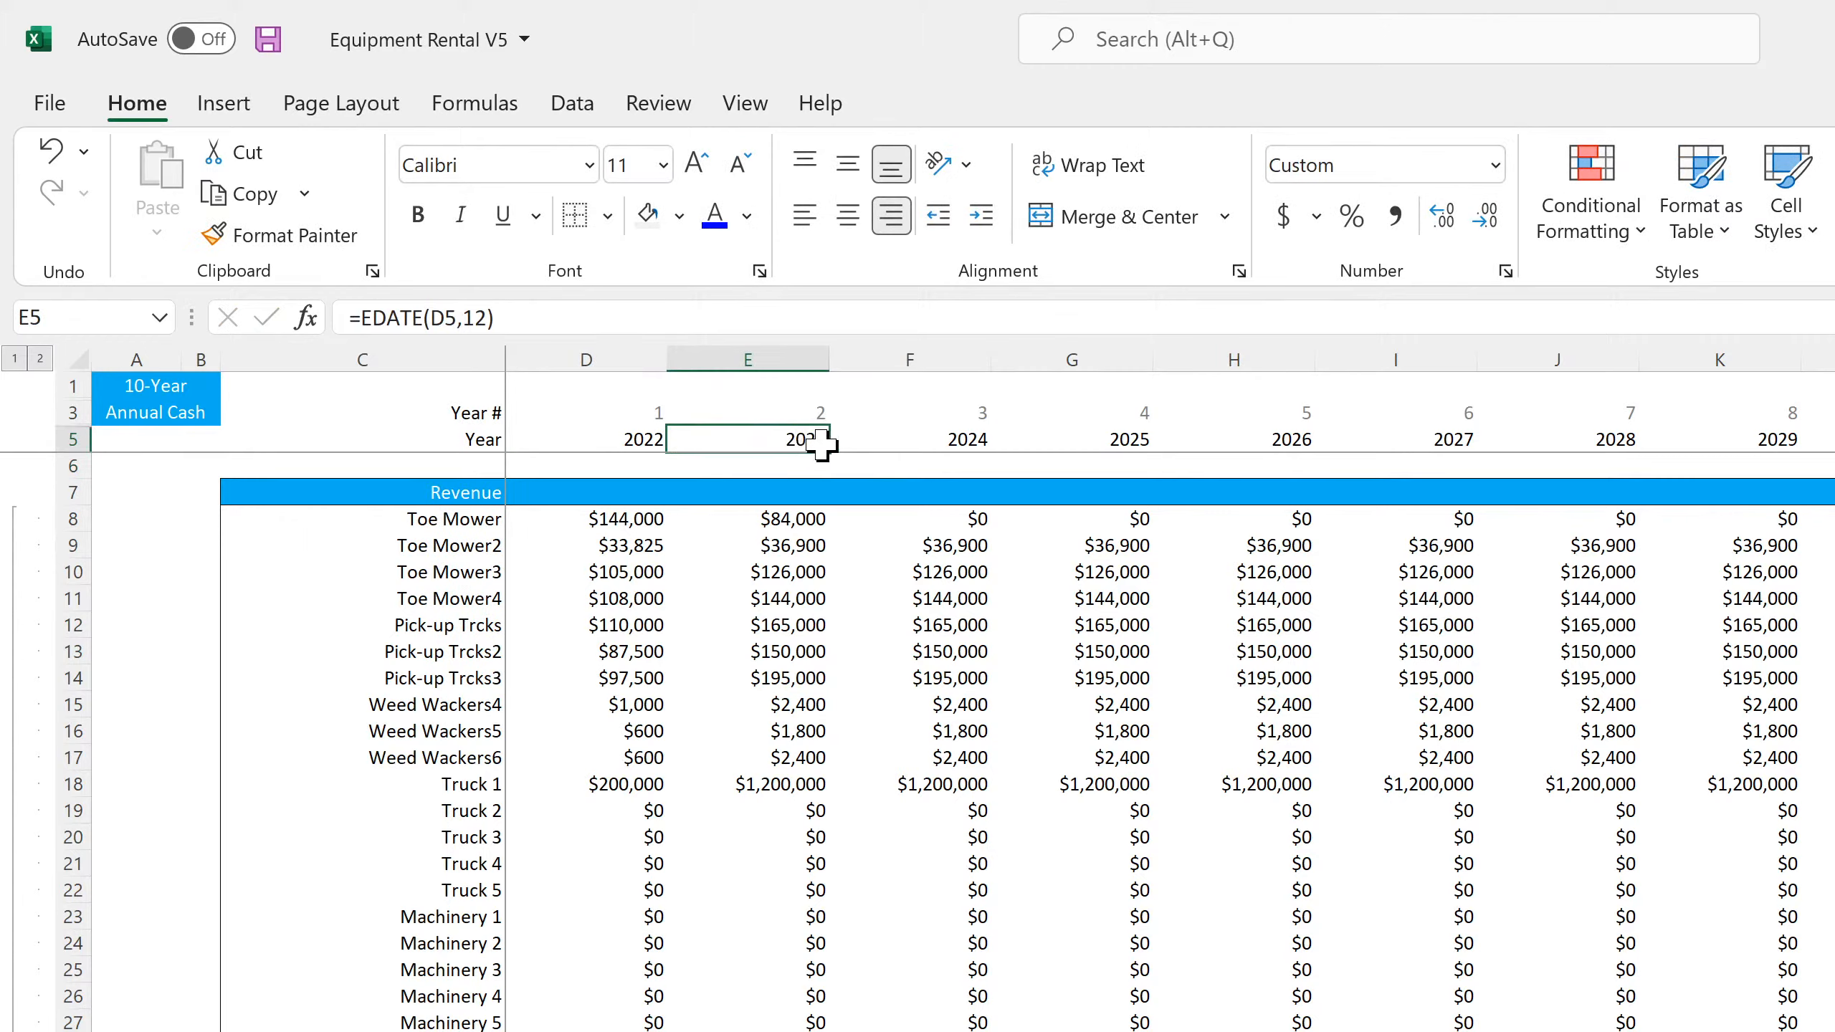
{"action": "left_click_drag", "start_coordinate": [831, 451], "coordinate": [1831, 442]}
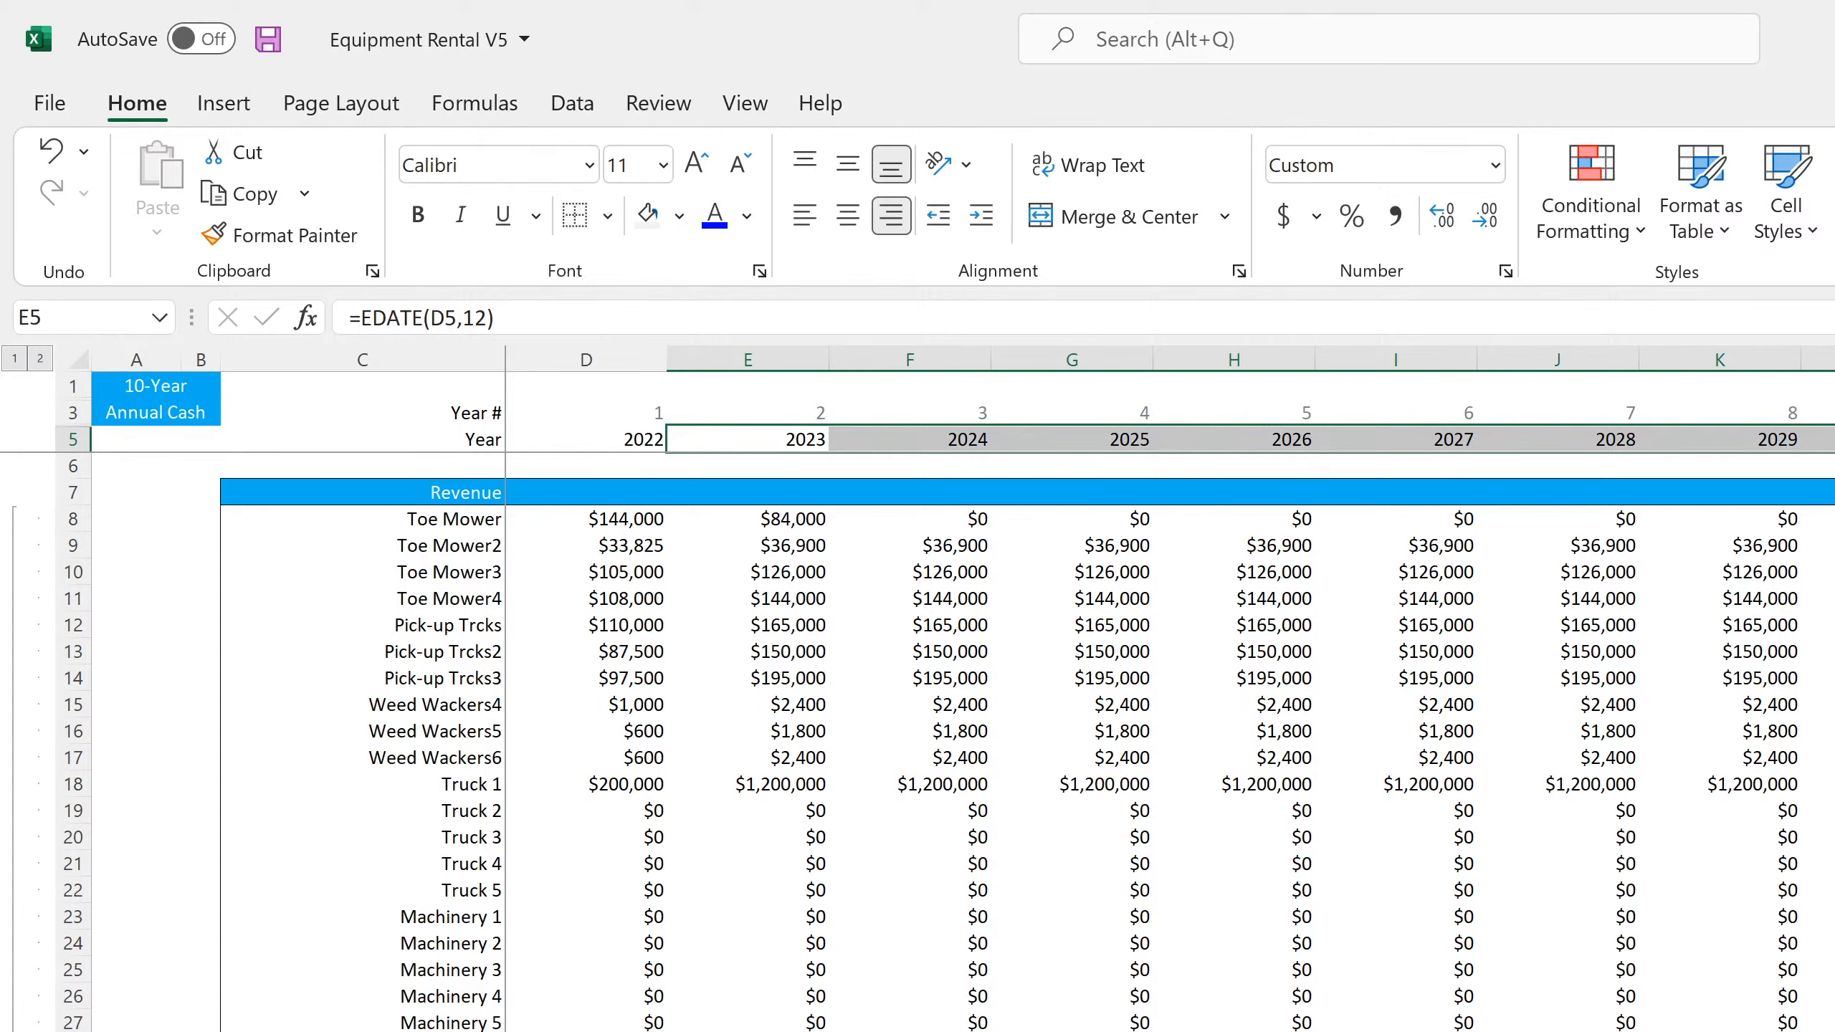
Add the label "check" in Q152, in line with the Running Cash Position row
{"action": "scroll", "coordinate": [938, 723], "scroll_direction": "down", "scroll_amount": 18}
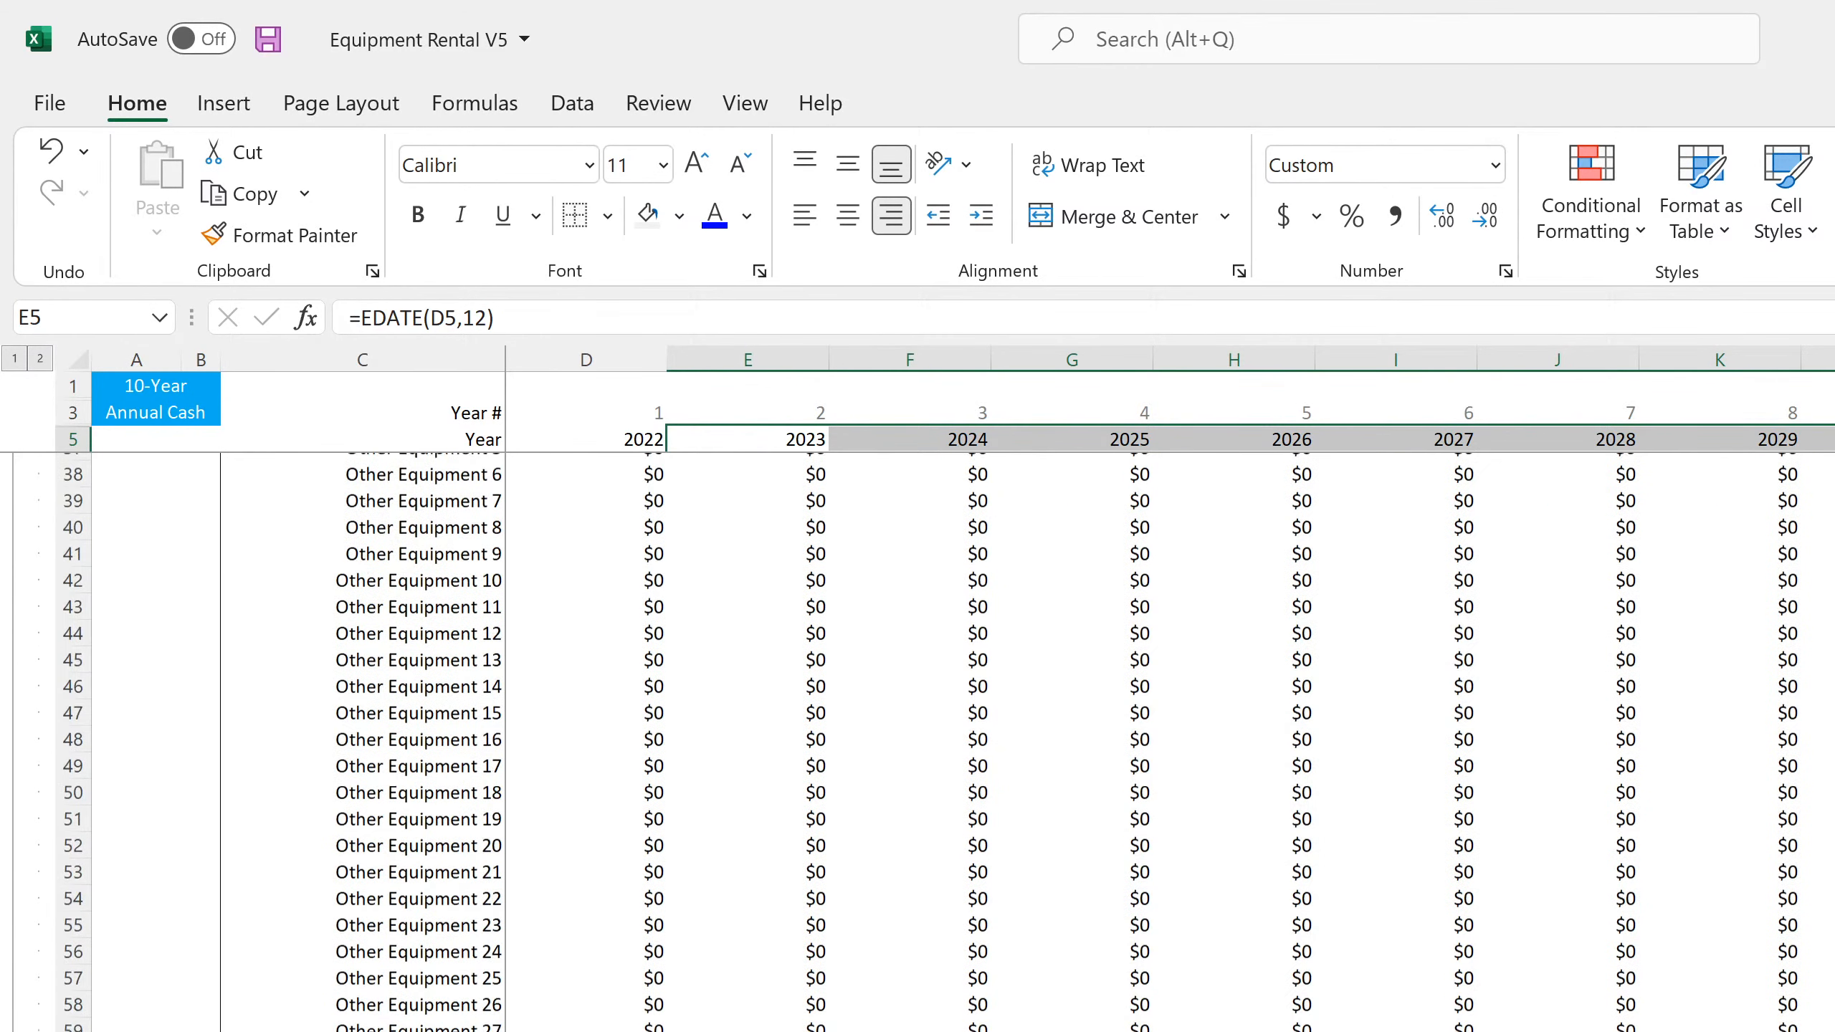
{"action": "scroll", "coordinate": [939, 722], "scroll_direction": "down", "scroll_amount": 19}
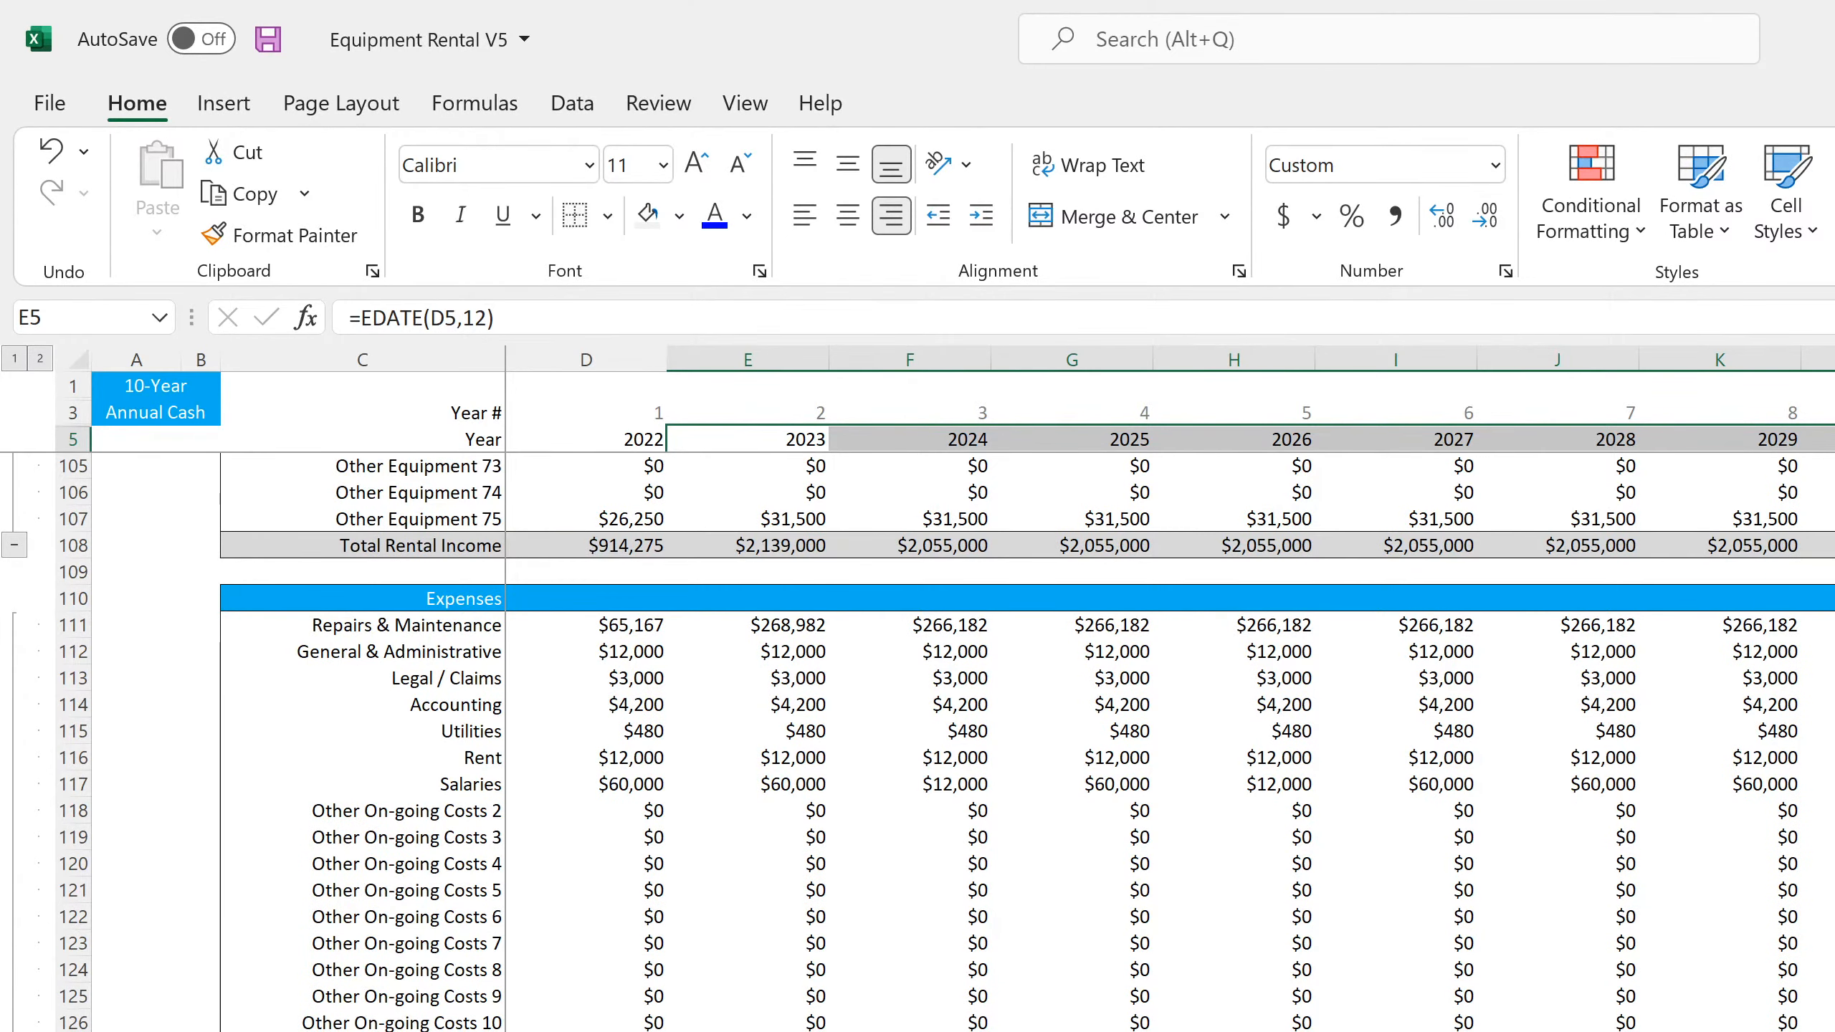
{"action": "scroll", "coordinate": [939, 723], "scroll_direction": "down", "scroll_amount": 7}
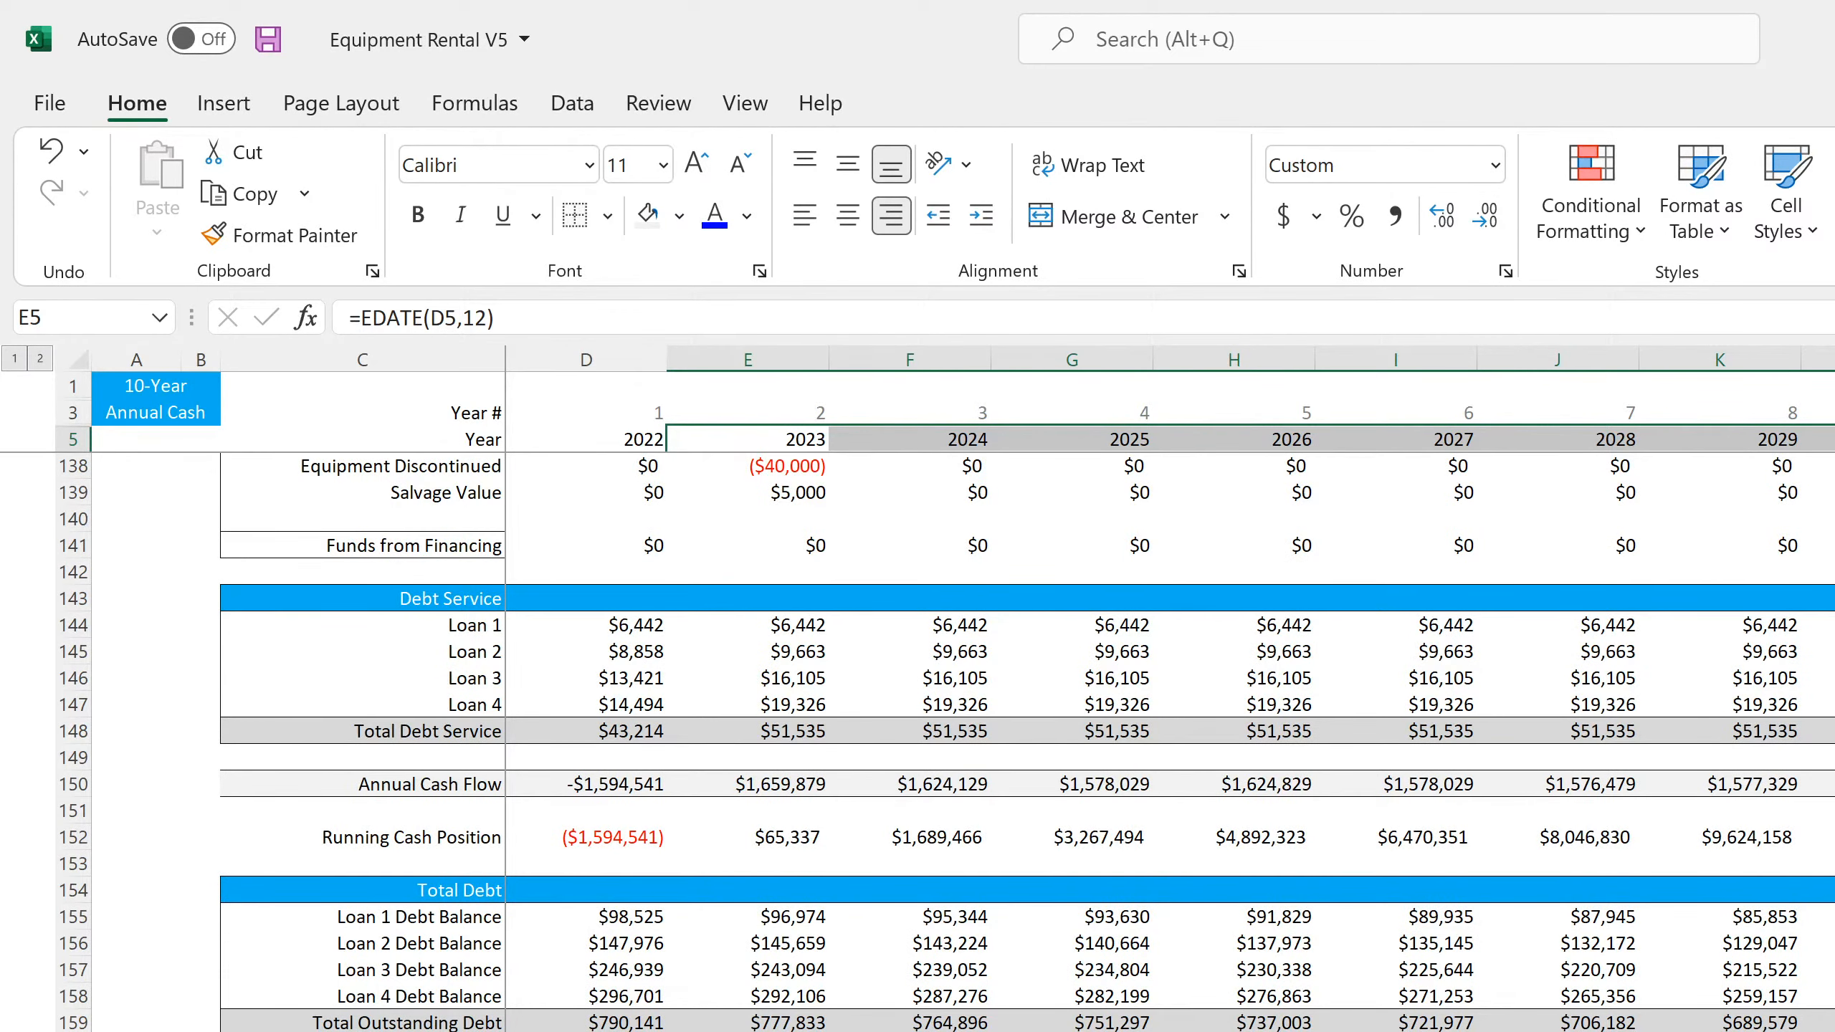
{"action": "left_click", "coordinate": [1834, 837]}
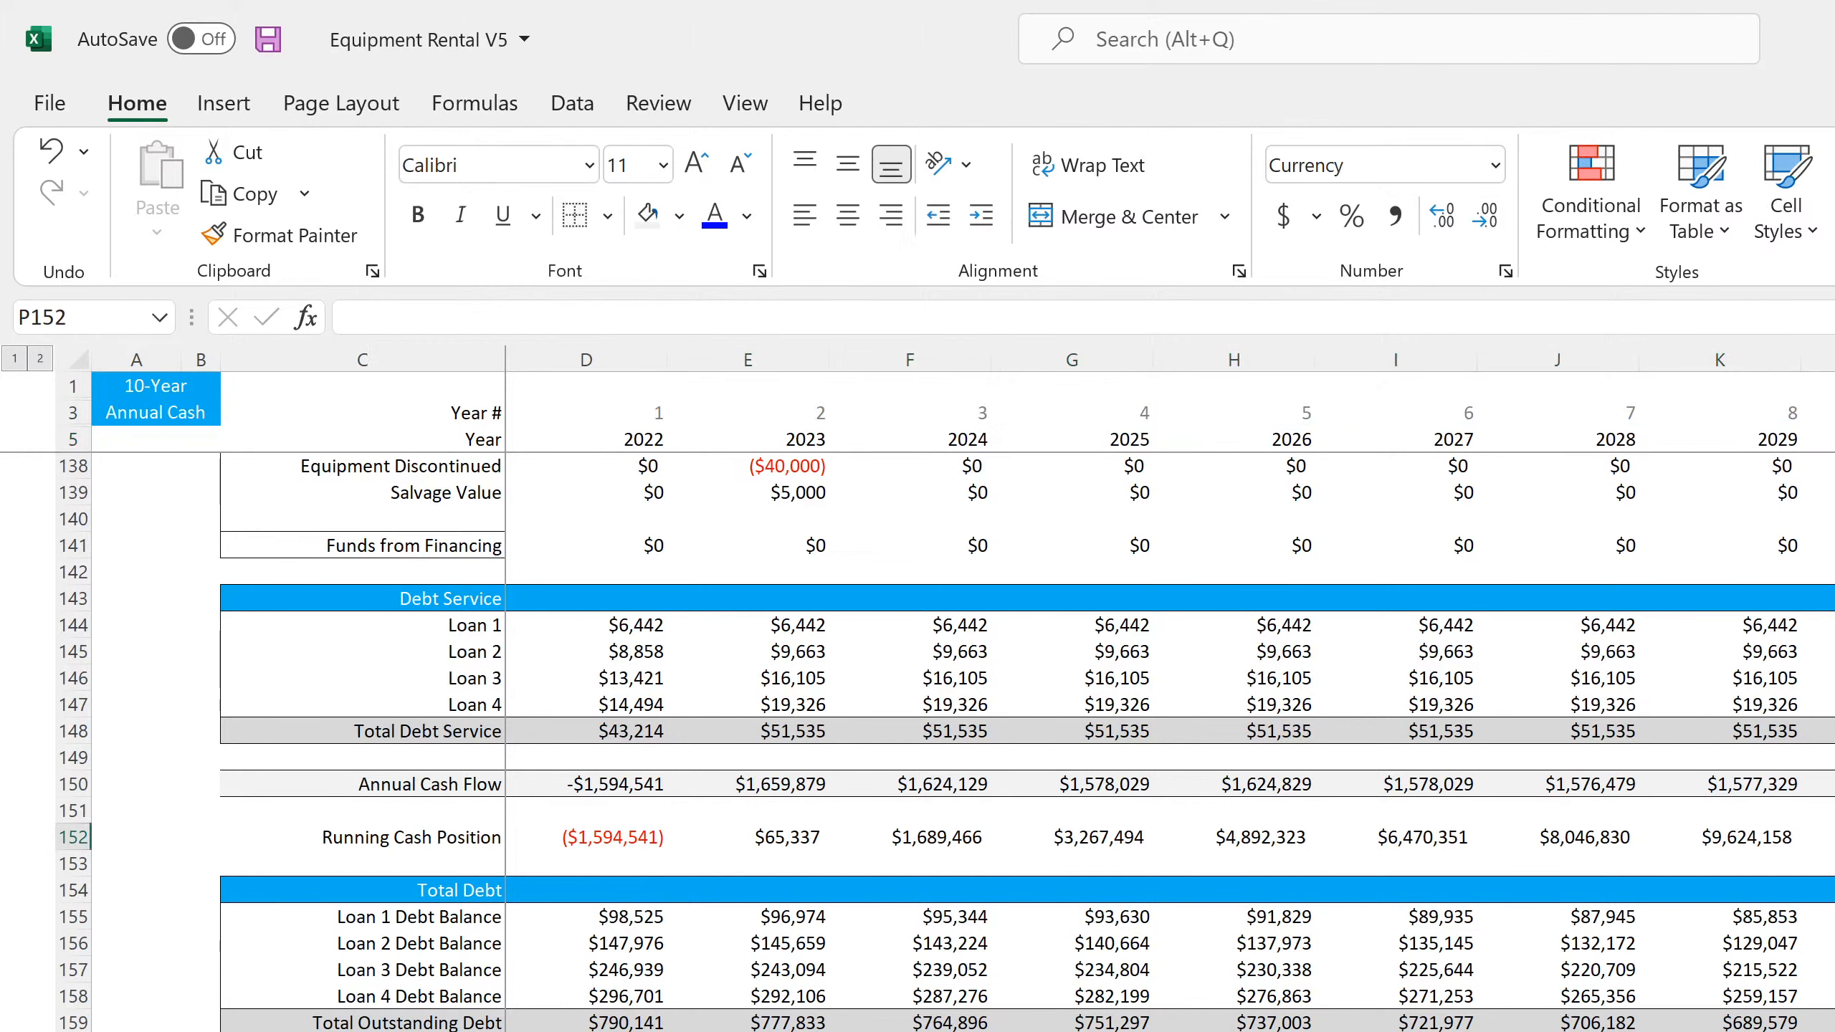
{"action": "double_click", "coordinate": [1834, 837]}
{"action": "type", "text": "check"}
{"action": "key", "text": "Return"}
Enter =M152='Monthly Detail'!DS152 in P152 to compare the final annual and monthly running cash positions
{"action": "key", "text": "Up"}
{"action": "key", "text": "Left"}
{"action": "type", "text": "="}
{"action": "key", "text": "Left"}
{"action": "key", "text": "Left"}
{"action": "key", "text": "Left"}
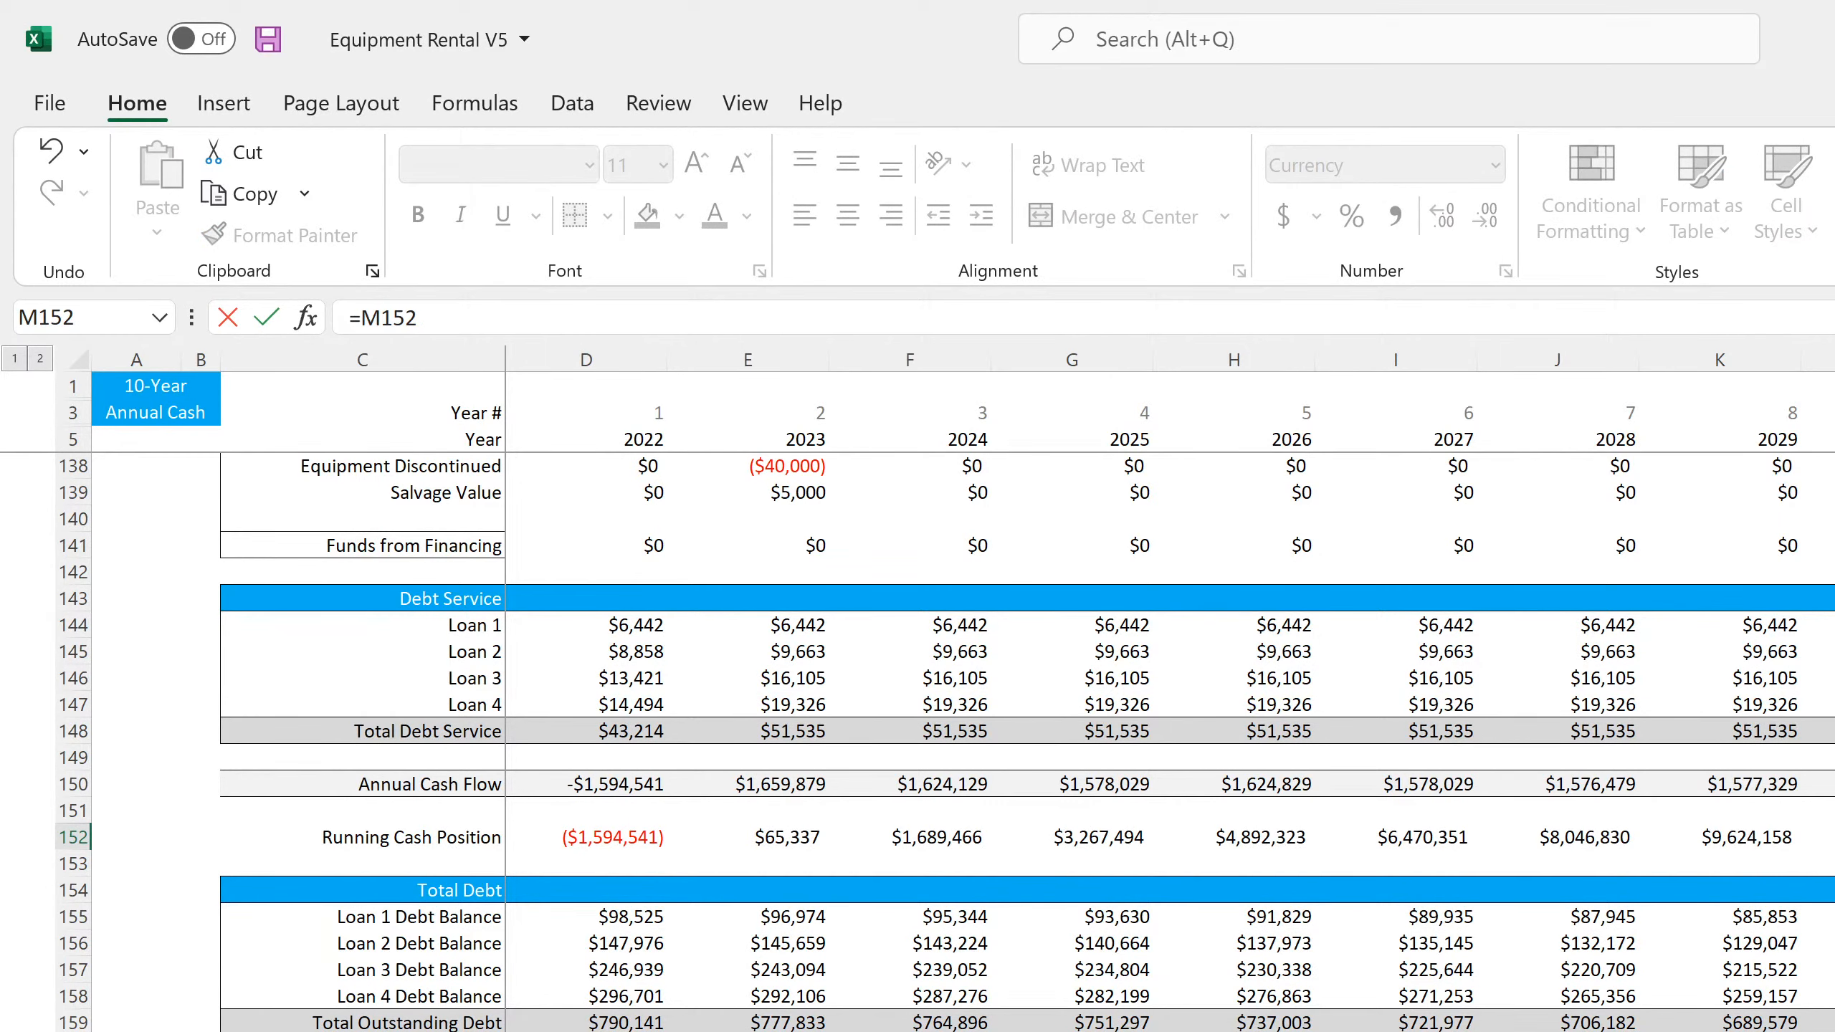
{"action": "type", "text": "="}
{"action": "key", "text": "ctrl+Page_Down"}
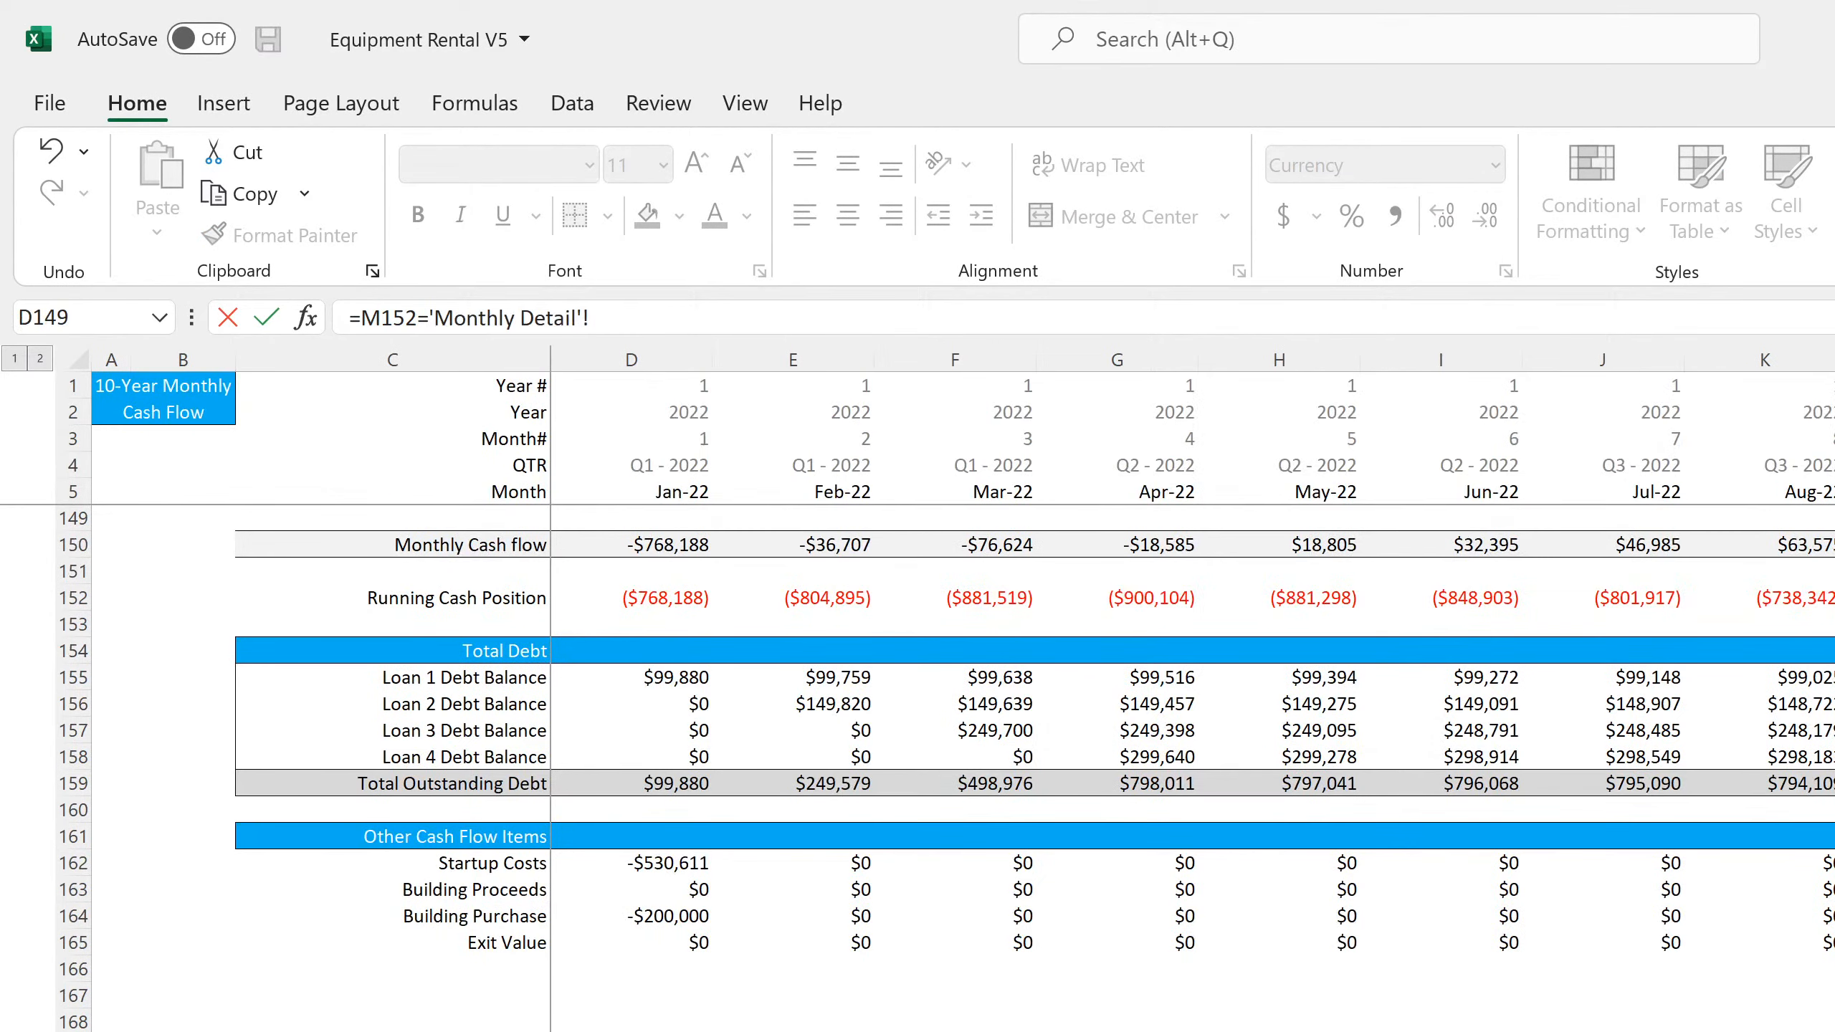
{"action": "scroll", "coordinate": [918, 766], "scroll_direction": "down", "scroll_amount": 4}
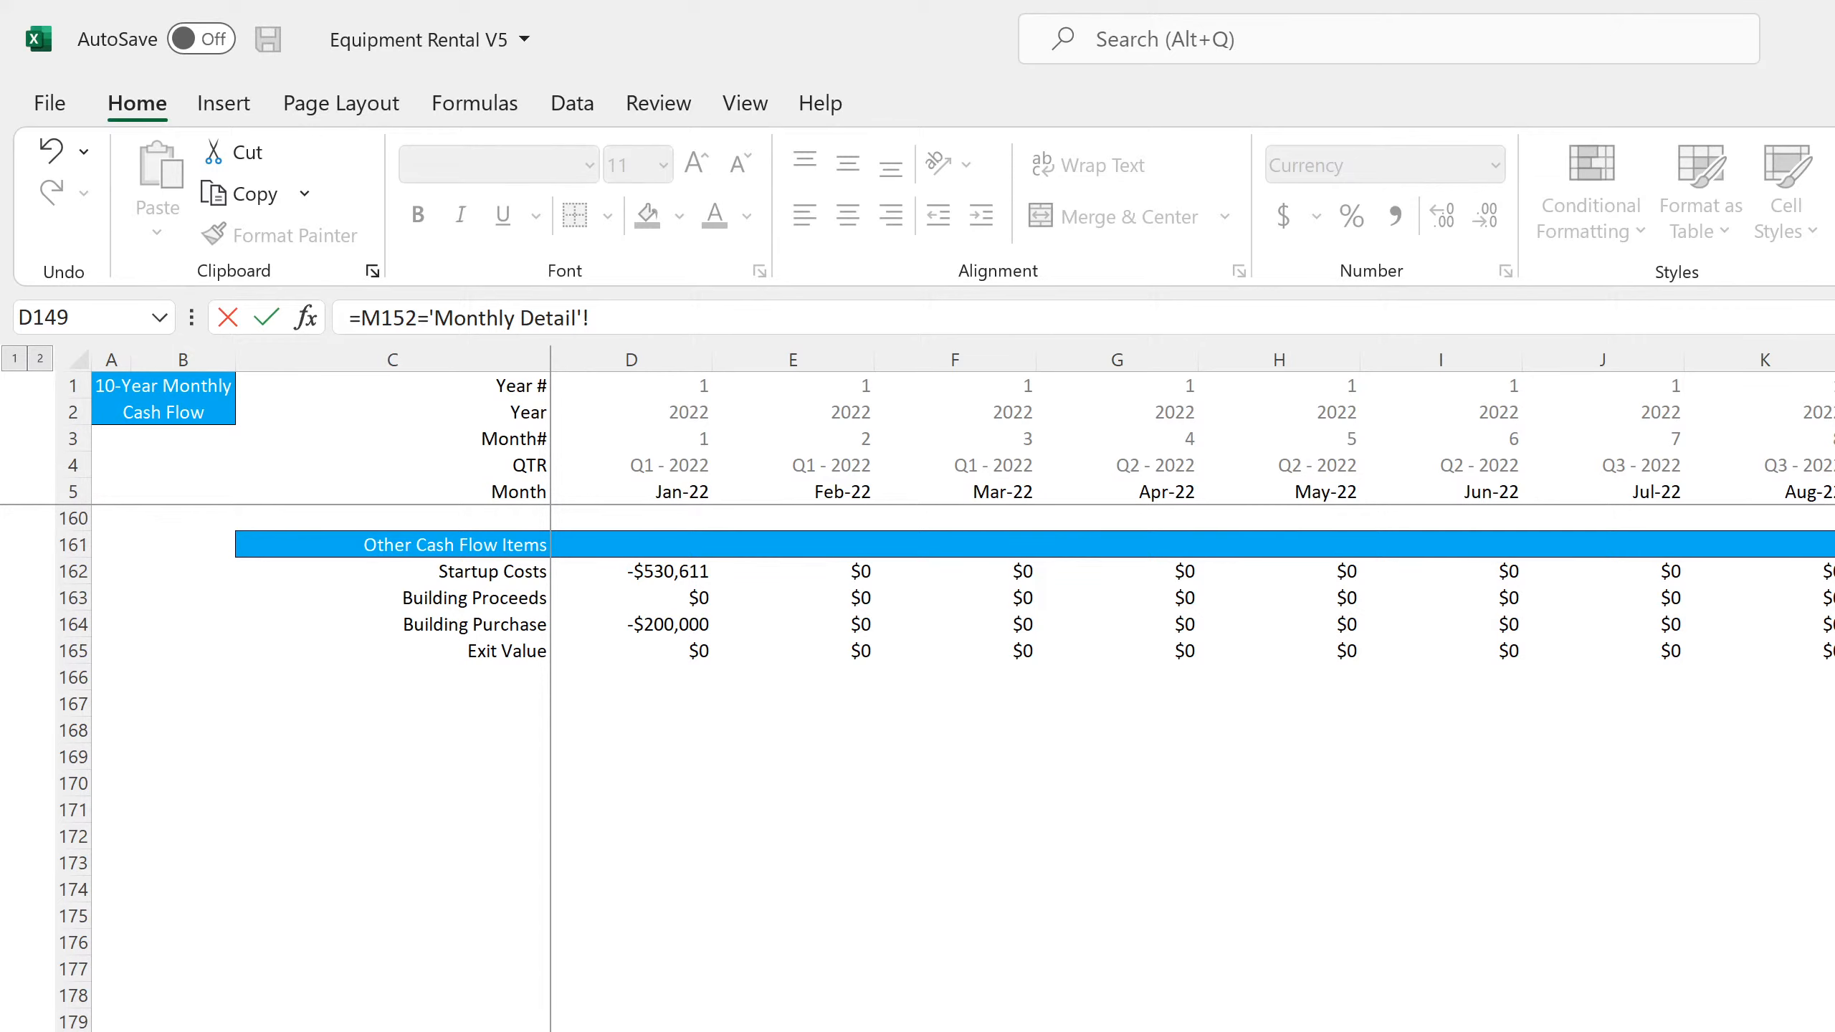
{"action": "scroll", "coordinate": [1191, 578], "scroll_direction": "right", "scroll_amount": 20}
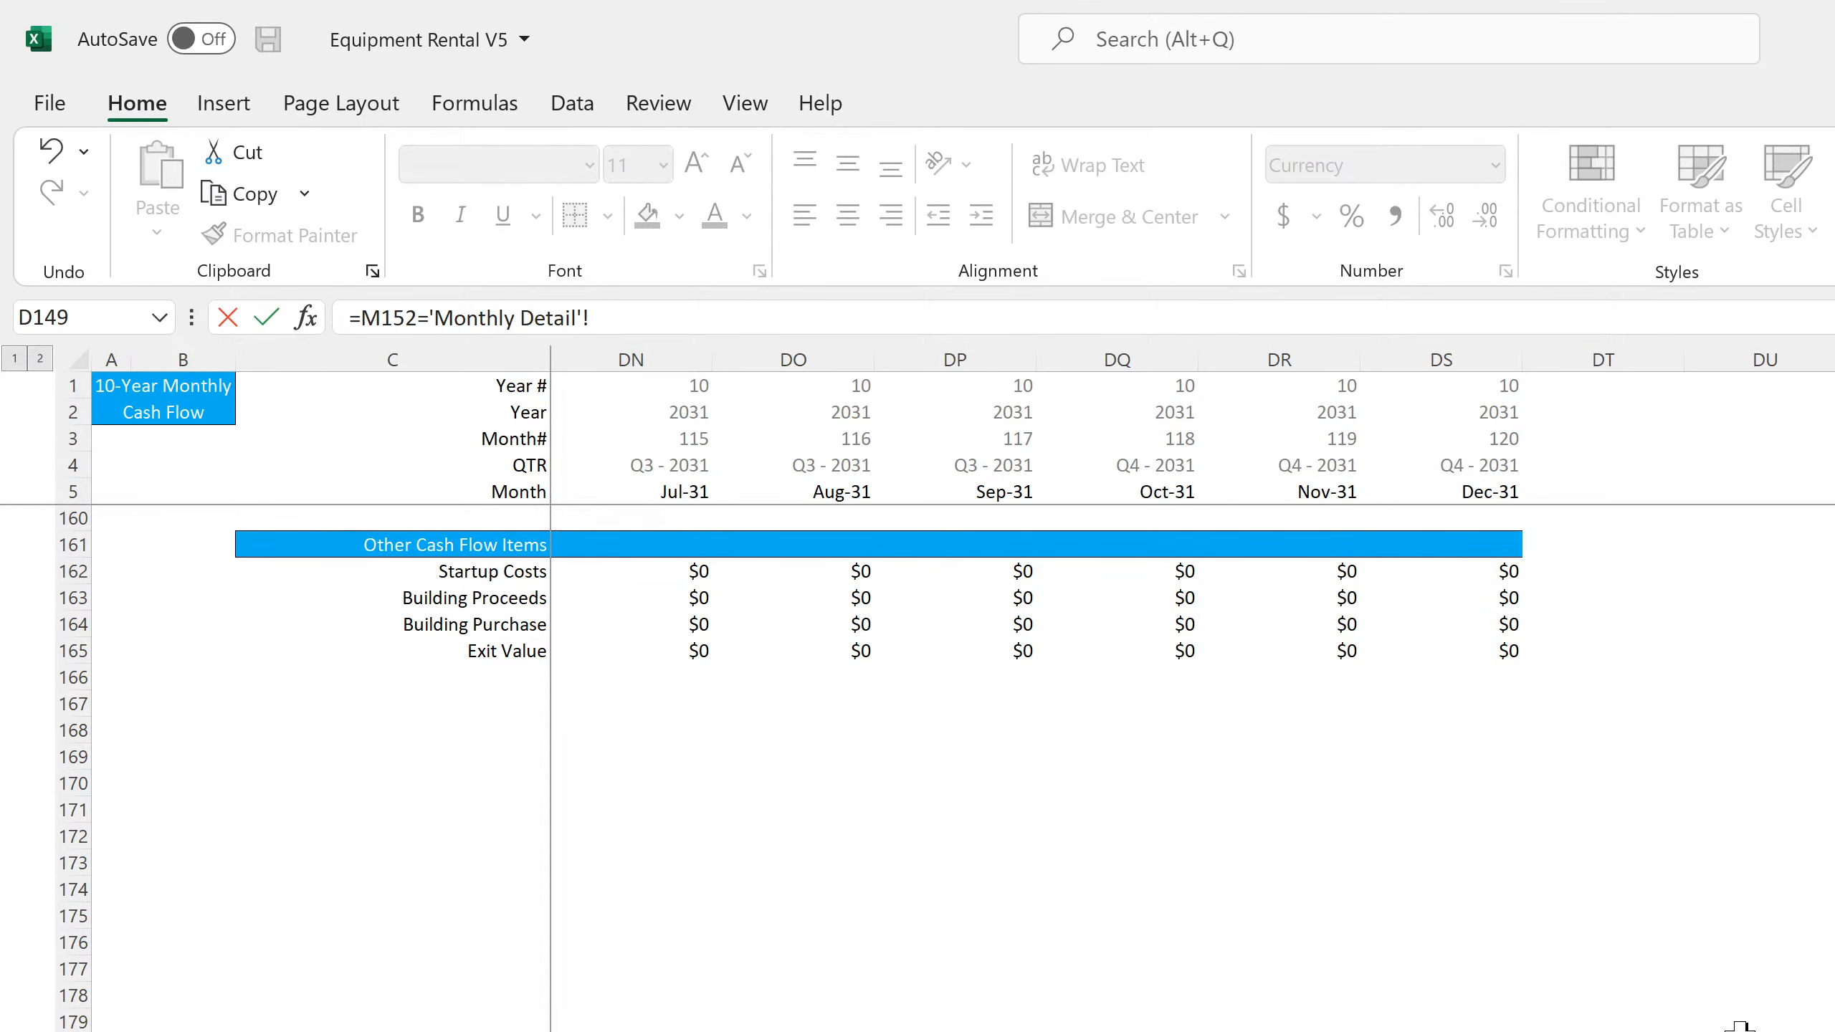
{"action": "scroll", "coordinate": [1741, 1027], "scroll_direction": "up", "scroll_amount": 7}
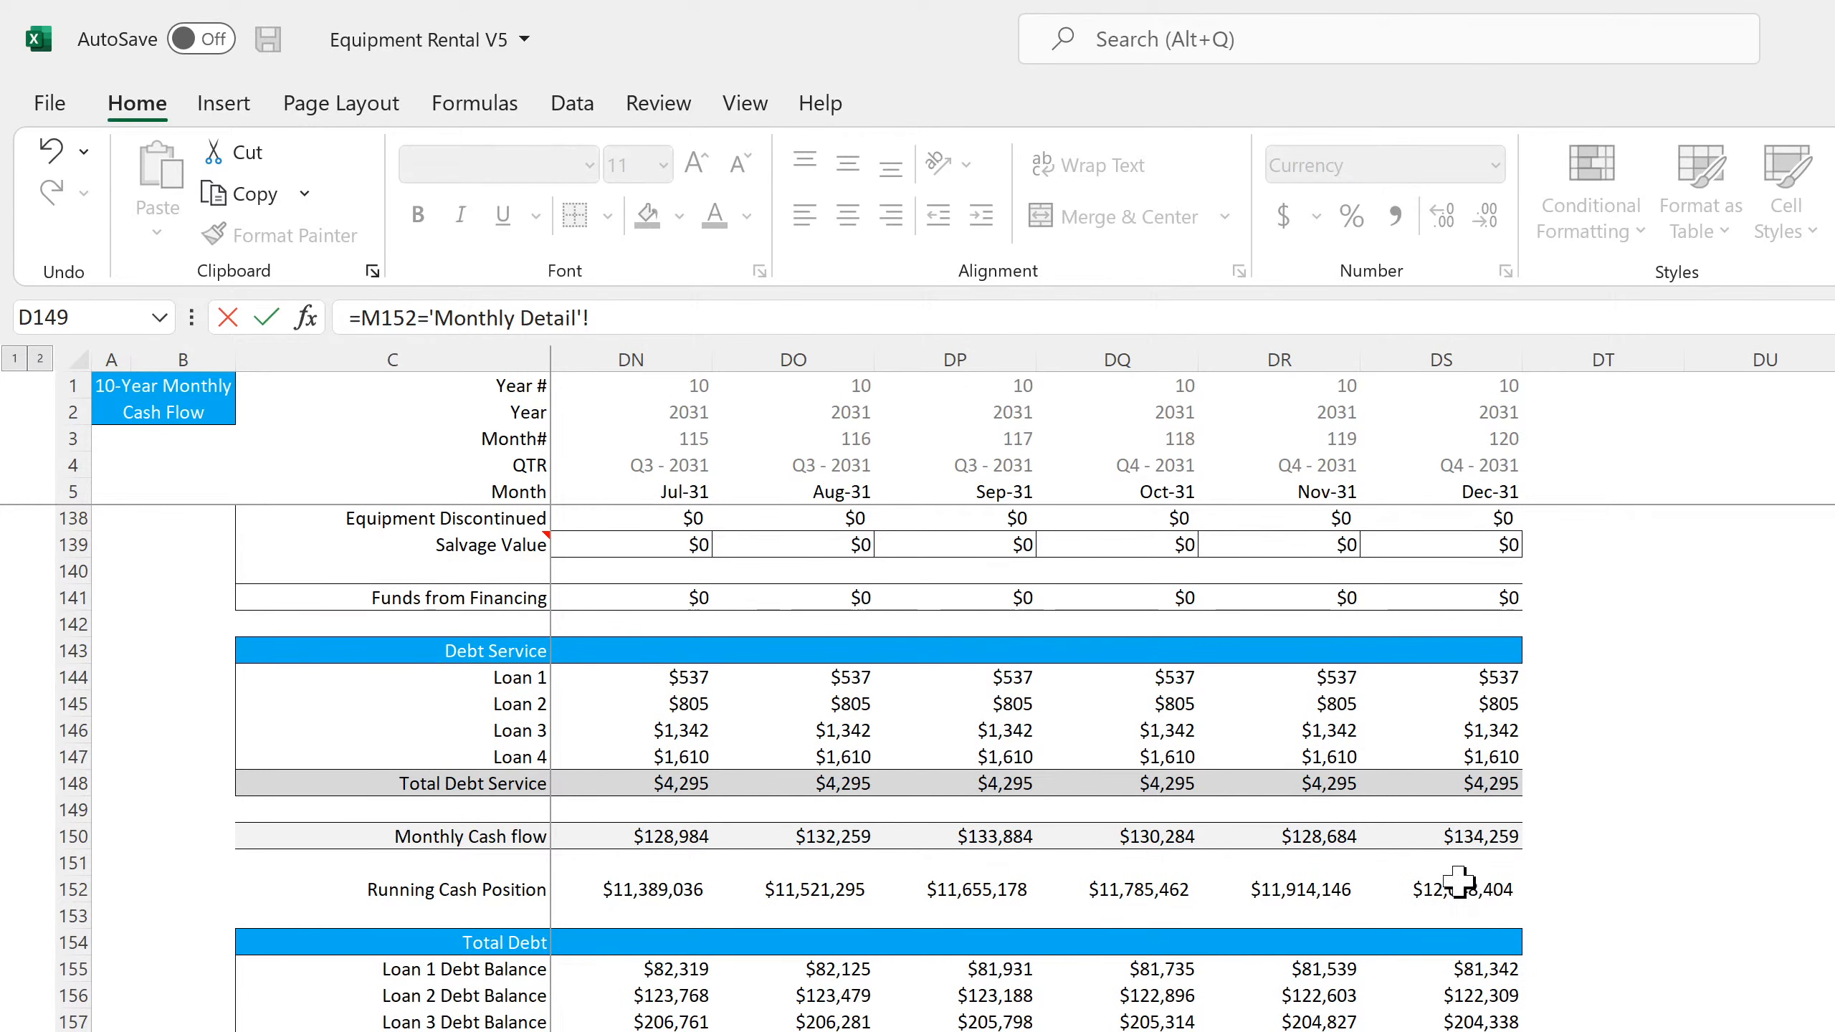
{"action": "left_click", "coordinate": [1459, 885]}
{"action": "key", "text": "Return"}
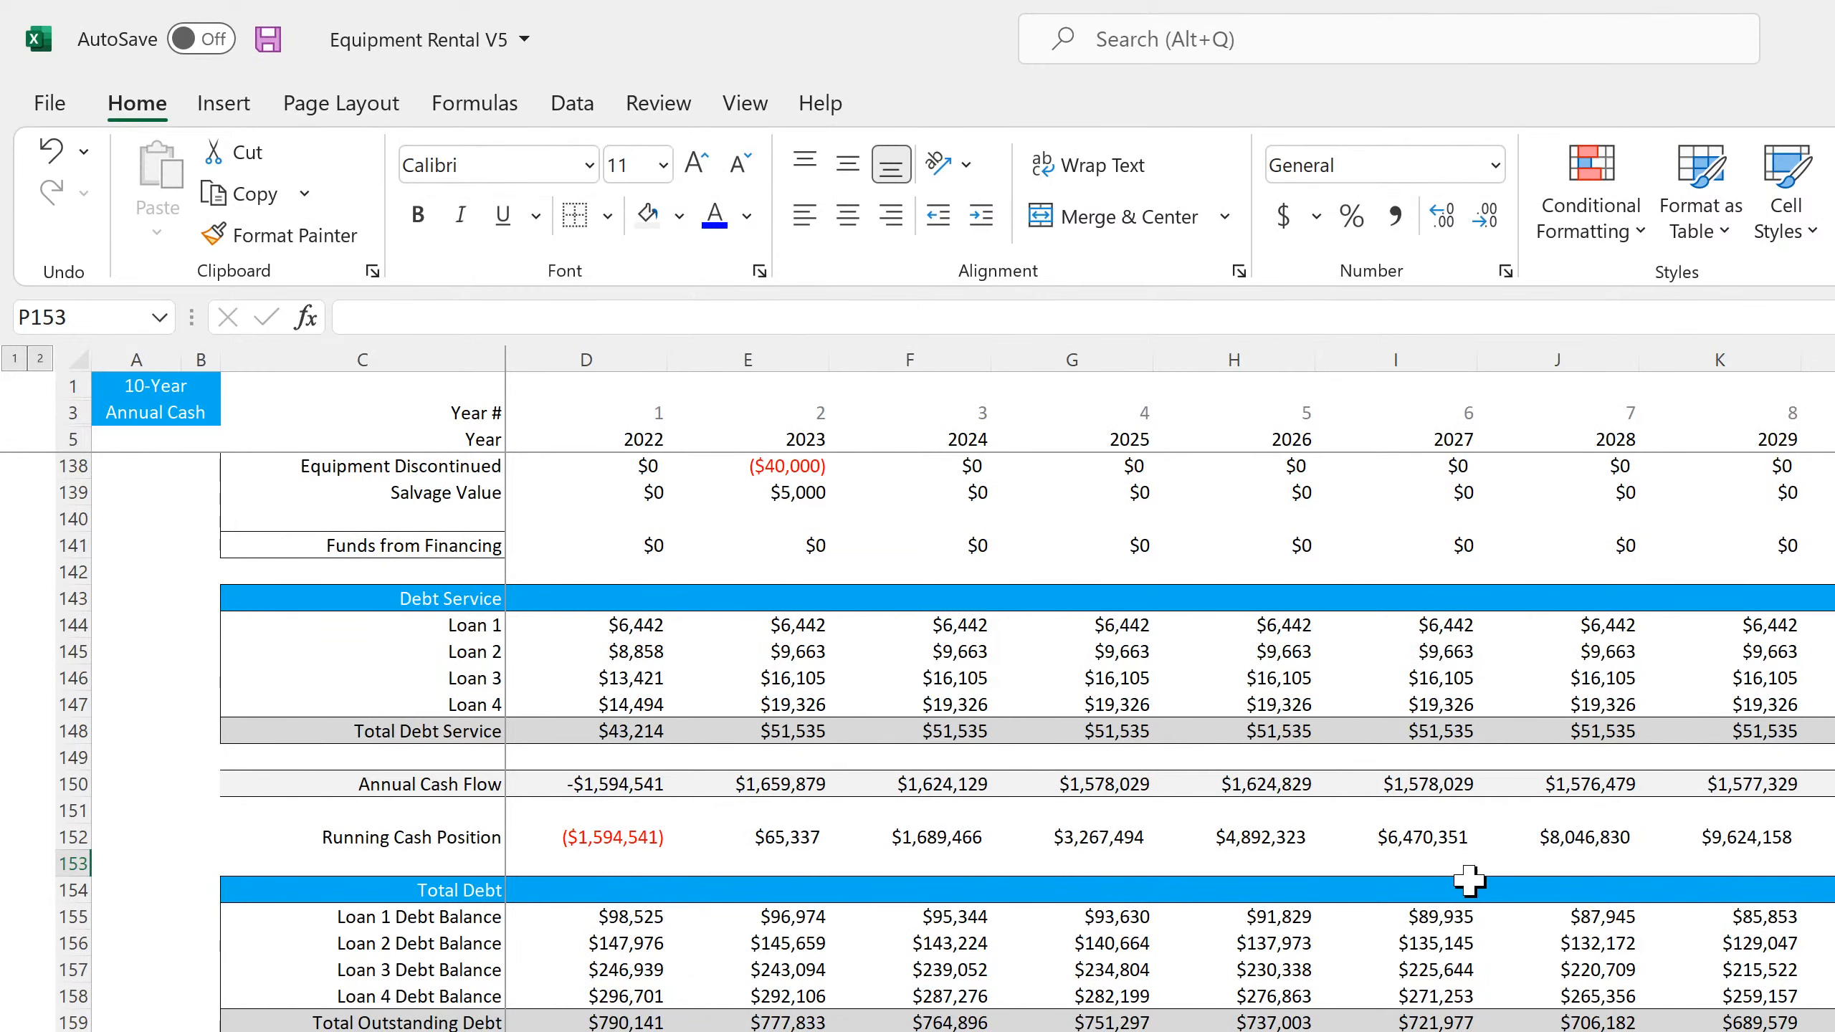
Change the check formula in P152 to the difference =M152-'Monthly Detail'!DS152
{"action": "key", "text": "Up"}
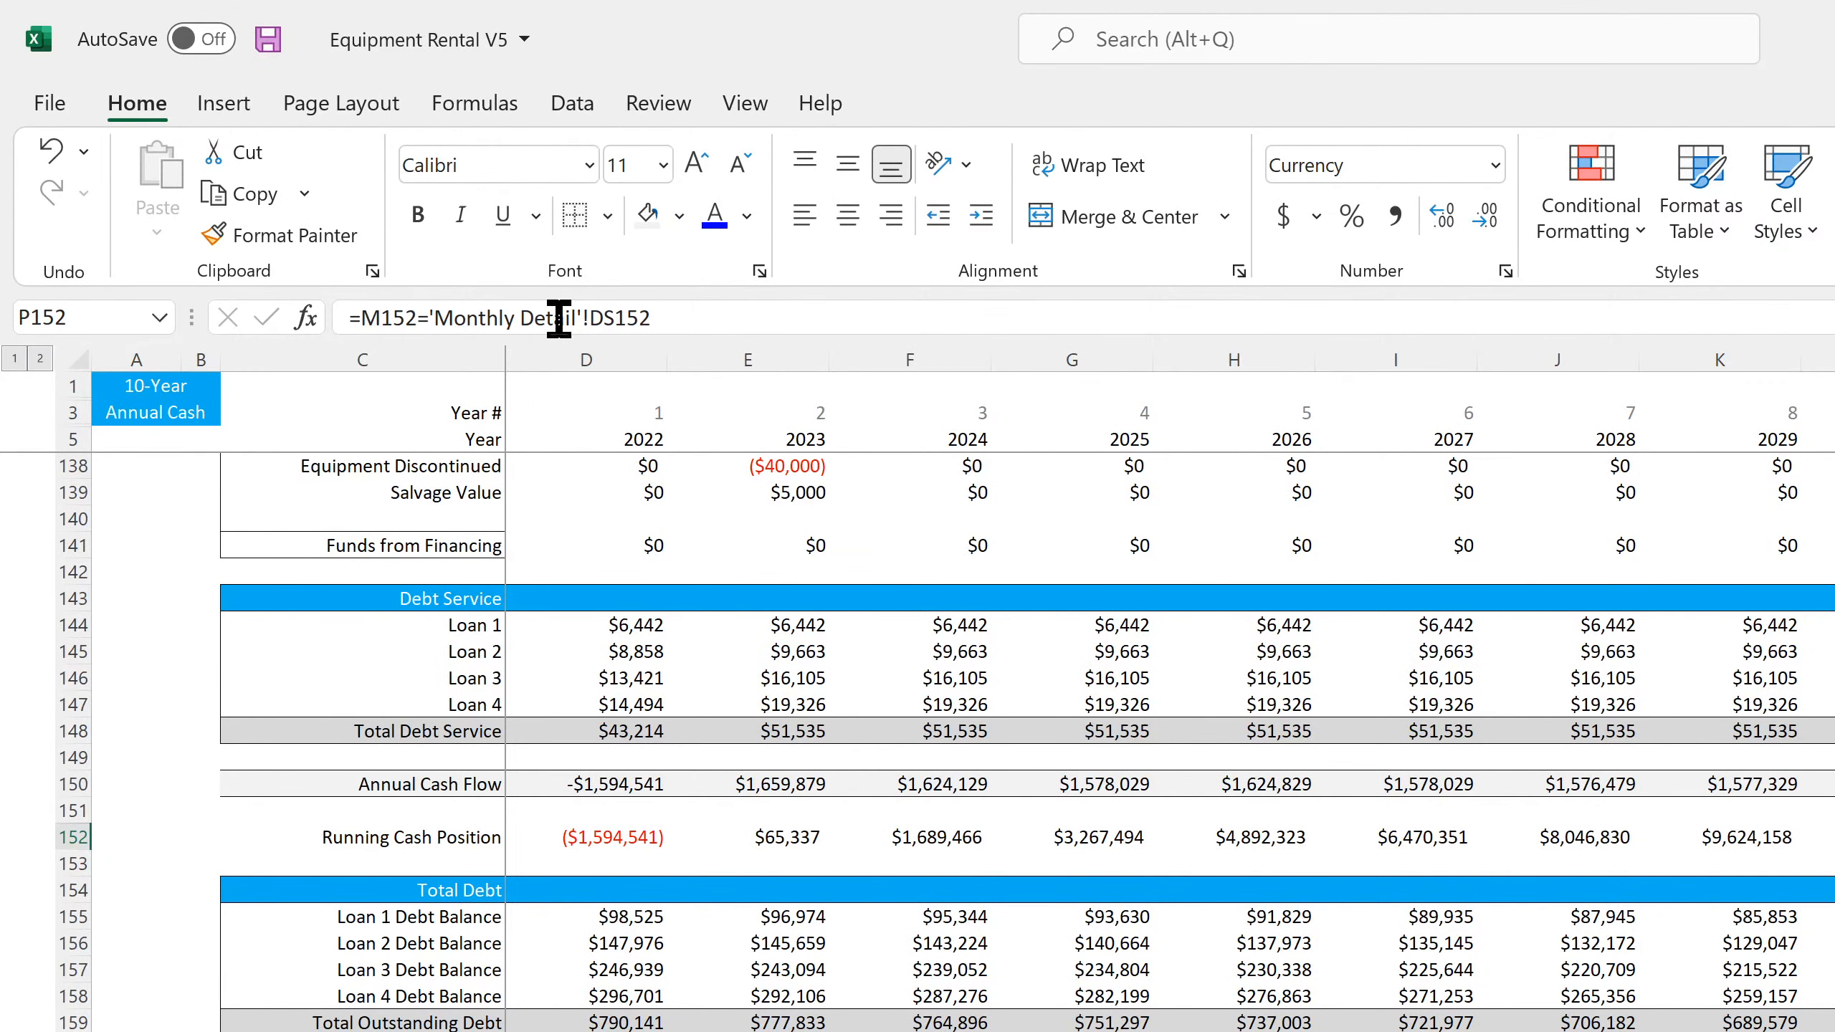
{"action": "key", "text": "F2"}
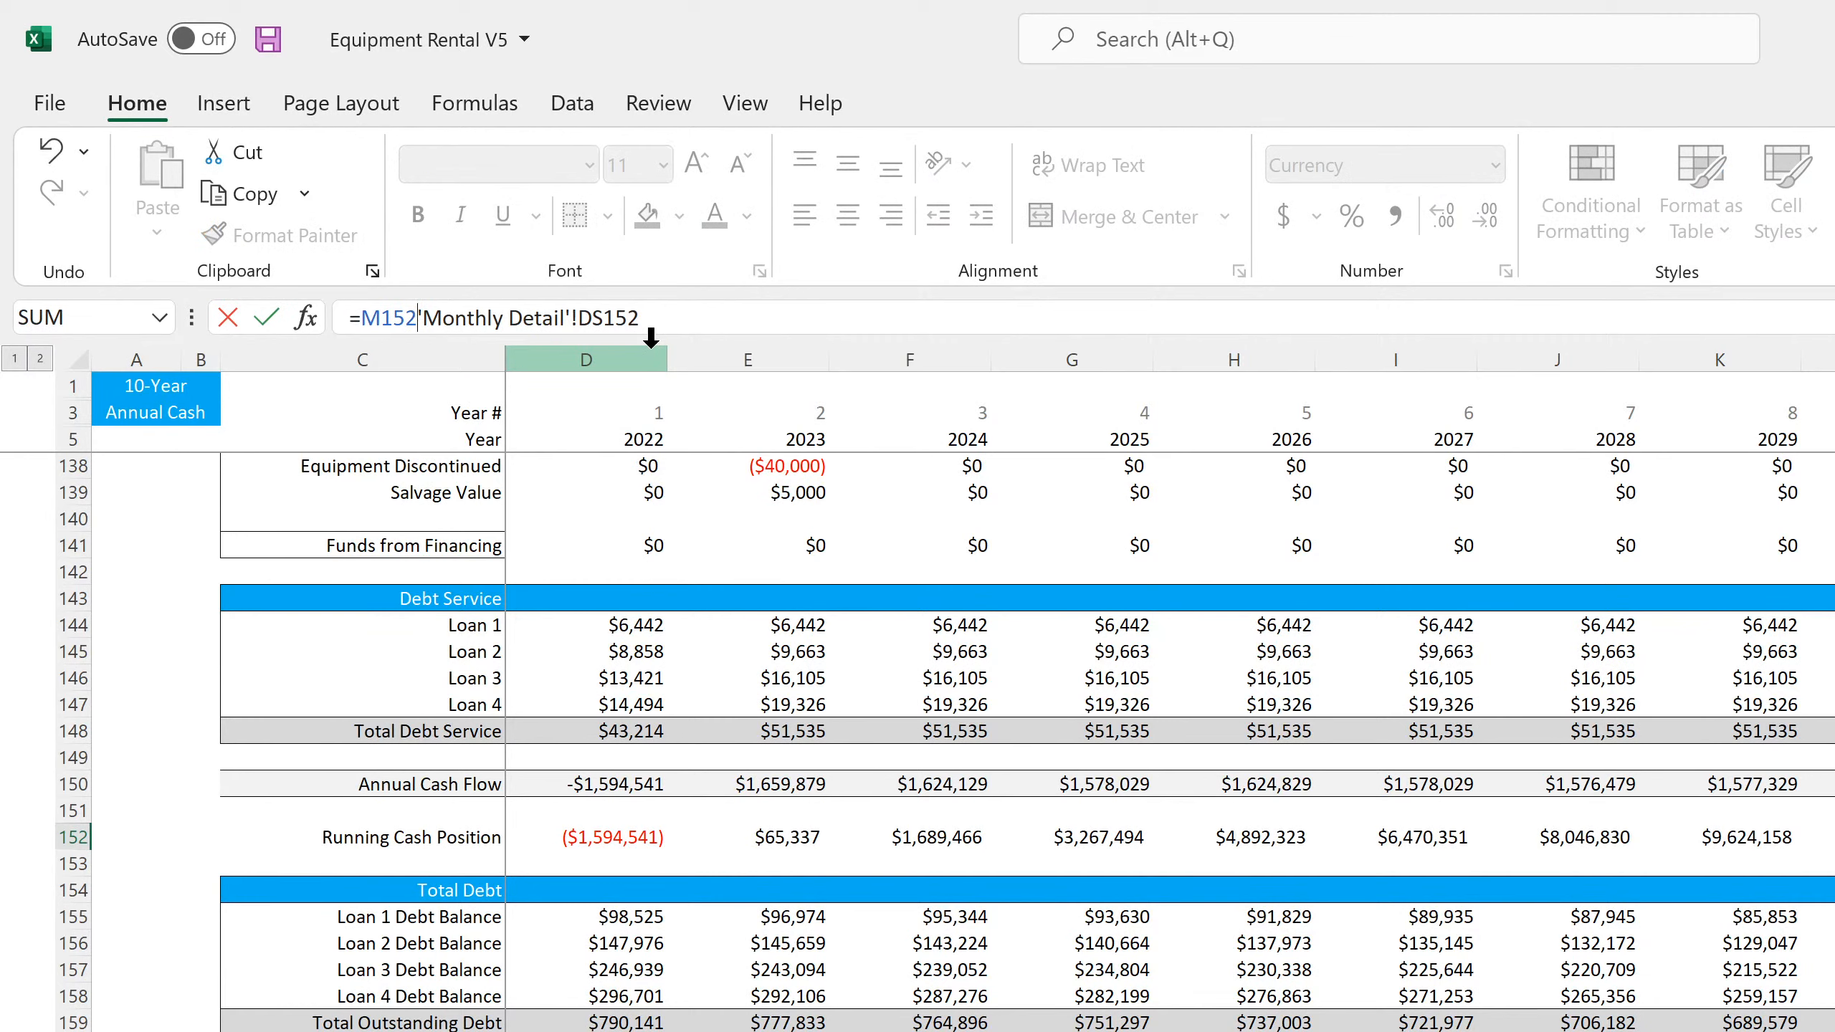
{"action": "key", "text": "Return"}
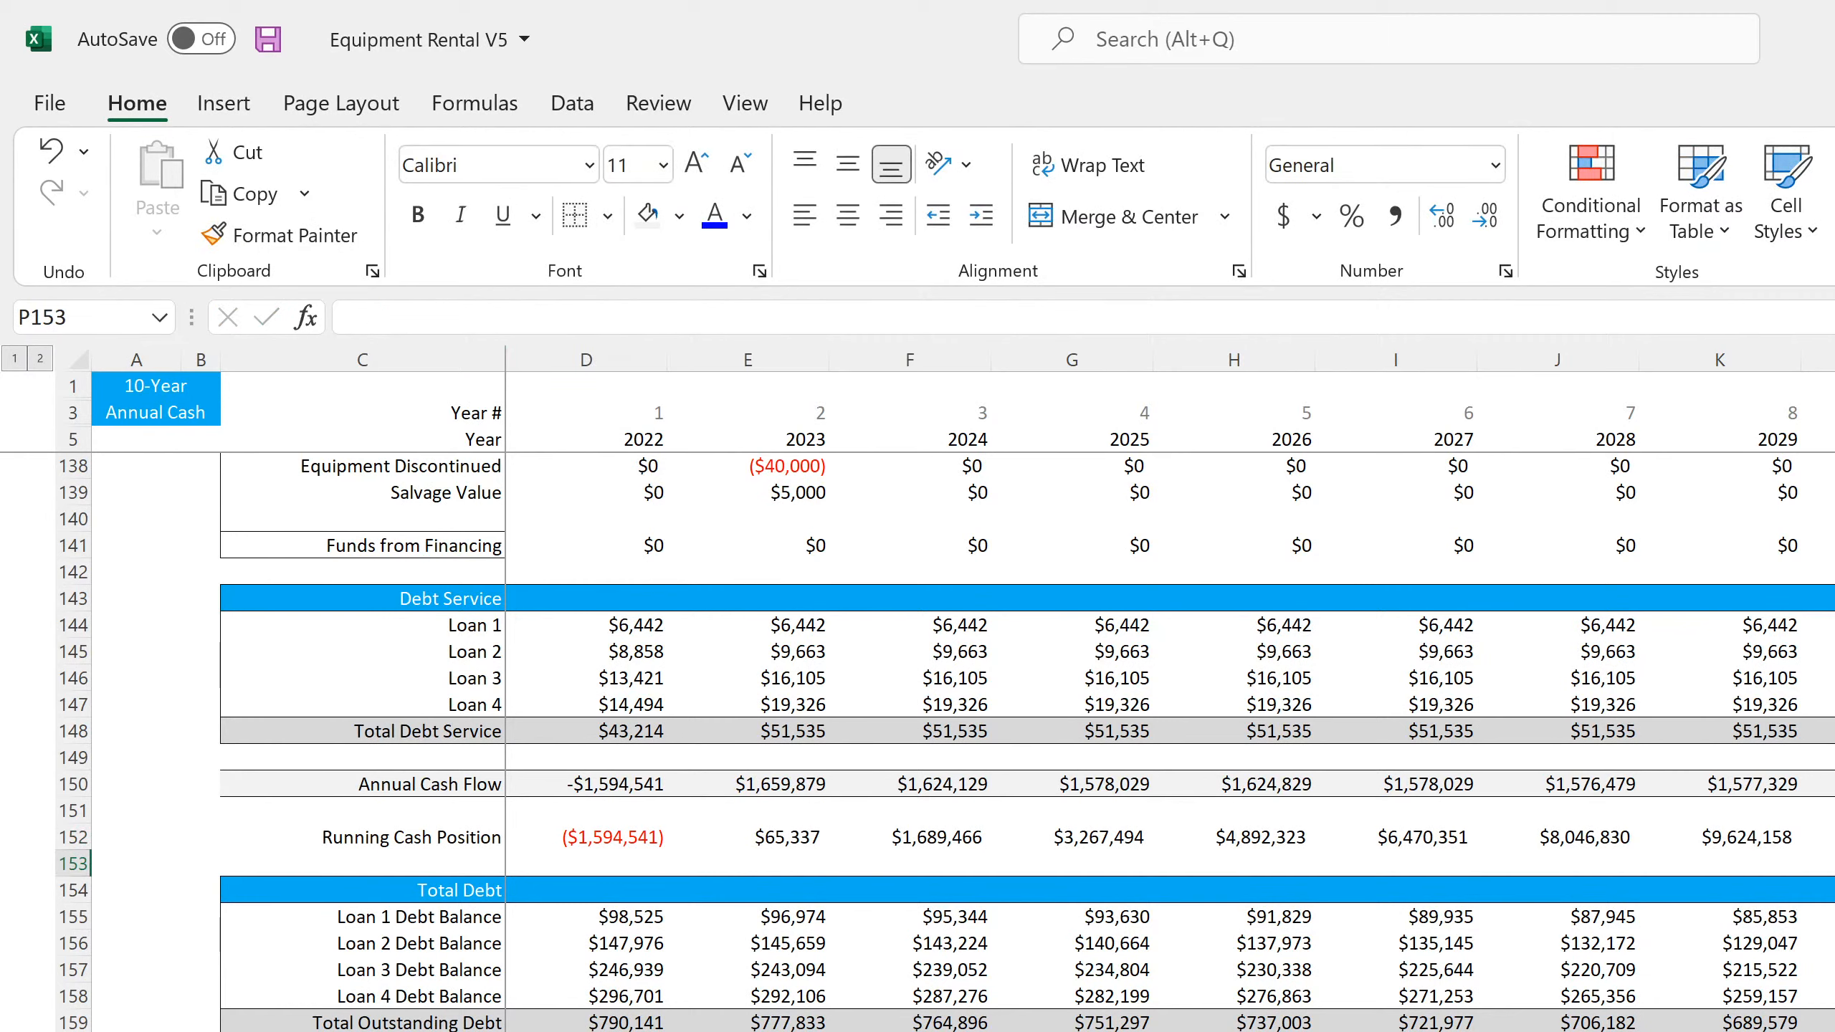
Copy the Other Cash Flow Items block from the monthly detail sheet and paste it at C161 of the annual detail sheet
{"action": "left_click", "coordinate": [534, 1031]}
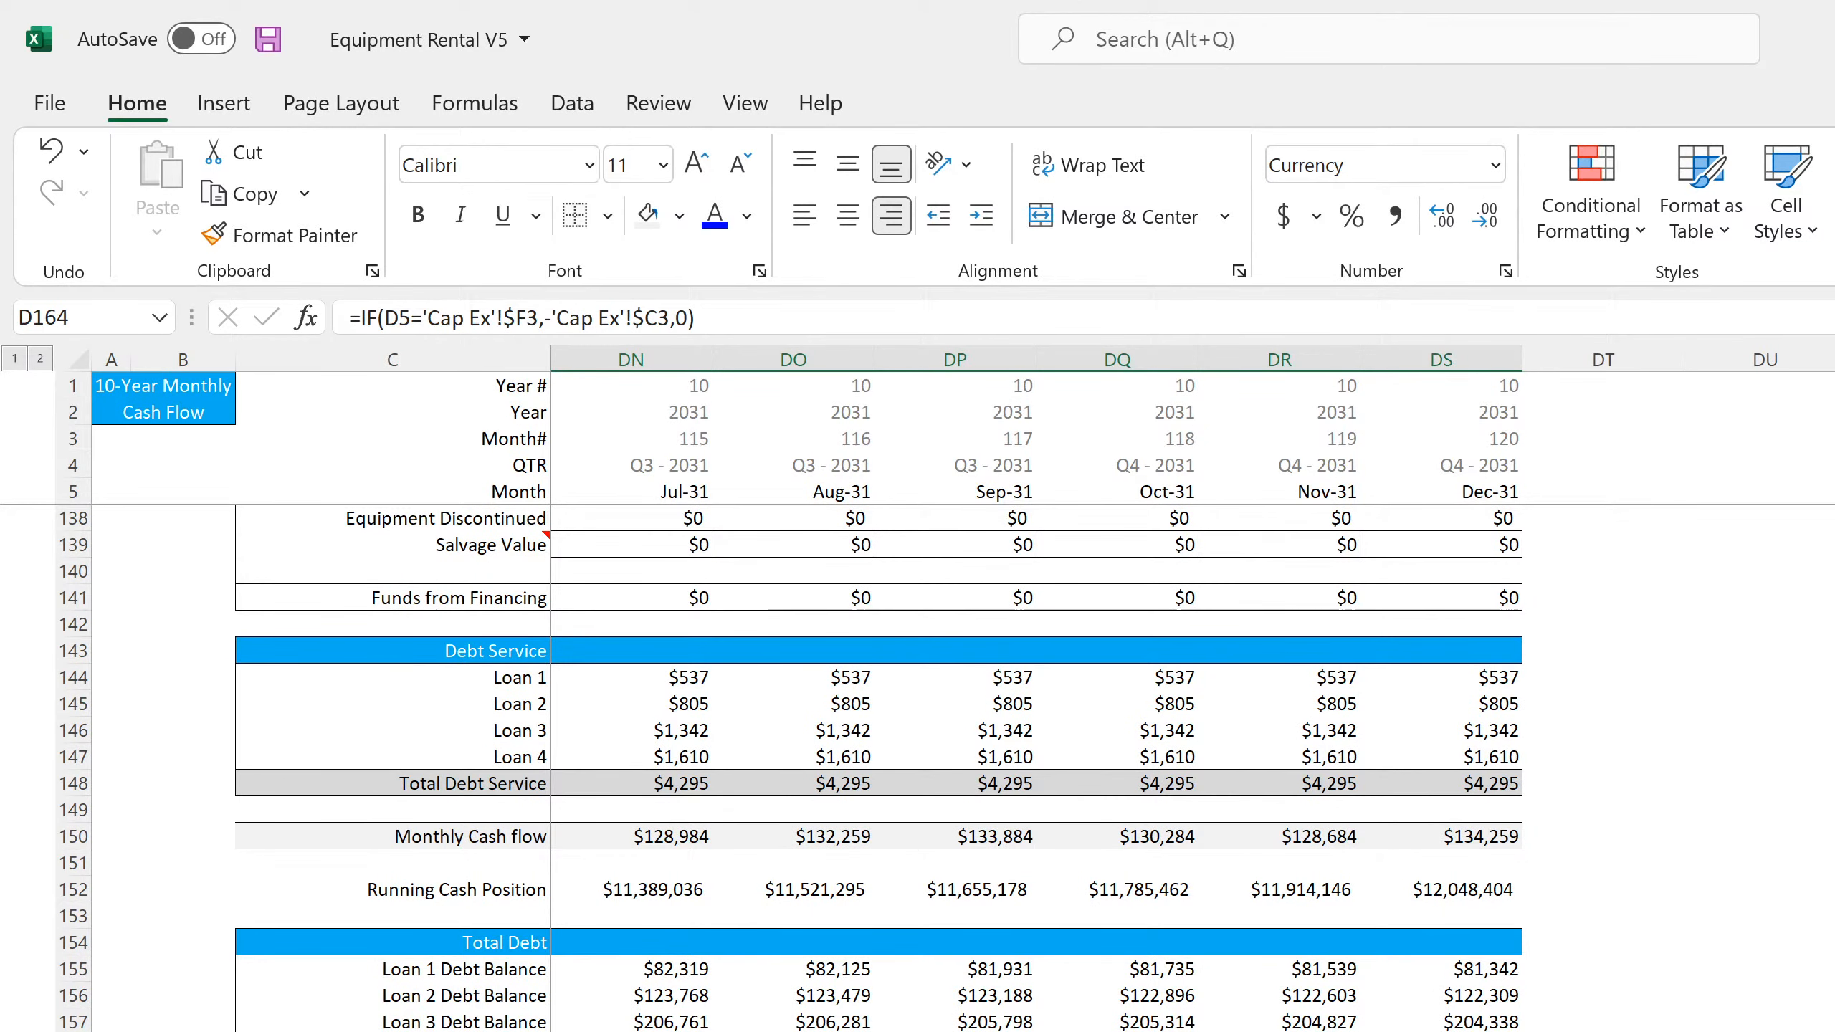
{"action": "left_click_drag", "start_coordinate": [405, 1026], "coordinate": [793, 1031]}
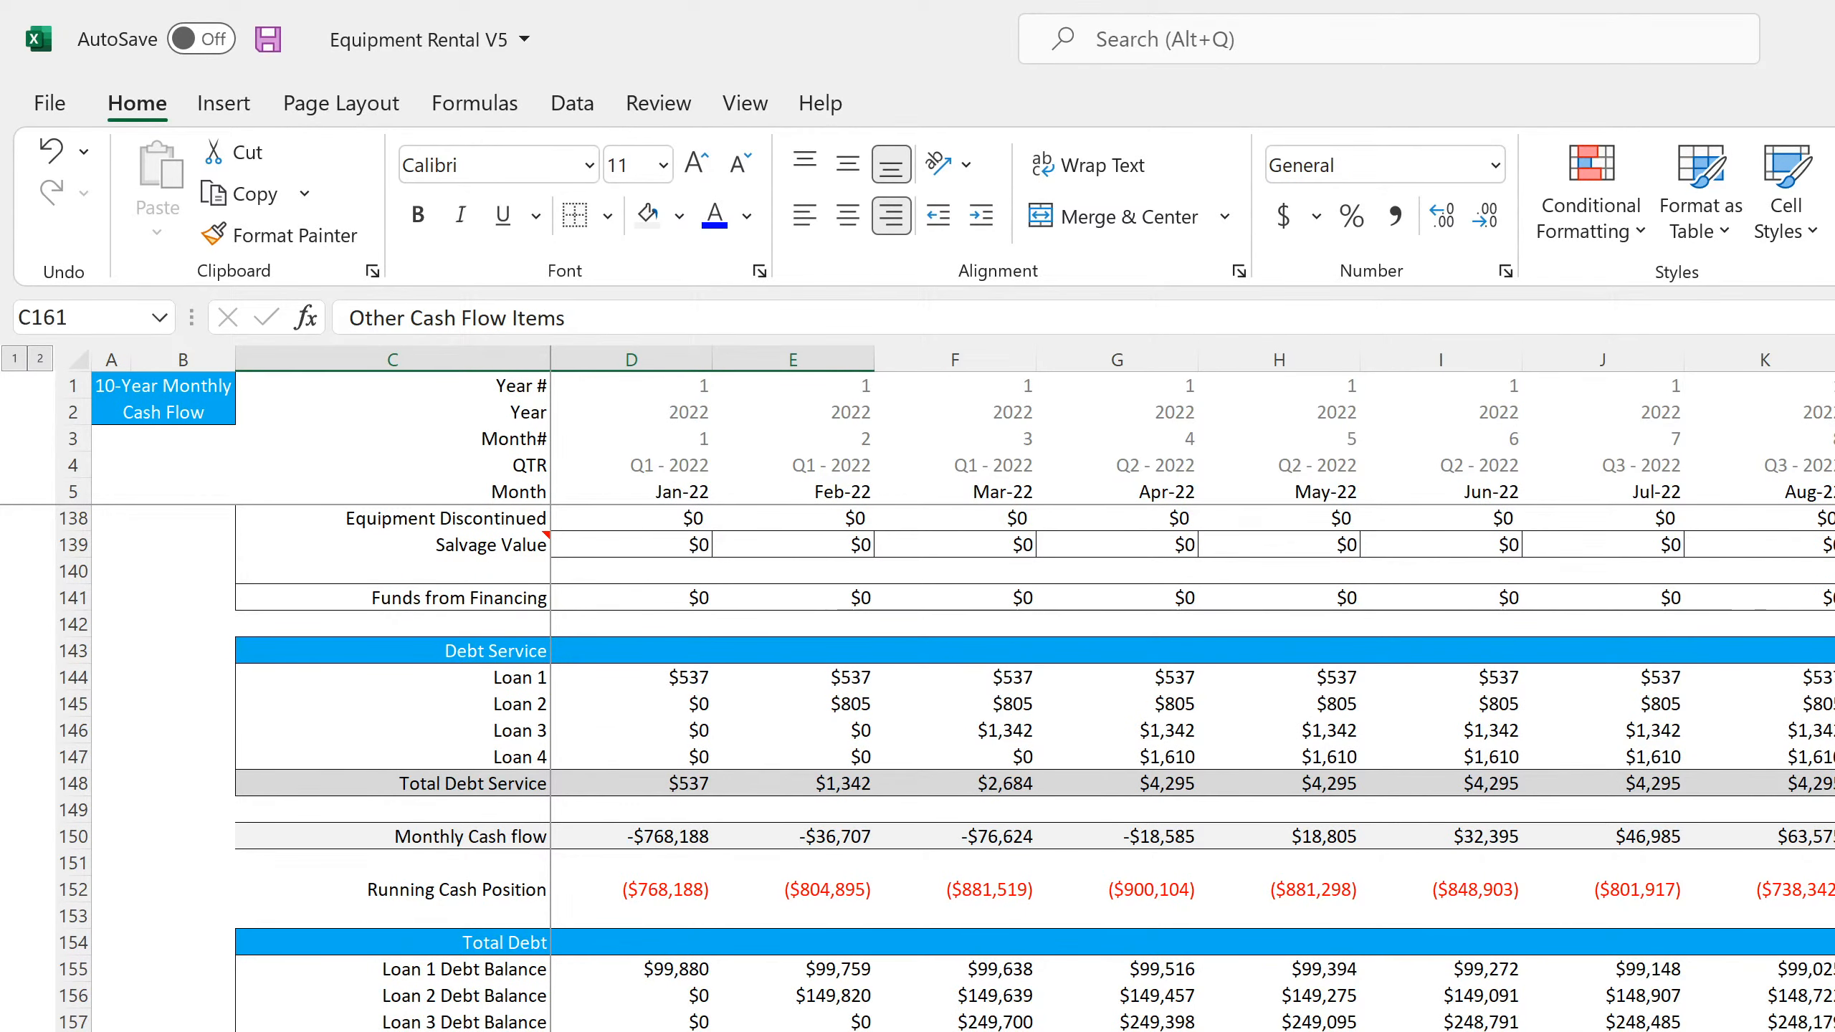
{"action": "right_click", "coordinate": [769, 1031]}
{"action": "left_click", "coordinate": [873, 329]}
{"action": "key", "text": "ctrl+Page_Down"}
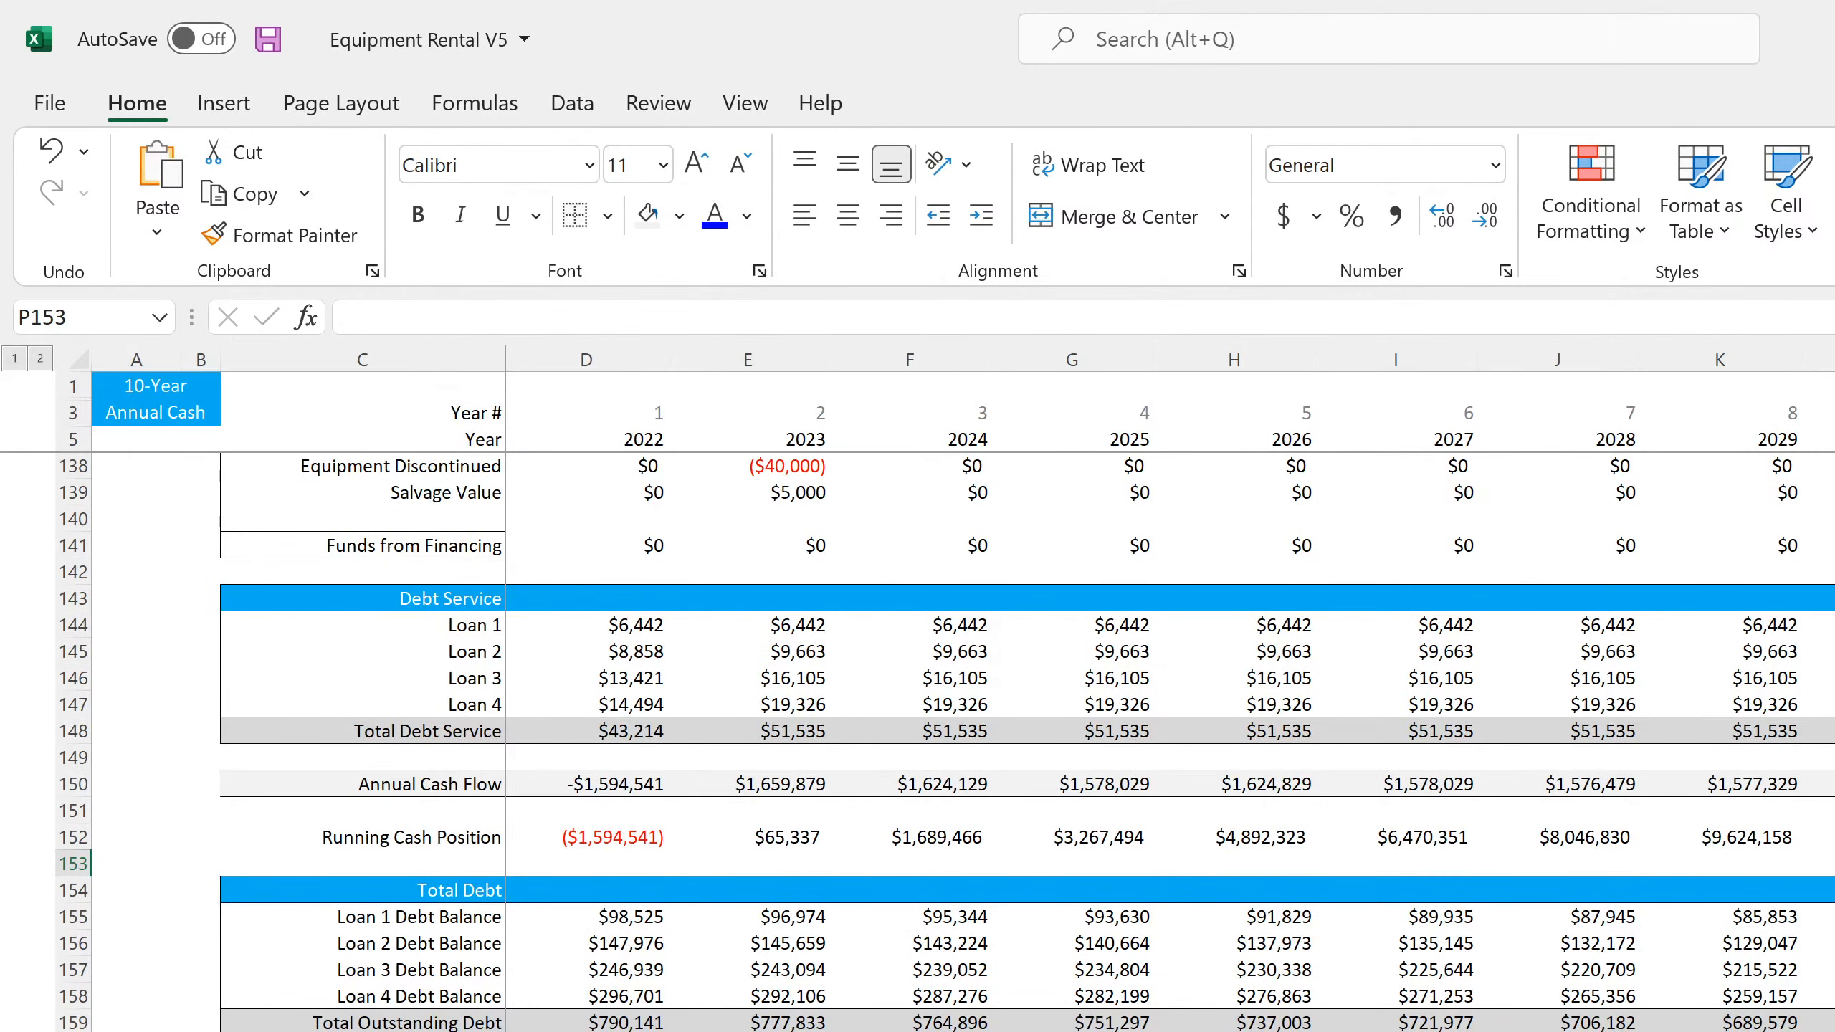
{"action": "left_click", "coordinate": [347, 1031]}
{"action": "right_click", "coordinate": [345, 1031]}
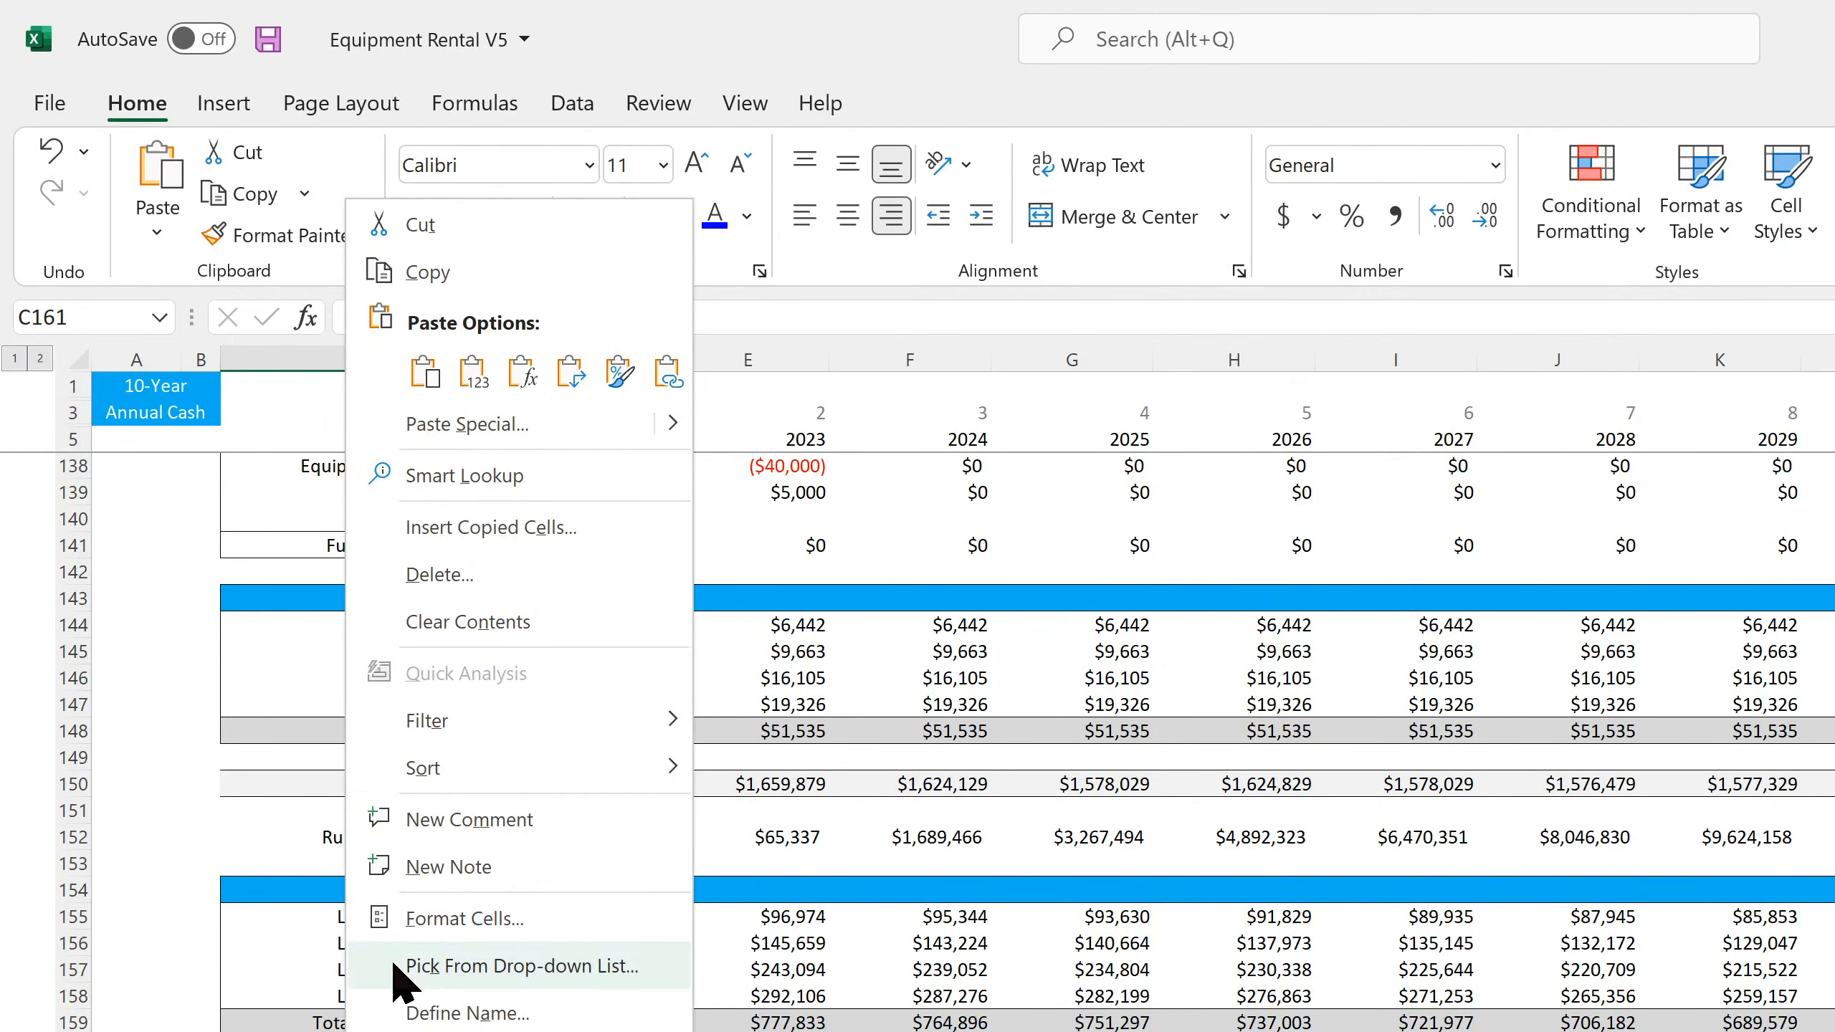
{"action": "left_click", "coordinate": [411, 391]}
Copy the Loan 3 debt service SUMIFS formula from D146 into D162 under Other Cash Flow Items
{"action": "left_click", "coordinate": [640, 917]}
{"action": "right_click", "coordinate": [641, 918]}
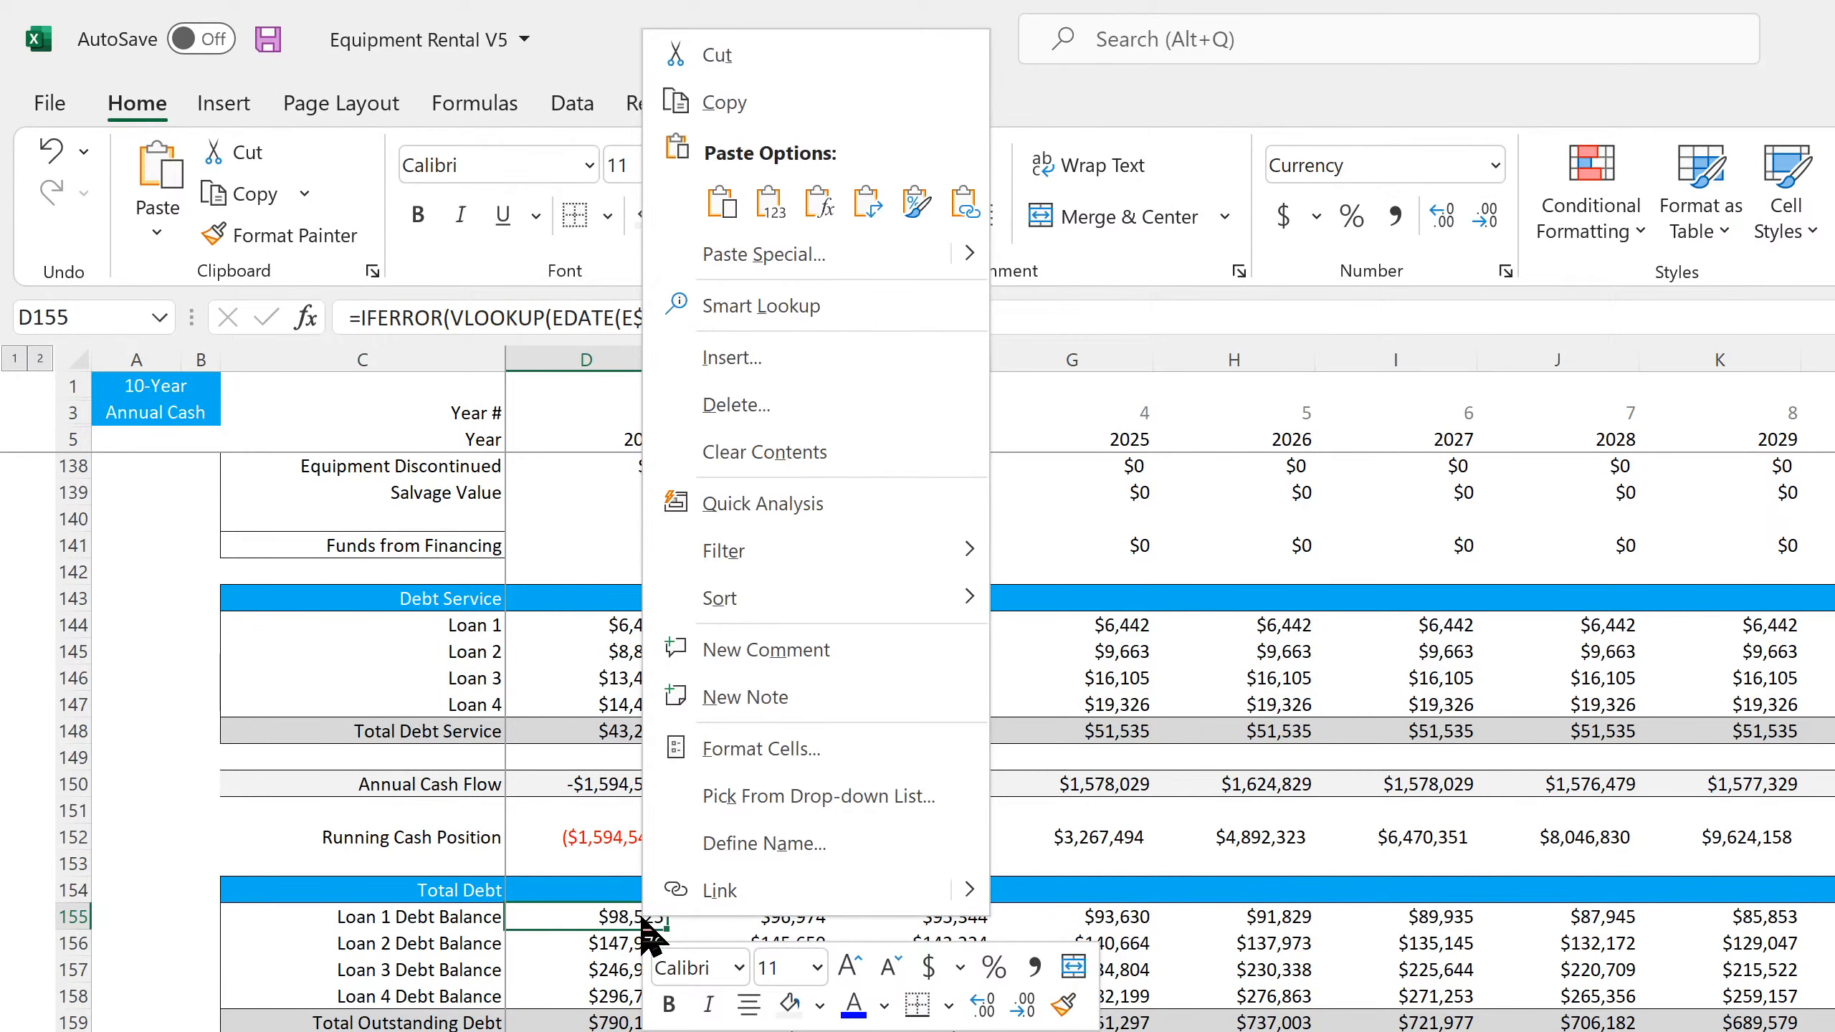
{"action": "key", "text": "Escape"}
{"action": "left_click", "coordinate": [636, 678]}
{"action": "right_click", "coordinate": [636, 678]}
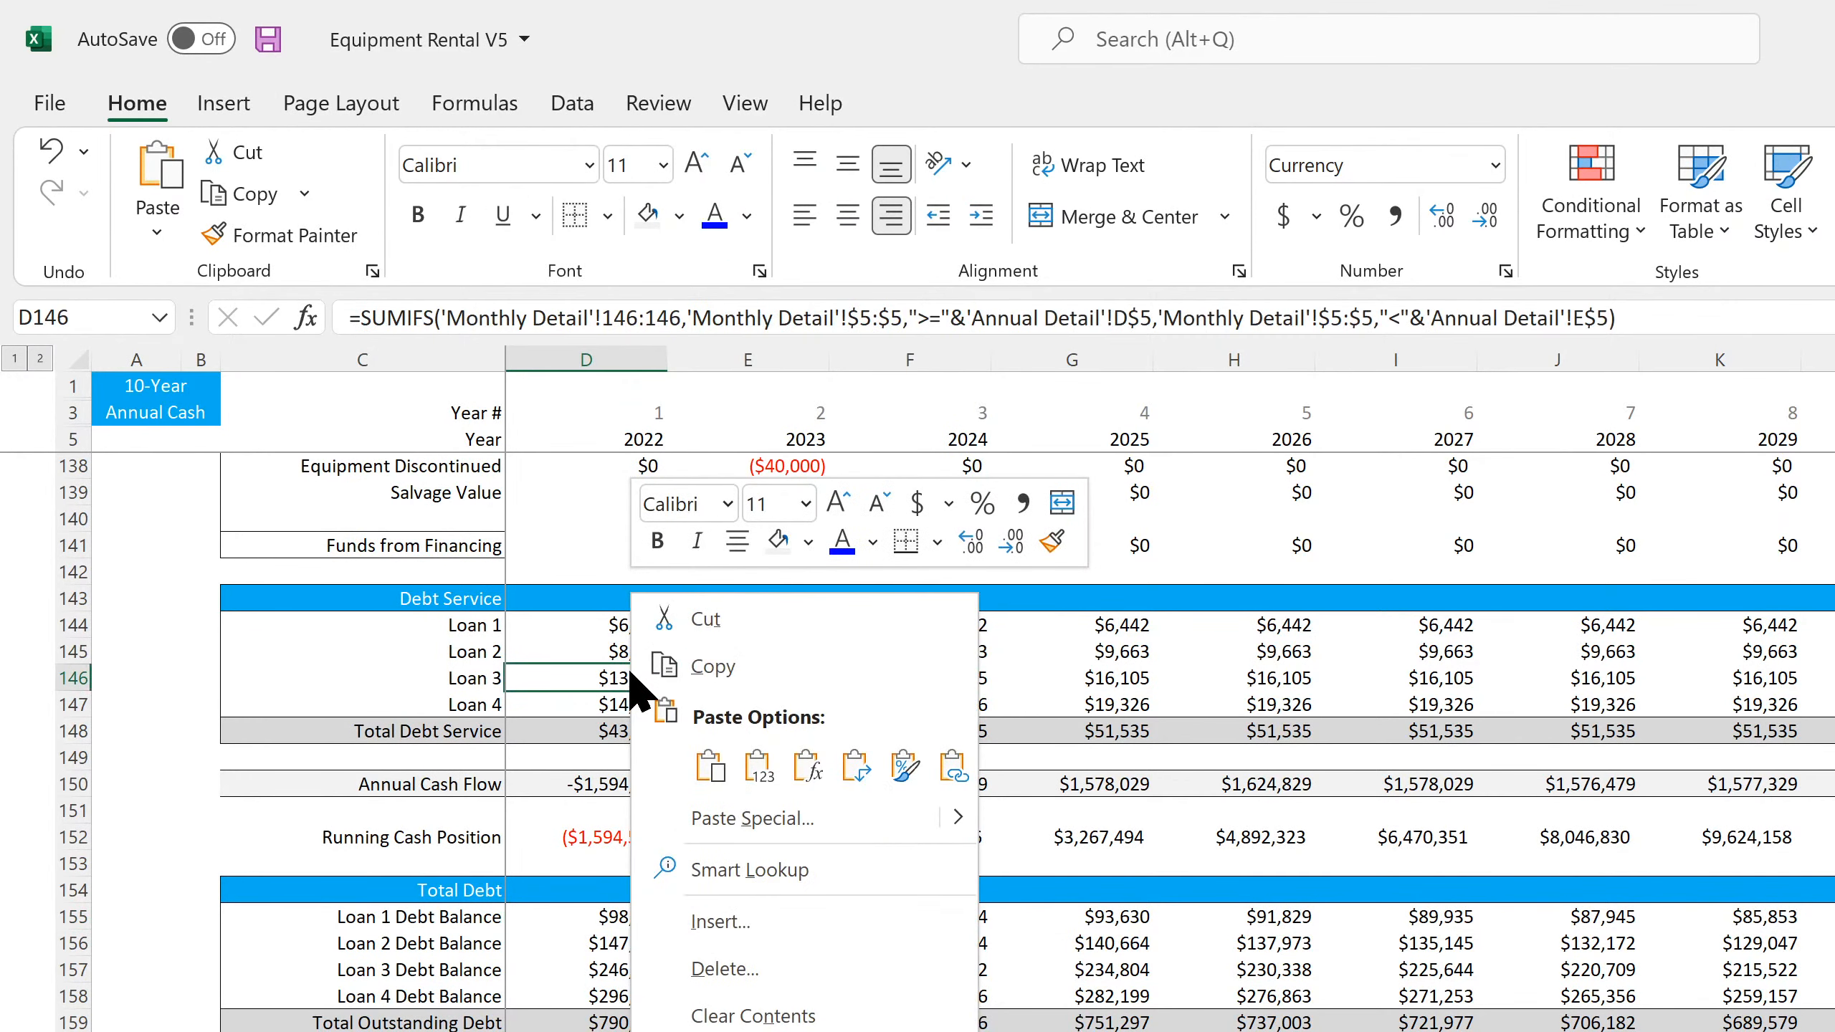
{"action": "left_click", "coordinate": [701, 655]}
{"action": "right_click", "coordinate": [627, 1031]}
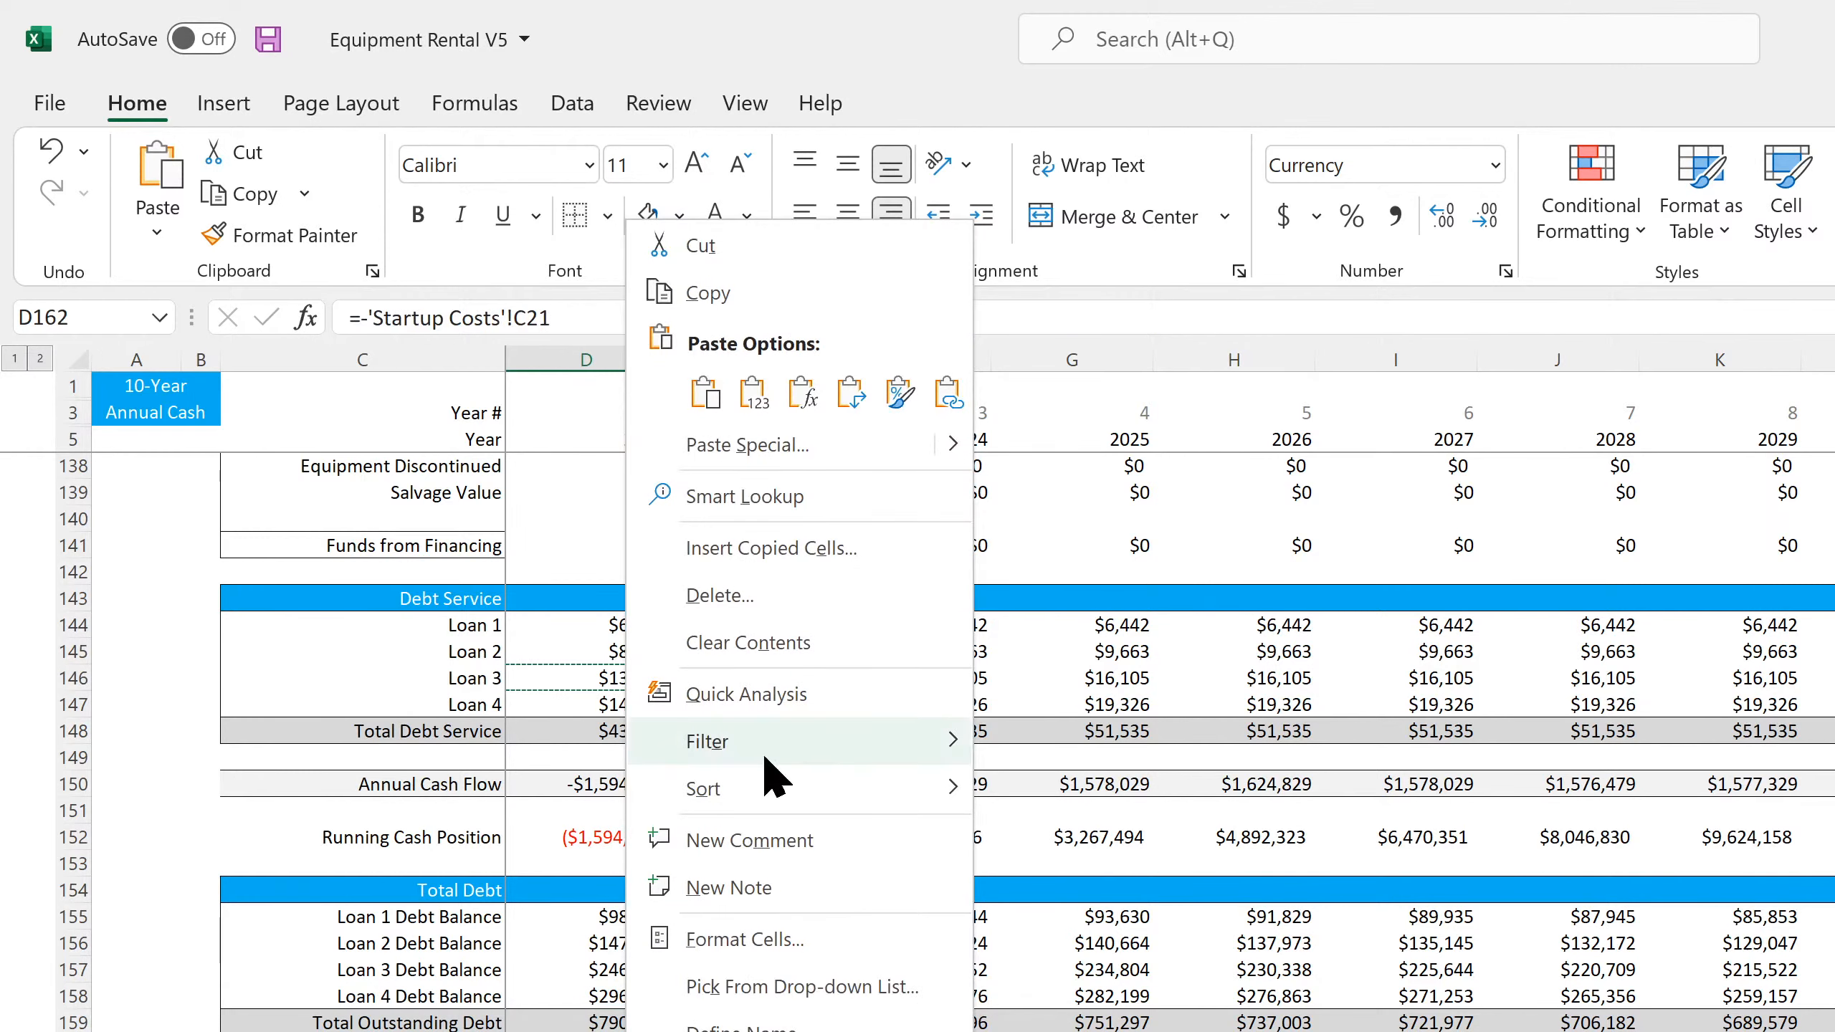
{"action": "left_click", "coordinate": [706, 395]}
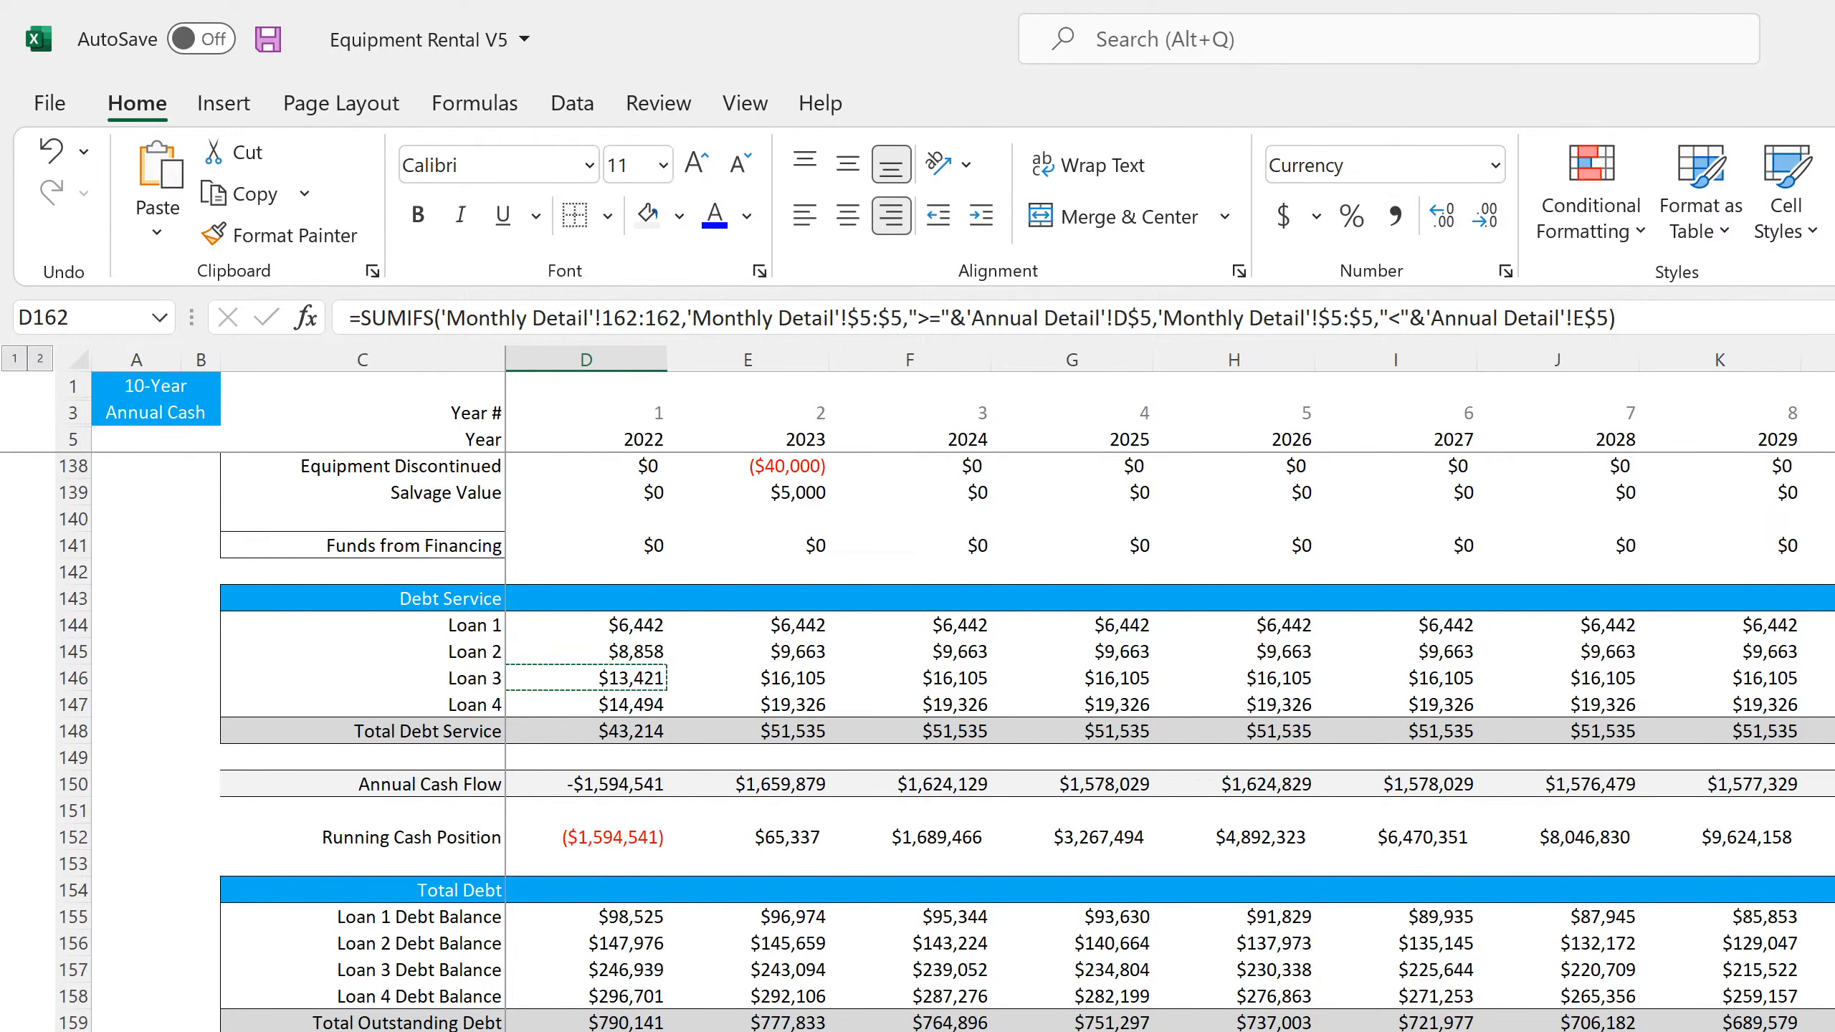
{"action": "key", "text": "Escape"}
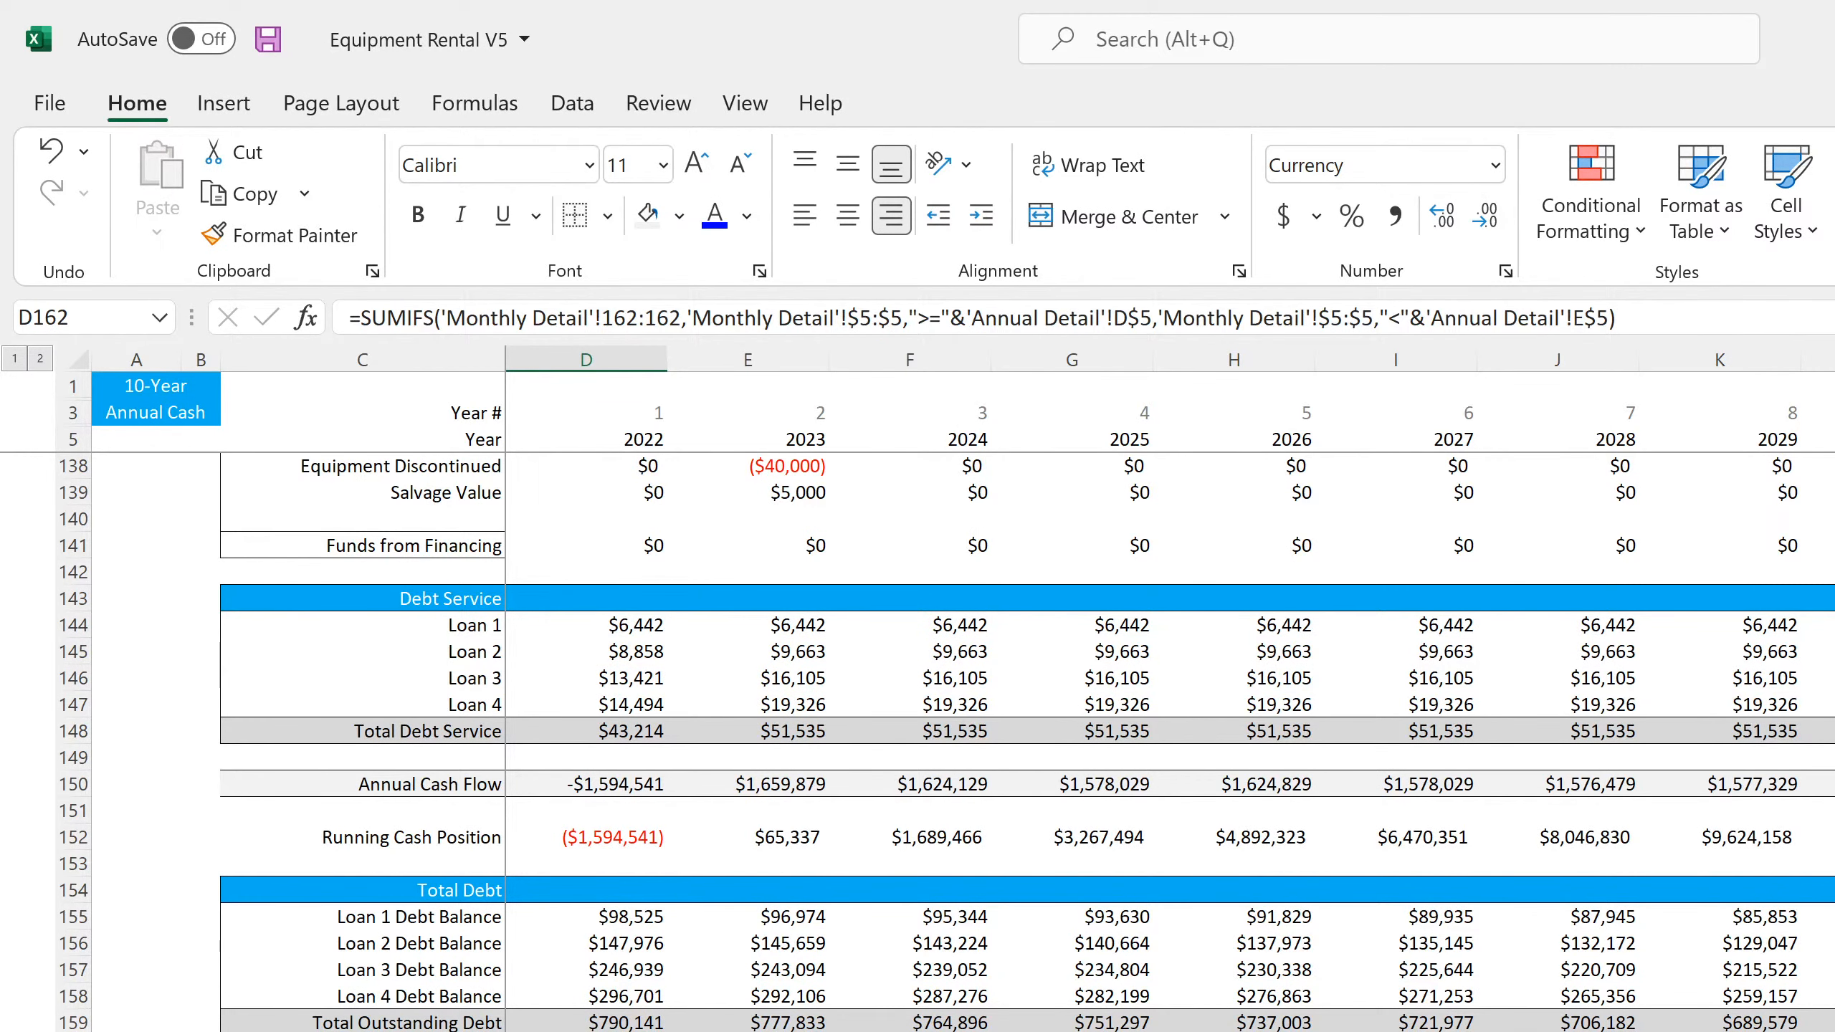
{"action": "key", "text": "ctrl+shift+Right"}
{"action": "left_click", "coordinate": [748, 1031]}
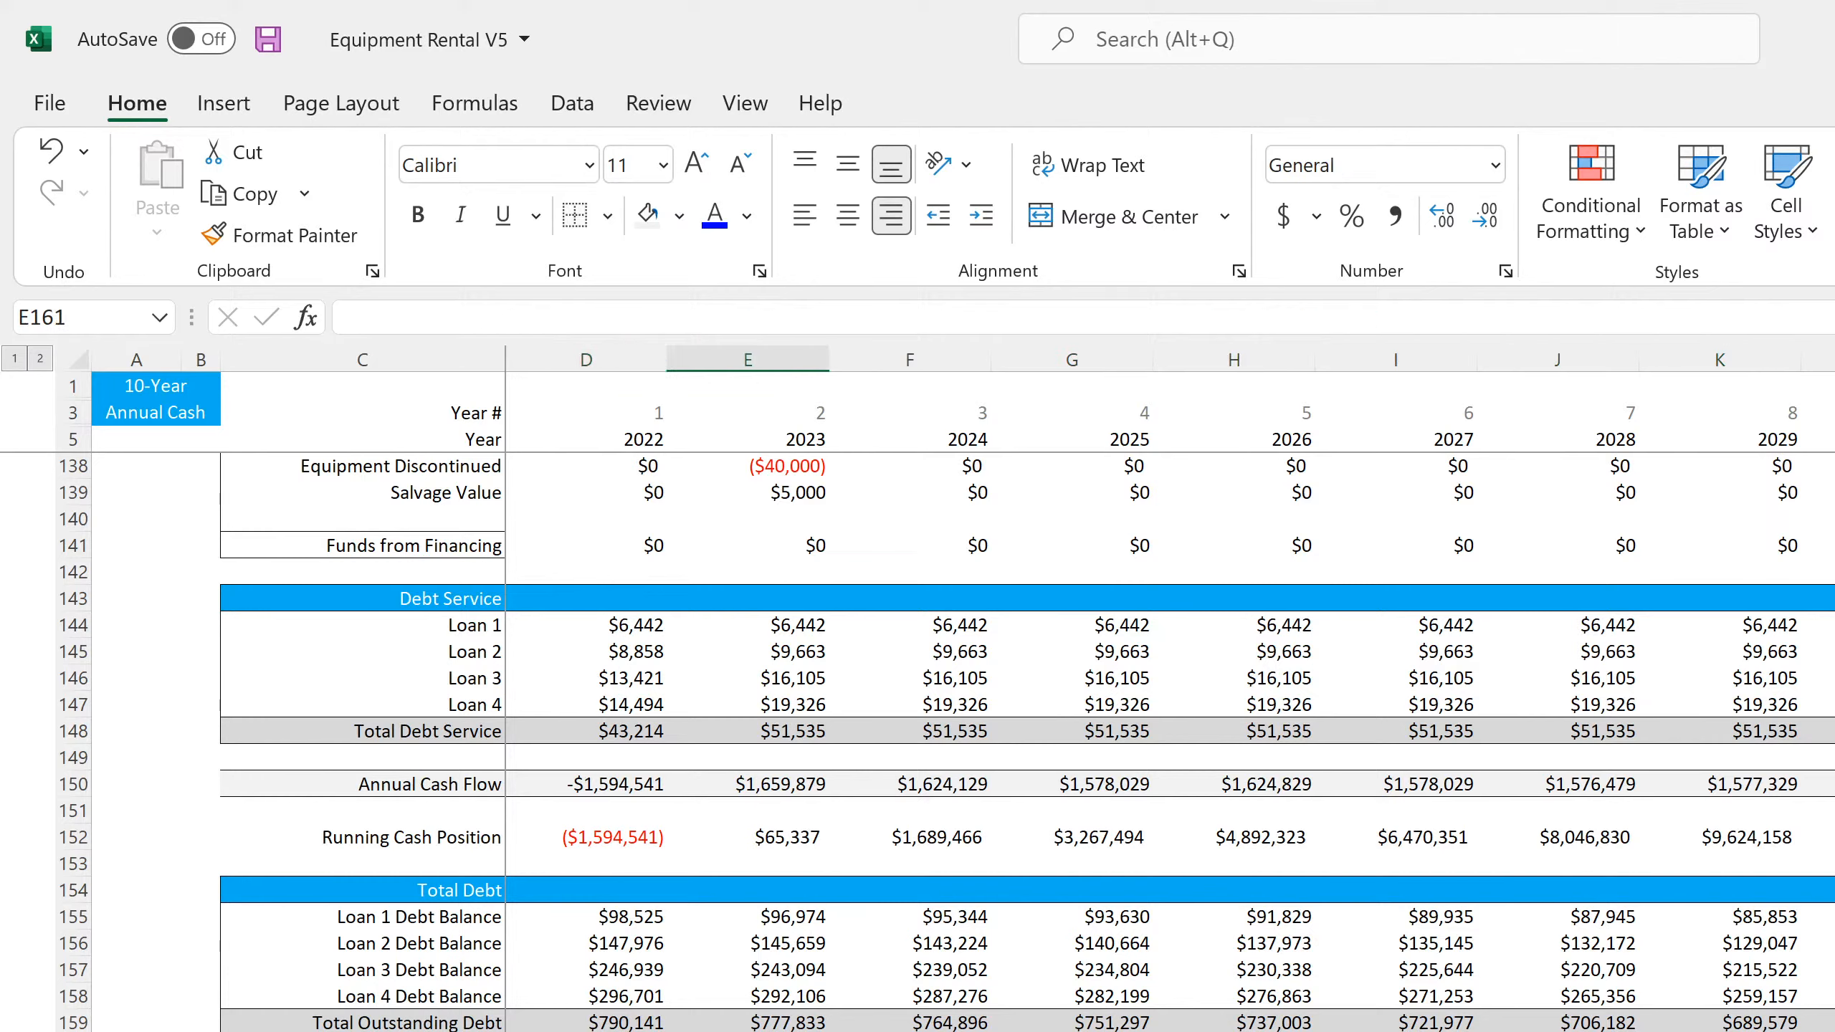
Add +SUM(D162:D165) to the end of the Annual Cash Flow formula in D150 and fill it across the remaining years
{"action": "left_click", "coordinate": [643, 783]}
{"action": "left_click", "coordinate": [738, 316]}
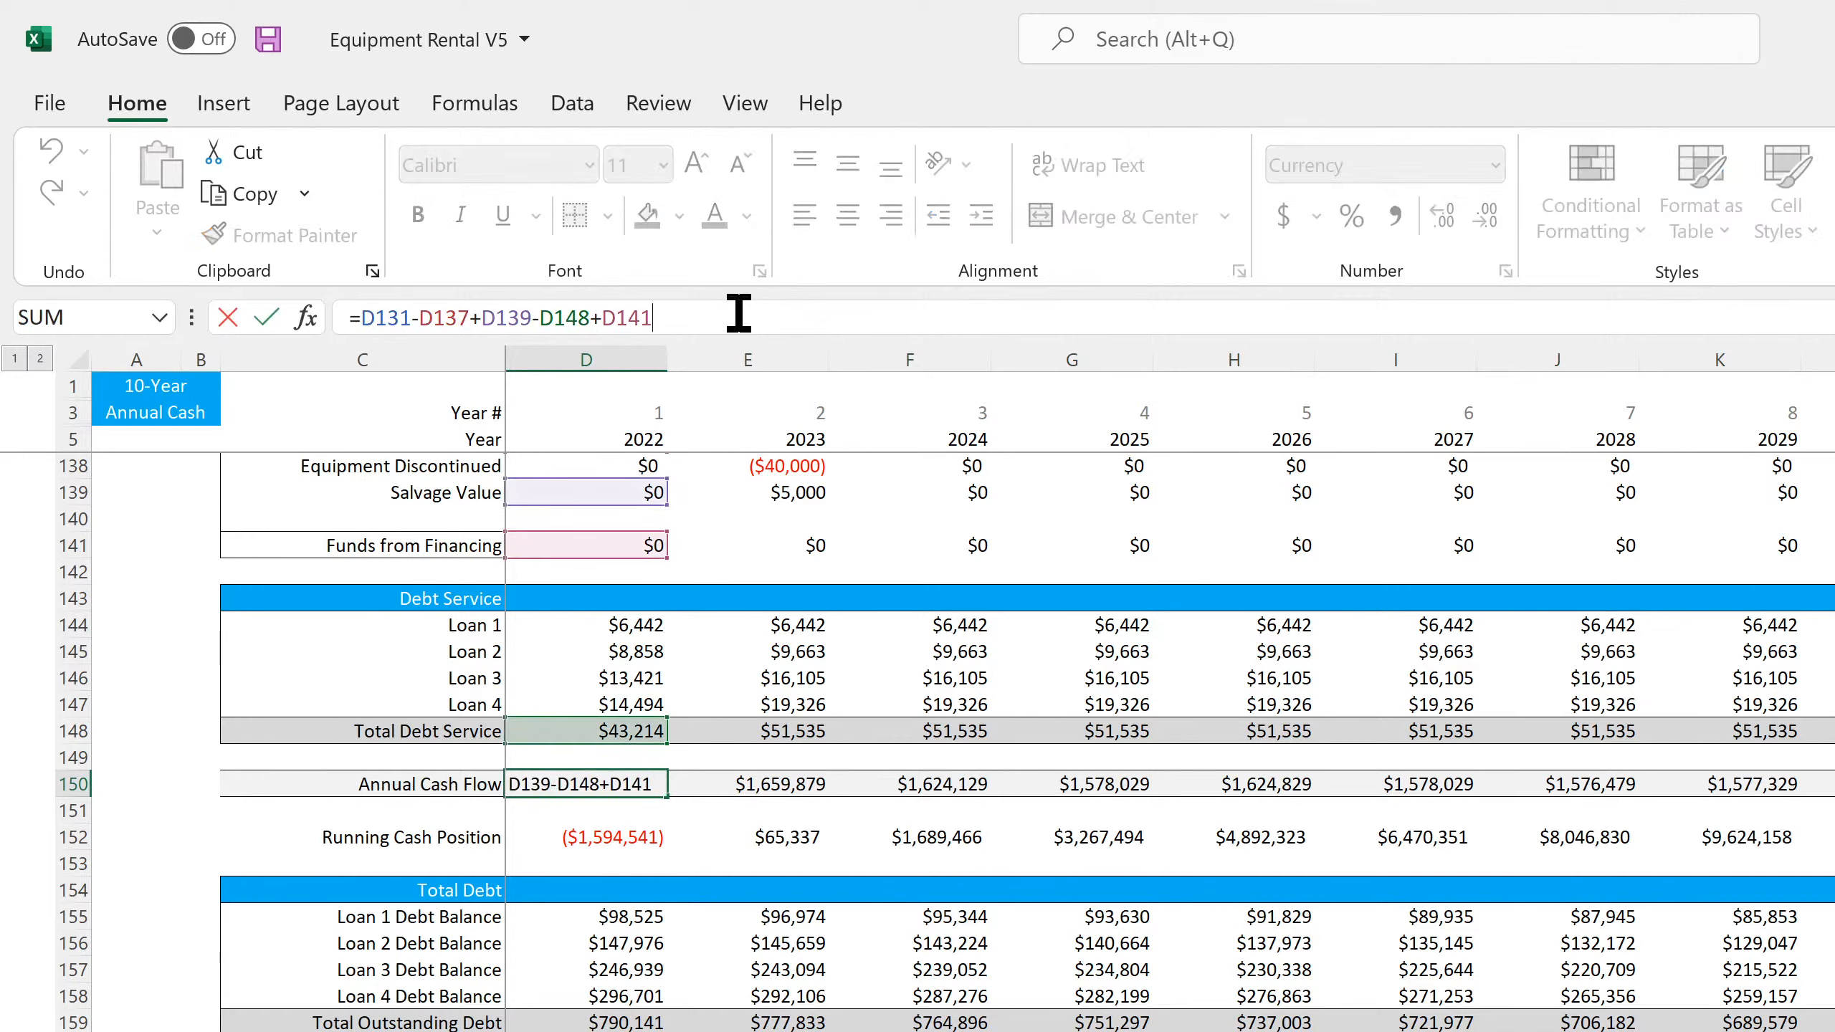
{"action": "type", "text": "+sum("}
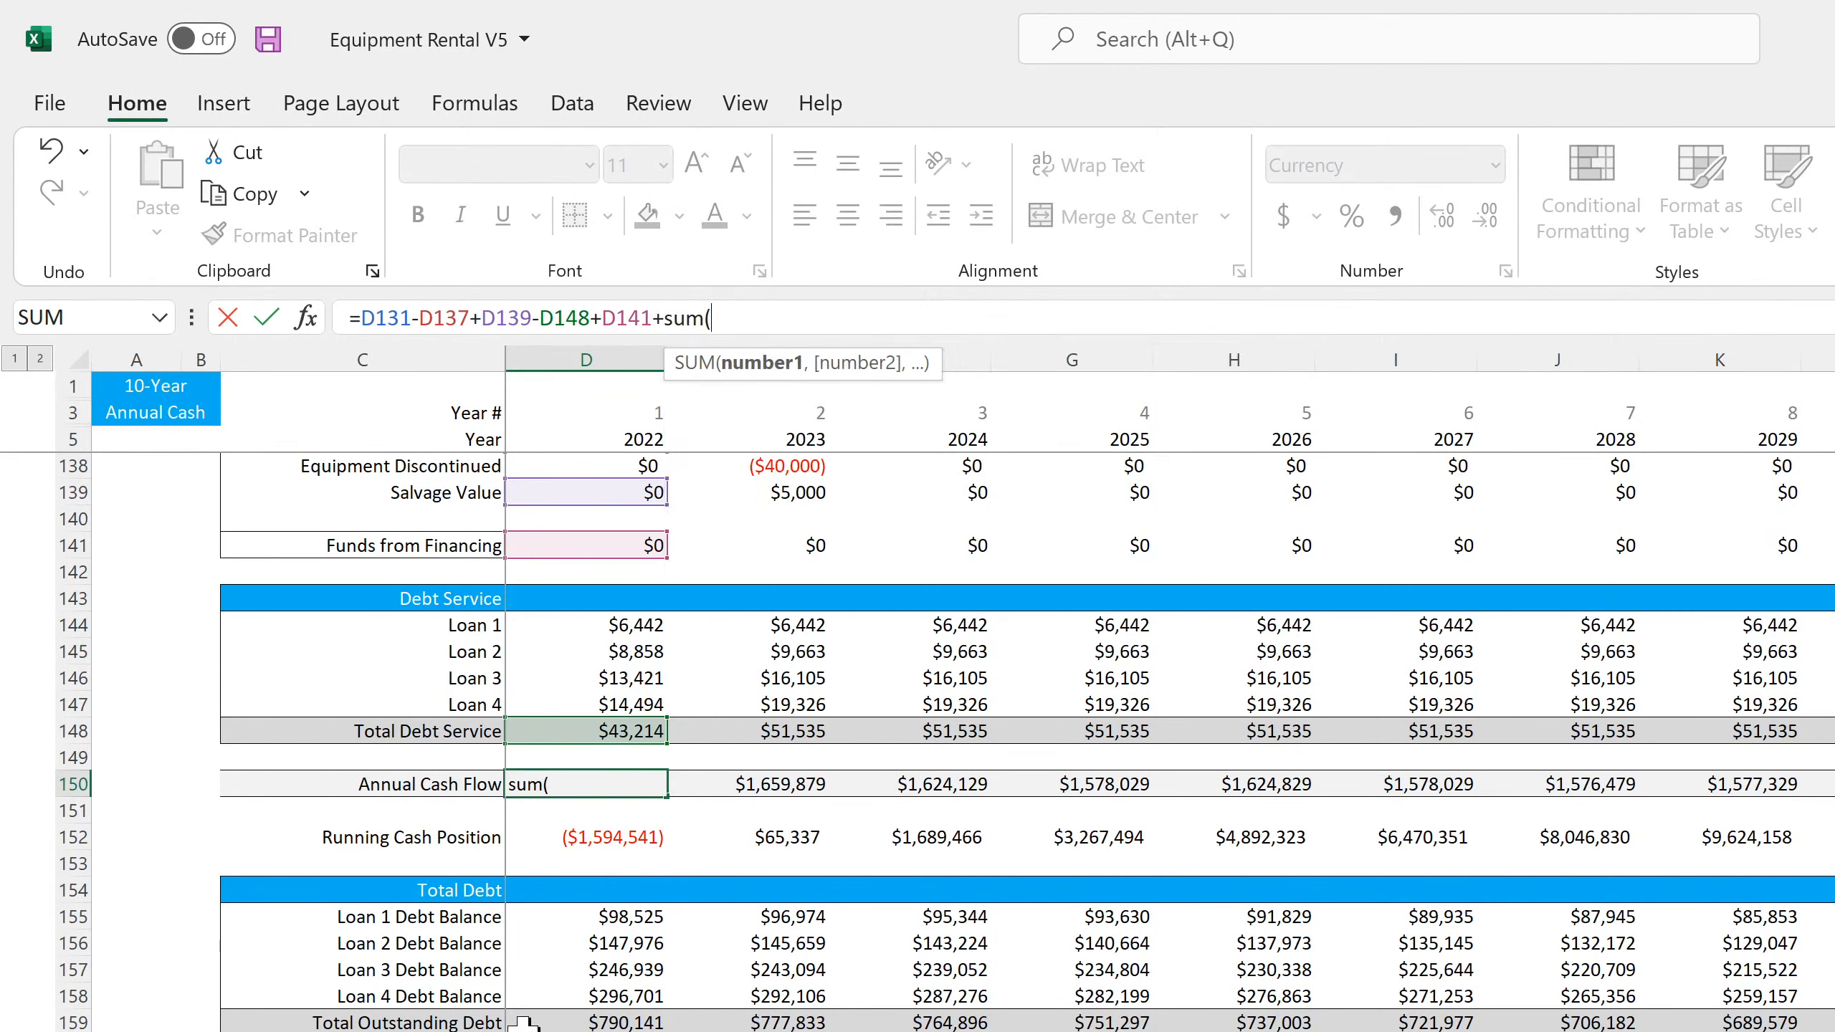
{"action": "left_click_drag", "start_coordinate": [586, 1026], "coordinate": [586, 1031]}
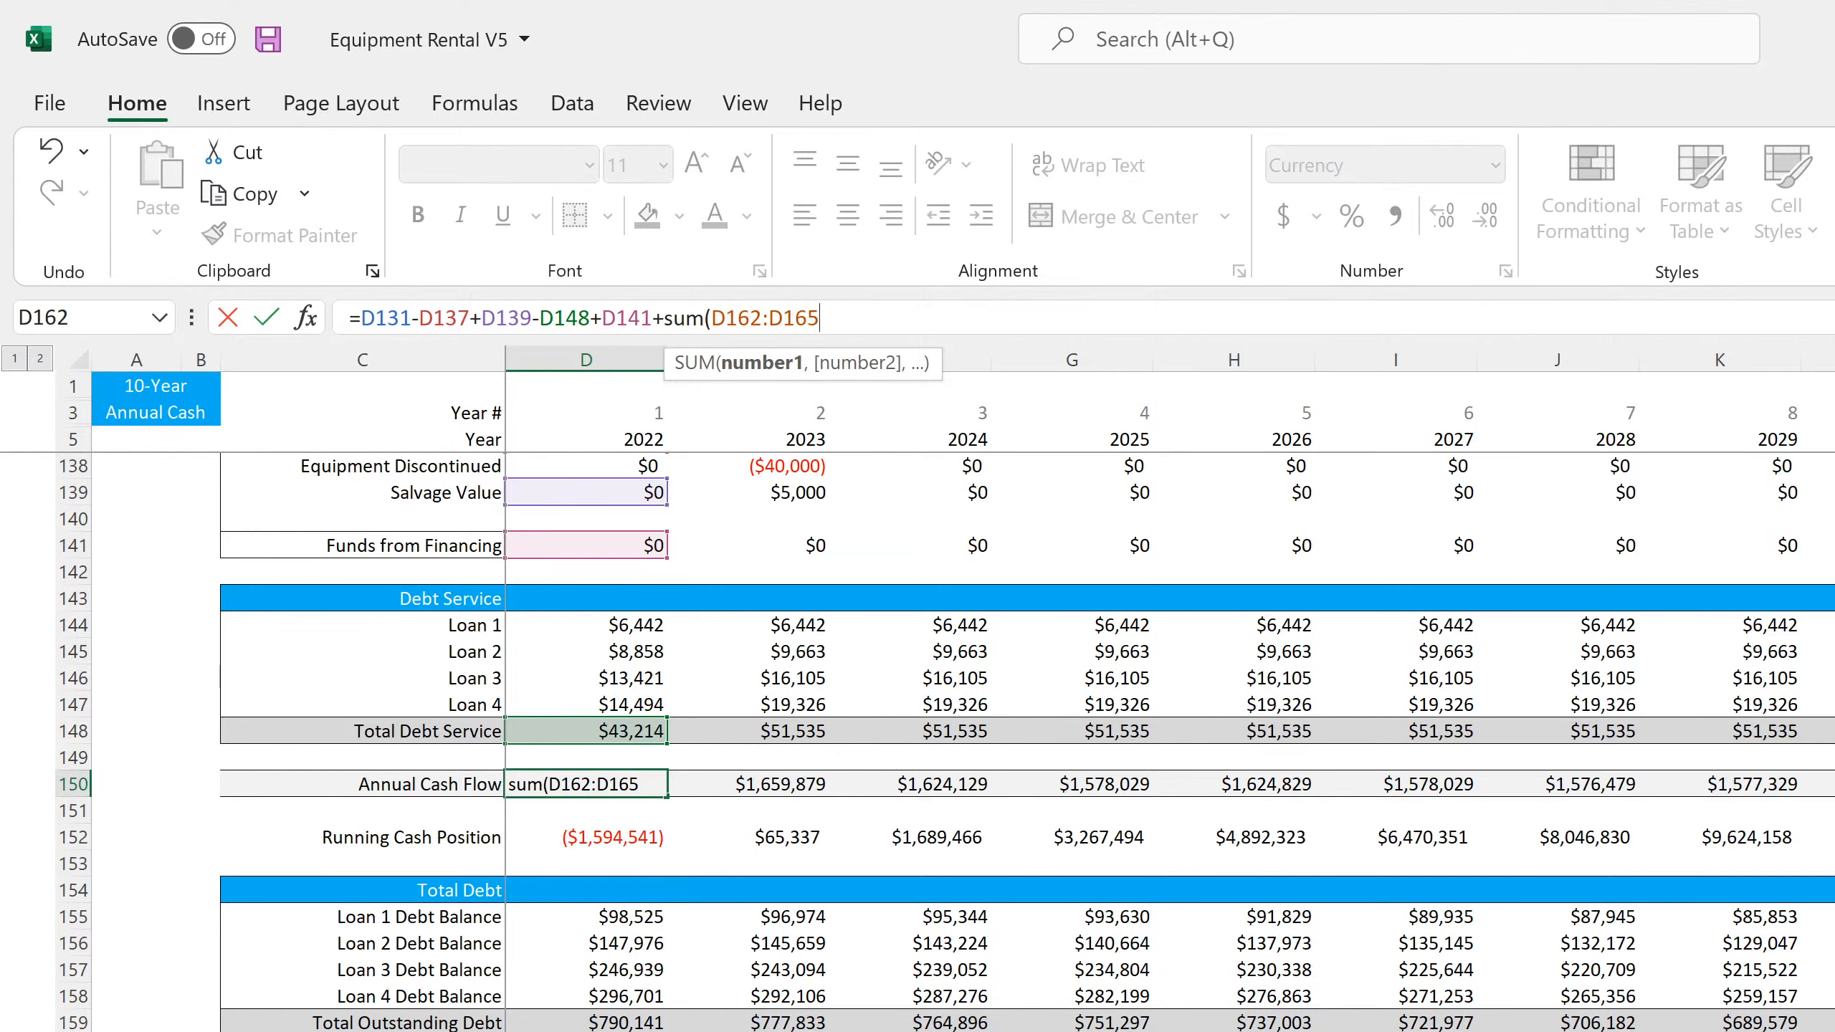
{"action": "key", "text": "Return"}
{"action": "left_click", "coordinate": [1325, 873]}
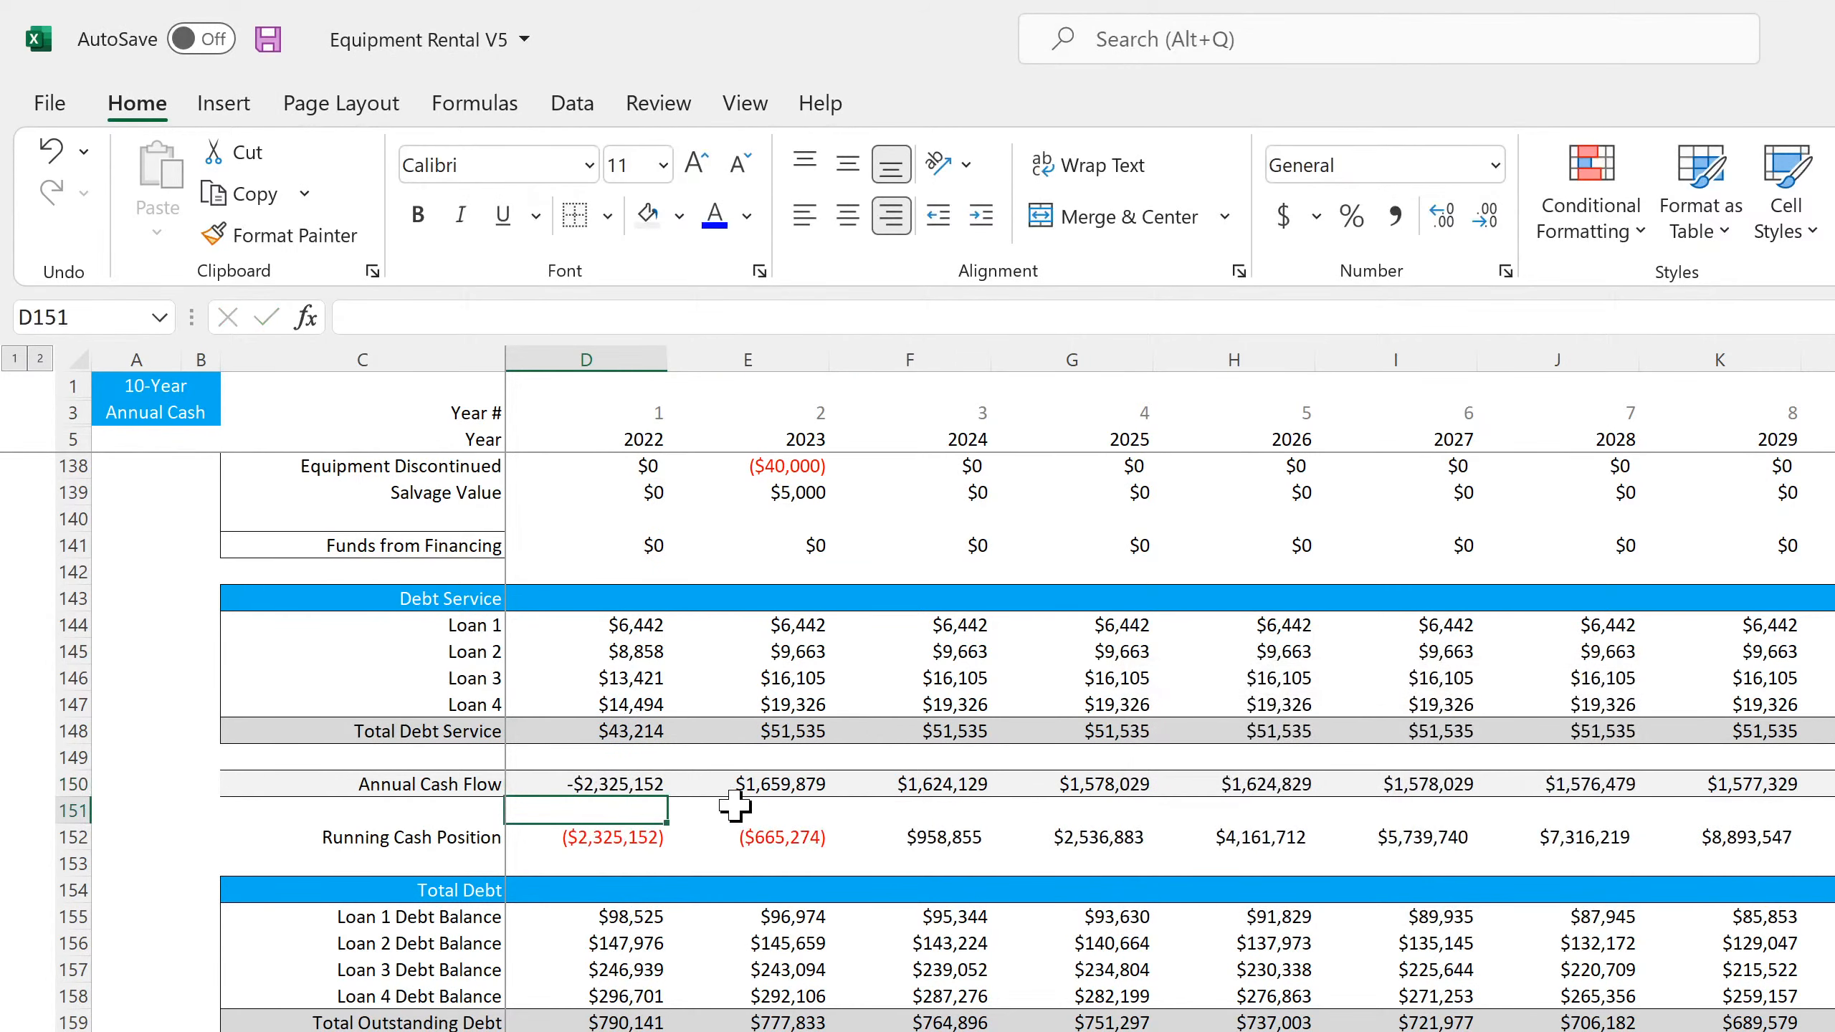
{"action": "left_click", "coordinate": [647, 782]}
{"action": "left_click_drag", "start_coordinate": [666, 796], "coordinate": [1770, 786]}
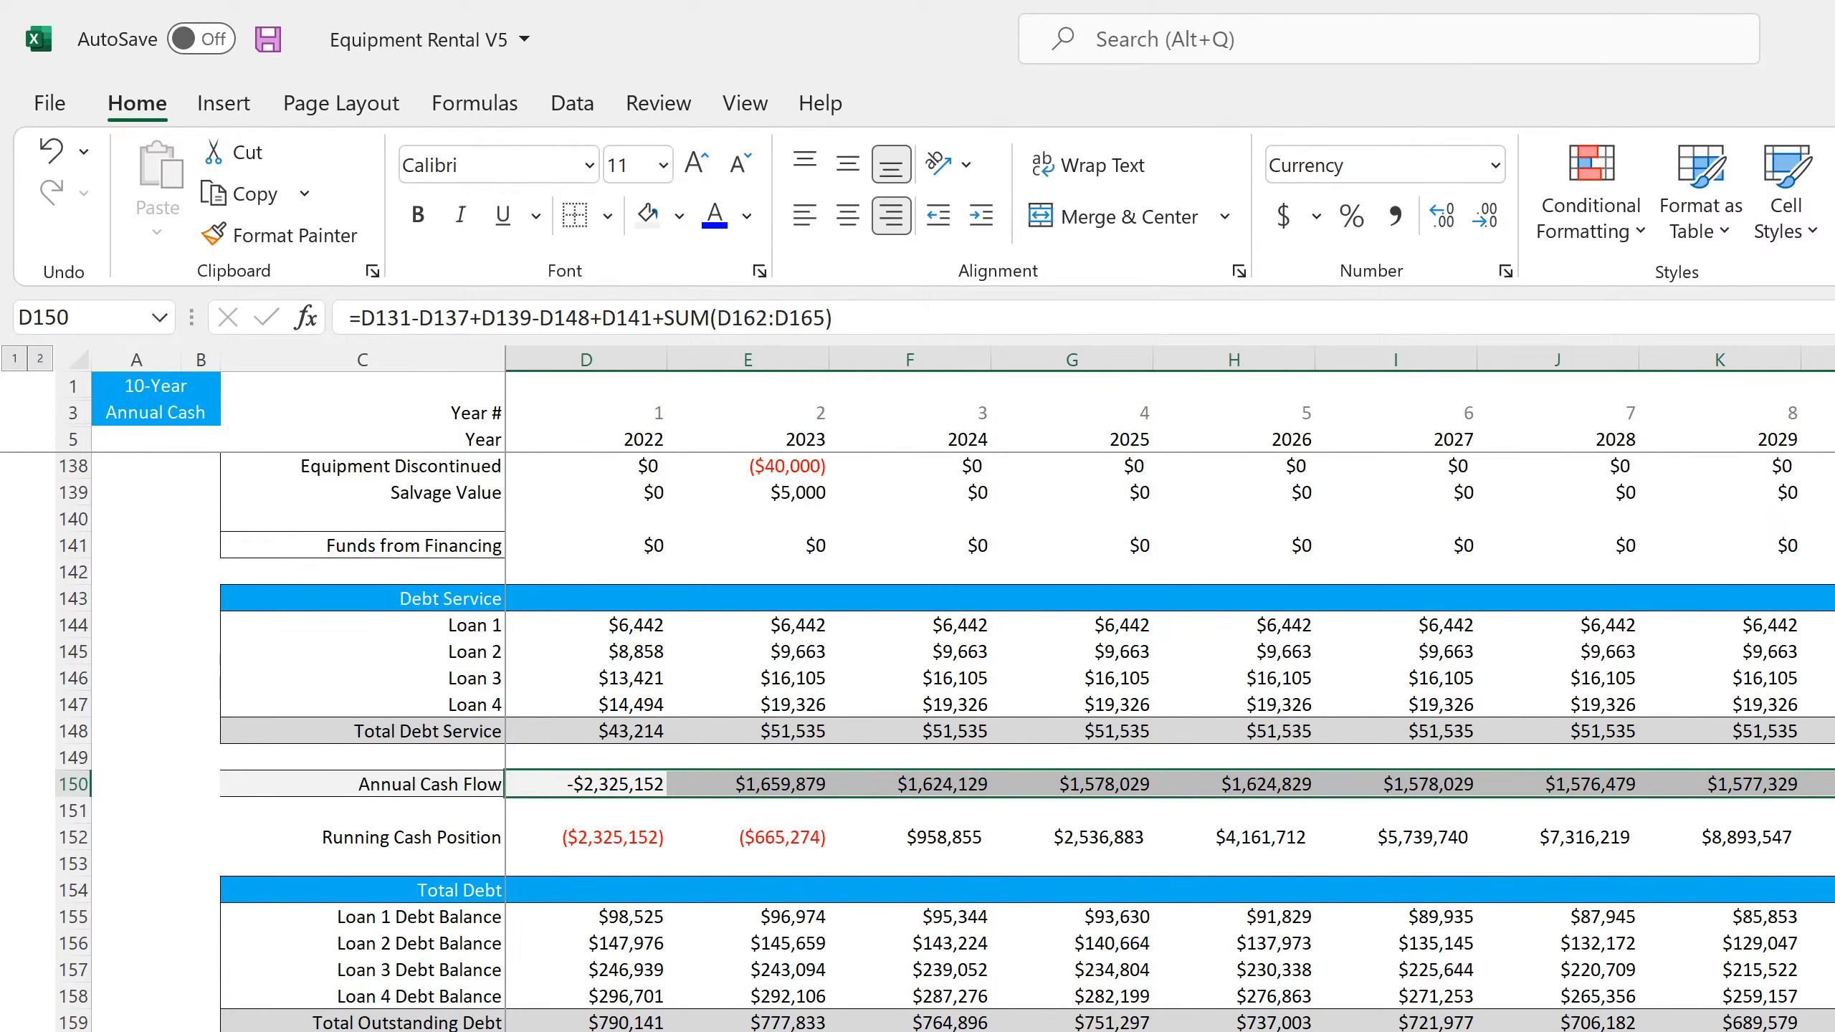
Format the cash position check in P152 as Number with 2 decimal places
{"action": "left_click", "coordinate": [1505, 271]}
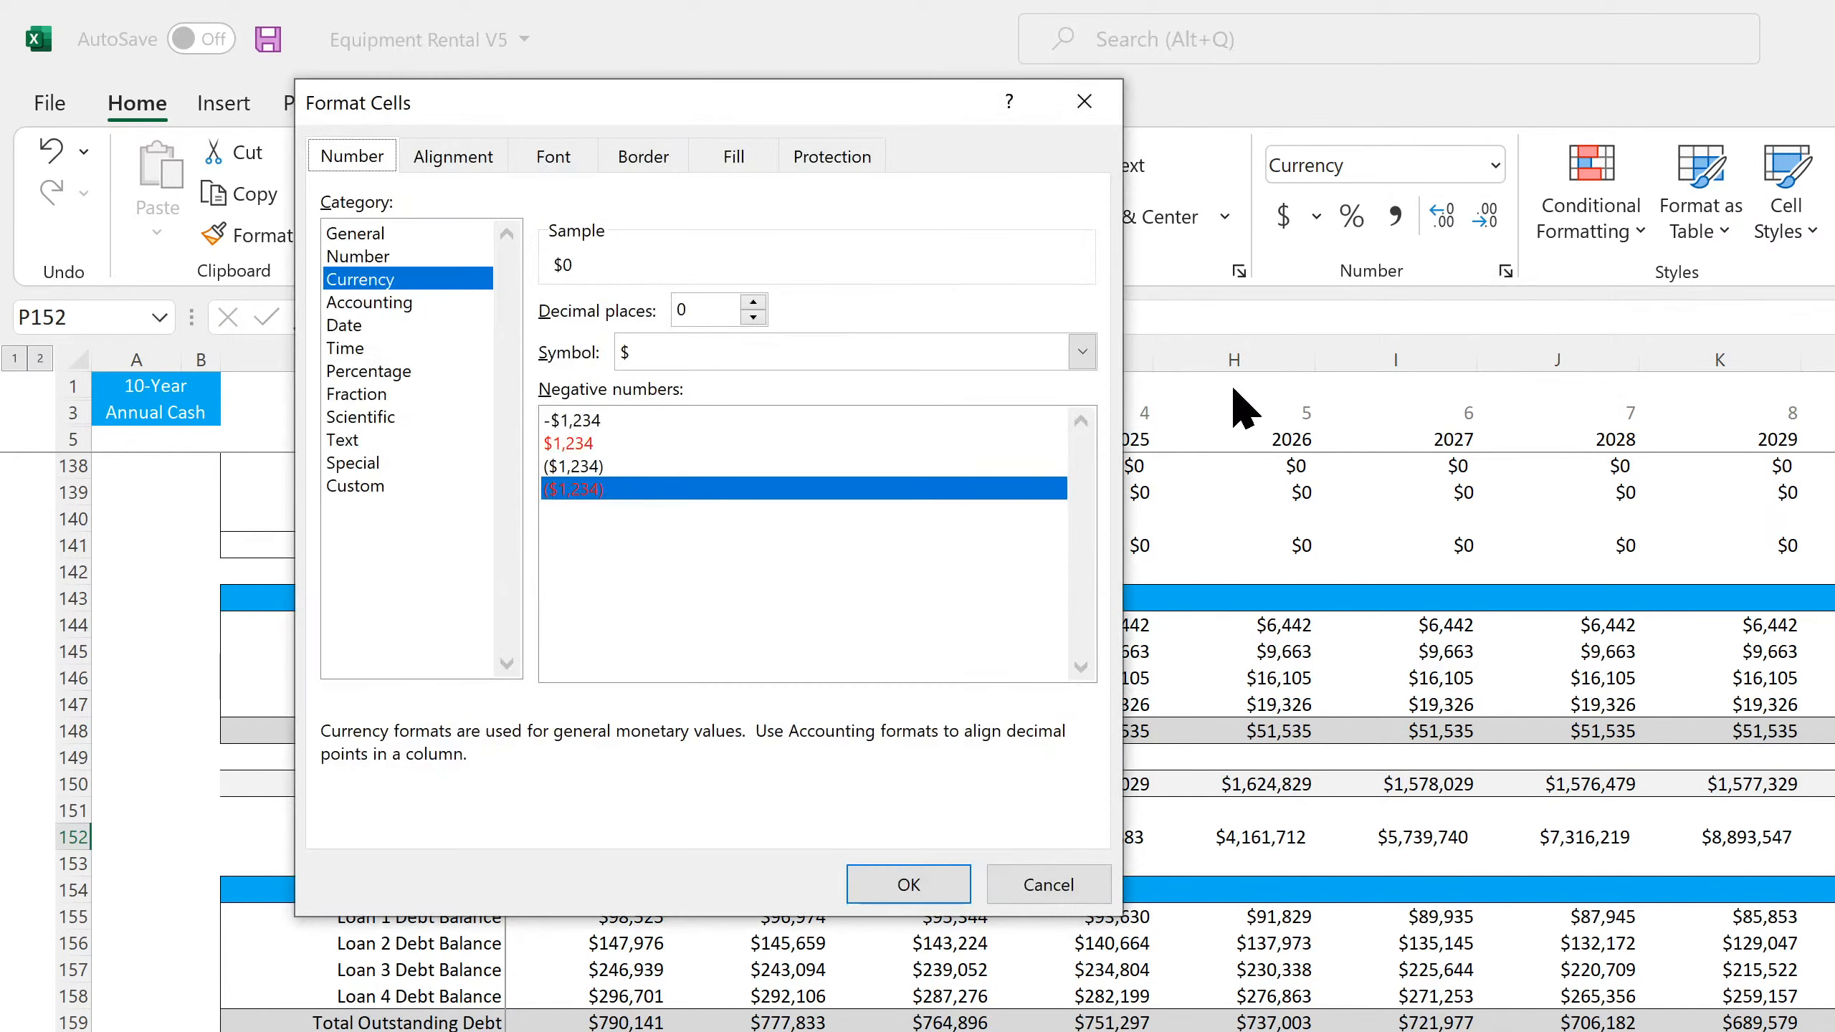
{"action": "left_click", "coordinate": [394, 257]}
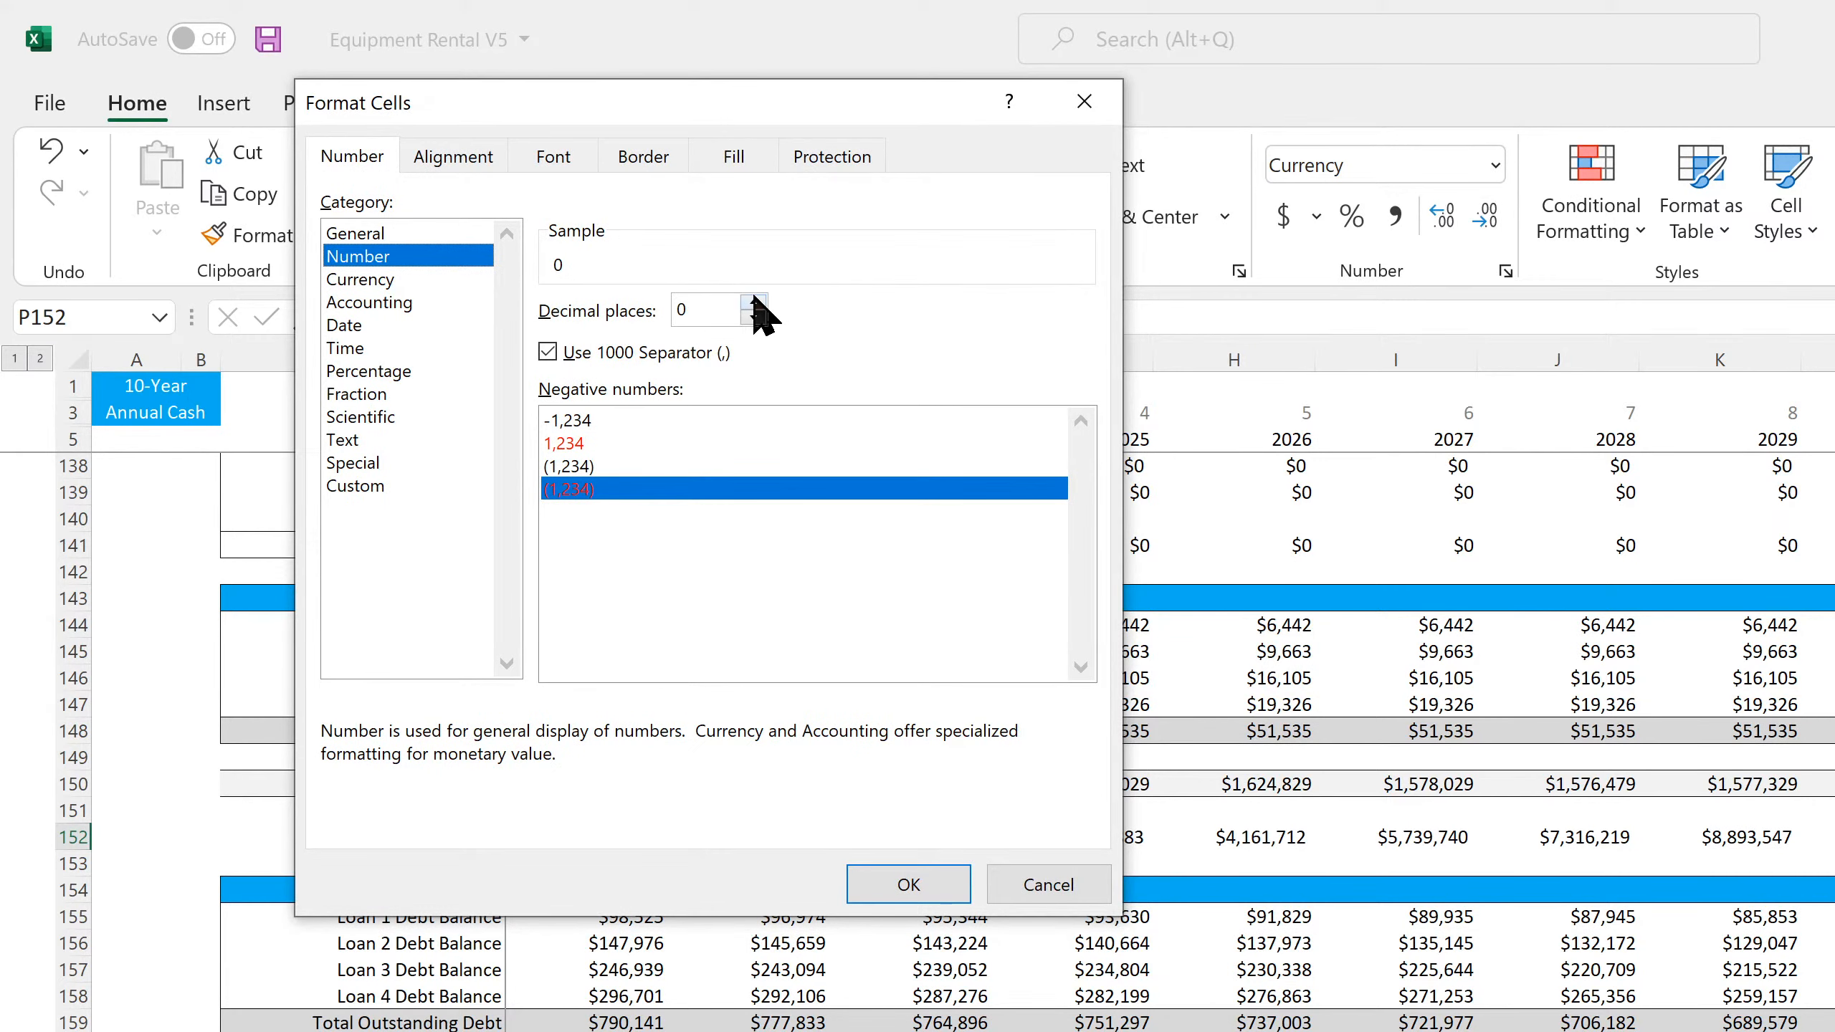
{"action": "left_click", "coordinate": [754, 302]}
{"action": "left_click", "coordinate": [755, 303]}
{"action": "left_click", "coordinate": [916, 885]}
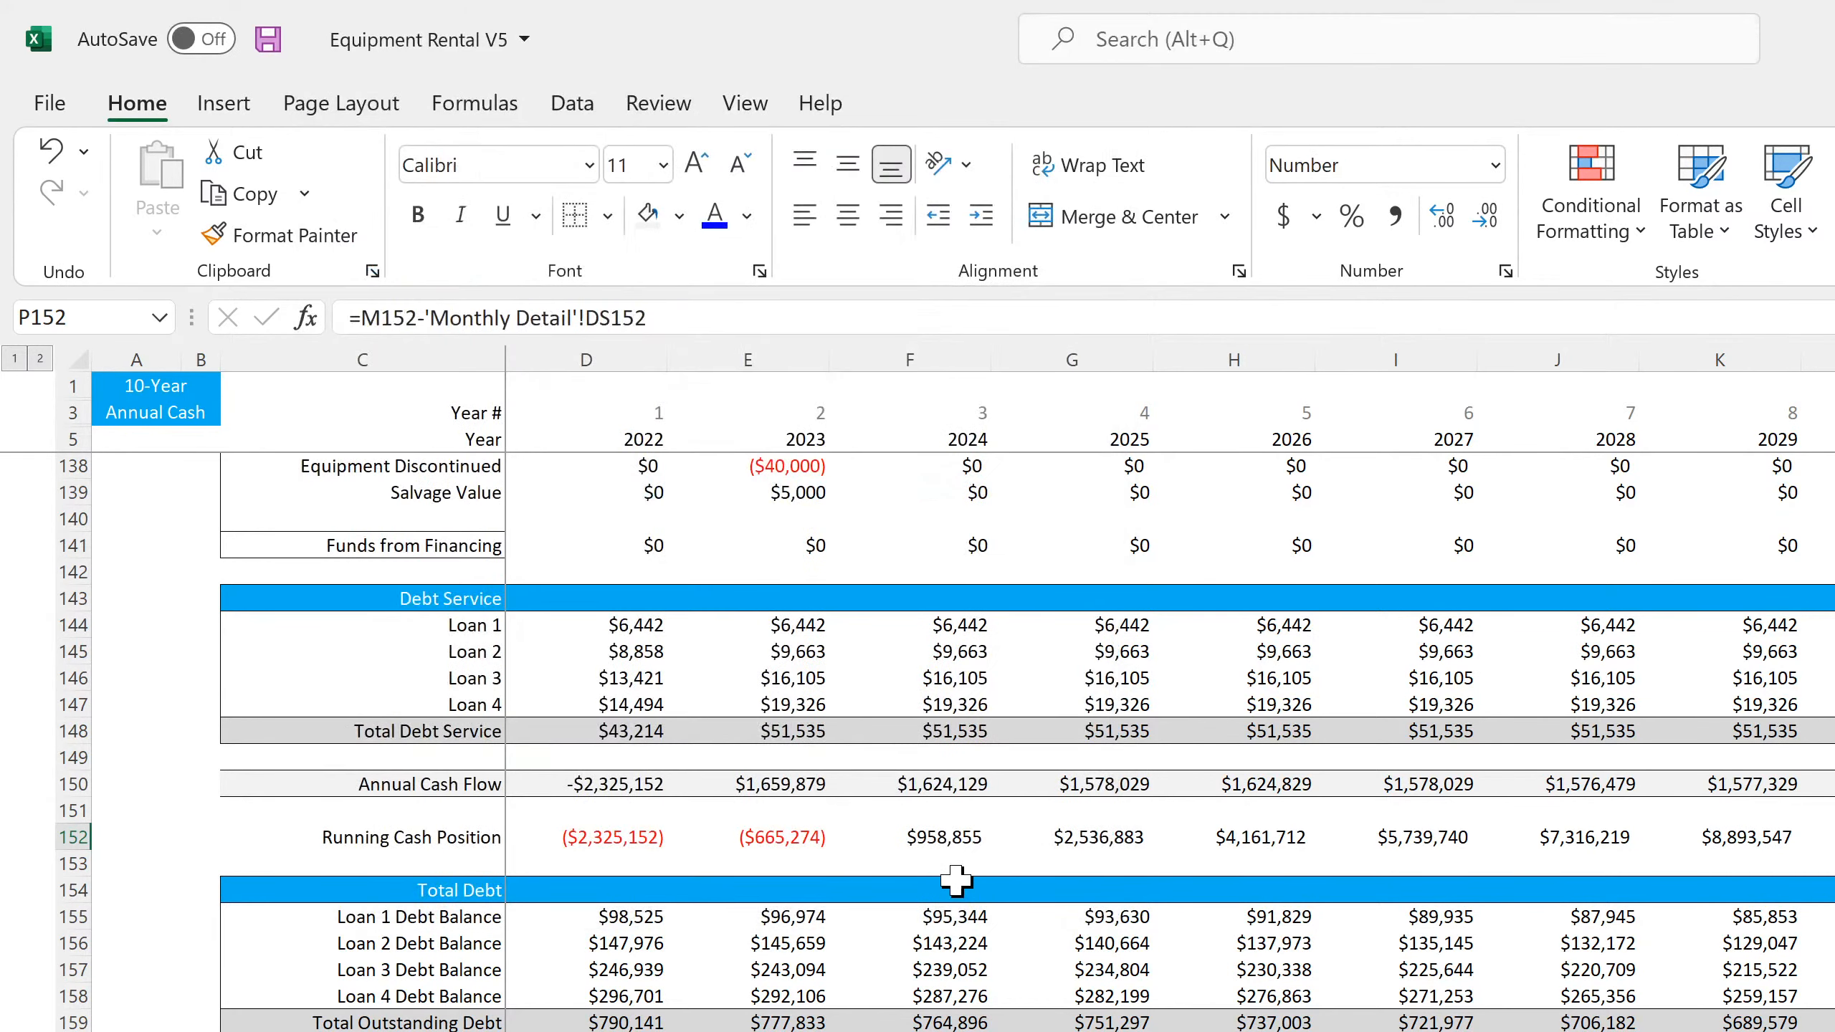
Add the label "check?" in Q153, below the existing check label
{"action": "left_click", "coordinate": [1833, 864]}
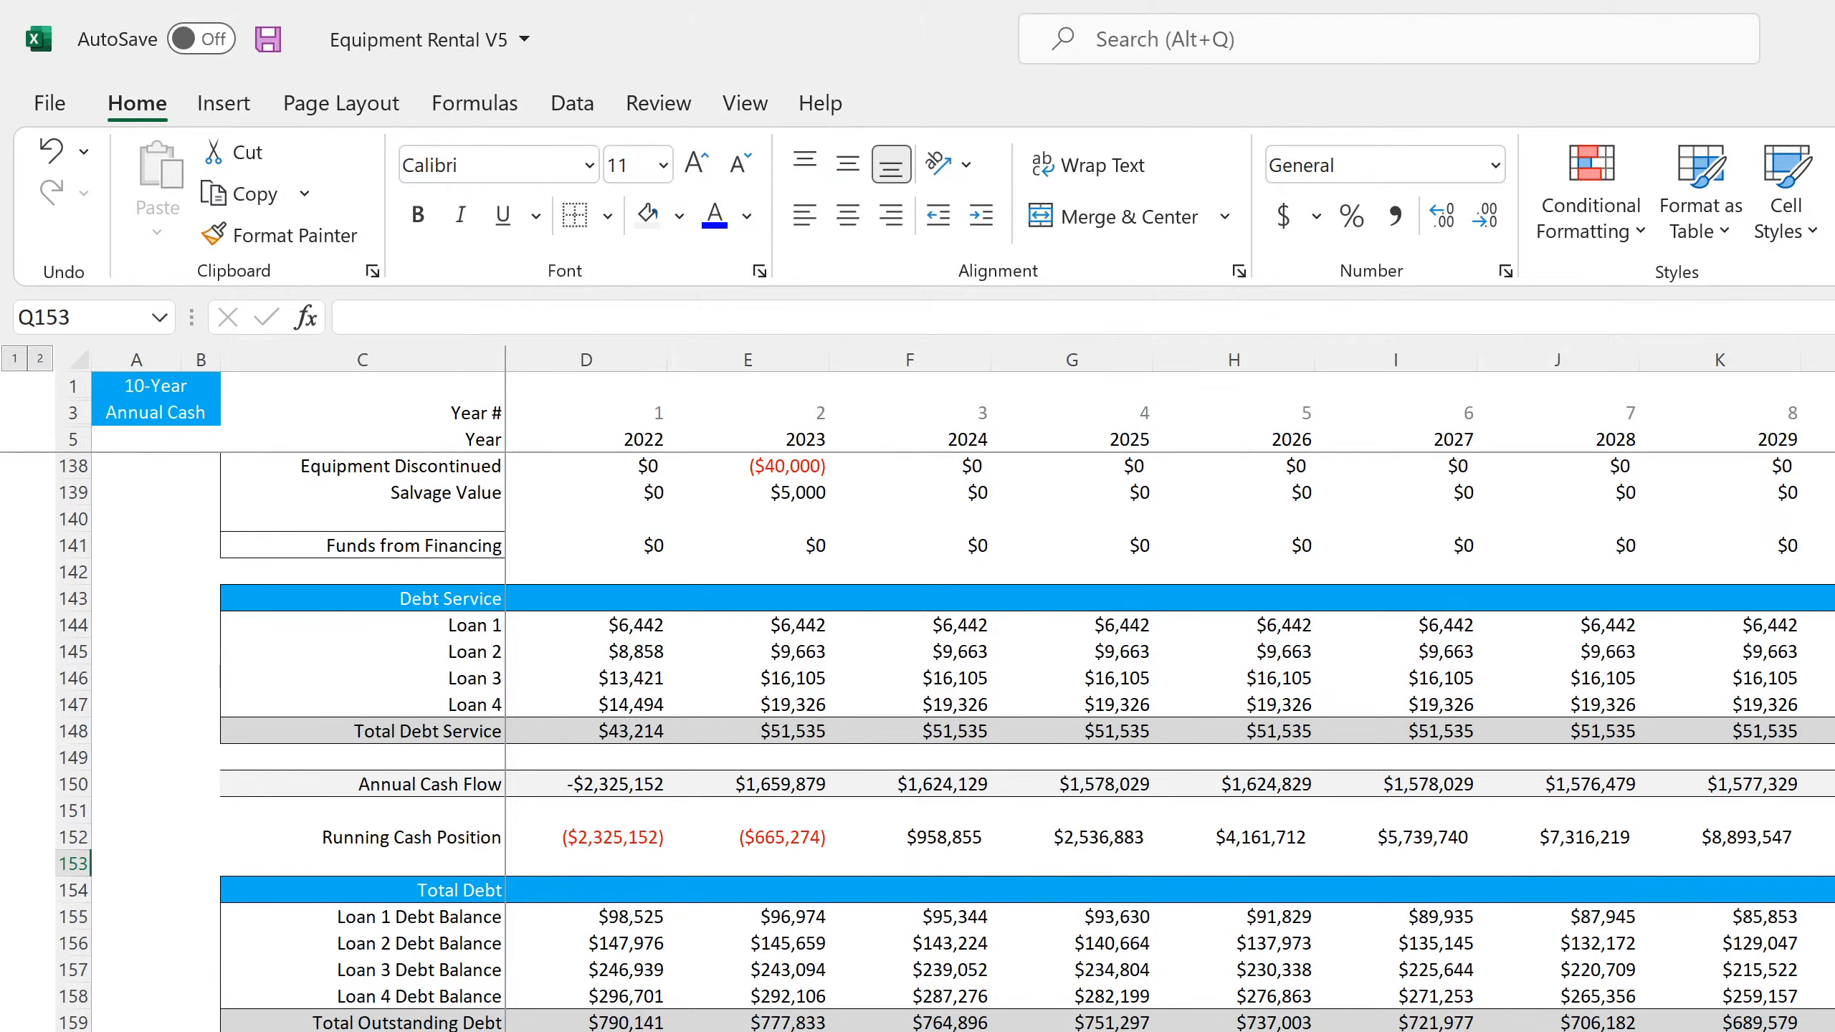
{"action": "type", "text": "check?"}
{"action": "key", "text": "Return"}
Enter =M152='Balance Sheet - Annual'!L11 in P153 to compare the final running cash position with balance sheet cash
{"action": "left_click", "coordinate": [1833, 864]}
{"action": "type", "text": "="}
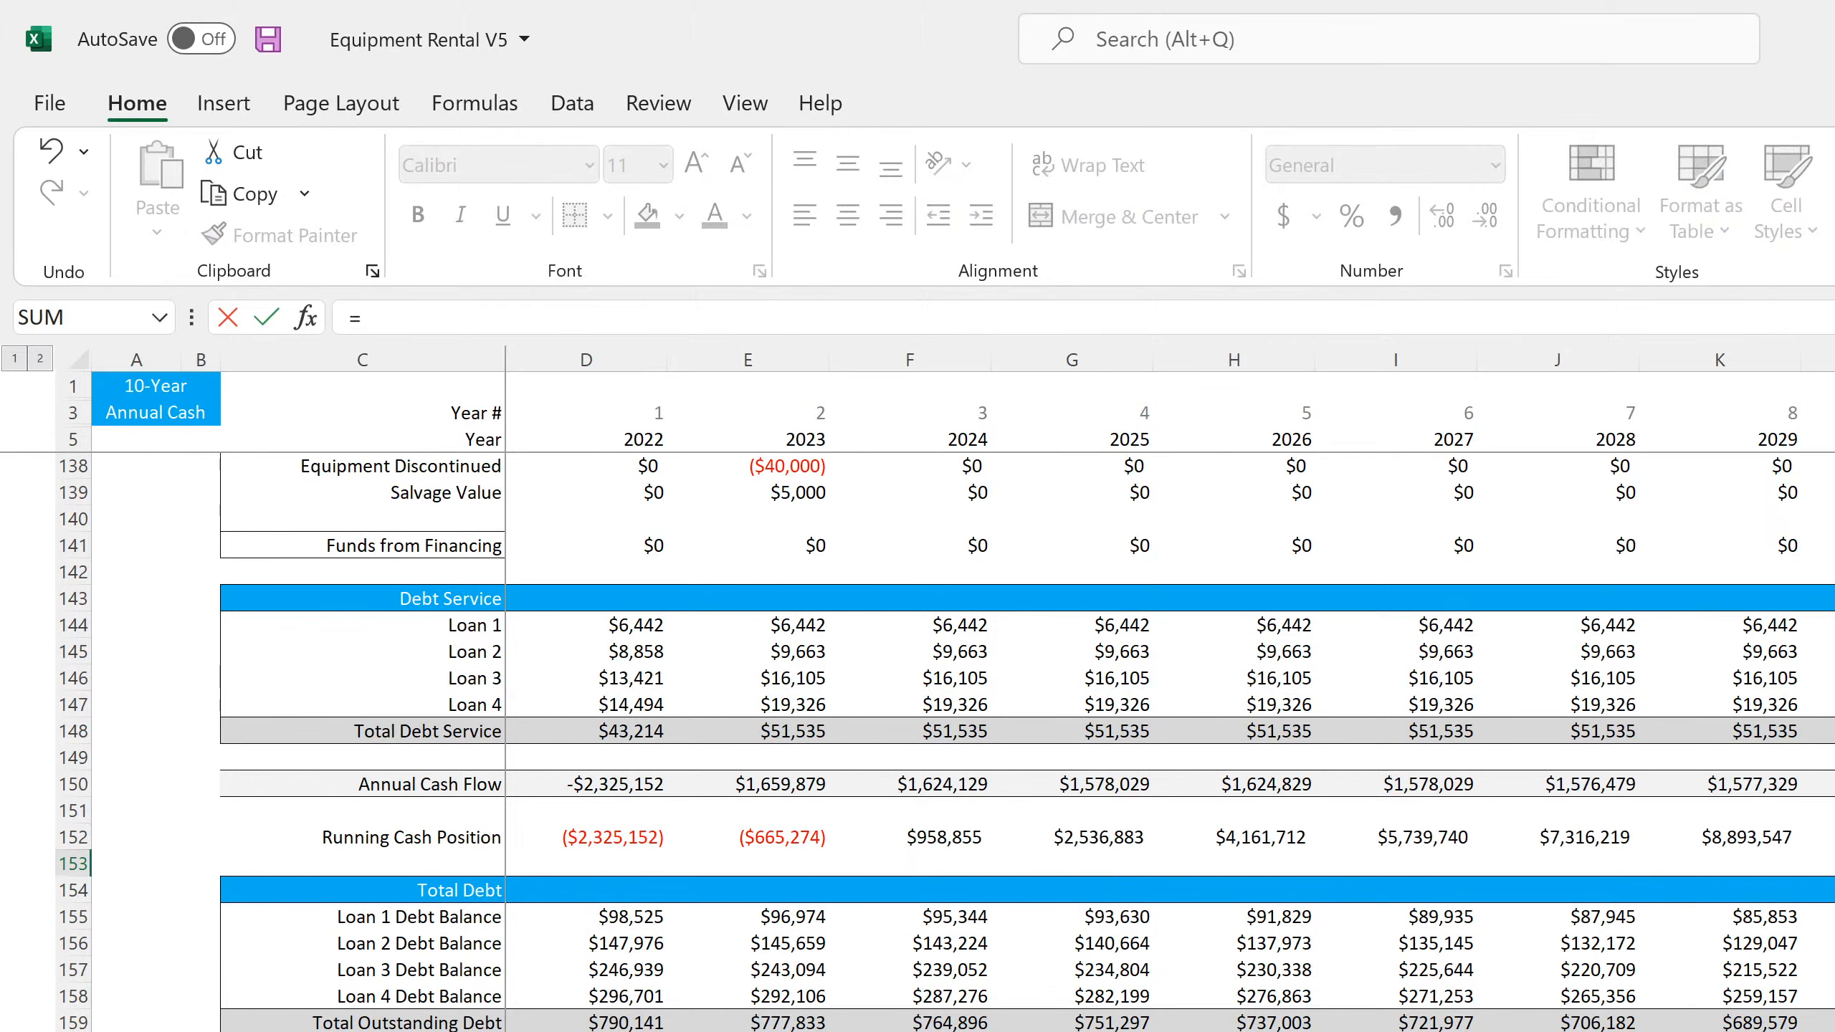
{"action": "left_click", "coordinate": [1833, 837]}
{"action": "type", "text": "="}
{"action": "key", "text": "ctrl+Page_Down"}
{"action": "scroll", "coordinate": [918, 722], "scroll_direction": "up", "scroll_amount": 7}
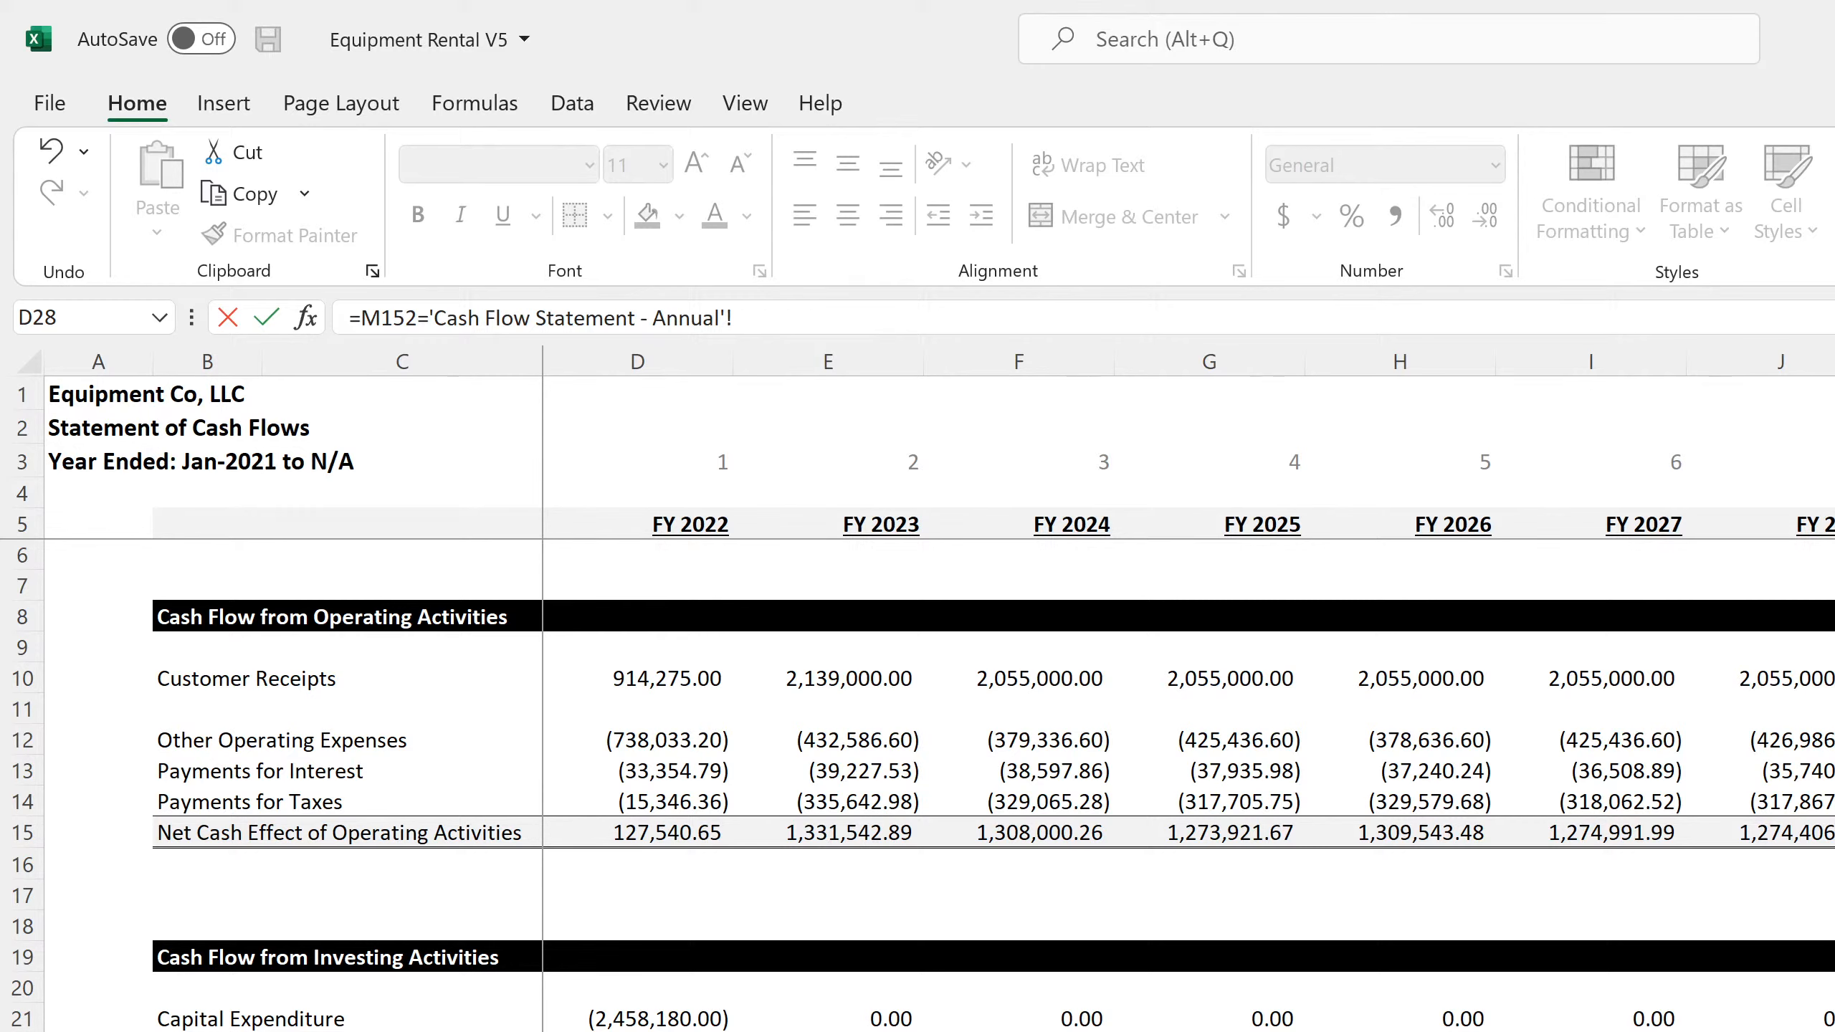
{"action": "key", "text": "ctrl+Page_Up"}
{"action": "scroll", "coordinate": [917, 786], "scroll_direction": "up", "scroll_amount": 10}
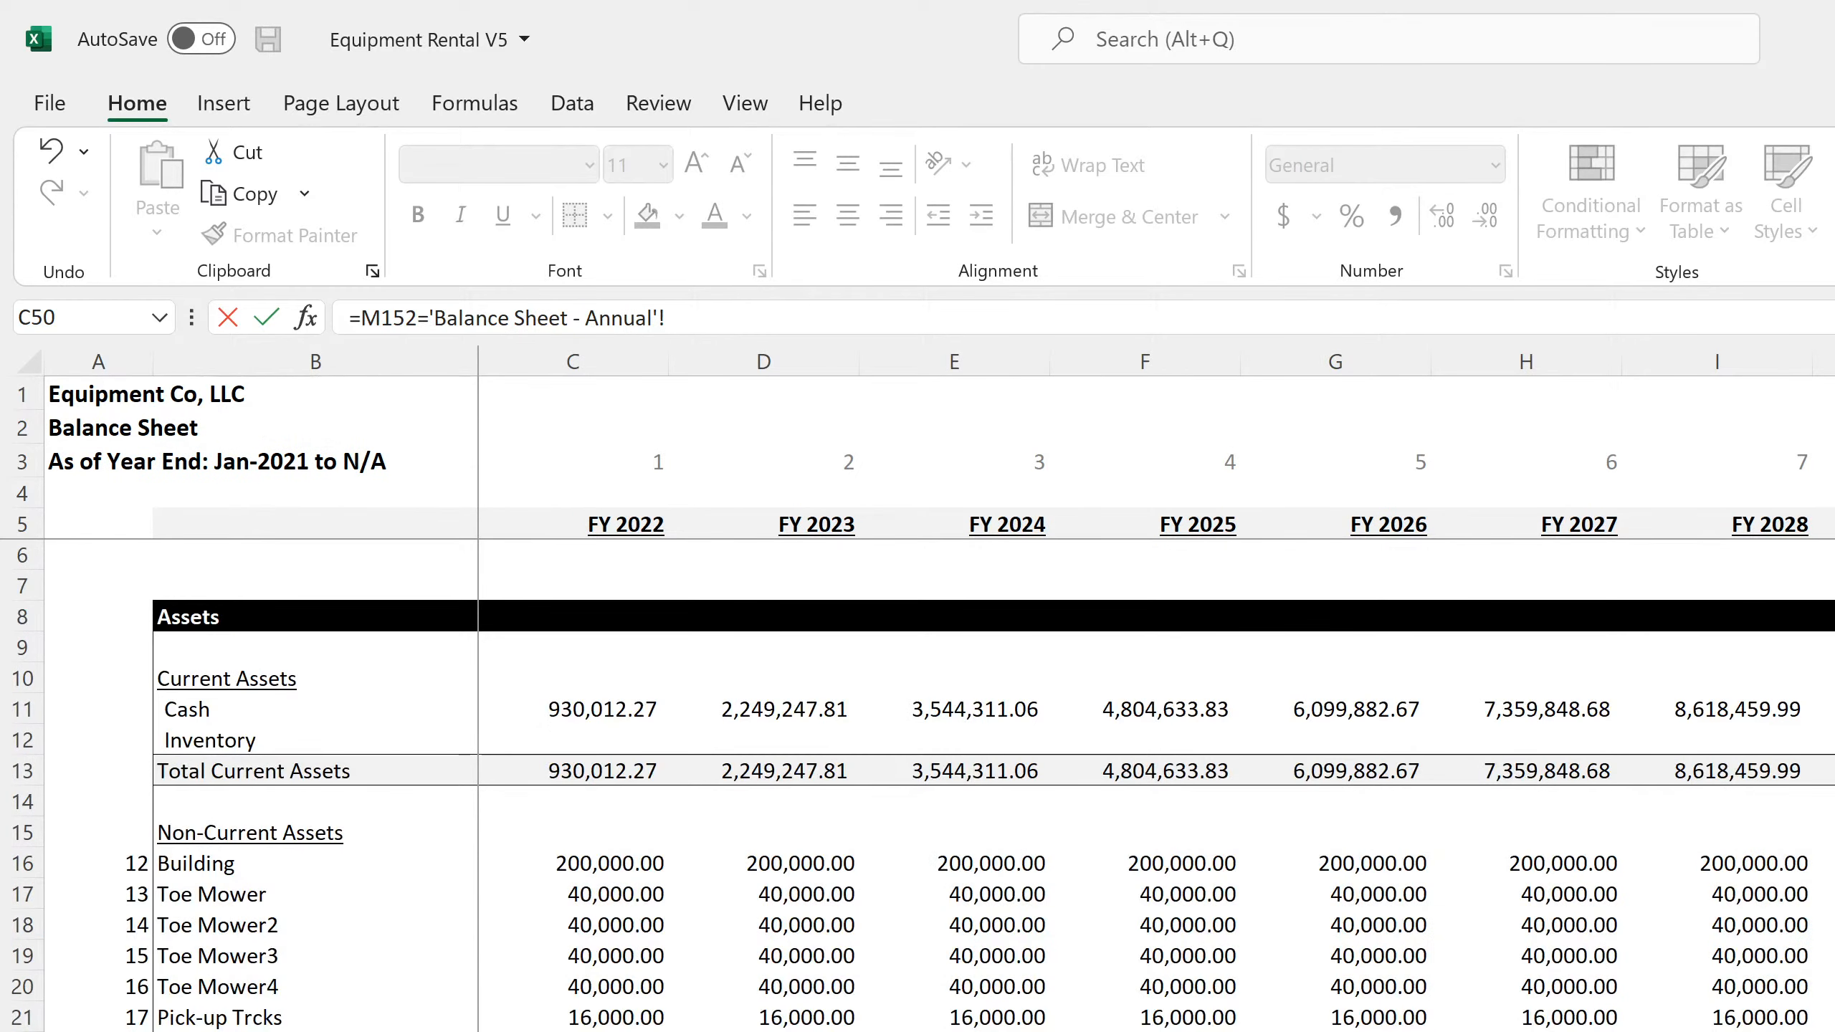
{"action": "left_click", "coordinate": [1833, 709]}
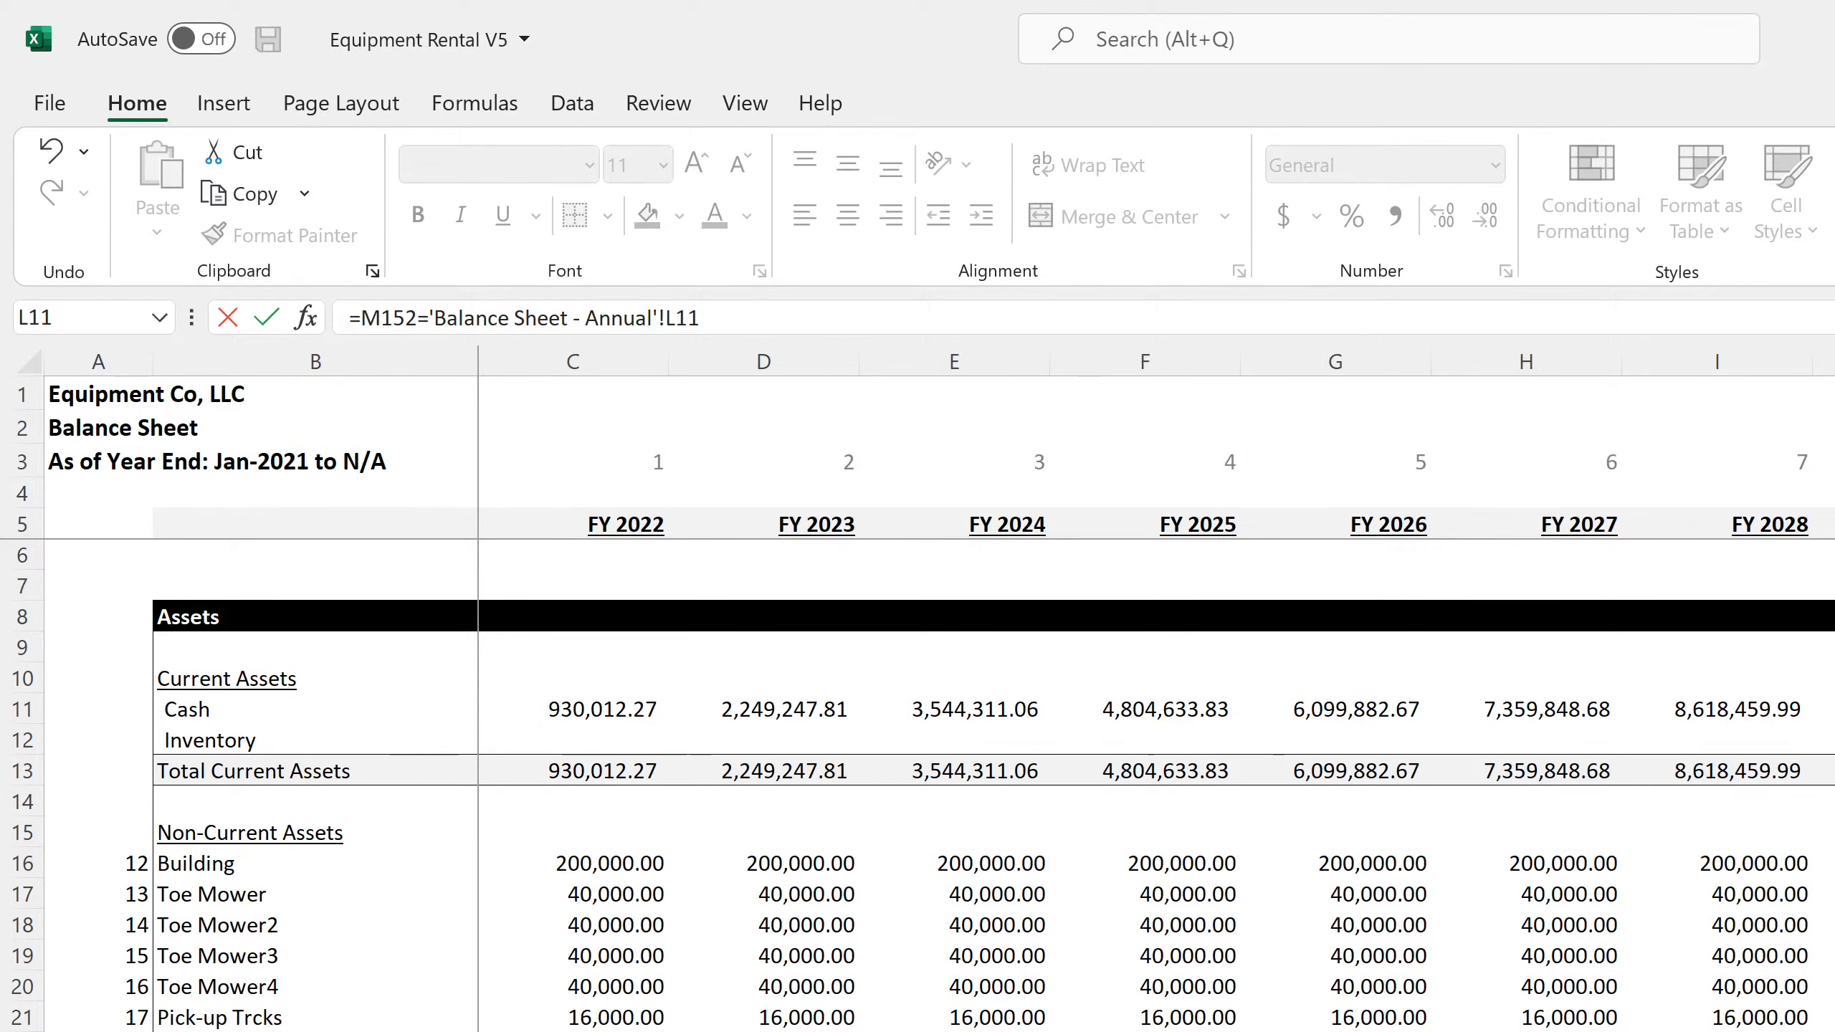
{"action": "key", "text": "Return"}
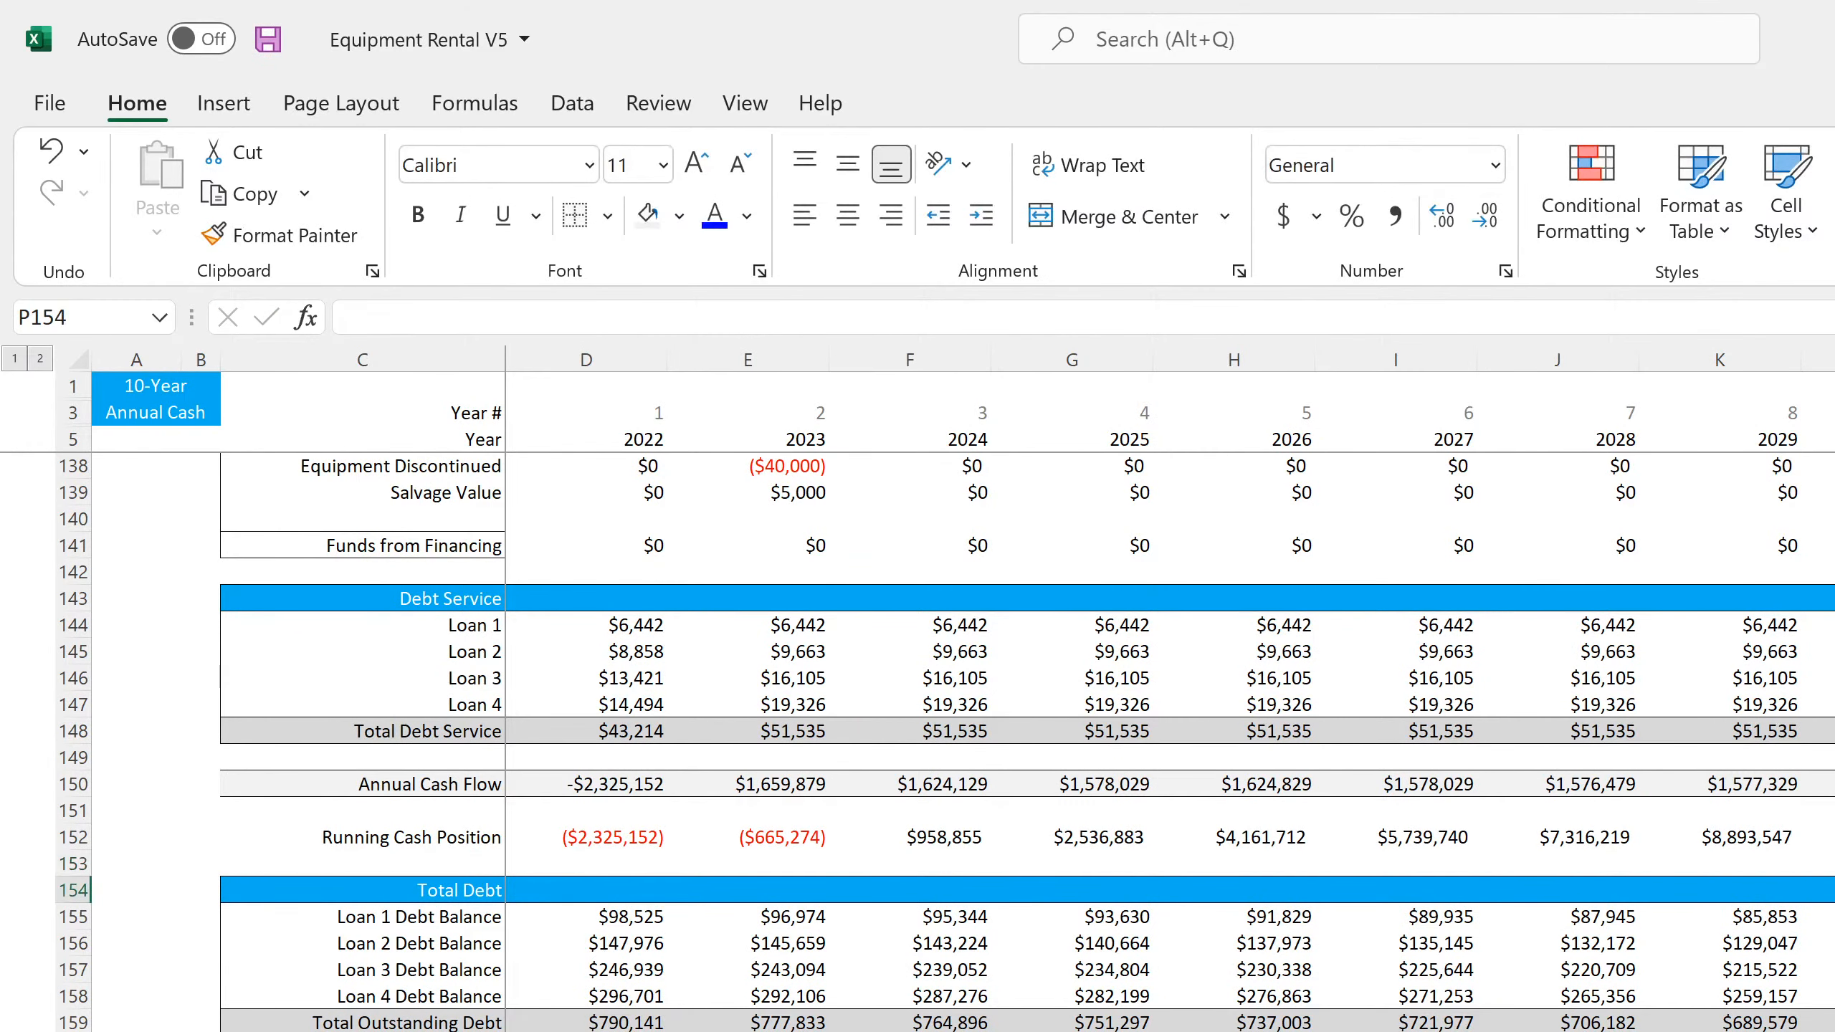
Change the check formula in P153 to the difference =M152-'Balance Sheet - Annual'!L11
{"action": "key", "text": "Up"}
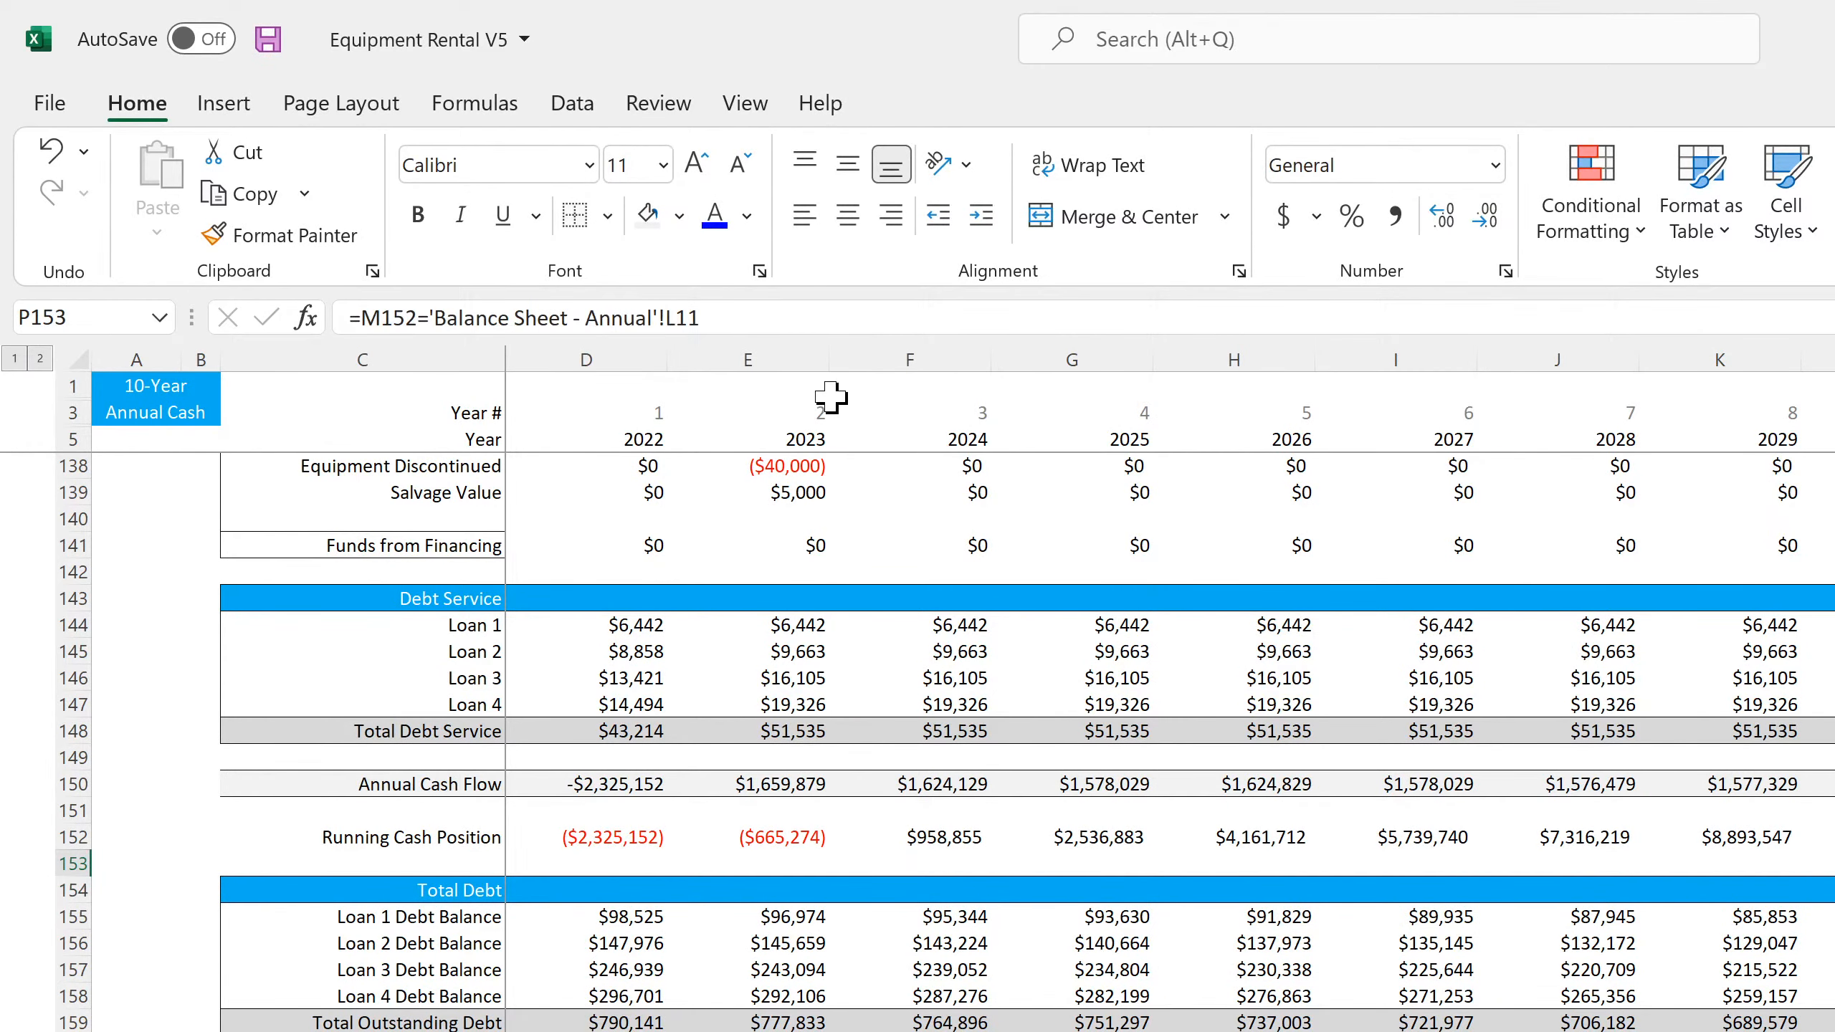
{"action": "left_click", "coordinate": [430, 319]}
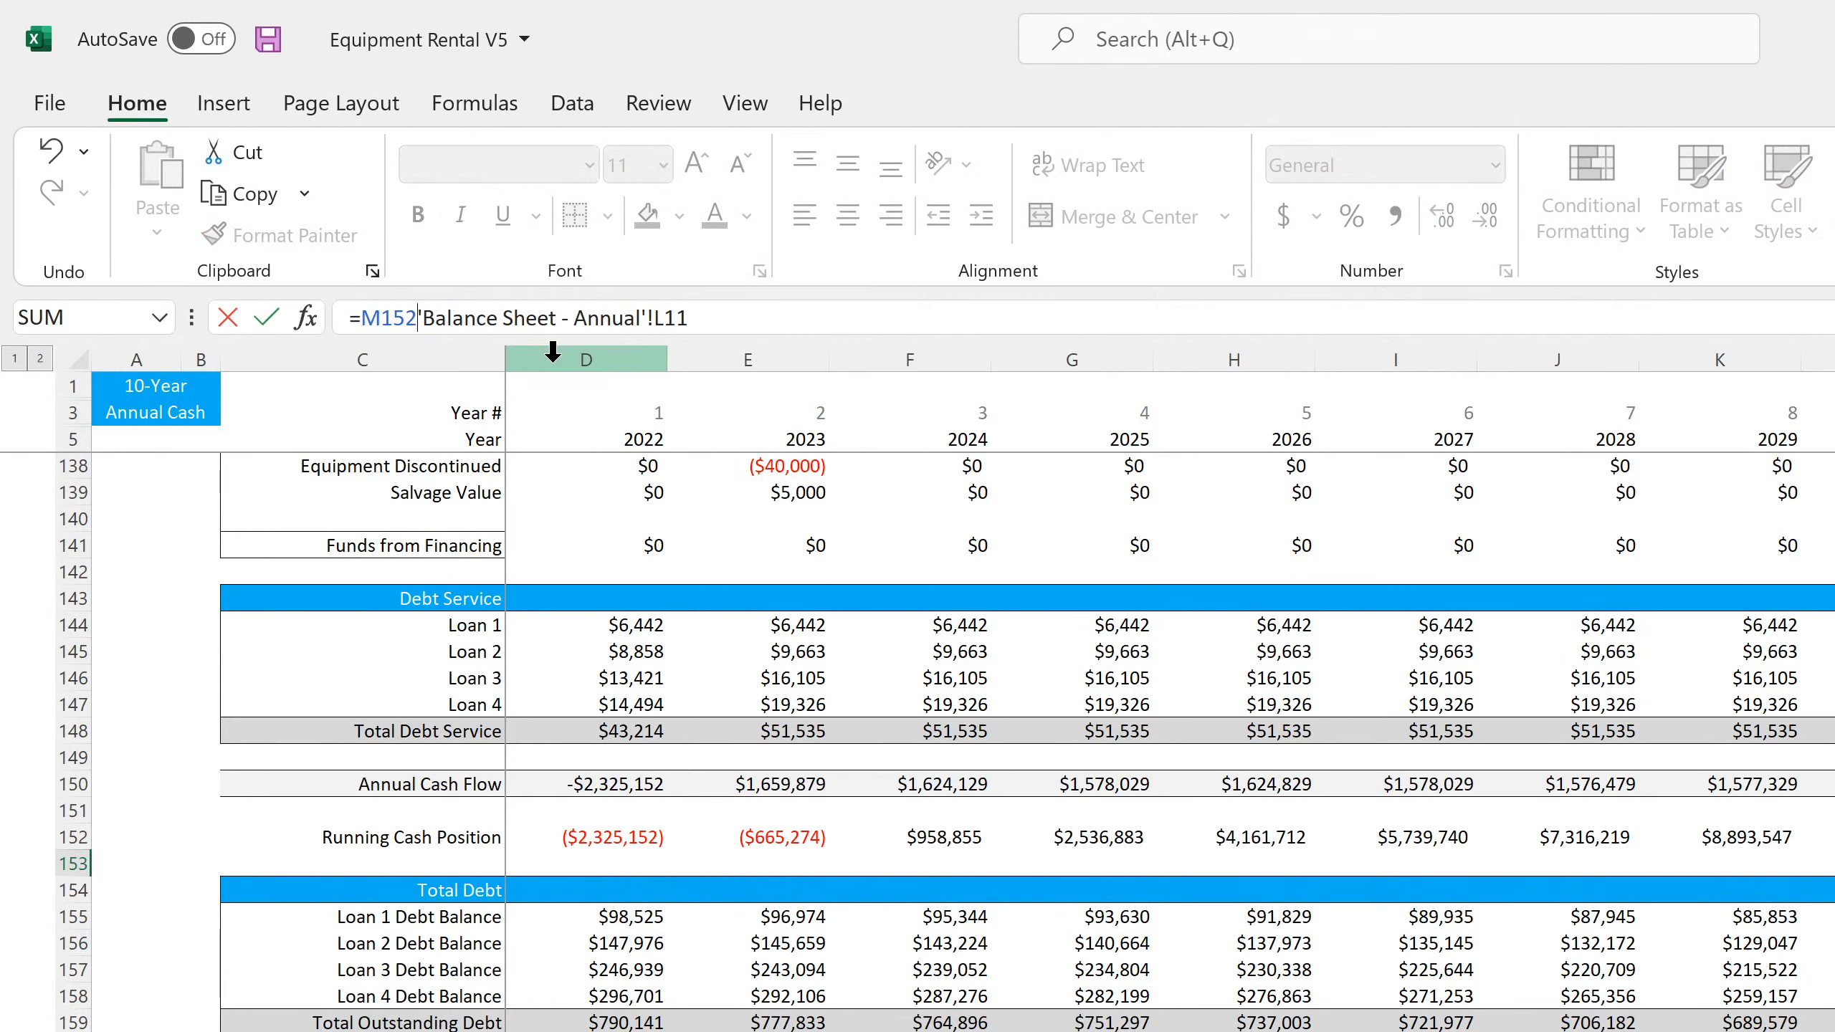
{"action": "key", "text": "Return"}
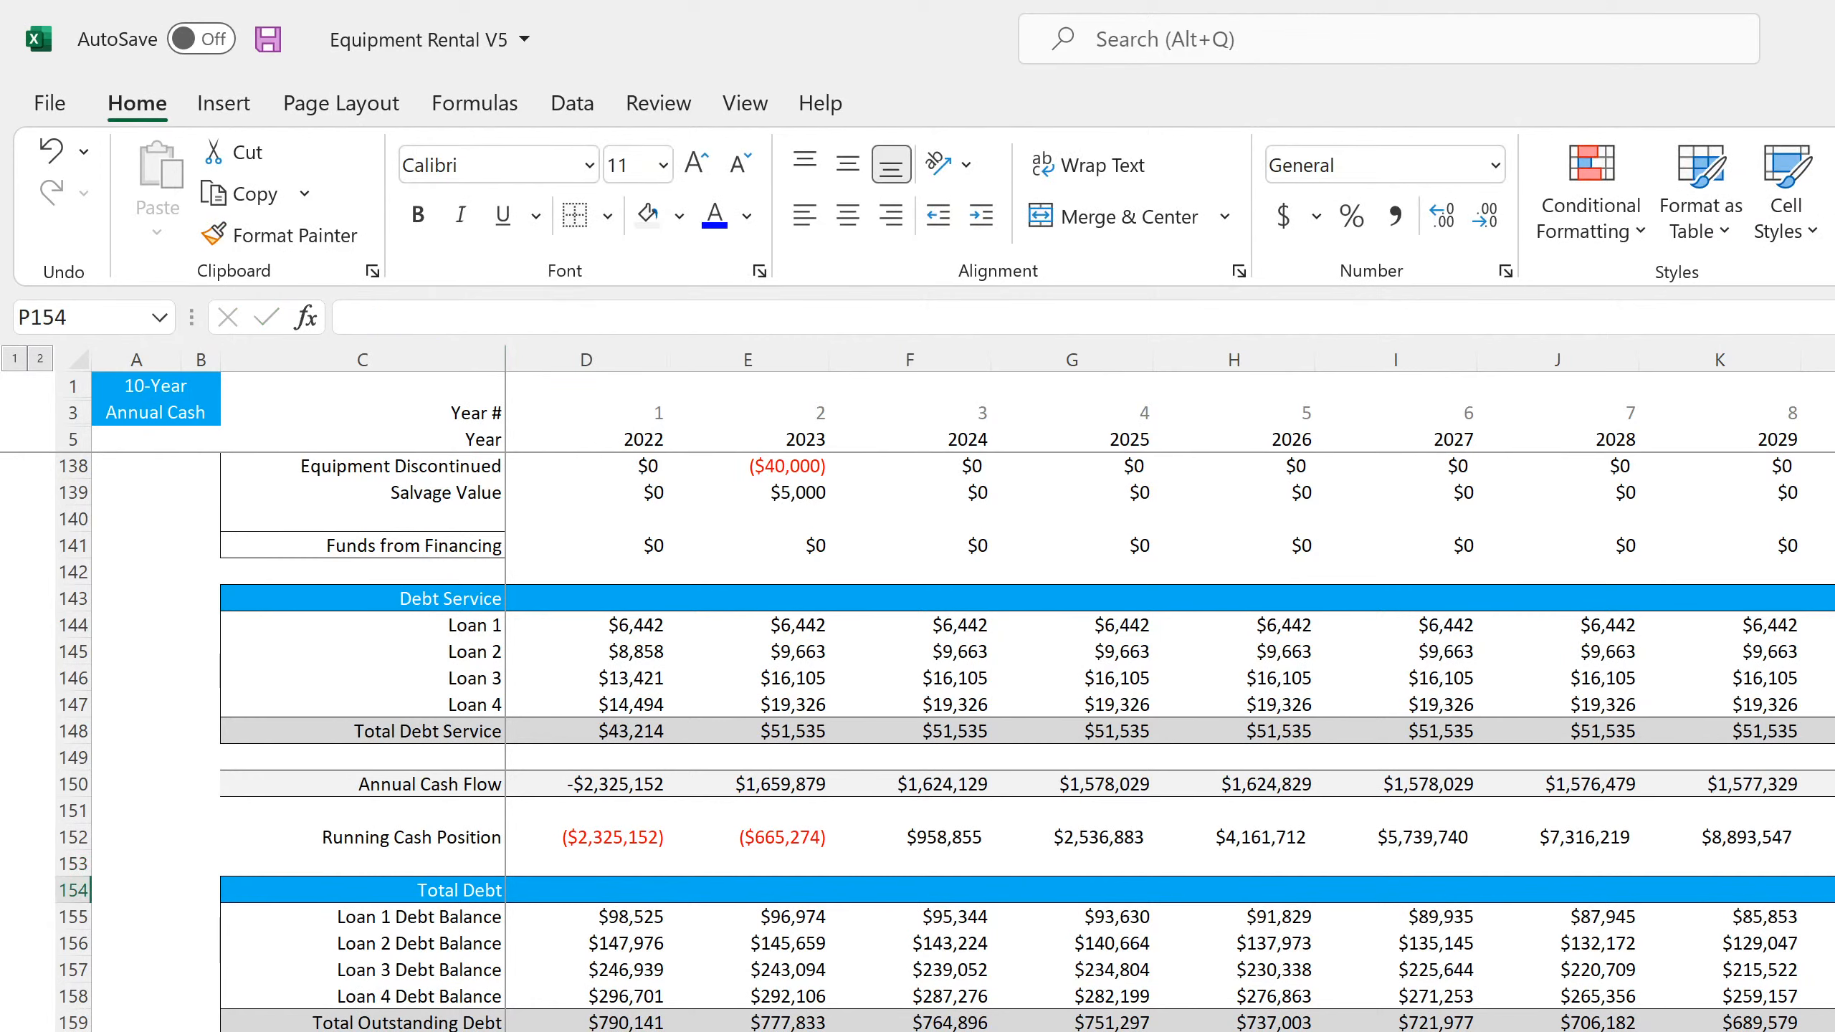
{"action": "key", "text": "Up"}
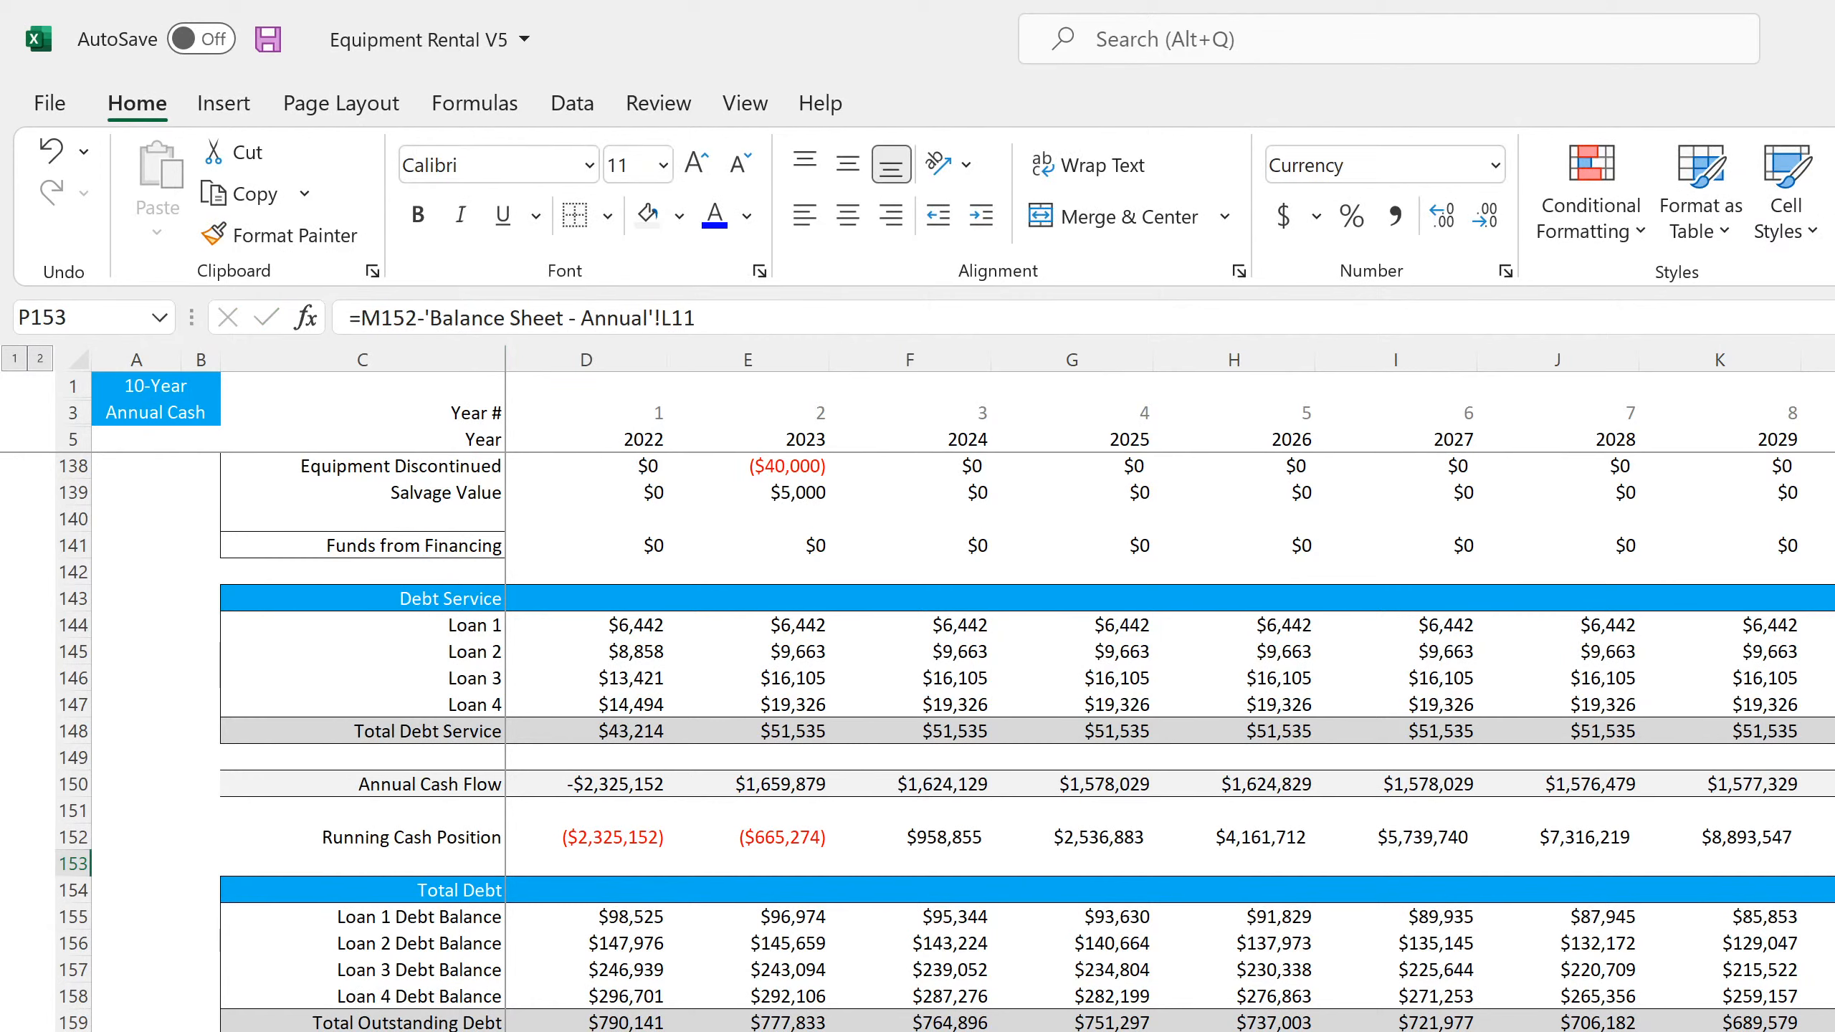
Clear the "Inventory" label in row 12 under Current Assets on the annual balance sheet
{"action": "key", "text": "ctrl+Page_Up"}
{"action": "key", "text": "ctrl+Page_Up"}
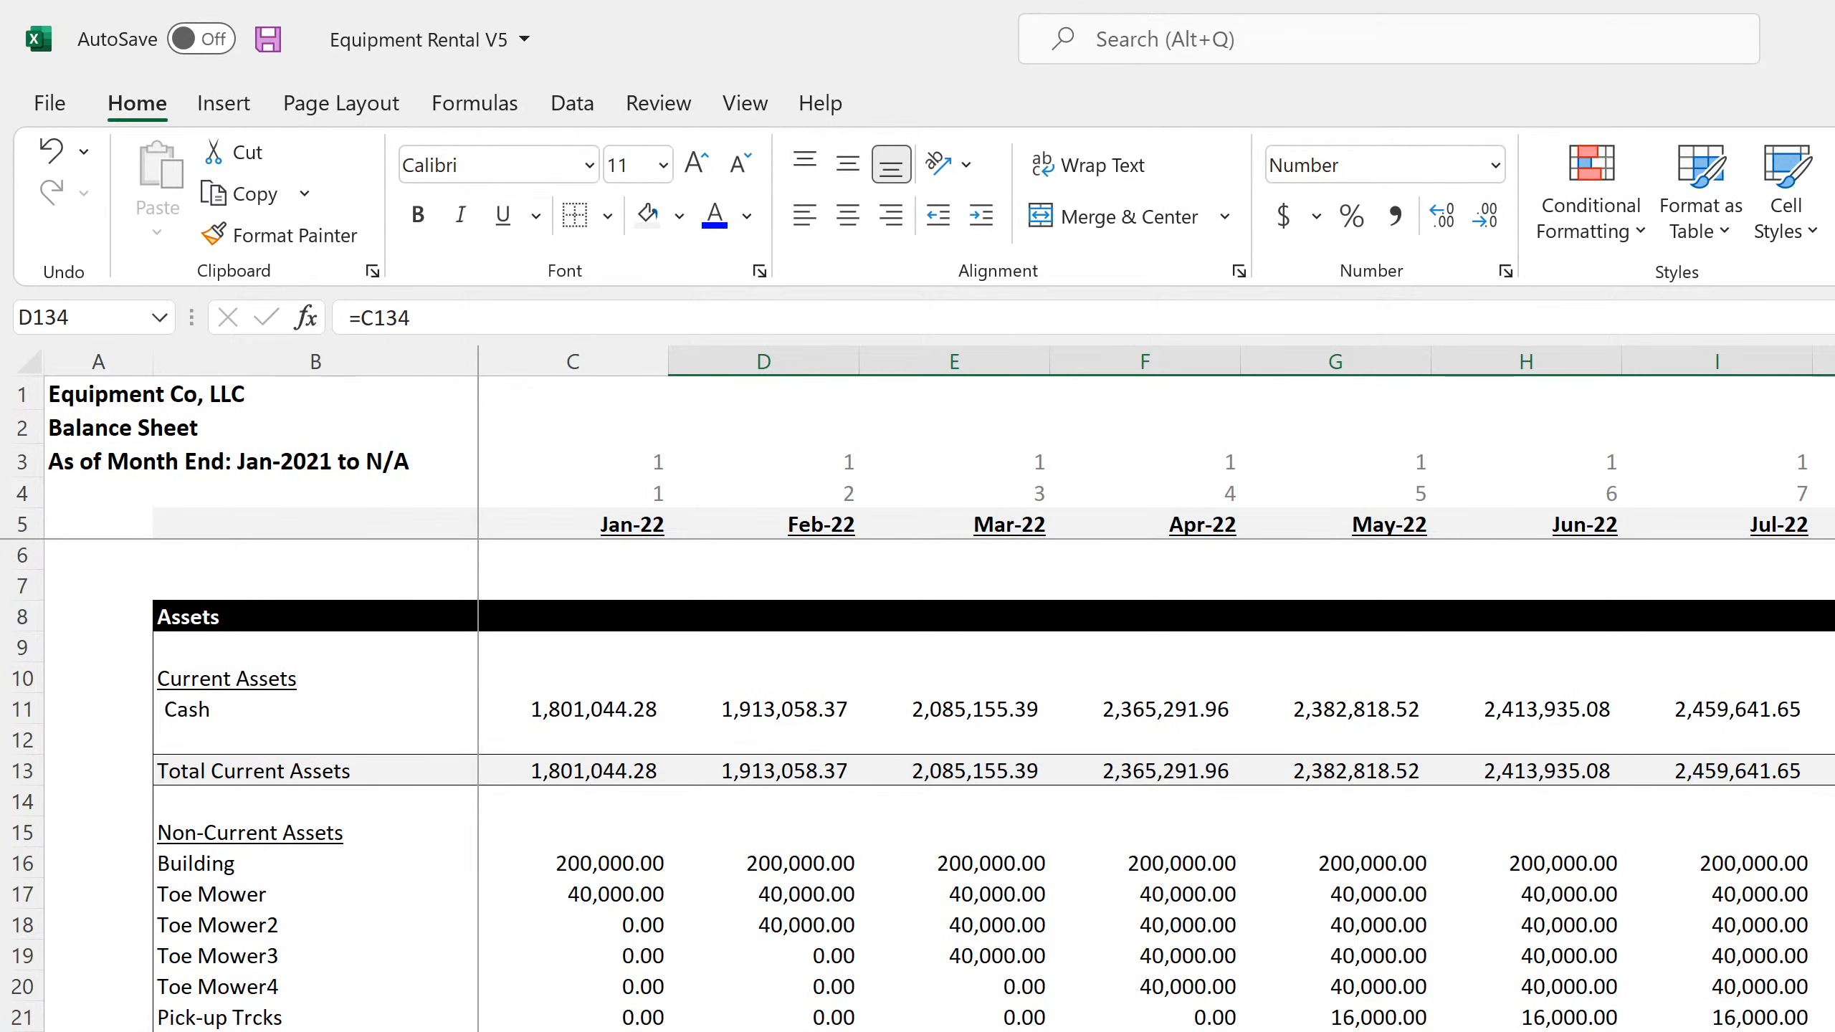
{"action": "key", "text": "ctrl+Page_Down"}
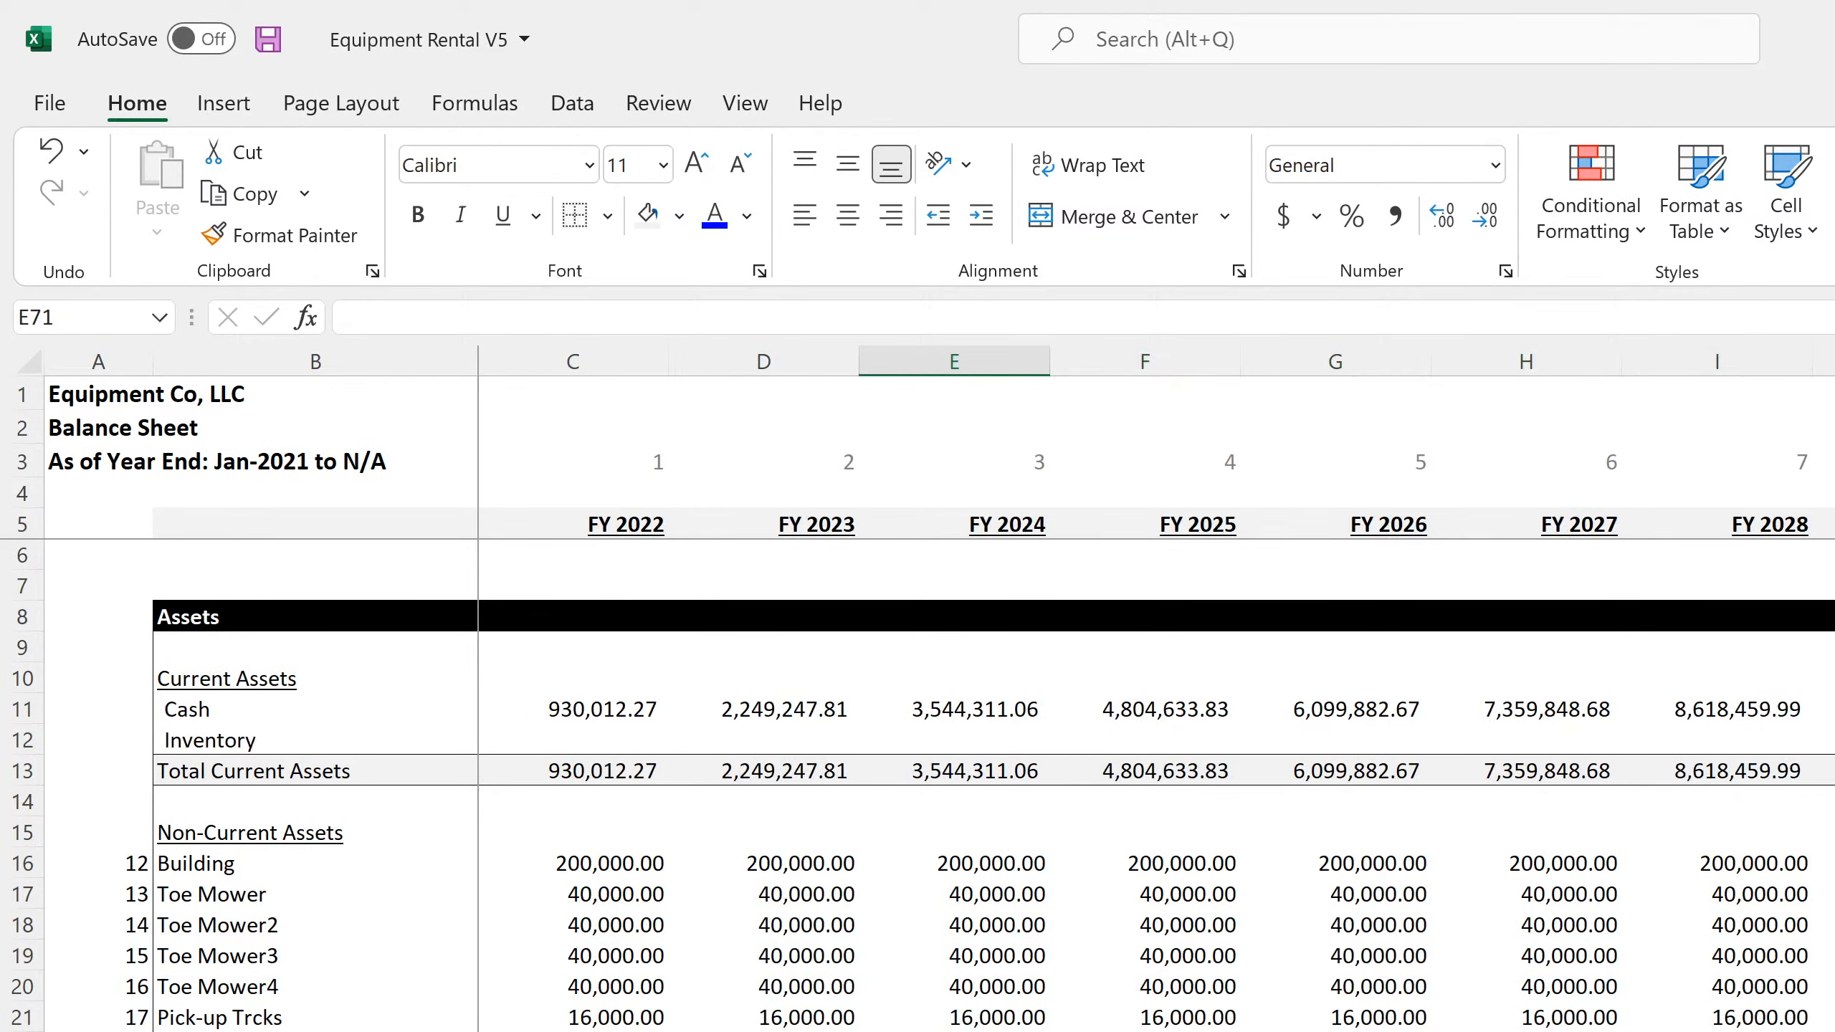
{"action": "left_click", "coordinate": [189, 738]}
{"action": "key", "text": "BackSpace"}
{"action": "key", "text": "Return"}
{"action": "left_click", "coordinate": [571, 739]}
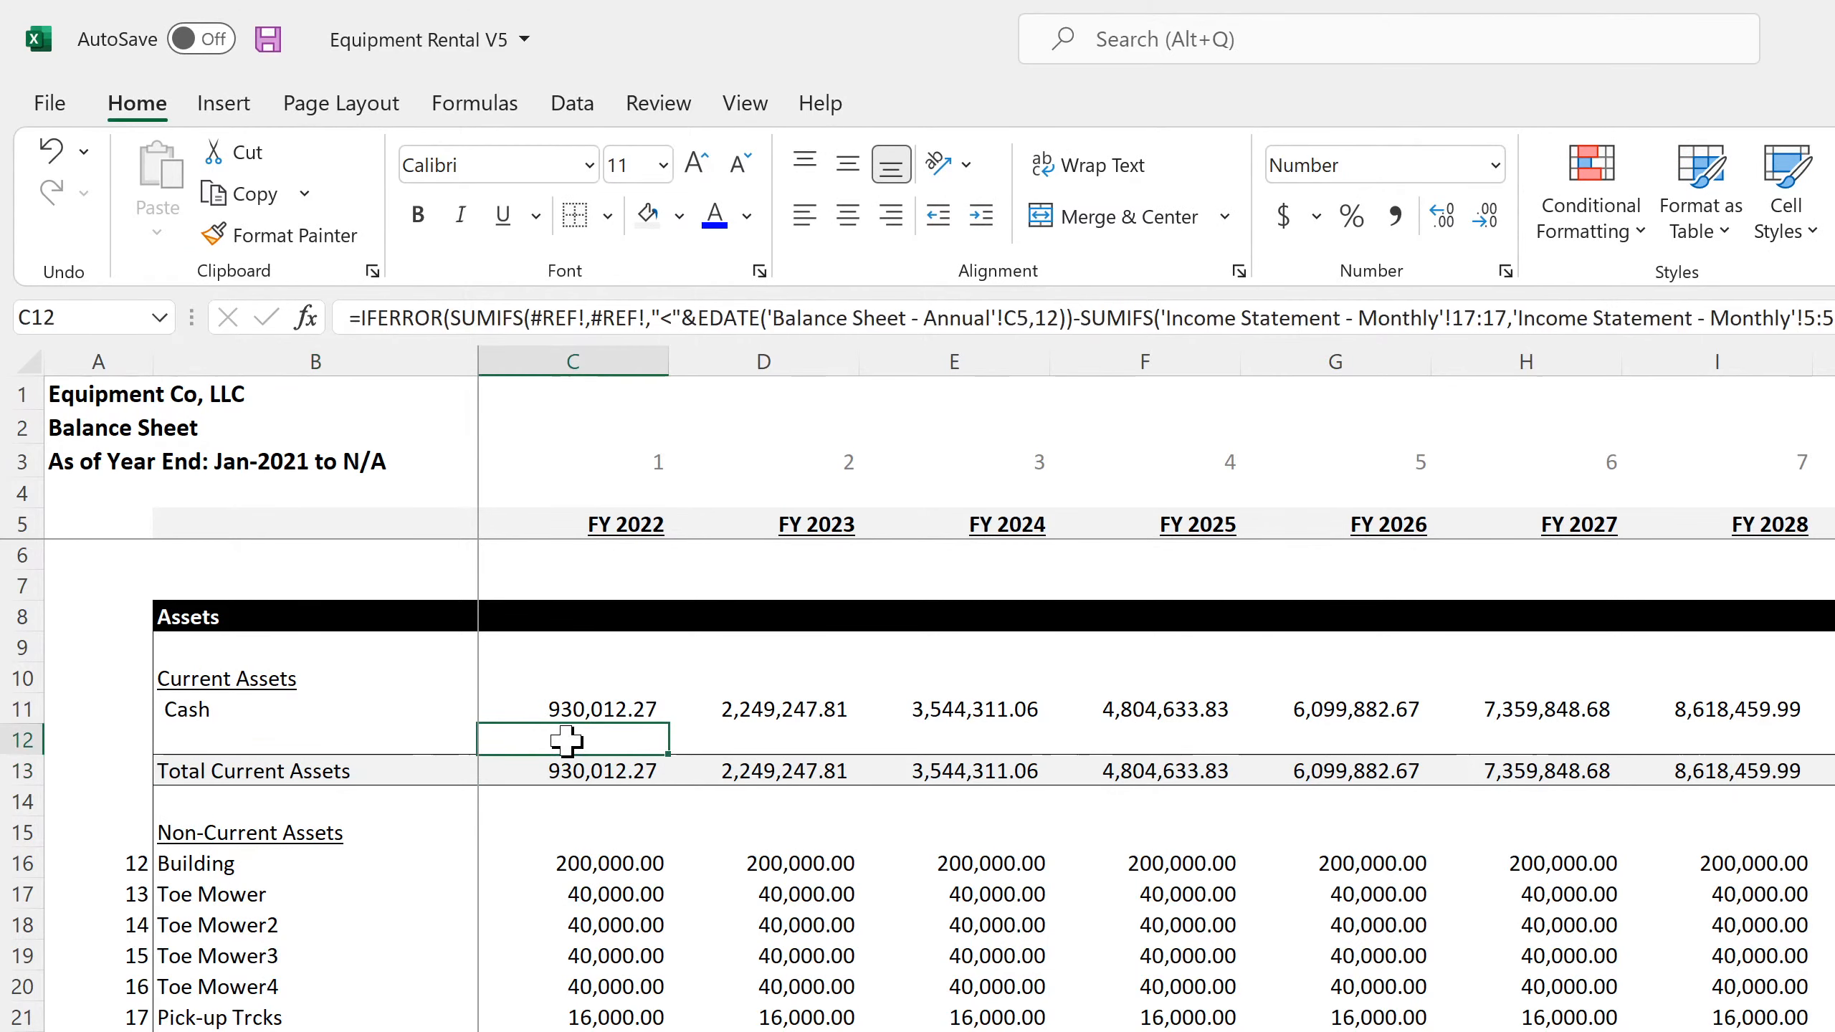
{"action": "right_click", "coordinate": [22, 744]}
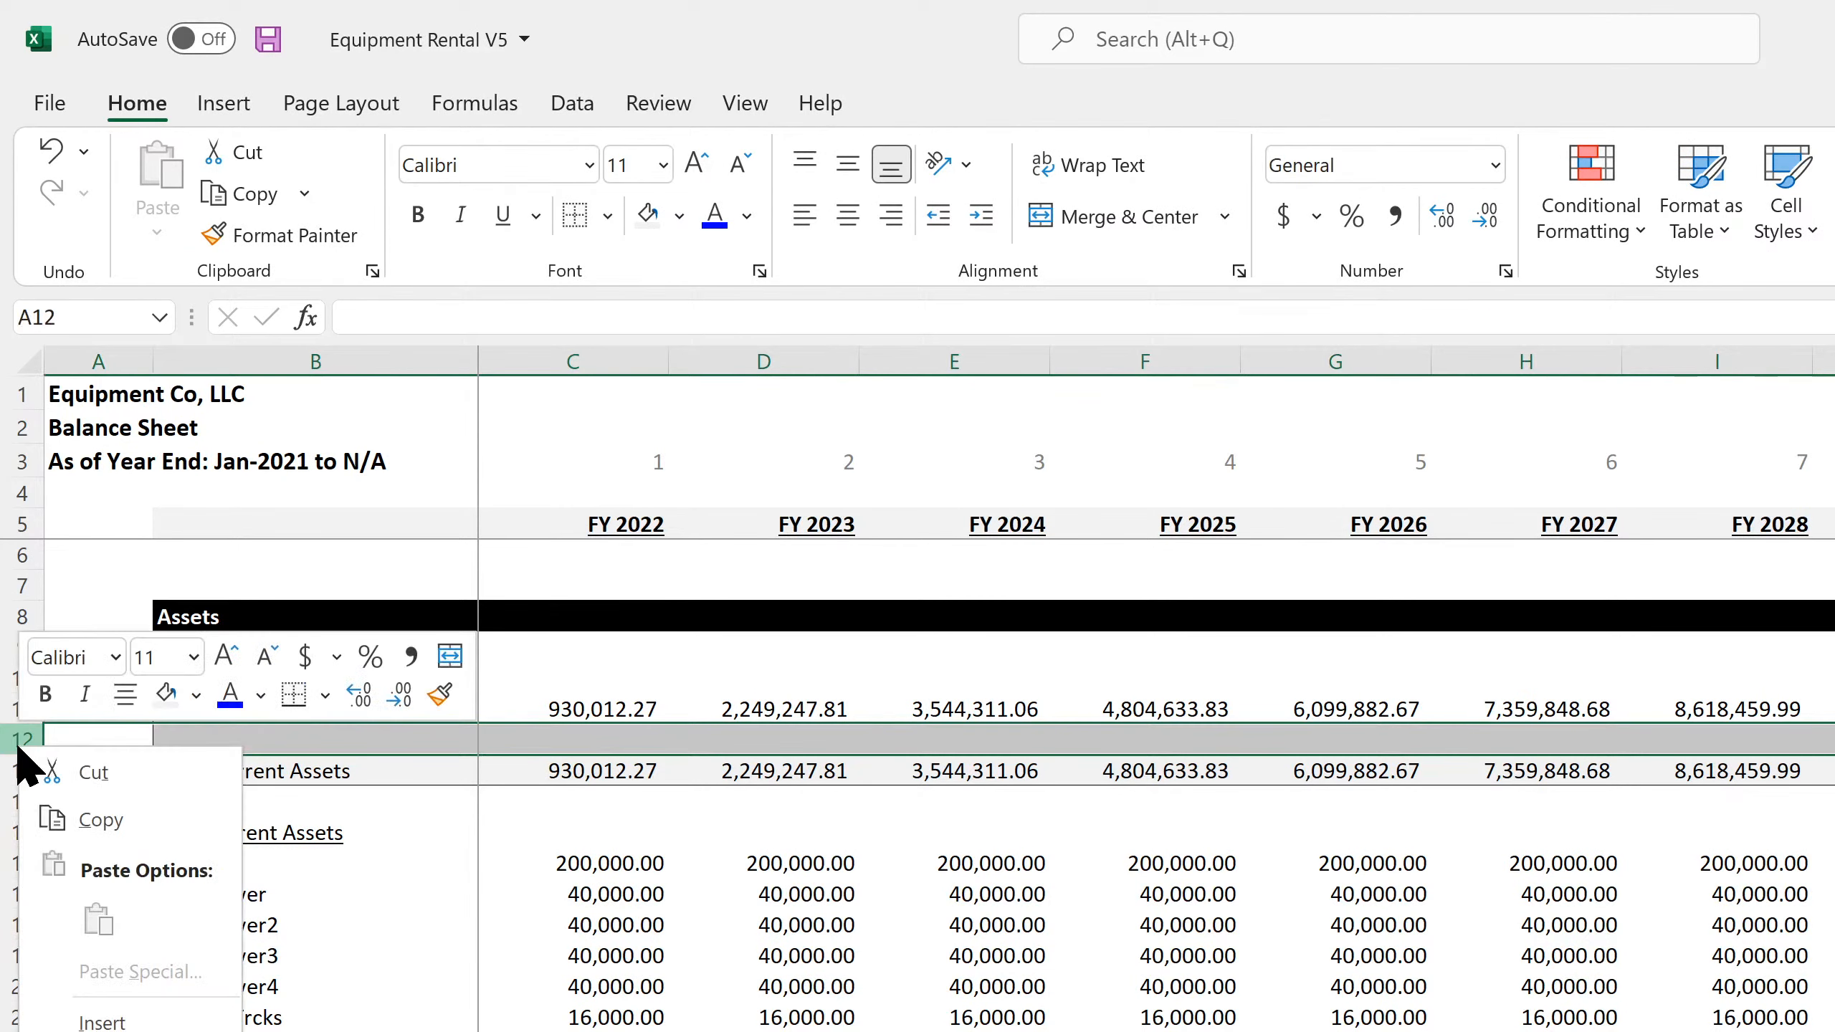
{"action": "key", "text": "Escape"}
{"action": "left_click", "coordinate": [735, 994]}
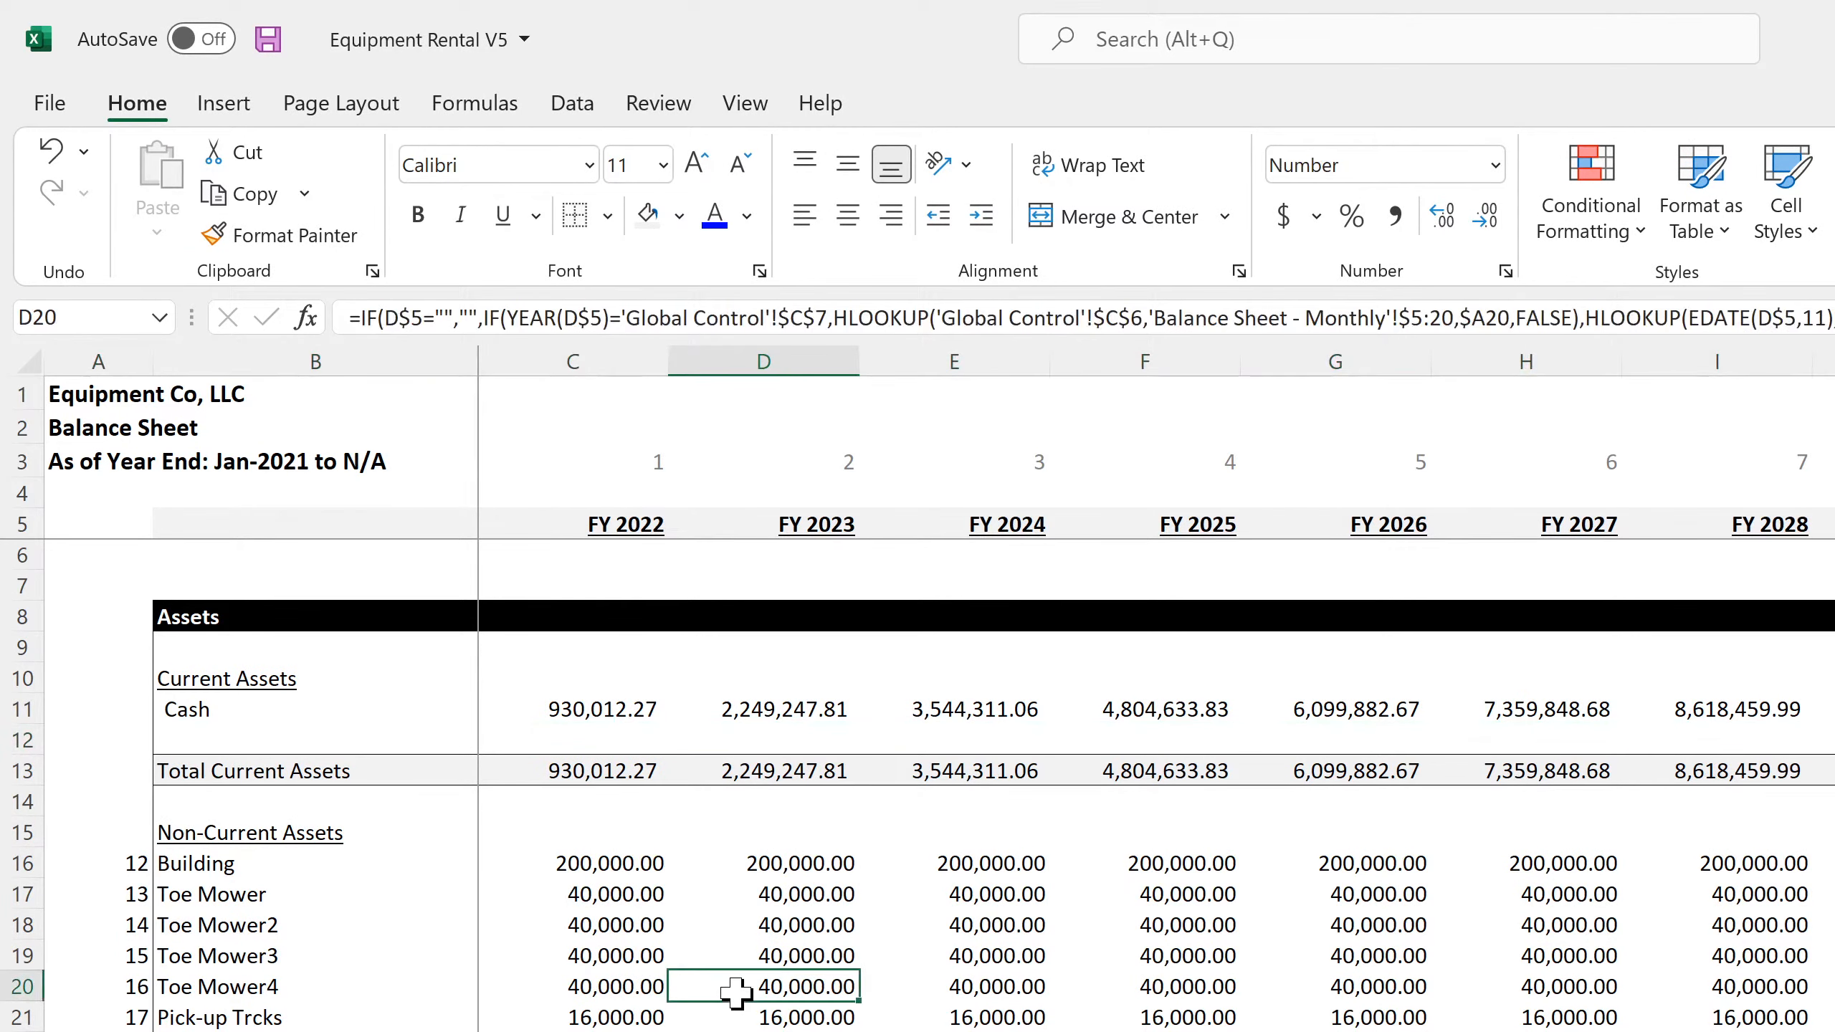
Review total assets against total liabilities plus owners' equity on the annual balance sheet, and look over the monthly balance sheet's assets and liabilities
{"action": "scroll", "coordinate": [791, 1015], "scroll_direction": "down", "scroll_amount": 7}
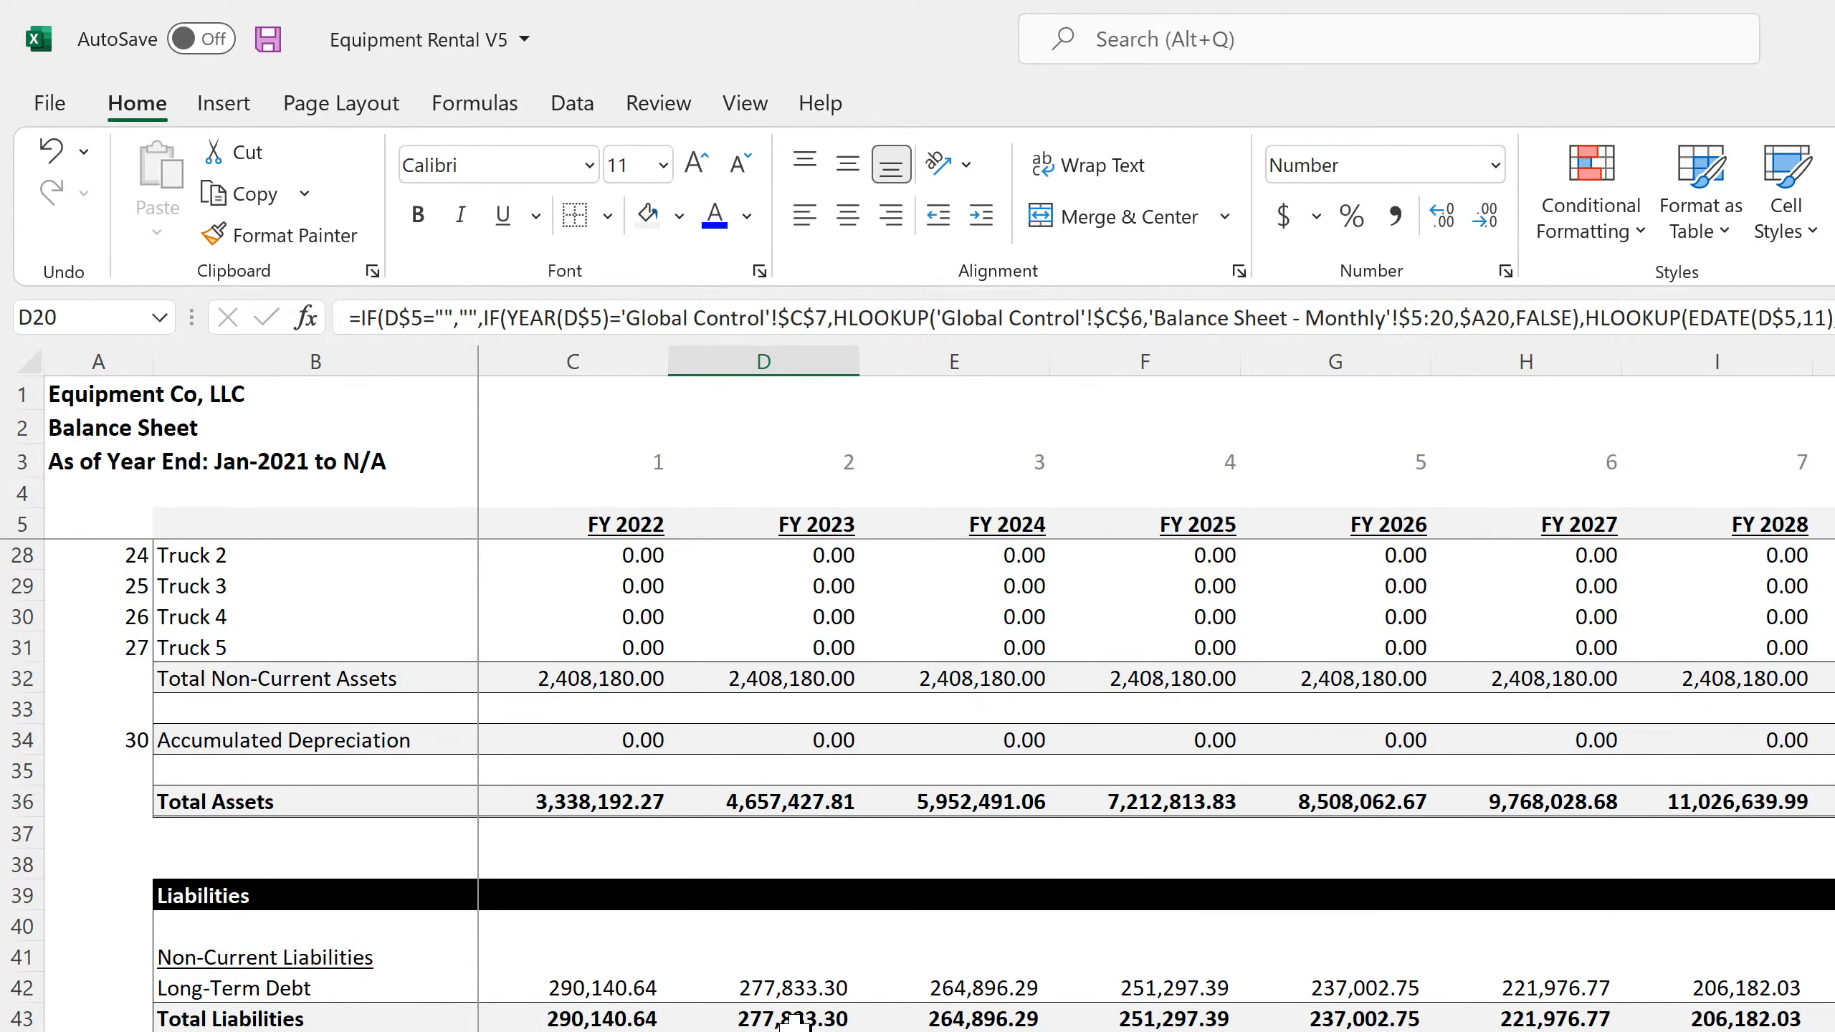
{"action": "scroll", "coordinate": [795, 1019], "scroll_direction": "down", "scroll_amount": 8}
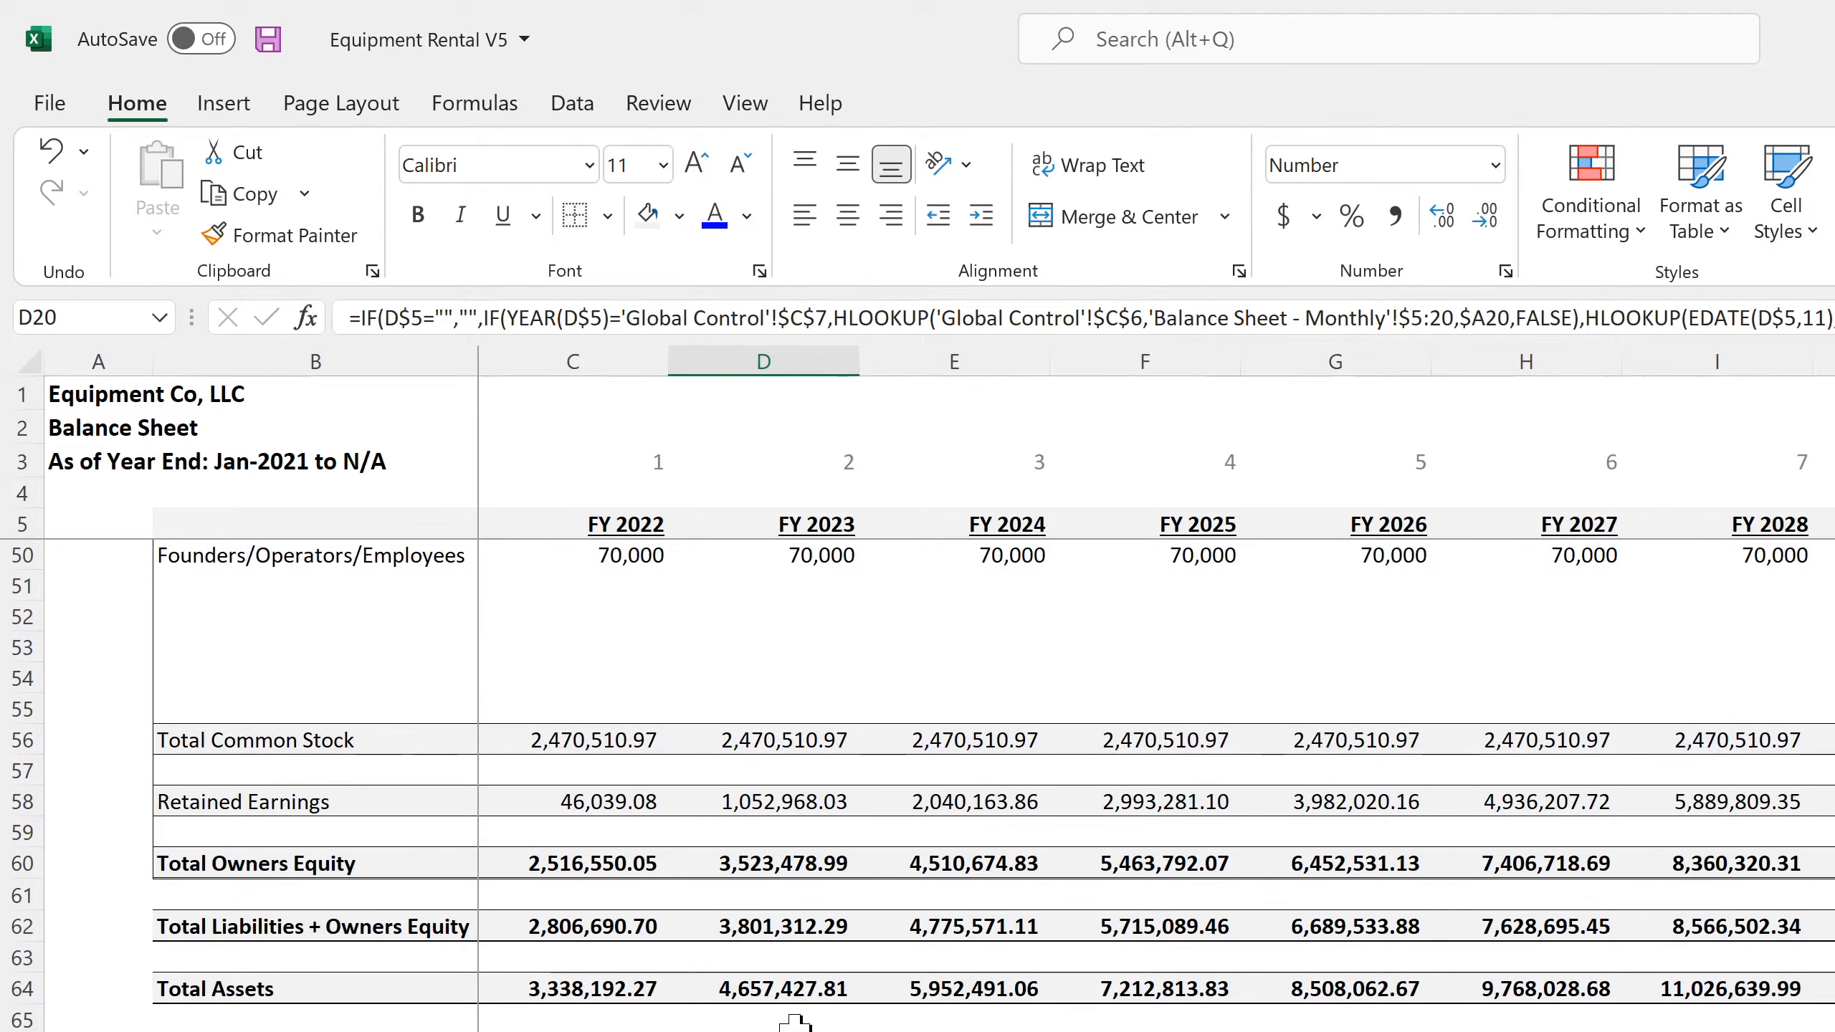
{"action": "scroll", "coordinate": [795, 1019], "scroll_direction": "up", "scroll_amount": 7}
{"action": "scroll", "coordinate": [795, 1019], "scroll_direction": "down", "scroll_amount": 4}
{"action": "scroll", "coordinate": [795, 1022], "scroll_direction": "down", "scroll_amount": 4}
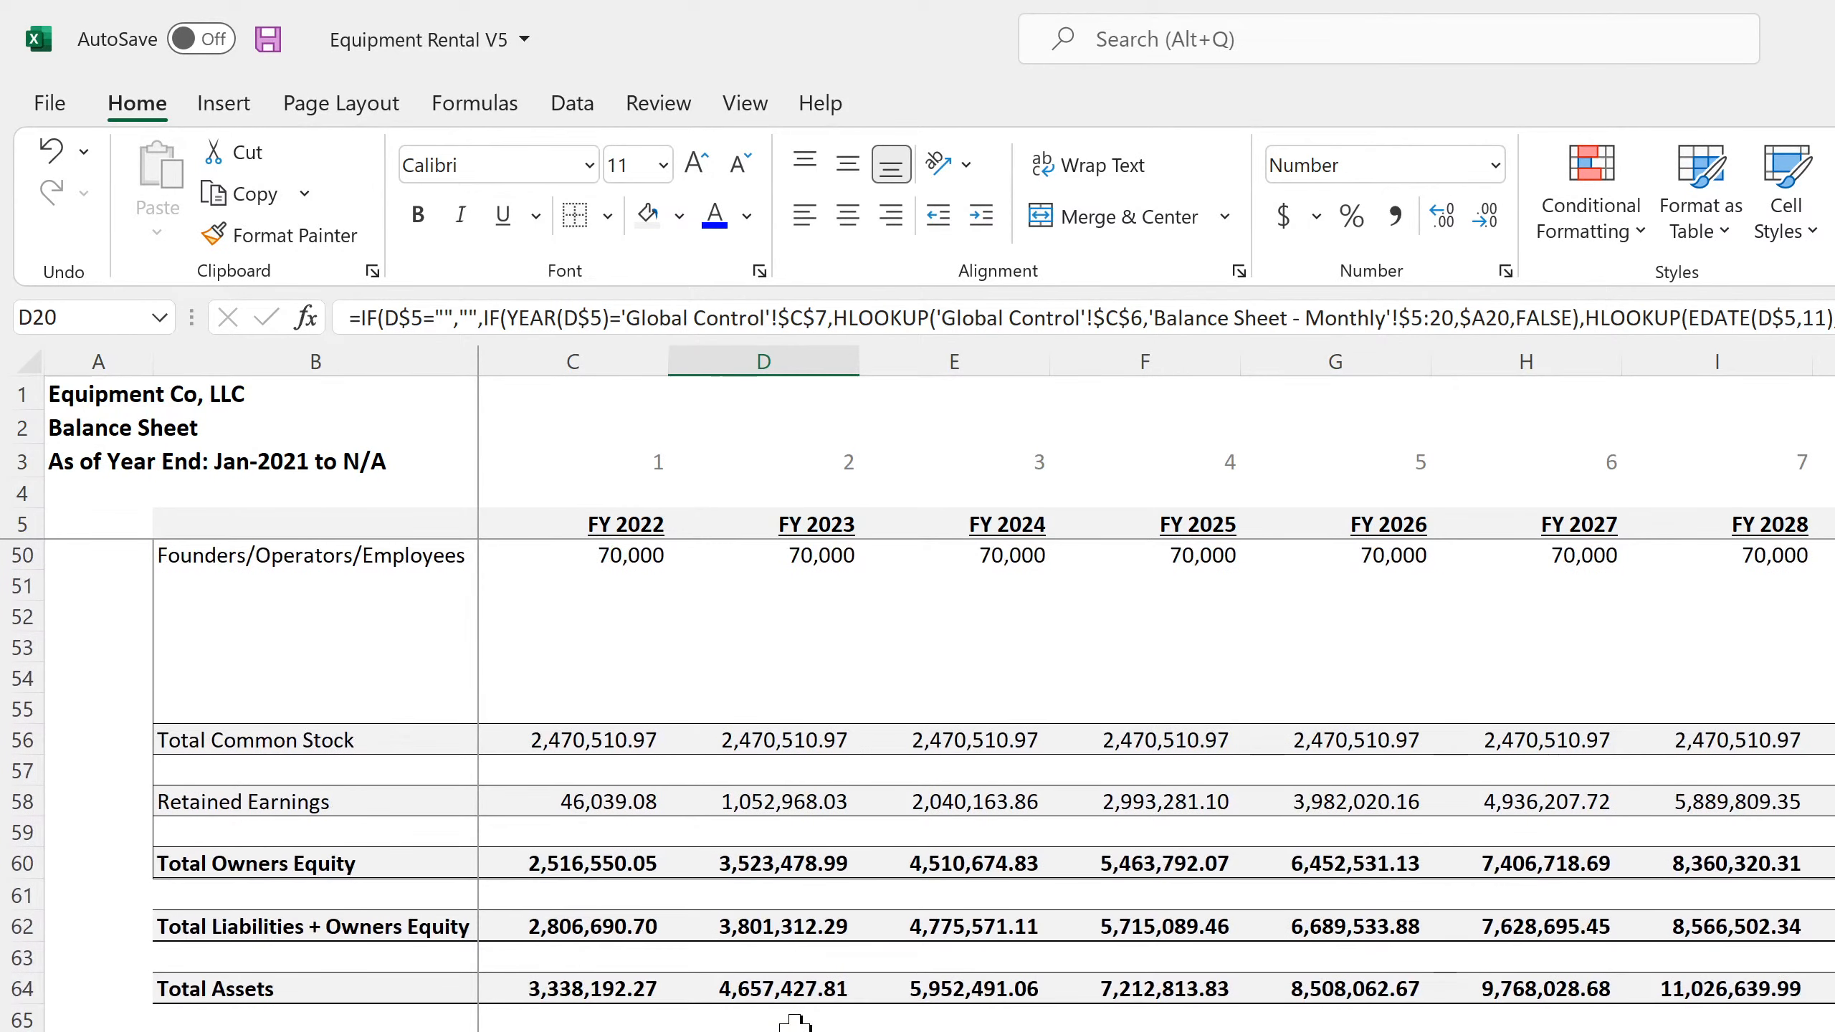
{"action": "left_click_drag", "start_coordinate": [766, 1029], "coordinate": [116, 1029]}
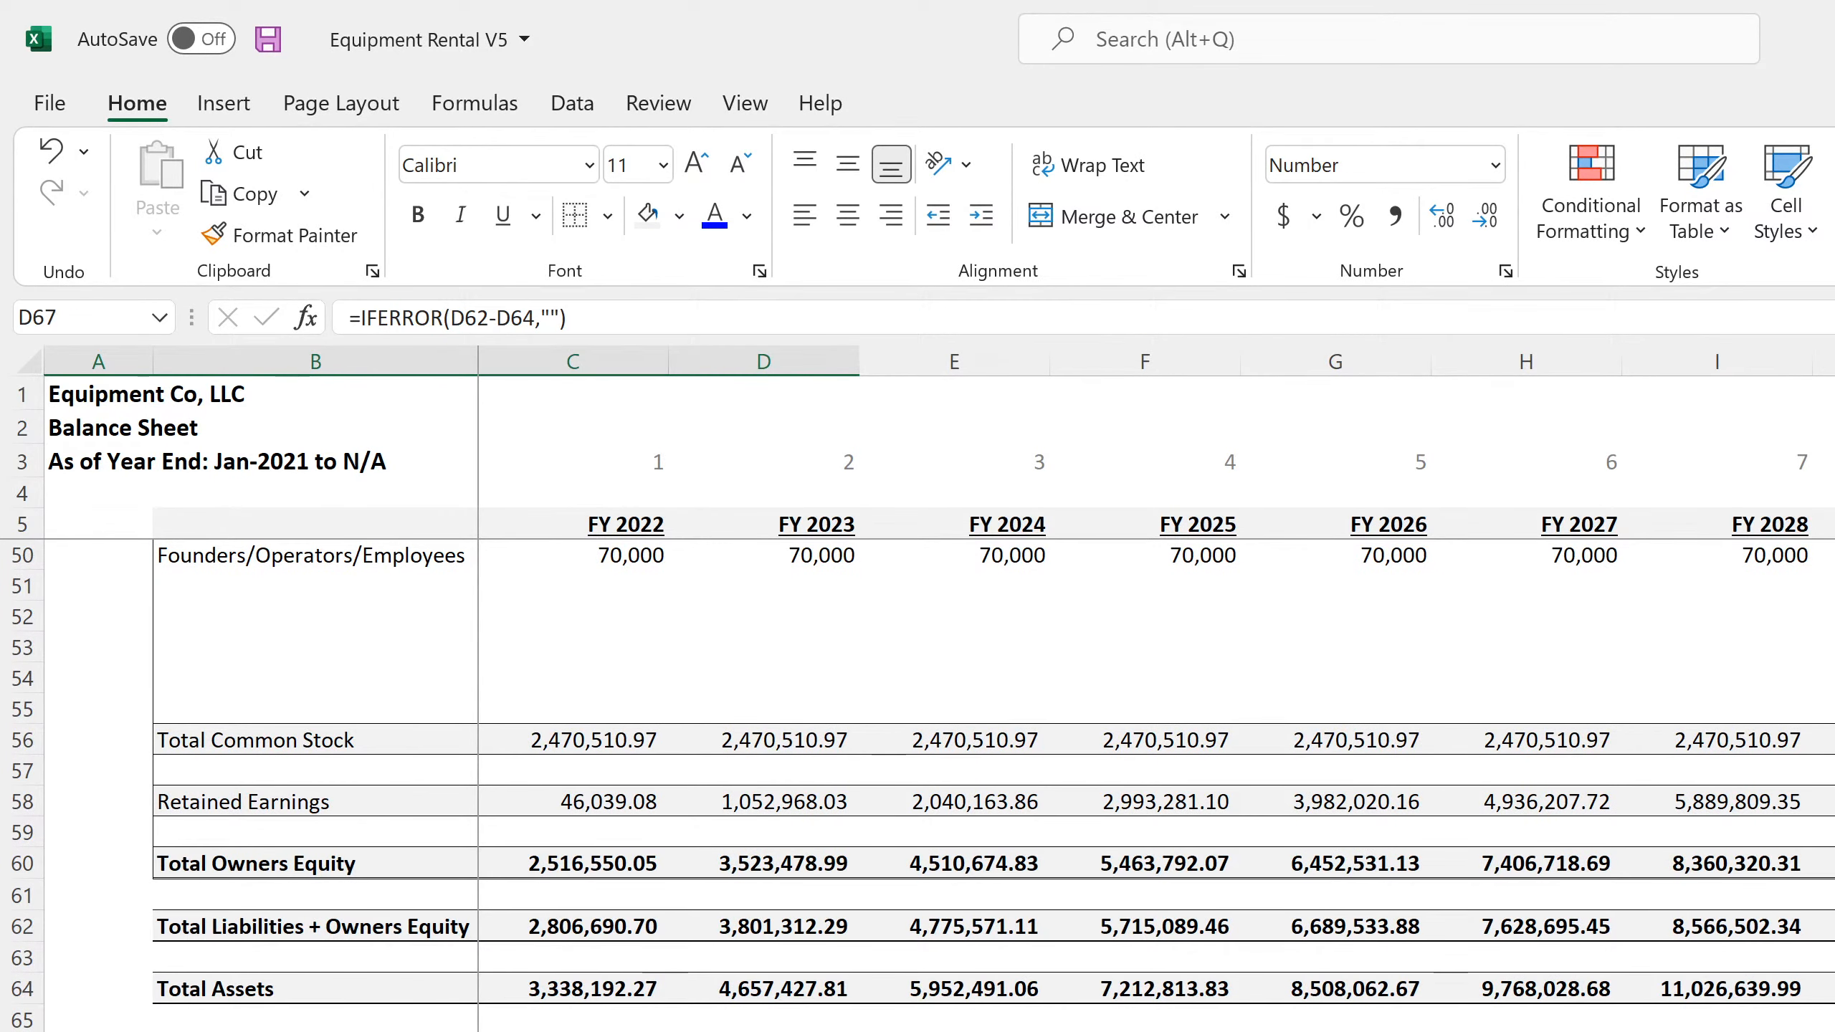
{"action": "left_click", "coordinate": [765, 1030]}
{"action": "key", "text": "ctrl+Page_Up"}
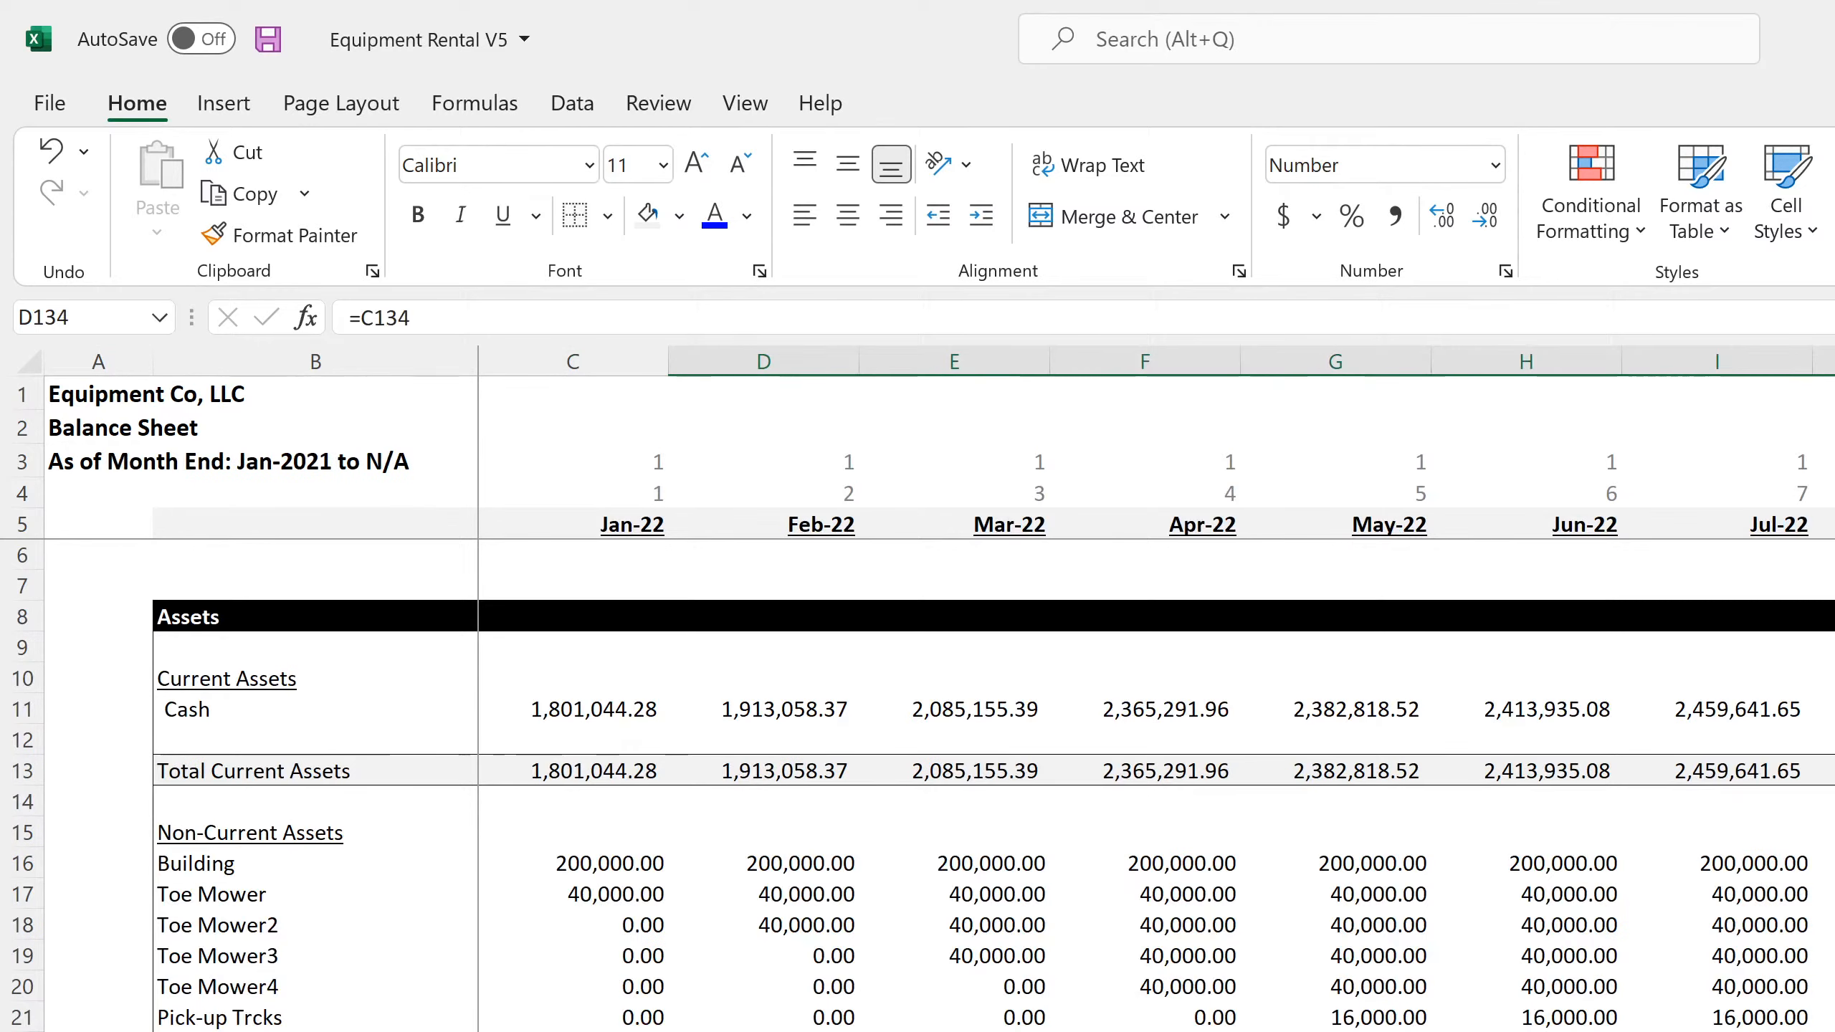
{"action": "scroll", "coordinate": [939, 785], "scroll_direction": "down", "scroll_amount": 17}
{"action": "scroll", "coordinate": [939, 785], "scroll_direction": "down", "scroll_amount": 19}
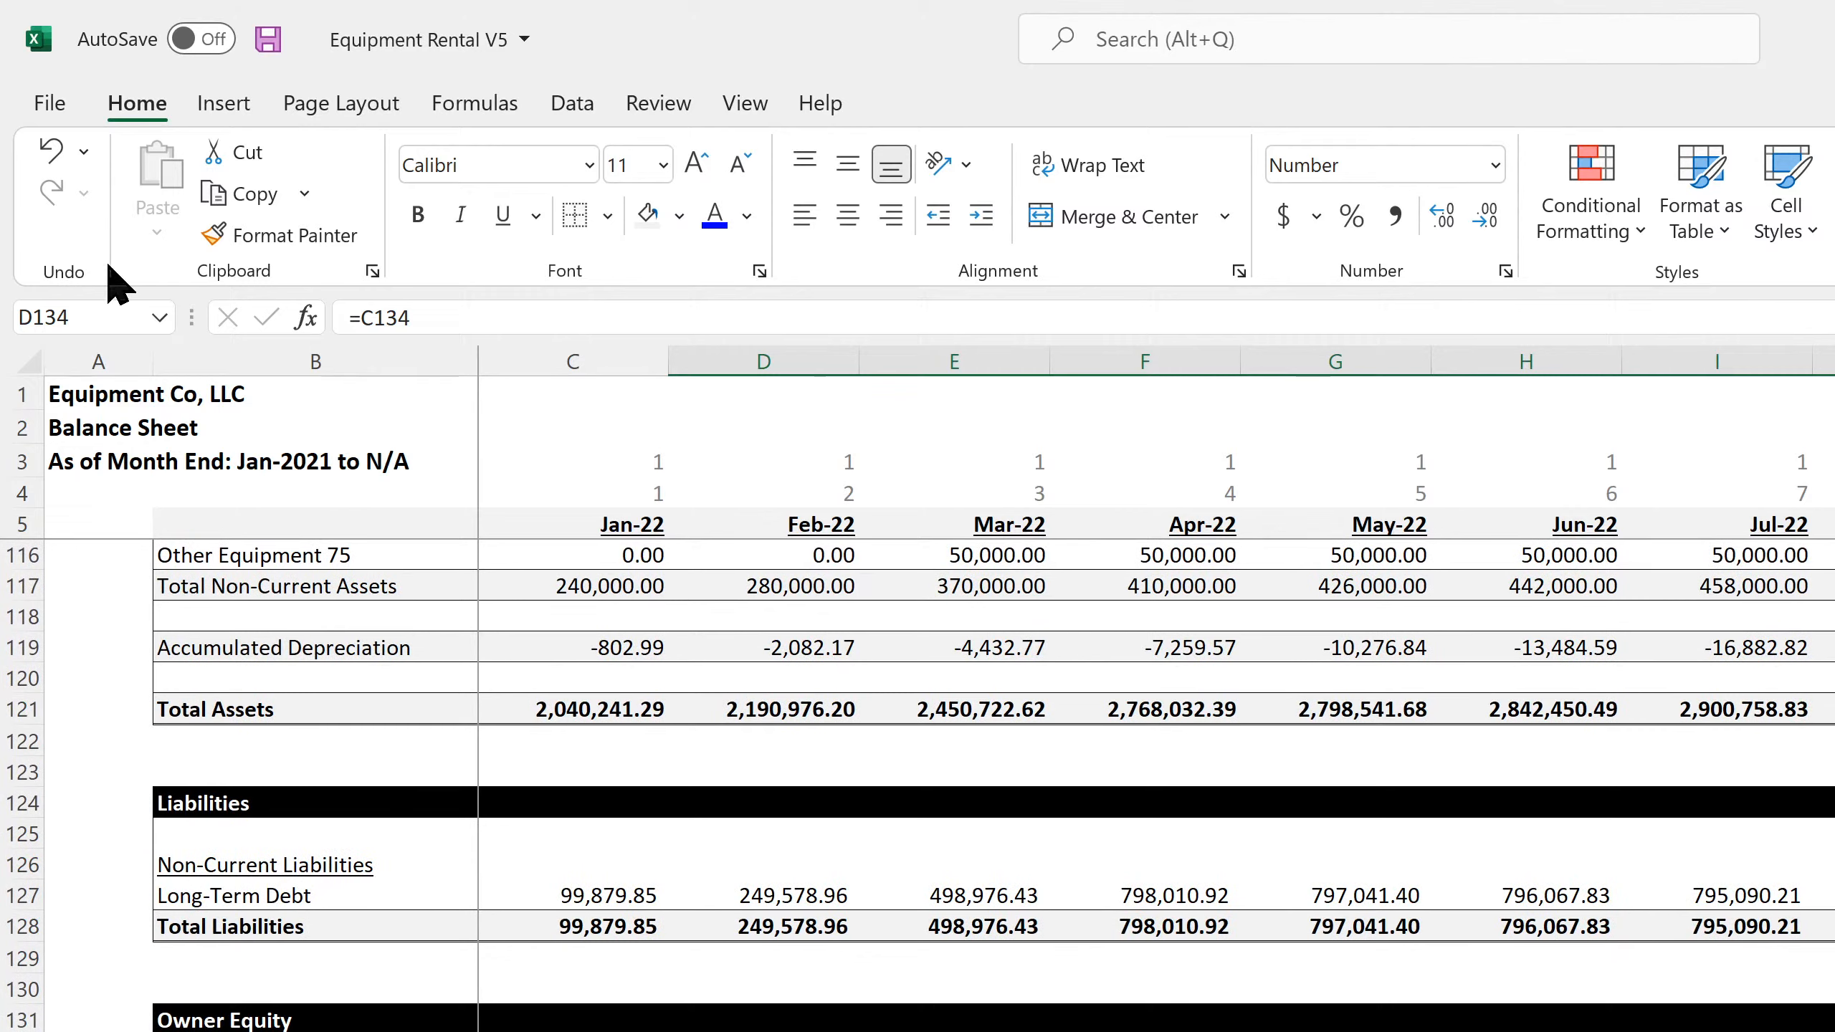
Save the workbook and select column Q on the equipment rental purchase and utilization schedule
{"action": "left_click", "coordinate": [268, 42]}
{"action": "key", "text": "ctrl+Page_Up"}
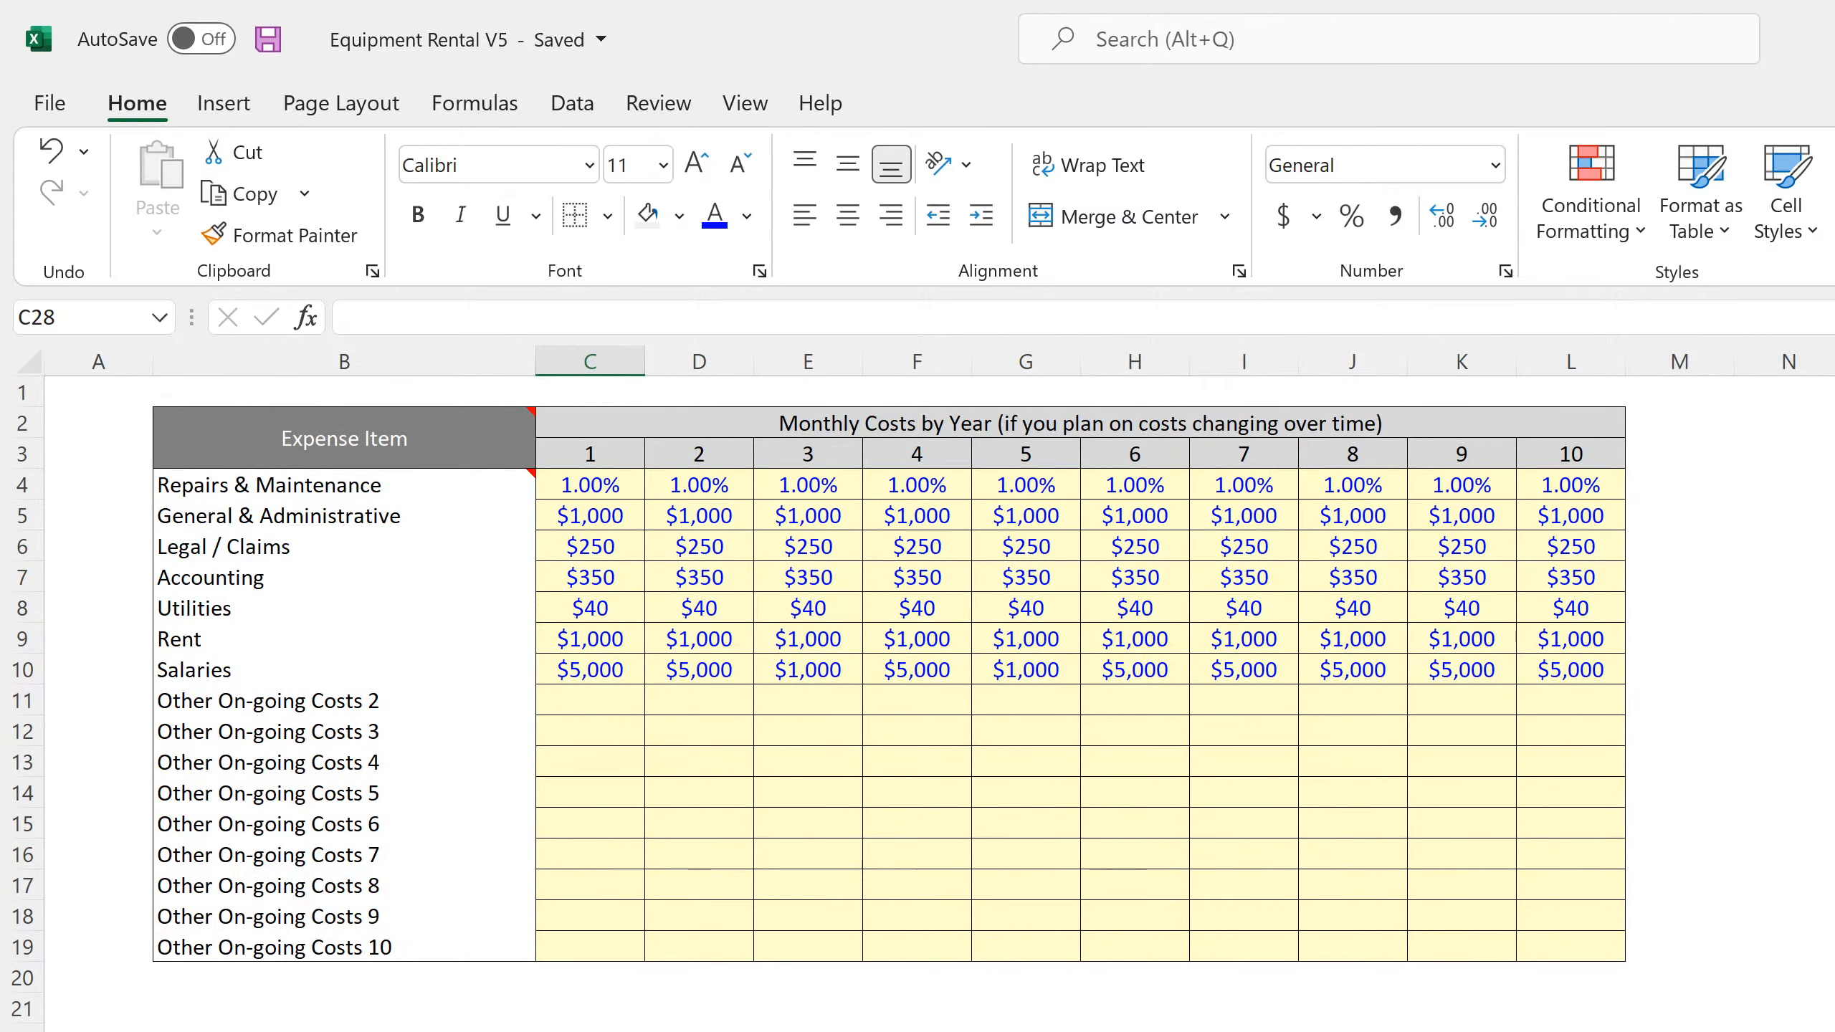
{"action": "key", "text": "ctrl+Page_Up"}
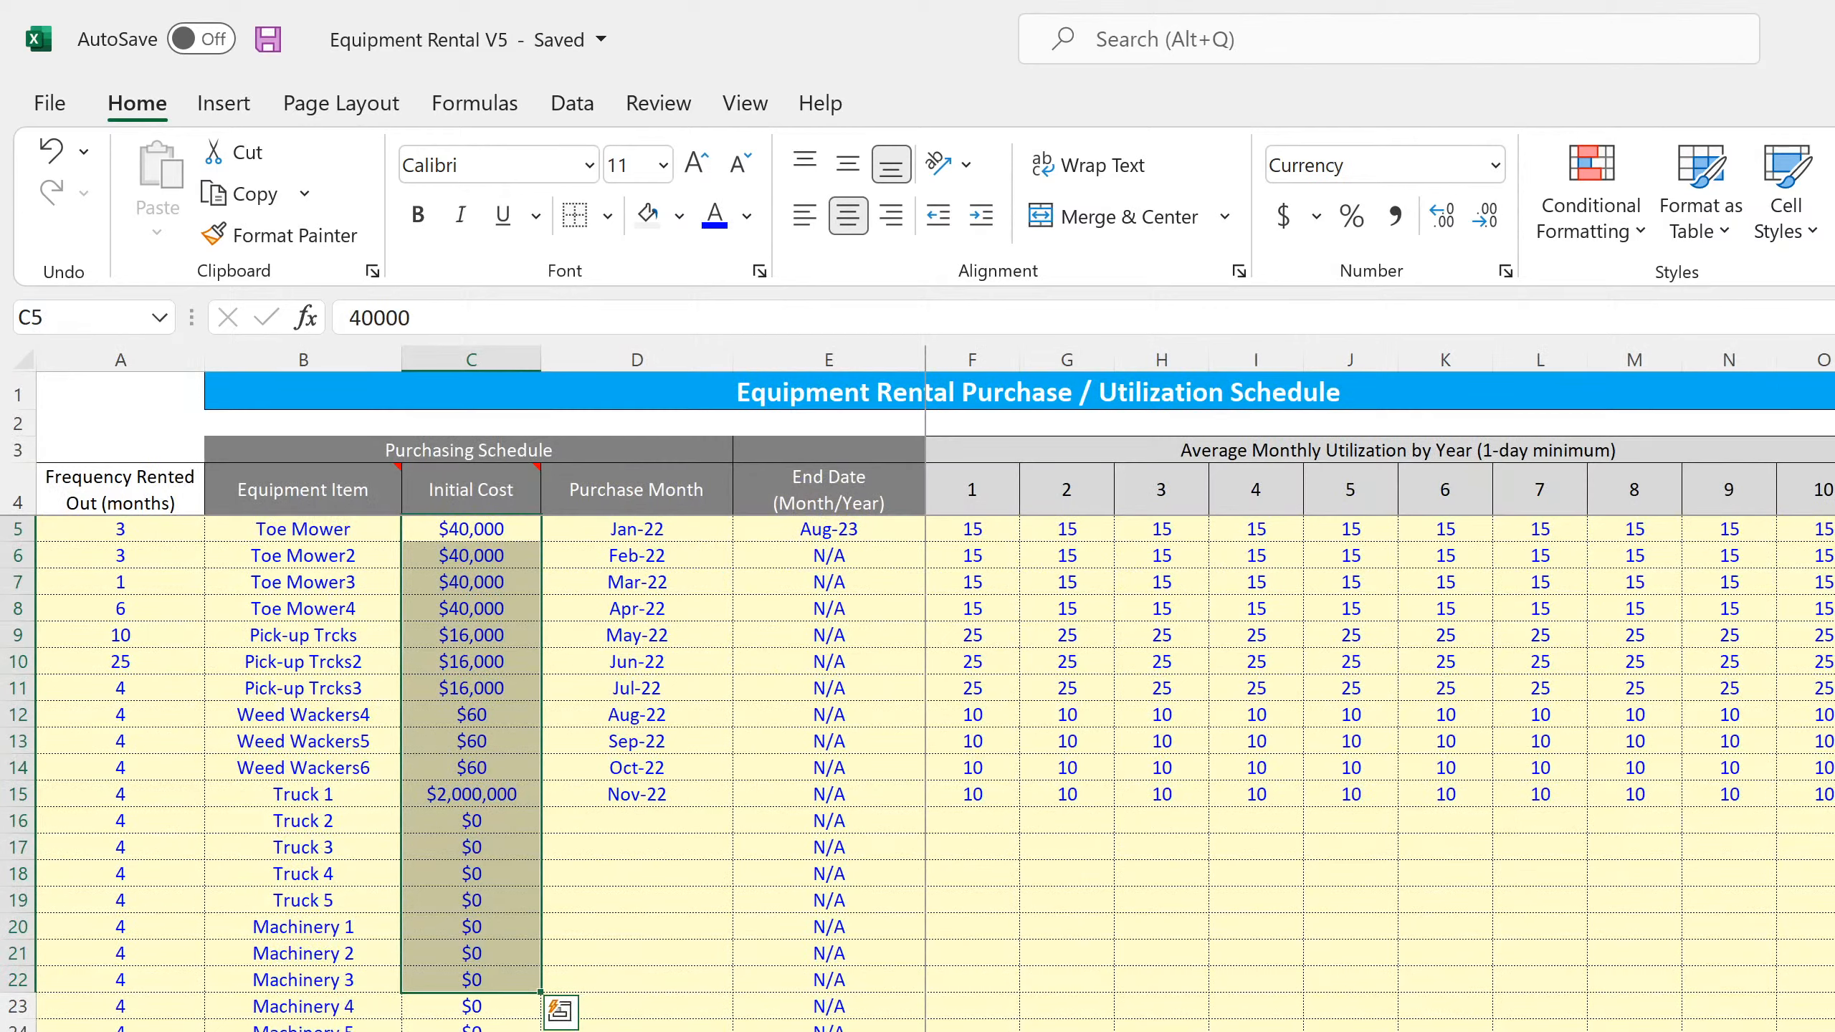
{"action": "left_click", "coordinate": [1834, 359]}
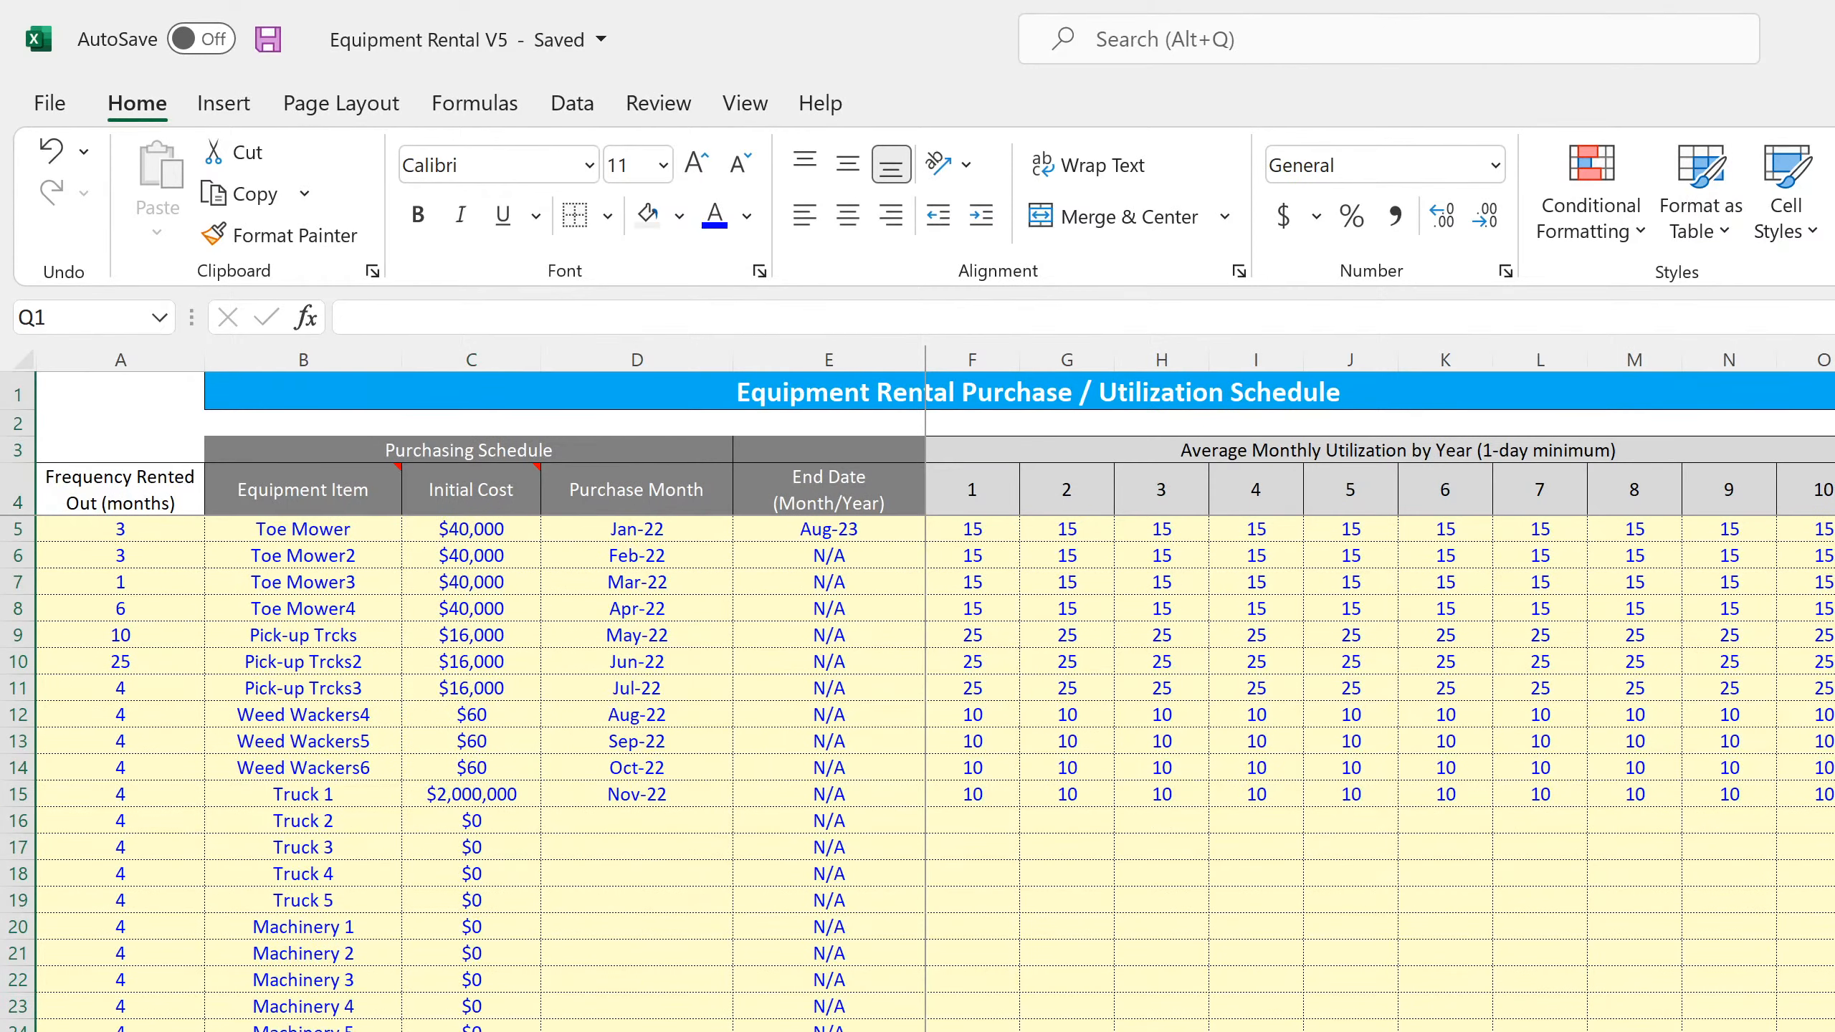
{"action": "left_click", "coordinate": [1834, 635]}
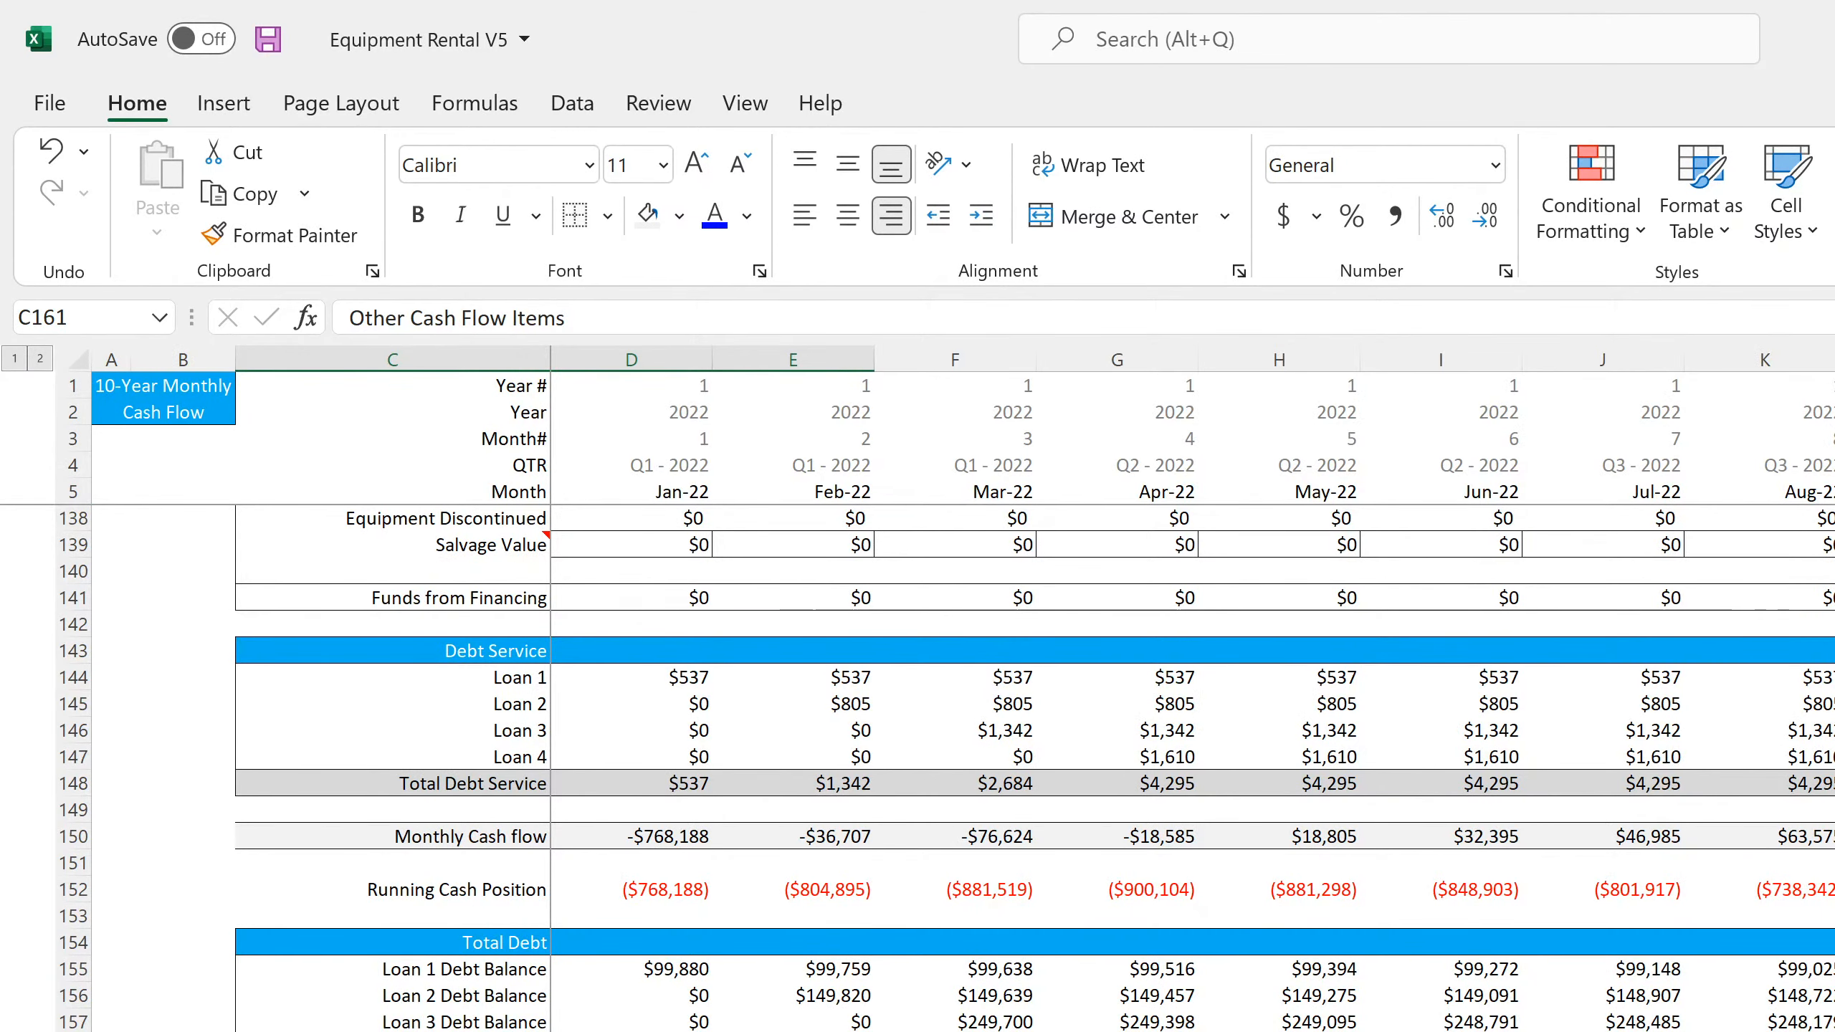
Check the Equipment Discontinued formulas in row 138 of the Monthly Detail sheet across the months of 2022 and 2023
{"action": "scroll", "coordinate": [659, 819], "scroll_direction": "up", "scroll_amount": 4}
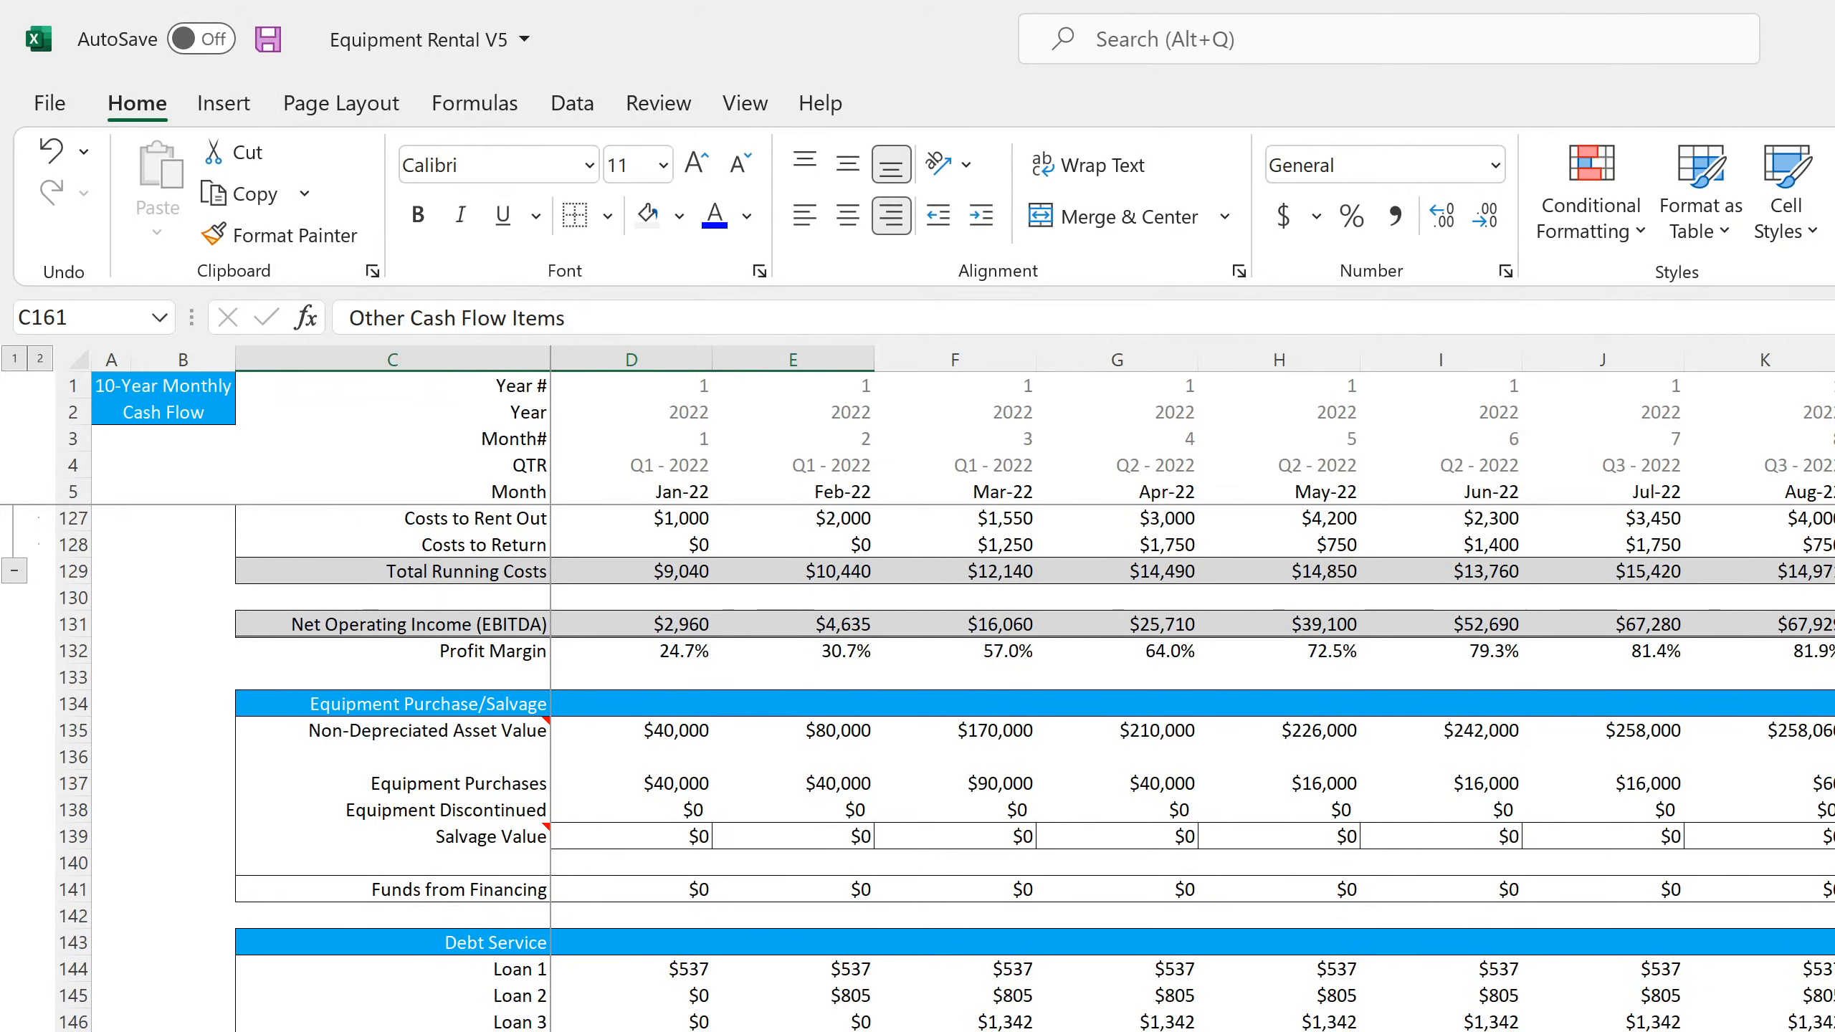
{"action": "left_click", "coordinate": [658, 812]}
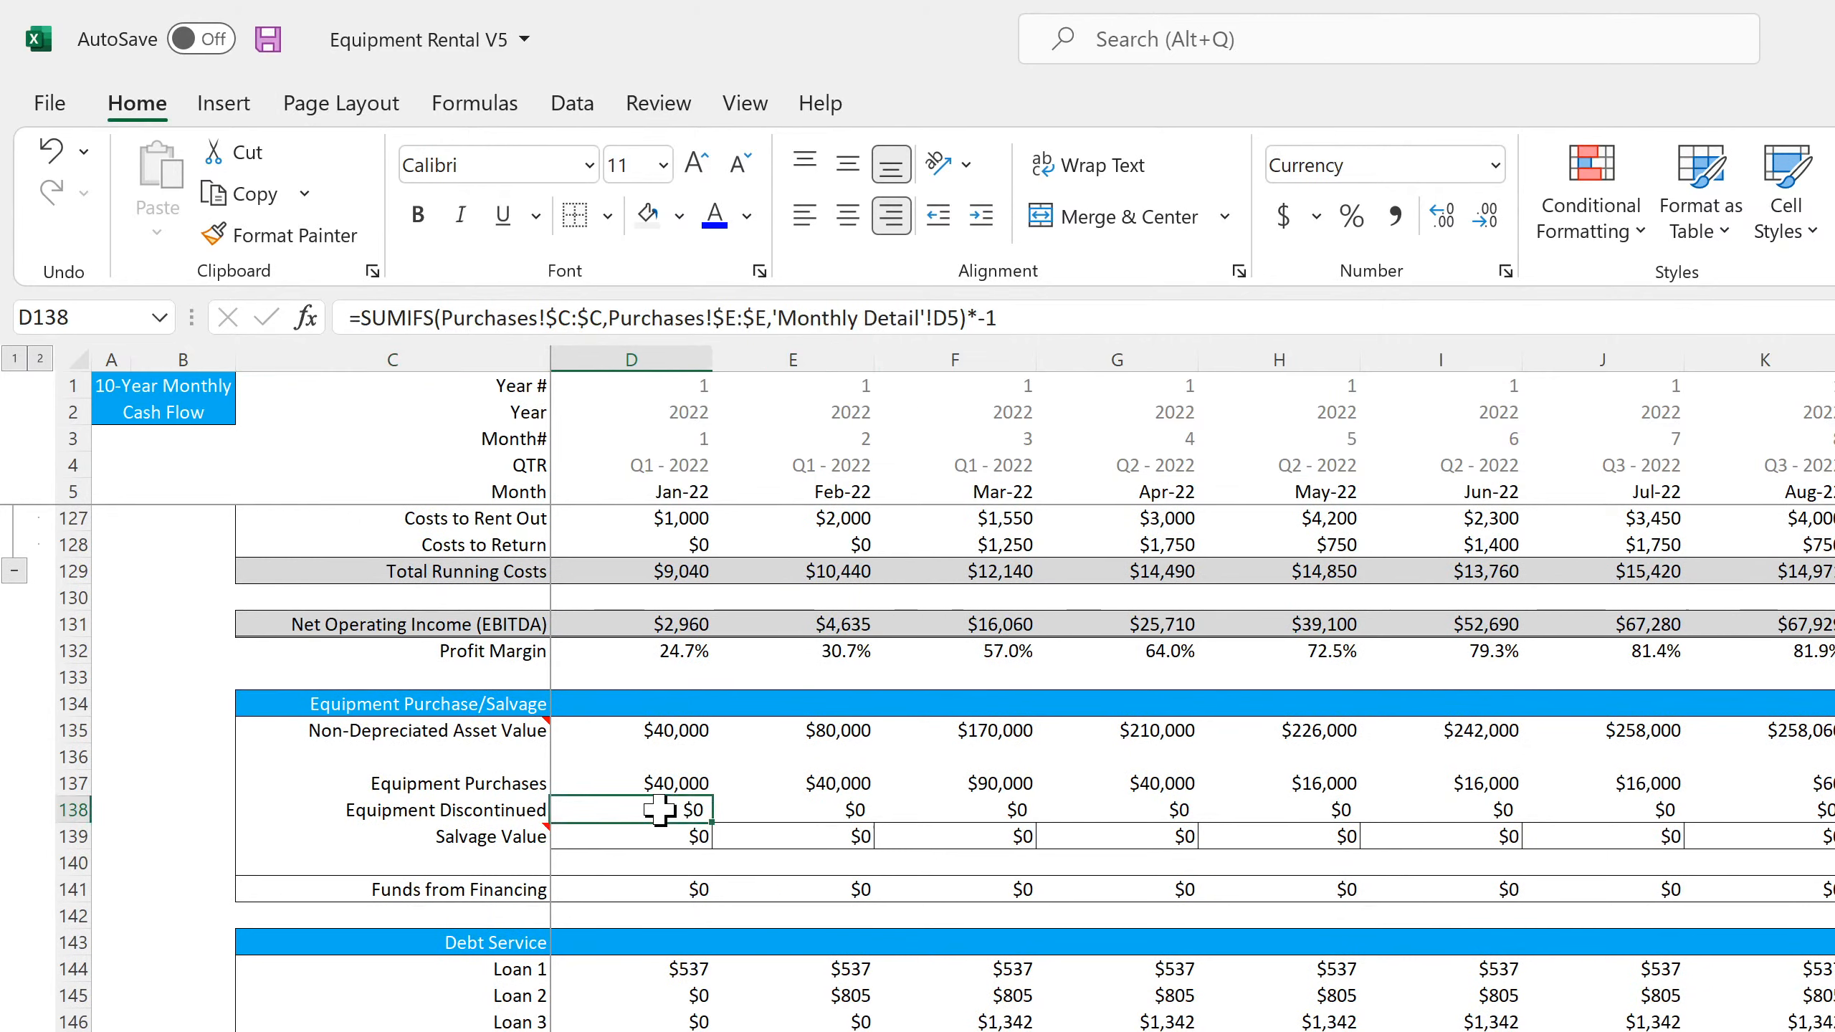
{"action": "left_click", "coordinate": [800, 812]}
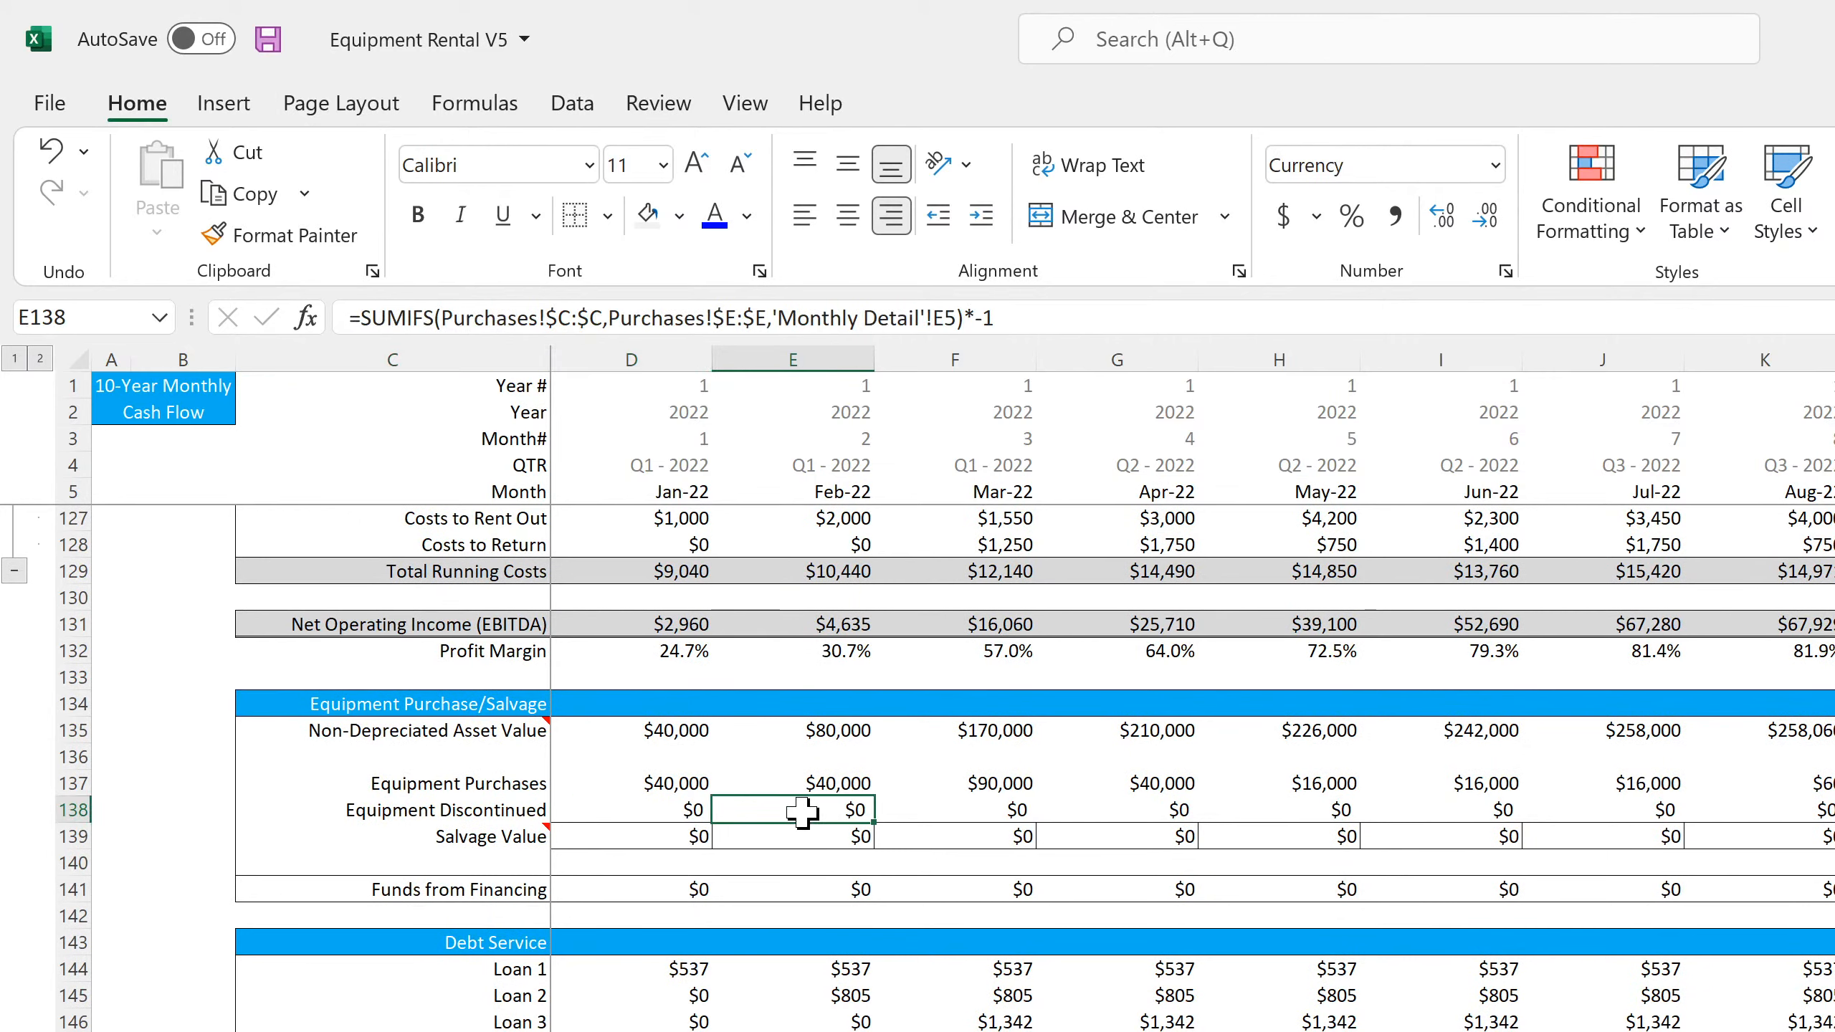
{"action": "left_click", "coordinate": [903, 812]}
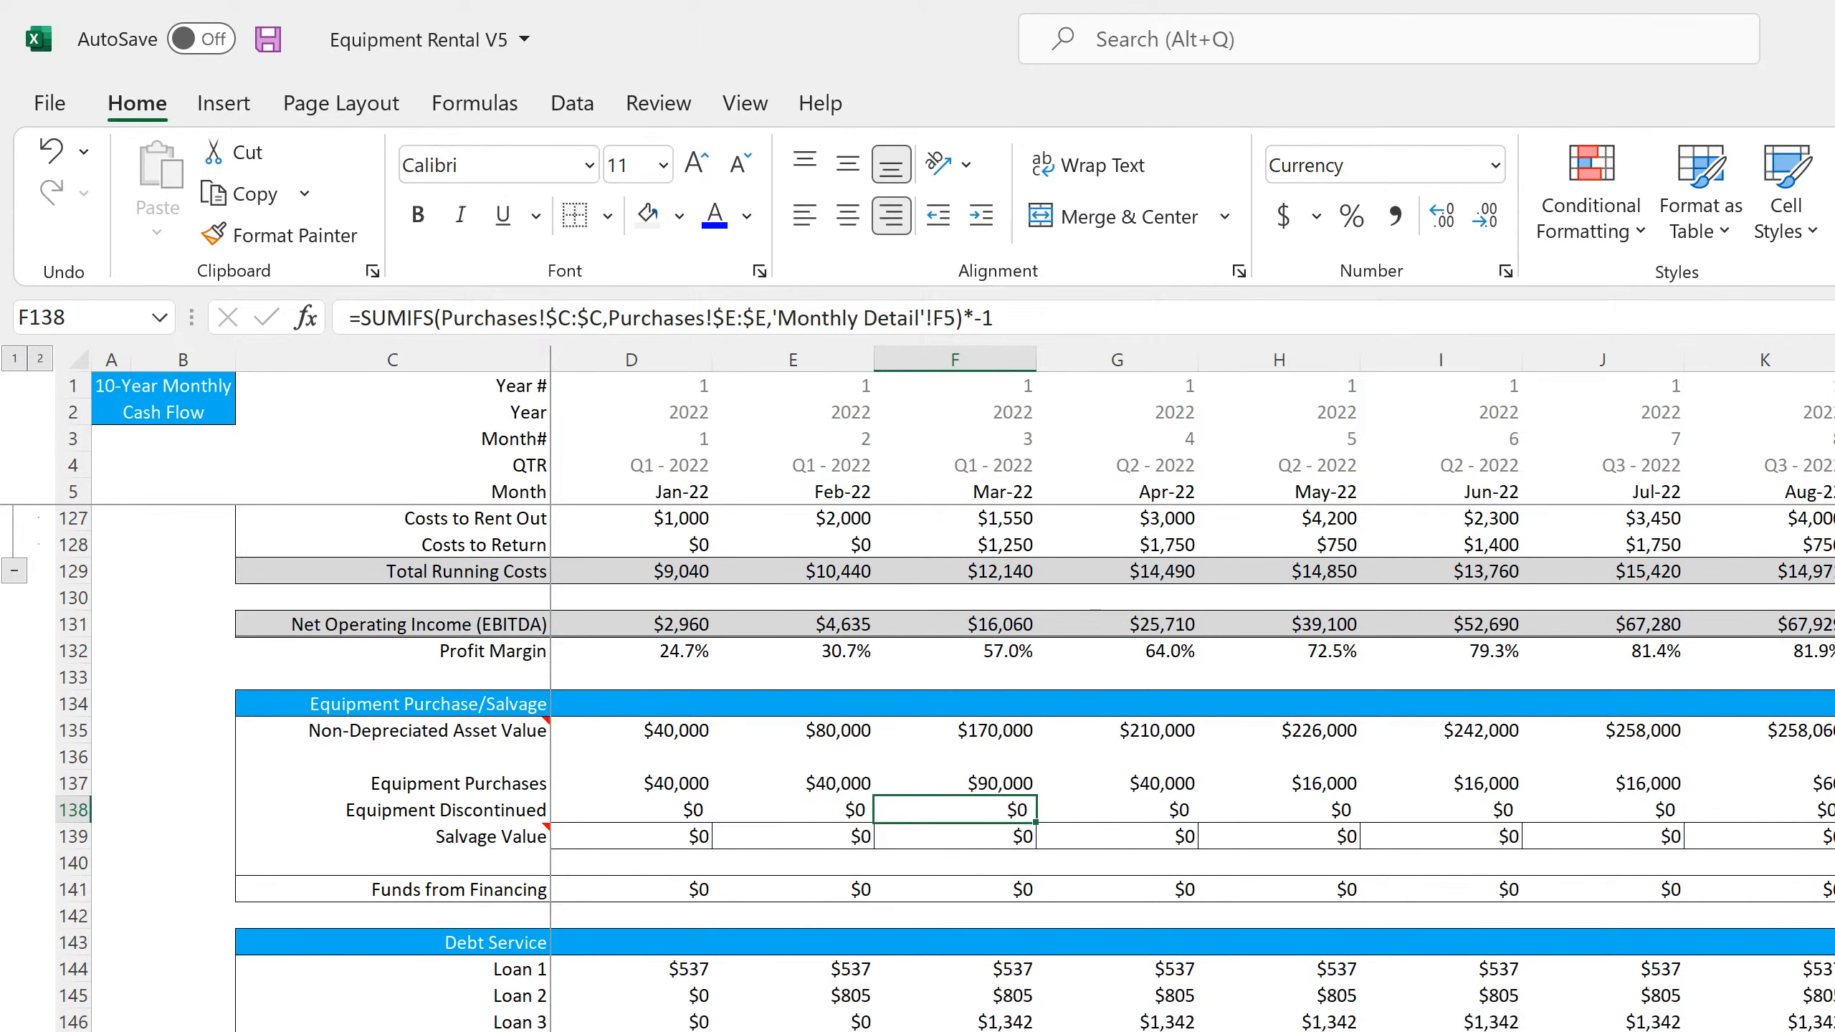
{"action": "scroll", "coordinate": [1032, 766], "scroll_direction": "down", "scroll_amount": 4}
{"action": "scroll", "coordinate": [1033, 766], "scroll_direction": "up", "scroll_amount": 3}
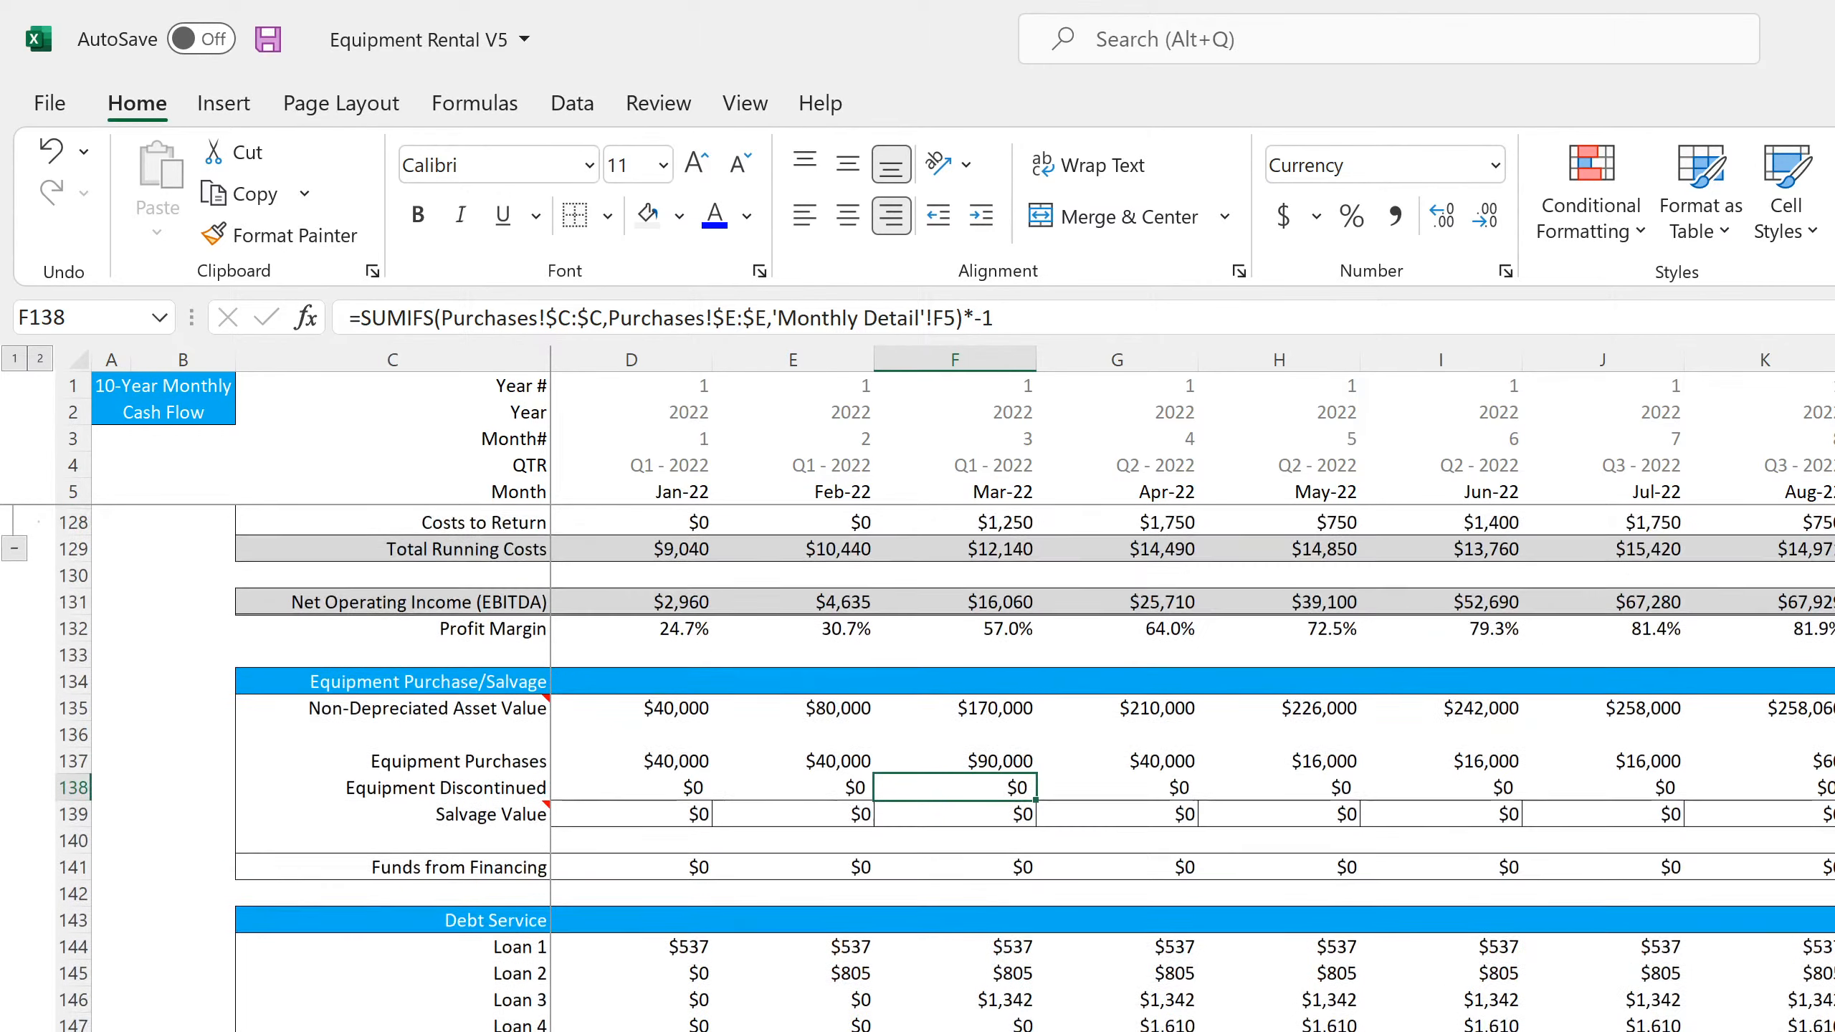
{"action": "key", "text": "Right"}
{"action": "key", "text": "Right"}
{"action": "key", "text": "Right"}
{"action": "key", "text": "Right"}
{"action": "key", "text": "Right"}
{"action": "key", "text": "Right"}
{"action": "key", "text": "Right"}
{"action": "key", "text": "Right"}
{"action": "key", "text": "Right"}
{"action": "key", "text": "Right"}
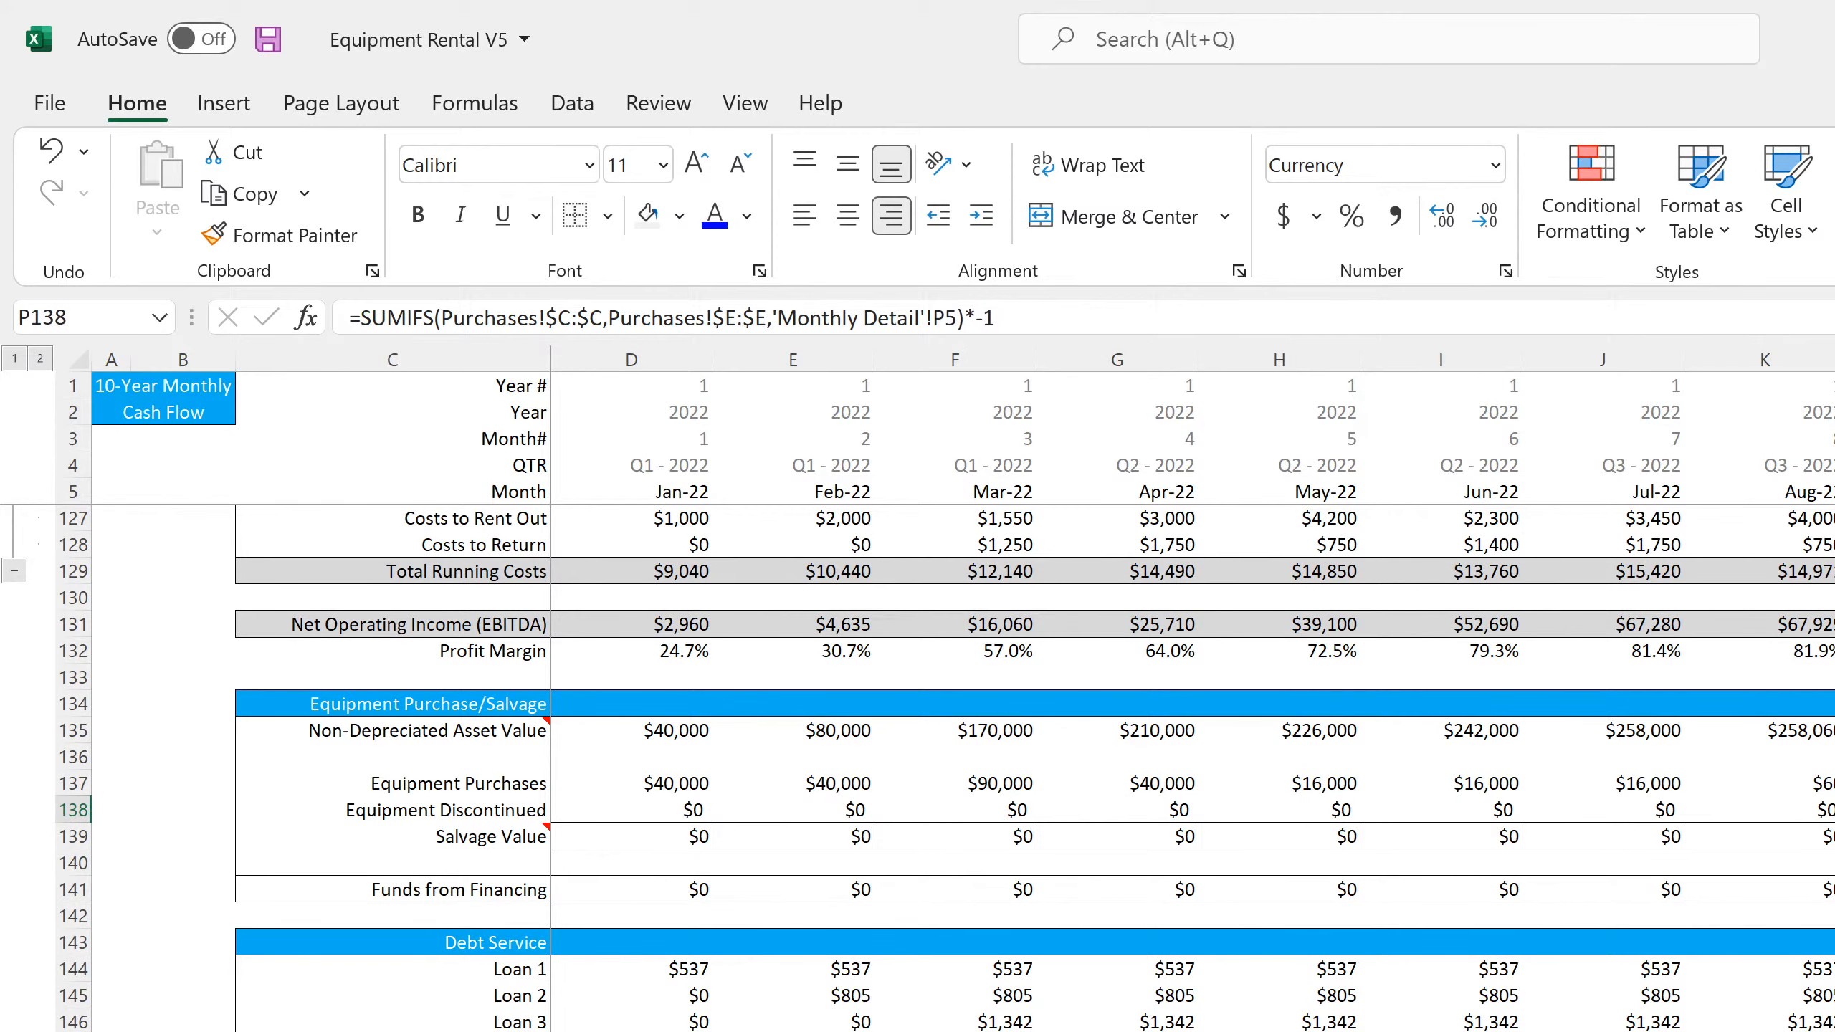
{"action": "key", "text": "Right"}
{"action": "key", "text": "Right"}
{"action": "key", "text": "Right"}
{"action": "key", "text": "Right"}
{"action": "key", "text": "Right"}
{"action": "key", "text": "Right"}
{"action": "key", "text": "Right"}
{"action": "key", "text": "Right"}
{"action": "key", "text": "Right"}
{"action": "key", "text": "Right"}
{"action": "key", "text": "Right"}
{"action": "key", "text": "Right"}
{"action": "key", "text": "Right"}
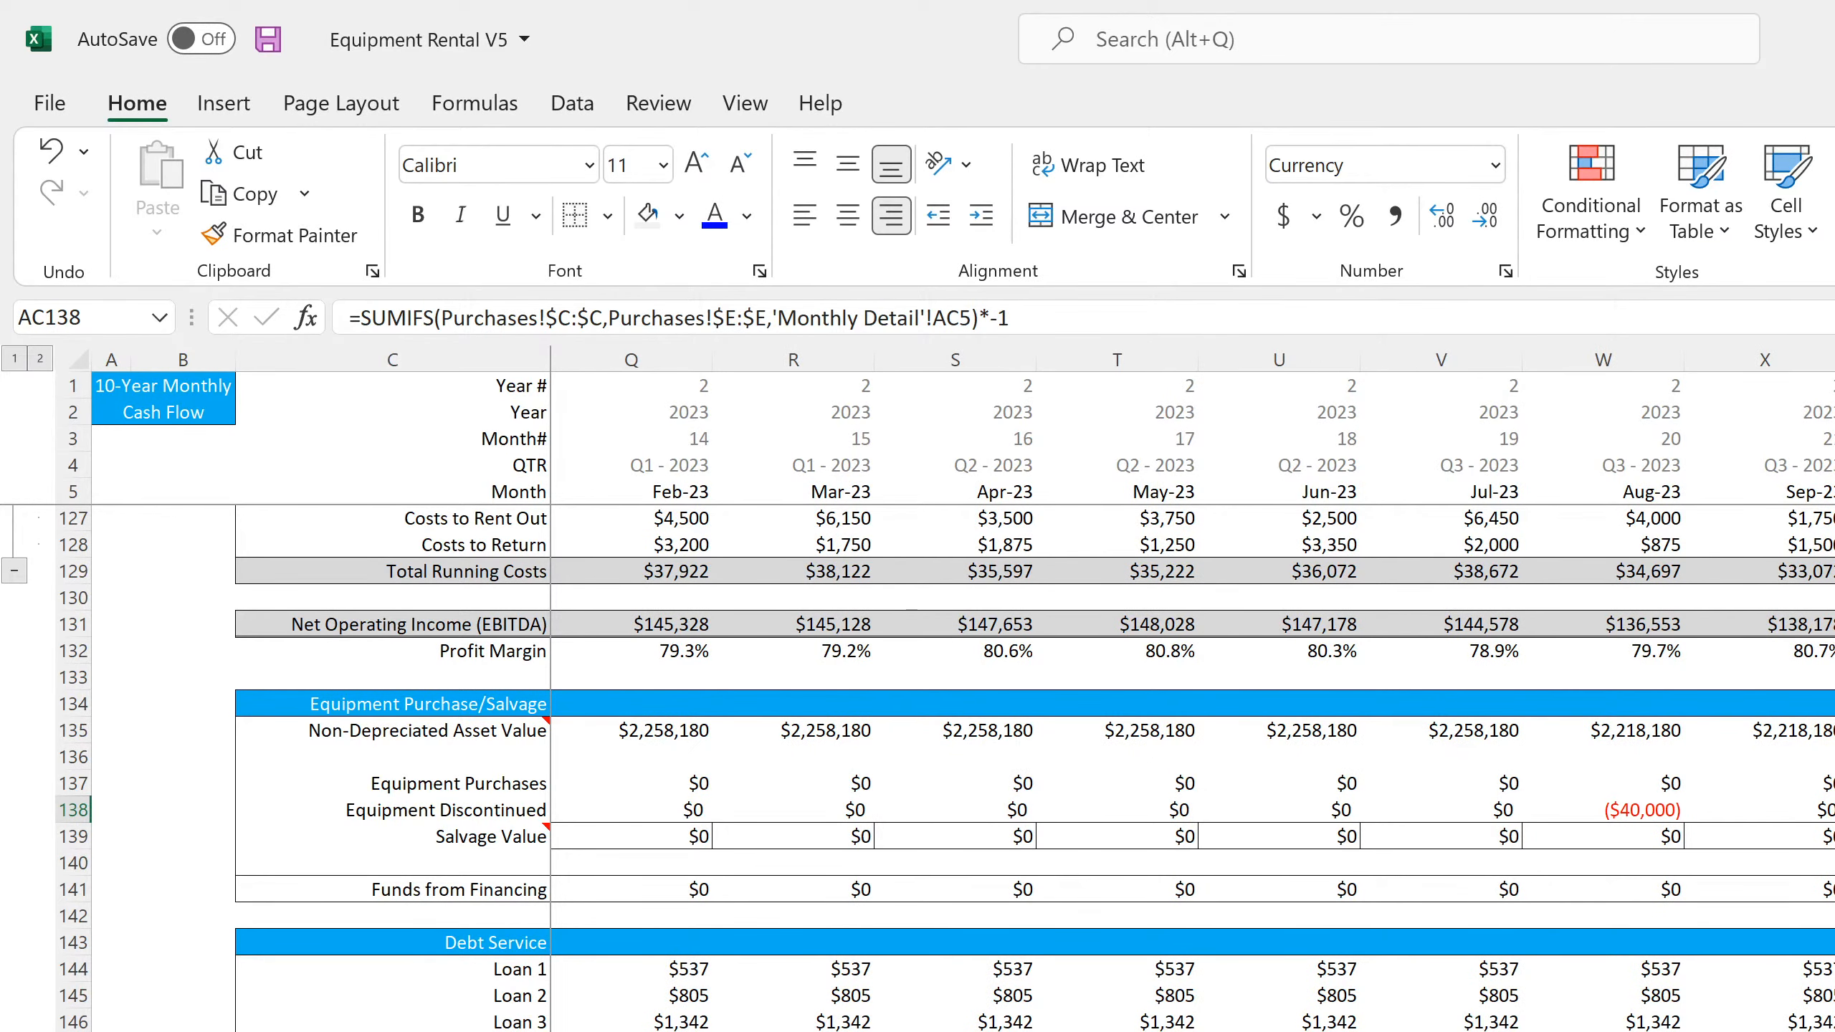
{"action": "scroll", "coordinate": [1033, 766], "scroll_direction": "down", "scroll_amount": 4}
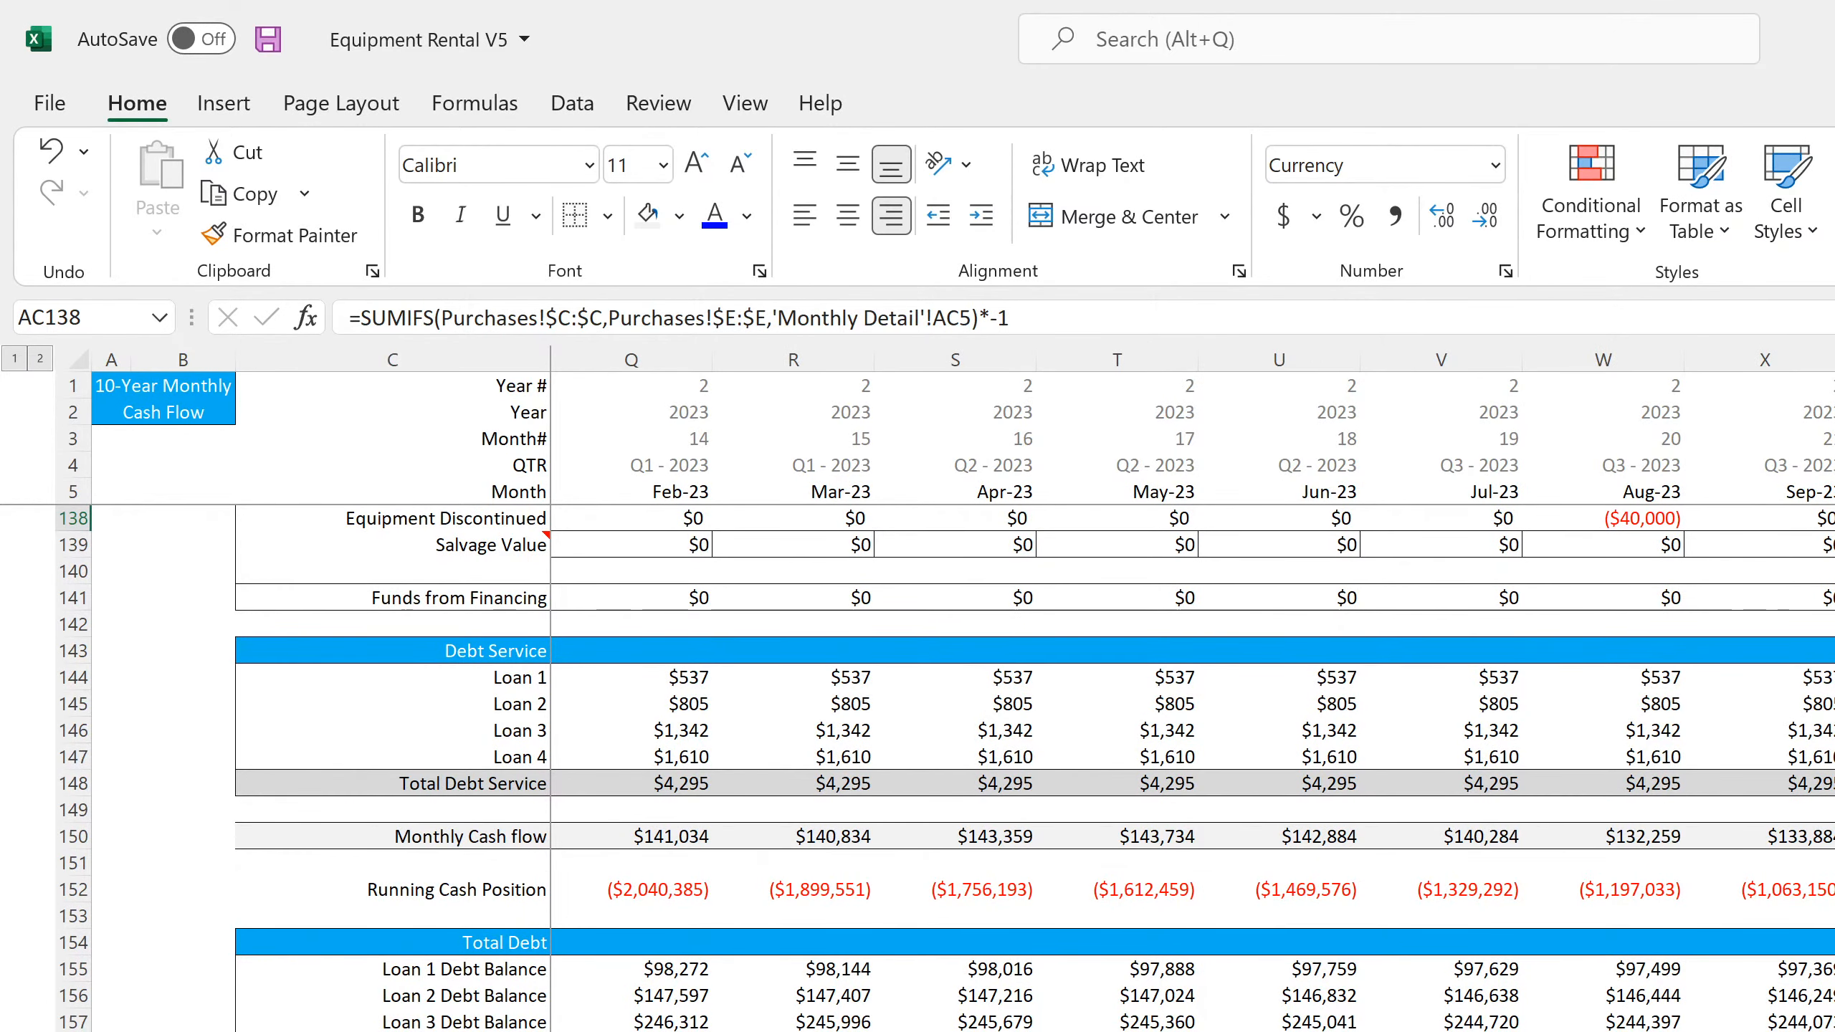
{"action": "scroll", "coordinate": [1032, 766], "scroll_direction": "up", "scroll_amount": 4}
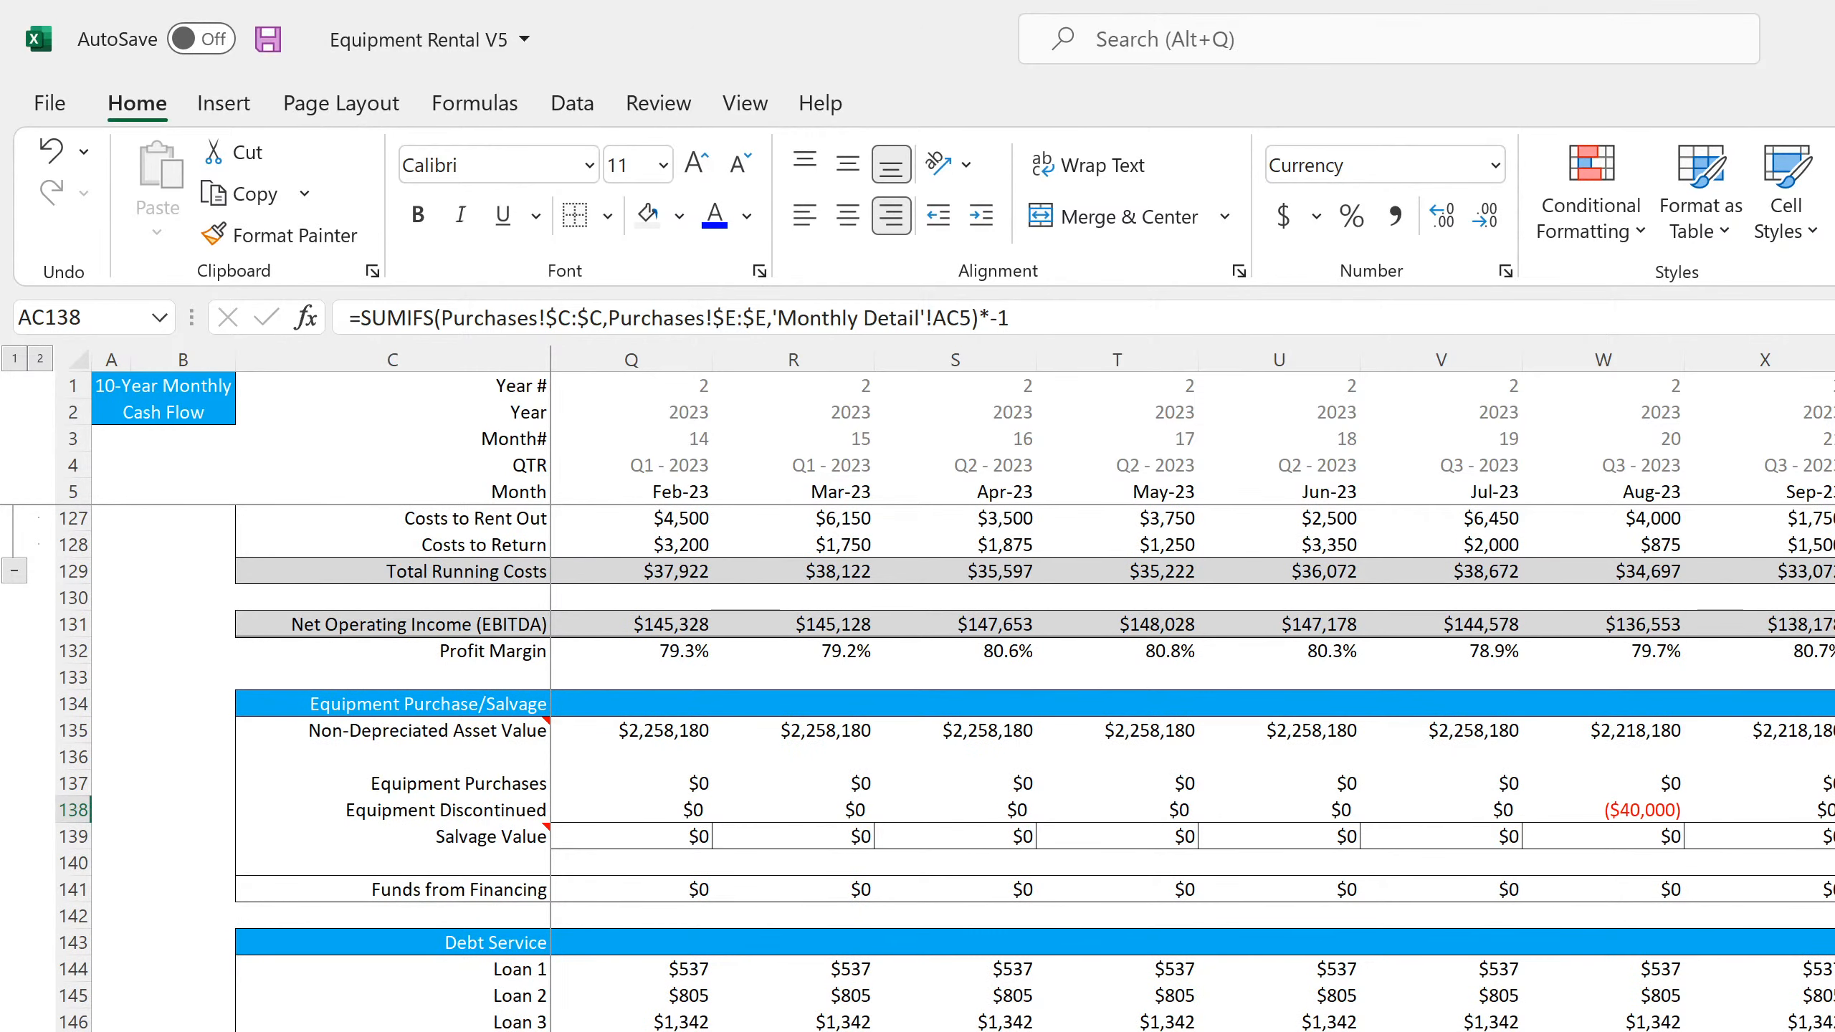
Inspect the Aug-23 monthly cash flow formula in W150 and review the running cash position on the monthly and annual sheets
{"action": "double_click", "coordinate": [1602, 1029]}
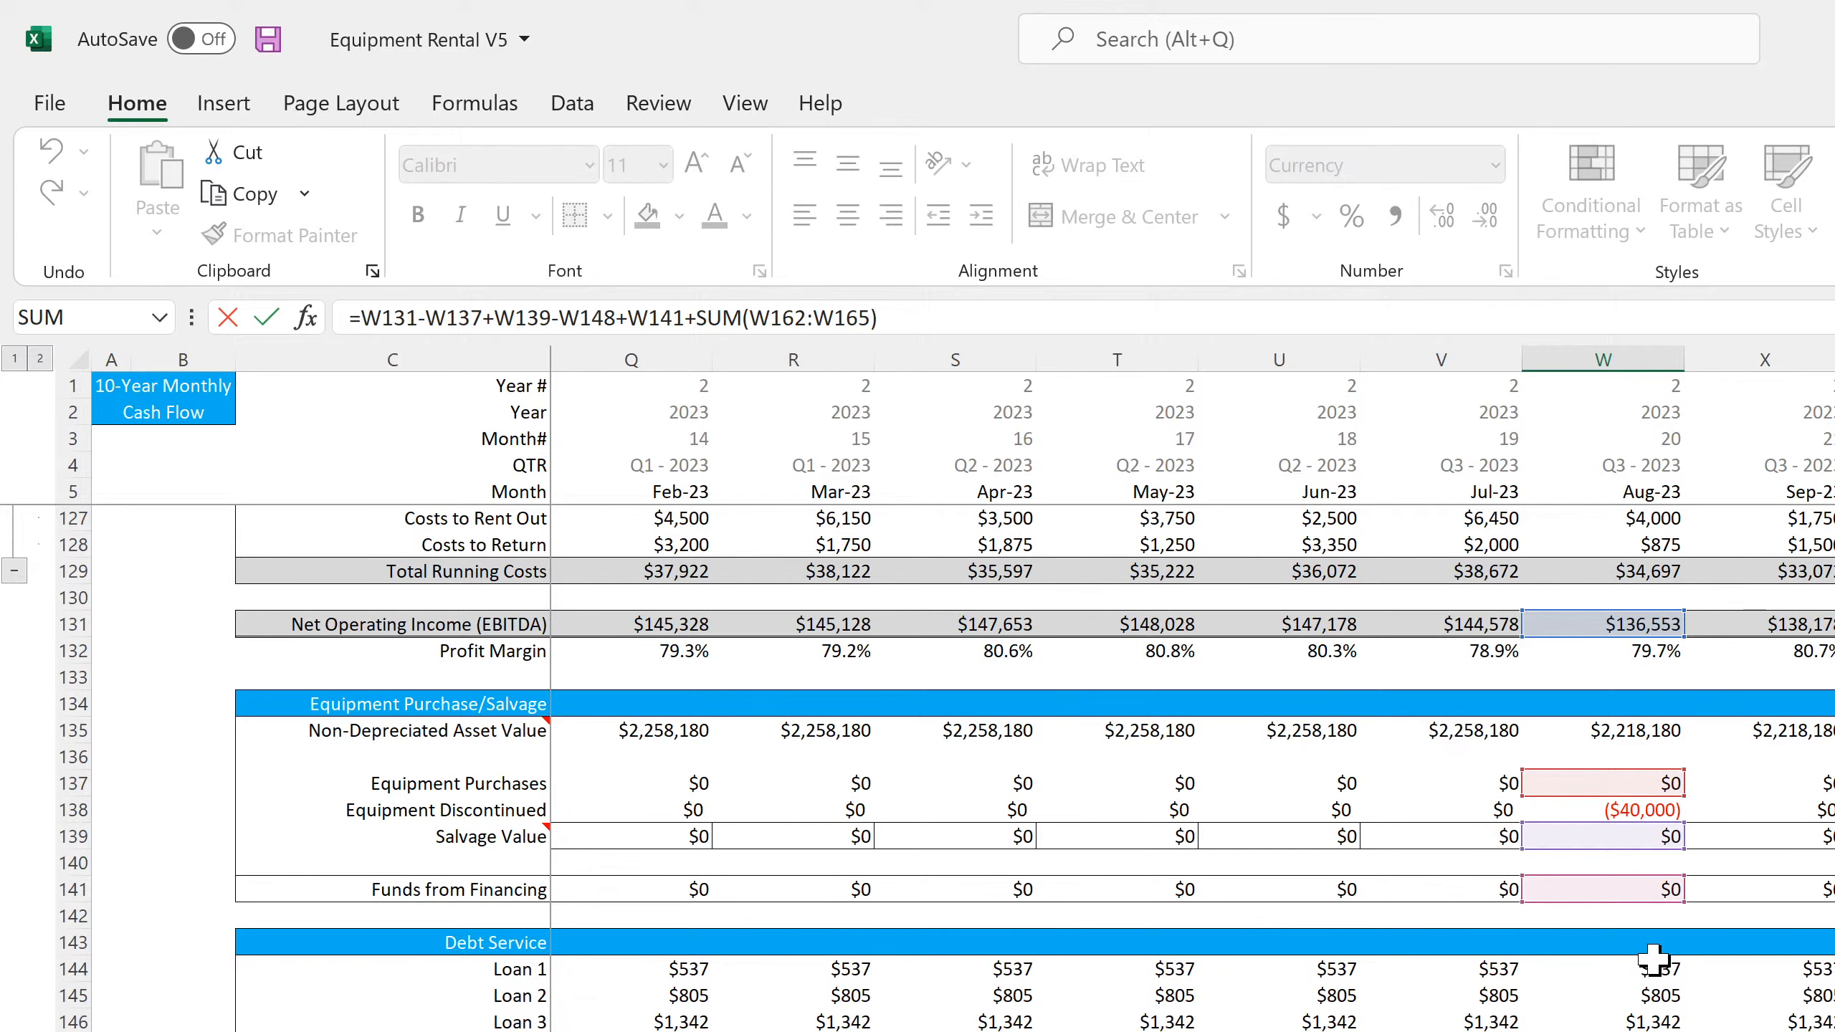
{"action": "key", "text": "Return"}
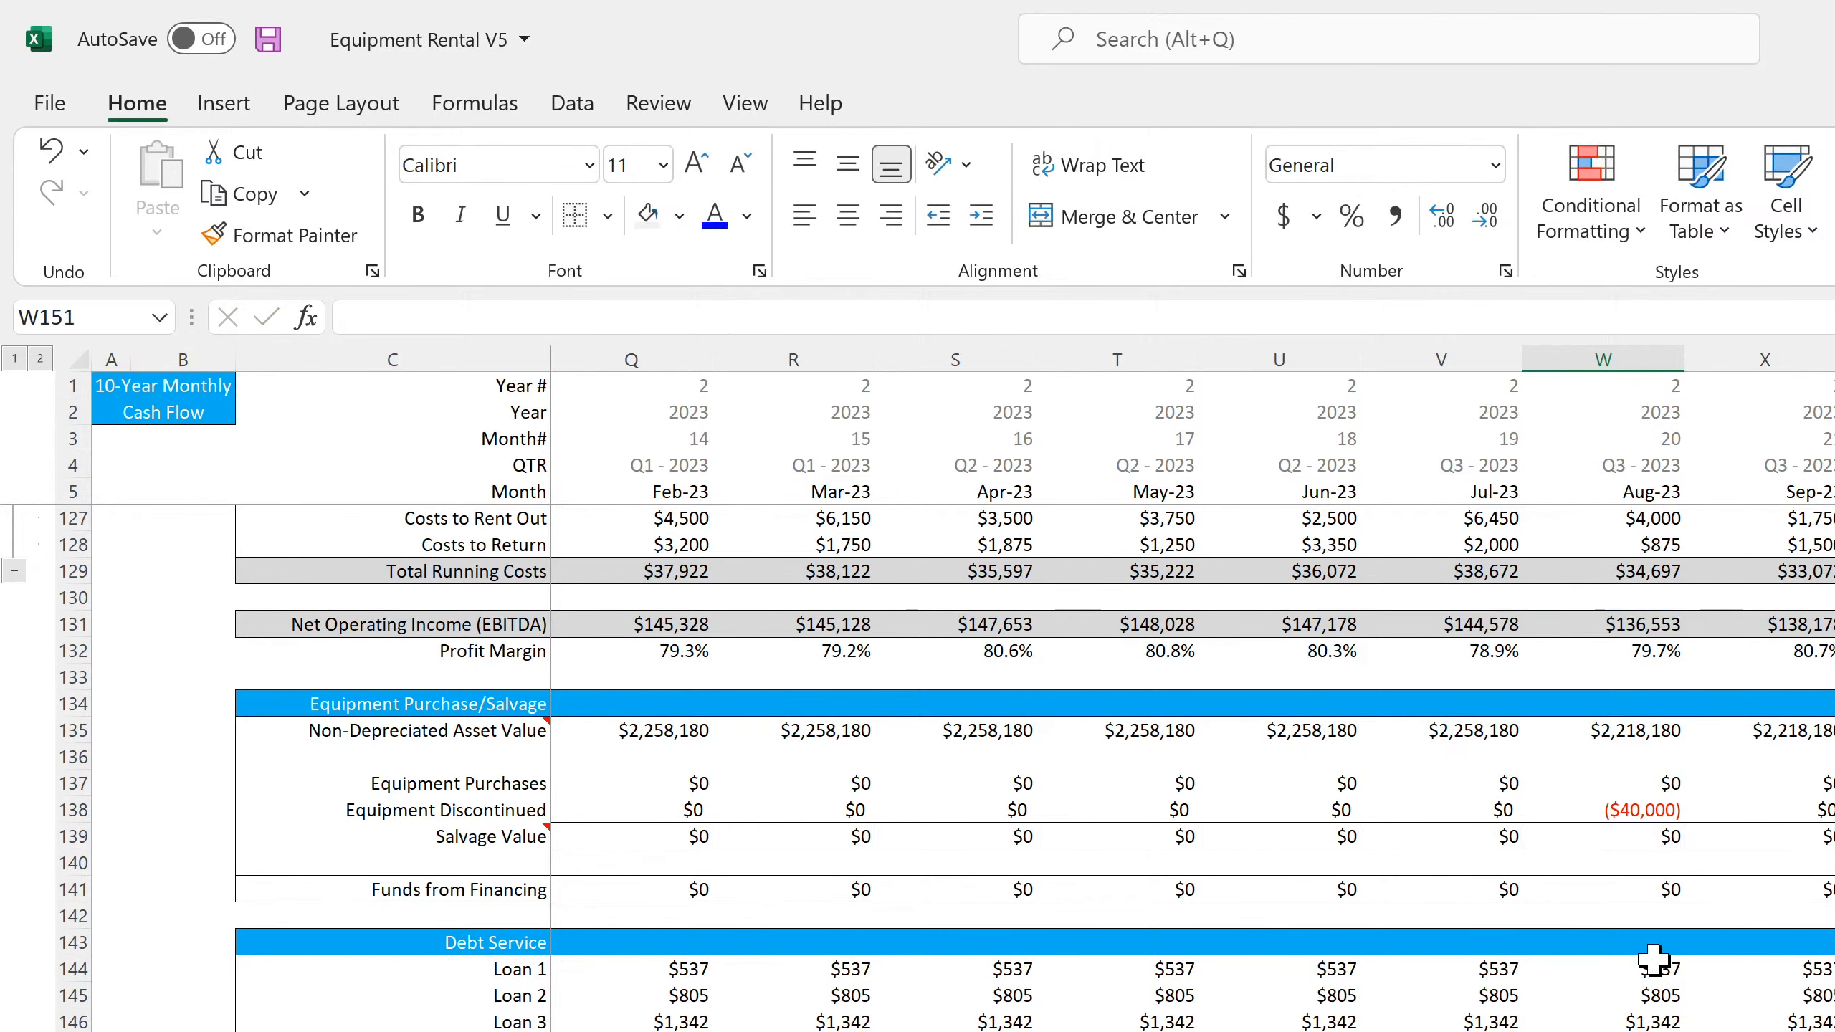
{"action": "scroll", "coordinate": [1653, 959], "scroll_direction": "down", "scroll_amount": 4}
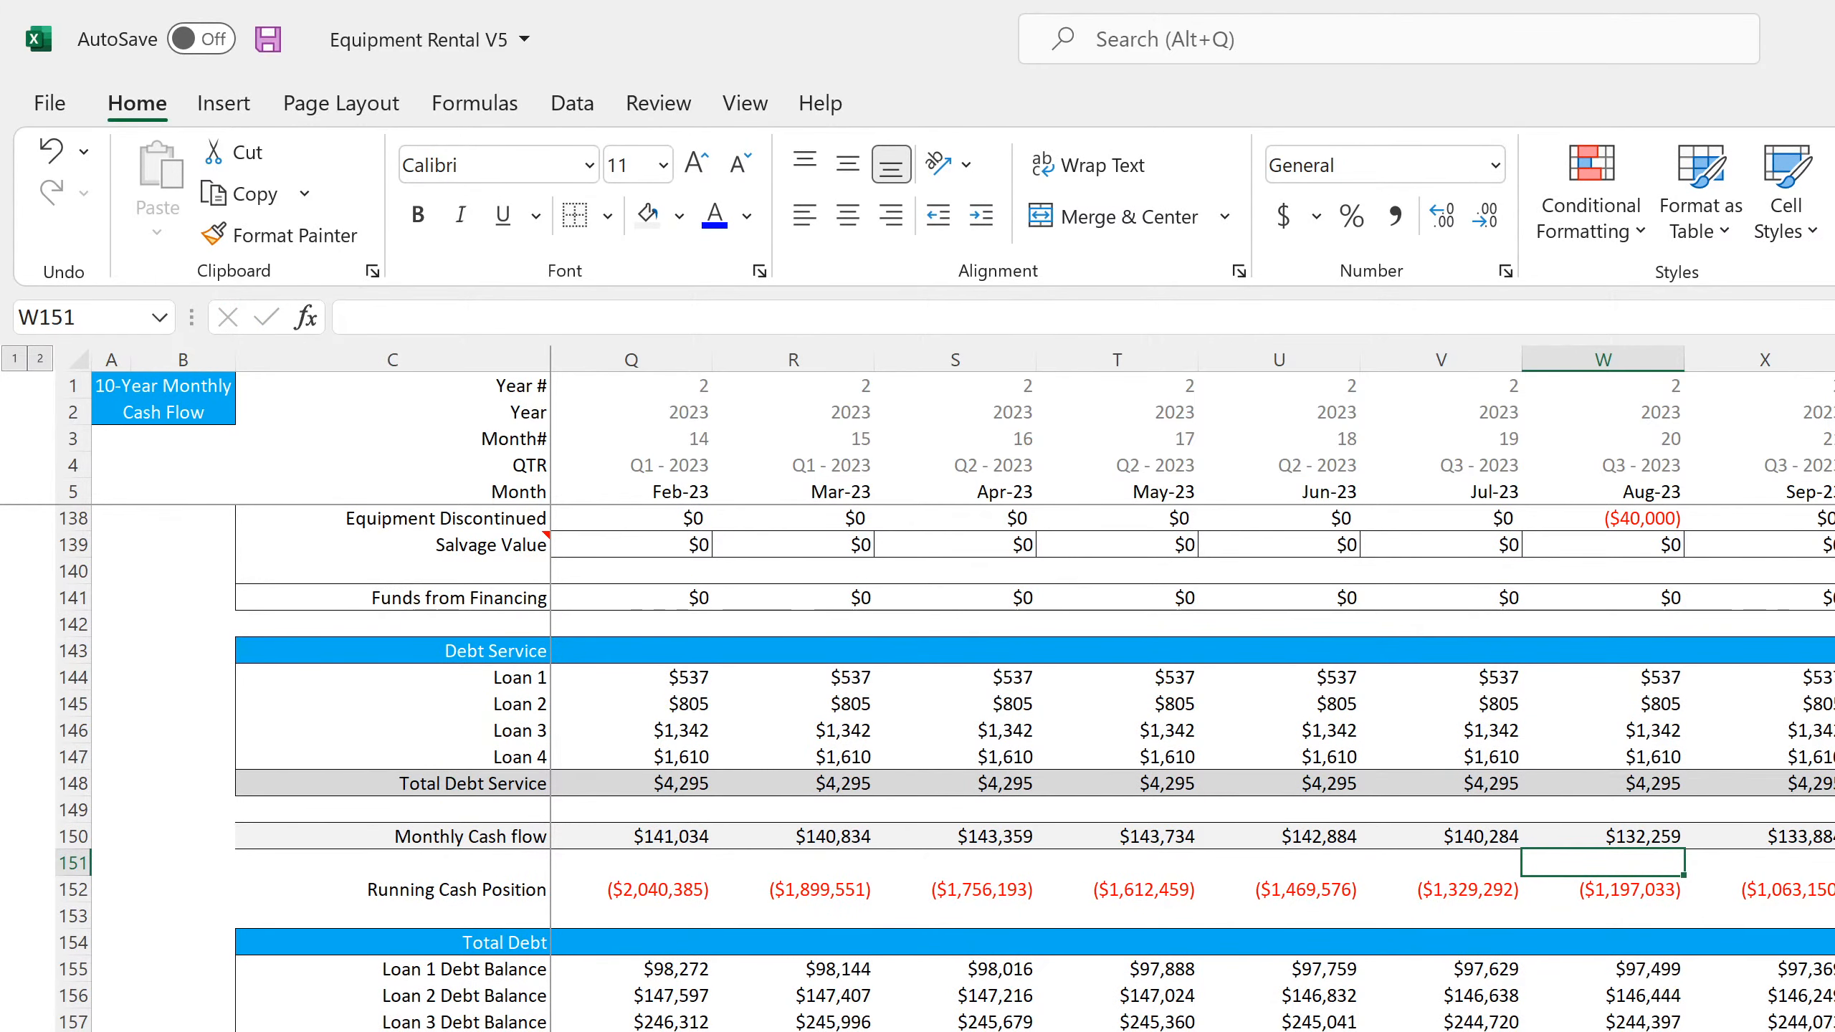
{"action": "scroll", "coordinate": [1192, 766], "scroll_direction": "right", "scroll_amount": 20}
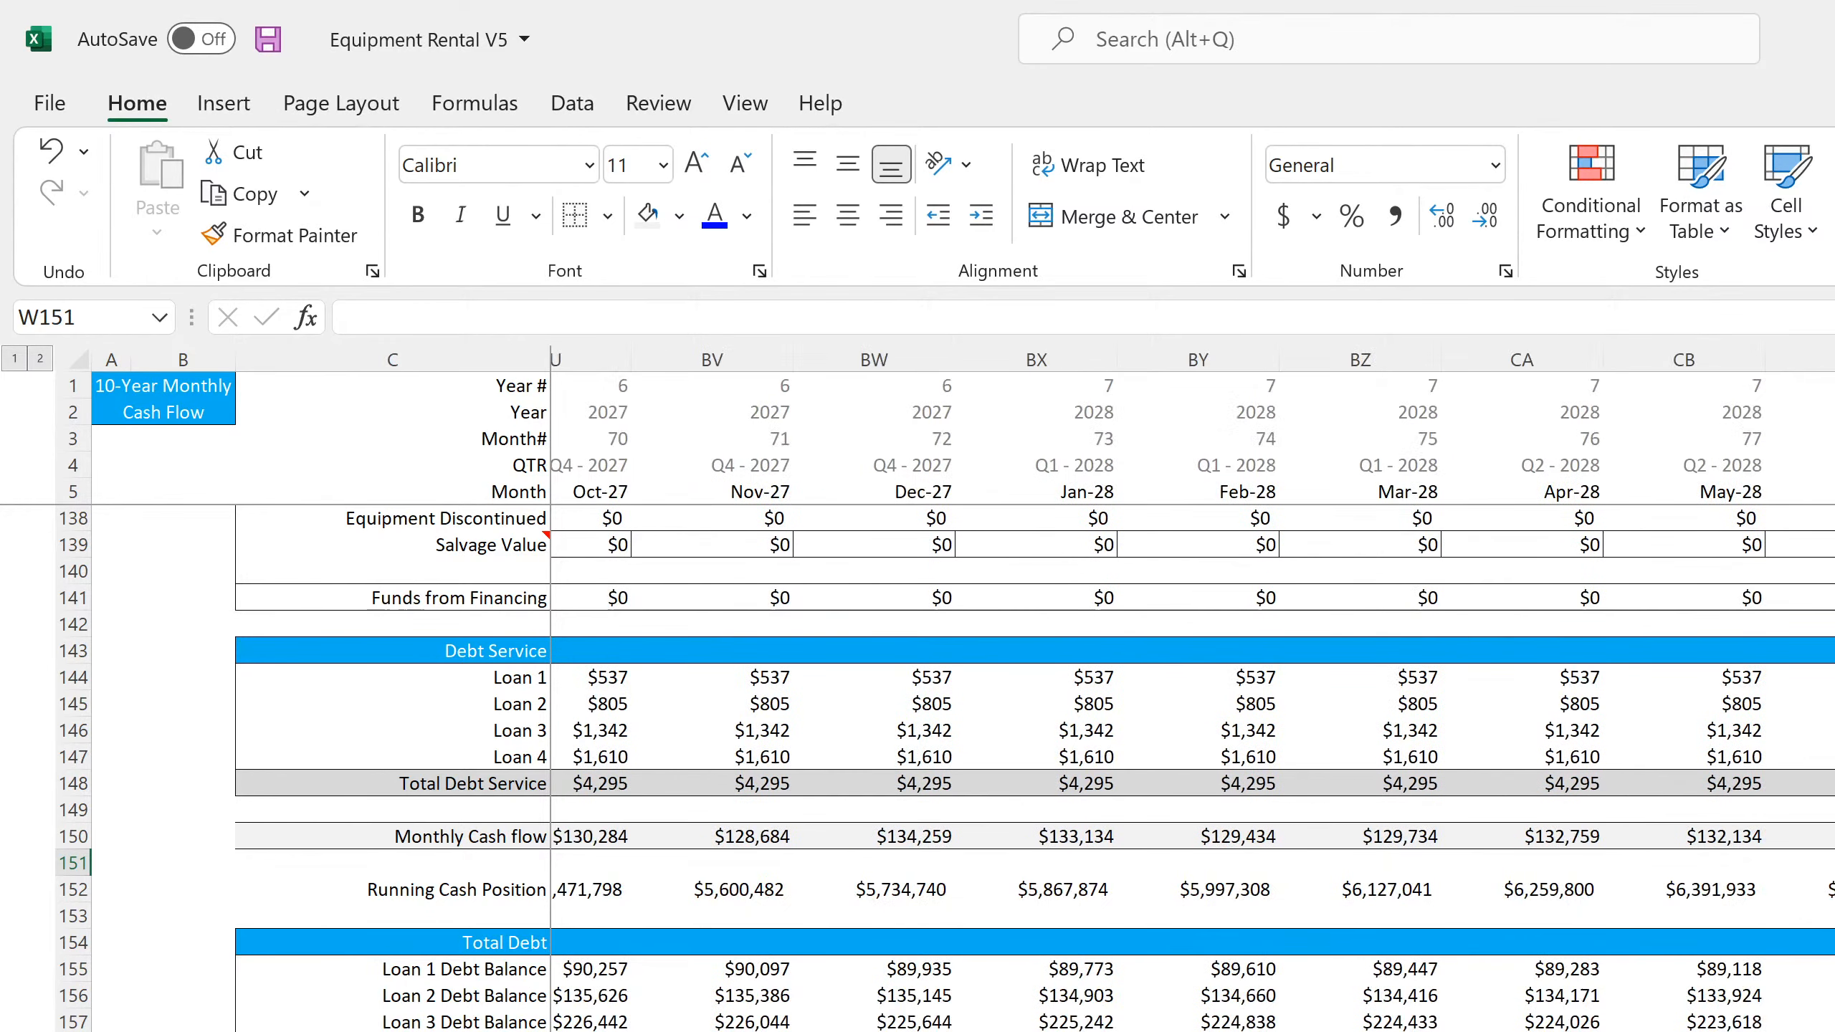
{"action": "scroll", "coordinate": [1192, 766], "scroll_direction": "left", "scroll_amount": 20}
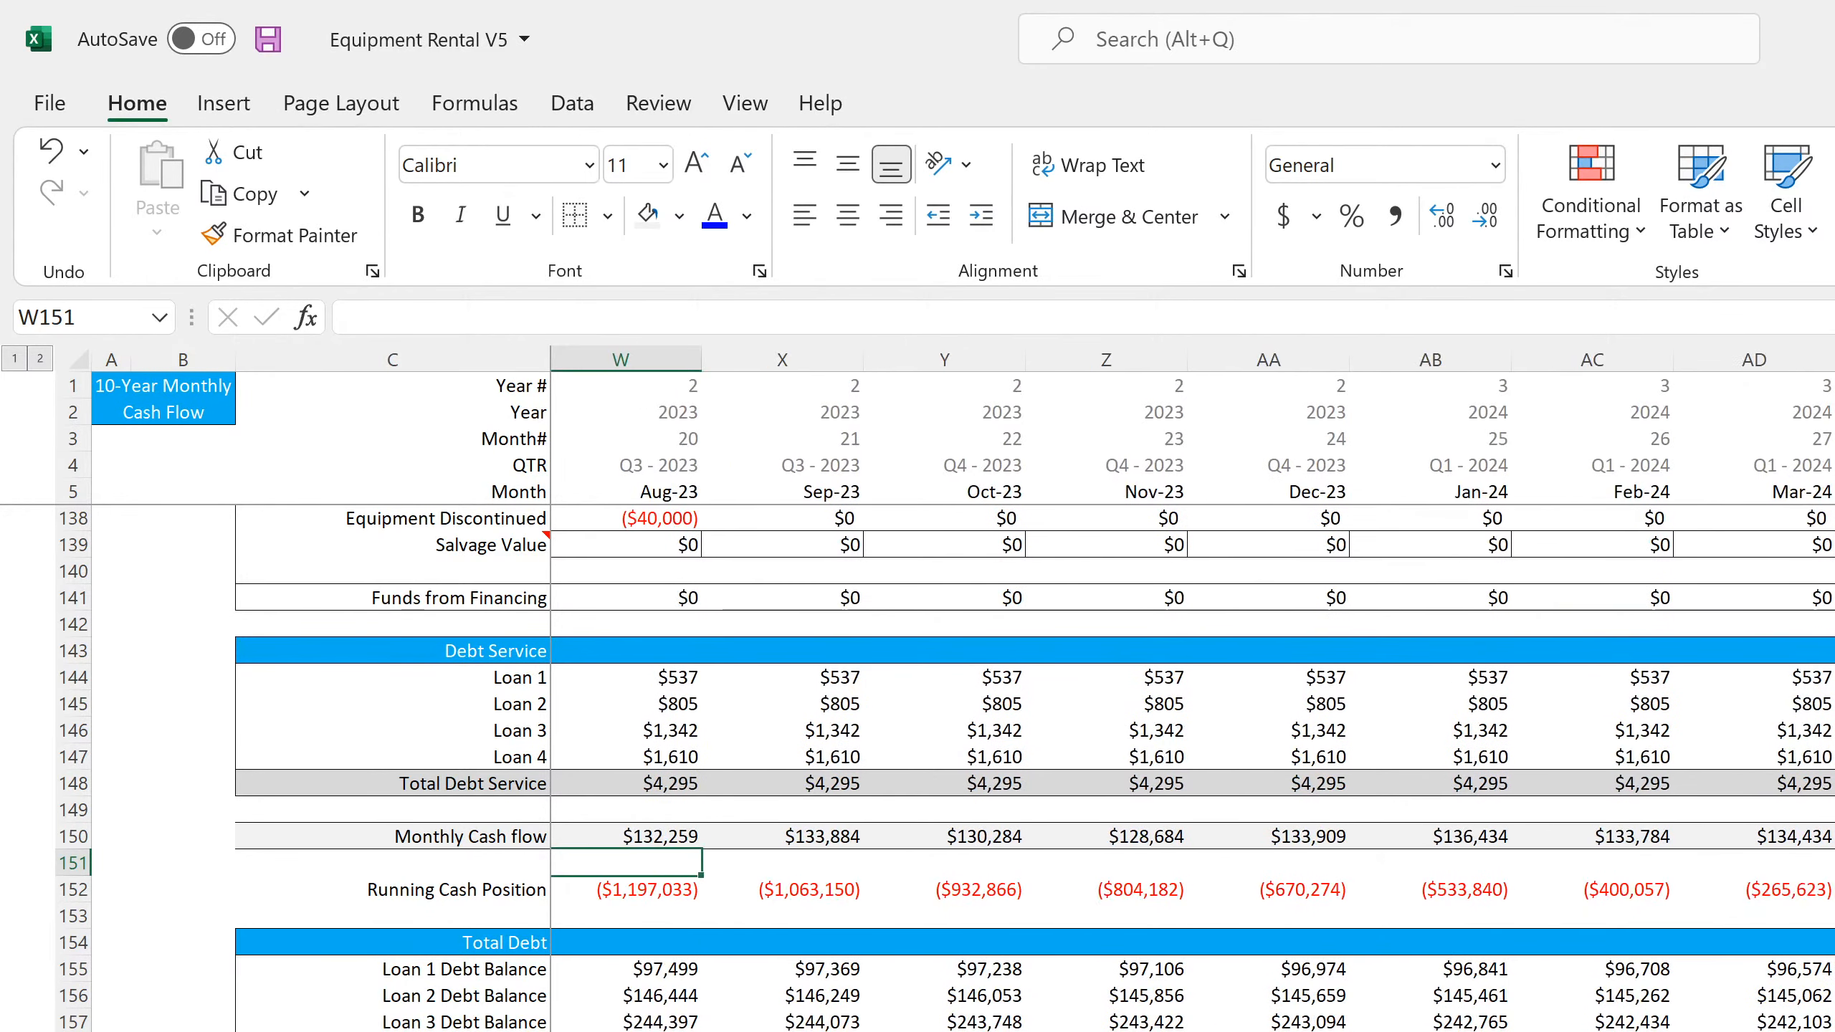
{"action": "scroll", "coordinate": [1191, 766], "scroll_direction": "up", "scroll_amount": 20}
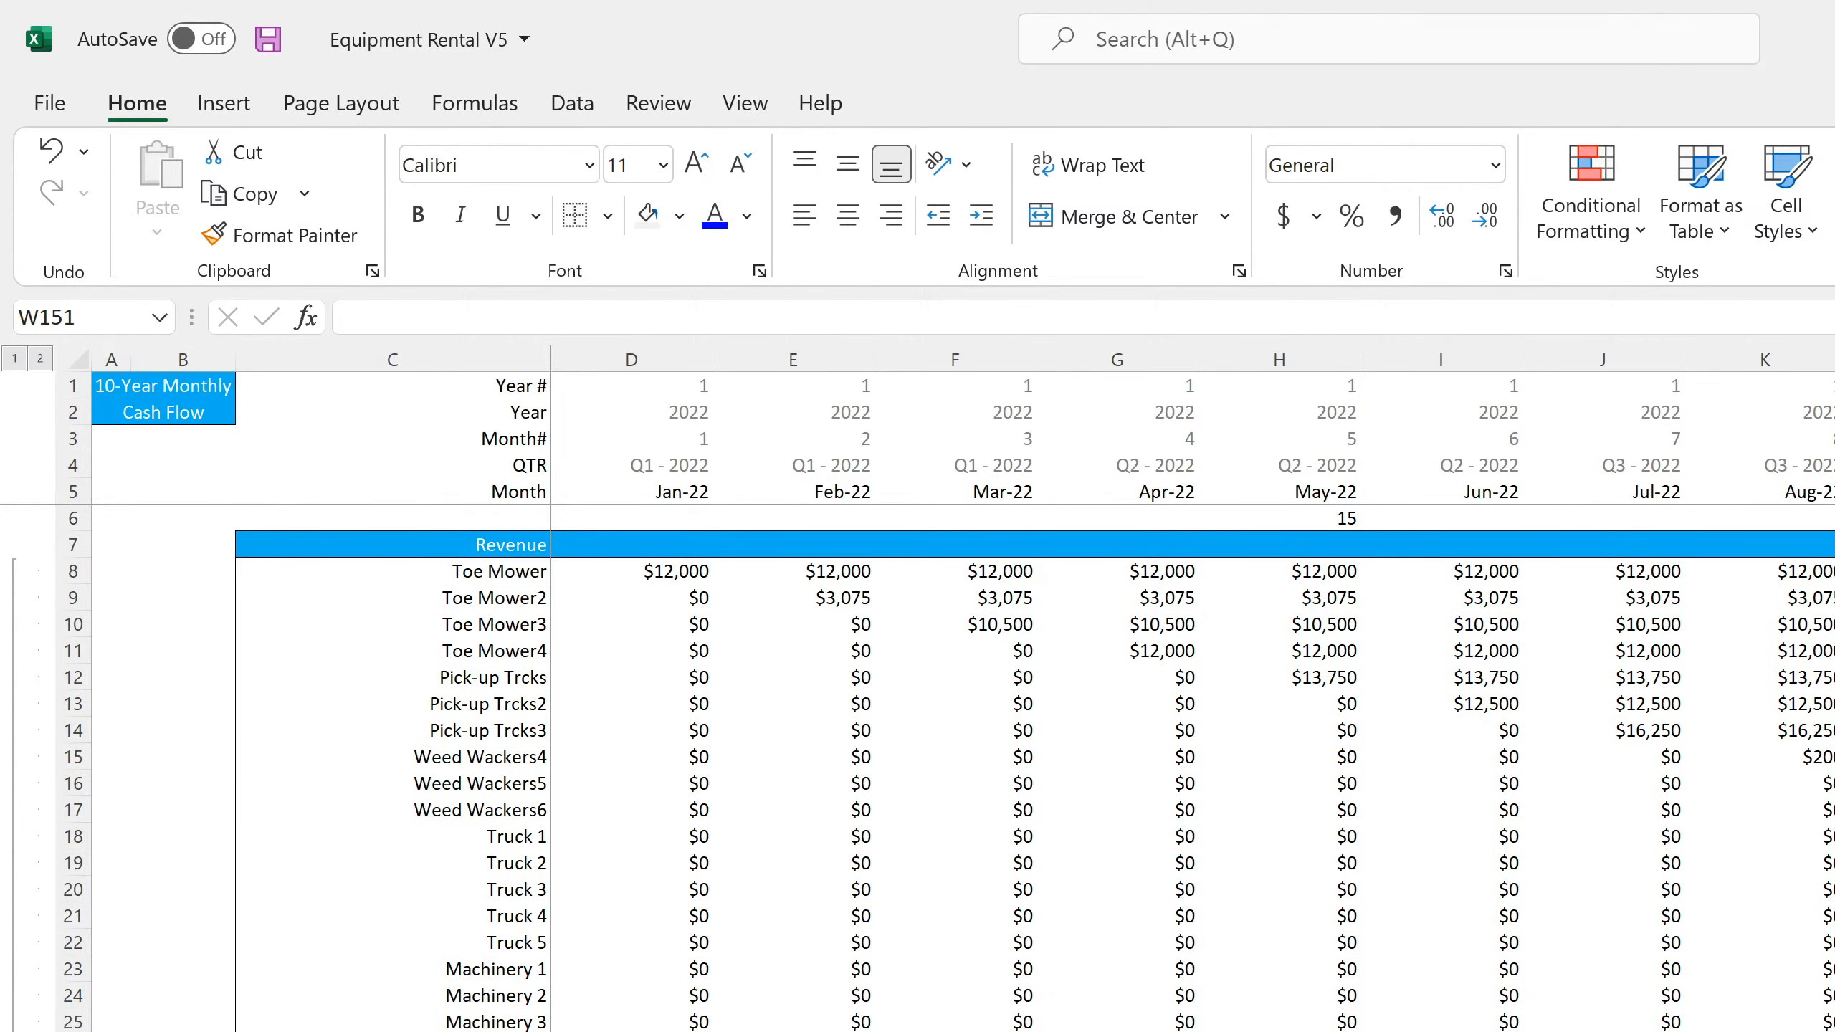
{"action": "key", "text": "ctrl+Page_Down"}
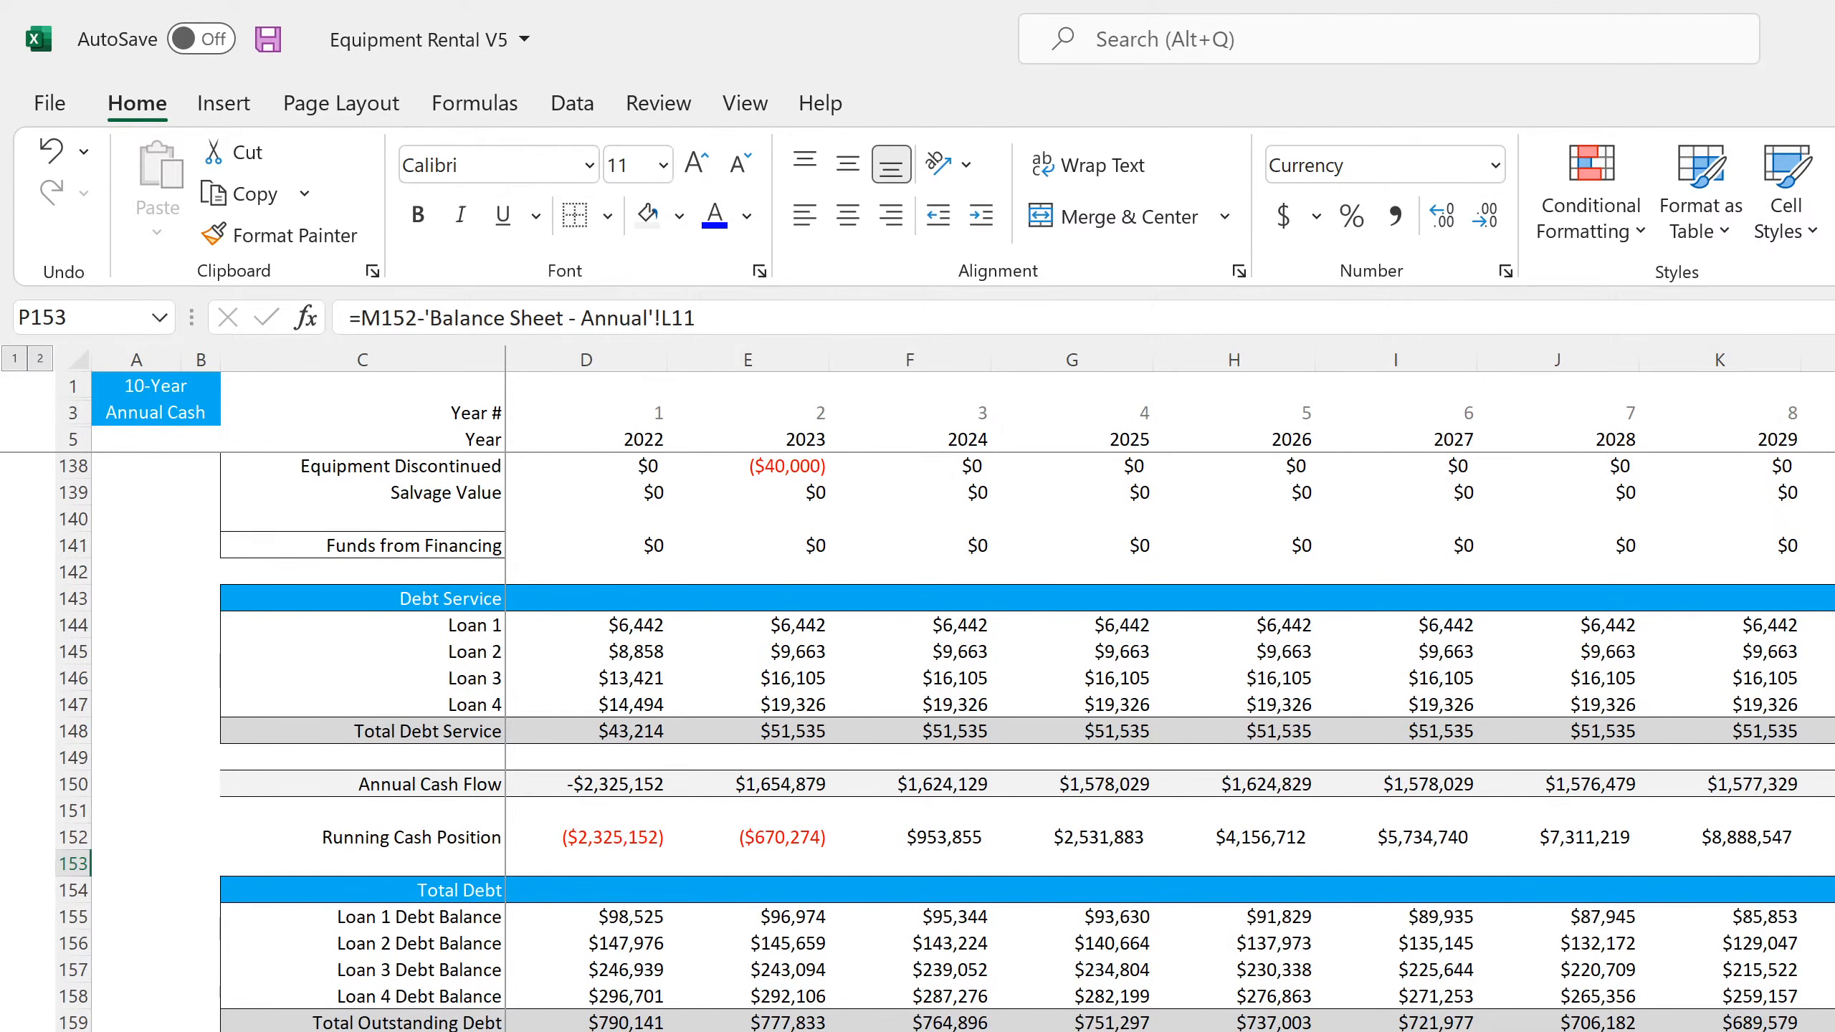
{"action": "scroll", "coordinate": [1026, 744], "scroll_direction": "up", "scroll_amount": 20}
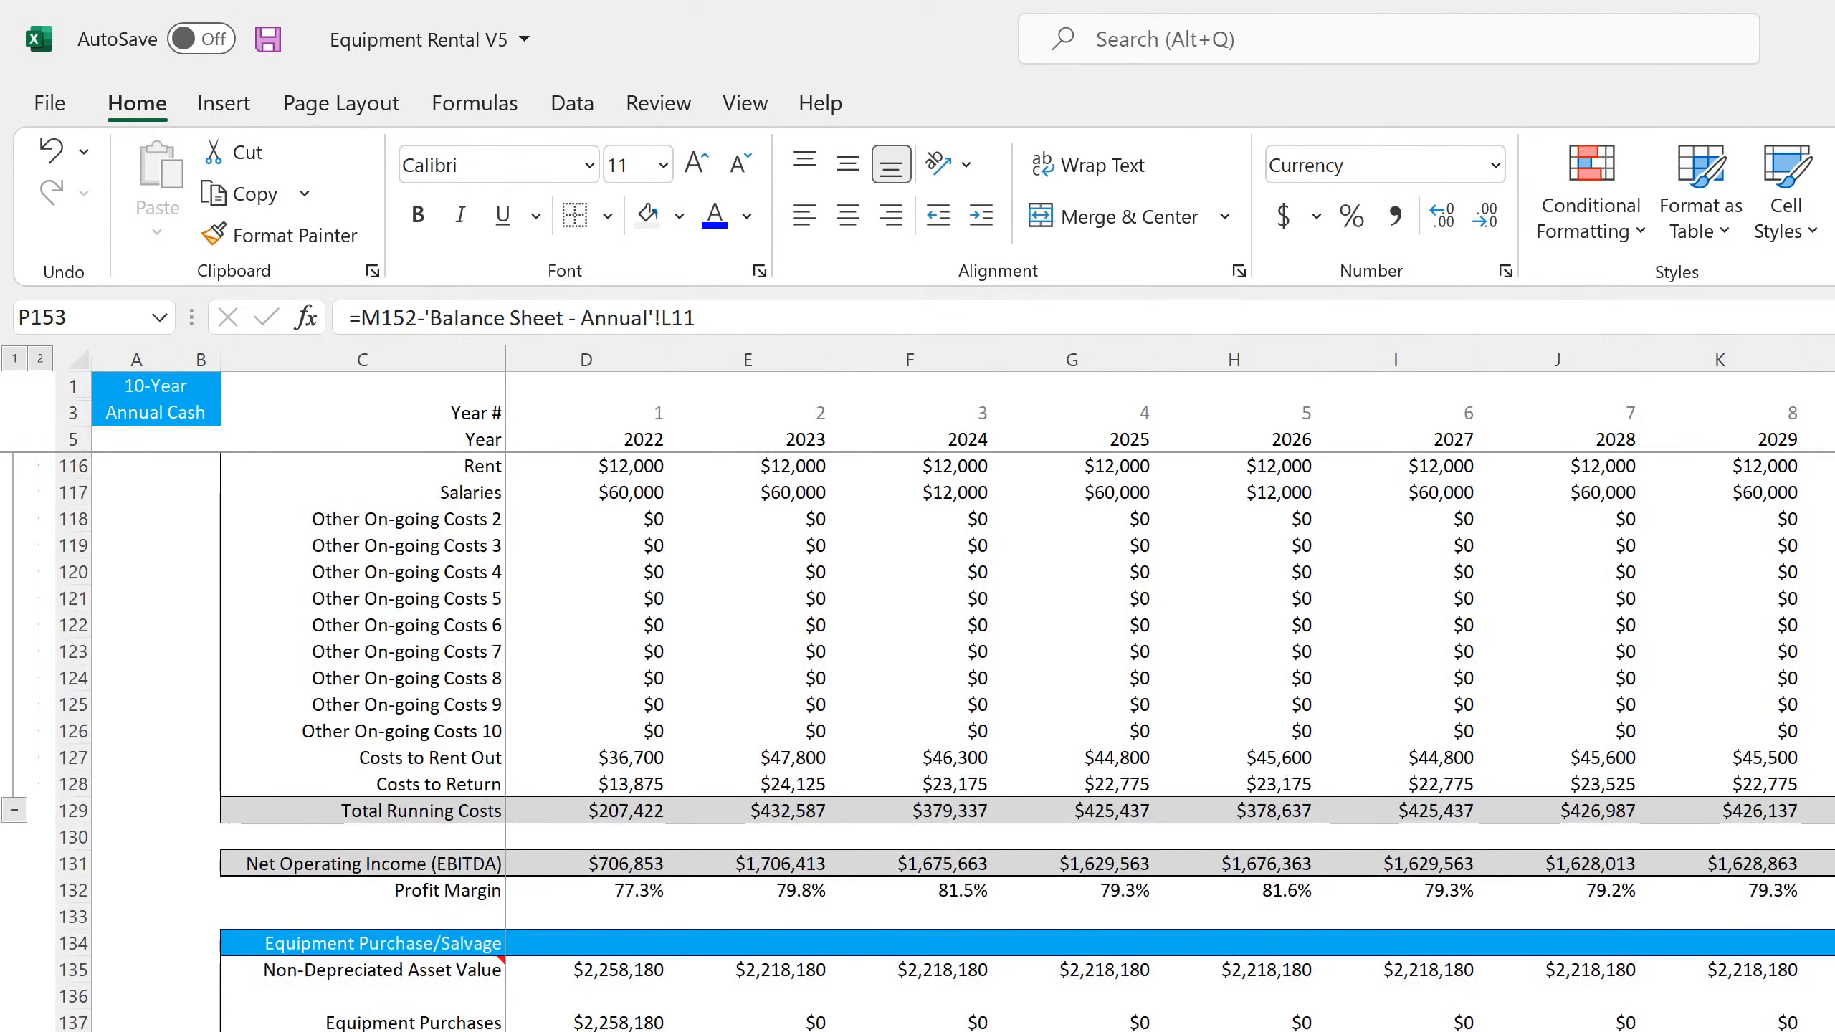
{"action": "scroll", "coordinate": [1026, 744], "scroll_direction": "up", "scroll_amount": 15}
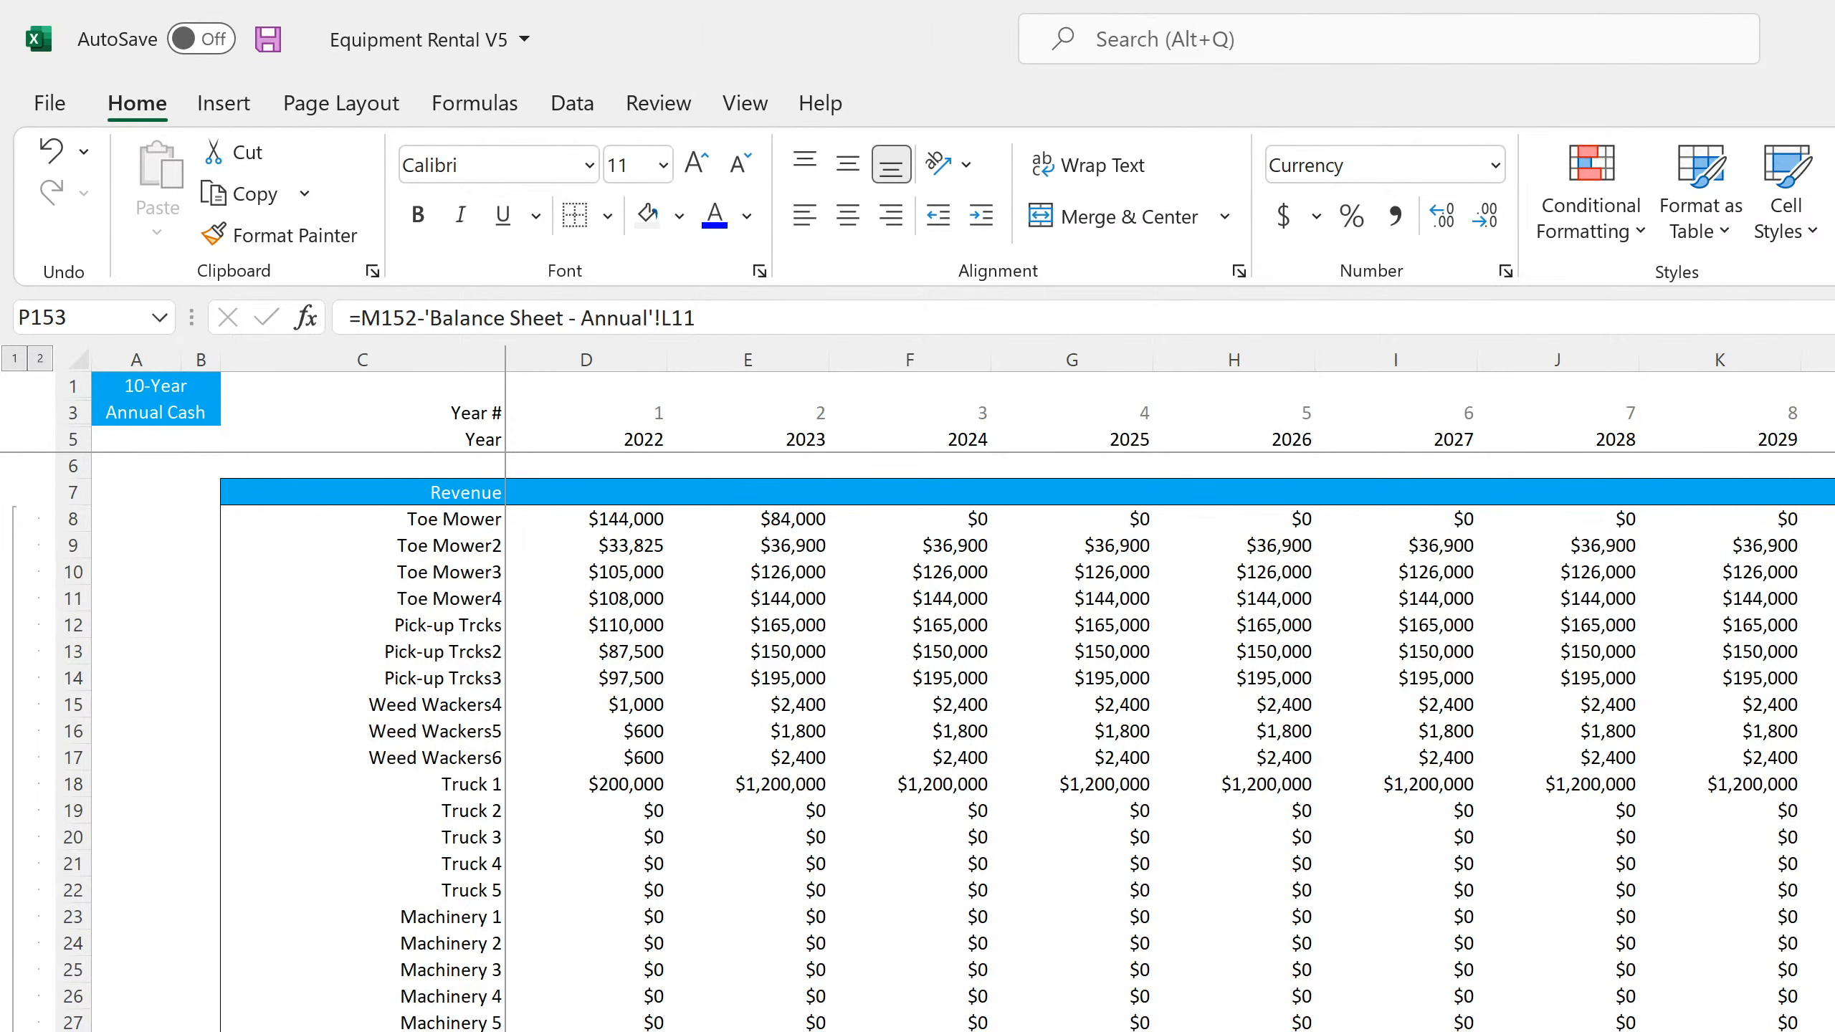
Replace the broken year reference in C3 of the Annual Financial Summary with a link to D5 on the Annual Detail sheet
{"action": "key", "text": "ctrl+Page_Down"}
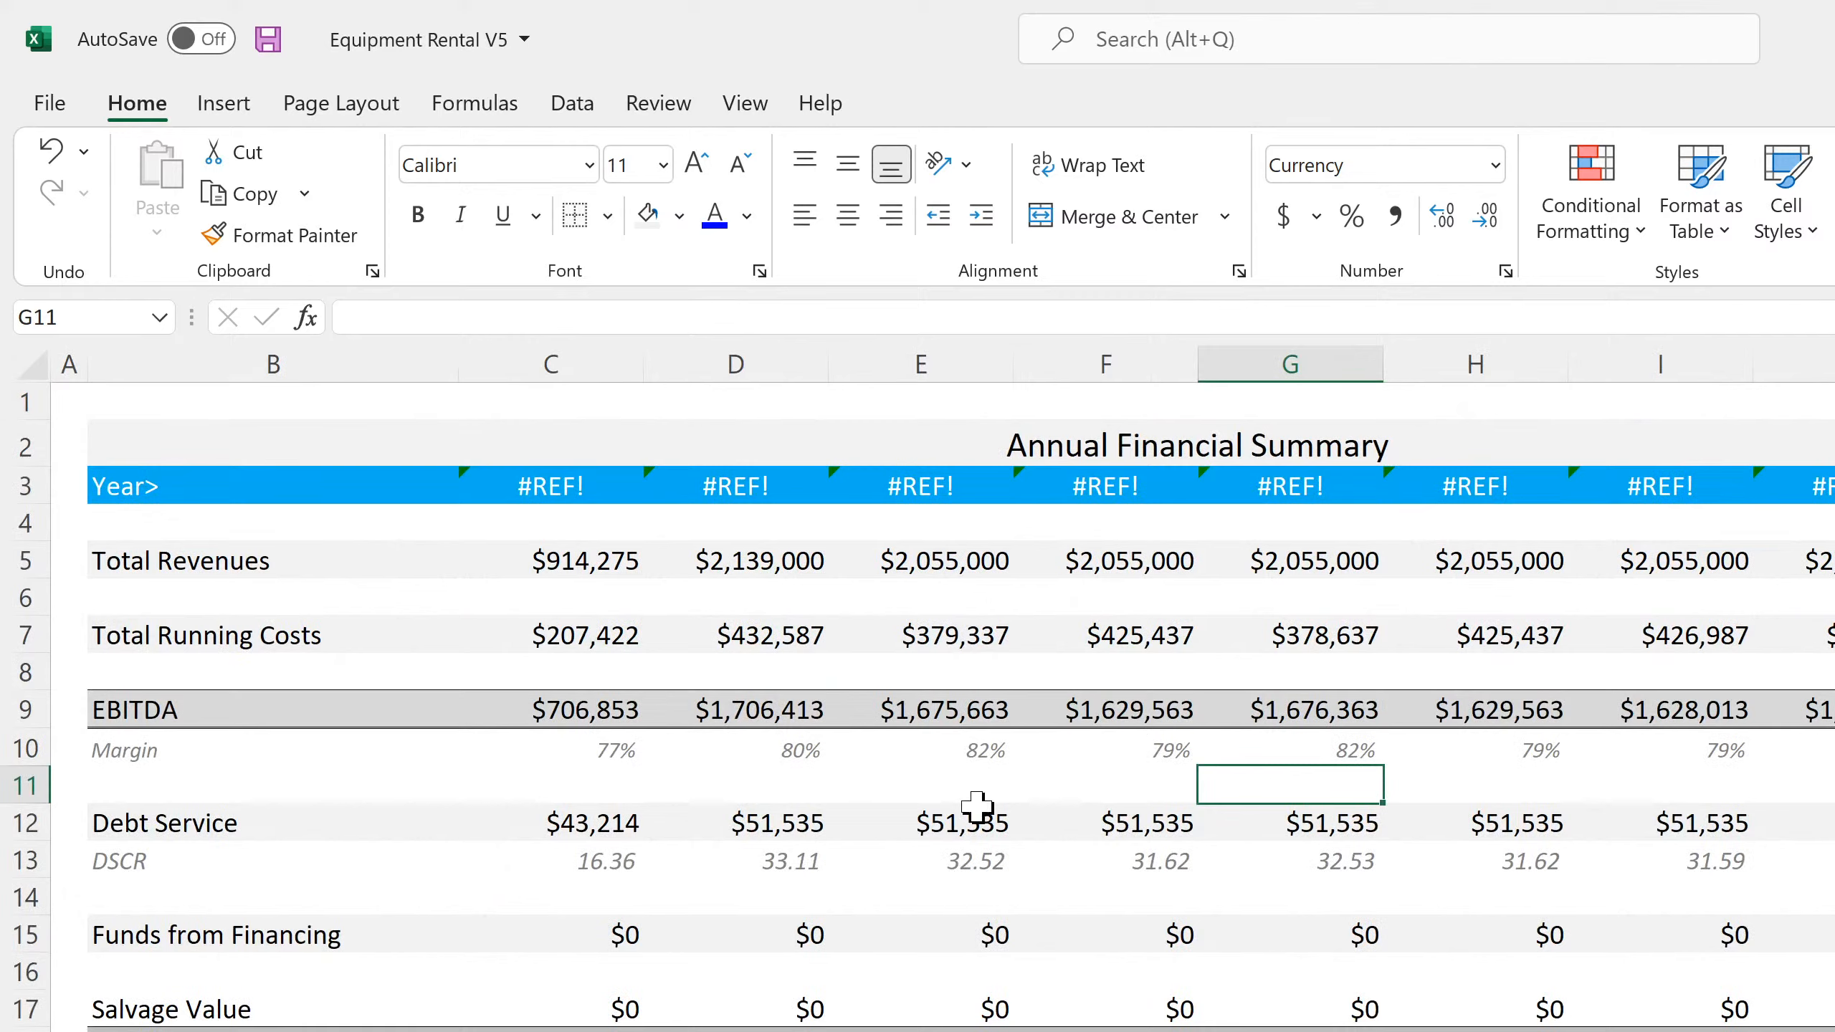
{"action": "left_click", "coordinate": [577, 488]}
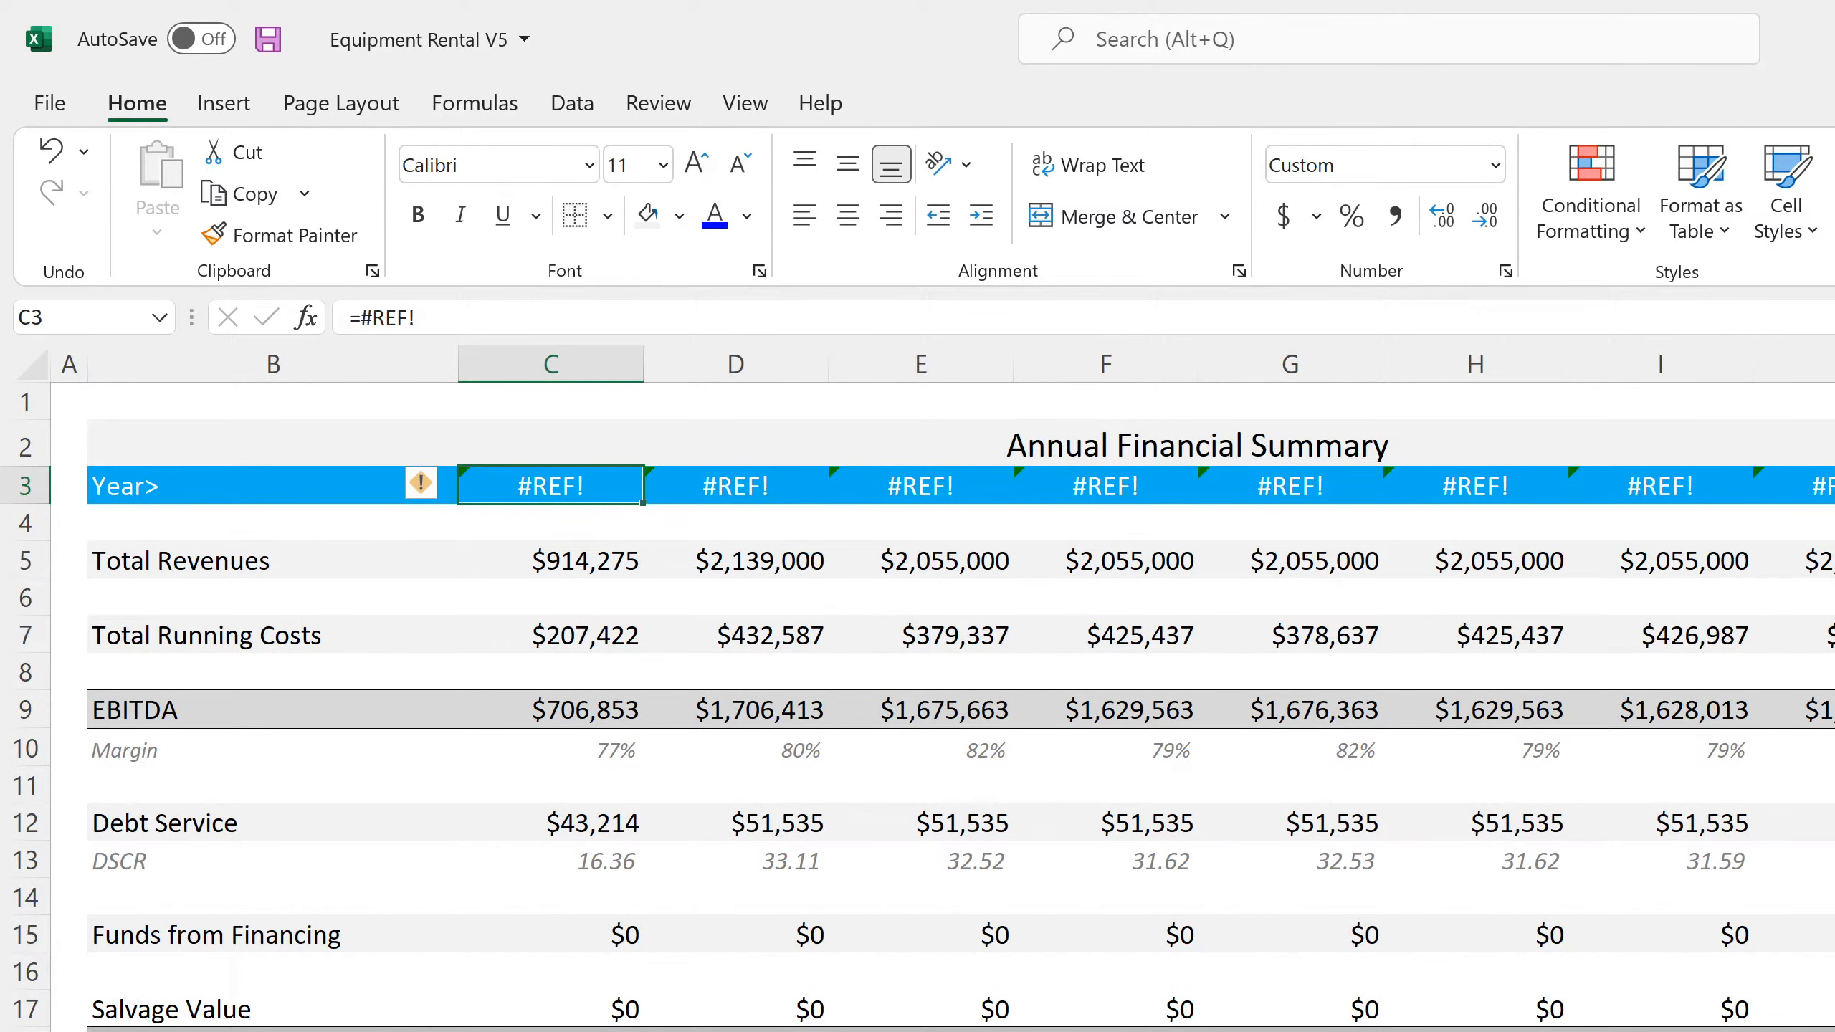
{"action": "key", "text": "F2"}
{"action": "key", "text": "BackSpace"}
{"action": "key", "text": "BackSpace"}
{"action": "key", "text": "BackSpace"}
{"action": "key", "text": "BackSpace"}
{"action": "key", "text": "BackSpace"}
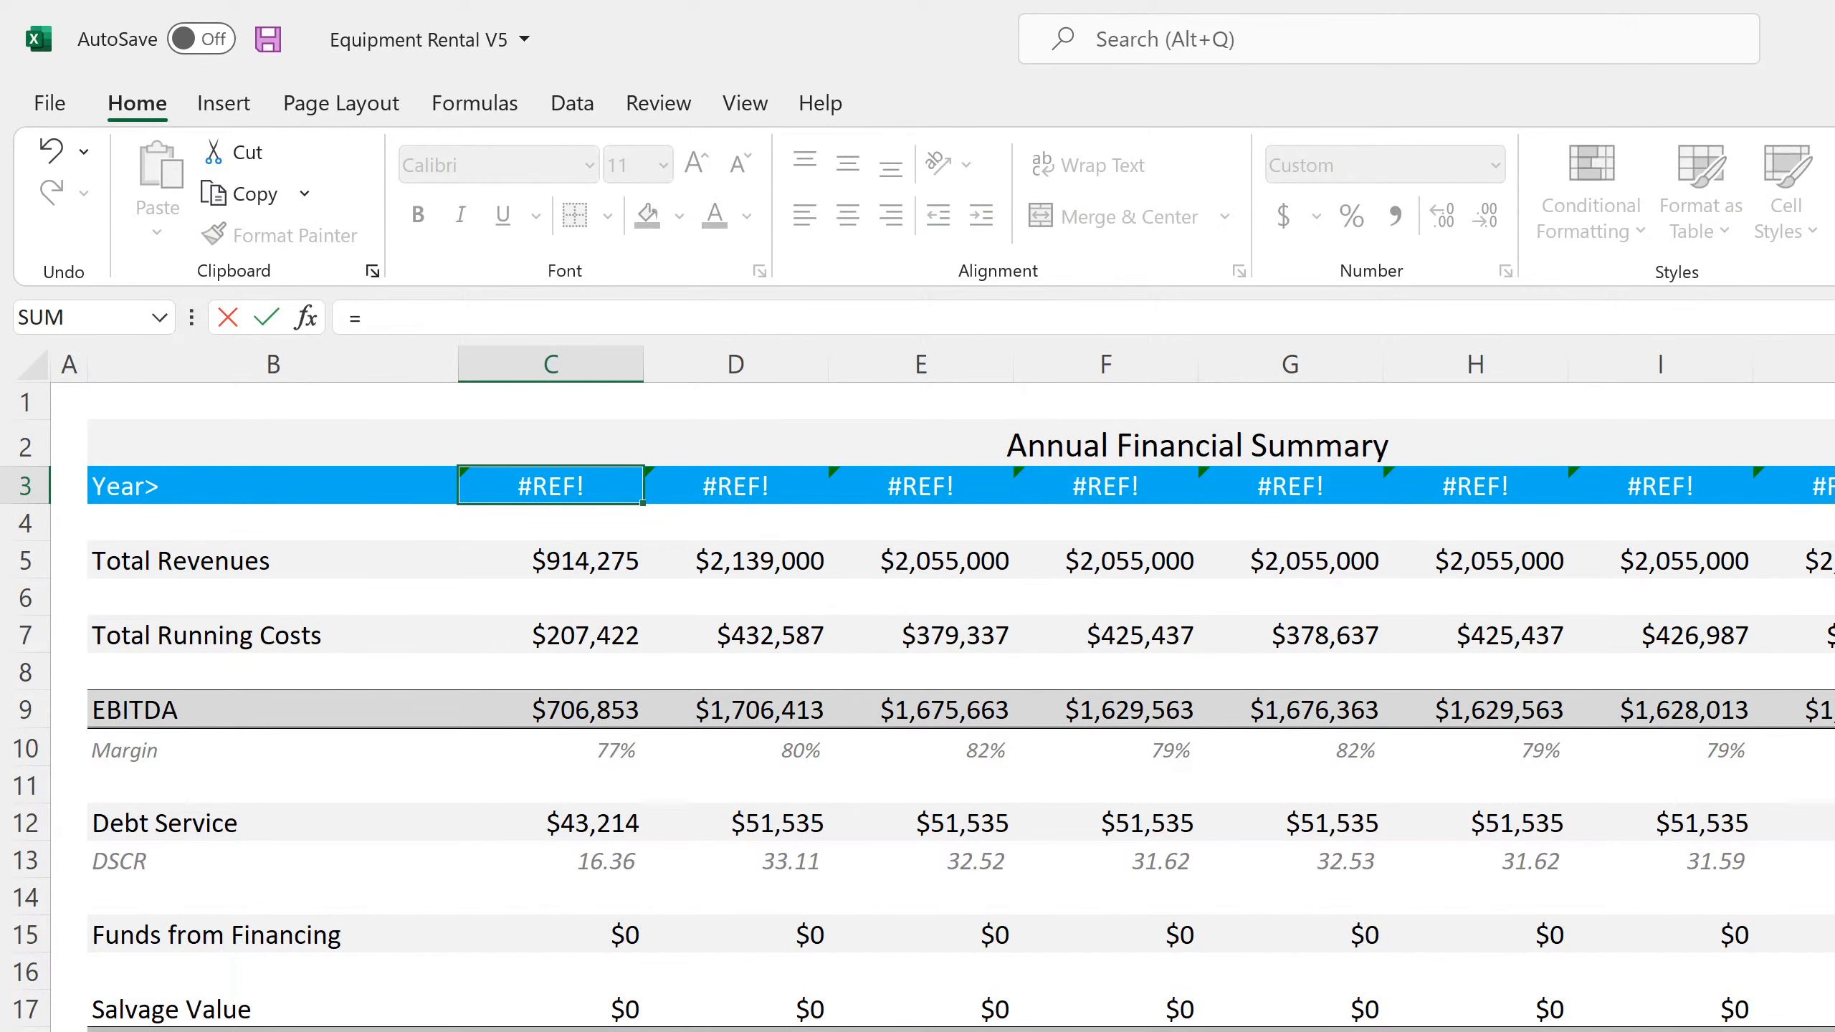
{"action": "key", "text": "ctrl+Page_Up"}
{"action": "left_click", "coordinate": [636, 440]}
{"action": "key", "text": "Return"}
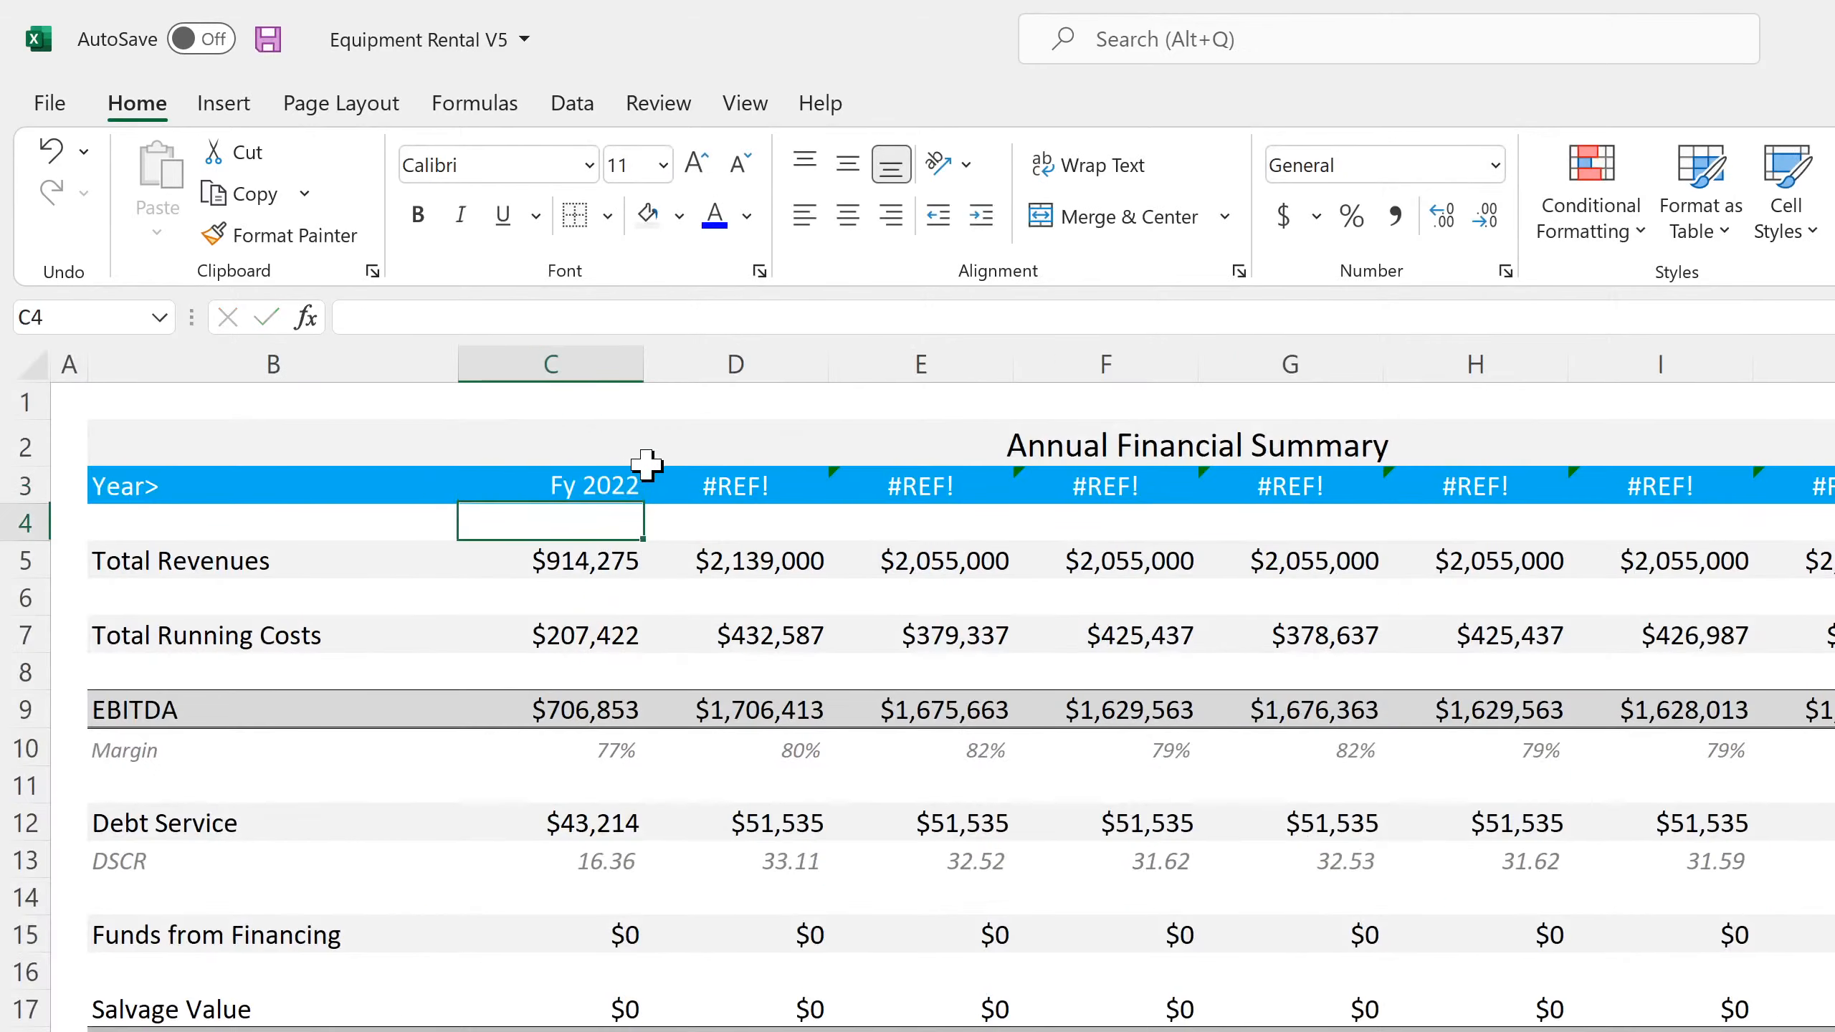
Fill the C3 year formula across row 3 of the Annual Financial Summary and save the workbook
{"action": "left_click", "coordinate": [617, 483]}
{"action": "key", "text": "Right"}
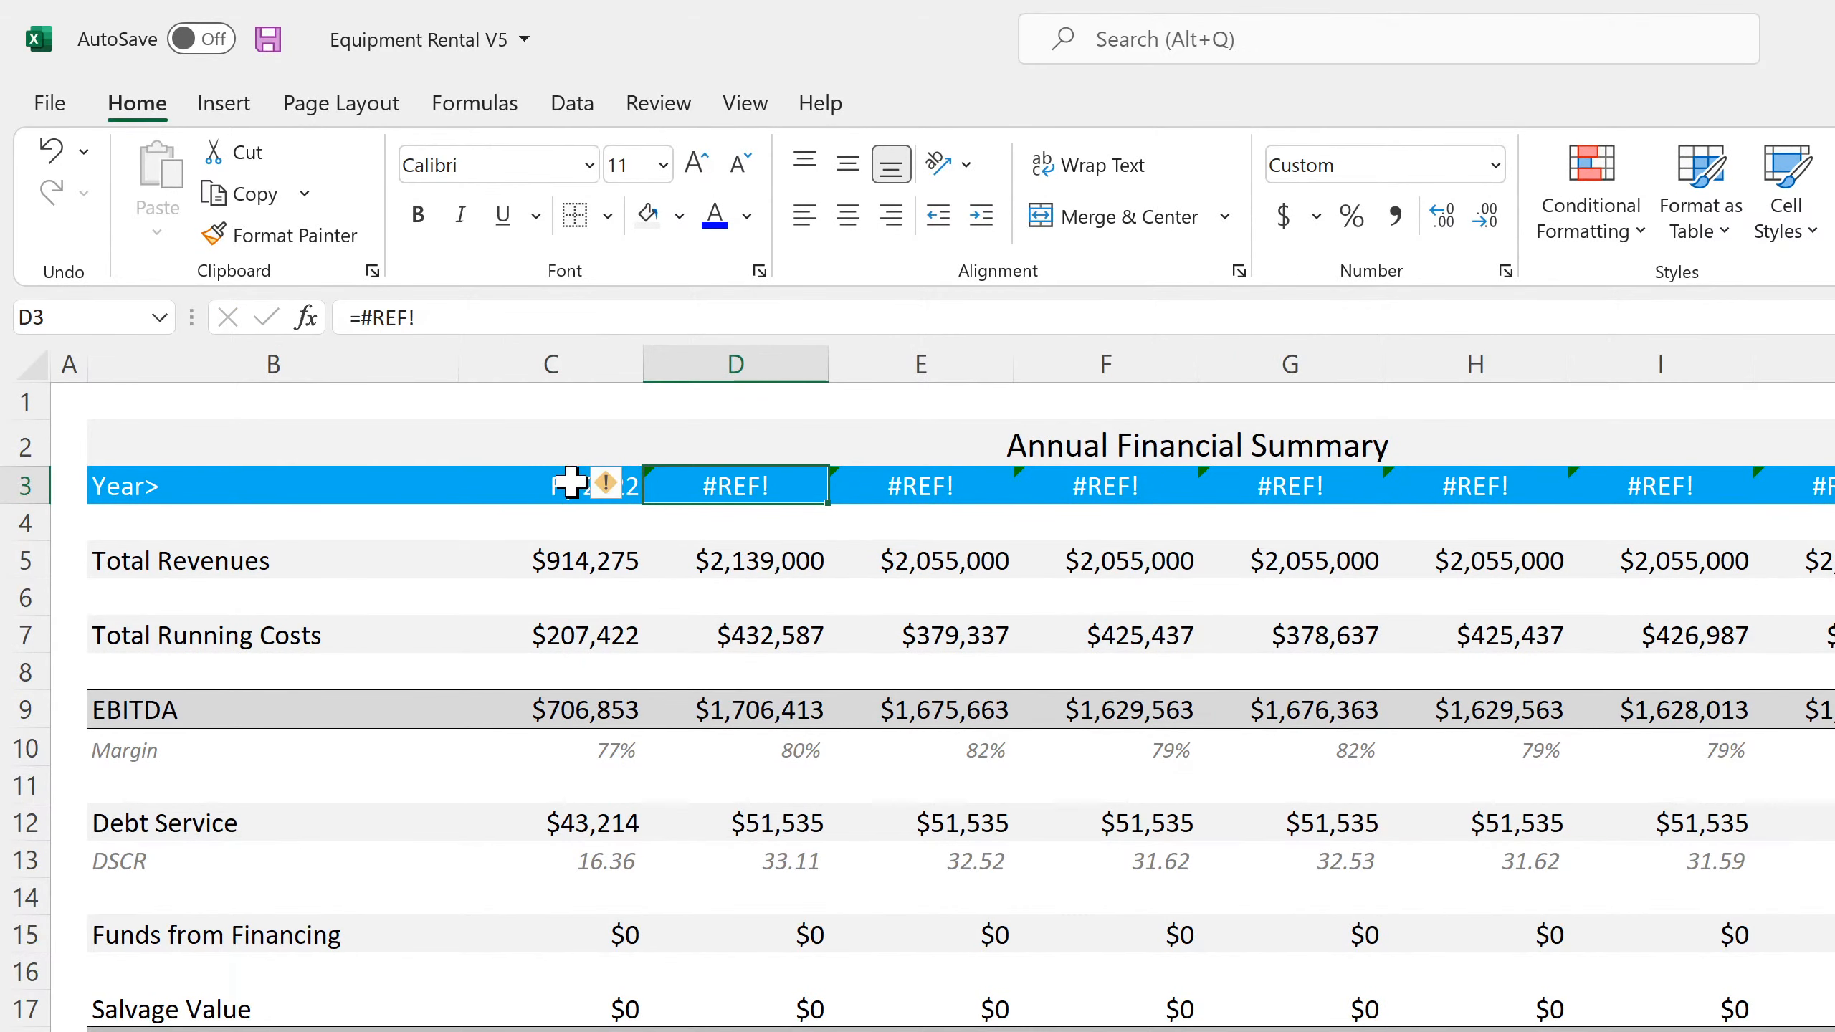
{"action": "left_click", "coordinate": [622, 483]}
{"action": "left_click_drag", "start_coordinate": [643, 504], "coordinate": [1834, 530]}
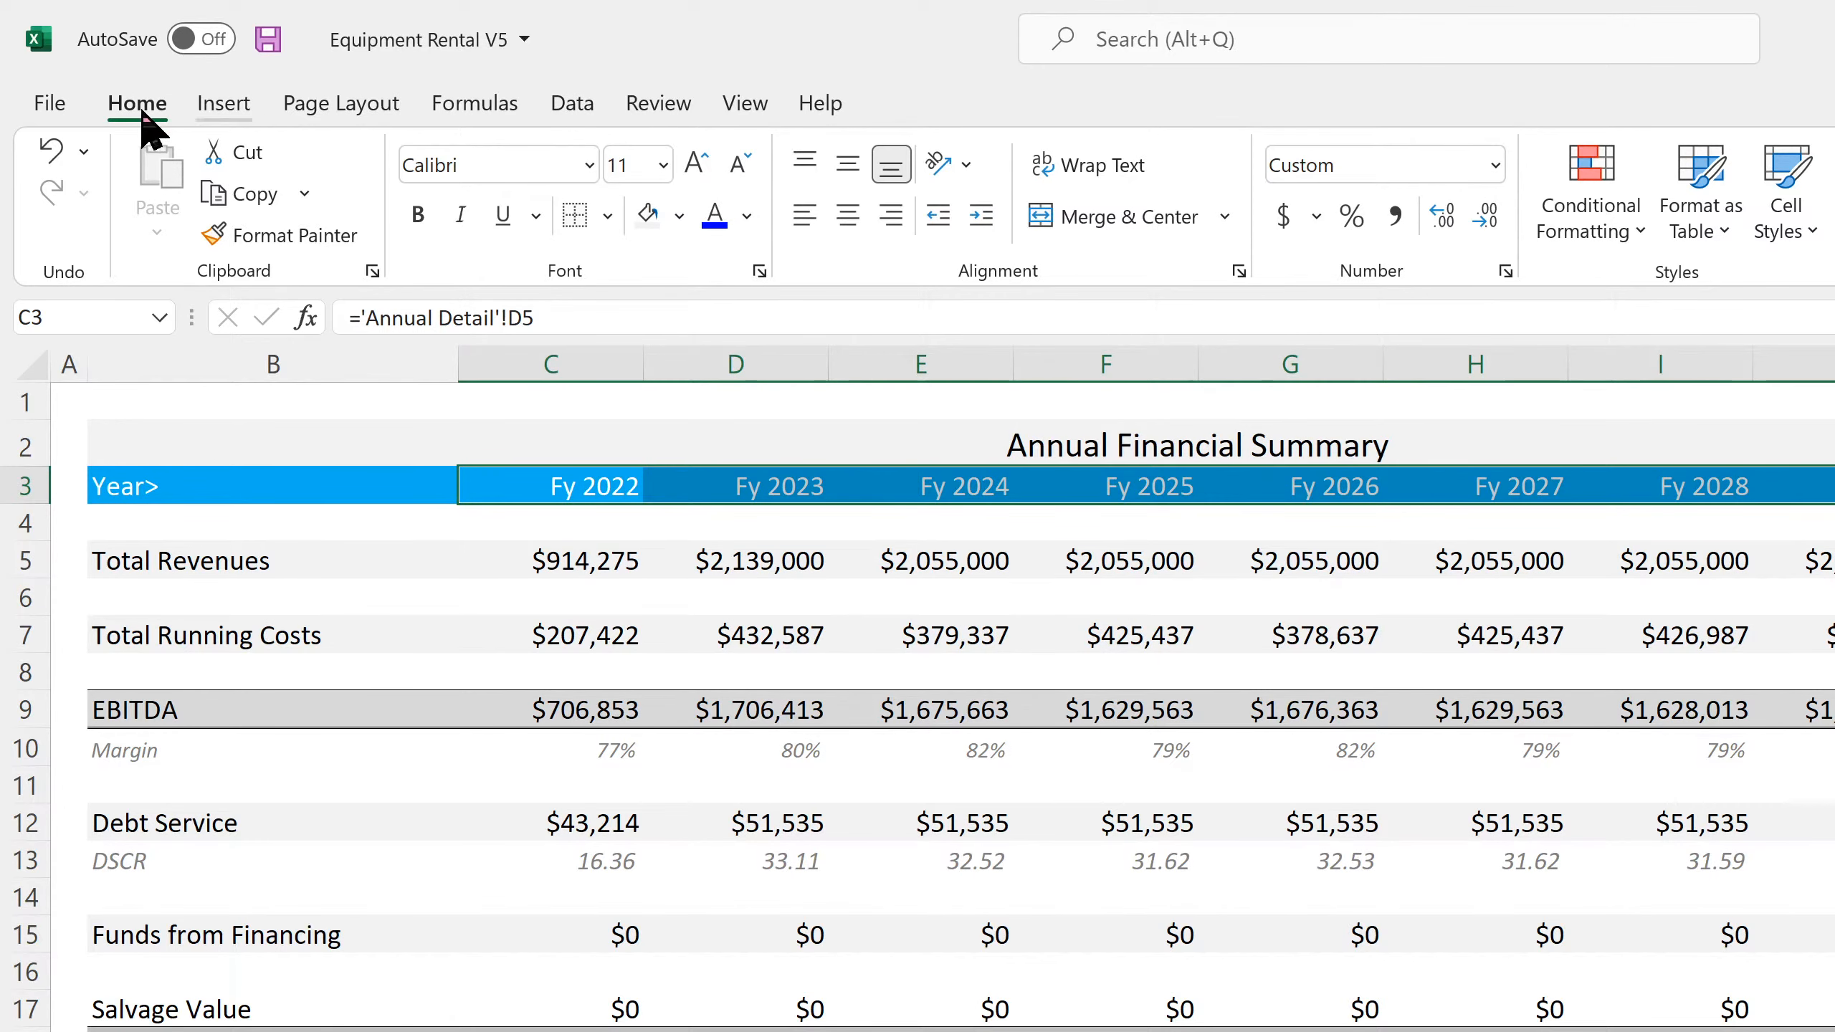
{"action": "left_click", "coordinate": [271, 39]}
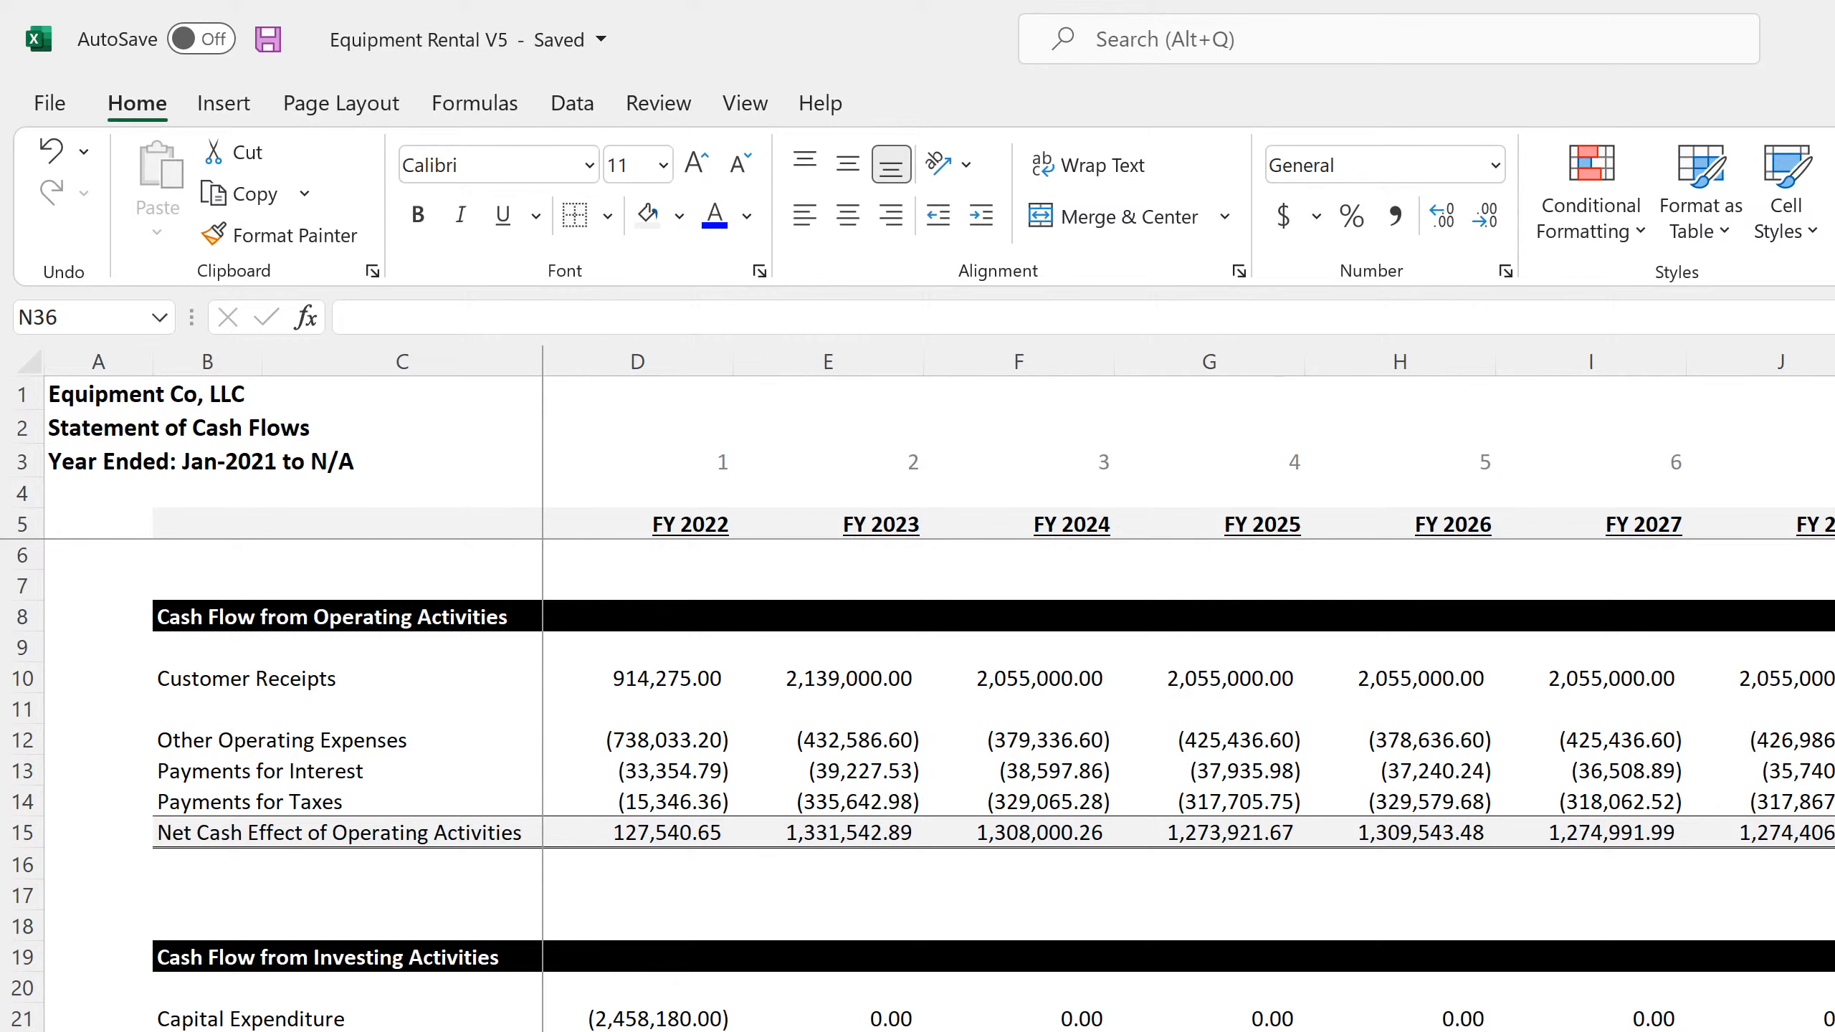
Review the annual statement of cash flows, and check the row 11 Cash formulas on the monthly balance sheet from Jan-22 through 2030
{"action": "scroll", "coordinate": [939, 788], "scroll_direction": "down", "scroll_amount": 4}
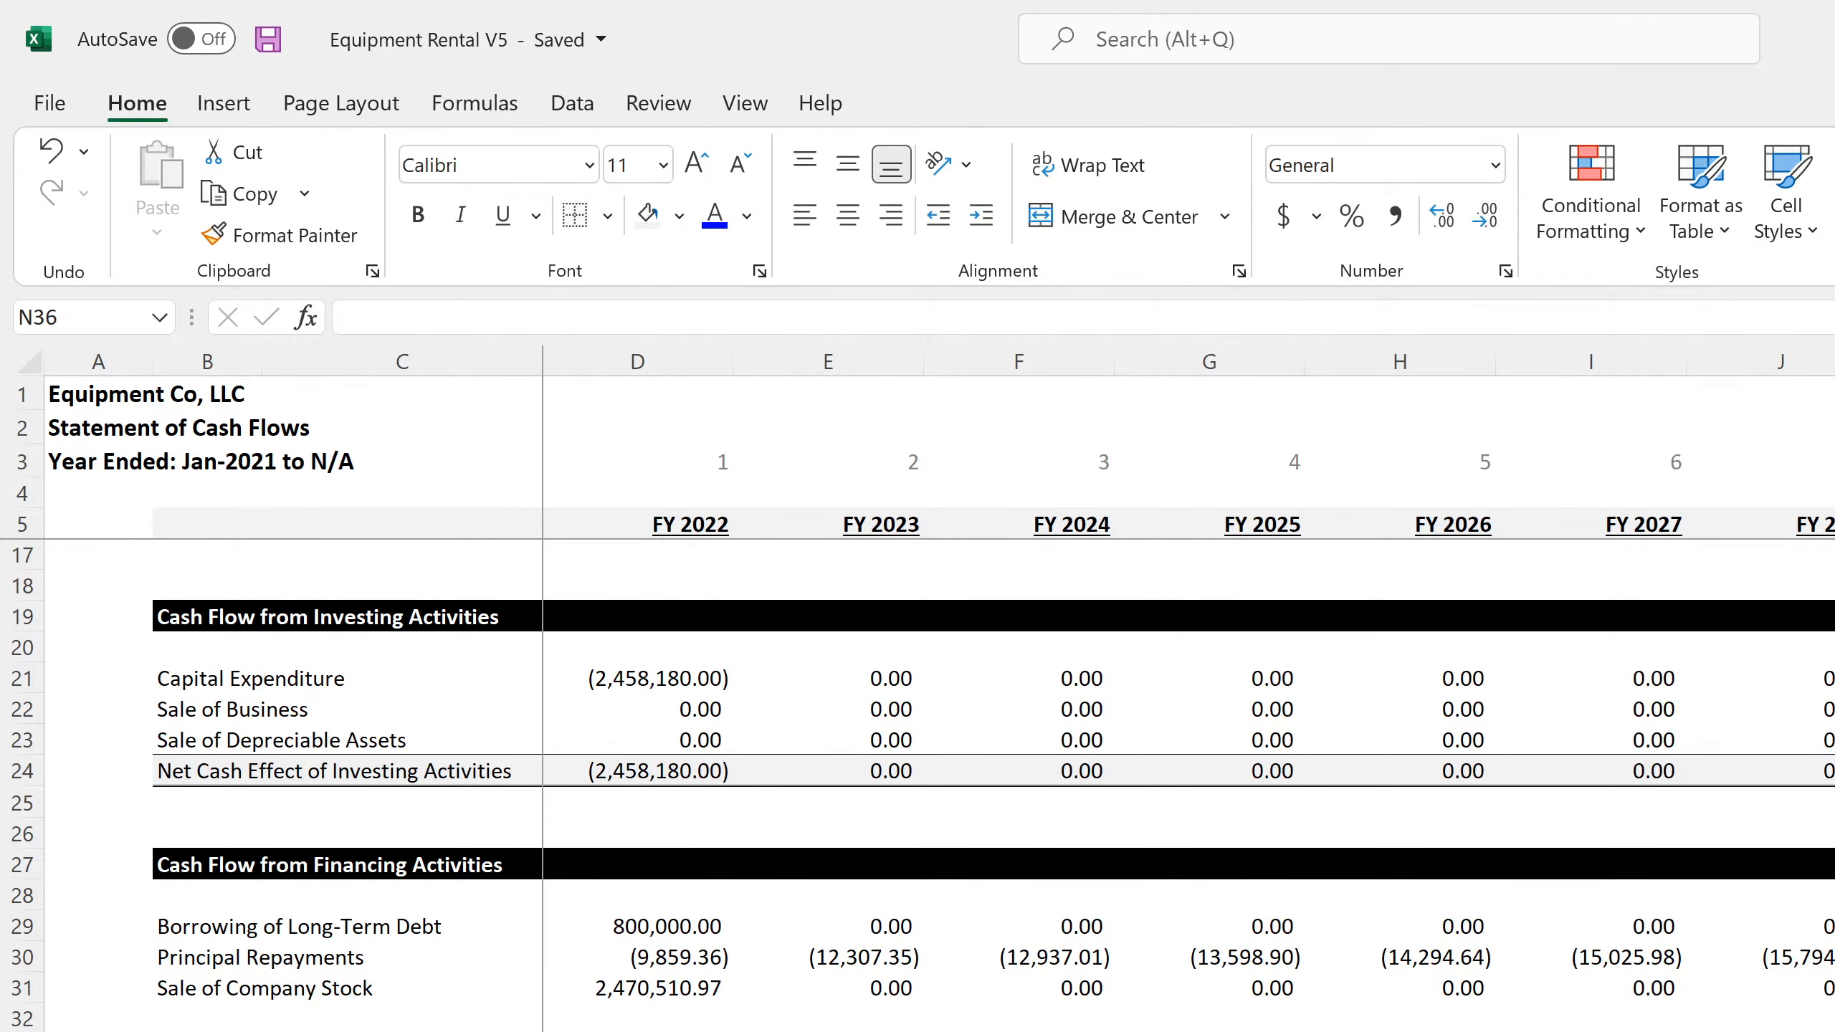
{"action": "key", "text": "ctrl+Page_Up"}
{"action": "scroll", "coordinate": [939, 723], "scroll_direction": "up", "scroll_amount": 20}
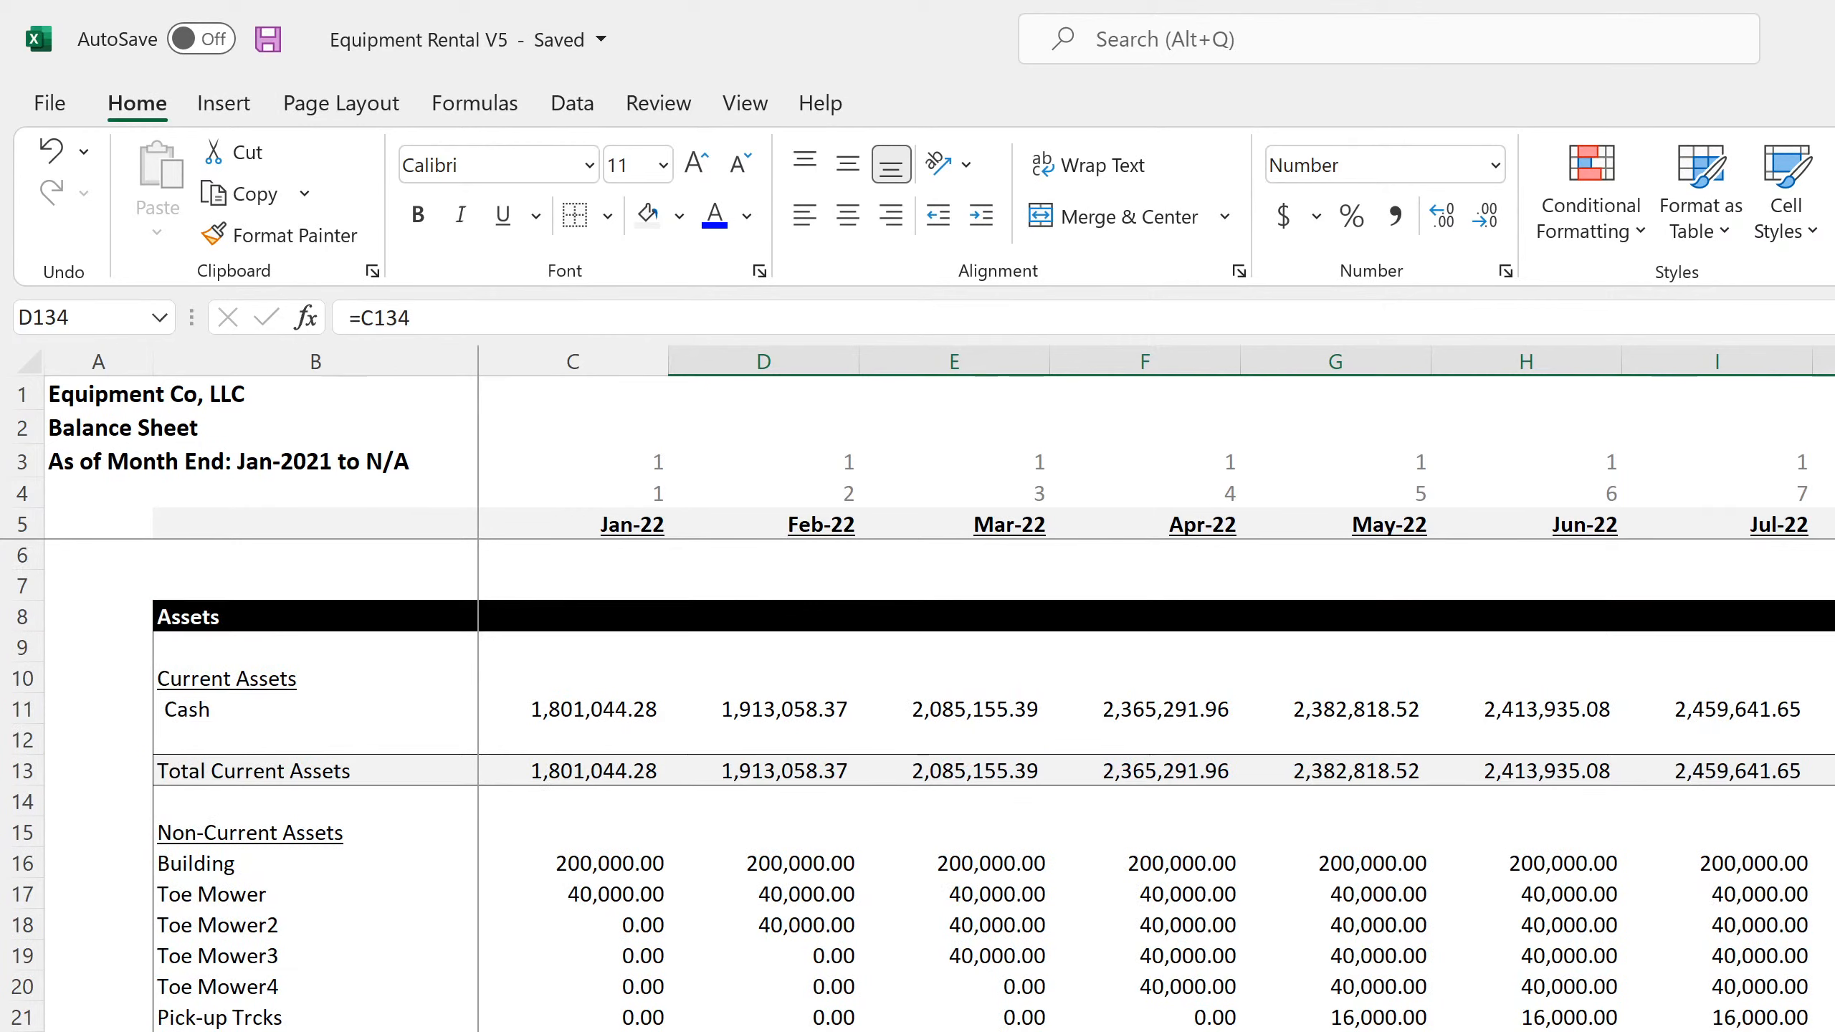
{"action": "left_click", "coordinate": [576, 705]}
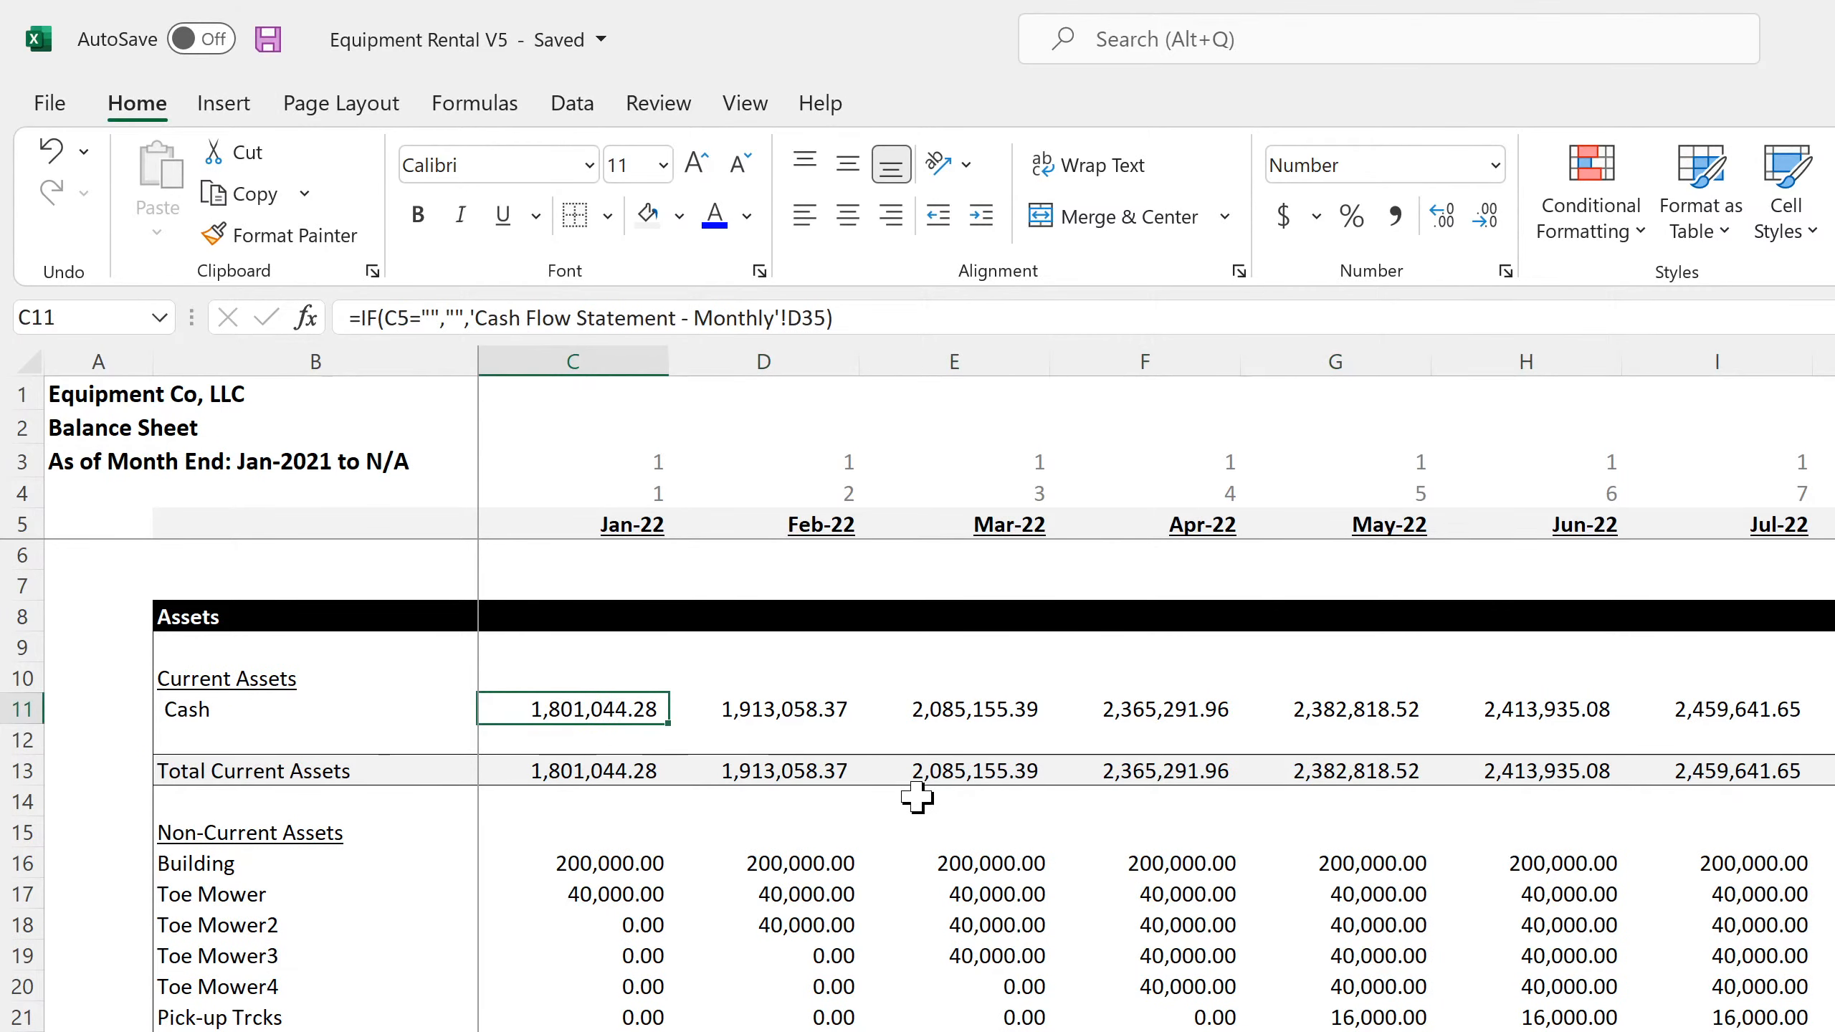
{"action": "key", "text": "Right"}
{"action": "key", "text": "Right"}
{"action": "key", "text": "Right"}
{"action": "key", "text": "Right"}
{"action": "key", "text": "Right"}
{"action": "key", "text": "Right"}
{"action": "key", "text": "Right"}
{"action": "key", "text": "Right"}
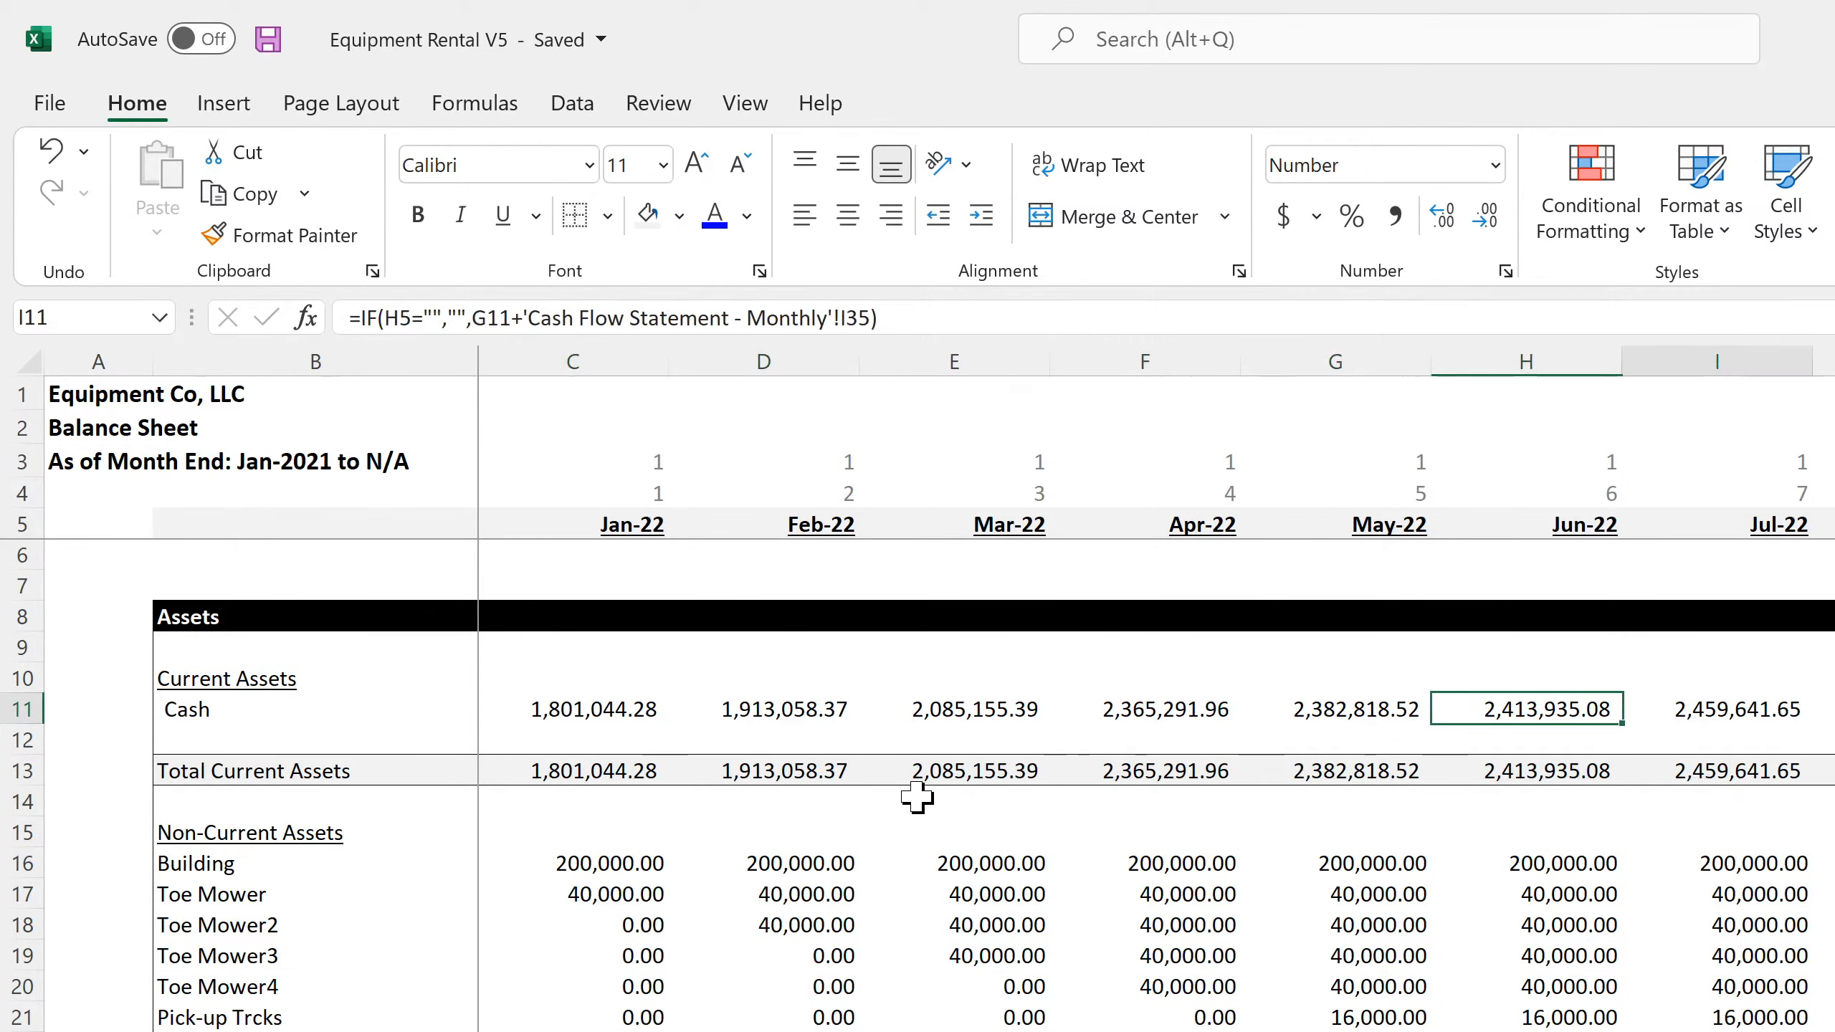
{"action": "key", "text": "Right"}
{"action": "key", "text": "Right"}
{"action": "key", "text": "Right"}
{"action": "key", "text": "Right"}
{"action": "key", "text": "Right"}
{"action": "key", "text": "Right"}
{"action": "key", "text": "Right"}
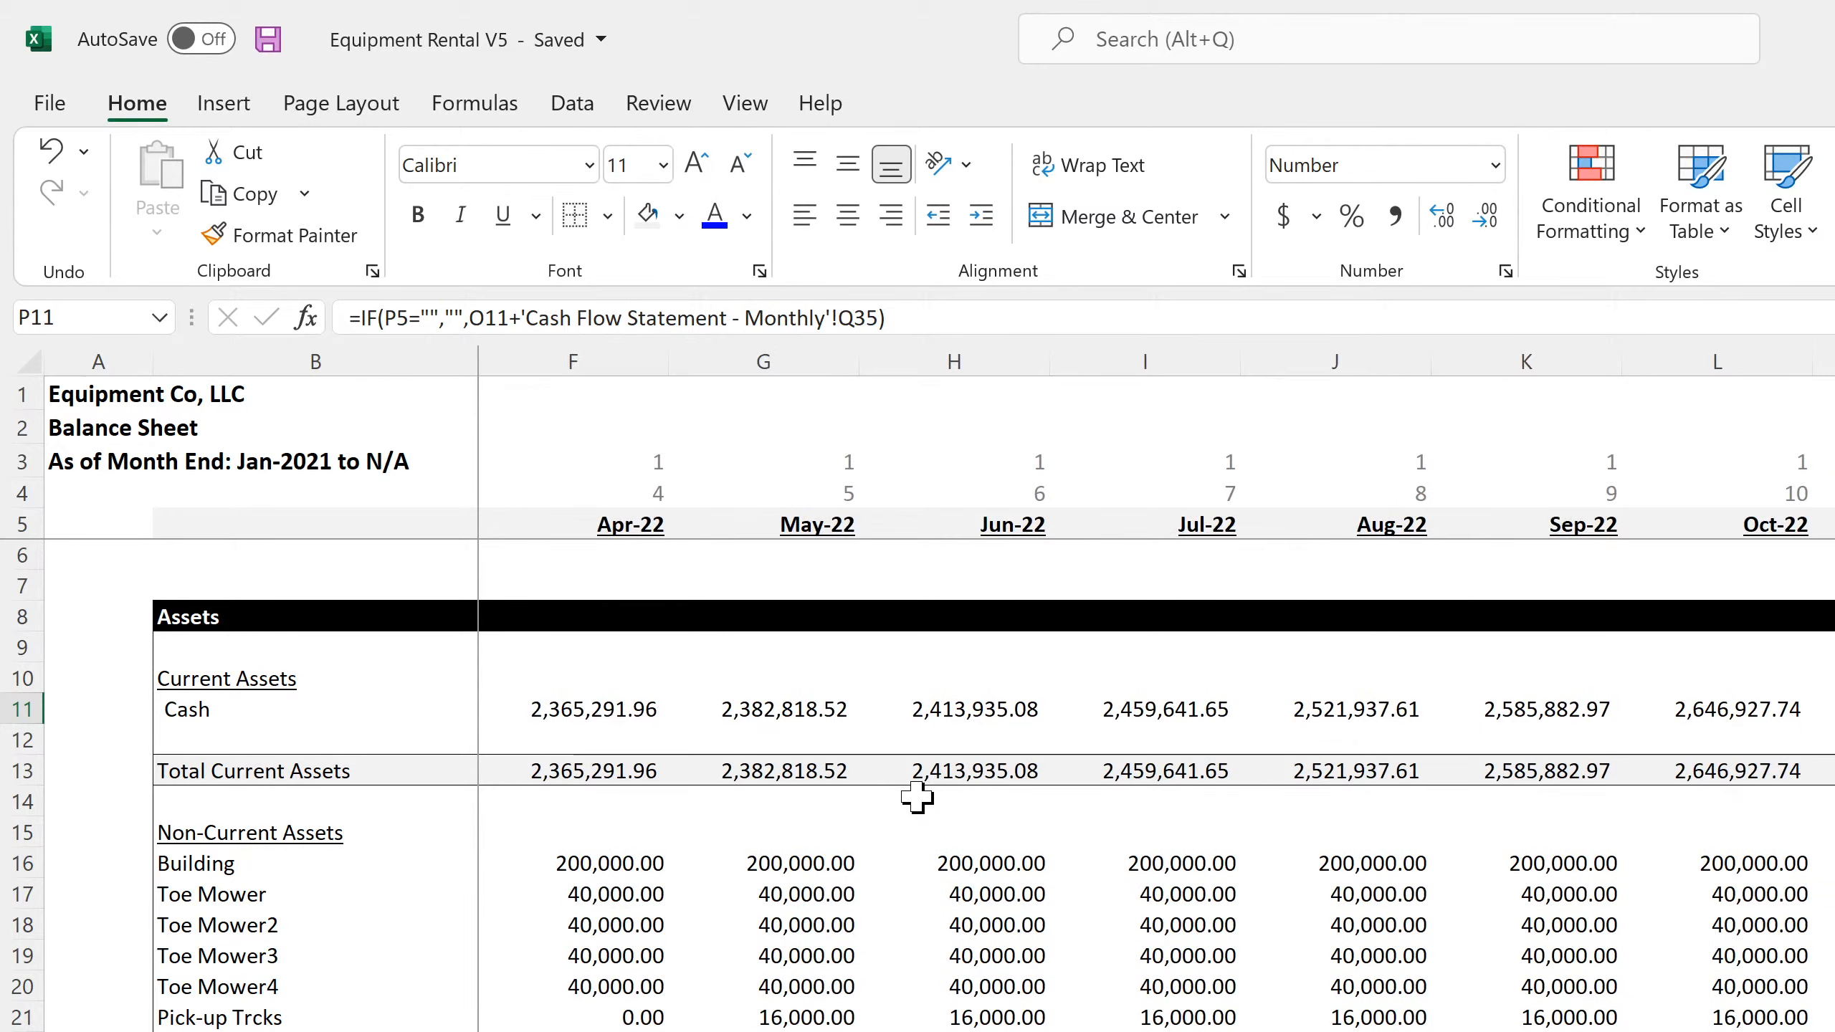
{"action": "key", "text": "Right"}
{"action": "key", "text": "Right"}
{"action": "key", "text": "Right"}
{"action": "key", "text": "Right"}
{"action": "key", "text": "Right"}
{"action": "key", "text": "Right"}
{"action": "key", "text": "Right"}
{"action": "key", "text": "Right"}
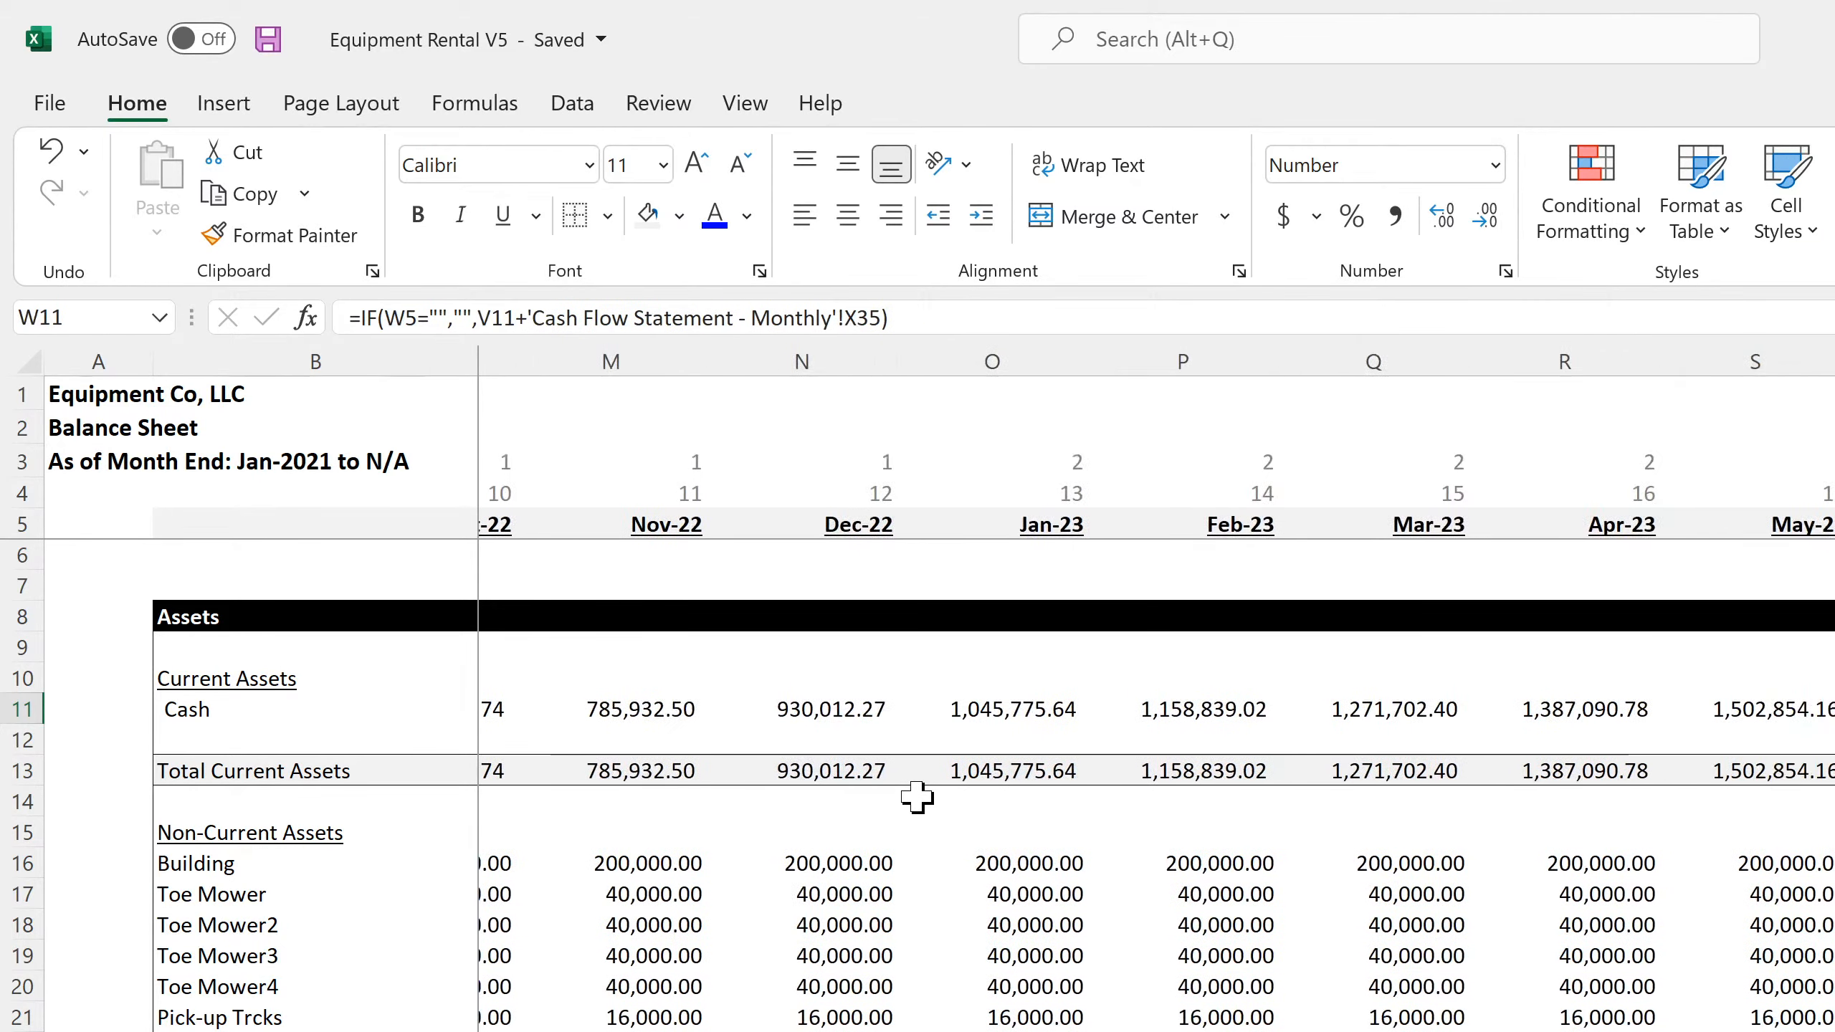
{"action": "key", "text": "Right"}
{"action": "key", "text": "Right"}
{"action": "key", "text": "Right"}
{"action": "key", "text": "Right"}
{"action": "key", "text": "Right"}
{"action": "key", "text": "Right"}
{"action": "key", "text": "Right"}
{"action": "key", "text": "Right"}
{"action": "key", "text": "Right"}
{"action": "key", "text": "Right"}
{"action": "key", "text": "Right"}
{"action": "key", "text": "Right"}
{"action": "key", "text": "Right"}
{"action": "key", "text": "Right"}
{"action": "key", "text": "Right"}
{"action": "key", "text": "Right"}
{"action": "key", "text": "Right"}
{"action": "key", "text": "Right"}
{"action": "key", "text": "Right"}
{"action": "key", "text": "Right"}
{"action": "key", "text": "Right"}
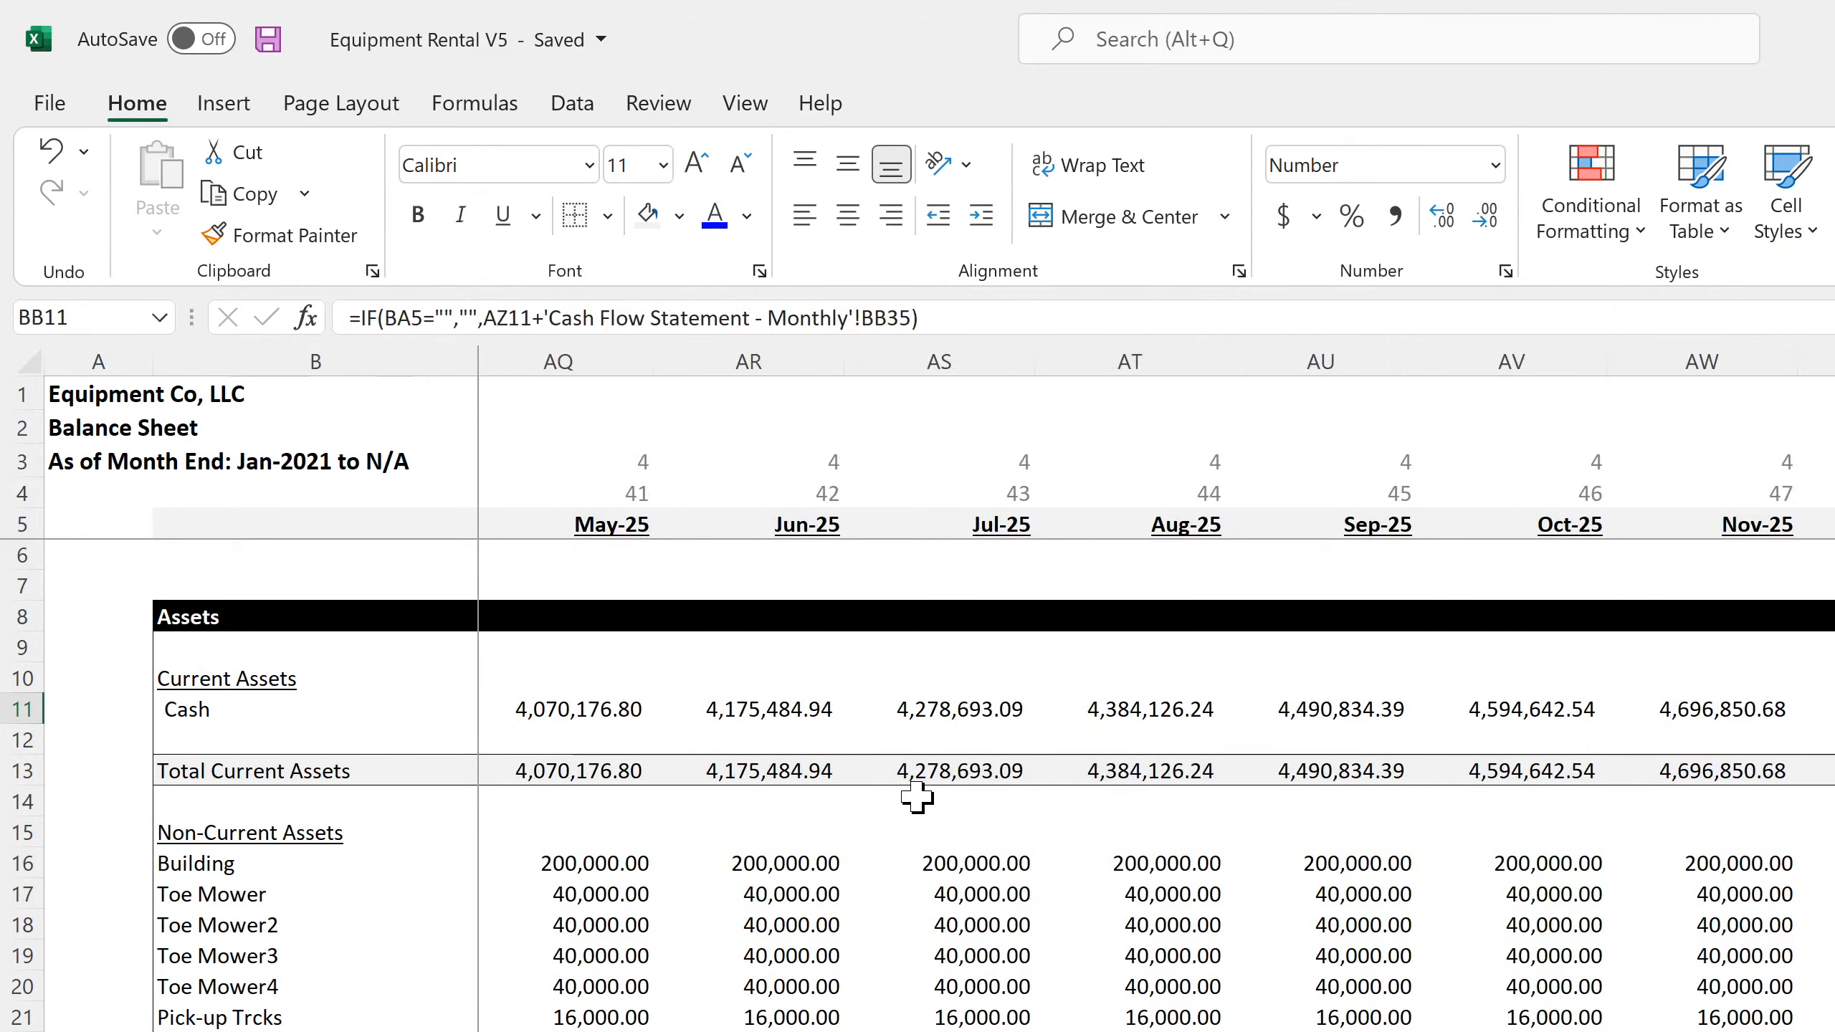
{"action": "key", "text": "Right"}
{"action": "key", "text": "Right"}
{"action": "key", "text": "Right"}
{"action": "key", "text": "Right"}
{"action": "key", "text": "Right"}
{"action": "key", "text": "Right"}
{"action": "key", "text": "Right"}
{"action": "key", "text": "Right"}
{"action": "key", "text": "Right"}
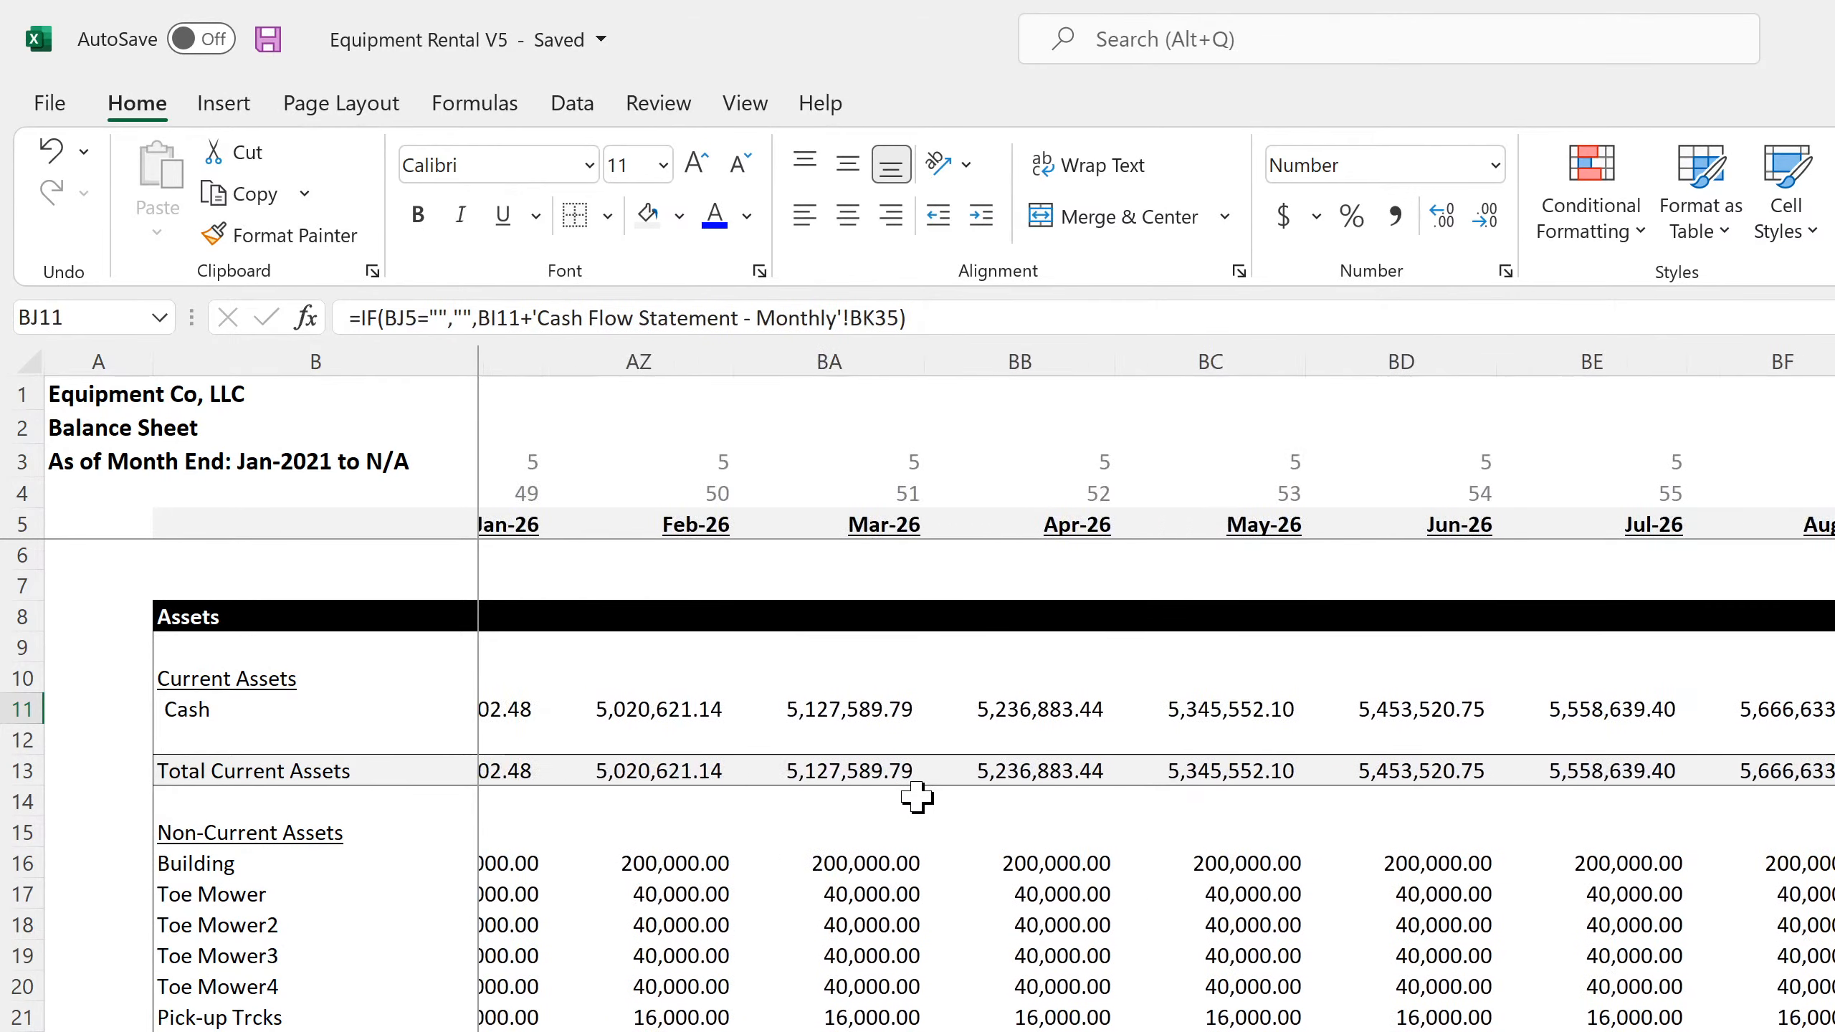
{"action": "key", "text": "Right"}
{"action": "key", "text": "Right"}
{"action": "key", "text": "Right"}
{"action": "key", "text": "Right"}
{"action": "key", "text": "Right"}
{"action": "key", "text": "Right"}
{"action": "key", "text": "Right"}
{"action": "key", "text": "Right"}
{"action": "key", "text": "Right"}
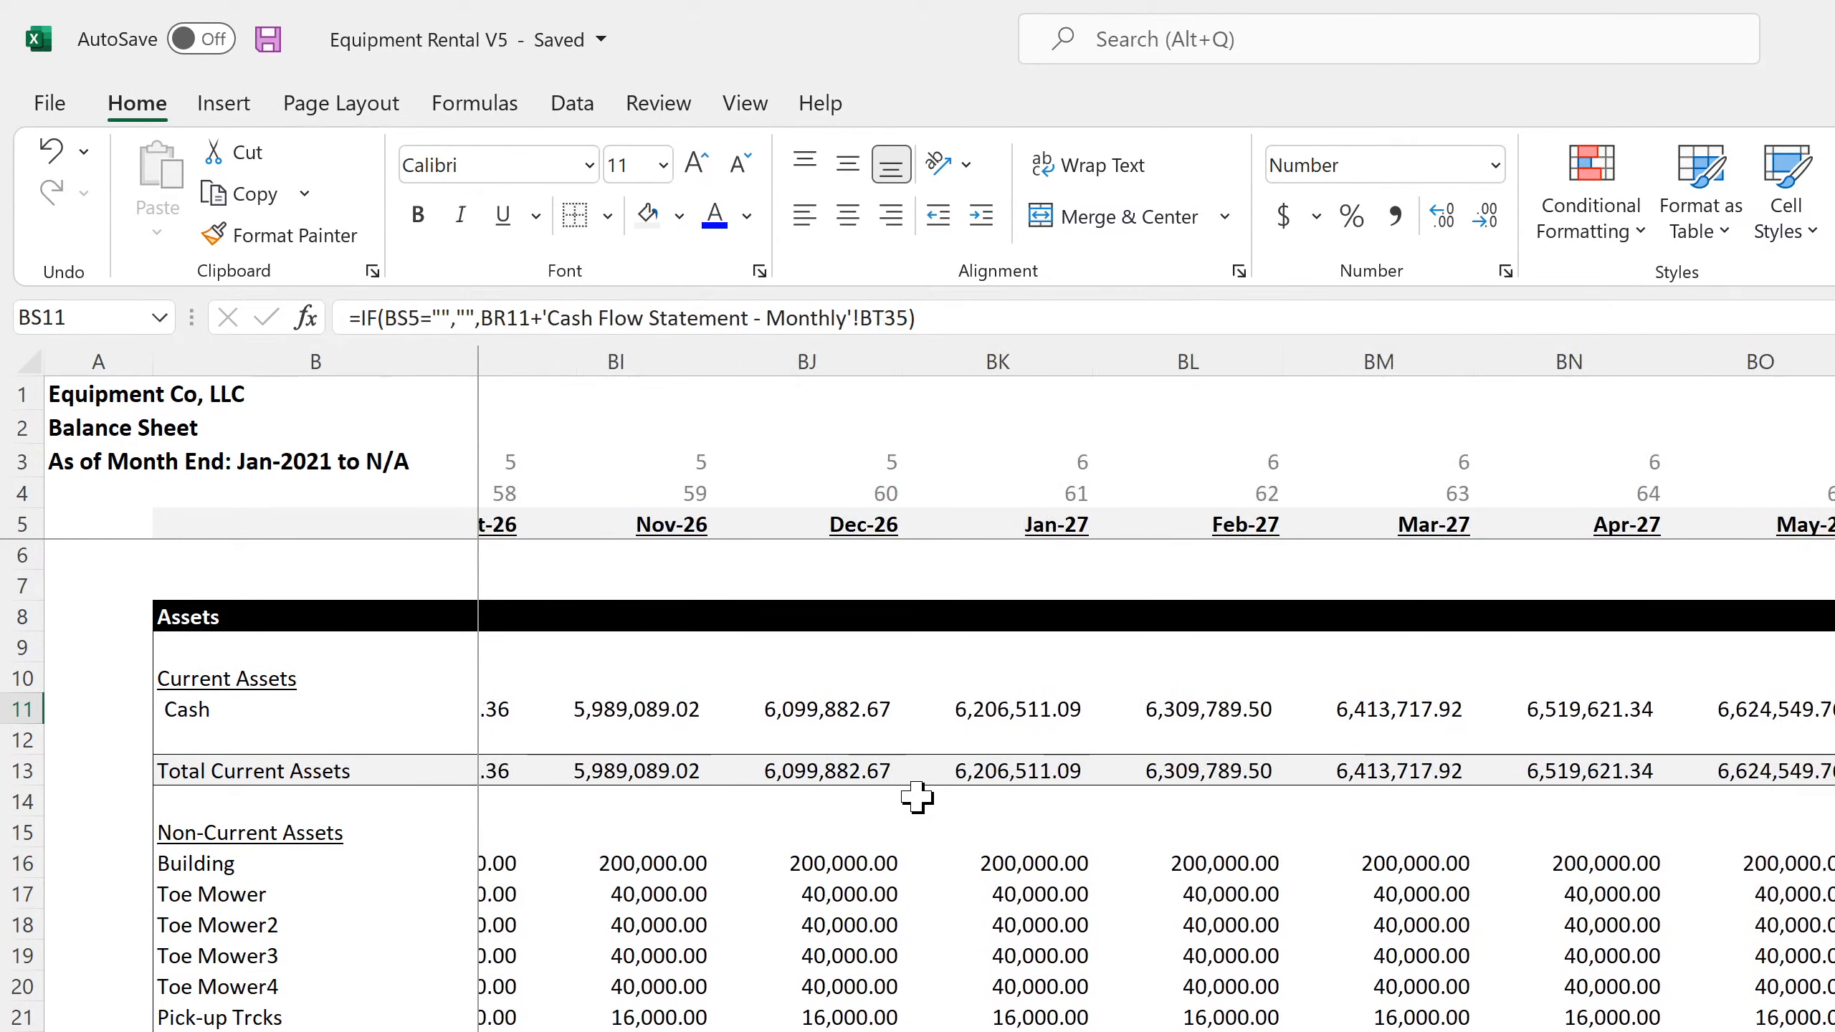
{"action": "key", "text": "Right"}
{"action": "key", "text": "Right"}
{"action": "key", "text": "Right"}
{"action": "key", "text": "Right"}
{"action": "key", "text": "Right"}
{"action": "key", "text": "Right"}
{"action": "key", "text": "Right"}
{"action": "key", "text": "Right"}
{"action": "key", "text": "Right"}
{"action": "key", "text": "Right"}
{"action": "key", "text": "Right"}
{"action": "key", "text": "Right"}
{"action": "key", "text": "Right"}
{"action": "key", "text": "Right"}
{"action": "key", "text": "Right"}
{"action": "key", "text": "Right"}
{"action": "key", "text": "Right"}
{"action": "key", "text": "Right"}
{"action": "key", "text": "Right"}
{"action": "key", "text": "Right"}
{"action": "key", "text": "Right"}
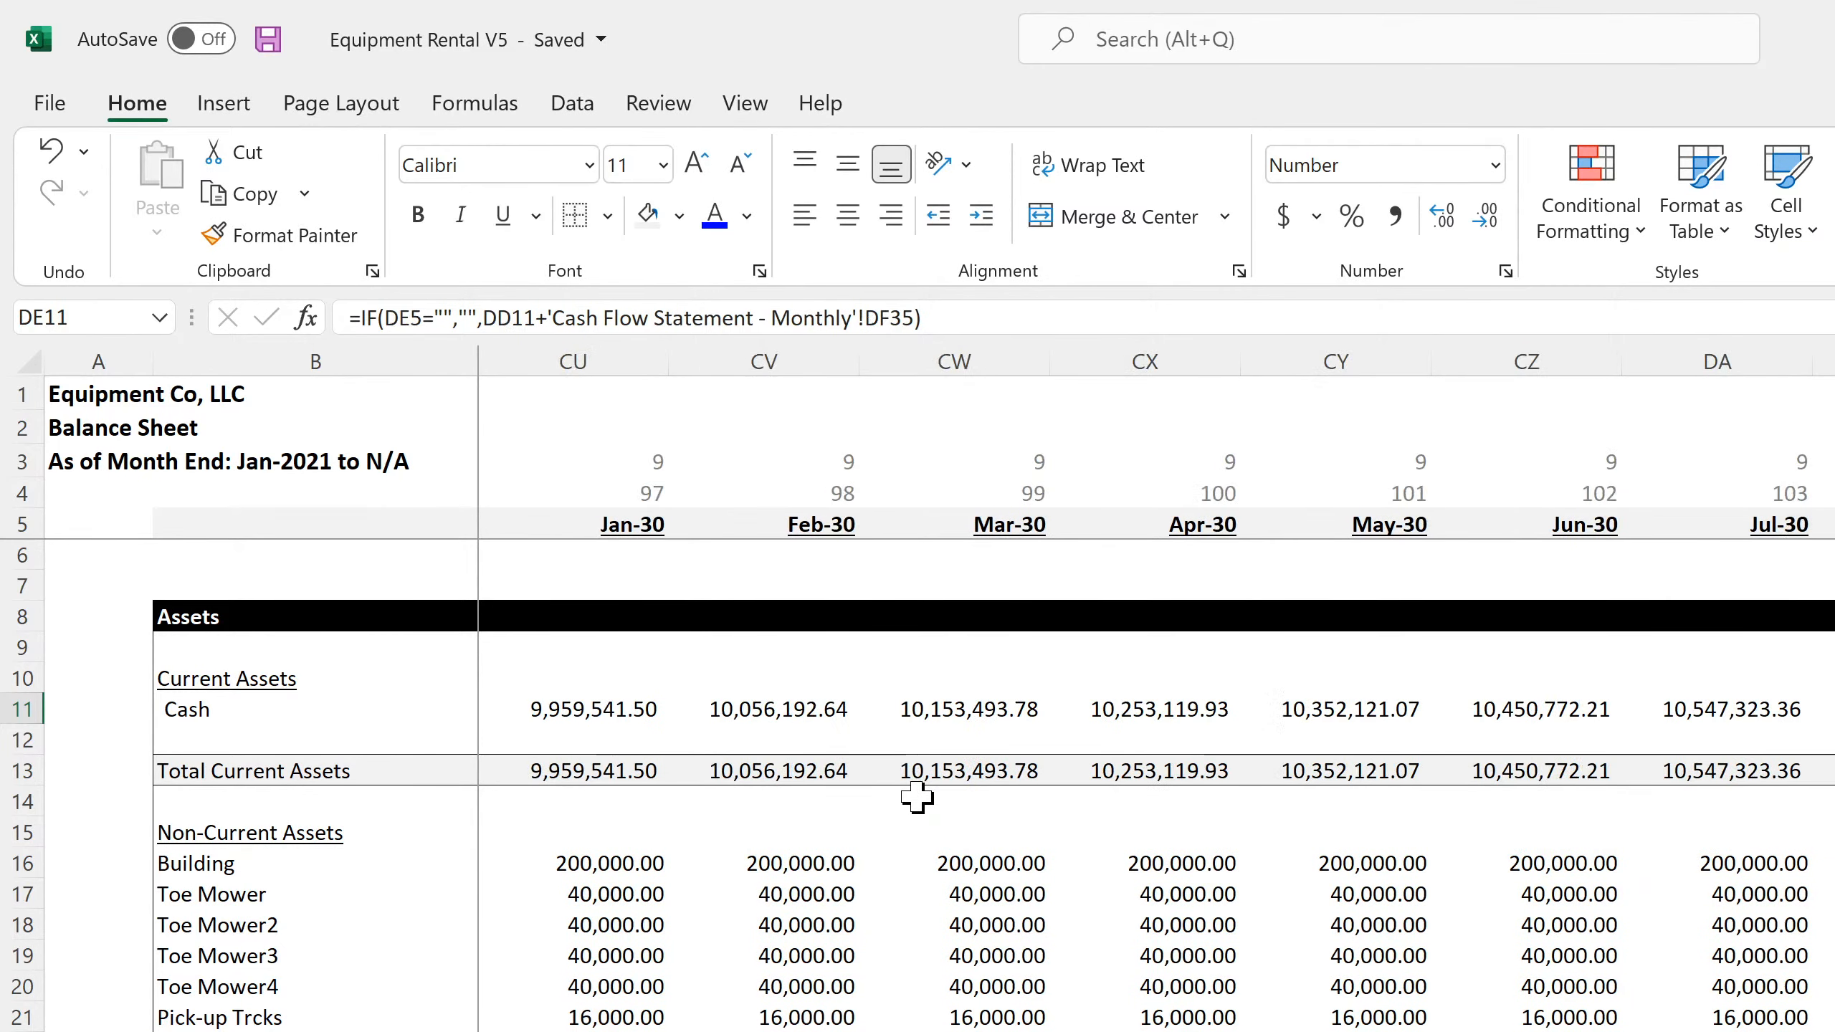
{"action": "key", "text": "Left"}
{"action": "key", "text": "Left"}
{"action": "key", "text": "Left"}
{"action": "key", "text": "Left"}
{"action": "key", "text": "Left"}
{"action": "key", "text": "Left"}
{"action": "key", "text": "Left"}
{"action": "key", "text": "Left"}
{"action": "key", "text": "Left"}
{"action": "key", "text": "Left"}
{"action": "key", "text": "Left"}
{"action": "key", "text": "Left"}
{"action": "key", "text": "Left"}
{"action": "key", "text": "Left"}
{"action": "key", "text": "Left"}
{"action": "key", "text": "Left"}
{"action": "key", "text": "Left"}
{"action": "key", "text": "Left"}
{"action": "key", "text": "Left"}
{"action": "key", "text": "Left"}
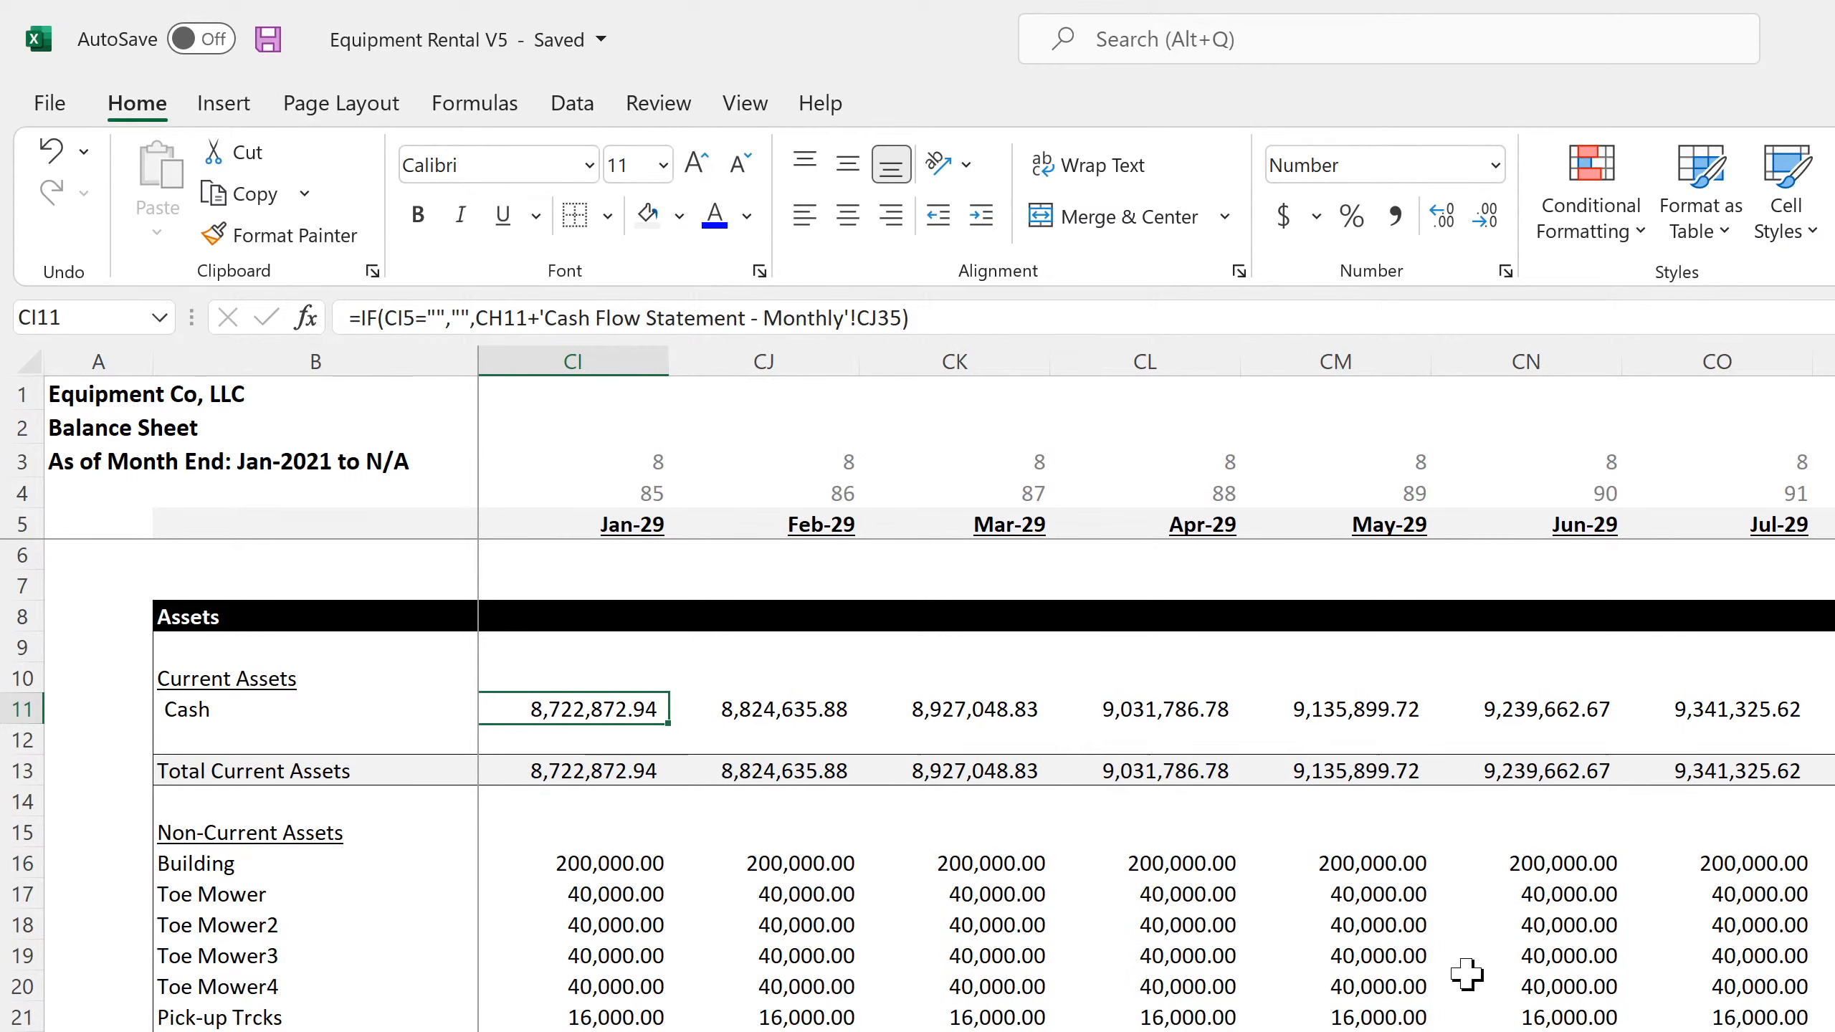
{"action": "scroll", "coordinate": [1156, 687], "scroll_direction": "left", "scroll_amount": 20}
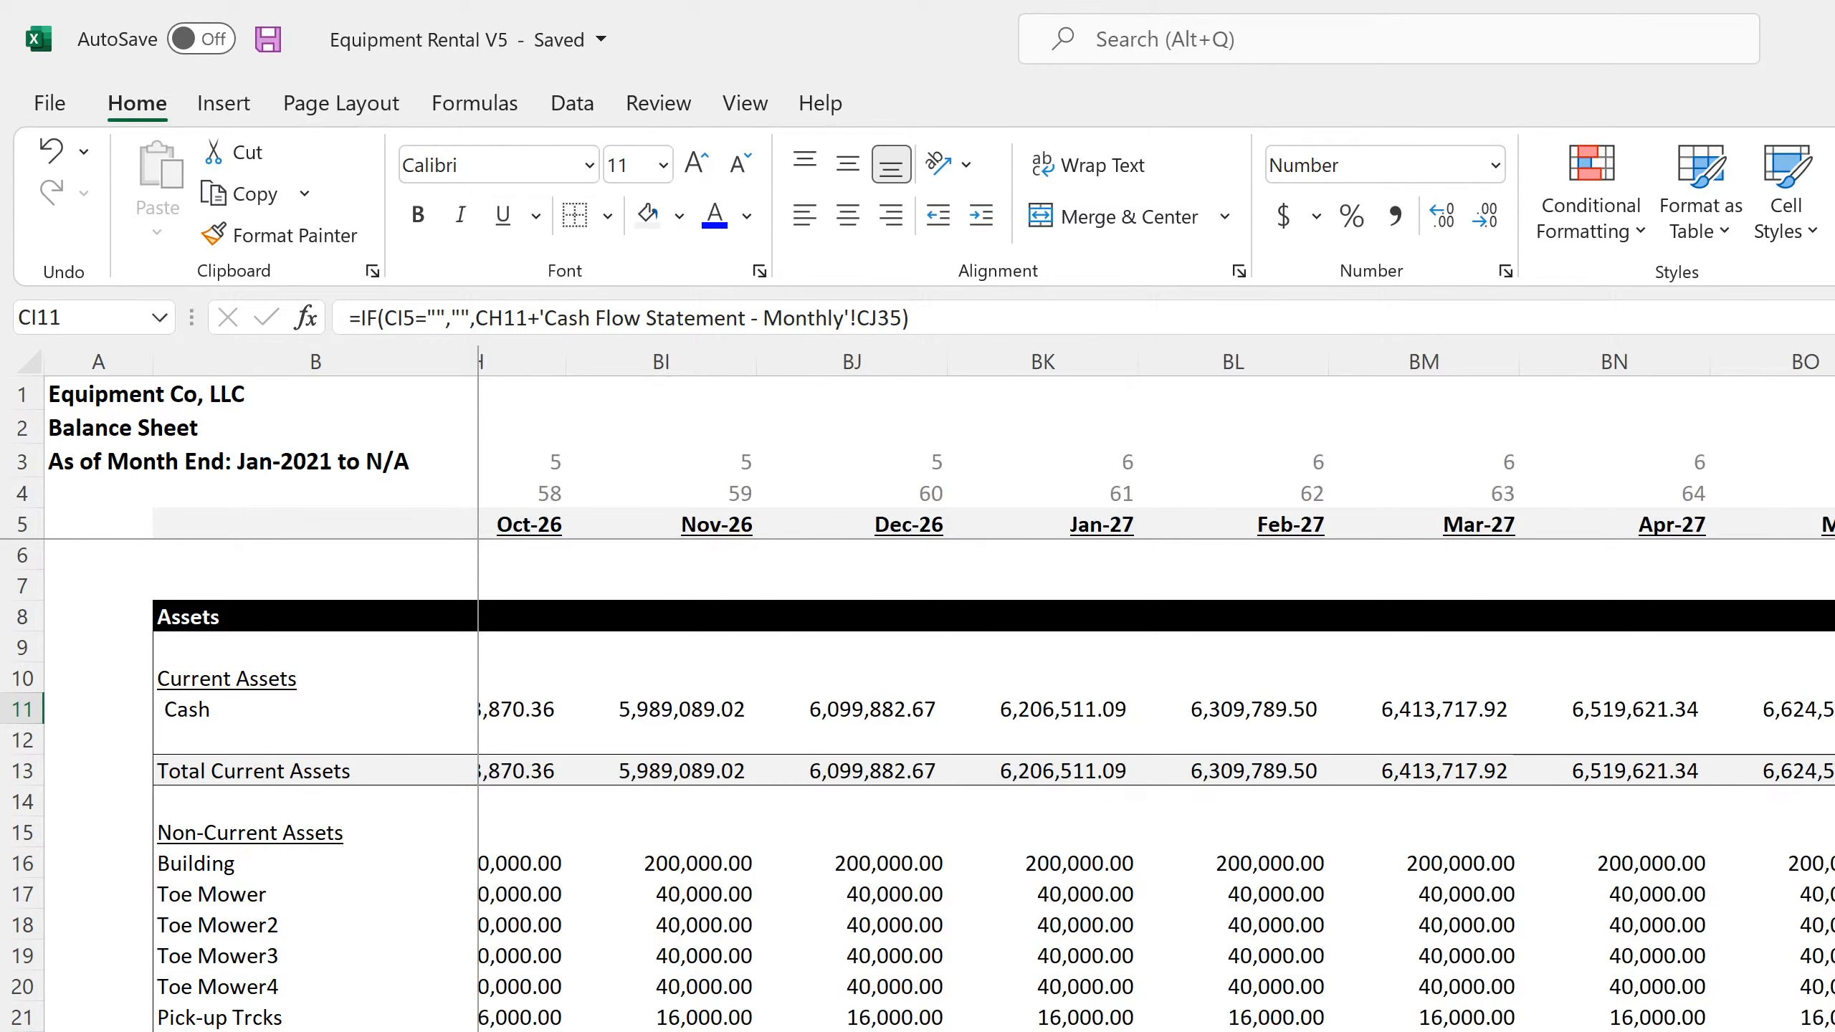
Inspect the Jan-22 and Feb-22 Cash formulas and the Jan-22 Building and Toe Mower formulas on the monthly balance sheet
{"action": "left_click", "coordinate": [602, 707]}
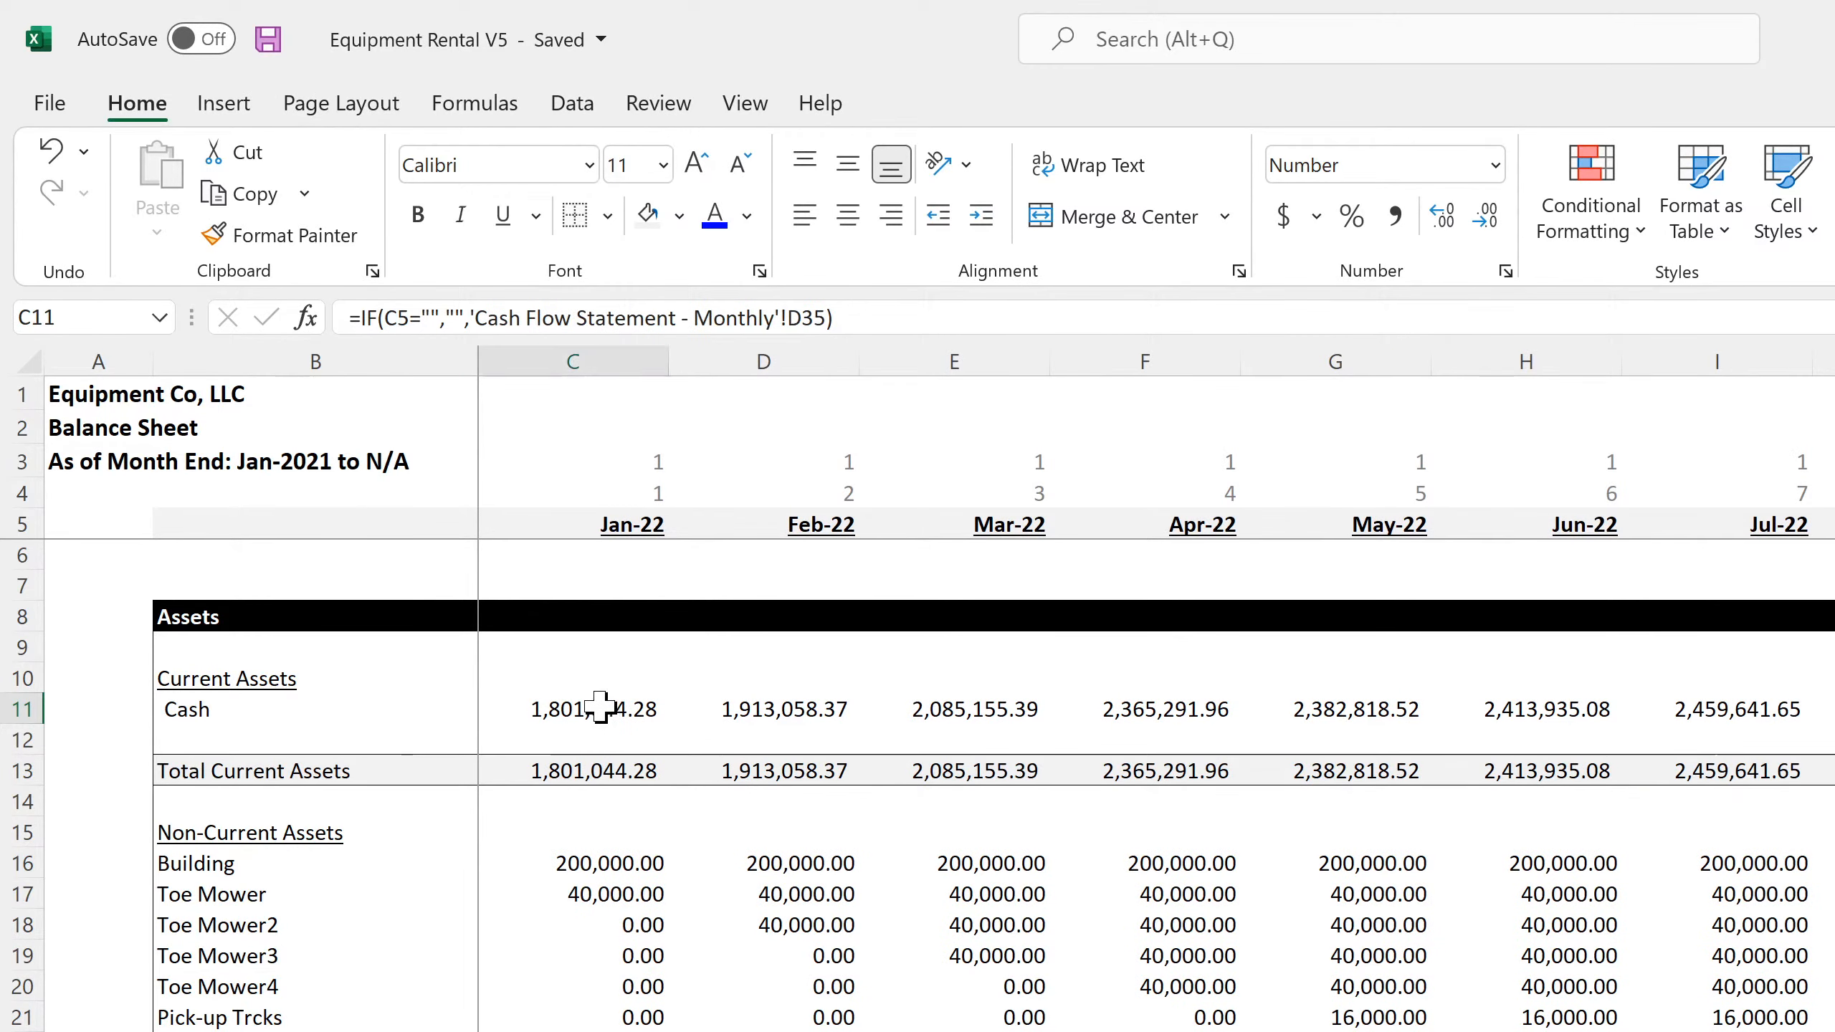
{"action": "left_click", "coordinate": [728, 708]}
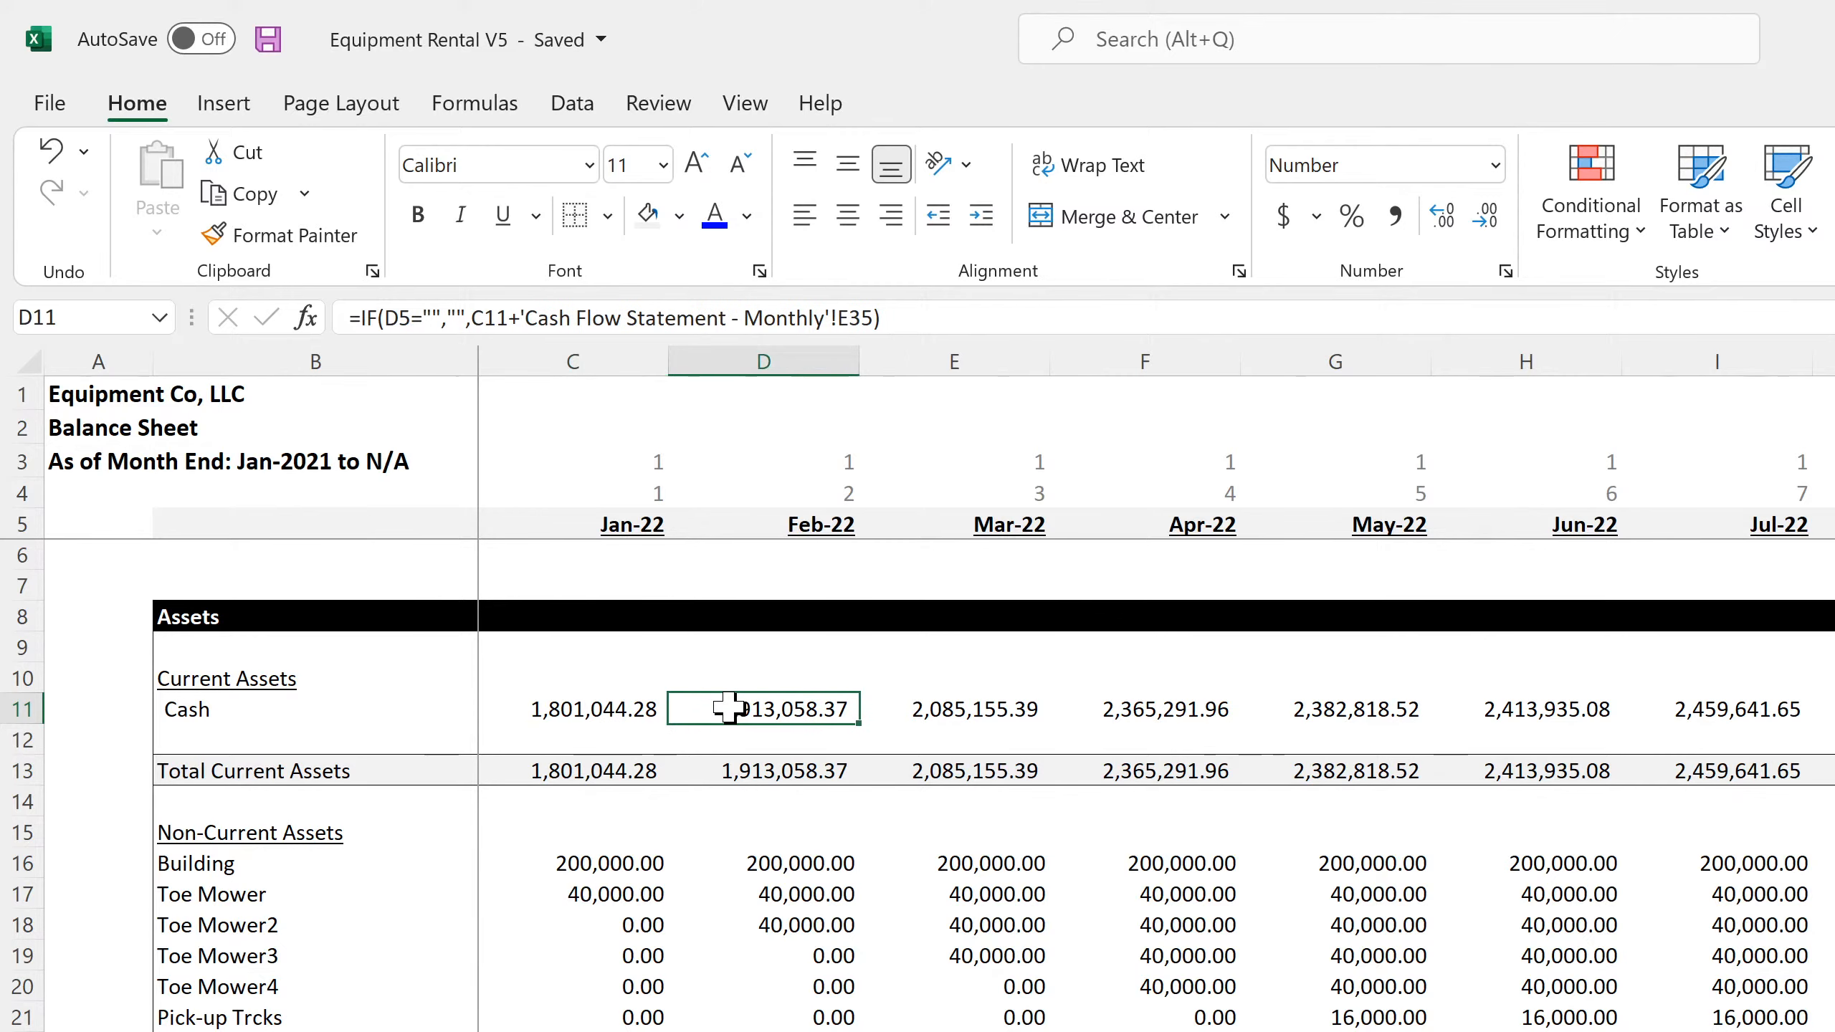
{"action": "left_click", "coordinate": [606, 861]}
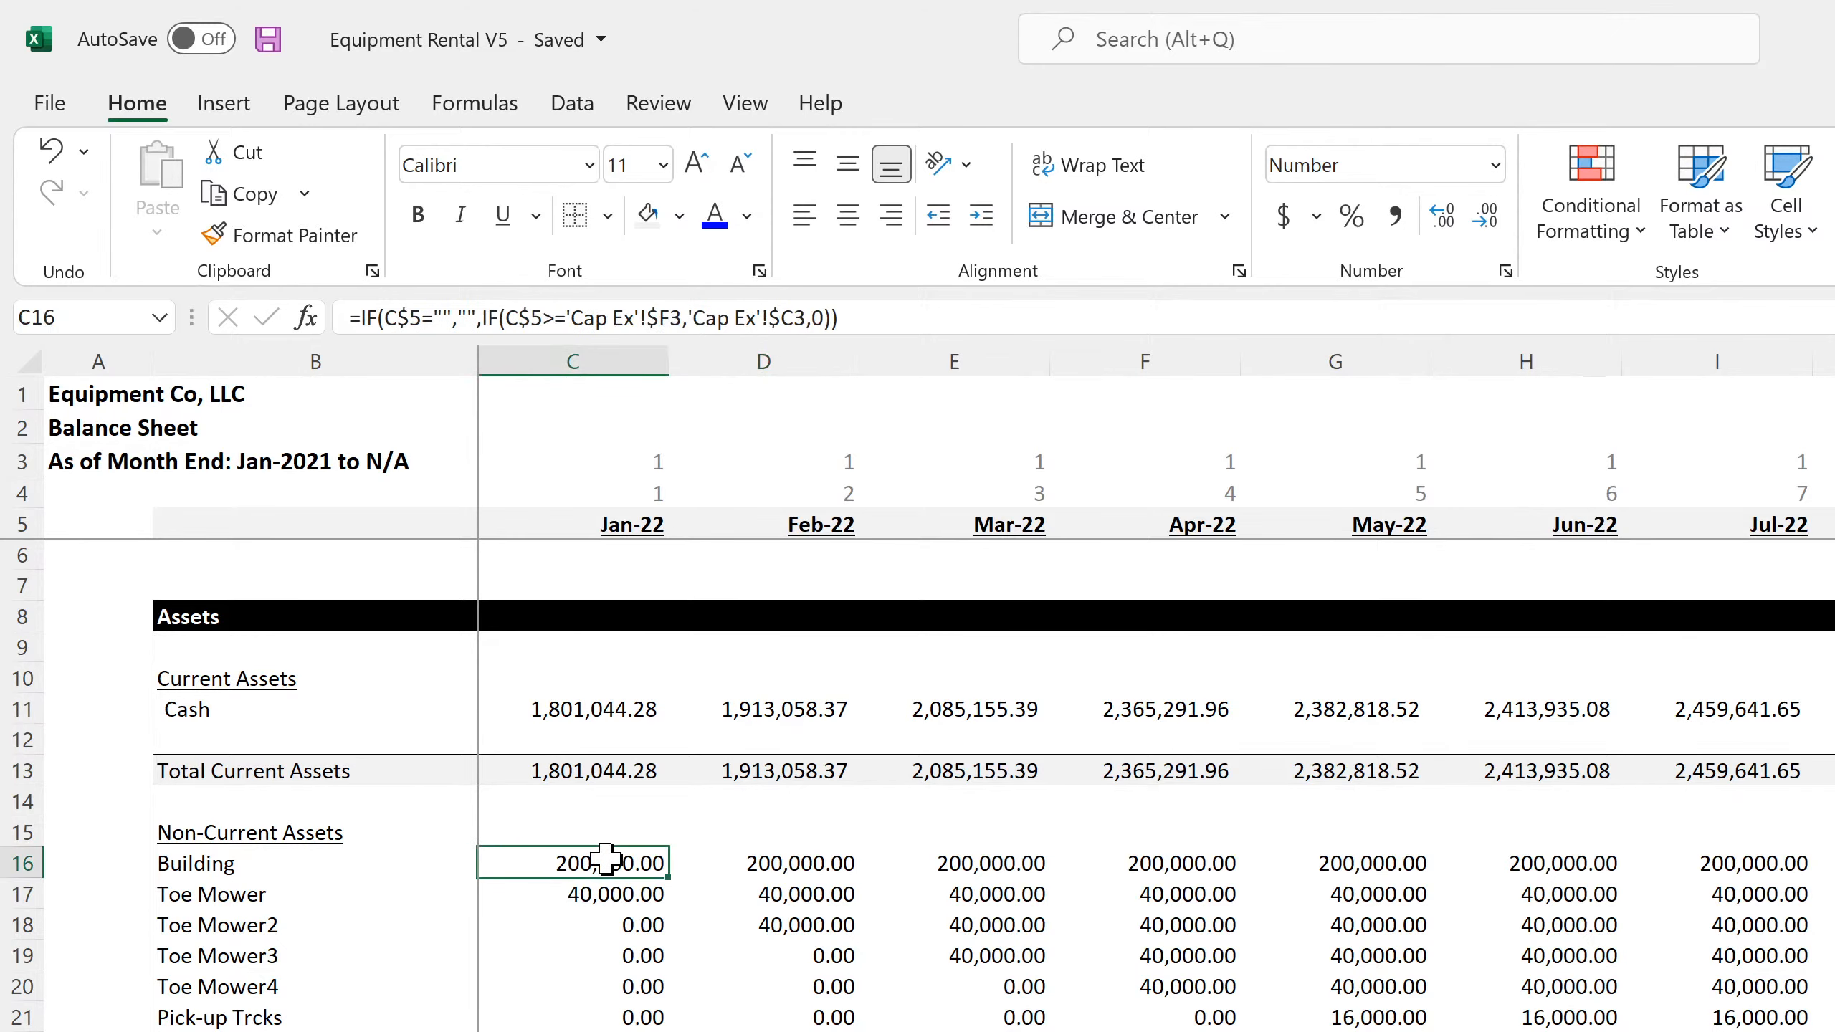
{"action": "left_click", "coordinate": [595, 894]}
{"action": "left_click", "coordinate": [614, 708]}
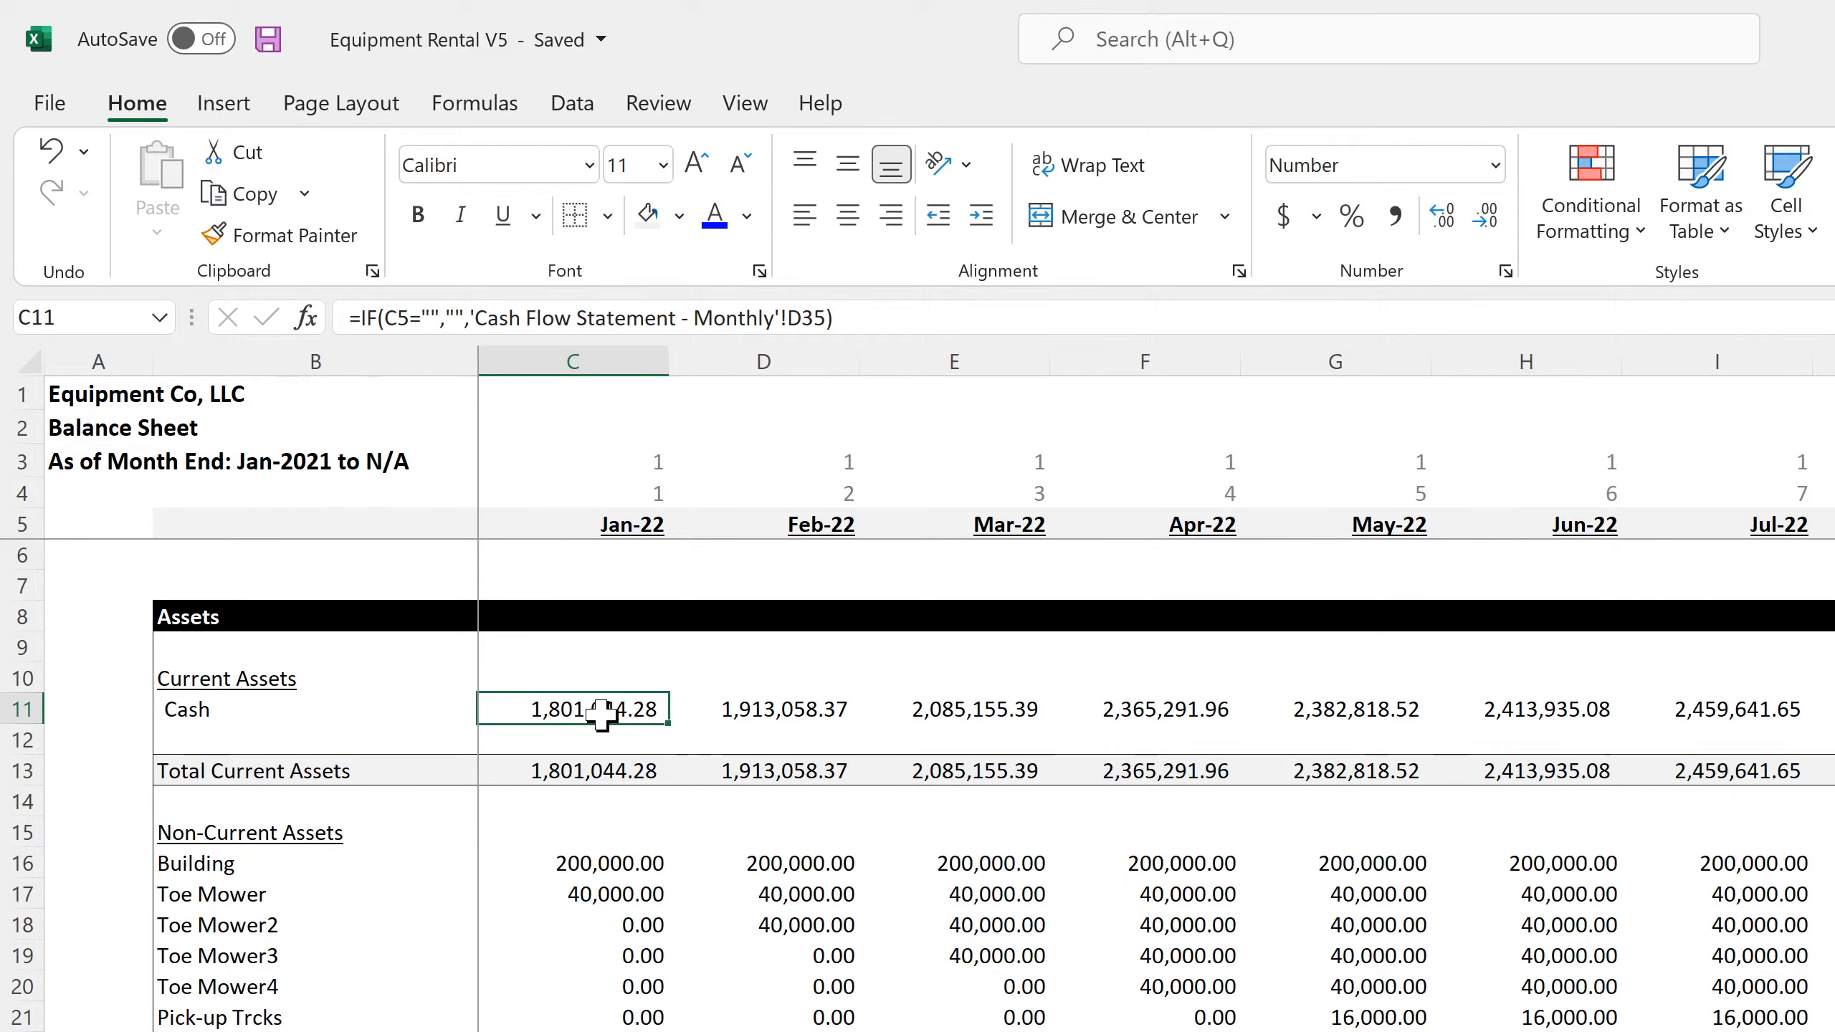
Inspect the Jan-22 Total Non-Current Assets formula, the liabilities and owner equity sections, and the Feb-22 balance check in D152
{"action": "scroll", "coordinate": [592, 989], "scroll_direction": "down", "scroll_amount": 7}
{"action": "scroll", "coordinate": [592, 989], "scroll_direction": "down", "scroll_amount": 20}
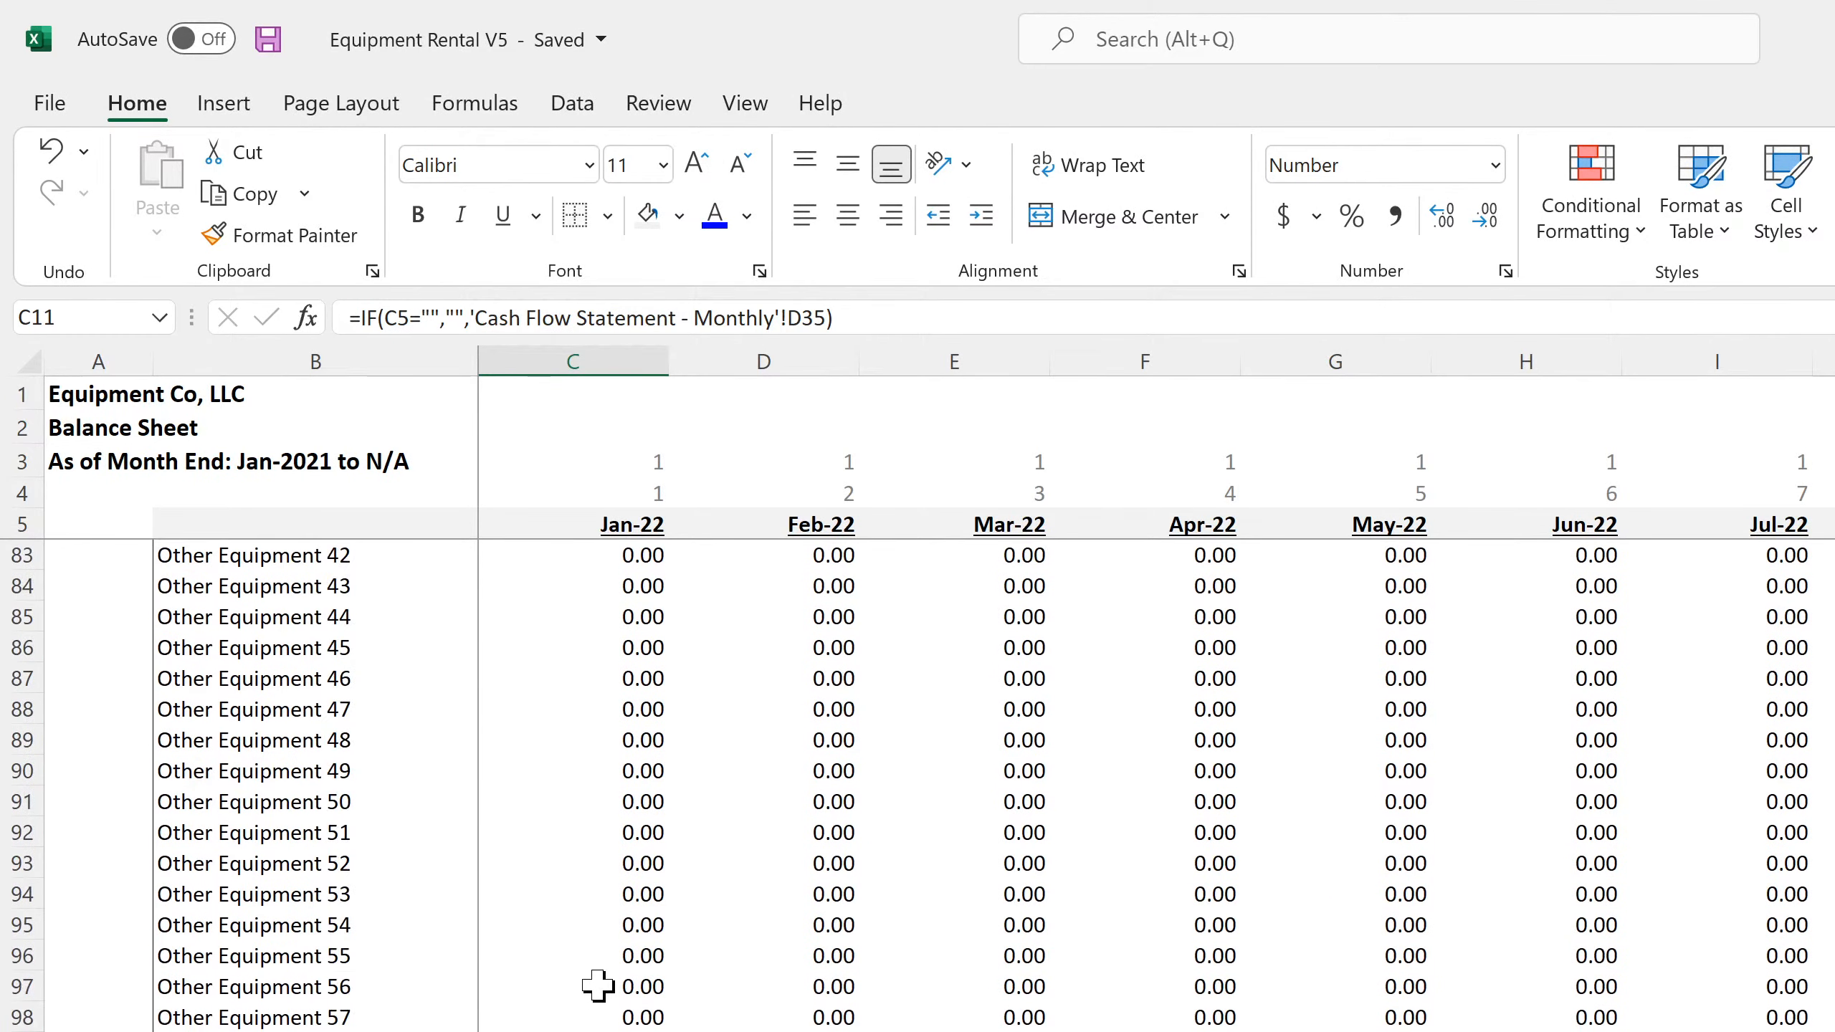
{"action": "left_click", "coordinate": [611, 925]}
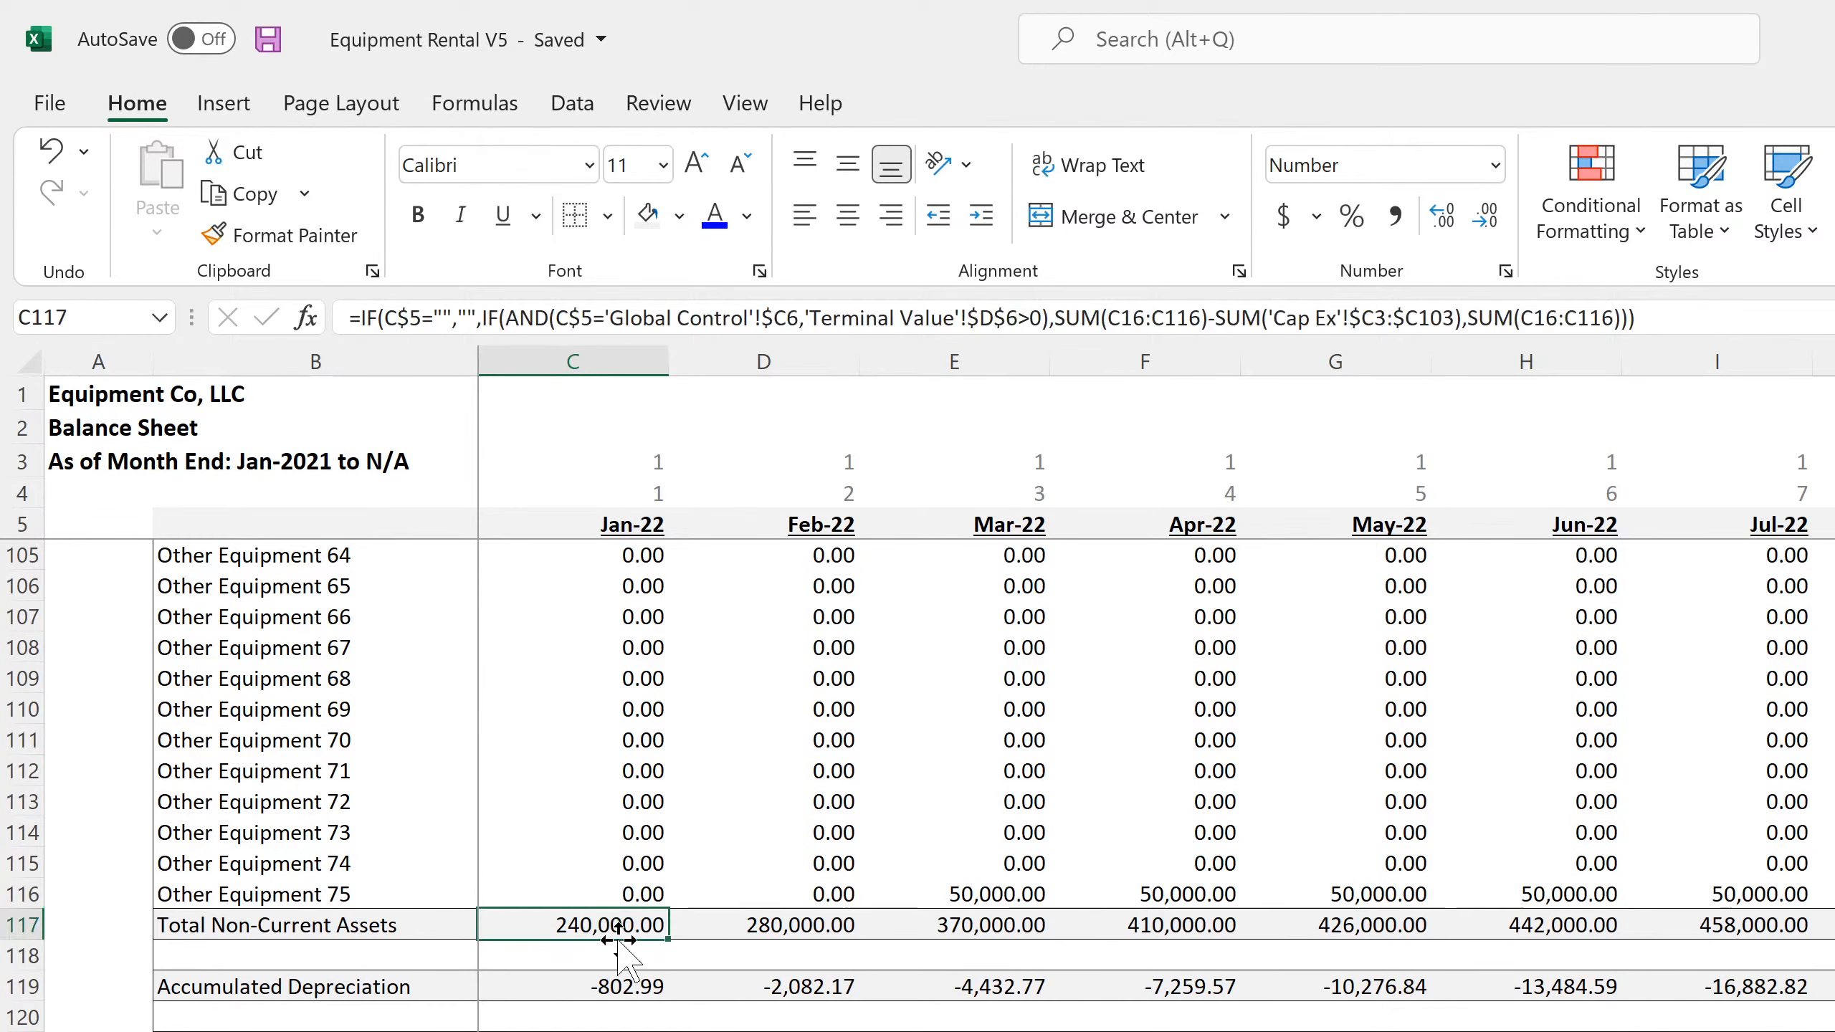
{"action": "scroll", "coordinate": [613, 996], "scroll_direction": "down", "scroll_amount": 4}
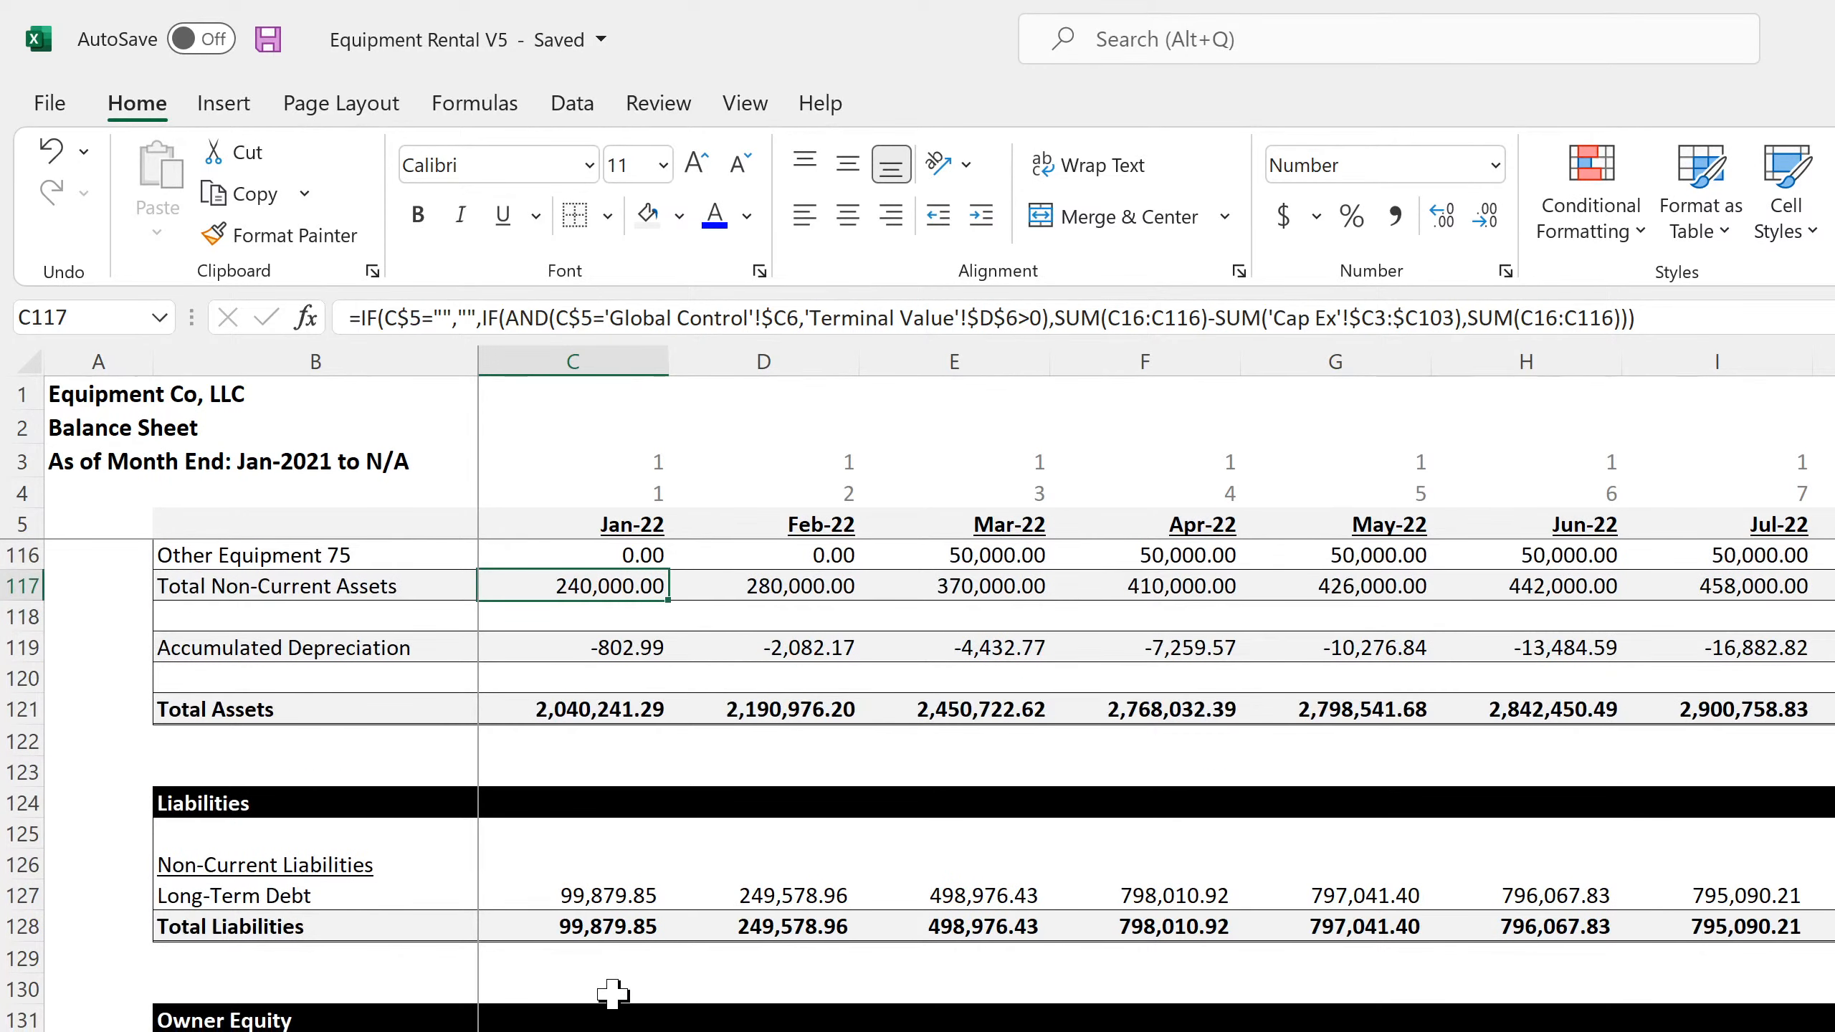
{"action": "scroll", "coordinate": [613, 993], "scroll_direction": "down", "scroll_amount": 4}
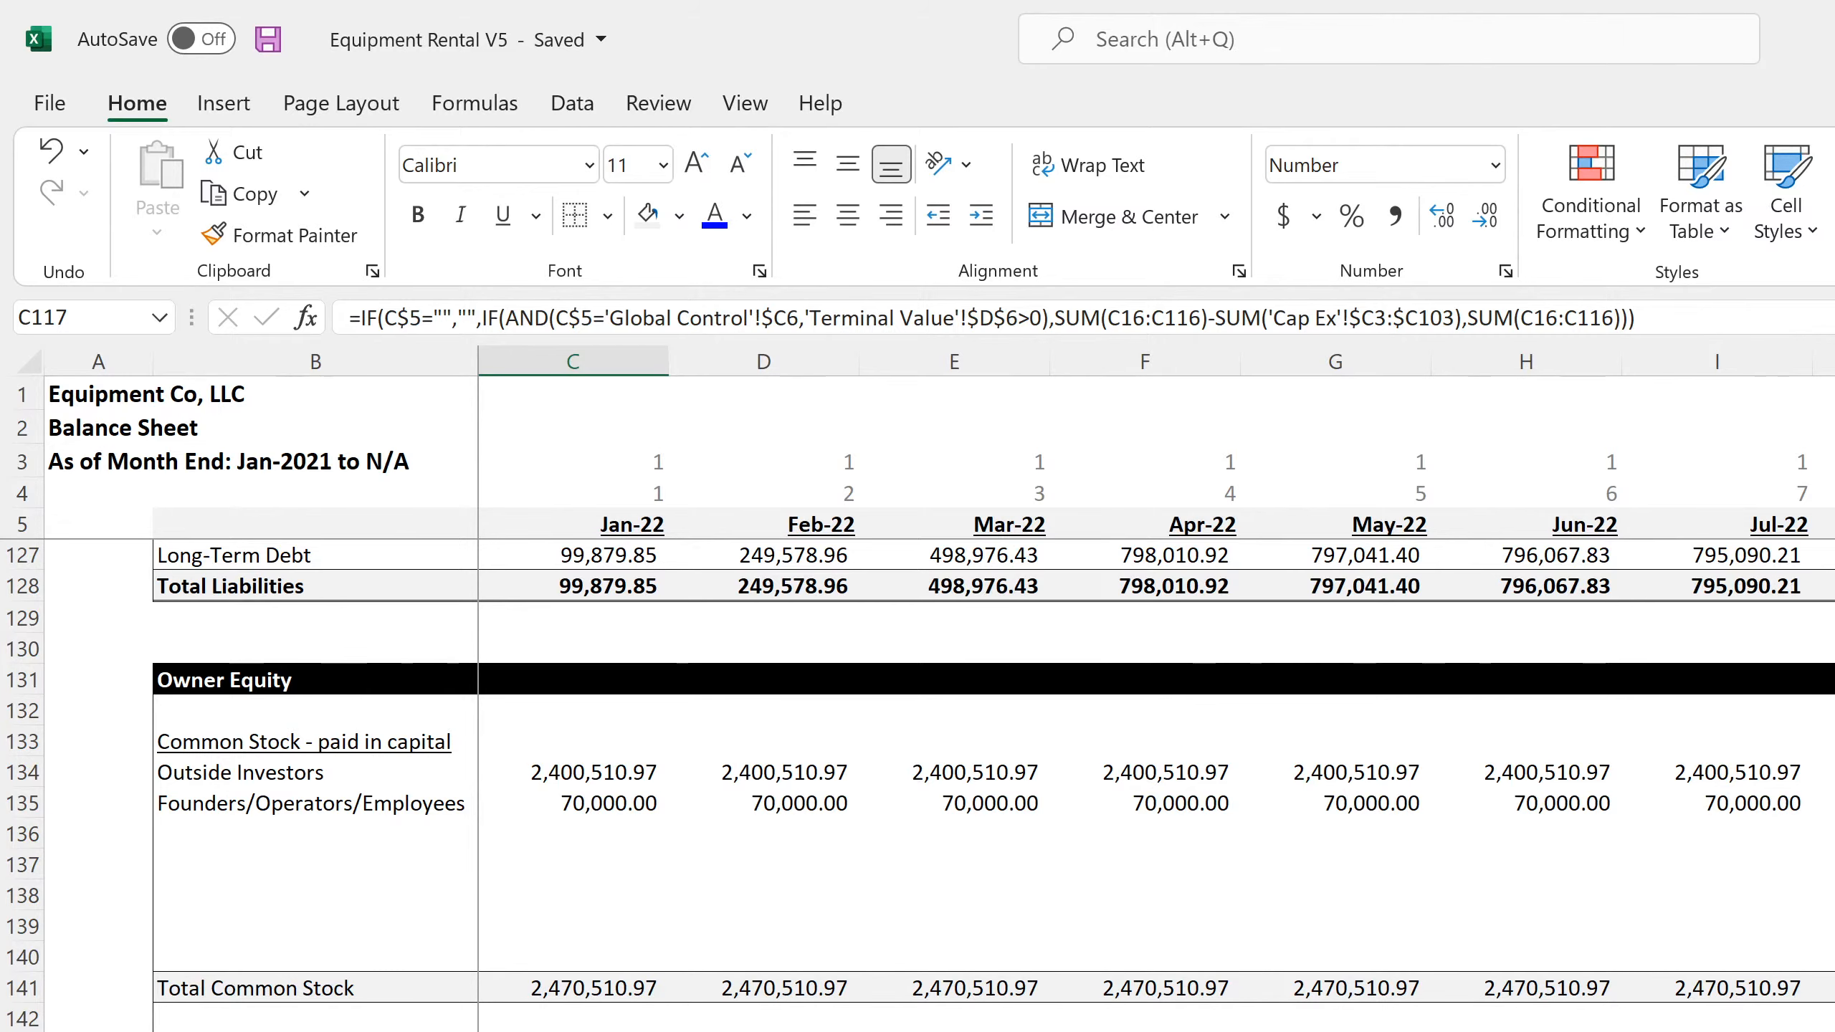
{"action": "left_click", "coordinate": [763, 1031]}
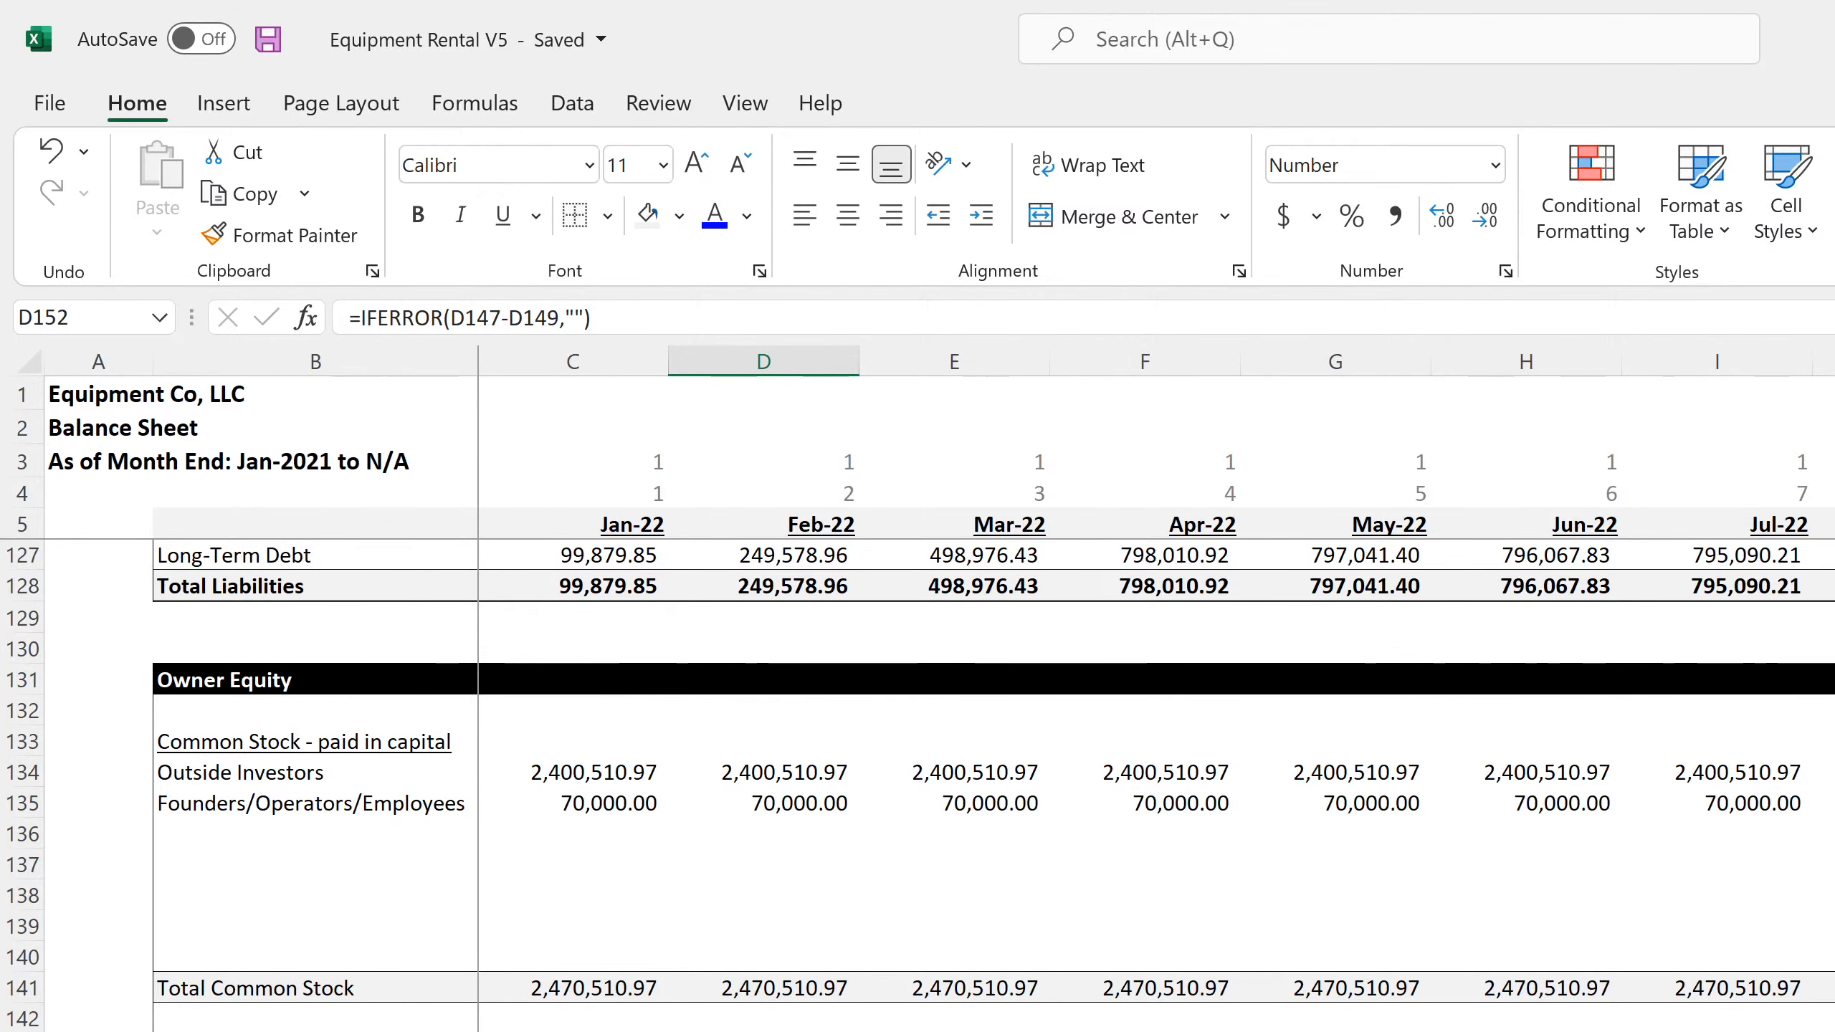
Check the FY 2022 balance difference in C67 of the annual balance sheet, and review the startup costs and monthly income statement taxes
{"action": "key", "text": "ctrl+Page_Down"}
{"action": "left_click", "coordinate": [573, 1031]}
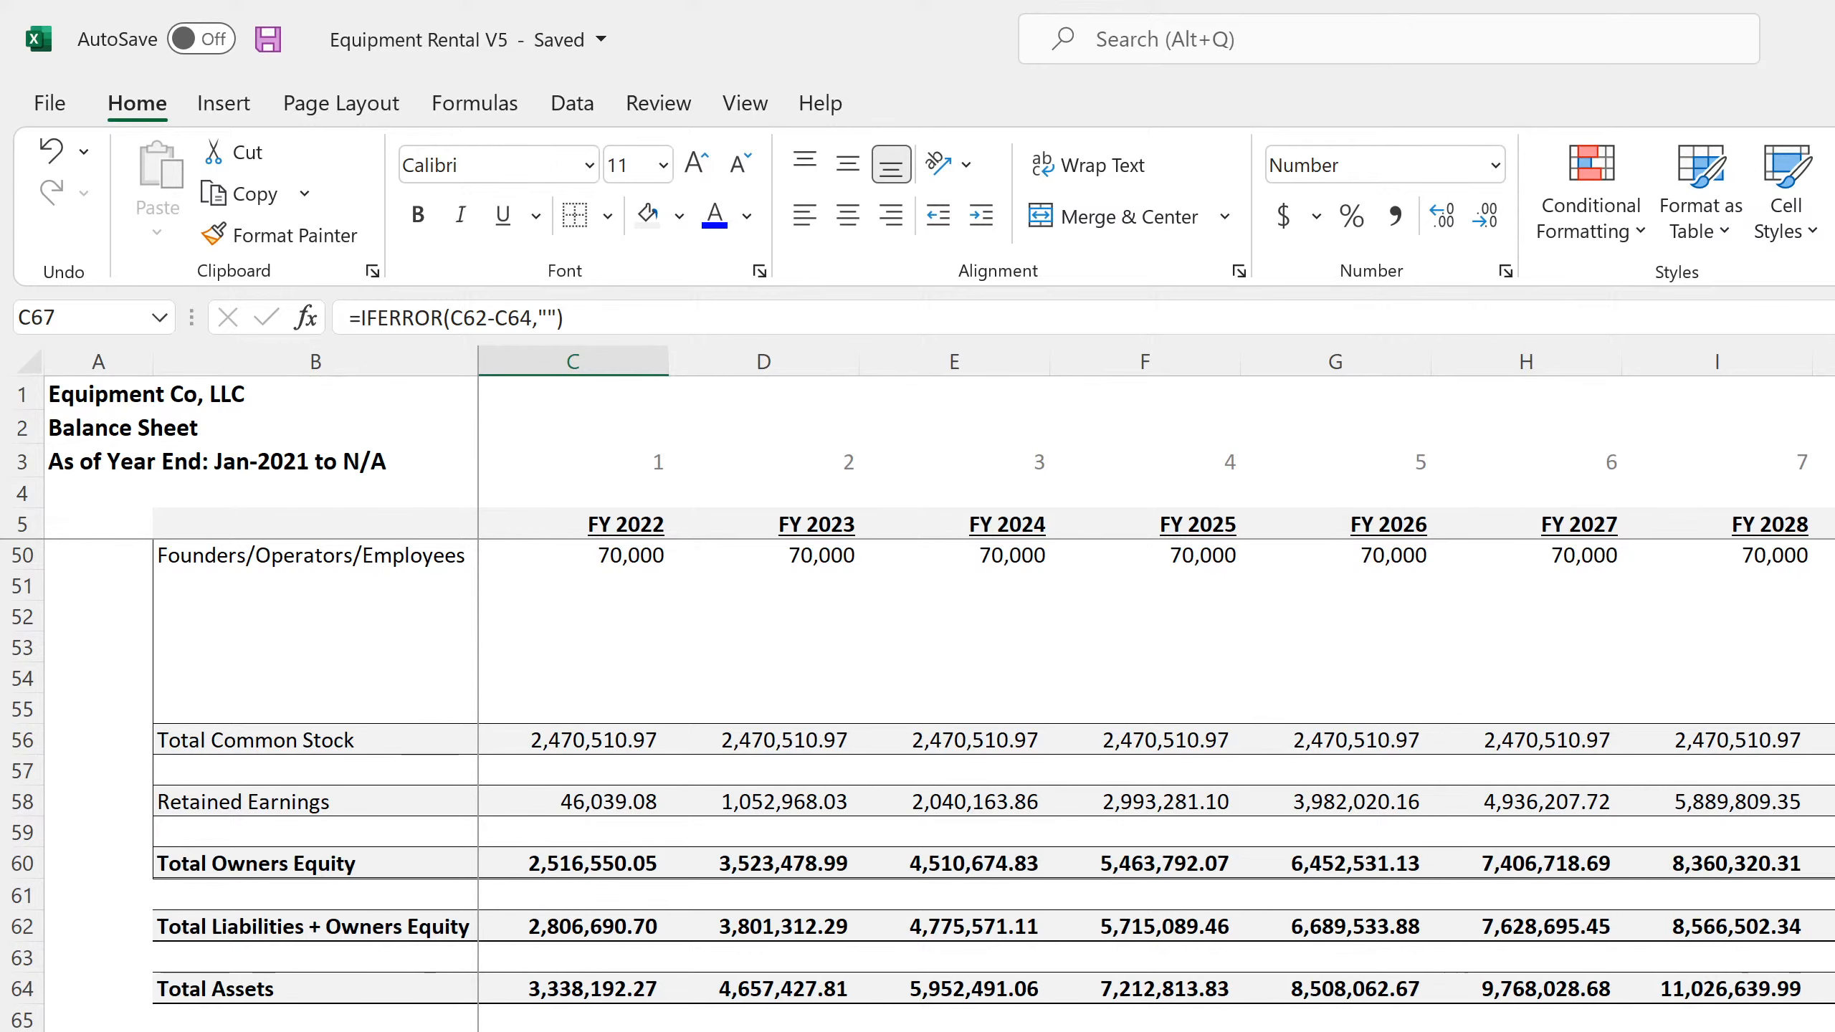
{"action": "key", "text": "ctrl+Page_Up"}
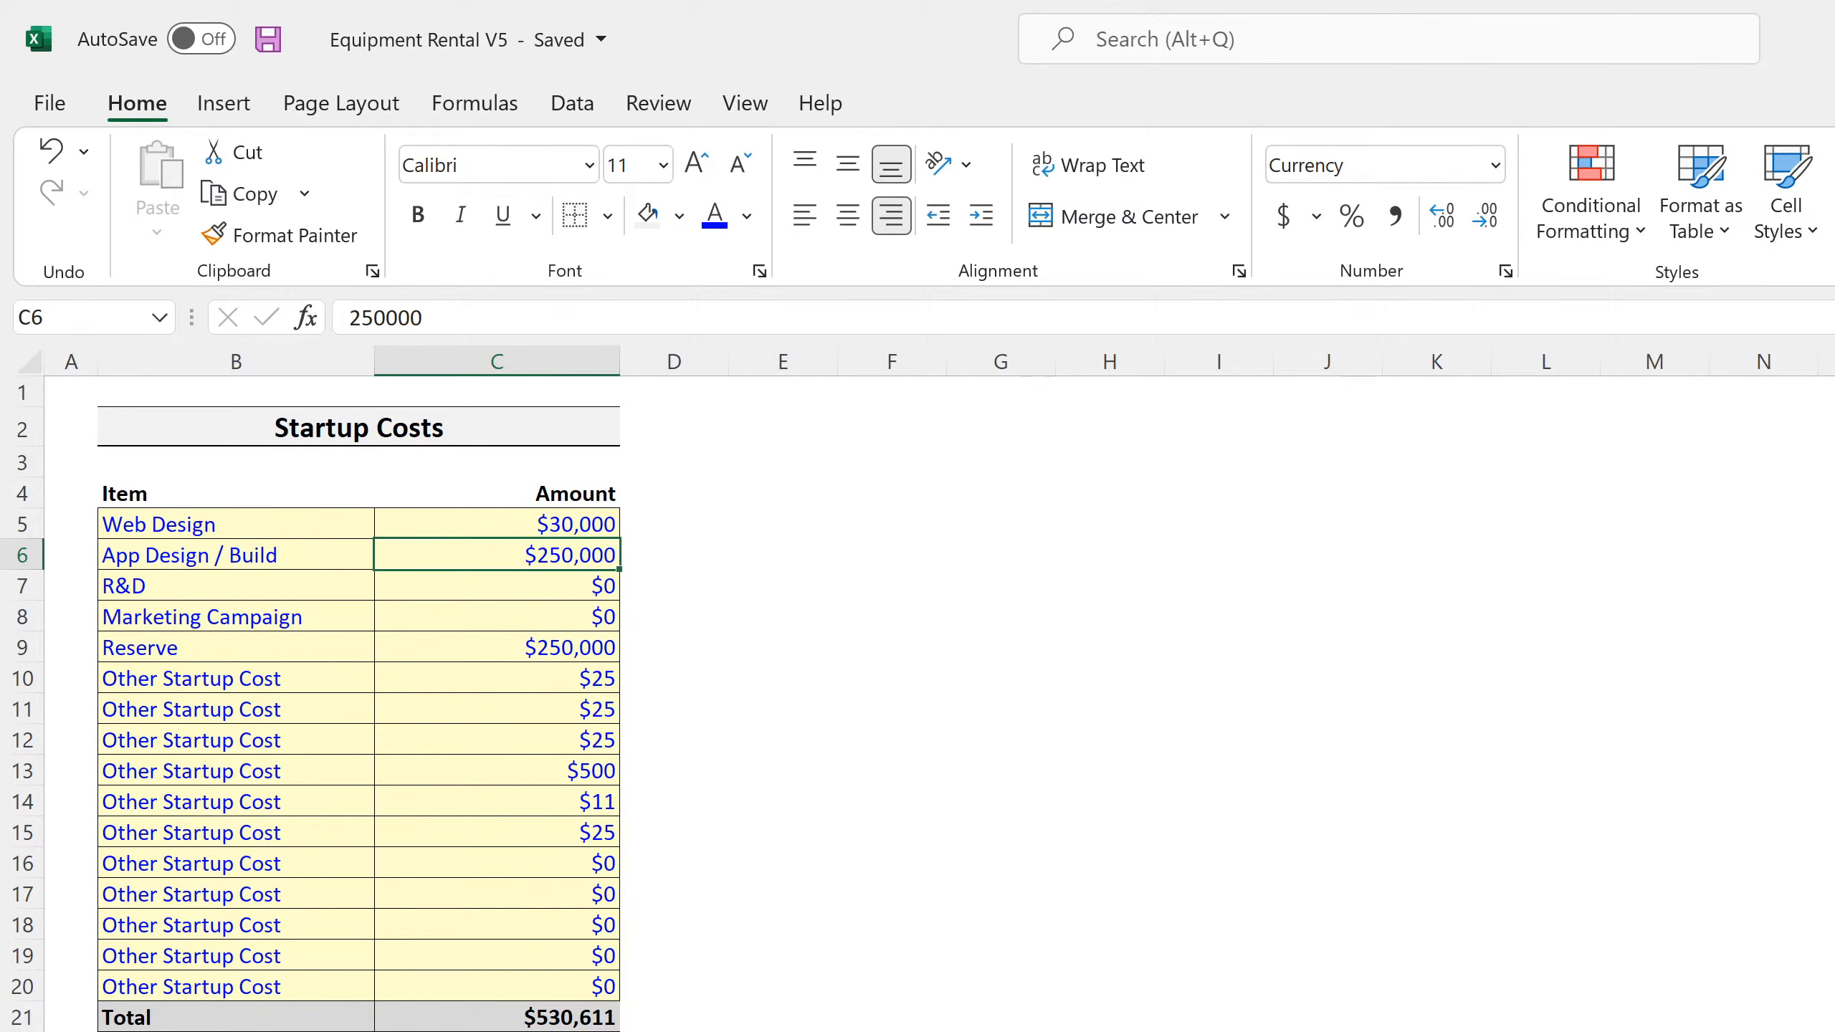
{"action": "key", "text": "ctrl+Page_Up"}
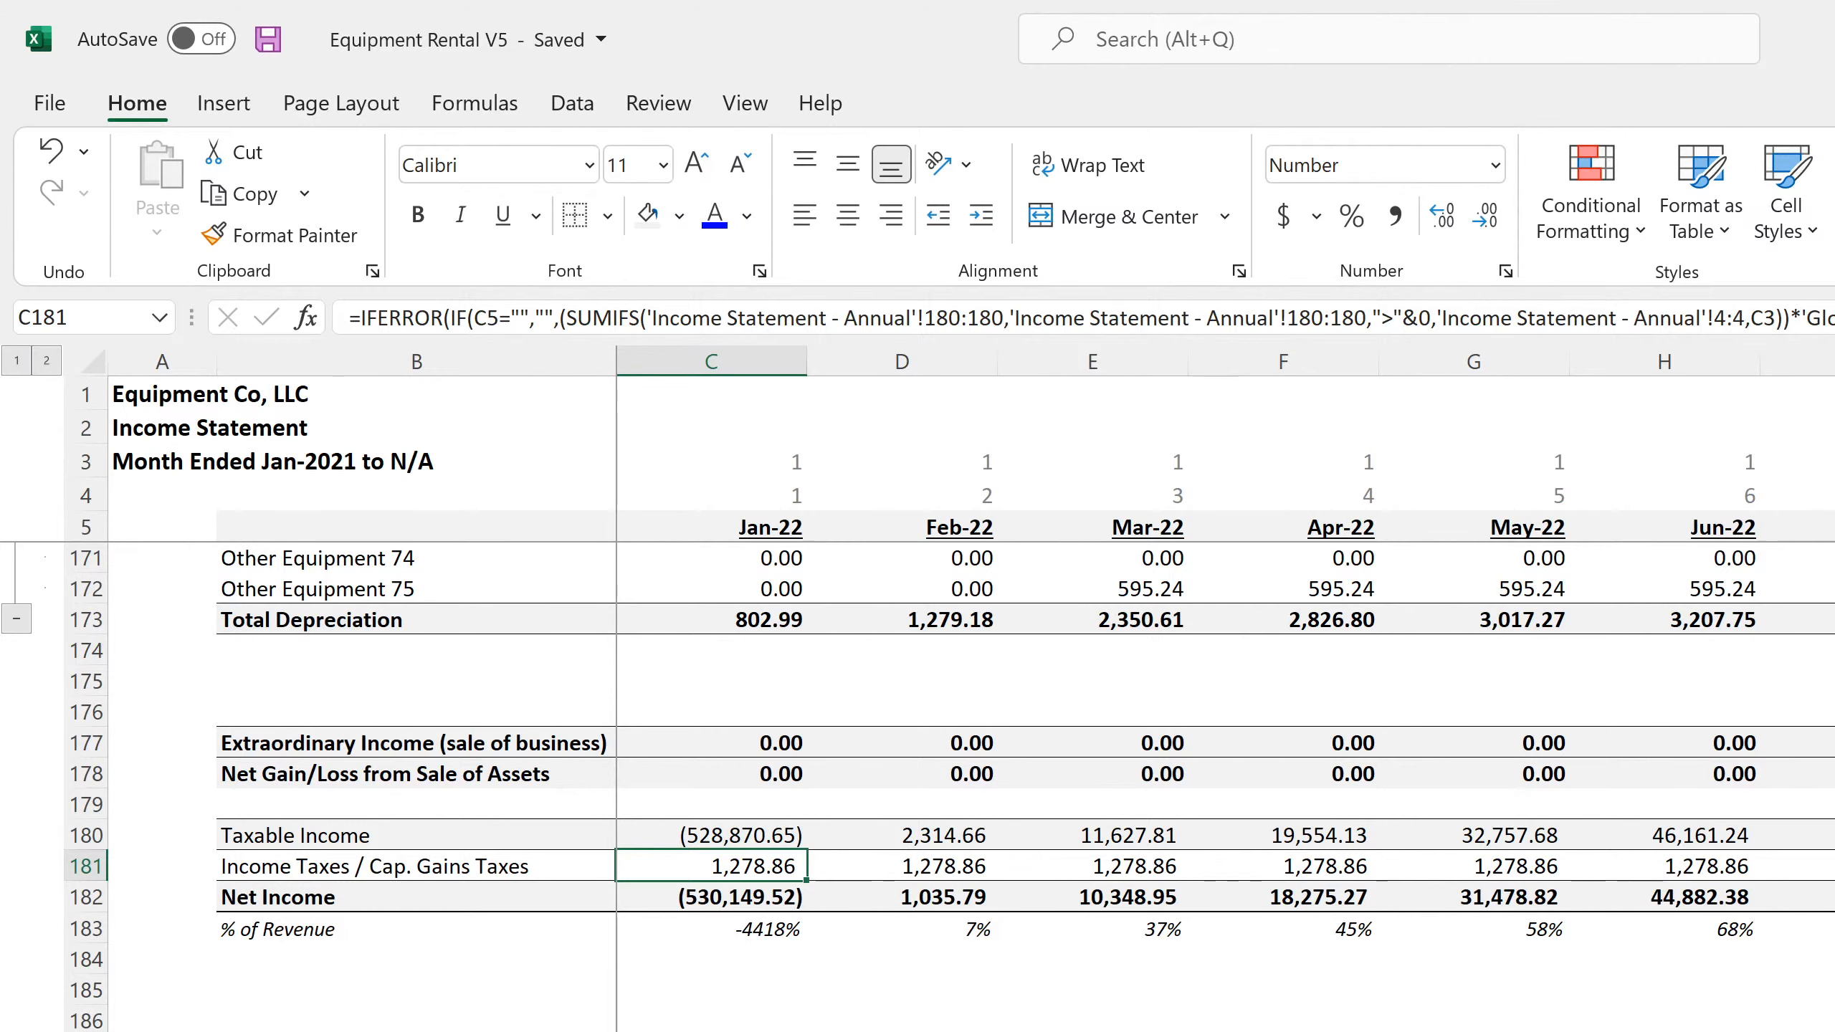
{"action": "key", "text": "ctrl+Page_Down"}
{"action": "key", "text": "ctrl+Page_Down"}
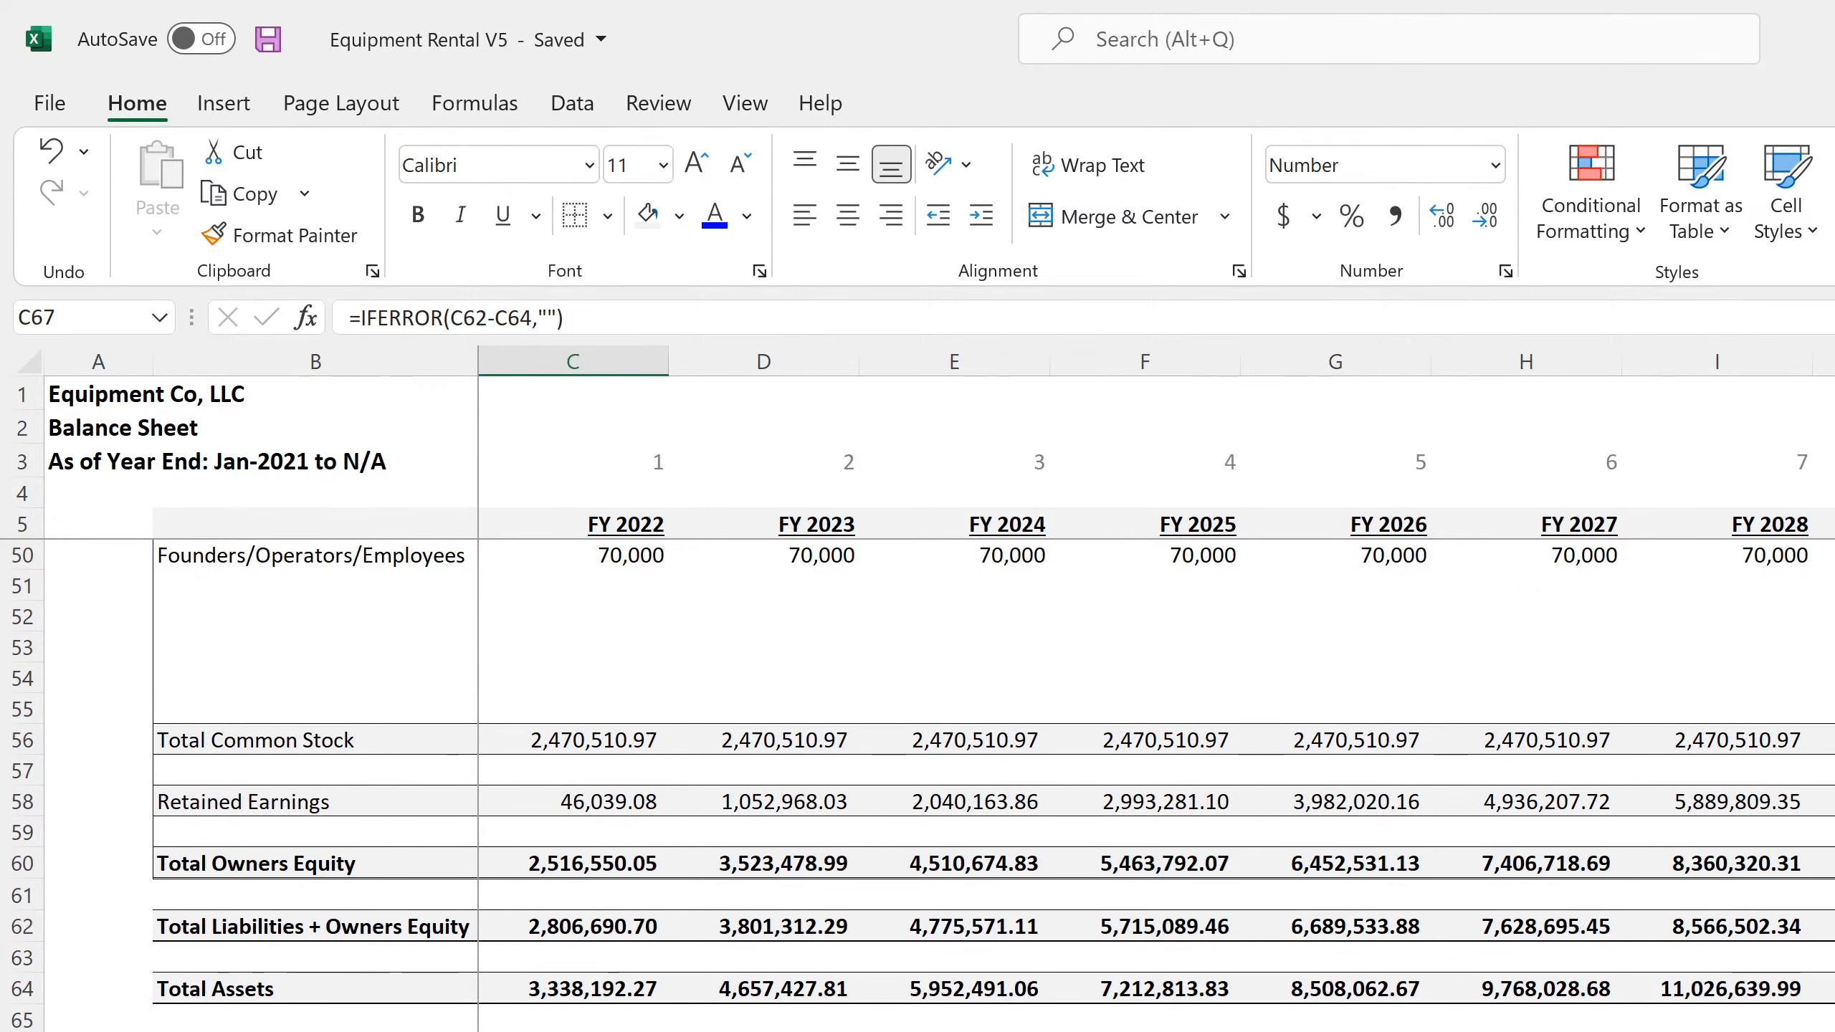
Review the annual balance sheet's assets and inspect the FY 2022 Cash formula in C11
{"action": "scroll", "coordinate": [939, 723], "scroll_direction": "up", "scroll_amount": 4}
{"action": "scroll", "coordinate": [939, 722], "scroll_direction": "up", "scroll_amount": 4}
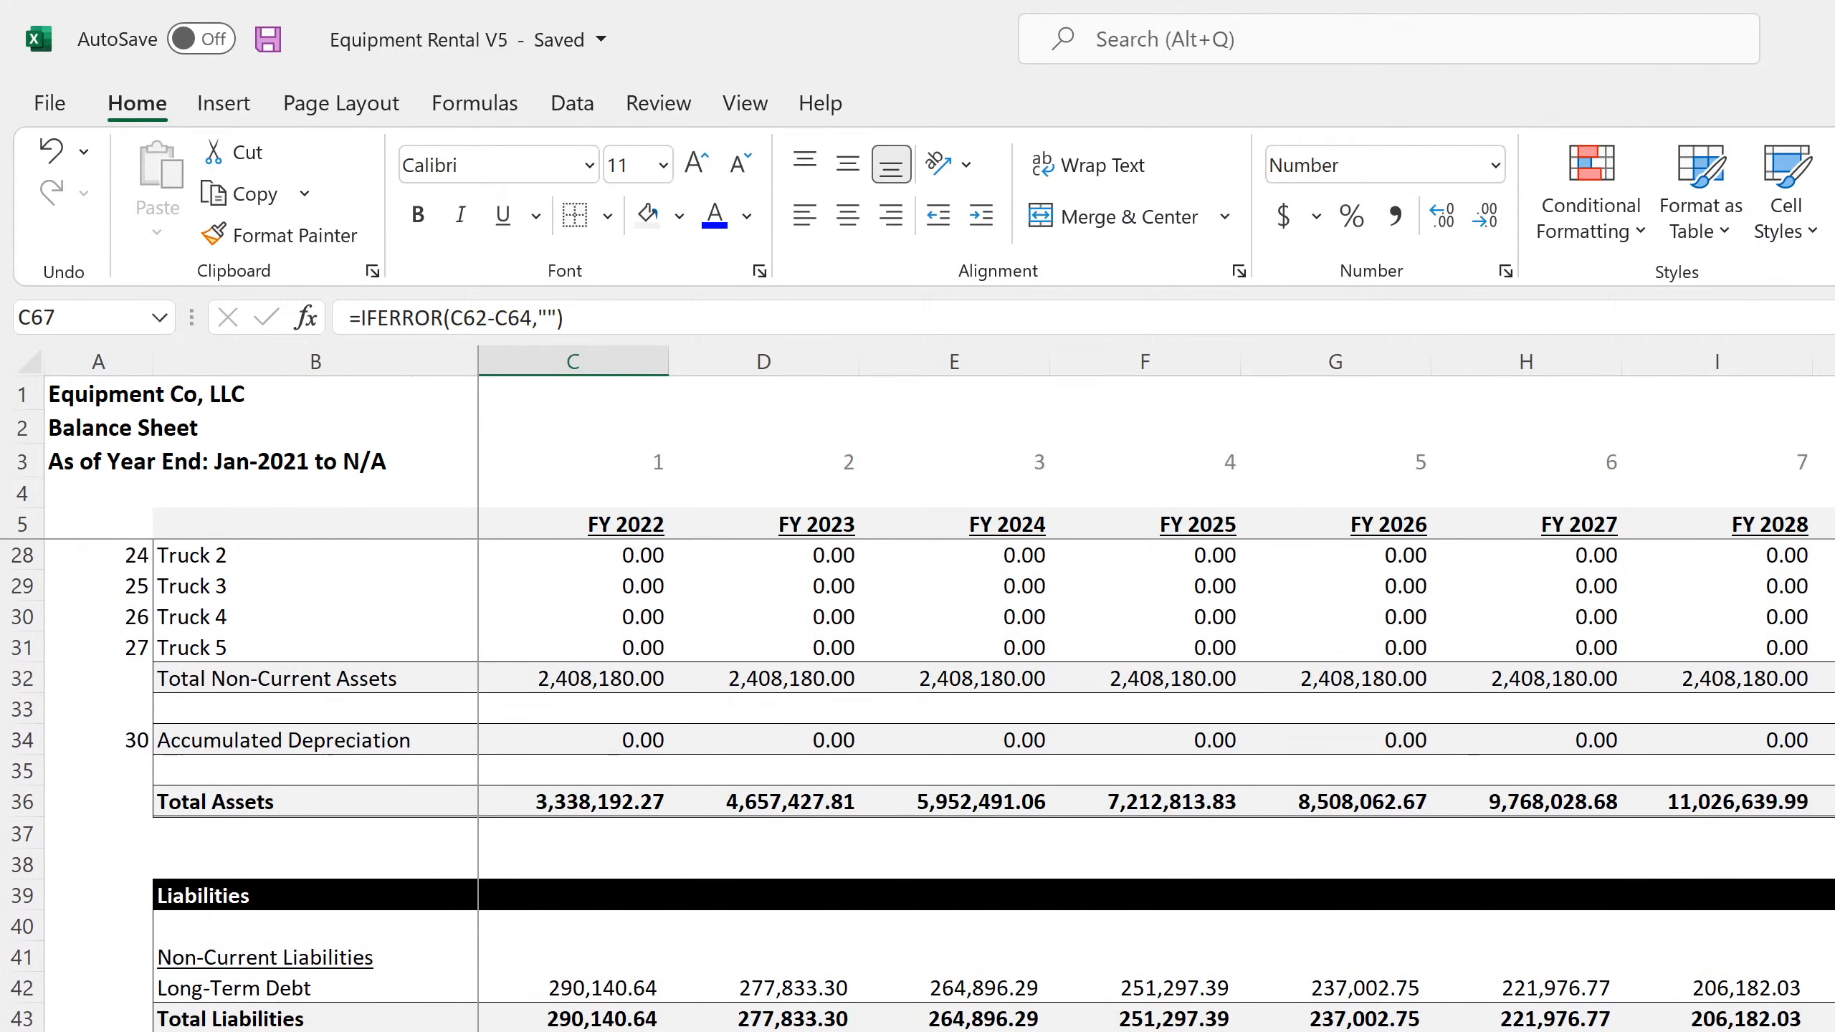
{"action": "scroll", "coordinate": [939, 784], "scroll_direction": "up", "scroll_amount": 7}
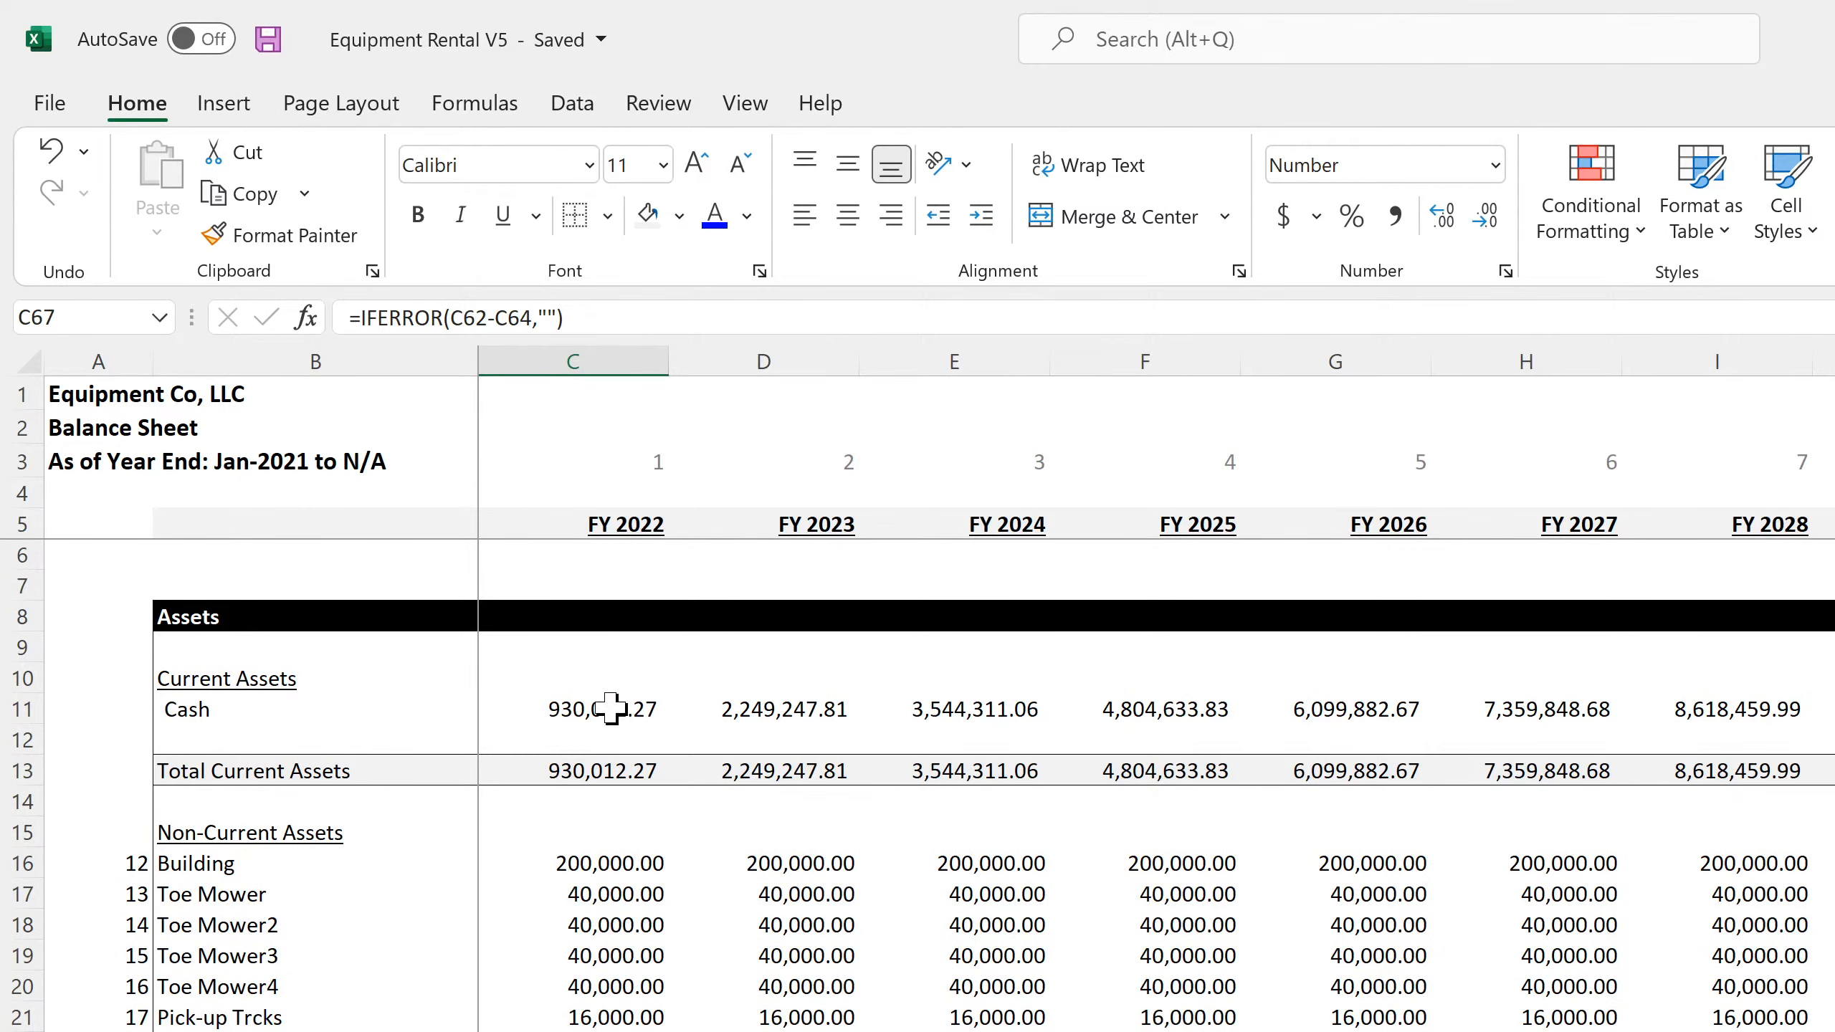
{"action": "left_click", "coordinate": [576, 707]}
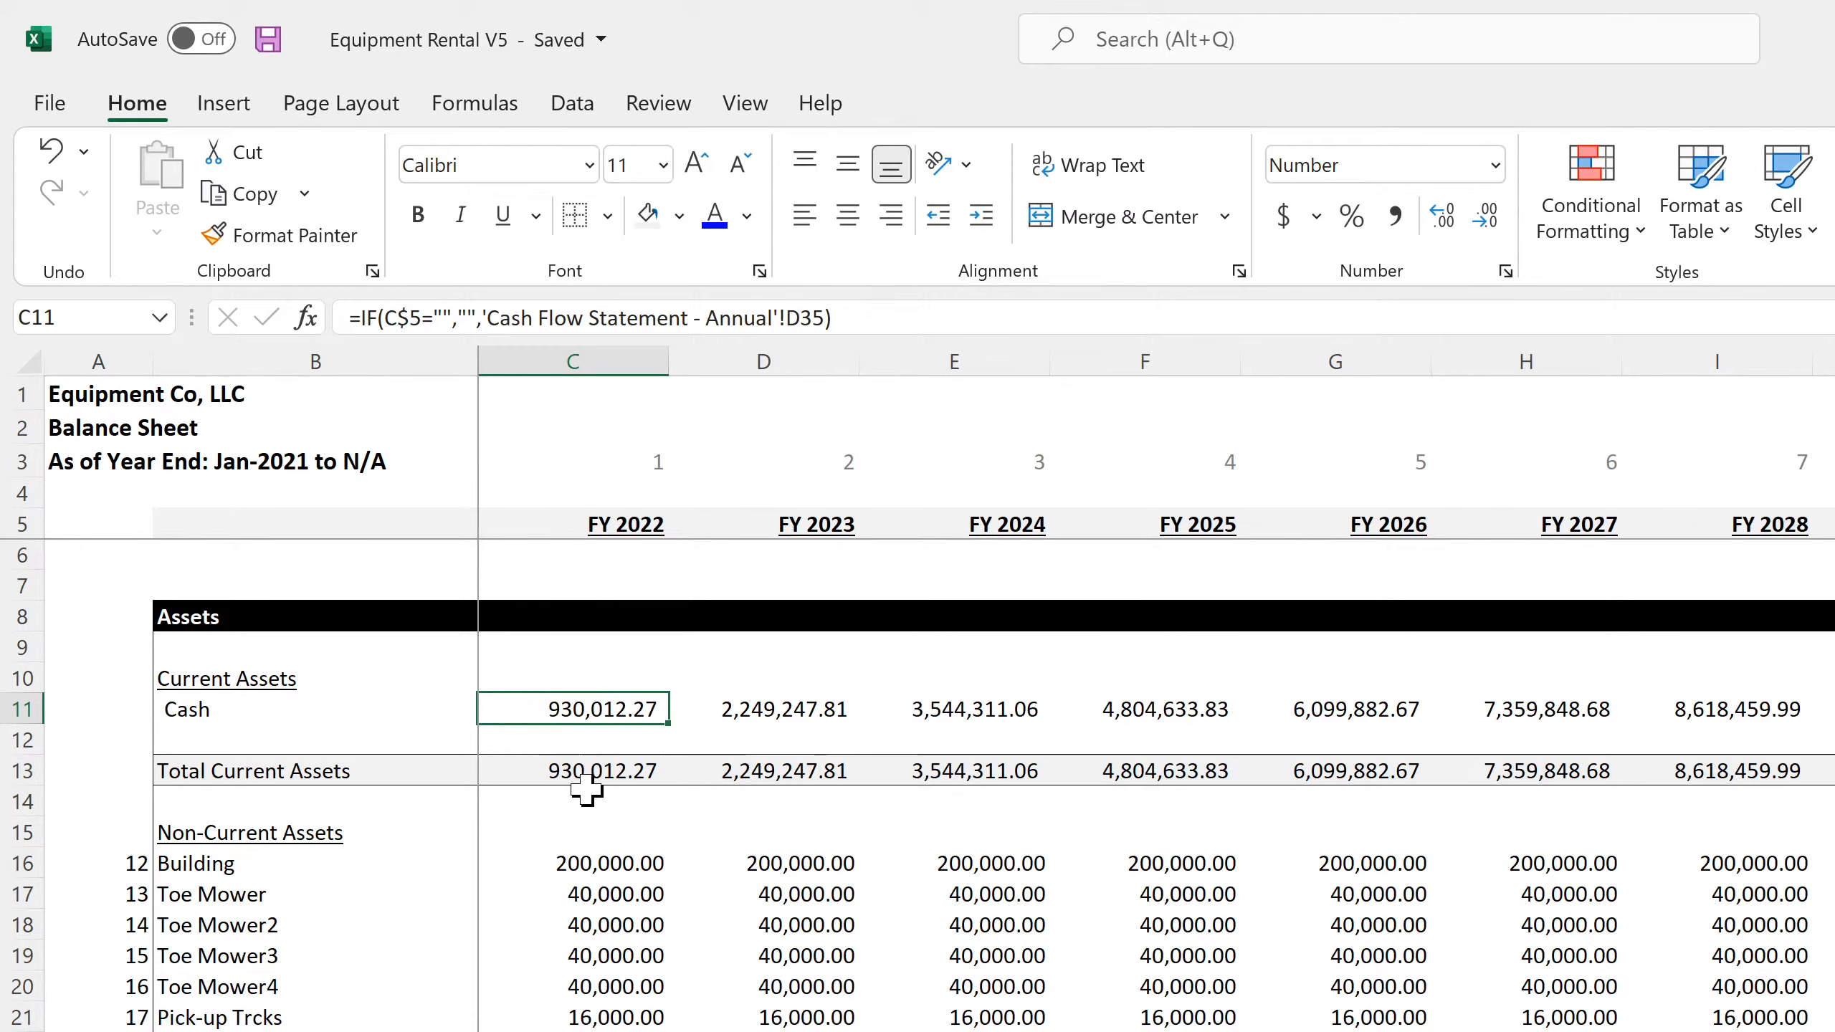
Inspect the FY 2022 Building, Toe Mower4 and Total Non-Current Assets formulas on the annual balance sheet
{"action": "left_click", "coordinate": [606, 861]}
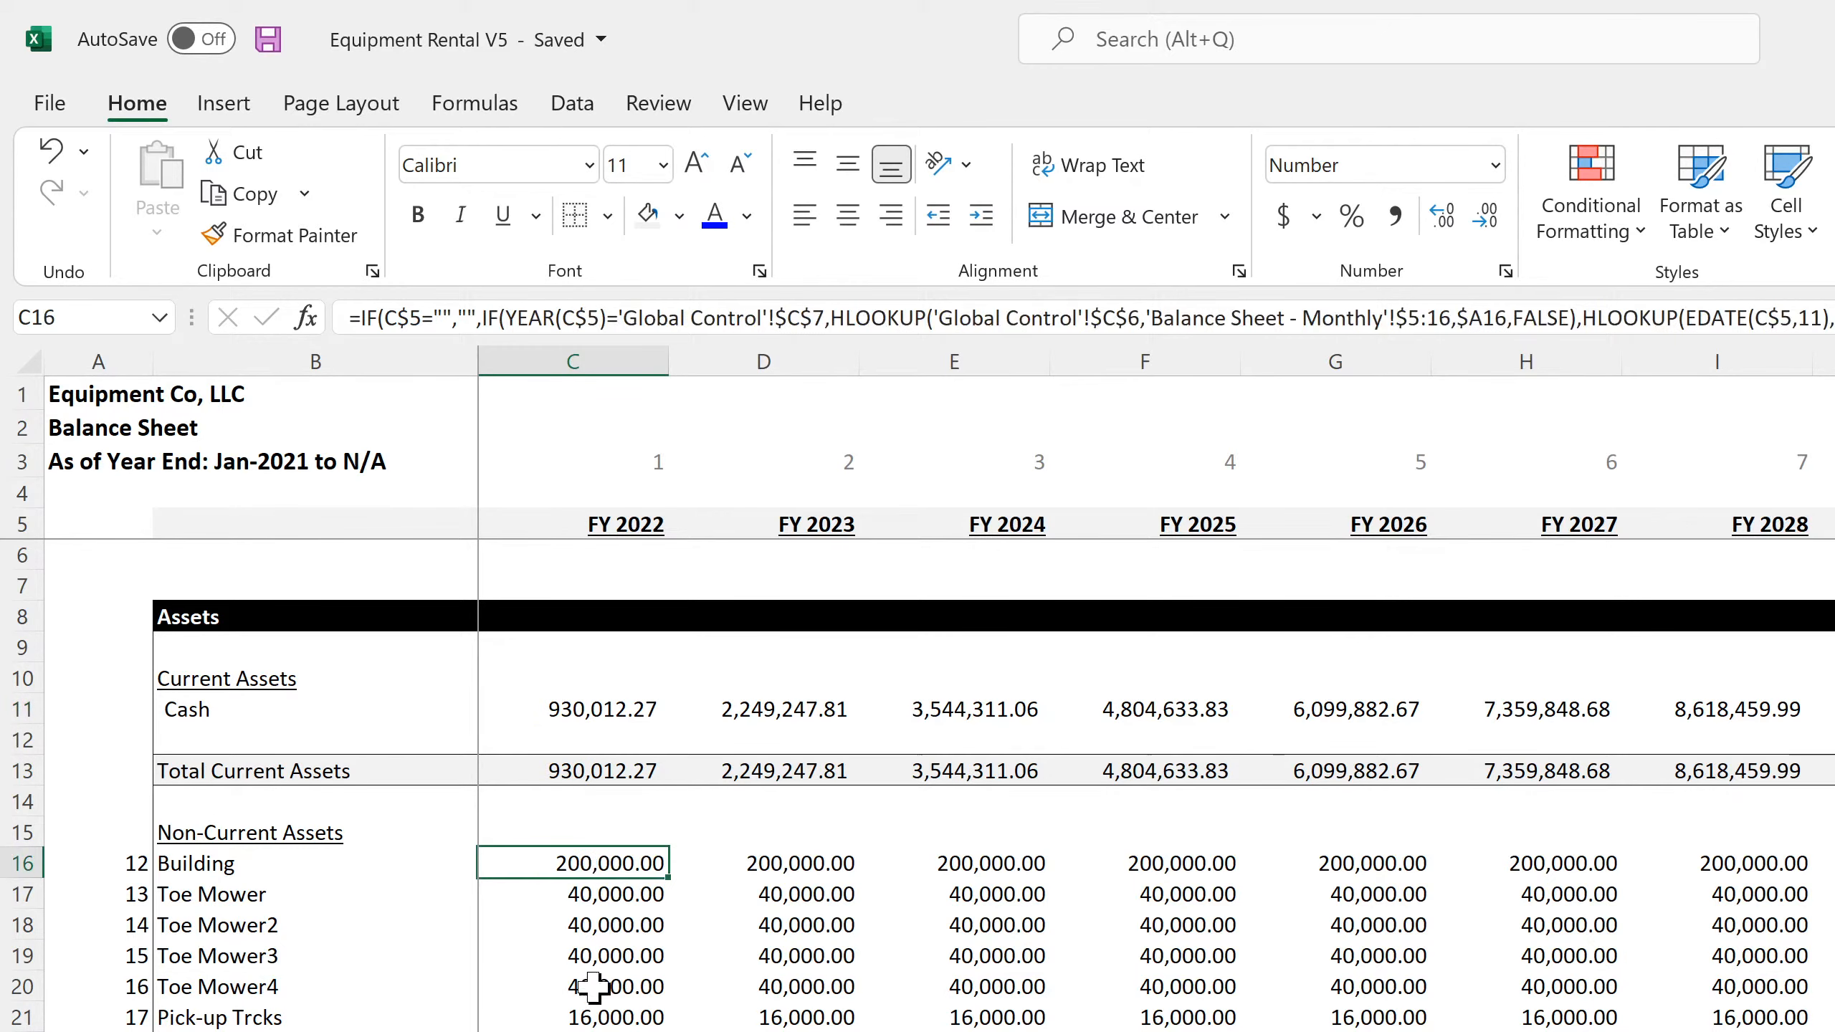
{"action": "left_click", "coordinate": [593, 986]}
{"action": "scroll", "coordinate": [592, 994], "scroll_direction": "down", "scroll_amount": 4}
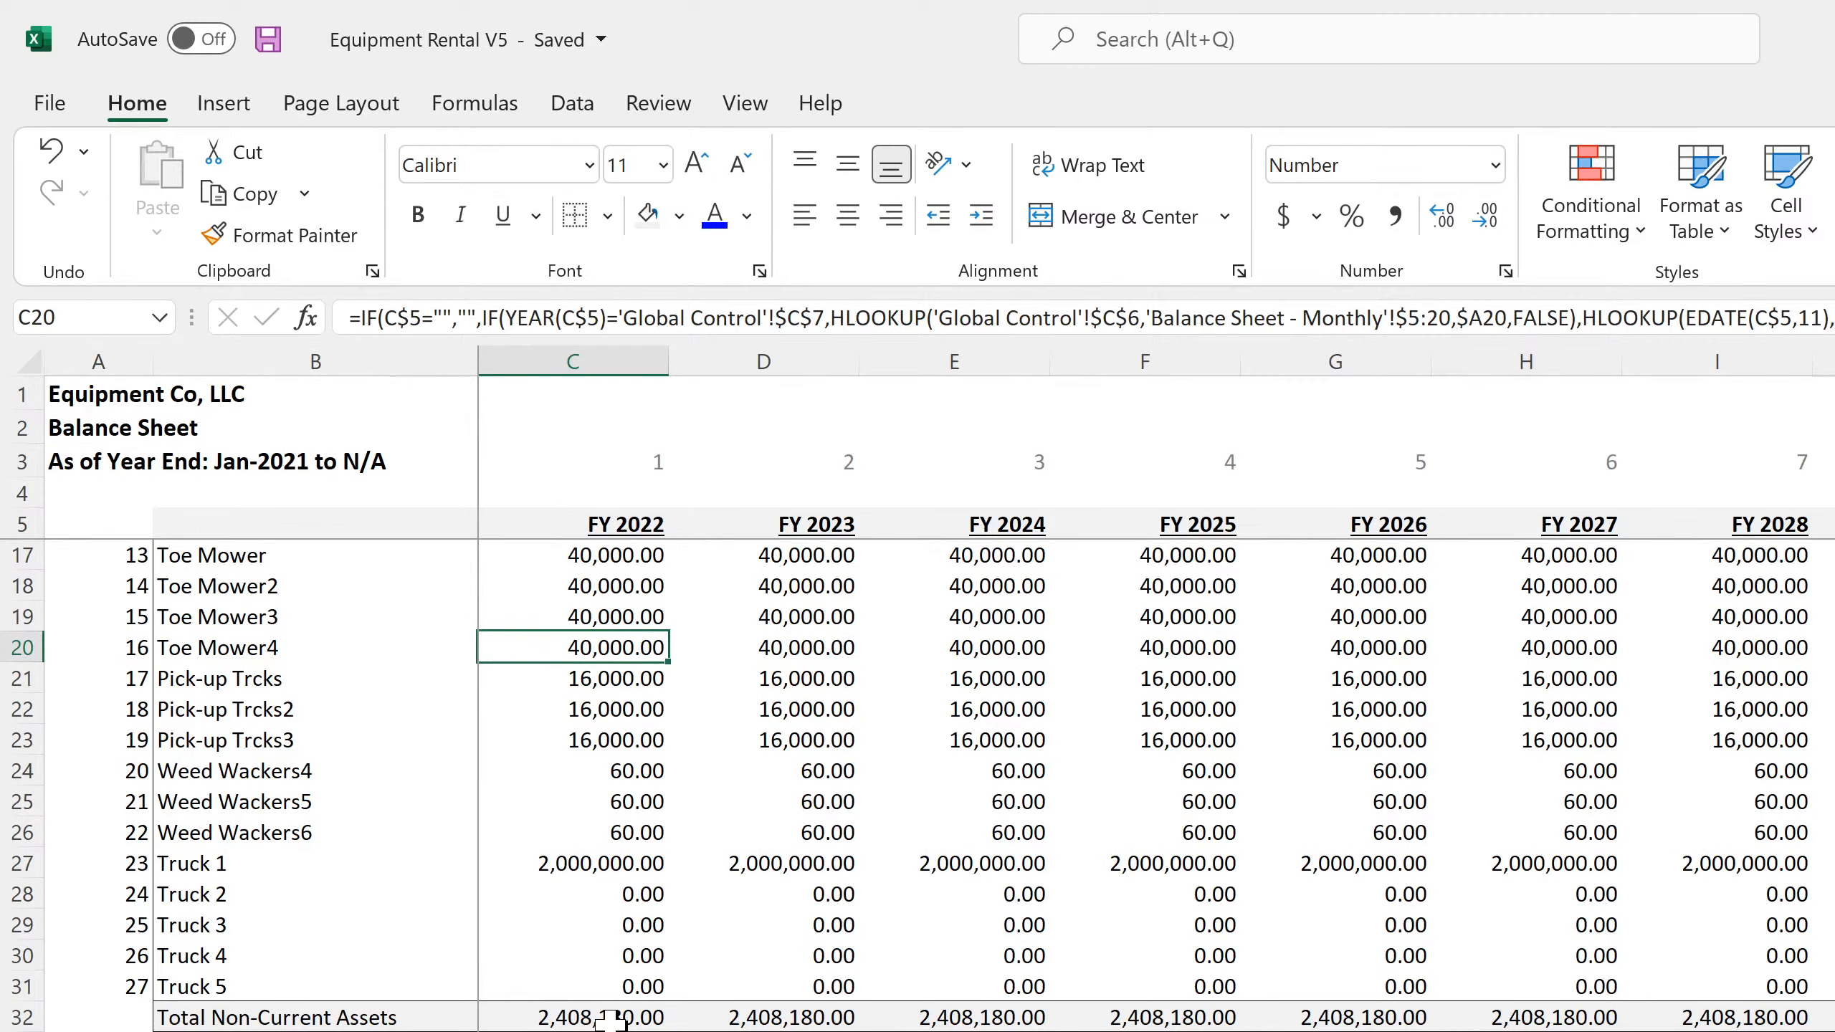
{"action": "left_click", "coordinate": [609, 1018]}
{"action": "scroll", "coordinate": [610, 1018], "scroll_direction": "down", "scroll_amount": 4}
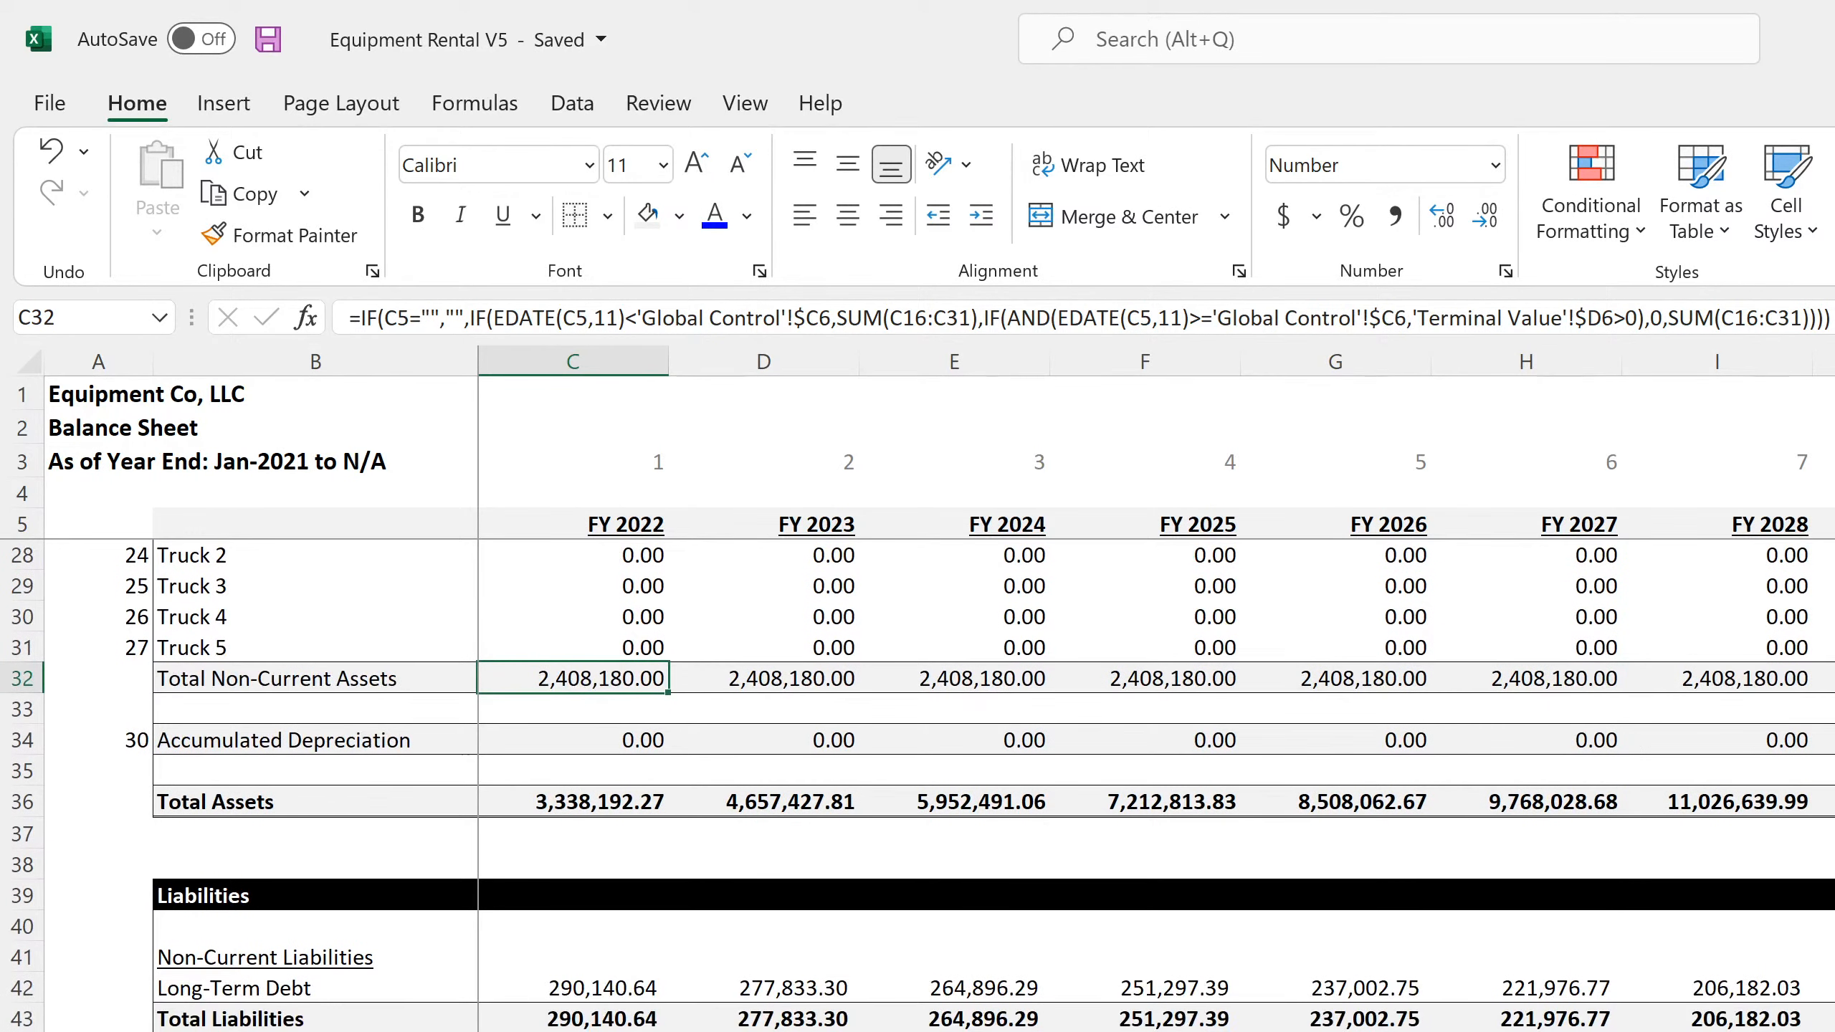
Compare the FY 2022 and FY 2023 Long-Term Debt formulas in C42 and D42 of the annual balance sheet
{"action": "left_click", "coordinate": [609, 985]}
{"action": "left_click_drag", "start_coordinate": [609, 985], "coordinate": [43, 997]}
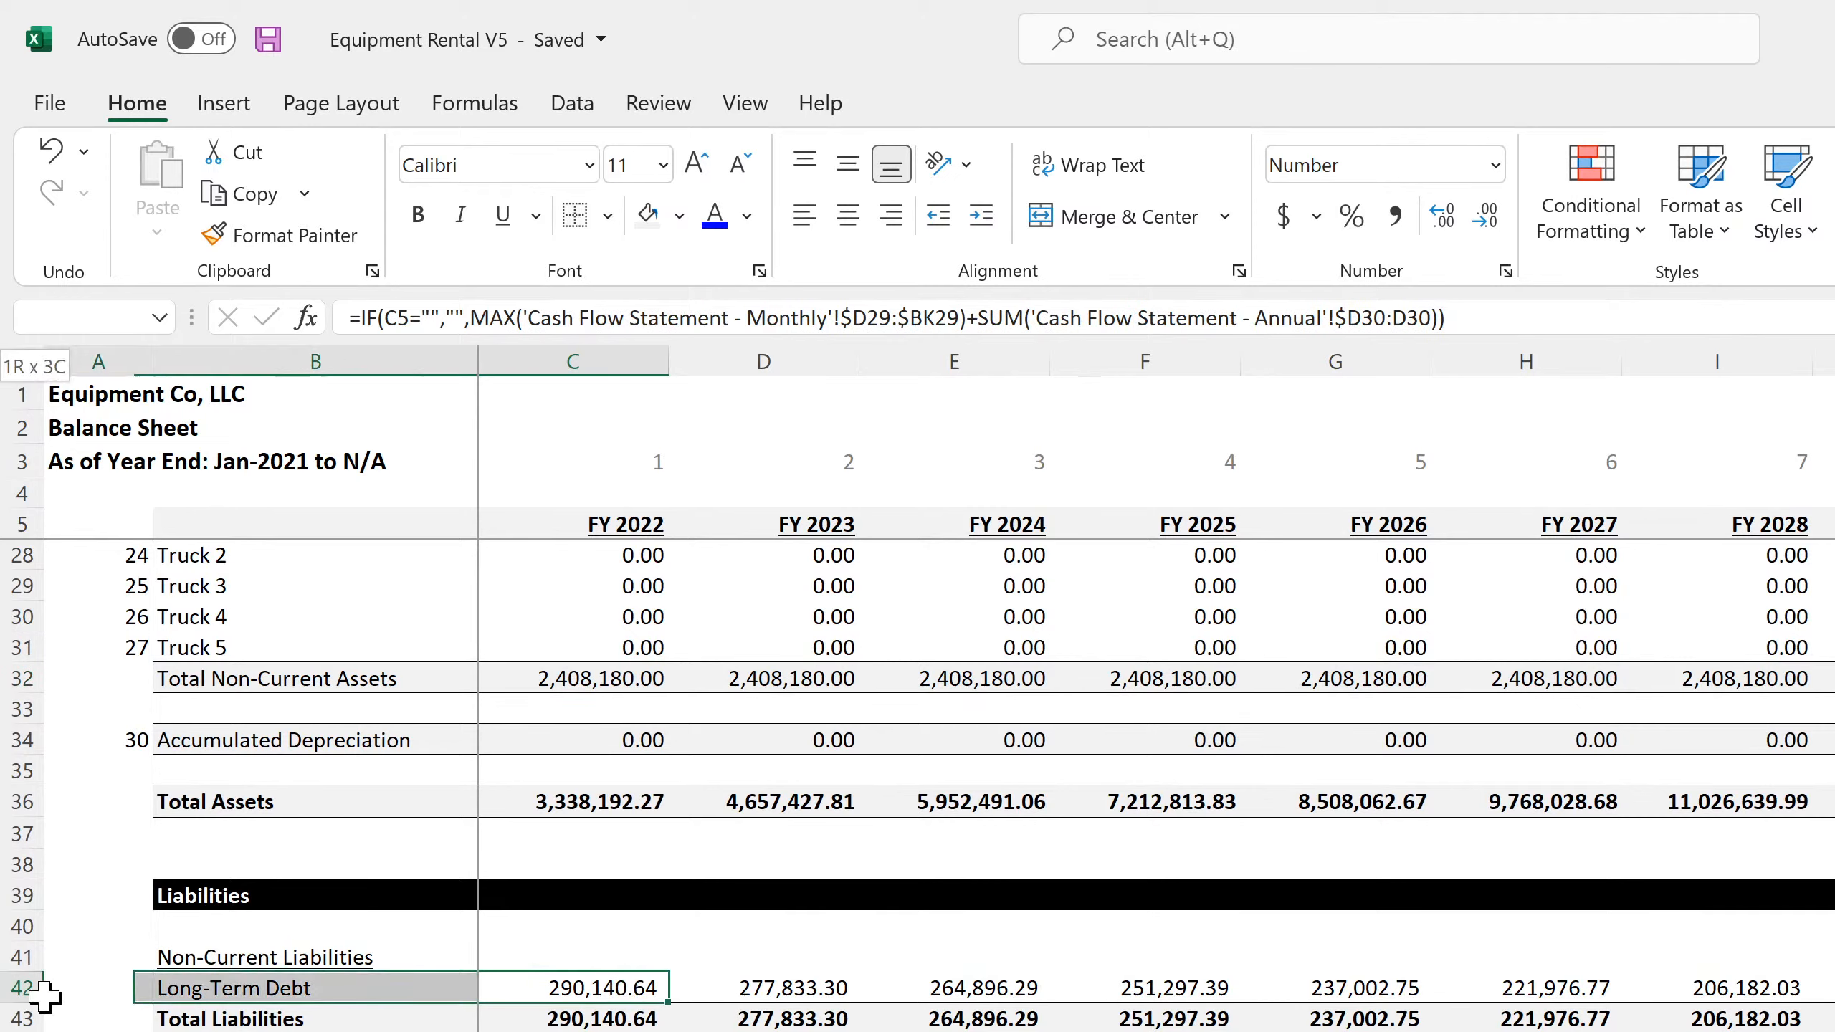
{"action": "left_click", "coordinate": [578, 992]}
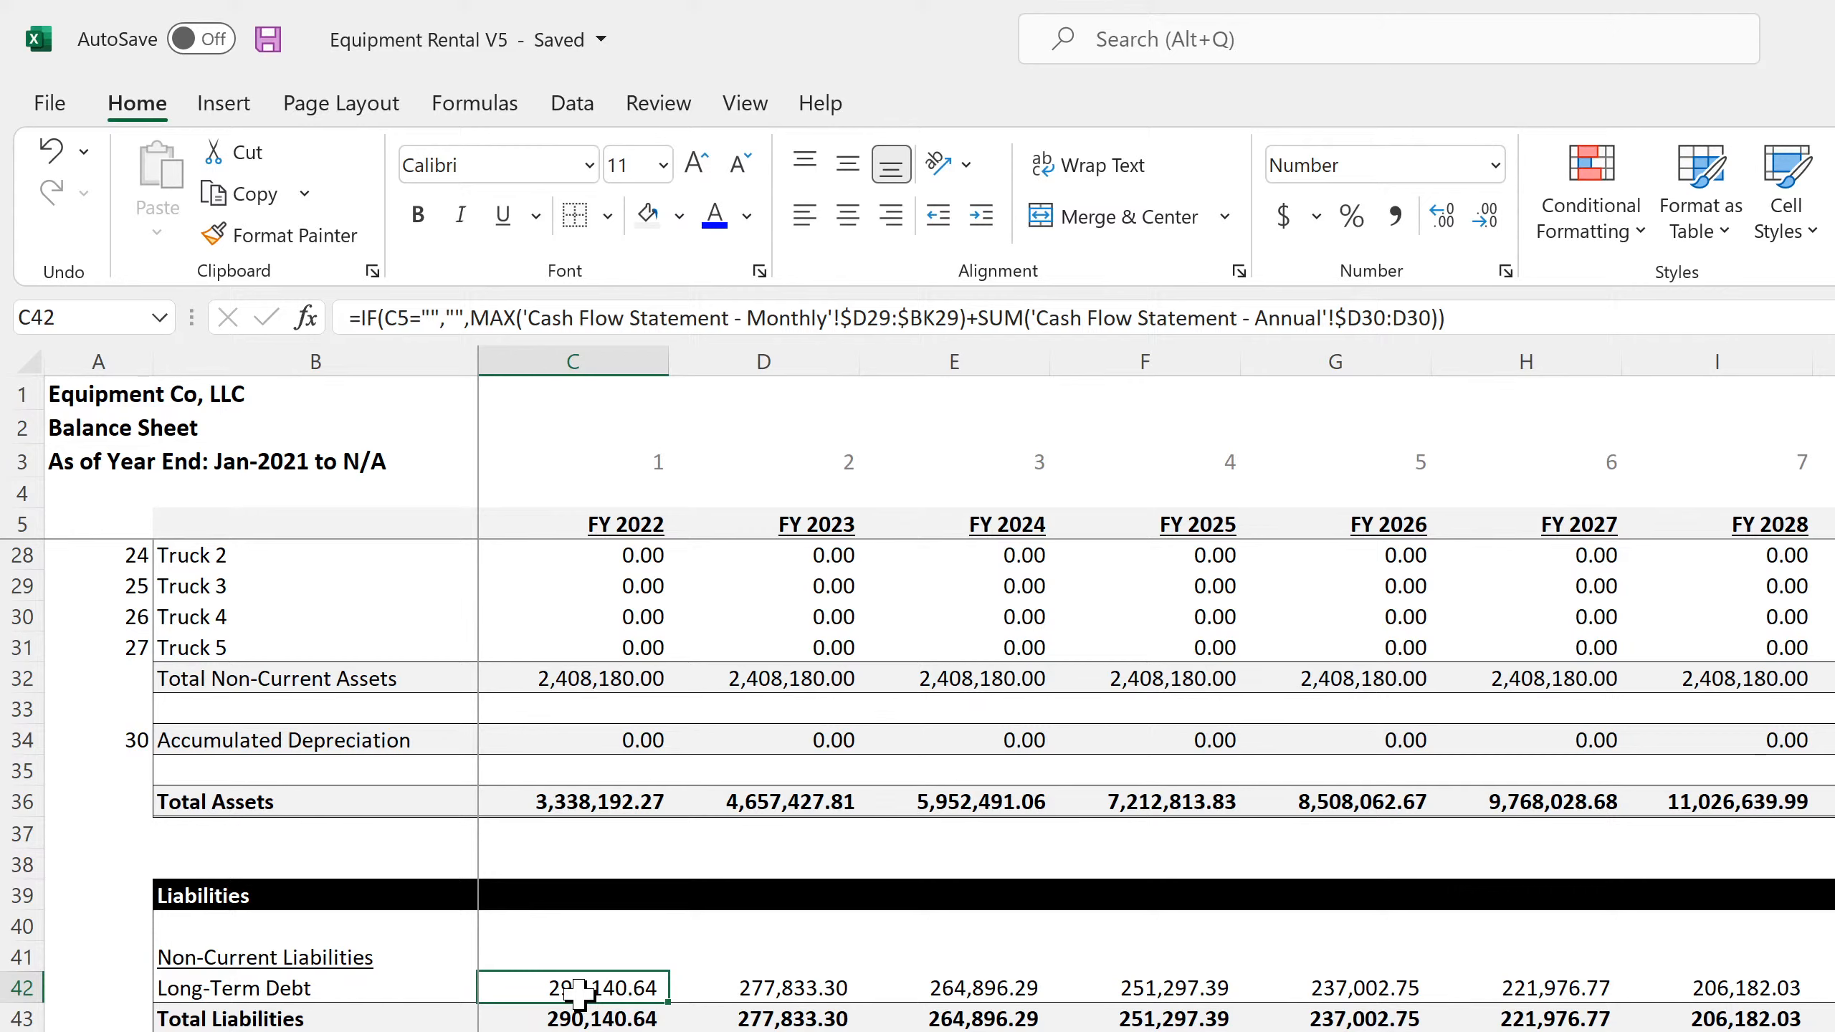
{"action": "left_click", "coordinate": [781, 990]}
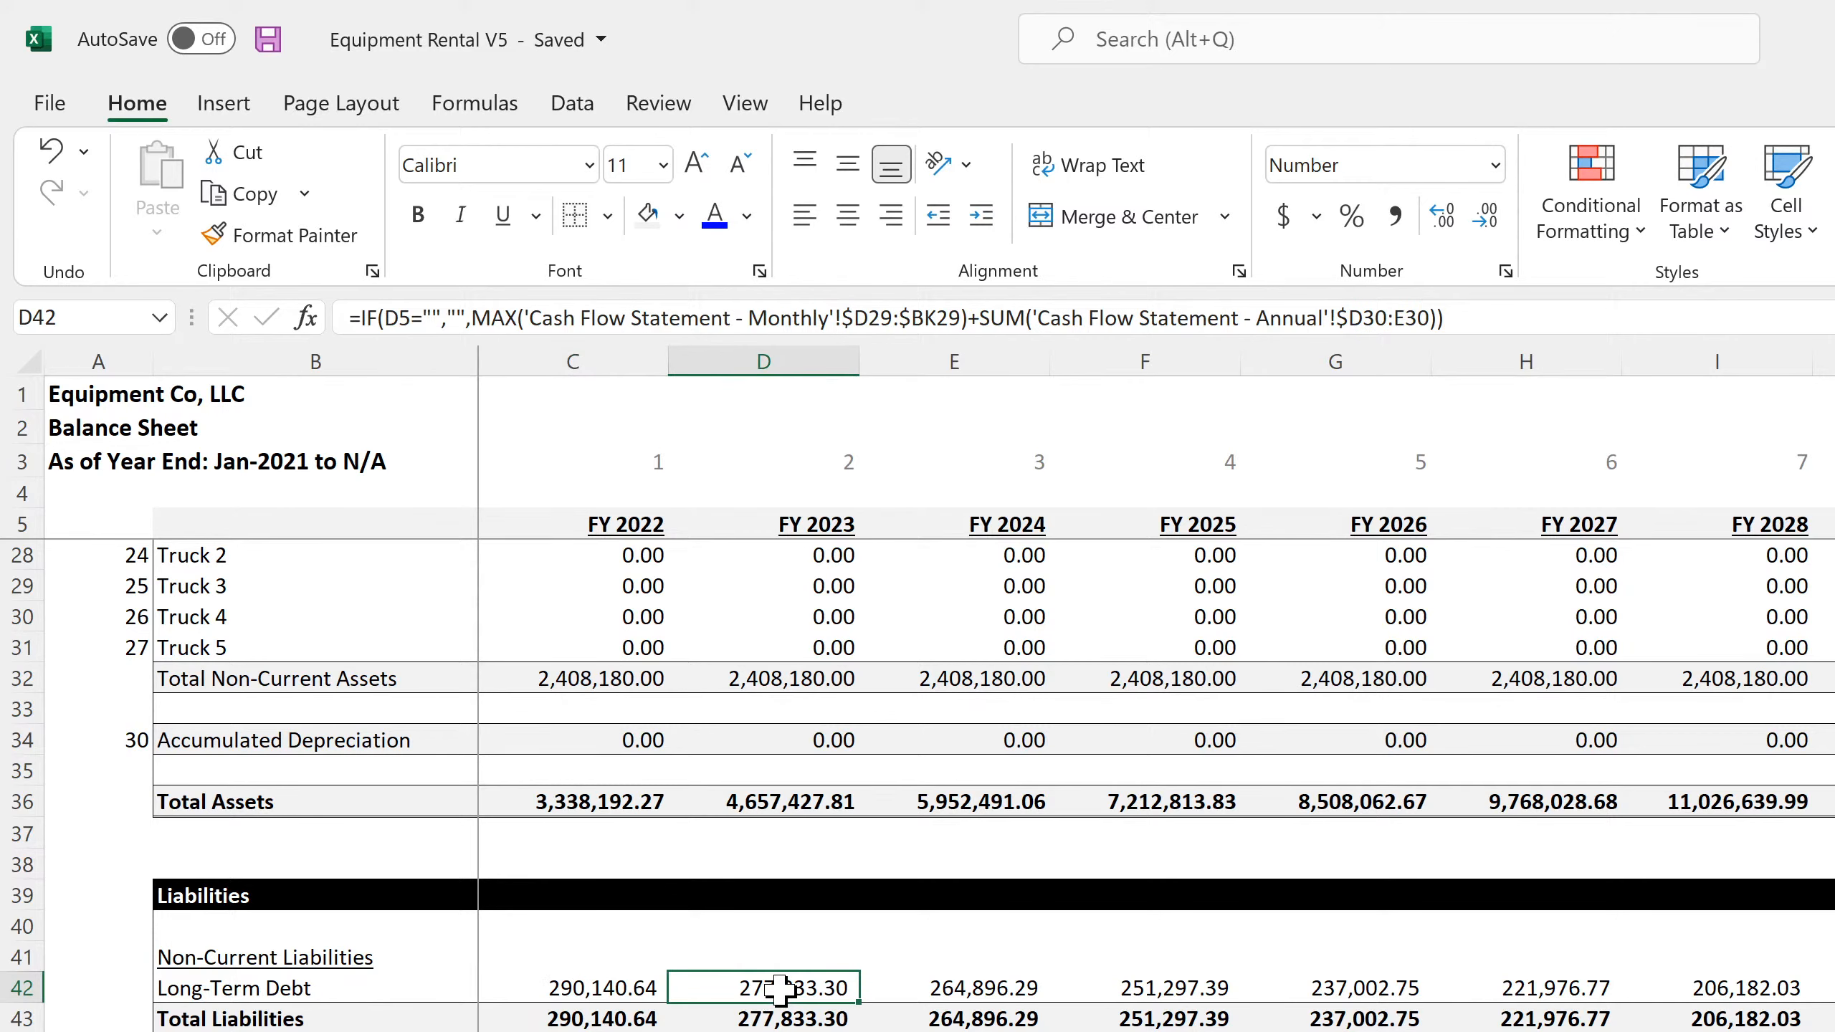
{"action": "left_click", "coordinate": [600, 989]}
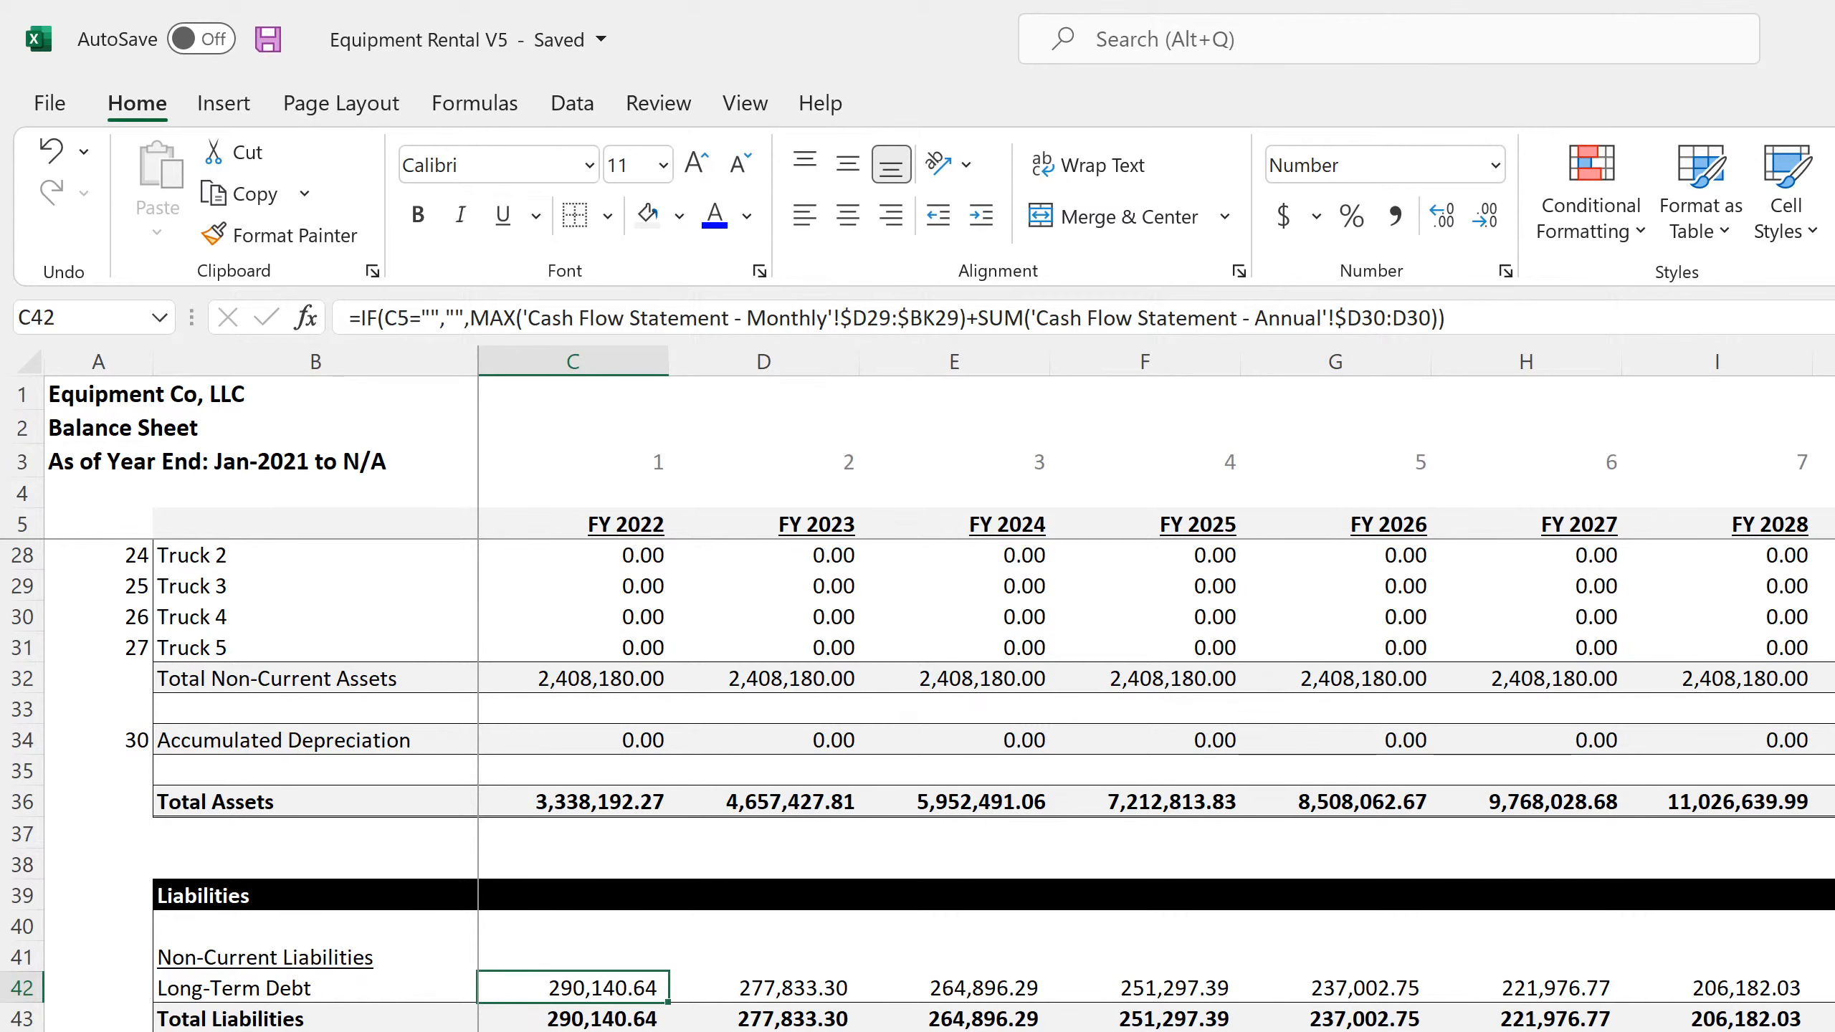
Review the column extent of the monthly cash flow statement, then return to the annual balance sheet
{"action": "key", "text": "ctrl+Page_Down"}
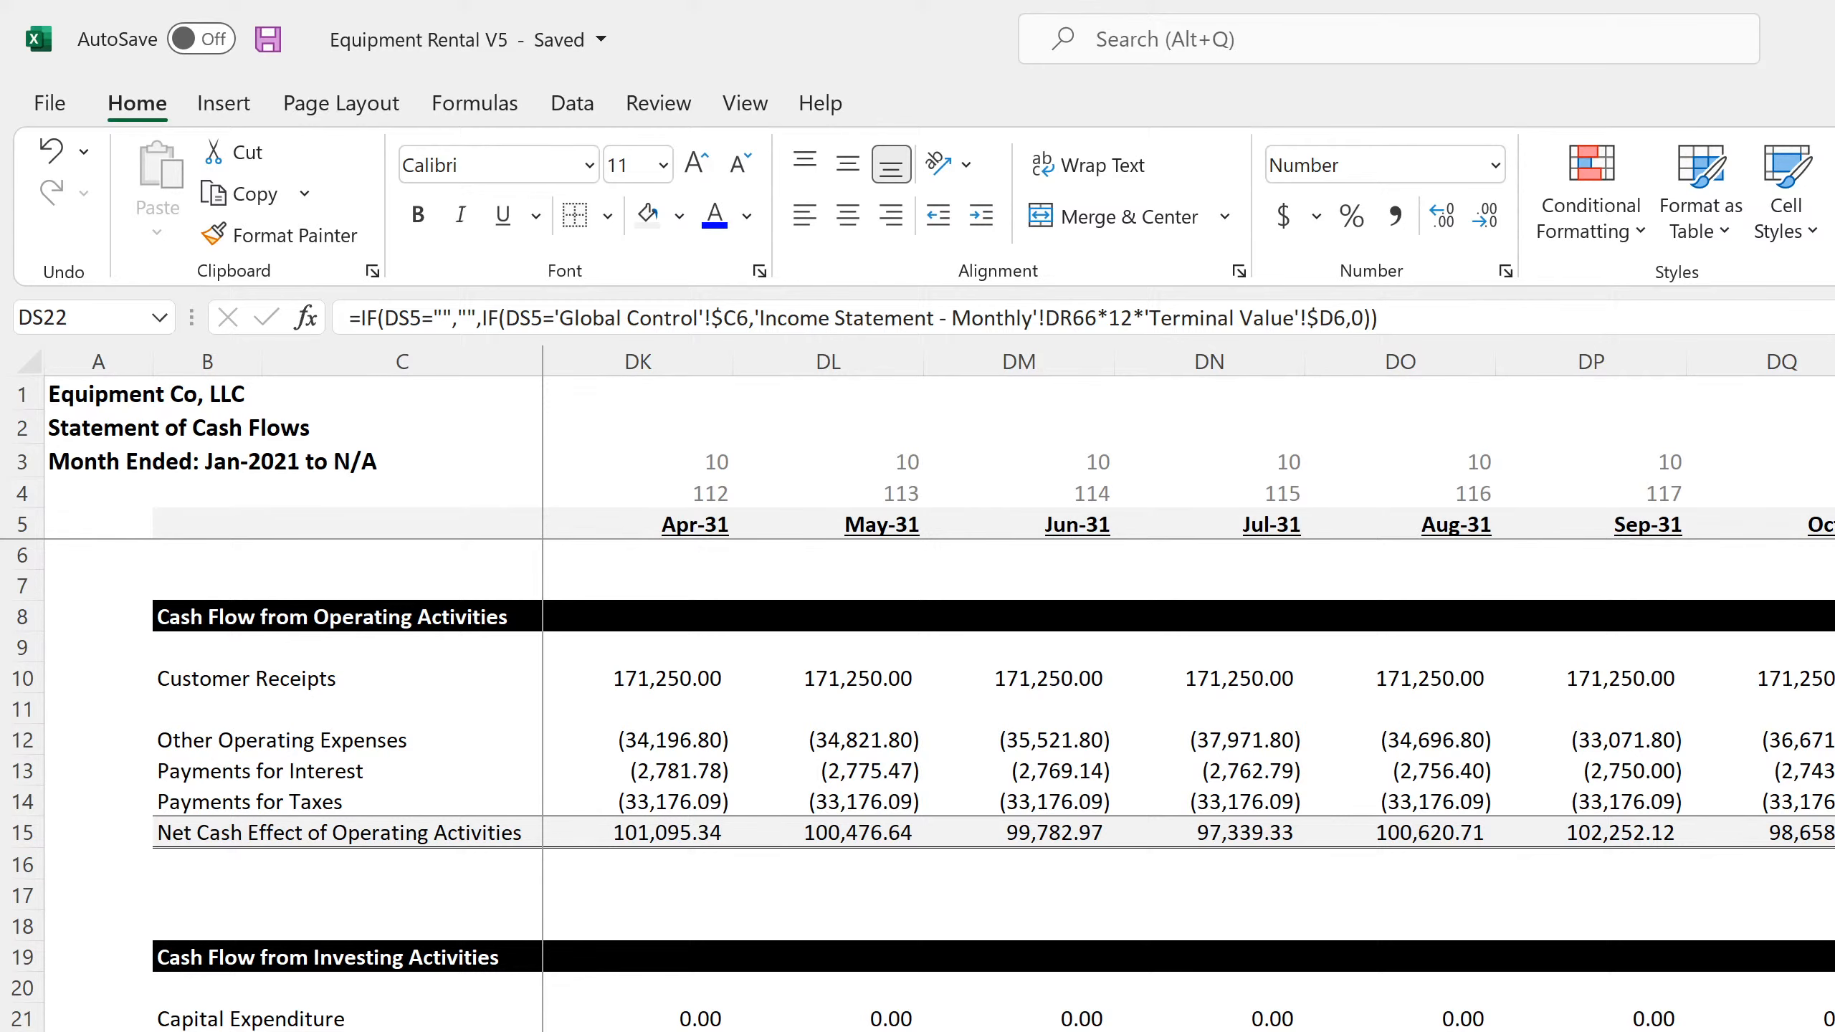
{"action": "scroll", "coordinate": [1188, 690], "scroll_direction": "left", "scroll_amount": 15}
{"action": "scroll", "coordinate": [1188, 690], "scroll_direction": "right", "scroll_amount": 2}
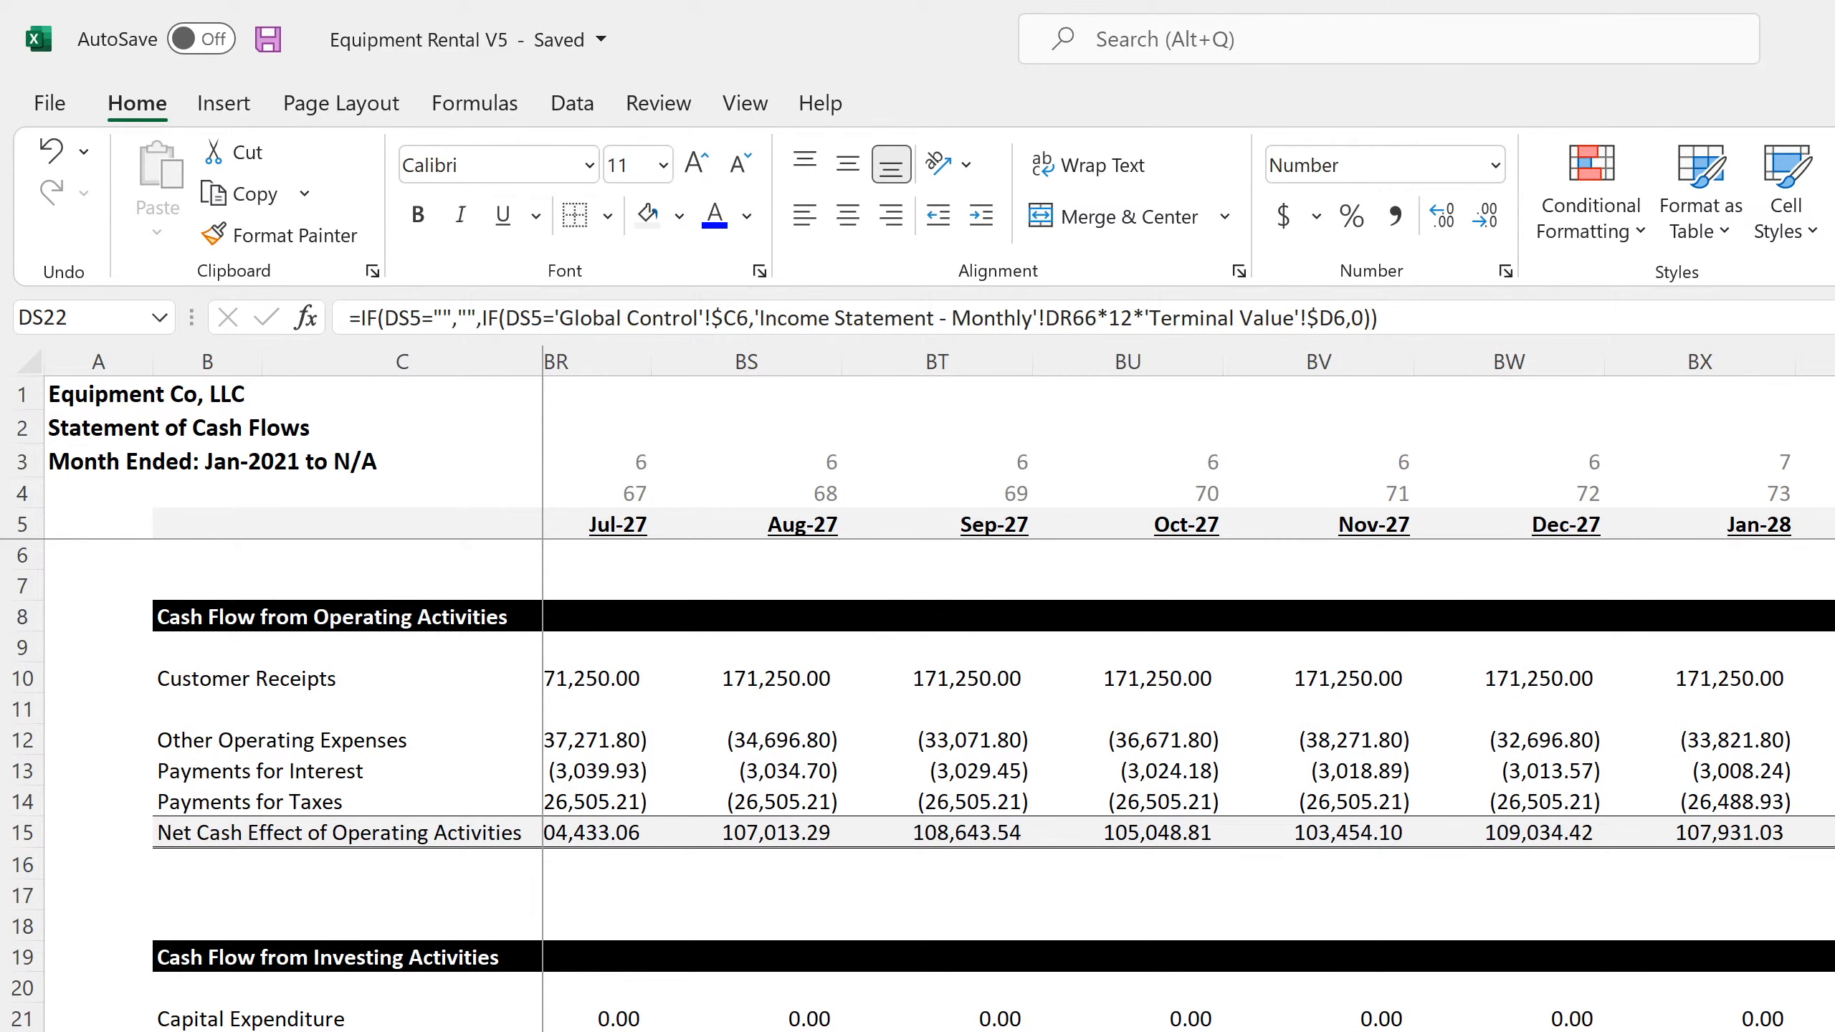
{"action": "scroll", "coordinate": [1188, 690], "scroll_direction": "left", "scroll_amount": 5}
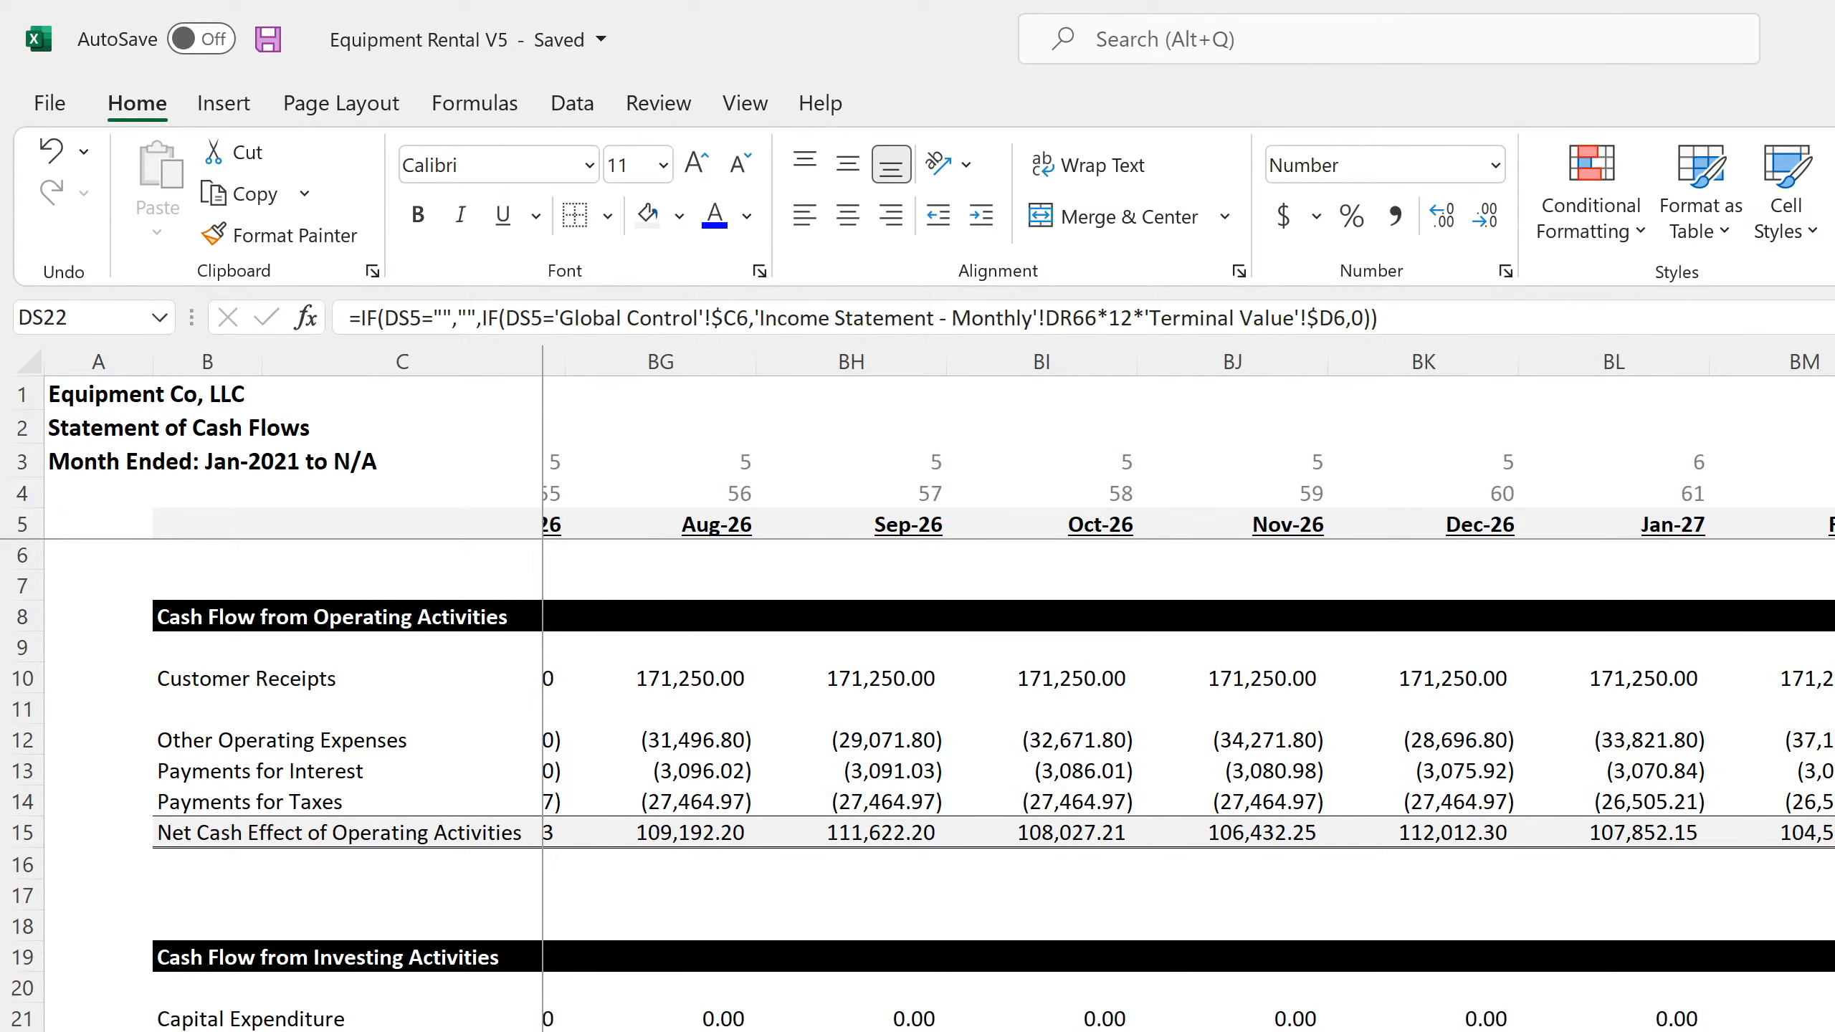
{"action": "scroll", "coordinate": [1189, 690], "scroll_direction": "left", "scroll_amount": 18}
{"action": "scroll", "coordinate": [1188, 690], "scroll_direction": "right", "scroll_amount": 20}
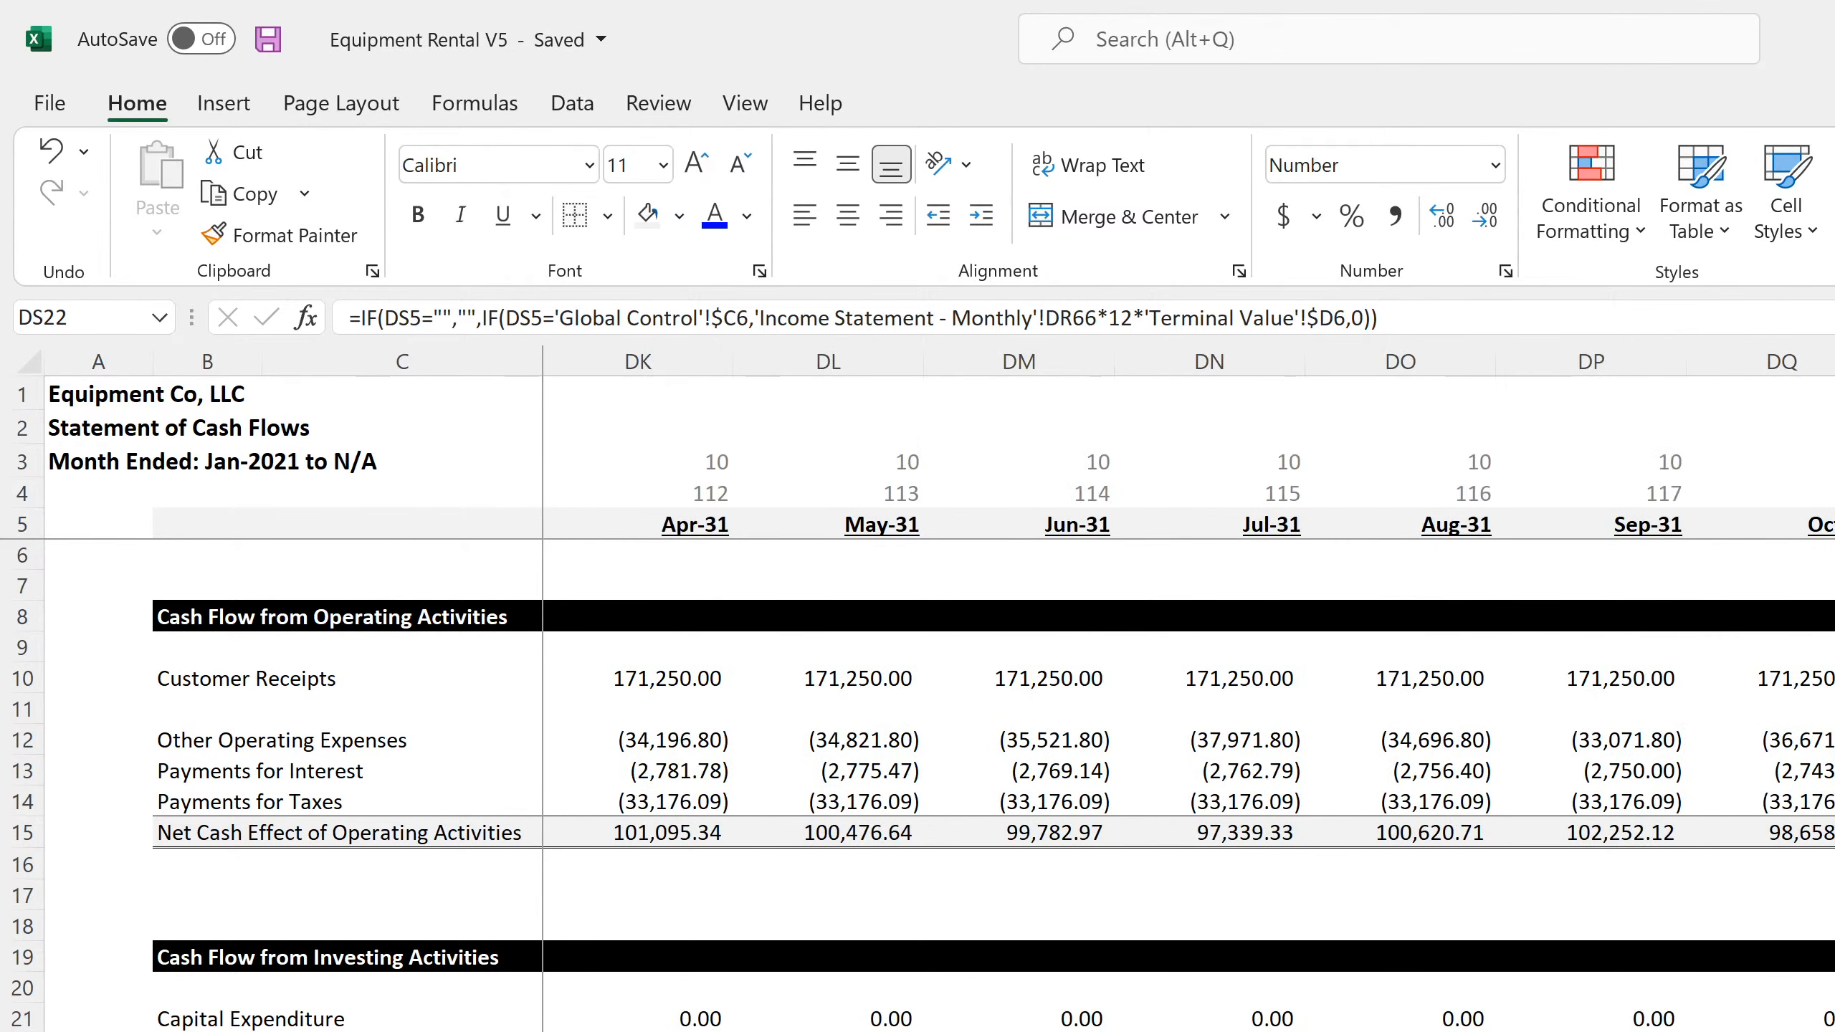
{"action": "scroll", "coordinate": [1188, 690], "scroll_direction": "left", "scroll_amount": 20}
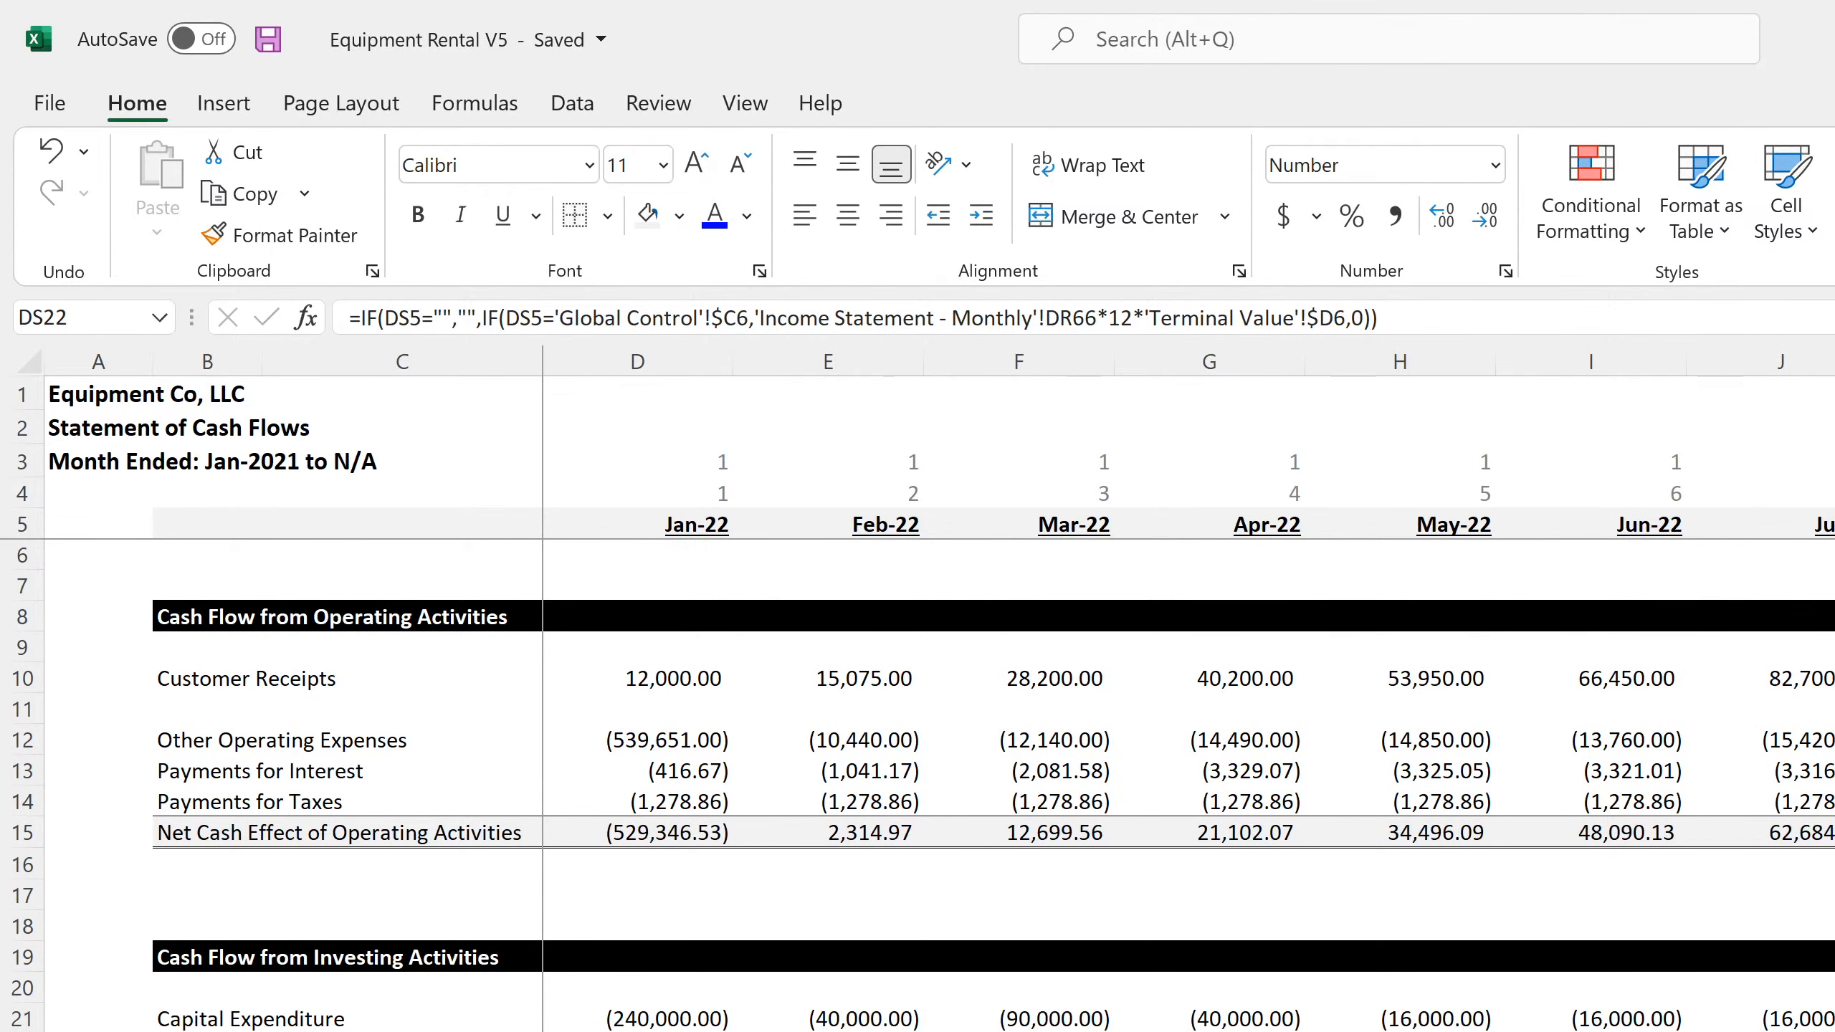
{"action": "left_click", "coordinate": [701, 1031]}
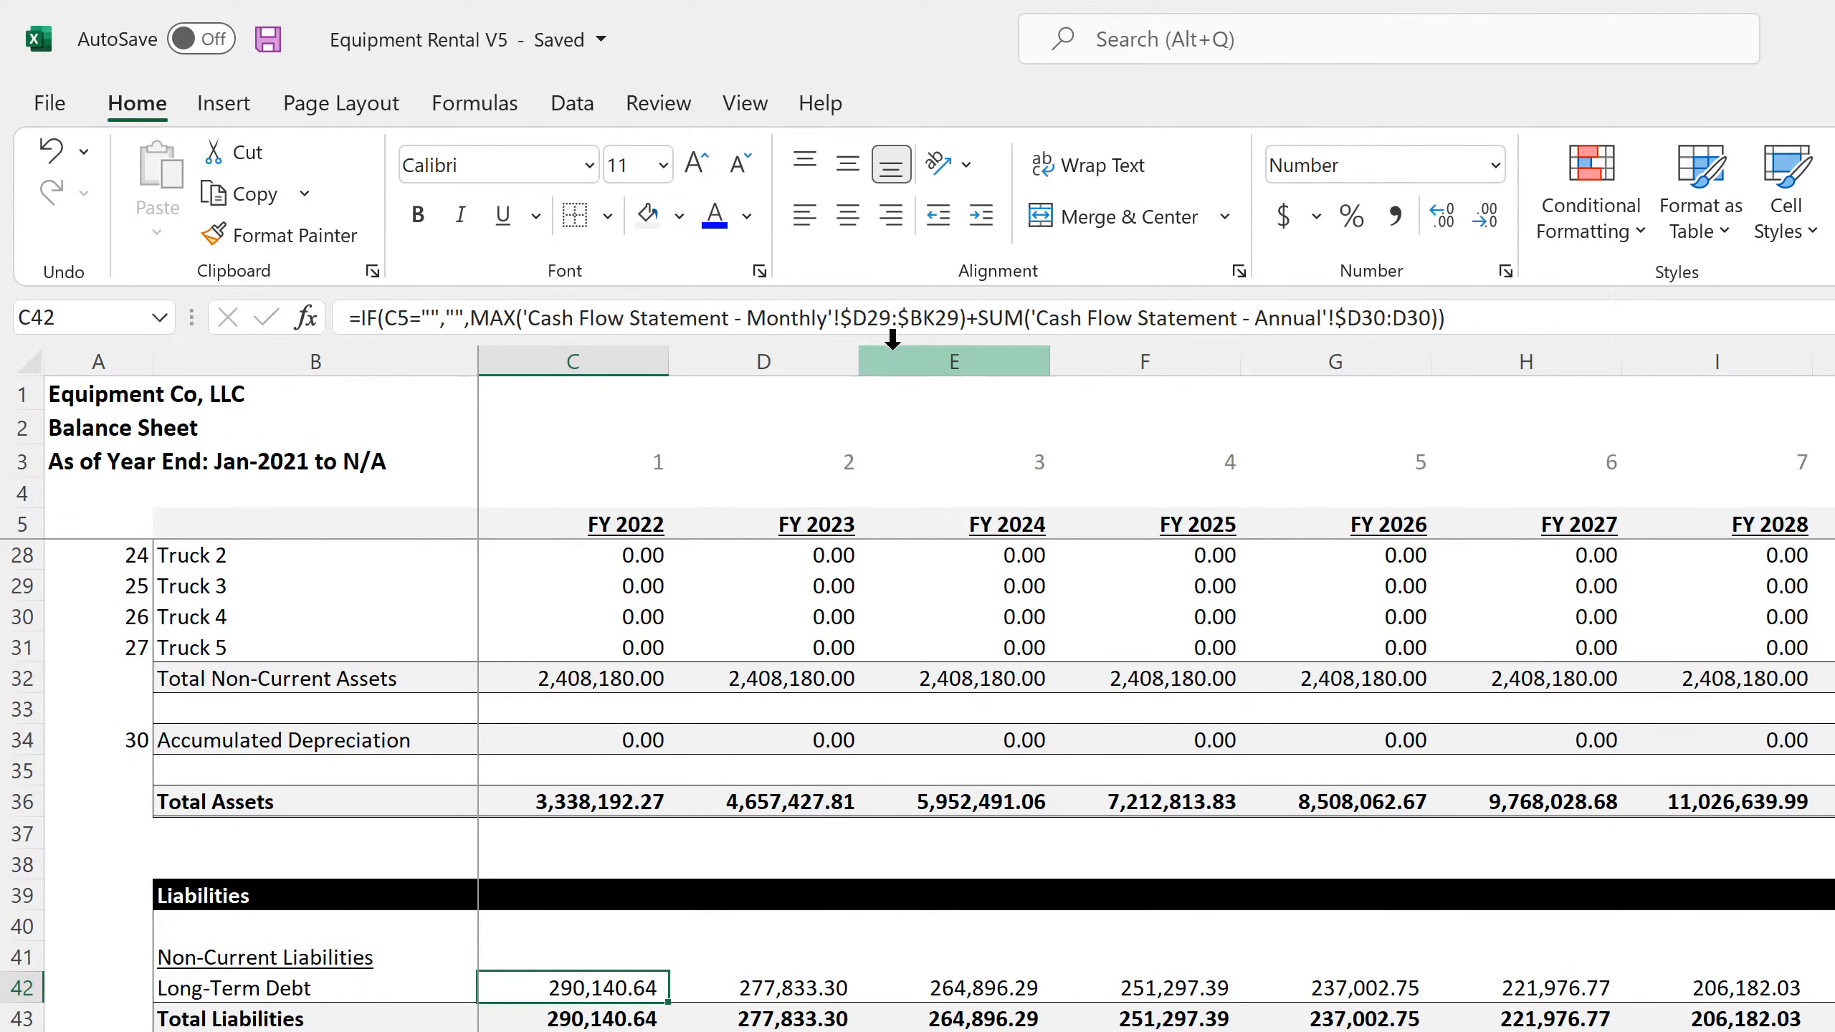
Extend the MAX range in the FY 2022 Long-Term Debt formula in C42 to $D29:$DS29 of the monthly cash flow statement
{"action": "left_click", "coordinate": [935, 318]}
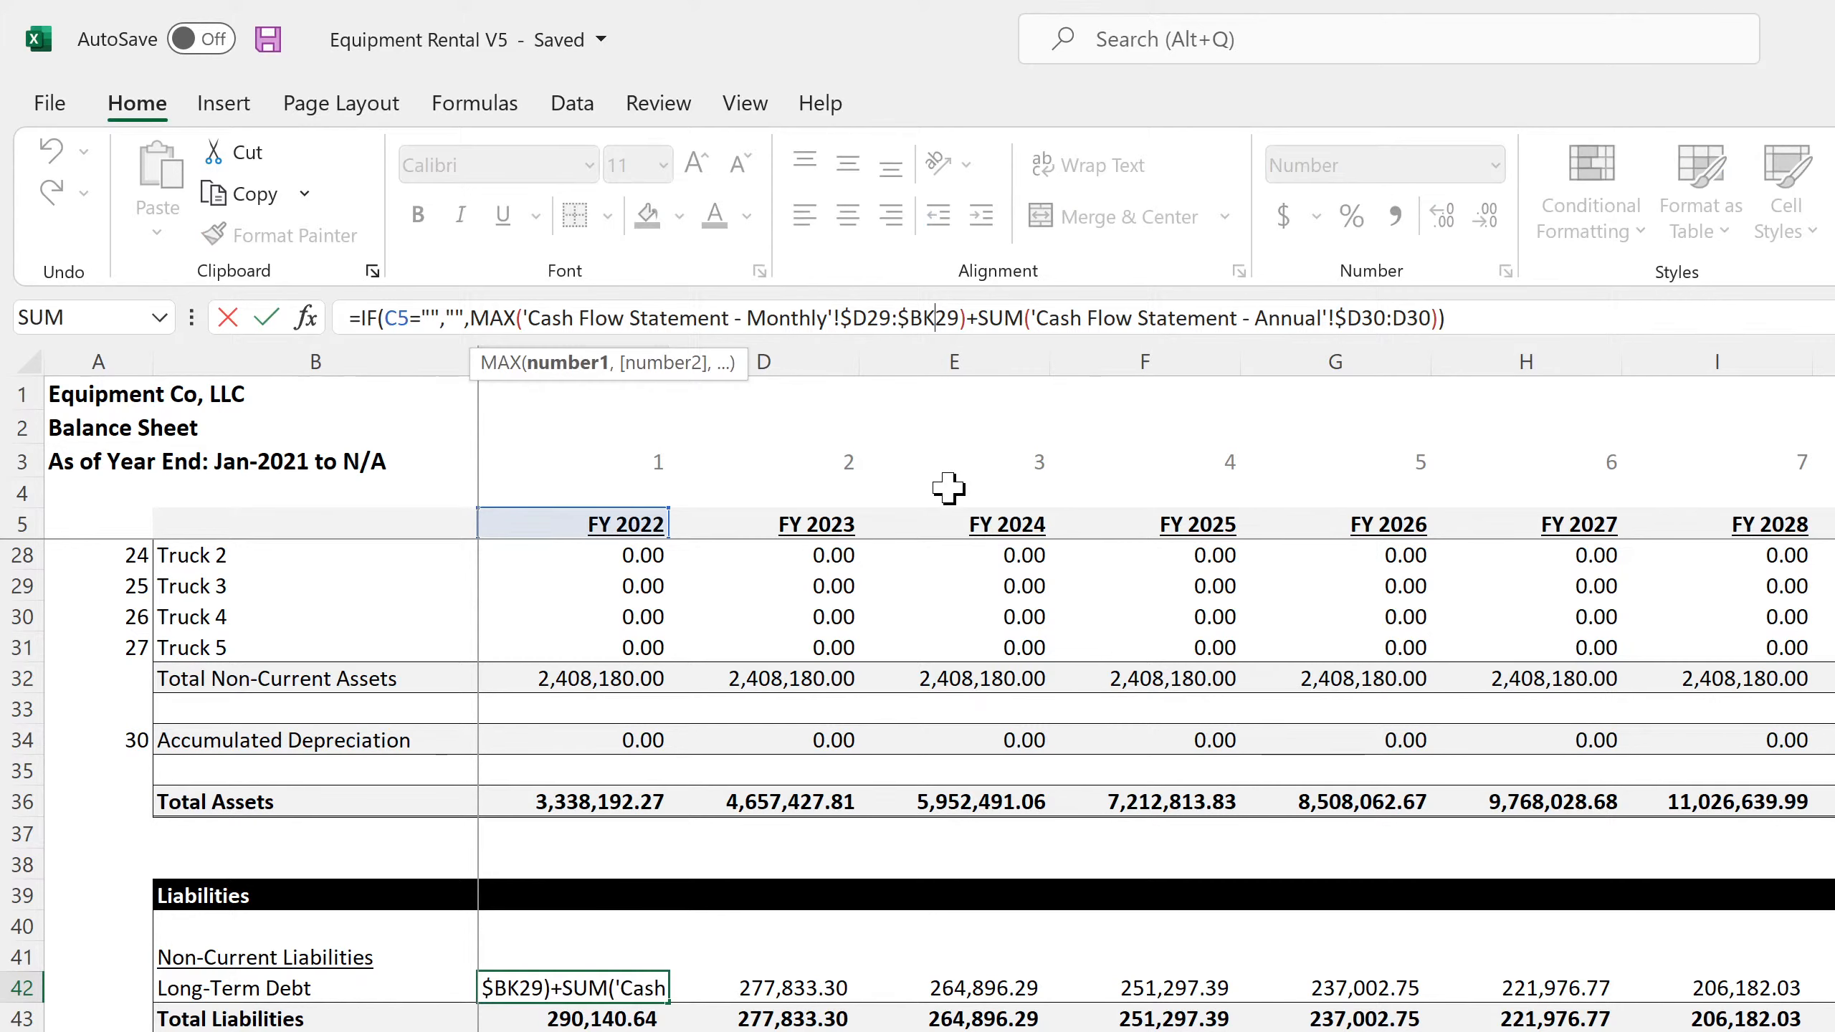
{"action": "key", "text": "BackSpace"}
{"action": "key", "text": "BackSpace"}
{"action": "type", "text": "ds"}
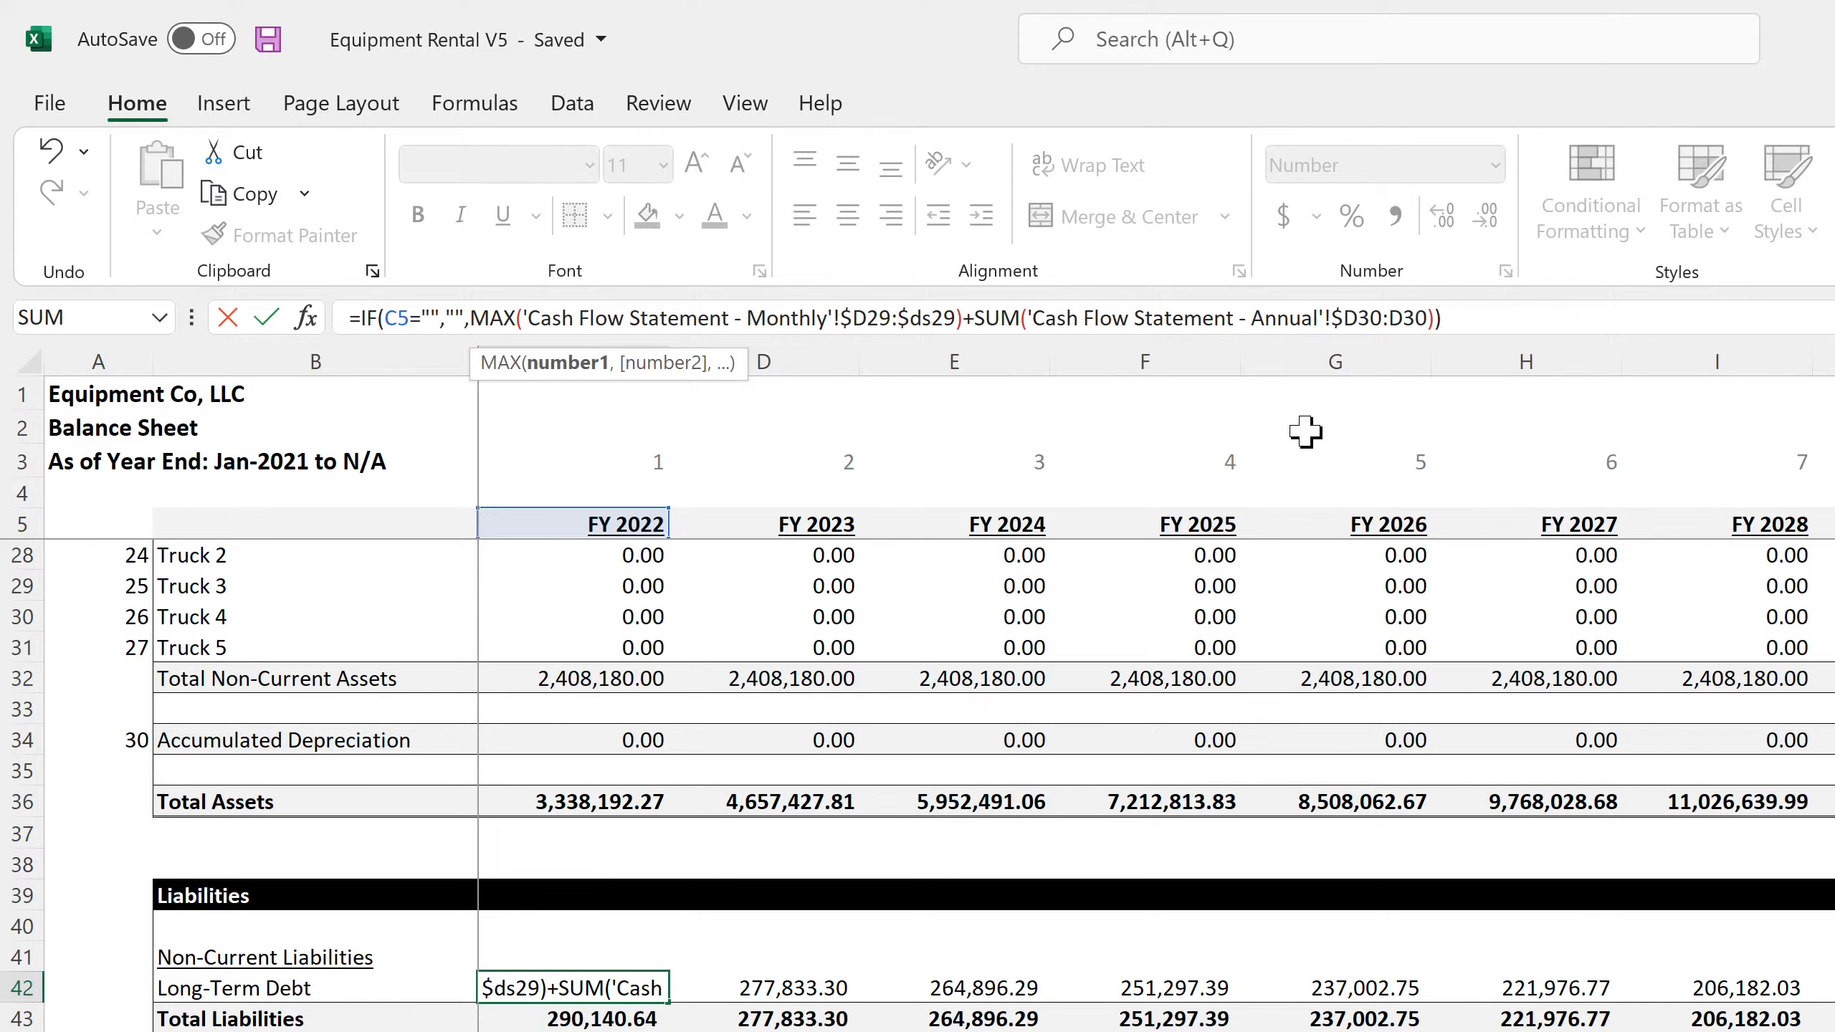
{"action": "key", "text": "Return"}
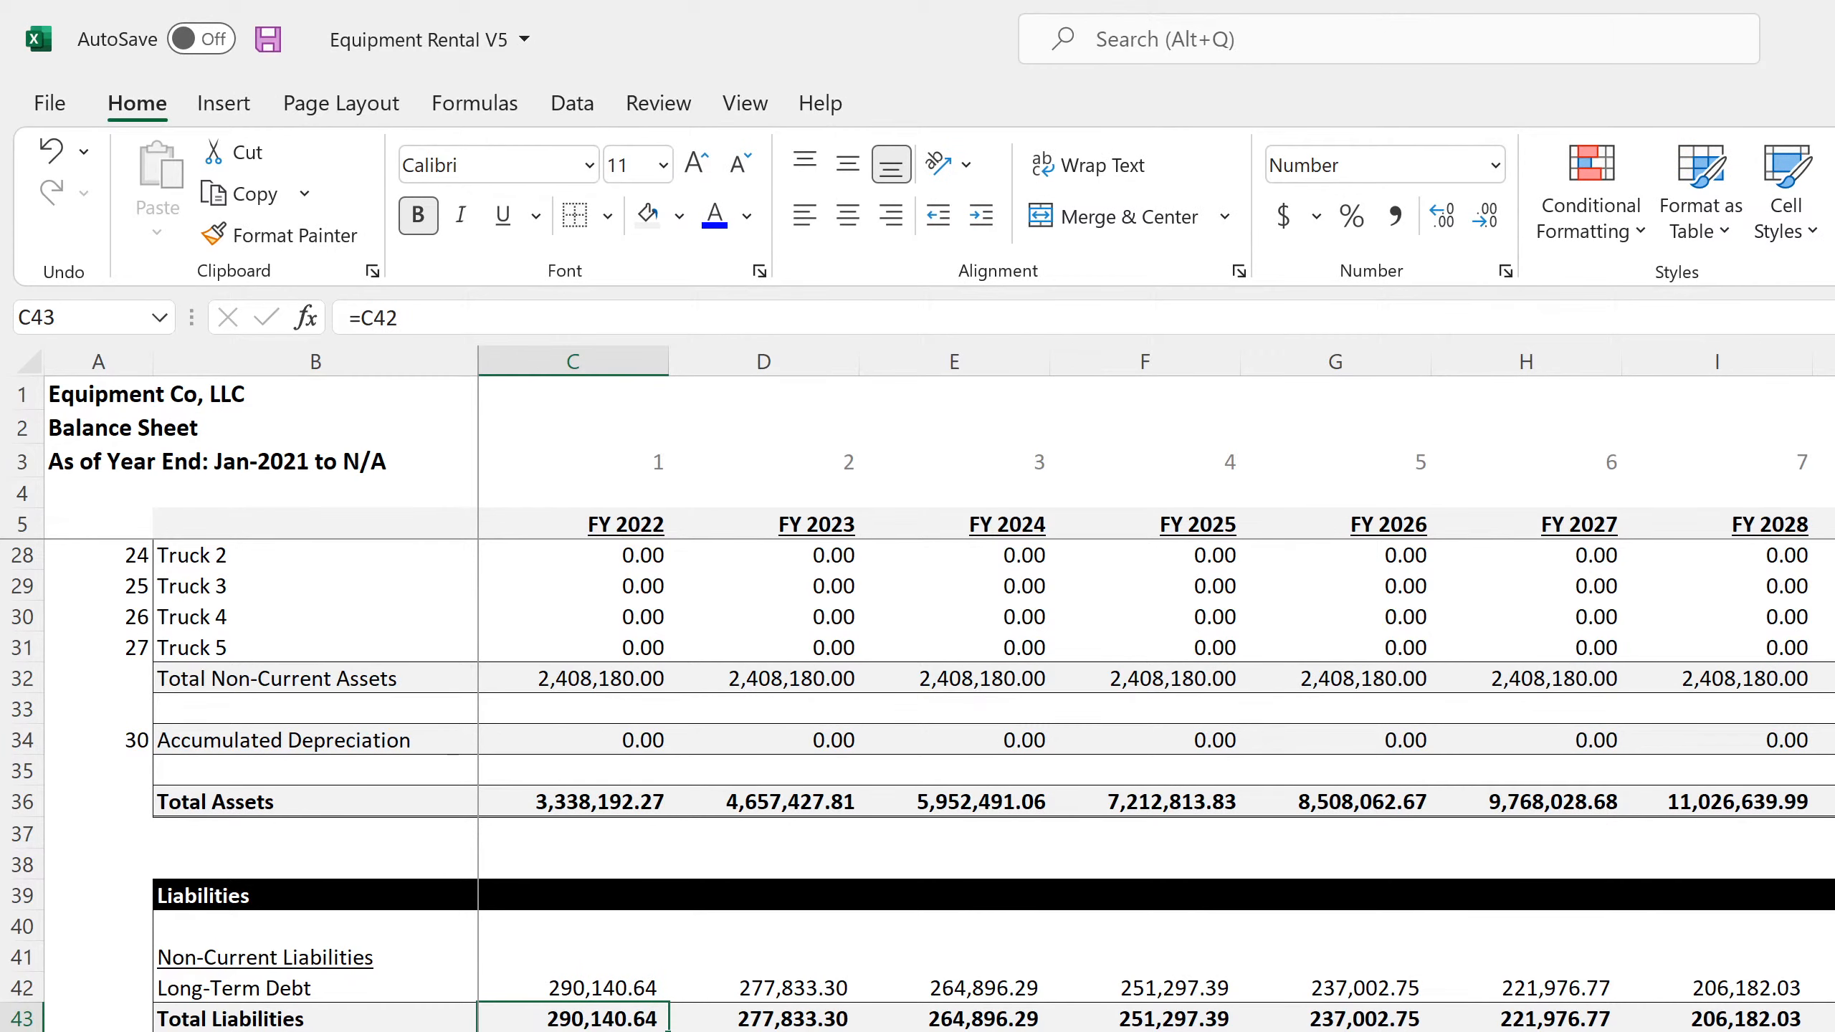
Check the FY 2022 to FY 2026 Principal Repayments on the annual cash flow statement and return to the annual balance sheet
{"action": "key", "text": "ctrl+Page_Down"}
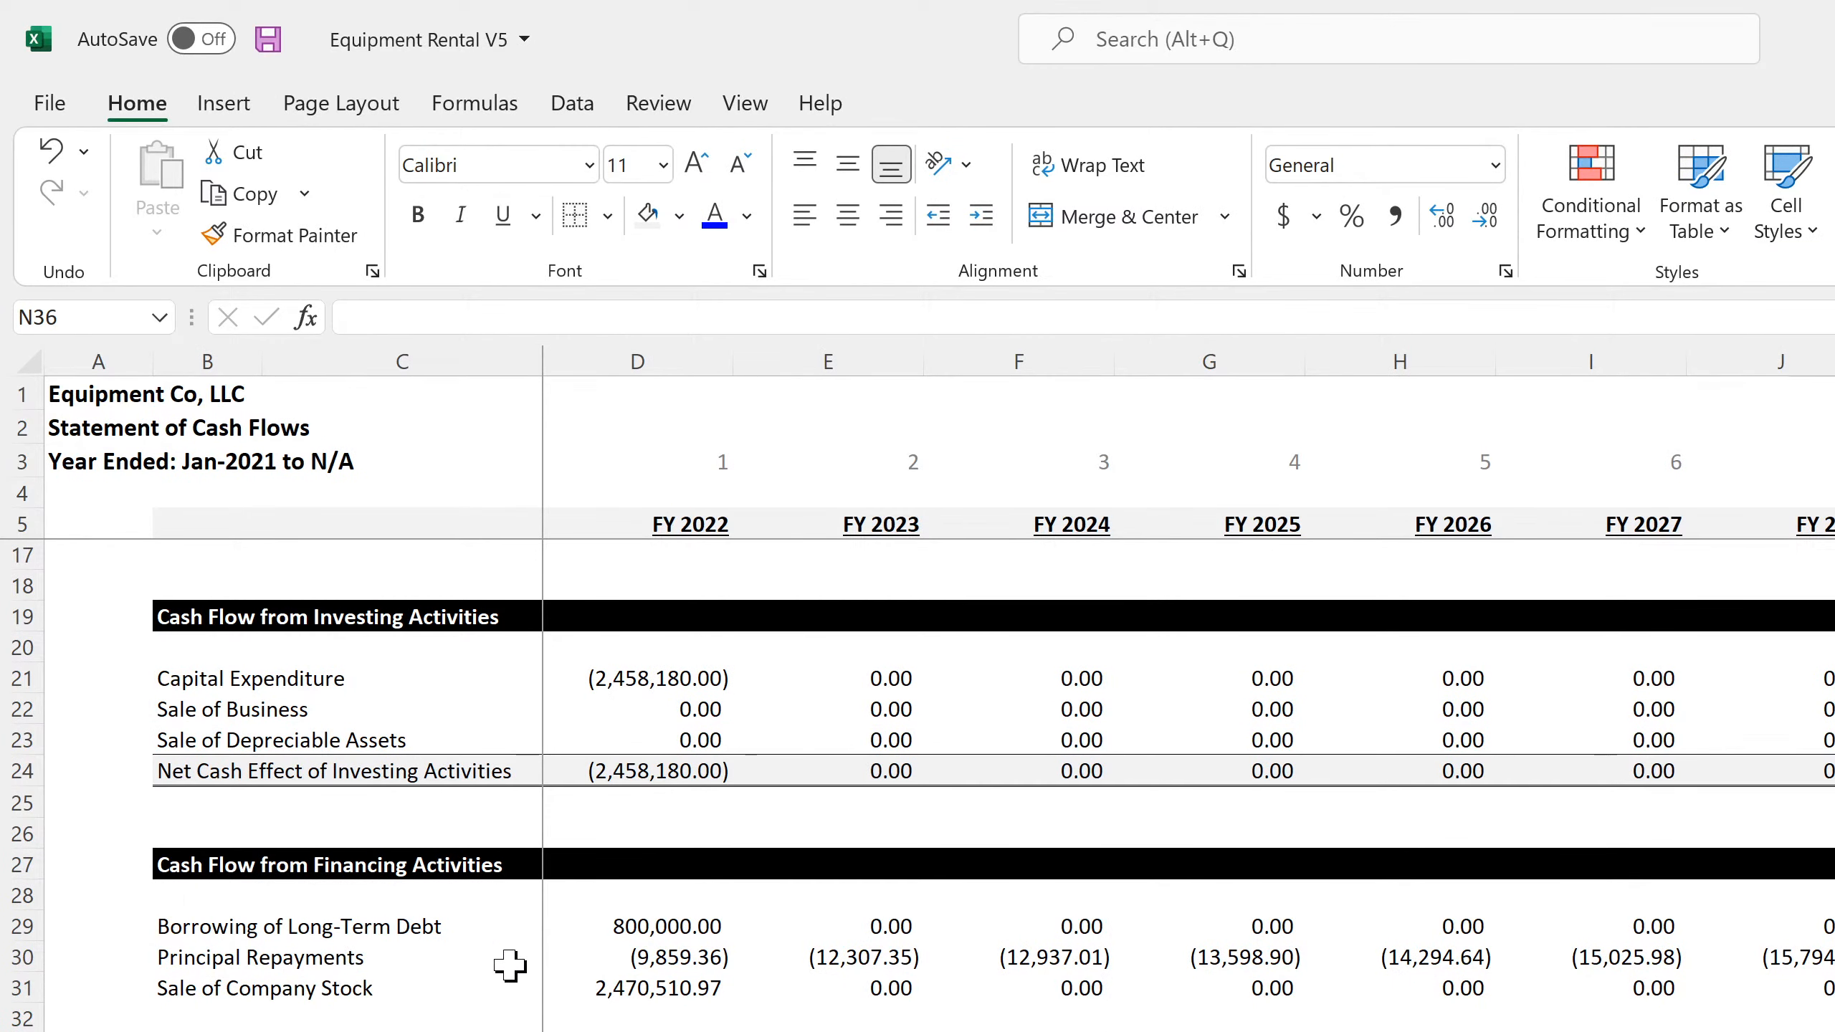
{"action": "left_click_drag", "start_coordinate": [623, 960], "coordinate": [1385, 961]}
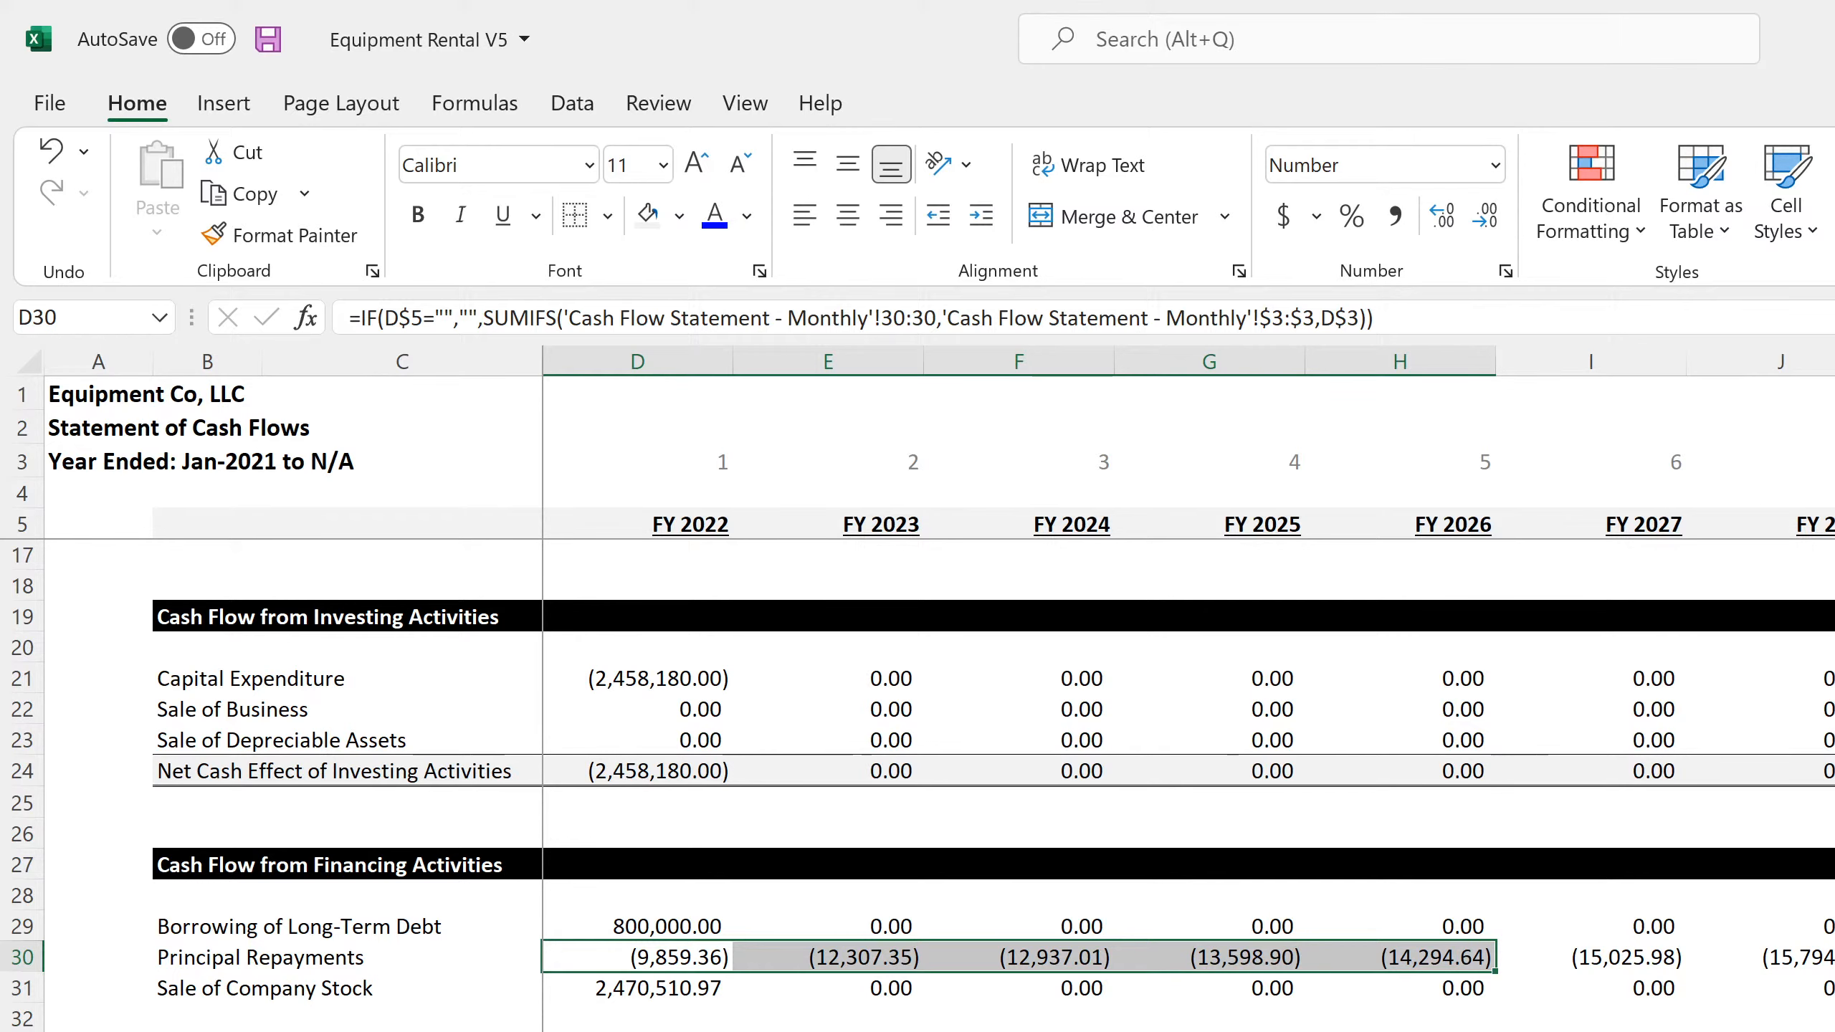
{"action": "key", "text": "ctrl+Page_Down"}
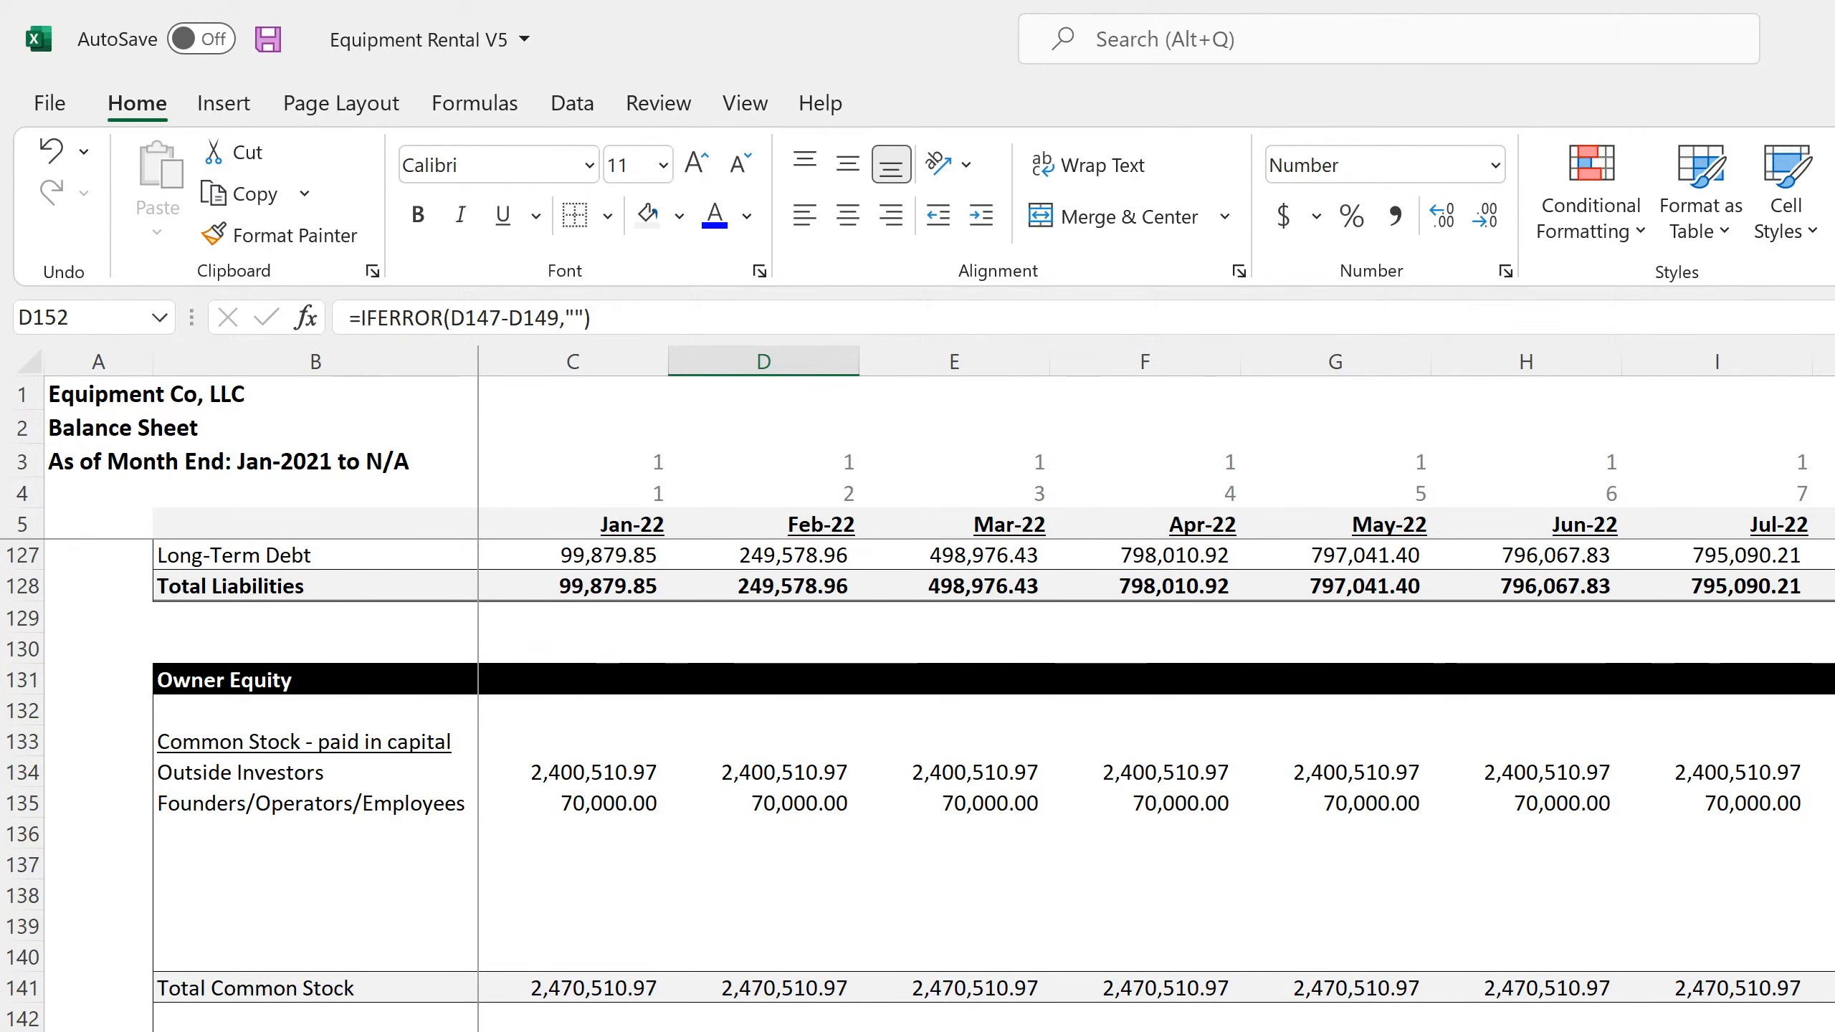
{"action": "key", "text": "ctrl+Page_Down"}
Copy the Long-Term Debt formula from C42 across the fiscal years in row 42 and save the workbook
{"action": "left_click", "coordinate": [614, 986]}
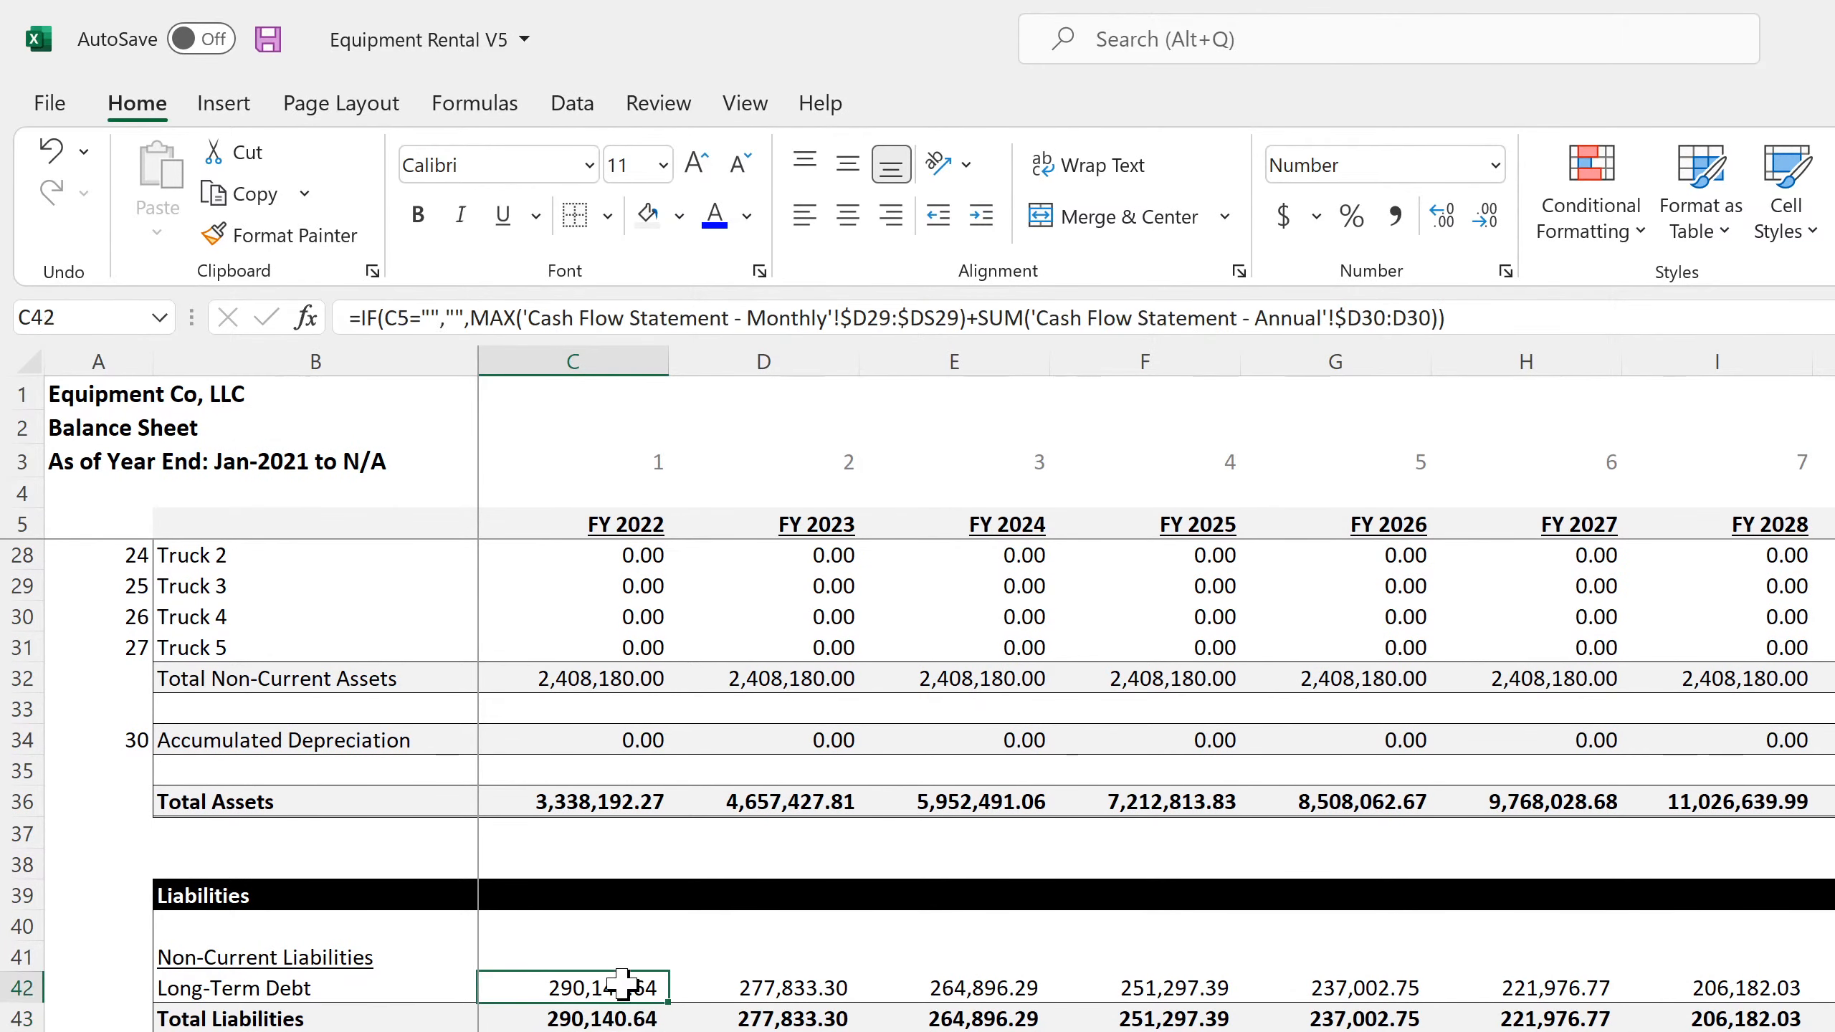
{"action": "left_click_drag", "start_coordinate": [655, 987], "coordinate": [1763, 987]}
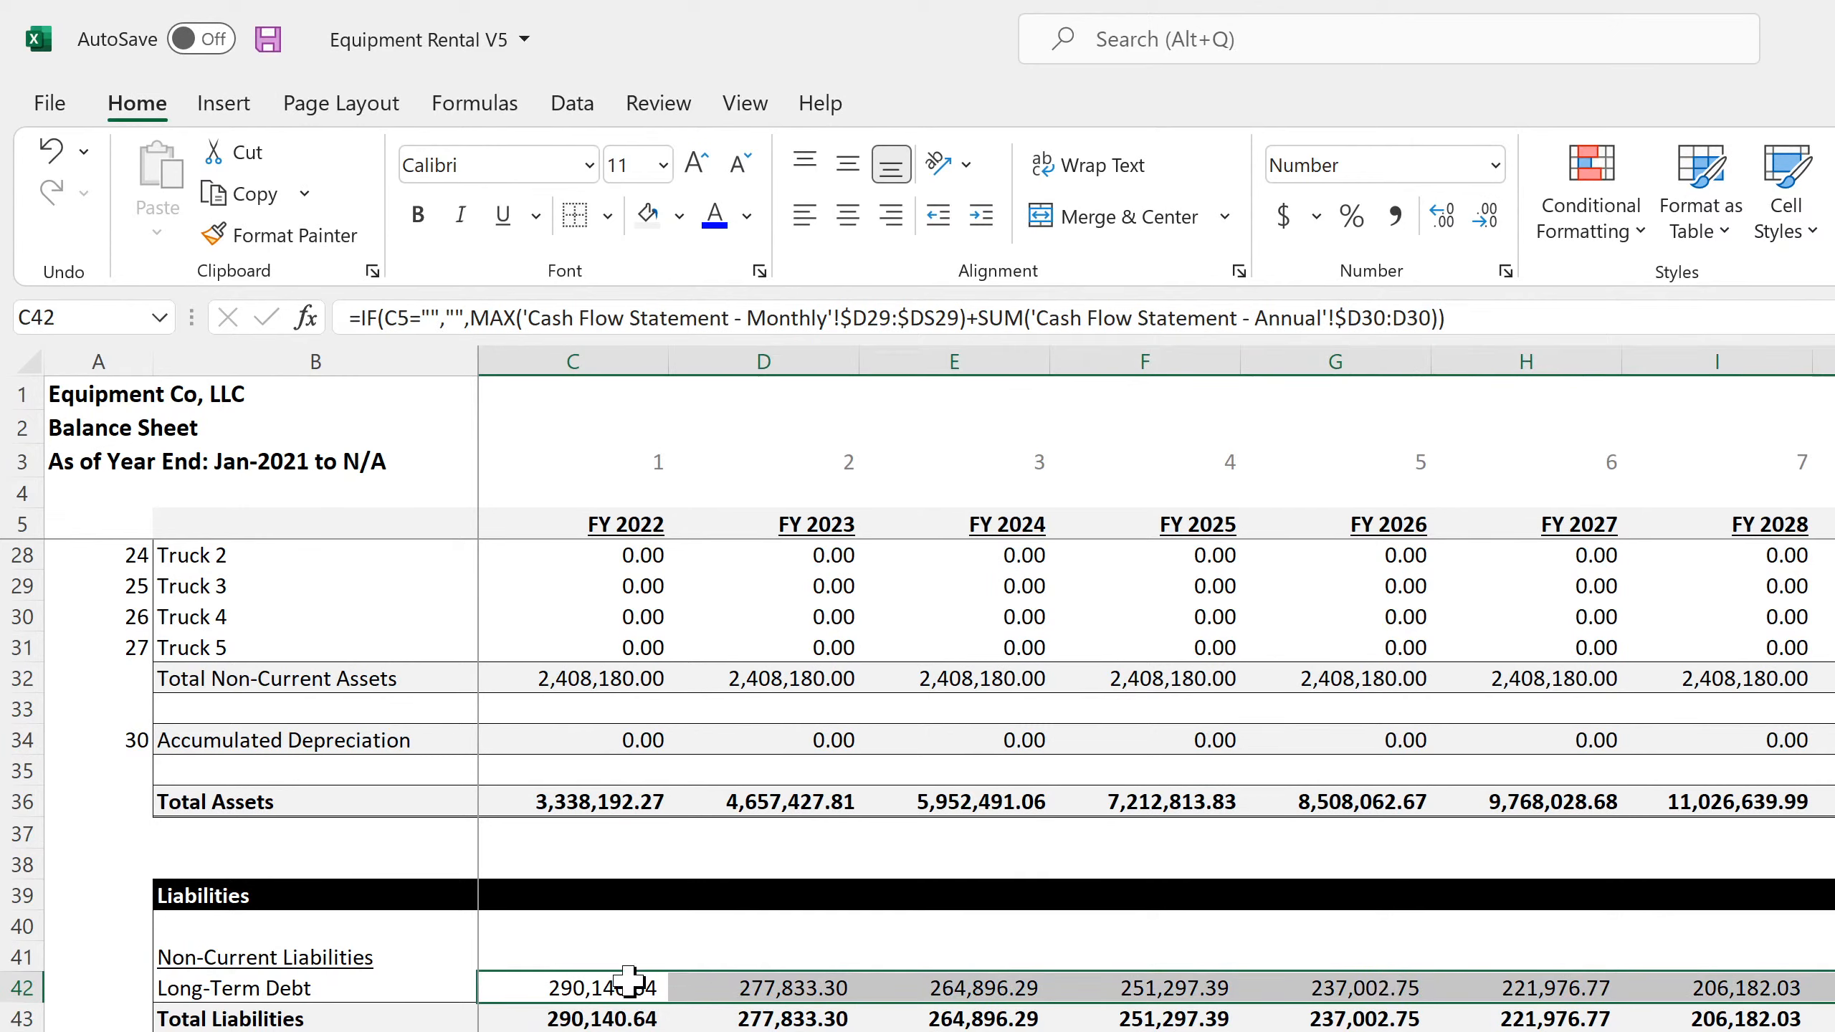
{"action": "left_click", "coordinate": [569, 990]}
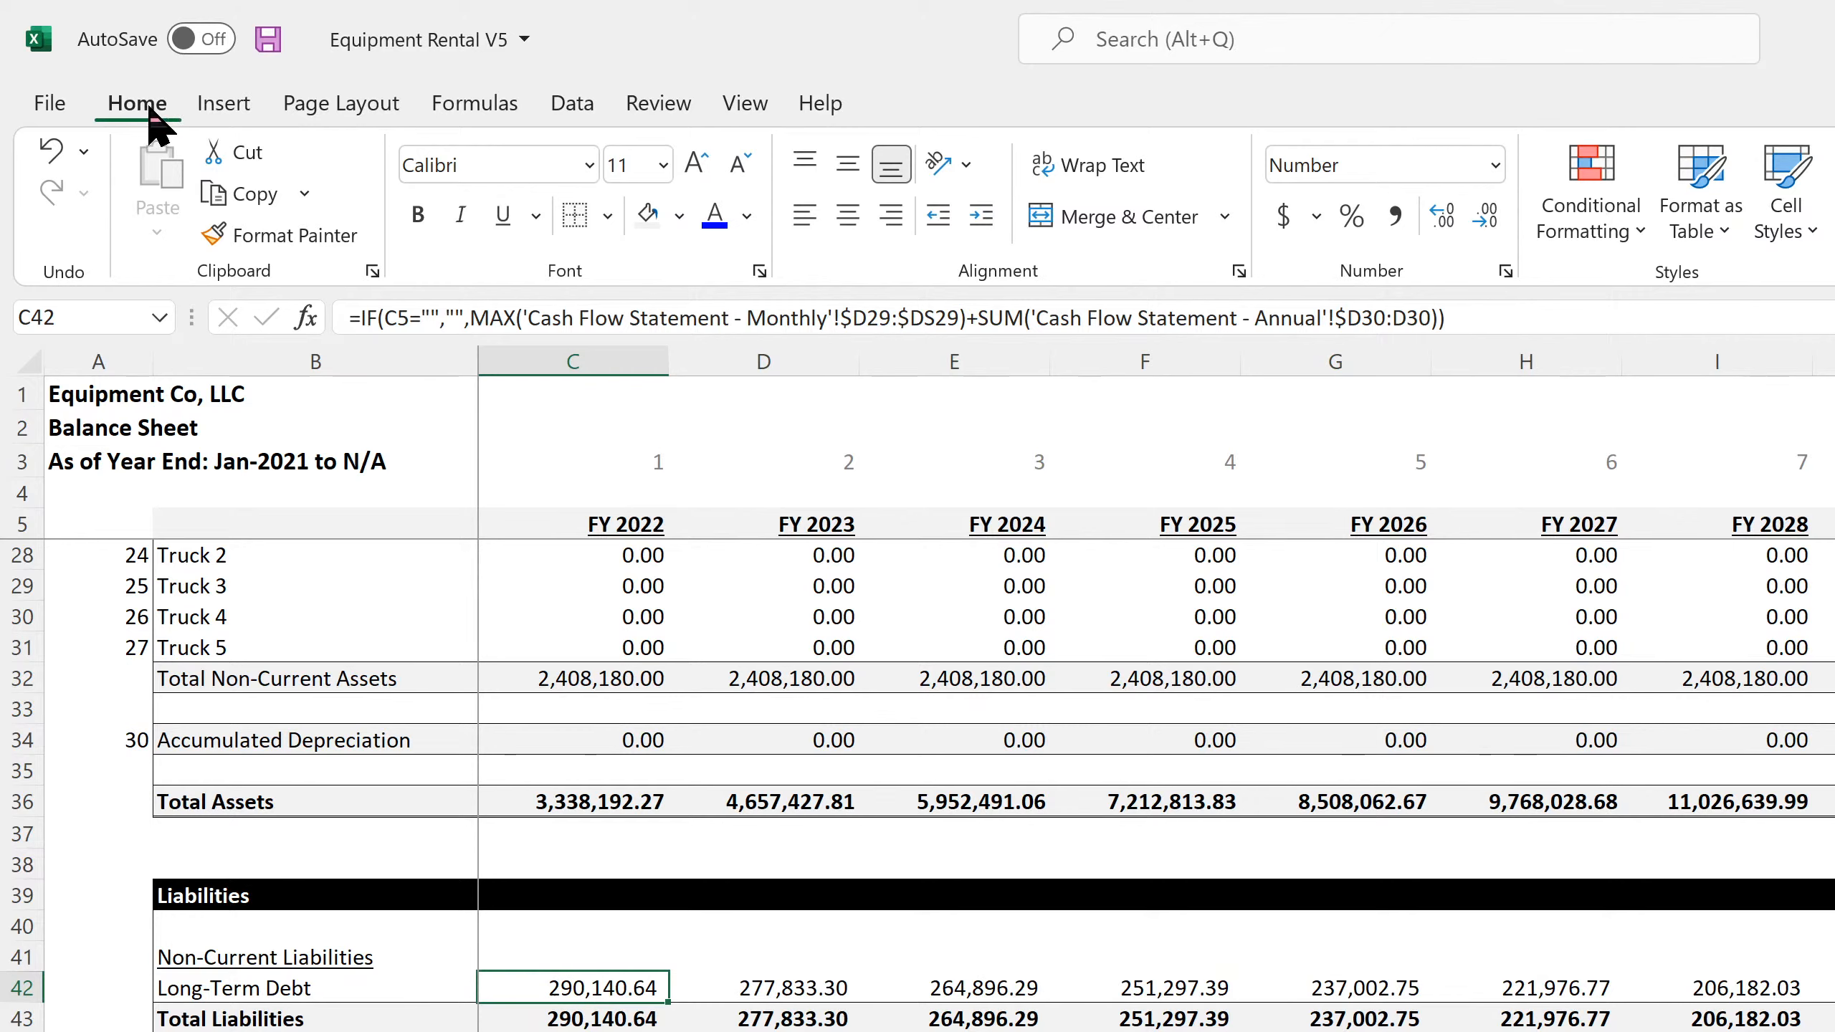
{"action": "left_click", "coordinate": [267, 39]}
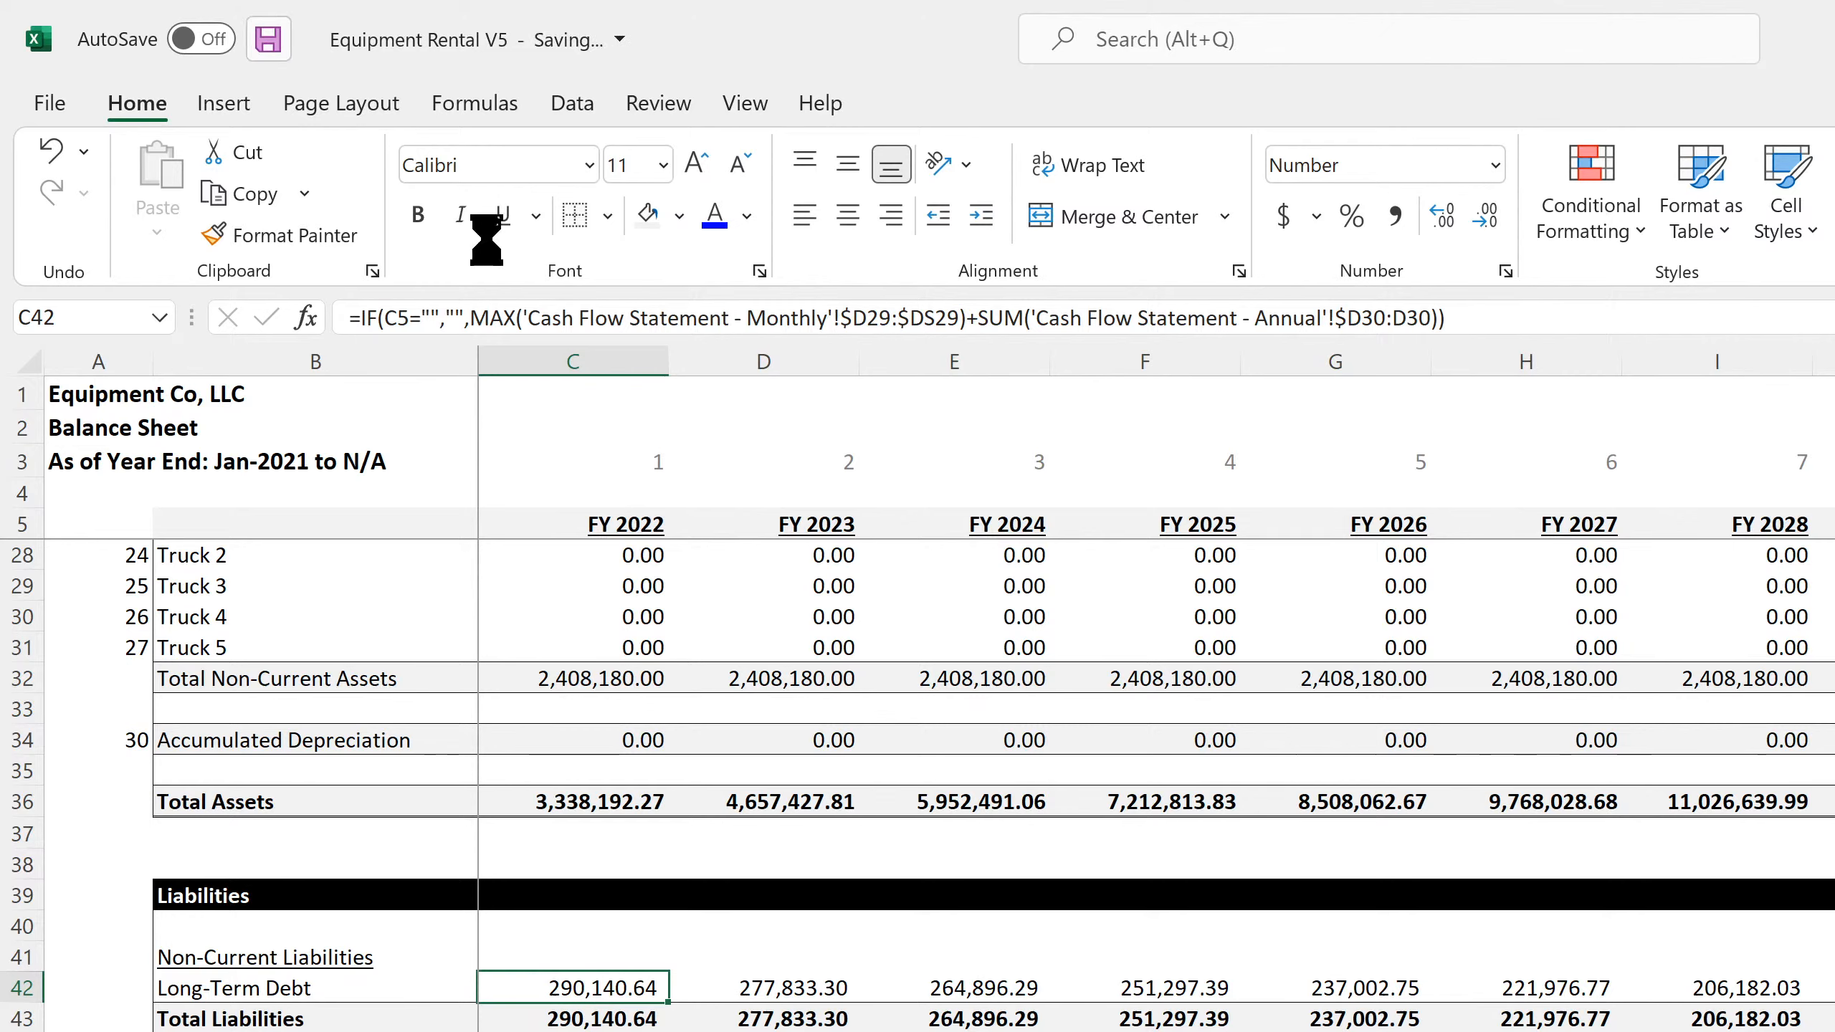
Recheck the C42 formula's ranges and inspect the FY 2022 Outside Investors and Founders/Operators/Employees references in C49 and C50
{"action": "left_click", "coordinate": [935, 318]}
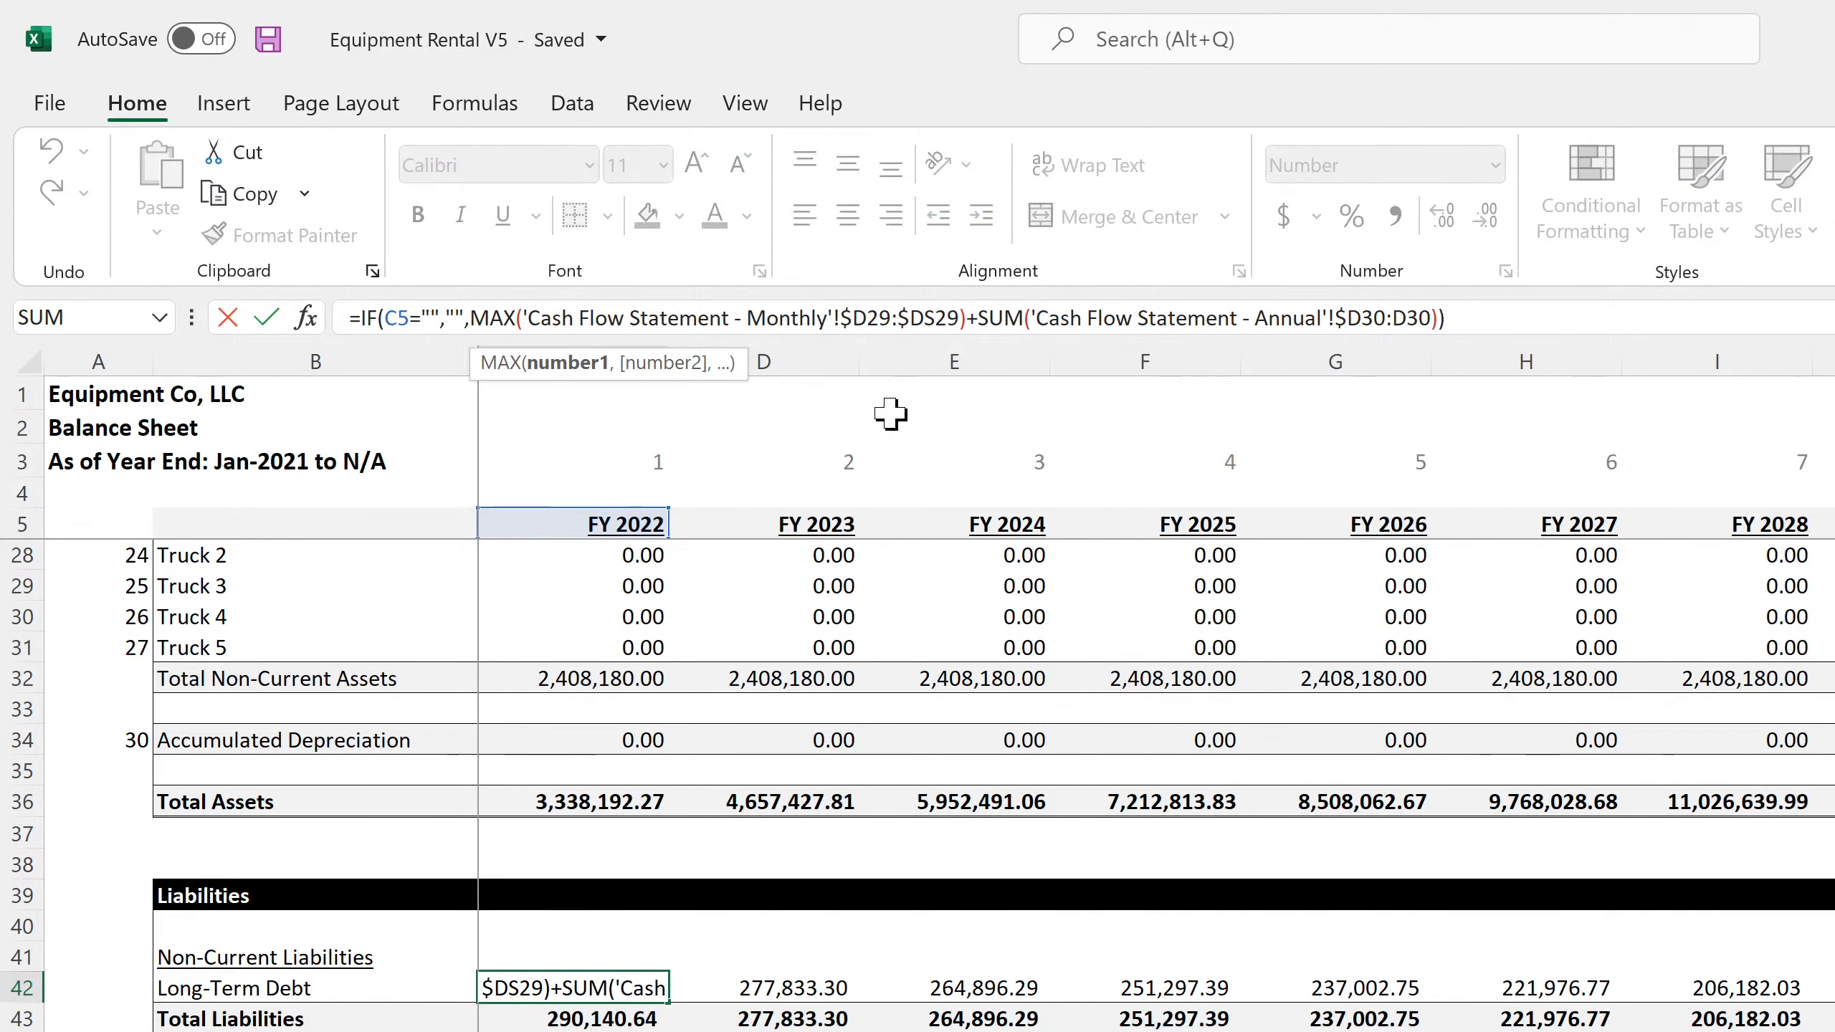
{"action": "key", "text": "Return"}
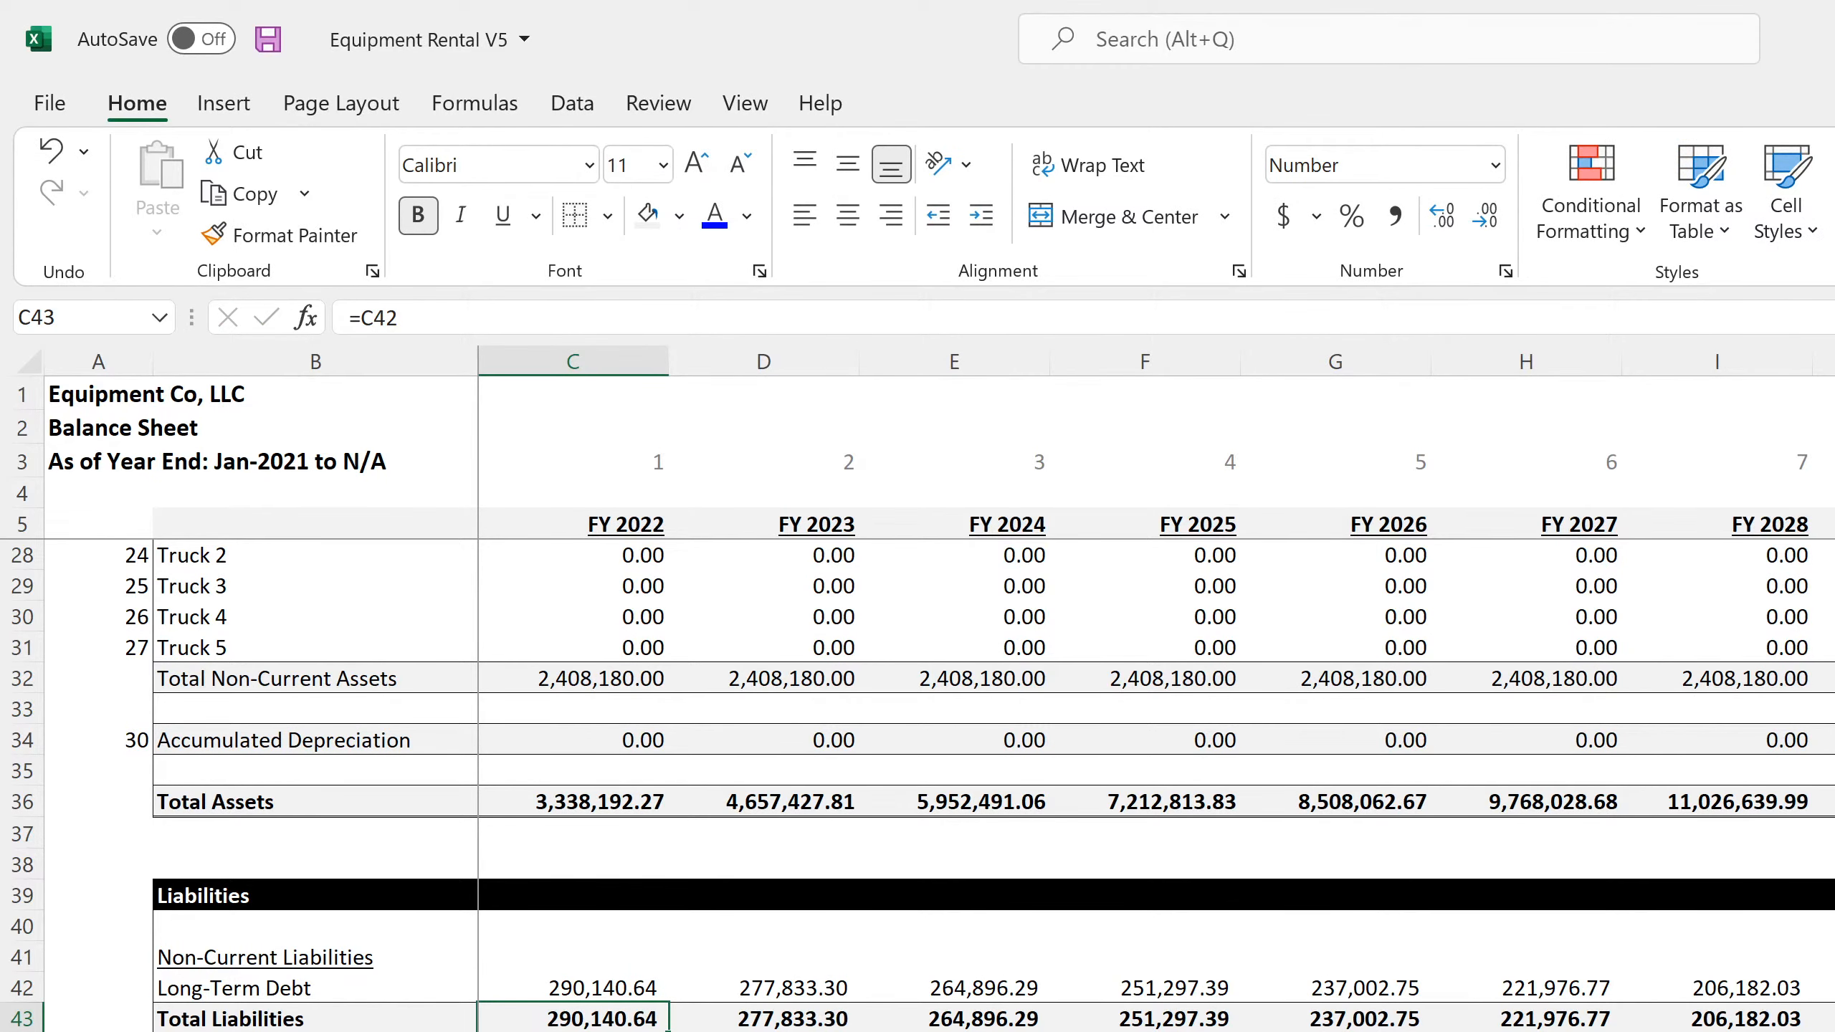
{"action": "scroll", "coordinate": [607, 896], "scroll_direction": "down", "scroll_amount": 4}
{"action": "left_click", "coordinate": [603, 869]}
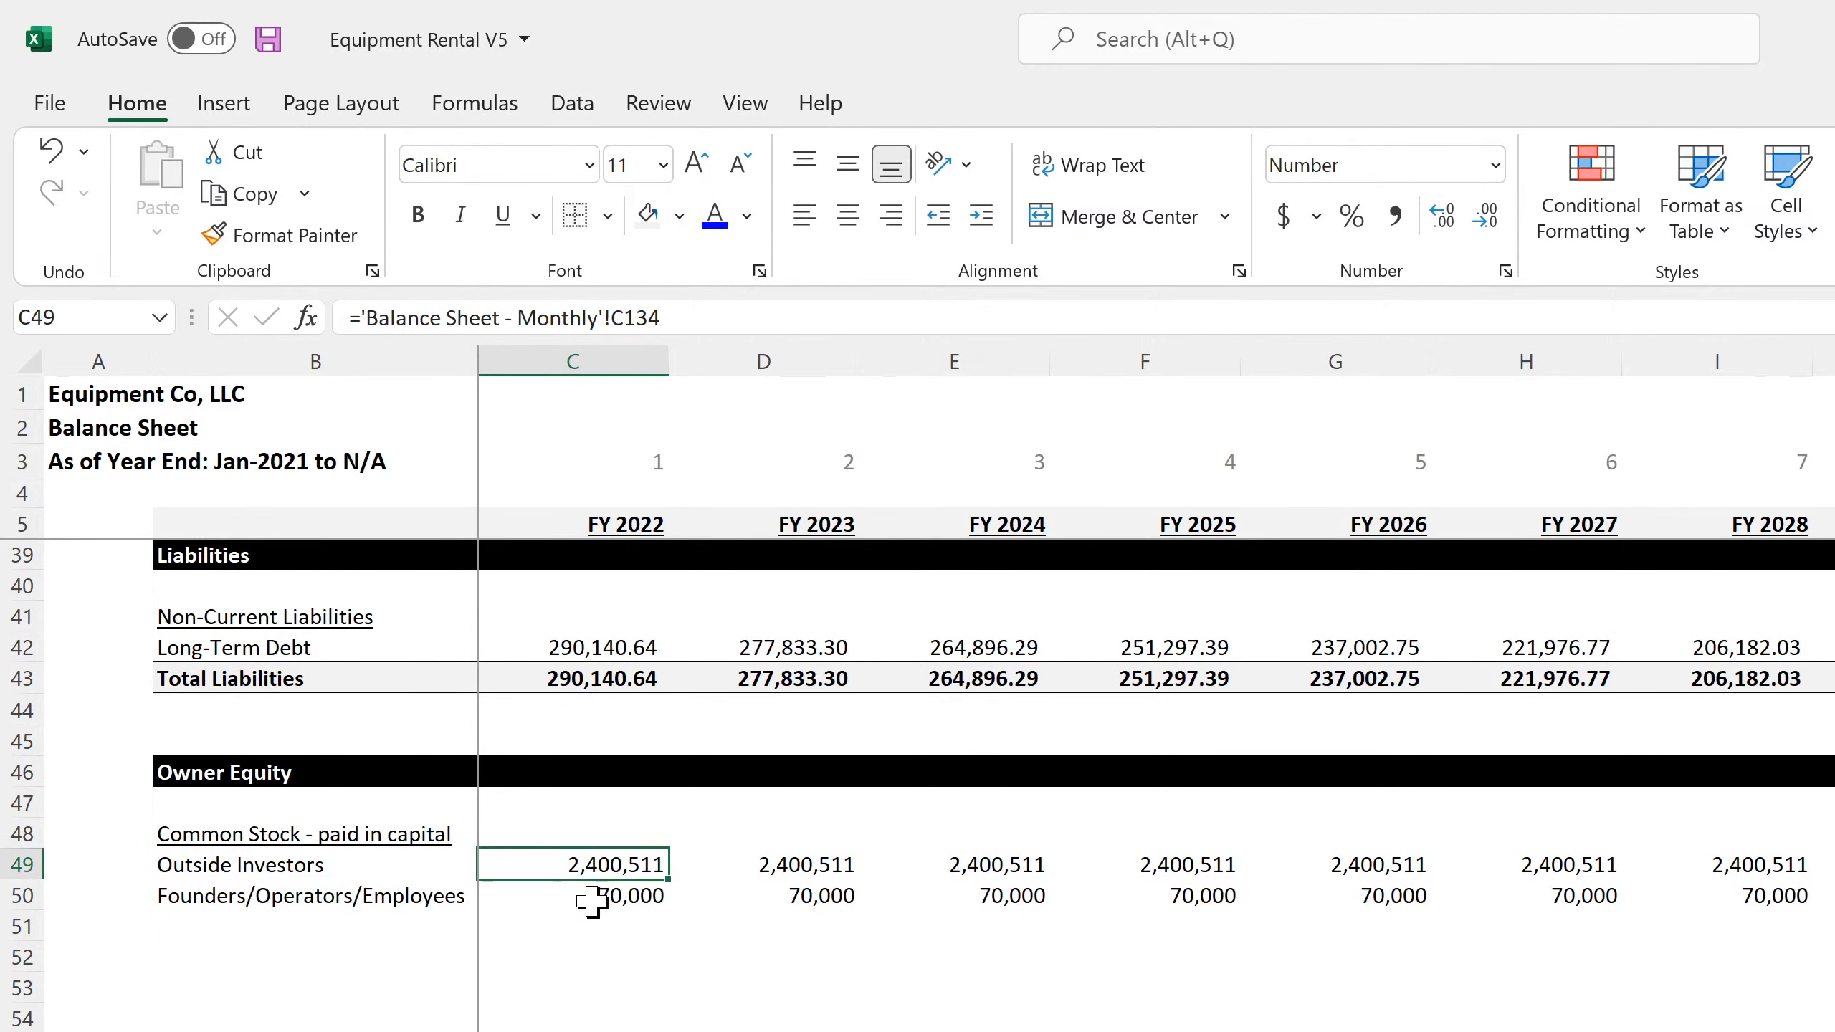
{"action": "left_click", "coordinate": [592, 901]}
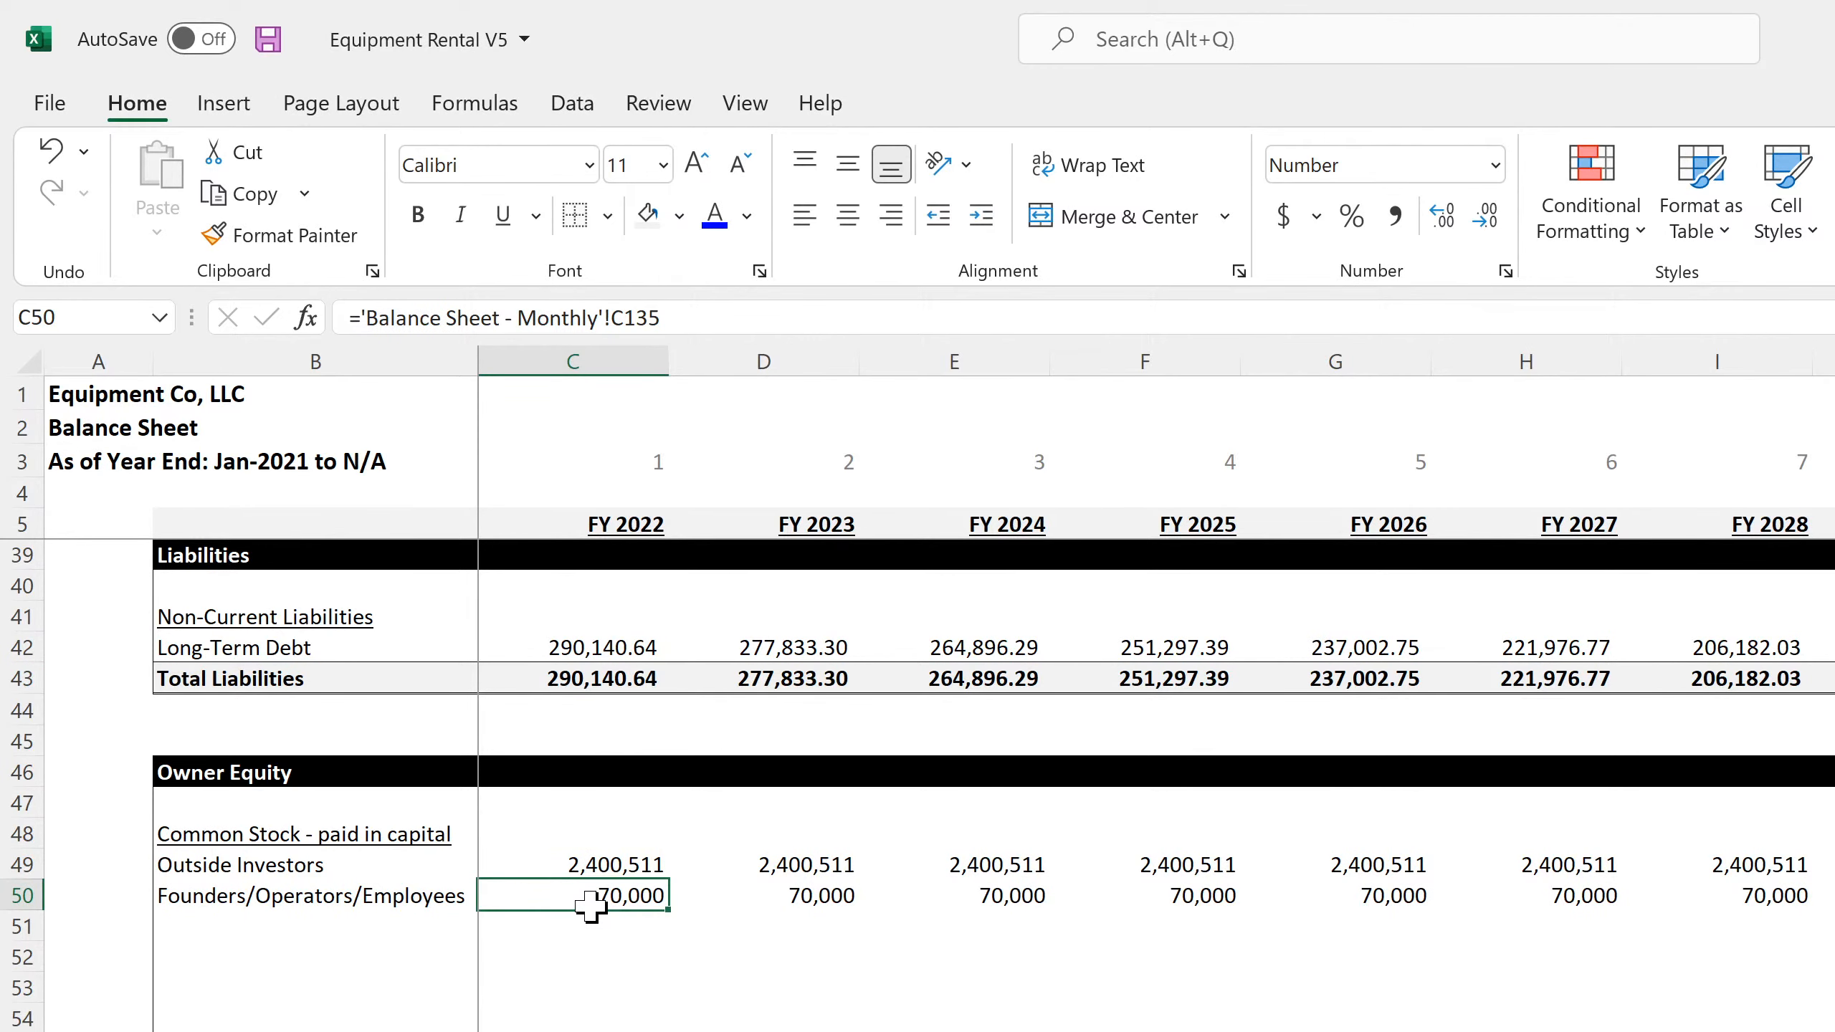
{"action": "scroll", "coordinate": [590, 901], "scroll_direction": "up", "scroll_amount": 10}
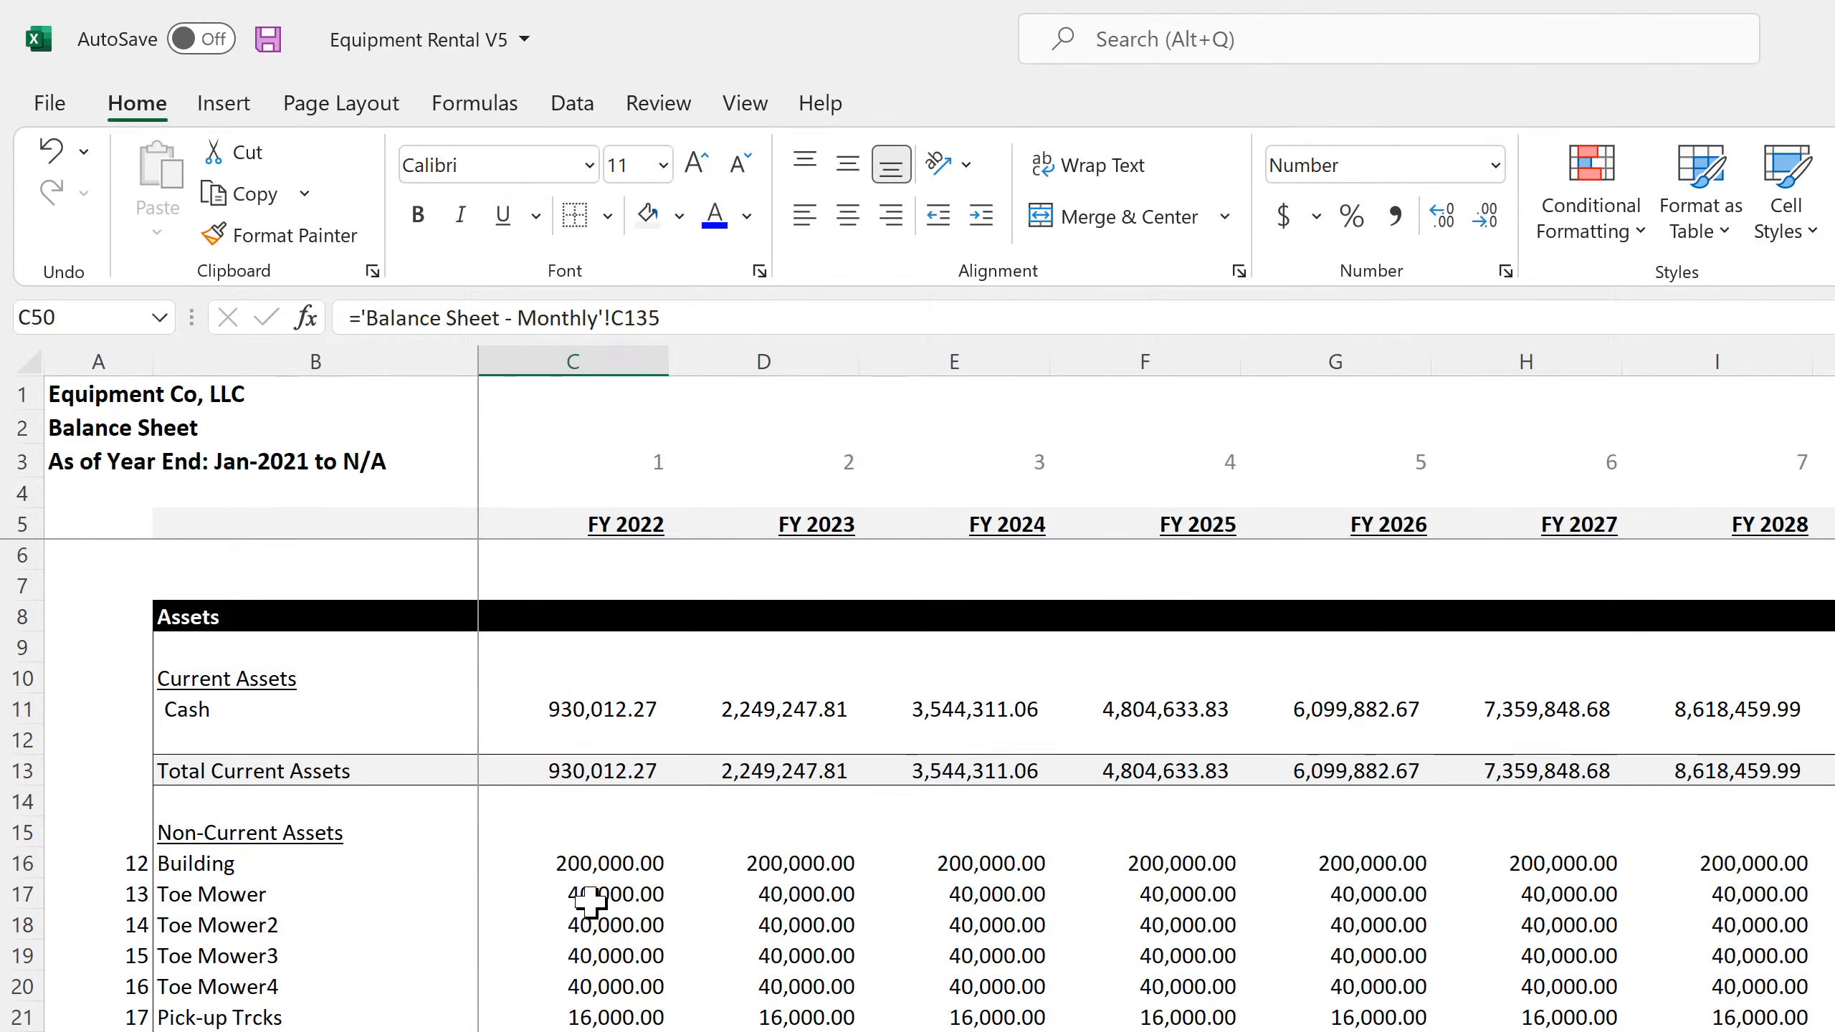
{"action": "scroll", "coordinate": [590, 901], "scroll_direction": "down", "scroll_amount": 5}
{"action": "scroll", "coordinate": [590, 901], "scroll_direction": "down", "scroll_amount": 5}
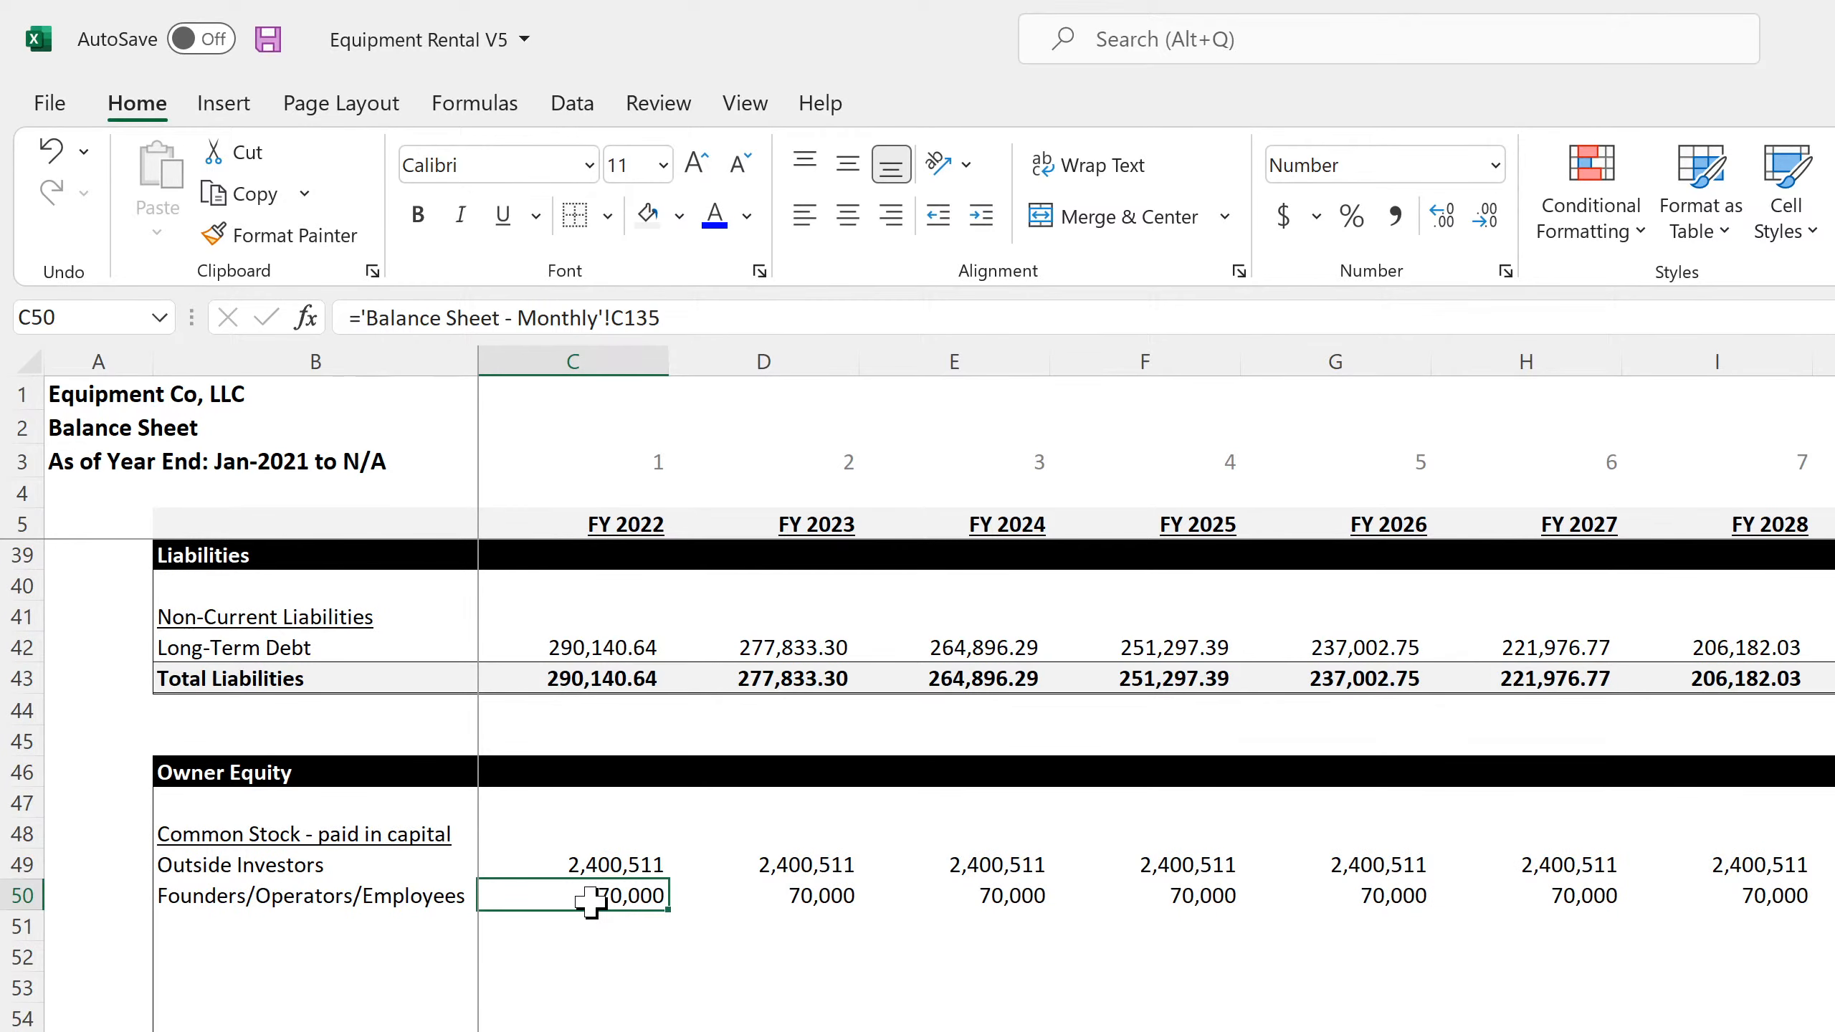
Compare the FY 2022 and FY 2023 Retained Earnings formulas in C58 and D58 of the annual balance sheet
{"action": "scroll", "coordinate": [591, 901], "scroll_direction": "down", "scroll_amount": 4}
{"action": "left_click", "coordinate": [567, 740]}
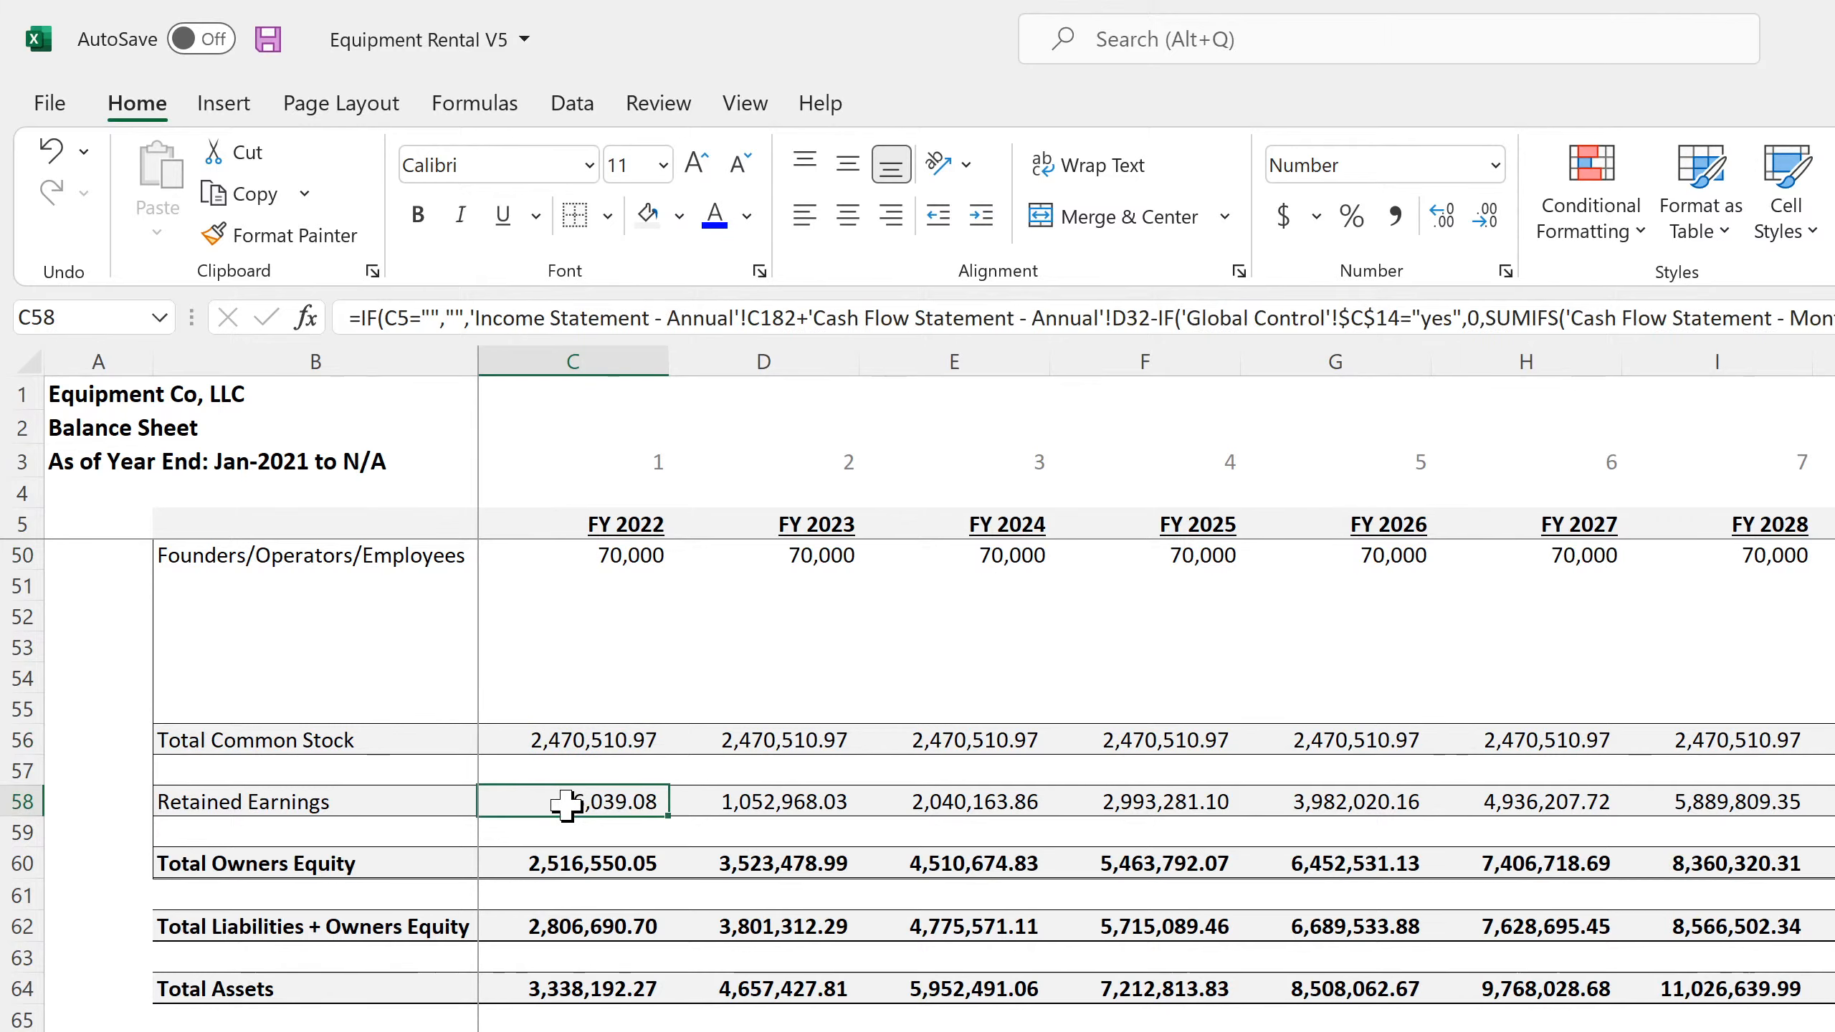
{"action": "left_click", "coordinate": [739, 809]}
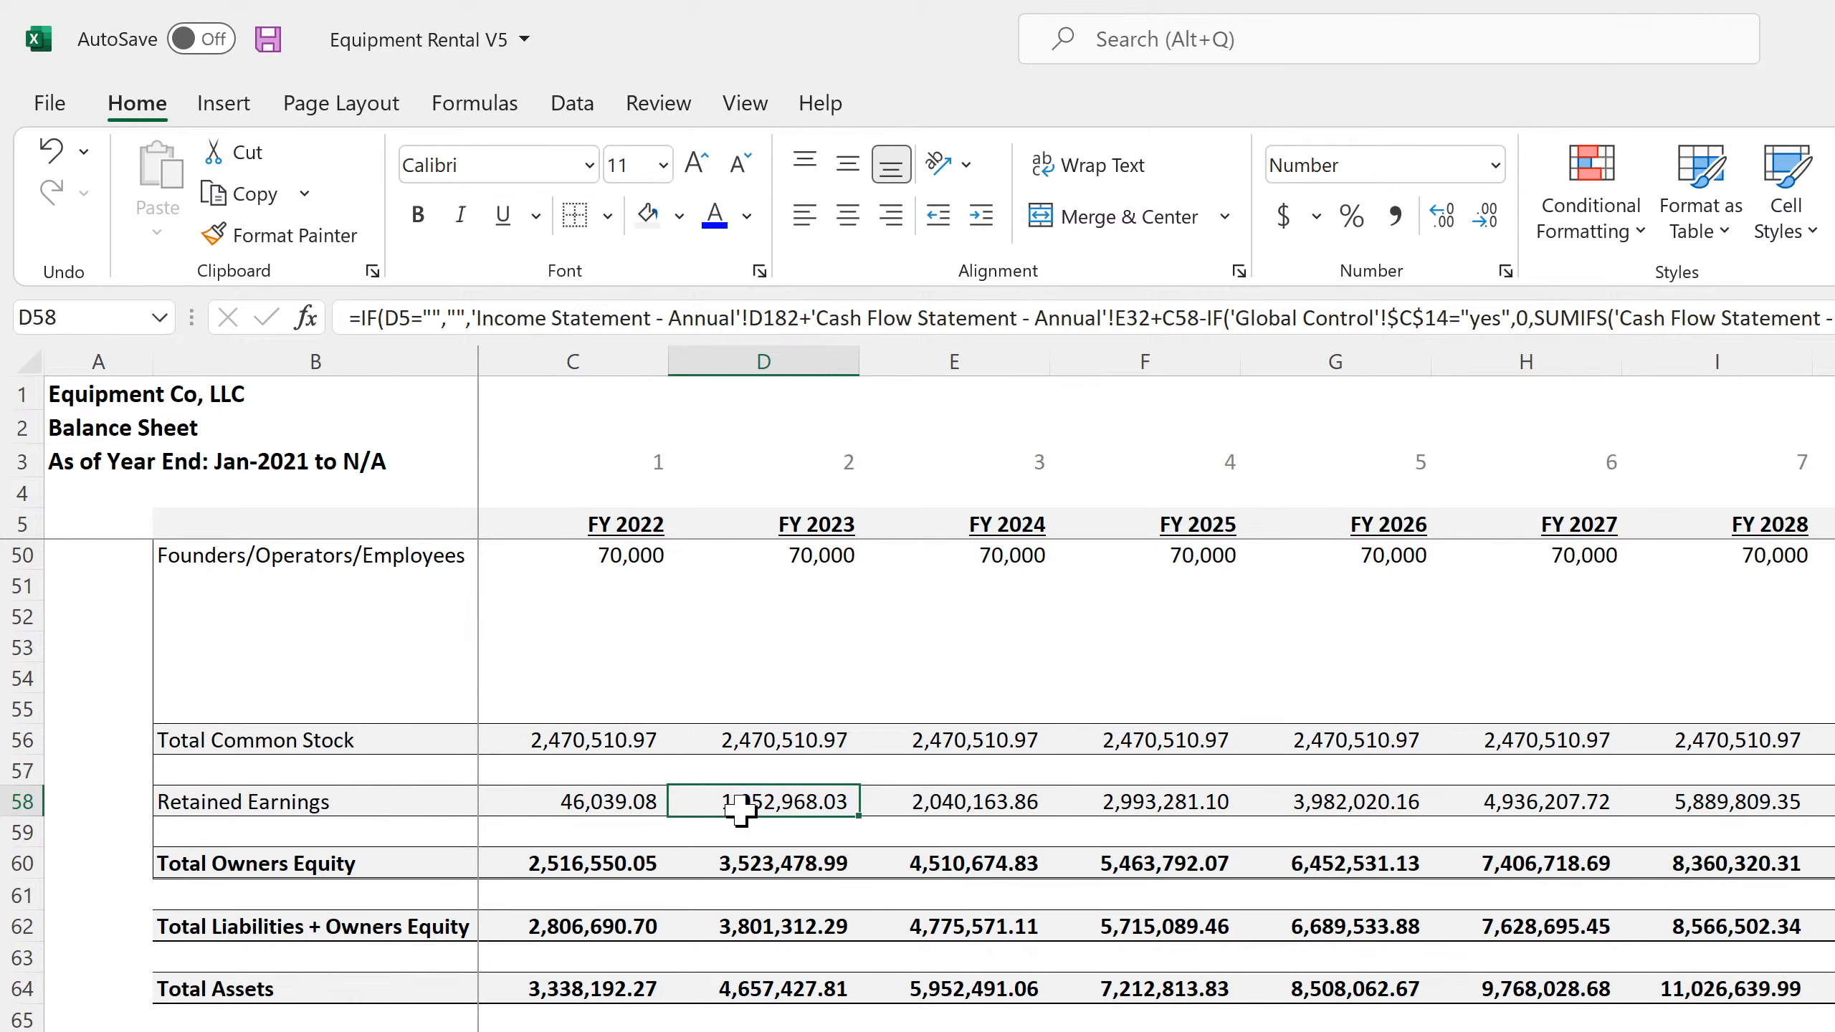
{"action": "left_click", "coordinate": [597, 809]}
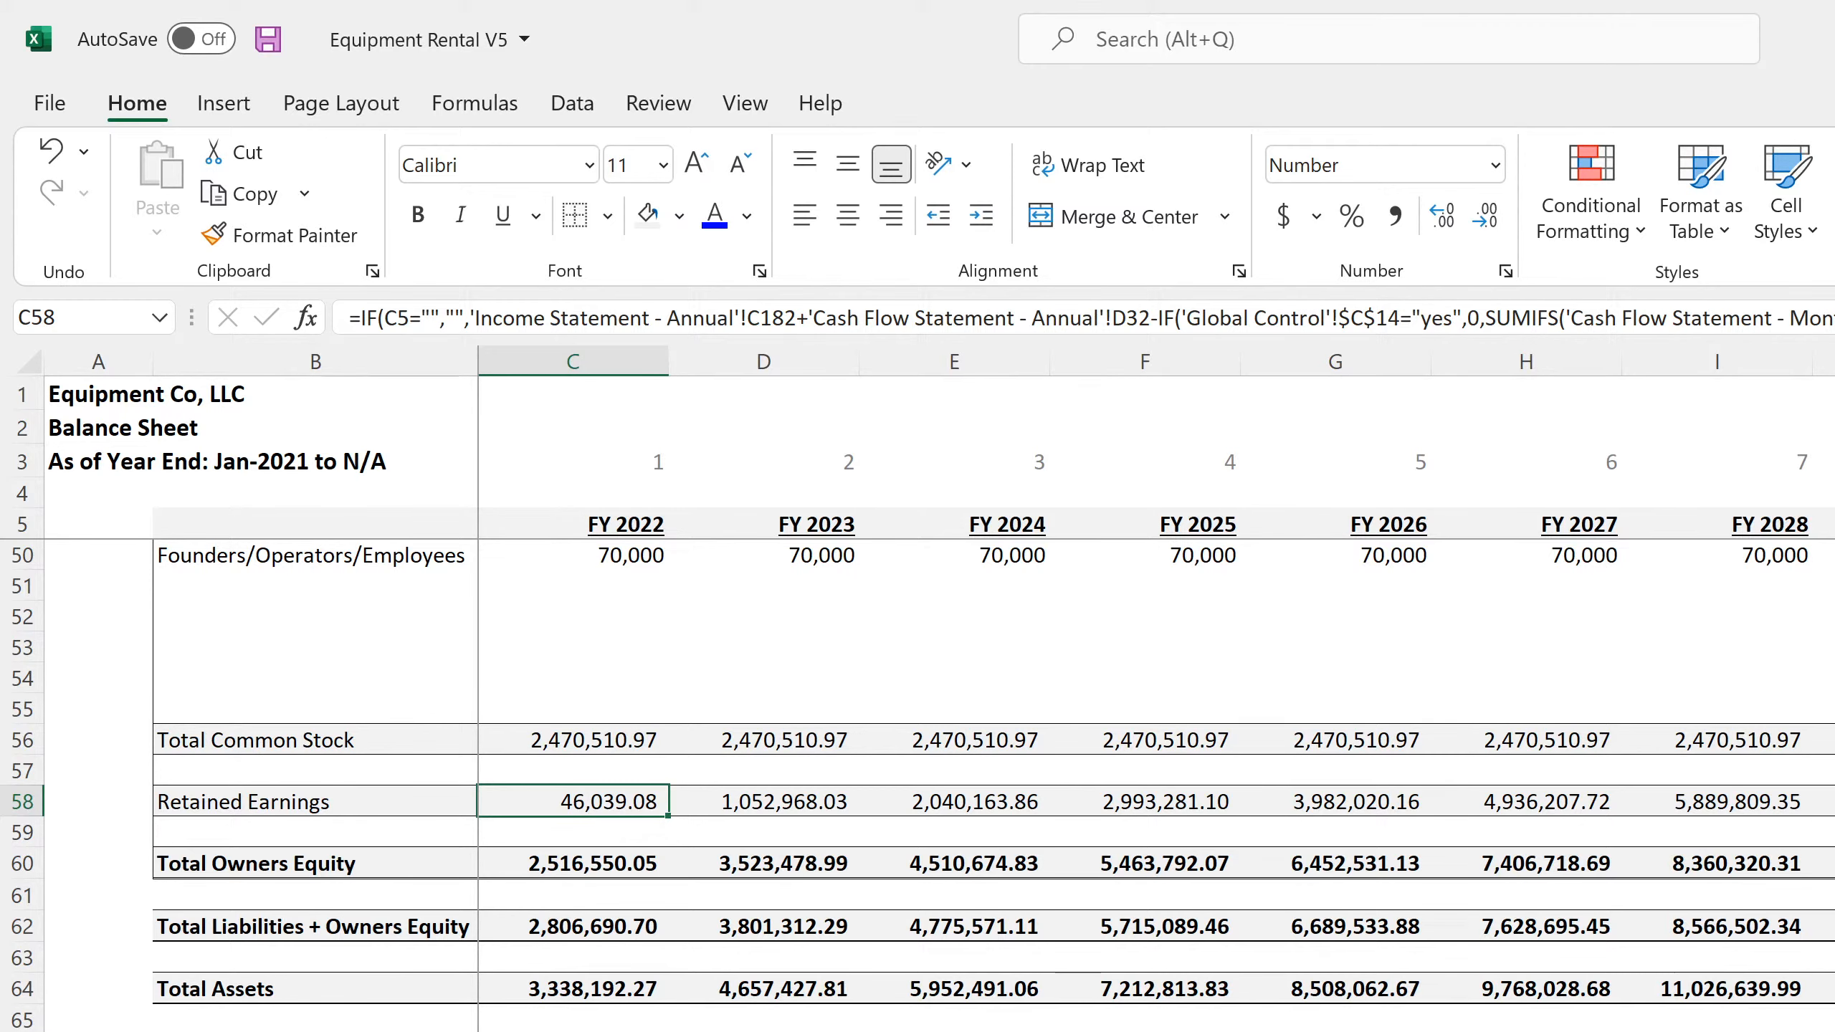
Check row 32 of the annual cash flow statement's financing activities and open the monthly cash flow statement
{"action": "key", "text": "ctrl+Page_Down"}
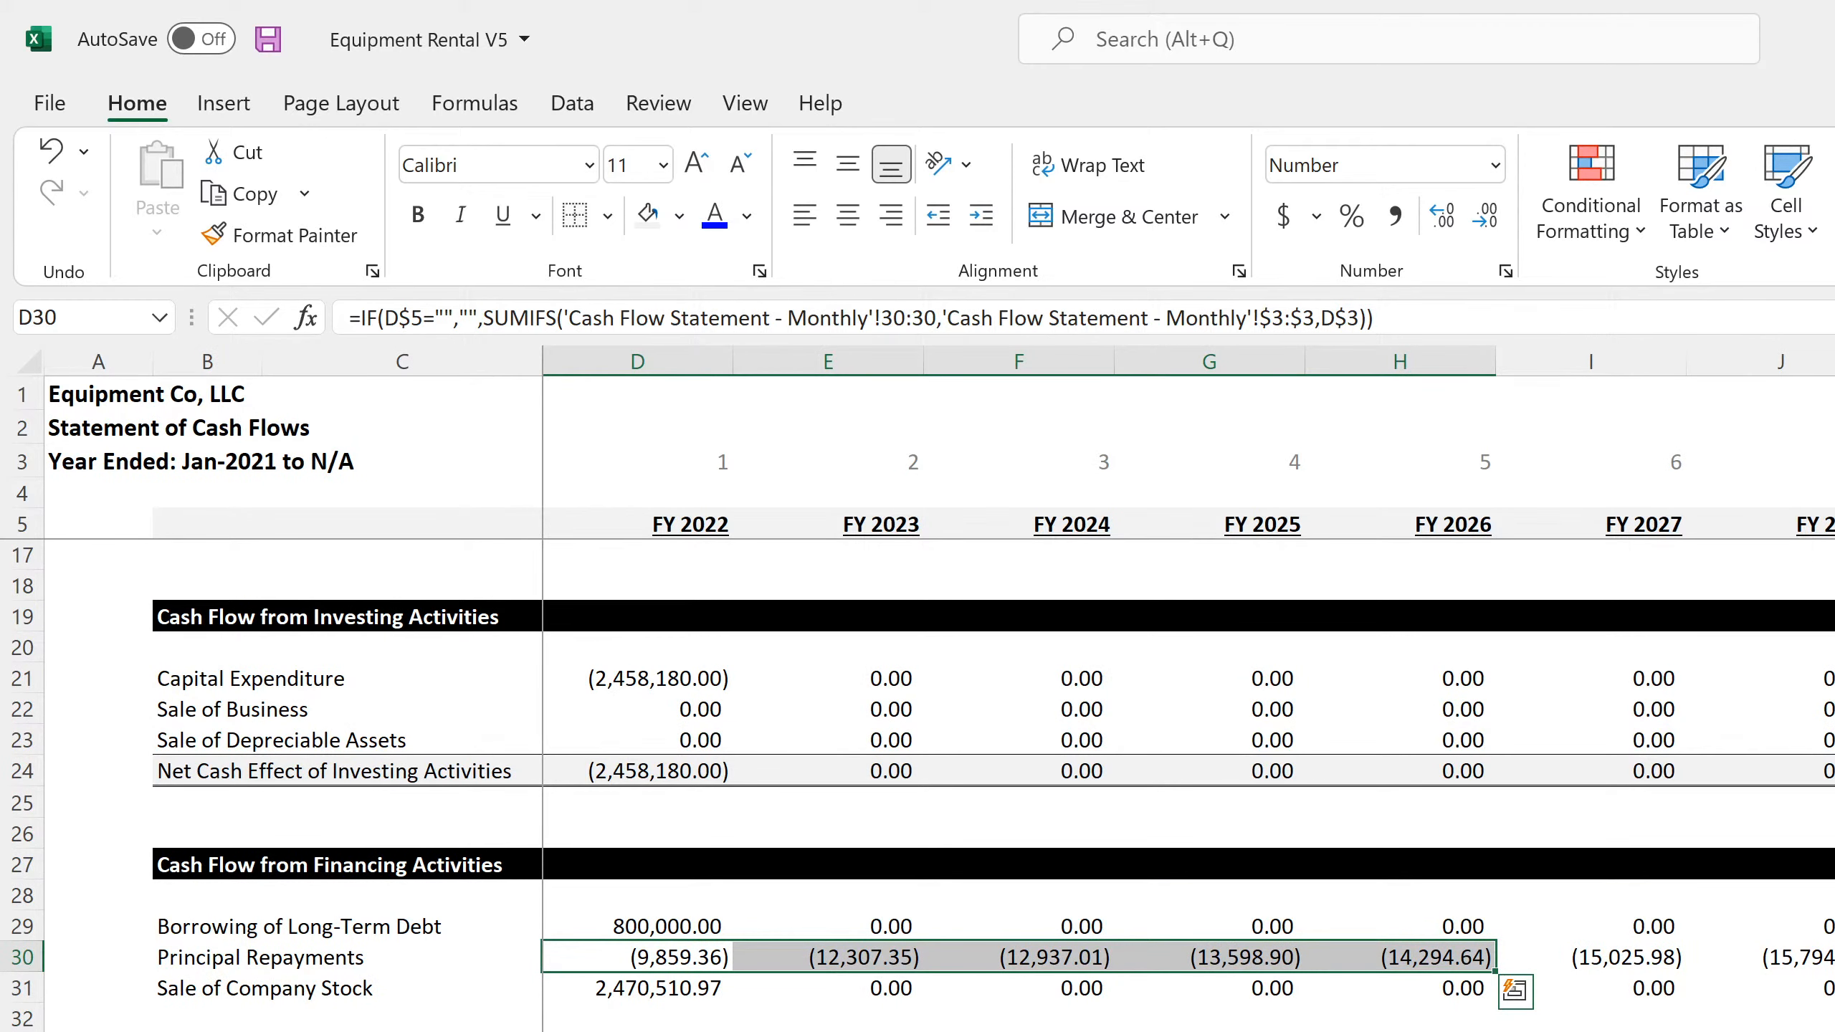
{"action": "left_click", "coordinate": [275, 1011]}
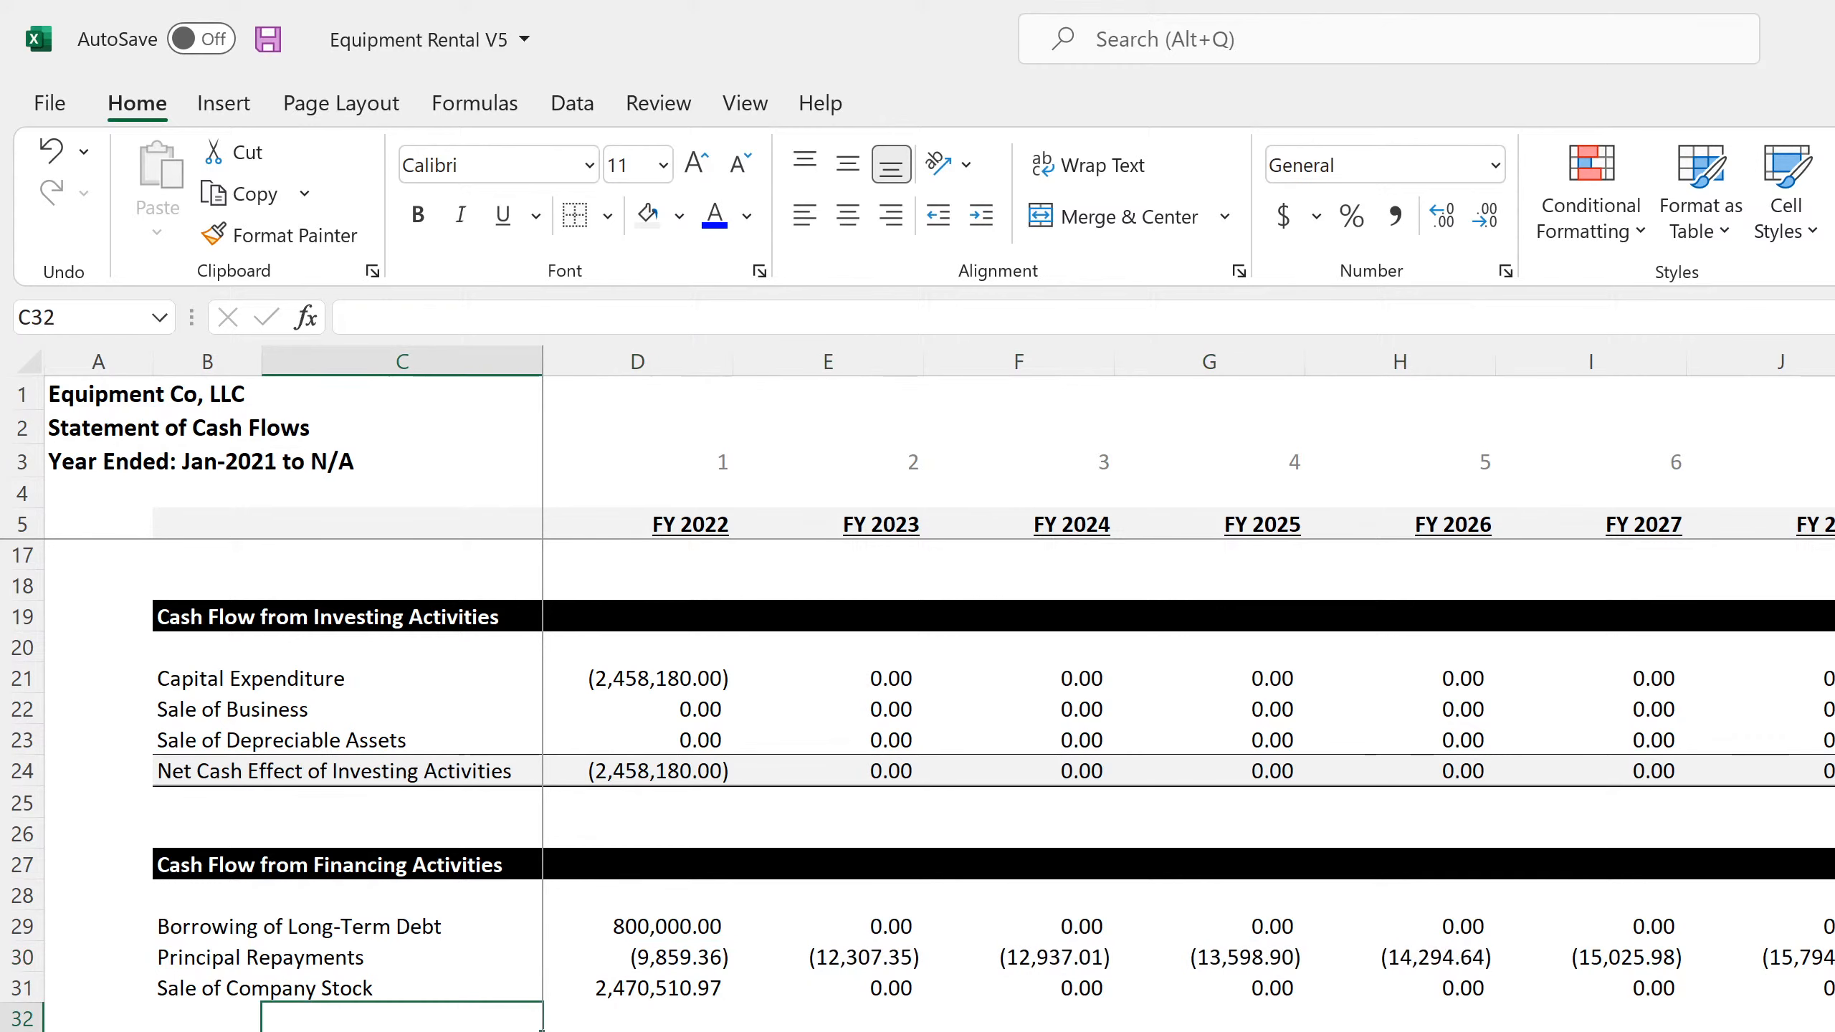
{"action": "key", "text": "ctrl+Page_Down"}
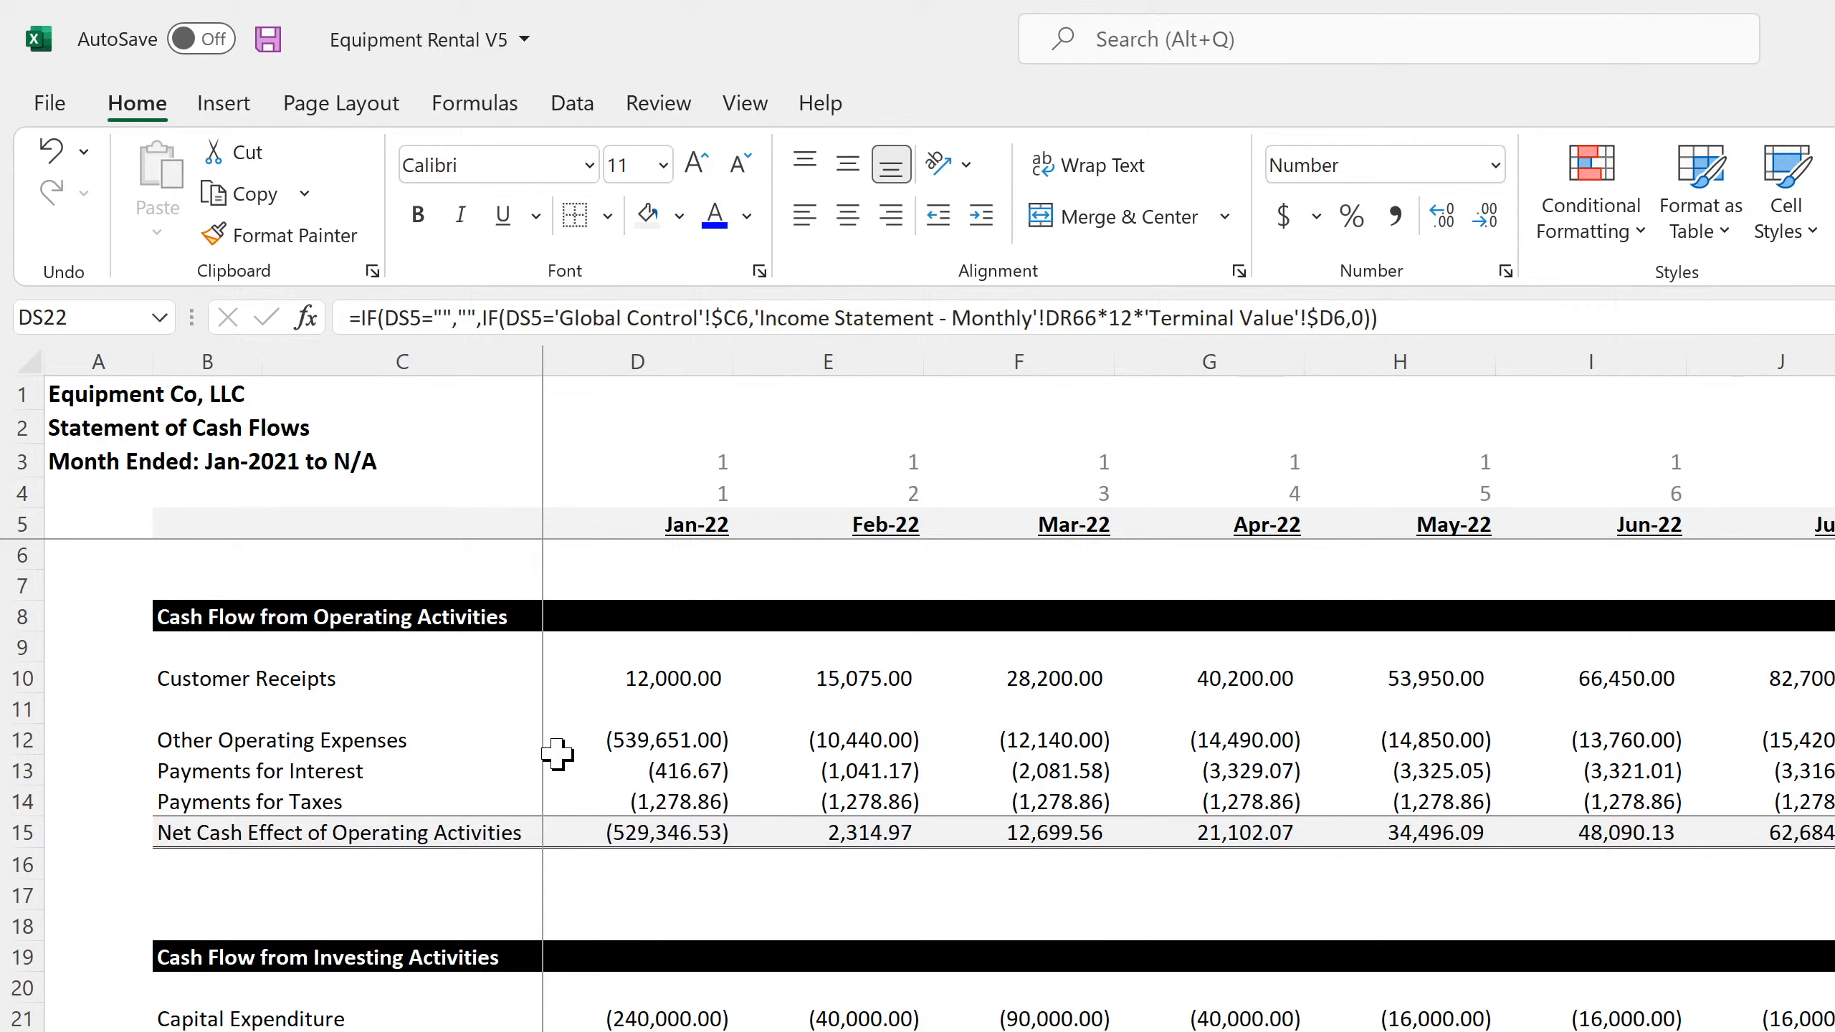
Save the workbook and check the Capital Expenditure formula in D21 of the monthly cash flow statement against the annual investing activities
{"action": "scroll", "coordinate": [684, 965], "scroll_direction": "down", "scroll_amount": 3}
{"action": "scroll", "coordinate": [685, 965], "scroll_direction": "down", "scroll_amount": 1}
{"action": "scroll", "coordinate": [684, 967], "scroll_direction": "up", "scroll_amount": 4}
{"action": "left_click", "coordinate": [268, 40]}
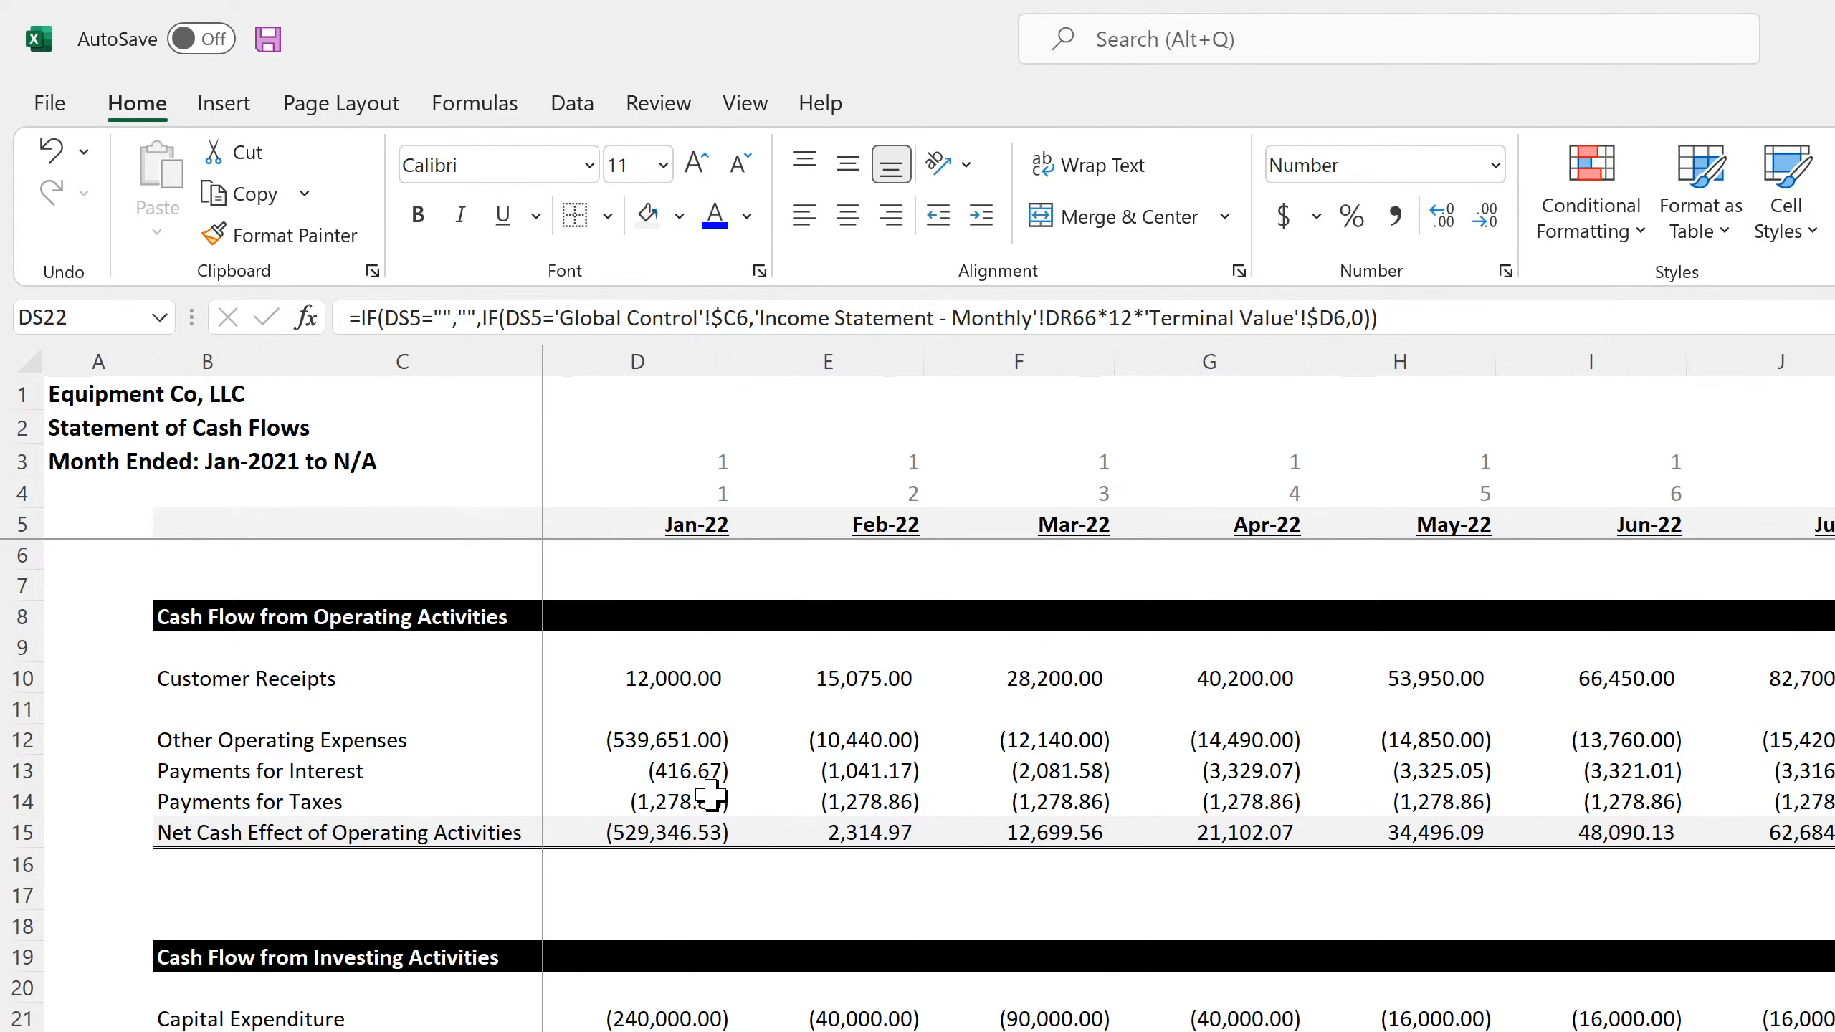
{"action": "left_click", "coordinate": [652, 1010]}
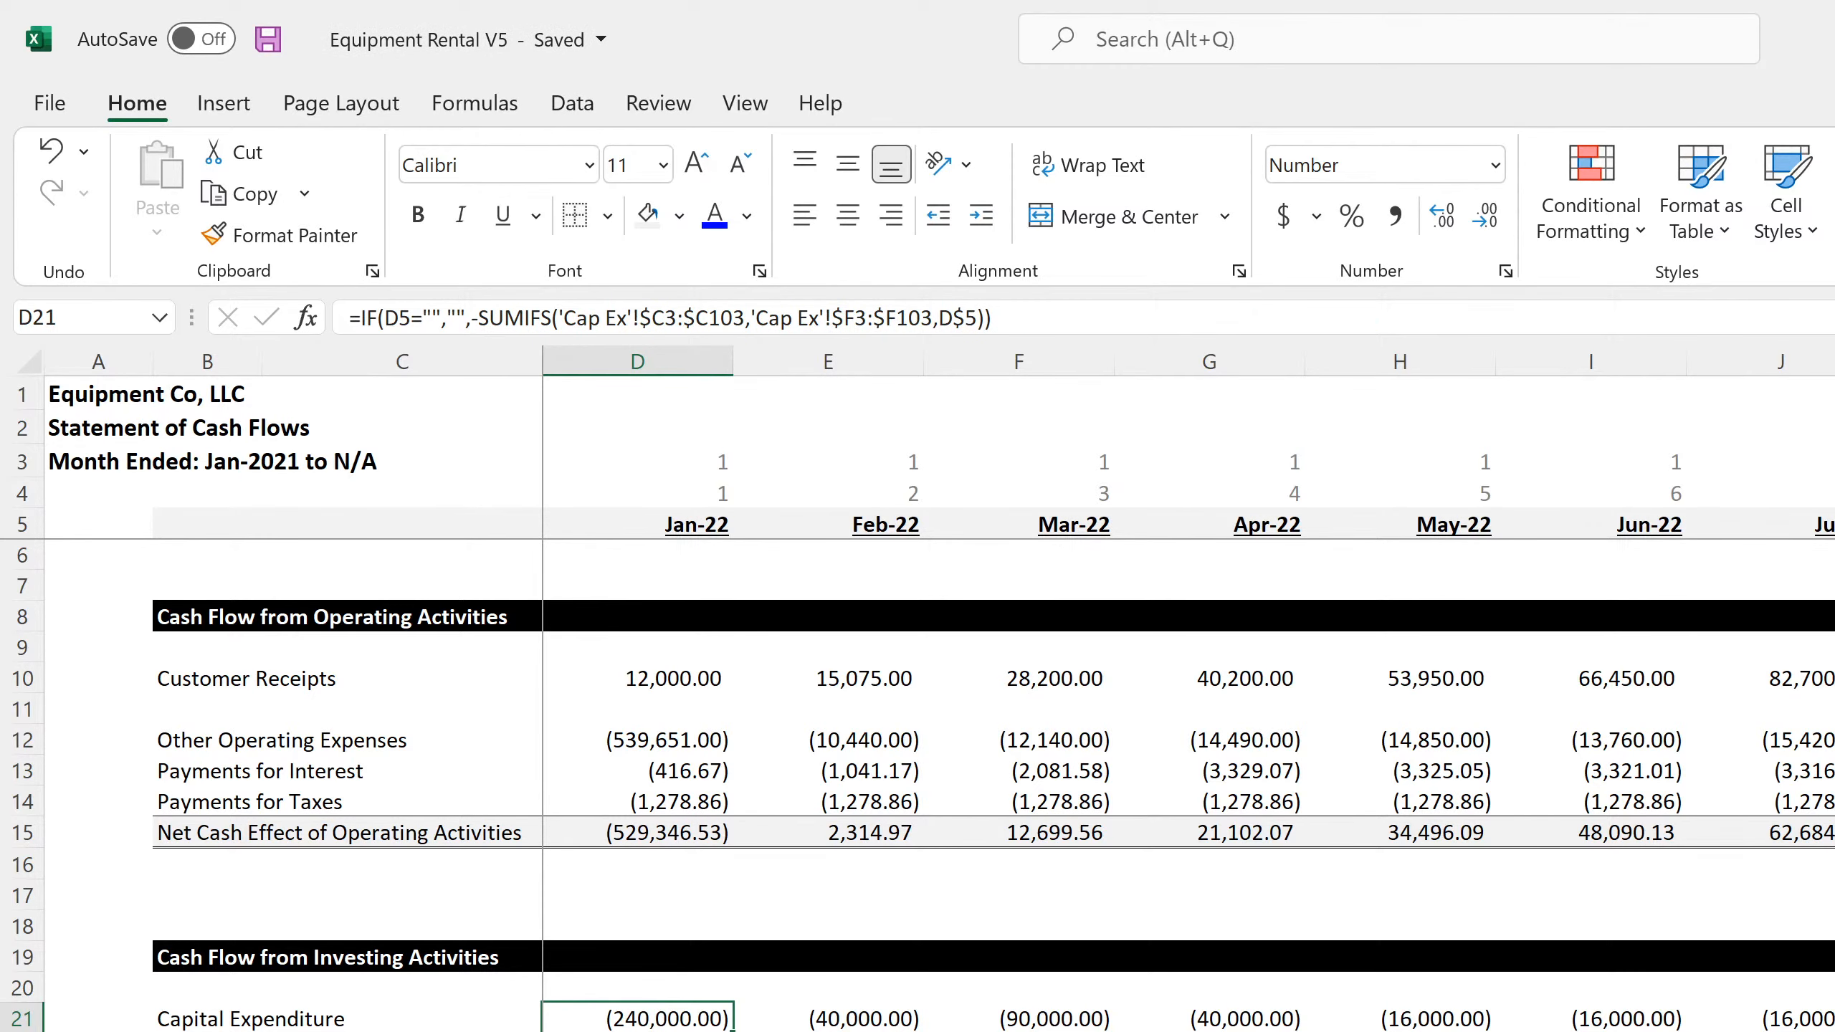
{"action": "scroll", "coordinate": [918, 787], "scroll_direction": "down", "scroll_amount": 4}
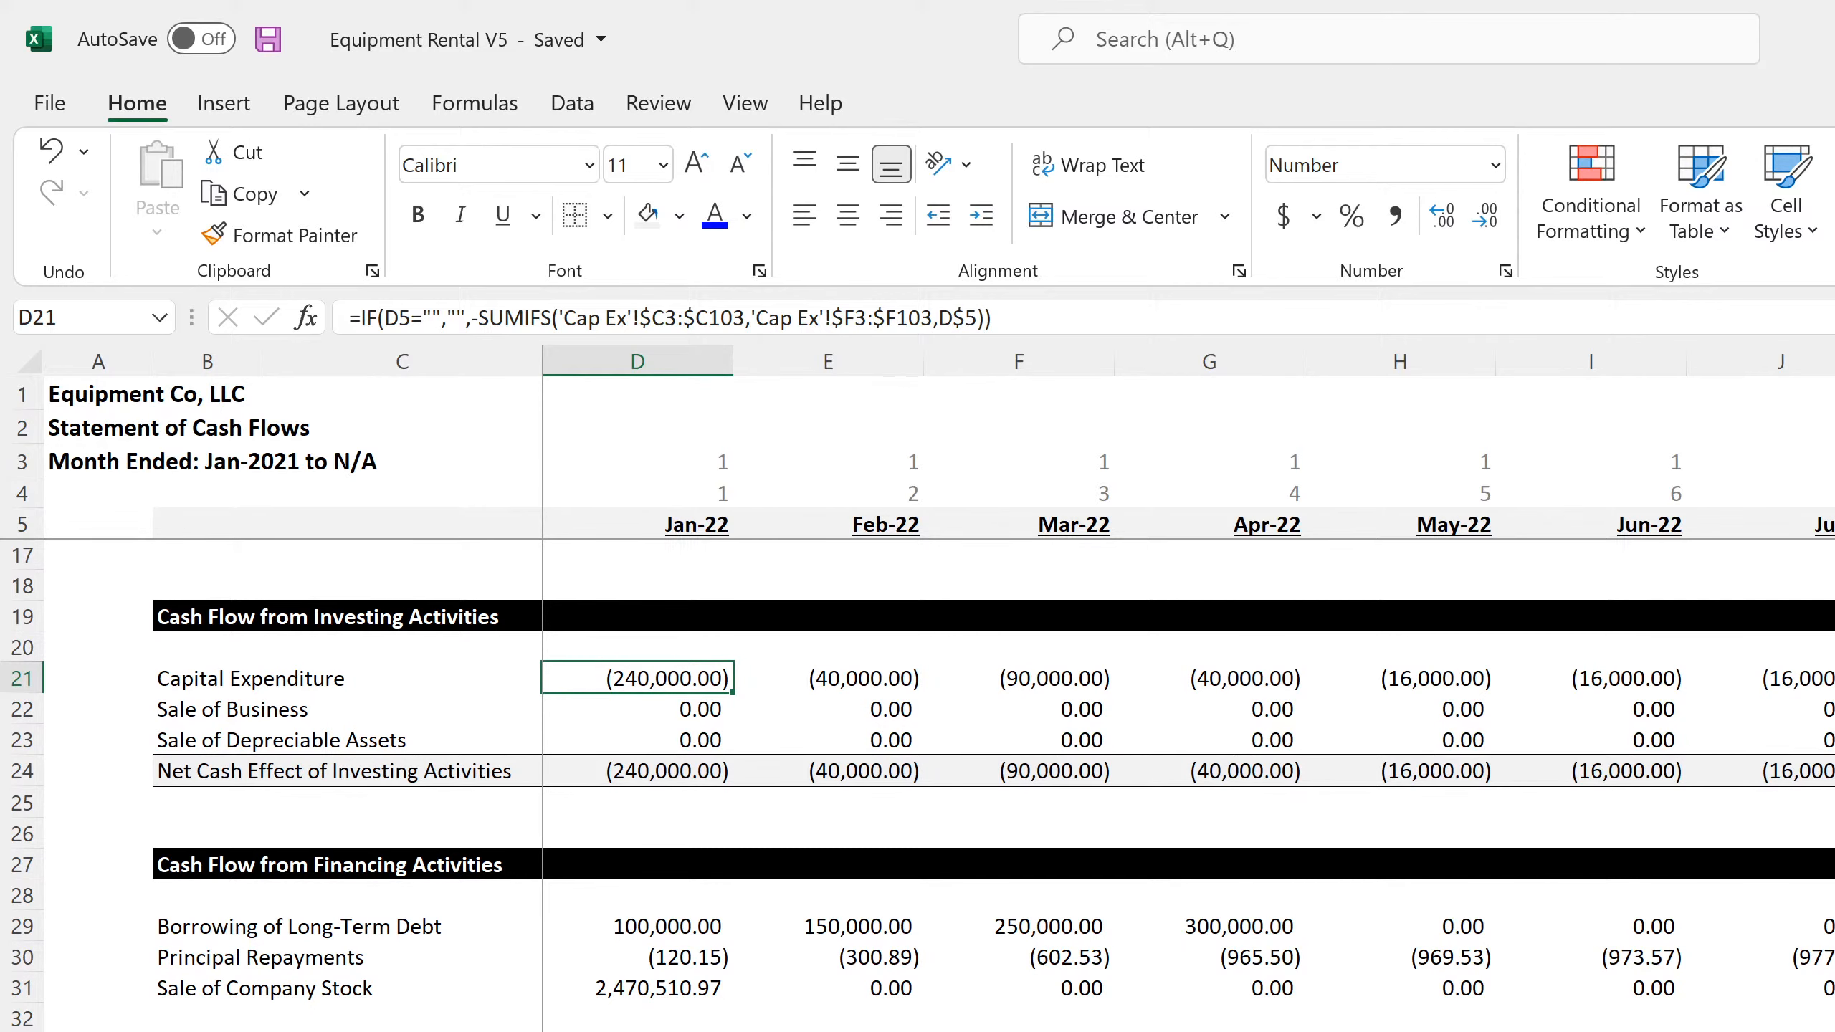
{"action": "key", "text": "ctrl+Page_Down"}
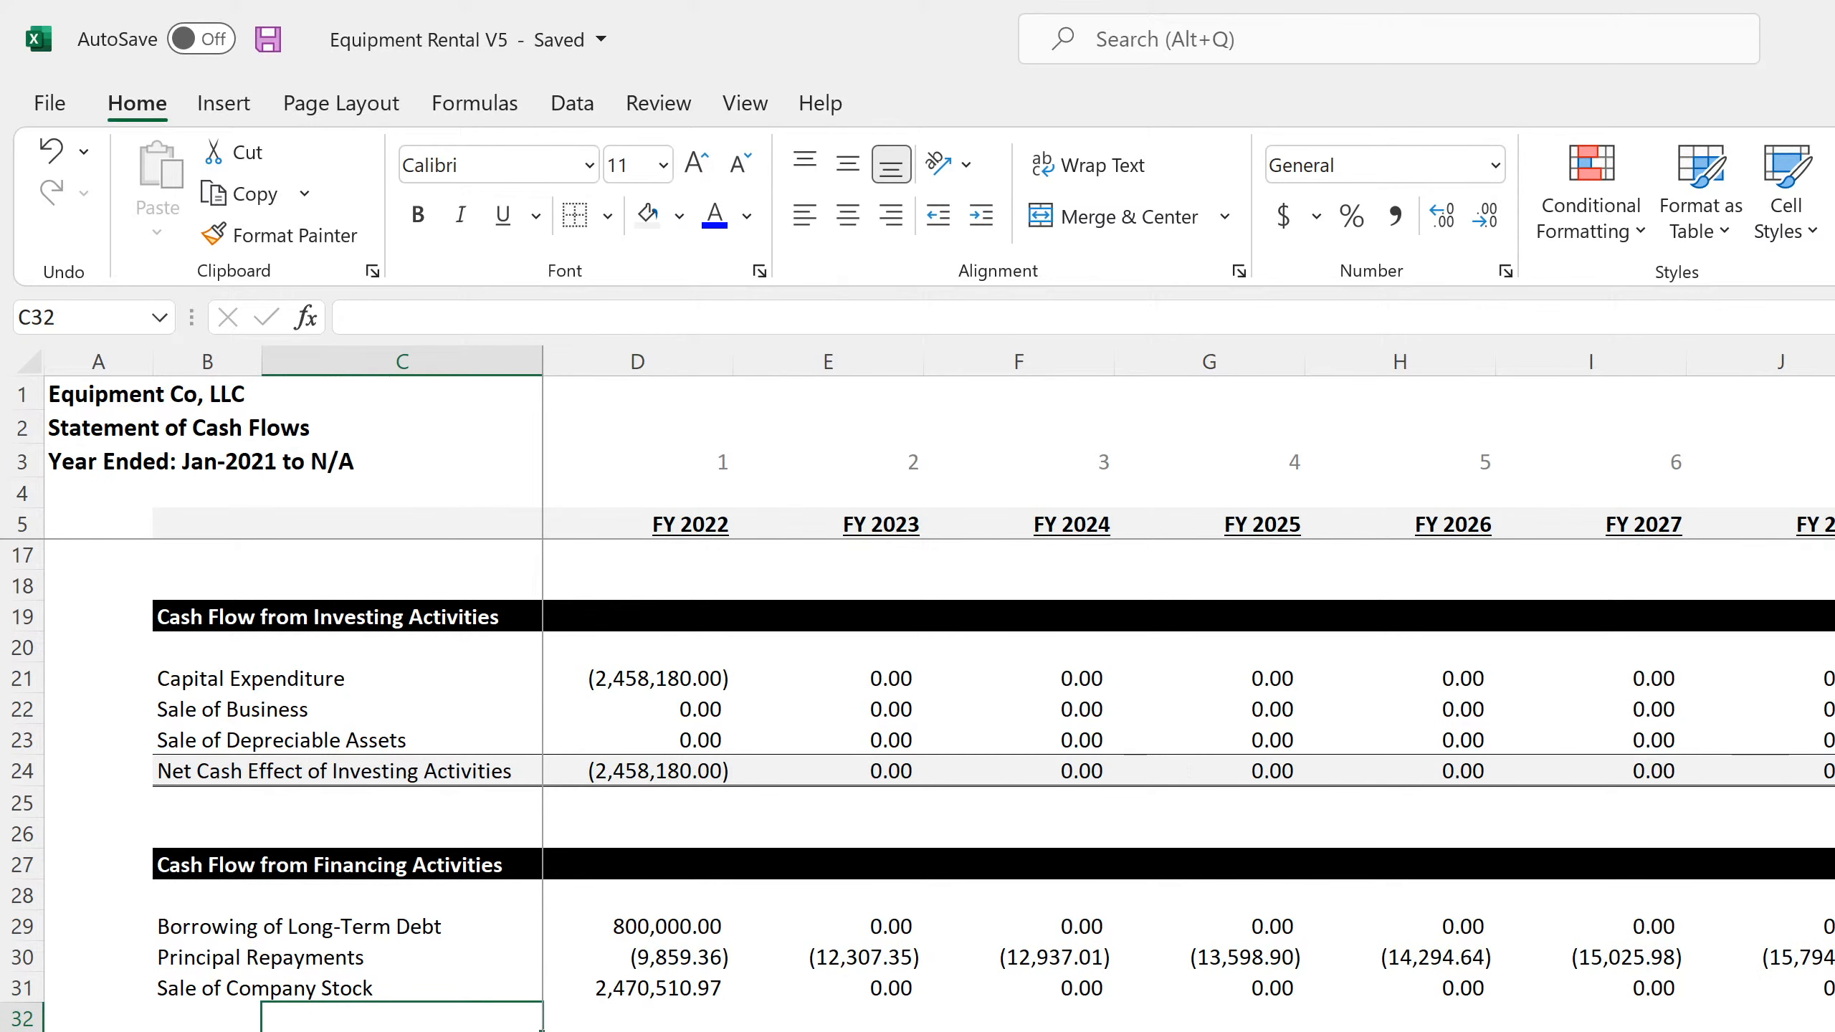
{"action": "key", "text": "ctrl+Page_Up"}
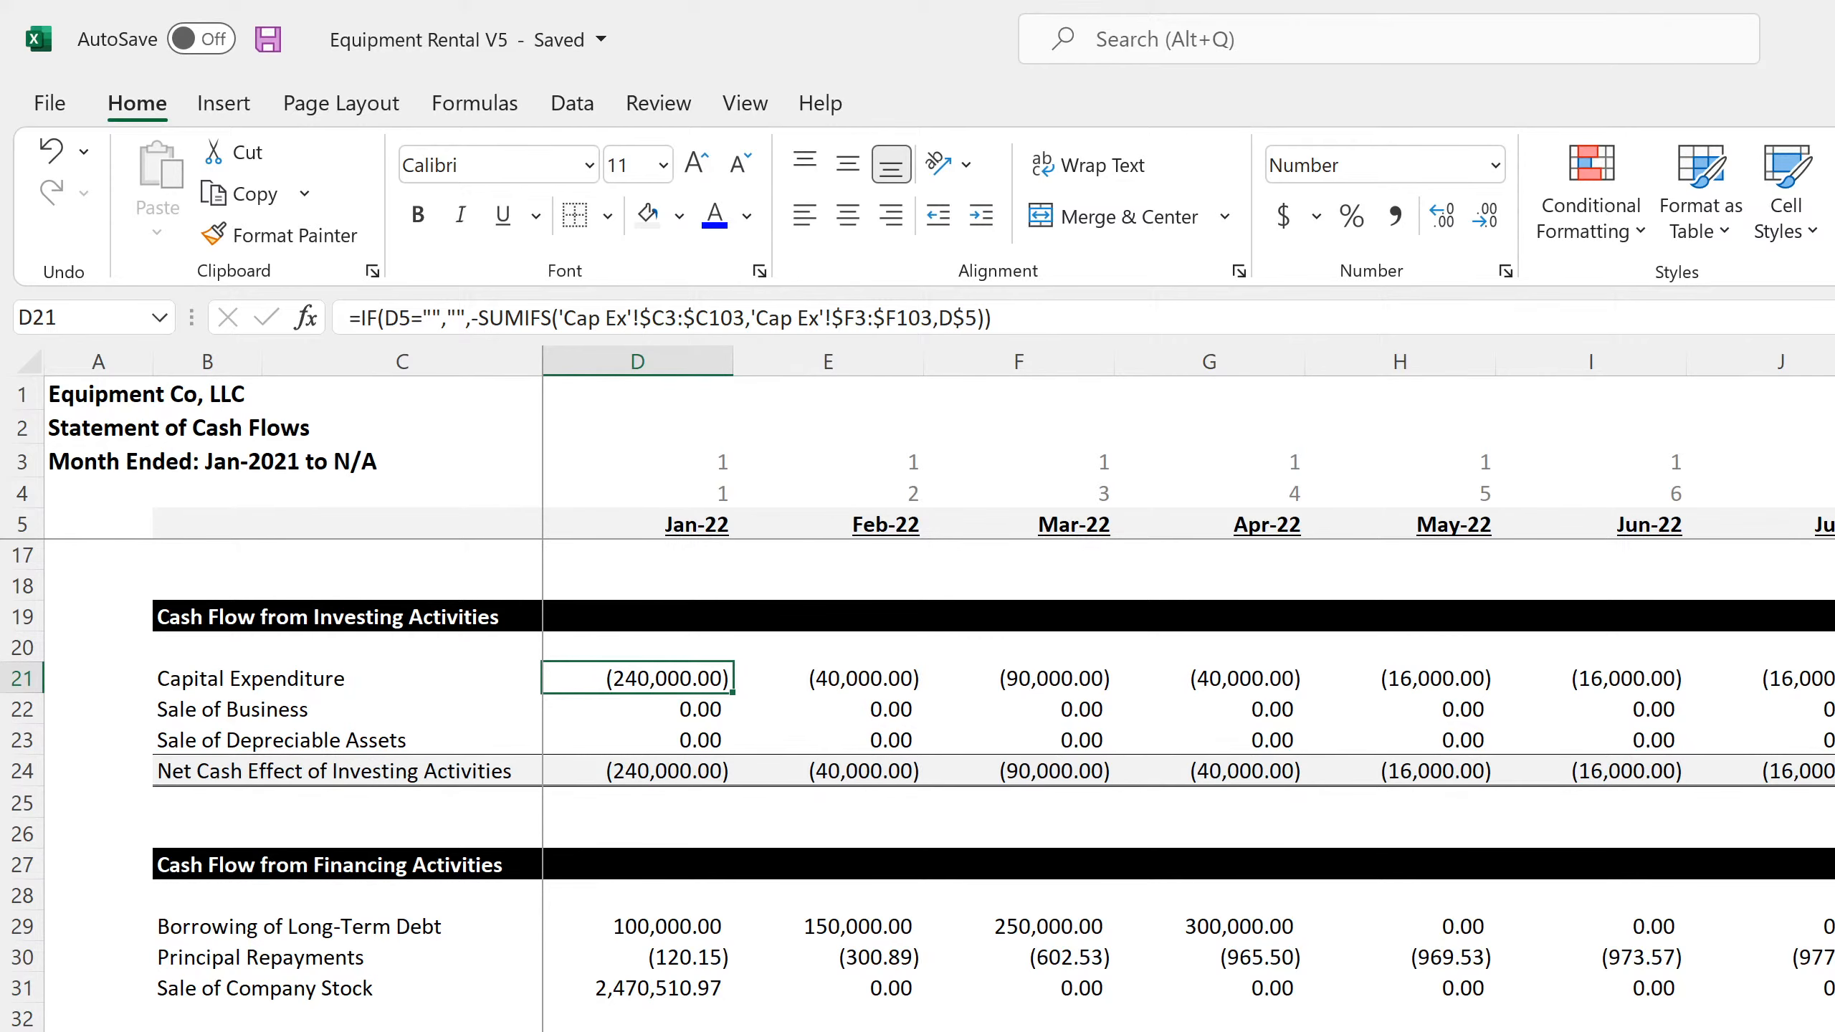
Cut the Jan-22 retained earnings formula in C143 of the monthly balance sheet back to the 'Income Statement - Monthly'!C182 reference, removing its cash flow terms
{"action": "key", "text": "ctrl+Page_Up"}
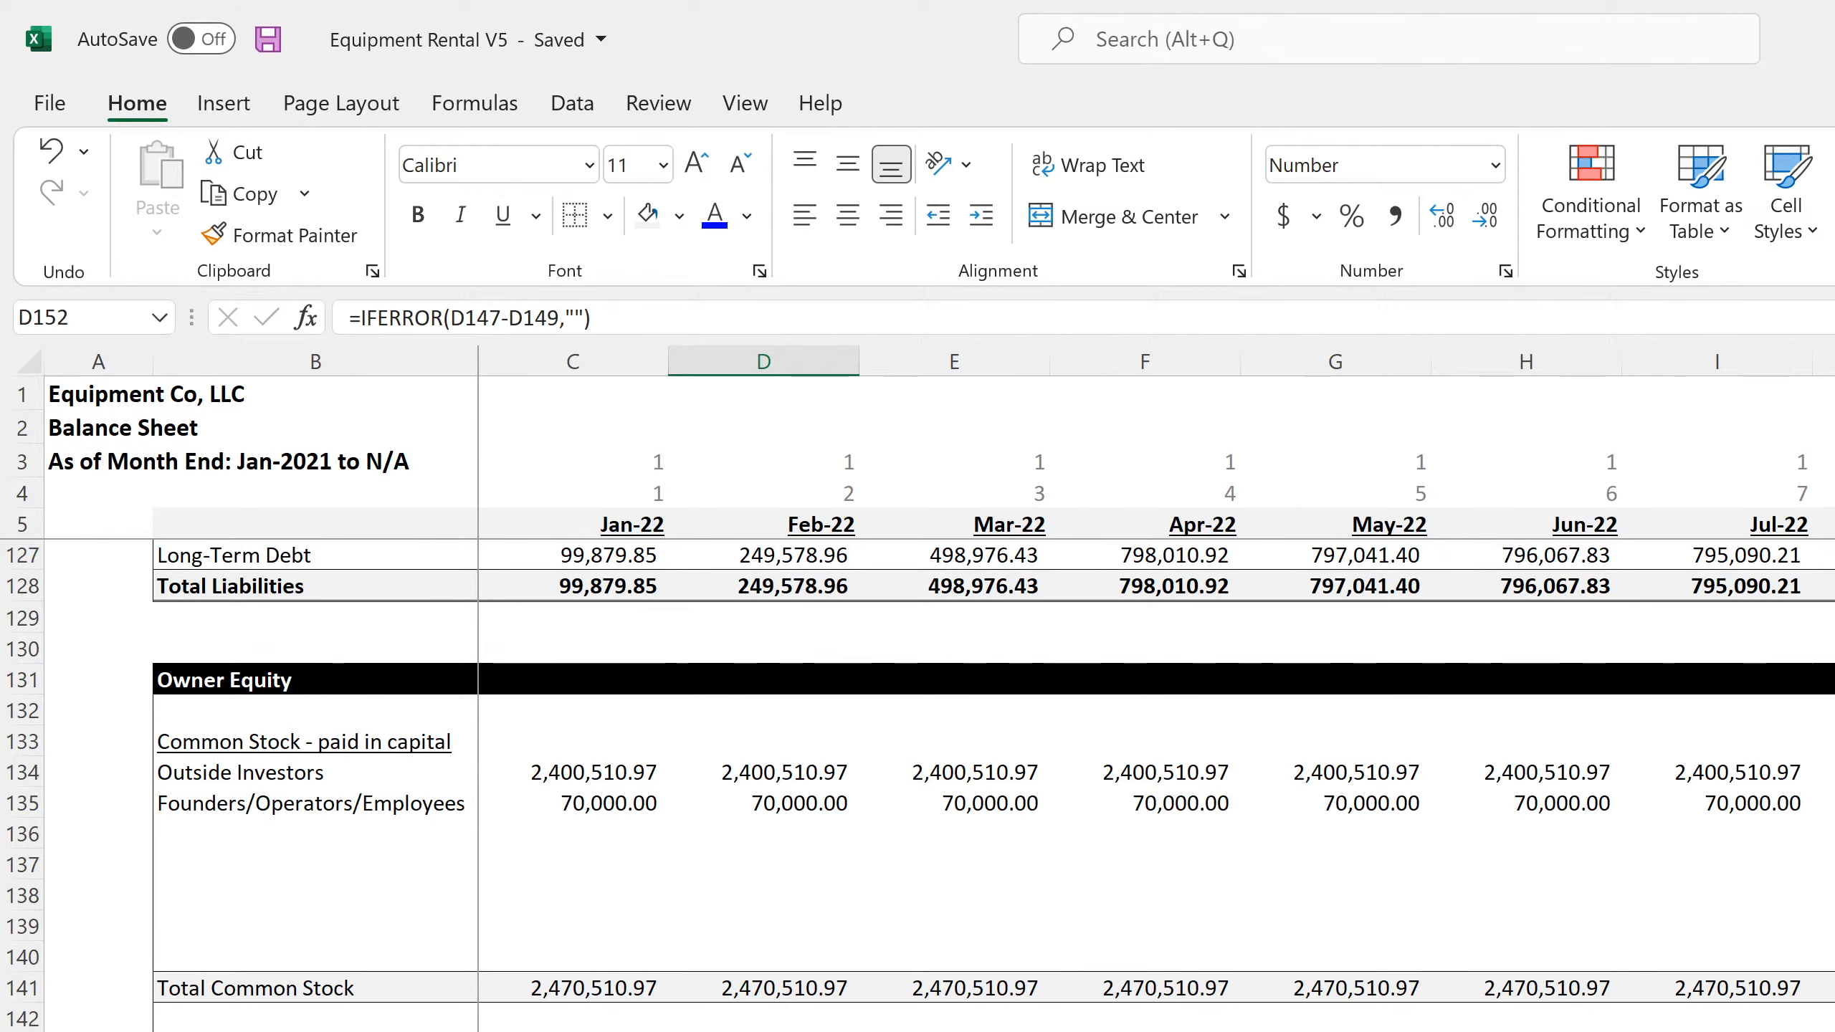
{"action": "left_click", "coordinate": [573, 1031]}
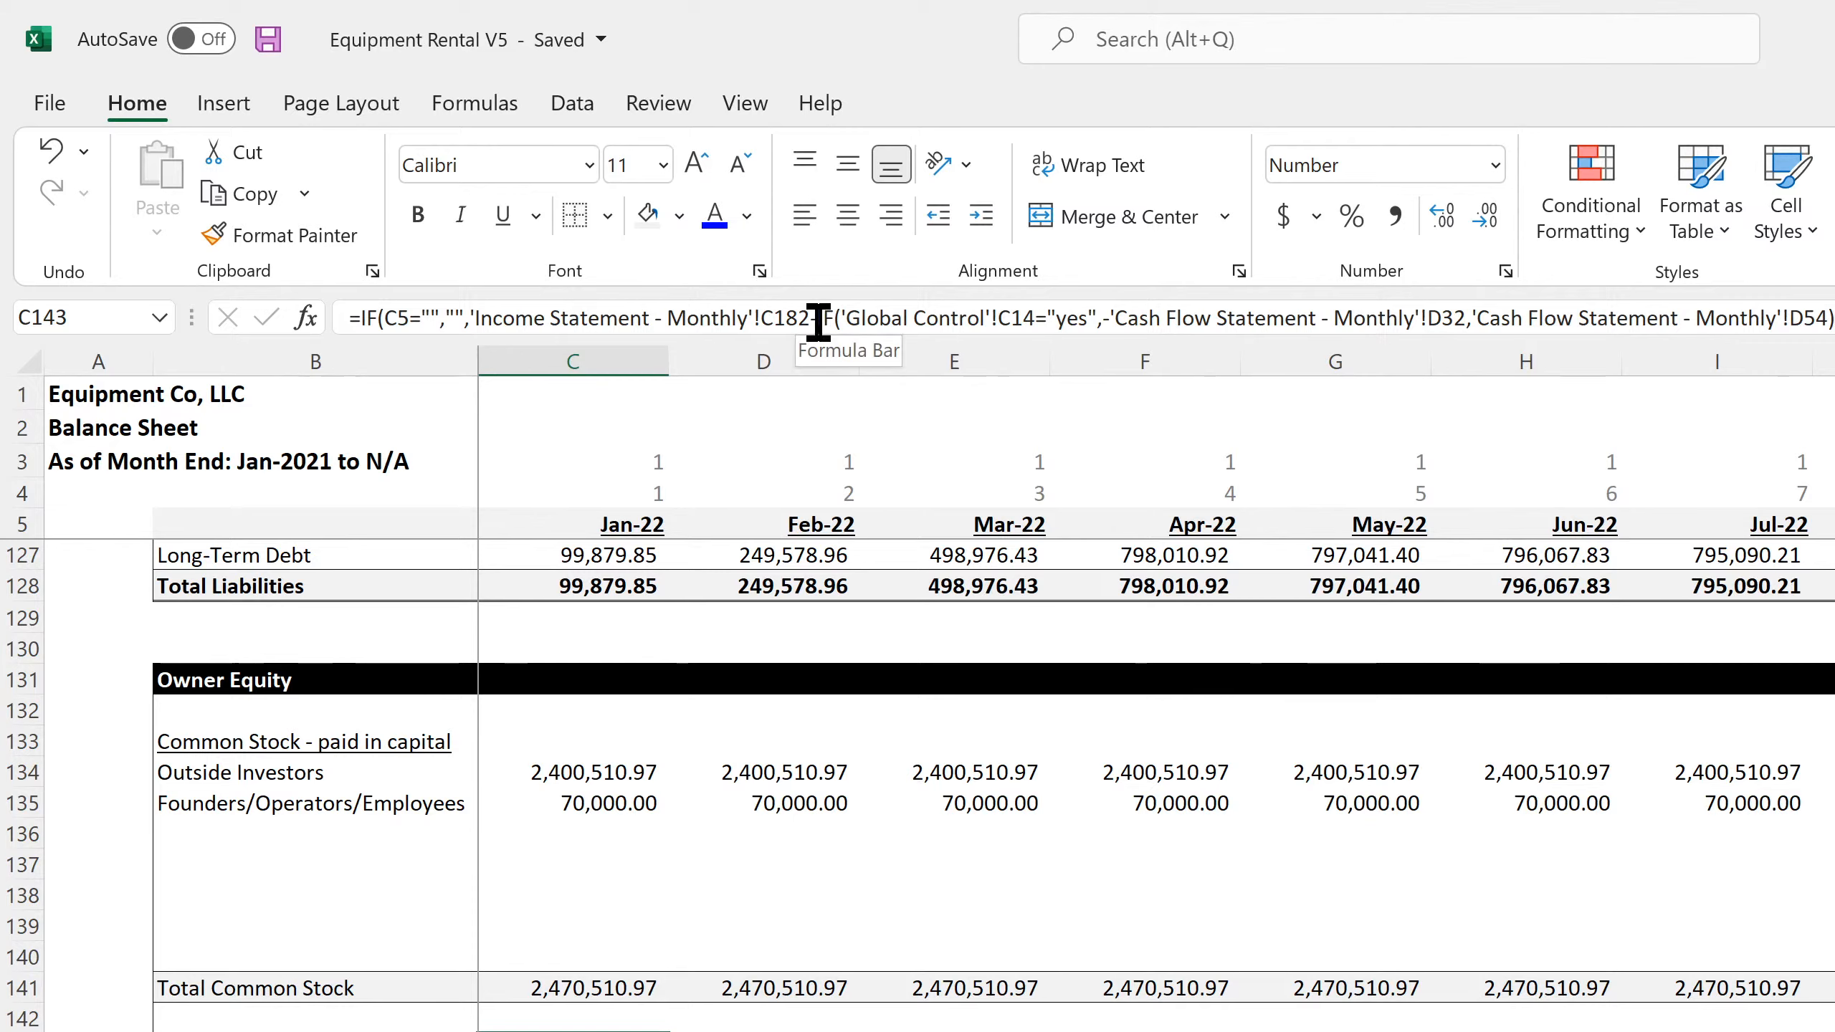
{"action": "left_click_drag", "start_coordinate": [819, 318], "coordinate": [1834, 340]}
{"action": "key", "text": "BackSpace"}
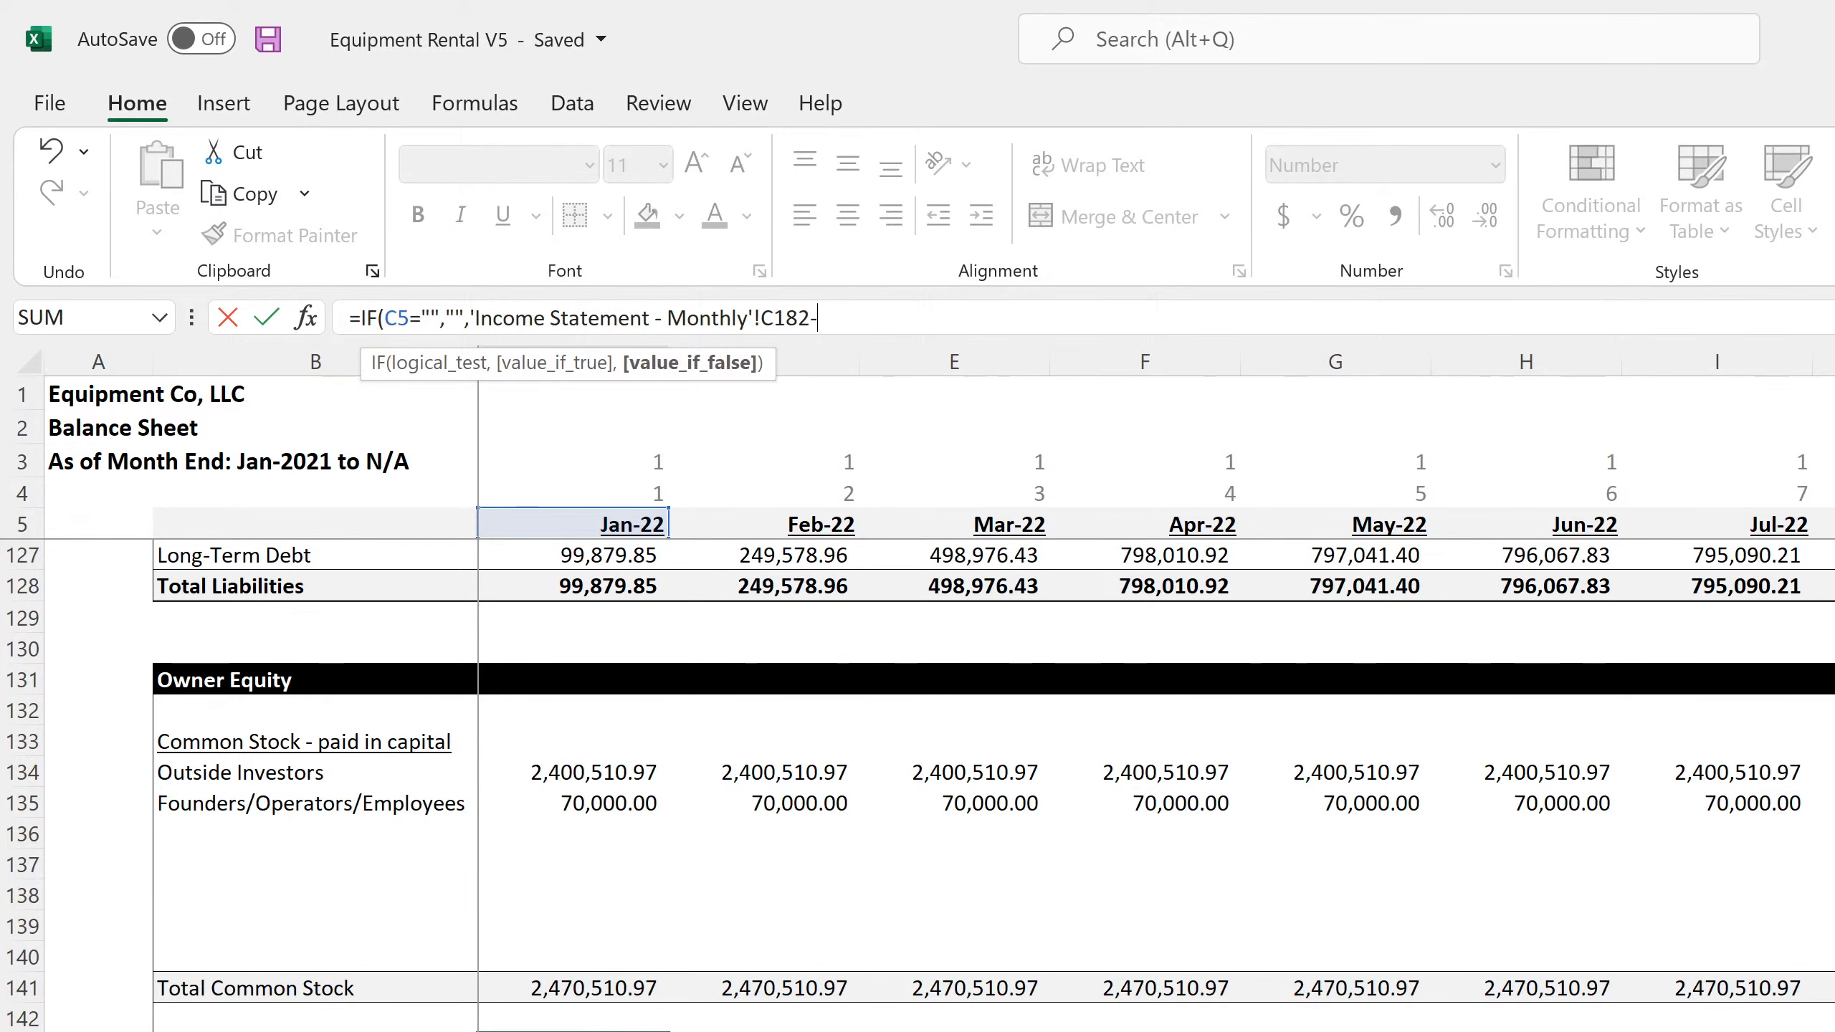
{"action": "key", "text": "Return"}
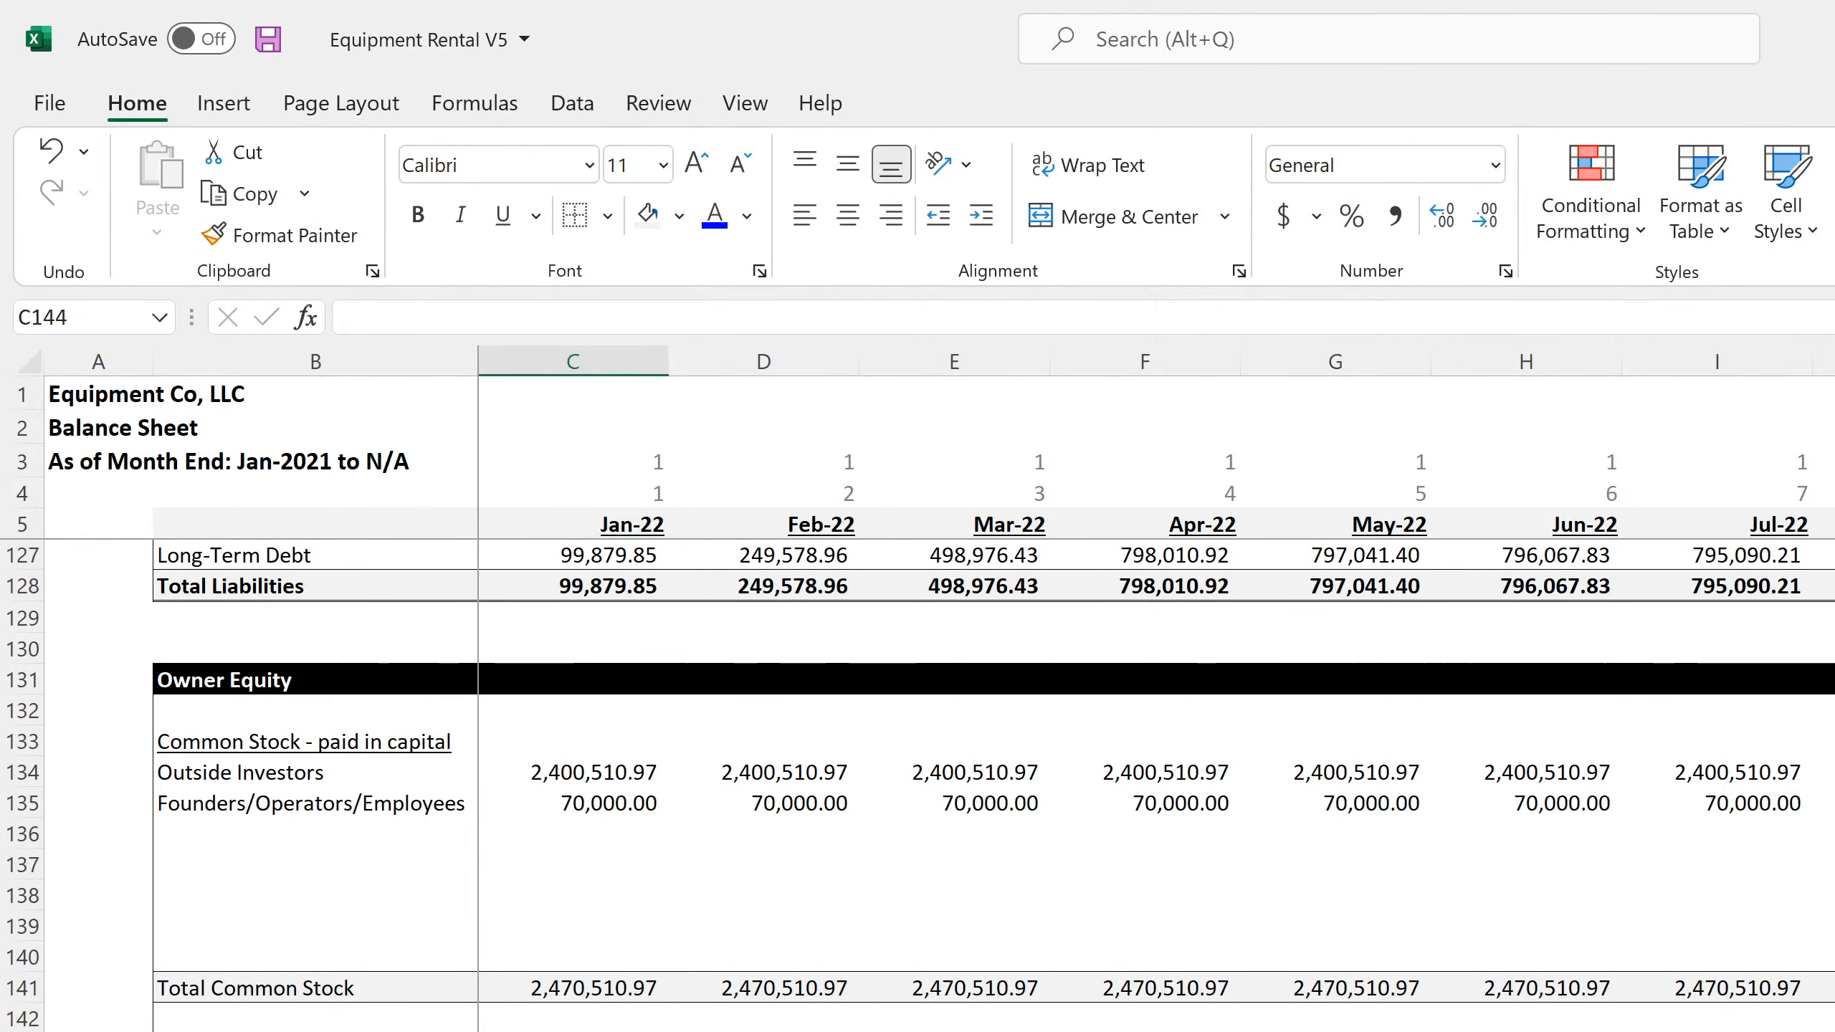
Reduce the Feb-22 retained earnings formula in D143 to =IF(D5="","",'Income Statement - Monthly'!D182+C143)
{"action": "key", "text": "Up"}
{"action": "key", "text": "Right"}
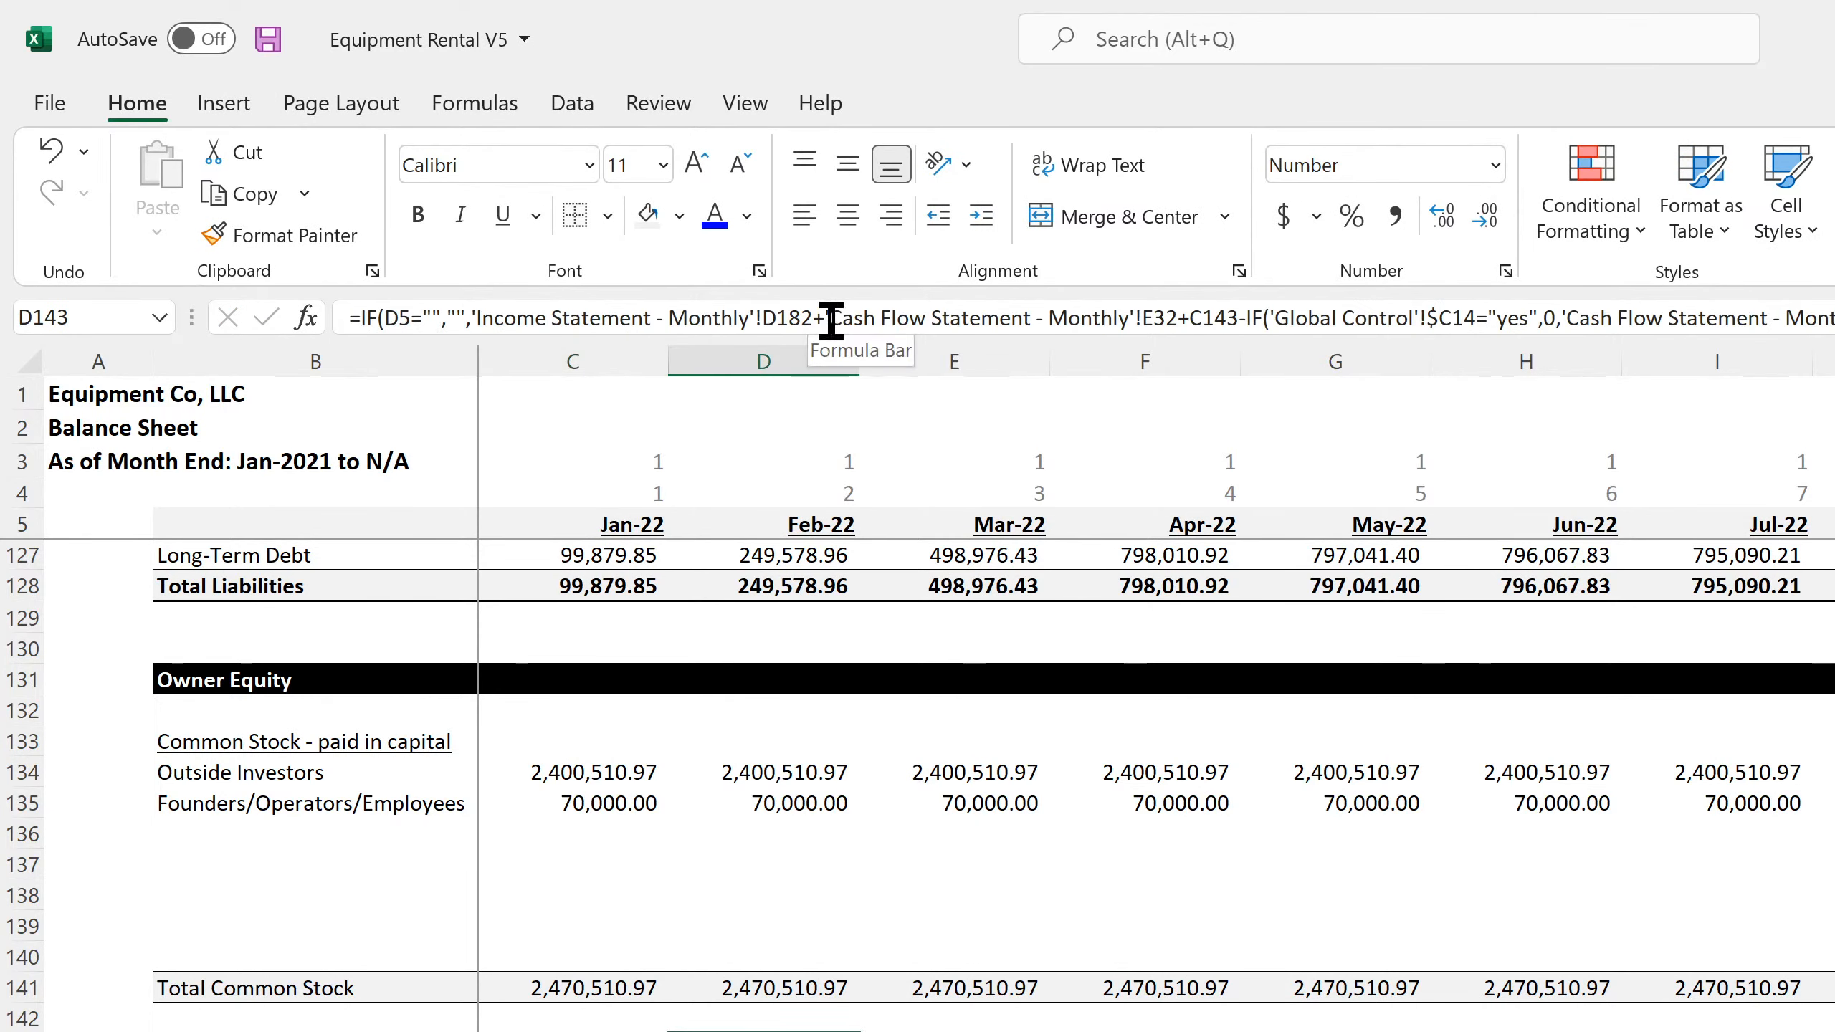
{"action": "left_click_drag", "start_coordinate": [809, 318], "coordinate": [1178, 318]}
{"action": "key", "text": "BackSpace"}
{"action": "left_click_drag", "start_coordinate": [886, 318], "coordinate": [1725, 342]}
{"action": "key", "text": "BackSpace"}
{"action": "key", "text": "BackSpace"}
{"action": "key", "text": "BackSpace"}
{"action": "key", "text": "Return"}
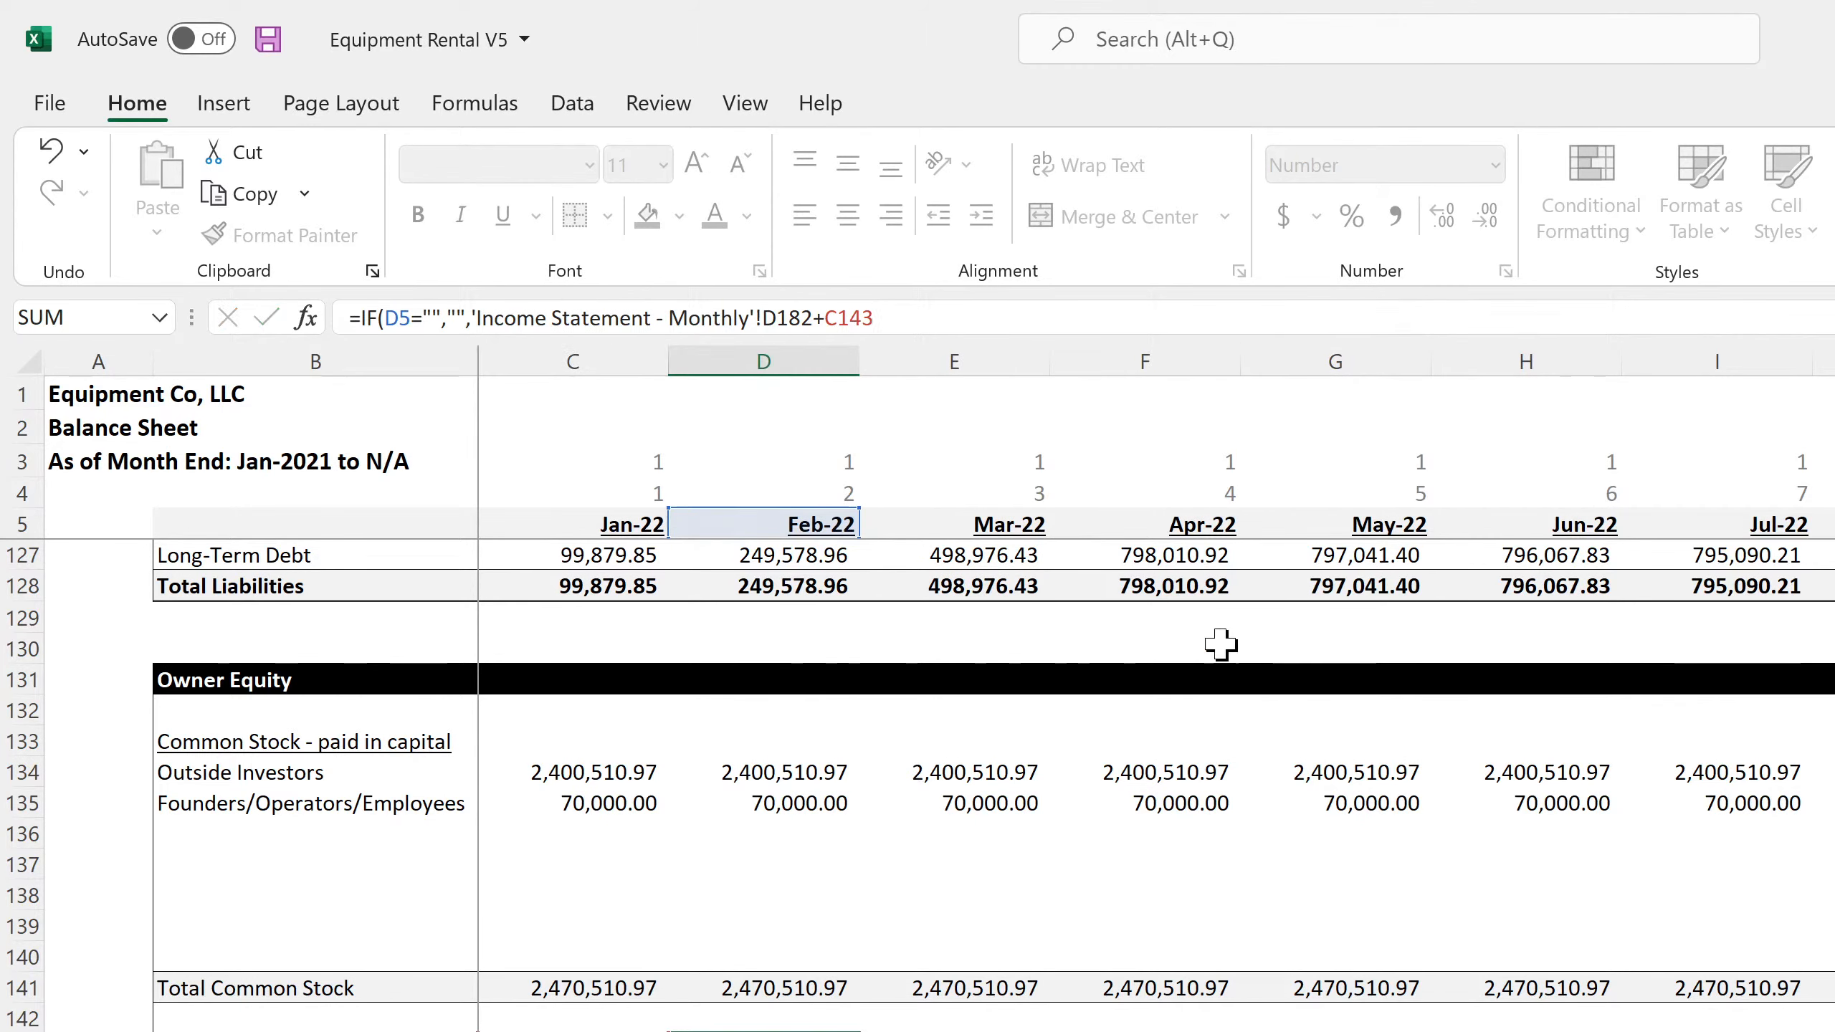
Fill the simplified D143 formula across the remaining months of row 143 in the monthly balance sheet
{"action": "key", "text": "Up"}
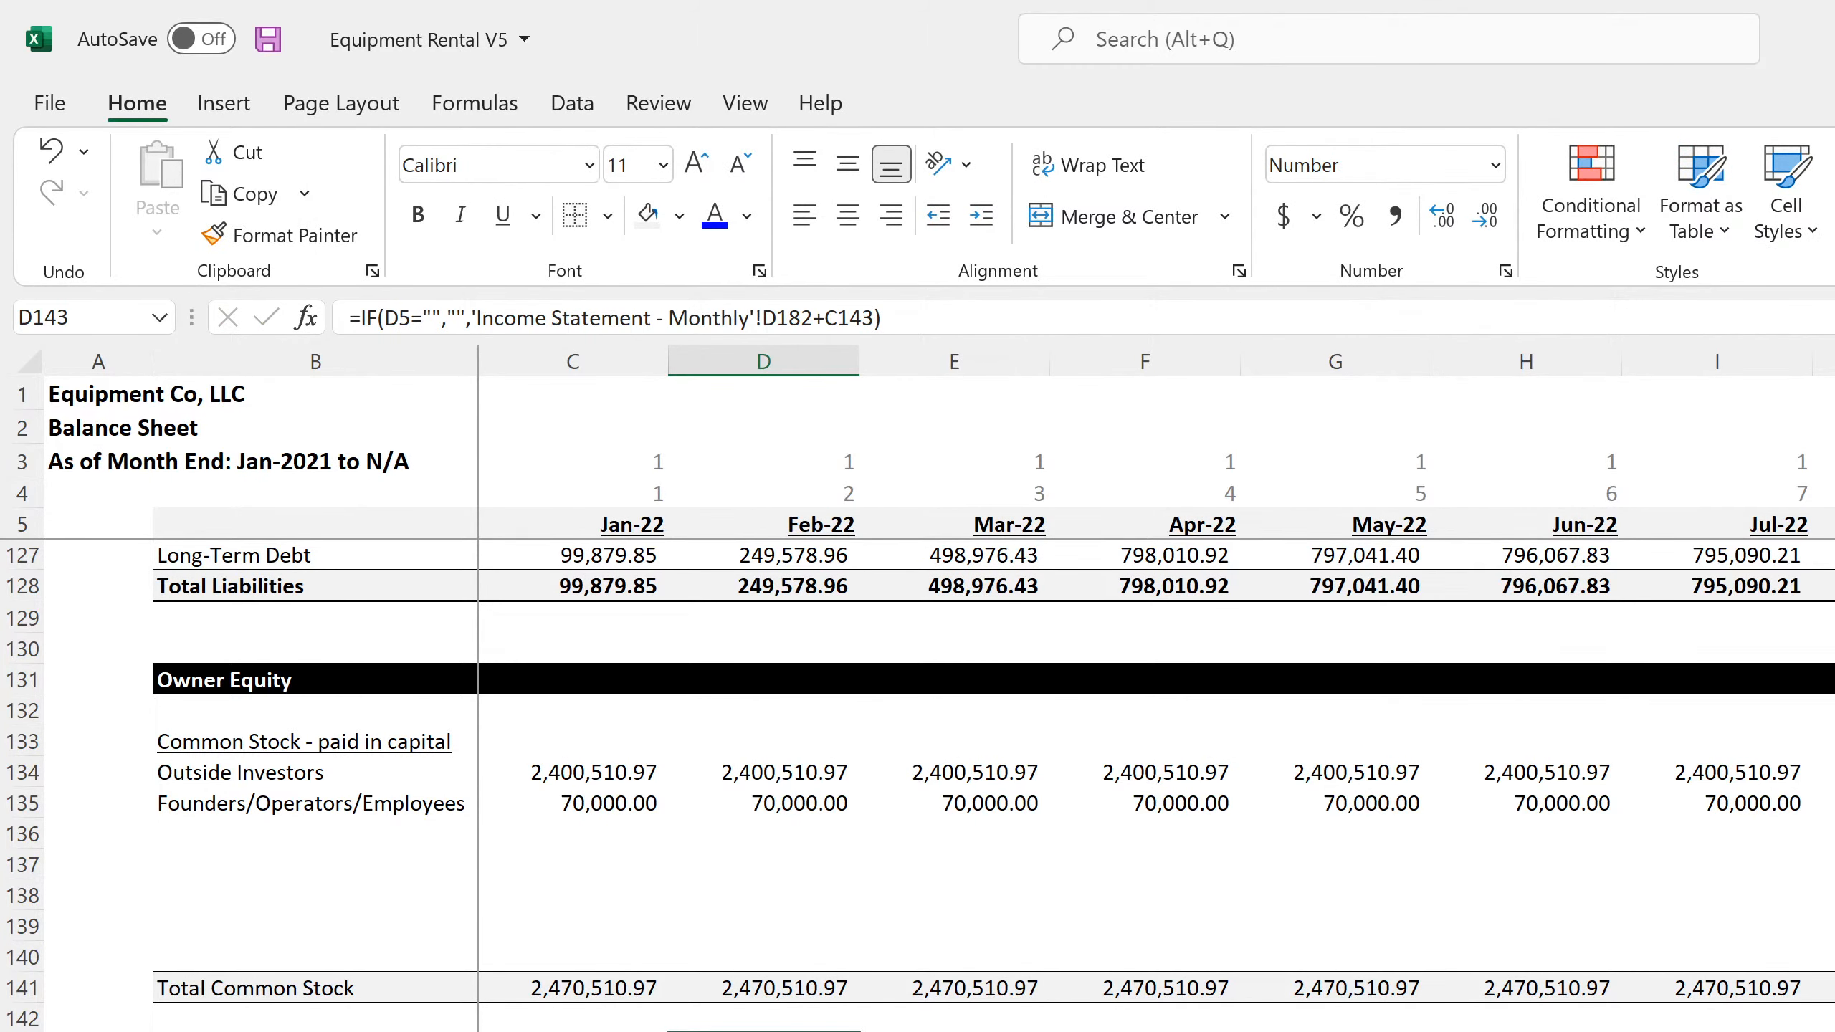
{"action": "scroll", "coordinate": [1157, 686], "scroll_direction": "right", "scroll_amount": 15}
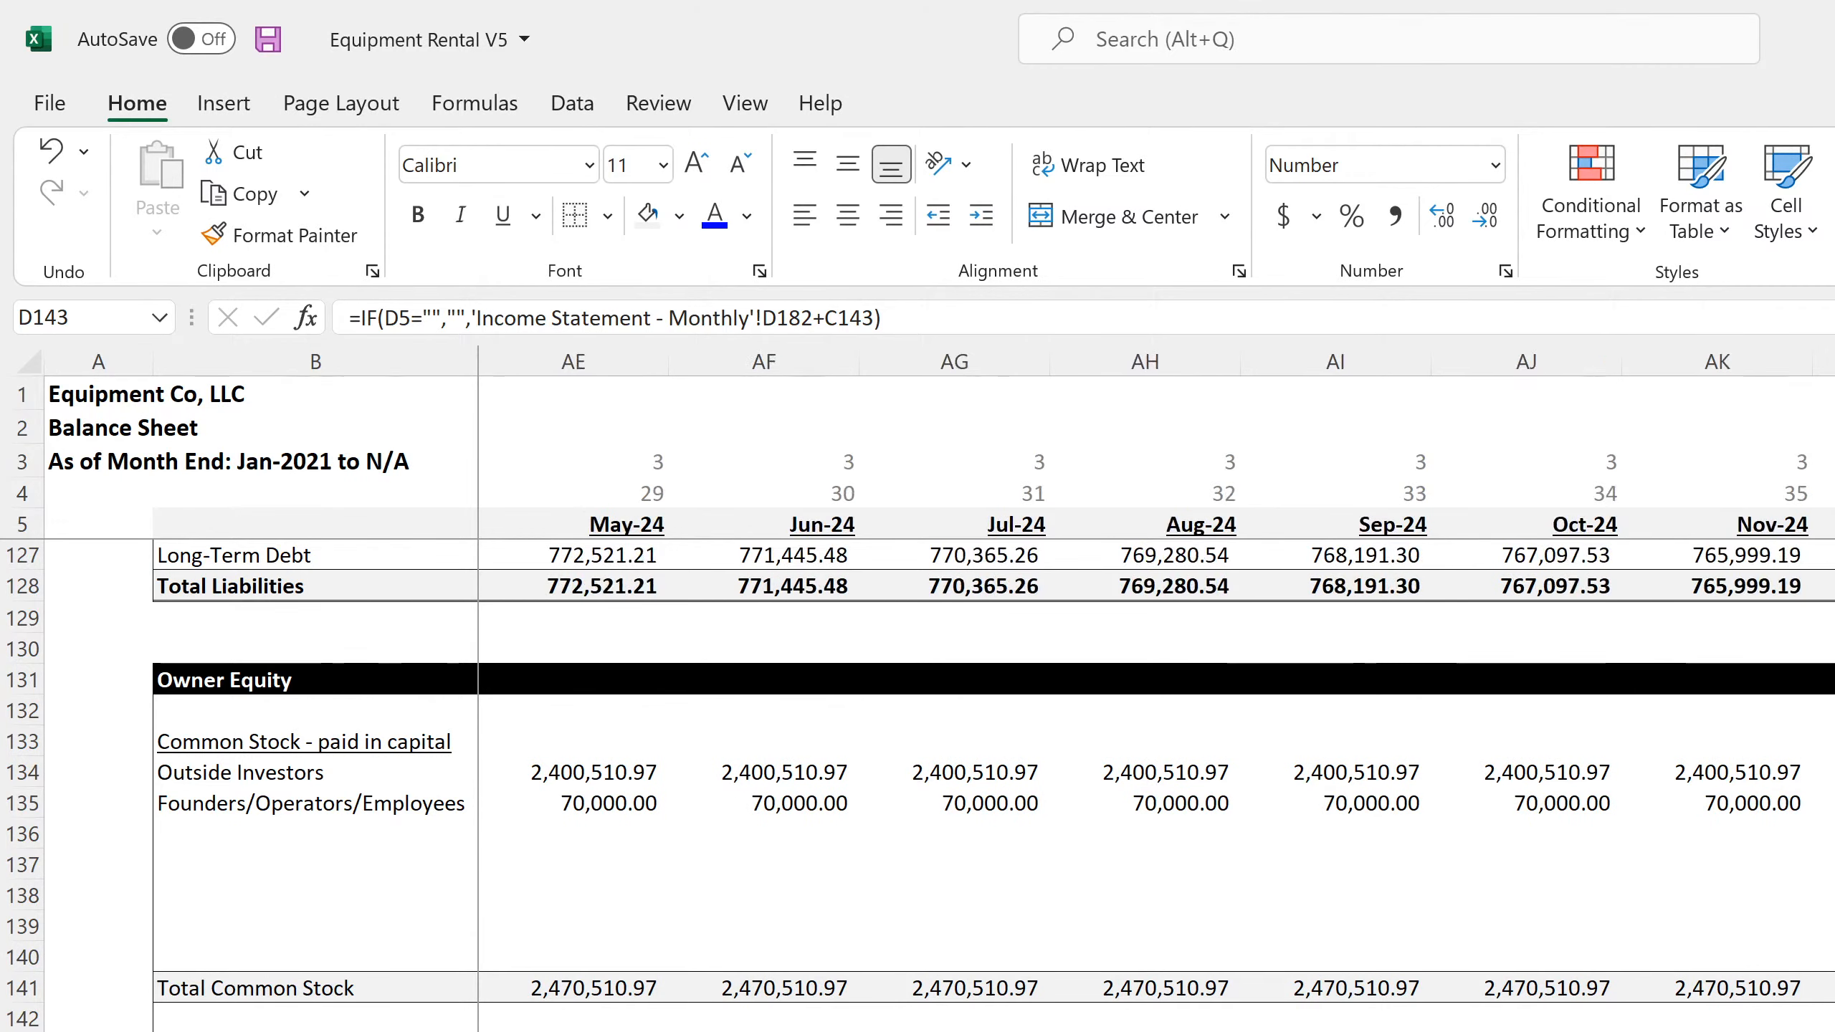
{"action": "scroll", "coordinate": [1156, 687], "scroll_direction": "right", "scroll_amount": 20}
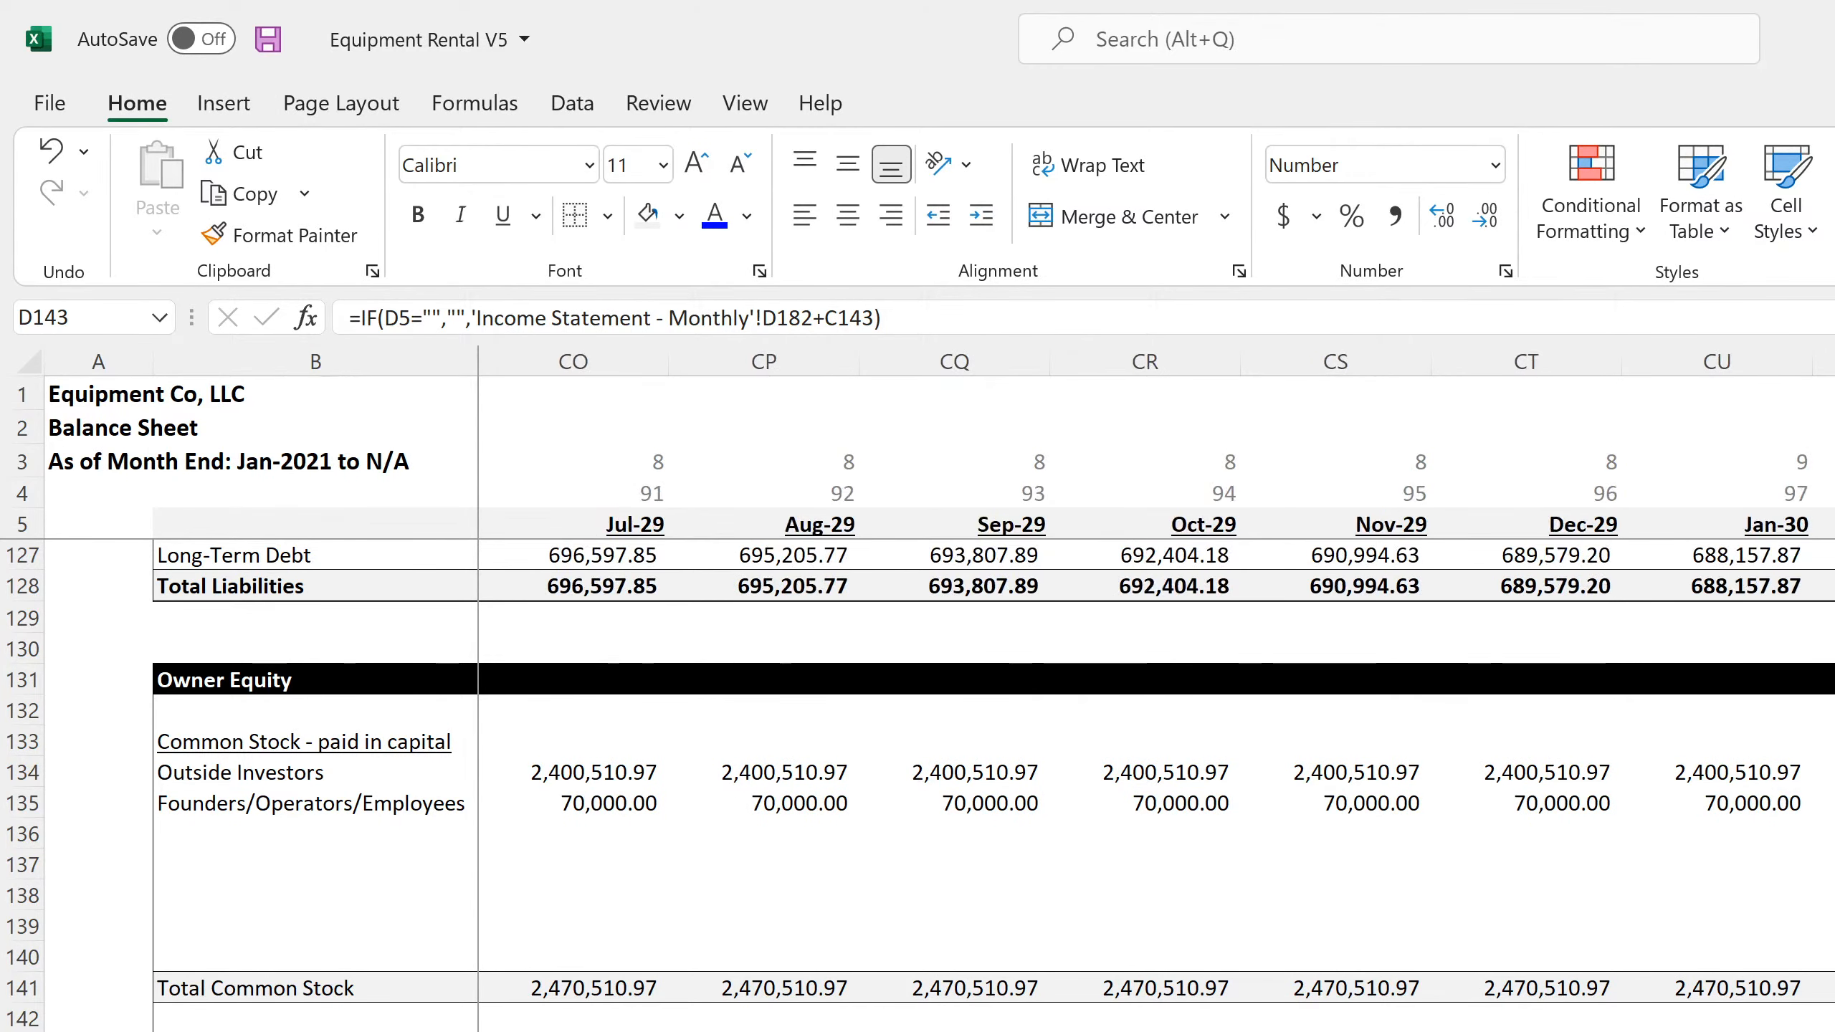
{"action": "scroll", "coordinate": [1156, 687], "scroll_direction": "right", "scroll_amount": 3}
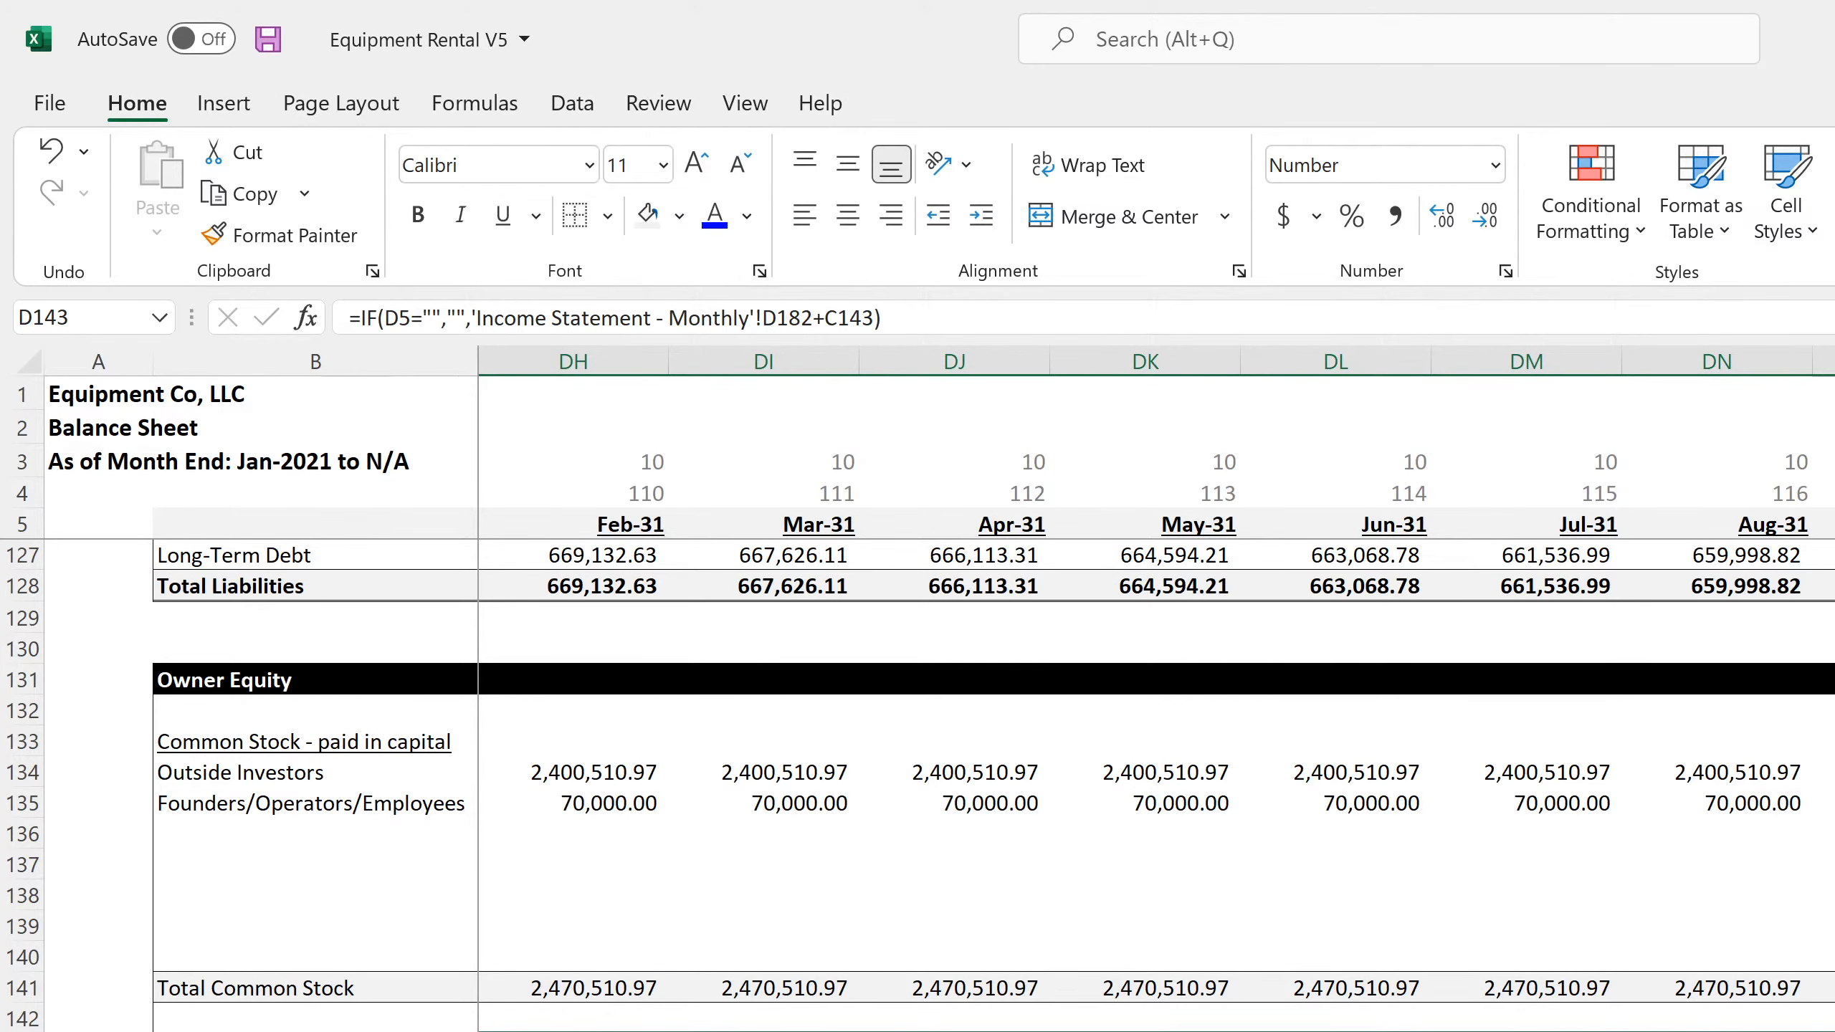
{"action": "key", "text": "ctrl+r"}
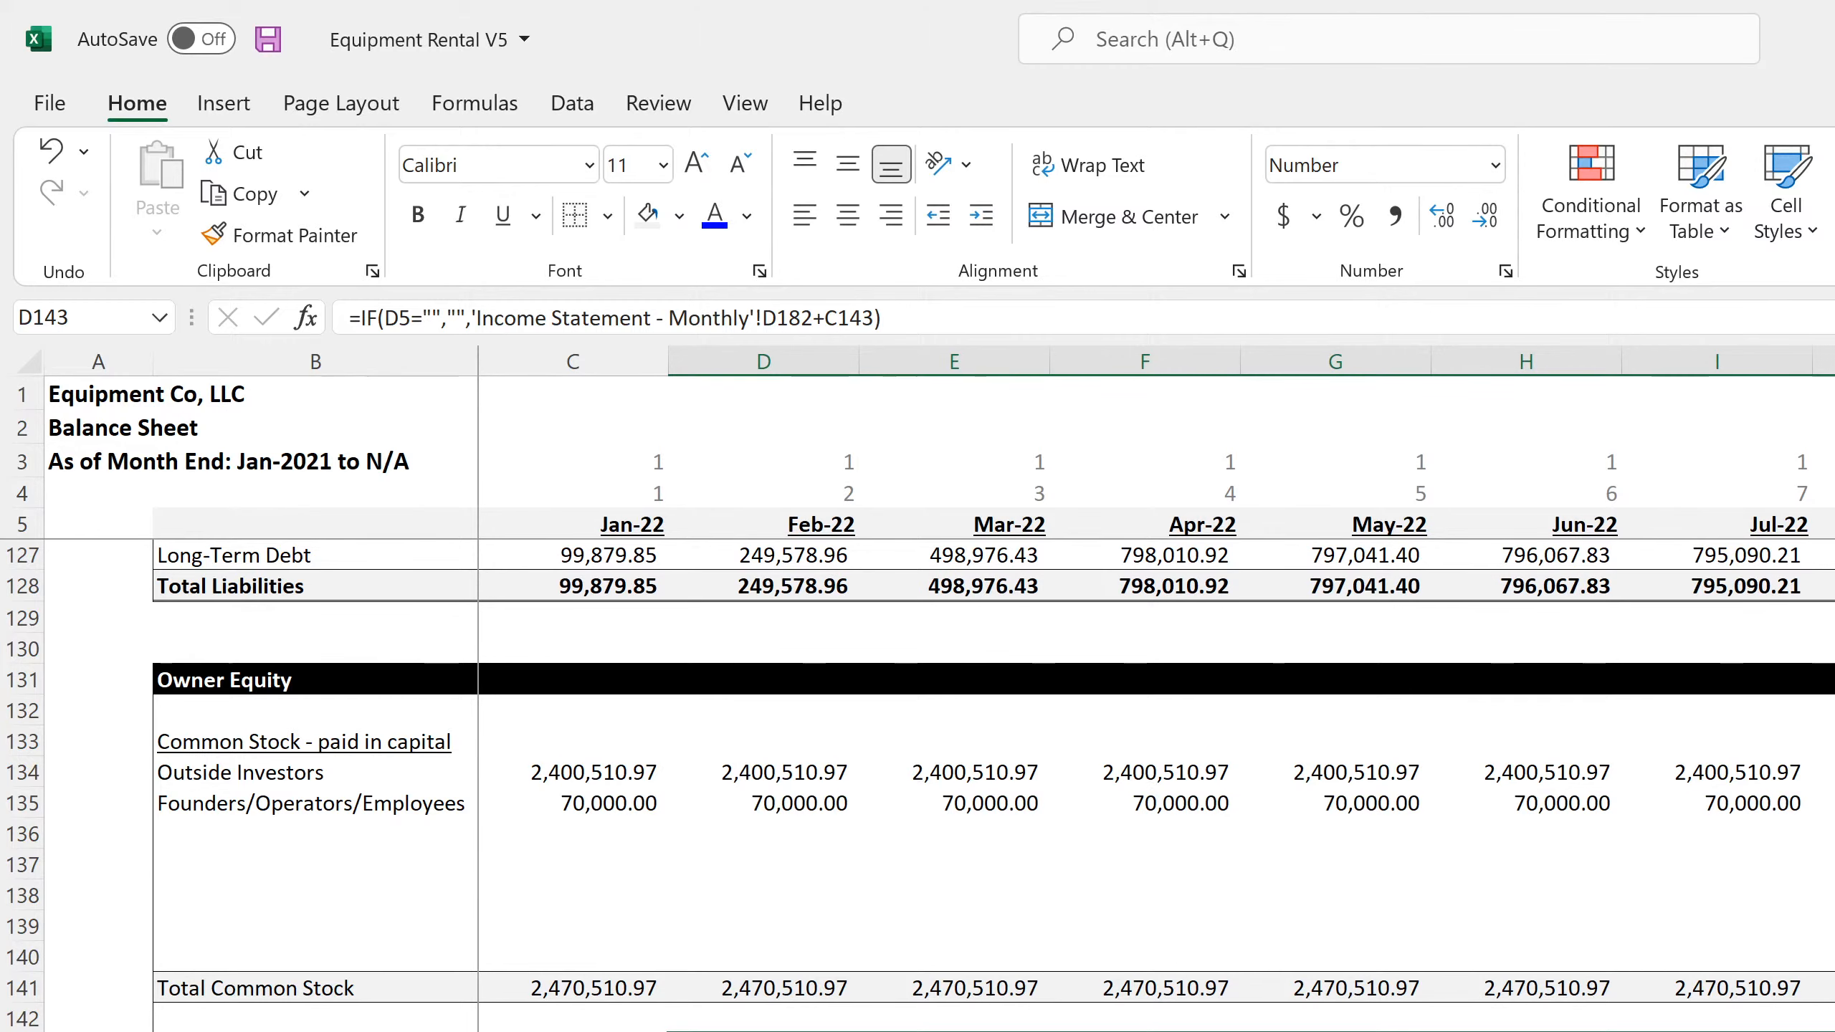
Check the Net Income row of the annual income statement and its monthly-versus-annual difference formula in M182
{"action": "key", "text": "ctrl+Page_Down"}
{"action": "scroll", "coordinate": [917, 787], "scroll_direction": "down", "scroll_amount": 20}
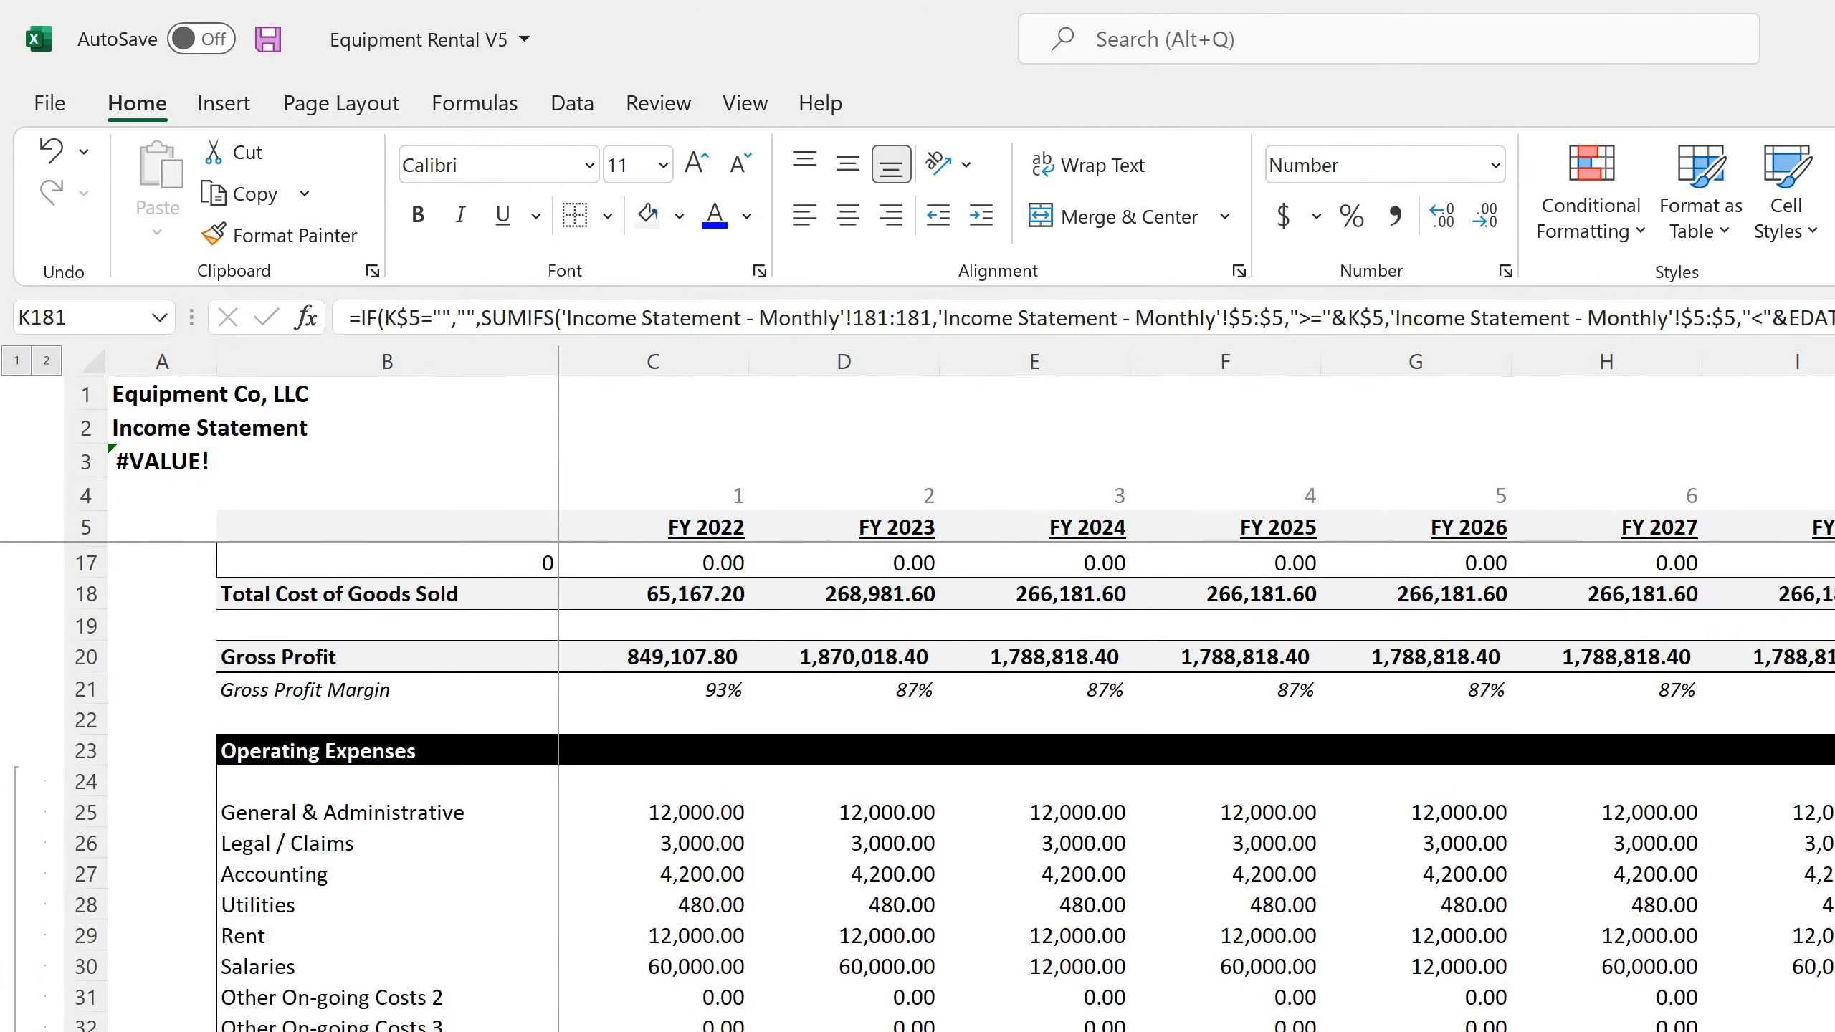
{"action": "scroll", "coordinate": [917, 788], "scroll_direction": "down", "scroll_amount": 20}
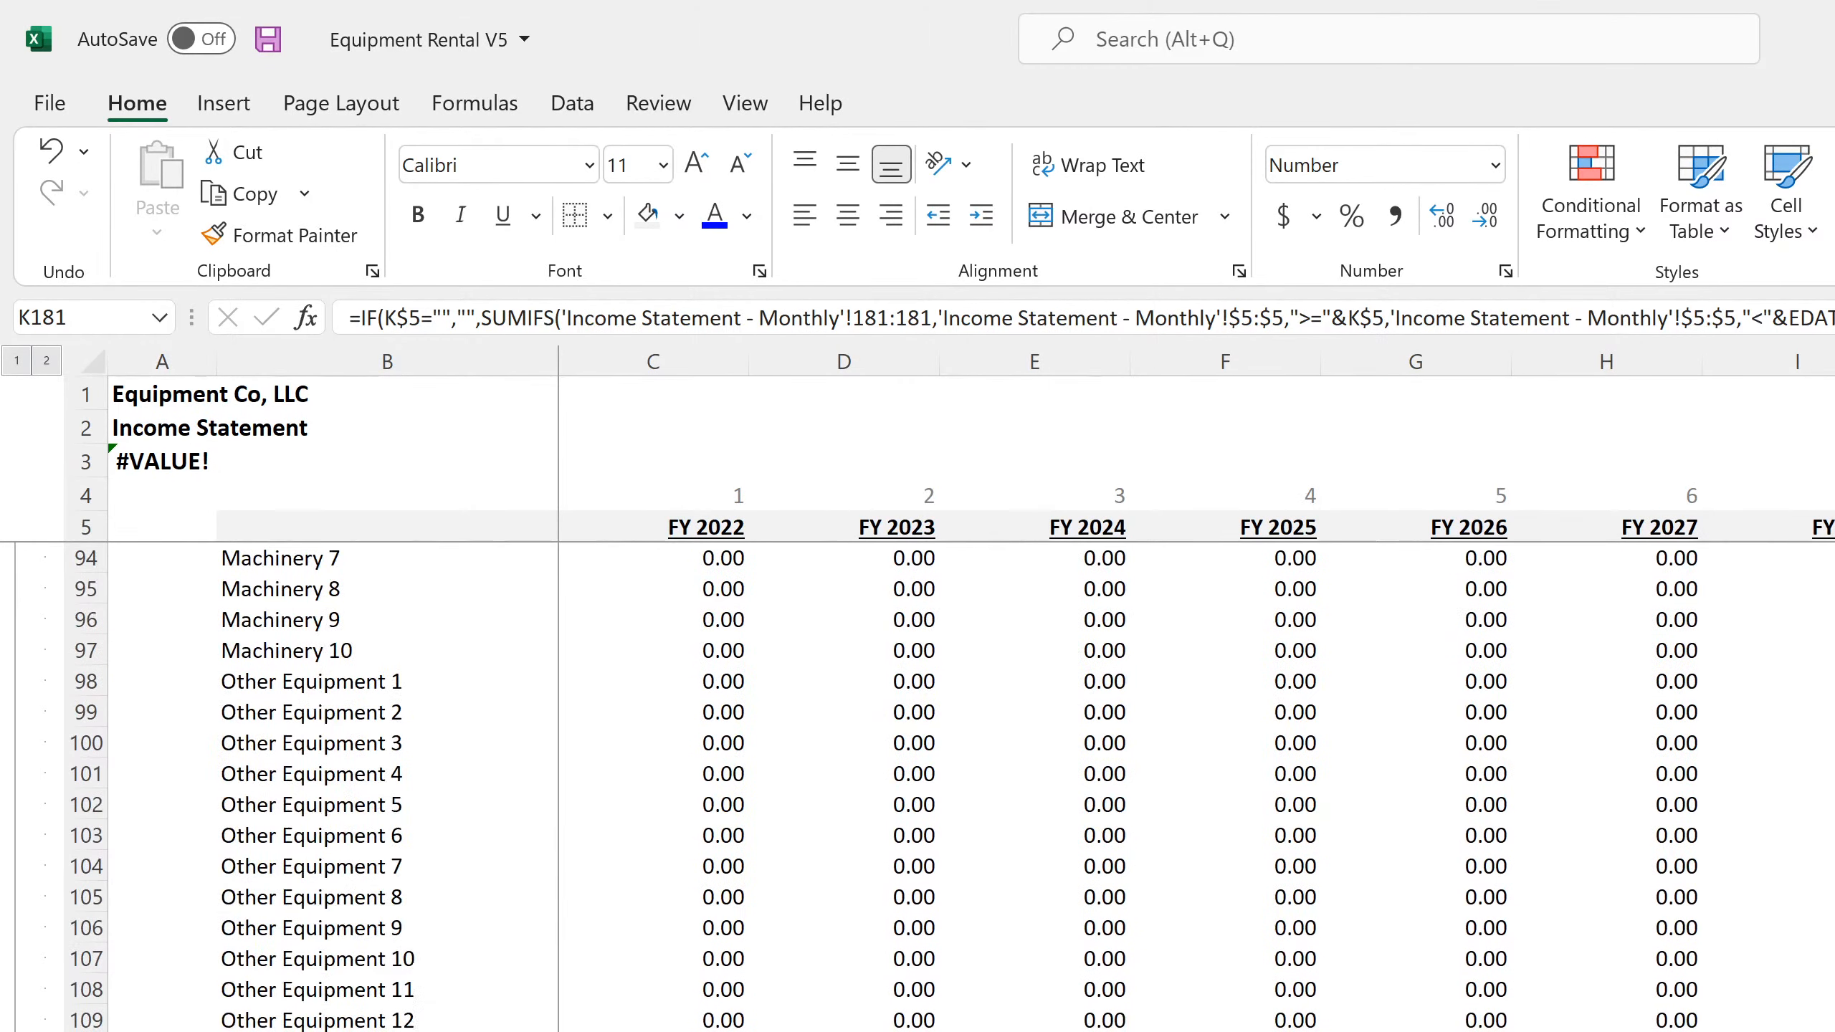
{"action": "scroll", "coordinate": [917, 788], "scroll_direction": "down", "scroll_amount": 11}
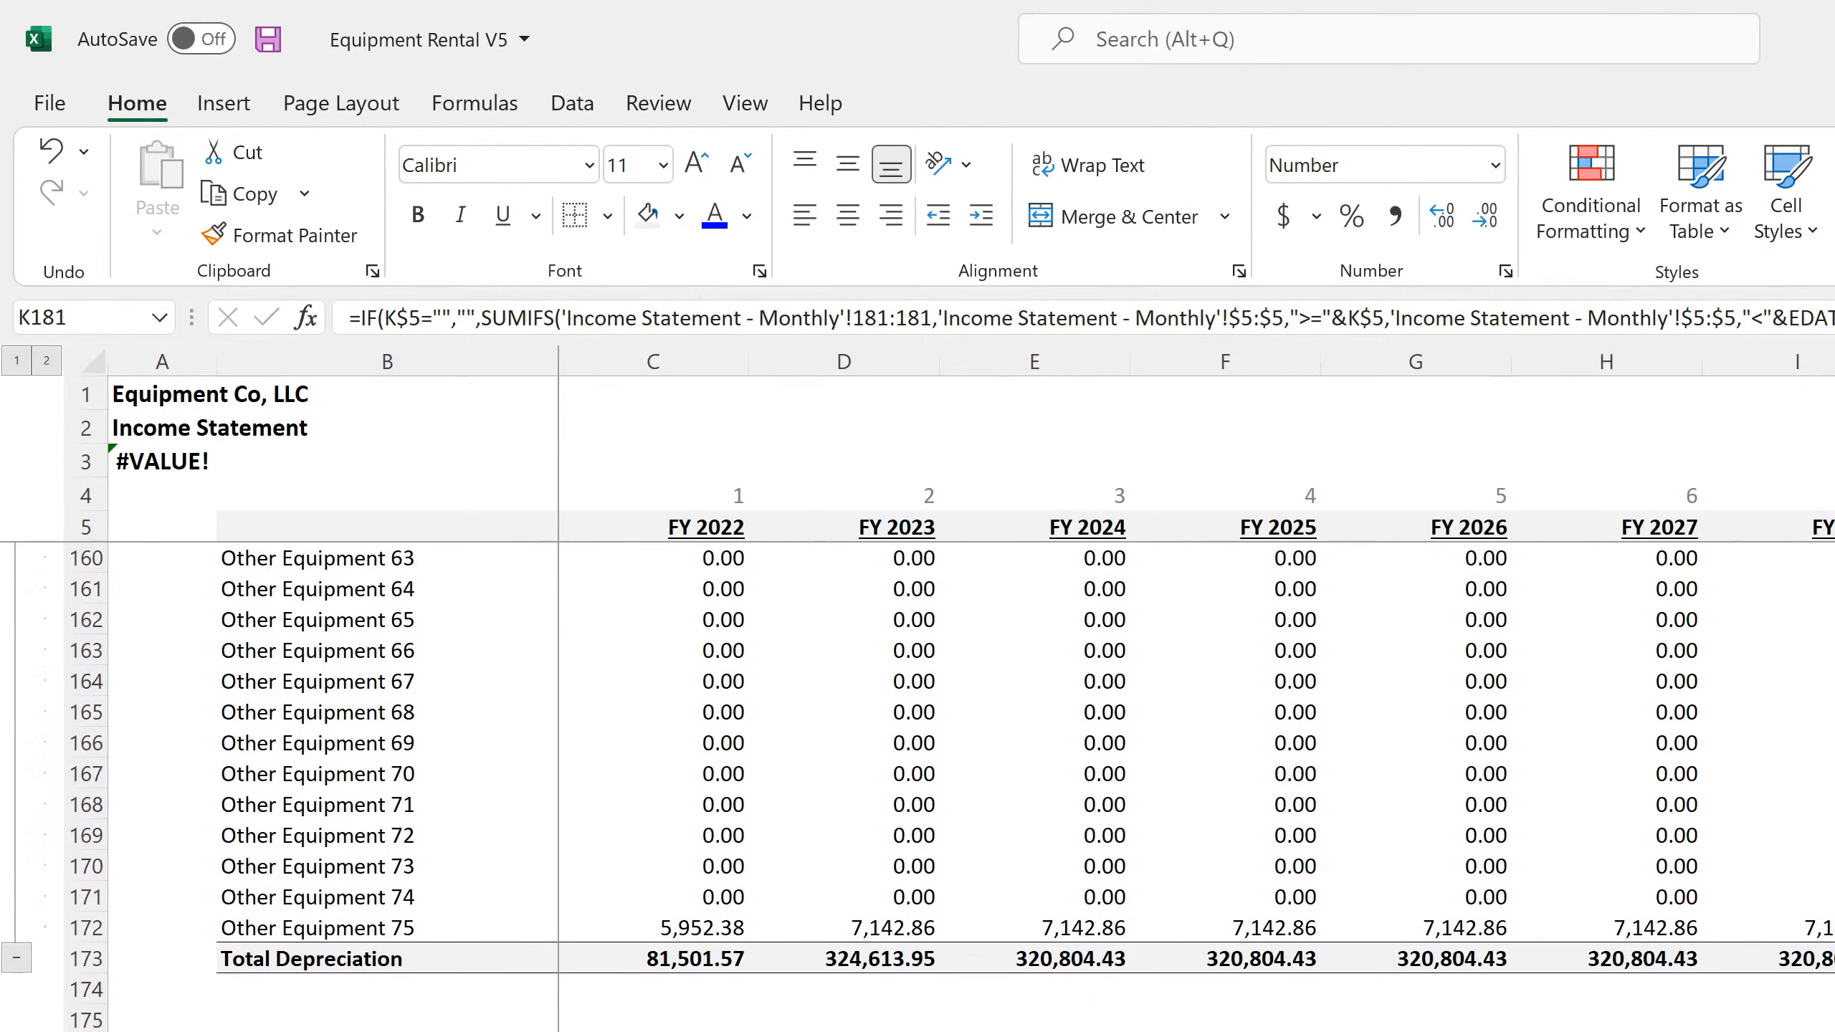
{"action": "scroll", "coordinate": [917, 787], "scroll_direction": "up", "scroll_amount": 4}
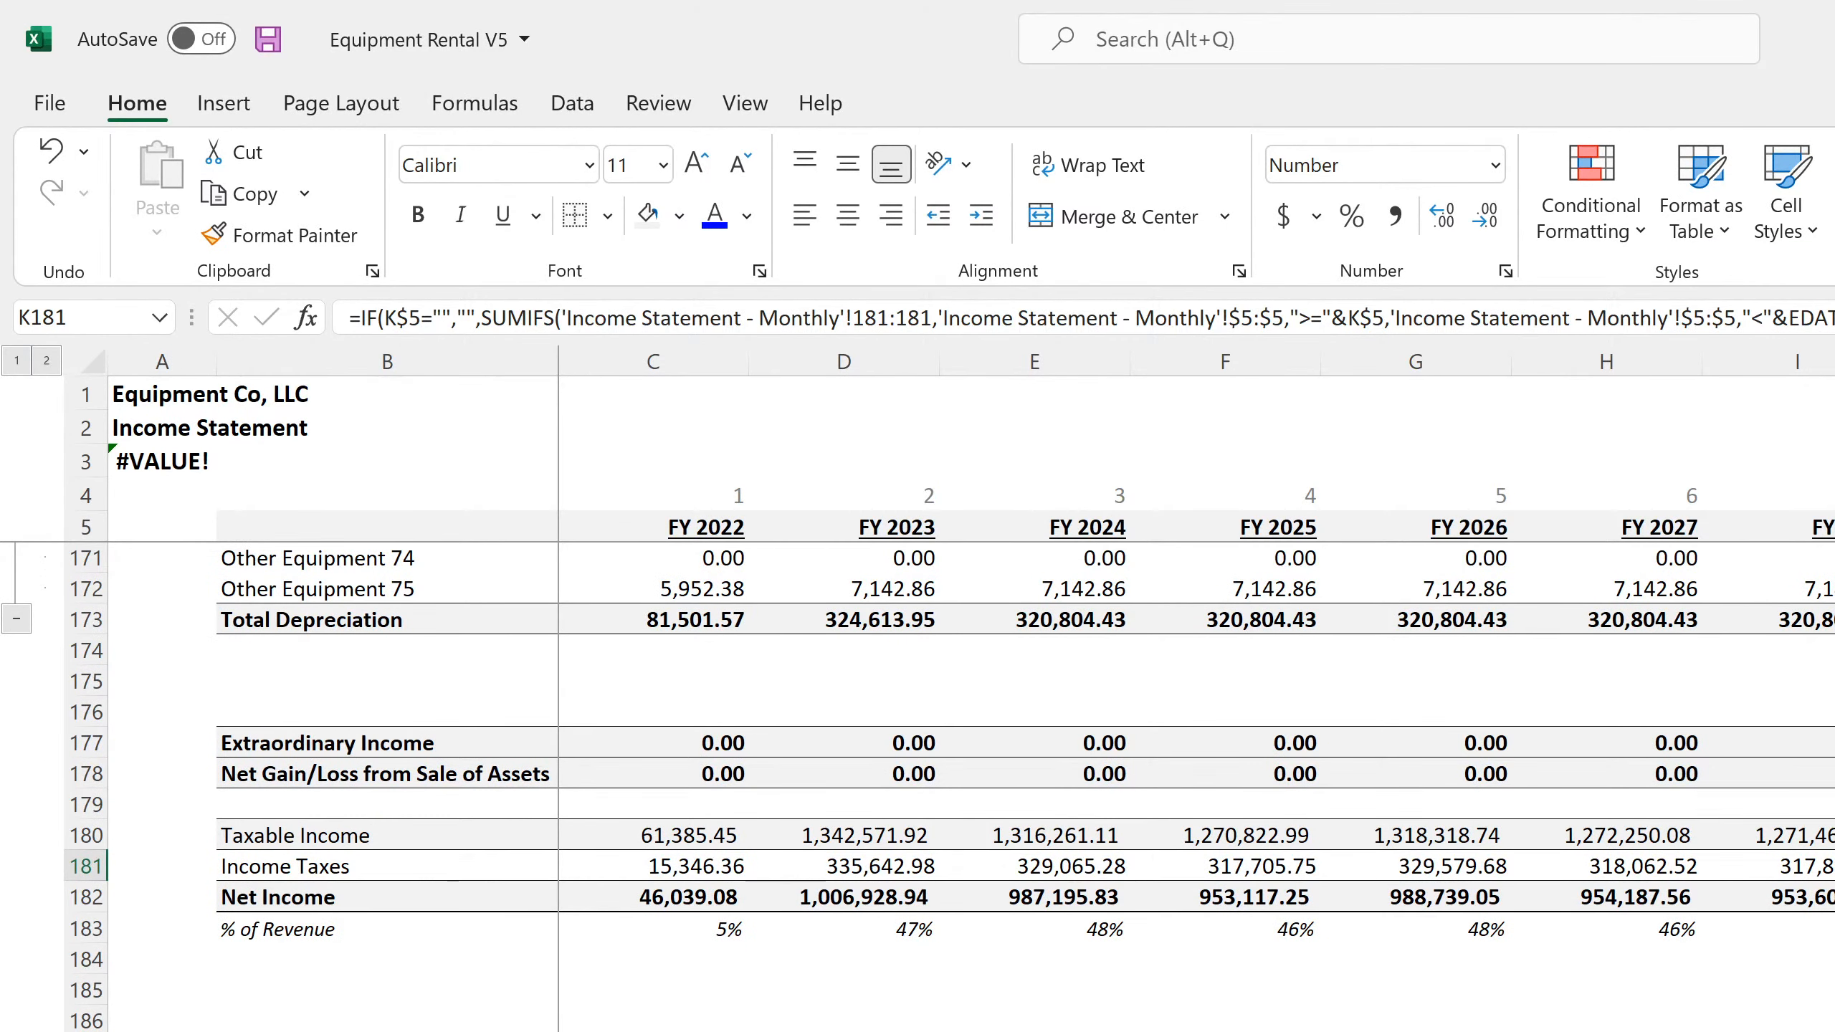
{"action": "left_click", "coordinate": [1834, 897]}
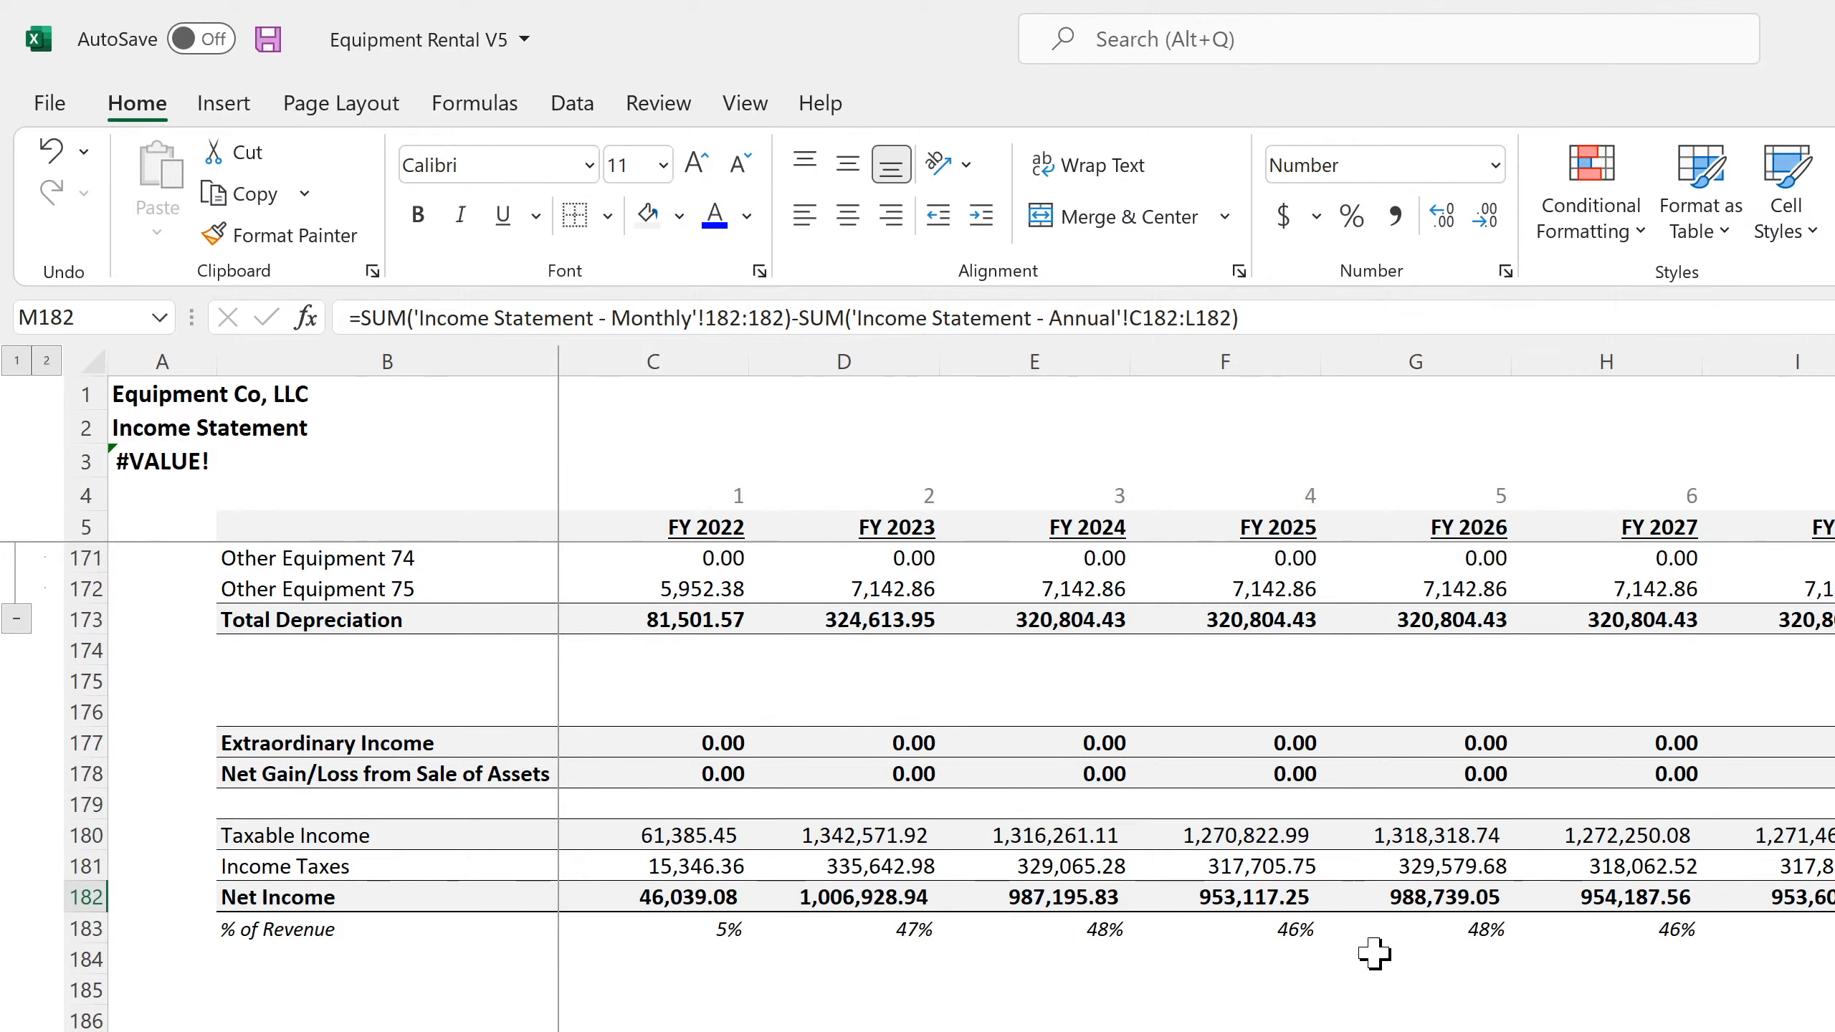
{"action": "scroll", "coordinate": [1372, 954], "scroll_direction": "up", "scroll_amount": 20}
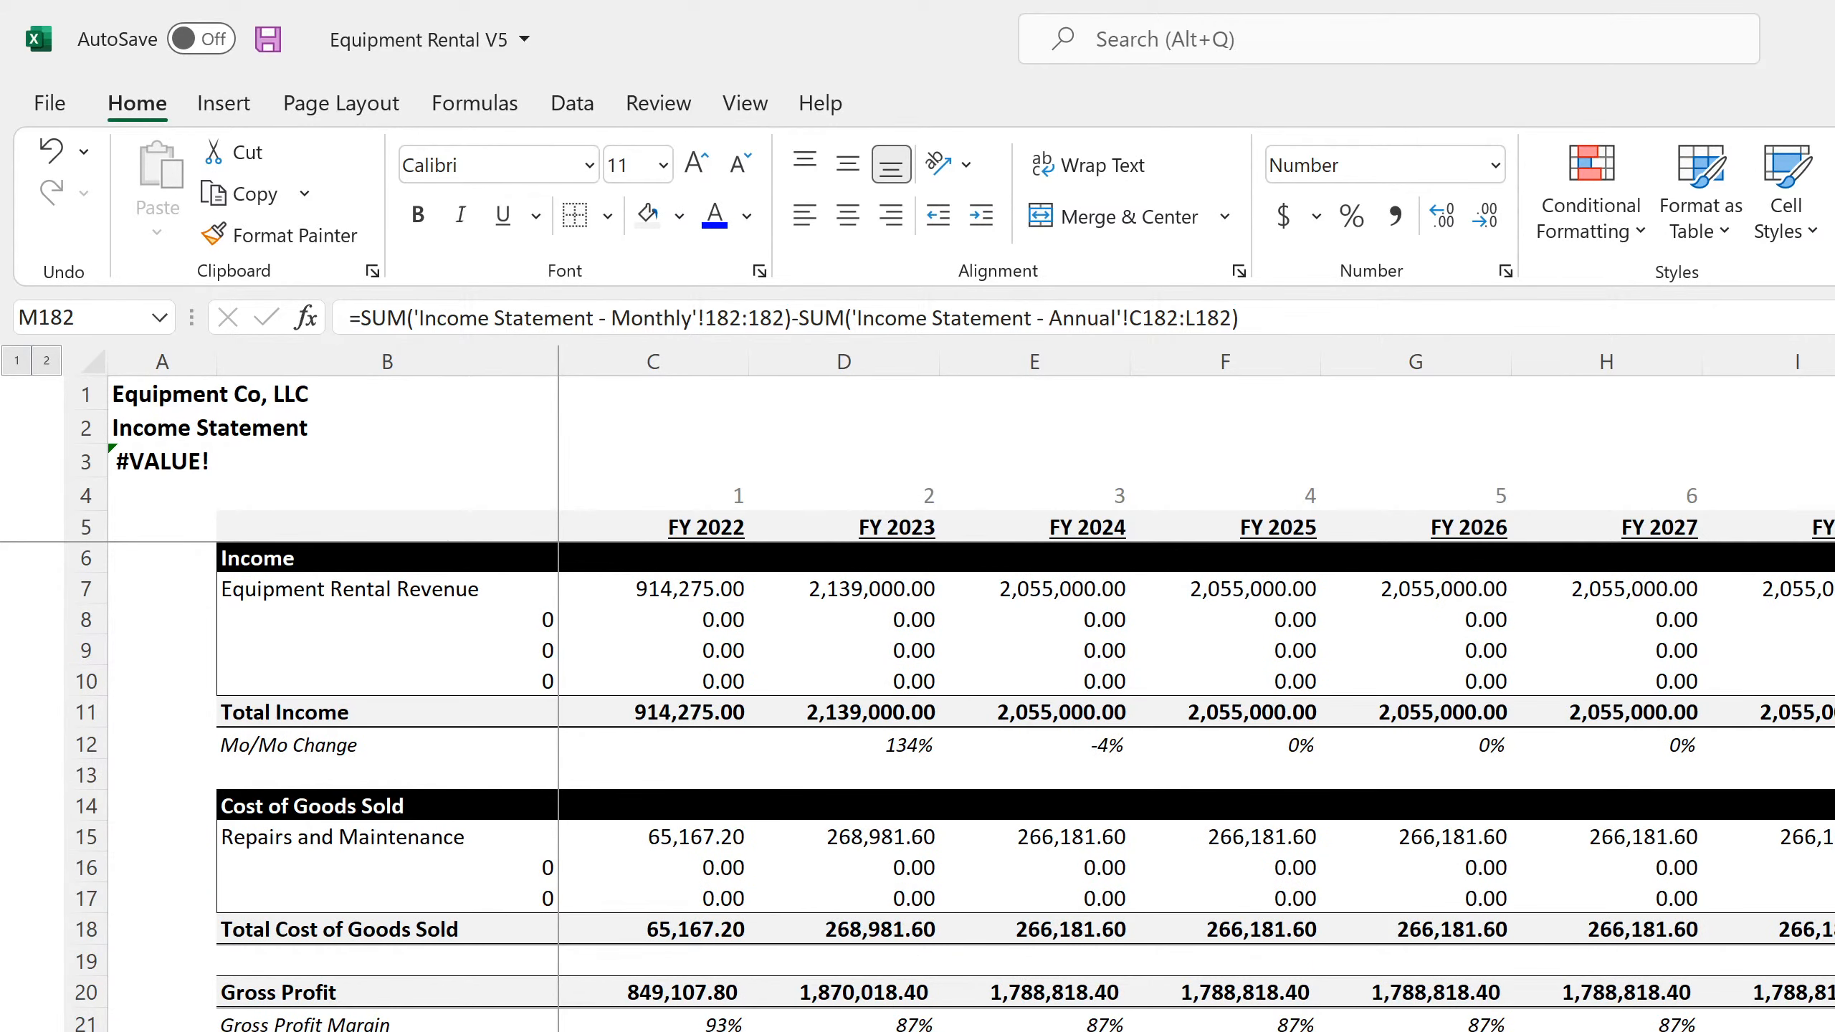
Inspect the FY 2022 formula in D35 of the annual cash flow statement and compare operating activities with the monthly statement
{"action": "key", "text": "ctrl+Page_Down"}
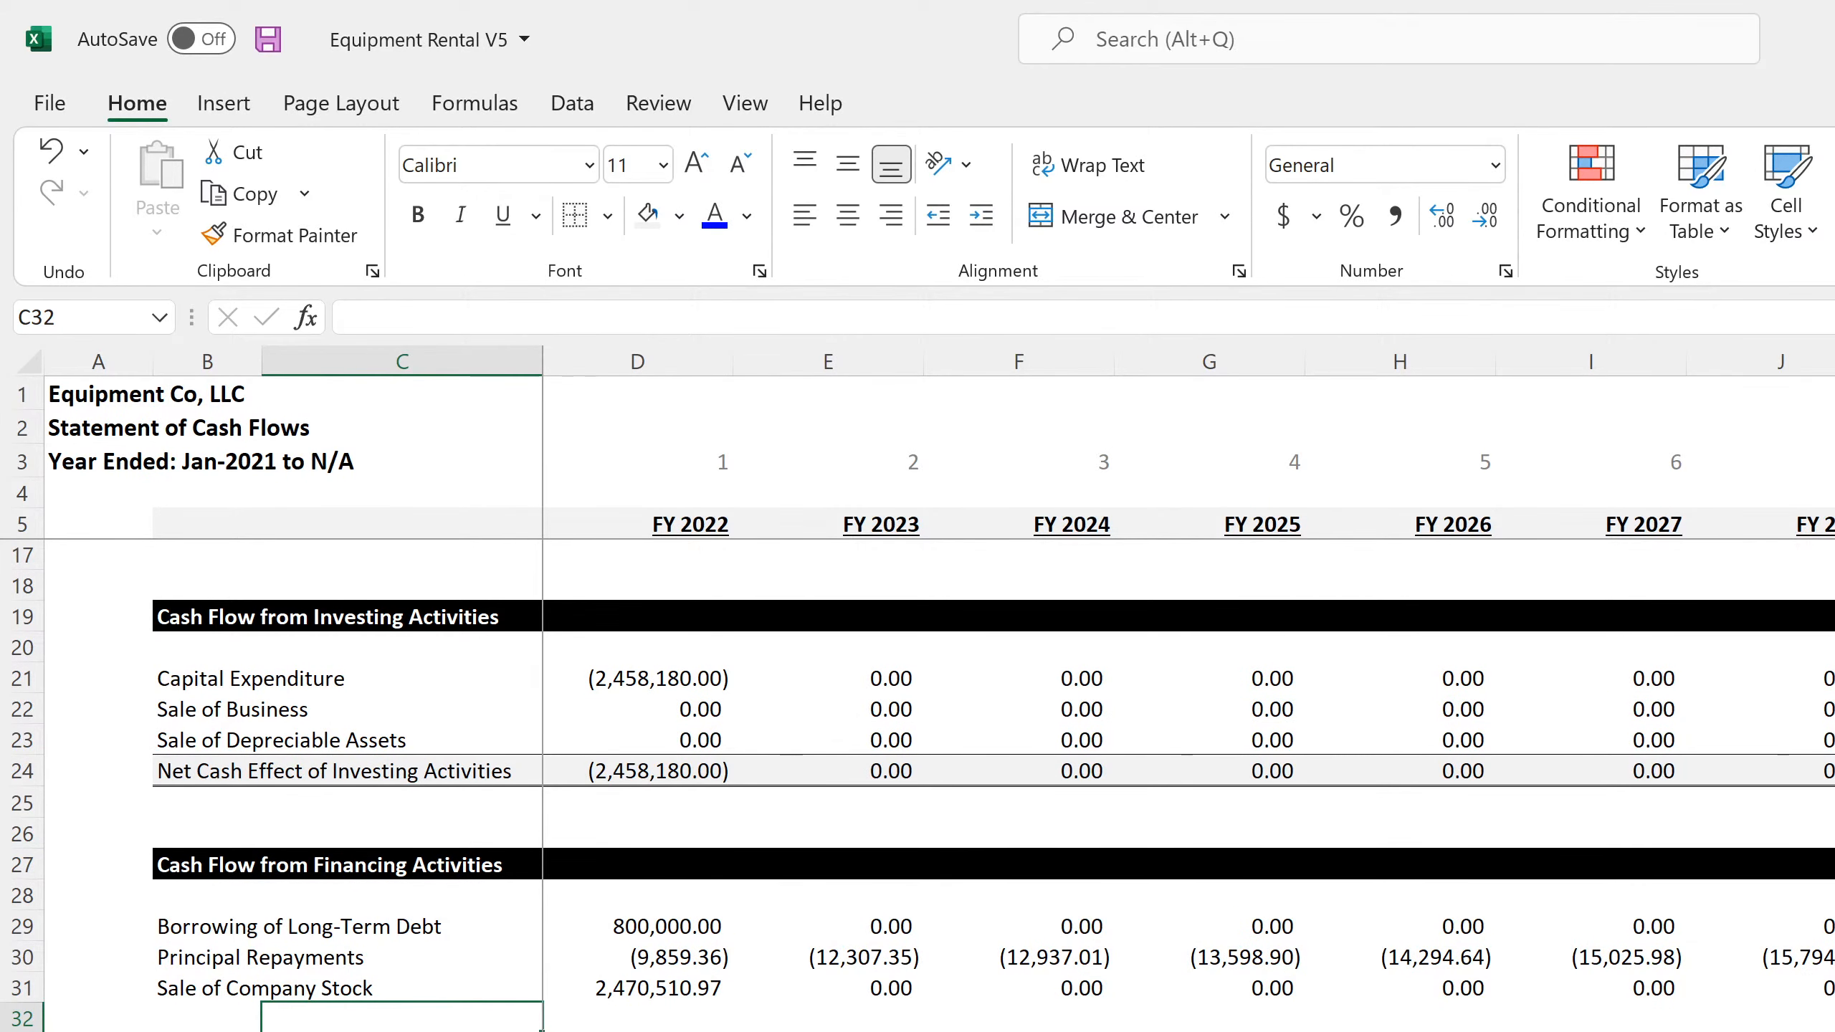
{"action": "left_click", "coordinate": [1209, 1030]}
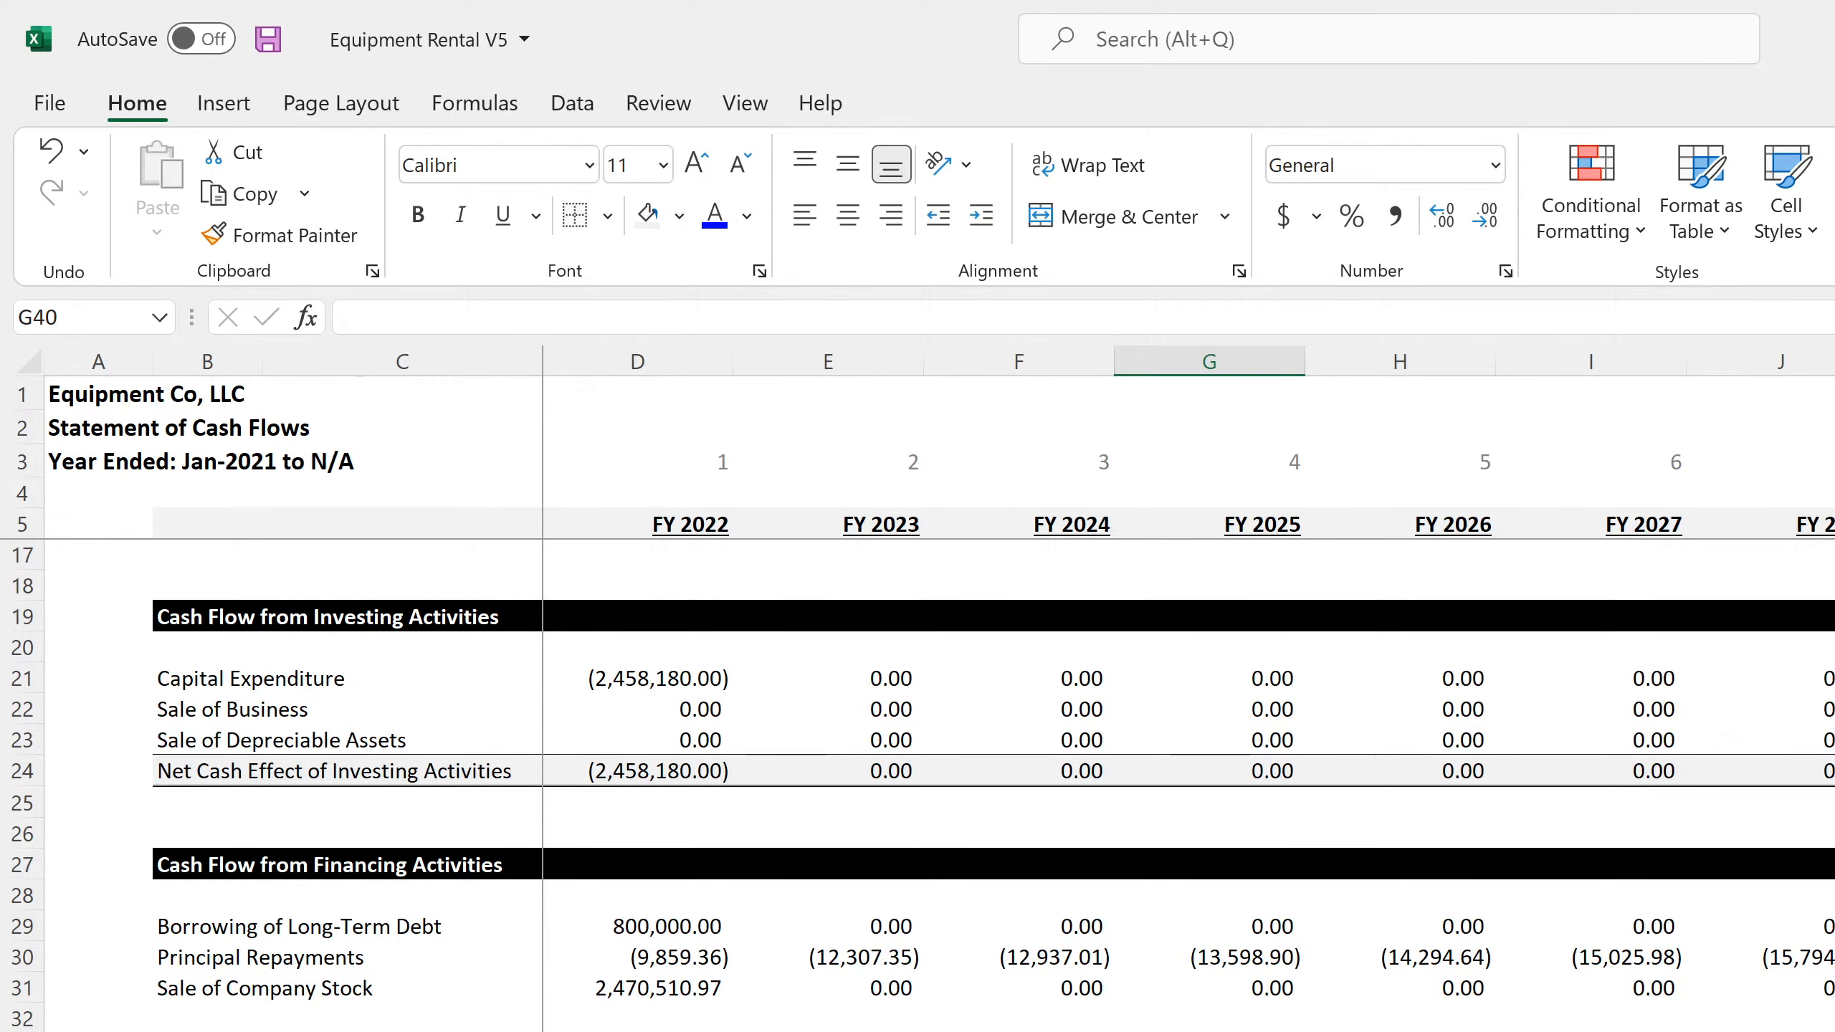
{"action": "left_click", "coordinate": [637, 1031]}
{"action": "scroll", "coordinate": [939, 785], "scroll_direction": "up", "scroll_amount": 4}
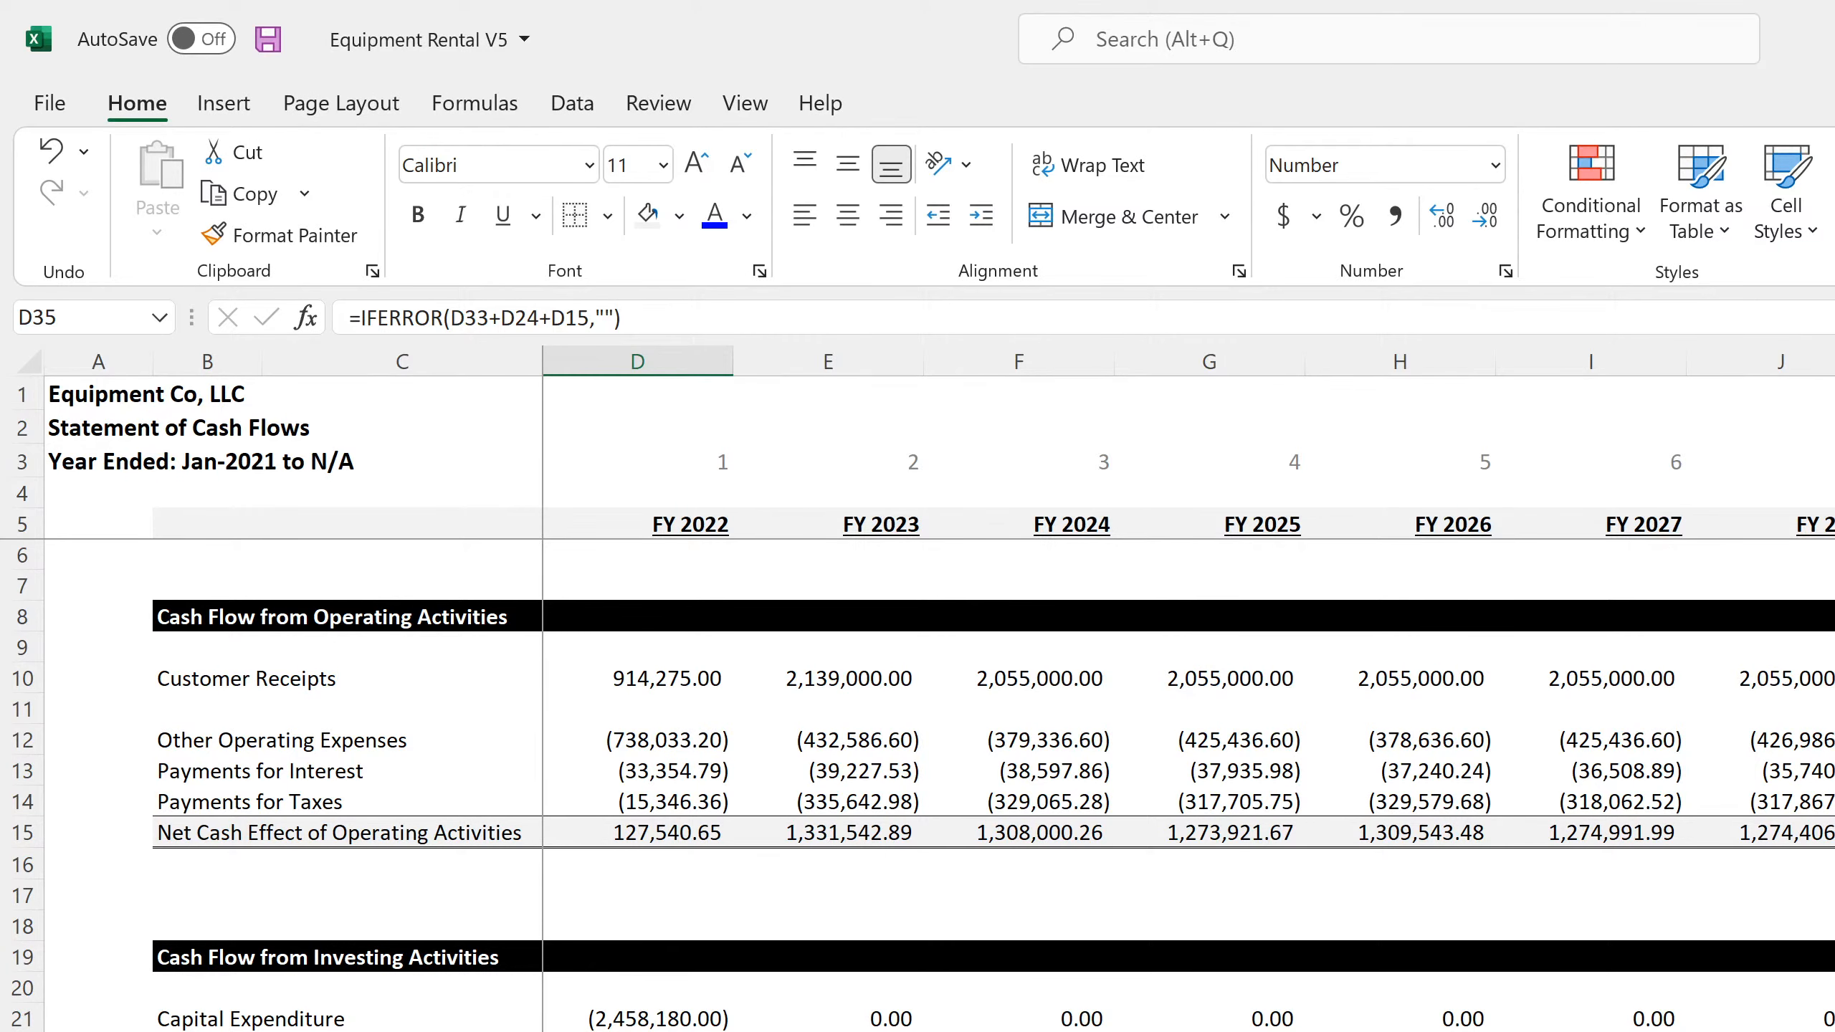
{"action": "key", "text": "ctrl+Page_Up"}
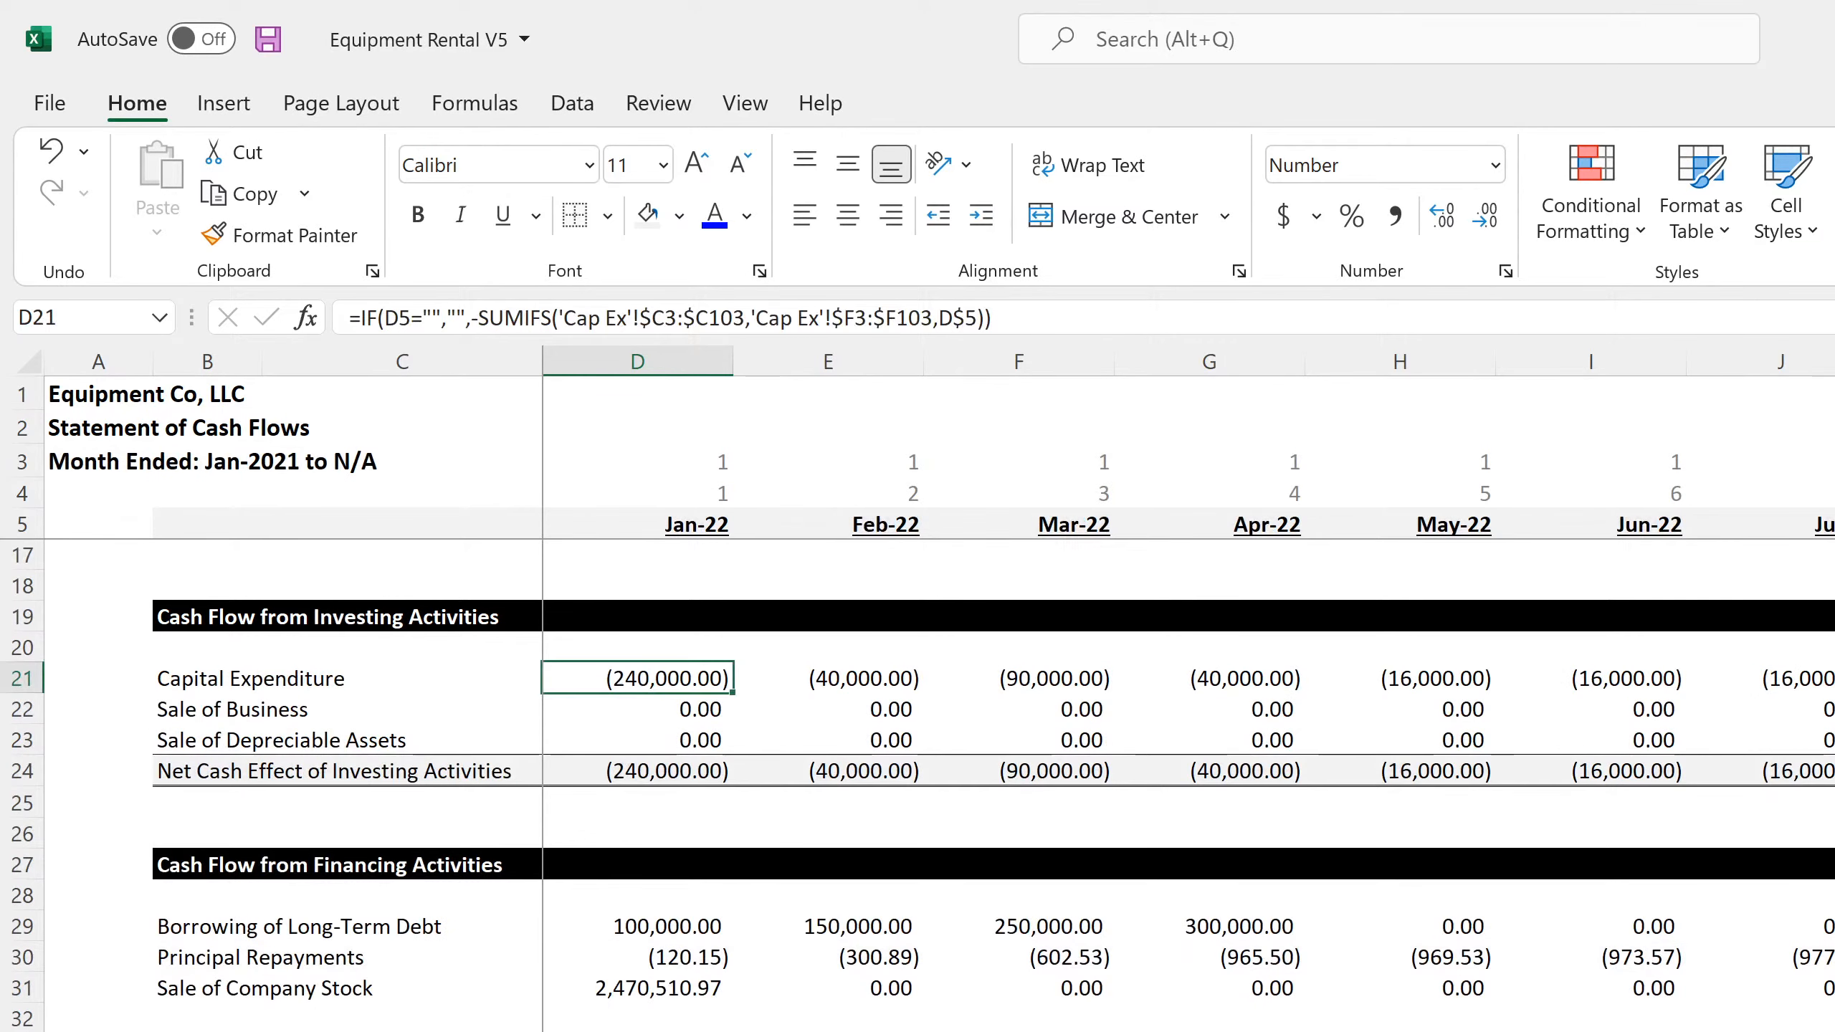
{"action": "scroll", "coordinate": [939, 786], "scroll_direction": "up", "scroll_amount": 4}
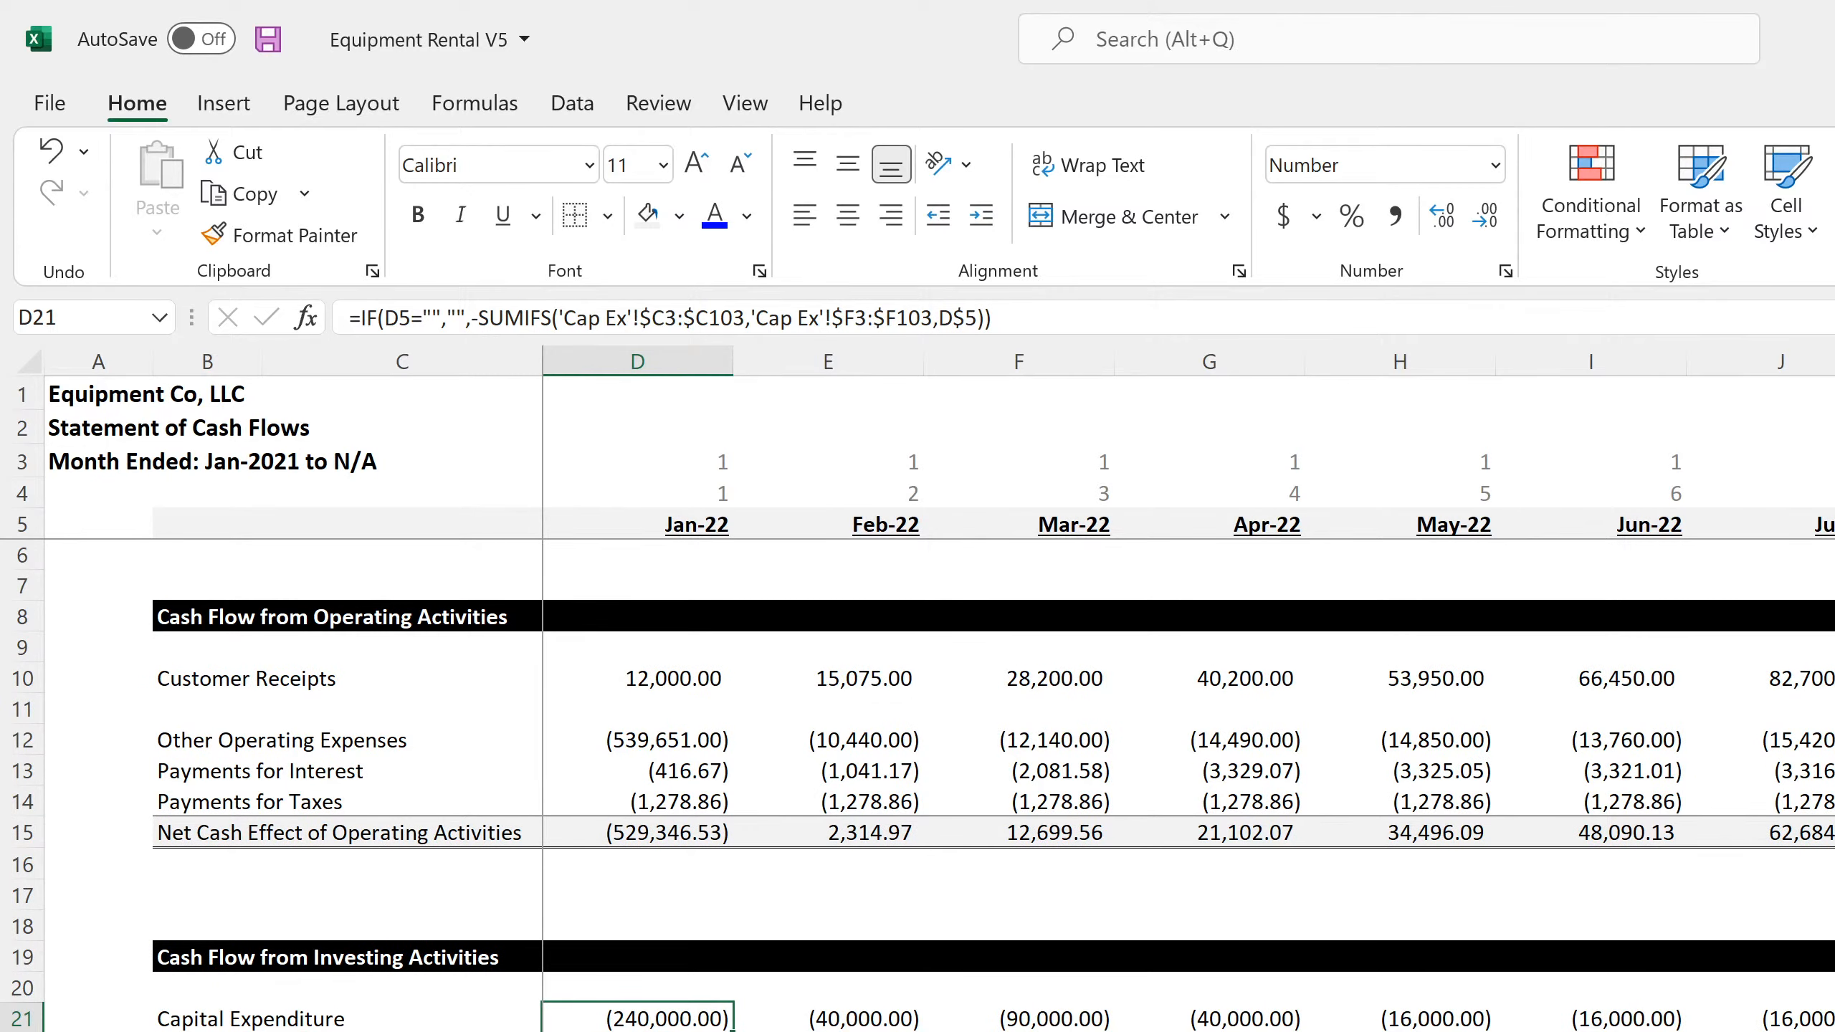
Inspect the Cash formulas in C11 and D11 and the Building formula in C16 of the annual balance sheet
{"action": "key", "text": "ctrl+Page_Up"}
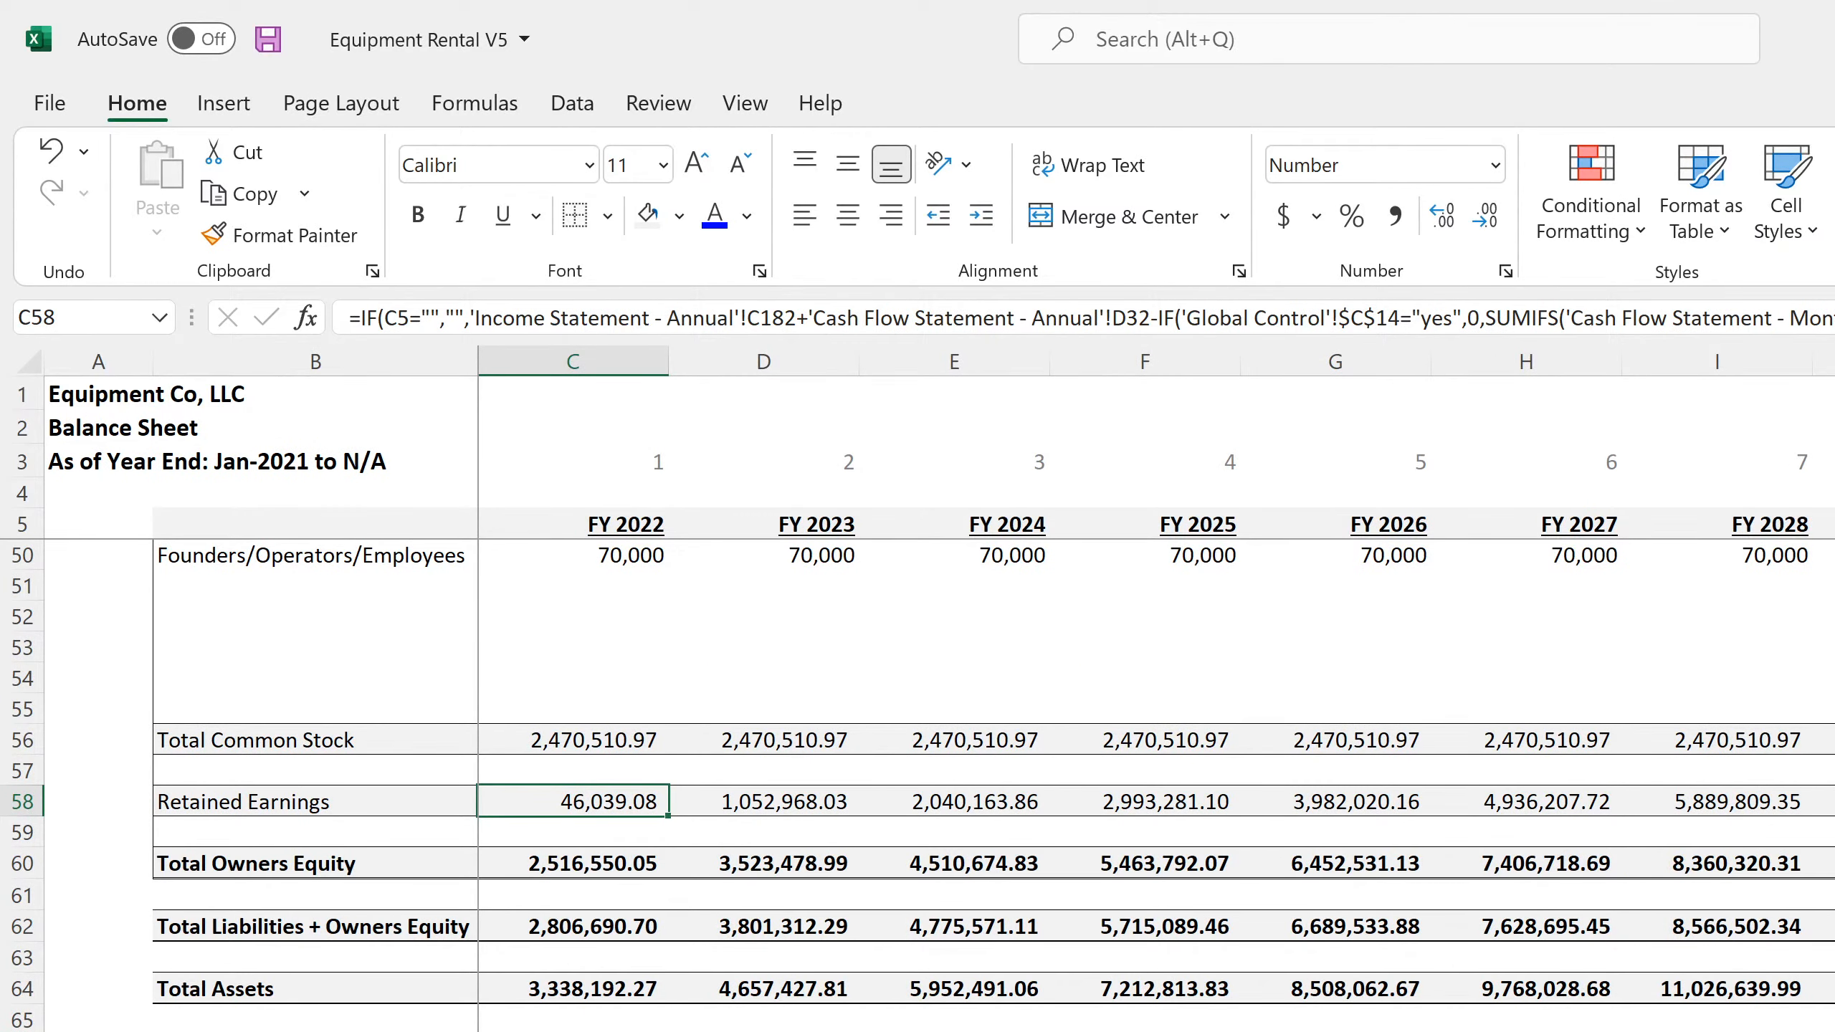
{"action": "scroll", "coordinate": [938, 786], "scroll_direction": "up", "scroll_amount": 15}
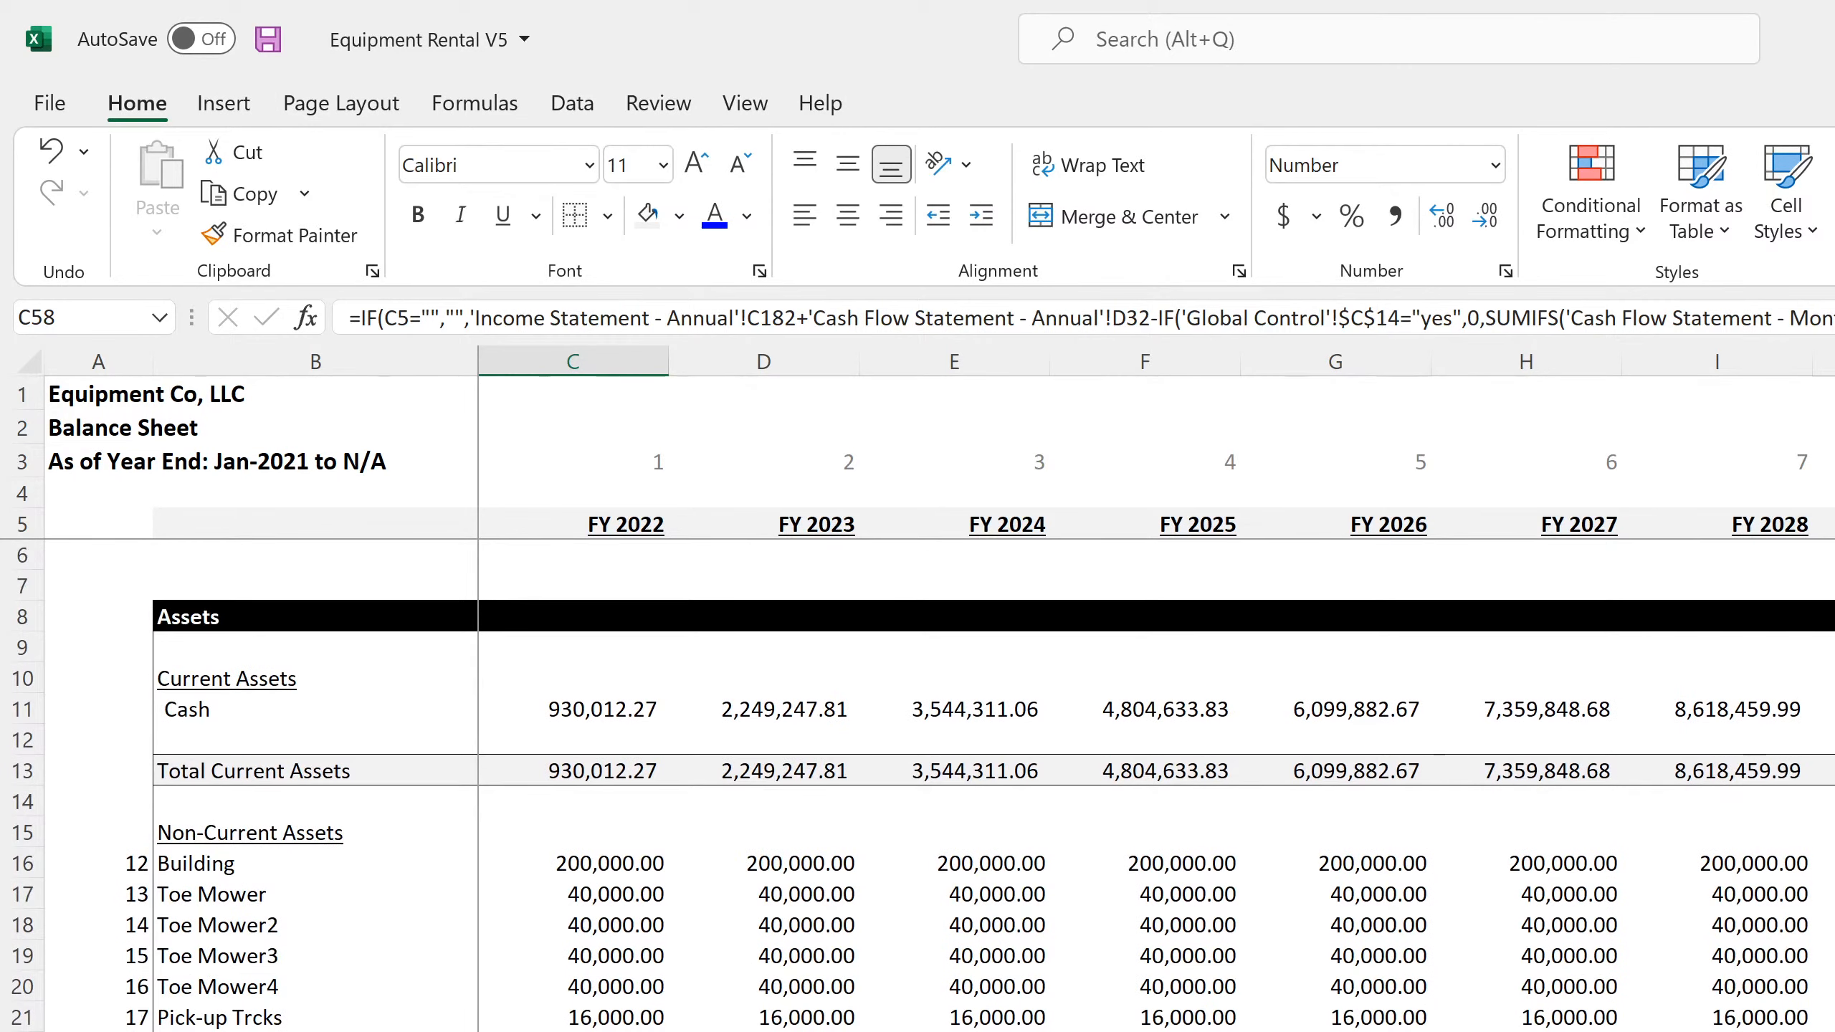
{"action": "left_click", "coordinate": [605, 709]}
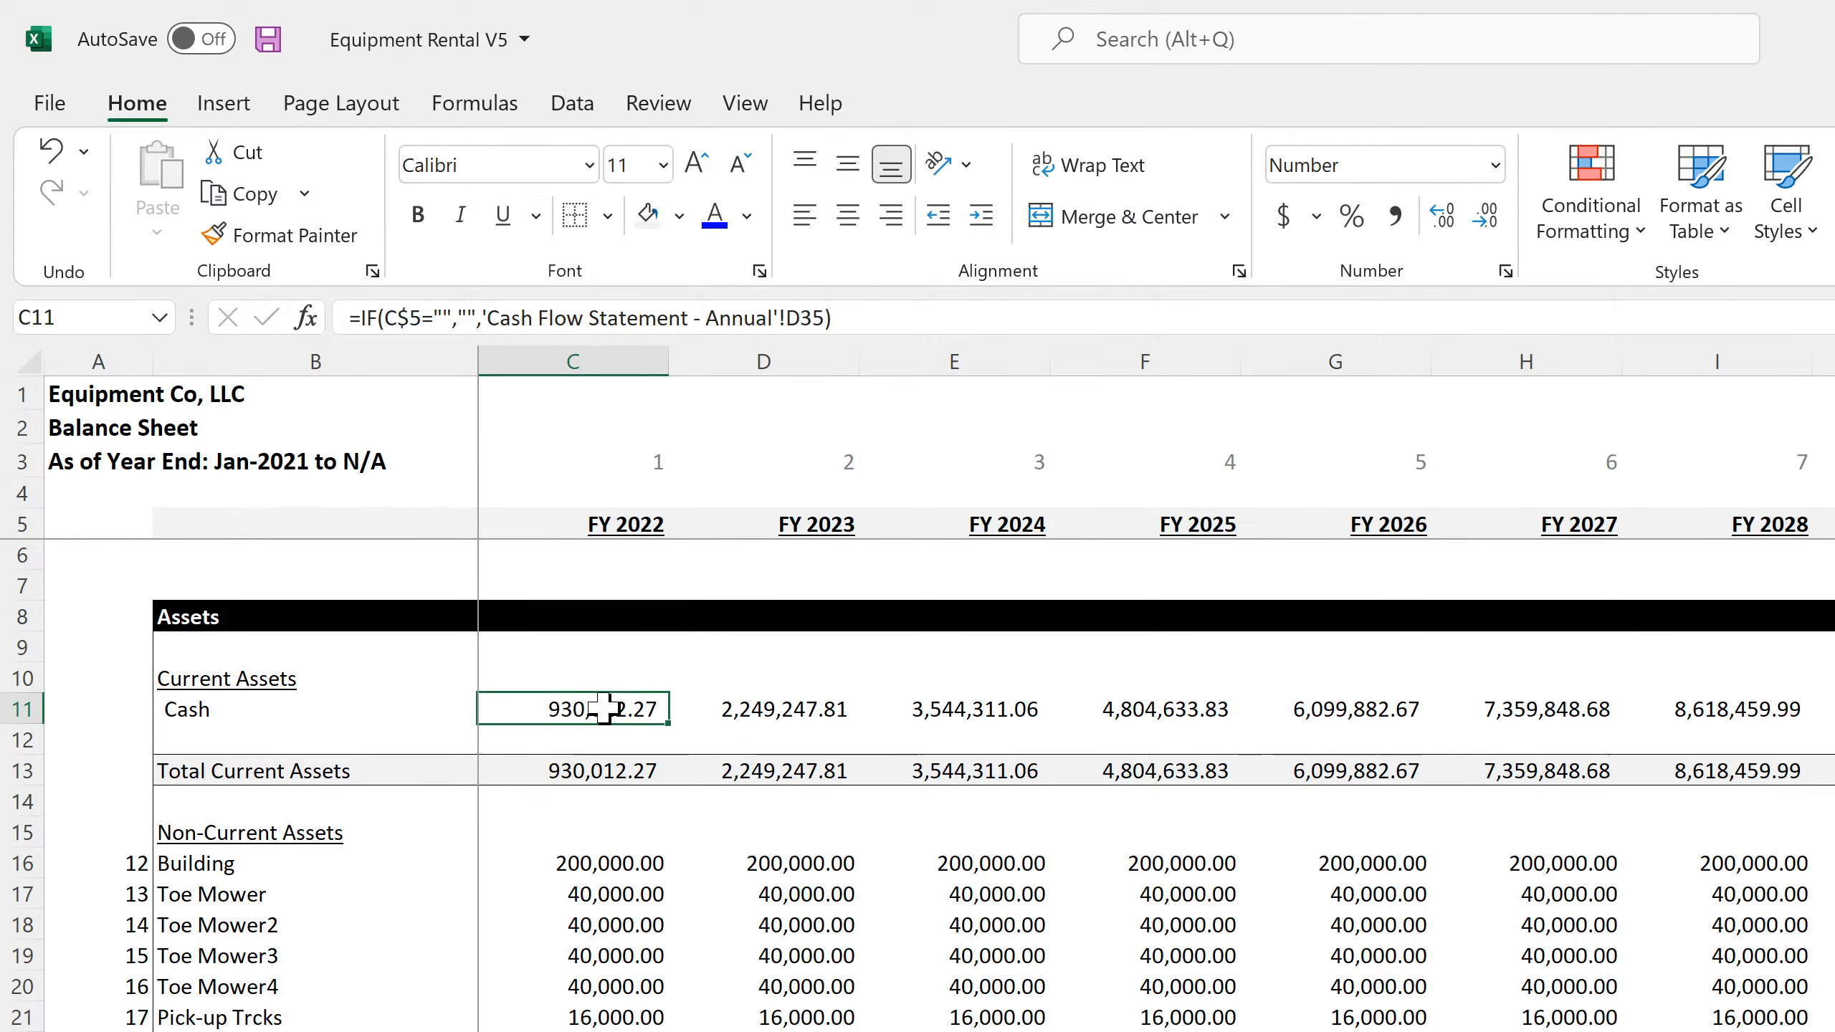
{"action": "left_click", "coordinate": [755, 712]}
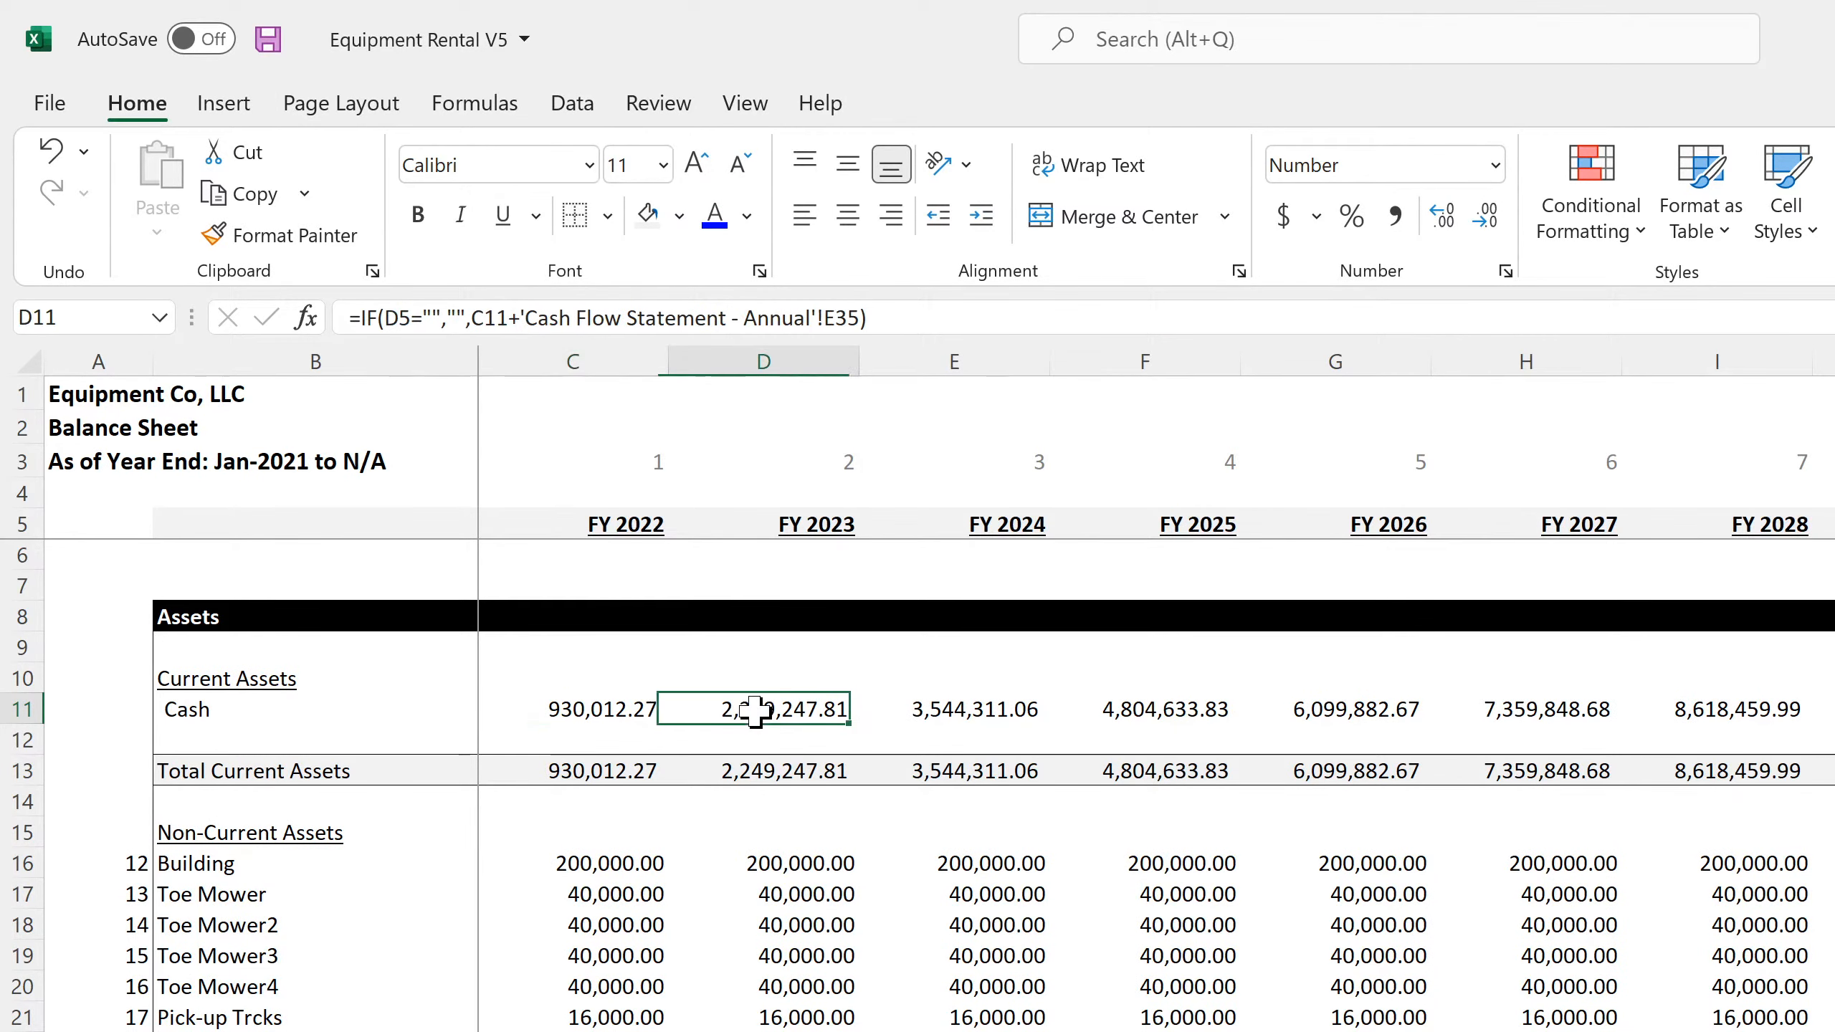
{"action": "left_click", "coordinate": [606, 864]}
{"action": "scroll", "coordinate": [635, 987], "scroll_direction": "down", "scroll_amount": 13}
{"action": "scroll", "coordinate": [990, 784], "scroll_direction": "down", "scroll_amount": 1}
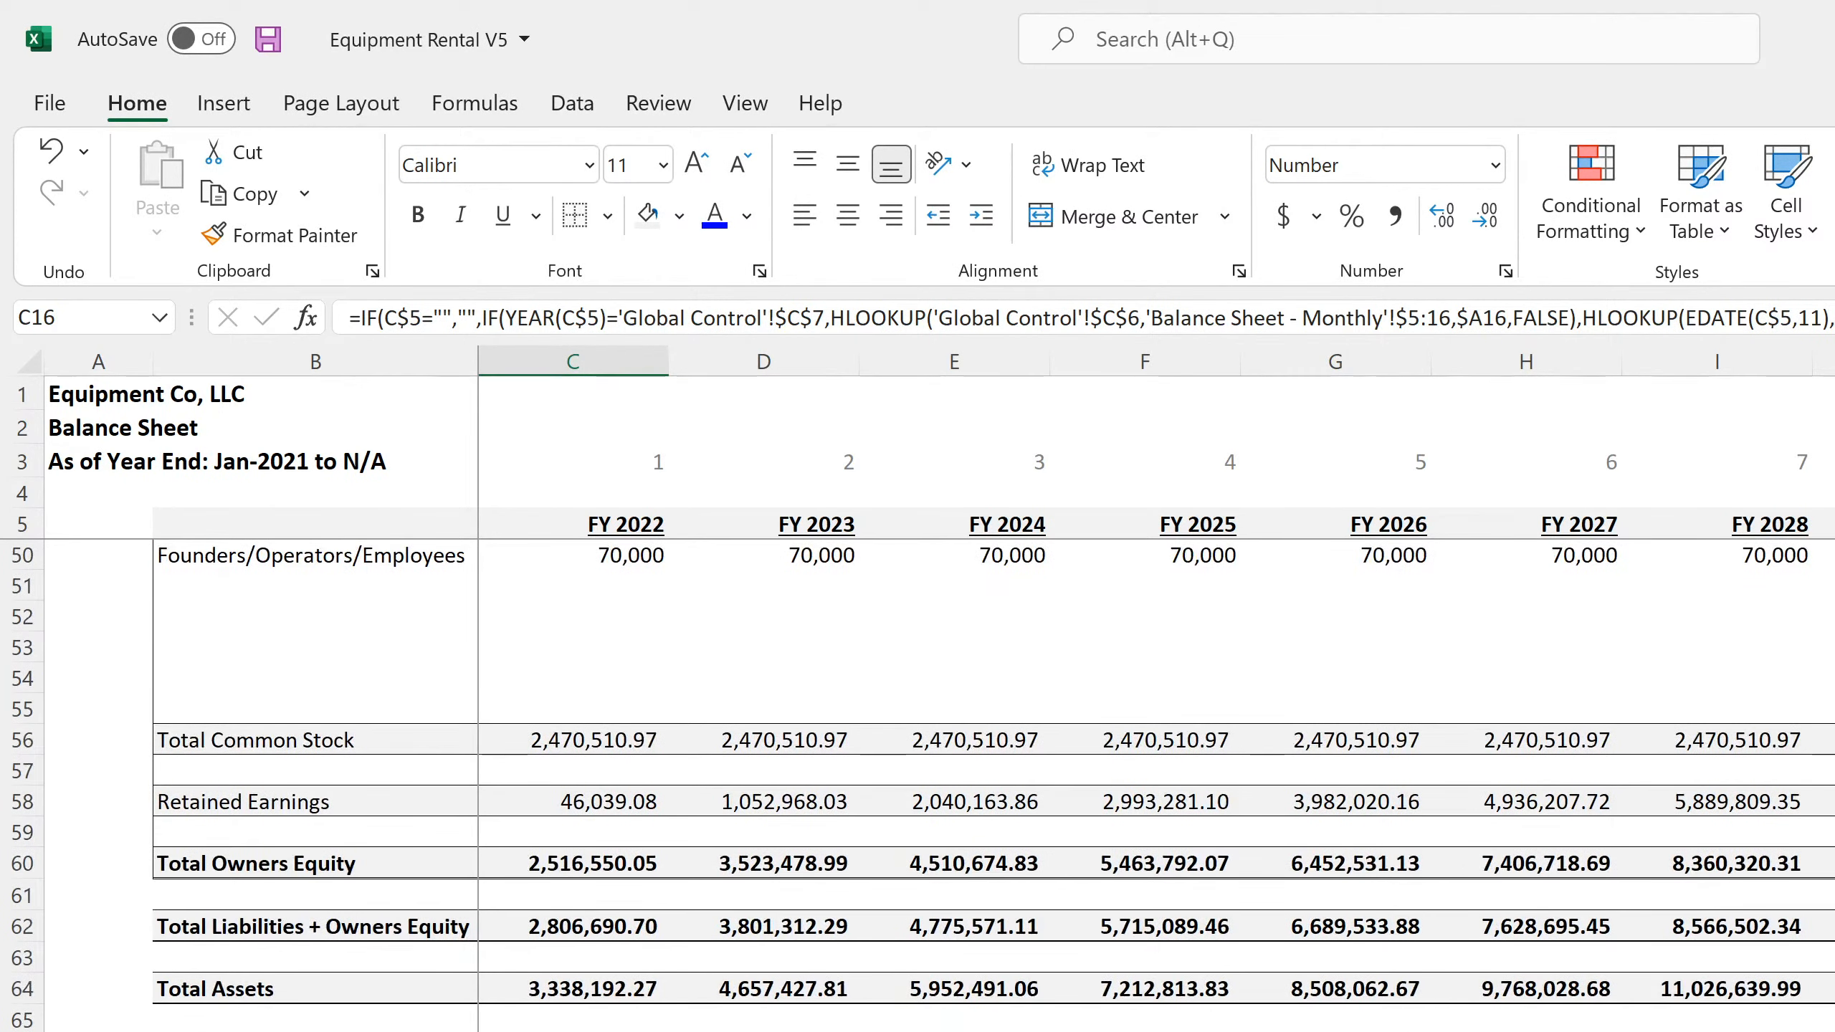
Review the FY 2022 Retained Earnings formula in C58 and the liabilities, equity and asset rows of the annual balance sheet
{"action": "left_click", "coordinate": [573, 1030]}
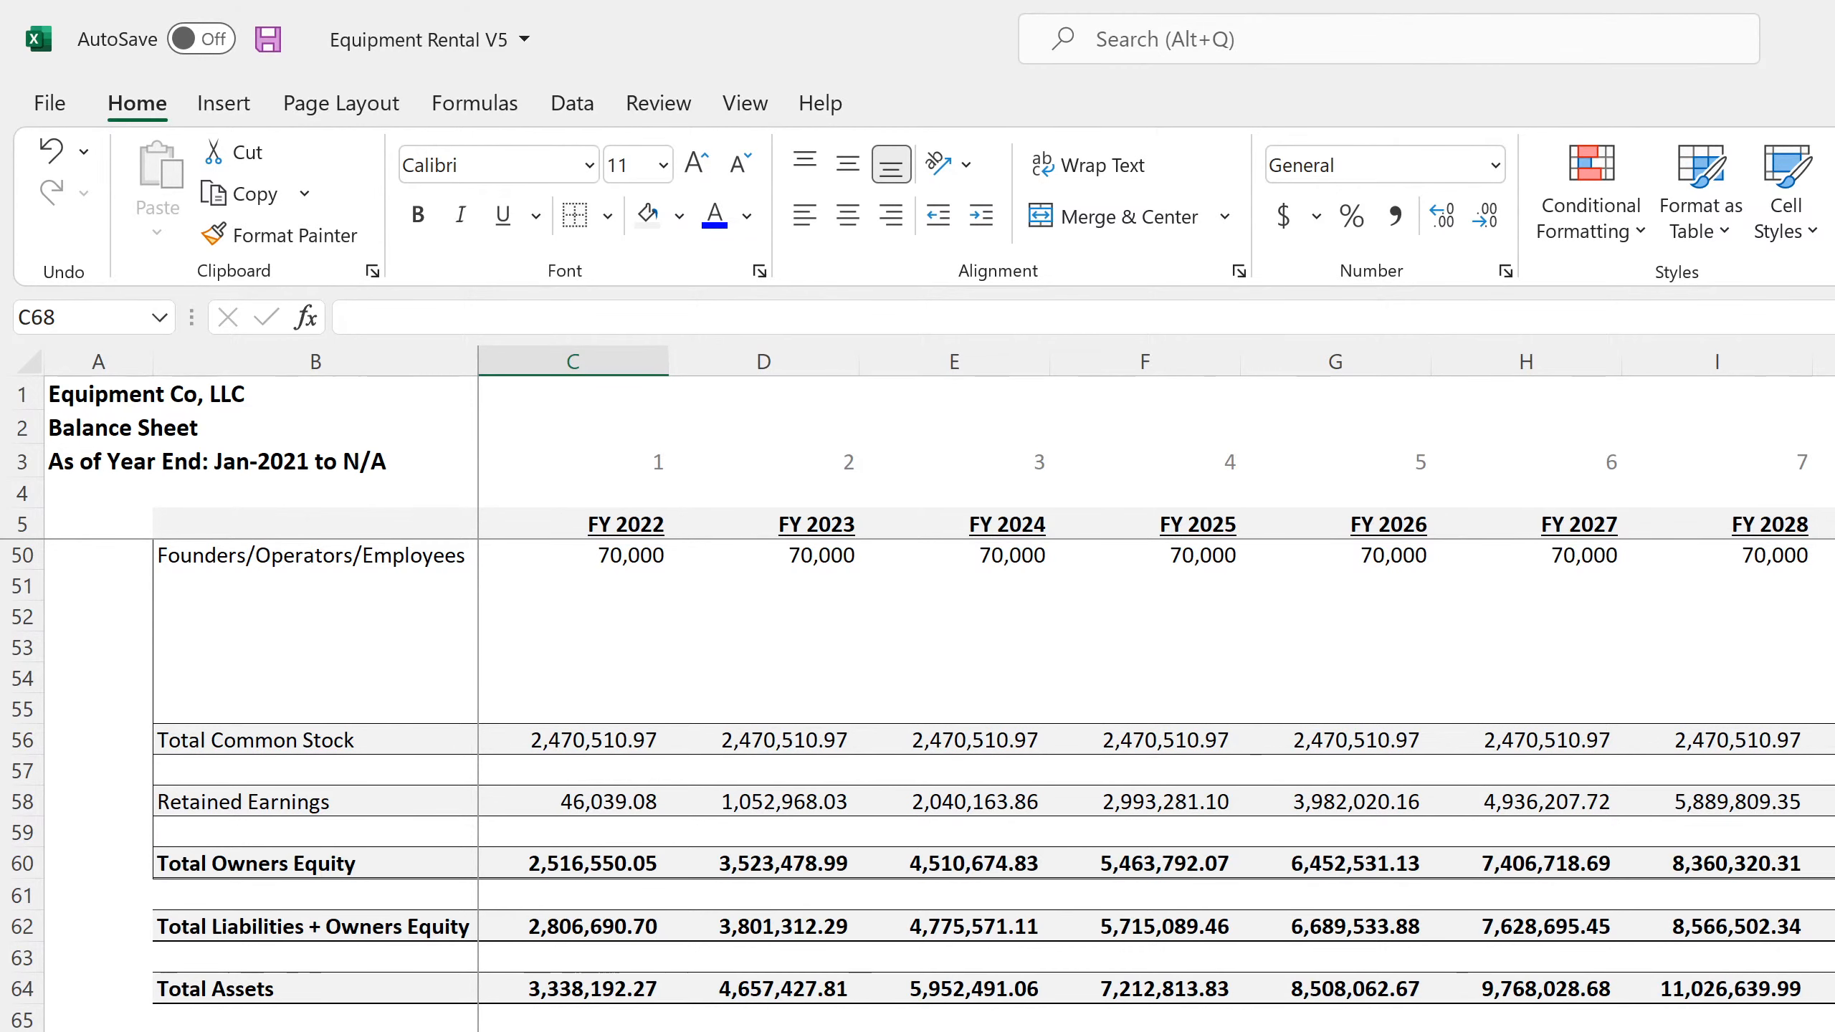
{"action": "scroll", "coordinate": [921, 786], "scroll_direction": "up", "scroll_amount": 4}
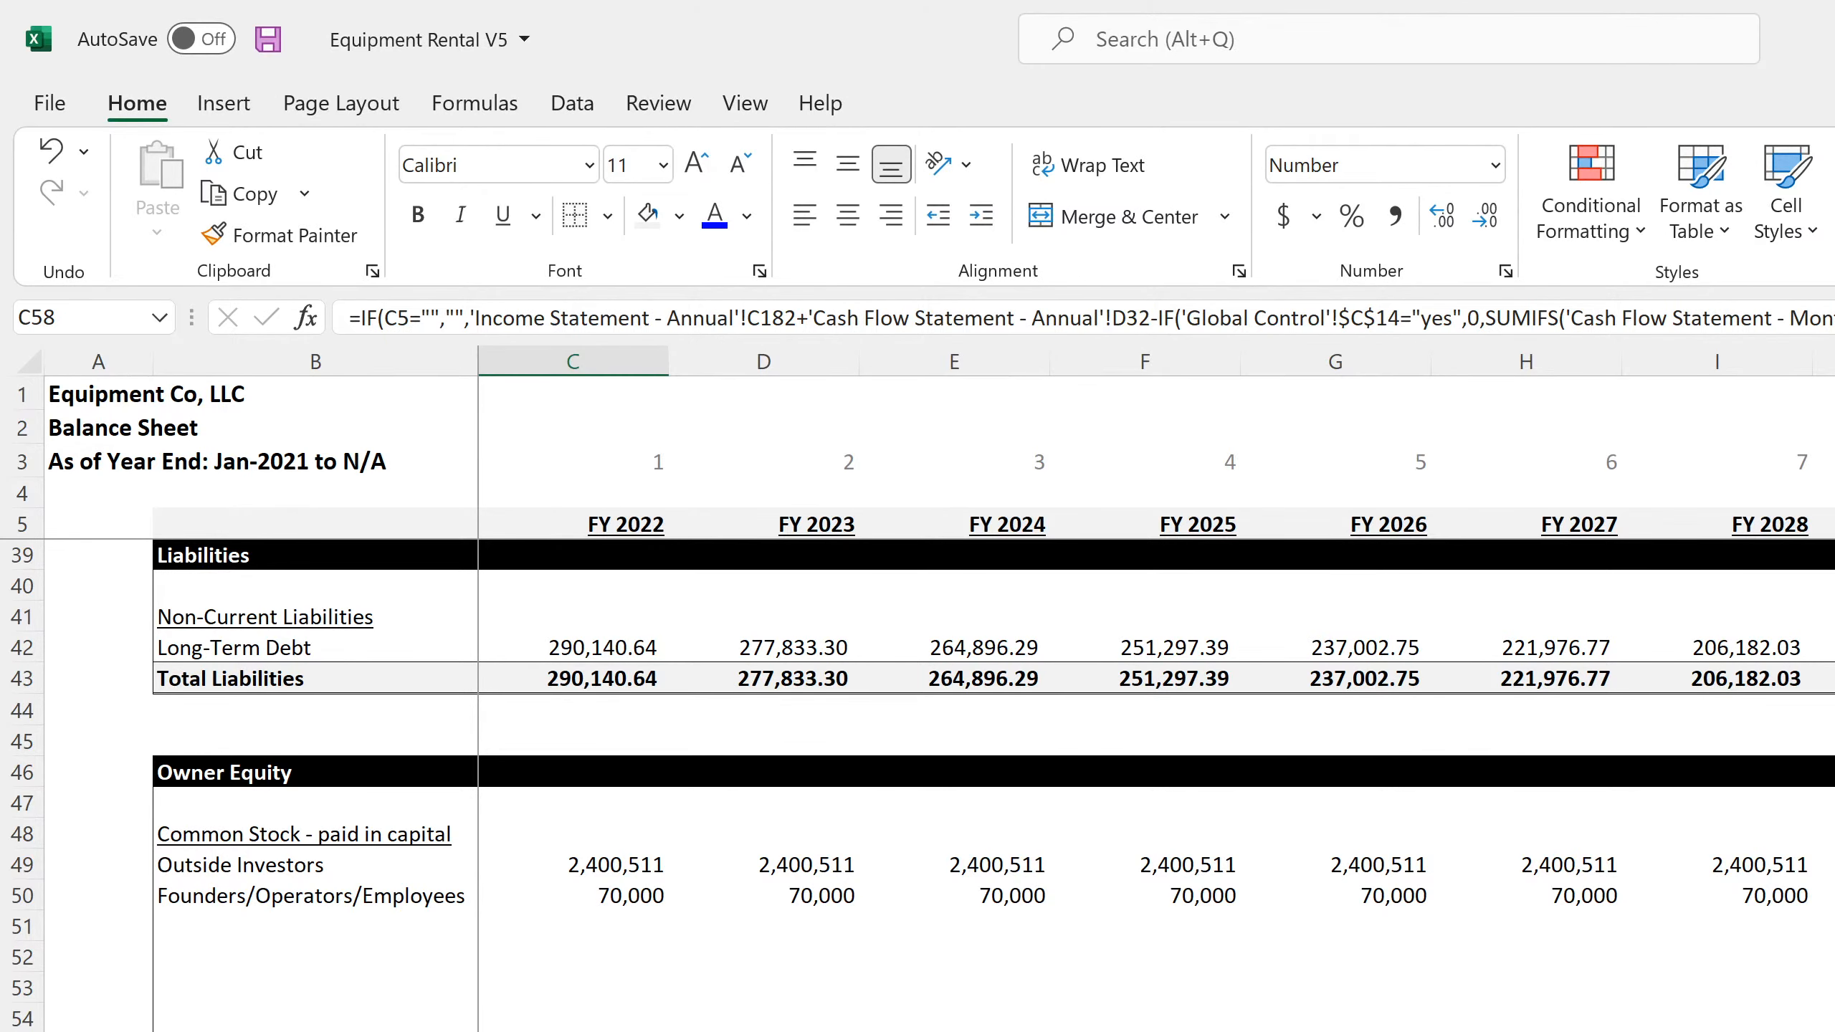
{"action": "scroll", "coordinate": [922, 786], "scroll_direction": "up", "scroll_amount": 11}
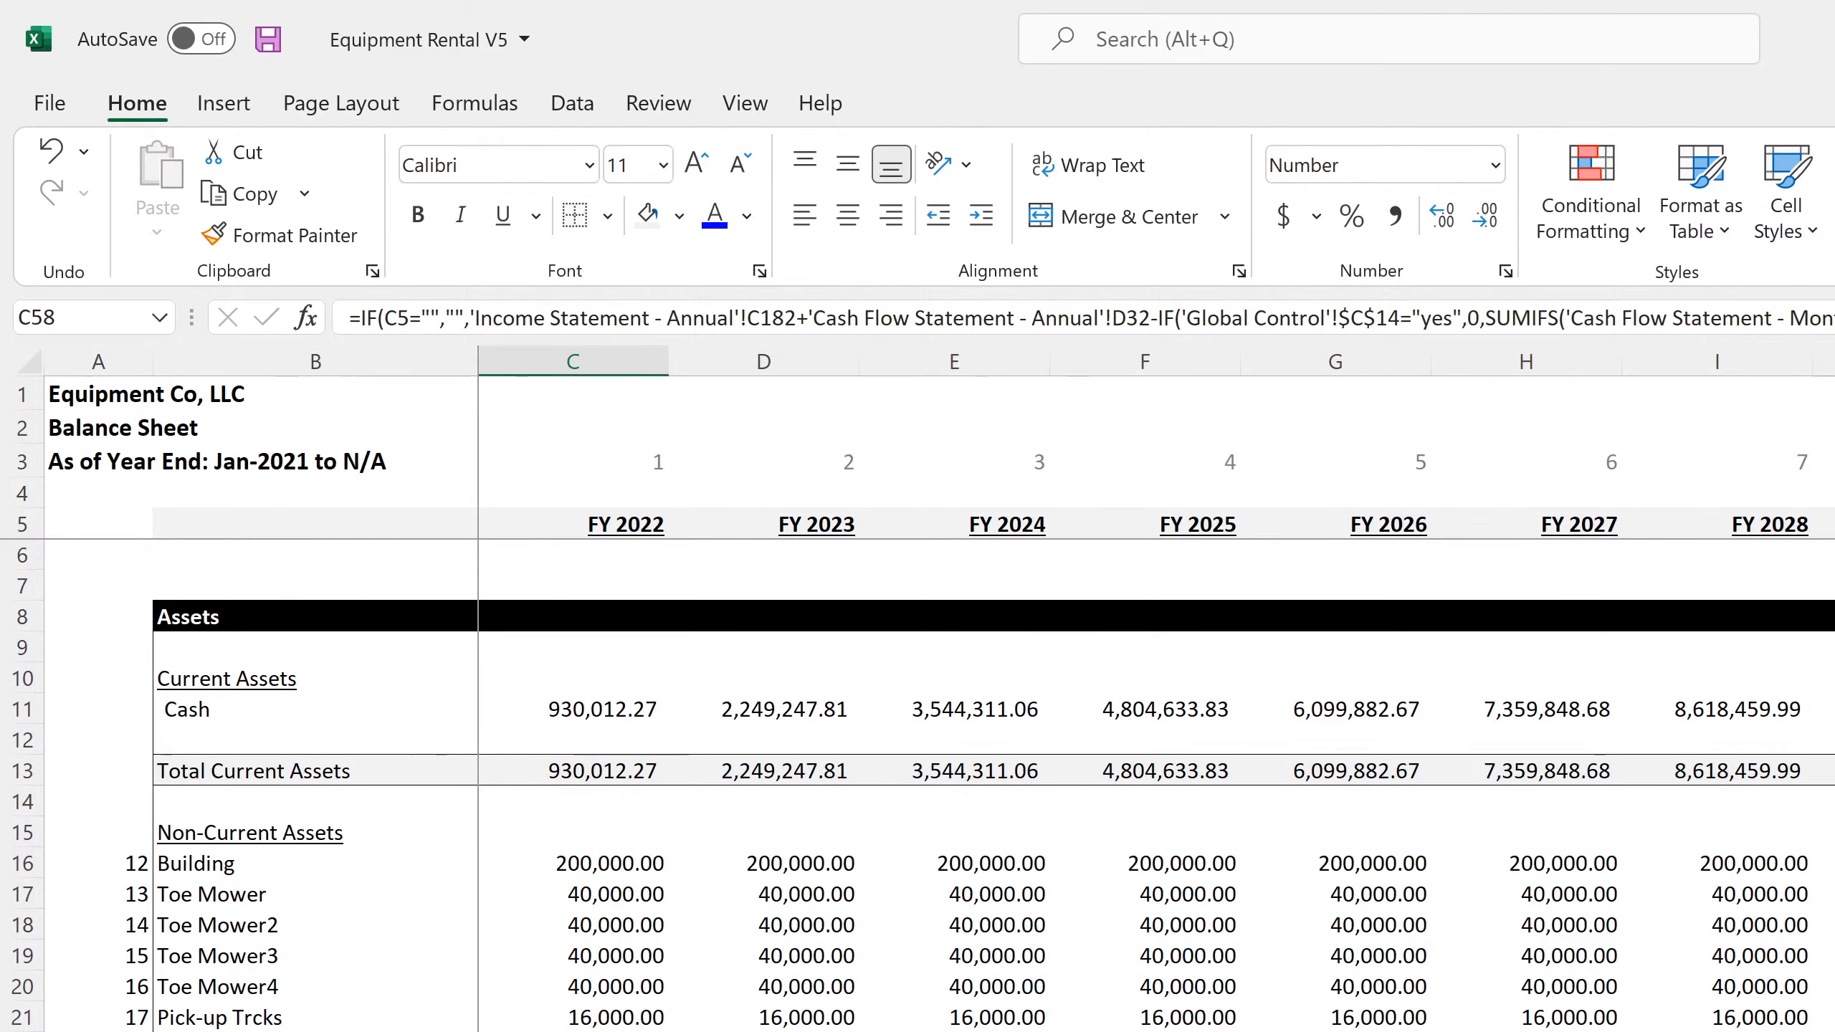
Shorten the FY 2022 Retained Earnings formula in C58 so it returns only 'Income Statement - Annual'!C182 when C5 is not blank
{"action": "scroll", "coordinate": [922, 786], "scroll_direction": "down", "scroll_amount": 11}
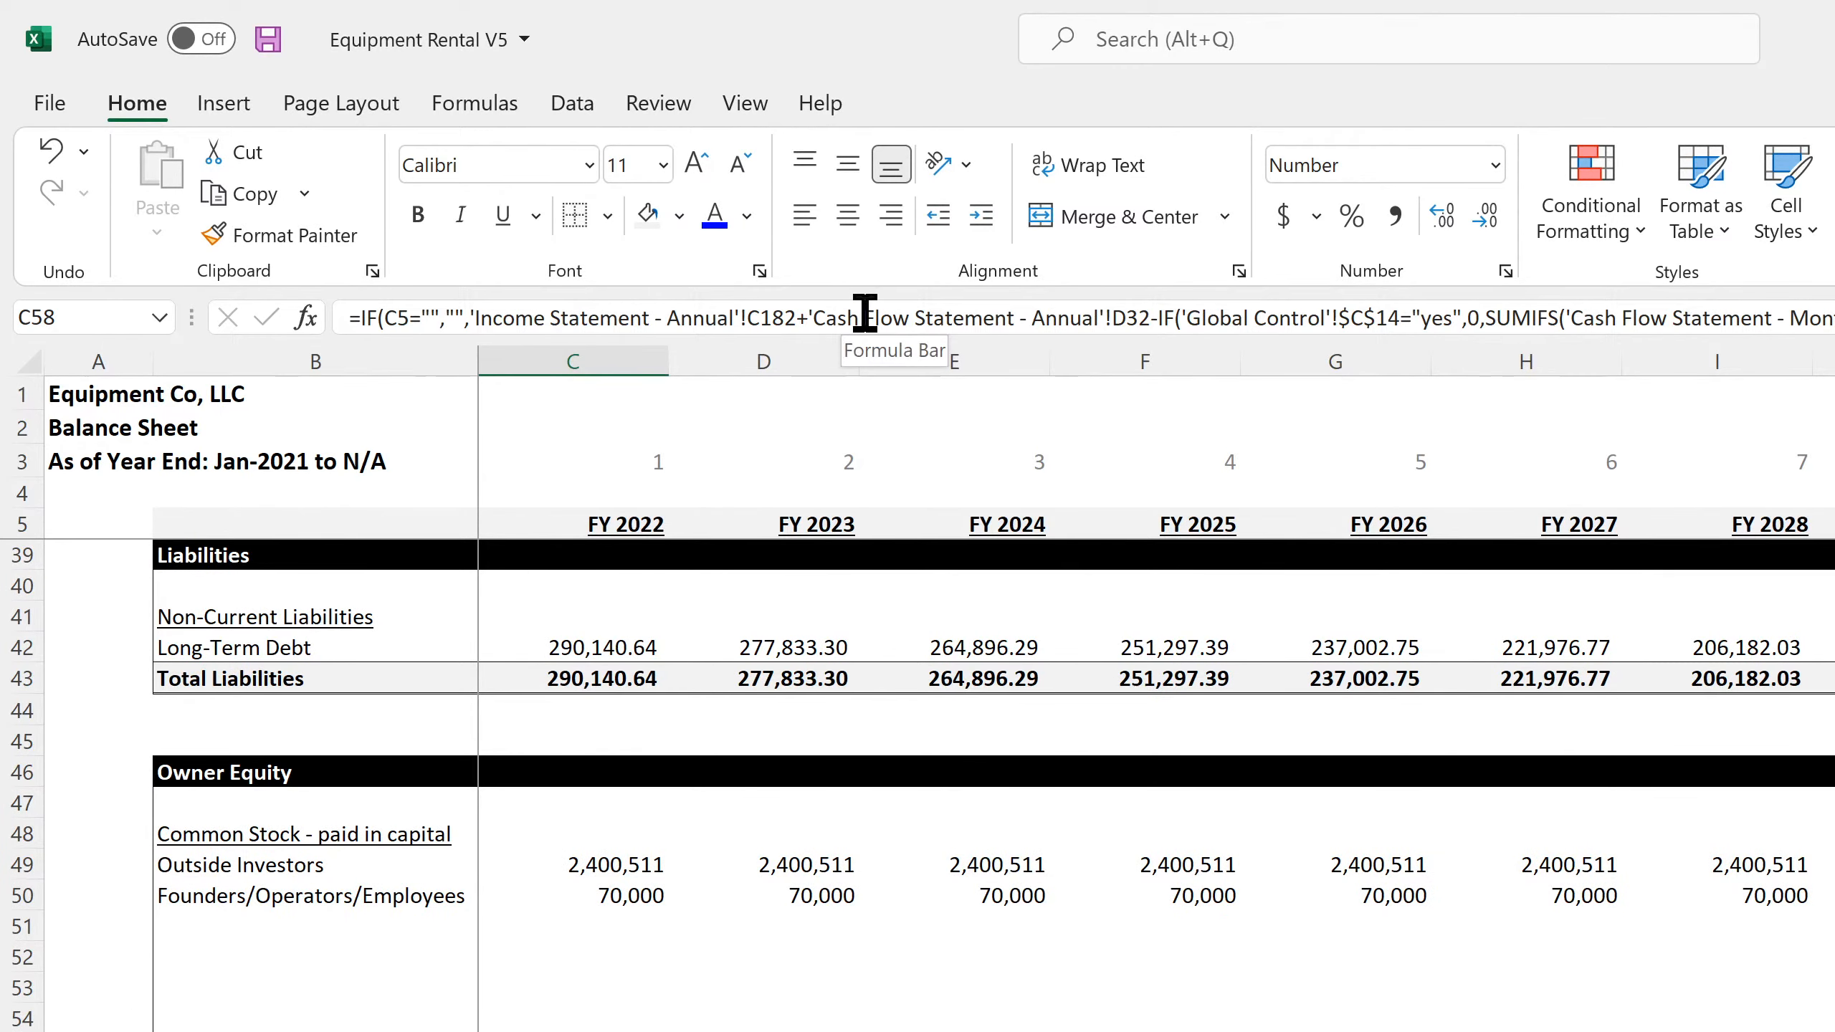
{"action": "left_click_drag", "start_coordinate": [808, 318], "coordinate": [1827, 320]}
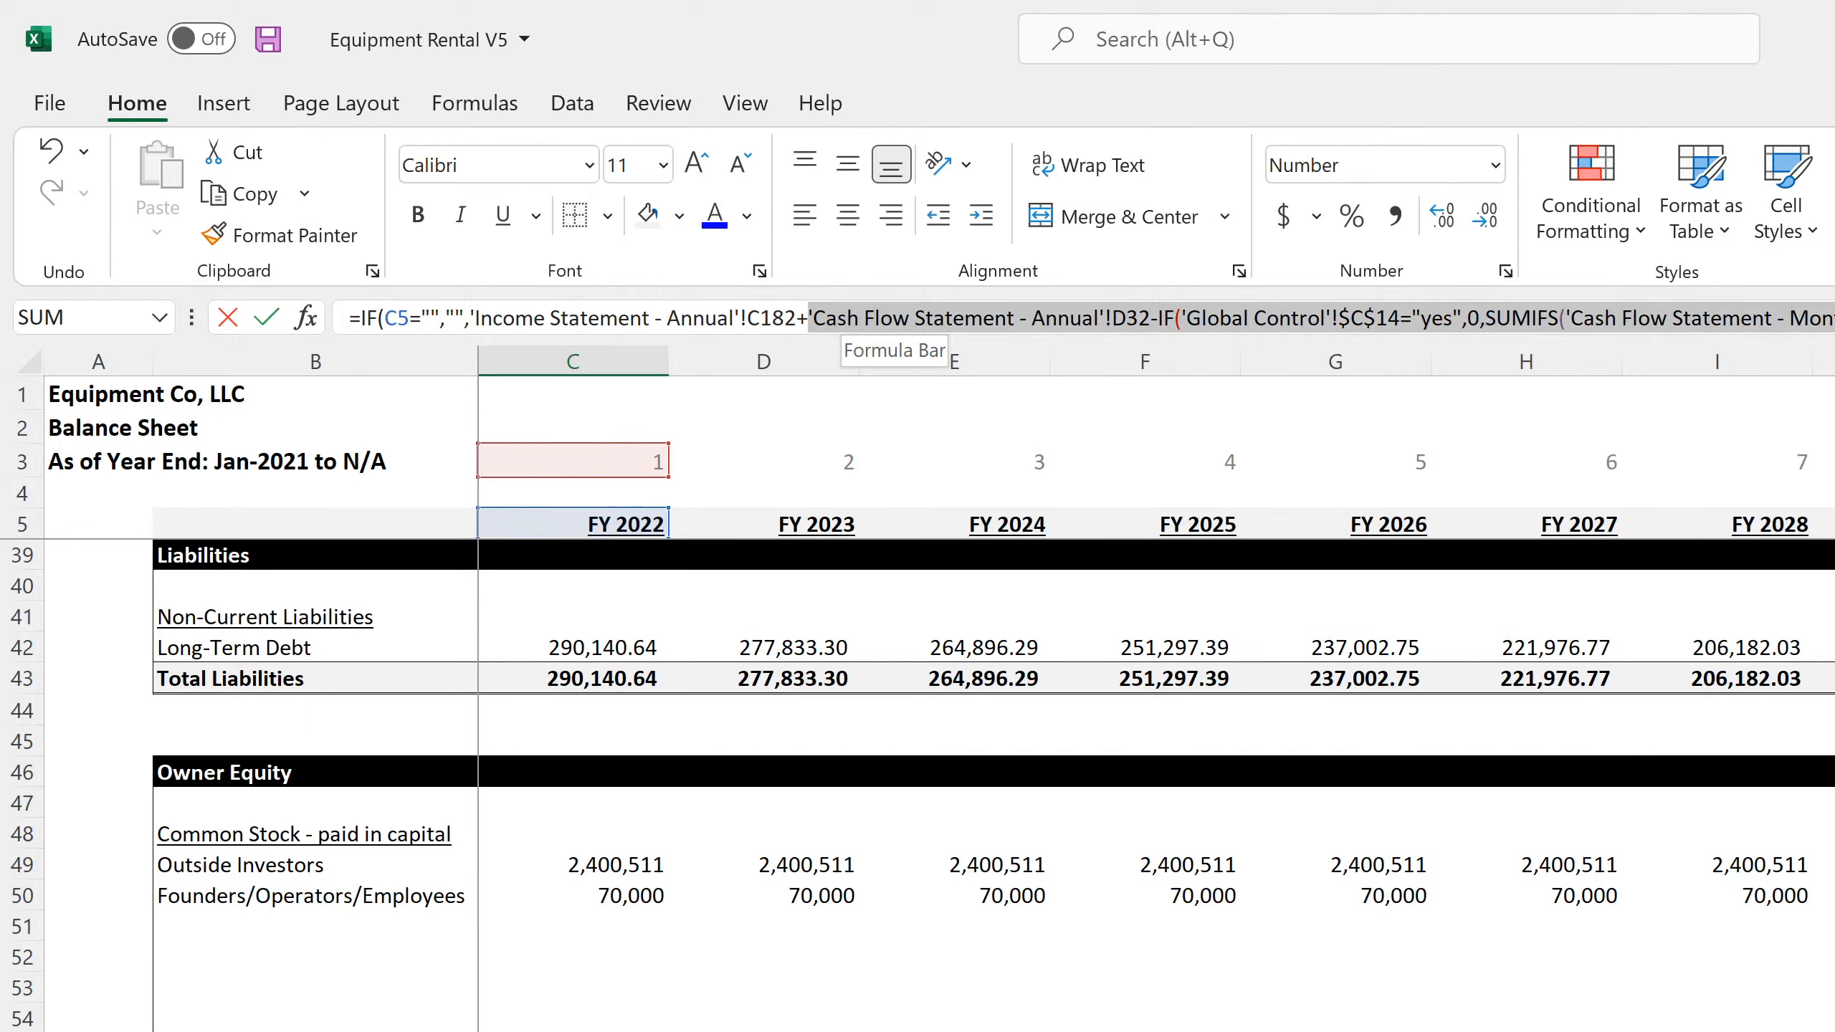
{"action": "key", "text": "Delete"}
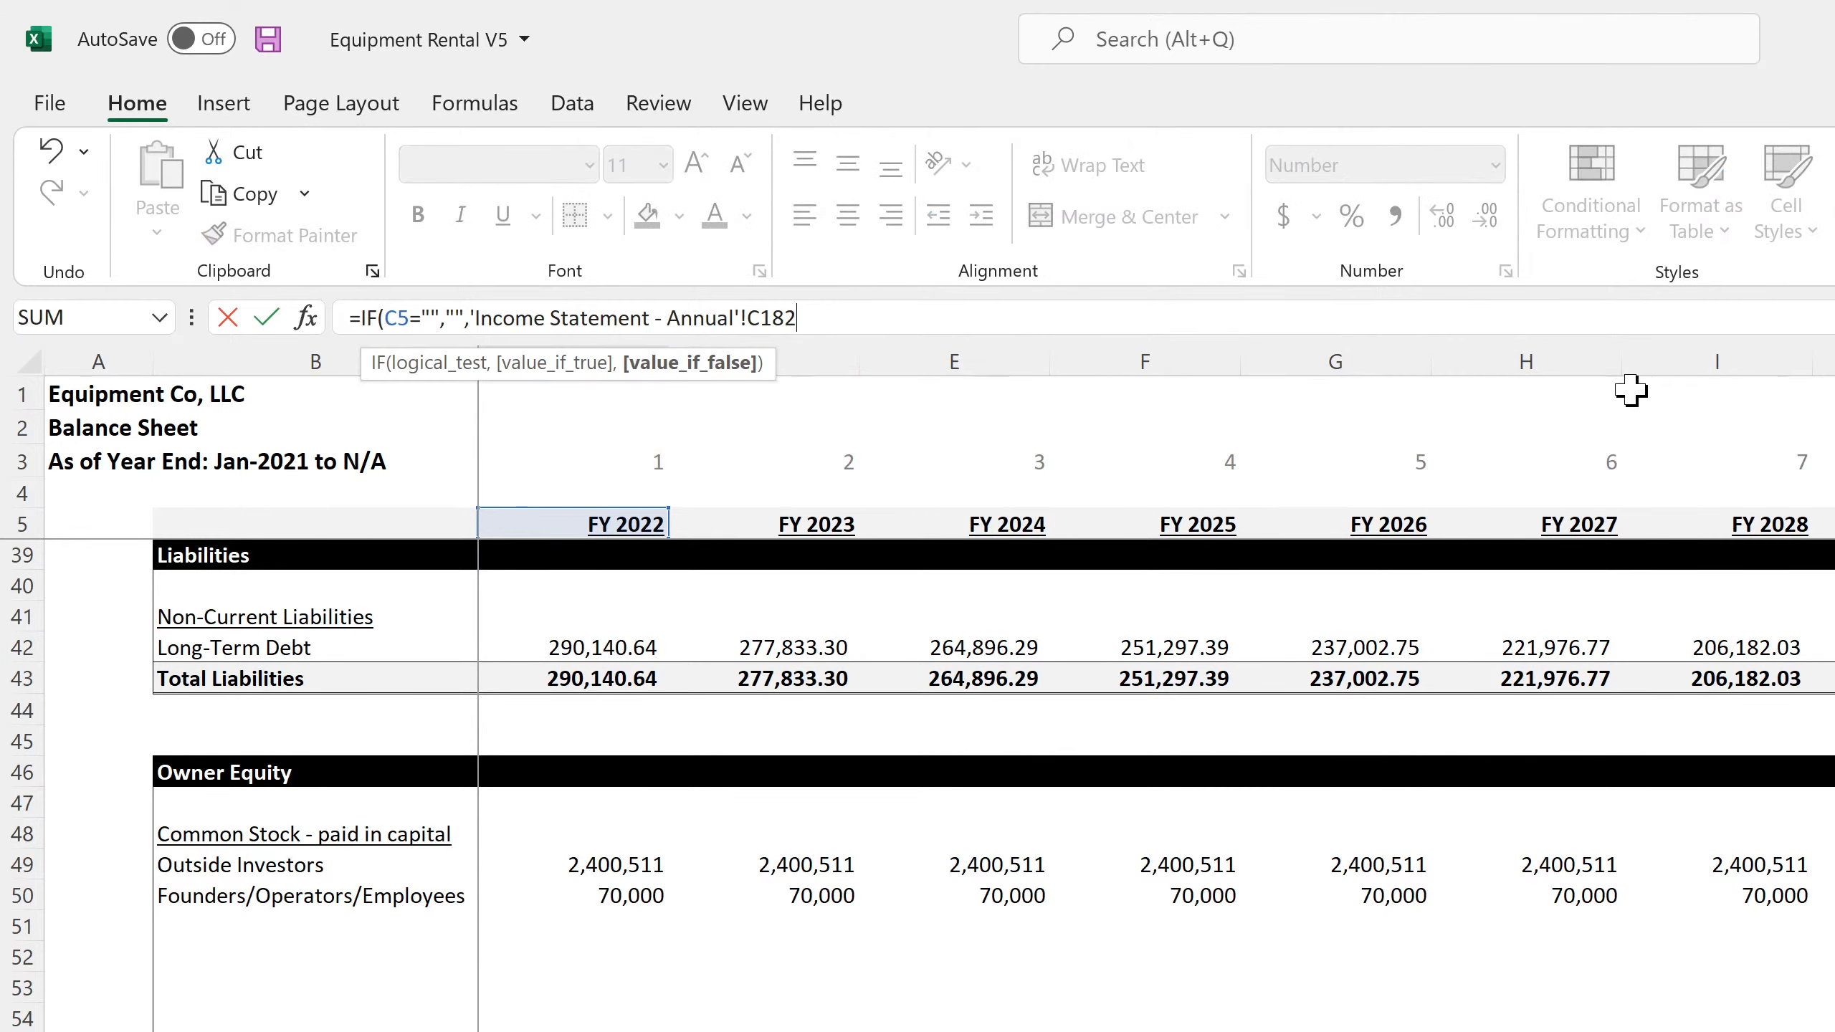
{"action": "key", "text": "Return"}
{"action": "key", "text": "Up"}
Simplify the FY 2023 Retained Earnings formula in D58 to =IF(D5="","",'Income Statement - Annual'!D182+C58)
{"action": "key", "text": "Right"}
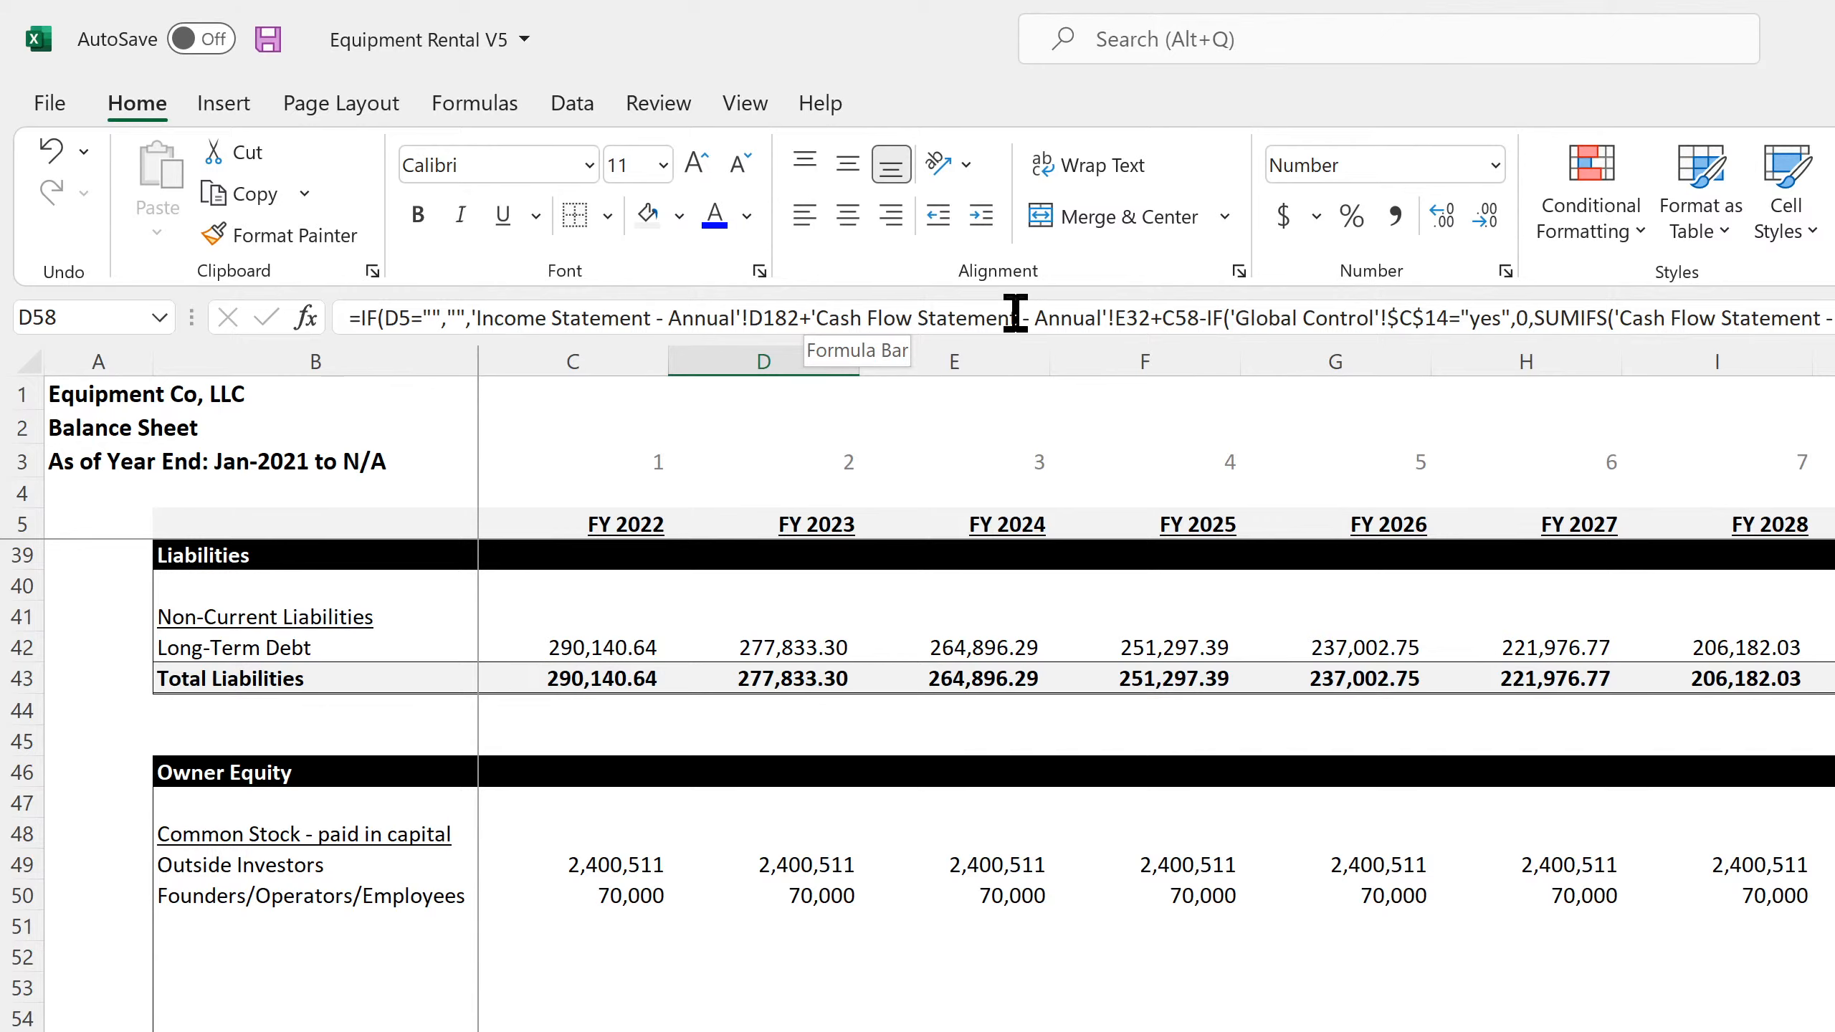
{"action": "left_click_drag", "start_coordinate": [810, 318], "coordinate": [1165, 339]}
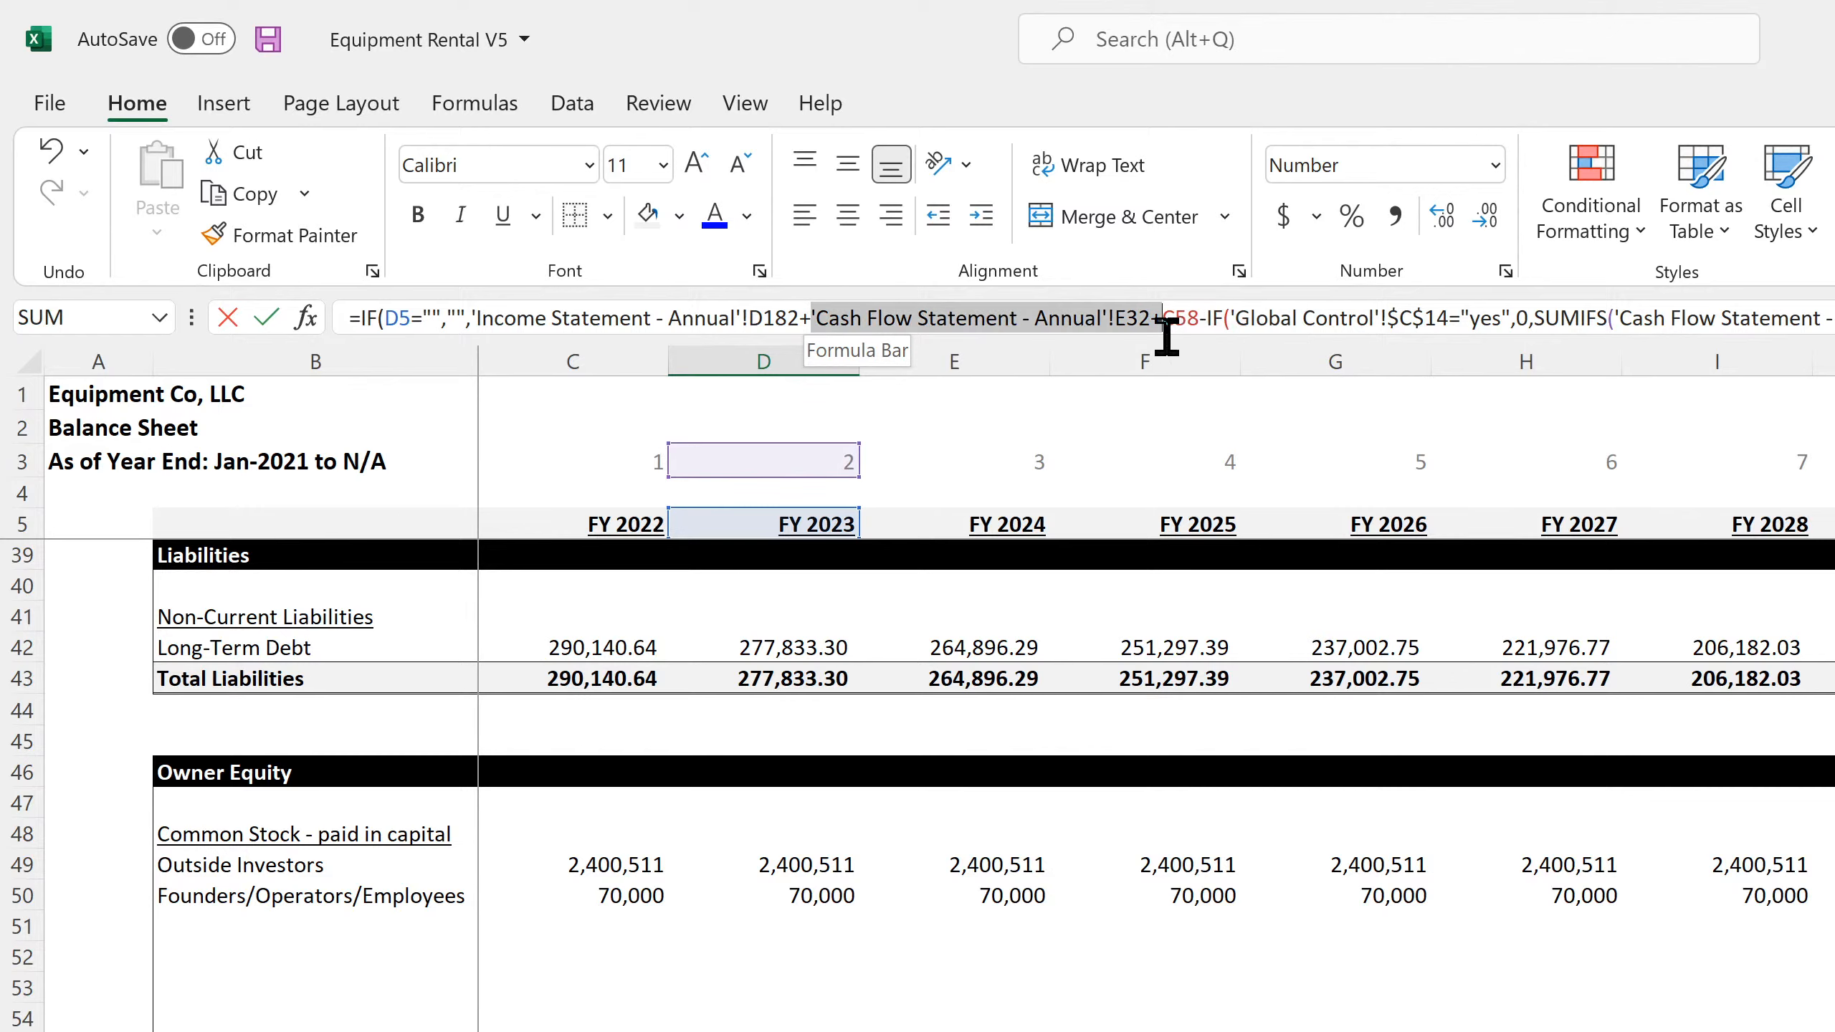
{"action": "key", "text": "BackSpace"}
{"action": "left_click_drag", "start_coordinate": [854, 318], "coordinate": [1827, 318]}
{"action": "key", "text": "BackSpace"}
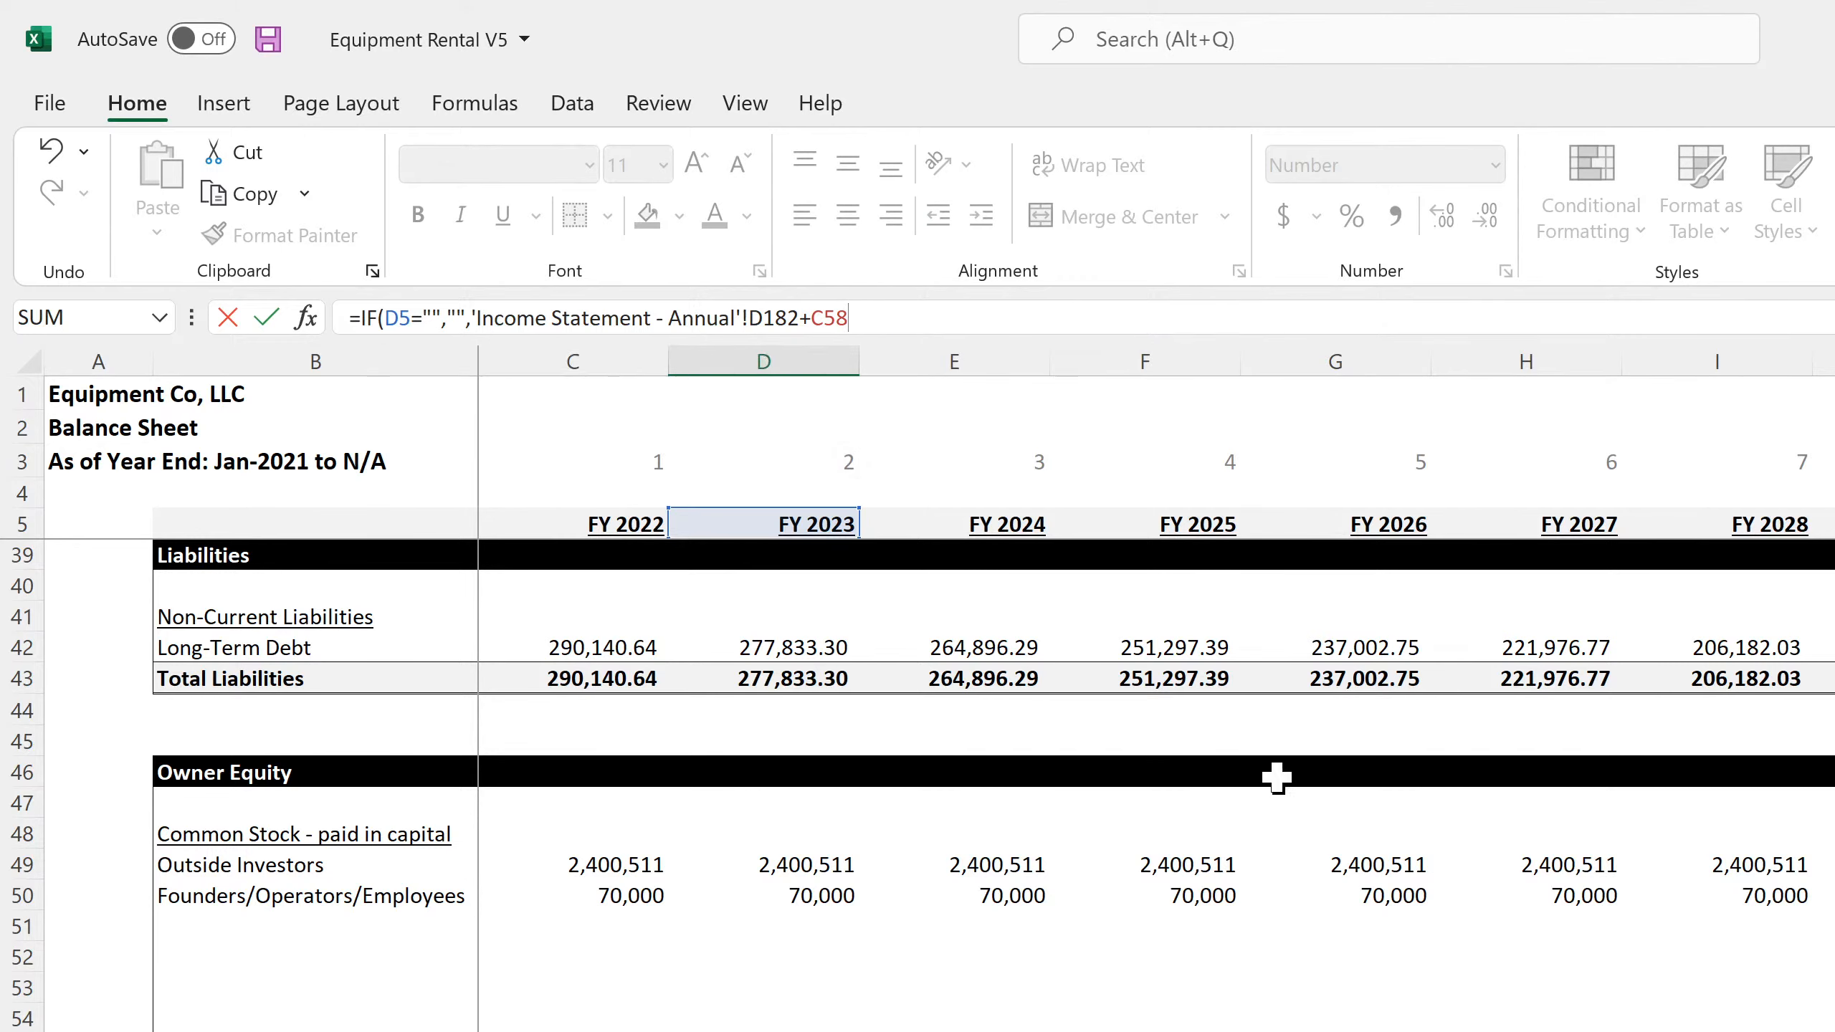
{"action": "key", "text": "Return"}
{"action": "key", "text": "Up"}
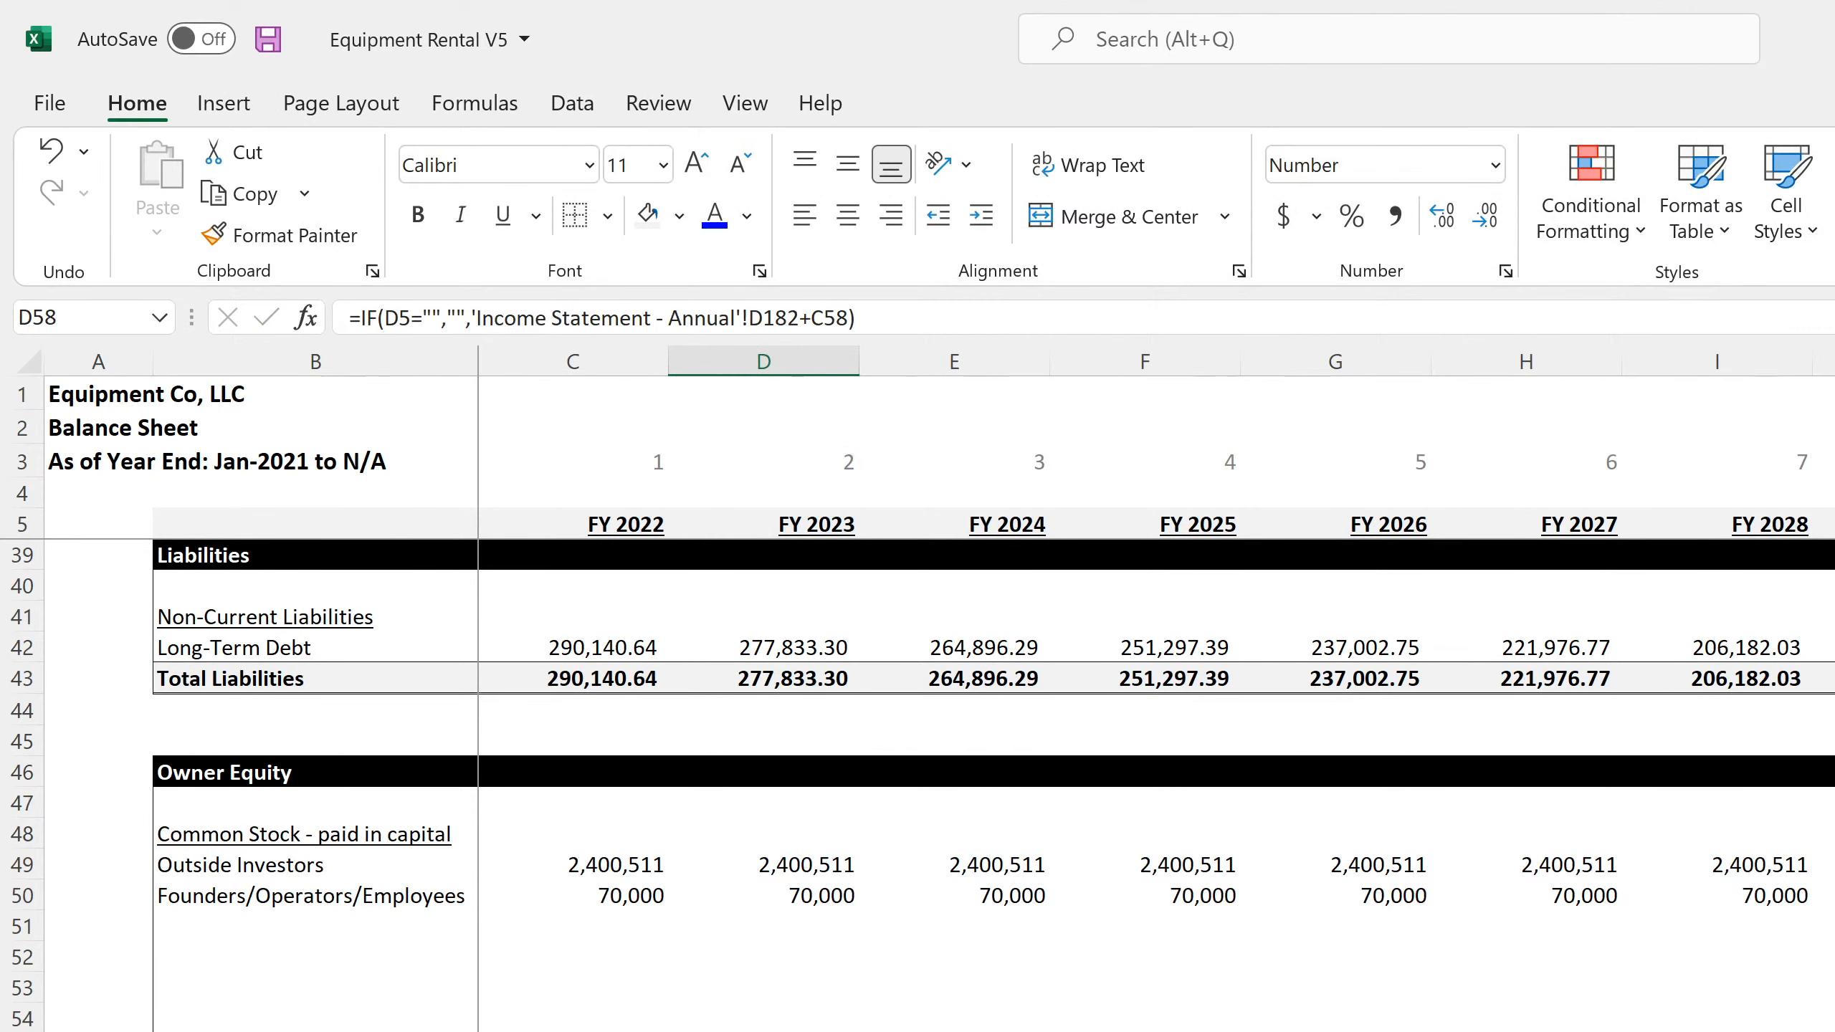
Fill the D58 Retained Earnings formula across the remaining years, save the workbook and check the formula in L58
{"action": "key", "text": "ctrl+shift+Right"}
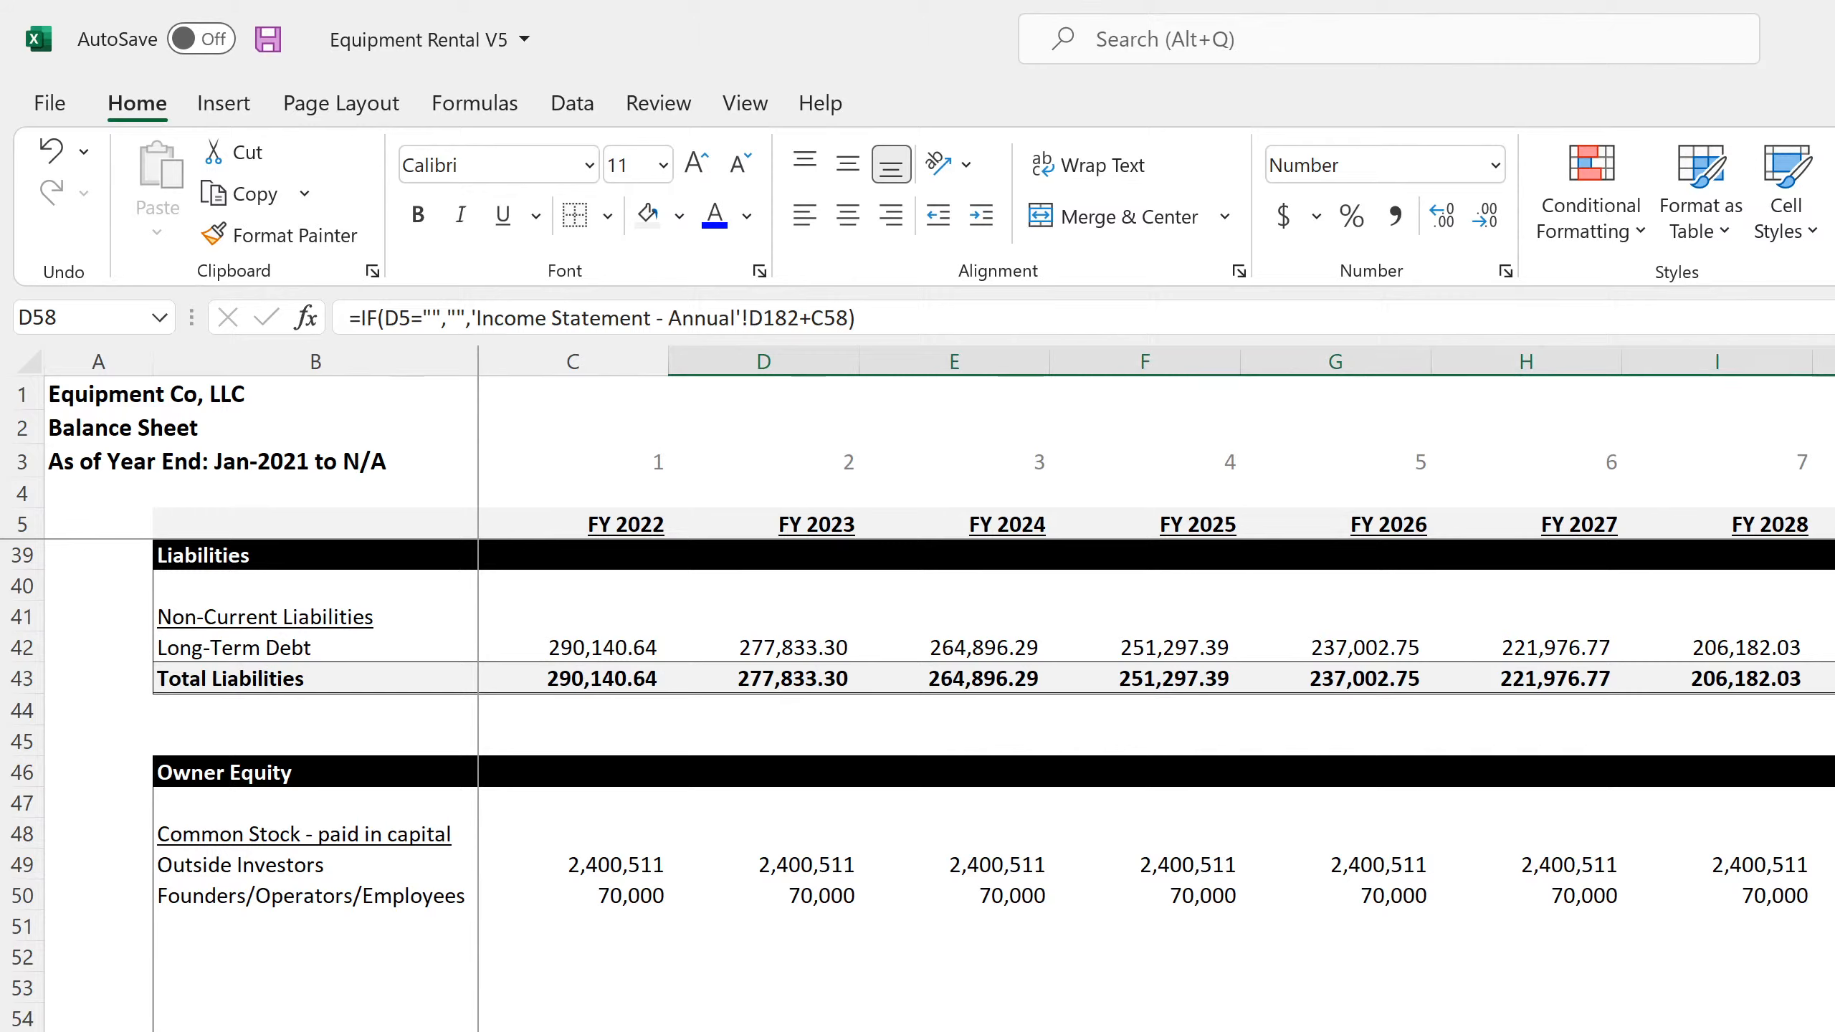
{"action": "left_click", "coordinate": [269, 34]}
{"action": "left_click", "coordinate": [22, 1031]}
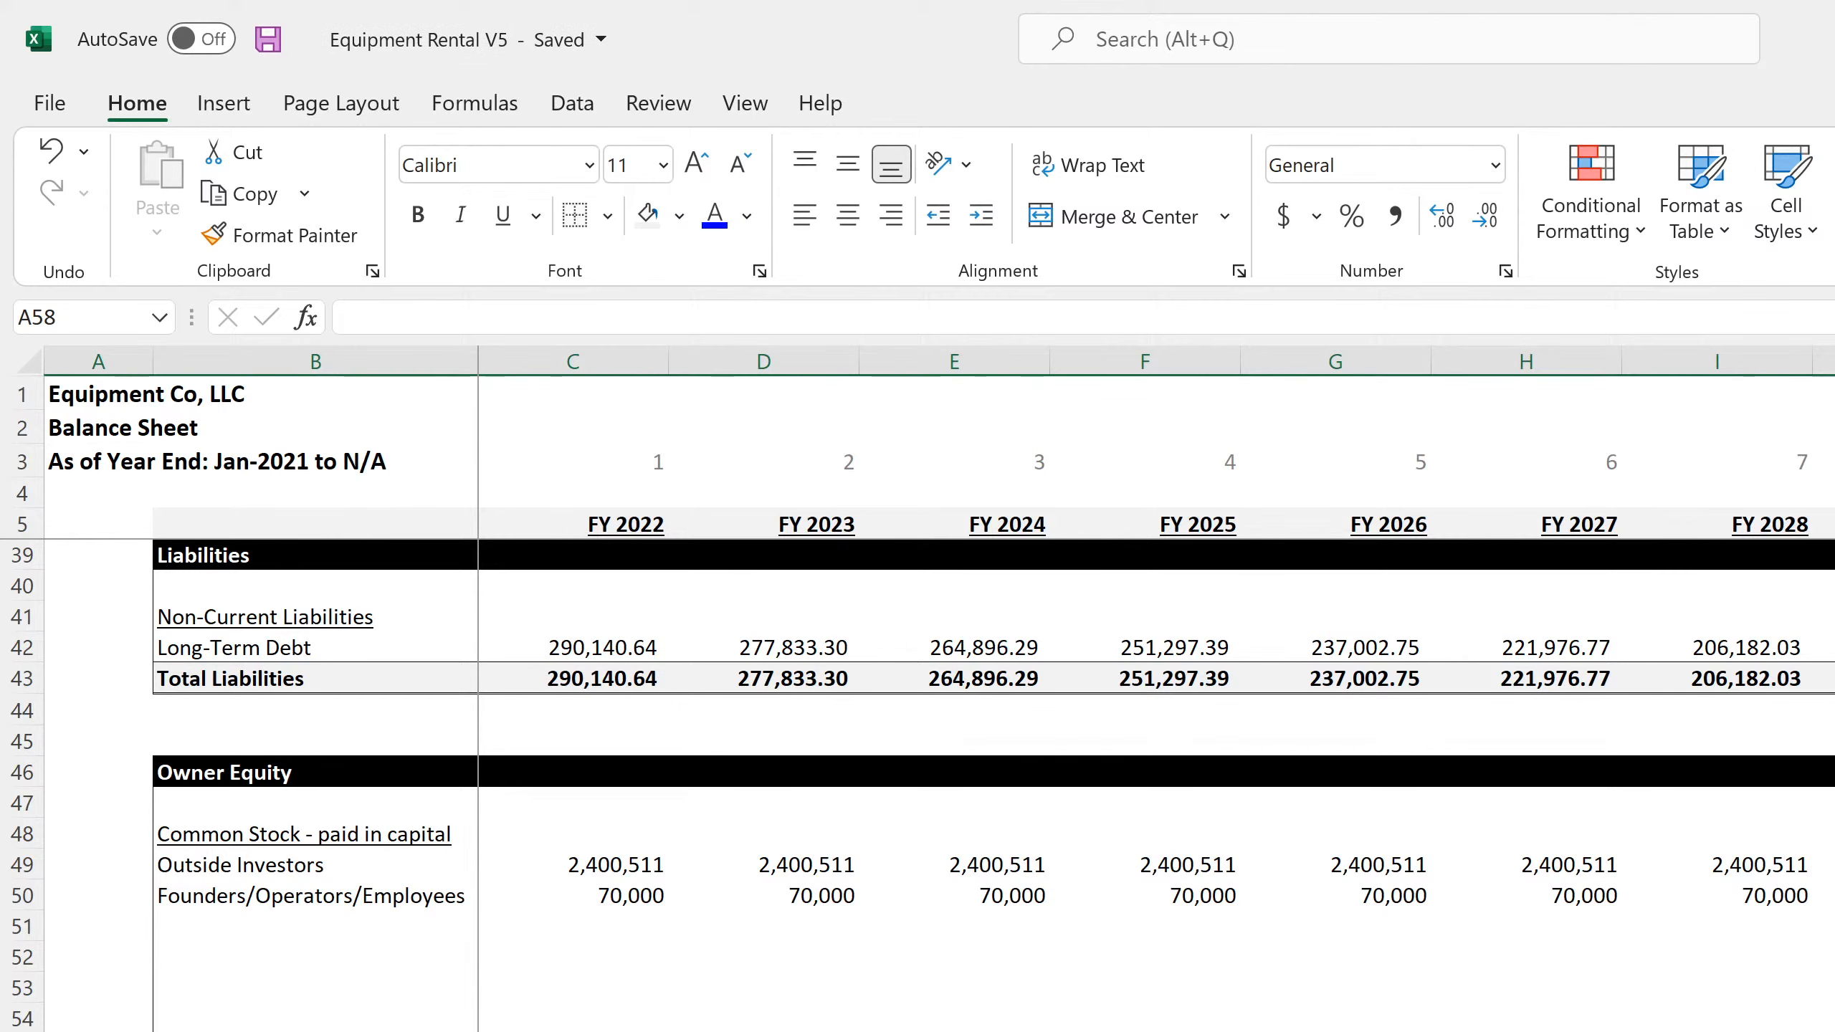
{"action": "left_click", "coordinate": [1834, 1031]}
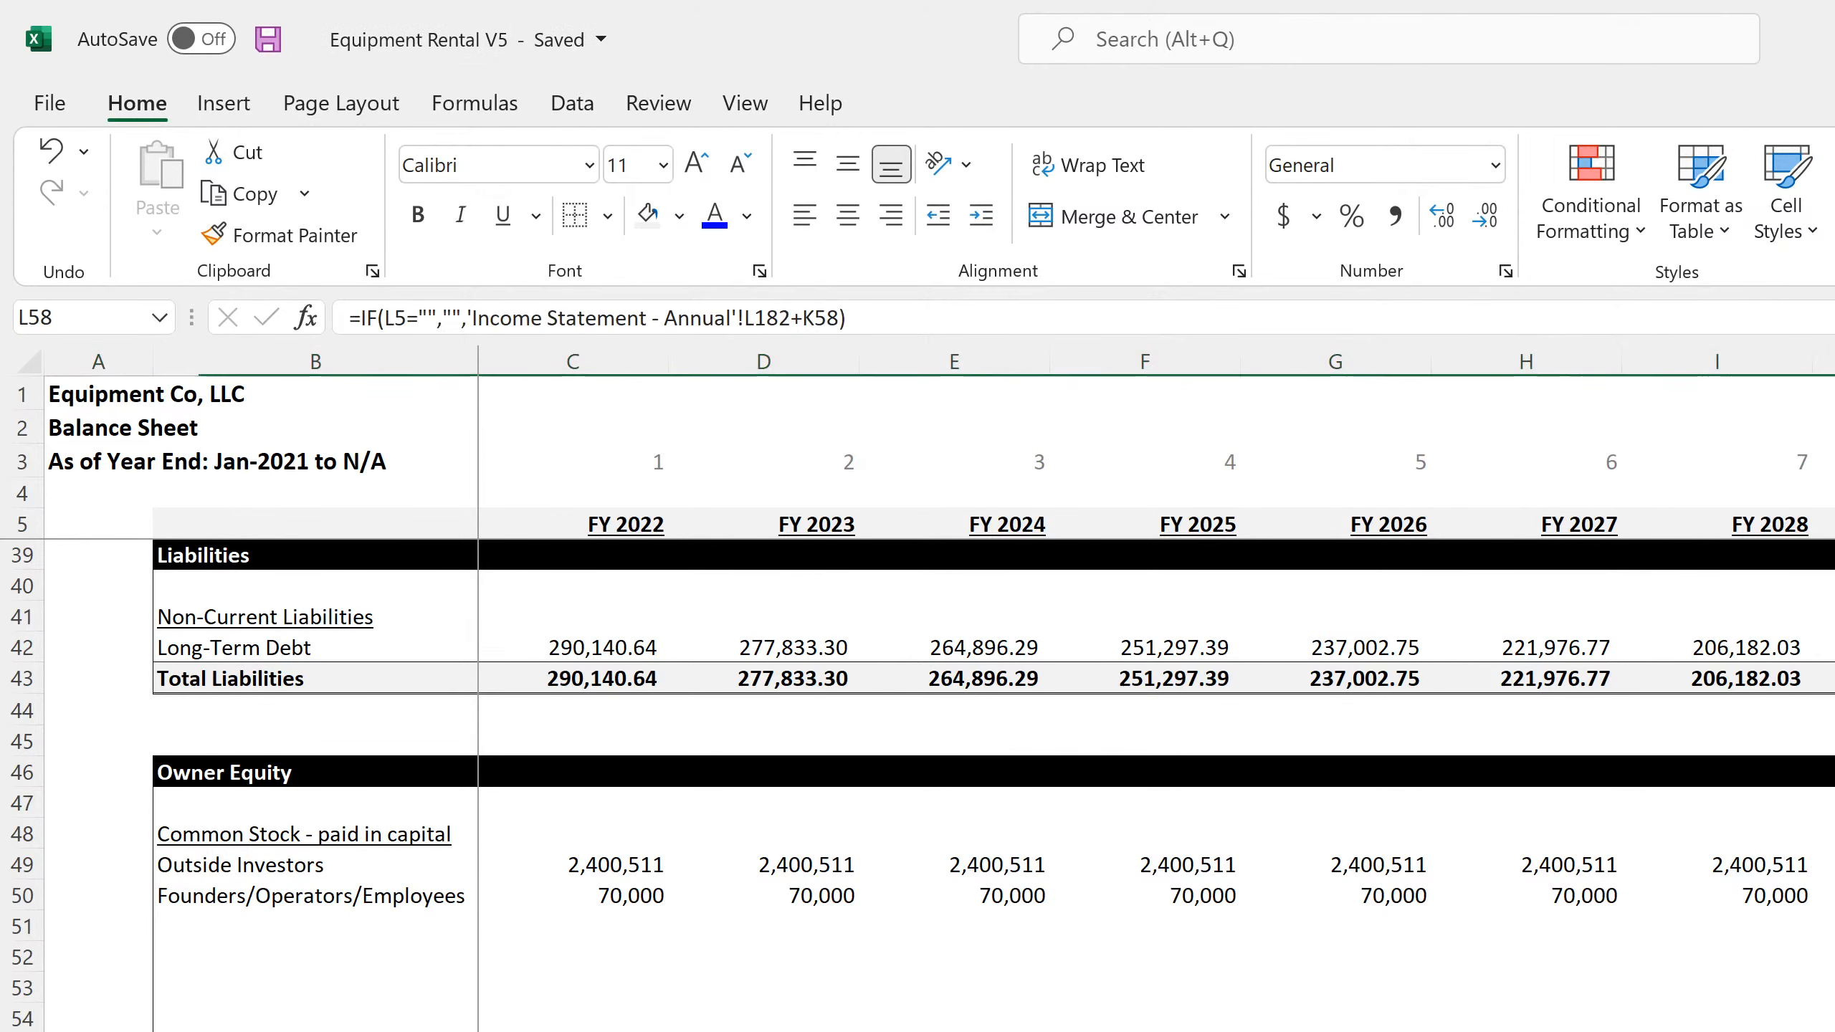
Compare the final-period retained earnings and equity figures between the monthly and annual balance sheets
{"action": "key", "text": "ctrl+Page_Up"}
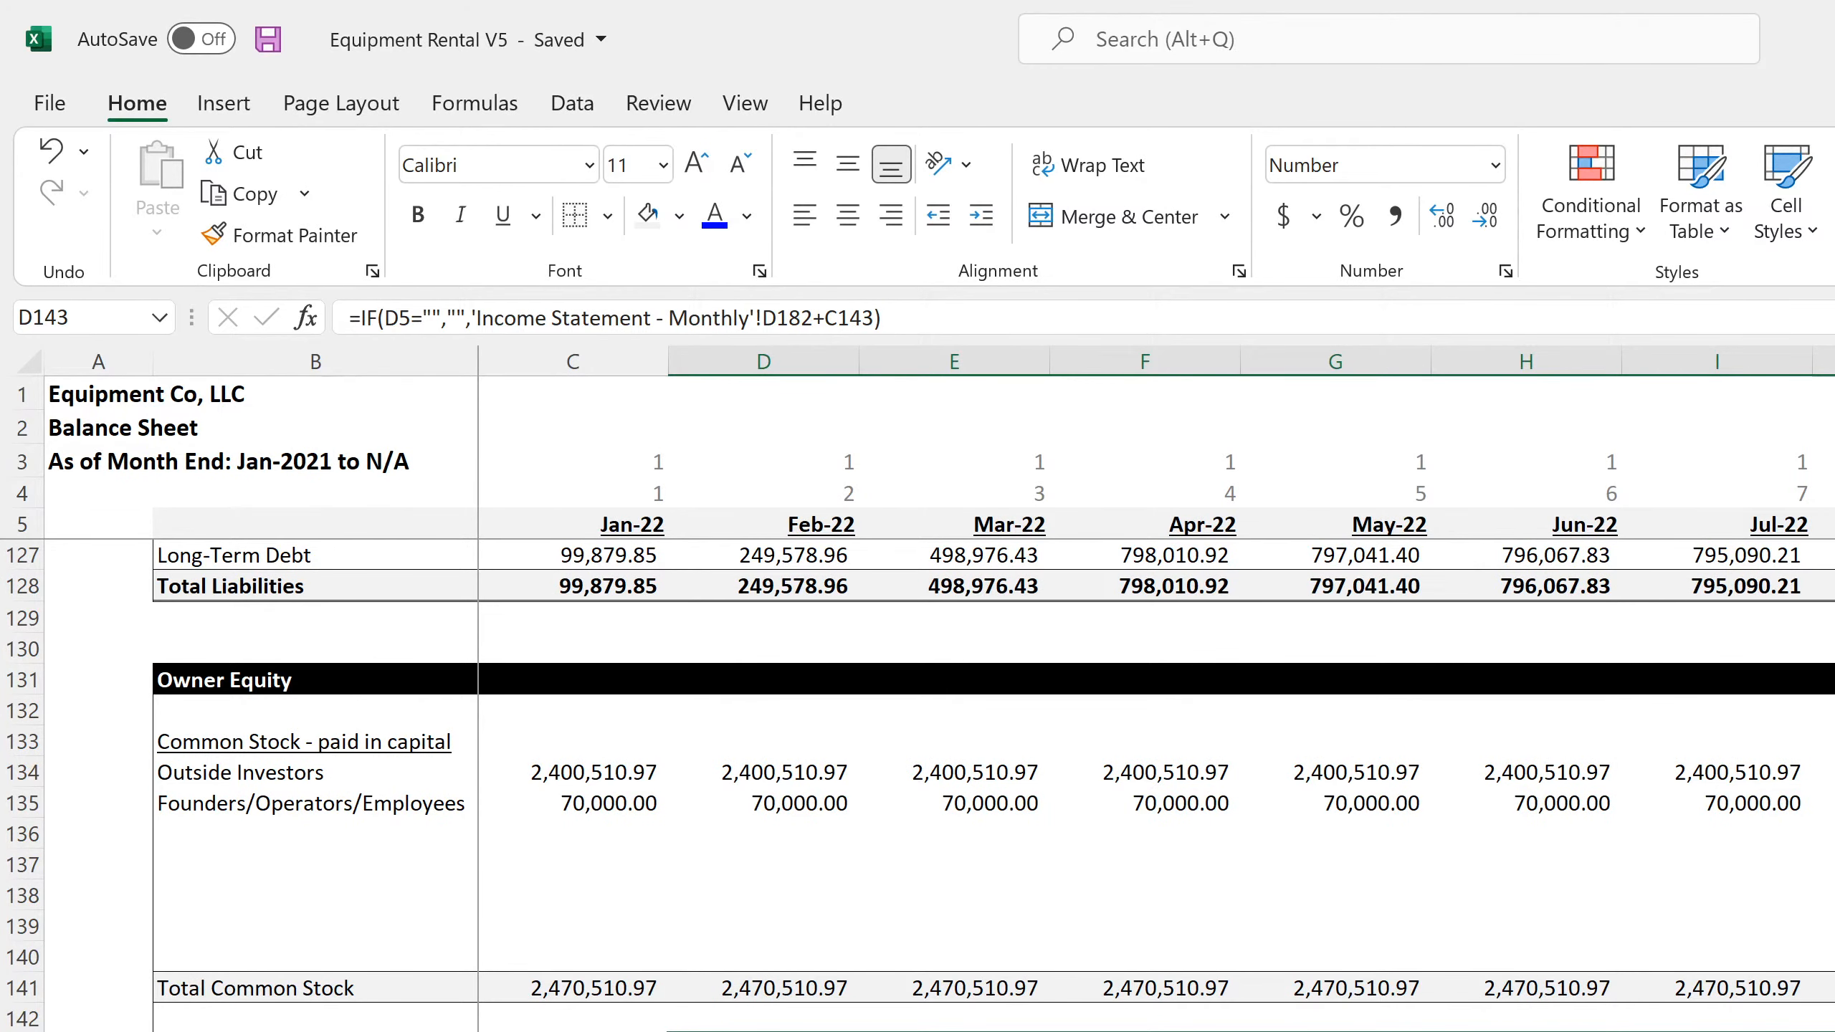
{"action": "key", "text": "ctrl+shift+Right"}
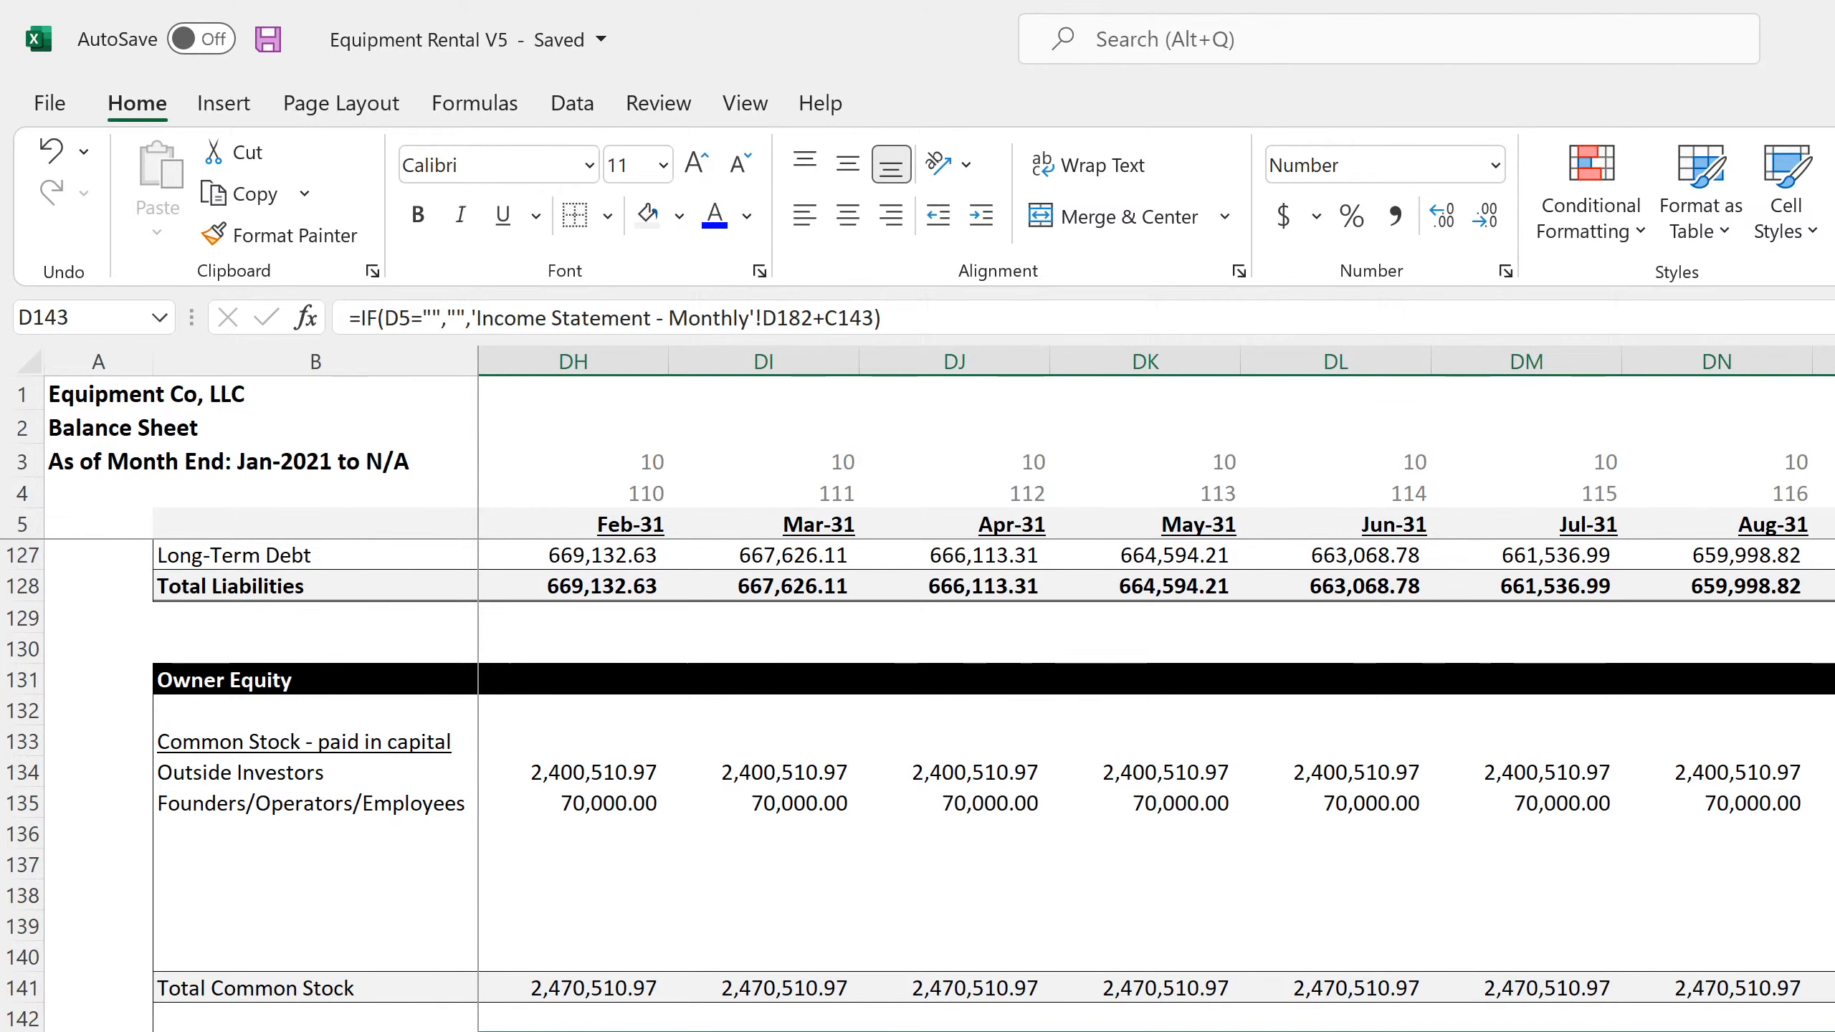
{"action": "scroll", "coordinate": [1156, 773], "scroll_direction": "left", "scroll_amount": 20}
{"action": "scroll", "coordinate": [1156, 773], "scroll_direction": "right", "scroll_amount": 20}
{"action": "key", "text": "ctrl+Page_Down"}
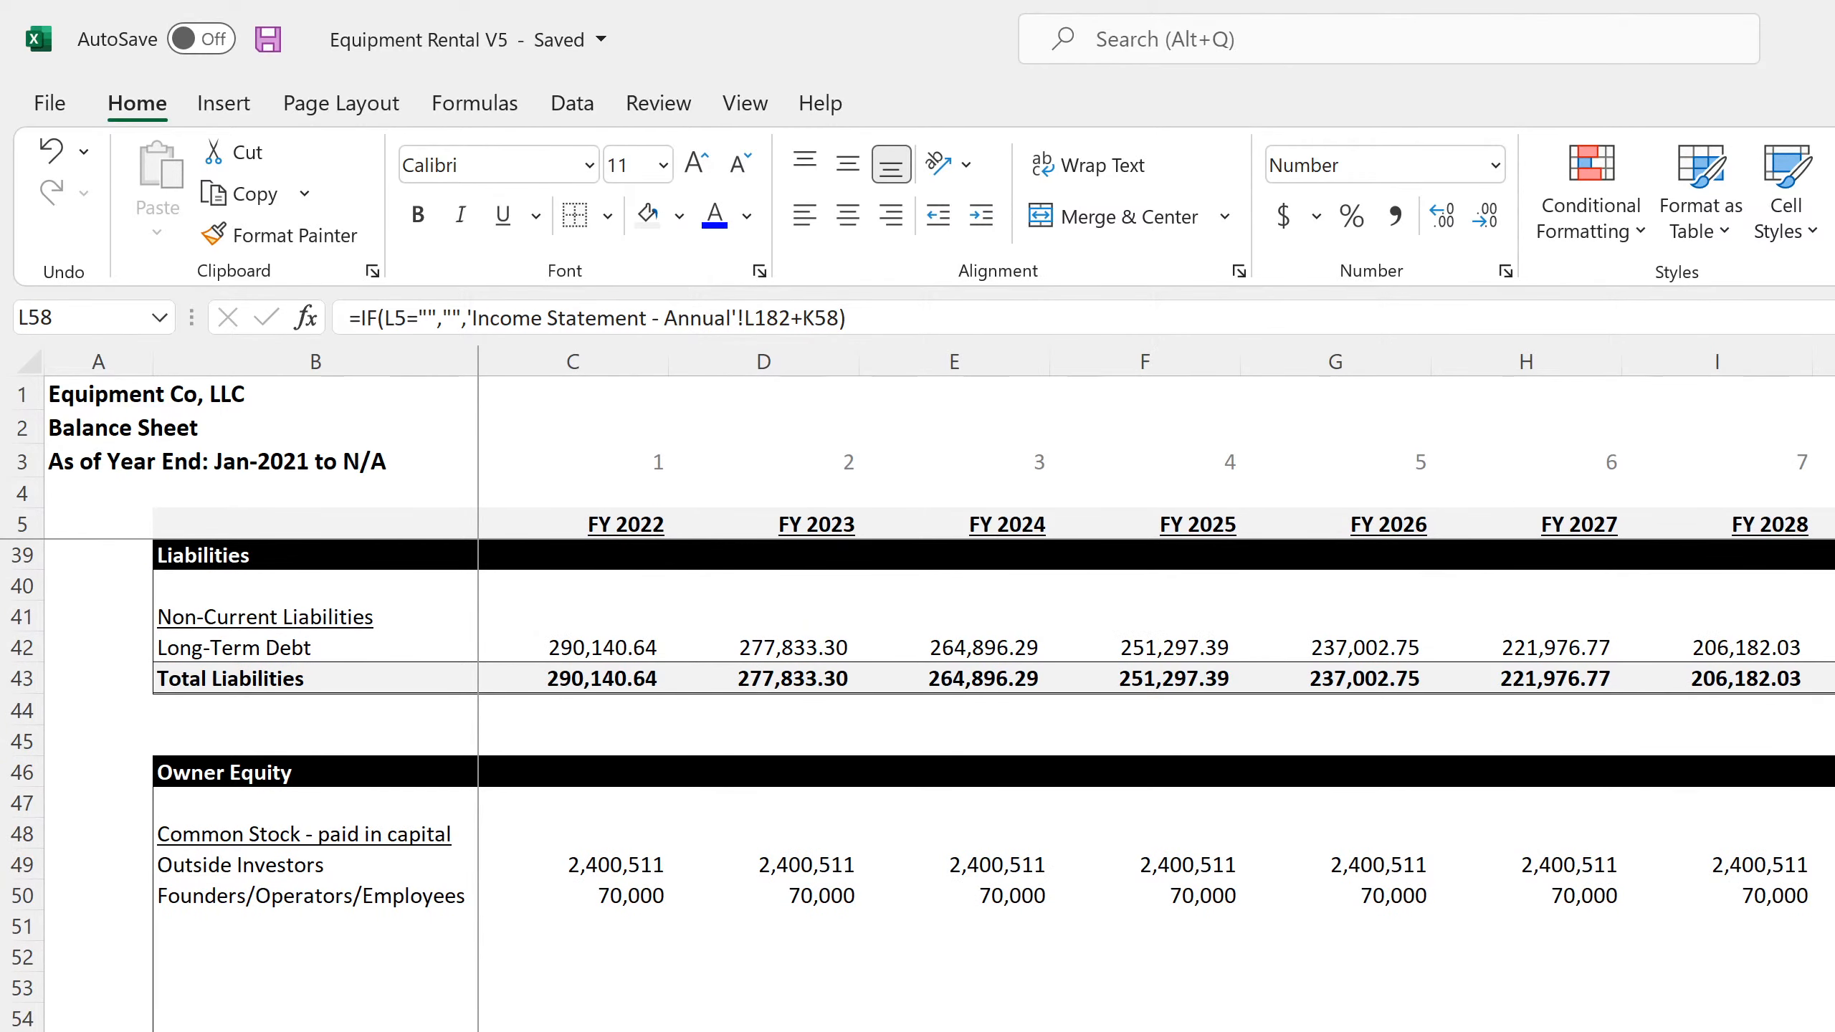
{"action": "key", "text": "ctrl+Page_Up"}
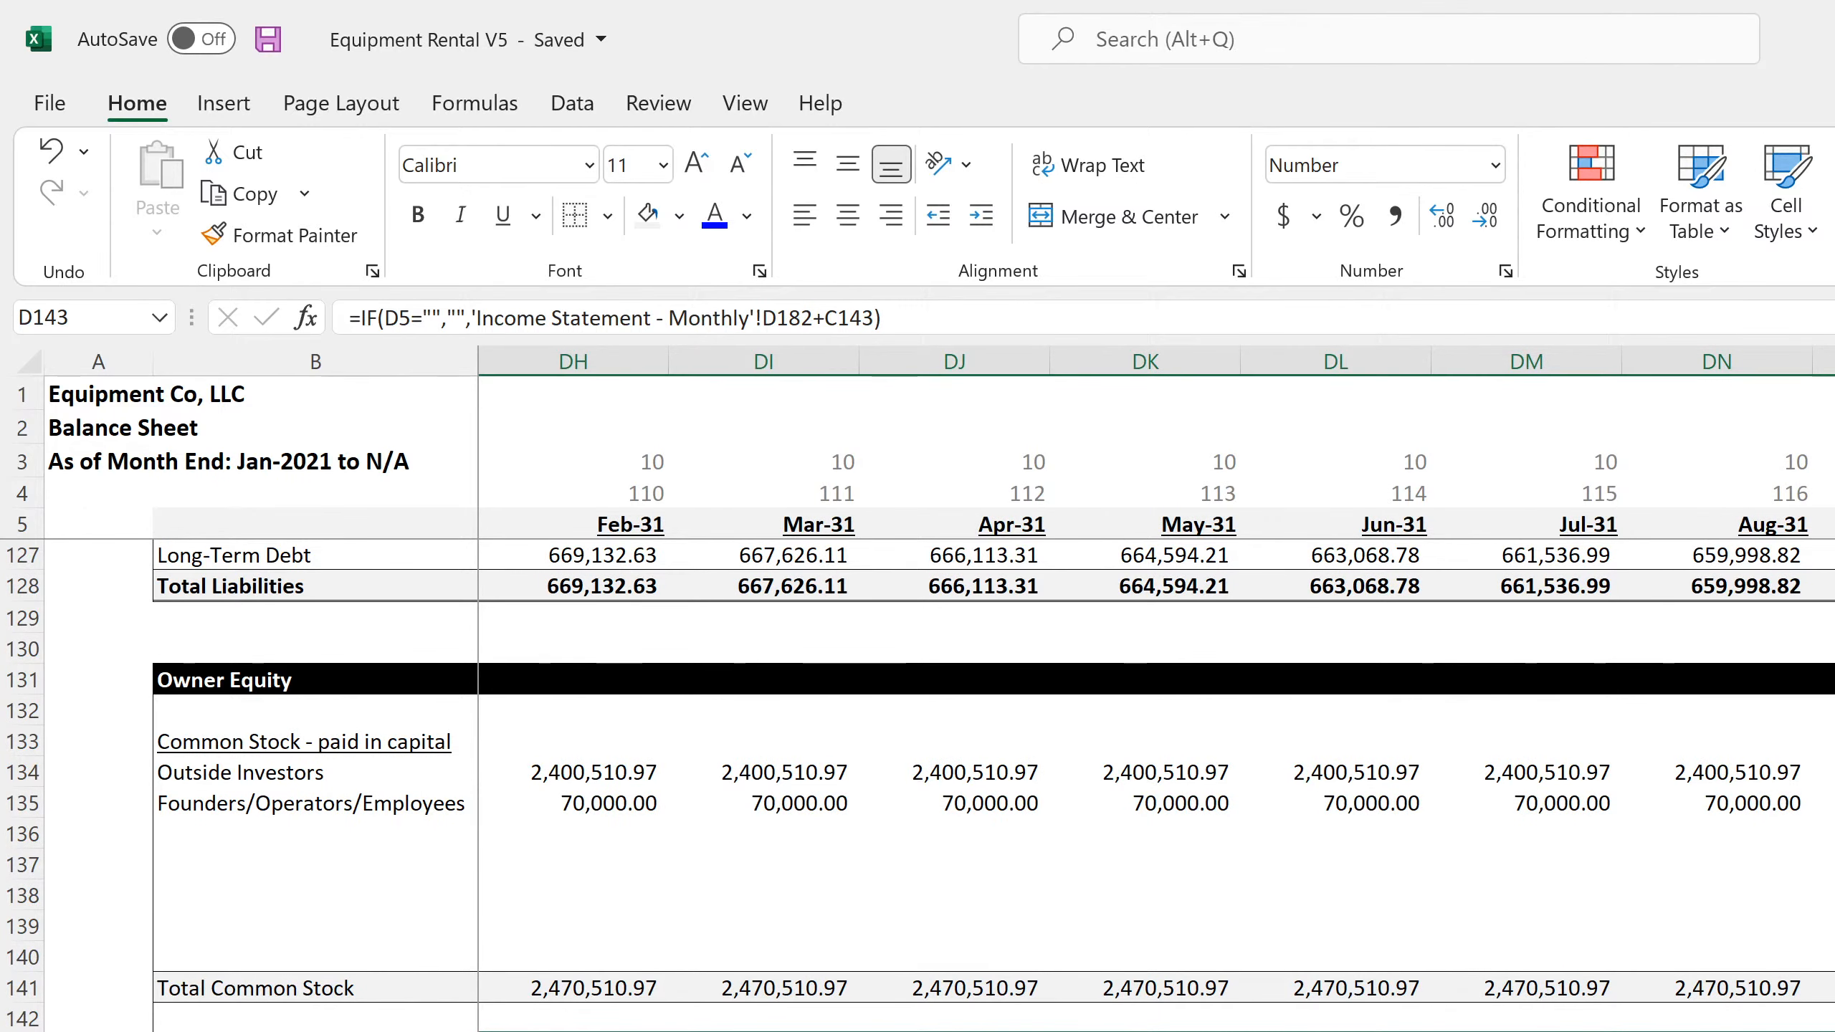
{"action": "key", "text": "ctrl+Page_Down"}
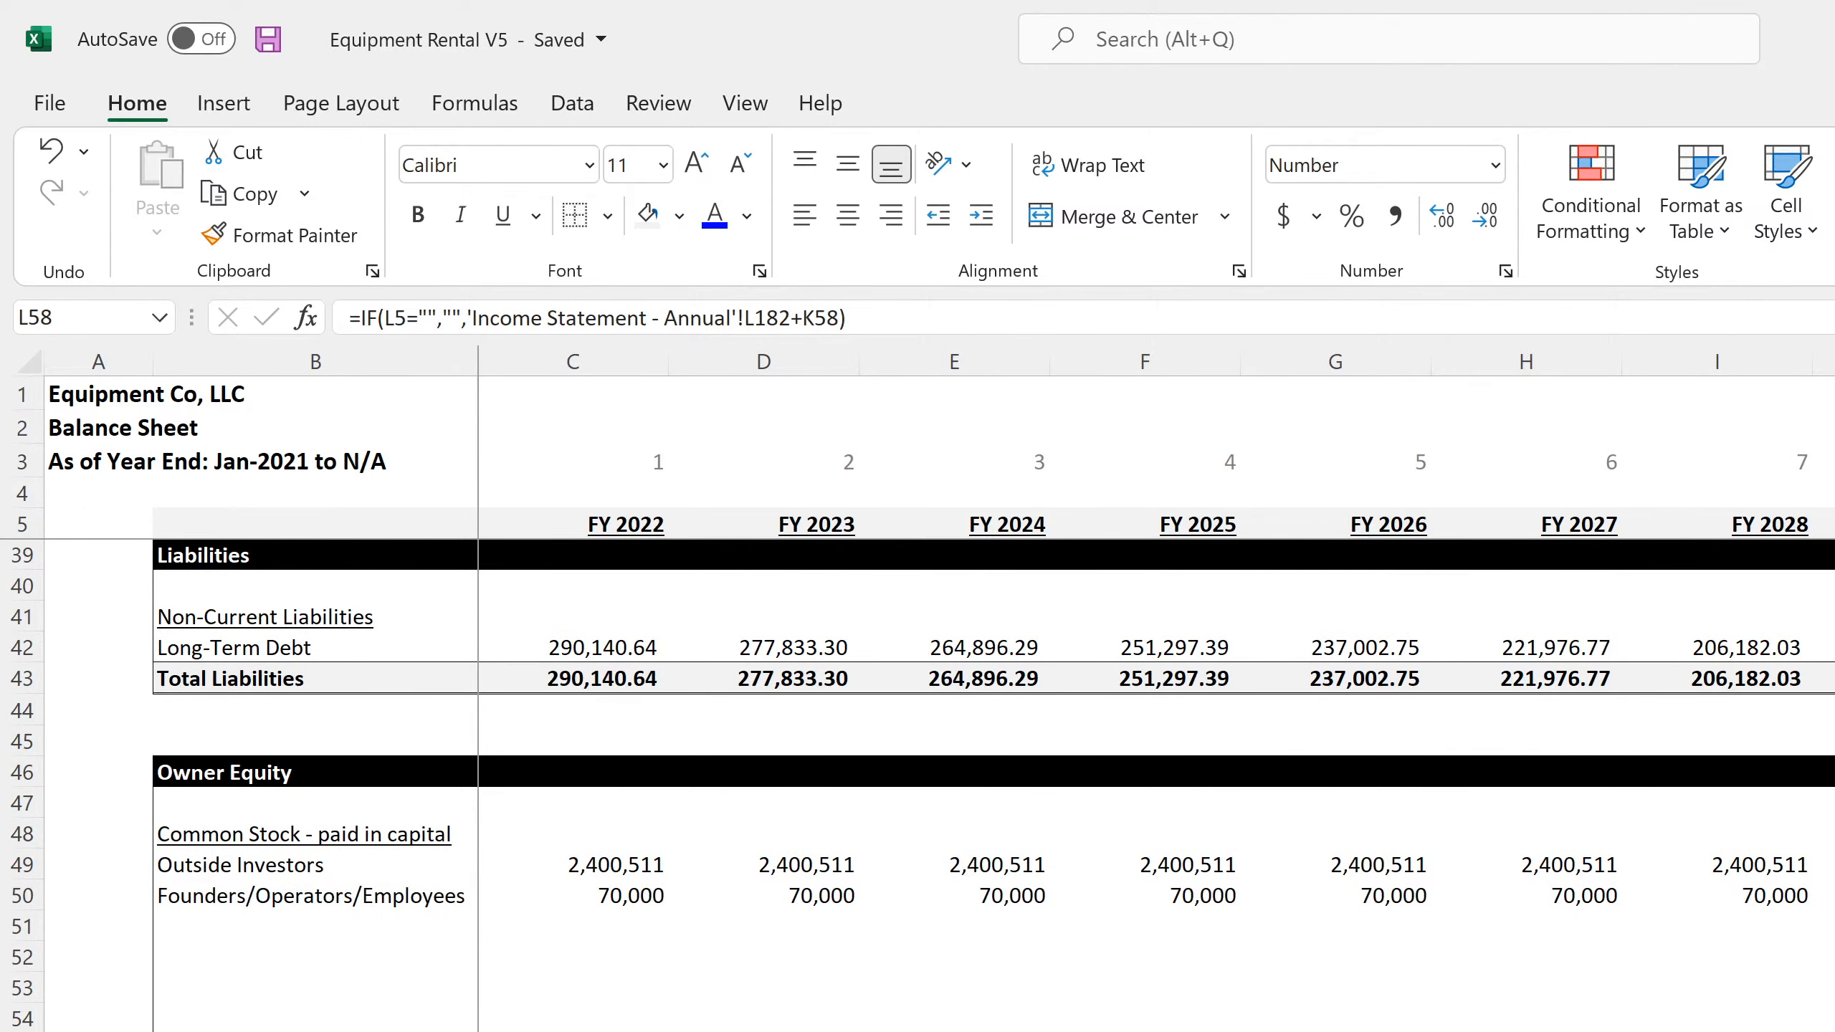
{"action": "key", "text": "ctrl+Page_Up"}
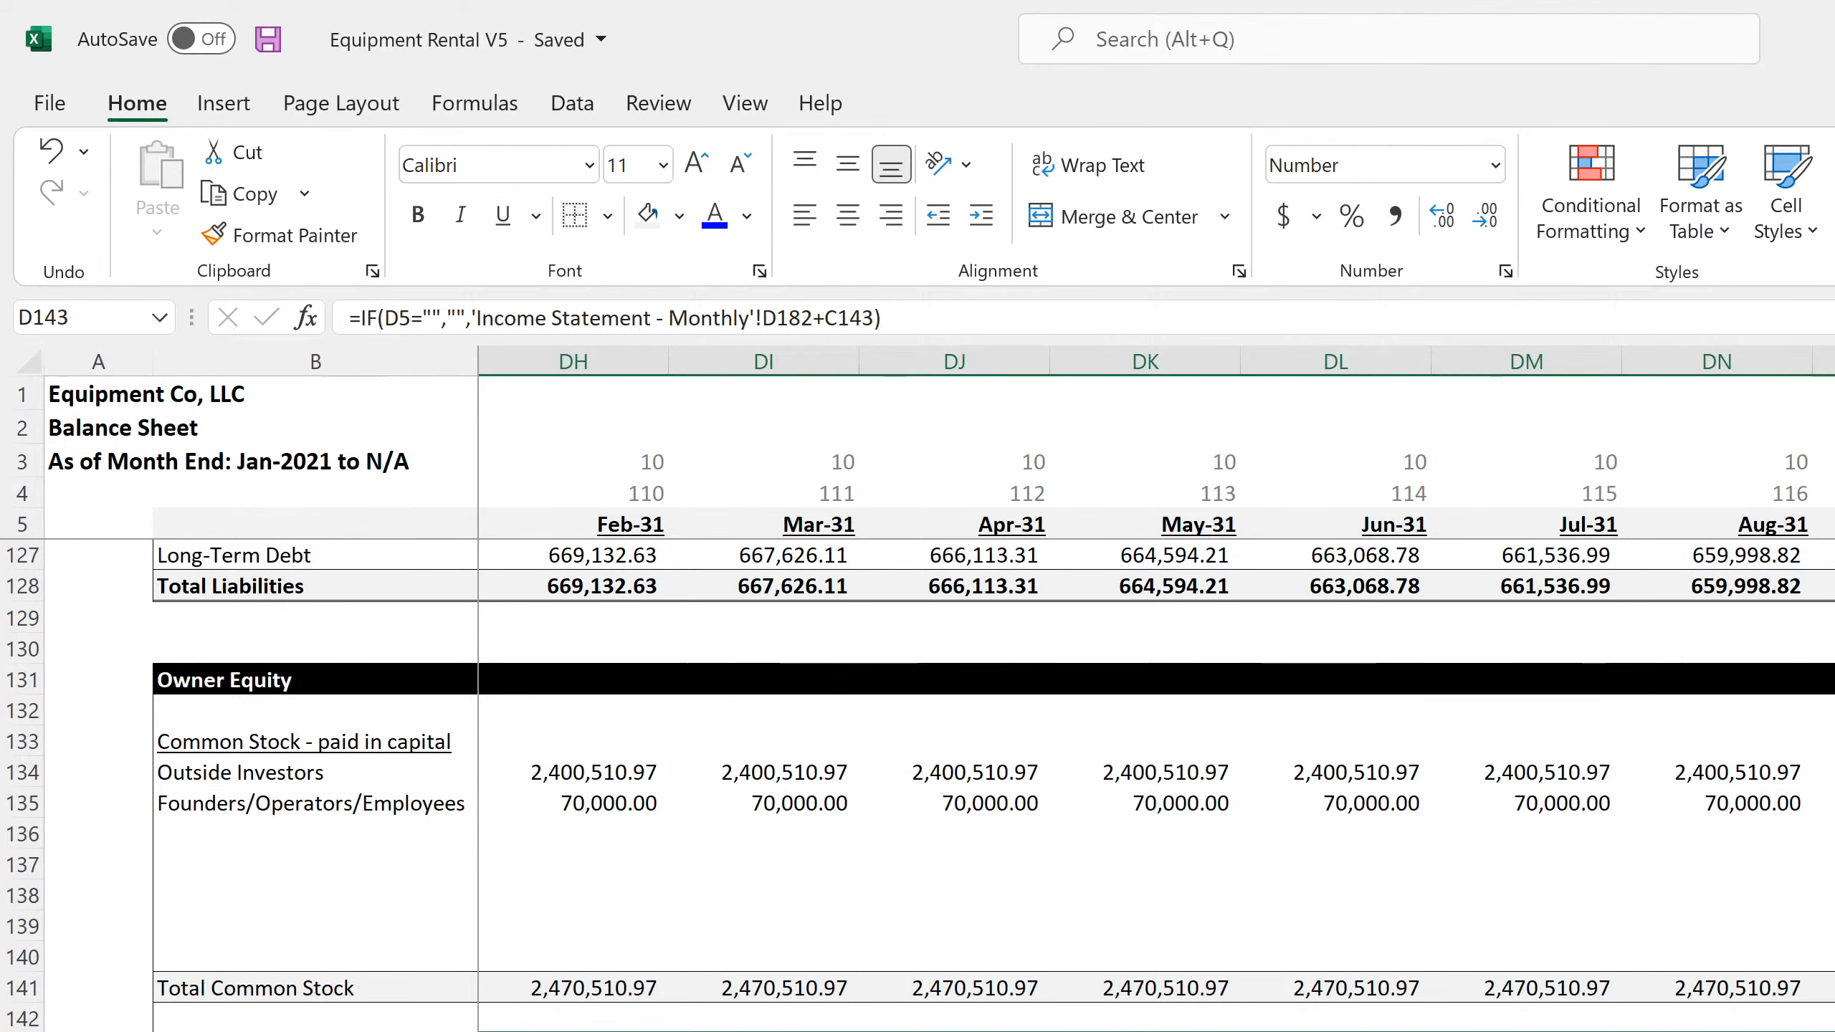
{"action": "key", "text": "ctrl+Page_Down"}
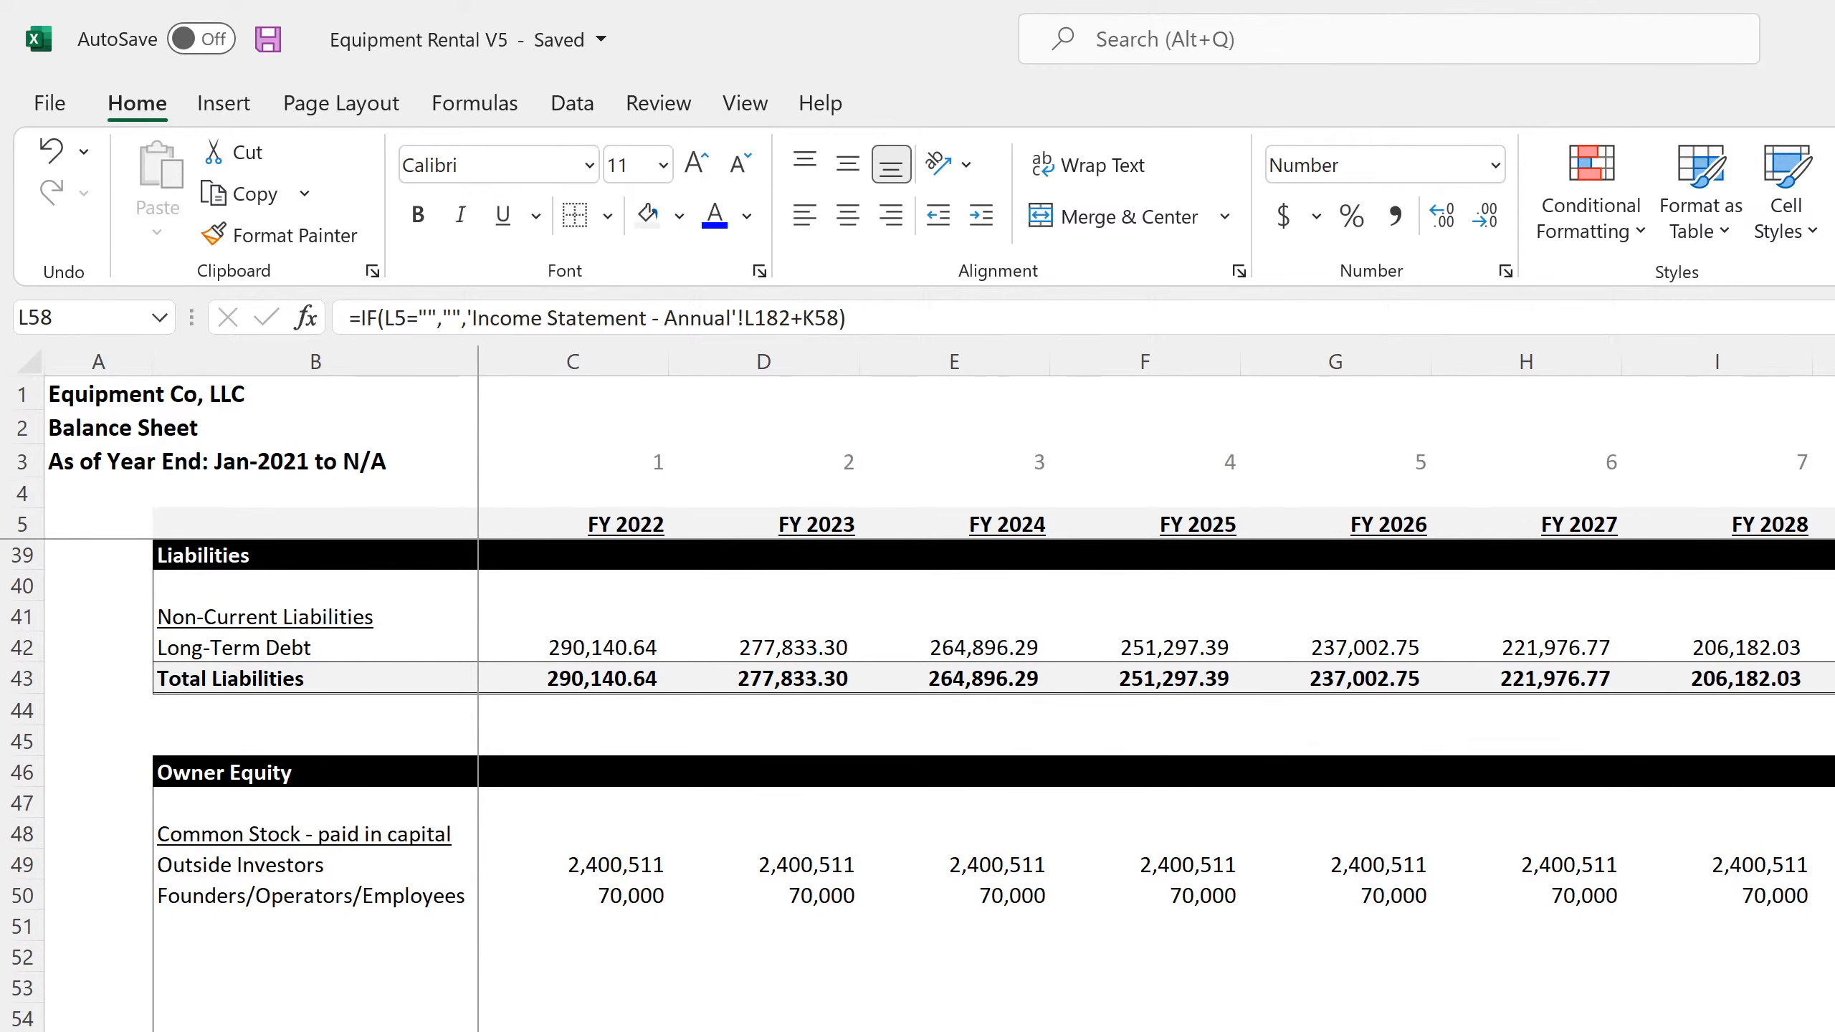
Inspect the formula in L62 of the annual balance sheet and trace its references to L60 and L43
{"action": "key", "text": "Down"}
{"action": "key", "text": "Down"}
{"action": "key", "text": "Down"}
{"action": "key", "text": "Down"}
{"action": "key", "text": "F2"}
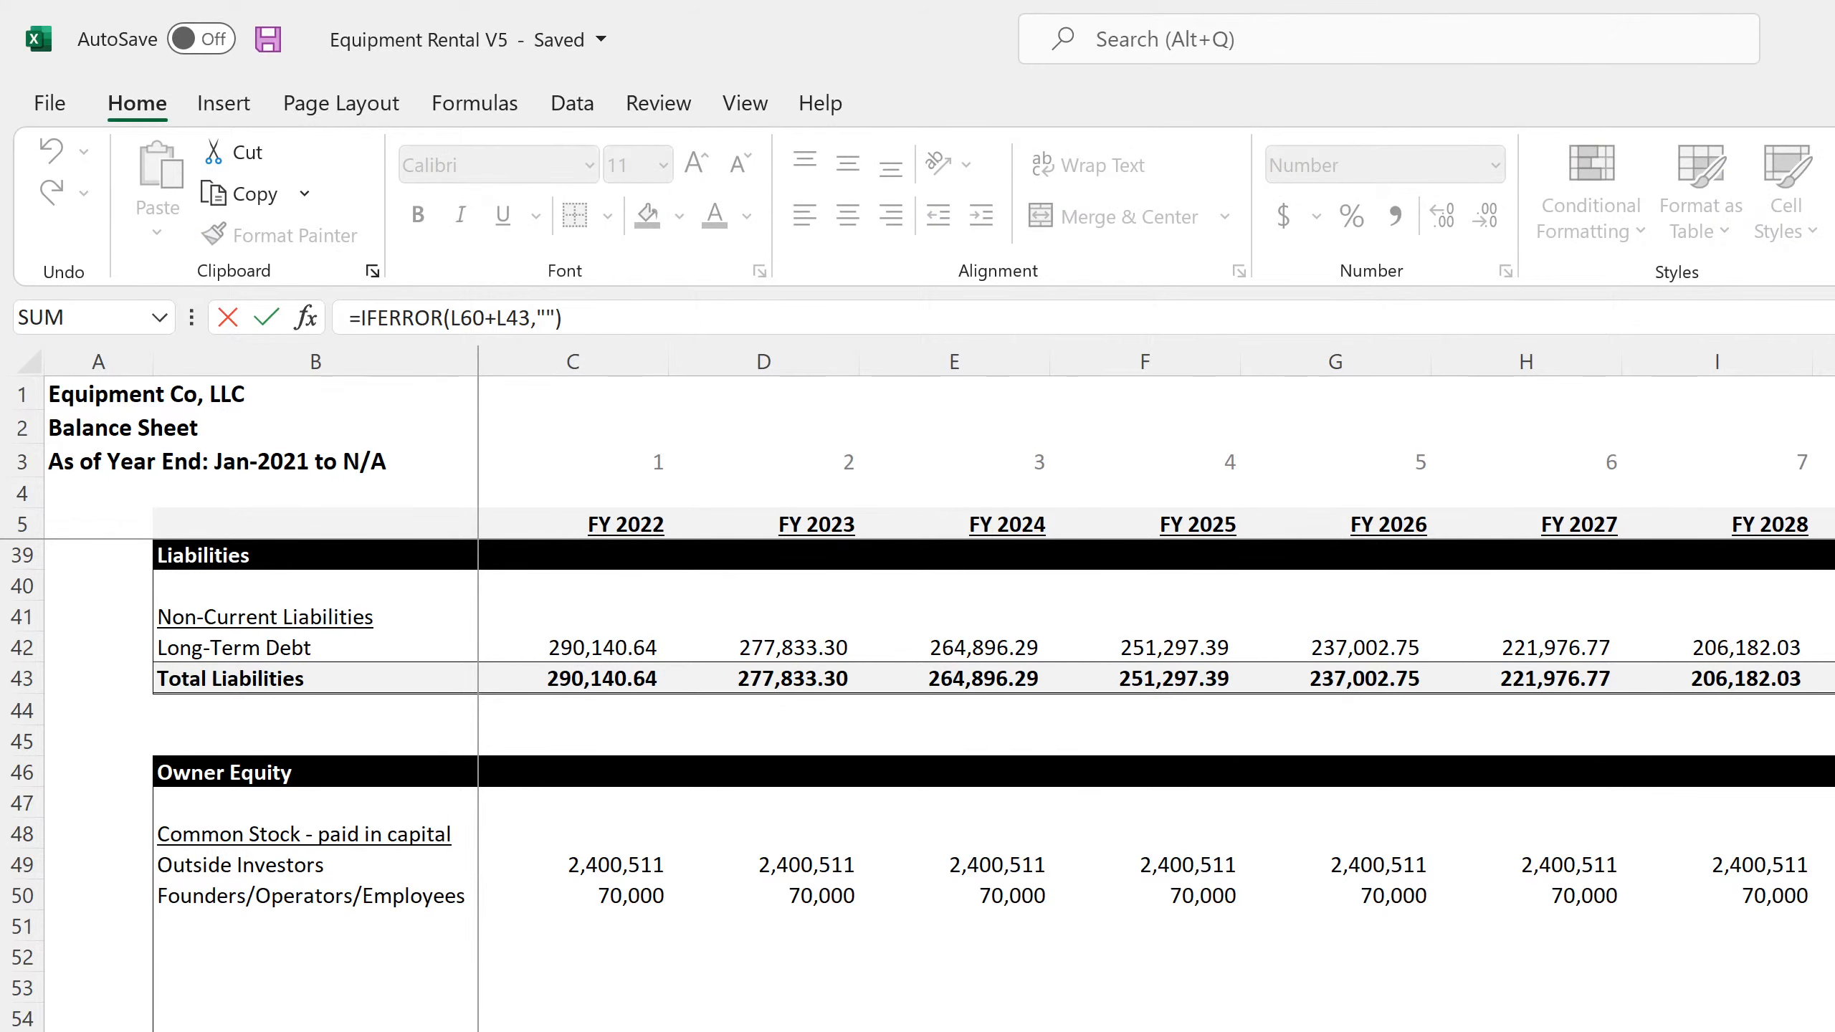
{"action": "scroll", "coordinate": [939, 786], "scroll_direction": "up", "scroll_amount": 4}
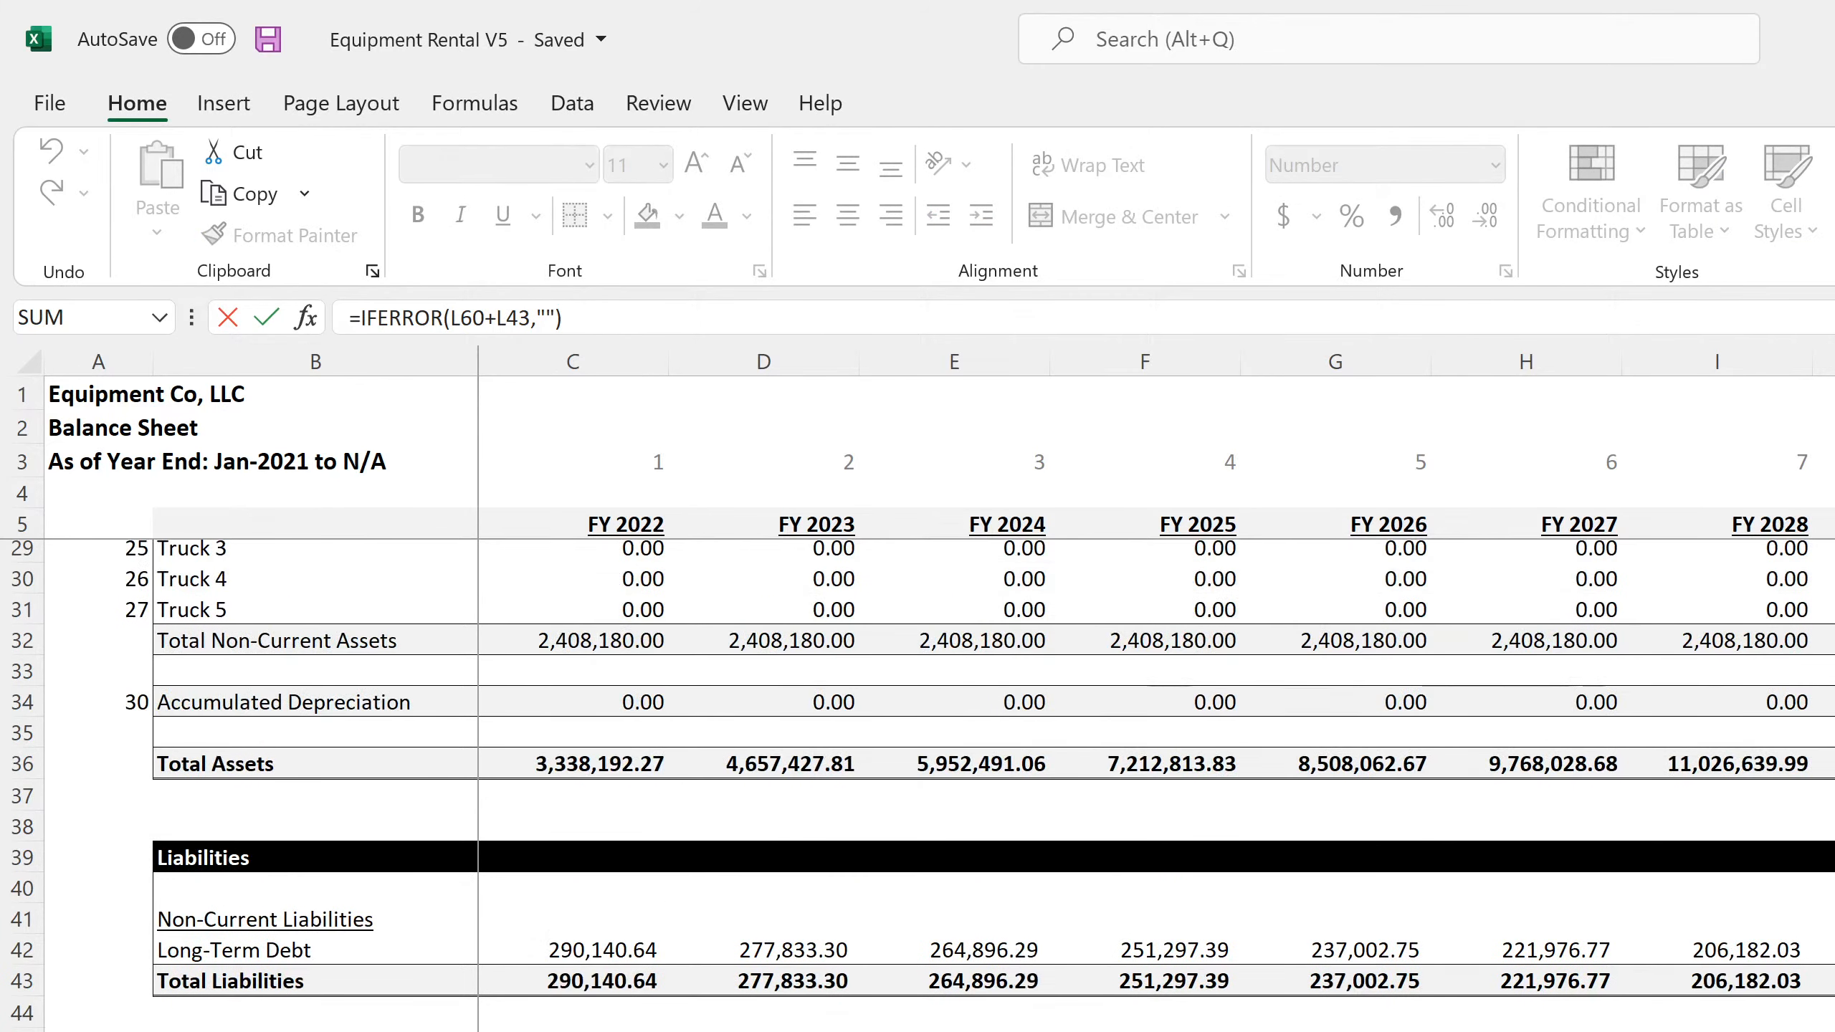
{"action": "key", "text": "Return"}
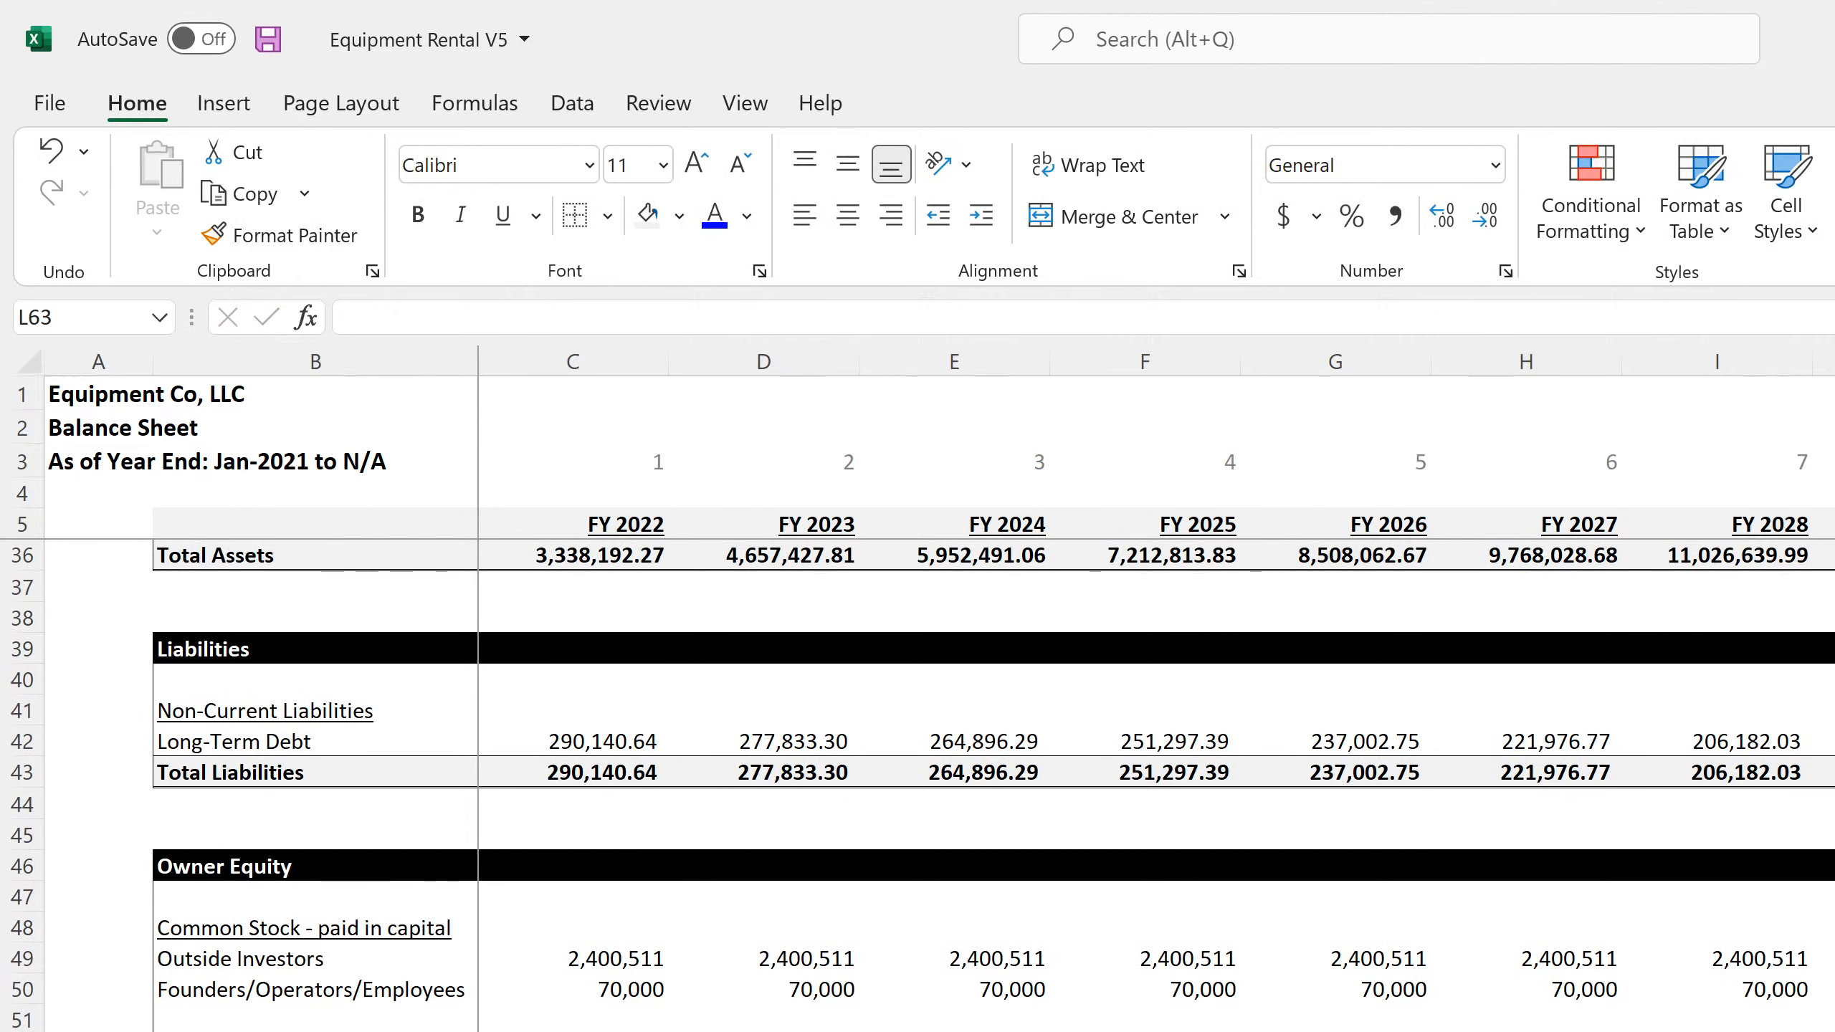
Inspect the annual Total Liabilities formula in L43 and the monthly Long-Term Debt formula in DR127
{"action": "left_click", "coordinate": [1834, 772]}
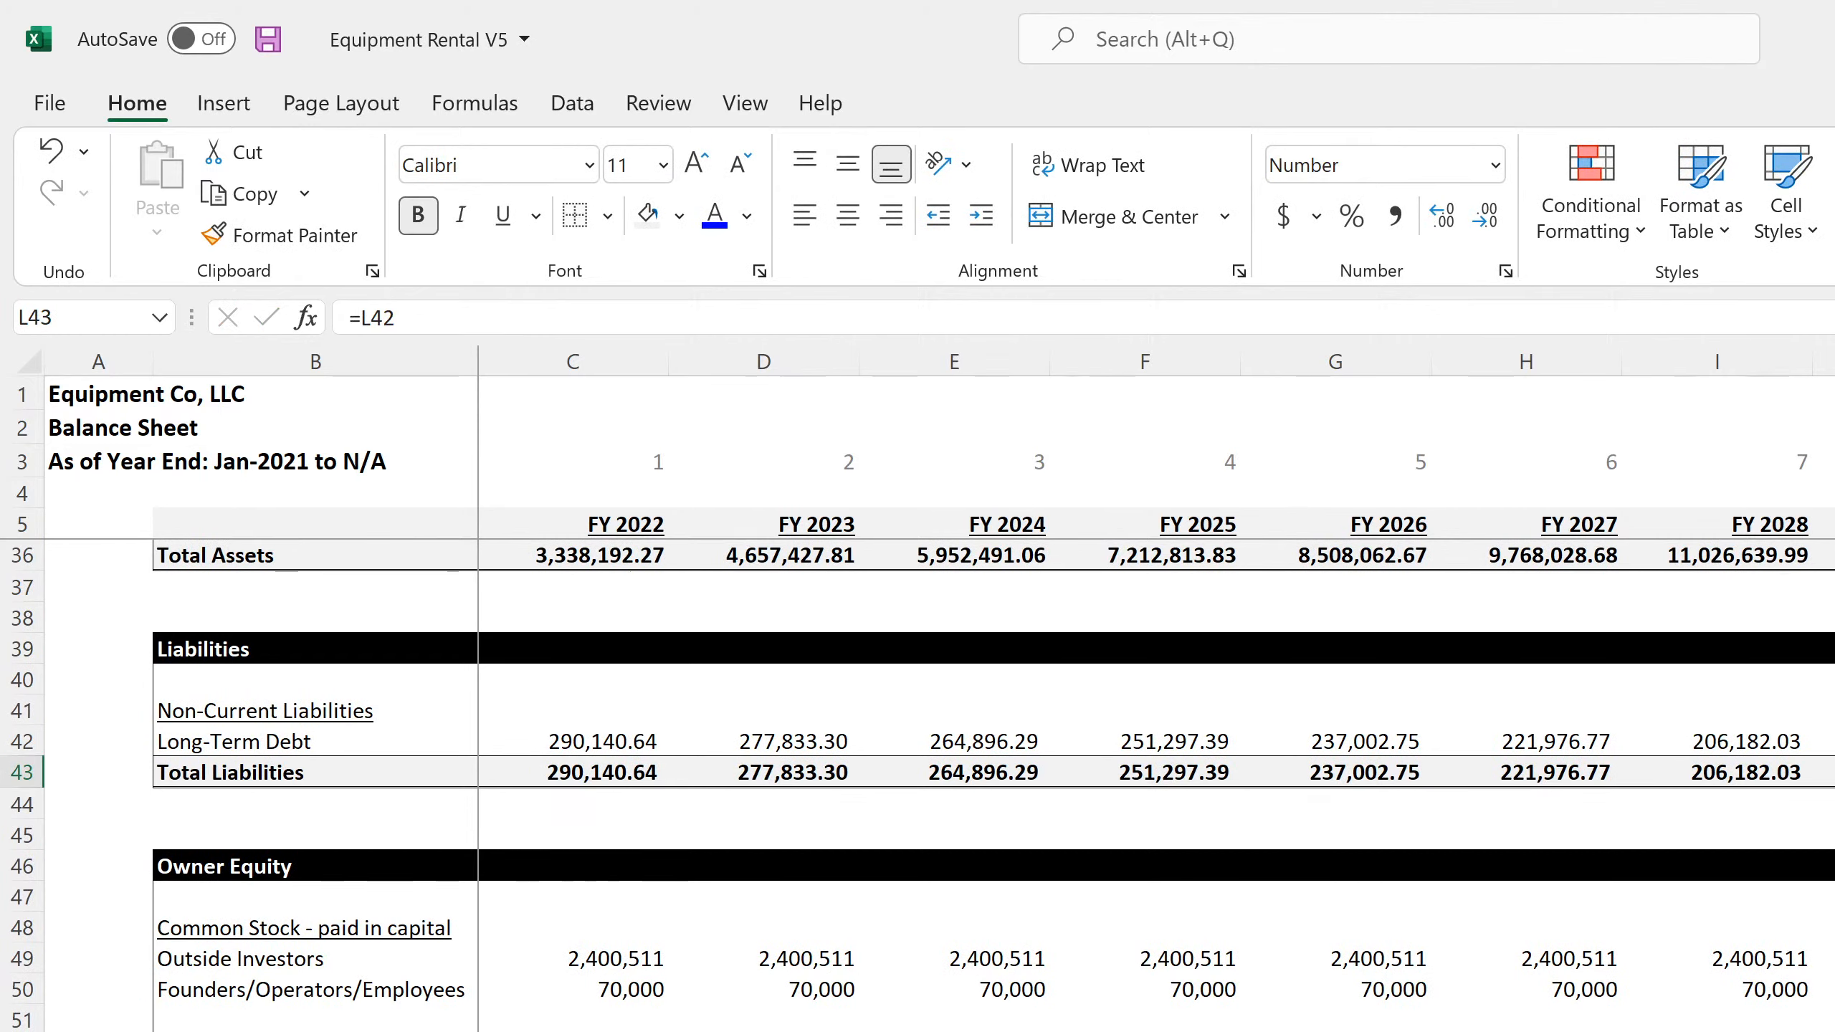
{"action": "key", "text": "ctrl+Page_Up"}
{"action": "scroll", "coordinate": [938, 786], "scroll_direction": "up", "scroll_amount": 4}
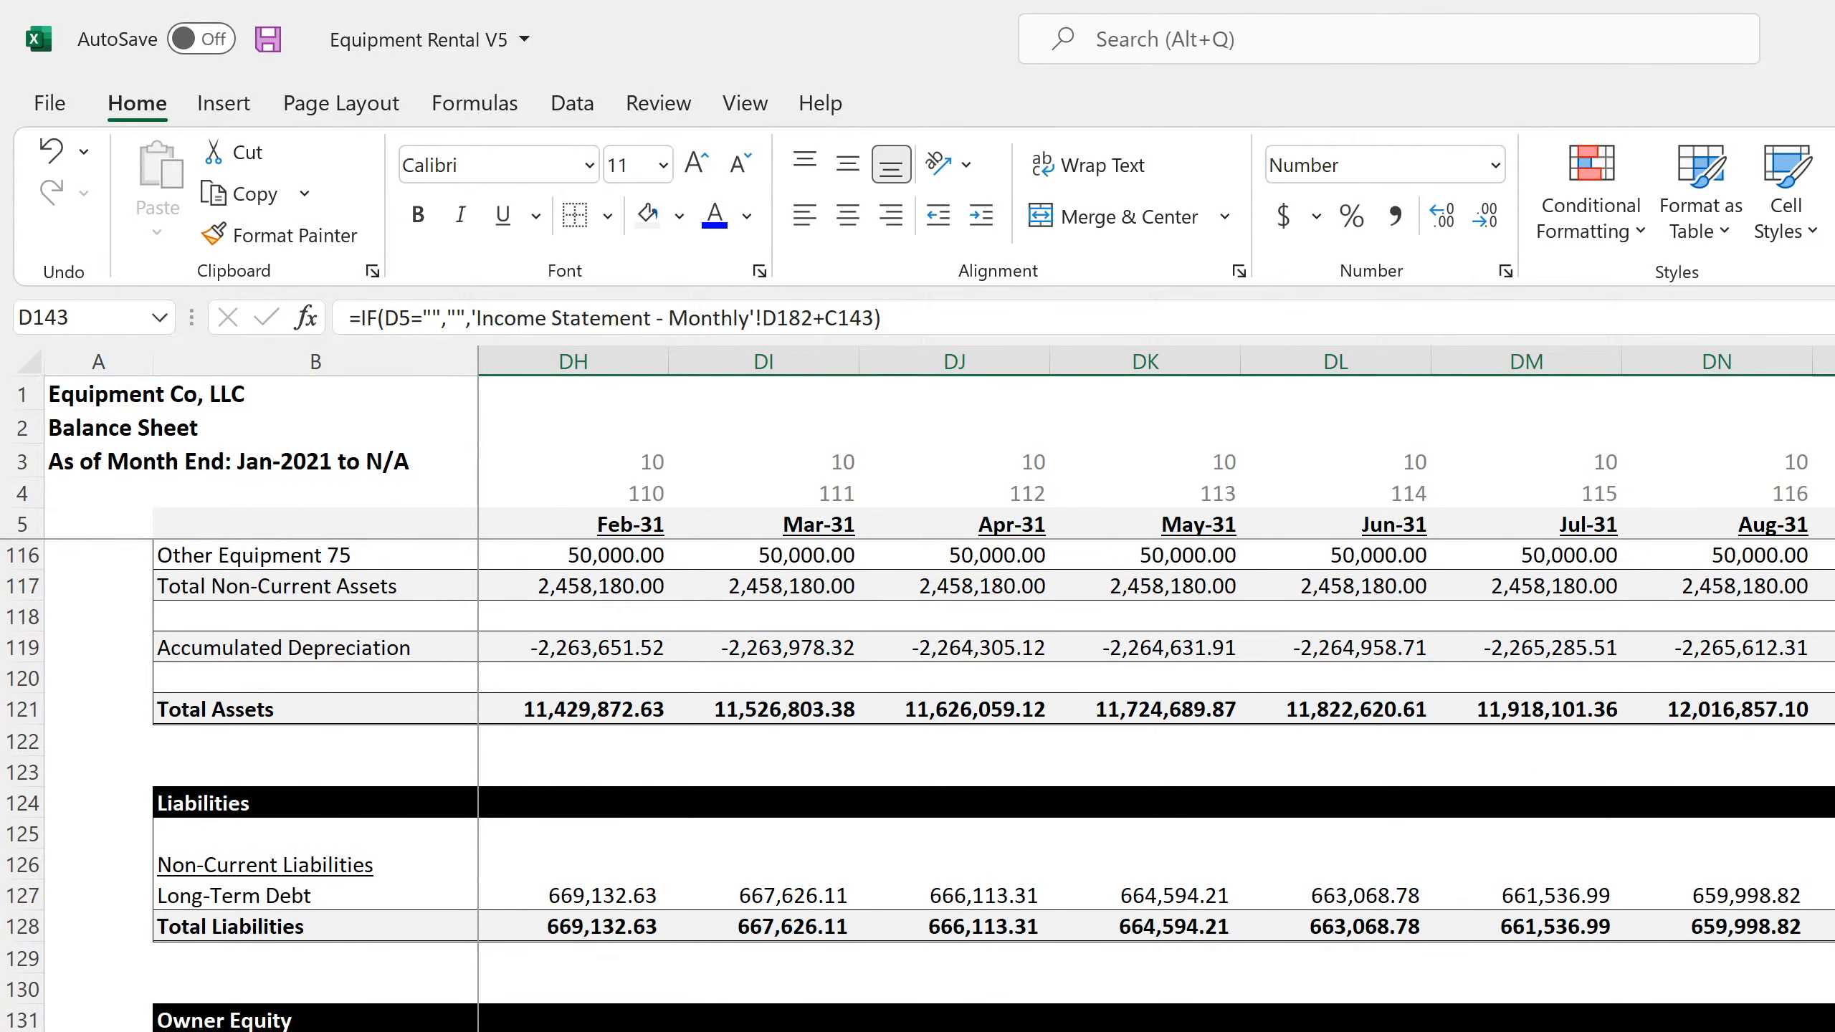
{"action": "left_click", "coordinate": [1827, 895]}
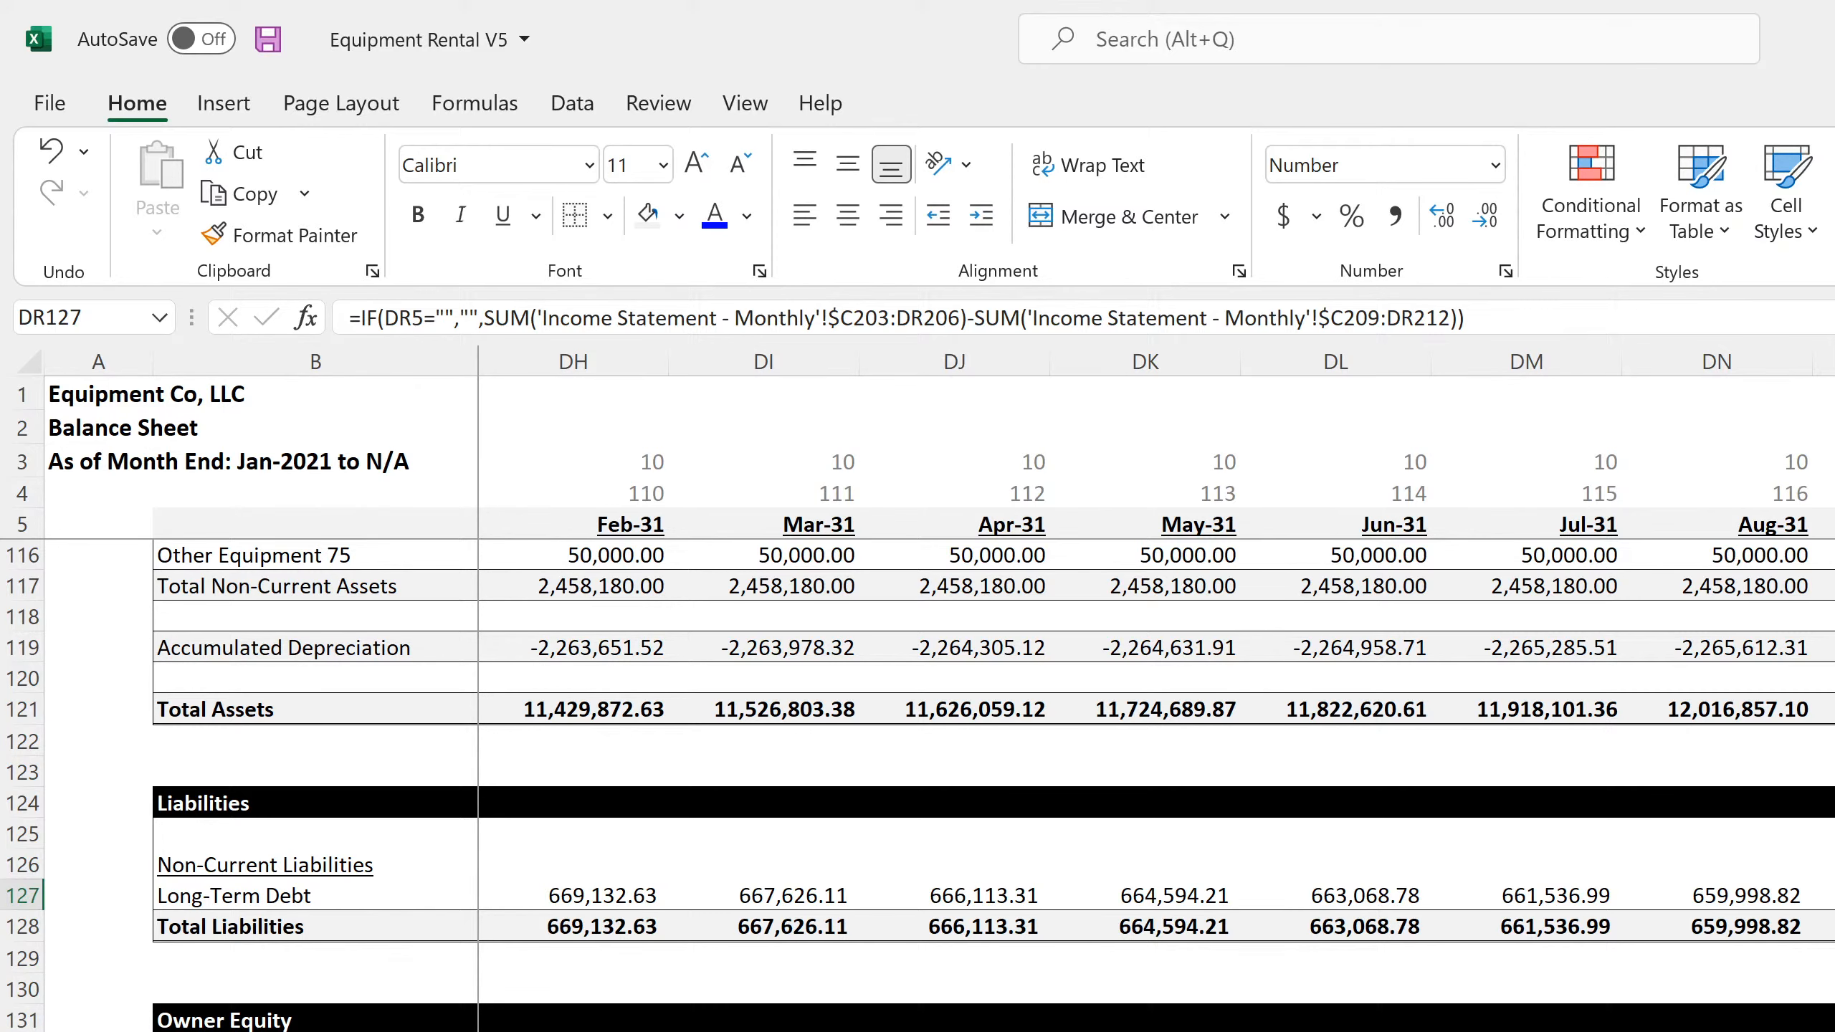
Examine the Loan Proceeds of Loans 1 to 4 for Jan-22 through Apr-22 on the monthly income statement
{"action": "key", "text": "ctrl+Page_Up"}
{"action": "scroll", "coordinate": [918, 786], "scroll_direction": "down", "scroll_amount": 7}
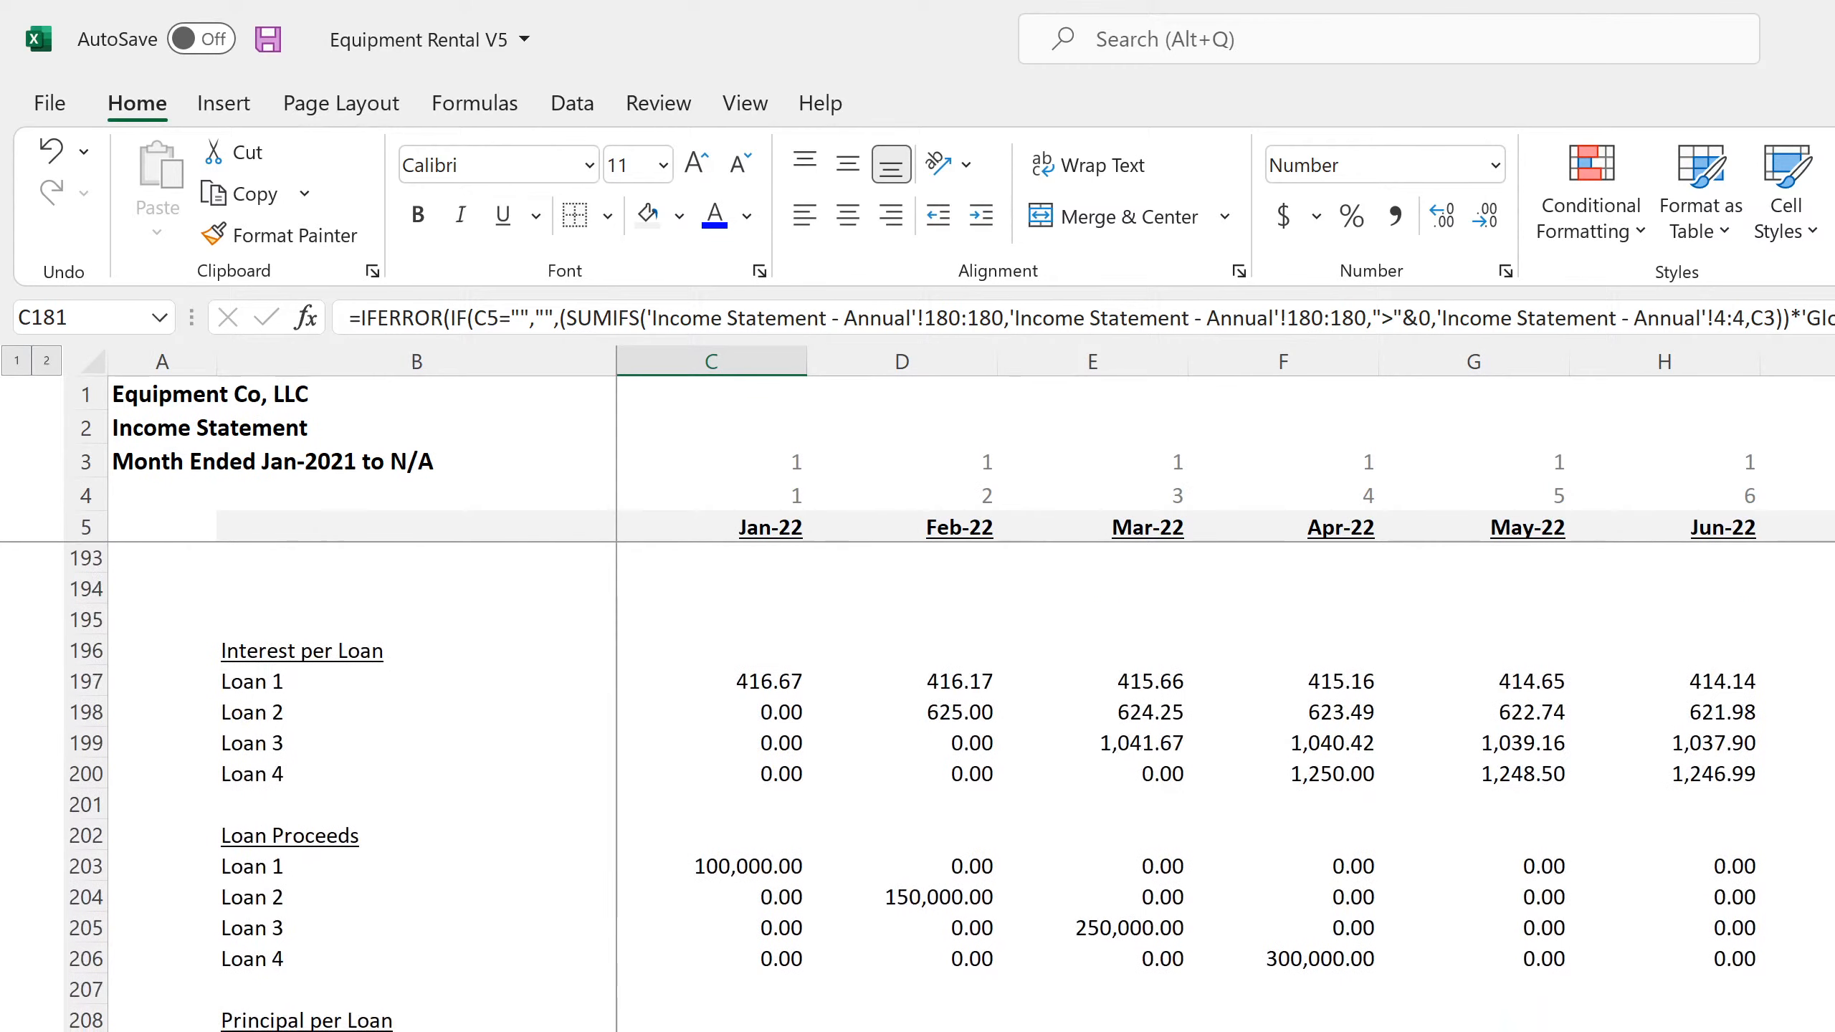
{"action": "left_click_drag", "start_coordinate": [762, 863], "coordinate": [1284, 959]}
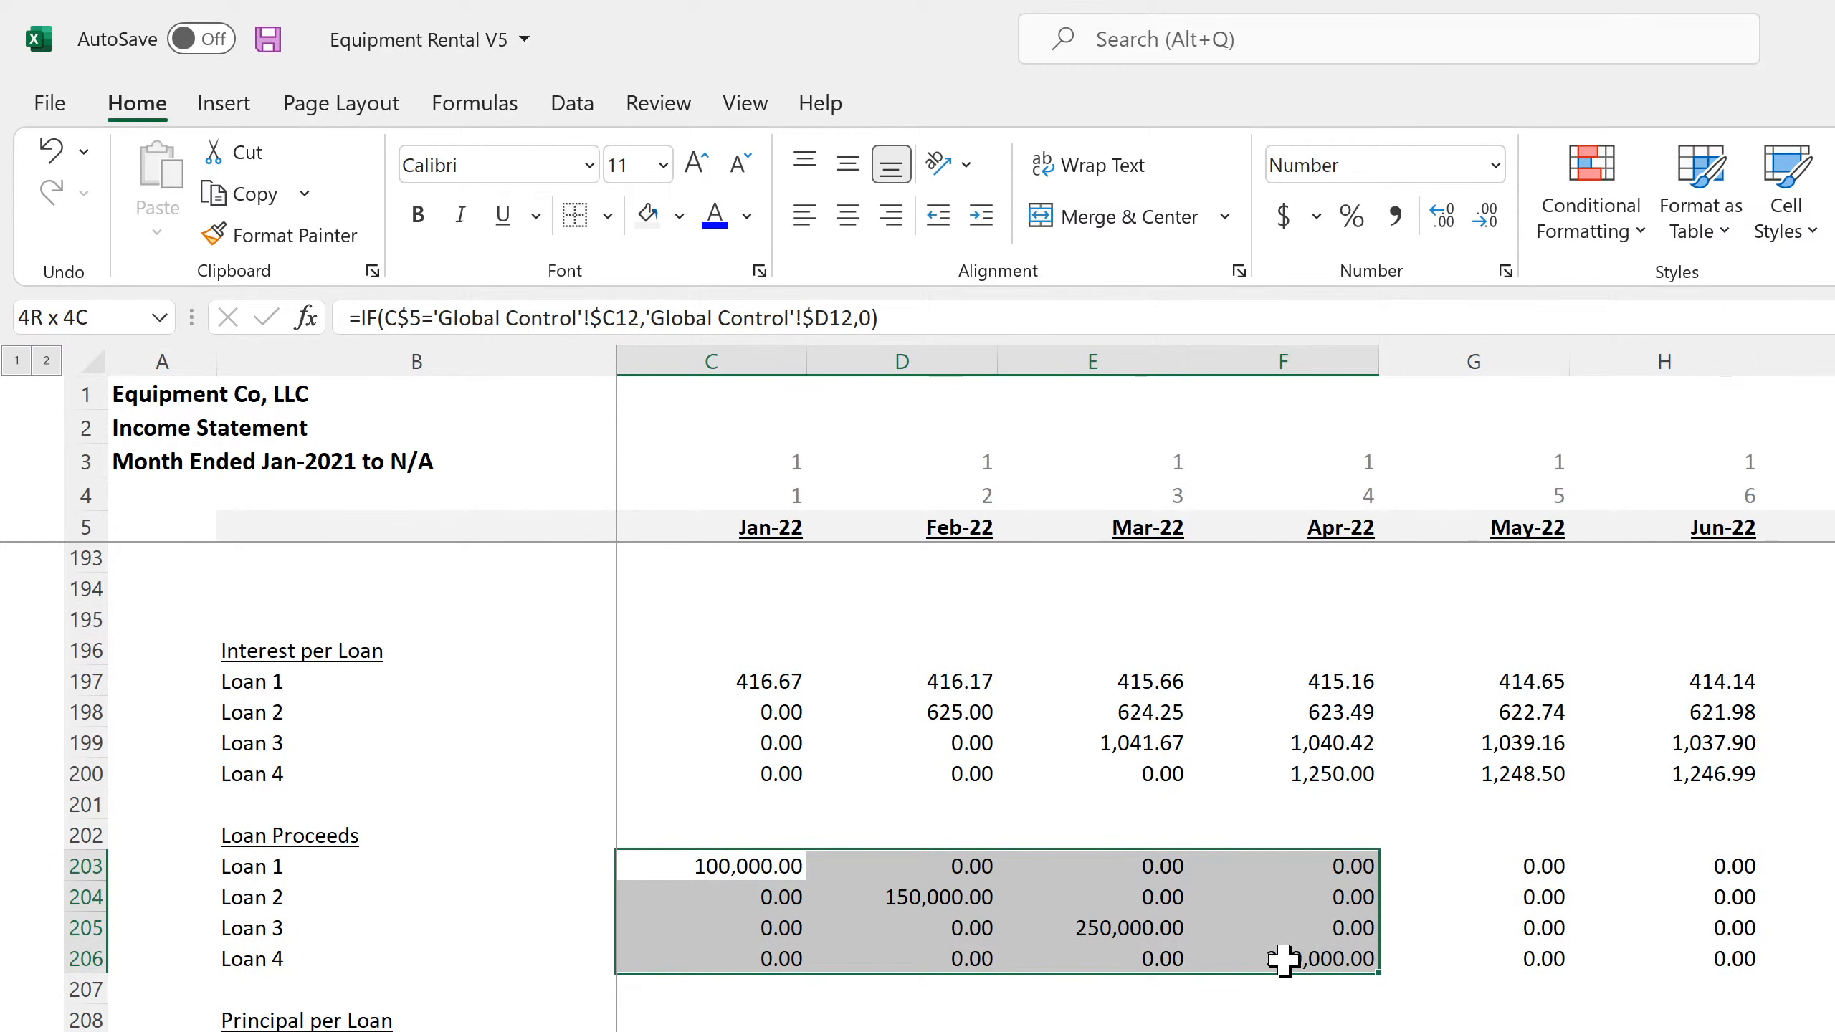
{"action": "left_click_drag", "start_coordinate": [1284, 959], "coordinate": [1284, 959]}
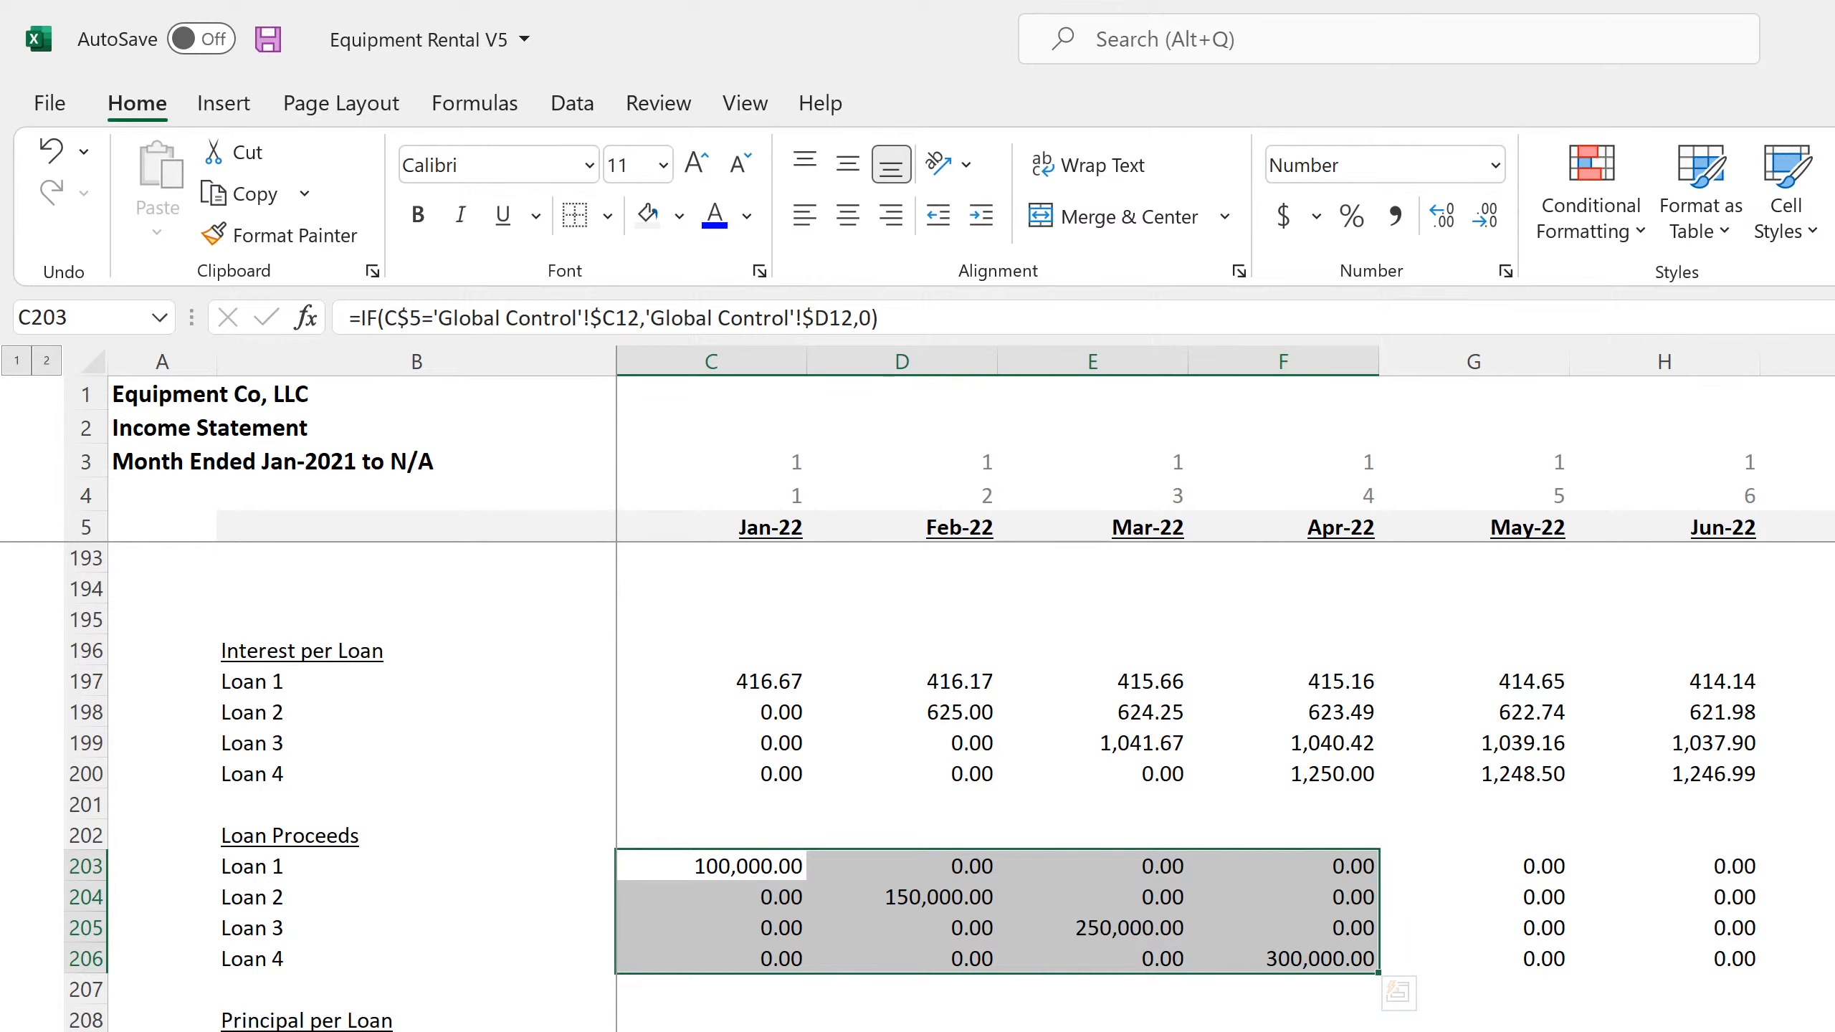
Inspect the FY 2023 Principal Repayments formula in the financing section of the annual cash flow statement
{"action": "key", "text": "ctrl+Page_Up"}
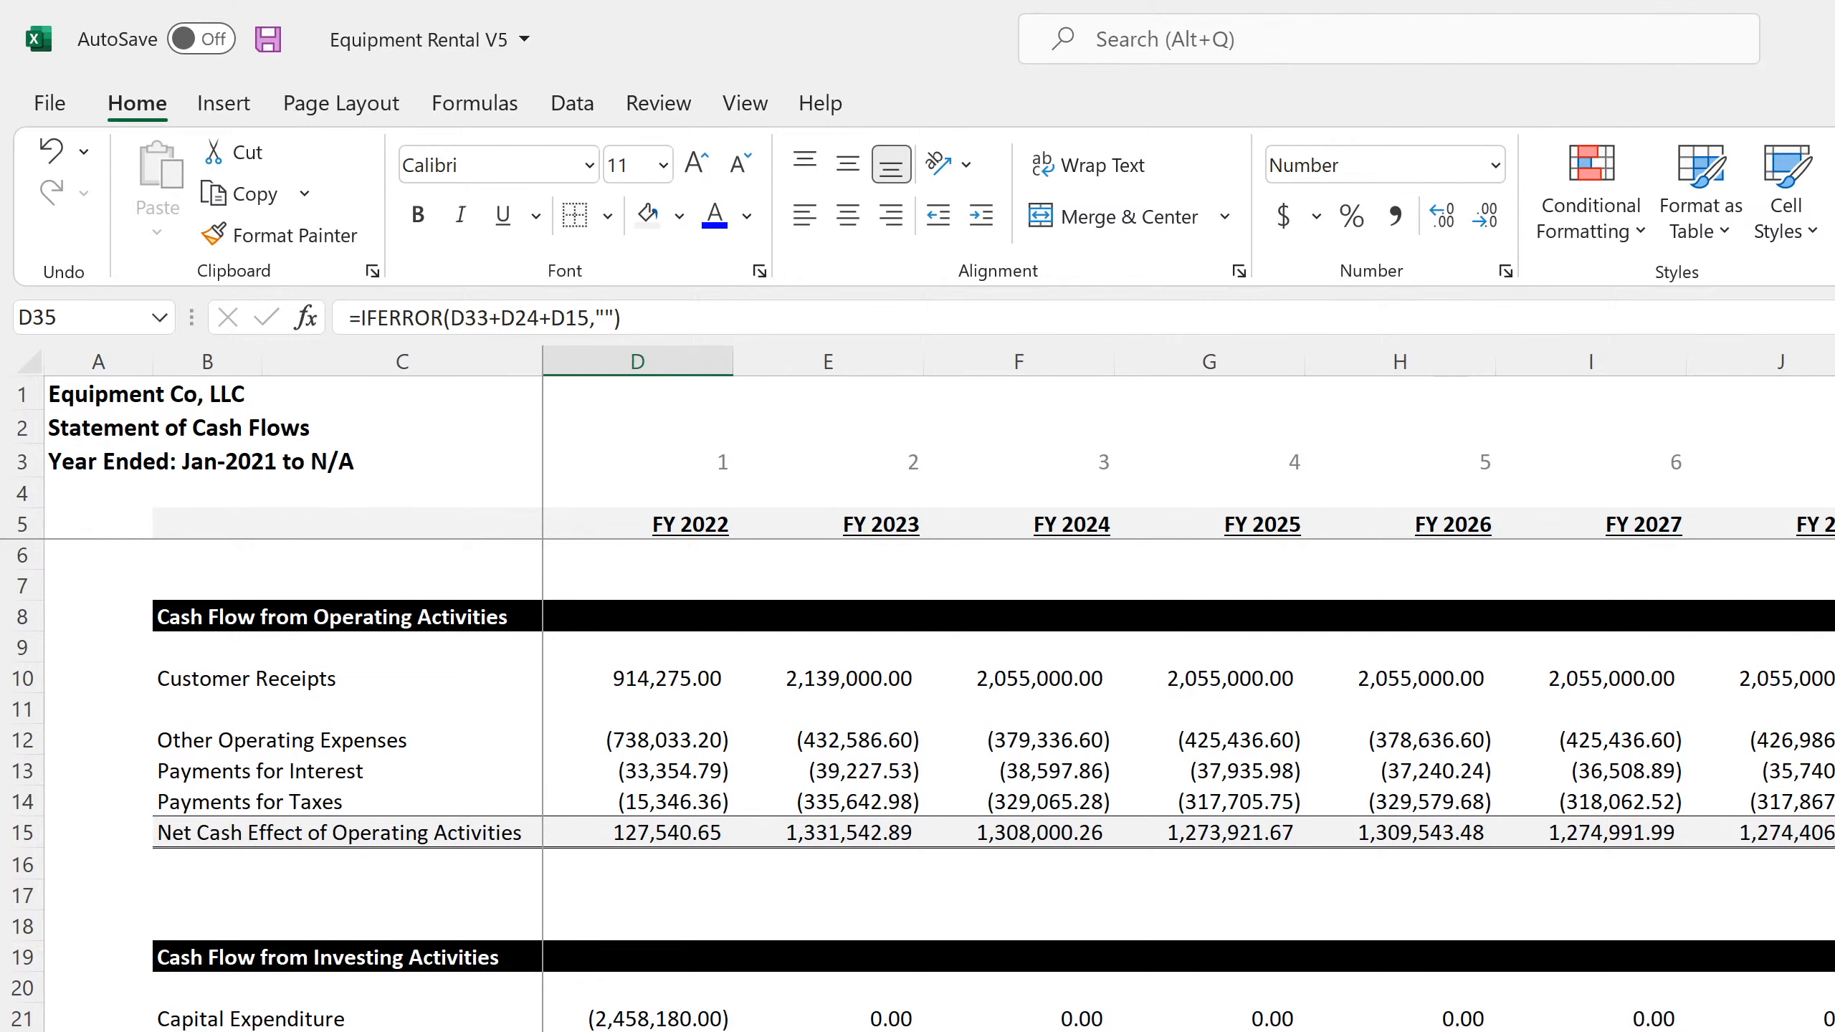
{"action": "left_click", "coordinate": [827, 1031]}
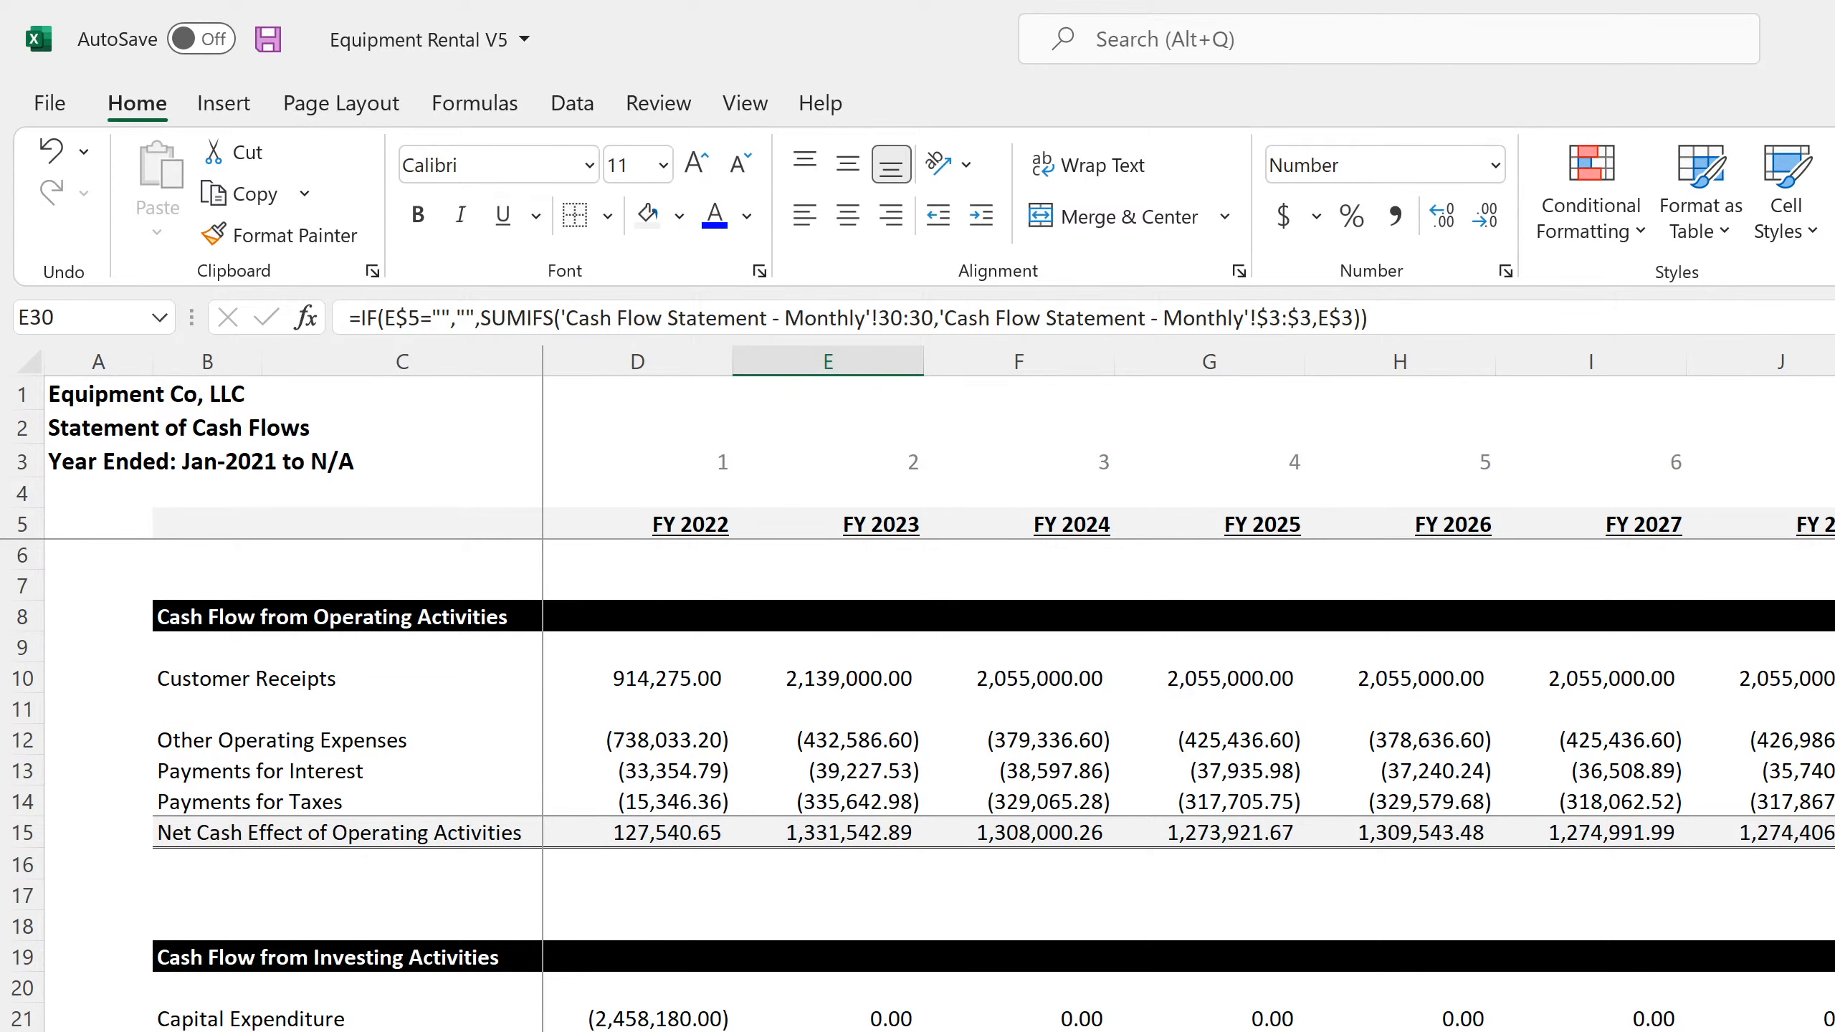
{"action": "scroll", "coordinate": [917, 784], "scroll_direction": "down", "scroll_amount": 4}
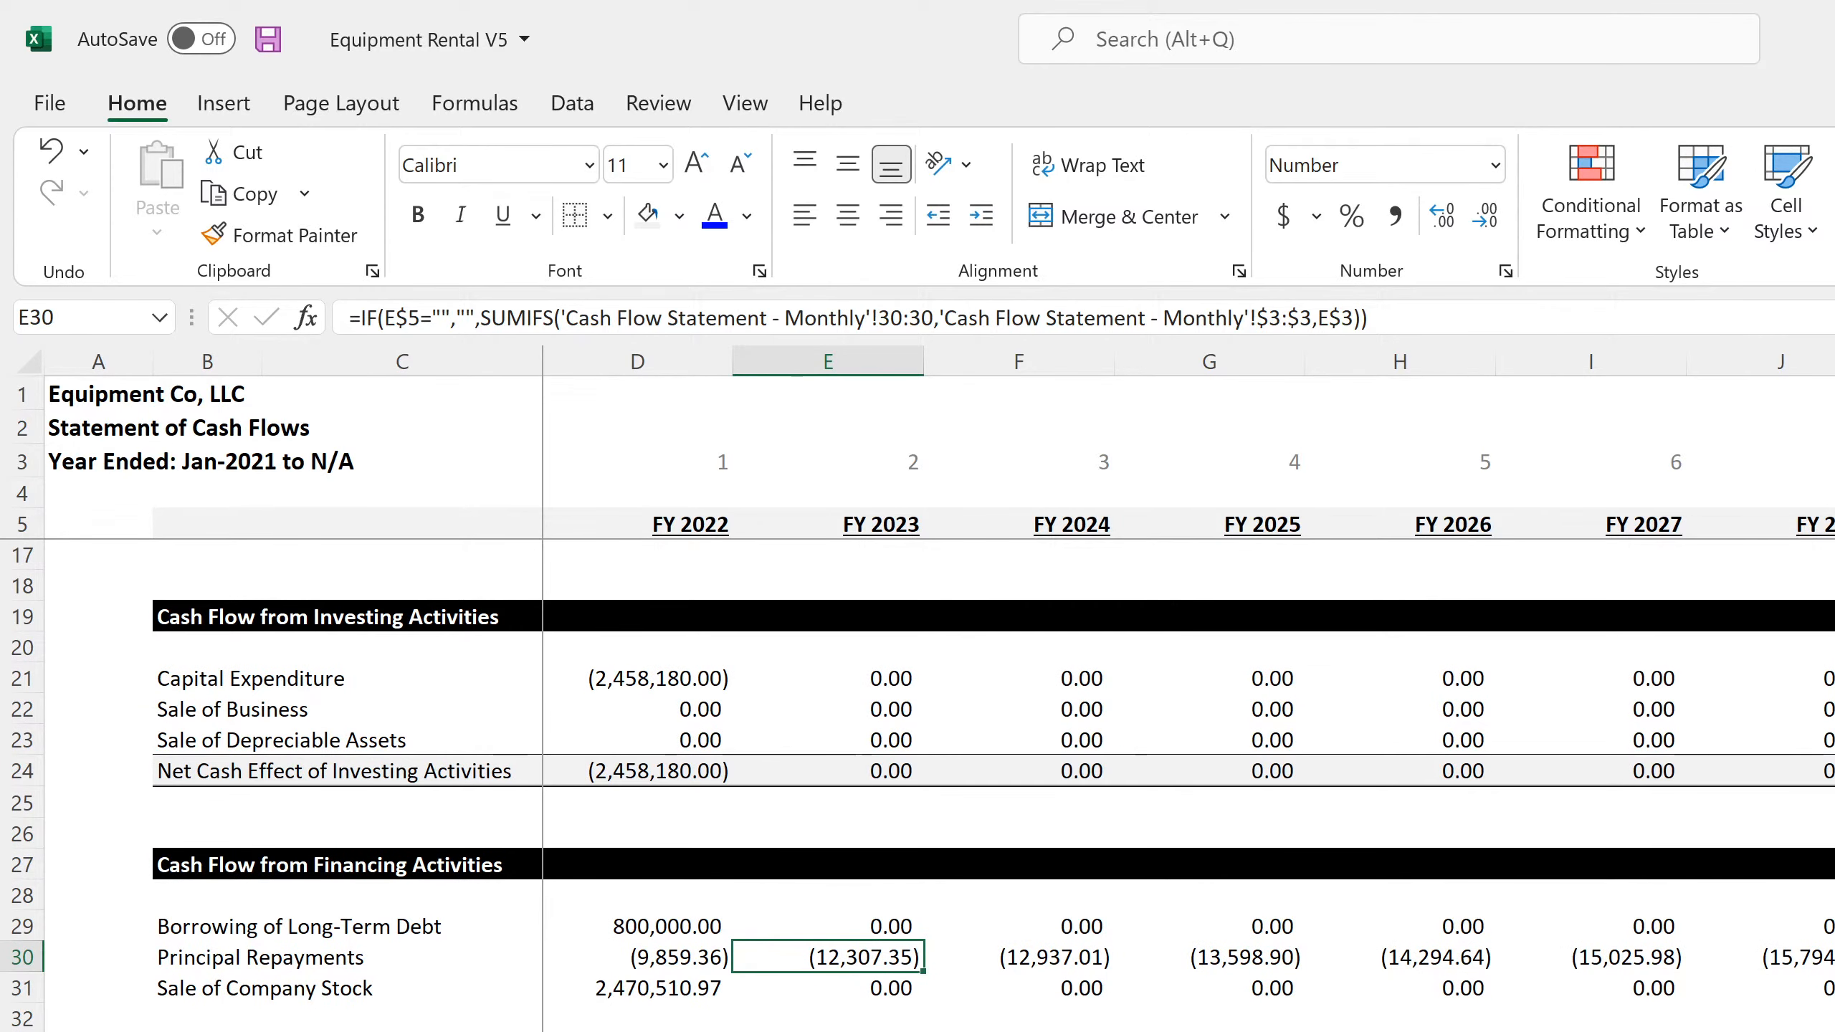
Inspect the FY 2022 and FY 2023 Long-Term Debt formulas in row 42 of the annual balance sheet
{"action": "key", "text": "ctrl+Page_Up"}
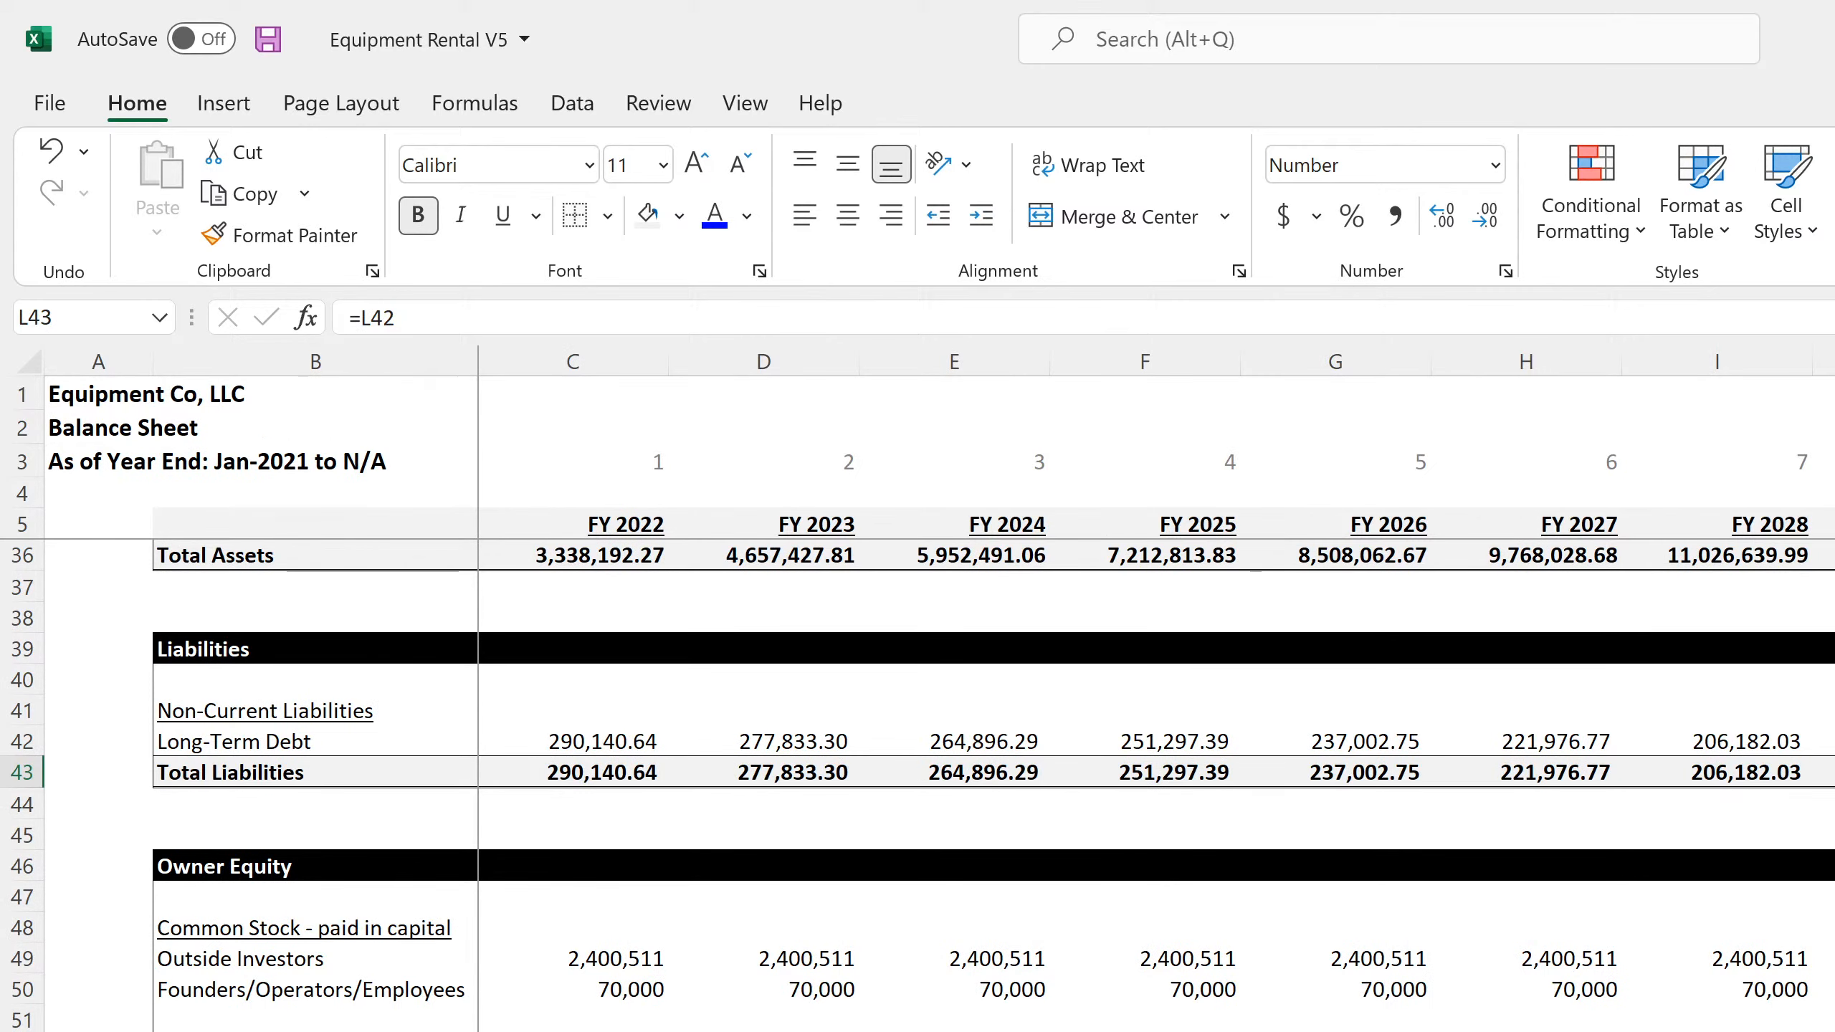
{"action": "scroll", "coordinate": [917, 784], "scroll_direction": "up", "scroll_amount": 4}
{"action": "left_click_drag", "start_coordinate": [573, 1031], "coordinate": [98, 1031]}
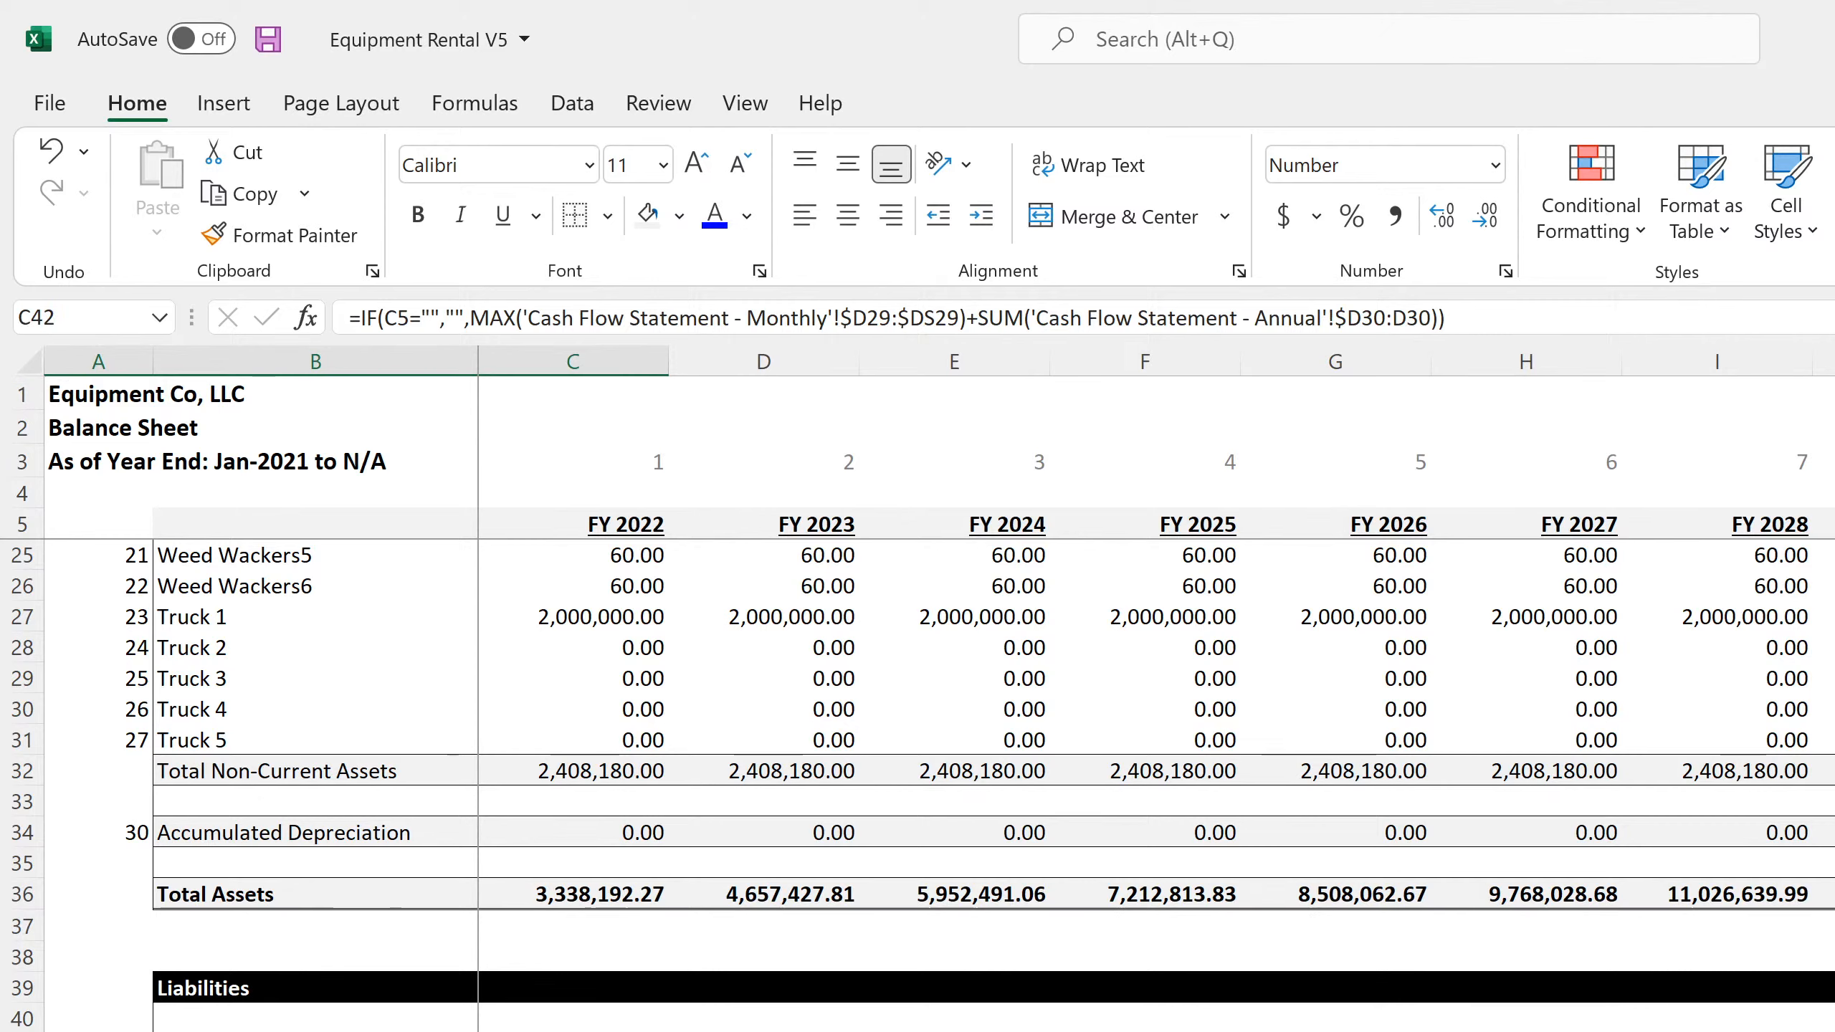
{"action": "key", "text": "Right"}
{"action": "key", "text": "F2"}
{"action": "key", "text": "Return"}
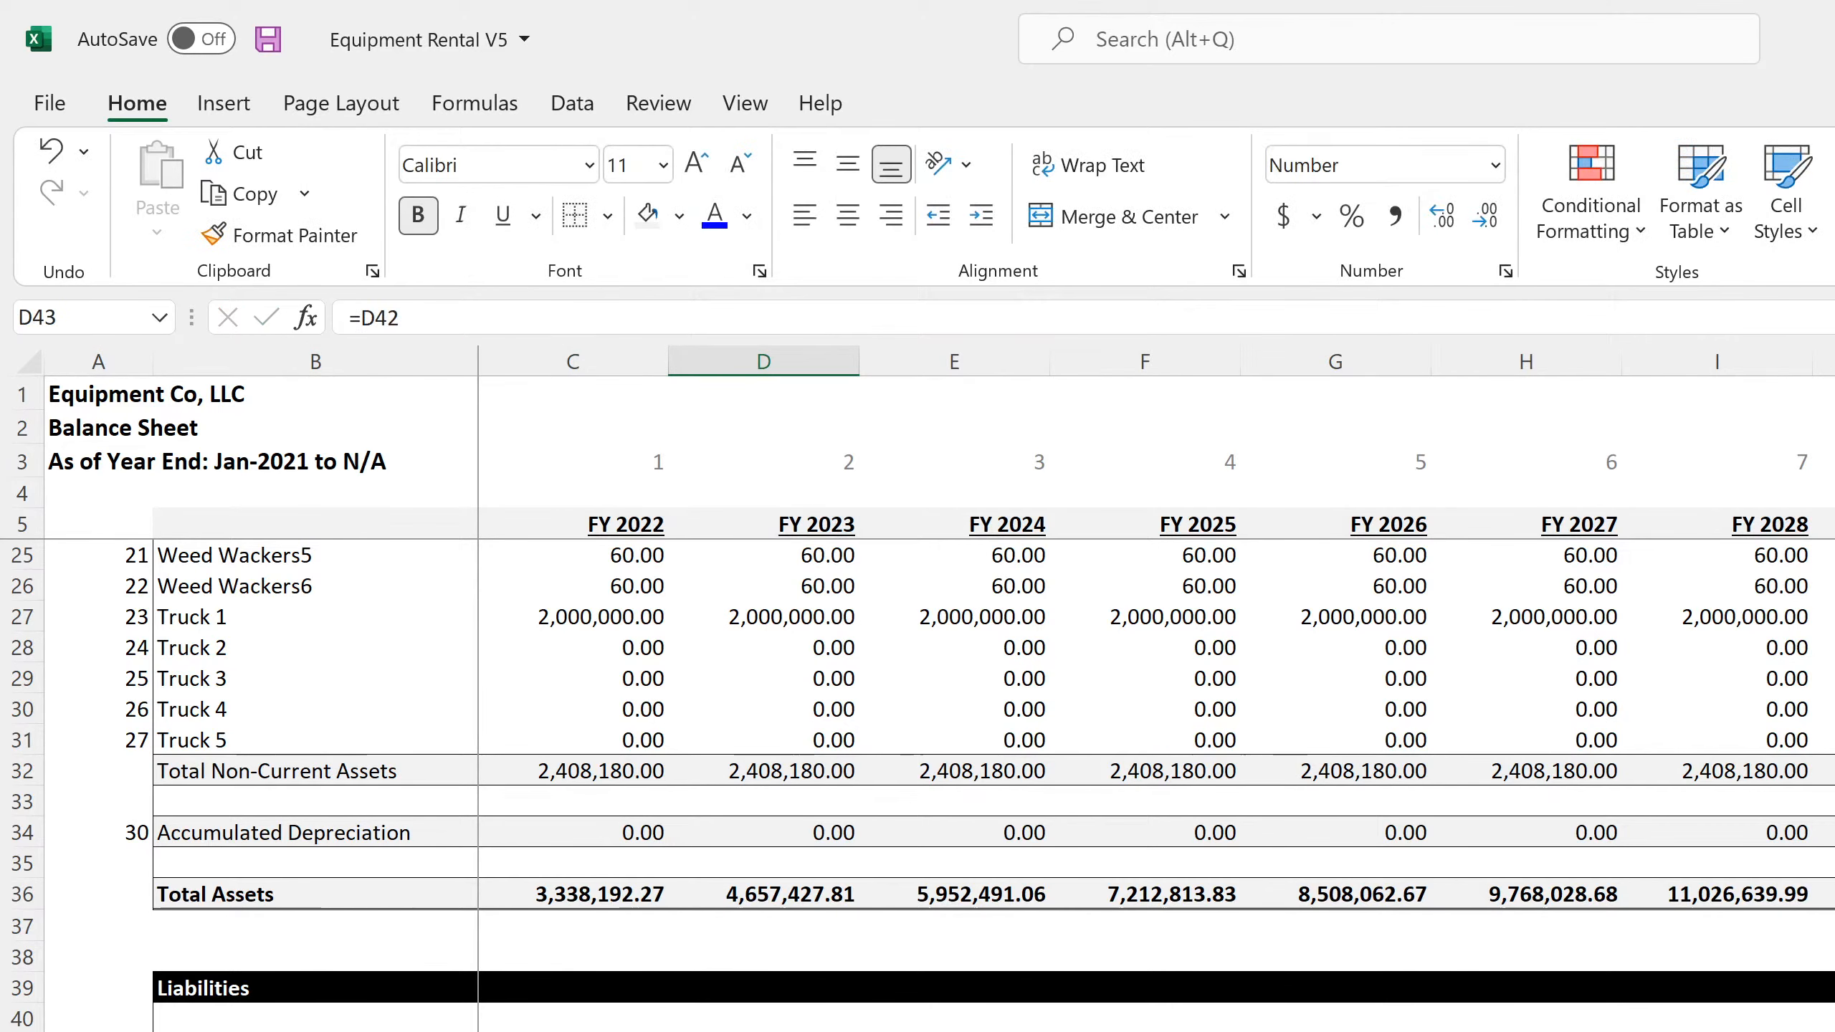
{"action": "key", "text": "Up"}
{"action": "key", "text": "Left"}
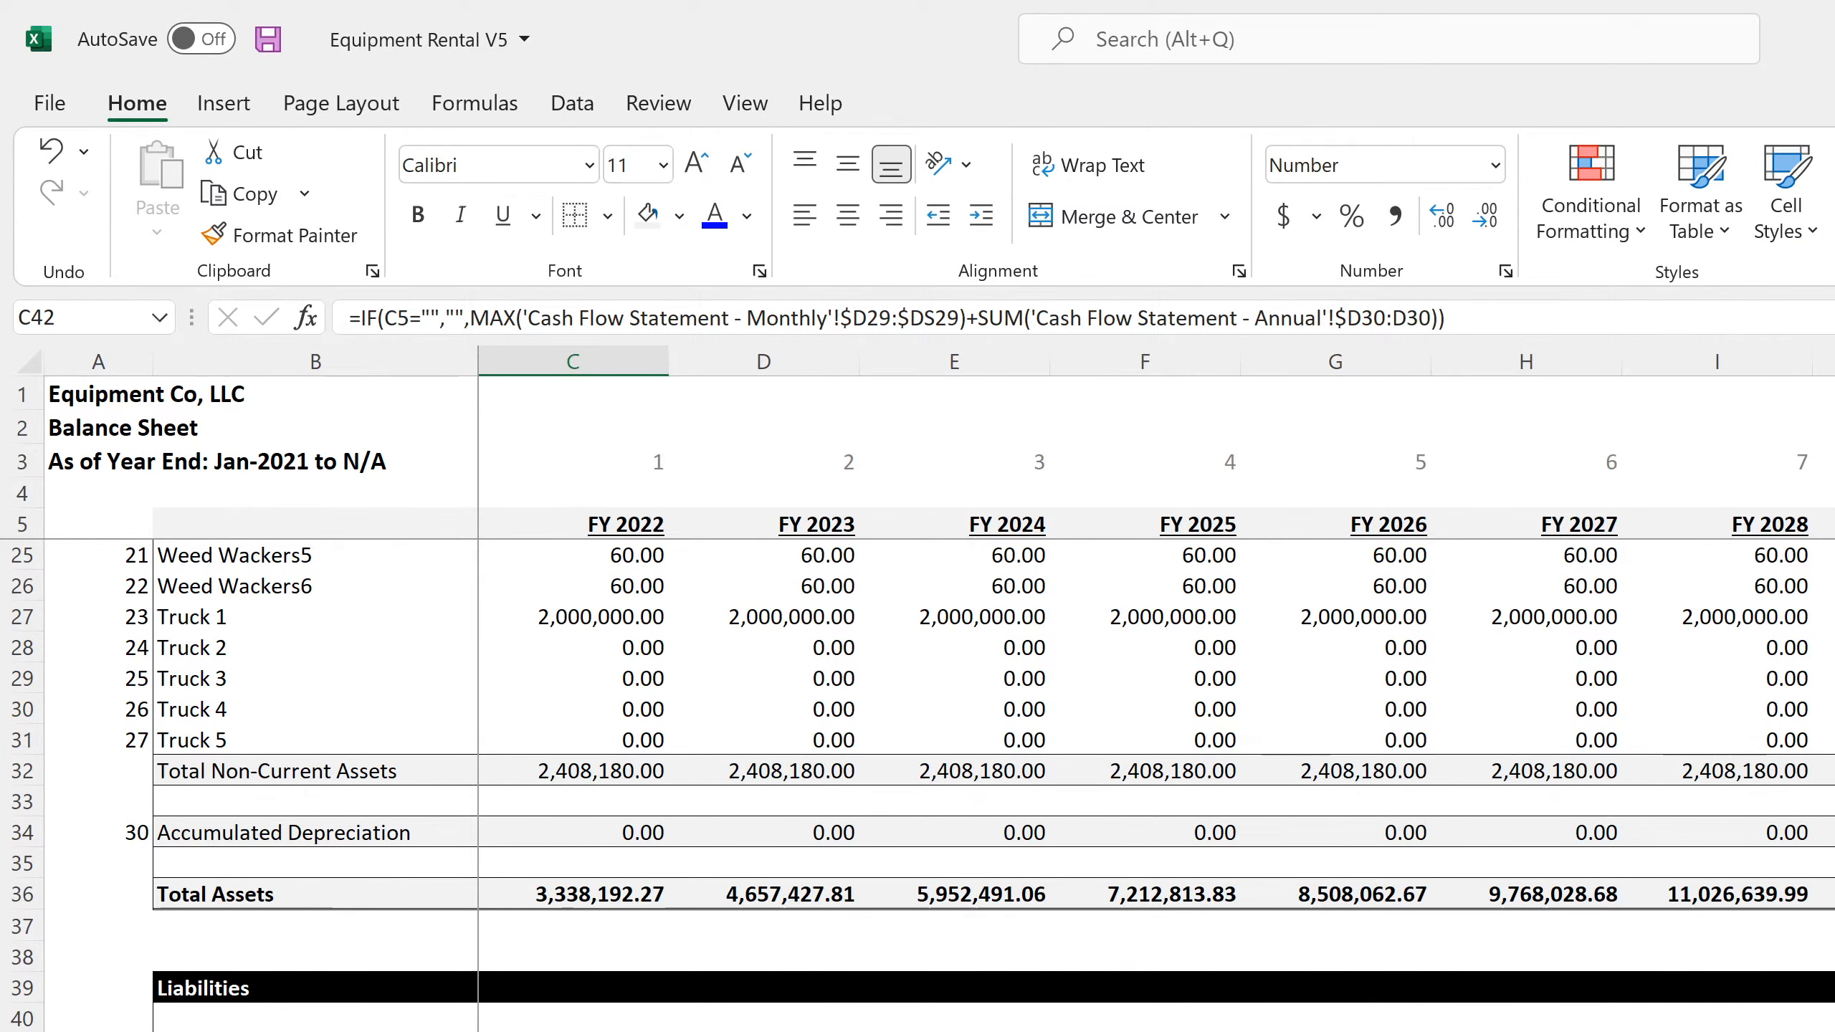
Check the Borrowing of Long-Term Debt row on the monthly and annual cash flow statements, then return to C42 on the annual balance sheet
{"action": "key", "text": "ctrl+Page_Down"}
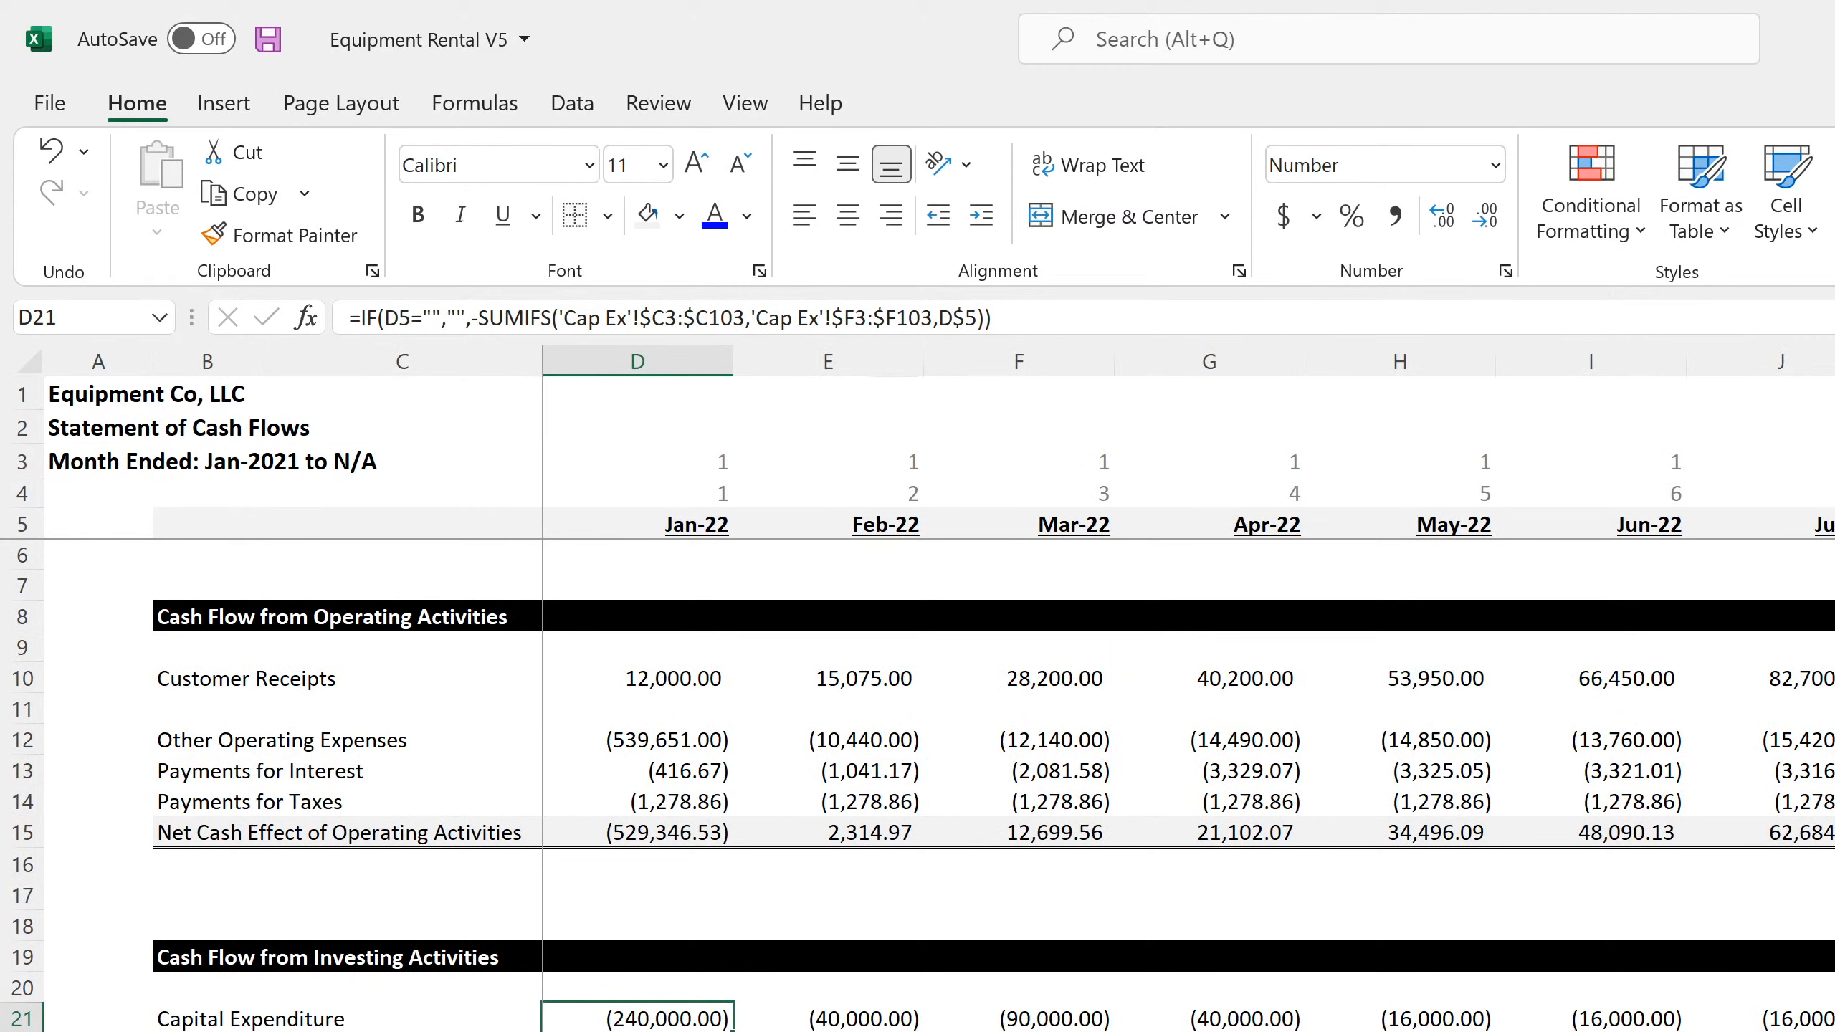
{"action": "left_click", "coordinate": [401, 1031]}
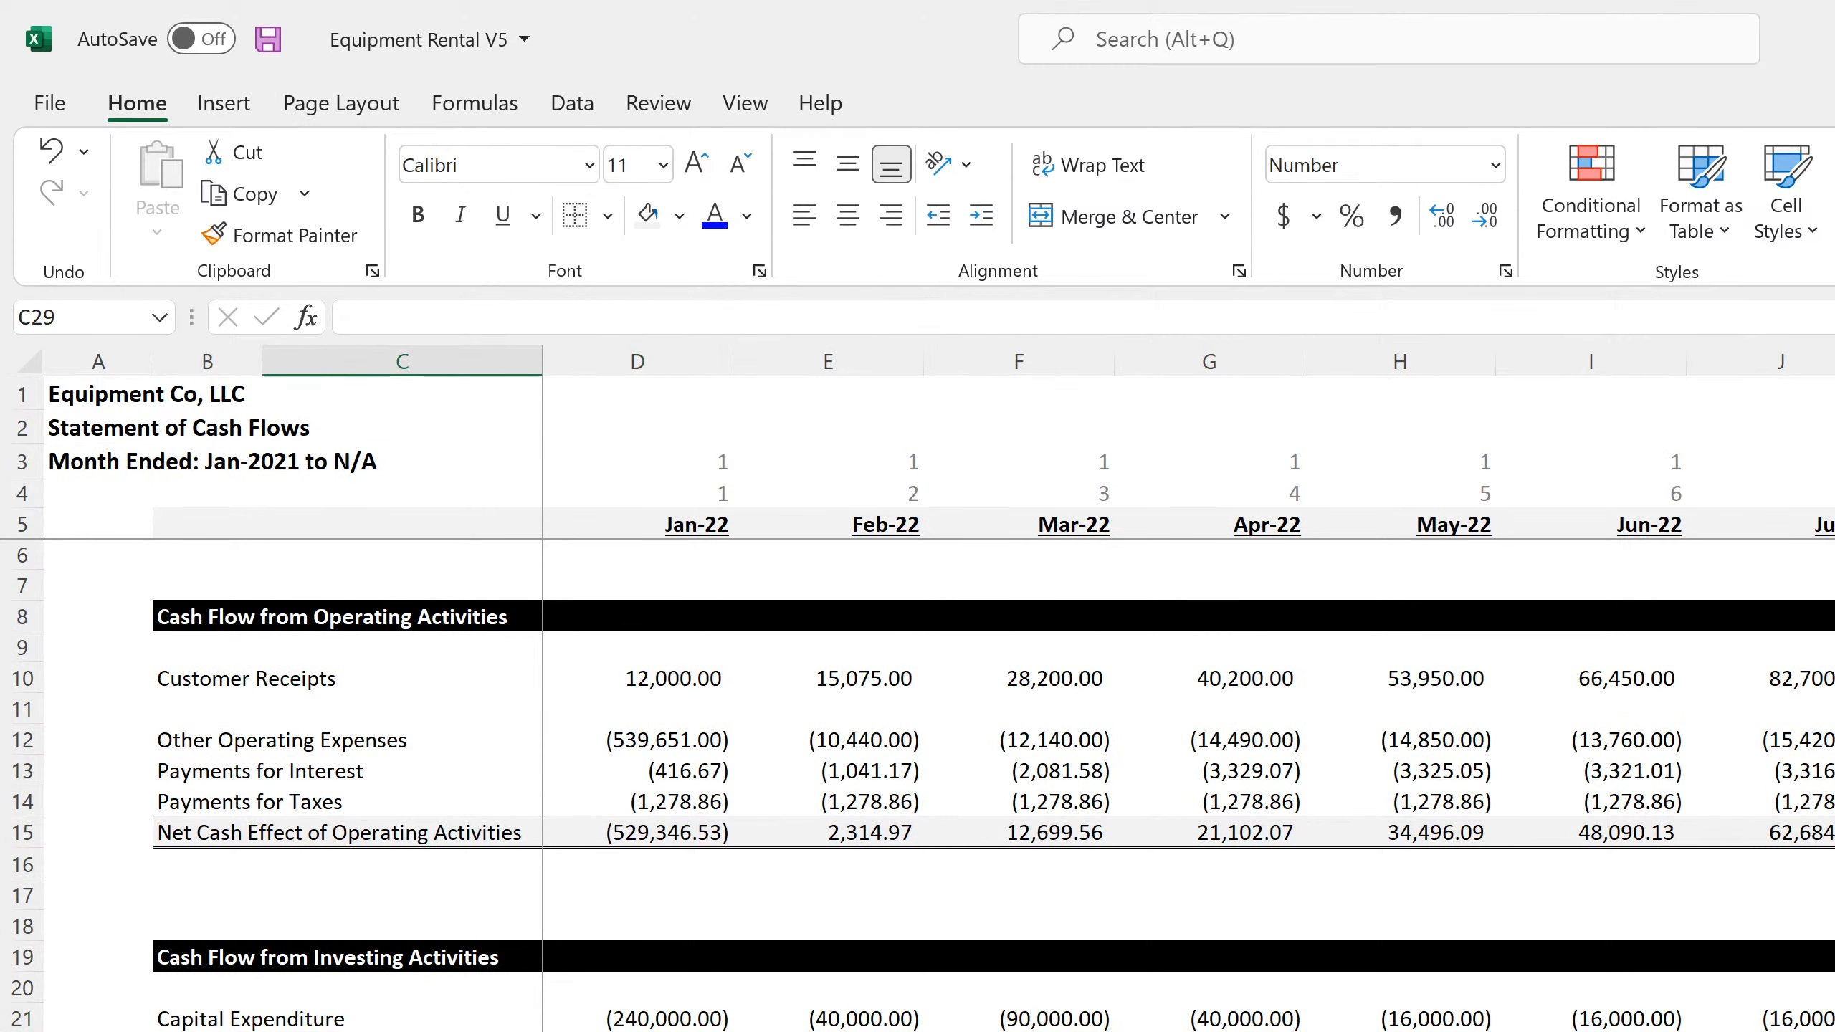
{"action": "key", "text": "Left"}
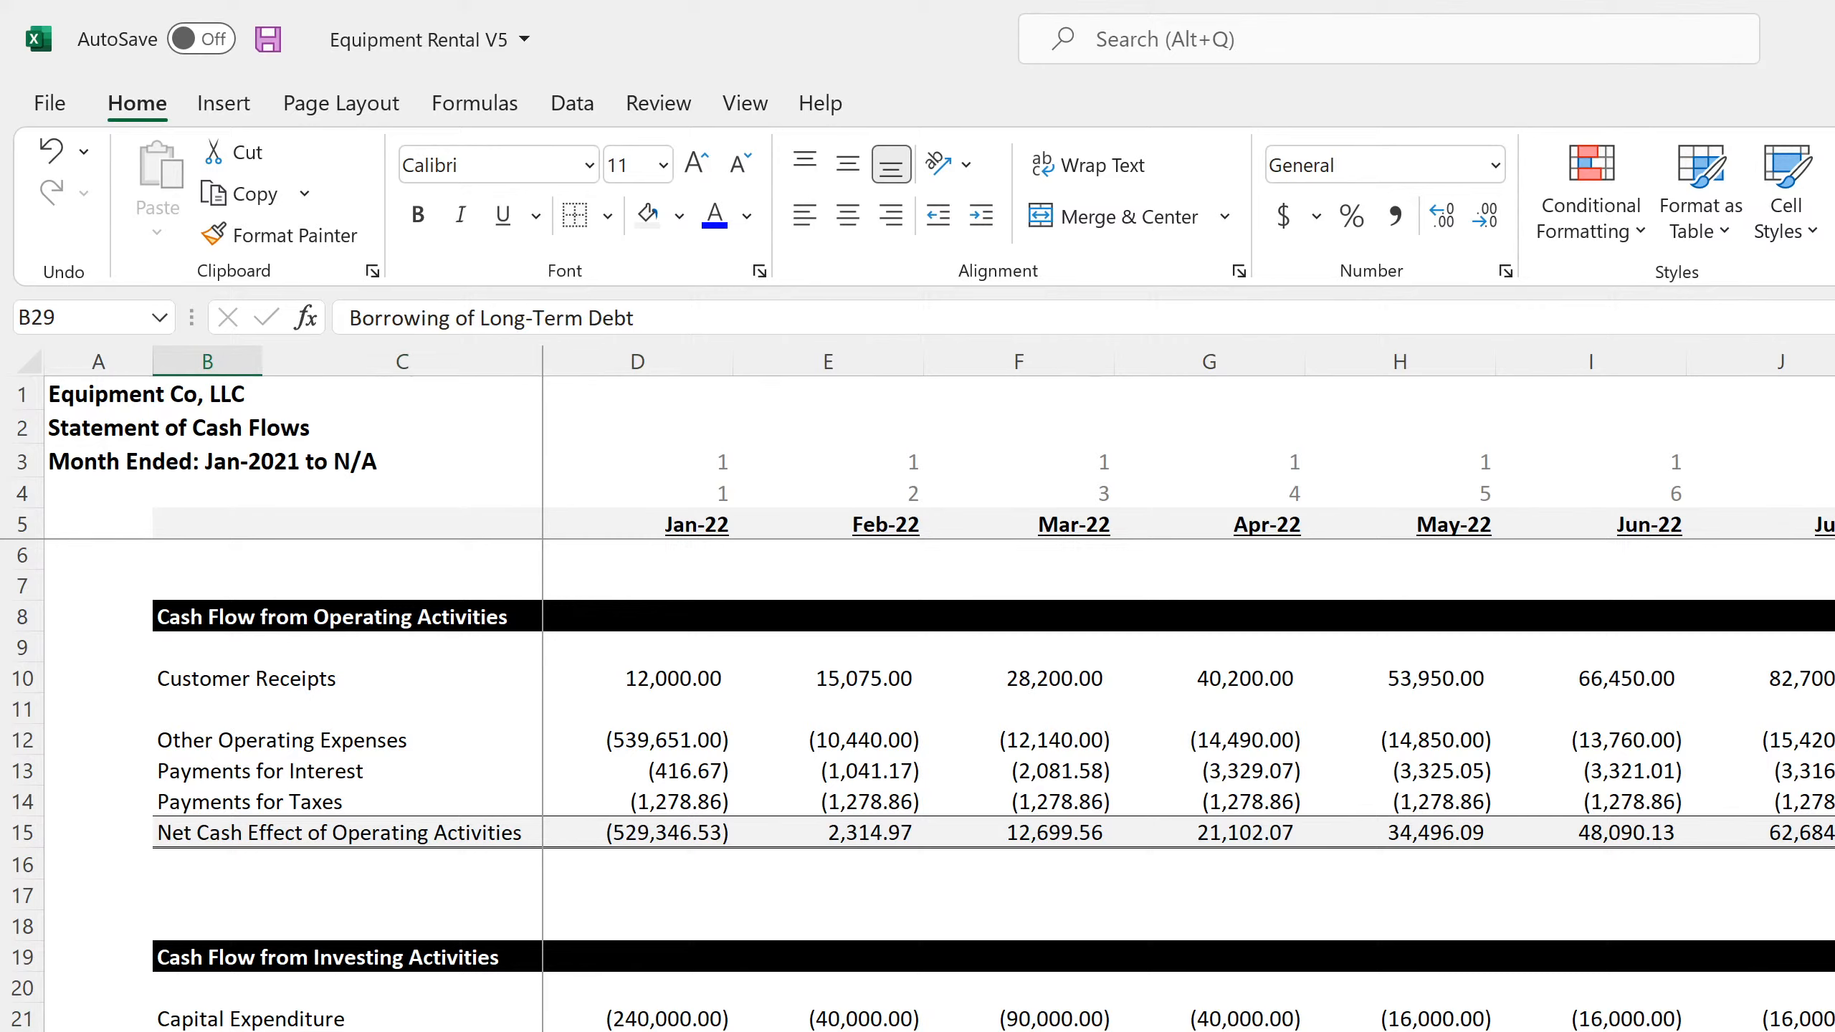
{"action": "key", "text": "ctrl+Page_Up"}
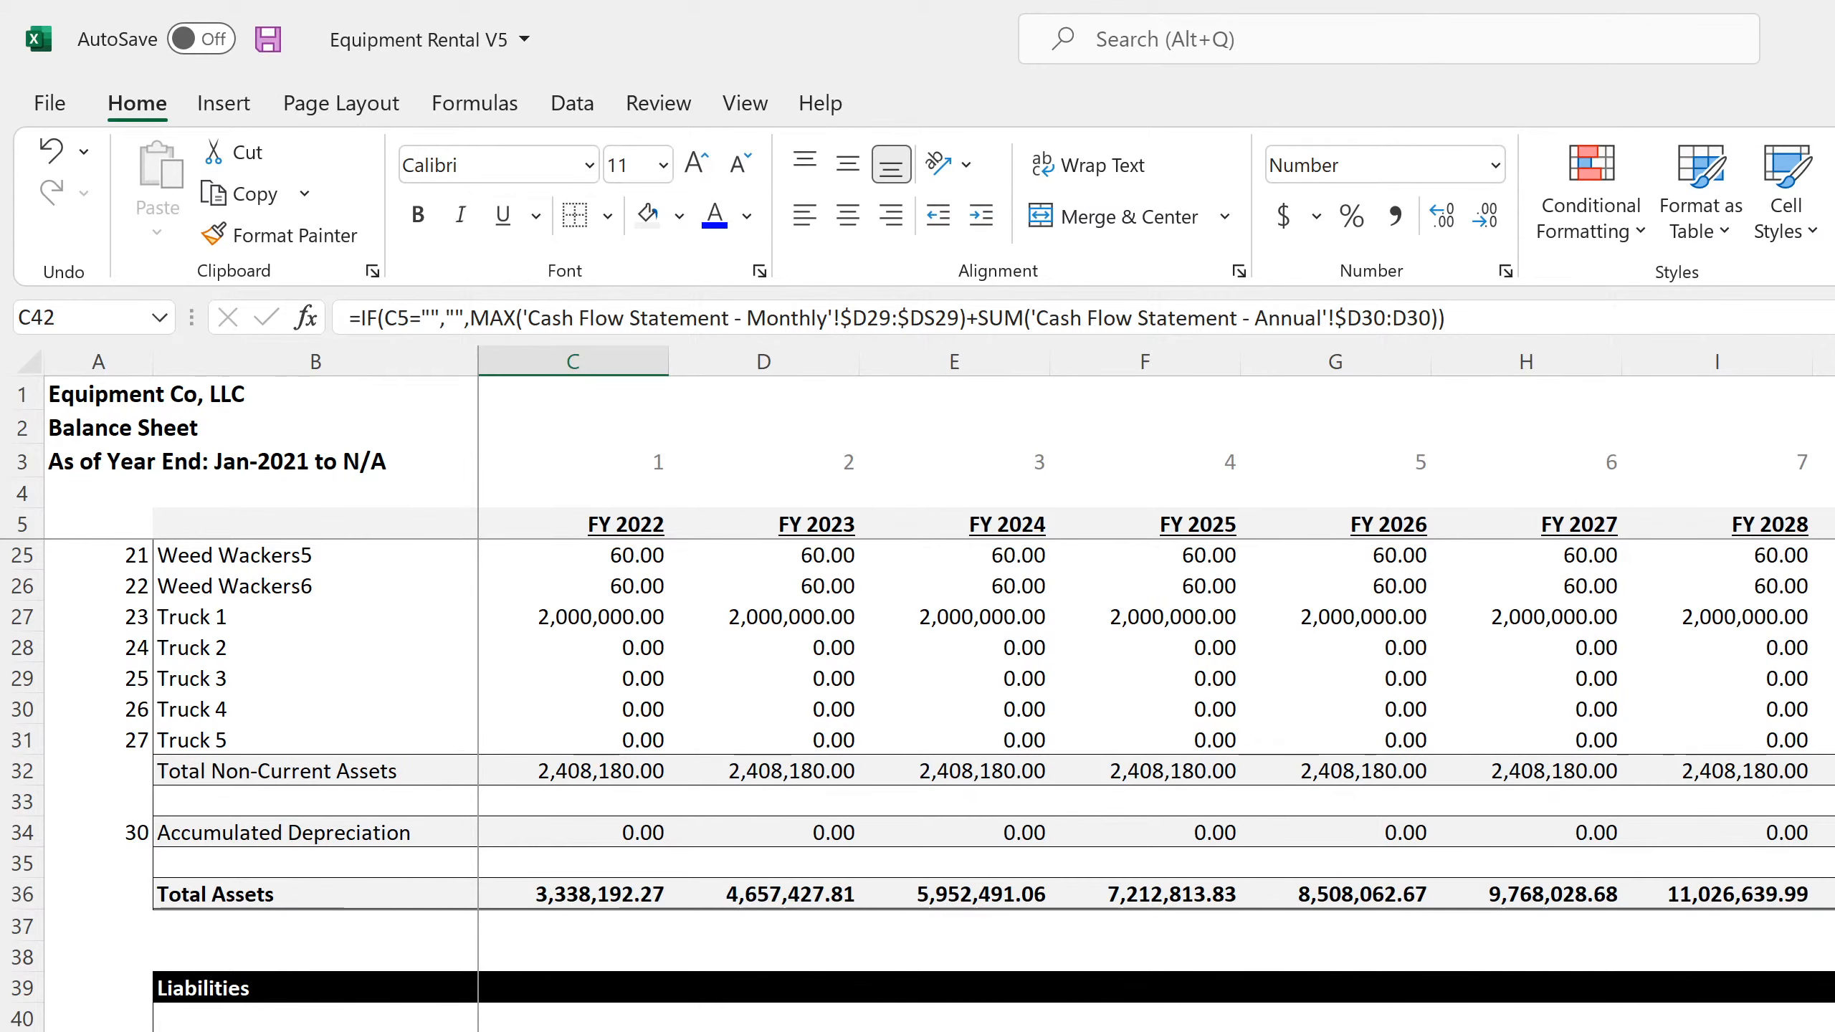
{"action": "key", "text": "ctrl+Page_Up"}
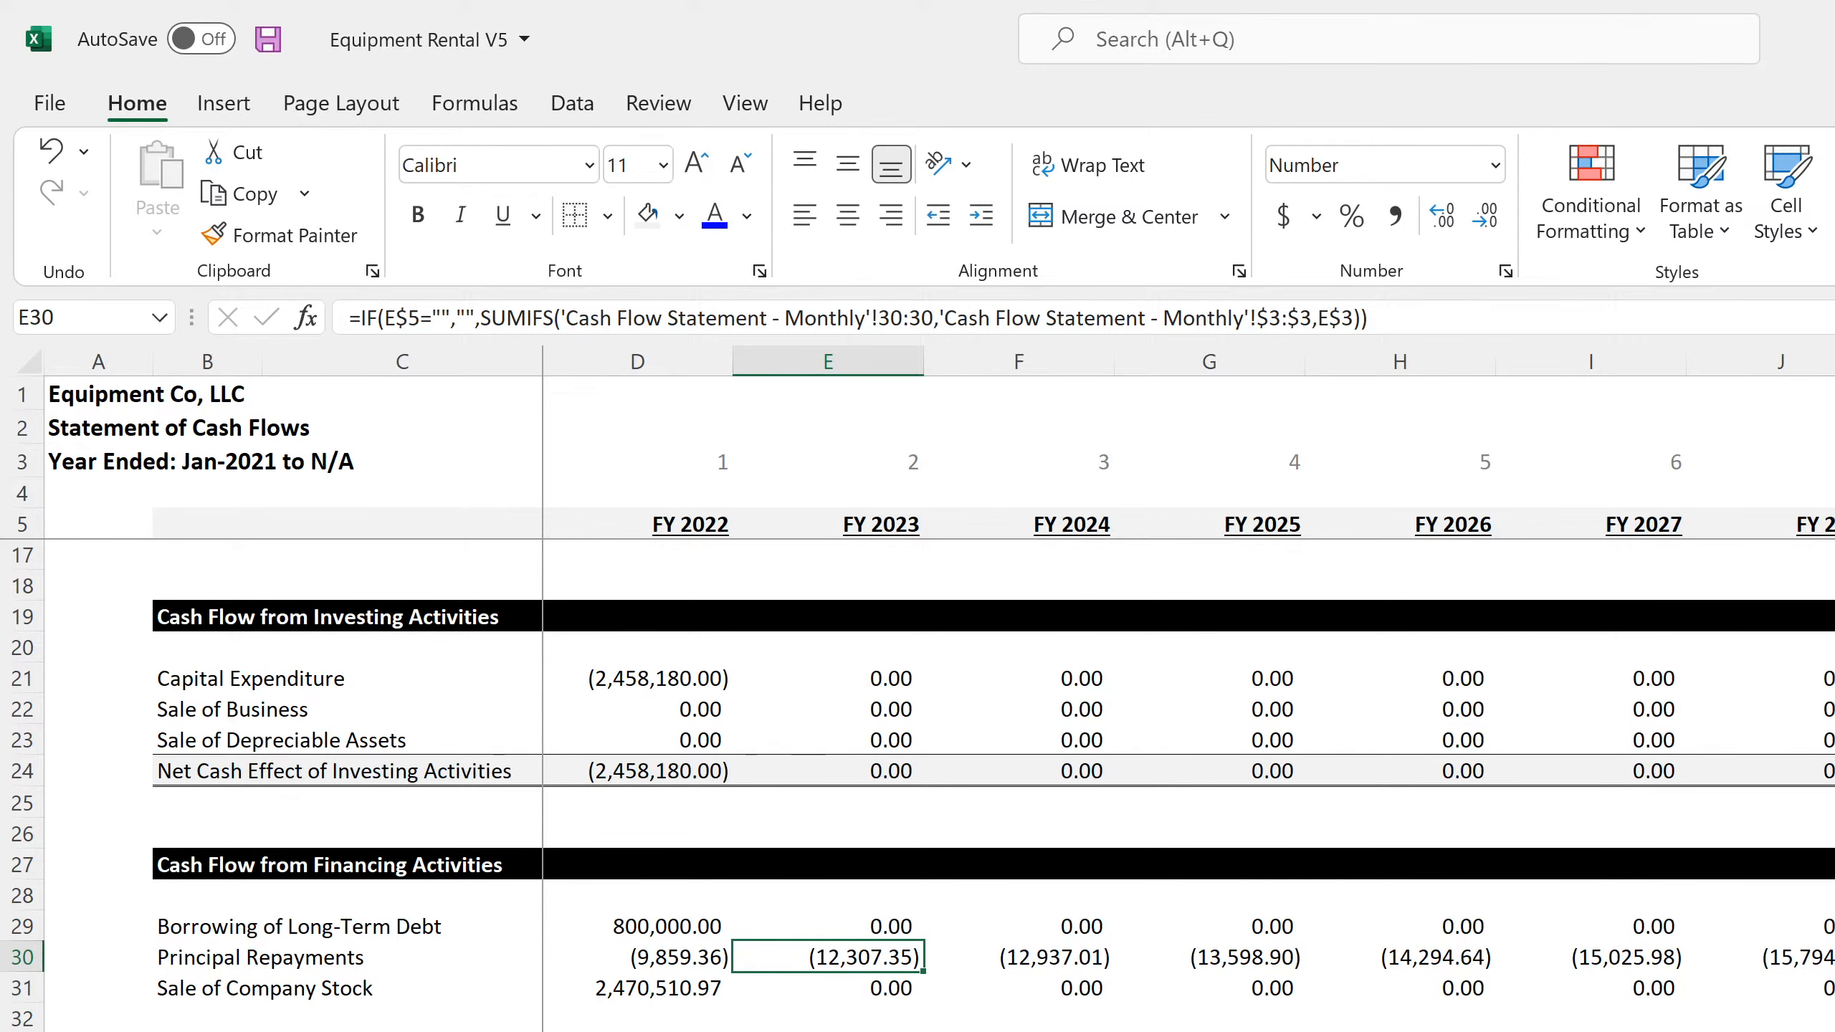
{"action": "key", "text": "ctrl+Page_Up"}
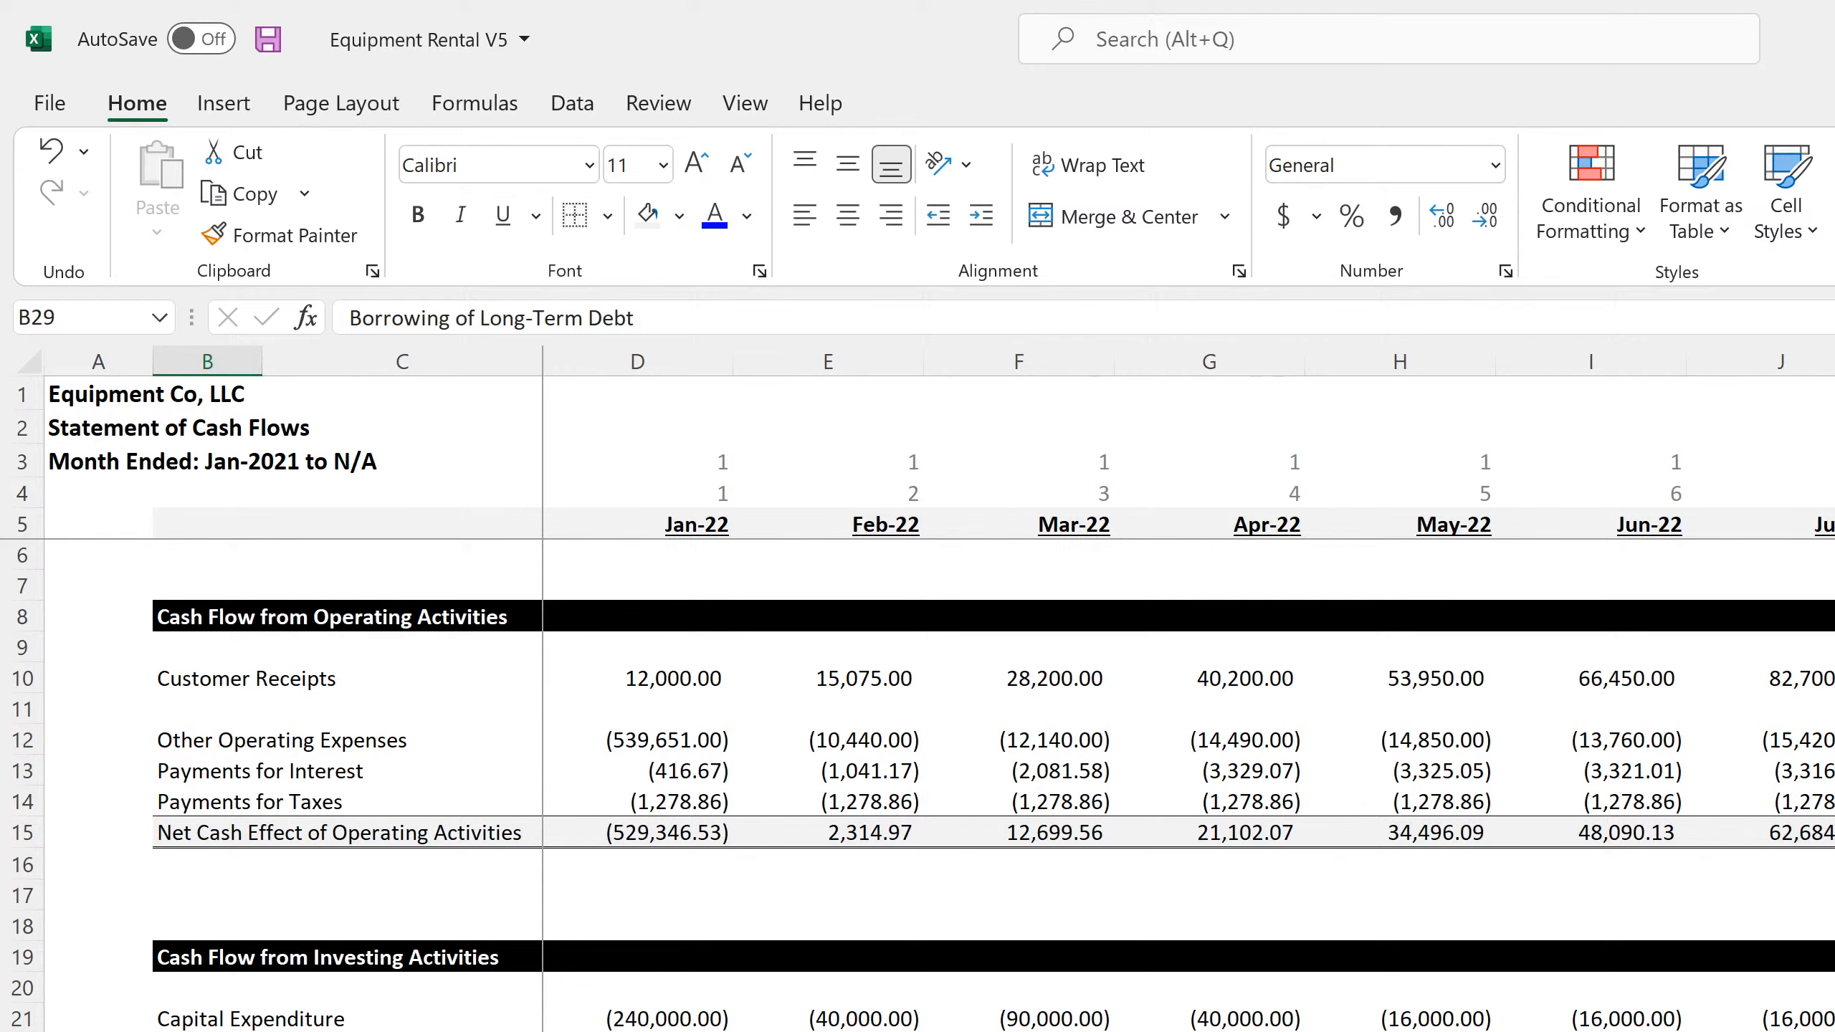
{"action": "key", "text": "ctrl+Page_Up"}
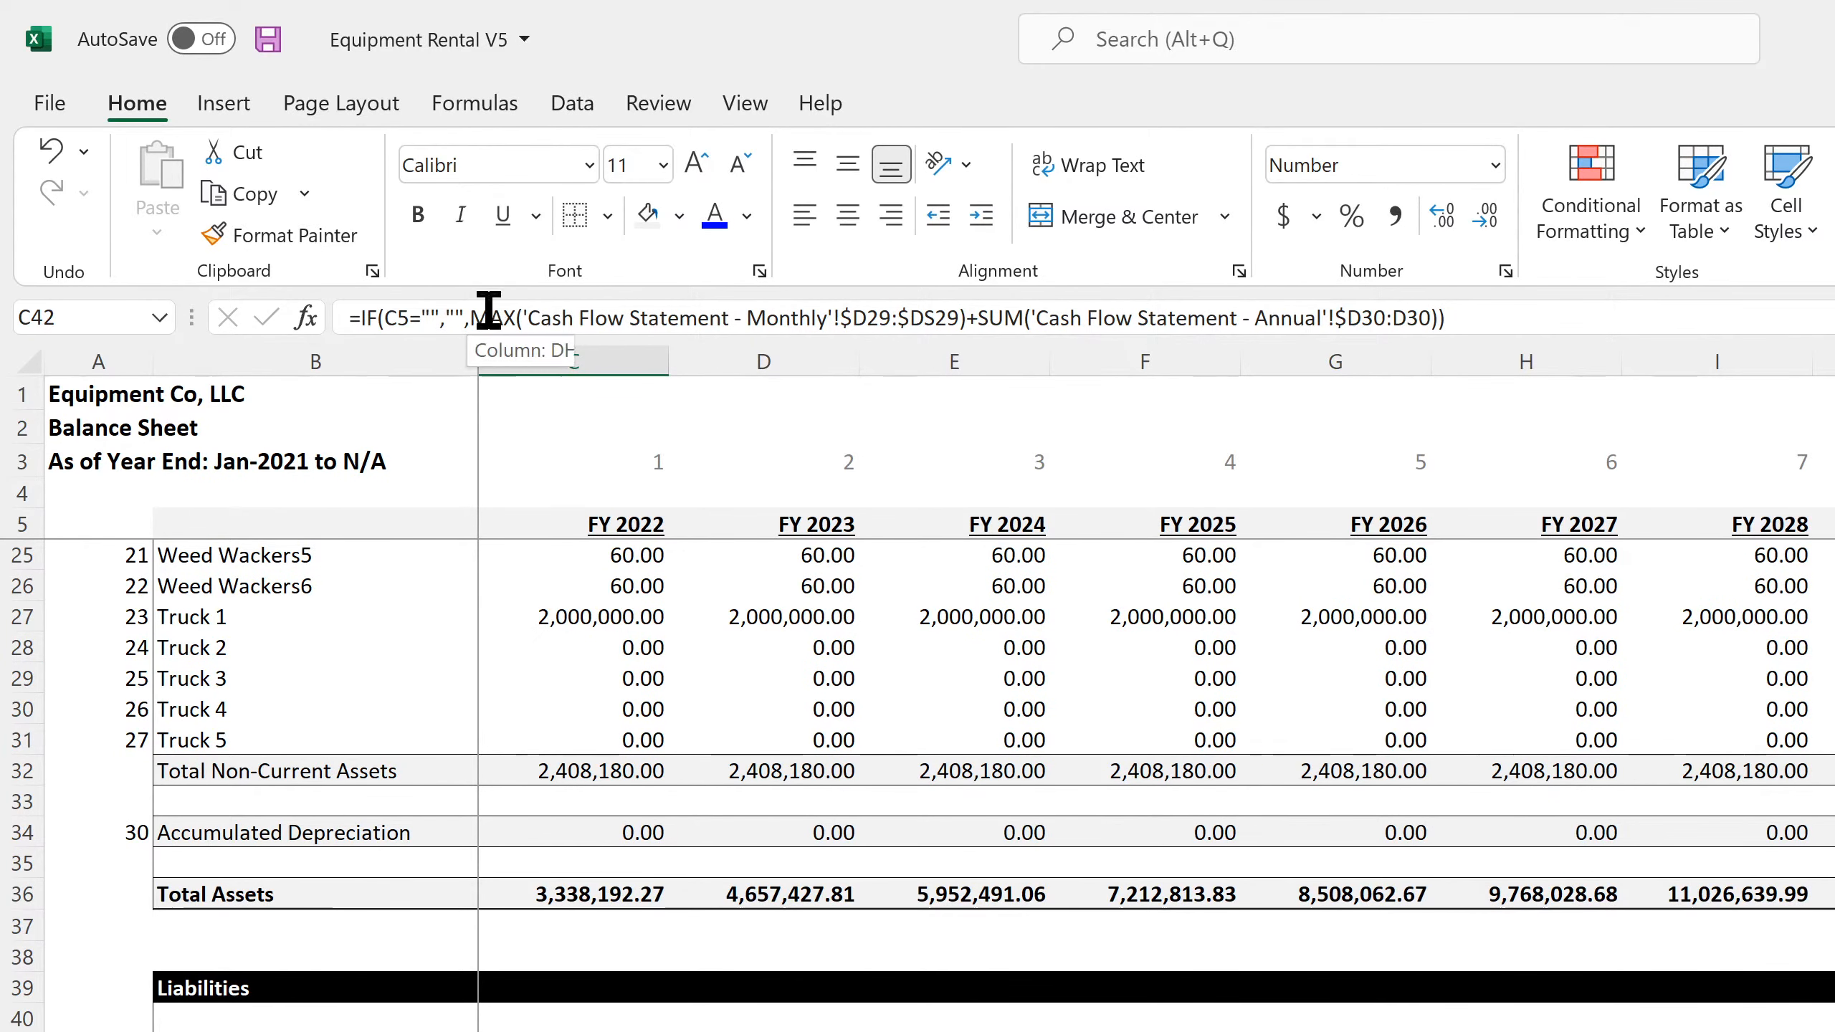
In C42's IF formula, replace the MAX and SUM calculation with a SUM over 'Cash Flow Statement - Annual'!$D29:D29
{"action": "left_click_drag", "start_coordinate": [471, 318], "coordinate": [1458, 326]}
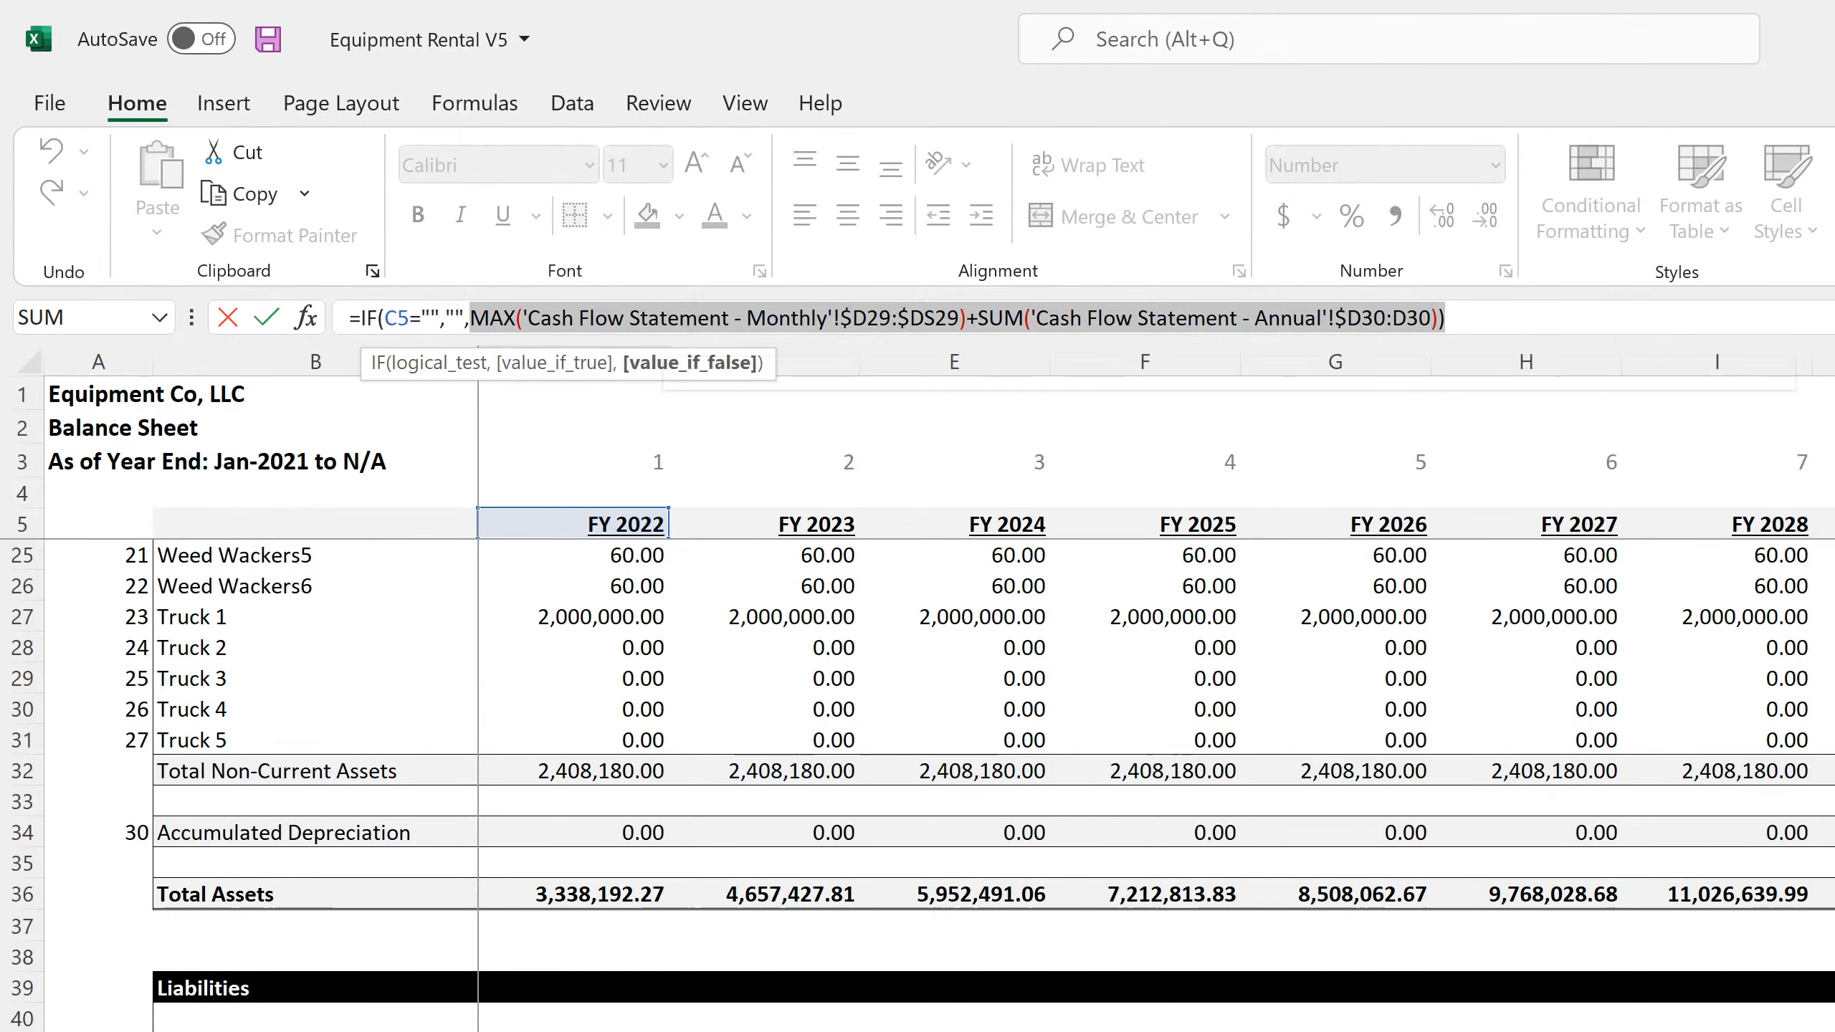
{"action": "type", "text": "sum("}
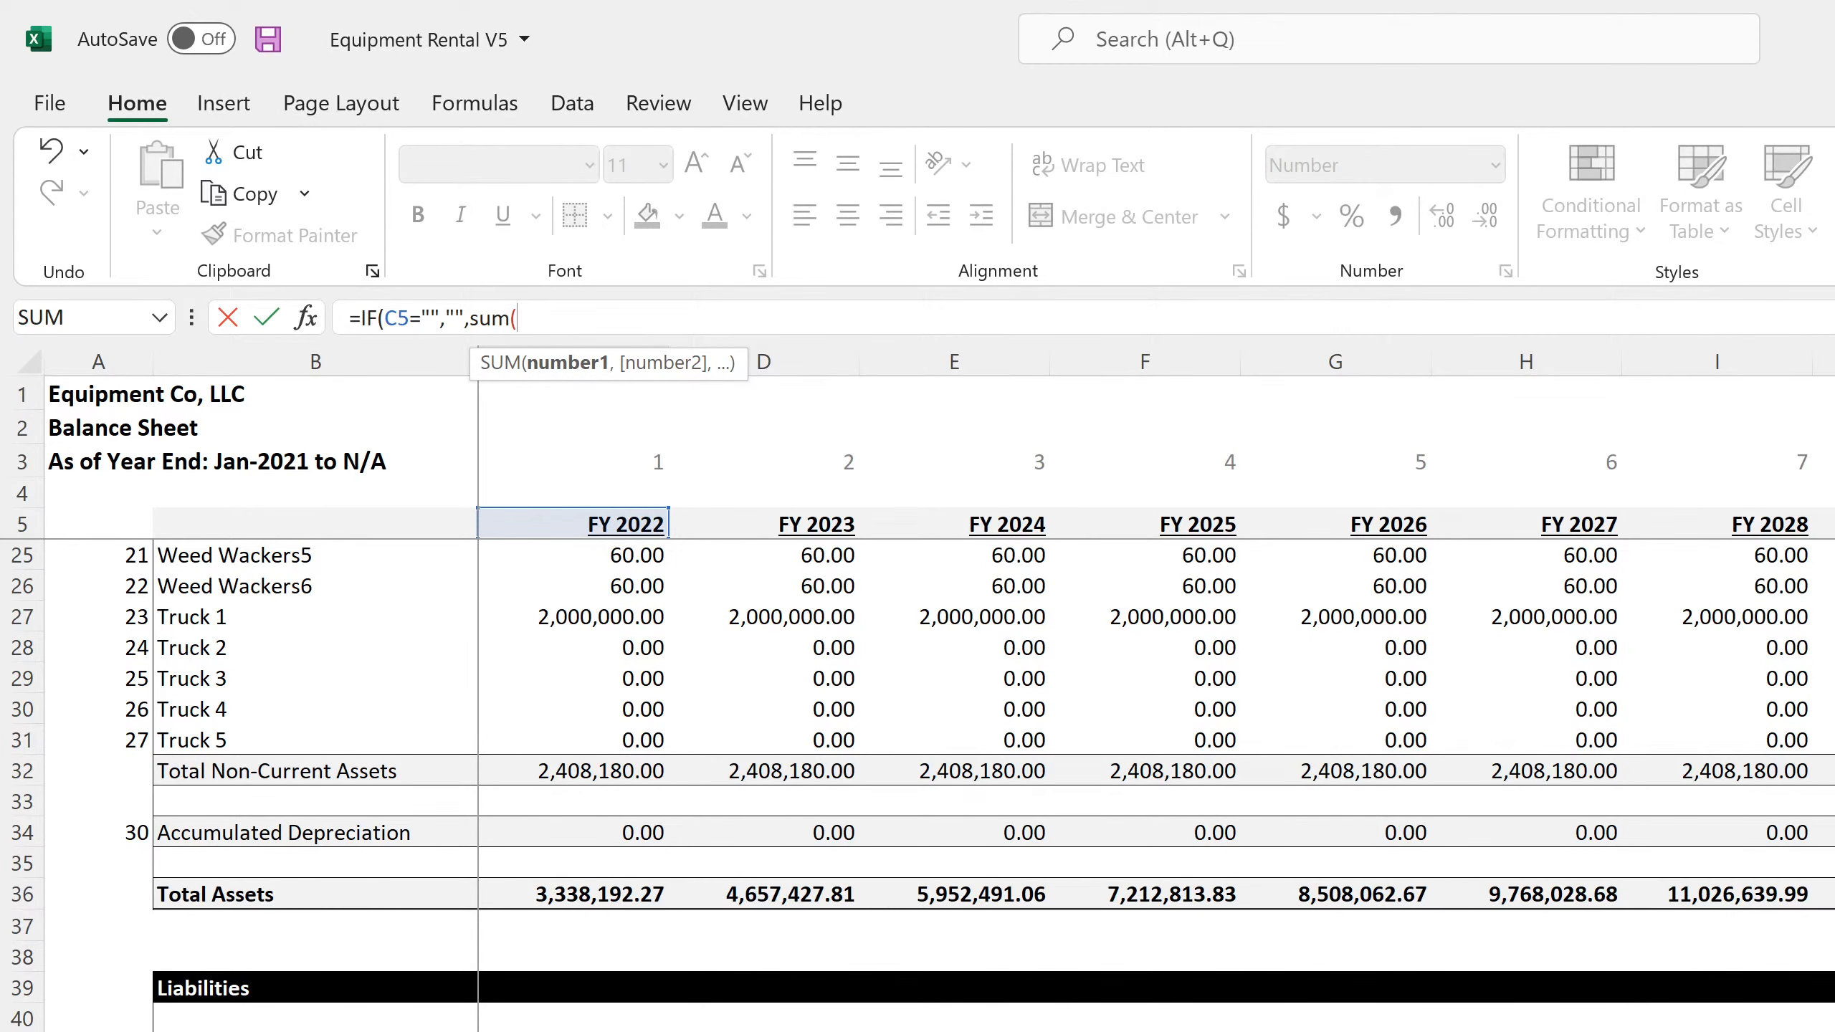
{"action": "key", "text": "ctrl+Page_Down"}
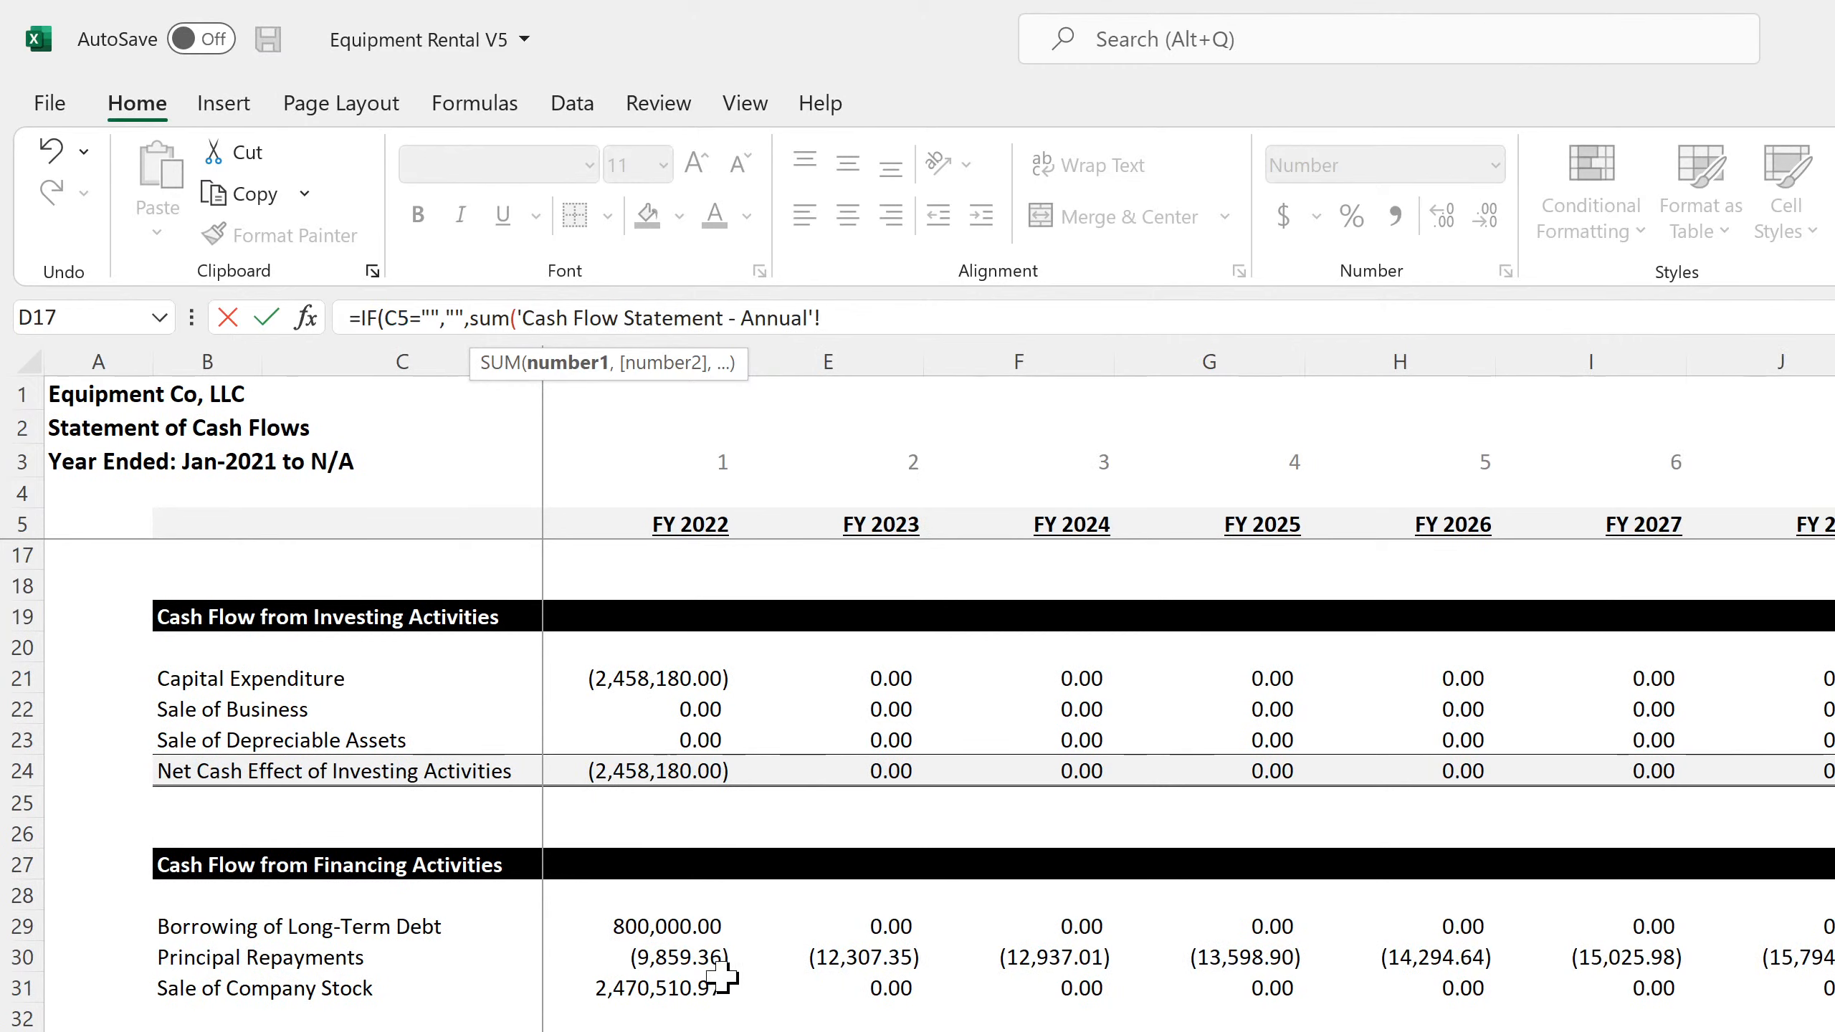
{"action": "left_click", "coordinate": [662, 926]}
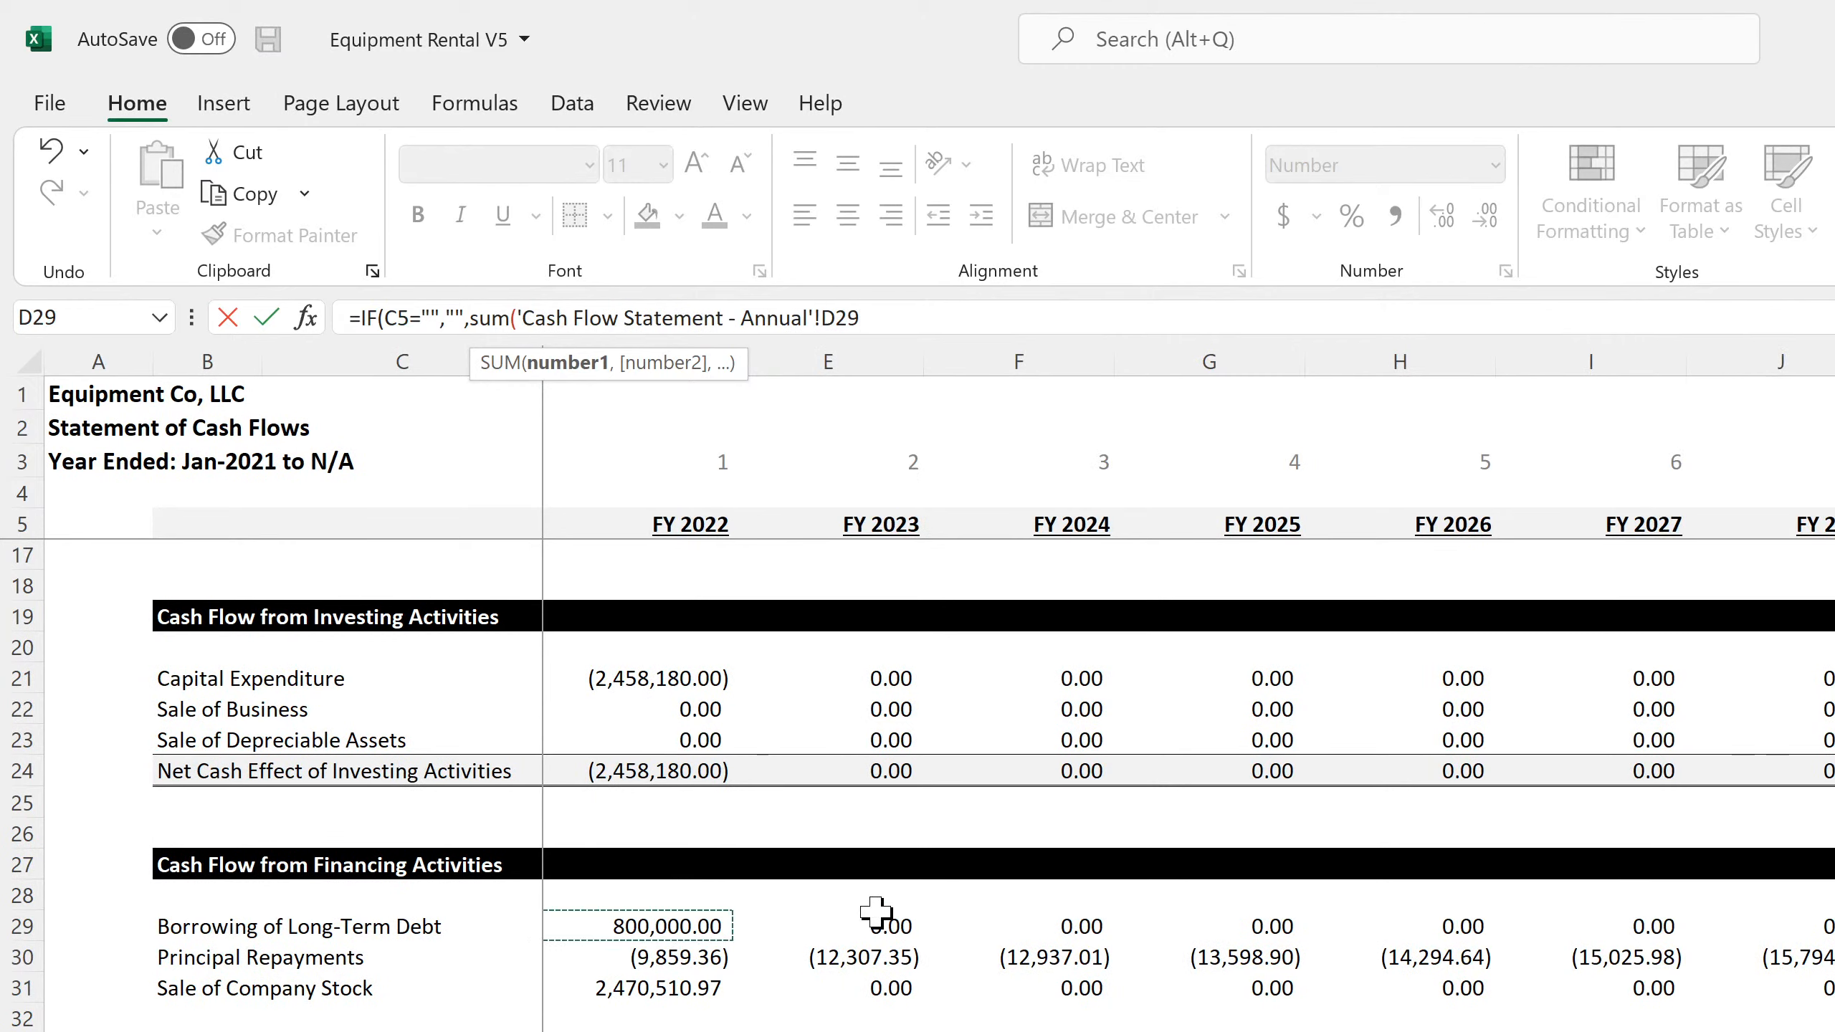
{"action": "type", "text": ":"}
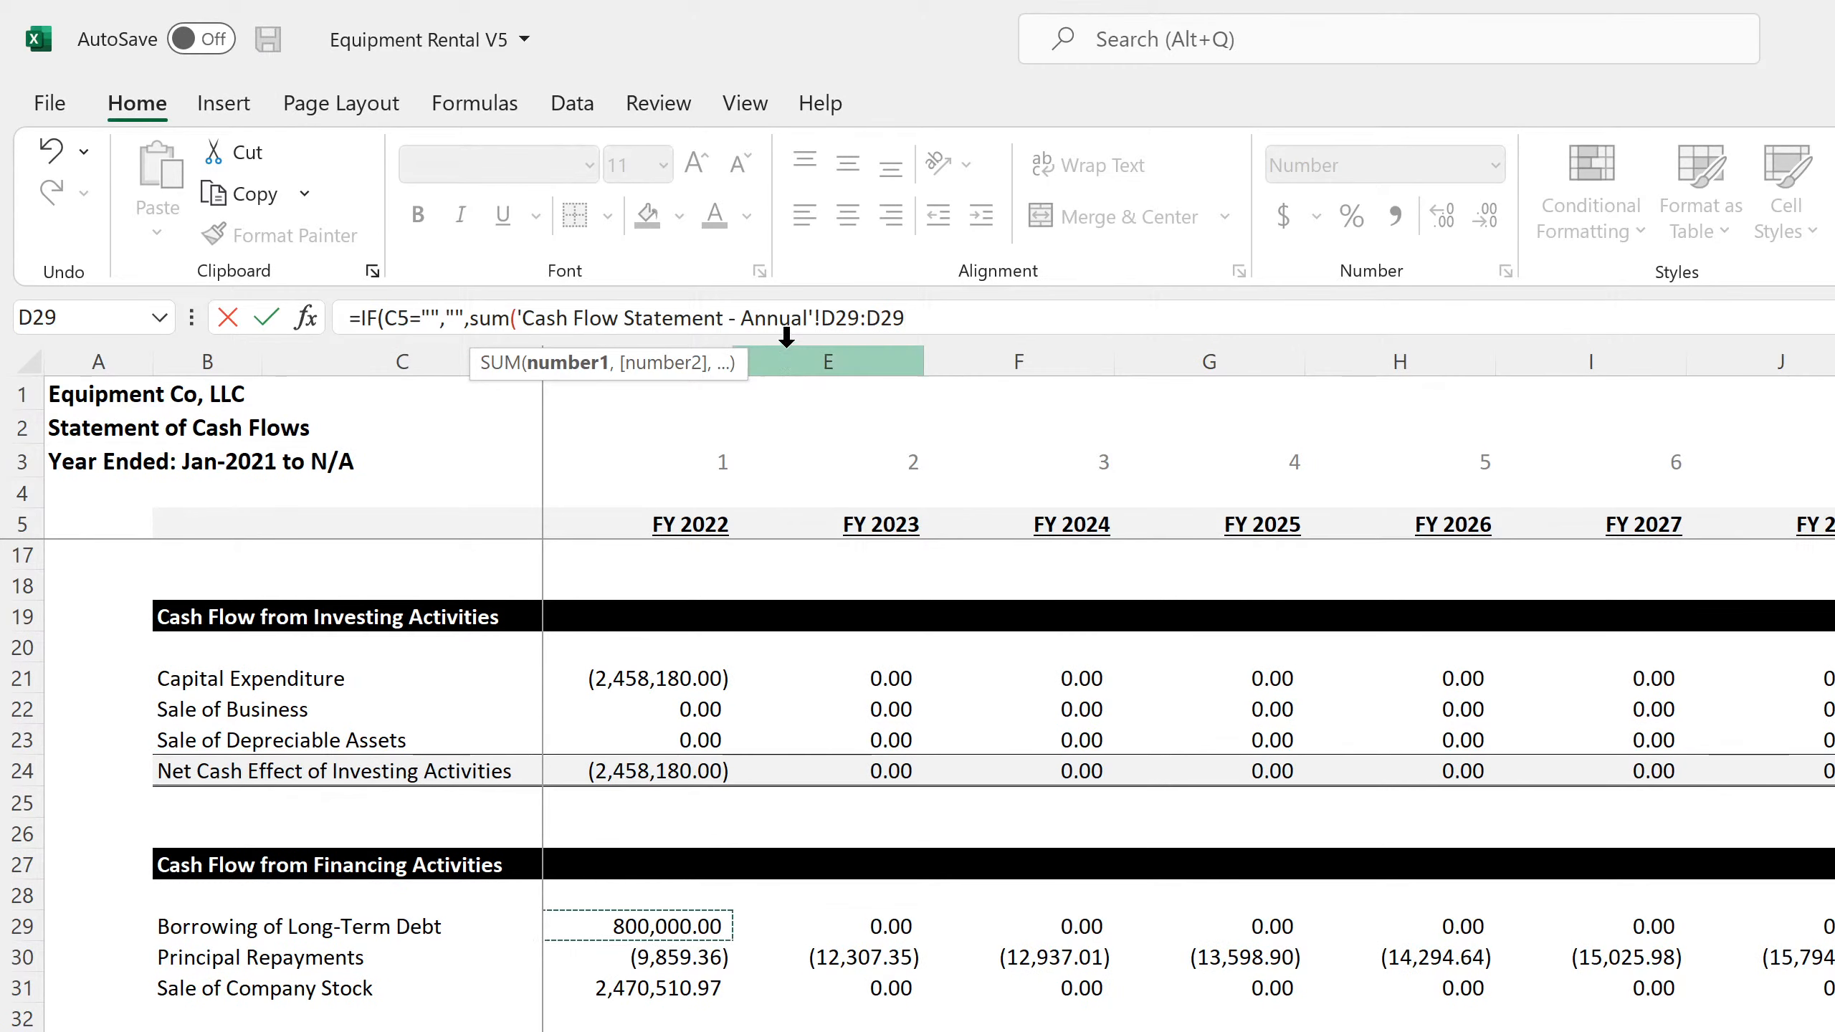
{"action": "left_click_drag", "start_coordinate": [823, 318], "coordinate": [905, 319]}
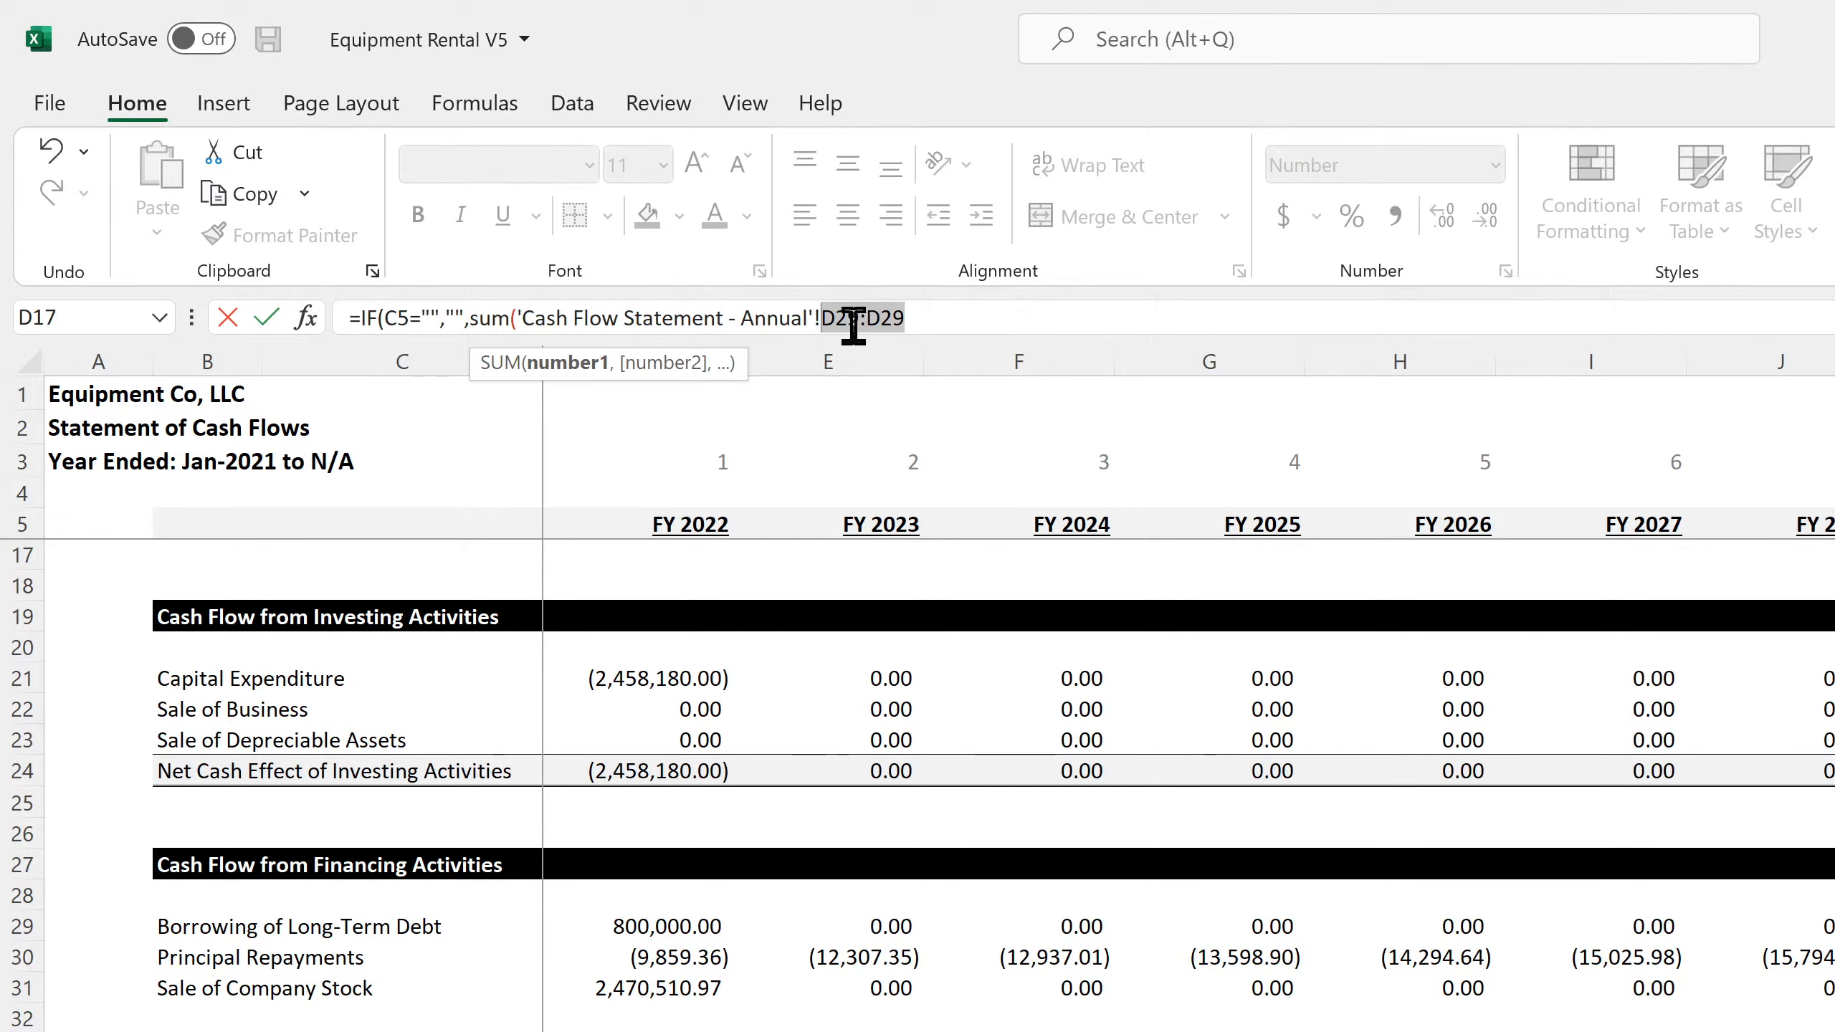
{"action": "left_click", "coordinate": [824, 318]}
{"action": "type", "text": "$"}
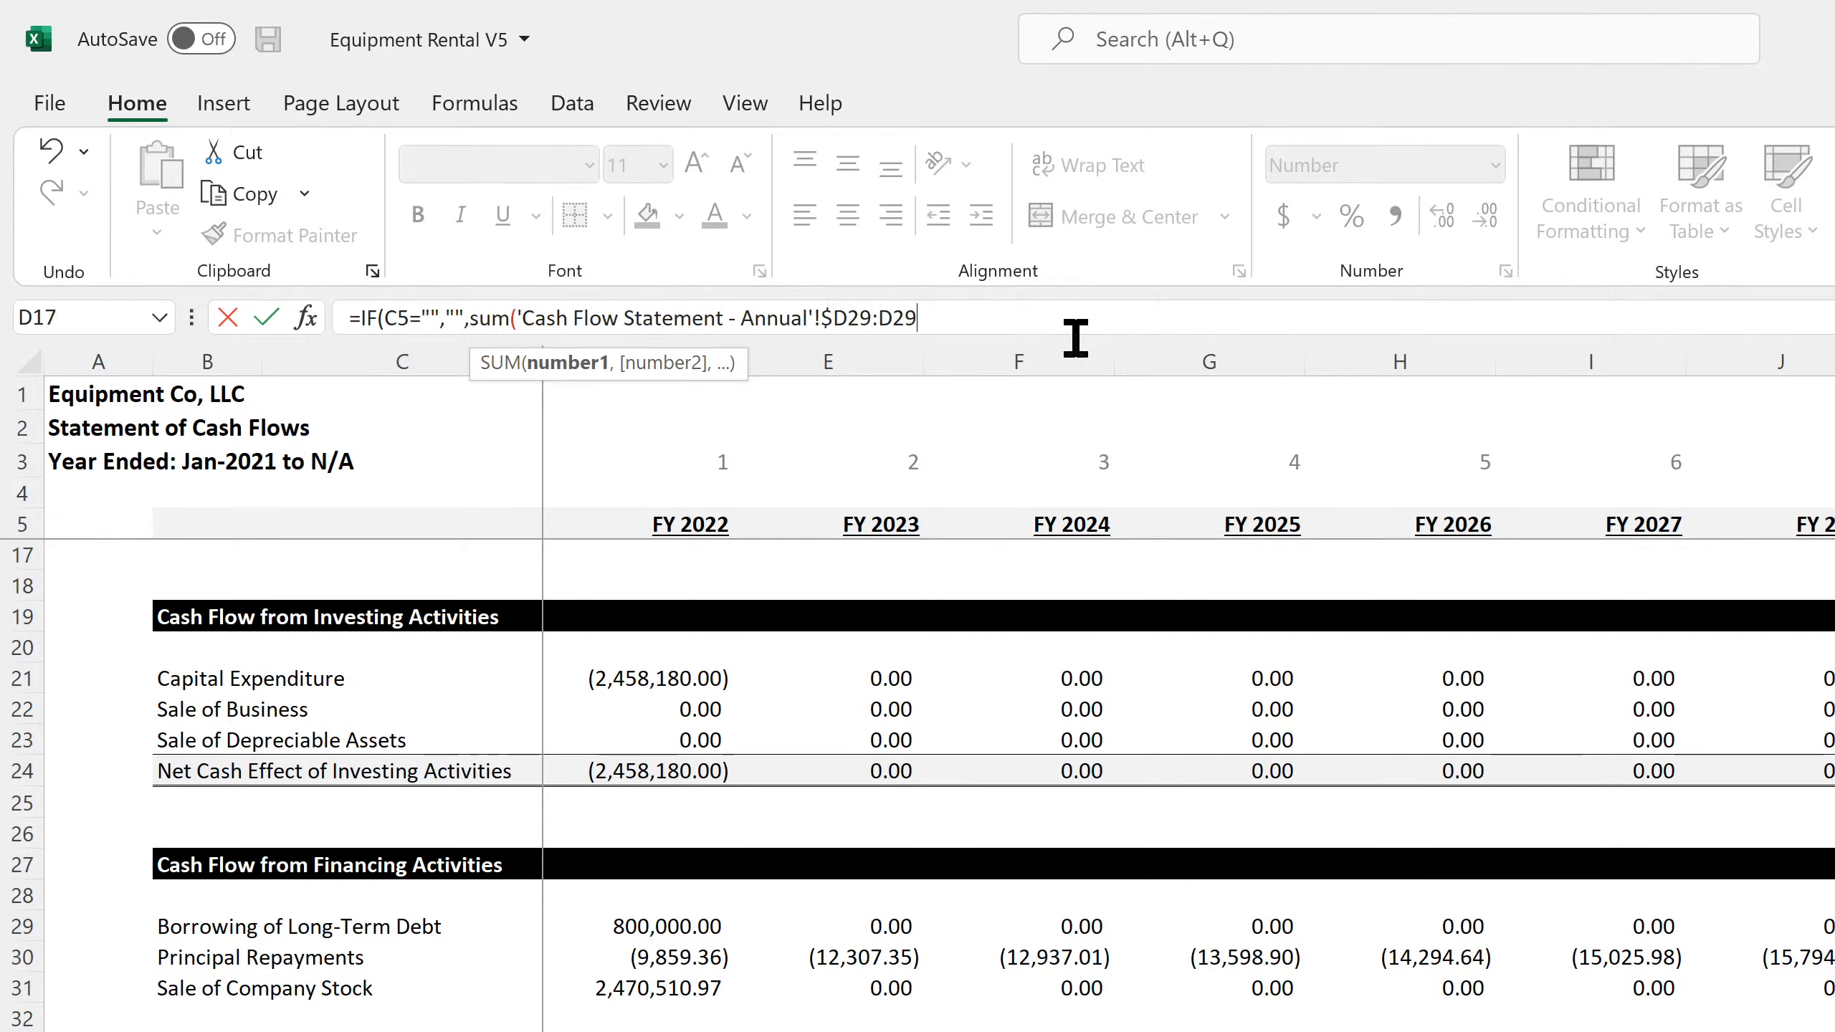
Complete the C42 formula by adding SUM('Cash Flow Statement - Annual'!$D30:D30) for the principal repayments
{"action": "key", "text": "End"}
{"action": "type", "text": ")-sum("}
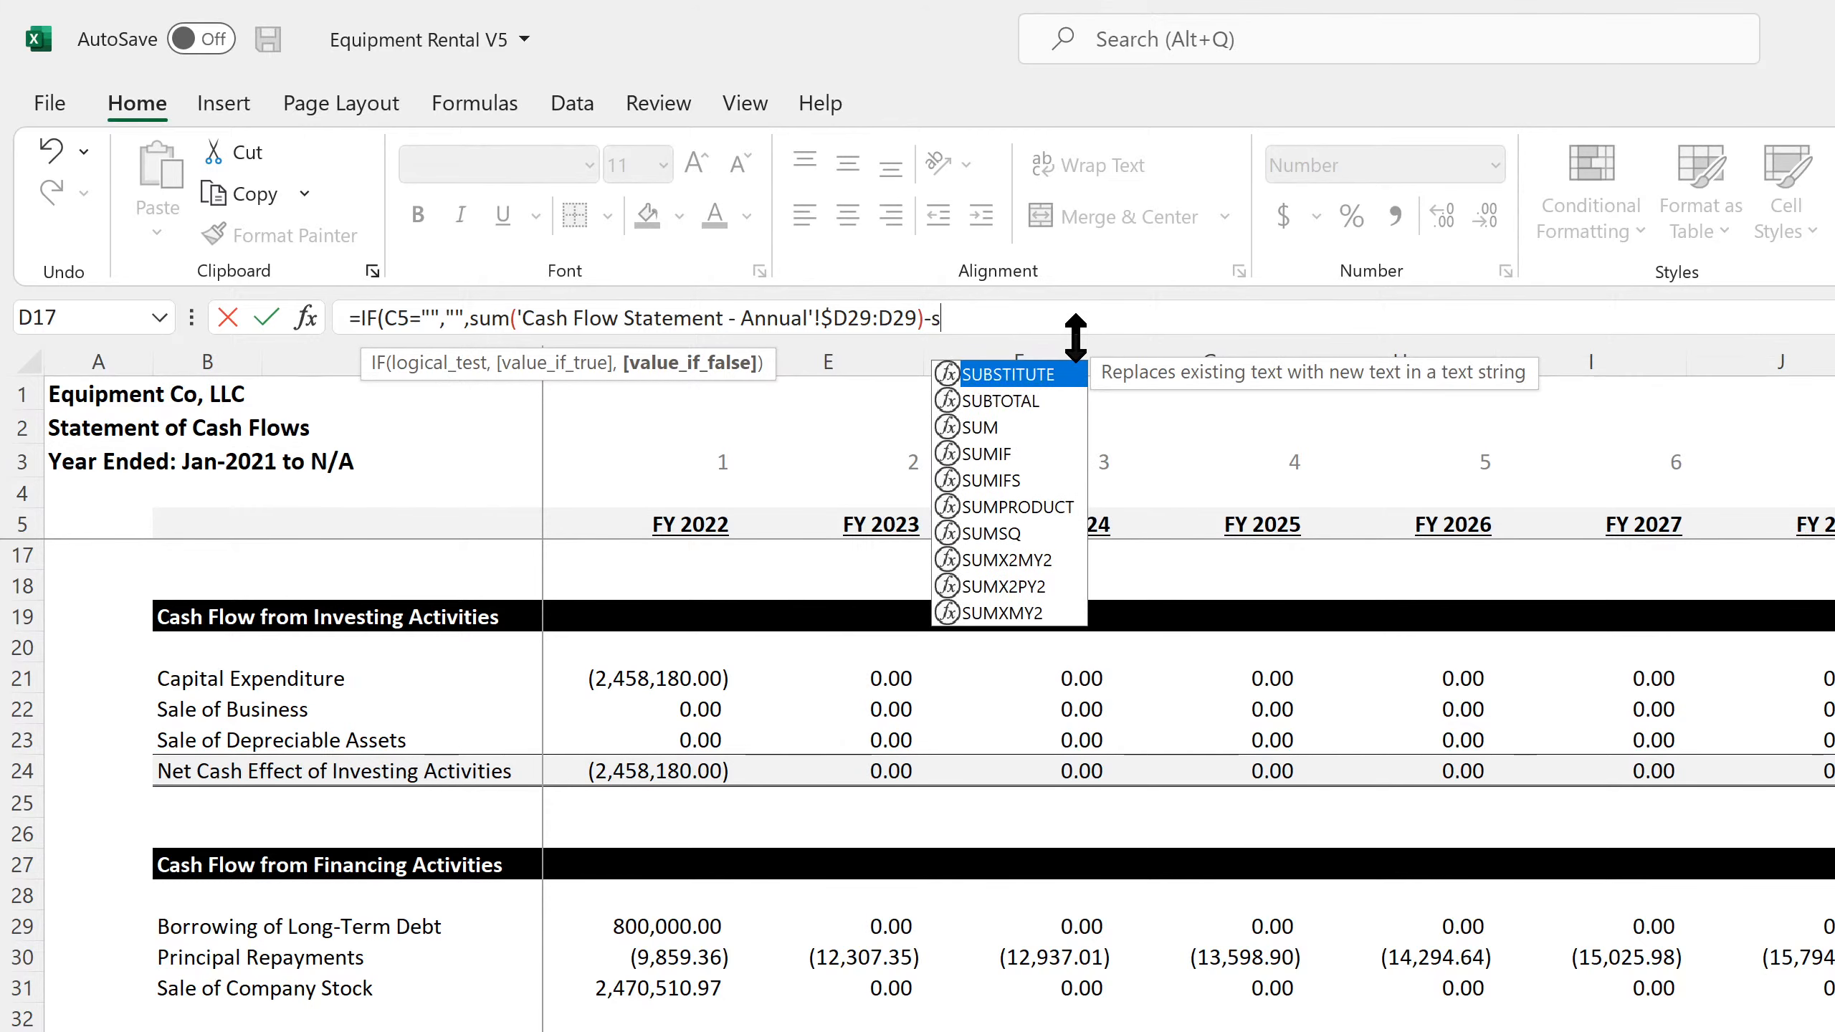
{"action": "left_click", "coordinate": [636, 958]}
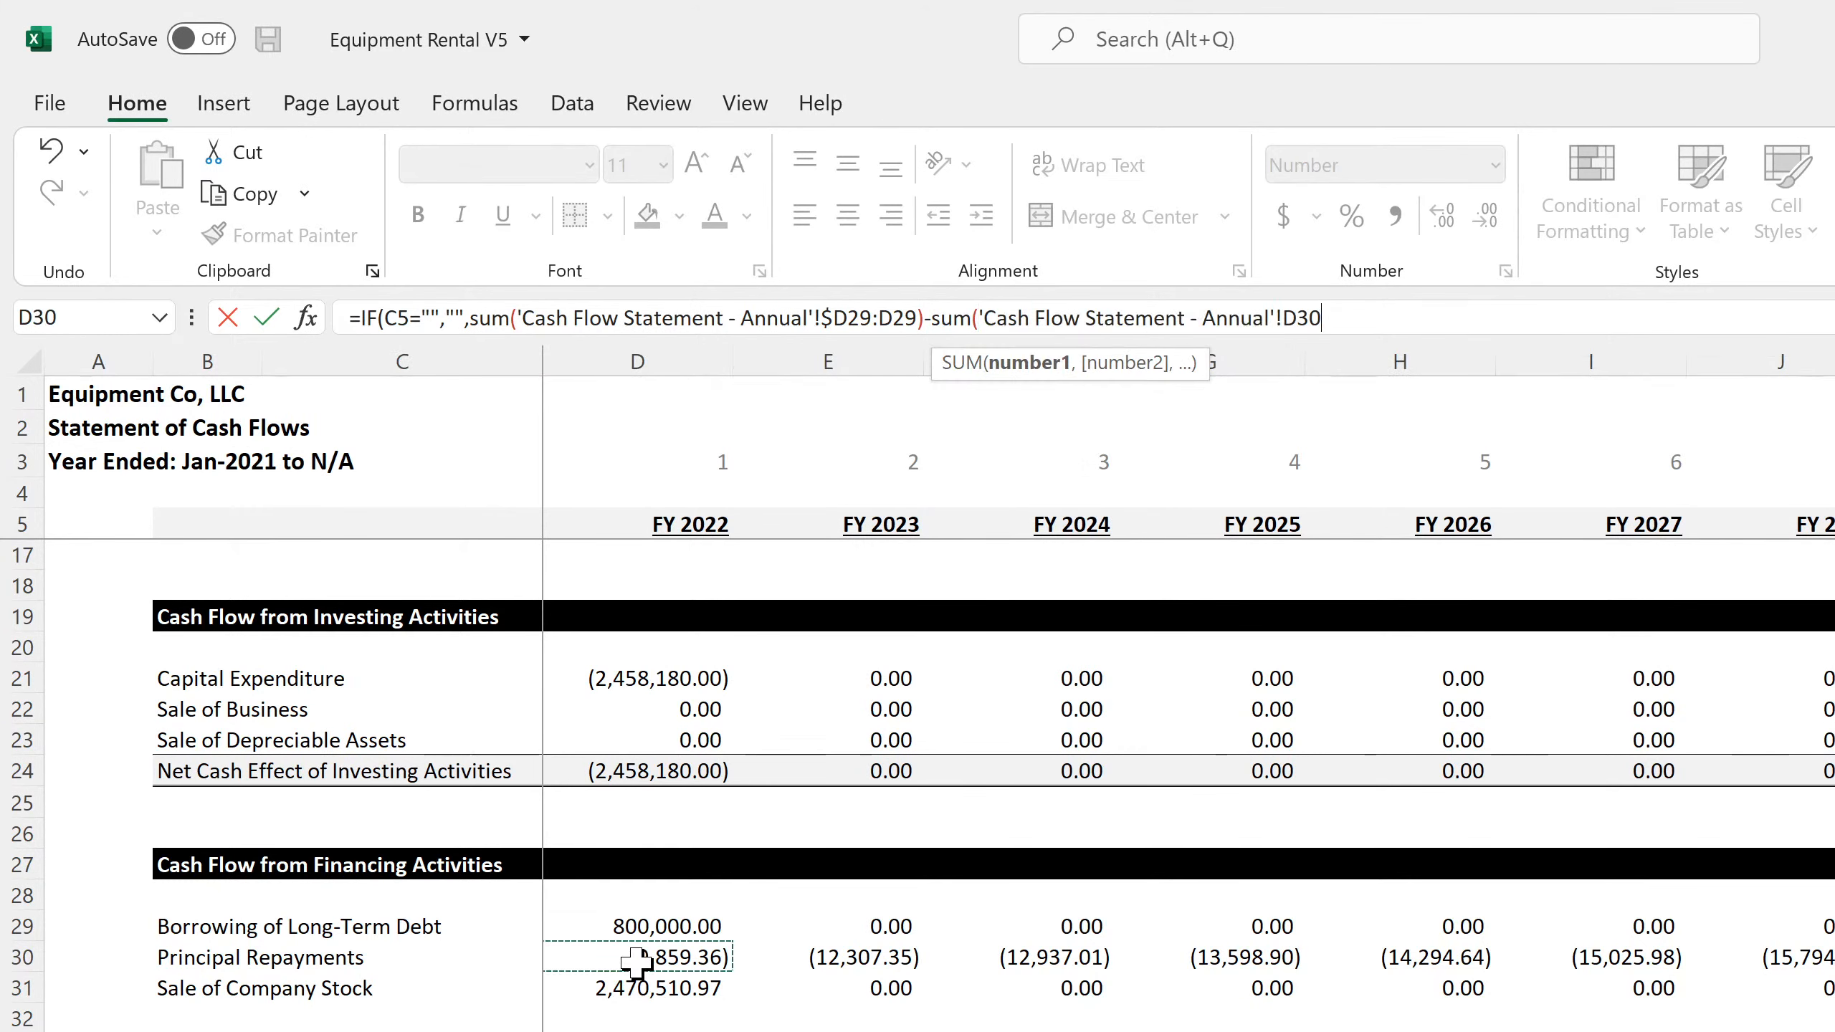
{"action": "type", "text": ":"}
{"action": "left_click", "coordinate": [635, 957]}
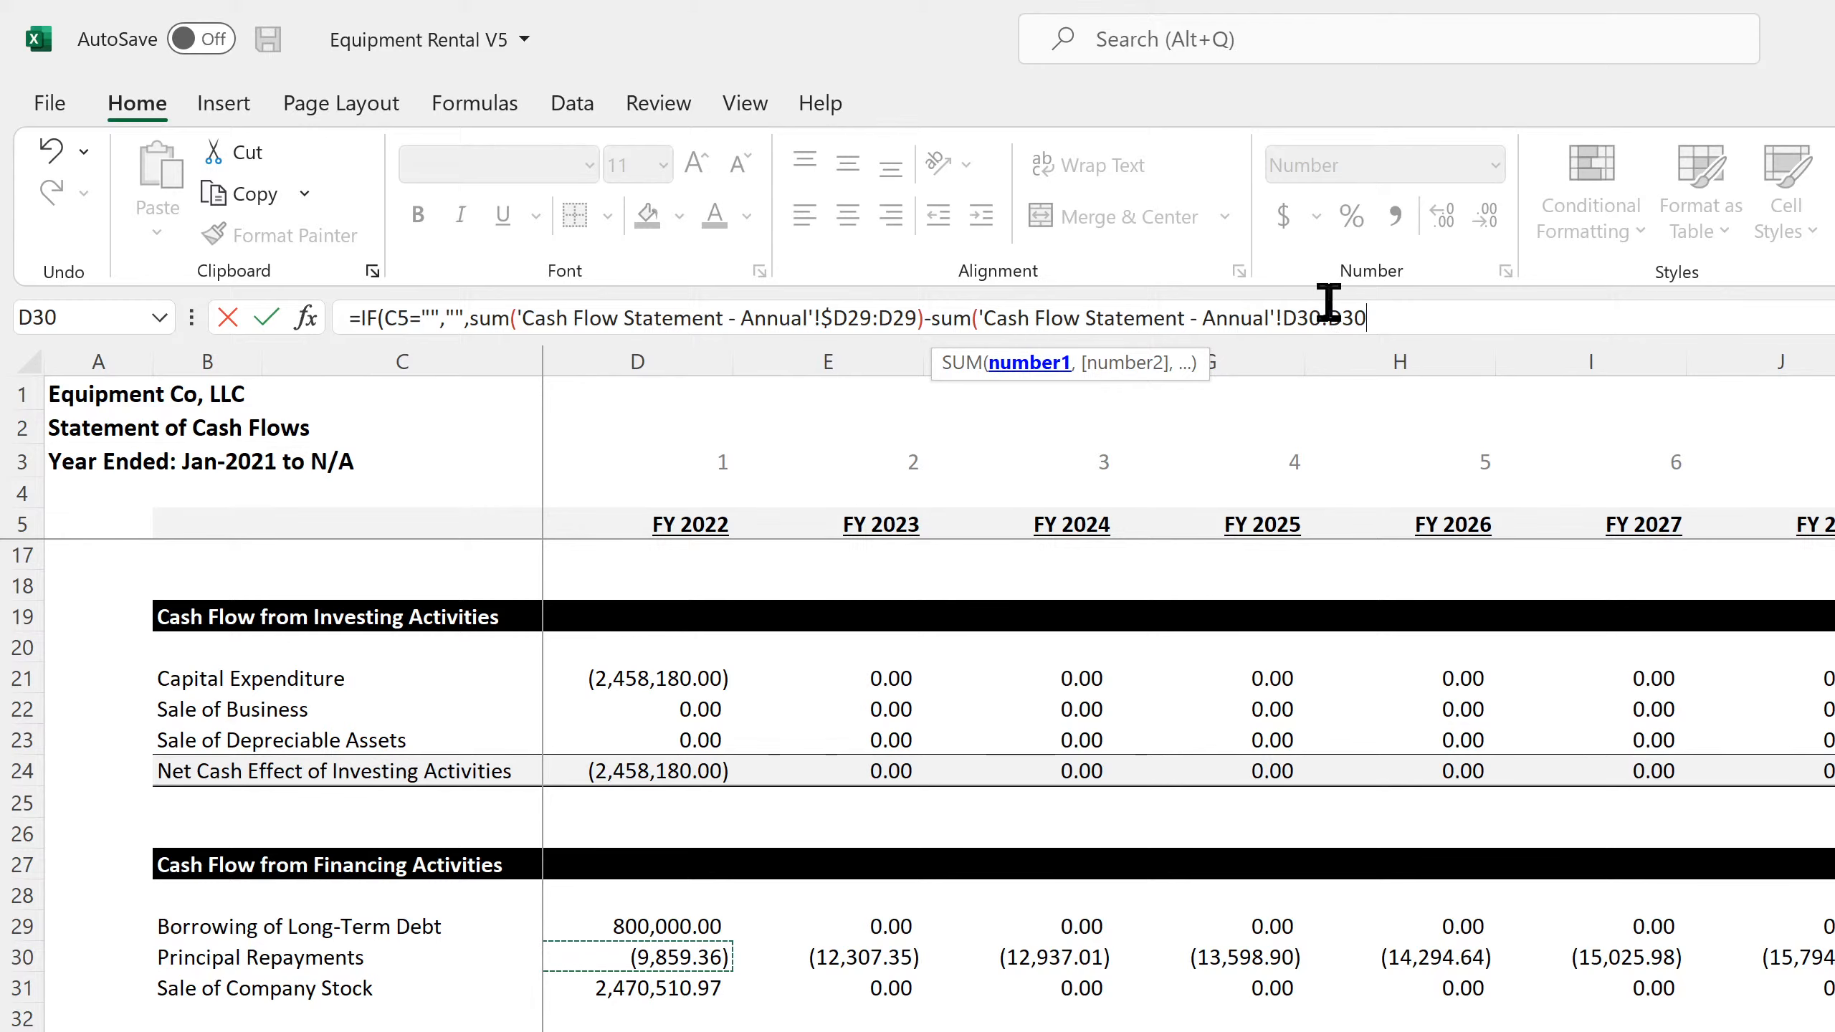
{"action": "double_click", "coordinate": [1333, 318]}
{"action": "left_click", "coordinate": [1292, 318]}
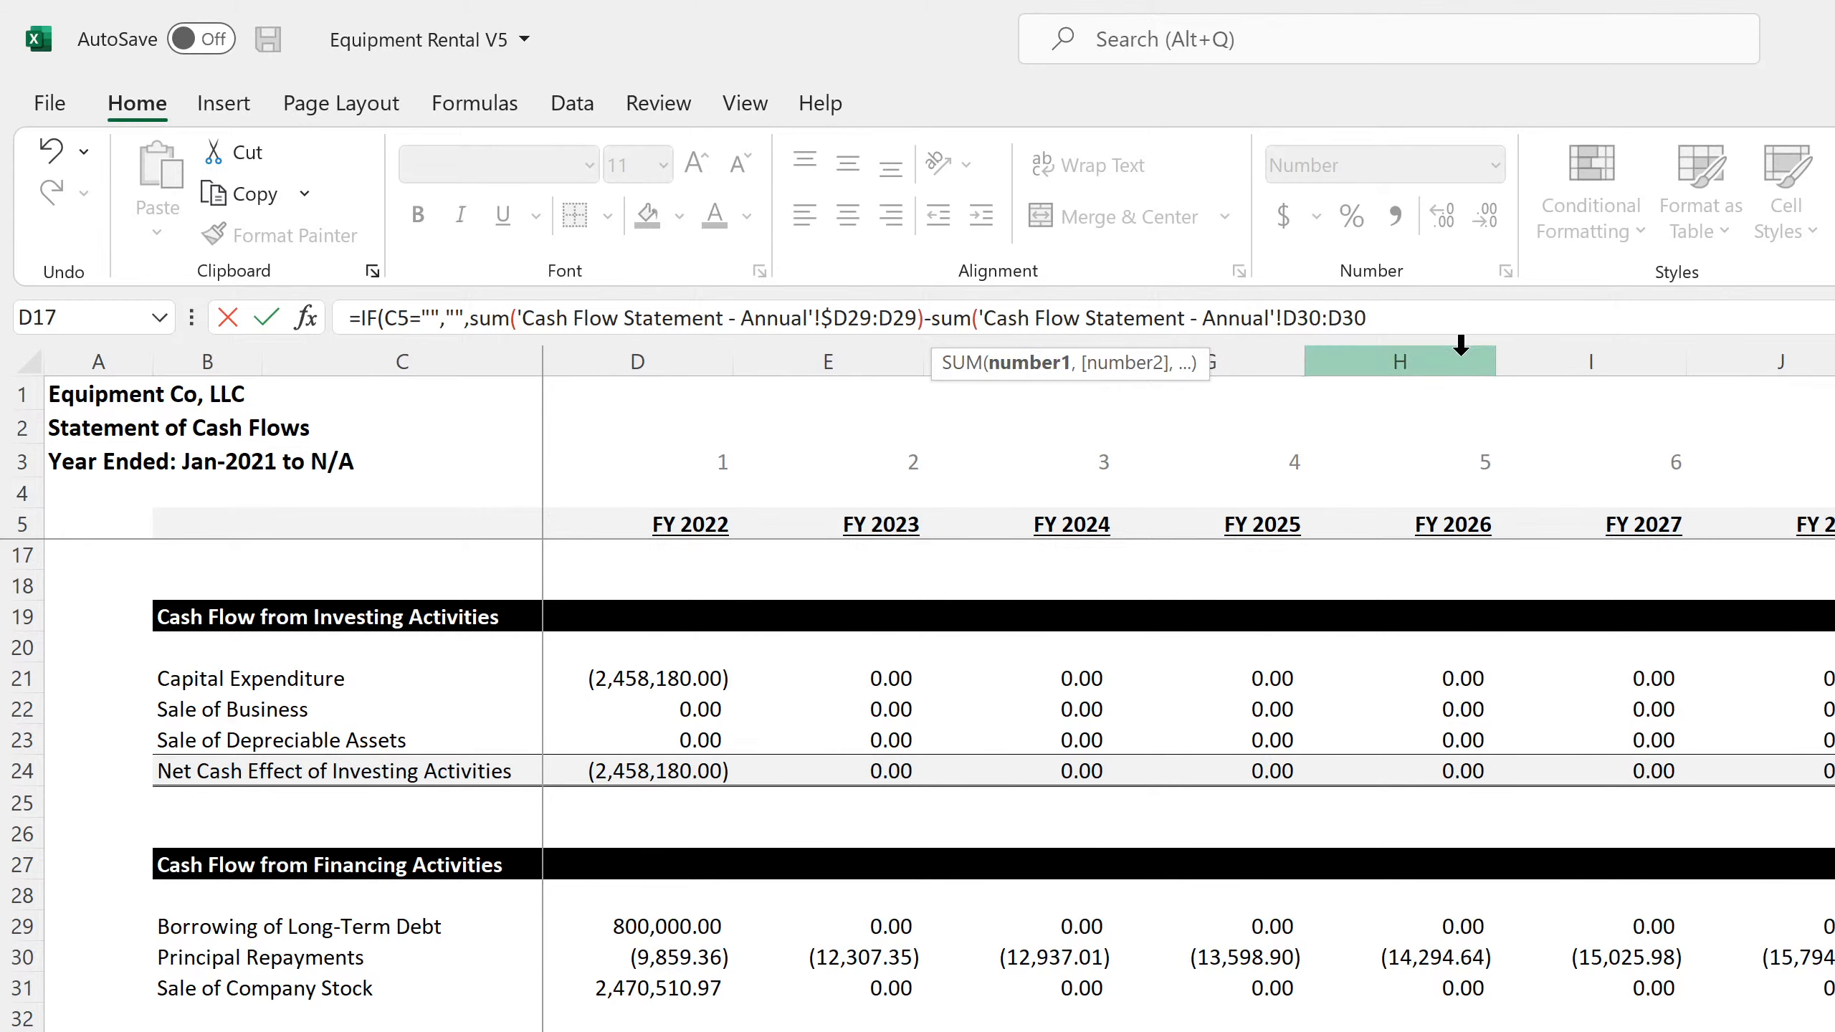
{"action": "type", "text": "$"}
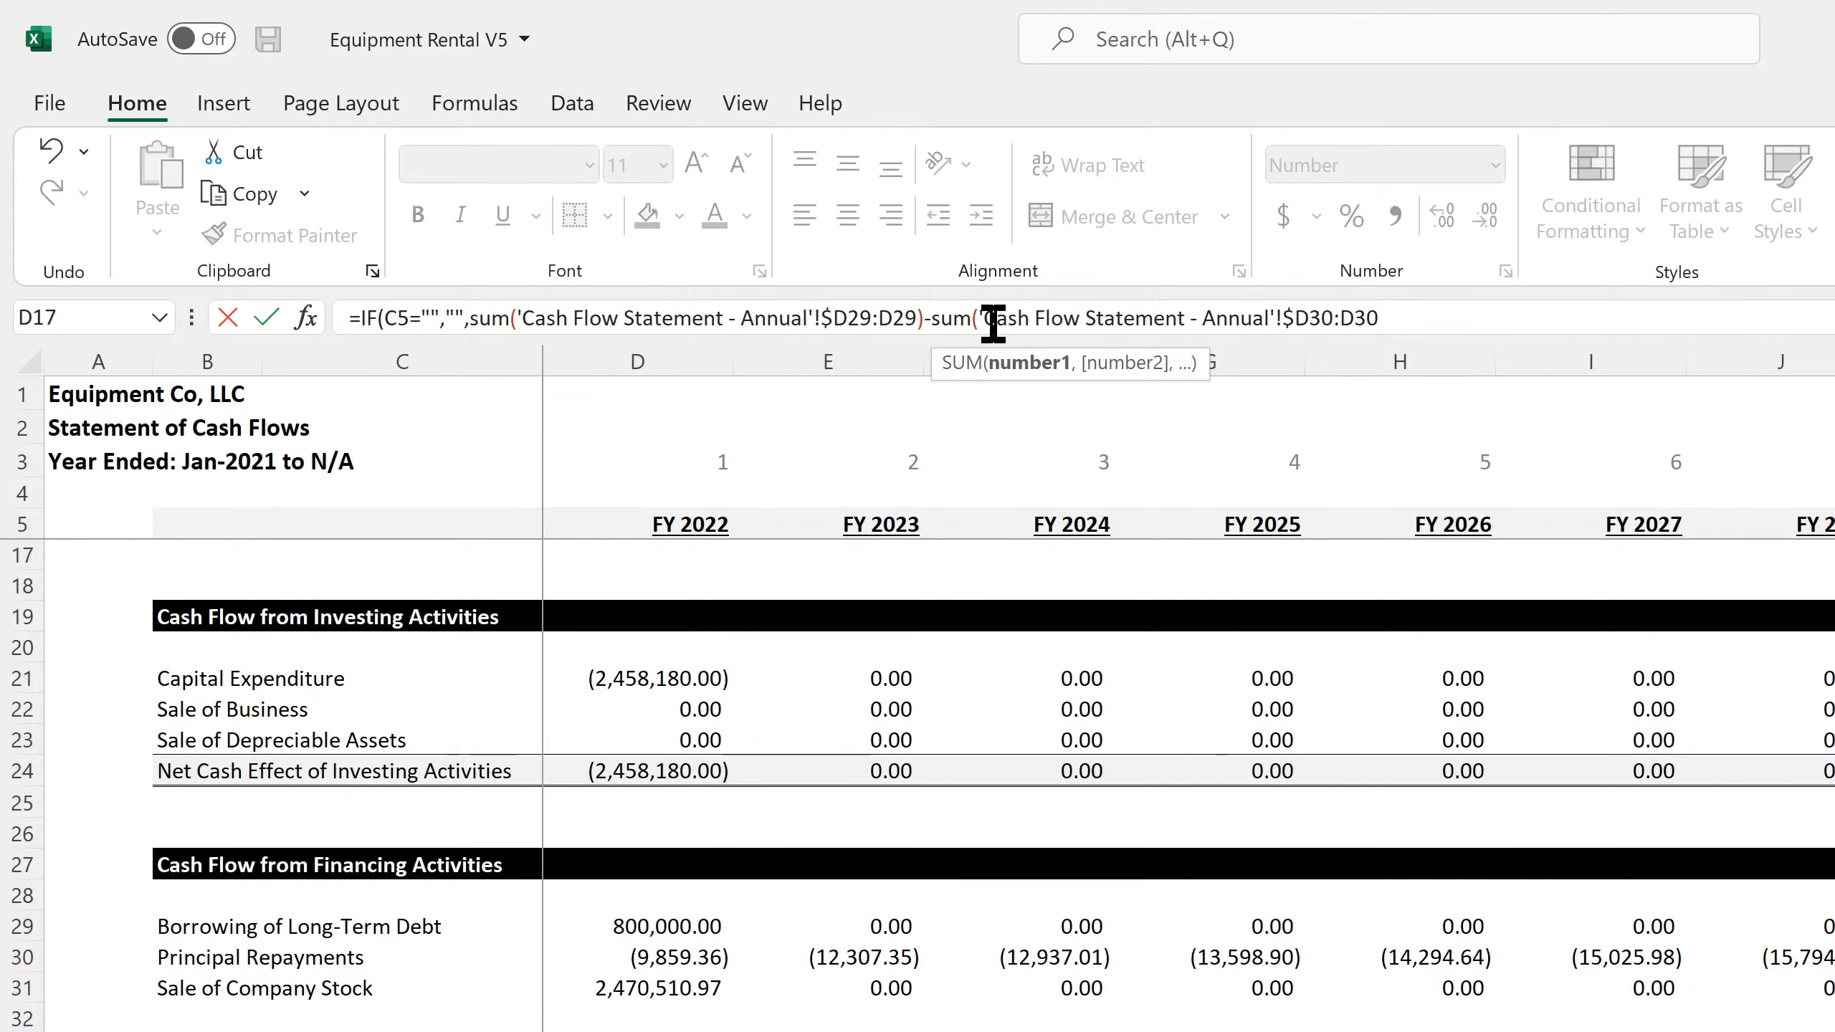
{"action": "left_click", "coordinate": [928, 318]}
{"action": "key", "text": "Delete"}
{"action": "type", "text": "+"}
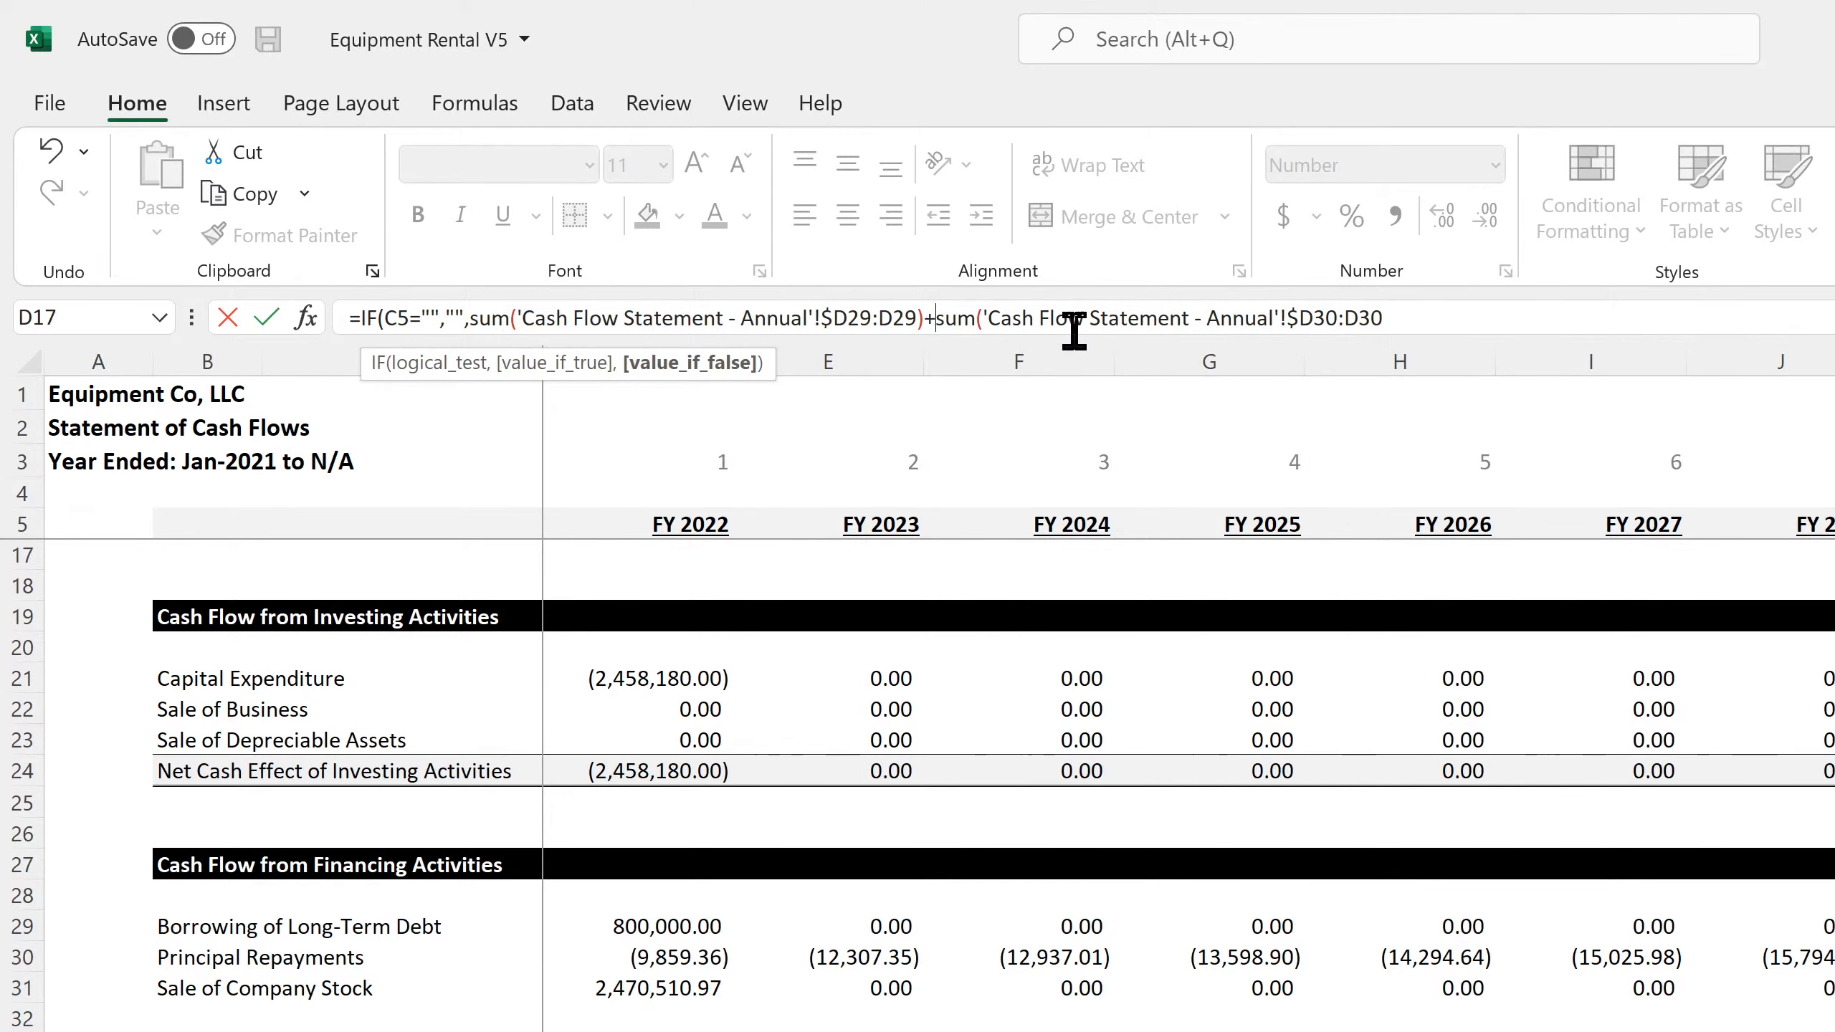
{"action": "key", "text": "Return"}
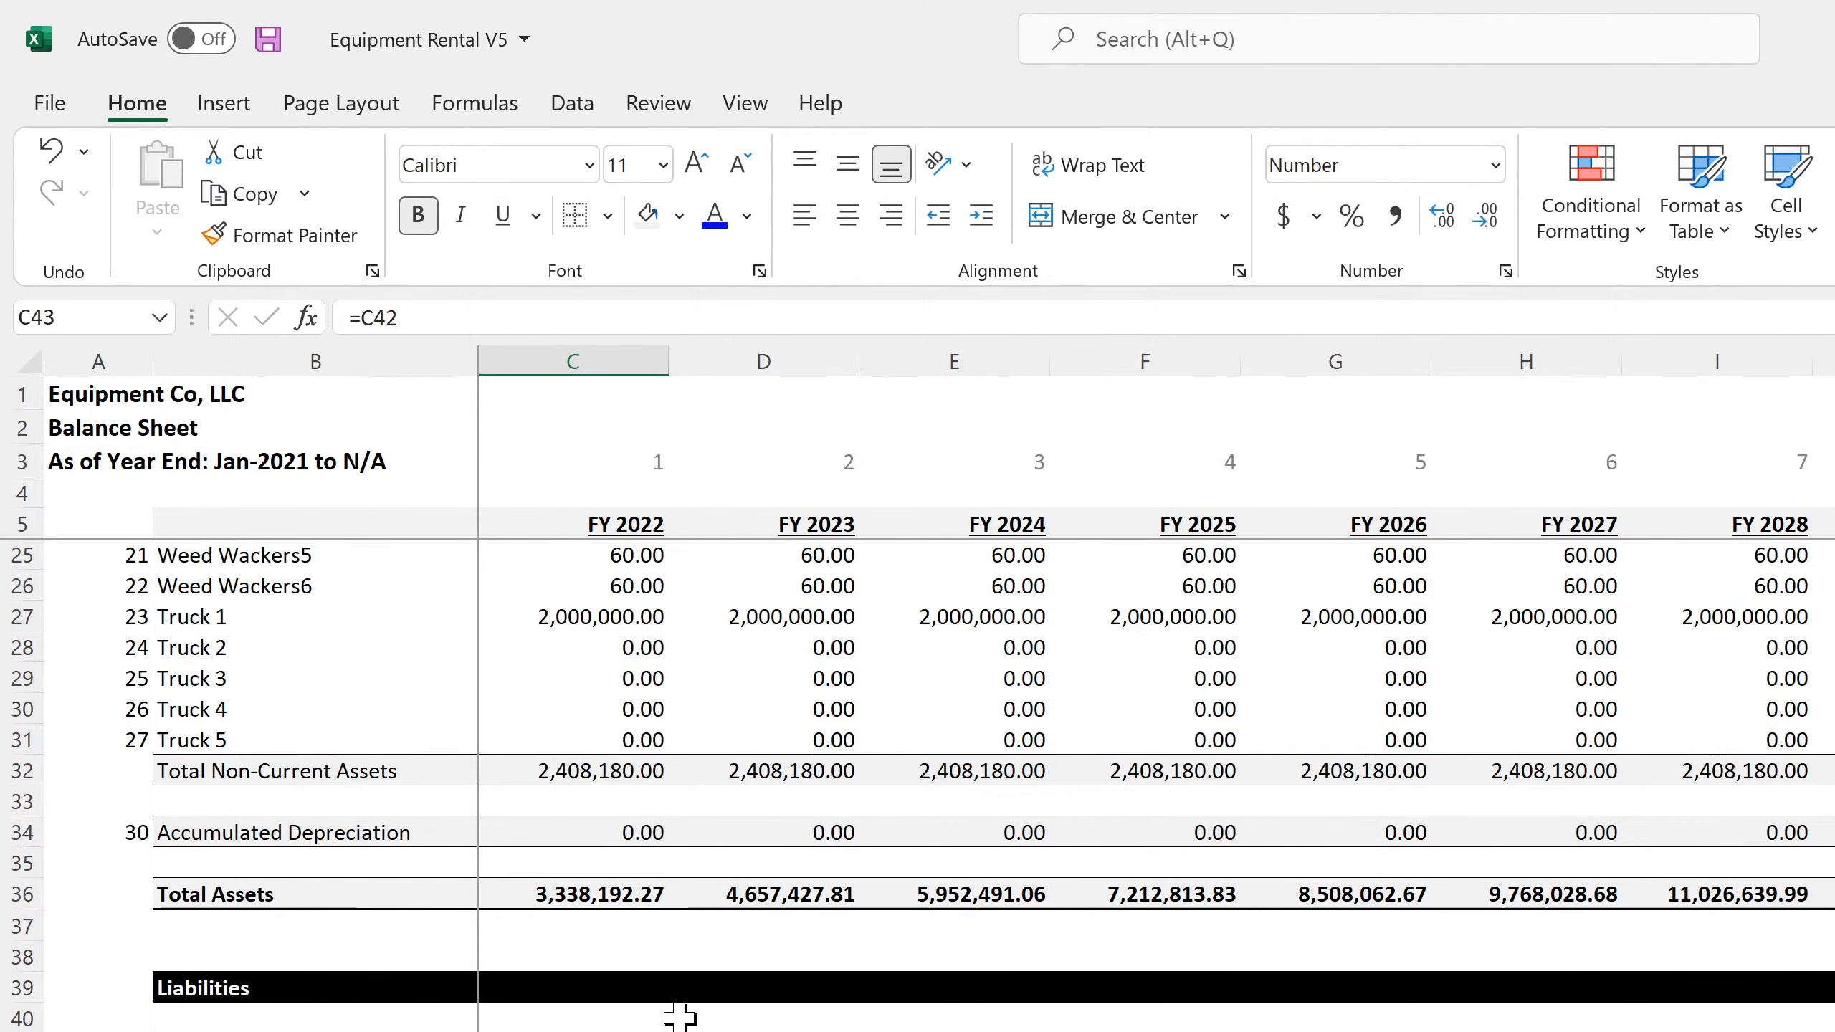
Fill the C42 formula across the Long-Term Debt row for all fiscal years and review the liabilities and equity totals
{"action": "key", "text": "Up"}
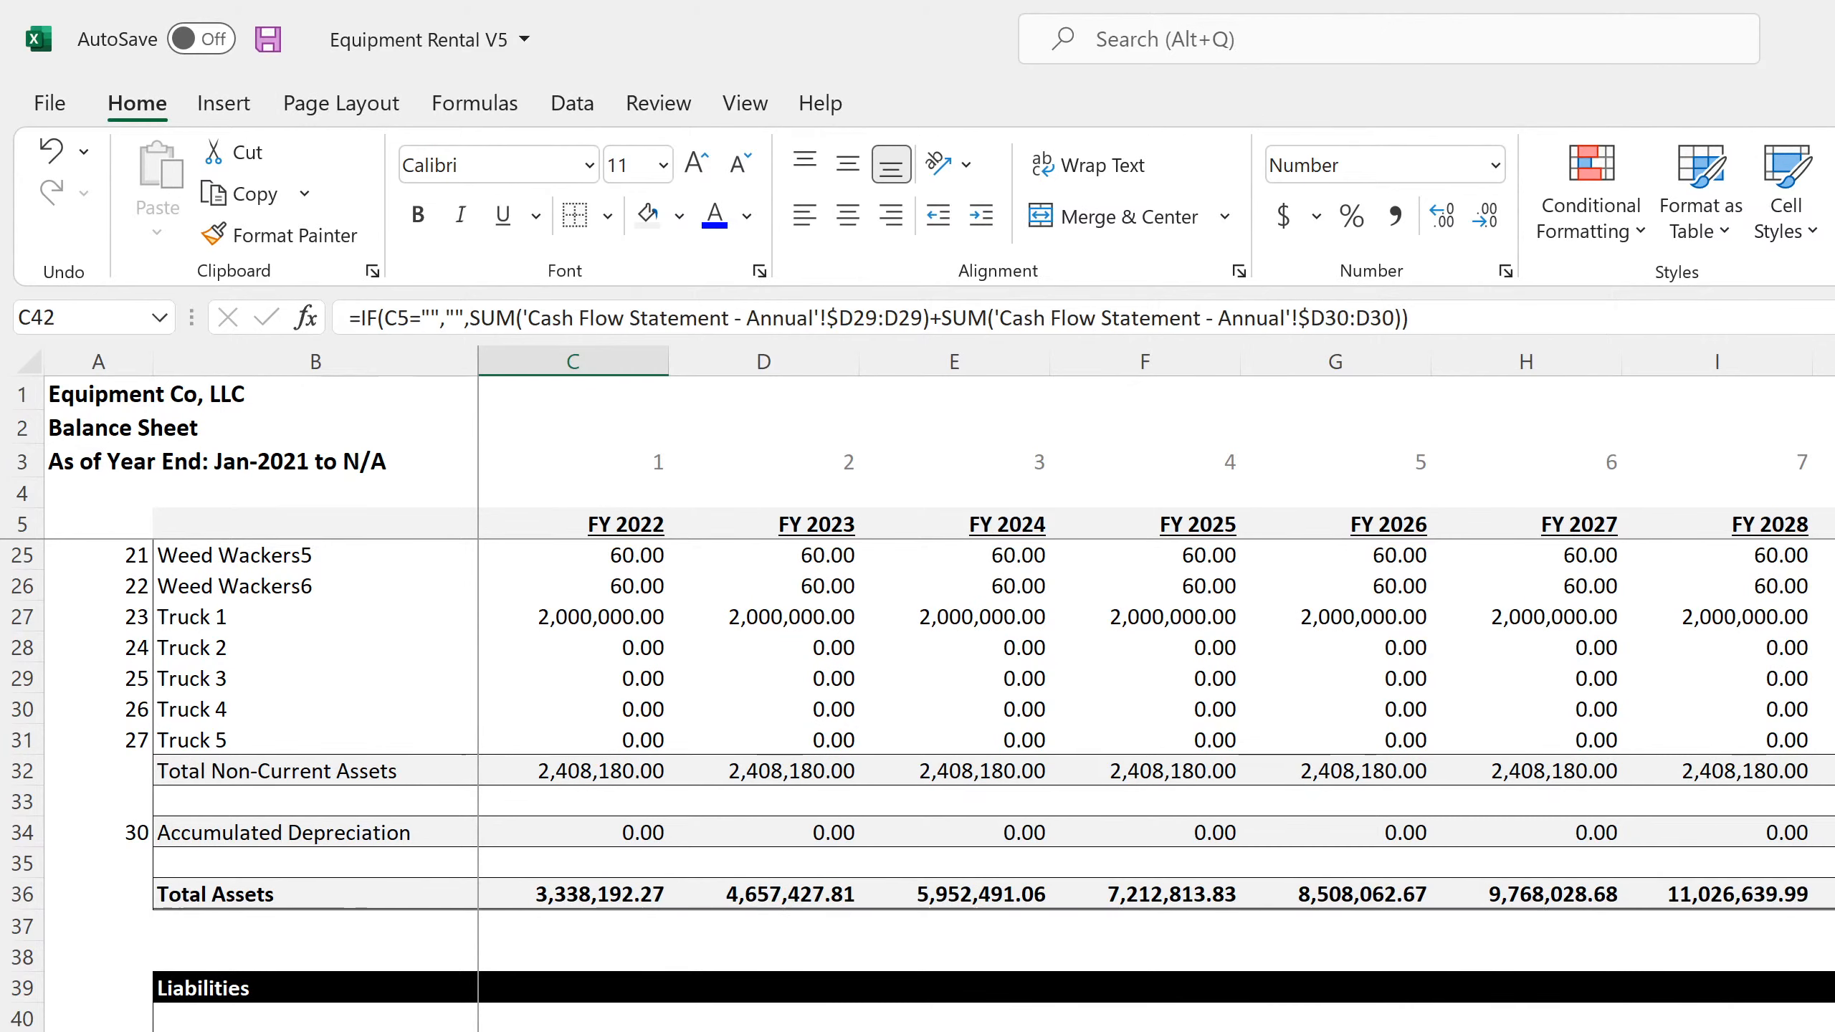
{"action": "key", "text": "ctrl+shift+Right"}
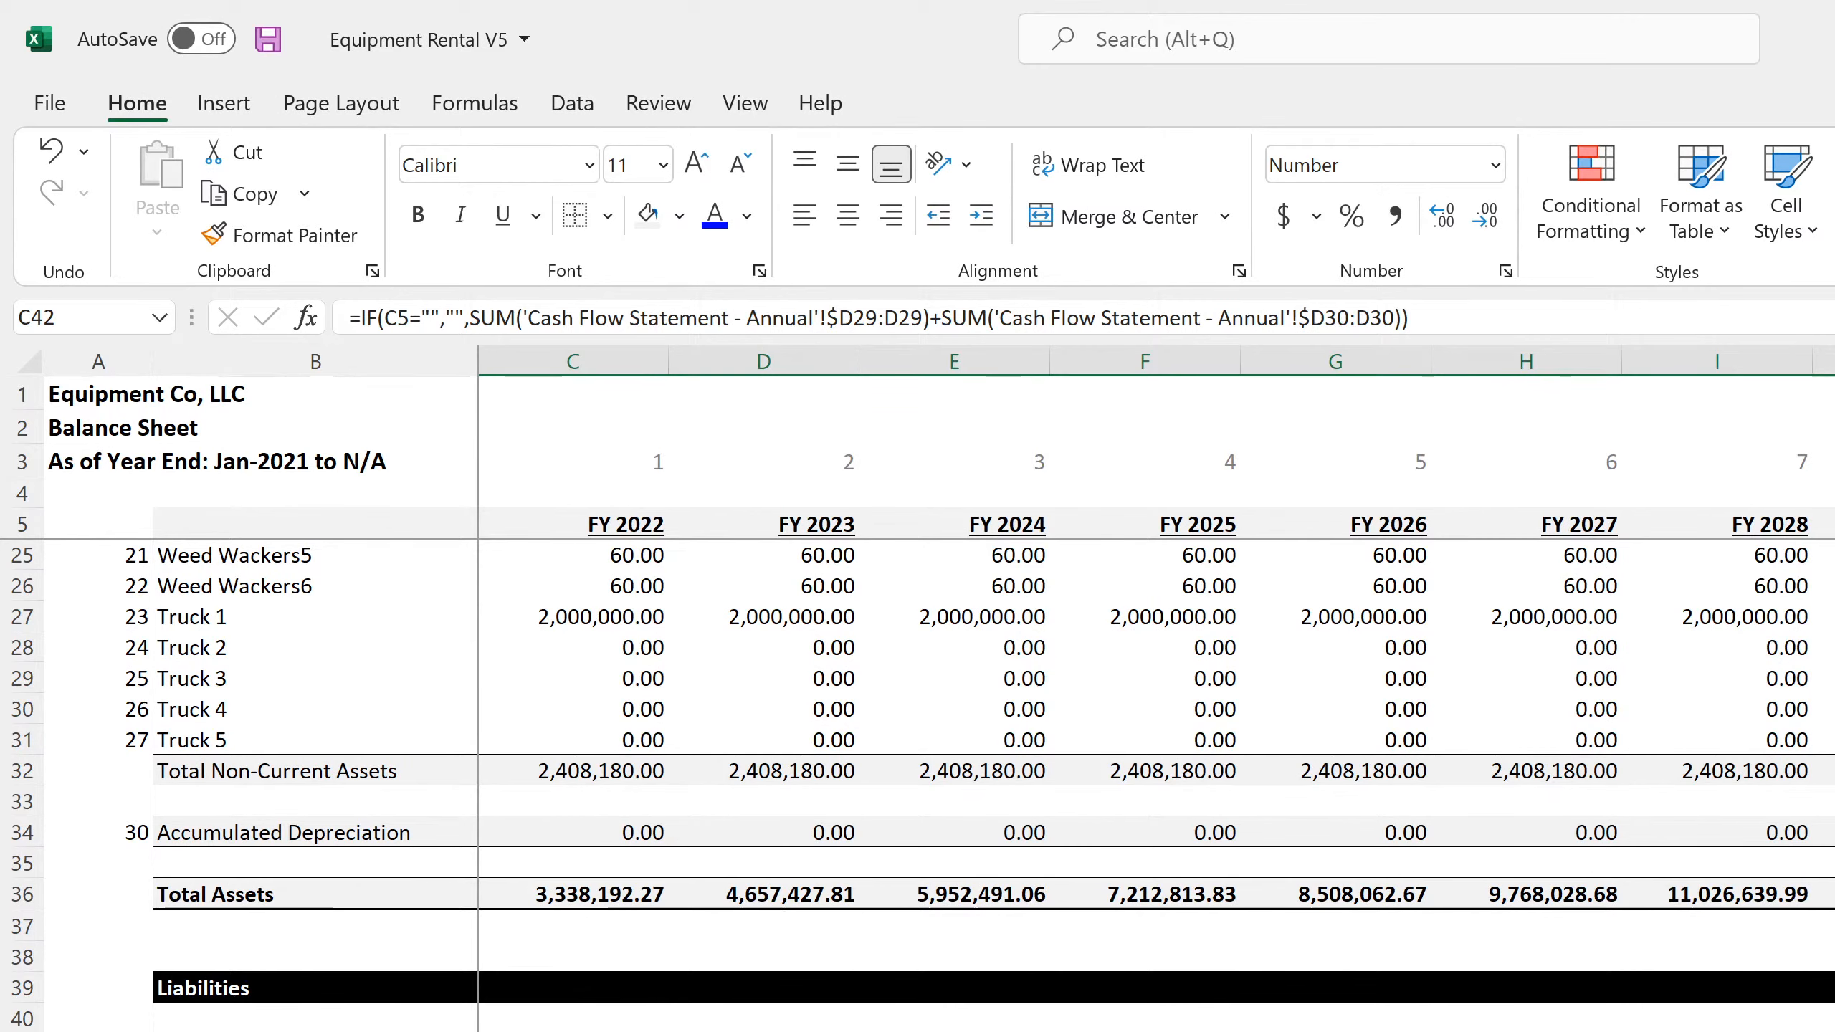
{"action": "scroll", "coordinate": [918, 785], "scroll_direction": "down", "scroll_amount": 7}
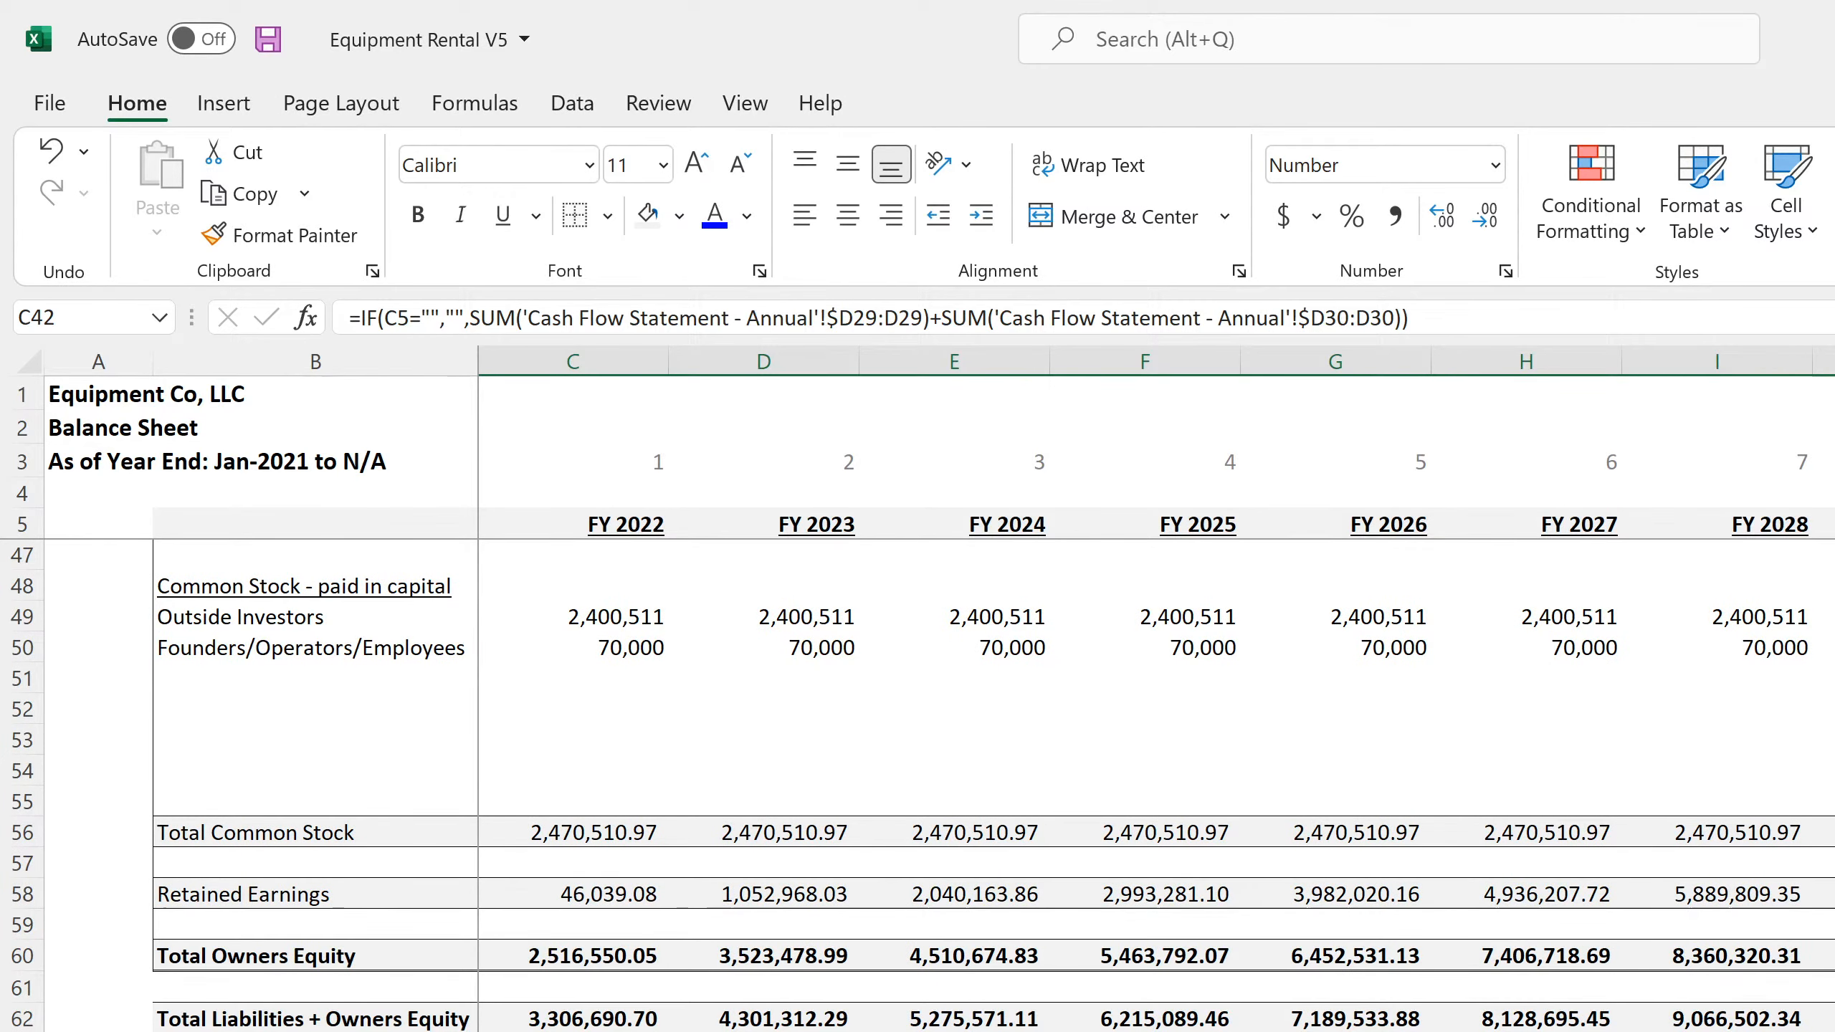
{"action": "scroll", "coordinate": [917, 785], "scroll_direction": "up", "scroll_amount": 4}
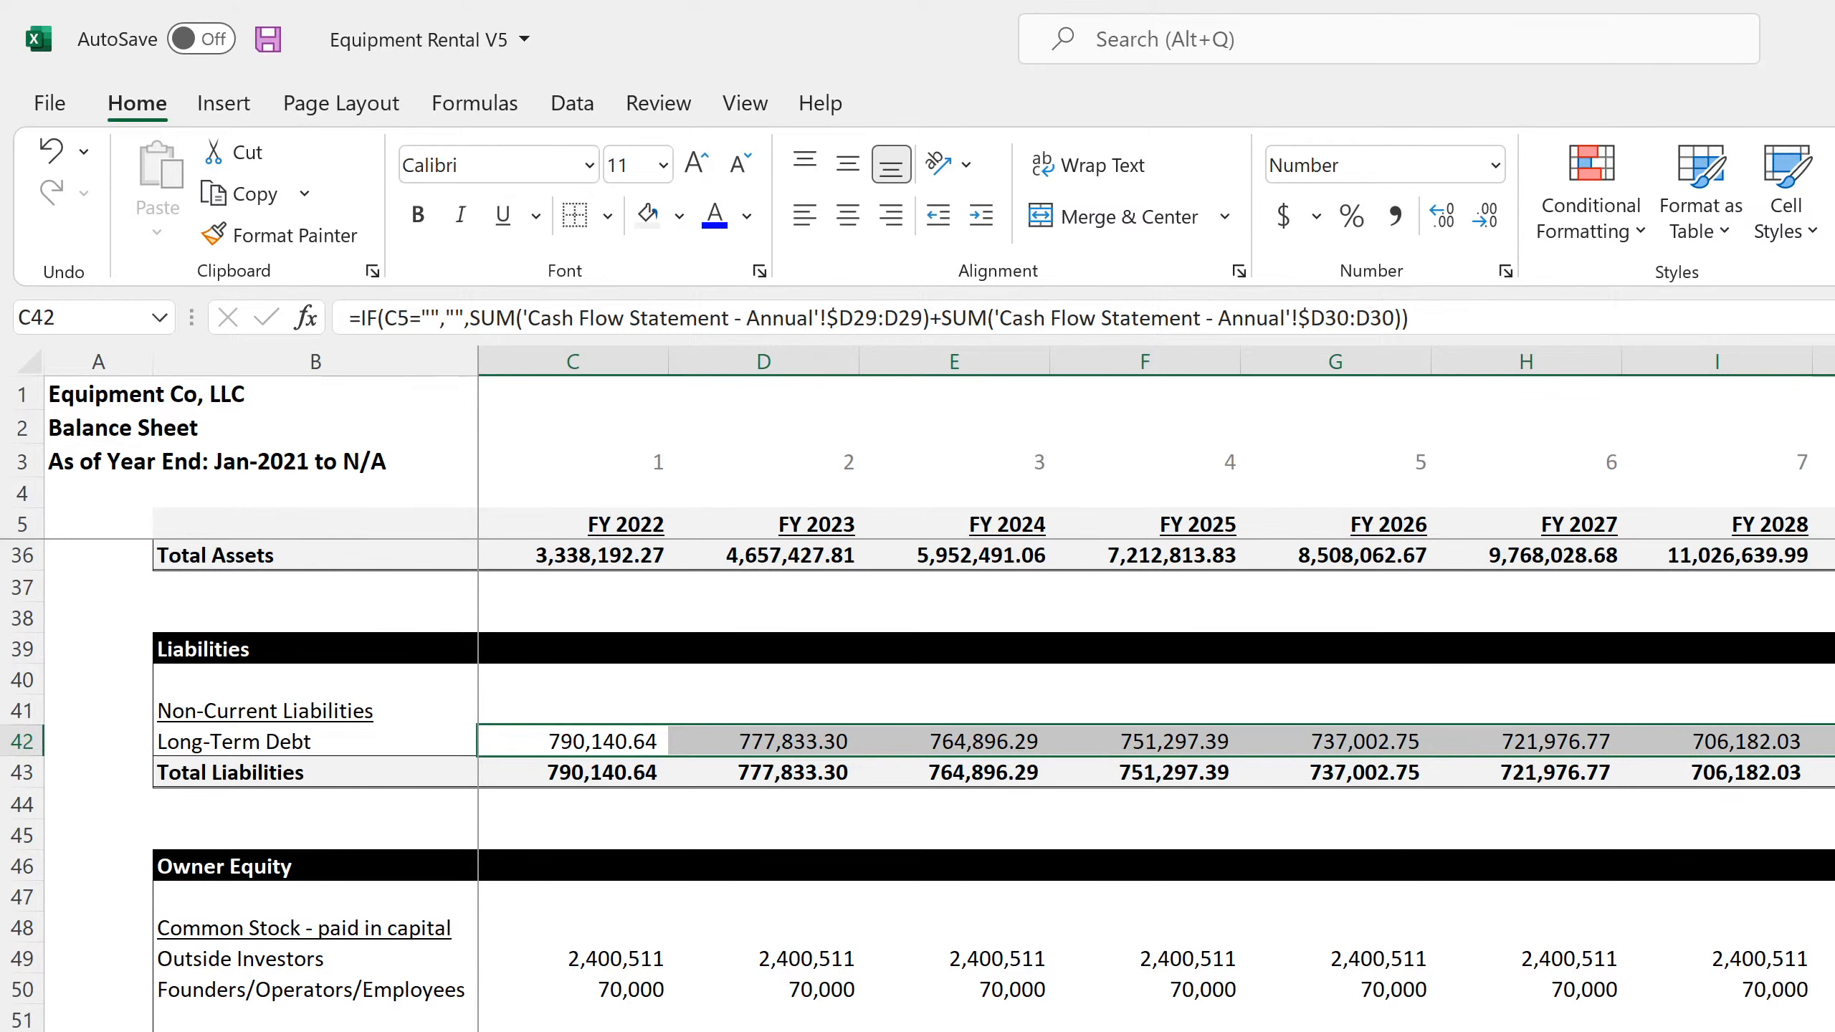
Compare the Total Assets rows and equipment lists on the monthly and annual balance sheets
{"action": "key", "text": "ctrl+Page_Up"}
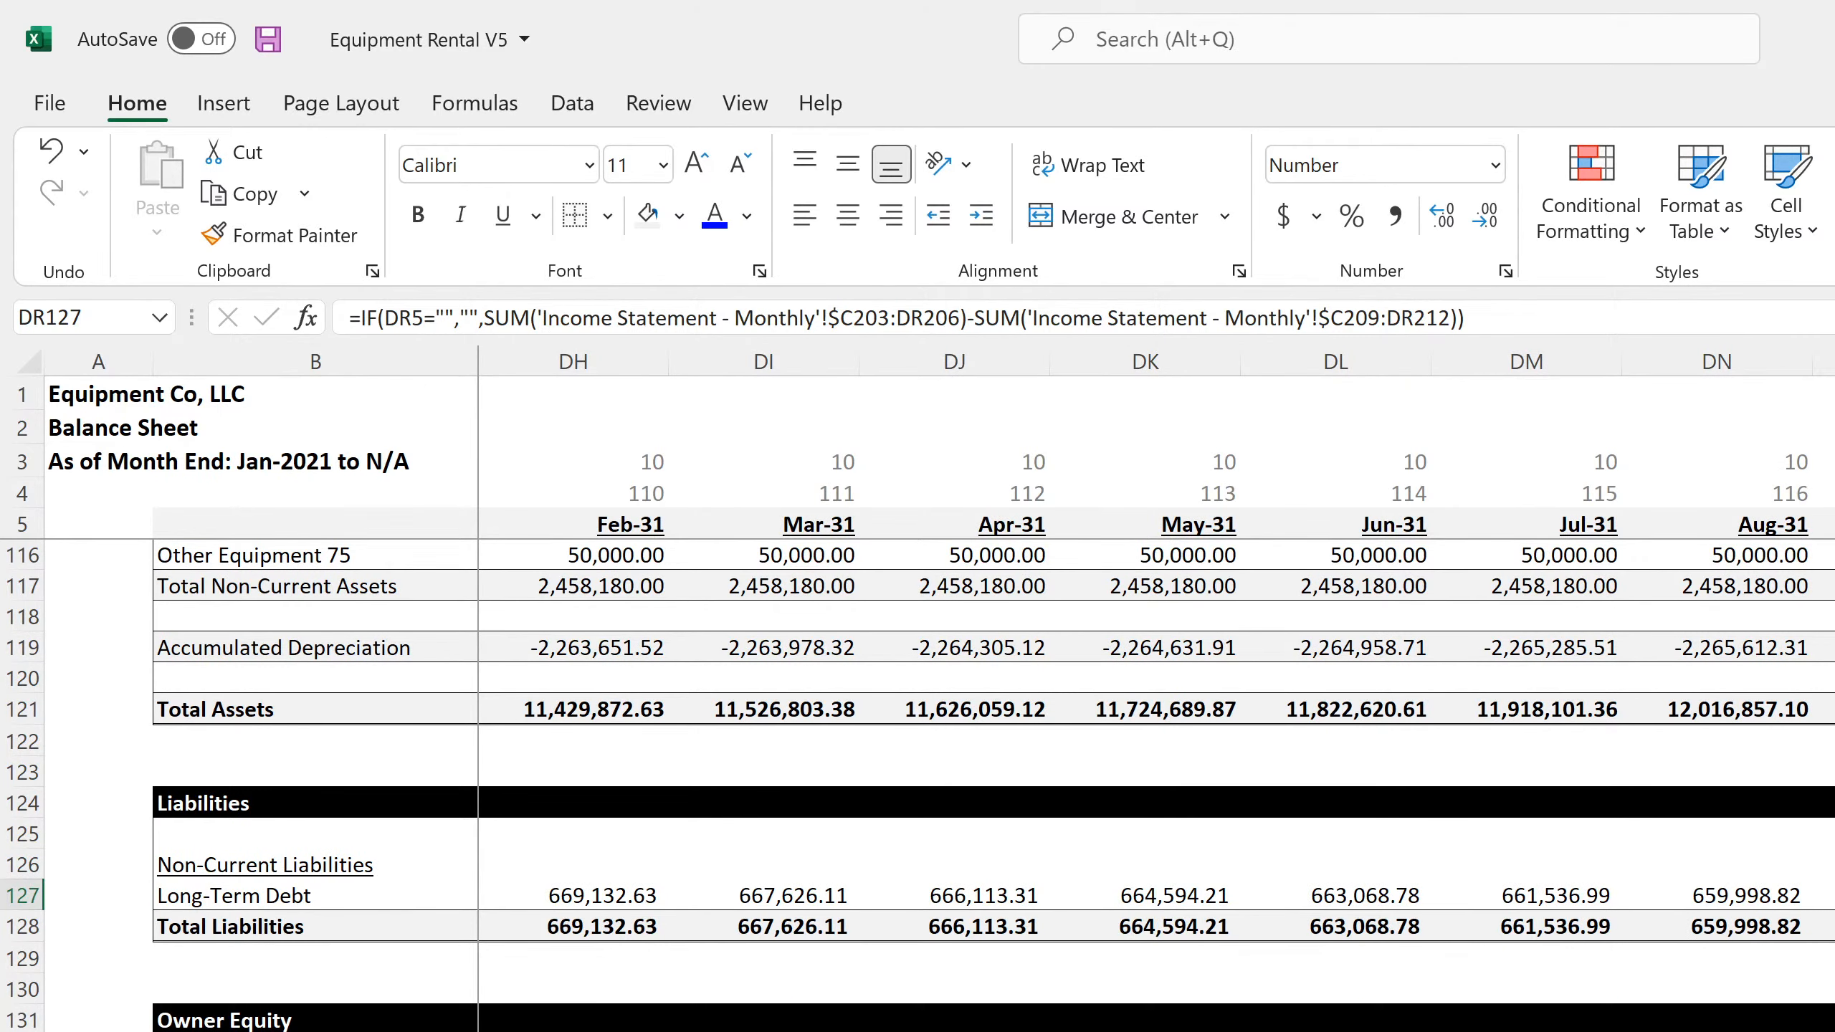
{"action": "scroll", "coordinate": [917, 785], "scroll_direction": "up", "scroll_amount": 7}
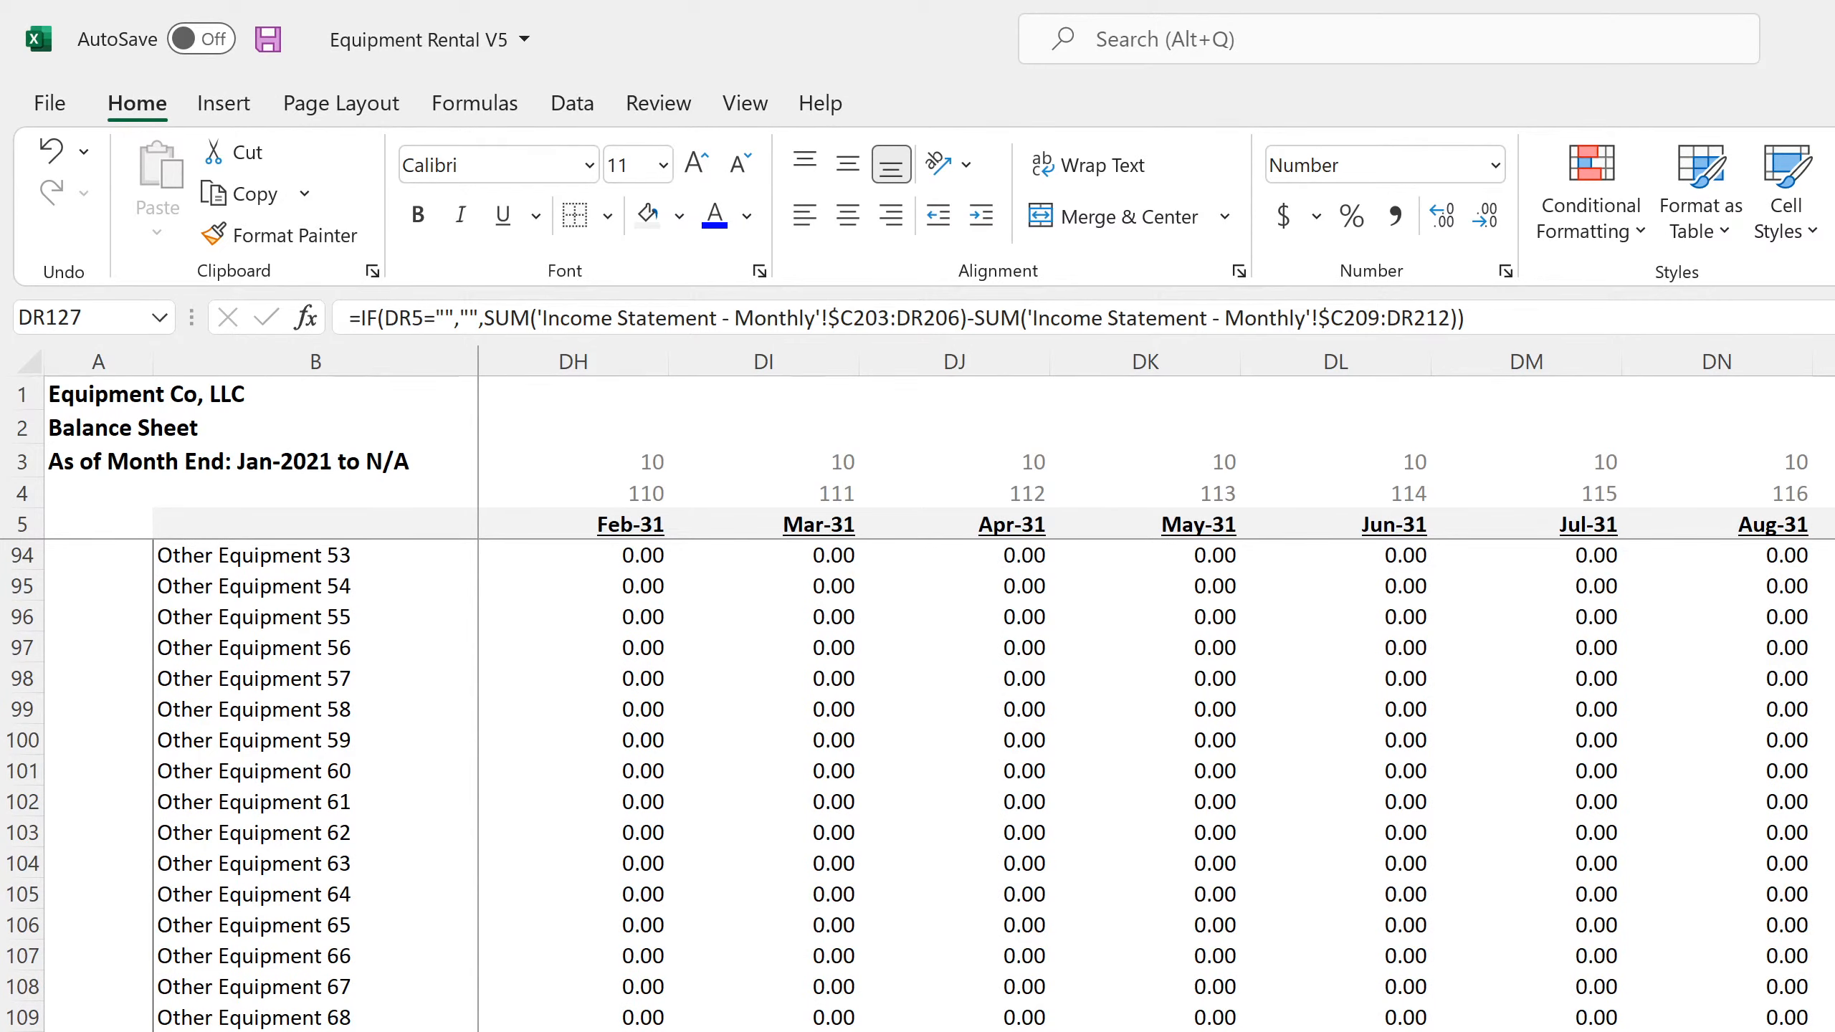
{"action": "scroll", "coordinate": [917, 786], "scroll_direction": "down", "scroll_amount": 4}
{"action": "left_click", "coordinate": [1834, 1031]}
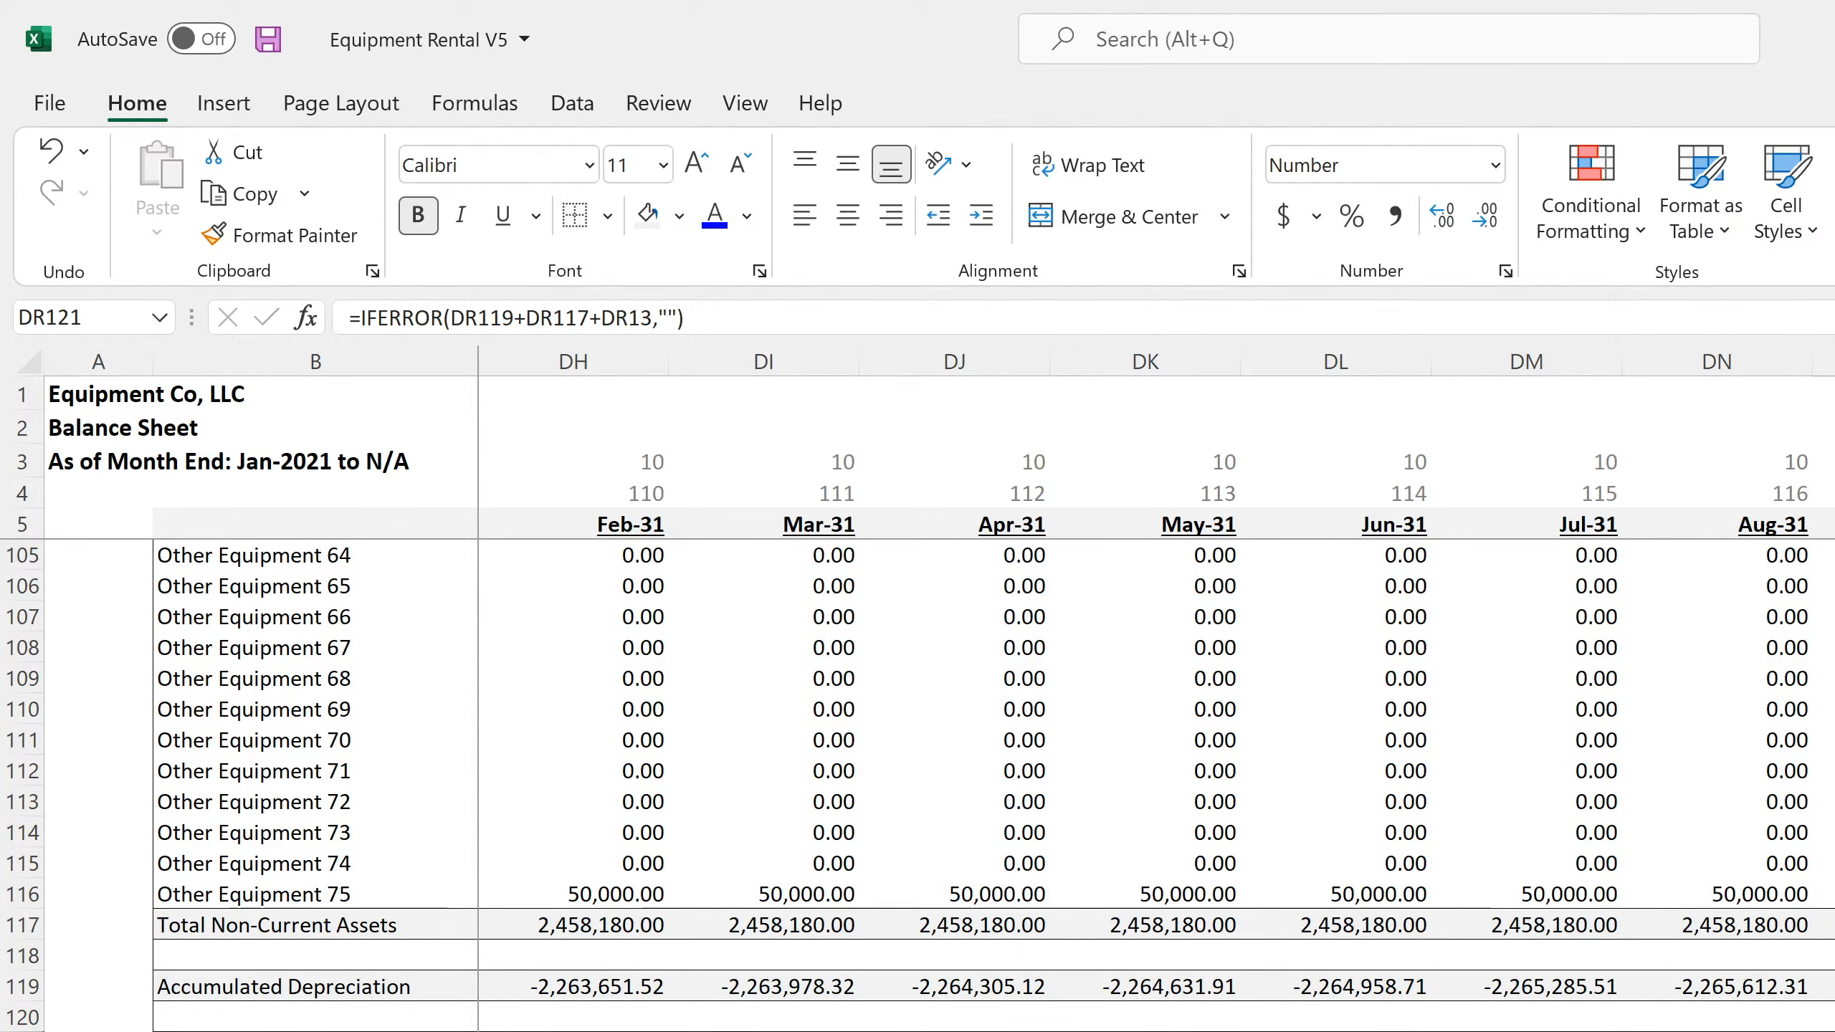
{"action": "key", "text": "ctrl+Page_Down"}
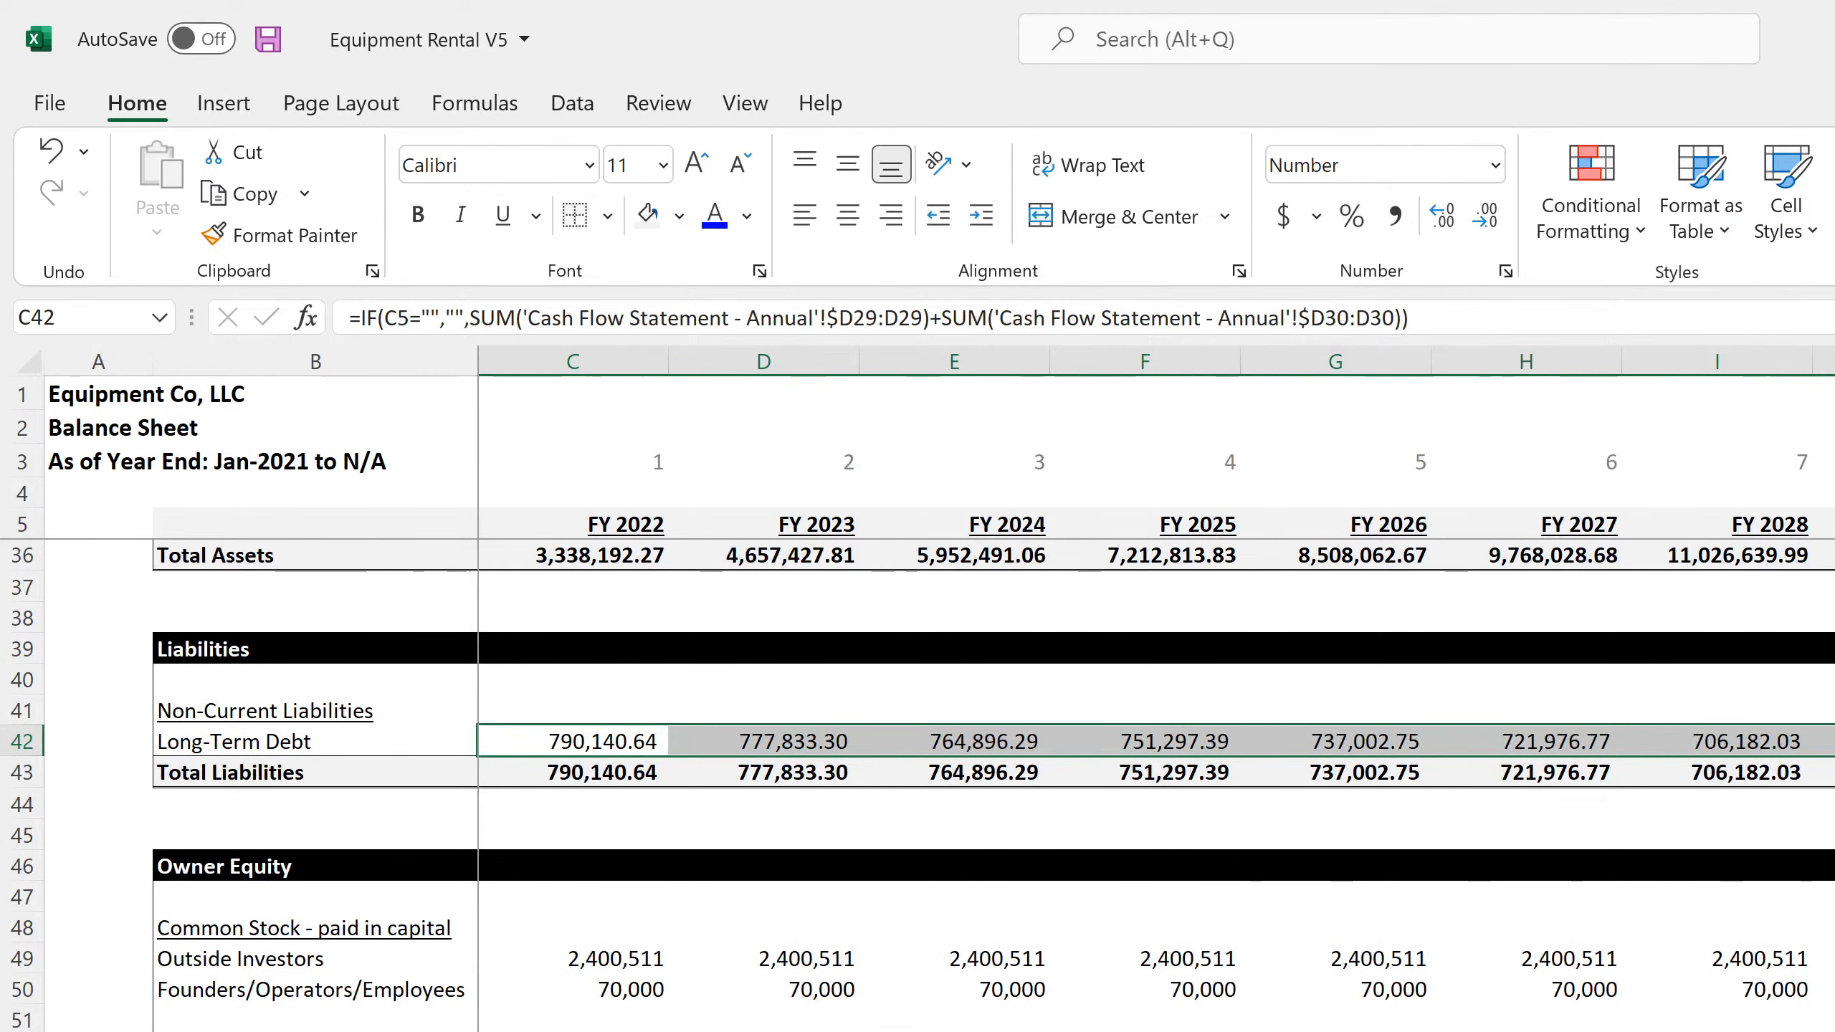
{"action": "scroll", "coordinate": [917, 786], "scroll_direction": "up", "scroll_amount": 4}
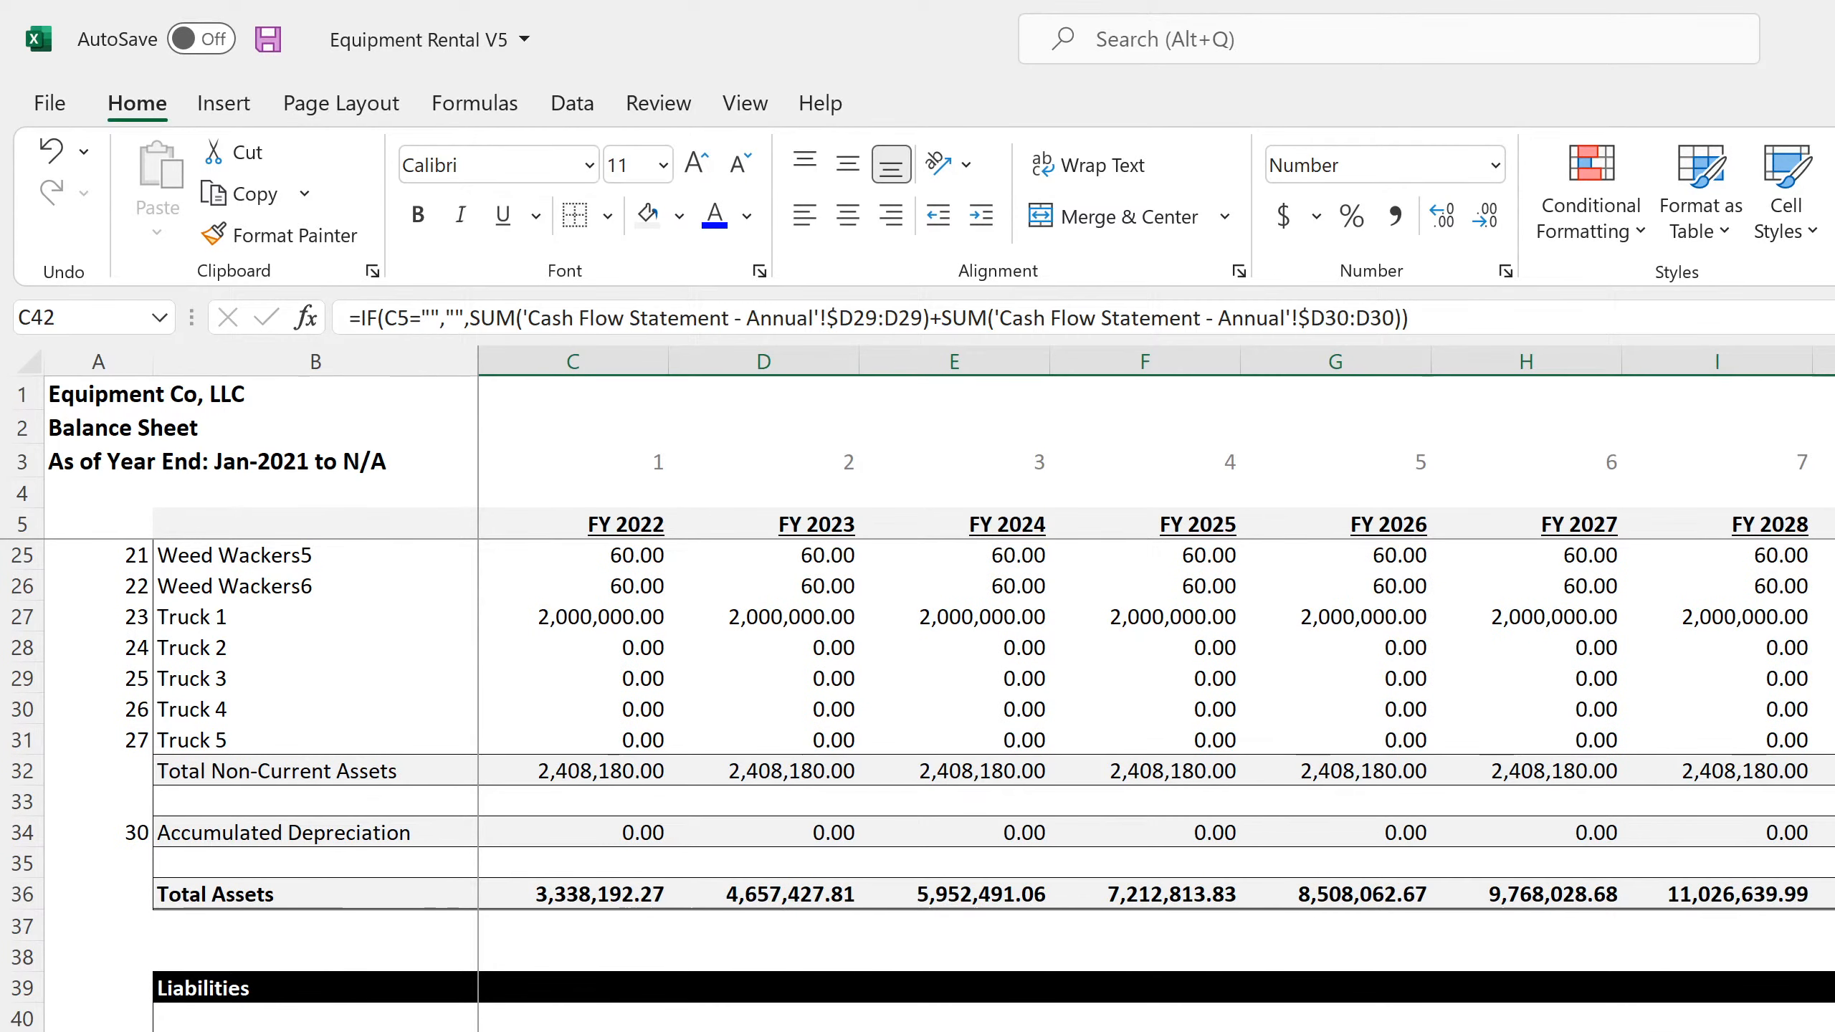
{"action": "left_click", "coordinate": [1834, 894]}
{"action": "scroll", "coordinate": [918, 786], "scroll_direction": "up", "scroll_amount": 4}
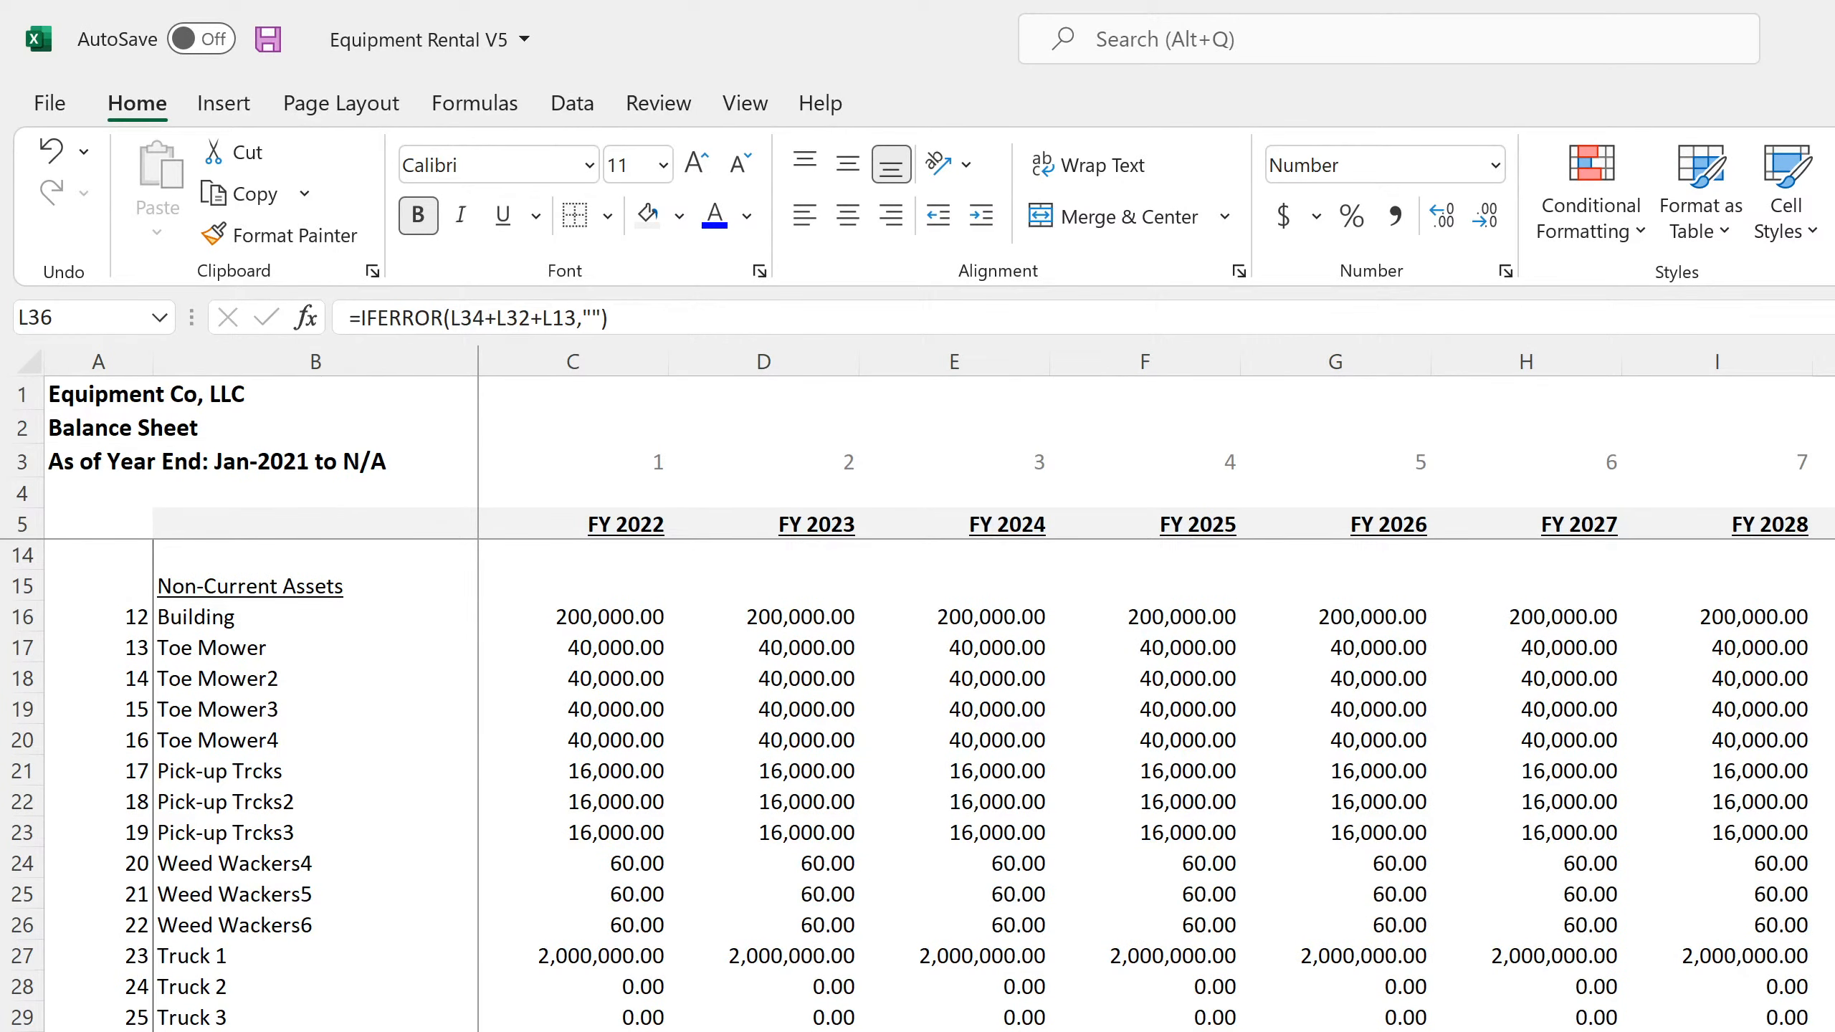
Check the annual Accumulated Depreciation lookup formula in row 34 against the monthly balance sheet's row 119
{"action": "key", "text": "Up"}
{"action": "key", "text": "Up"}
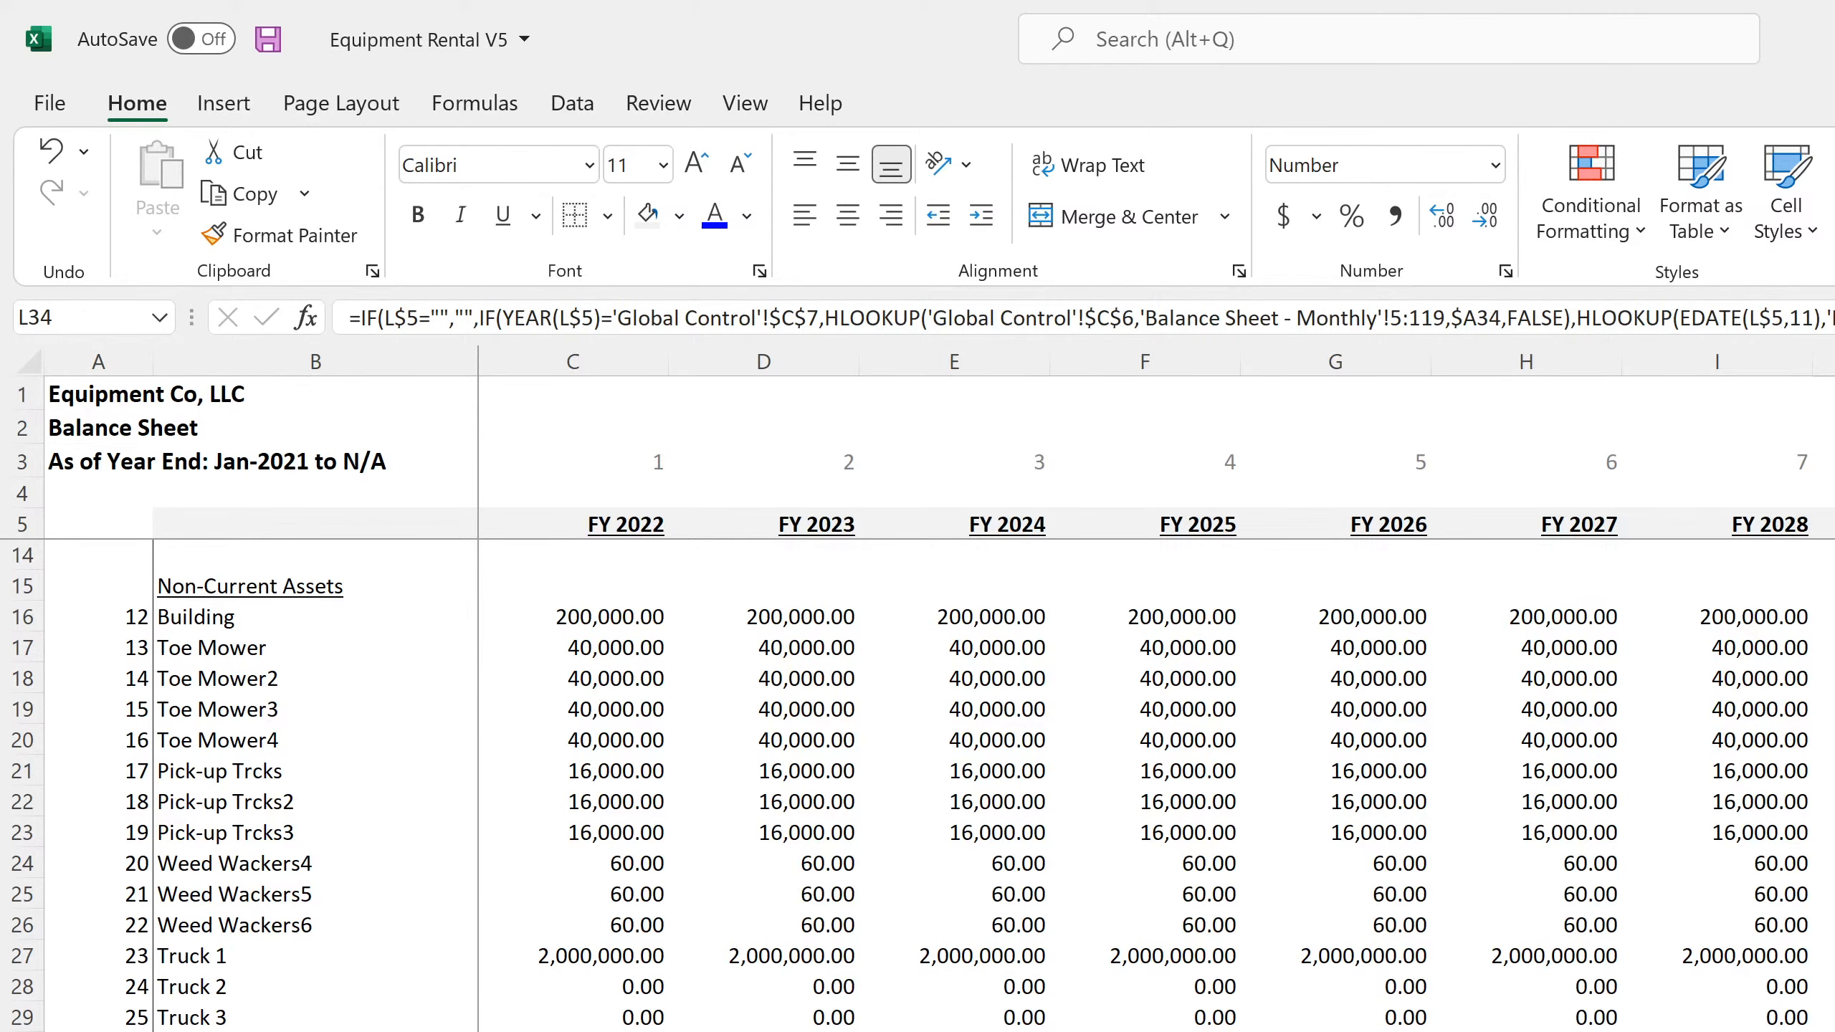
{"action": "key", "text": "ctrl+Page_Up"}
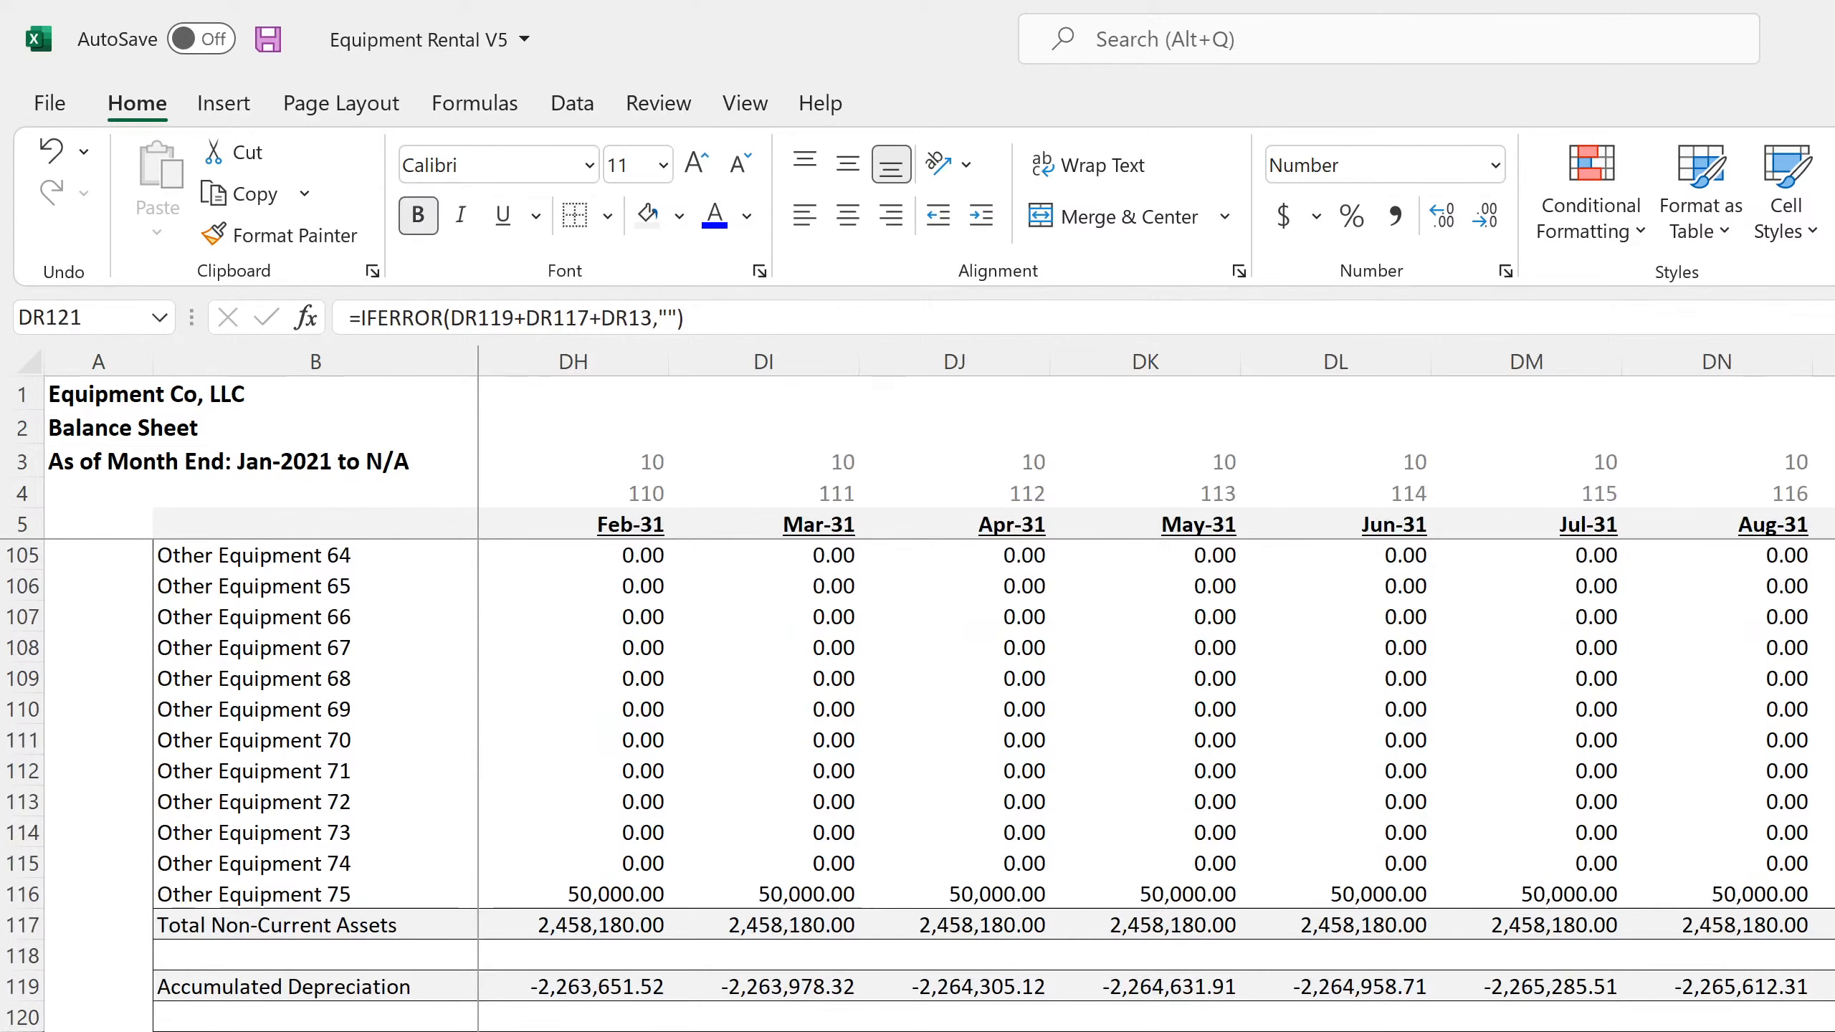
{"action": "key", "text": "ctrl+Page_Down"}
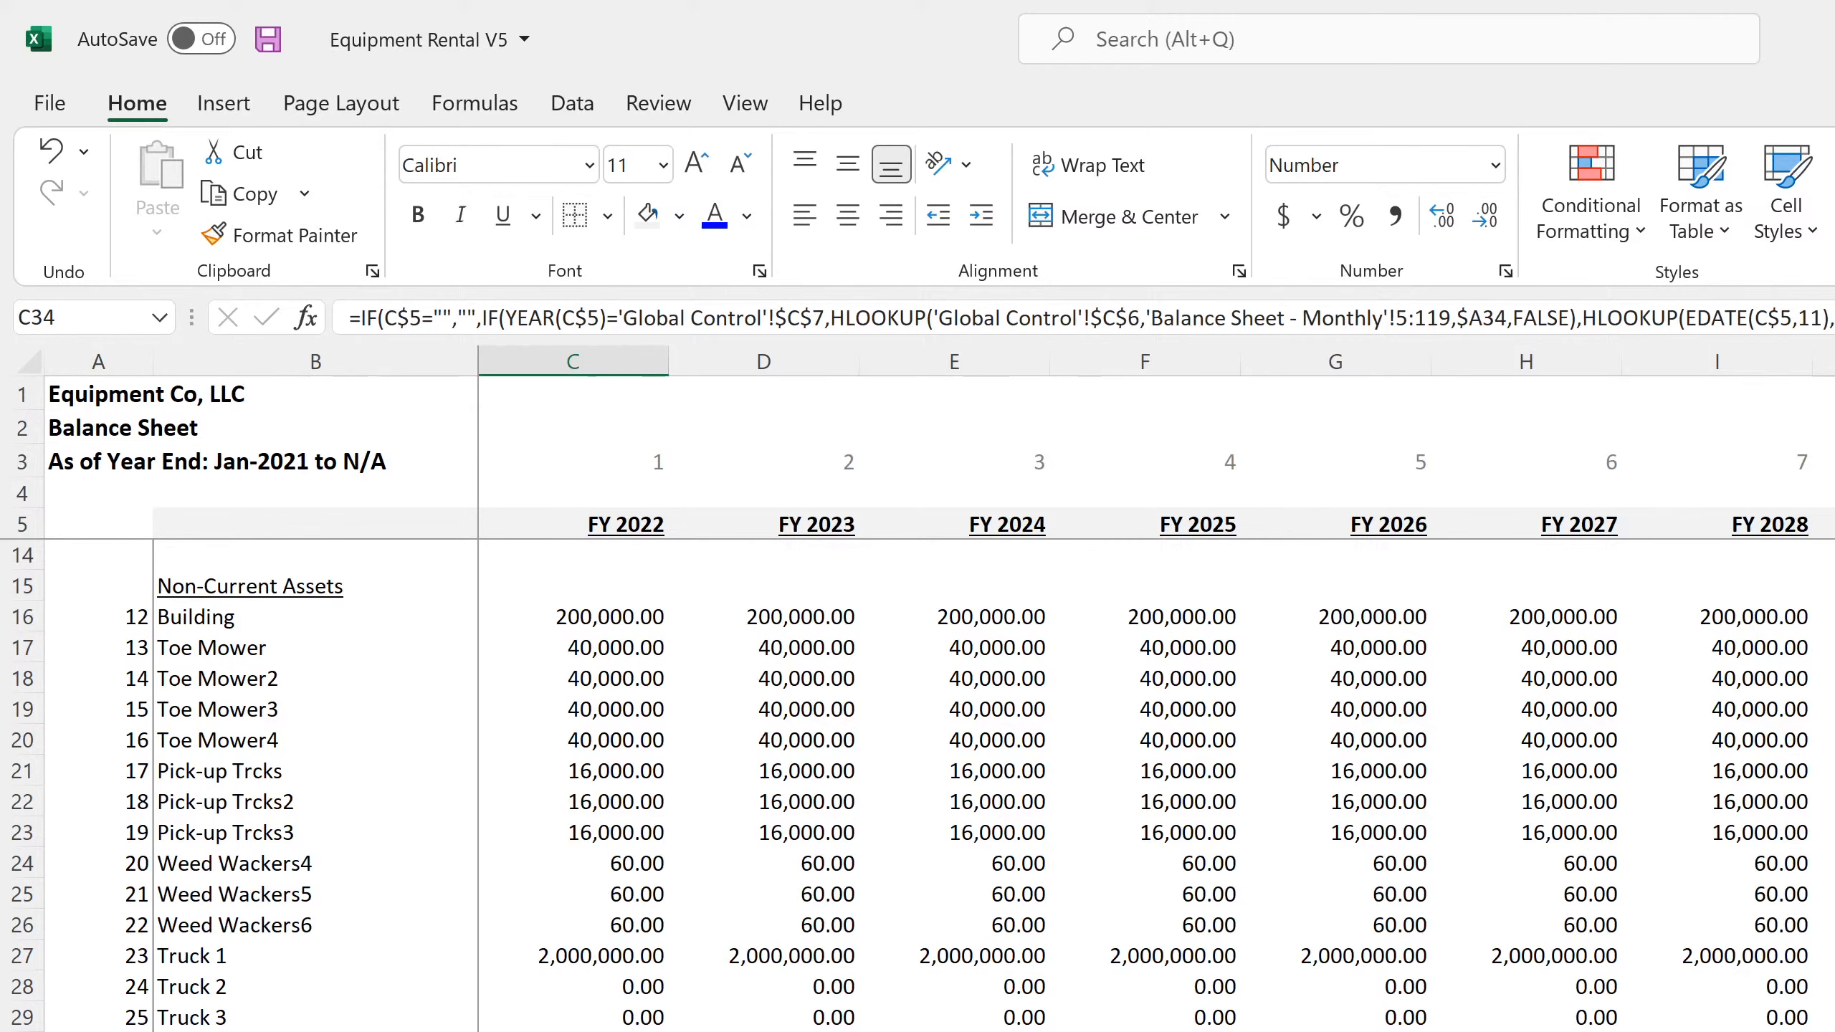
Insert blank rows 32 through 116 above Total Non-Current Assets on the annual balance sheet
{"action": "left_click", "coordinate": [608, 830]}
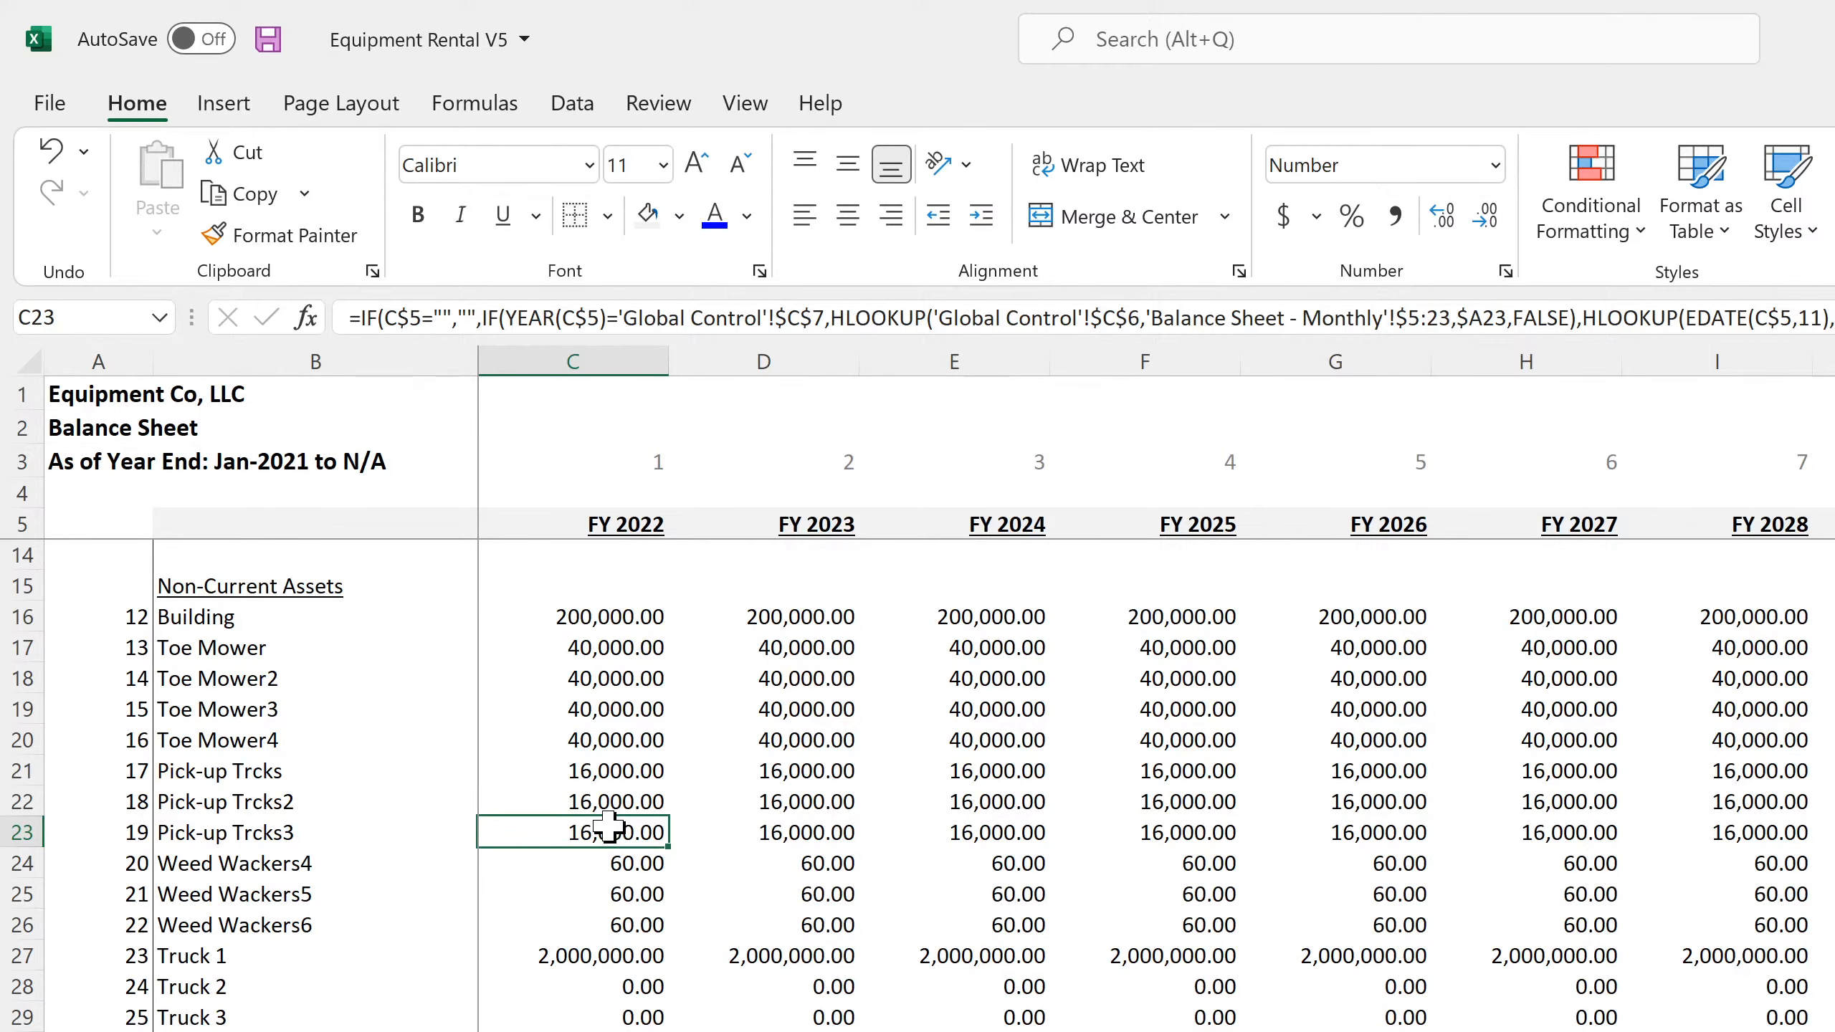
{"action": "scroll", "coordinate": [603, 835], "scroll_direction": "up", "scroll_amount": 3}
{"action": "scroll", "coordinate": [599, 848], "scroll_direction": "down", "scroll_amount": 4}
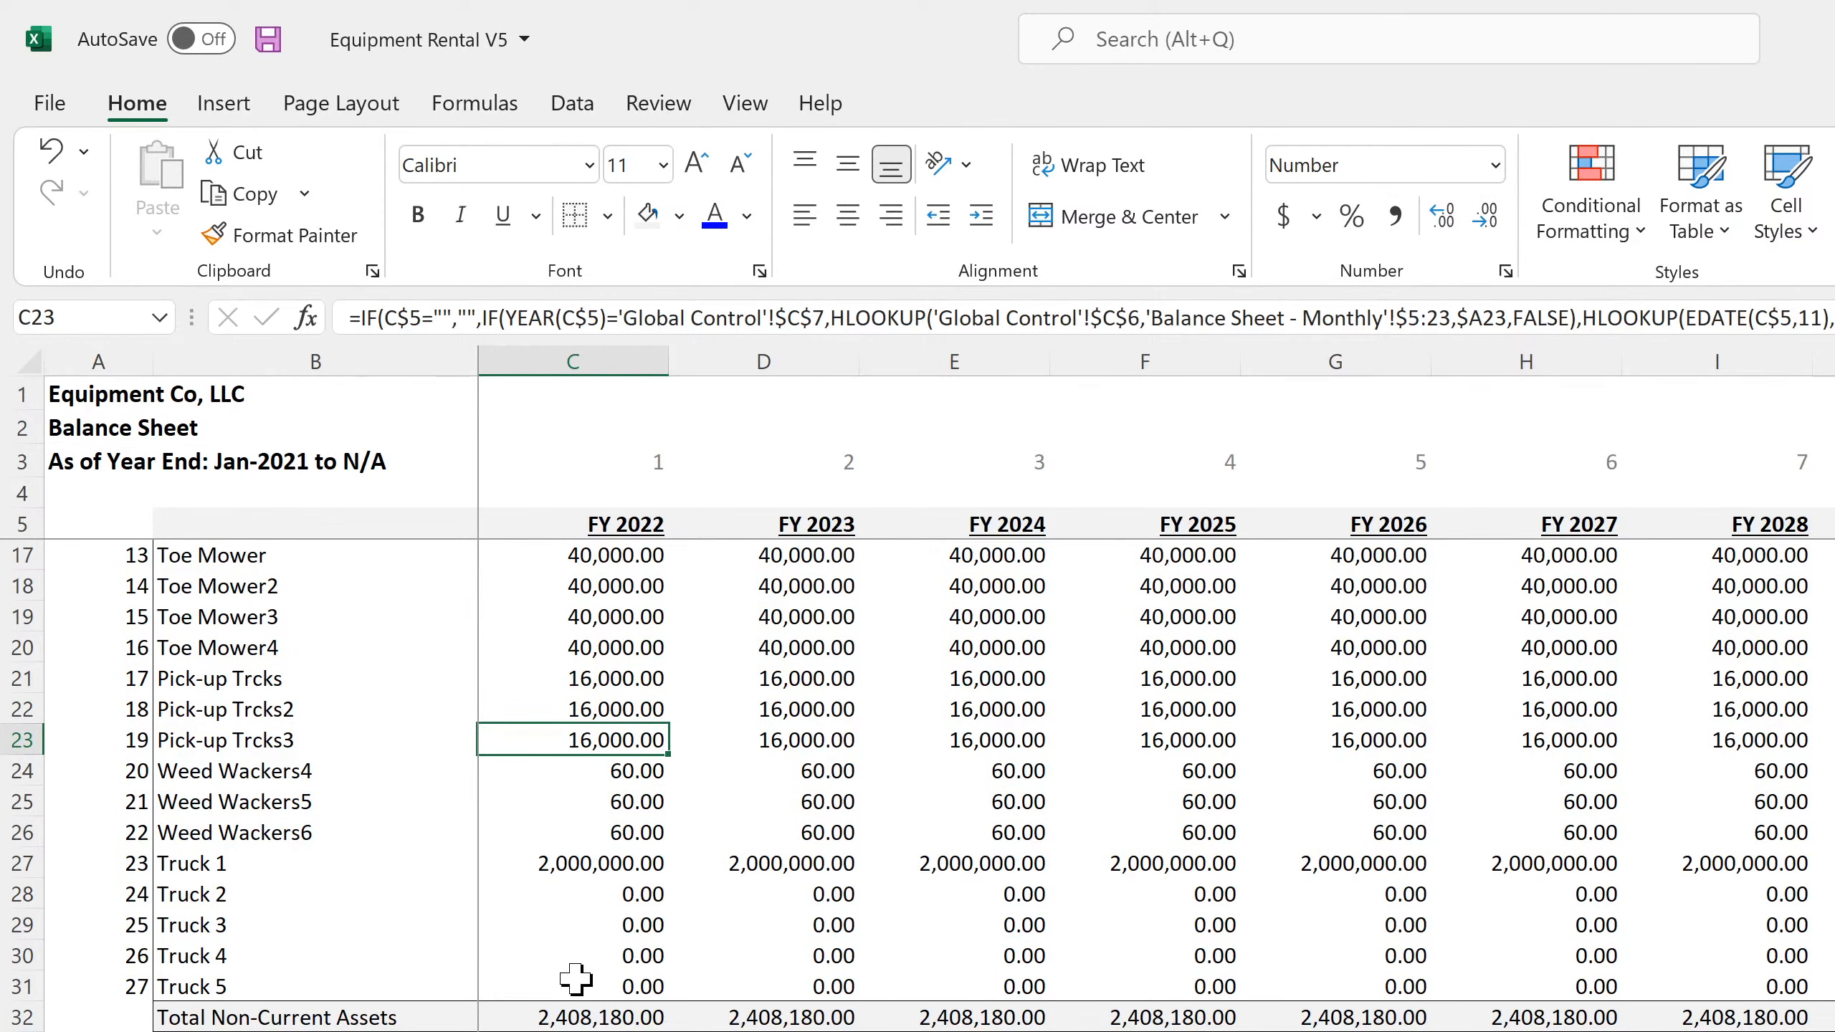
{"action": "left_click", "coordinate": [10, 1015]}
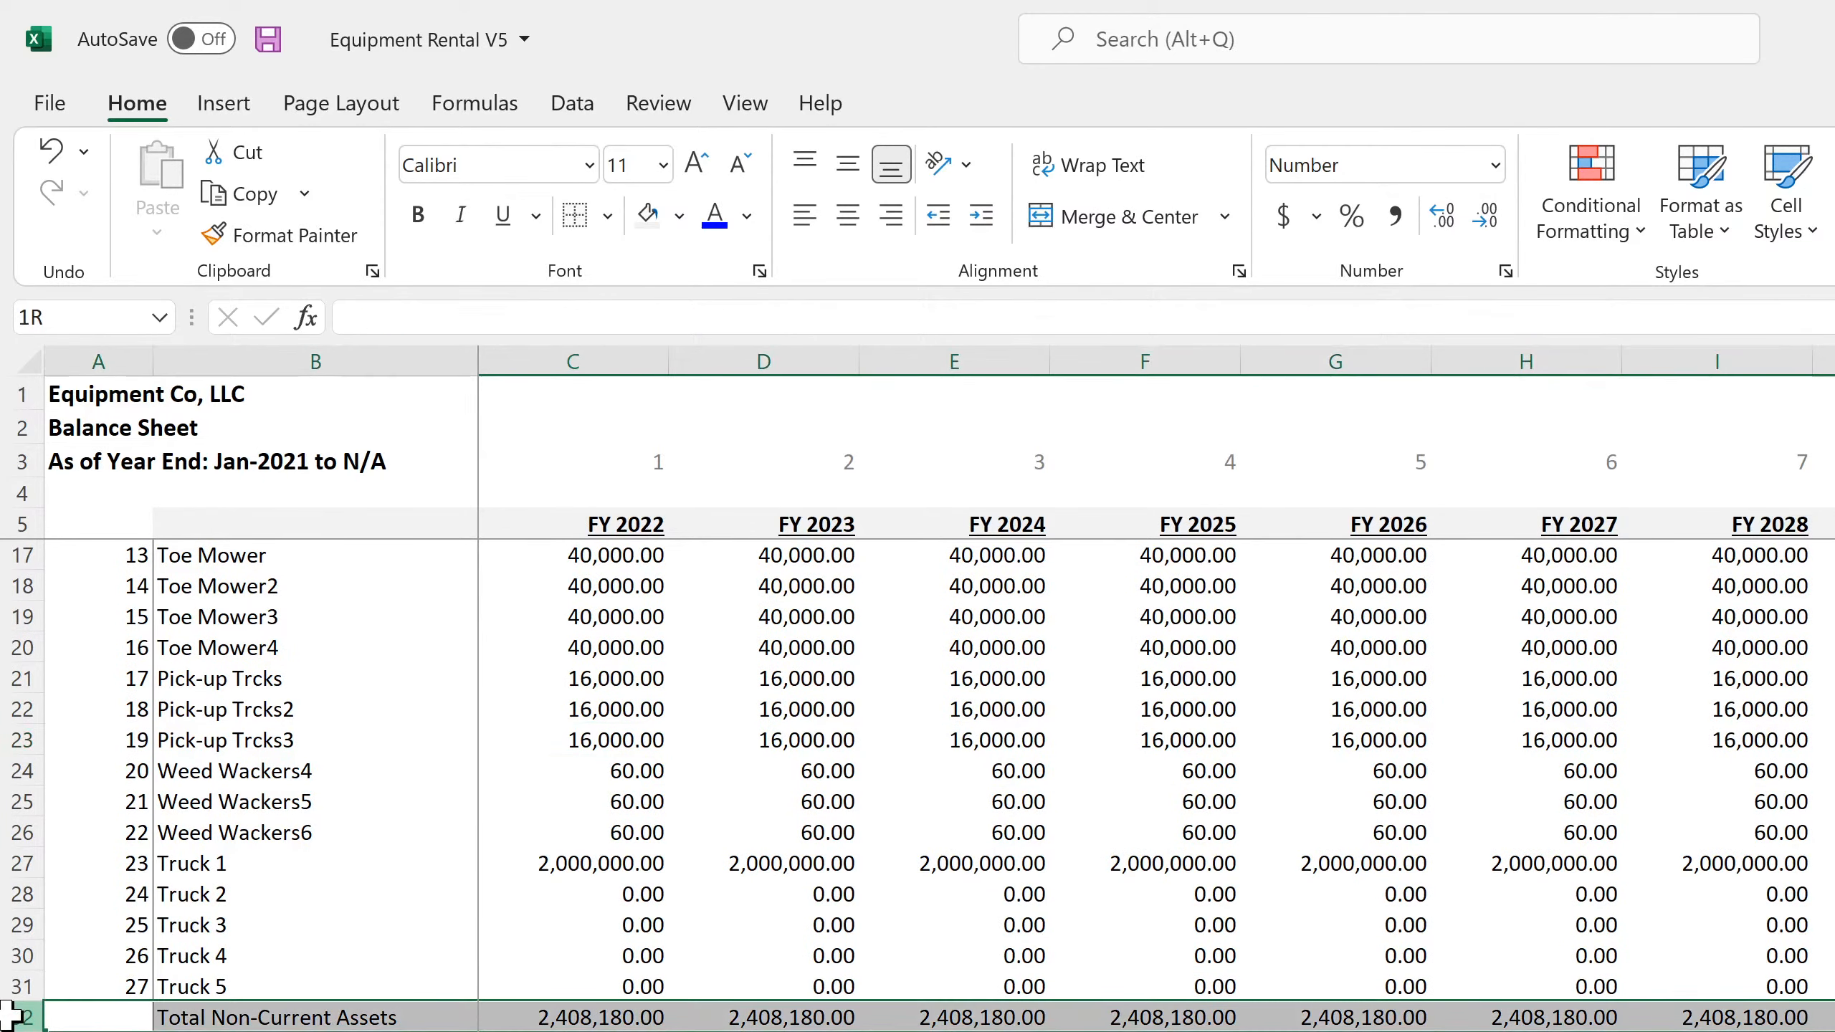
{"action": "left_click_drag", "start_coordinate": [10, 1015], "coordinate": [10, 1031]}
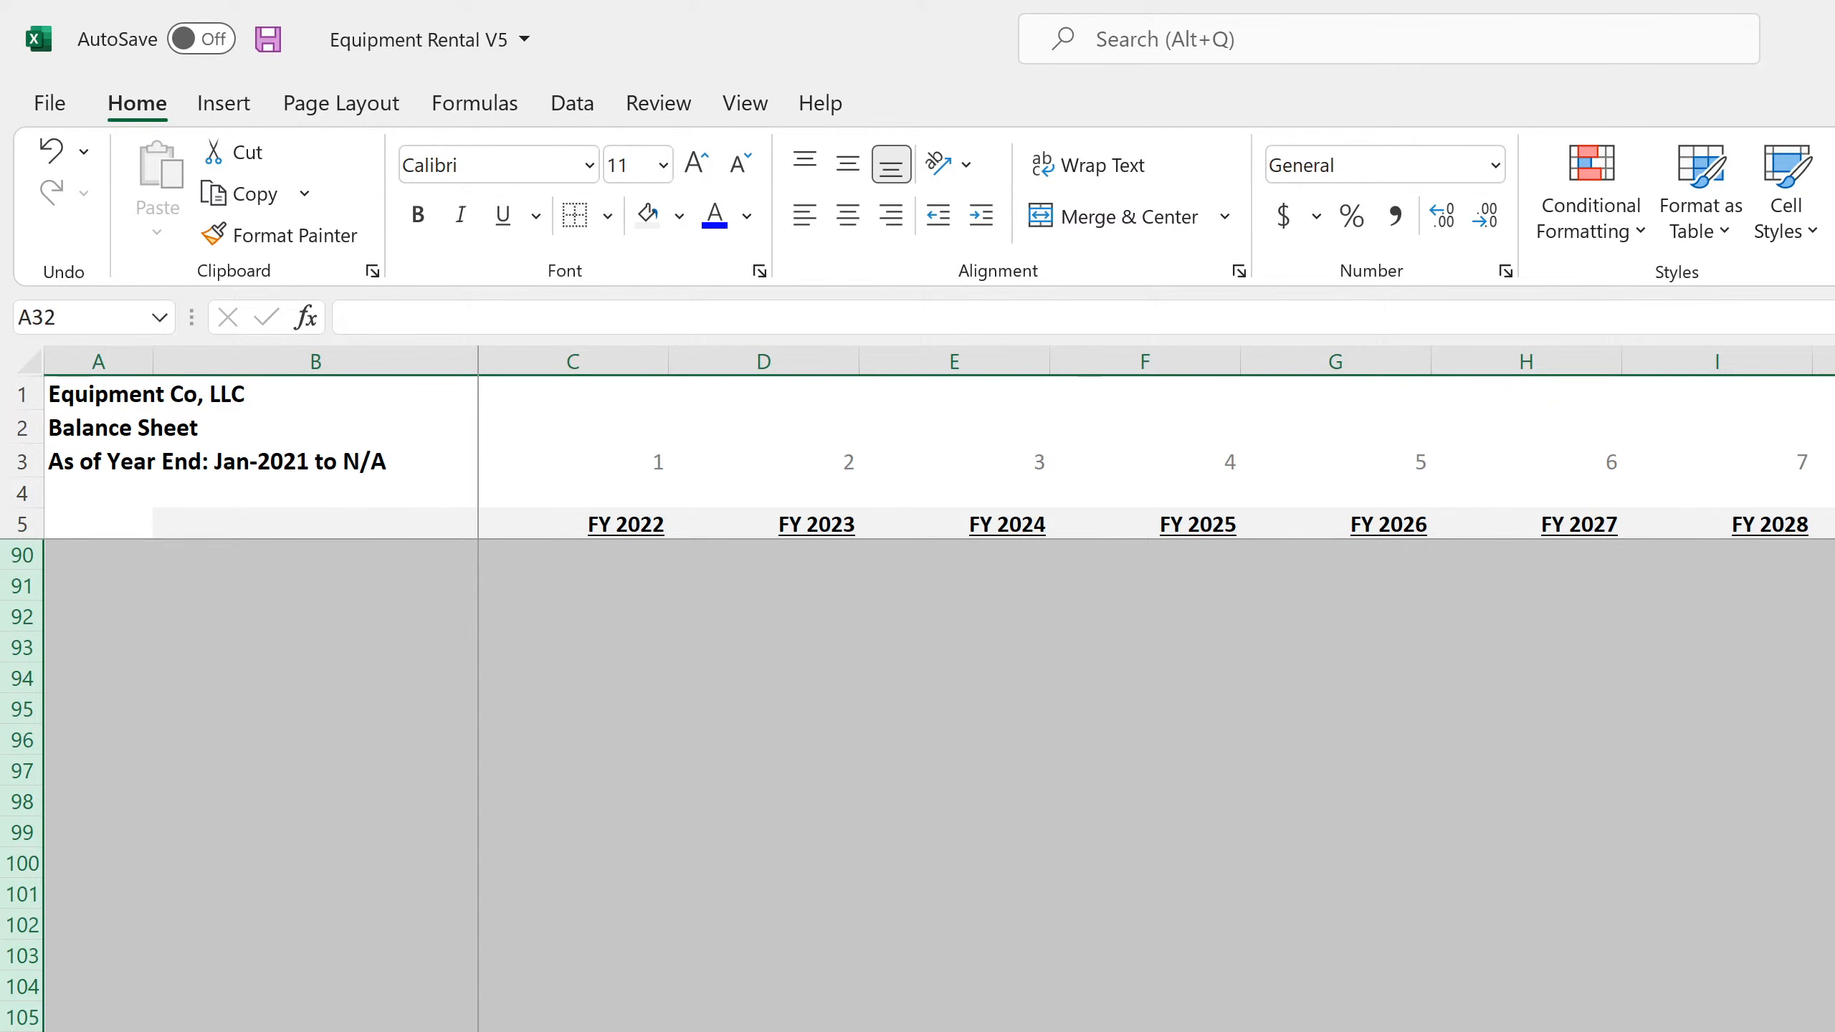
{"action": "right_click", "coordinate": [10, 1031]}
{"action": "left_click", "coordinate": [139, 922]}
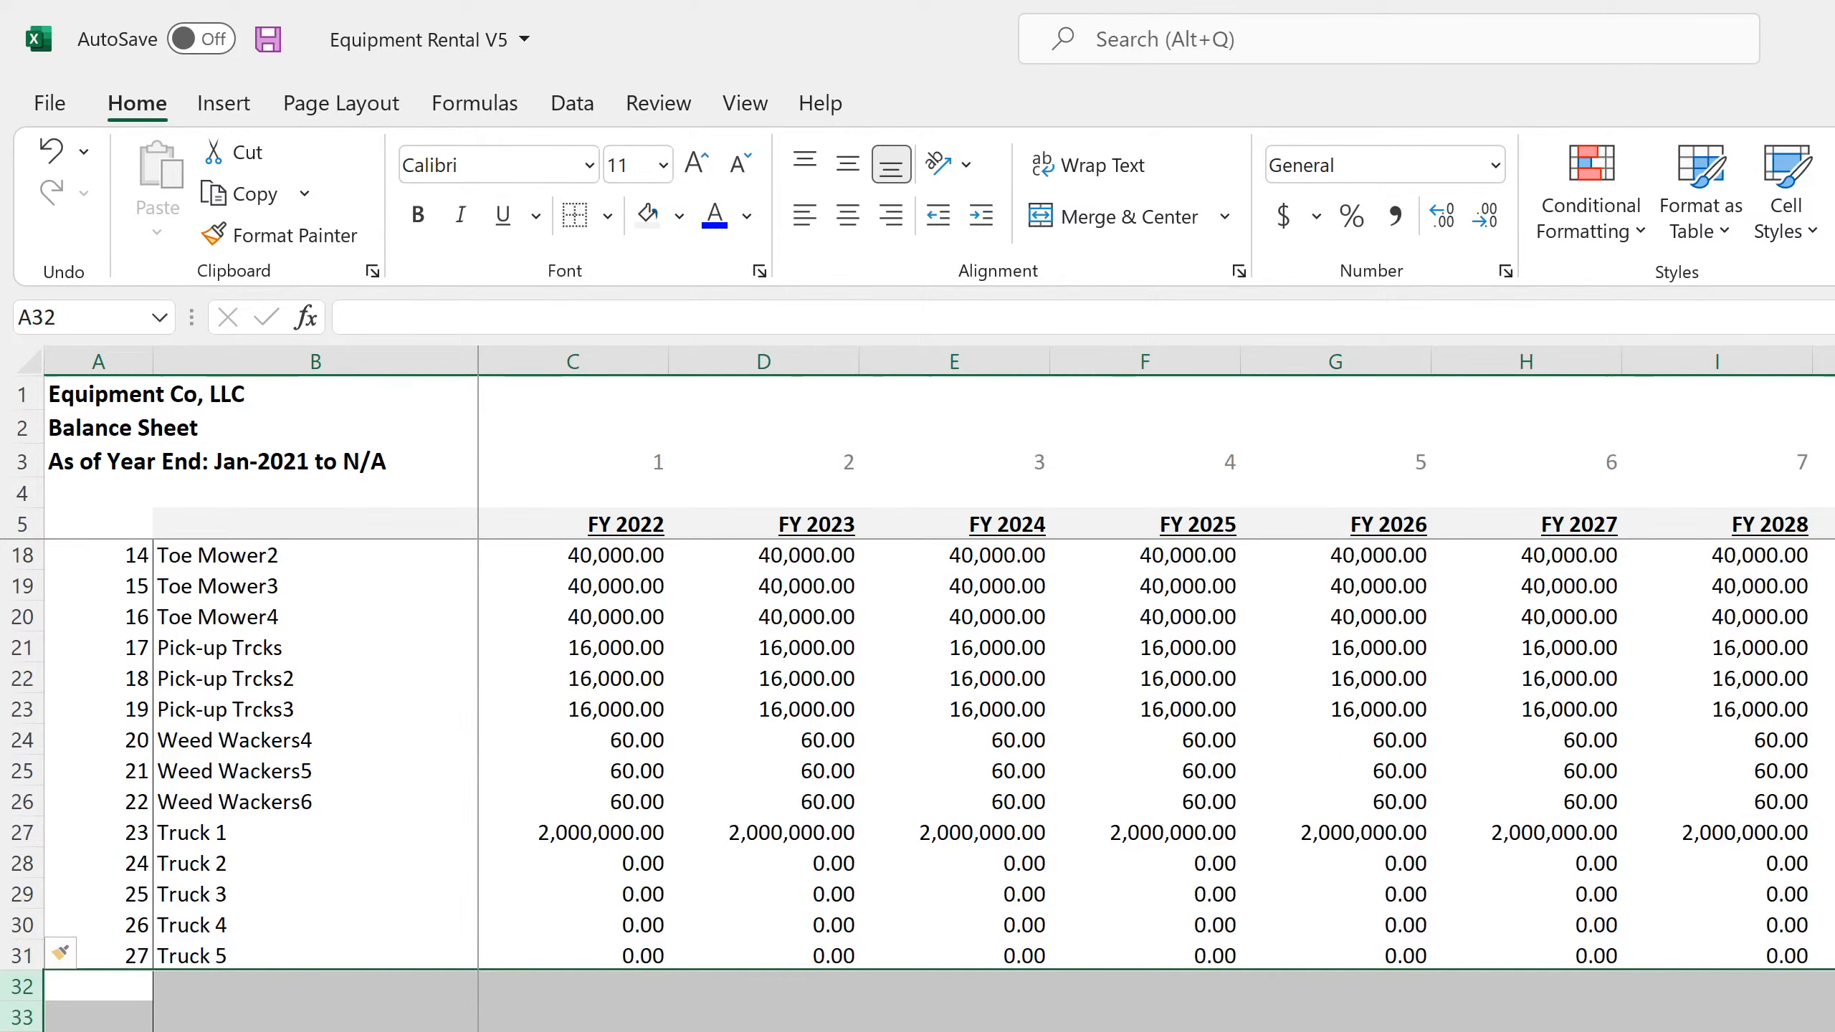
Check the position of Total Non-Current Assets on both balance sheets and inspect the formula in C117 on the annual one
{"action": "key", "text": "ctrl+Page_Up"}
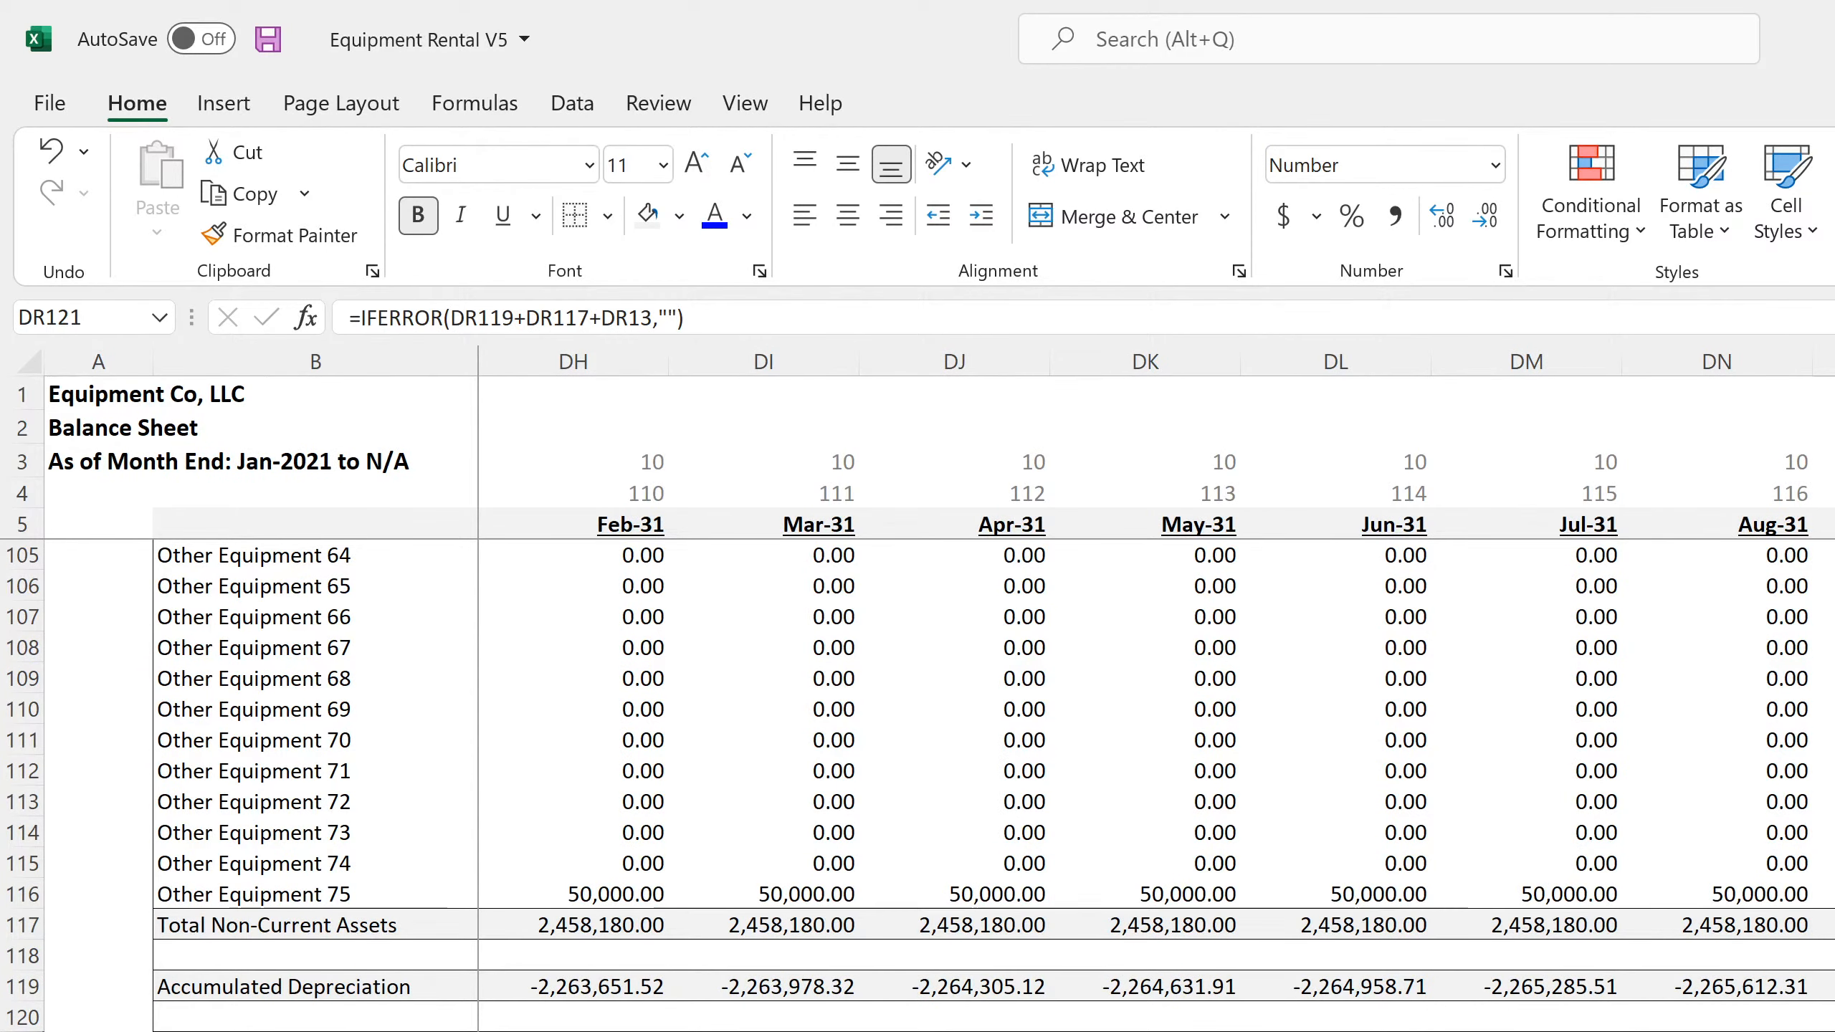
{"action": "key", "text": "ctrl+Page_Down"}
{"action": "scroll", "coordinate": [917, 781], "scroll_direction": "down", "scroll_amount": 20}
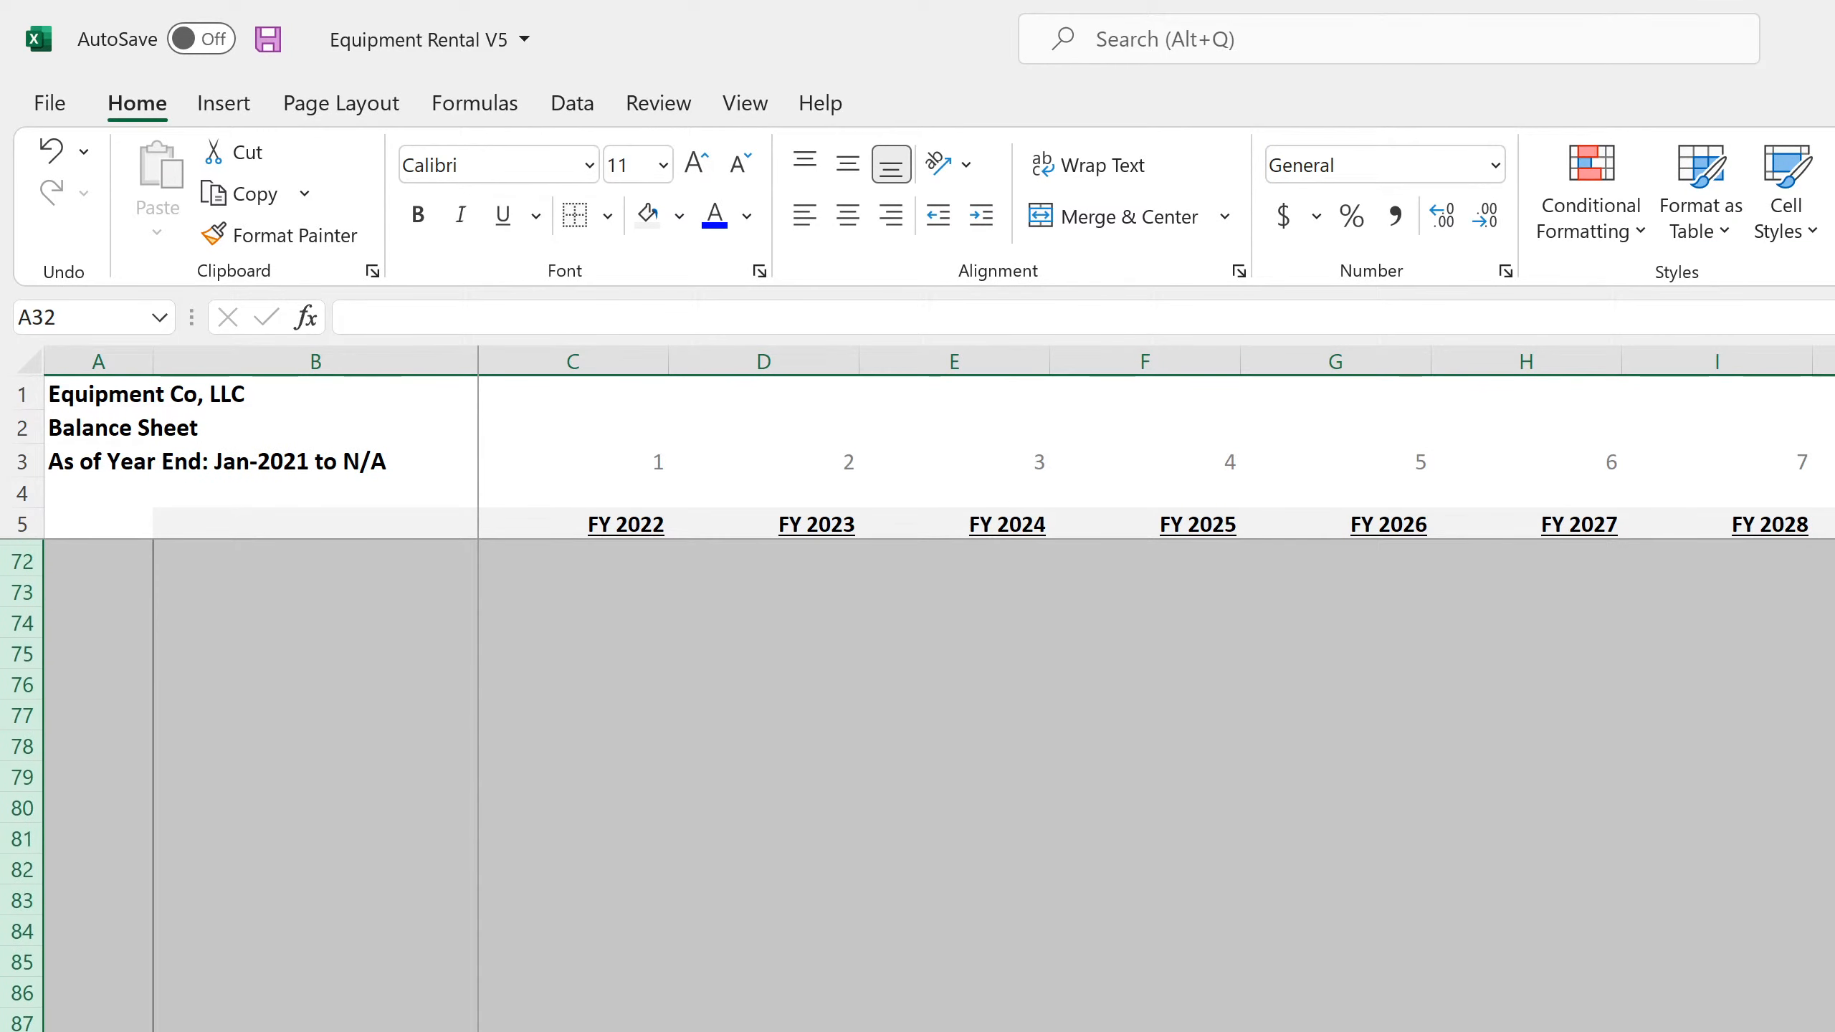
{"action": "scroll", "coordinate": [917, 780], "scroll_direction": "down", "scroll_amount": 4}
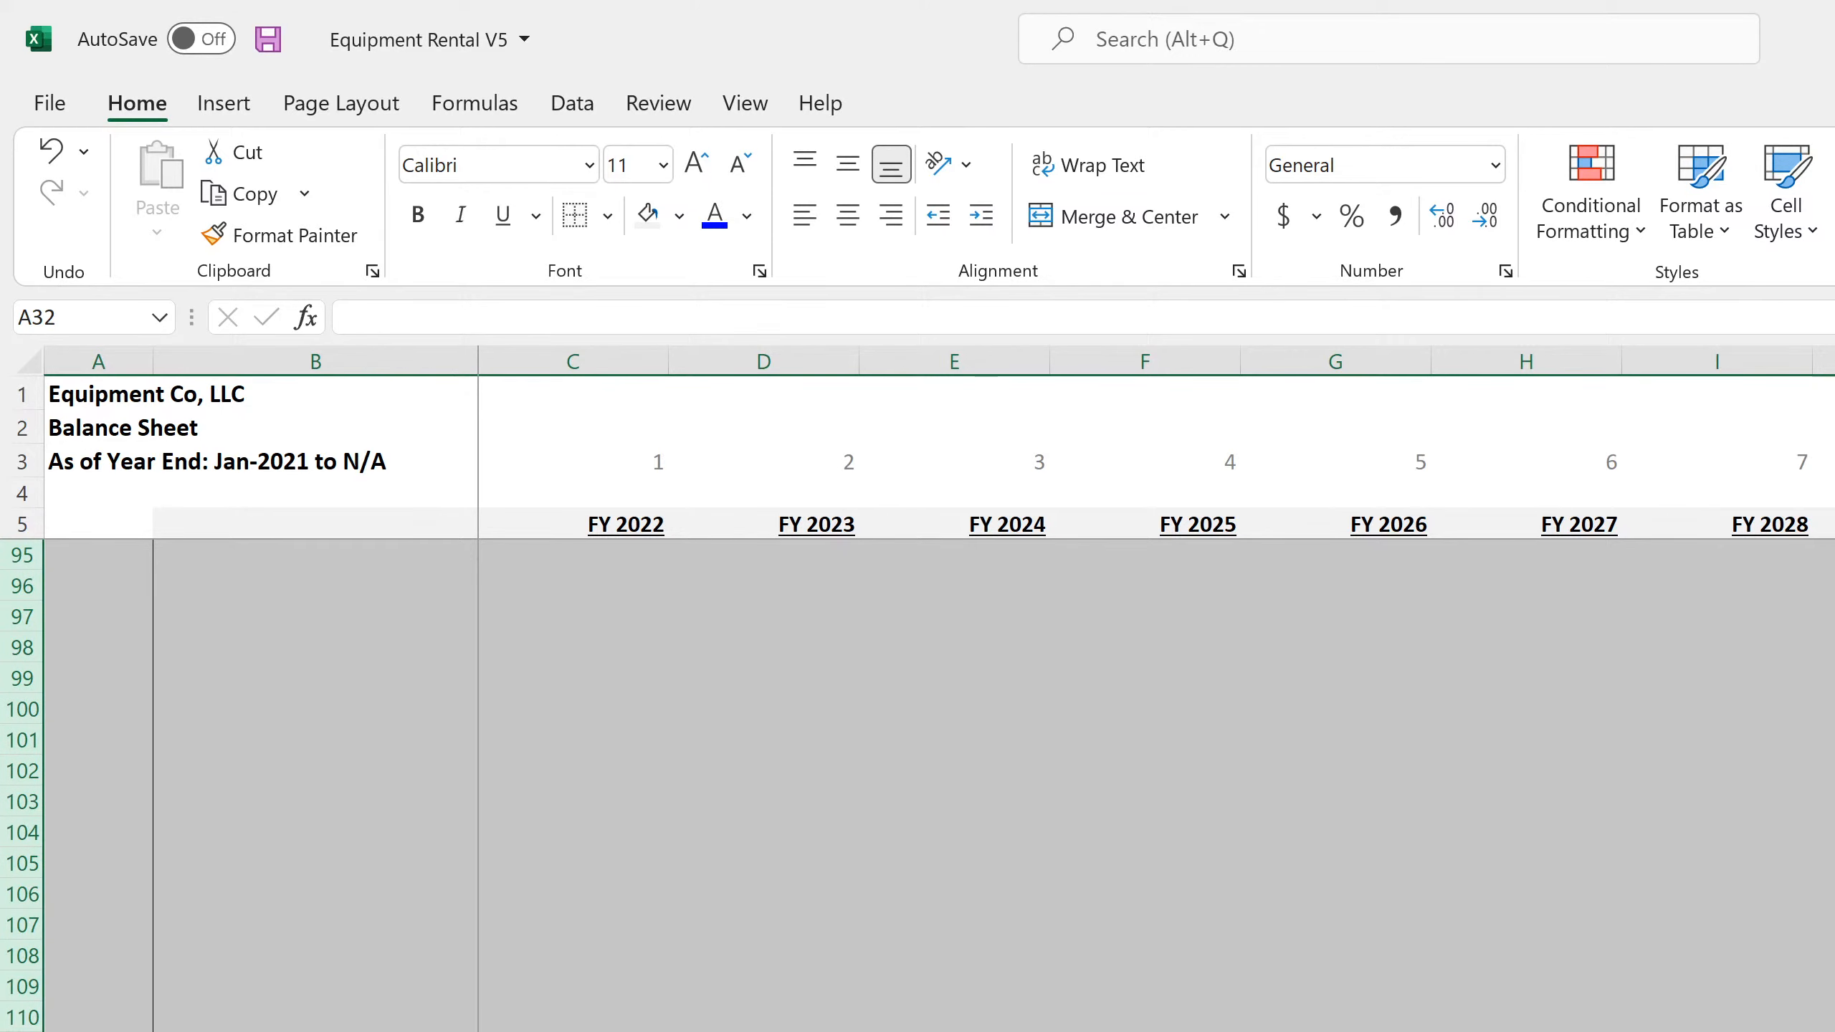
{"action": "left_click", "coordinate": [315, 1031]}
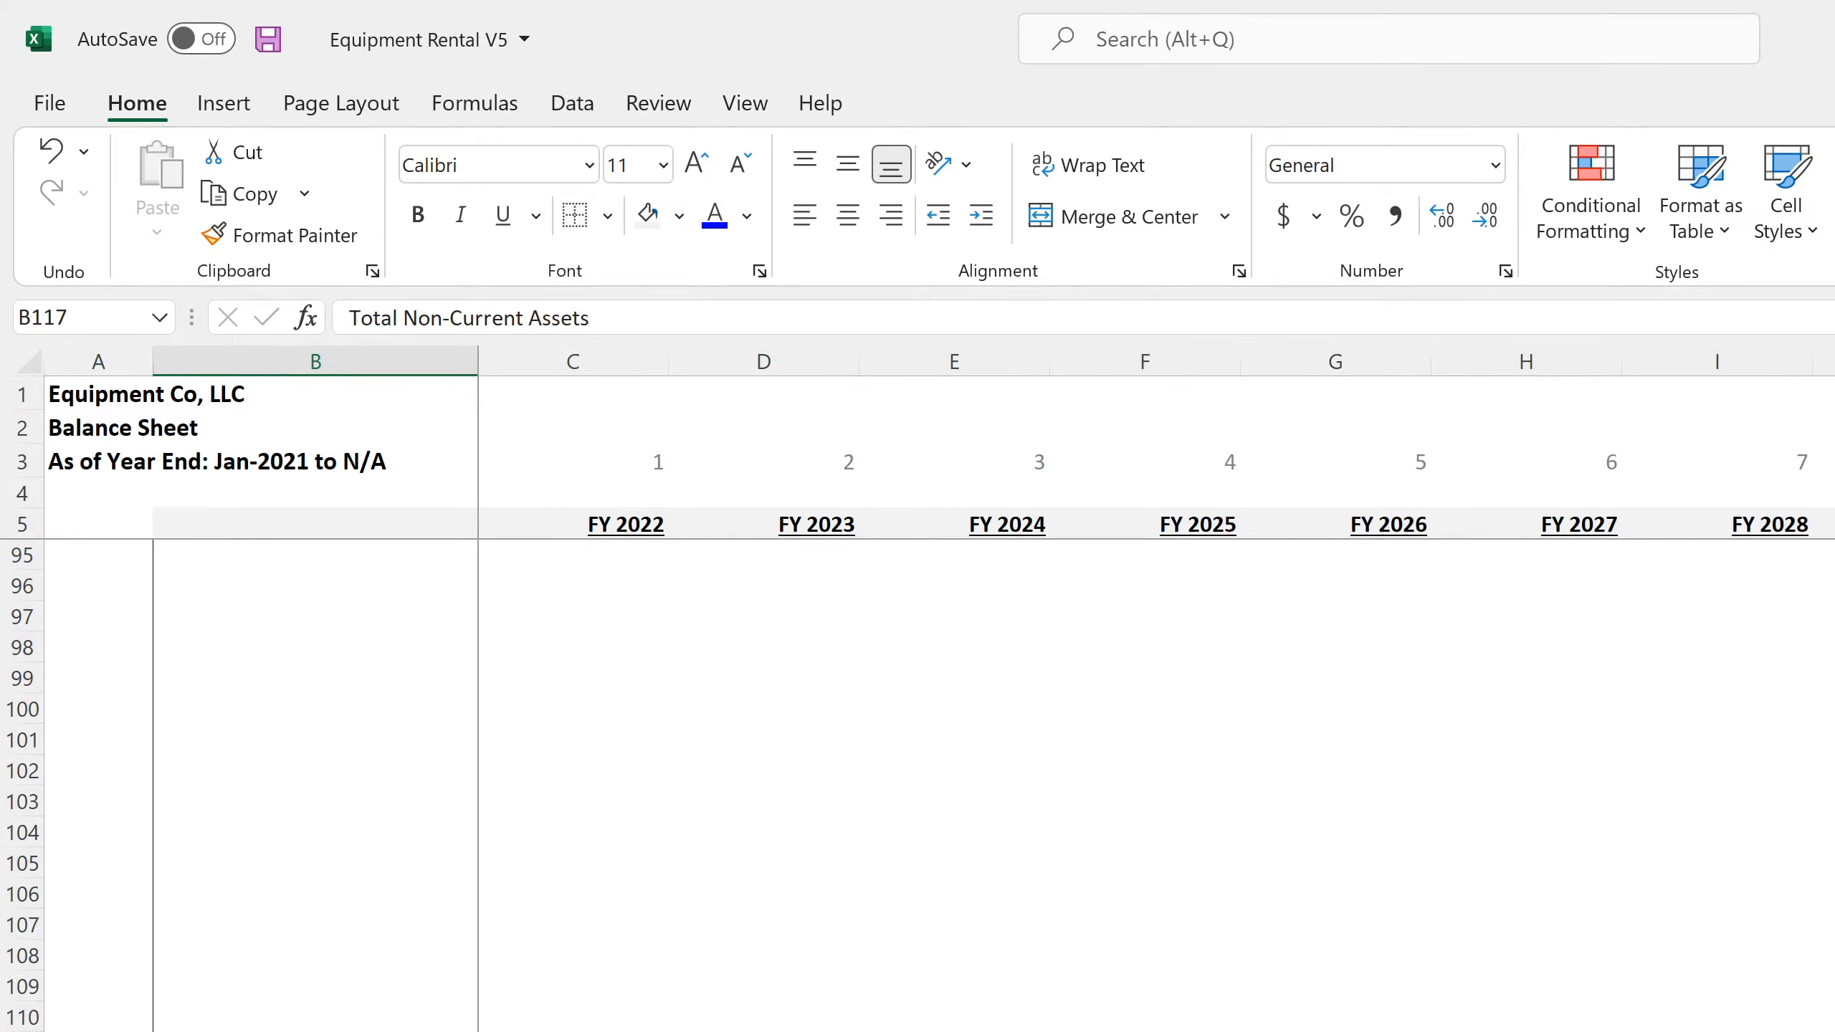
{"action": "key", "text": "Right"}
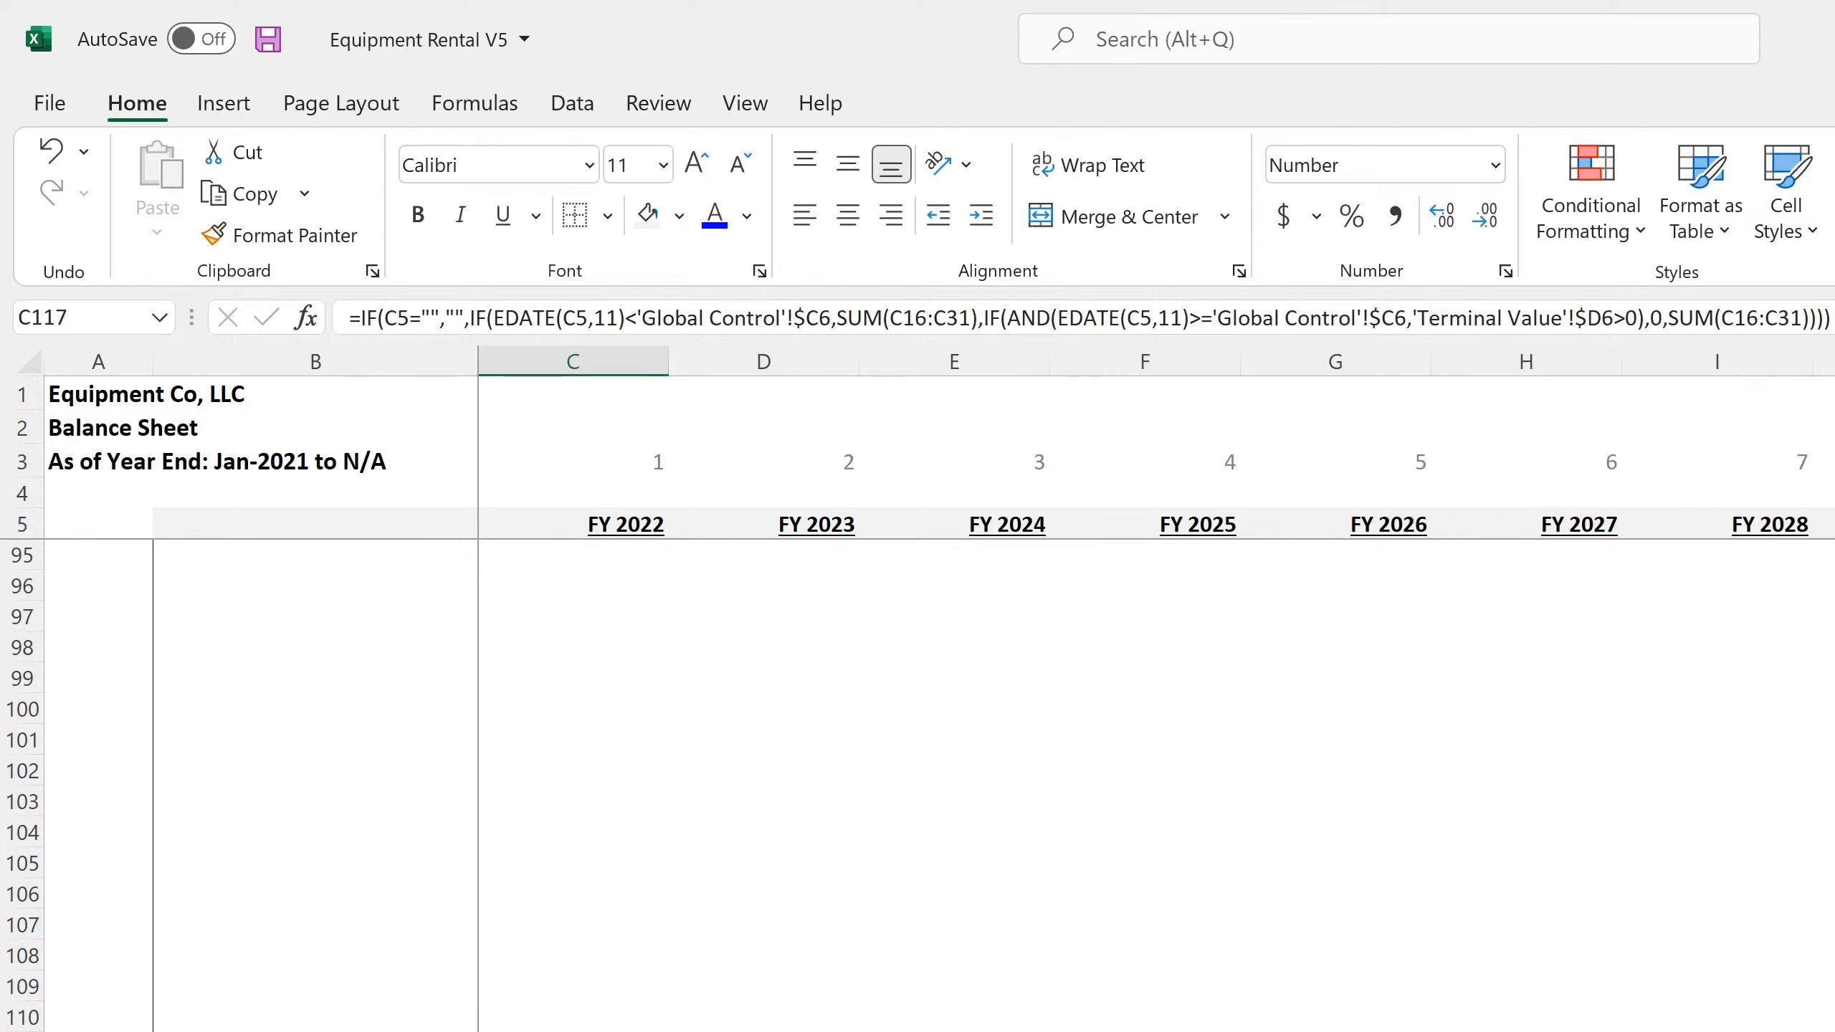
Fill the row index and equipment name formulas from A30:B30 down through the inserted rows, then check the name reference in B17
{"action": "scroll", "coordinate": [939, 788], "scroll_direction": "up", "scroll_amount": 20}
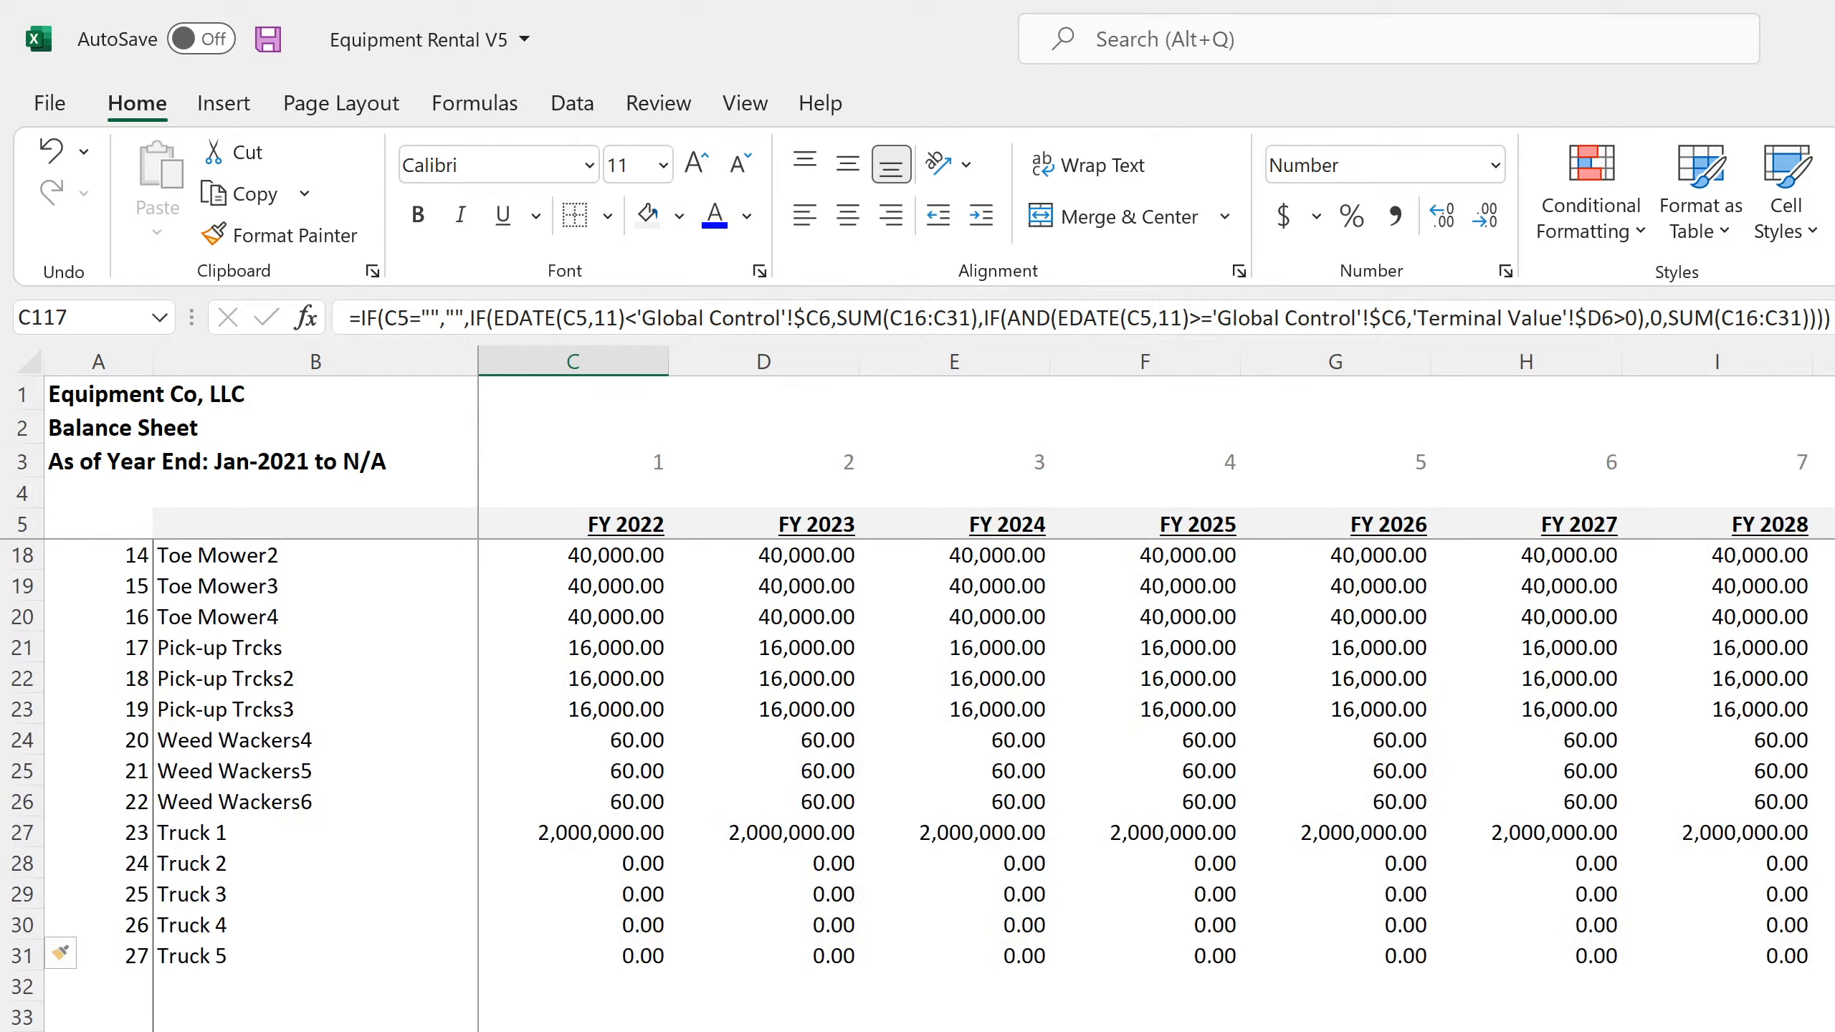
{"action": "scroll", "coordinate": [318, 1026], "scroll_direction": "up", "scroll_amount": 1}
{"action": "left_click", "coordinate": [319, 1028]}
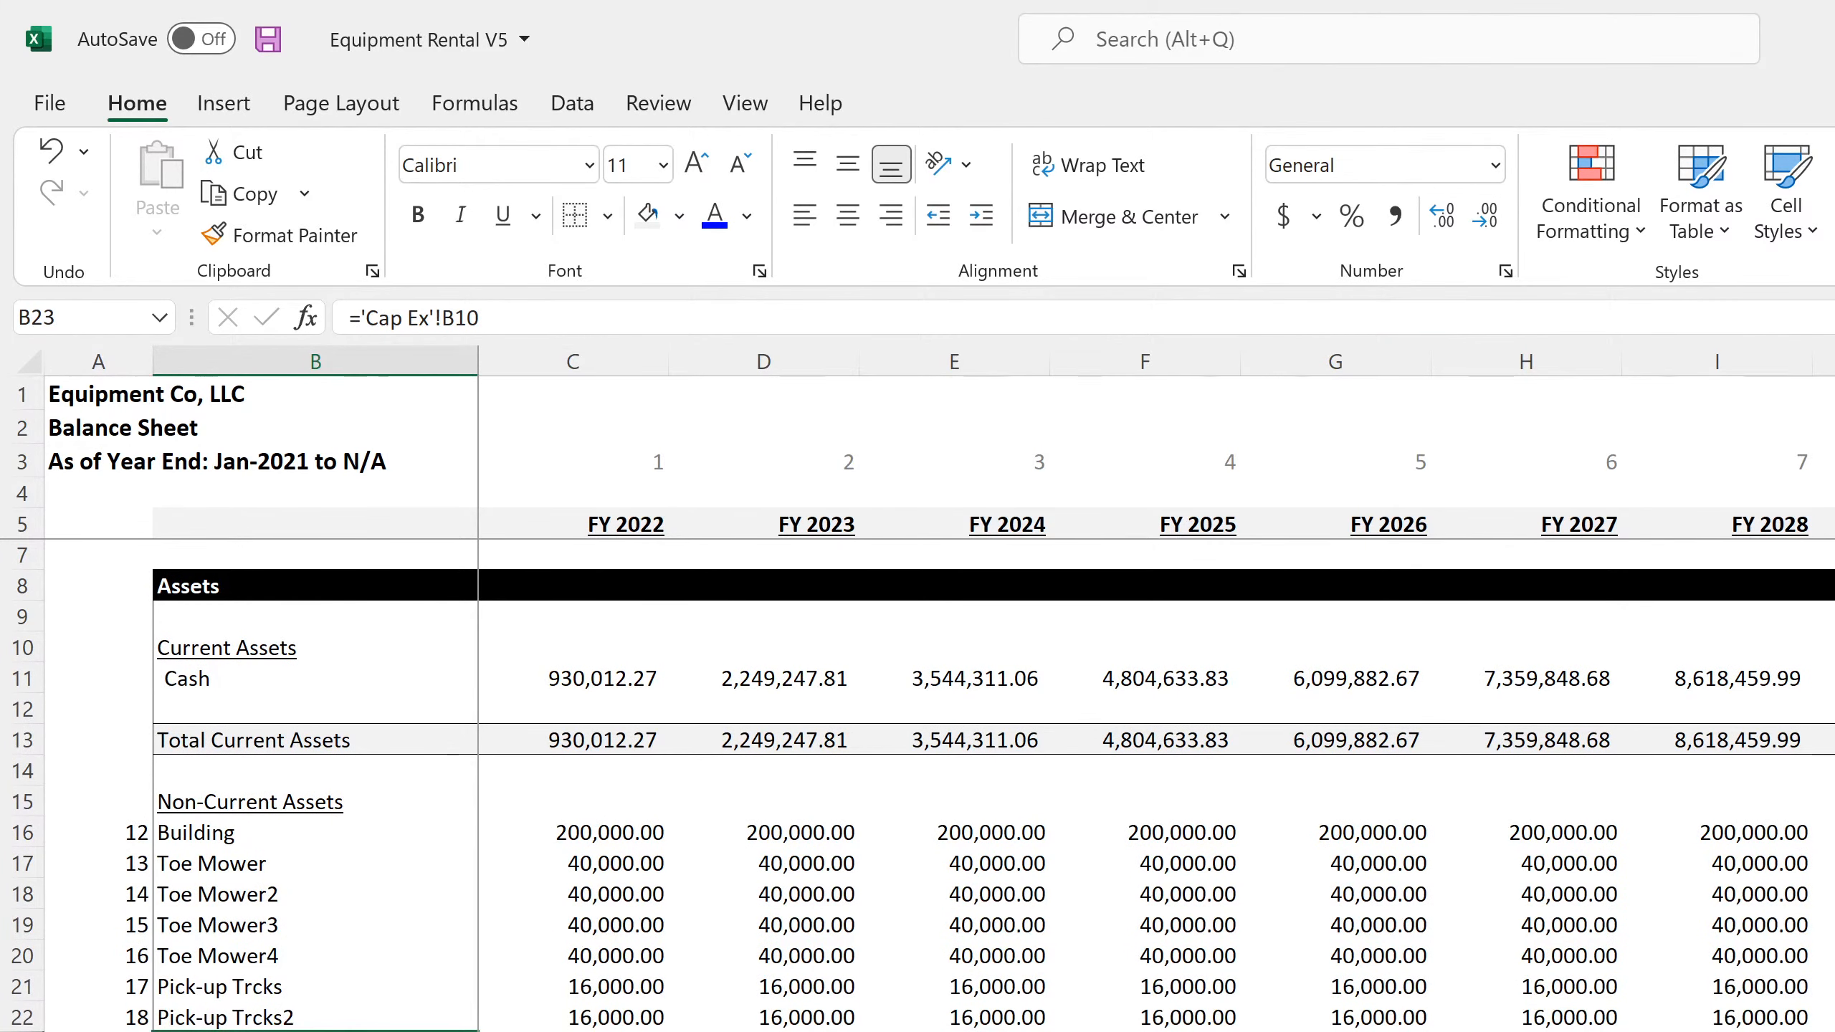
{"action": "left_click", "coordinate": [98, 1031]}
{"action": "key", "text": "shift+Right"}
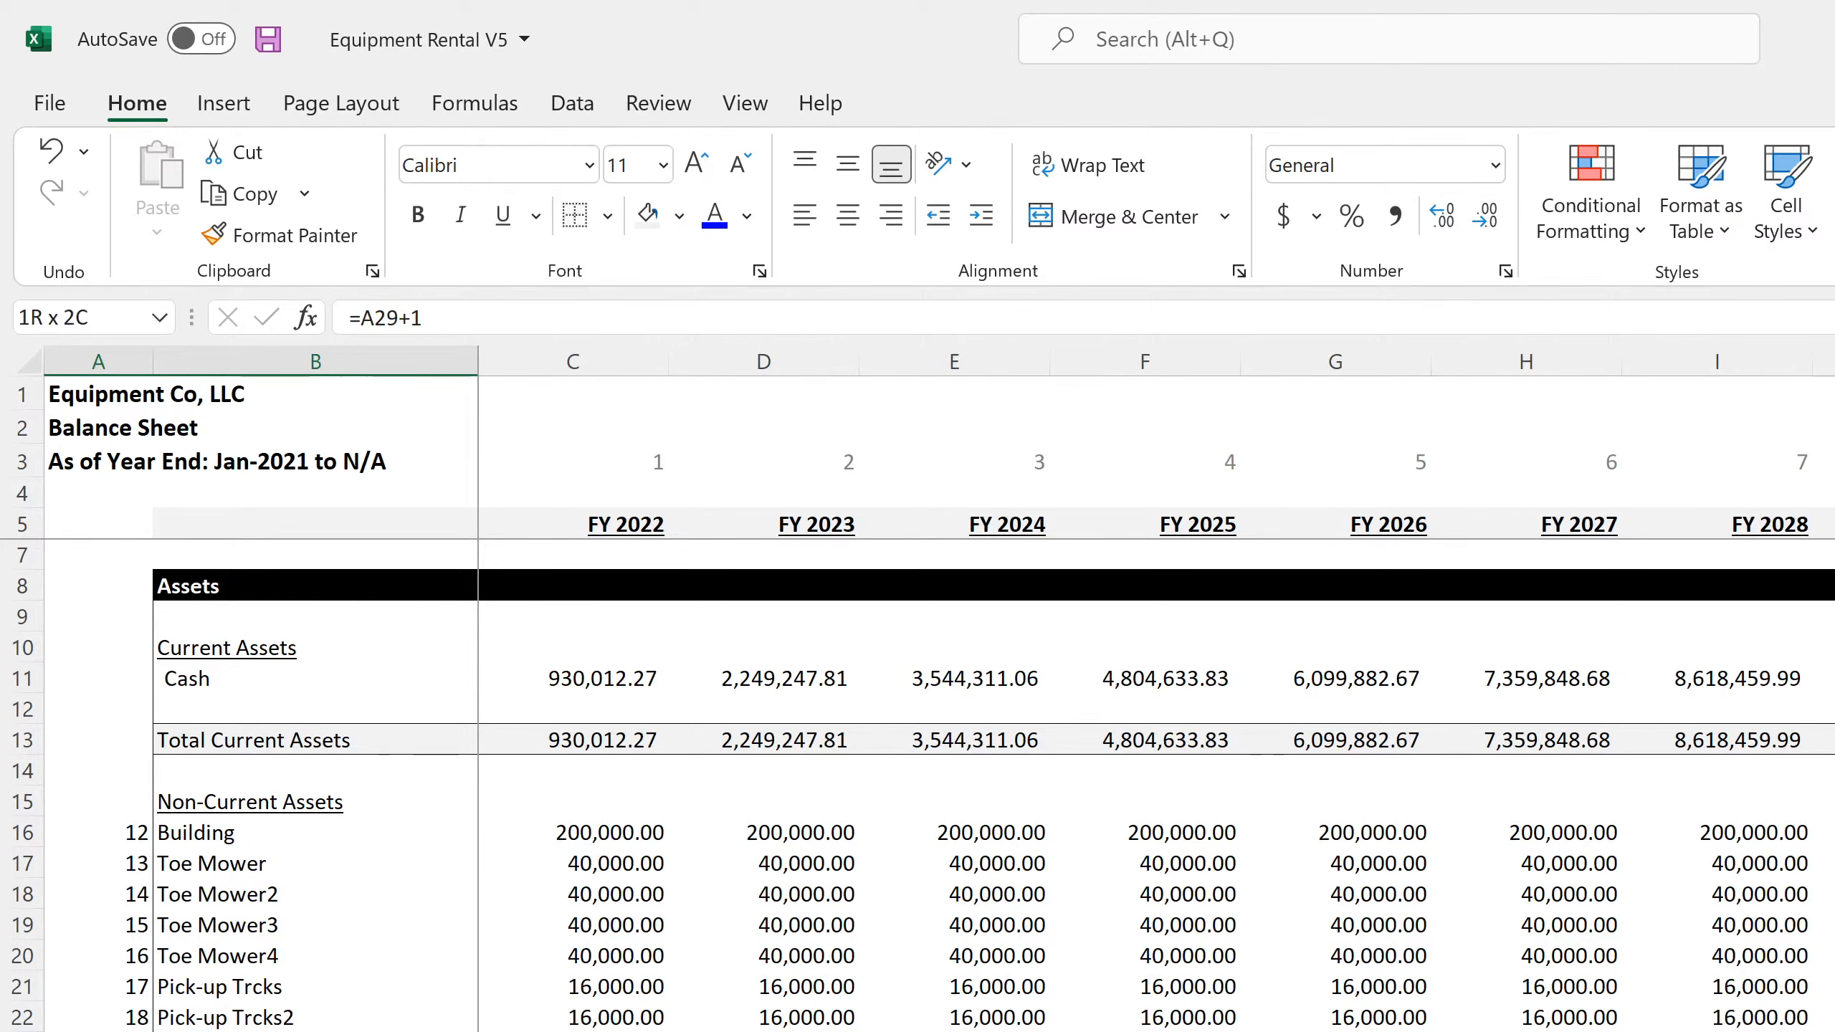
{"action": "scroll", "coordinate": [939, 788], "scroll_direction": "down", "scroll_amount": 20}
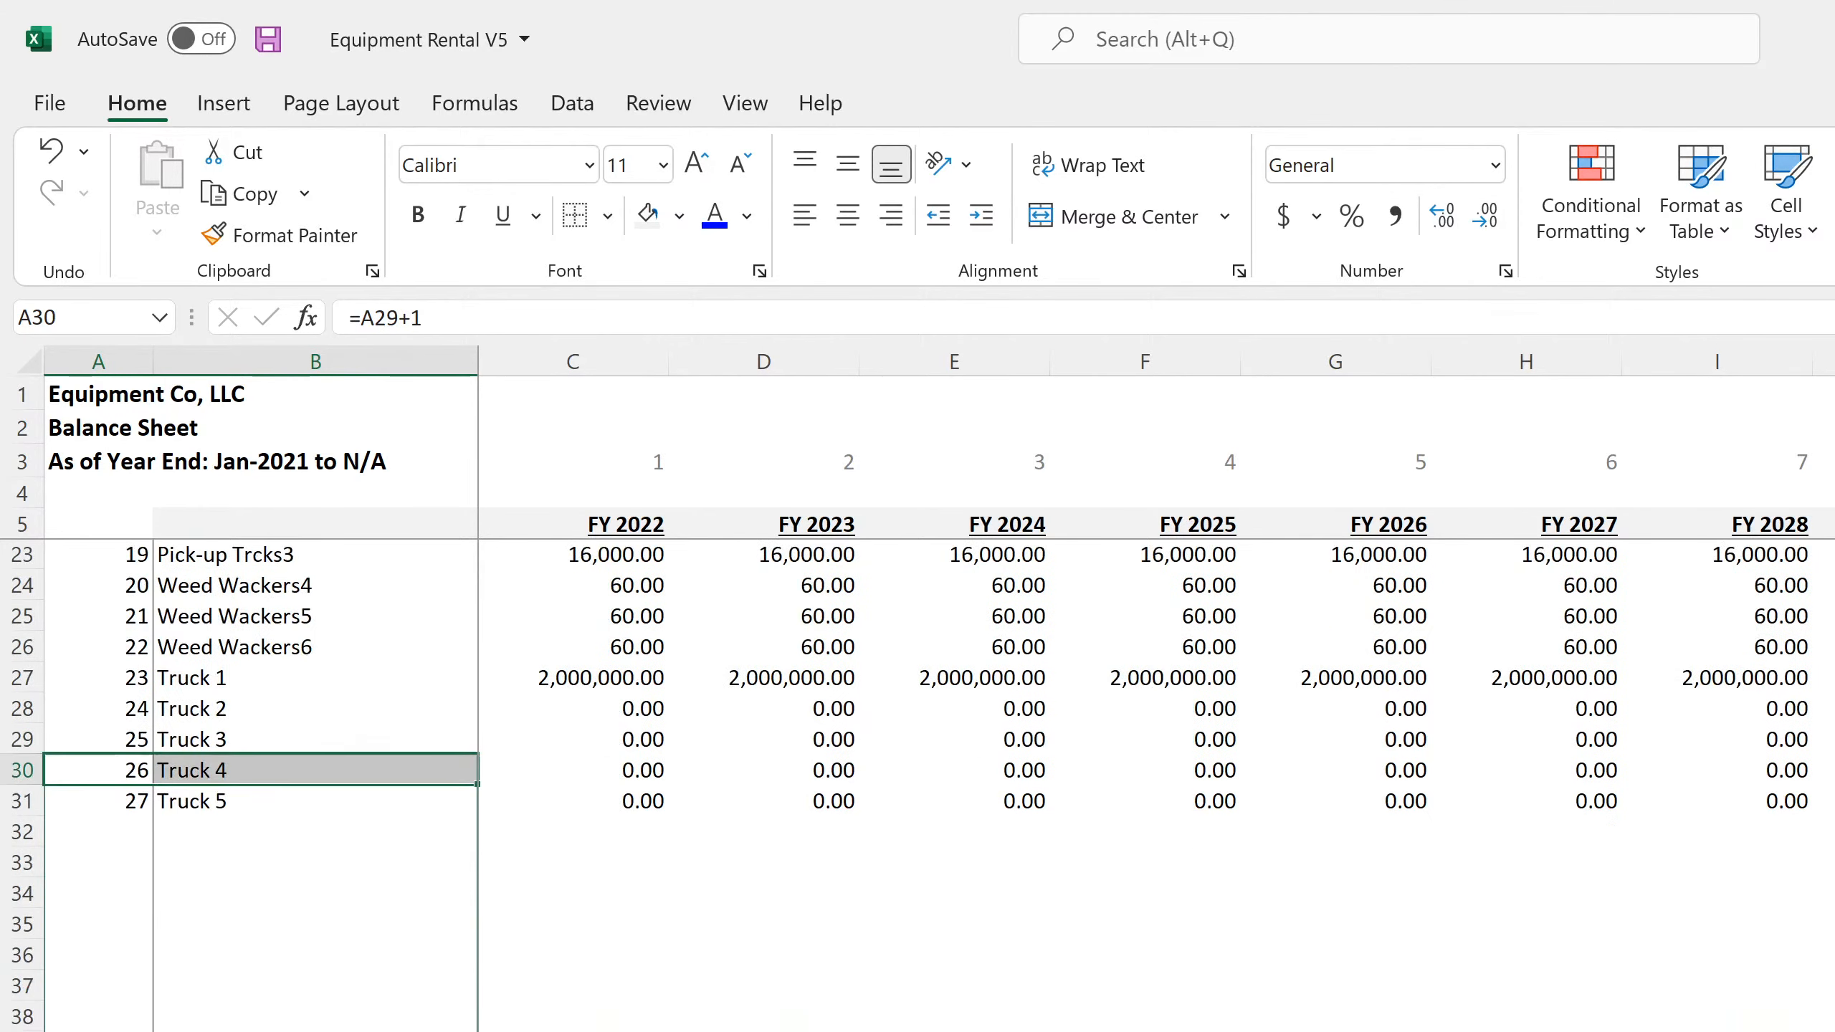
{"action": "key", "text": "ctrl+shift+Down"}
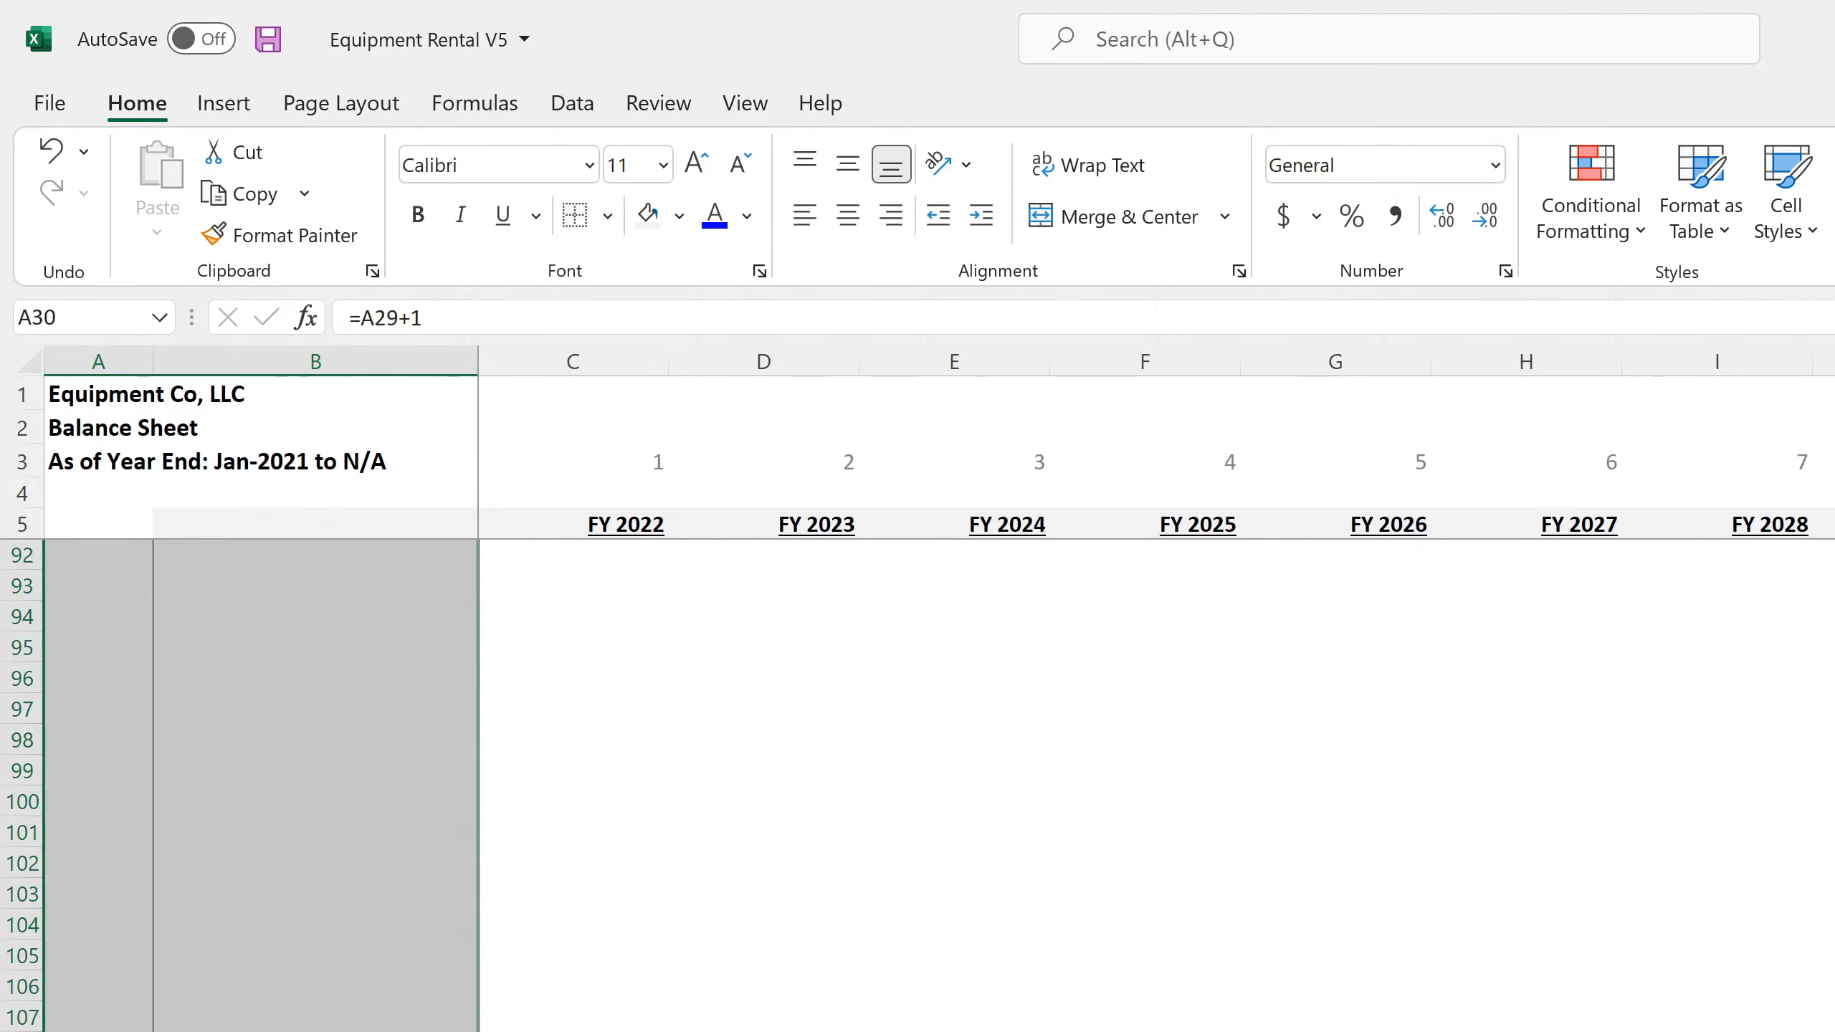
{"action": "scroll", "coordinate": [917, 786], "scroll_direction": "up", "scroll_amount": 20}
{"action": "scroll", "coordinate": [253, 889], "scroll_direction": "up", "scroll_amount": 7}
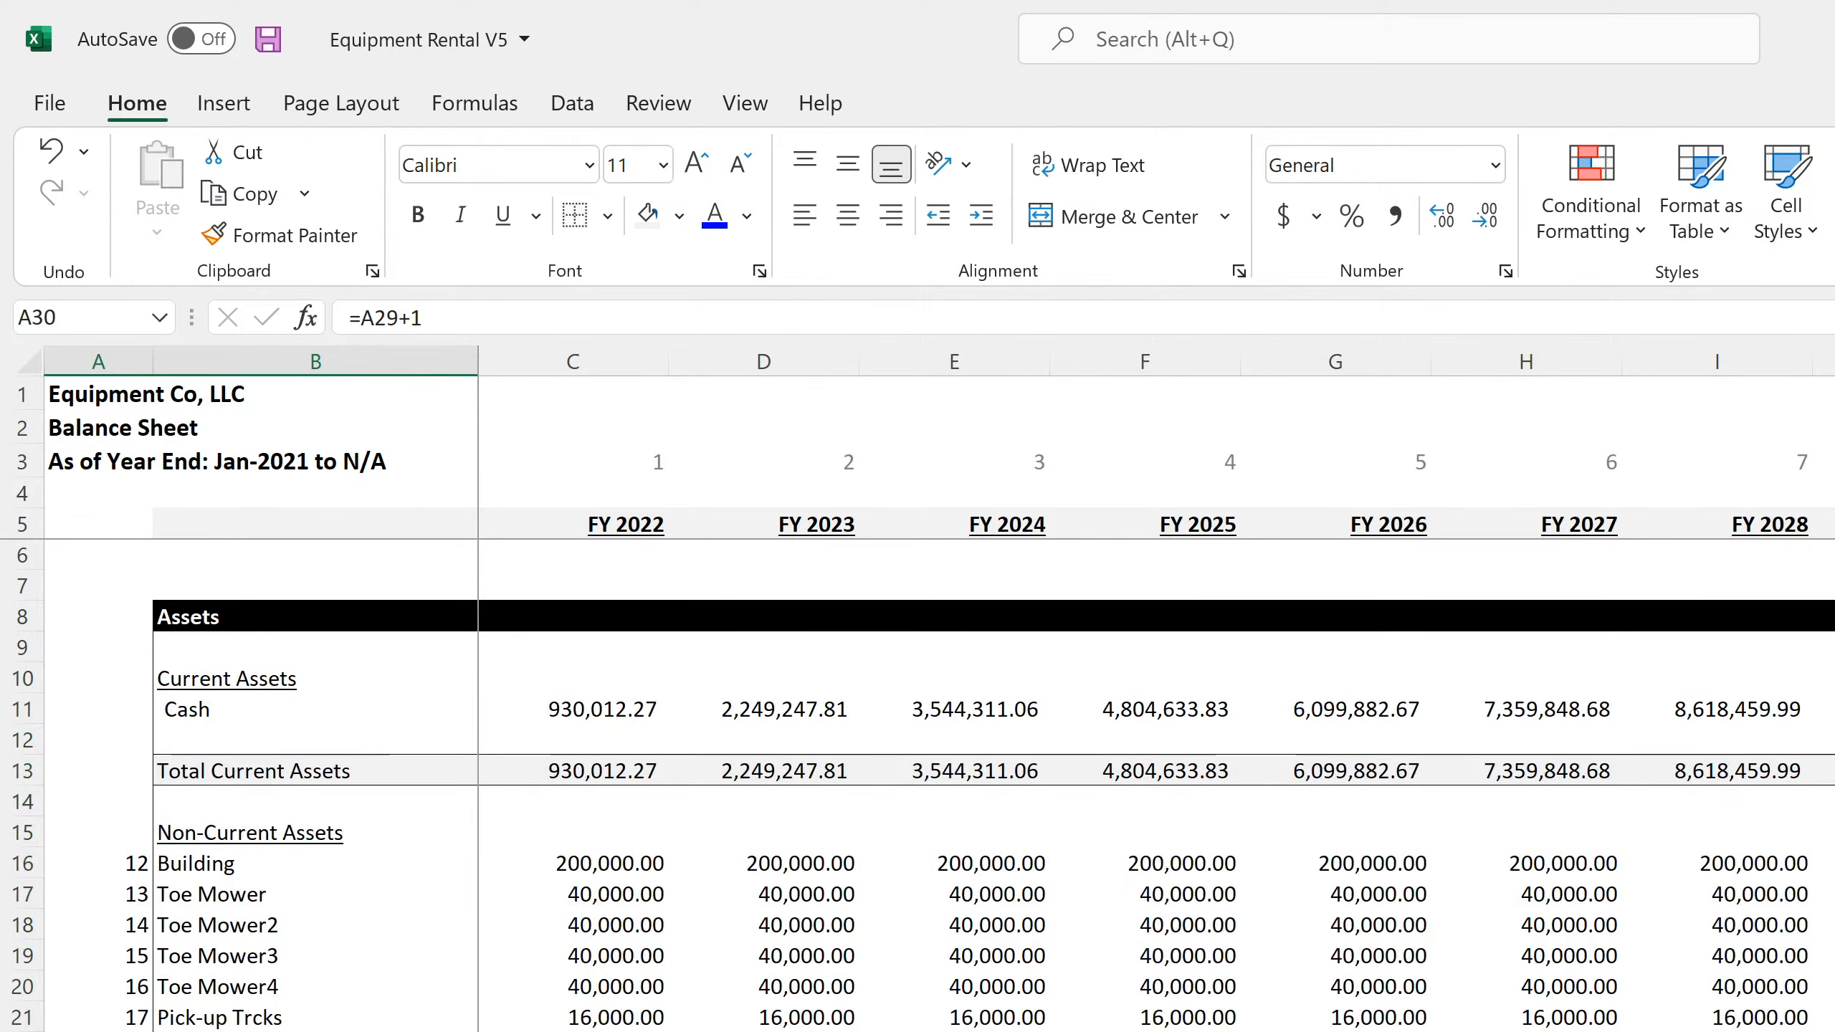
{"action": "left_click", "coordinate": [253, 867]}
{"action": "left_click", "coordinate": [253, 896]}
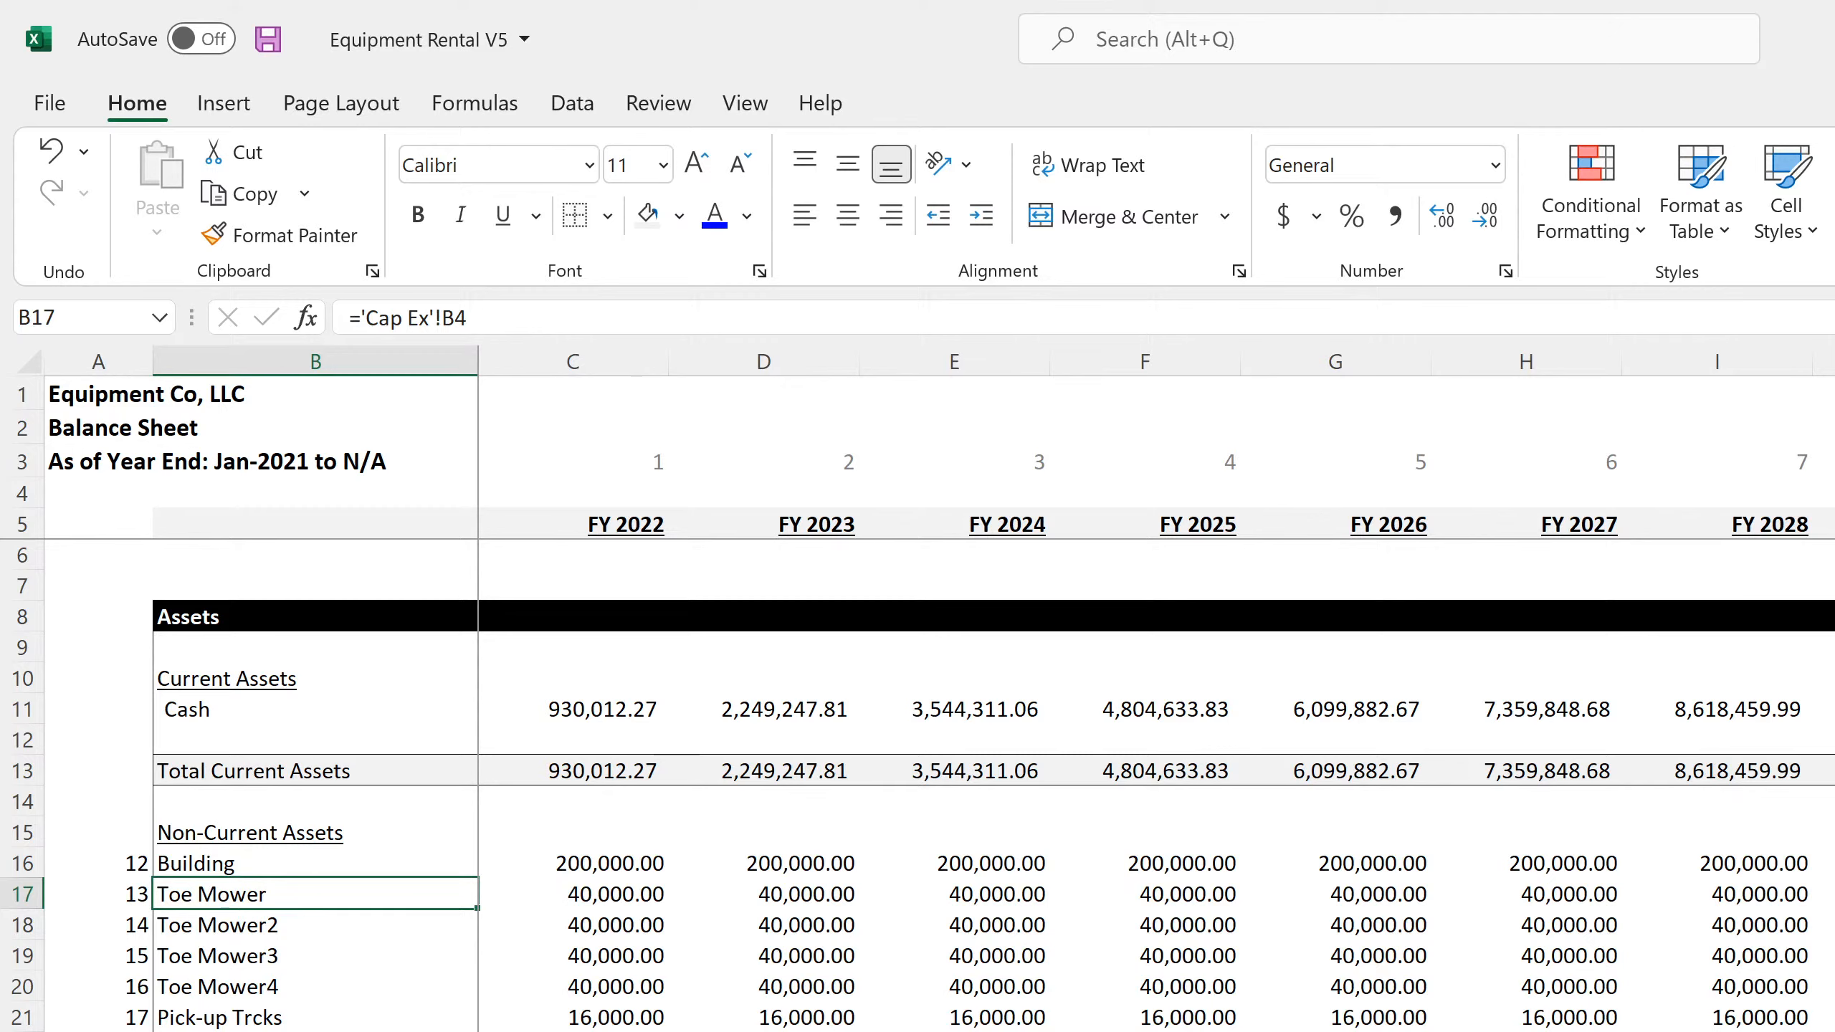
Fill the Building row's lookup formulas, starting at C16, down through the inserted equipment rows for all fiscal years and review them
{"action": "left_click", "coordinate": [712, 1031]}
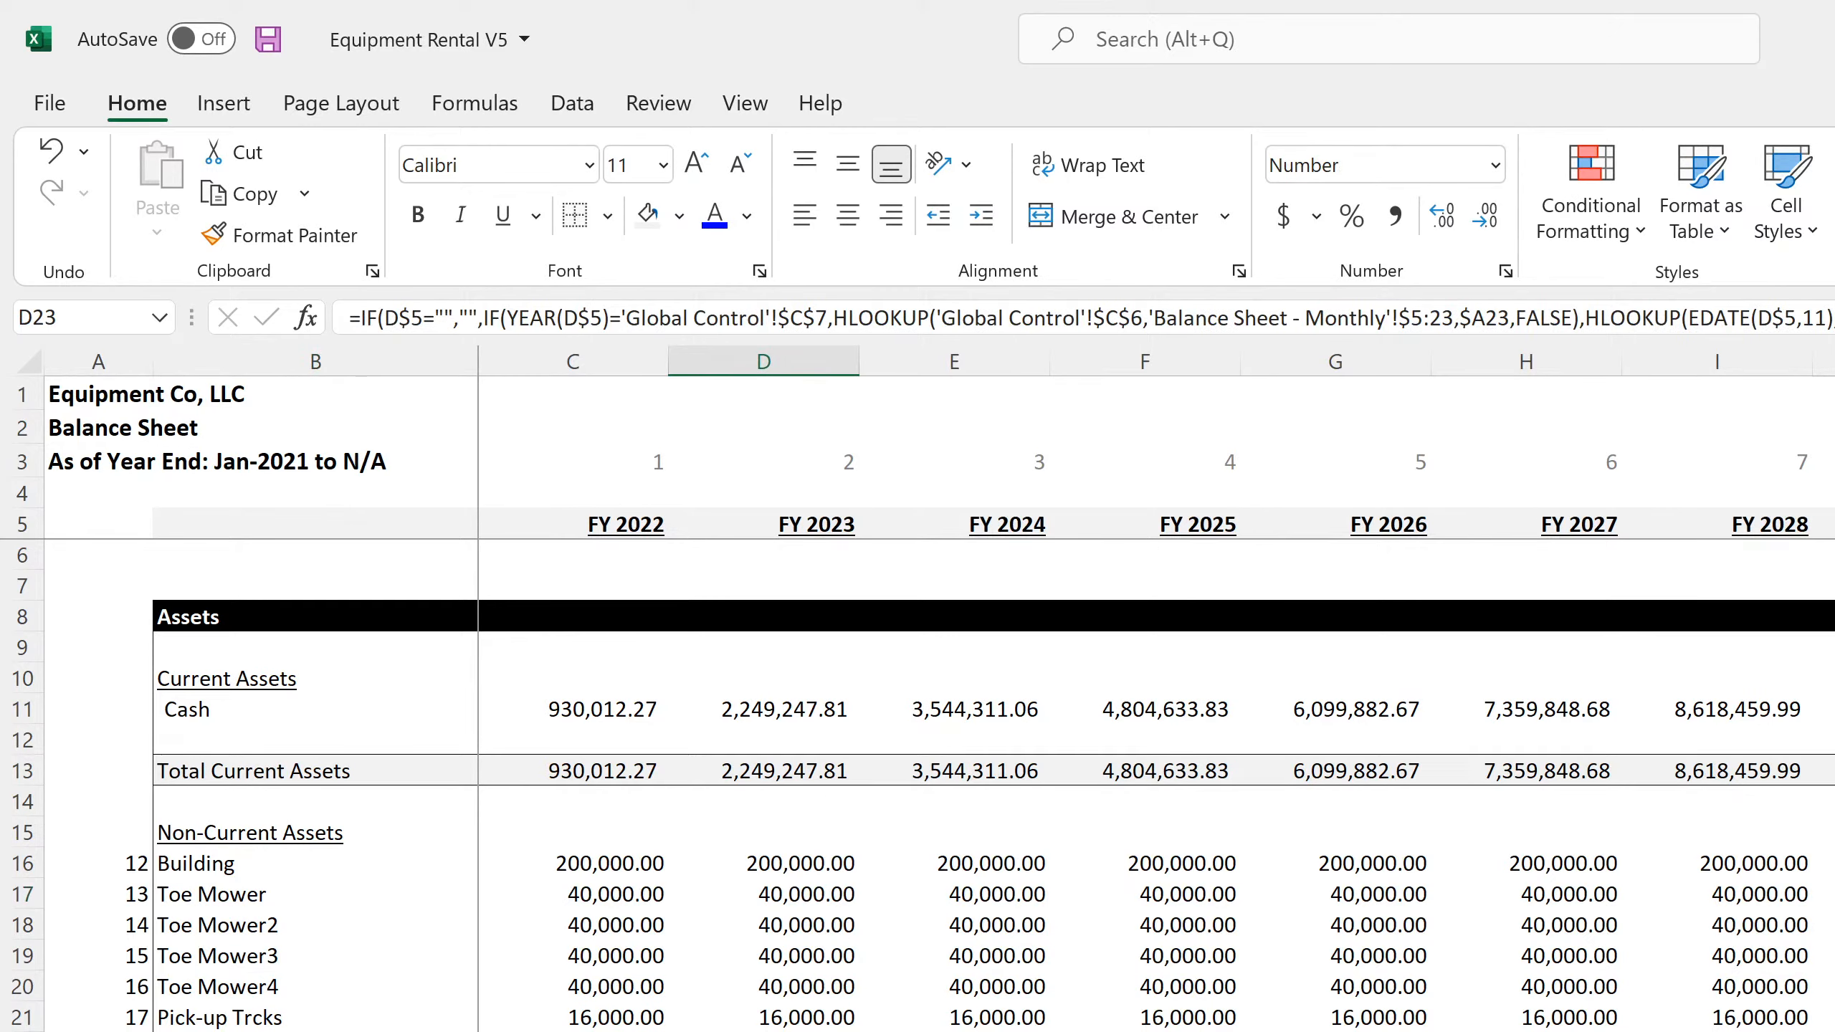
{"action": "left_click", "coordinate": [592, 860]}
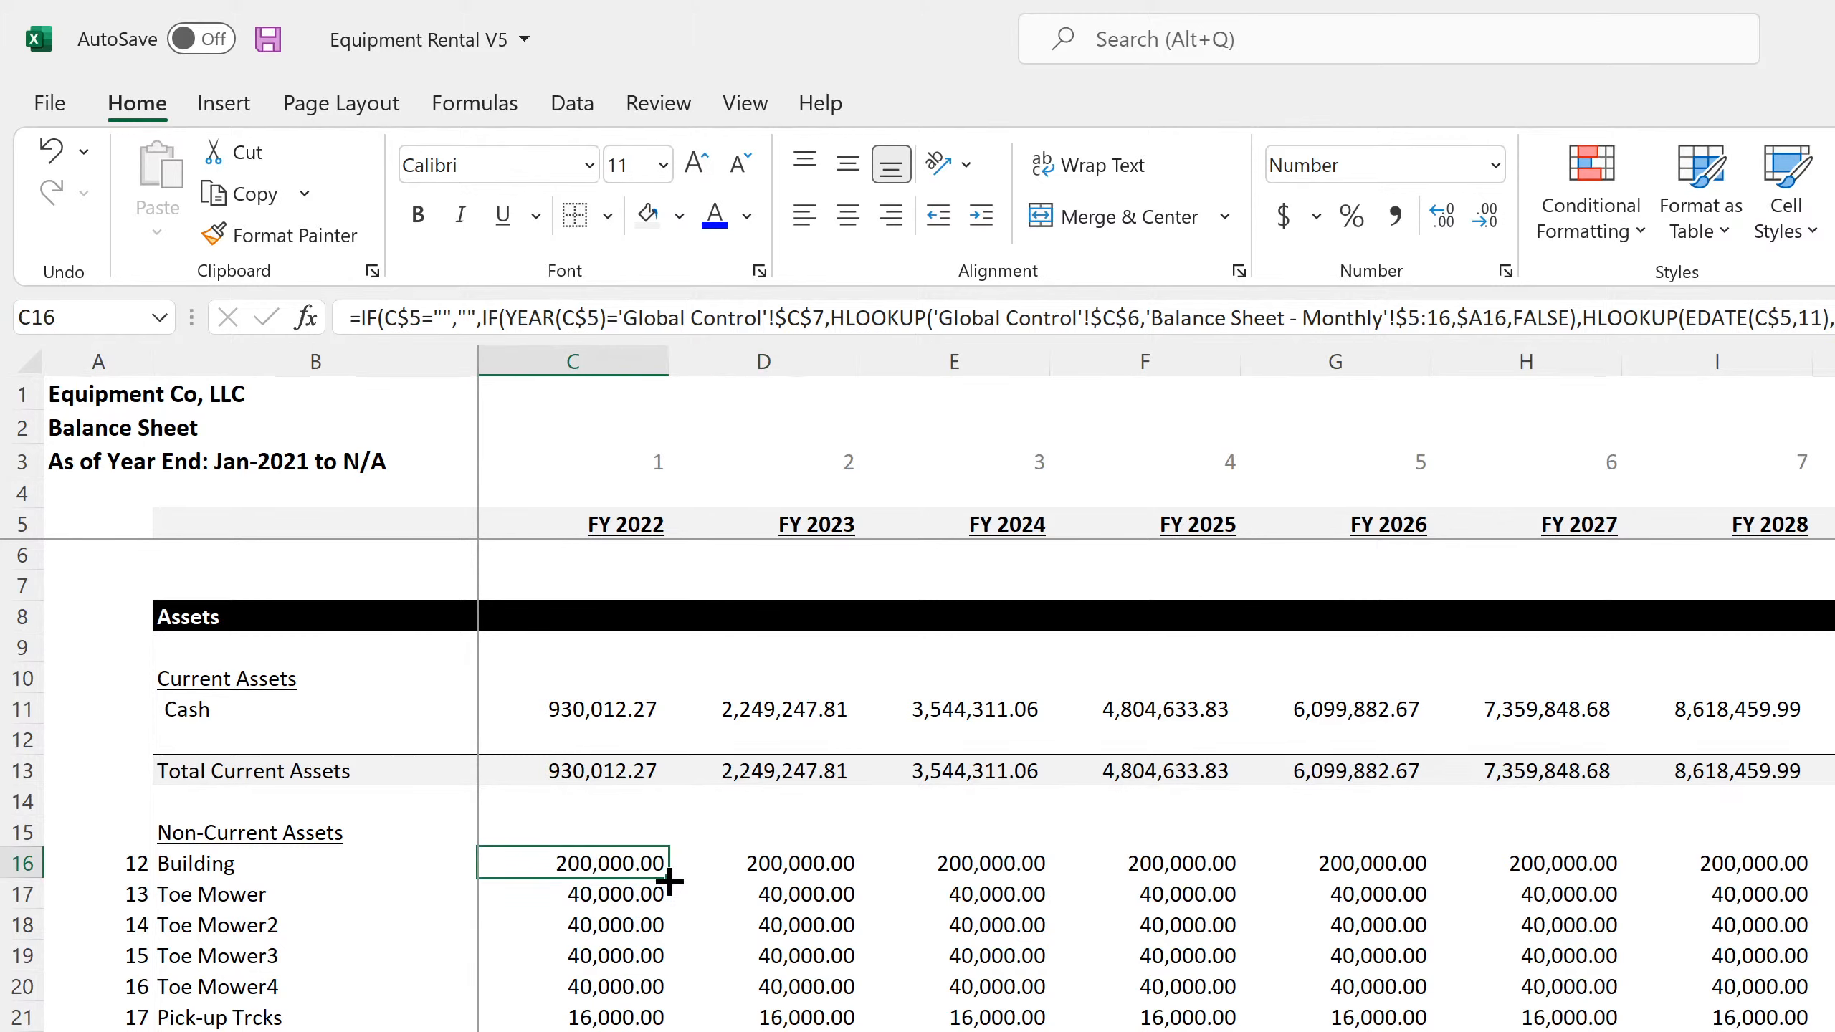
{"action": "left_click", "coordinate": [866, 893]}
{"action": "left_click", "coordinate": [614, 864]}
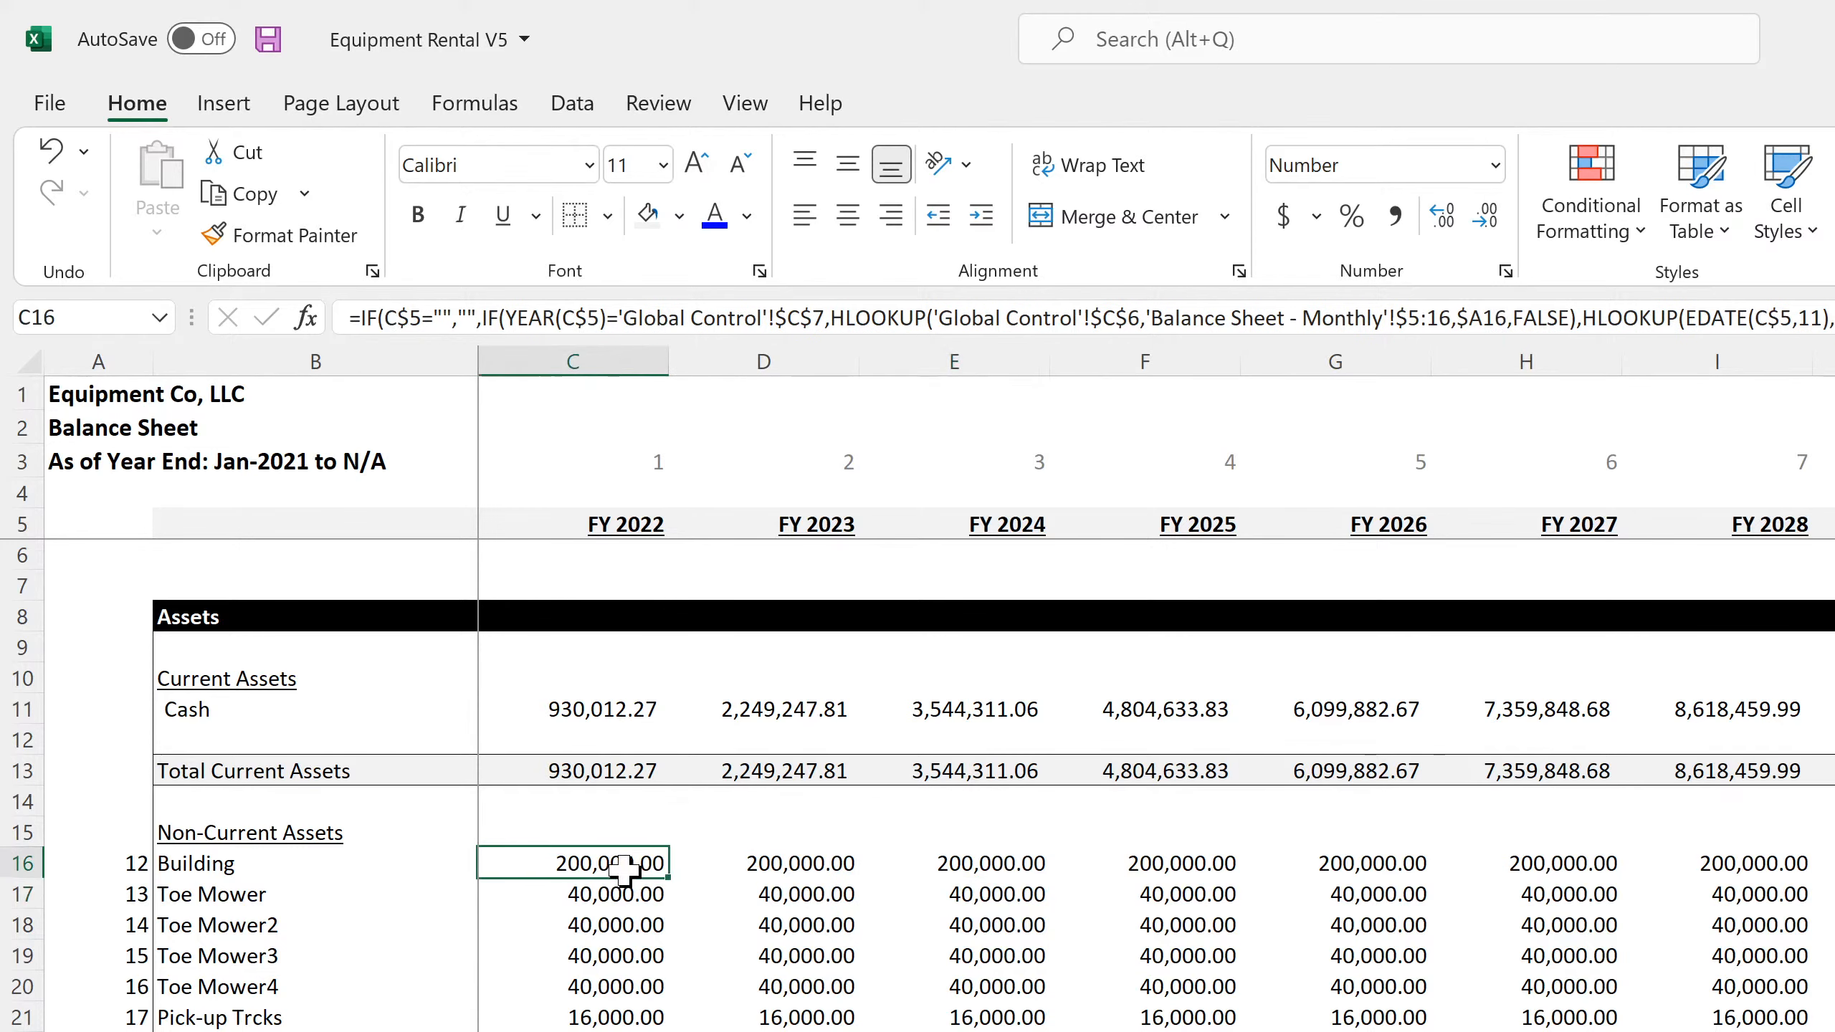
{"action": "key", "text": "ctrl+shift+Right"}
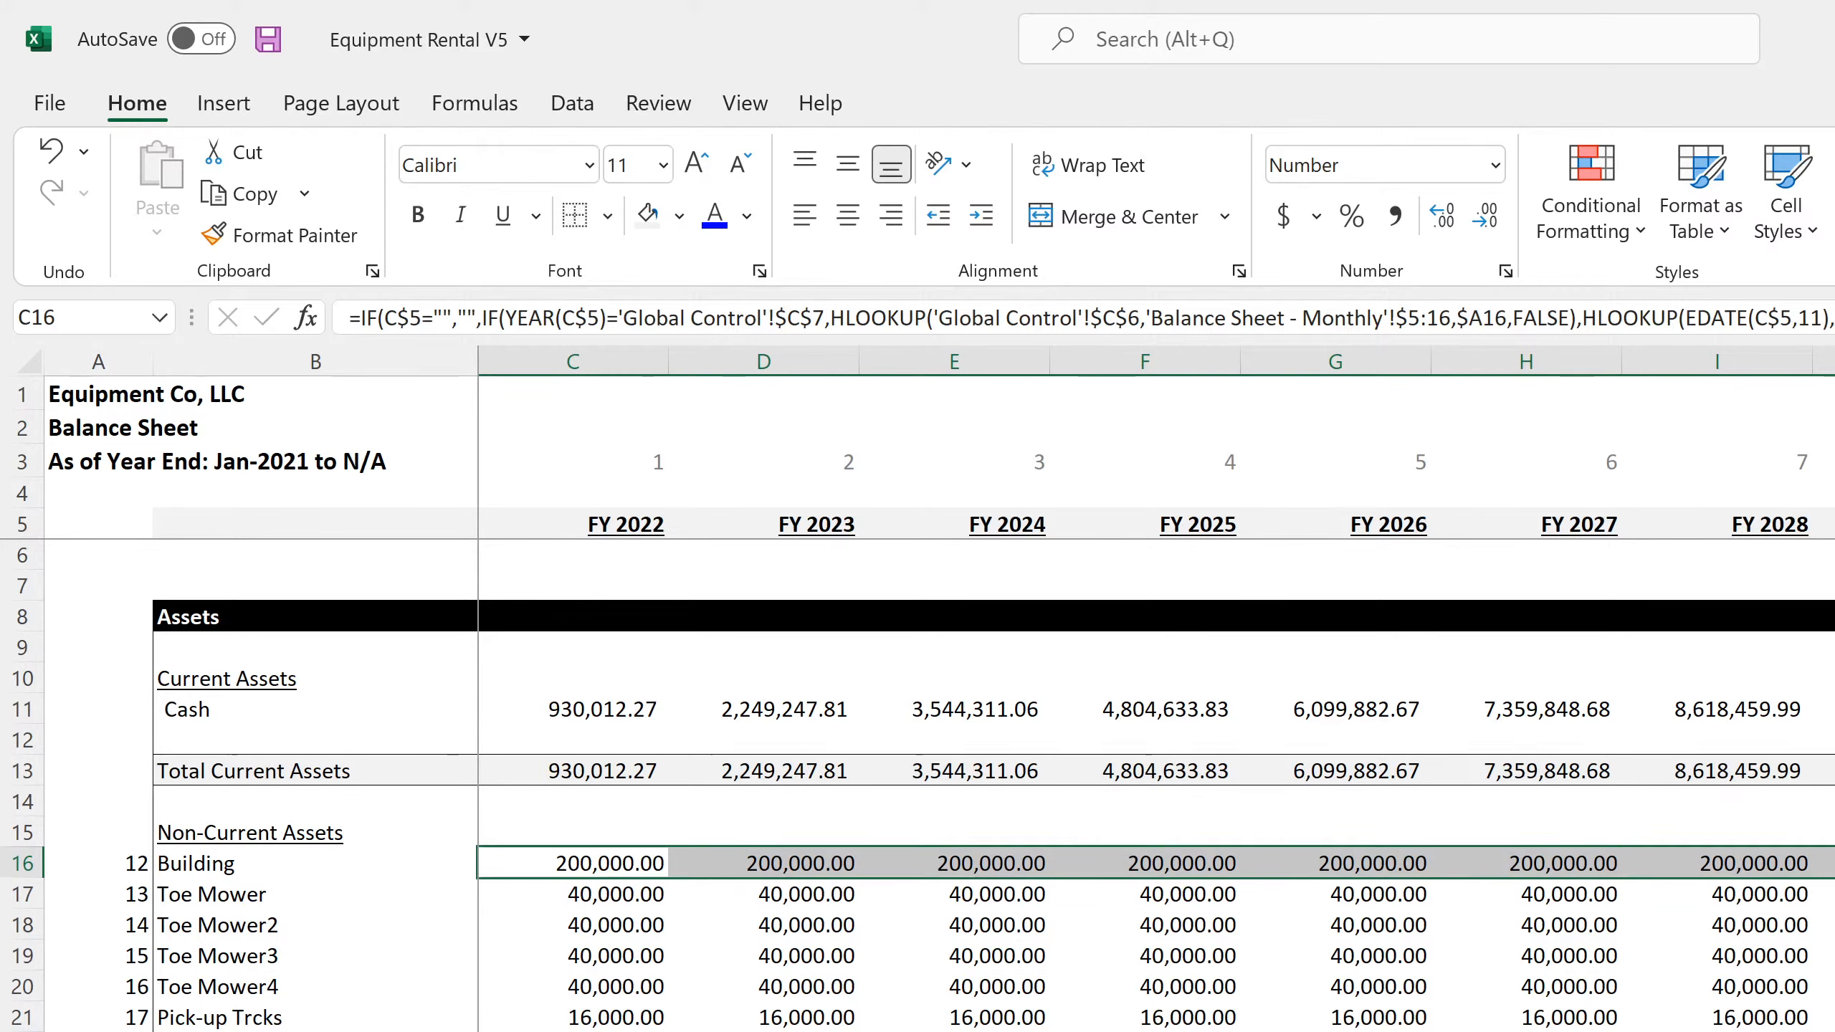
{"action": "scroll", "coordinate": [918, 781], "scroll_direction": "down", "scroll_amount": 1}
{"action": "scroll", "coordinate": [918, 780], "scroll_direction": "down", "scroll_amount": 20}
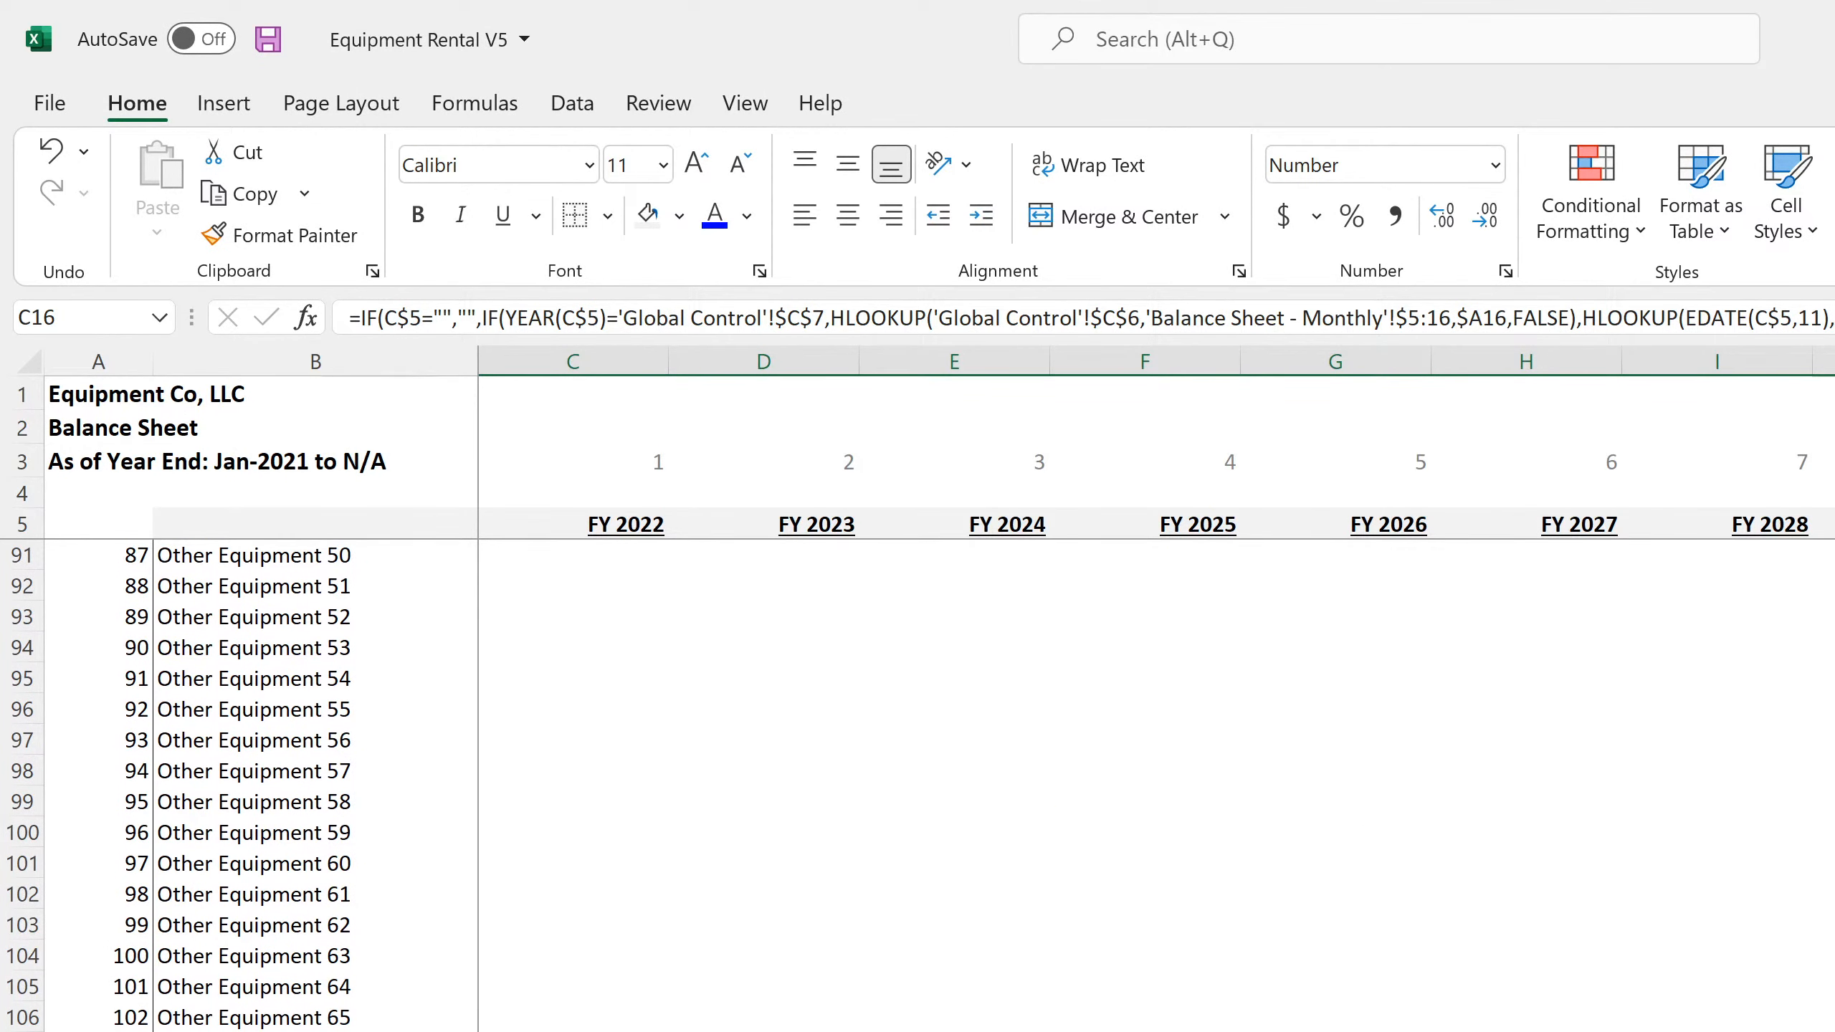
{"action": "left_click", "coordinate": [1828, 1026], "text": "shift"}
{"action": "key", "text": "ctrl+d"}
{"action": "left_click", "coordinate": [1827, 1026]}
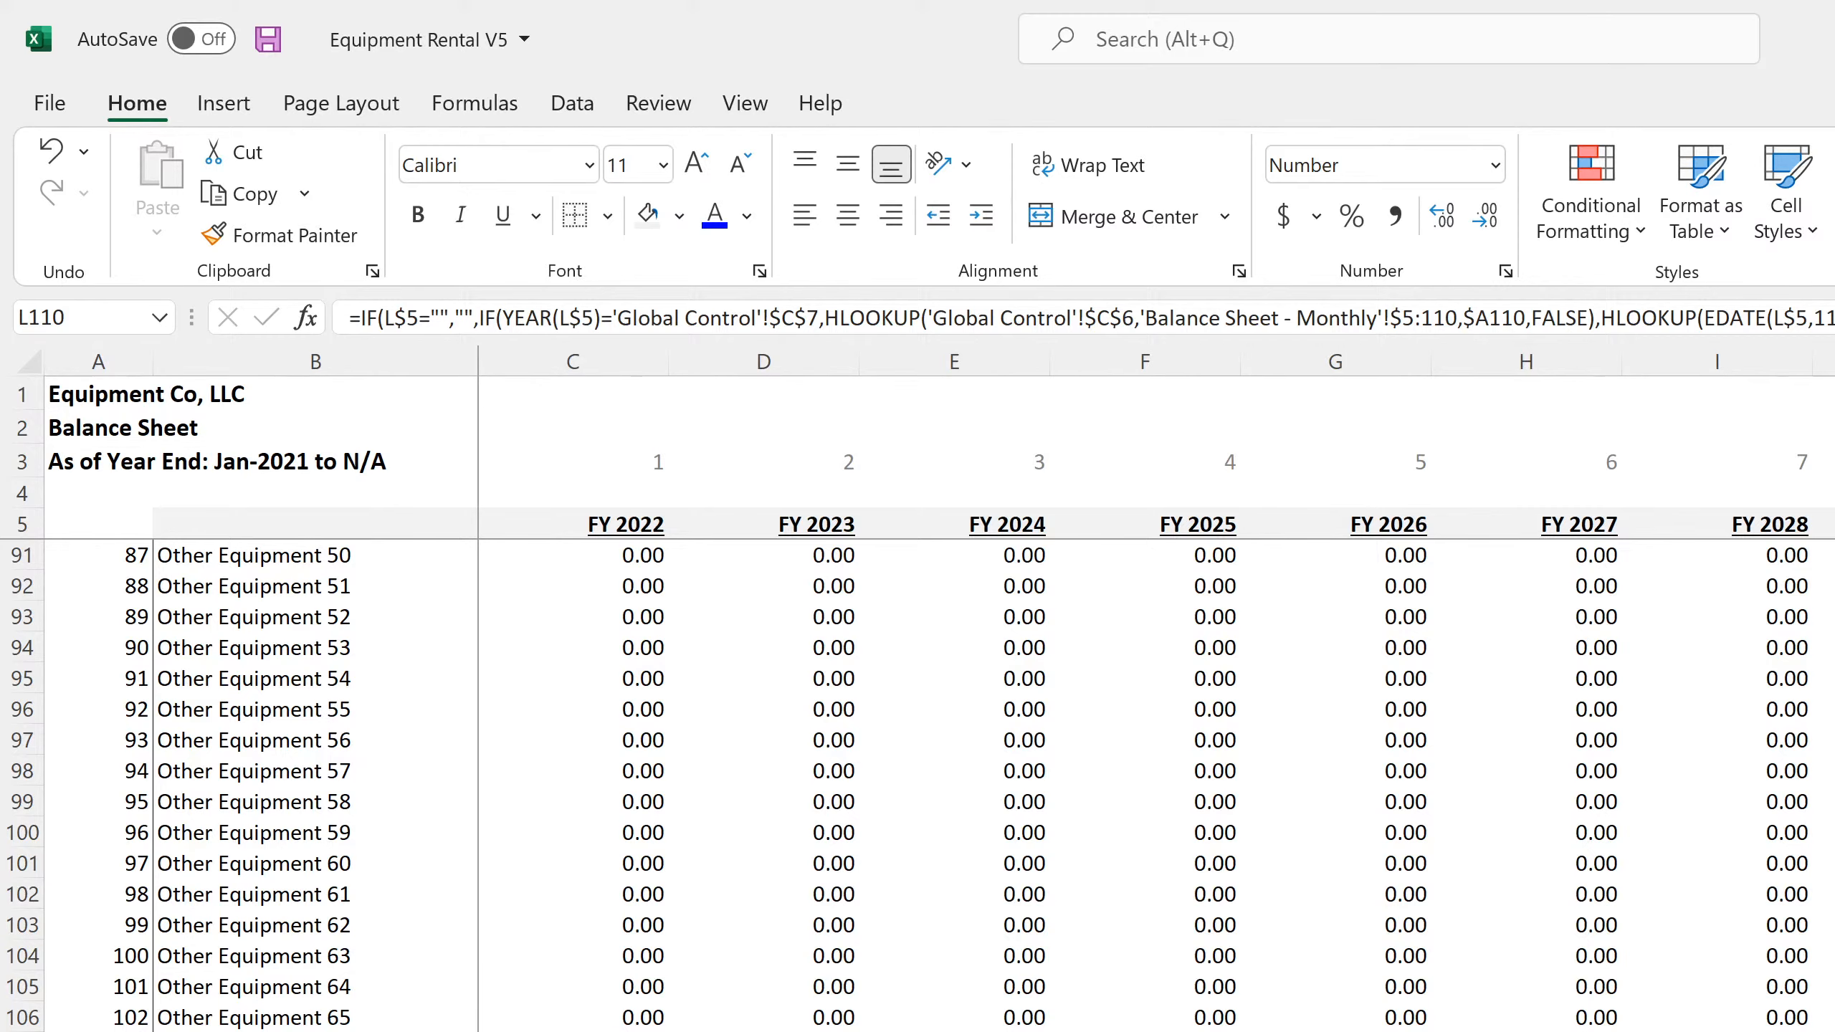
{"action": "scroll", "coordinate": [917, 786], "scroll_direction": "up", "scroll_amount": 20}
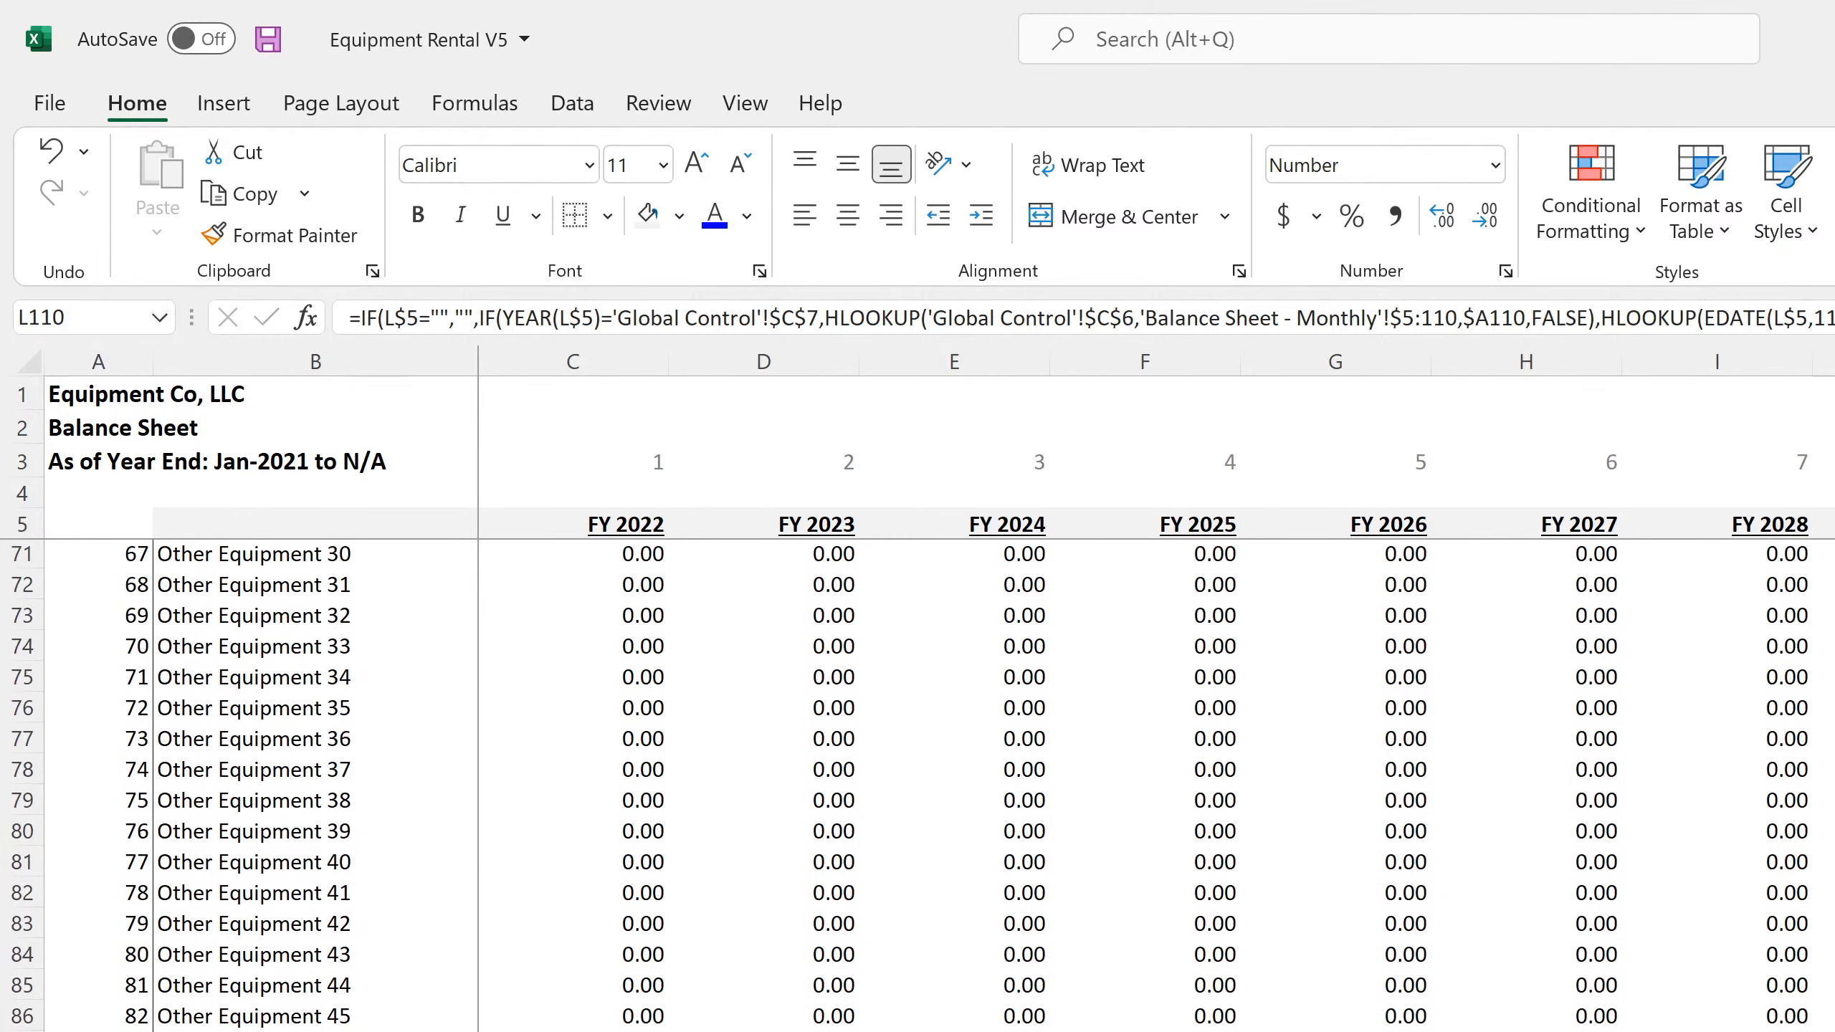
{"action": "scroll", "coordinate": [917, 785], "scroll_direction": "up", "scroll_amount": 1}
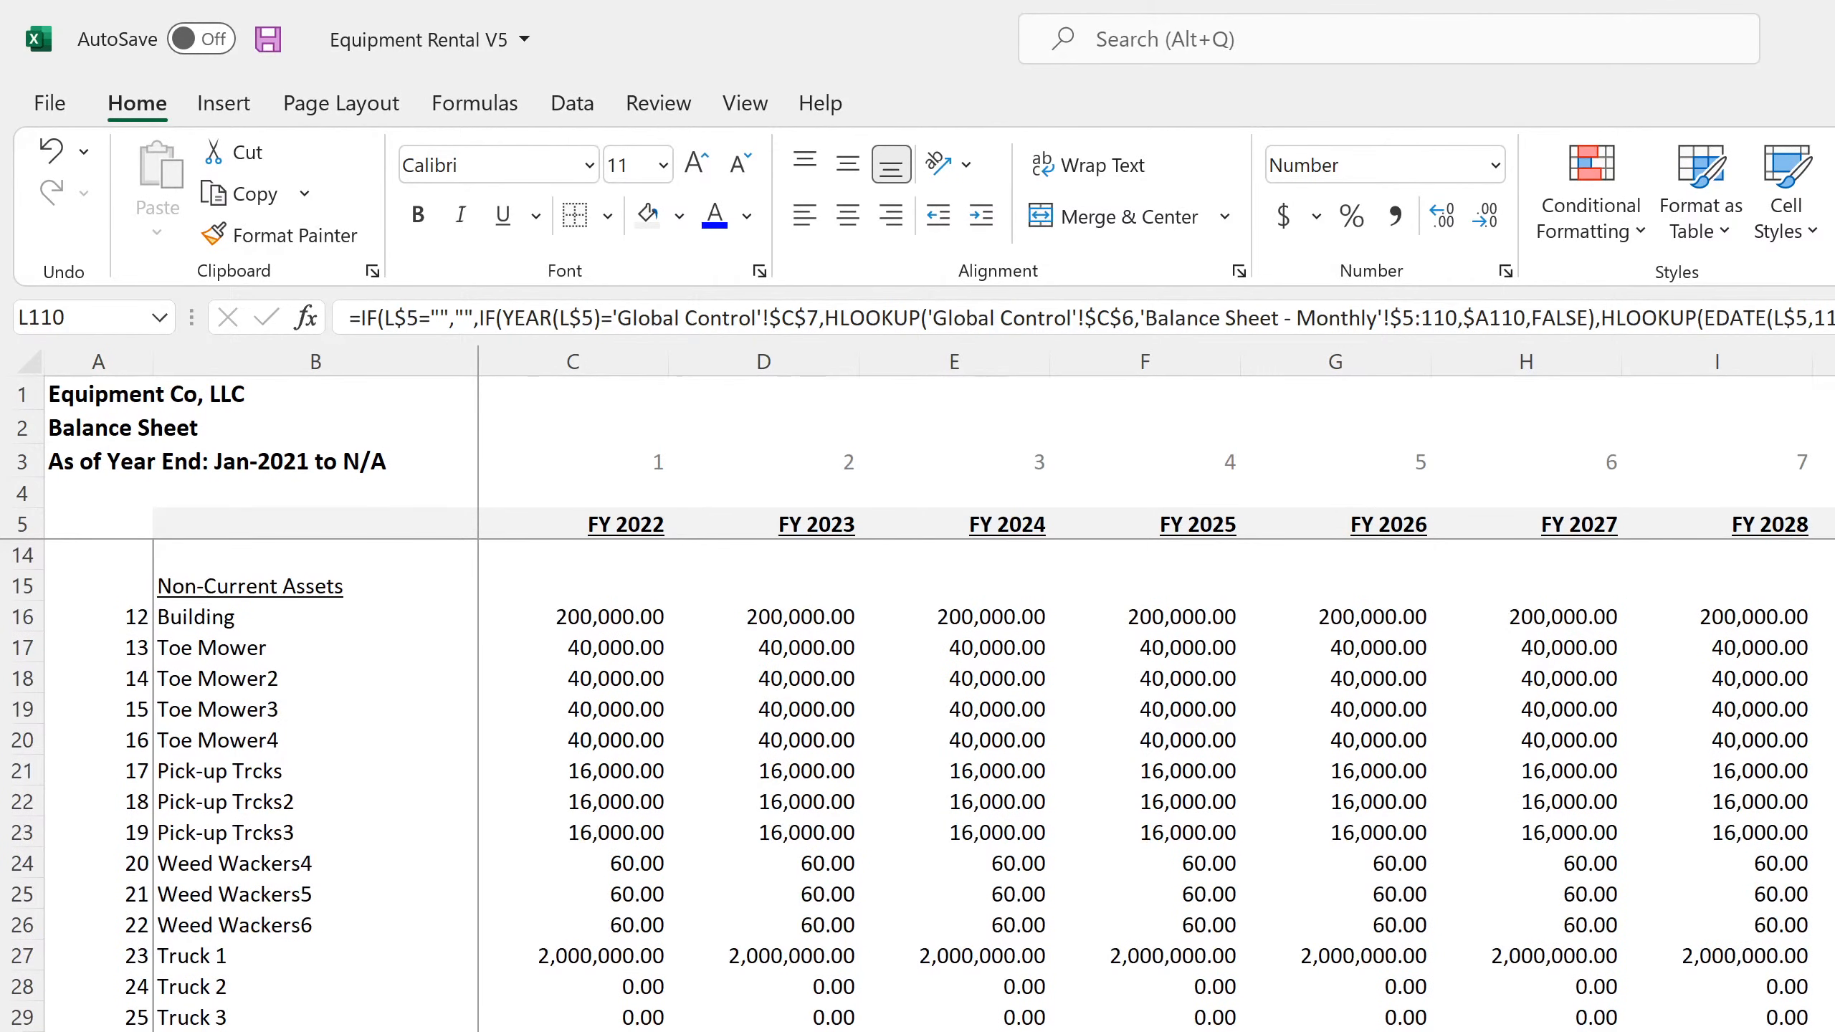
{"action": "scroll", "coordinate": [918, 785], "scroll_direction": "down", "scroll_amount": 20}
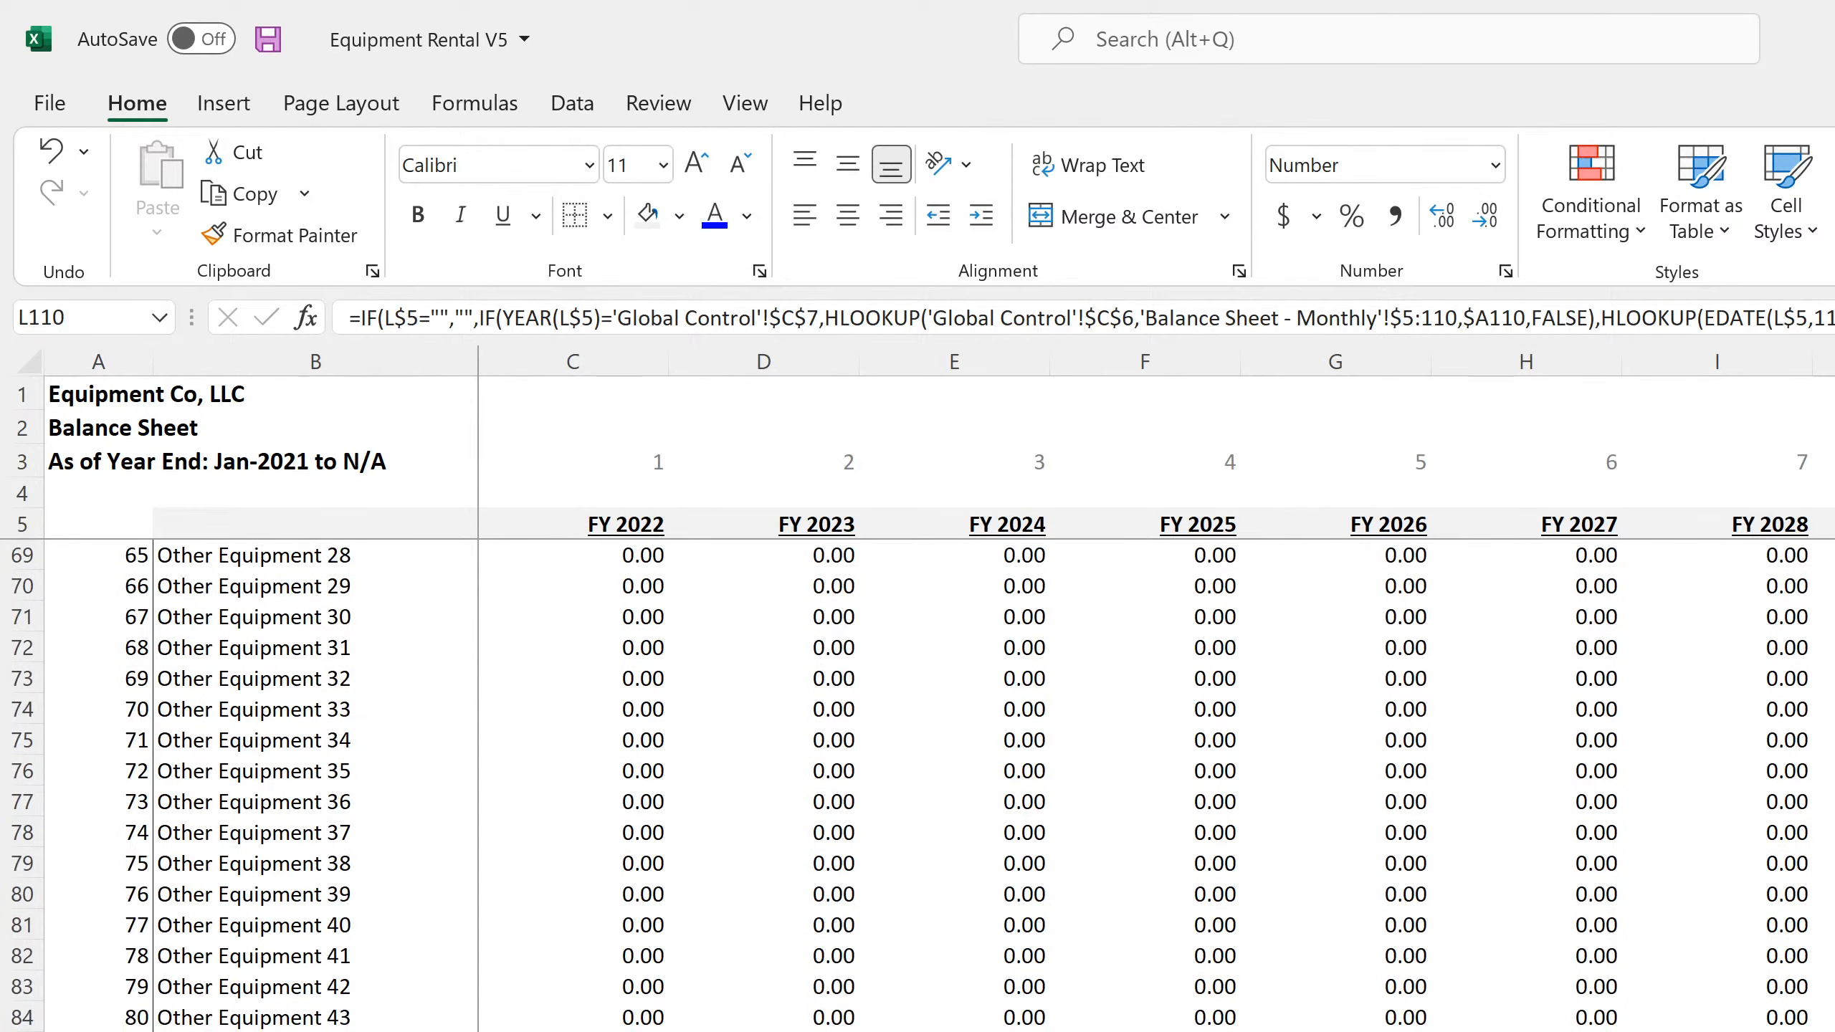
Check the lookup formula in C119 and replace its row index in A119 to match the row's new position
{"action": "scroll", "coordinate": [917, 786], "scroll_direction": "down", "scroll_amount": 4}
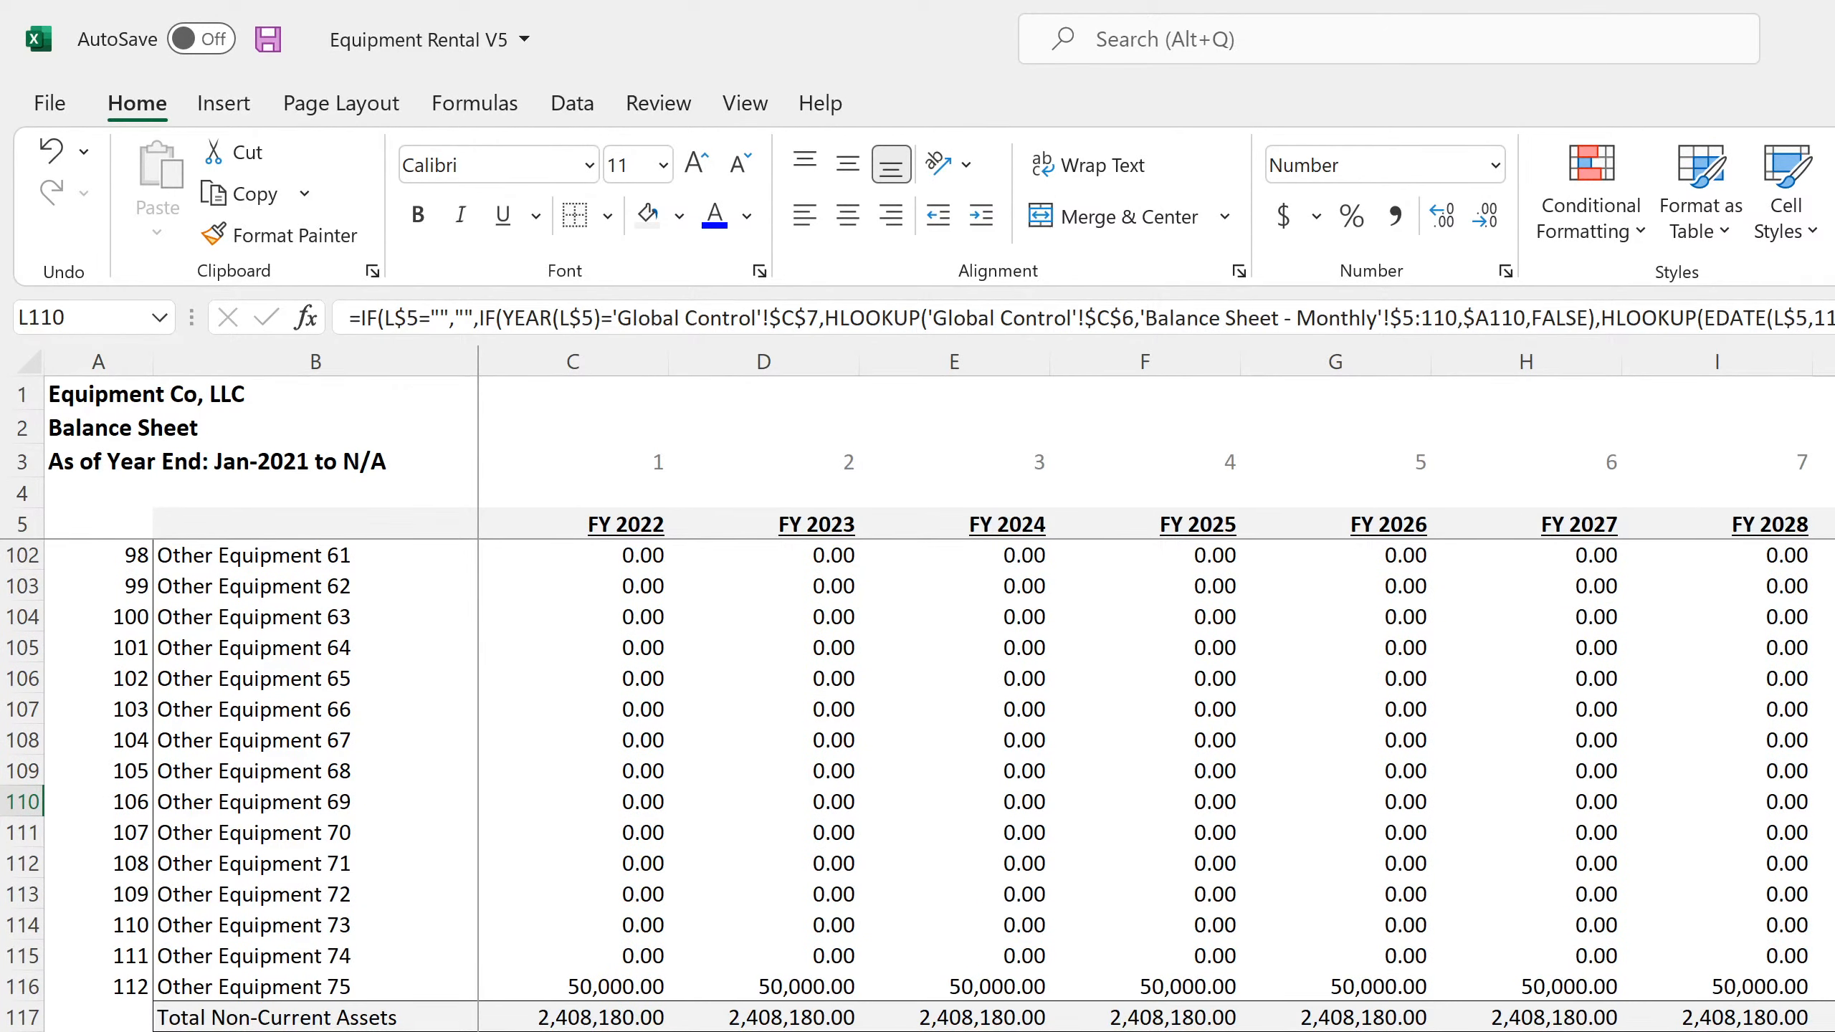
{"action": "key", "text": "Down"}
{"action": "key", "text": "Down"}
{"action": "key", "text": "Down"}
{"action": "key", "text": "Down"}
{"action": "key", "text": "Down"}
{"action": "key", "text": "Down"}
{"action": "key", "text": "Down"}
{"action": "key", "text": "Down"}
{"action": "key", "text": "Down"}
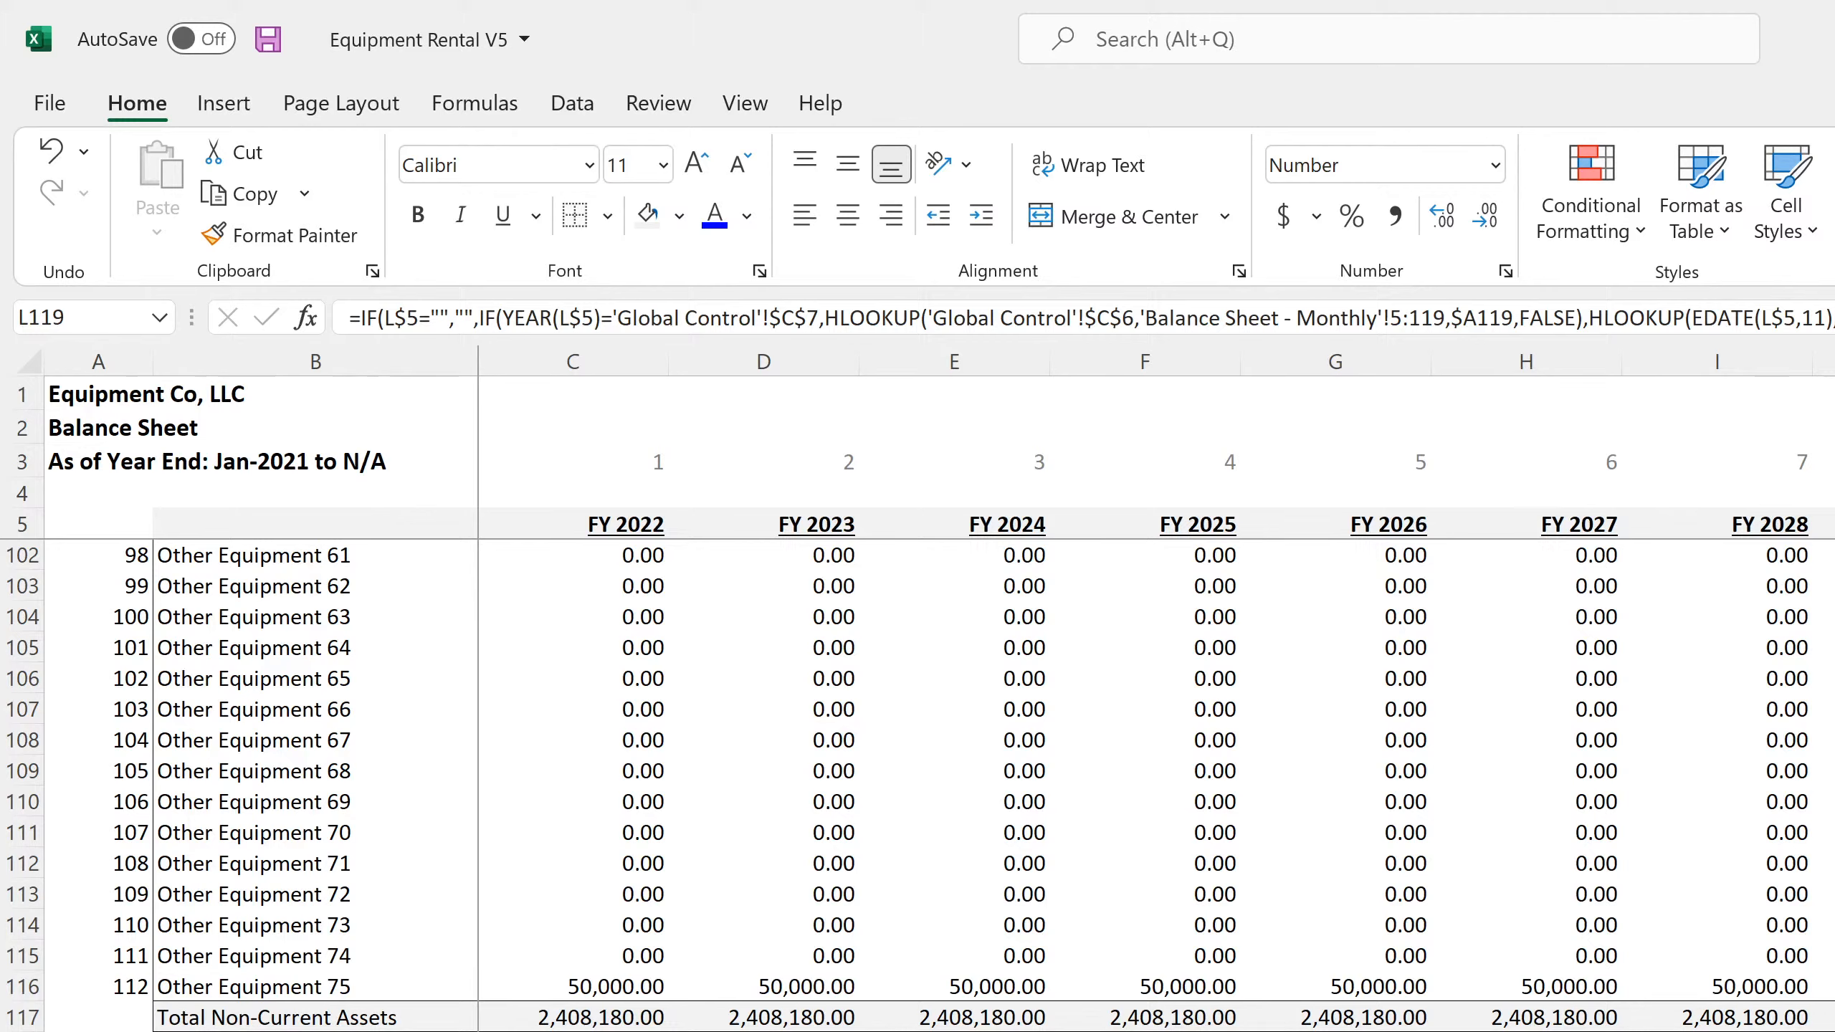
{"action": "key", "text": "Home"}
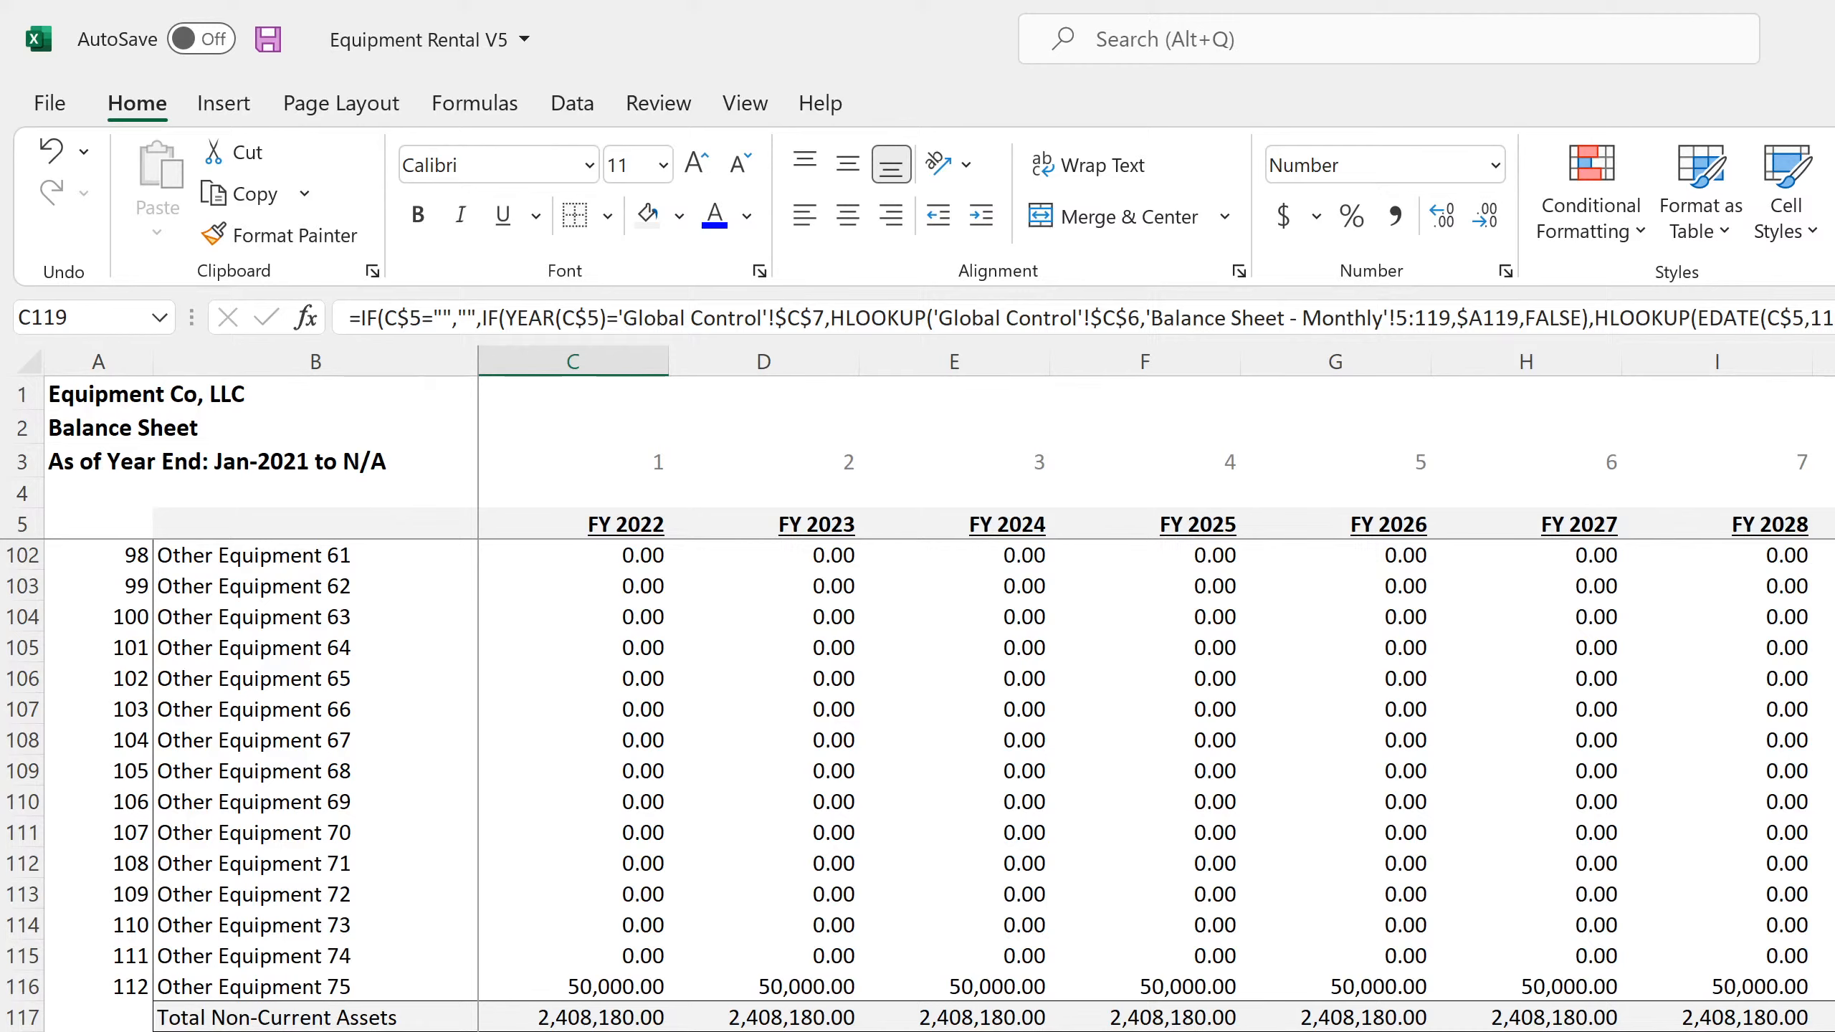
{"action": "key", "text": "Left"}
{"action": "key", "text": "Left"}
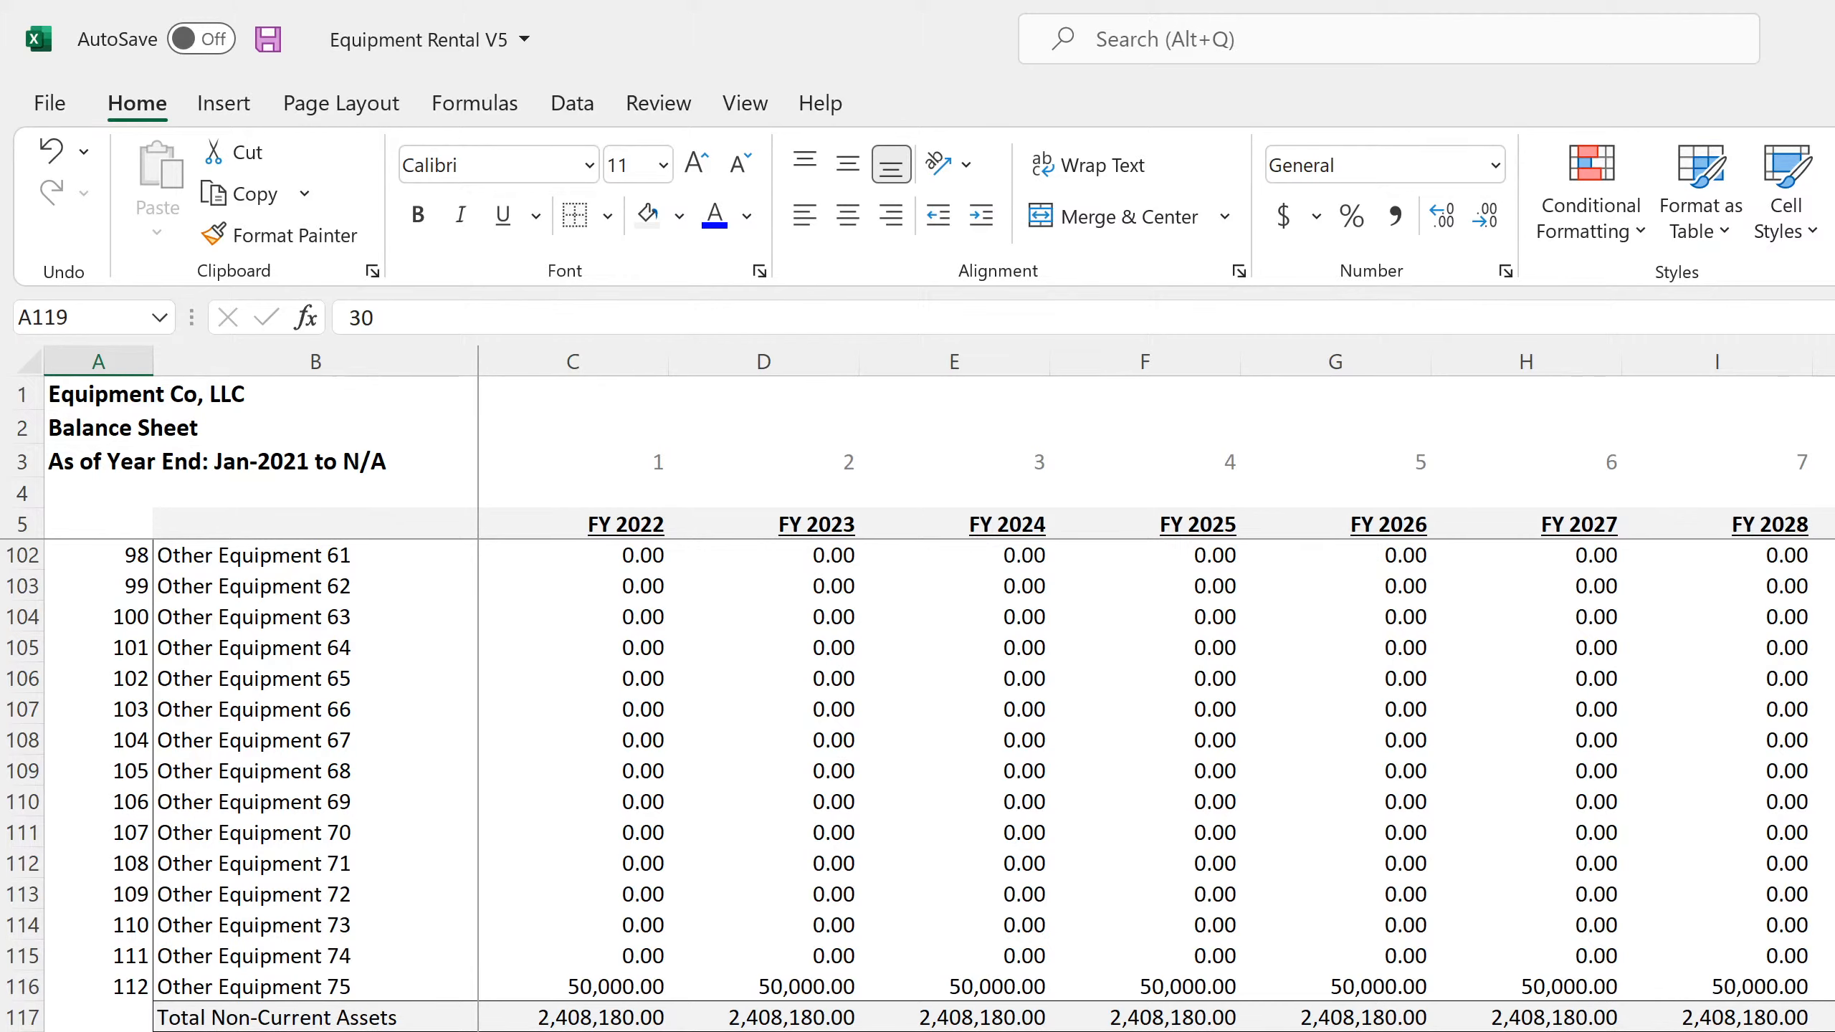
{"action": "key", "text": "Right"}
{"action": "key", "text": "Right"}
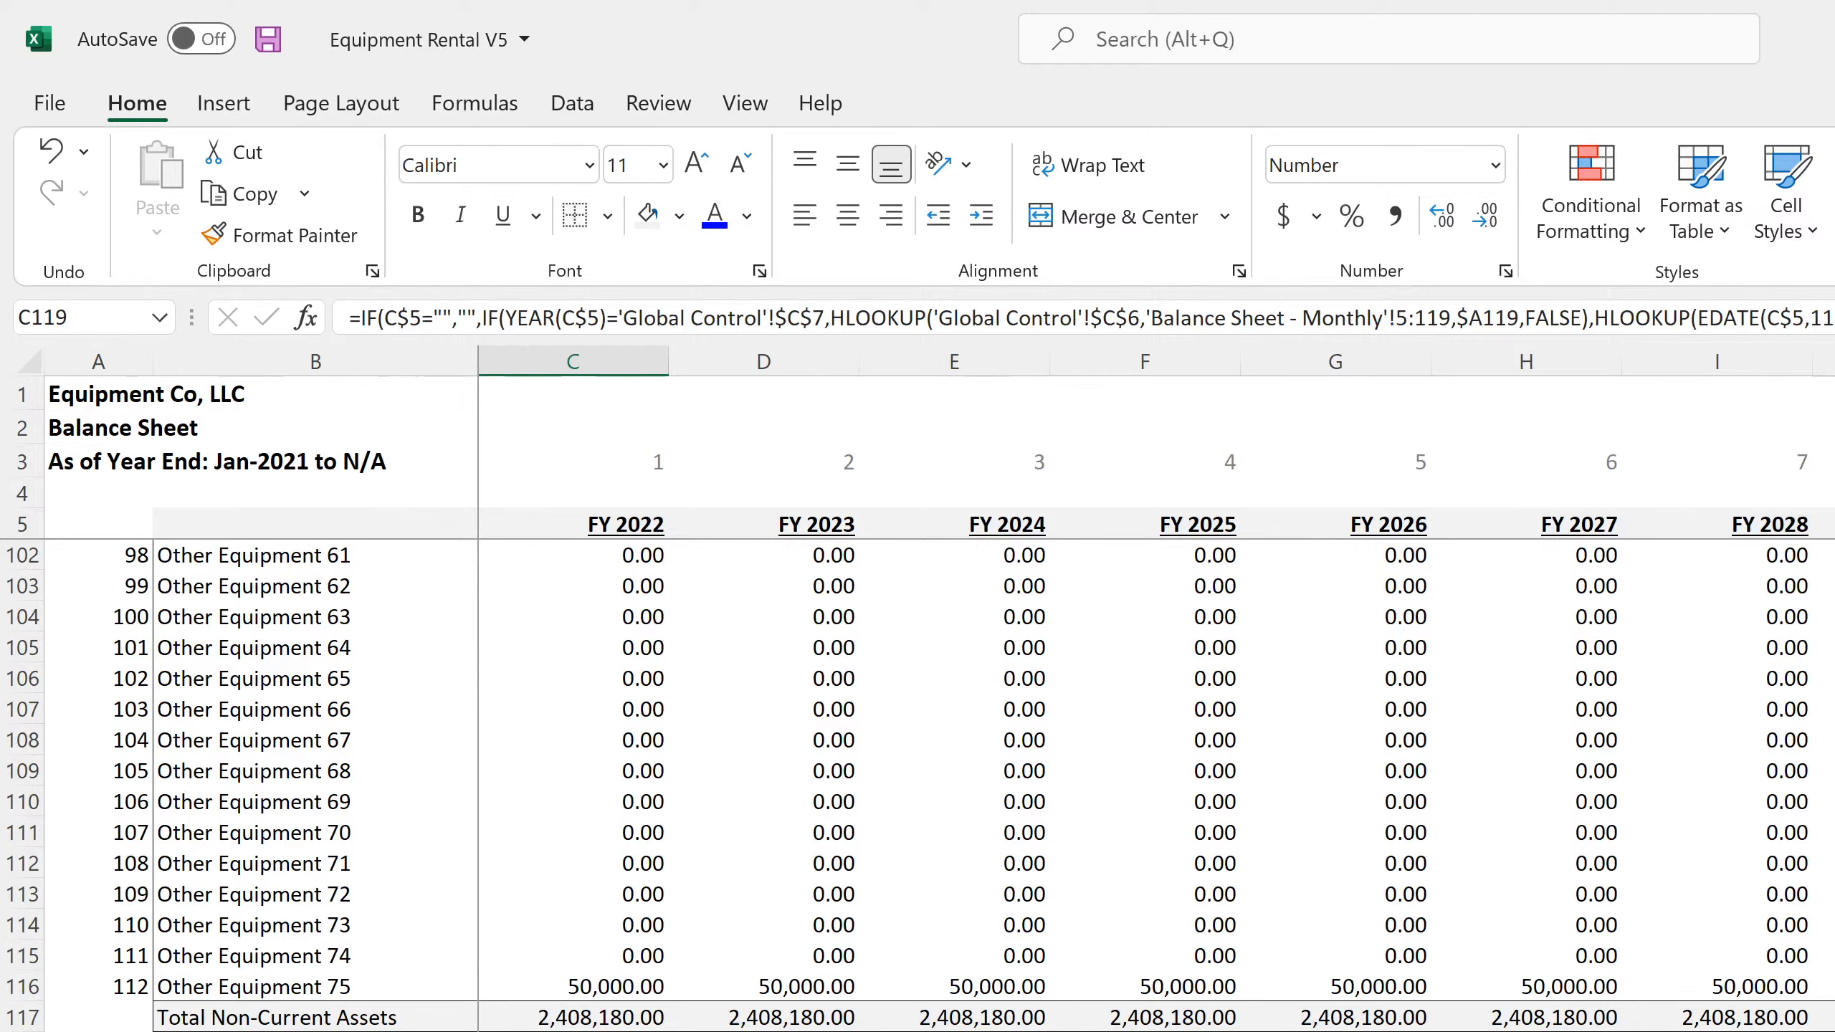
{"action": "key", "text": "Left"}
{"action": "key", "text": "Left"}
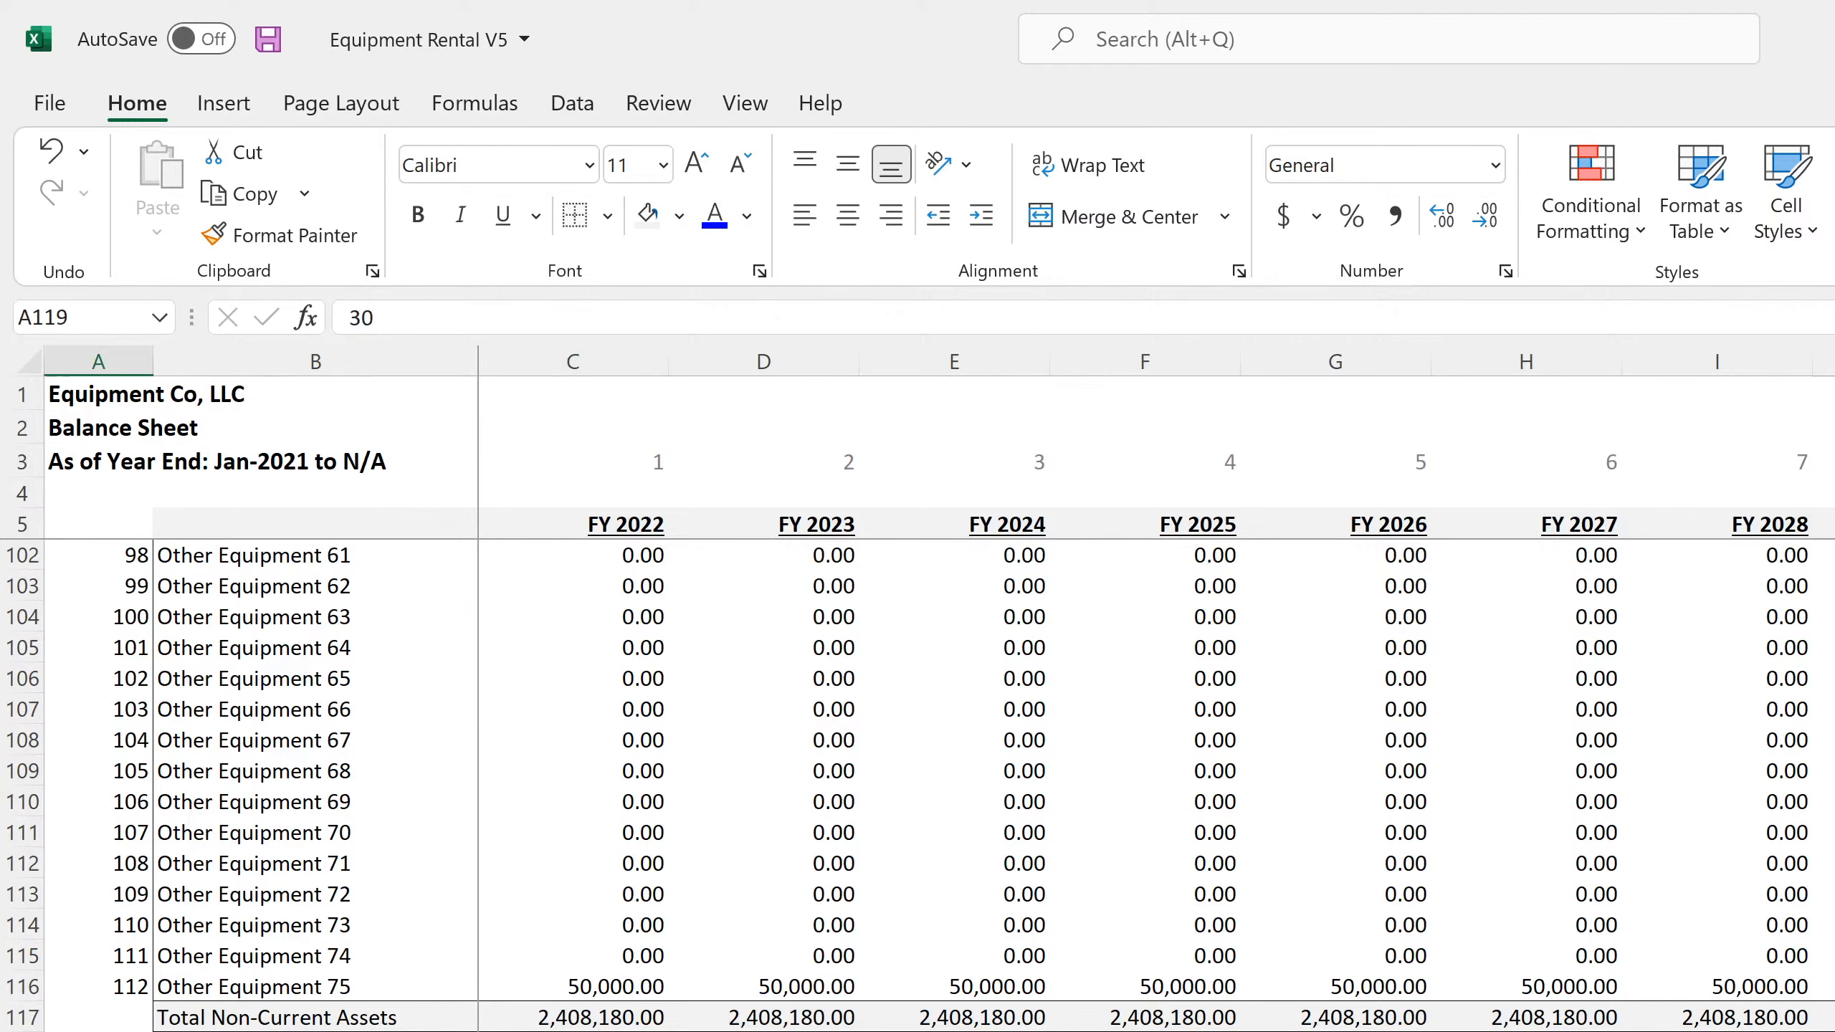
{"action": "type", "text": "11"}
{"action": "key", "text": "Return"}
Compare Total Assets with Total Liabilities + Owners Equity and inspect the Total Non-Current Assets formula in L117
{"action": "scroll", "coordinate": [917, 786], "scroll_direction": "down", "scroll_amount": 11}
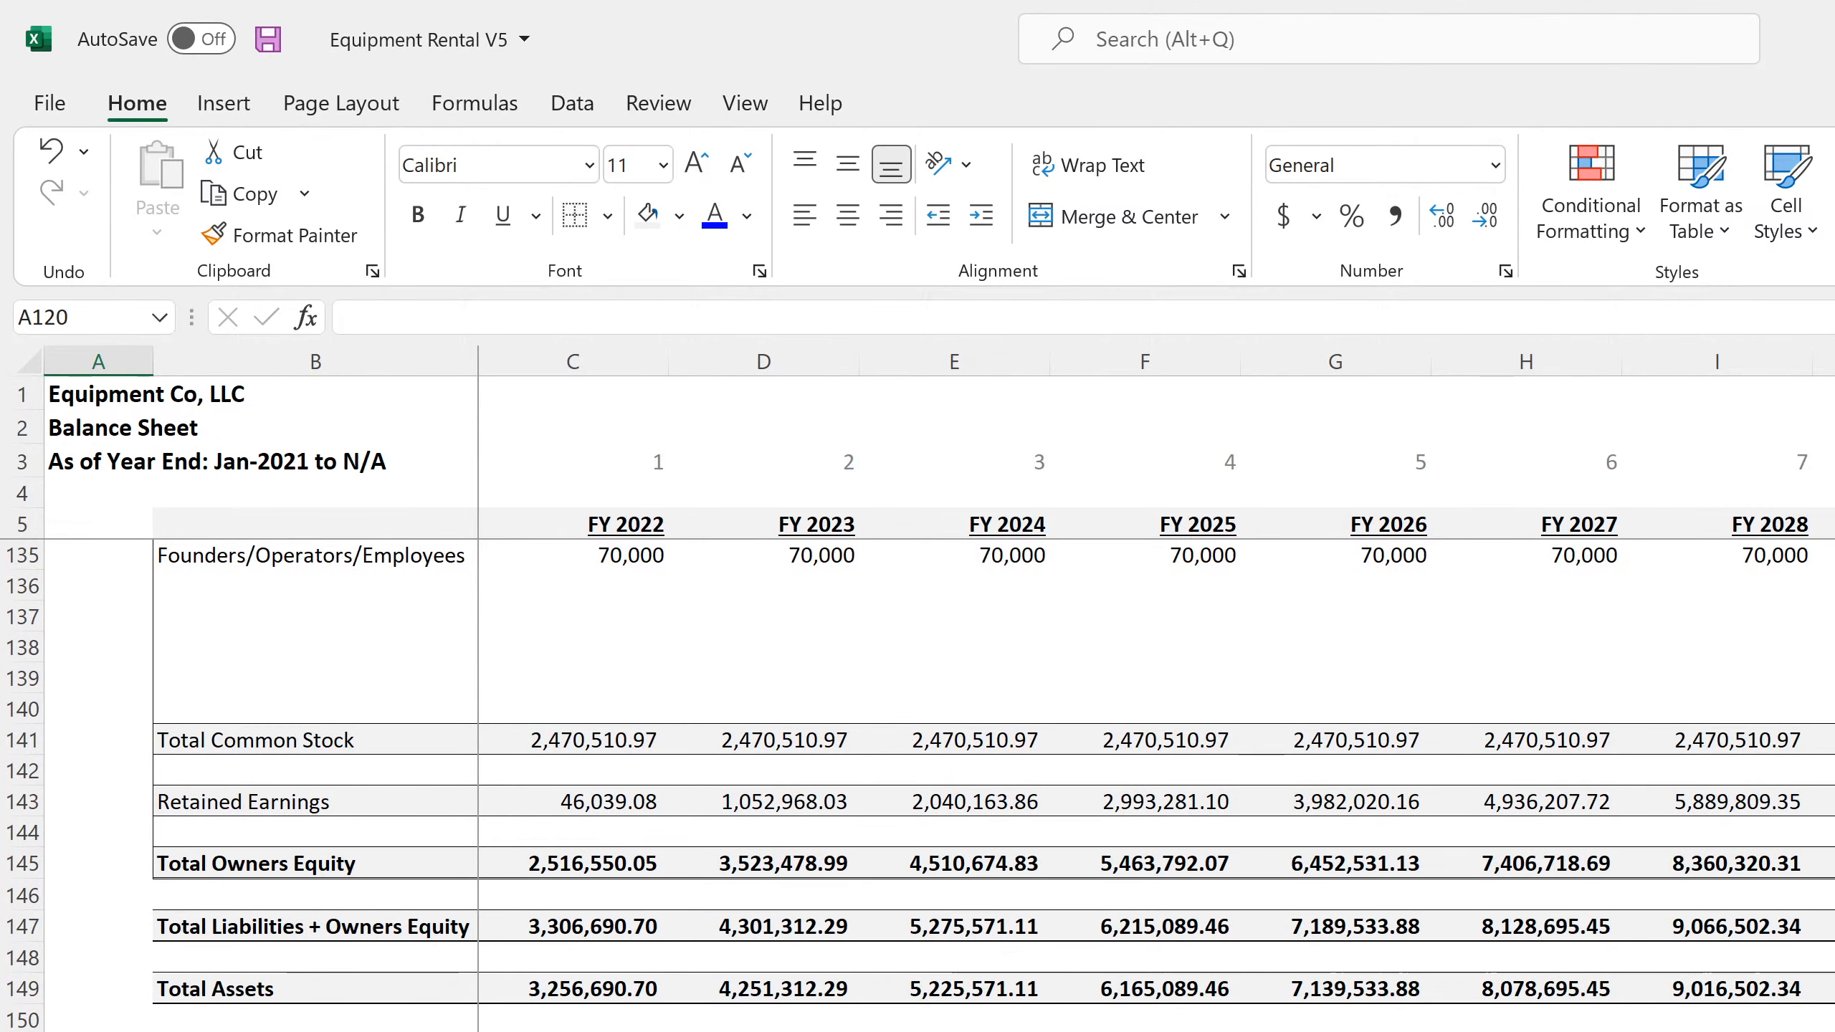
{"action": "left_click", "coordinate": [1834, 1031]}
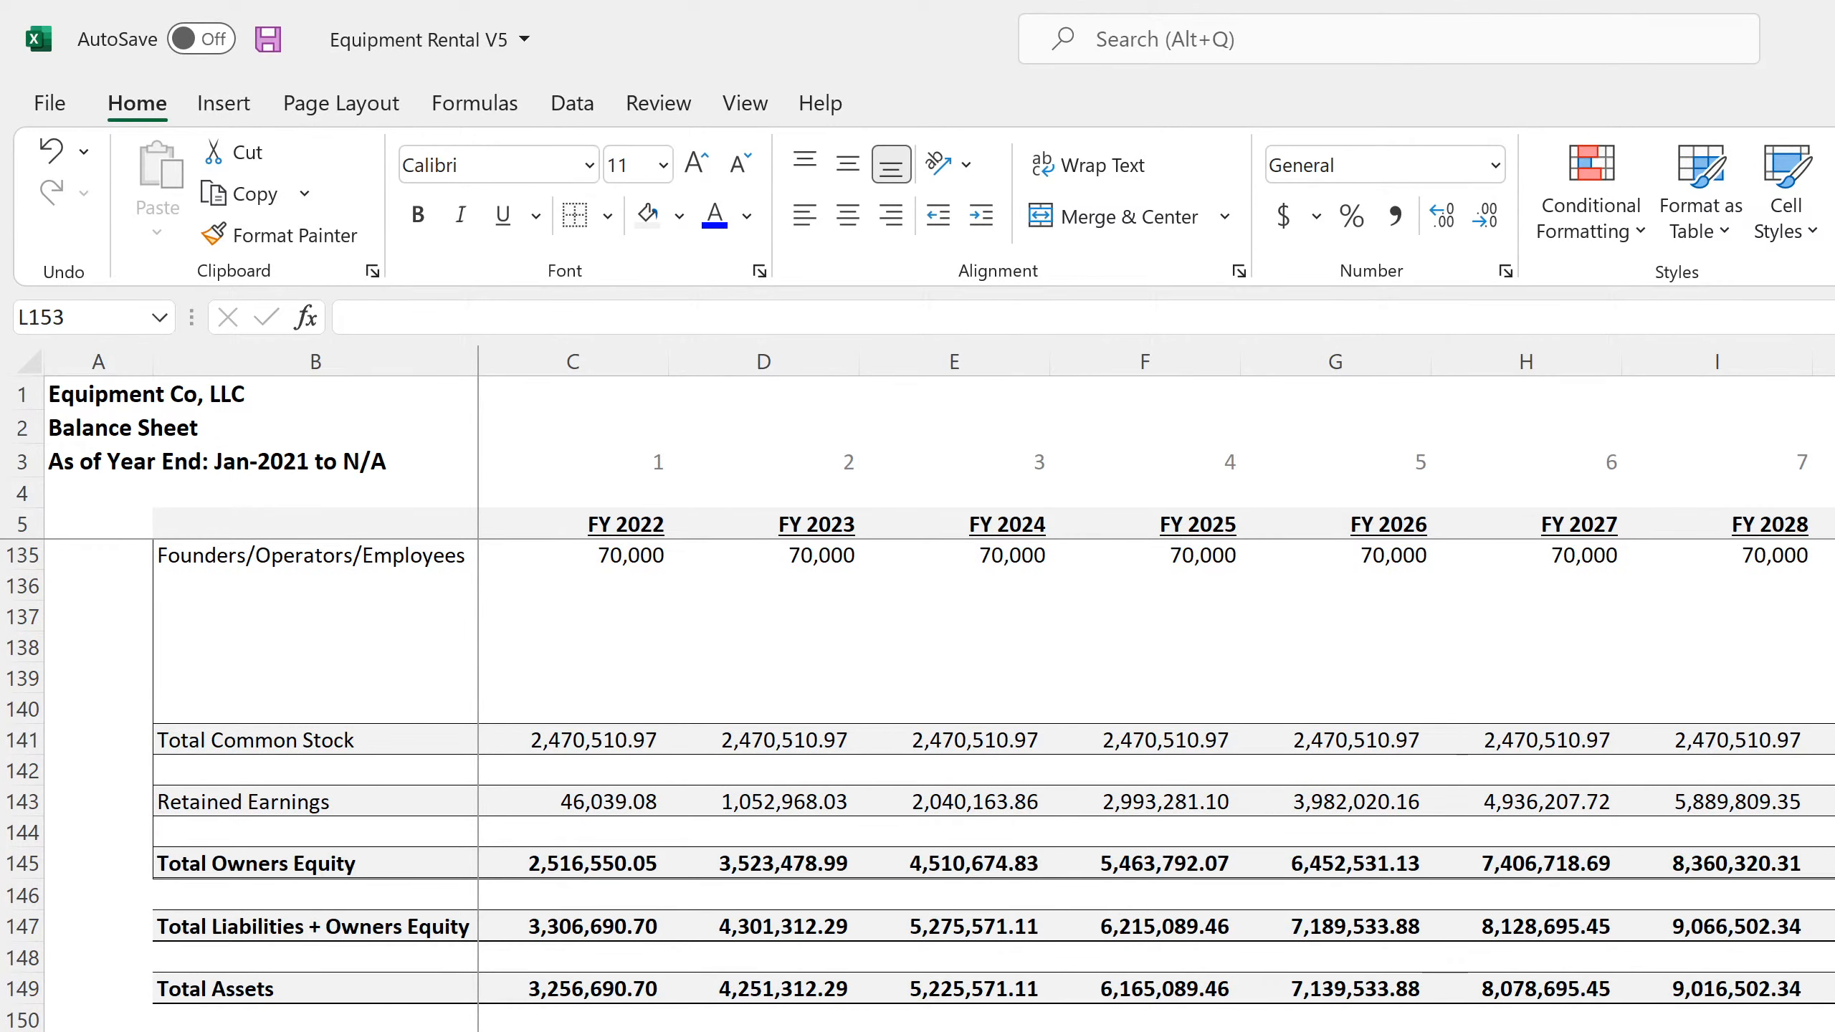
{"action": "scroll", "coordinate": [922, 786], "scroll_direction": "up", "scroll_amount": 4}
{"action": "scroll", "coordinate": [920, 786], "scroll_direction": "up", "scroll_amount": 7}
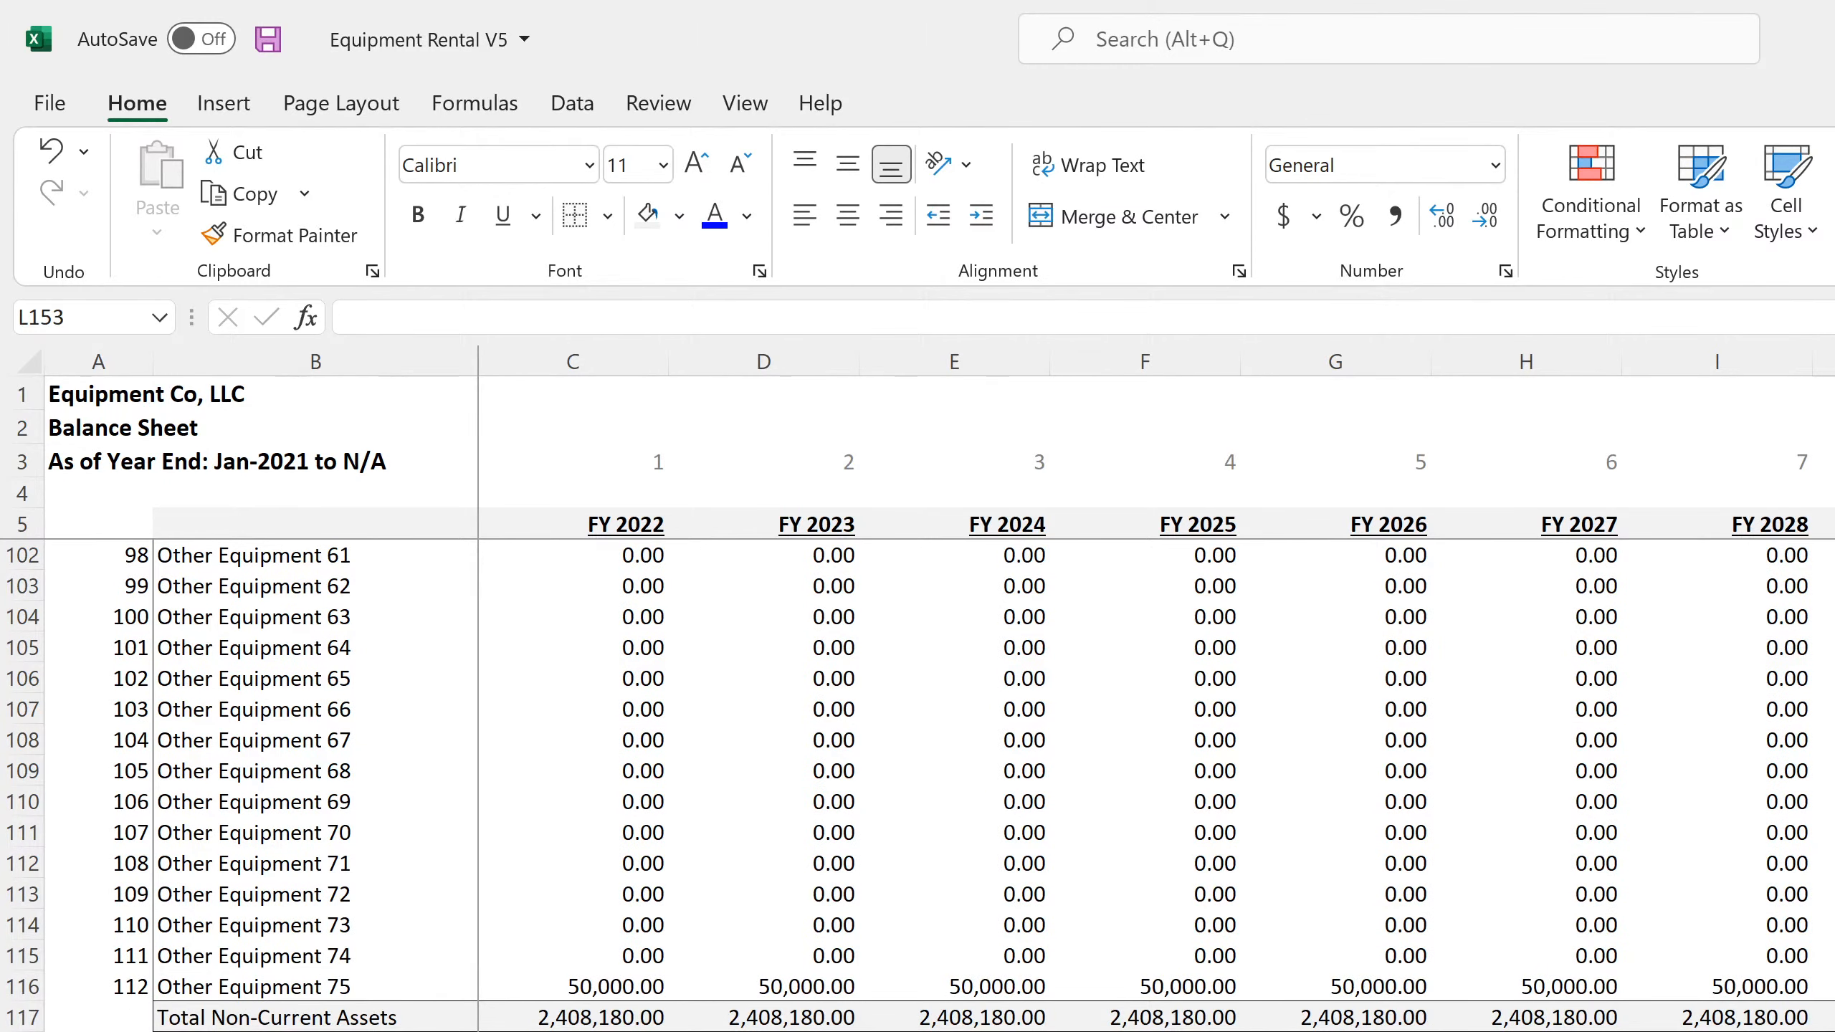
{"action": "left_click", "coordinate": [1834, 986]}
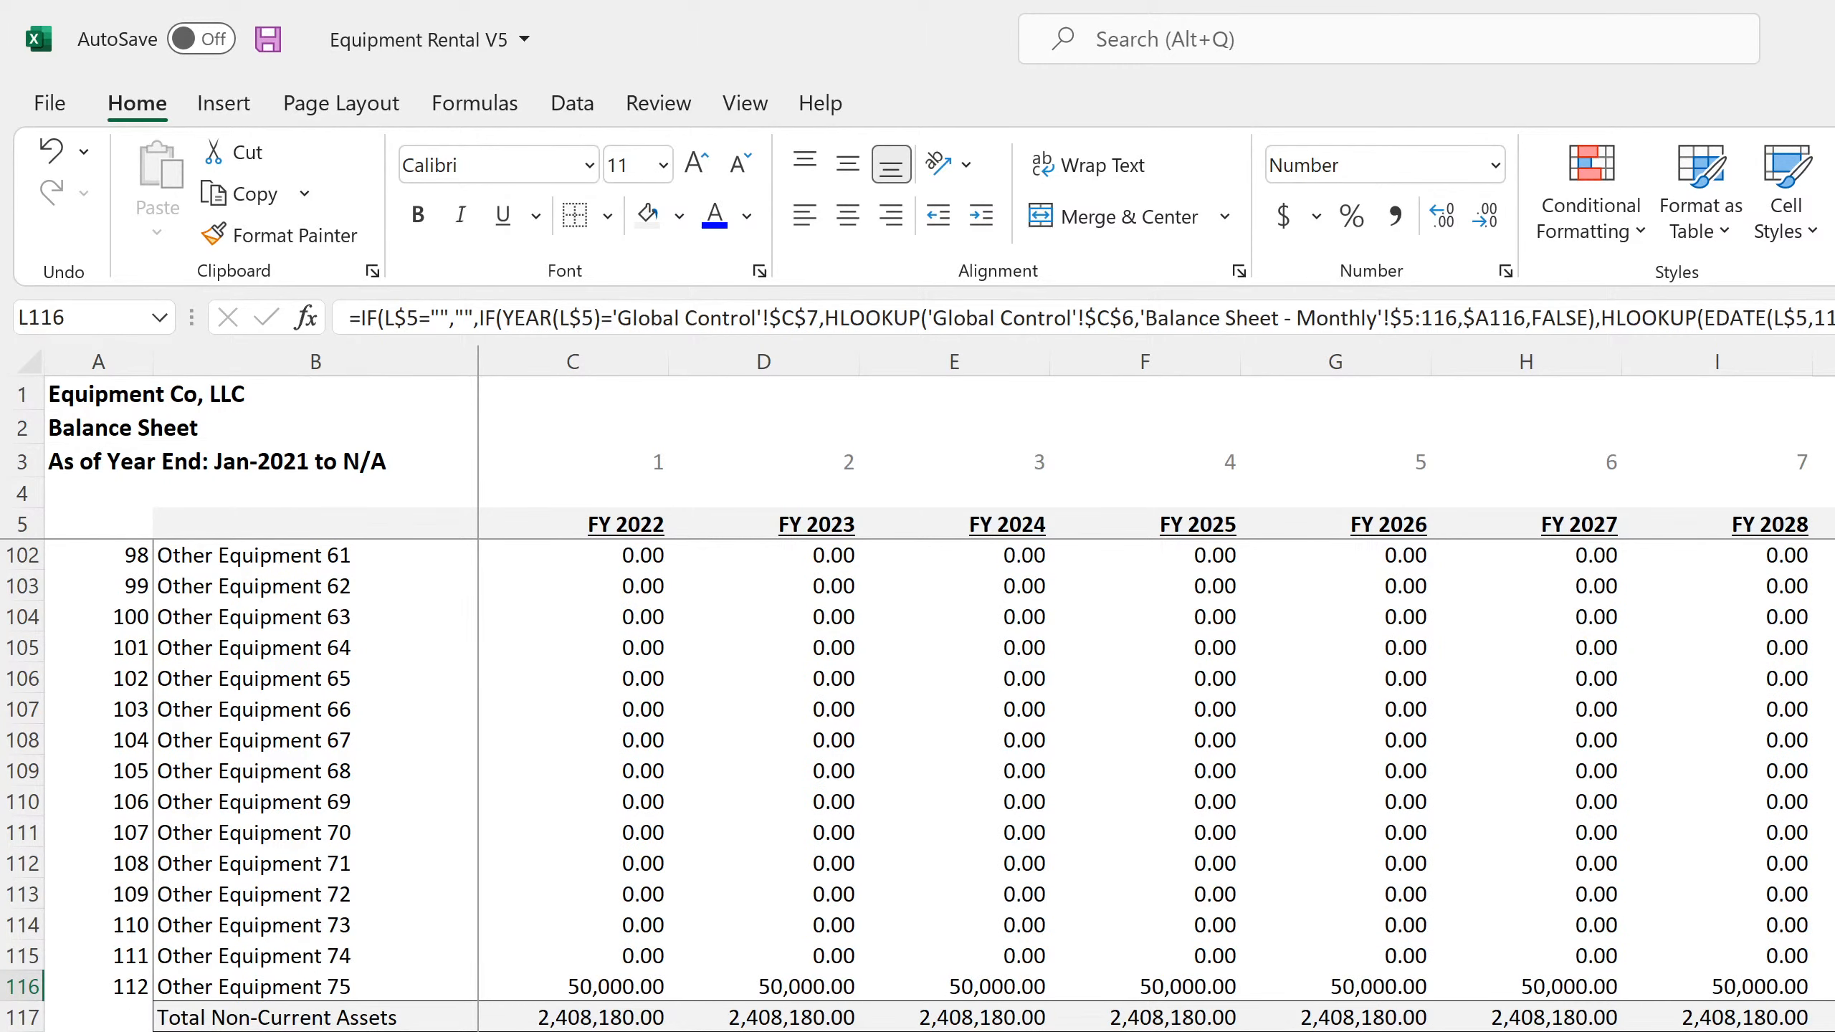
{"action": "key", "text": "Down"}
{"action": "key", "text": "F2"}
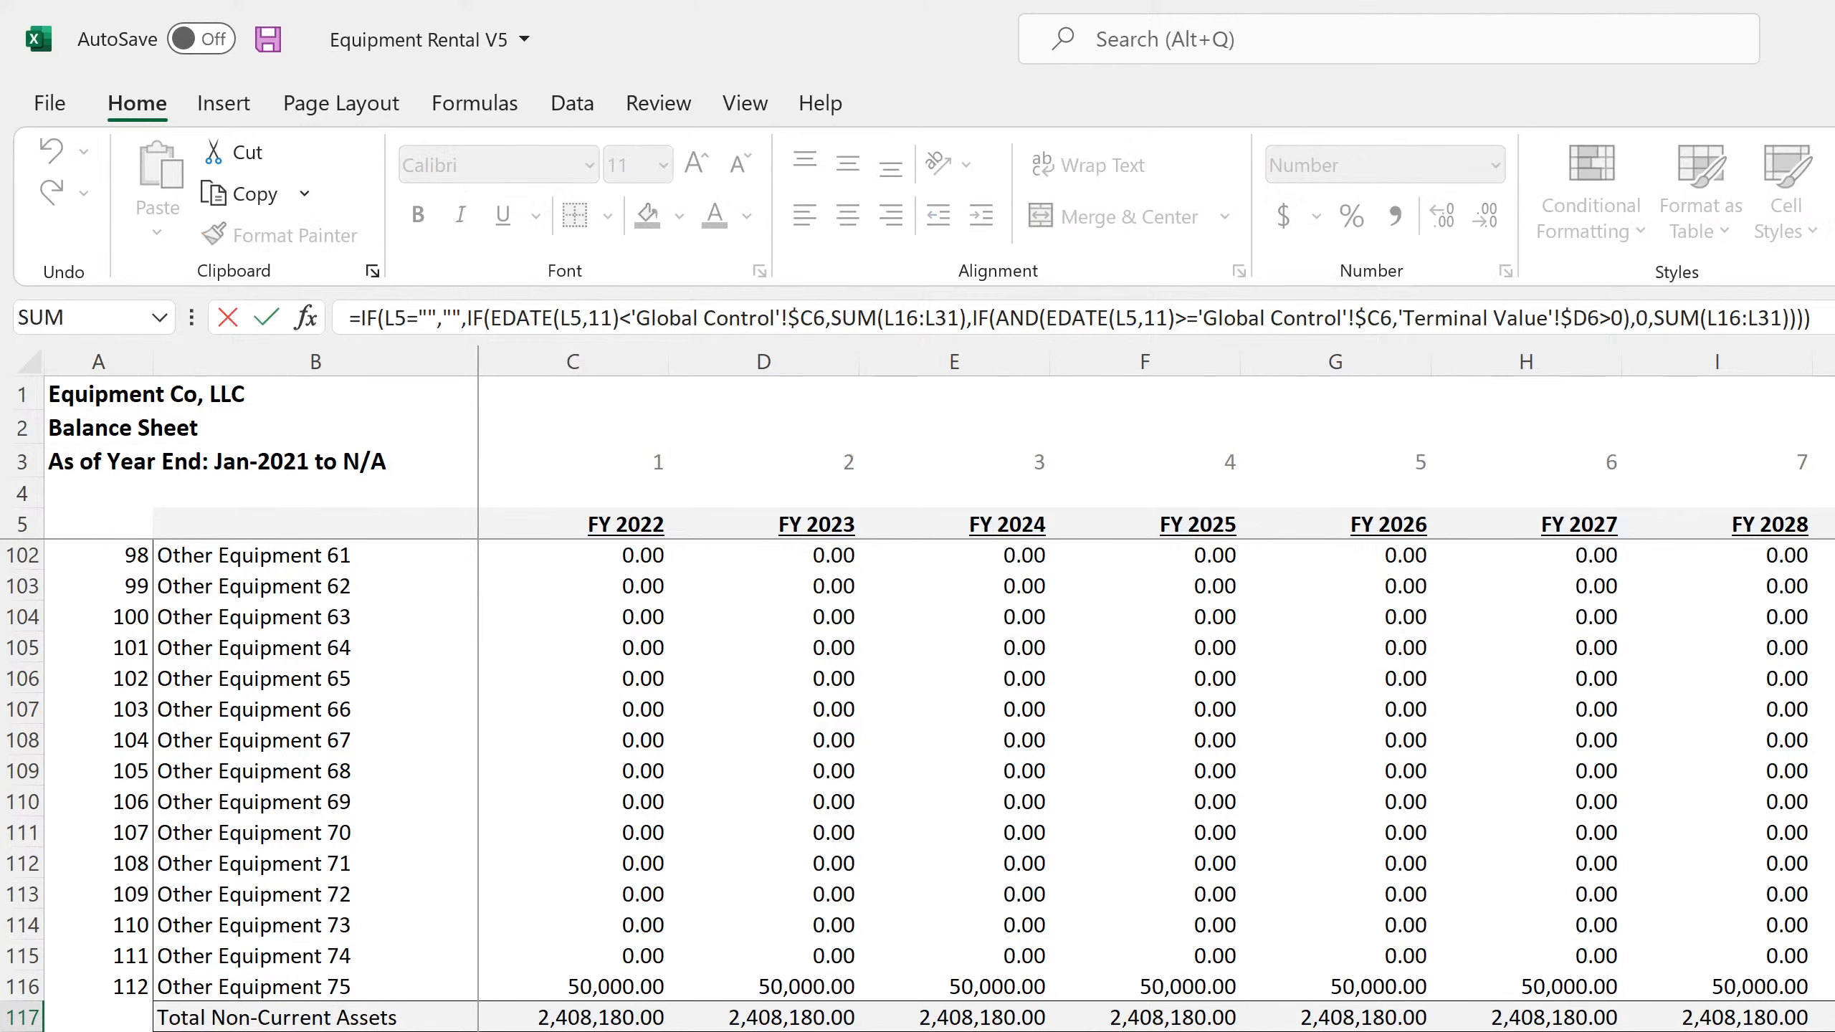
{"action": "key", "text": "Return"}
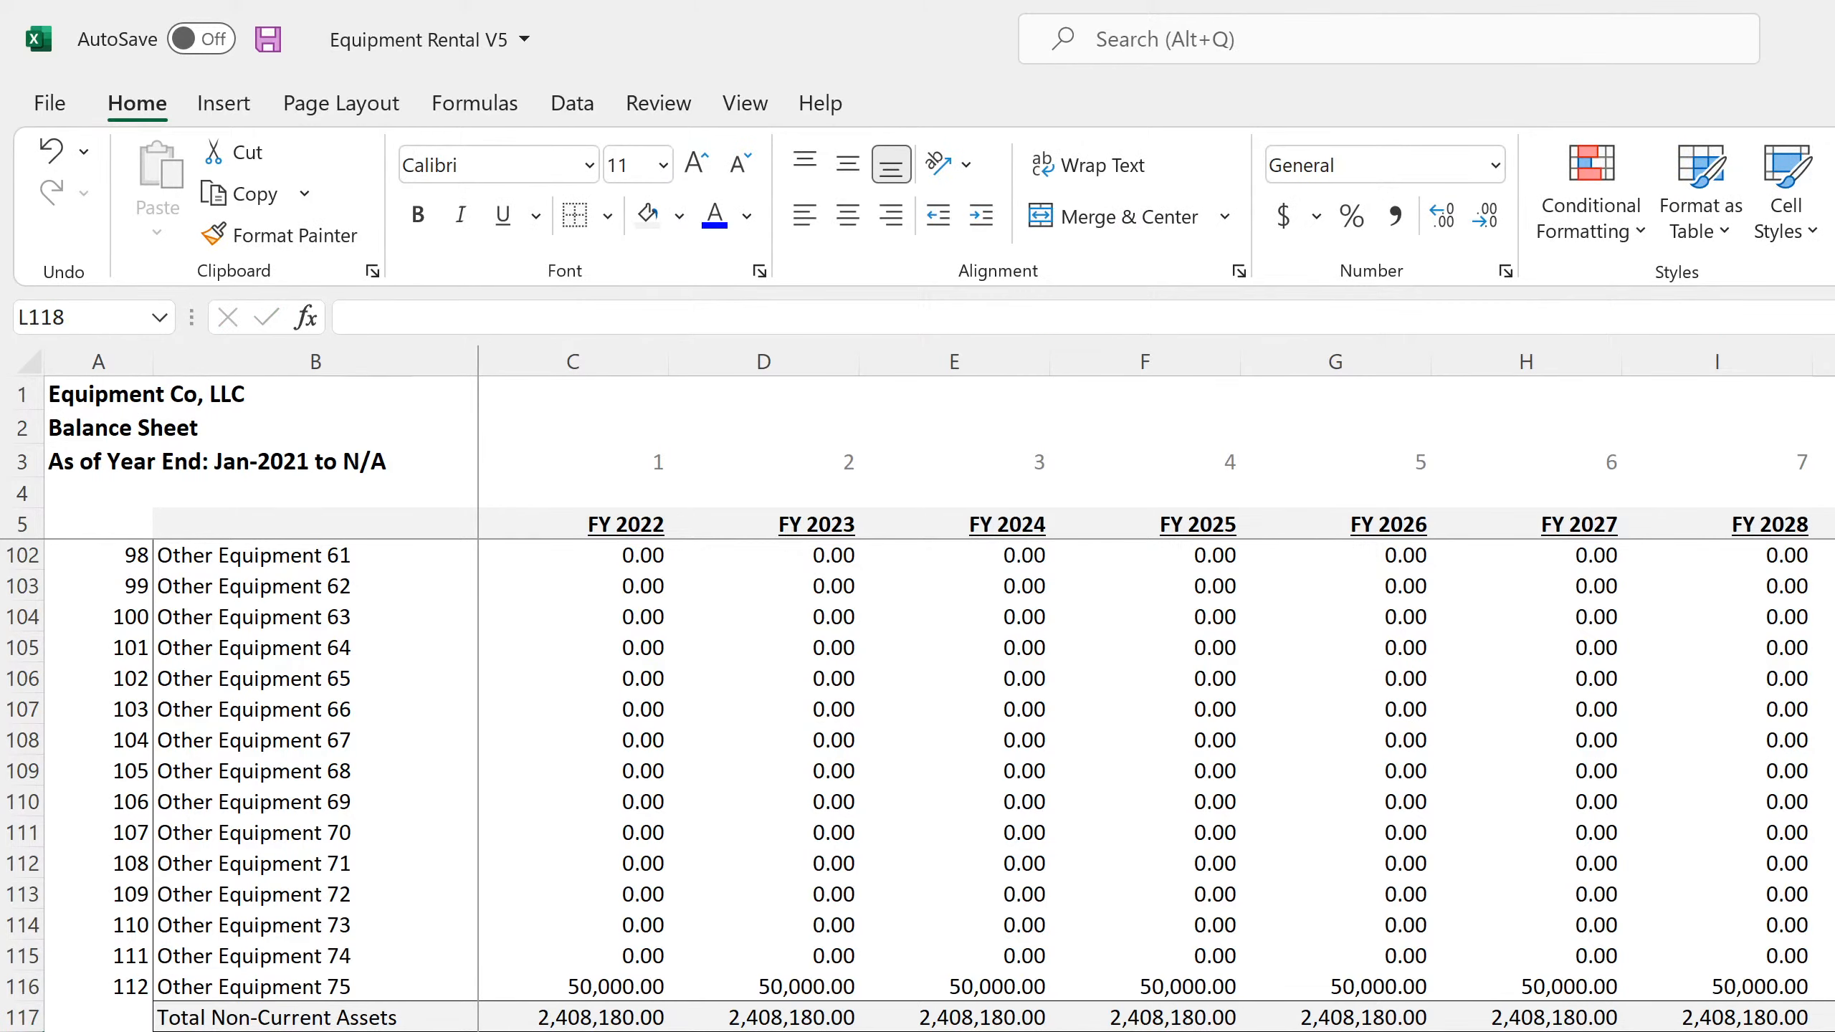
{"action": "key", "text": "Up"}
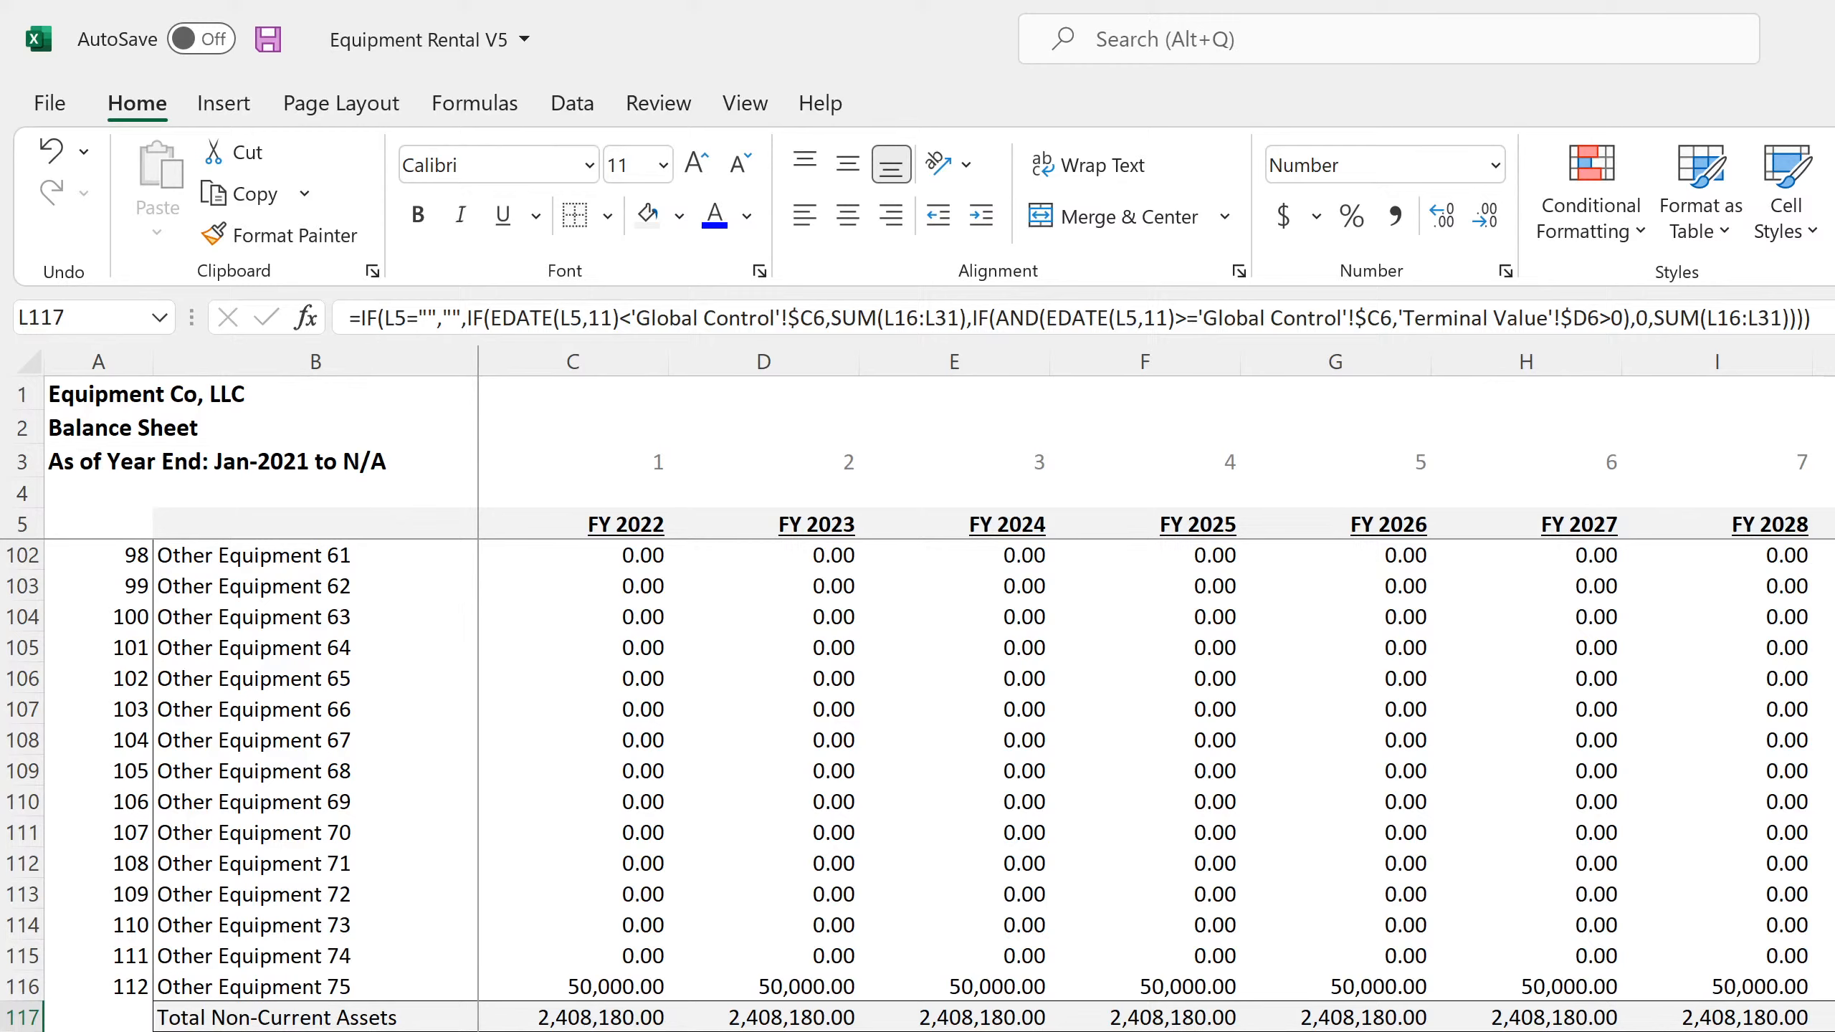
Extend both SUM ranges in the Total Non-Current Assets formula in L117 to L16:L116
{"action": "key", "text": "F2"}
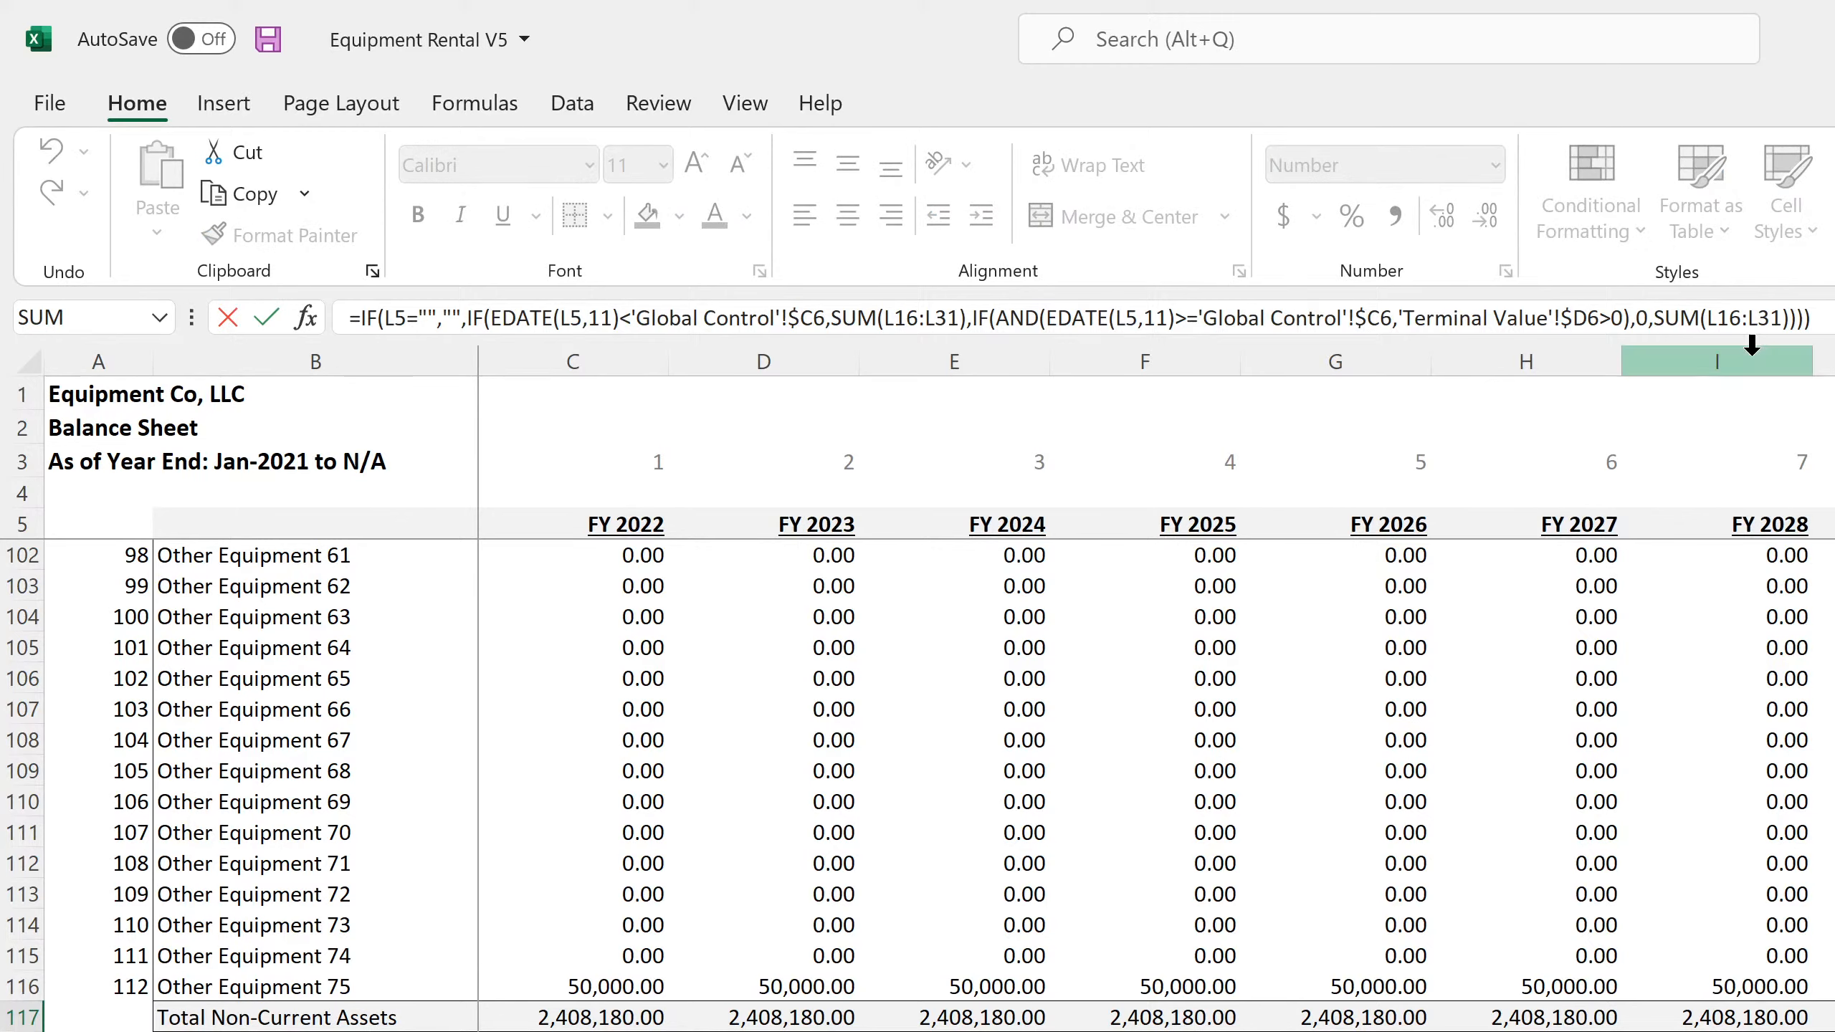
{"action": "left_click", "coordinate": [1781, 318]}
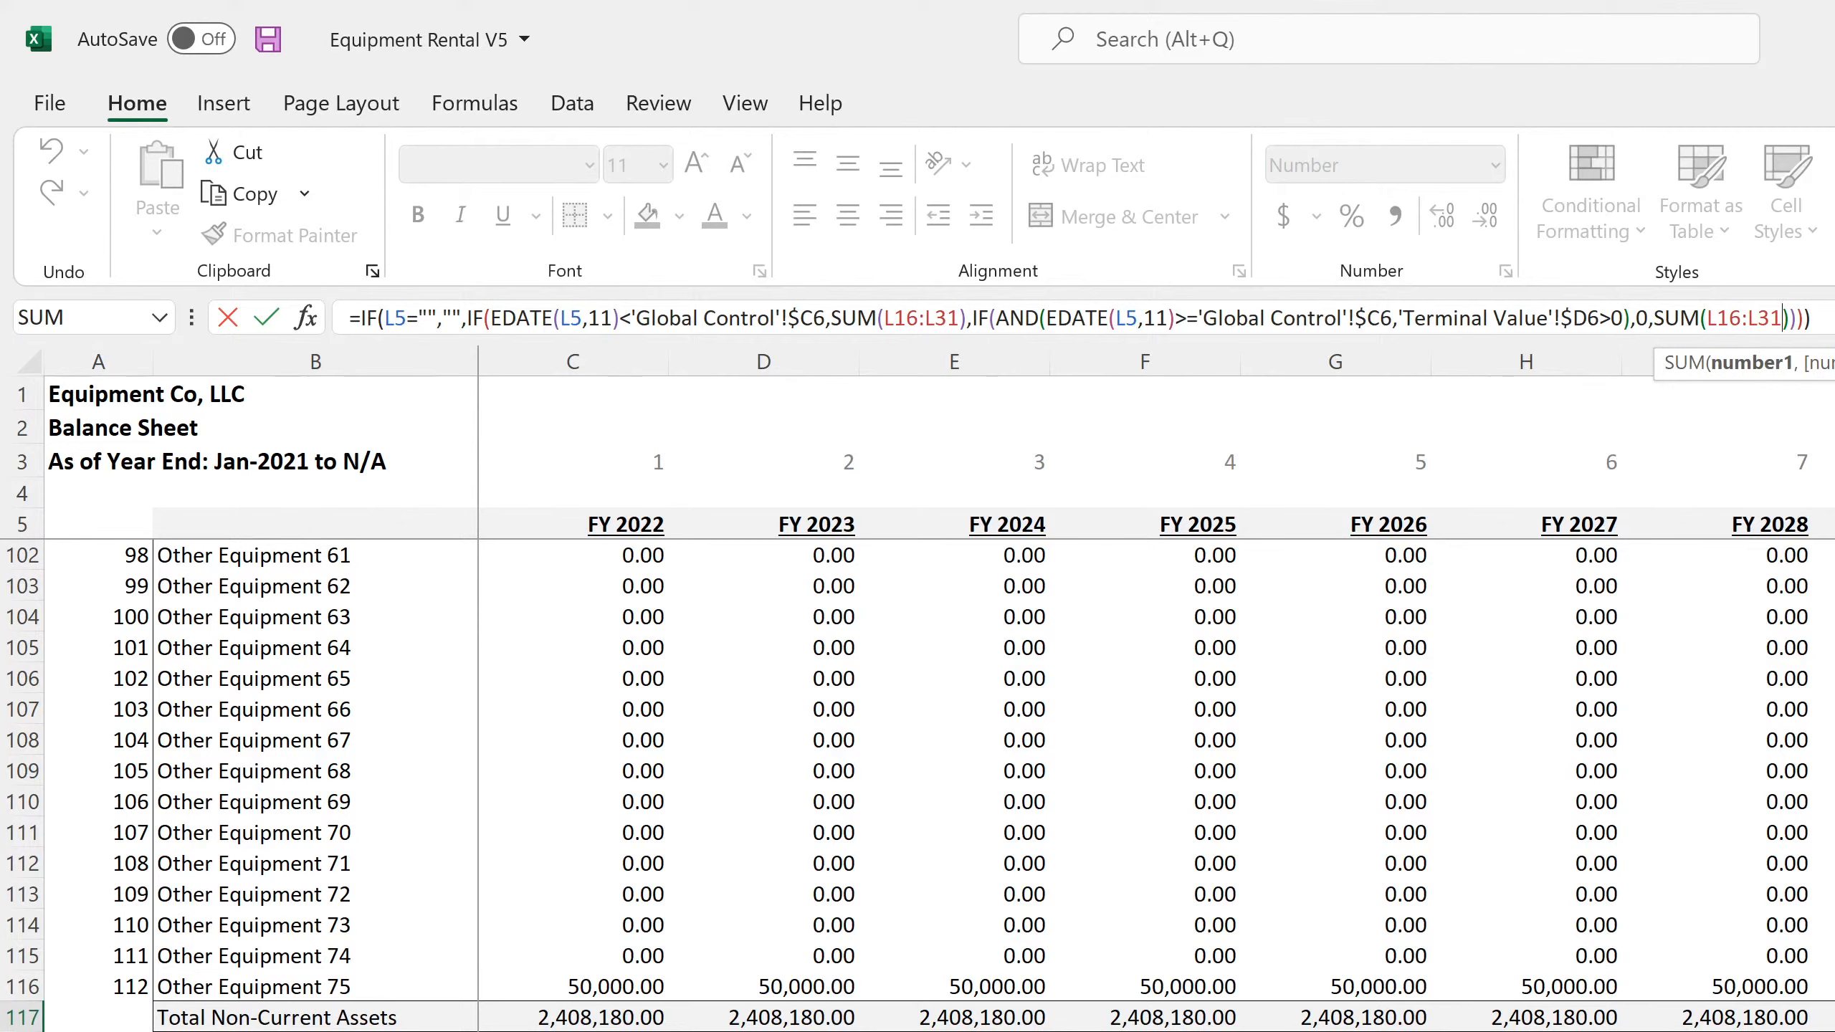
{"action": "key", "text": "BackSpace"}
{"action": "key", "text": "BackSpace"}
{"action": "type", "text": "116"}
{"action": "left_click", "coordinate": [960, 318]}
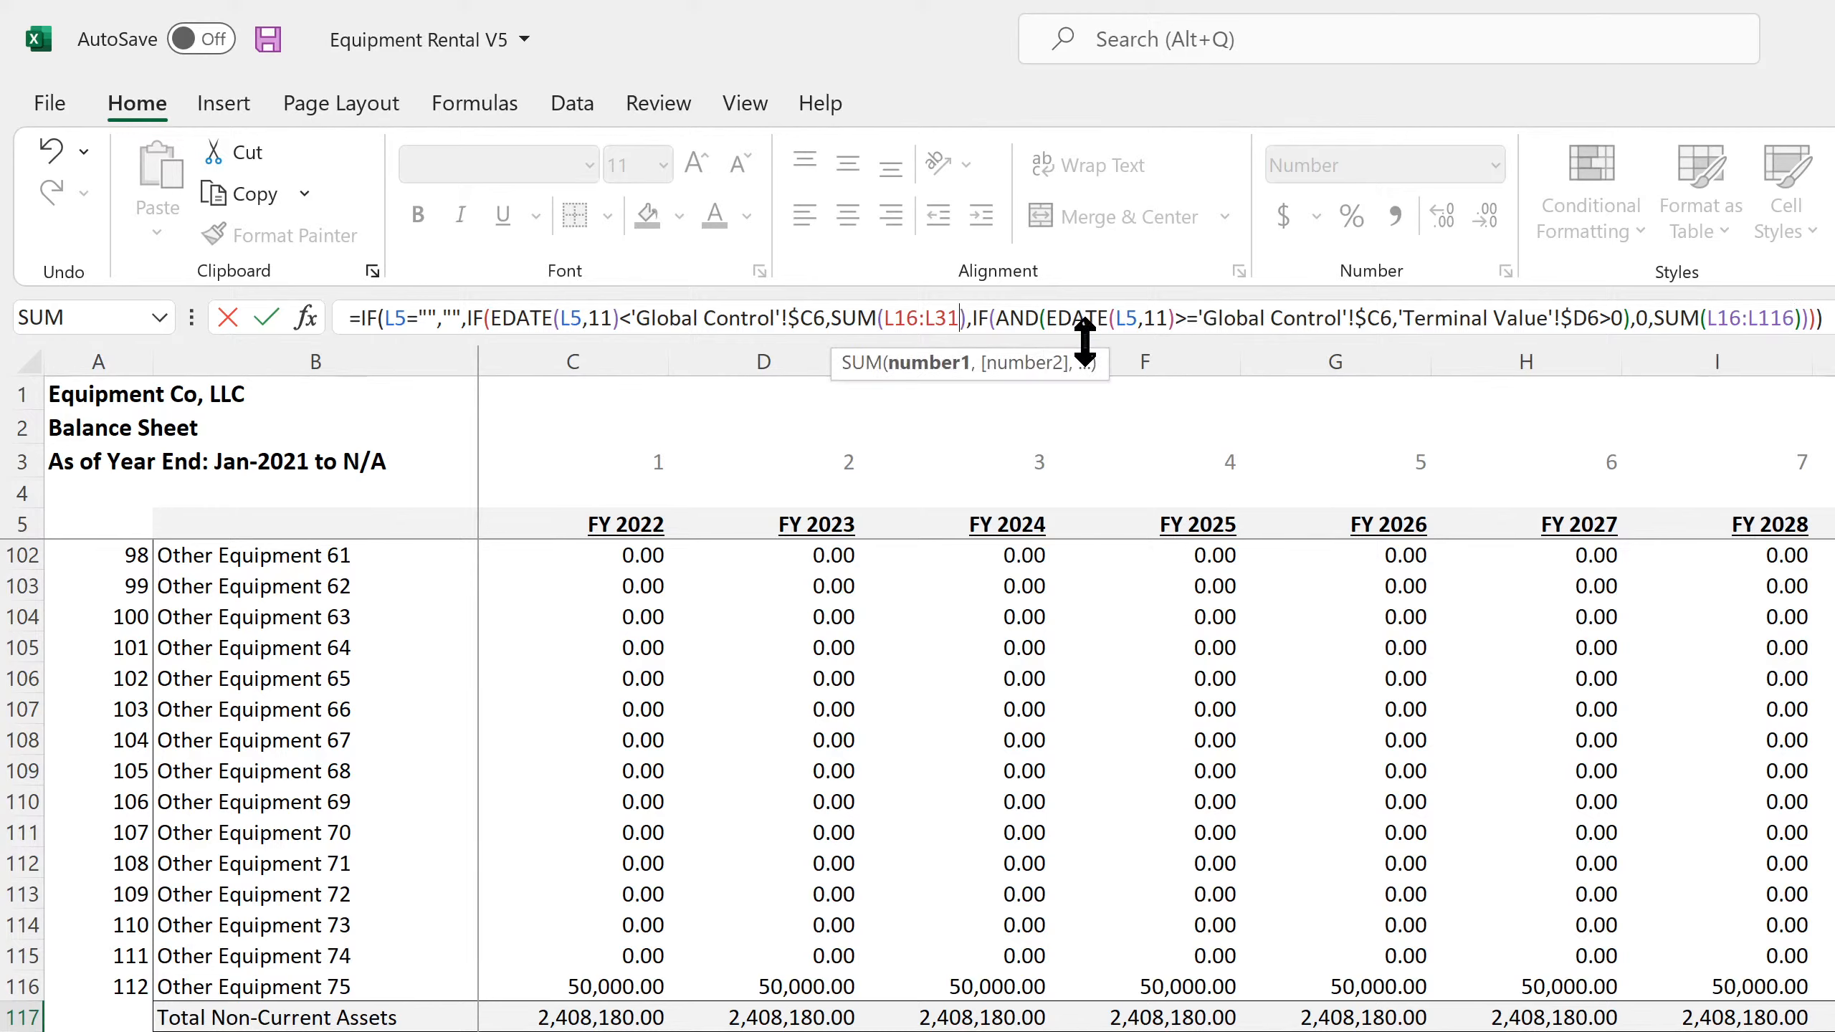
{"action": "key", "text": "BackSpace"}
{"action": "key", "text": "BackSpace"}
{"action": "type", "text": "116"}
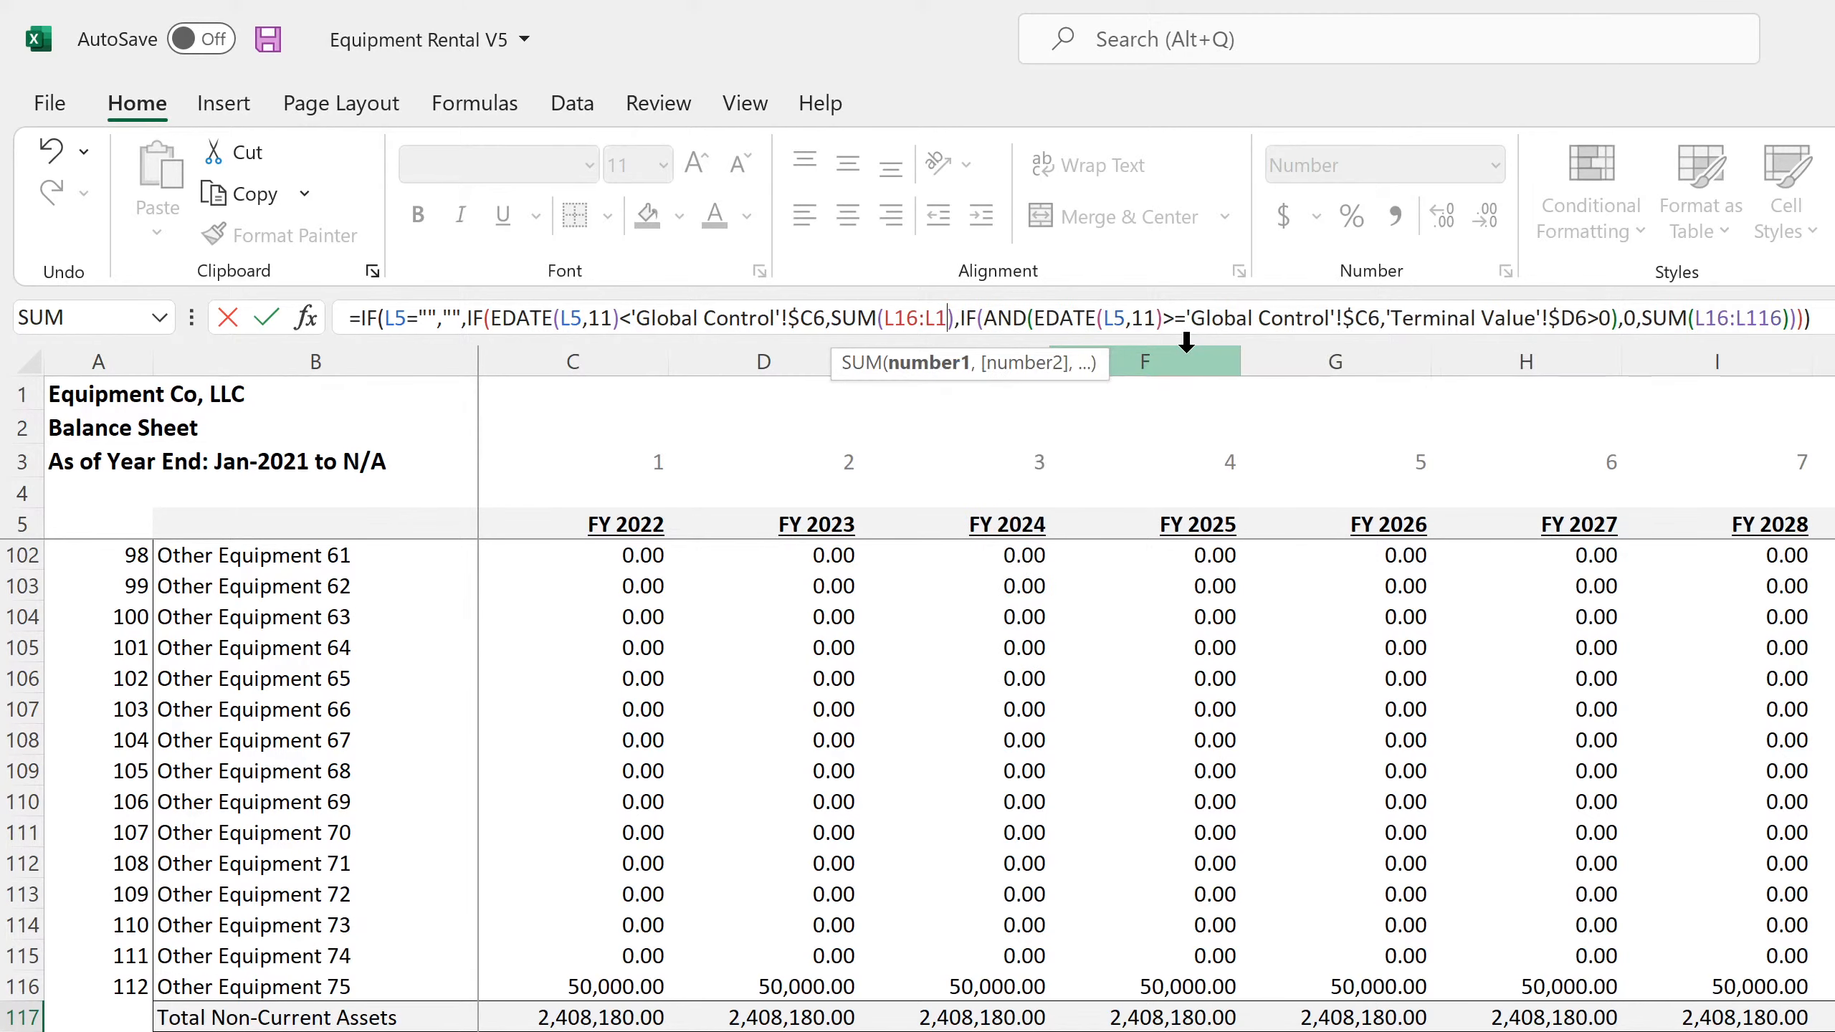
{"action": "key", "text": "Return"}
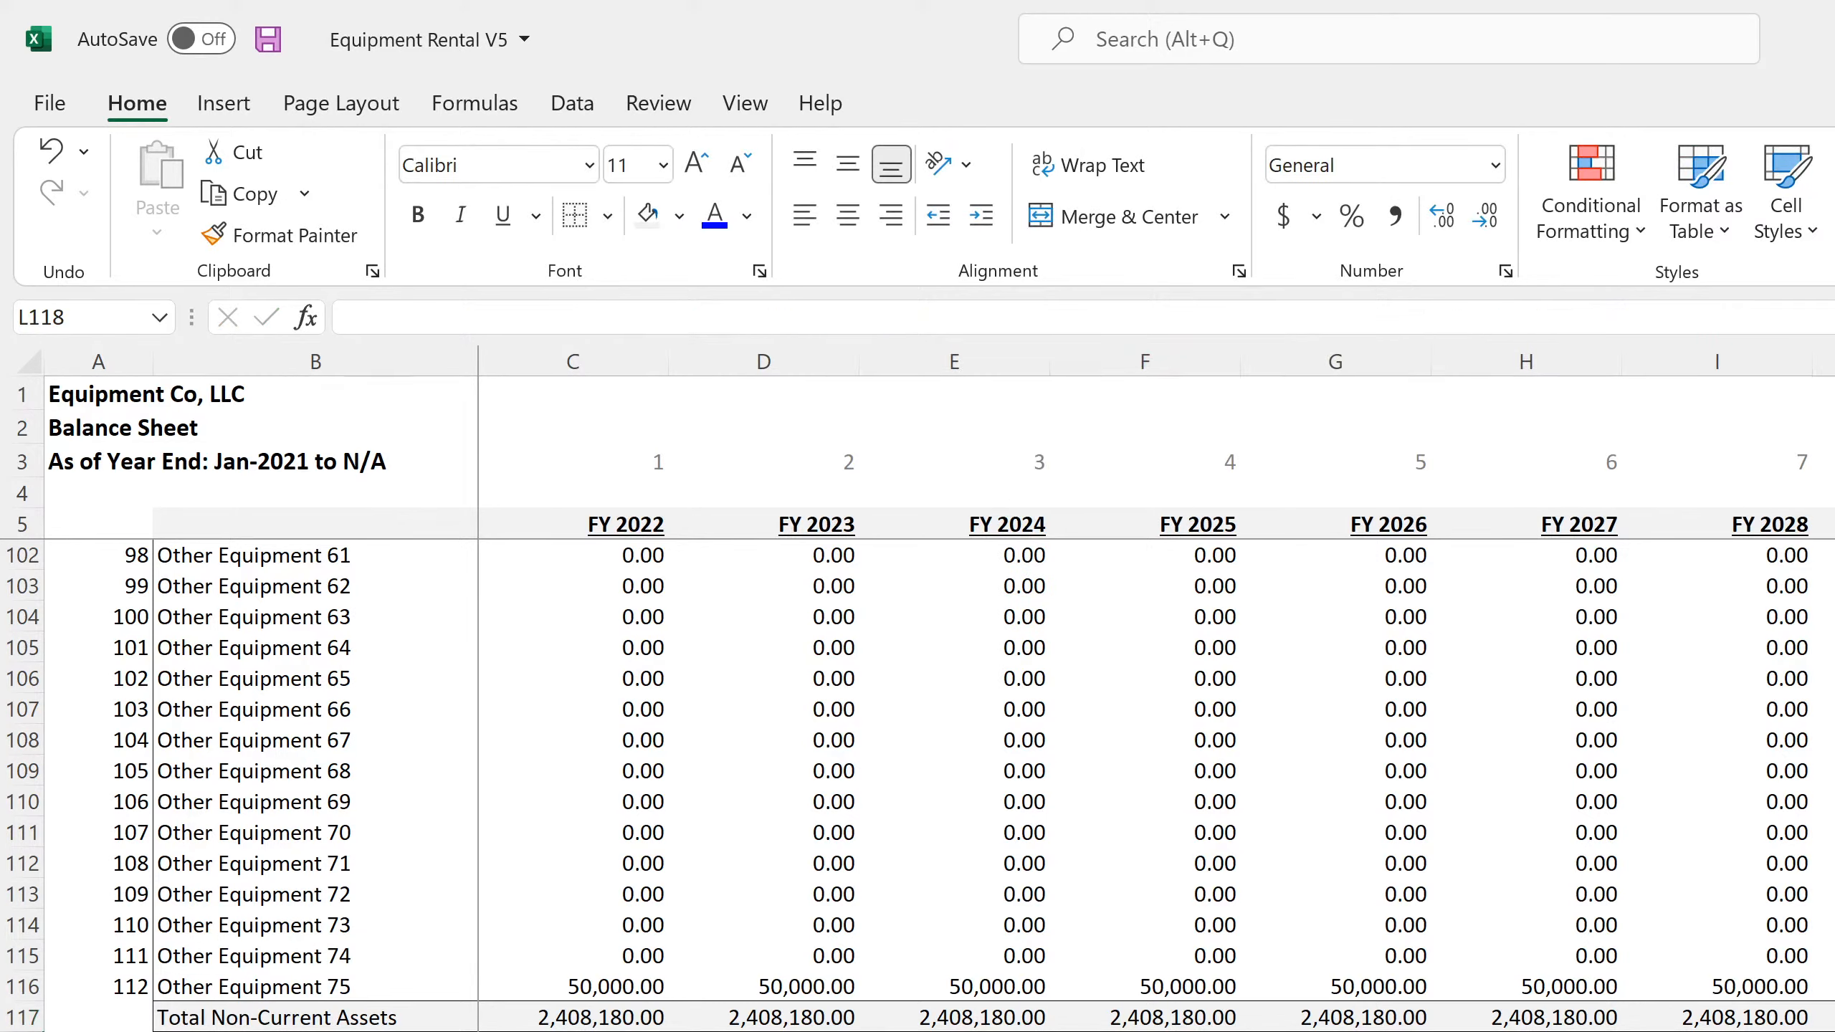
Copy the L117 formula across the fiscal years back to C117 and check Total Assets against Total Liabilities + Owners Equity
{"action": "key", "text": "Up"}
{"action": "left_click_drag", "start_coordinate": [1833, 1026], "coordinate": [546, 1020]}
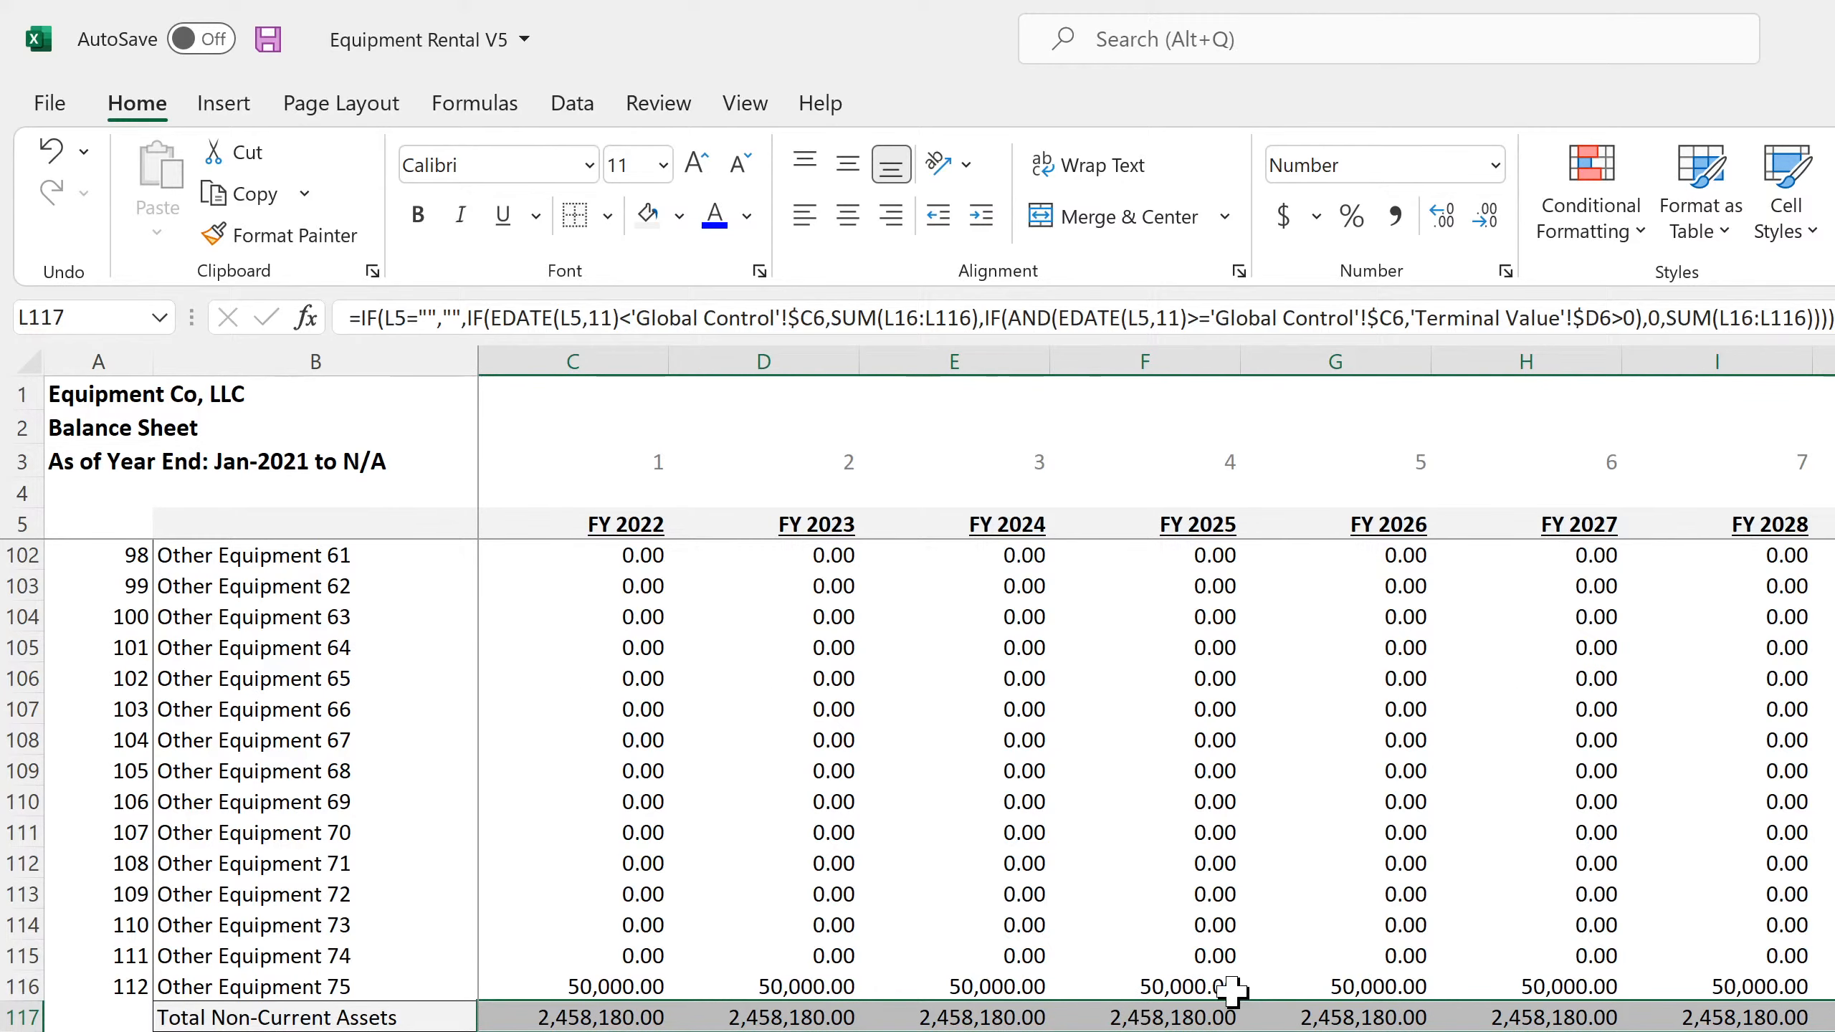
{"action": "scroll", "coordinate": [1231, 992], "scroll_direction": "down", "scroll_amount": 4}
{"action": "scroll", "coordinate": [1231, 992], "scroll_direction": "down", "scroll_amount": 7}
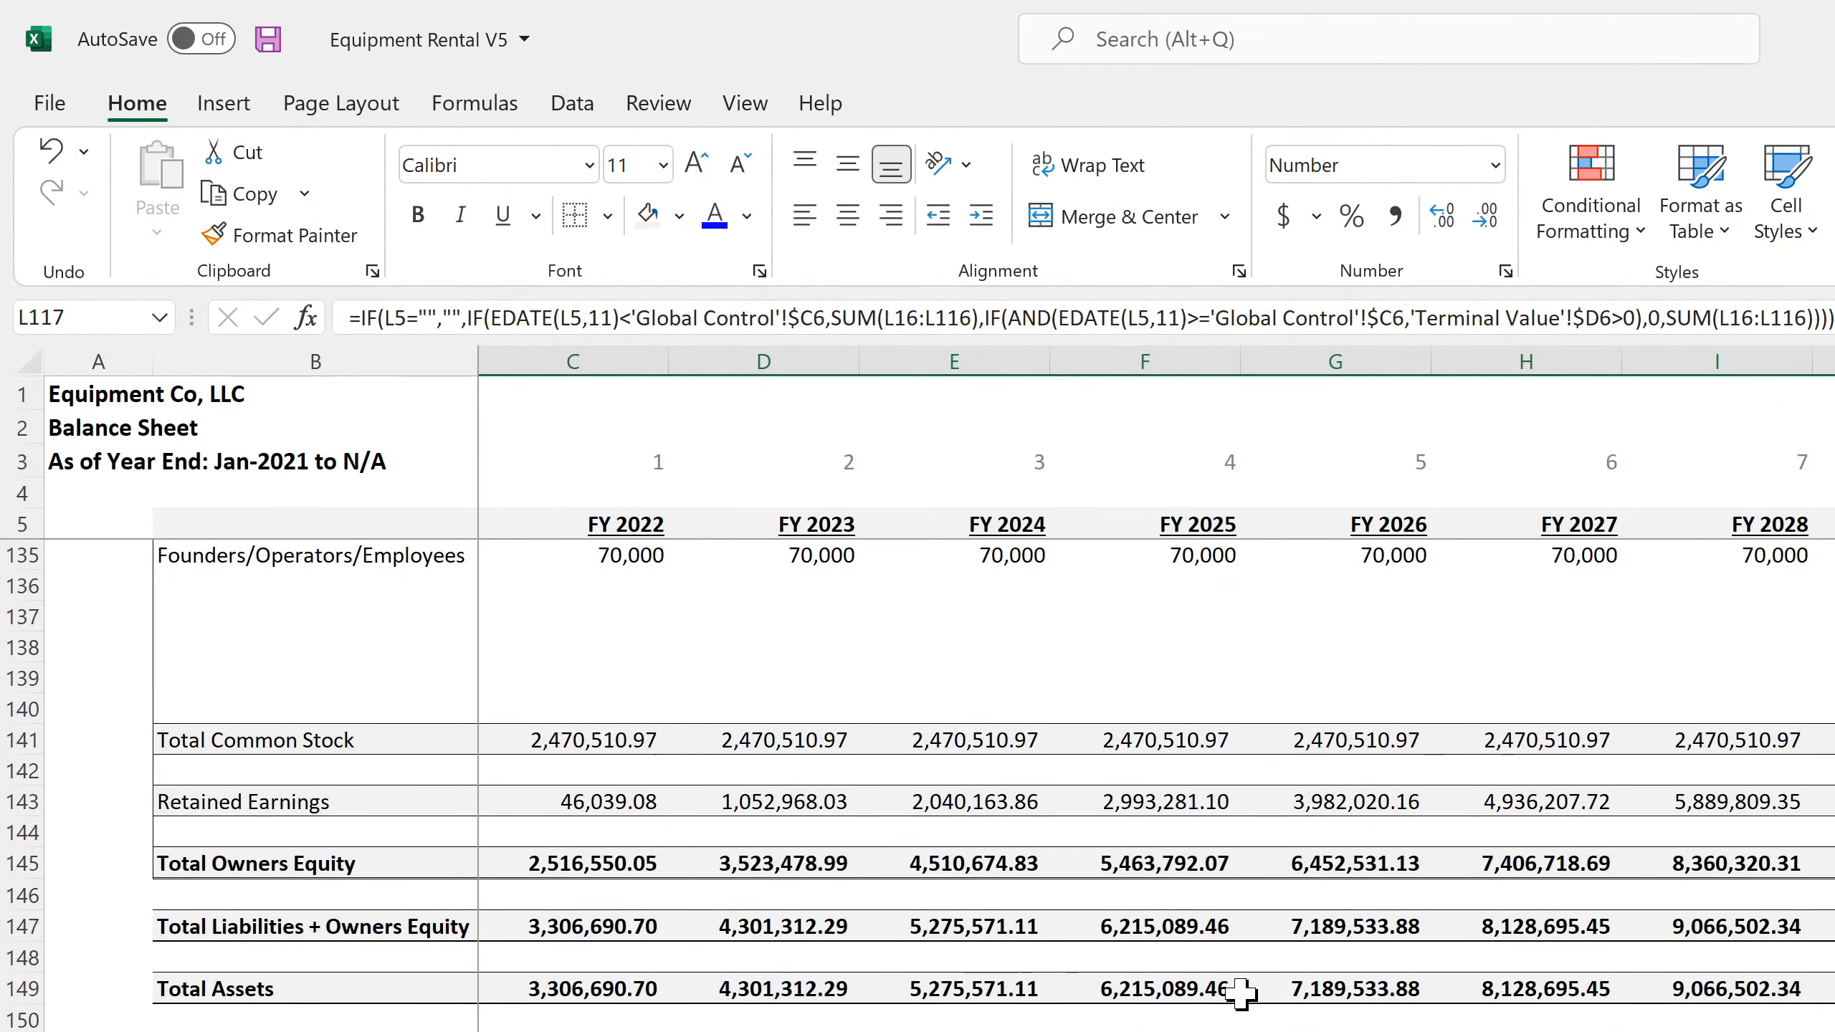
{"action": "scroll", "coordinate": [1318, 1017], "scroll_direction": "up", "scroll_amount": 10}
{"action": "scroll", "coordinate": [994, 785], "scroll_direction": "up", "scroll_amount": 20}
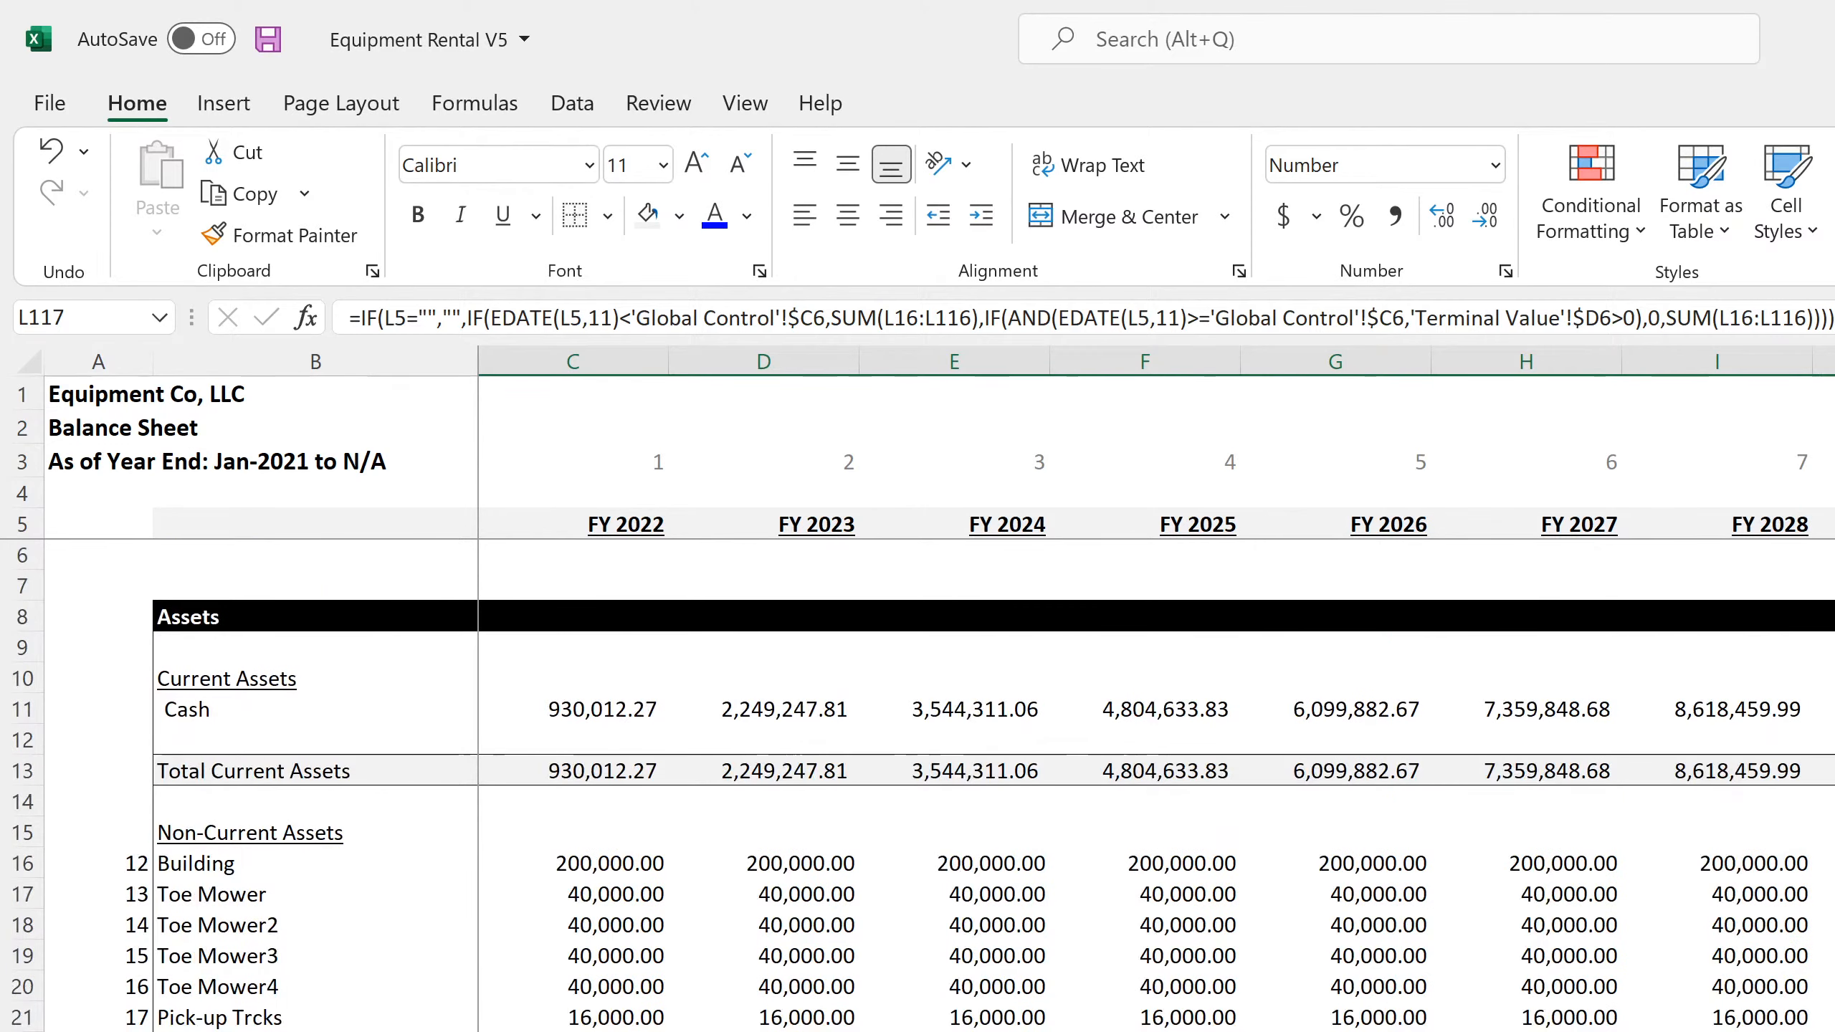
{"action": "scroll", "coordinate": [994, 785], "scroll_direction": "down", "scroll_amount": 14}
{"action": "scroll", "coordinate": [230, 828], "scroll_direction": "down", "scroll_amount": 7}
{"action": "scroll", "coordinate": [230, 828], "scroll_direction": "up", "scroll_amount": 20}
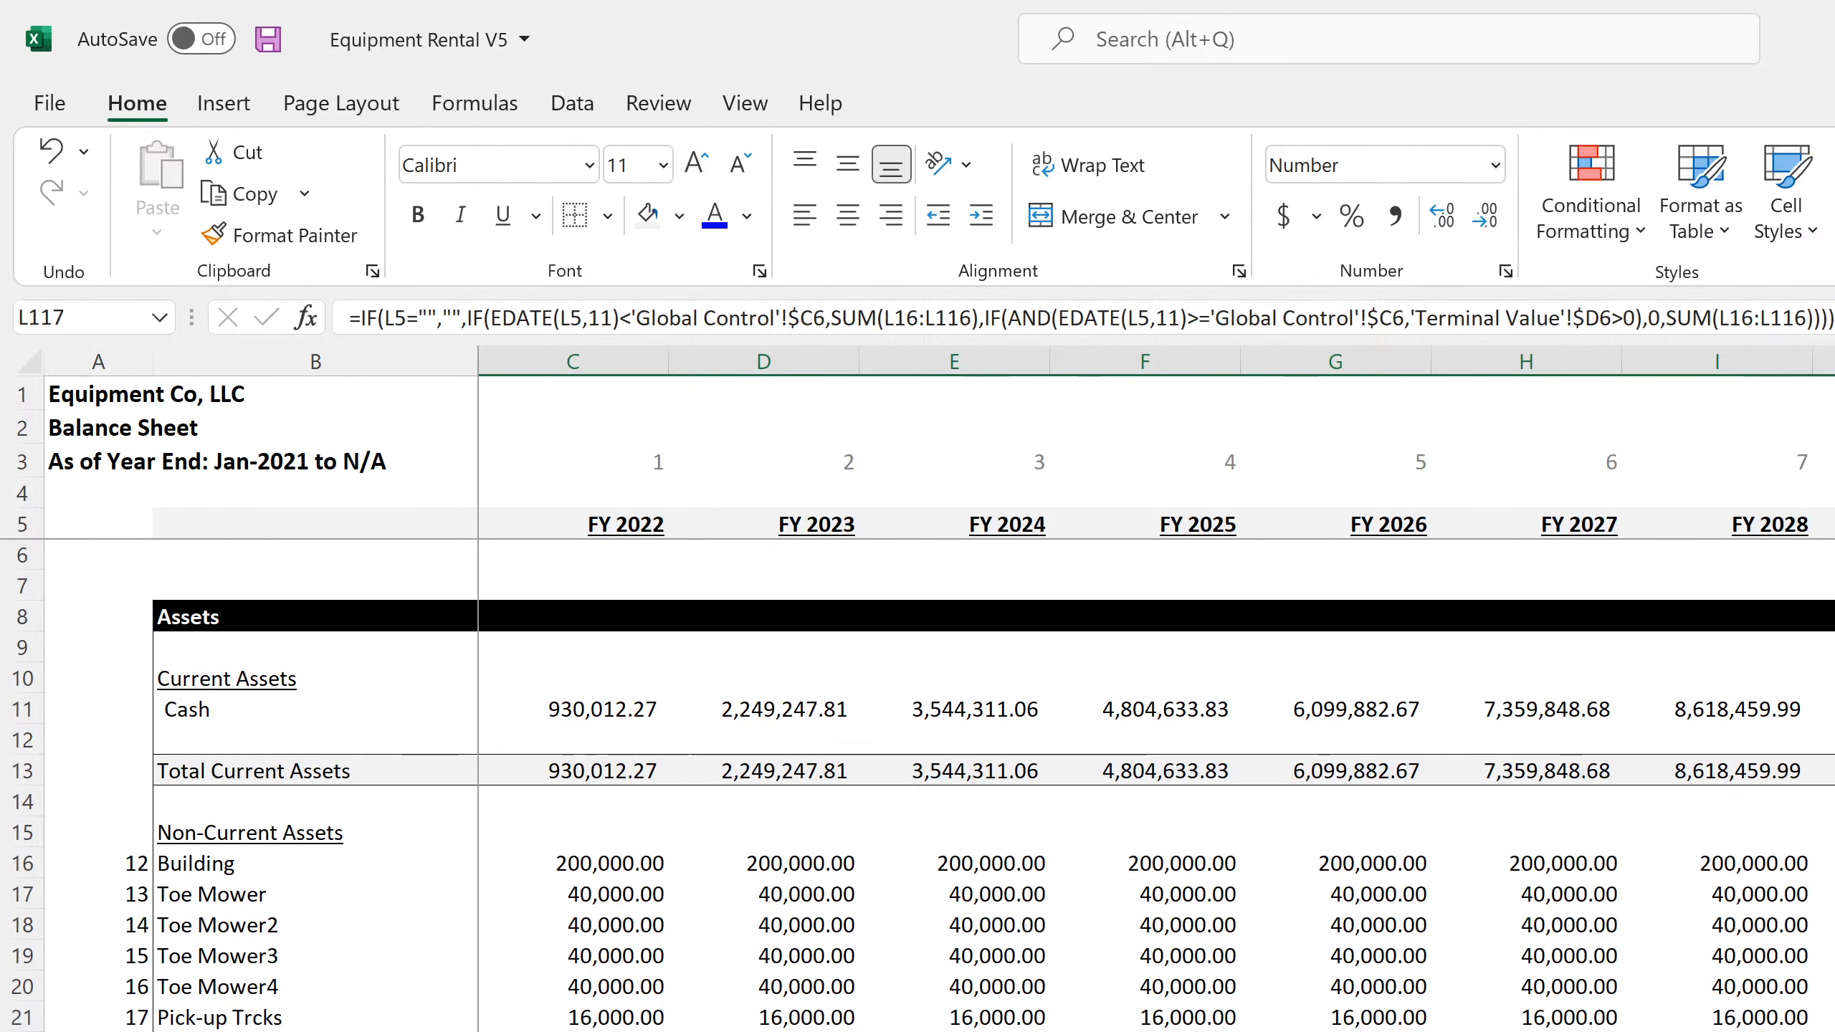
Review the operating, investing and financing sections of the monthly statement of cash flows
{"action": "key", "text": "ctrl+Page_Down"}
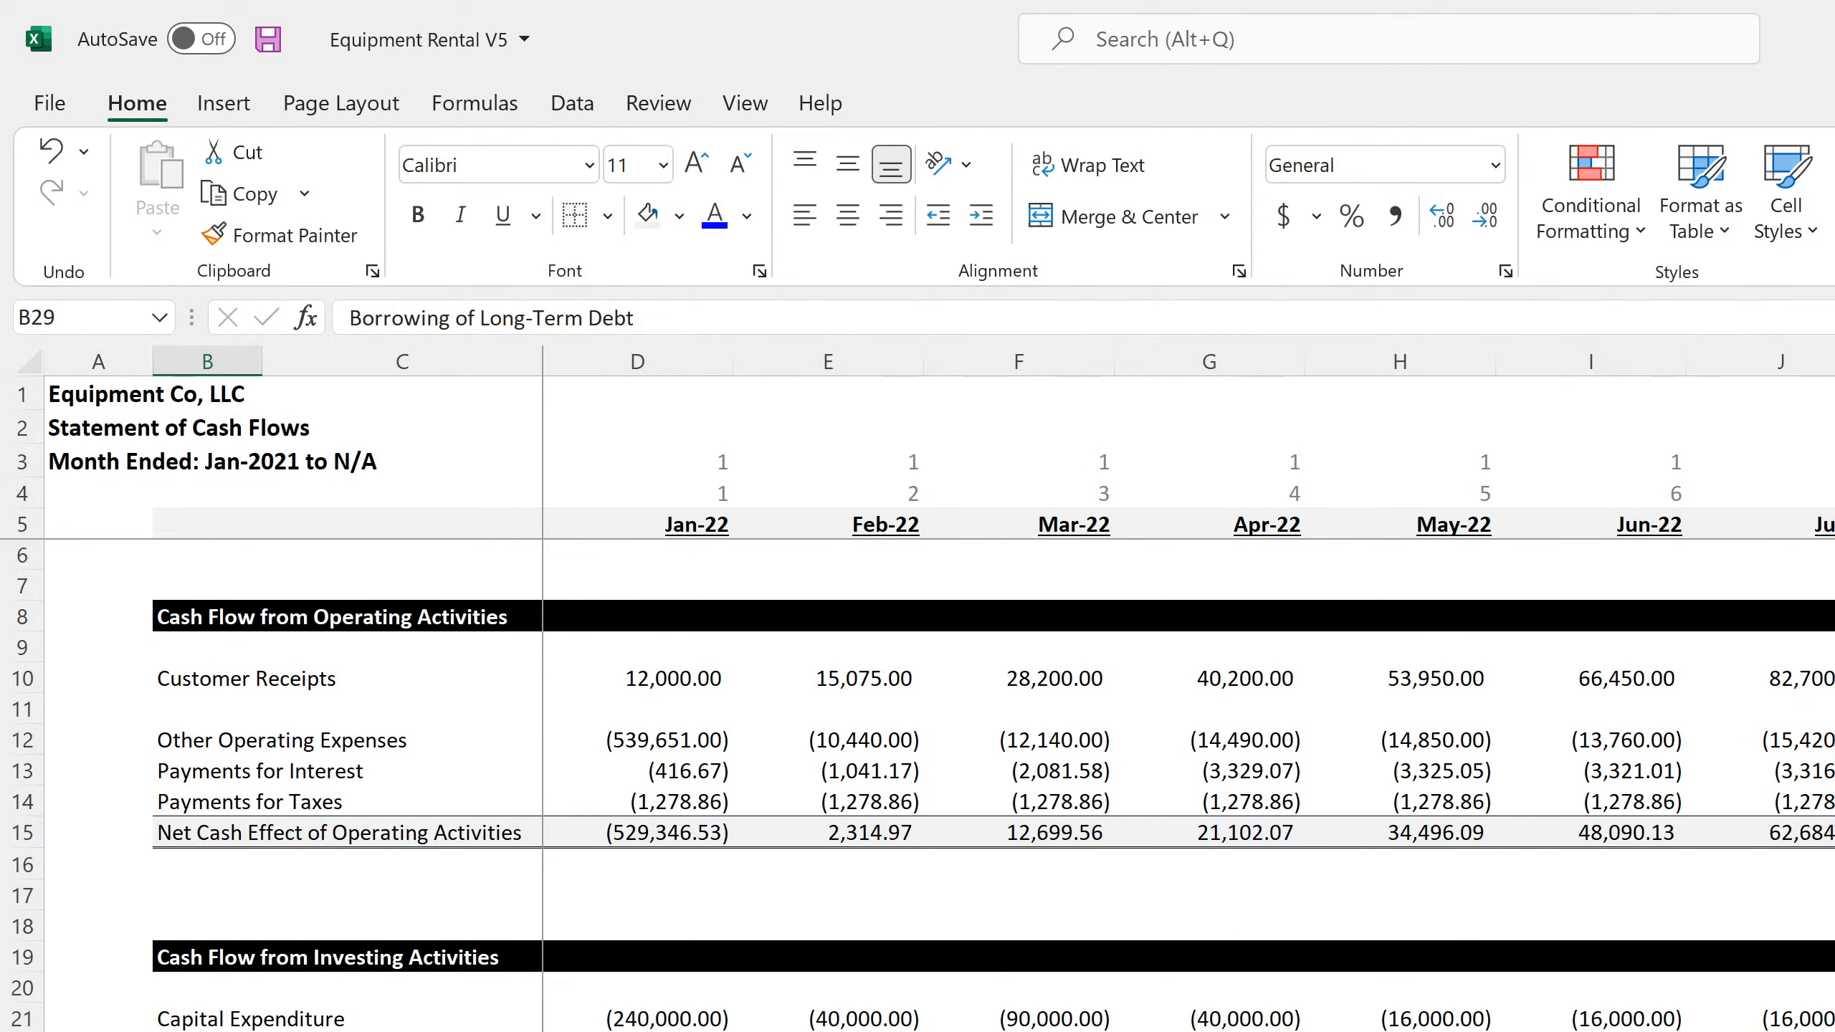
{"action": "scroll", "coordinate": [917, 786], "scroll_direction": "down", "scroll_amount": 7}
{"action": "scroll", "coordinate": [918, 786], "scroll_direction": "up", "scroll_amount": 7}
{"action": "scroll", "coordinate": [917, 786], "scroll_direction": "down", "scroll_amount": 4}
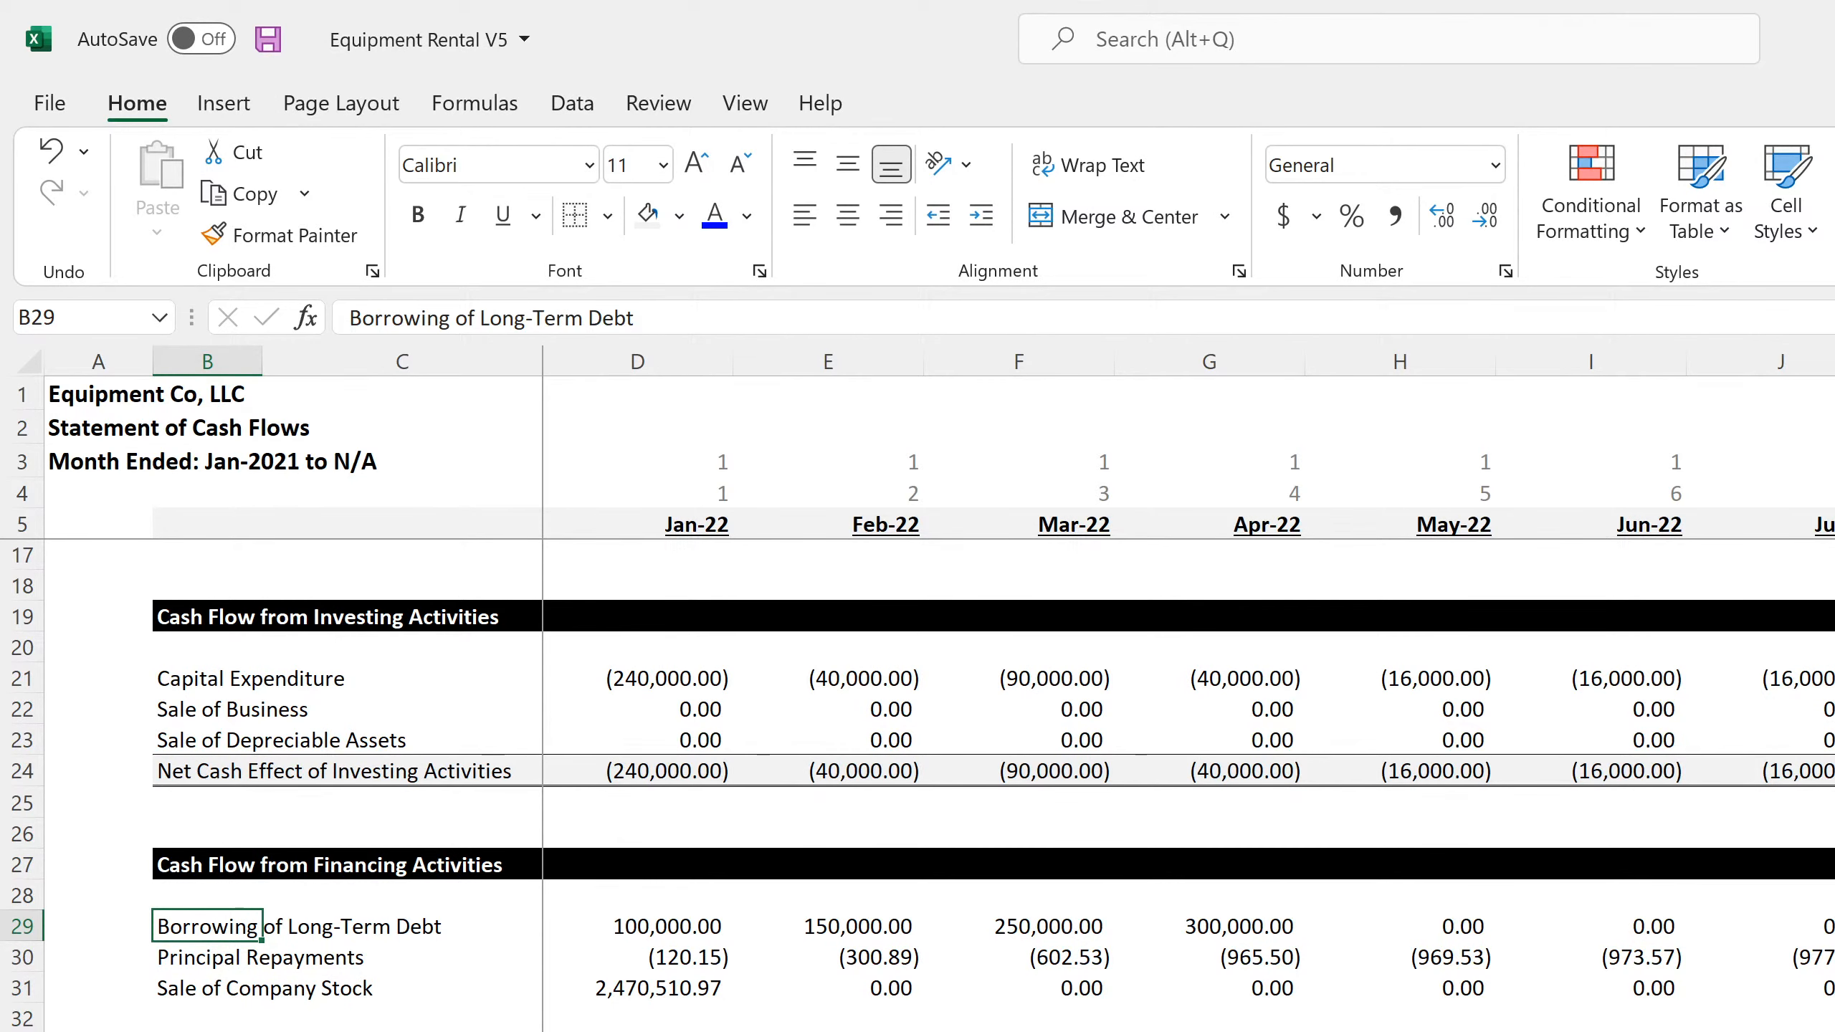
{"action": "scroll", "coordinate": [918, 786], "scroll_direction": "up", "scroll_amount": 4}
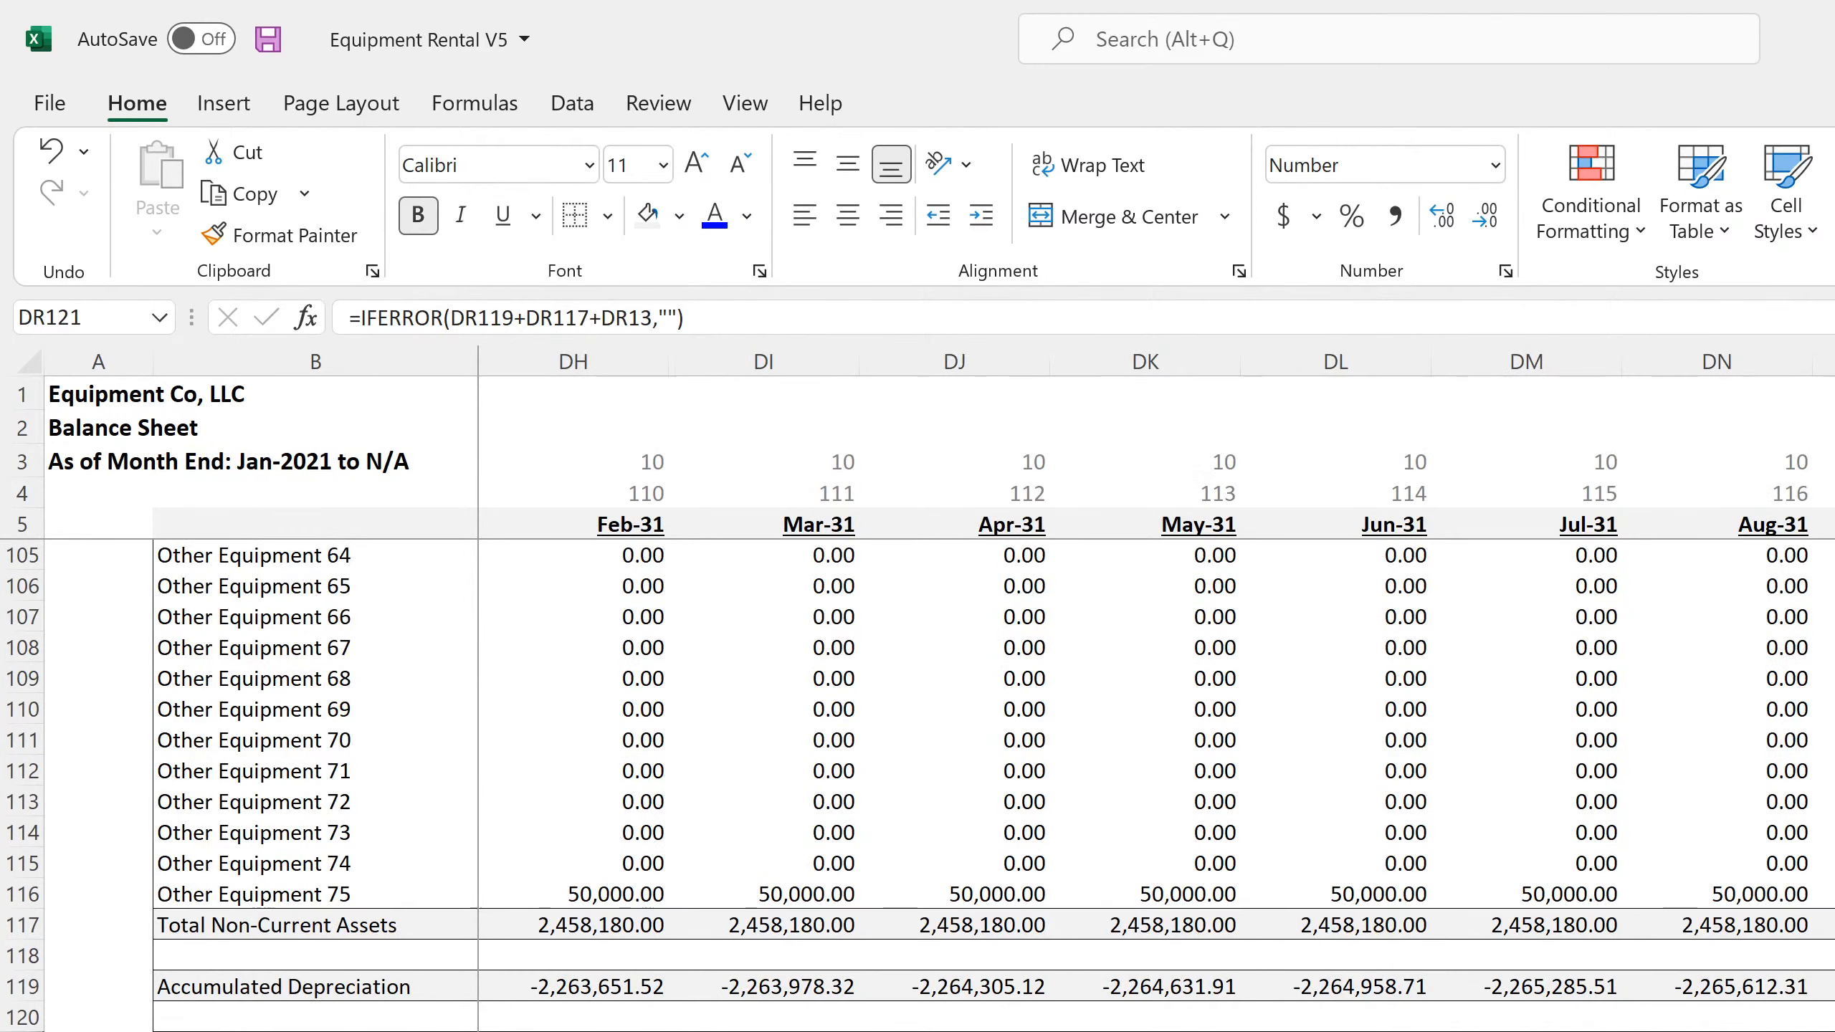
Return to the main project assumptions on the Global Control sheet and save the workbook
{"action": "scroll", "coordinate": [1011, 784], "scroll_direction": "up", "scroll_amount": 15}
{"action": "scroll", "coordinate": [1011, 784], "scroll_direction": "up", "scroll_amount": 18}
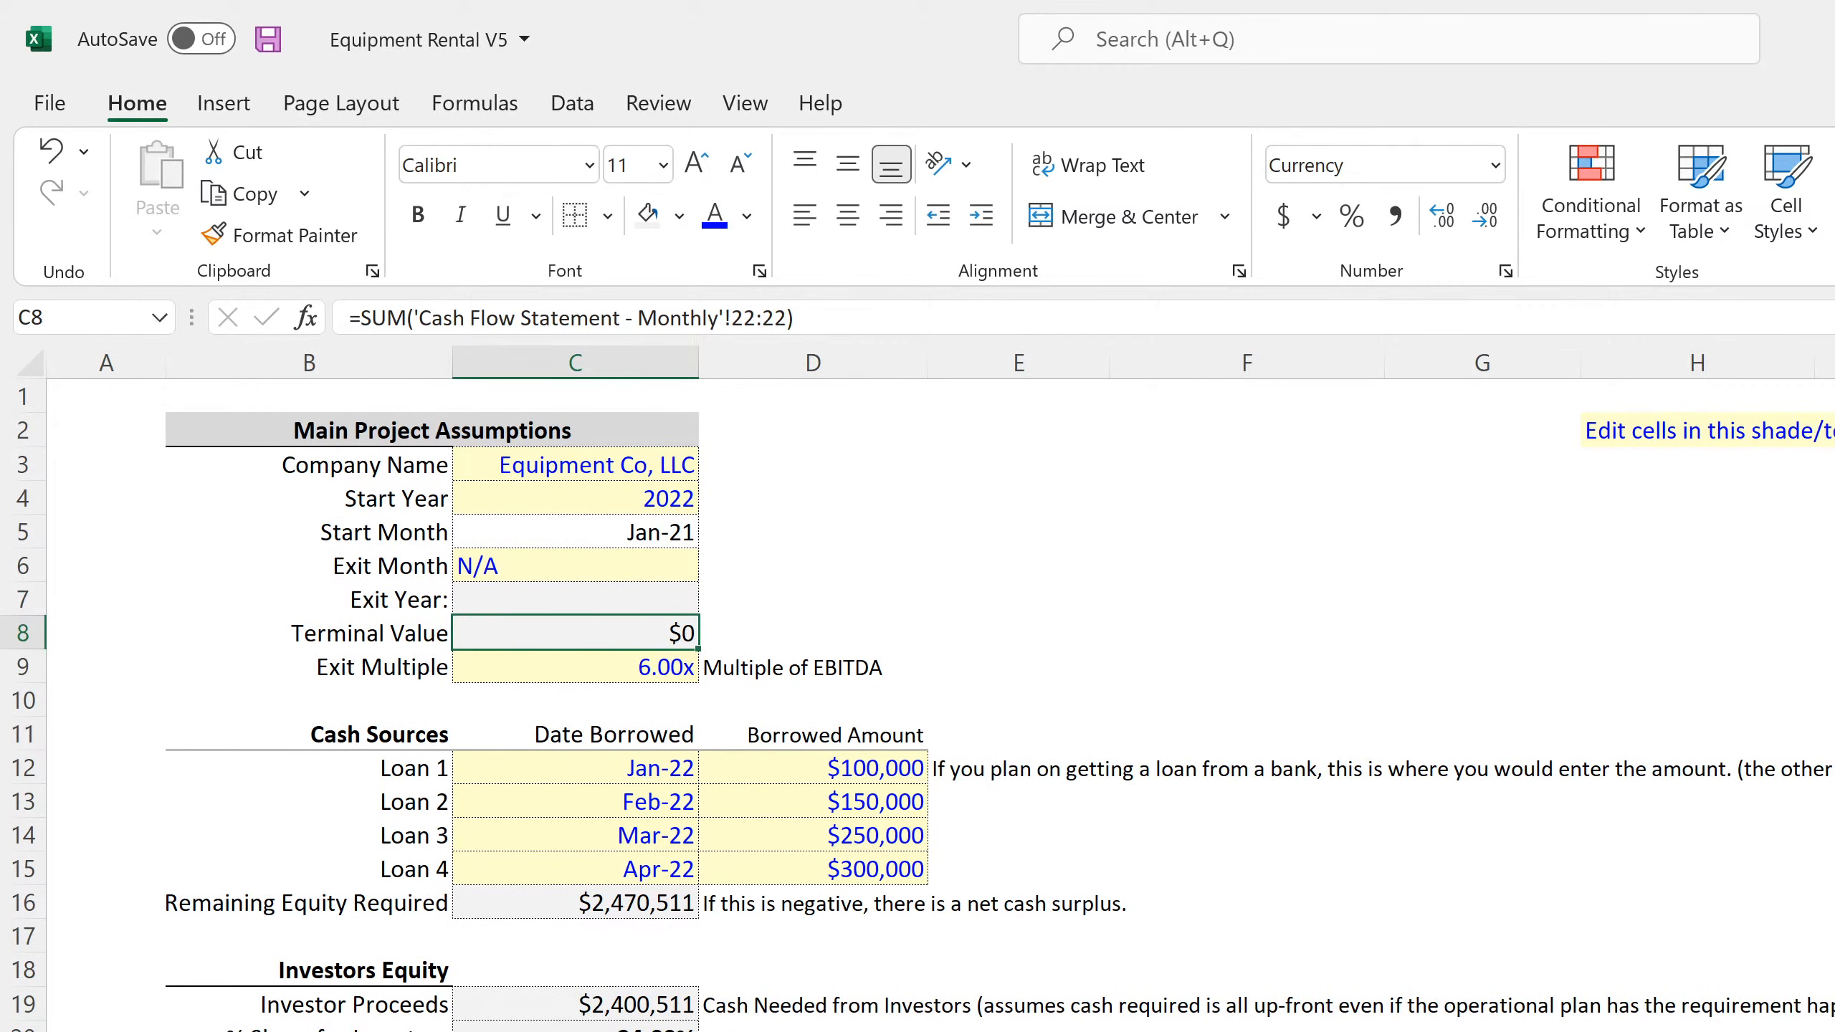
{"action": "scroll", "coordinate": [917, 705], "scroll_direction": "down", "scroll_amount": 4}
{"action": "scroll", "coordinate": [918, 705], "scroll_direction": "up", "scroll_amount": 4}
{"action": "left_click", "coordinate": [268, 38]}
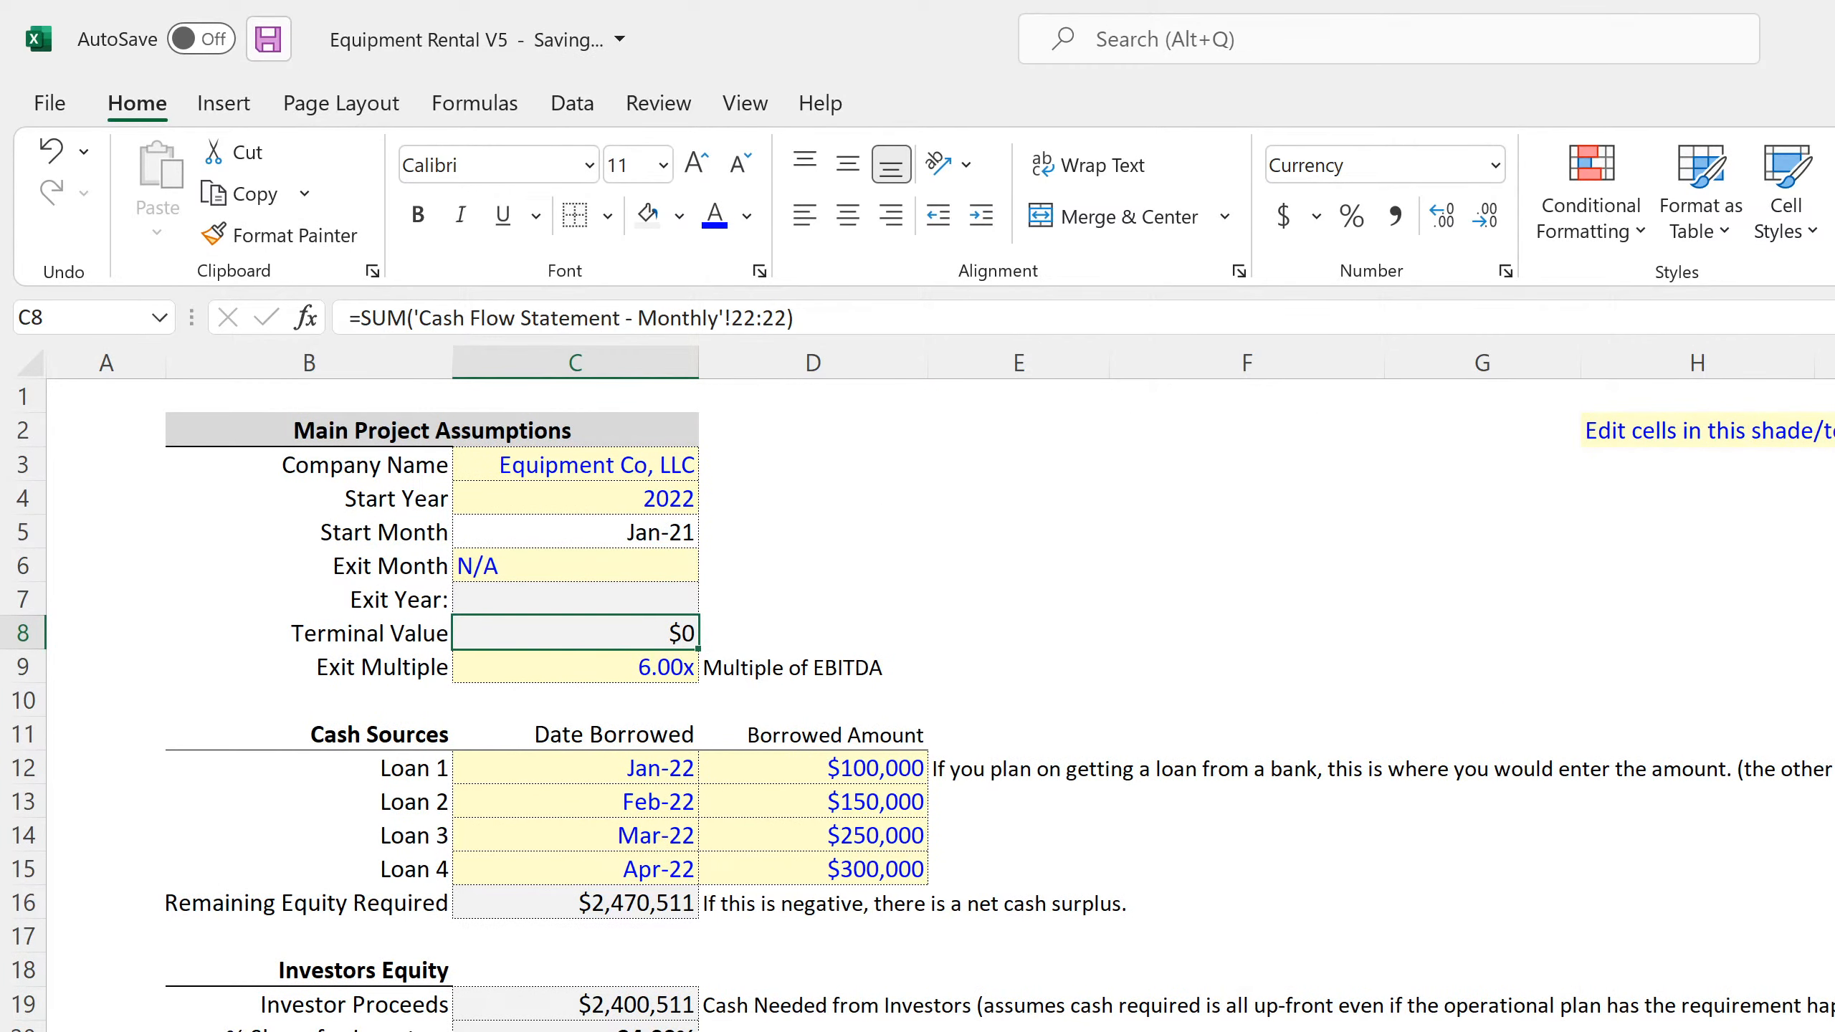
{"action": "left_click", "coordinate": [1482, 1027]}
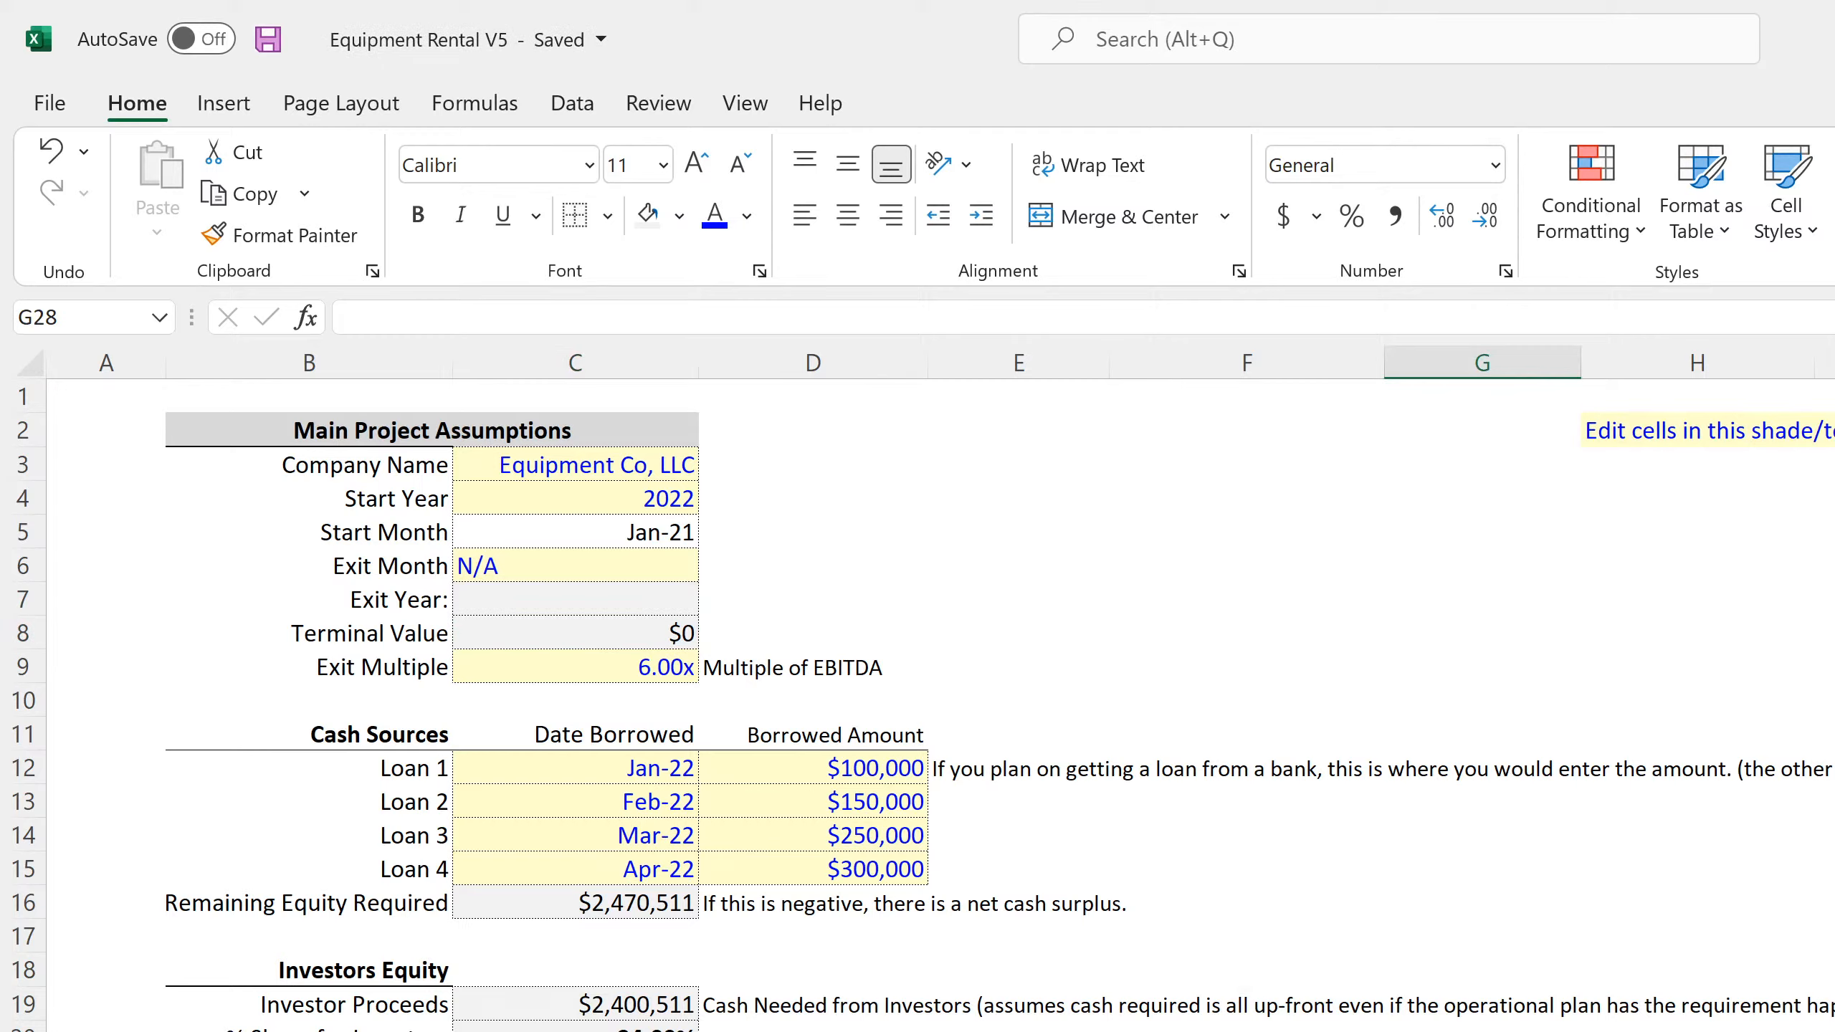